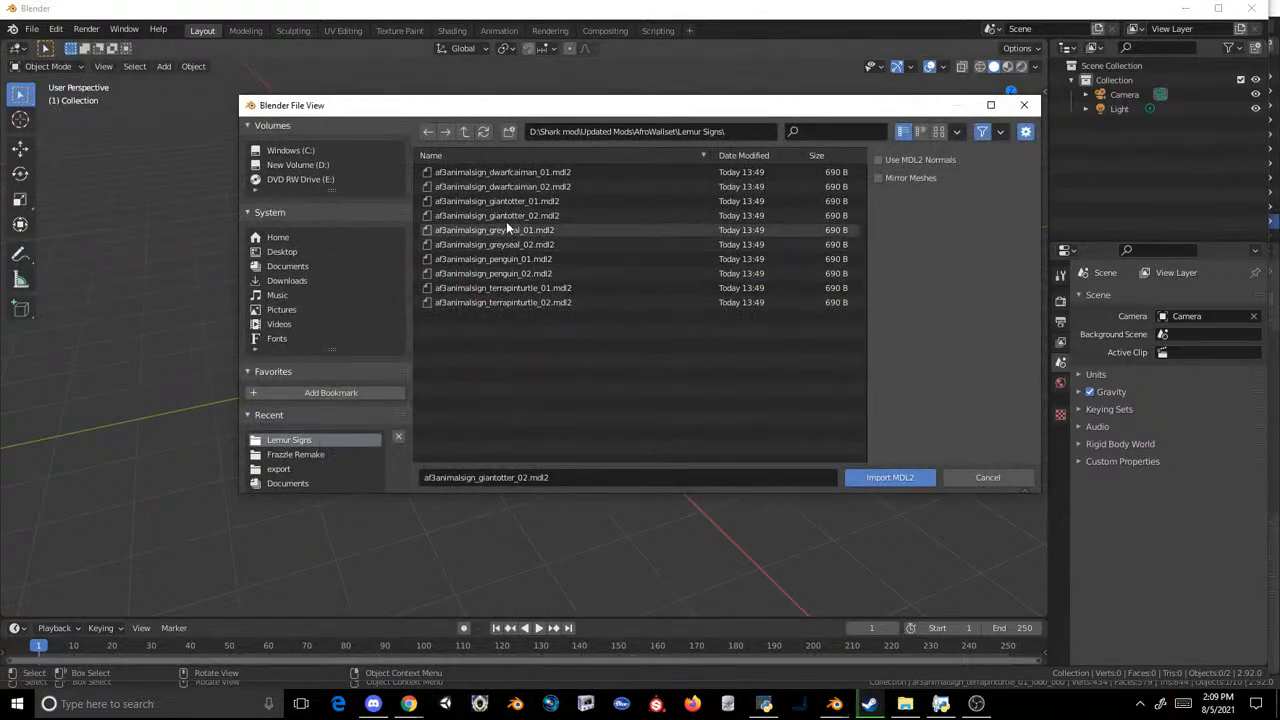
Step: Try importing af2animalsign_dwarfcaiman_01.mdl2 from the Red River Hog folder inside Rhino Sign, and undo the import
{"action": "left_click", "coordinate": [463, 131]}
{"action": "scroll", "coordinate": [520, 309], "scroll_direction": "down", "scroll_amount": 7}
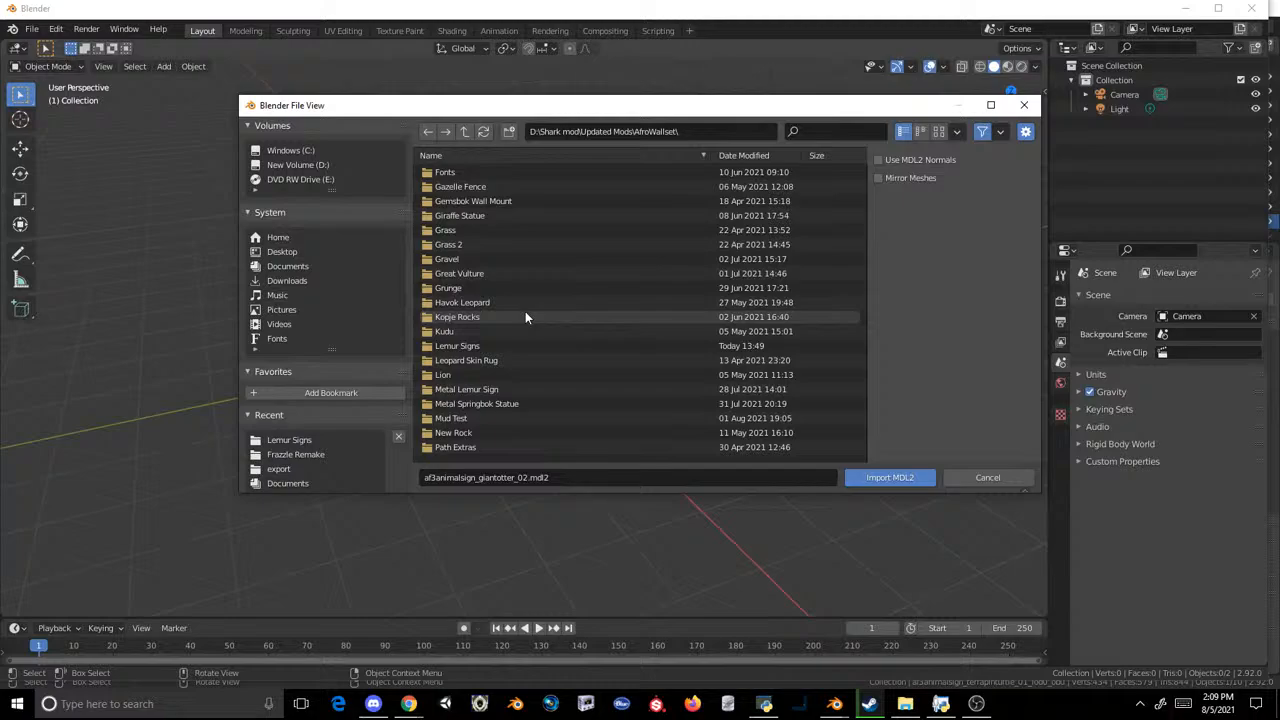
{"action": "scroll", "coordinate": [525, 317], "scroll_direction": "down", "scroll_amount": 5}
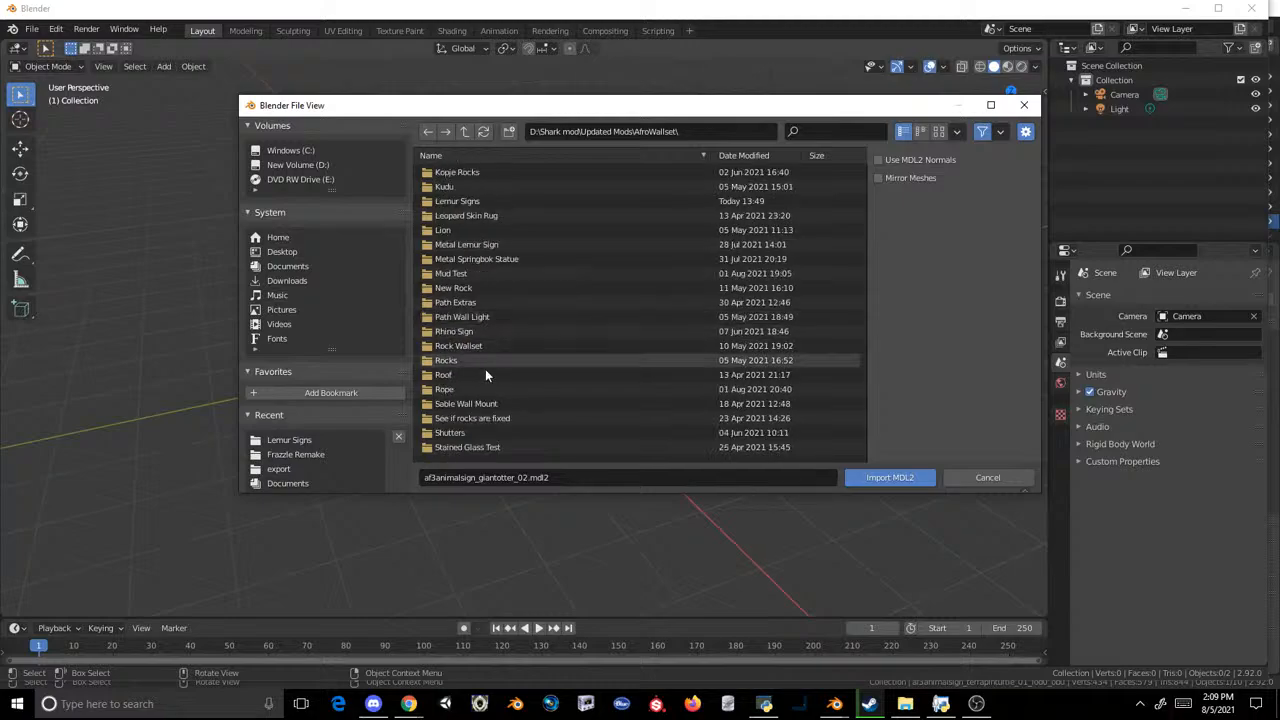
{"action": "scroll", "coordinate": [478, 390], "scroll_direction": "down", "scroll_amount": 1}
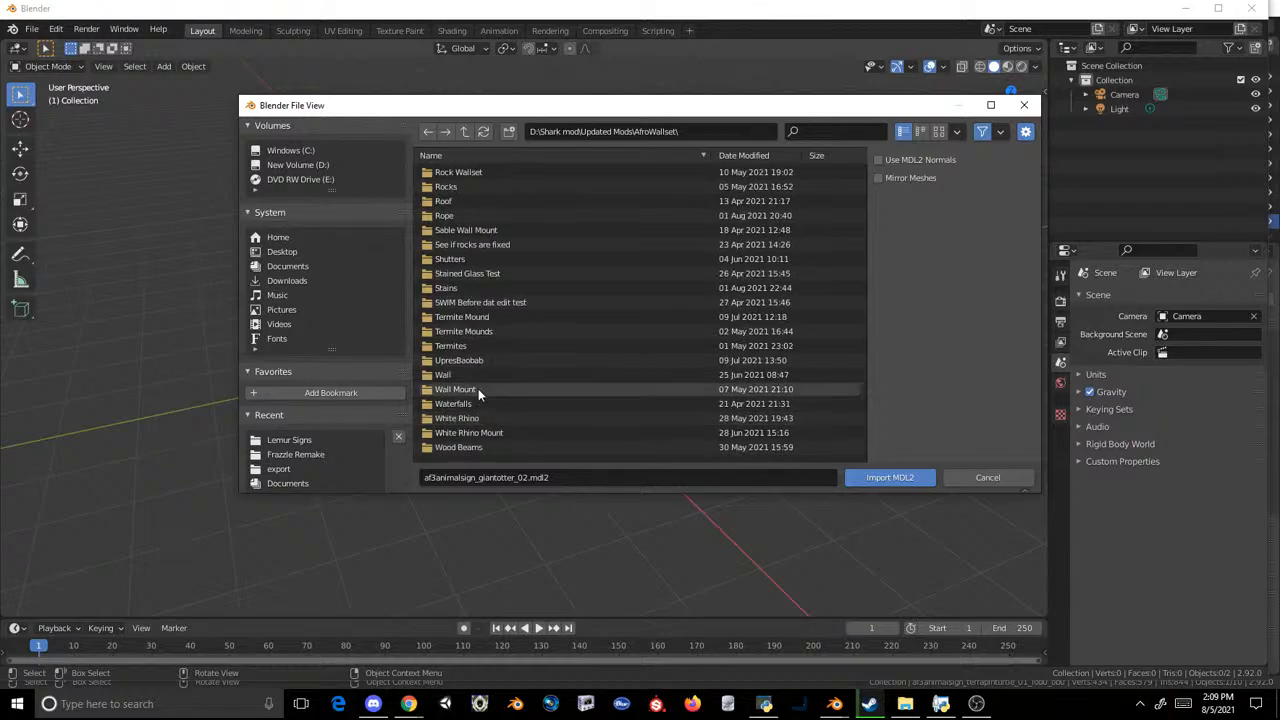
{"action": "double_click", "coordinate": [455, 244]}
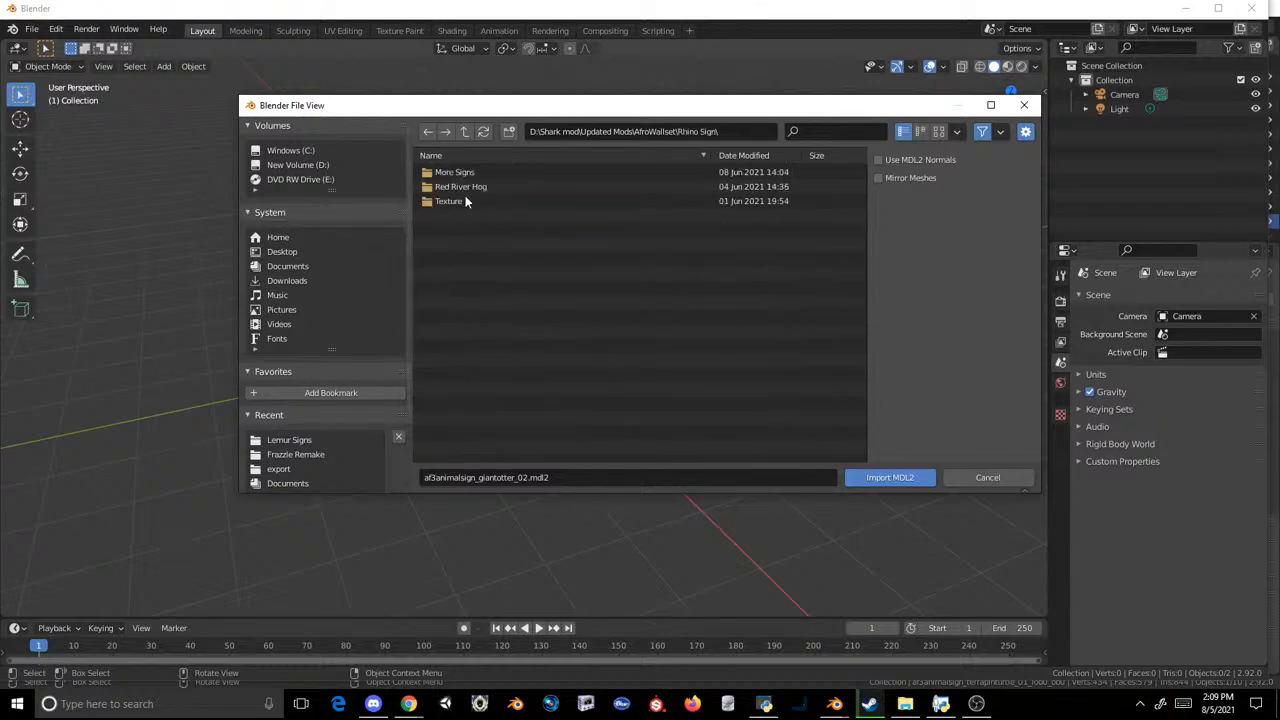
{"action": "left_click", "coordinate": [459, 188]}
{"action": "double_click", "coordinate": [459, 188]}
{"action": "left_click", "coordinate": [507, 208]}
{"action": "double_click", "coordinate": [505, 205]}
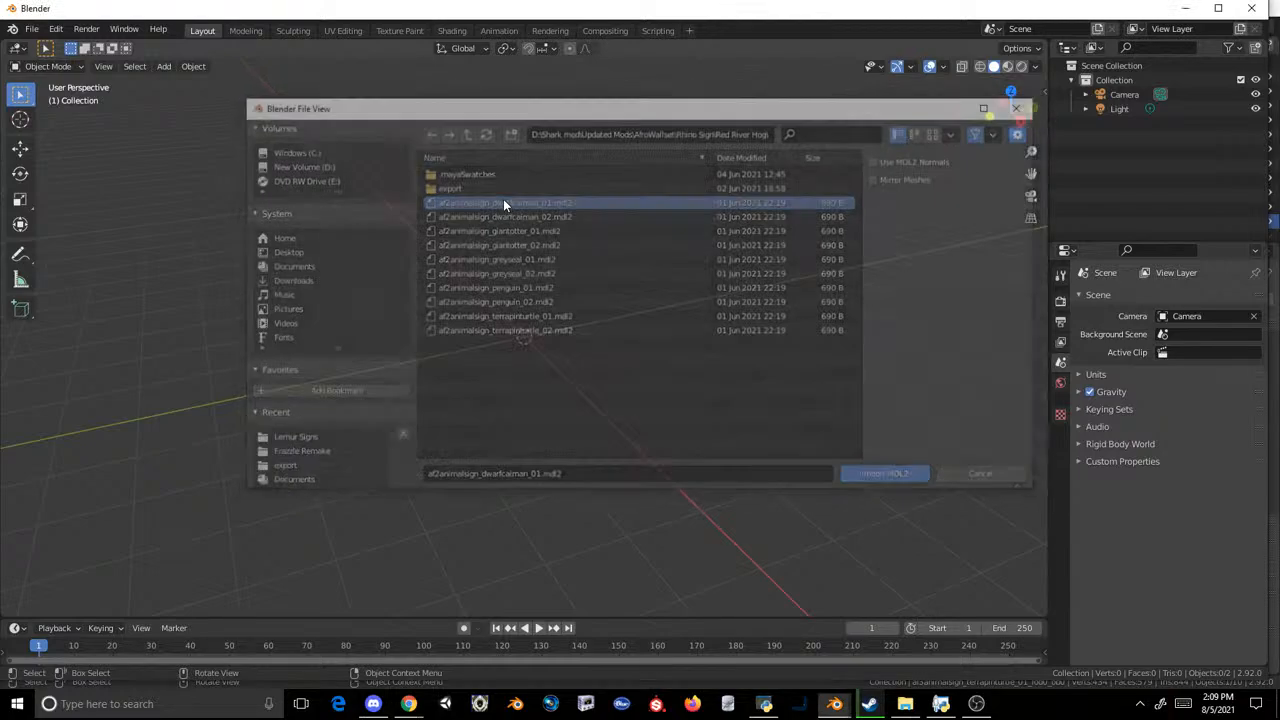
{"action": "key", "text": "ctrl+z"}
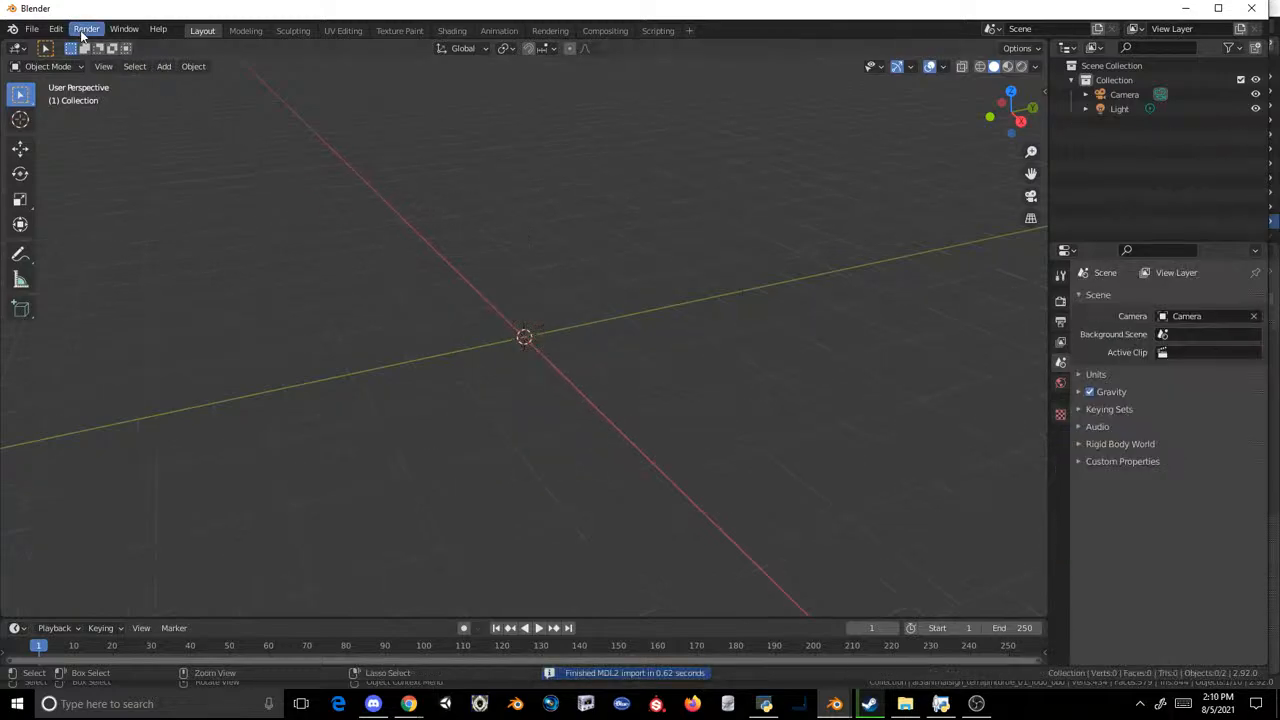
Step: Start a Cobra Model (.mdl2) import and browse to the innermost nested export folder under Red River Hog
{"action": "left_click", "coordinate": [32, 29]}
{"action": "mouse_move", "coordinate": [97, 226]}
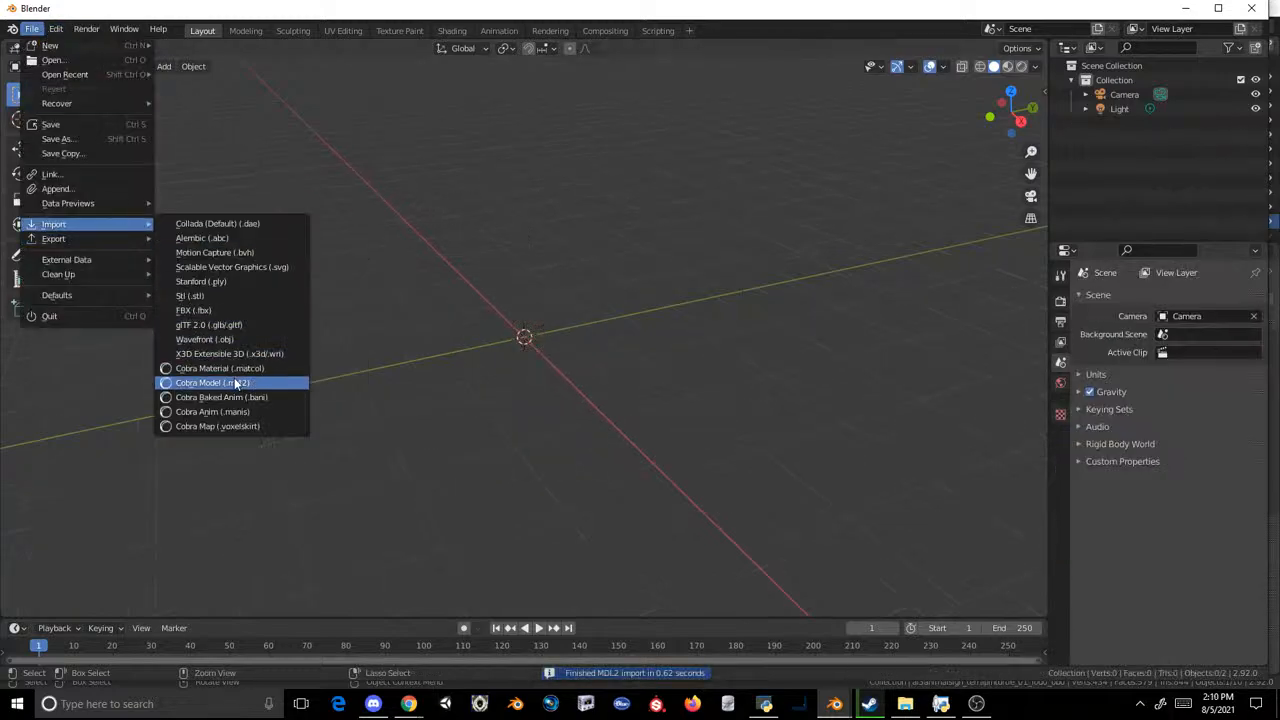
{"action": "left_click", "coordinate": [234, 380]}
{"action": "double_click", "coordinate": [465, 186]}
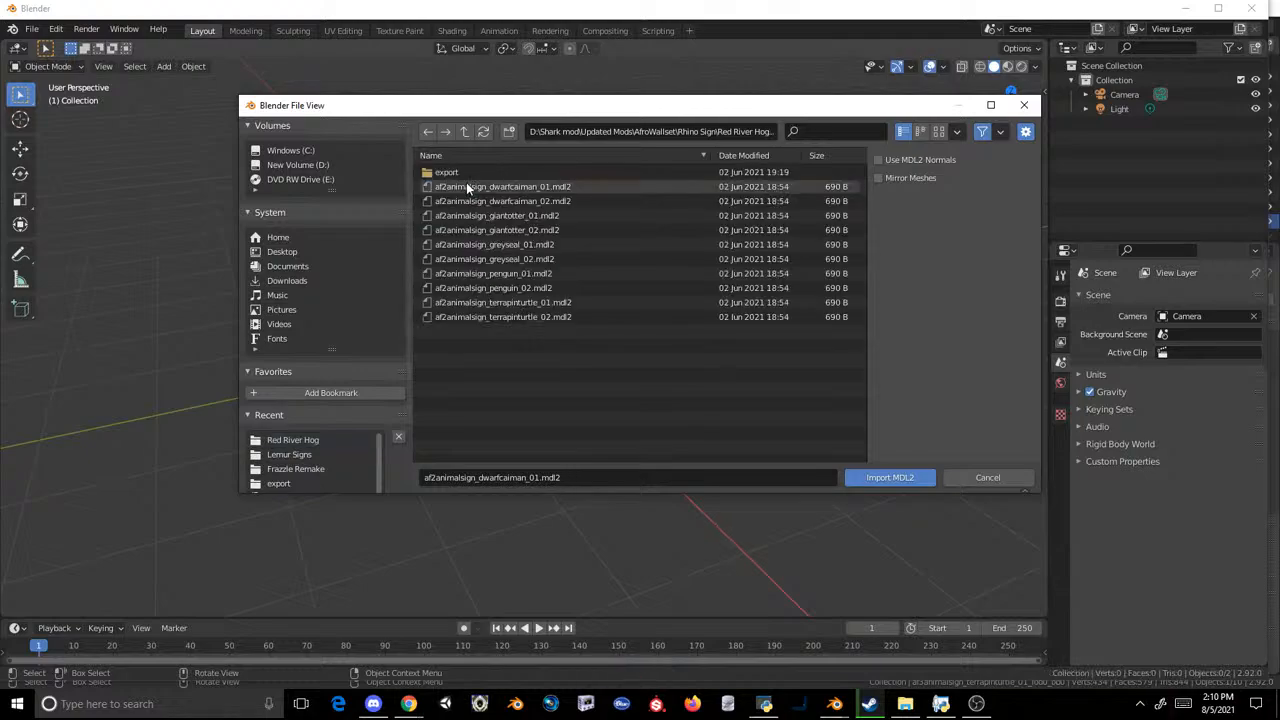
{"action": "double_click", "coordinate": [469, 175]}
{"action": "double_click", "coordinate": [469, 175]}
{"action": "double_click", "coordinate": [469, 175]}
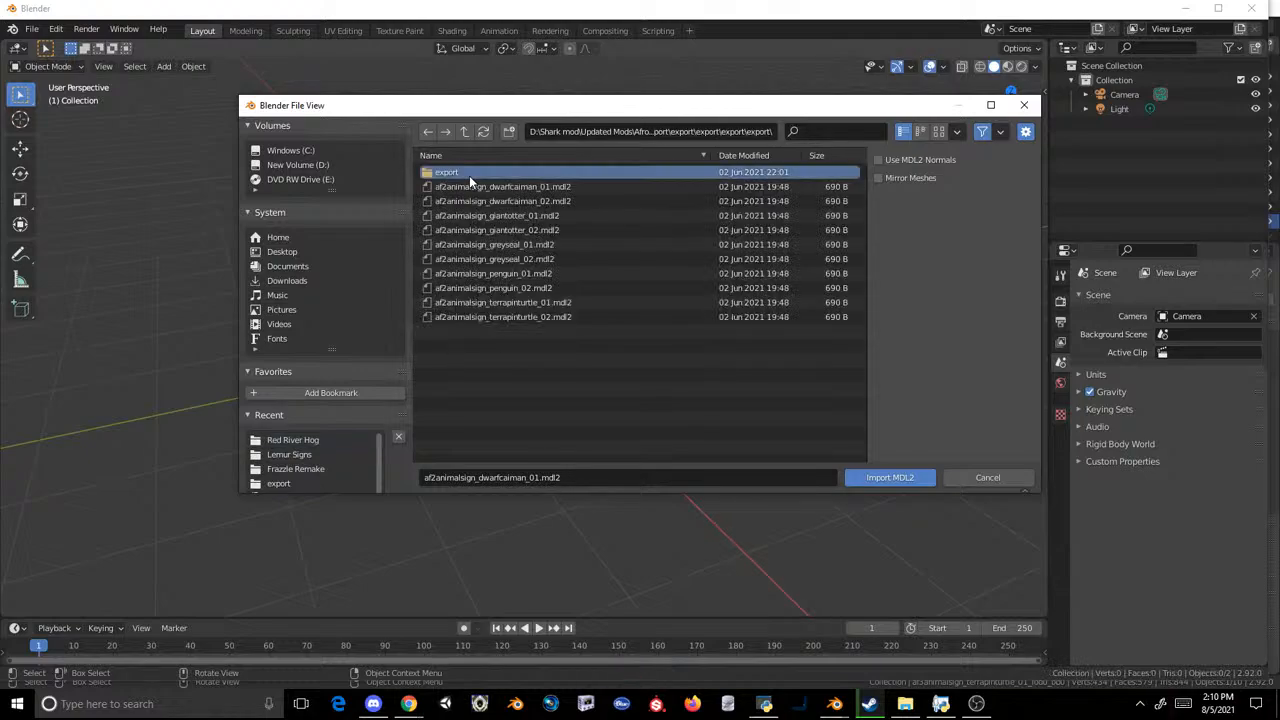
{"action": "left_click", "coordinate": [469, 175]}
{"action": "double_click", "coordinate": [469, 175]}
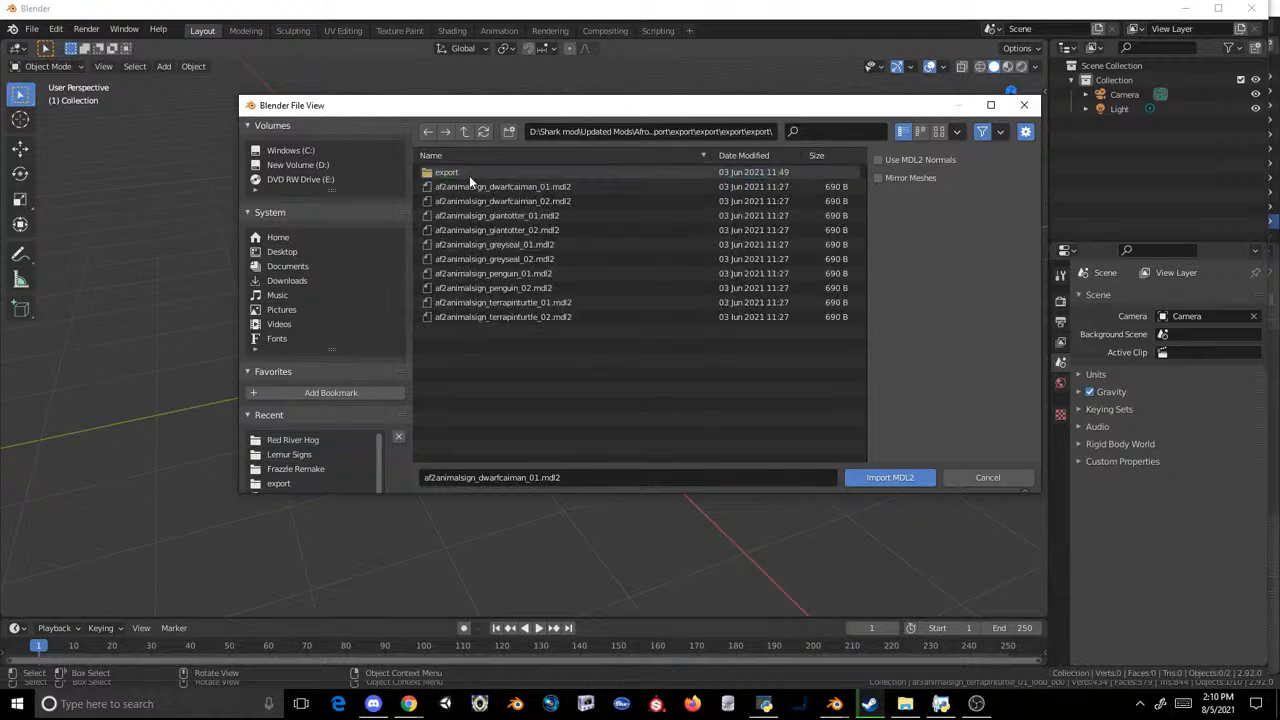
{"action": "left_click", "coordinate": [469, 175]}
{"action": "double_click", "coordinate": [469, 175]}
{"action": "double_click", "coordinate": [469, 175]}
{"action": "double_click", "coordinate": [469, 175]}
{"action": "double_click", "coordinate": [469, 175]}
{"action": "double_click", "coordinate": [469, 175]}
{"action": "double_click", "coordinate": [469, 175]}
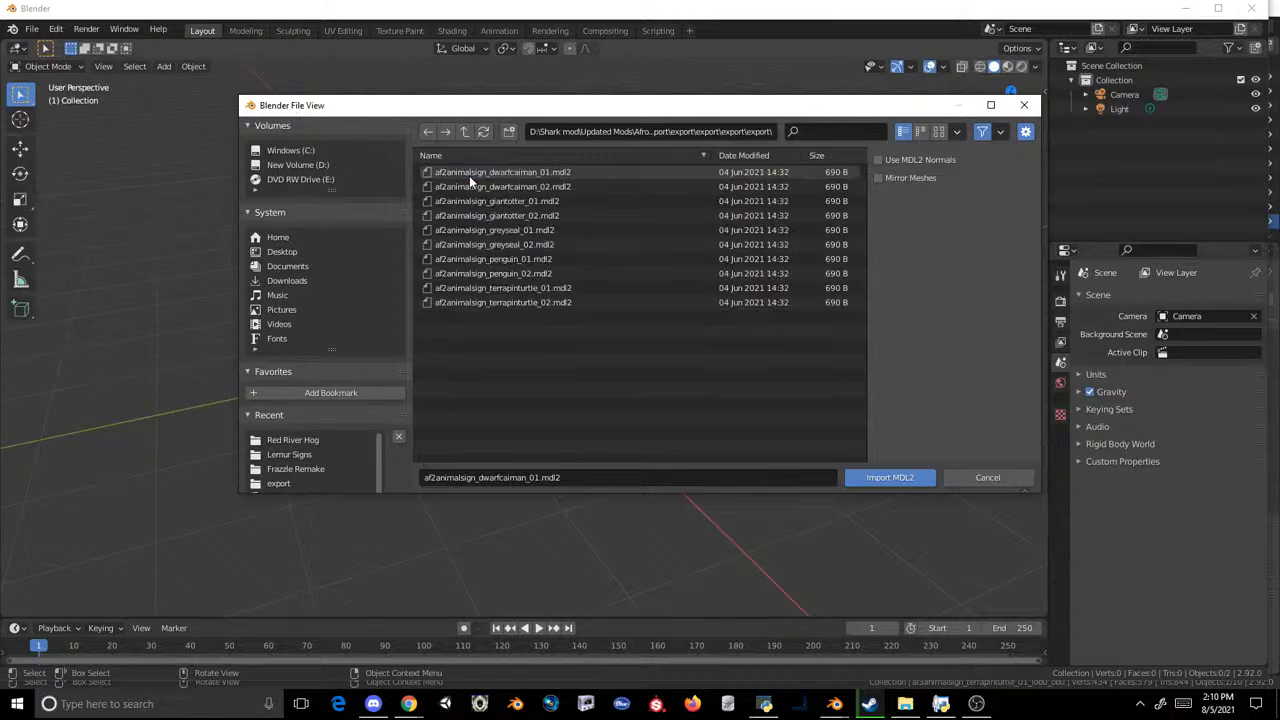
Step: Import af2animalsign_greyseal_01.mdl2 and copy the imported sign mesh
{"action": "double_click", "coordinate": [505, 233]}
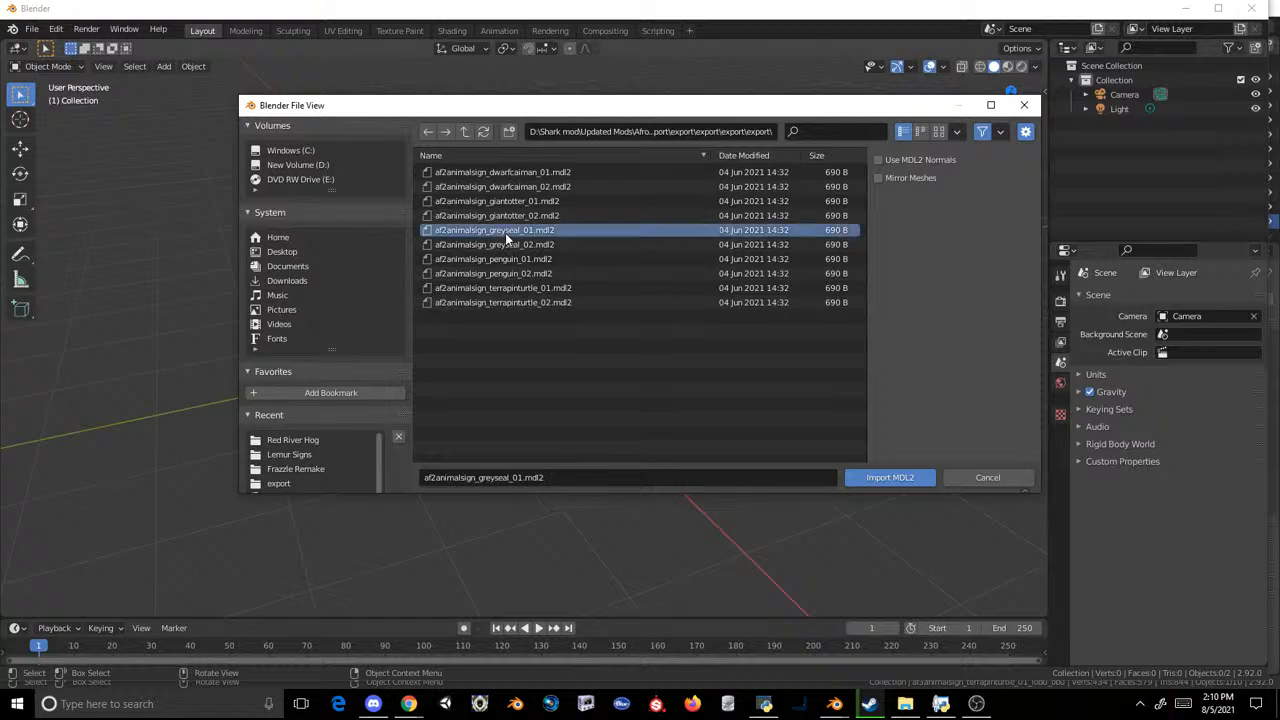
{"action": "left_click", "coordinate": [512, 329]}
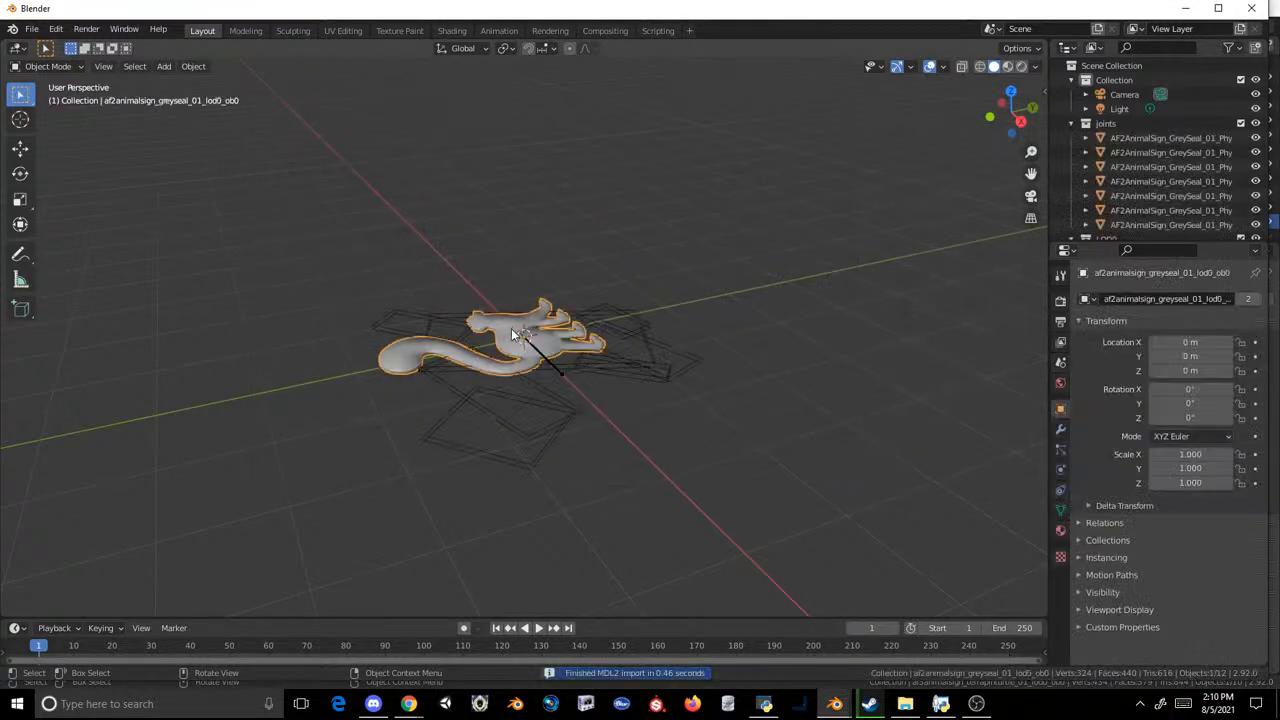
{"action": "key", "text": "ctrl+c"}
Step: Start a new General file and delete the default cube
{"action": "left_click", "coordinate": [32, 29]}
{"action": "mouse_move", "coordinate": [50, 44]}
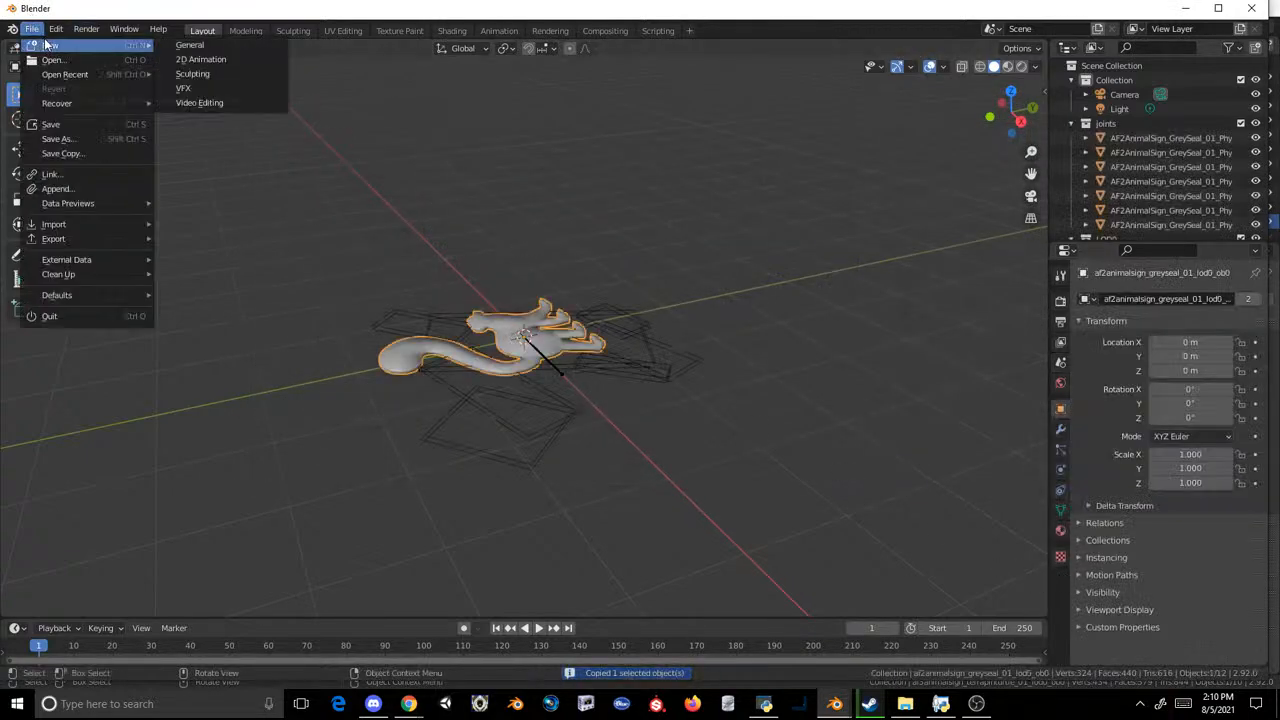
{"action": "left_click", "coordinate": [225, 44]}
{"action": "left_click", "coordinate": [655, 375]}
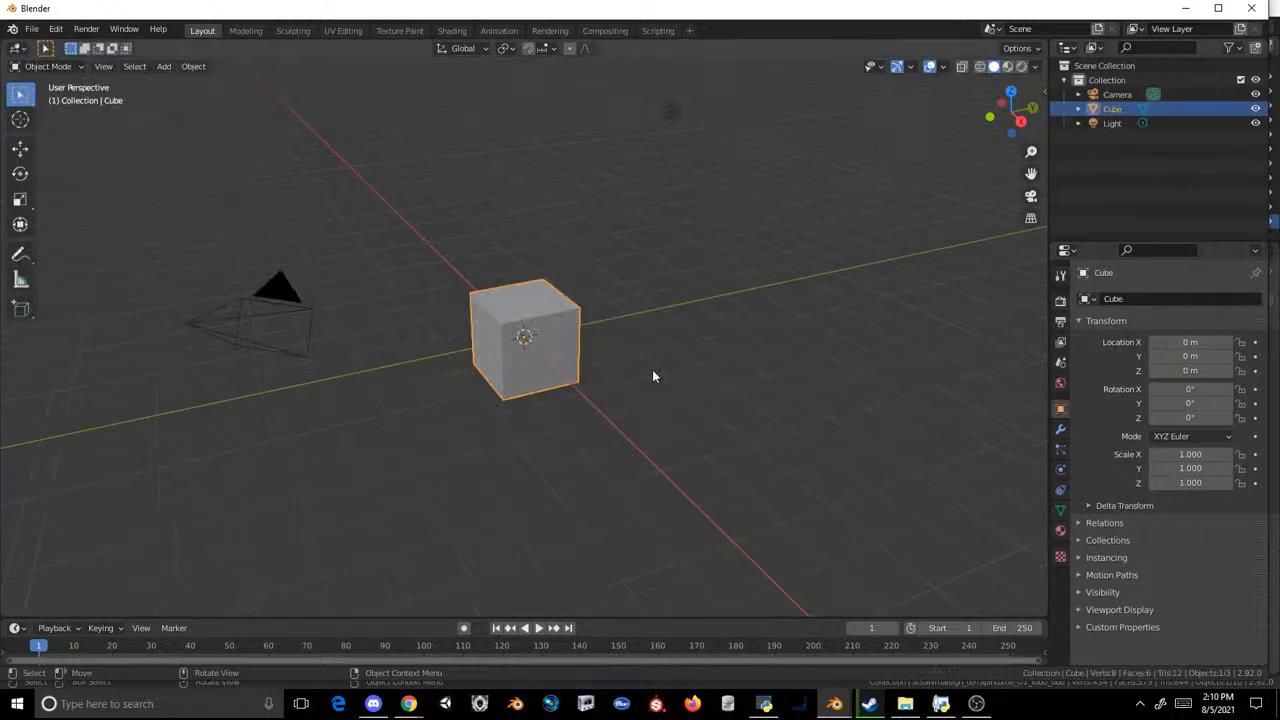
{"action": "key", "text": "Delete"}
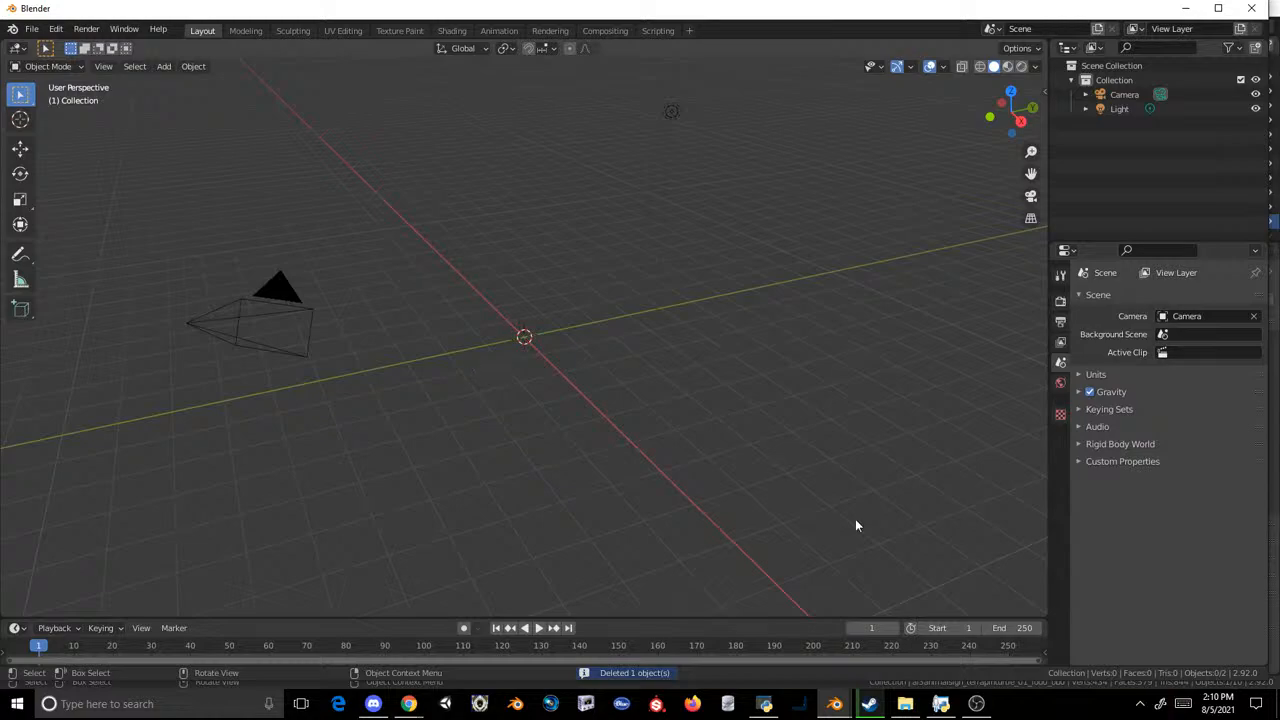
Step: Paste the copied grey seal sign into the other Blender window's terrapin turtle scene and select its mesh
{"action": "mouse_move", "coordinate": [834, 703]}
{"action": "left_click", "coordinate": [718, 636]}
{"action": "key", "text": "ctrl+v"}
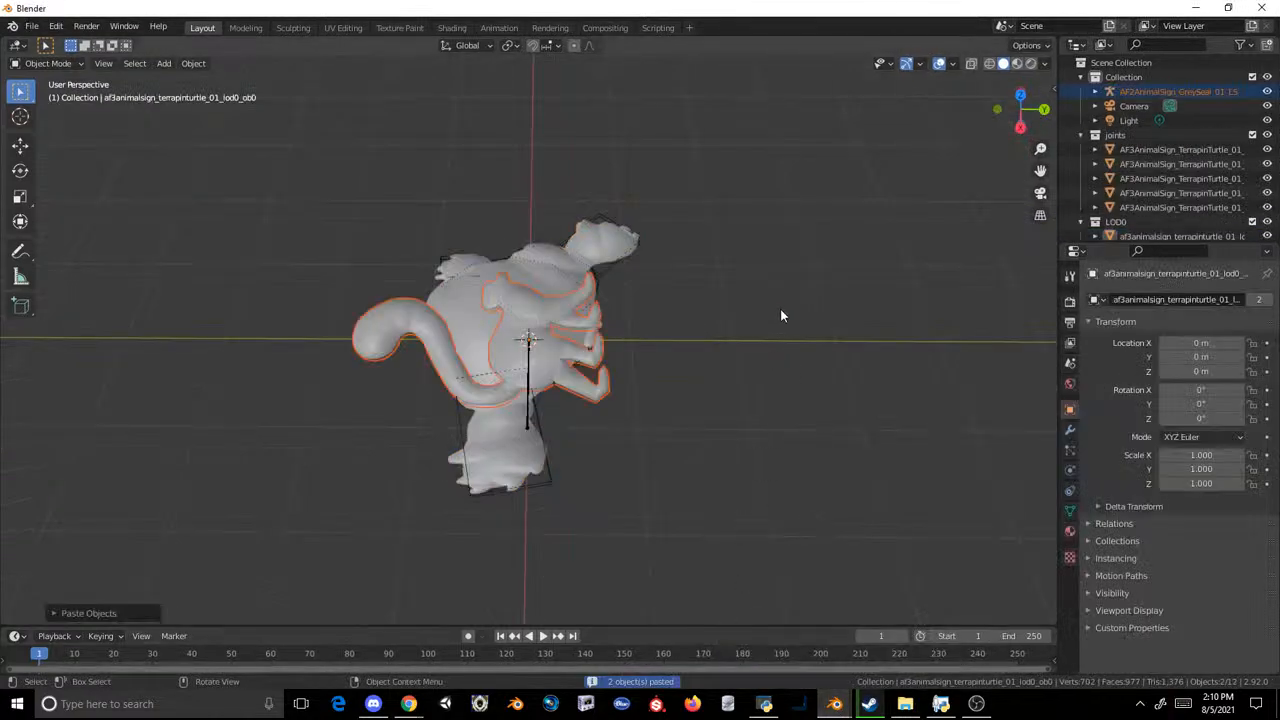
{"action": "middle_click_drag", "start_coordinate": [780, 316], "coordinate": [820, 150]}
{"action": "left_click", "coordinate": [545, 247]}
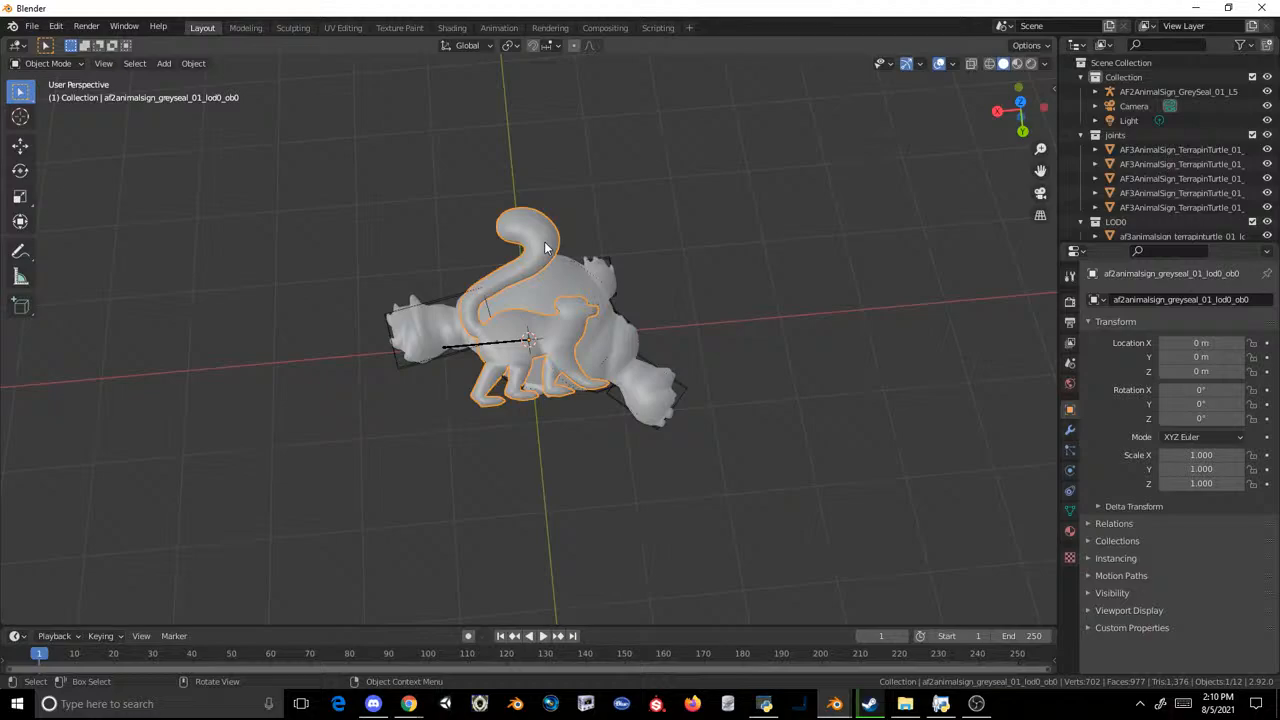
Step: Import Collared Lemur Sign.obj from the Documents folder as a Wavefront model
{"action": "left_click", "coordinate": [32, 27]}
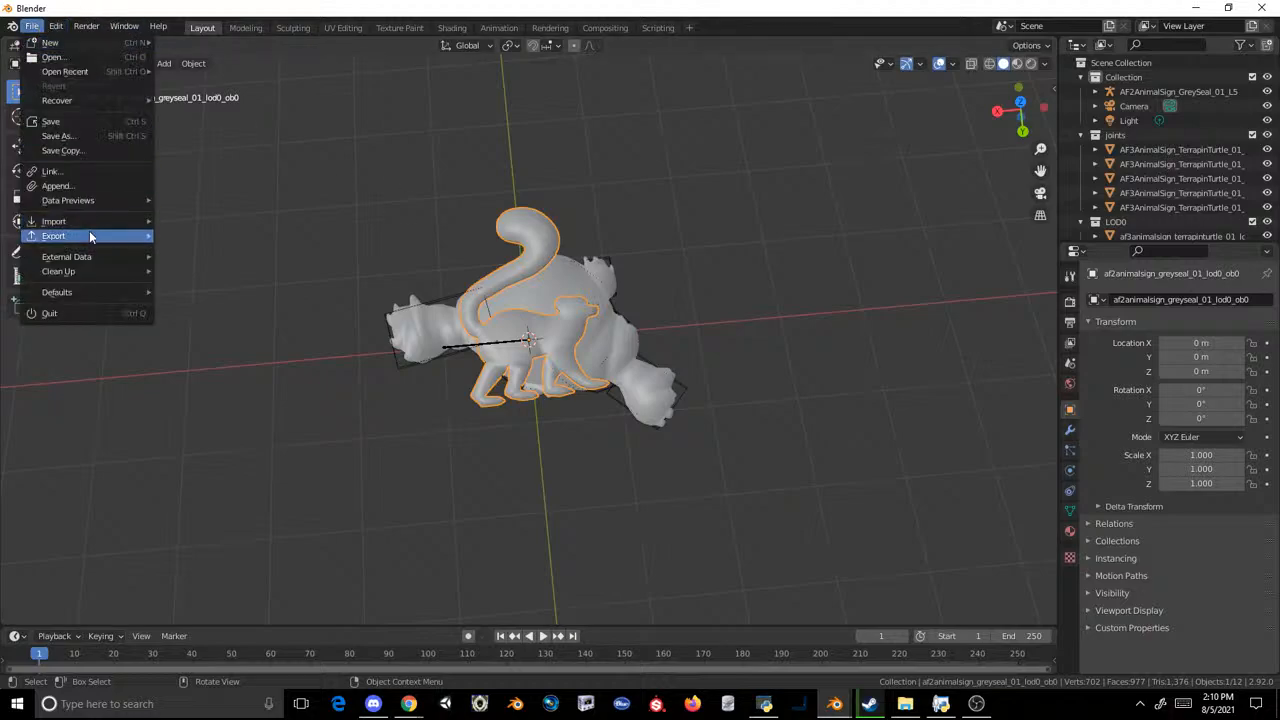
{"action": "mouse_move", "coordinate": [98, 221]}
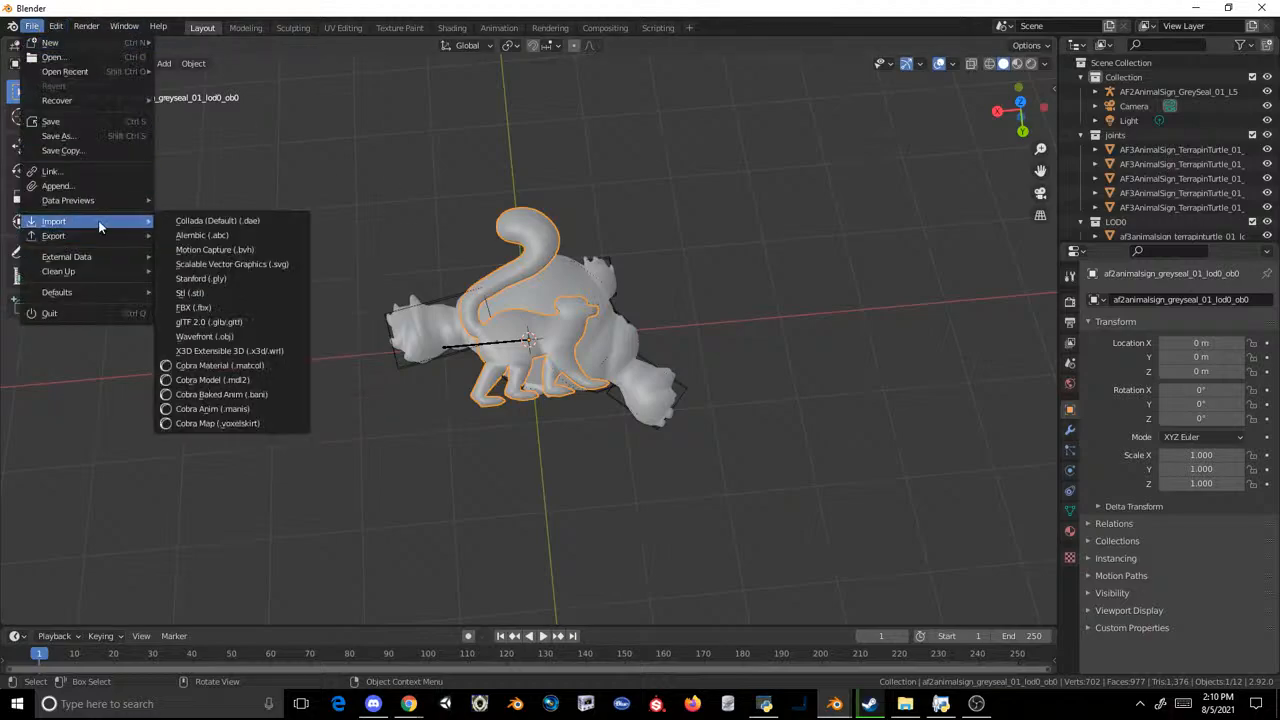
{"action": "left_click", "coordinate": [225, 342]}
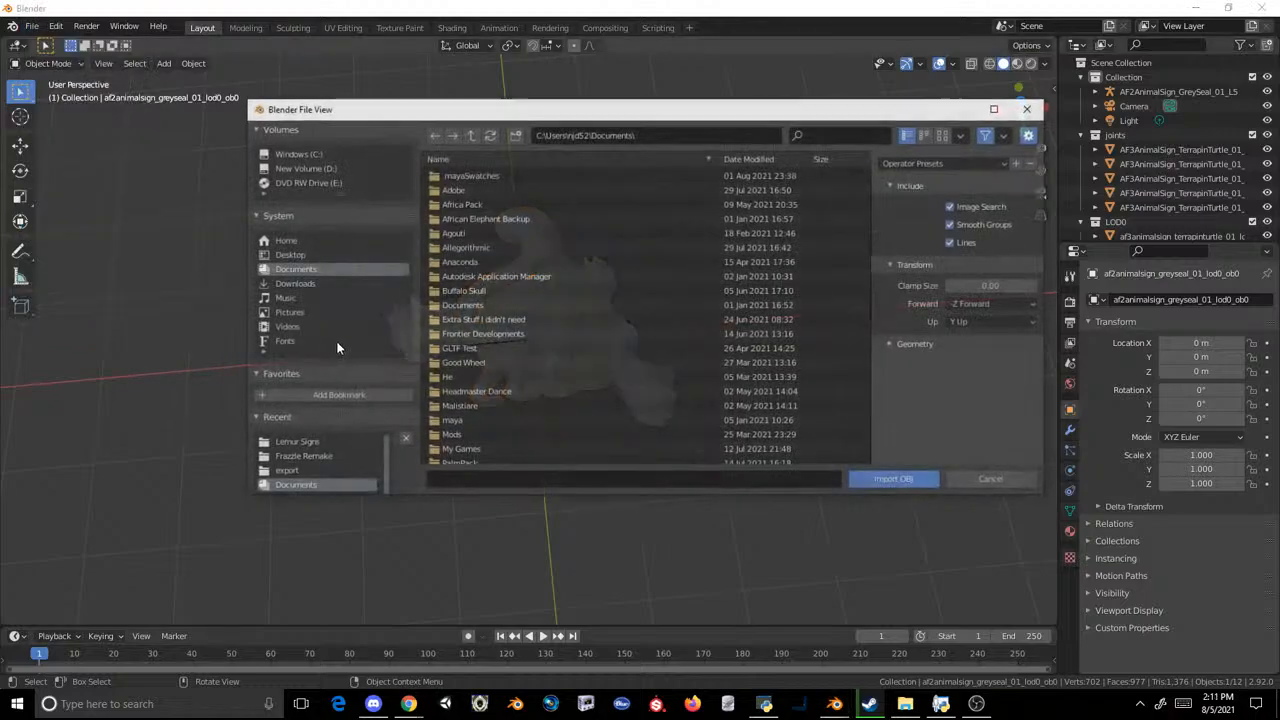
{"action": "scroll", "coordinate": [552, 288], "scroll_direction": "down", "scroll_amount": 15}
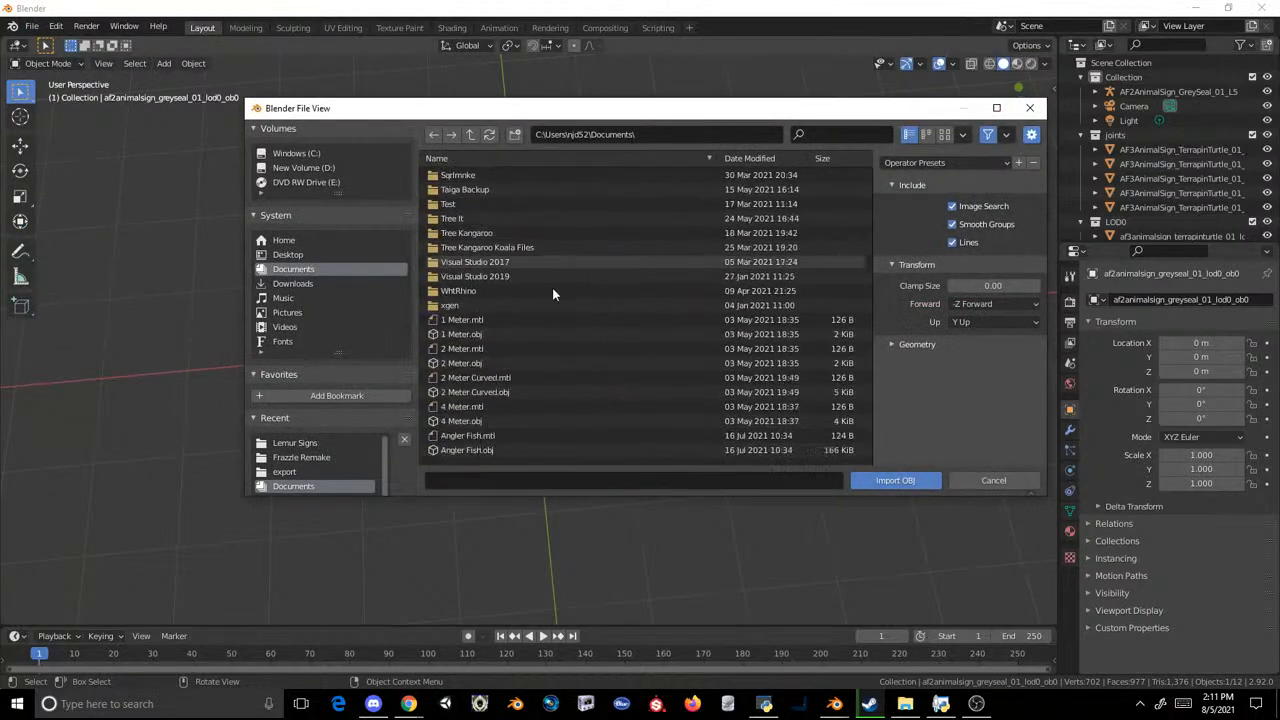
{"action": "scroll", "coordinate": [536, 306], "scroll_direction": "down", "scroll_amount": 12}
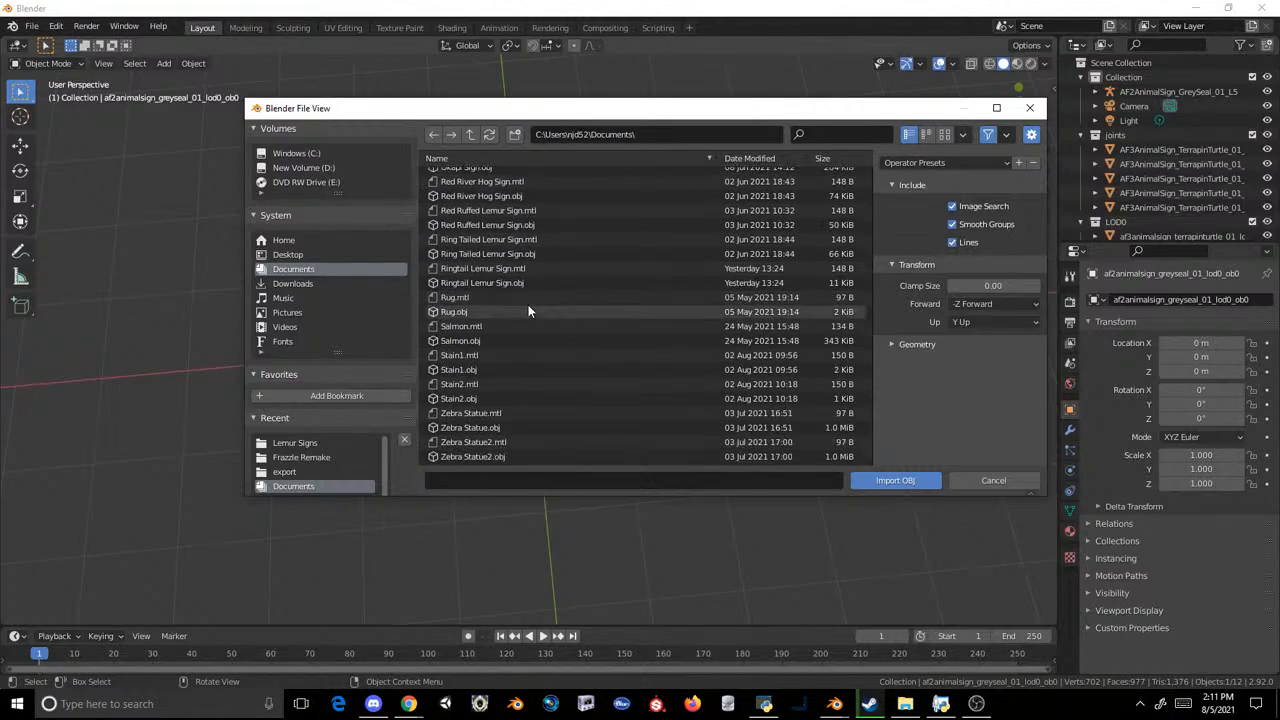
{"action": "scroll", "coordinate": [519, 314], "scroll_direction": "up", "scroll_amount": 4}
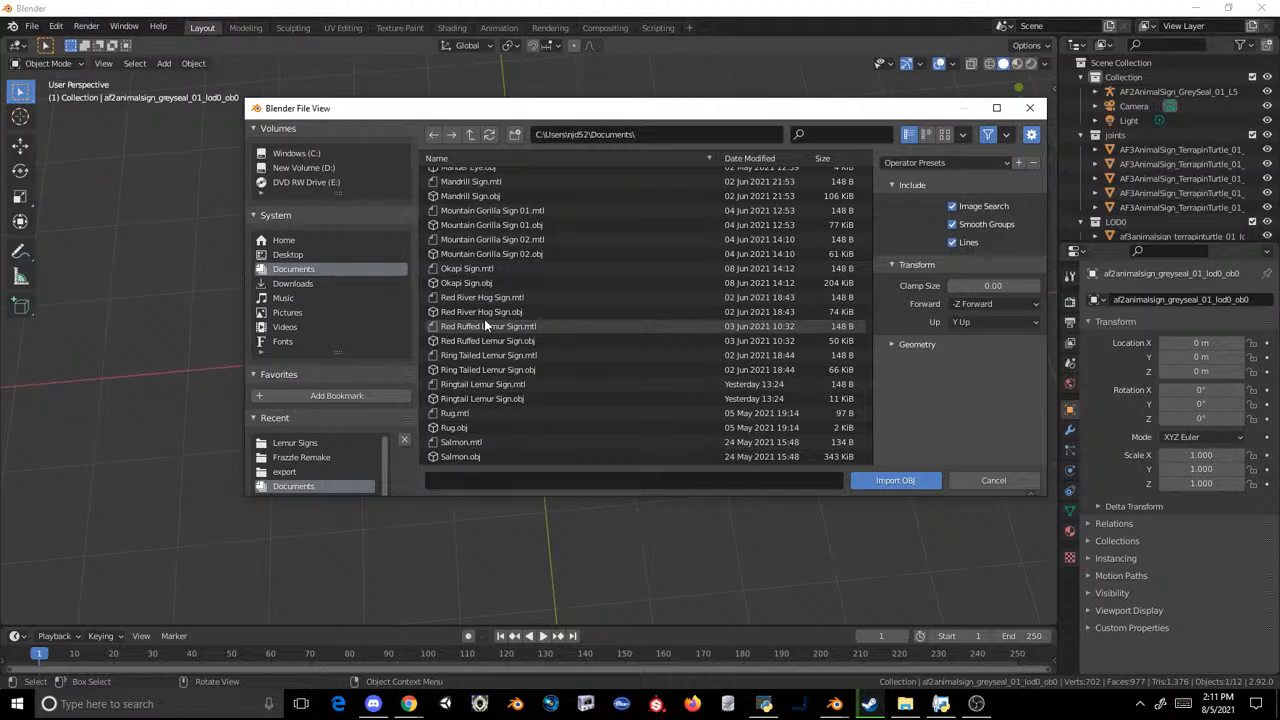
{"action": "scroll", "coordinate": [484, 319], "scroll_direction": "up", "scroll_amount": 10}
{"action": "scroll", "coordinate": [497, 316], "scroll_direction": "up", "scroll_amount": 3}
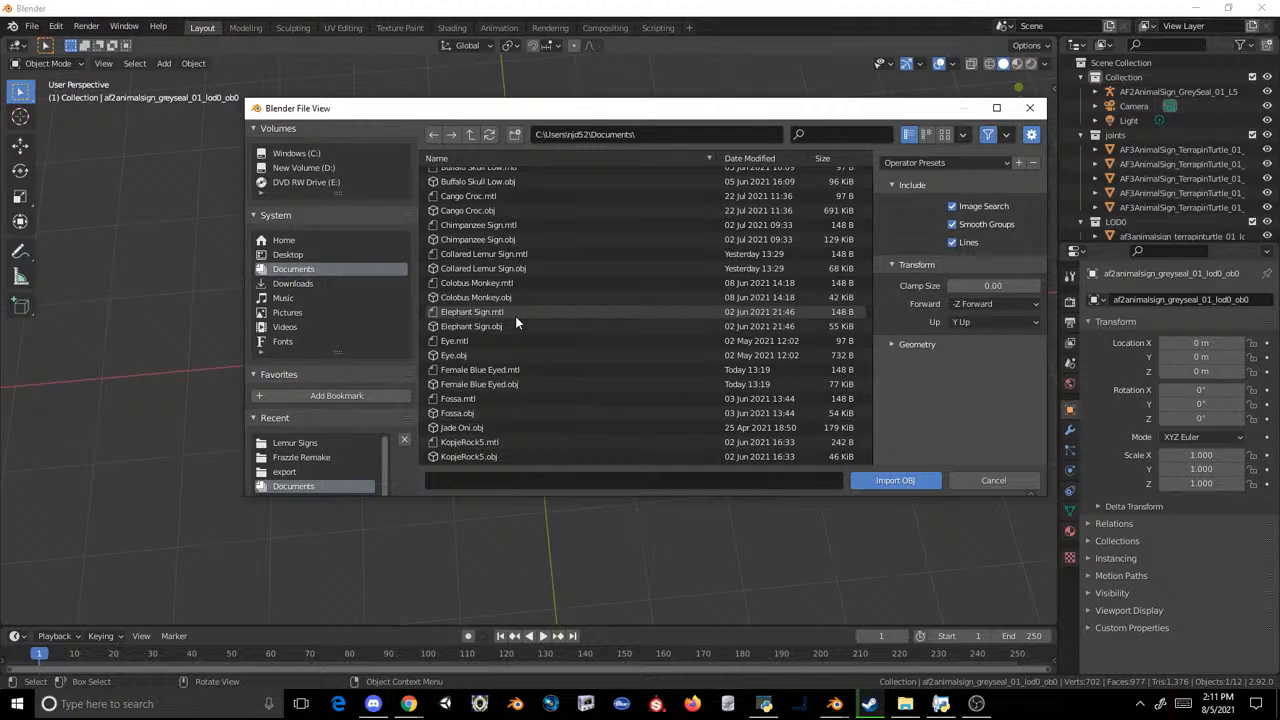
{"action": "scroll", "coordinate": [515, 316], "scroll_direction": "up", "scroll_amount": 8}
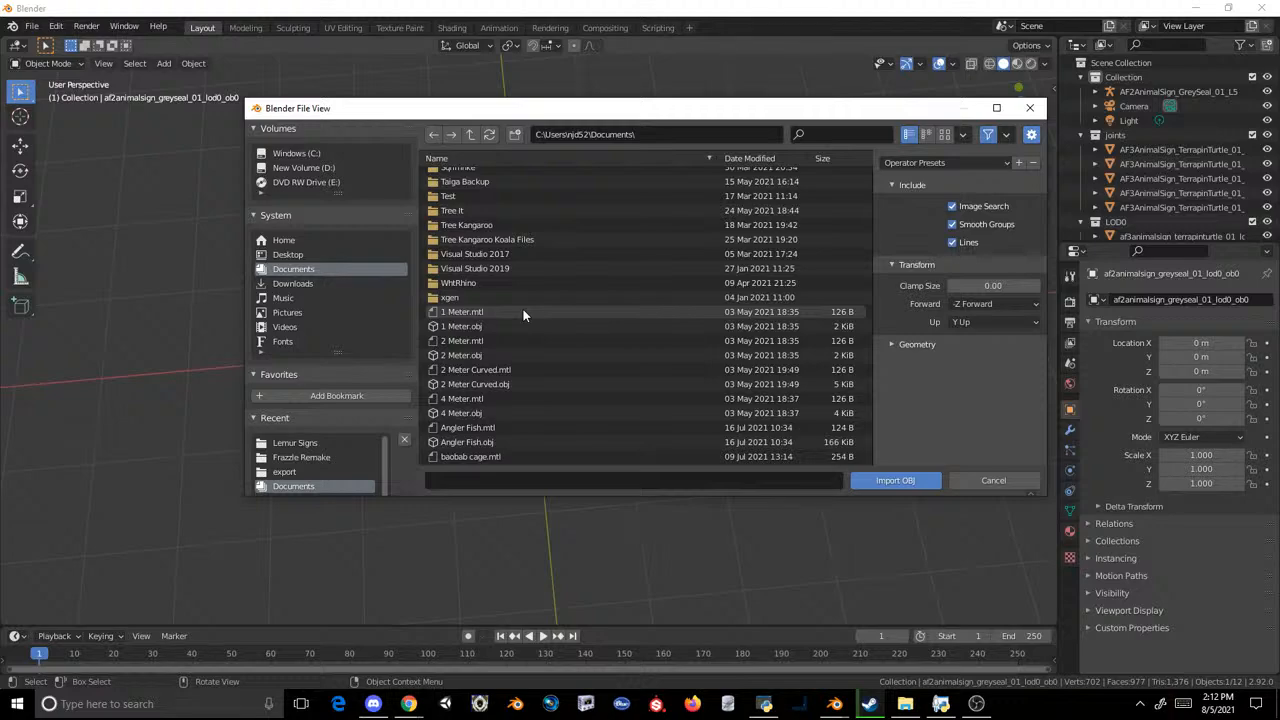
{"action": "scroll", "coordinate": [514, 280], "scroll_direction": "up", "scroll_amount": 5}
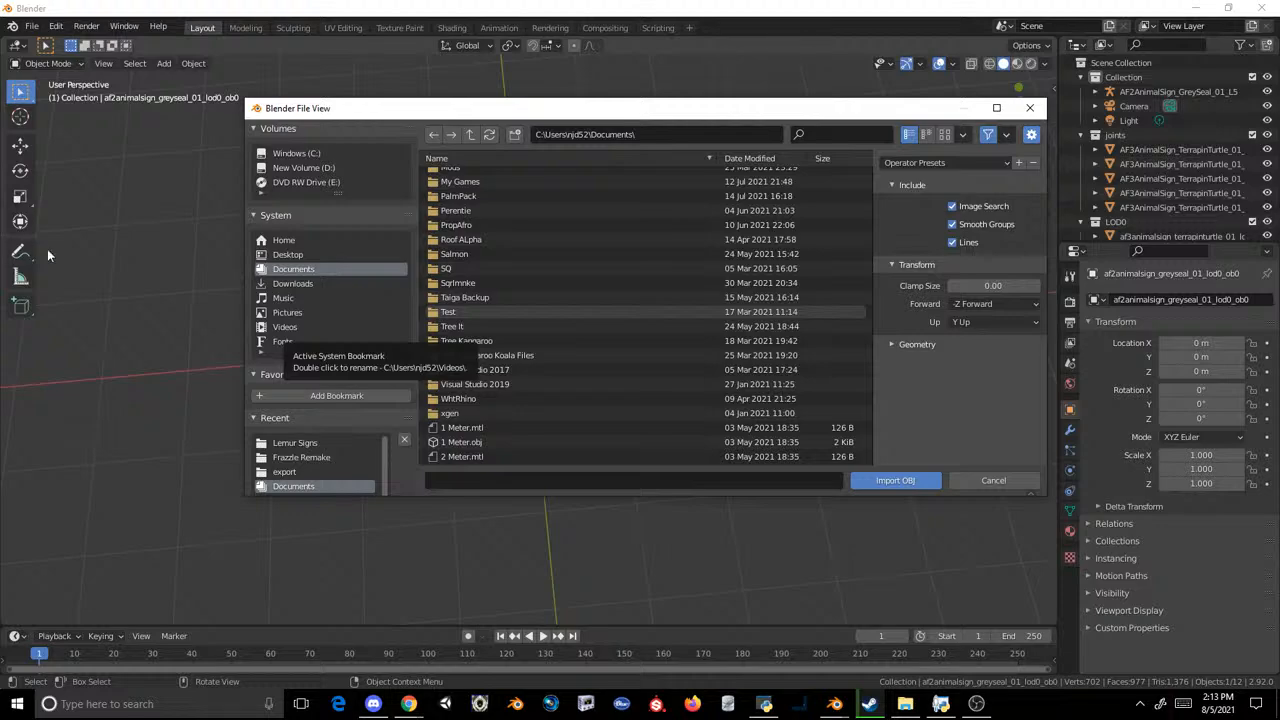
{"action": "scroll", "coordinate": [610, 325], "scroll_direction": "down", "scroll_amount": 5}
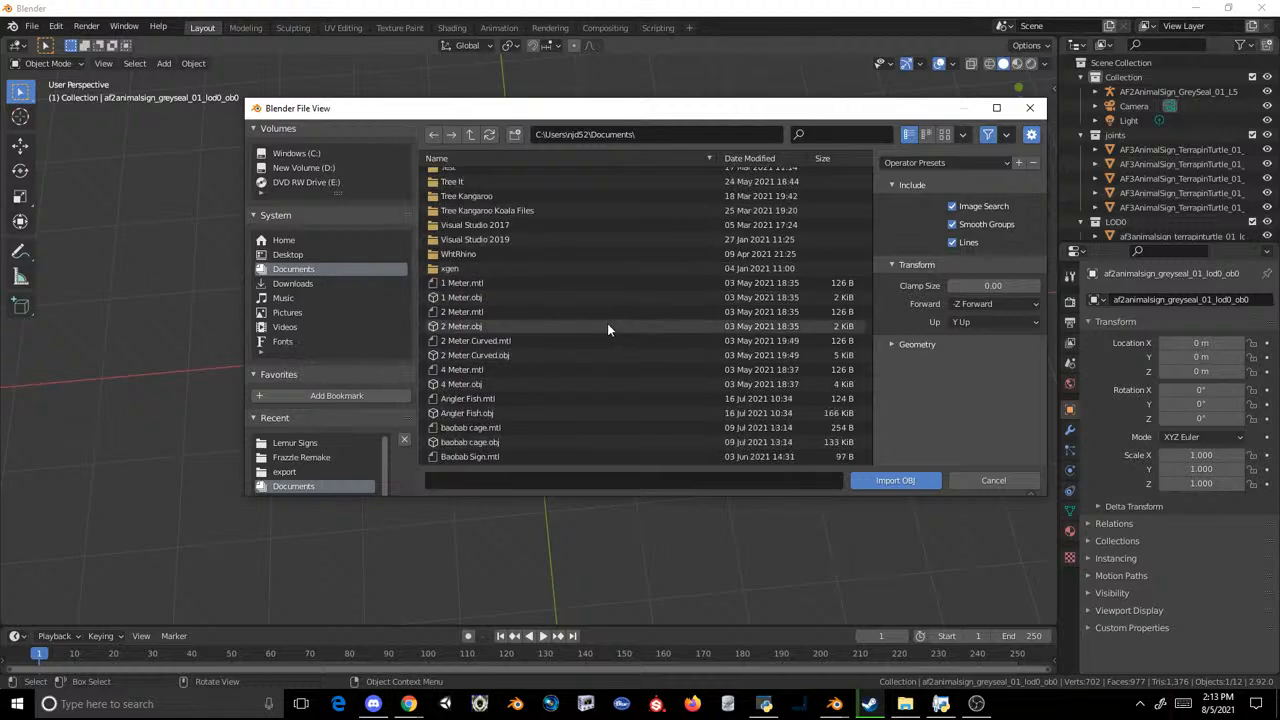
{"action": "scroll", "coordinate": [607, 327], "scroll_direction": "down", "scroll_amount": 3}
{"action": "scroll", "coordinate": [608, 328], "scroll_direction": "down", "scroll_amount": 4}
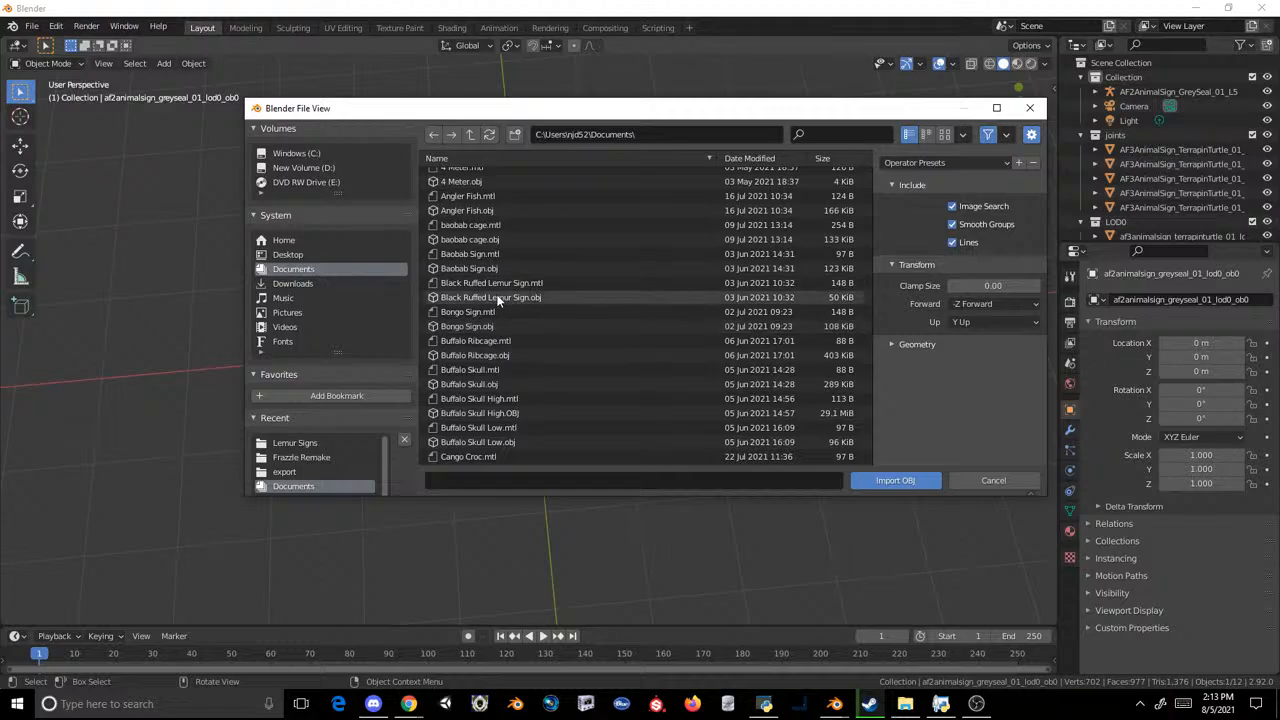
{"action": "scroll", "coordinate": [498, 300], "scroll_direction": "down", "scroll_amount": 4}
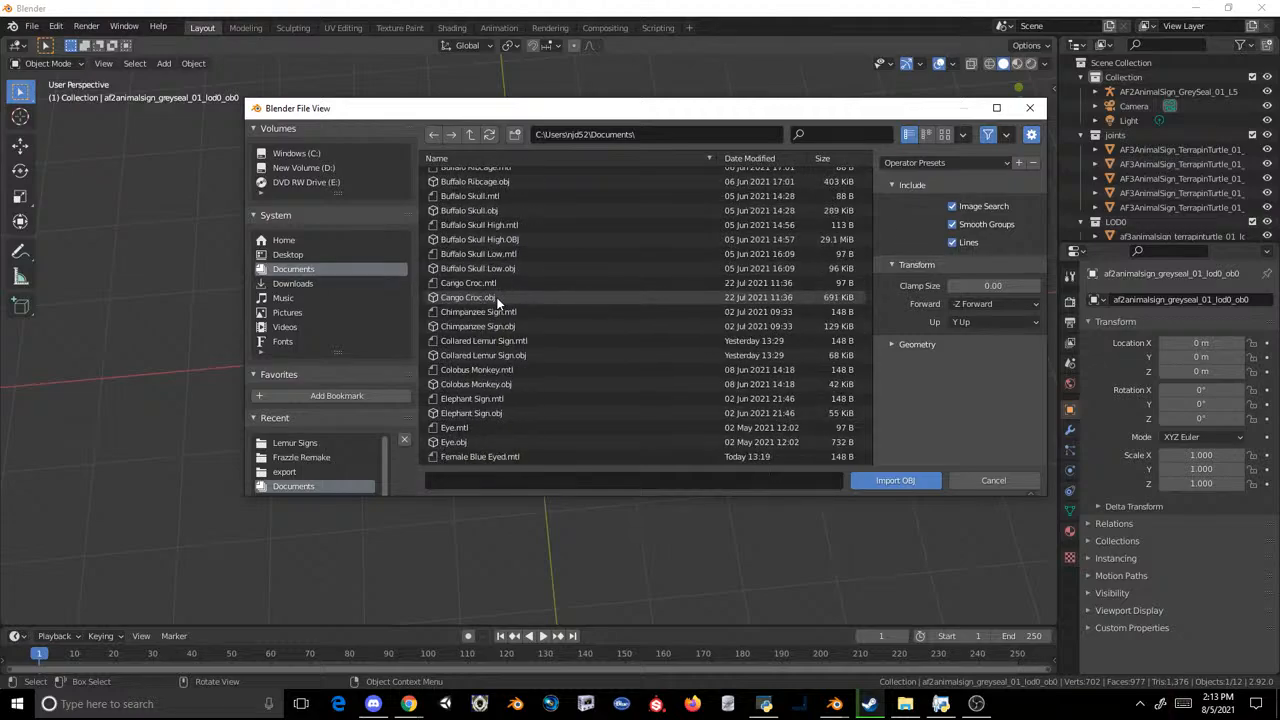
{"action": "double_click", "coordinate": [488, 355]}
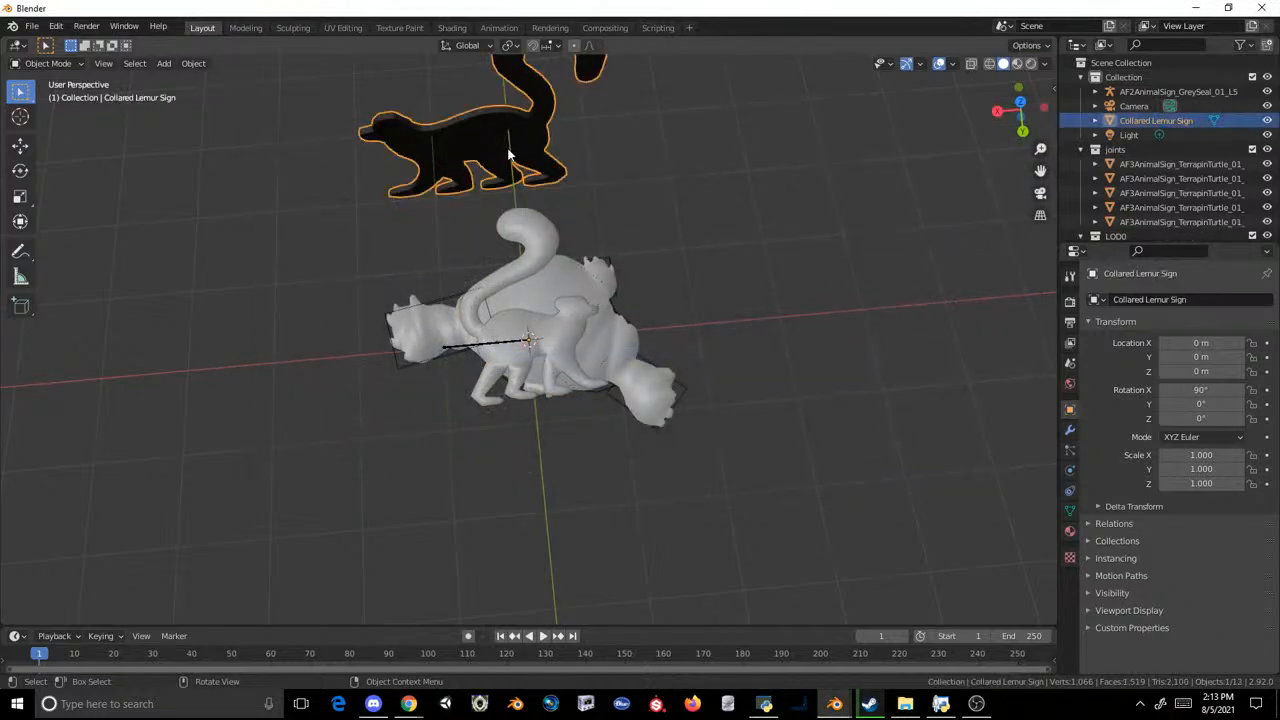
Step: Rotate the Collared Lemur Sign 90° about the X axis
{"action": "type", "text": "rz90"}
{"action": "key", "text": "Escape"}
{"action": "type", "text": "rx90"}
{"action": "key", "text": "Return"}
{"action": "type", "text": "rz"}
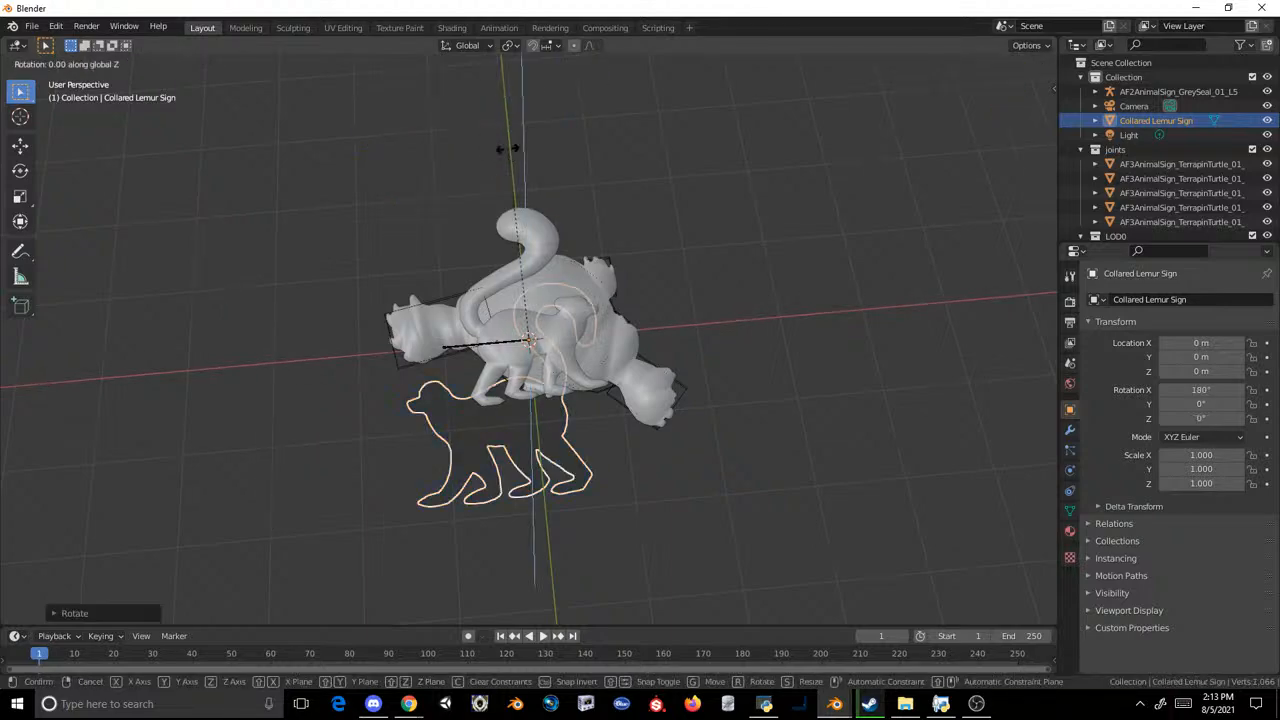
{"action": "type", "text": "180"}
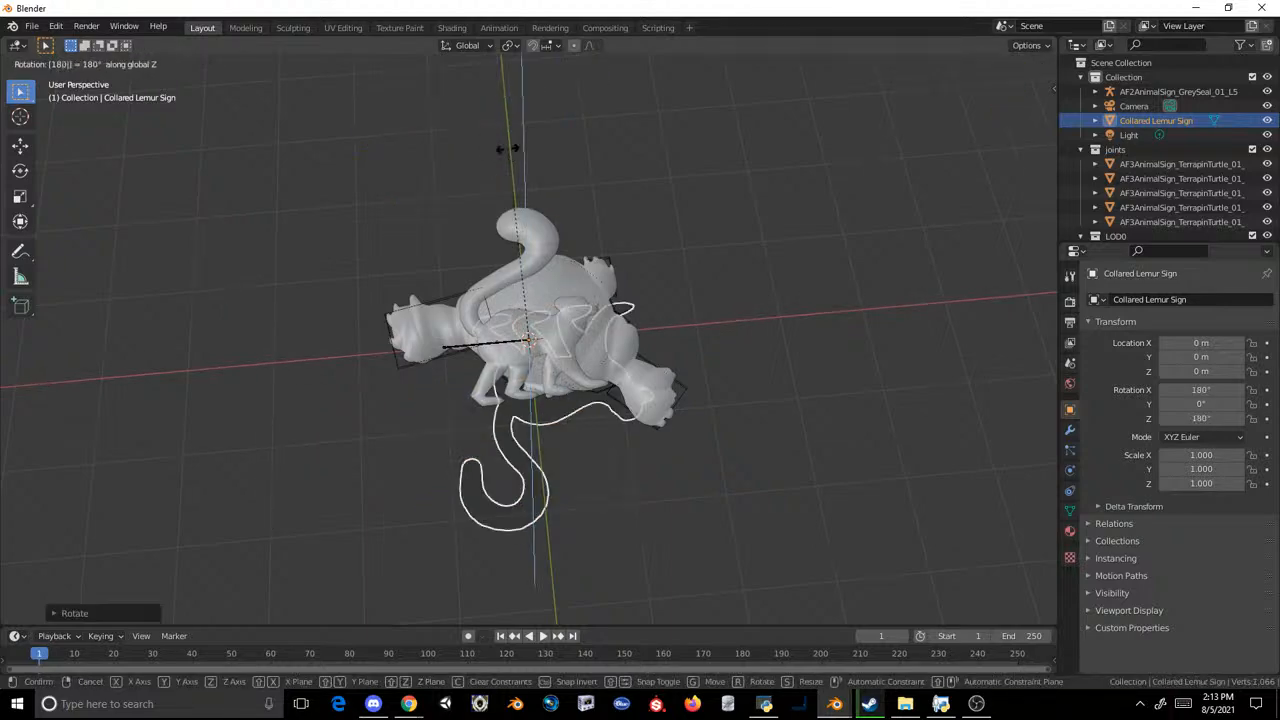
{"action": "key", "text": "Escape"}
{"action": "type", "text": "rx180"}
{"action": "key", "text": "Escape"}
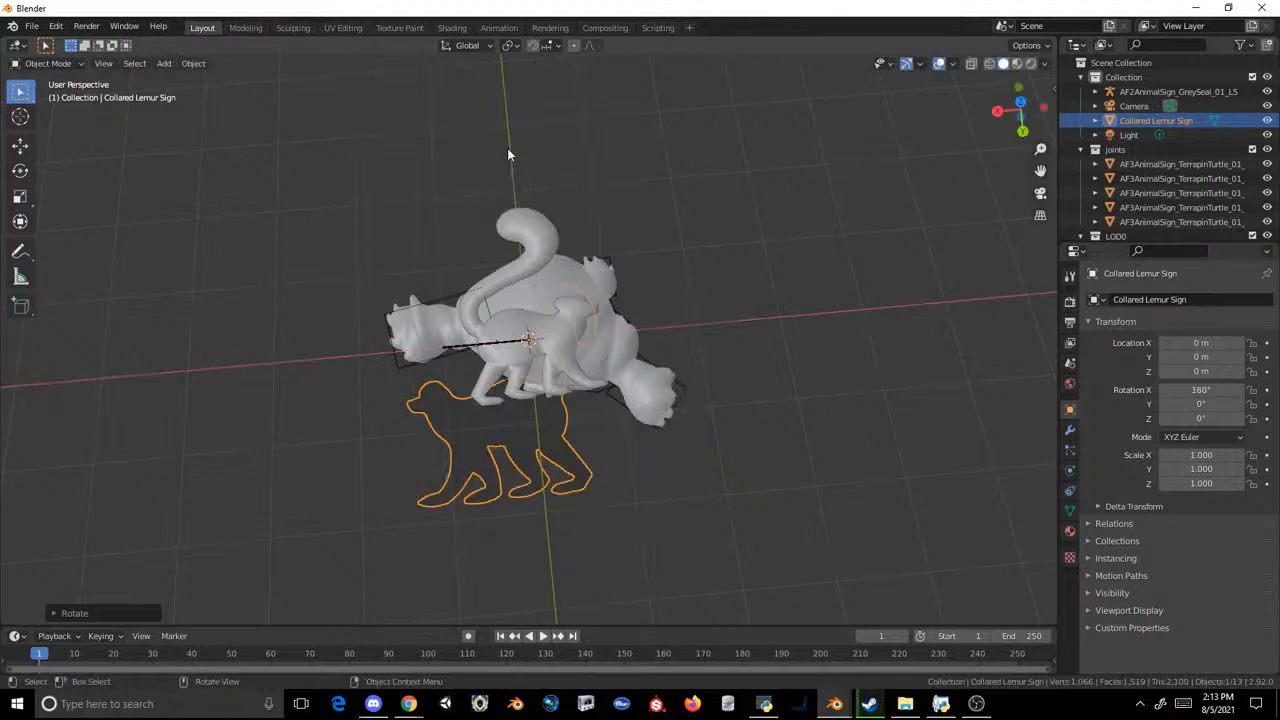
Step: Rotate the Collared Lemur Sign 180° about the Y axis
{"action": "type", "text": "ry180"}
{"action": "key", "text": "Return"}
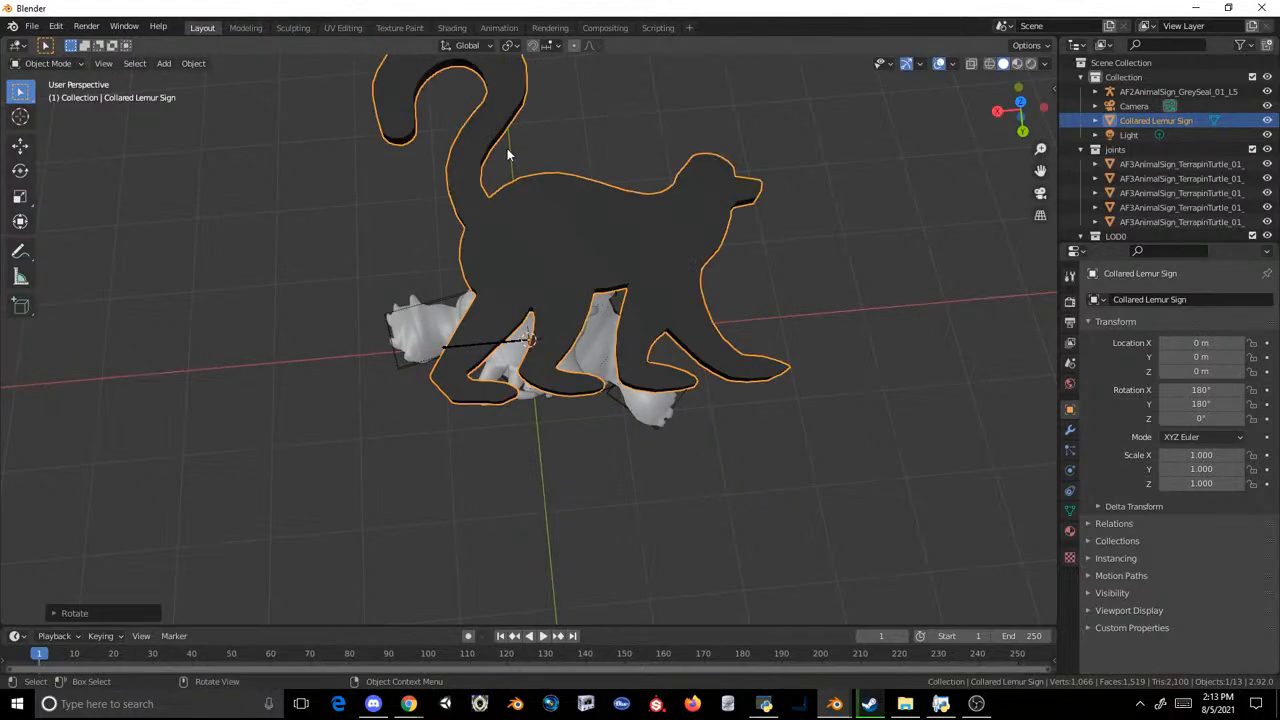
Step: Scale the Collared Lemur Sign down uniformly to about 0.742, working in the top view
{"action": "key", "text": "KP_7"}
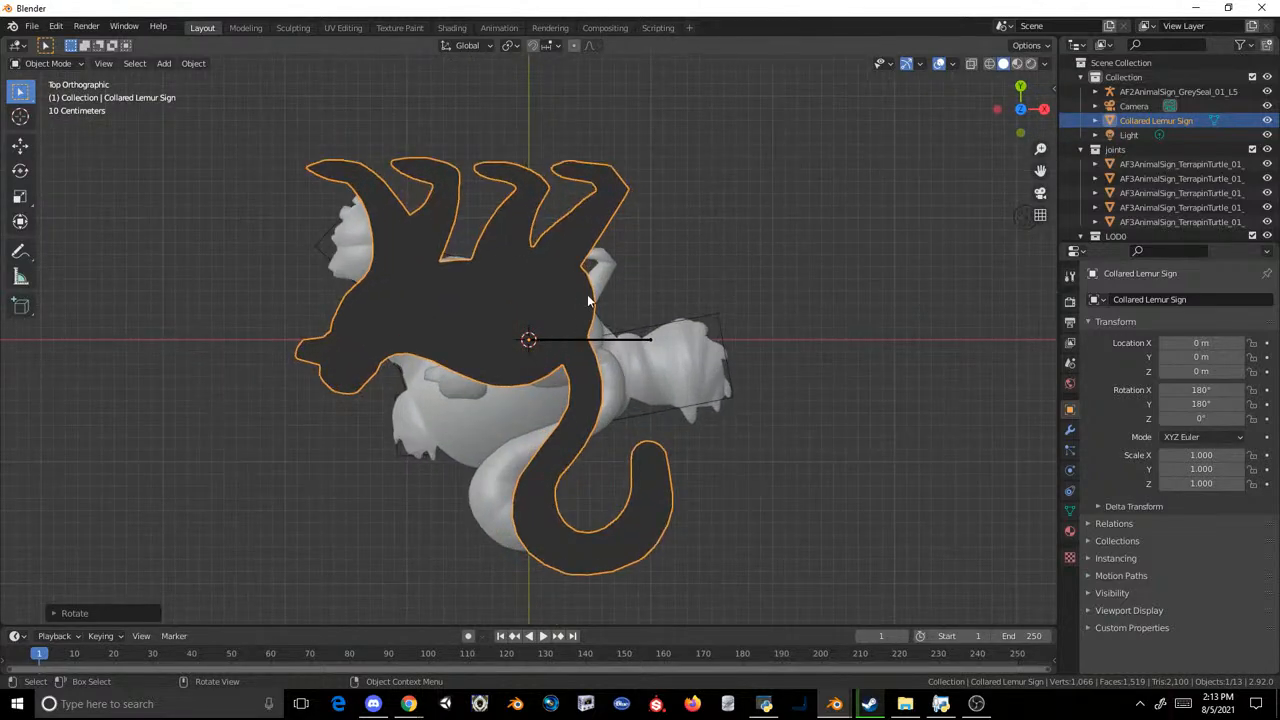
{"action": "scroll", "coordinate": [650, 315], "scroll_direction": "up", "scroll_amount": 2}
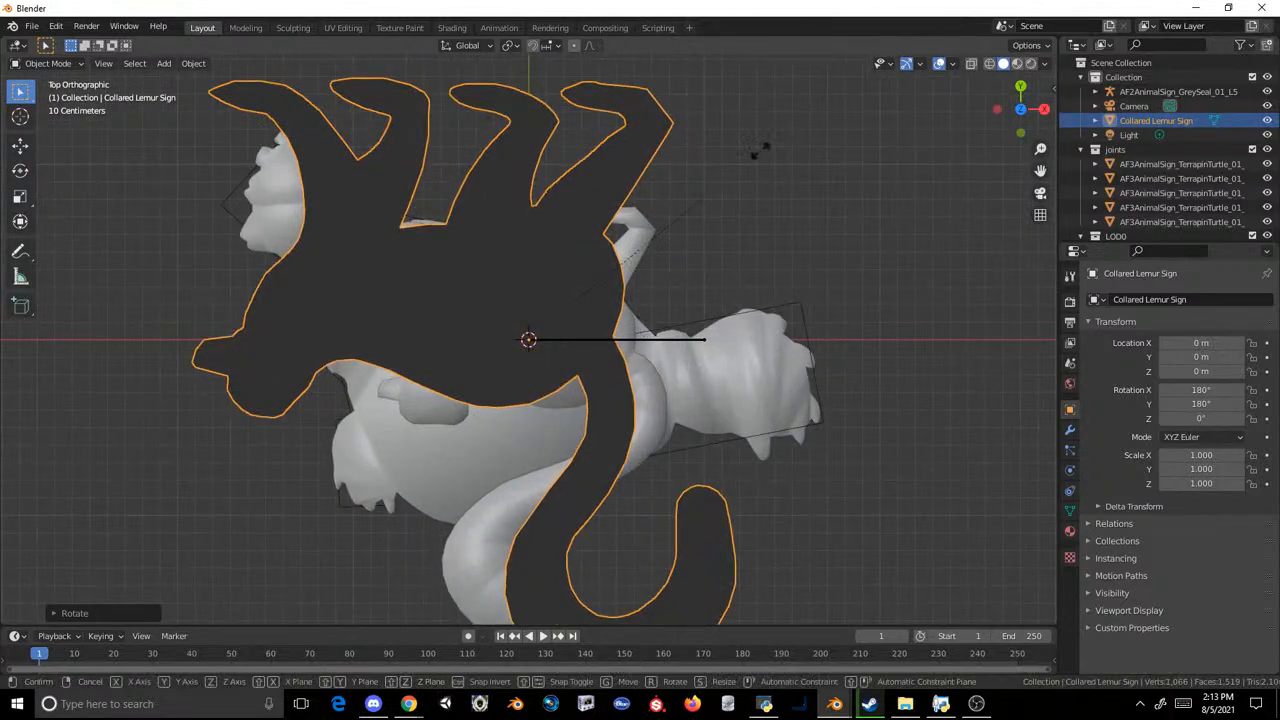
{"action": "key", "text": "s"}
{"action": "key", "text": "Escape"}
{"action": "key", "text": "s"}
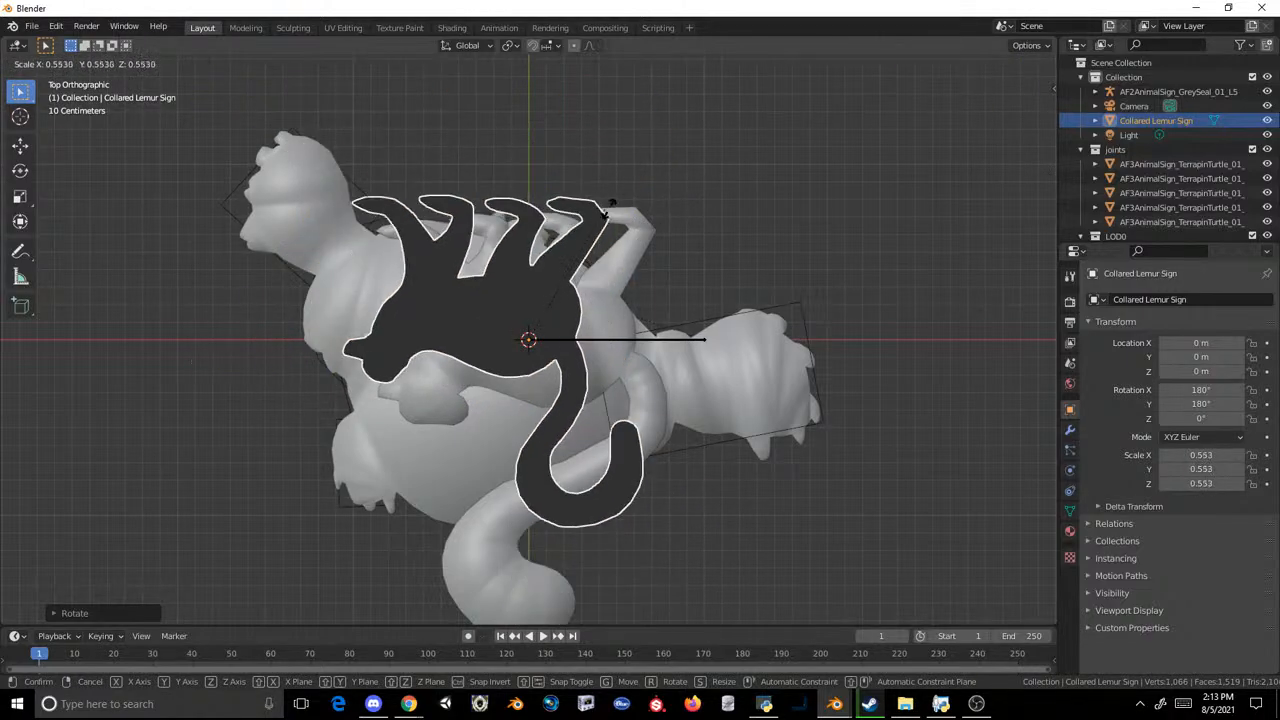
{"action": "left_click", "coordinate": [655, 195]}
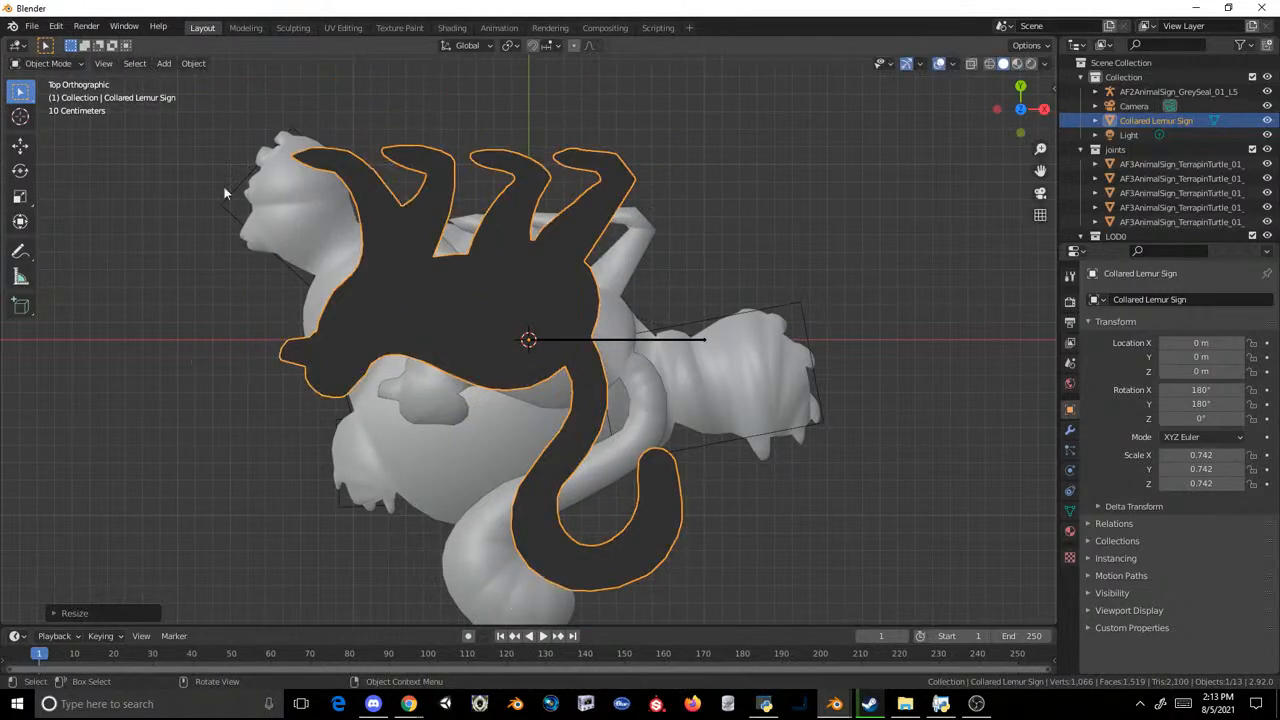
Step: Move the lemur sign to about X 0.243 m, Y -0.206 m and scale it down uniformly to about 0.597
{"action": "left_click", "coordinate": [21, 146]}
{"action": "left_click_drag", "start_coordinate": [533, 355], "coordinate": [583, 390]}
{"action": "key", "text": "s"}
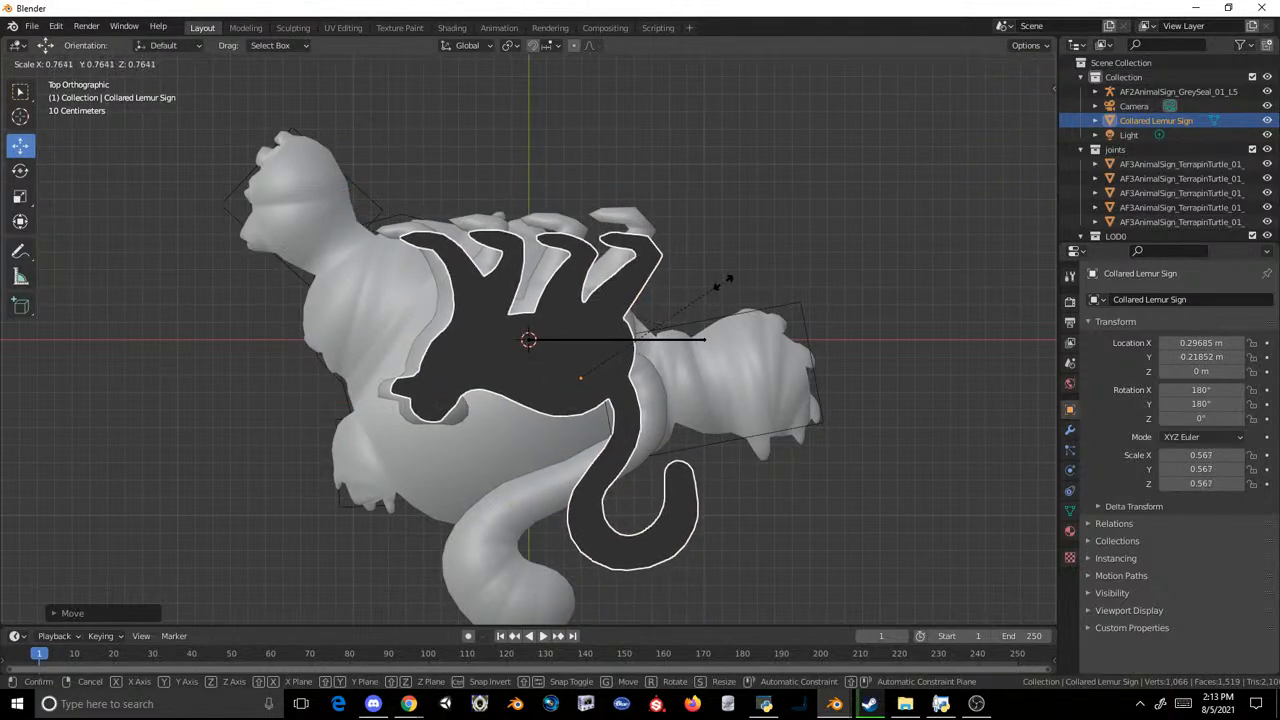
{"action": "left_click", "coordinate": [730, 270]}
{"action": "left_click_drag", "start_coordinate": [580, 385], "coordinate": [571, 382]}
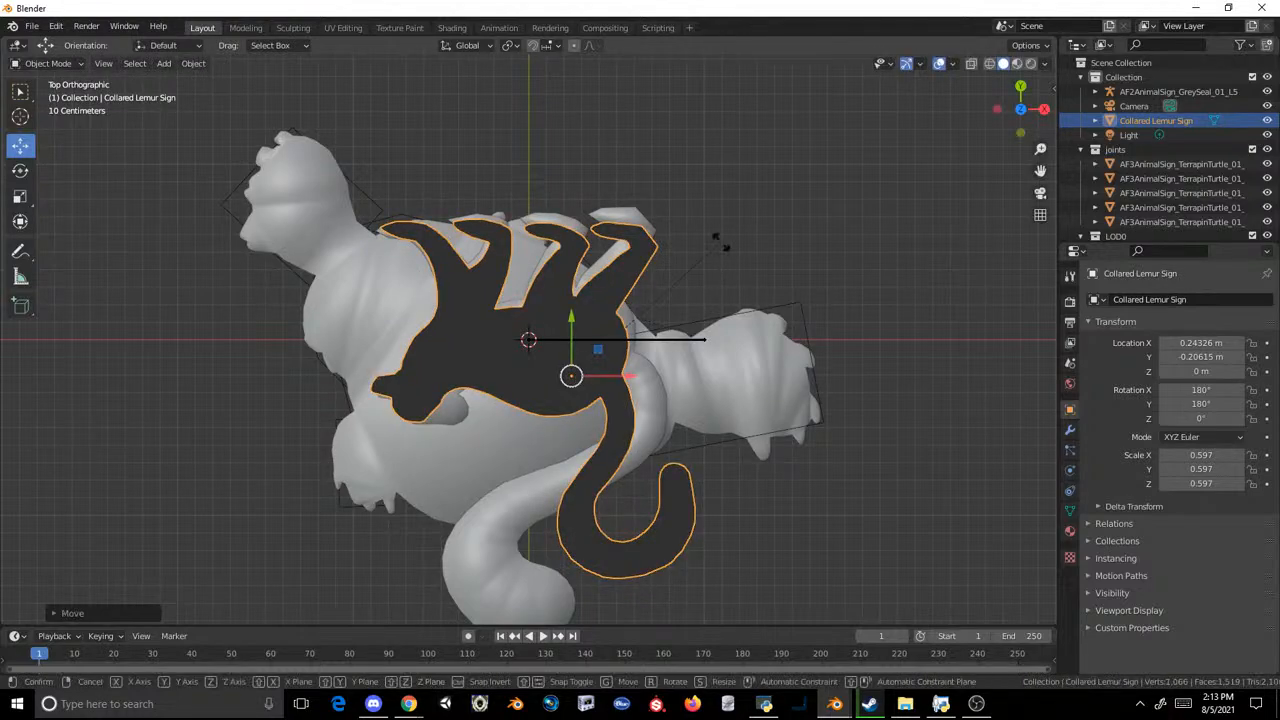
Step: Rotate the lemur sign to about 5.68° on Z and shift it to about X 0.297 m, Y -0.124 m
{"action": "key", "text": "r"}
{"action": "left_click", "coordinate": [712, 238]}
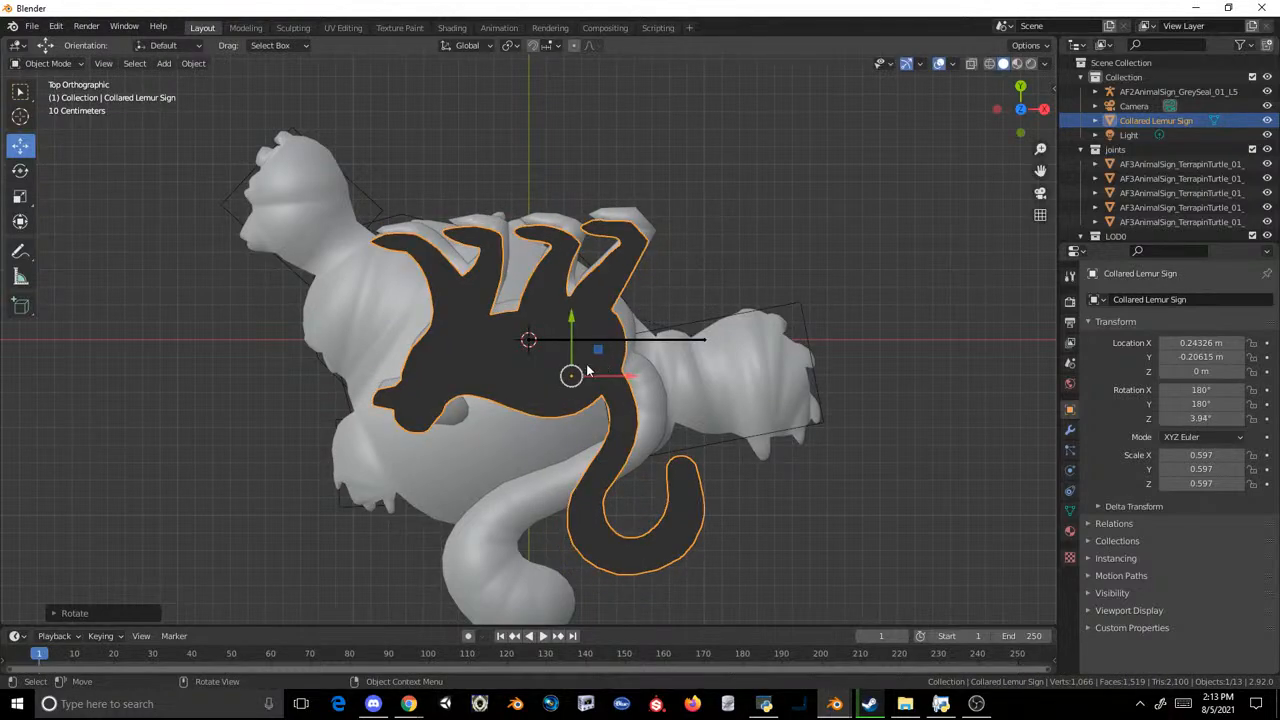
{"action": "left_click_drag", "start_coordinate": [571, 375], "coordinate": [581, 360]}
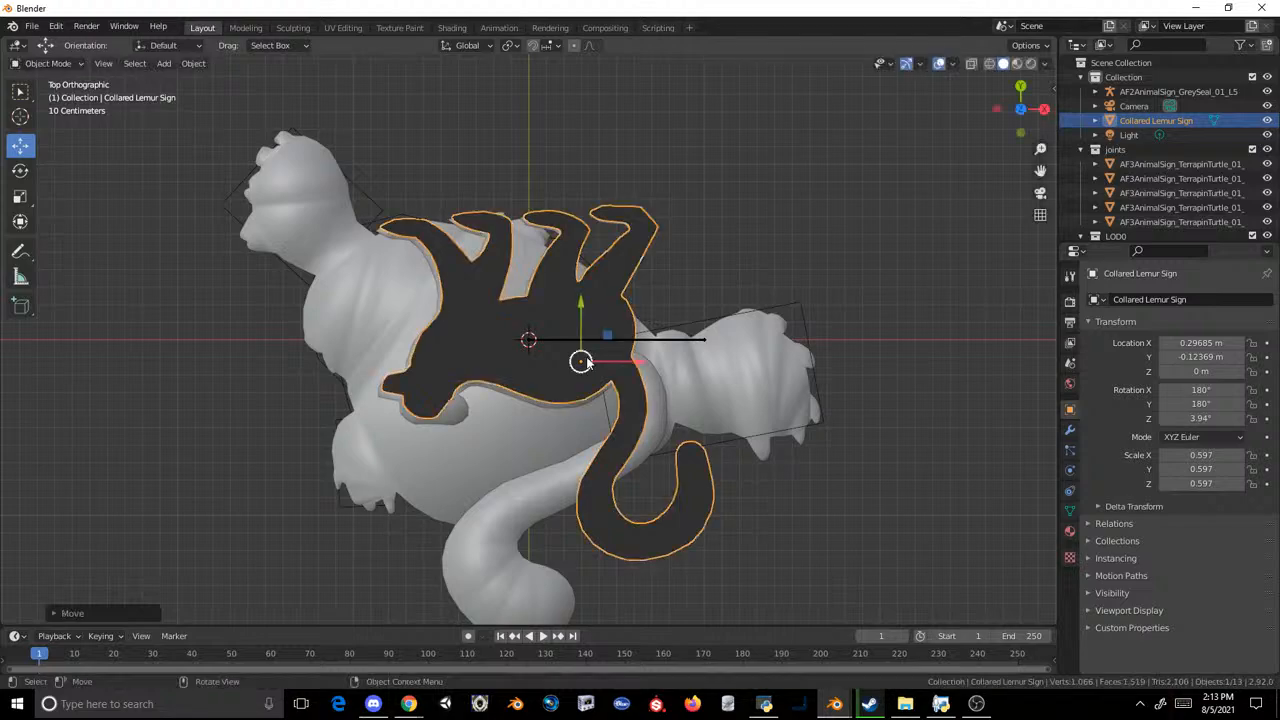
{"action": "key", "text": "r"}
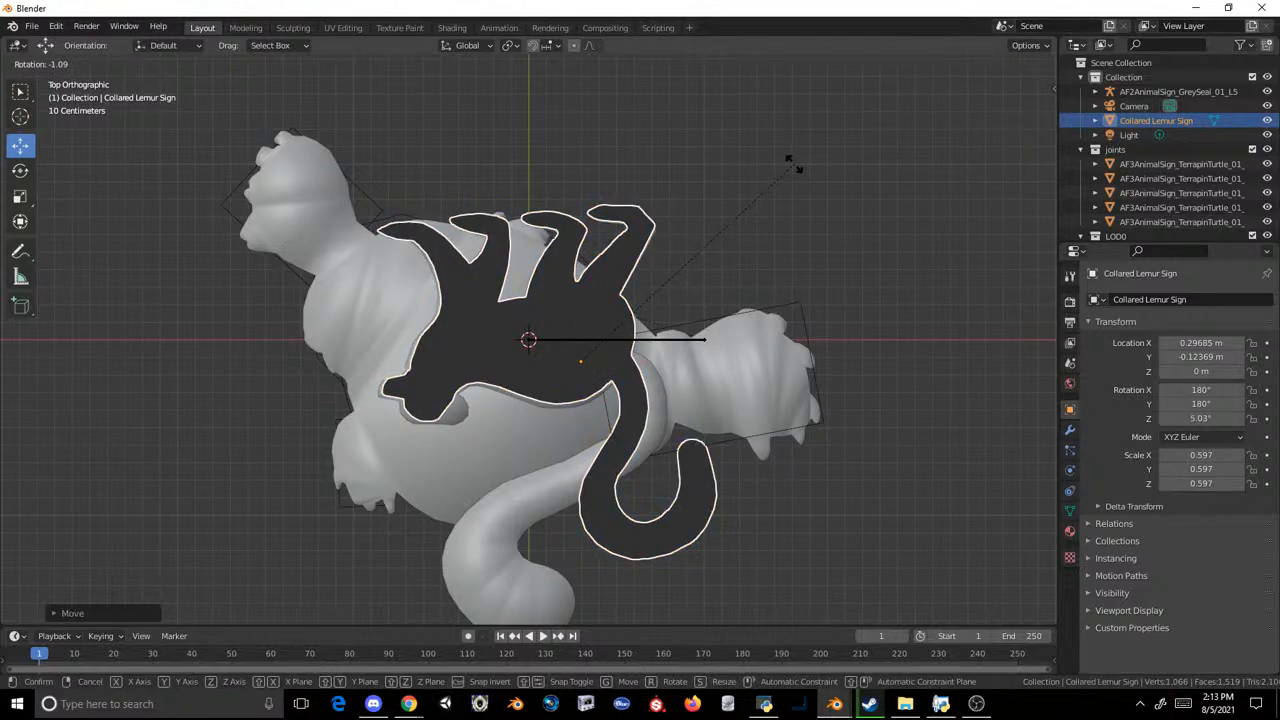
{"action": "left_click", "coordinate": [800, 160]}
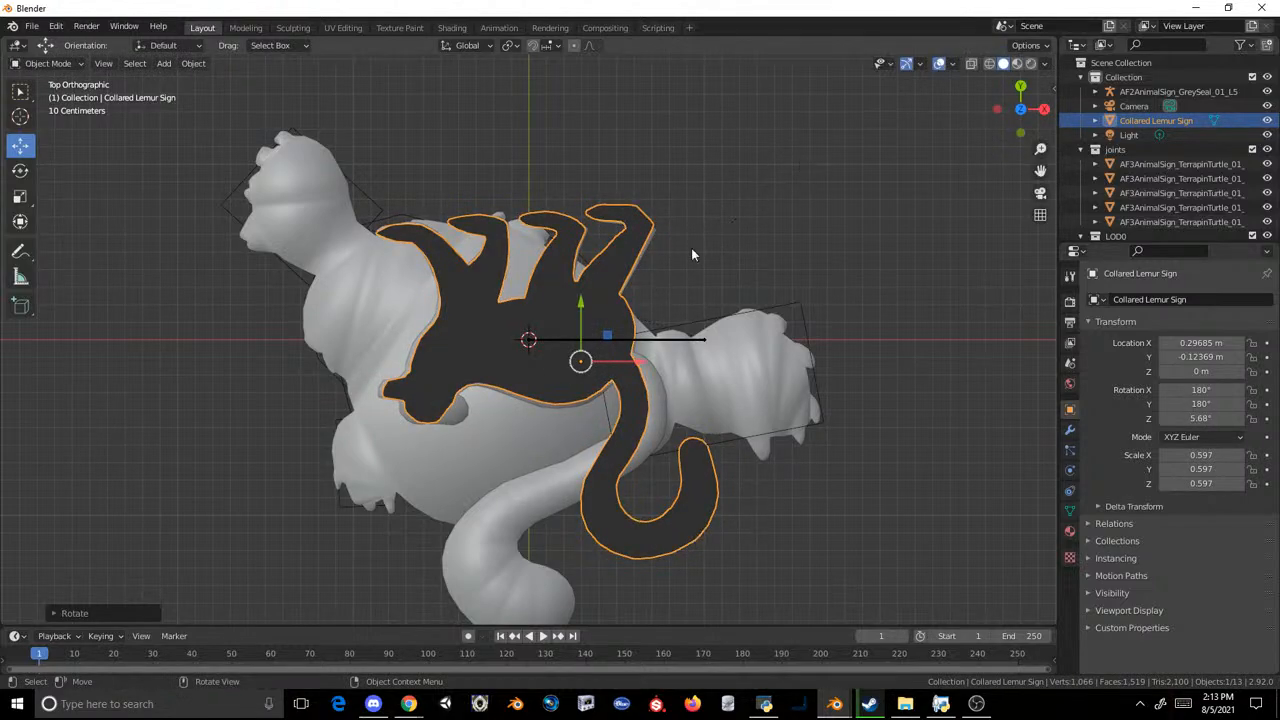
Step: Nudge the lemur sign to about X 0.309 m, Y -0.115 m and enlarge it uniformly to about 0.618
{"action": "left_click_drag", "start_coordinate": [580, 361], "coordinate": [582, 361]}
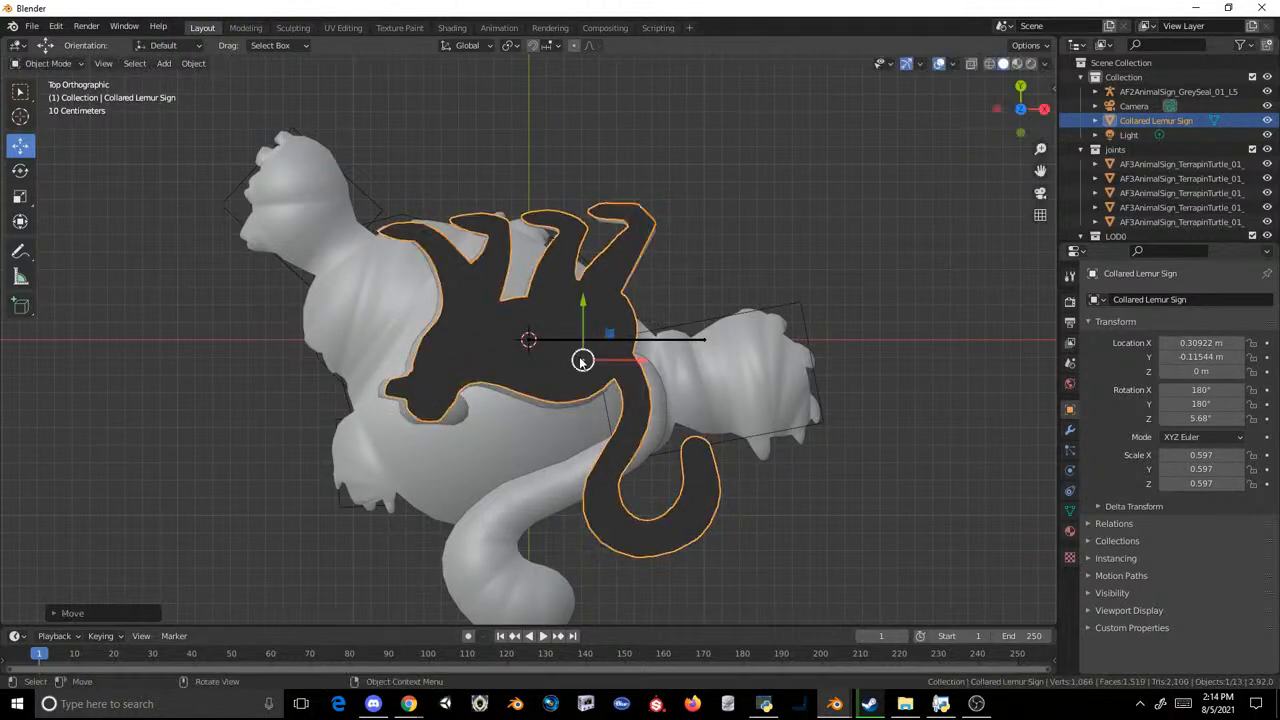
{"action": "key", "text": "s"}
{"action": "left_click", "coordinate": [757, 278]}
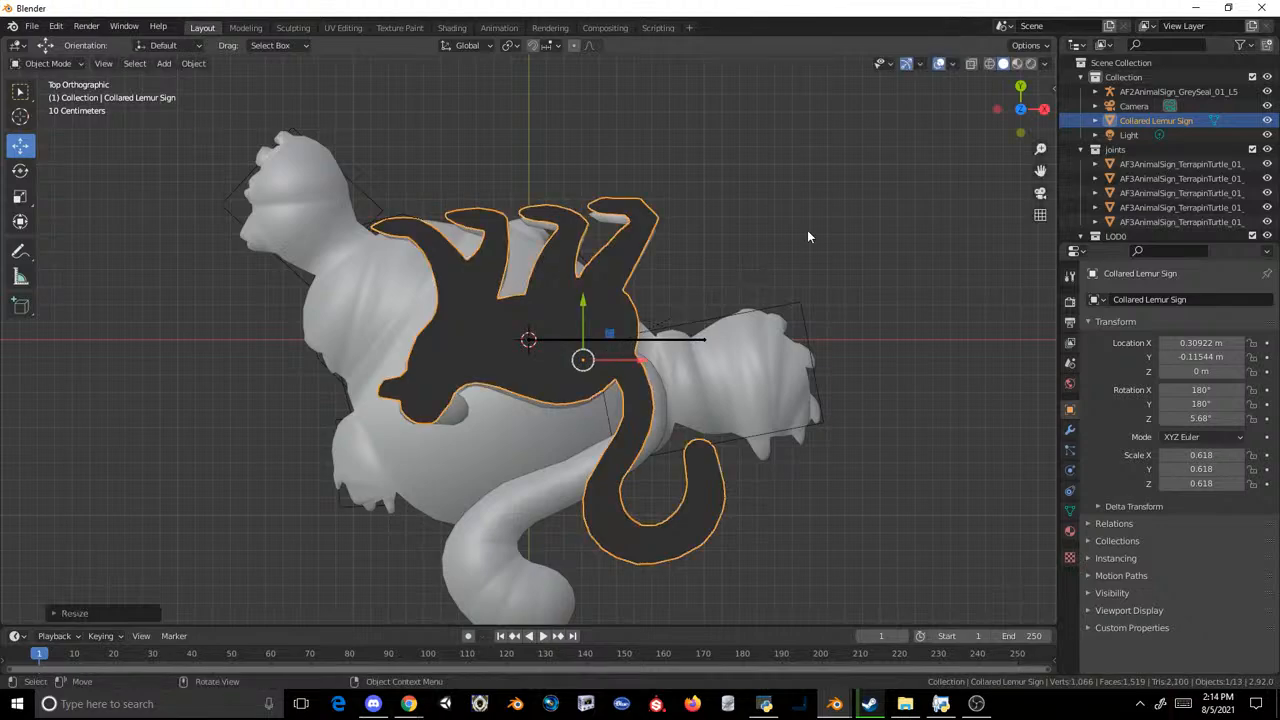
Step: In a side view, lower the lemur sign along Z to about -1.761 m, down to the sign beneath it
{"action": "middle_click_drag", "start_coordinate": [807, 230], "coordinate": [906, 174]}
{"action": "left_click", "coordinate": [1015, 118]}
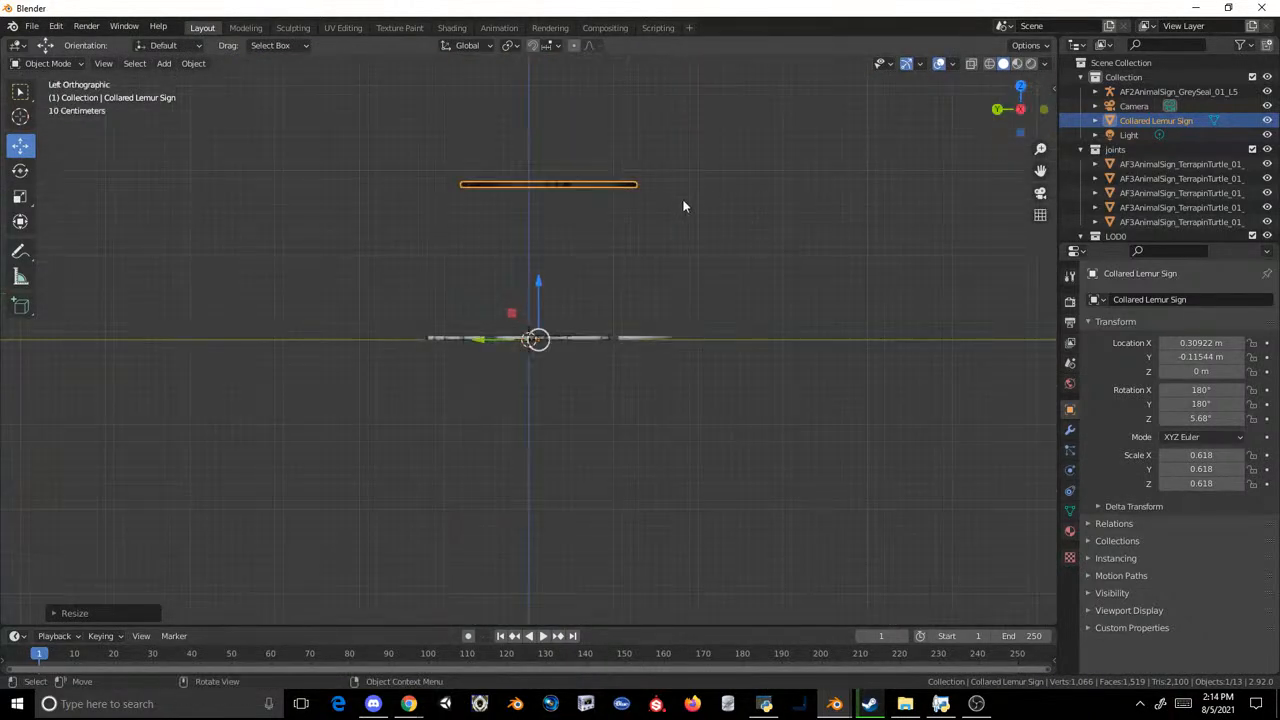
{"action": "left_click", "coordinate": [577, 178]}
{"action": "left_click", "coordinate": [548, 190]}
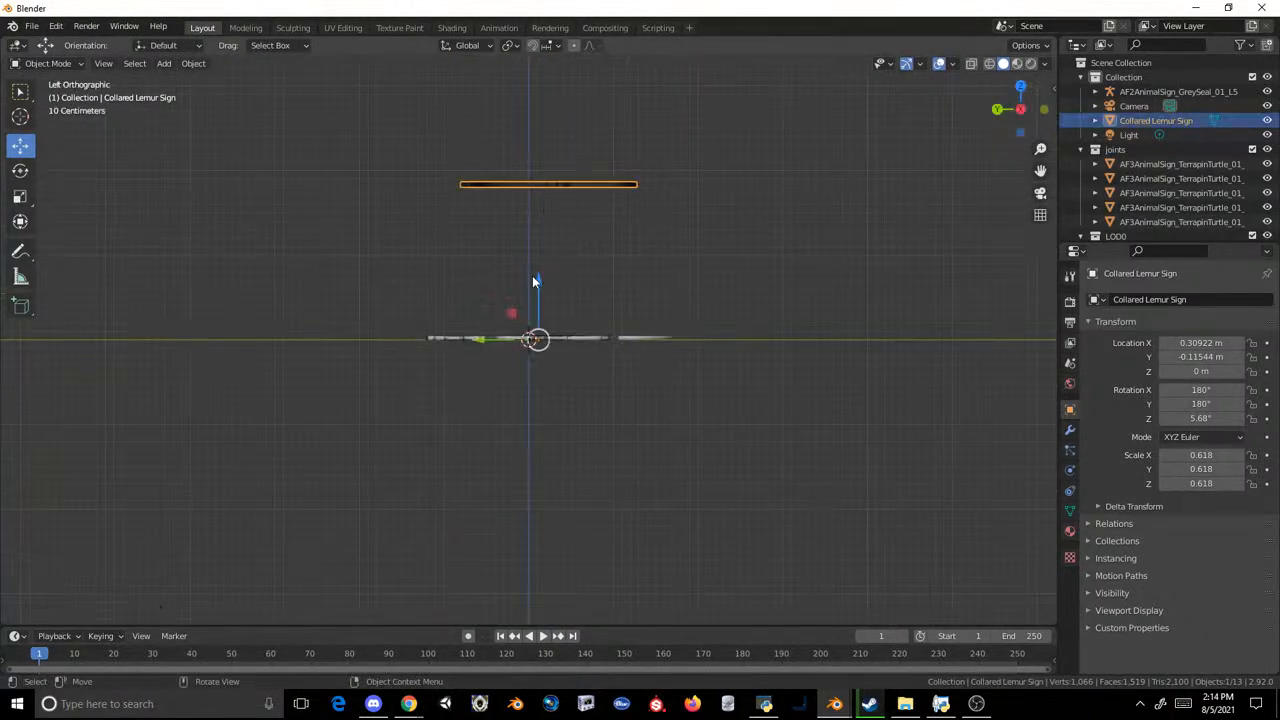
{"action": "left_click_drag", "start_coordinate": [538, 283], "coordinate": [549, 381]}
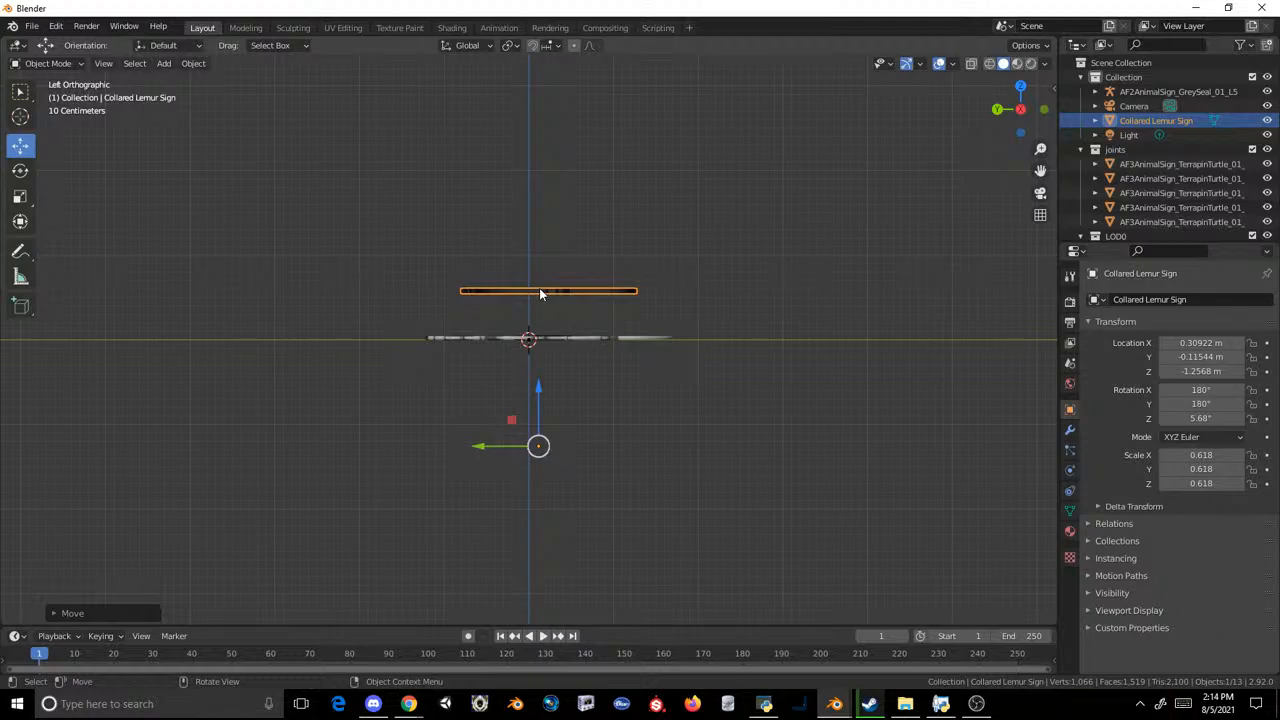
{"action": "left_click_drag", "start_coordinate": [541, 384], "coordinate": [540, 431]}
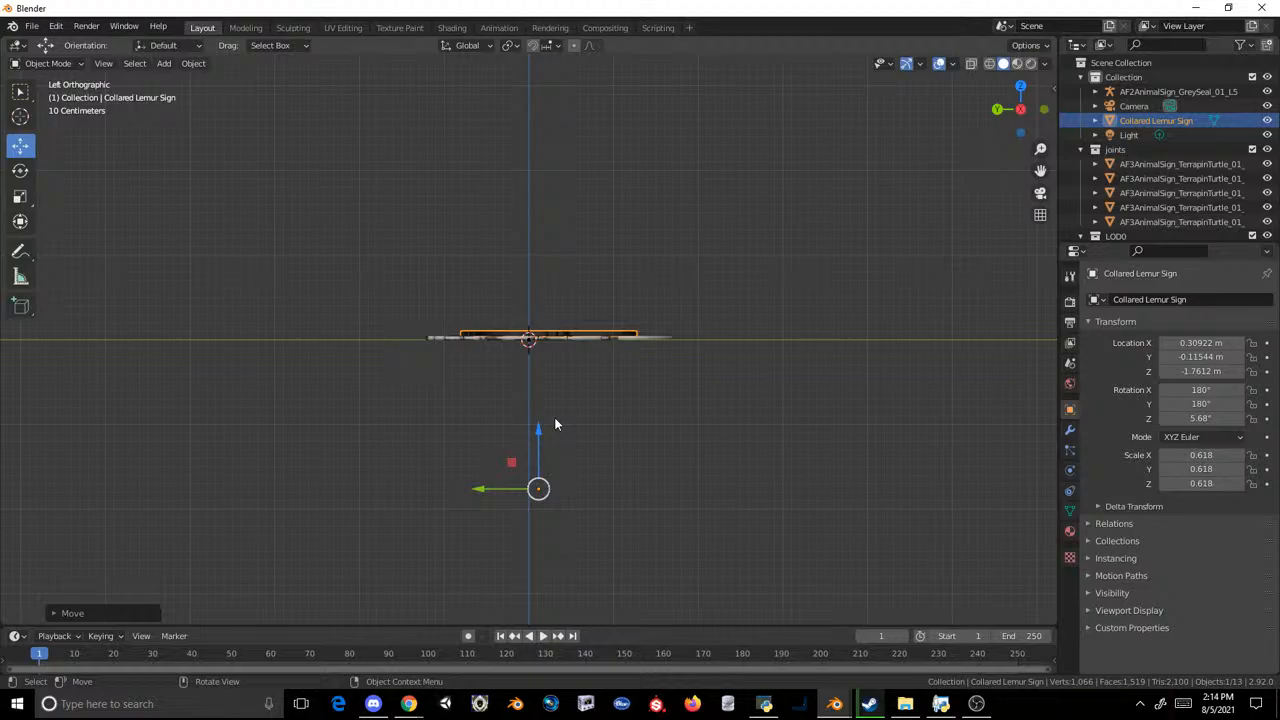
Step: Remove the initialShadingGroup material slot from the Collared Lemur Sign, leaving the sign selected
{"action": "middle_click_drag", "start_coordinate": [629, 340], "coordinate": [641, 434]}
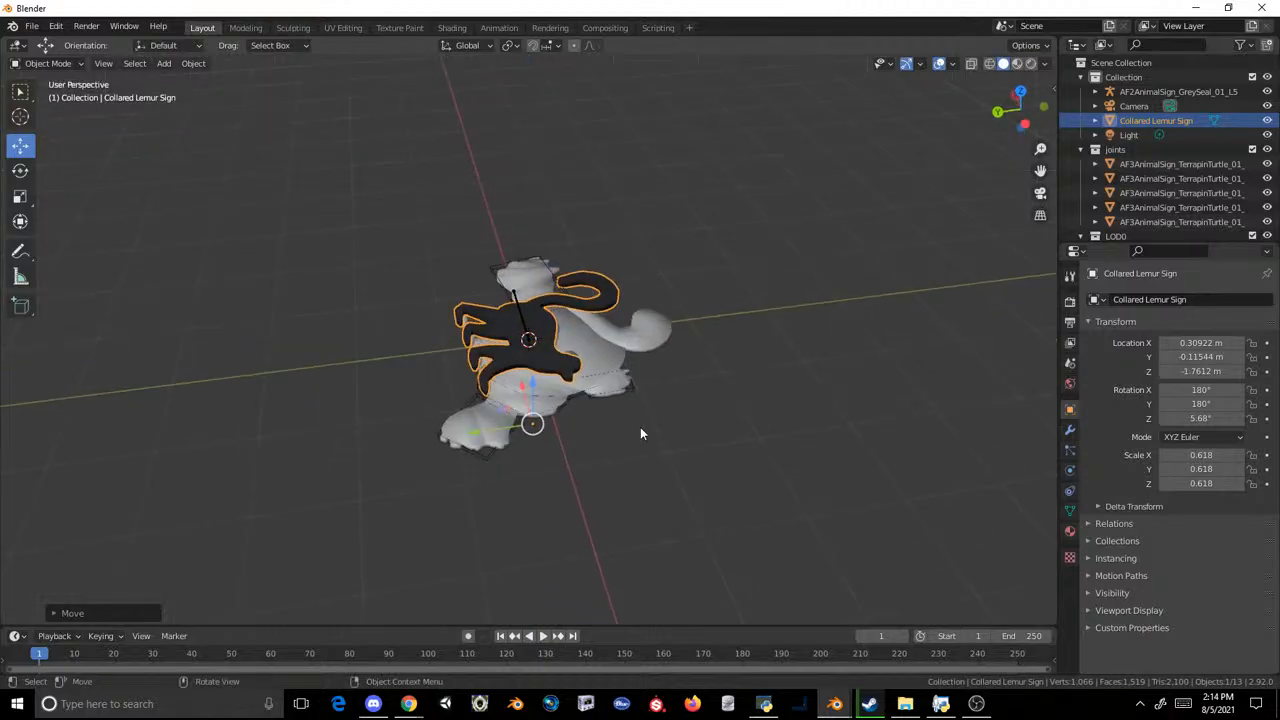
{"action": "left_click", "coordinate": [624, 442]}
{"action": "left_click", "coordinate": [541, 315]}
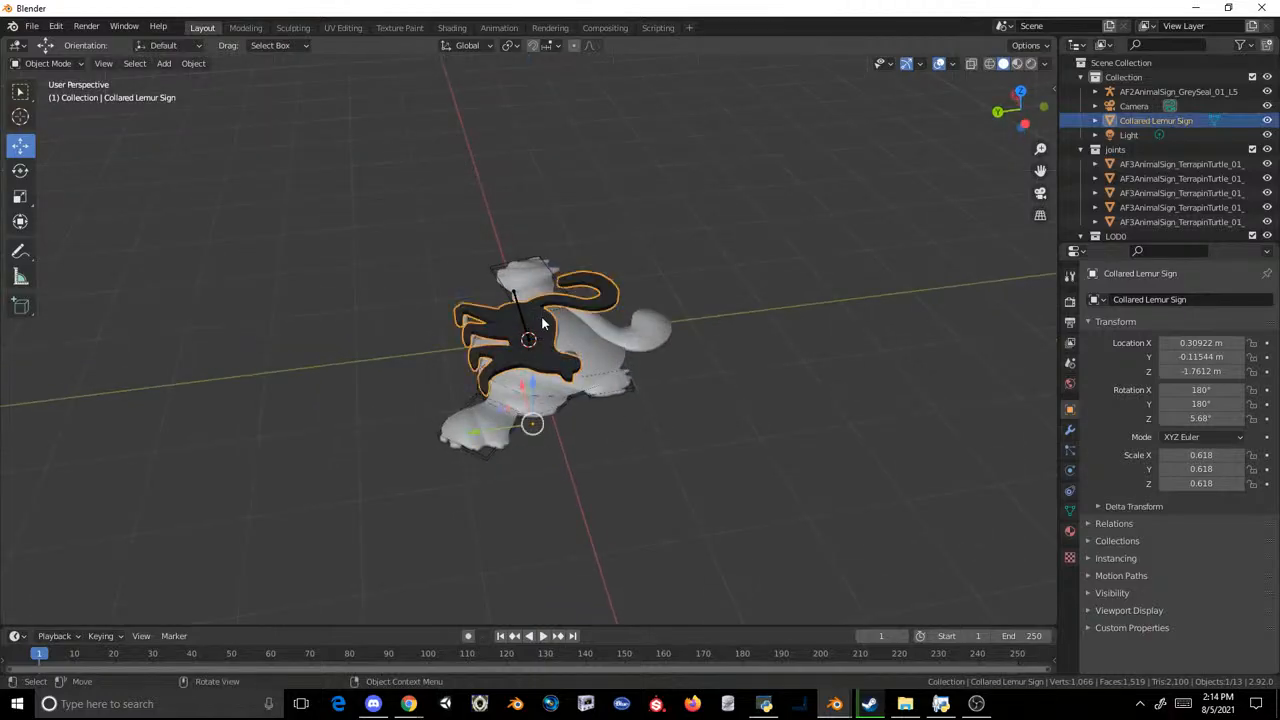
{"action": "left_click", "coordinate": [1066, 514]}
{"action": "left_click", "coordinate": [1068, 530]}
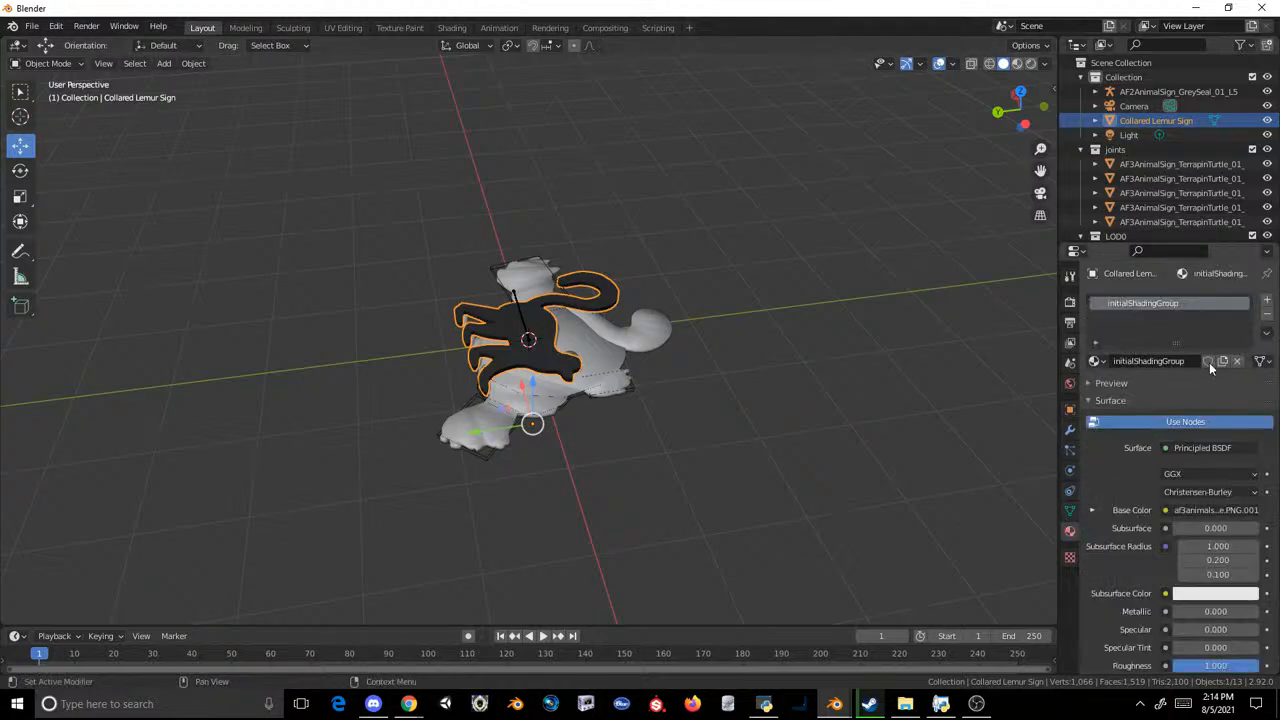
{"action": "left_click", "coordinate": [1267, 318]}
{"action": "middle_click_drag", "start_coordinate": [793, 313], "coordinate": [781, 358]}
{"action": "left_click", "coordinate": [781, 360]}
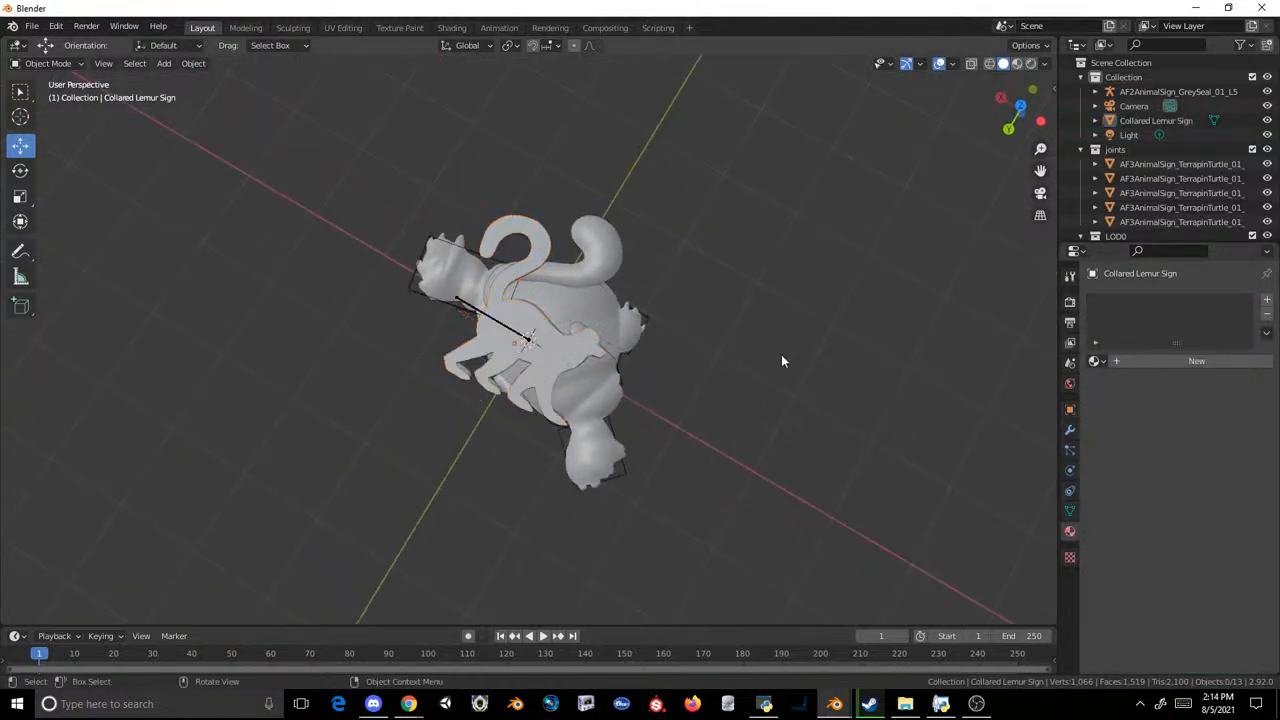
{"action": "left_click", "coordinate": [546, 371]}
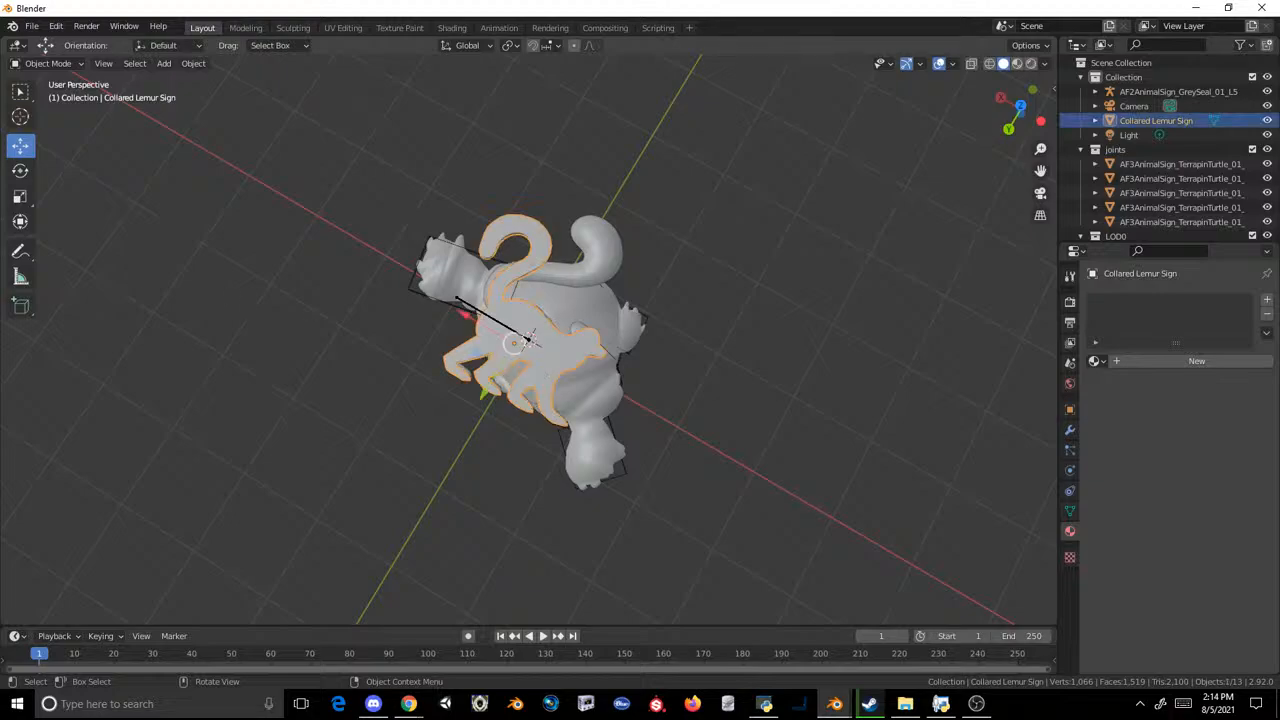
{"action": "key", "text": "alt+Tab"}
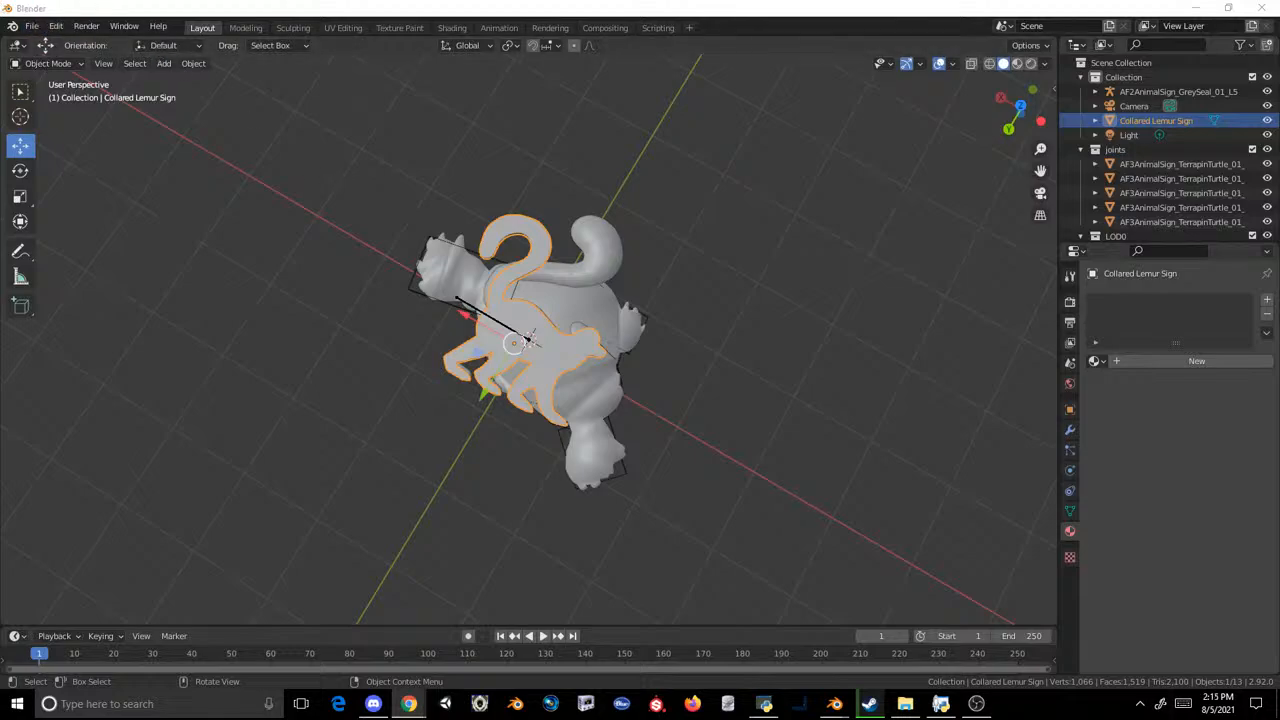
{"action": "key", "text": "alt+Tab"}
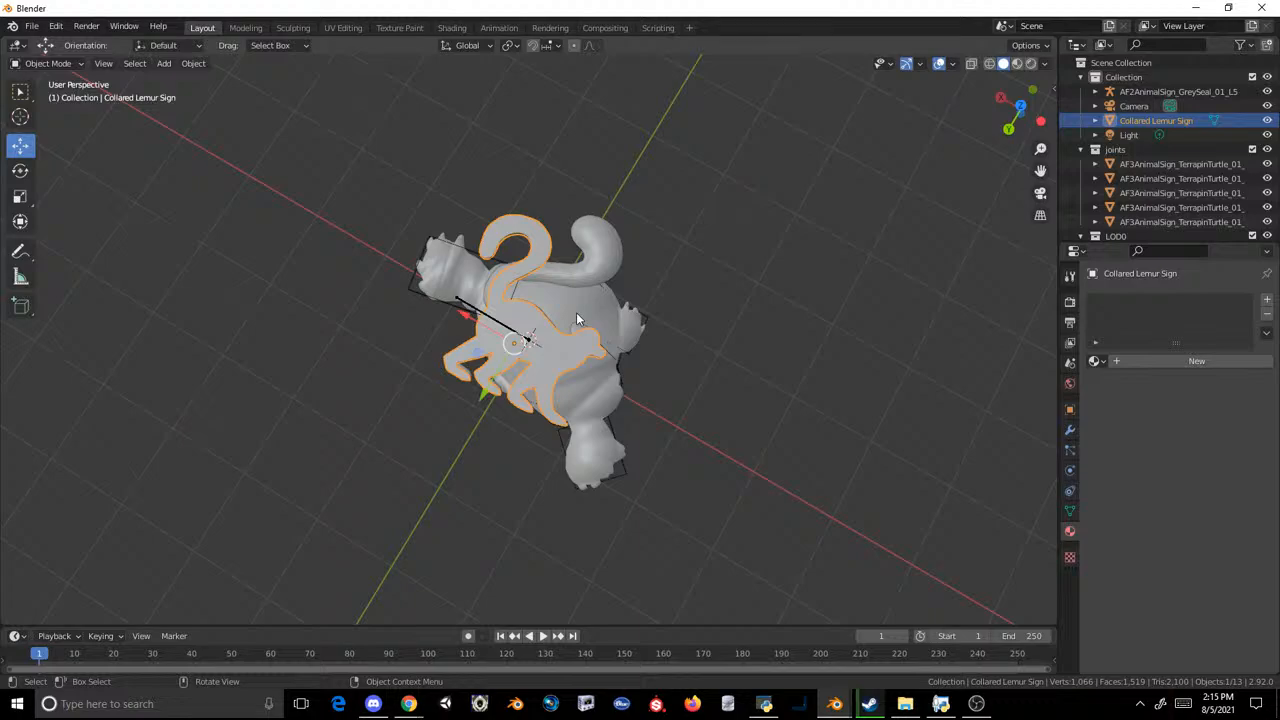
Step: Examine from the back how high the Collared Lemur Sign sits relative to the sign meshes underneath
{"action": "scroll", "coordinate": [576, 319], "scroll_direction": "up", "scroll_amount": 1}
{"action": "scroll", "coordinate": [720, 310], "scroll_direction": "up", "scroll_amount": 3}
{"action": "middle_click_drag", "start_coordinate": [720, 310], "coordinate": [738, 219]}
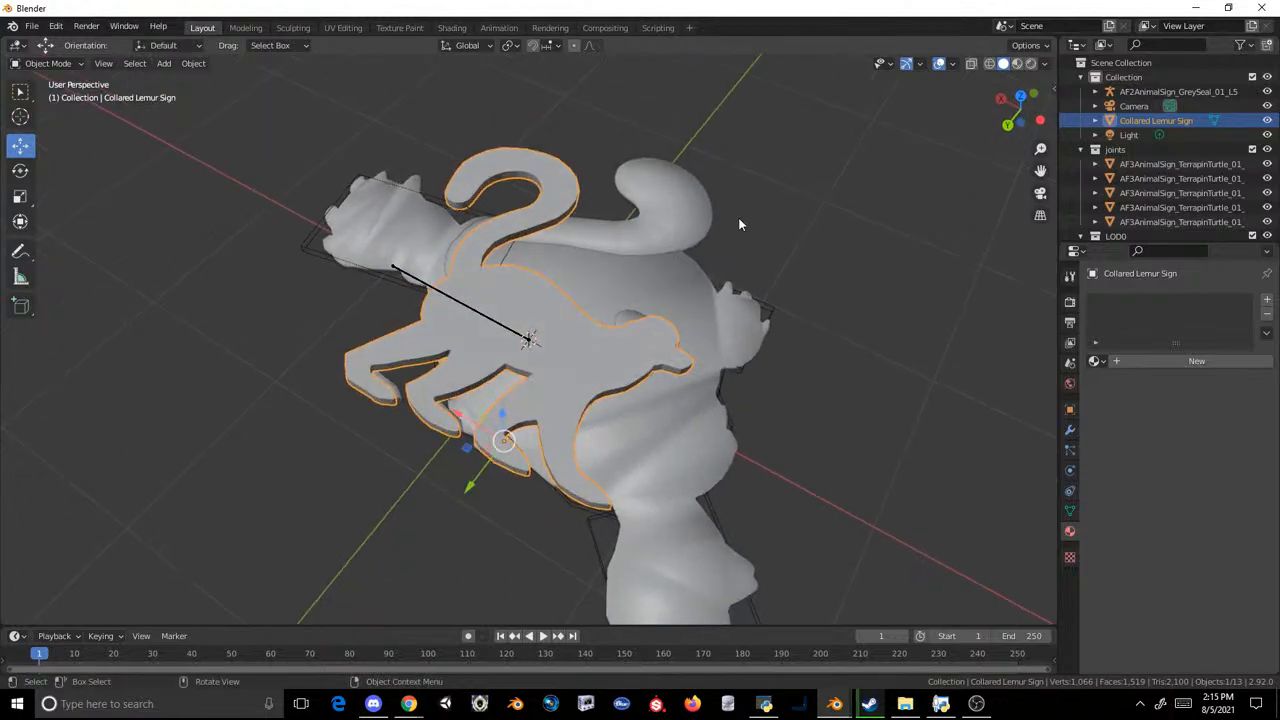
{"action": "left_click", "coordinate": [738, 219]}
{"action": "left_click", "coordinate": [537, 316]}
{"action": "left_click", "coordinate": [1006, 125]}
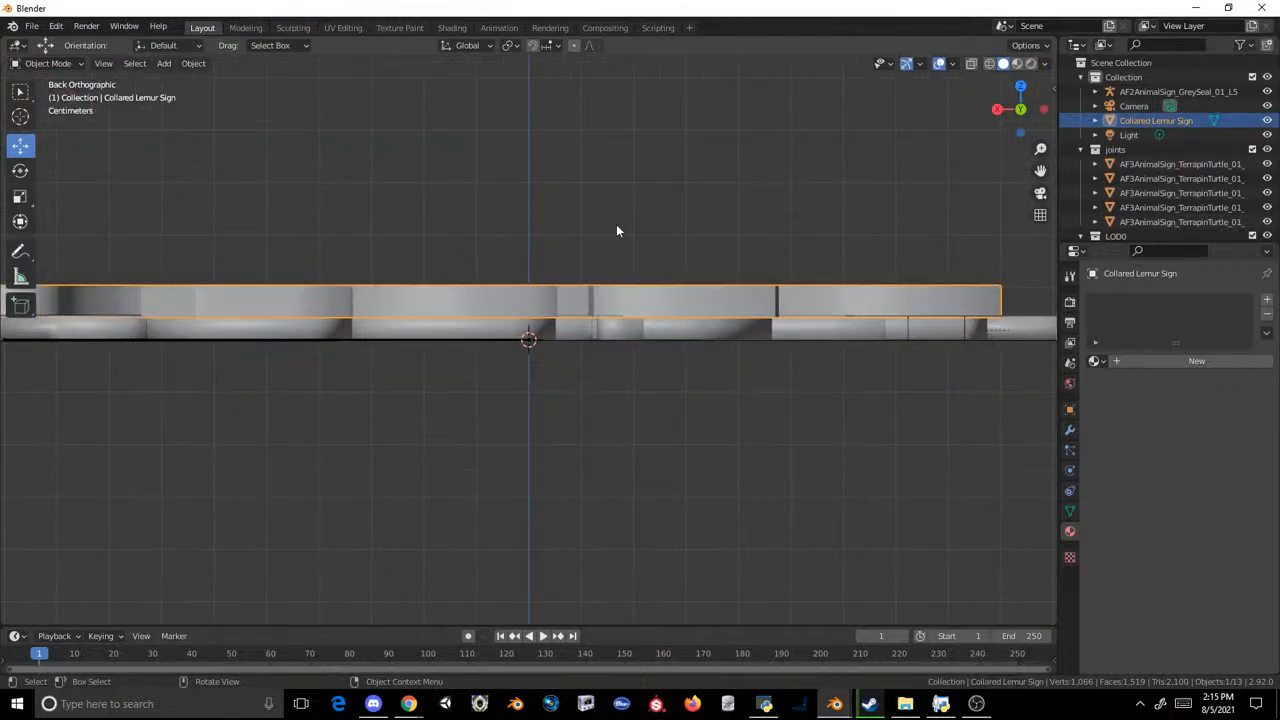
{"action": "scroll", "coordinate": [75, 179], "scroll_direction": "up", "scroll_amount": 1}
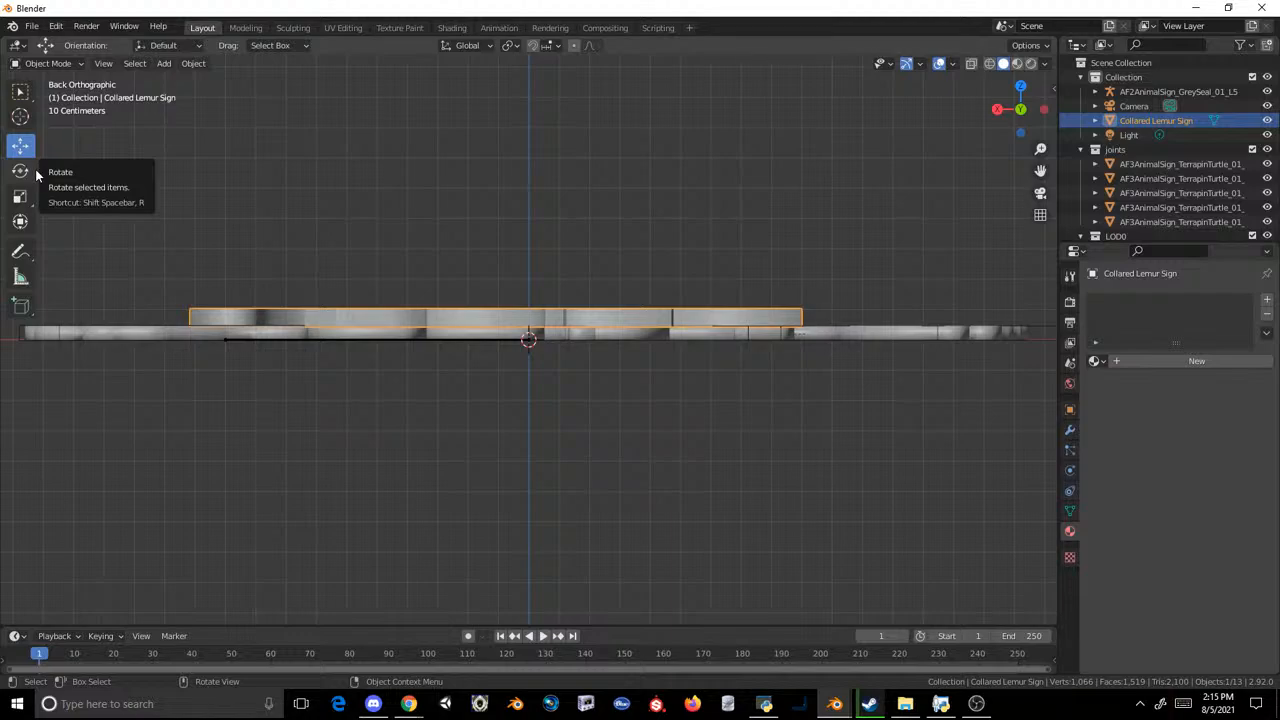
{"action": "left_click", "coordinate": [496, 304]}
{"action": "left_click", "coordinate": [492, 315]}
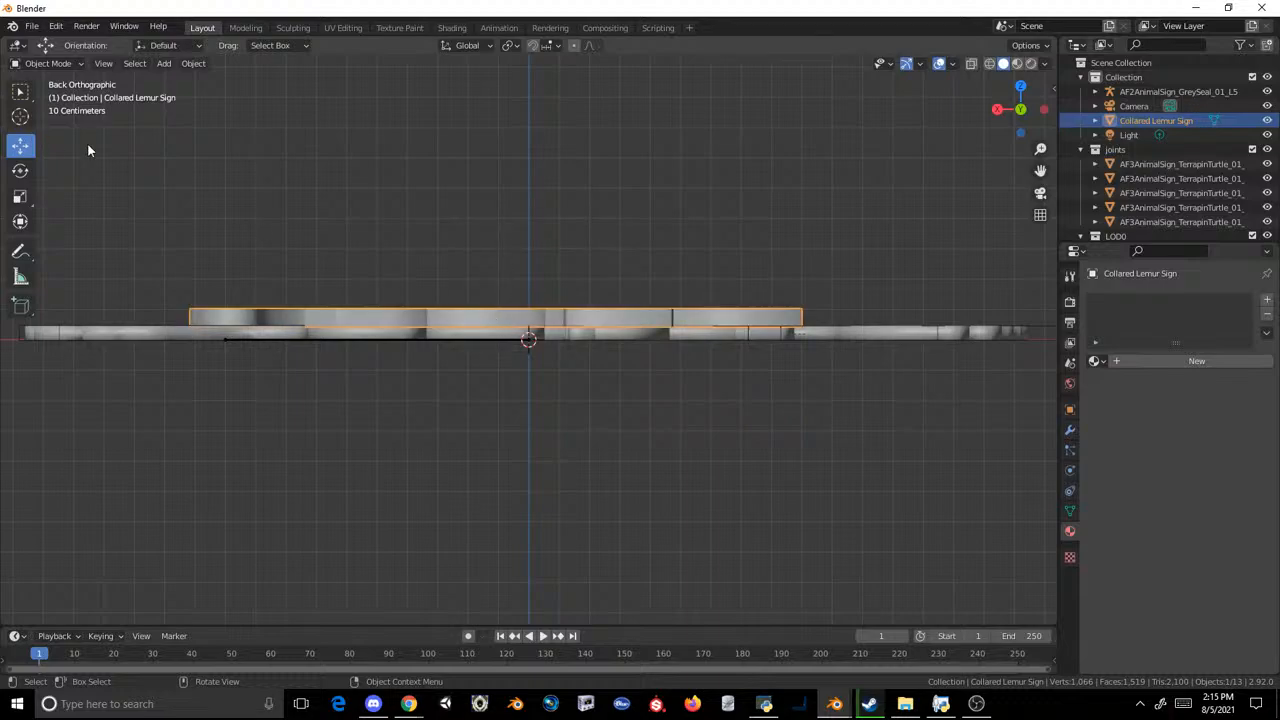
Step: In the Modeling workspace, select the lemur sign's whole mesh with X-ray on and move it vertically towards the level of the sign beneath
{"action": "left_click", "coordinate": [245, 27]}
{"action": "key", "text": "KP_Decimal"}
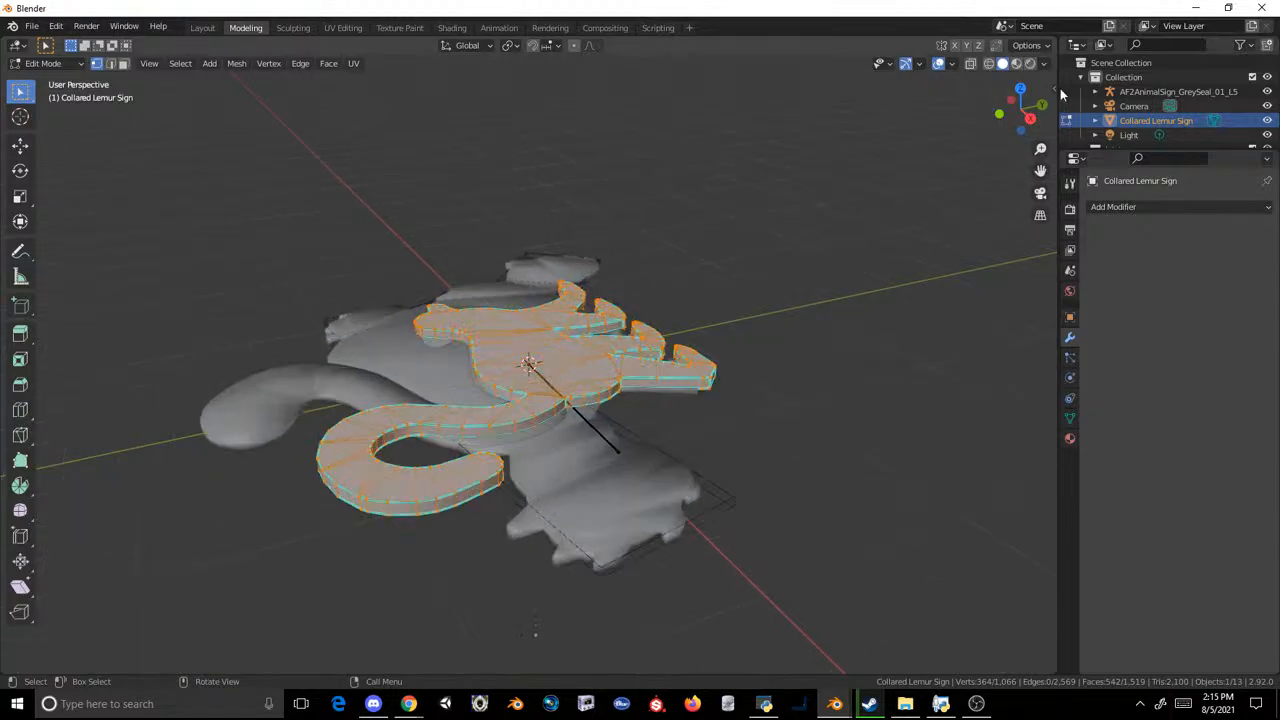
{"action": "left_click", "coordinate": [969, 63]}
{"action": "left_click_drag", "start_coordinate": [777, 229], "coordinate": [152, 636]}
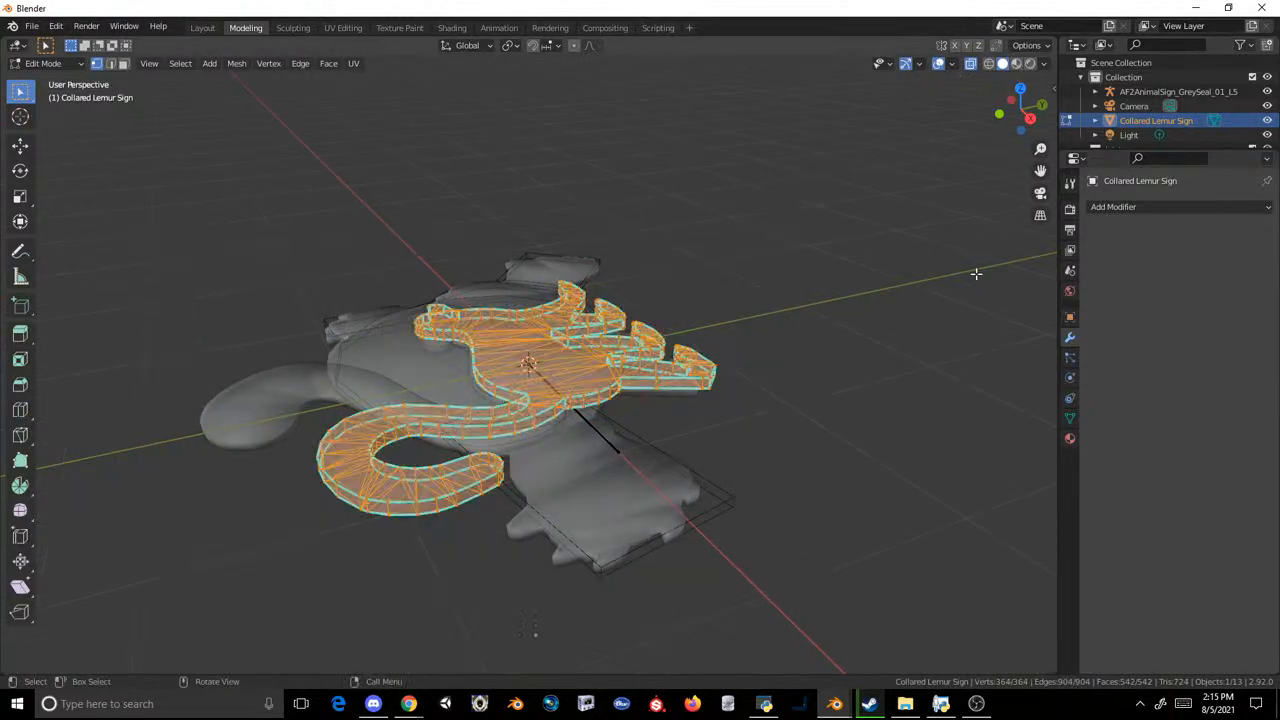
{"action": "left_click", "coordinate": [1030, 118]}
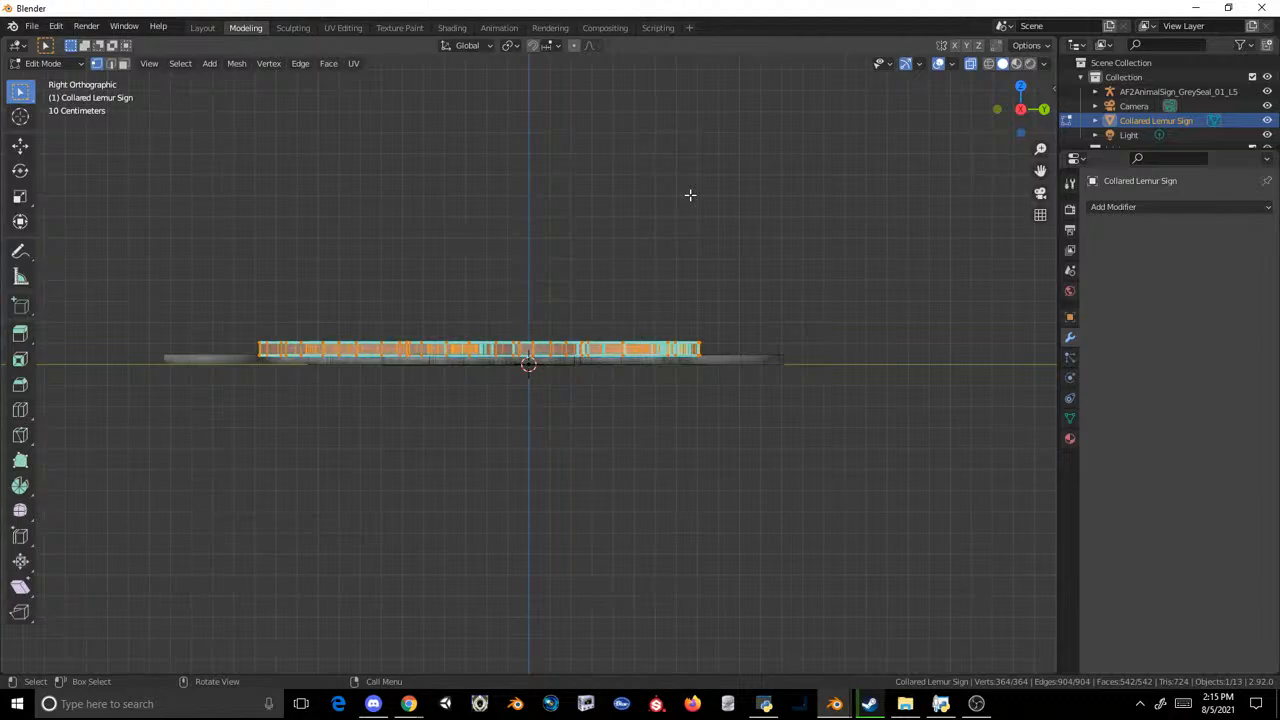
{"action": "left_click", "coordinate": [20, 145]}
{"action": "left_click_drag", "start_coordinate": [538, 285], "coordinate": [577, 292]}
{"action": "middle_click_drag", "start_coordinate": [614, 237], "coordinate": [253, 135]}
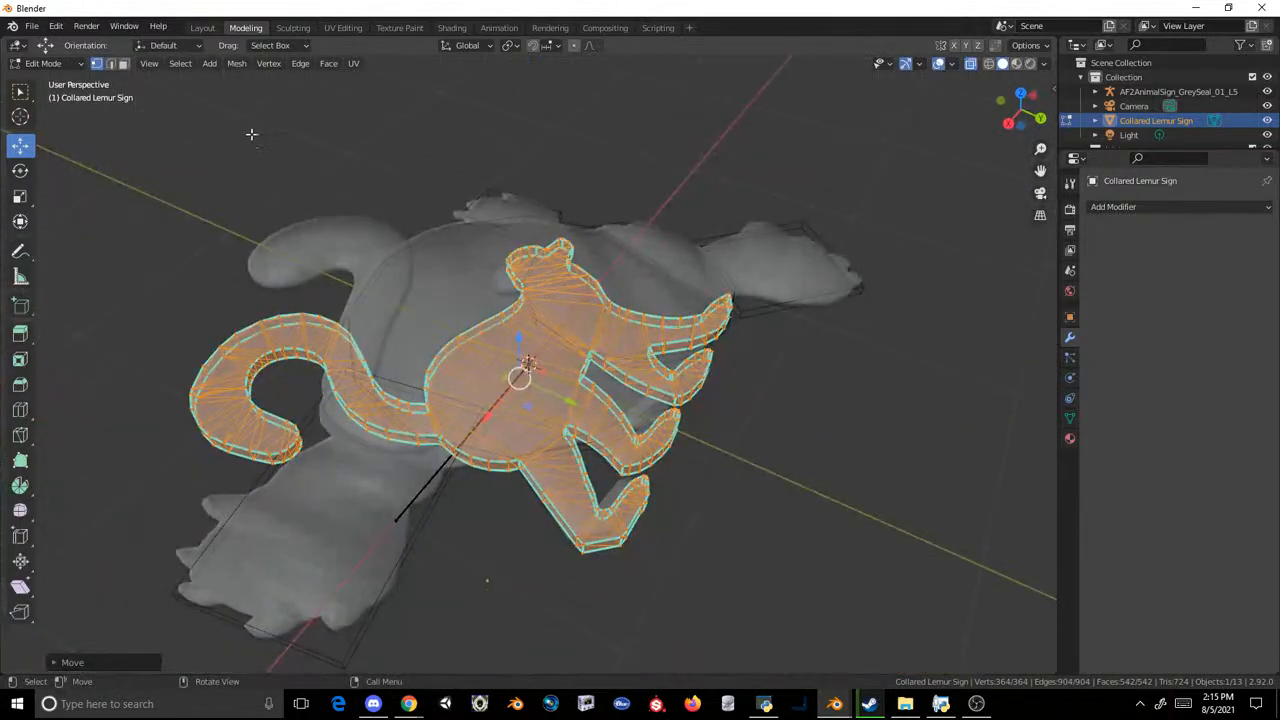
Step: Return to the Layout workspace and delete the sign mesh with the curled tail-like shape behind the lemur sign
{"action": "left_click", "coordinate": [202, 27]}
{"action": "middle_click_drag", "start_coordinate": [796, 107], "coordinate": [790, 348]}
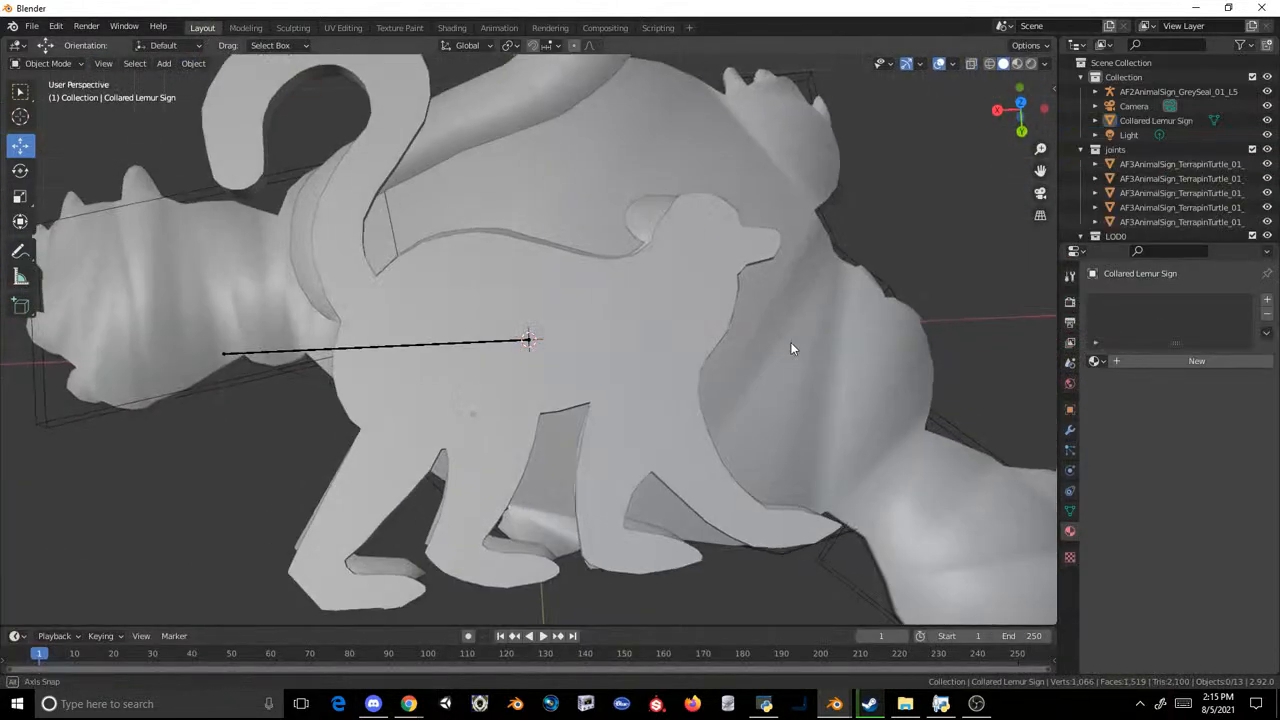
{"action": "scroll", "coordinate": [790, 348], "scroll_direction": "down", "scroll_amount": 3}
{"action": "left_click", "coordinate": [629, 239]}
{"action": "key", "text": "Delete"}
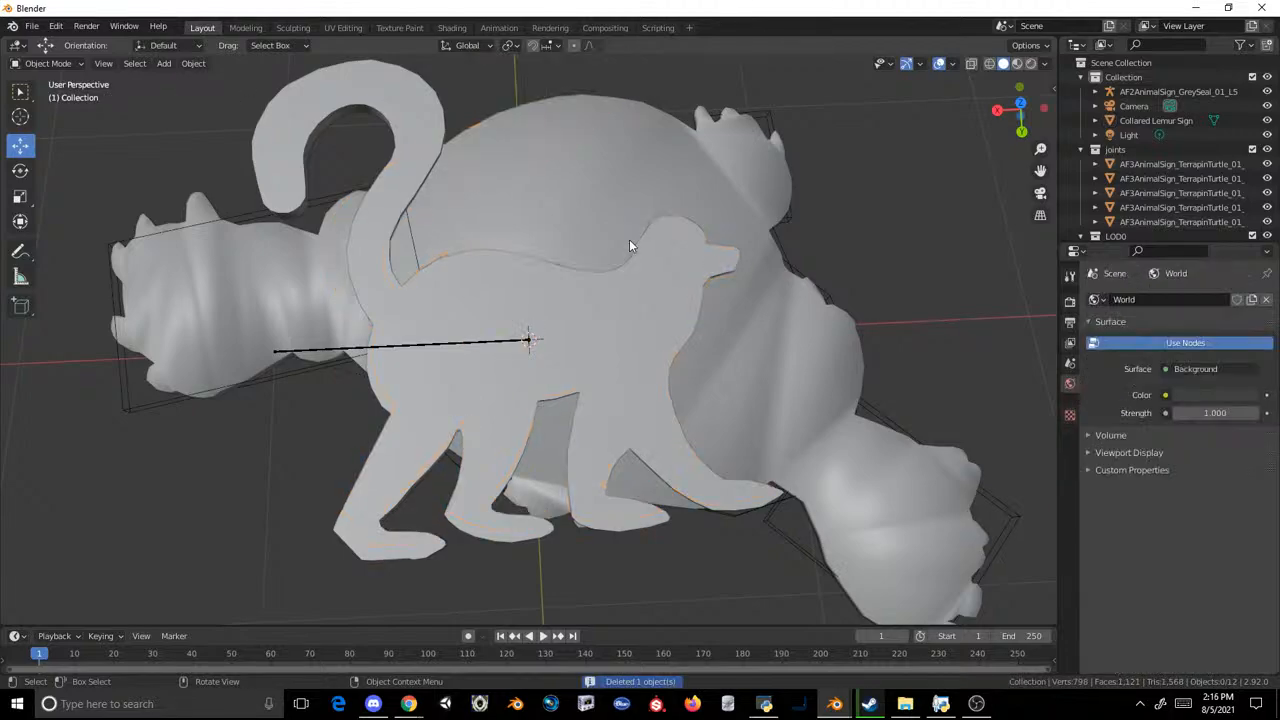
Step: Rename the Collared Lemur Sign's existing UV map to UV0 and add a second UV map named UV1
{"action": "left_click", "coordinate": [641, 267]}
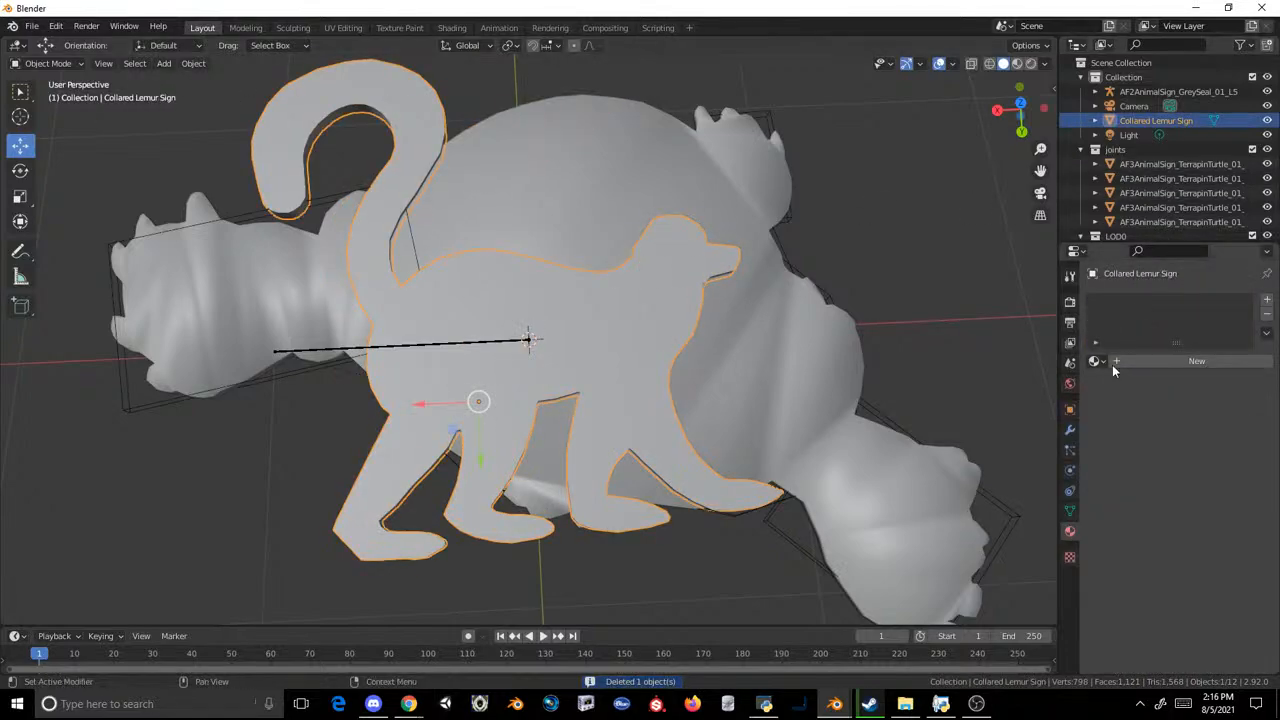
{"action": "left_click", "coordinate": [1070, 510]}
{"action": "left_click", "coordinate": [1105, 496]}
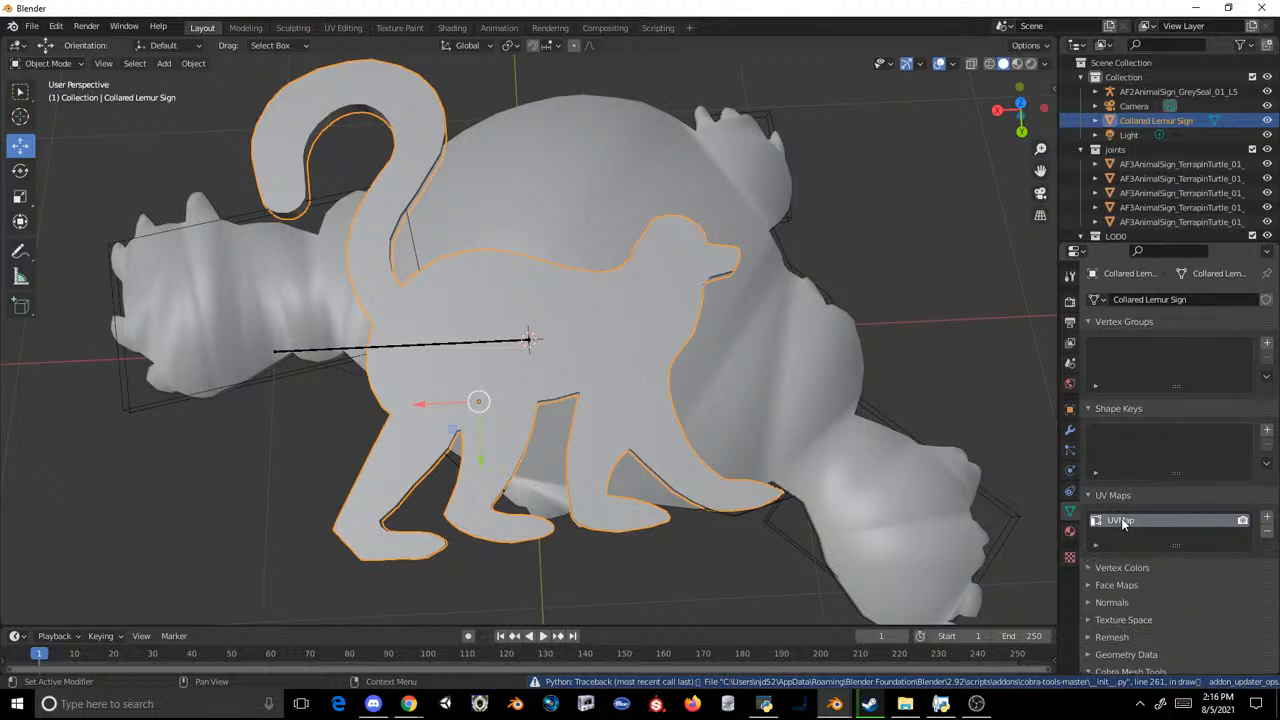
{"action": "double_click", "coordinate": [1120, 520]}
{"action": "type", "text": "UV0"}
{"action": "key", "text": "Return"}
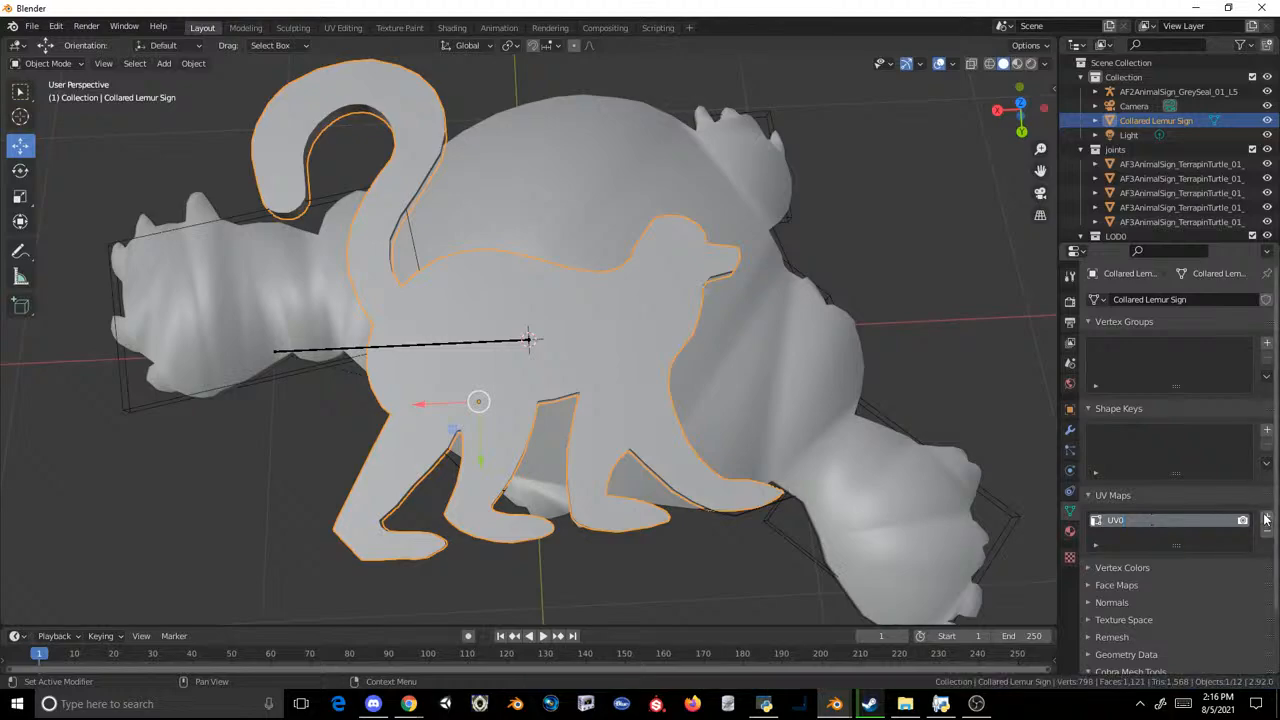
{"action": "left_click", "coordinate": [1267, 517]}
{"action": "type", "text": "UV1"}
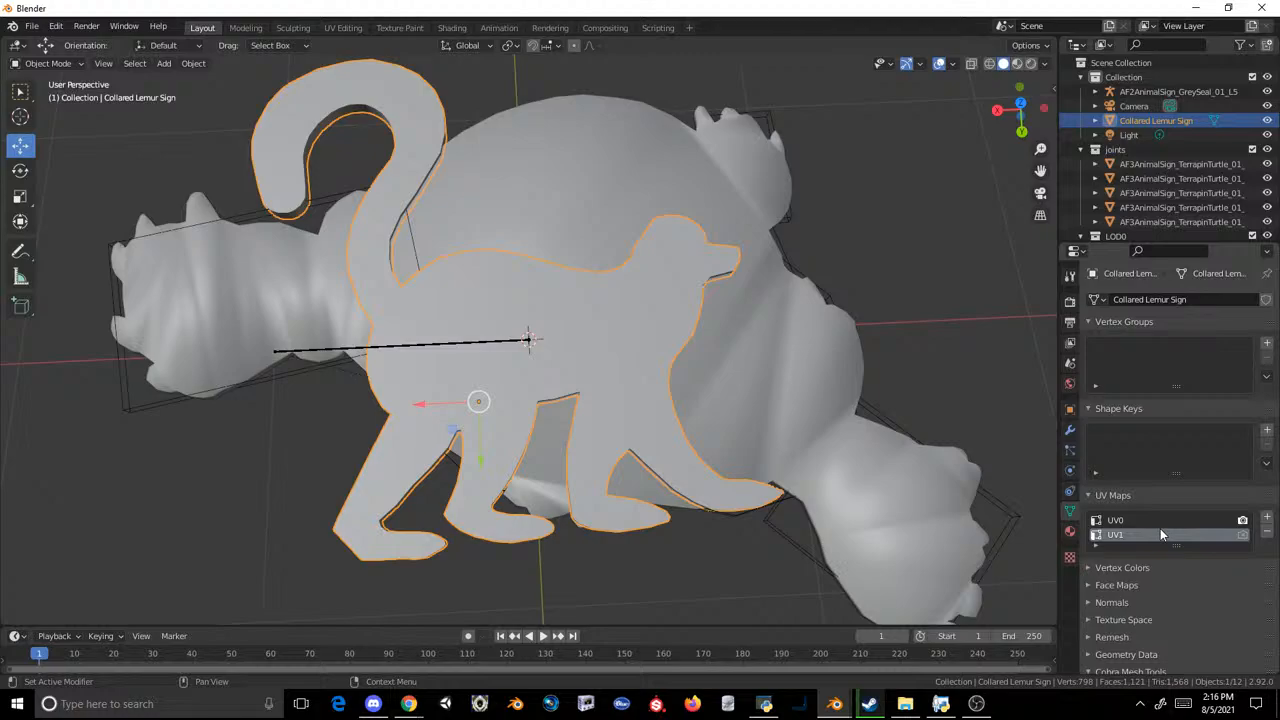
Step: In the Modeling workspace, move the whole terrapin turtle LOD0 mesh about 3 m clear of the lemur sign, and return to Layout
{"action": "left_click", "coordinate": [535, 199]}
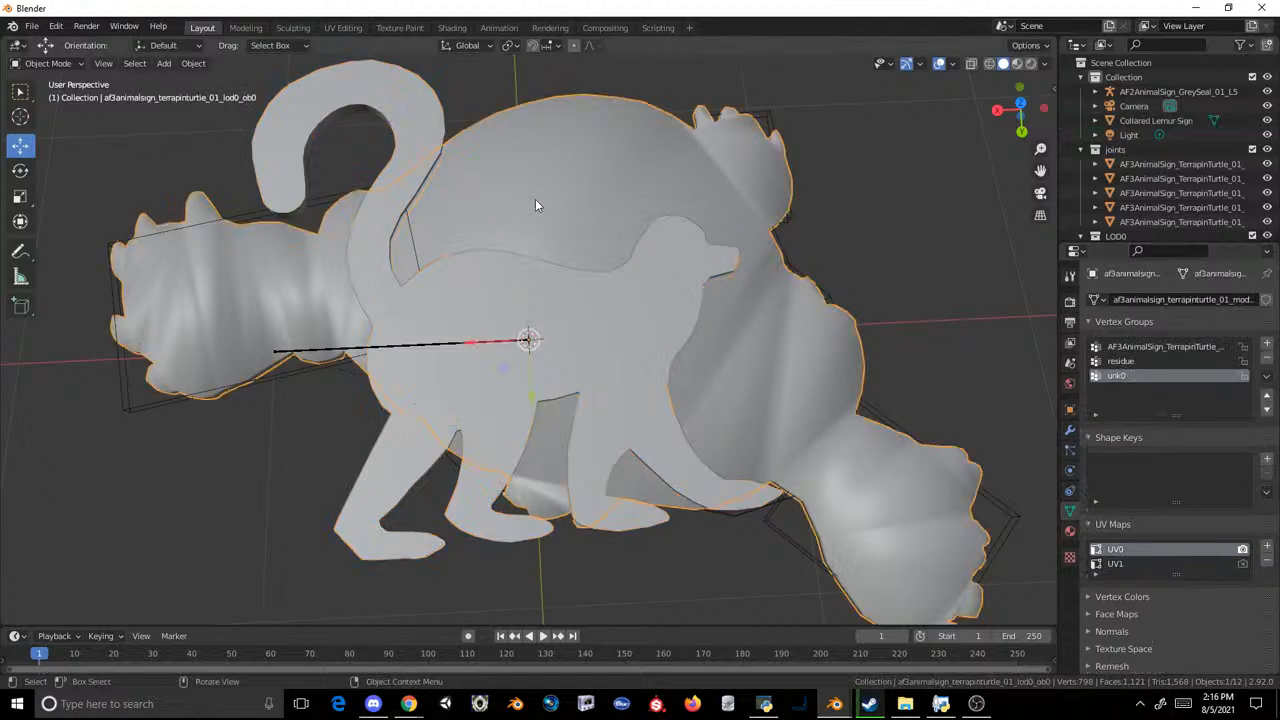
{"action": "left_click", "coordinate": [245, 27]}
{"action": "scroll", "coordinate": [530, 350], "scroll_direction": "down", "scroll_amount": 3}
{"action": "key", "text": "g"}
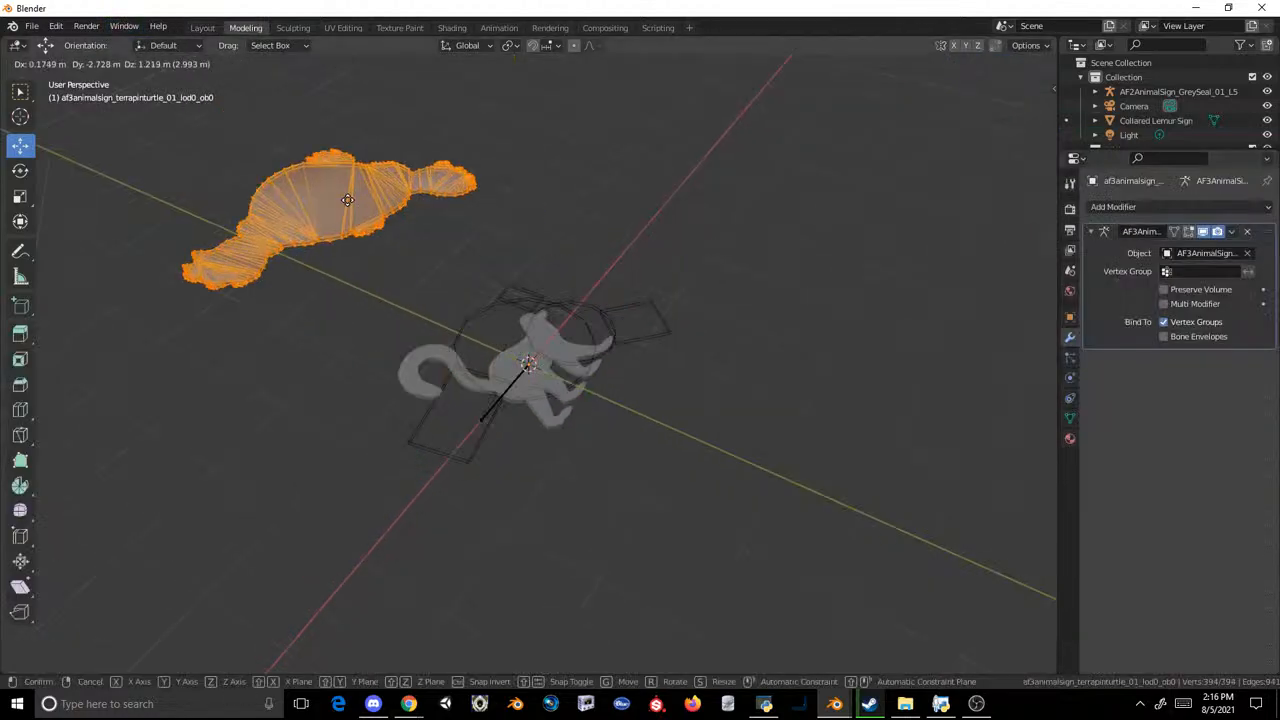
{"action": "left_click", "coordinate": [347, 200]}
{"action": "left_click", "coordinate": [211, 30]}
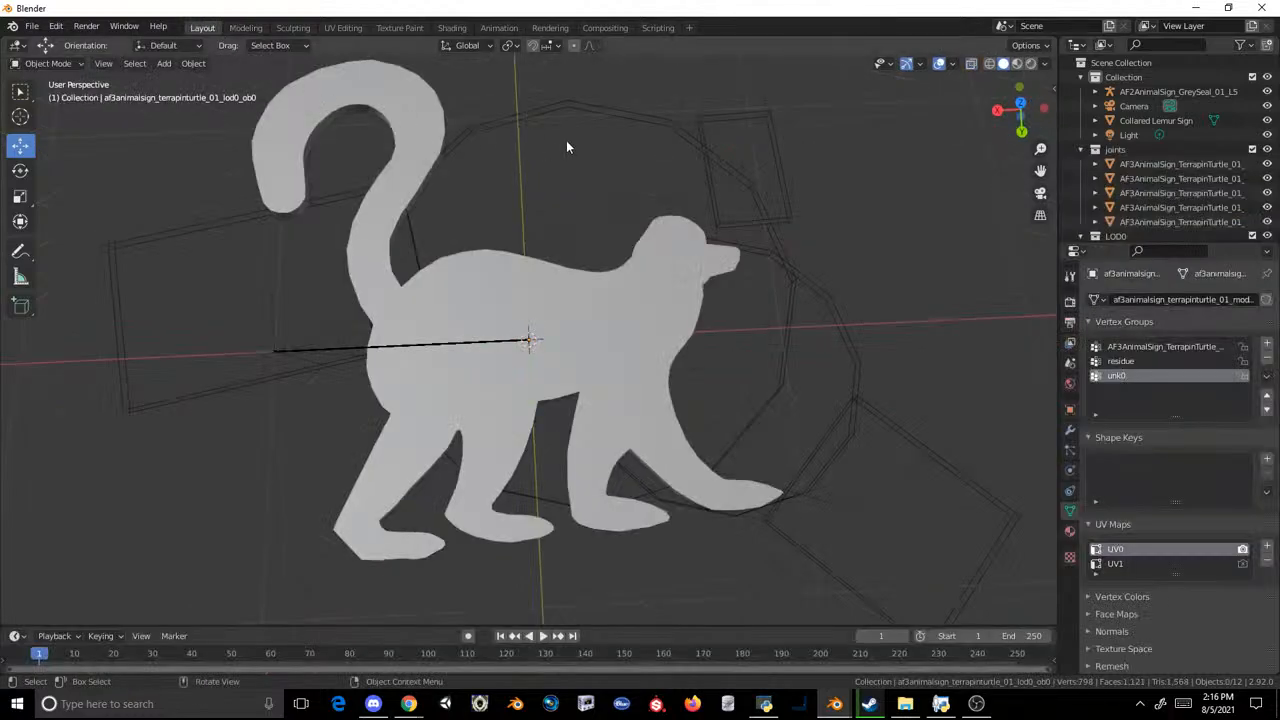
Step: Join the Collared Lemur Sign into the terrapin turtle LOD0 mesh, with the turtle mesh as the active object
{"action": "scroll", "coordinate": [566, 147], "scroll_direction": "down", "scroll_amount": 3}
{"action": "left_click", "coordinate": [528, 308]}
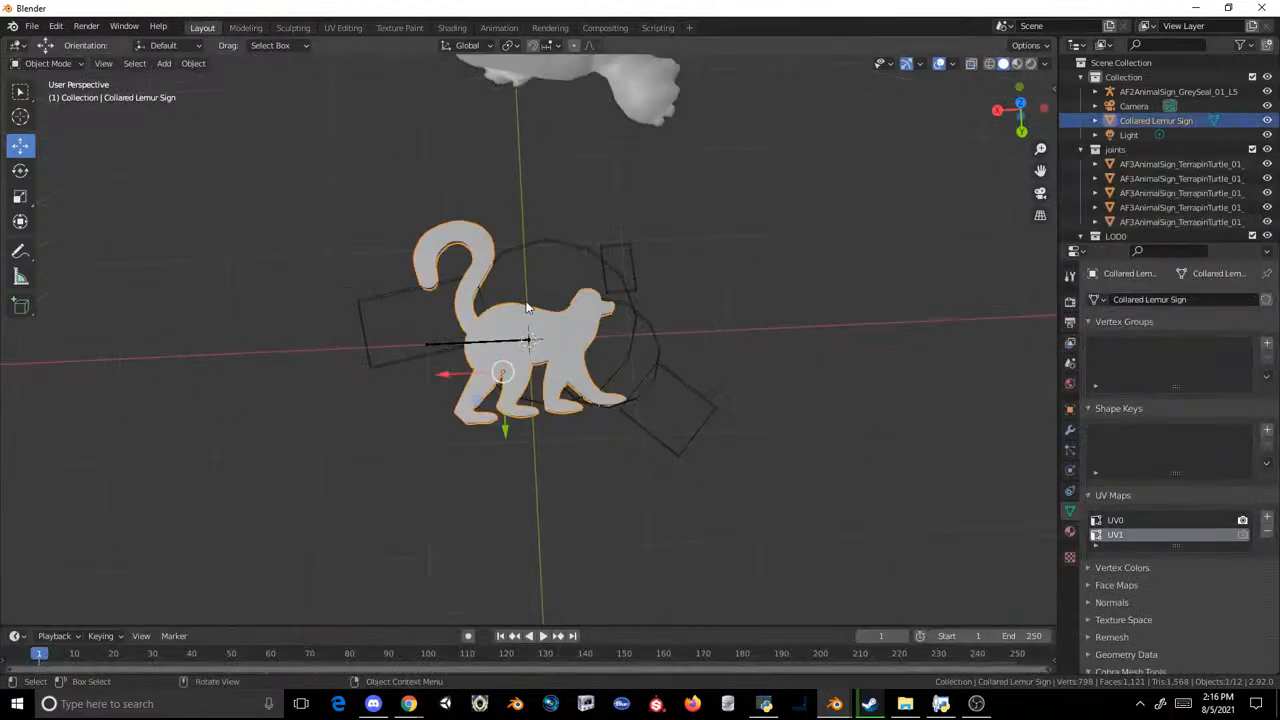
{"action": "left_click", "coordinate": [587, 83], "text": "shift"}
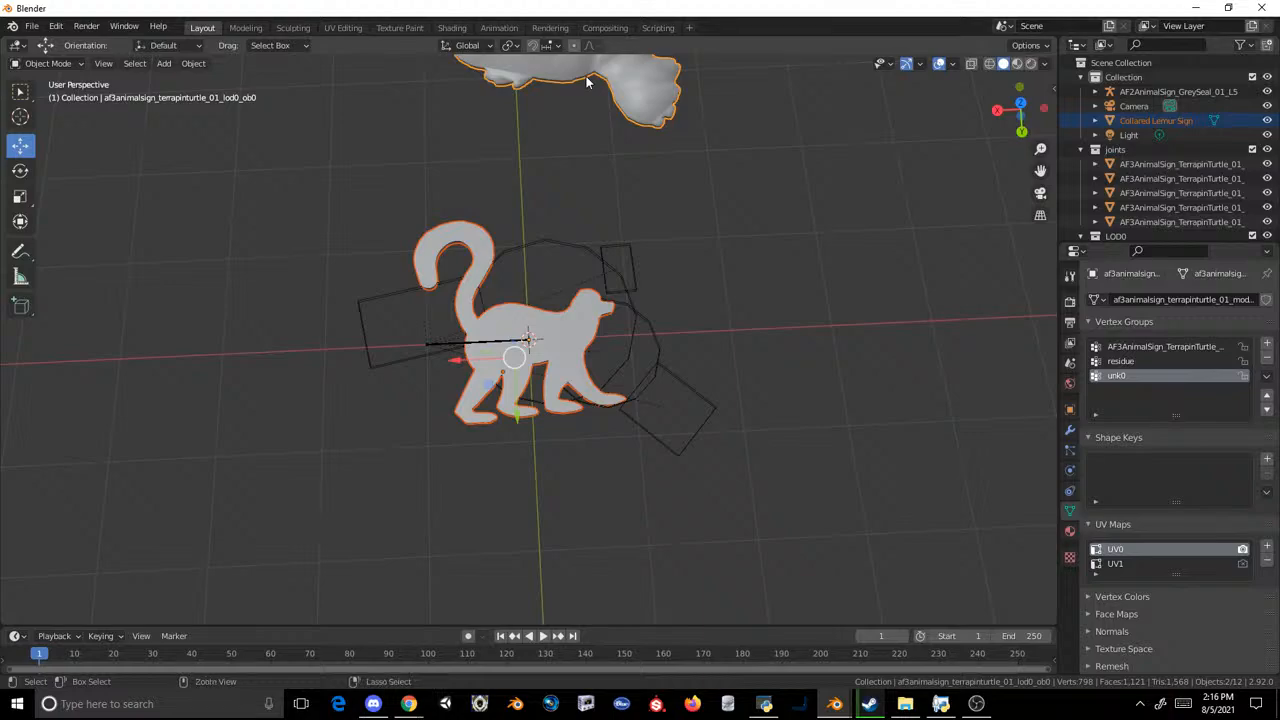
{"action": "key", "text": "Delete"}
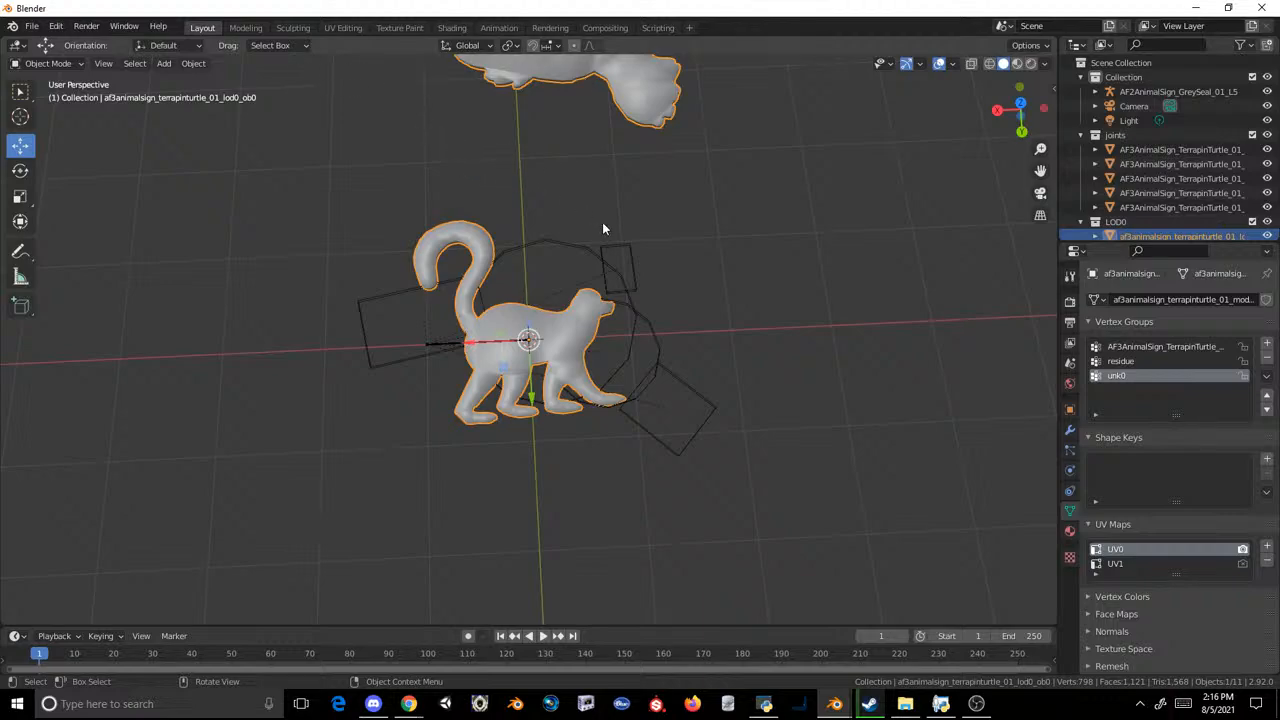
Step: In the Modeling workspace, delete all turtle-shaped vertices from the joined mesh, keeping only the lemur, and return to Layout
{"action": "middle_click_drag", "start_coordinate": [612, 205], "coordinate": [628, 273], "text": "shift"}
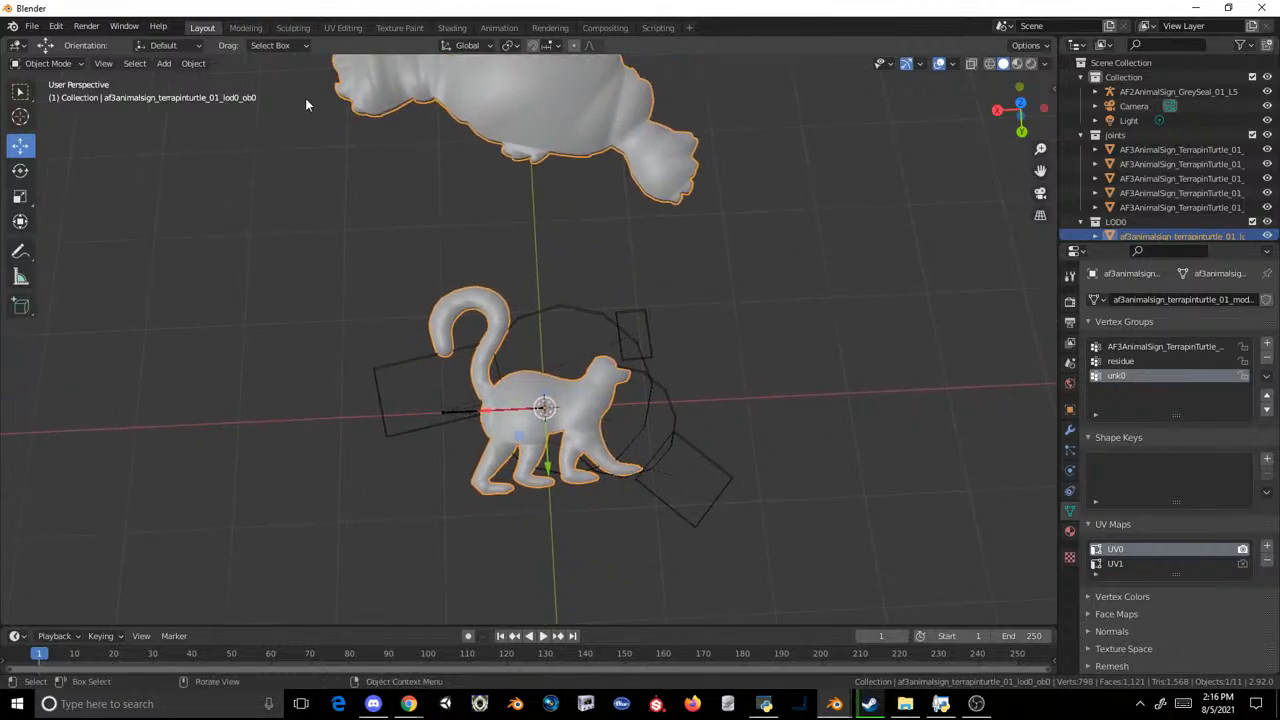
{"action": "left_click", "coordinate": [245, 27]}
{"action": "middle_click_drag", "start_coordinate": [500, 126], "coordinate": [687, 199]}
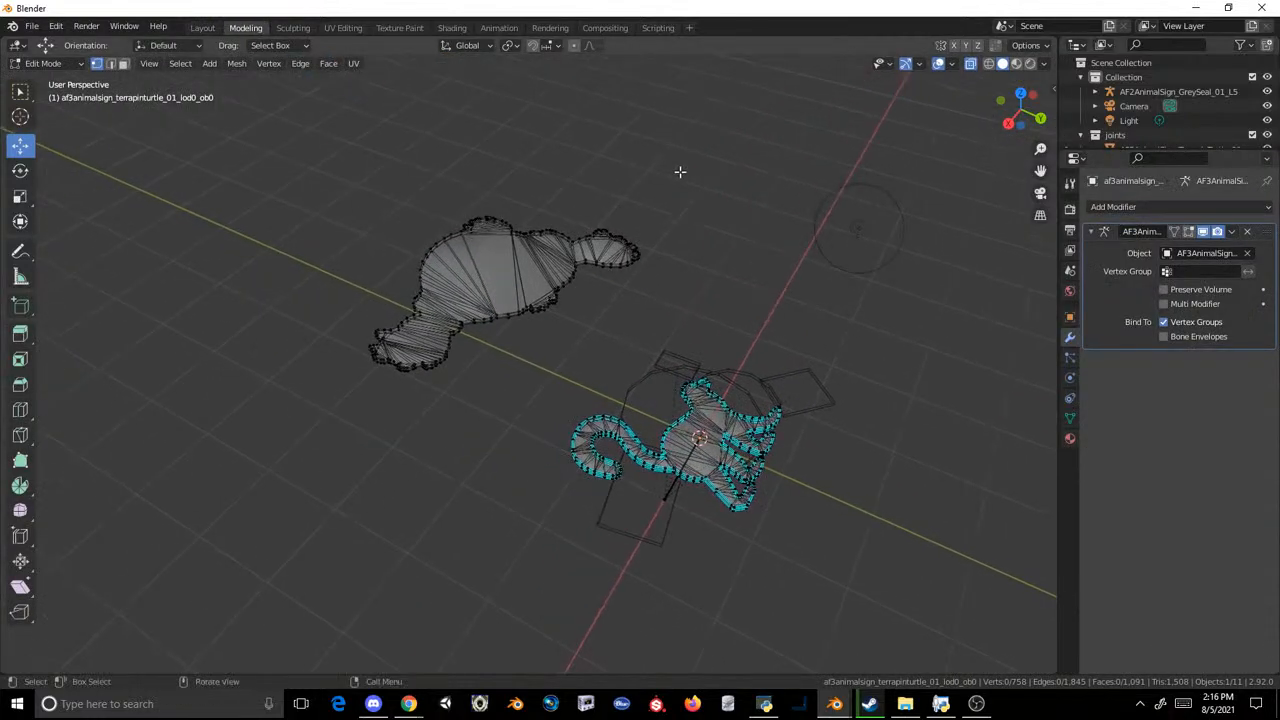
{"action": "left_click_drag", "start_coordinate": [680, 171], "coordinate": [360, 313]}
{"action": "key", "text": "x"}
{"action": "left_click", "coordinate": [358, 318]}
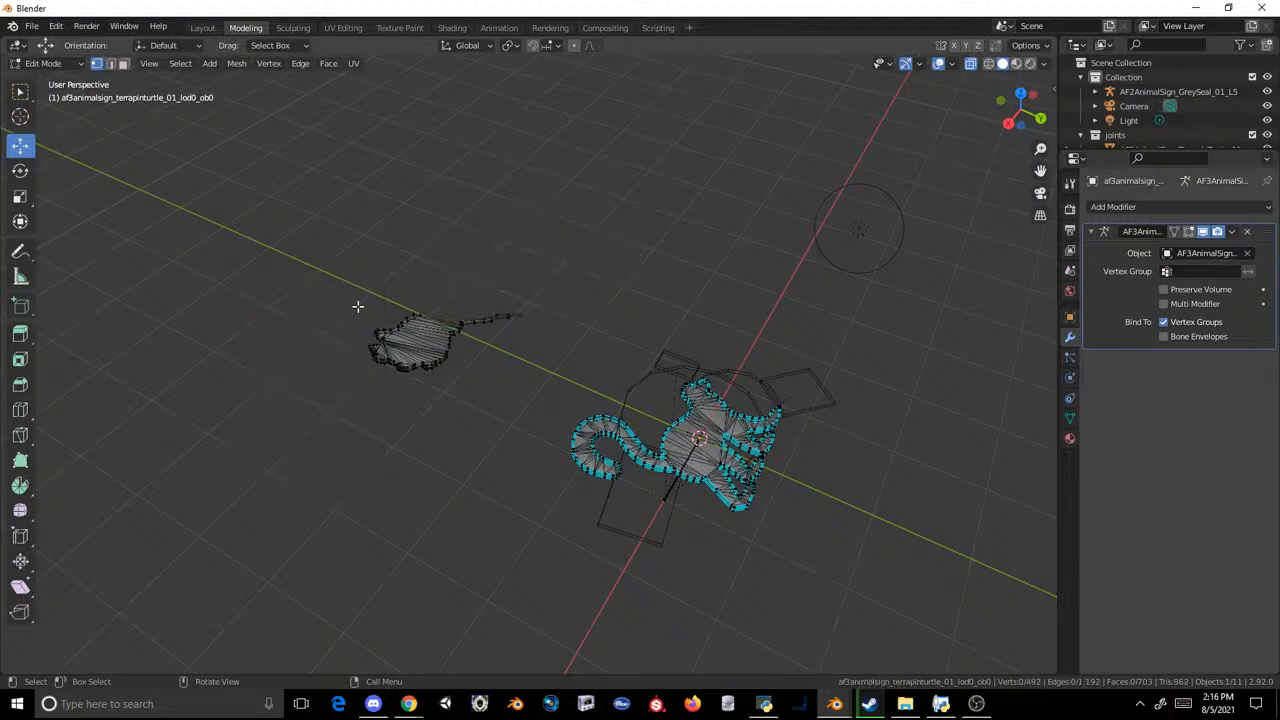
{"action": "left_click_drag", "start_coordinate": [366, 234], "coordinate": [551, 386]}
{"action": "key", "text": "x"}
{"action": "left_click", "coordinate": [552, 386]}
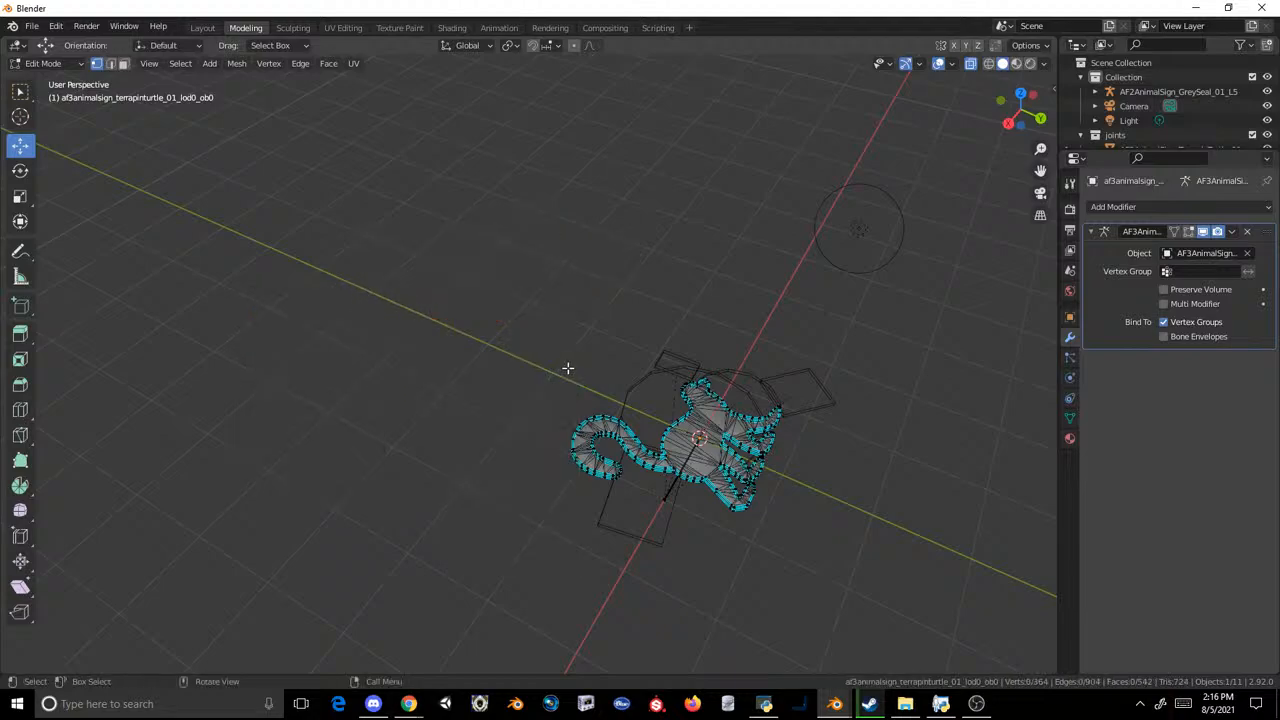
{"action": "left_click", "coordinate": [200, 29]}
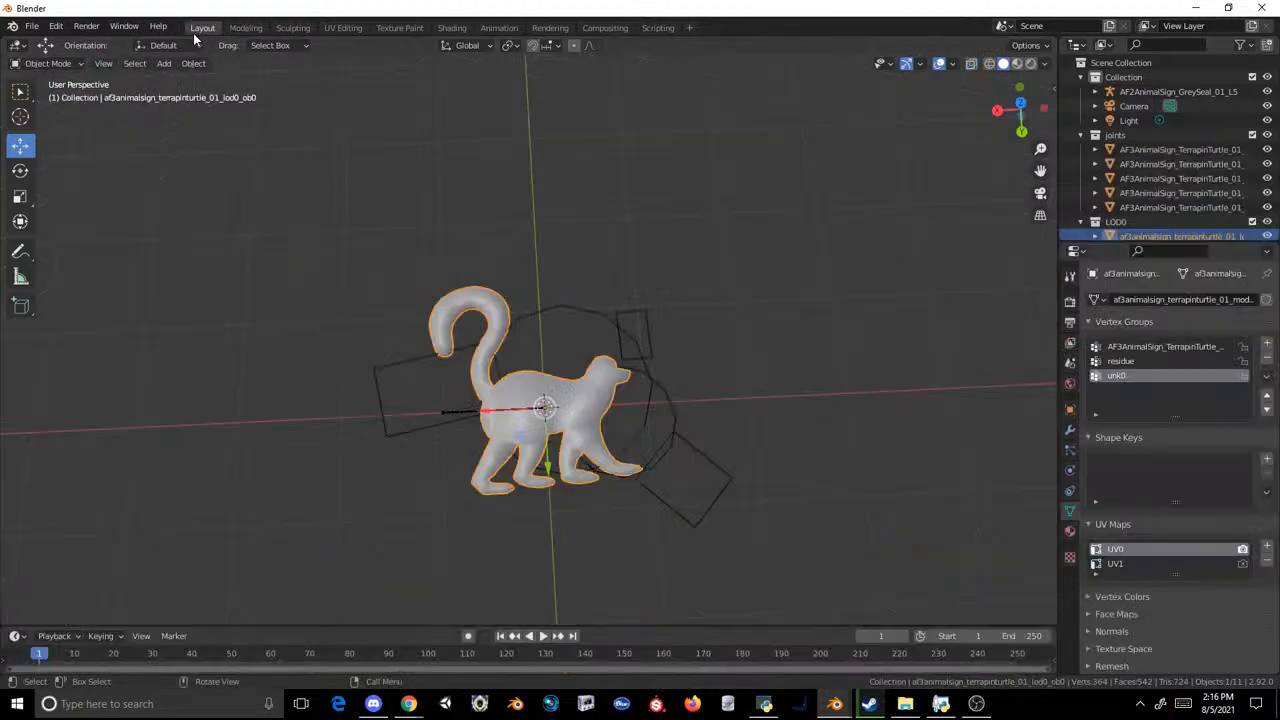
Step: Collapse the joints collection and check the joined LOD0 lemur mesh's vertex groups and material assignment
{"action": "left_click", "coordinate": [576, 247]}
{"action": "left_click", "coordinate": [613, 373]}
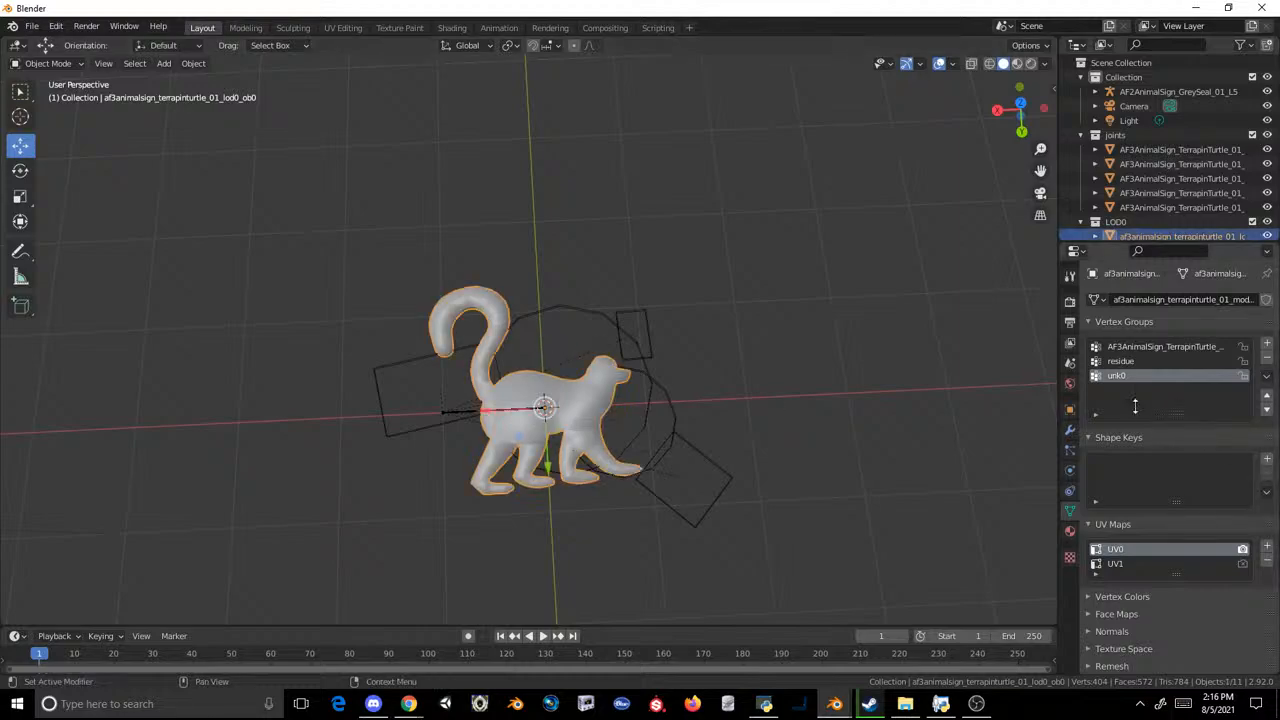
{"action": "left_click", "coordinate": [1081, 135]}
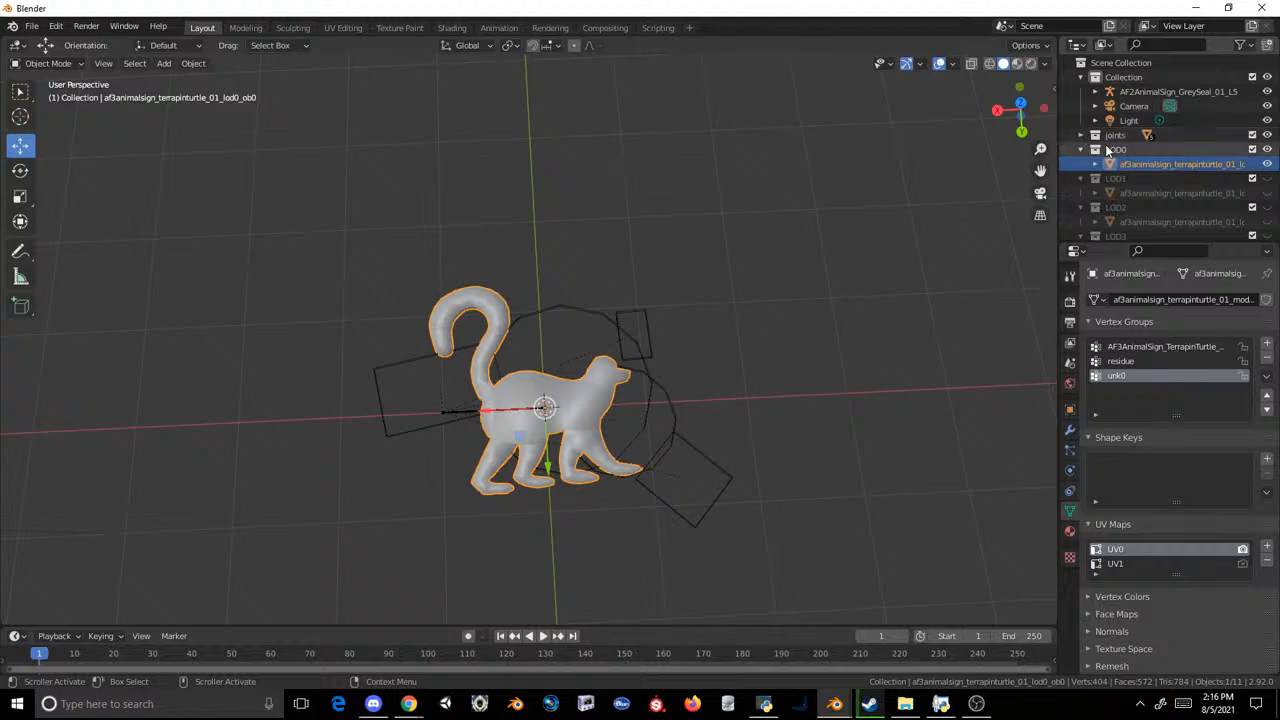
{"action": "scroll", "coordinate": [1105, 170], "scroll_direction": "down", "scroll_amount": 1}
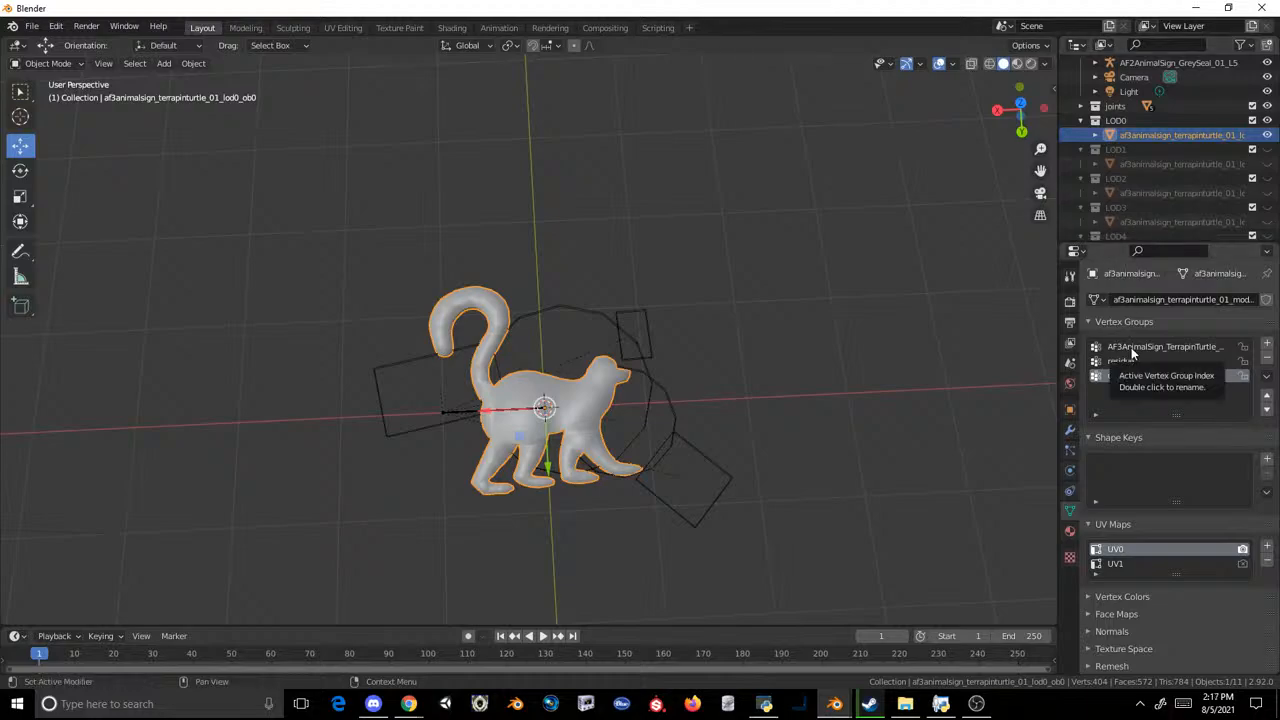
{"action": "left_click", "coordinate": [1070, 530]}
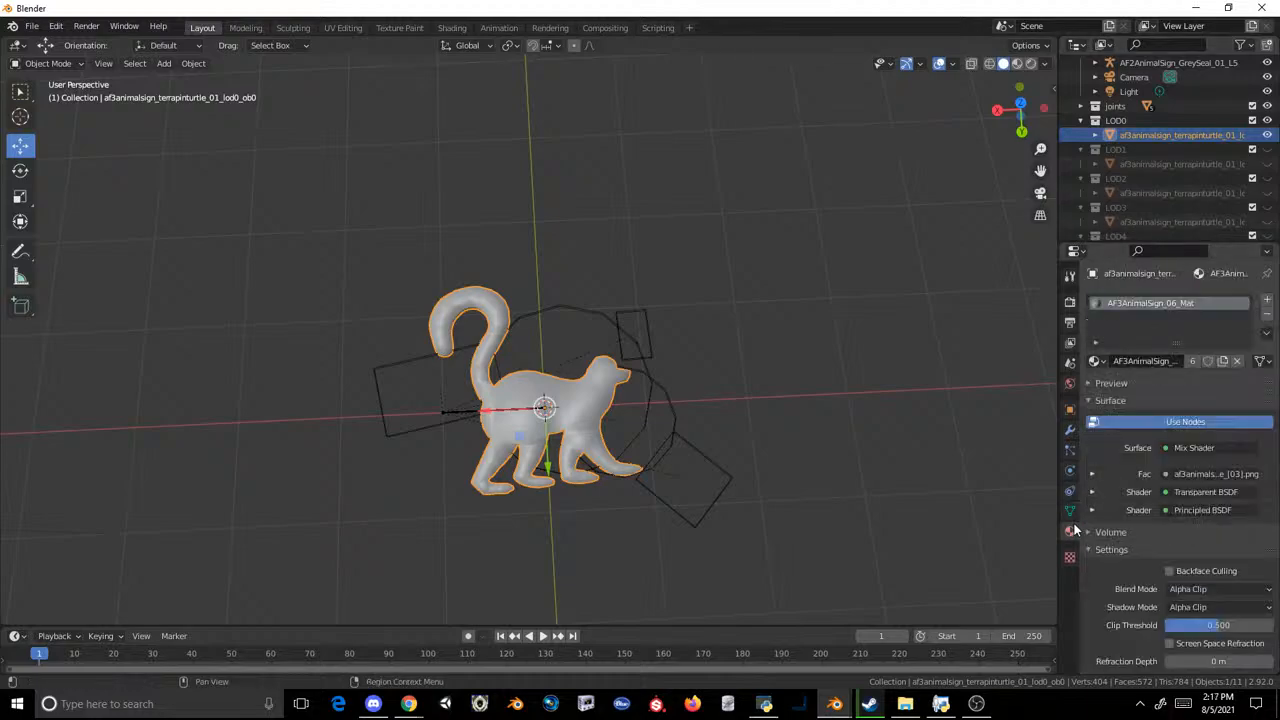
{"action": "left_click", "coordinate": [1069, 511]}
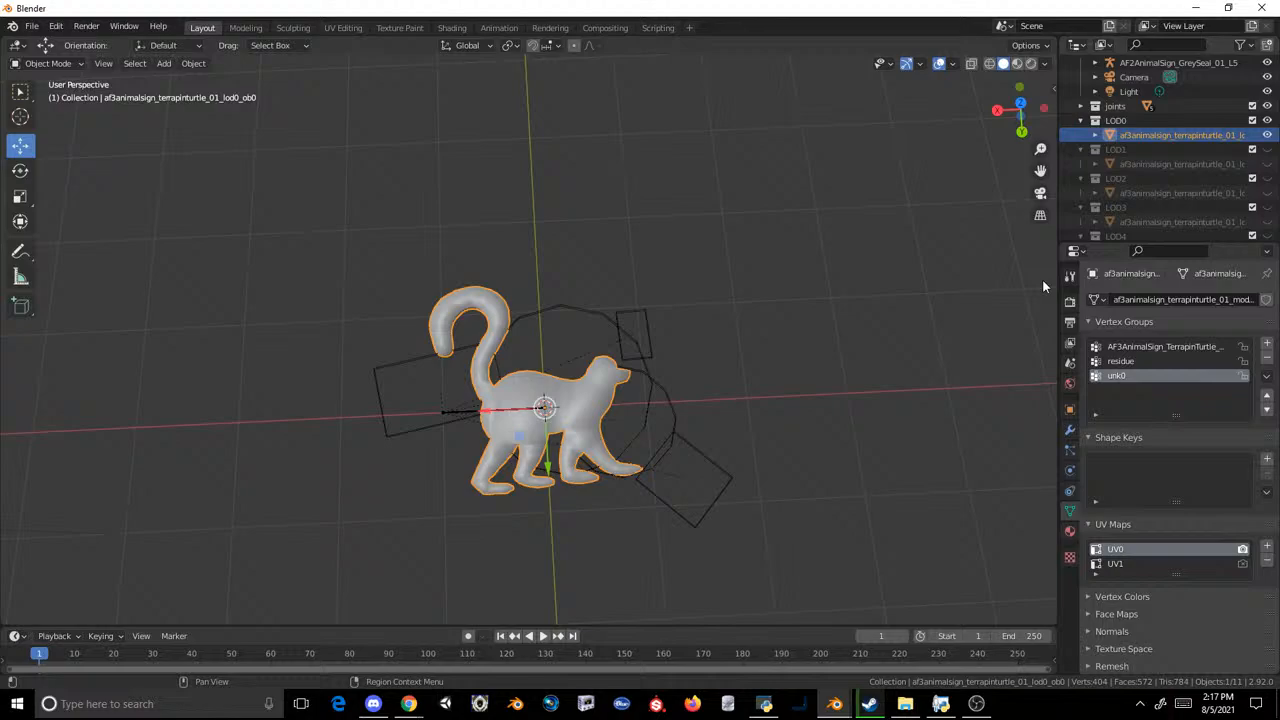
Step: Duplicate the LOD0 lemur mesh in place and move the copy into the LOD1 collection
{"action": "left_click", "coordinate": [671, 209]}
{"action": "left_click", "coordinate": [600, 376]}
{"action": "key", "text": "shift+d"}
{"action": "right_click", "coordinate": [801, 213]}
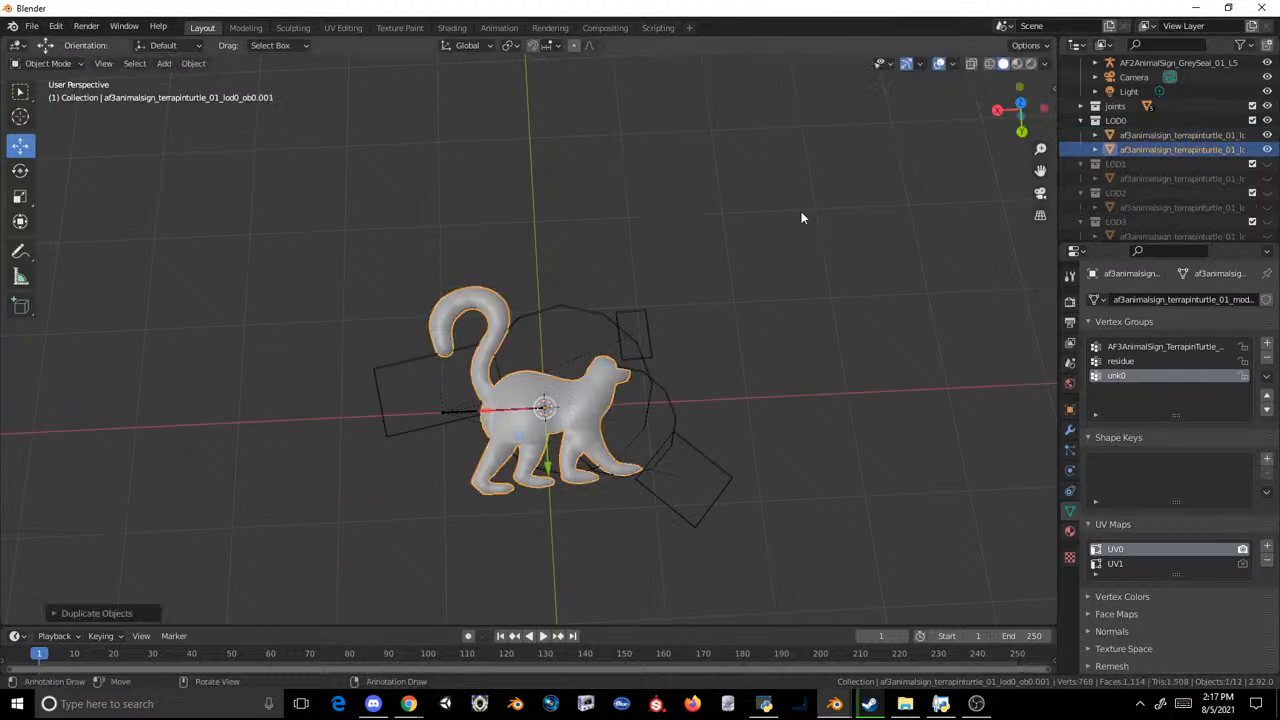
{"action": "left_click_drag", "start_coordinate": [1126, 154], "coordinate": [1136, 168]}
Step: Copy the name of the original turtle mesh in LOD1 and delete that mesh
{"action": "left_click", "coordinate": [1141, 178]}
{"action": "scroll", "coordinate": [1150, 165], "scroll_direction": "down", "scroll_amount": 1}
{"action": "right_click", "coordinate": [1135, 178]}
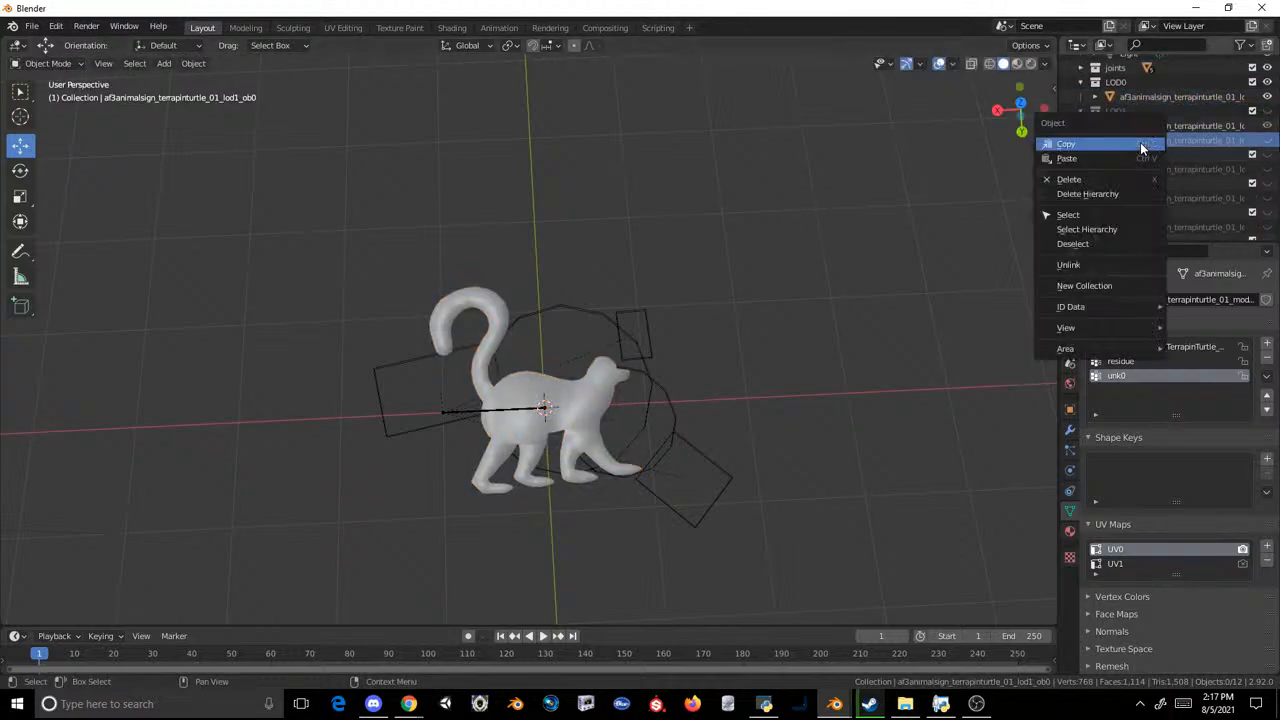
{"action": "left_click", "coordinate": [1135, 178]}
{"action": "left_click", "coordinate": [1147, 135]}
Step: Rename the lemur copy in LOD1 as af3animalsign_terrapinturtle_01_lod1_ob0 and widen the outliner so full object names fit
{"action": "double_click", "coordinate": [1144, 128]}
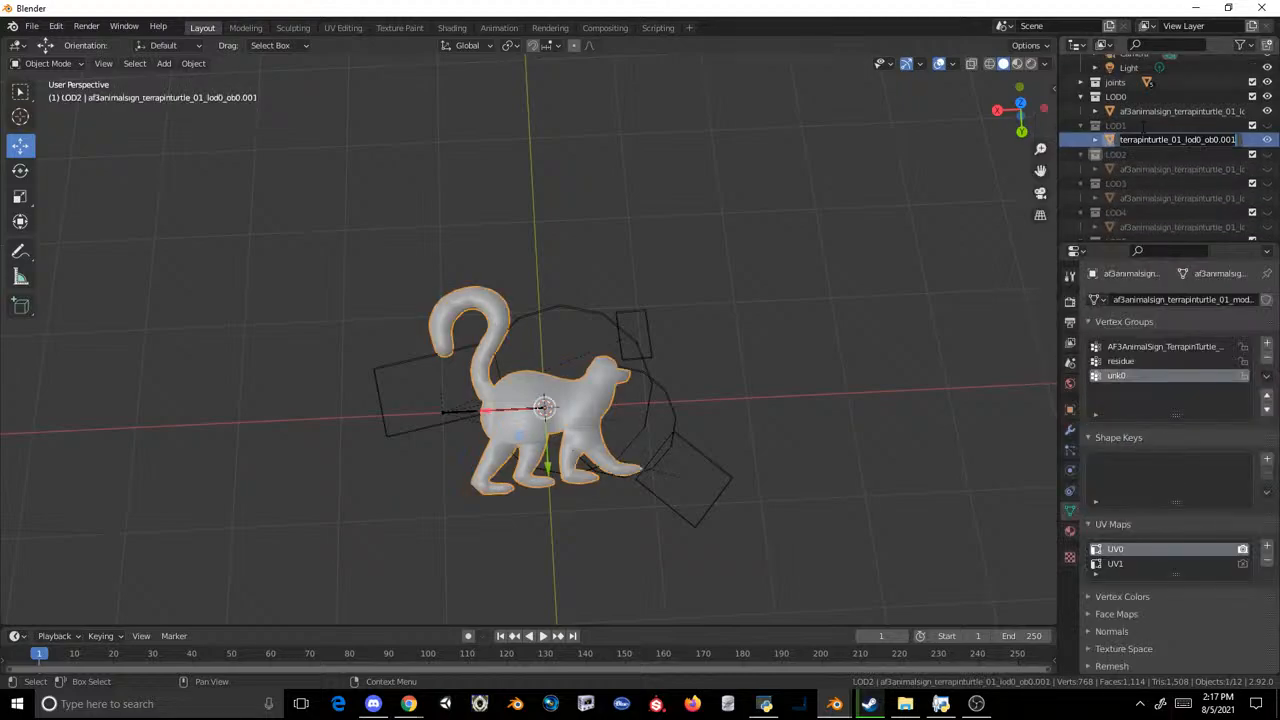
{"action": "type", "text": "af3animalsign_terrapinturtle_01_lod1_ob0"}
{"action": "key", "text": "Return"}
{"action": "left_click", "coordinate": [1143, 128]}
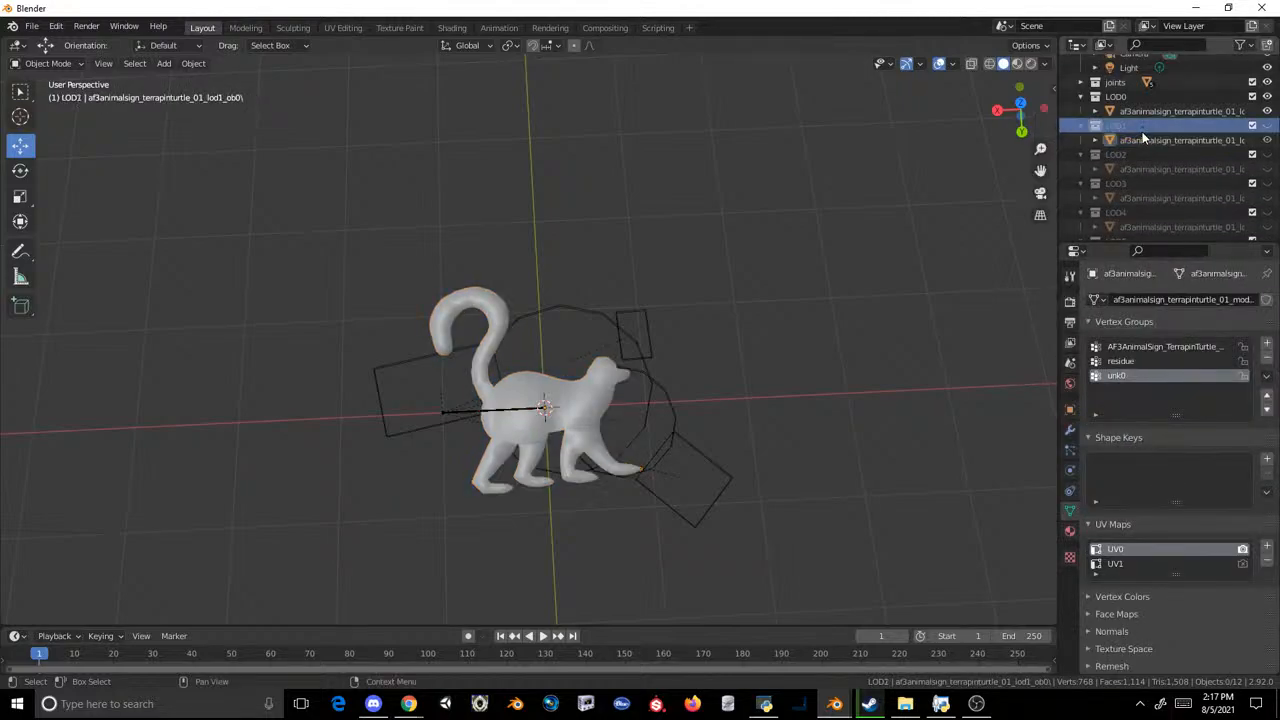
{"action": "left_click_drag", "start_coordinate": [1058, 145], "coordinate": [1000, 145]}
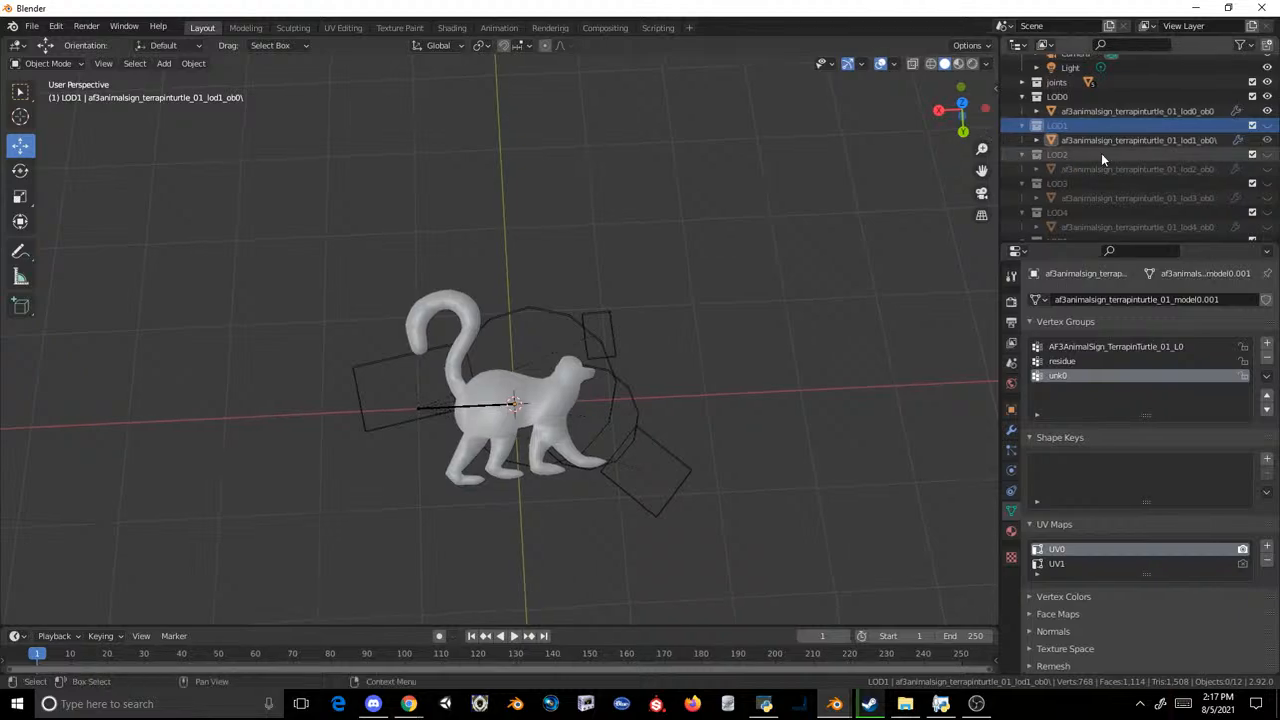
{"action": "left_click", "coordinate": [1113, 146]}
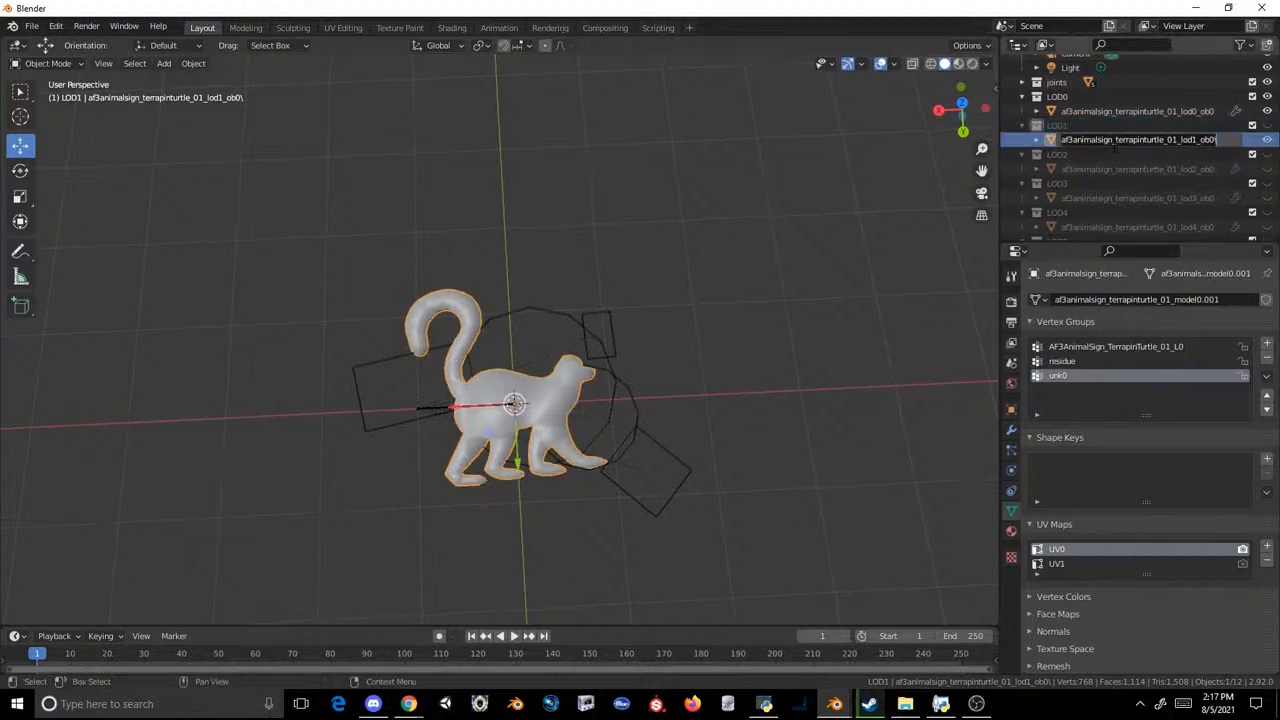
Step: Duplicate the LOD1 lemur mesh in place and move the copy into the LOD2 collection
{"action": "key", "text": "shift+d"}
{"action": "right_click", "coordinate": [880, 191]}
{"action": "left_click_drag", "start_coordinate": [1115, 157], "coordinate": [1107, 169]}
Step: Delete the original turtle mesh in LOD2 and rename the lemur copy there as af3animalsign_terrapinturtle_01_lod2_ob0
{"action": "left_click", "coordinate": [1103, 187]}
{"action": "scroll", "coordinate": [1100, 185], "scroll_direction": "down", "scroll_amount": 2}
{"action": "right_click", "coordinate": [1090, 151]}
{"action": "left_click", "coordinate": [1083, 141]}
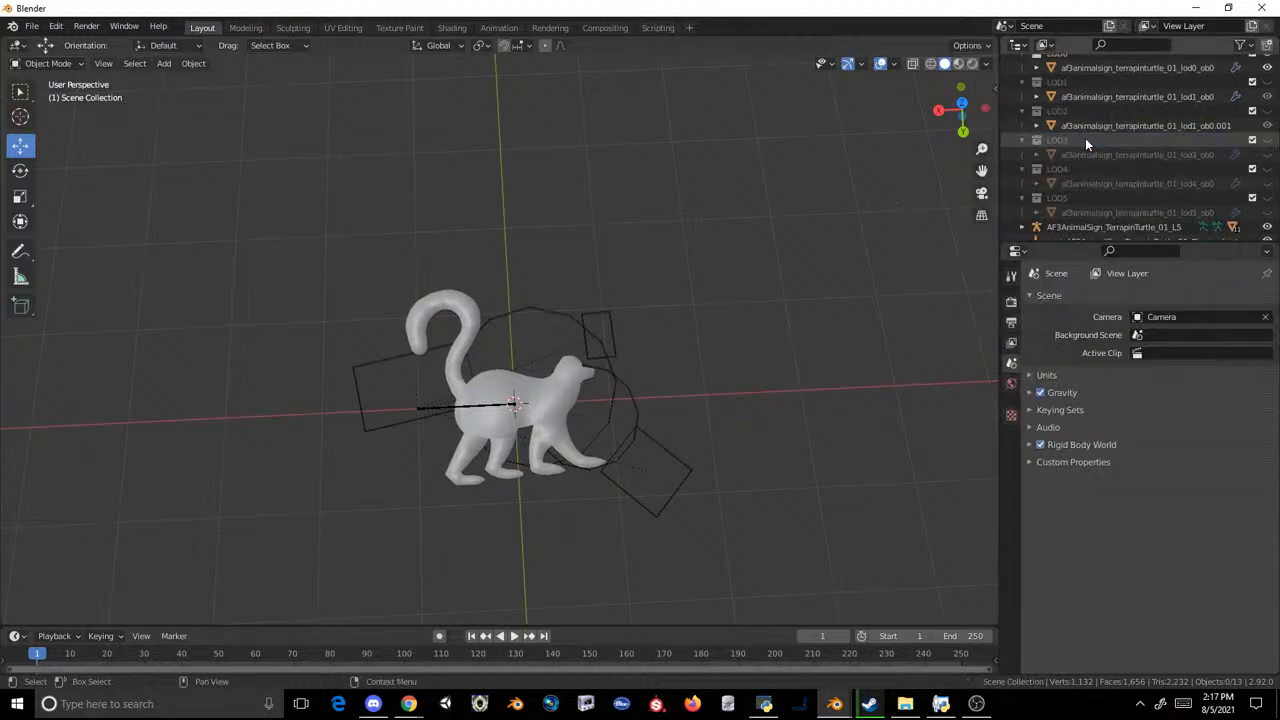
{"action": "left_click", "coordinate": [1085, 139]}
{"action": "type", "text": "af3animalsign_terrapinturtle_01_lod2_ob0"}
{"action": "key", "text": "Return"}
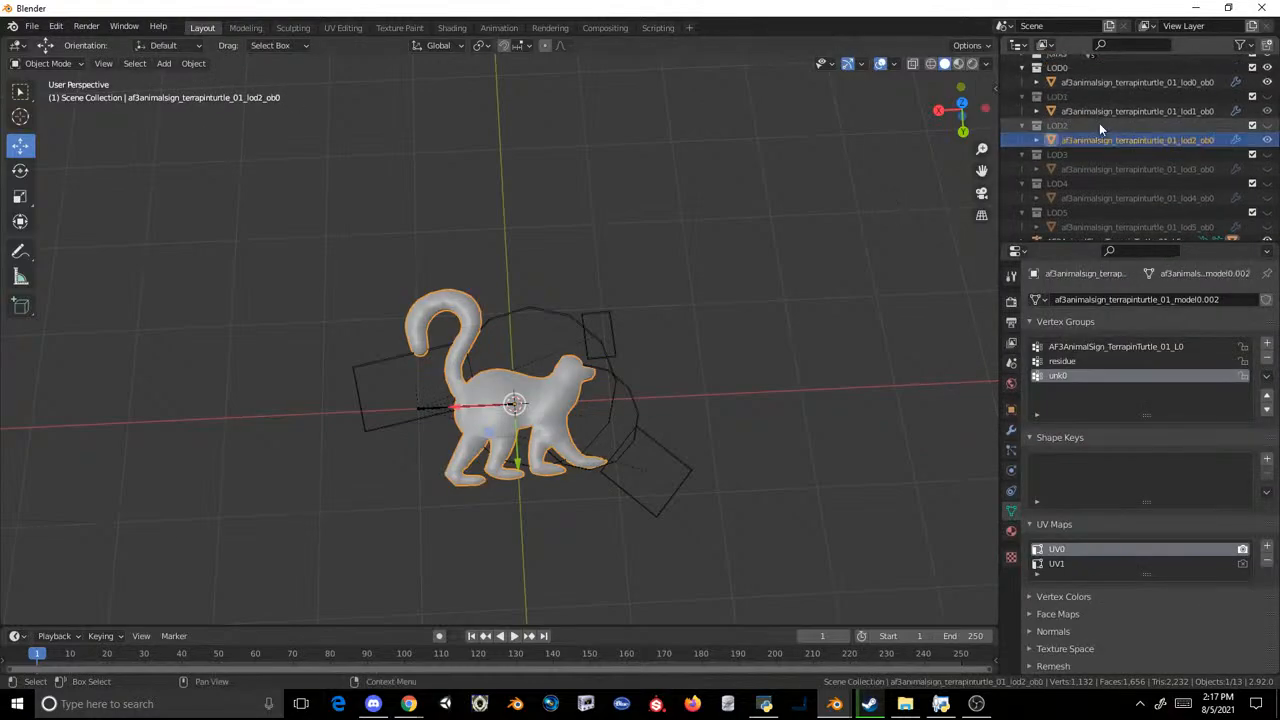
Step: Duplicate the LOD2 lemur mesh in place and move the copy into the LOD3 collection
{"action": "key", "text": "shift+d"}
{"action": "right_click", "coordinate": [853, 198]}
{"action": "left_click_drag", "start_coordinate": [1102, 158], "coordinate": [1096, 170]}
Step: Delete the original turtle mesh in LOD3 and rename the lemur copy there as af3animalsign_terrapinturtle_01_lod3_ob0
{"action": "double_click", "coordinate": [1093, 182]}
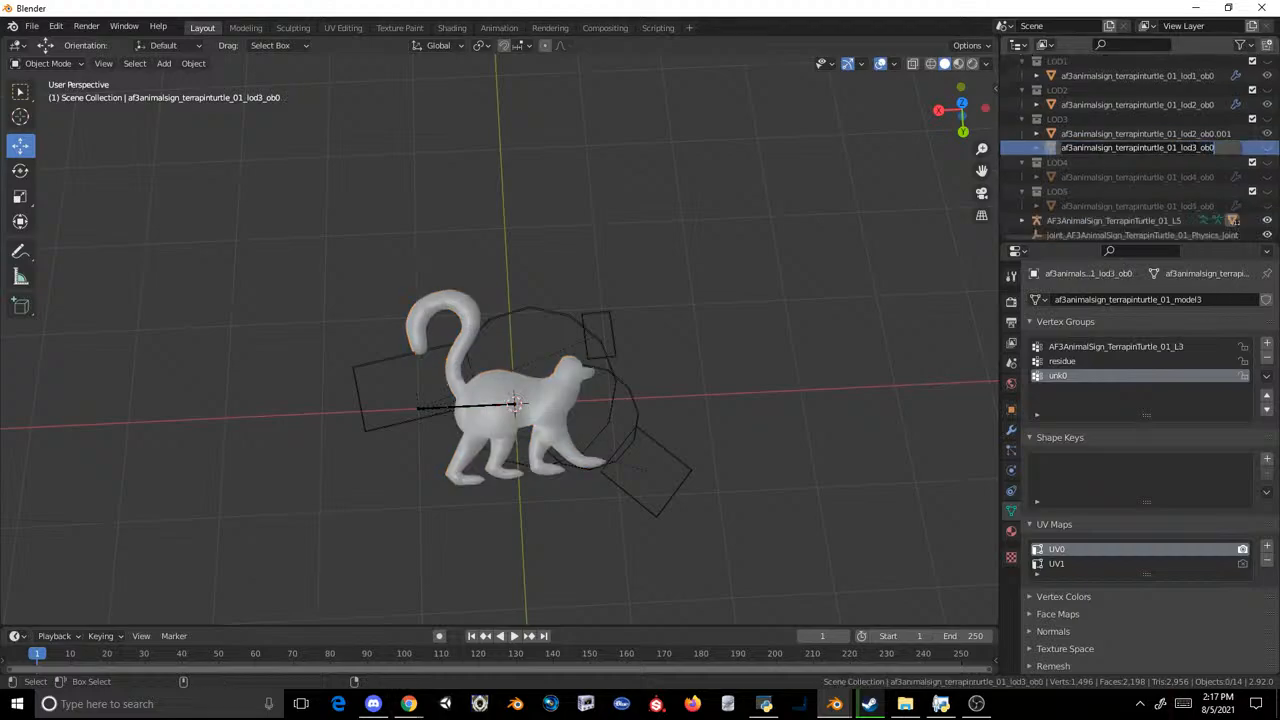
{"action": "key", "text": "ctrl+c"}
{"action": "key", "text": "Return"}
{"action": "right_click", "coordinate": [1148, 149]}
{"action": "left_click", "coordinate": [1148, 149]}
{"action": "double_click", "coordinate": [1144, 141]}
{"action": "key", "text": "ctrl+v"}
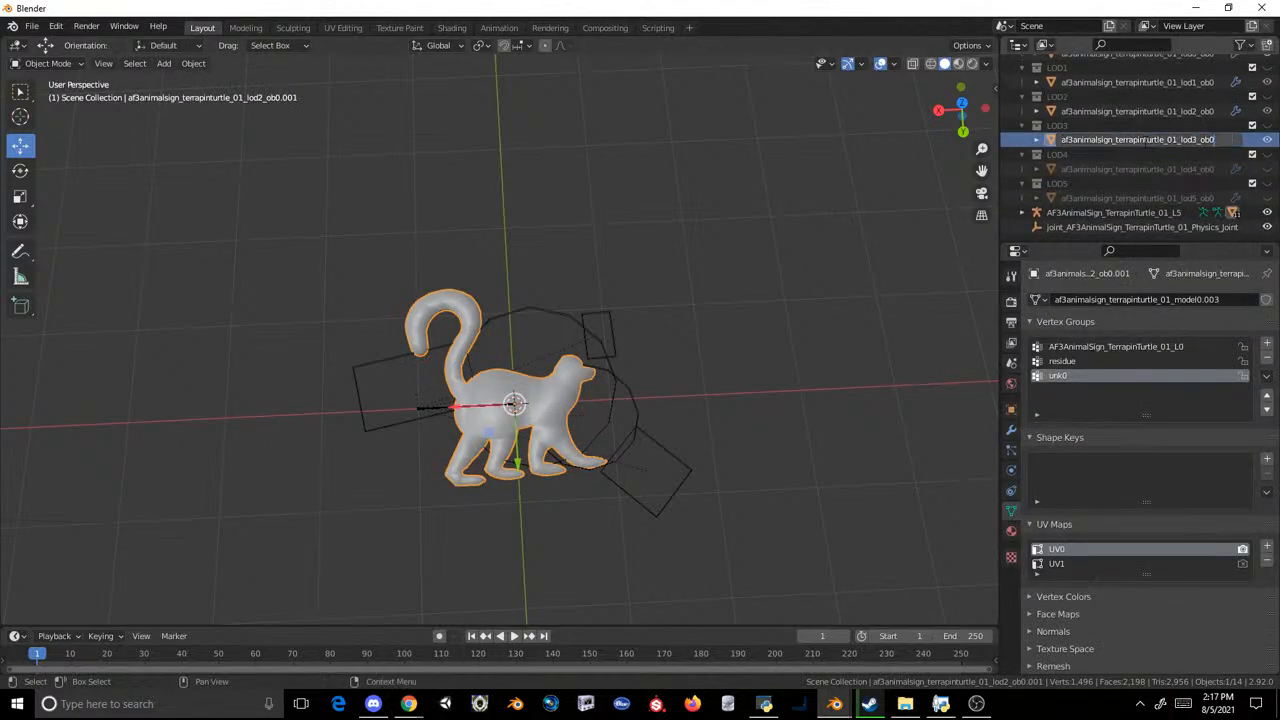
{"action": "key", "text": "Return"}
Step: Duplicate the LOD3 lemur mesh in place and move the copy into the LOD4 collection
{"action": "key", "text": "shift+d"}
{"action": "right_click", "coordinate": [769, 206]}
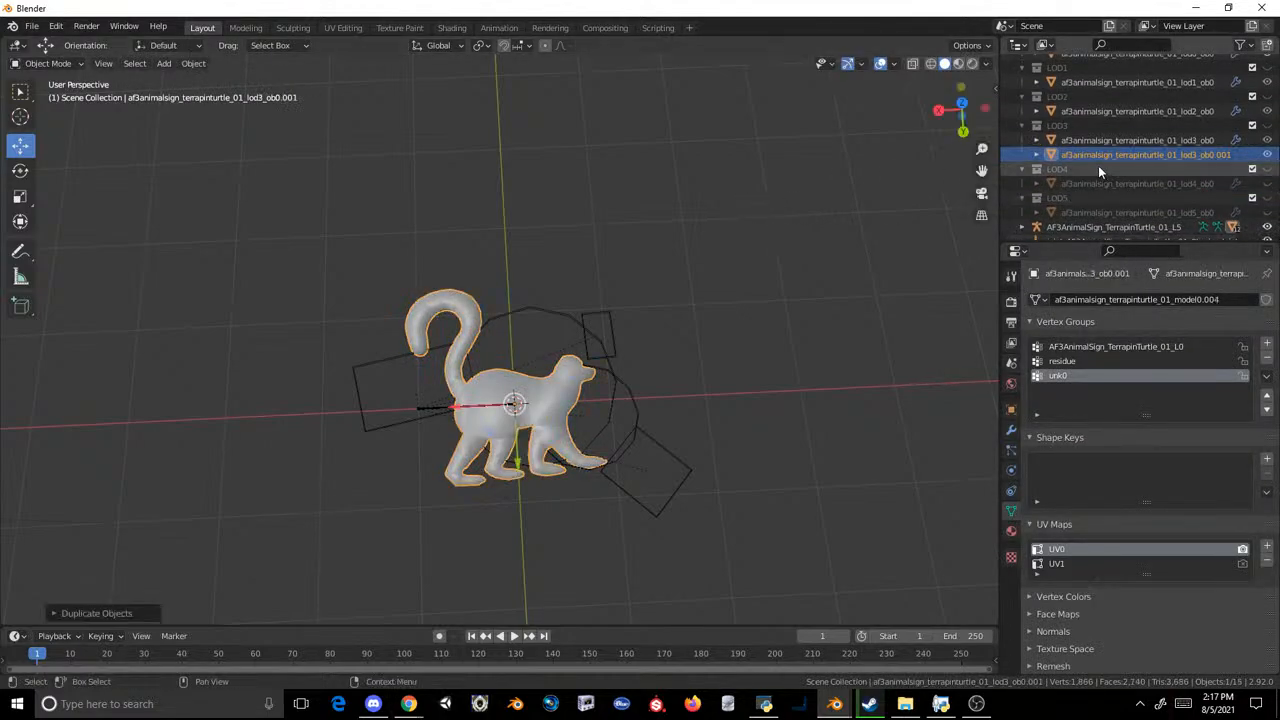
{"action": "left_click_drag", "start_coordinate": [1085, 159], "coordinate": [1103, 182]}
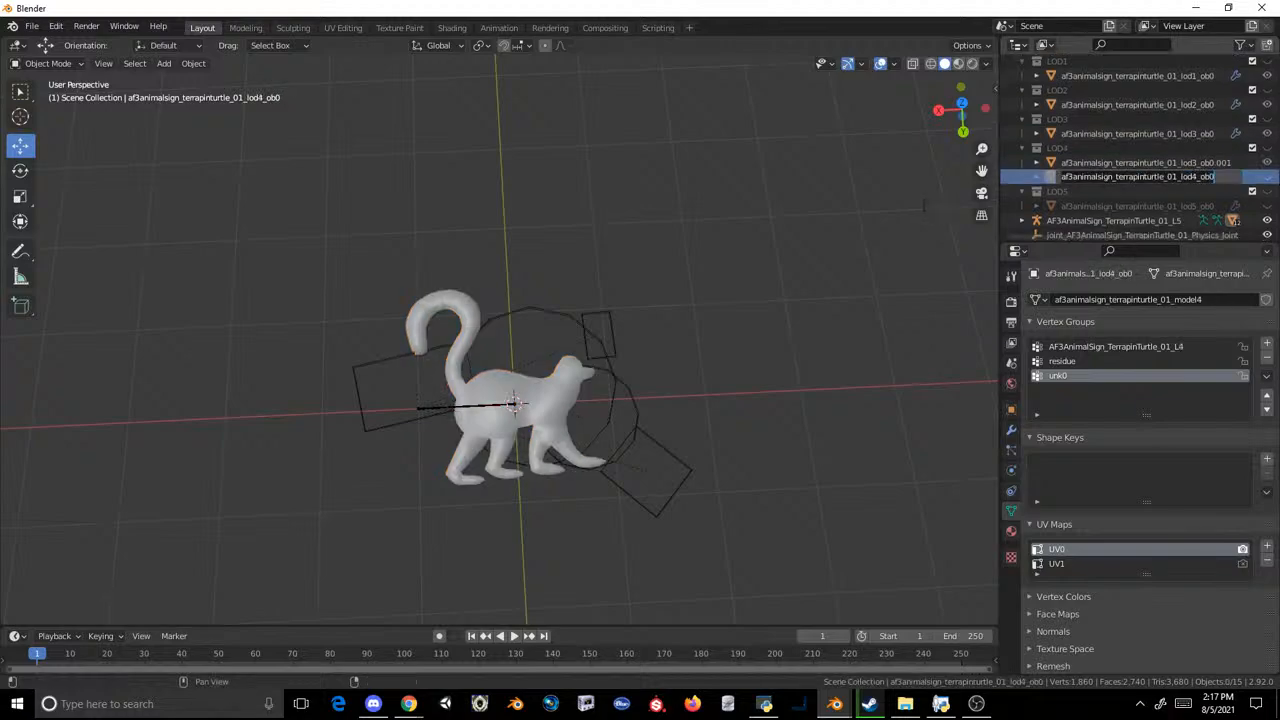
Step: Delete the original turtle mesh in LOD4 and rename the lemur copy there as af3animalsign_terrapinturtle_01_lod4_ob0
{"action": "right_click", "coordinate": [1087, 177]}
{"action": "left_click", "coordinate": [1088, 176]}
{"action": "double_click", "coordinate": [1097, 168]}
{"action": "key", "text": "ctrl+v"}
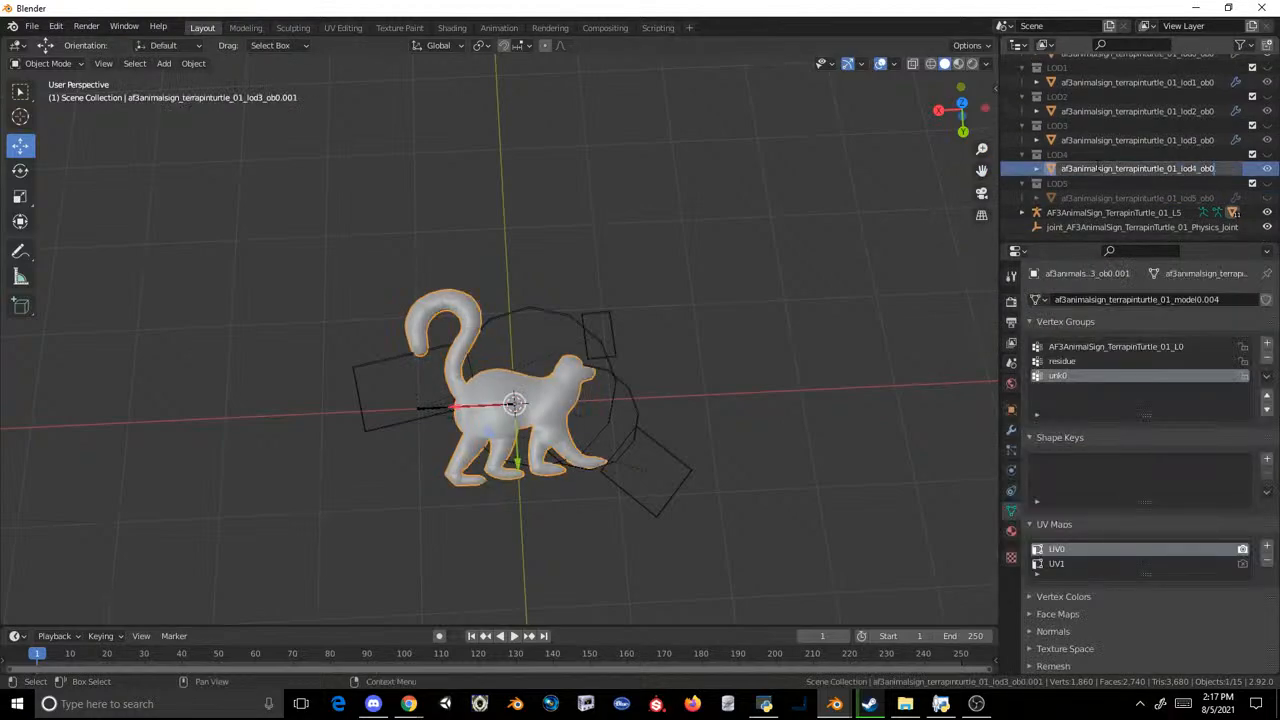
{"action": "key", "text": "Return"}
Step: Duplicate the LOD4 lemur mesh in place and move the copy into the LOD5 collection
{"action": "key", "text": "shift+d"}
{"action": "right_click", "coordinate": [930, 220]}
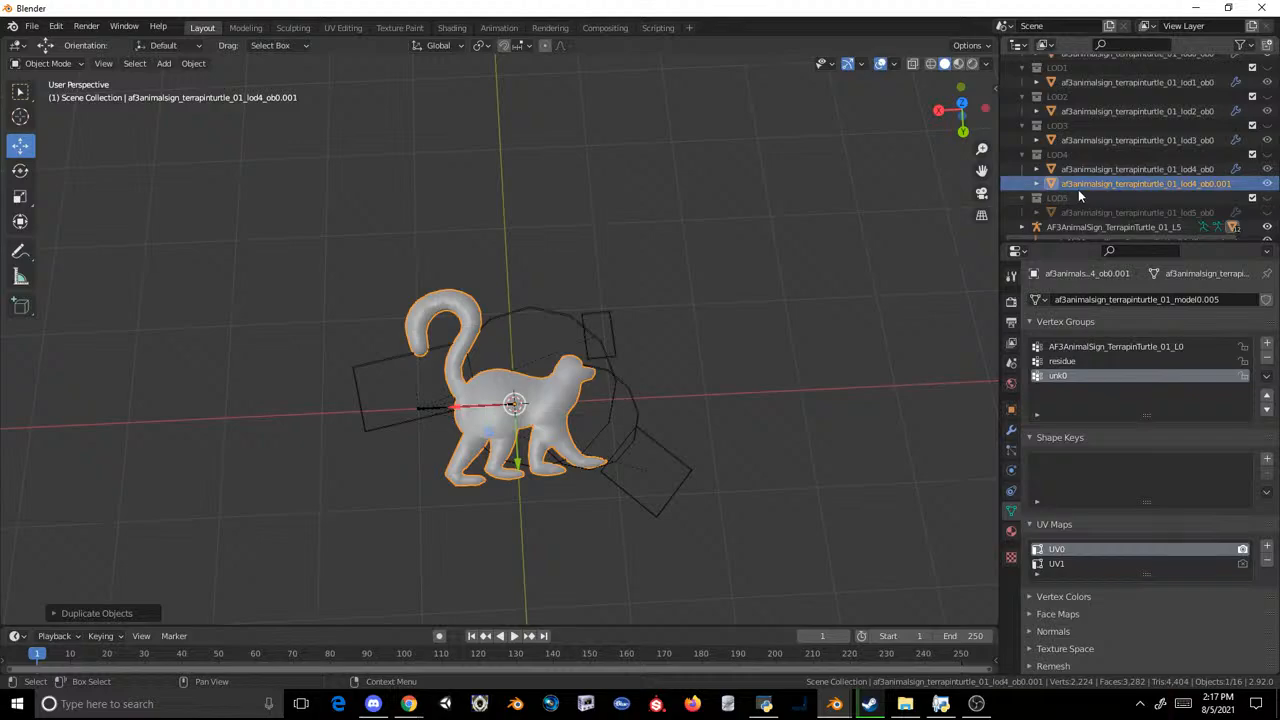
{"action": "left_click_drag", "start_coordinate": [1078, 189], "coordinate": [1087, 209]}
Step: Copy the name of the original turtle mesh in LOD5 and delete that mesh
{"action": "double_click", "coordinate": [1085, 210]}
{"action": "key", "text": "ctrl+c"}
{"action": "key", "text": "Return"}
{"action": "right_click", "coordinate": [1076, 203]}
{"action": "left_click", "coordinate": [1078, 202]}
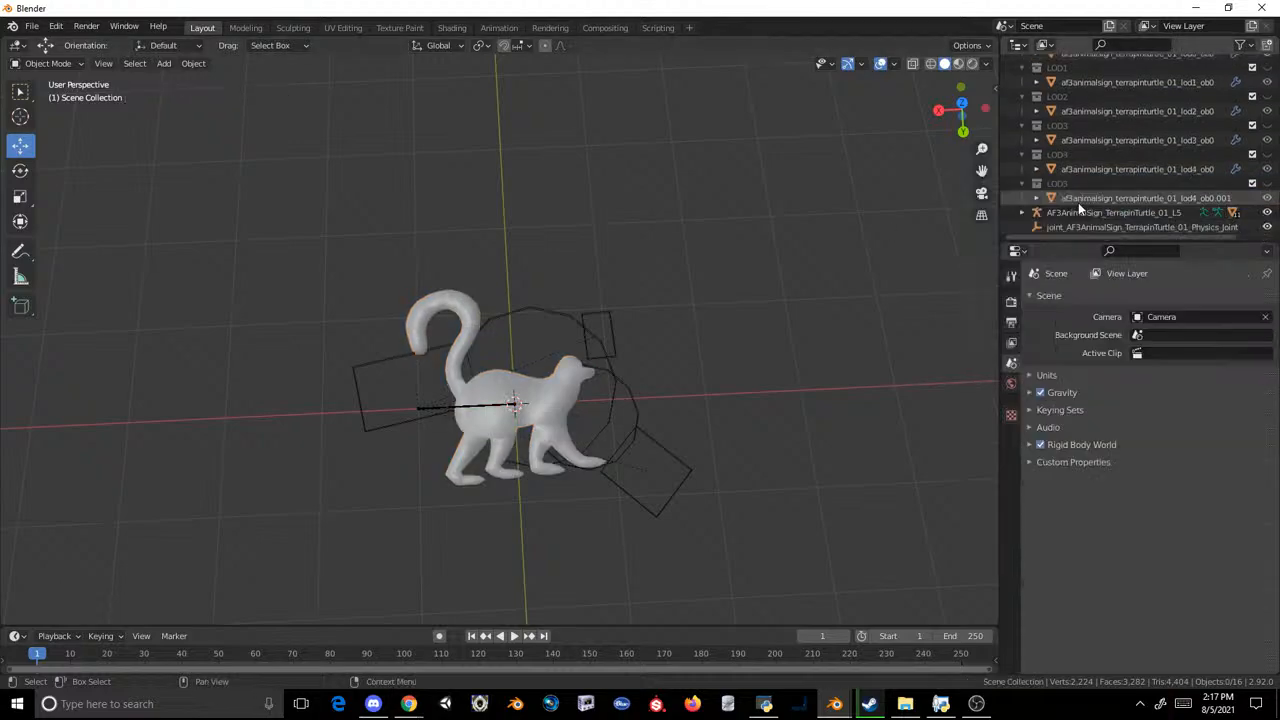
Step: Rename the lemur copy in the LOD5 collection as af3animalsign_terrapinturtle_01_lod5_ob0
{"action": "double_click", "coordinate": [1078, 201]}
{"action": "key", "text": "ctrl+v"}
{"action": "key", "text": "Return"}
{"action": "scroll", "coordinate": [1097, 140], "scroll_direction": "up", "scroll_amount": 1}
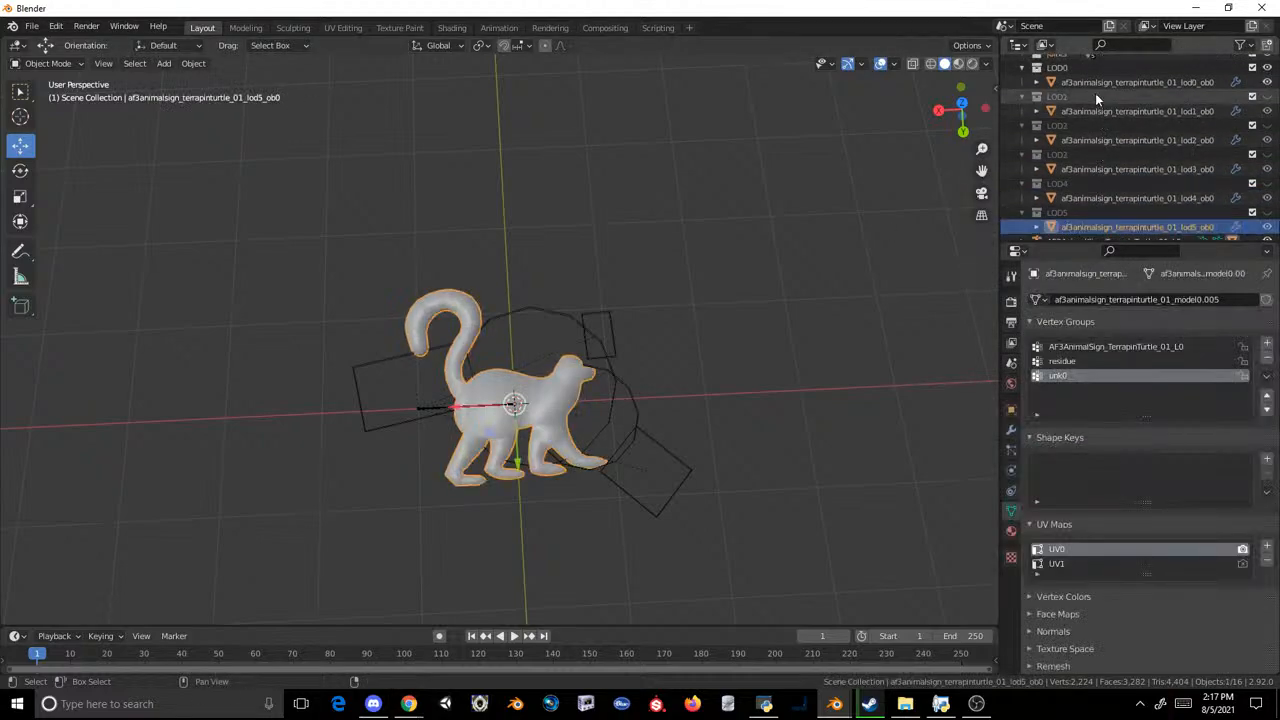
Step: Select the six LOD0 to LOD5 lemur meshes and export them as MDL2 over af3animalsign_terrapinturtle_01.mdl2 in the Lemur Signs folder
{"action": "left_click", "coordinate": [1090, 87], "text": "shift"}
{"action": "left_click", "coordinate": [32, 26]}
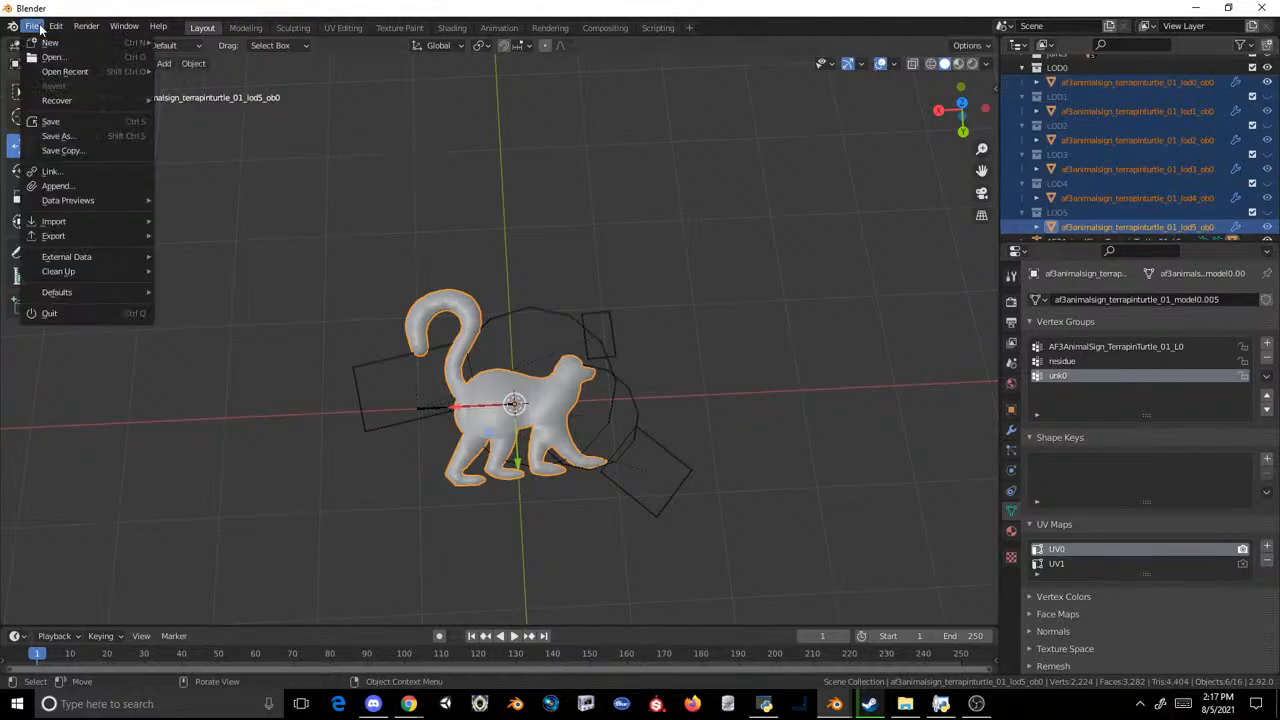
{"action": "mouse_move", "coordinate": [90, 240]}
{"action": "left_click", "coordinate": [236, 382]}
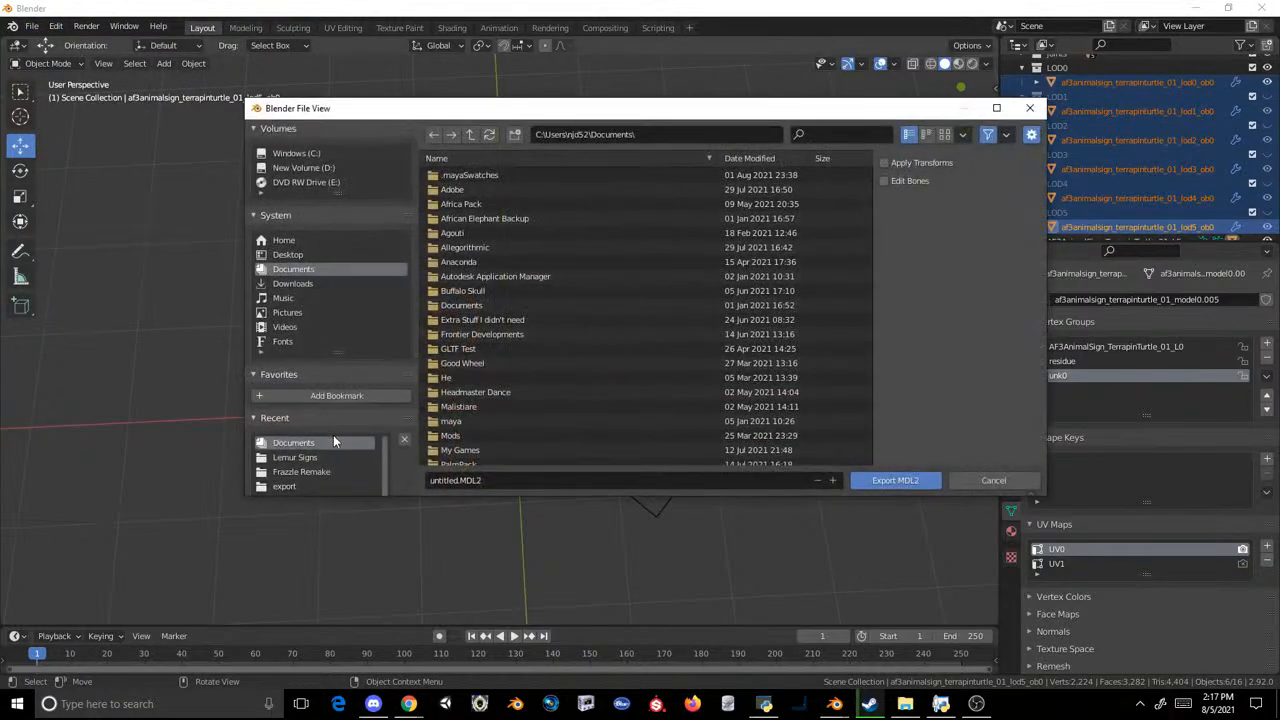
{"action": "left_click", "coordinate": [296, 457]}
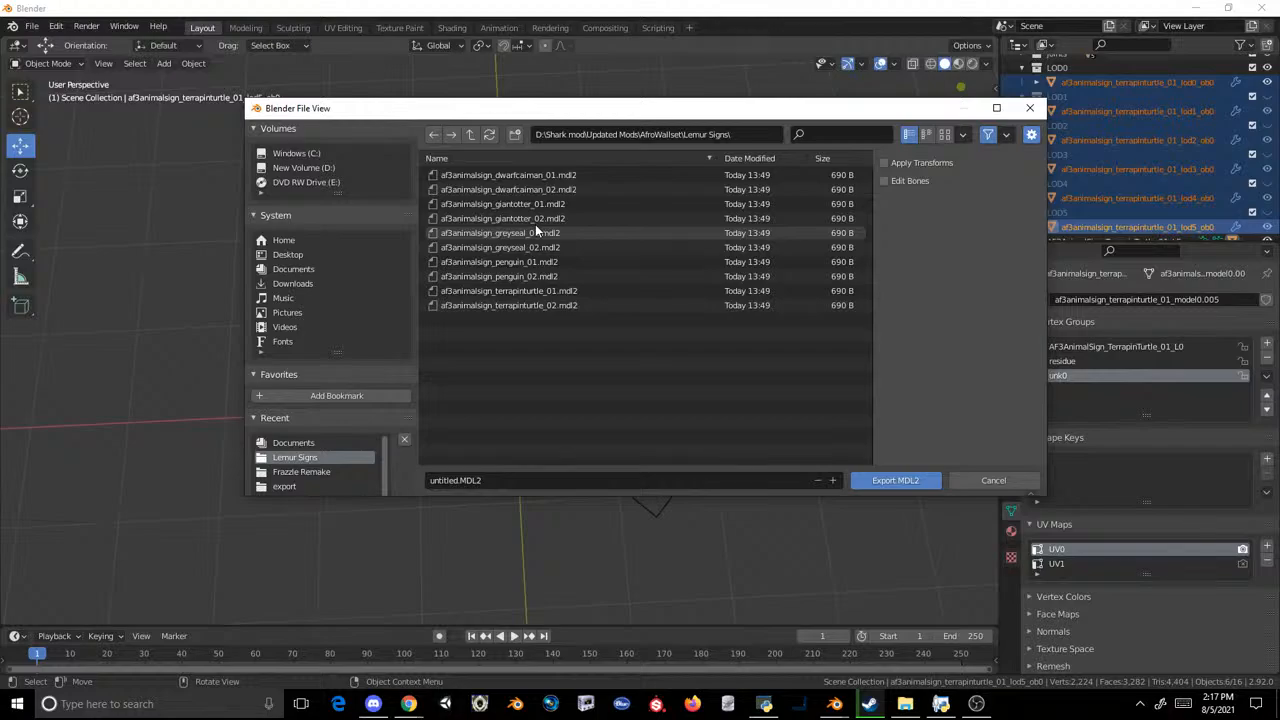
{"action": "double_click", "coordinate": [545, 286]}
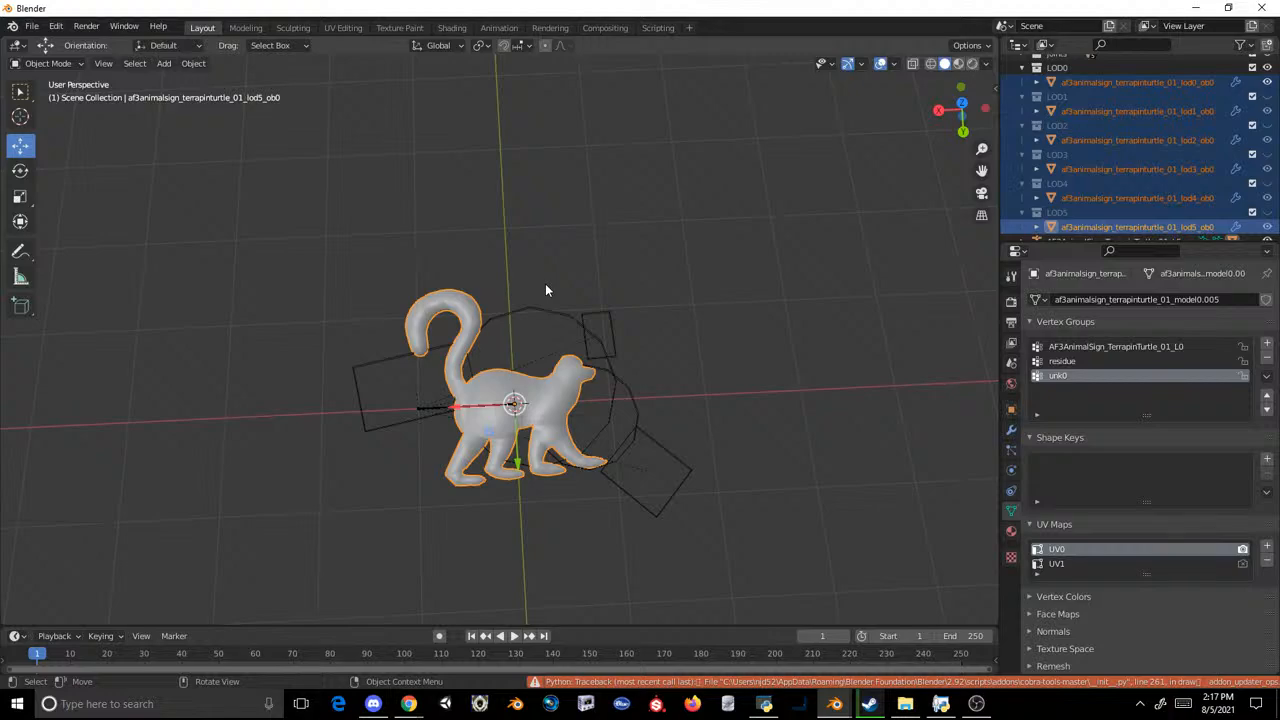
Step: Switch to the OVL Archive Editor and start injecting files into AF3AnimalSigns.ovl
{"action": "left_click", "coordinate": [765, 703]}
{"action": "left_click", "coordinate": [606, 173]}
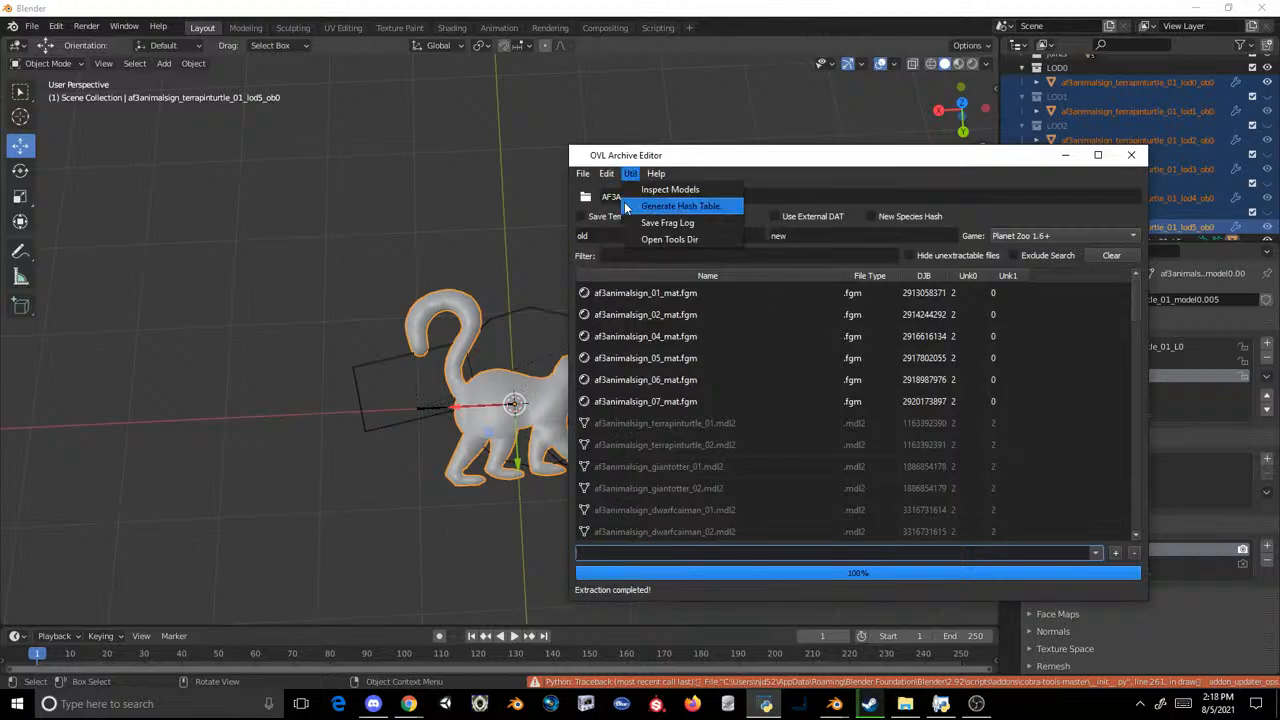
{"action": "left_click", "coordinate": [628, 206]}
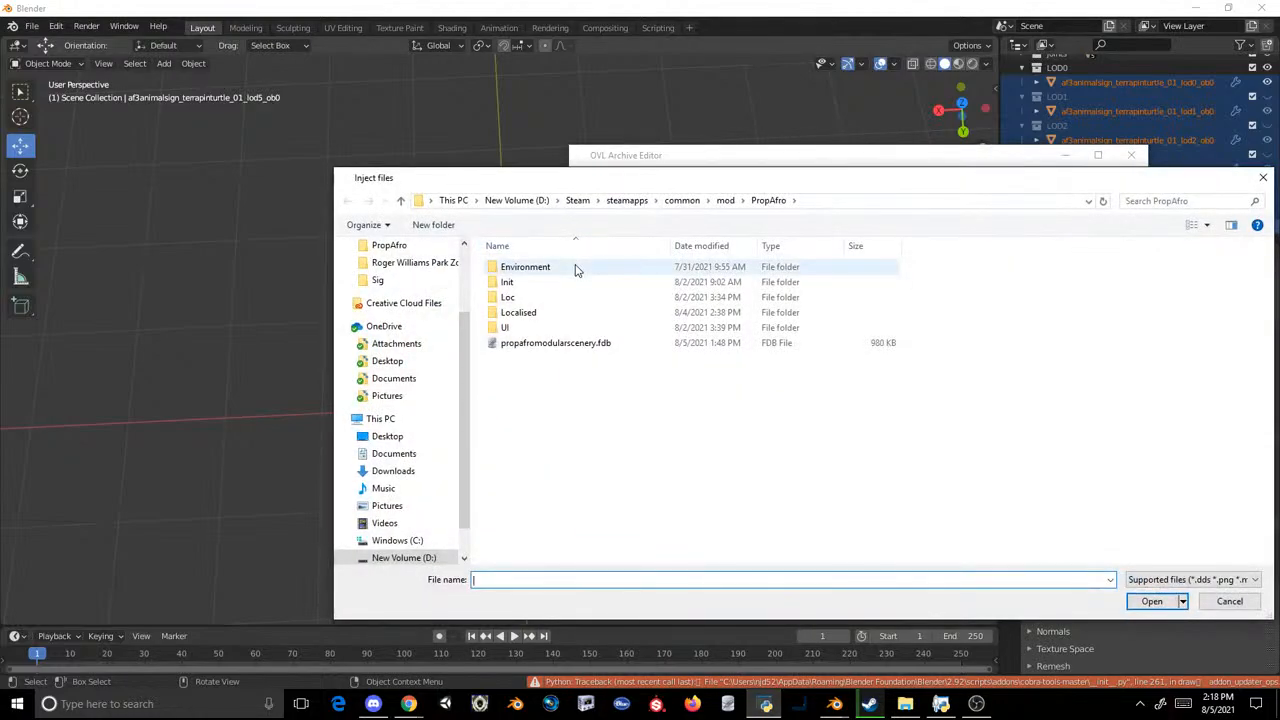
{"action": "double_click", "coordinate": [573, 267]}
{"action": "double_click", "coordinate": [575, 267]}
{"action": "double_click", "coordinate": [575, 267]}
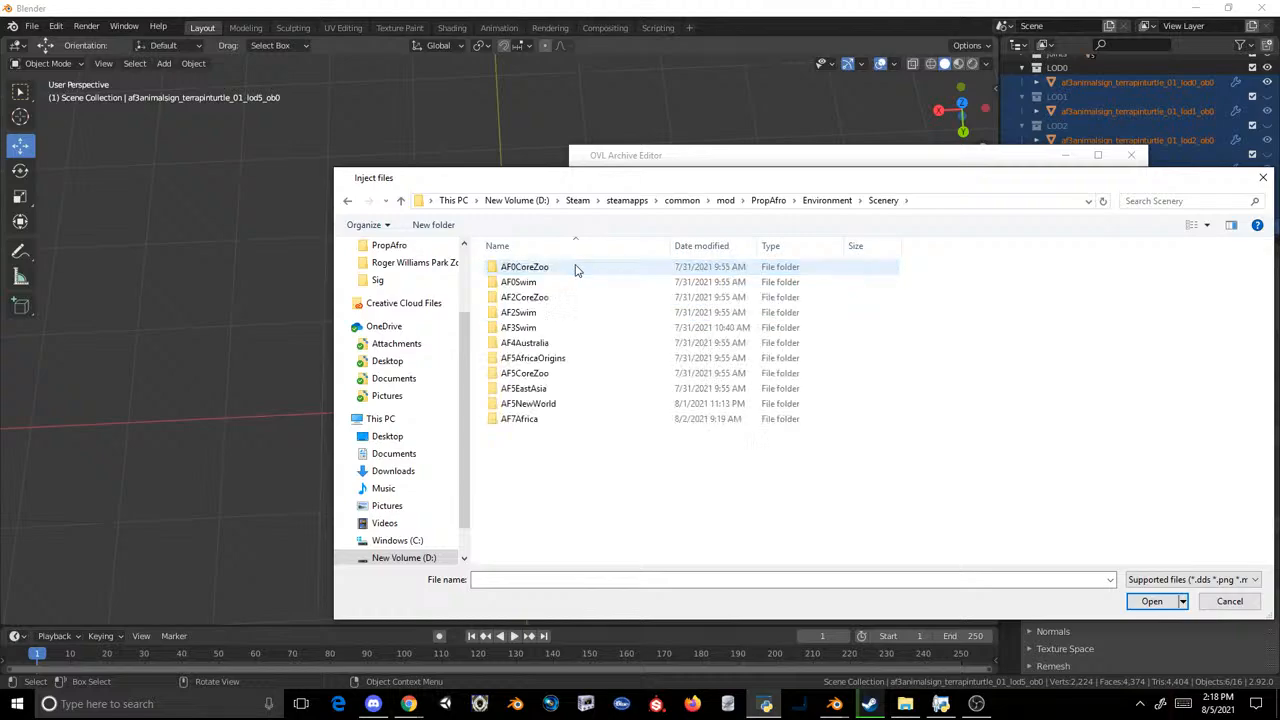
{"action": "left_click", "coordinate": [347, 201]}
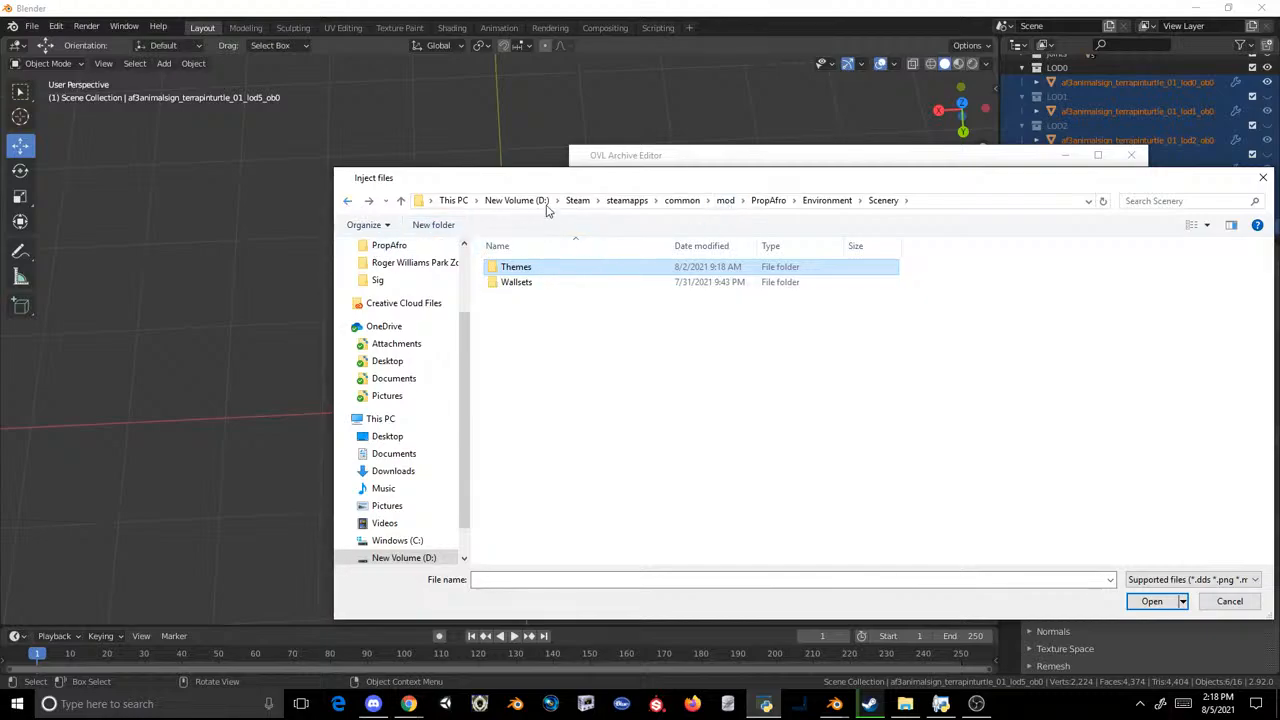
Step: Inject models.ms2 from the export folder inside AfroWallset's Lemur Signs folder into the archive
{"action": "left_click_drag", "start_coordinate": [548, 178], "coordinate": [490, 172]}
{"action": "scroll", "coordinate": [350, 313], "scroll_direction": "up", "scroll_amount": 2}
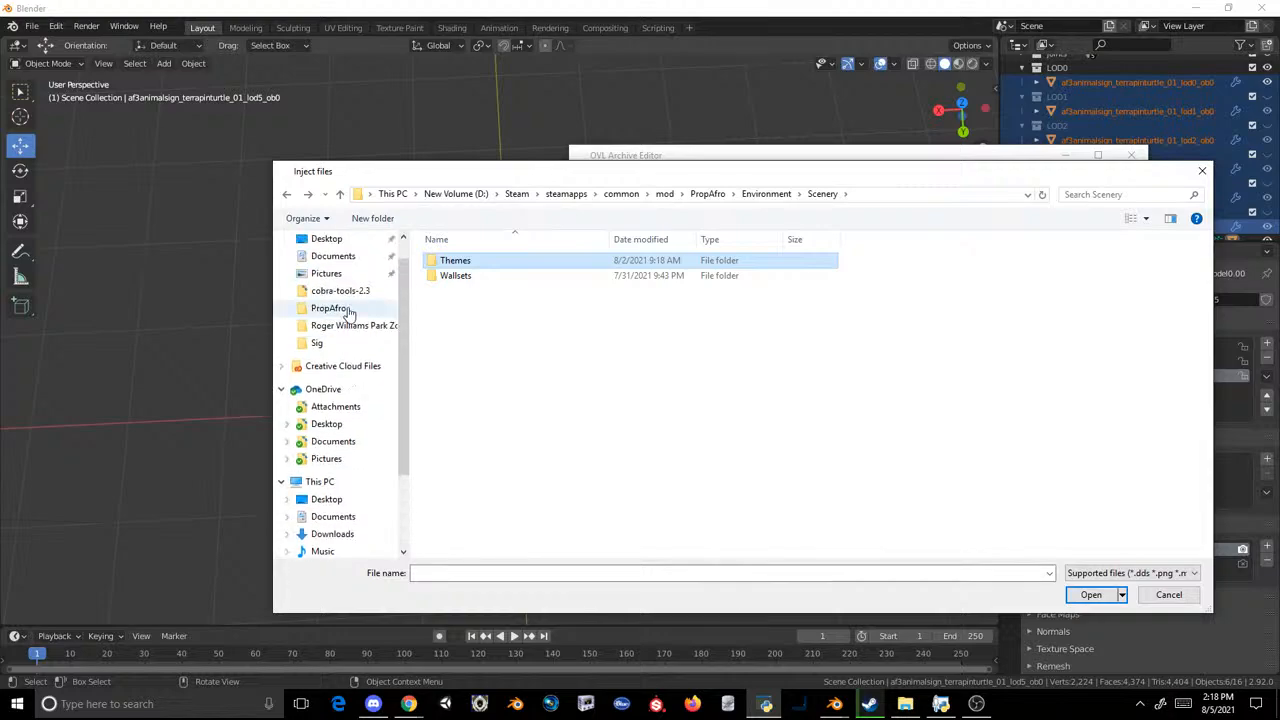
{"action": "left_click", "coordinate": [316, 343]}
{"action": "double_click", "coordinate": [590, 272]}
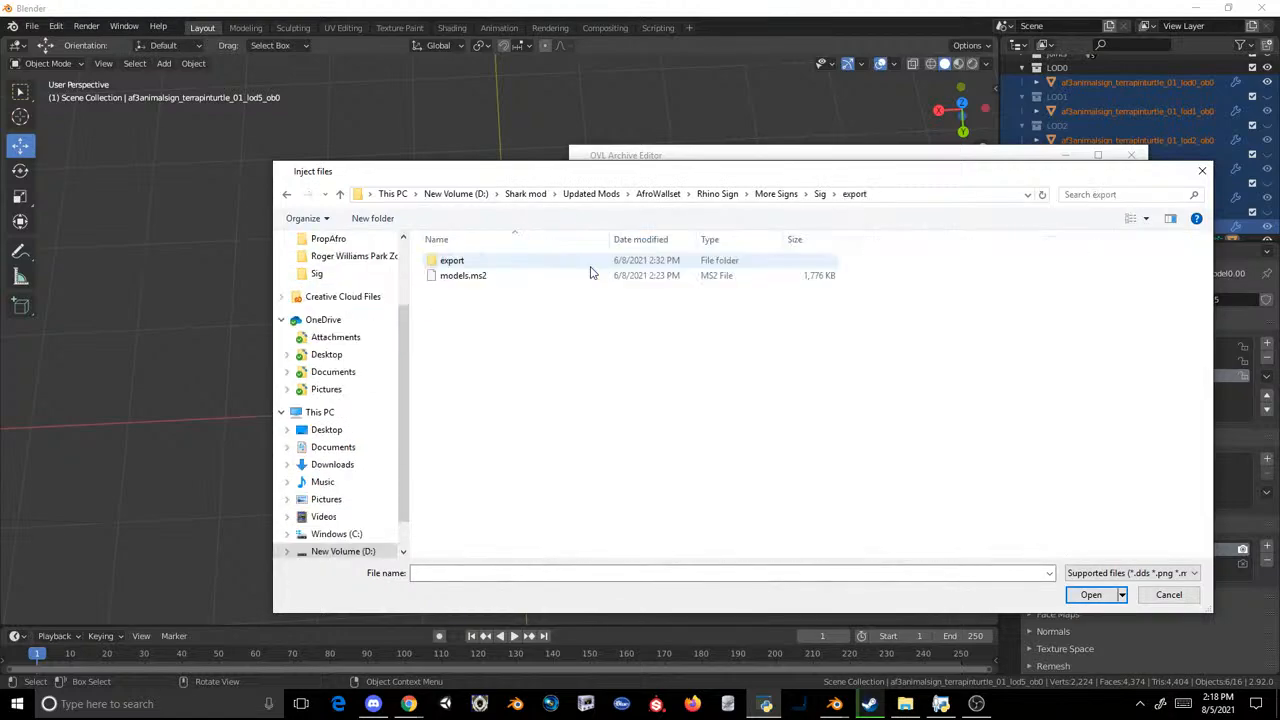
{"action": "double_click", "coordinate": [445, 260]}
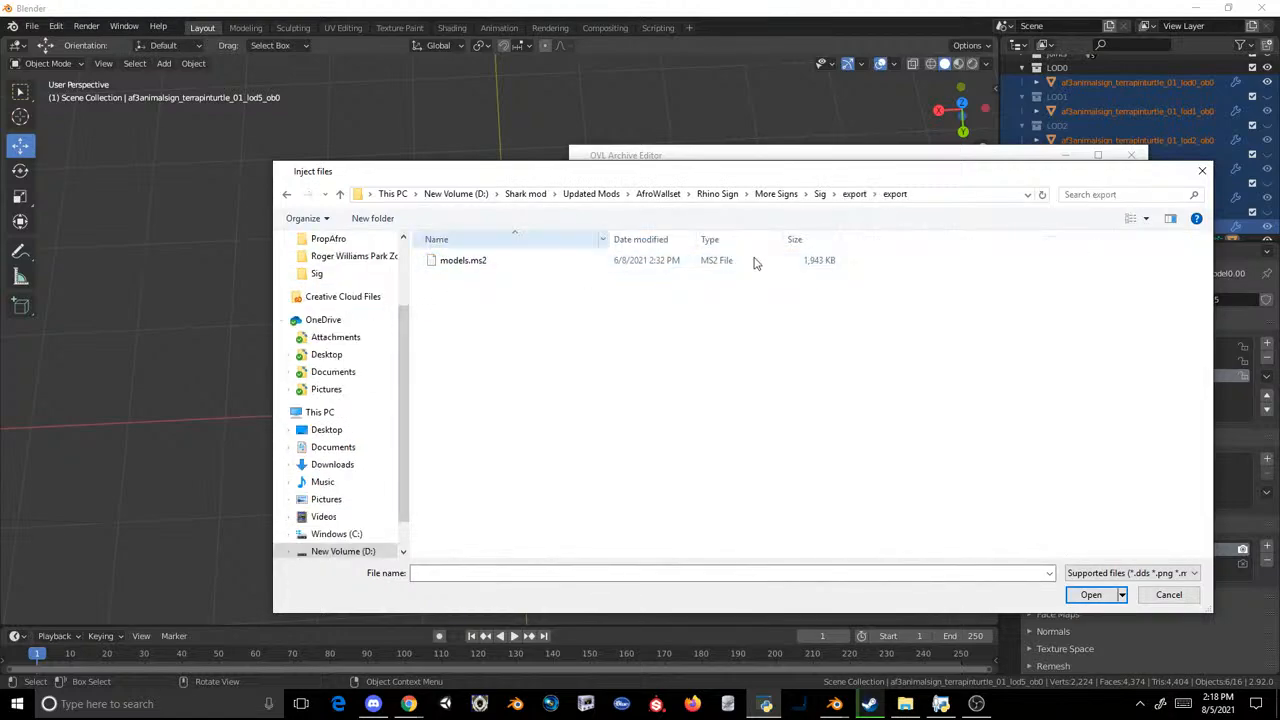
{"action": "left_click", "coordinate": [666, 194]}
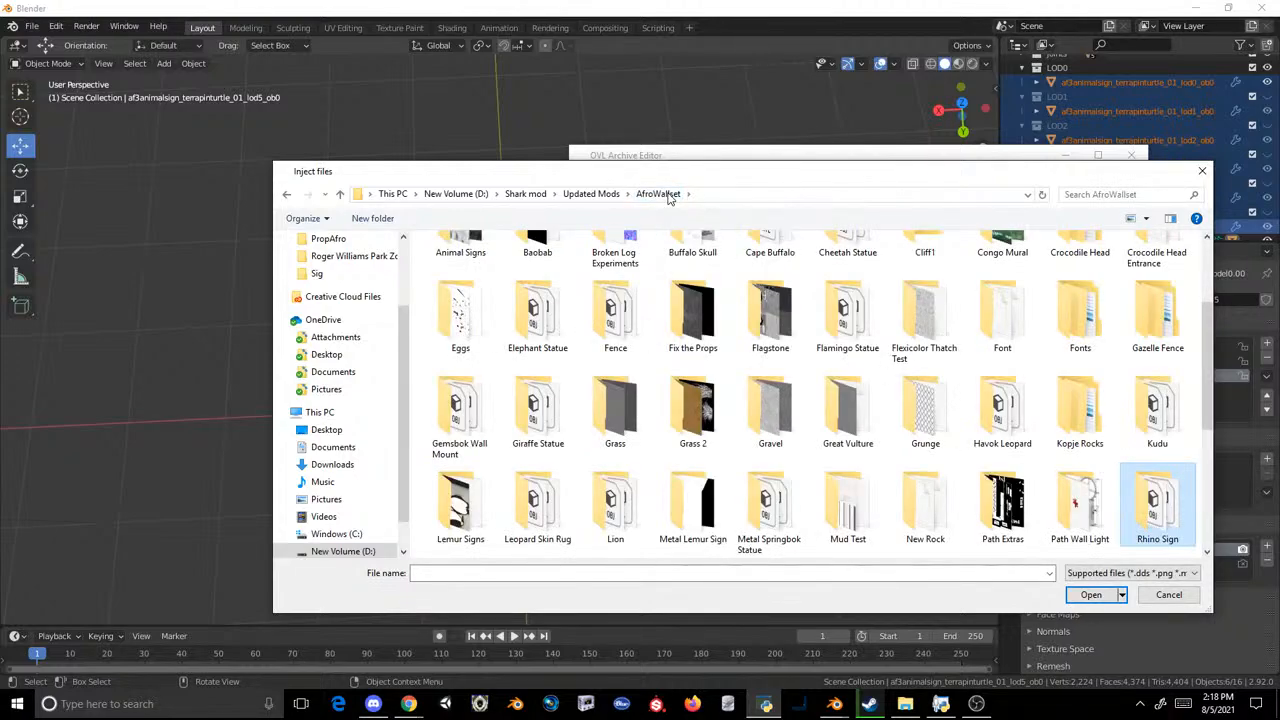
{"action": "double_click", "coordinate": [470, 490]}
{"action": "double_click", "coordinate": [452, 266]}
{"action": "left_click", "coordinate": [464, 264]}
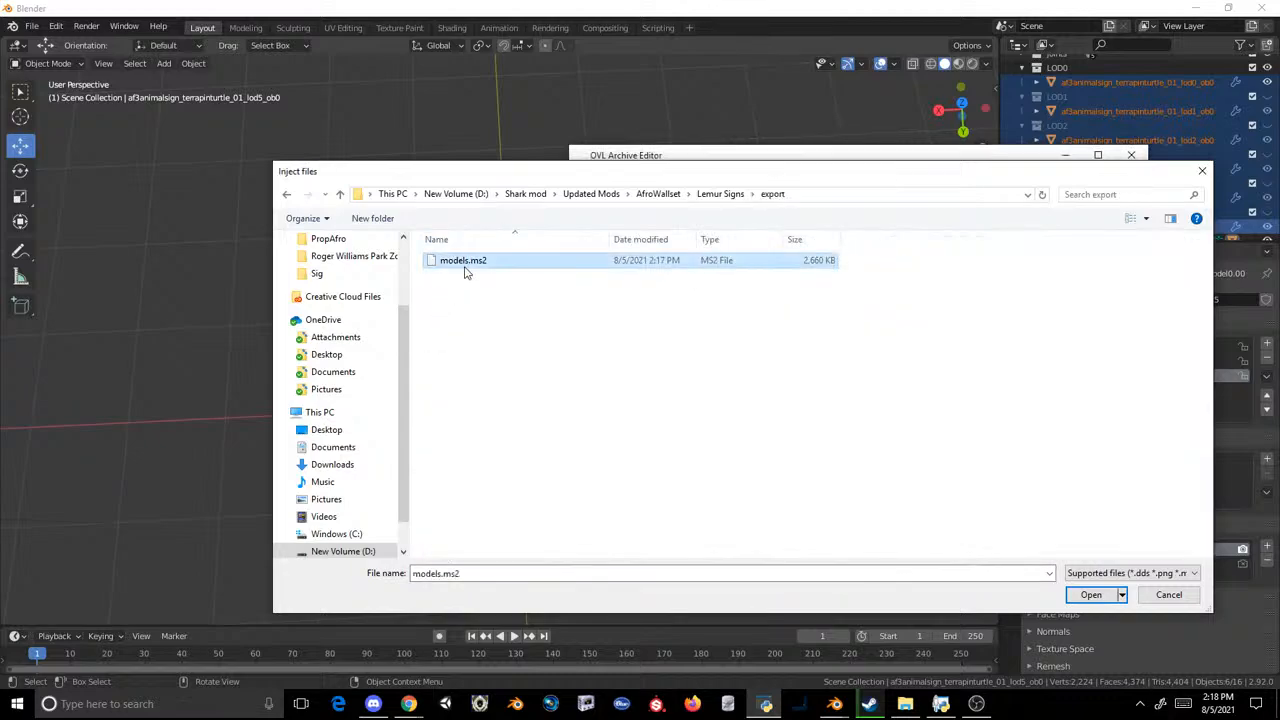
{"action": "double_click", "coordinate": [464, 262]}
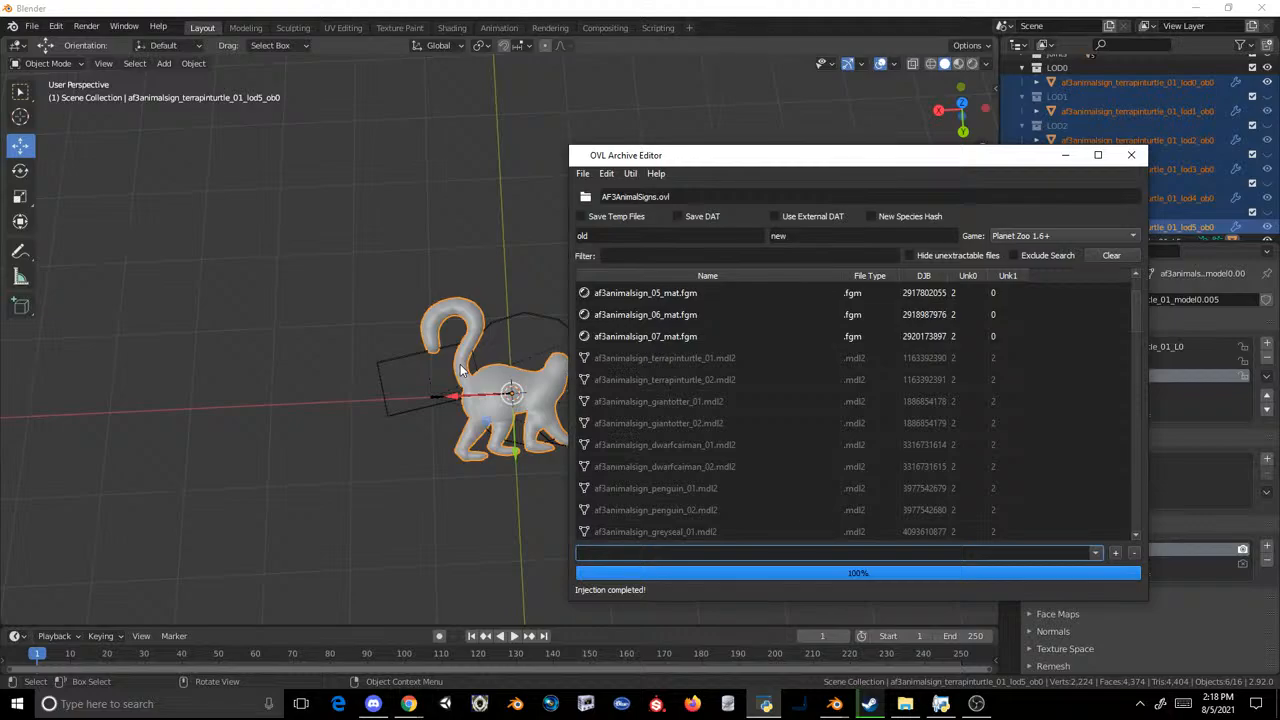
Step: Switch to File Explorer and open the Sig folder containing the animal sign textures
{"action": "left_click", "coordinate": [906, 706]}
{"action": "left_click", "coordinate": [550, 439]}
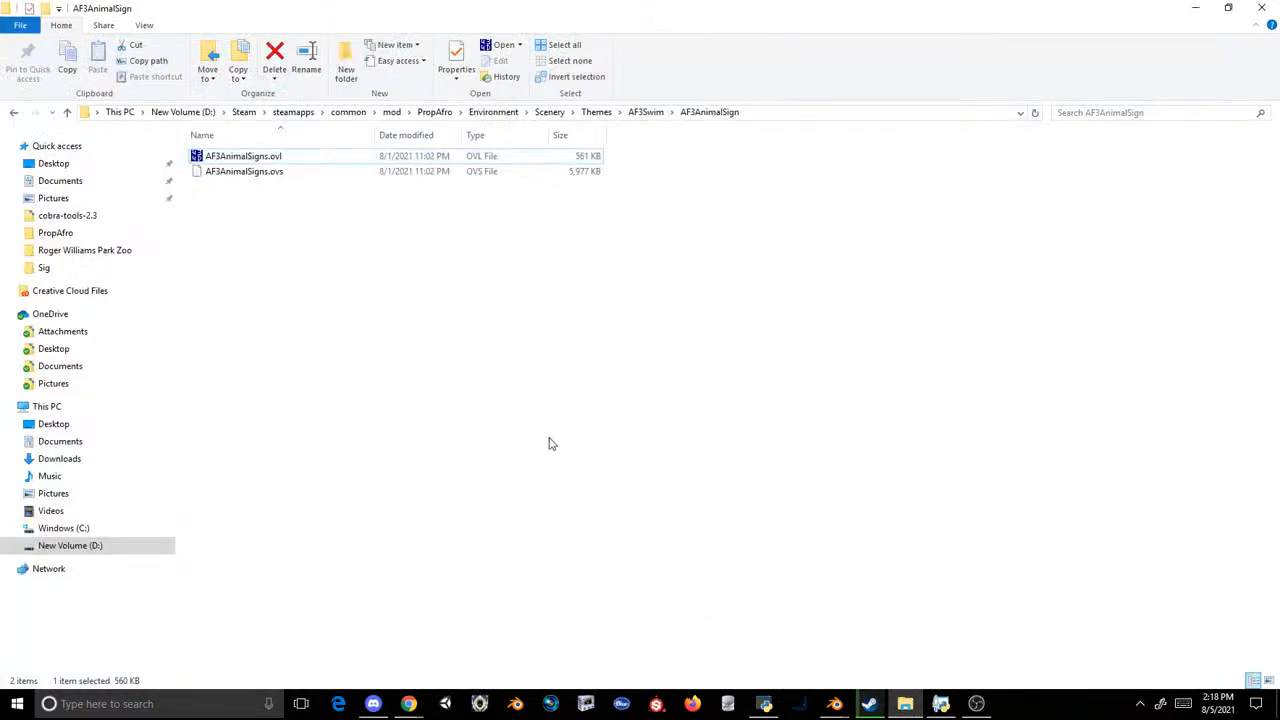
{"action": "left_click", "coordinate": [60, 232]}
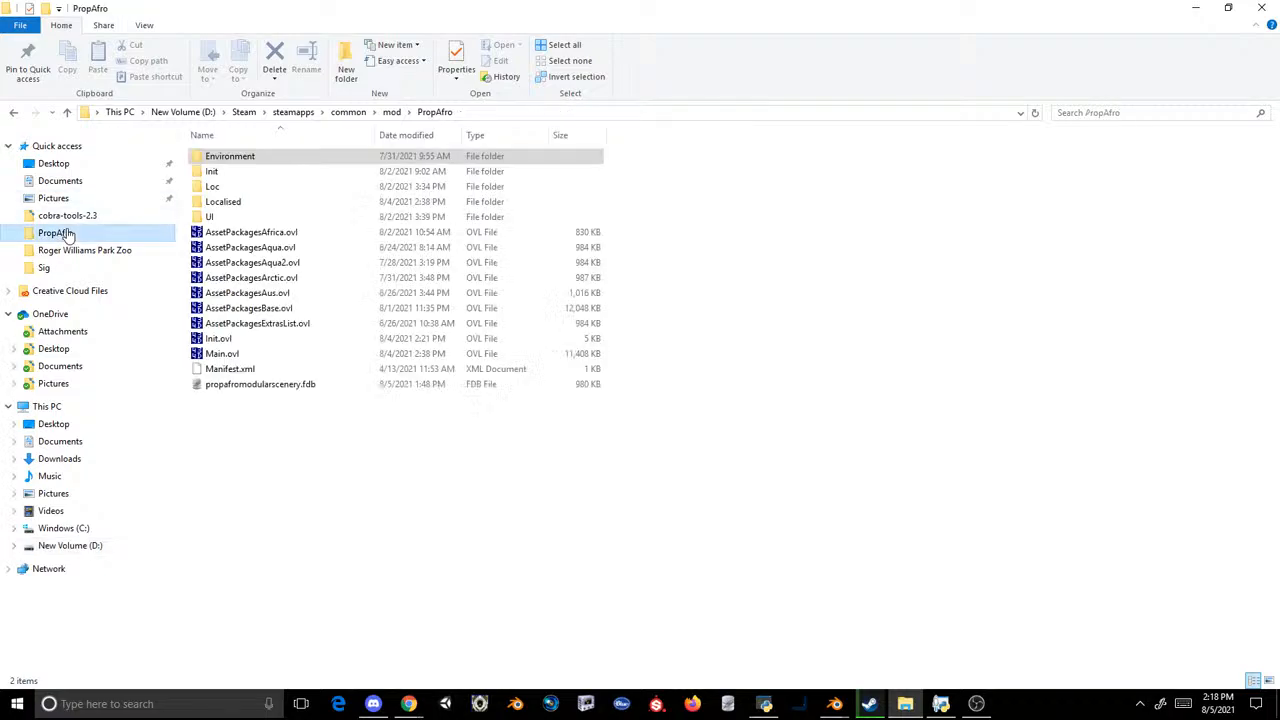
{"action": "left_click", "coordinate": [72, 251]}
{"action": "left_click", "coordinate": [50, 268]}
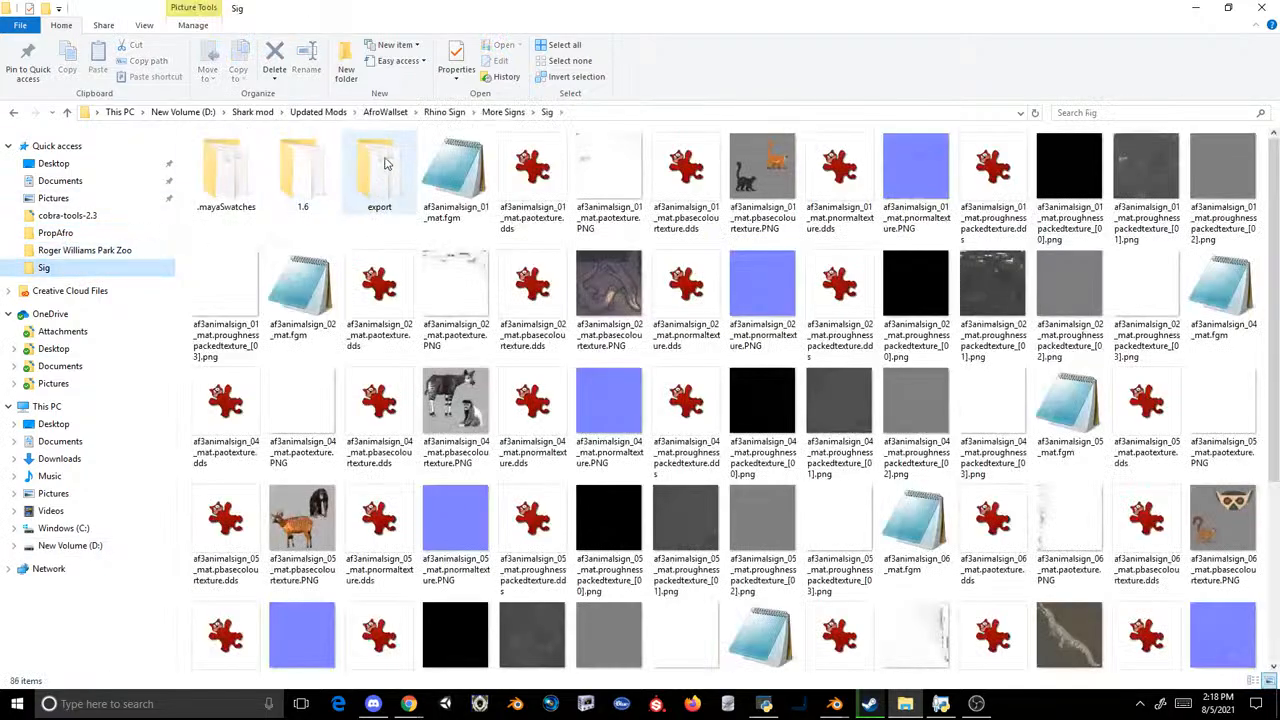
{"action": "left_click", "coordinate": [781, 192]}
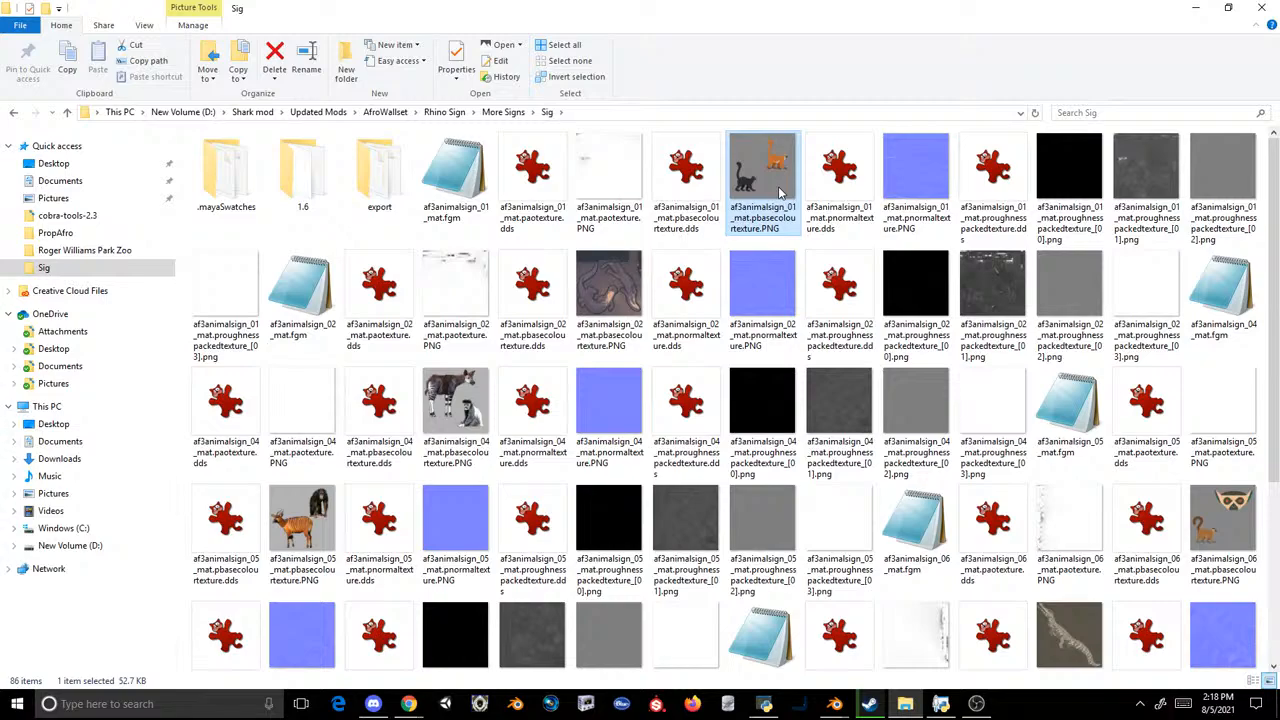
{"action": "left_click", "coordinate": [623, 178]}
{"action": "right_click", "coordinate": [625, 176]}
{"action": "left_click", "coordinate": [831, 4]}
{"action": "scroll", "coordinate": [950, 378], "scroll_direction": "down", "scroll_amount": 4}
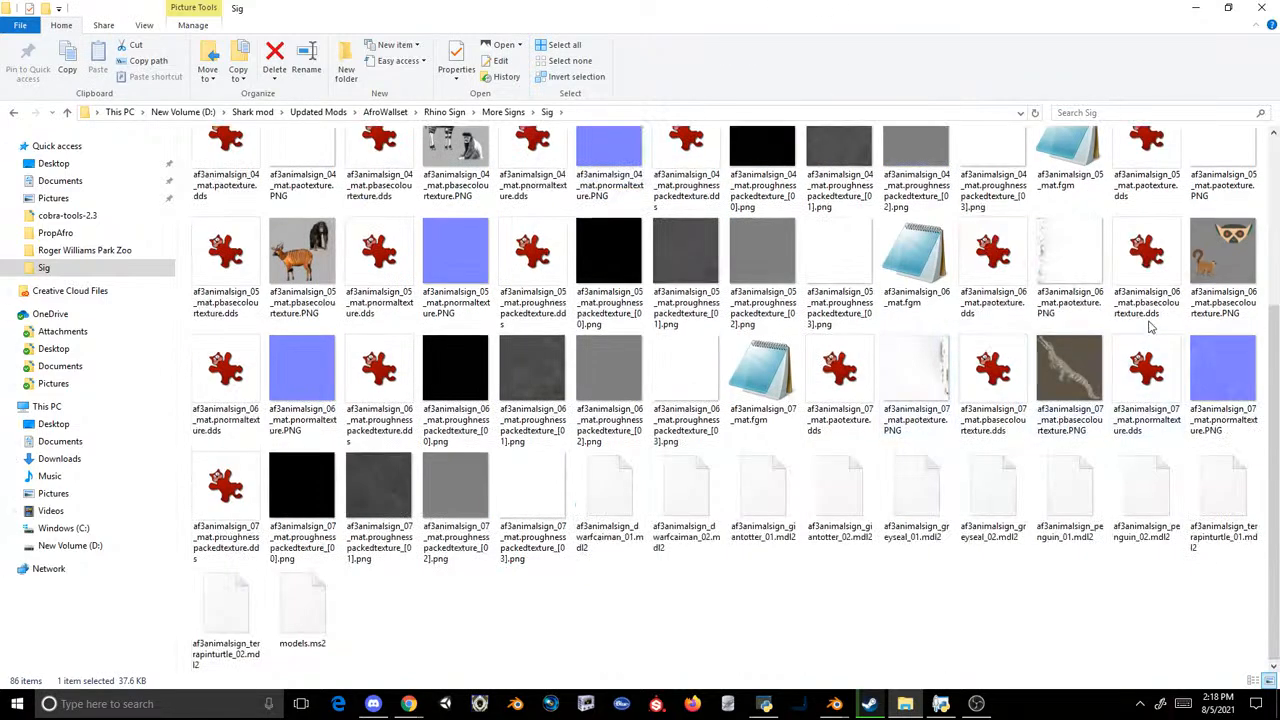
Step: Open af3animalsign_06_mat.paotexture.PNG in Photoshop, make it plain white and save it as a PNG with large file size
{"action": "left_click", "coordinate": [1204, 285]}
{"action": "right_click", "coordinate": [1094, 266]}
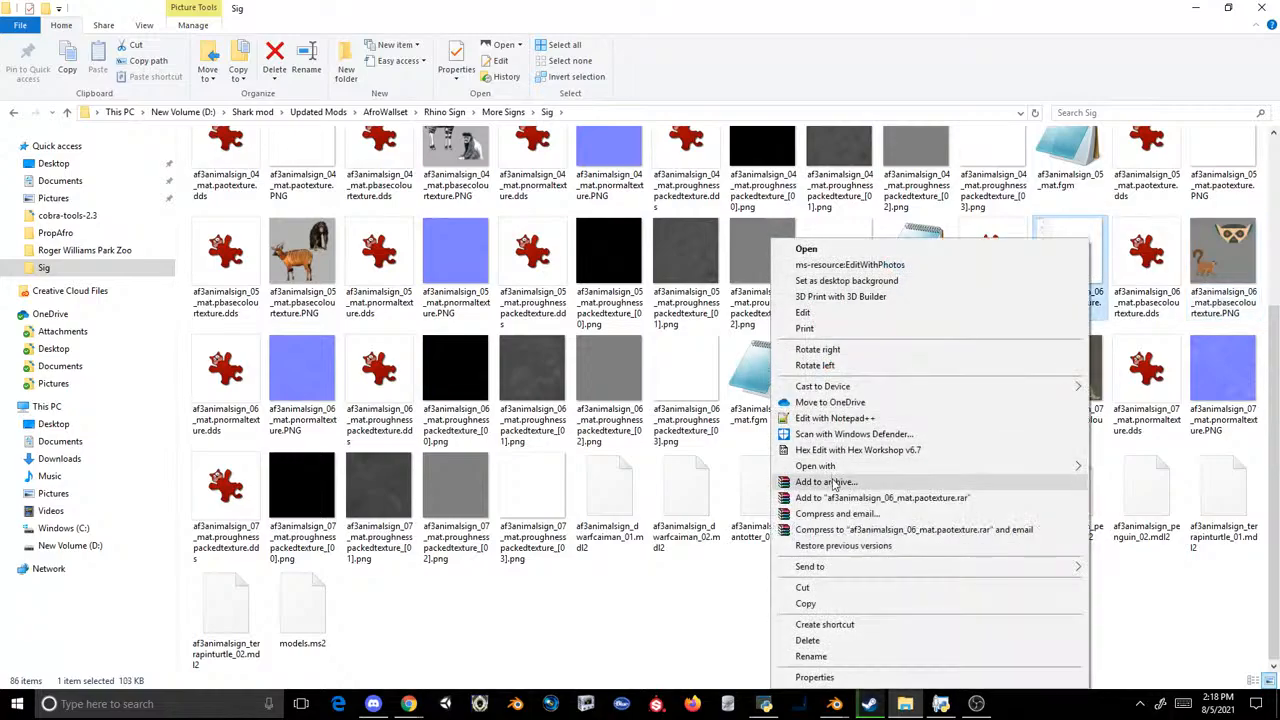
{"action": "mouse_move", "coordinate": [812, 466]}
{"action": "left_click", "coordinate": [668, 467]}
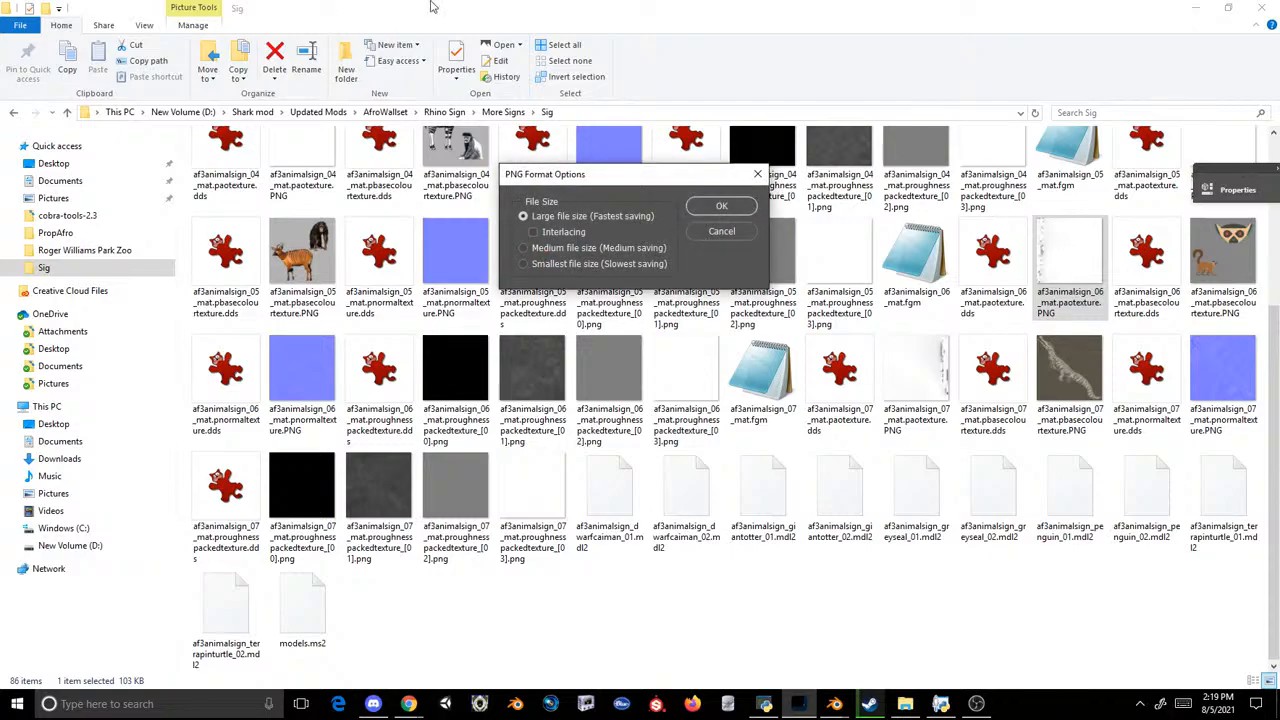
{"action": "left_click", "coordinate": [692, 205]}
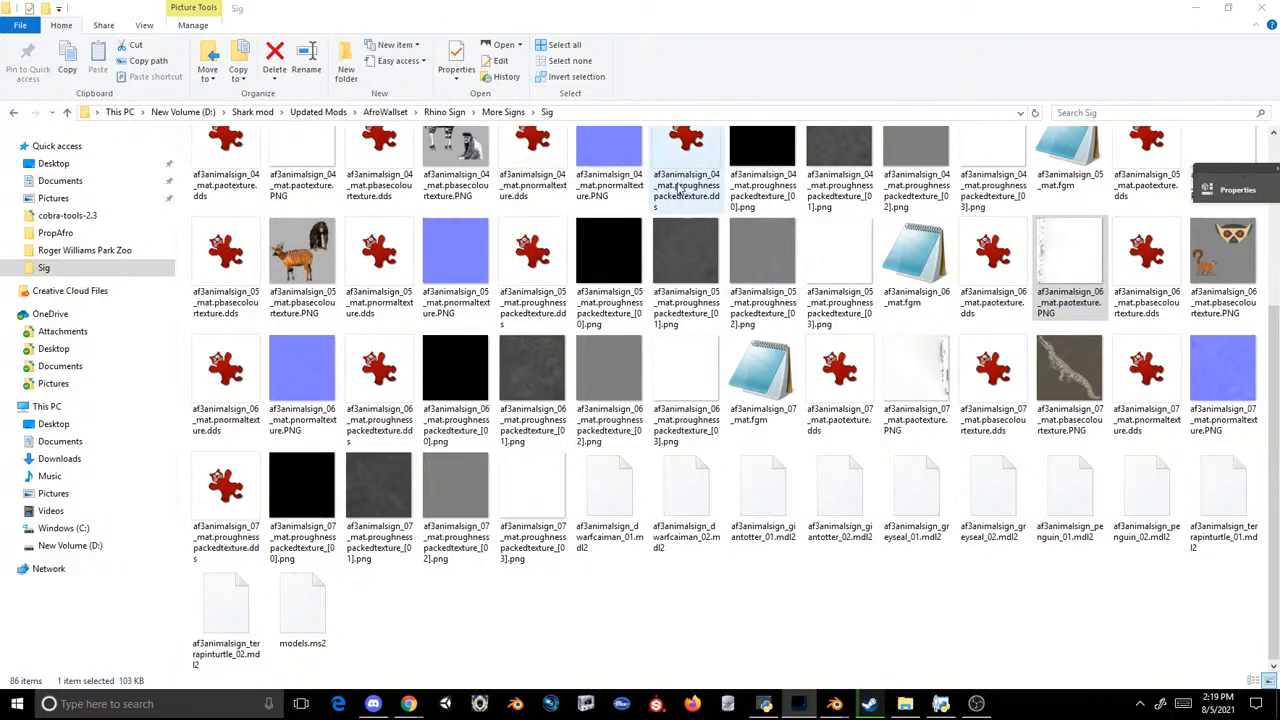
Step: Cover af3animalsign_06_mat.pnormaltexture.PNG with a flat normal-map blue layer and save it as a PNG with large file size
{"action": "left_click", "coordinate": [294, 392]}
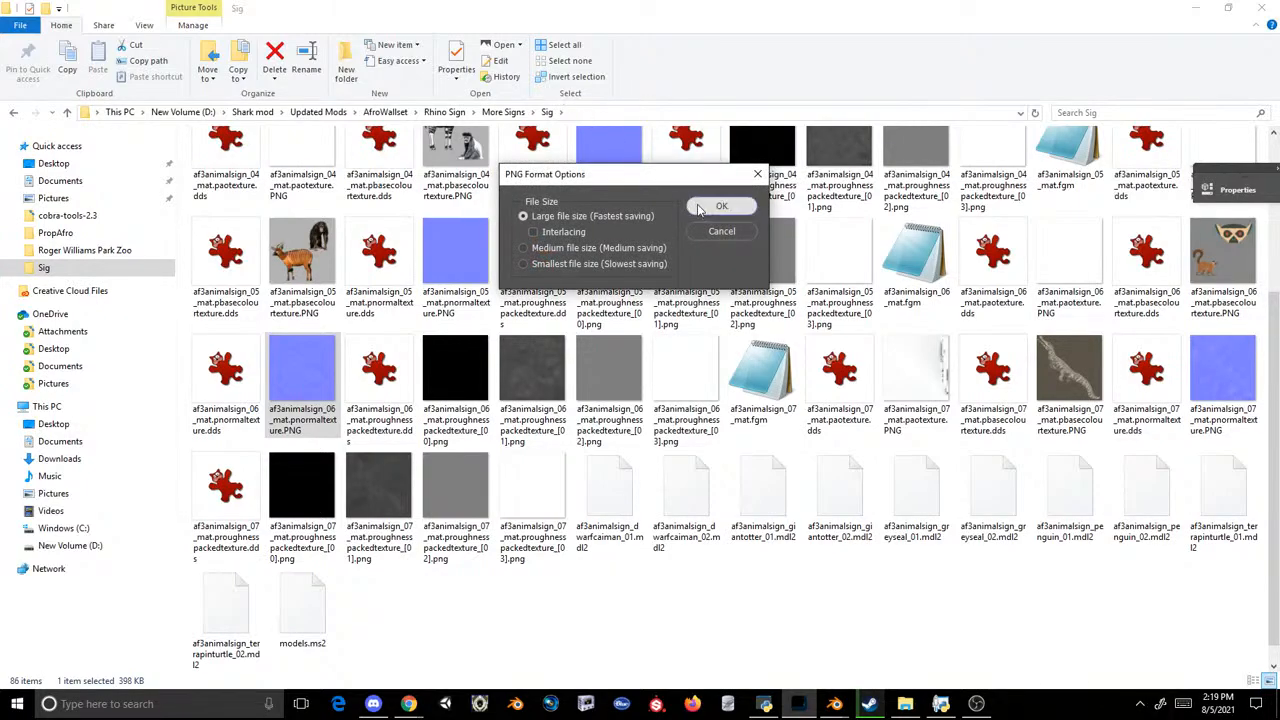
{"action": "left_click", "coordinate": [699, 206]}
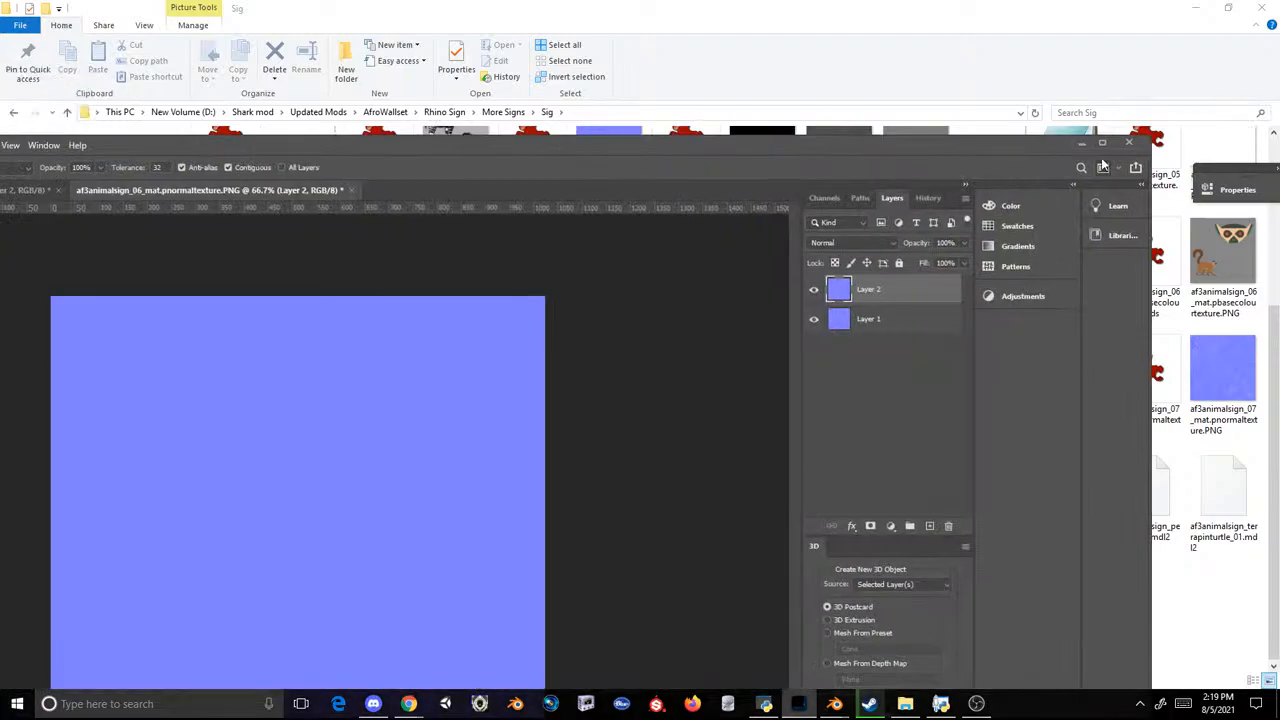
{"action": "left_click", "coordinate": [1102, 144]}
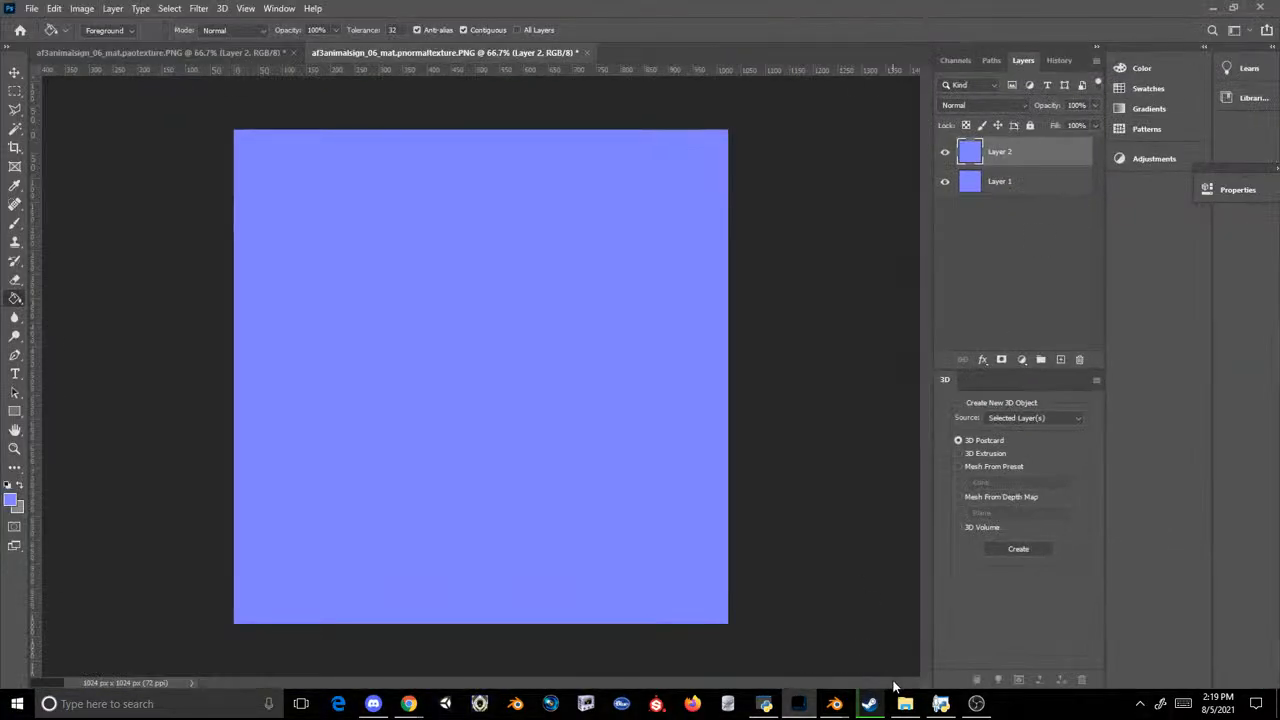
Step: Open af3animalsign_06_mat.proughnesspackedtexture_[01].png in Photoshop and place af3animalsign_04_mat.proughnesspackedtexture_[01].png over it as a new layer
{"action": "left_click", "coordinate": [904, 703]}
{"action": "left_click_drag", "start_coordinate": [532, 370], "coordinate": [643, 53]}
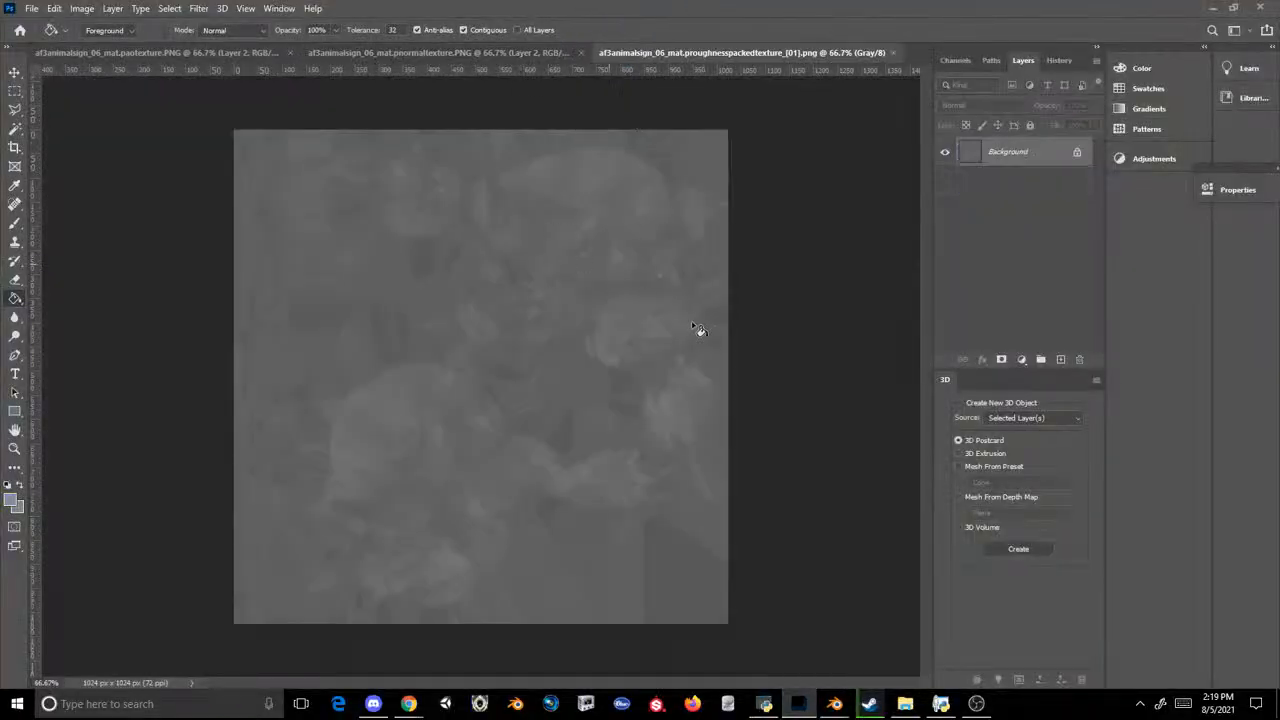
{"action": "left_click", "coordinate": [904, 703]}
{"action": "scroll", "coordinate": [740, 470], "scroll_direction": "up", "scroll_amount": 3}
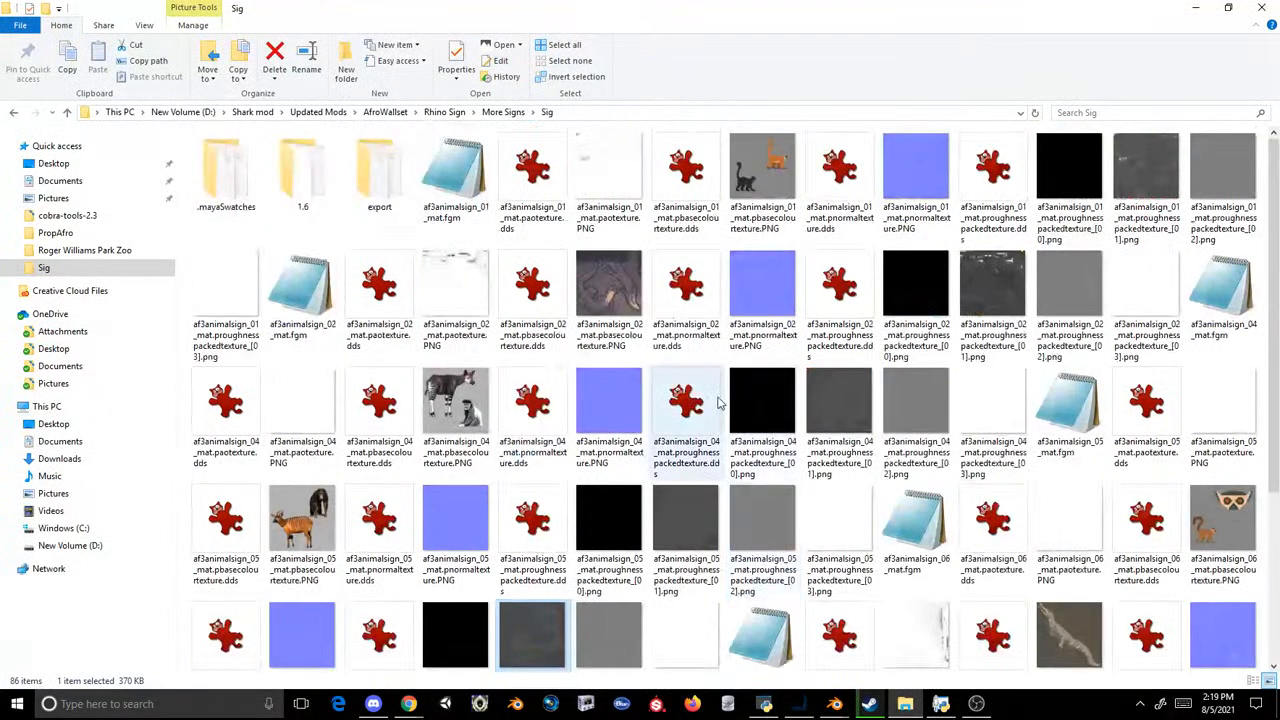
{"action": "left_click_drag", "start_coordinate": [816, 408], "coordinate": [608, 404]}
{"action": "key", "text": "Return"}
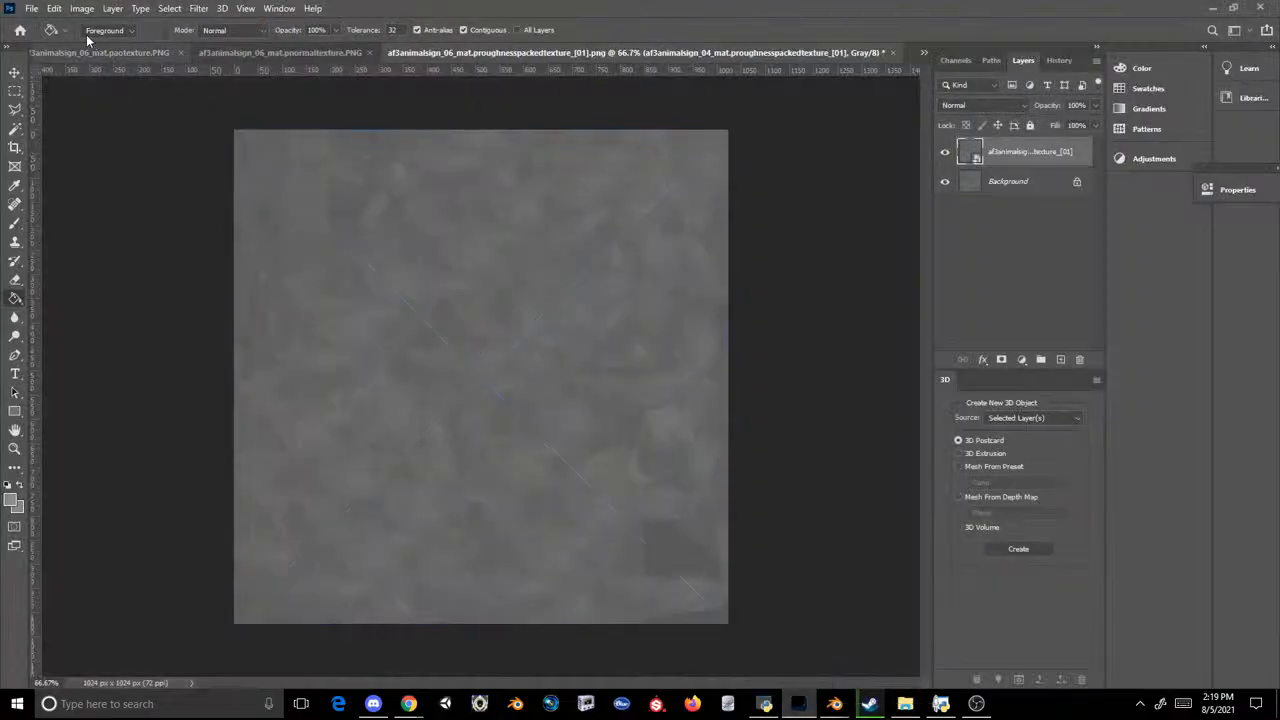
Step: Save the layered roughness texture as a PNG, replacing af3animalsign_06_mat.proughnesspackedtexture_[01].png in the Sig folder
{"action": "left_click", "coordinate": [32, 8]}
{"action": "left_click", "coordinate": [77, 182]}
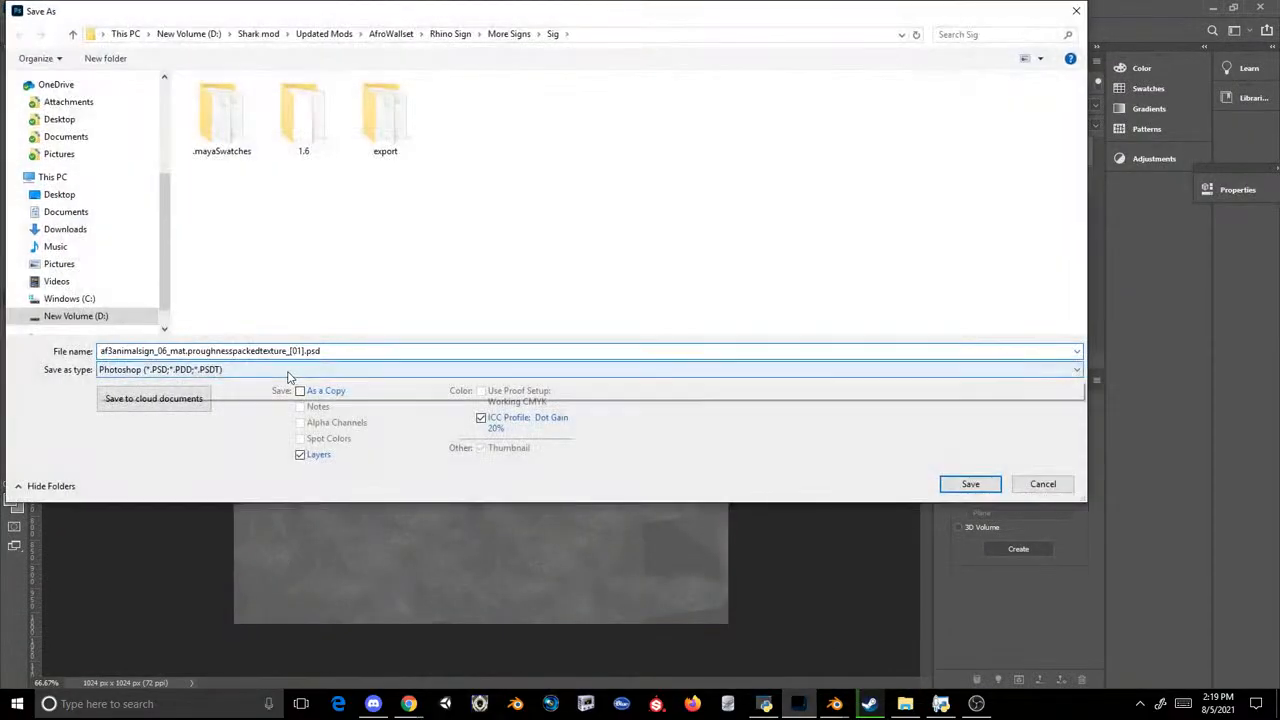
{"action": "left_click", "coordinate": [240, 369]}
{"action": "left_click", "coordinate": [240, 566]}
{"action": "scroll", "coordinate": [728, 220], "scroll_direction": "down", "scroll_amount": 2}
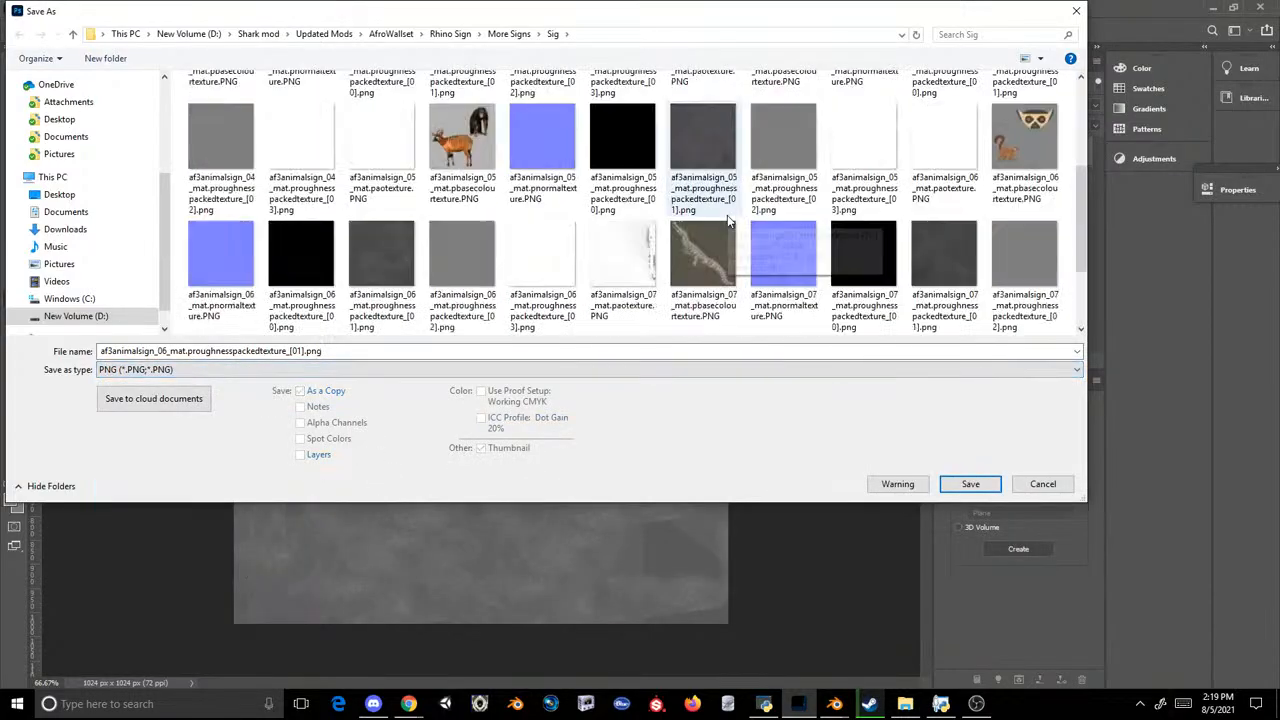
{"action": "double_click", "coordinate": [381, 254]}
{"action": "left_click", "coordinate": [711, 352]}
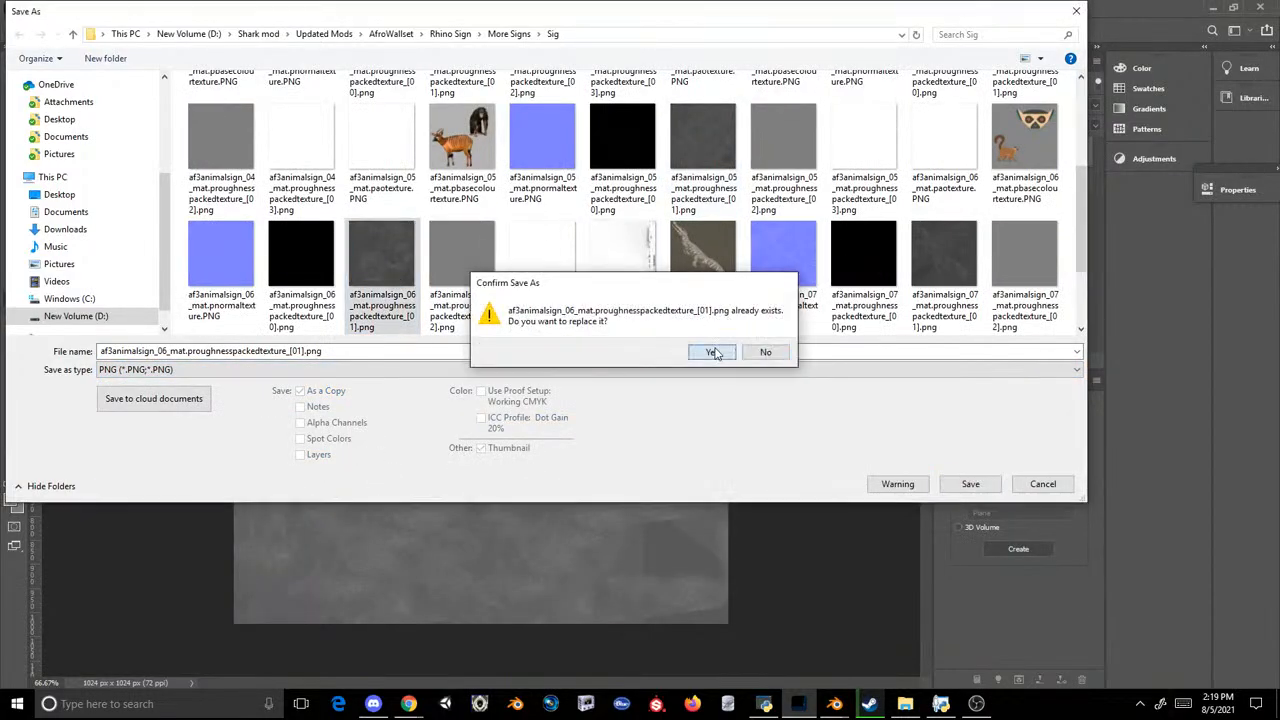
{"action": "left_click", "coordinate": [731, 206]}
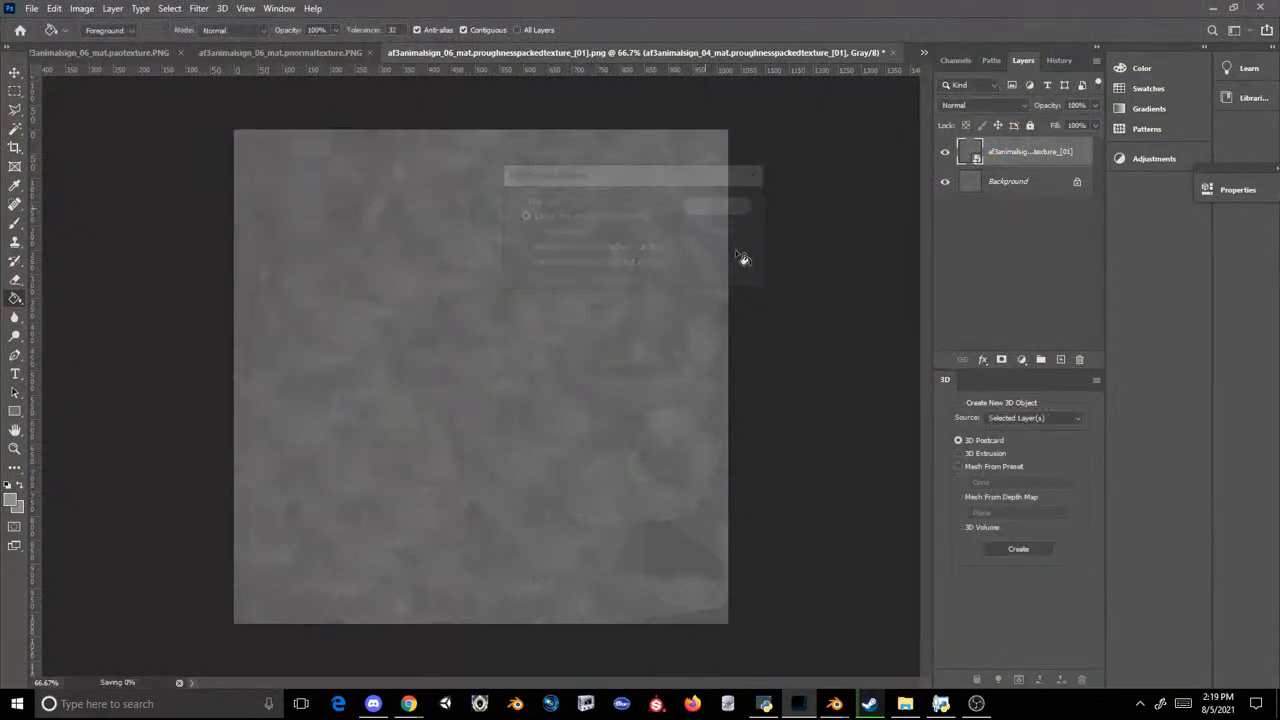
Step: Select the af3animalsign_06_mat ao, base colour, normal and four roughness PNGs in the Sig folder and inject them into AF3AnimalSigns.ovl in OVL Archive Editor
{"action": "left_click", "coordinate": [905, 704]}
{"action": "left_click", "coordinate": [1069, 462]}
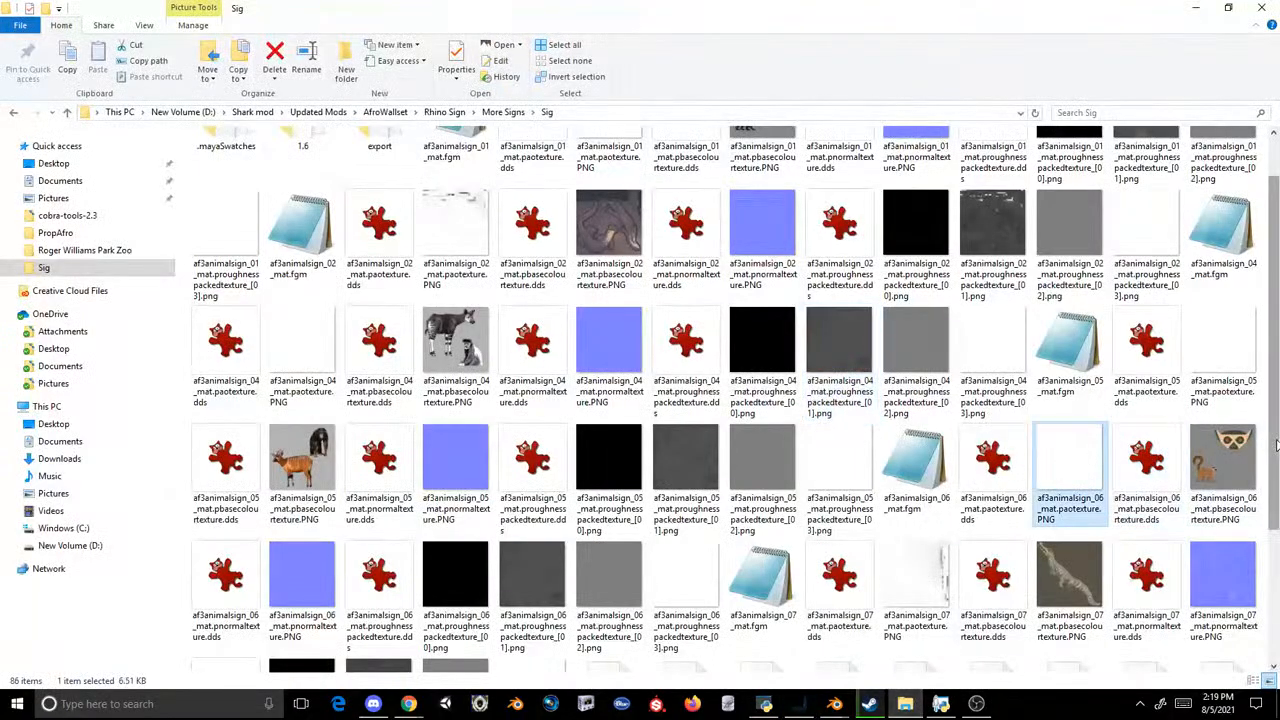
{"action": "left_click", "coordinate": [1228, 458], "text": "ctrl"}
{"action": "left_click", "coordinate": [300, 570], "text": "ctrl"}
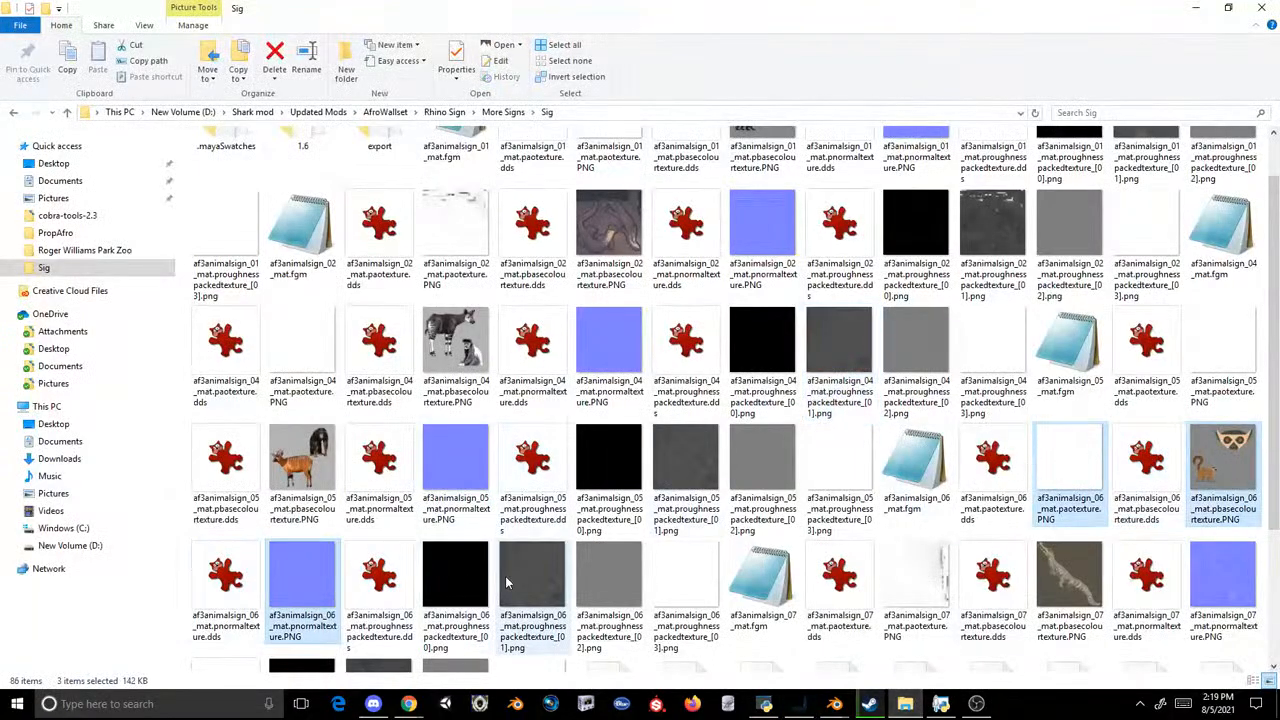
{"action": "left_click", "coordinate": [455, 575], "text": "ctrl"}
{"action": "left_click", "coordinate": [533, 569], "text": "ctrl"}
{"action": "left_click", "coordinate": [610, 572], "text": "ctrl"}
{"action": "left_click", "coordinate": [666, 580], "text": "ctrl"}
{"action": "left_click_drag", "start_coordinate": [666, 580], "coordinate": [704, 422]}
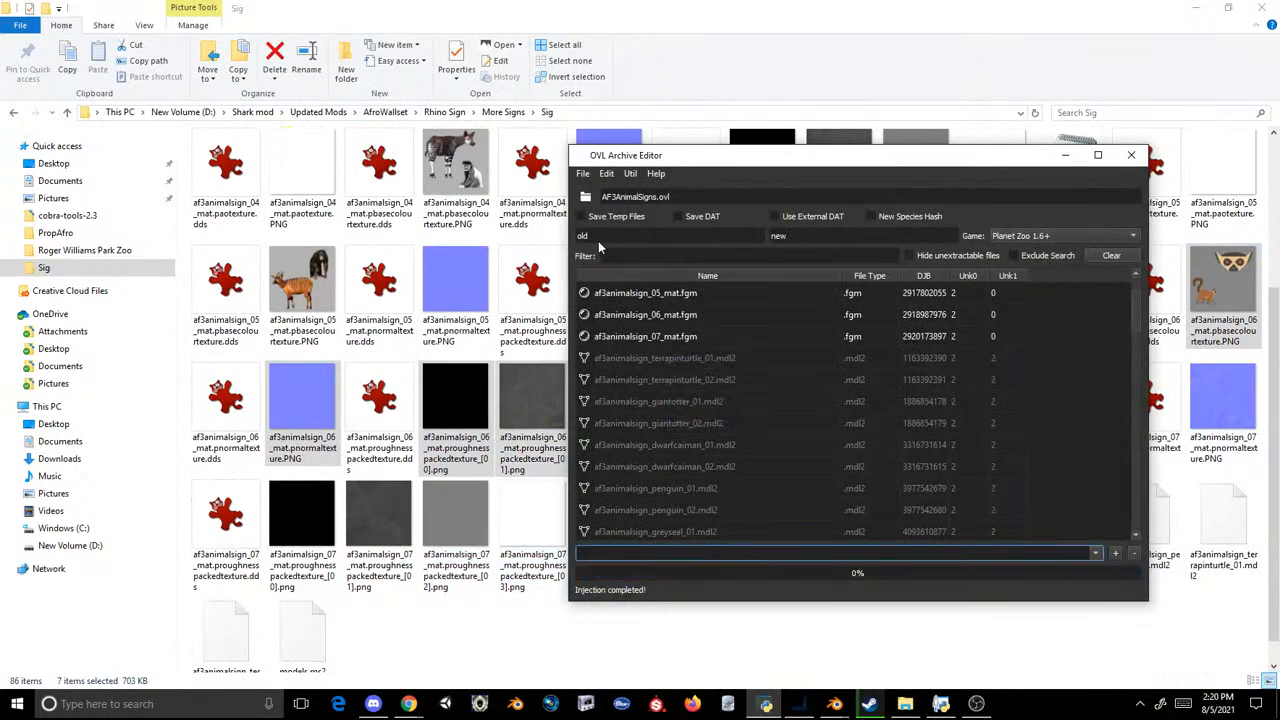
Step: Save the archive over AF3AnimalSigns.ovl in PropAfro's Environment/Scenery/Themes/AF3Swim/AF3AnimalSign folder
{"action": "left_click", "coordinate": [582, 174]}
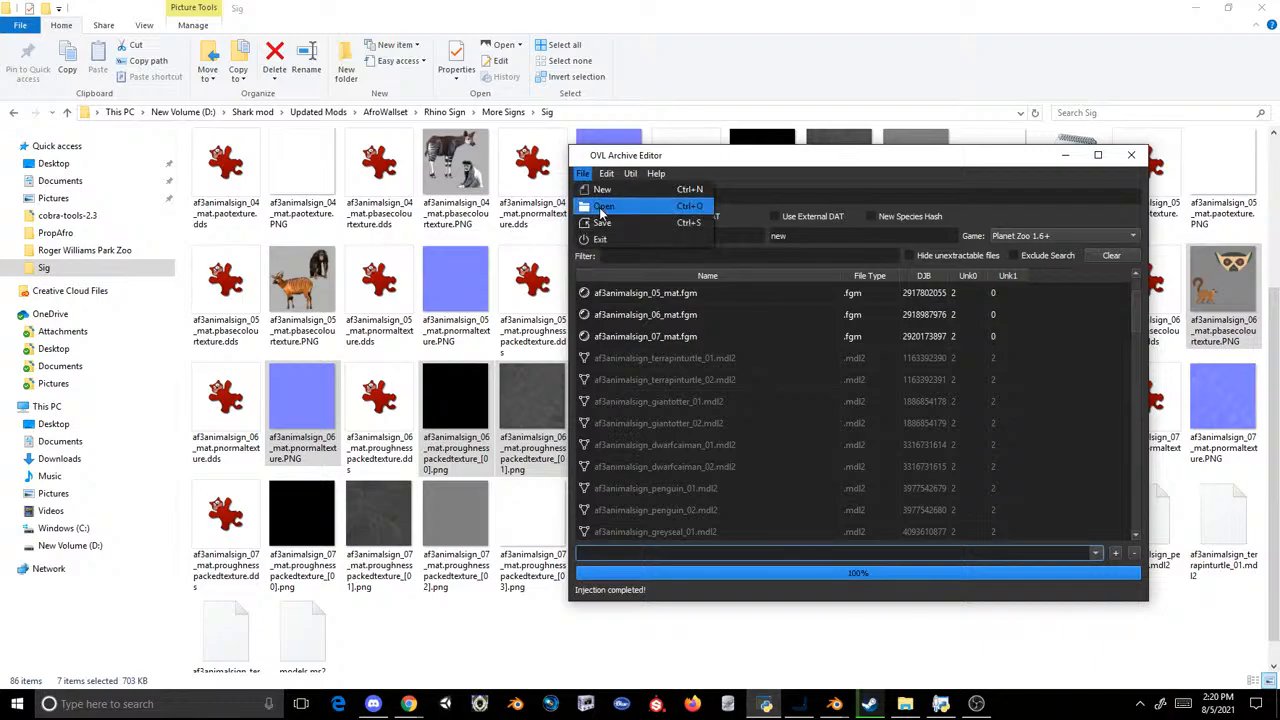
{"action": "left_click", "coordinate": [602, 222]}
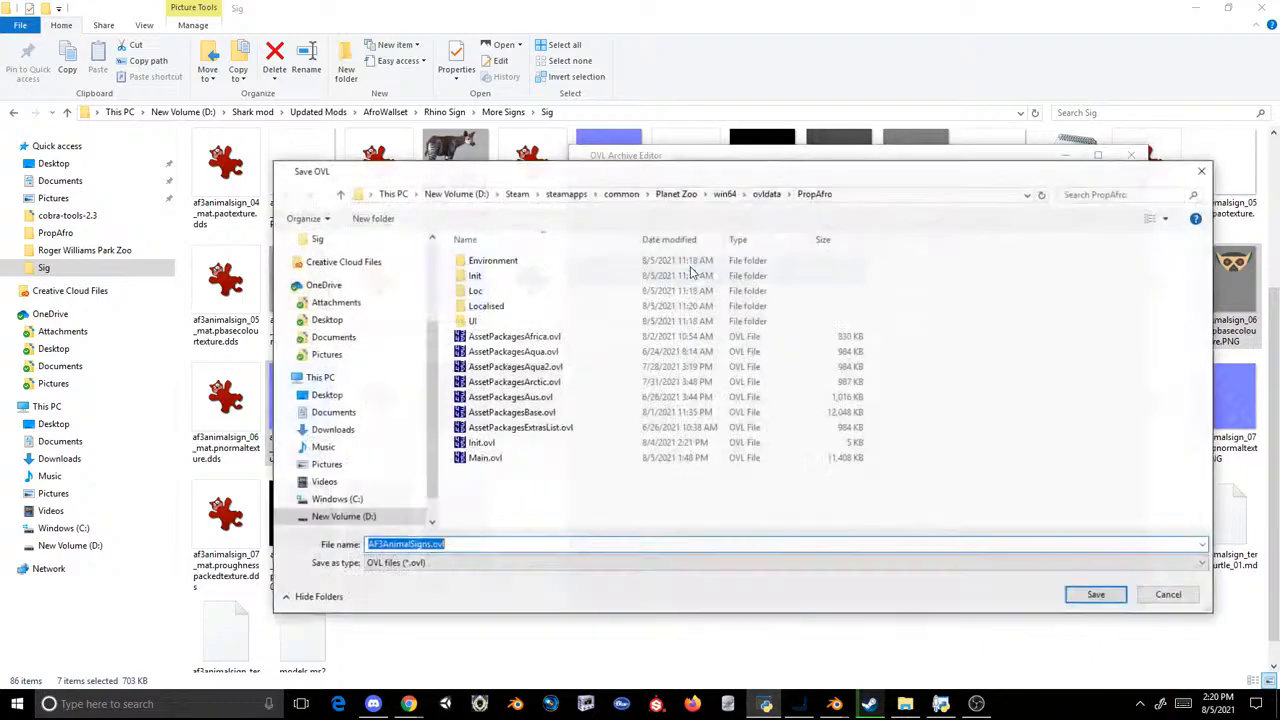
{"action": "double_click", "coordinate": [513, 261]}
{"action": "double_click", "coordinate": [512, 262]}
{"action": "double_click", "coordinate": [511, 263]}
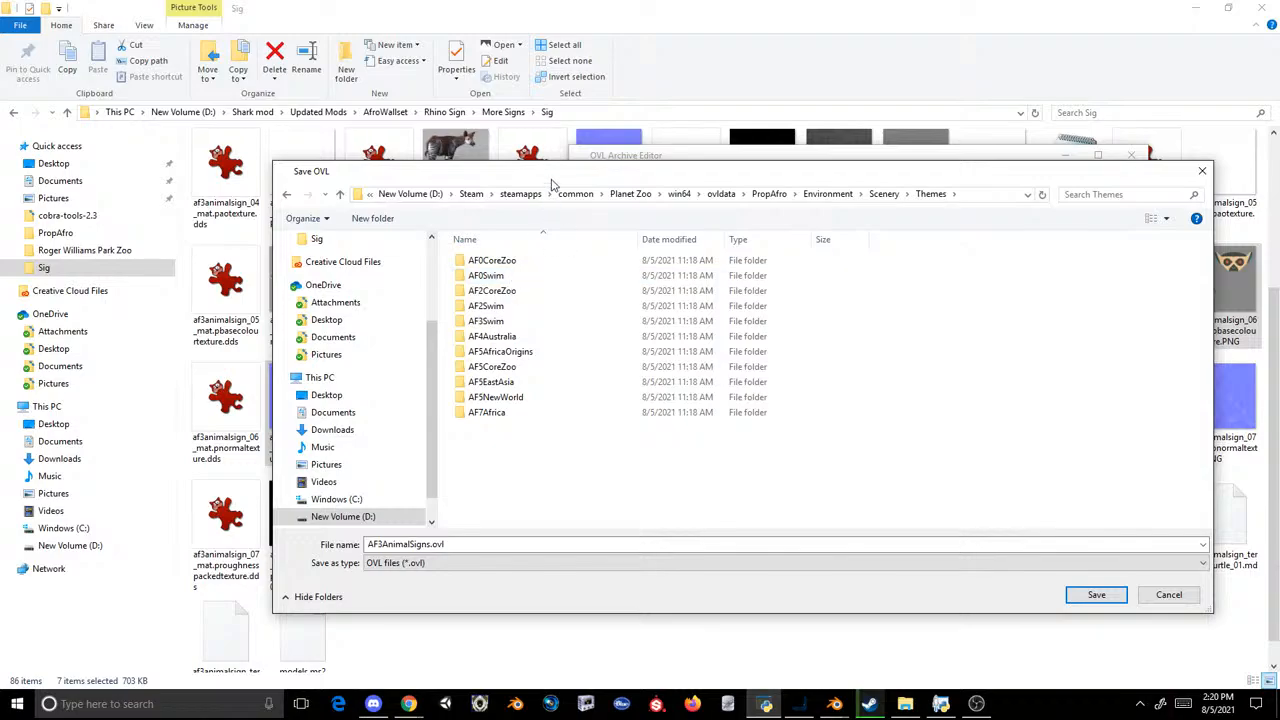
{"action": "left_click_drag", "start_coordinate": [551, 184], "coordinate": [536, 138]}
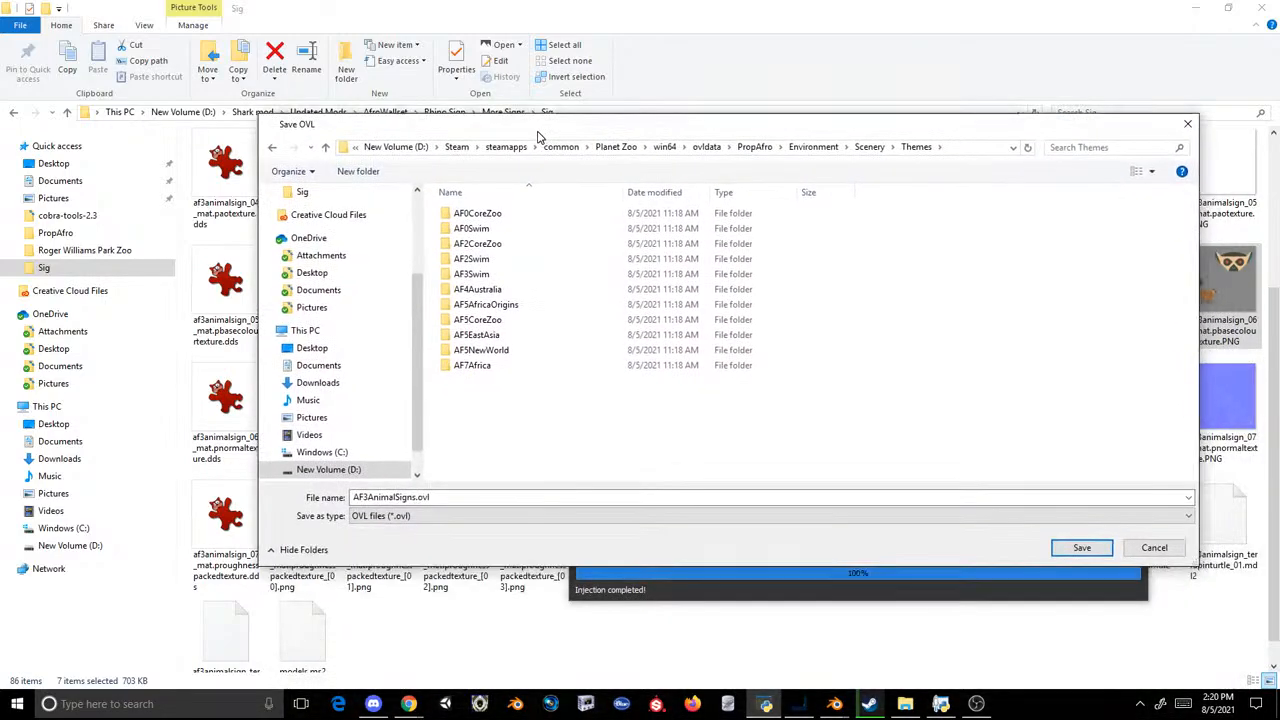
{"action": "double_click", "coordinate": [516, 365]}
{"action": "left_click", "coordinate": [274, 148]}
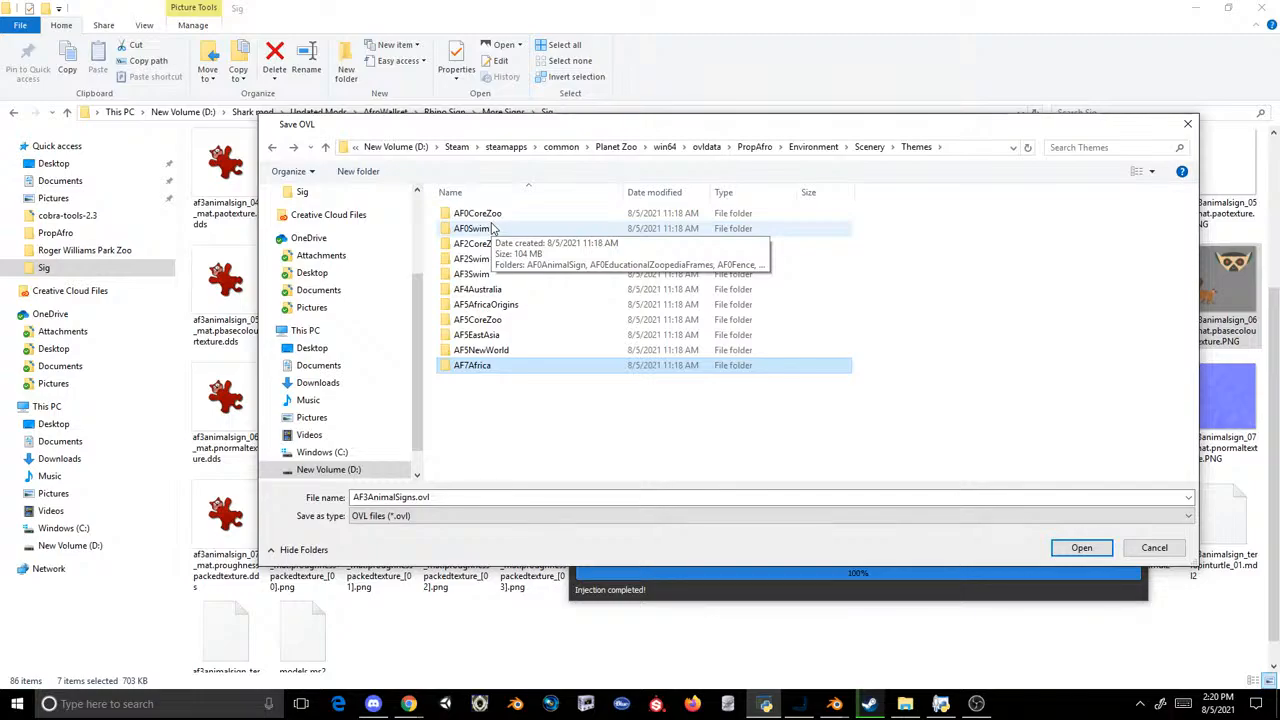
{"action": "double_click", "coordinate": [471, 274]}
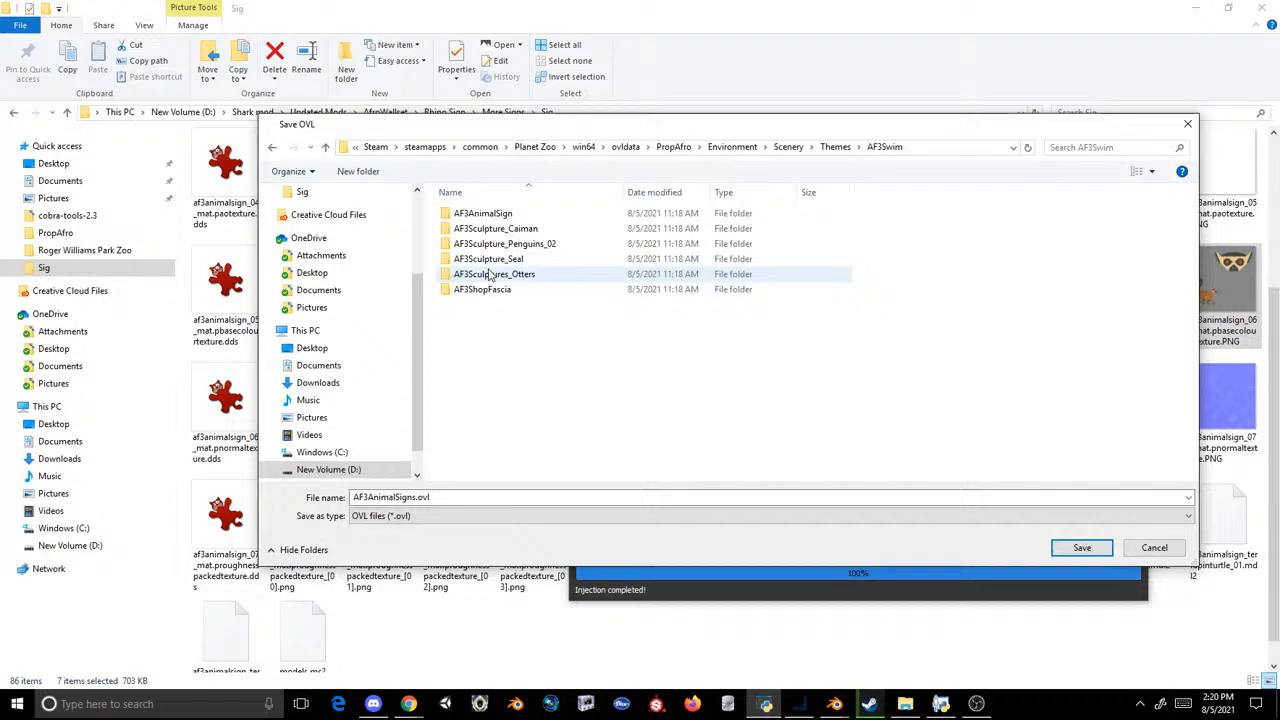
{"action": "double_click", "coordinate": [486, 215]}
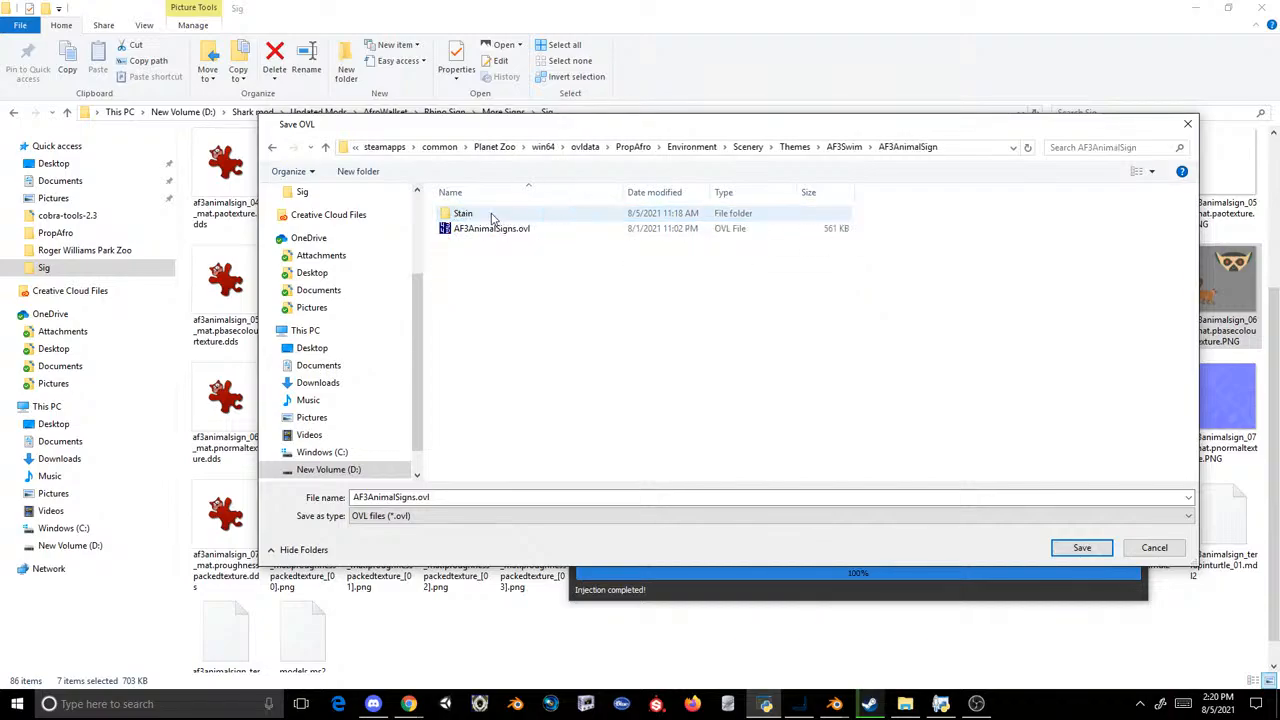
{"action": "double_click", "coordinate": [489, 230]}
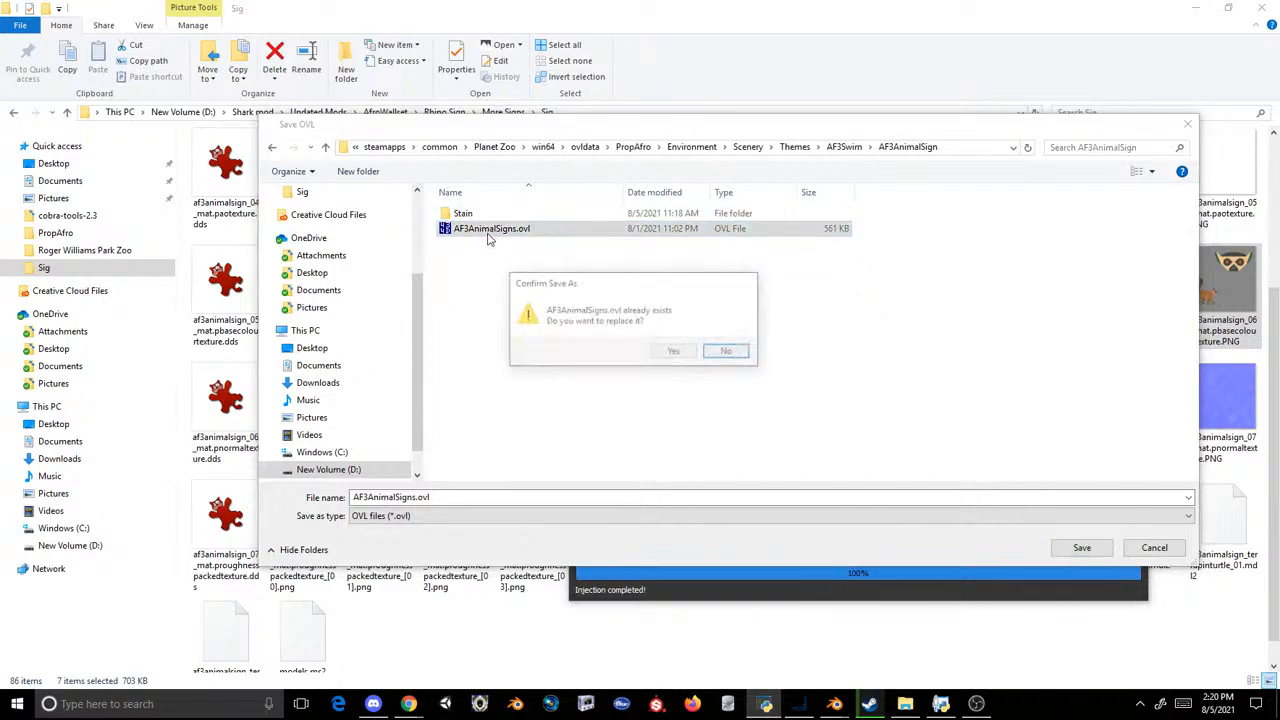
{"action": "left_click", "coordinate": [673, 351]}
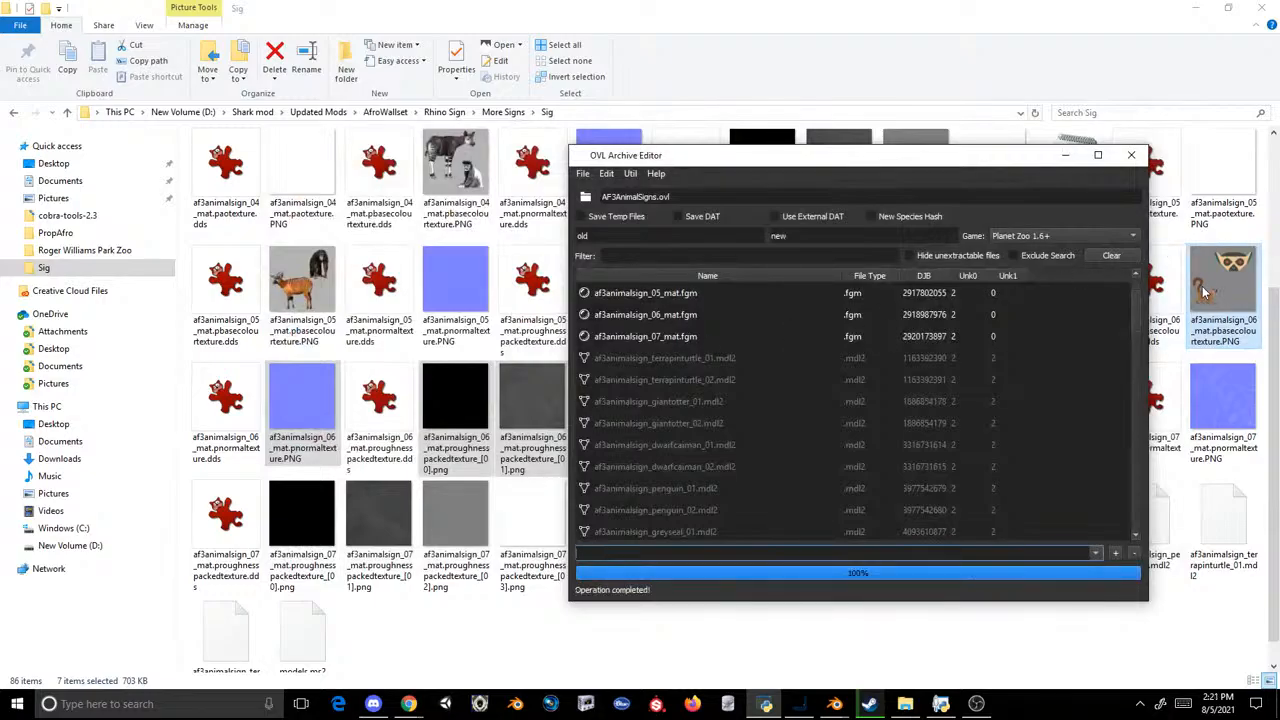
Step: Inject the exported model file from the export folder of AfroWallset's Lemur Signs into the open archive
{"action": "left_click", "coordinate": [606, 174]}
{"action": "left_click", "coordinate": [620, 208]}
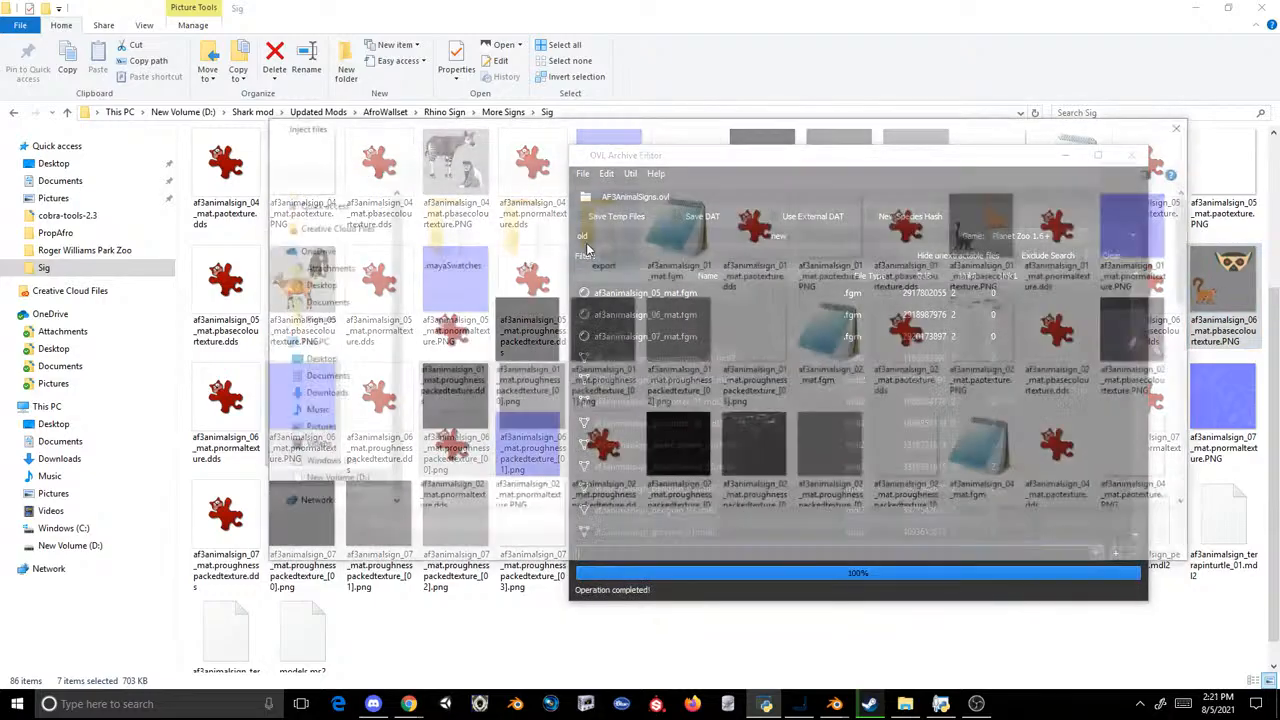
{"action": "left_click", "coordinate": [645, 147]}
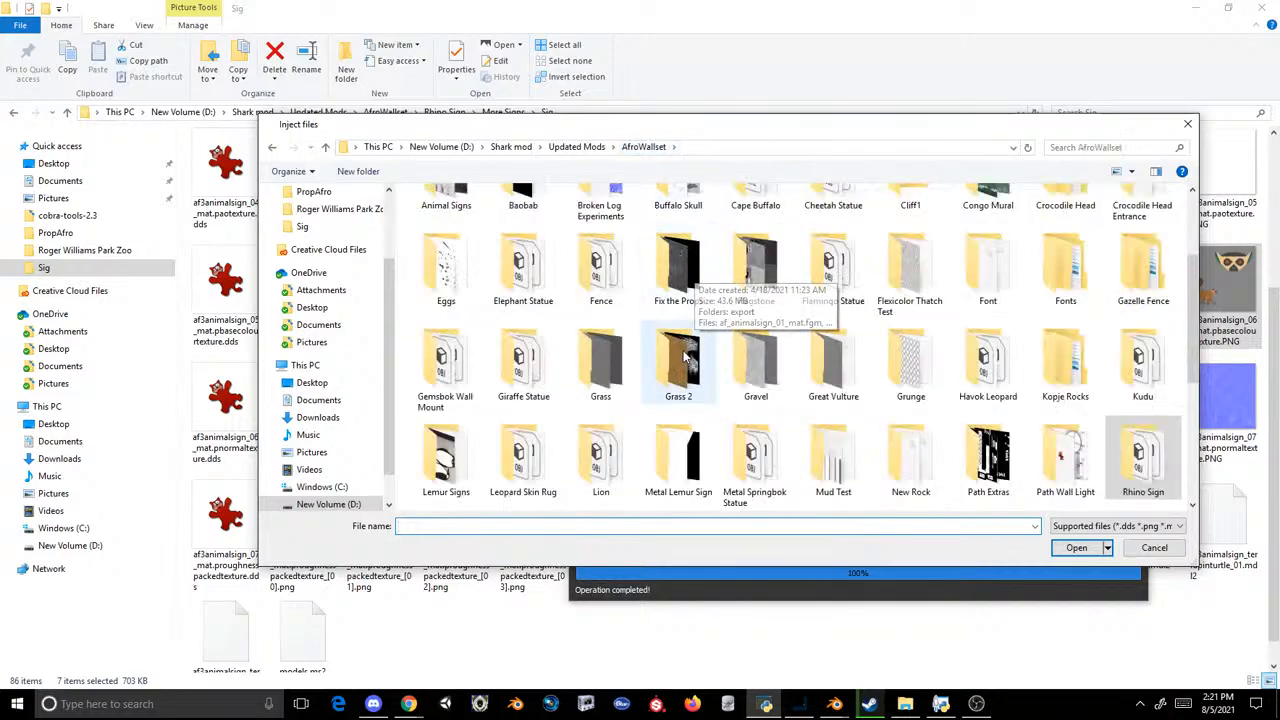
{"action": "double_click", "coordinate": [446, 458]}
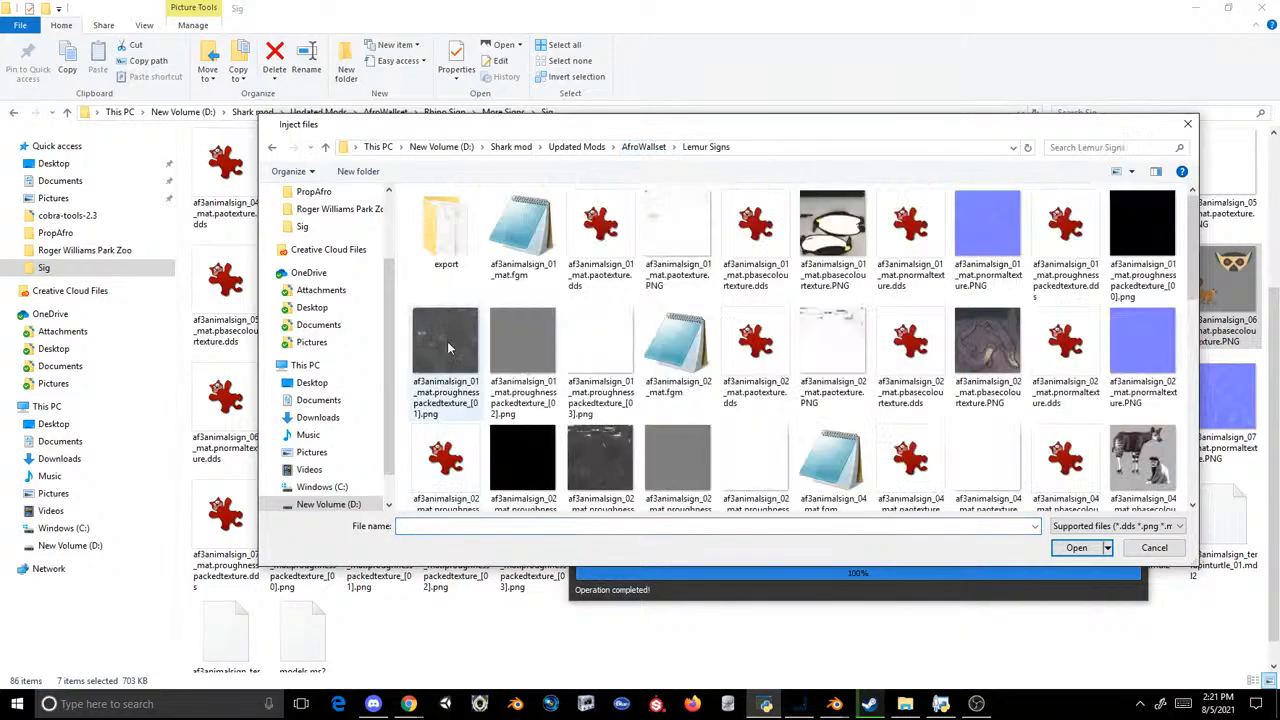
{"action": "double_click", "coordinate": [436, 228]}
{"action": "double_click", "coordinate": [440, 214]}
Step: Save the archive again with the injected model, replacing AF3AnimalSigns.ovl in the AF3AnimalSign folder
{"action": "left_click", "coordinate": [584, 174]}
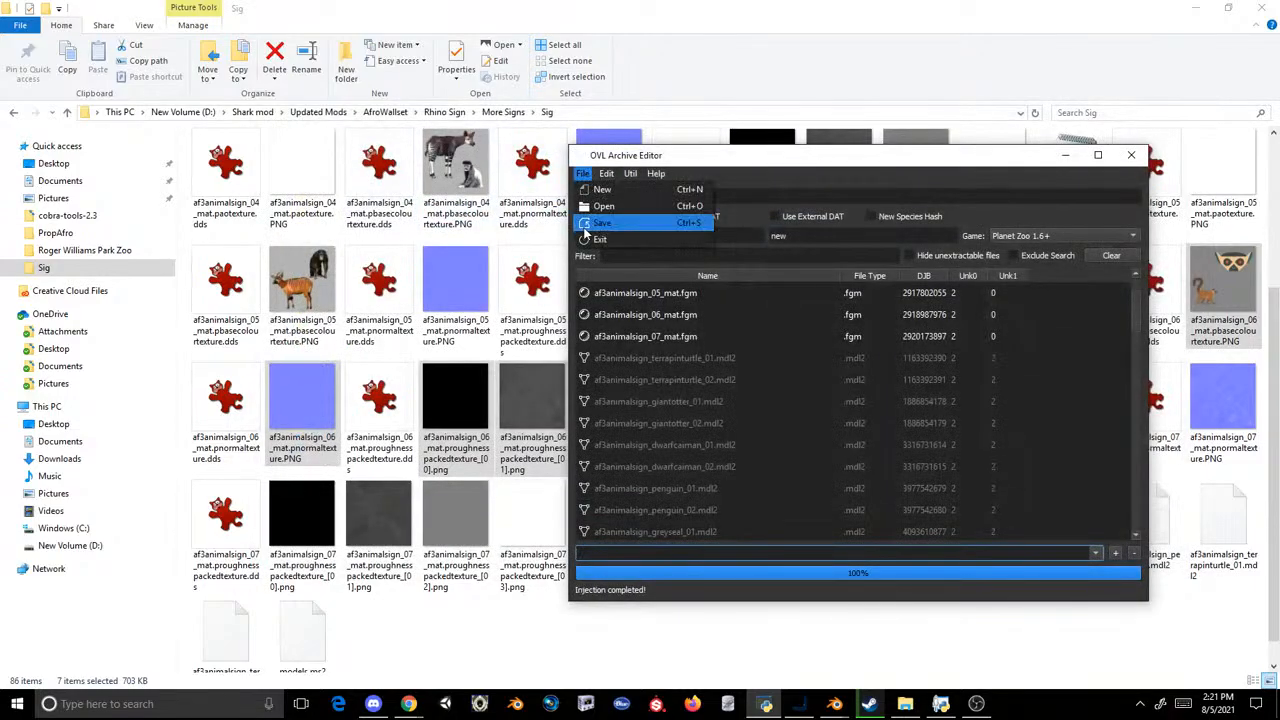
{"action": "left_click", "coordinate": [690, 238]}
{"action": "double_click", "coordinate": [468, 232]}
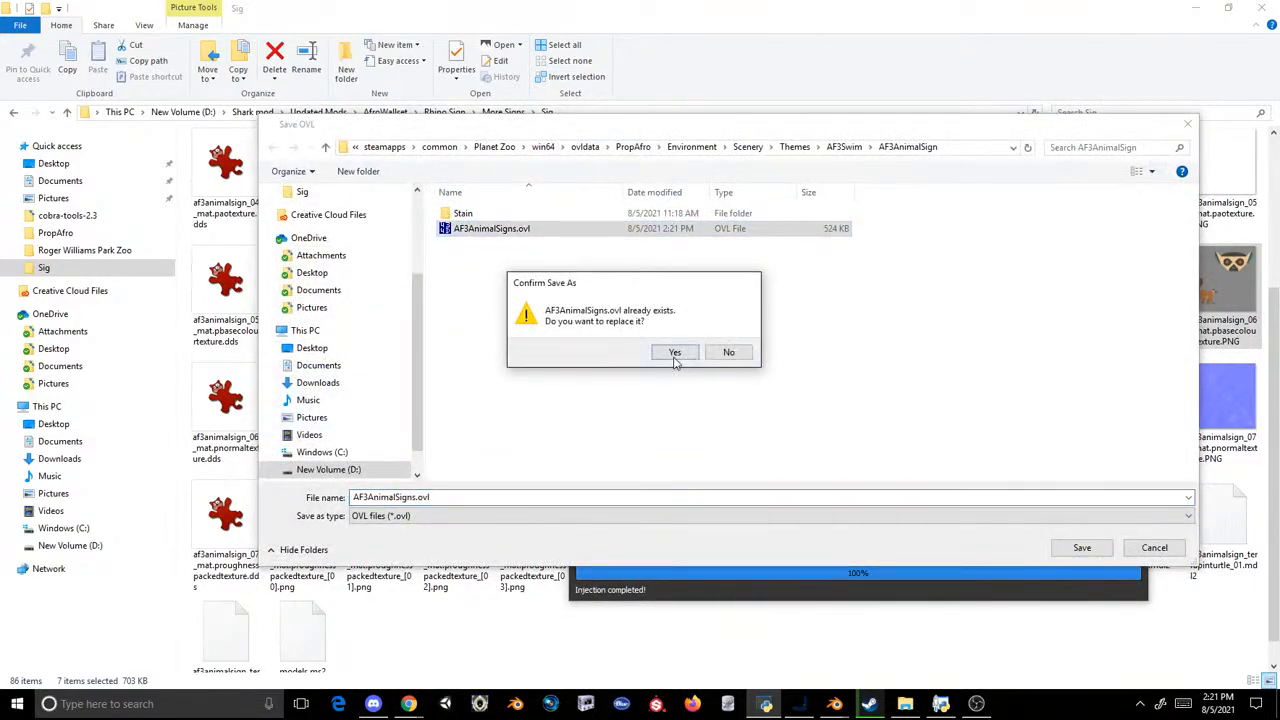
{"action": "left_click", "coordinate": [674, 350]}
Step: Switch to Steam, launch Planet Zoo and resume the saved zoo named Test Zoo
{"action": "left_click", "coordinate": [869, 703]}
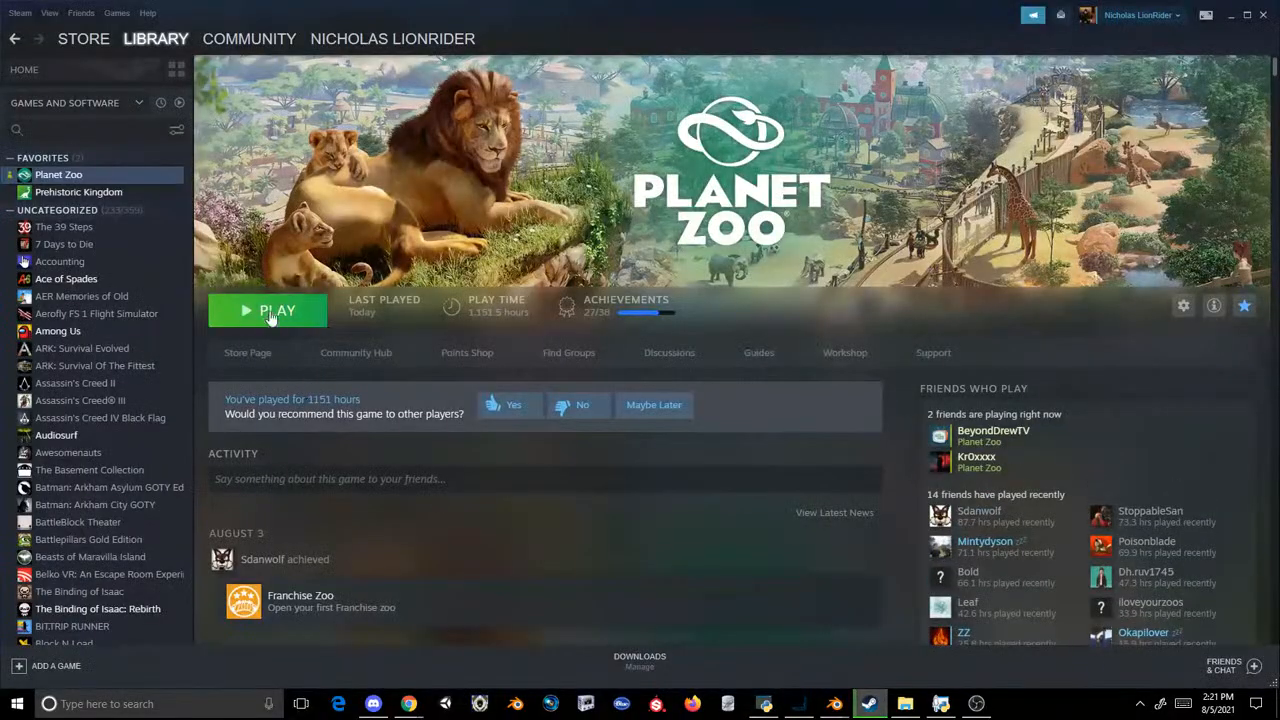
{"action": "left_click", "coordinate": [268, 310]}
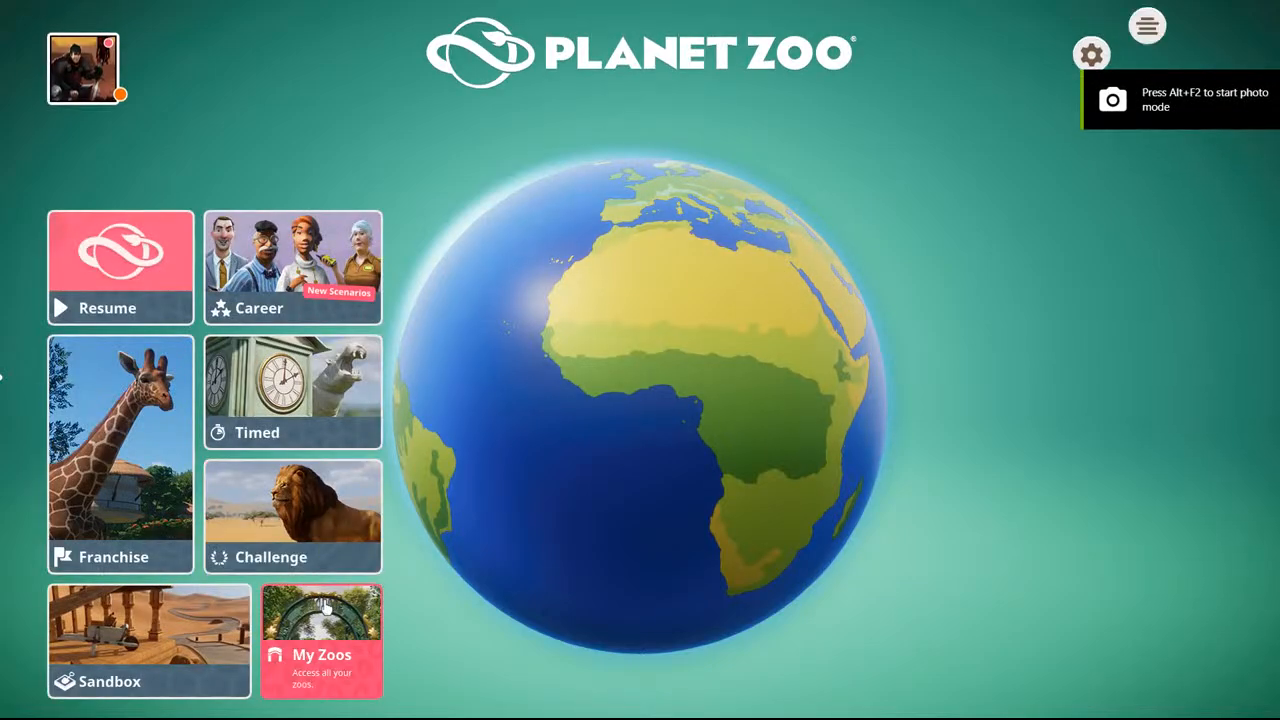
{"action": "left_click", "coordinate": [320, 645]}
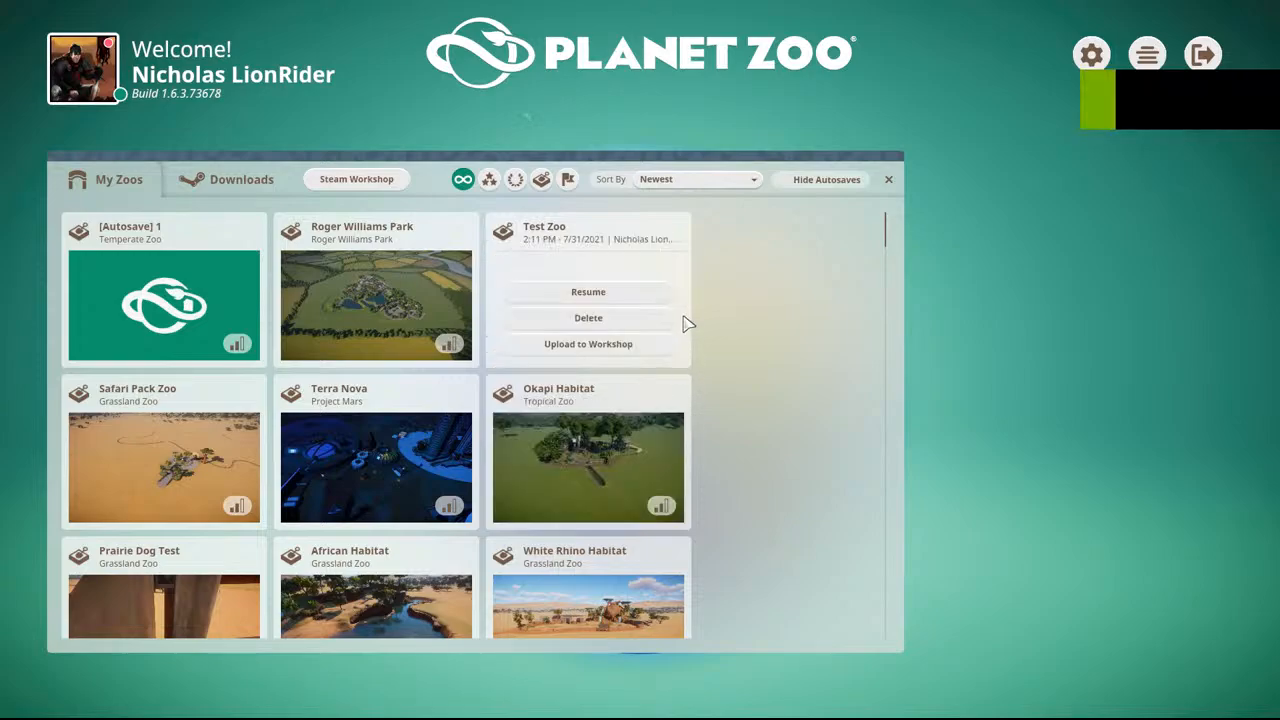
{"action": "left_click", "coordinate": [641, 297]}
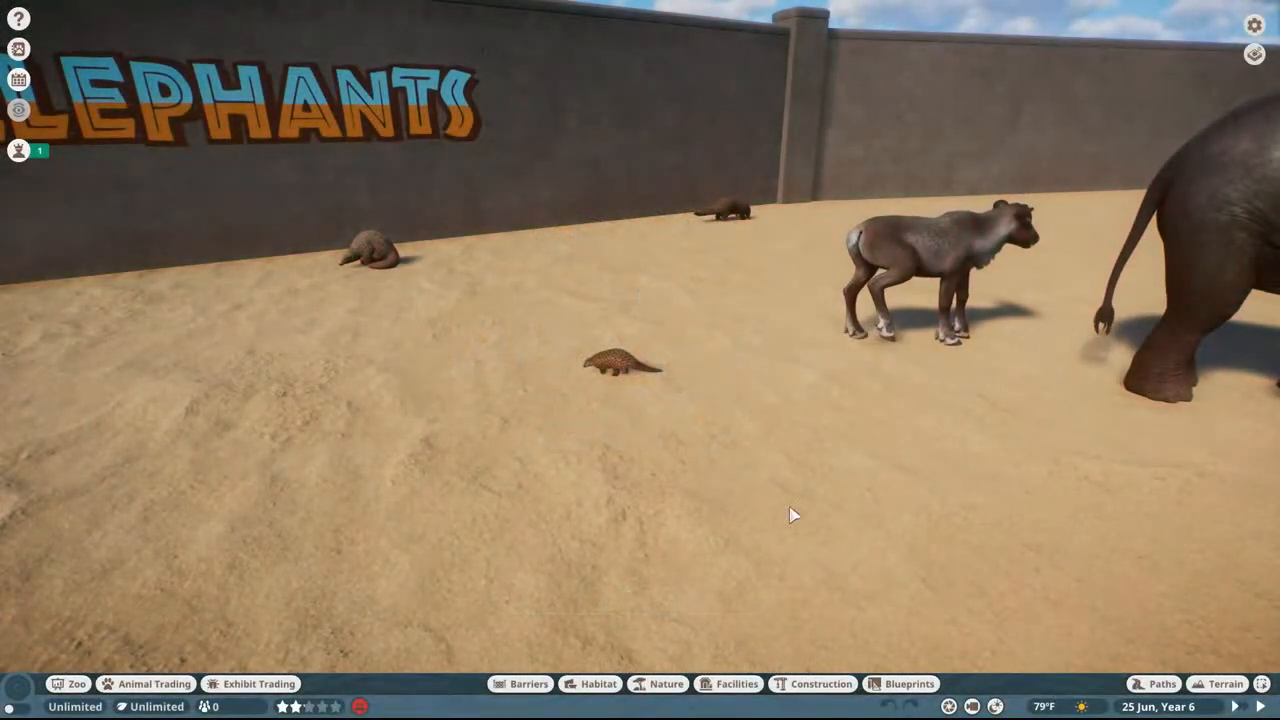
Step: Go to an open sandy area of the zoo and search the construction pieces for "safari"
{"action": "key", "text": "w"}
{"action": "key", "text": "d"}
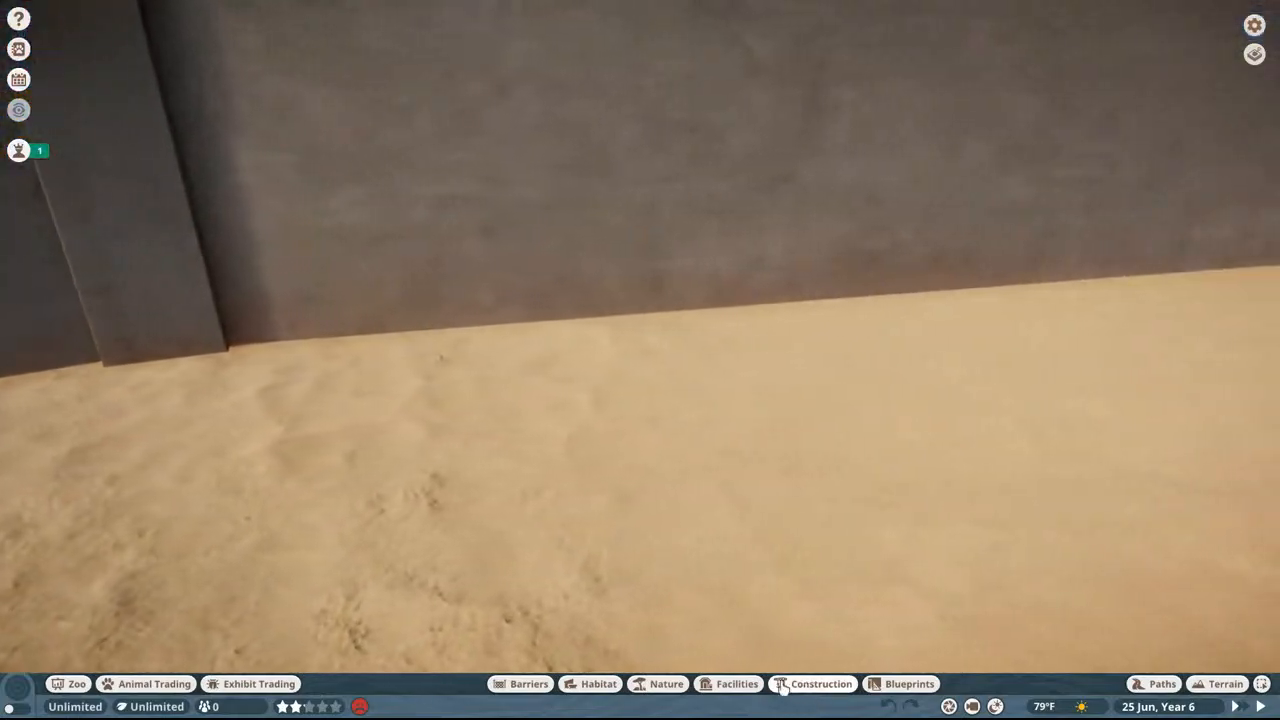
{"action": "left_click", "coordinate": [783, 685]}
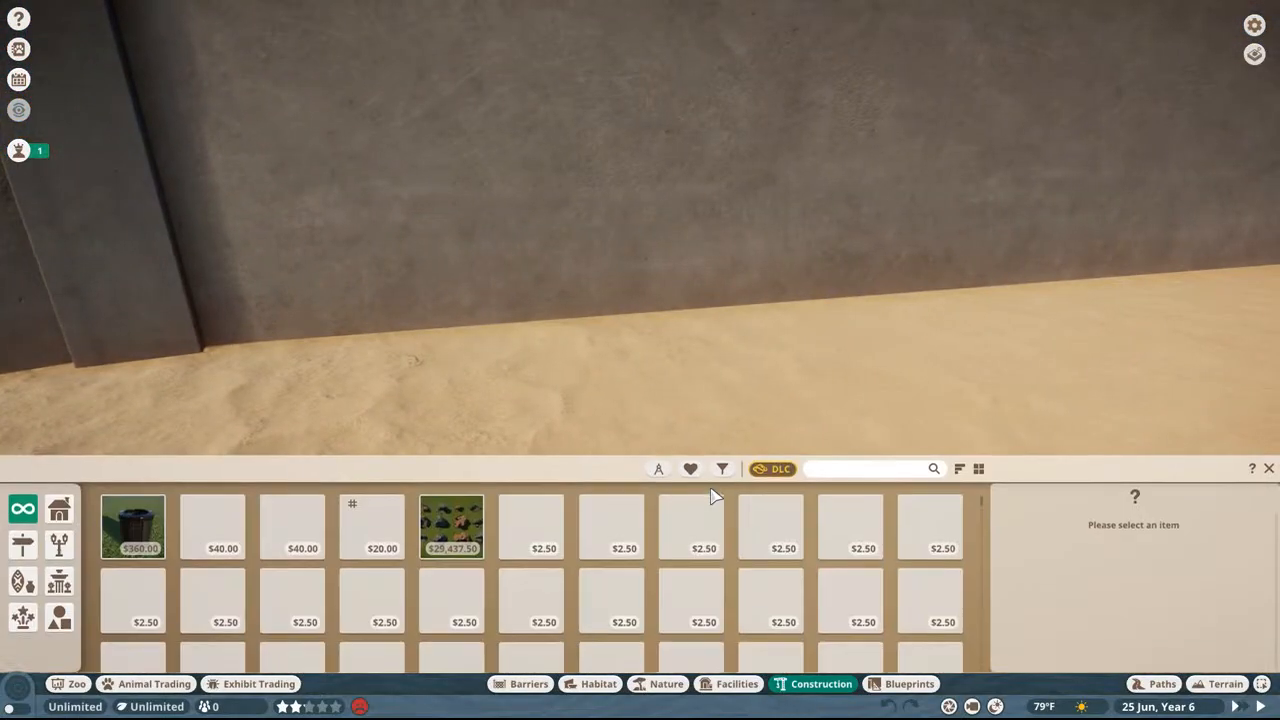
{"action": "left_click", "coordinate": [869, 471]}
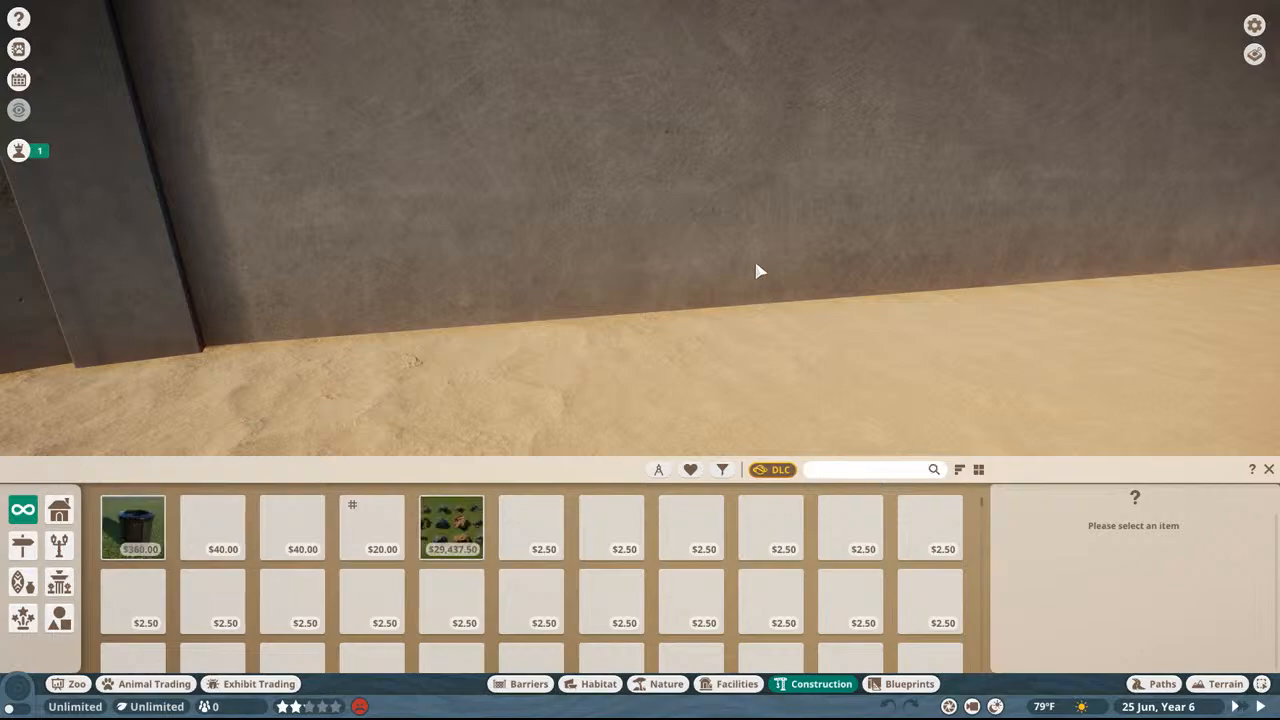
{"action": "middle_click_drag", "start_coordinate": [756, 264], "coordinate": [757, 452]}
{"action": "key", "text": "w"}
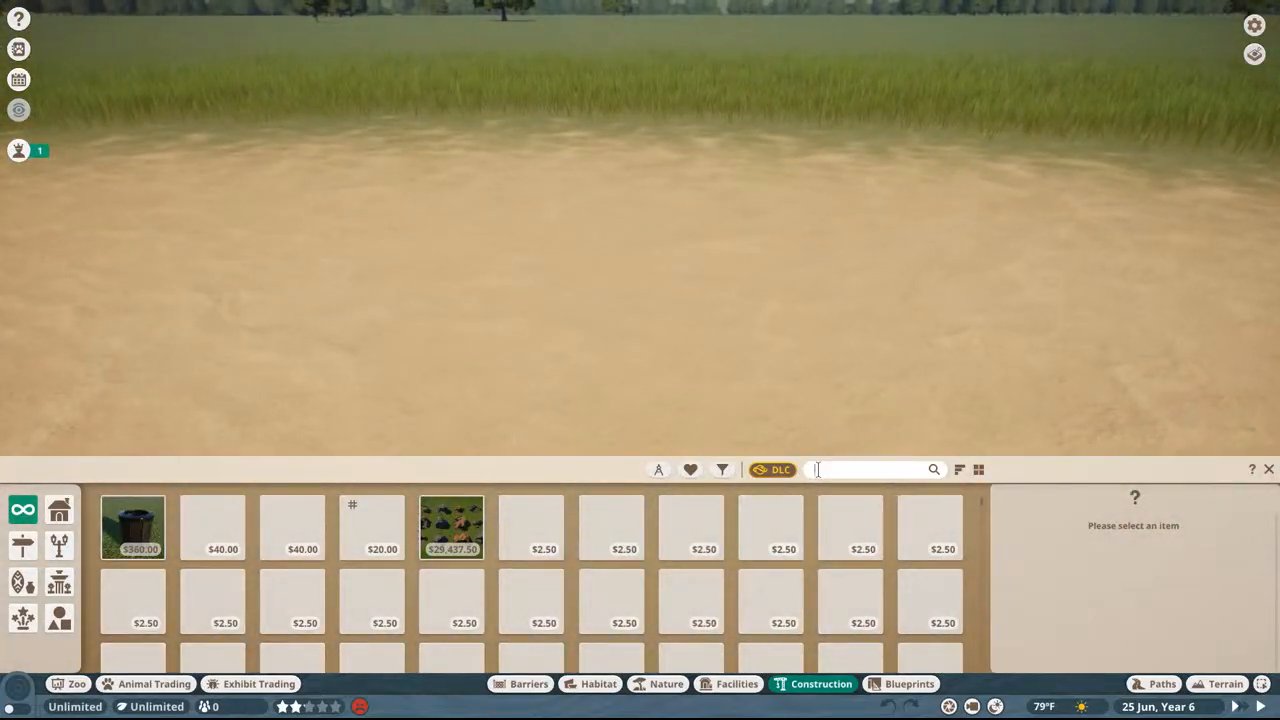
{"action": "left_click", "coordinate": [817, 469]}
{"action": "type", "text": "safari"}
Step: Pick the modded plastic walking lemur sign from the Safari Pack pieces and place one on the sand
{"action": "scroll", "coordinate": [793, 566], "scroll_direction": "down", "scroll_amount": 1}
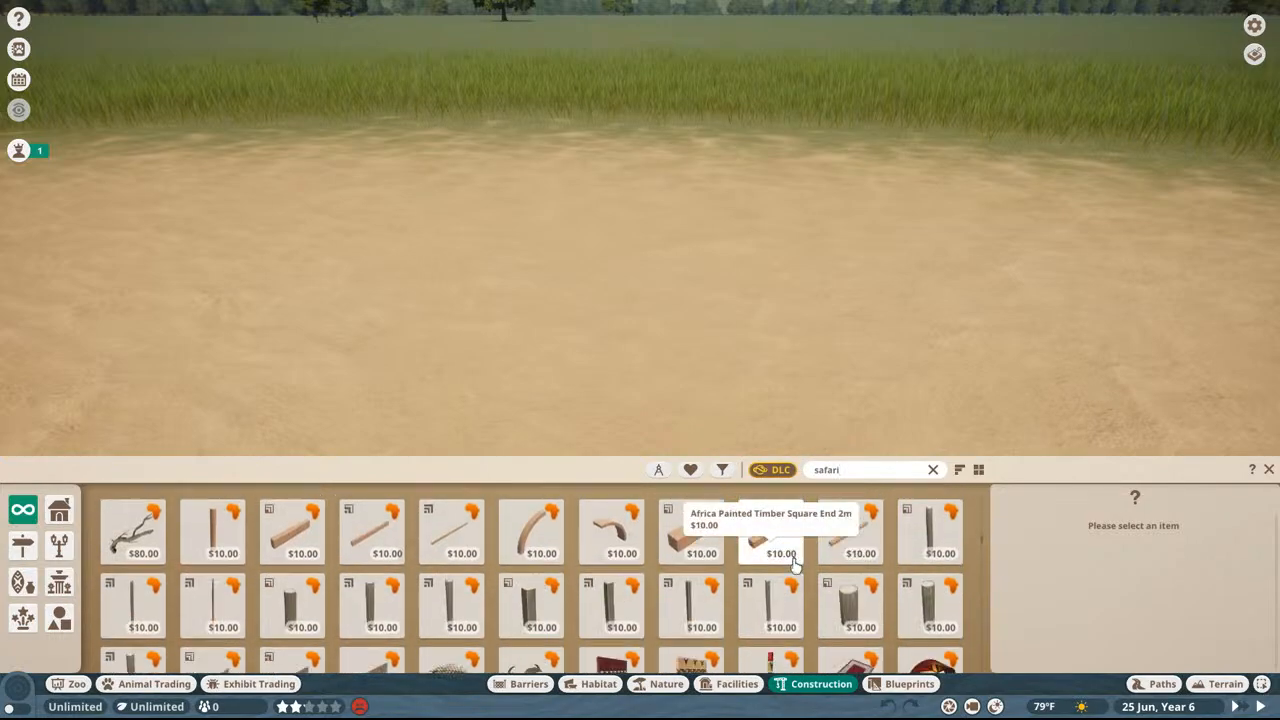
{"action": "scroll", "coordinate": [793, 566], "scroll_direction": "down", "scroll_amount": 10}
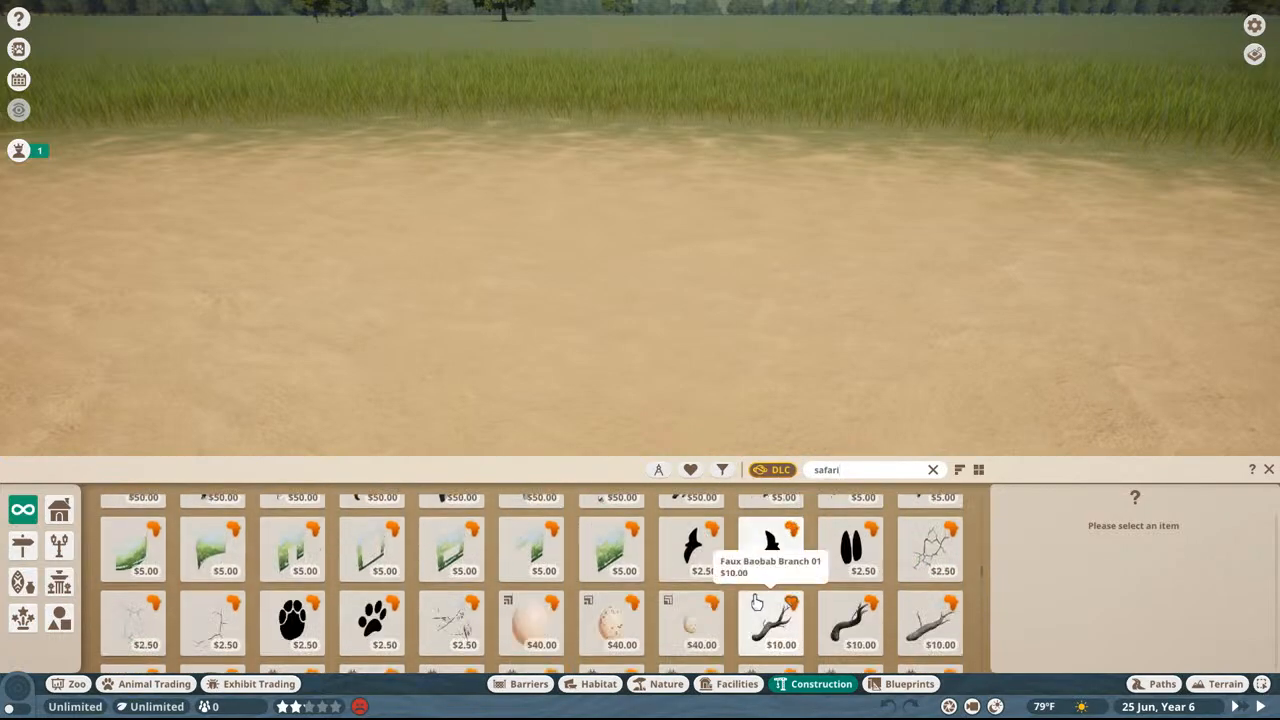
{"action": "scroll", "coordinate": [757, 601], "scroll_direction": "down", "scroll_amount": 8}
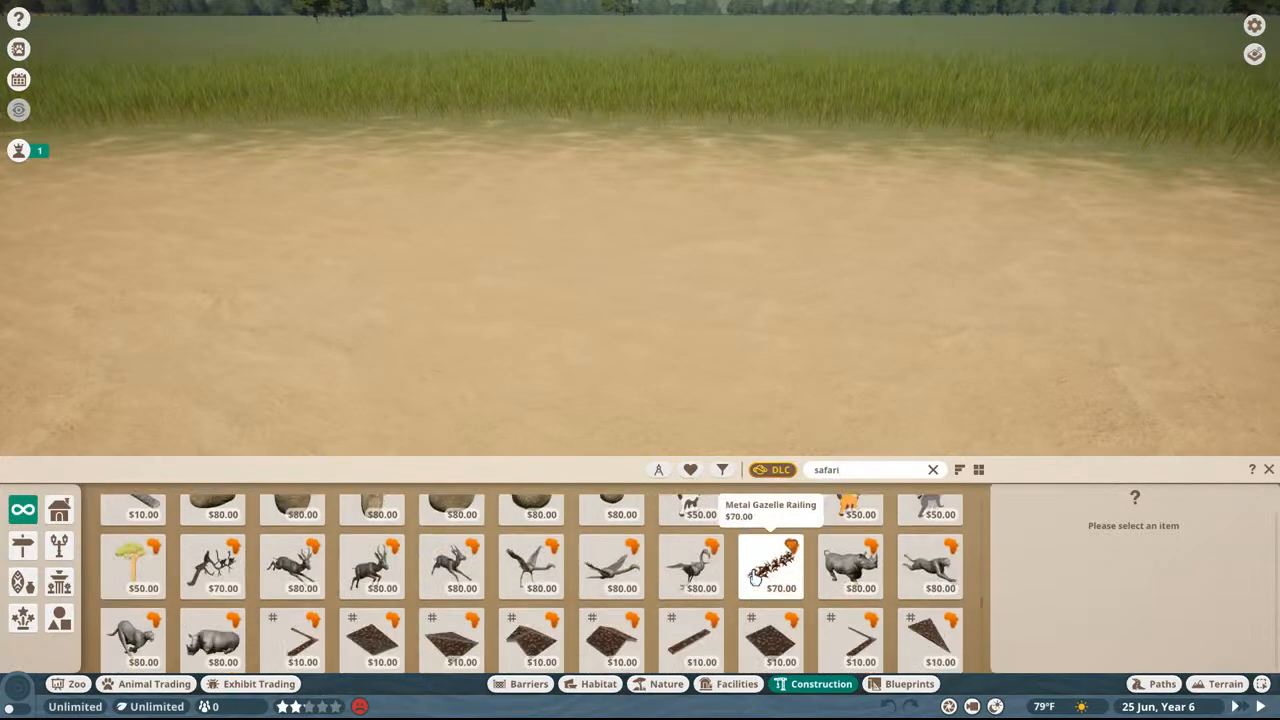
{"action": "scroll", "coordinate": [770, 560], "scroll_direction": "up", "scroll_amount": 1}
{"action": "scroll", "coordinate": [615, 580], "scroll_direction": "down", "scroll_amount": 3}
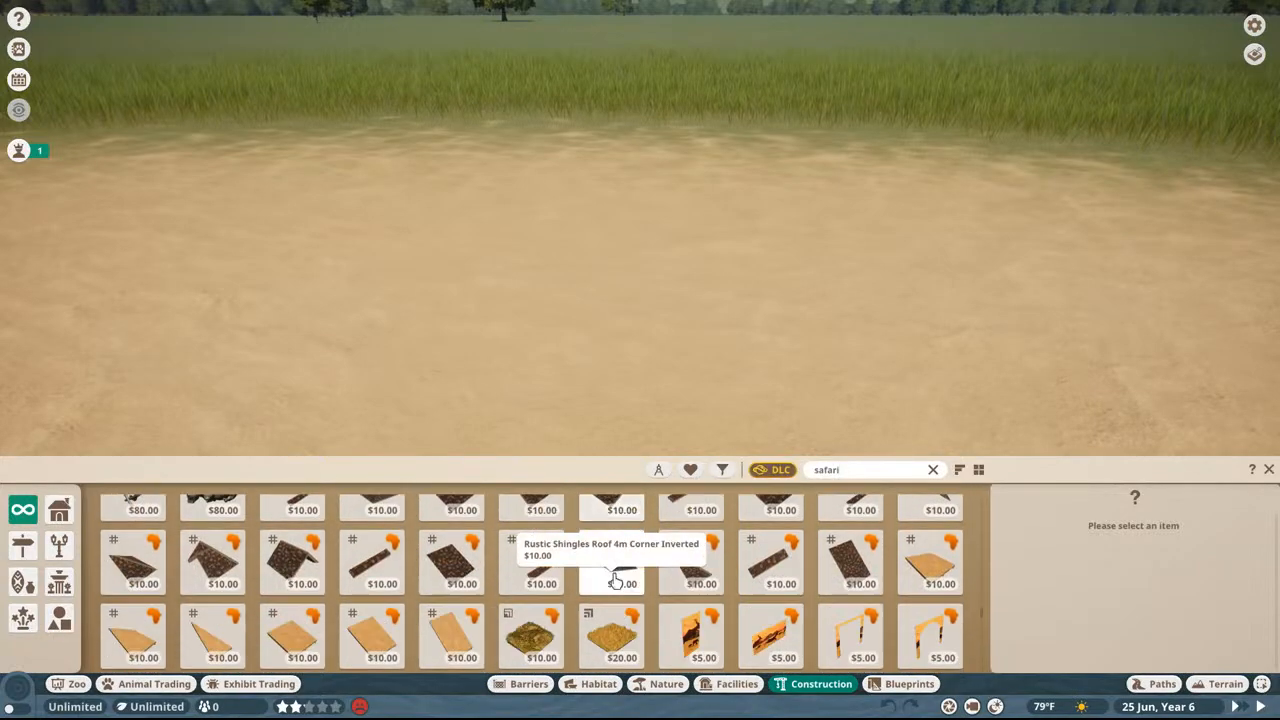
{"action": "scroll", "coordinate": [615, 580], "scroll_direction": "down", "scroll_amount": 8}
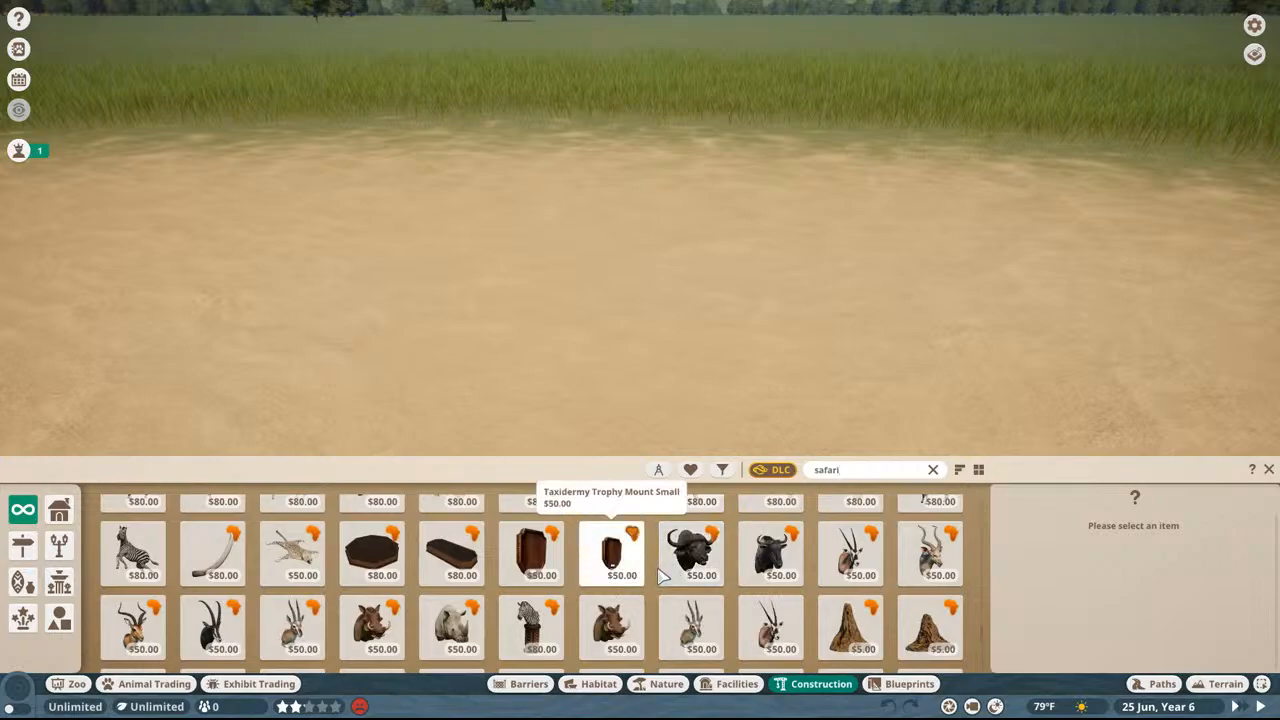
{"action": "left_click", "coordinate": [615, 625]}
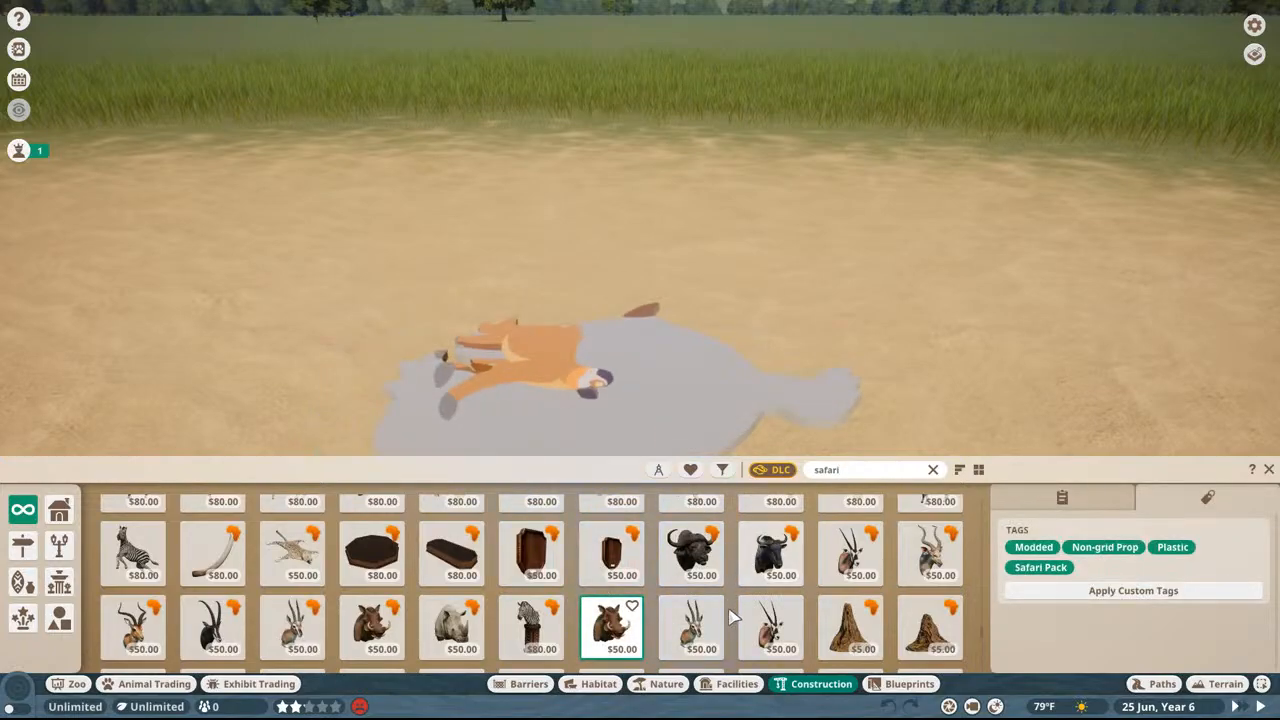
{"action": "left_click", "coordinate": [692, 625]}
{"action": "middle_click_drag", "start_coordinate": [640, 345], "coordinate": [637, 329]}
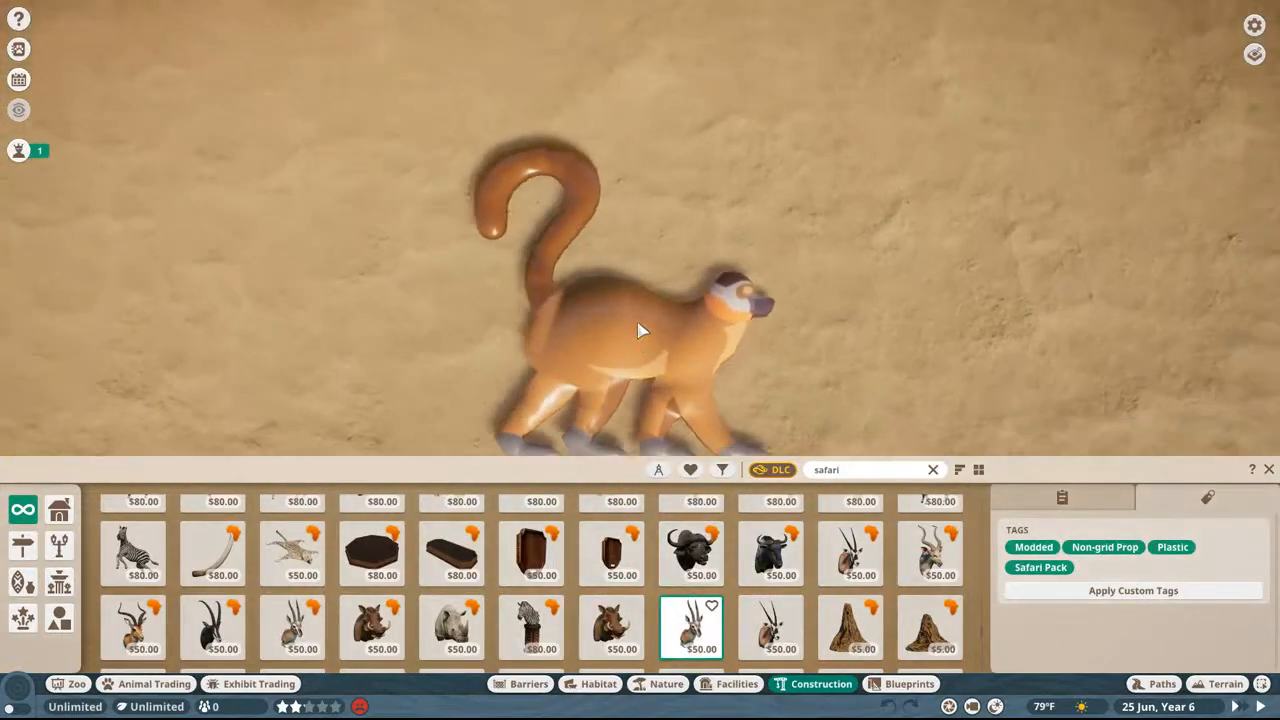
{"action": "scroll", "coordinate": [637, 325], "scroll_direction": "down", "scroll_amount": 1}
{"action": "left_click", "coordinate": [601, 207]}
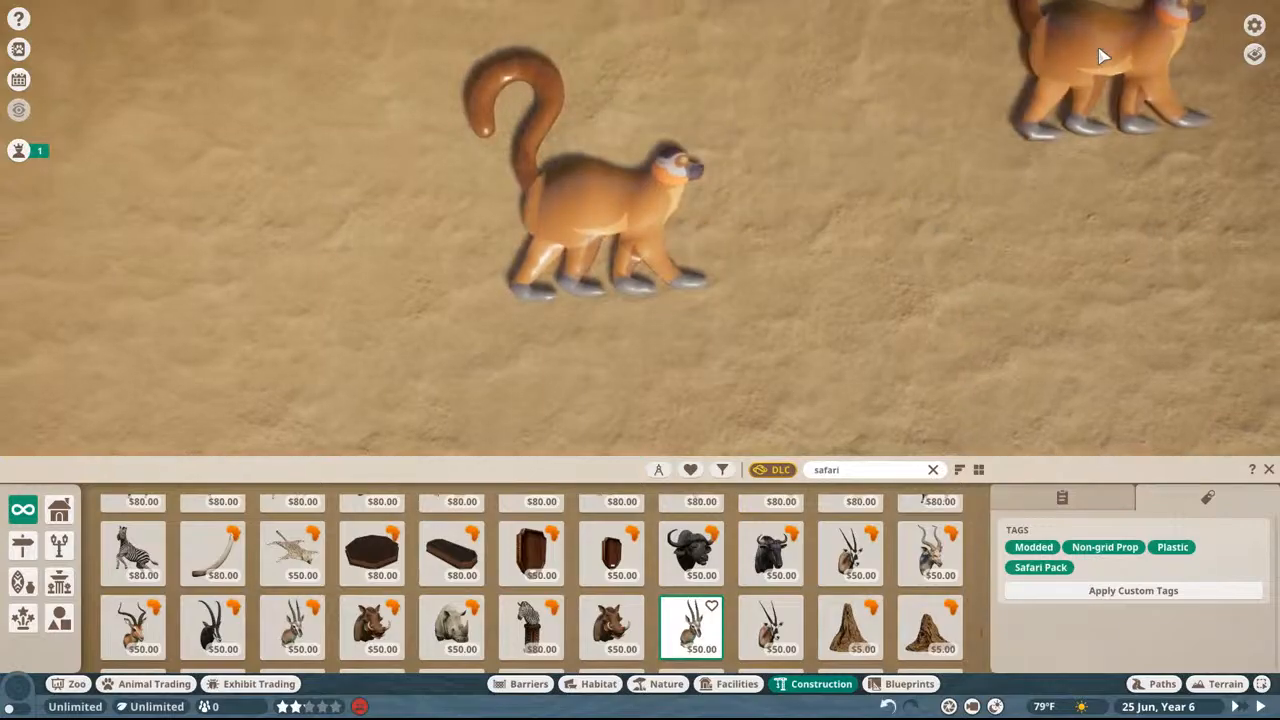
Step: Stop placing signs and examine the placed lemur sign's model and textures up close from several angles
{"action": "right_click", "coordinate": [988, 103]}
{"action": "middle_click_drag", "start_coordinate": [988, 103], "coordinate": [846, 240]}
{"action": "scroll", "coordinate": [987, 119], "scroll_direction": "up", "scroll_amount": 3}
{"action": "scroll", "coordinate": [980, 117], "scroll_direction": "up", "scroll_amount": 3}
{"action": "scroll", "coordinate": [967, 181], "scroll_direction": "down", "scroll_amount": 5}
{"action": "scroll", "coordinate": [919, 225], "scroll_direction": "up", "scroll_amount": 3}
{"action": "scroll", "coordinate": [915, 219], "scroll_direction": "up", "scroll_amount": 3}
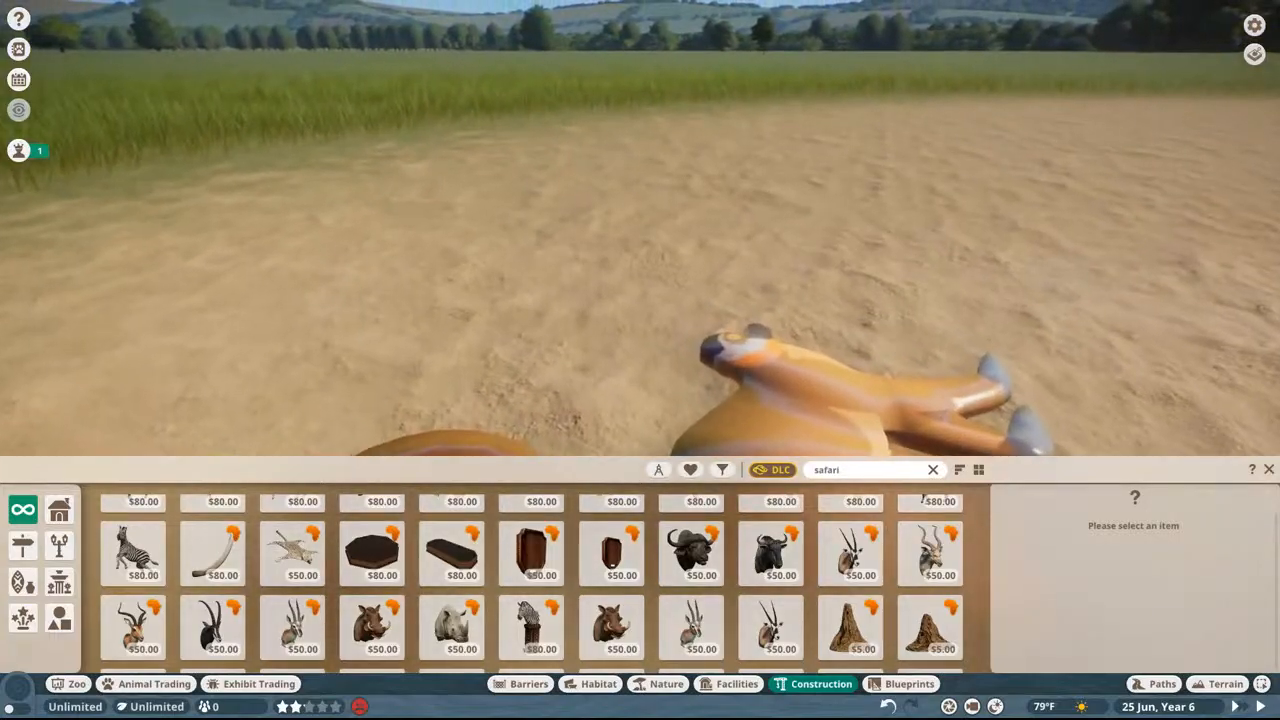
{"action": "scroll", "coordinate": [915, 219], "scroll_direction": "down", "scroll_amount": 4}
{"action": "scroll", "coordinate": [846, 240], "scroll_direction": "up", "scroll_amount": 1}
Step: Close the construction browser and quit Planet Zoo
{"action": "key", "text": "Escape"}
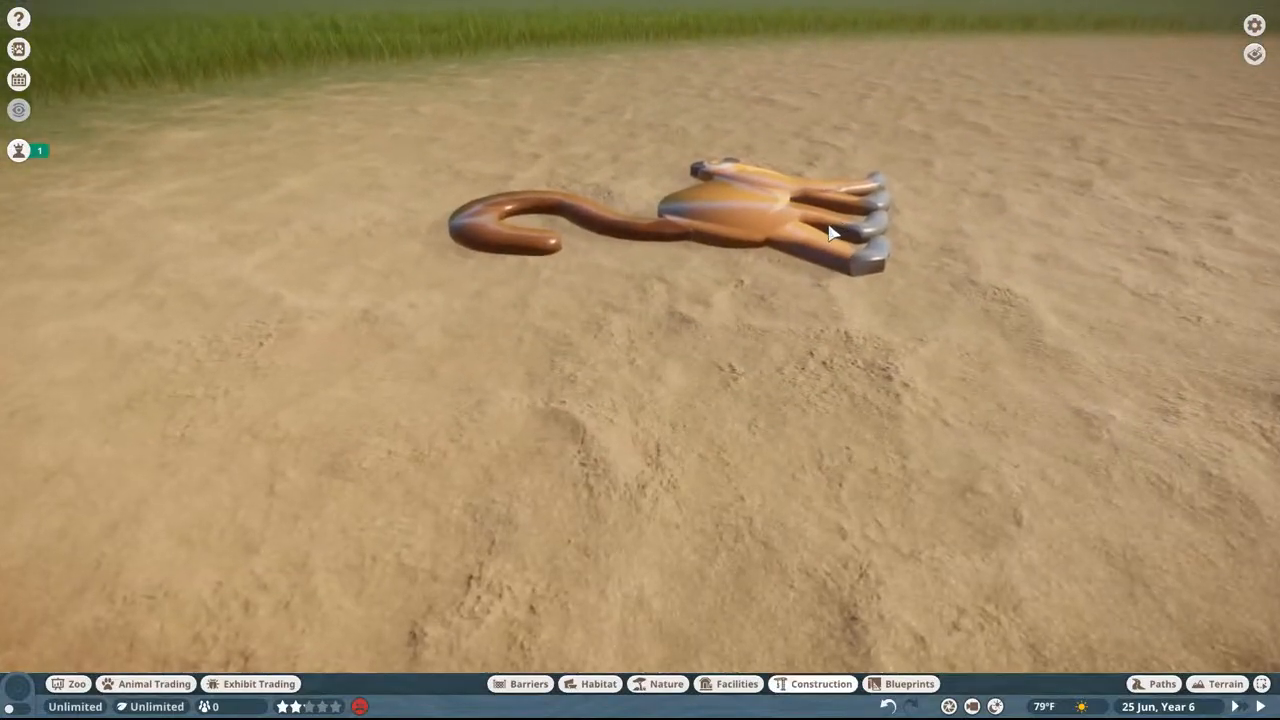
{"action": "key", "text": "Escape"}
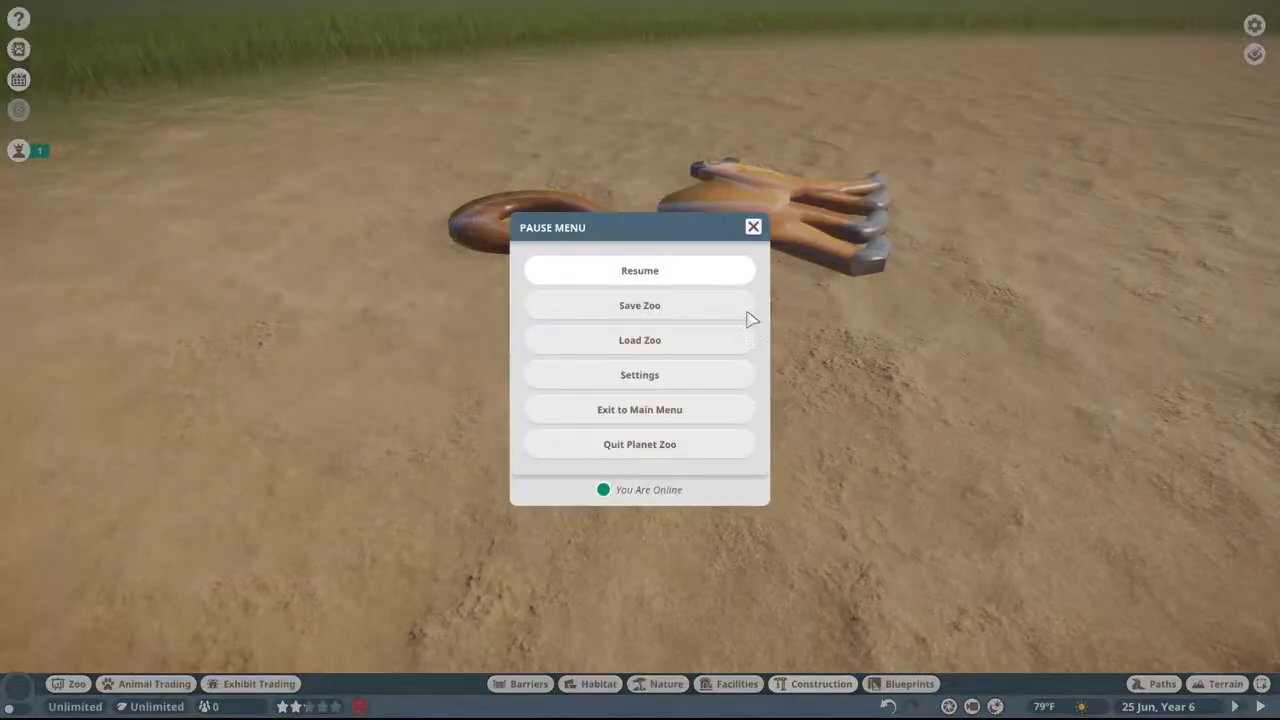
{"action": "left_click", "coordinate": [660, 443]}
{"action": "left_click", "coordinate": [572, 404]}
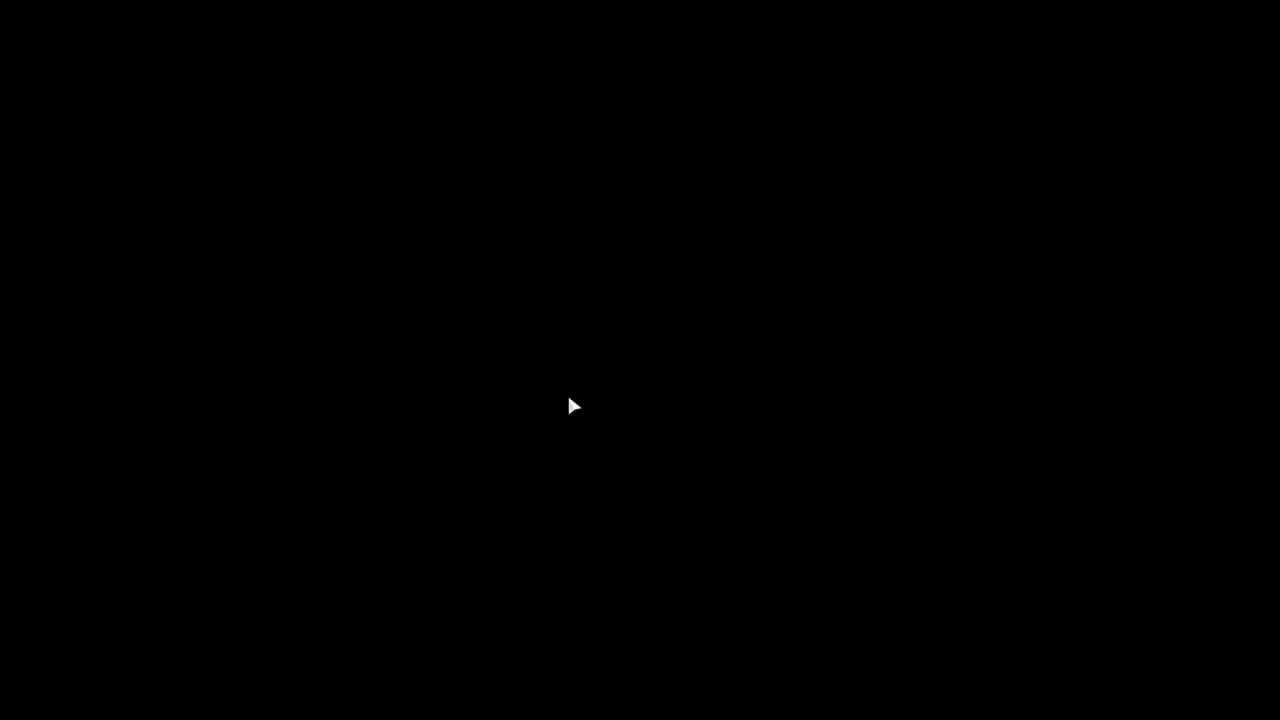
Step: Force the Planet Zoo process to end through Task Manager
{"action": "key", "text": "ctrl+shift+Escape"}
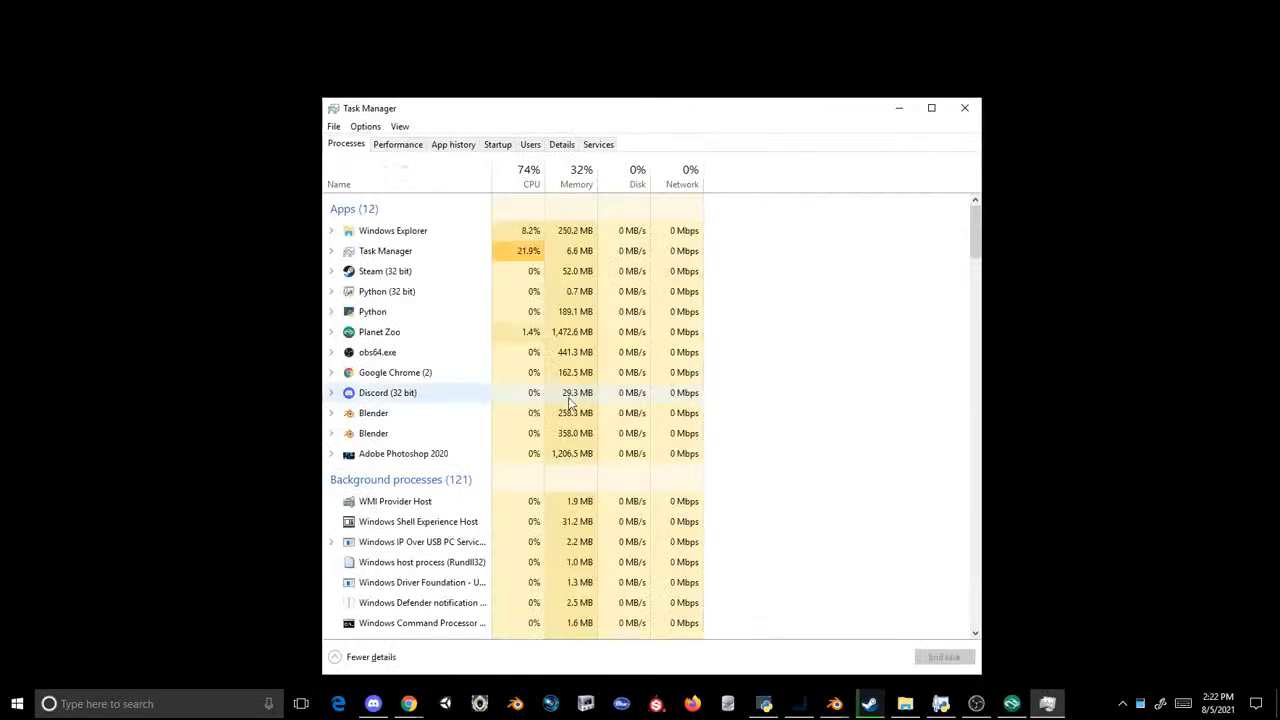
{"action": "left_click", "coordinate": [400, 331]}
{"action": "left_click", "coordinate": [944, 656]}
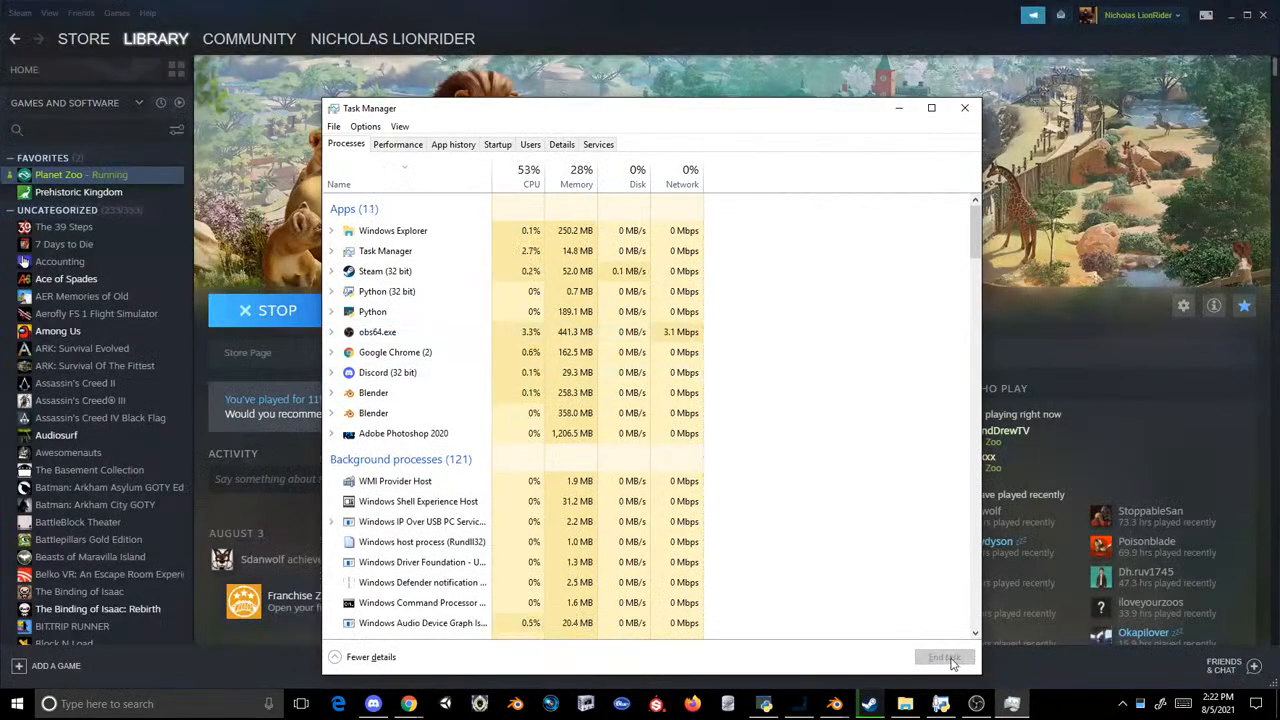
Step: Put Task Manager away, switch to the Blender window with the lemur sign and select its LOD1 mesh
{"action": "left_click", "coordinate": [834, 704]}
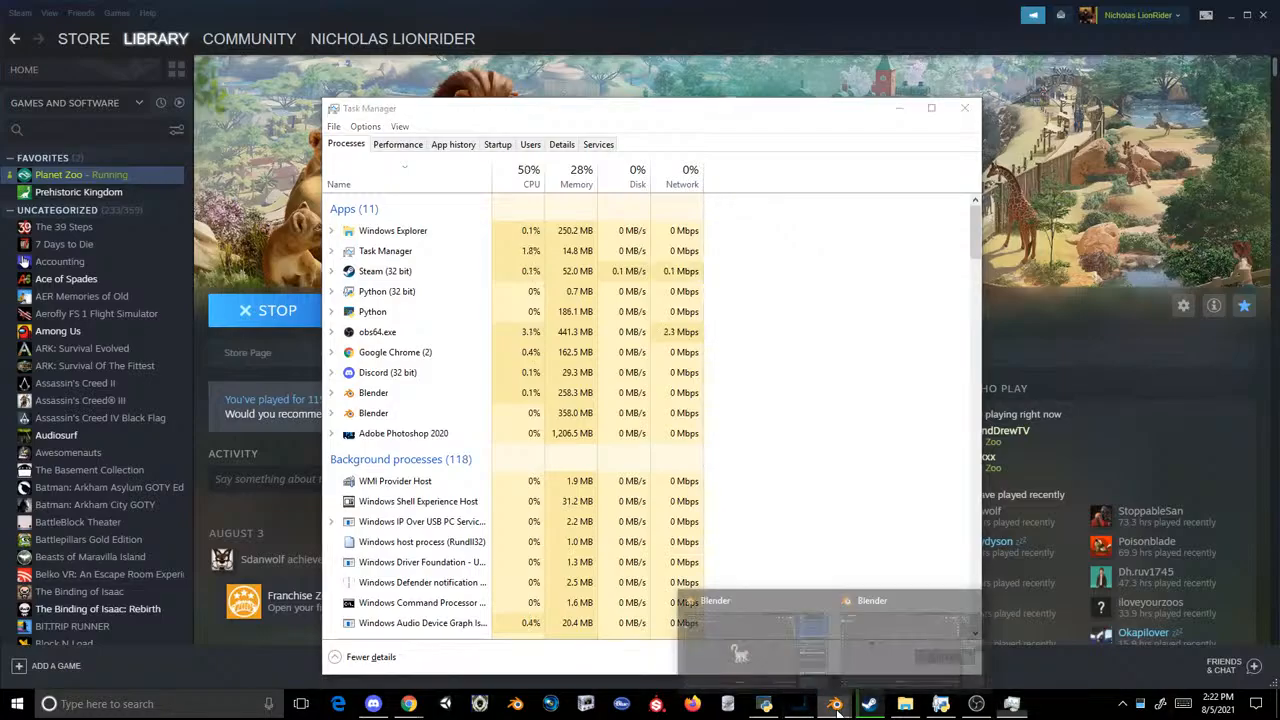
{"action": "left_click", "coordinate": [898, 109]}
{"action": "left_click", "coordinate": [834, 704]}
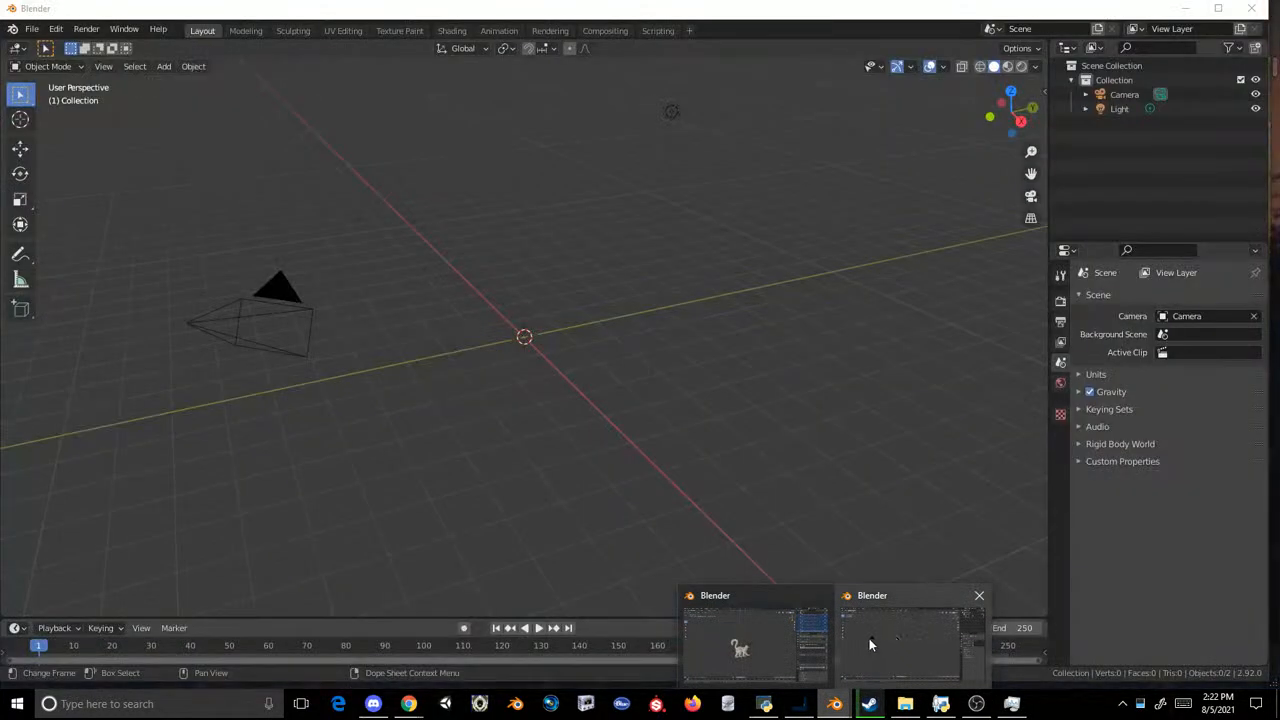
{"action": "left_click", "coordinate": [869, 638]}
{"action": "left_click", "coordinate": [597, 318]}
{"action": "left_click", "coordinate": [534, 389]}
{"action": "scroll", "coordinate": [545, 386], "scroll_direction": "up", "scroll_amount": 5}
{"action": "middle_click_drag", "start_coordinate": [606, 362], "coordinate": [621, 286]}
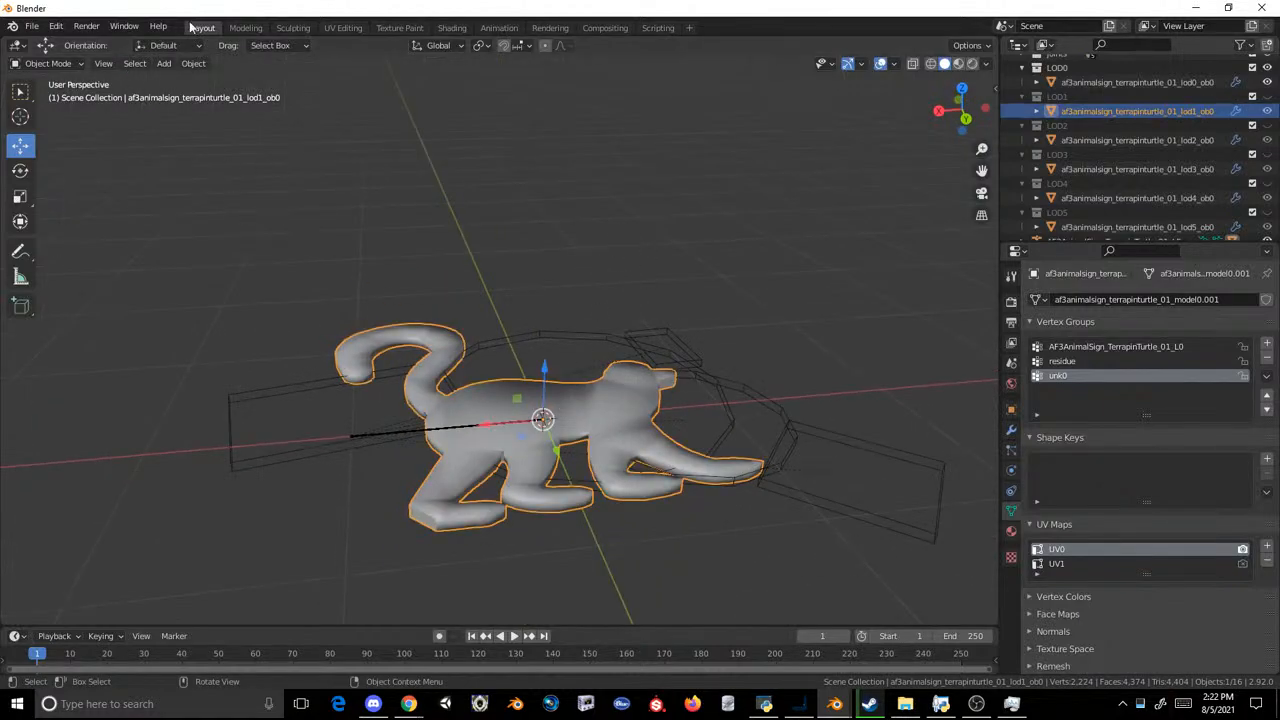
Step: Apply flat face shading to the entire LOD1 lemur mesh and check the shading in the Layout workspace
{"action": "left_click", "coordinate": [240, 28]}
{"action": "key", "text": "a"}
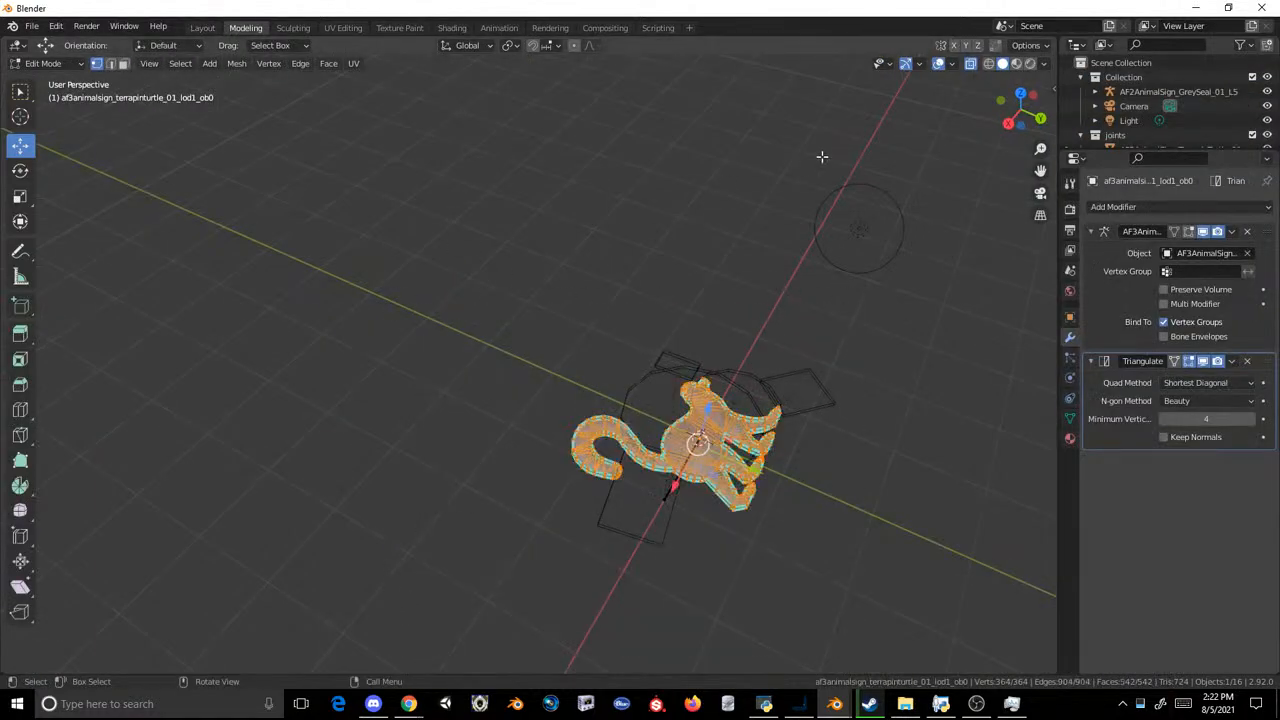
{"action": "left_click", "coordinate": [268, 63]}
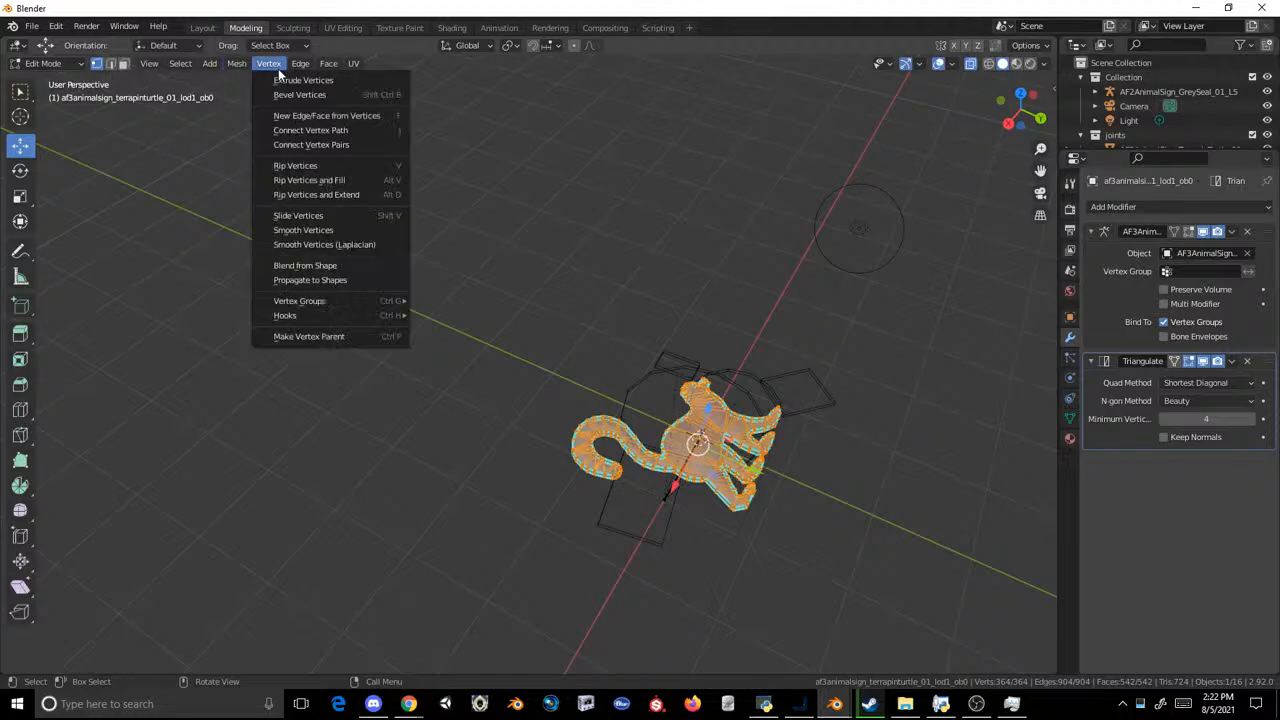
{"action": "mouse_move", "coordinate": [240, 64]}
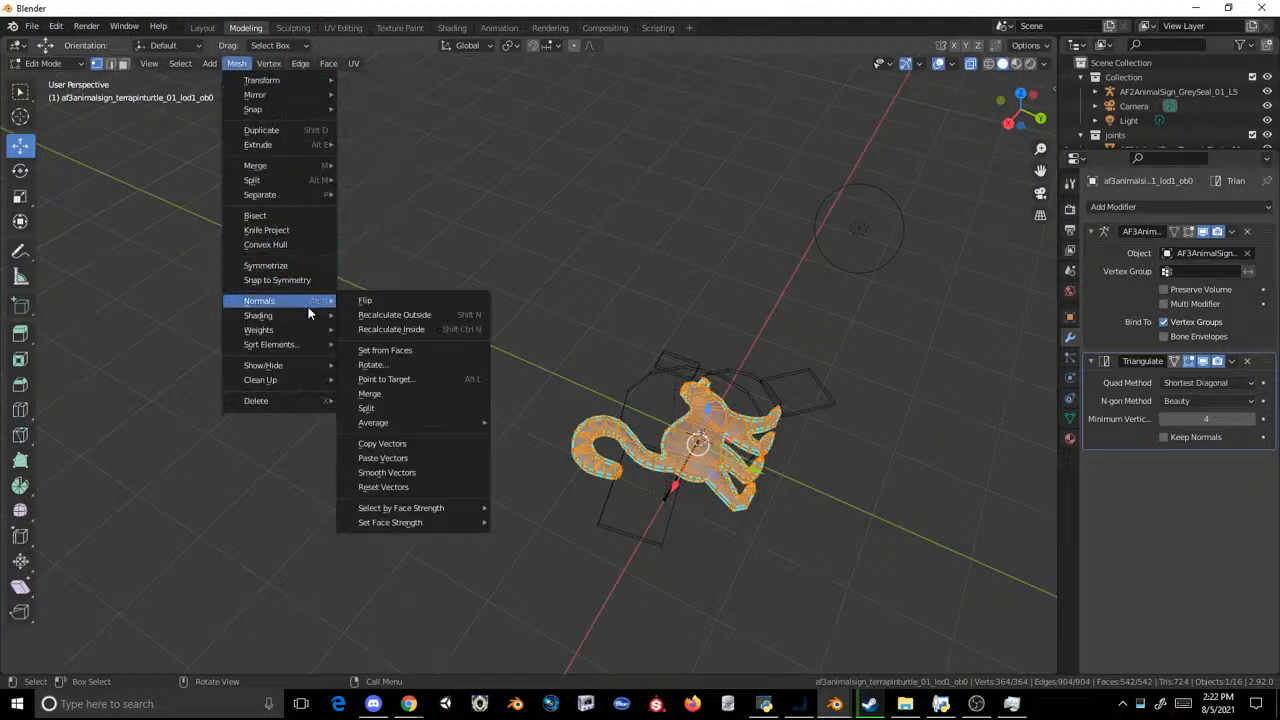
{"action": "mouse_move", "coordinate": [305, 315]}
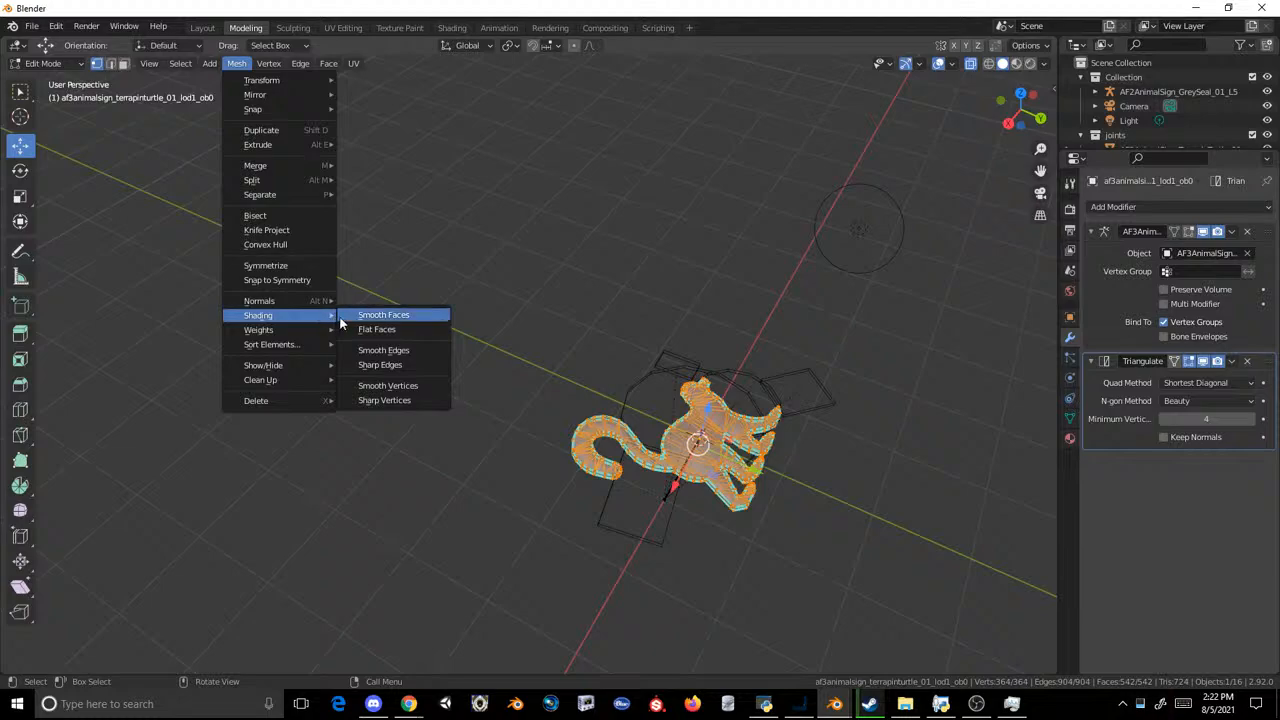
{"action": "left_click", "coordinate": [367, 327]}
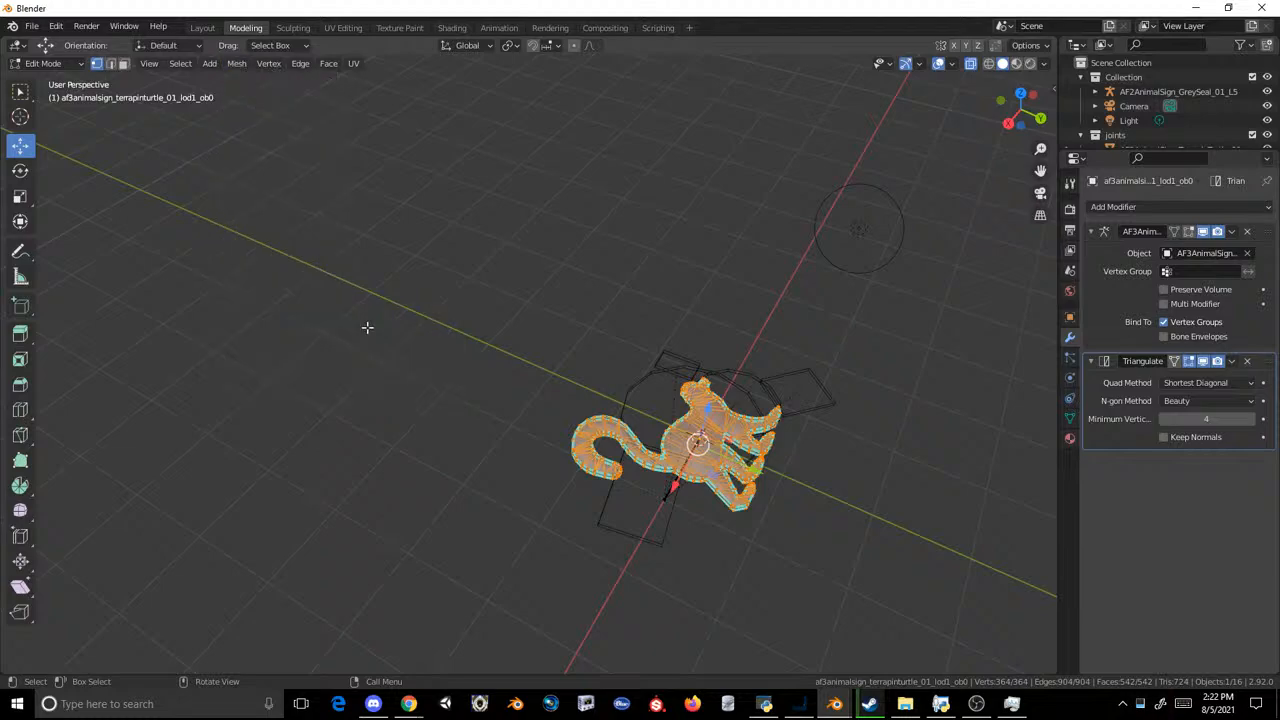
{"action": "left_click", "coordinate": [237, 74]}
{"action": "left_click", "coordinate": [234, 66]}
{"action": "key", "text": "a"}
{"action": "left_click", "coordinate": [237, 63]}
{"action": "mouse_move", "coordinate": [282, 301]}
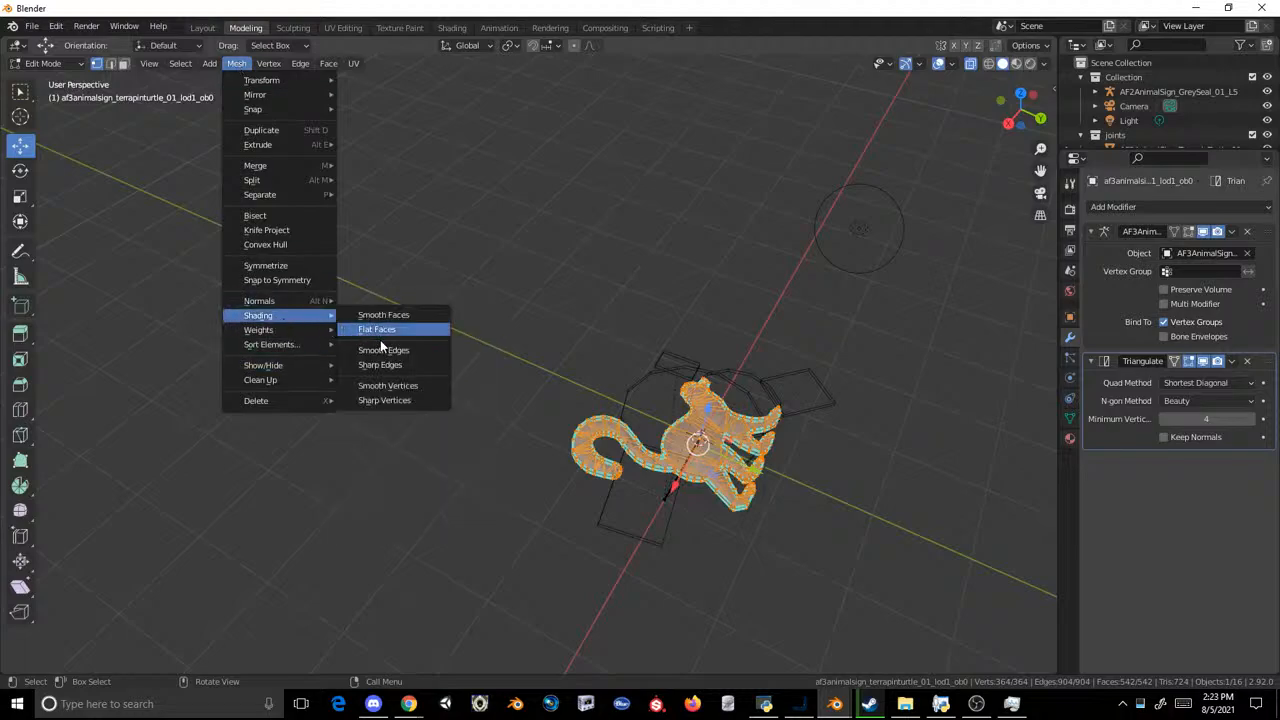
{"action": "left_click", "coordinate": [396, 332]}
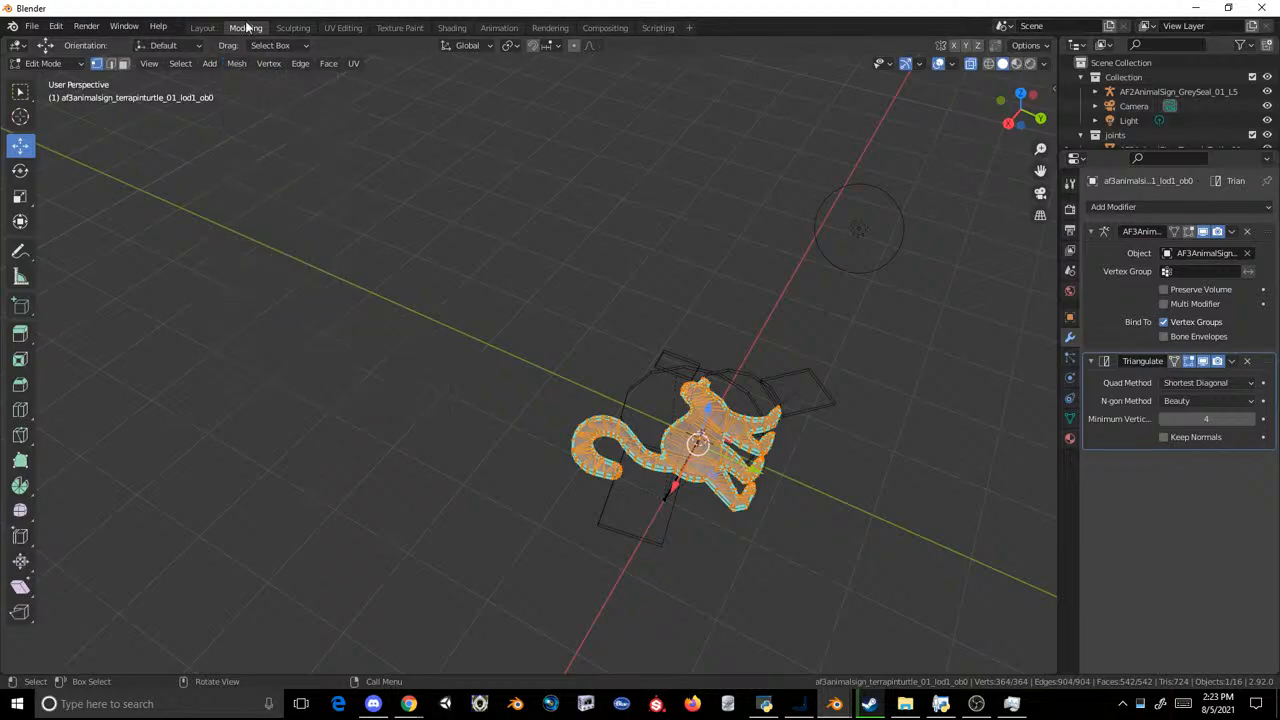
{"action": "left_click", "coordinate": [204, 28]}
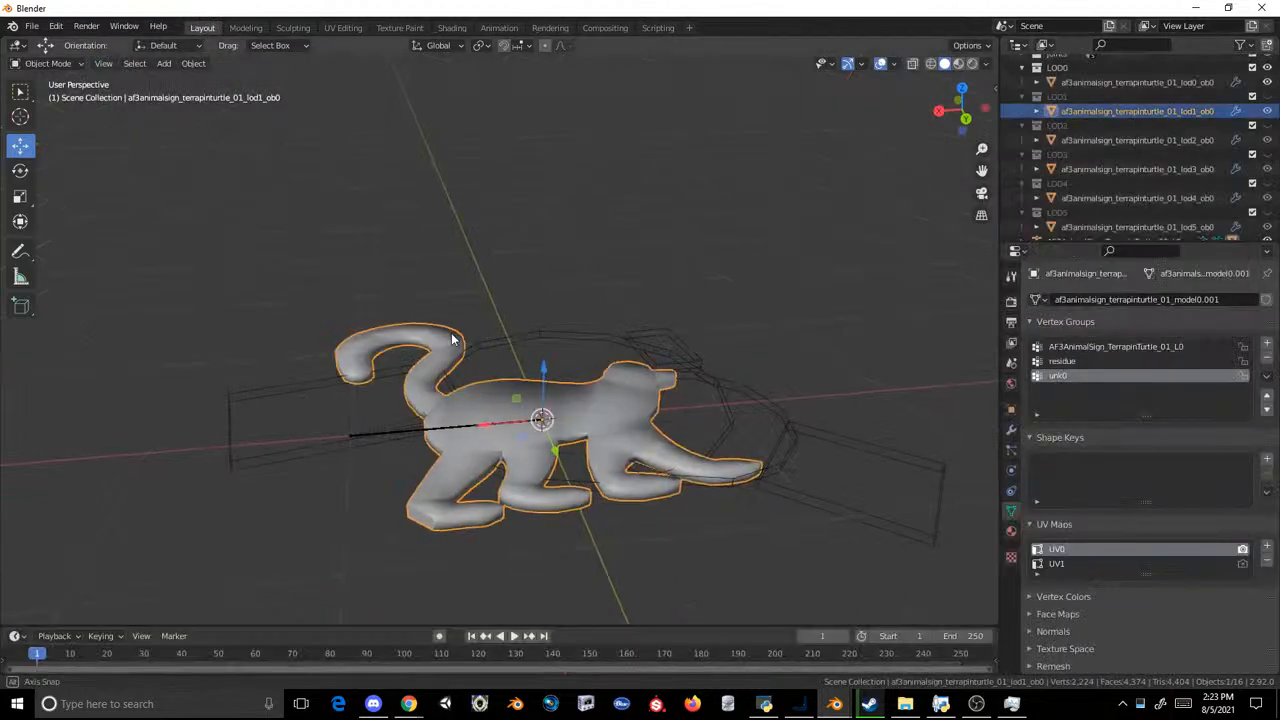
Step: Mark all edges of the LOD1 lemur mesh as sharp and check the shading from above
{"action": "left_click", "coordinate": [246, 27]}
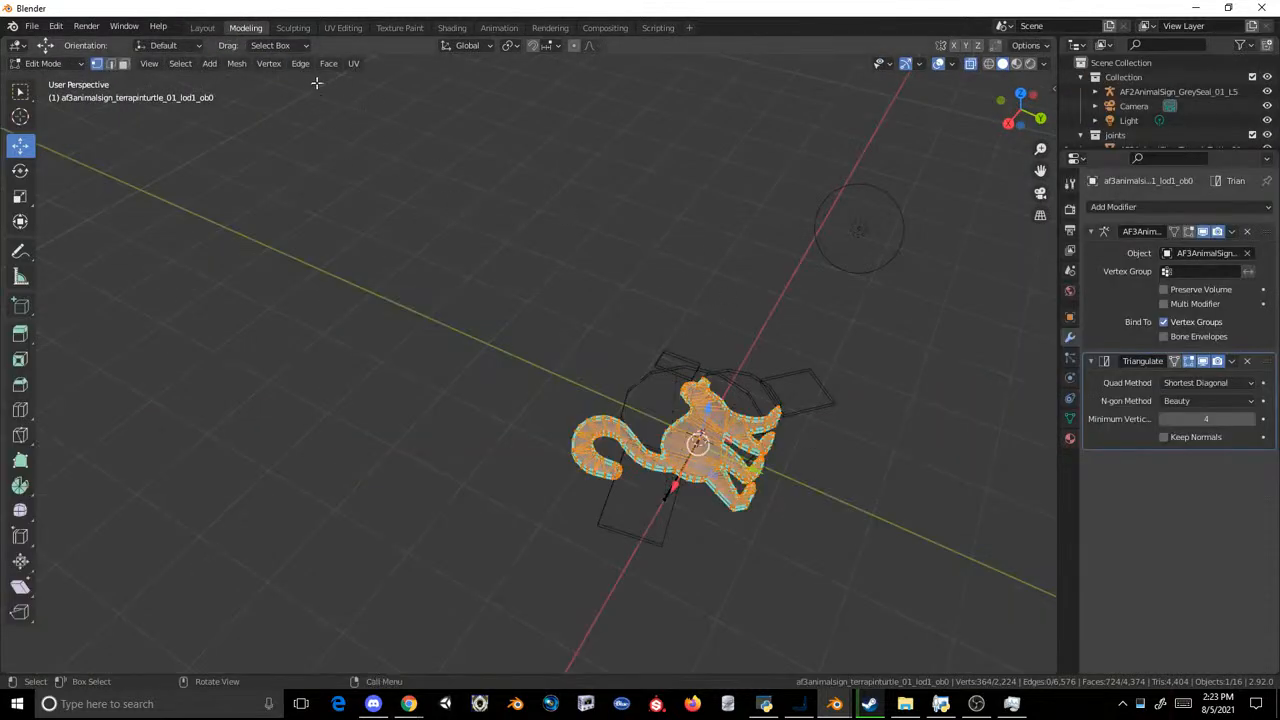
{"action": "left_click", "coordinate": [211, 64]}
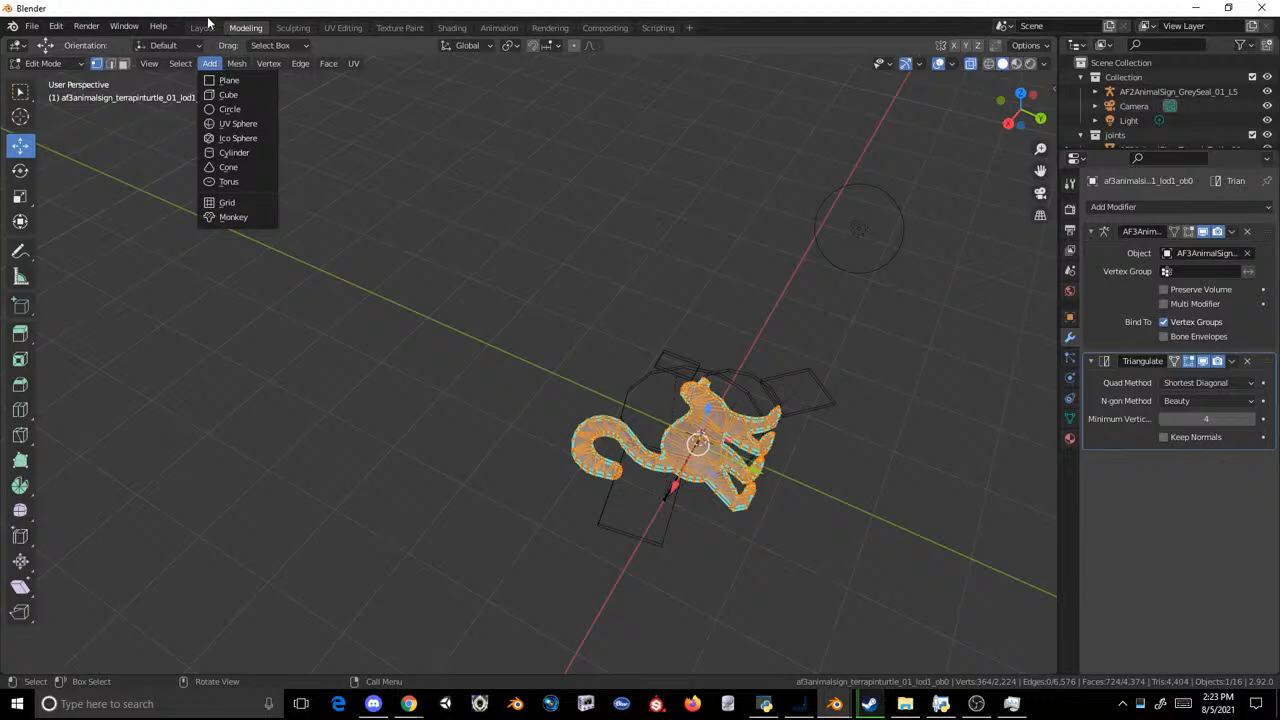
{"action": "left_click", "coordinate": [204, 28]}
{"action": "left_click", "coordinate": [246, 27]}
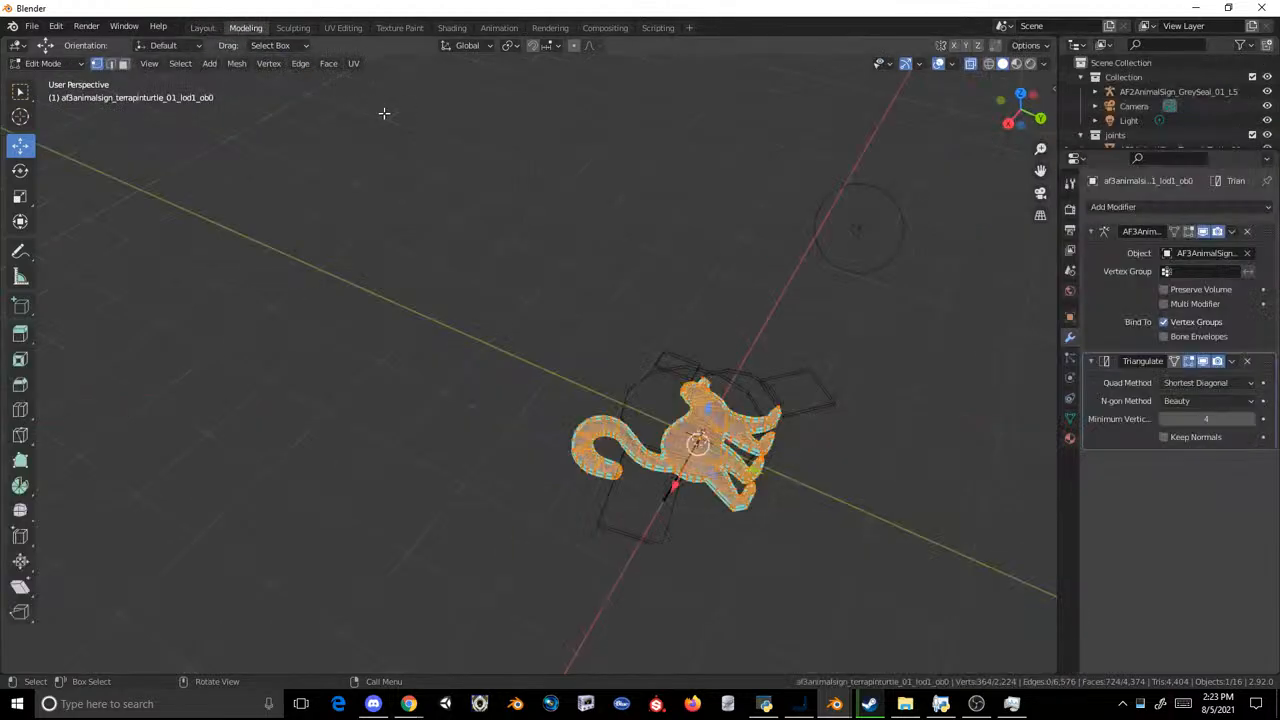
{"action": "left_click", "coordinate": [229, 65]}
{"action": "mouse_move", "coordinate": [296, 316]}
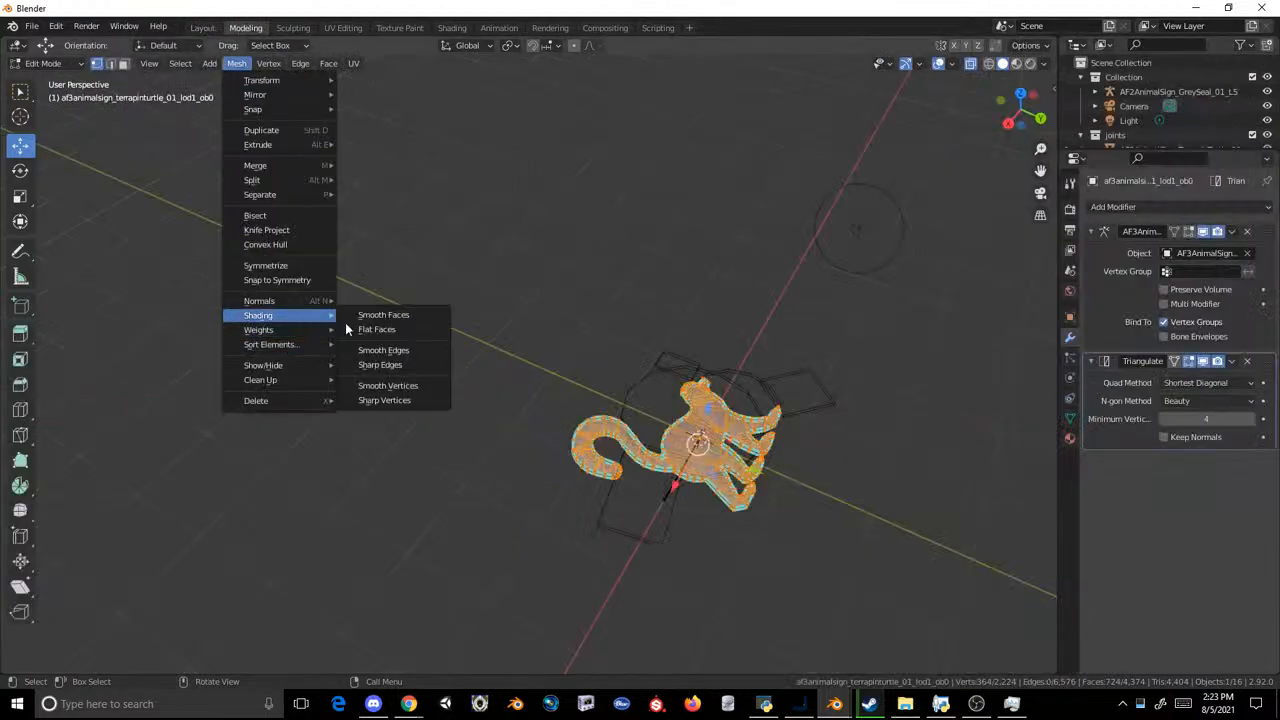
{"action": "left_click", "coordinate": [398, 365]}
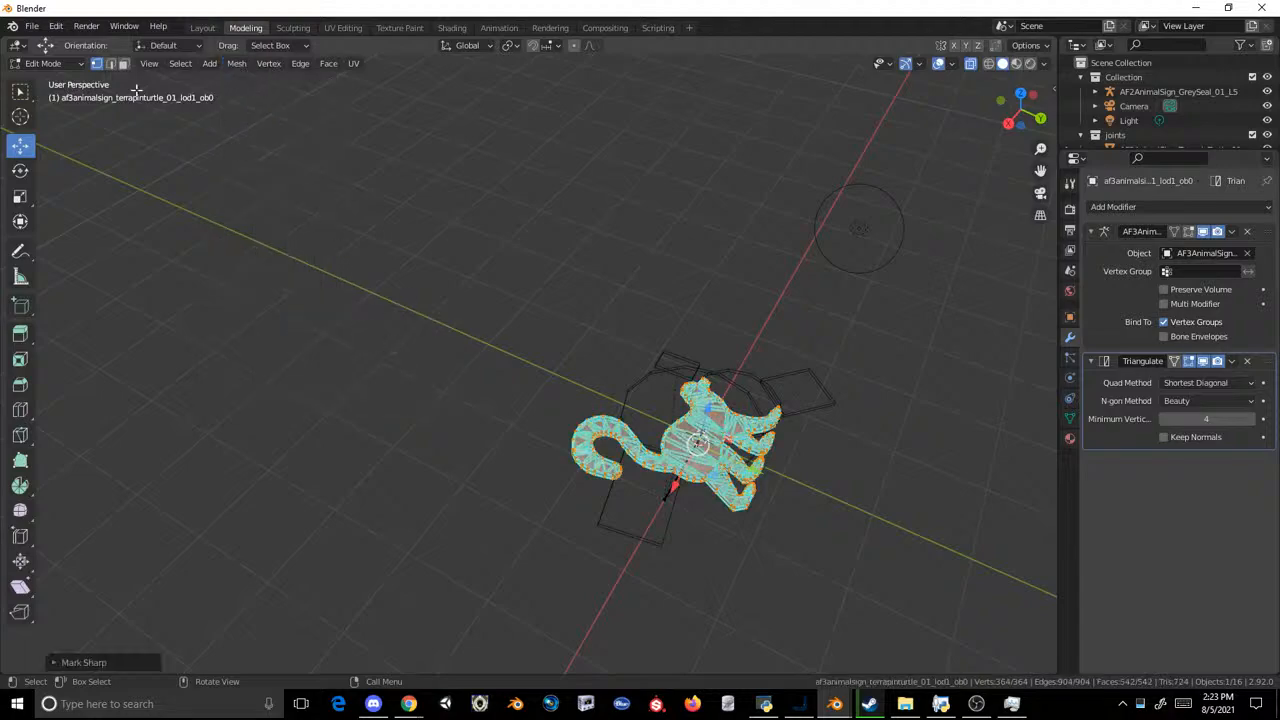
{"action": "left_click", "coordinate": [202, 27]}
{"action": "left_click", "coordinate": [534, 209]}
{"action": "middle_click_drag", "start_coordinate": [534, 209], "coordinate": [533, 322]}
{"action": "key", "text": "ctrl+z"}
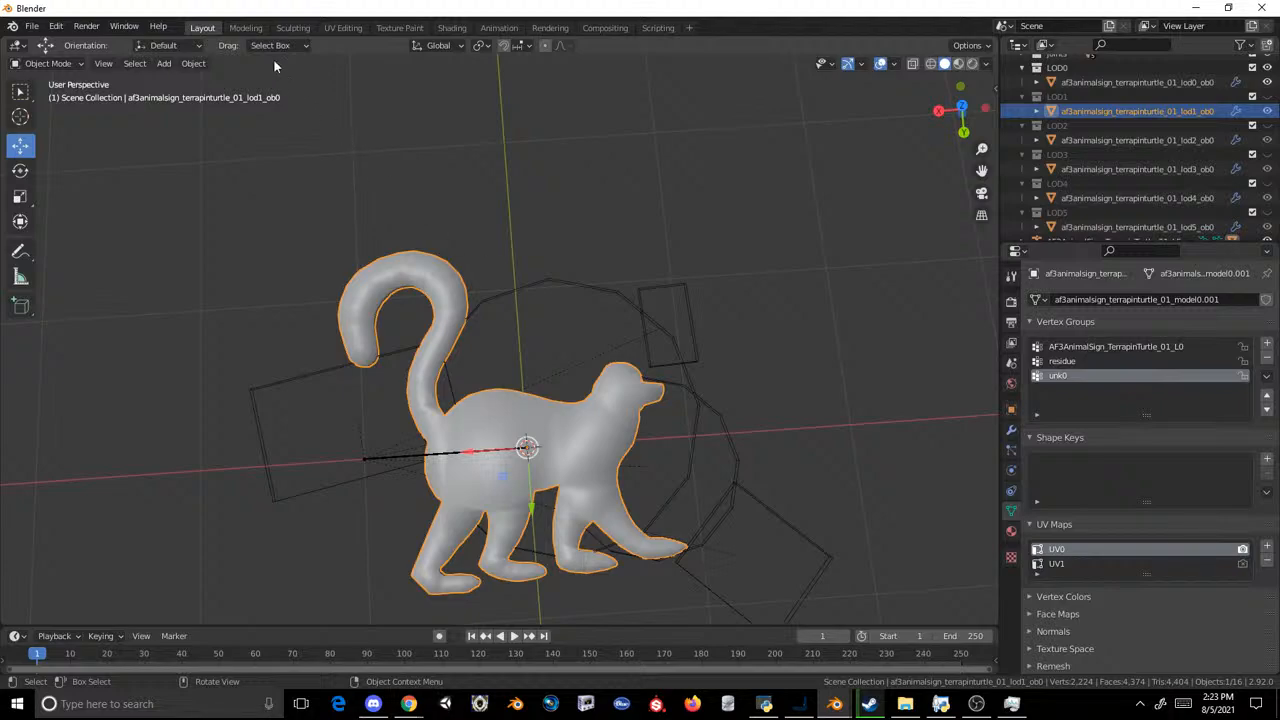
Step: Mark all vertices of the LOD1 lemur mesh as sharp and reapply flat face shading
{"action": "left_click", "coordinate": [245, 27]}
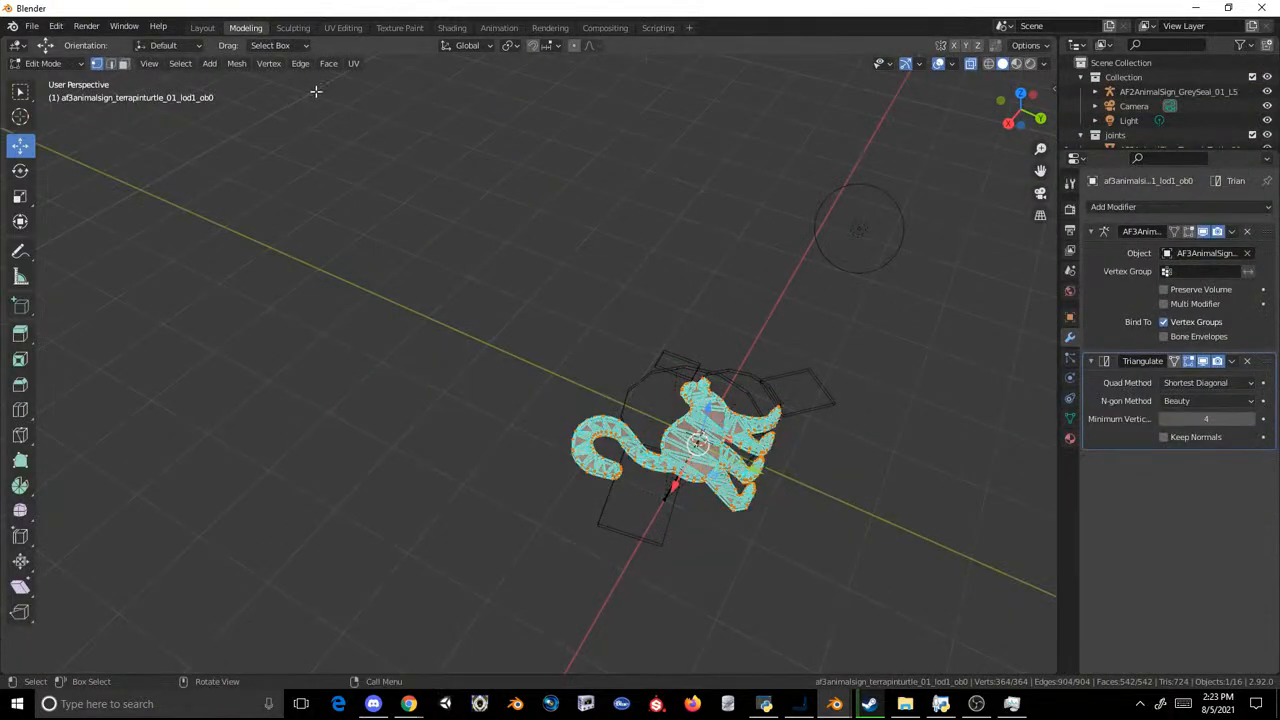
{"action": "left_click", "coordinate": [236, 63]}
{"action": "mouse_move", "coordinate": [302, 315]}
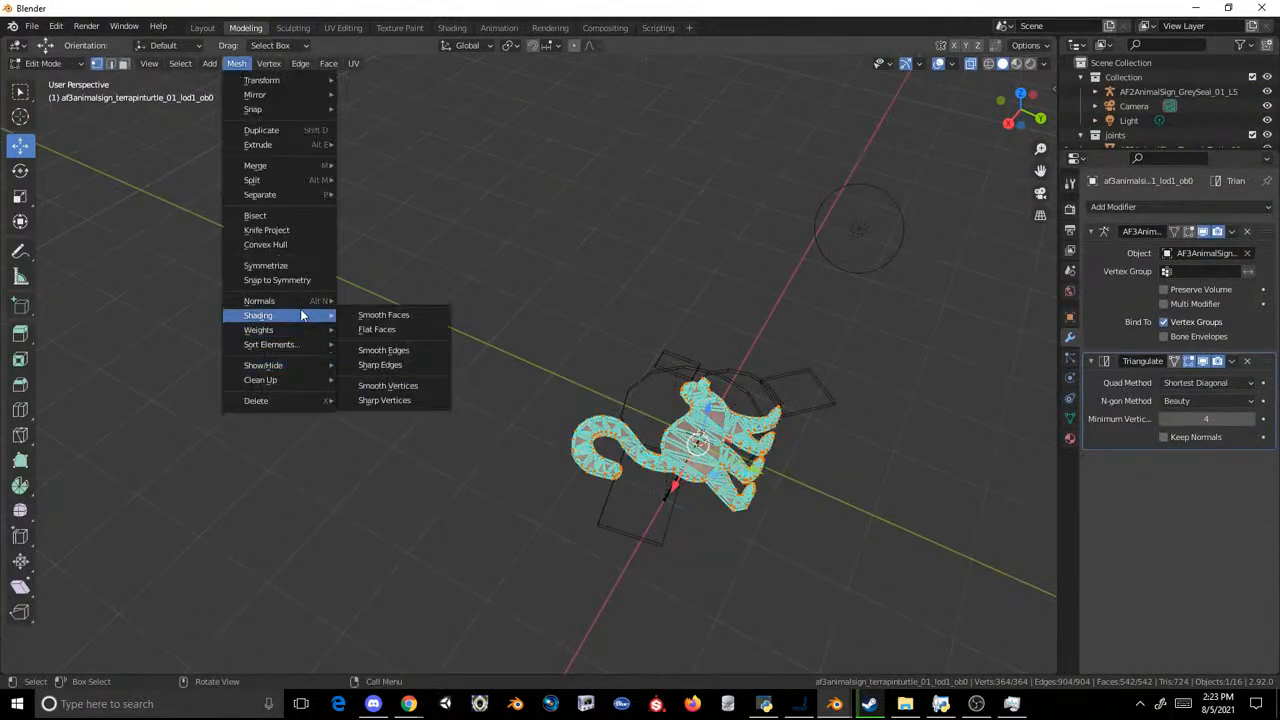
{"action": "left_click", "coordinate": [404, 399]}
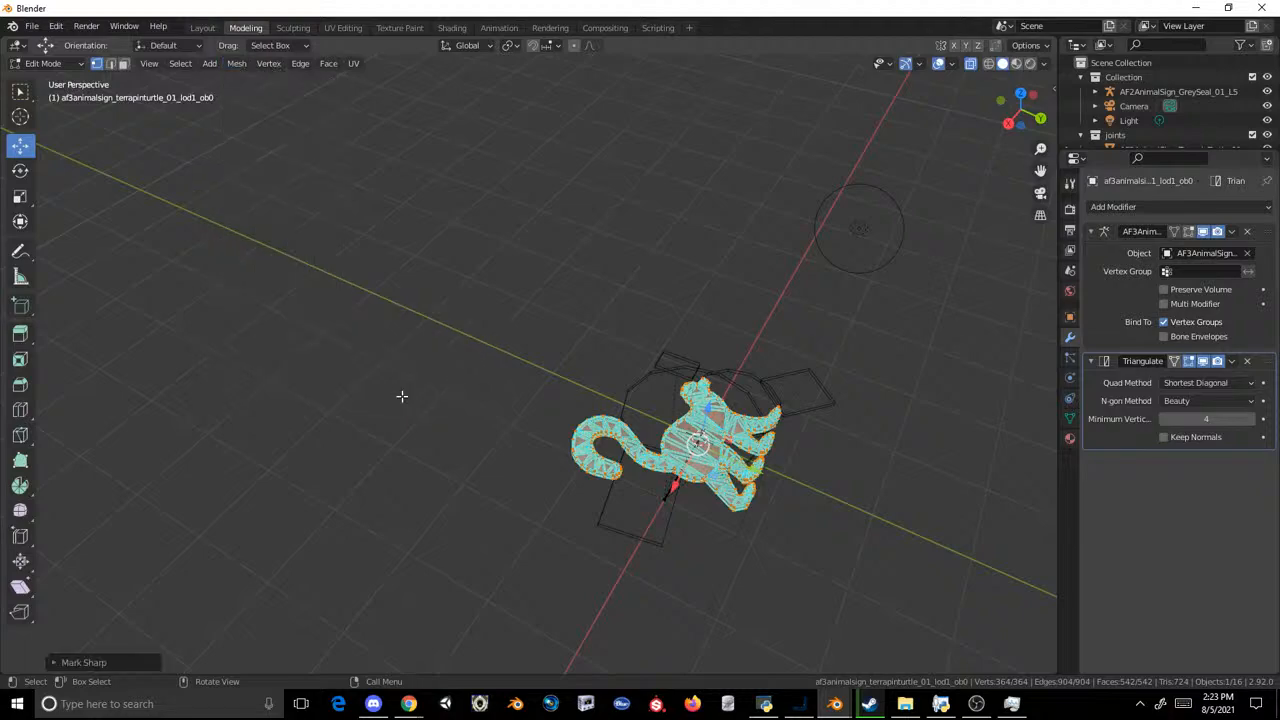
{"action": "left_click", "coordinate": [240, 64]}
{"action": "mouse_move", "coordinate": [296, 318]}
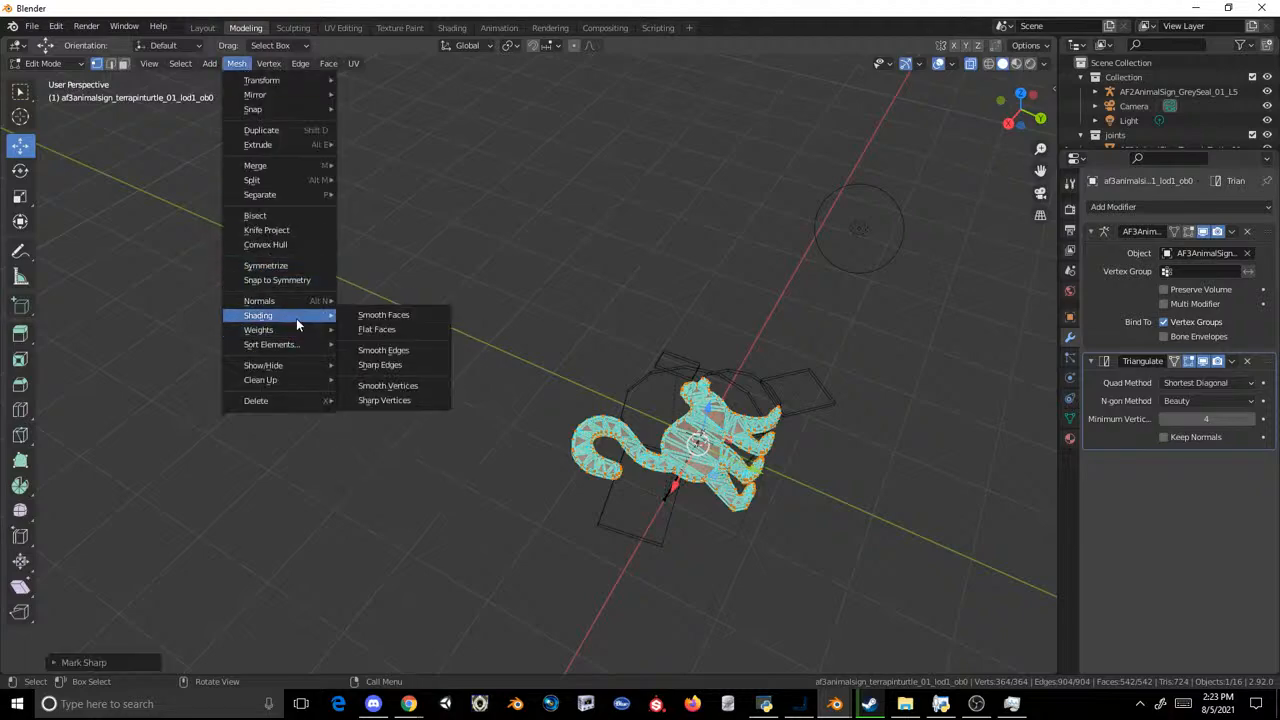
{"action": "left_click", "coordinate": [403, 338]}
{"action": "left_click", "coordinate": [202, 28]}
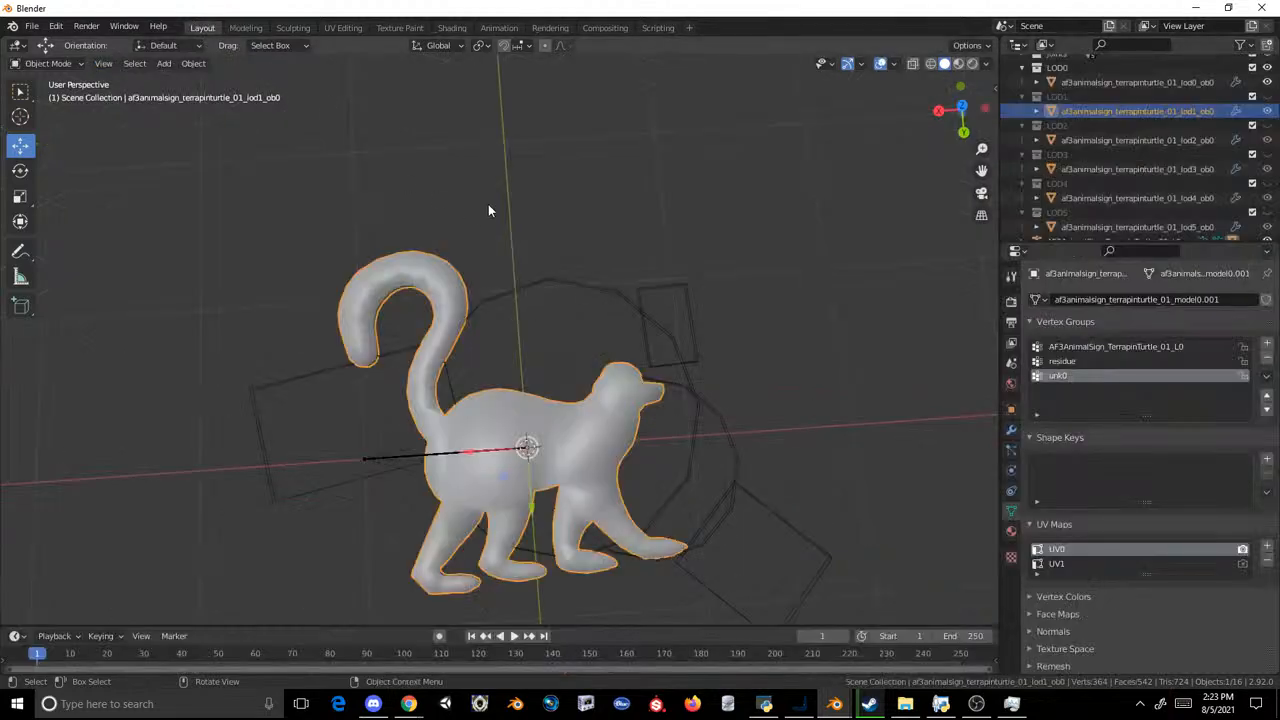
Step: Examine the shading along the lemur mesh's head and side faces up close
{"action": "left_click", "coordinate": [489, 206]}
{"action": "middle_click_drag", "start_coordinate": [720, 303], "coordinate": [545, 170]}
{"action": "scroll", "coordinate": [560, 315], "scroll_direction": "up", "scroll_amount": 4}
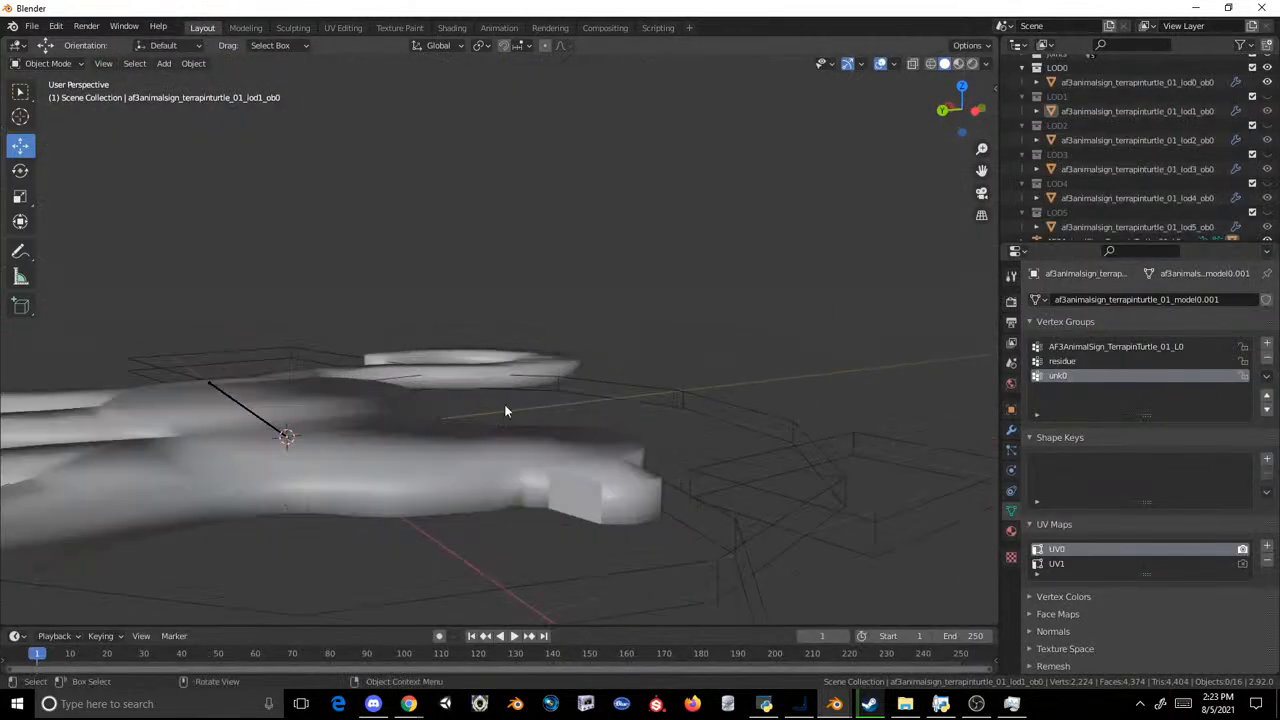
{"action": "left_click", "coordinate": [515, 449]}
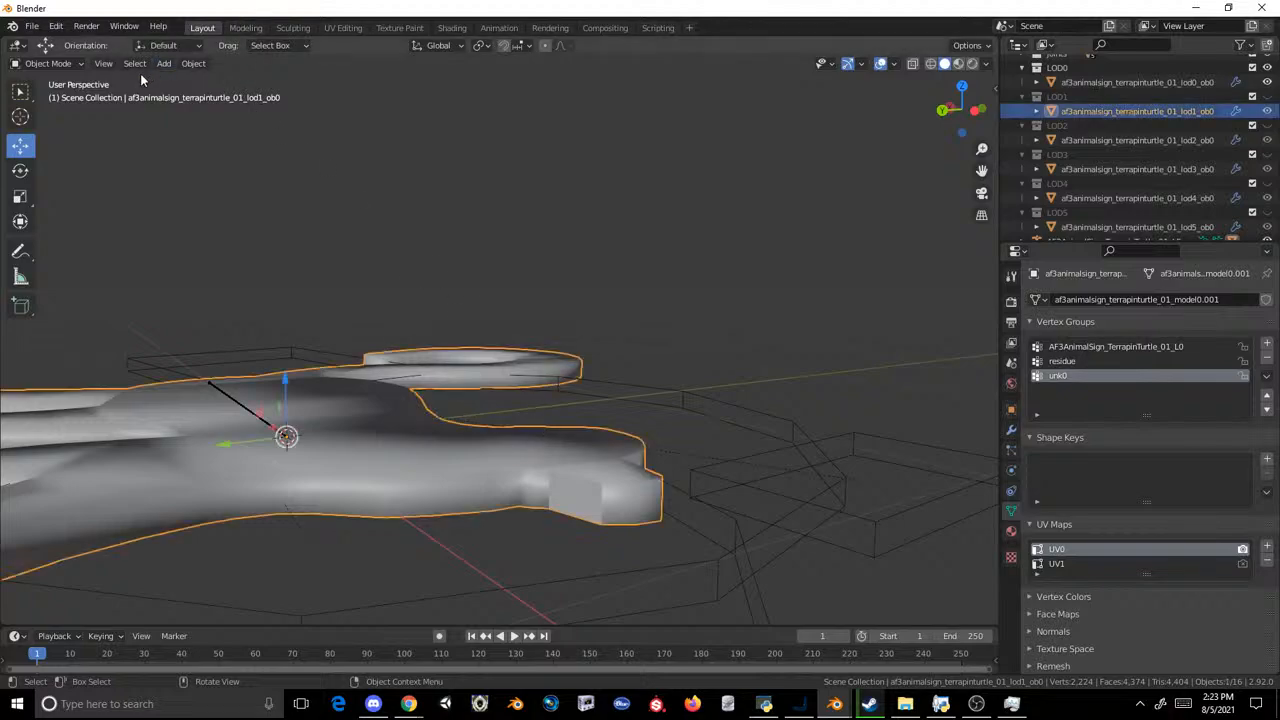
{"action": "left_click", "coordinate": [48, 63]}
{"action": "left_click", "coordinate": [55, 96]}
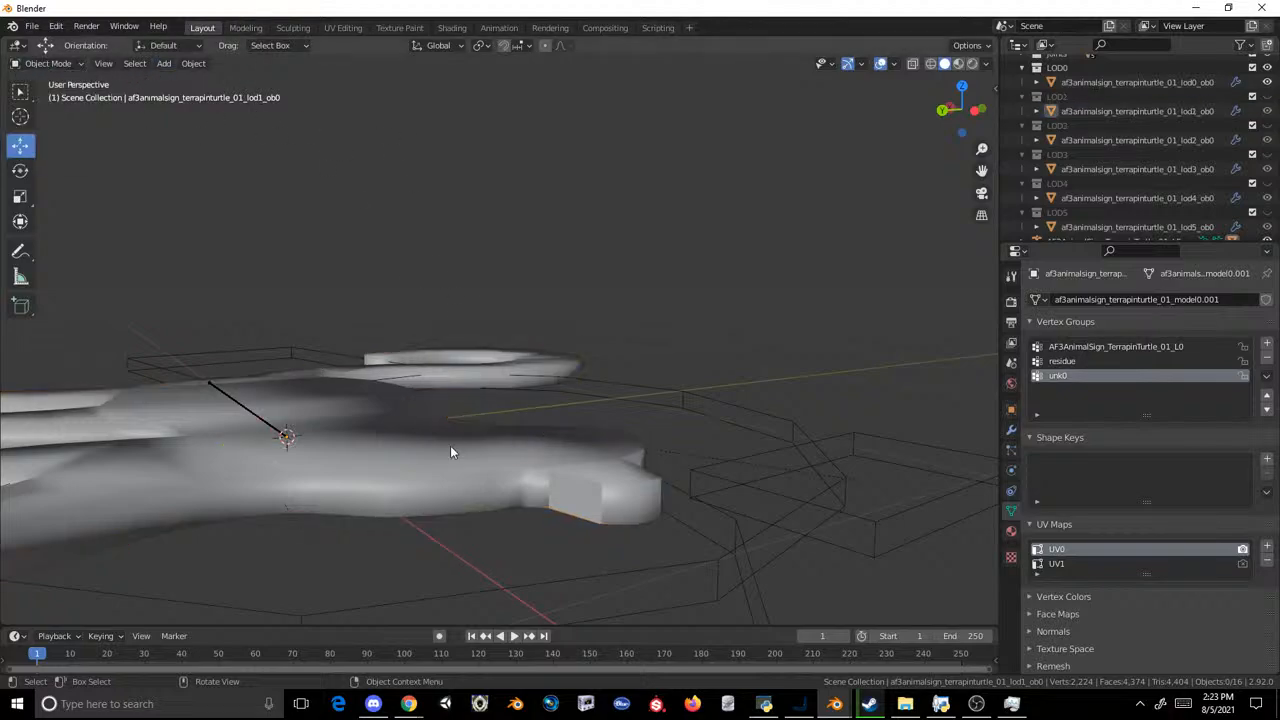
{"action": "middle_click_drag", "start_coordinate": [457, 401], "coordinate": [463, 377]}
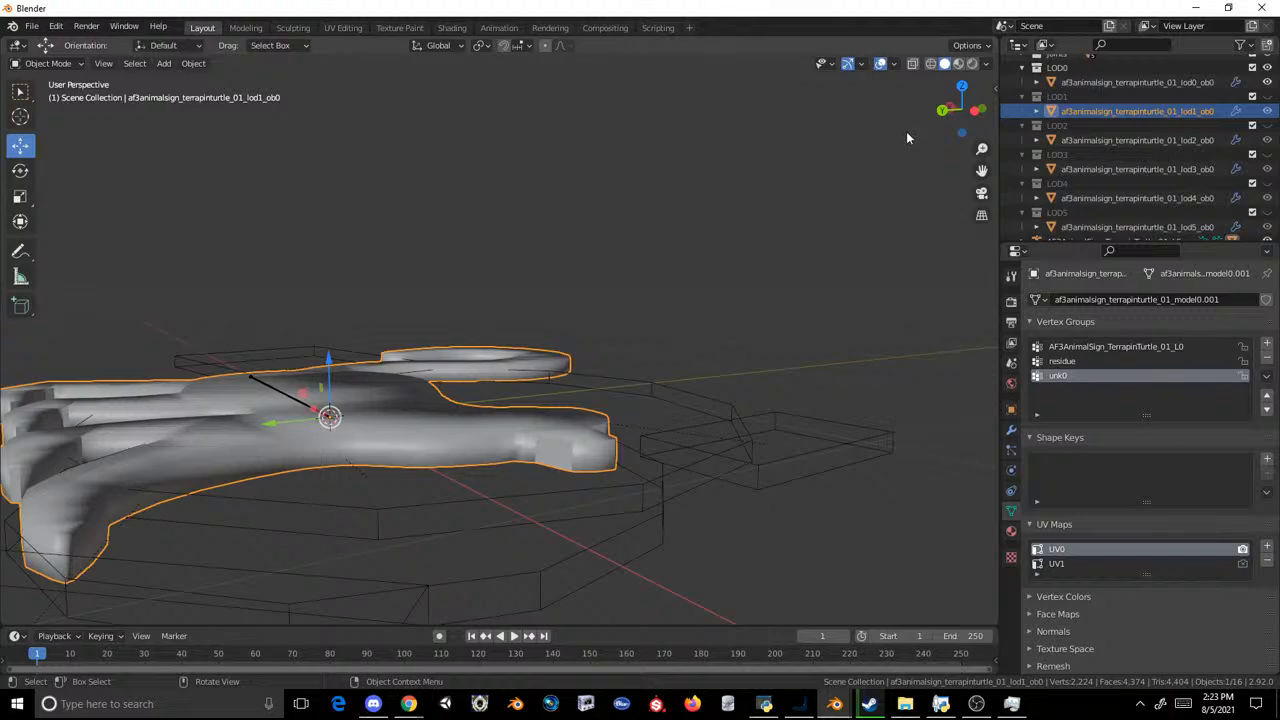
Step: Hide the LOD1 to LOD5 meshes and apply flat face shading to the entire LOD0 lemur mesh
{"action": "left_click_drag", "start_coordinate": [1267, 112], "coordinate": [1267, 227]}
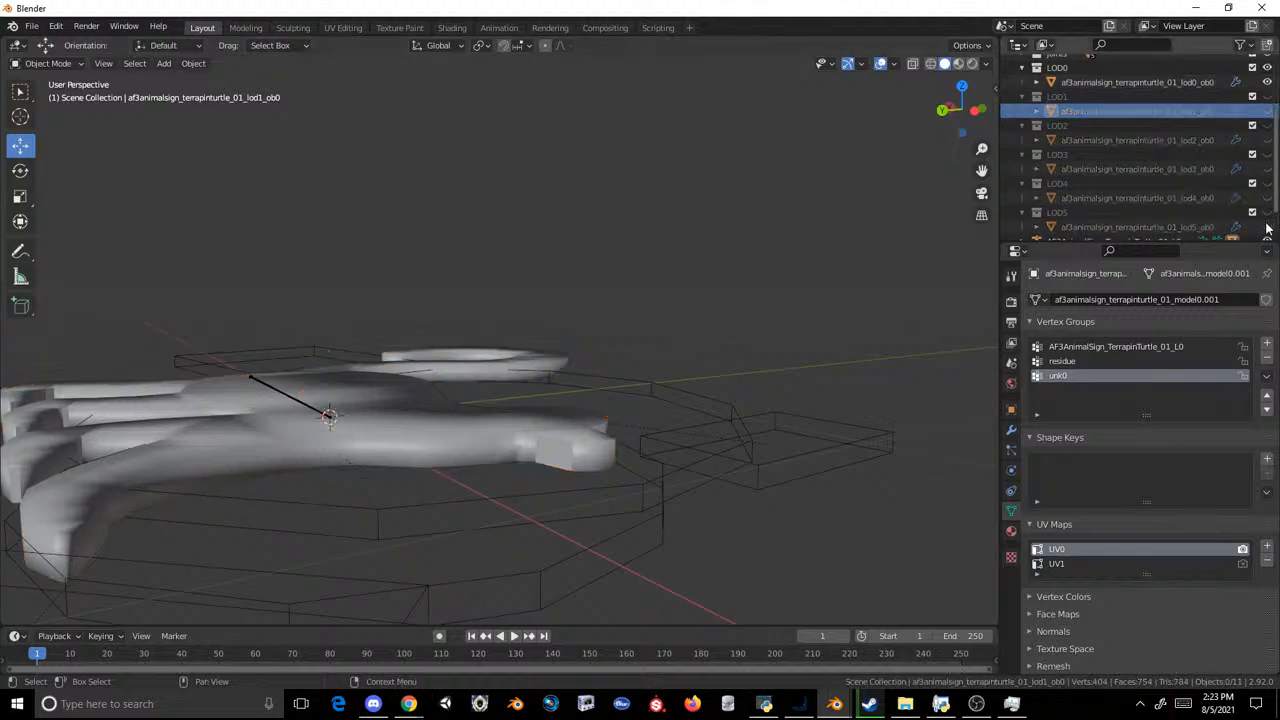
{"action": "left_click", "coordinate": [1183, 82]}
{"action": "left_click", "coordinate": [245, 27]}
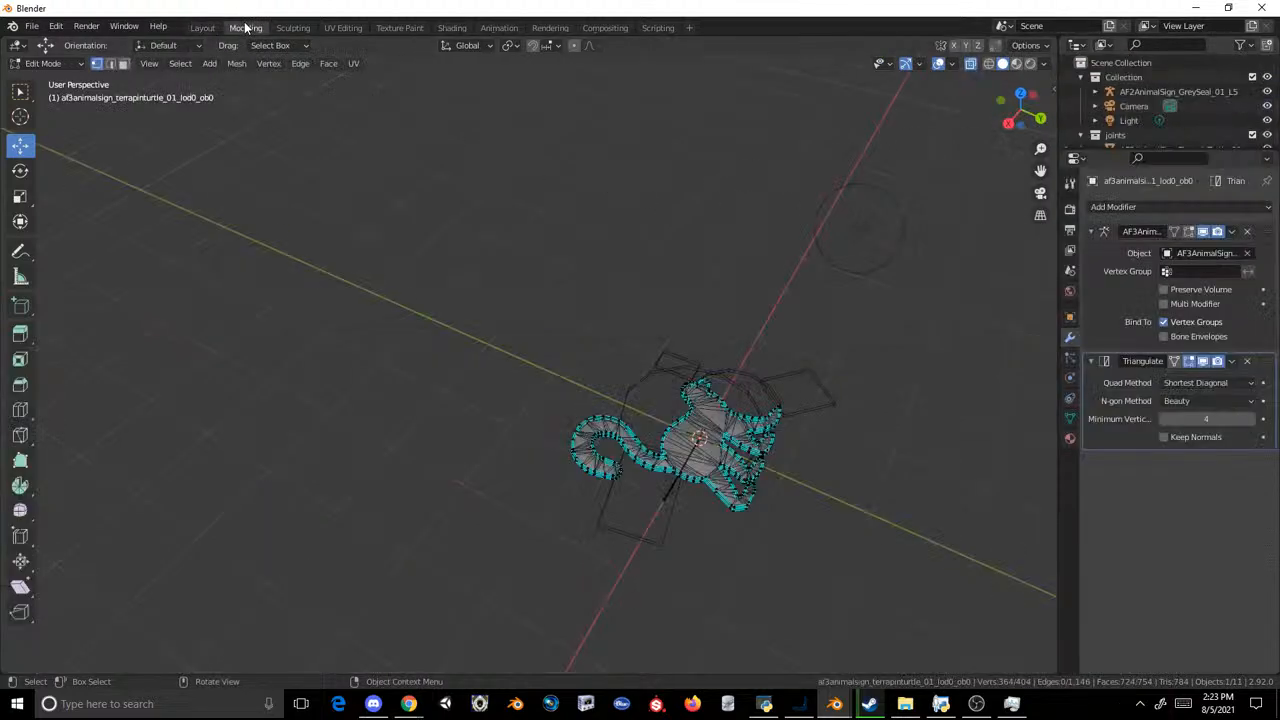
{"action": "key", "text": "a"}
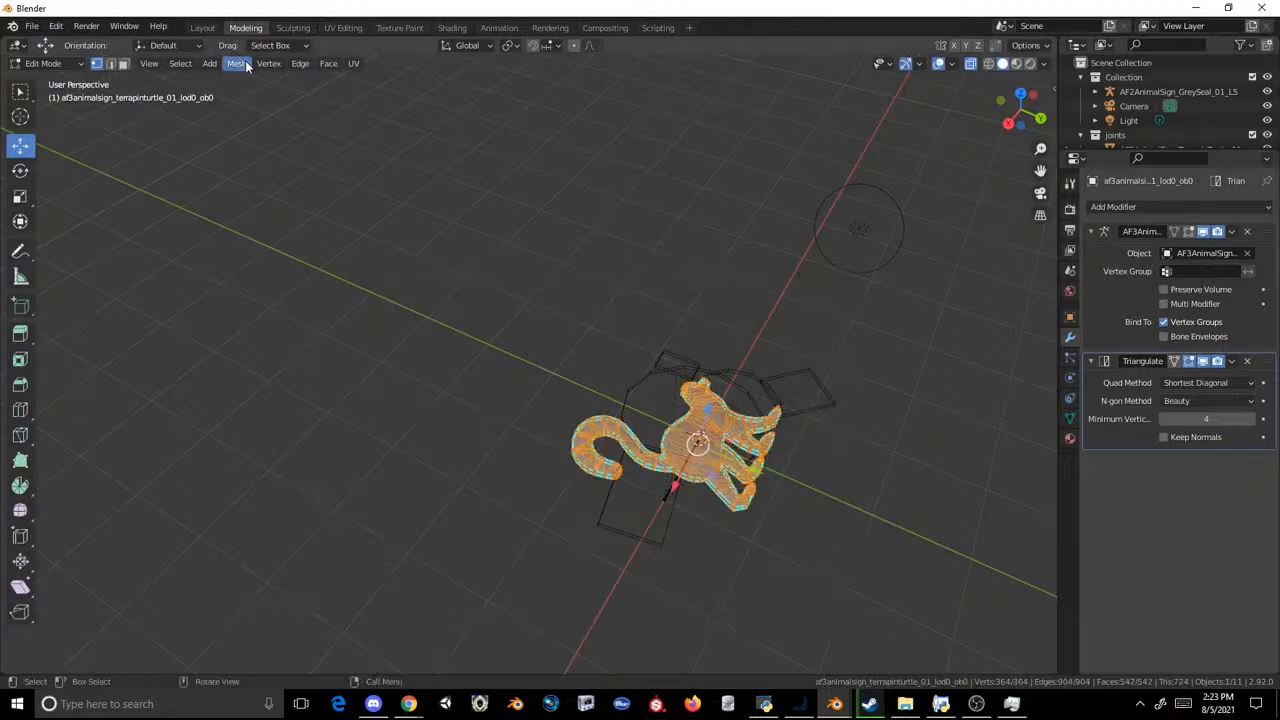
{"action": "left_click", "coordinate": [240, 64]}
{"action": "mouse_move", "coordinate": [298, 316]}
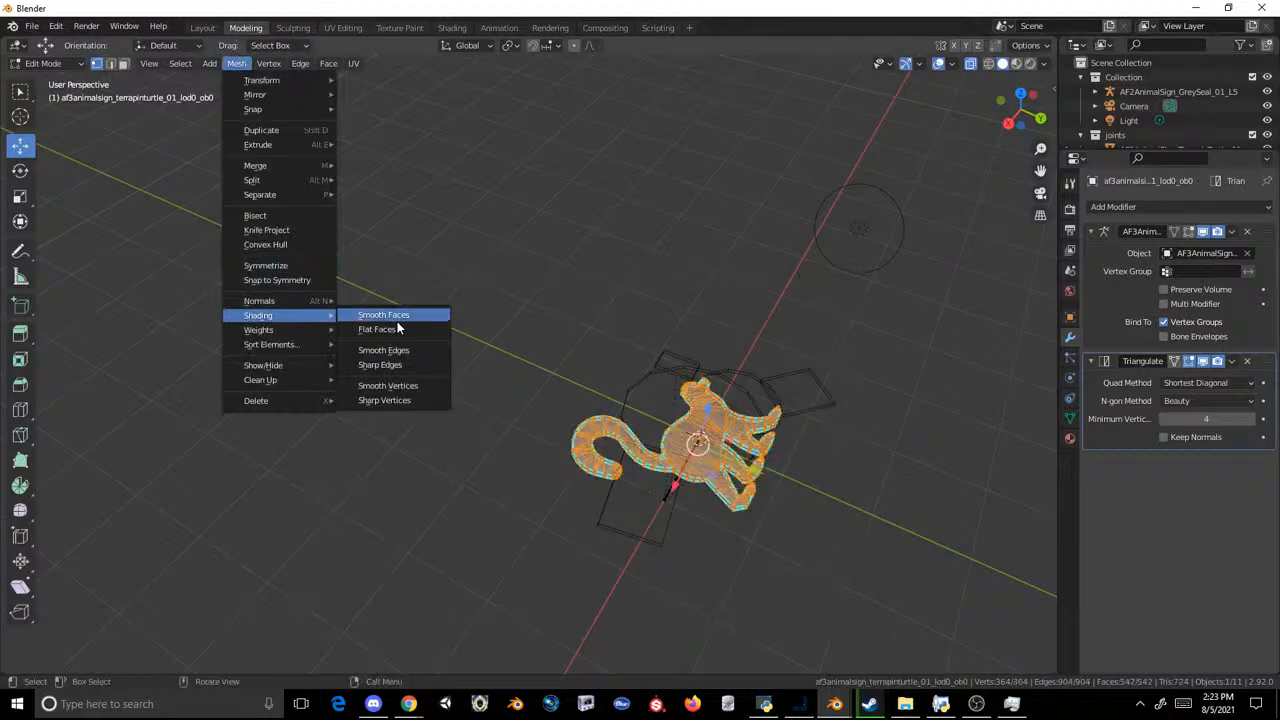
{"action": "left_click", "coordinate": [397, 328]}
{"action": "left_click", "coordinate": [218, 27]}
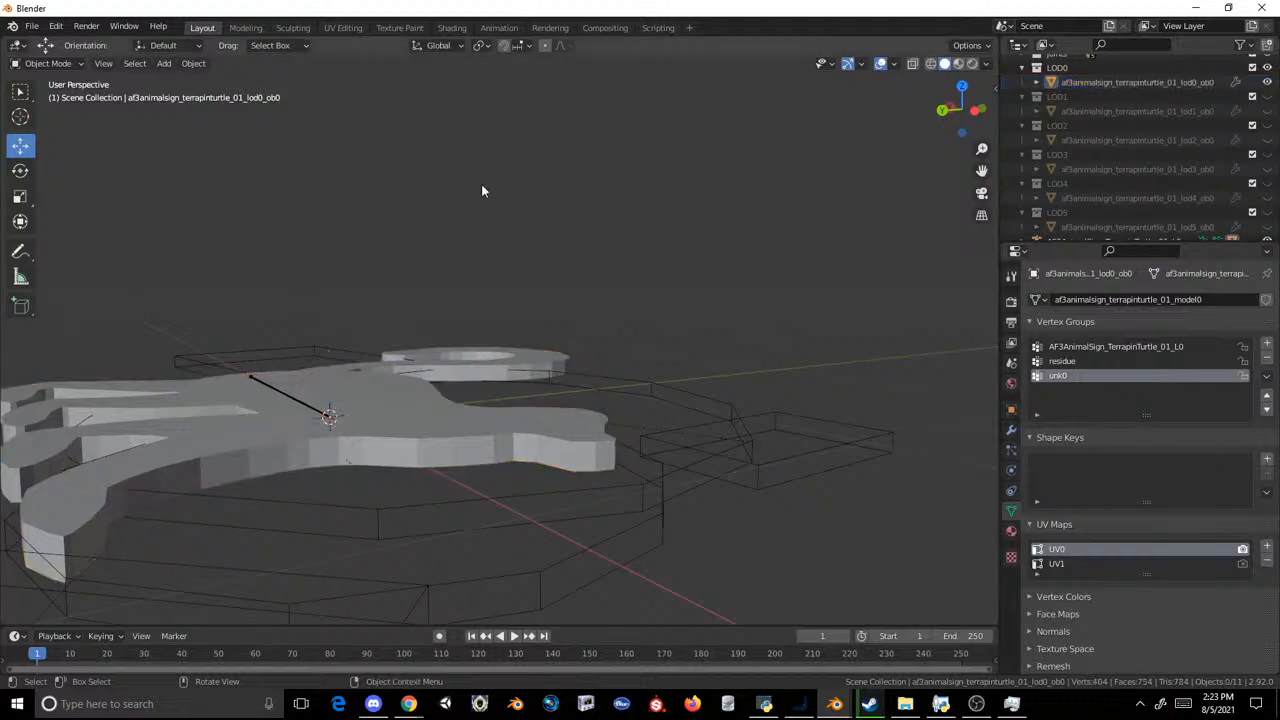
{"action": "middle_click_drag", "start_coordinate": [481, 190], "coordinate": [668, 298]}
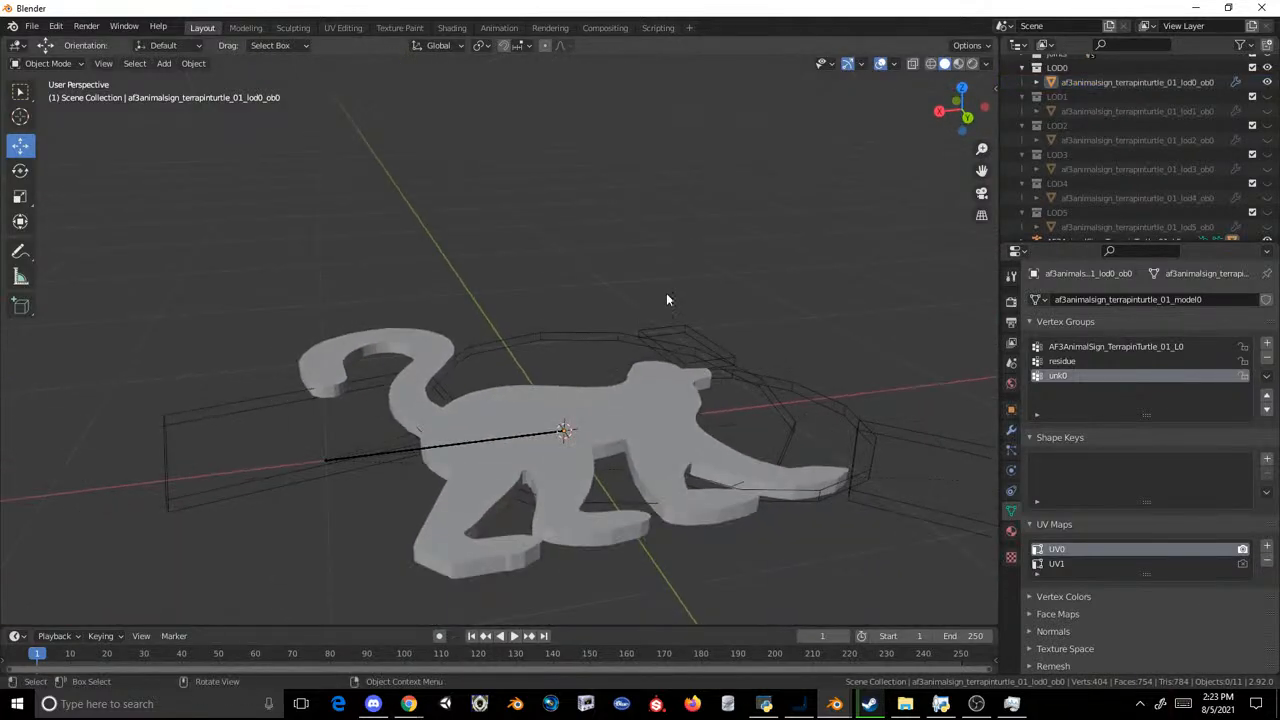
Step: Duplicate the LOD0 lemur mesh, leaving the copy in its original place
{"action": "left_click", "coordinate": [1090, 82]}
{"action": "key", "text": "shift+d"}
{"action": "right_click", "coordinate": [760, 159]}
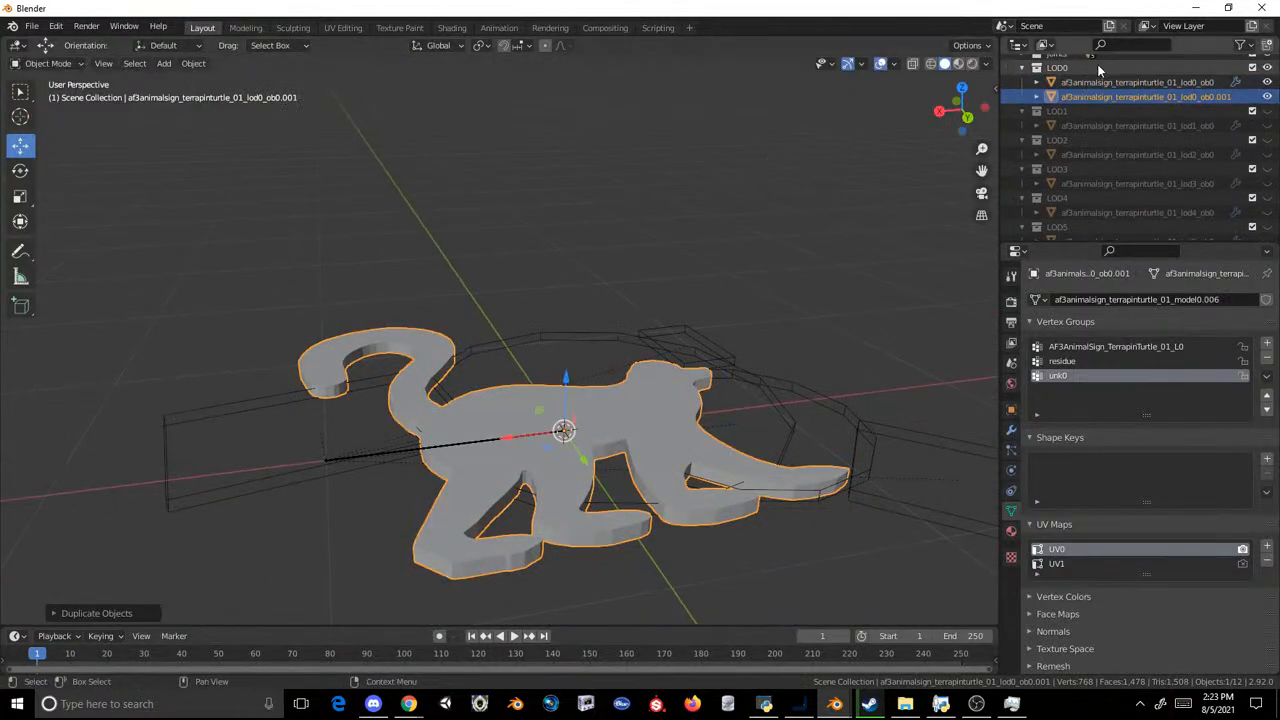
Step: Replace the old LOD1 mesh with the LOD0 copy in the LOD1 collection, naming it af3animalsign_terrapinturtle_01_lod1_ob0
{"action": "left_click_drag", "start_coordinate": [1094, 99], "coordinate": [1101, 113]}
{"action": "double_click", "coordinate": [1103, 124]}
{"action": "key", "text": "ctrl+c"}
{"action": "key", "text": "Return"}
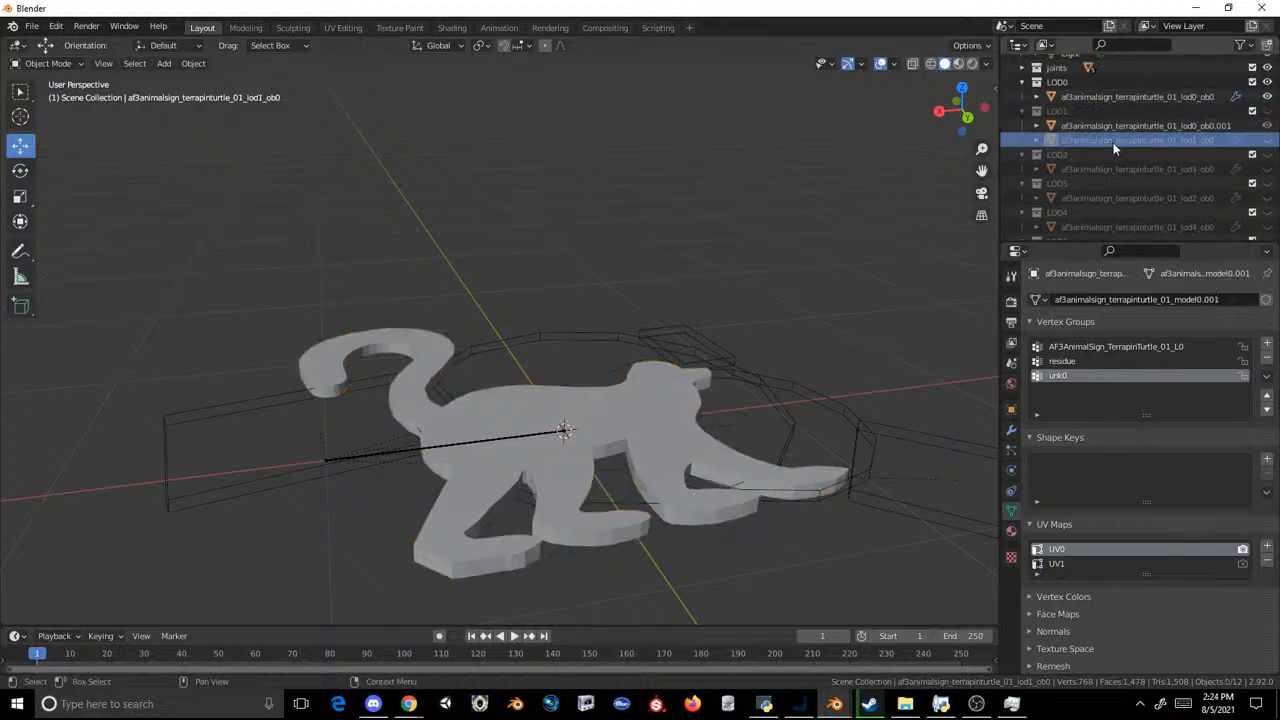
{"action": "right_click", "coordinate": [1113, 143]}
{"action": "left_click", "coordinate": [1114, 142]}
{"action": "double_click", "coordinate": [1127, 127]}
{"action": "key", "text": "ctrl+v"}
{"action": "key", "text": "Return"}
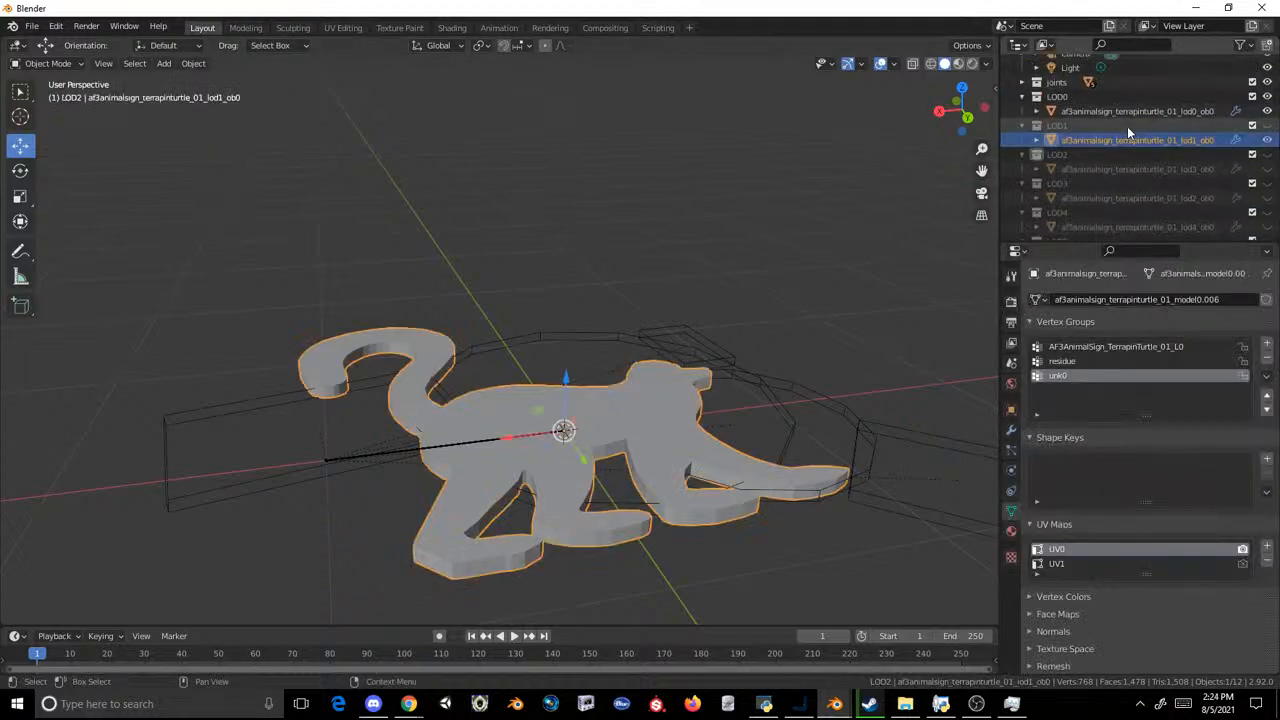
Step: Replace the old LOD2 mesh with an in-place duplicate of the LOD1 lemur, named af3animalsign_terrapinturtle_01_lod2_ob0
{"action": "key", "text": "shift+d"}
{"action": "right_click", "coordinate": [858, 160]}
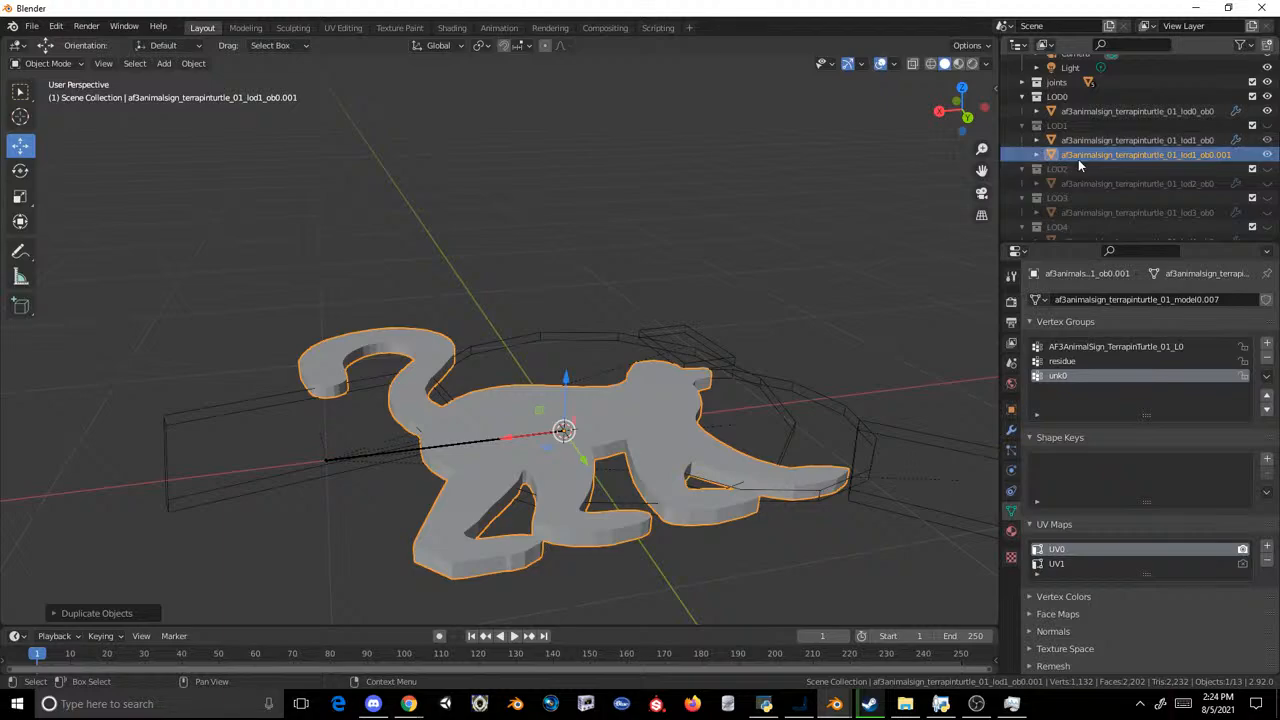
{"action": "left_click_drag", "start_coordinate": [1079, 160], "coordinate": [1088, 172]}
{"action": "scroll", "coordinate": [1100, 165], "scroll_direction": "down", "scroll_amount": 2}
{"action": "left_click", "coordinate": [1125, 140]}
{"action": "right_click", "coordinate": [1118, 140]}
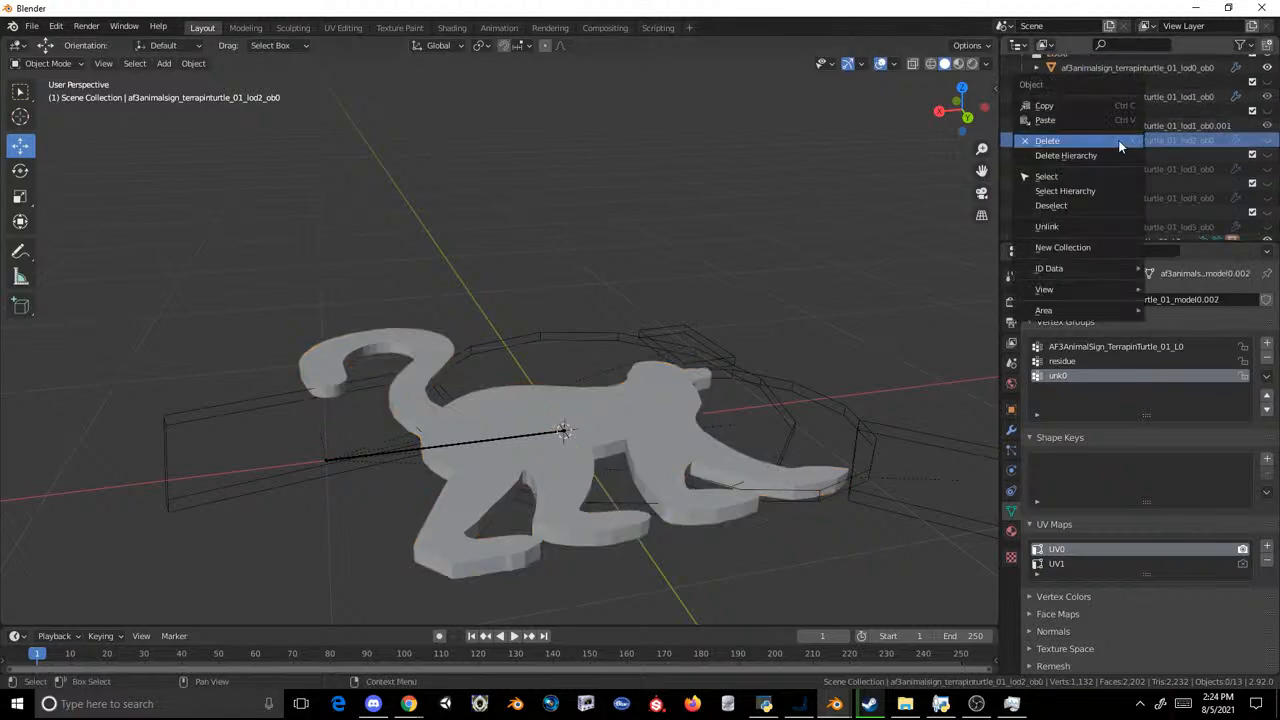
{"action": "left_click", "coordinate": [1118, 140]}
{"action": "left_click", "coordinate": [1131, 129]}
Step: Replace the old LOD3 mesh with an in-place duplicate of the LOD2 lemur, named af3animalsign_terrapinturtle_01_lod3_ob0
{"action": "key", "text": "shift+d"}
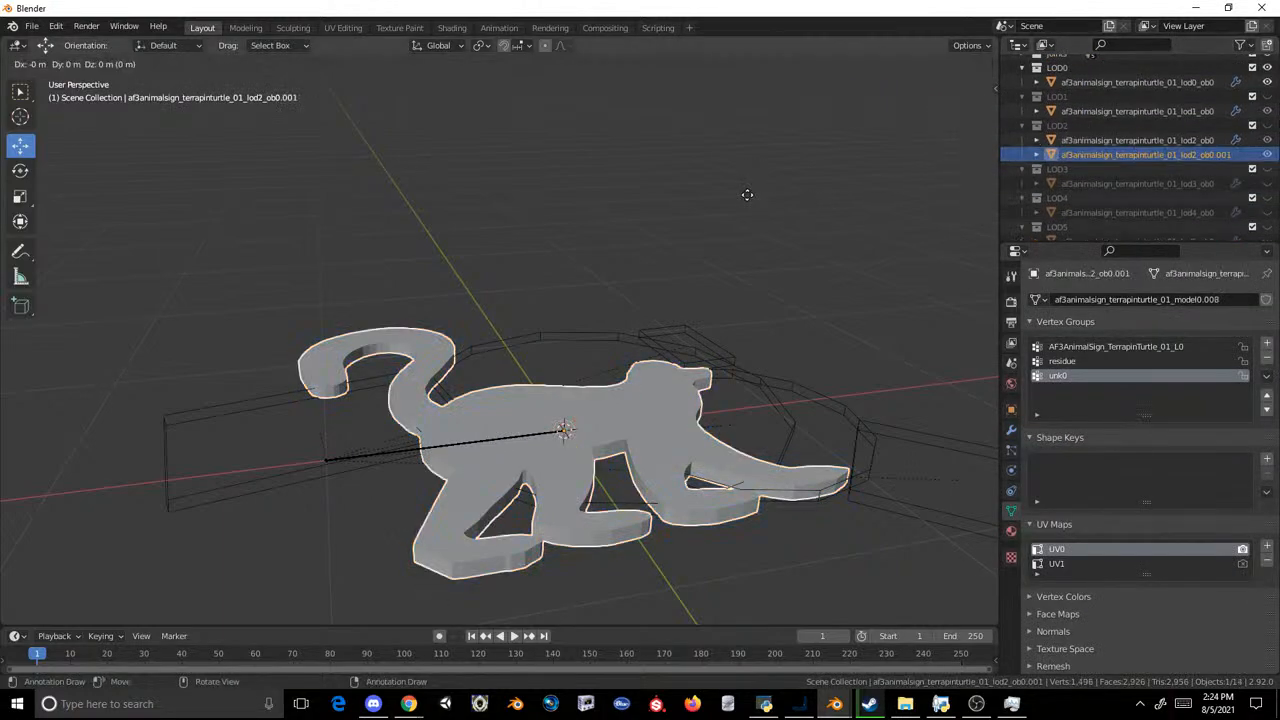
{"action": "right_click", "coordinate": [747, 195]}
{"action": "left_click_drag", "start_coordinate": [1090, 155], "coordinate": [1090, 170]}
{"action": "left_click", "coordinate": [1085, 185]}
{"action": "scroll", "coordinate": [1085, 185], "scroll_direction": "down", "scroll_amount": 2}
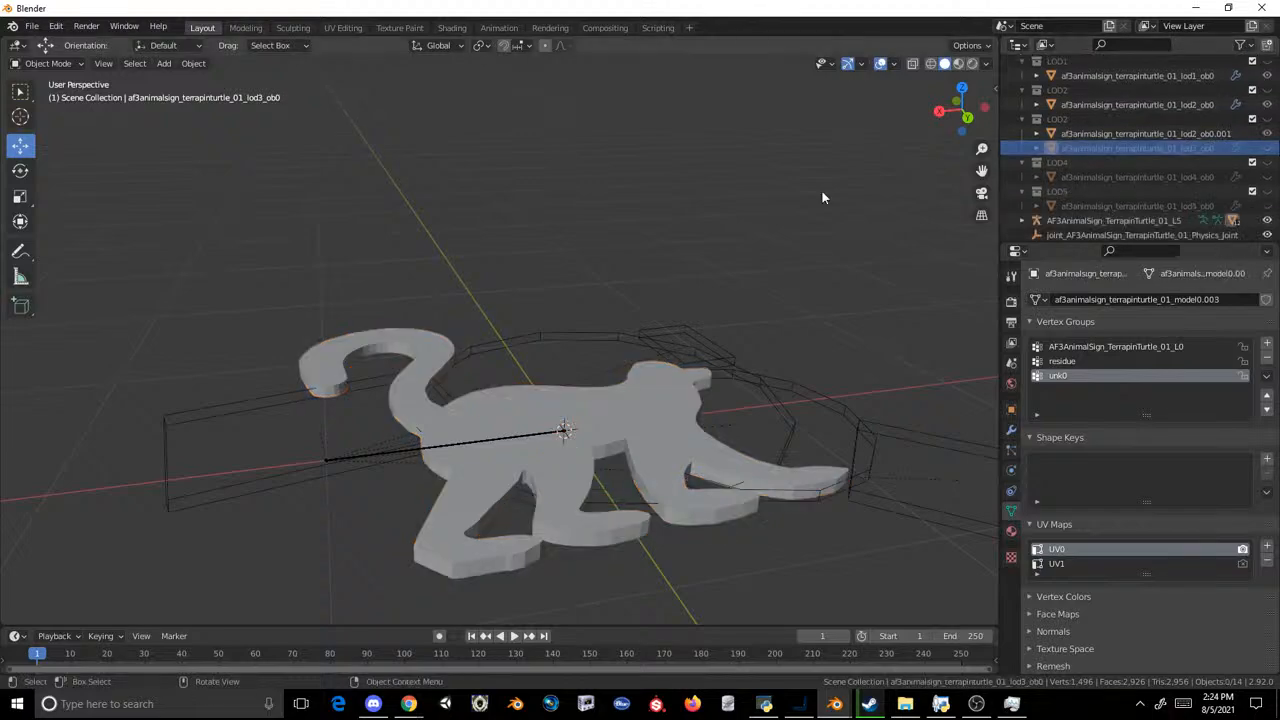
{"action": "right_click", "coordinate": [1070, 151]}
{"action": "left_click", "coordinate": [1070, 151]}
{"action": "left_click", "coordinate": [1092, 142]}
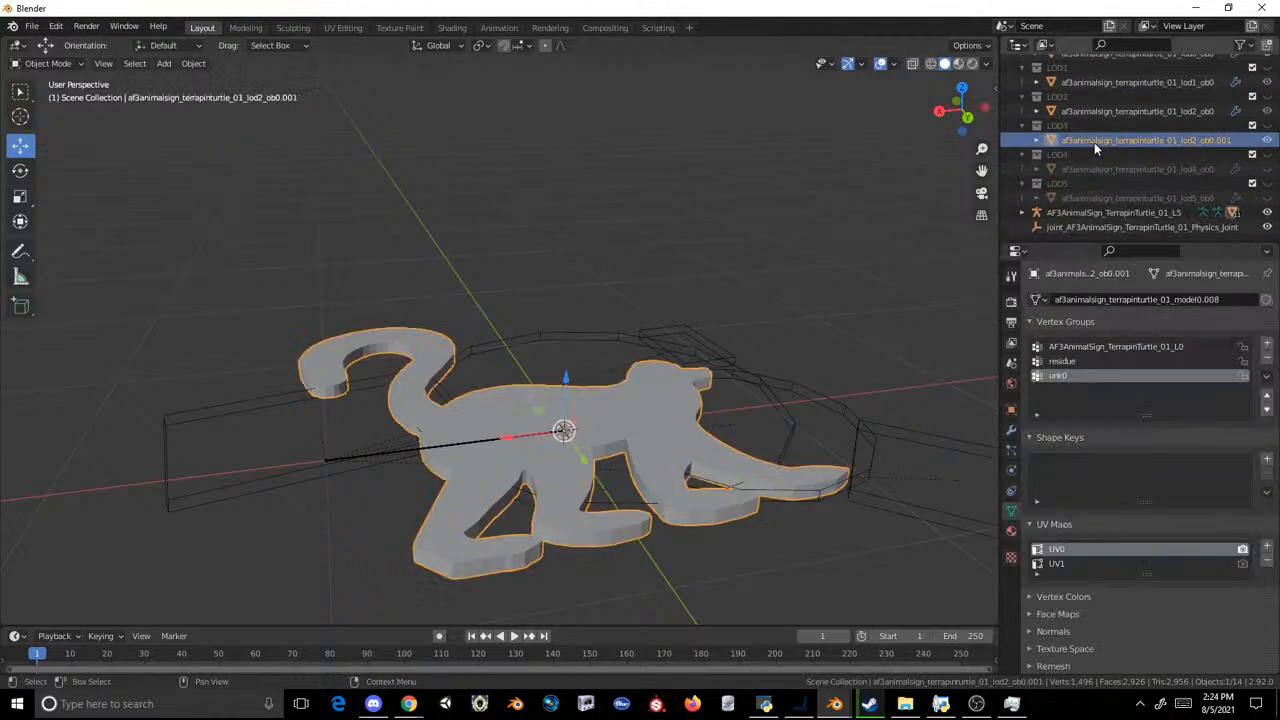
{"action": "double_click", "coordinate": [1094, 142]}
{"action": "type", "text": "af3animalsign_terrapinturtle_01_lod3_ob0"}
{"action": "key", "text": "Return"}
Step: Replace the old LOD4 mesh with an in-place duplicate of the LOD3 lemur, named af3animalsign_terrapinturtle_01_lod4_ob0
{"action": "key", "text": "shift+d"}
{"action": "right_click", "coordinate": [727, 181]}
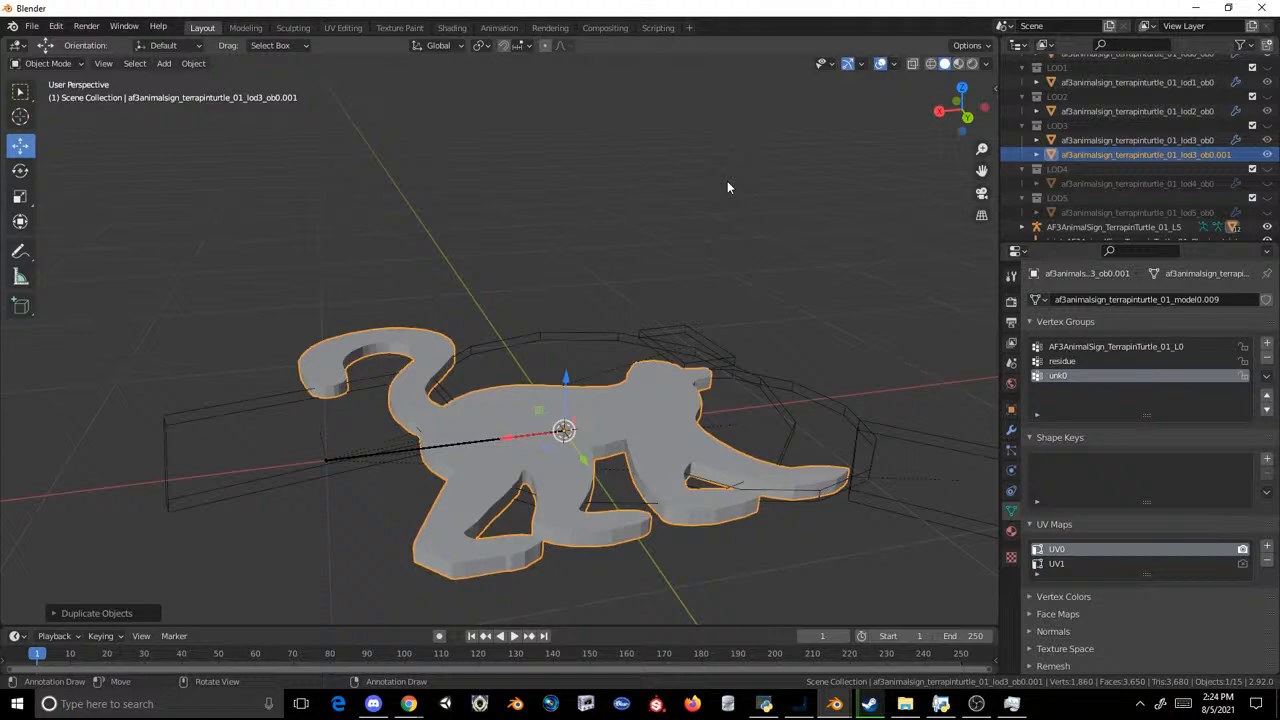
{"action": "left_click_drag", "start_coordinate": [1159, 159], "coordinate": [1157, 171]}
{"action": "double_click", "coordinate": [1153, 183]}
{"action": "key", "text": "ctrl+c"}
{"action": "key", "text": "Return"}
{"action": "right_click", "coordinate": [1136, 176]}
{"action": "left_click", "coordinate": [1139, 173]}
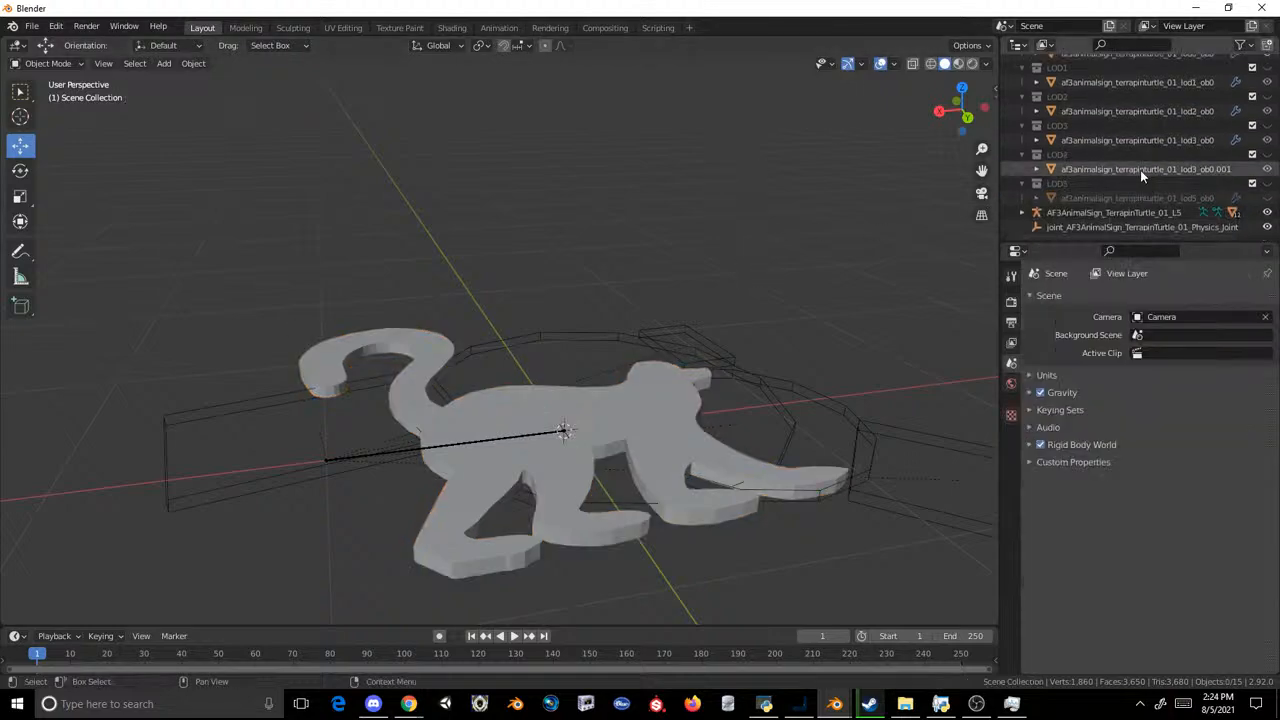
{"action": "double_click", "coordinate": [1140, 170]}
{"action": "key", "text": "ctrl+v"}
{"action": "key", "text": "Return"}
Step: Replace the old LOD5 mesh with an in-place duplicate of the LOD4 lemur, named af3animalsign_terrapinturtle_01_lod5_ob0
{"action": "key", "text": "shift+d"}
{"action": "right_click", "coordinate": [806, 214]}
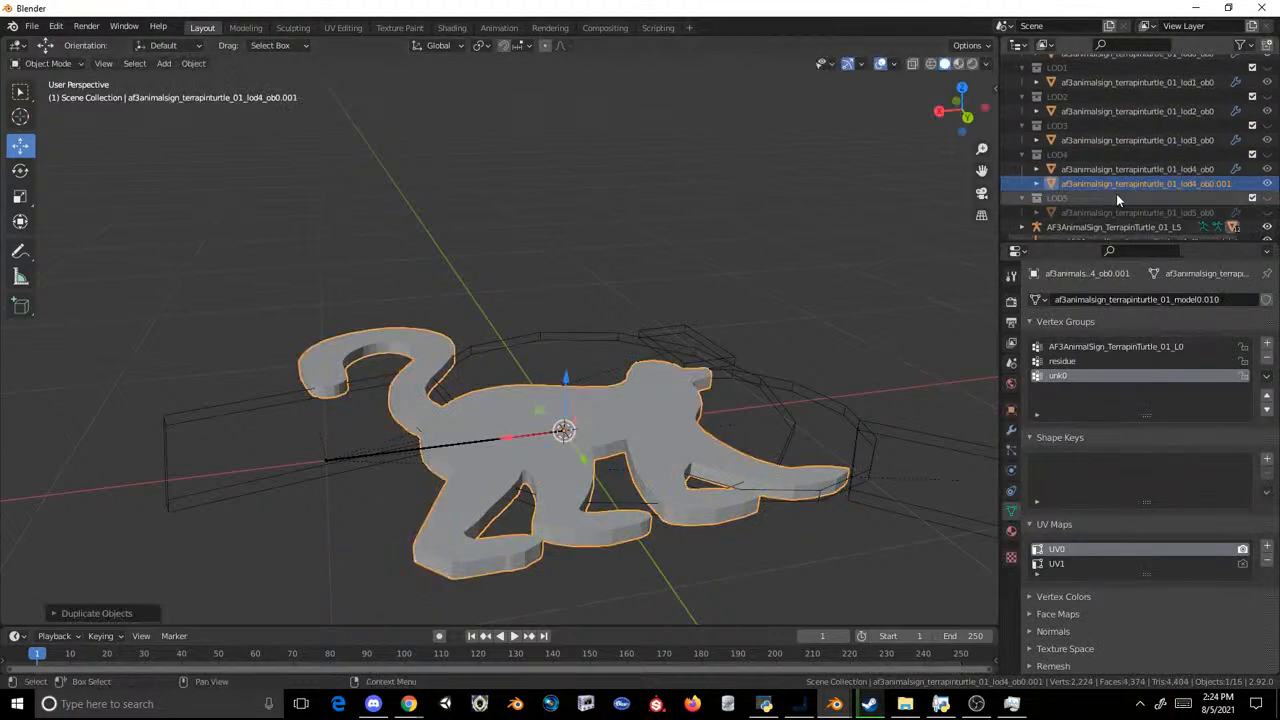
{"action": "left_click_drag", "start_coordinate": [1116, 185], "coordinate": [1094, 206]}
{"action": "double_click", "coordinate": [1090, 207]}
{"action": "key", "text": "ctrl+c"}
{"action": "key", "text": "Return"}
{"action": "right_click", "coordinate": [1069, 204]}
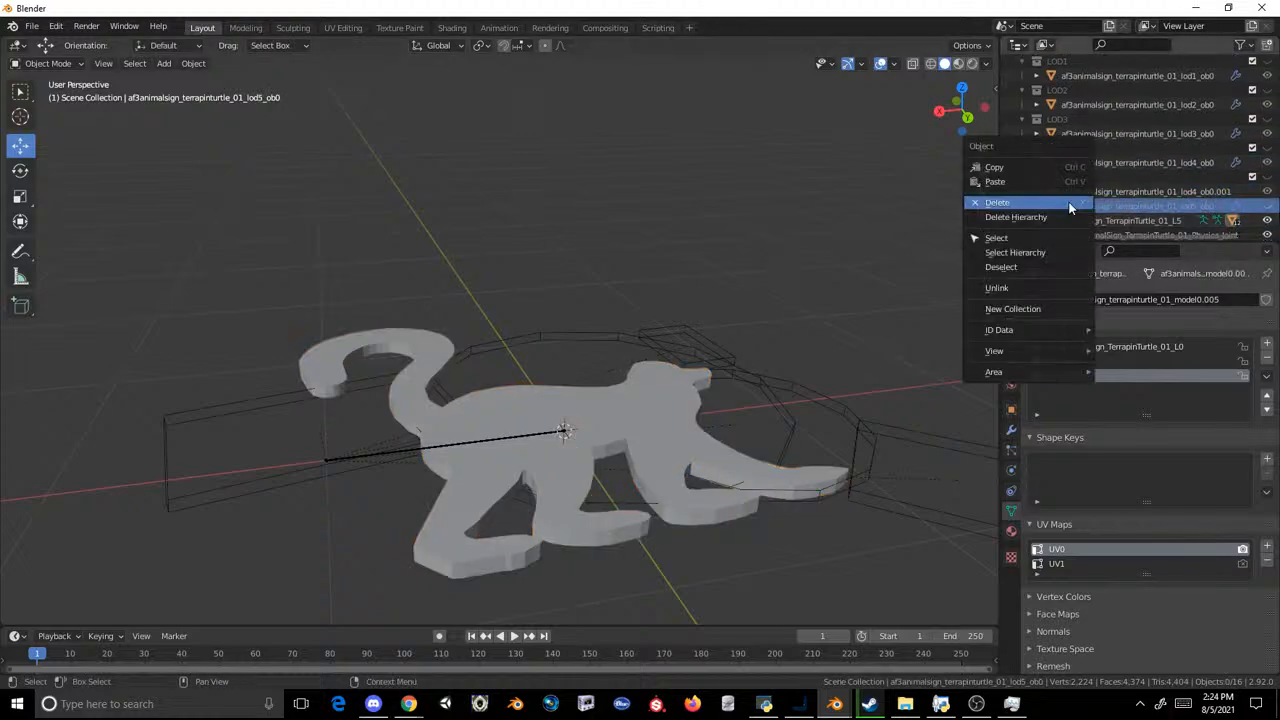
{"action": "left_click", "coordinate": [1069, 203]}
{"action": "left_click", "coordinate": [1076, 197]}
Step: Export the LOD0 to LOD5 lemur meshes as a Cobra model over af3animalsign_terrapinturtle_01.mdl2 in the Lemur Signs folder
{"action": "scroll", "coordinate": [1094, 125], "scroll_direction": "up", "scroll_amount": 2}
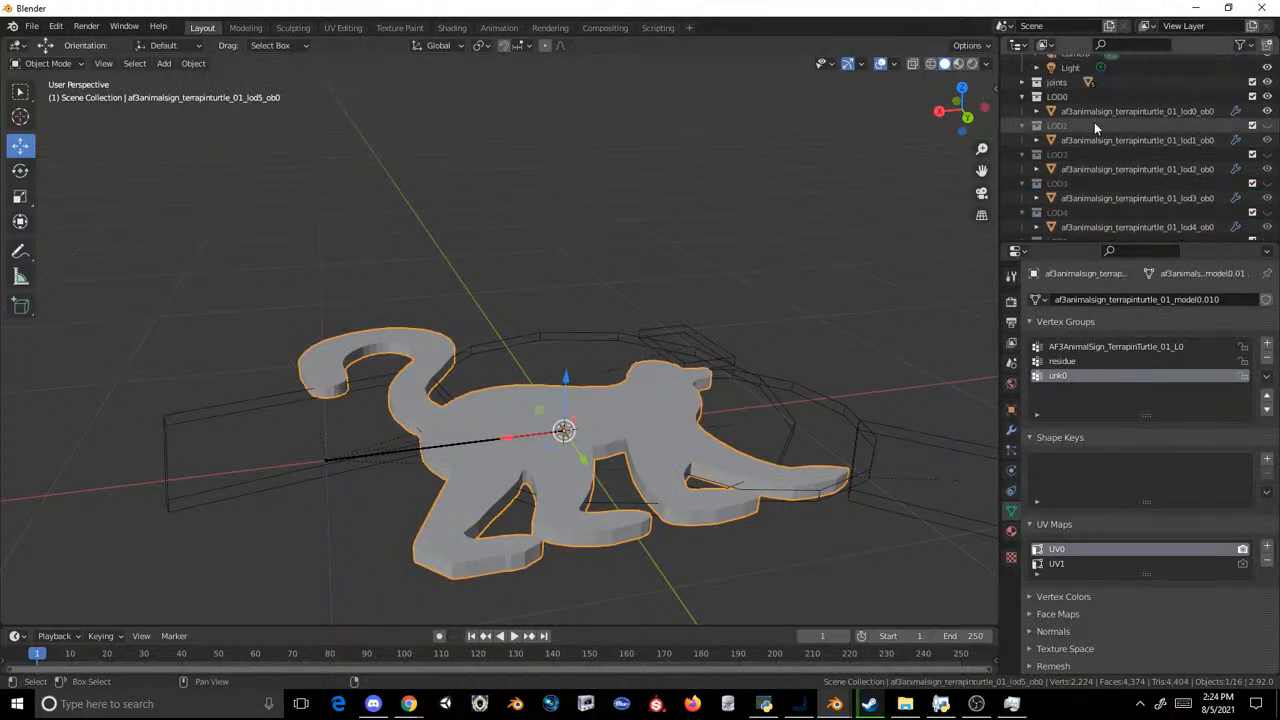
{"action": "left_click", "coordinate": [1084, 115], "text": "shift"}
{"action": "left_click", "coordinate": [32, 26]}
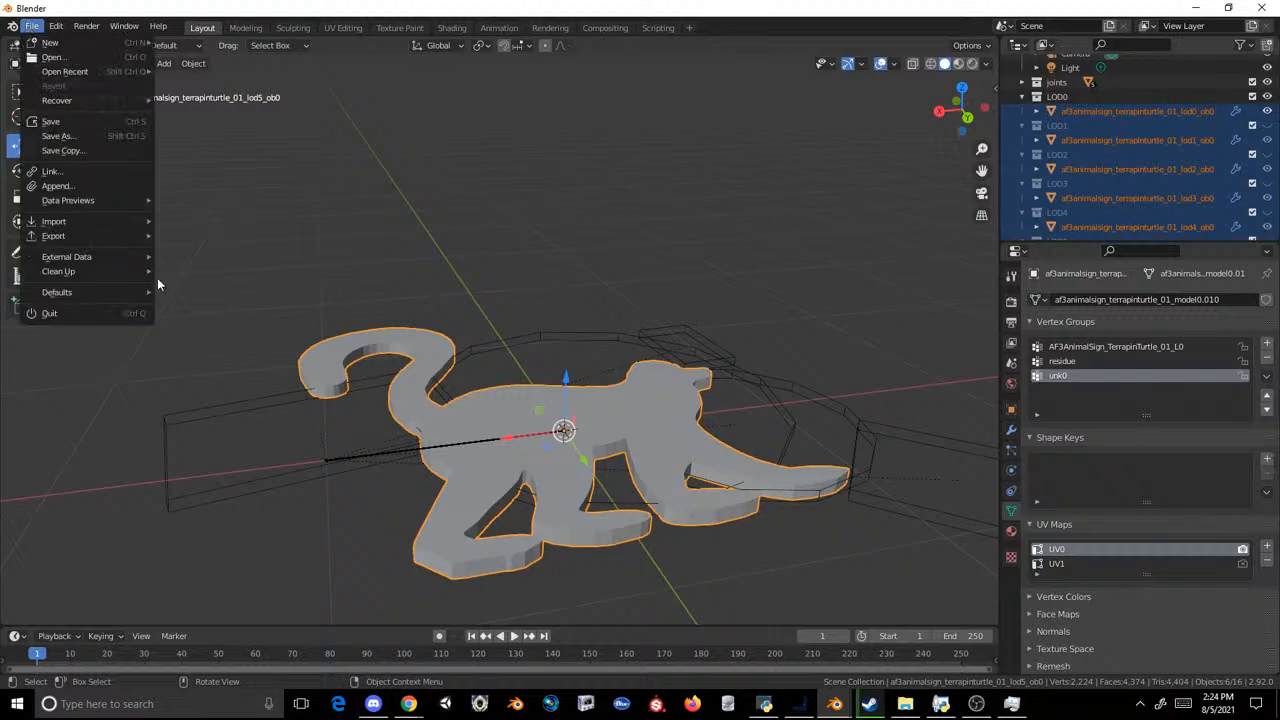
{"action": "mouse_move", "coordinate": [120, 236]}
{"action": "left_click", "coordinate": [238, 375]}
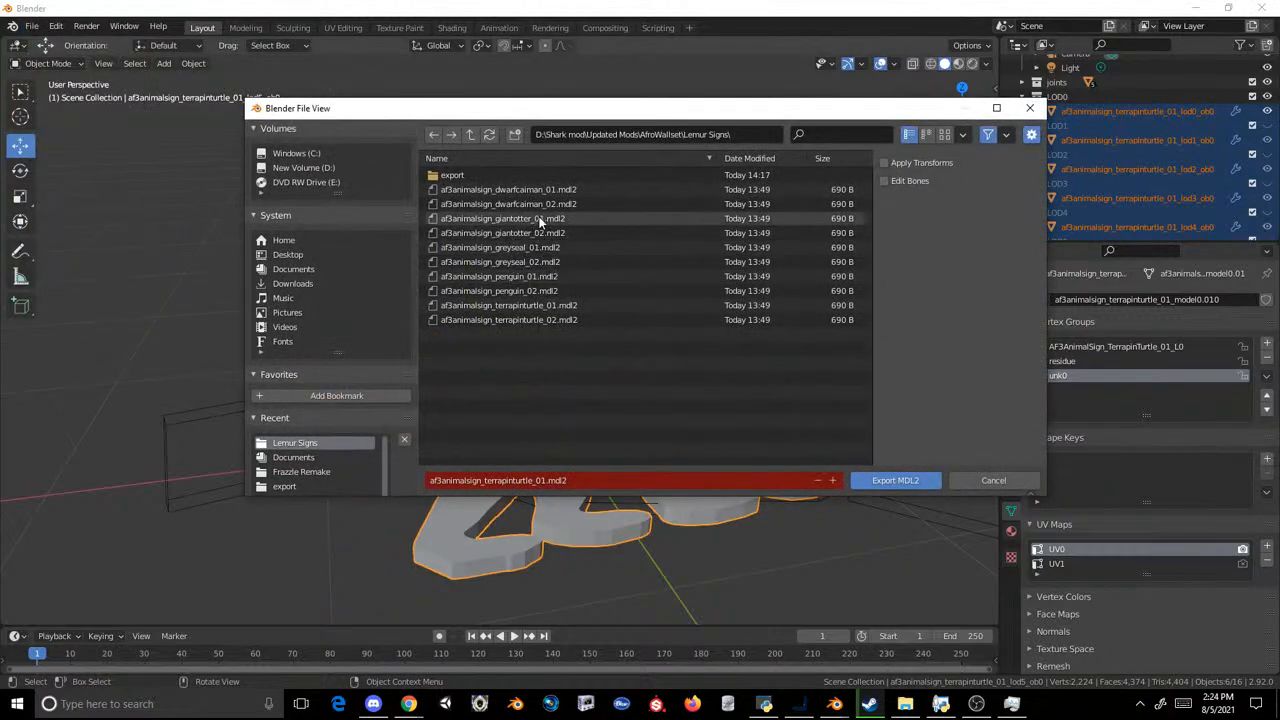
{"action": "double_click", "coordinate": [534, 305]}
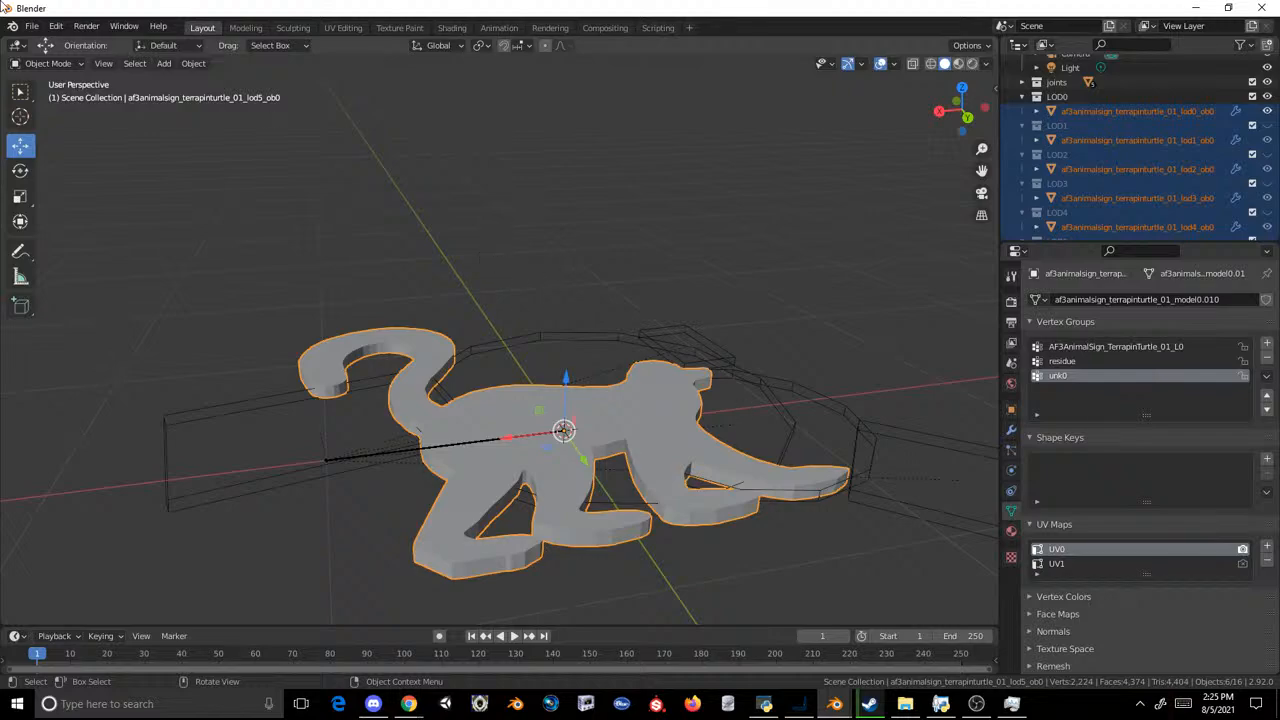
Step: Start a new General file without saving the lemur scene and delete the default cube
{"action": "left_click", "coordinate": [31, 26]}
{"action": "mouse_move", "coordinate": [48, 44]}
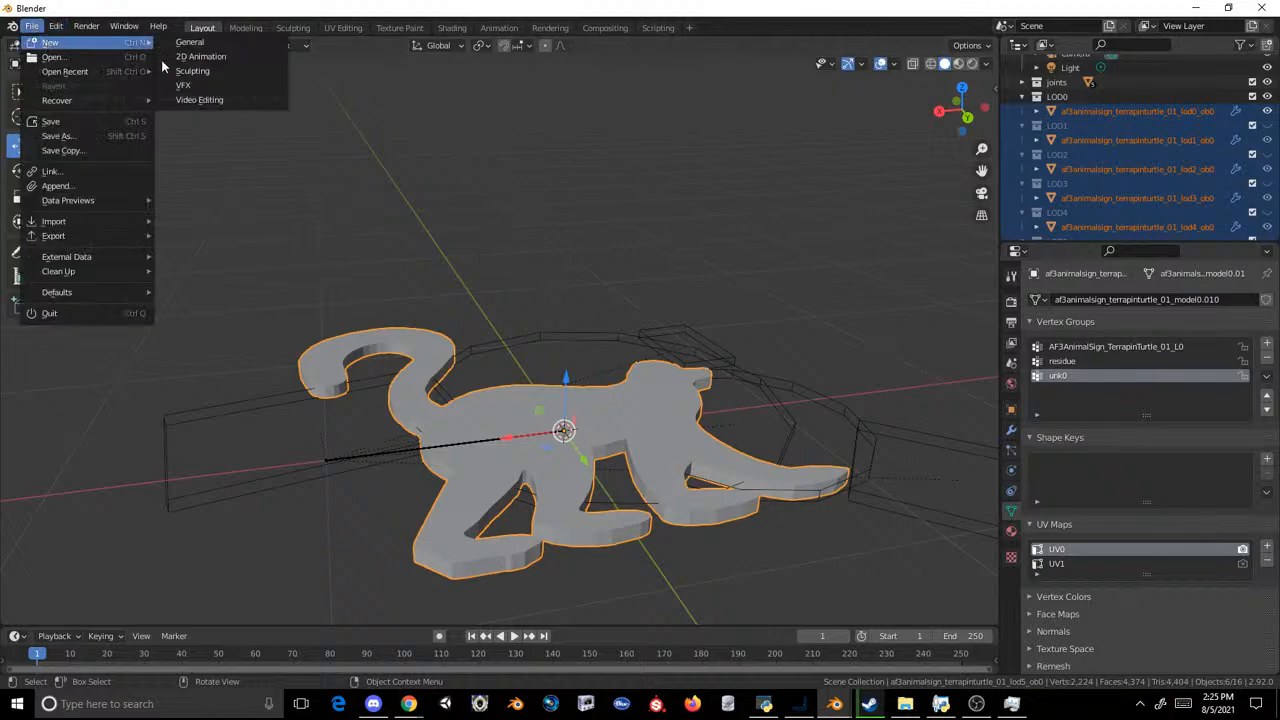
{"action": "left_click", "coordinate": [210, 42]}
{"action": "left_click", "coordinate": [670, 379]}
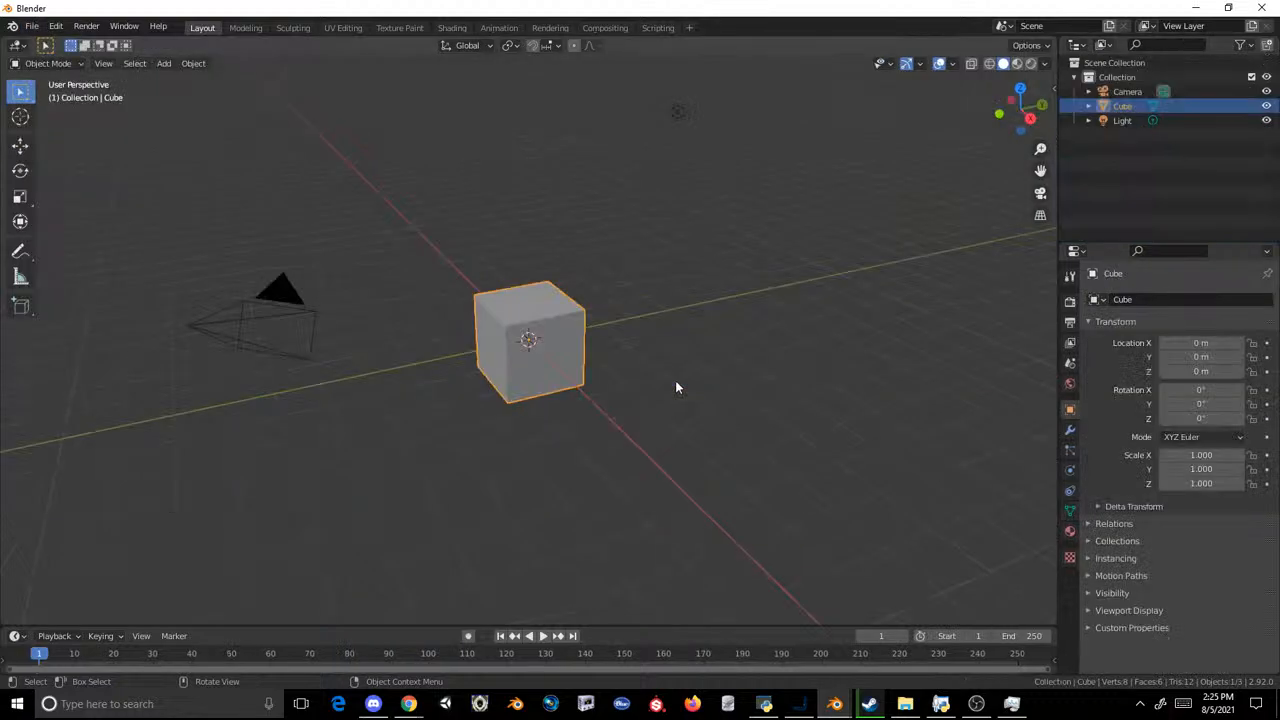
{"action": "key", "text": "Delete"}
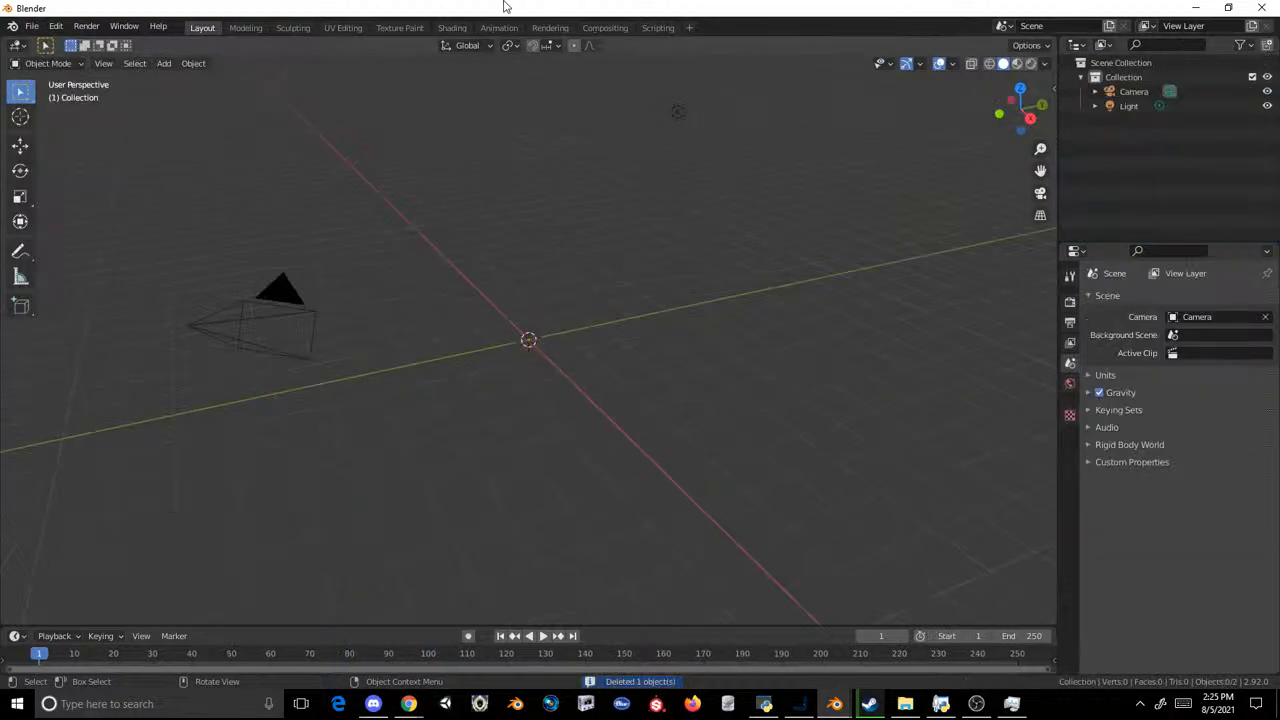
Step: Import the Cobra model af3animalsign_terrapinturtle_02.mdl2 from the export subfolder of Lemur Signs
{"action": "left_click", "coordinate": [32, 26]}
{"action": "mouse_move", "coordinate": [102, 220]}
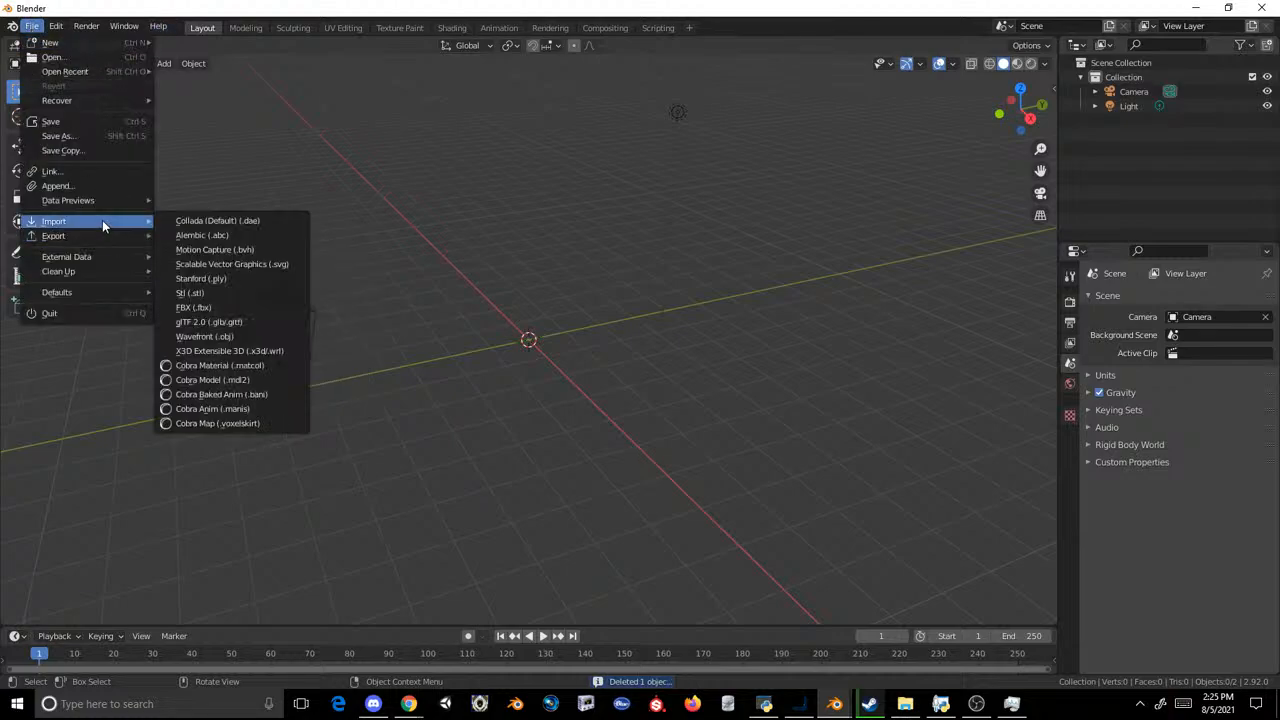
{"action": "left_click", "coordinate": [225, 363]}
{"action": "left_click", "coordinate": [300, 443]}
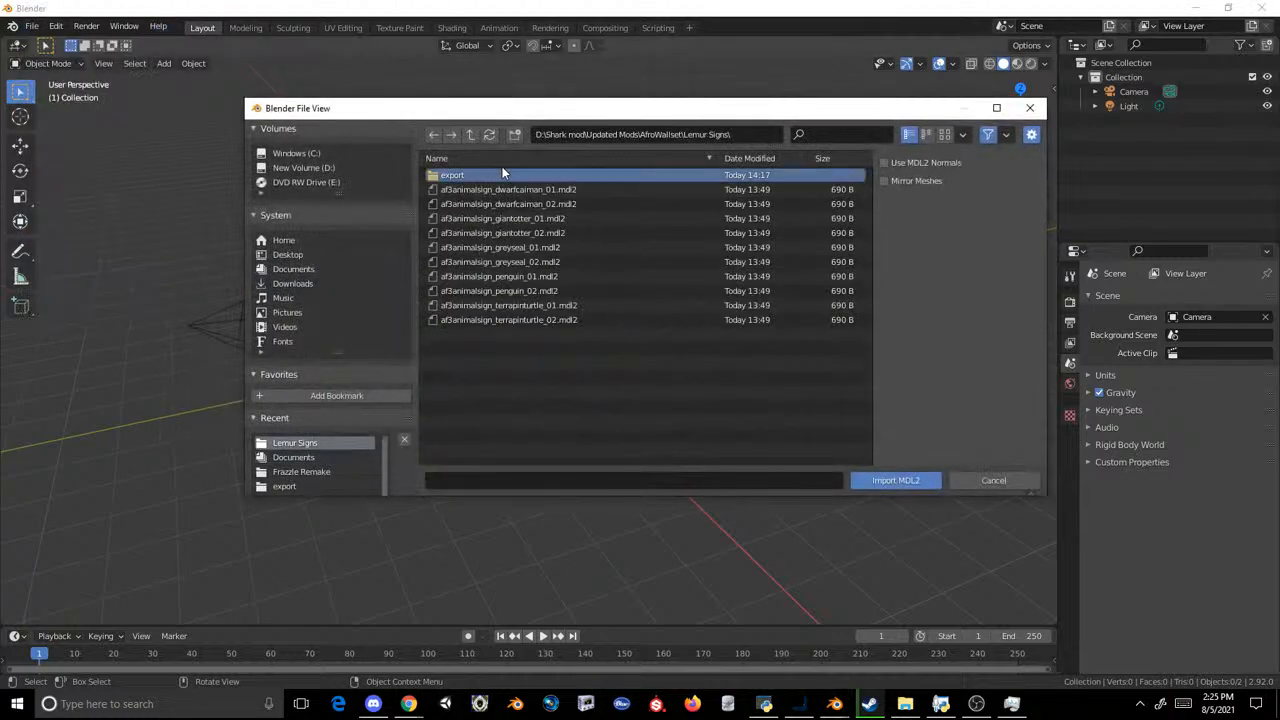
{"action": "left_click", "coordinate": [502, 170]}
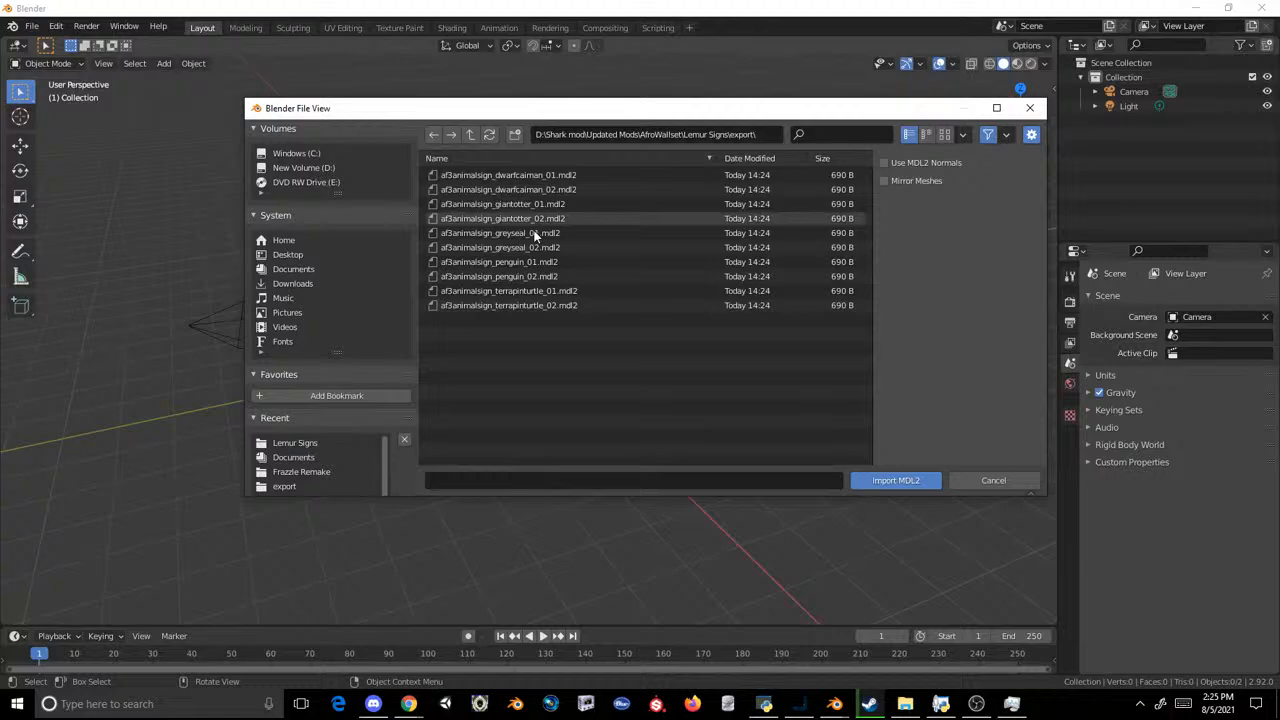
{"action": "double_click", "coordinate": [548, 304]}
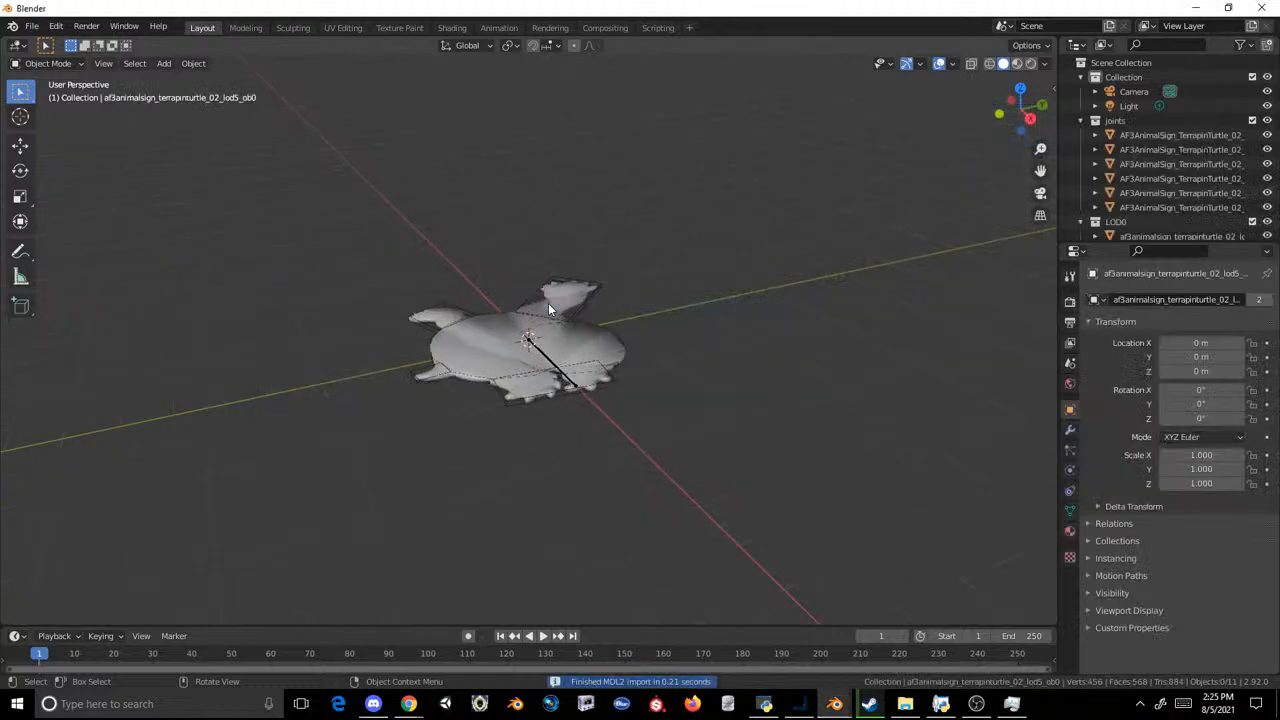
Step: Start importing another Cobra model (.mdl2) into the scene with the second terrapin turtle sign
{"action": "left_click", "coordinate": [32, 26]}
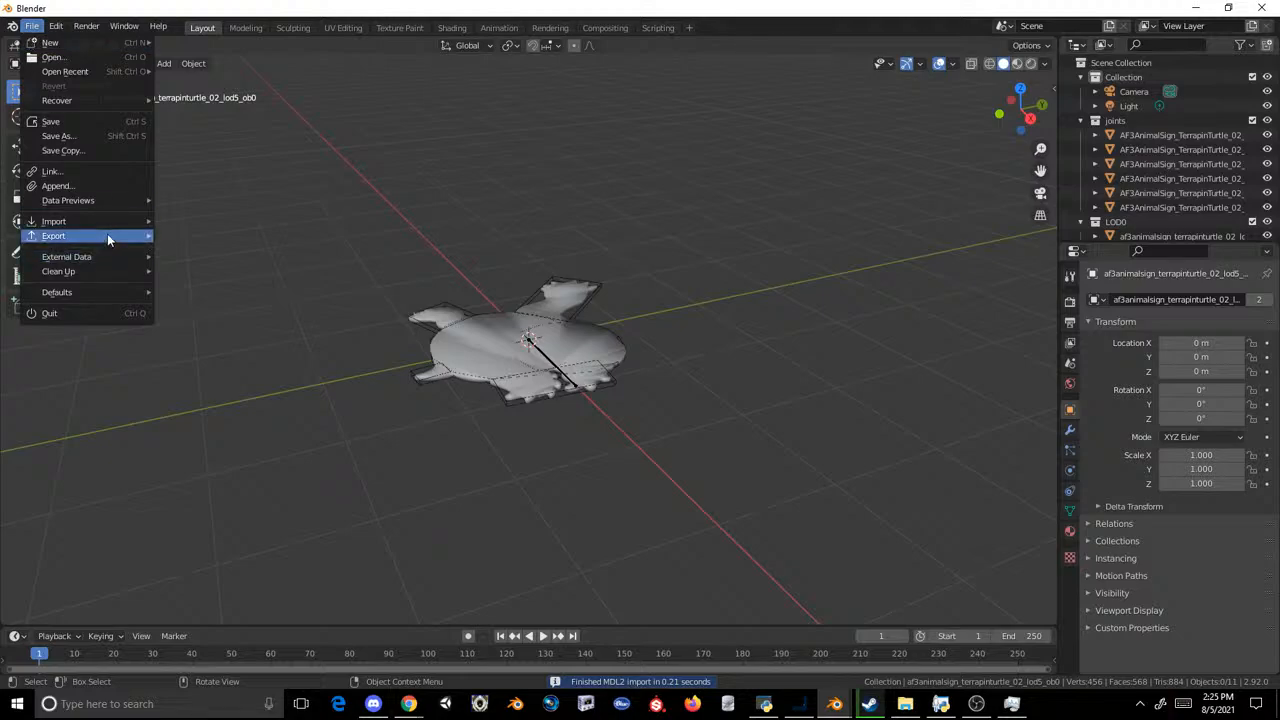
{"action": "mouse_move", "coordinate": [103, 223]}
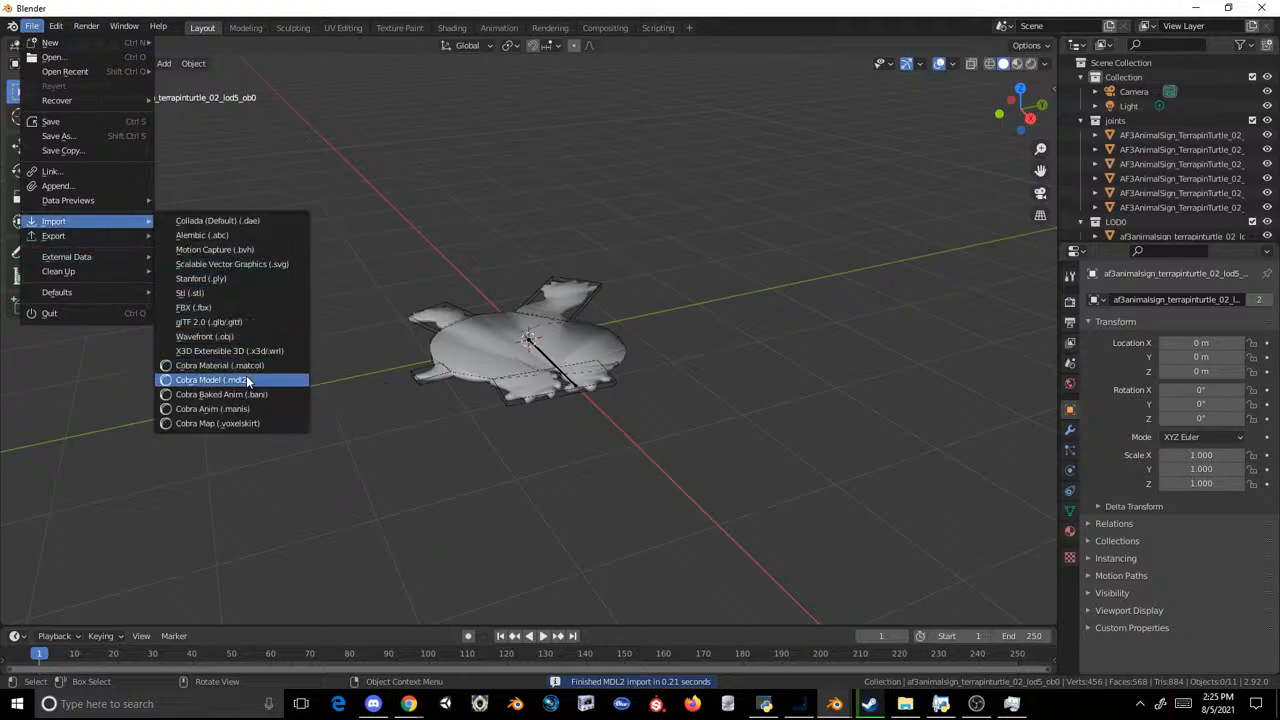
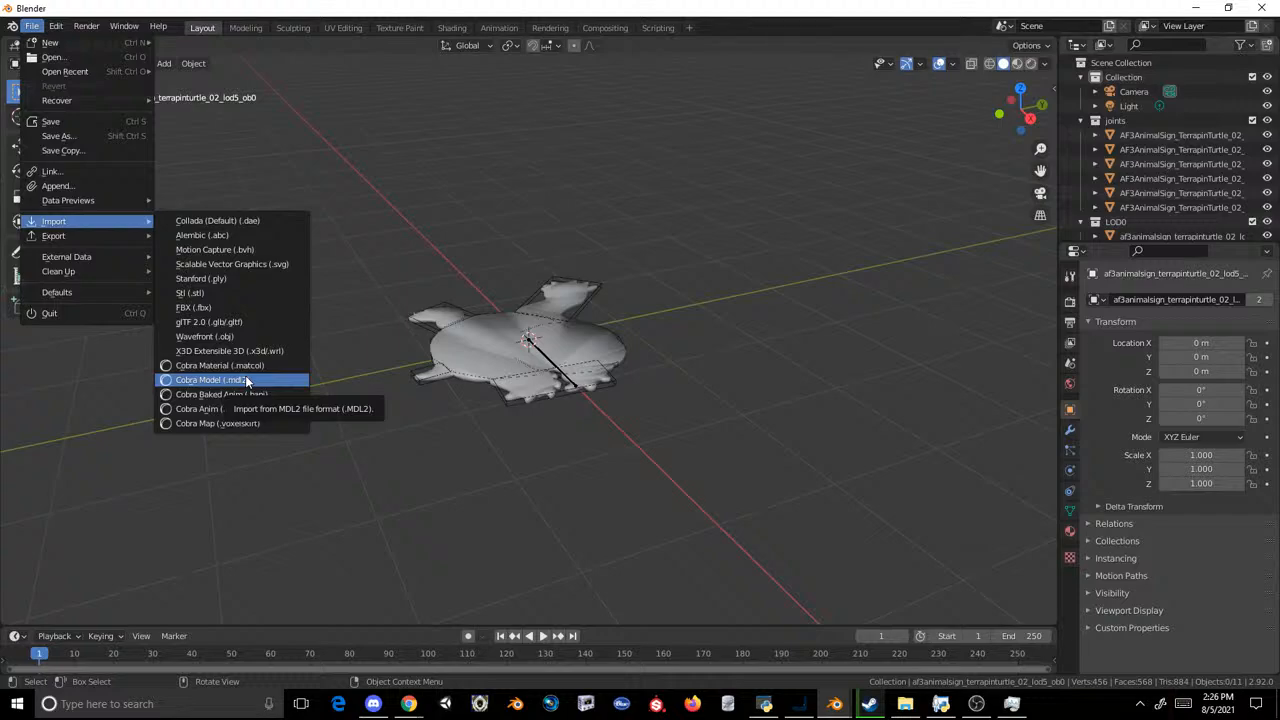
Step: Import Ring Tailed Lemur Sign.obj from the Documents folder as a Wavefront model, and delete it again
{"action": "left_click", "coordinate": [215, 336]}
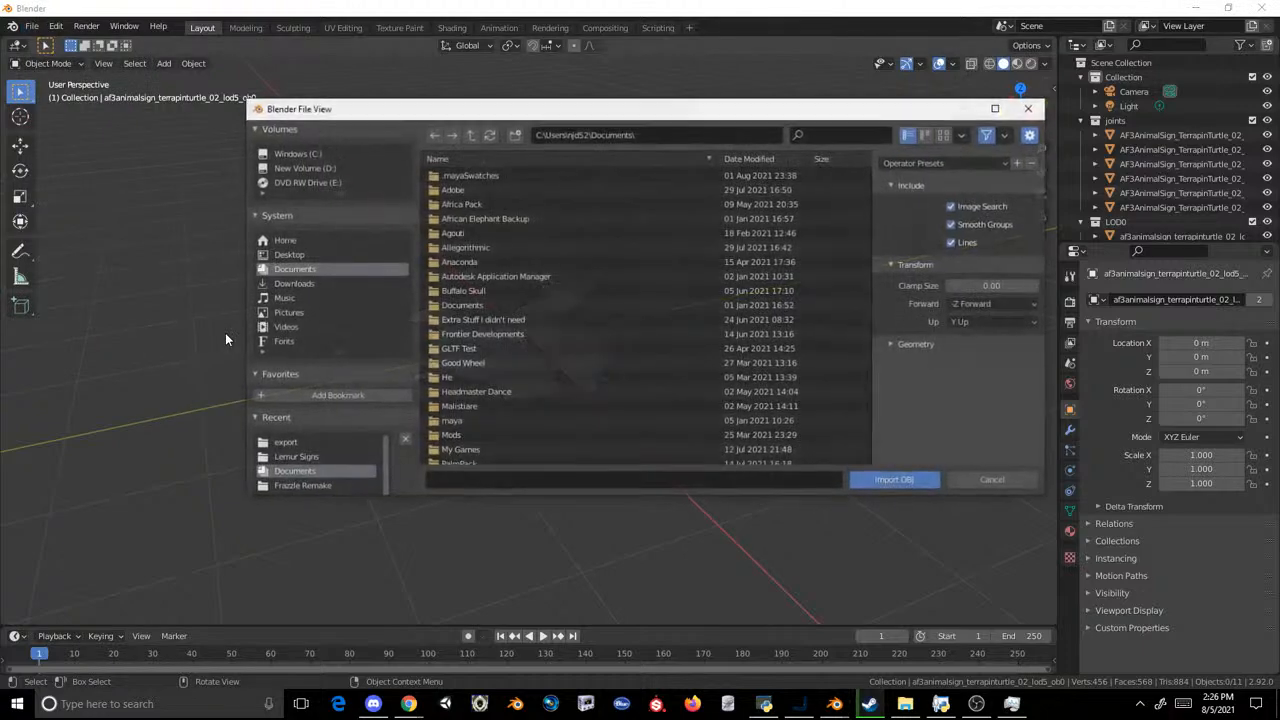
{"action": "left_click", "coordinate": [298, 456]}
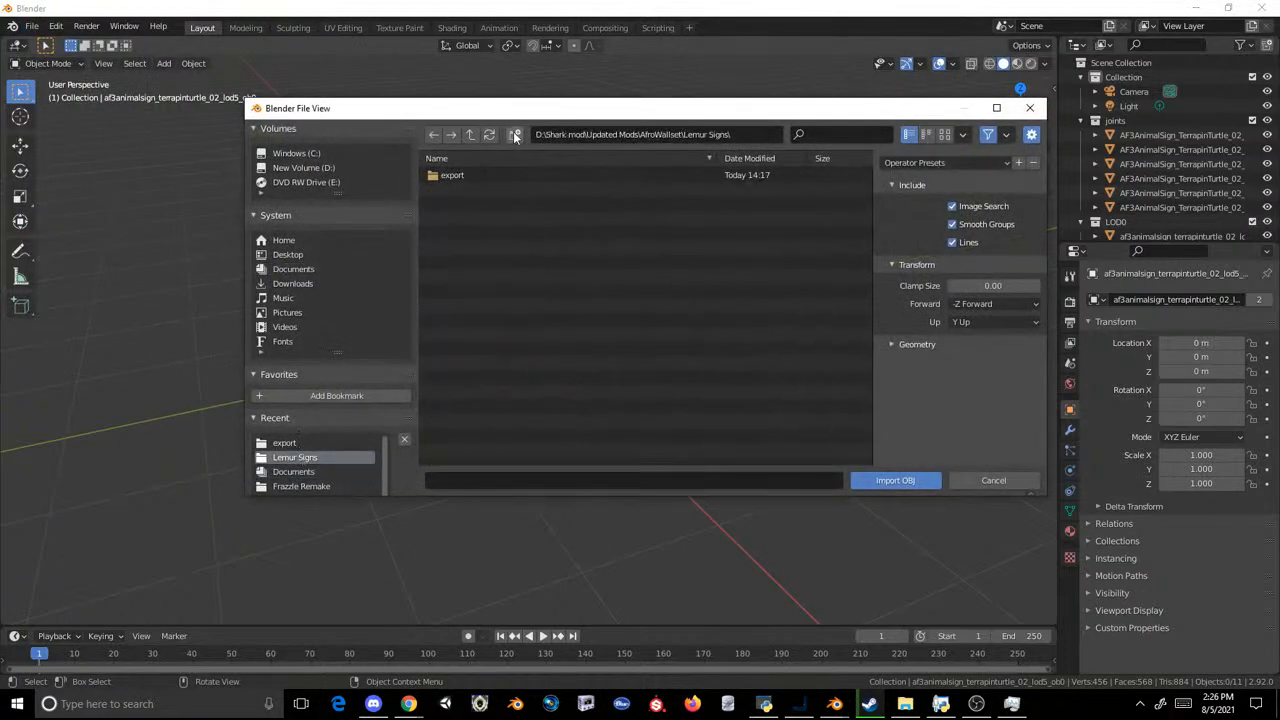
{"action": "left_click", "coordinate": [295, 269]}
{"action": "scroll", "coordinate": [606, 324], "scroll_direction": "down", "scroll_amount": 20}
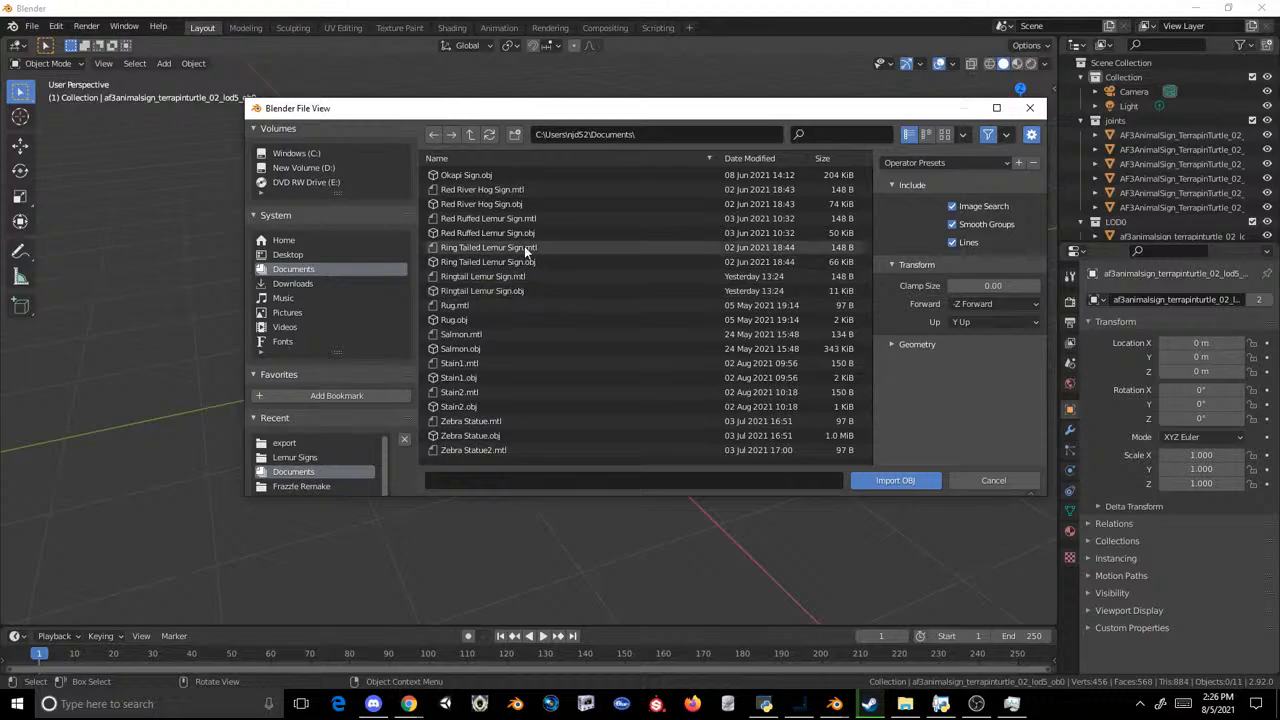
{"action": "double_click", "coordinate": [523, 262]}
{"action": "middle_click_drag", "start_coordinate": [520, 265], "coordinate": [432, 340]}
{"action": "scroll", "coordinate": [265, 237], "scroll_direction": "down", "scroll_amount": 3}
{"action": "key", "text": "Delete"}
Step: Import the Wavefront model Ringtail Lemur Sign.obj from the Documents folder
{"action": "left_click", "coordinate": [32, 27]}
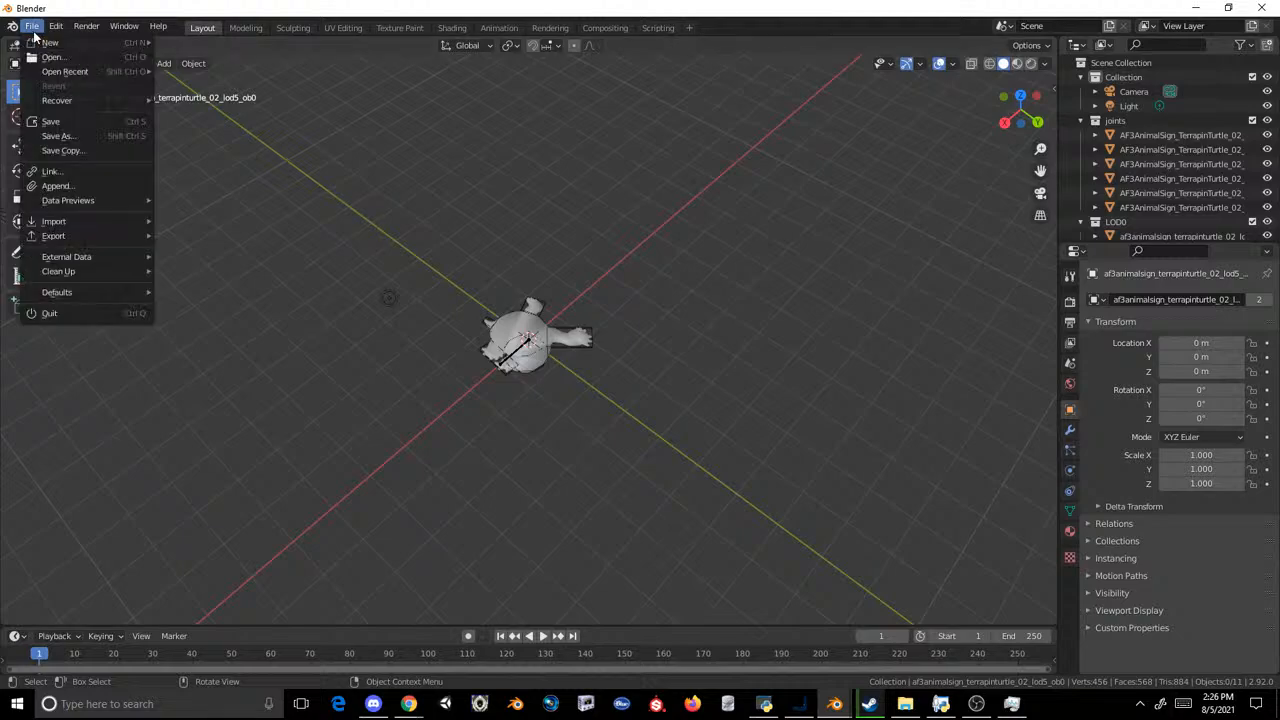
{"action": "mouse_move", "coordinate": [102, 221]}
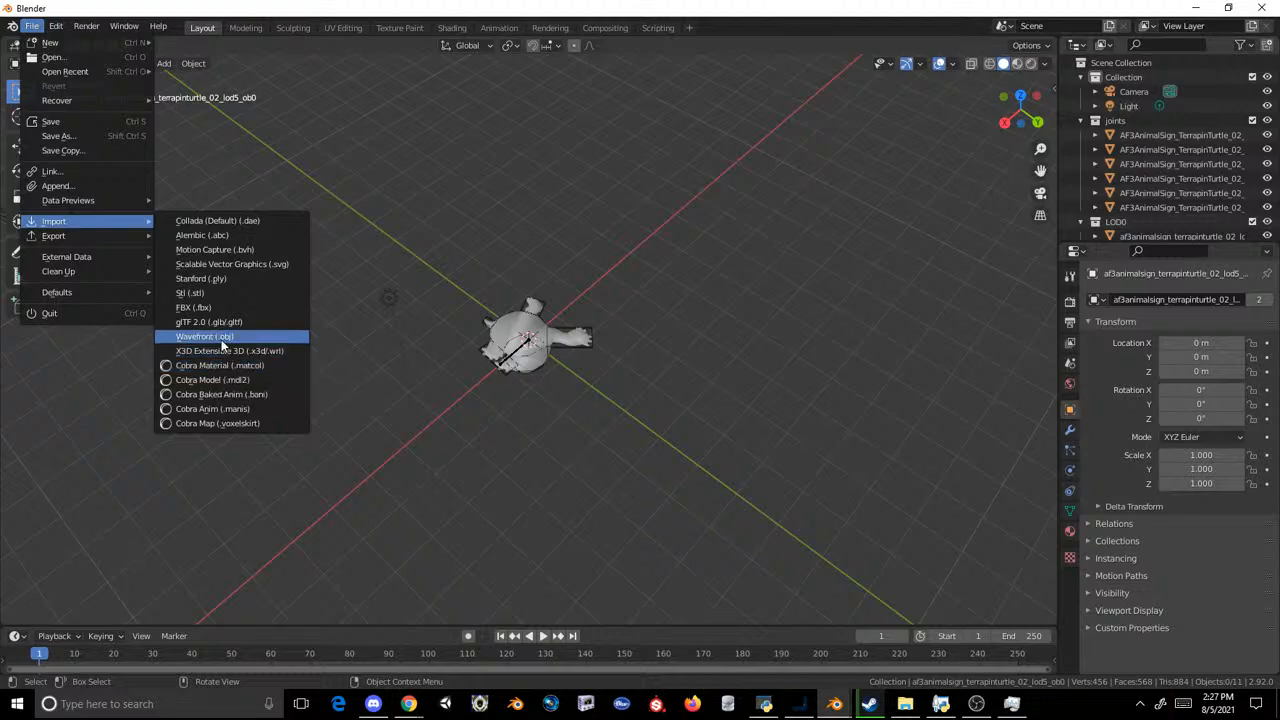
{"action": "left_click", "coordinate": [225, 336]}
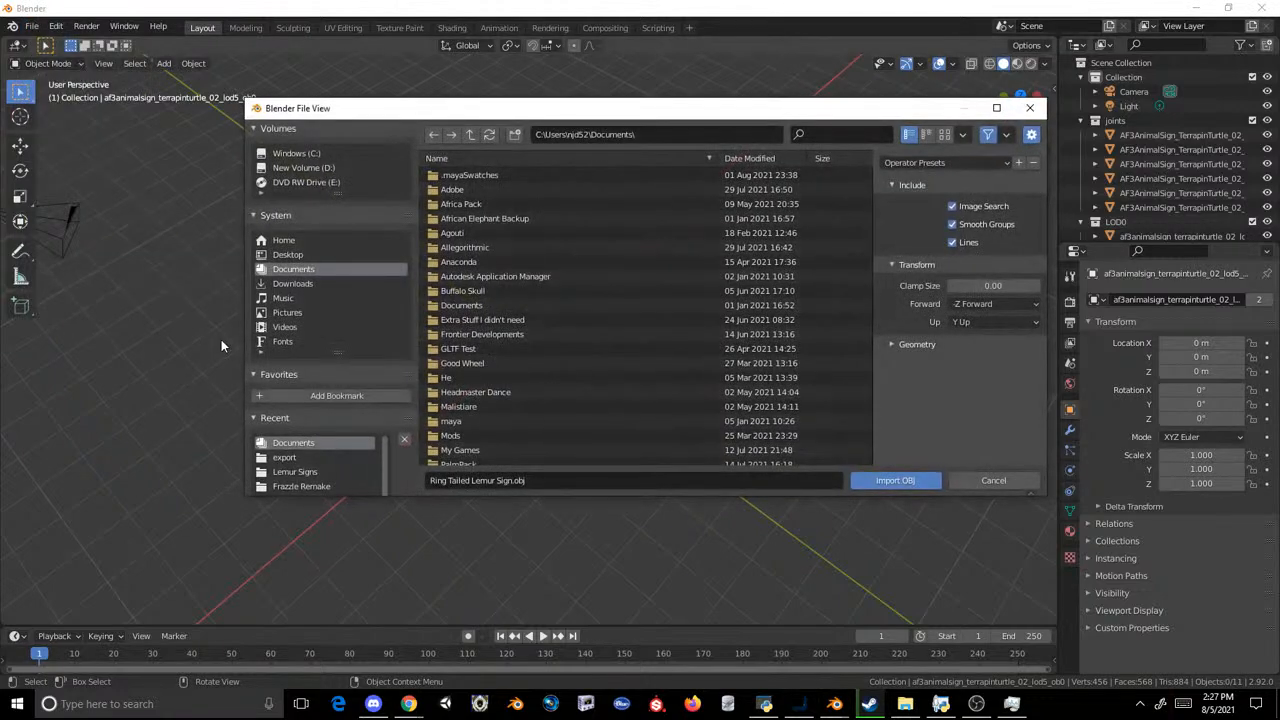
{"action": "scroll", "coordinate": [625, 268], "scroll_direction": "down", "scroll_amount": 15}
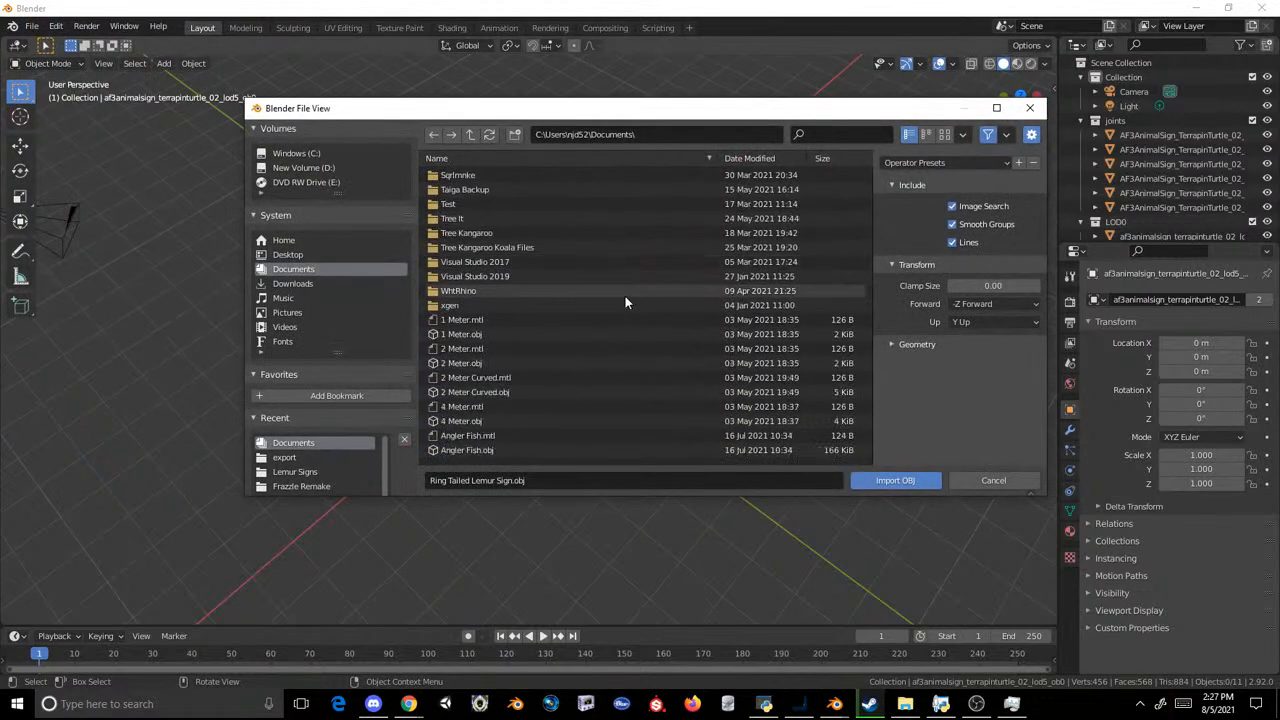
{"action": "scroll", "coordinate": [625, 302], "scroll_direction": "down", "scroll_amount": 1}
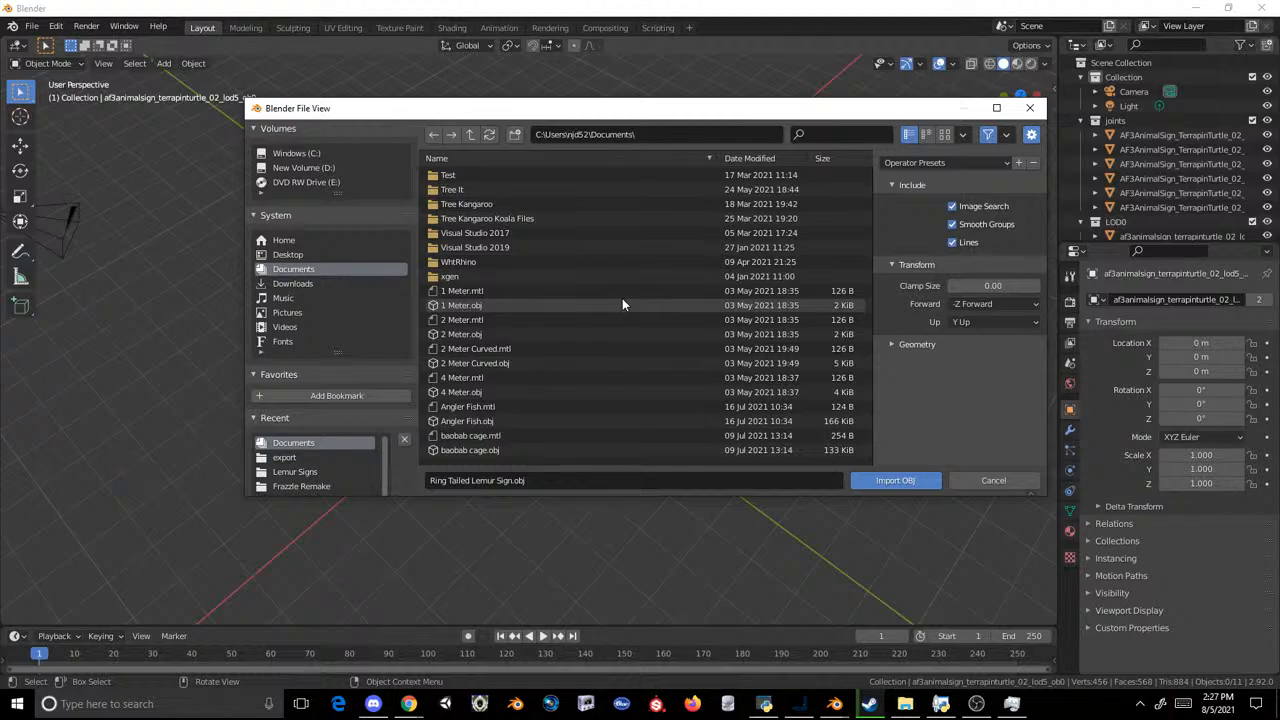
{"action": "scroll", "coordinate": [622, 304], "scroll_direction": "down", "scroll_amount": 5}
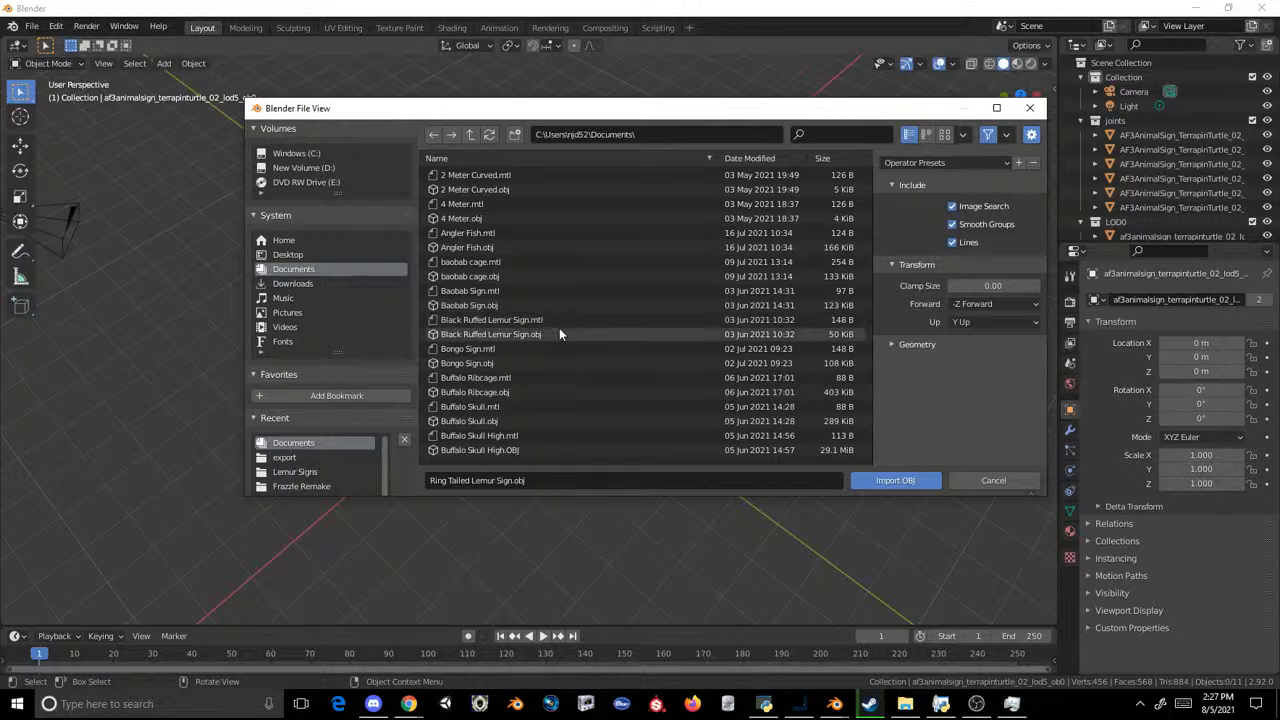
{"action": "scroll", "coordinate": [559, 334], "scroll_direction": "down", "scroll_amount": 4}
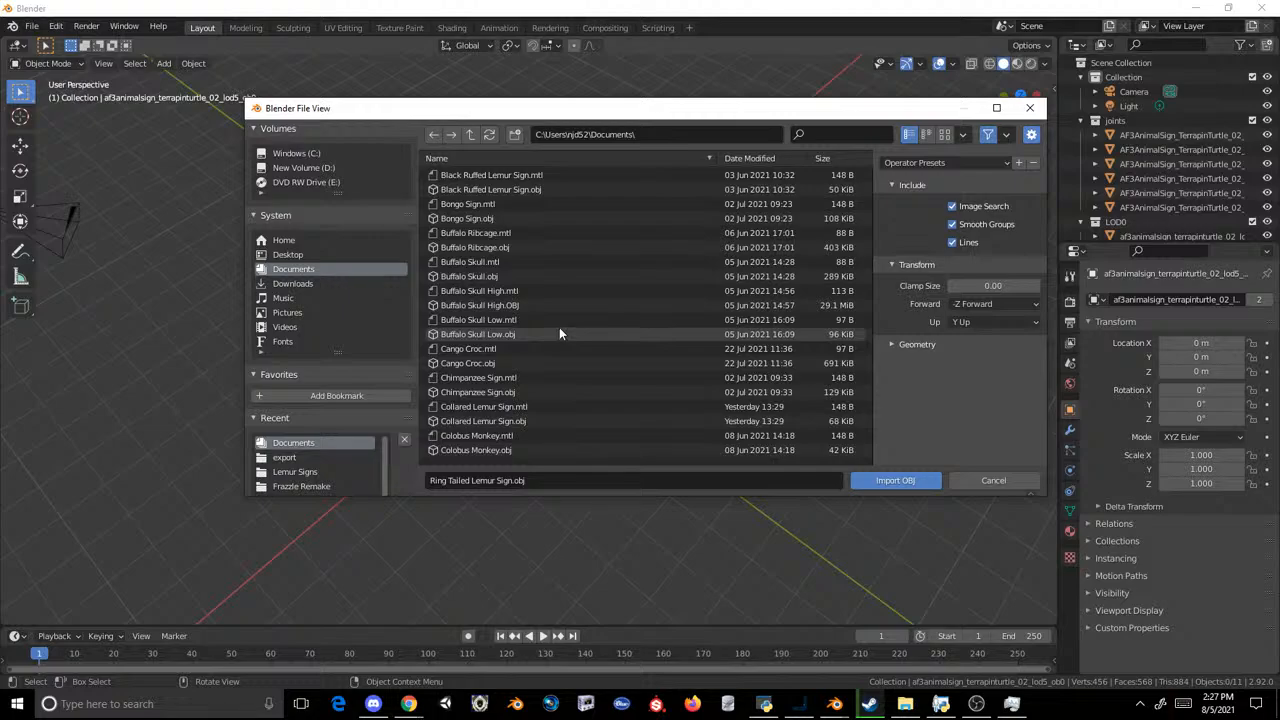
{"action": "scroll", "coordinate": [559, 330], "scroll_direction": "down", "scroll_amount": 6}
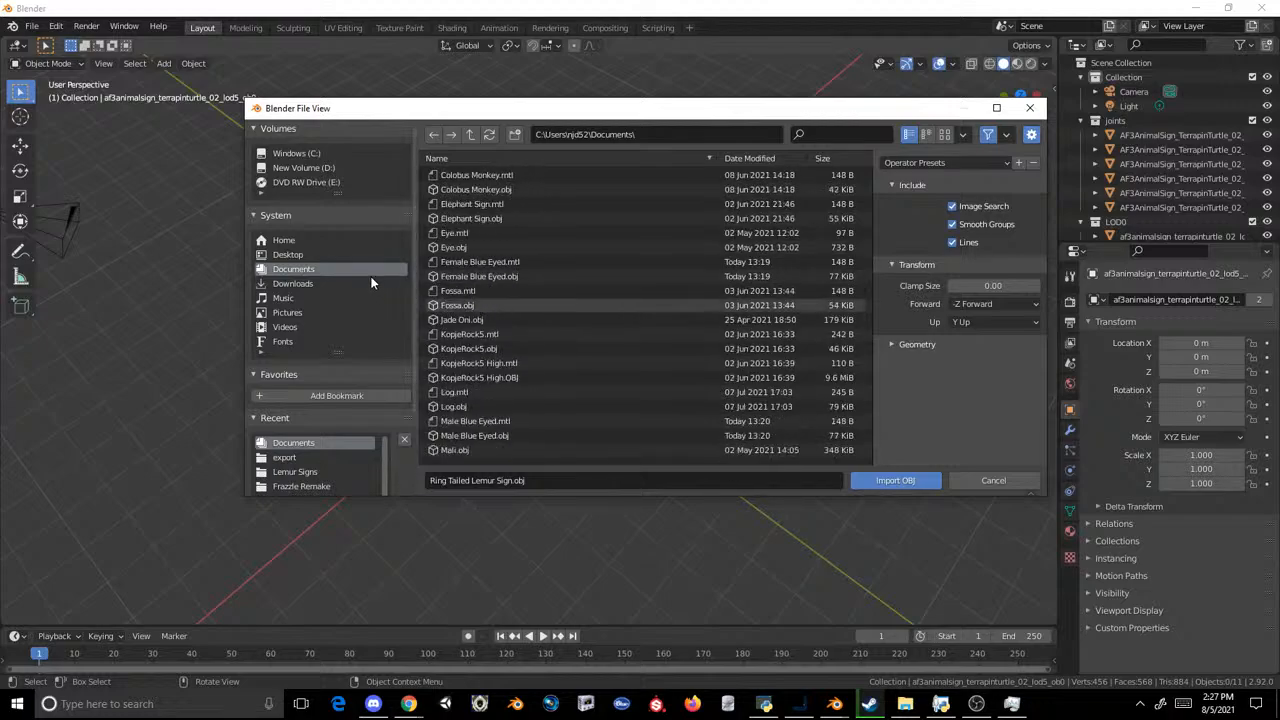
{"action": "scroll", "coordinate": [490, 310], "scroll_direction": "down", "scroll_amount": 8}
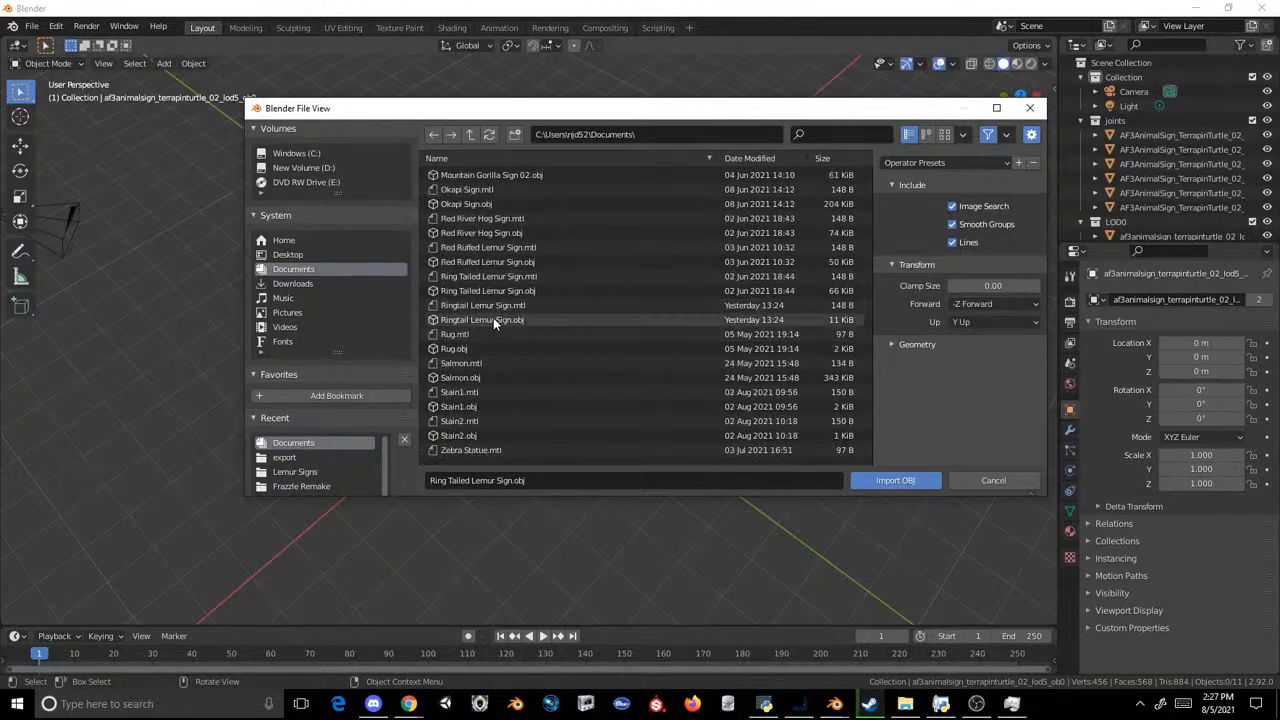
{"action": "double_click", "coordinate": [493, 317]}
Step: Rotate the imported Ringtail Lemur Sign by 90° around the global X axis
{"action": "left_click", "coordinate": [574, 239]}
{"action": "left_click", "coordinate": [483, 273]}
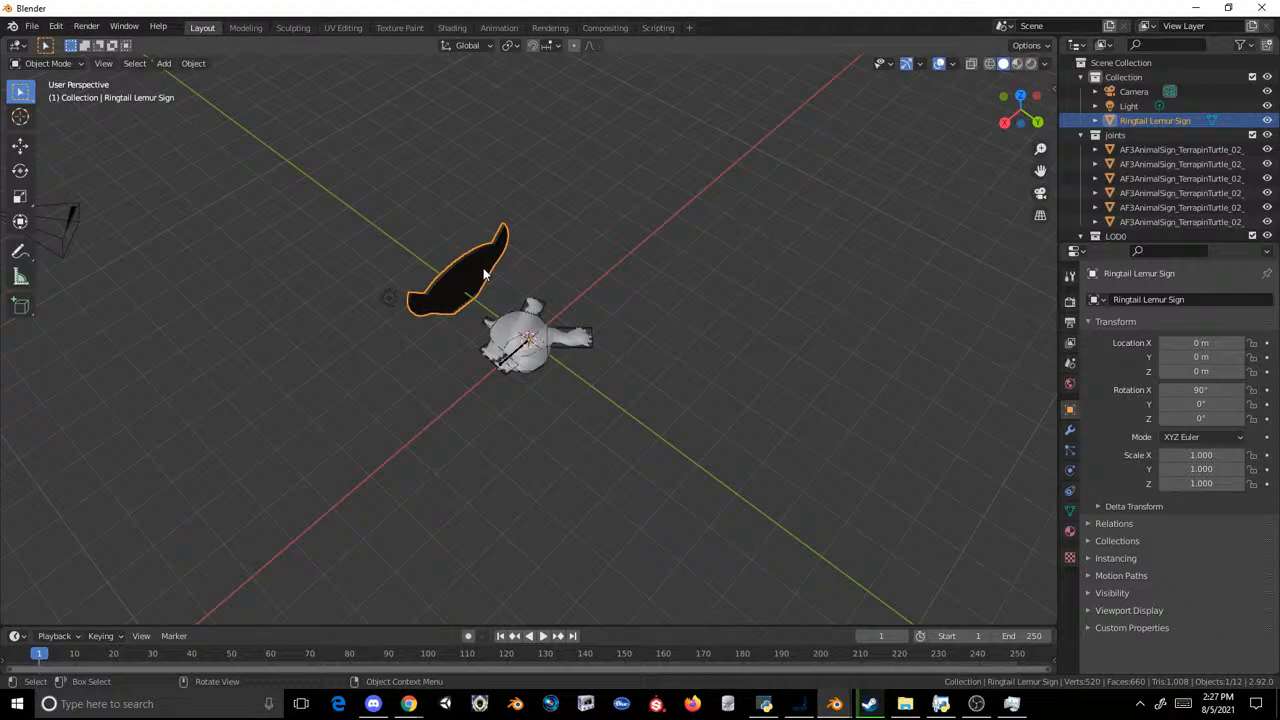
{"action": "type", "text": "rz90"}
{"action": "key", "text": "Escape"}
{"action": "type", "text": "rx90"}
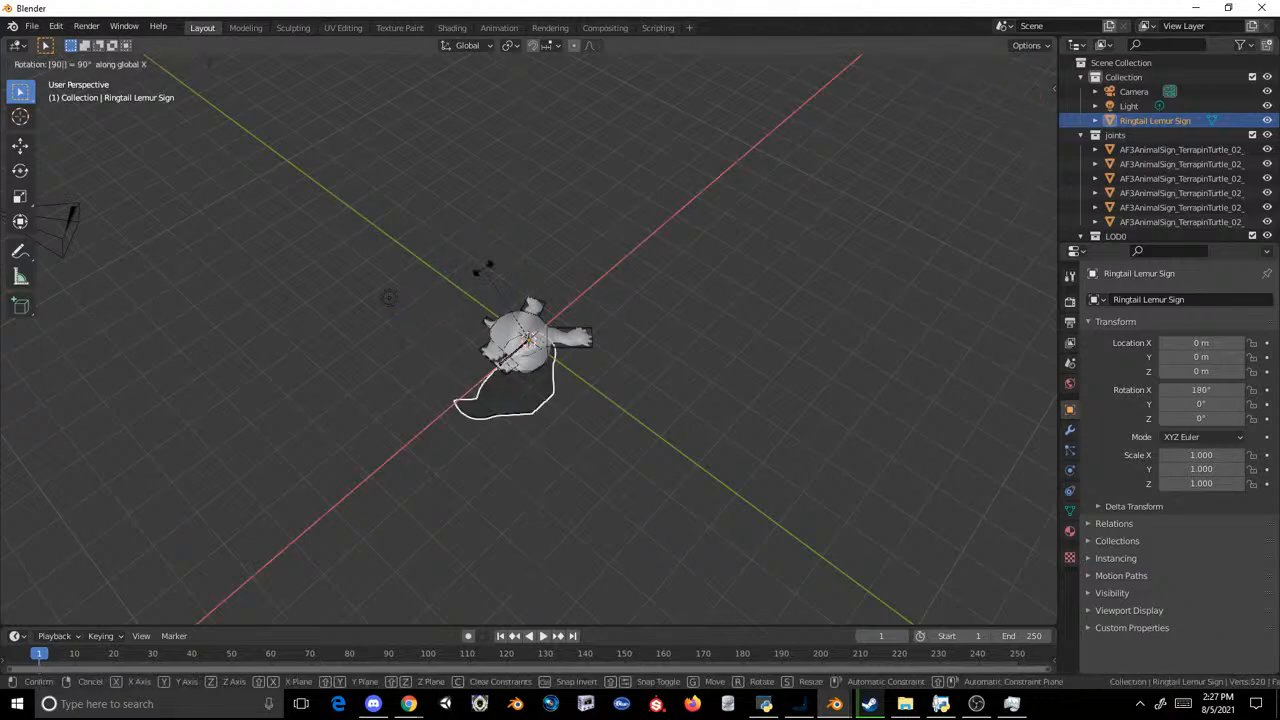
{"action": "key", "text": "Return"}
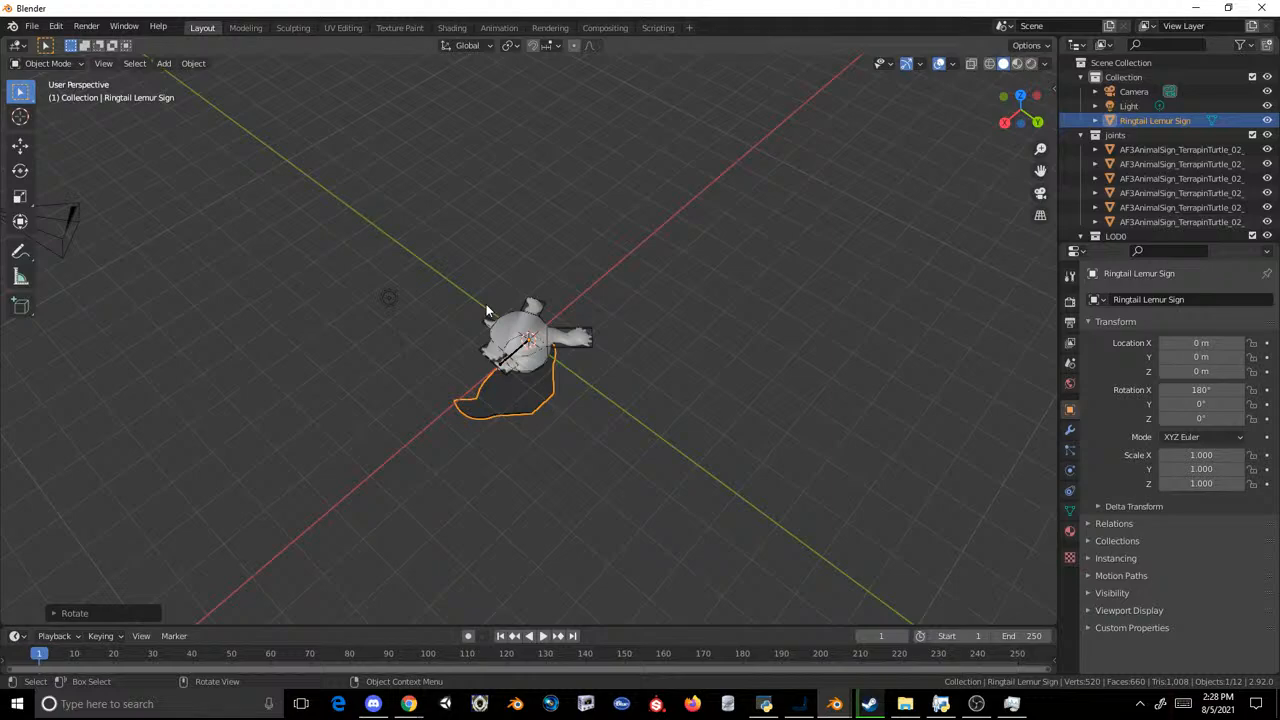
Step: Select the Ringtail Lemur Sign and open its mesh for editing in the Modeling workspace
{"action": "left_click", "coordinate": [486, 304]}
{"action": "left_click", "coordinate": [502, 405]}
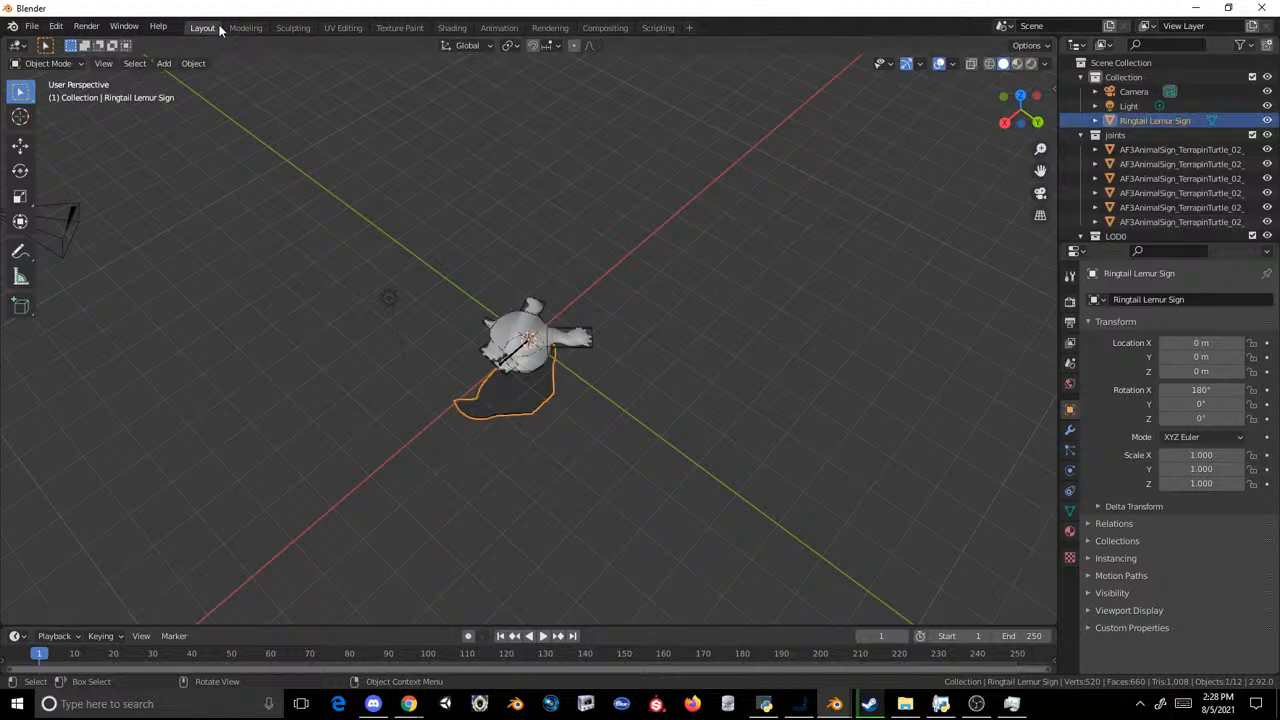
{"action": "left_click", "coordinate": [1004, 123]}
{"action": "left_click", "coordinate": [670, 374]}
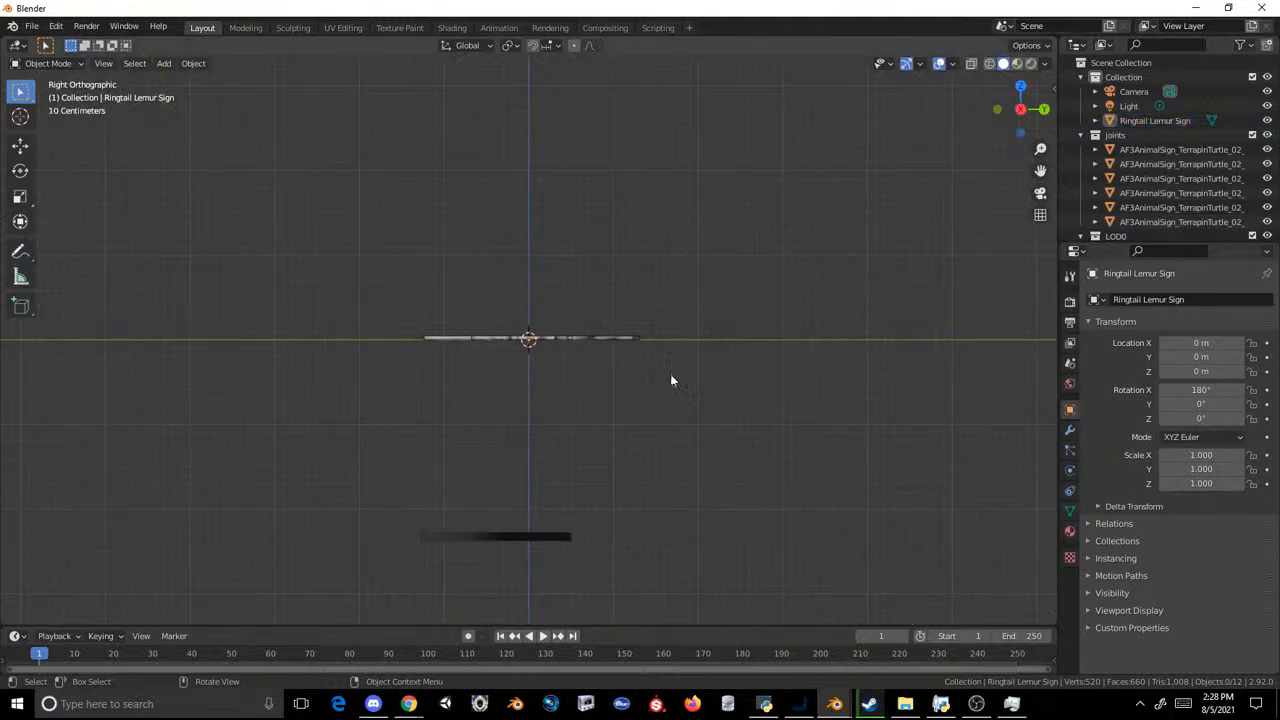
{"action": "left_click", "coordinate": [424, 534]}
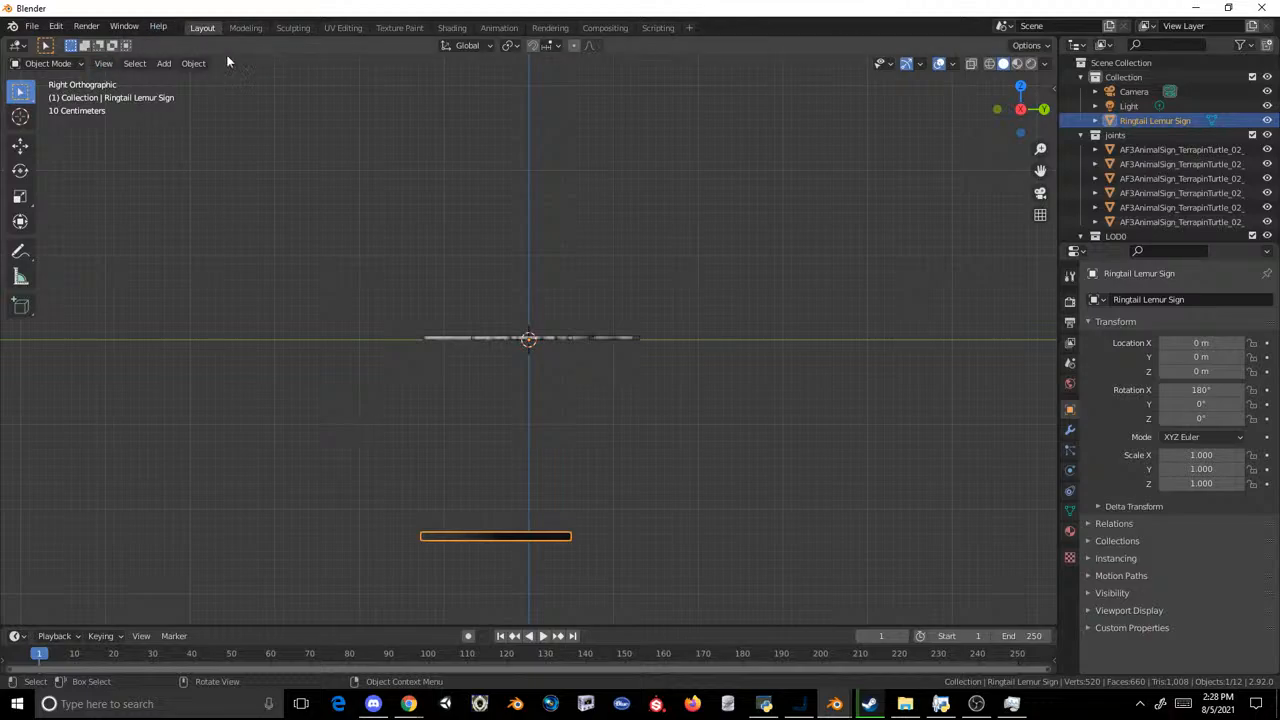
{"action": "left_click", "coordinate": [245, 27]}
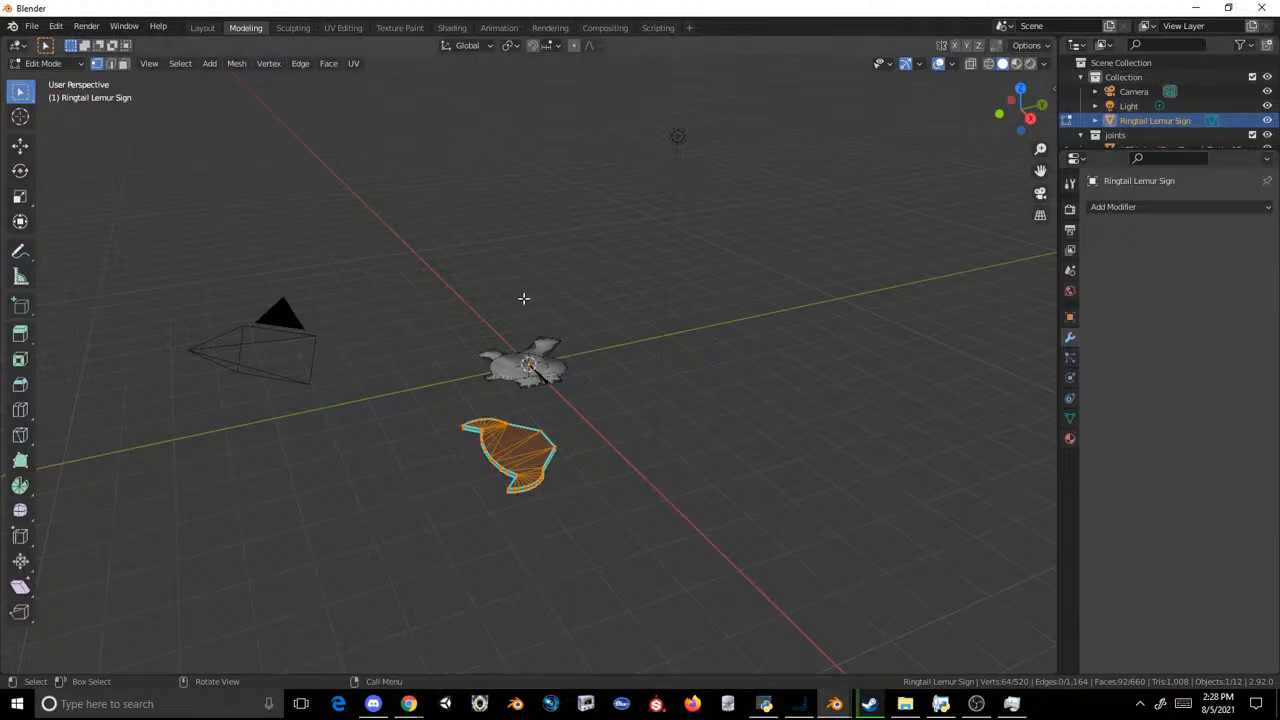
Step: Turn on X-ray in the right orthographic view and select all of the lemur sign's vertices
{"action": "left_click_drag", "start_coordinate": [622, 392], "coordinate": [343, 520]}
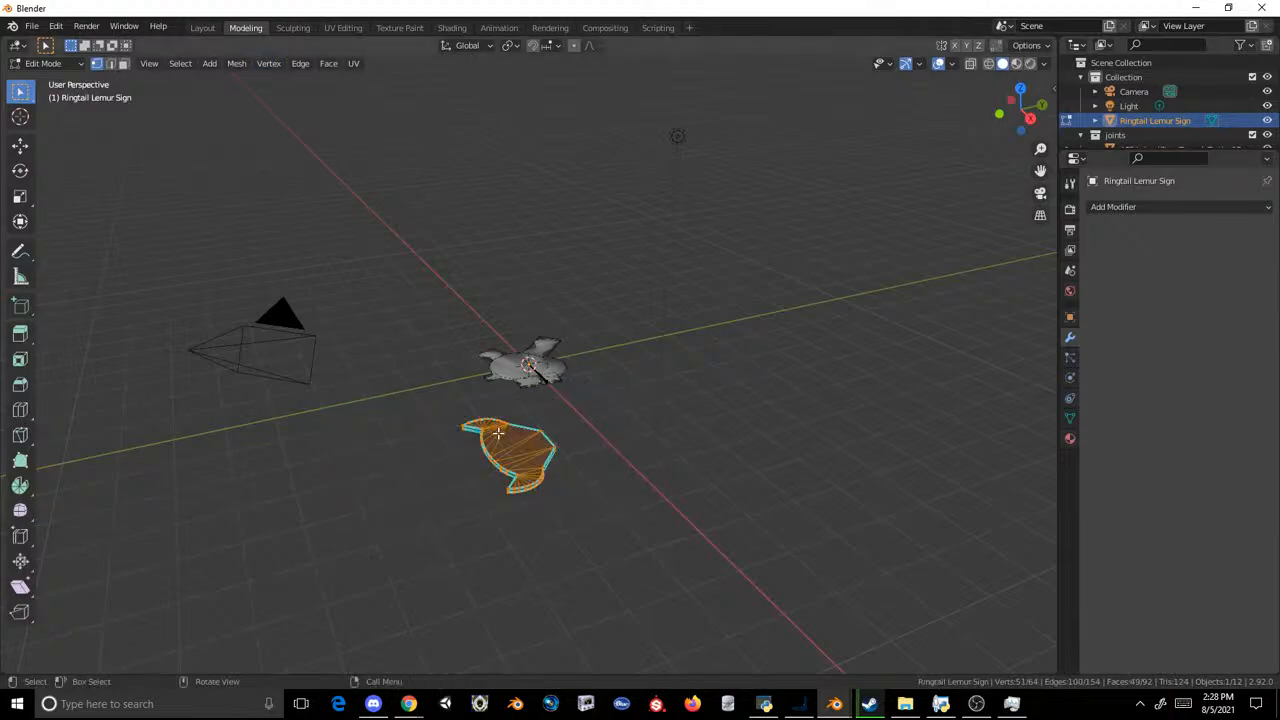
{"action": "scroll", "coordinate": [497, 433], "scroll_direction": "up", "scroll_amount": 2}
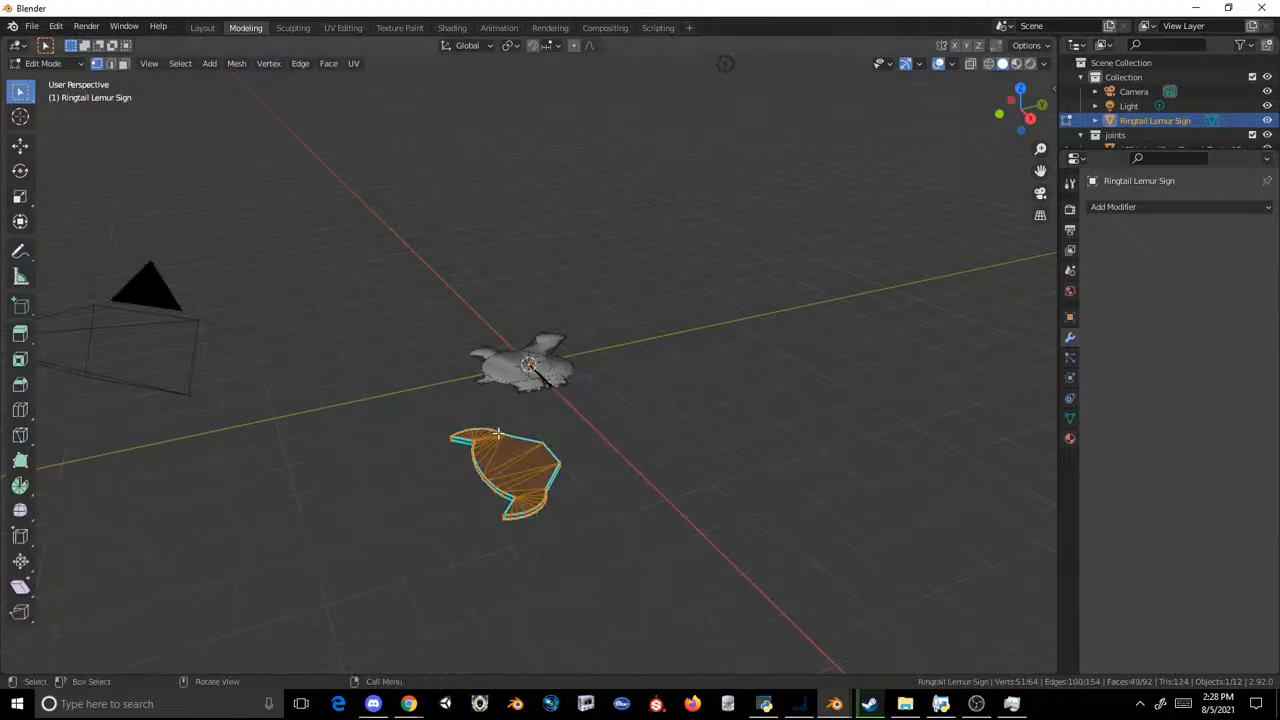
{"action": "right_click", "coordinate": [497, 433]}
{"action": "left_click", "coordinate": [1029, 117]}
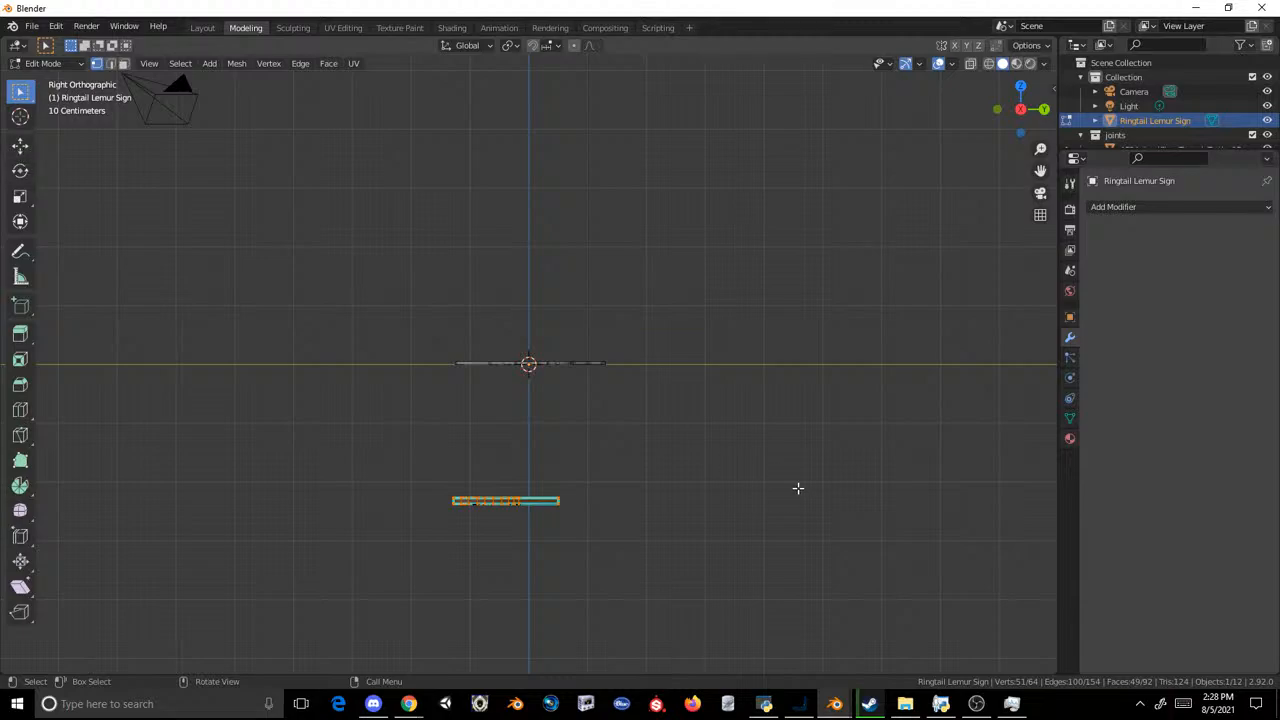
{"action": "left_click_drag", "start_coordinate": [797, 486], "coordinate": [340, 563]}
{"action": "left_click", "coordinate": [970, 63]}
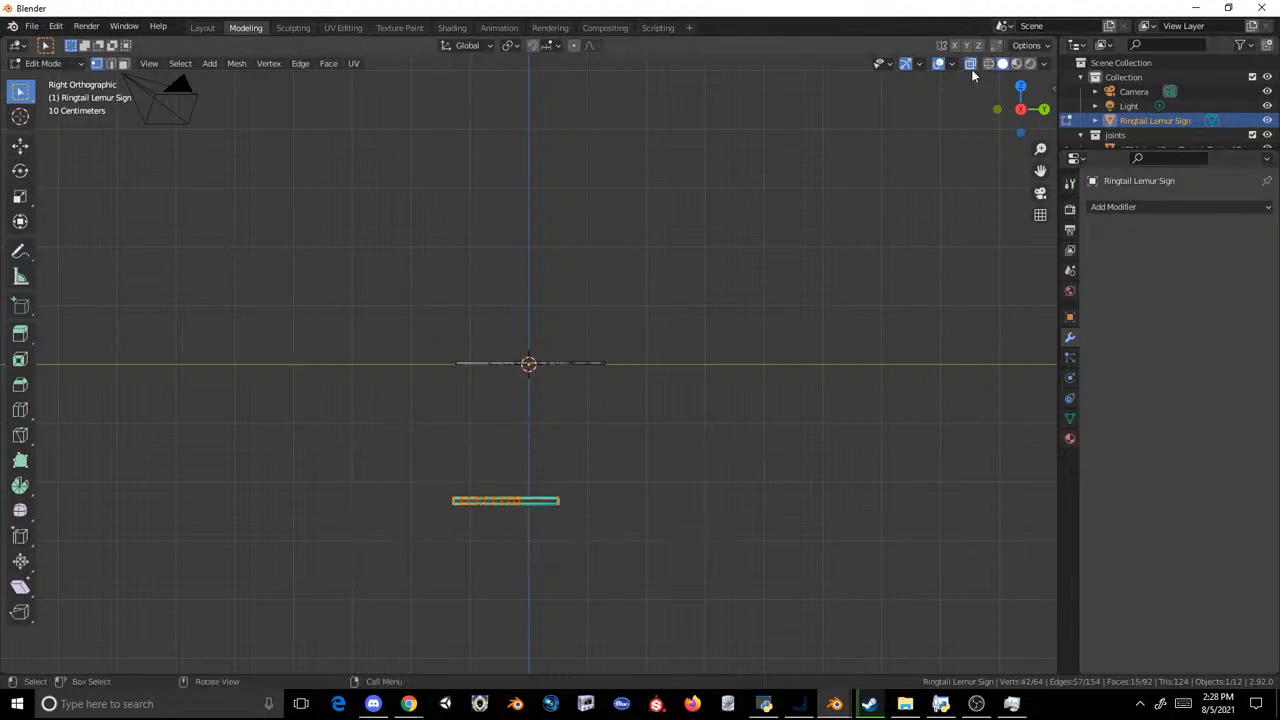
{"action": "key", "text": "a"}
Step: Move the lemur sign's mesh up to the turtle sign's level and scale it down to roughly half its size
{"action": "left_click", "coordinate": [32, 148]}
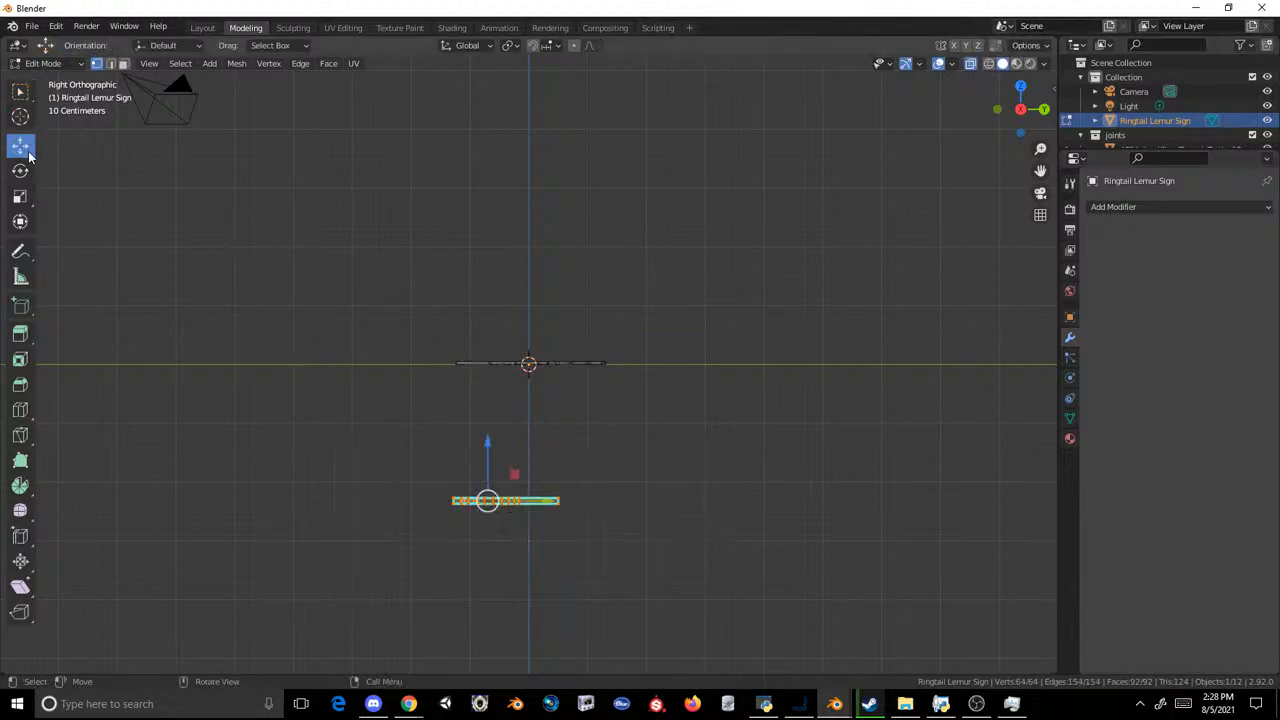
{"action": "left_click_drag", "start_coordinate": [489, 492], "coordinate": [540, 350]}
{"action": "scroll", "coordinate": [517, 351], "scroll_direction": "up", "scroll_amount": 8}
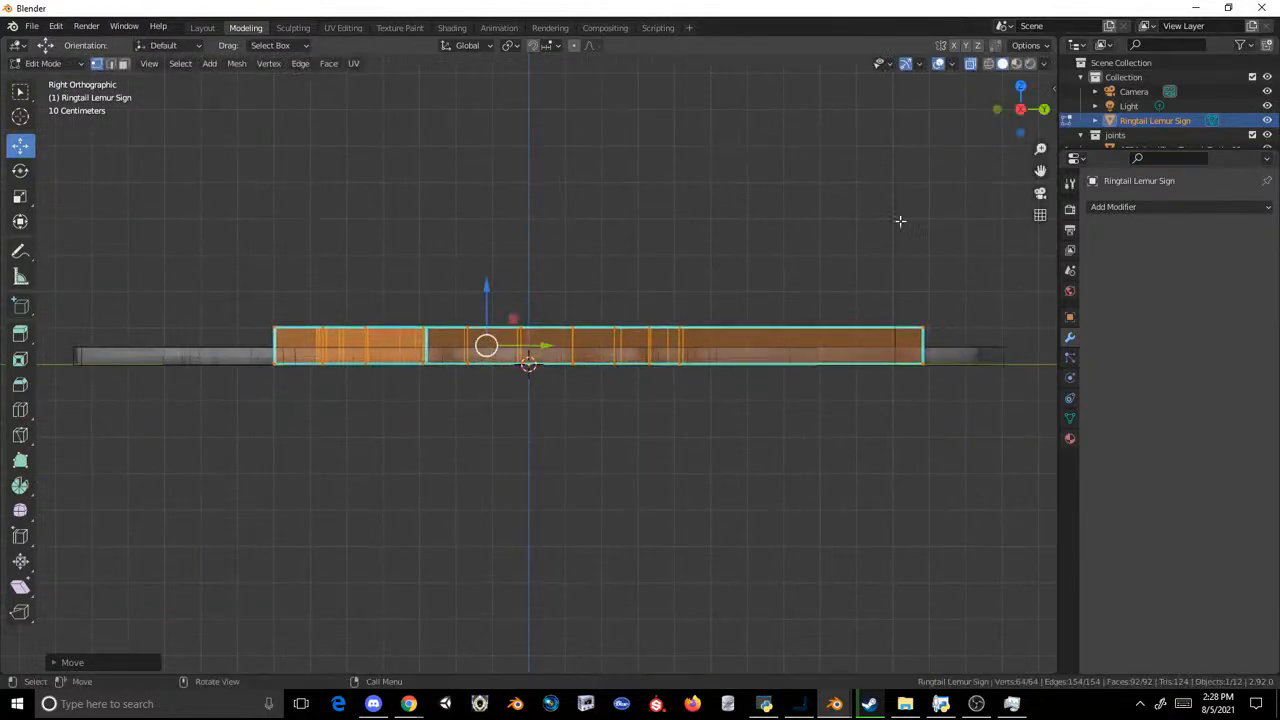
{"action": "key", "text": "s"}
{"action": "left_click", "coordinate": [717, 260]}
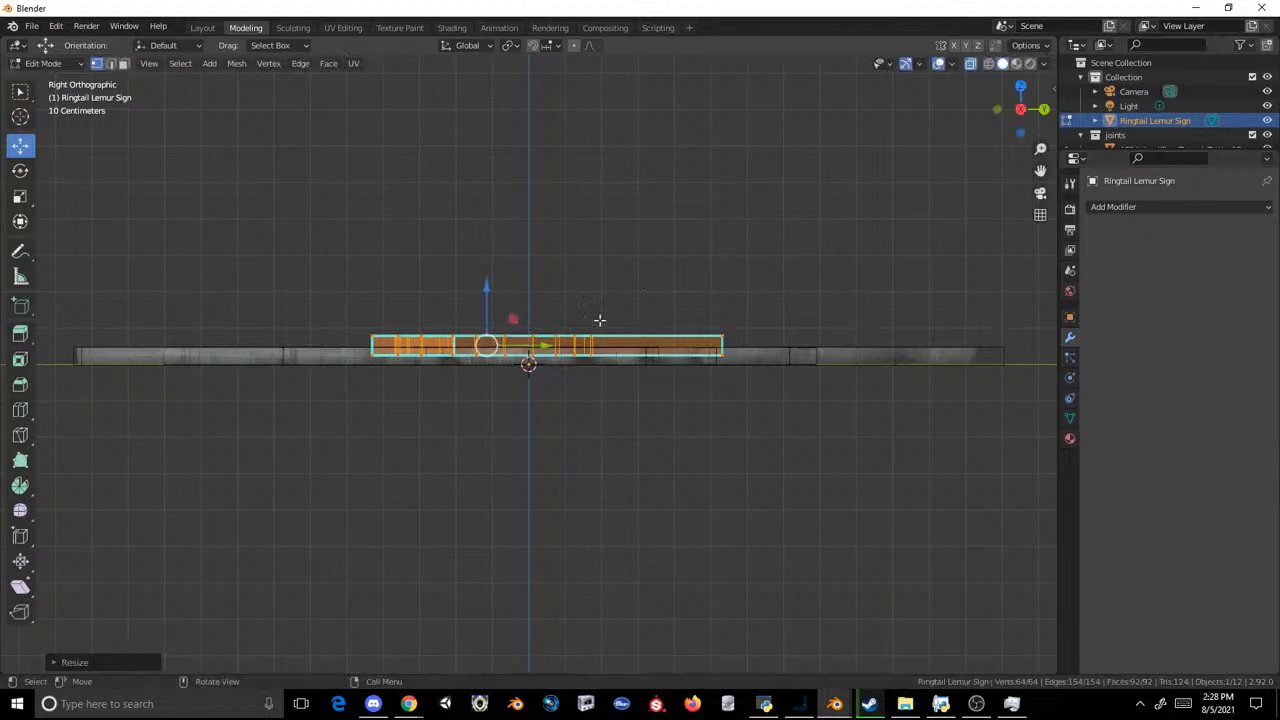
Step: Fine-tune the lemur mesh's height and scale so its thickness lines up with the turtle sign on the ground line
{"action": "left_click_drag", "start_coordinate": [486, 343], "coordinate": [477, 352]}
{"action": "key", "text": "s"}
{"action": "left_click", "coordinate": [788, 217]}
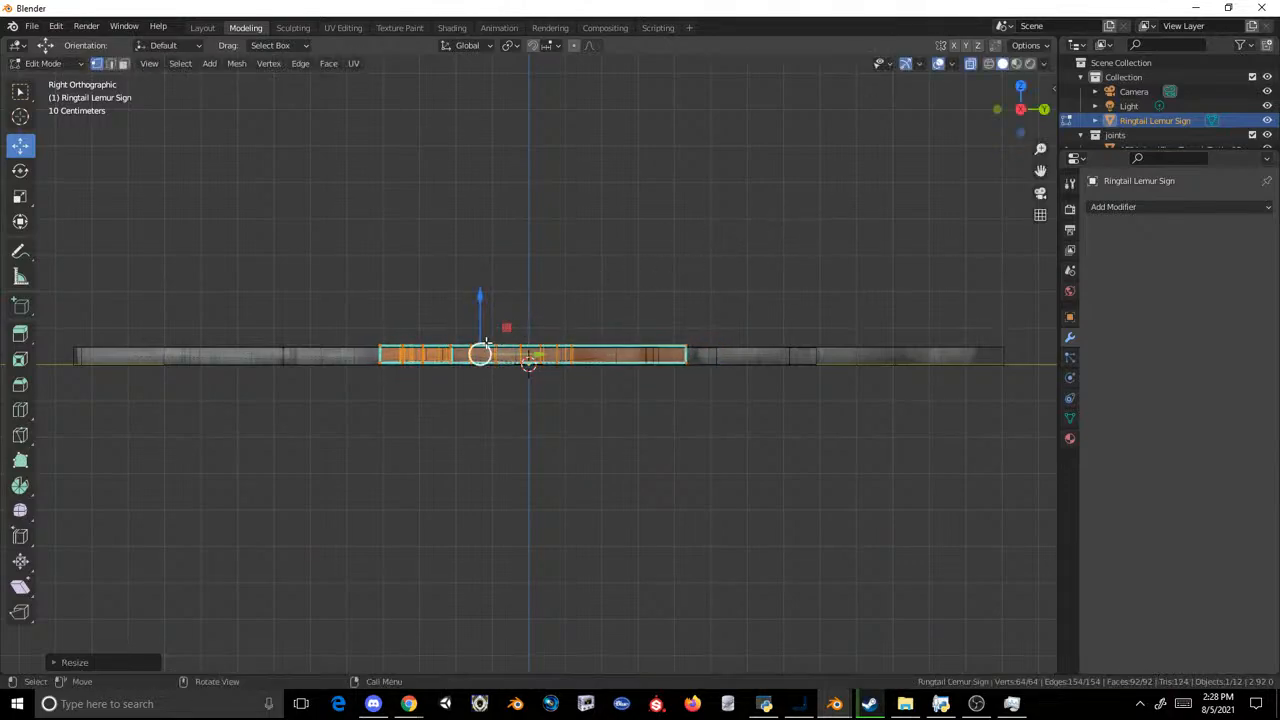
{"action": "scroll", "coordinate": [671, 257], "scroll_direction": "up", "scroll_amount": 4}
{"action": "scroll", "coordinate": [743, 234], "scroll_direction": "up", "scroll_amount": 2}
{"action": "key", "text": "s"}
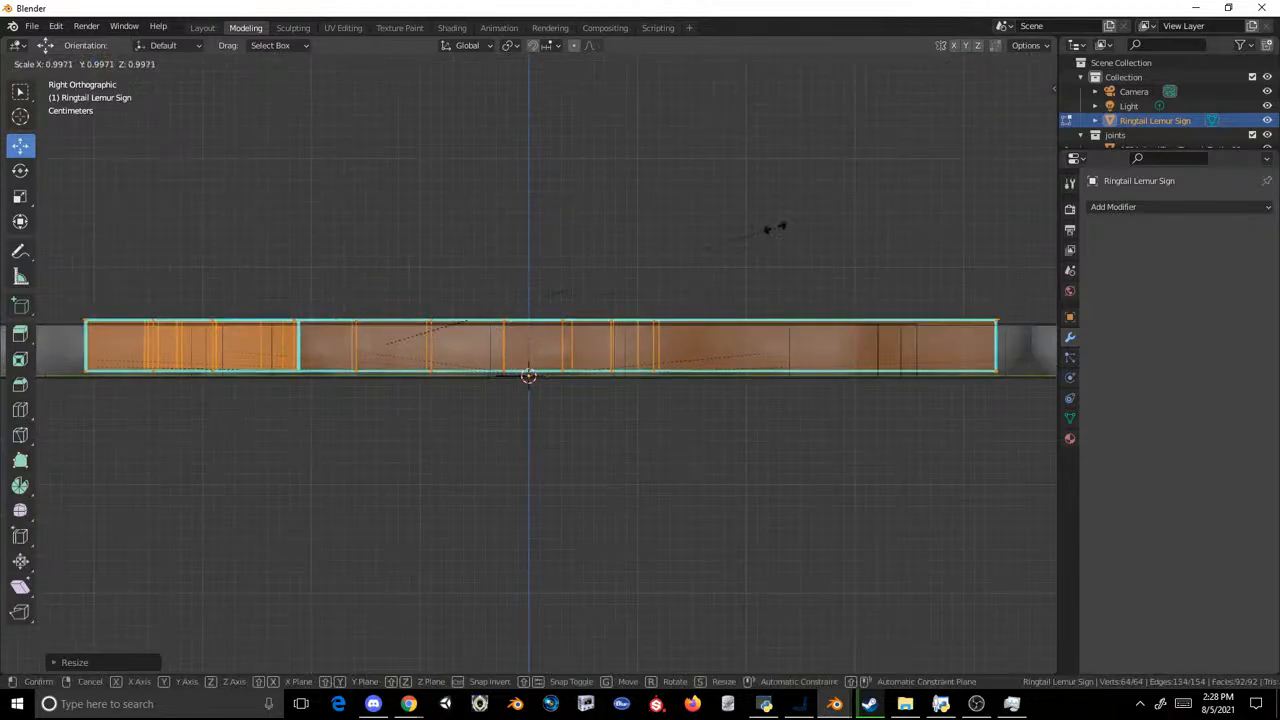
{"action": "left_click", "coordinate": [749, 234]}
{"action": "left_click_drag", "start_coordinate": [383, 293], "coordinate": [394, 304]}
{"action": "scroll", "coordinate": [540, 191], "scroll_direction": "down", "scroll_amount": 1}
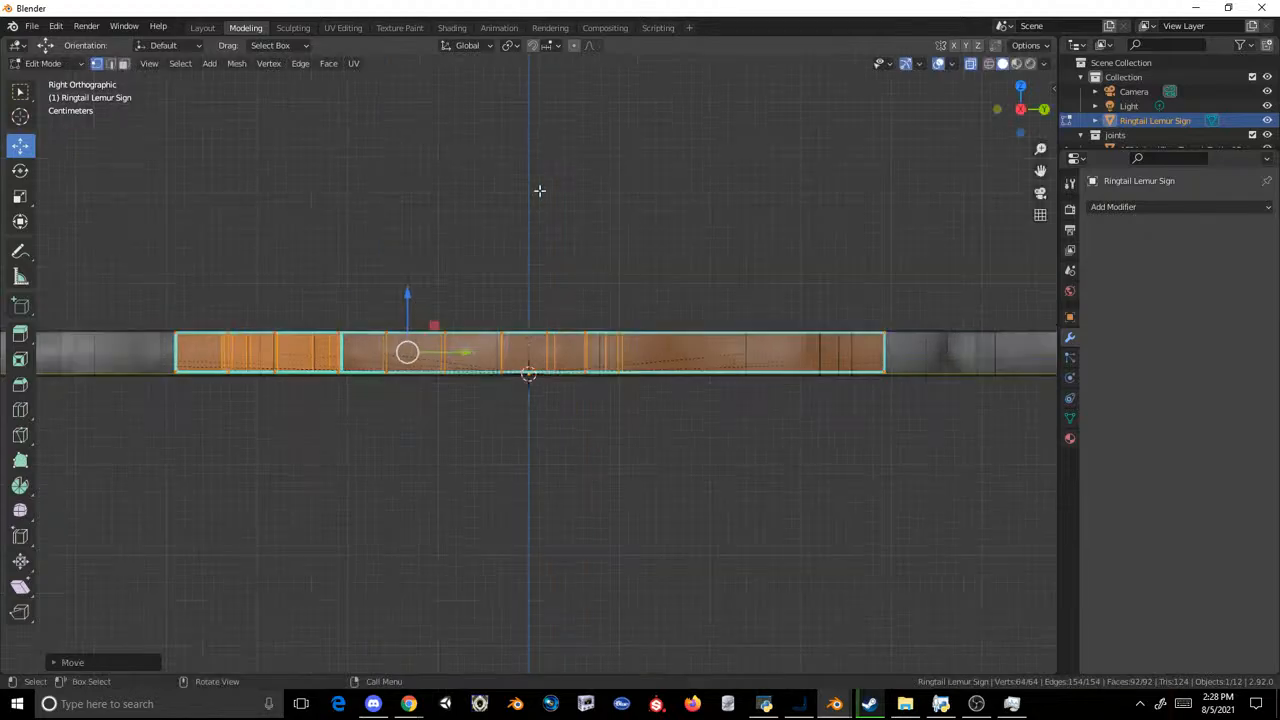
{"action": "middle_click_drag", "start_coordinate": [540, 191], "coordinate": [500, 283]}
{"action": "scroll", "coordinate": [504, 275], "scroll_direction": "down", "scroll_amount": 9}
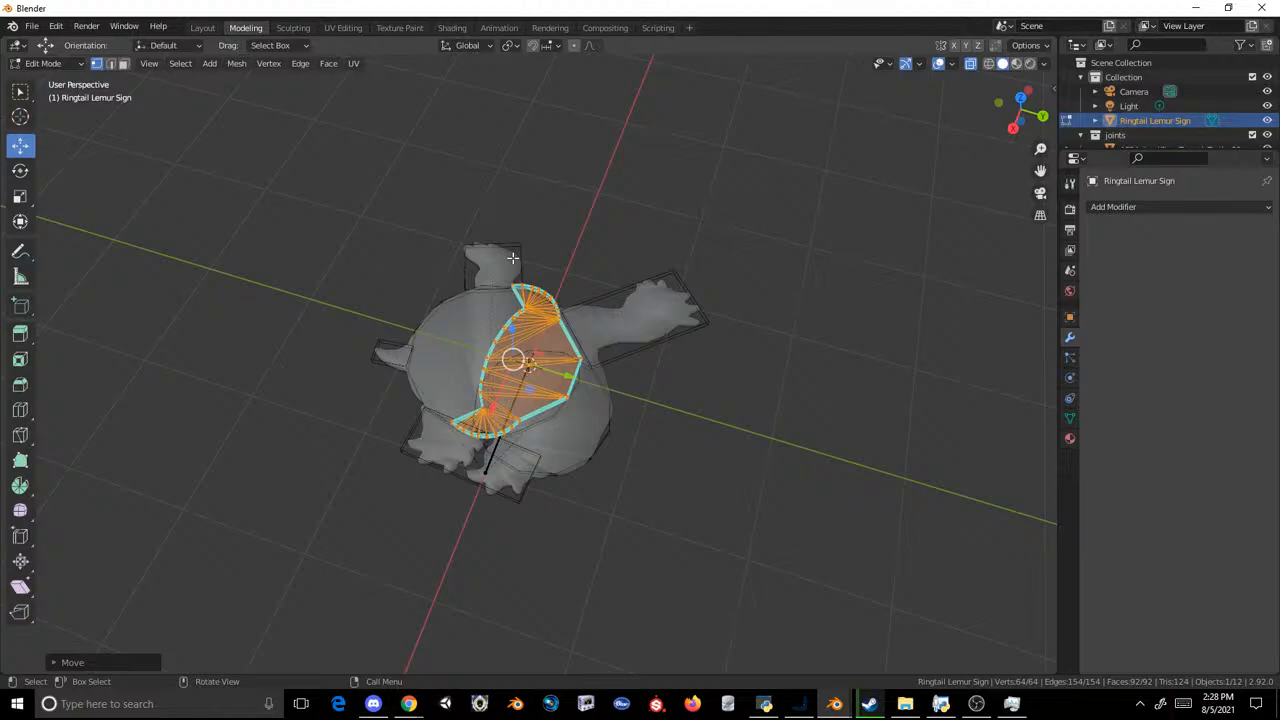
Step: Select the Ringtail Lemur Sign in the Layout workspace and remove its initialShadingGroup material slot
{"action": "left_click", "coordinate": [212, 27]}
{"action": "left_click", "coordinate": [682, 208]}
{"action": "middle_click_drag", "start_coordinate": [682, 208], "coordinate": [655, 350]}
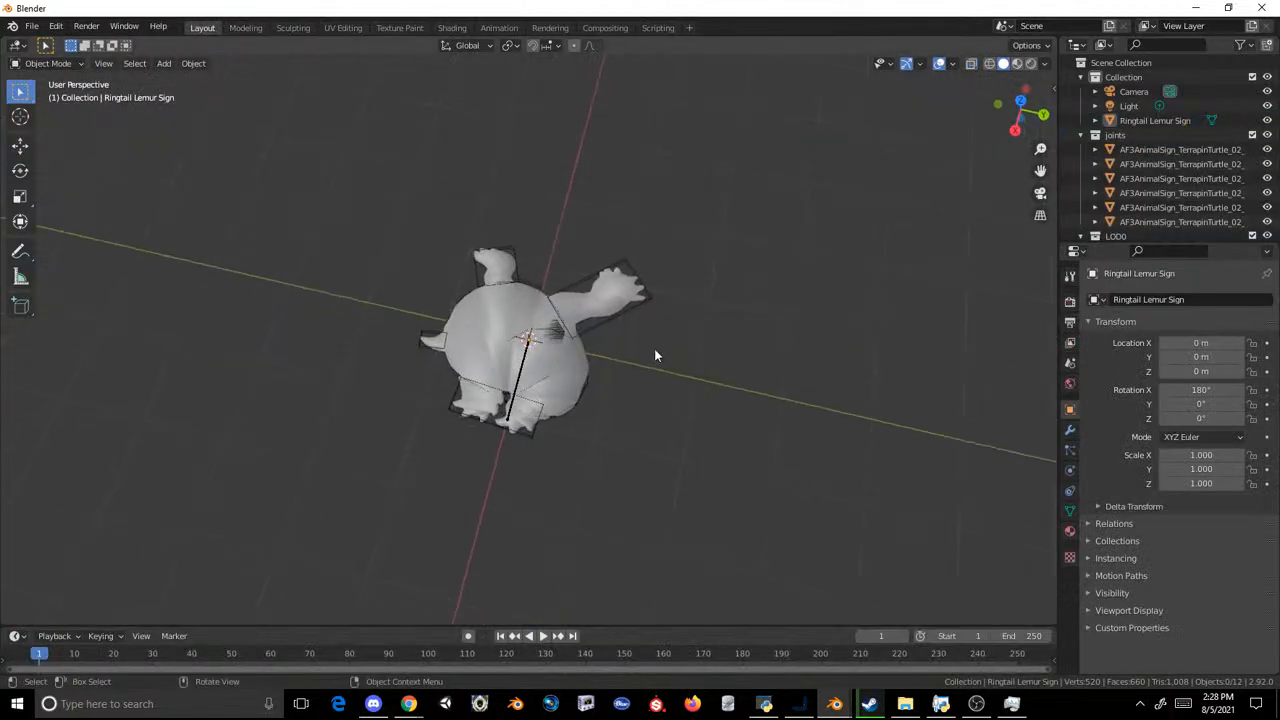
{"action": "scroll", "coordinate": [655, 354], "scroll_direction": "up", "scroll_amount": 5}
{"action": "left_click", "coordinate": [643, 366]}
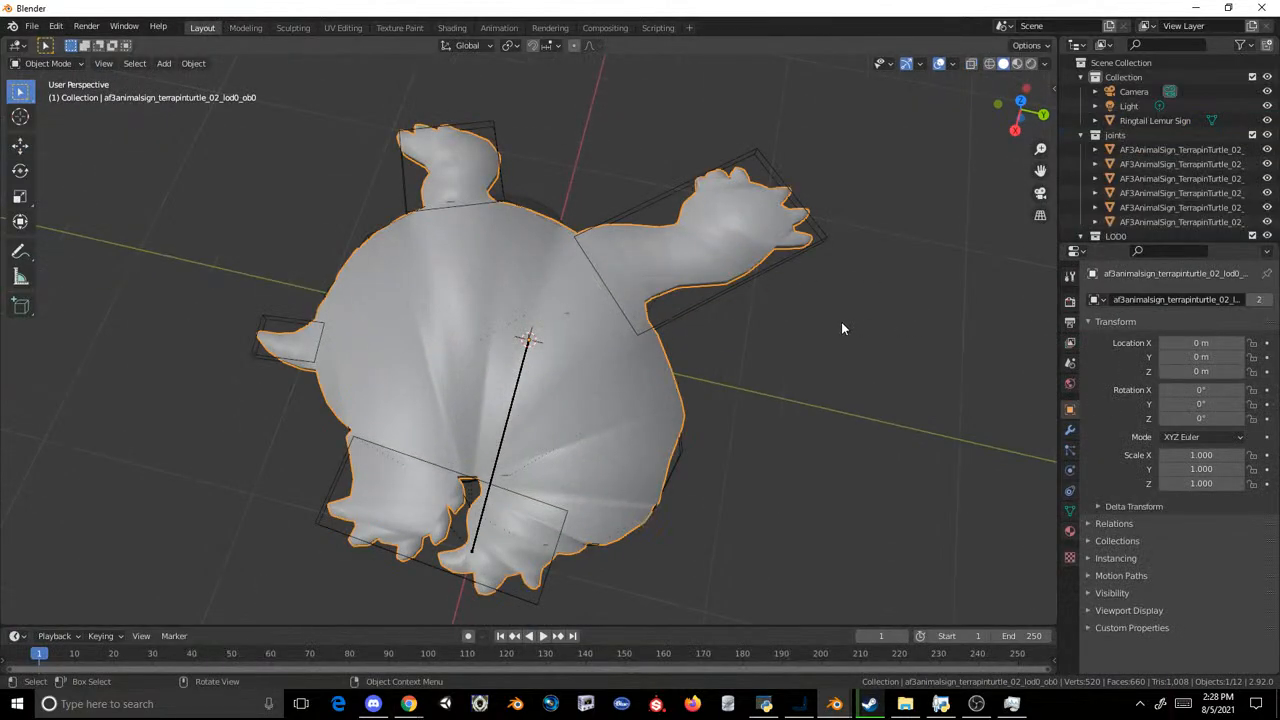
{"action": "left_click", "coordinate": [481, 391]}
{"action": "middle_click_drag", "start_coordinate": [510, 321], "coordinate": [405, 315]}
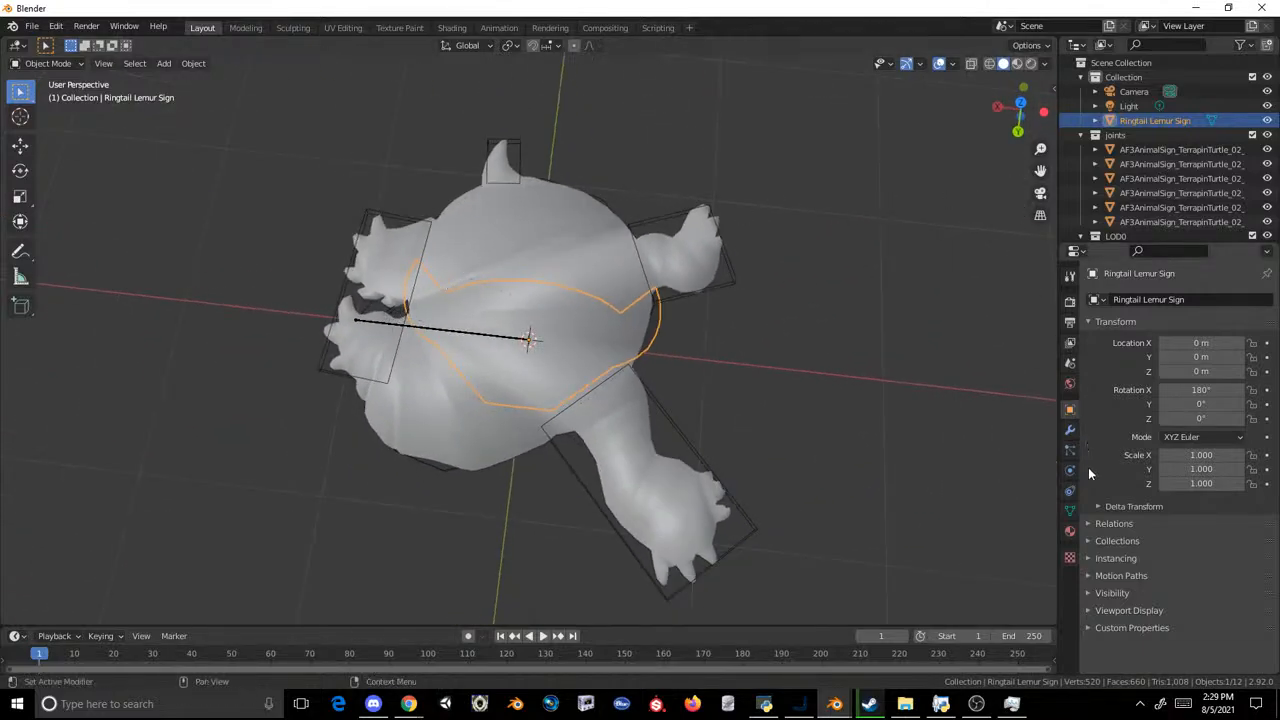
{"action": "left_click", "coordinate": [1070, 531]}
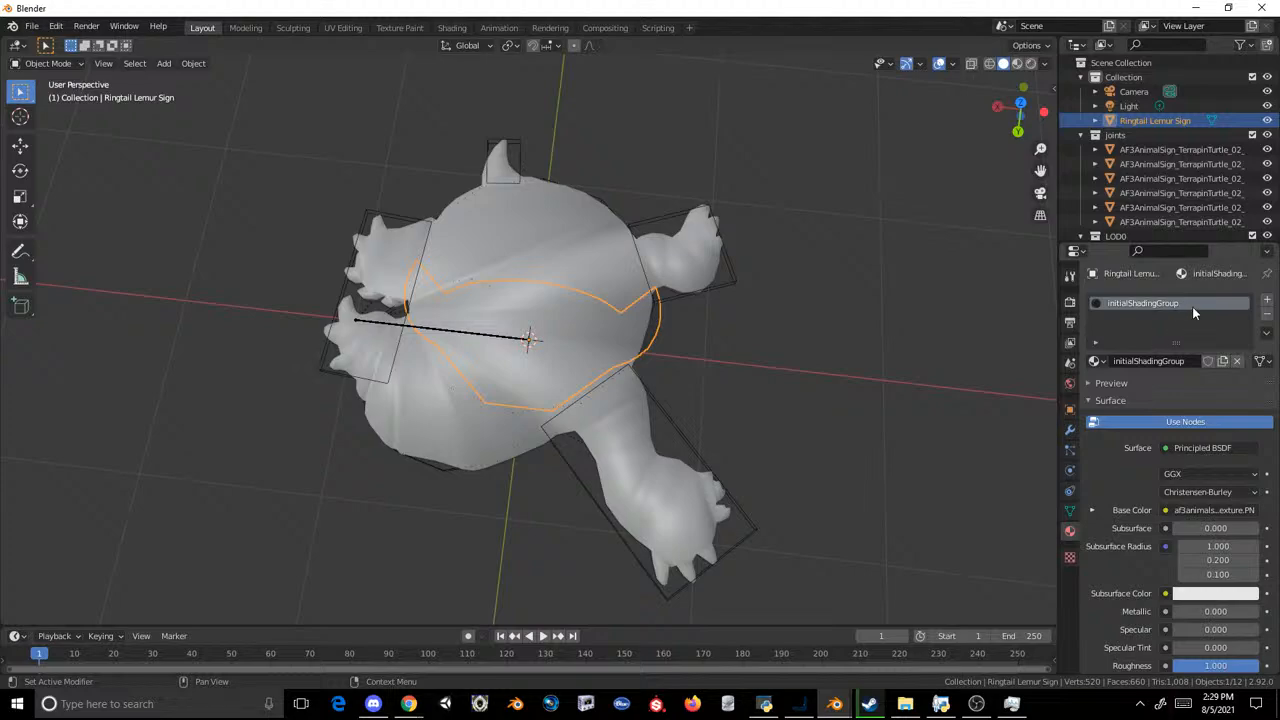
{"action": "left_click", "coordinate": [1267, 314]}
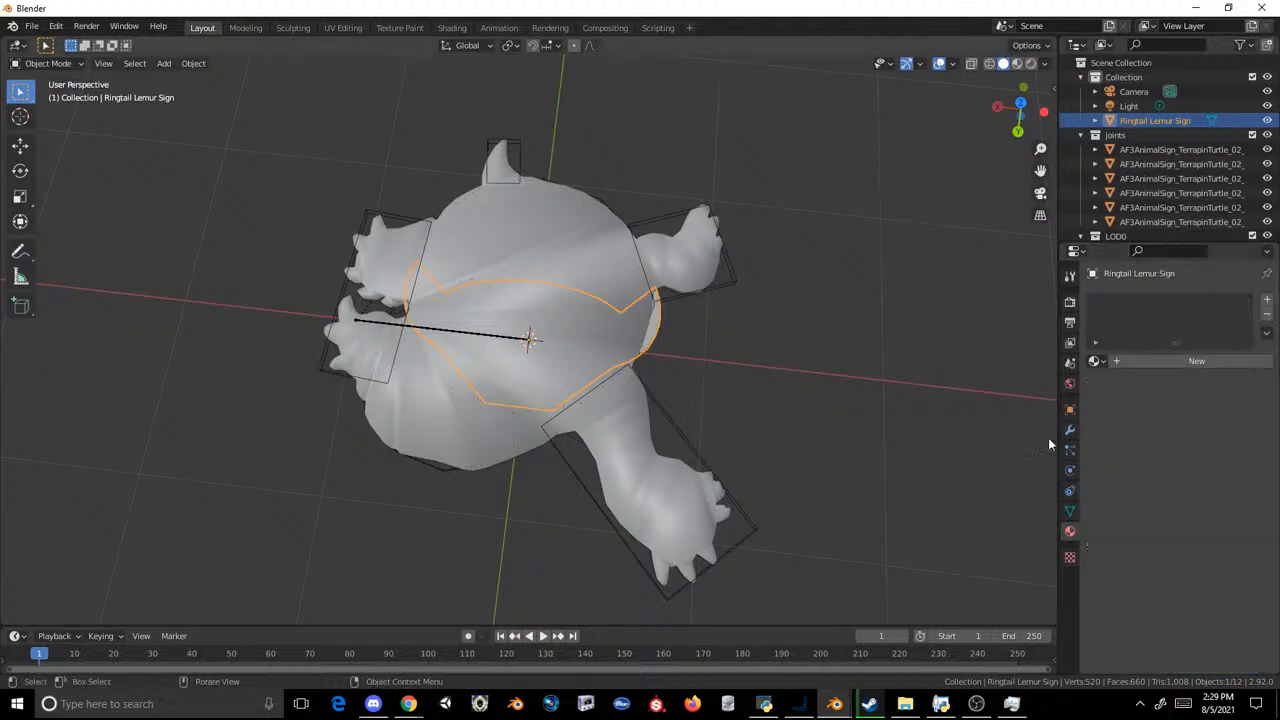
Step: Rename the lemur sign's UV map to UV0 and add a second UV map named UV1
{"action": "left_click", "coordinate": [1070, 511]}
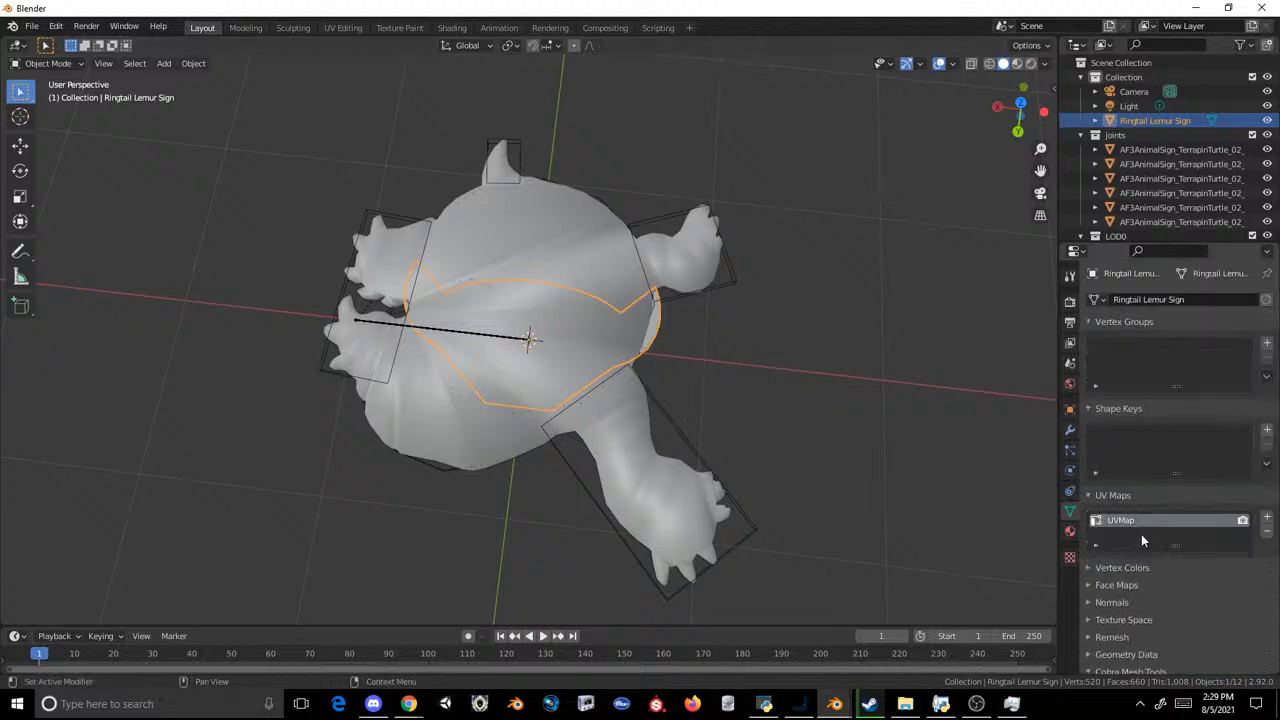
{"action": "double_click", "coordinate": [1146, 521]}
{"action": "type", "text": "UV0"}
{"action": "key", "text": "Return"}
{"action": "left_click", "coordinate": [1267, 517]}
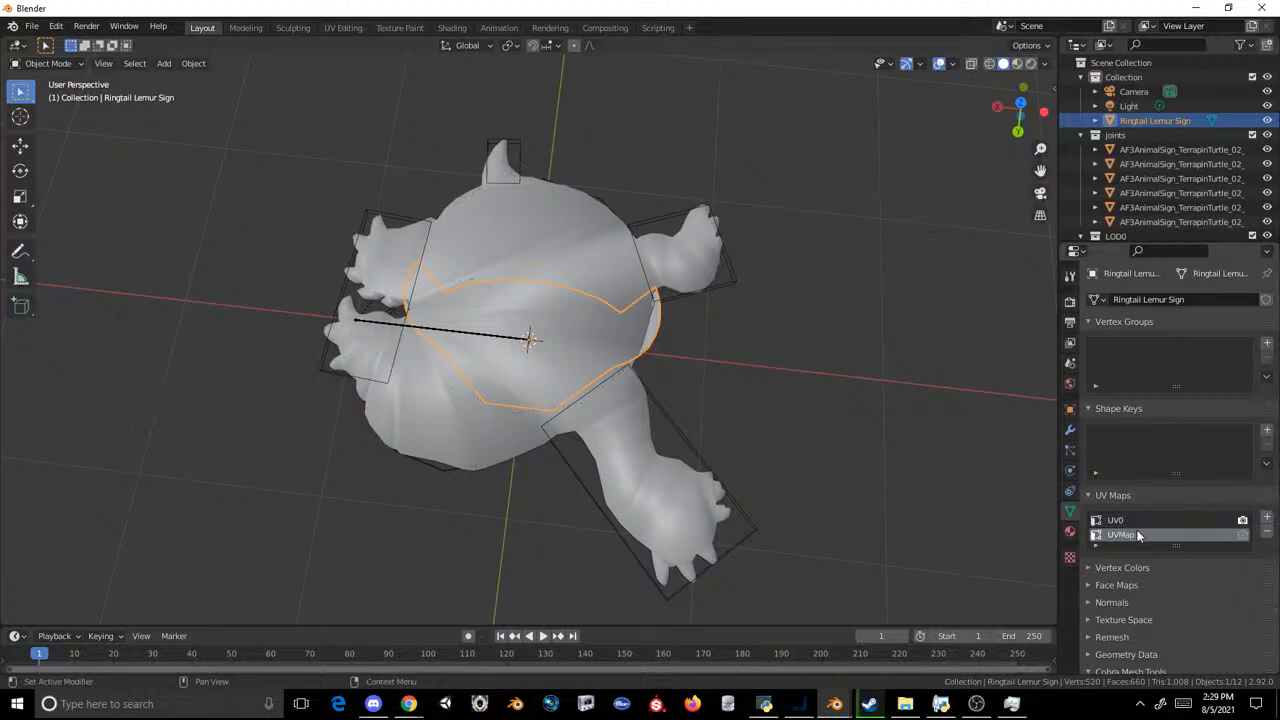
{"action": "double_click", "coordinate": [1152, 537]}
{"action": "type", "text": "UV1"}
{"action": "left_click", "coordinate": [900, 284]}
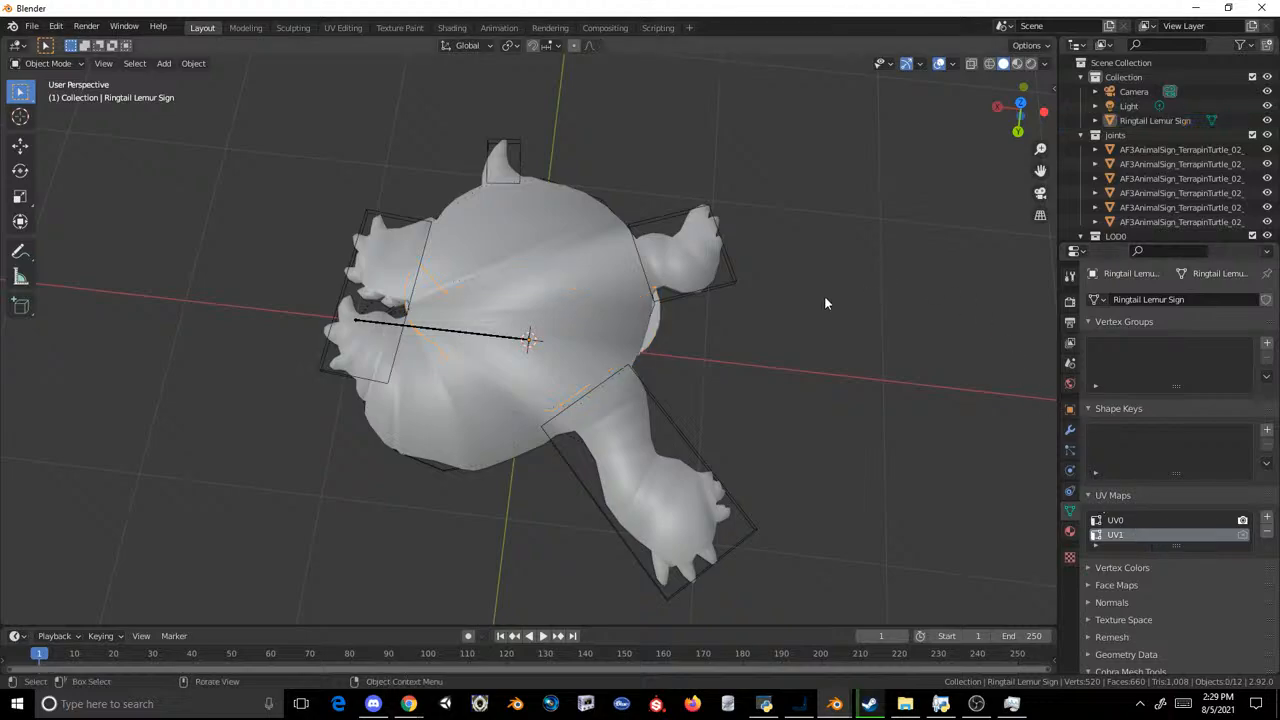
Step: Move the LOD0 turtle sign's mesh along the X axis in the Modeling workspace, clear of the lemur sign
{"action": "left_click", "coordinate": [631, 343]}
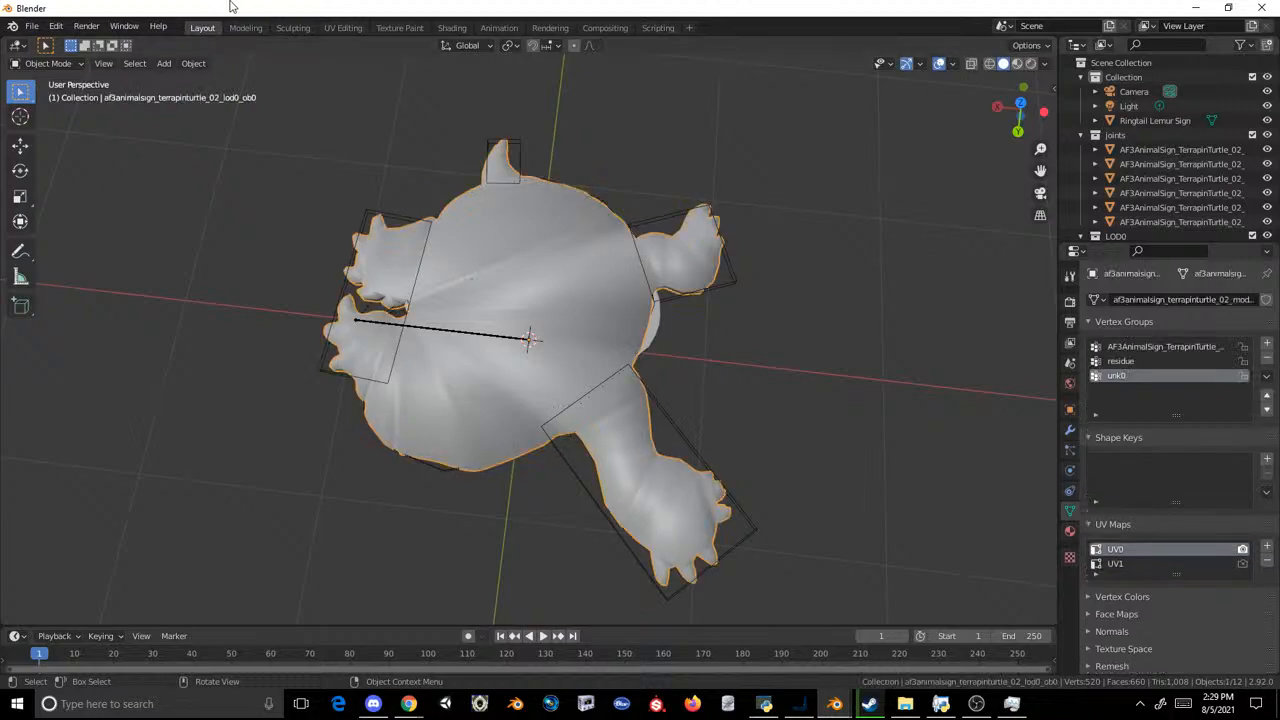
{"action": "left_click", "coordinate": [245, 27]}
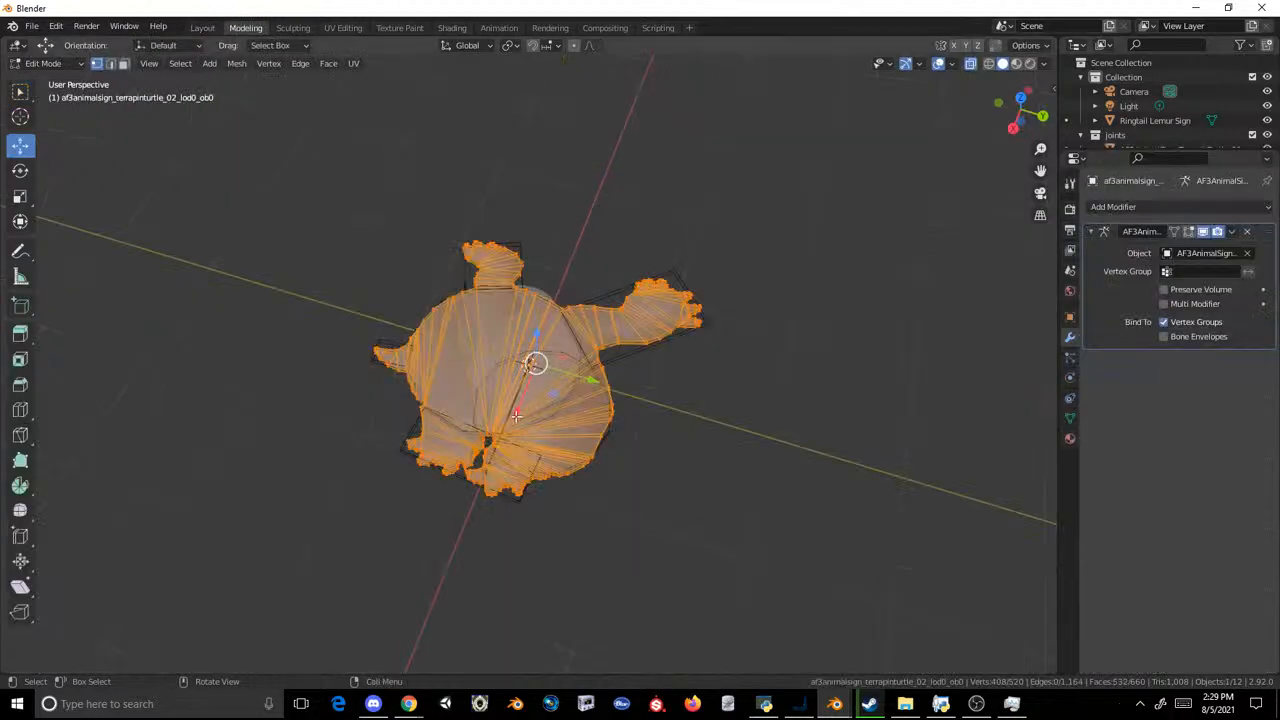
{"action": "left_click", "coordinate": [204, 28]}
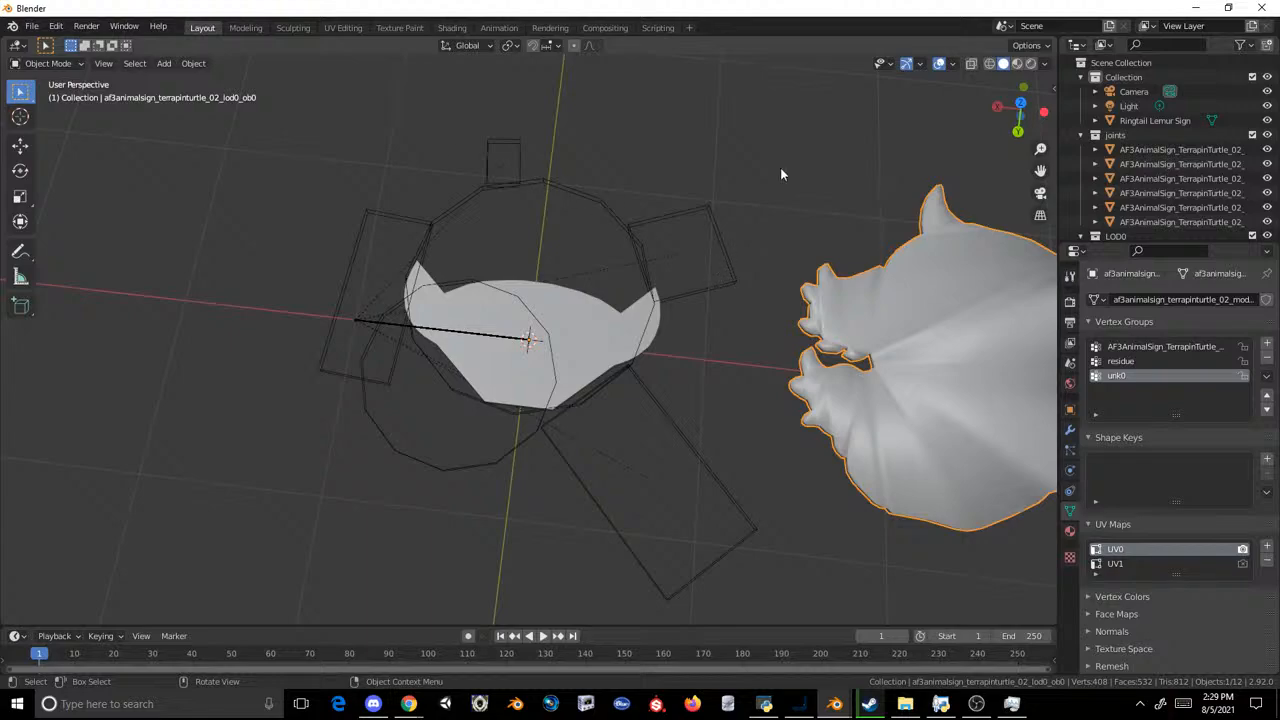
Step: Try to join the turtle sign into the Ringtail Lemur Sign and delete the turtle's vertices from the merged mesh
{"action": "left_click", "coordinate": [610, 333], "text": "shift"}
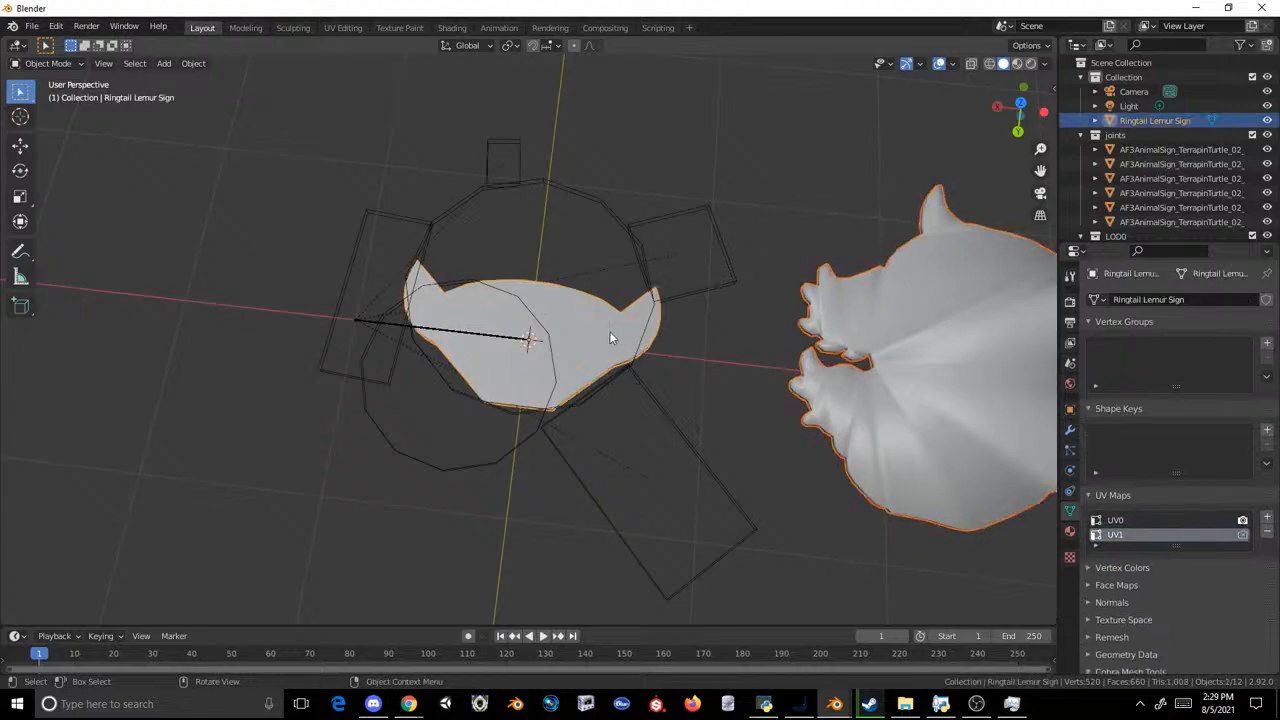
{"action": "key", "text": "ctrl+j"}
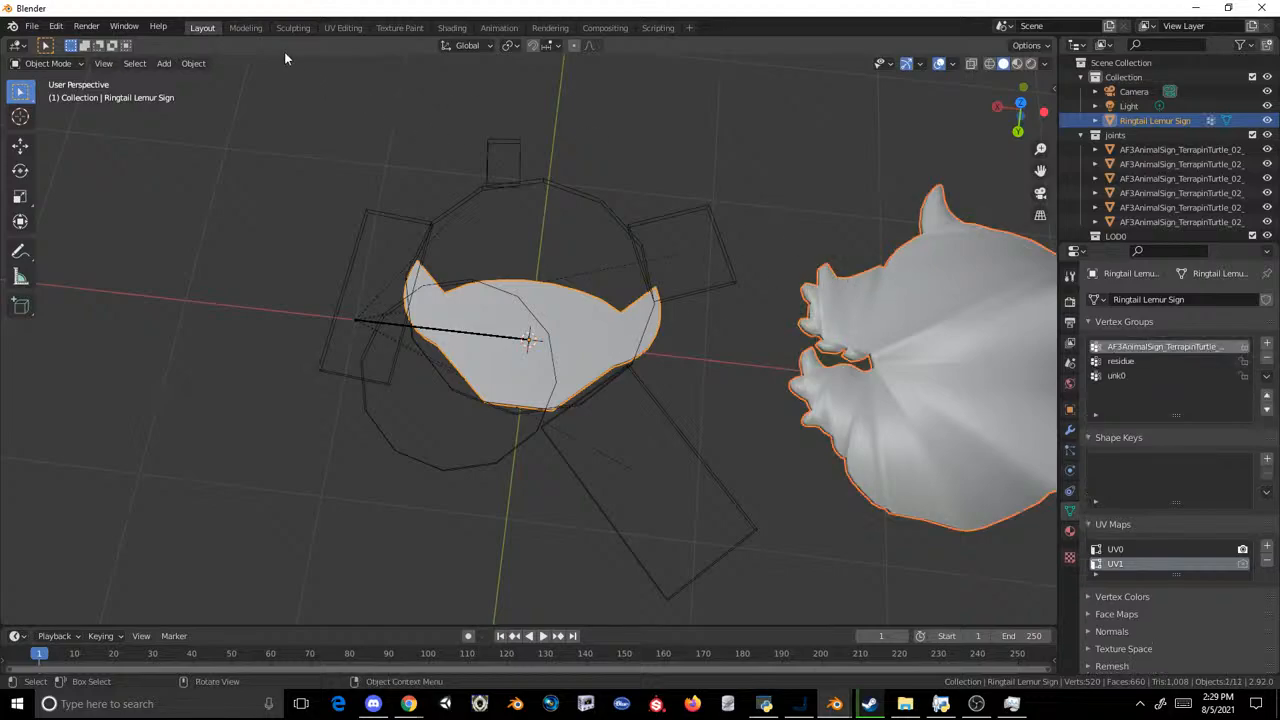
{"action": "left_click", "coordinate": [245, 27]}
{"action": "left_click", "coordinate": [481, 238]}
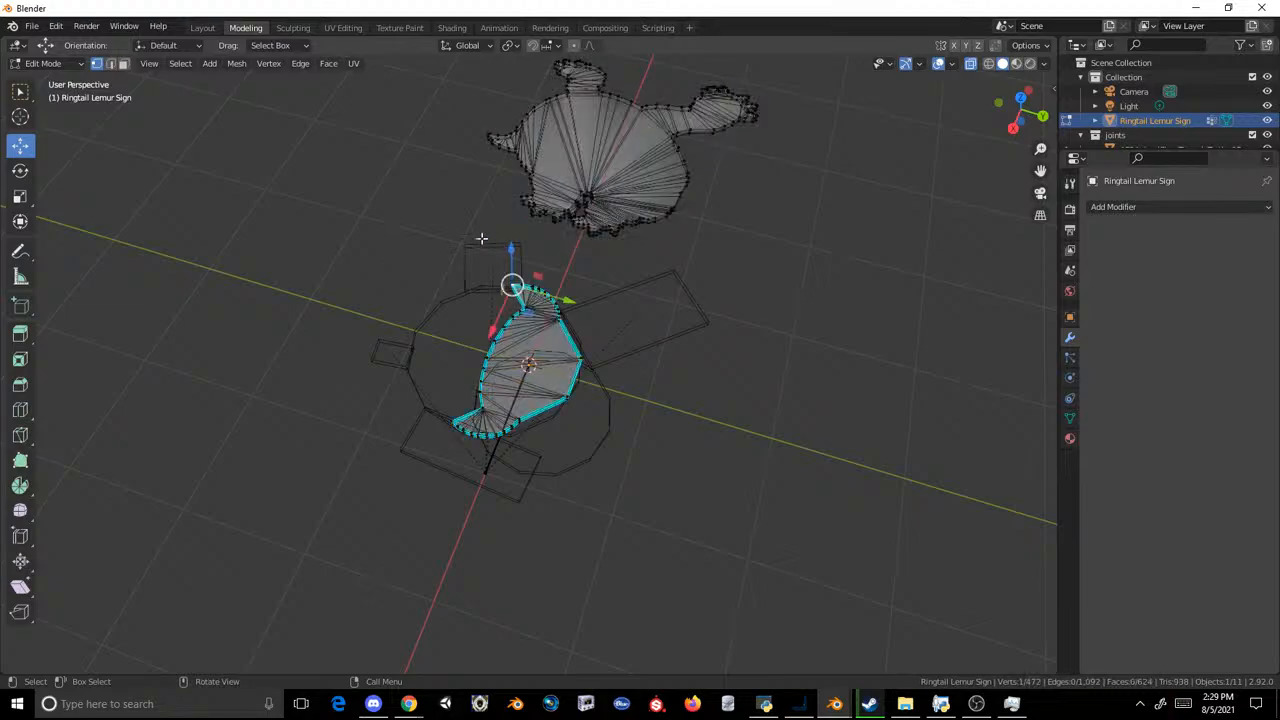
{"action": "left_click_drag", "start_coordinate": [464, 236], "coordinate": [848, 5]}
{"action": "key", "text": "x"}
{"action": "left_click", "coordinate": [747, 108]}
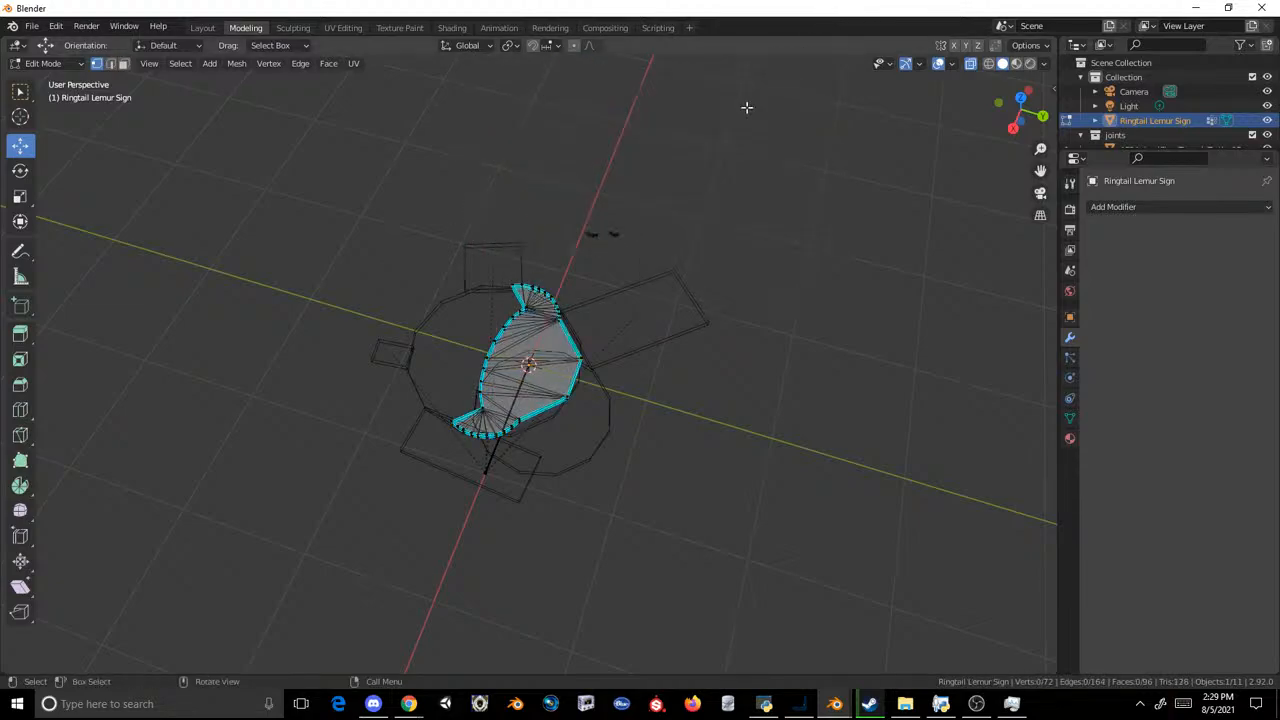
{"action": "left_click_drag", "start_coordinate": [683, 146], "coordinate": [572, 252]}
{"action": "key", "text": "x"}
{"action": "left_click", "coordinate": [566, 254]}
{"action": "left_click", "coordinate": [202, 27]}
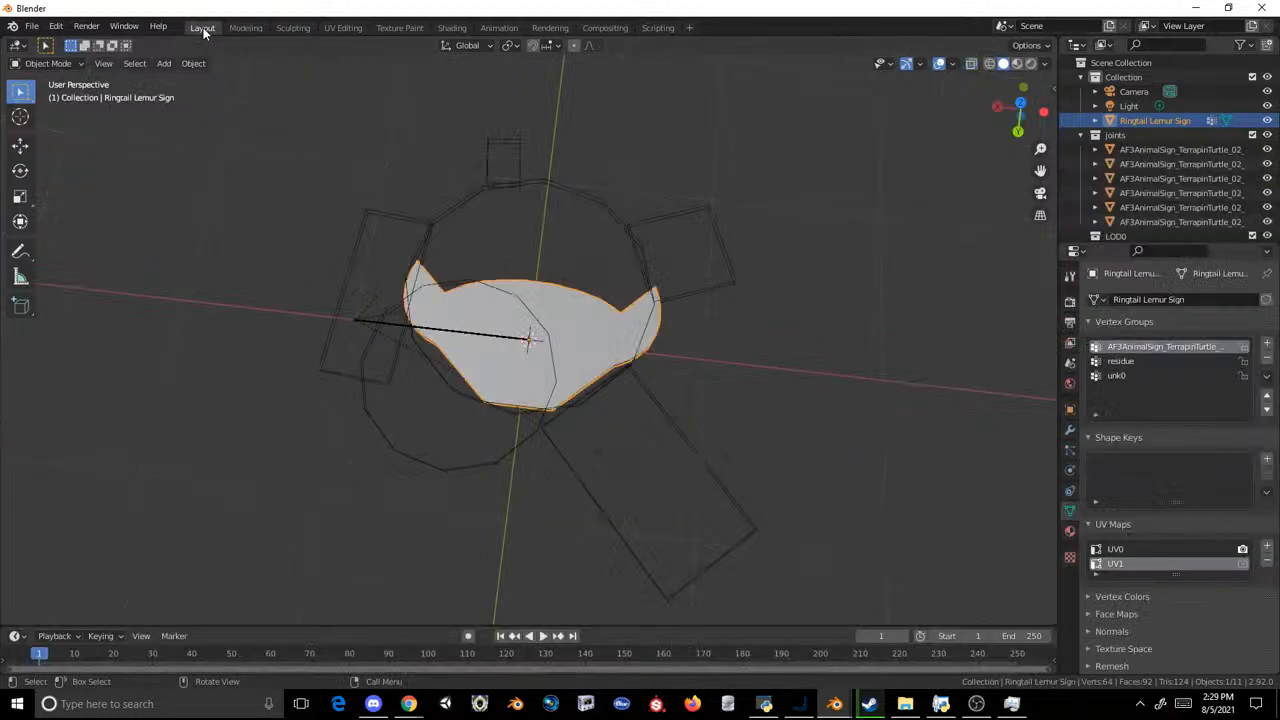
Step: Collapse the joints collection and undo the turtle vertex deletions and the join of the two signs
{"action": "middle_click_drag", "start_coordinate": [760, 163], "coordinate": [866, 264]}
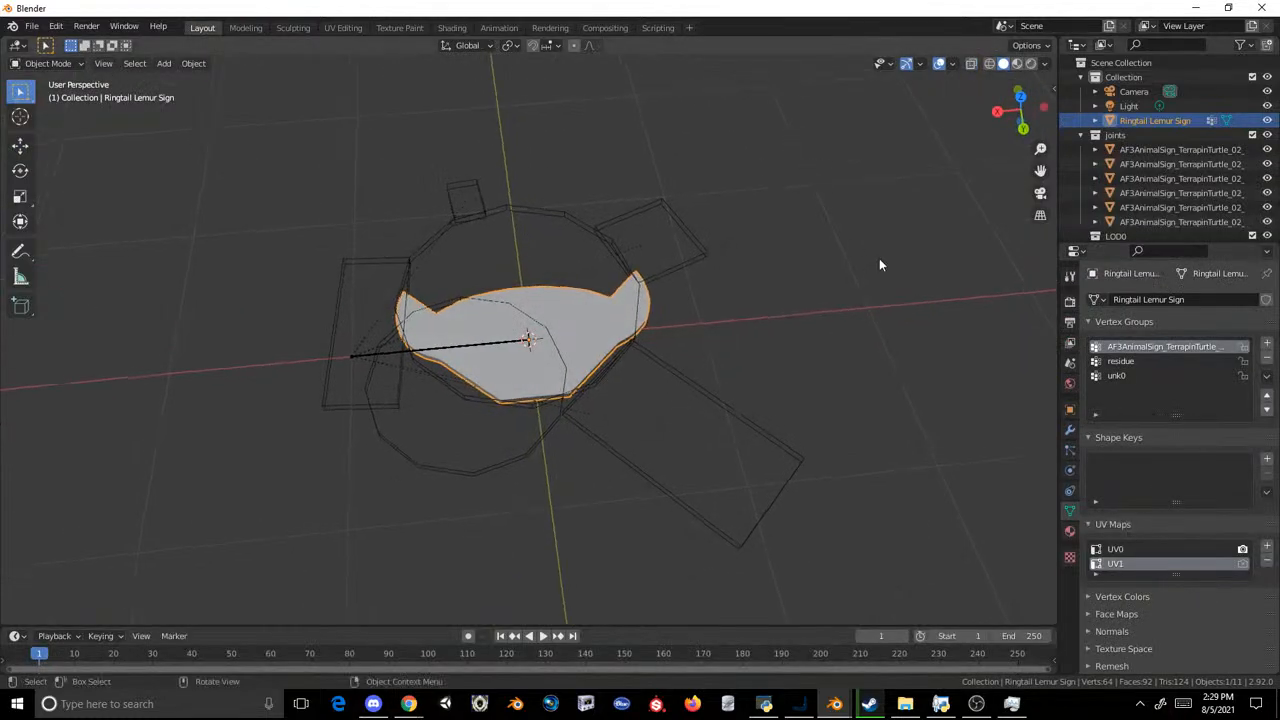
{"action": "left_click", "coordinate": [1081, 135]}
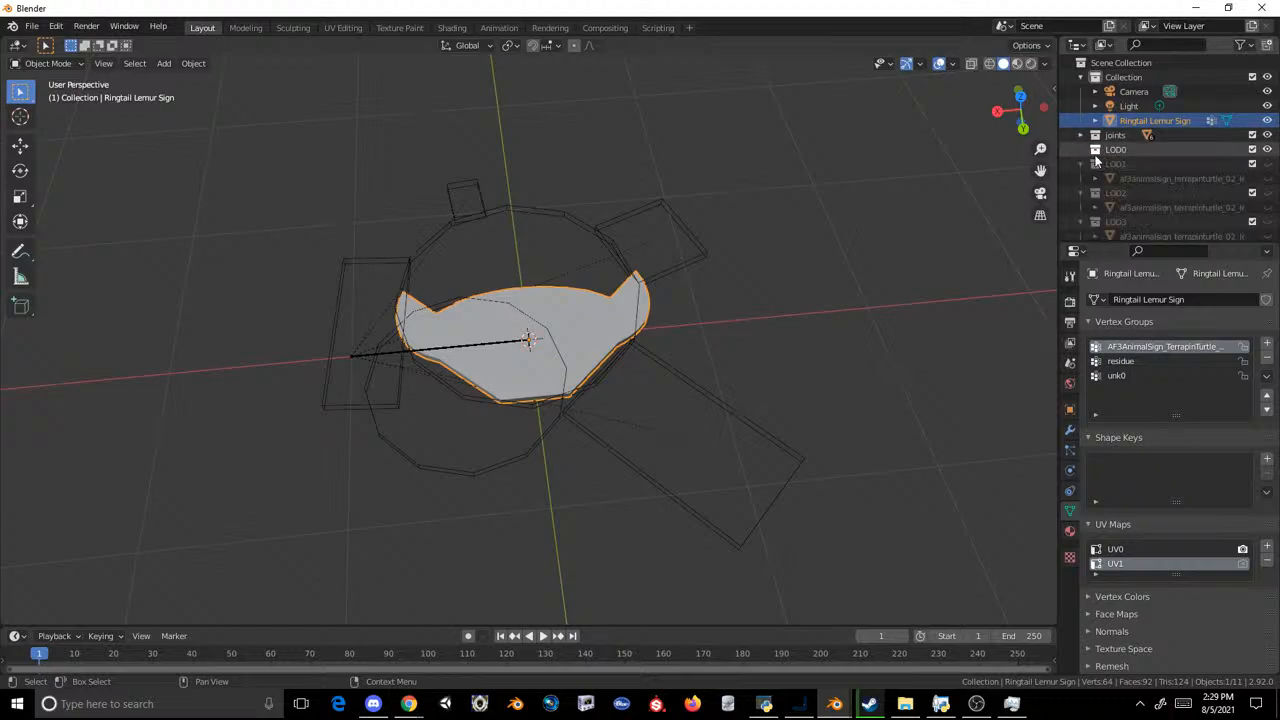
{"action": "key", "text": "Tab"}
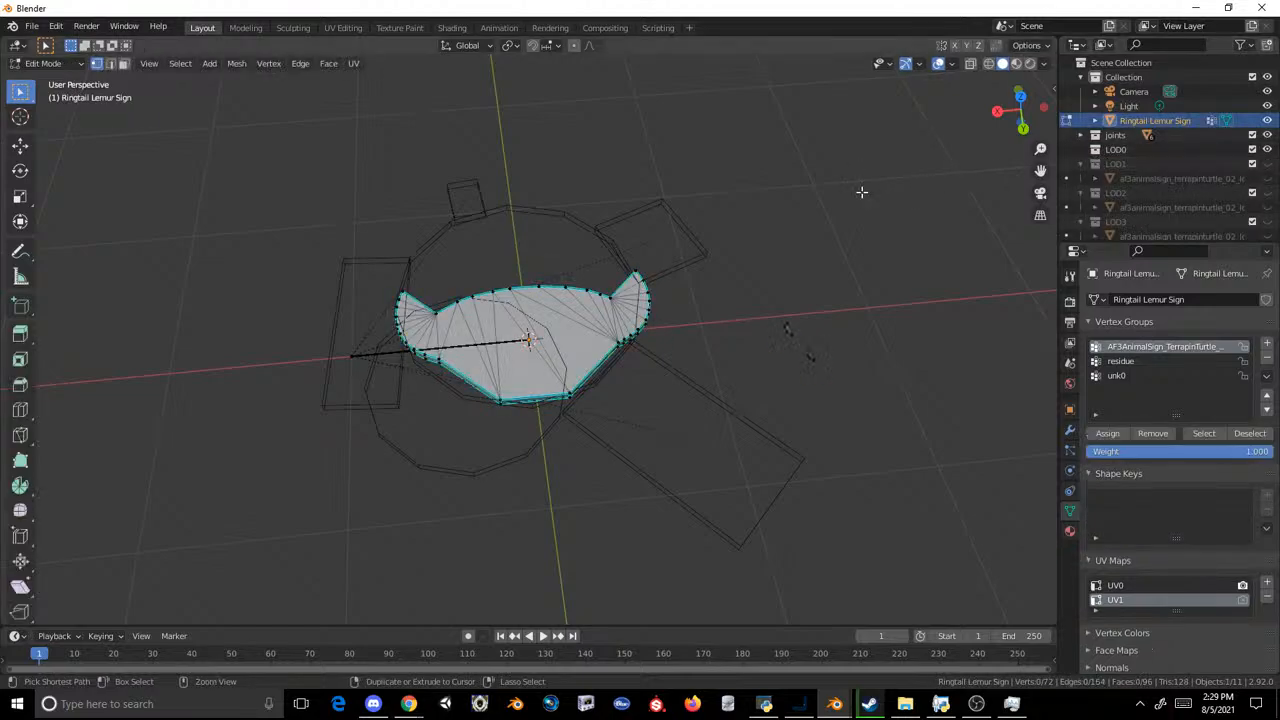
{"action": "key", "text": "Tab"}
{"action": "left_click", "coordinate": [861, 191]}
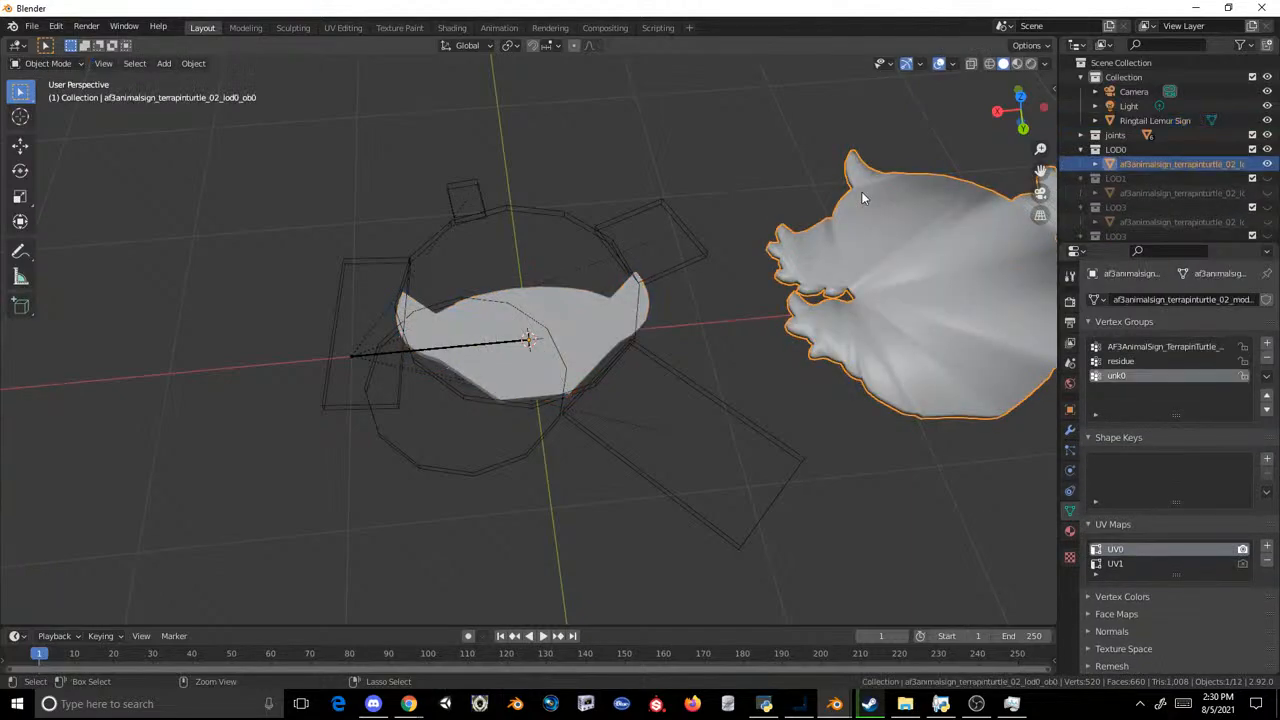
Step: Join the Ringtail Lemur Sign into the LOD0 turtle sign, with the turtle sign as the active object
{"action": "left_click", "coordinate": [641, 156]}
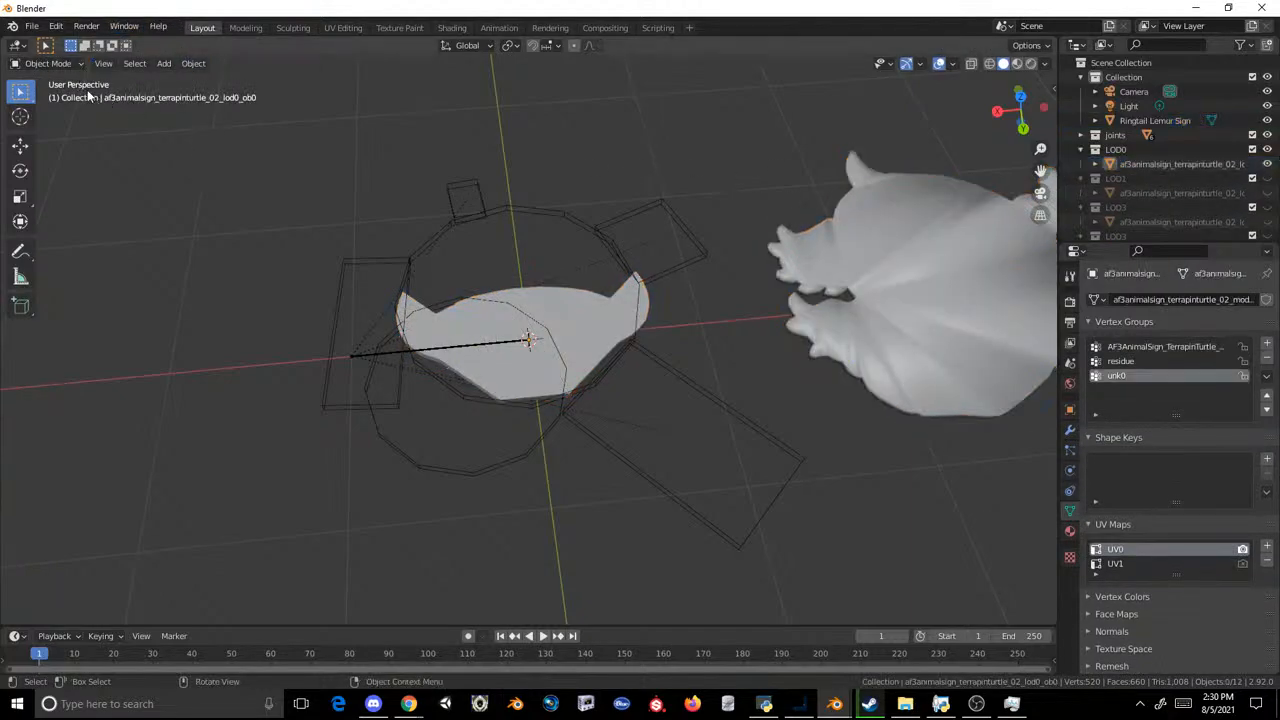
{"action": "left_click", "coordinate": [815, 262]}
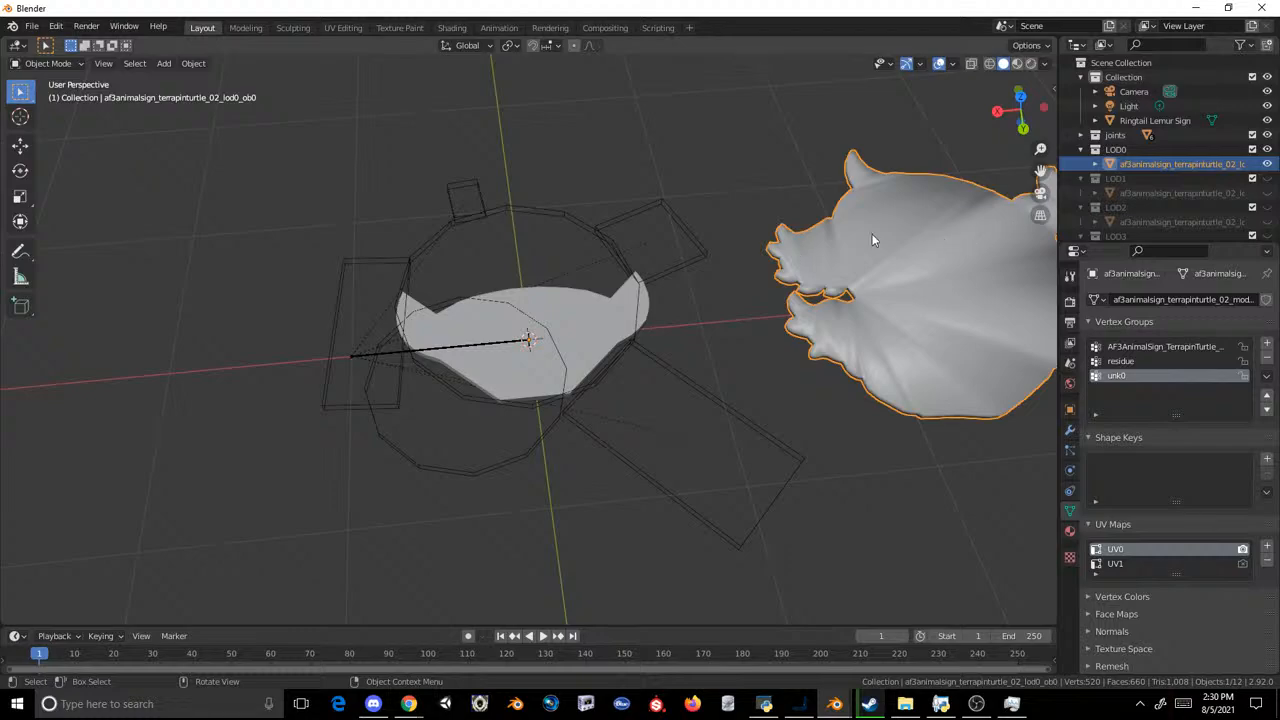
{"action": "left_click", "coordinate": [655, 255]}
{"action": "left_click", "coordinate": [609, 292]}
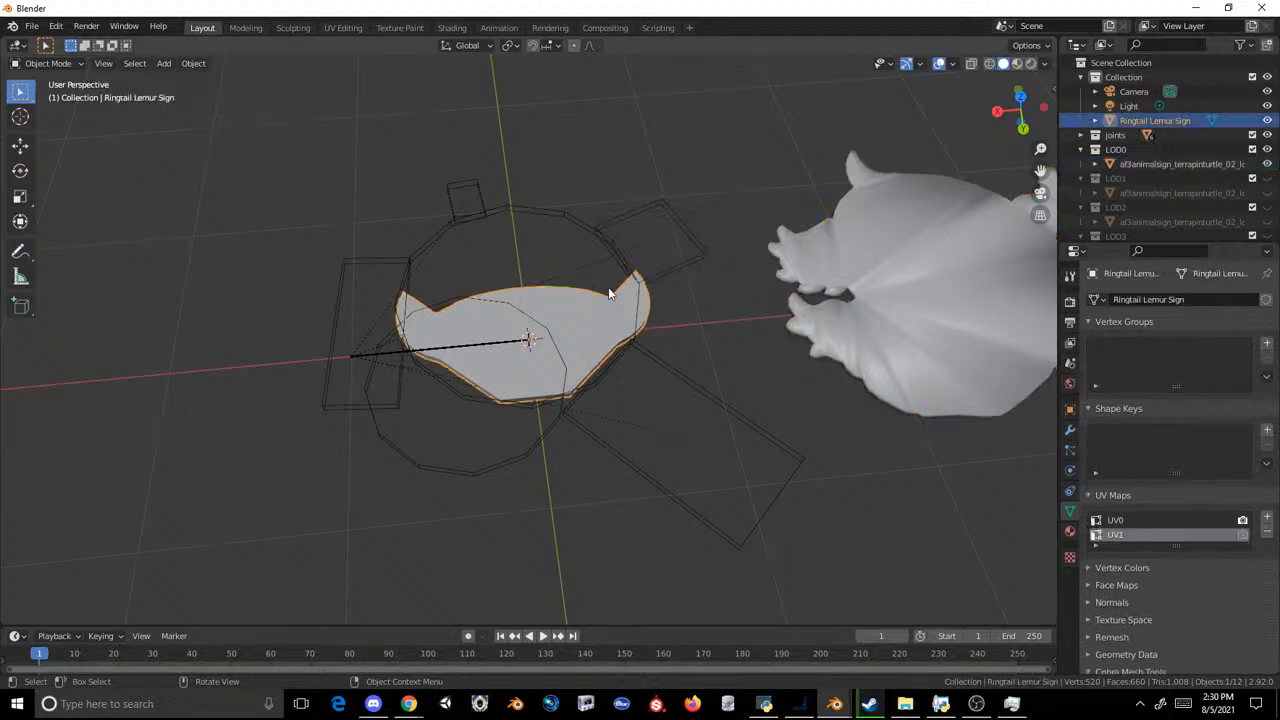
{"action": "left_click", "coordinate": [835, 276], "text": "shift"}
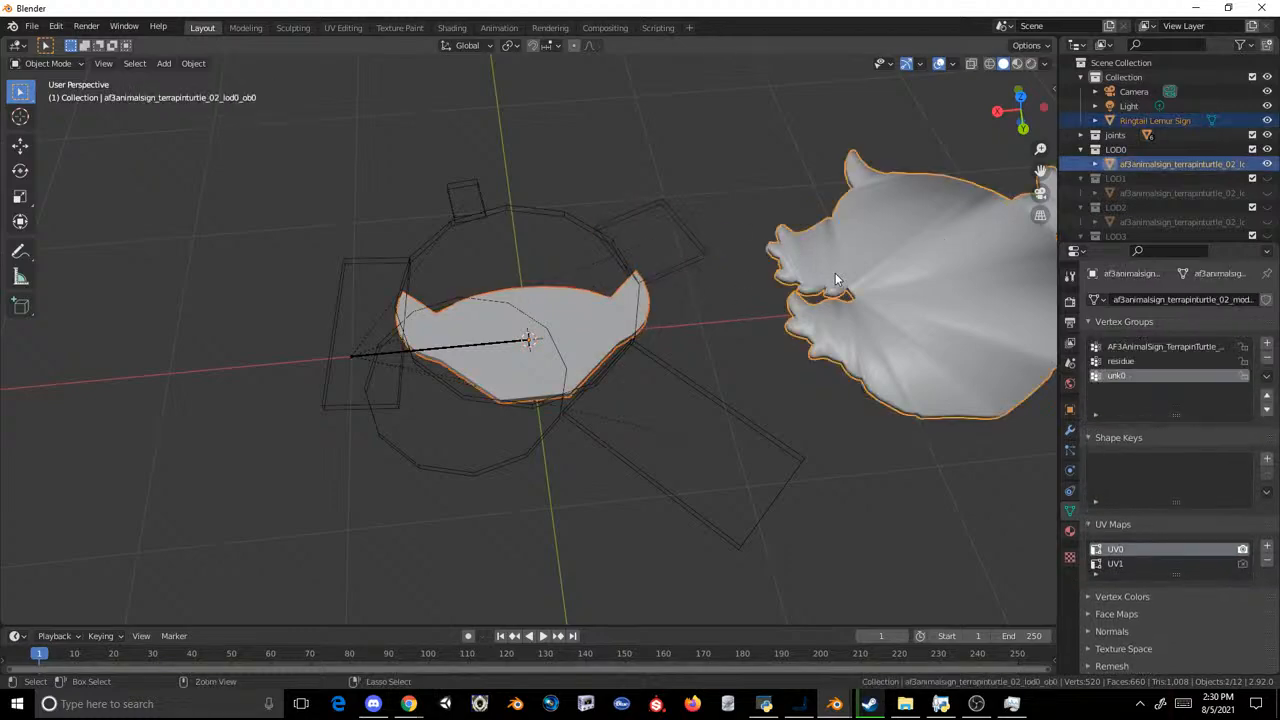
{"action": "key", "text": "ctrl+j"}
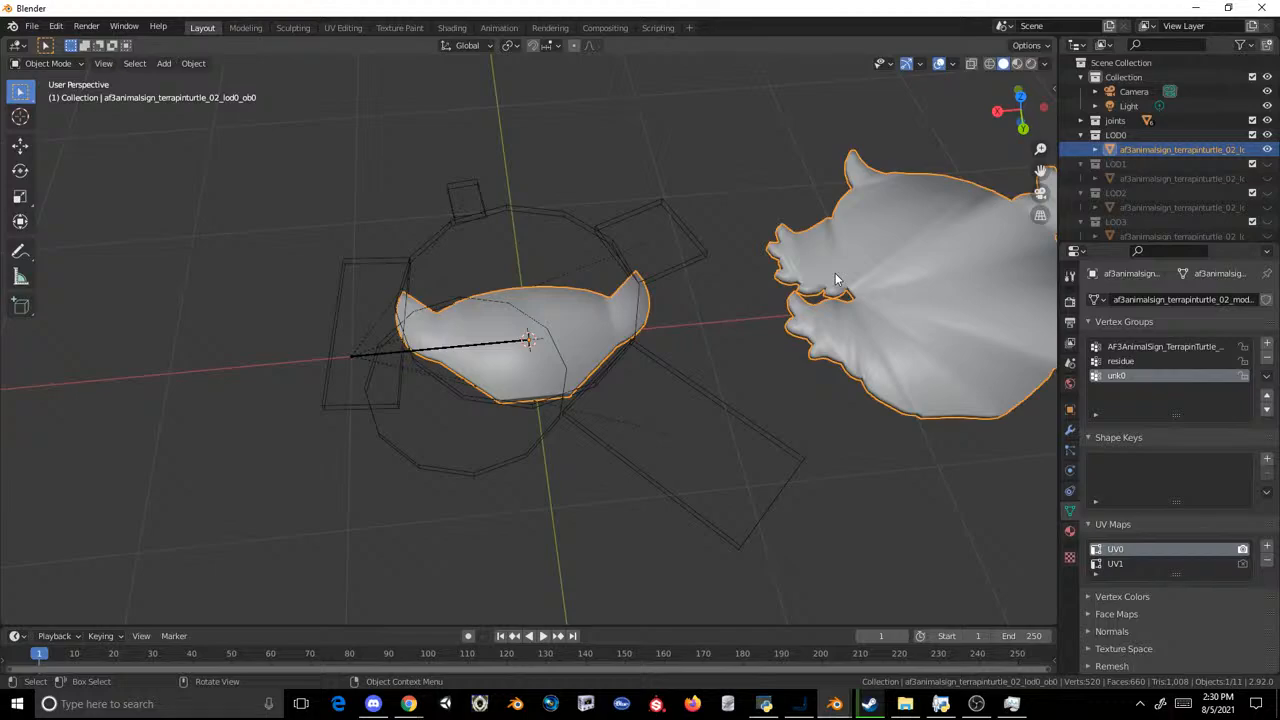
Step: Delete all of the turtle's vertices from the joined LOD0 mesh in the Modeling workspace, keeping the lemur shape
{"action": "left_click", "coordinate": [245, 27]}
{"action": "left_click", "coordinate": [723, 224]}
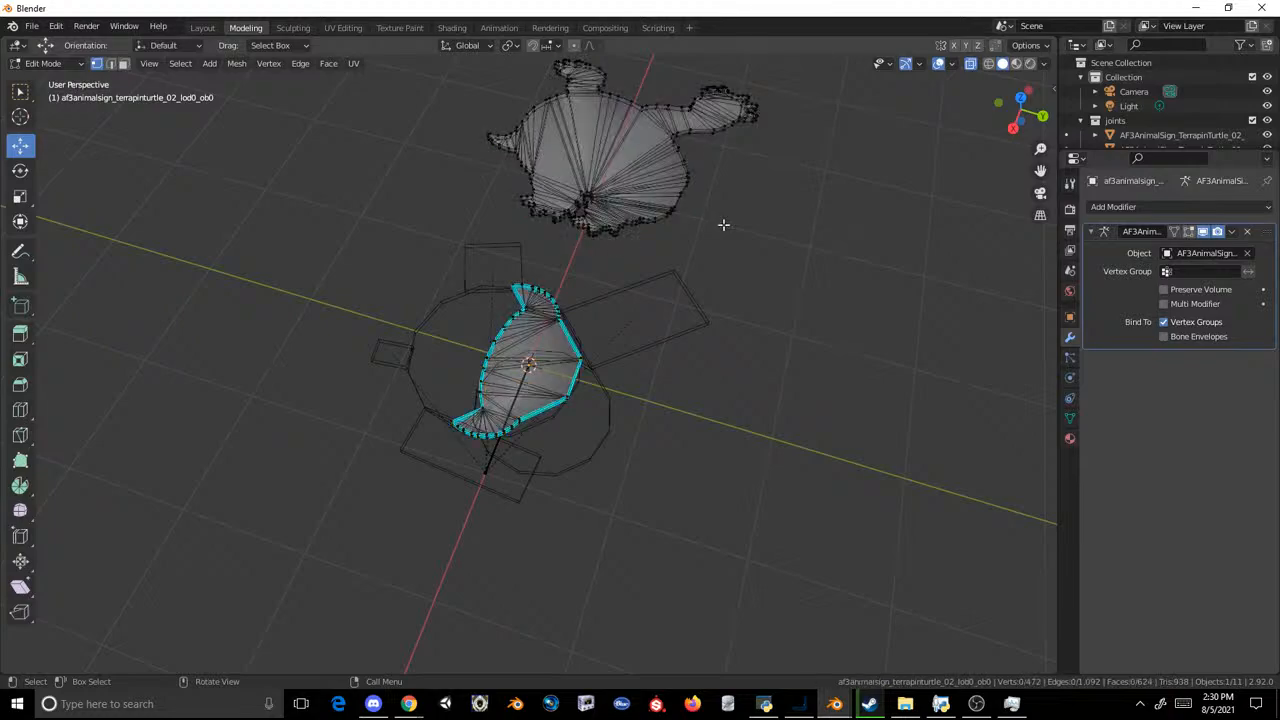
{"action": "middle_click_drag", "start_coordinate": [840, 267], "coordinate": [847, 352], "text": "shift"}
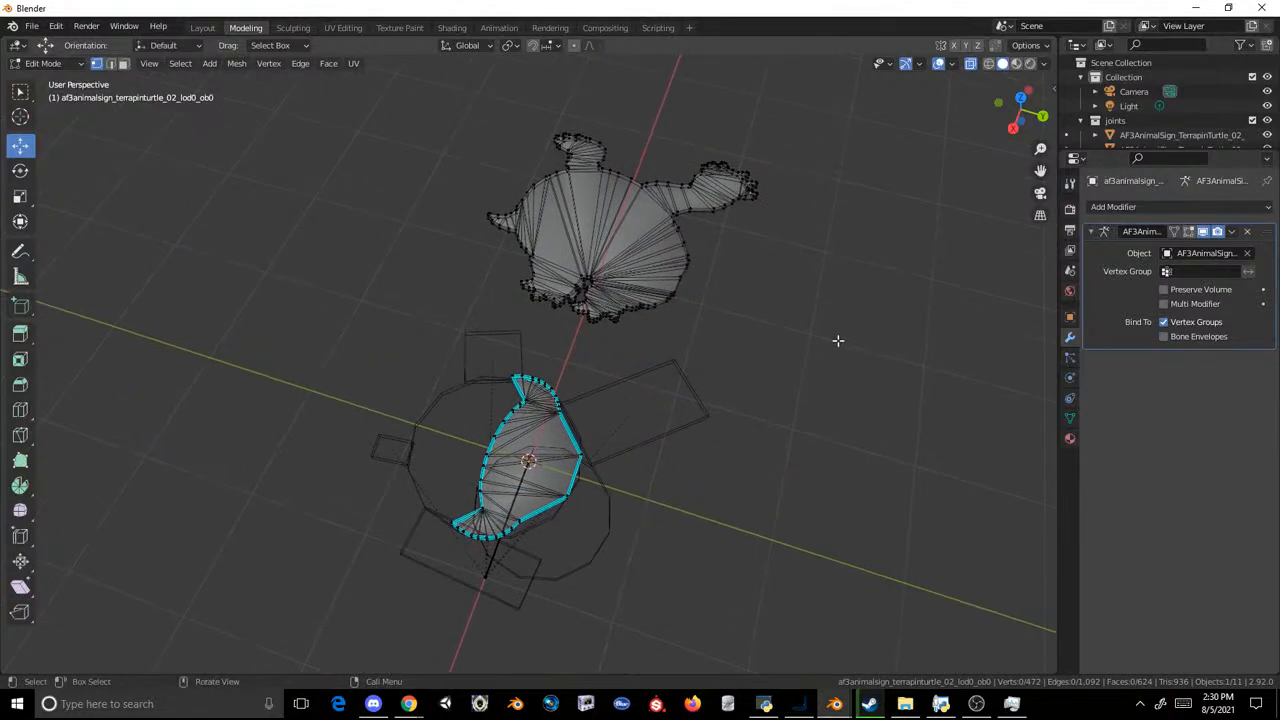
{"action": "left_click_drag", "start_coordinate": [838, 340], "coordinate": [466, 119]}
{"action": "key", "text": "x"}
{"action": "left_click", "coordinate": [466, 119]}
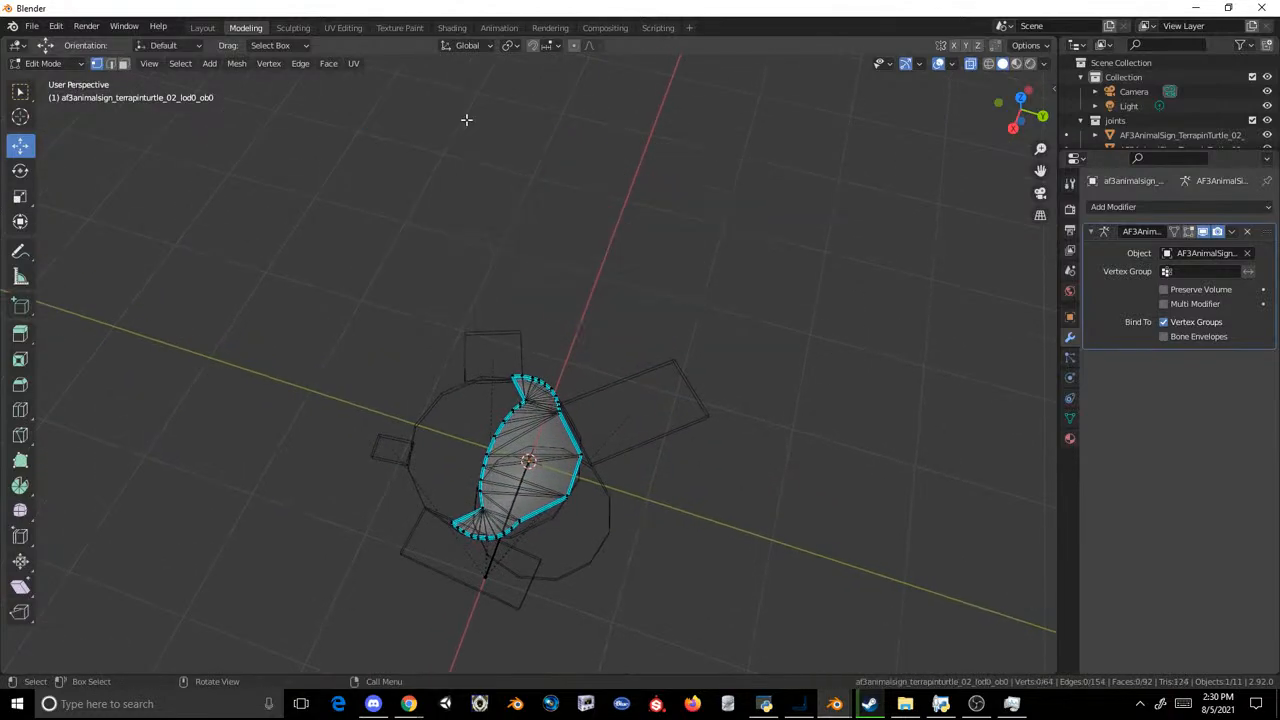
{"action": "left_click", "coordinate": [202, 27]}
Step: Apply flat shading to all faces of the remaining lemur mesh in LOD0
{"action": "left_click", "coordinate": [791, 183]}
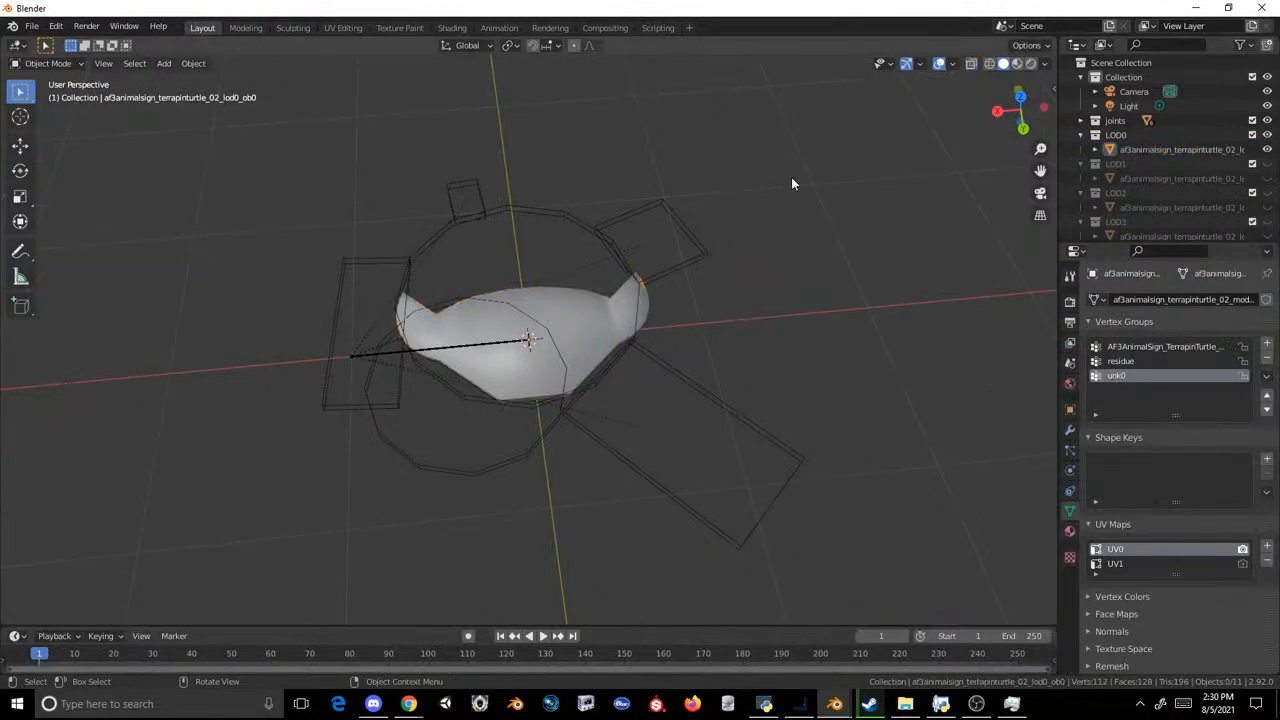
{"action": "left_click", "coordinate": [450, 310]}
{"action": "left_click", "coordinate": [245, 27]}
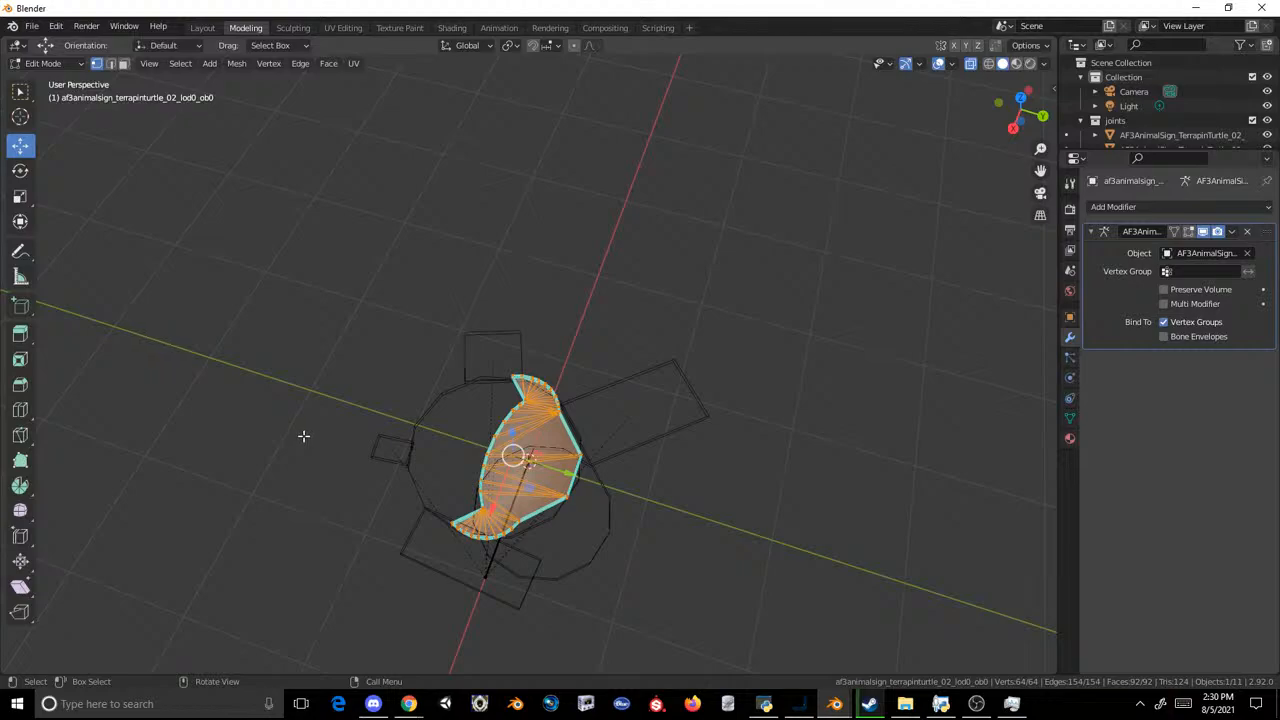
{"action": "left_click", "coordinate": [210, 64]}
{"action": "mouse_move", "coordinate": [232, 63]}
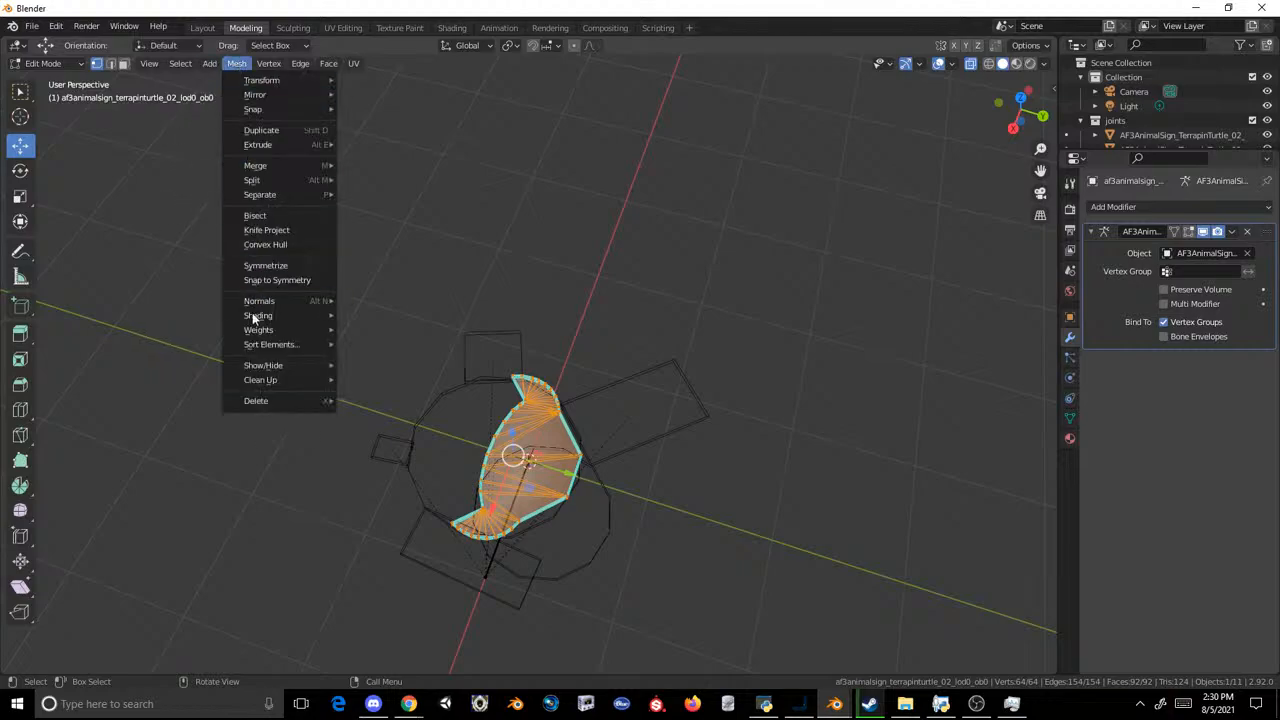
{"action": "mouse_move", "coordinate": [318, 316]}
{"action": "left_click", "coordinate": [362, 330]}
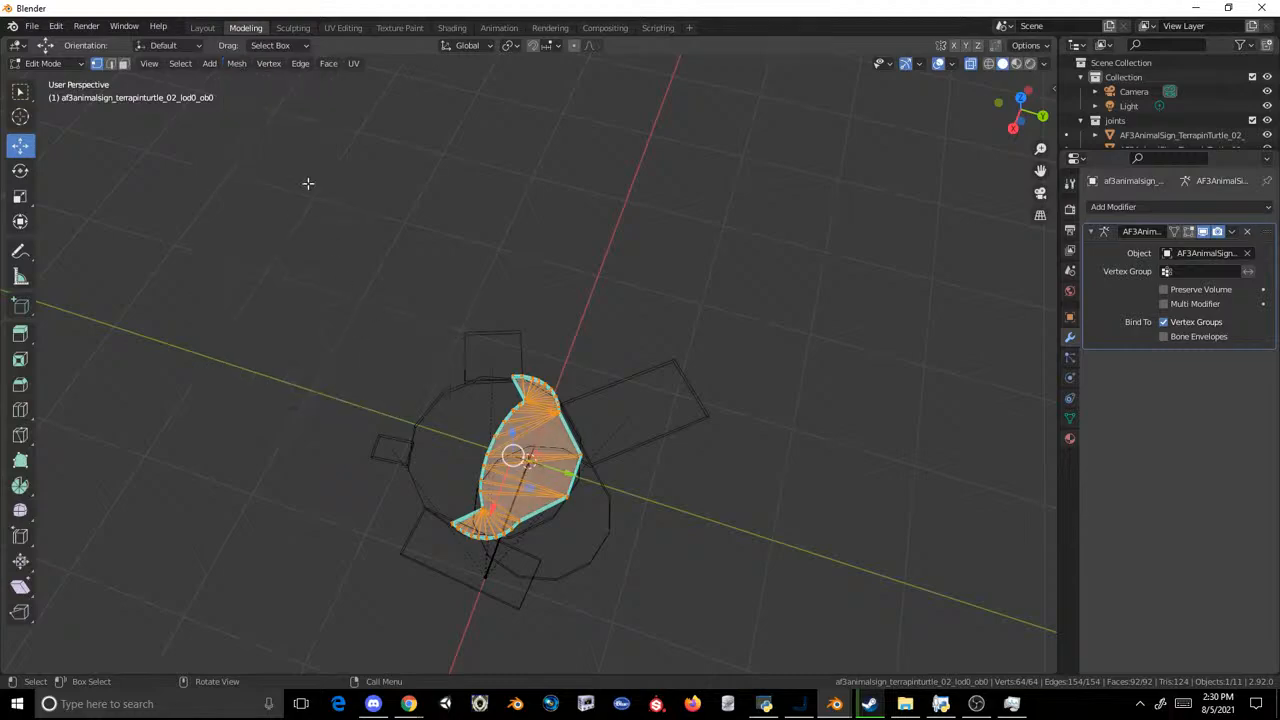
{"action": "left_click", "coordinate": [203, 28]}
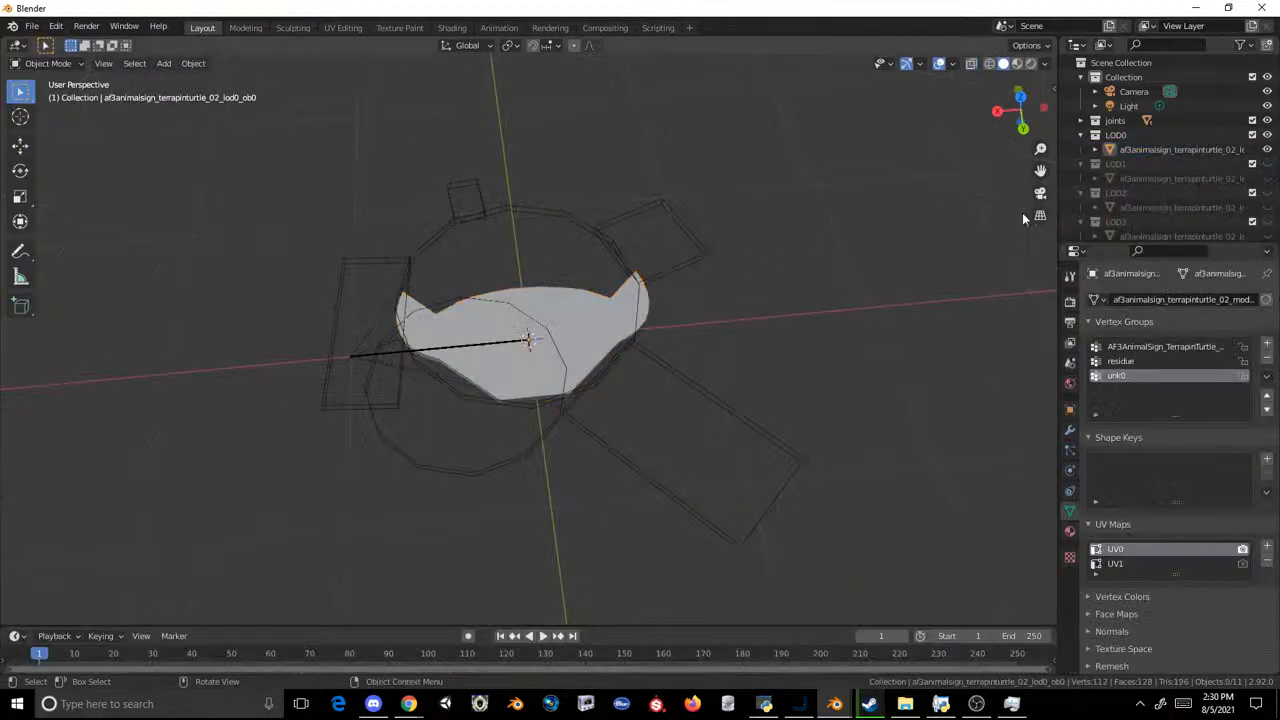
Step: Duplicate the LOD0 lemur mesh in place and move the copy into the LOD1 collection
{"action": "key", "text": "shift+d"}
{"action": "right_click", "coordinate": [710, 198]}
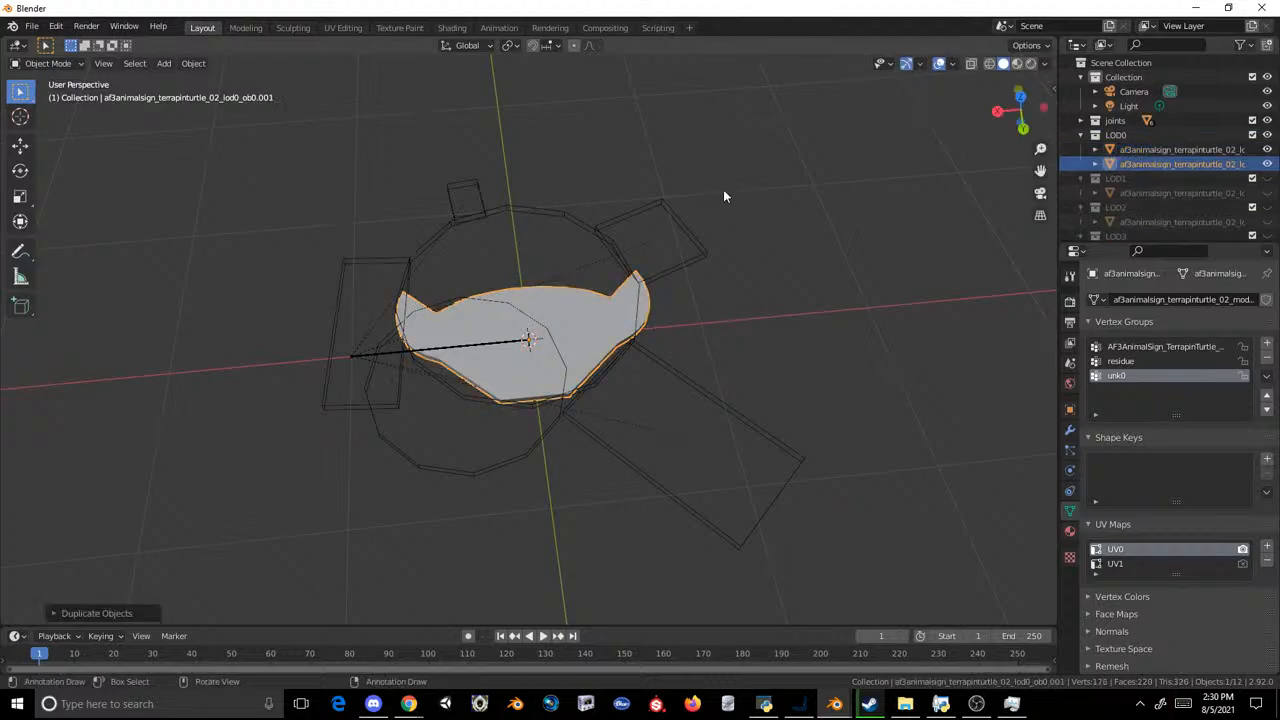
{"action": "left_click_drag", "start_coordinate": [1121, 165], "coordinate": [1134, 180]}
Step: Delete the old turtle mesh from LOD1 and give the lemur copy its name, af3animalsign_terrapinturtle_02_lod1_ob0
{"action": "double_click", "coordinate": [1144, 190]}
{"action": "key", "text": "ctrl+c"}
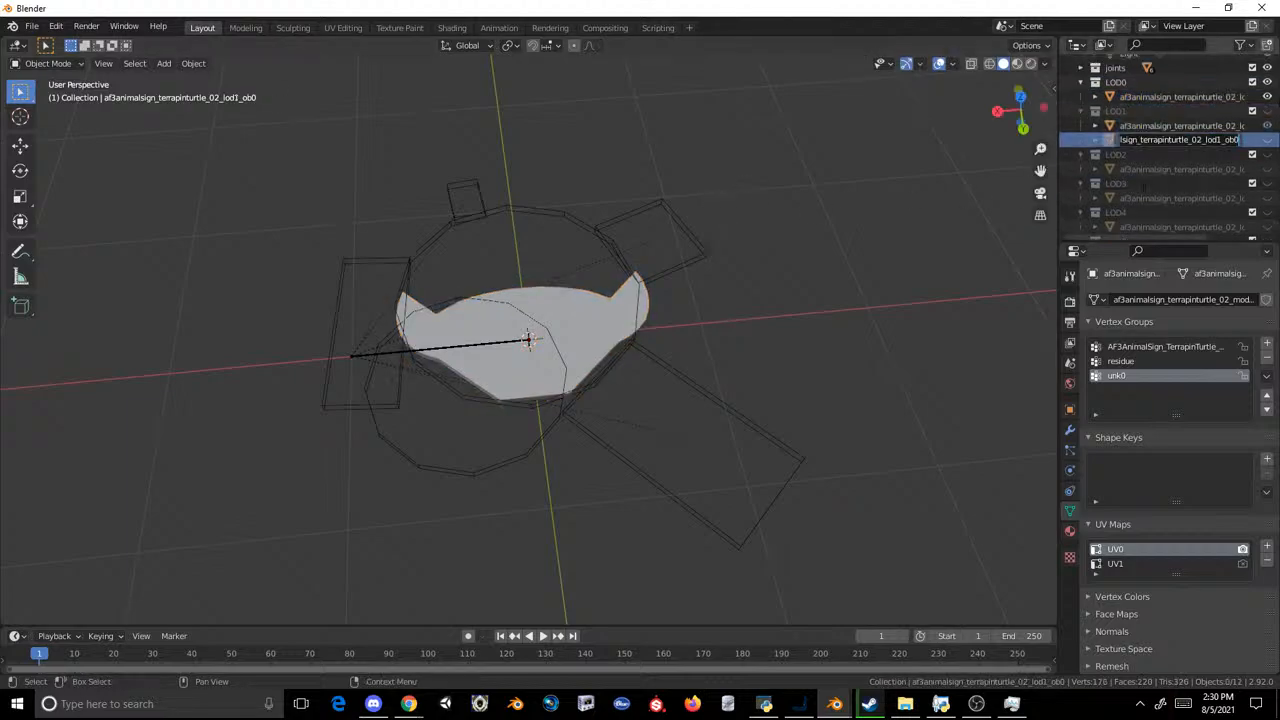
{"action": "left_click", "coordinate": [943, 176]}
{"action": "right_click", "coordinate": [1108, 141]}
{"action": "left_click", "coordinate": [1125, 133]}
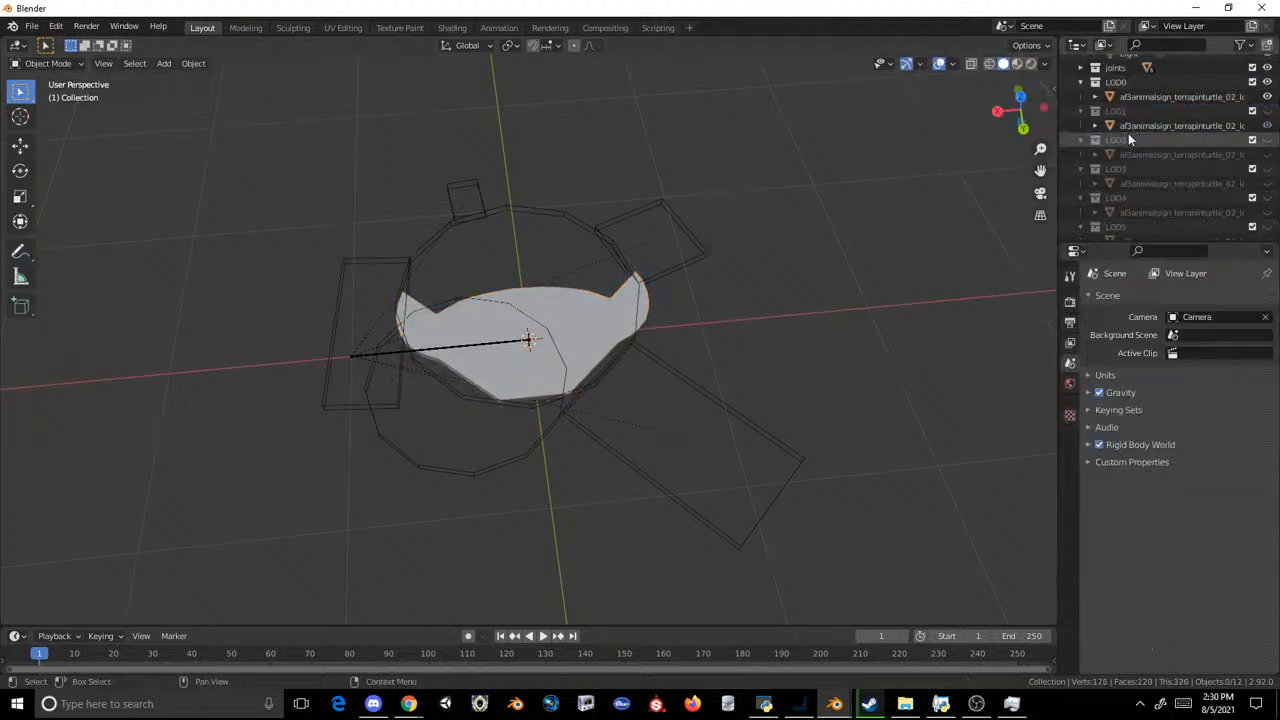
{"action": "double_click", "coordinate": [1130, 127]}
{"action": "key", "text": "ctrl+v"}
{"action": "key", "text": "Return"}
Step: Duplicate the LOD1 lemur mesh in place and move the copy into the LOD2 collection
{"action": "key", "text": "shift+d"}
{"action": "right_click", "coordinate": [926, 186]}
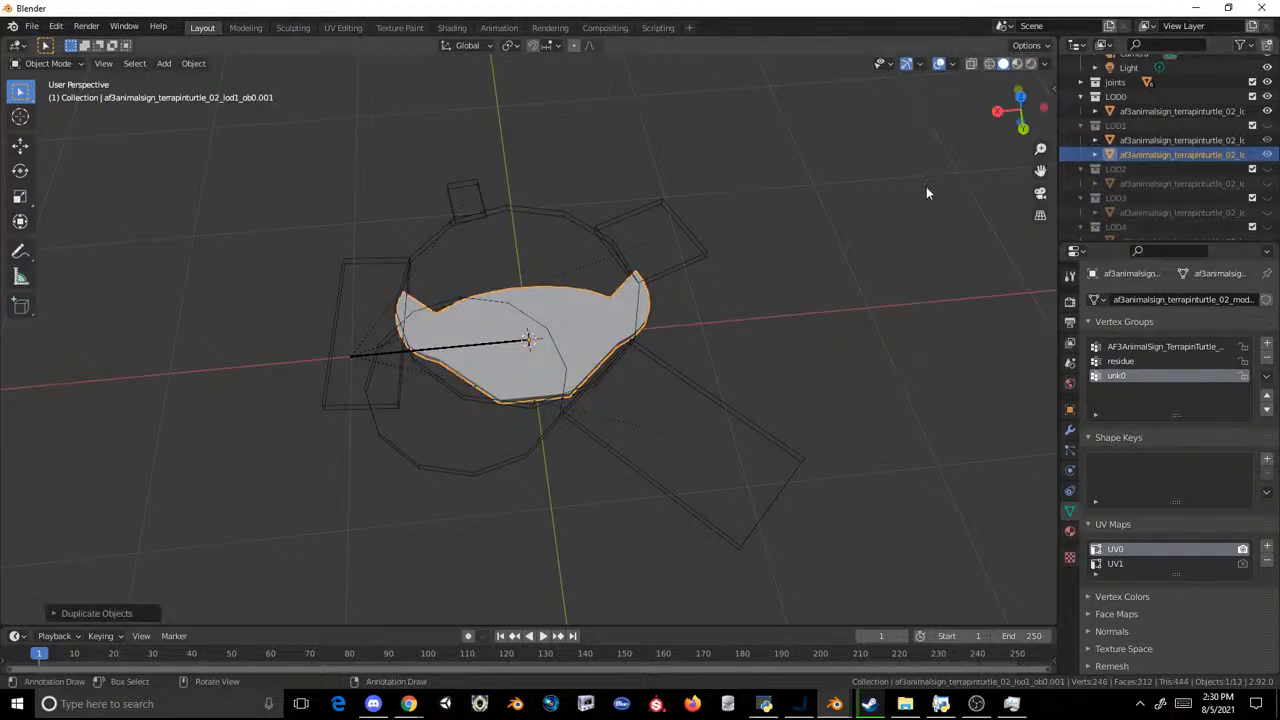
{"action": "left_click_drag", "start_coordinate": [1143, 158], "coordinate": [1142, 172]}
Step: Delete the old turtle mesh from LOD2 and give the lemur copy its name, af3animalsign_terrapinturtle_02_lod2_ob0
{"action": "double_click", "coordinate": [1141, 181]}
{"action": "key", "text": "Return"}
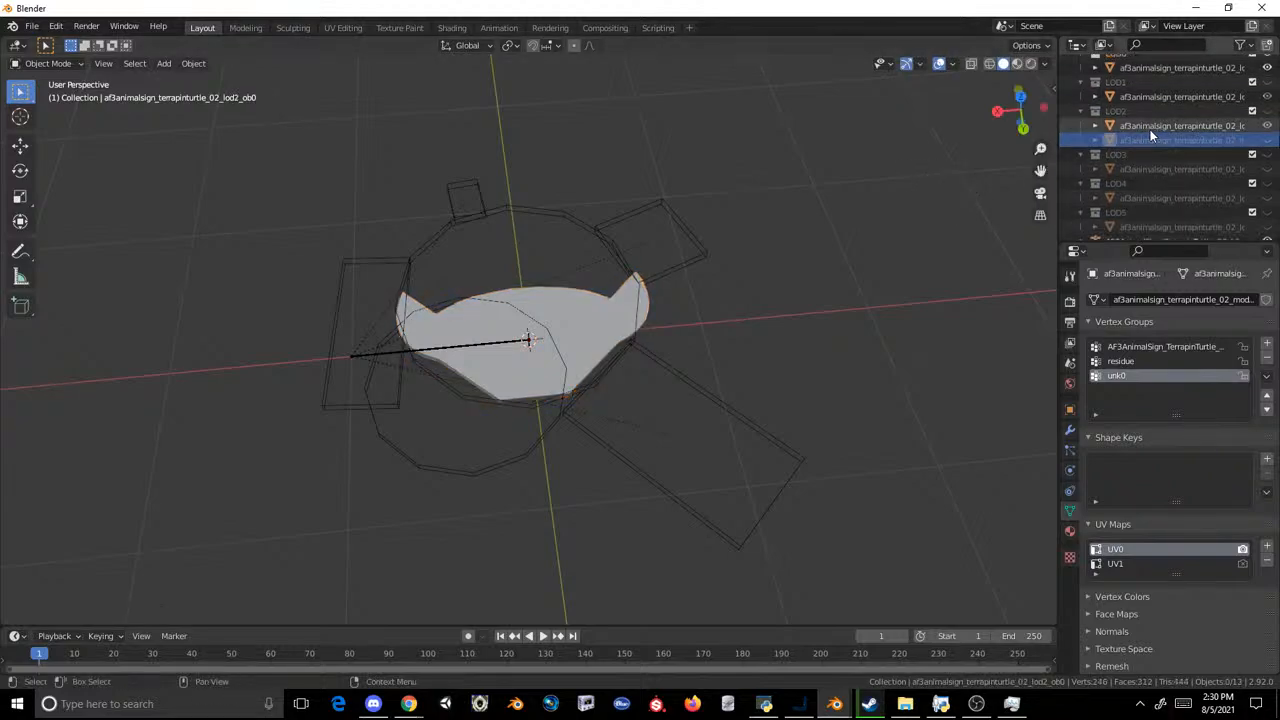
{"action": "right_click", "coordinate": [1147, 134]}
{"action": "left_click", "coordinate": [1147, 136]}
{"action": "left_click", "coordinate": [1153, 130]}
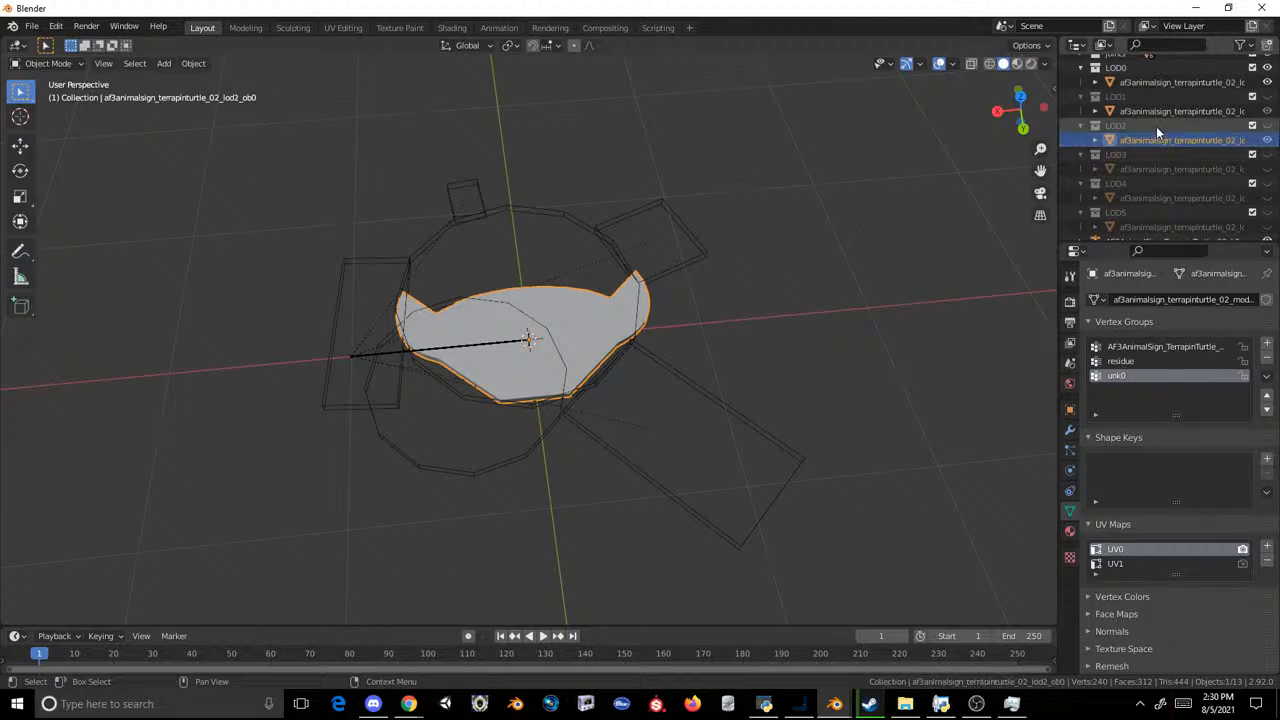
Step: Duplicate the LOD2 lemur mesh in place and move the copy into the LOD3 collection
{"action": "key", "text": "shift+d"}
{"action": "right_click", "coordinate": [903, 191]}
{"action": "left_click_drag", "start_coordinate": [1137, 160], "coordinate": [1136, 173]}
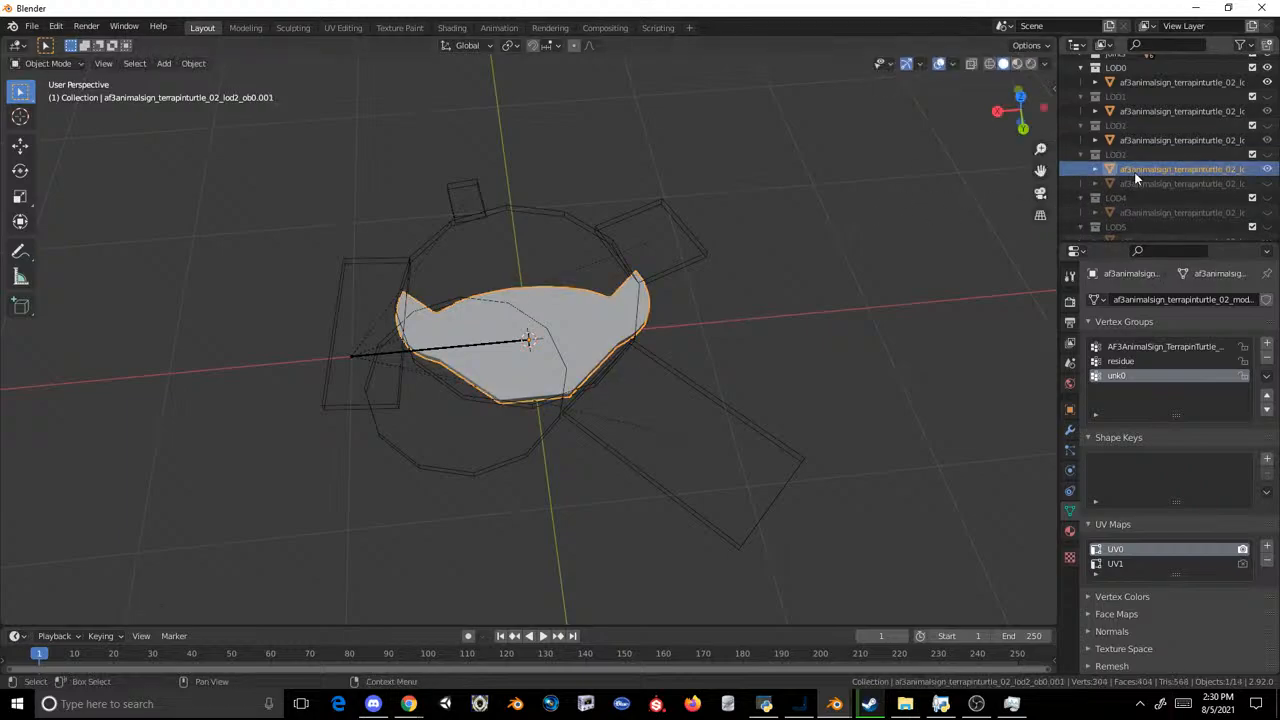
Step: Delete the old turtle mesh from LOD3 and give the lemur copy its name, af3animalsign_terrapinturtle_02_lod3_ob0
{"action": "double_click", "coordinate": [1137, 183]}
{"action": "key", "text": "ctrl+c"}
{"action": "key", "text": "Return"}
{"action": "right_click", "coordinate": [1165, 152]}
{"action": "left_click", "coordinate": [1165, 154]}
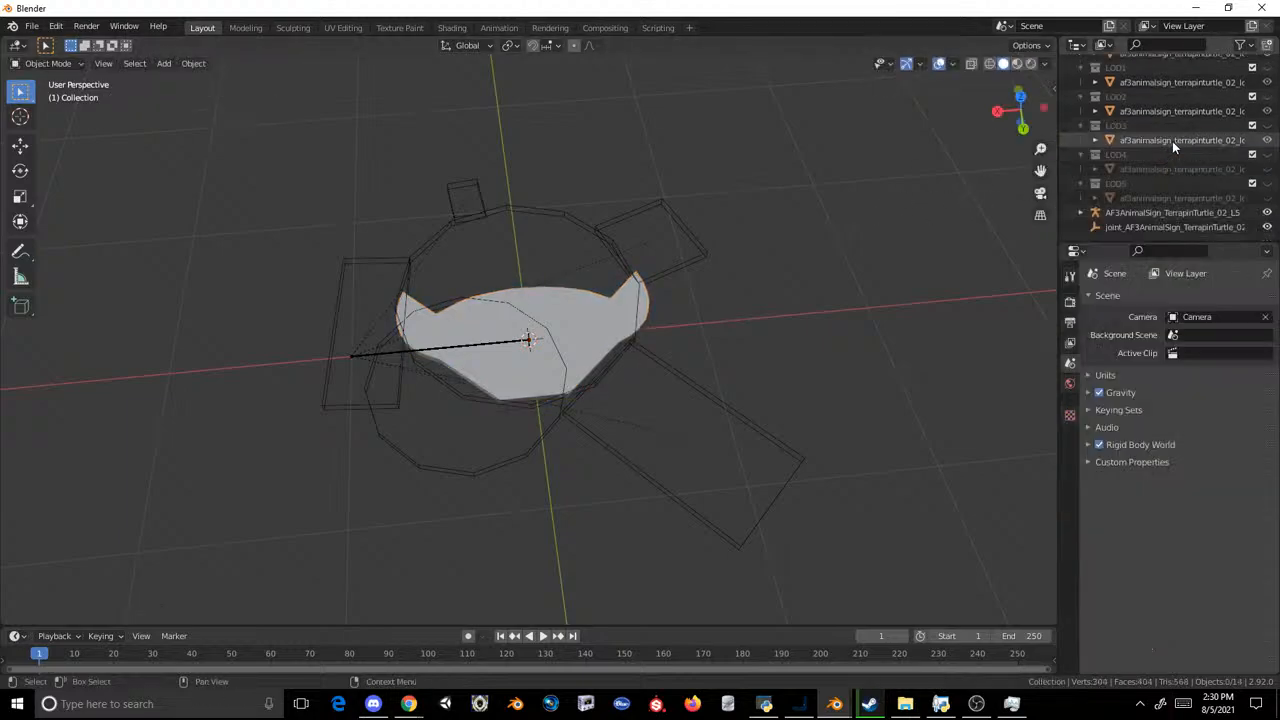
{"action": "double_click", "coordinate": [1174, 140]}
{"action": "key", "text": "ctrl+v"}
{"action": "key", "text": "Return"}
Step: Duplicate the LOD3 lemur mesh in place and move the copy into the LOD4 collection
{"action": "key", "text": "shift+d"}
{"action": "right_click", "coordinate": [883, 254]}
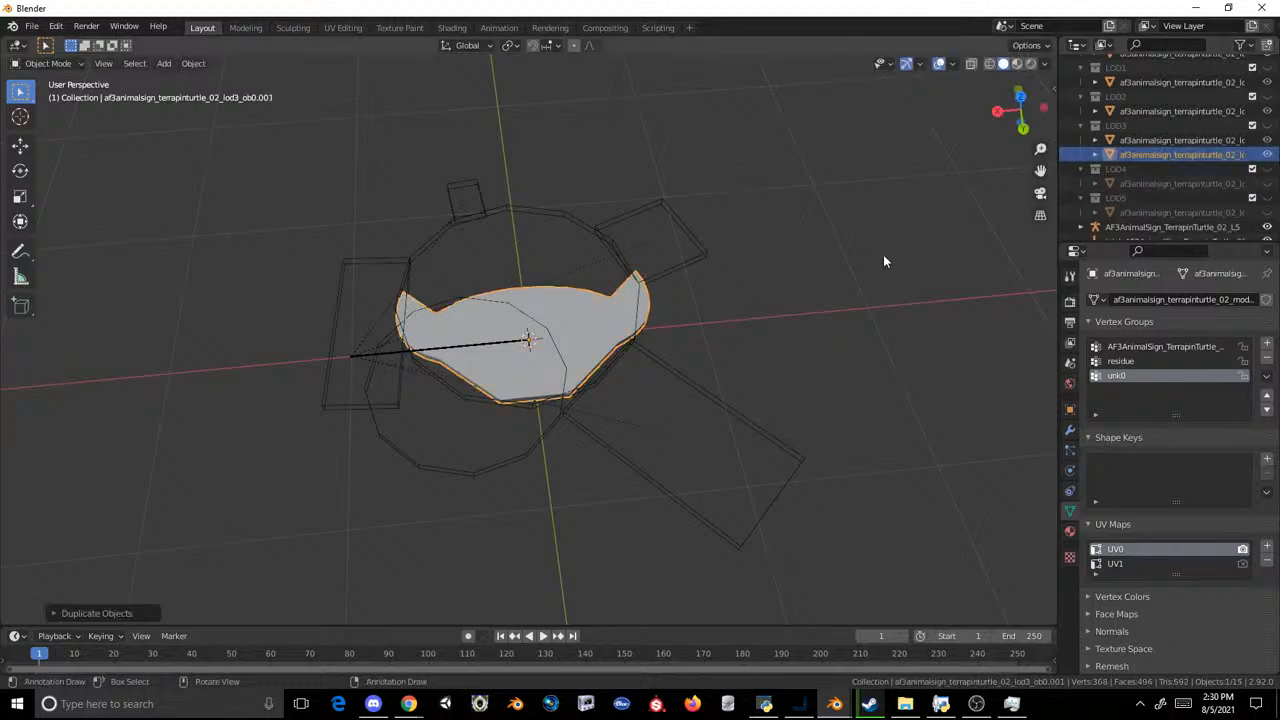
{"action": "left_click_drag", "start_coordinate": [1157, 158], "coordinate": [1149, 172]}
Step: Delete the old turtle mesh from LOD4 and give the lemur copy its name, af3animalsign_terrapinturtle_02_lod4_ob0
{"action": "left_click", "coordinate": [1147, 183]}
{"action": "scroll", "coordinate": [1147, 182], "scroll_direction": "down", "scroll_amount": 1}
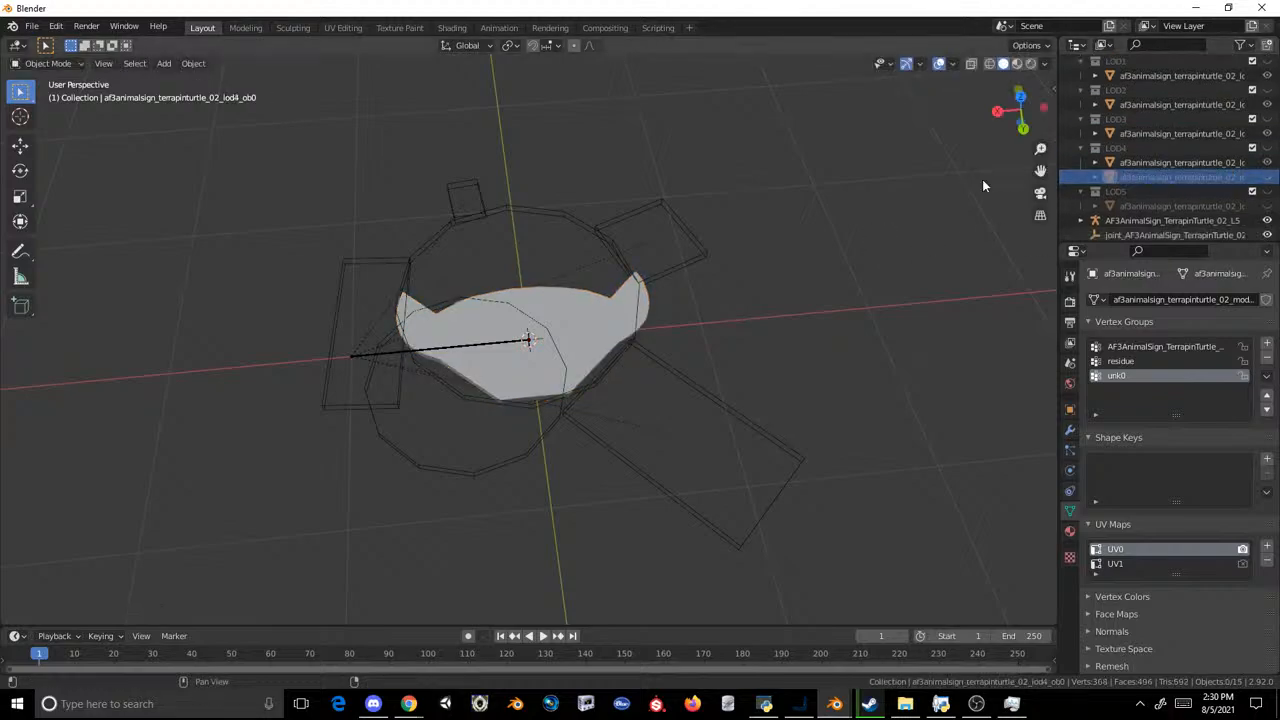
{"action": "right_click", "coordinate": [1130, 181]}
{"action": "left_click", "coordinate": [1130, 181]}
{"action": "left_click", "coordinate": [1137, 170]}
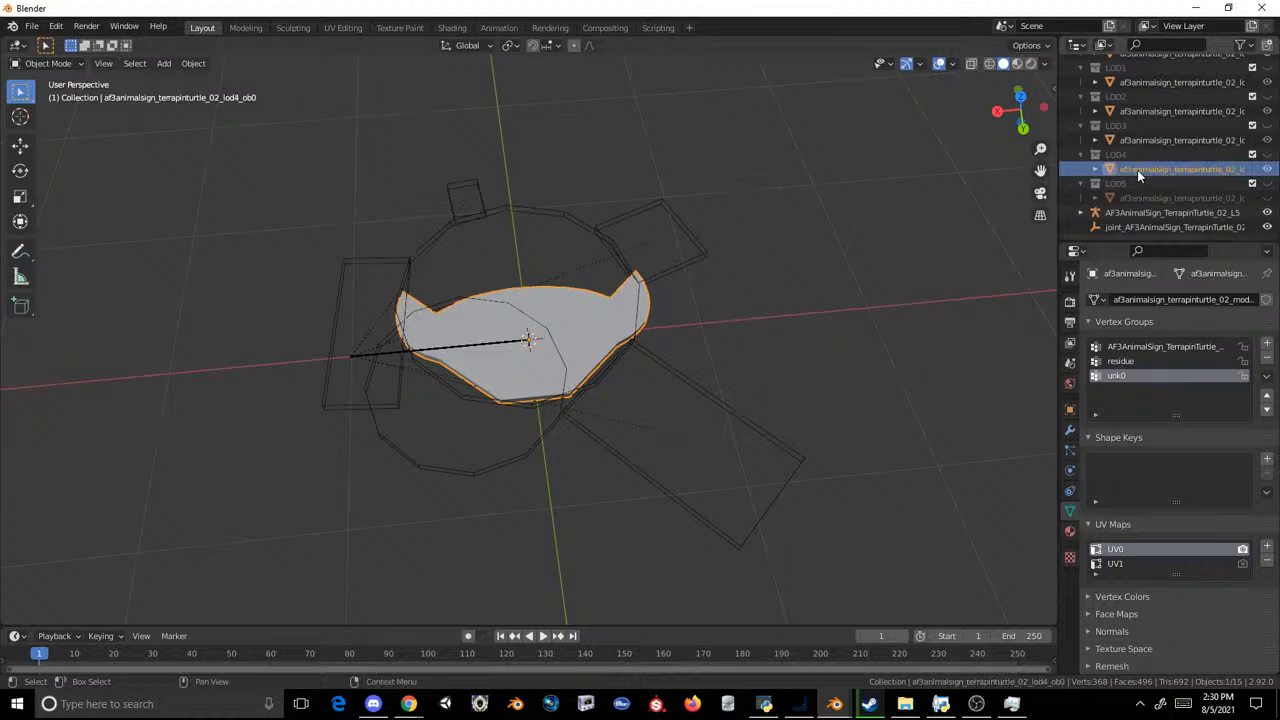
Step: Duplicate the LOD4 lemur mesh in place and move the copy into the LOD5 collection
{"action": "key", "text": "shift+d"}
{"action": "right_click", "coordinate": [941, 221]}
{"action": "left_click_drag", "start_coordinate": [1130, 185], "coordinate": [1126, 198]}
Step: Delete the old turtle mesh from LOD5 and give the lemur copy its name, af3animalsign_terrapinturtle_02_lod5_ob0
{"action": "double_click", "coordinate": [1136, 210]}
{"action": "key", "text": "ctrl+c"}
{"action": "left_click", "coordinate": [1109, 219]}
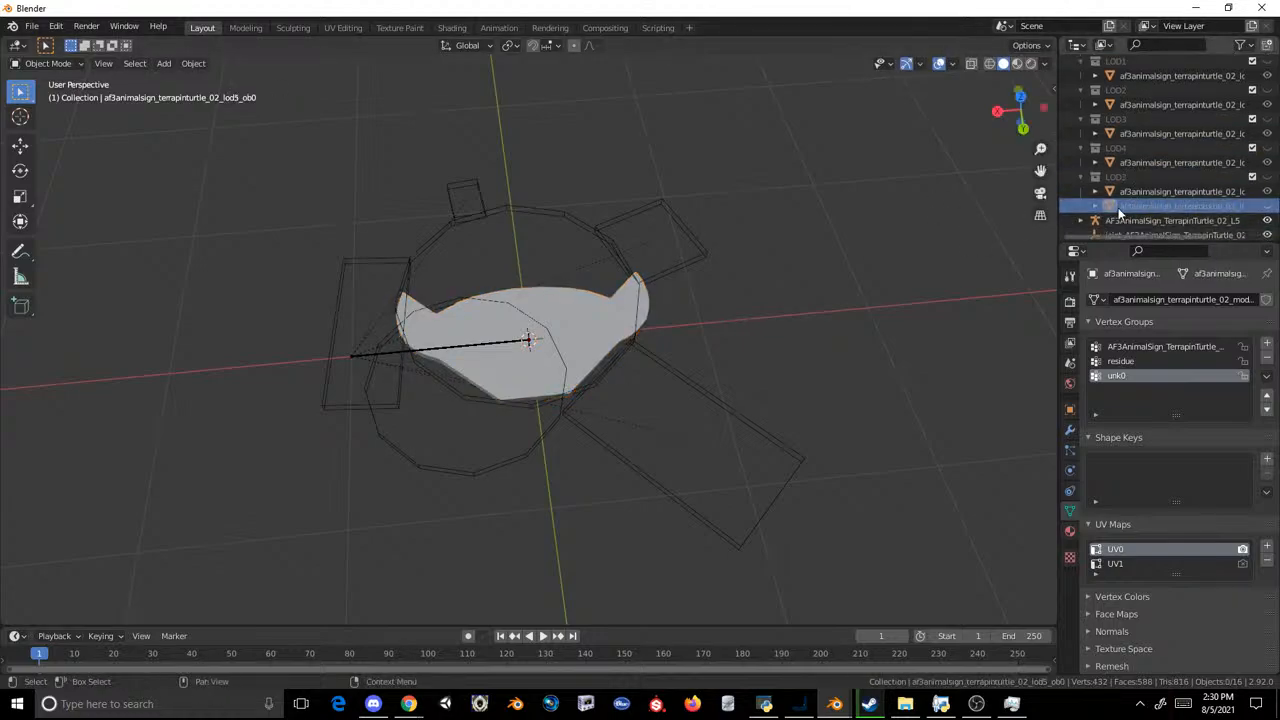
{"action": "right_click", "coordinate": [1124, 206]}
{"action": "left_click", "coordinate": [1128, 205]}
{"action": "left_click", "coordinate": [1130, 200]}
Step: Select all LOD meshes and export them as MDL2 over af3animalsign_terrapinturtle_02.mdl2 in the Lemur Signs export folder
{"action": "scroll", "coordinate": [1125, 186], "scroll_direction": "up", "scroll_amount": 1}
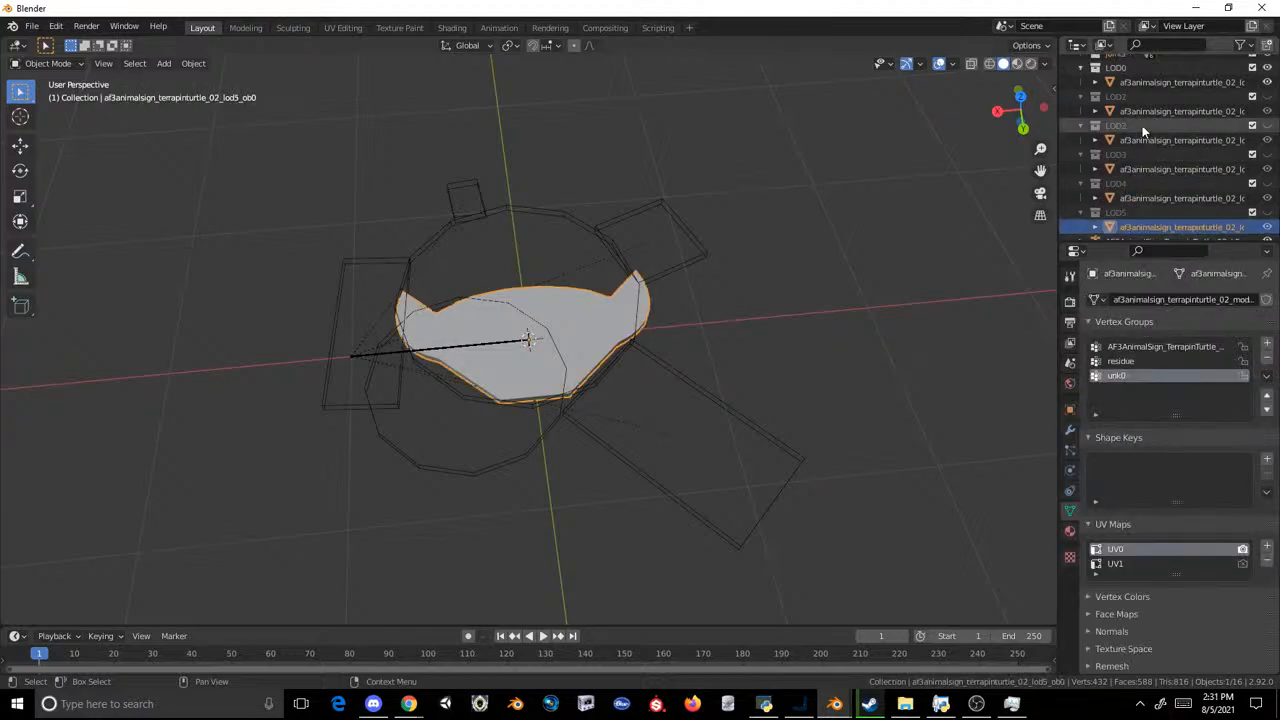
{"action": "key", "text": "a"}
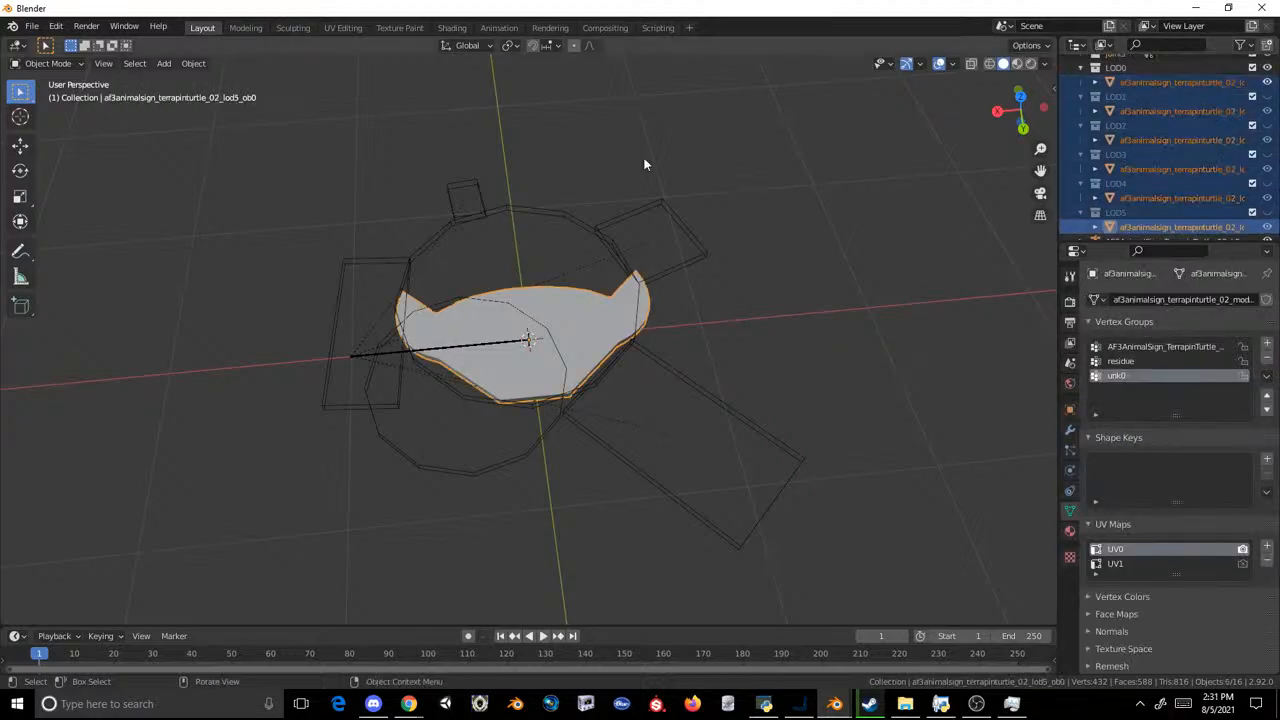
{"action": "left_click", "coordinate": [32, 26]}
{"action": "mouse_move", "coordinate": [90, 237]}
{"action": "left_click", "coordinate": [210, 380]}
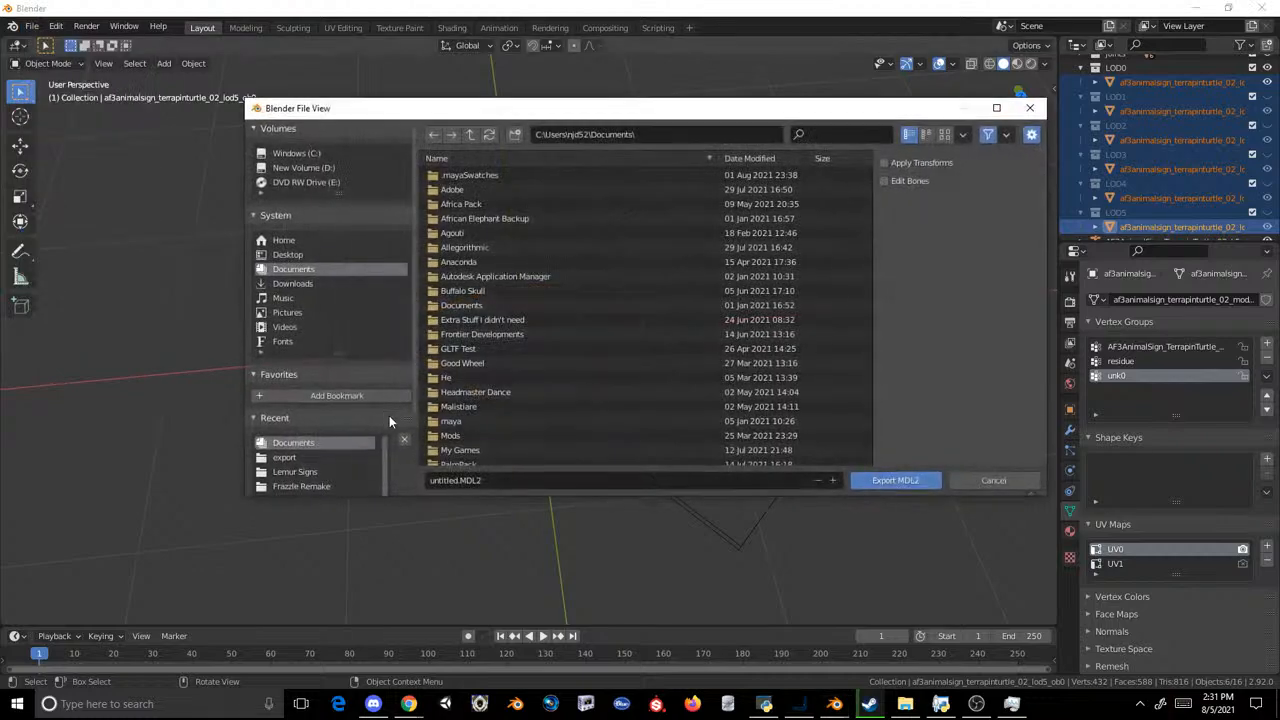
{"action": "left_click", "coordinate": [314, 472]}
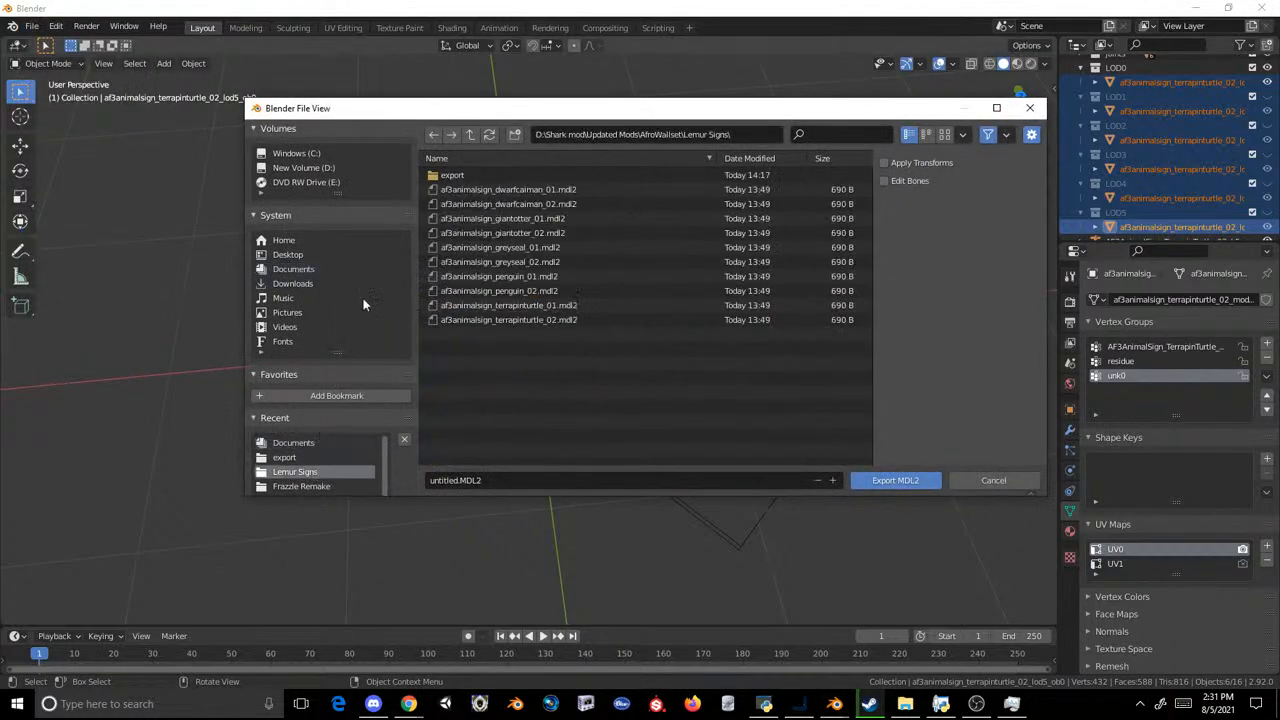
{"action": "left_click", "coordinate": [445, 175]}
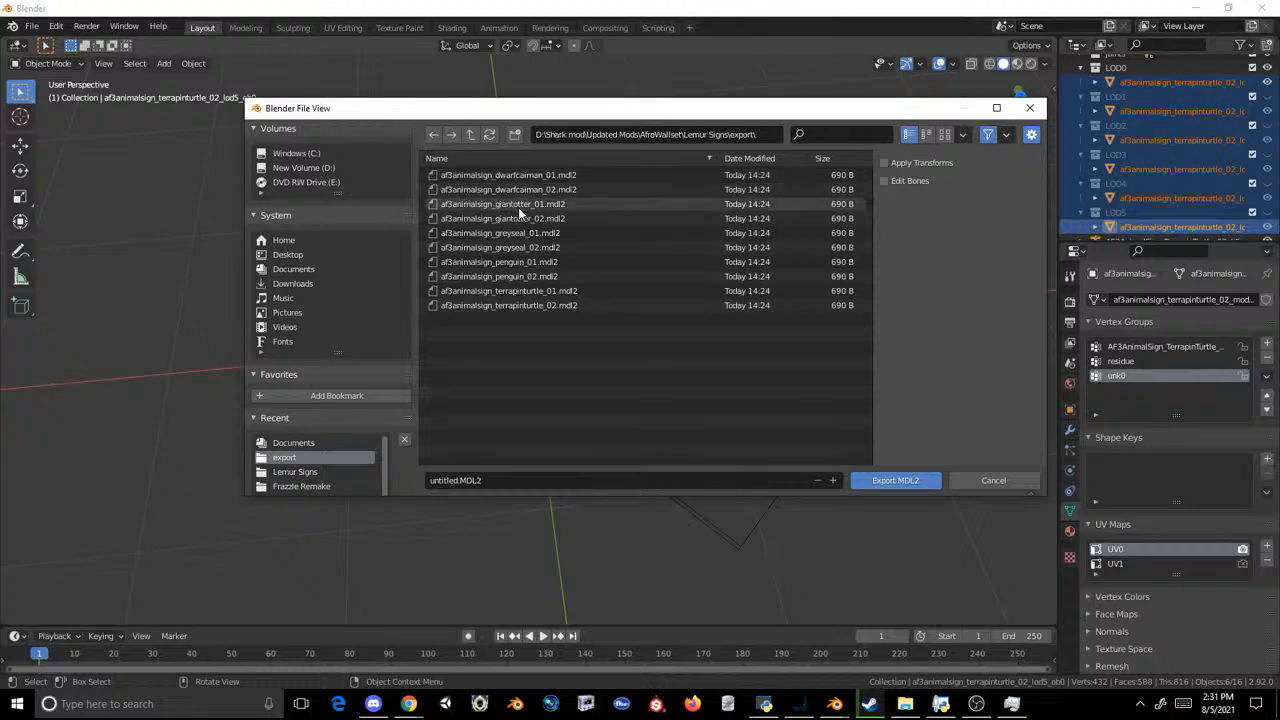
{"action": "double_click", "coordinate": [535, 305]}
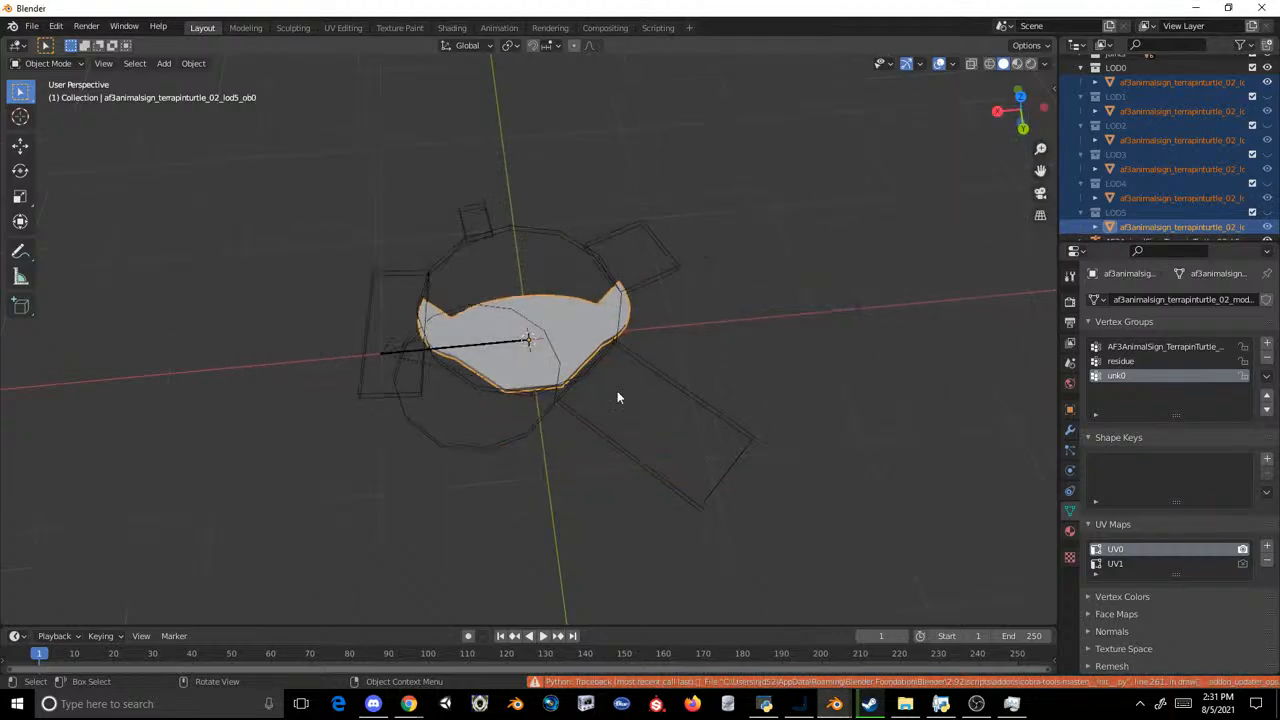
Step: Switch to the OVL Archive Editor and inject models.ms2 from the nested export folder into the archive
{"action": "left_click", "coordinate": [765, 703]}
{"action": "left_click", "coordinate": [606, 173]}
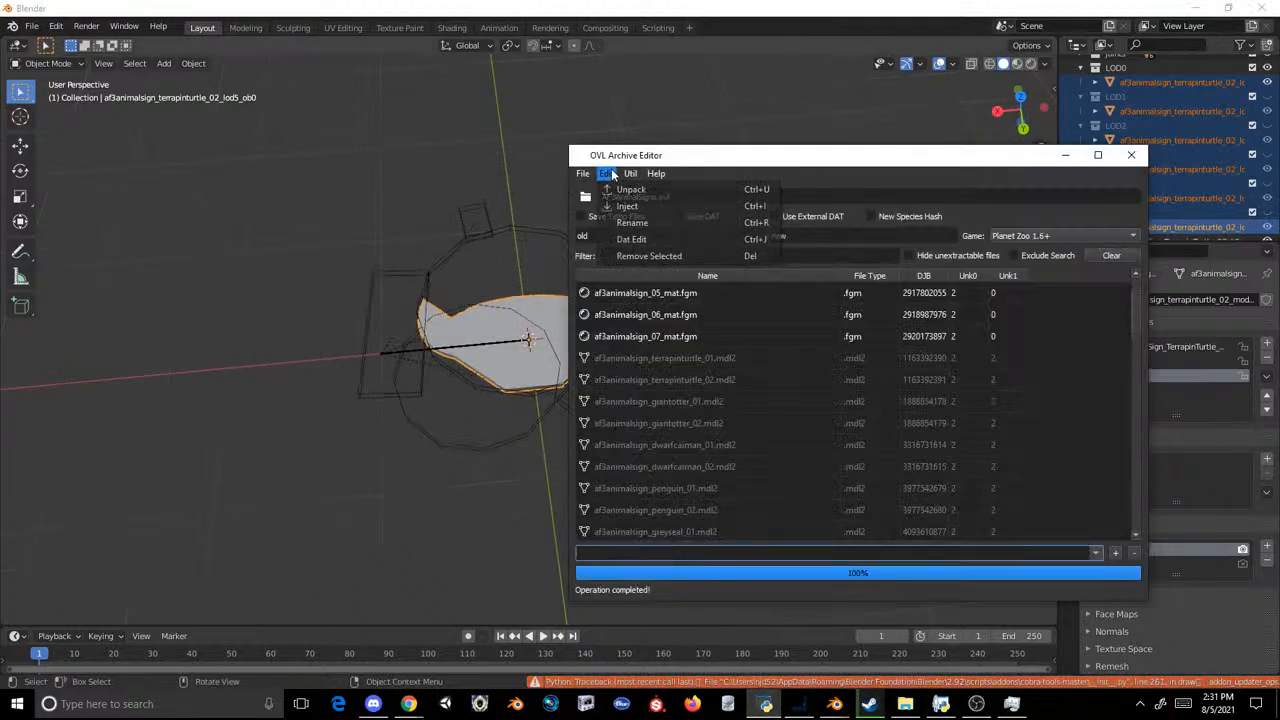
{"action": "left_click", "coordinate": [627, 206]}
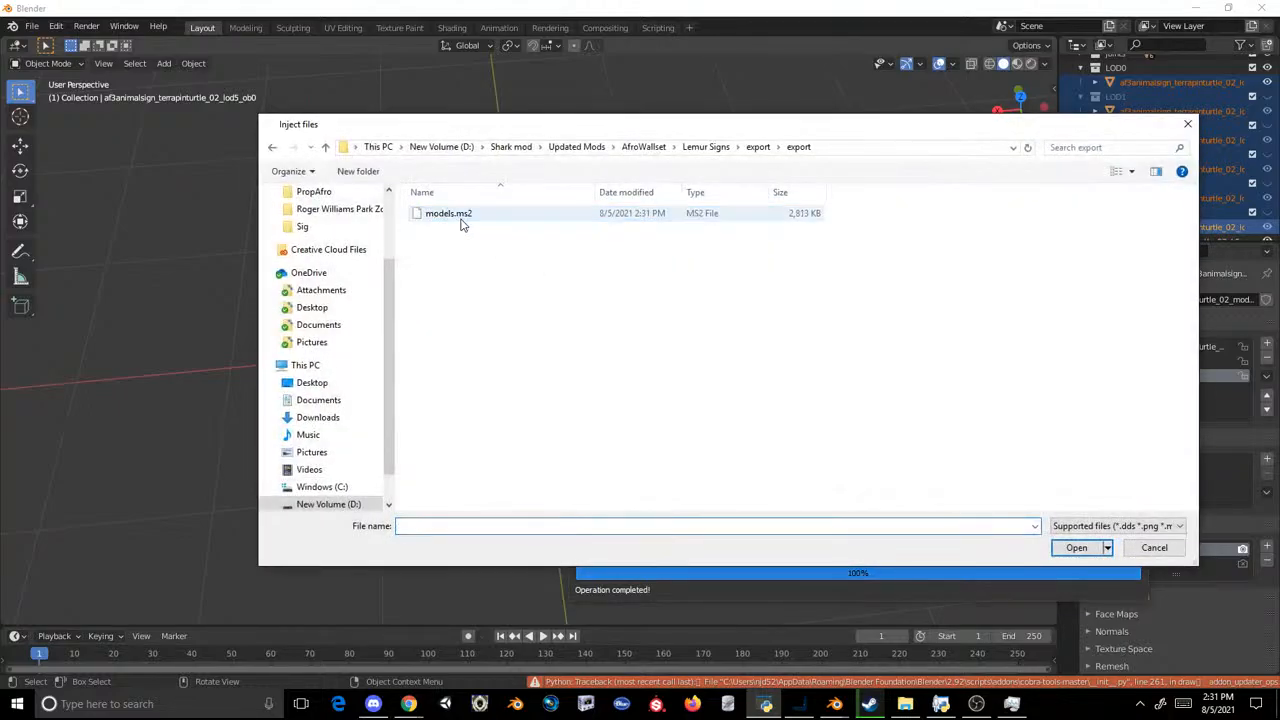
{"action": "double_click", "coordinate": [455, 214]}
Step: Save the archive over the existing AF3AnimalSigns.ovl in the AF3AnimalSign folder of the PropAfro mod
{"action": "left_click", "coordinate": [583, 174]}
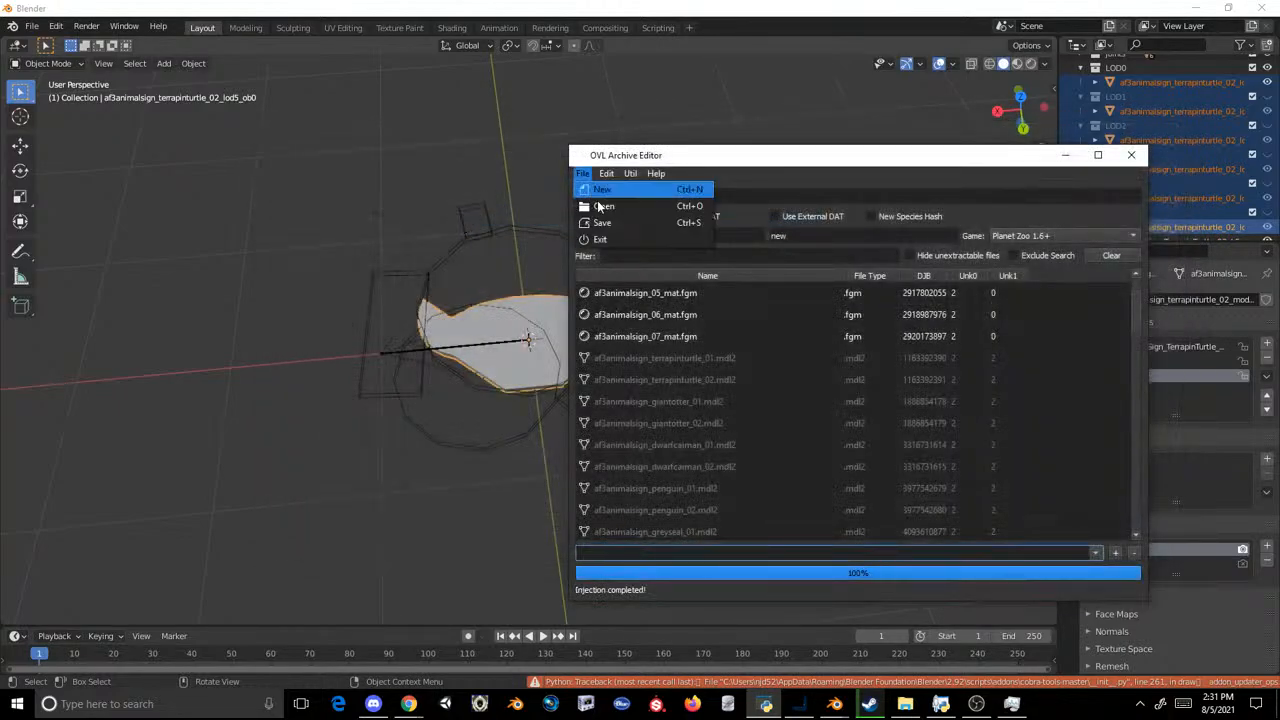
{"action": "left_click", "coordinate": [617, 213]}
{"action": "double_click", "coordinate": [493, 234]}
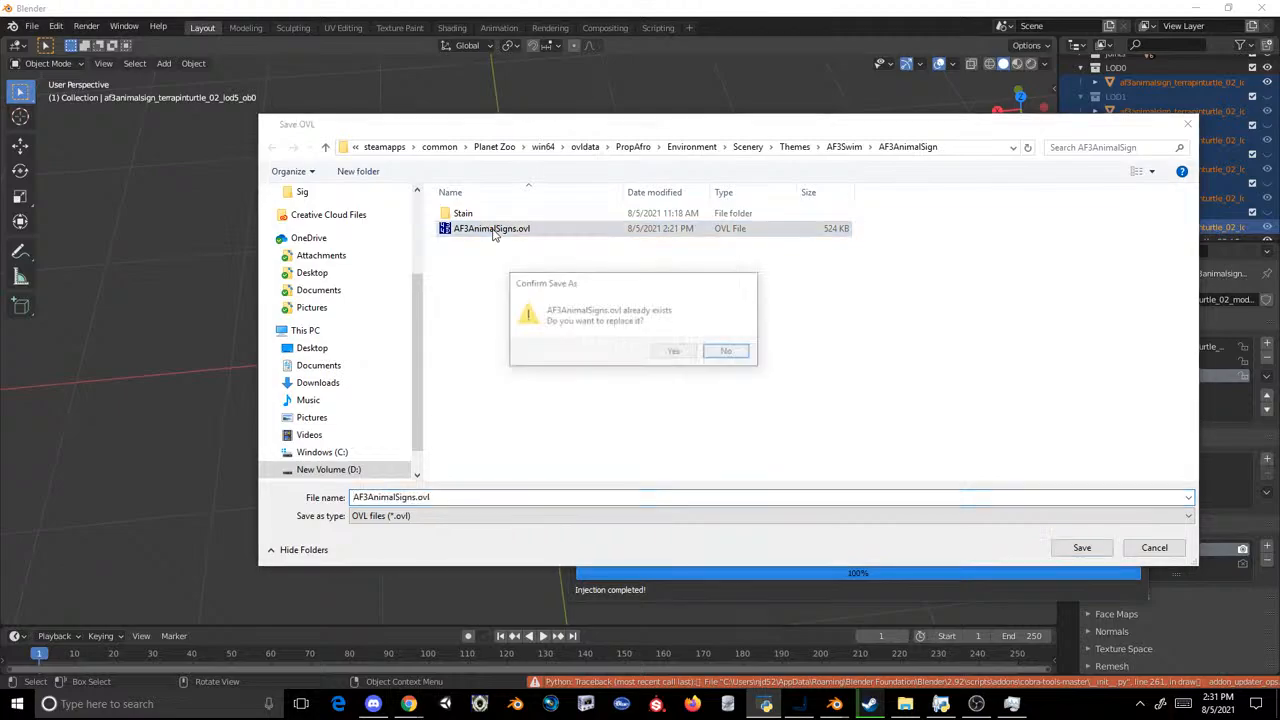
{"action": "left_click", "coordinate": [658, 349]}
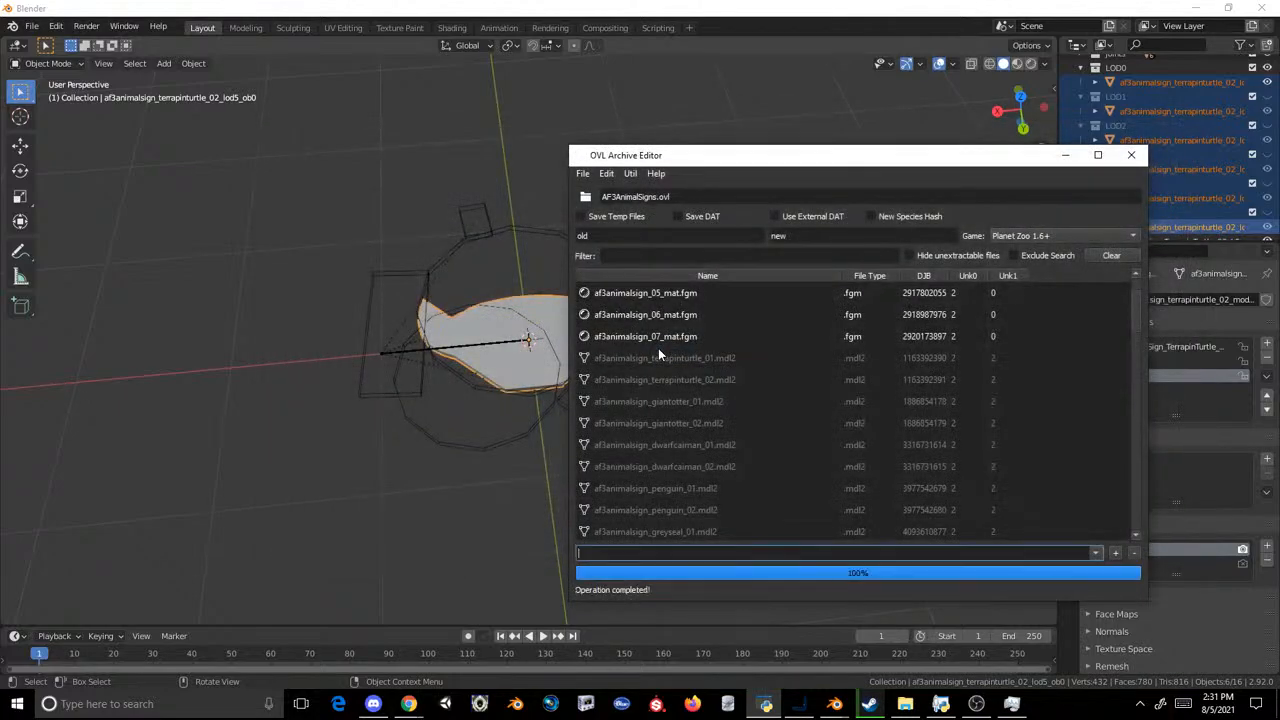
Step: Launch Planet Zoo from Steam and resume the saved Test Zoo
{"action": "left_click", "coordinate": [869, 703]}
{"action": "left_click", "coordinate": [268, 311]}
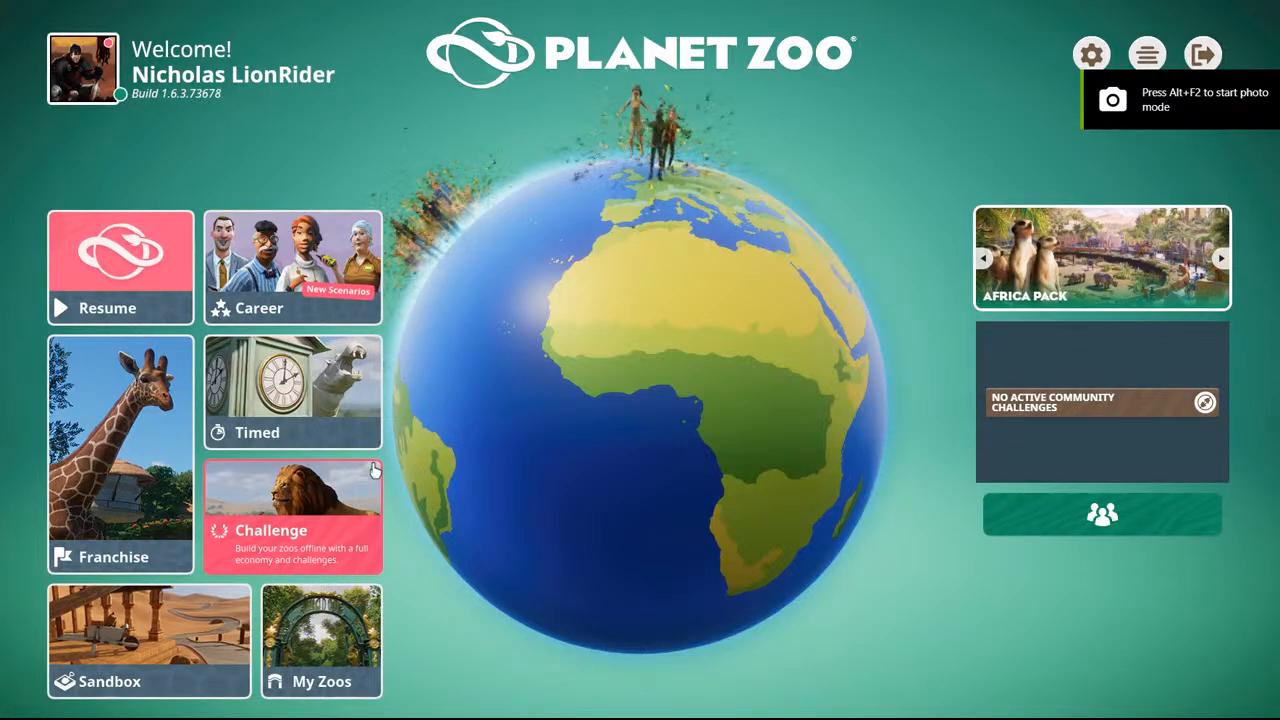
{"action": "left_click", "coordinate": [328, 605]}
{"action": "mouse_move", "coordinate": [586, 316]}
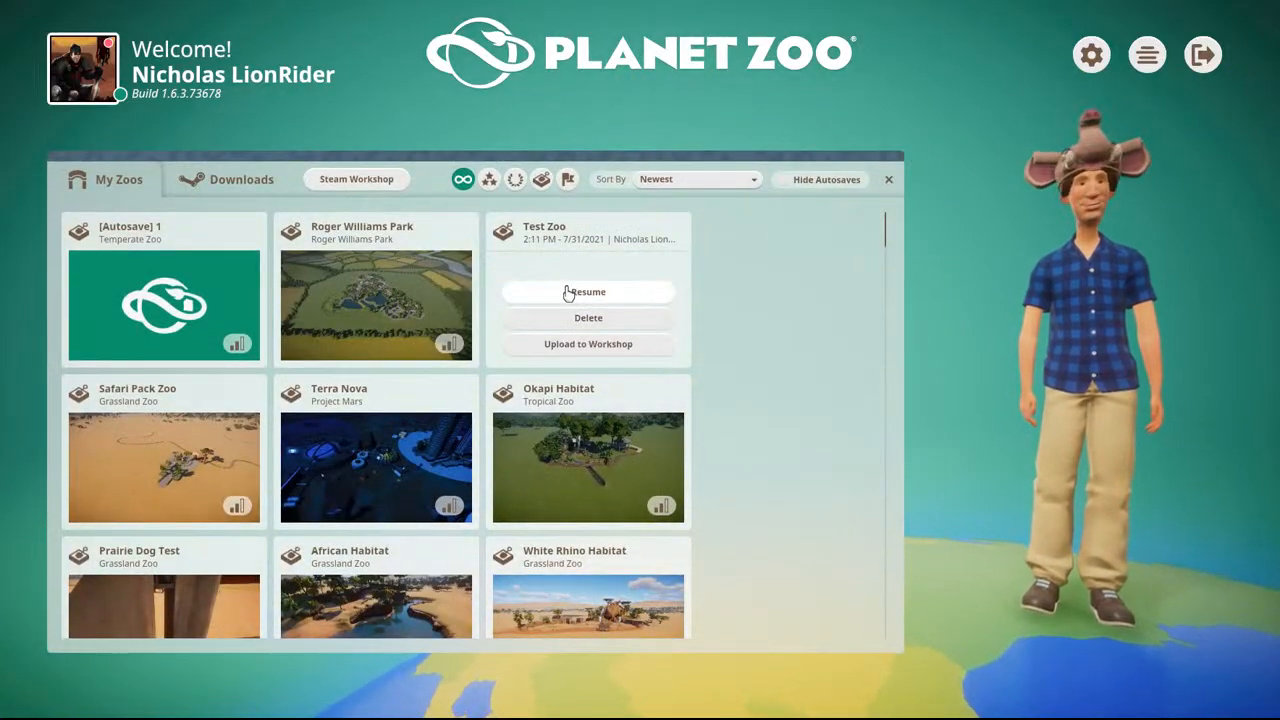
{"action": "left_click", "coordinate": [586, 292]}
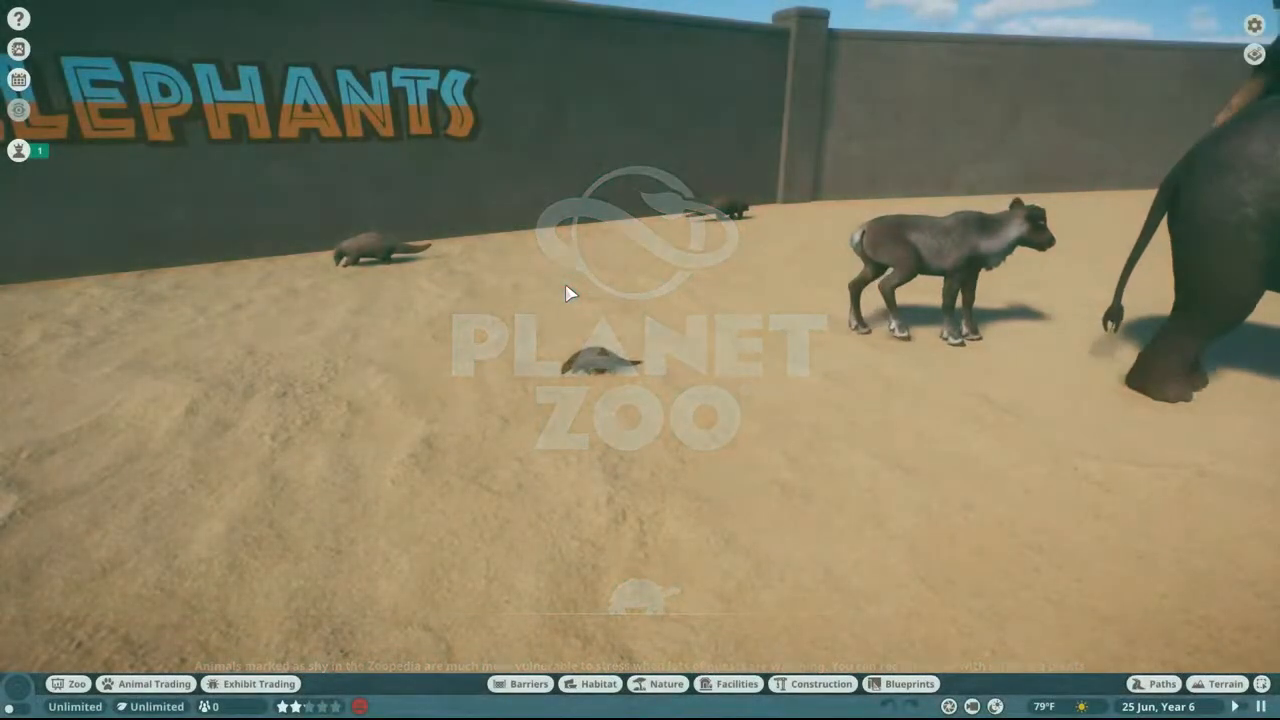
Step: Look around the elephant enclosure and the open sandy ground outside its walls
{"action": "middle_click_drag", "start_coordinate": [566, 285], "coordinate": [668, 117]}
{"action": "key", "text": "w"}
{"action": "key", "text": "w"}
{"action": "key", "text": "a"}
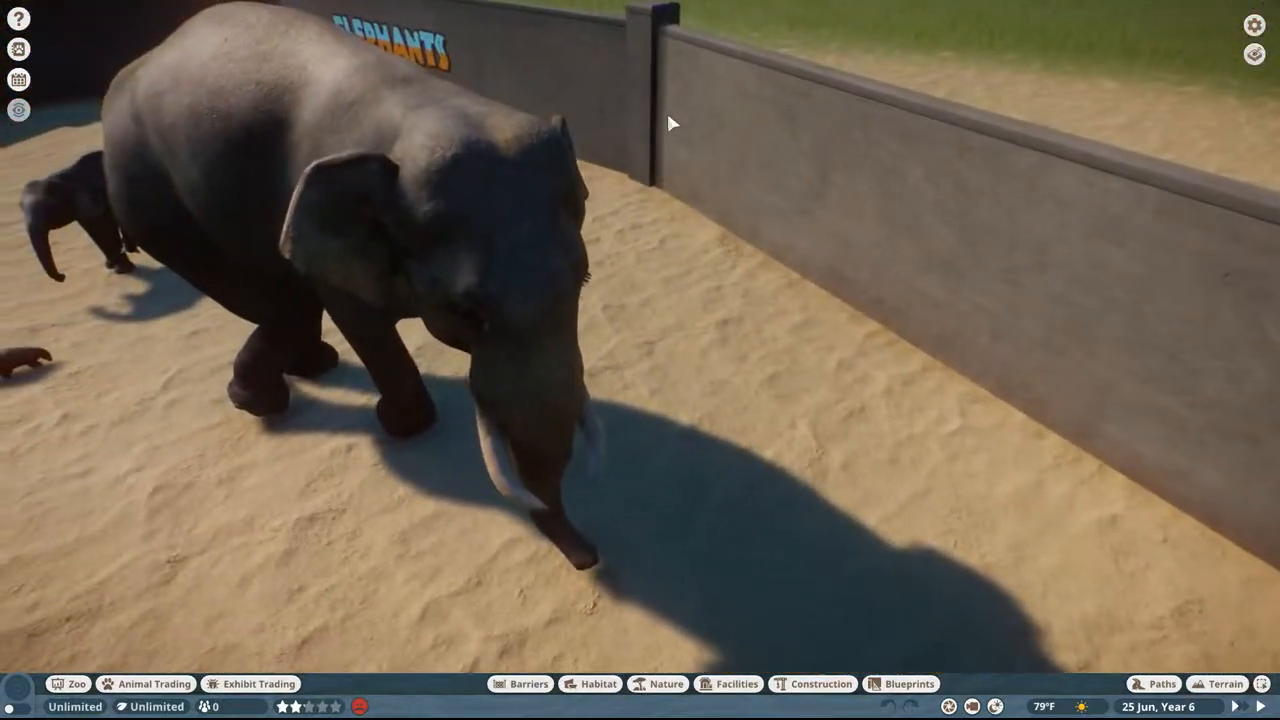
{"action": "key", "text": "s"}
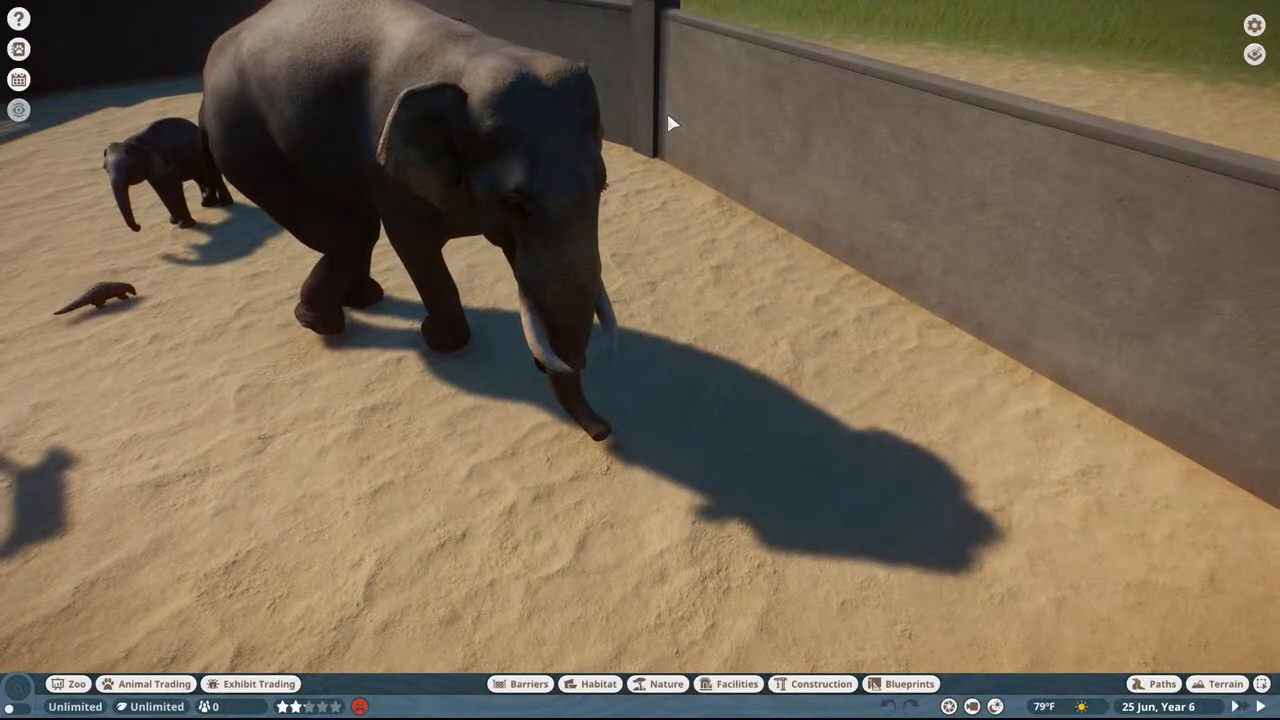
{"action": "middle_click_drag", "start_coordinate": [671, 124], "coordinate": [735, 212]}
{"action": "key", "text": "w"}
{"action": "key", "text": "a"}
{"action": "key", "text": "w"}
{"action": "key", "text": "s"}
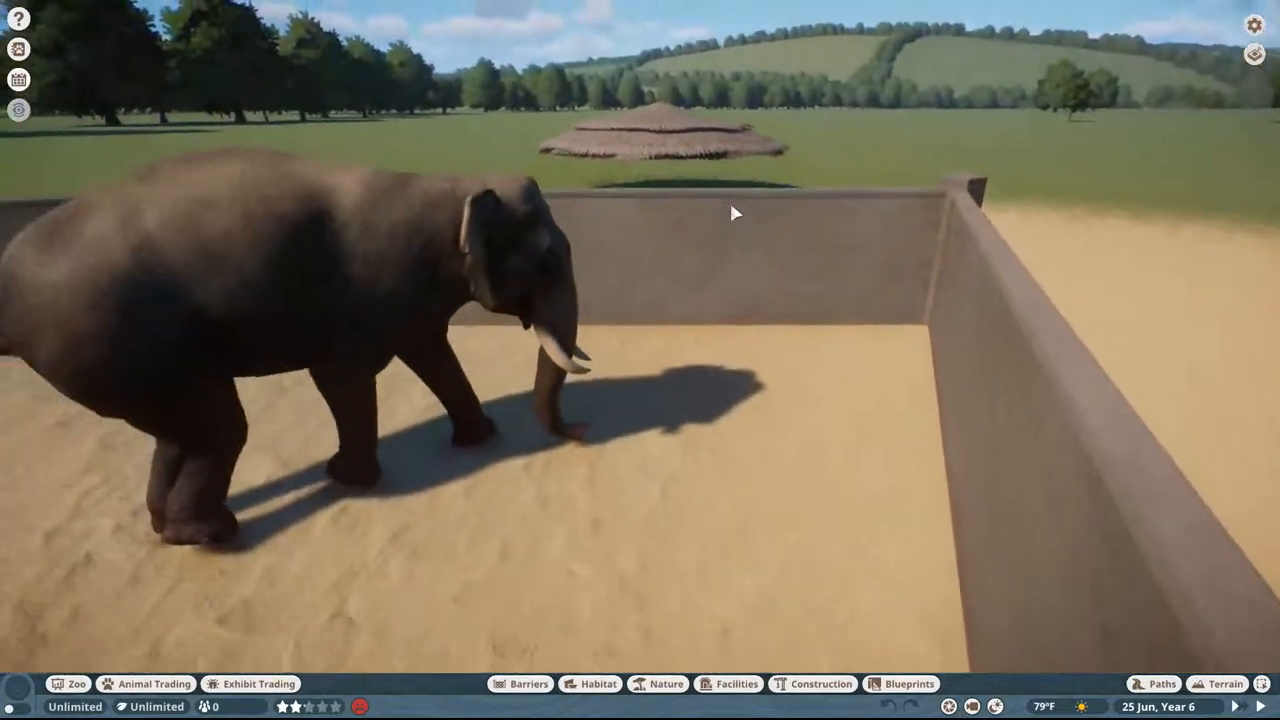
{"action": "key", "text": "s"}
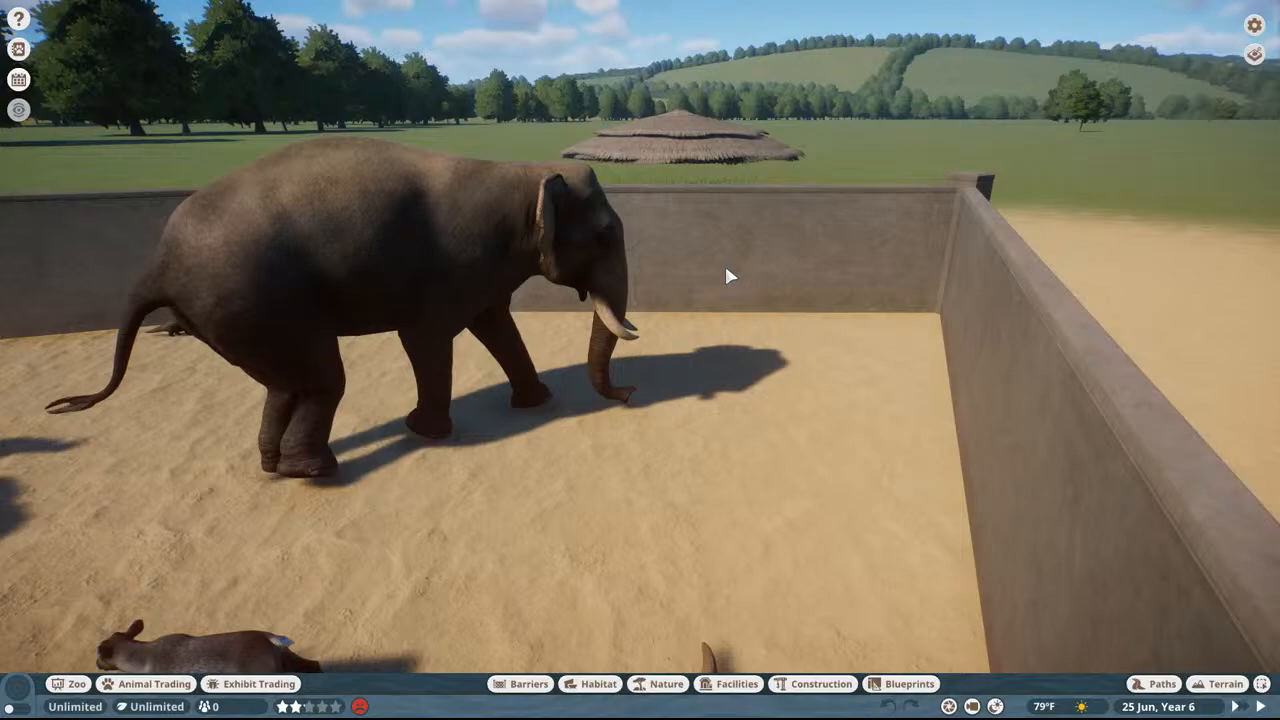
{"action": "key", "text": "w"}
{"action": "middle_click_drag", "start_coordinate": [726, 268], "coordinate": [697, 243]}
{"action": "scroll", "coordinate": [728, 276], "scroll_direction": "down", "scroll_amount": 5}
{"action": "scroll", "coordinate": [640, 236], "scroll_direction": "up", "scroll_amount": 3}
{"action": "key", "text": "w"}
{"action": "key", "text": "d"}
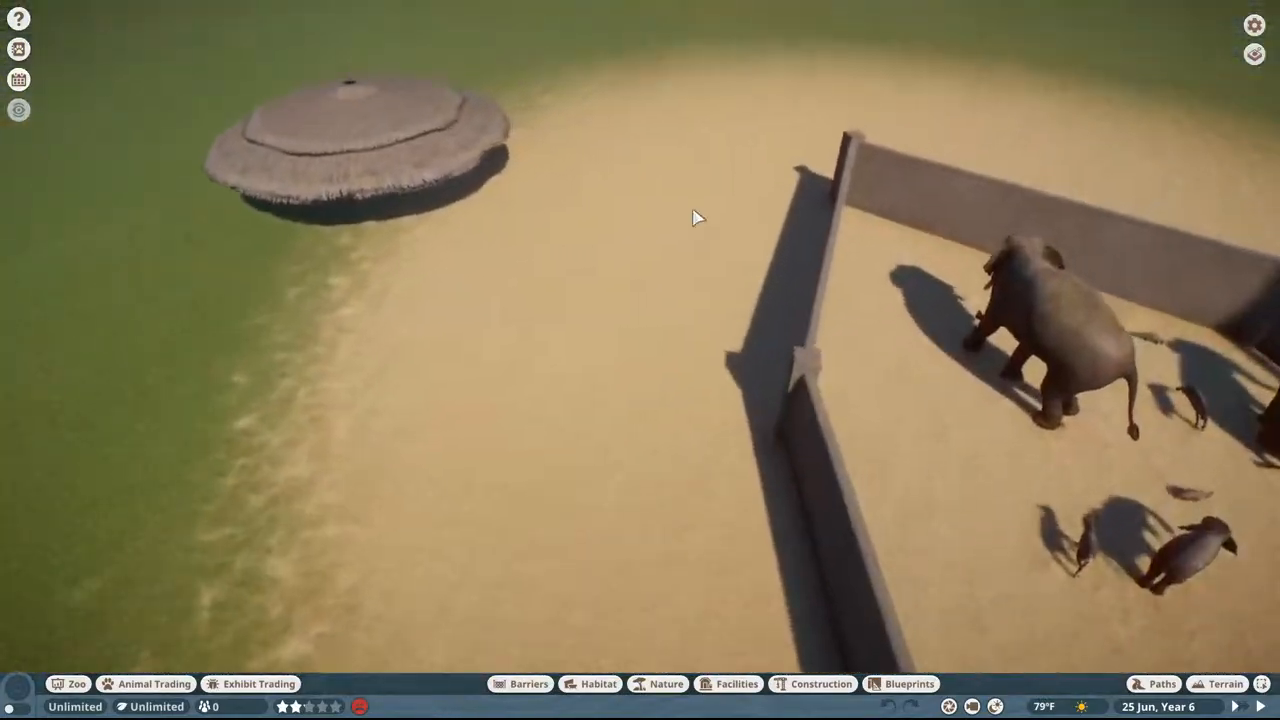
{"action": "scroll", "coordinate": [680, 221], "scroll_direction": "up", "scroll_amount": 3}
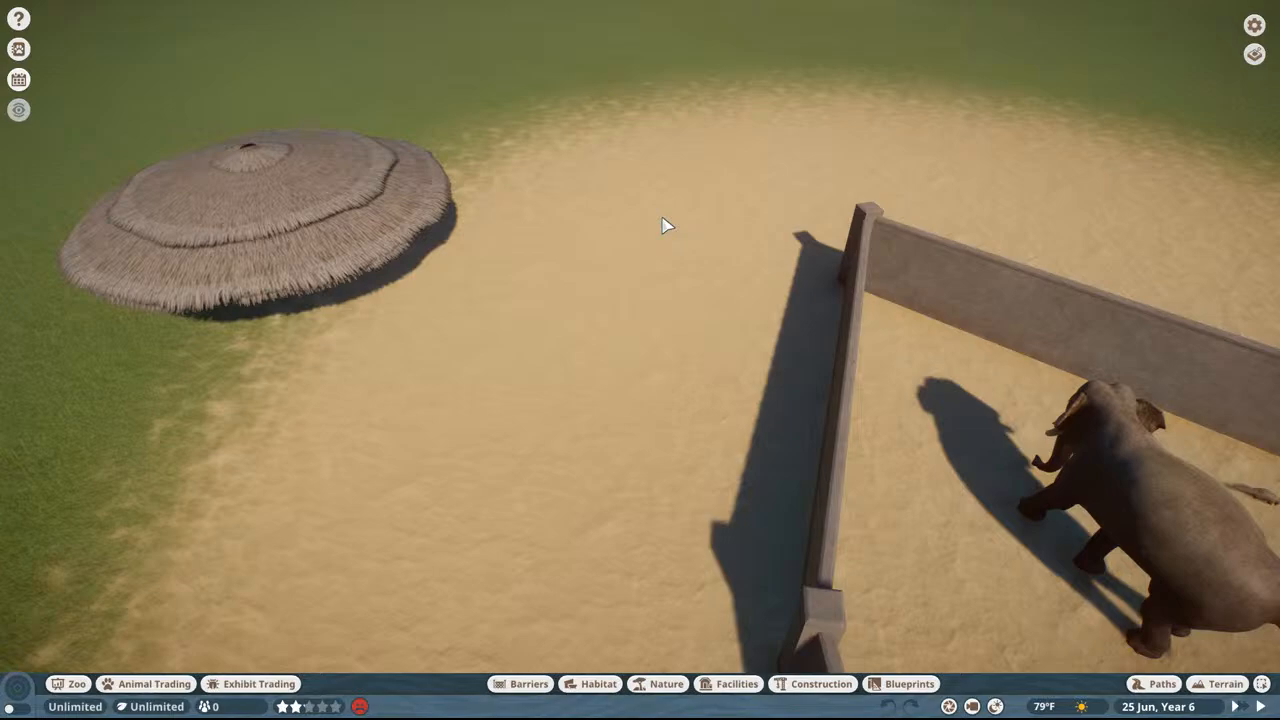
{"action": "scroll", "coordinate": [668, 226], "scroll_direction": "up", "scroll_amount": 5}
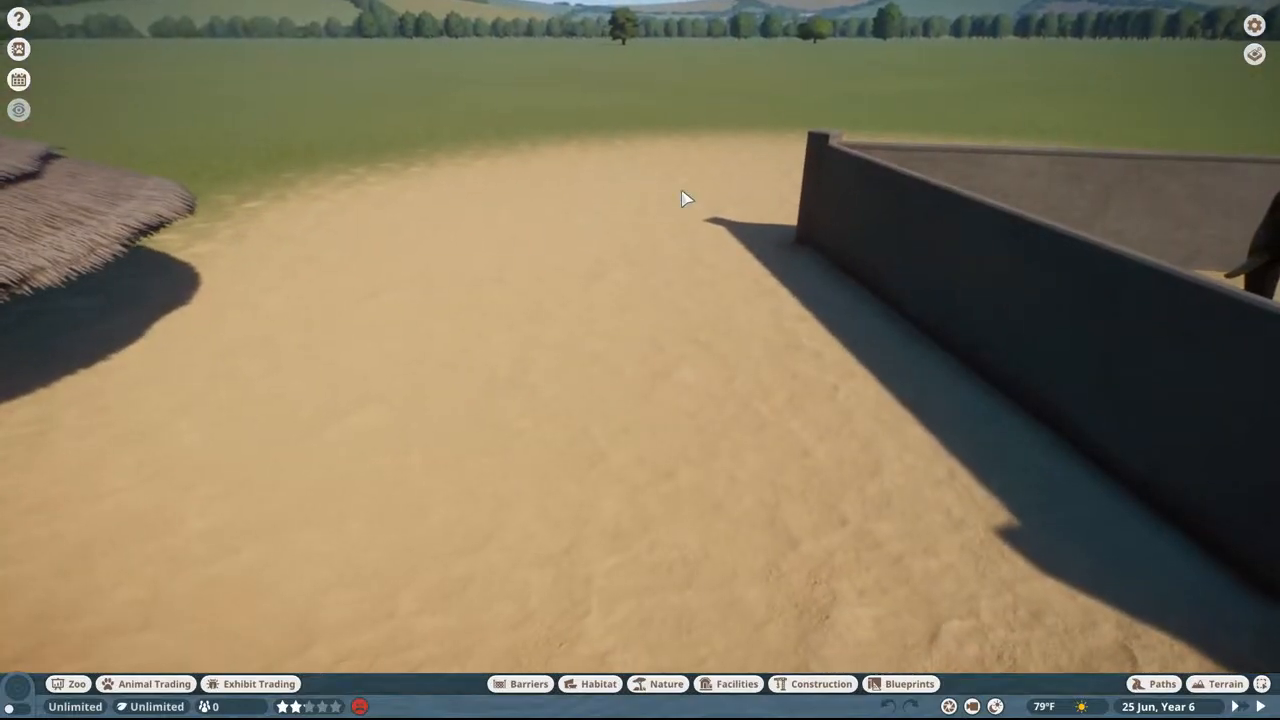
Step: Face the empty sand beyond the enclosure and search the construction items for "tbd"
{"action": "key", "text": "a"}
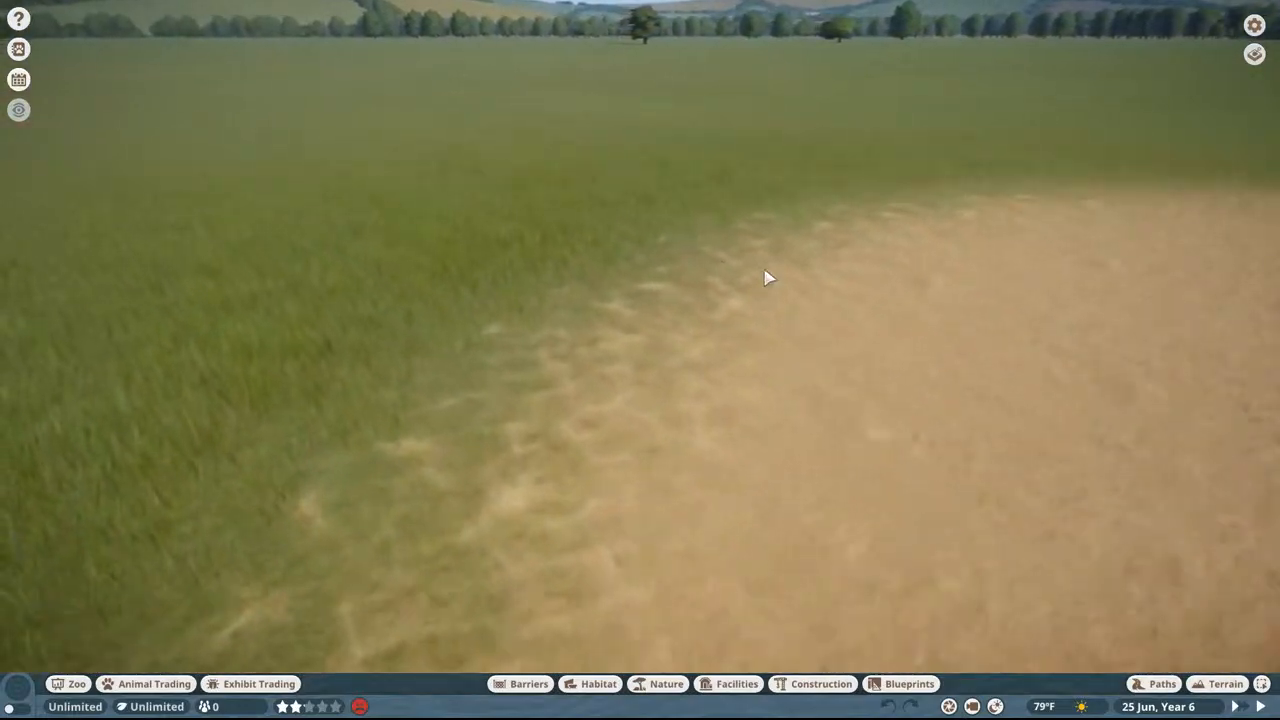
{"action": "middle_click_drag", "start_coordinate": [765, 273], "coordinate": [793, 263]}
{"action": "key", "text": "d"}
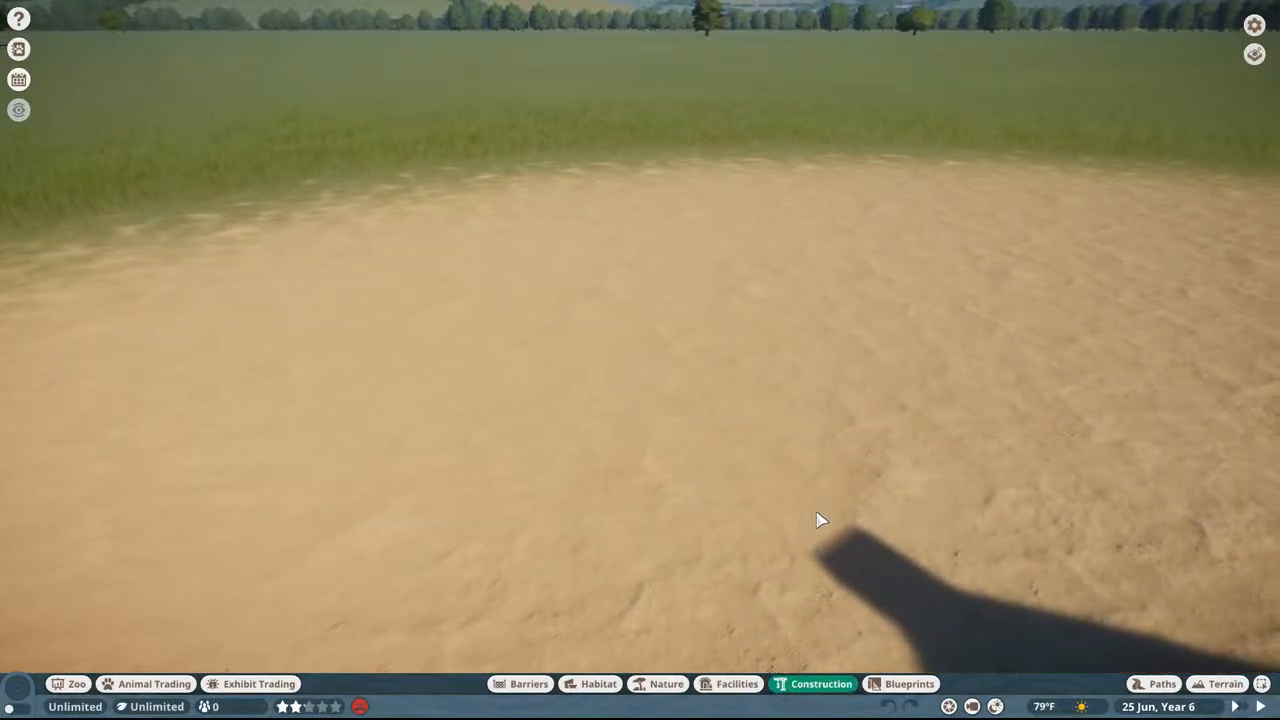
{"action": "type", "text": "t"}
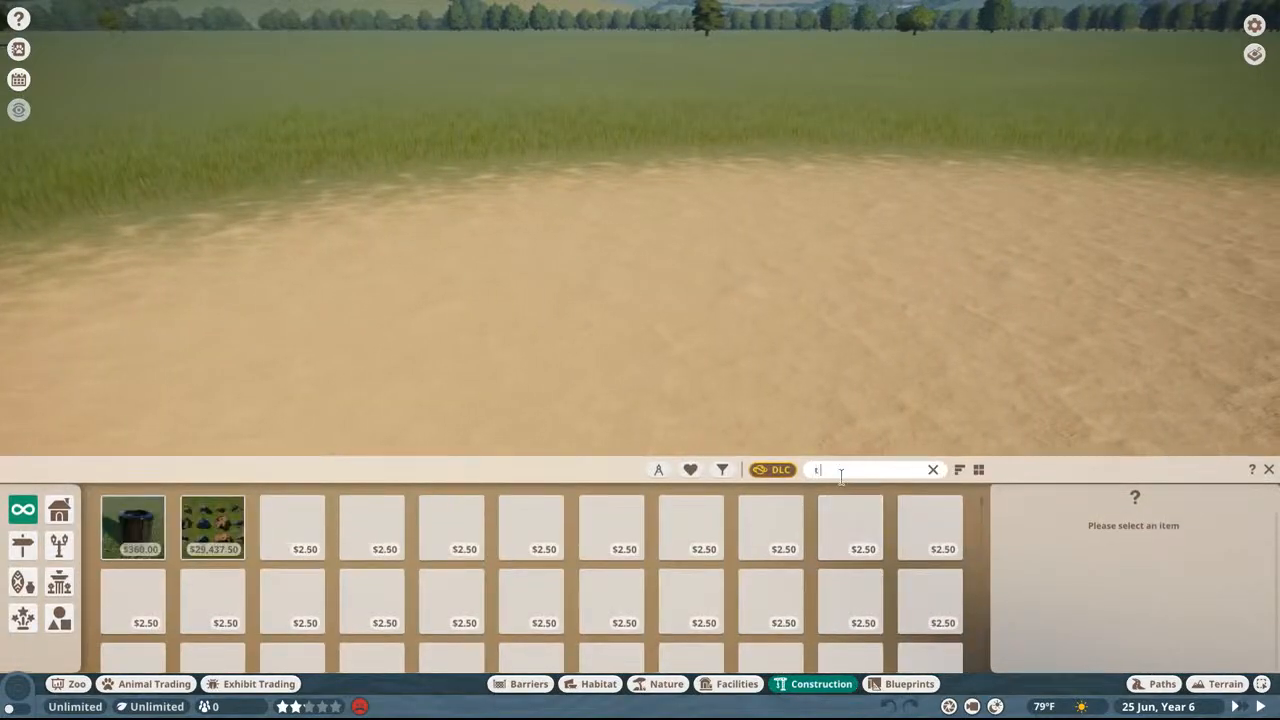
{"action": "type", "text": "bd"}
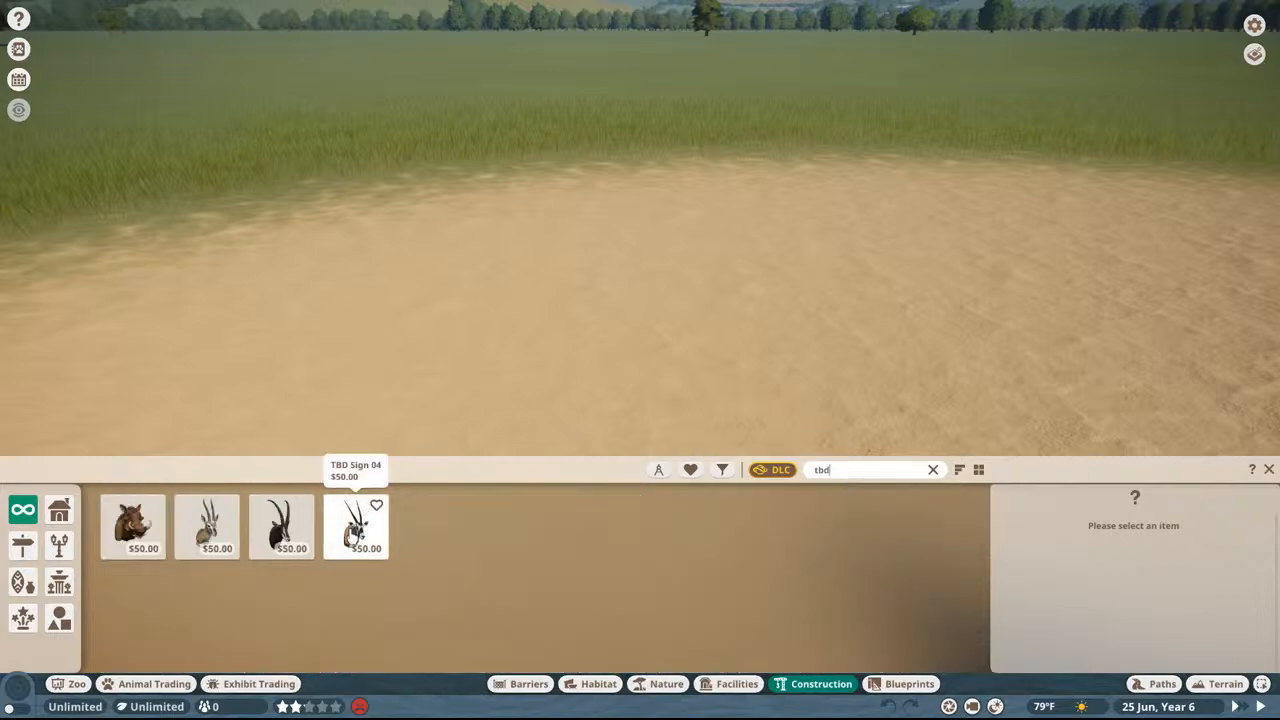
Step: Place TBD Sign 02, the walking lemur, on the empty sand outside the enclosure
{"action": "left_click", "coordinate": [362, 515]}
{"action": "left_click", "coordinate": [214, 540]}
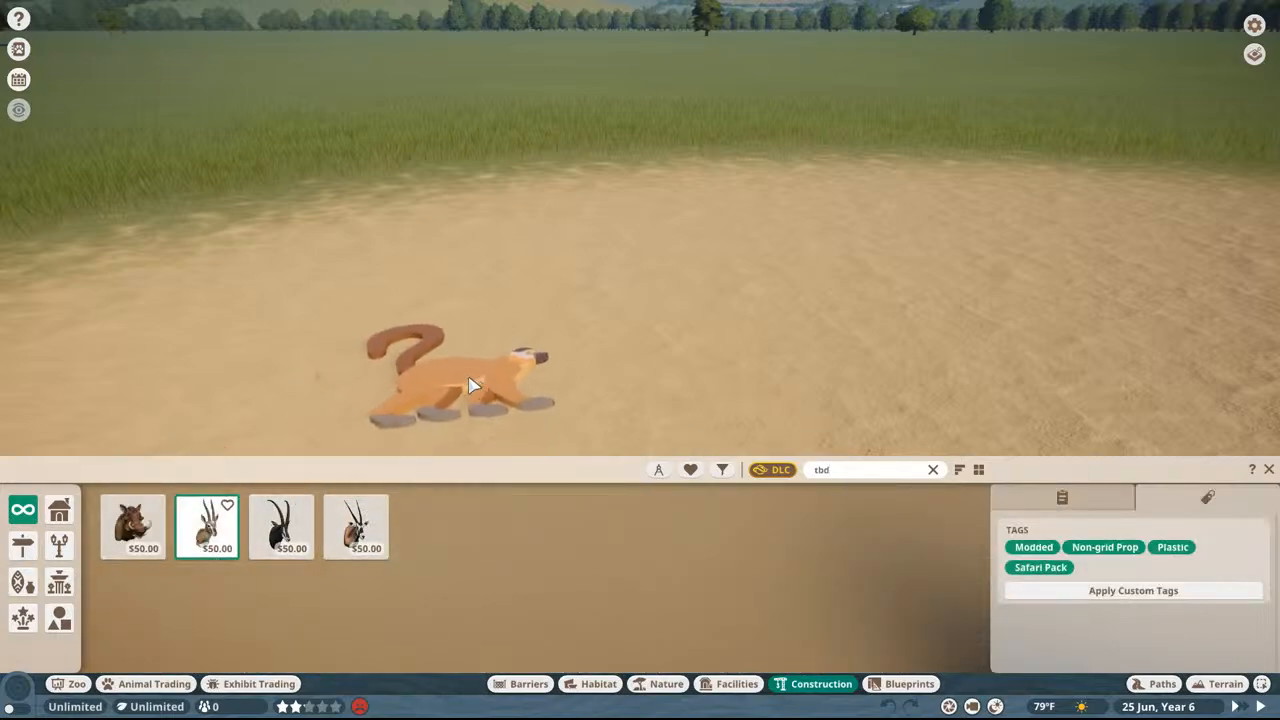
{"action": "left_click", "coordinate": [466, 384]}
Step: Place TBD Sign 01, the lemur face, on the sand beside the walking lemur sign
{"action": "left_click", "coordinate": [146, 529]}
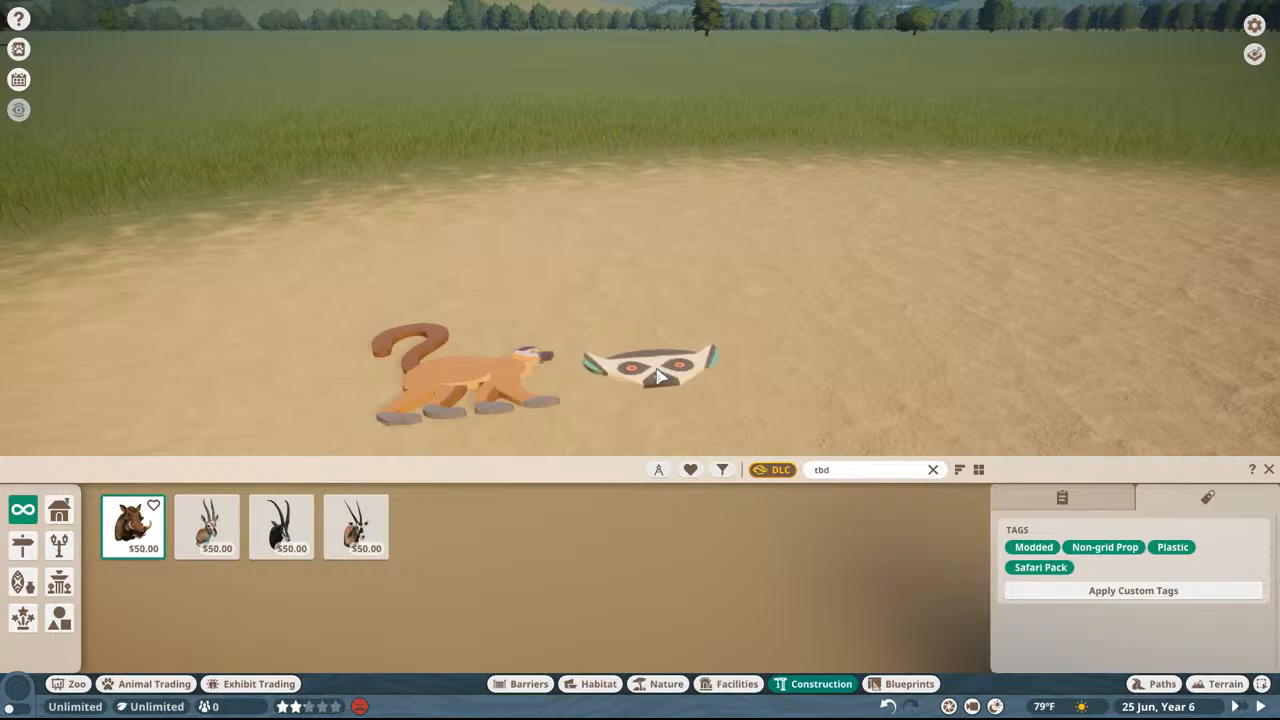
{"action": "left_click", "coordinate": [654, 368]}
{"action": "middle_click_drag", "start_coordinate": [684, 312], "coordinate": [686, 372]}
{"action": "scroll", "coordinate": [690, 310], "scroll_direction": "up", "scroll_amount": 6}
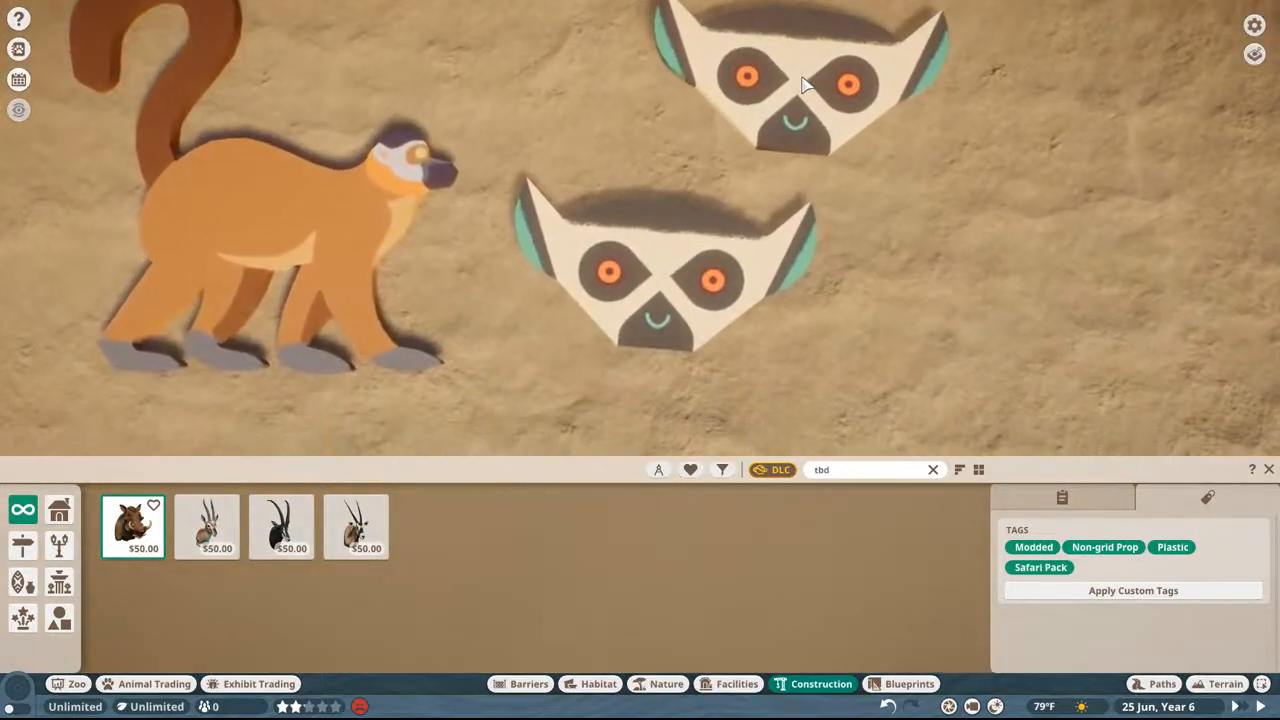
{"action": "right_click", "coordinate": [815, 74]}
{"action": "middle_click_drag", "start_coordinate": [815, 74], "coordinate": [814, 191]}
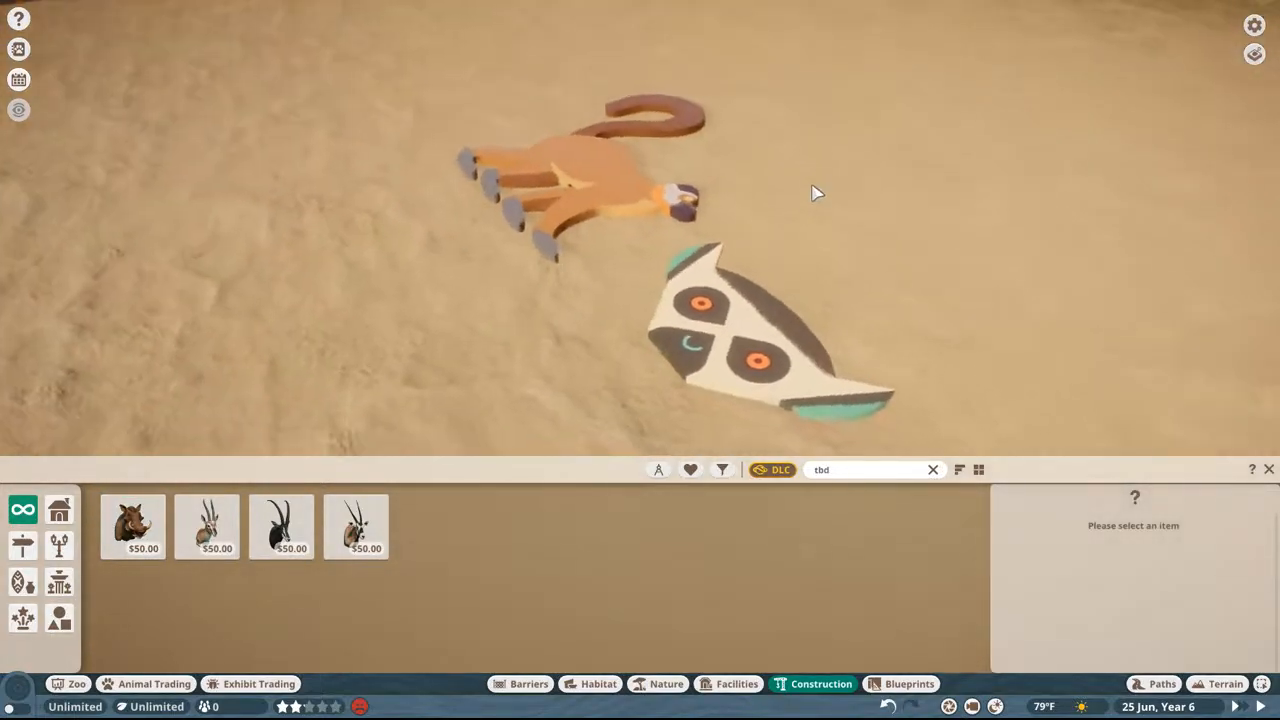
Step: Pick up the lemur face sign from the sand and place it on the enclosure wall
{"action": "left_click", "coordinate": [731, 334]}
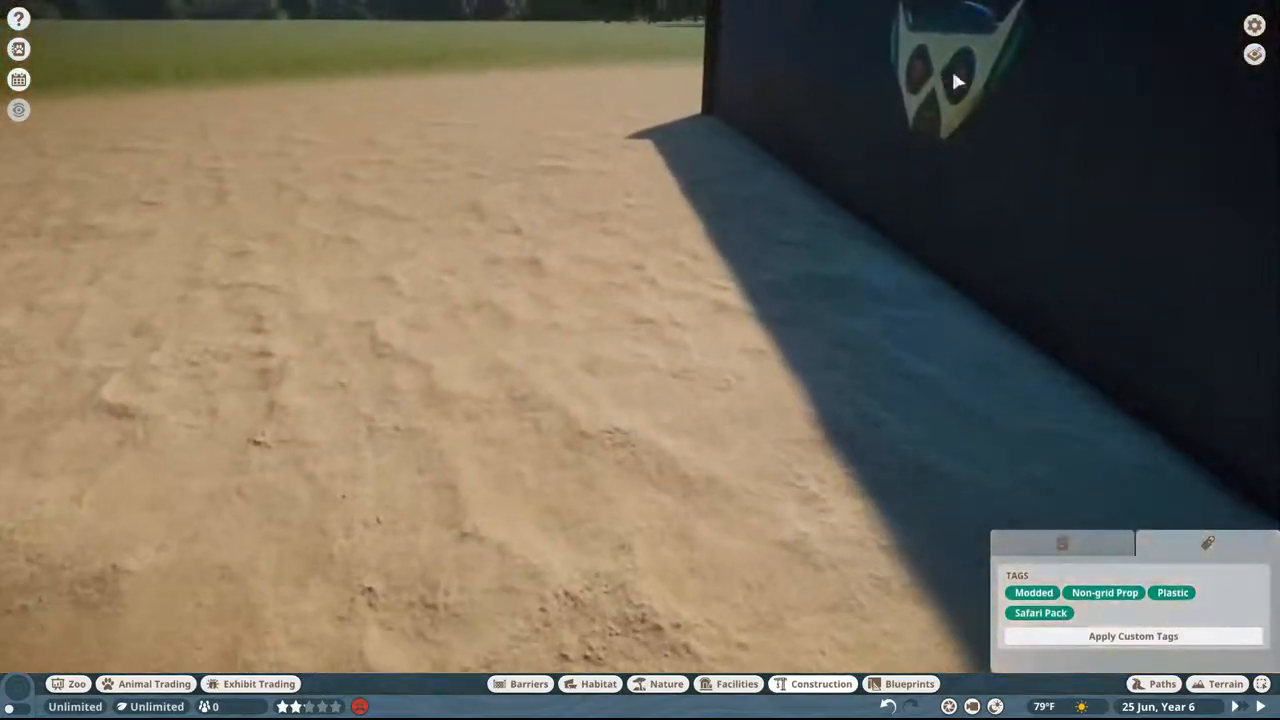
{"action": "middle_click_drag", "start_coordinate": [955, 80], "coordinate": [778, 194]}
{"action": "key", "text": "w"}
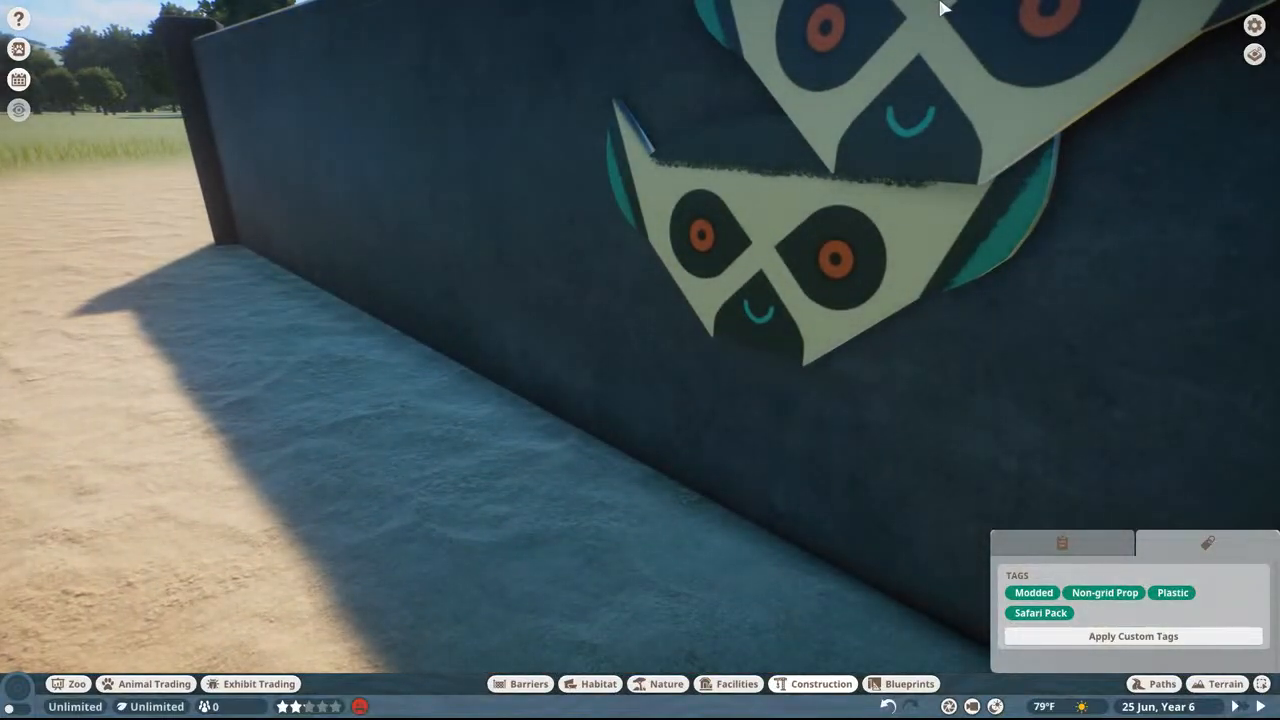
{"action": "key", "text": "Escape"}
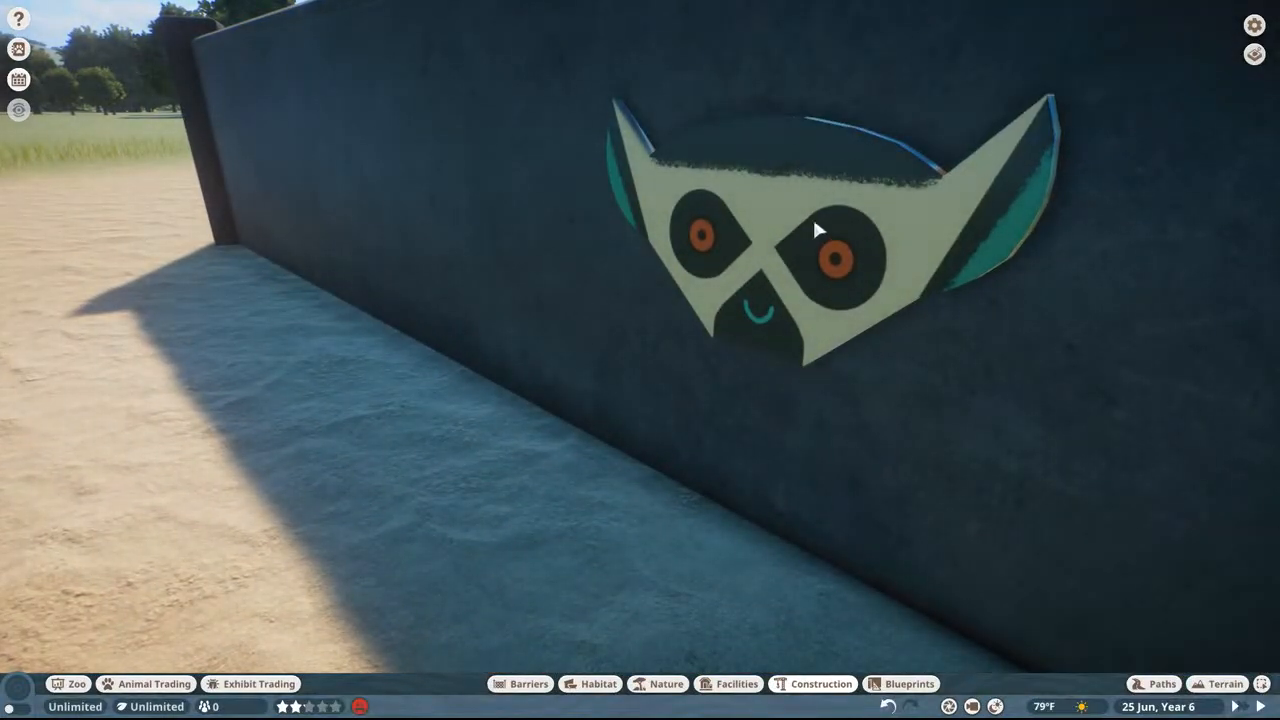
Step: Undo the lemur face sign placements and return to the walking lemur sign on the sand
{"action": "scroll", "coordinate": [780, 242], "scroll_direction": "down", "scroll_amount": 4}
{"action": "left_click", "coordinate": [710, 274]}
{"action": "middle_click_drag", "start_coordinate": [832, 205], "coordinate": [560, 255]}
{"action": "key", "text": "ctrl+z"}
{"action": "key", "text": "w"}
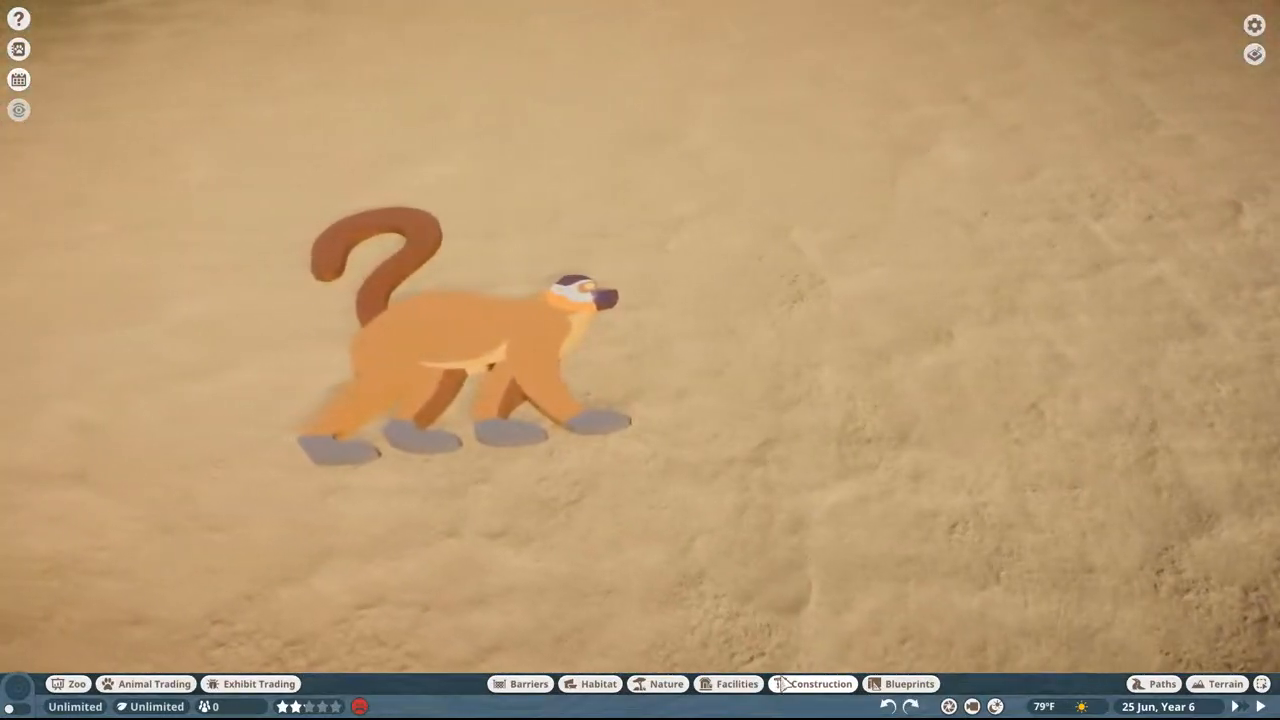
Step: Place TBD Sign 01 on the inner side of the elephant enclosure's wall
{"action": "left_click", "coordinate": [815, 684]}
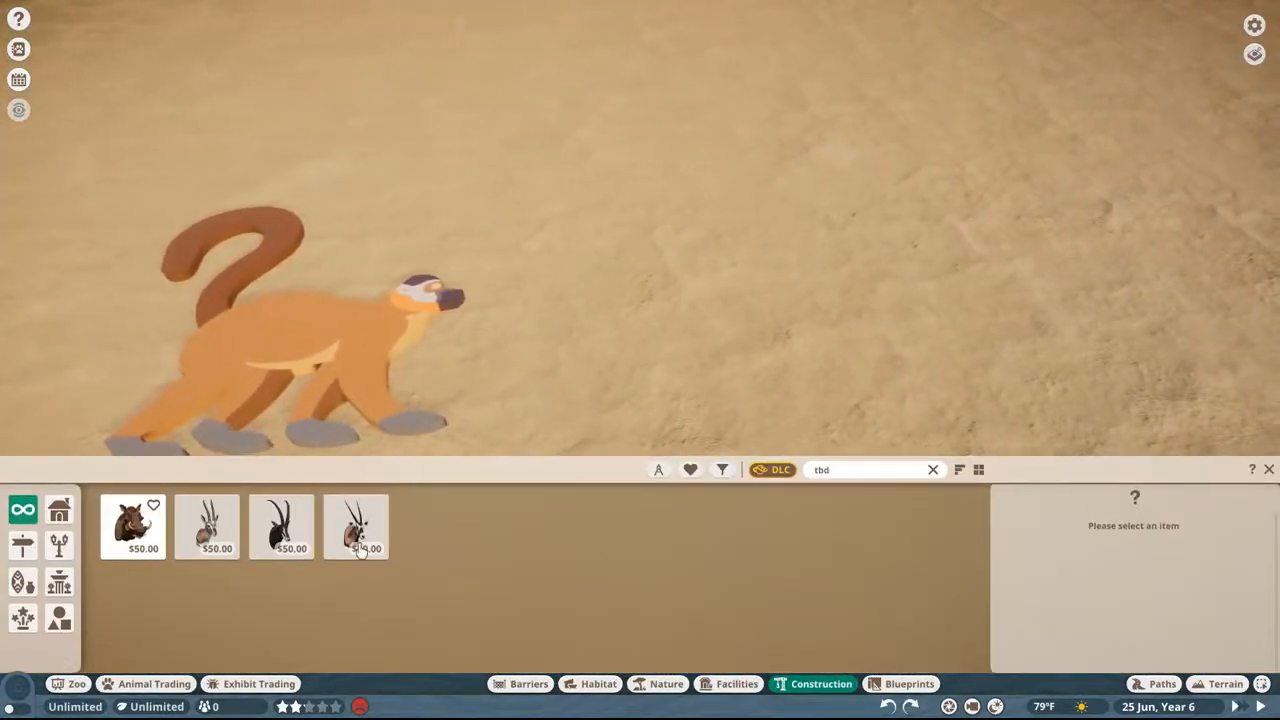
{"action": "left_click", "coordinate": [207, 527]}
{"action": "left_click", "coordinate": [133, 527]}
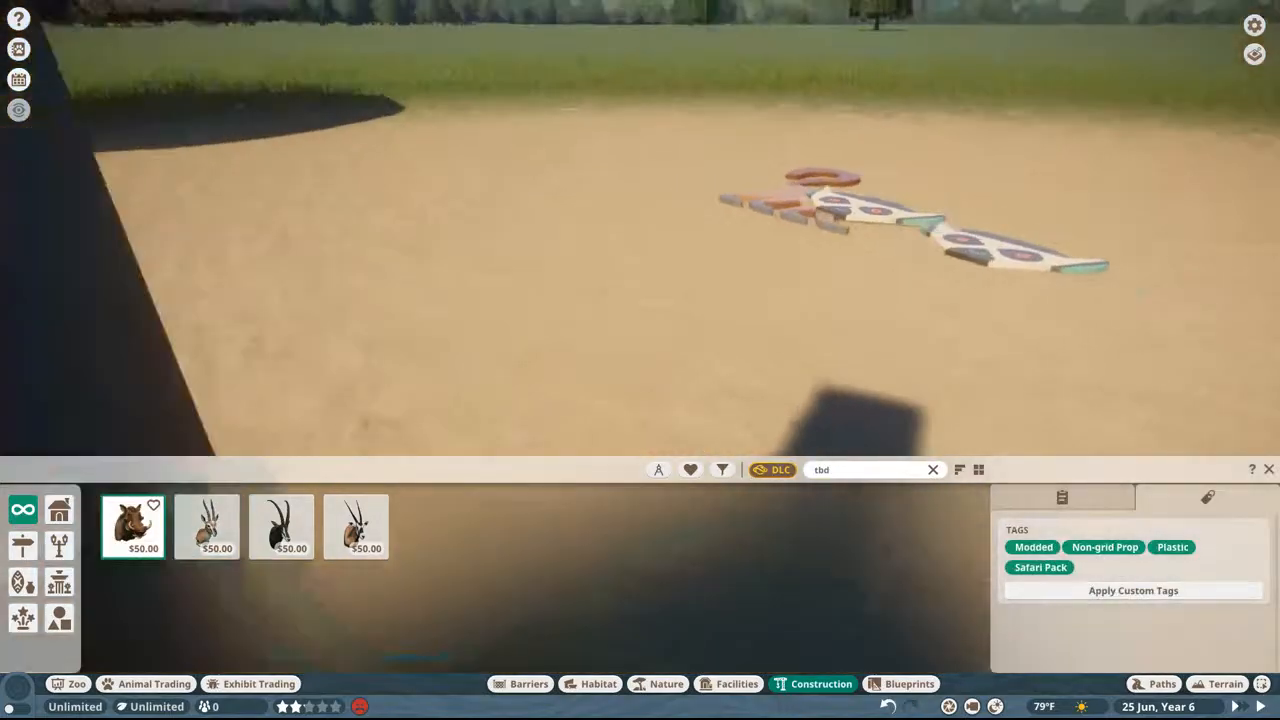
{"action": "middle_click_drag", "start_coordinate": [1010, 250], "coordinate": [784, 322]}
{"action": "middle_click_drag", "start_coordinate": [868, 274], "coordinate": [921, 237]}
{"action": "key", "text": "ctrl+z"}
{"action": "left_click", "coordinate": [826, 262]}
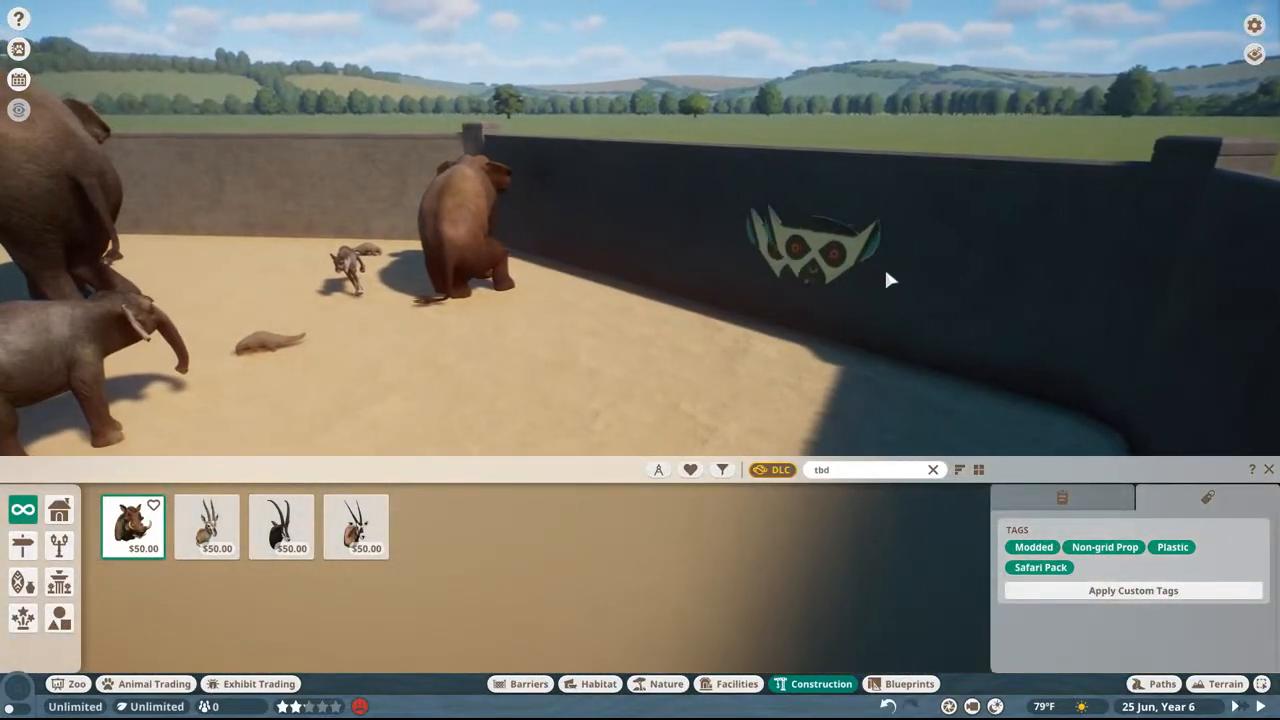
Step: Examine the lemur face sign on the enclosure wall up close and stop placing further copies
{"action": "scroll", "coordinate": [888, 280], "scroll_direction": "up", "scroll_amount": 3}
{"action": "middle_click_drag", "start_coordinate": [888, 280], "coordinate": [692, 192]}
{"action": "left_click", "coordinate": [692, 194]}
{"action": "scroll", "coordinate": [640, 243], "scroll_direction": "up", "scroll_amount": 1}
{"action": "middle_click_drag", "start_coordinate": [635, 245], "coordinate": [628, 250]}
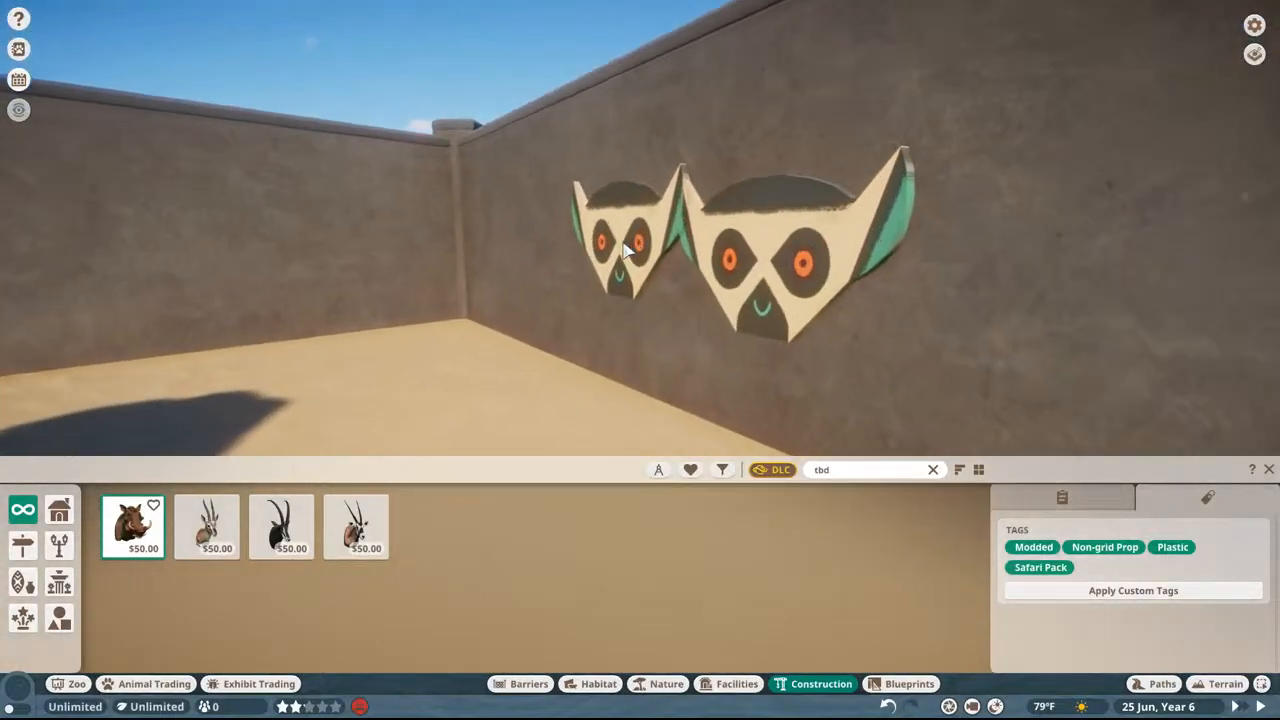
{"action": "key", "text": "Escape"}
Step: Search the blueprints for "frank" and try out Bayou Frank beside the lemur face sign
{"action": "left_click", "coordinate": [888, 682]}
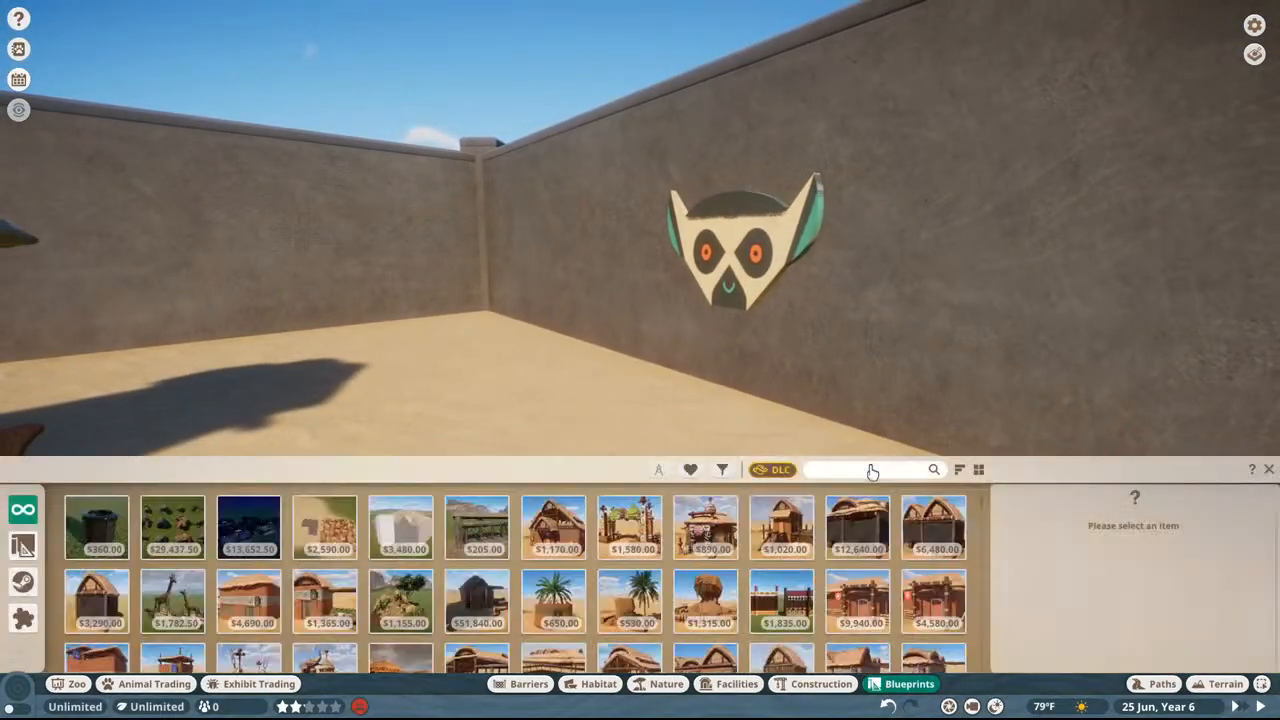
{"action": "type", "text": "frank"}
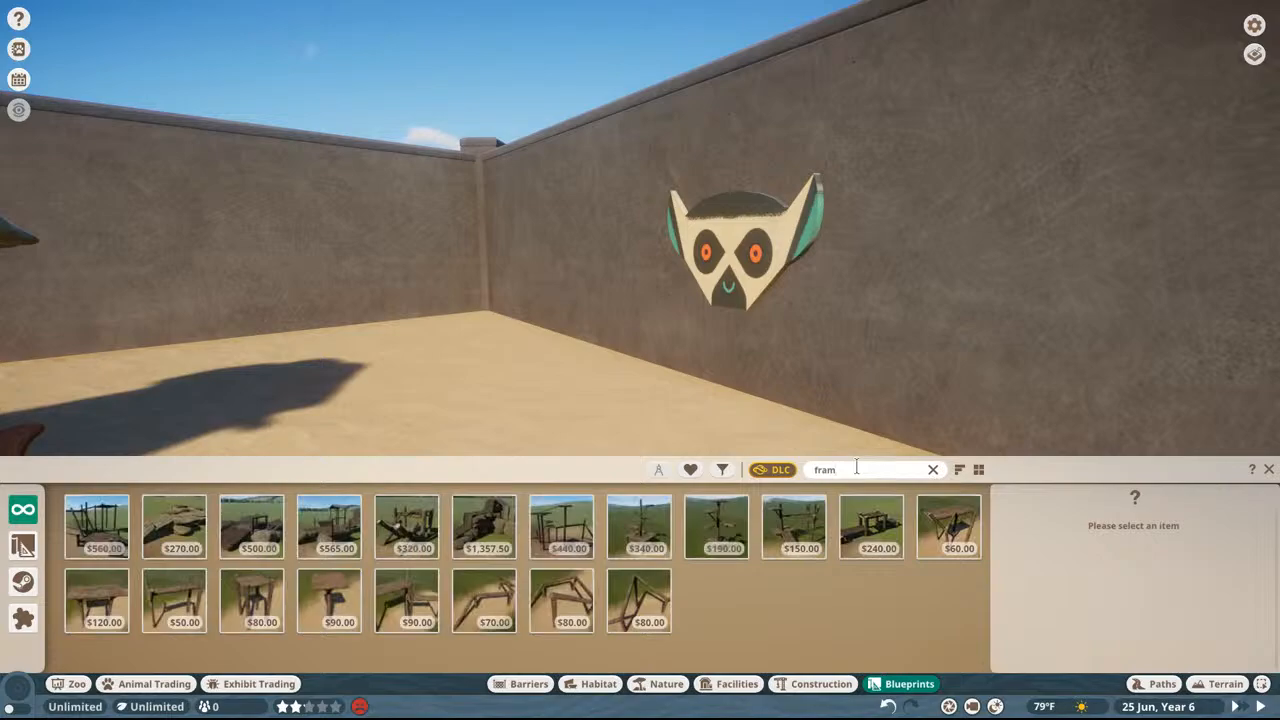
{"action": "left_click", "coordinate": [97, 525]}
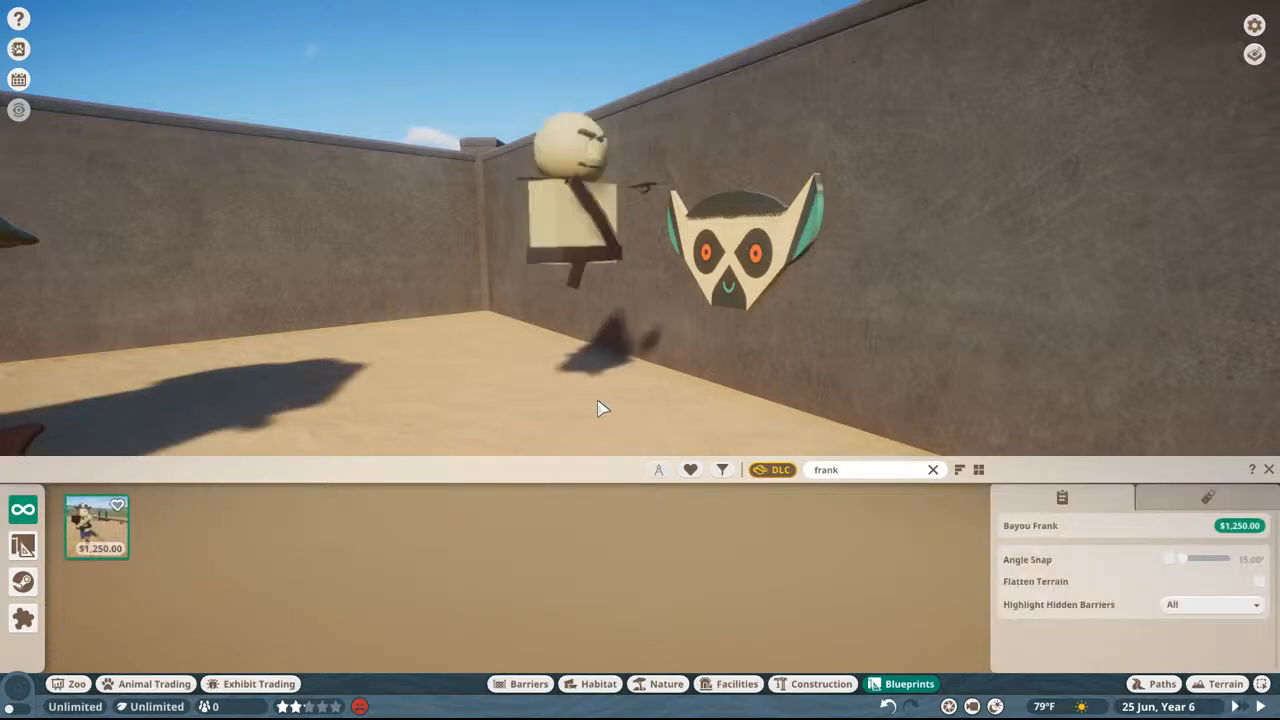
{"action": "middle_click_drag", "start_coordinate": [577, 401], "coordinate": [577, 440]}
{"action": "scroll", "coordinate": [577, 398], "scroll_direction": "down", "scroll_amount": 2}
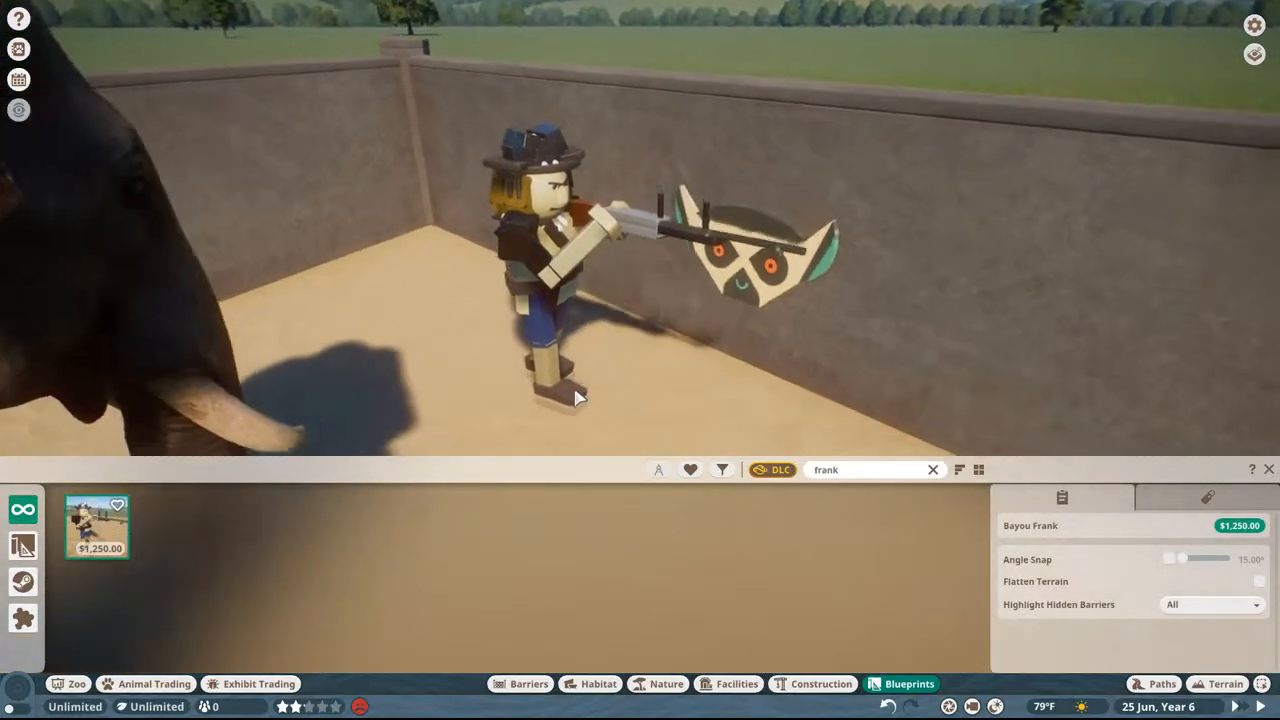
{"action": "key", "text": "Escape"}
{"action": "scroll", "coordinate": [710, 272], "scroll_direction": "down", "scroll_amount": 1}
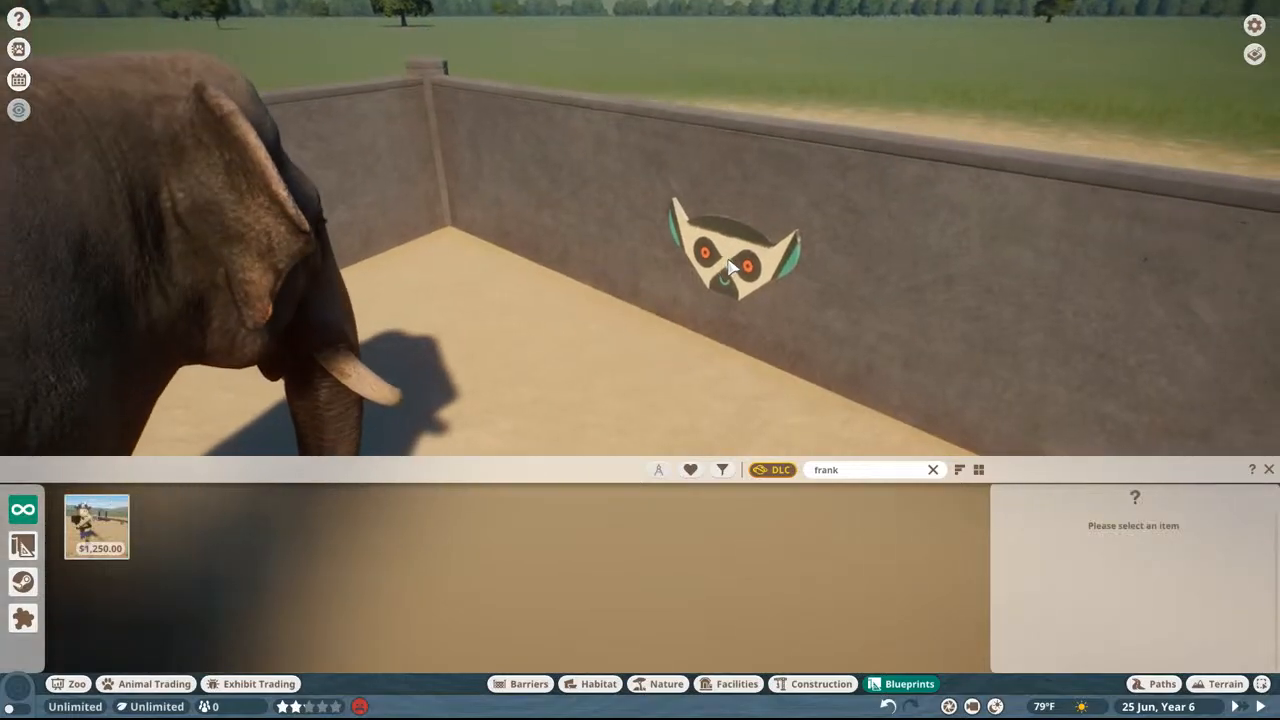
Step: Try a duplicate of the lemur face sign at the enclosure wall's upper corner
{"action": "left_click", "coordinate": [732, 268]}
{"action": "key", "text": "ctrl+d"}
{"action": "middle_click_drag", "start_coordinate": [606, 238], "coordinate": [606, 285]}
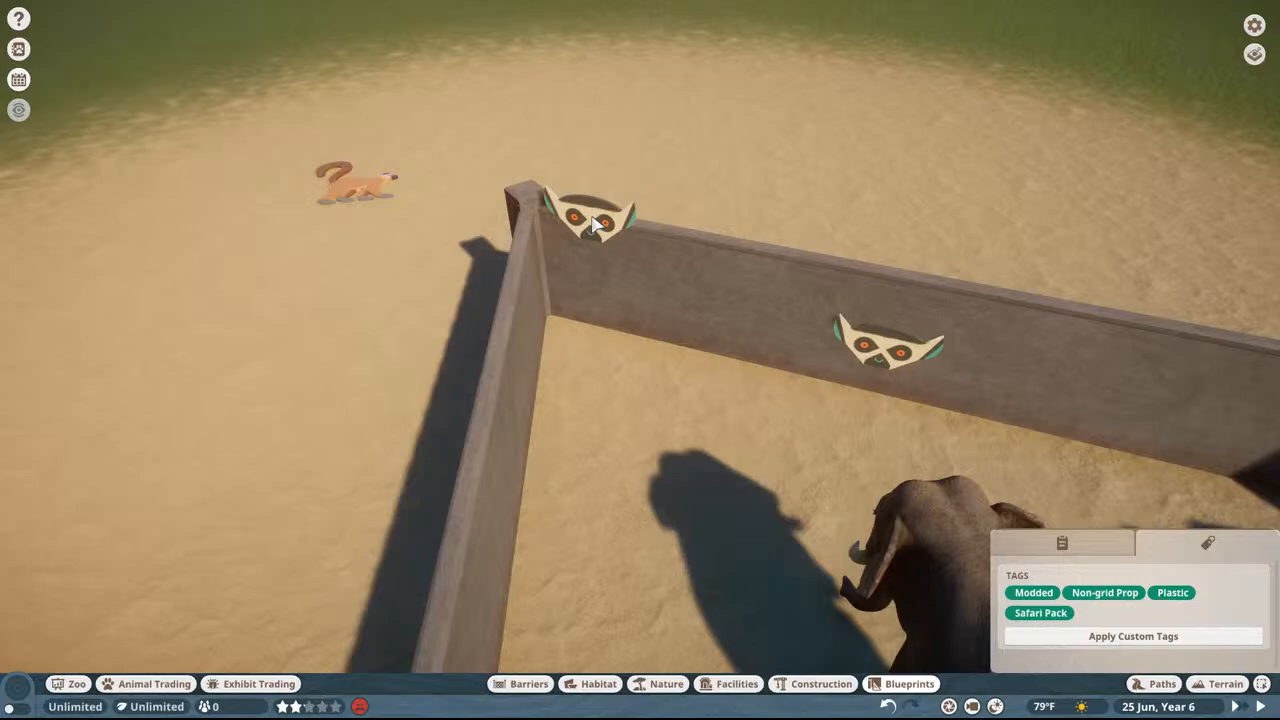
{"action": "key", "text": "Escape"}
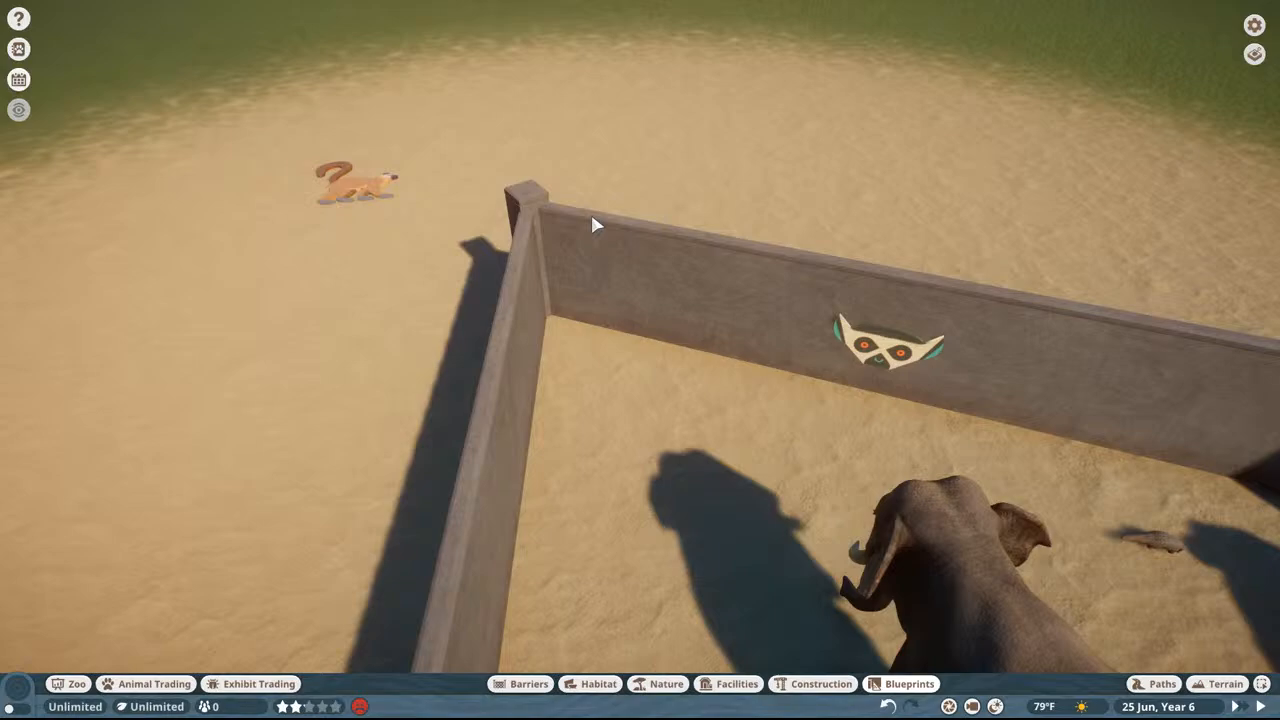
Step: Examine the walking lemur sign on the sand from near and far
{"action": "middle_click_drag", "start_coordinate": [591, 216], "coordinate": [430, 165]}
{"action": "key", "text": "a"}
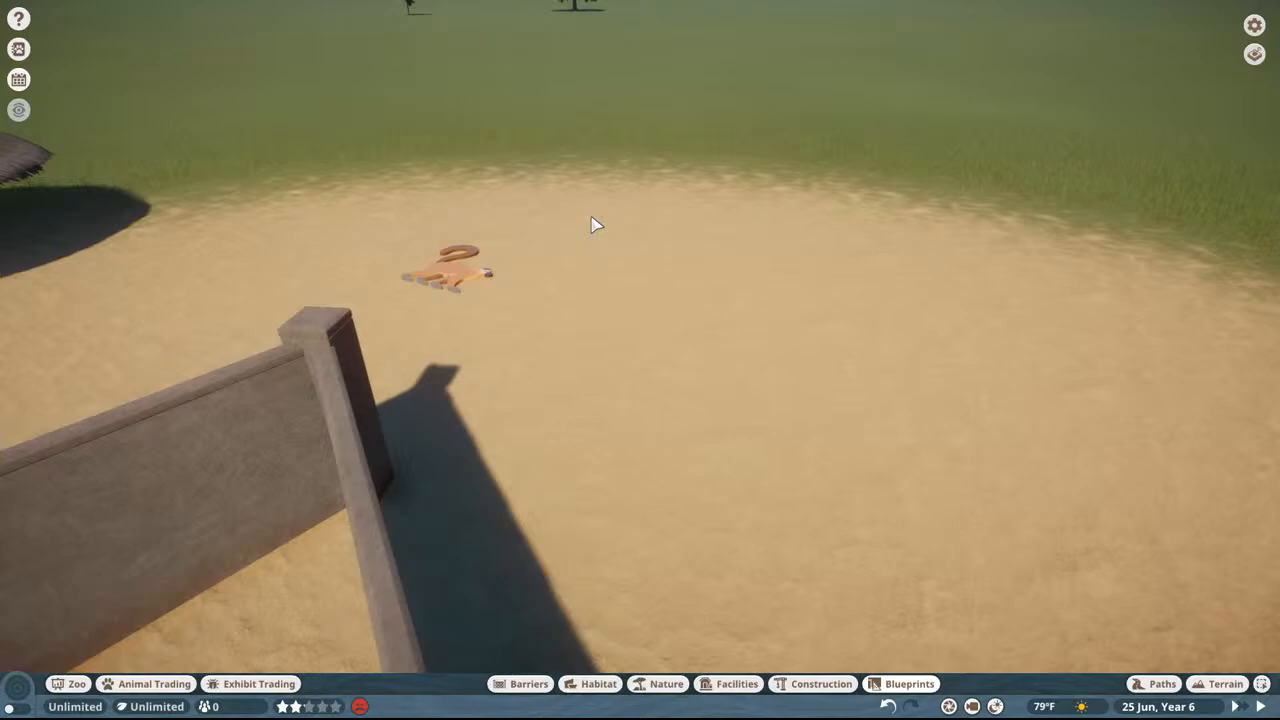
{"action": "scroll", "coordinate": [591, 224], "scroll_direction": "up", "scroll_amount": 5}
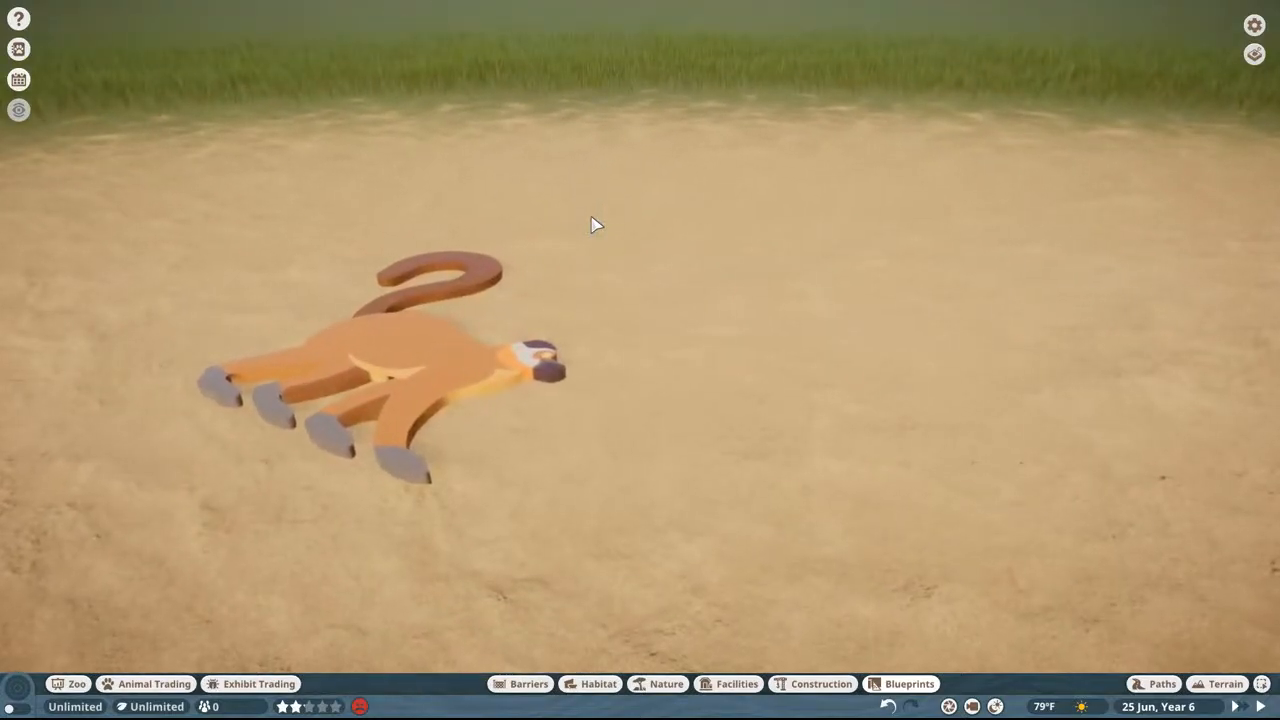
{"action": "middle_click_drag", "start_coordinate": [591, 217], "coordinate": [602, 260]}
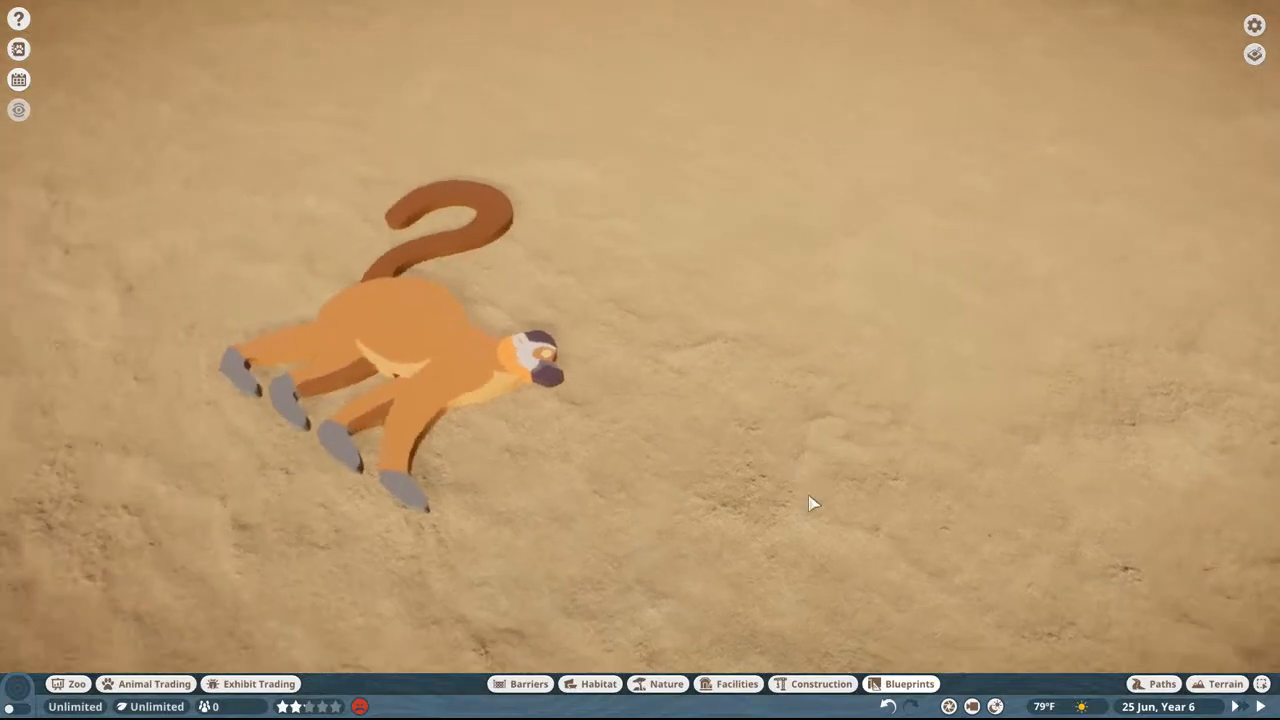
{"action": "left_click", "coordinate": [876, 684]}
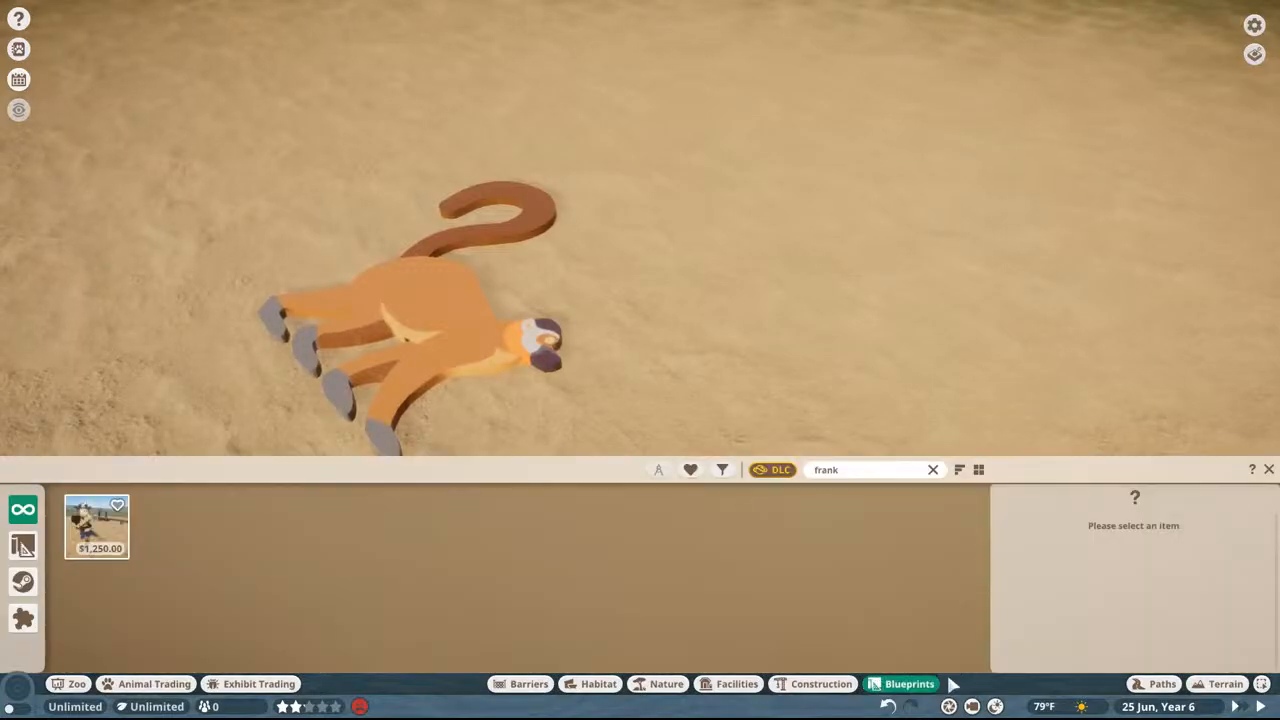
{"action": "scroll", "coordinate": [500, 272], "scroll_direction": "down", "scroll_amount": 5}
{"action": "key", "text": "a"}
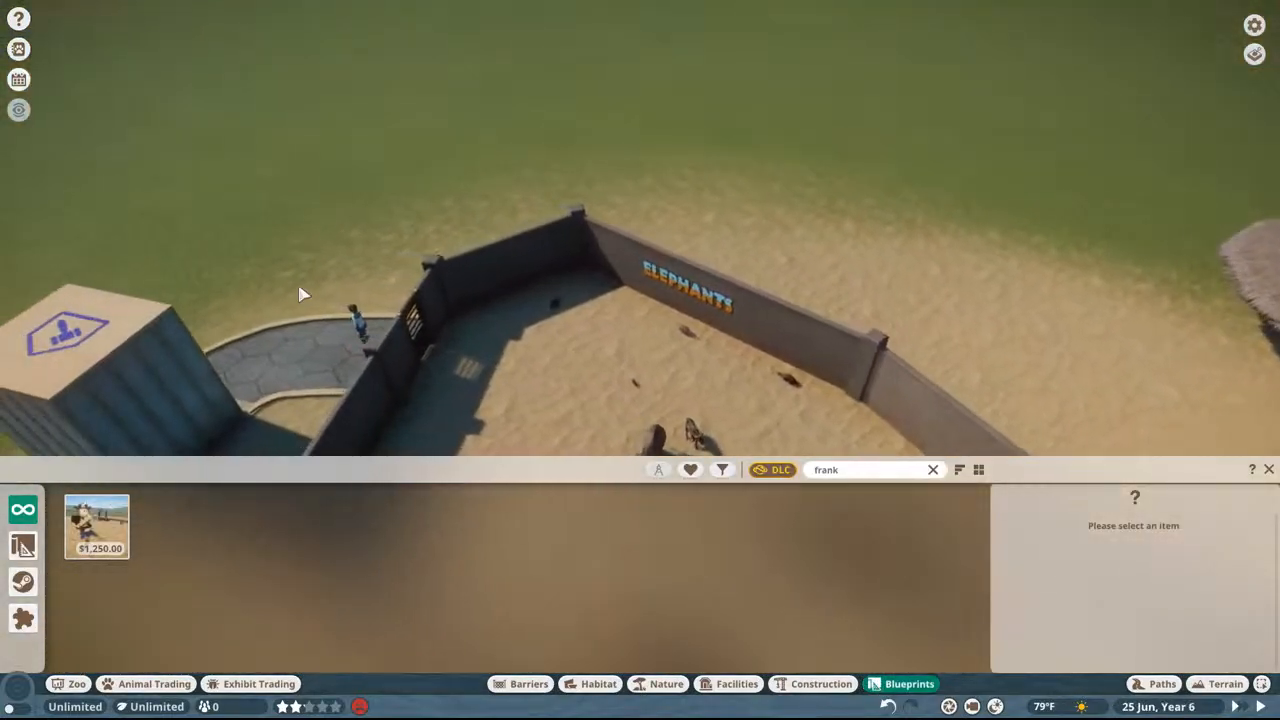
Step: Look around the enclosure gate, the keeper, the Elephants wall sign and the animals inside
{"action": "scroll", "coordinate": [303, 291], "scroll_direction": "up", "scroll_amount": 5}
{"action": "scroll", "coordinate": [560, 270], "scroll_direction": "up", "scroll_amount": 4}
{"action": "middle_click_drag", "start_coordinate": [560, 270], "coordinate": [810, 105]}
{"action": "scroll", "coordinate": [810, 105], "scroll_direction": "up", "scroll_amount": 3}
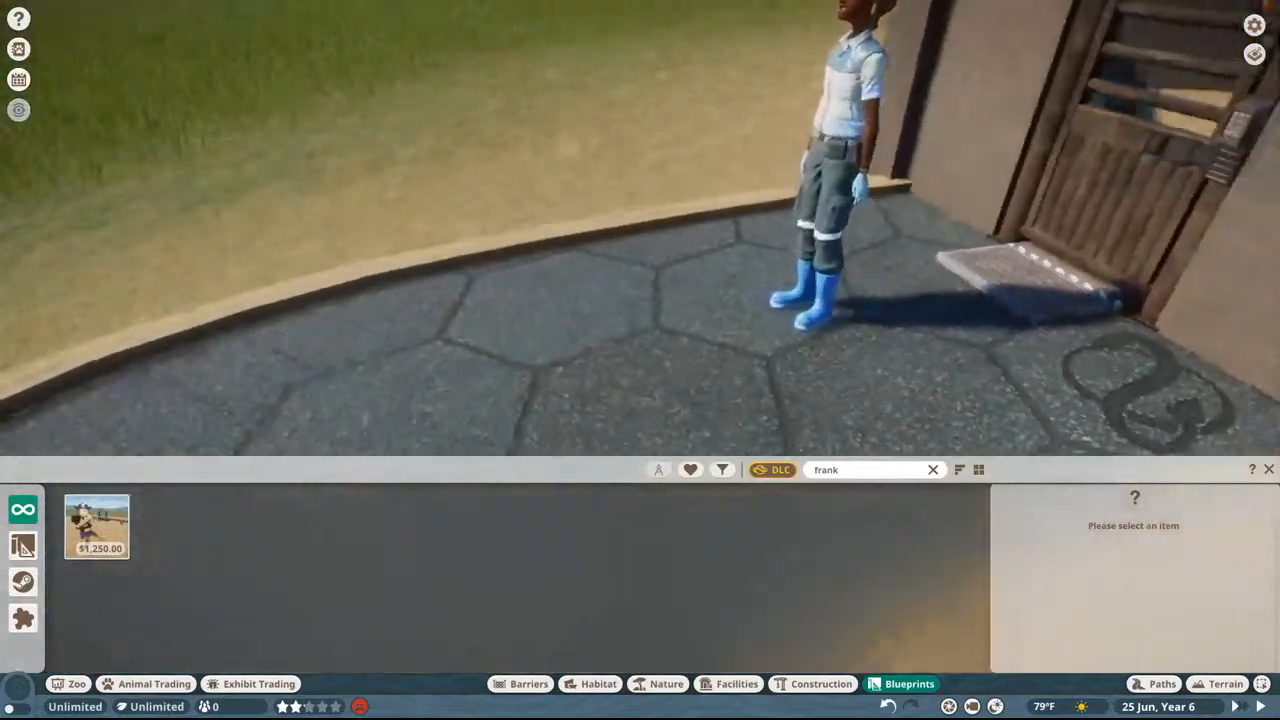
{"action": "scroll", "coordinate": [885, 170], "scroll_direction": "up", "scroll_amount": 5}
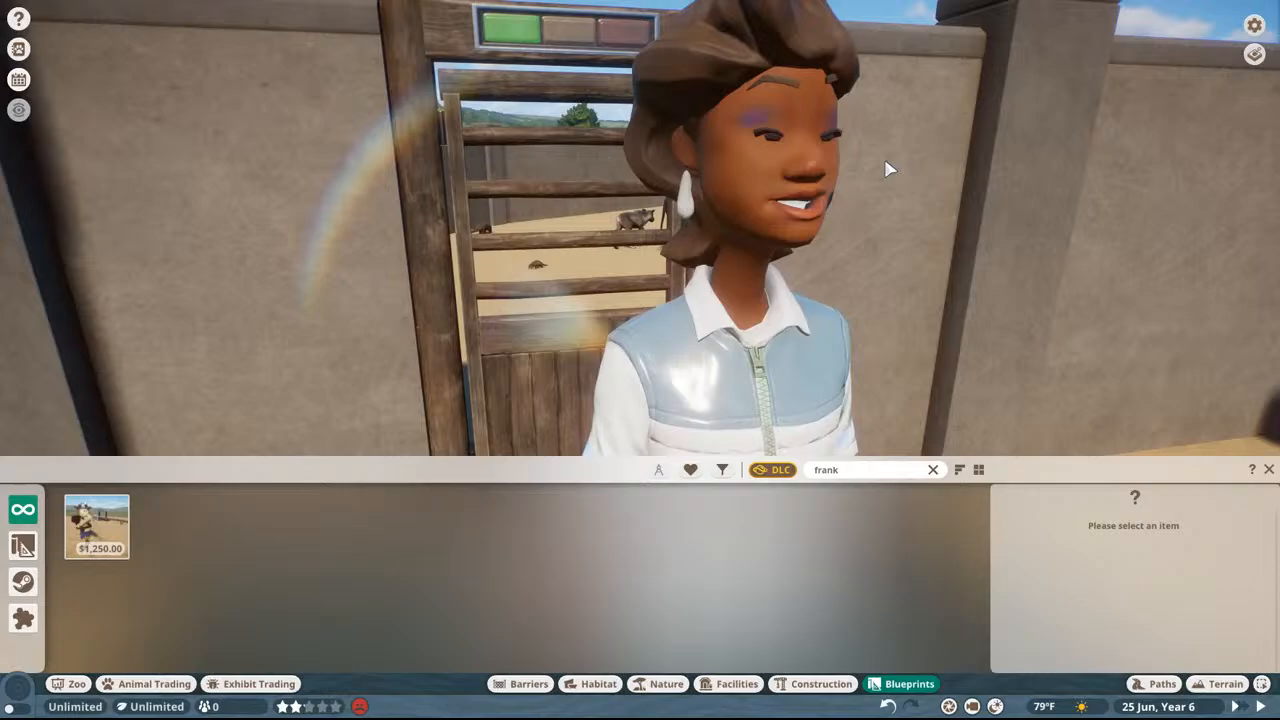
{"action": "key", "text": "w"}
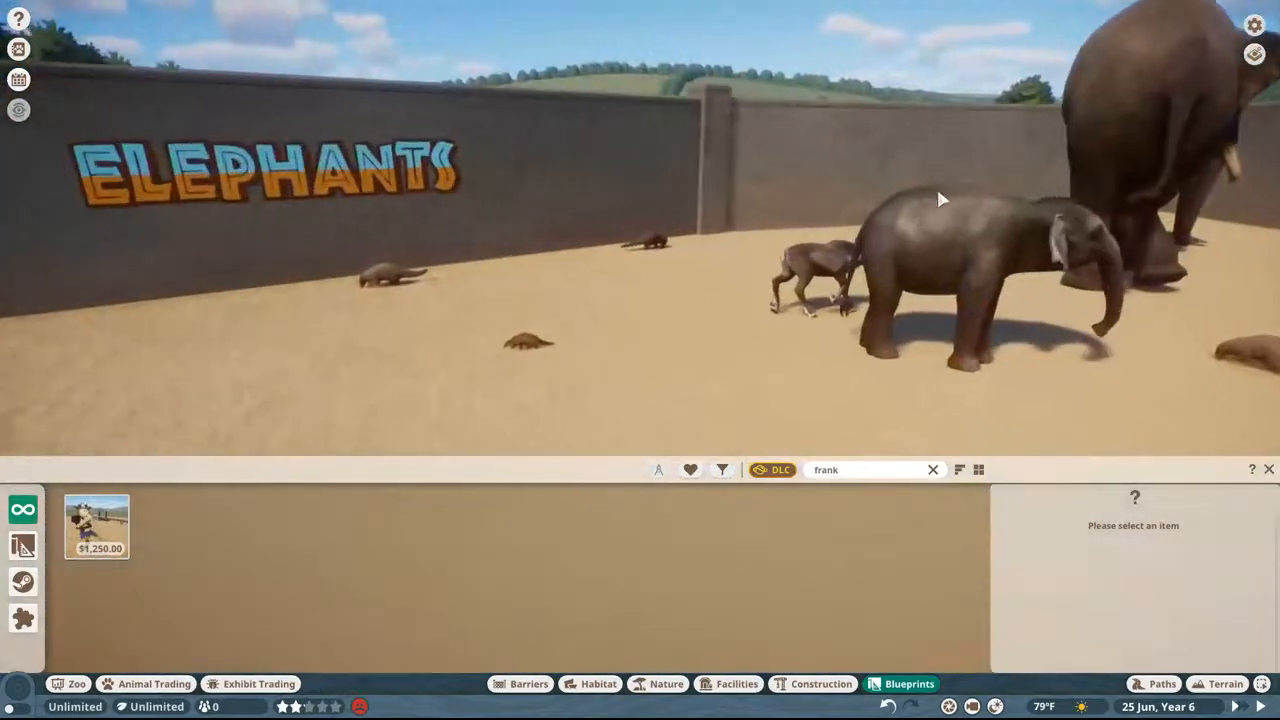
{"action": "mouse_move", "coordinate": [936, 186]}
{"action": "middle_mouse_down"}
{"action": "mouse_move", "coordinate": [900, 115]}
{"action": "mouse_move", "coordinate": [825, 130]}
{"action": "mouse_move", "coordinate": [865, 165]}
{"action": "mouse_move", "coordinate": [925, 168]}
{"action": "middle_mouse_up"}
{"action": "key", "text": "d"}
{"action": "key", "text": "w"}
{"action": "key", "text": "s"}
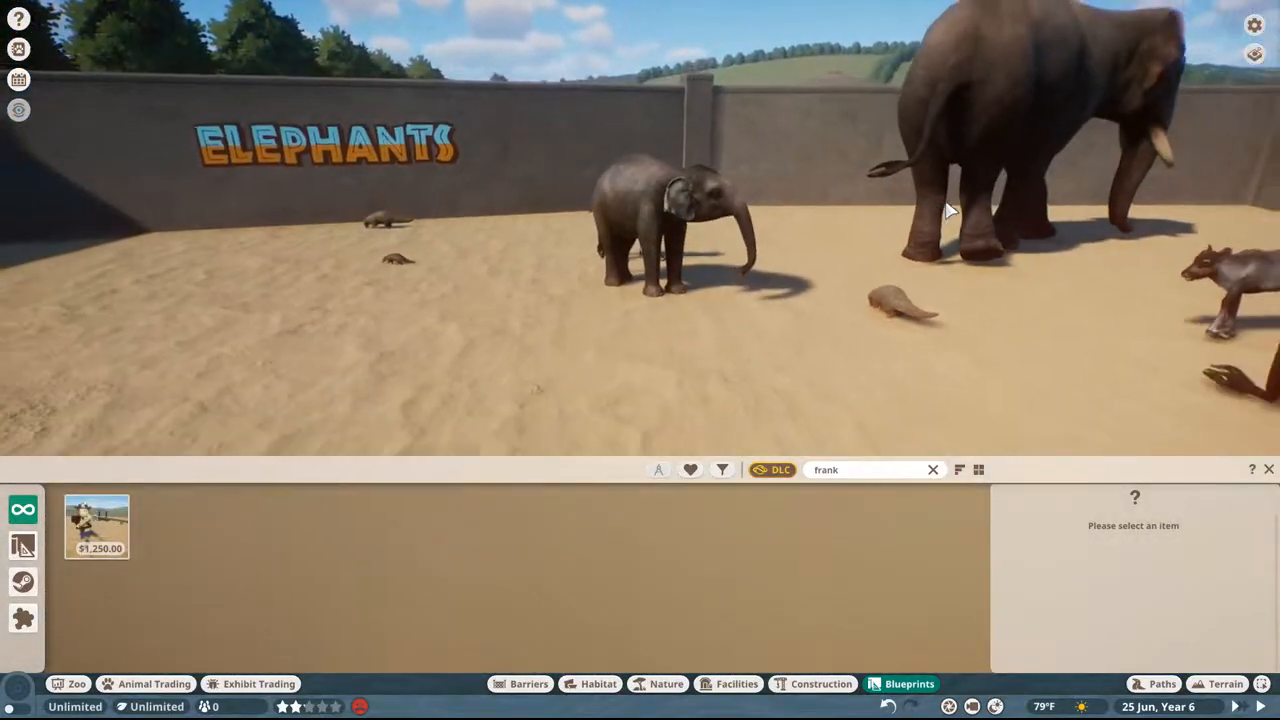
{"action": "key", "text": "w"}
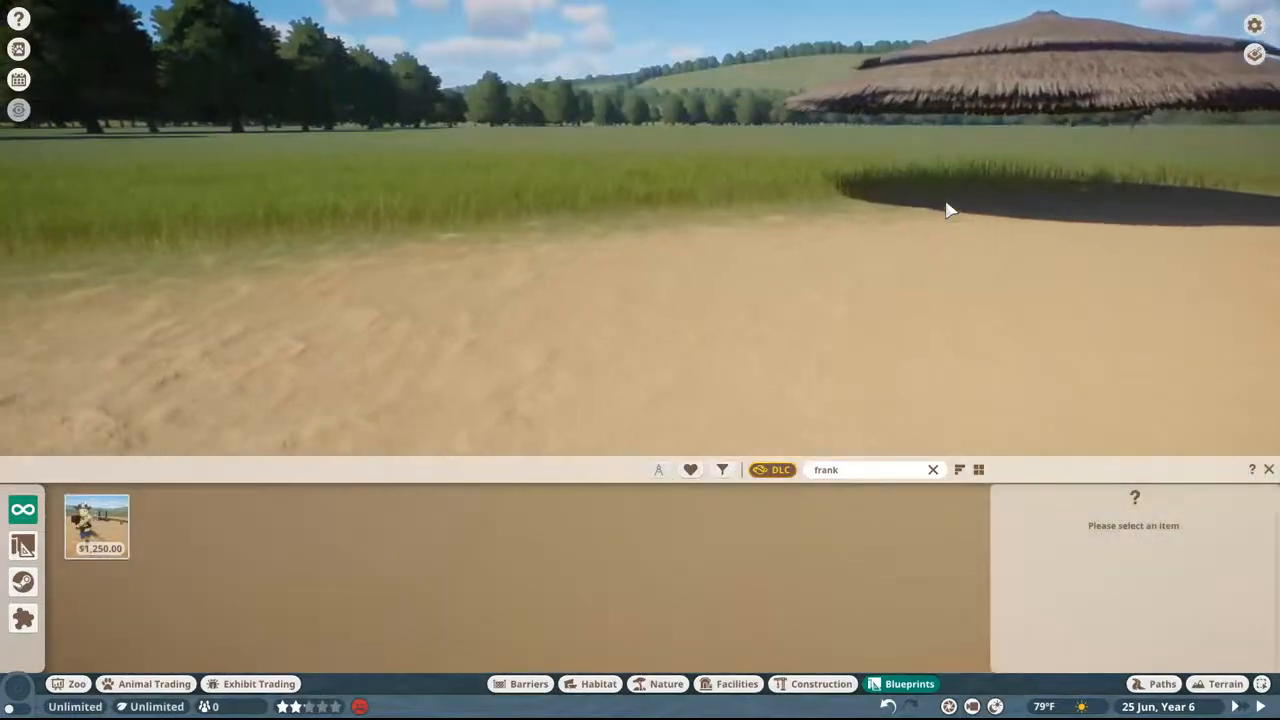
{"action": "key", "text": "w"}
{"action": "middle_click_drag", "start_coordinate": [945, 203], "coordinate": [1050, 215]}
{"action": "key", "text": "d"}
{"action": "key", "text": "w"}
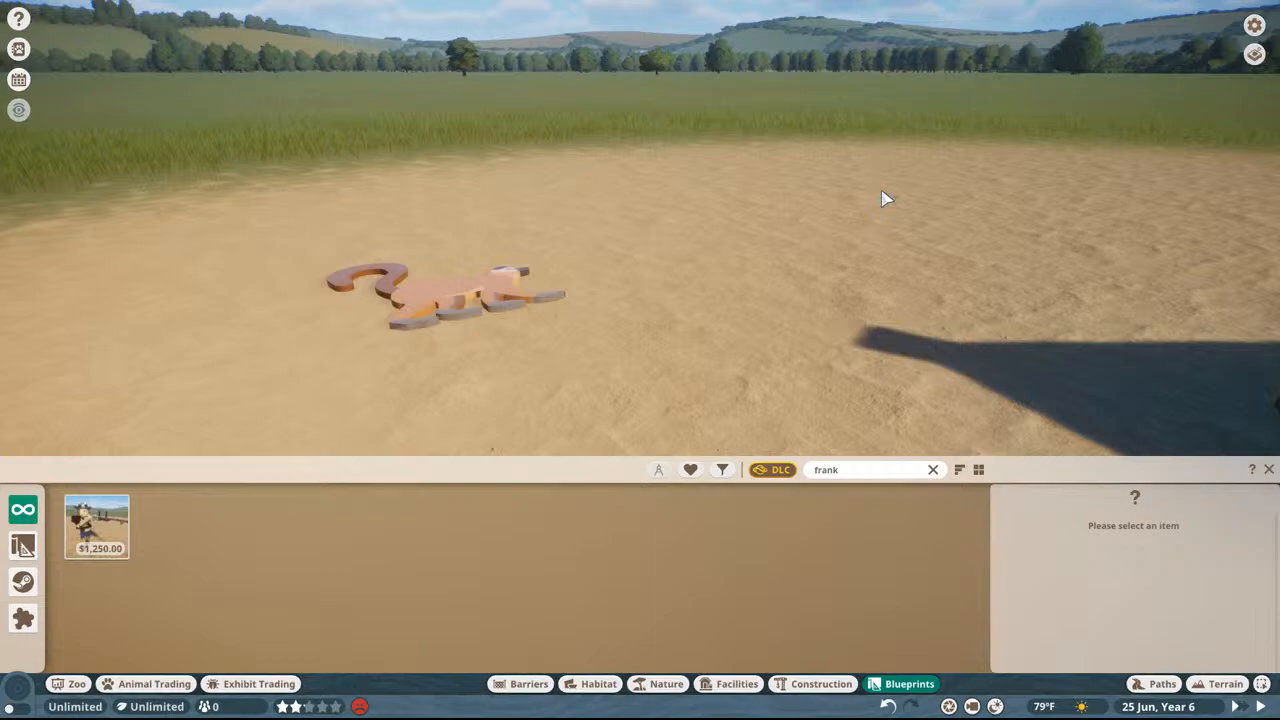
Step: View the walking lemur sign on the sand once more and clear the blueprint search
{"action": "middle_click_drag", "start_coordinate": [883, 199], "coordinate": [734, 283]}
{"action": "key", "text": "d"}
{"action": "double_click", "coordinate": [837, 470]}
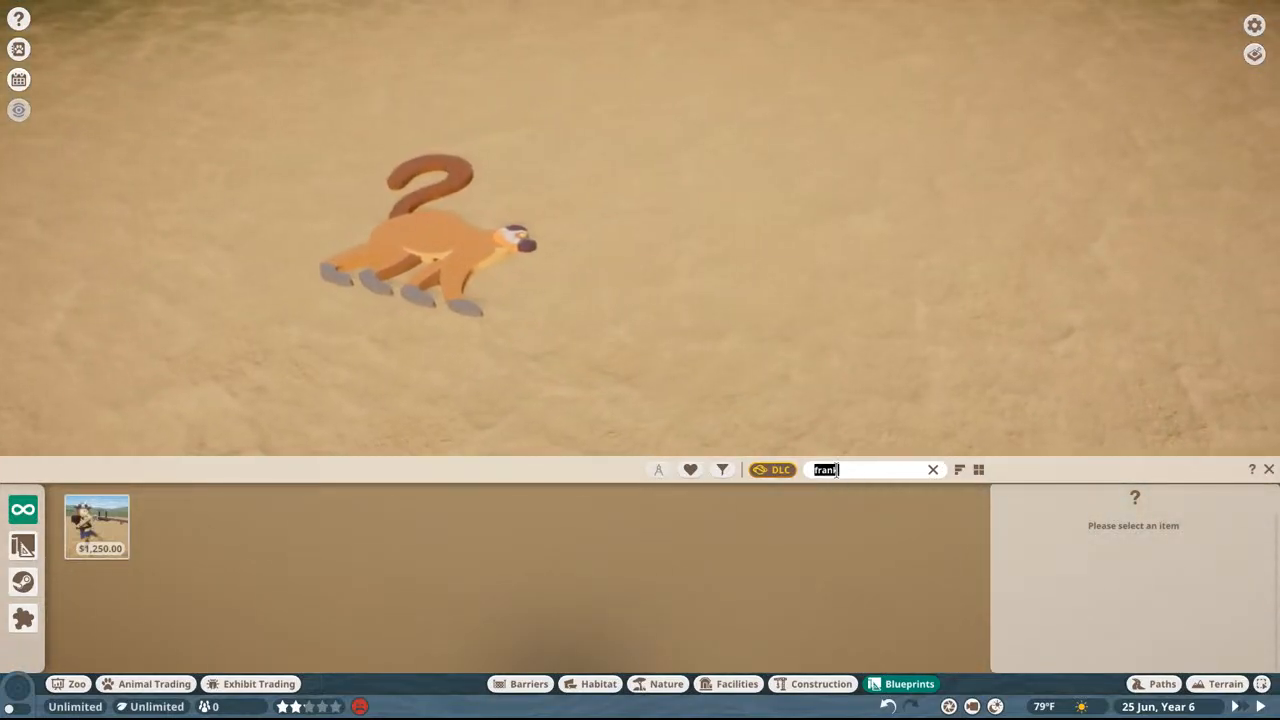
{"action": "key", "text": "BackSpace"}
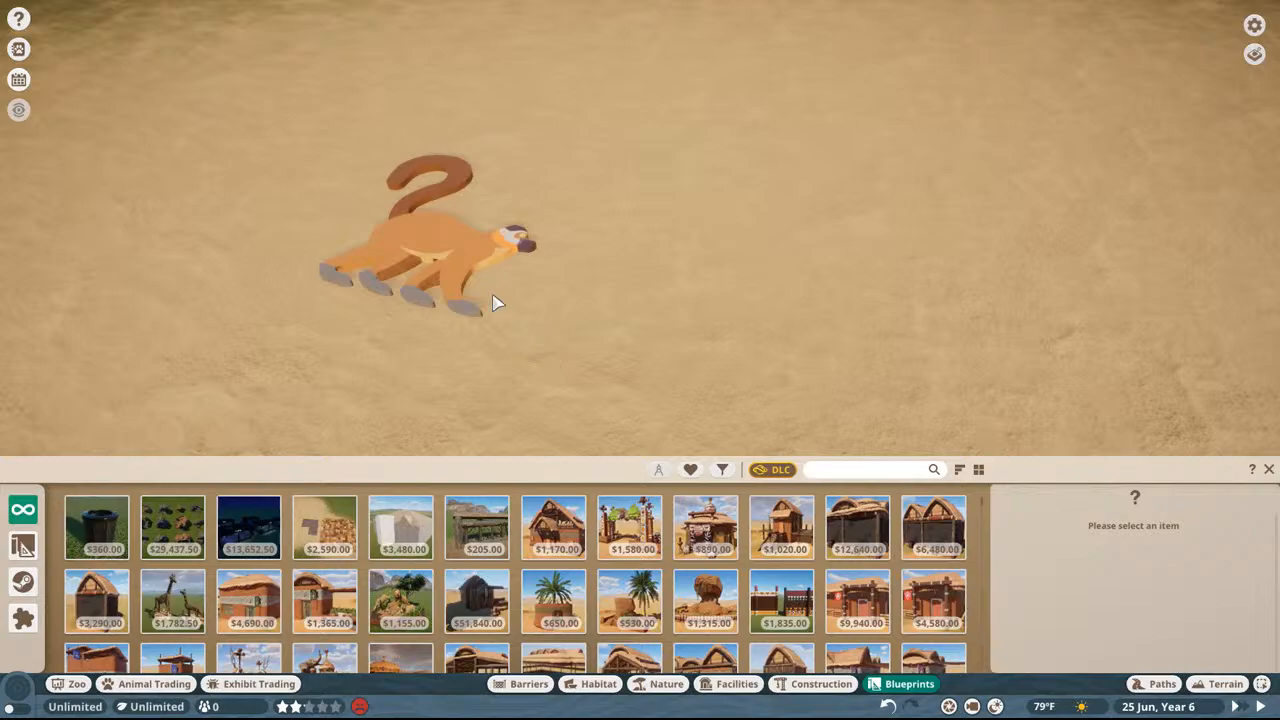
Step: Quit Planet Zoo, make sure in Task Manager that it has ended, and close Task Manager
{"action": "key", "text": "Escape"}
{"action": "key", "text": "Escape"}
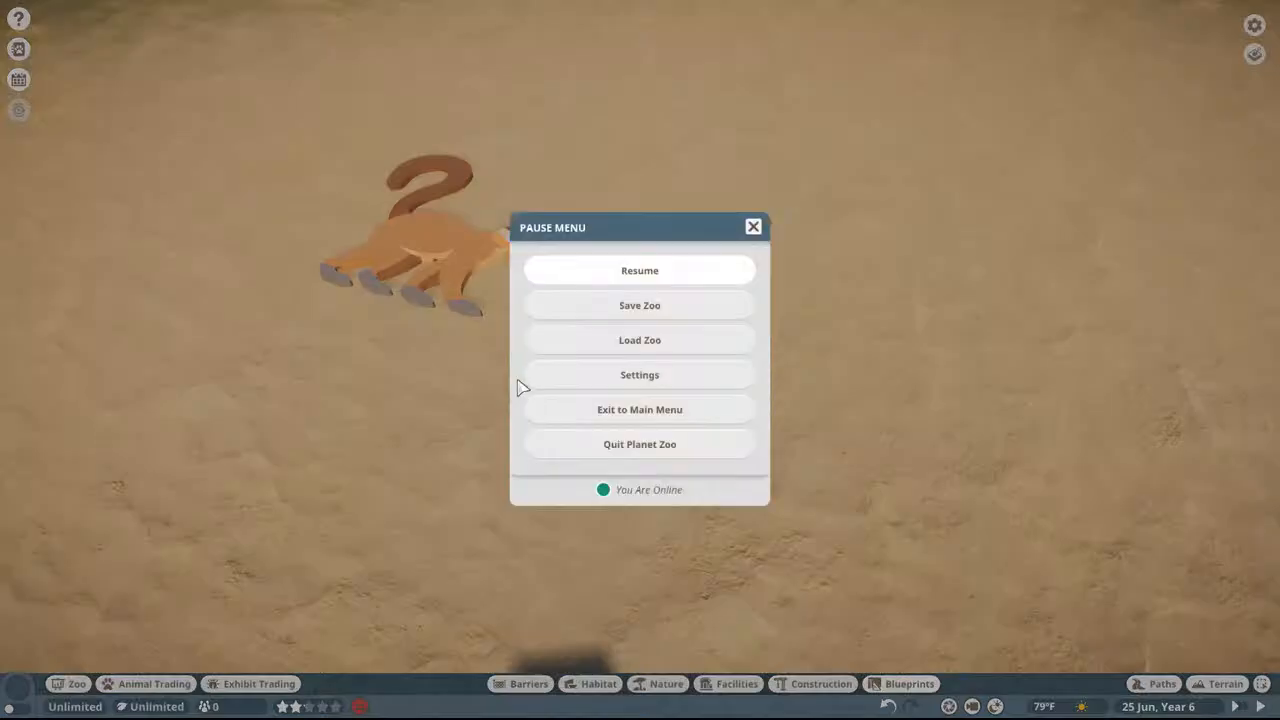
{"action": "left_click", "coordinate": [537, 439]}
{"action": "left_click", "coordinate": [546, 417]}
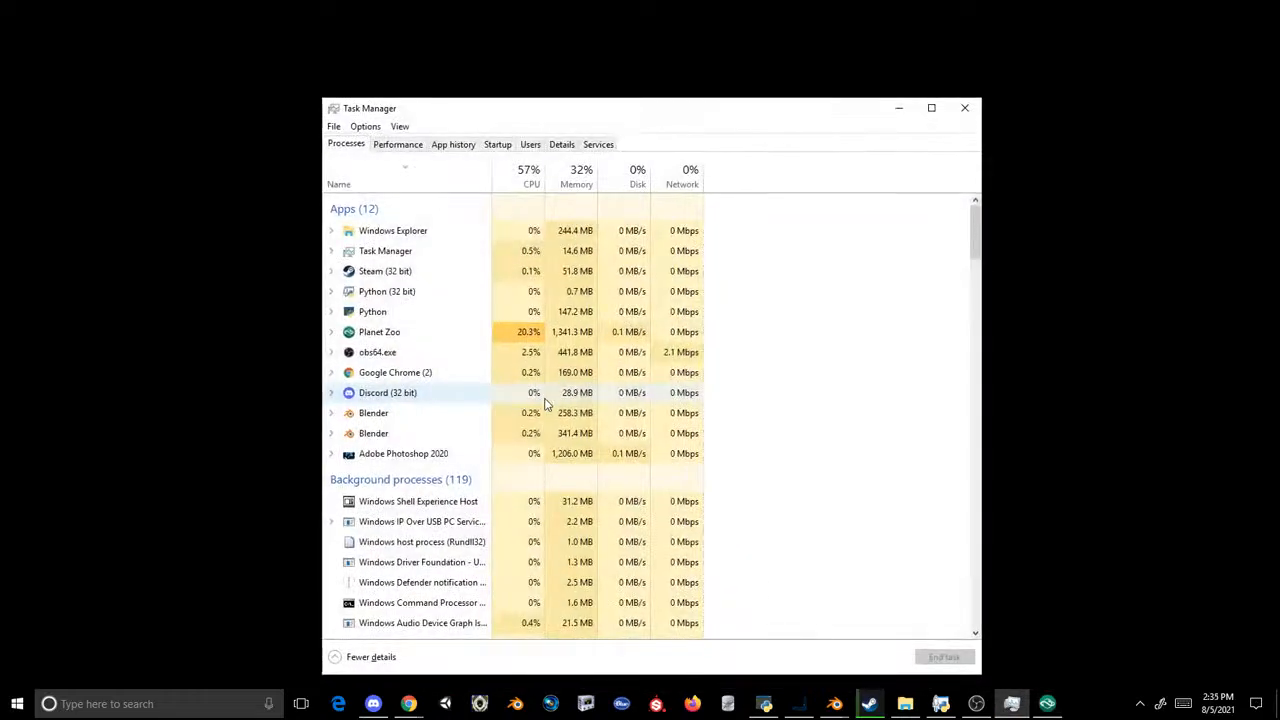
{"action": "left_click", "coordinate": [465, 349]}
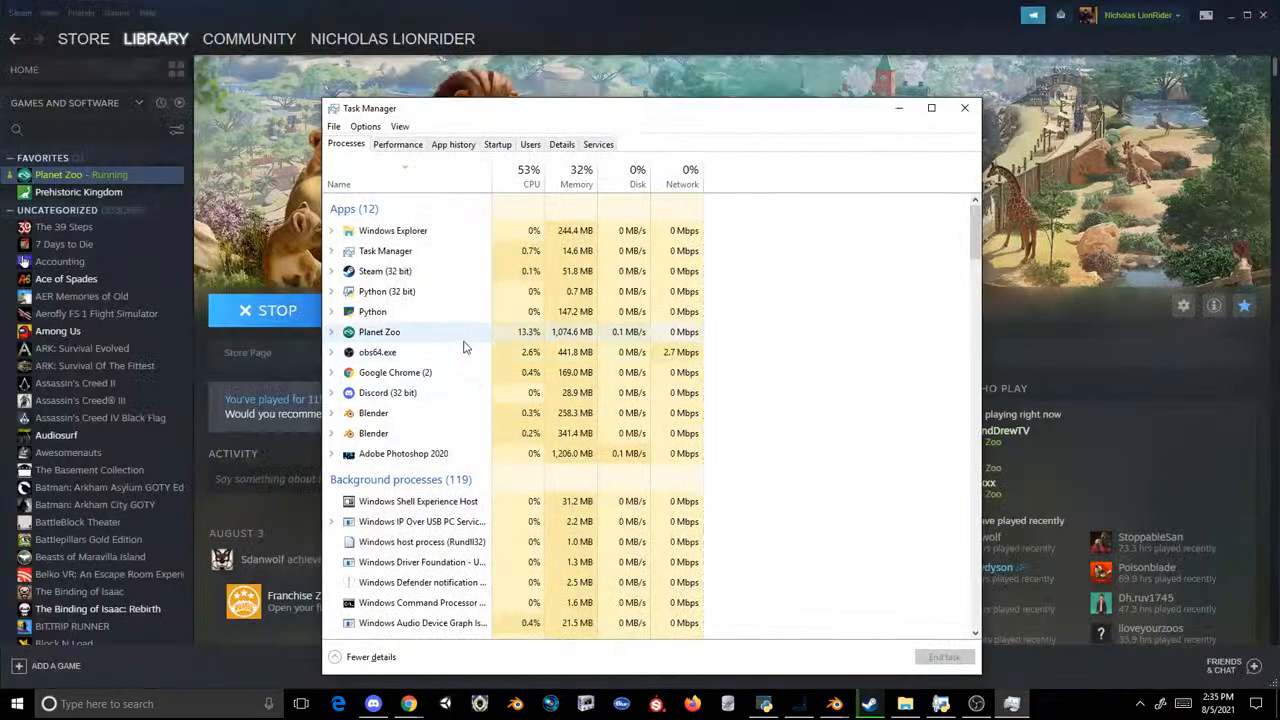
{"action": "left_click", "coordinate": [964, 108]}
Step: Switch to the Blender window with the terrapin turtle sign meshes and open the LOD1 sign mesh for modeling
{"action": "mouse_move", "coordinate": [833, 705]}
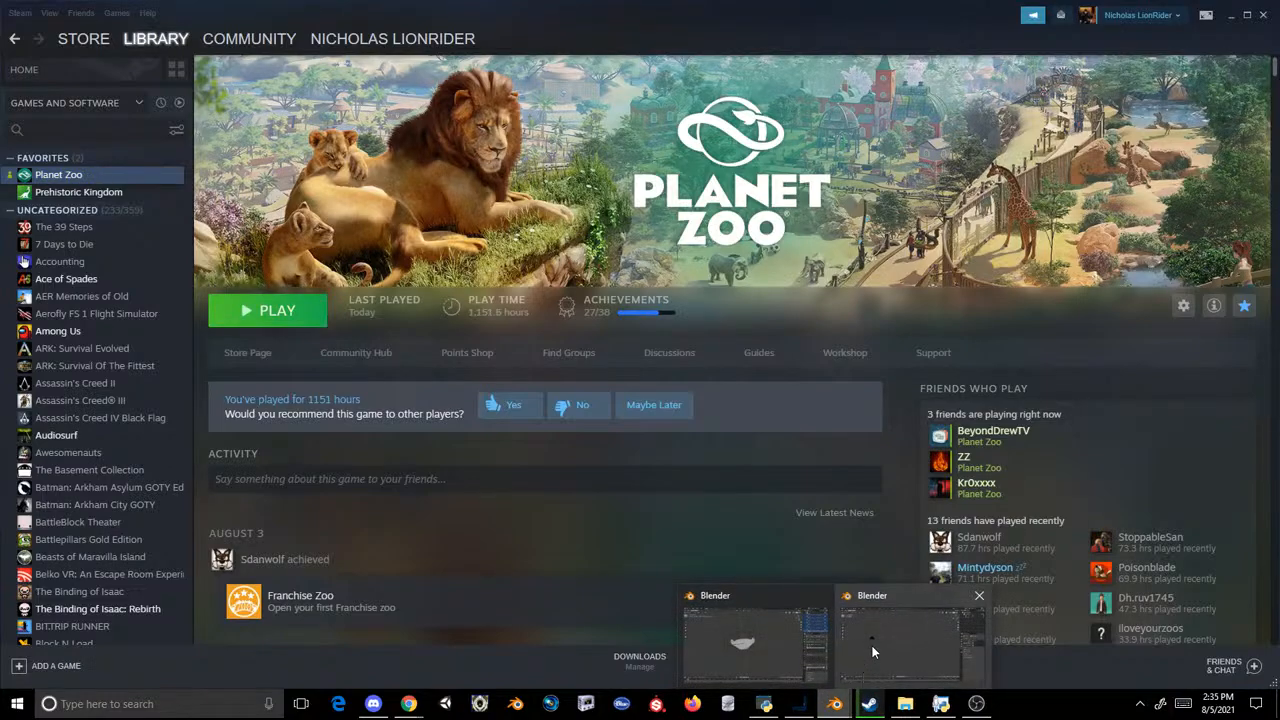
{"action": "left_click", "coordinate": [757, 630]}
{"action": "key", "text": "ctrl+z"}
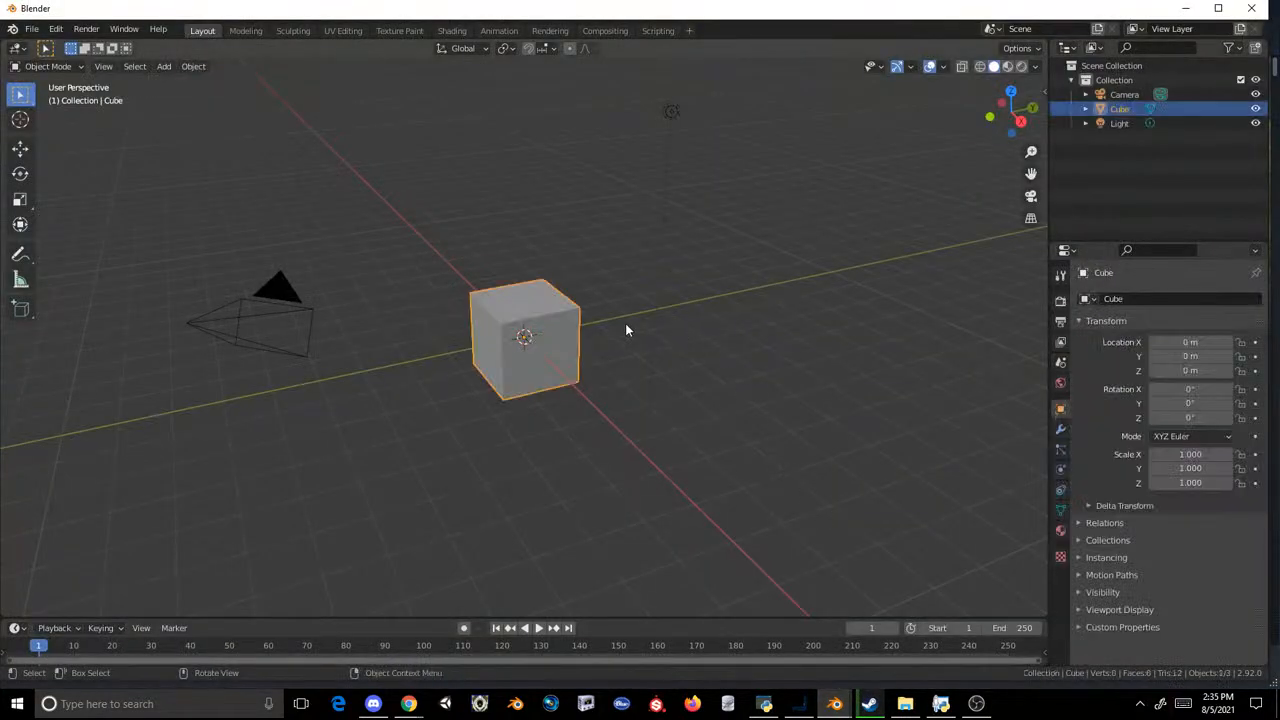
{"action": "mouse_move", "coordinate": [833, 703]}
{"action": "left_click", "coordinate": [900, 640]}
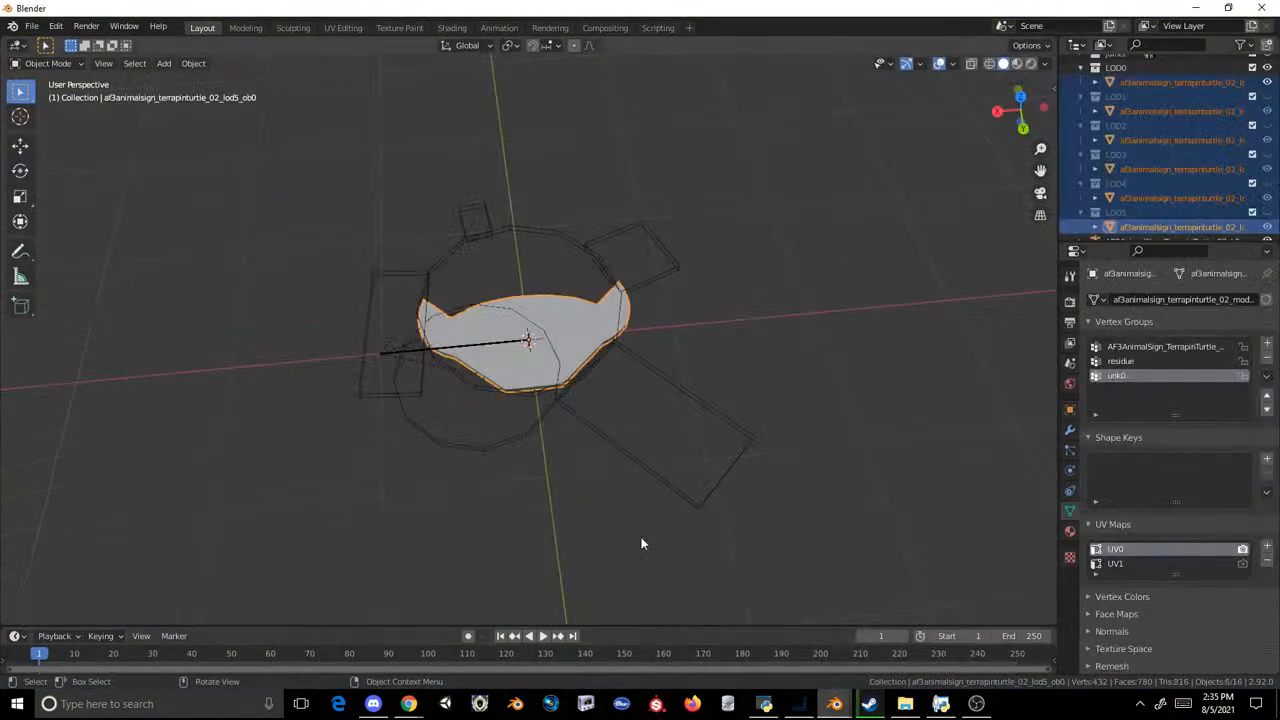
{"action": "left_click", "coordinate": [596, 261]}
{"action": "left_click", "coordinate": [566, 308]}
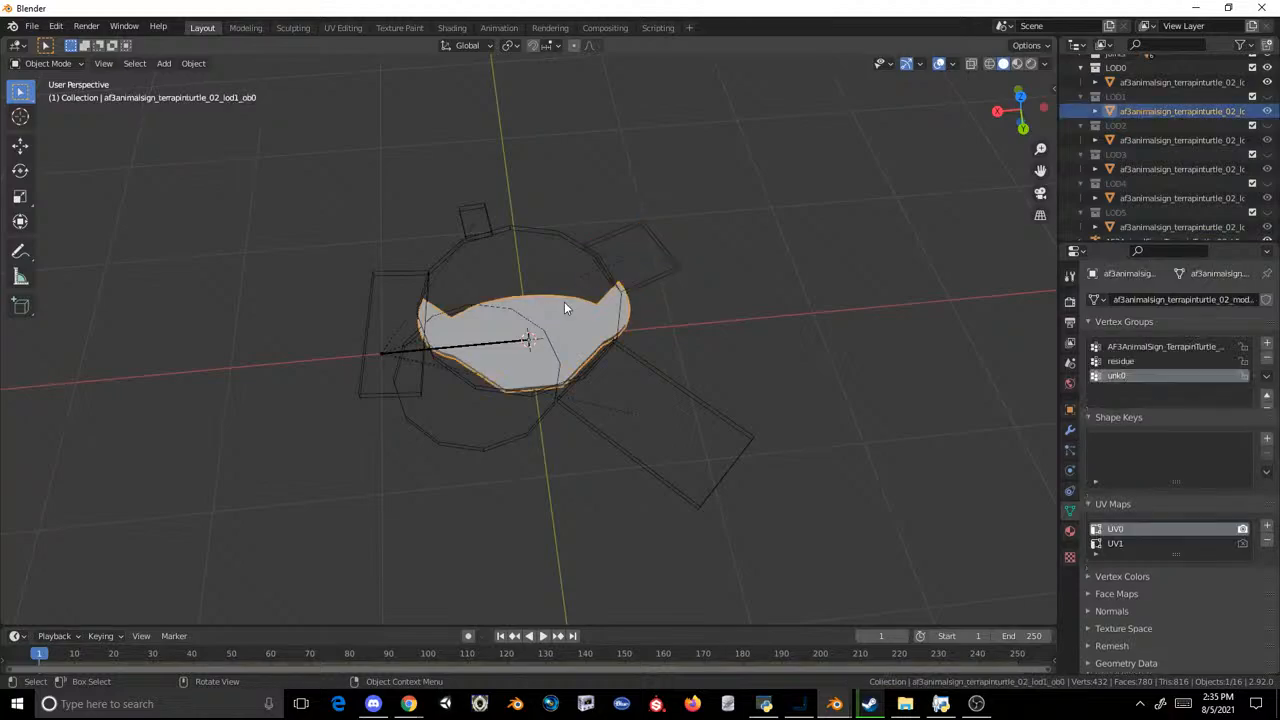
{"action": "left_click", "coordinate": [245, 27]}
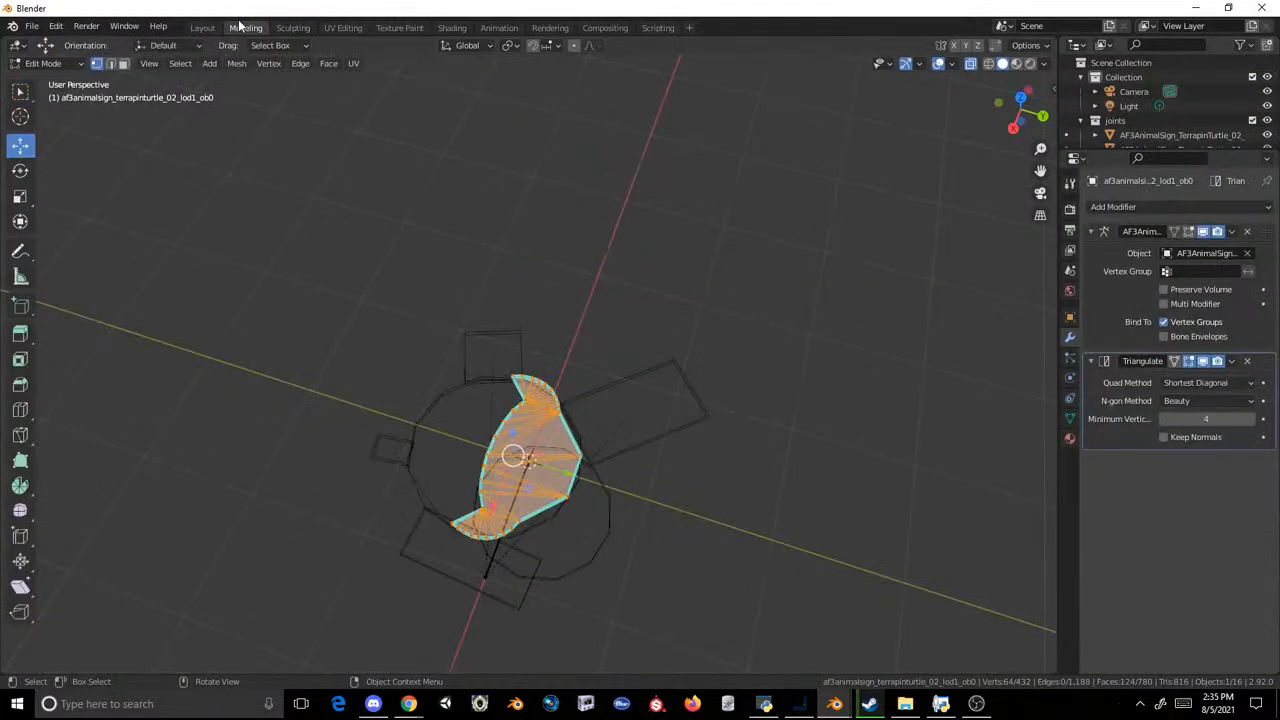
{"action": "middle_click_drag", "start_coordinate": [678, 274], "coordinate": [545, 195]}
{"action": "left_click", "coordinate": [1020, 114]}
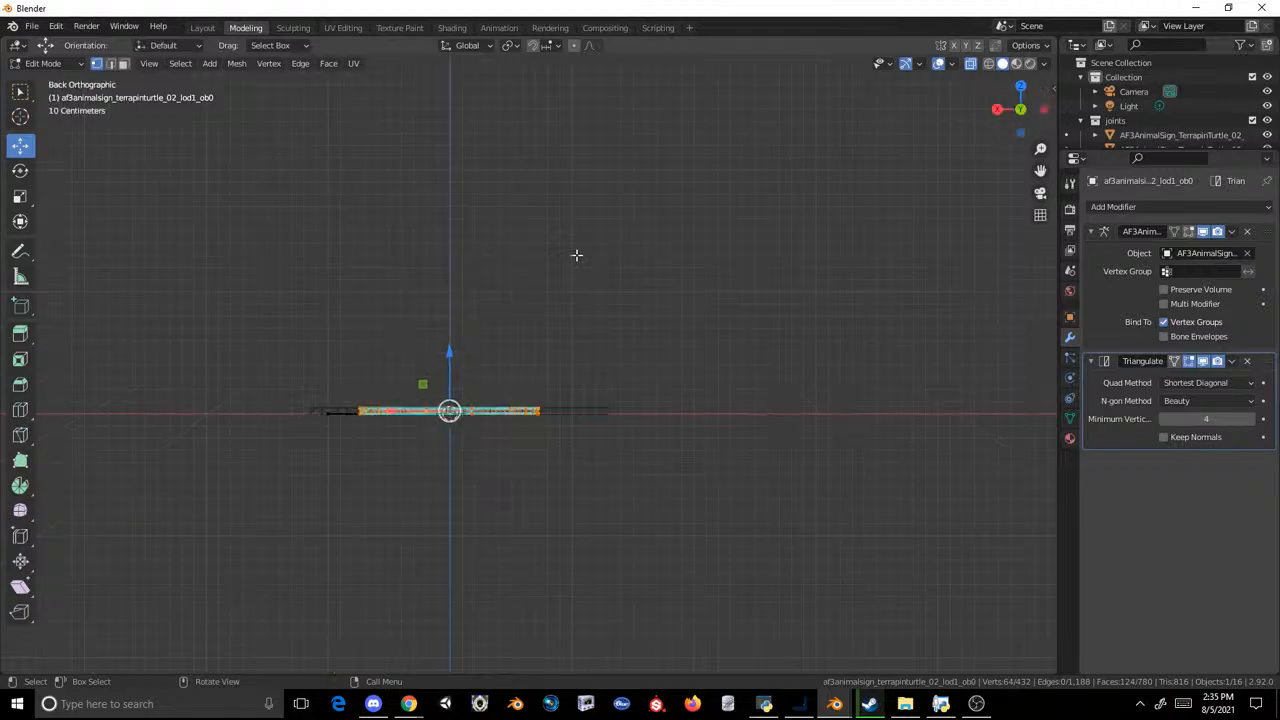
{"action": "key", "text": "s"}
{"action": "key", "text": "x"}
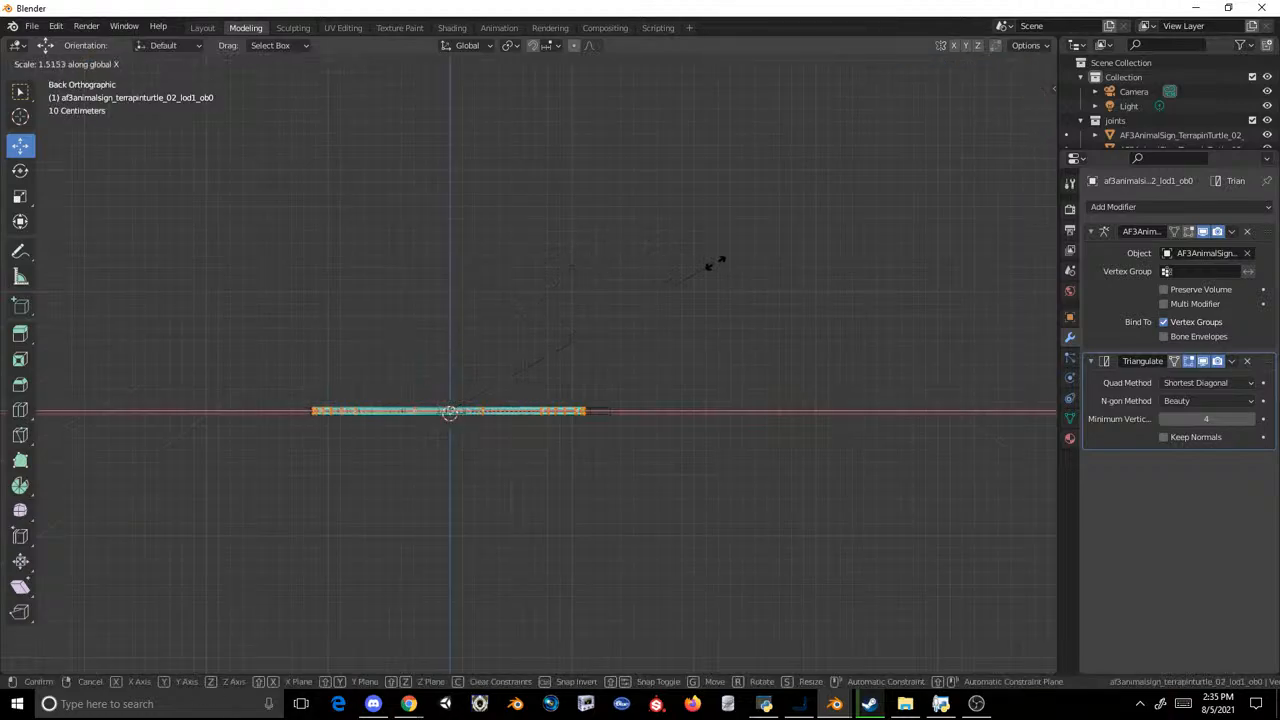
{"action": "key", "text": "Escape"}
Step: Try moving the whole LOD1 sign mesh diagonally within its plane, and undo each move
{"action": "middle_click_drag", "start_coordinate": [715, 262], "coordinate": [714, 411]}
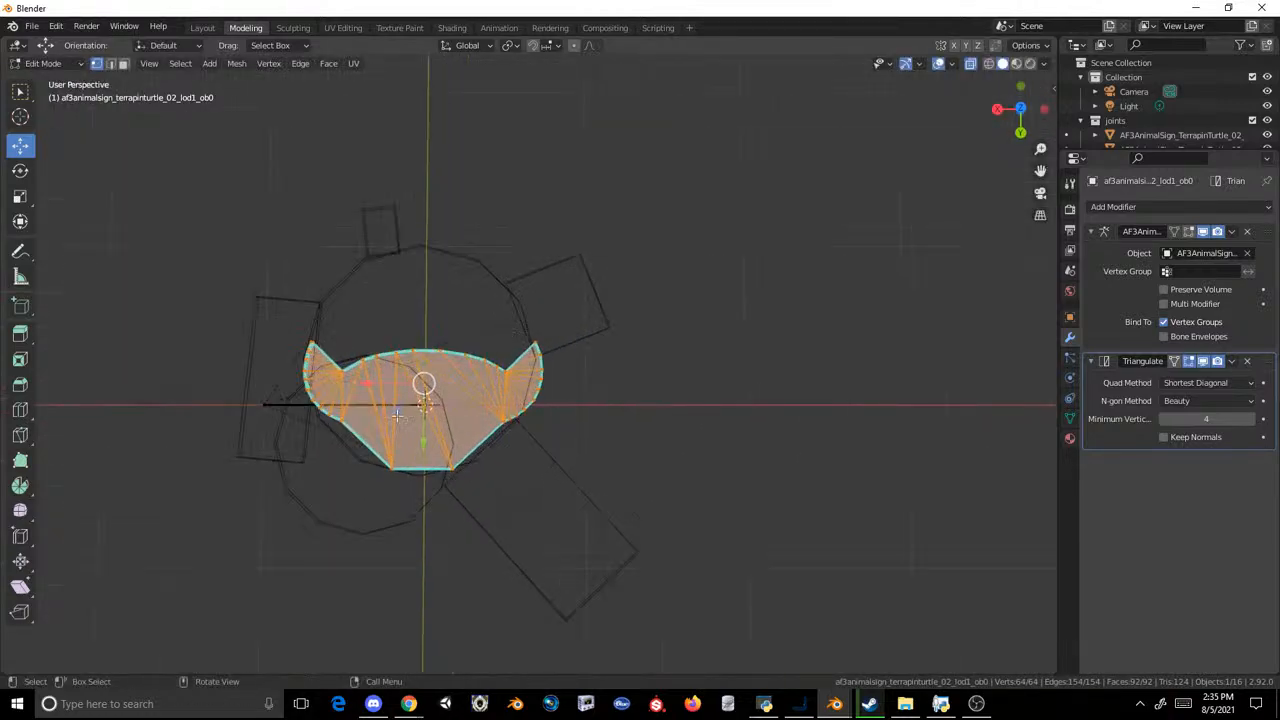
{"action": "left_click_drag", "start_coordinate": [391, 411], "coordinate": [355, 449]}
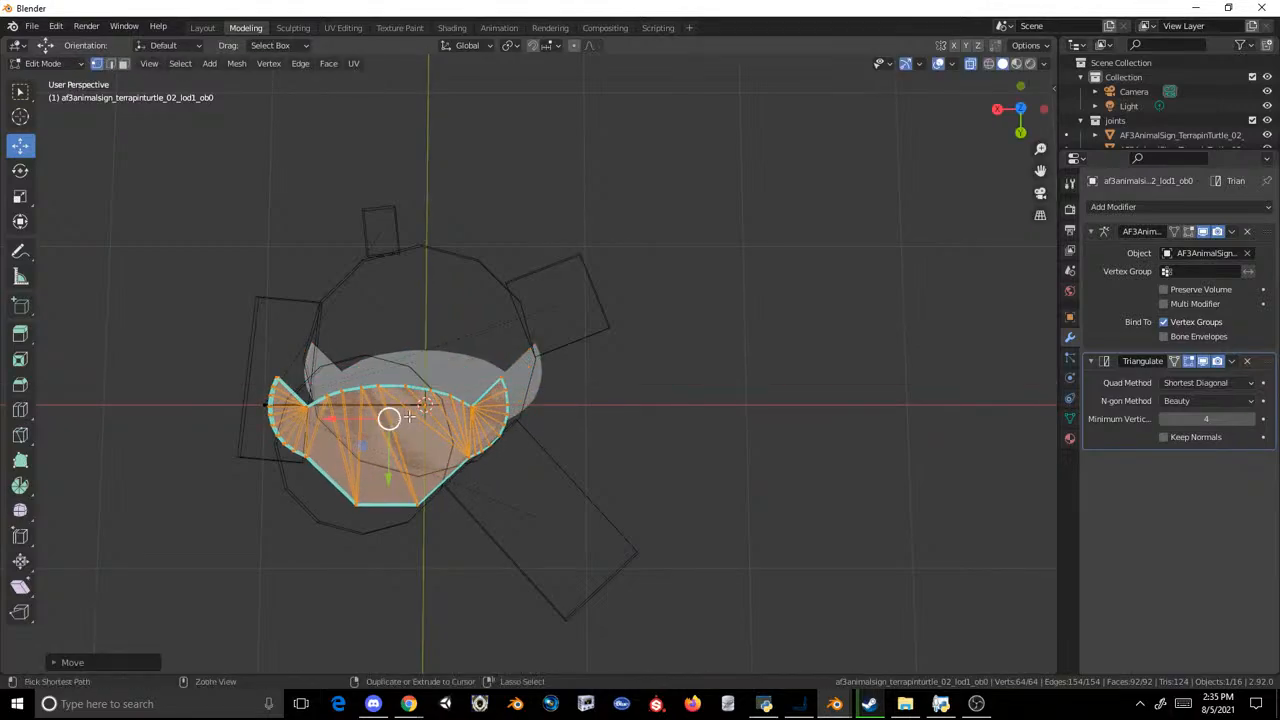
{"action": "key", "text": "ctrl+z"}
{"action": "scroll", "coordinate": [416, 408], "scroll_direction": "up", "scroll_amount": 3}
{"action": "middle_click_drag", "start_coordinate": [353, 425], "coordinate": [650, 319], "text": "shift"}
{"action": "scroll", "coordinate": [650, 319], "scroll_direction": "up", "scroll_amount": 3}
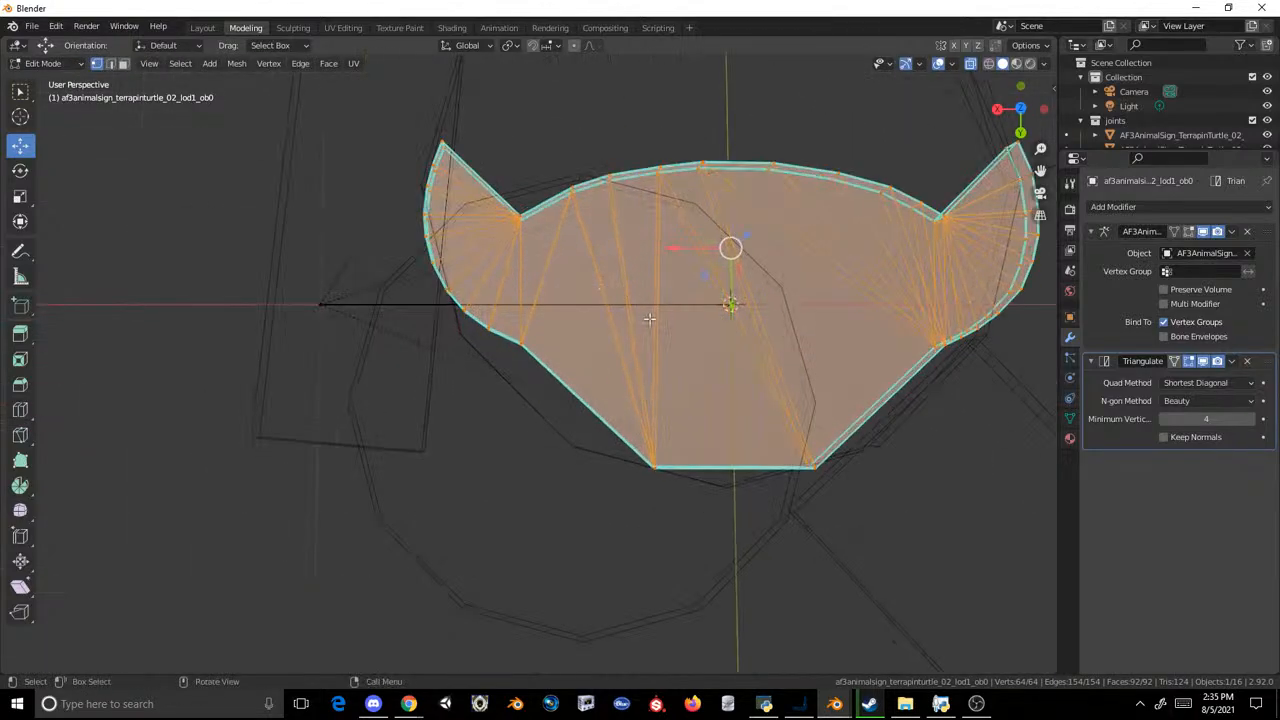
{"action": "left_click_drag", "start_coordinate": [703, 277], "coordinate": [657, 322]}
{"action": "key", "text": "ctrl+z"}
{"action": "key", "text": "s"}
{"action": "key", "text": "z"}
{"action": "key", "text": "y"}
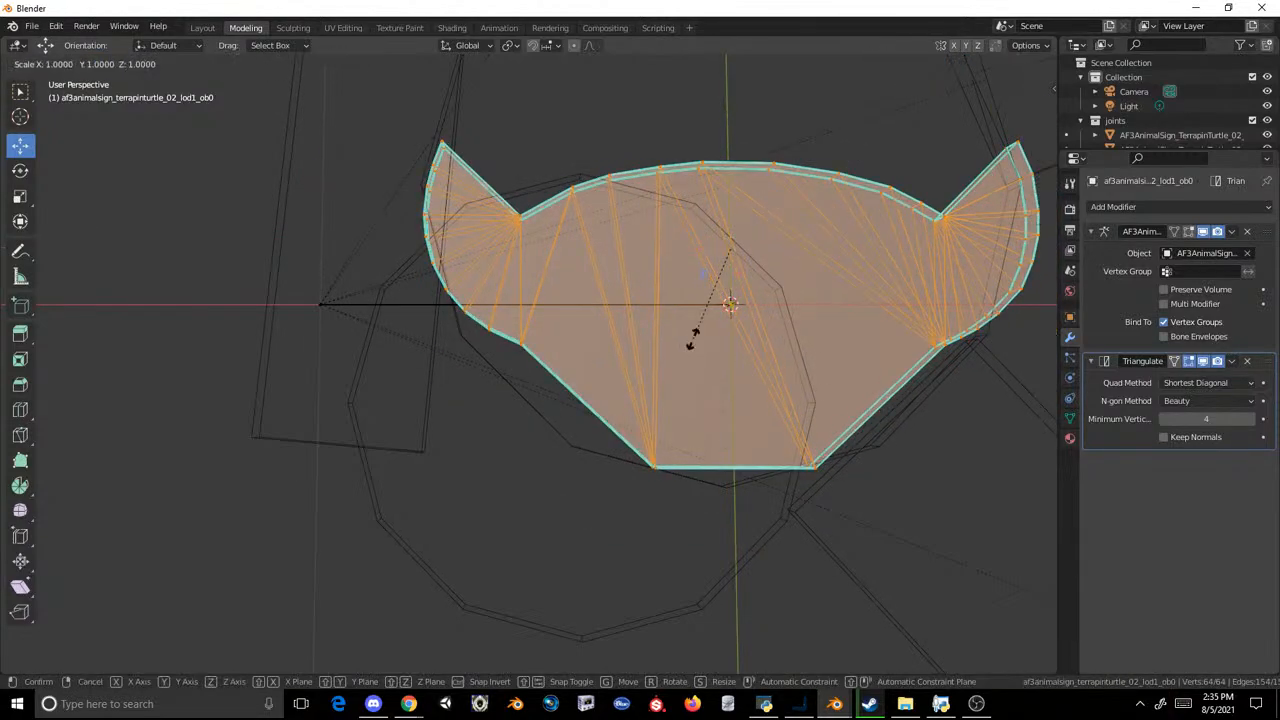
{"action": "right_click", "coordinate": [645, 410]}
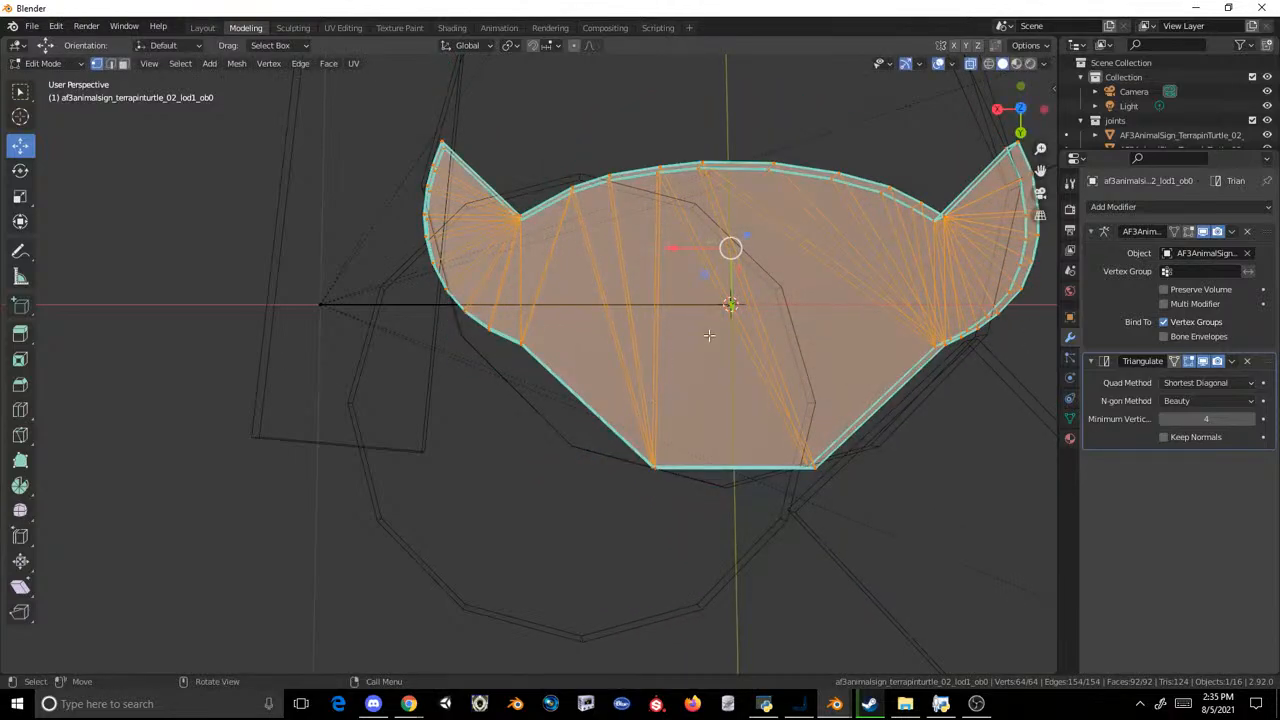
Step: Scale the whole LOD1 sign mesh up about 1.6 times and move it about 0.14 m in the negative Y direction
{"action": "scroll", "coordinate": [708, 335], "scroll_direction": "down", "scroll_amount": 3}
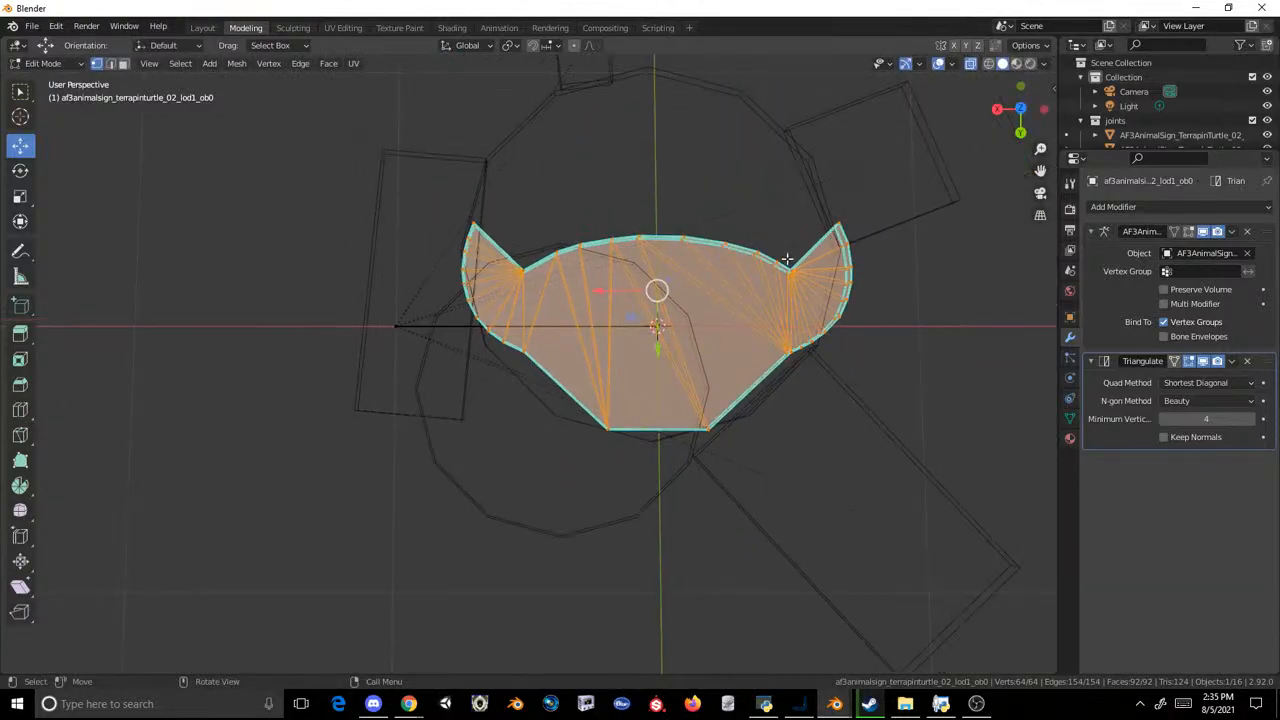
{"action": "key", "text": "s"}
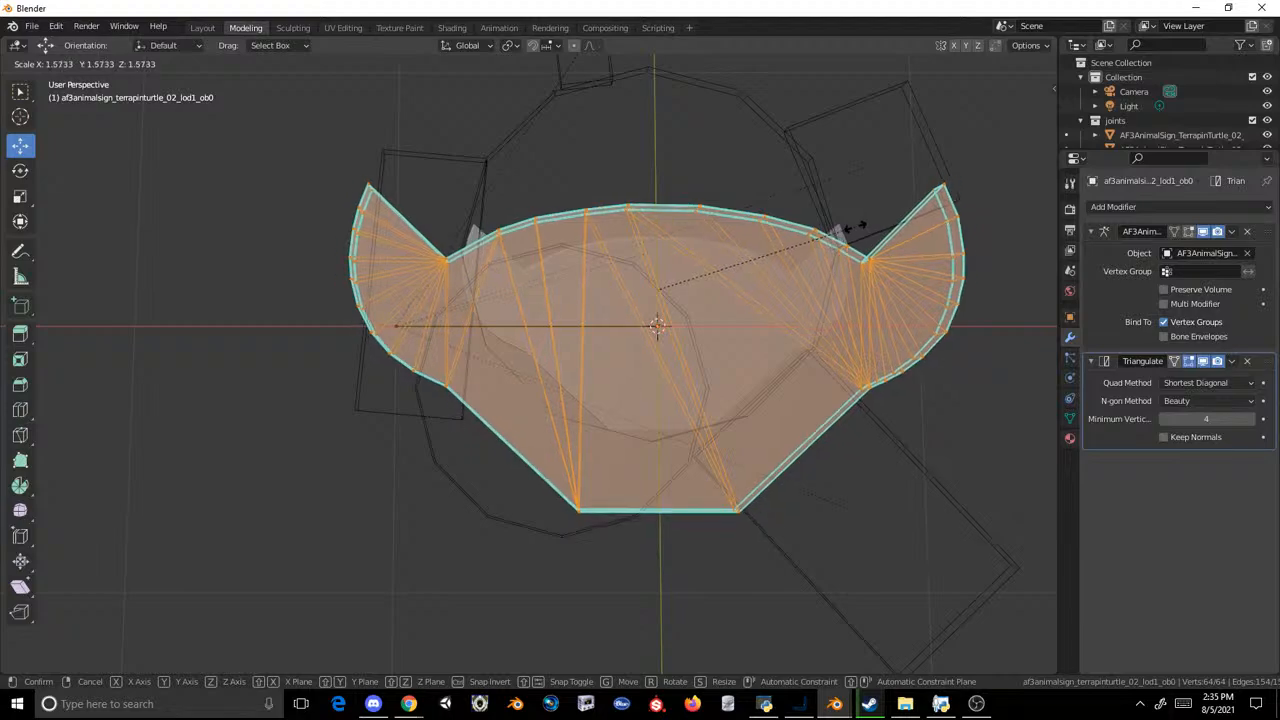
{"action": "left_click", "coordinate": [859, 223]}
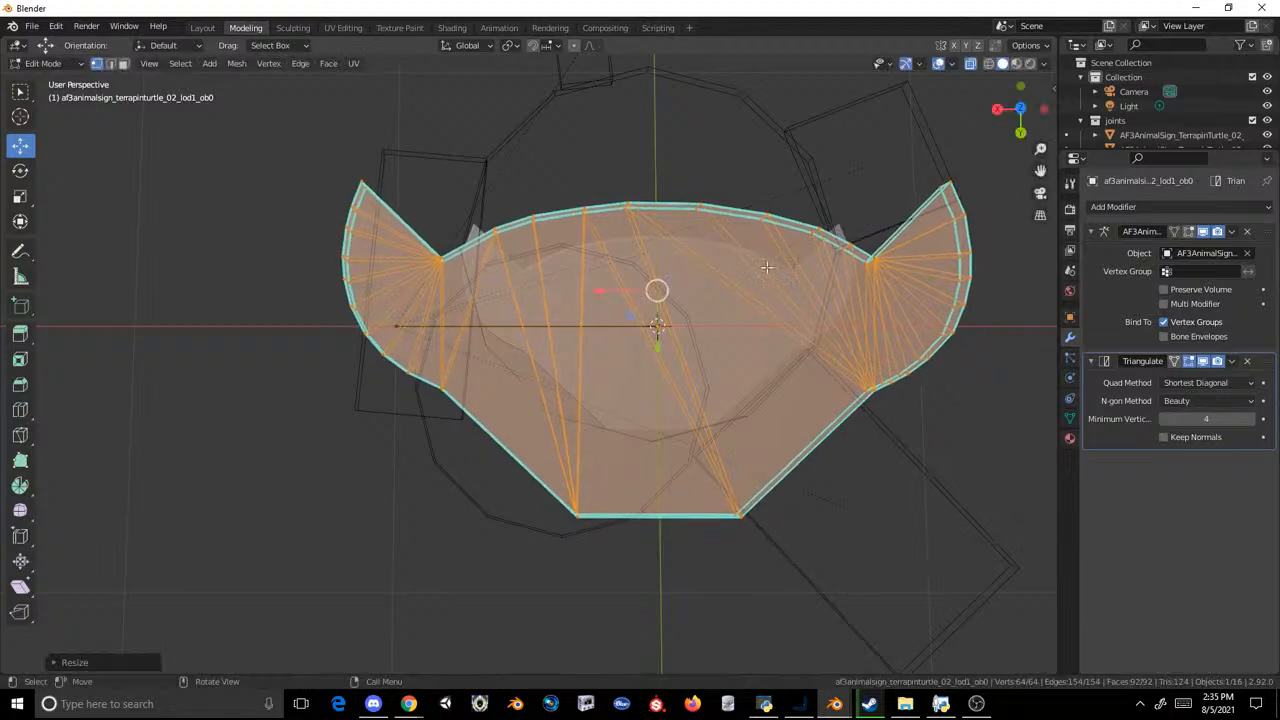
{"action": "key", "text": "g"}
{"action": "key", "text": "z"}
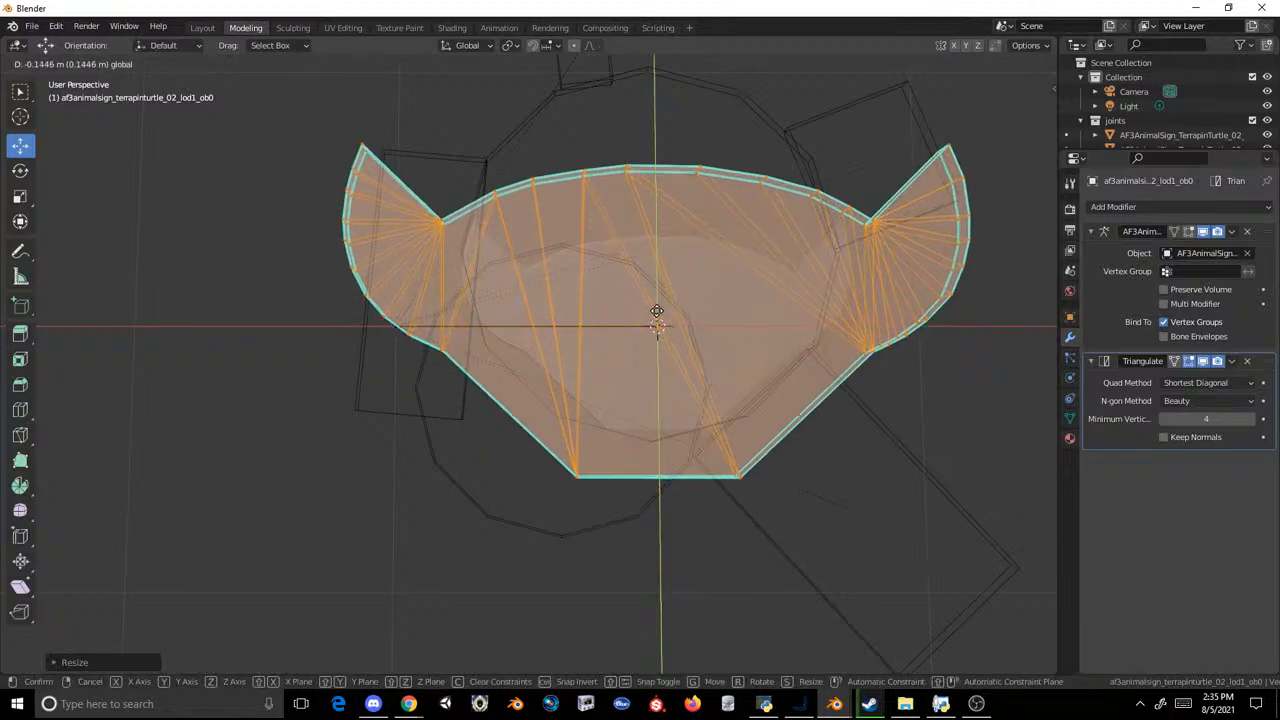
{"action": "left_click", "coordinate": [656, 311]}
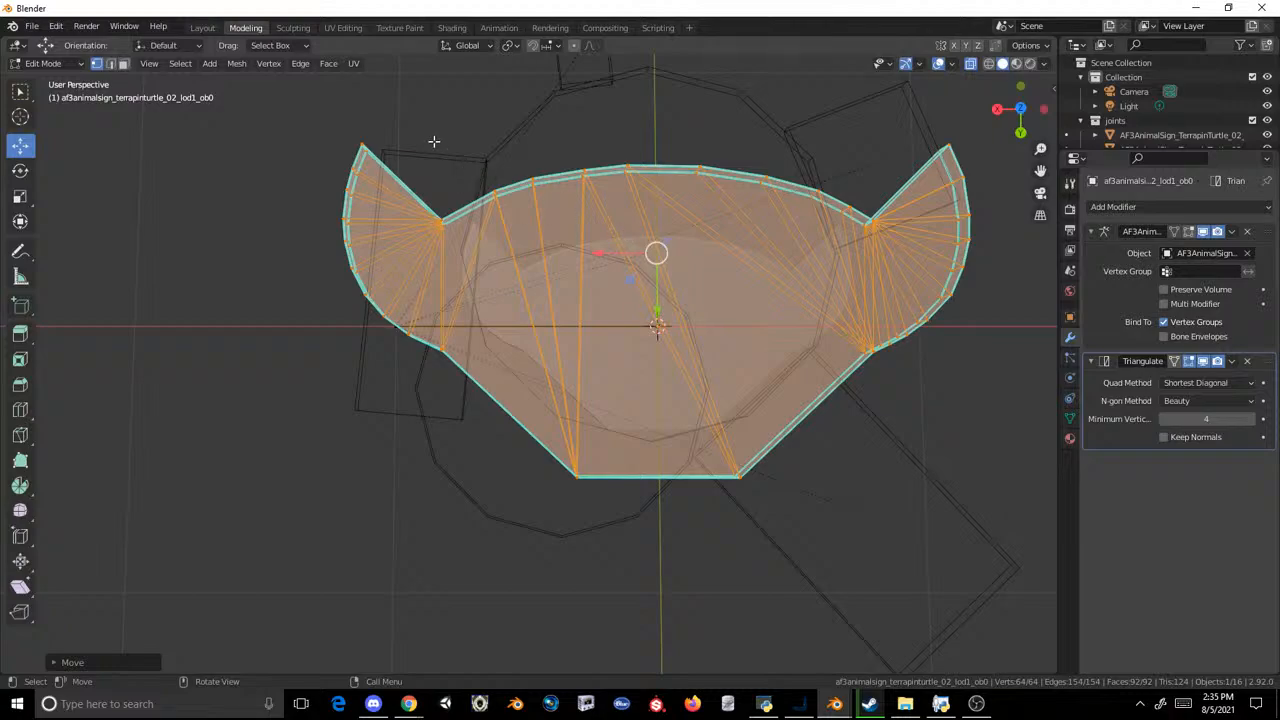
Step: Select the vertices of the LOD1 sign's upper face in the back view and lower them along Z to thin the sign
{"action": "left_click", "coordinate": [1021, 131]}
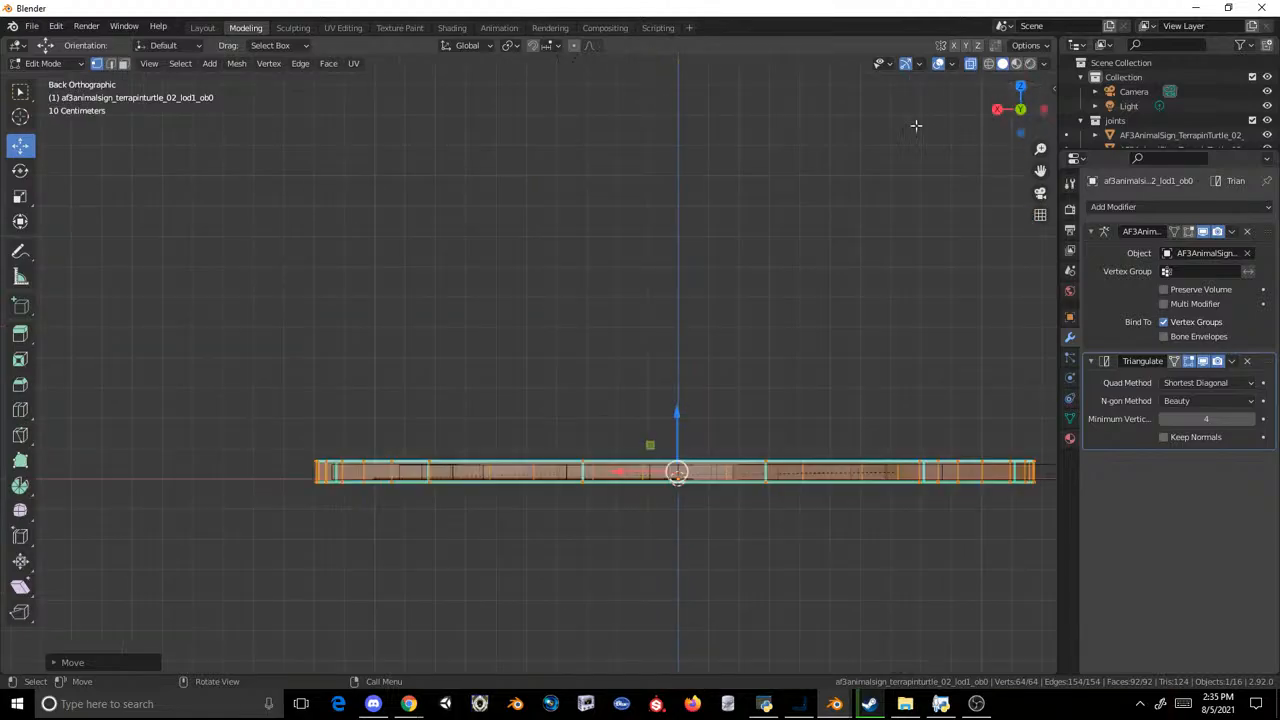
{"action": "scroll", "coordinate": [730, 310], "scroll_direction": "up", "scroll_amount": 3}
{"action": "middle_click_drag", "start_coordinate": [763, 374], "coordinate": [643, 251], "text": "shift"}
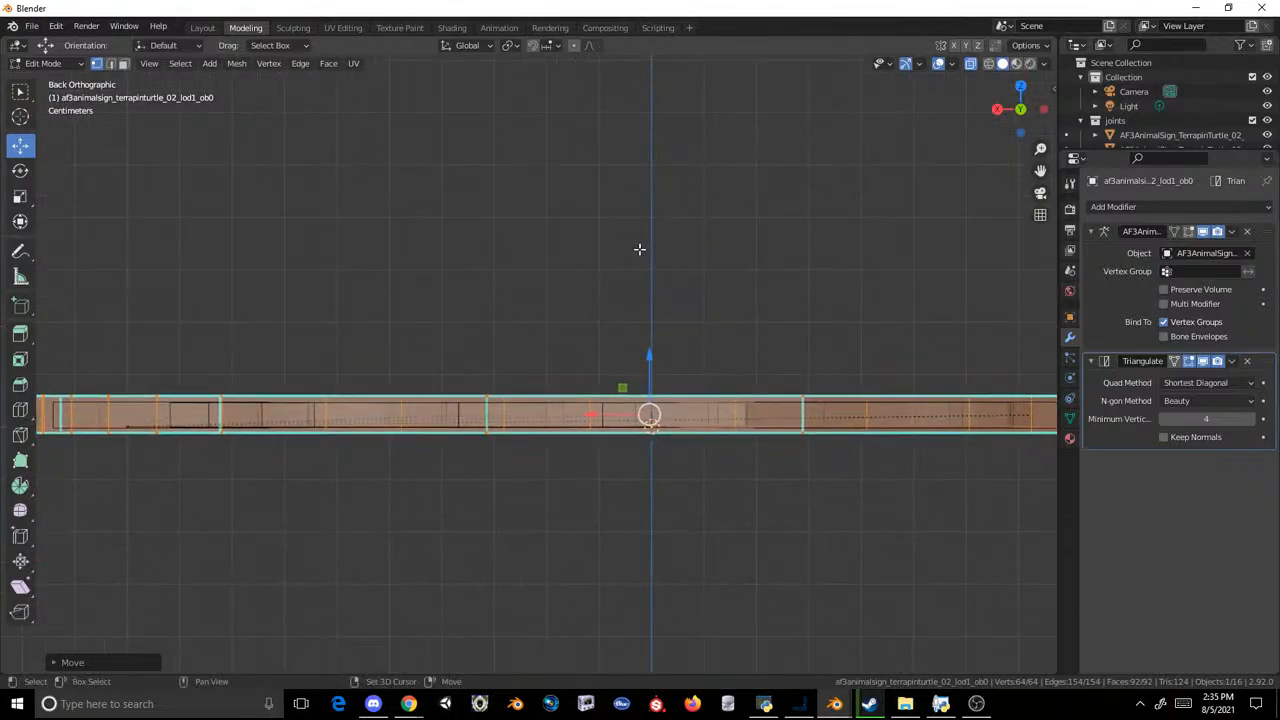
{"action": "middle_click_drag", "start_coordinate": [773, 343], "coordinate": [514, 318], "text": "shift"}
{"action": "scroll", "coordinate": [654, 326], "scroll_direction": "down", "scroll_amount": 4}
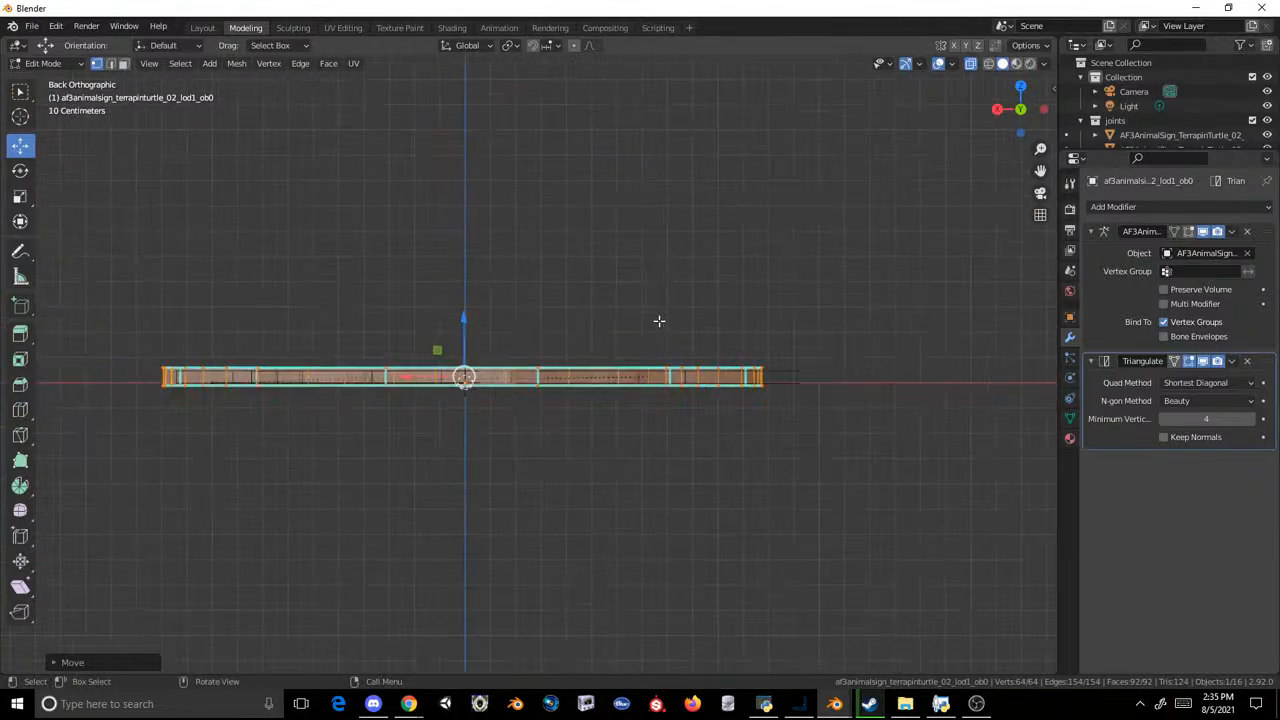
{"action": "left_click", "coordinate": [800, 286]}
{"action": "left_click_drag", "start_coordinate": [800, 286], "coordinate": [16, 376]}
{"action": "scroll", "coordinate": [549, 286], "scroll_direction": "up", "scroll_amount": 5}
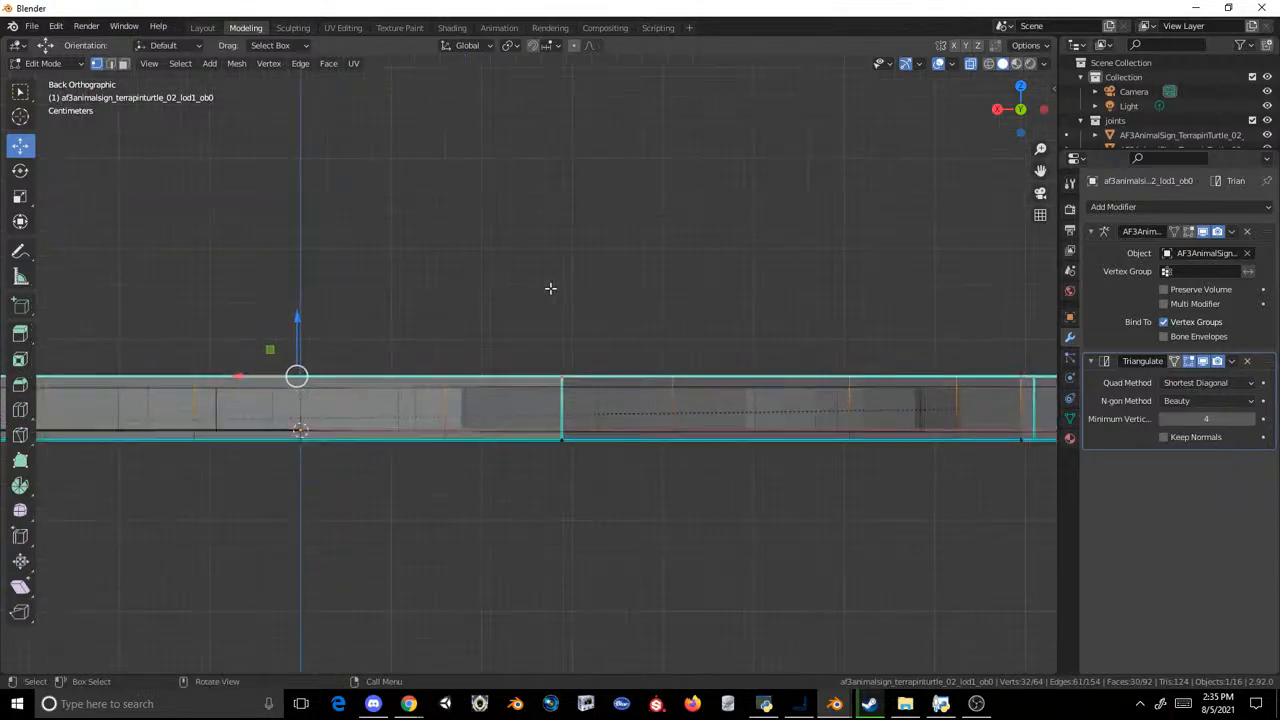
{"action": "middle_click_drag", "start_coordinate": [549, 286], "coordinate": [755, 328], "text": "shift"}
{"action": "scroll", "coordinate": [717, 271], "scroll_direction": "down", "scroll_amount": 3}
{"action": "scroll", "coordinate": [582, 377], "scroll_direction": "up", "scroll_amount": 5}
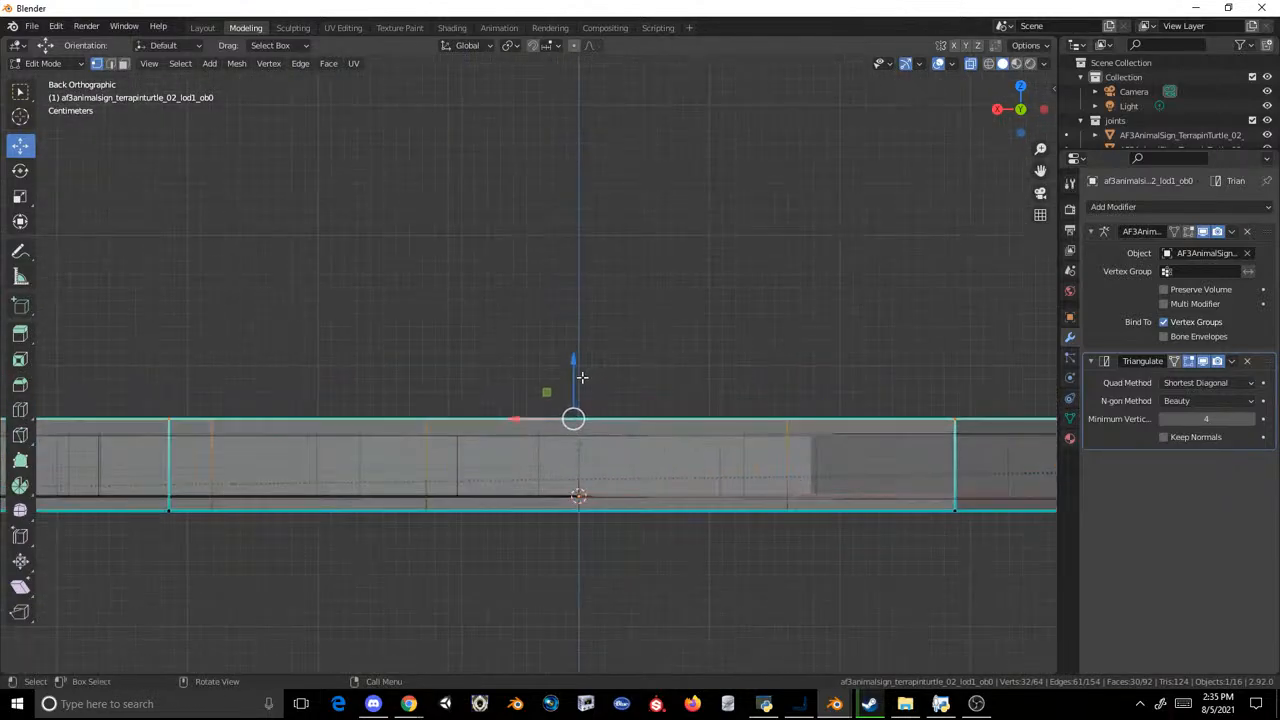
{"action": "left_click_drag", "start_coordinate": [566, 362], "coordinate": [568, 371]}
{"action": "middle_click_drag", "start_coordinate": [568, 371], "coordinate": [557, 440]}
{"action": "scroll", "coordinate": [557, 420], "scroll_direction": "down", "scroll_amount": 6}
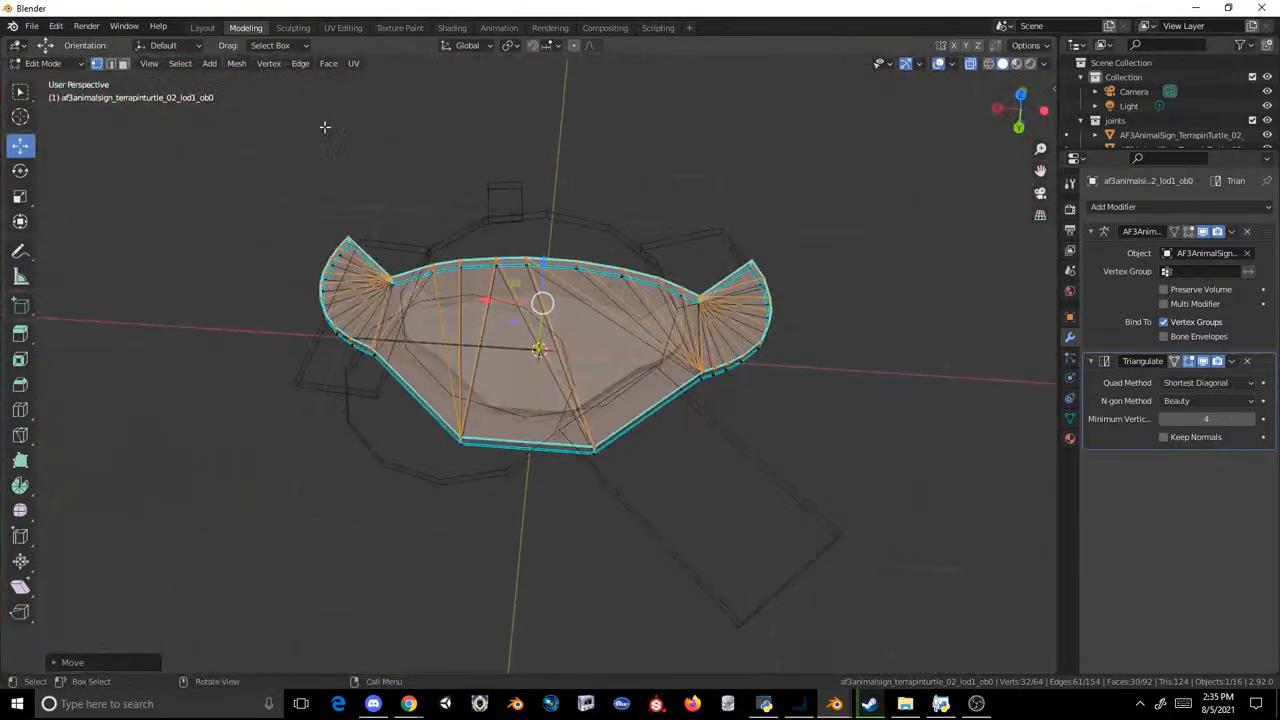
Step: Return to the object layout, duplicate the enlarged LOD1 sign in place and put the copy in the LOD0 collection
{"action": "left_click", "coordinate": [202, 27]}
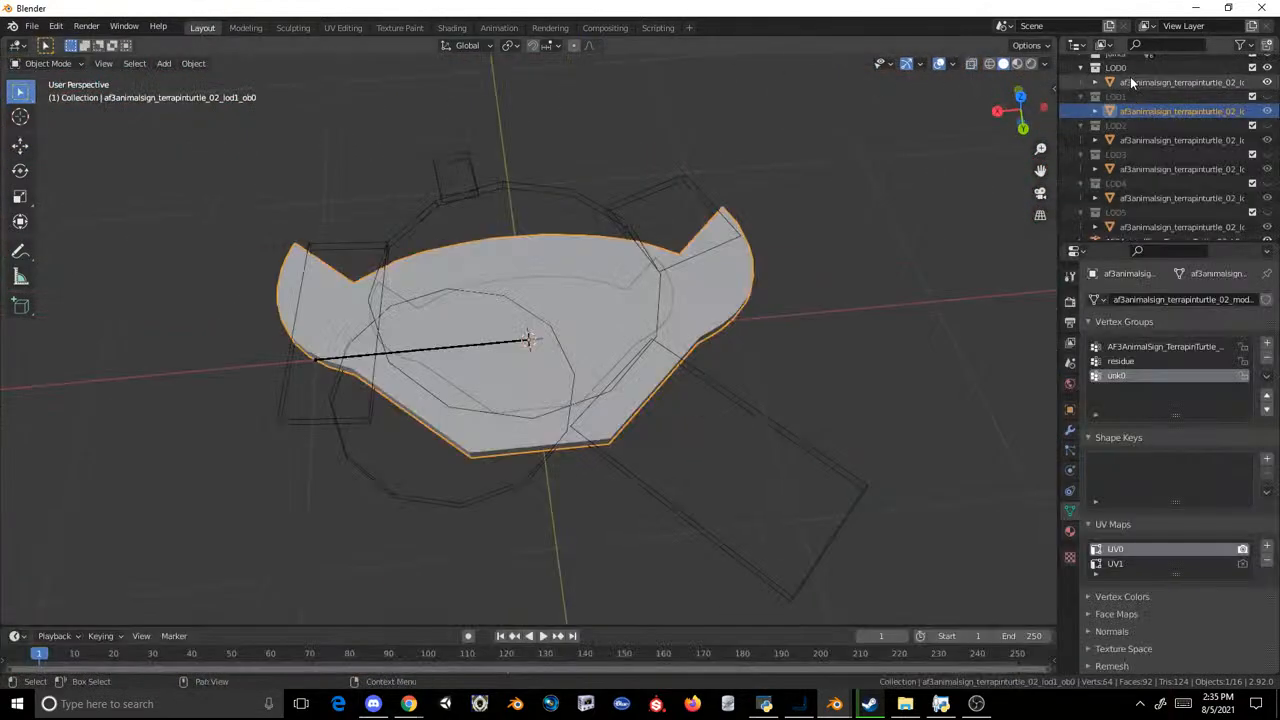
{"action": "left_click", "coordinate": [1131, 79]}
{"action": "left_click", "coordinate": [1137, 110]}
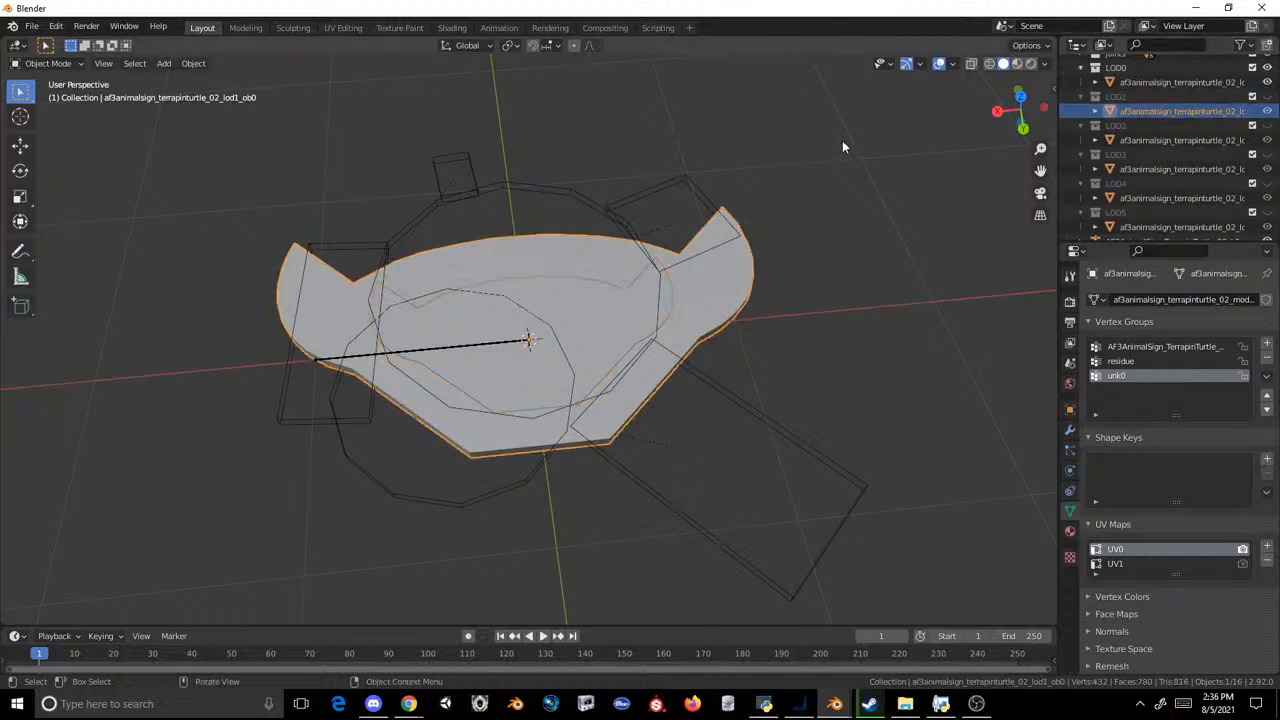
{"action": "key", "text": "shift+d"}
{"action": "right_click", "coordinate": [842, 142]}
{"action": "scroll", "coordinate": [1136, 100], "scroll_direction": "up", "scroll_amount": 3}
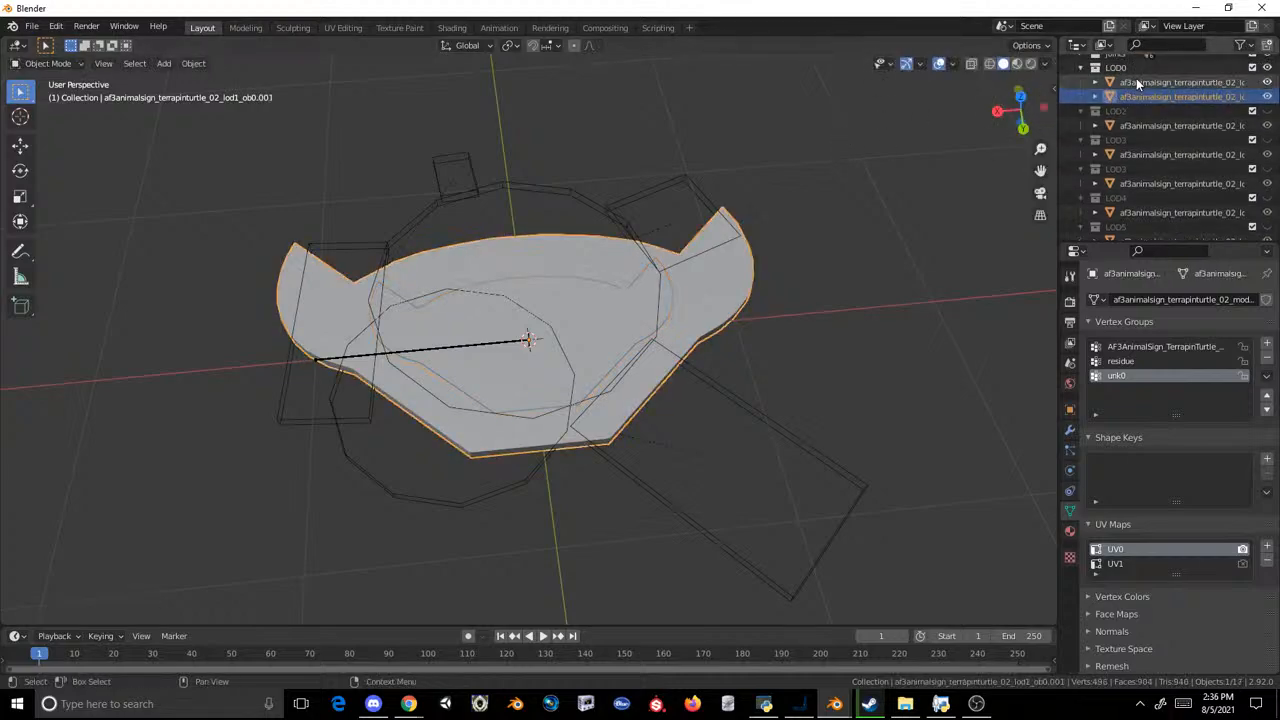
Step: Delete the original LOD0 sign and rename the enlarged copy as af3animalsign_terrapinturtle_02_lod0_ob0
{"action": "double_click", "coordinate": [1160, 149]}
{"action": "left_click", "coordinate": [1150, 121]}
{"action": "right_click", "coordinate": [1171, 147]}
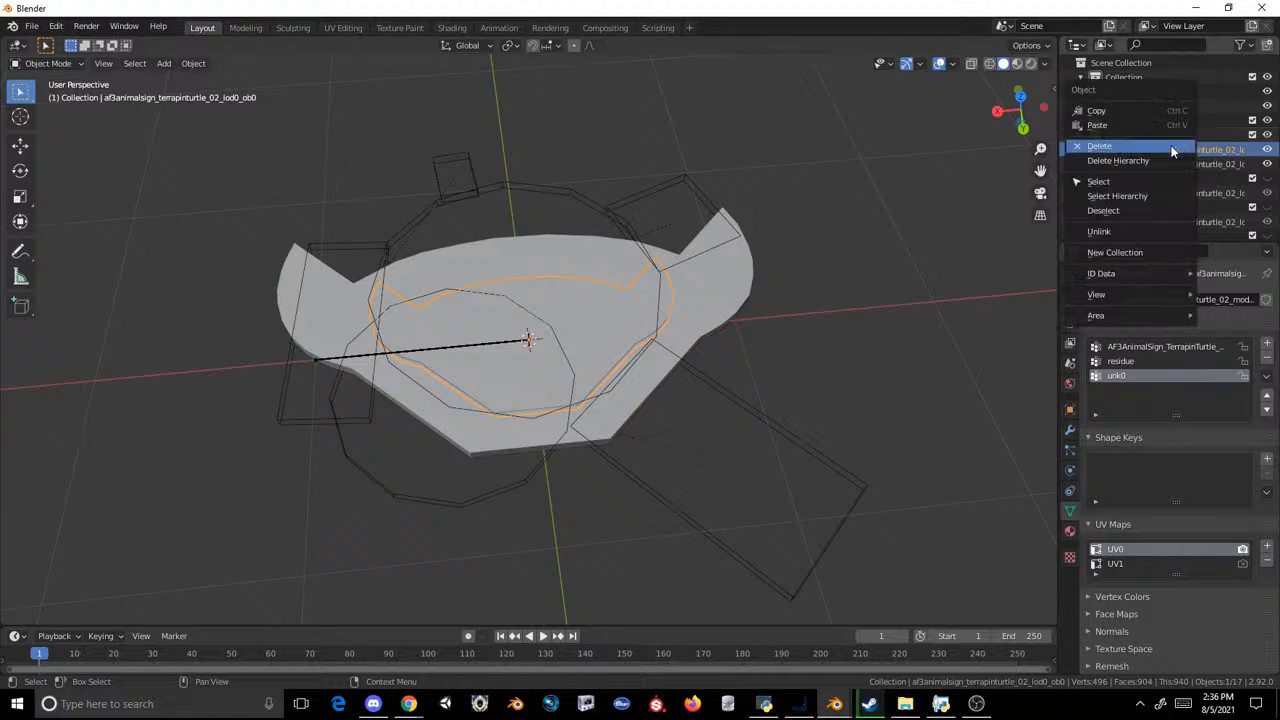
{"action": "left_click", "coordinate": [1171, 147]}
{"action": "left_click", "coordinate": [1171, 149]}
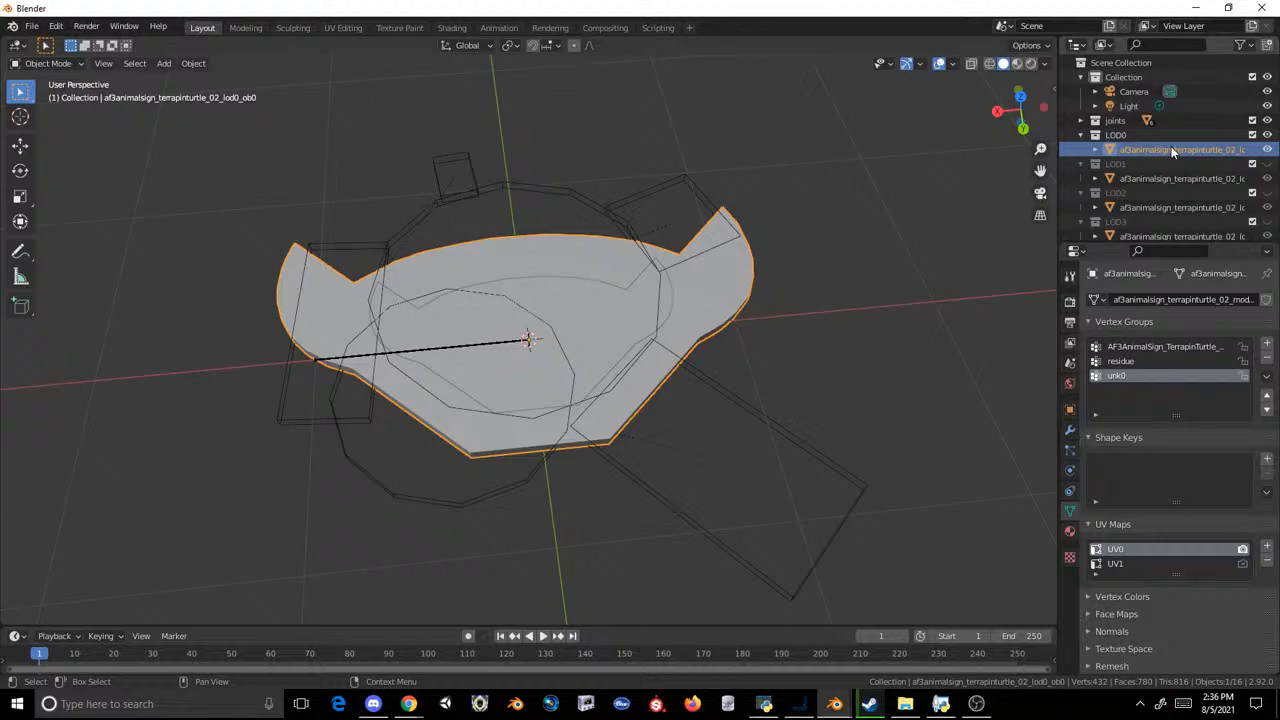
Step: Replace the sign in the LOD1 collection with an in-place copy of the LOD0 sign named af3animalsign_terrapinturtle_02_lod1_ob0
{"action": "key", "text": "shift+d"}
{"action": "right_click", "coordinate": [876, 225]}
{"action": "left_click_drag", "start_coordinate": [1171, 165], "coordinate": [1164, 180]}
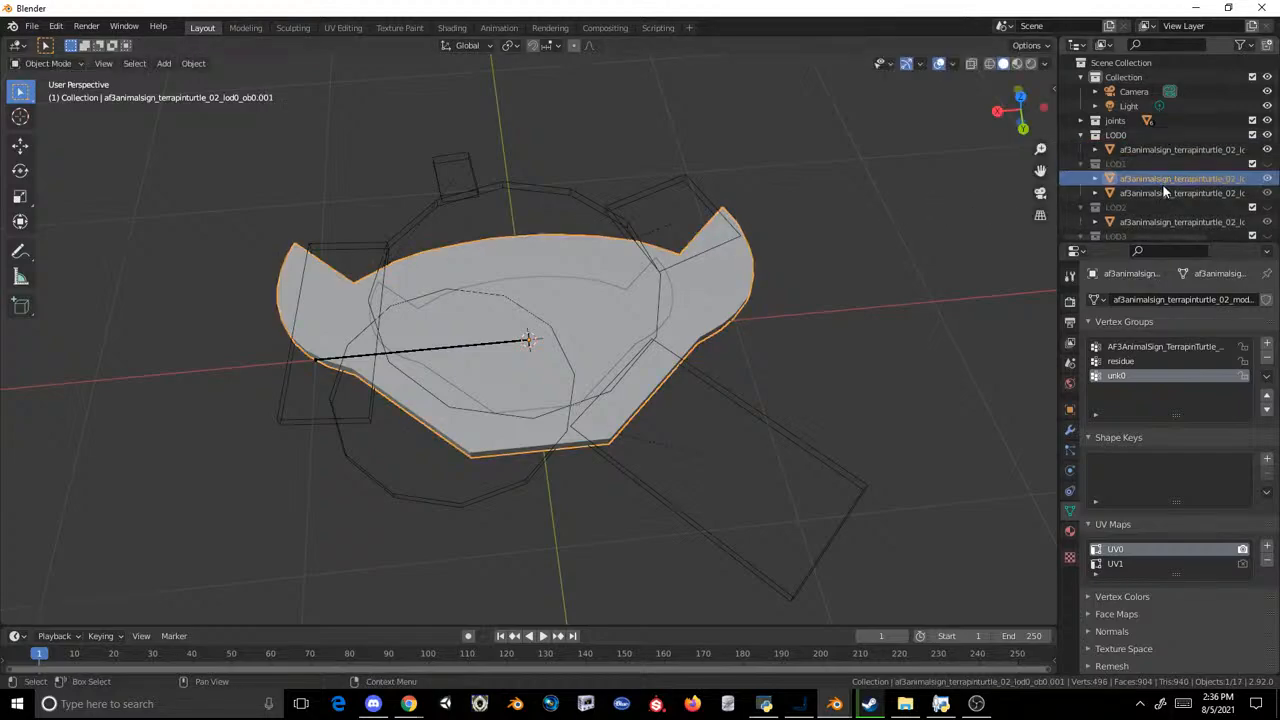
{"action": "scroll", "coordinate": [1164, 190], "scroll_direction": "down", "scroll_amount": 3}
{"action": "right_click", "coordinate": [1173, 151]}
{"action": "left_click", "coordinate": [1169, 141]}
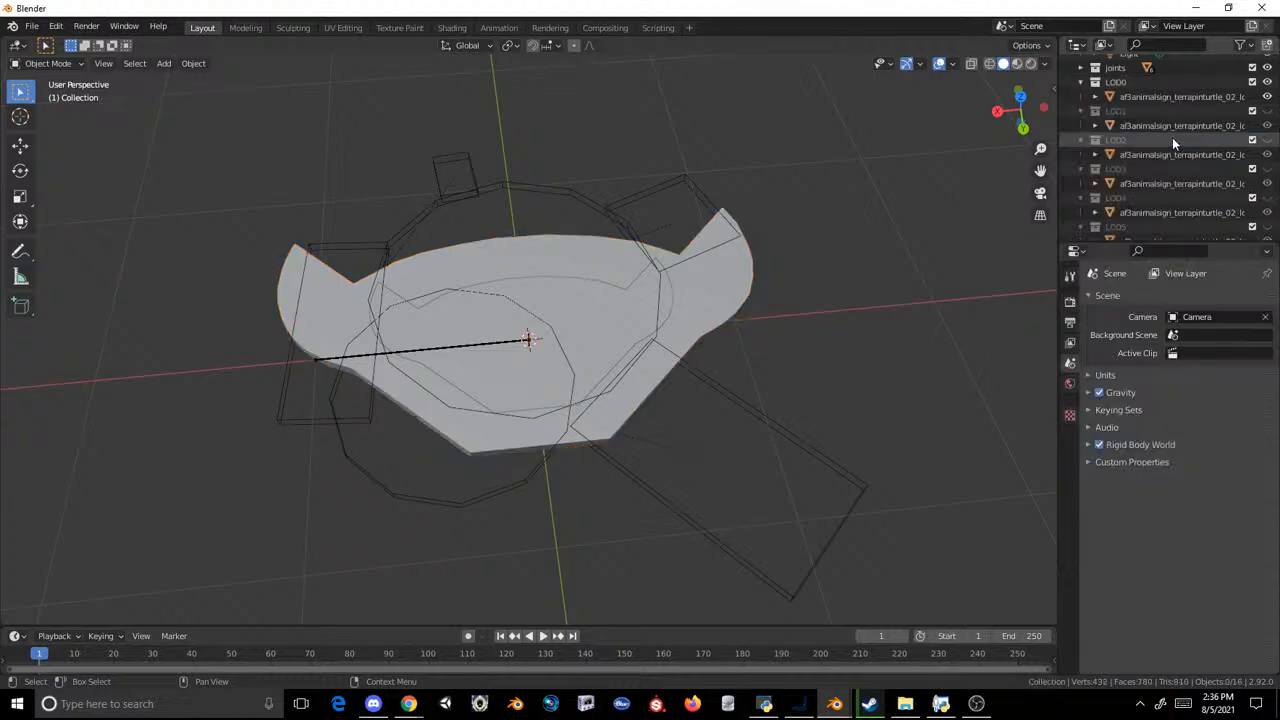
{"action": "key", "text": "ctrl+z"}
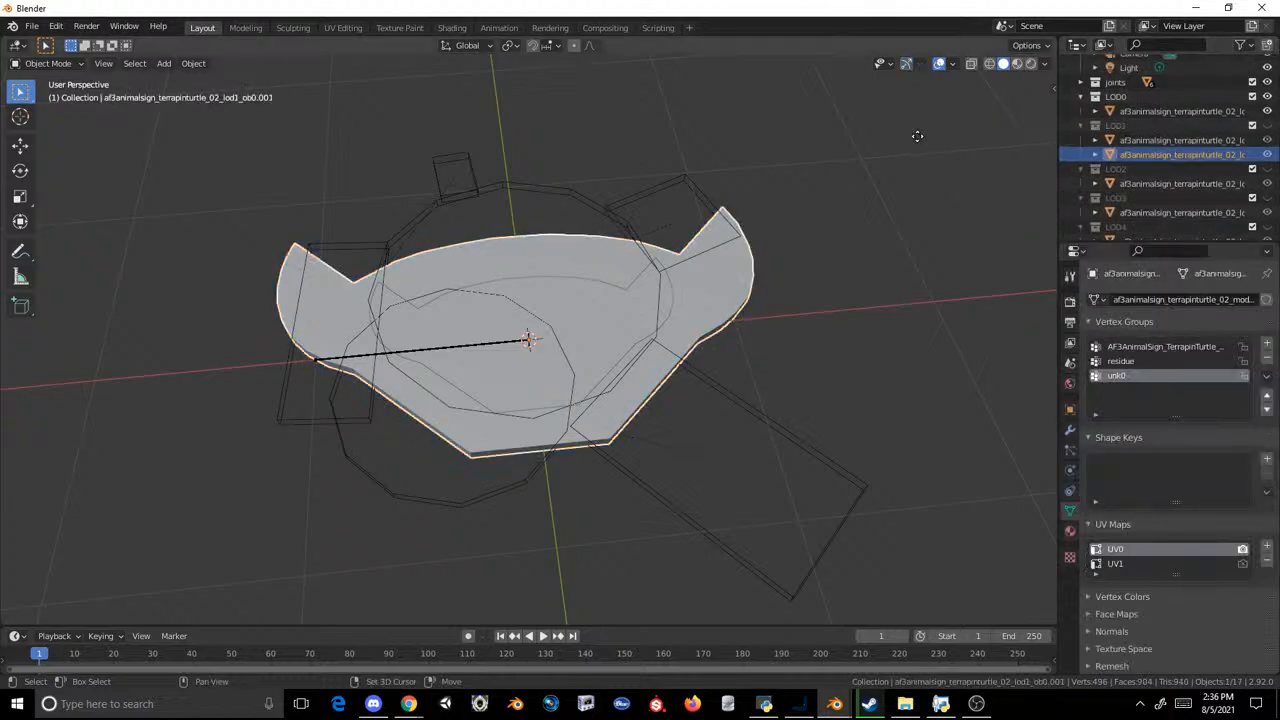
Step: Replace the sign in the LOD2 collection with an in-place copy of the LOD1 sign named af3animalsign_terrapinturtle_02_lod2_ob0
{"action": "right_click", "coordinate": [917, 136]}
{"action": "left_click_drag", "start_coordinate": [1158, 155], "coordinate": [1154, 170]}
{"action": "double_click", "coordinate": [1150, 182]}
{"action": "key", "text": "ctrl+c"}
{"action": "key", "text": "Return"}
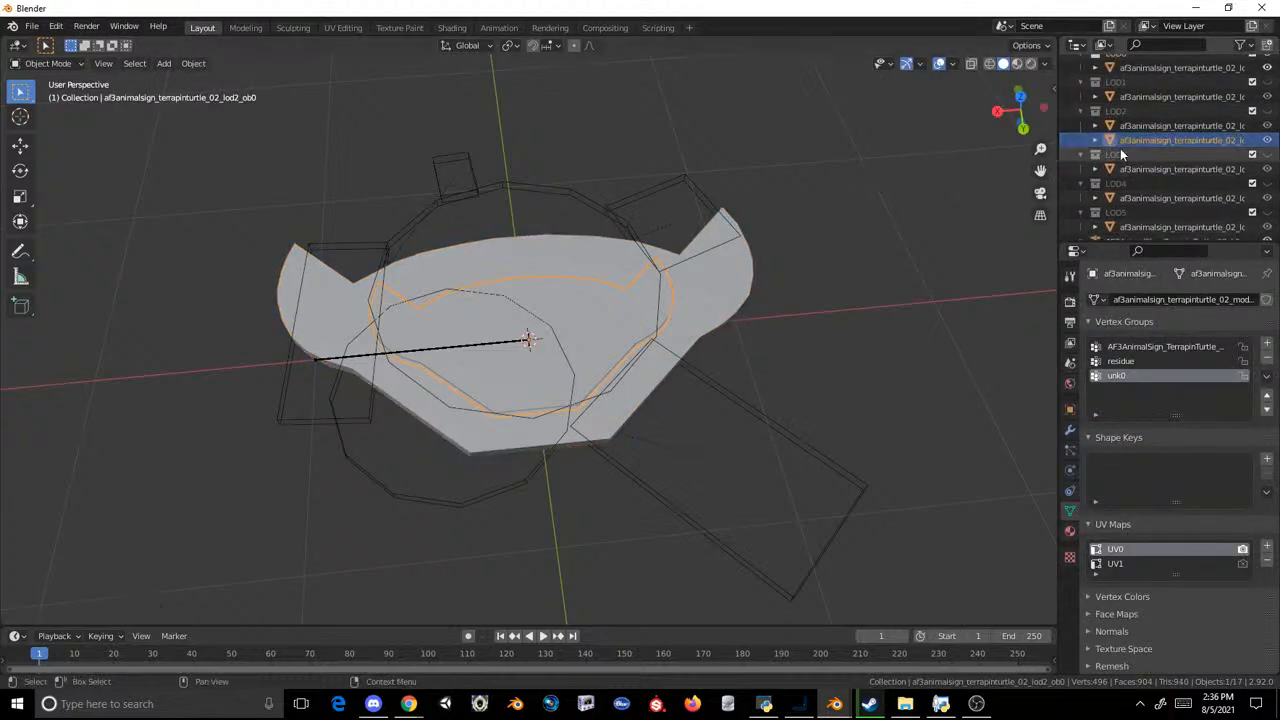
{"action": "right_click", "coordinate": [1121, 146]}
{"action": "left_click", "coordinate": [1126, 139]}
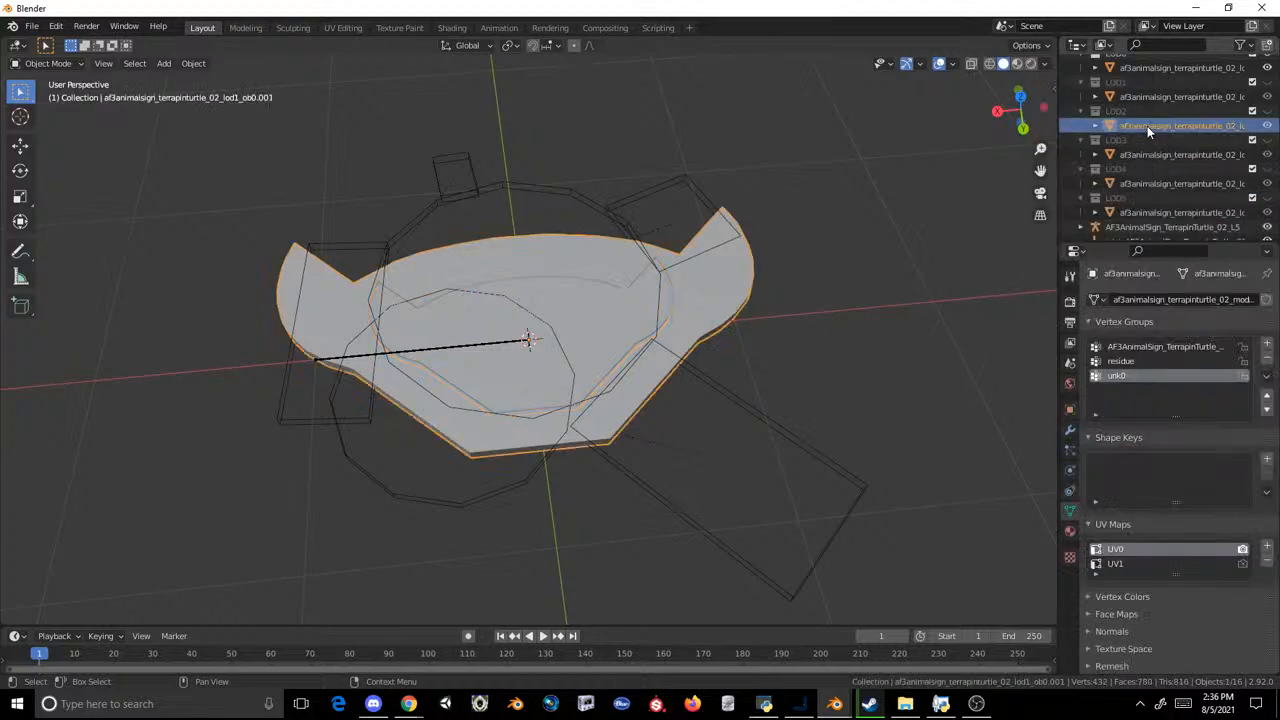
Step: Replace the sign in the LOD3 collection with an in-place copy of the LOD2 sign named af3animalsign_terrapinturtle_02_lod3_ob0
{"action": "key", "text": "shift+d"}
{"action": "right_click", "coordinate": [948, 161]}
{"action": "left_click_drag", "start_coordinate": [1168, 158], "coordinate": [1168, 174]}
{"action": "left_click", "coordinate": [1168, 183]}
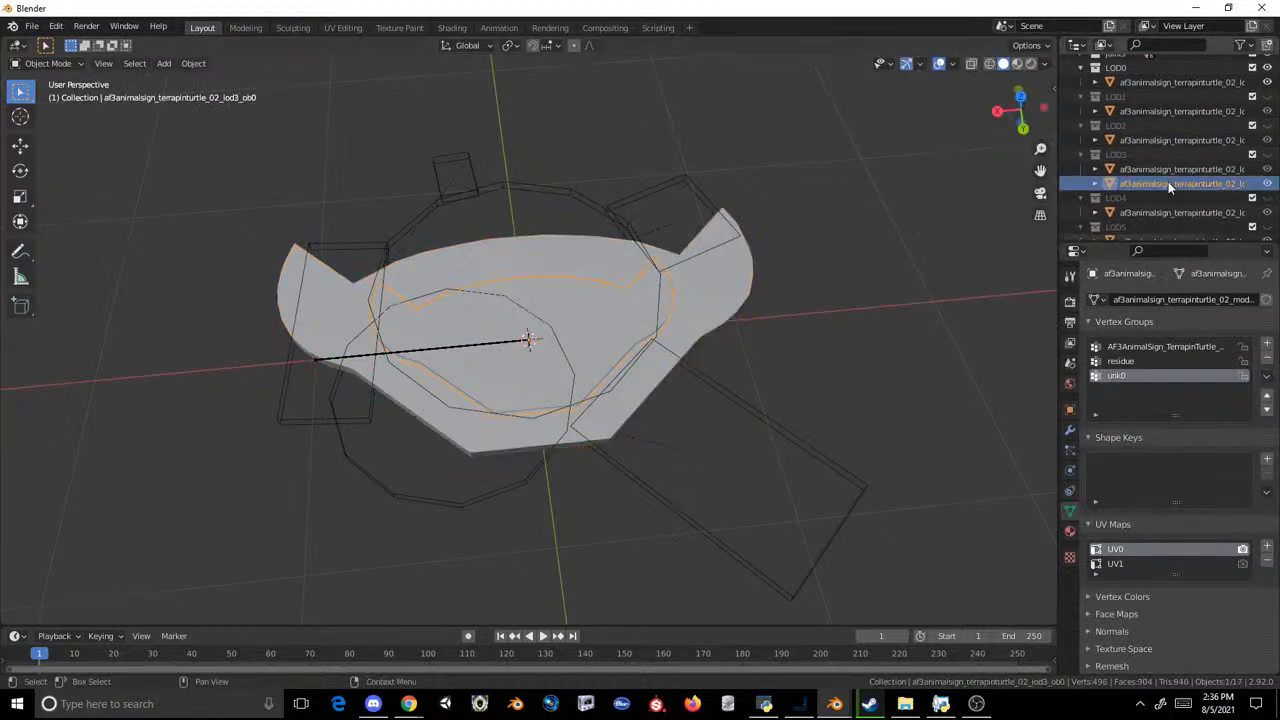
{"action": "double_click", "coordinate": [1168, 183]}
{"action": "key", "text": "ctrl+c"}
{"action": "key", "text": "Return"}
{"action": "right_click", "coordinate": [1126, 149]}
{"action": "left_click", "coordinate": [1126, 149]}
{"action": "double_click", "coordinate": [1130, 142]}
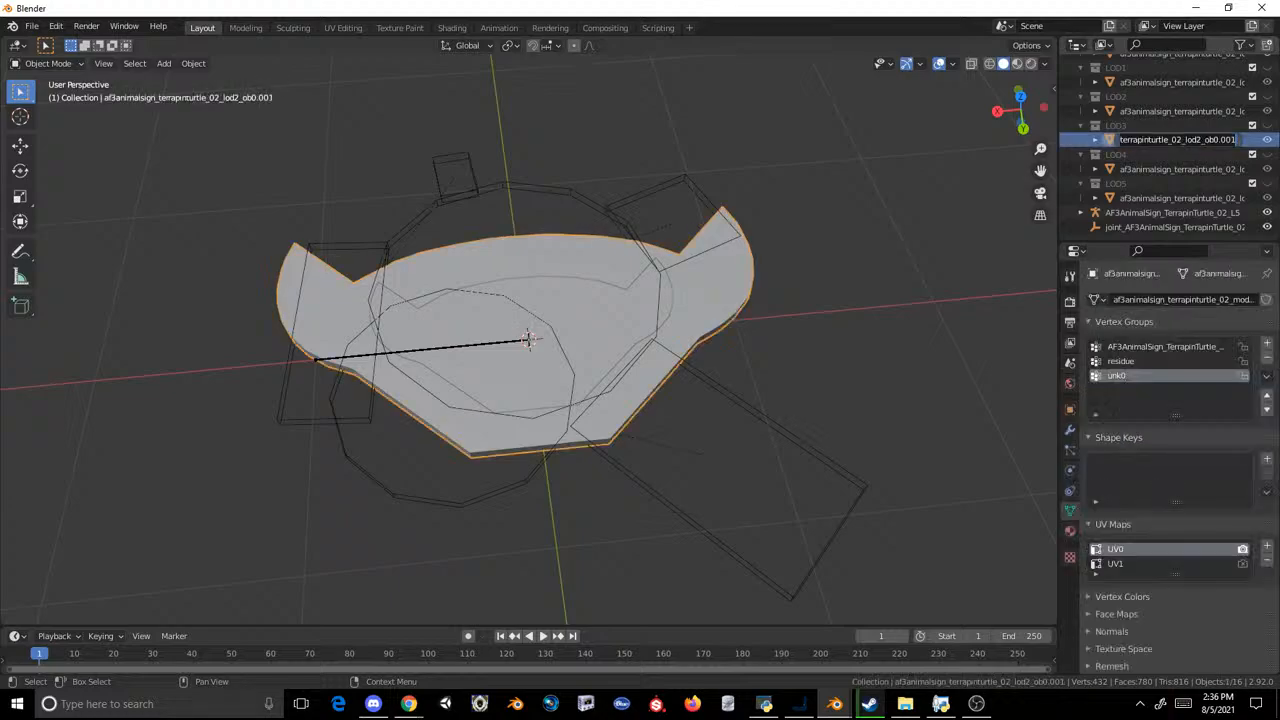
{"action": "key", "text": "ctrl+v"}
{"action": "key", "text": "Return"}
Step: Replace the sign in the LOD4 collection with an in-place copy of the LOD3 sign named af3animalsign_terrapinturtle_02_lod4_ob0
{"action": "key", "text": "shift+d"}
{"action": "right_click", "coordinate": [953, 177]}
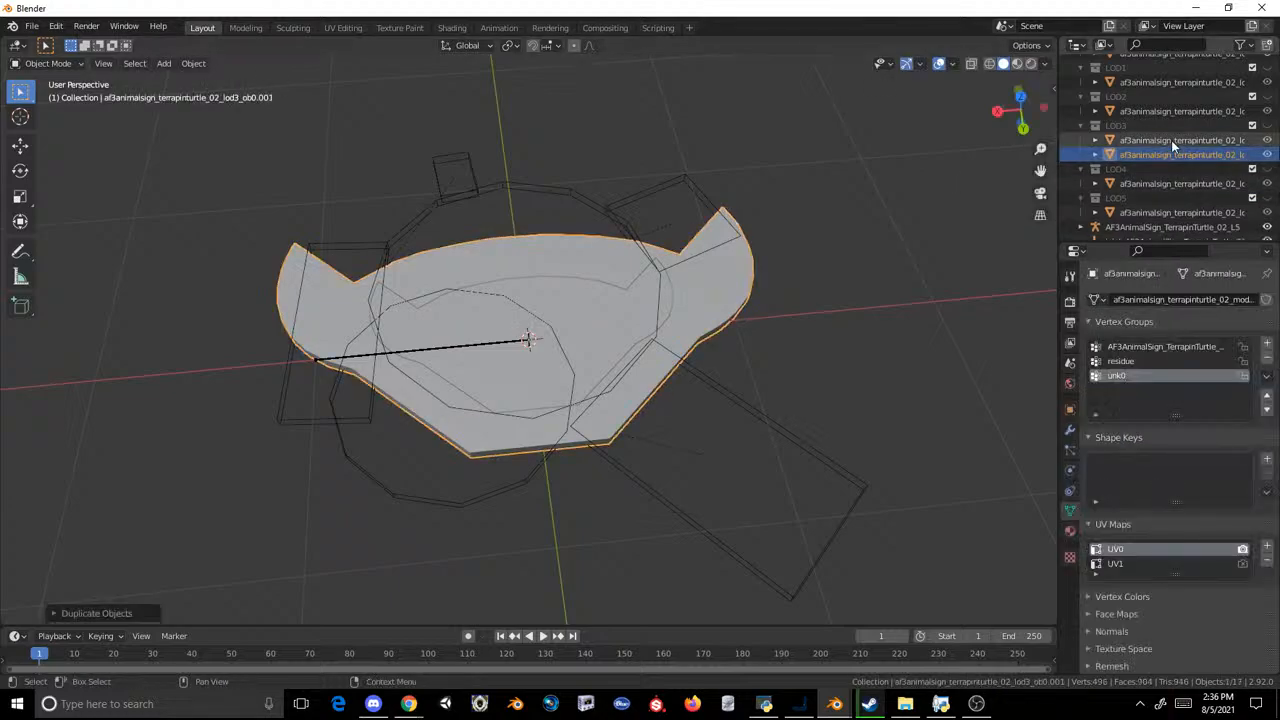
{"action": "left_click_drag", "start_coordinate": [1169, 154], "coordinate": [1159, 176]}
{"action": "double_click", "coordinate": [1160, 189]}
{"action": "key", "text": "ctrl+c"}
{"action": "key", "text": "Return"}
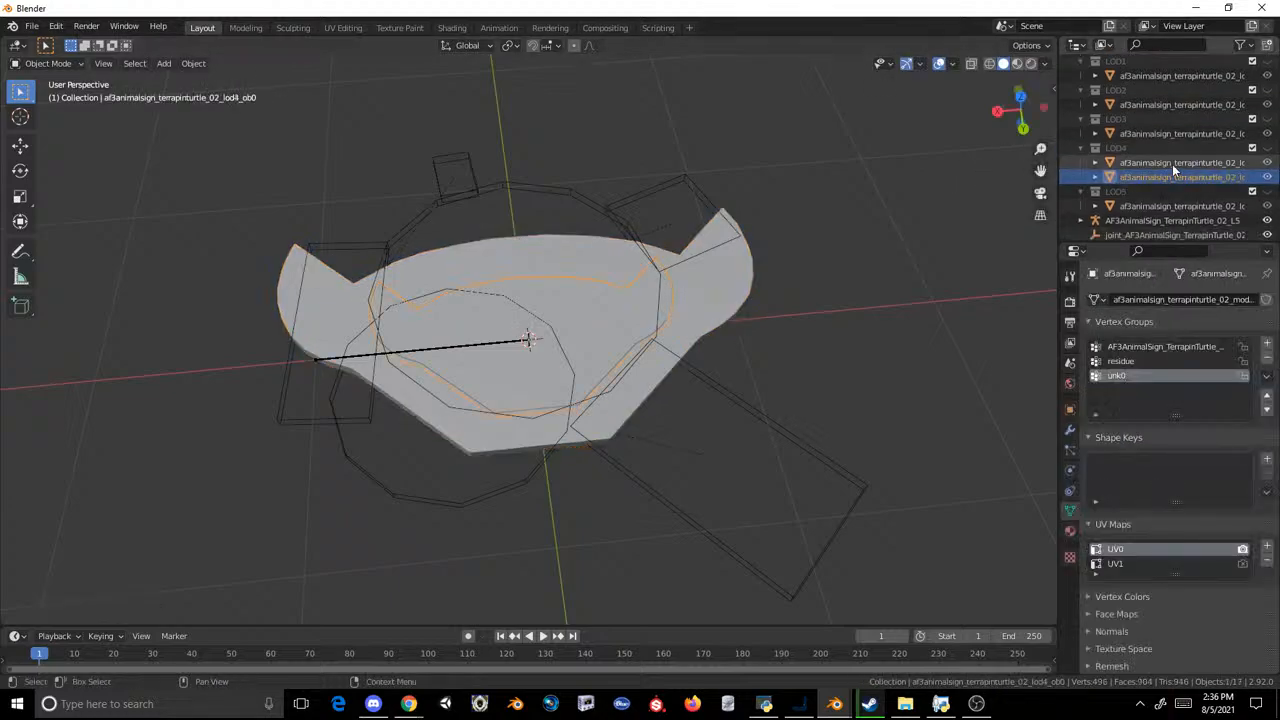
{"action": "right_click", "coordinate": [1161, 175]}
{"action": "left_click", "coordinate": [1161, 175]}
{"action": "left_click", "coordinate": [1166, 168]}
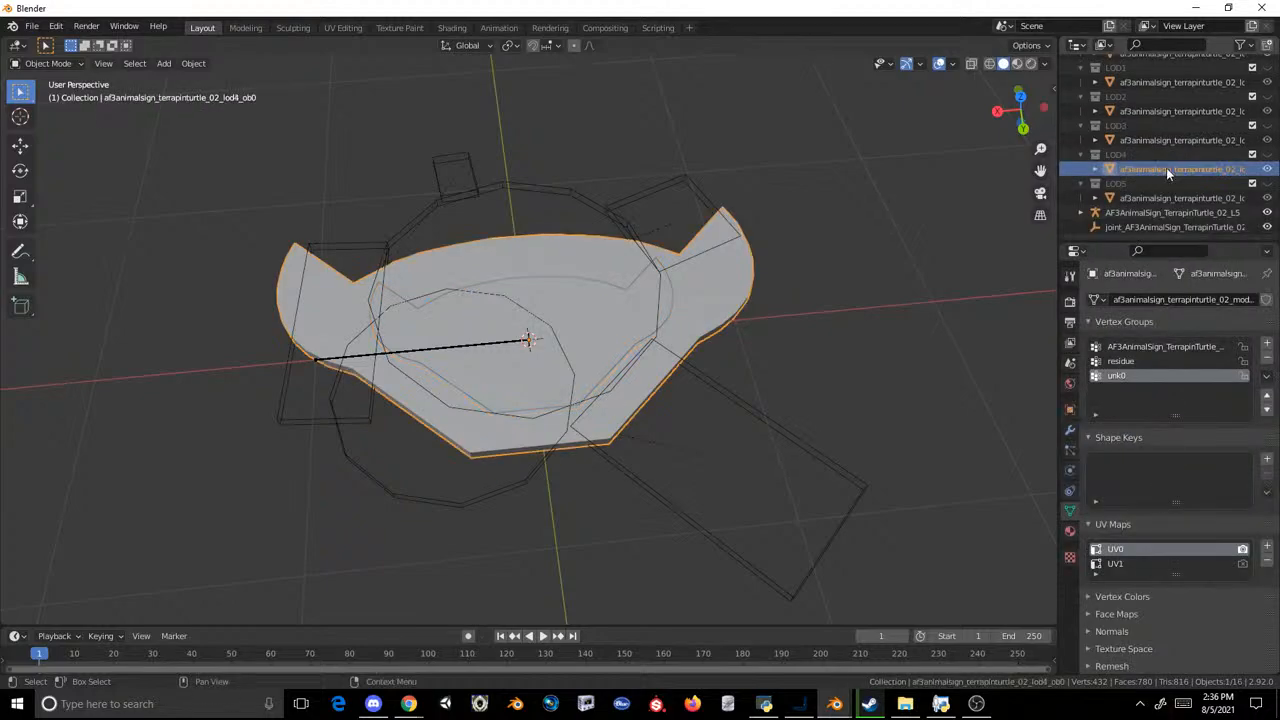
Step: Replace the sign in the LOD5 collection with an in-place copy of the LOD4 sign named af3animalsign_terrapinturtle_02_lod5_ob0
{"action": "key", "text": "shift+d"}
{"action": "right_click", "coordinate": [1008, 212]}
{"action": "left_click_drag", "start_coordinate": [1130, 184], "coordinate": [1138, 206]}
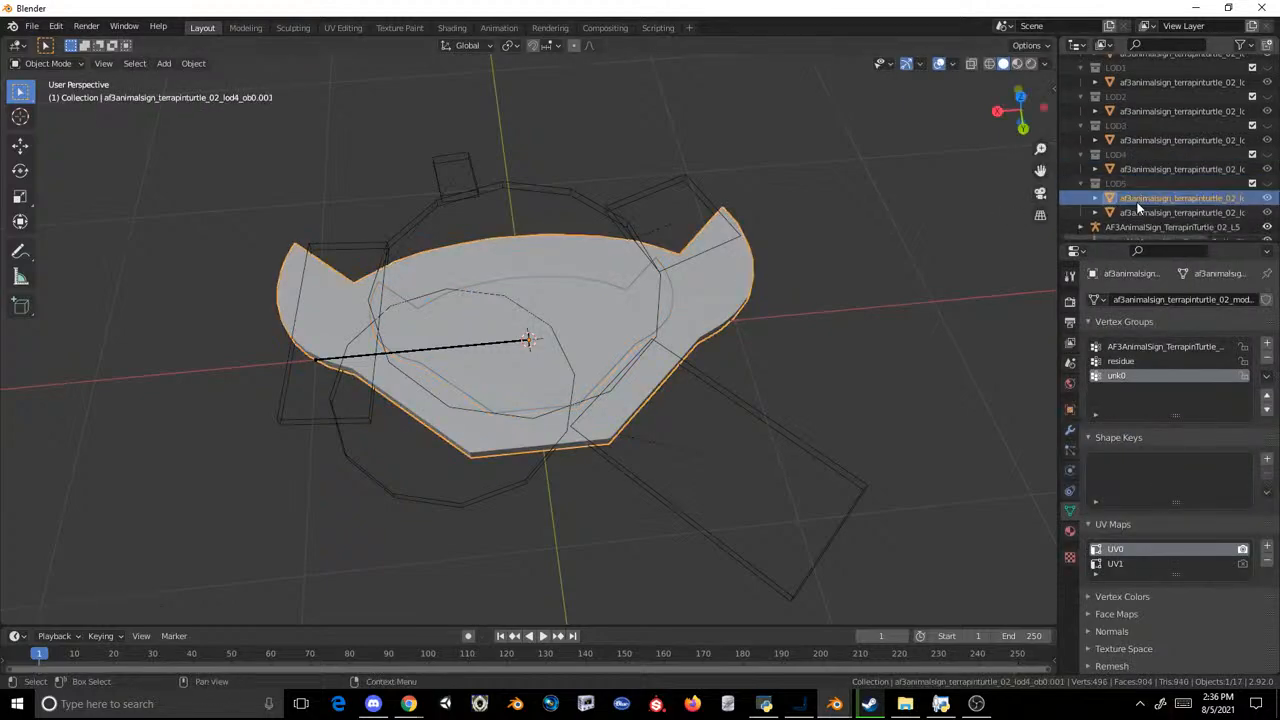
{"action": "left_click", "coordinate": [1156, 212]}
{"action": "right_click", "coordinate": [1156, 212]}
{"action": "left_click", "coordinate": [1156, 212]}
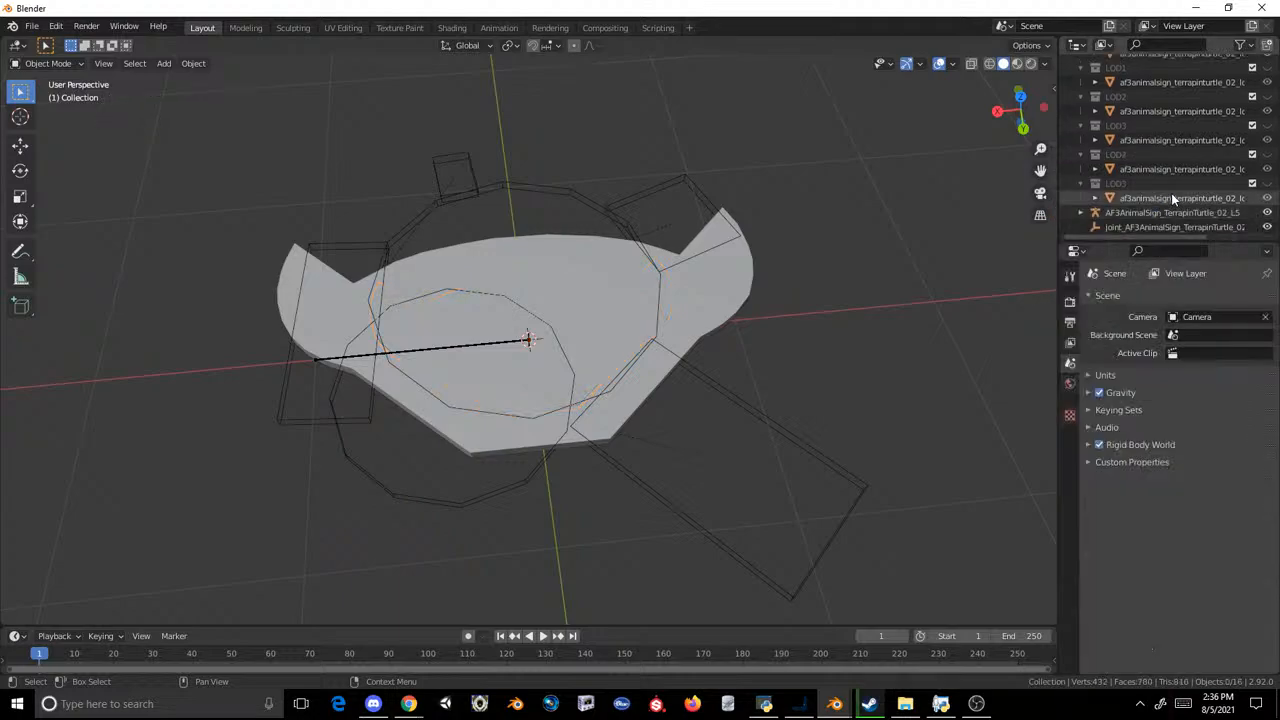
{"action": "left_click", "coordinate": [1173, 198]}
{"action": "scroll", "coordinate": [1143, 85], "scroll_direction": "up", "scroll_amount": 1}
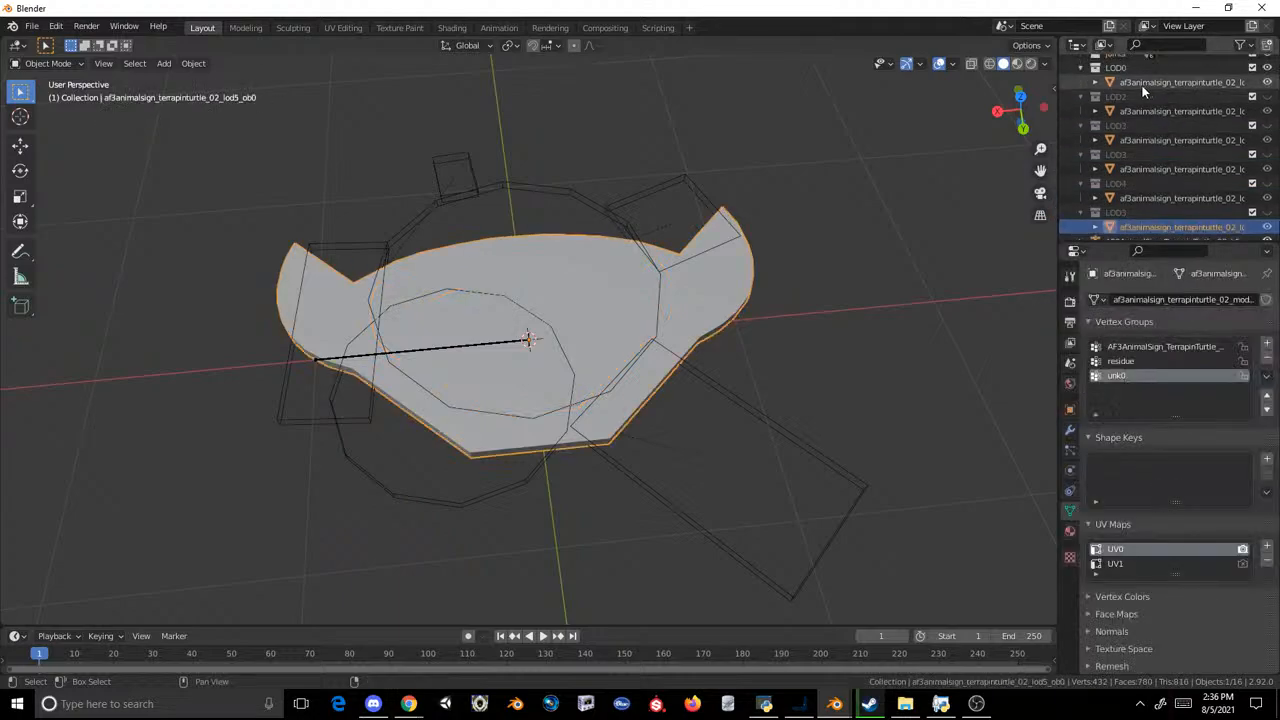
Step: Select the signs of all LODs and export them as MDL2 over af3animalsign_terrapinturtle_02.mdl2 in the Lemur Signs export folder
{"action": "key", "text": "a"}
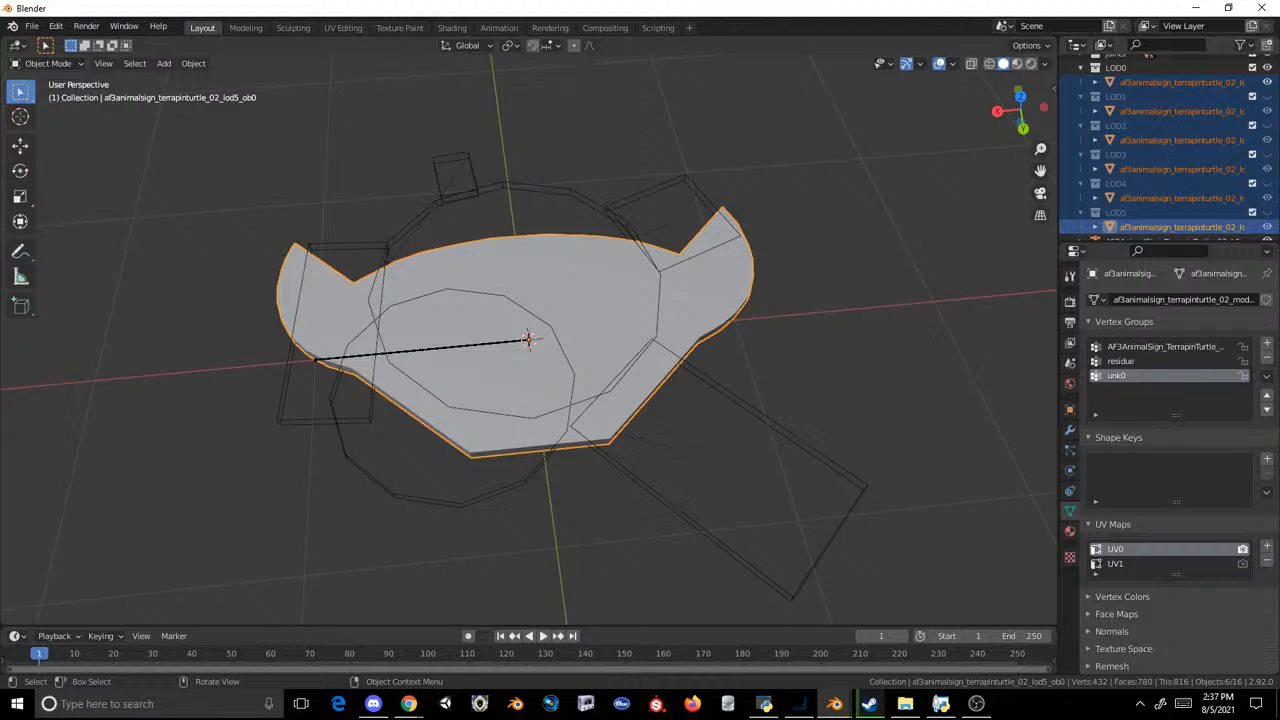
{"action": "left_click", "coordinate": [31, 26]}
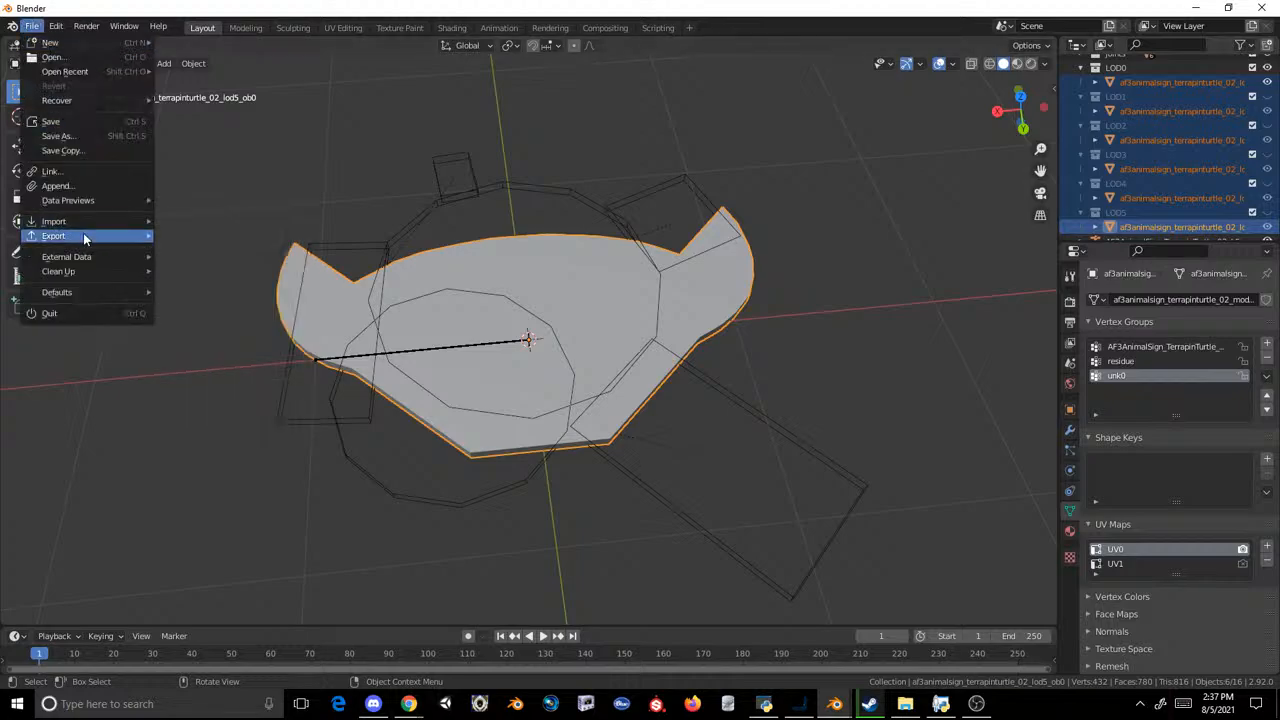
{"action": "mouse_move", "coordinate": [85, 238]}
{"action": "left_click", "coordinate": [305, 379]}
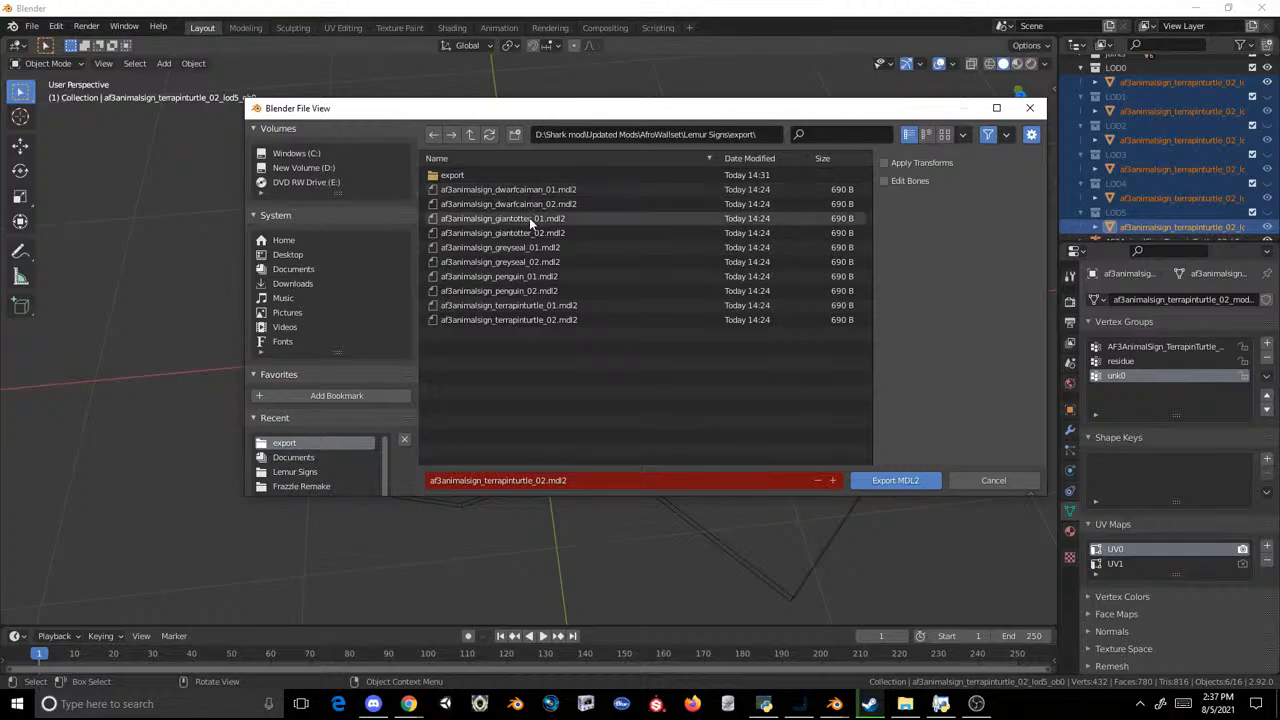
{"action": "double_click", "coordinate": [551, 316]}
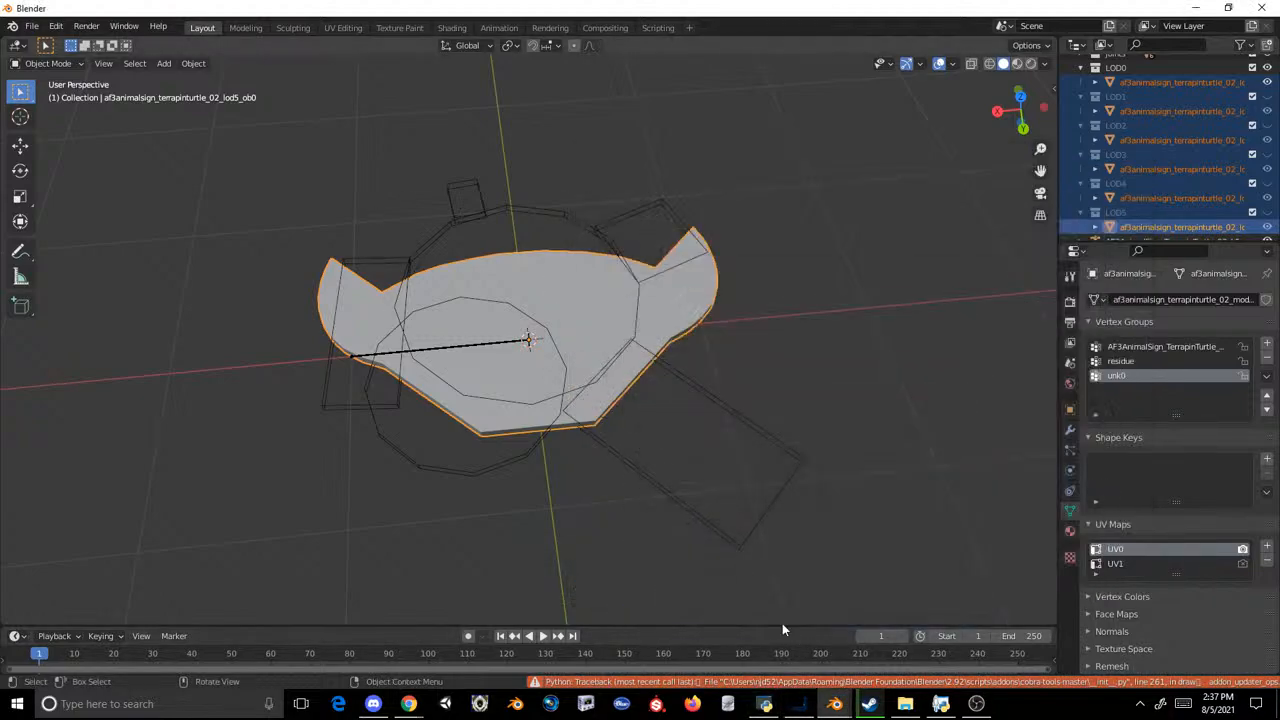
Step: Switch to OVL Archive Editor, inject the exported models.ms2 and save the archive over AF3AnimalSigns.ovl
{"action": "left_click", "coordinate": [764, 703]}
{"action": "left_click", "coordinate": [606, 173]}
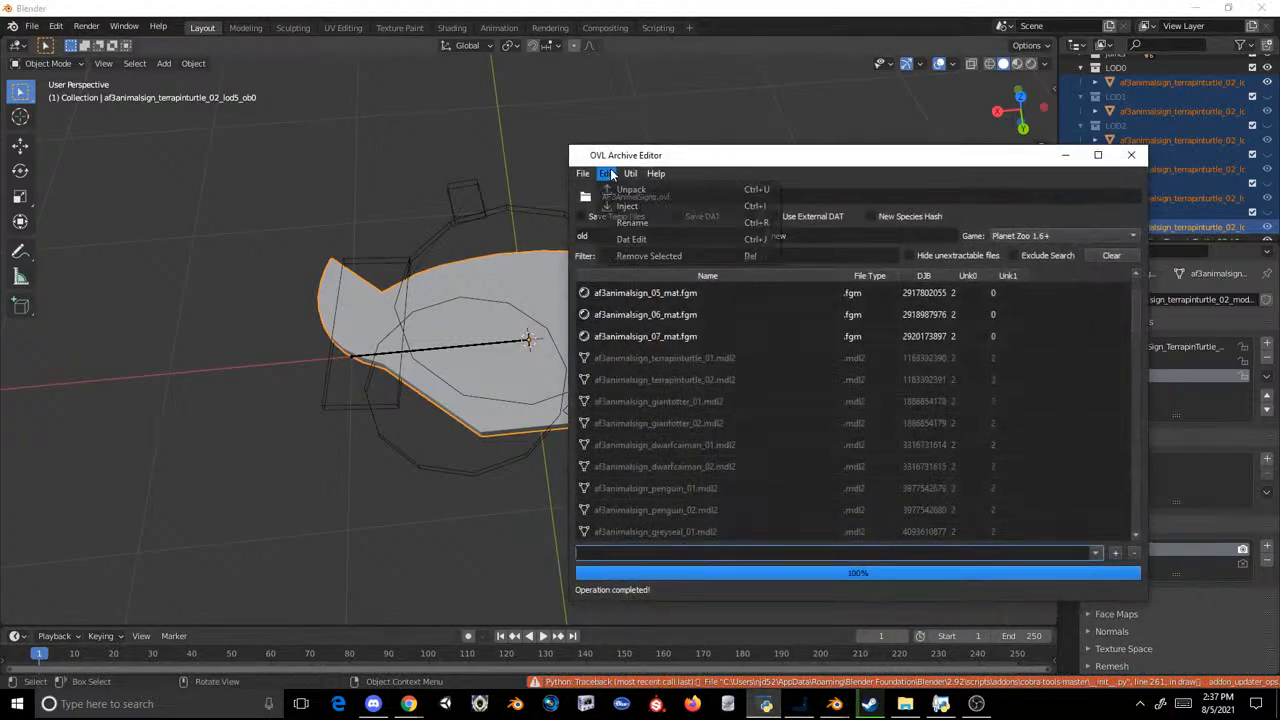
{"action": "left_click", "coordinate": [625, 208]}
{"action": "double_click", "coordinate": [448, 213]}
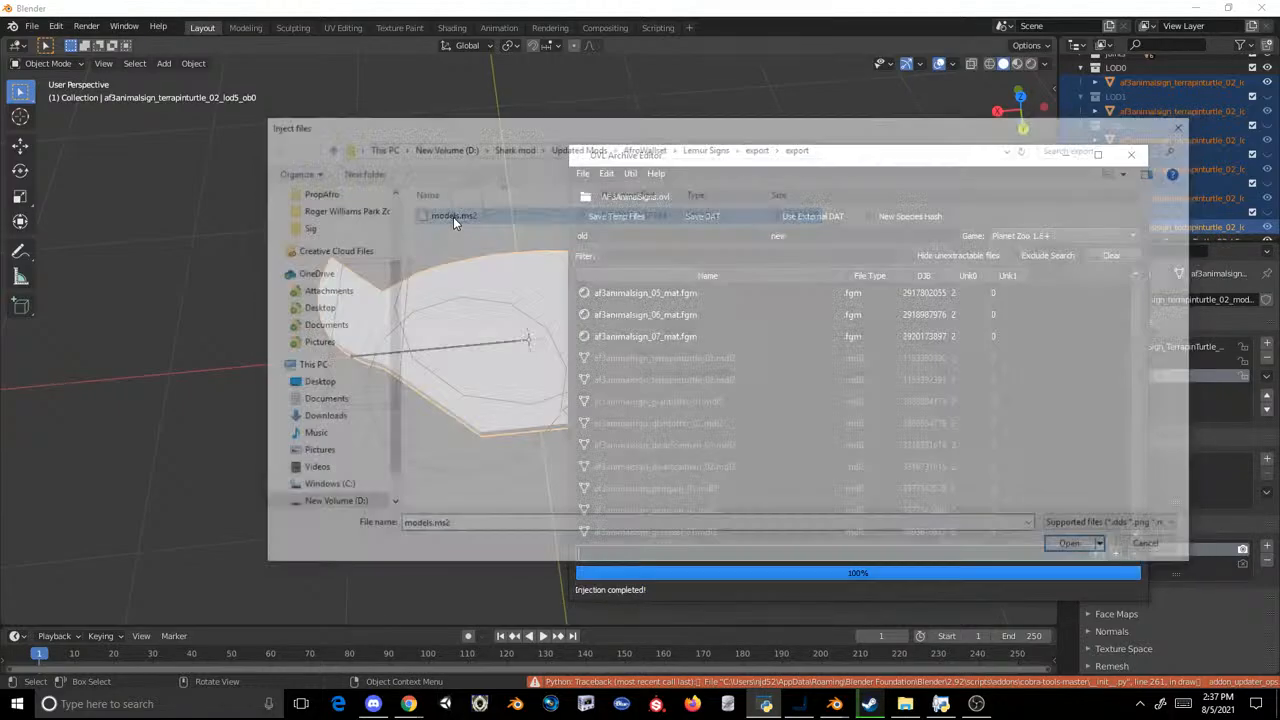
{"action": "left_click", "coordinate": [582, 173]}
{"action": "left_click", "coordinate": [612, 222]}
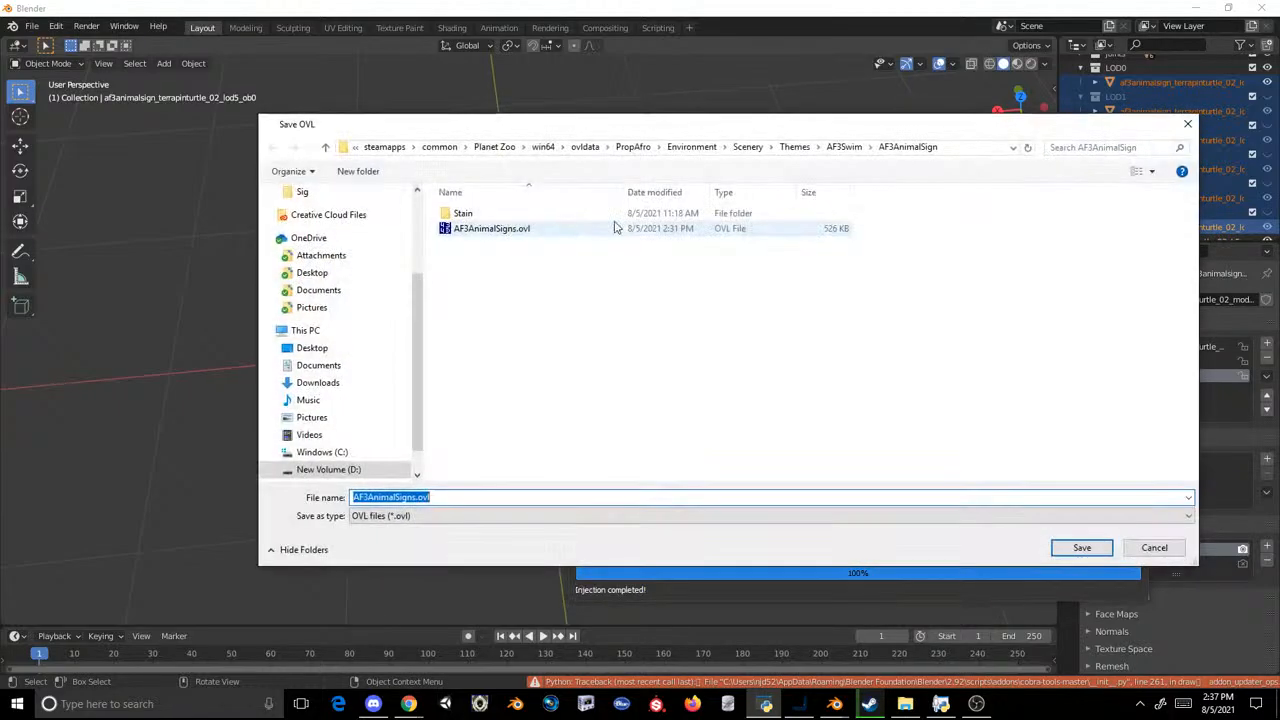
{"action": "double_click", "coordinate": [495, 229]}
{"action": "left_click", "coordinate": [674, 352]}
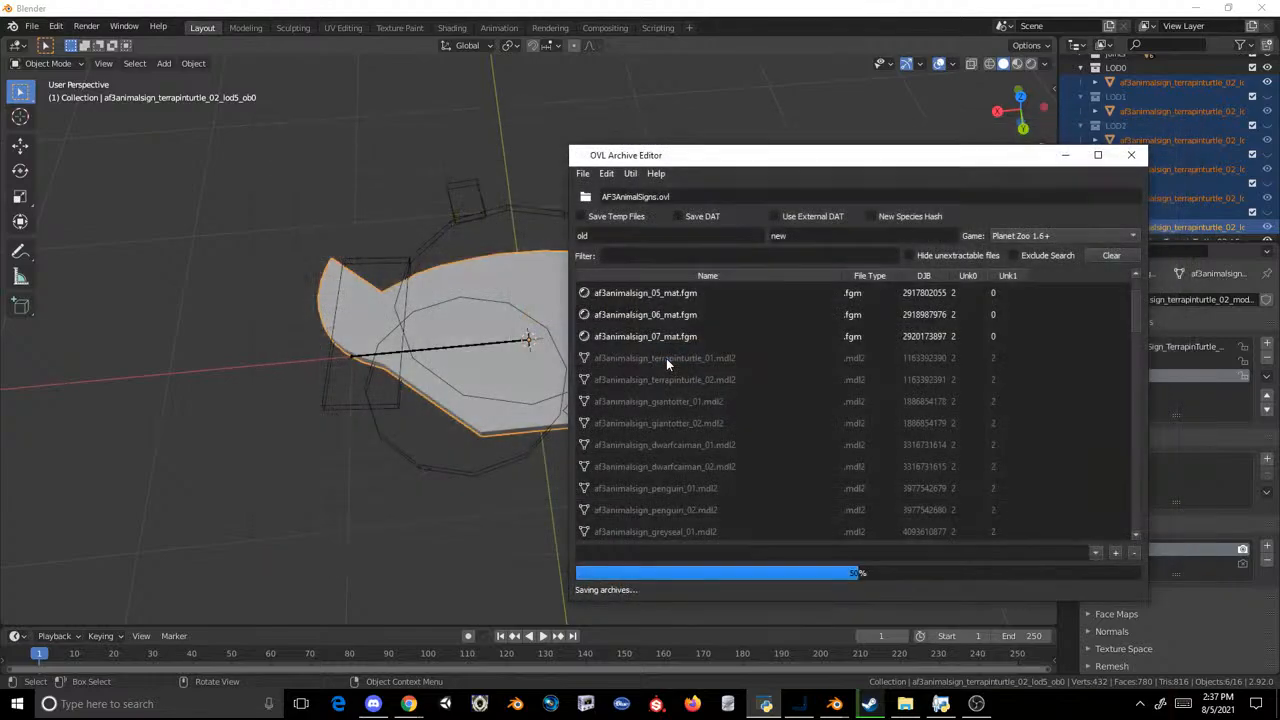
Step: Switch to Steam, launch Planet Zoo and resume the saved Test Zoo
{"action": "left_click", "coordinate": [869, 703]}
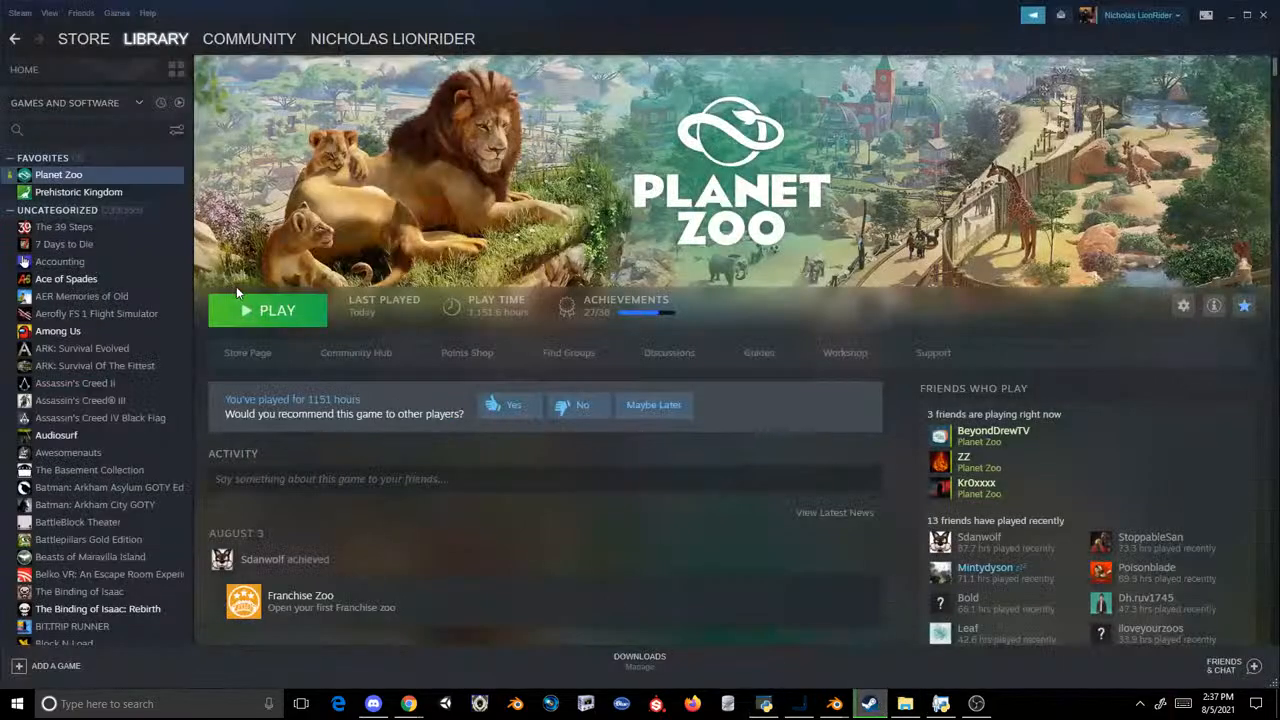
{"action": "left_click", "coordinate": [265, 307]}
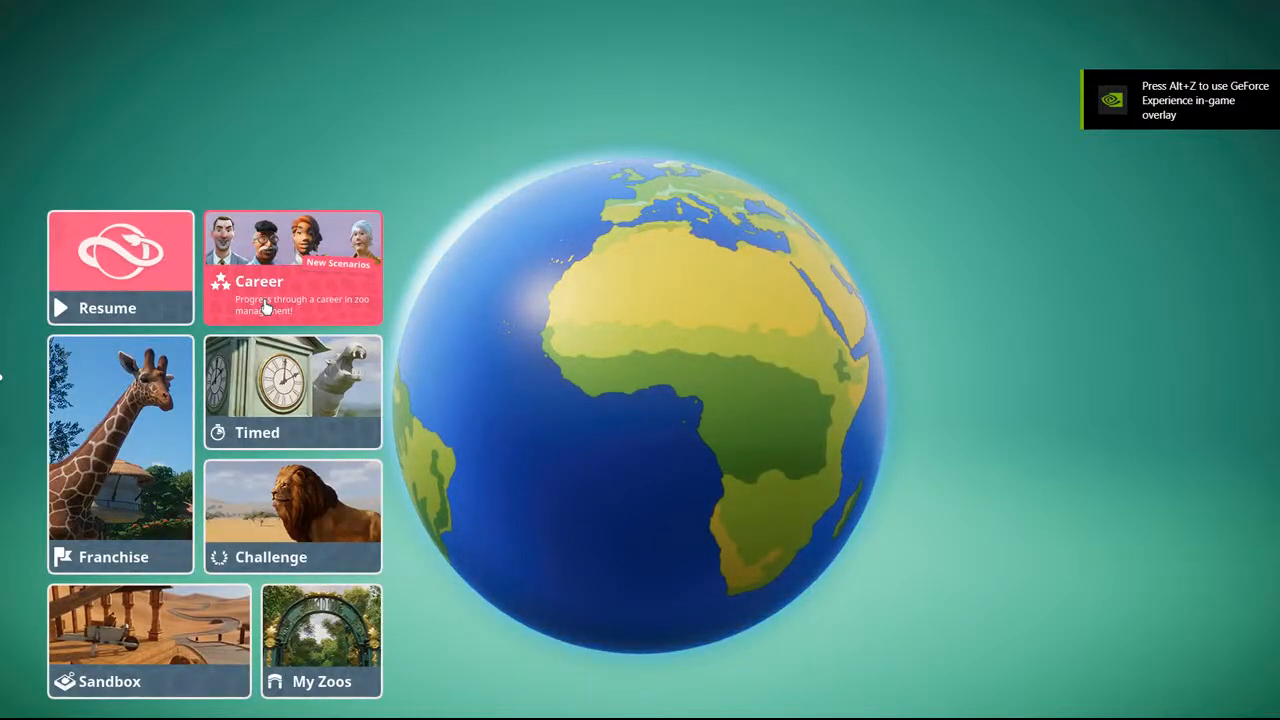
{"action": "left_click", "coordinate": [318, 645]}
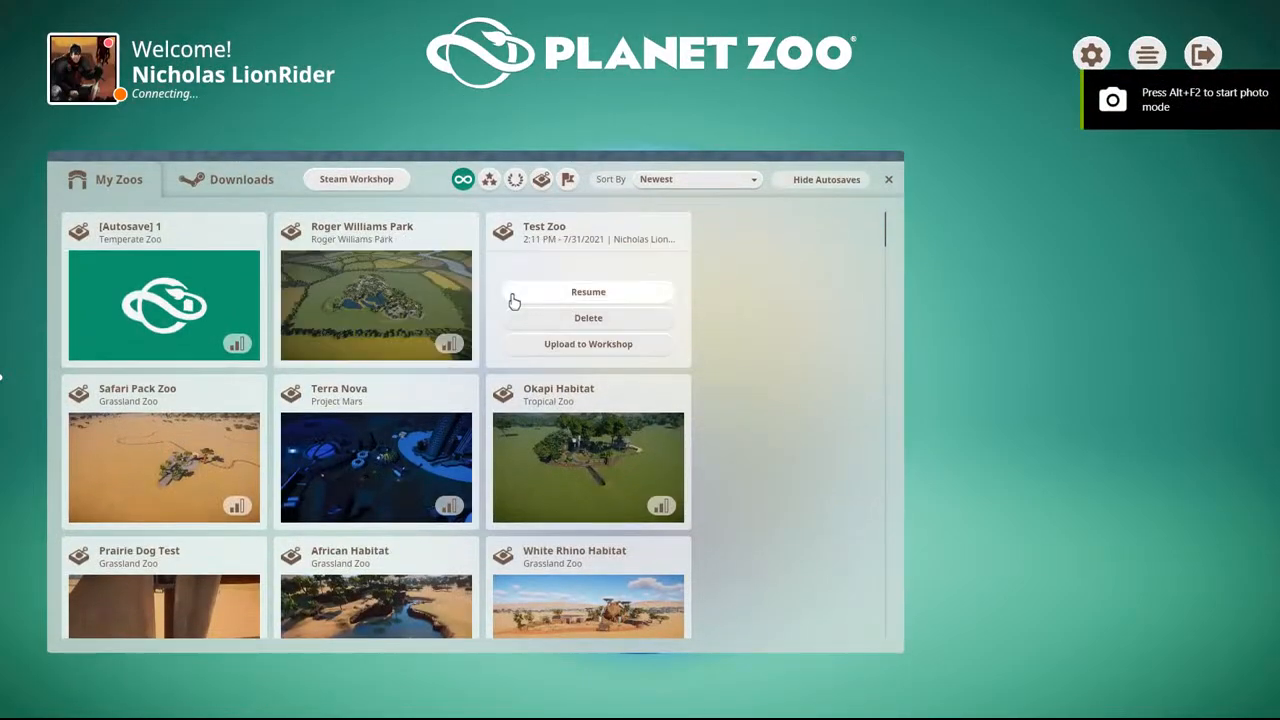
{"action": "left_click", "coordinate": [511, 296]}
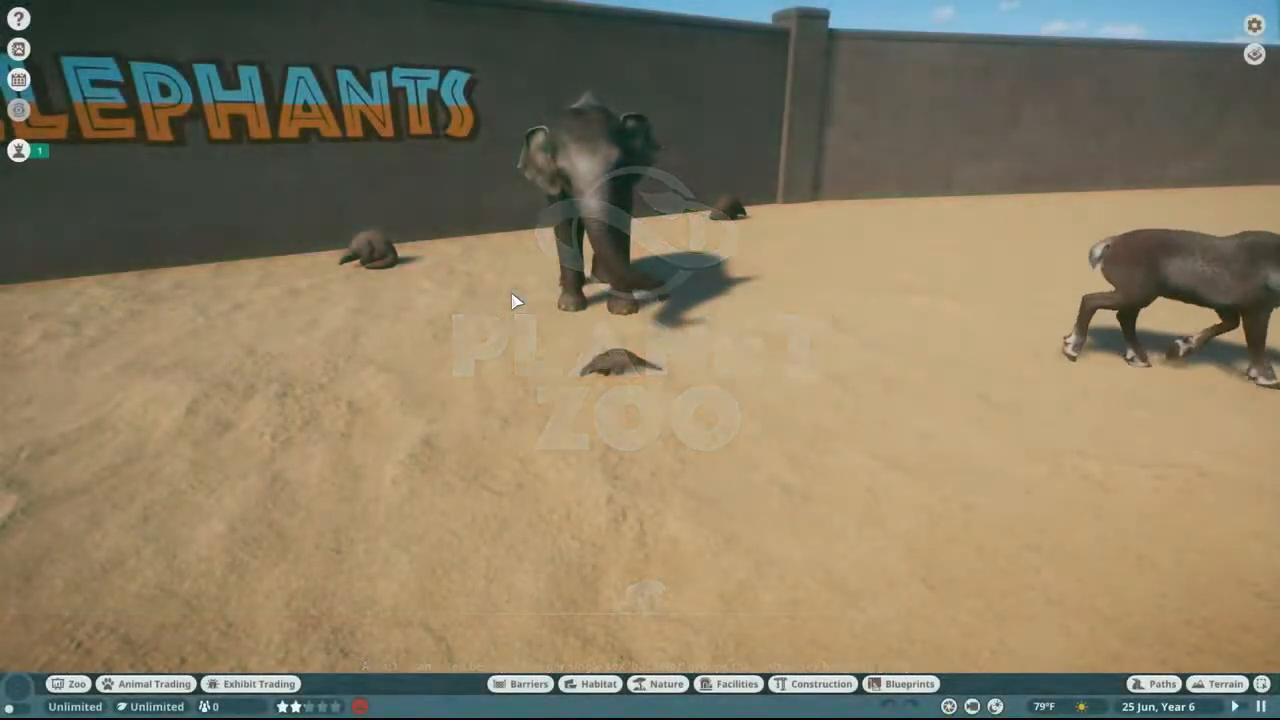
Step: Open the construction catalogue and pause the game at an empty corner of the enclosure wall
{"action": "left_click", "coordinate": [793, 690]}
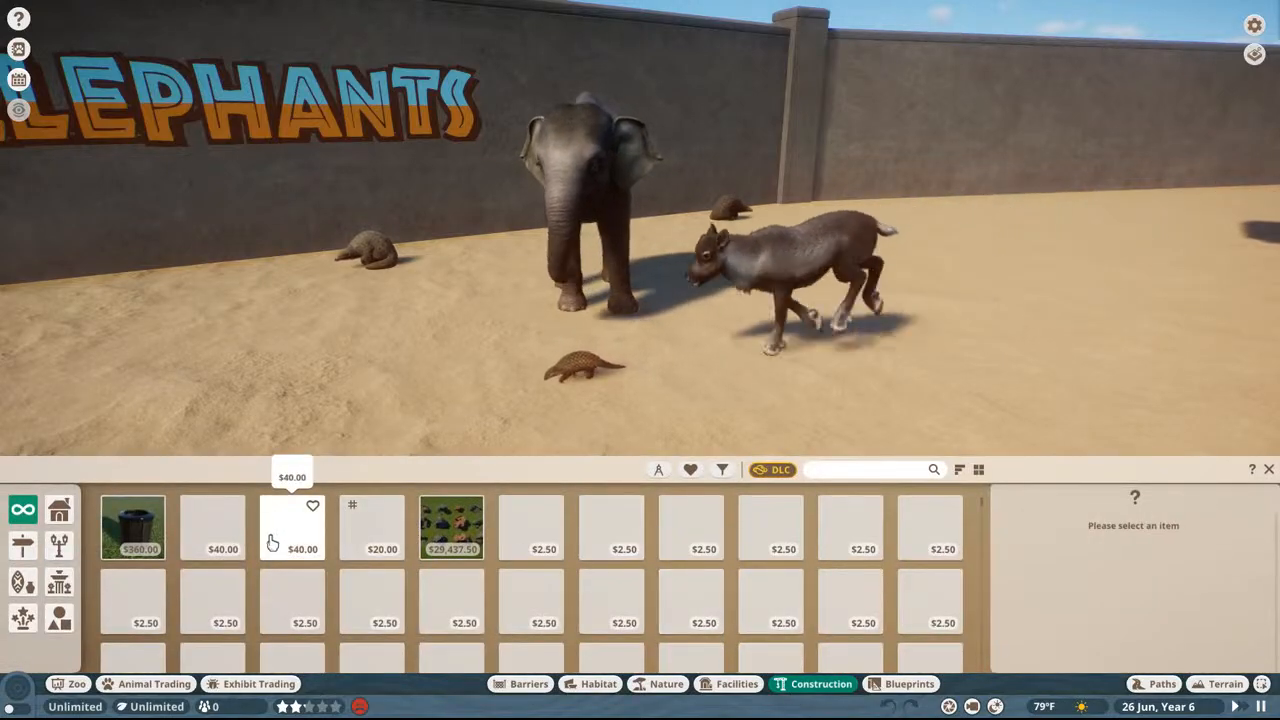
{"action": "left_click", "coordinate": [872, 471]}
{"action": "scroll", "coordinate": [812, 198], "scroll_direction": "down", "scroll_amount": 2}
{"action": "key", "text": "space"}
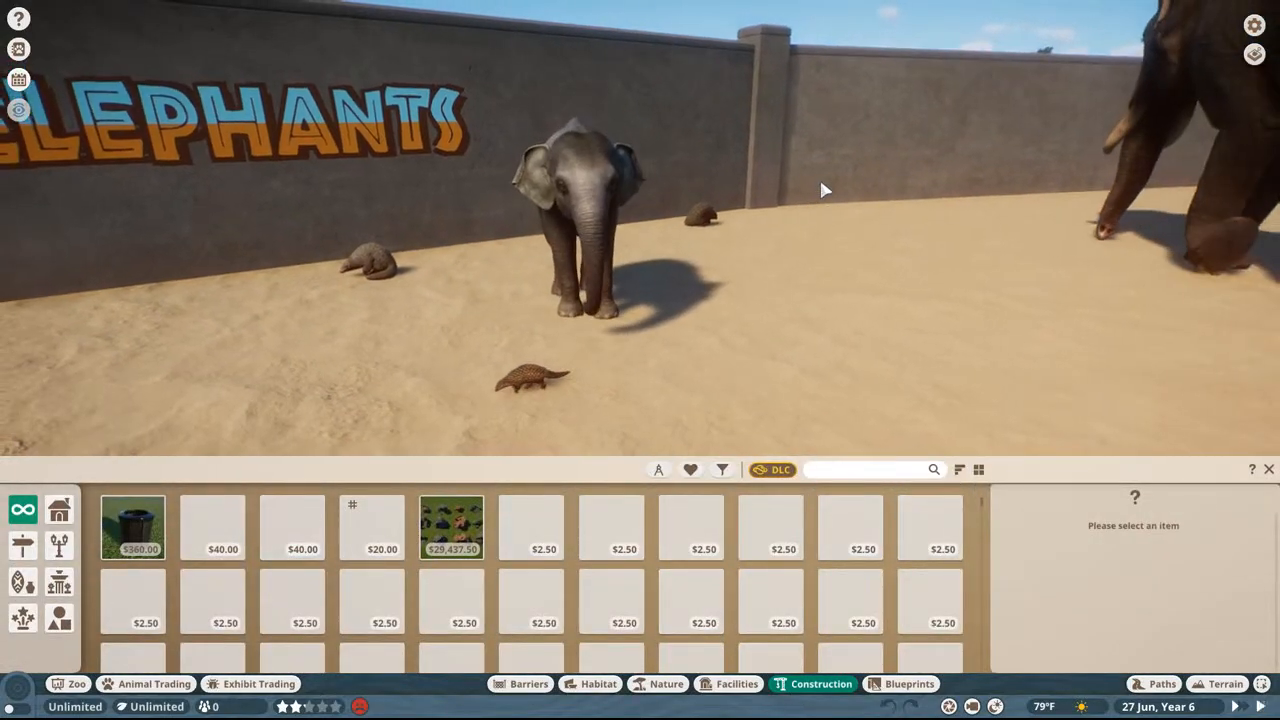
{"action": "scroll", "coordinate": [822, 188], "scroll_direction": "up", "scroll_amount": 5}
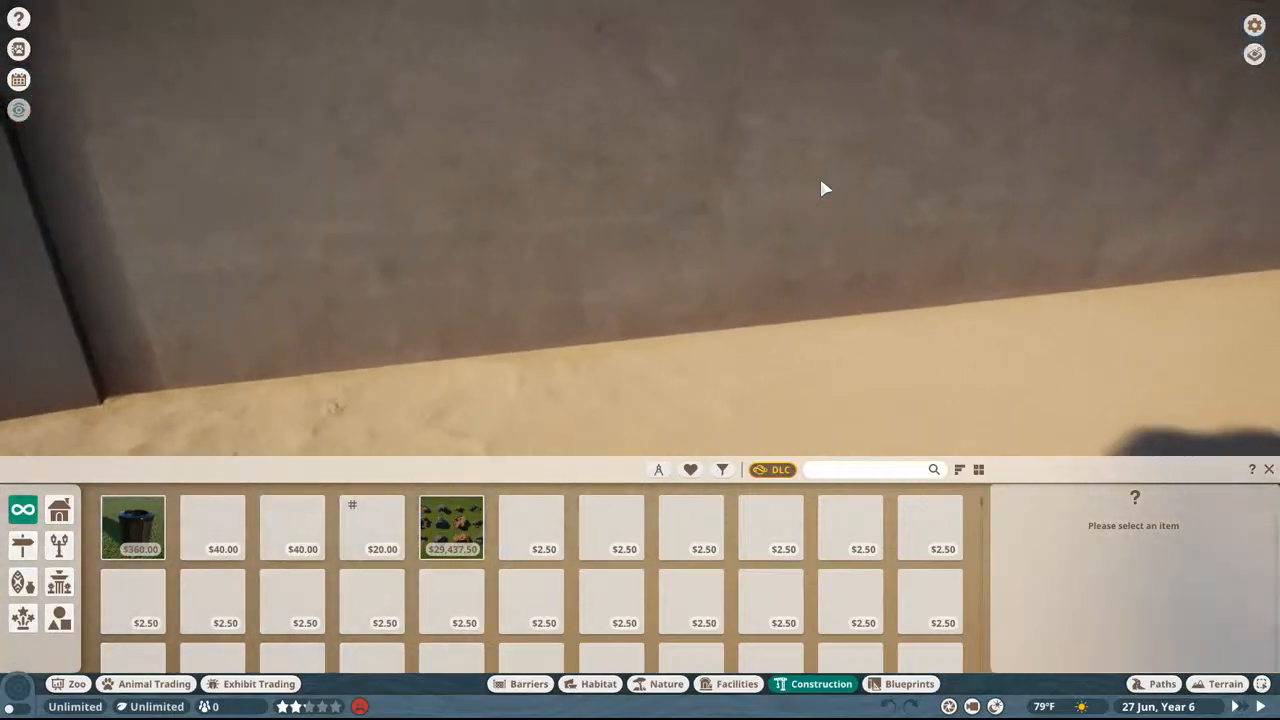
{"action": "key", "text": "d"}
{"action": "middle_click_drag", "start_coordinate": [821, 182], "coordinate": [821, 182]}
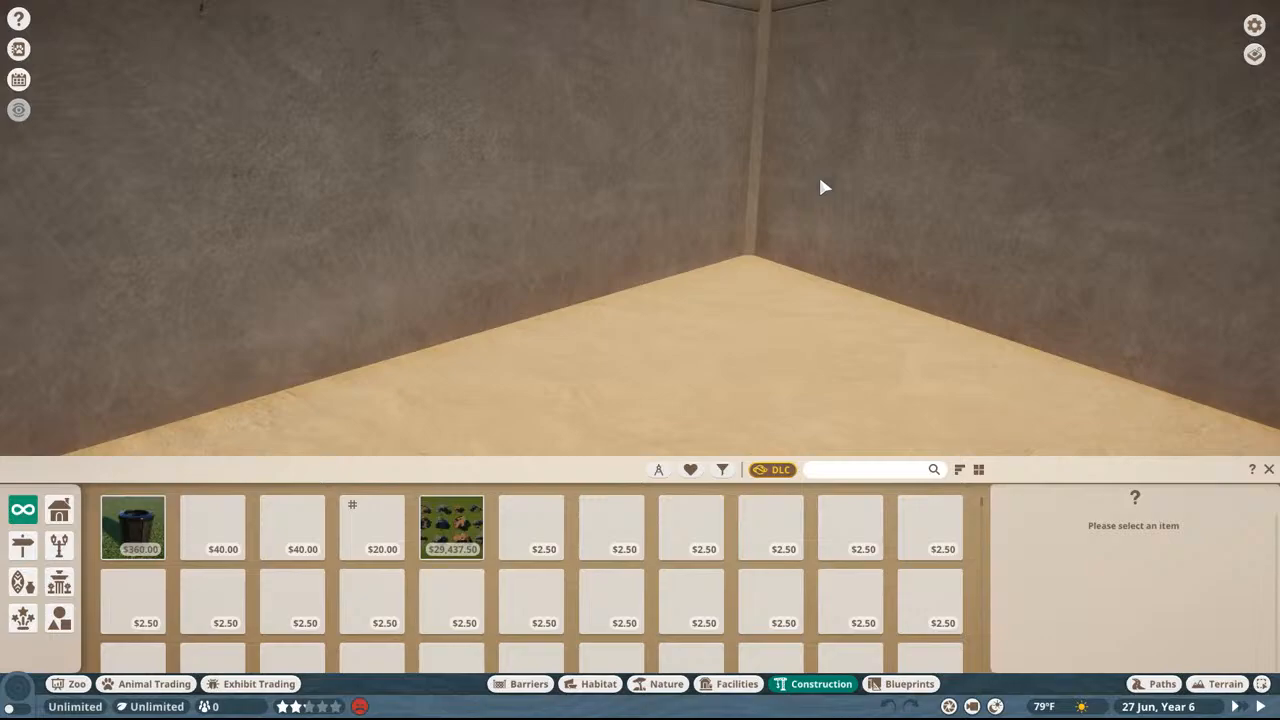
Step: Search the construction catalogue for lemur, then replace the search term with tbd
{"action": "left_click", "coordinate": [822, 469]}
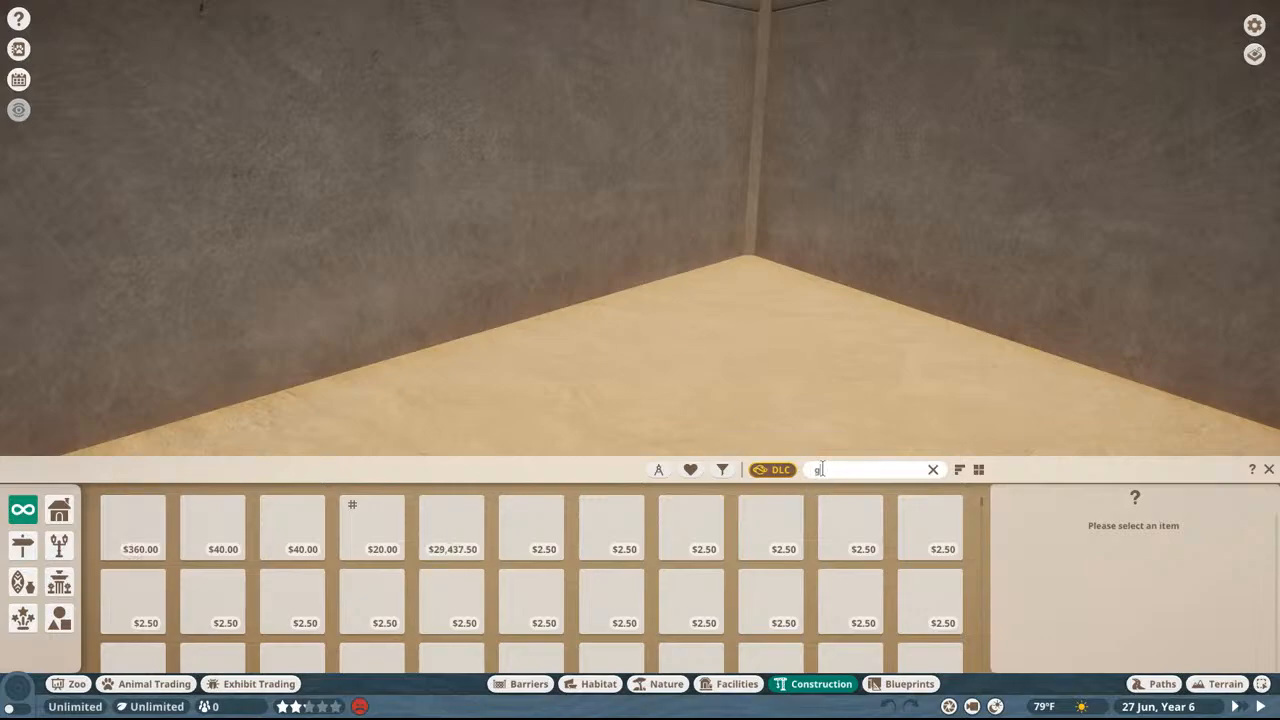
{"action": "type", "text": "lemur"}
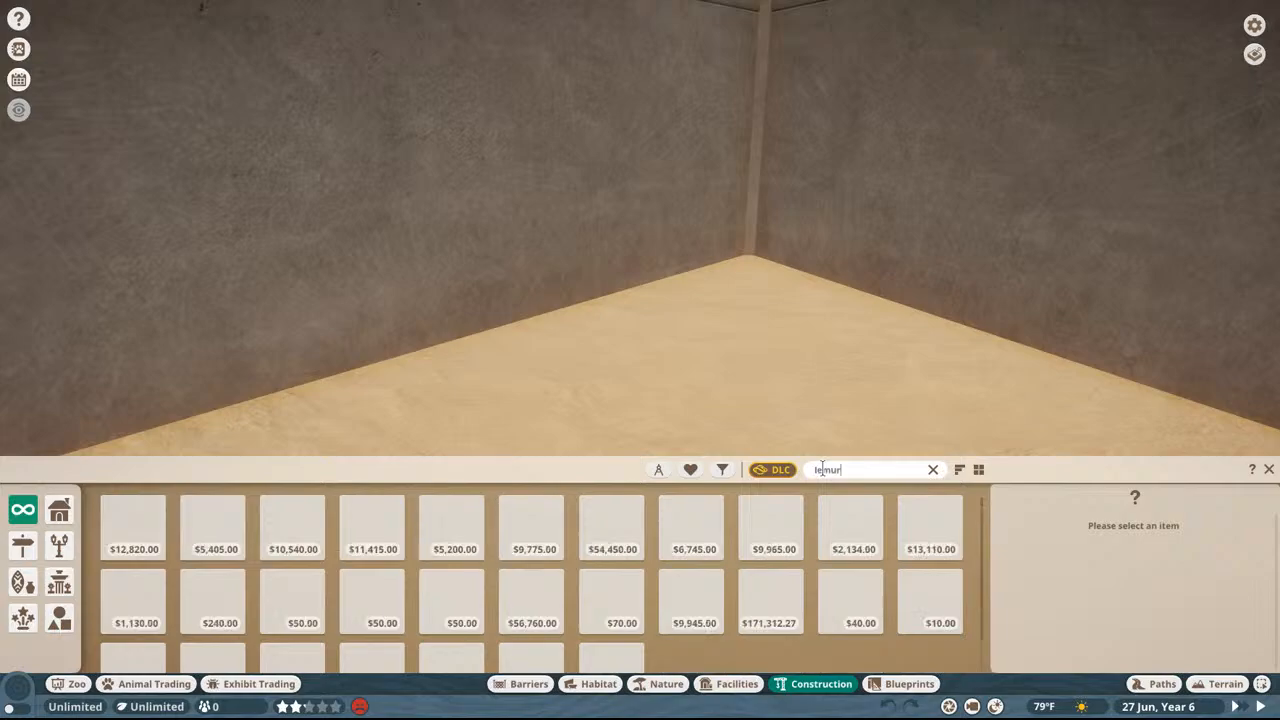
{"action": "key", "text": "BackSpace"}
{"action": "key", "text": "BackSpace"}
{"action": "key", "text": "BackSpace"}
{"action": "key", "text": "BackSpace"}
{"action": "key", "text": "BackSpace"}
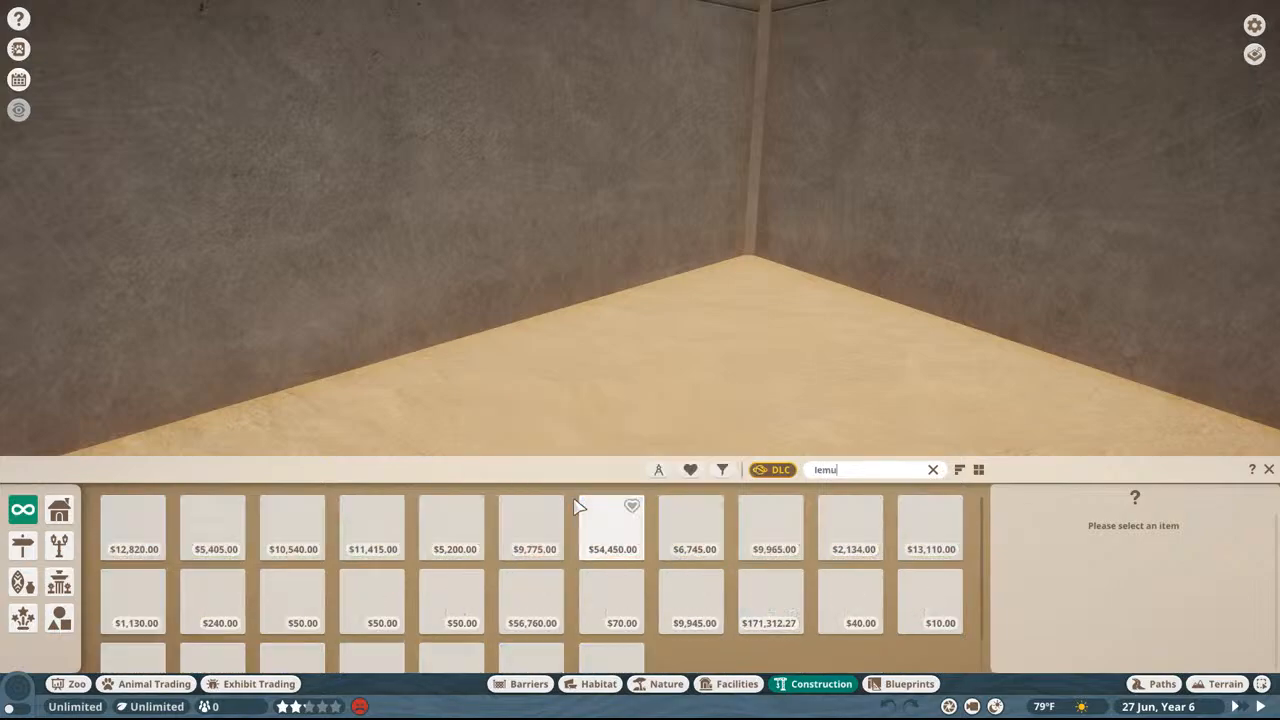
{"action": "type", "text": "tbd"}
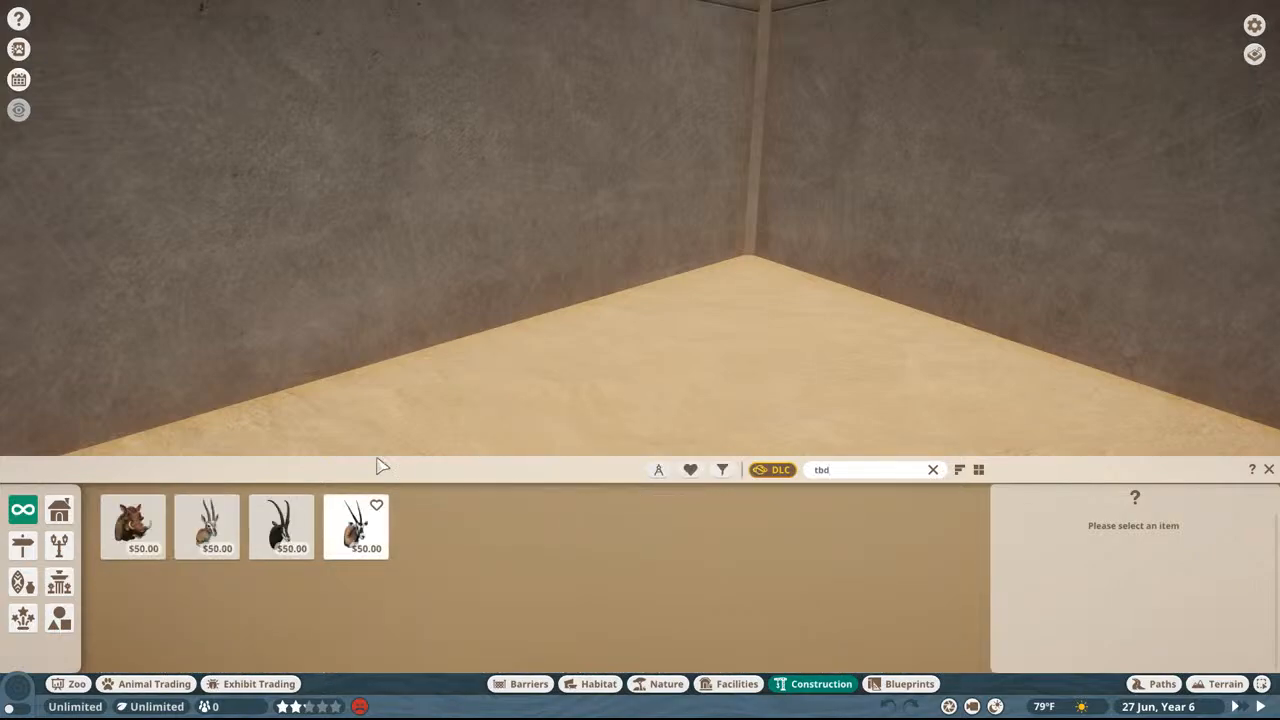
Step: Place TBD Sign 01, the lemur face, on the enclosure wall near the corner
{"action": "left_click", "coordinate": [192, 515]}
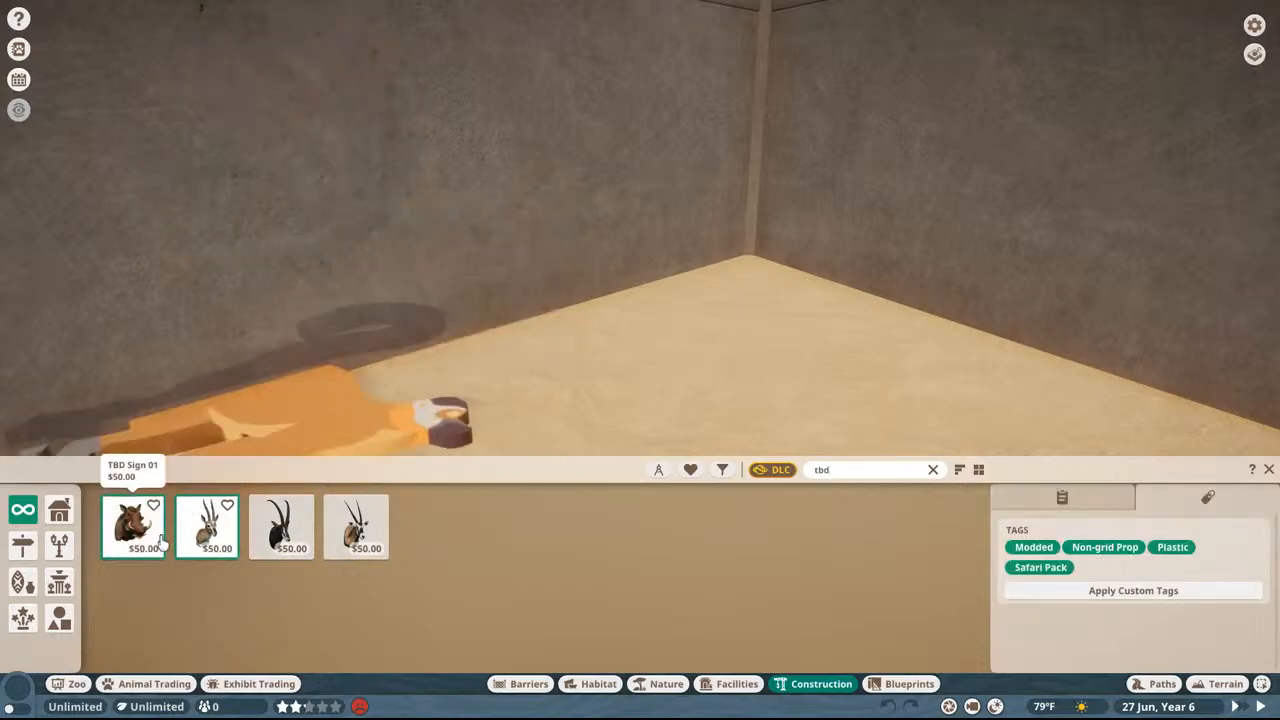
{"action": "left_click", "coordinate": [156, 541]}
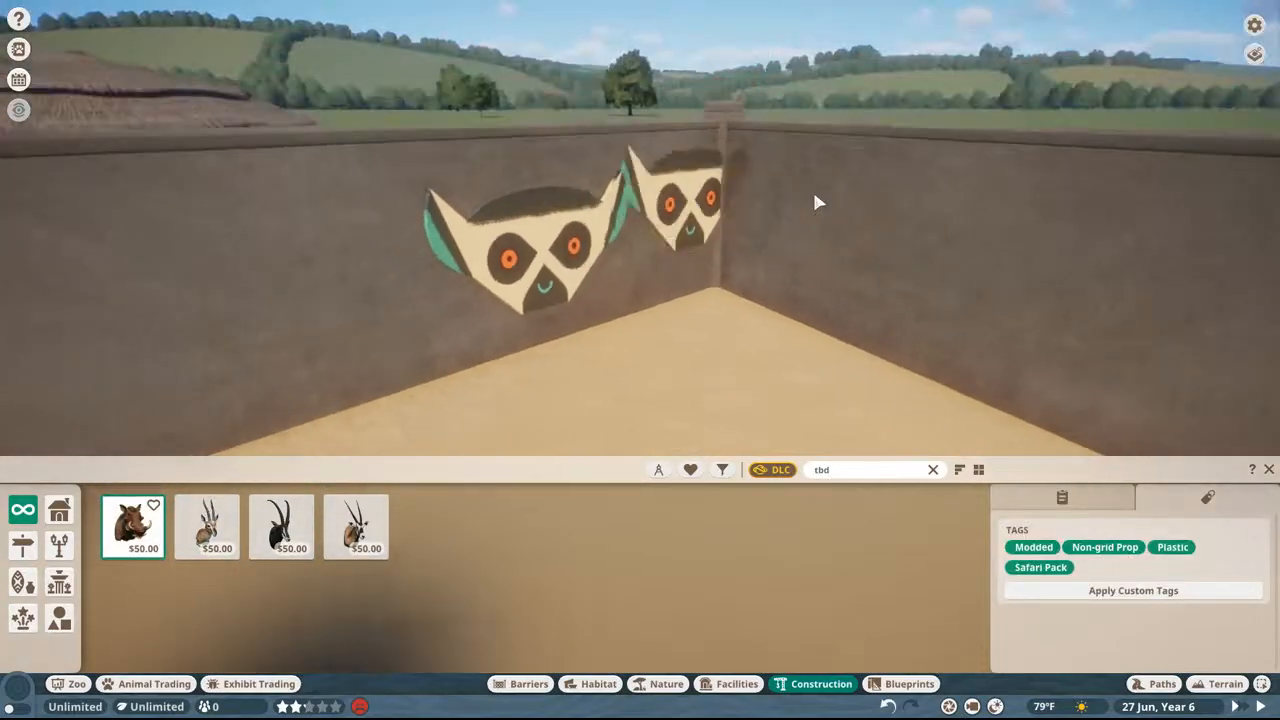
{"action": "middle_click_drag", "start_coordinate": [815, 203], "coordinate": [715, 328]}
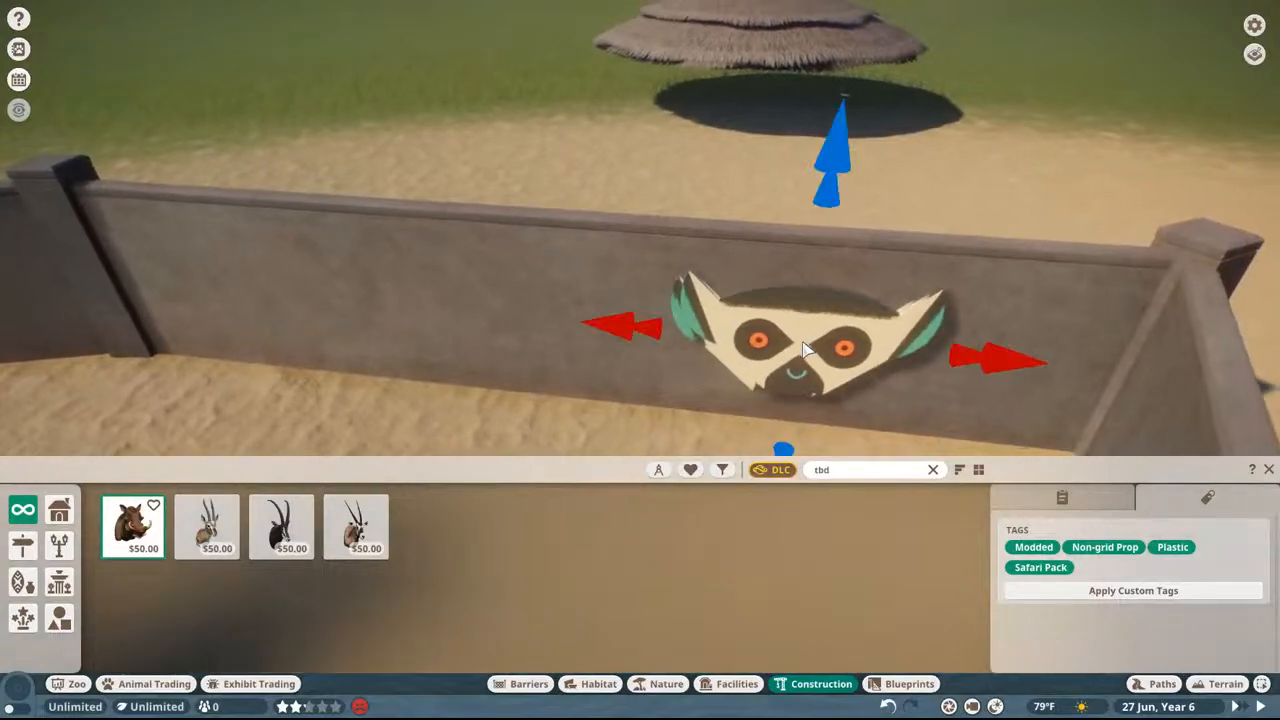
Step: Try the second TBD sign on the wall beside the lemur face, undo its placement and stop placing
{"action": "left_click", "coordinate": [207, 525]}
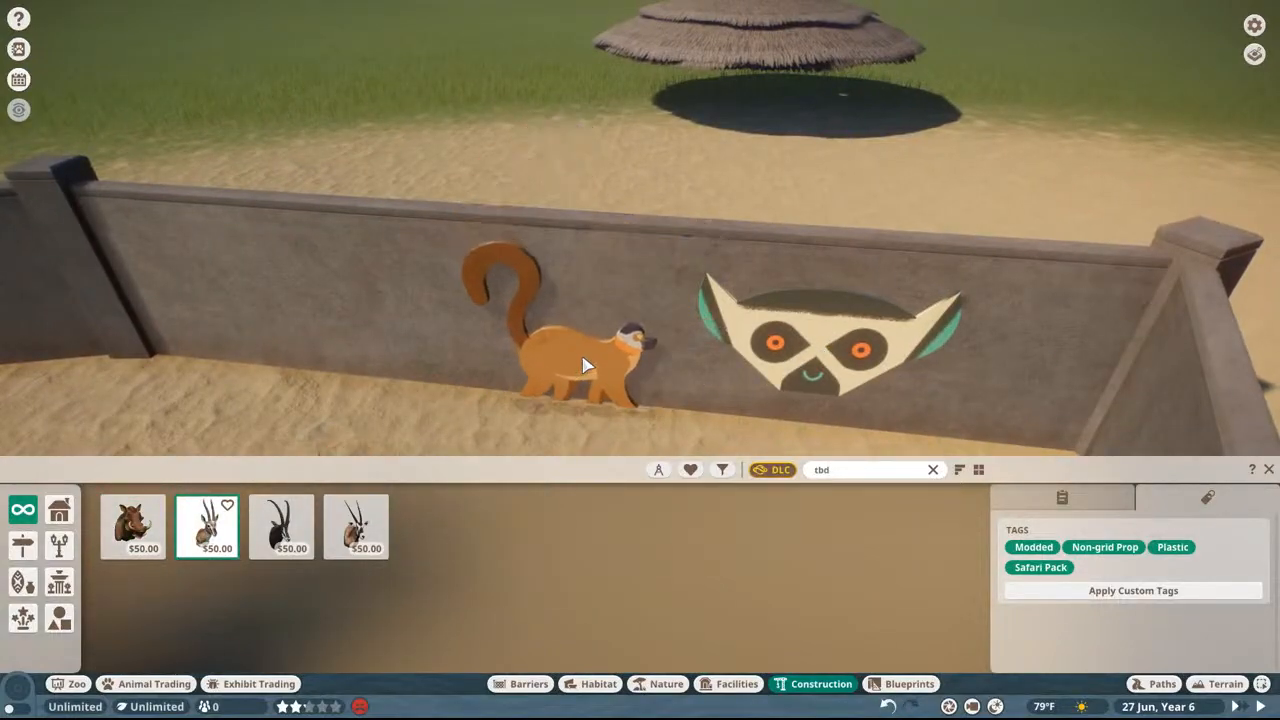
{"action": "left_click", "coordinate": [569, 329]}
{"action": "middle_click_drag", "start_coordinate": [866, 274], "coordinate": [897, 262]}
{"action": "key", "text": "ctrl+z"}
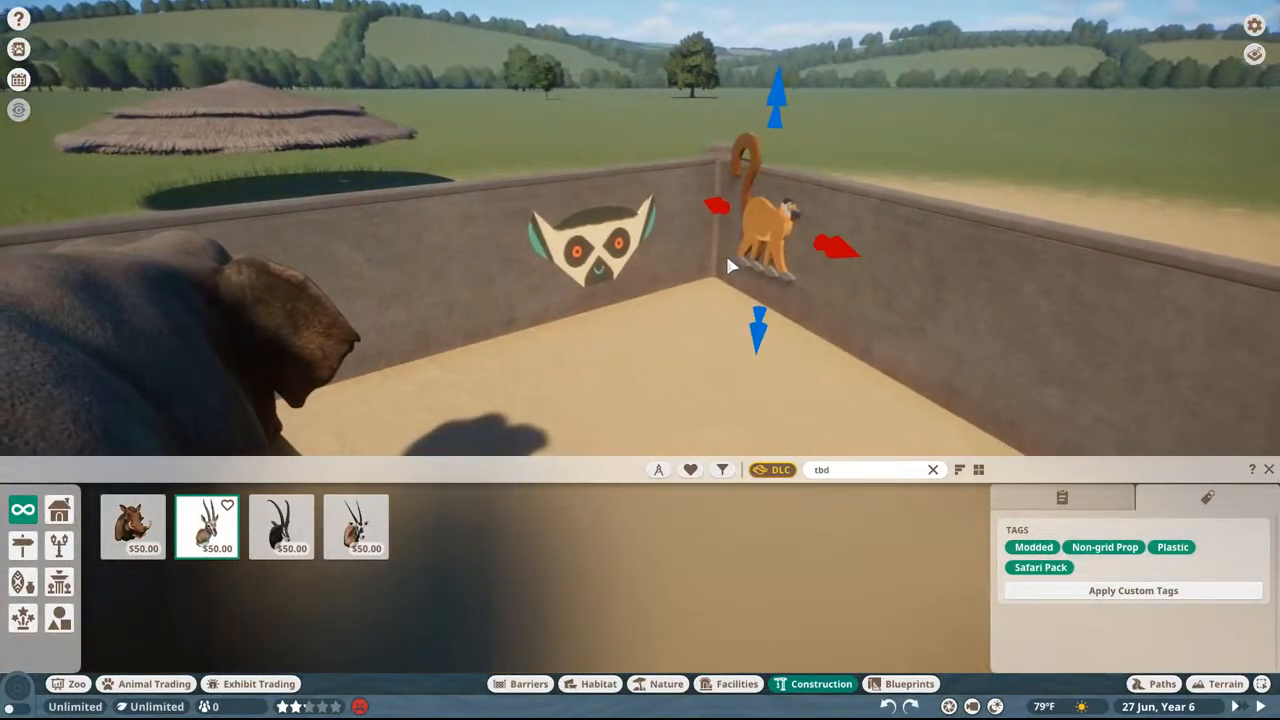
{"action": "key", "text": "Escape"}
Step: Move closer to the placed lemur-face sign, select it and examine its size and thickness against the wall
{"action": "key", "text": "w"}
{"action": "left_click", "coordinate": [550, 370]}
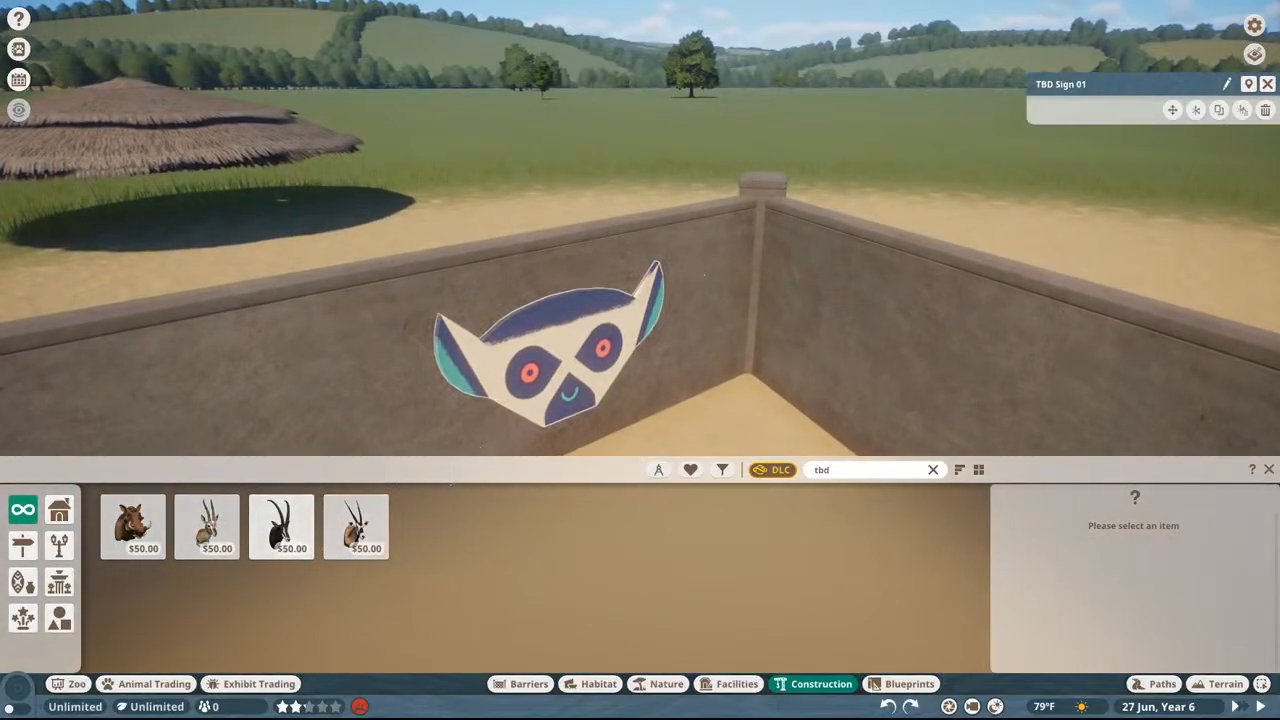
{"action": "middle_click_drag", "start_coordinate": [597, 285], "coordinate": [602, 270]}
Step: Quit Planet Zoo to the desktop and end its still-running process in Task Manager
{"action": "key", "text": "Escape"}
{"action": "key", "text": "Escape"}
{"action": "key", "text": "Escape"}
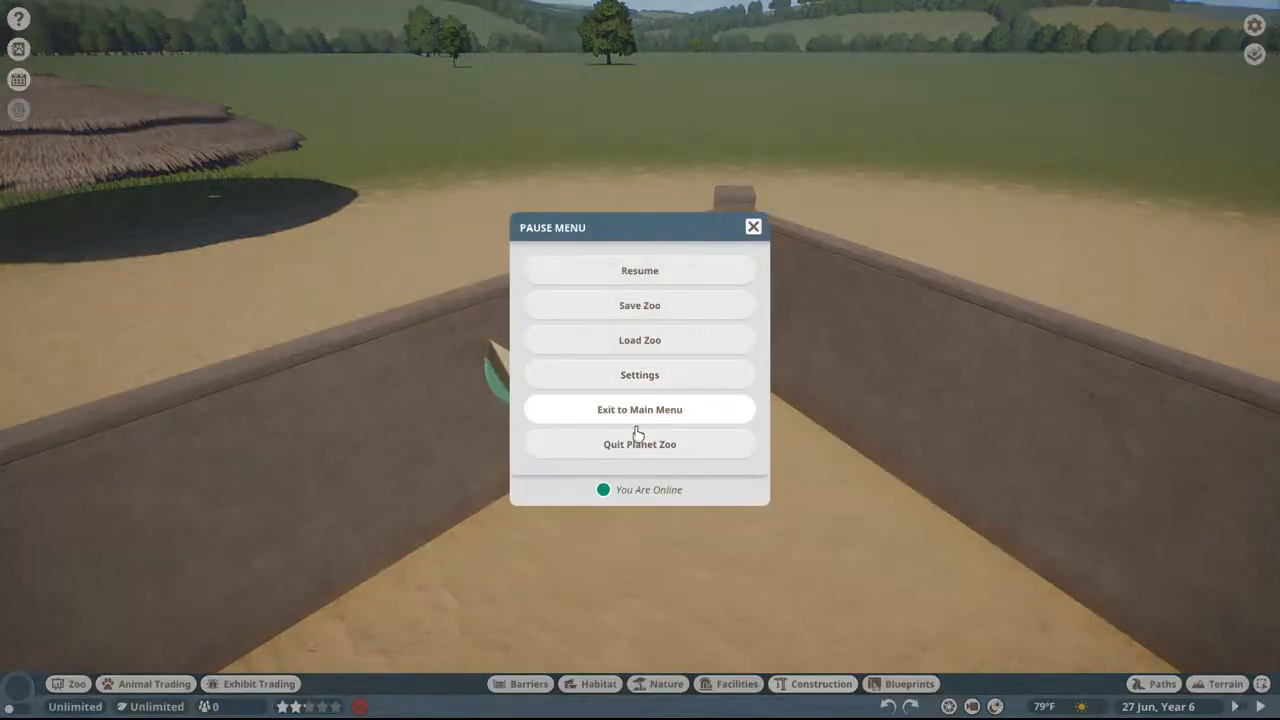
{"action": "left_click", "coordinate": [634, 443]}
{"action": "left_click", "coordinate": [603, 405]}
{"action": "key", "text": "ctrl+shift+Escape"}
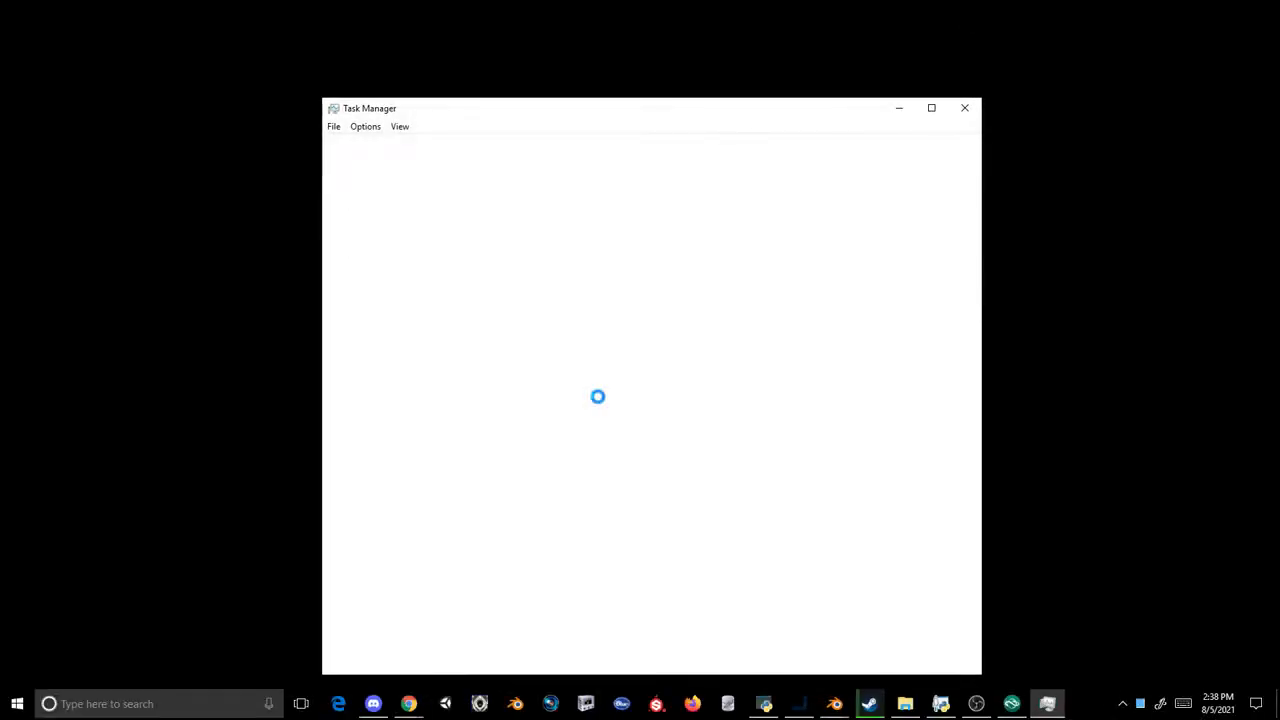
{"action": "left_click", "coordinate": [436, 334]}
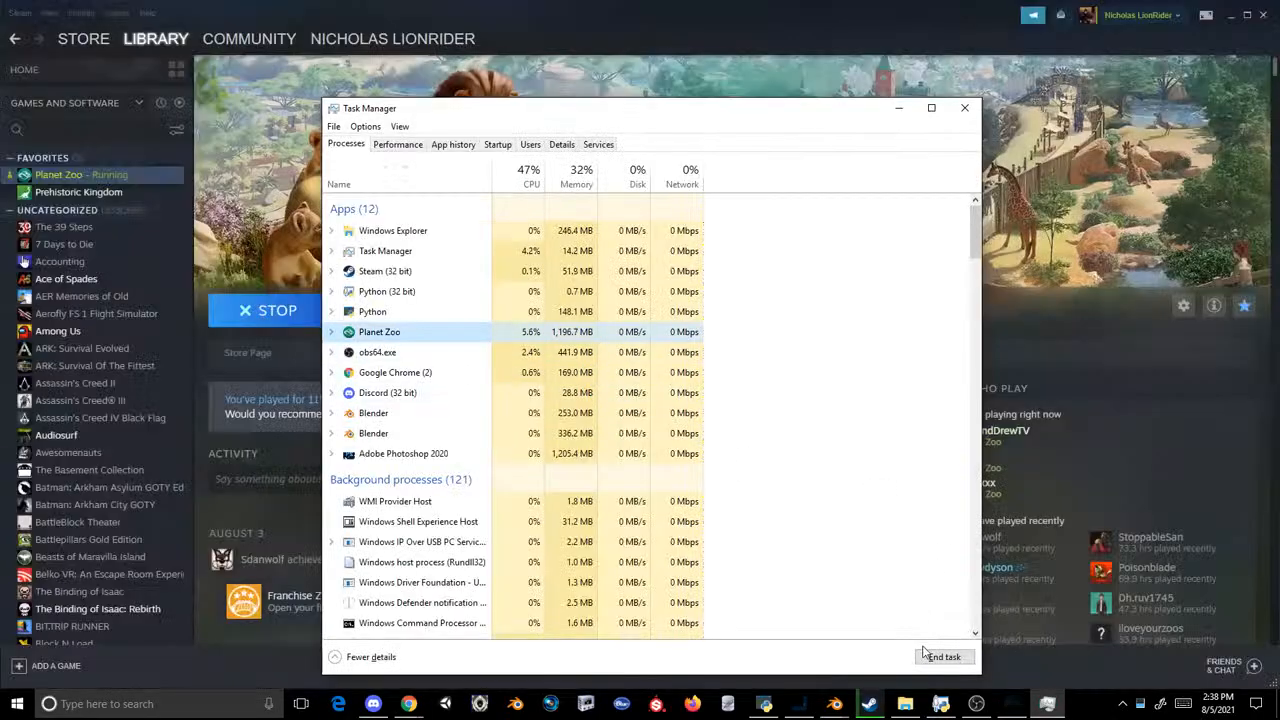
{"action": "left_click", "coordinate": [964, 108]}
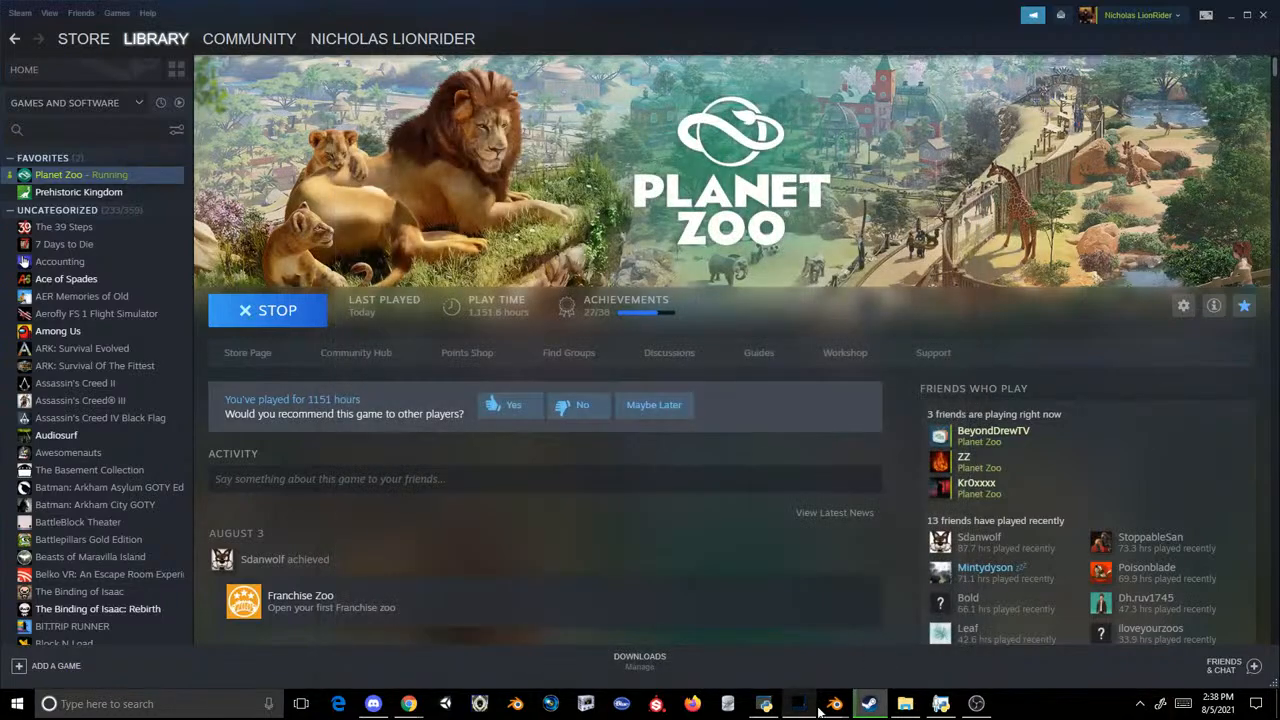
Step: Switch to the Blender window holding the default scene and delete its cube
{"action": "mouse_move", "coordinate": [835, 703]}
{"action": "left_click", "coordinate": [805, 652]}
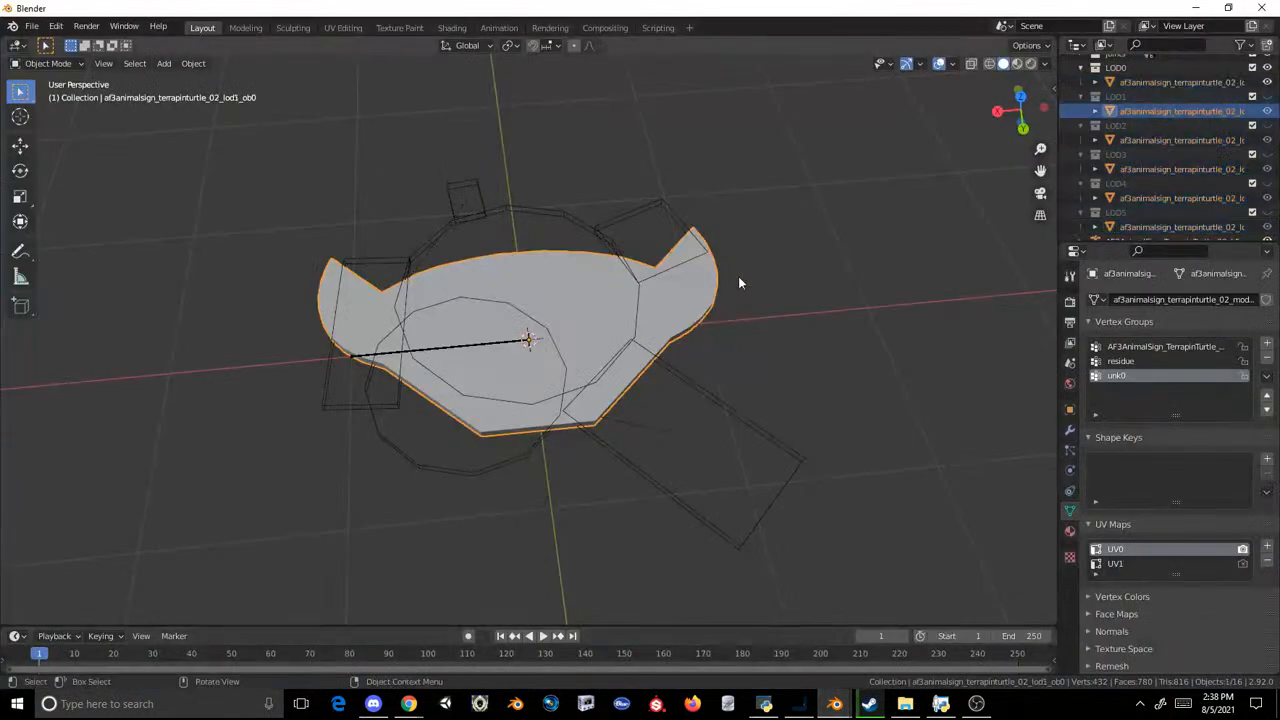
{"action": "mouse_move", "coordinate": [835, 703]}
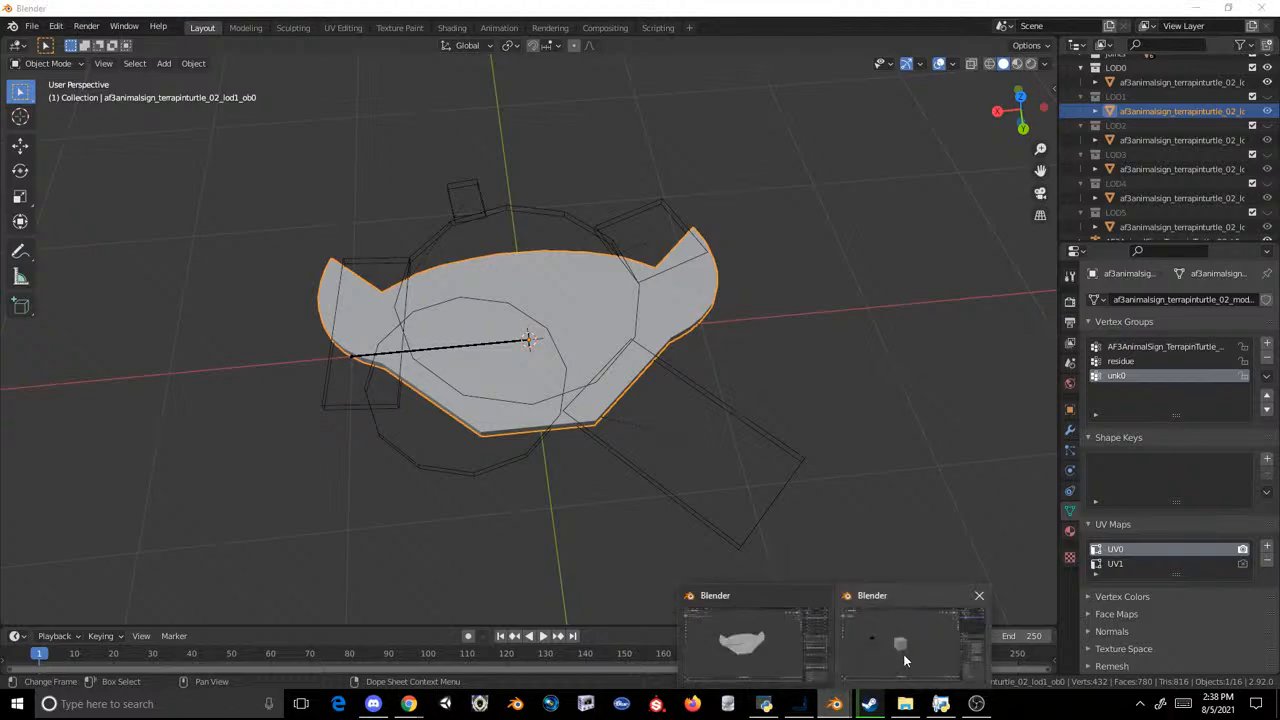
{"action": "left_click", "coordinate": [903, 654]}
{"action": "left_click", "coordinate": [562, 293]}
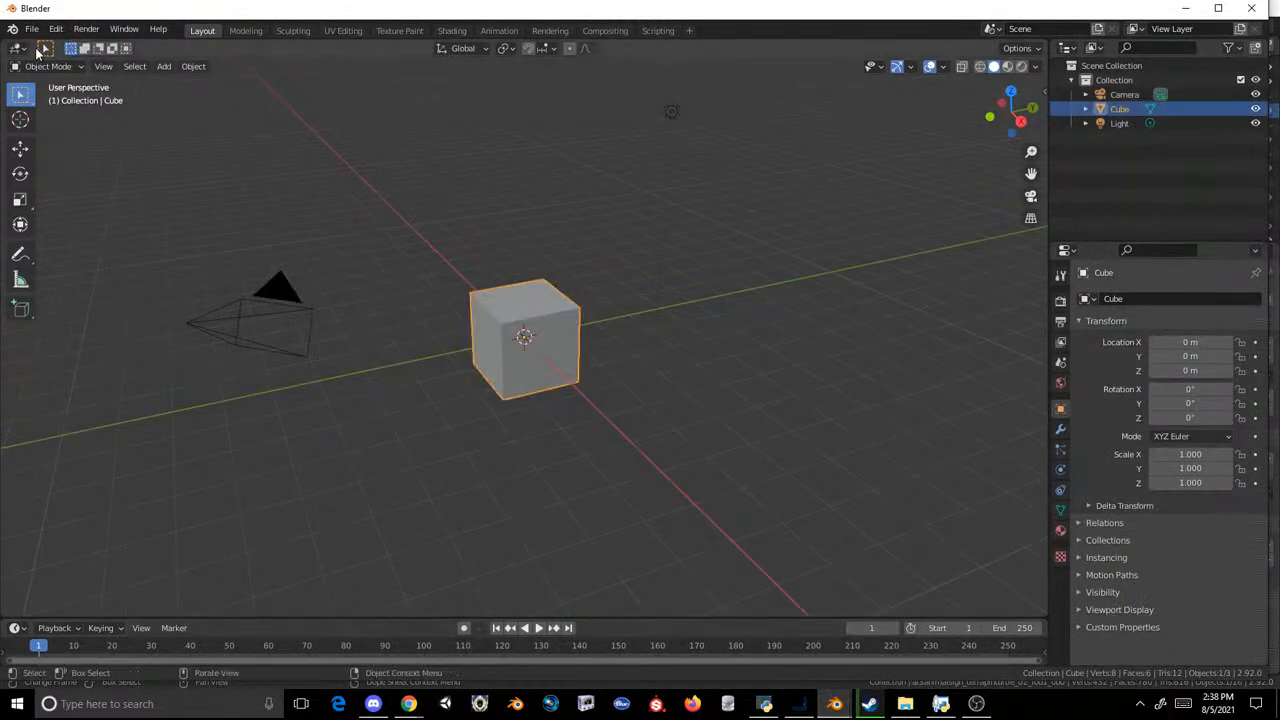
{"action": "key", "text": "Delete"}
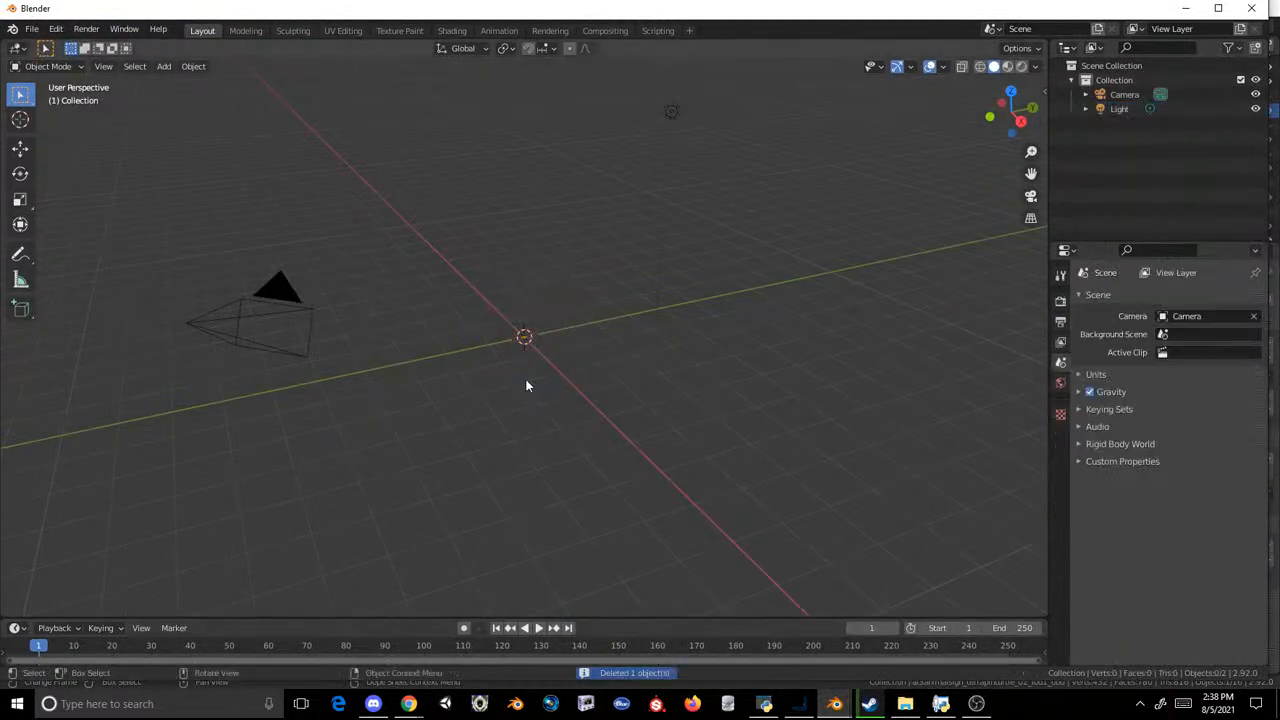
Step: Start a Cobra Model (.mdl2) import to bring up the export folder's list of sign models
{"action": "left_click", "coordinate": [32, 30]}
{"action": "mouse_move", "coordinate": [106, 220]}
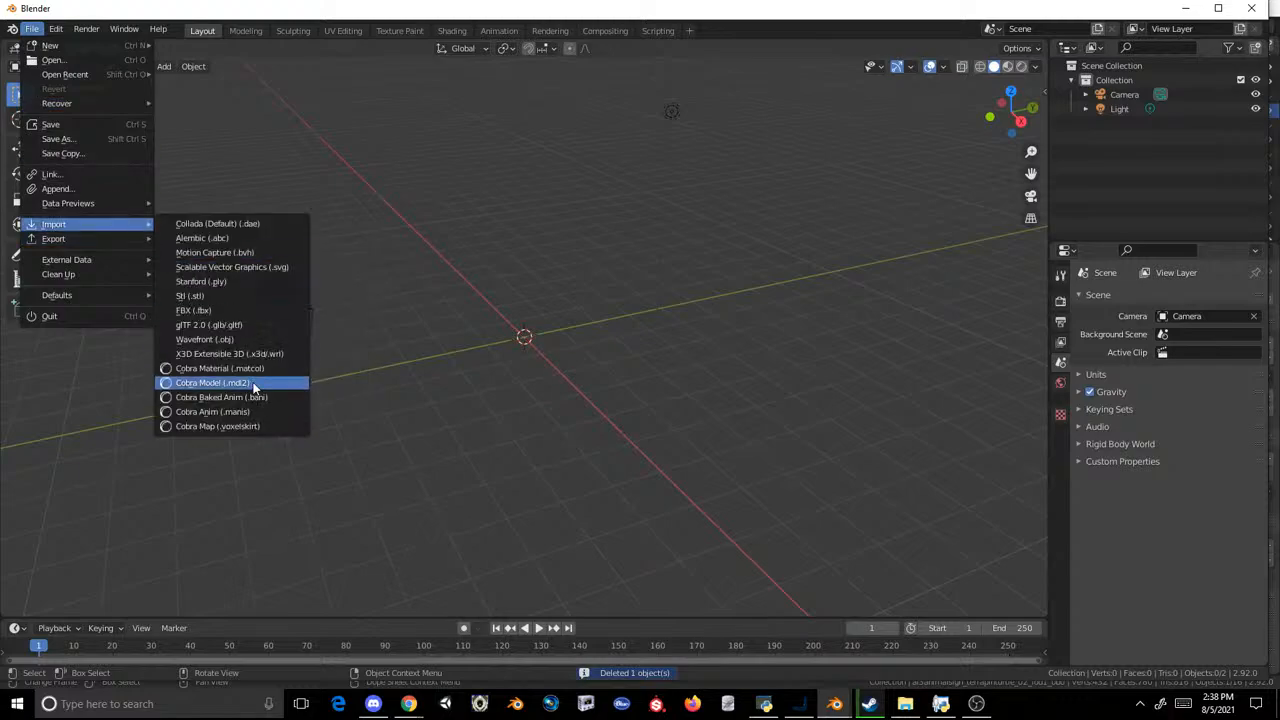
{"action": "left_click", "coordinate": [252, 380]}
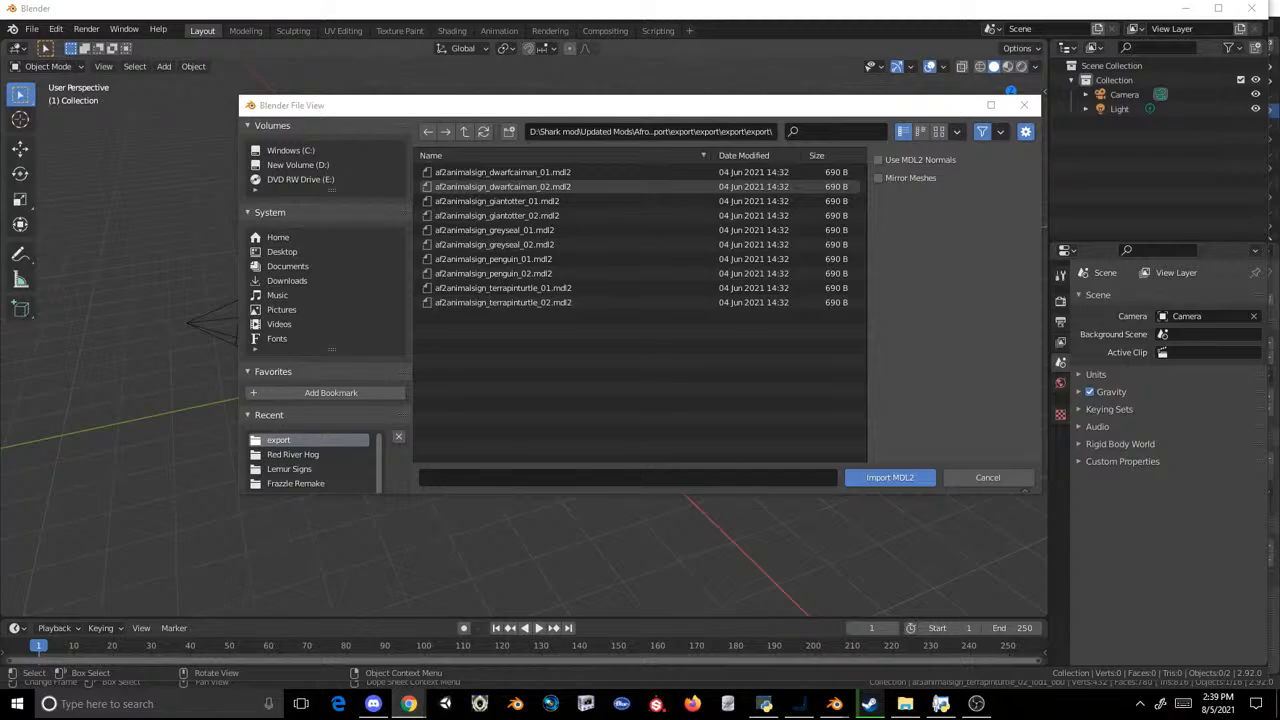
Step: Switch to the Zoo Life List spreadsheet in the browser and review the museums, zoos, locations and accreditations on the General info sheet
{"action": "left_click_drag", "start_coordinate": [0, 215], "coordinate": [520, 2]}
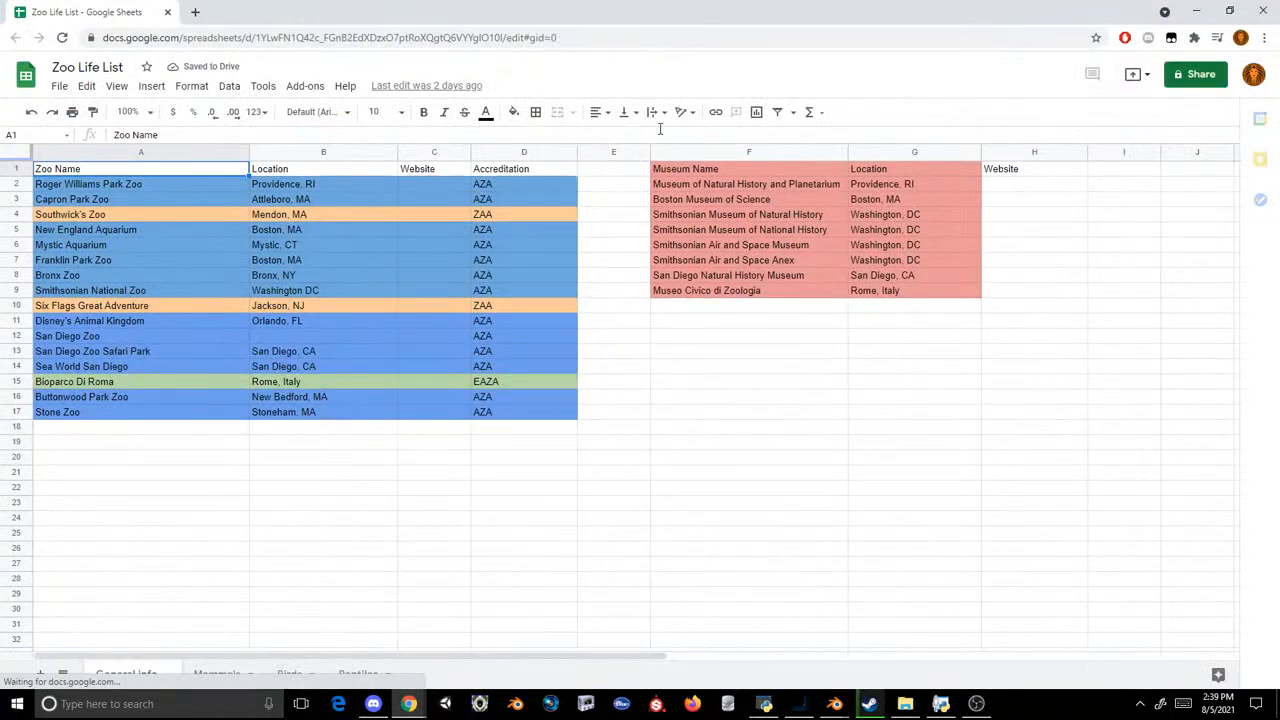
{"action": "left_click", "coordinate": [718, 276]}
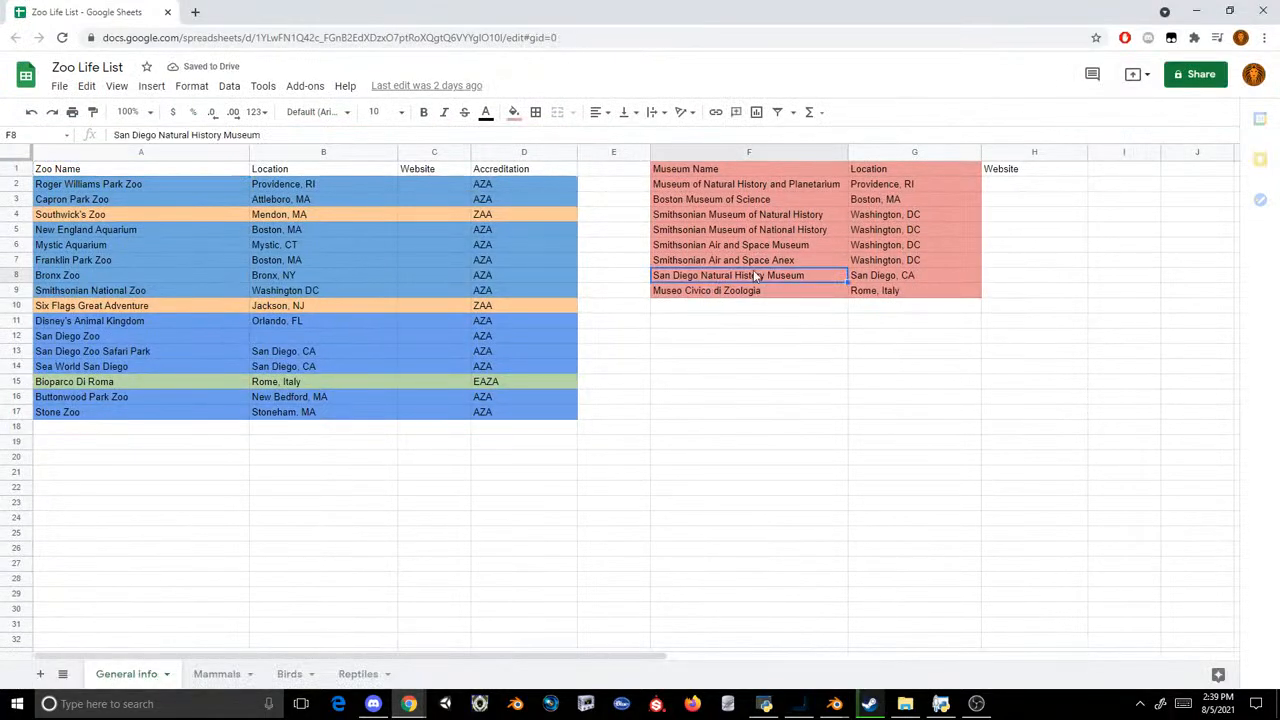
{"action": "left_click", "coordinate": [745, 290]}
{"action": "left_click", "coordinate": [888, 166], "text": "shift"}
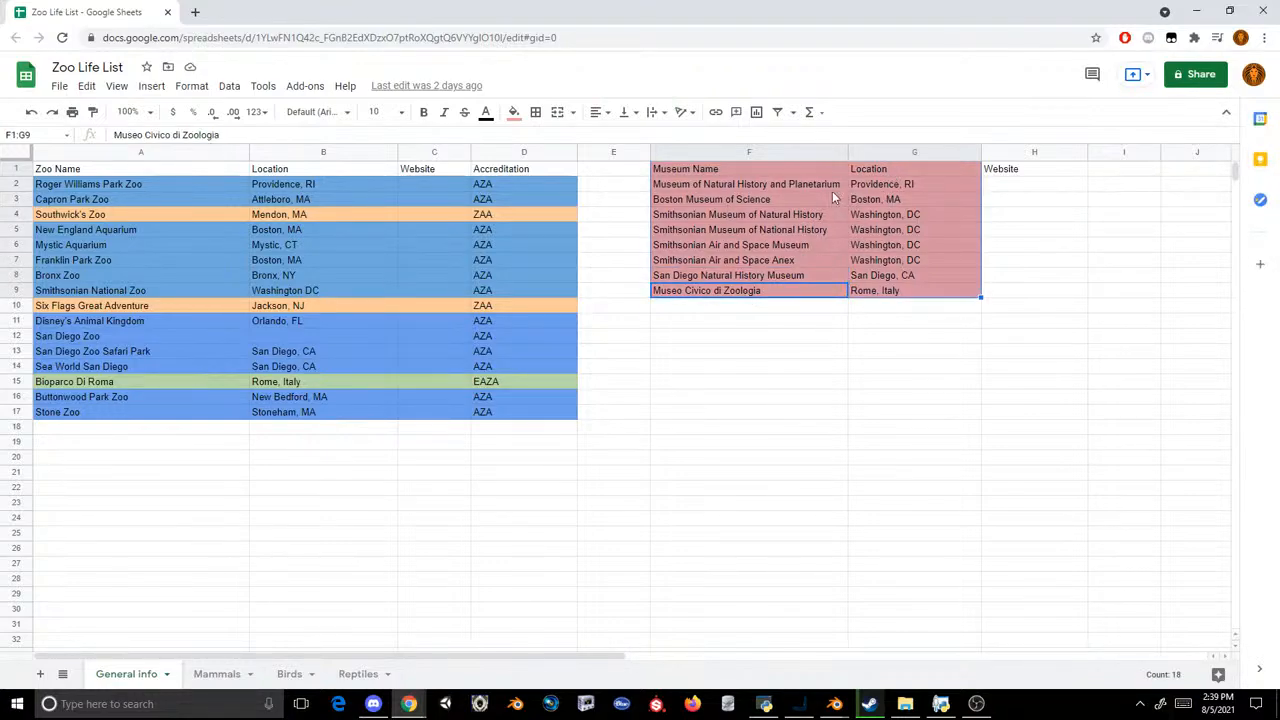
{"action": "left_click", "coordinate": [337, 317]}
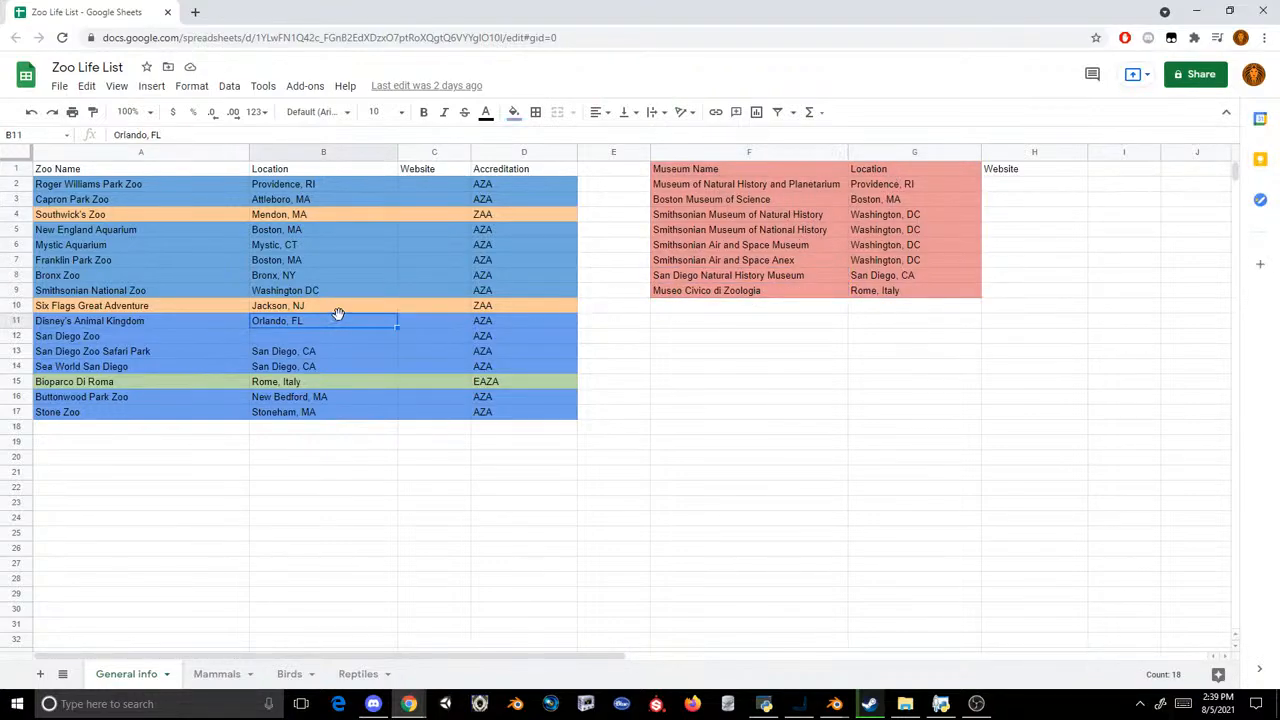
{"action": "left_click", "coordinate": [199, 188]}
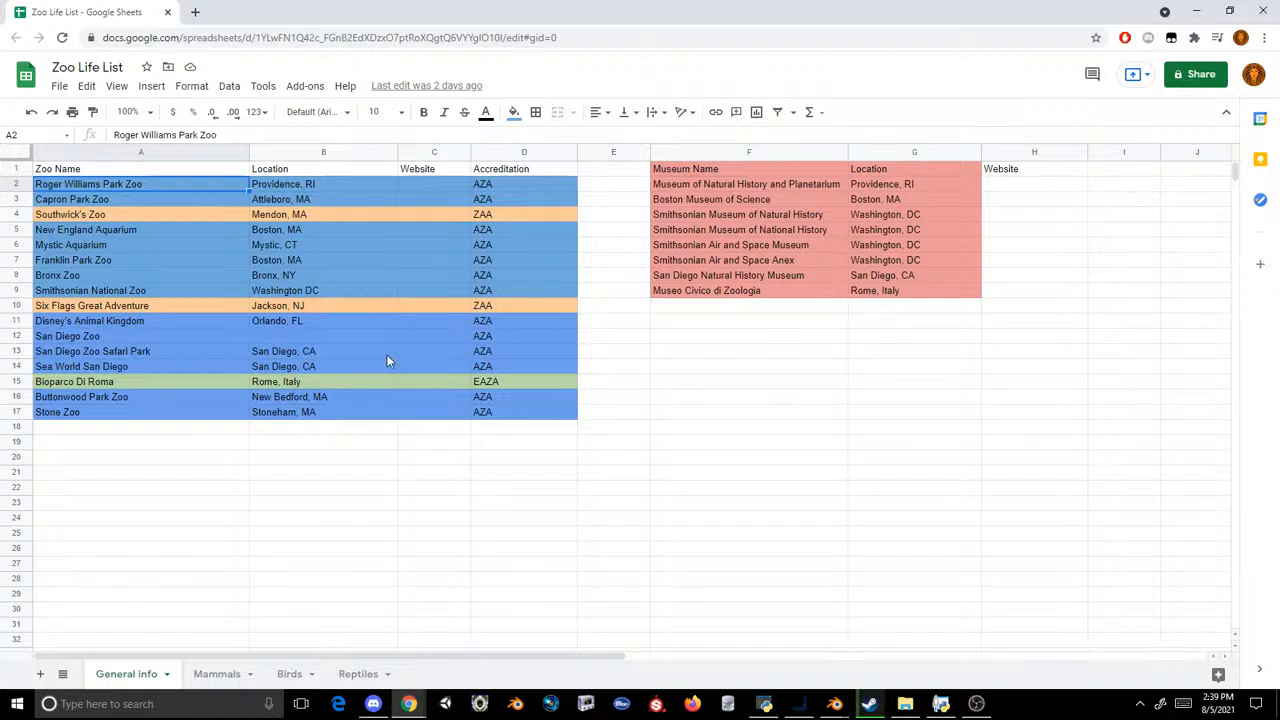
{"action": "left_click", "coordinate": [319, 214]}
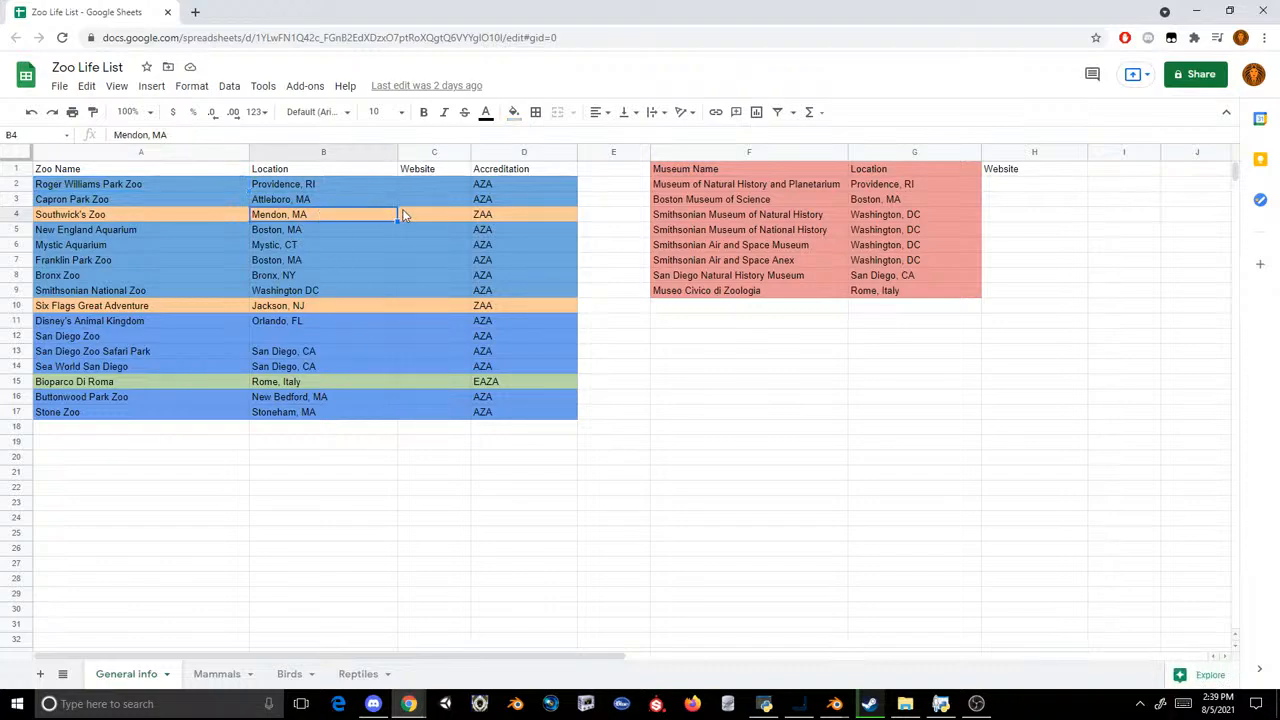
{"action": "left_click", "coordinate": [303, 378]}
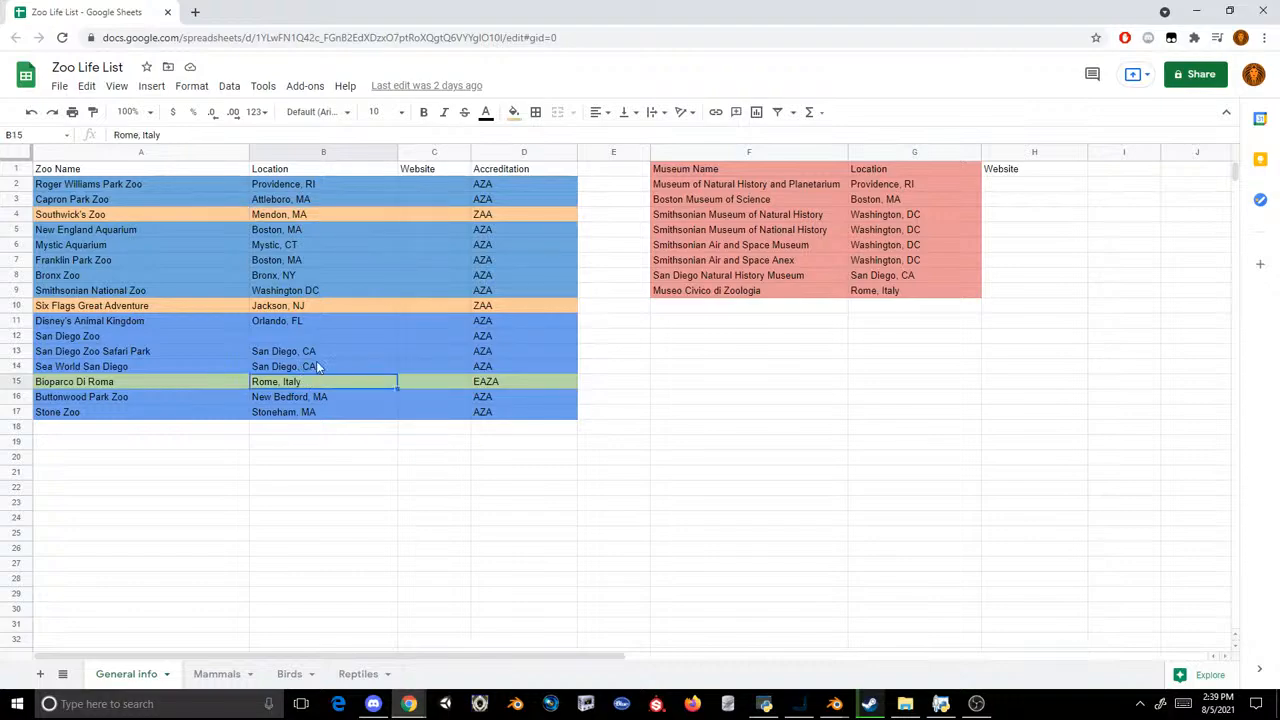
{"action": "left_click", "coordinate": [325, 322]}
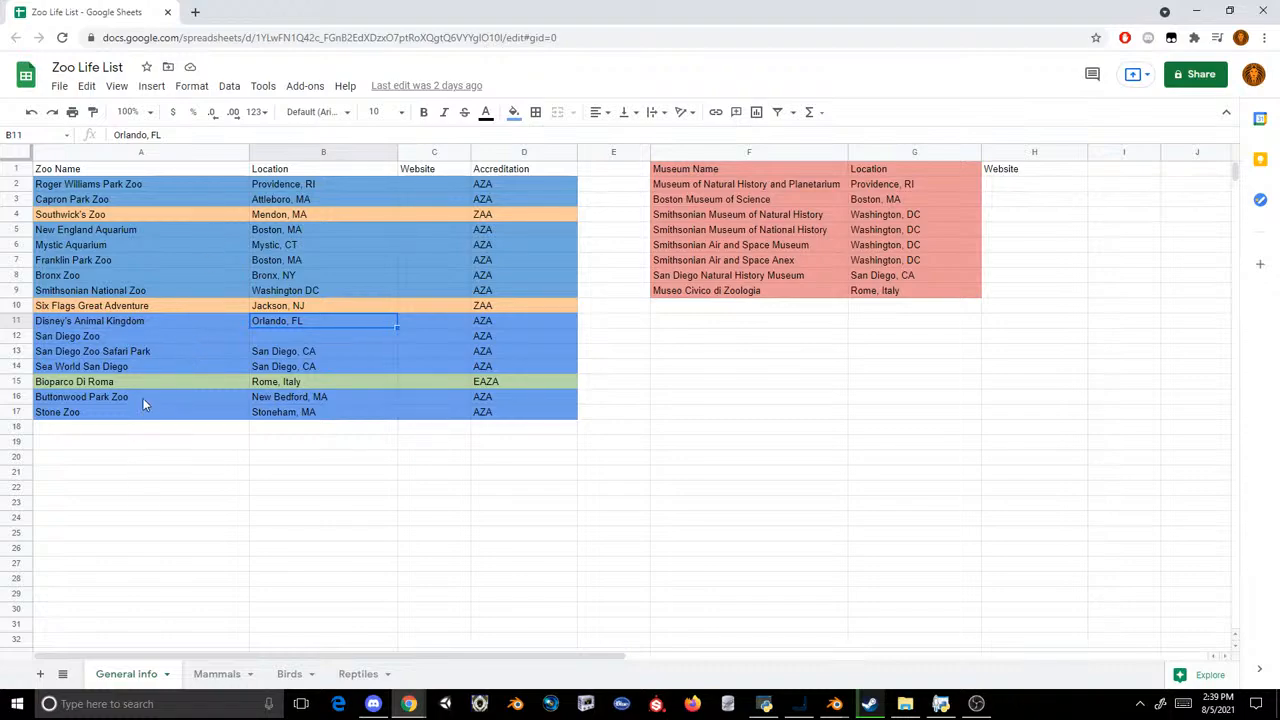
Step: Browse the Mammals sheet from the hyenas and felines down to the pinnipeds section
{"action": "left_click", "coordinate": [203, 675]}
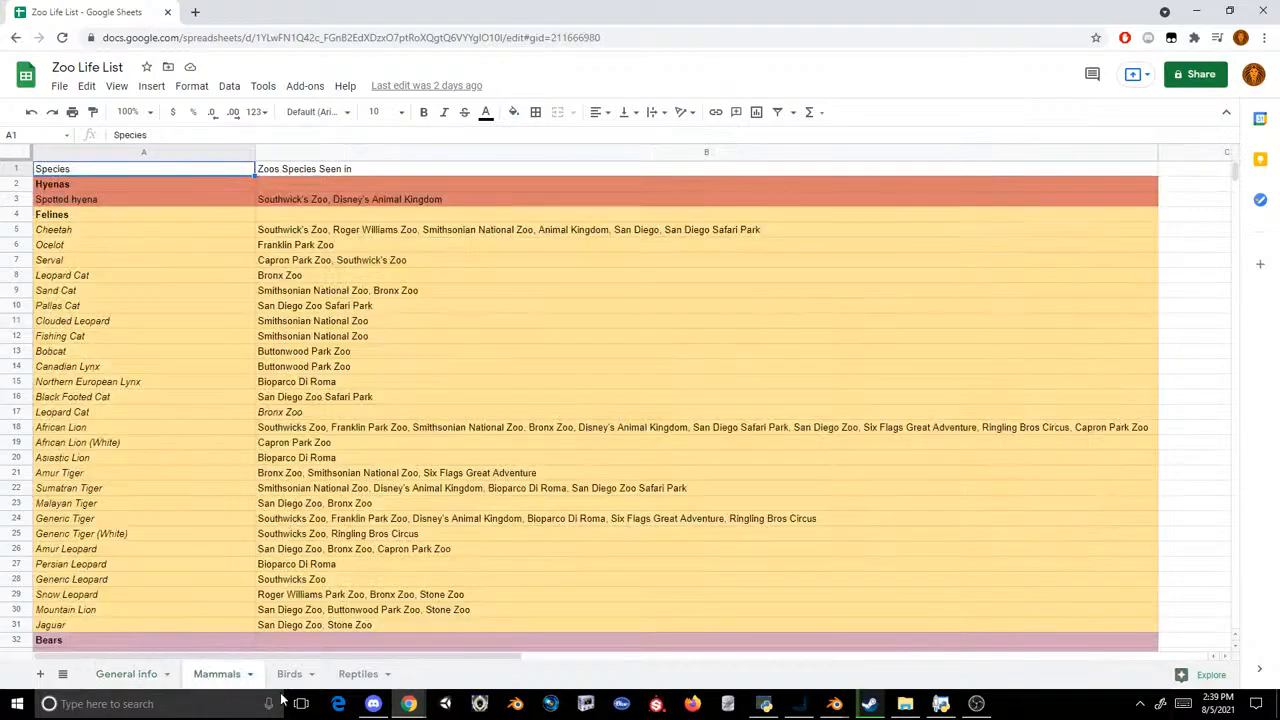
{"action": "scroll", "coordinate": [152, 478], "scroll_direction": "down", "scroll_amount": 15}
{"action": "scroll", "coordinate": [158, 460], "scroll_direction": "down", "scroll_amount": 14}
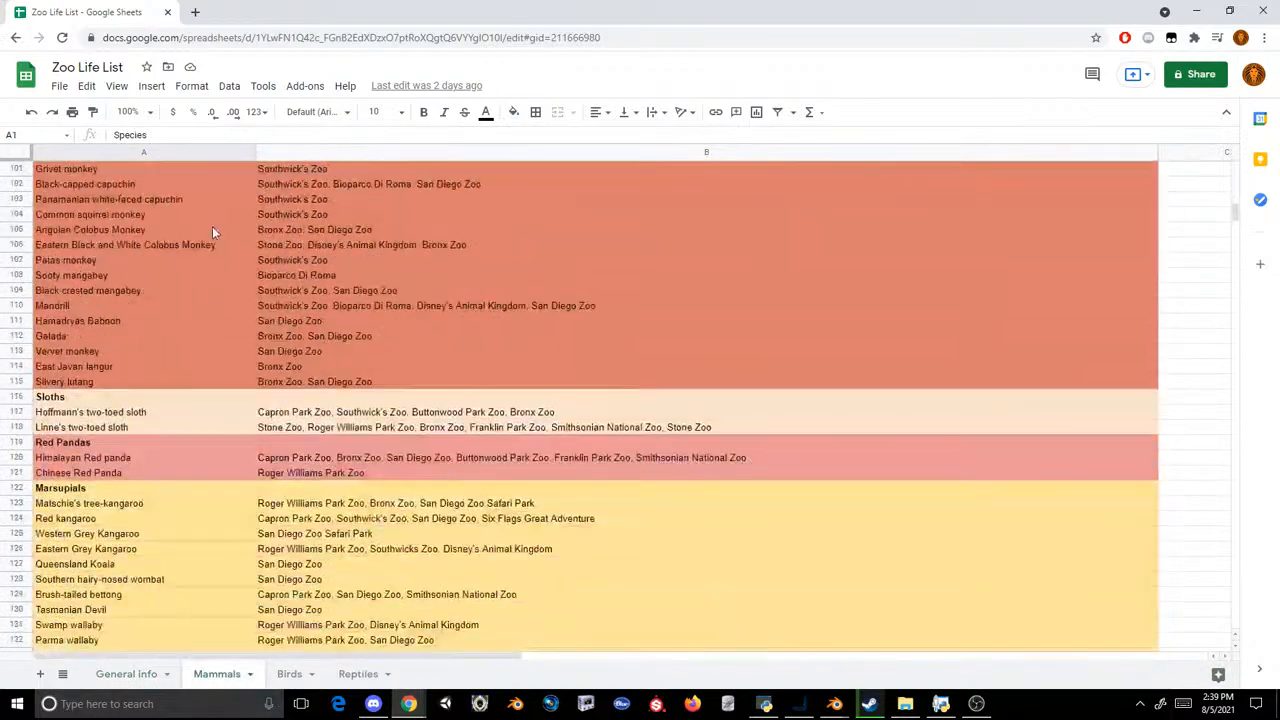
{"action": "scroll", "coordinate": [155, 350], "scroll_direction": "down", "scroll_amount": 13}
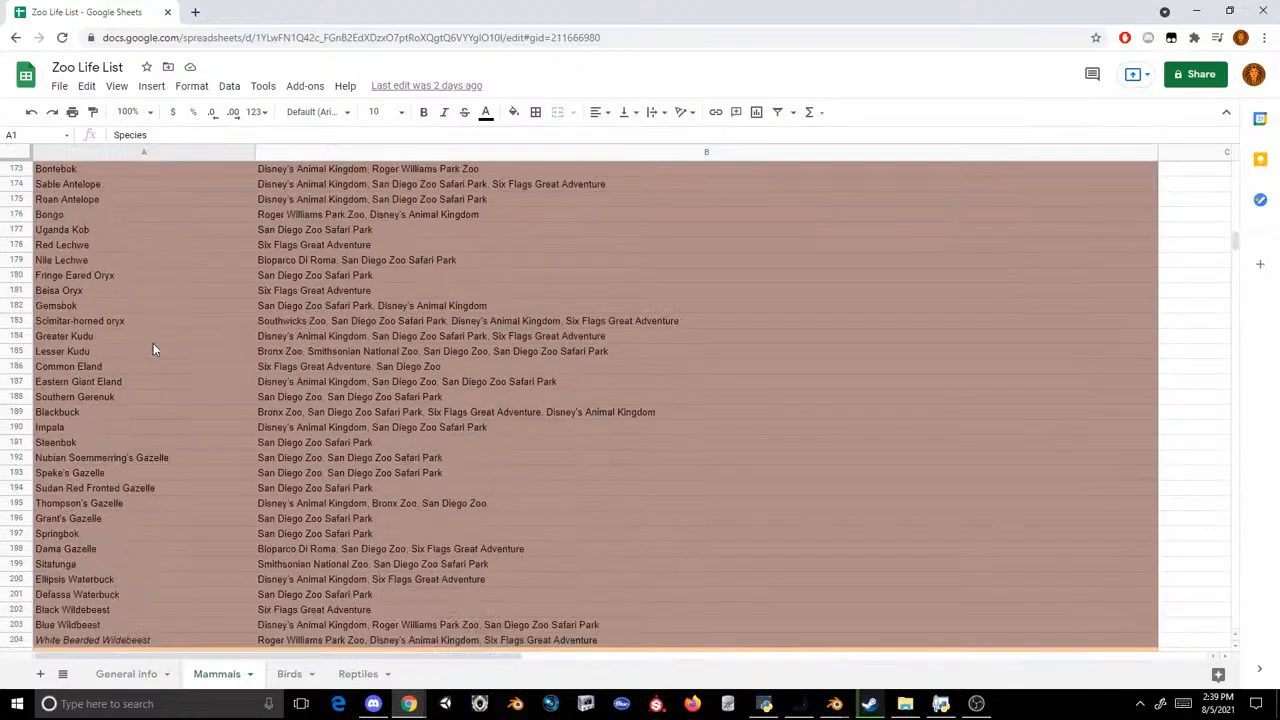
{"action": "scroll", "coordinate": [153, 349], "scroll_direction": "down", "scroll_amount": 5}
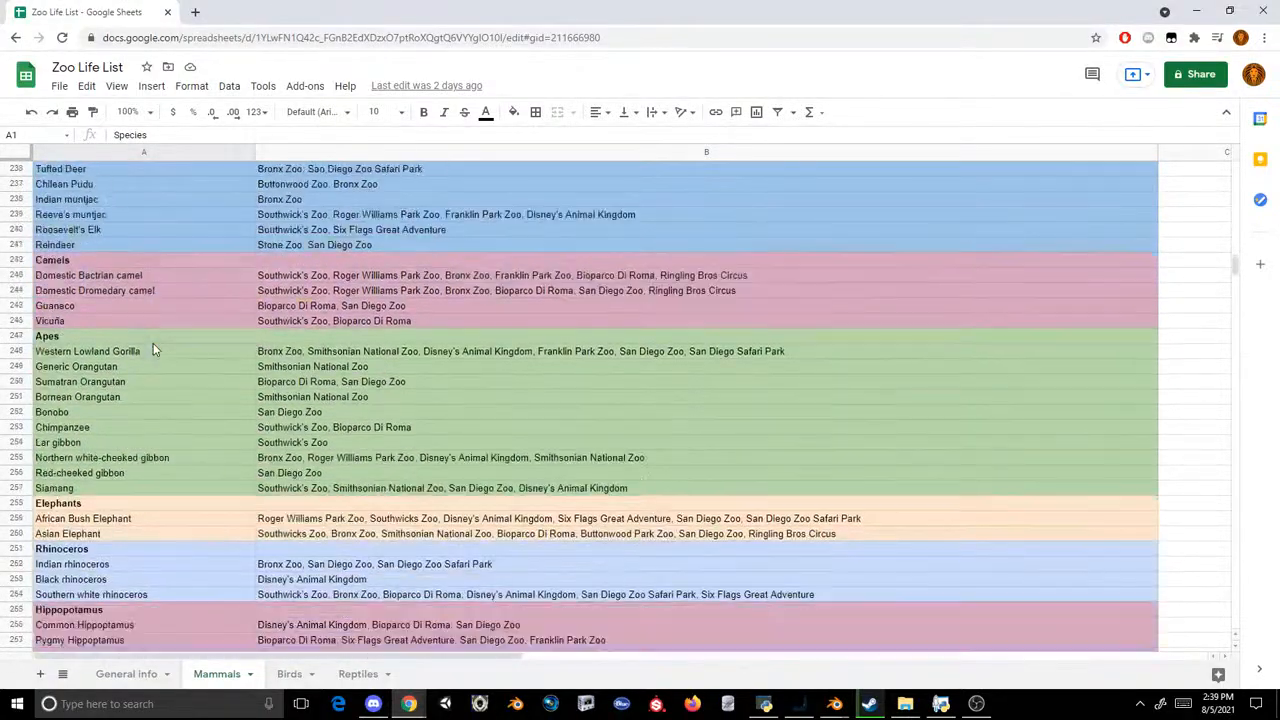
{"action": "scroll", "coordinate": [153, 349], "scroll_direction": "down", "scroll_amount": 9}
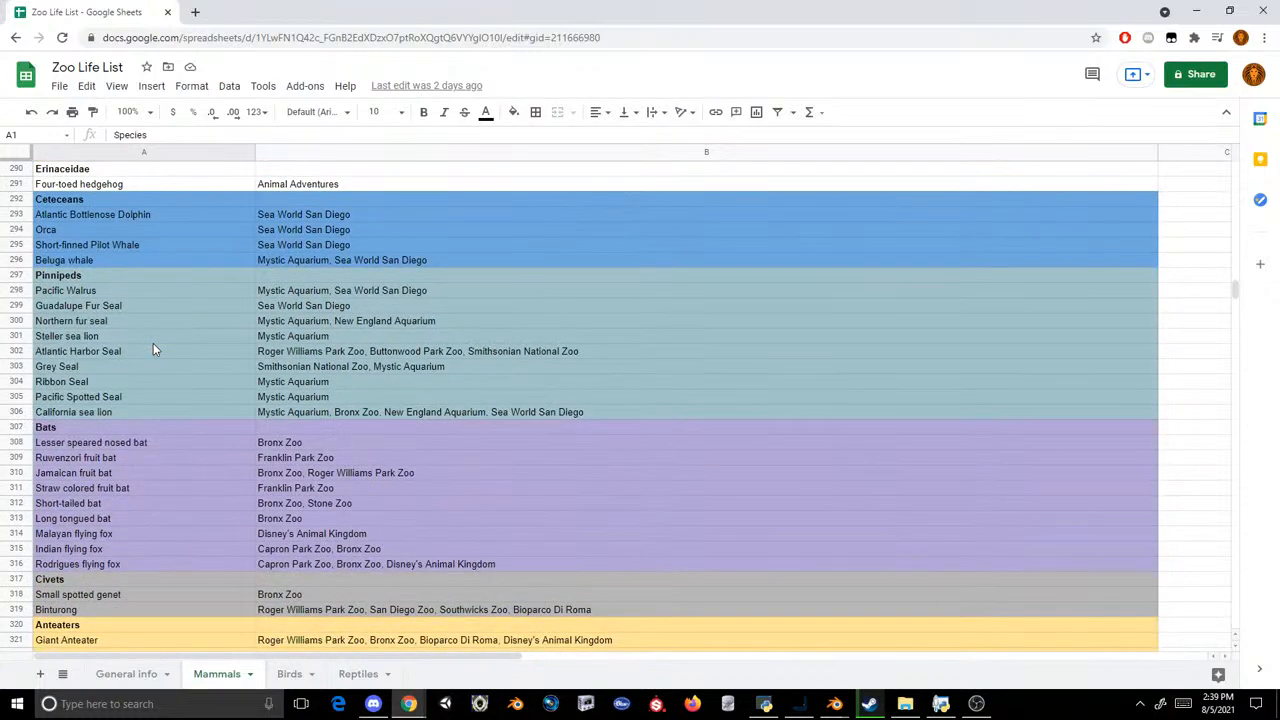
Step: Go through the Pinnipeds entries one by one, from Pacific Walrus to California sea lion, checking where each species was seen
{"action": "left_click", "coordinate": [130, 292]}
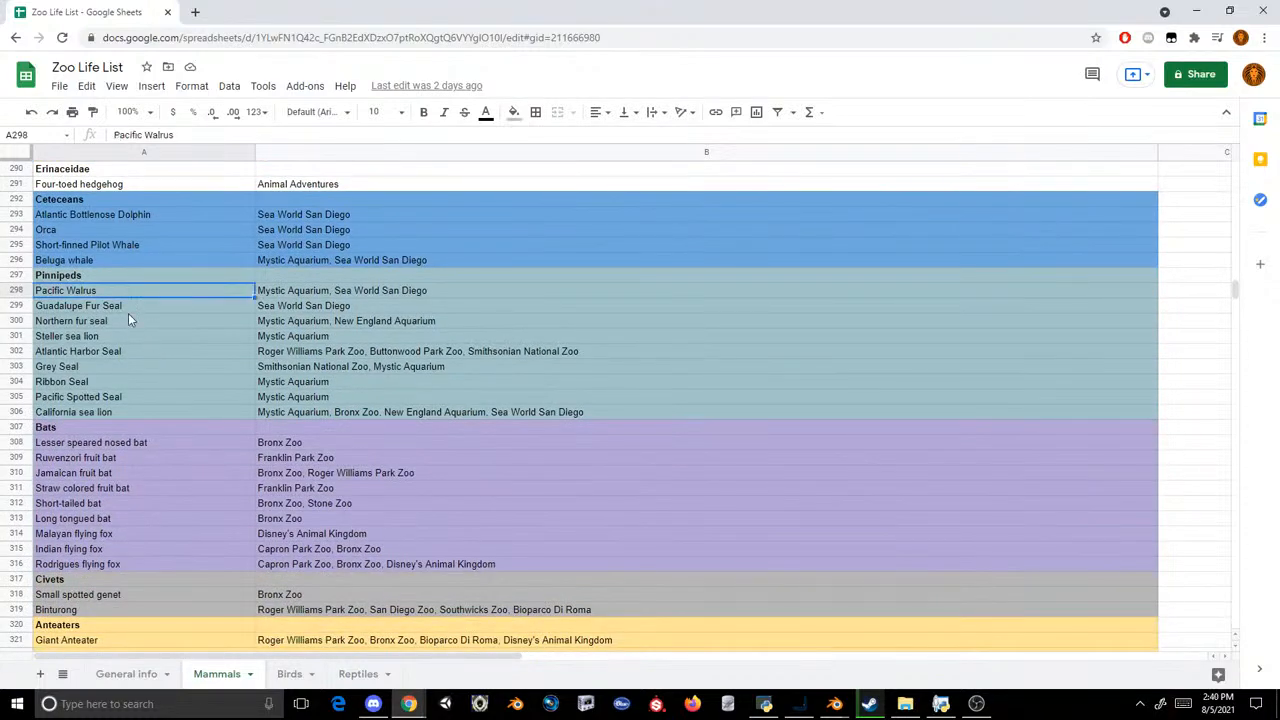
{"action": "left_click", "coordinate": [132, 309]}
{"action": "left_click", "coordinate": [130, 320]}
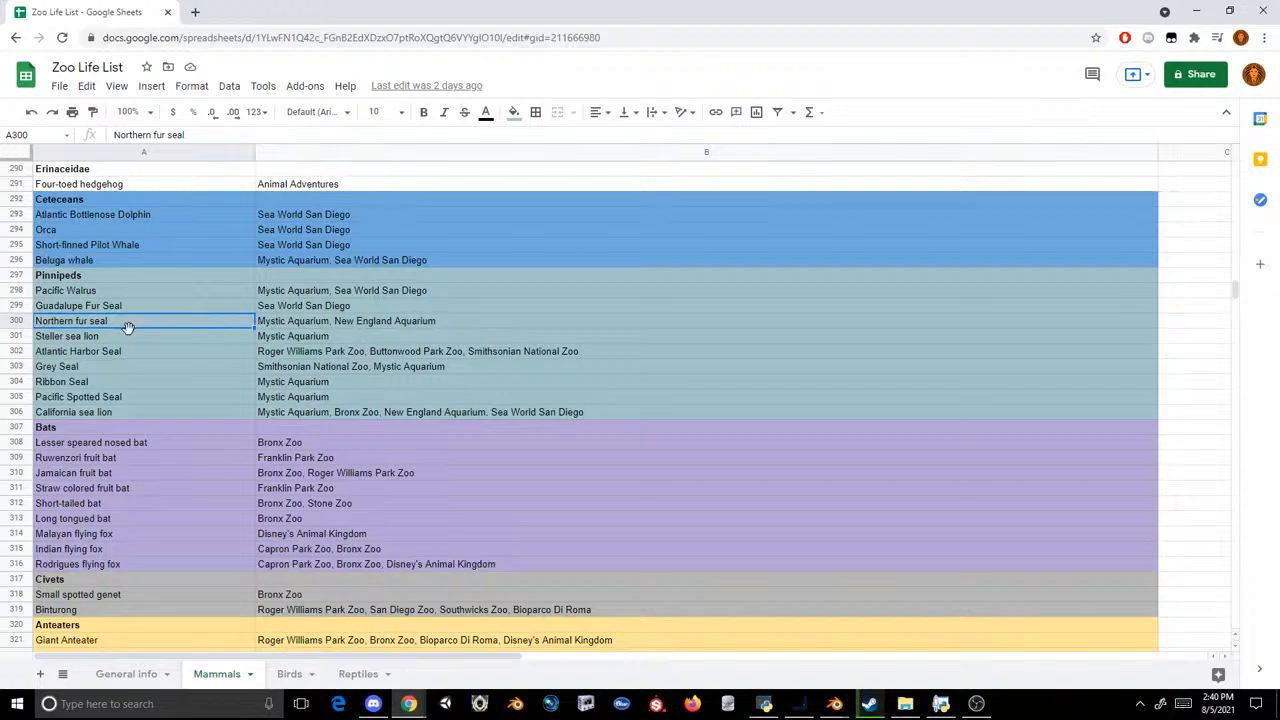
{"action": "left_click", "coordinate": [123, 338]}
{"action": "left_click", "coordinate": [130, 350]}
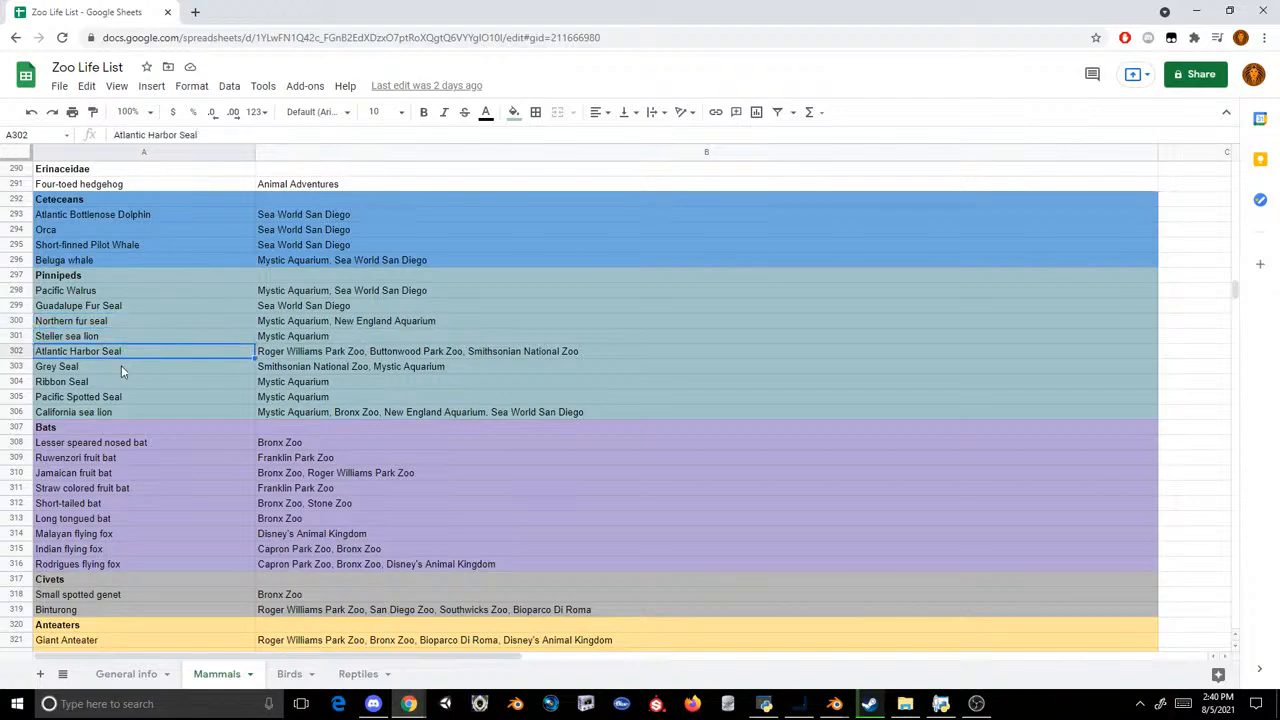
{"action": "left_click", "coordinate": [121, 366]}
{"action": "left_click", "coordinate": [117, 384]}
{"action": "left_click", "coordinate": [128, 396]}
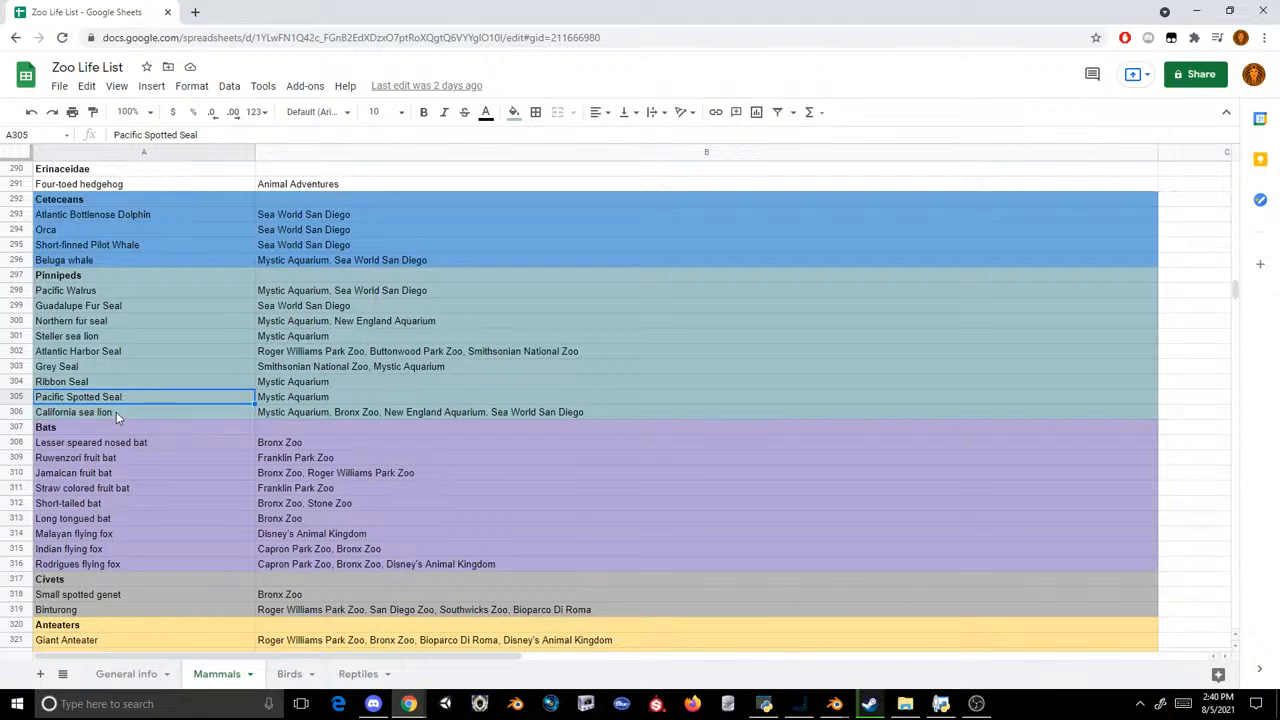
{"action": "left_click", "coordinate": [116, 411]}
{"action": "left_click", "coordinate": [127, 292]}
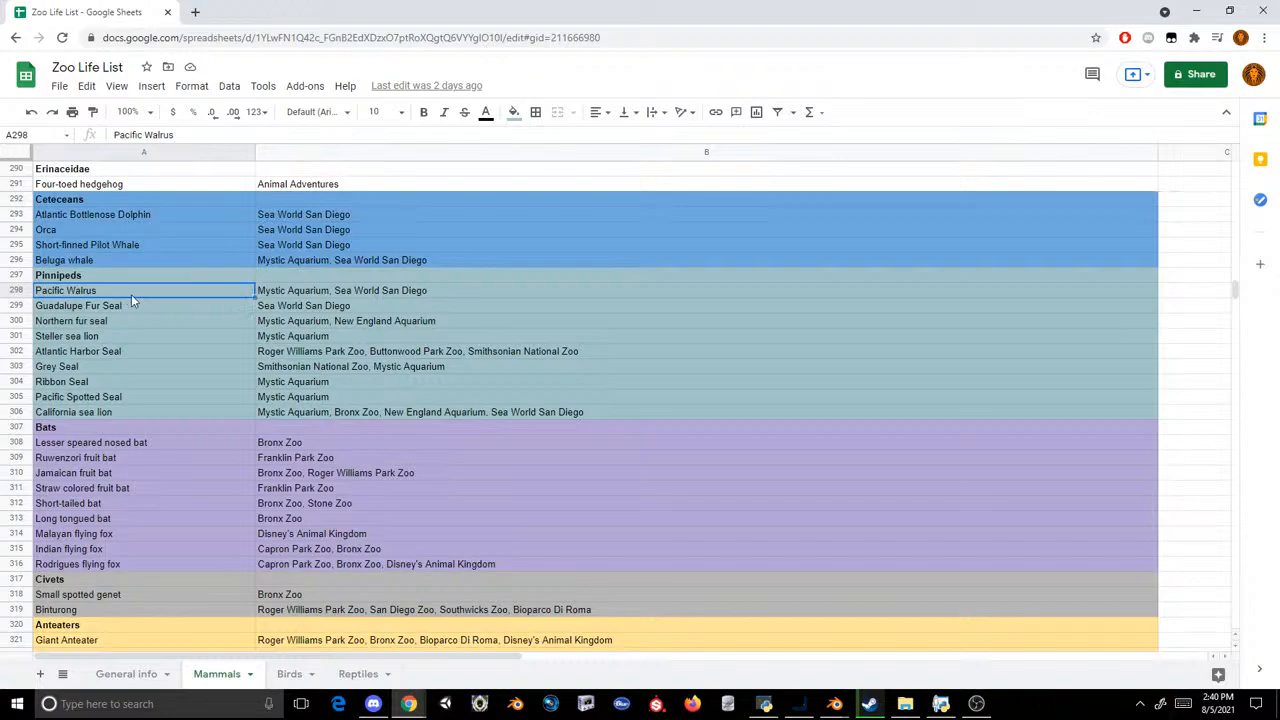
{"action": "key", "text": "Down"}
{"action": "key", "text": "Down"}
{"action": "key", "text": "Down"}
{"action": "key", "text": "Down"}
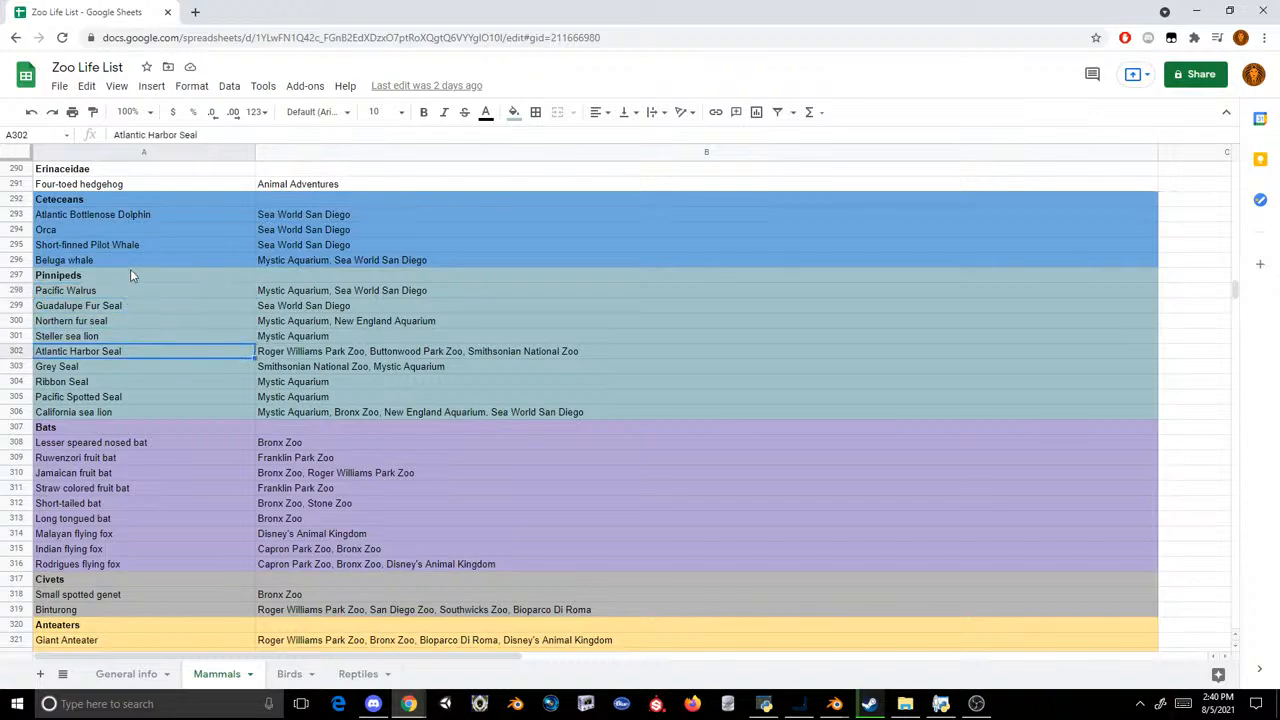
Step: Examine the cetacean and bat entries, and look back up the mammal list as far as the antelopes
{"action": "left_click", "coordinate": [126, 266]}
{"action": "key", "text": "Up"}
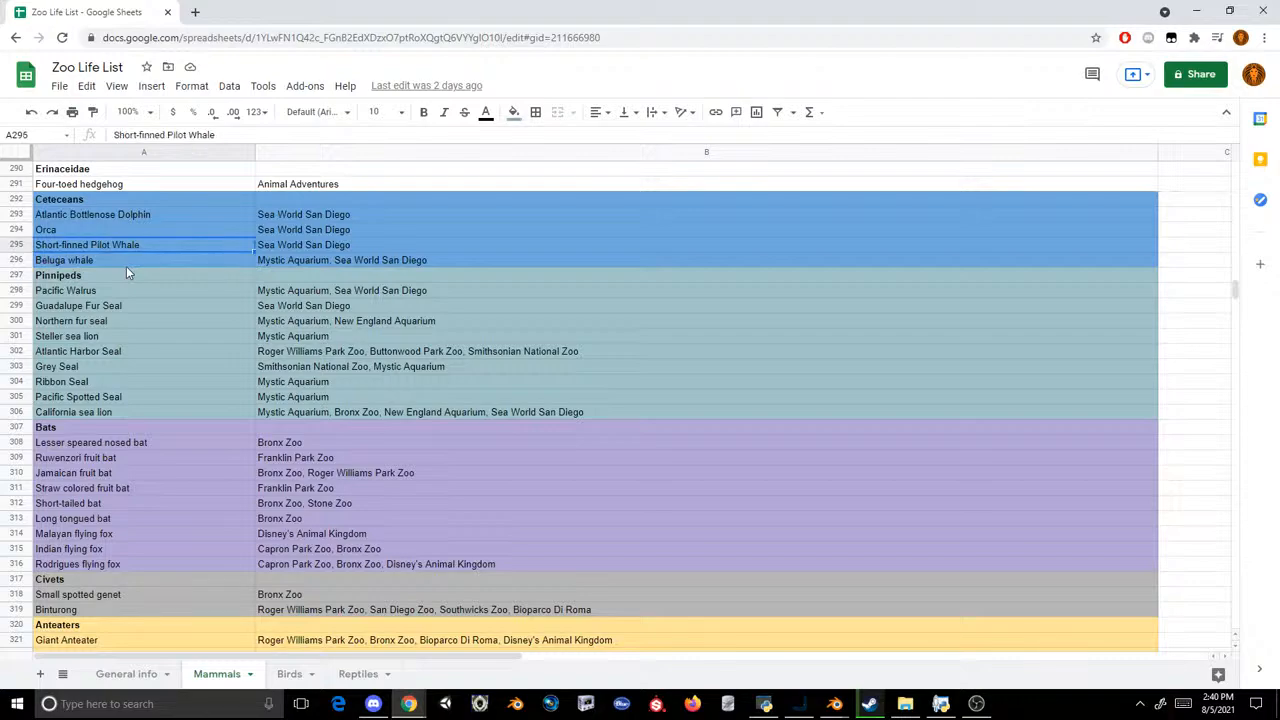
{"action": "key", "text": "Up"}
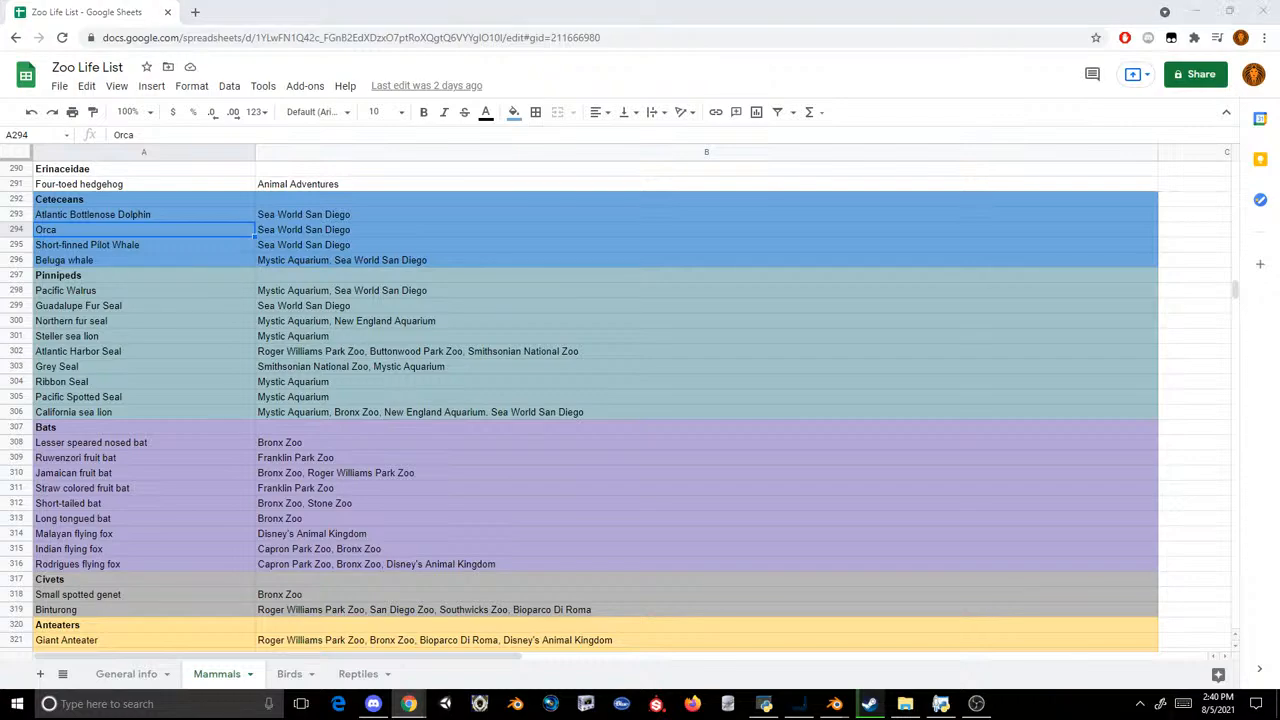
{"action": "left_click", "coordinate": [649, 549]}
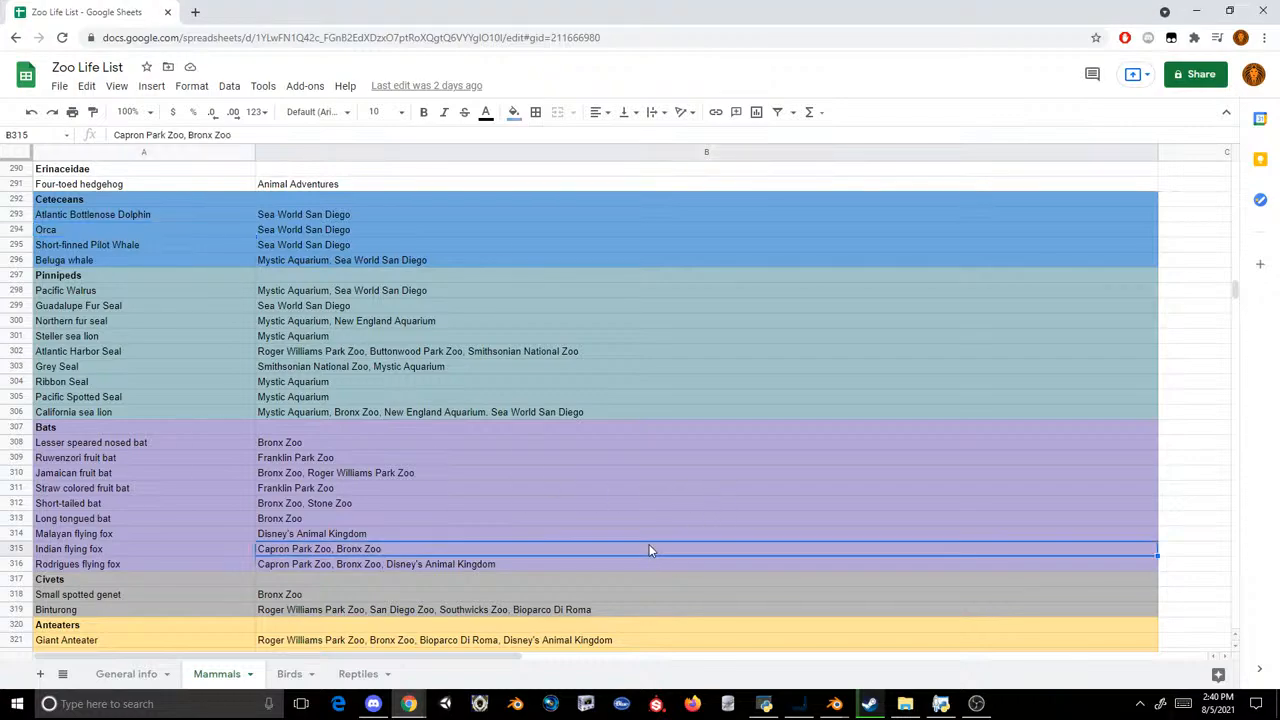
{"action": "scroll", "coordinate": [570, 459], "scroll_direction": "down", "scroll_amount": 1}
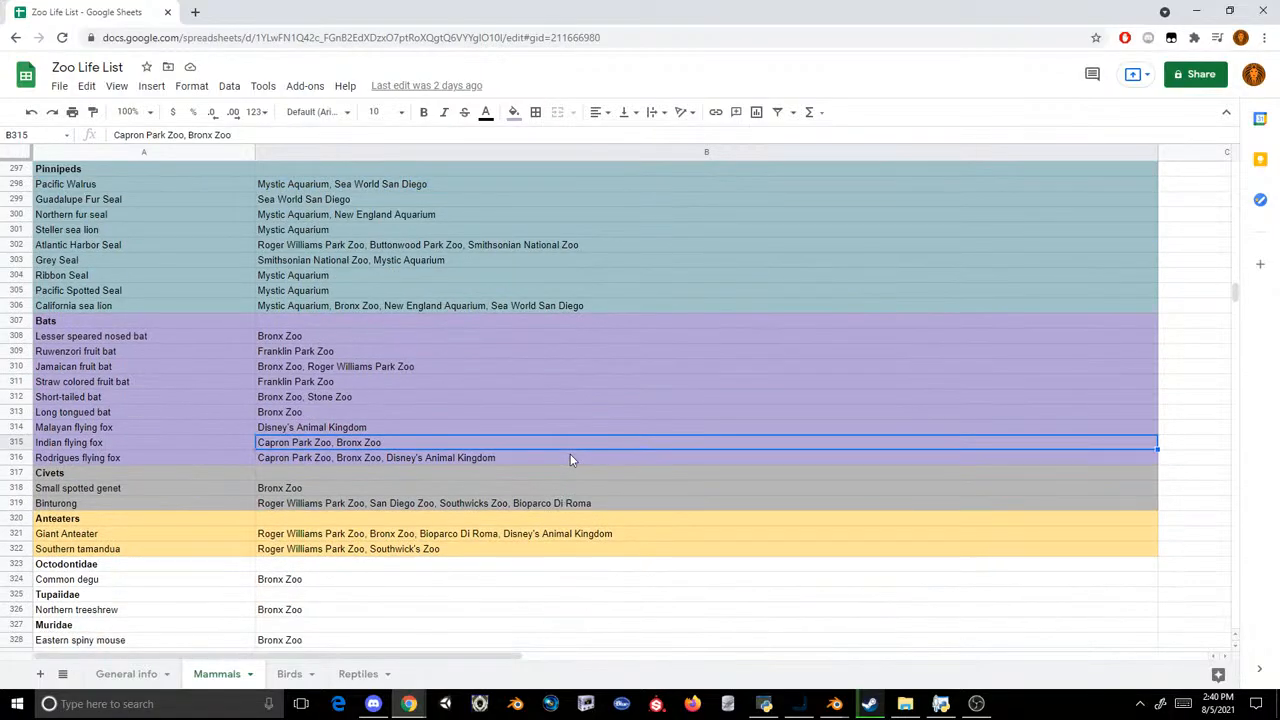
{"action": "scroll", "coordinate": [570, 459], "scroll_direction": "up", "scroll_amount": 5}
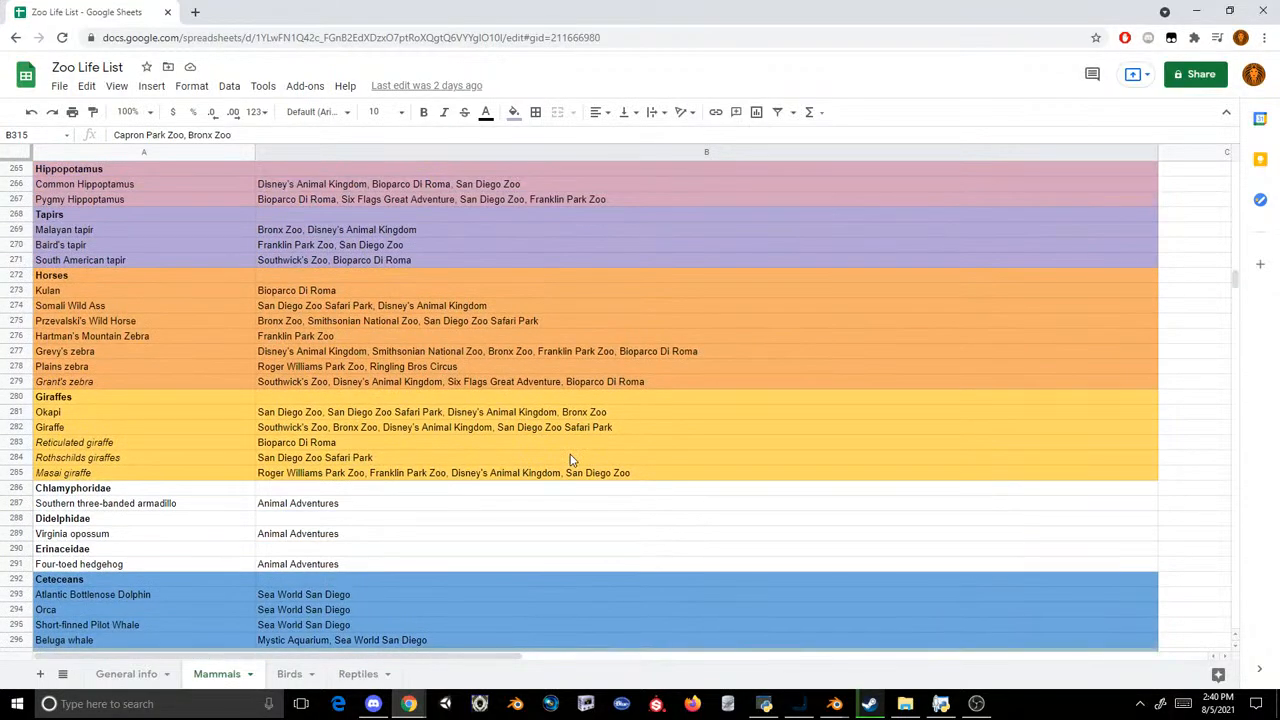
{"action": "scroll", "coordinate": [570, 459], "scroll_direction": "up", "scroll_amount": 14}
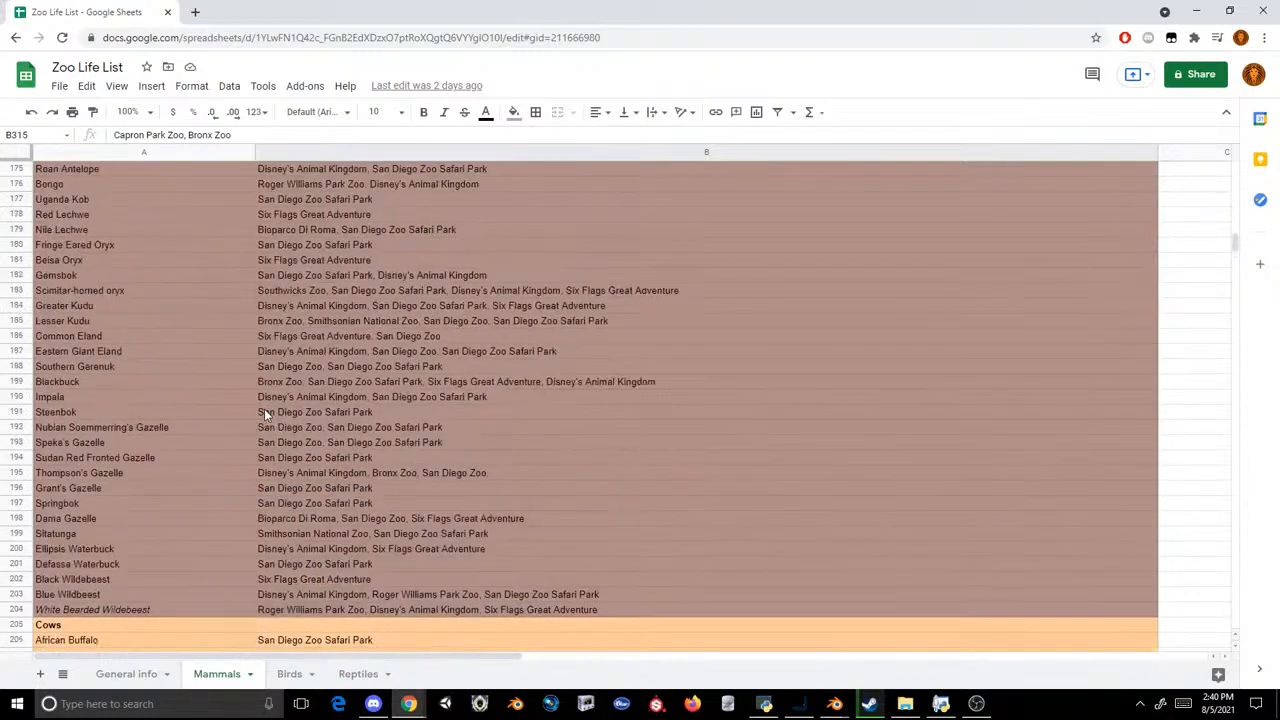
Step: Examine the antelope entries on the Mammals sheet, checking where Bongo, Uganda Kob and Red Lechwe were seen
{"action": "scroll", "coordinate": [82, 438], "scroll_direction": "up", "scroll_amount": 3}
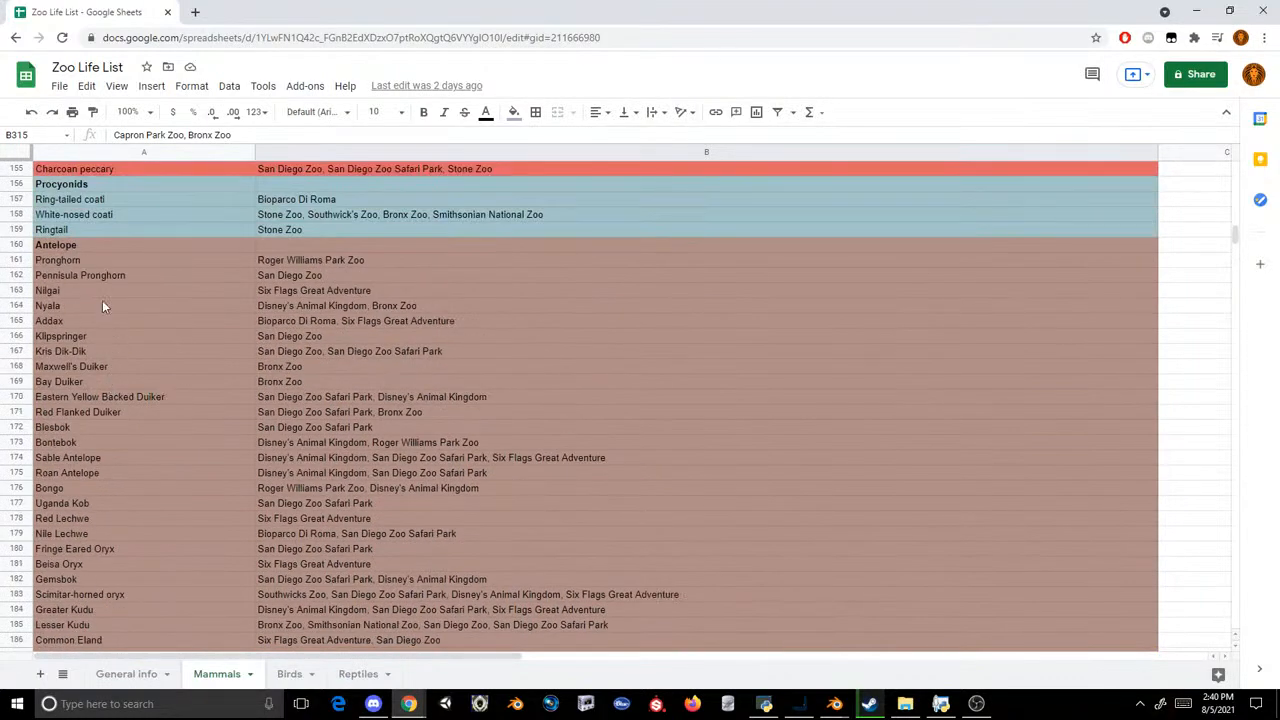
{"action": "scroll", "coordinate": [102, 306], "scroll_direction": "down", "scroll_amount": 3}
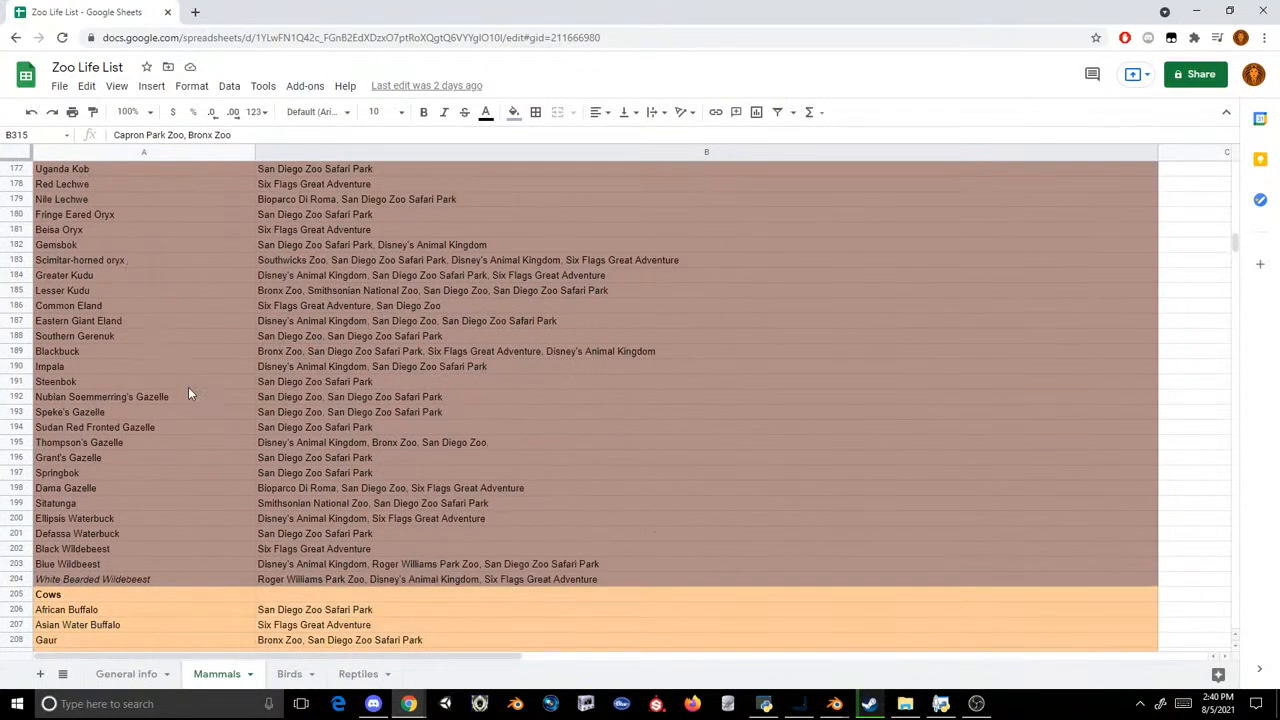
{"action": "scroll", "coordinate": [212, 398], "scroll_direction": "up", "scroll_amount": 7}
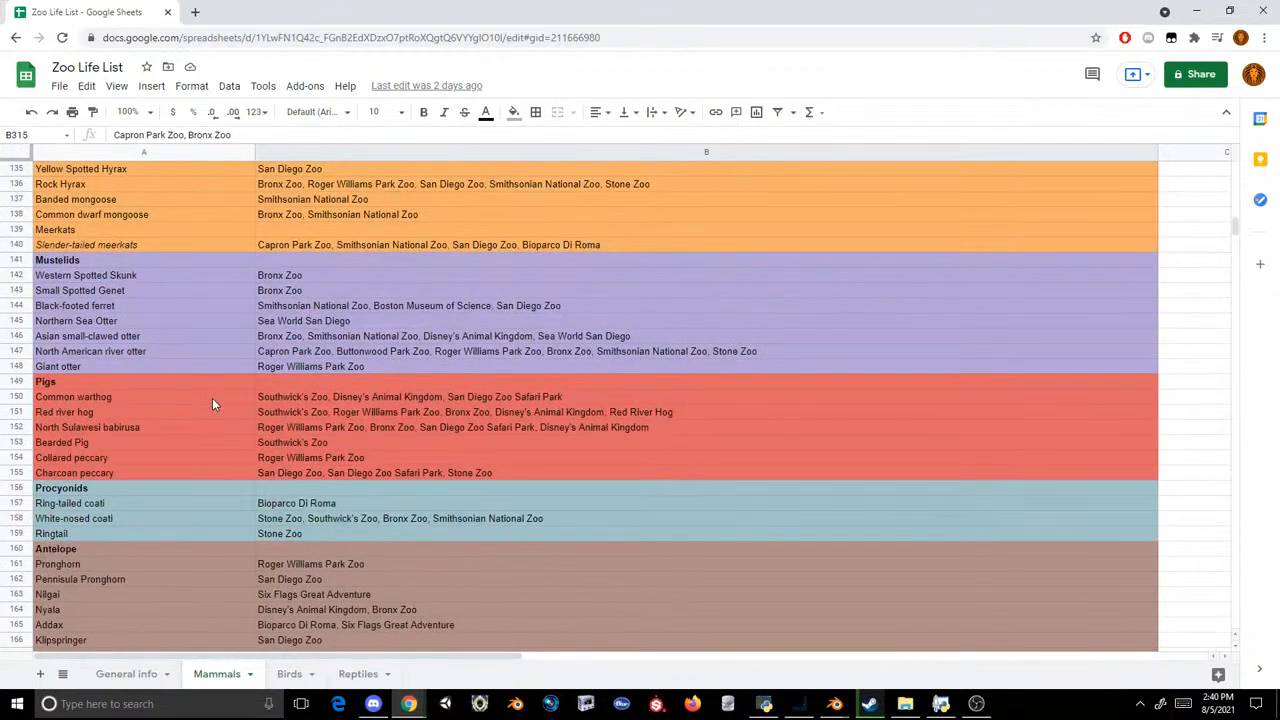
{"action": "scroll", "coordinate": [212, 403], "scroll_direction": "down", "scroll_amount": 3}
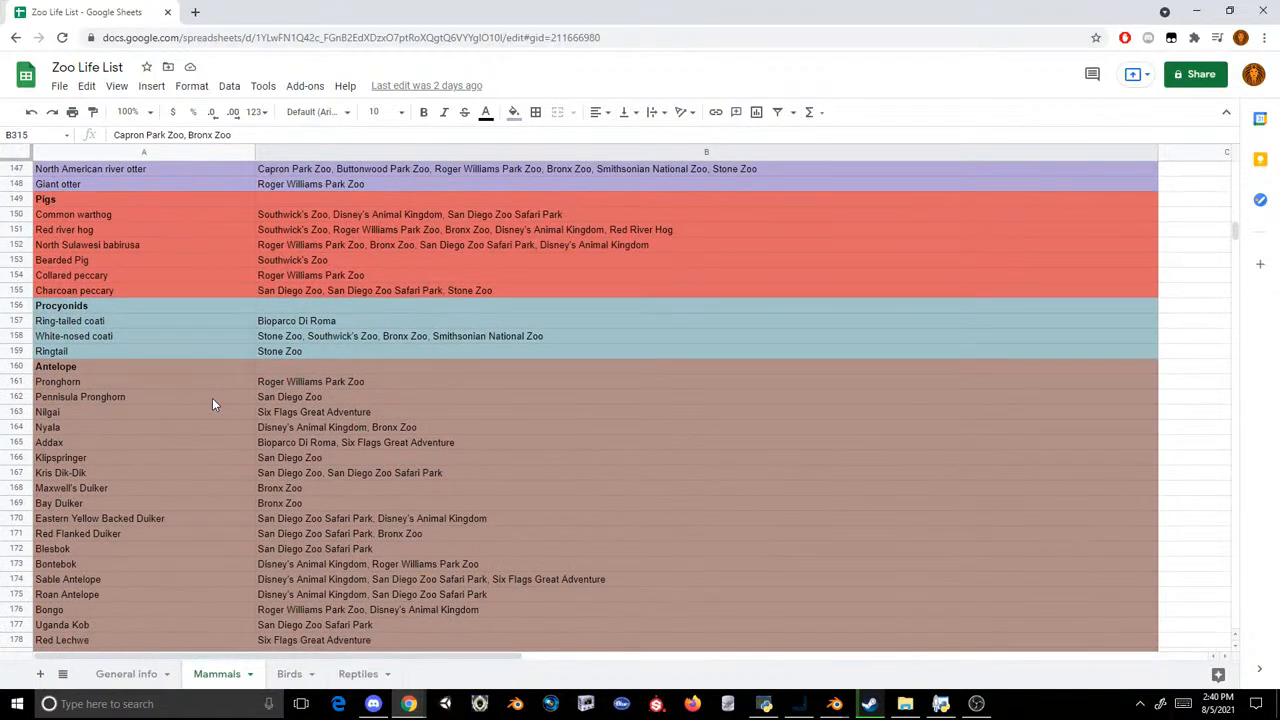
{"action": "scroll", "coordinate": [176, 303], "scroll_direction": "down", "scroll_amount": 3}
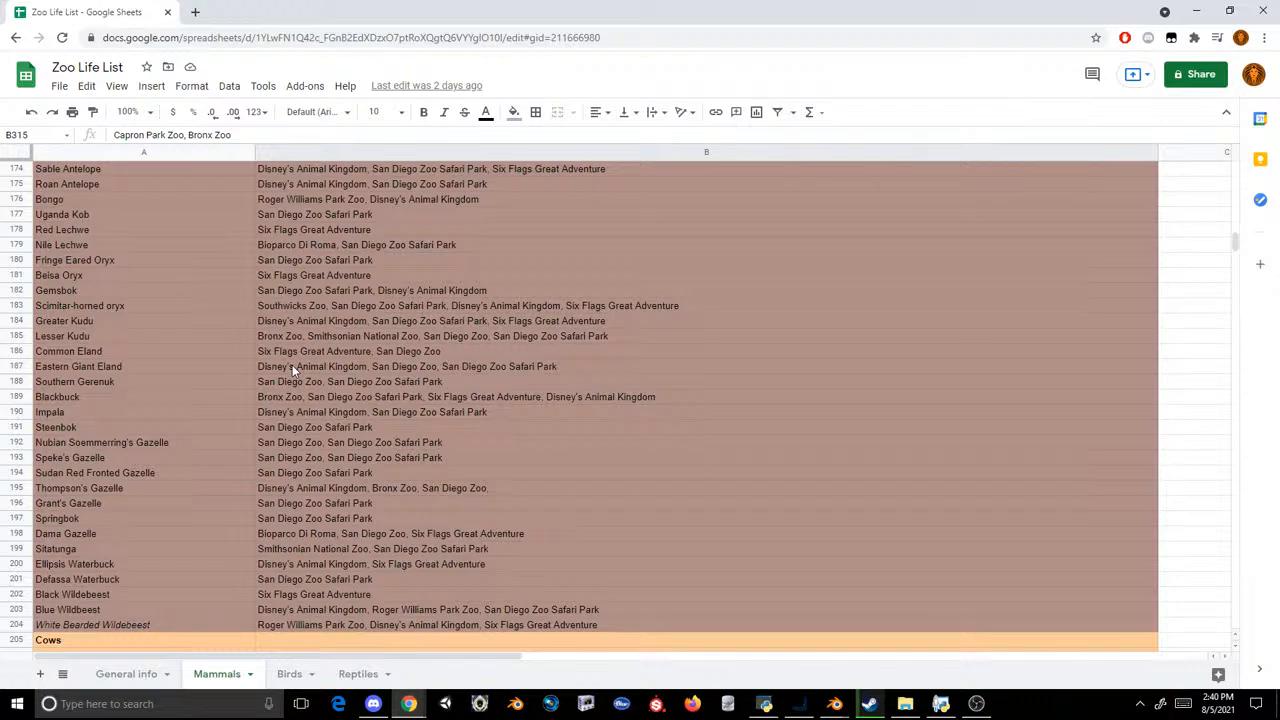
{"action": "left_click", "coordinate": [384, 204]}
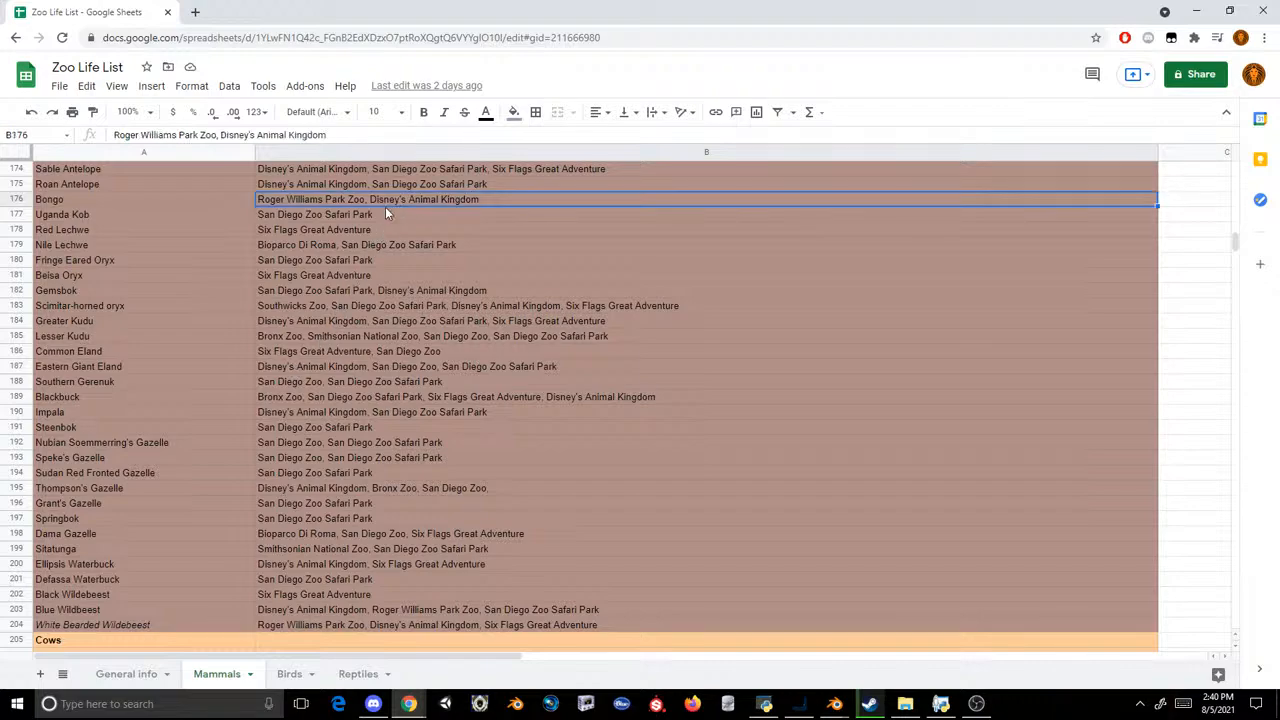
{"action": "left_click", "coordinate": [377, 212]}
{"action": "left_click", "coordinate": [366, 228]}
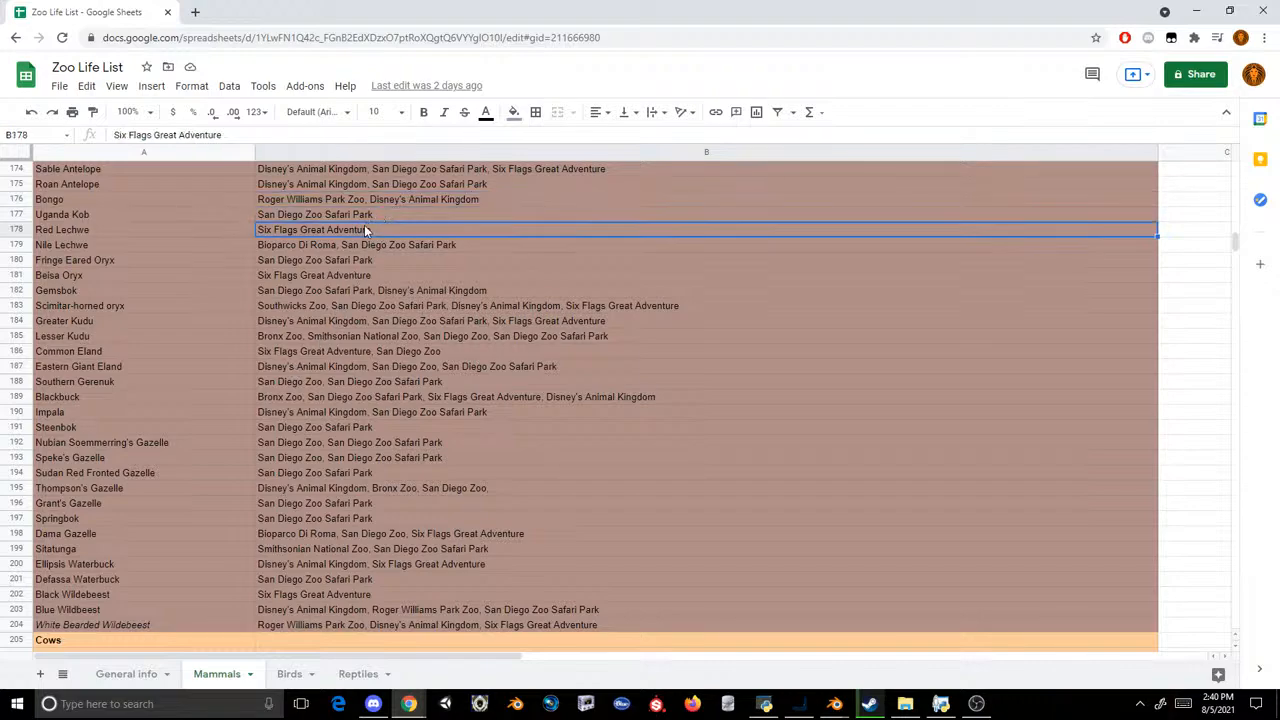
Step: Look over the Antelope section again from its heading, and browse back up the mammal list to the monkeys
{"action": "scroll", "coordinate": [317, 289], "scroll_direction": "up", "scroll_amount": 4}
{"action": "scroll", "coordinate": [96, 195], "scroll_direction": "up", "scroll_amount": 2}
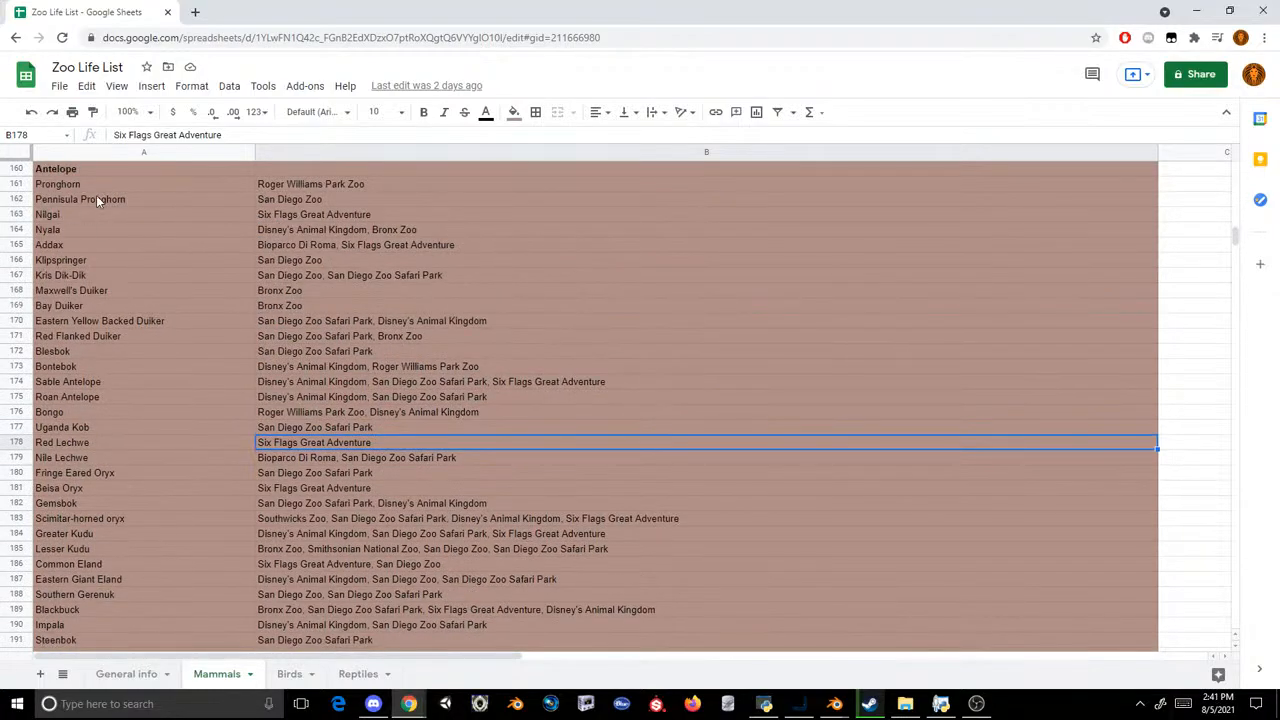
{"action": "scroll", "coordinate": [259, 245], "scroll_direction": "down", "scroll_amount": 3}
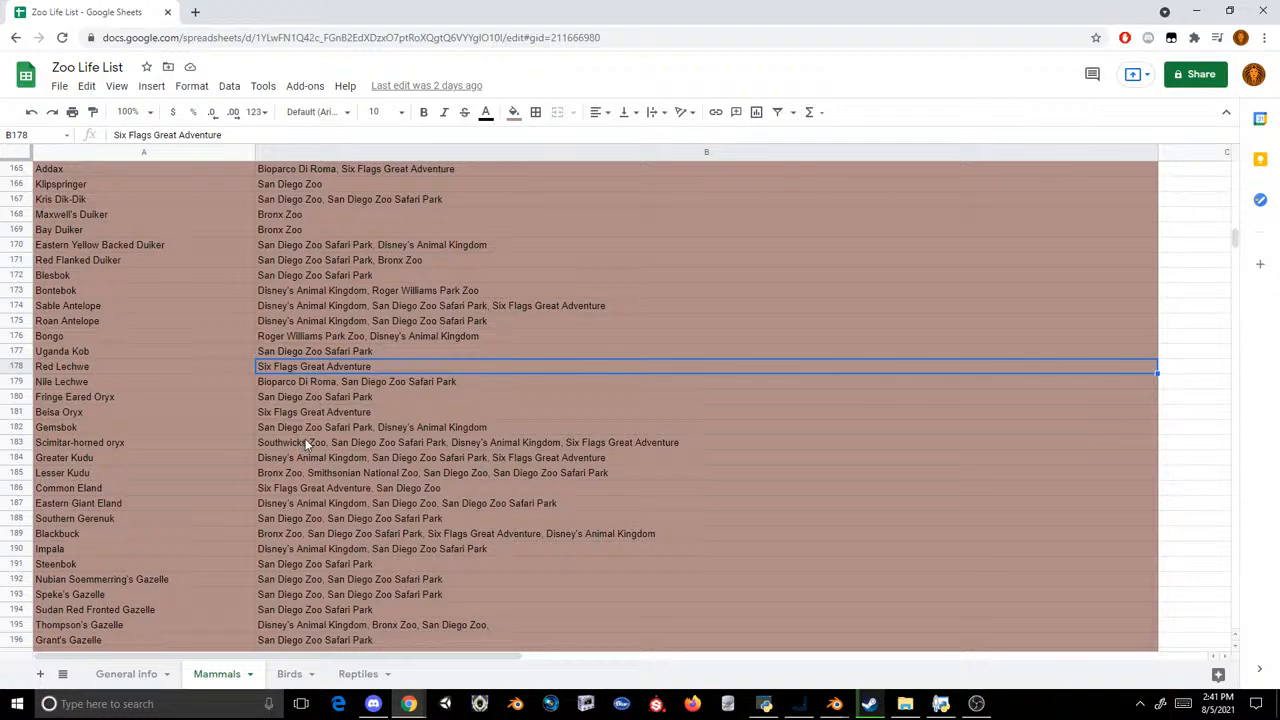
{"action": "scroll", "coordinate": [305, 438], "scroll_direction": "up", "scroll_amount": 1}
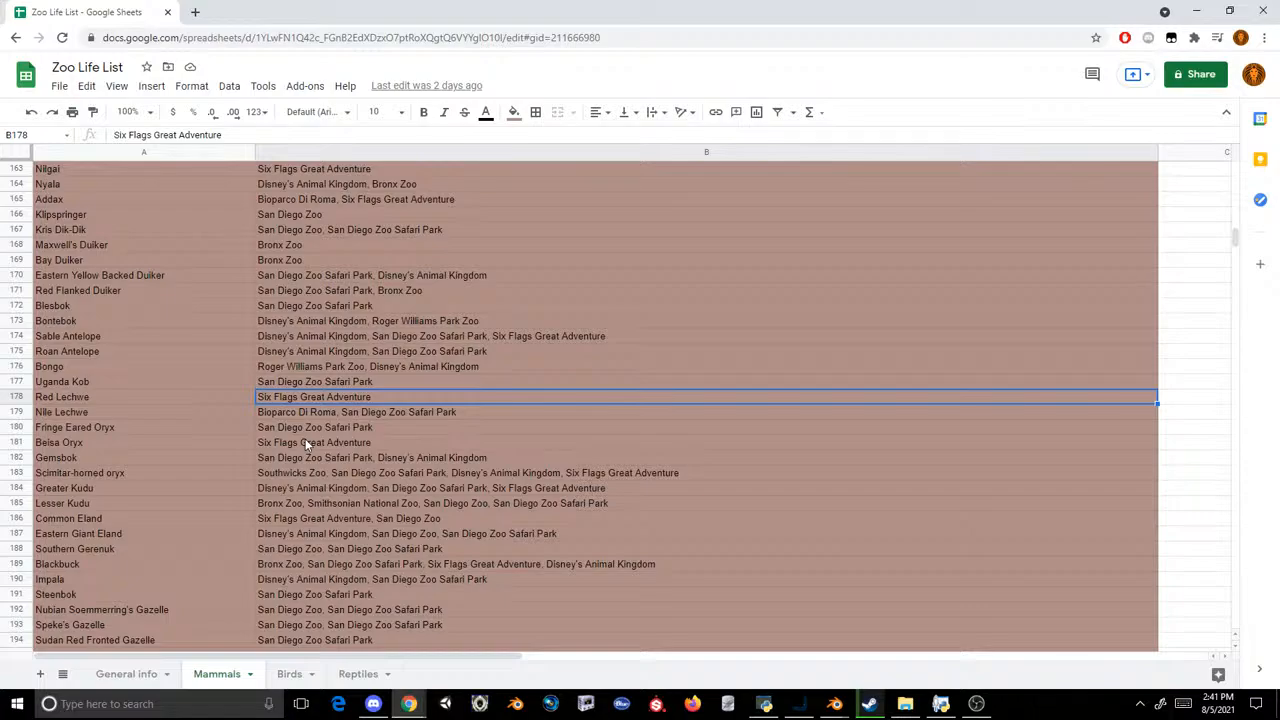
{"action": "scroll", "coordinate": [305, 438], "scroll_direction": "up", "scroll_amount": 10}
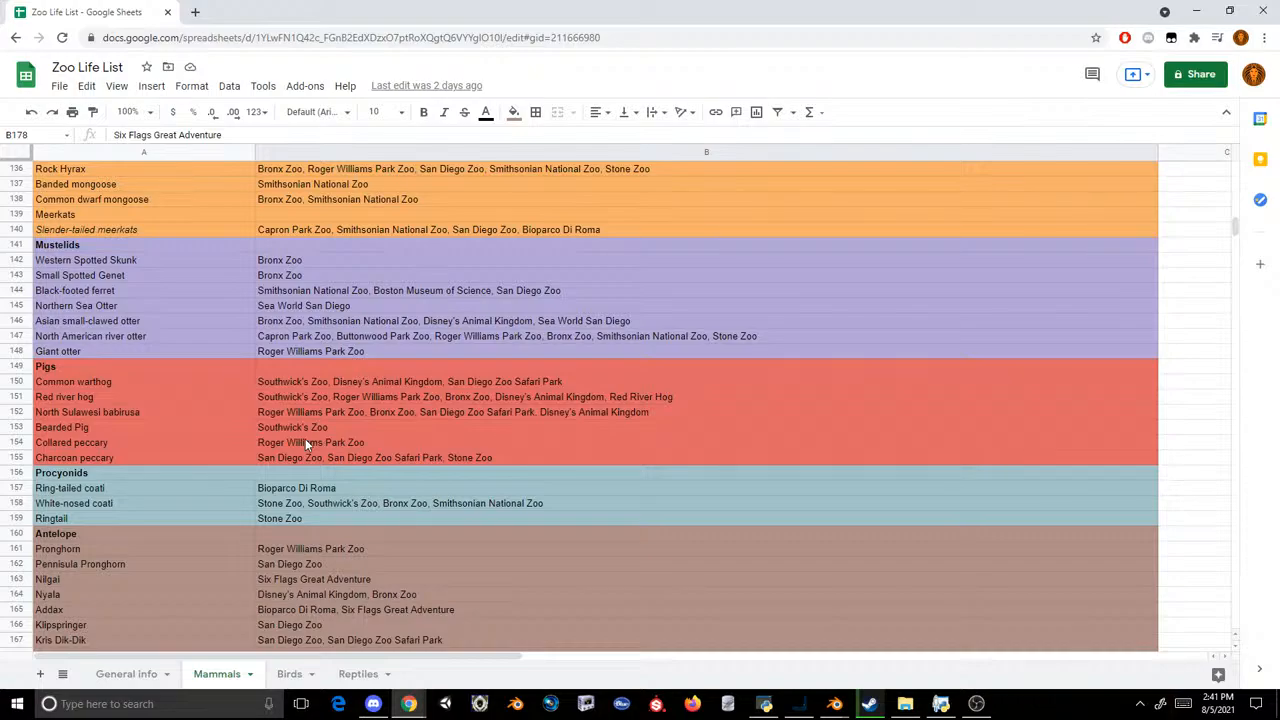
{"action": "scroll", "coordinate": [305, 438], "scroll_direction": "up", "scroll_amount": 10}
{"action": "scroll", "coordinate": [305, 438], "scroll_direction": "up", "scroll_amount": 5}
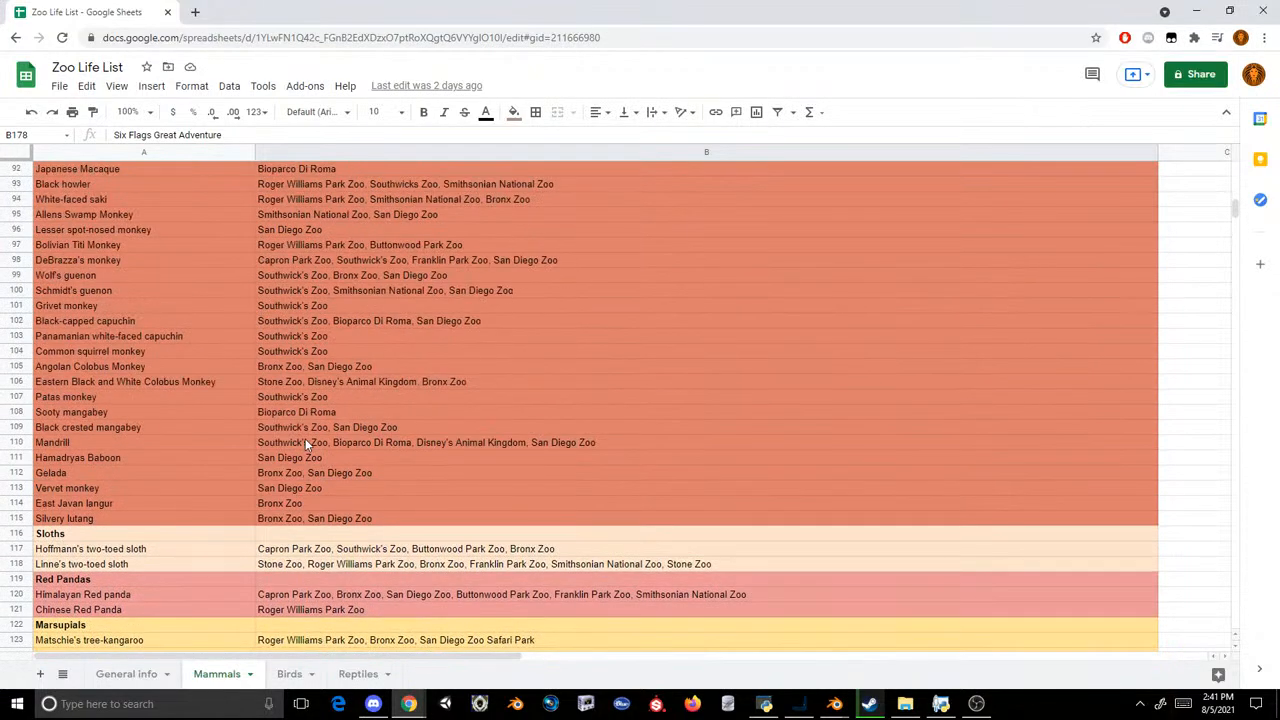
{"action": "scroll", "coordinate": [305, 438], "scroll_direction": "up", "scroll_amount": 3}
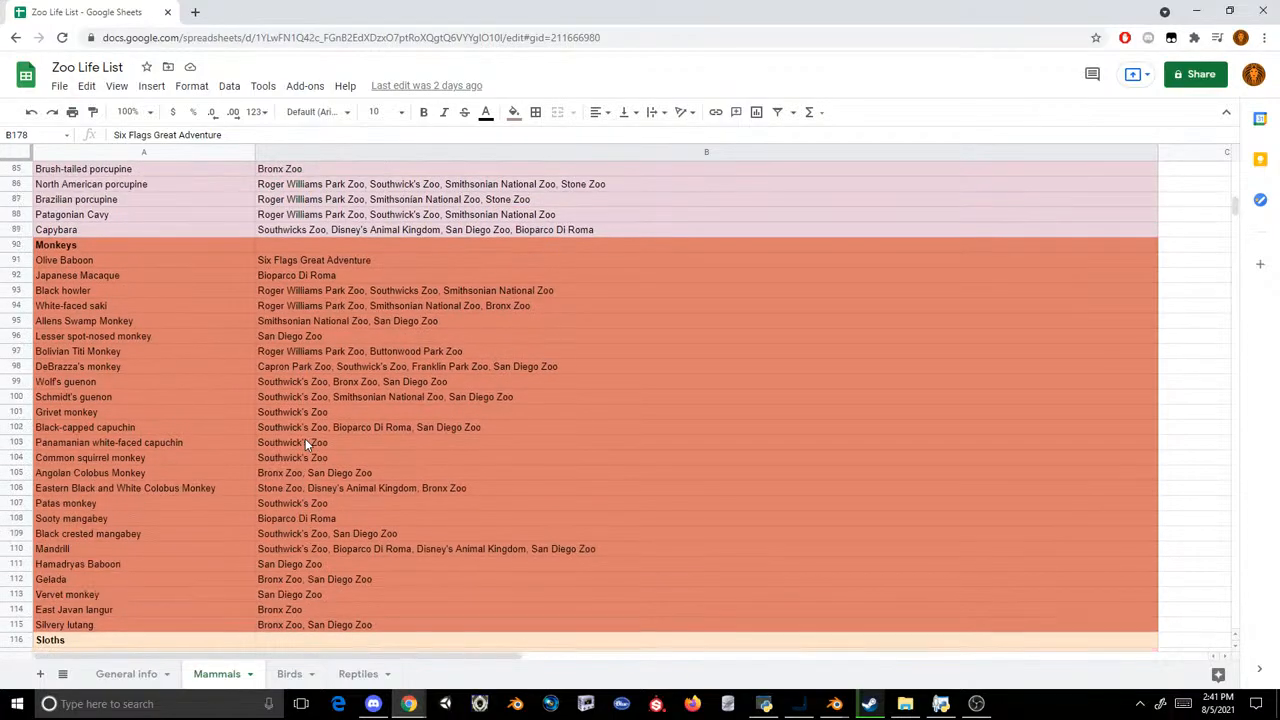
Step: Open the Reptiles sheet and go through the Crocodiles entries one by one, from Gharial to Cuvier's Dwarf Caiman
{"action": "left_click", "coordinate": [356, 674]}
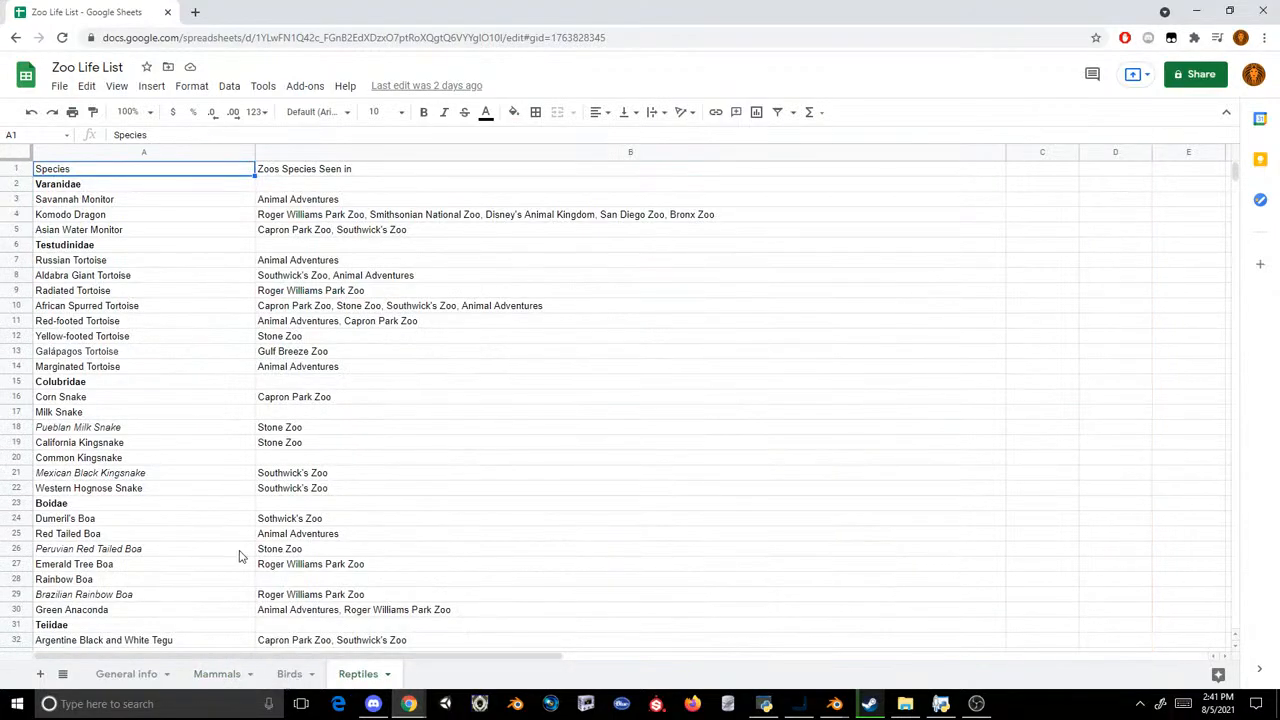
{"action": "left_click", "coordinate": [289, 674]}
{"action": "left_click", "coordinate": [358, 674]}
{"action": "scroll", "coordinate": [214, 470], "scroll_direction": "down", "scroll_amount": 10}
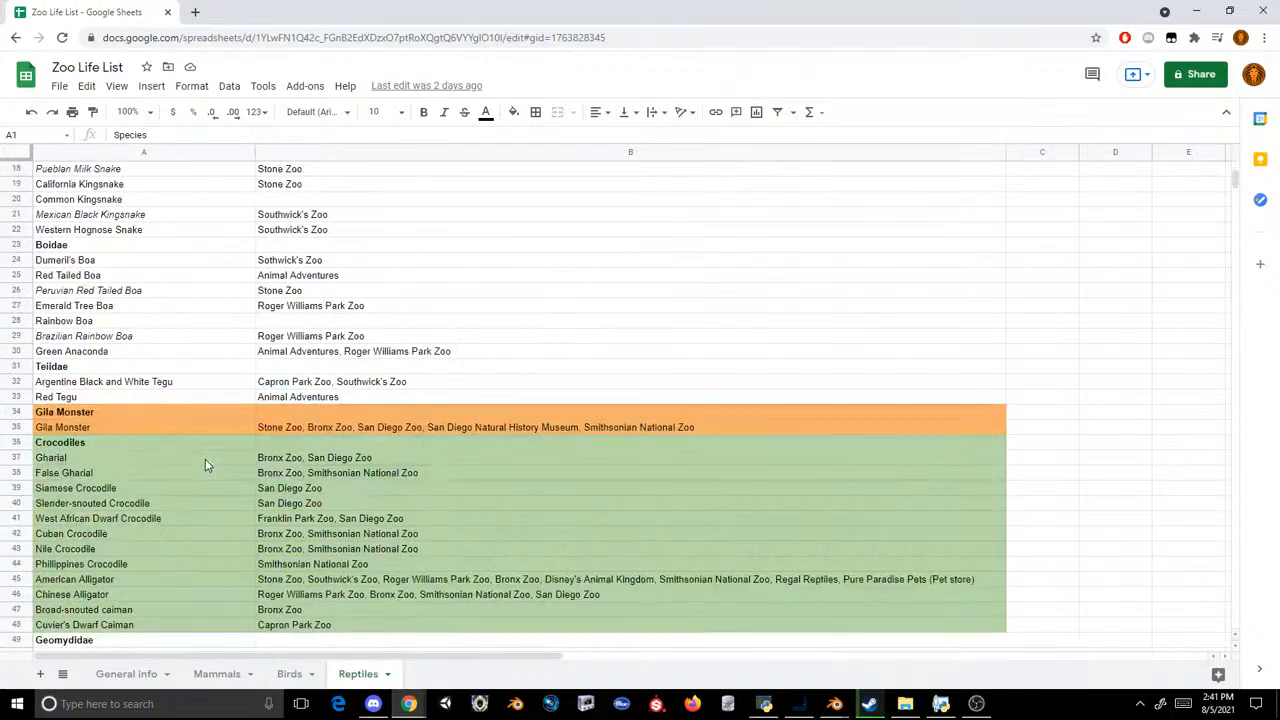
{"action": "left_click", "coordinate": [152, 321]}
{"action": "key", "text": "Up"}
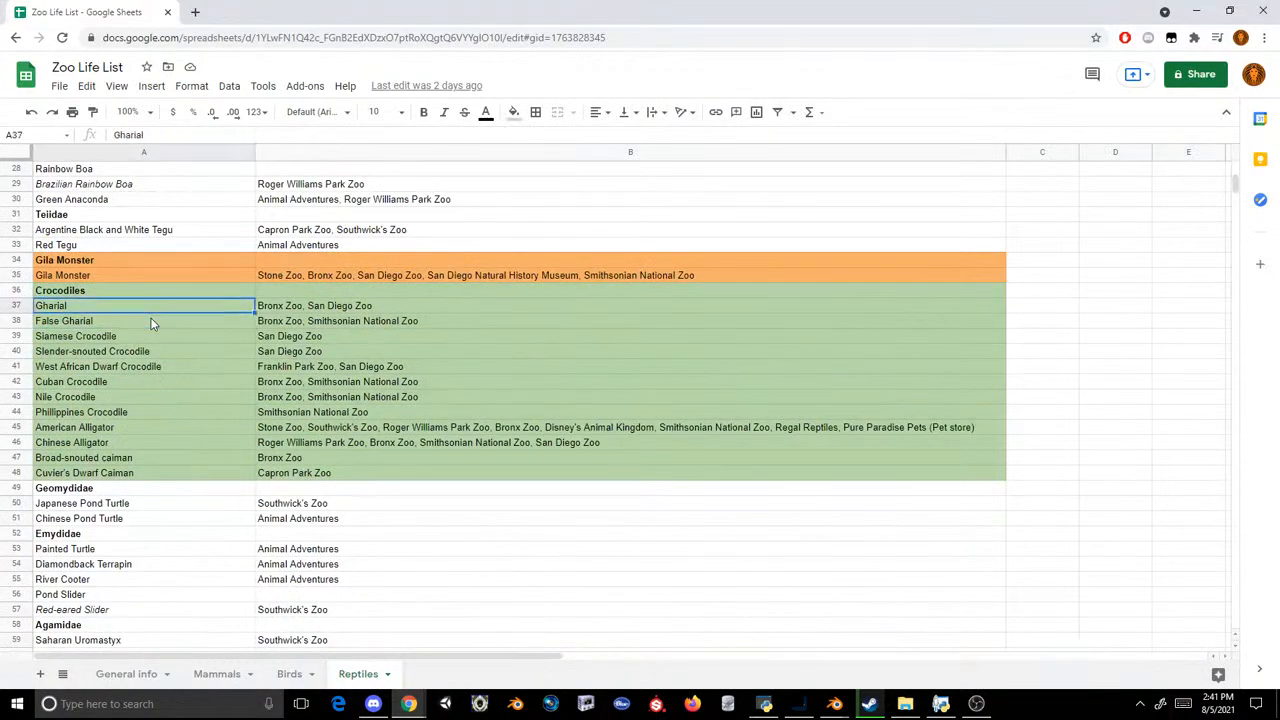
{"action": "key", "text": "Down"}
{"action": "key", "text": "Down"}
{"action": "key", "text": "Down"}
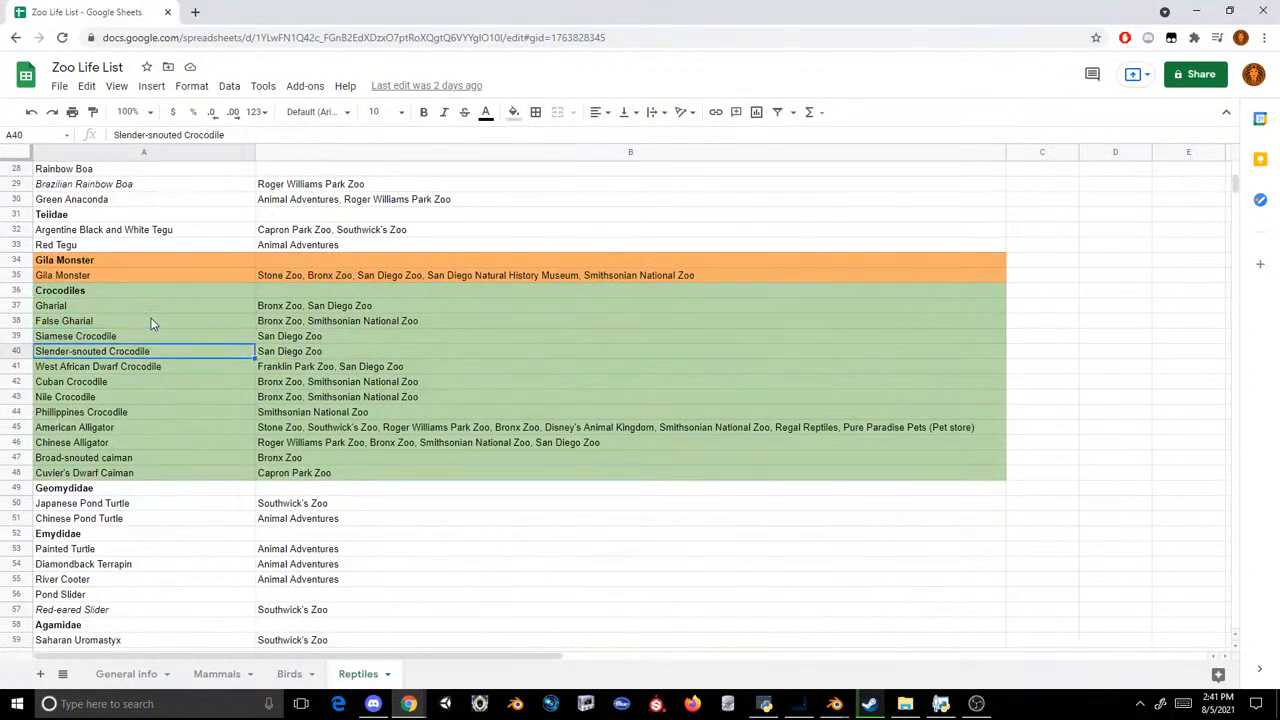
{"action": "key", "text": "Down"}
{"action": "key", "text": "Down"}
{"action": "key", "text": "Down"}
{"action": "key", "text": "Down"}
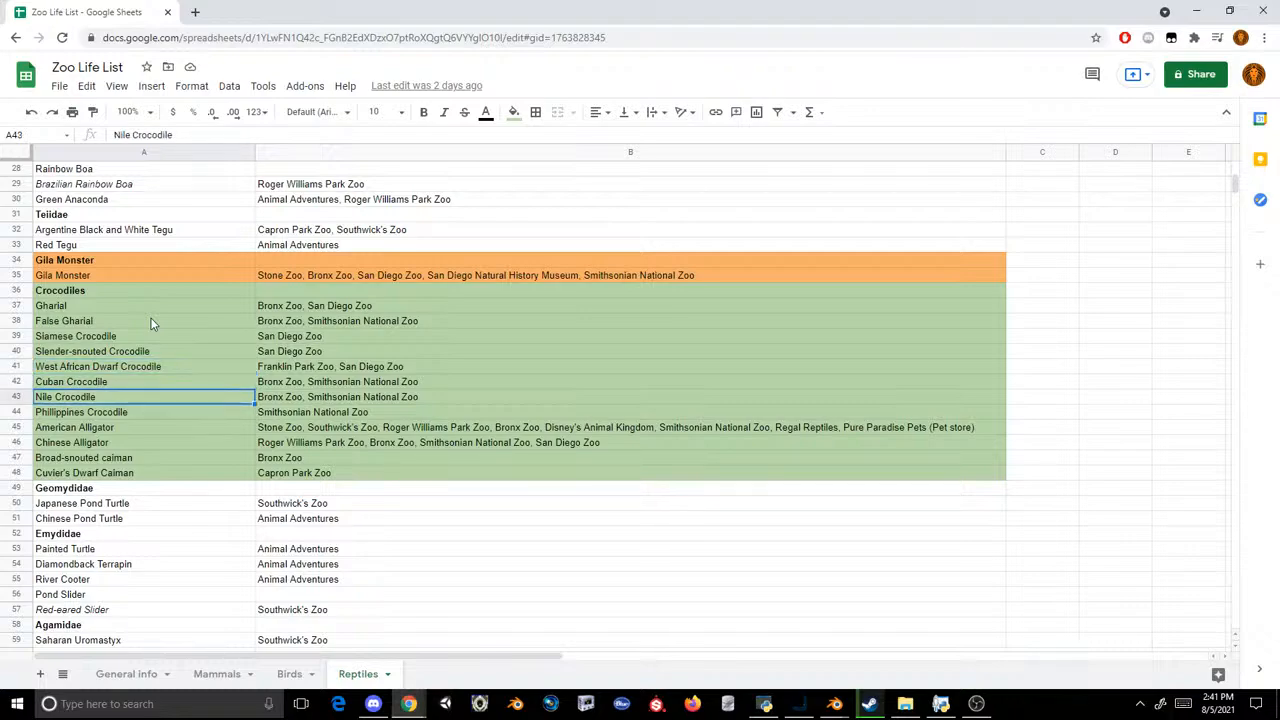
{"action": "key", "text": "Down"}
{"action": "key", "text": "Down"}
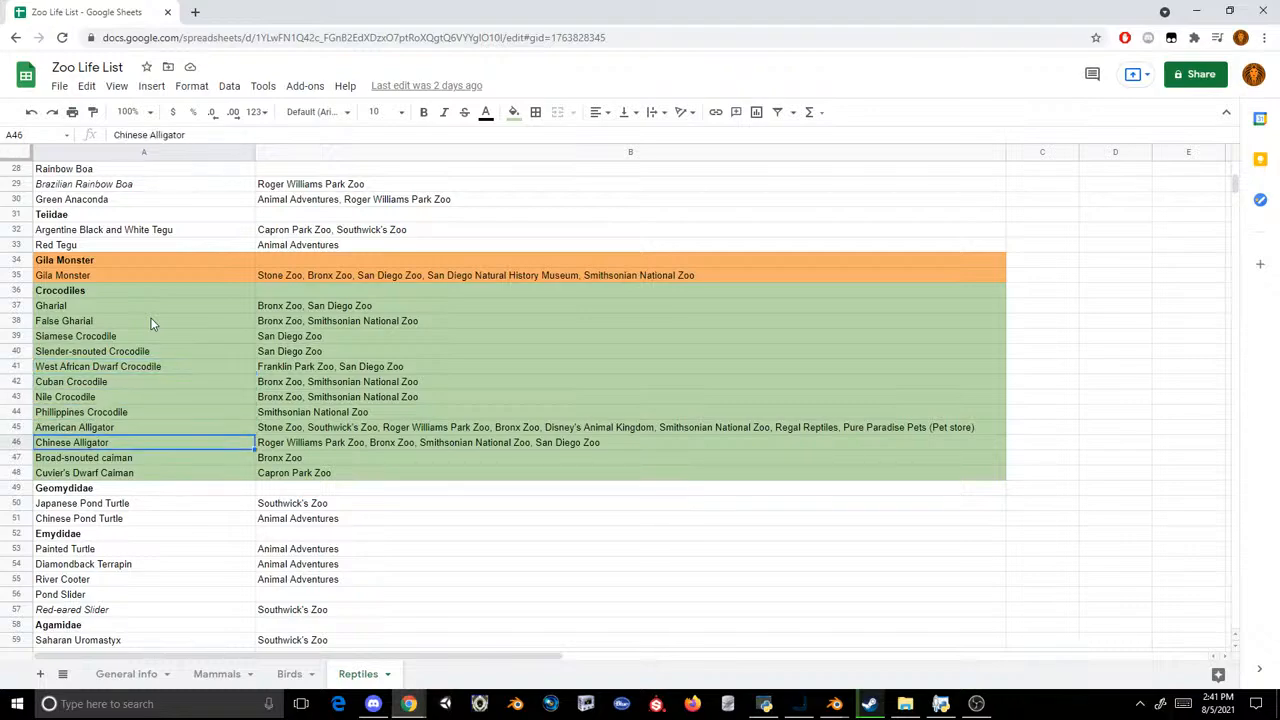
{"action": "key", "text": "Down"}
{"action": "key", "text": "Down"}
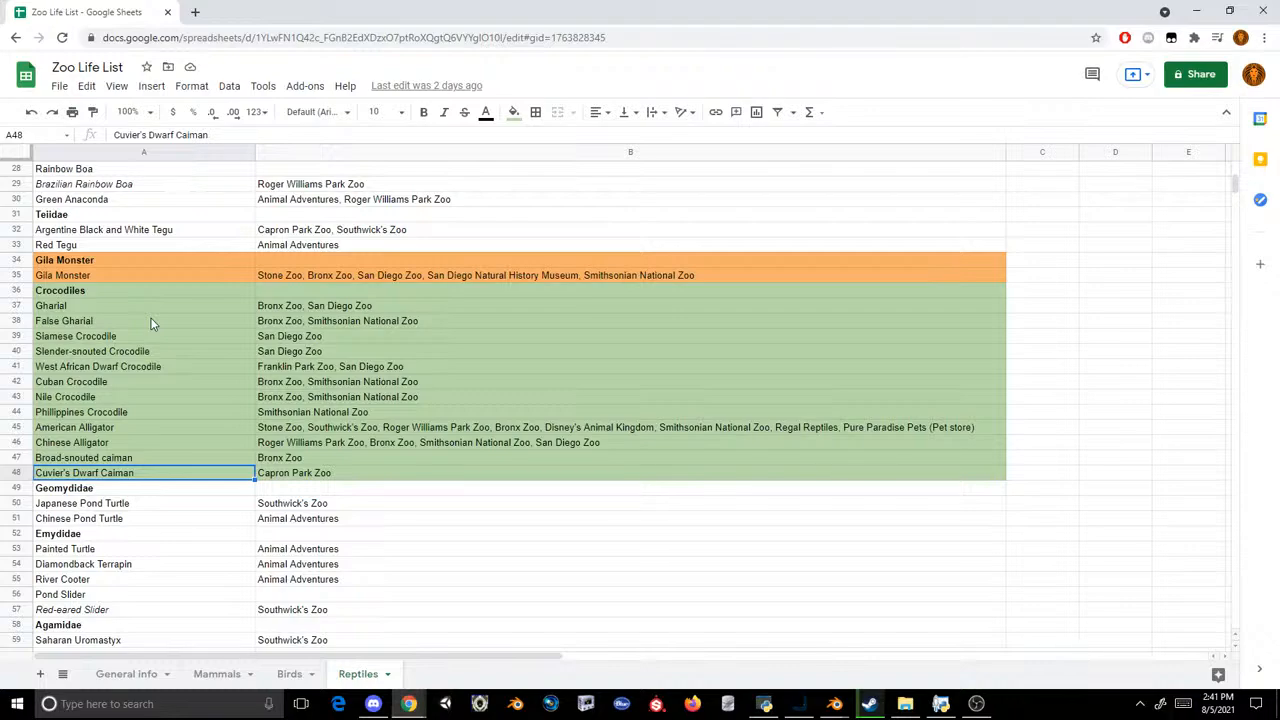
Step: Review the Reptiles entries above the crocodiles, covering the Varanidae, Testudinidae, Colubridae, Boidae and Teiidae groups
{"action": "scroll", "coordinate": [240, 404], "scroll_direction": "up", "scroll_amount": 9}
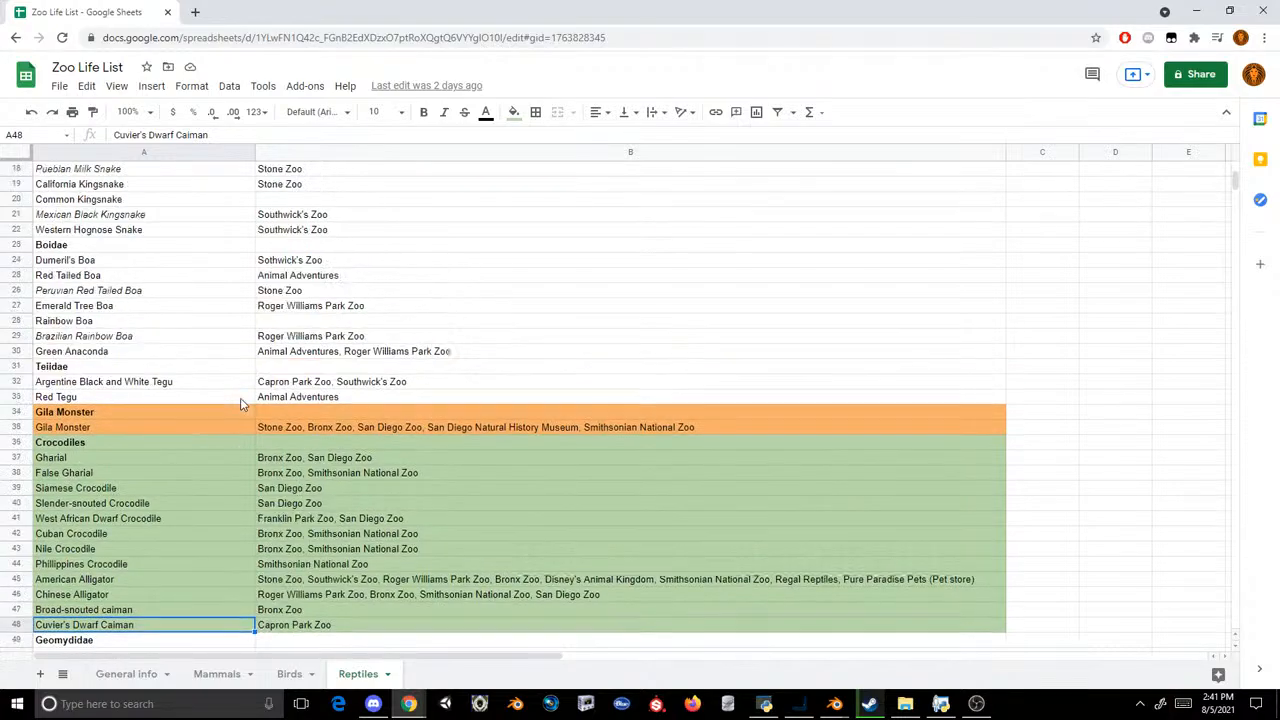
{"action": "left_click", "coordinate": [146, 192]}
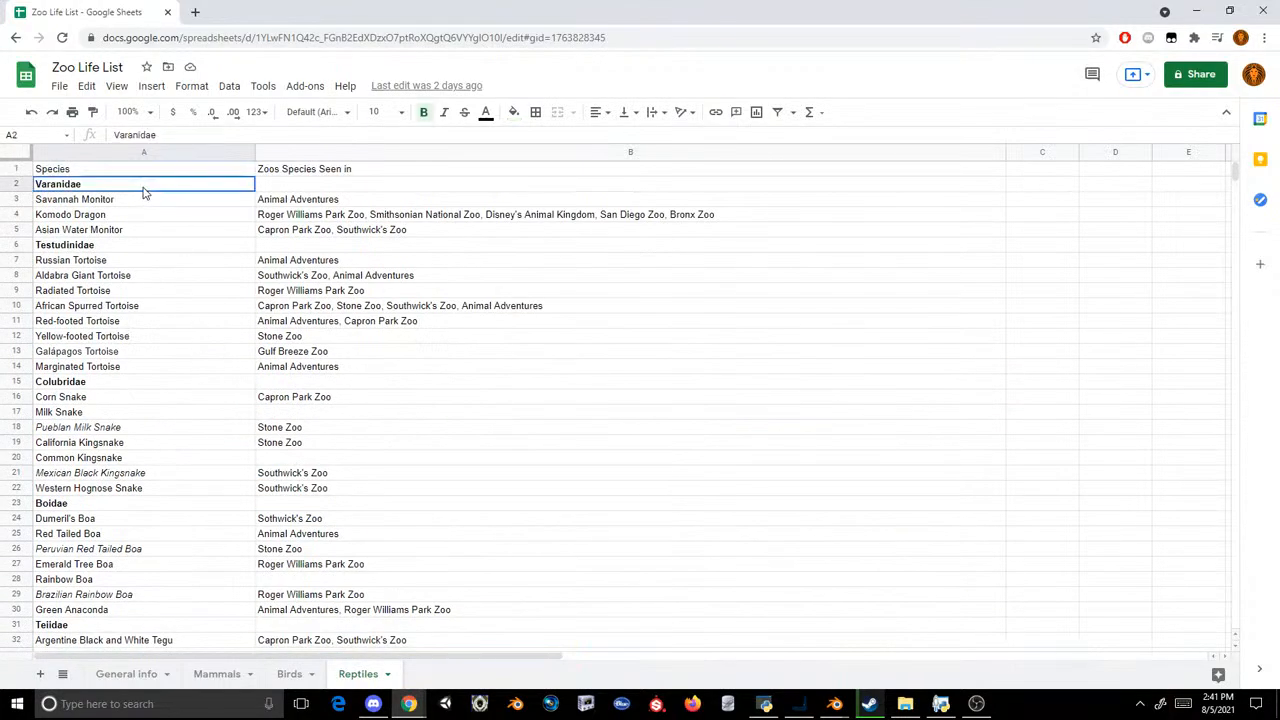
{"action": "left_click", "coordinate": [200, 258]}
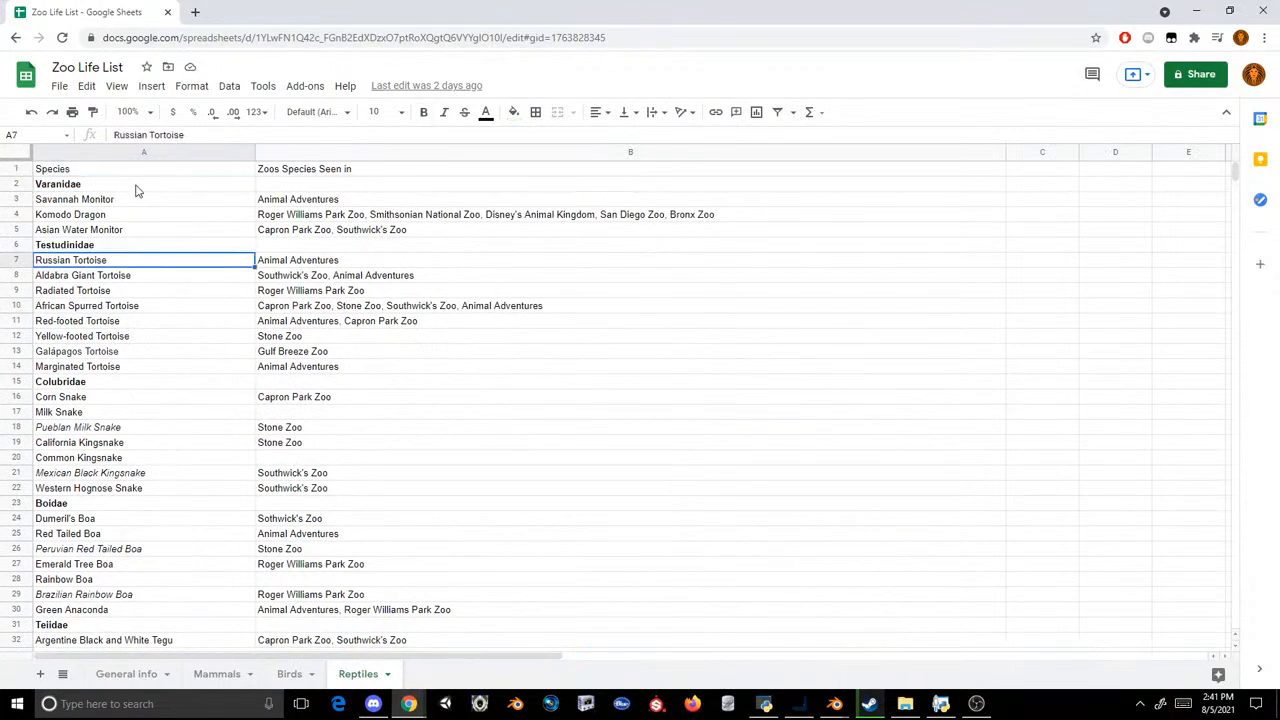
{"action": "left_click", "coordinate": [134, 189]}
{"action": "scroll", "coordinate": [381, 345], "scroll_direction": "down", "scroll_amount": 3}
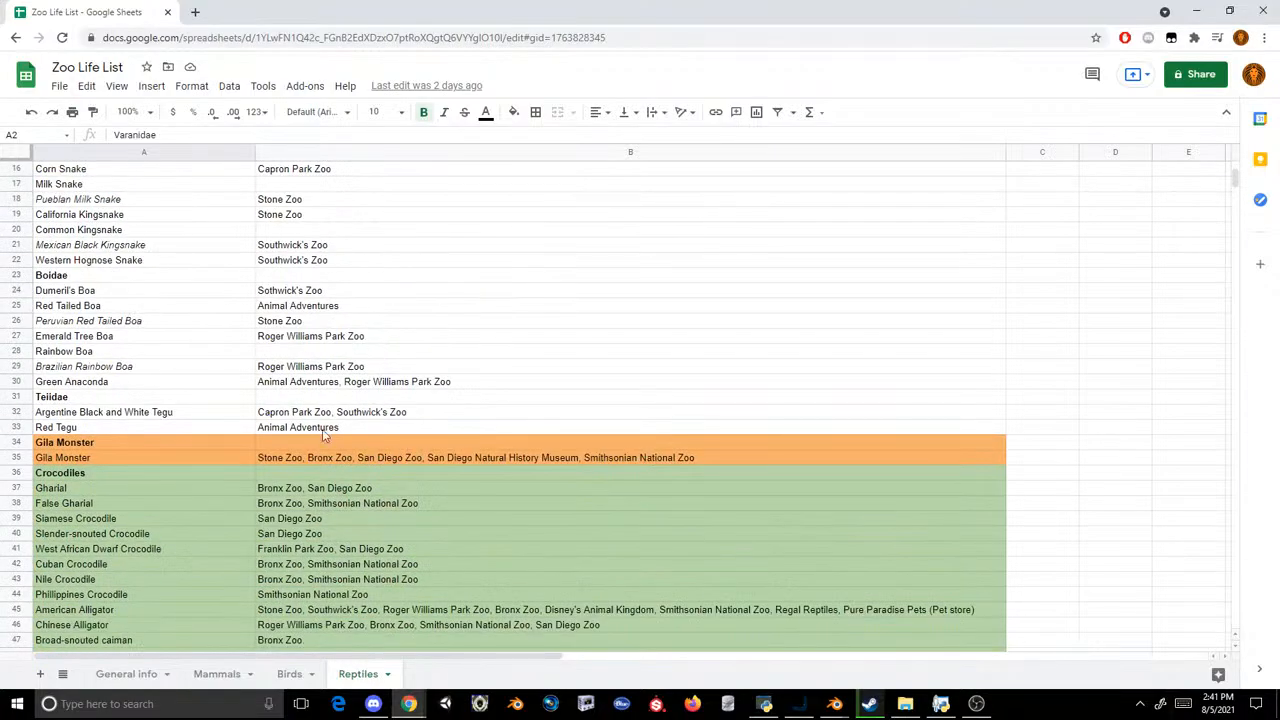
{"action": "scroll", "coordinate": [123, 390], "scroll_direction": "up", "scroll_amount": 2}
{"action": "left_click_drag", "start_coordinate": [106, 505], "coordinate": [305, 250]}
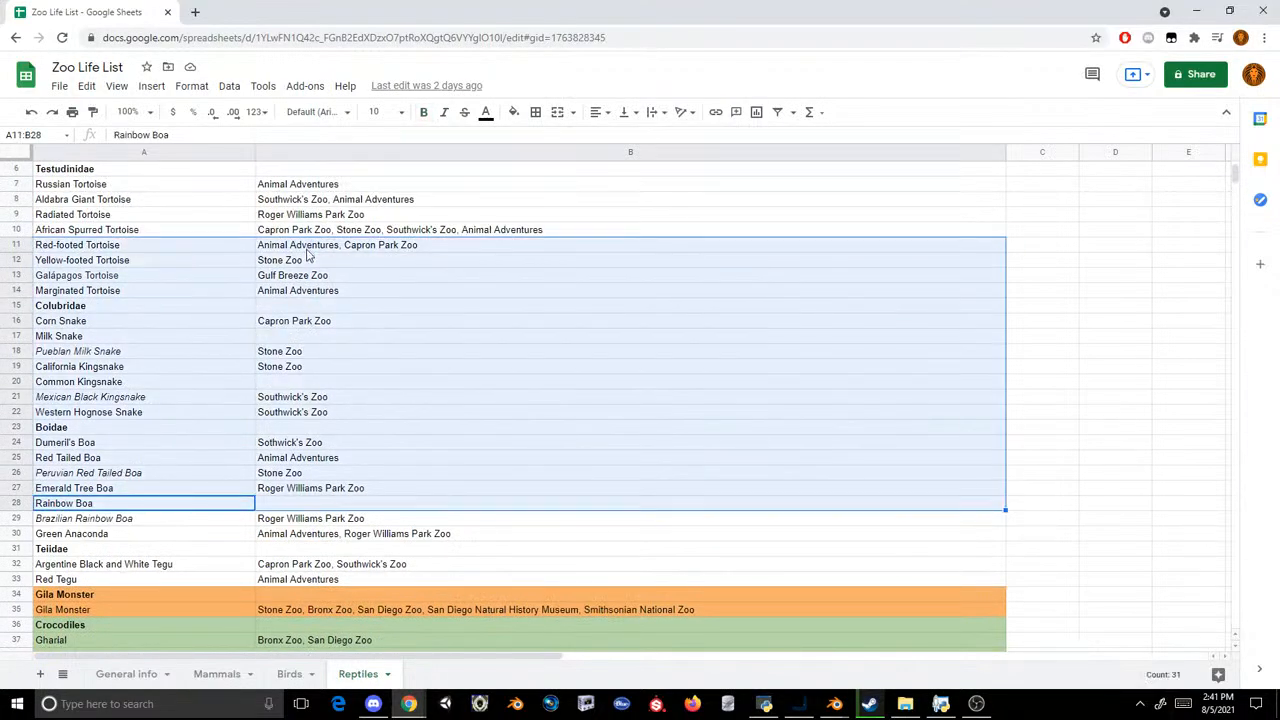
{"action": "left_click", "coordinate": [368, 218]}
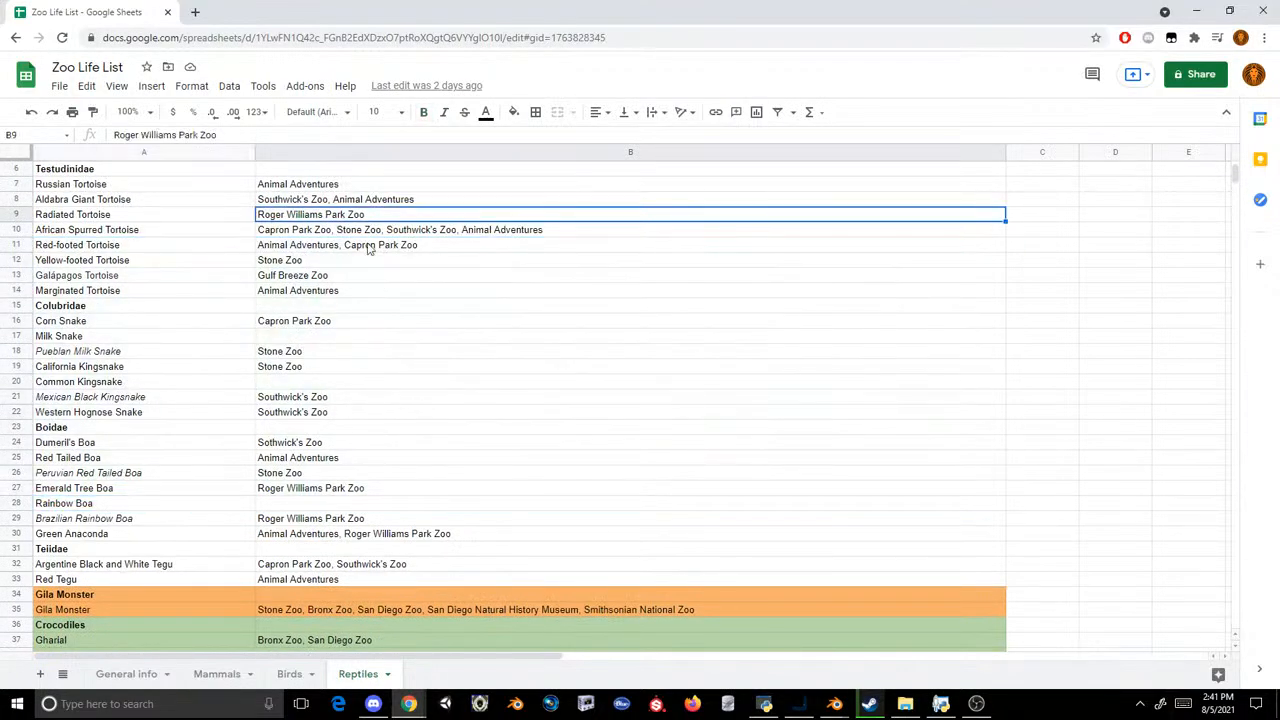
Step: Open the Birds sheet and check the Penguins entries from Emperor penguin to African penguin, plus the Chilean flamingo
{"action": "left_click", "coordinate": [226, 677]}
{"action": "left_click", "coordinate": [290, 676]}
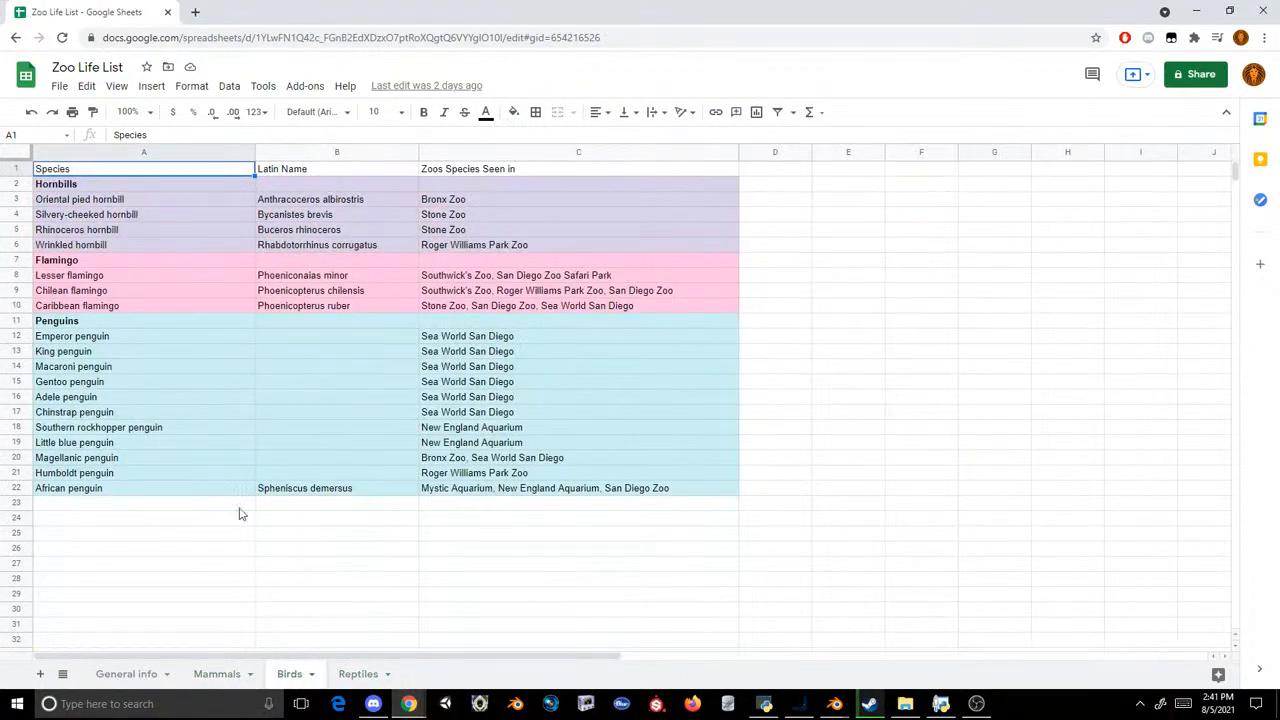
{"action": "left_click", "coordinate": [96, 338]}
{"action": "key", "text": "Down"}
{"action": "key", "text": "Down"}
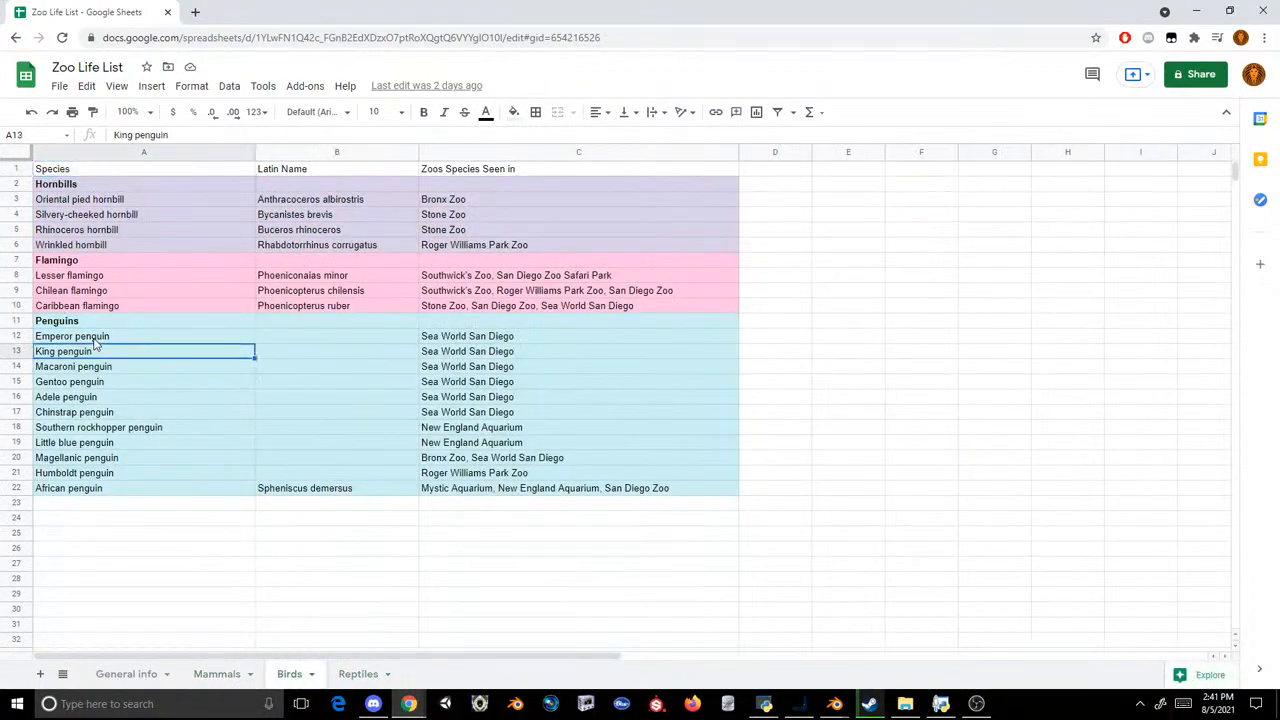
{"action": "key", "text": "Down"}
{"action": "key", "text": "Down"}
{"action": "key", "text": "Down"}
{"action": "key", "text": "Down"}
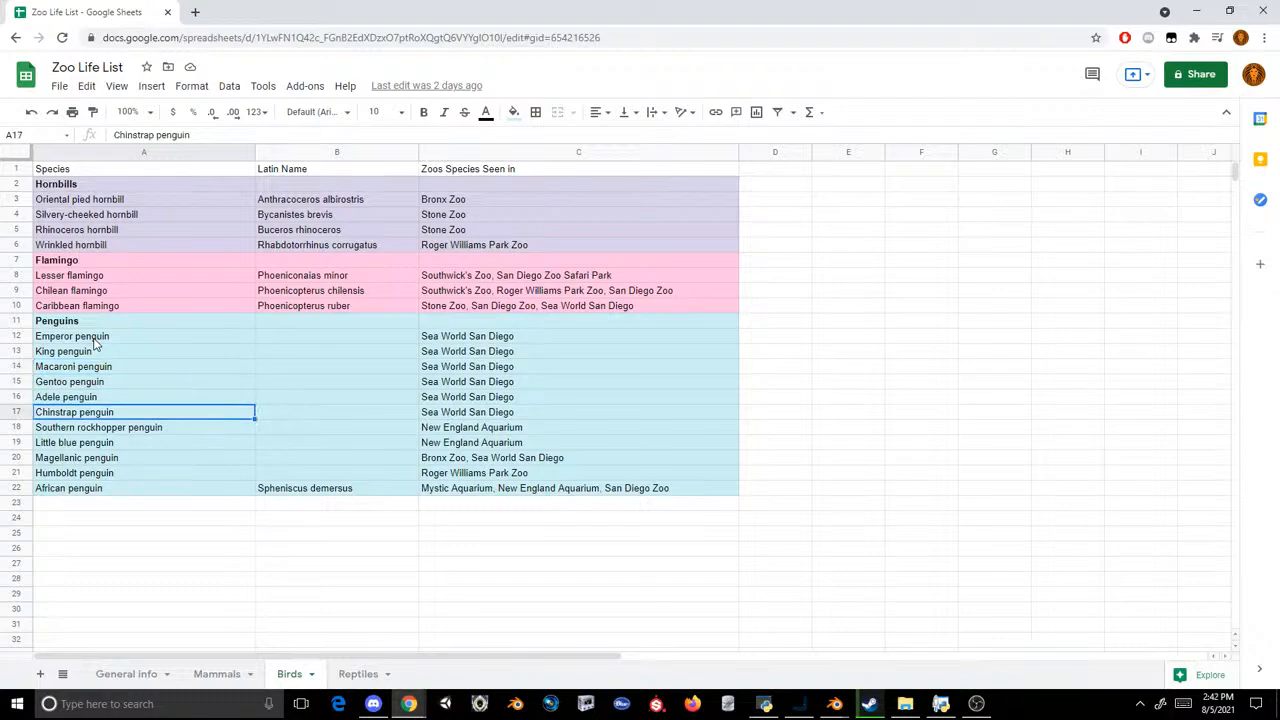
{"action": "key", "text": "Down"}
{"action": "key", "text": "Down"}
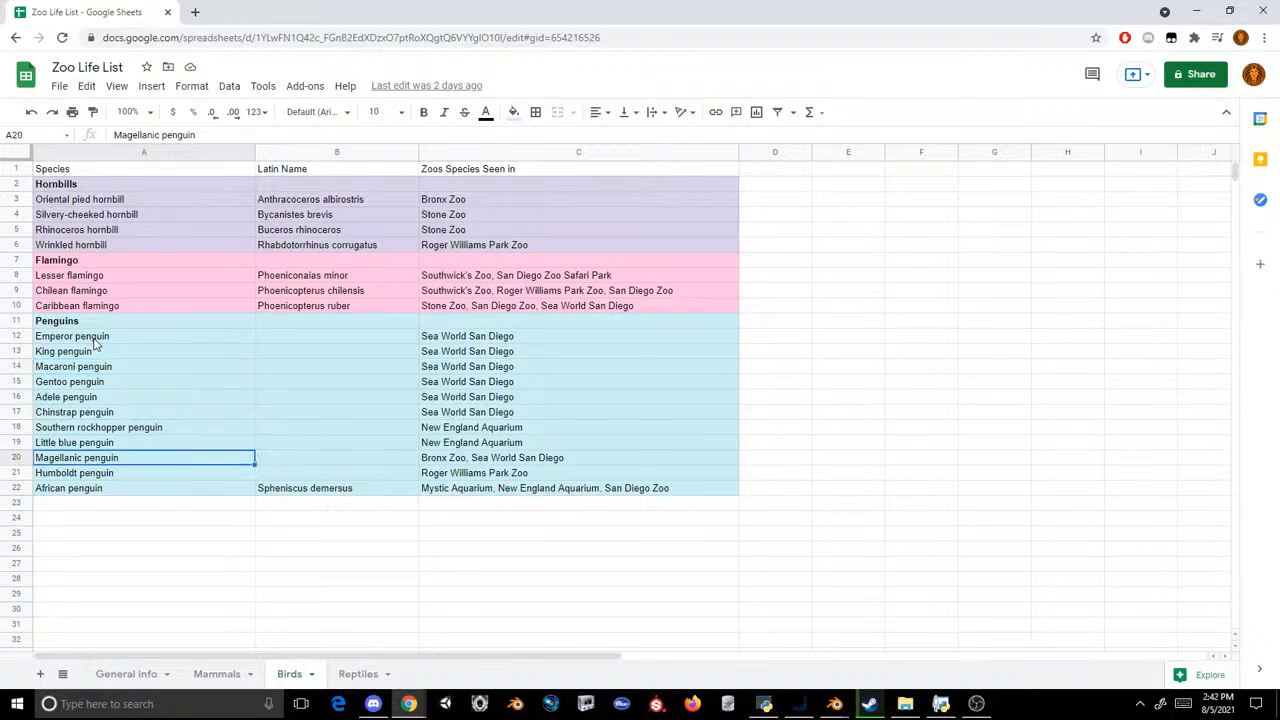
{"action": "key", "text": "Down"}
{"action": "key", "text": "Down"}
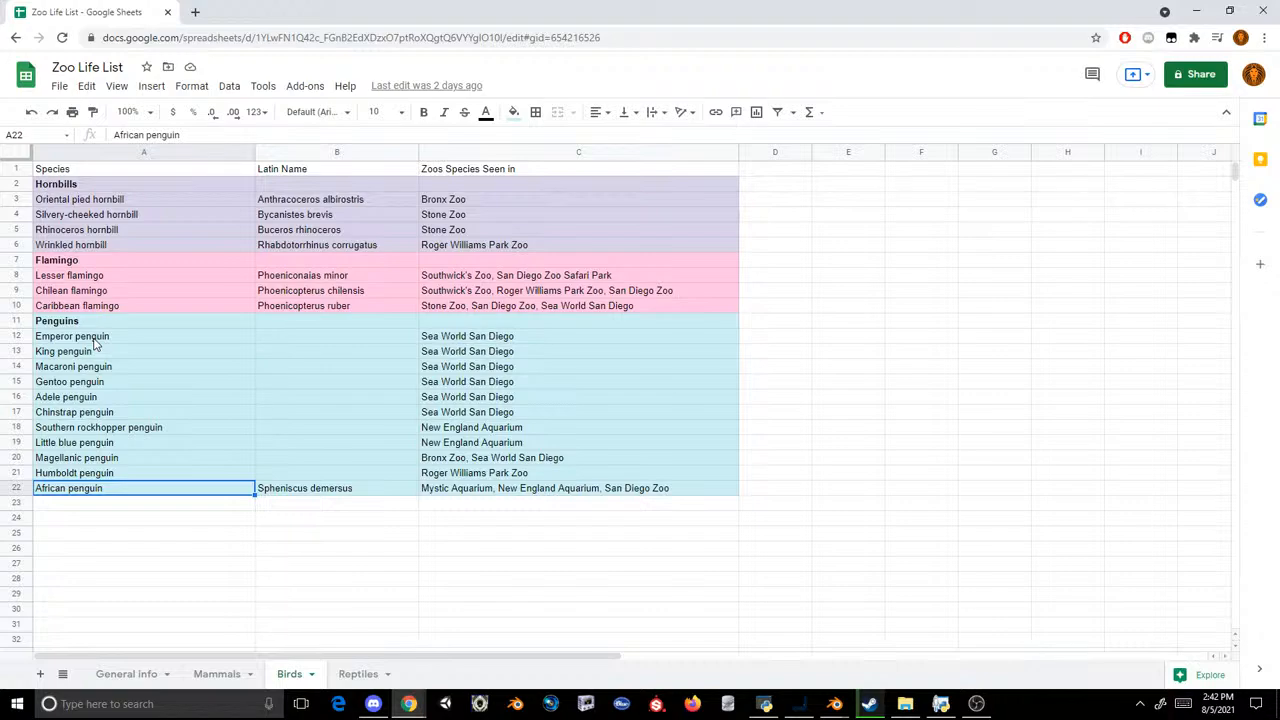
{"action": "left_click", "coordinate": [217, 299]}
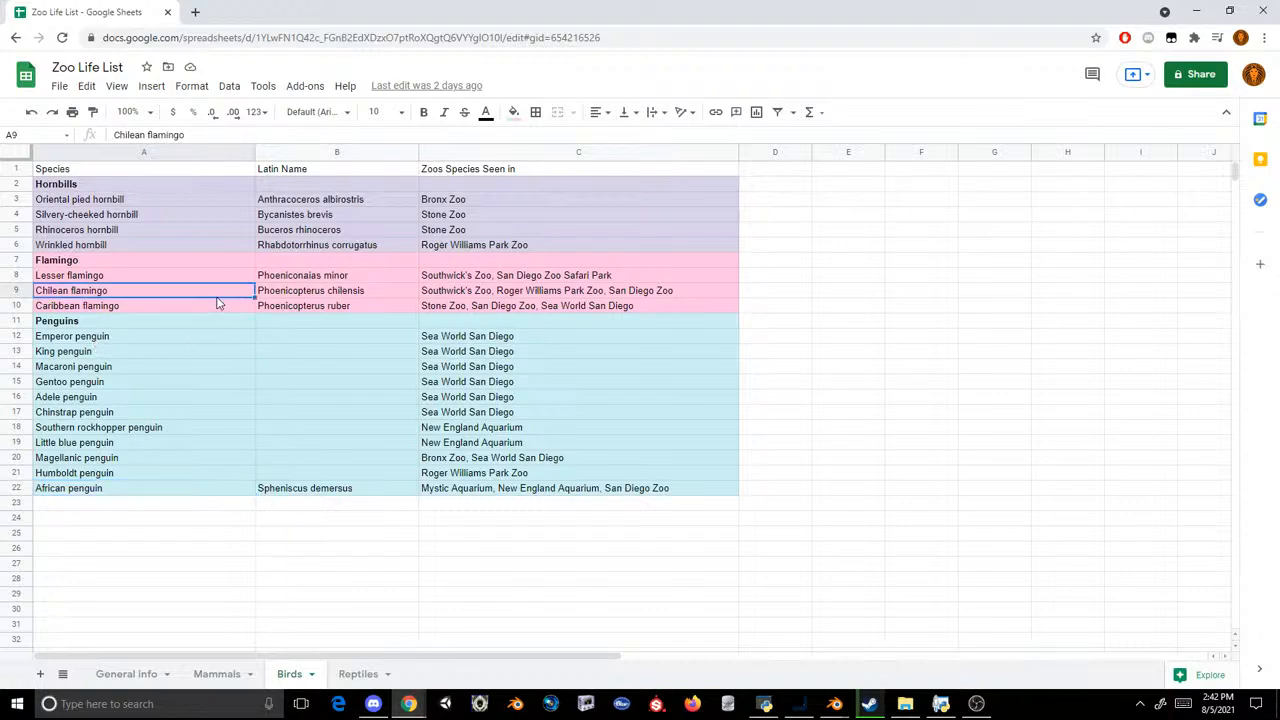
Step: Return to the Mammals sheet and look back from the monkeys past the lemurs and canines to the first entries
{"action": "left_click", "coordinate": [216, 673]}
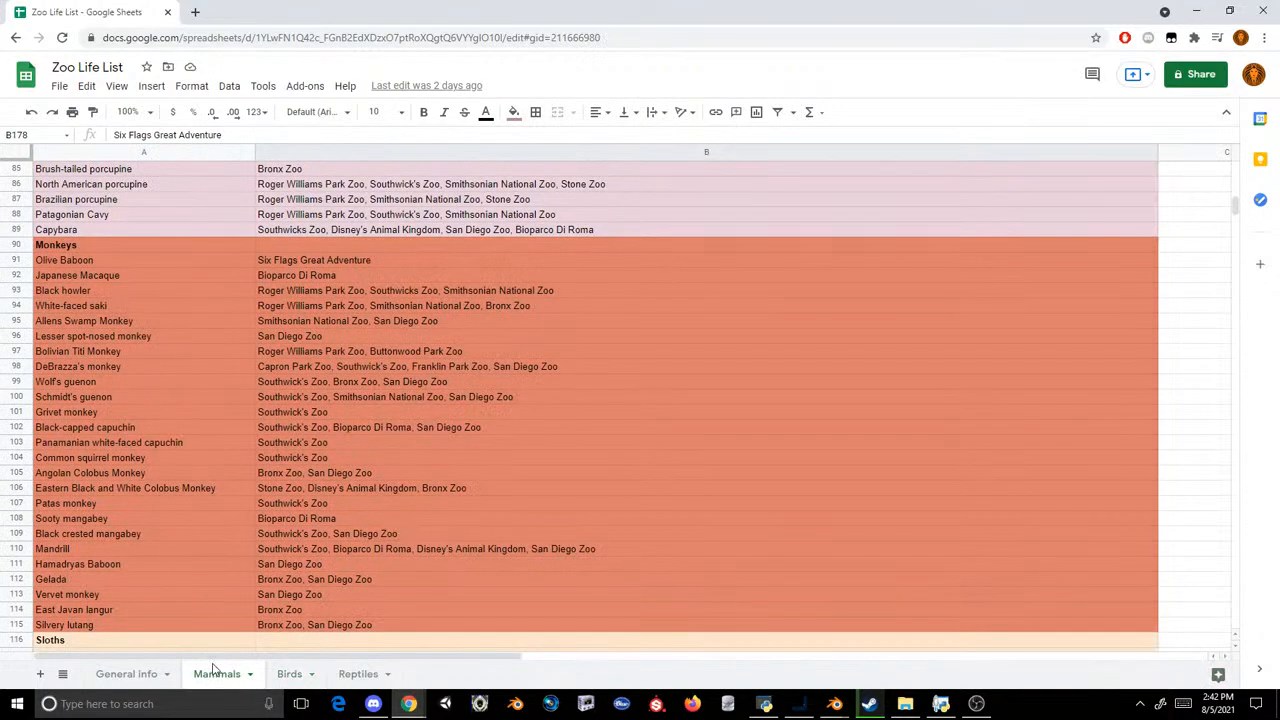
{"action": "scroll", "coordinate": [196, 453], "scroll_direction": "up", "scroll_amount": 7}
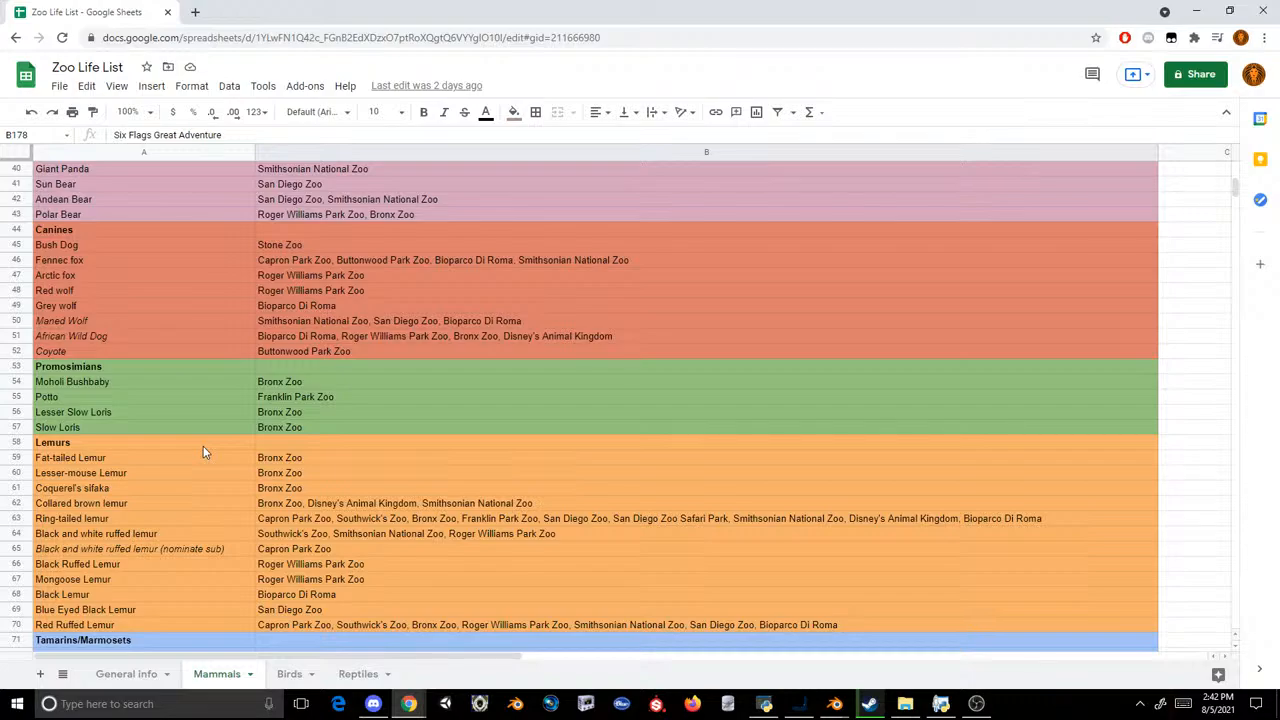
{"action": "scroll", "coordinate": [203, 453], "scroll_direction": "up", "scroll_amount": 6}
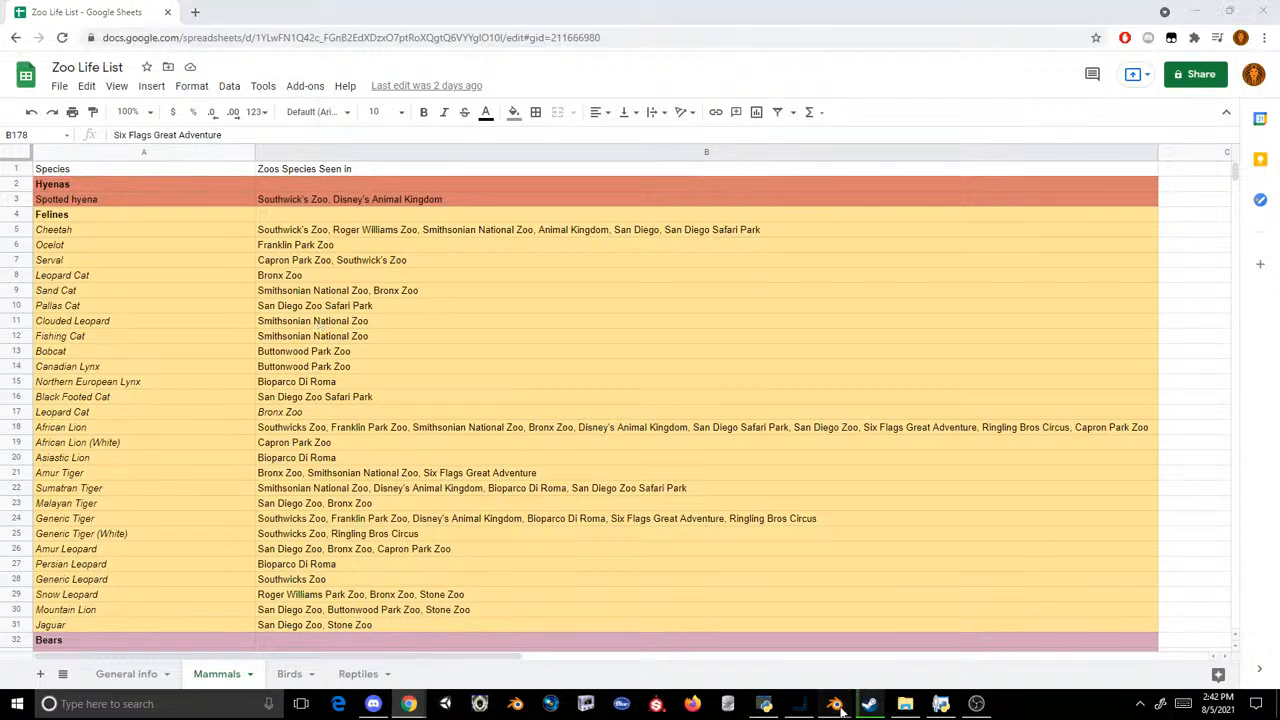
Step: Switch to Blender's file window for importing an MDL2 sign model
{"action": "mouse_move", "coordinate": [834, 703]}
{"action": "left_click", "coordinate": [859, 647]}
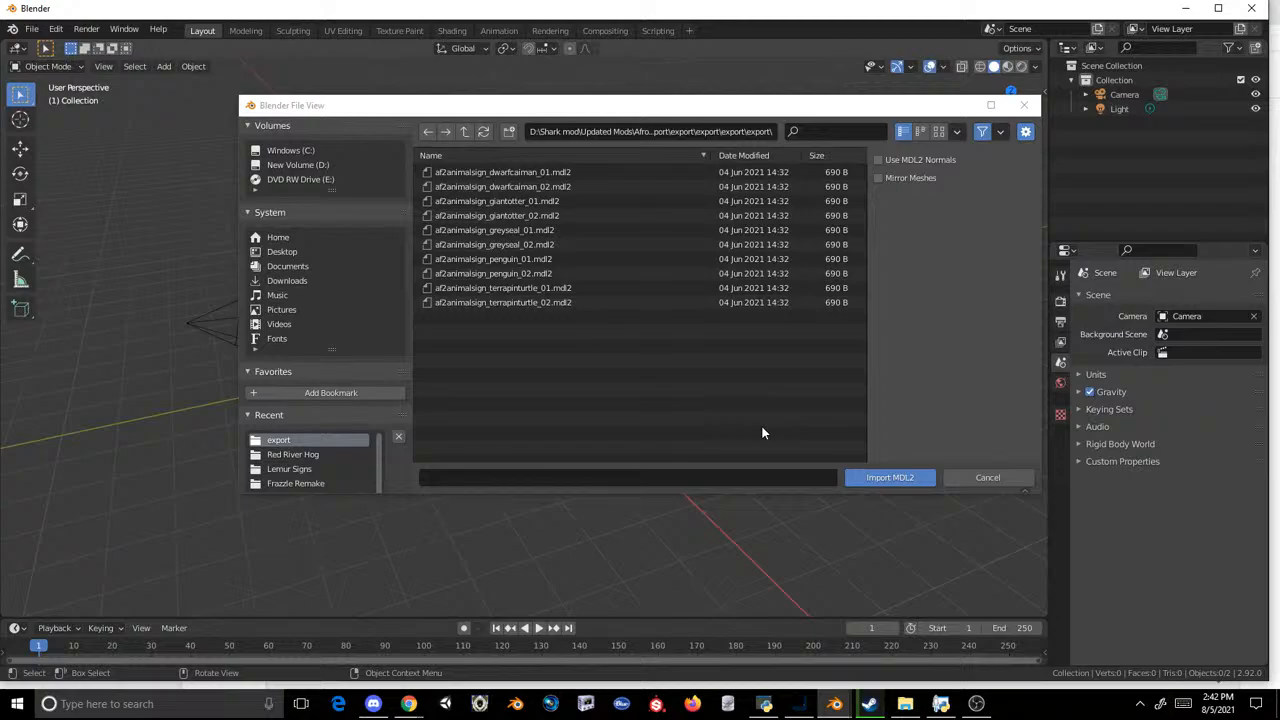
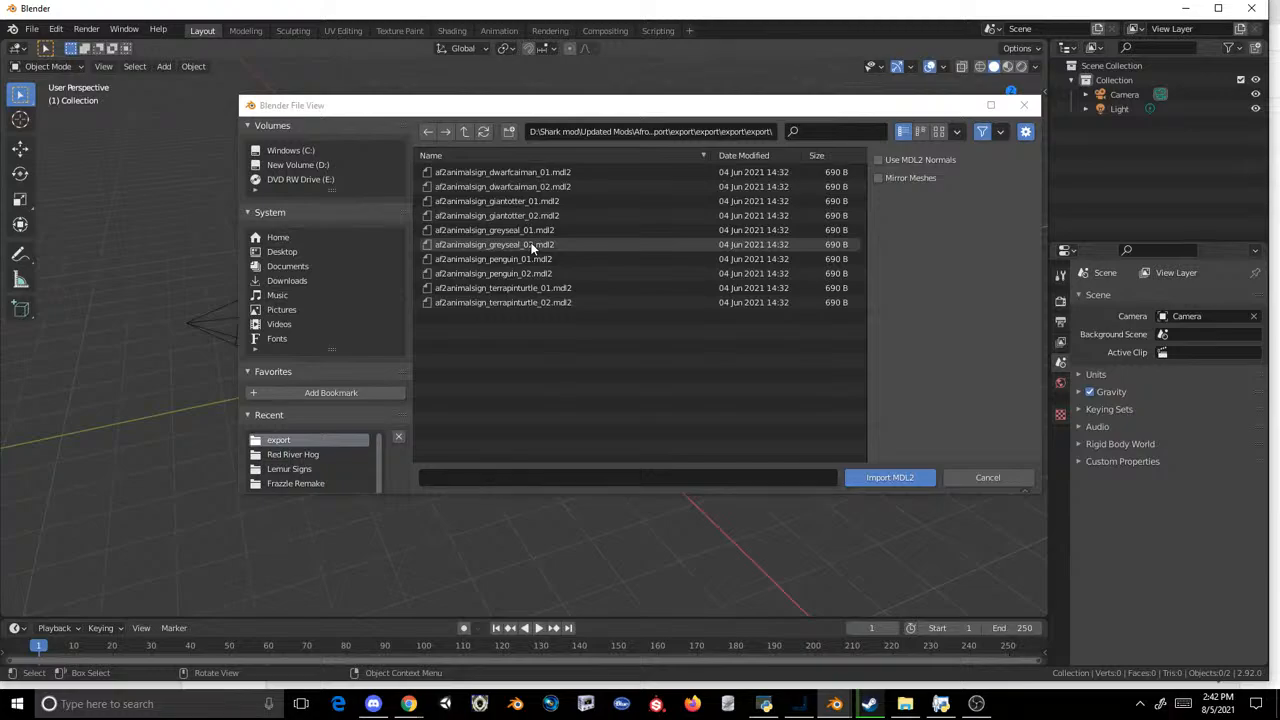
Step: Import the penguin sign model af2animalsign_penguin_01.mdl2
{"action": "double_click", "coordinate": [527, 260]}
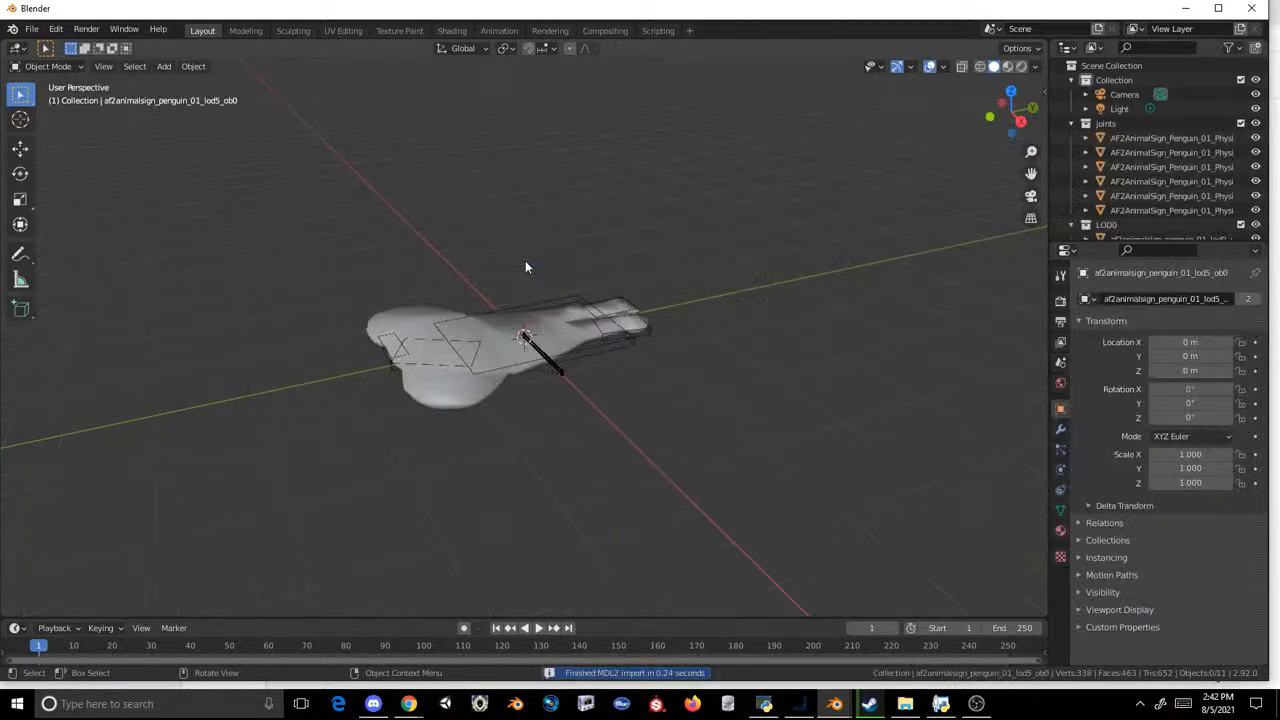
Step: Start a new General scene and delete the default cube
{"action": "left_click", "coordinate": [32, 29]}
{"action": "mouse_move", "coordinate": [60, 45]}
{"action": "left_click", "coordinate": [188, 47]}
{"action": "left_click", "coordinate": [640, 375]}
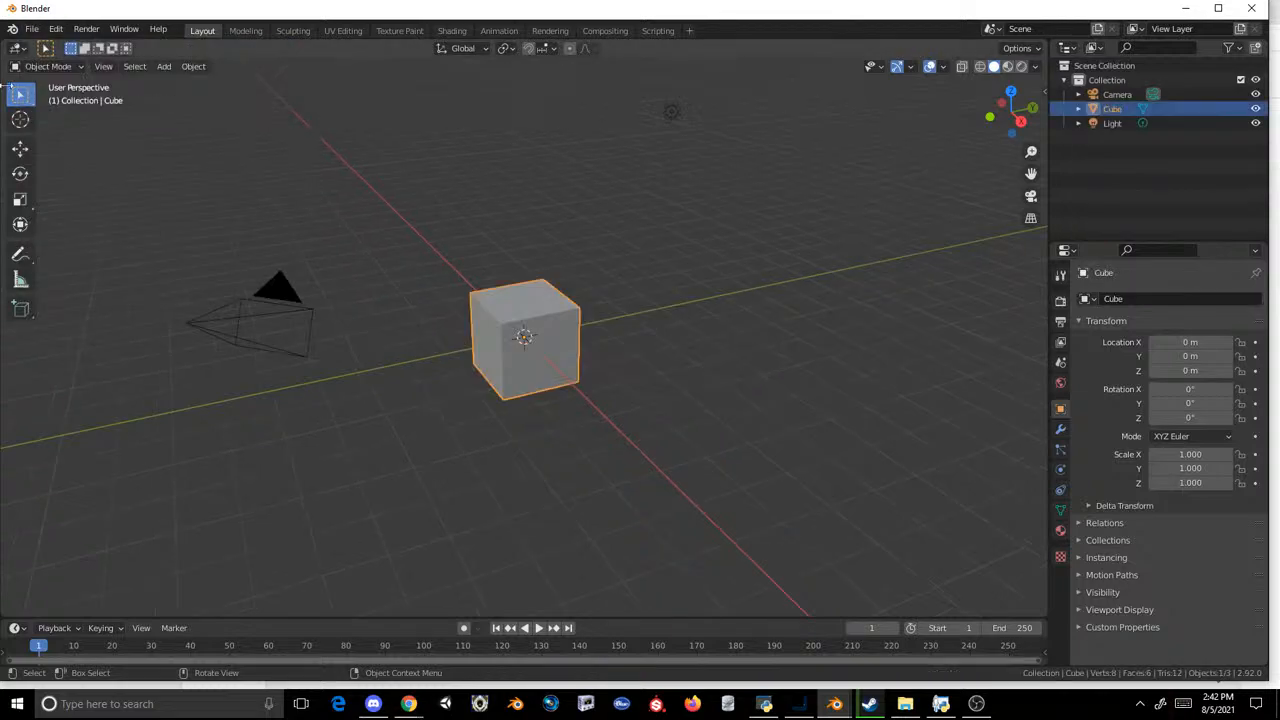
{"action": "key", "text": "Delete"}
Step: Open the Cobra Model (.mdl2) import and browse from the recent export folder up to the AfroWallset mod folder
{"action": "left_click", "coordinate": [19, 33]}
{"action": "mouse_move", "coordinate": [32, 29]}
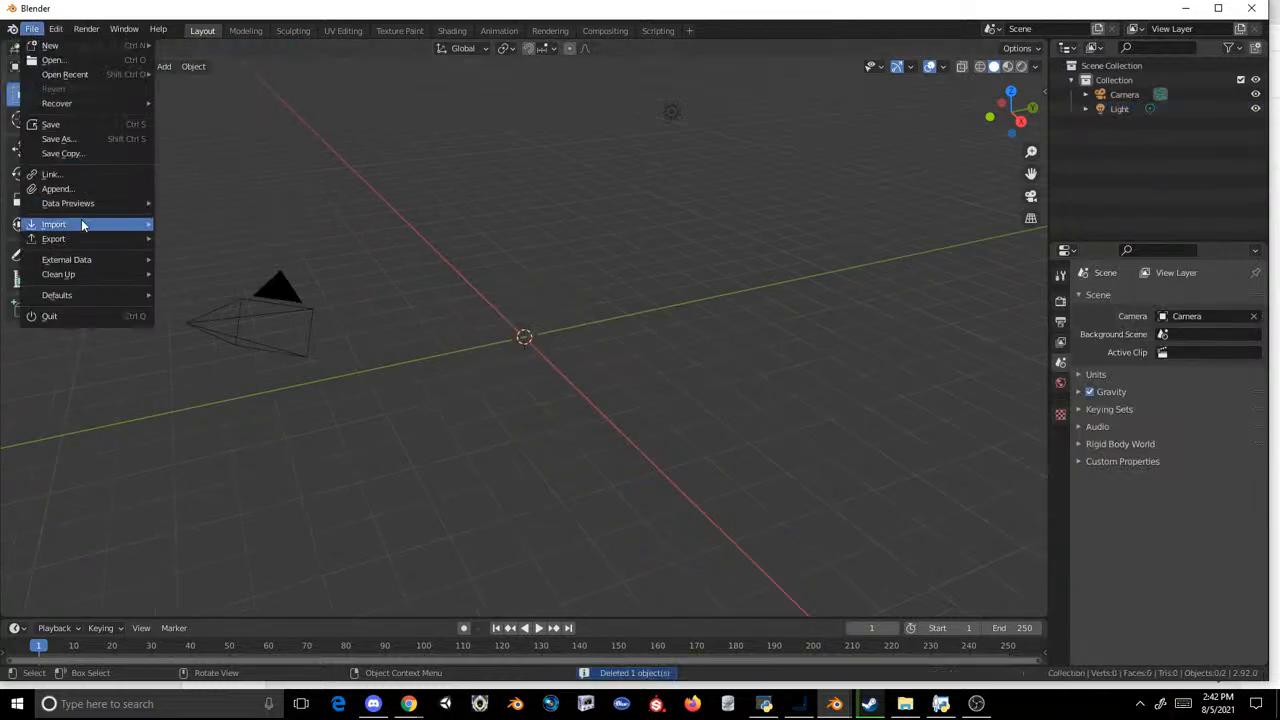
{"action": "mouse_move", "coordinate": [81, 222]}
{"action": "left_click", "coordinate": [227, 384]}
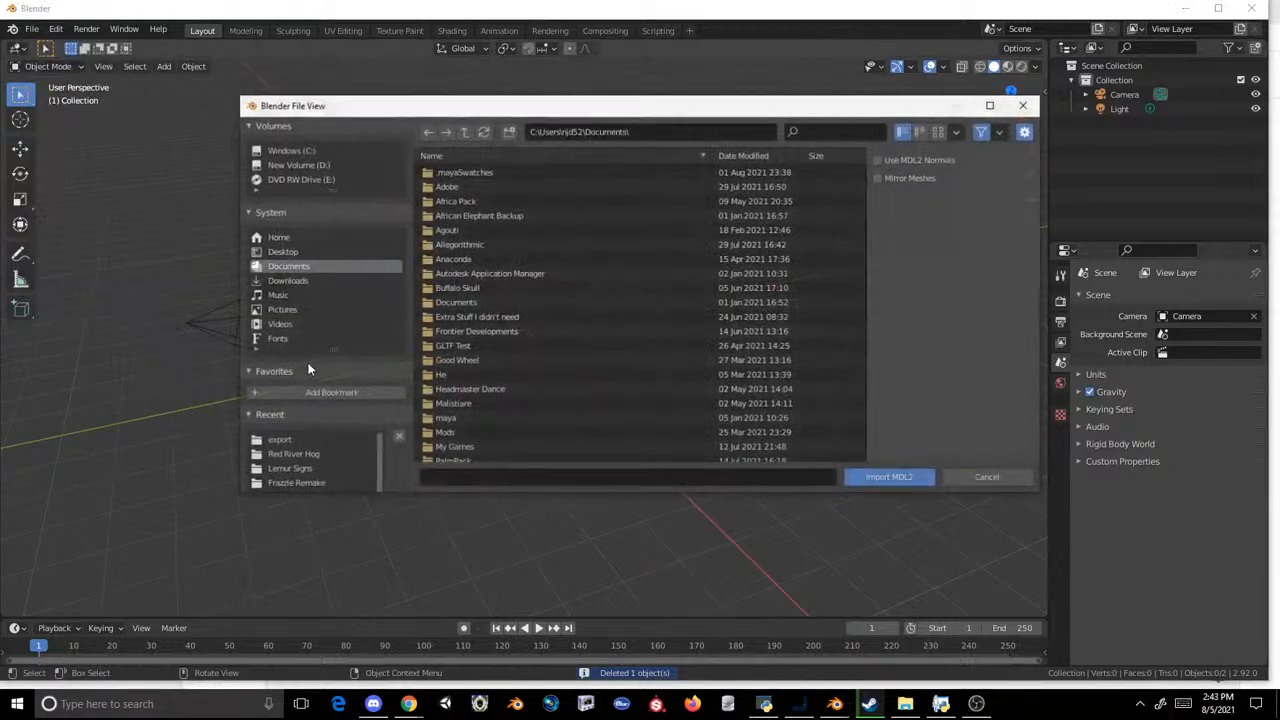
{"action": "left_click", "coordinate": [282, 440]}
{"action": "left_click", "coordinate": [463, 131]}
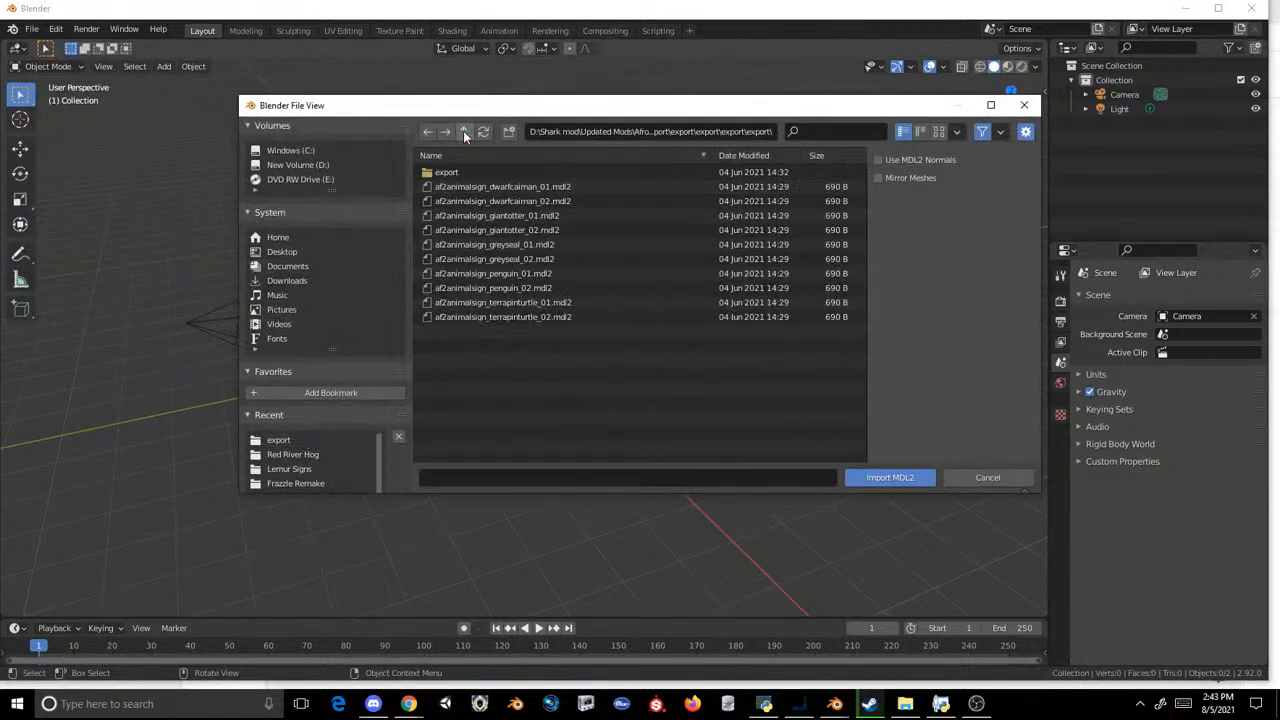
{"action": "left_click", "coordinate": [464, 132]}
{"action": "left_click", "coordinate": [464, 132]}
{"action": "left_click", "coordinate": [464, 133]}
{"action": "left_click", "coordinate": [464, 133]}
{"action": "left_click", "coordinate": [464, 133]}
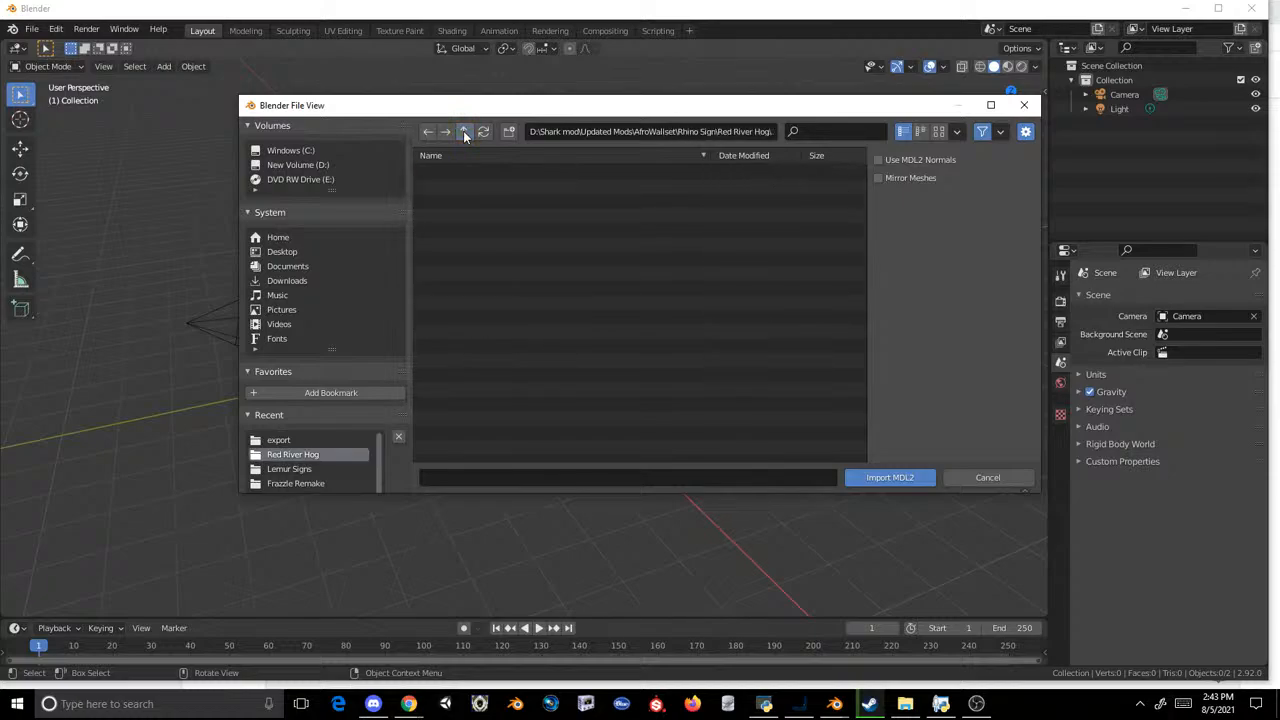
{"action": "left_click", "coordinate": [464, 133]}
{"action": "scroll", "coordinate": [496, 250], "scroll_direction": "down", "scroll_amount": 2}
{"action": "scroll", "coordinate": [495, 248], "scroll_direction": "down", "scroll_amount": 6}
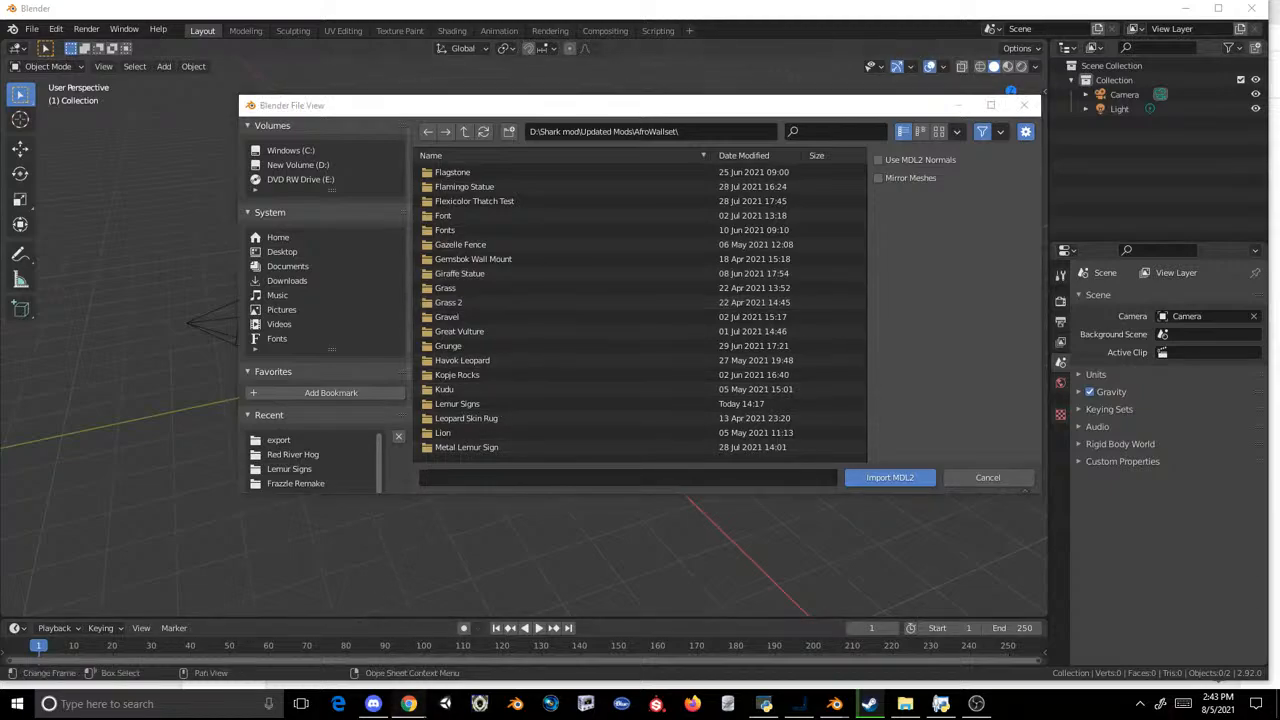
Step: Switch to the Zoo Life List spreadsheet and check the Mammals entries for the sloth bear and the Amur, Sumatran, Malayan and generic tigers
{"action": "mouse_move", "coordinate": [408, 703]}
{"action": "left_click", "coordinate": [557, 640]}
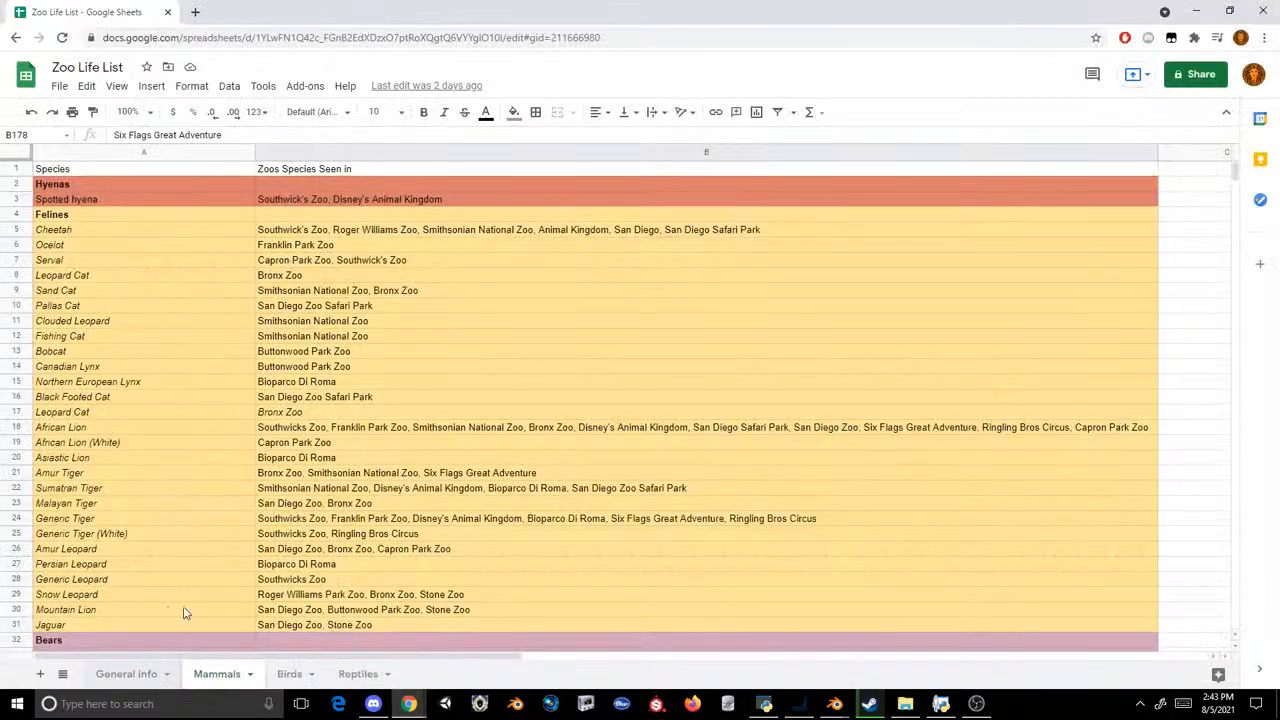
{"action": "scroll", "coordinate": [180, 455], "scroll_direction": "down", "scroll_amount": 5}
{"action": "left_click", "coordinate": [152, 429]}
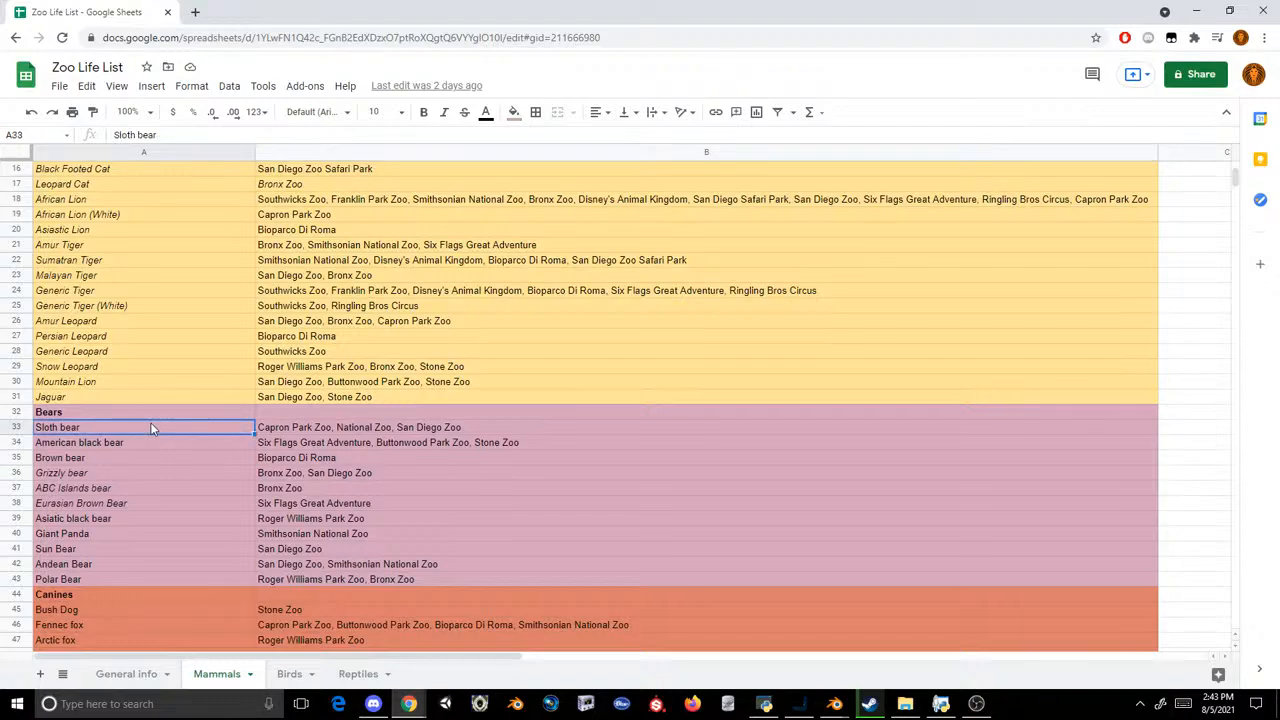
{"action": "left_click", "coordinate": [100, 245]}
{"action": "left_click", "coordinate": [102, 260]}
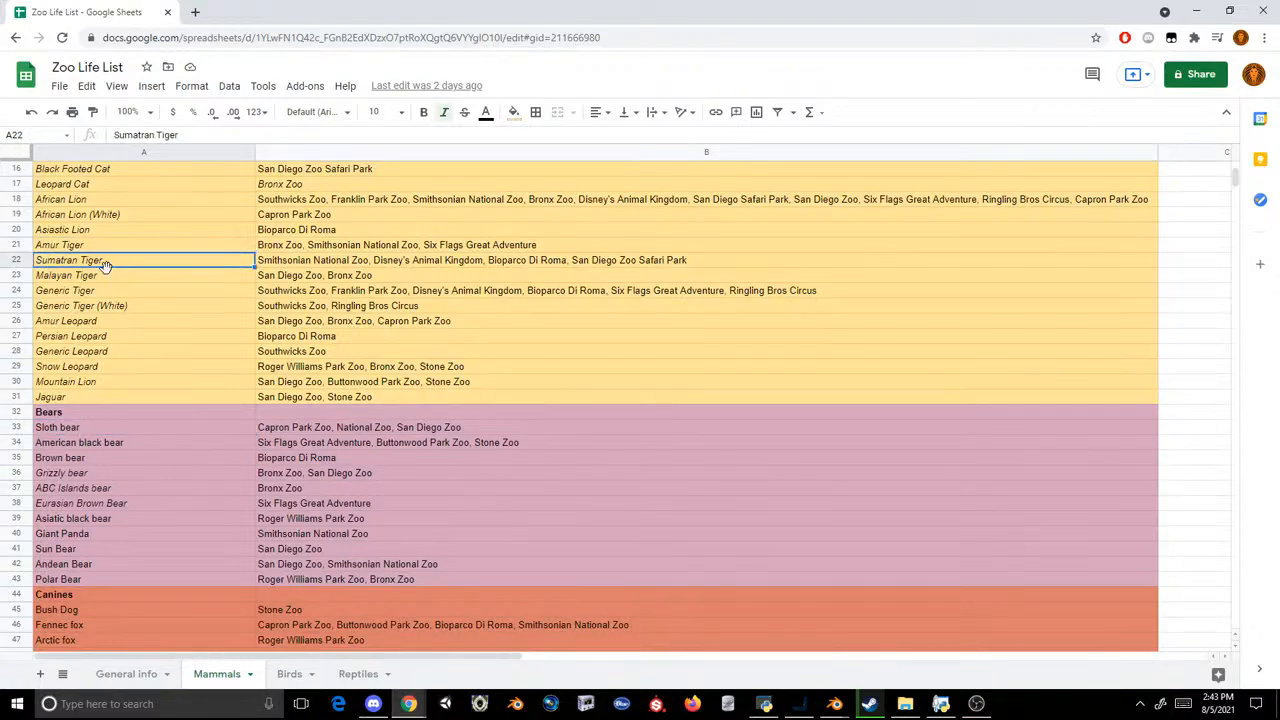
{"action": "left_click", "coordinate": [105, 276]}
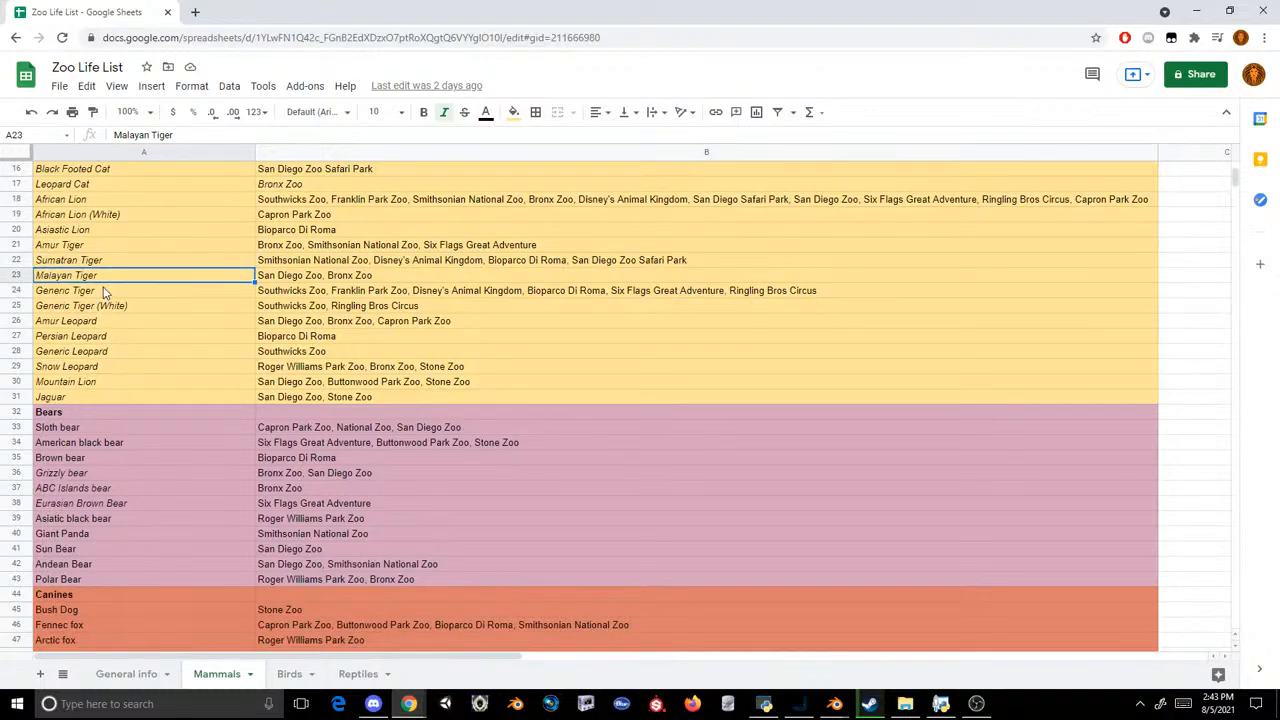
{"action": "left_click", "coordinate": [104, 291]}
{"action": "left_click", "coordinate": [104, 307]}
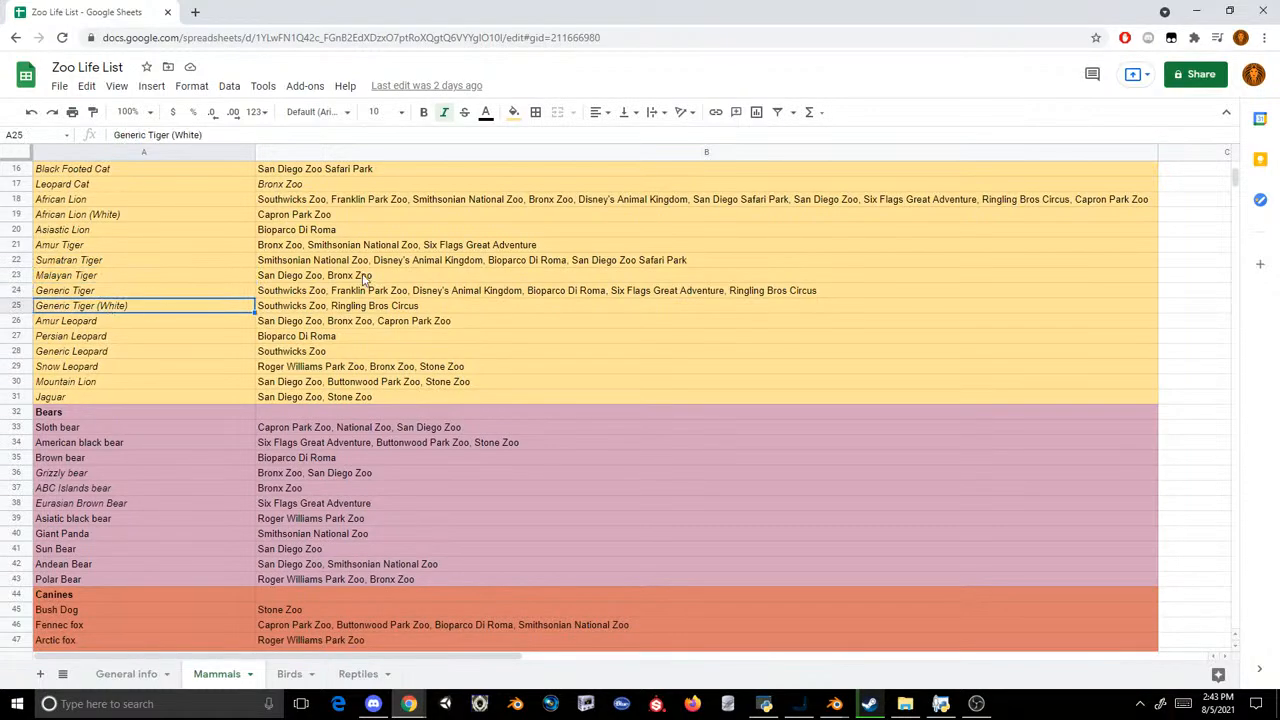
{"action": "scroll", "coordinate": [306, 313], "scroll_direction": "up", "scroll_amount": 1}
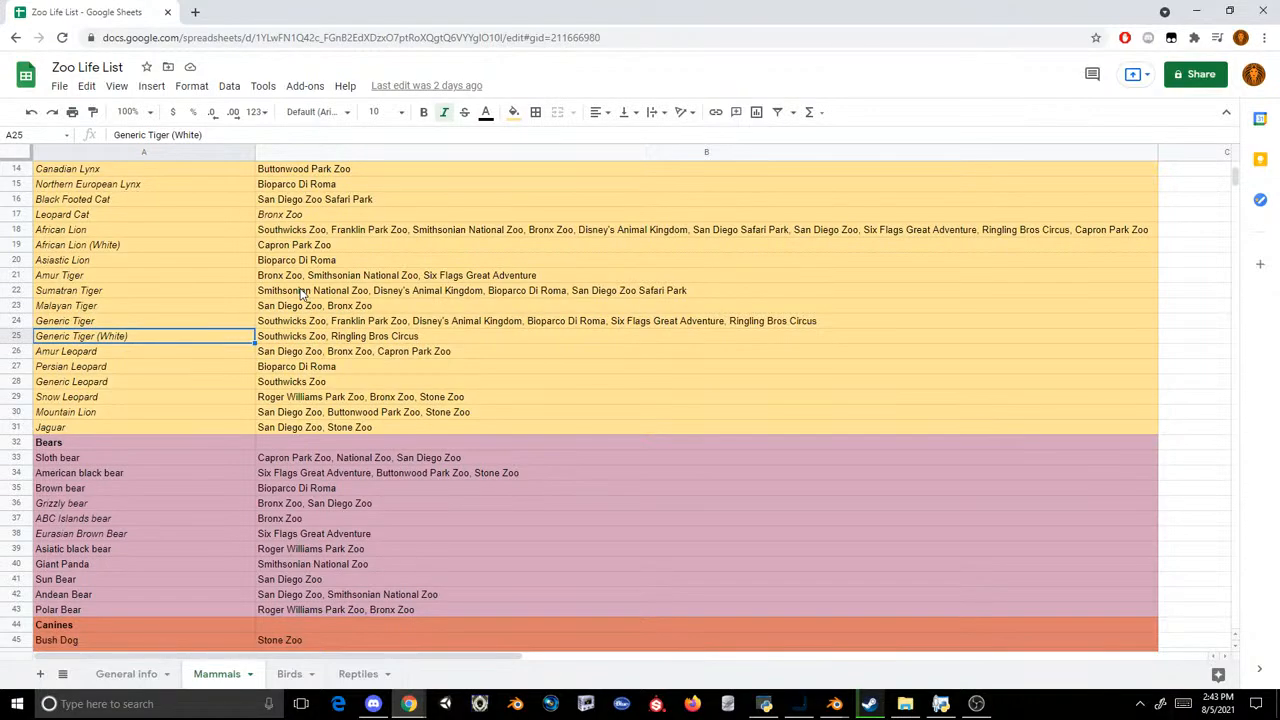
Step: Check the places recorded for the Generic Tiger, especially Ringling Bros Circus, and compare them with the Amur Tiger entry
{"action": "left_click", "coordinate": [518, 322]}
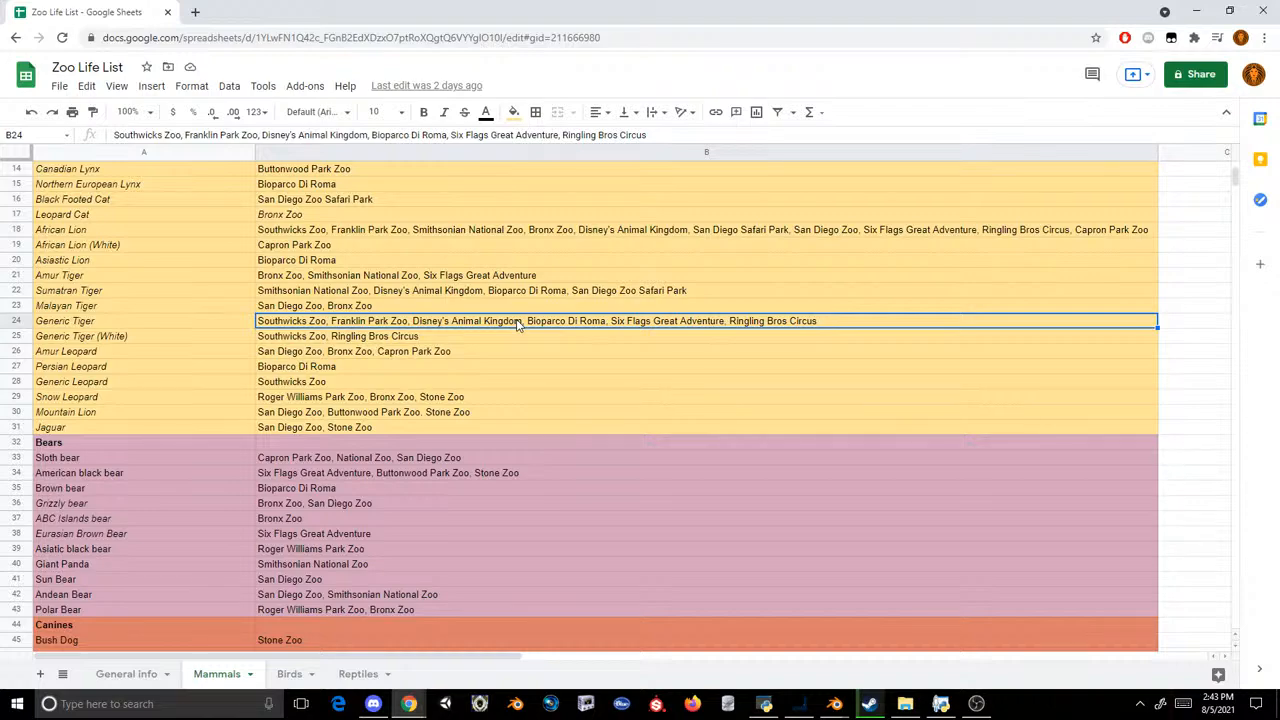
{"action": "double_click", "coordinate": [541, 321]}
{"action": "left_click_drag", "start_coordinate": [803, 319], "coordinate": [719, 320]}
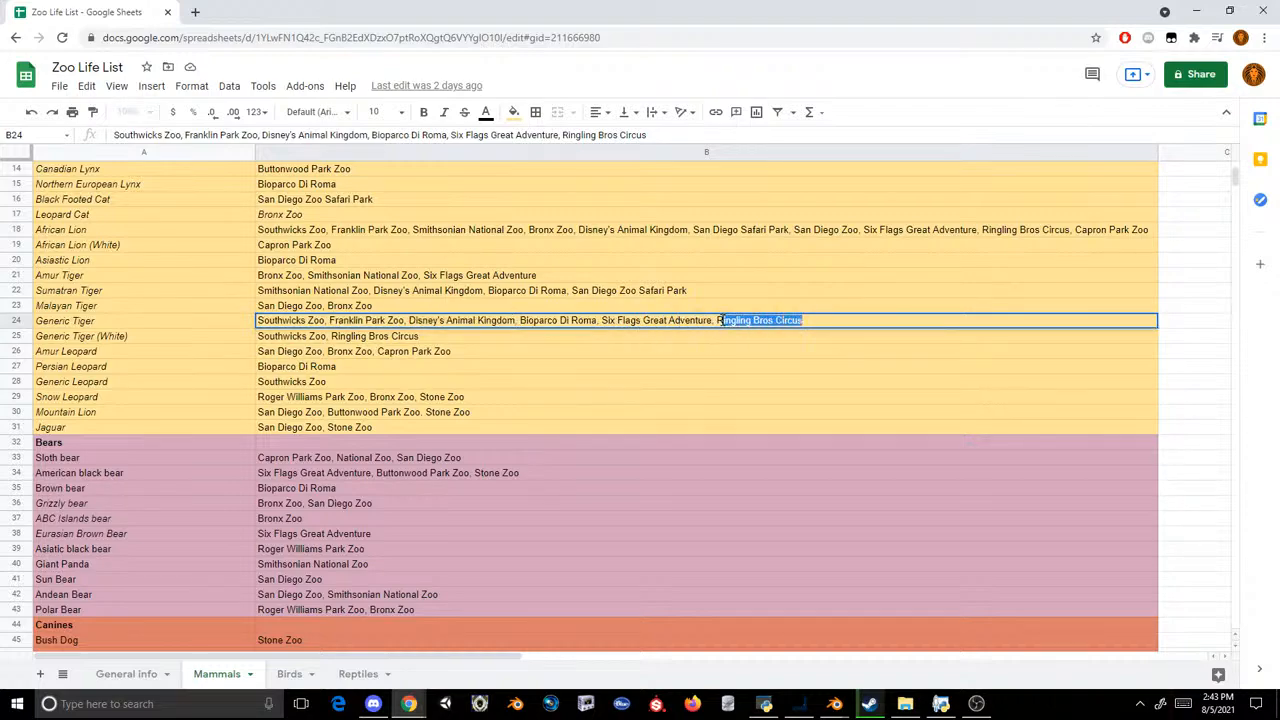
{"action": "left_click", "coordinate": [708, 281]}
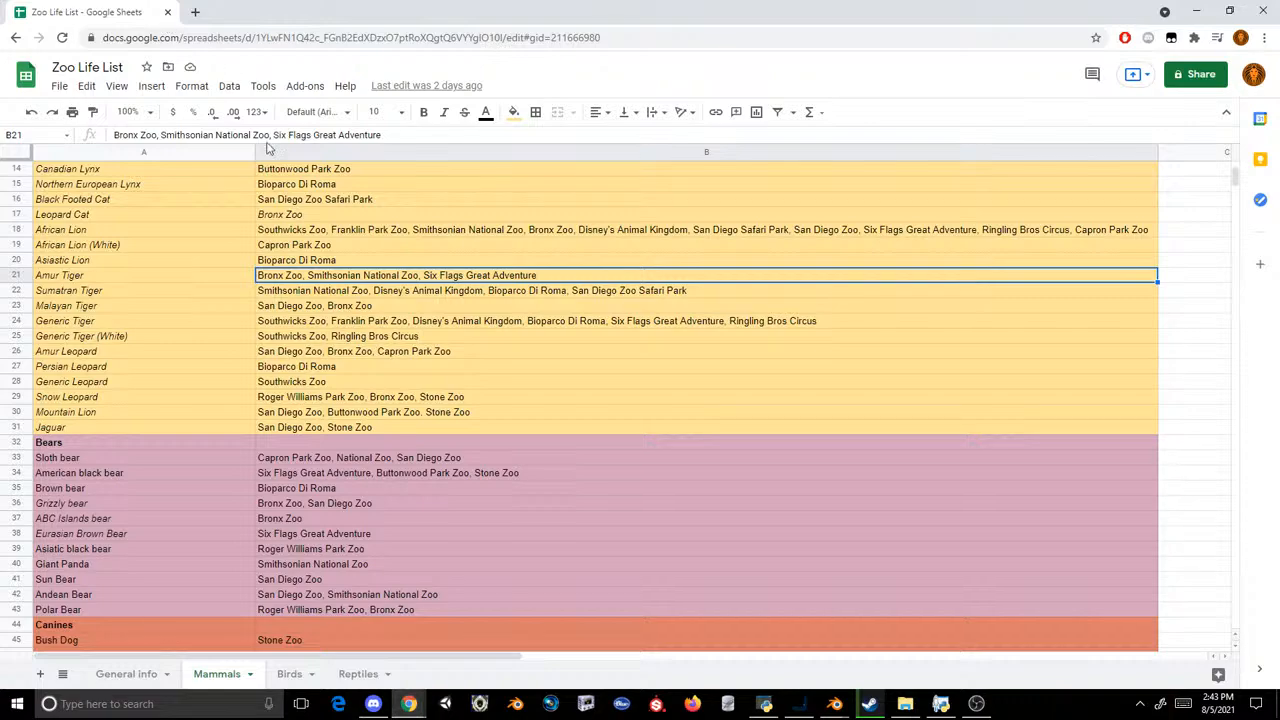
{"action": "left_click", "coordinate": [384, 324]}
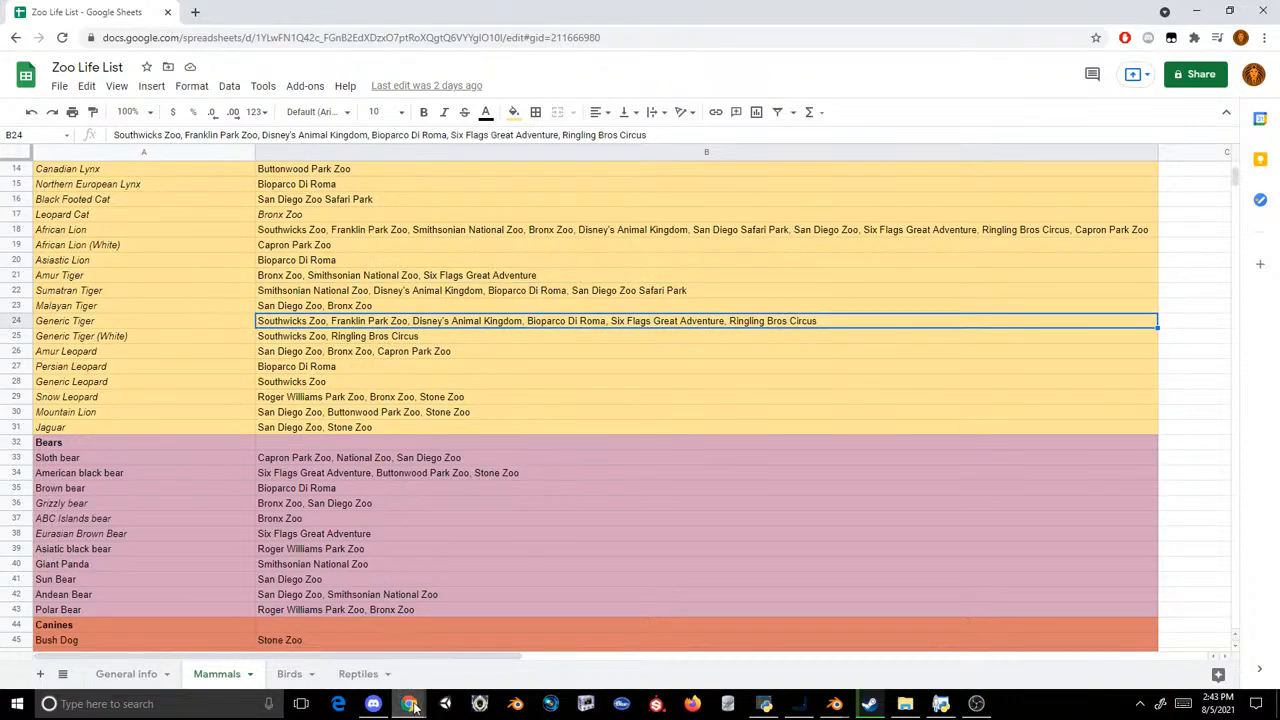
{"action": "mouse_move", "coordinate": [409, 703]}
{"action": "left_click", "coordinate": [575, 630]}
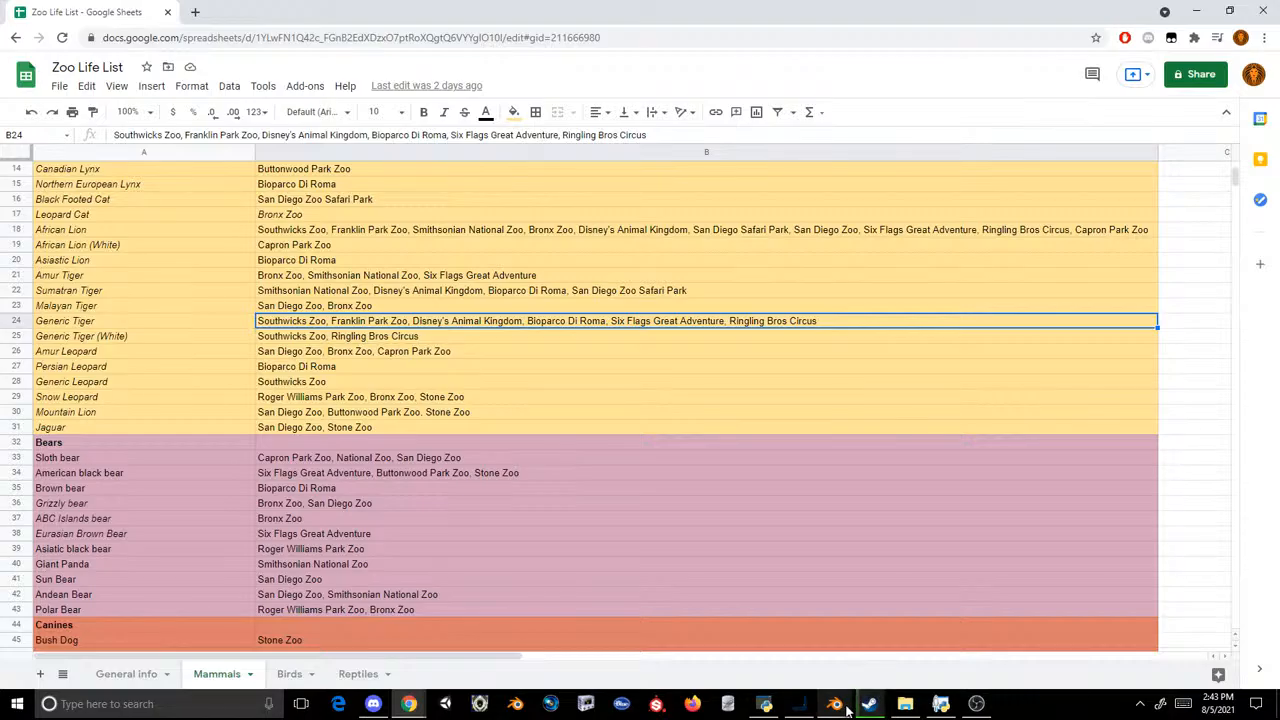
Step: Return to Blender's import window, browse the AfroWallset and Documents folders, and cancel the import
{"action": "mouse_move", "coordinate": [834, 703]}
{"action": "left_click", "coordinate": [900, 620]}
{"action": "scroll", "coordinate": [567, 246], "scroll_direction": "down", "scroll_amount": 15}
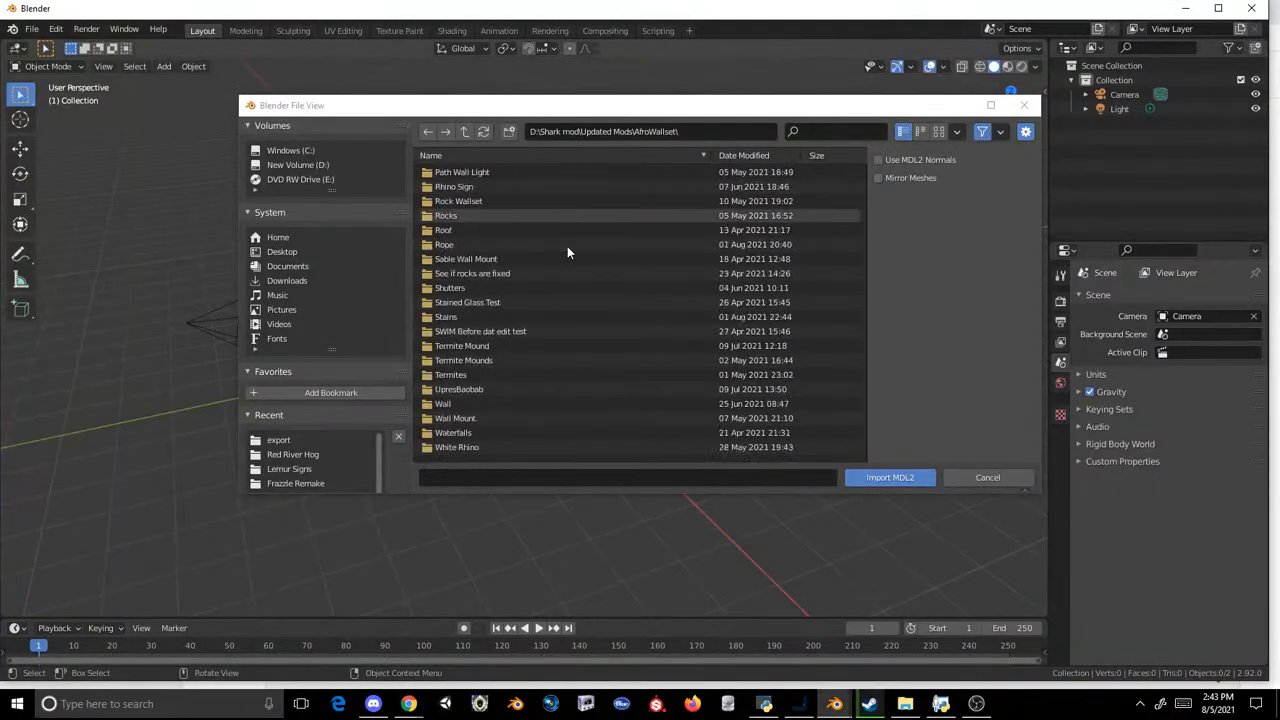
{"action": "left_click", "coordinate": [290, 266]}
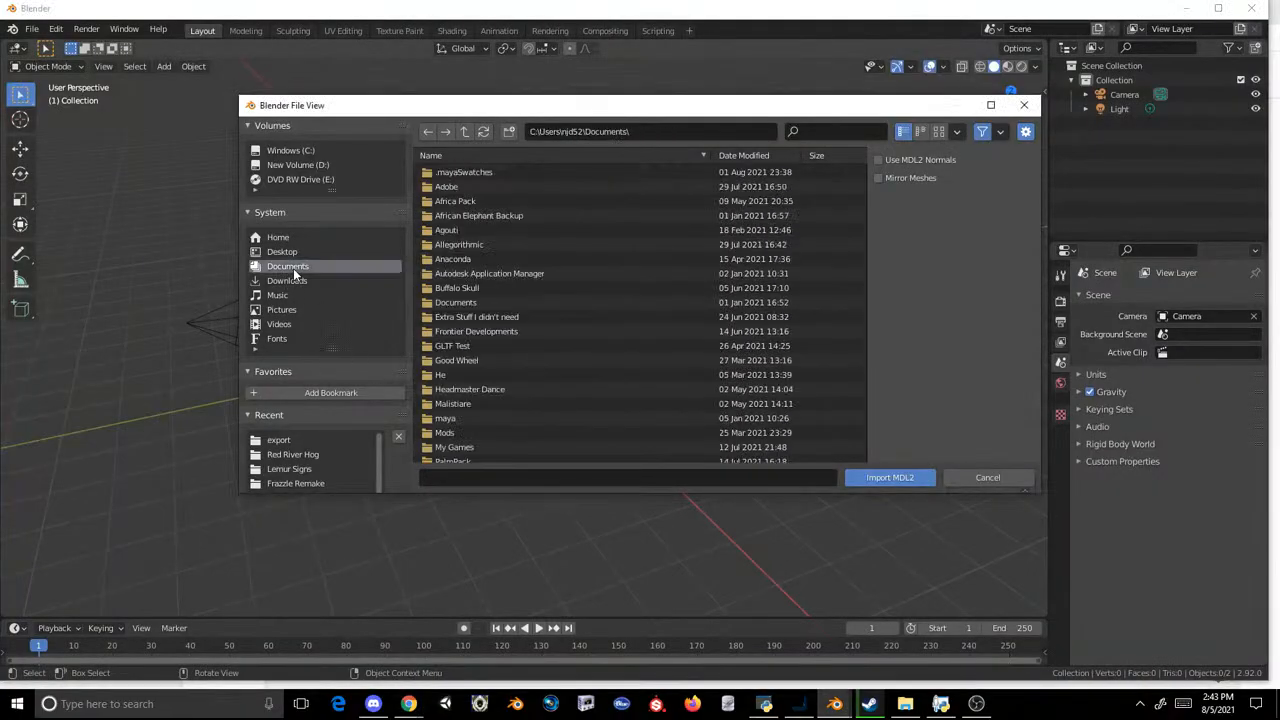
{"action": "scroll", "coordinate": [451, 290], "scroll_direction": "down", "scroll_amount": 5}
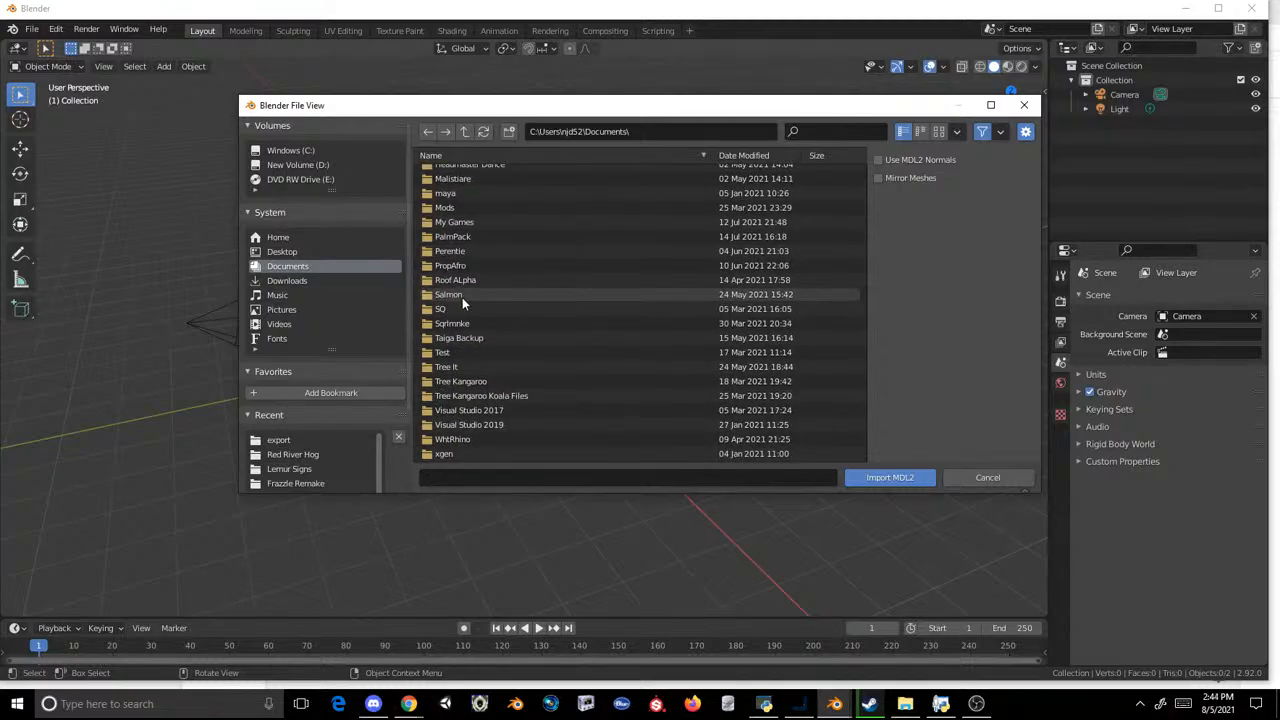
{"action": "left_click", "coordinate": [987, 477]}
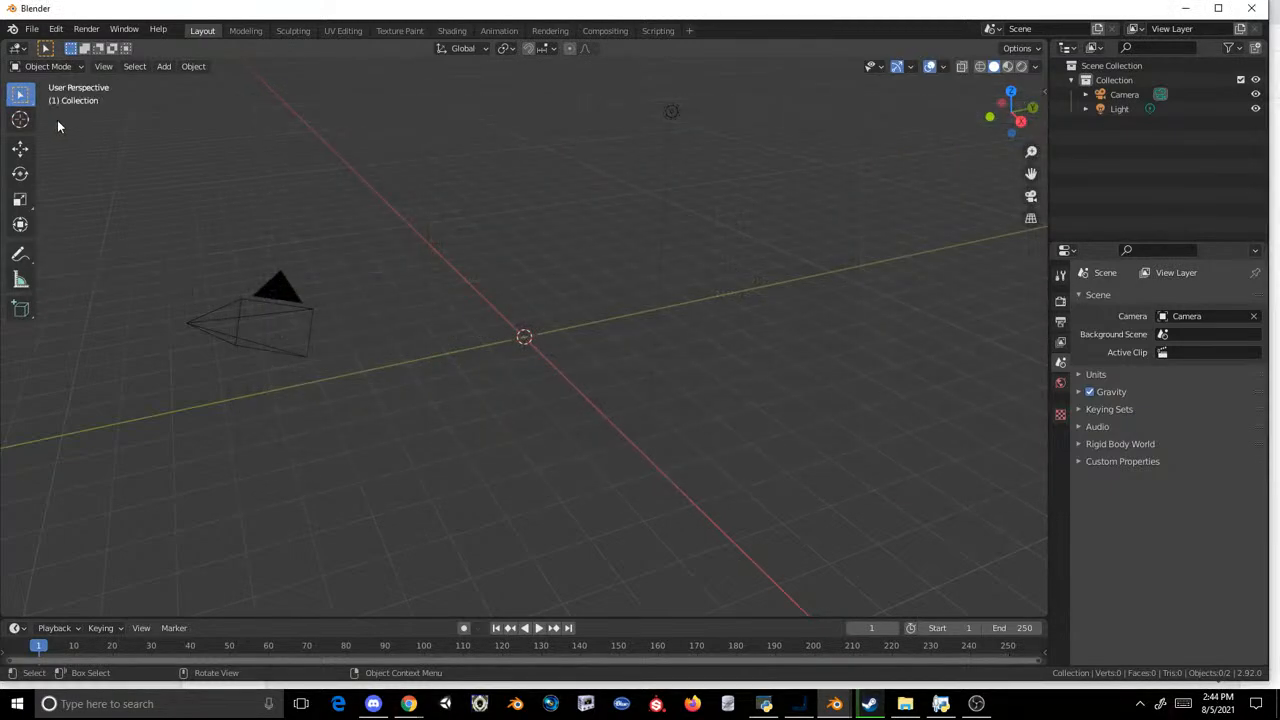
{"action": "left_click", "coordinate": [56, 29]}
{"action": "mouse_move", "coordinate": [85, 221]}
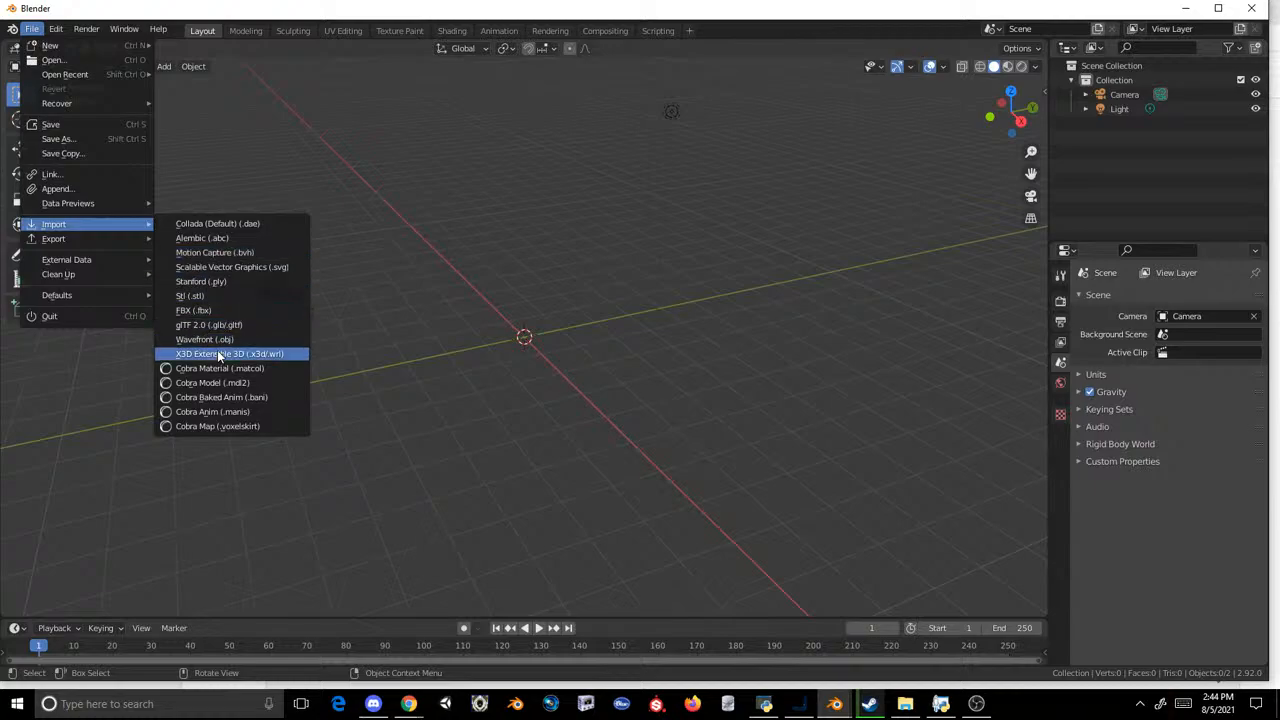
{"action": "left_click", "coordinate": [212, 382]}
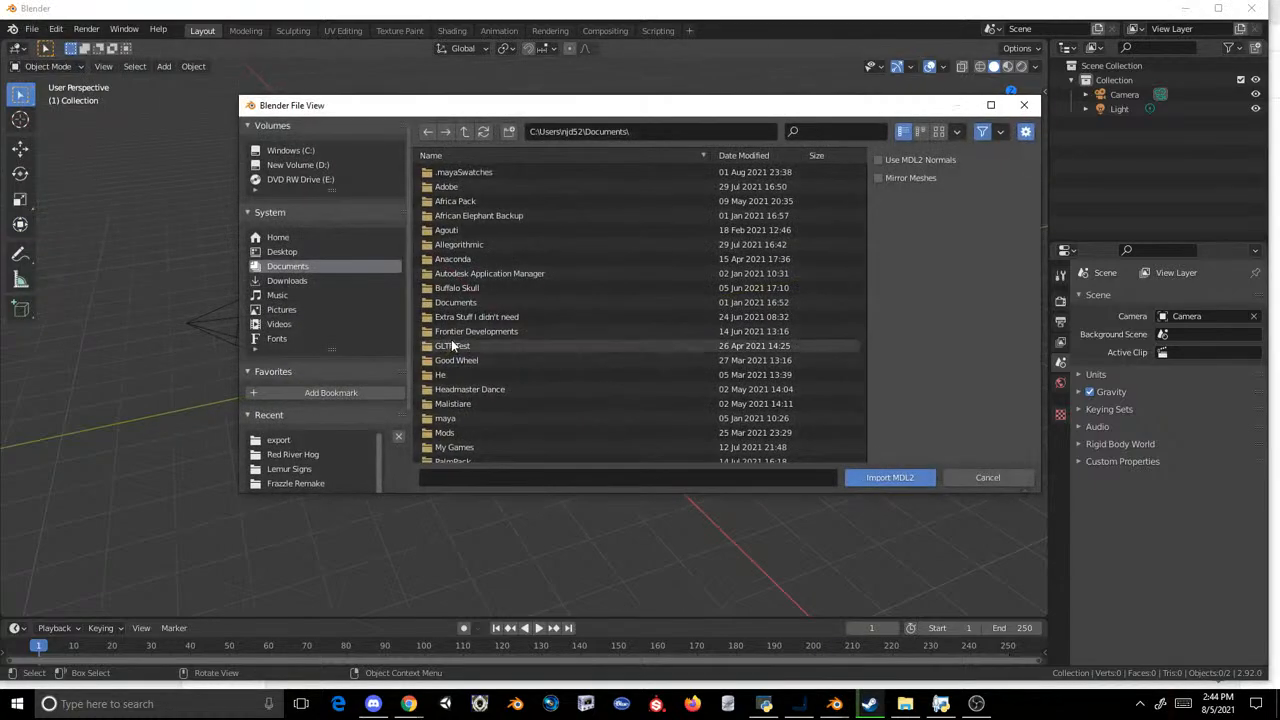
{"action": "scroll", "coordinate": [451, 339], "scroll_direction": "down", "scroll_amount": 5}
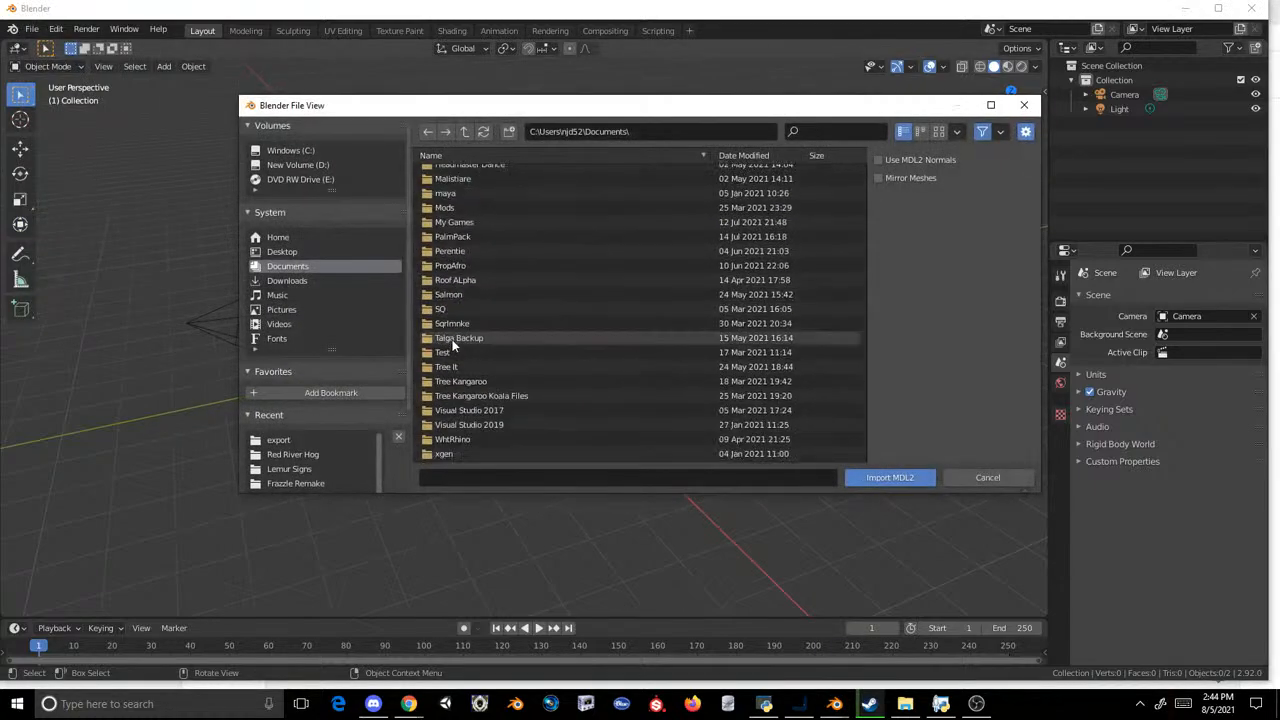
{"action": "left_click", "coordinate": [988, 478]}
Step: Import the Cobra Model af2animalsign_terrapinturtle_01.mdl2 from the recent export folder
{"action": "left_click", "coordinate": [32, 29]}
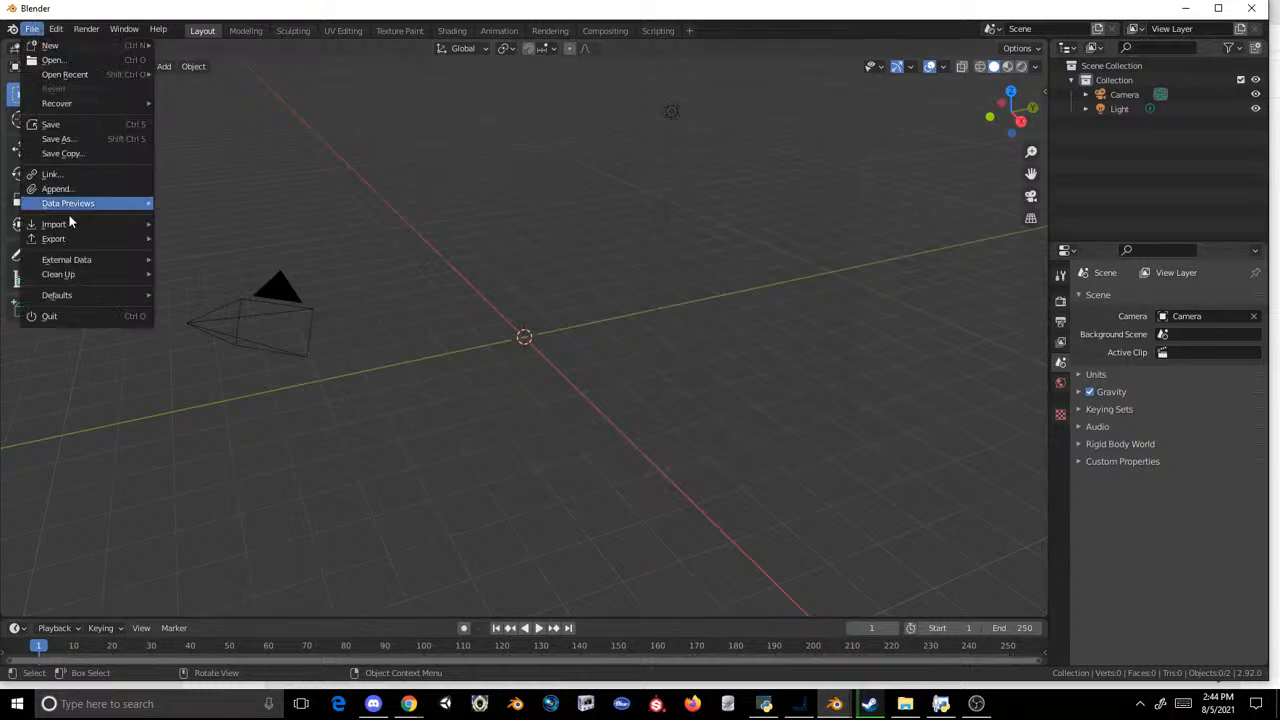
{"action": "mouse_move", "coordinate": [70, 224]}
{"action": "left_click", "coordinate": [226, 379]}
{"action": "left_click", "coordinate": [309, 442]}
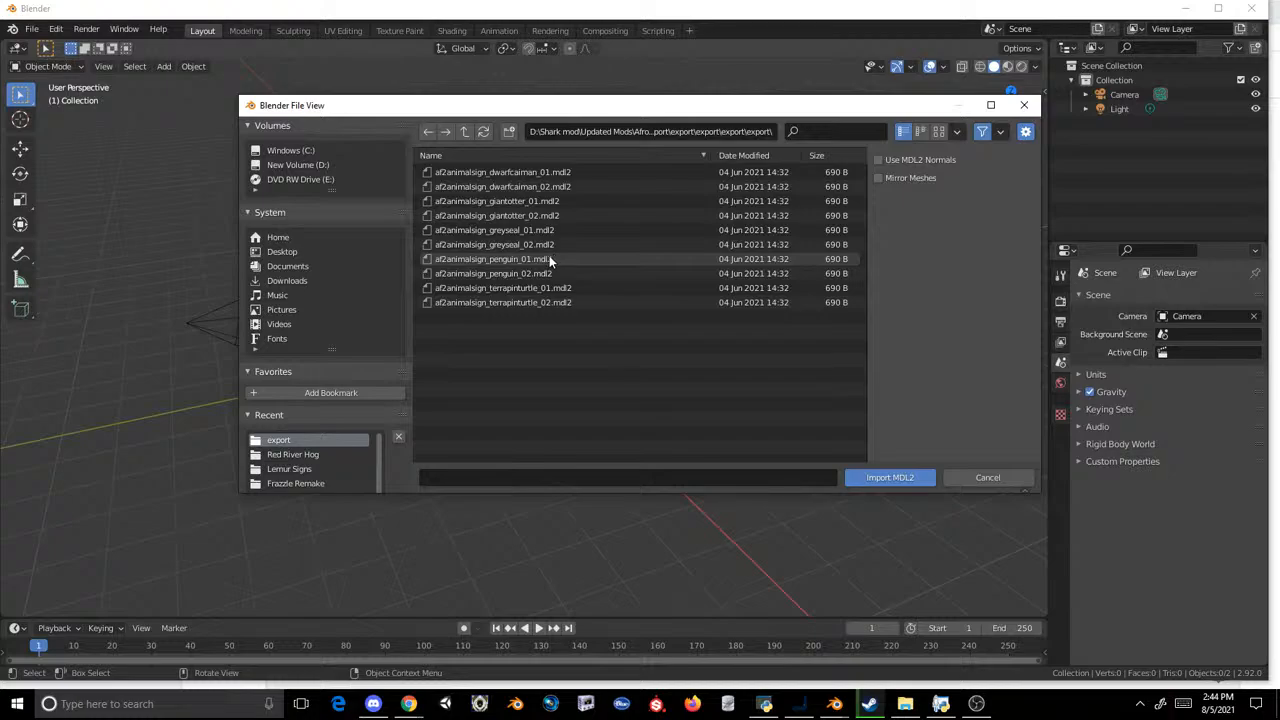
{"action": "left_click", "coordinate": [834, 704]}
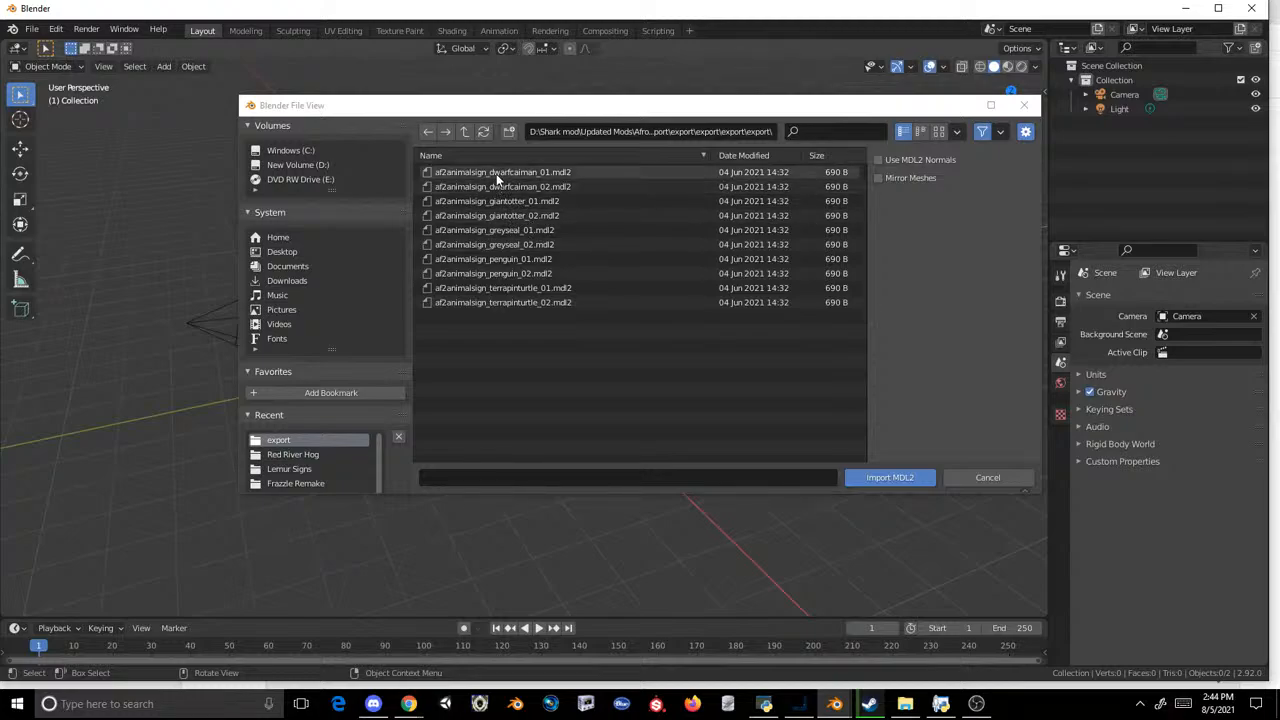
{"action": "double_click", "coordinate": [530, 288]}
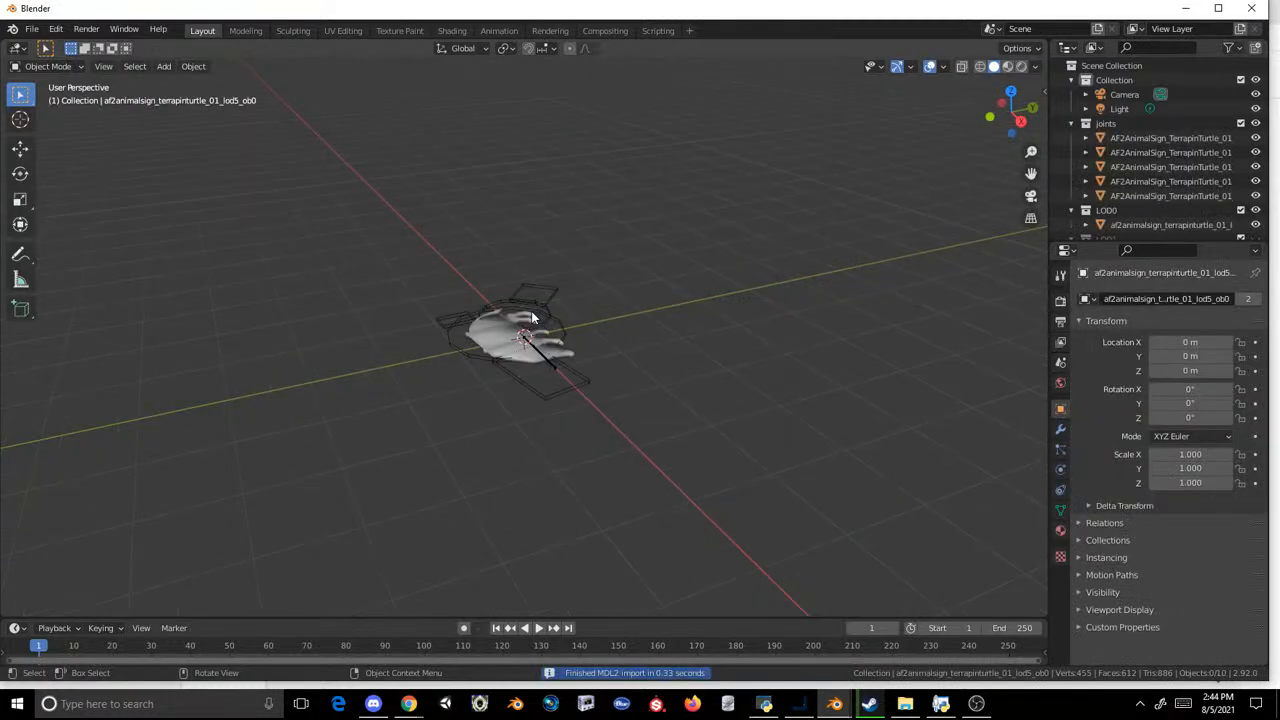
Step: Inspect the imported terrapin turtle sign up close from above and undo its import
{"action": "scroll", "coordinate": [531, 311], "scroll_direction": "up", "scroll_amount": 3}
{"action": "middle_click_drag", "start_coordinate": [529, 355], "coordinate": [426, 283]}
{"action": "key", "text": "ctrl+z"}
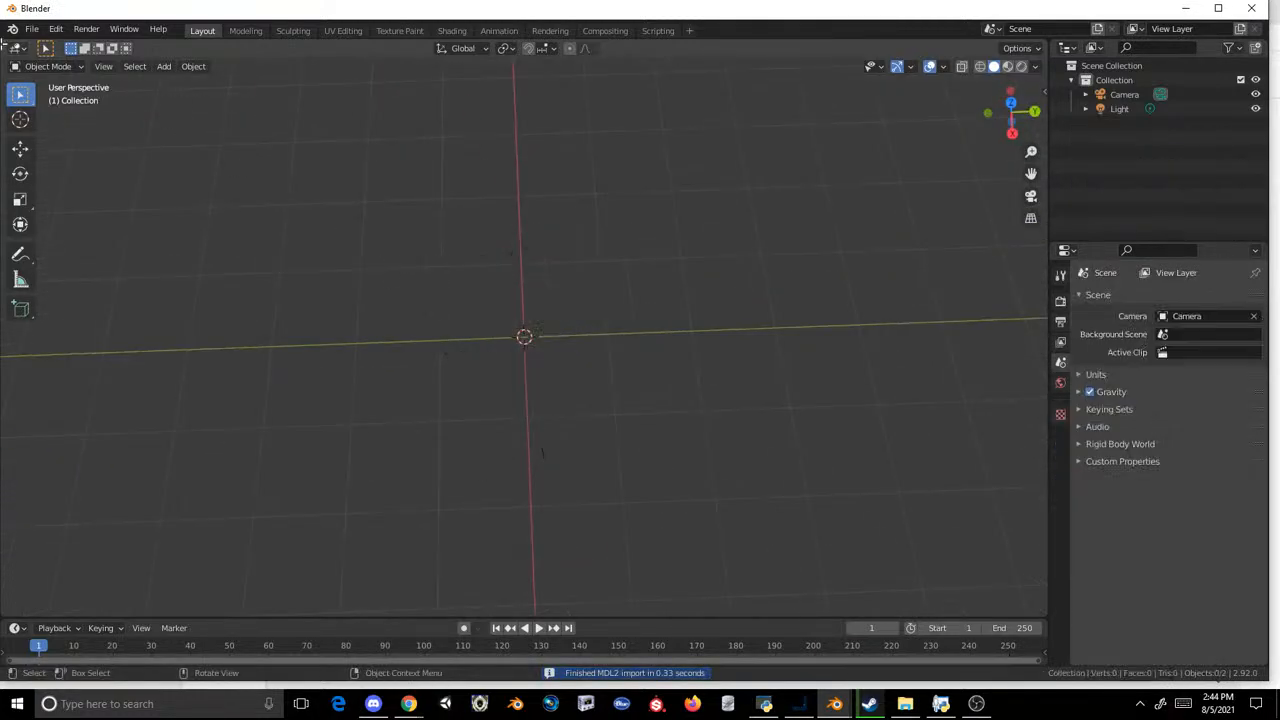
Step: Start a Cobra Model (.mdl2) import and go up from the nested export folders to the Updated Mods folder
{"action": "left_click", "coordinate": [32, 29]}
{"action": "mouse_move", "coordinate": [109, 230]}
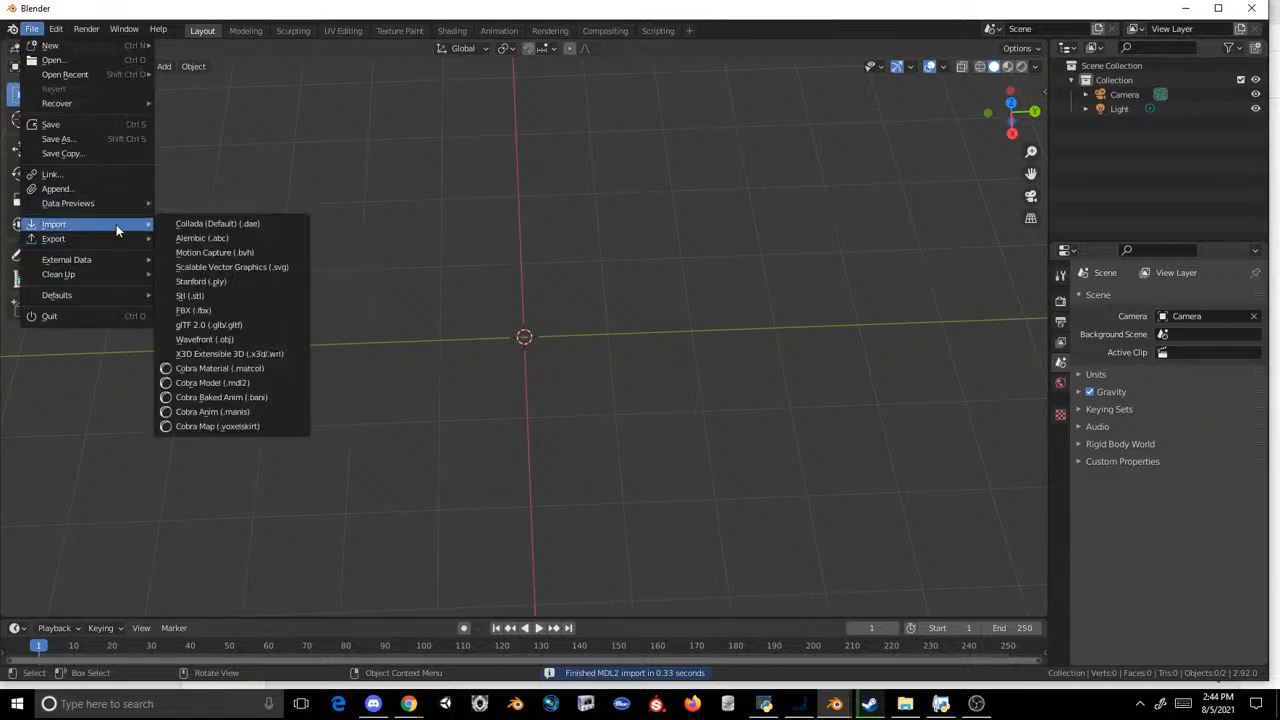
{"action": "left_click", "coordinate": [230, 382]}
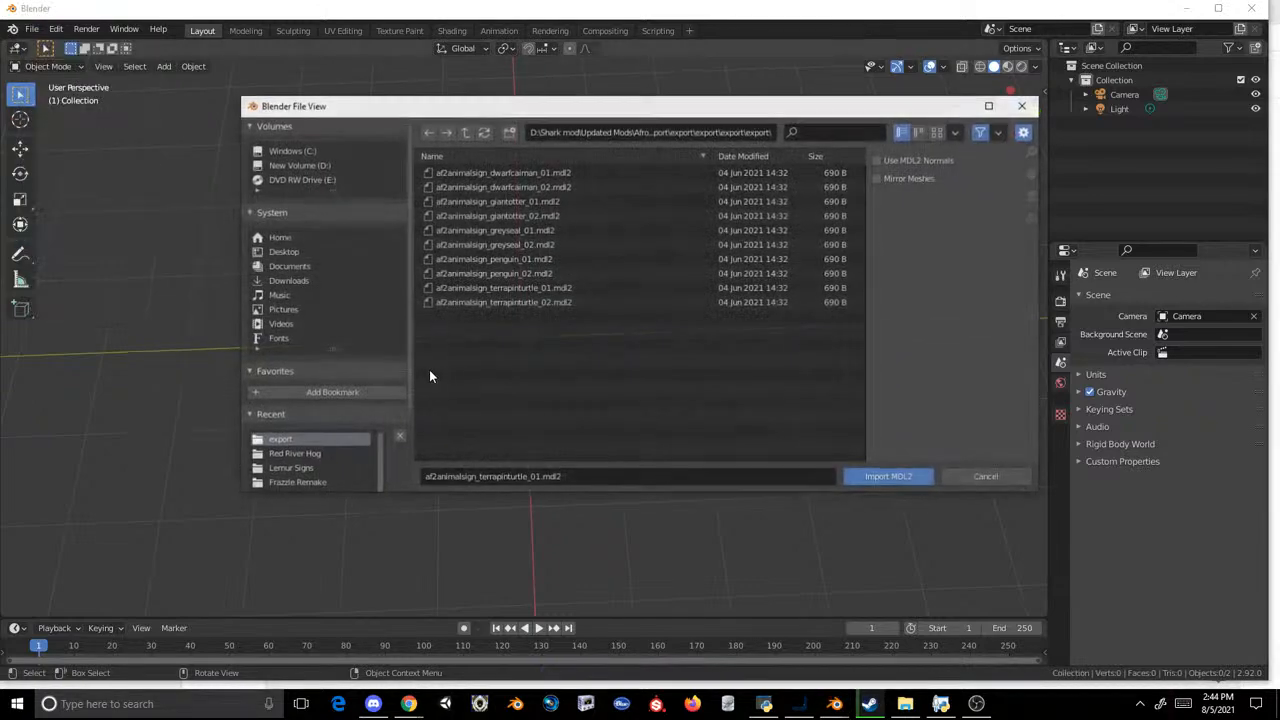
{"action": "left_click", "coordinate": [464, 131]}
{"action": "left_click", "coordinate": [464, 131]}
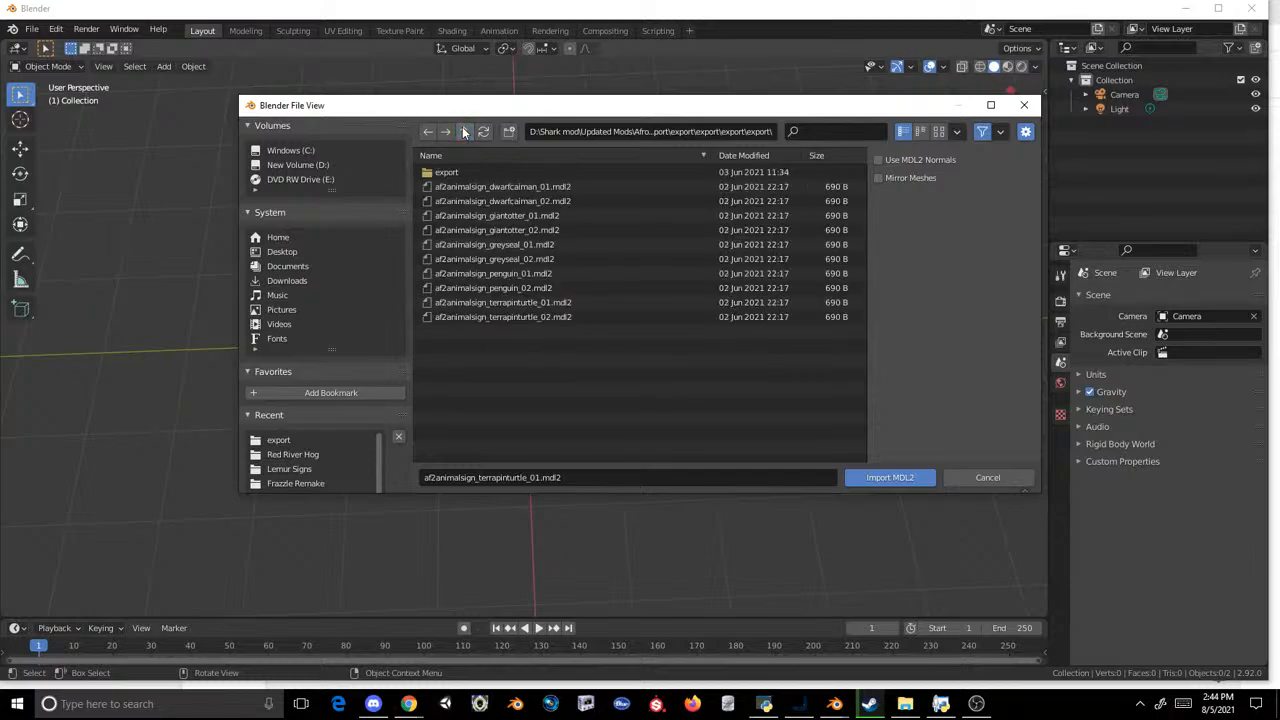
{"action": "left_click", "coordinate": [464, 131]}
{"action": "left_click", "coordinate": [464, 131]}
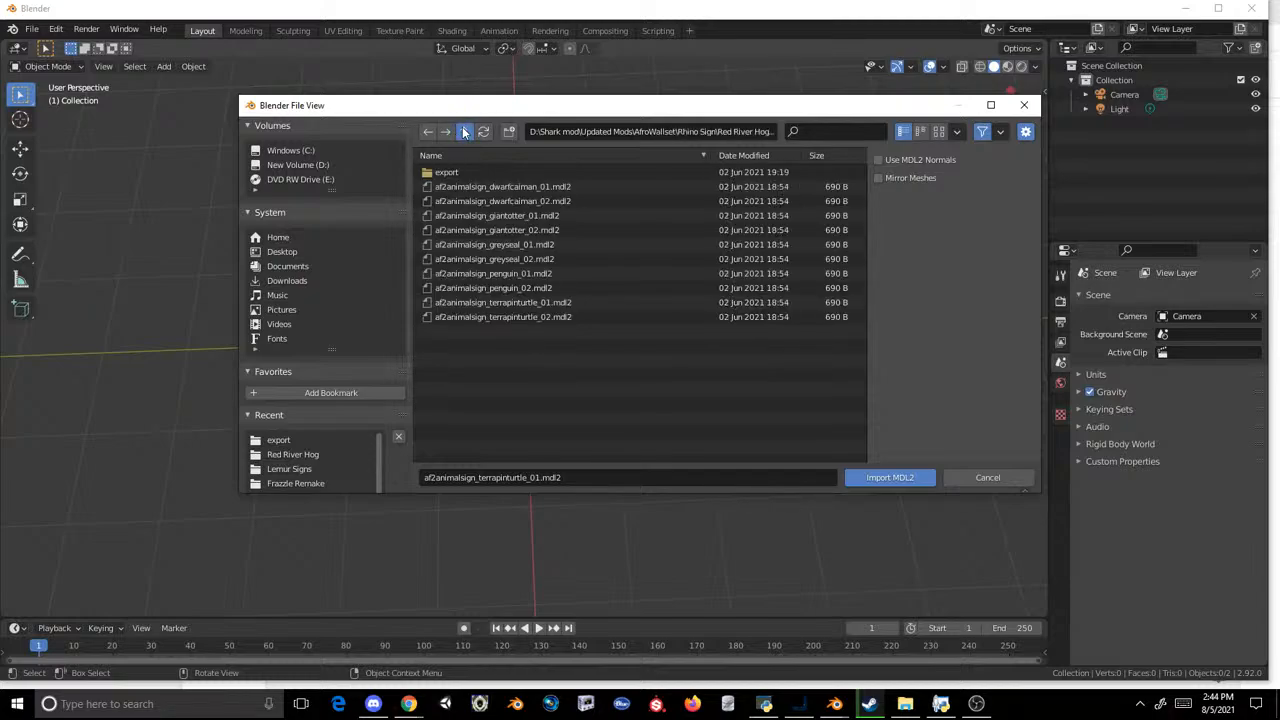
{"action": "left_click", "coordinate": [464, 131]}
{"action": "left_click", "coordinate": [464, 131]}
Step: Import af3animalsign_terrapinturtle_01.mdl2 from the nested export folder inside AfroWallset's Lemur Signs folder
{"action": "scroll", "coordinate": [558, 369], "scroll_direction": "down", "scroll_amount": 9}
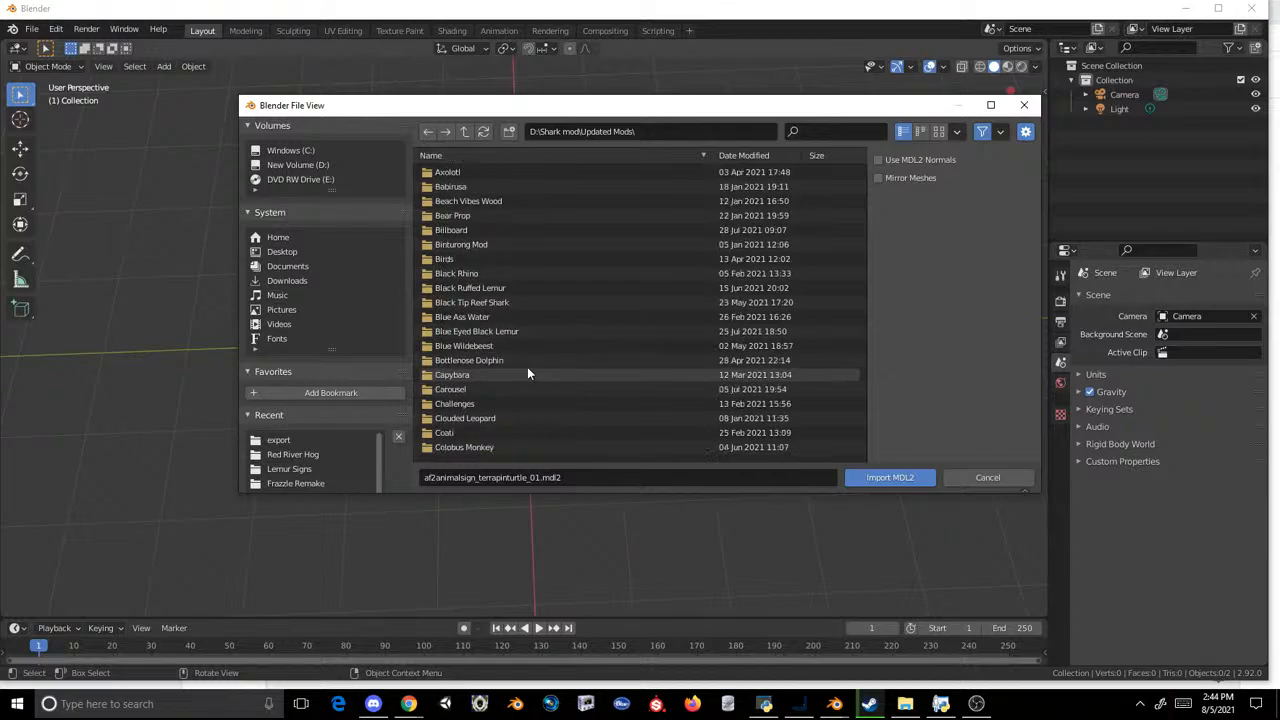
{"action": "scroll", "coordinate": [496, 300], "scroll_direction": "up", "scroll_amount": 9}
{"action": "double_click", "coordinate": [467, 230]}
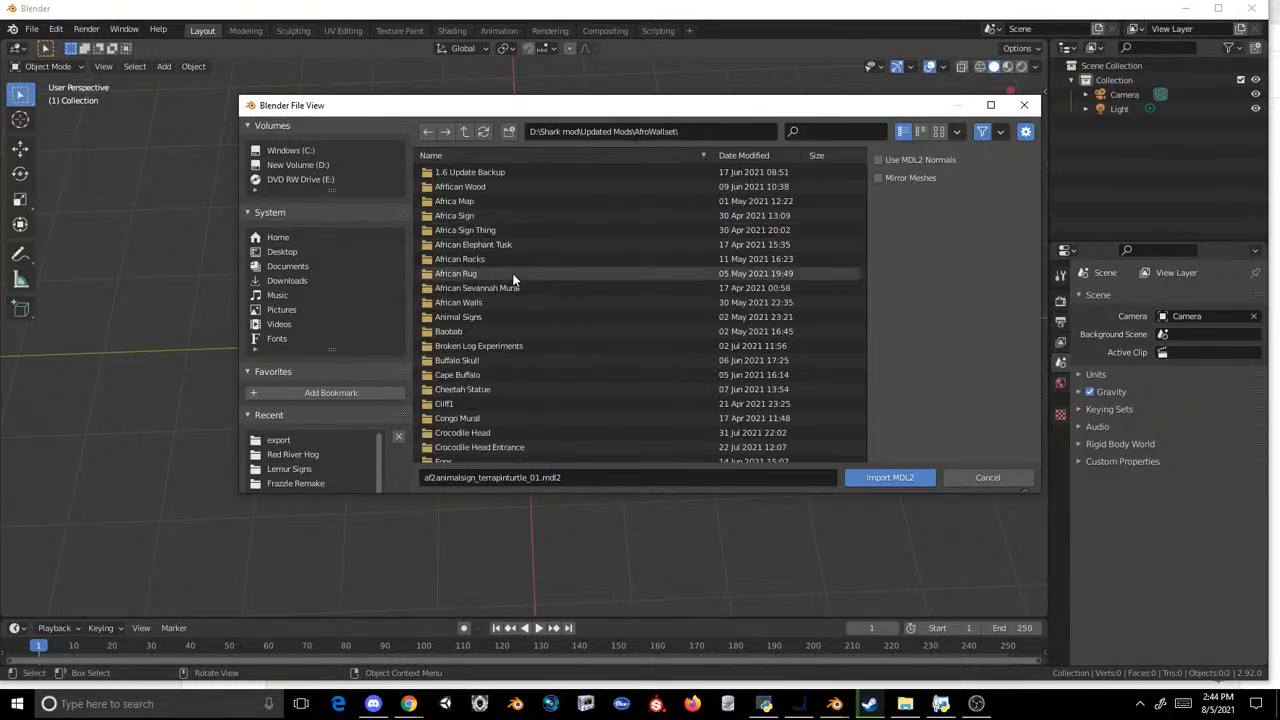
{"action": "scroll", "coordinate": [487, 319], "scroll_direction": "down", "scroll_amount": 12}
{"action": "scroll", "coordinate": [468, 345], "scroll_direction": "down", "scroll_amount": 2}
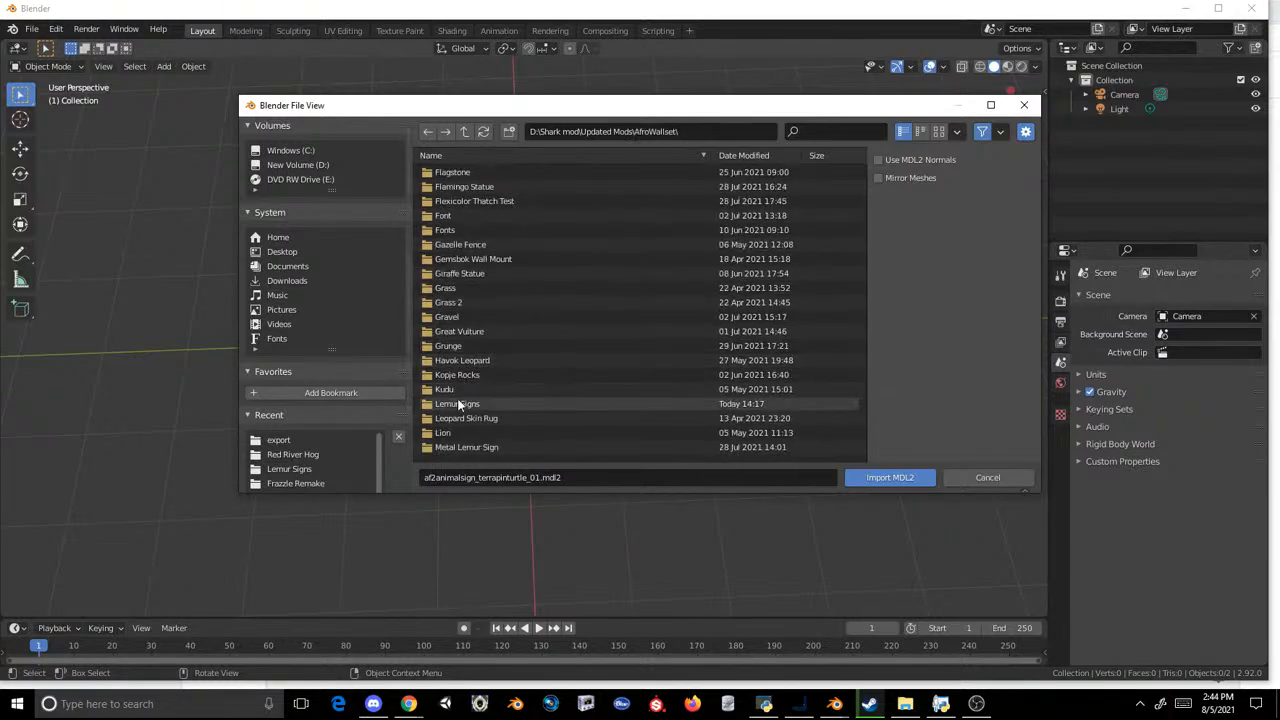
{"action": "double_click", "coordinate": [457, 404]}
{"action": "double_click", "coordinate": [439, 175]}
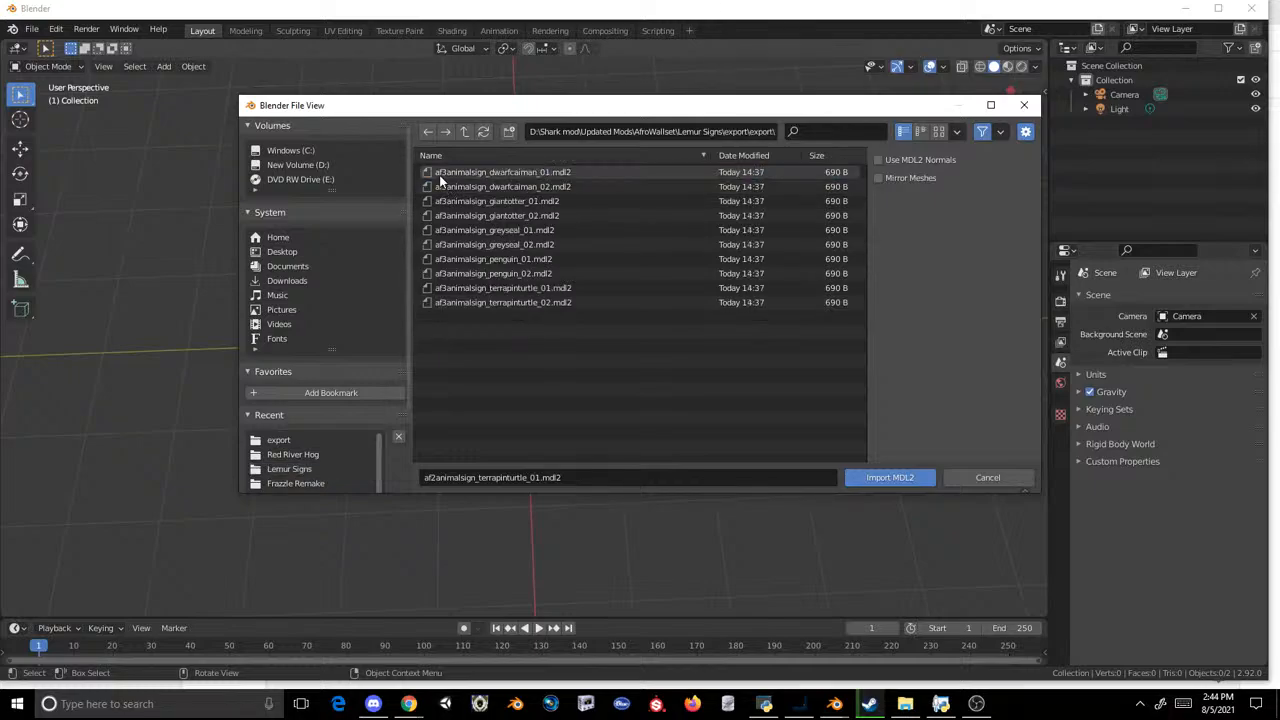
{"action": "left_click", "coordinate": [535, 287]}
{"action": "double_click", "coordinate": [535, 288]}
{"action": "scroll", "coordinate": [539, 287], "scroll_direction": "up", "scroll_amount": 2}
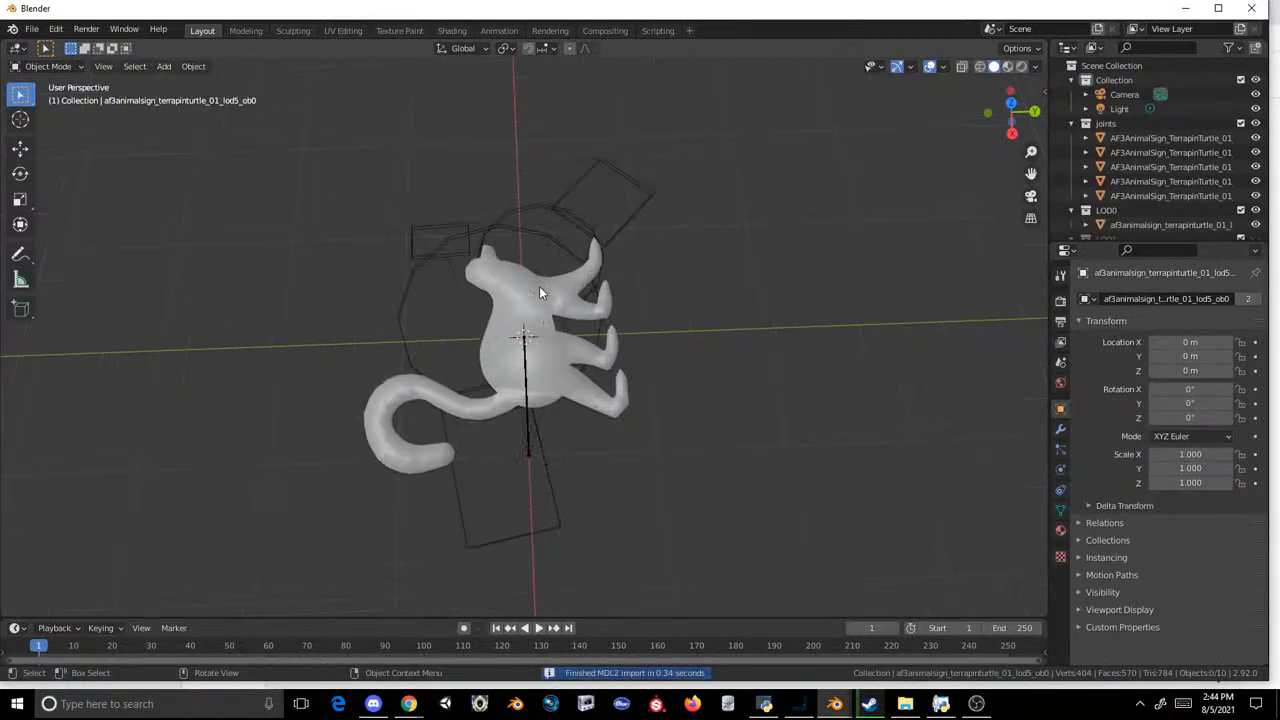
Step: Copy the lemur-shaped sign mesh, then start a new General scene without saving and delete its default cube
{"action": "left_click", "coordinate": [539, 286]}
{"action": "key", "text": "ctrl+c"}
{"action": "left_click", "coordinate": [33, 30]}
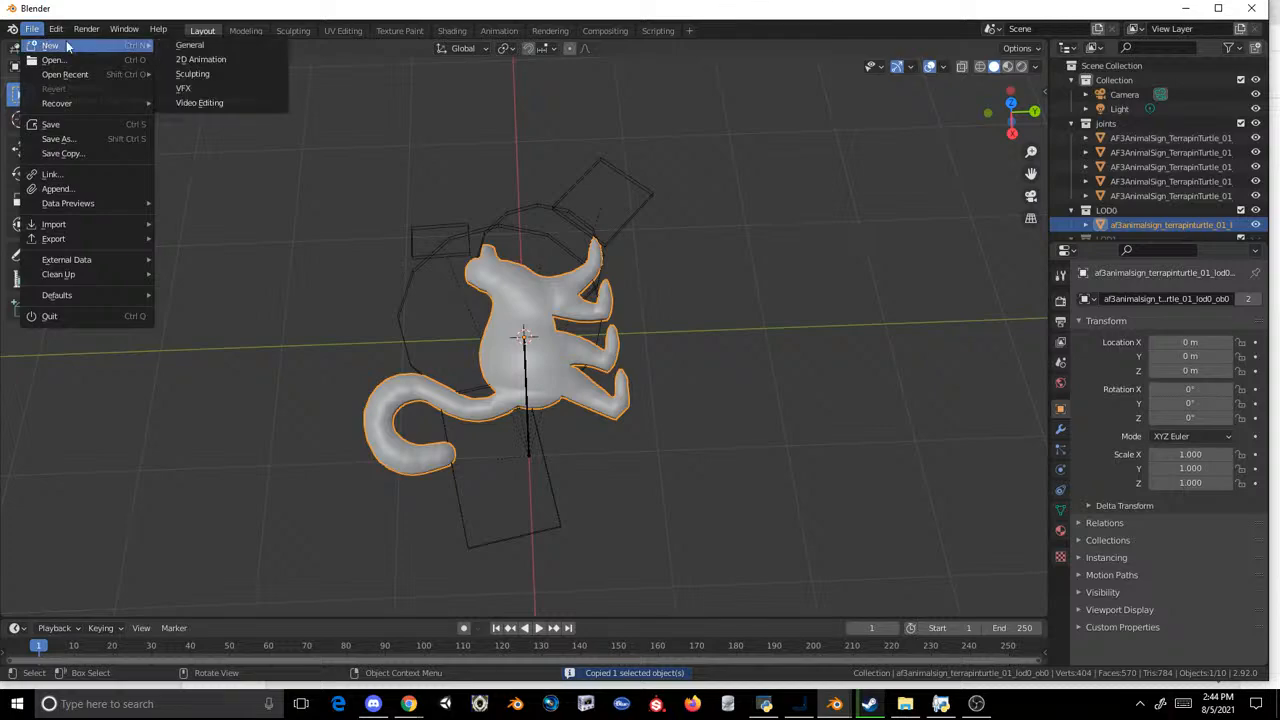
{"action": "left_click", "coordinate": [173, 45]}
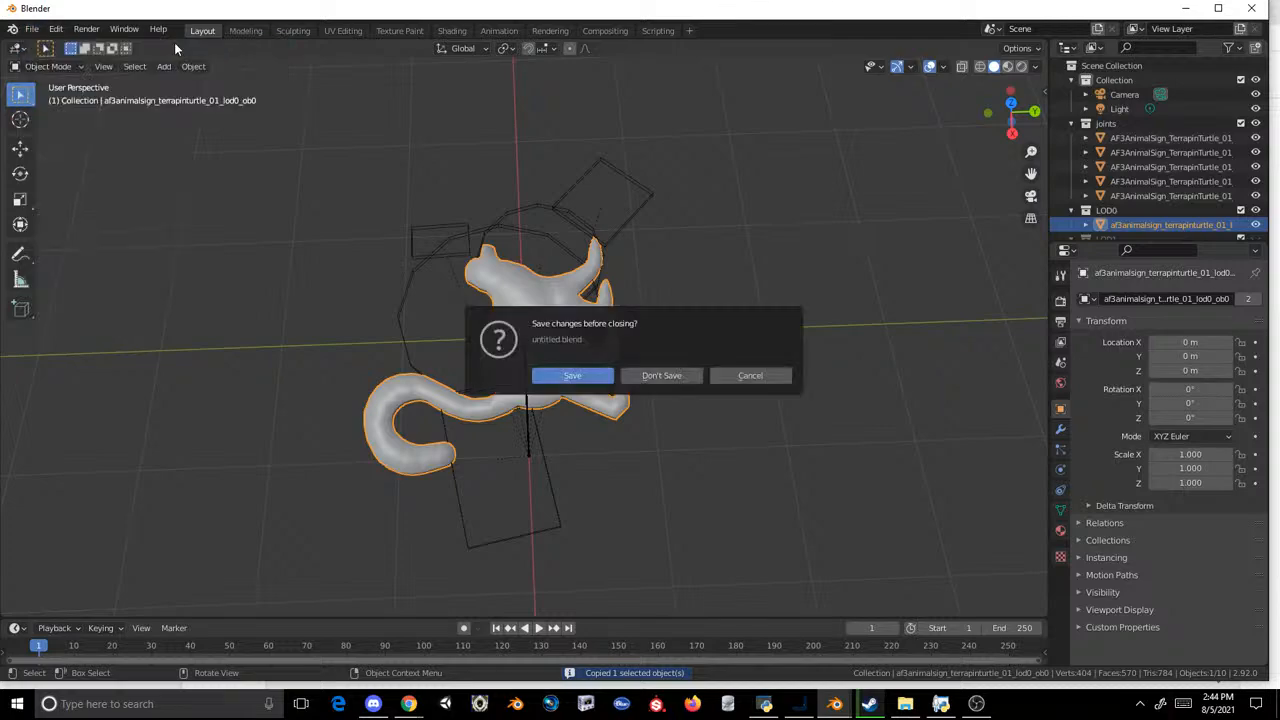
{"action": "left_click", "coordinate": [660, 375]}
{"action": "key", "text": "Delete"}
Step: Import the Cobra Model af3animalsign_penguin_01.mdl2 from the recent Lemur Signs export folder
{"action": "left_click", "coordinate": [32, 30]}
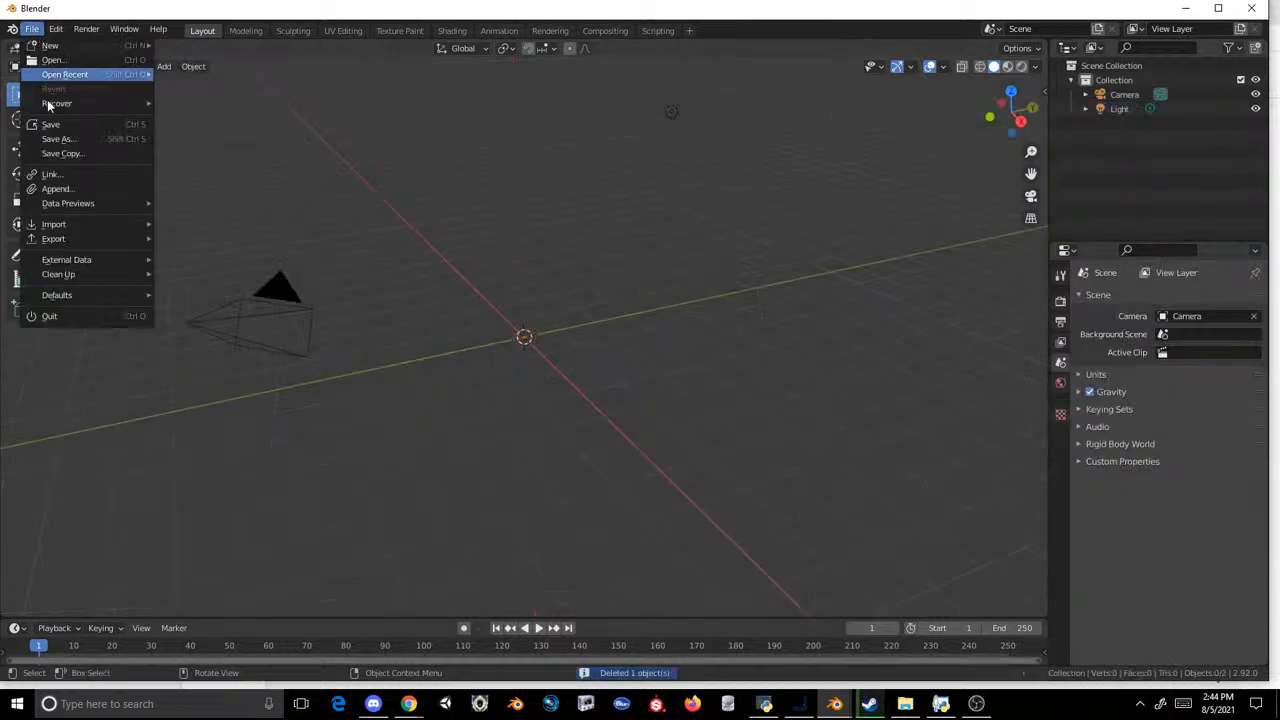
{"action": "mouse_move", "coordinate": [84, 226]}
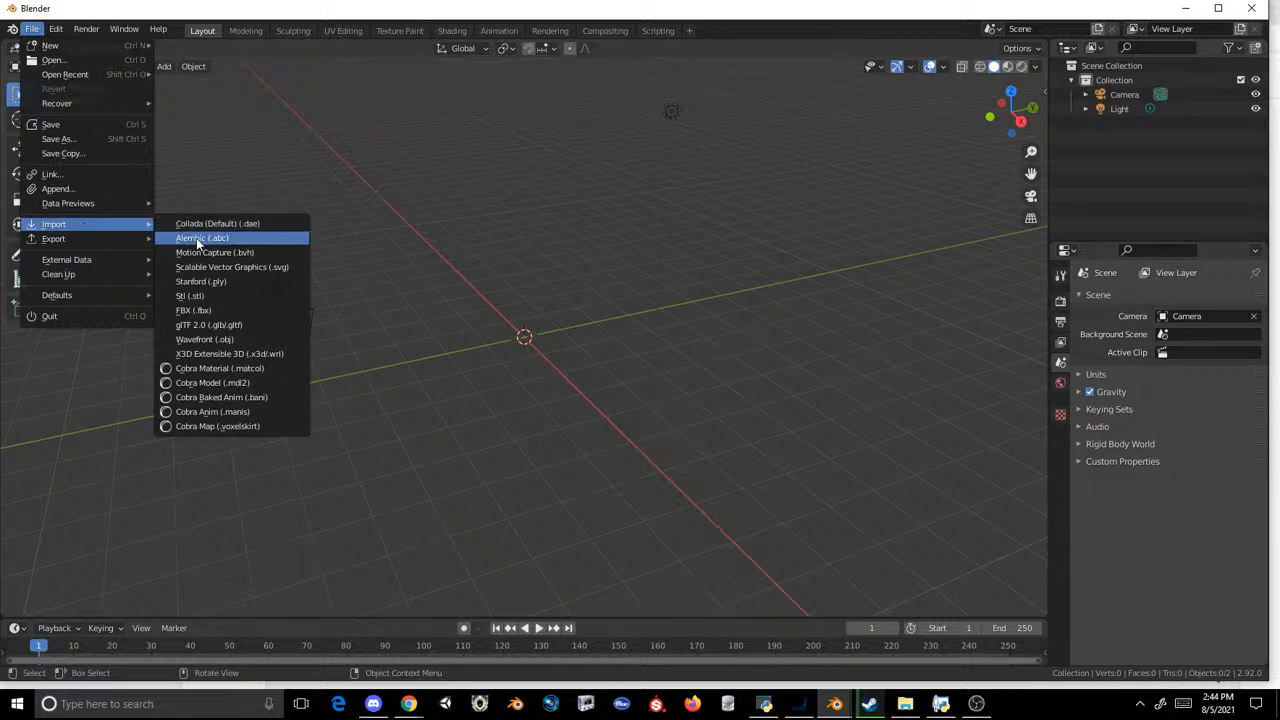
{"action": "left_click", "coordinate": [246, 376]}
{"action": "left_click", "coordinate": [282, 439]}
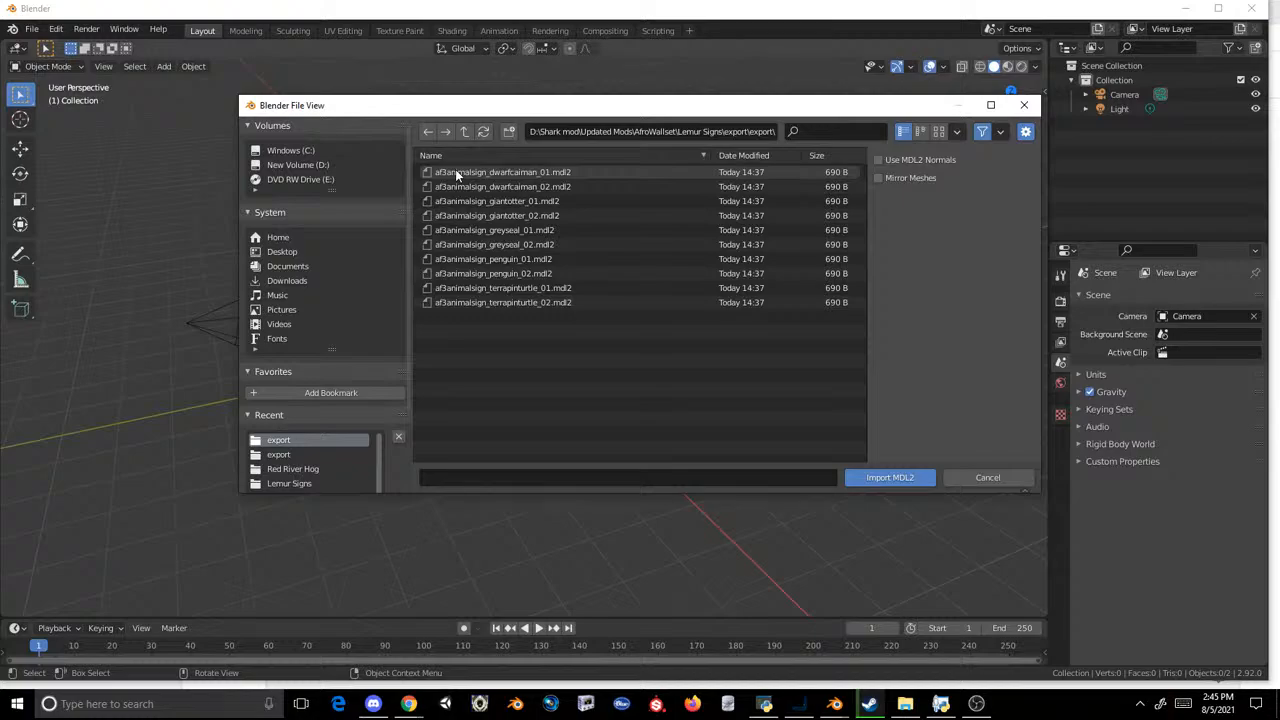
{"action": "double_click", "coordinate": [519, 257]}
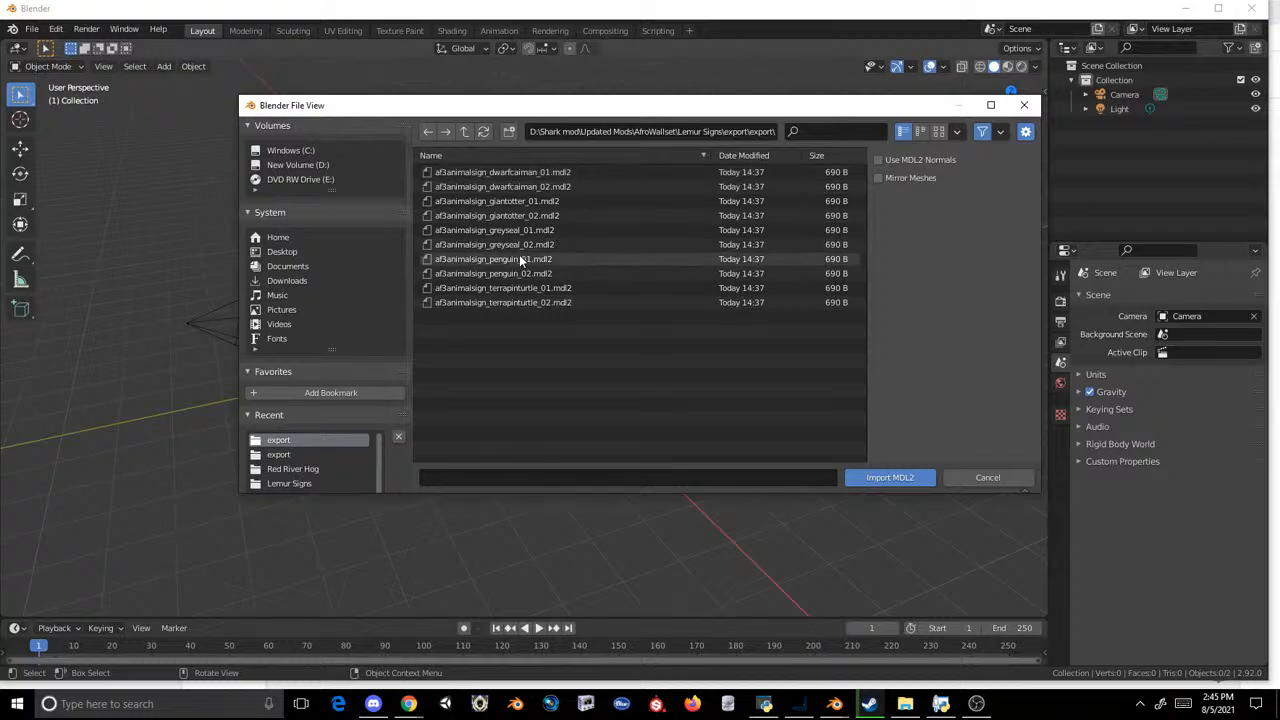
Step: Paste the copied lemur mesh into the penguin sign scene and check its placement from above, its material and its armature
{"action": "key", "text": "ctrl+v"}
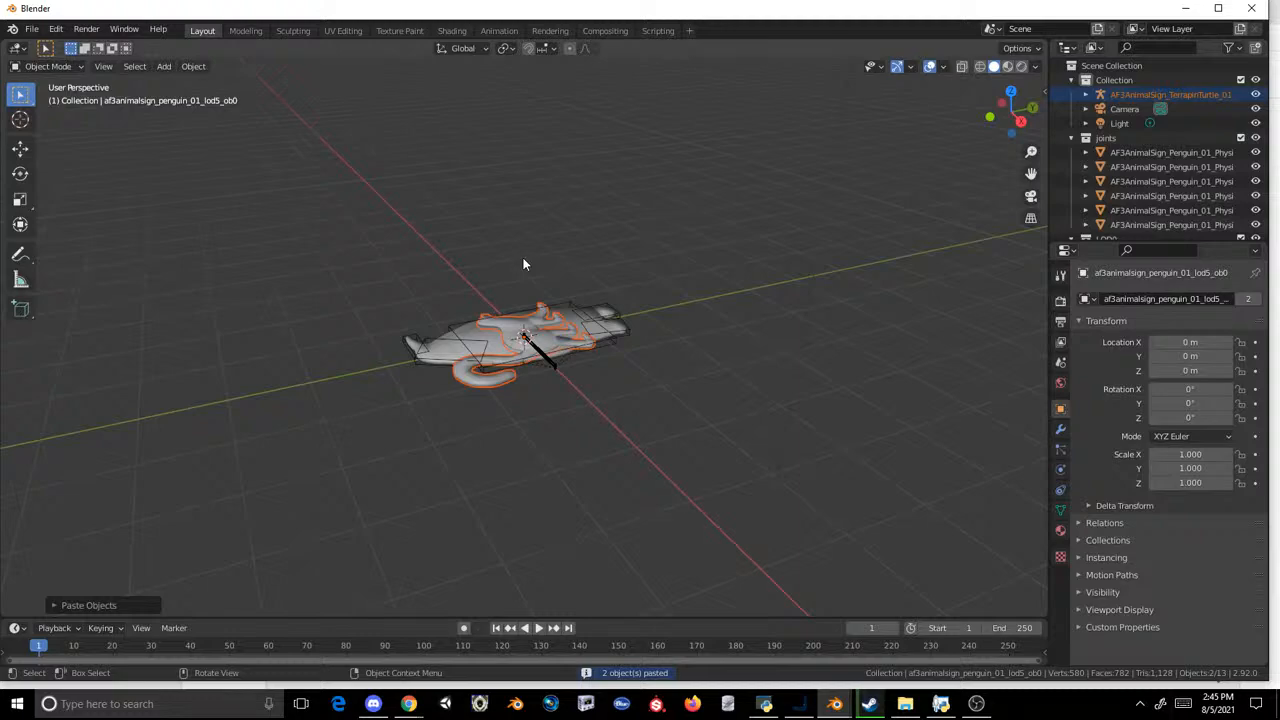
{"action": "middle_click_drag", "start_coordinate": [523, 265], "coordinate": [461, 385]}
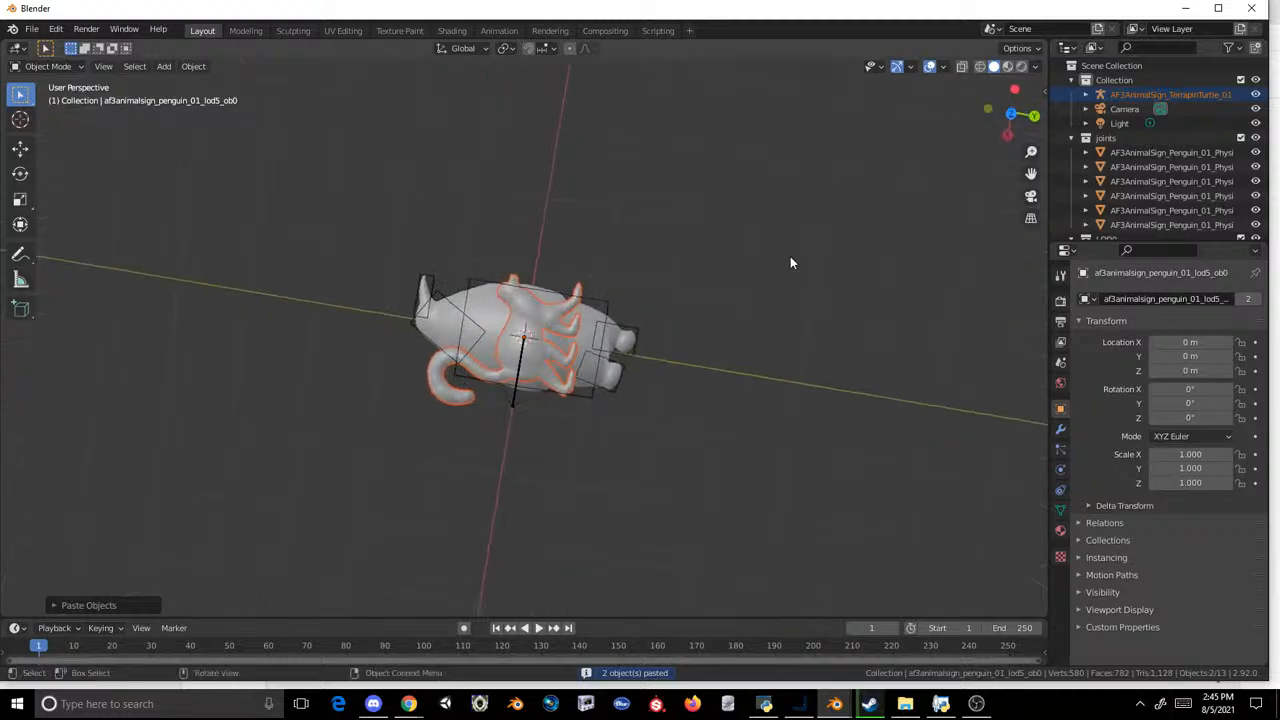
{"action": "left_click", "coordinate": [1008, 115]}
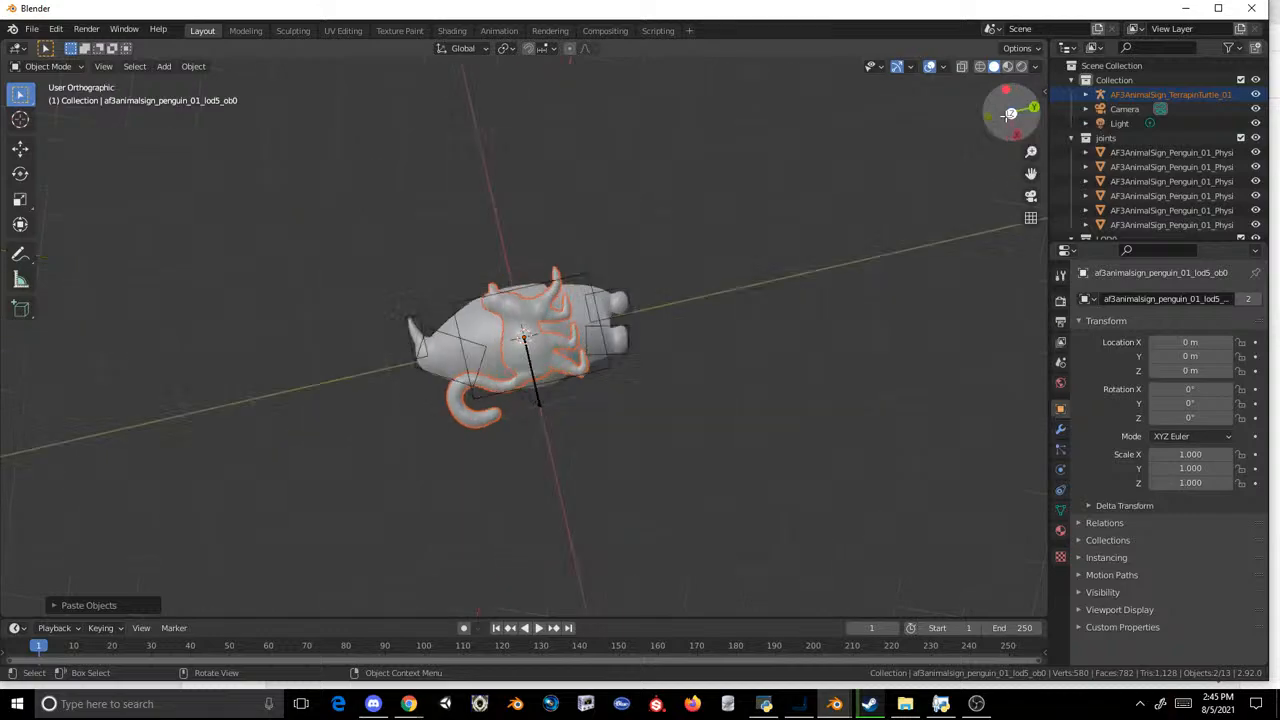
{"action": "scroll", "coordinate": [632, 217], "scroll_direction": "up", "scroll_amount": 3}
{"action": "left_click", "coordinate": [659, 191]}
{"action": "left_click", "coordinate": [550, 303]}
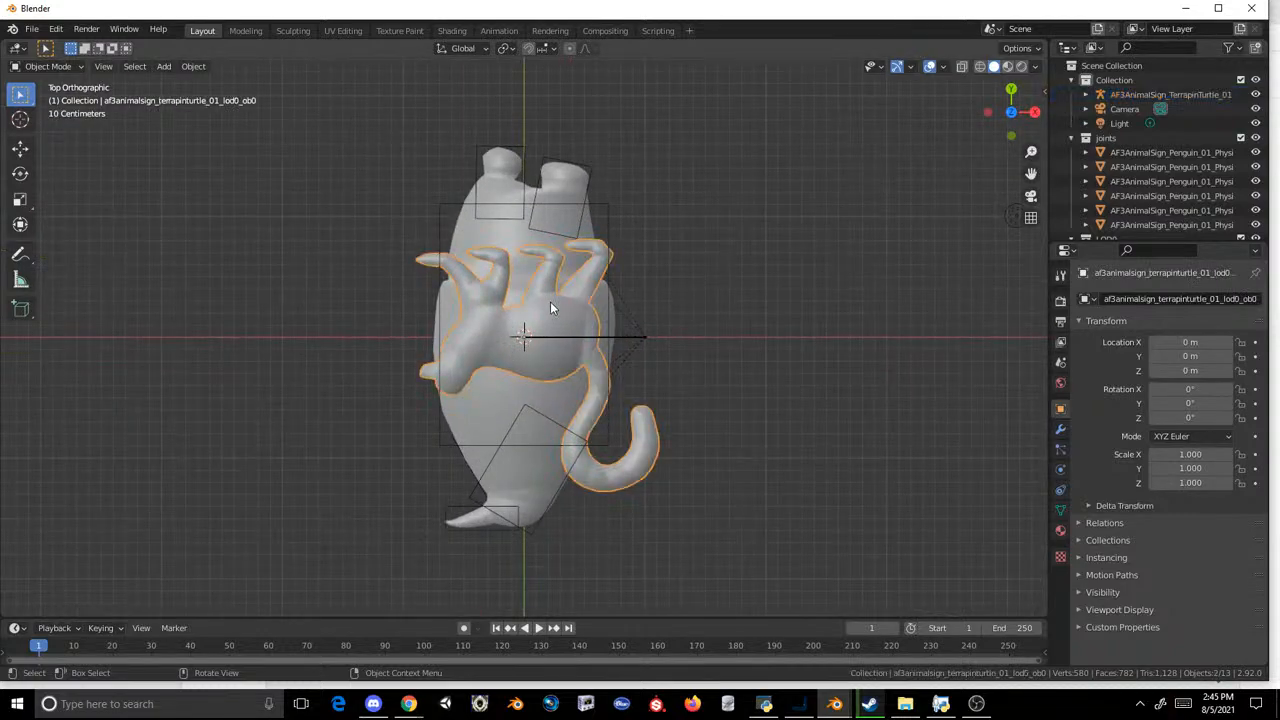
{"action": "left_click", "coordinate": [1060, 530]}
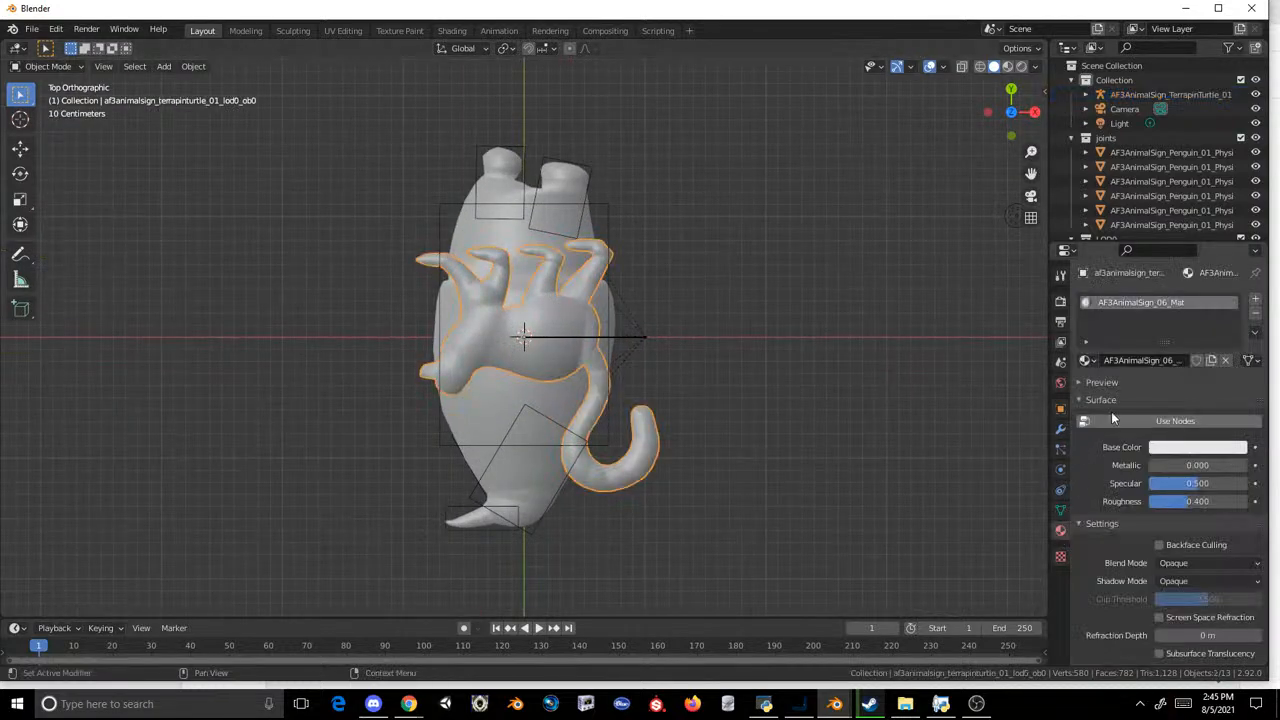
{"action": "left_click", "coordinate": [1153, 96]}
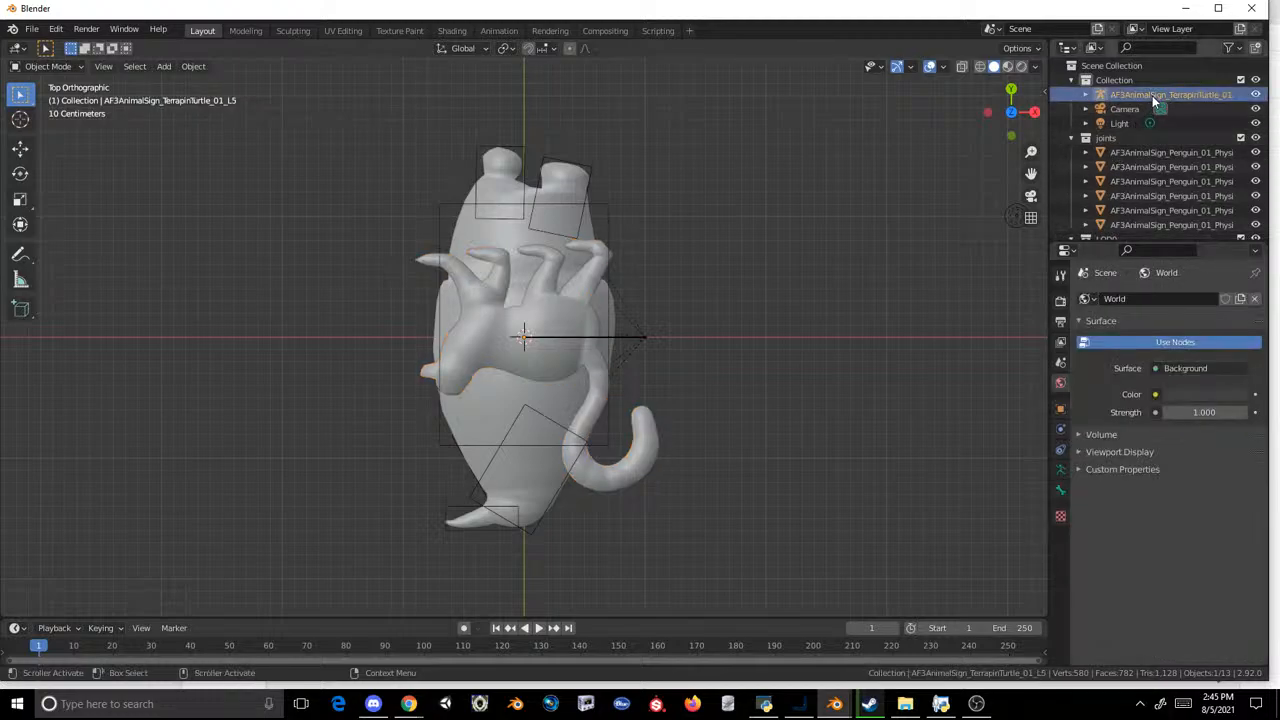
Step: Apply flat face shading to the whole lemur mesh and return to the Layout workspace in Object Mode
{"action": "left_click", "coordinate": [659, 436]}
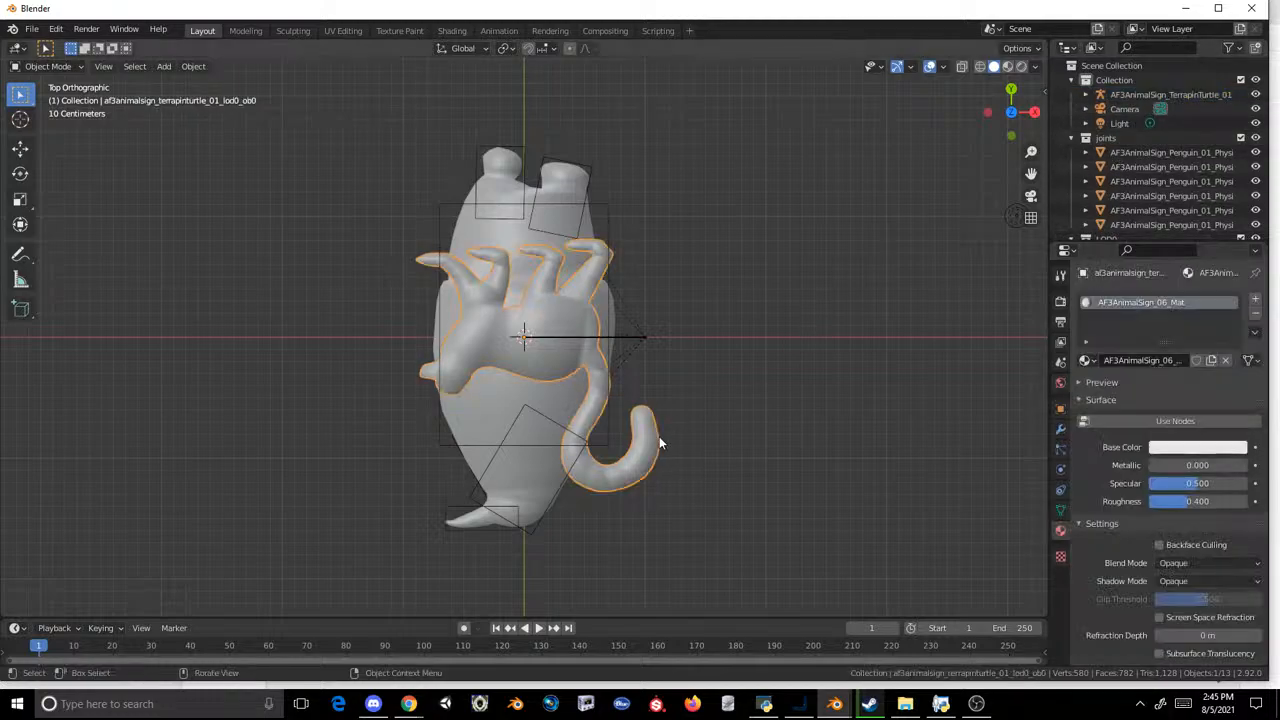
{"action": "left_click", "coordinate": [247, 31]}
{"action": "scroll", "coordinate": [480, 170], "scroll_direction": "up", "scroll_amount": 5}
{"action": "left_click", "coordinate": [211, 70]}
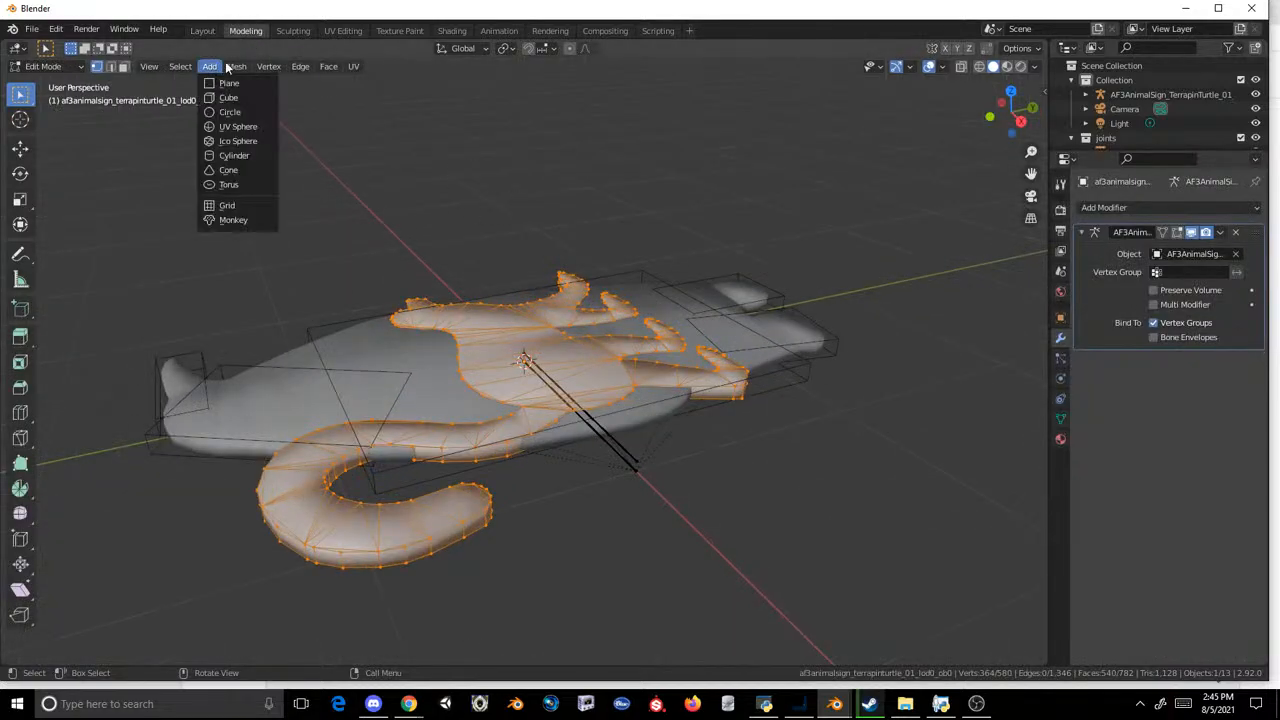
{"action": "mouse_move", "coordinate": [237, 67]}
{"action": "mouse_move", "coordinate": [279, 322]}
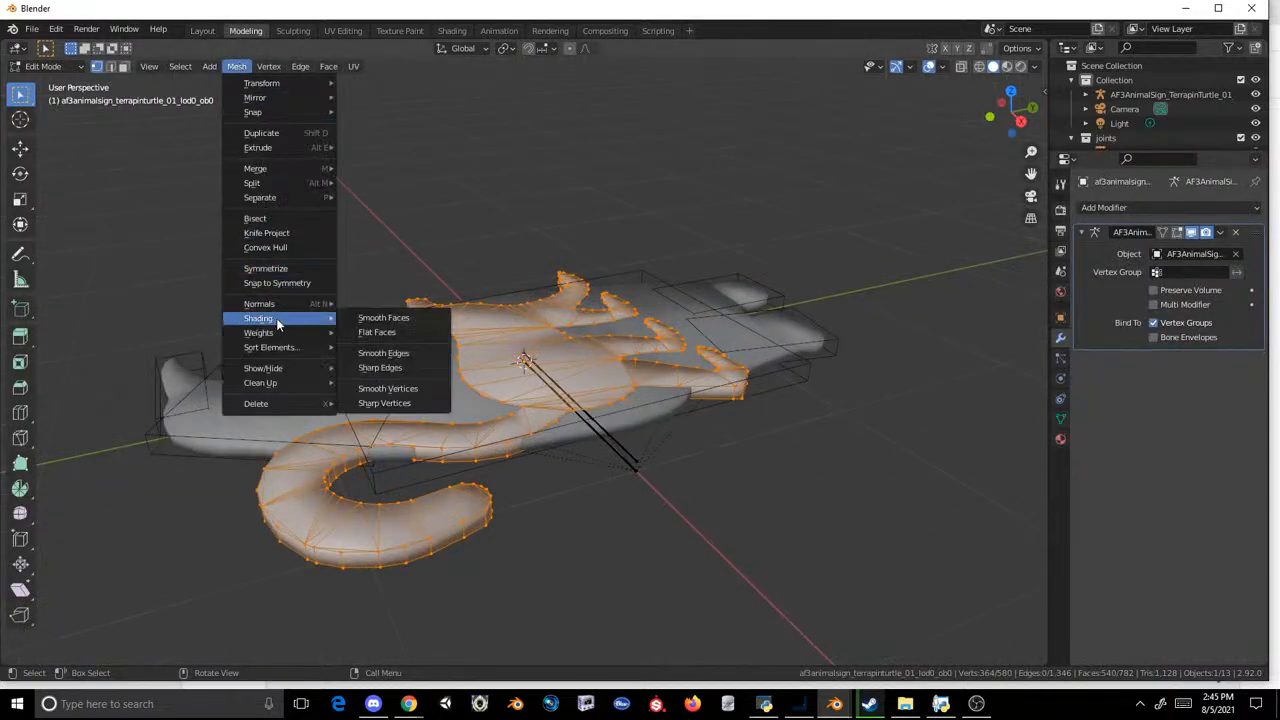
{"action": "left_click", "coordinate": [403, 332]}
{"action": "left_click", "coordinate": [201, 31]}
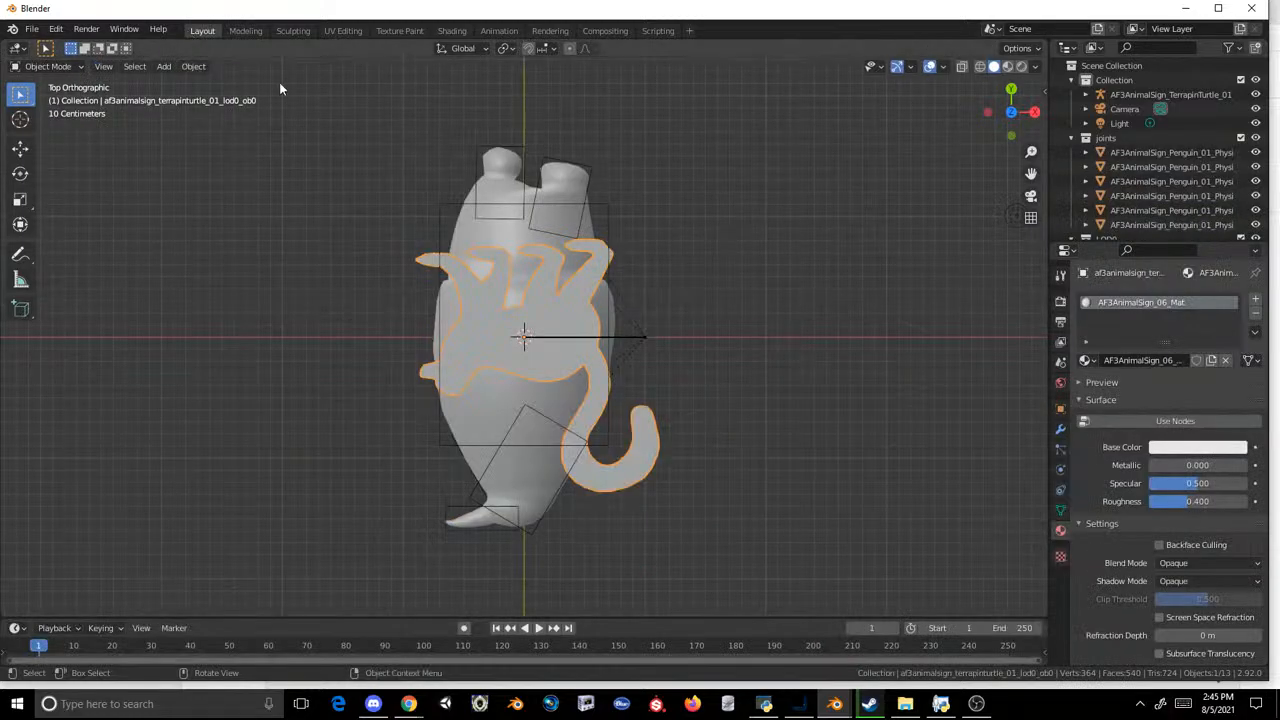
{"action": "left_click", "coordinate": [667, 194]}
{"action": "middle_click_drag", "start_coordinate": [686, 343], "coordinate": [1005, 305]}
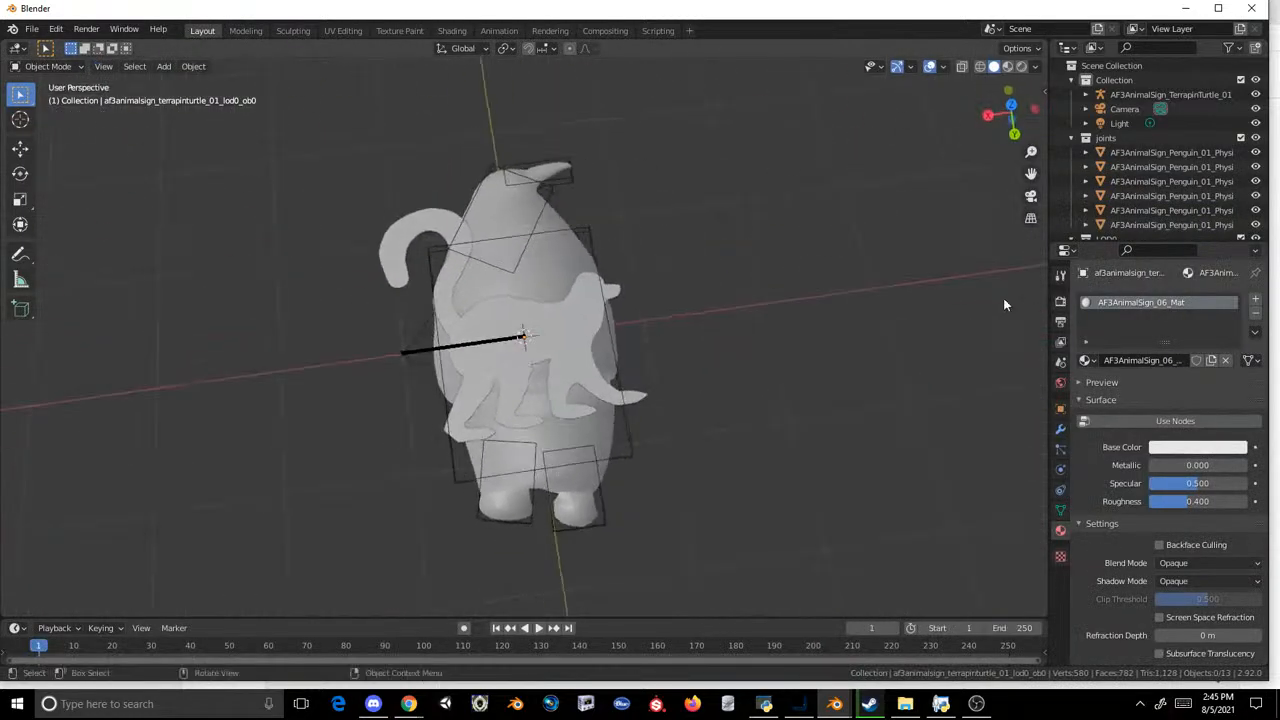
Step: Try deleting the pasted terrapin turtle armature from the scene collection, then undo the deletion
{"action": "left_click", "coordinate": [589, 300]}
{"action": "left_click", "coordinate": [1192, 95]}
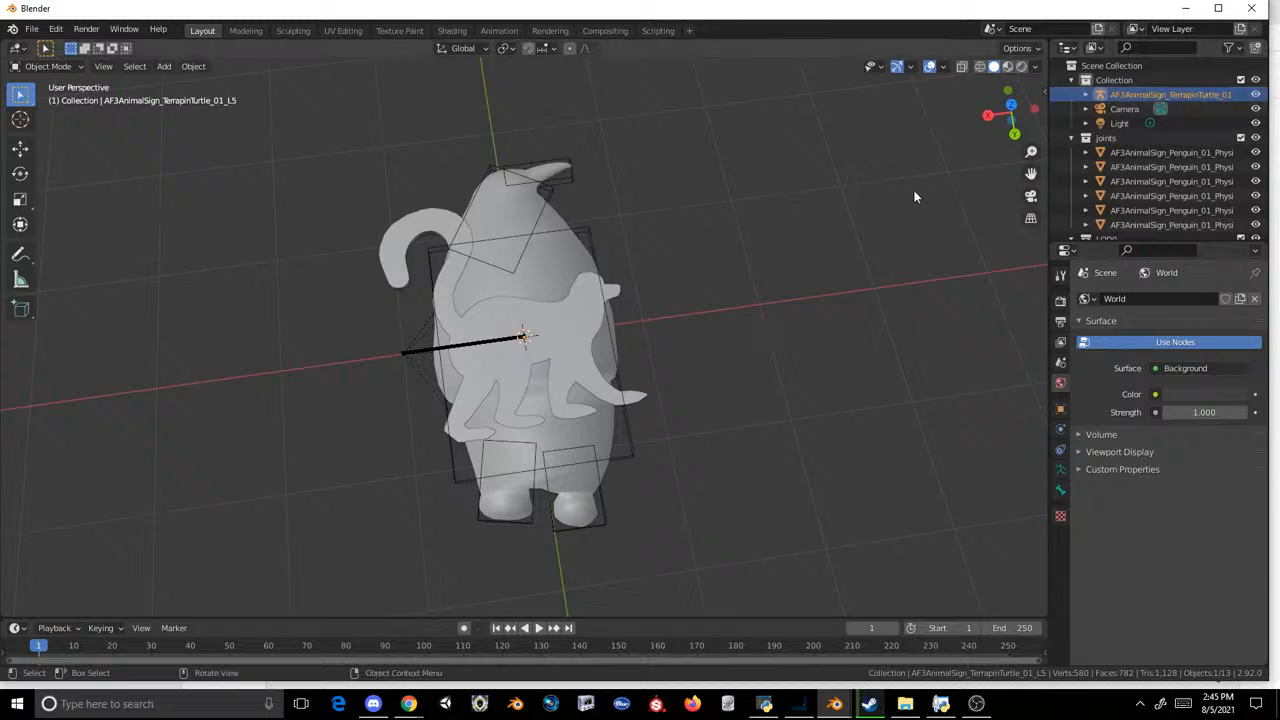
{"action": "left_click", "coordinate": [568, 335]}
{"action": "scroll", "coordinate": [1070, 155], "scroll_direction": "down", "scroll_amount": 5}
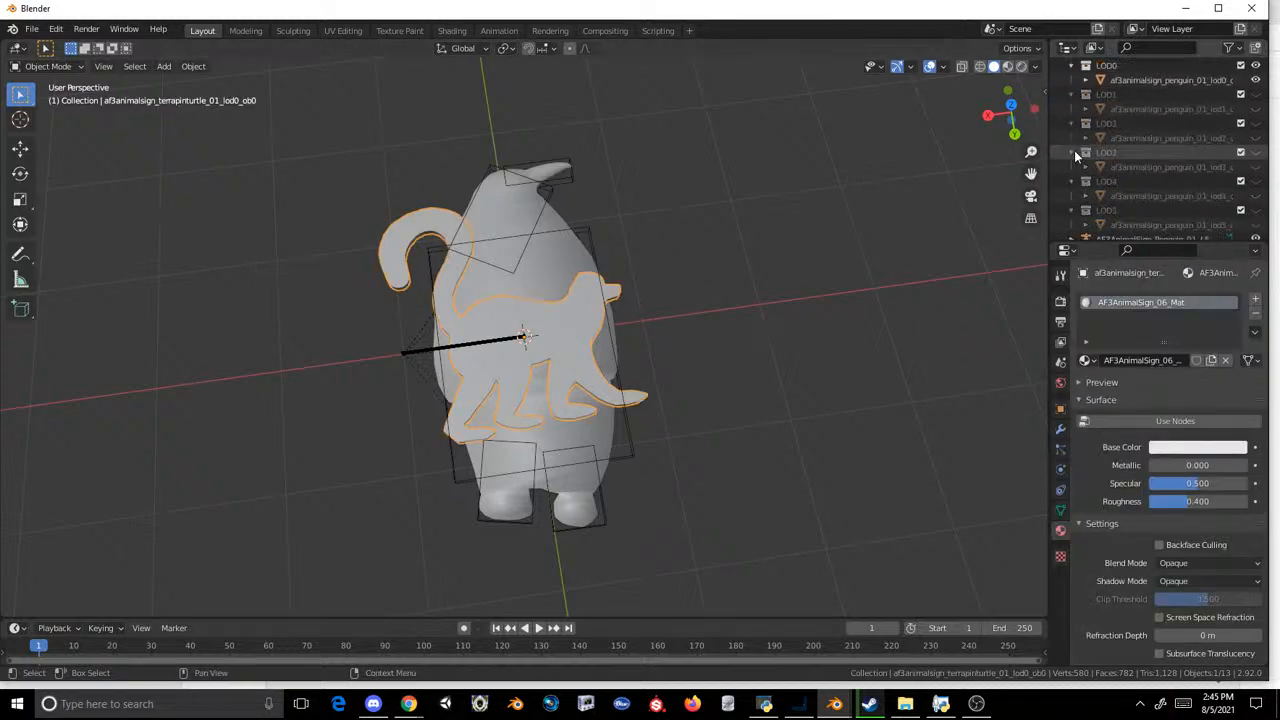
{"action": "scroll", "coordinate": [1085, 152], "scroll_direction": "up", "scroll_amount": 5}
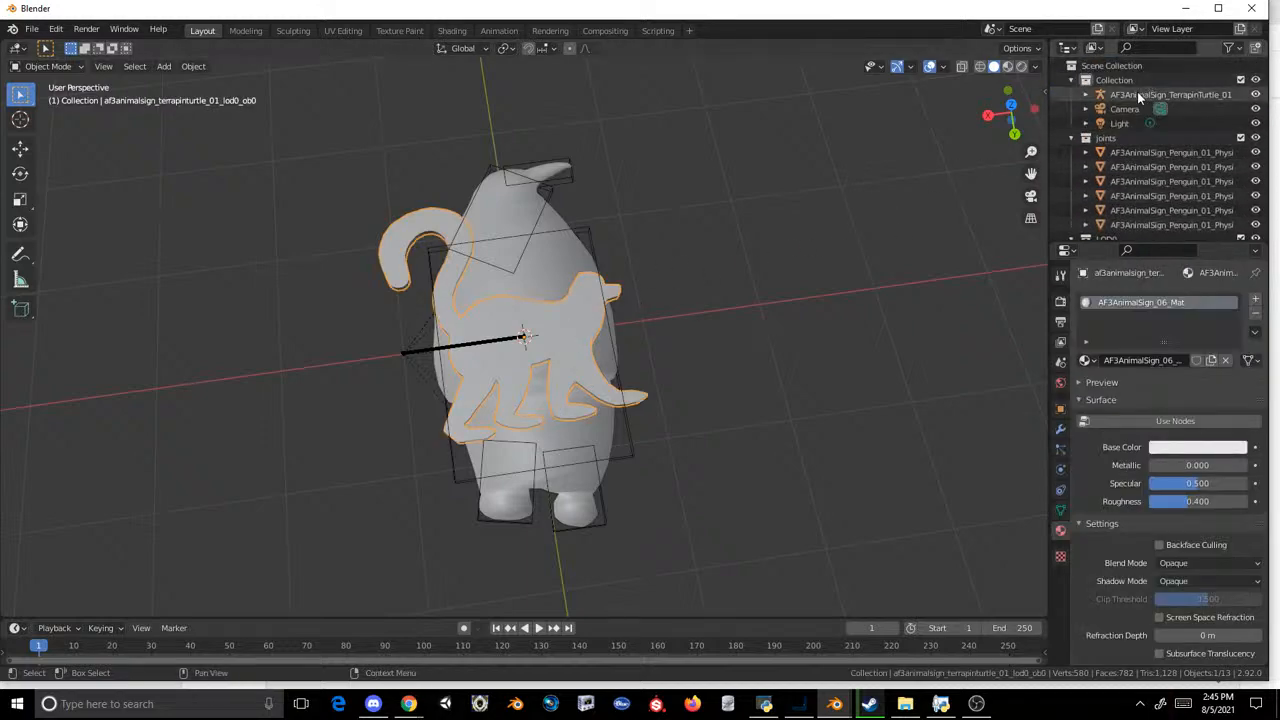
{"action": "right_click", "coordinate": [1137, 91]}
{"action": "left_click", "coordinate": [1096, 130]}
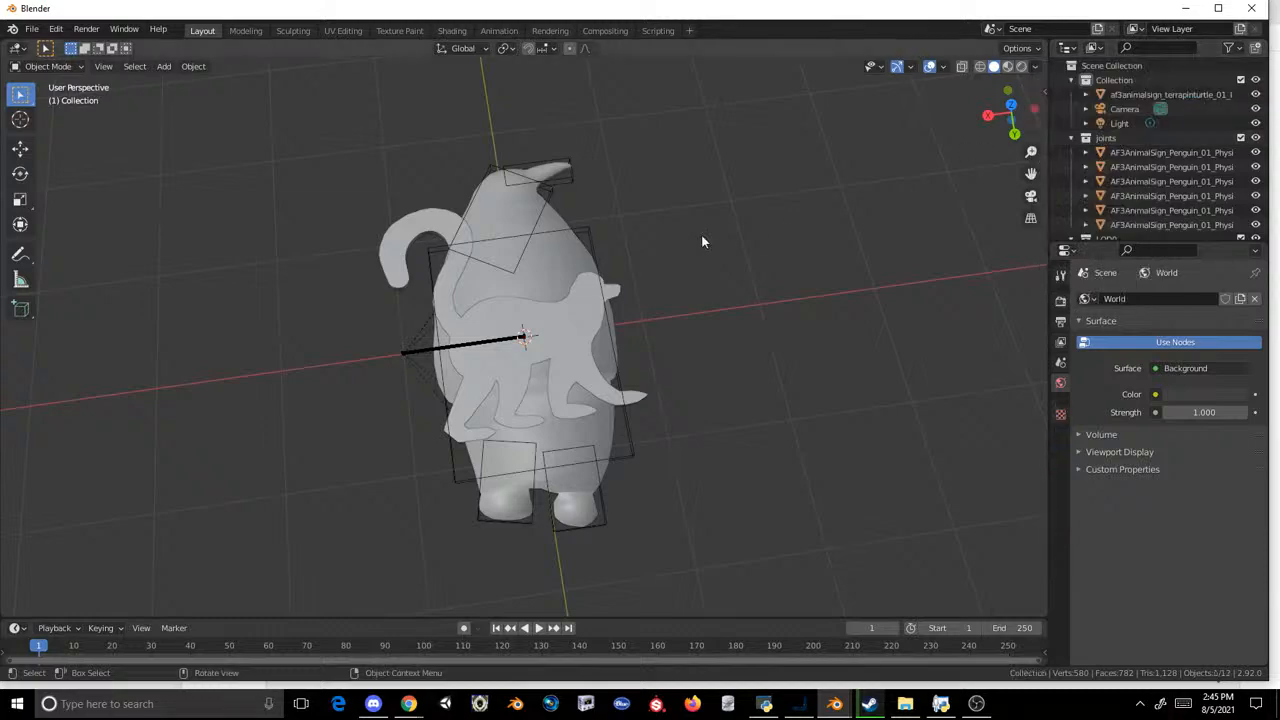
{"action": "key", "text": "ctrl+z"}
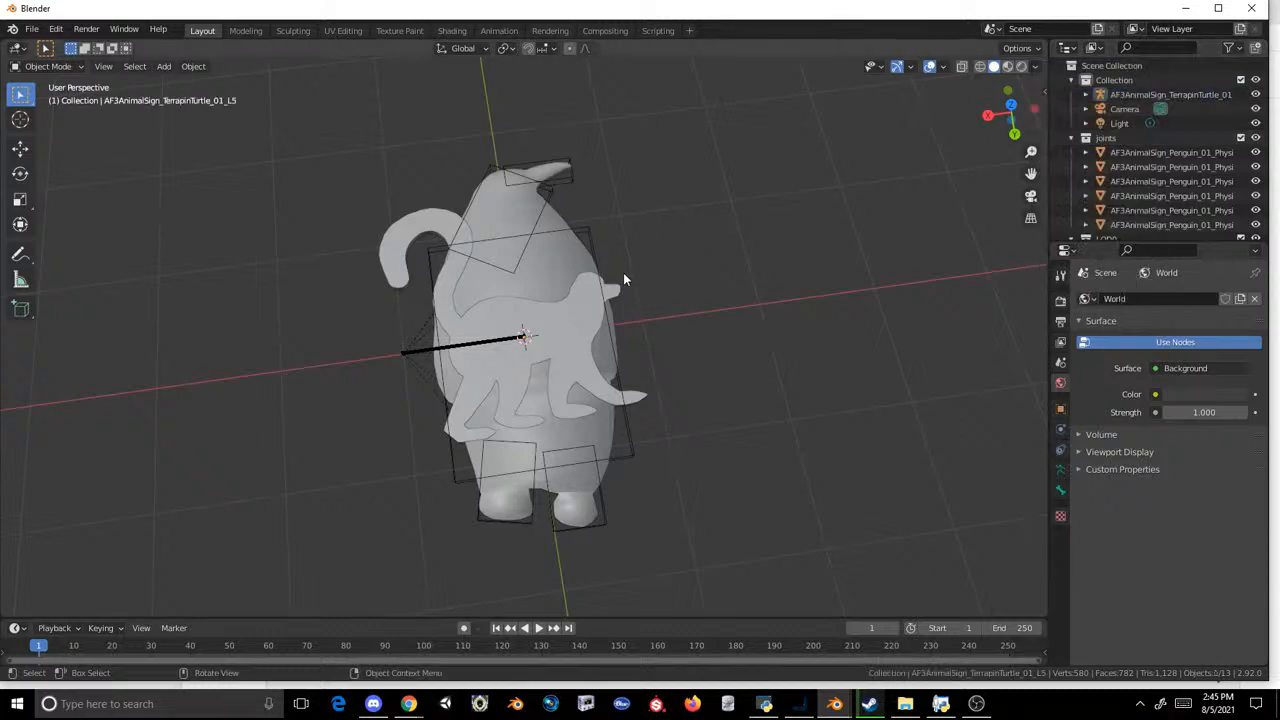
Step: Collapse the joints collection and select the penguin sign's LOD0 mesh
{"action": "left_click", "coordinate": [588, 292]}
{"action": "left_click", "coordinate": [1071, 138]}
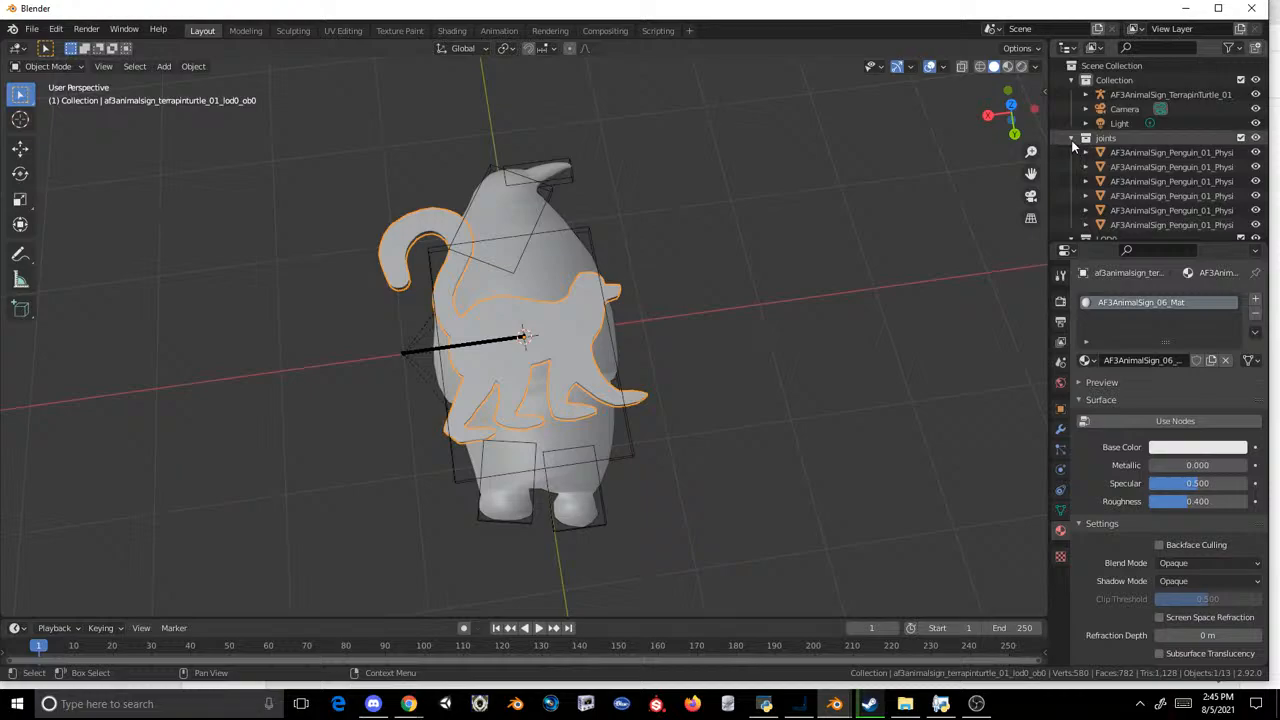
{"action": "left_click", "coordinate": [1130, 166]}
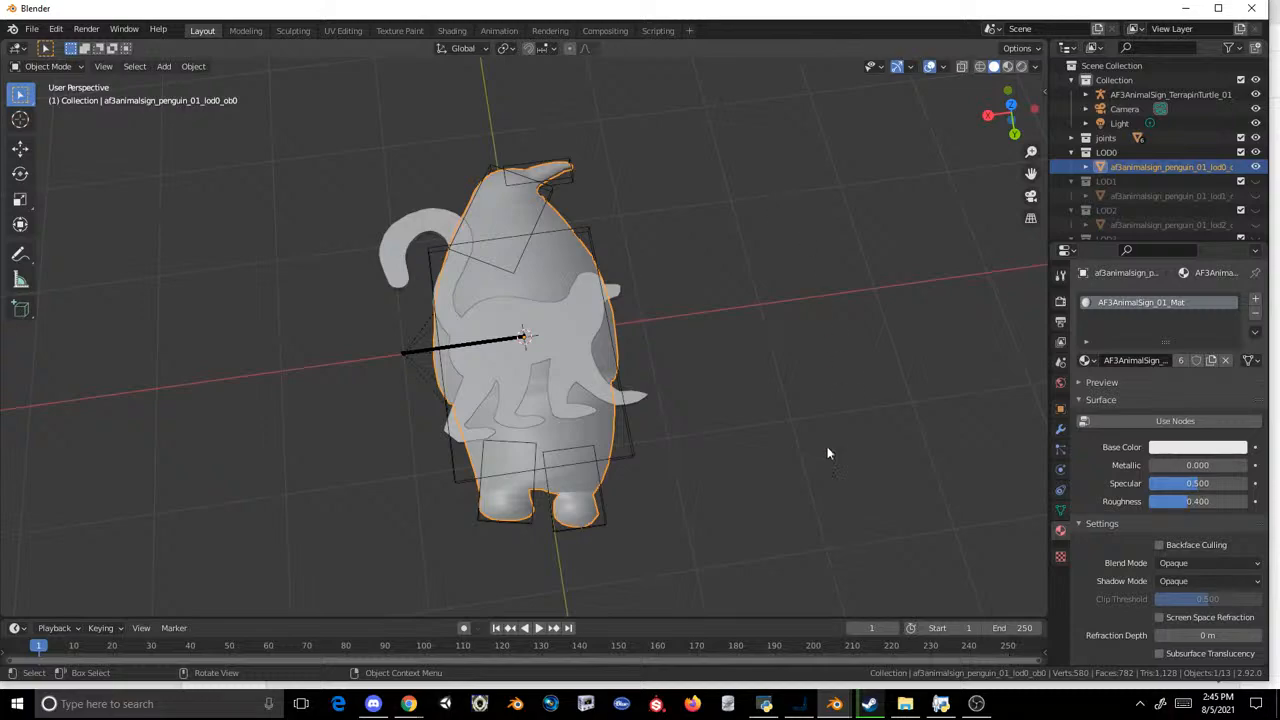
Step: Switch to the other Blender window containing the terrapin turtle 02 sign and select its LOD0 mesh
{"action": "mouse_move", "coordinate": [833, 708]}
{"action": "left_click", "coordinate": [788, 665]}
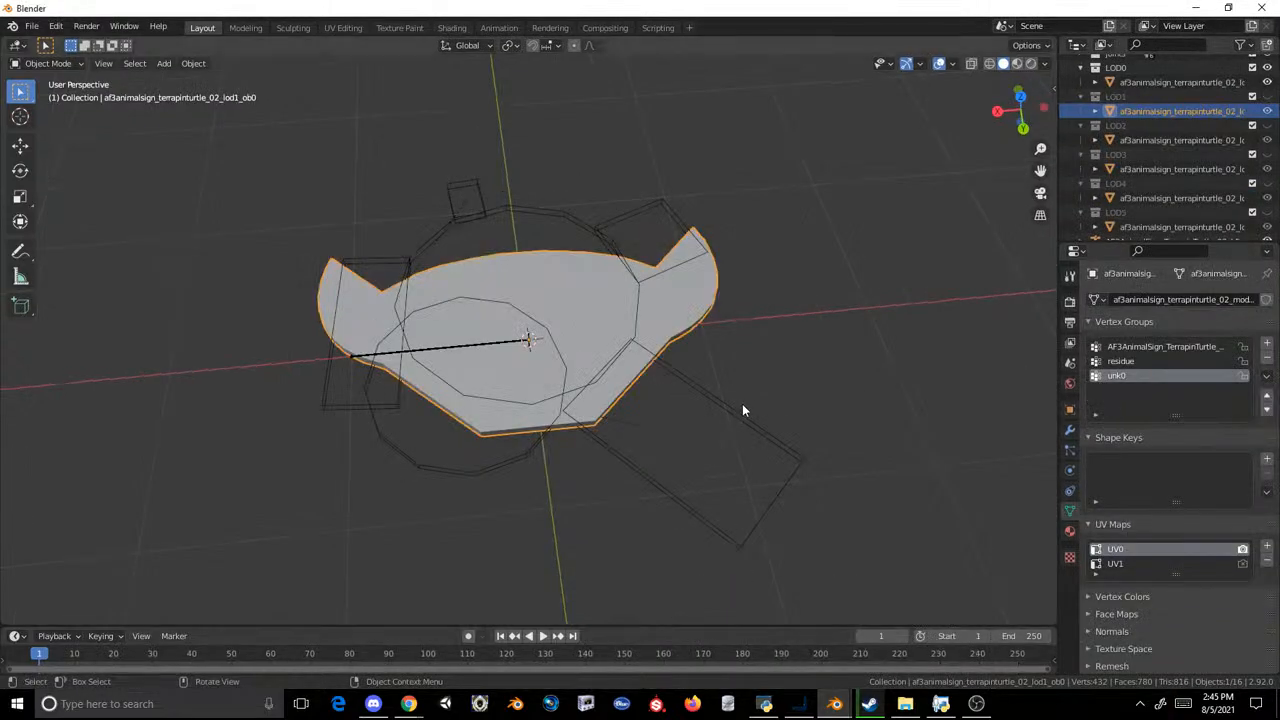
{"action": "left_click", "coordinate": [1159, 84]}
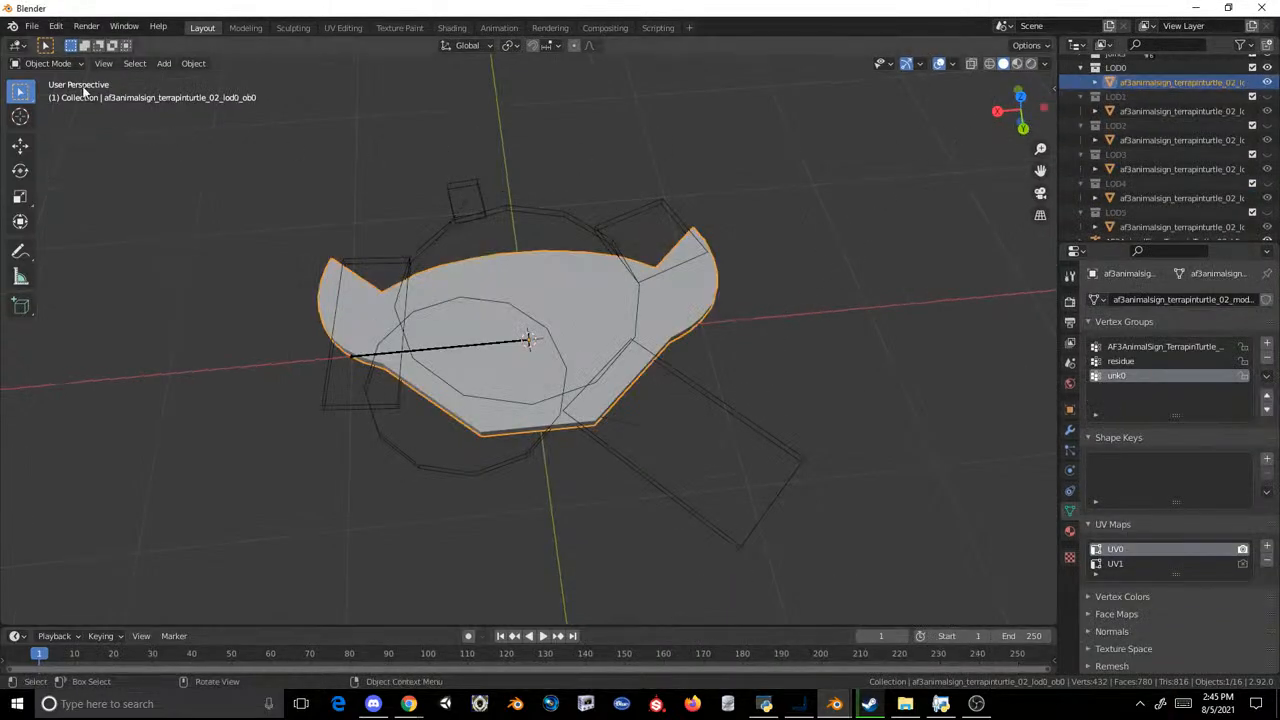
Step: Start a new General scene without saving the terrapin turtle 02 scene and delete the default cube
{"action": "left_click", "coordinate": [12, 26]}
{"action": "mouse_move", "coordinate": [120, 42]}
{"action": "left_click", "coordinate": [195, 44]}
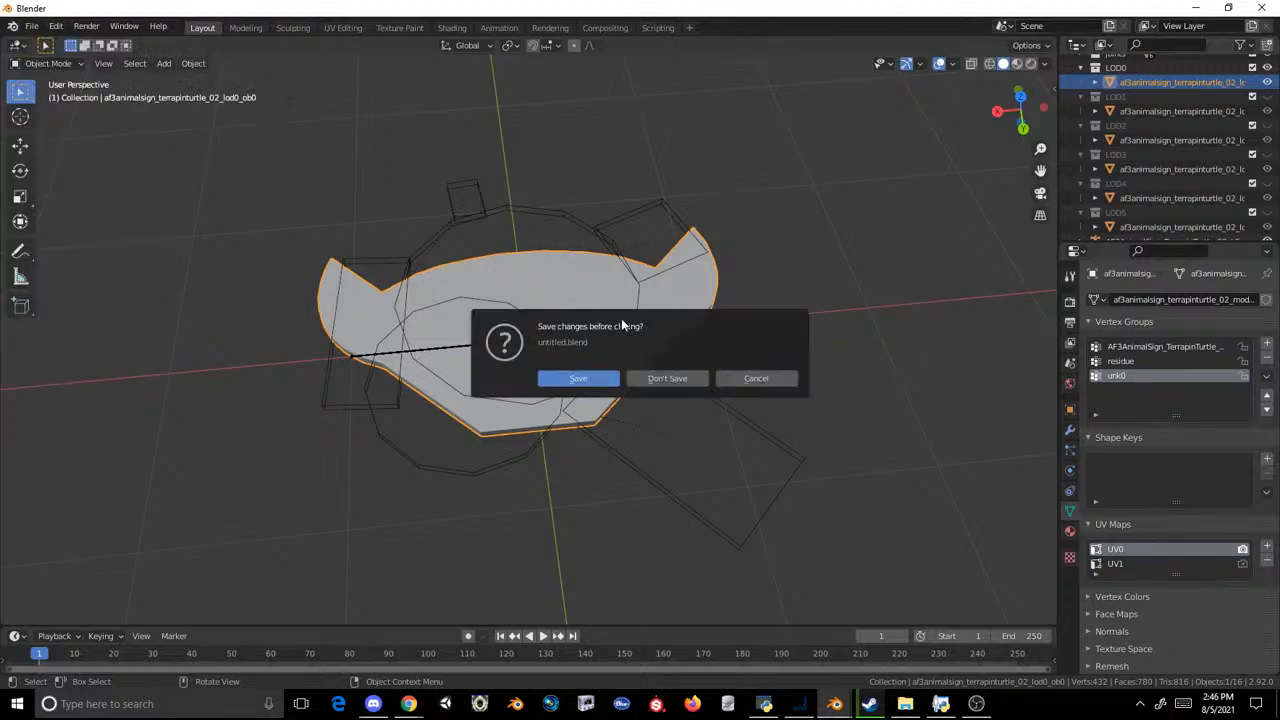
{"action": "left_click", "coordinate": [645, 369]}
{"action": "key", "text": "Delete"}
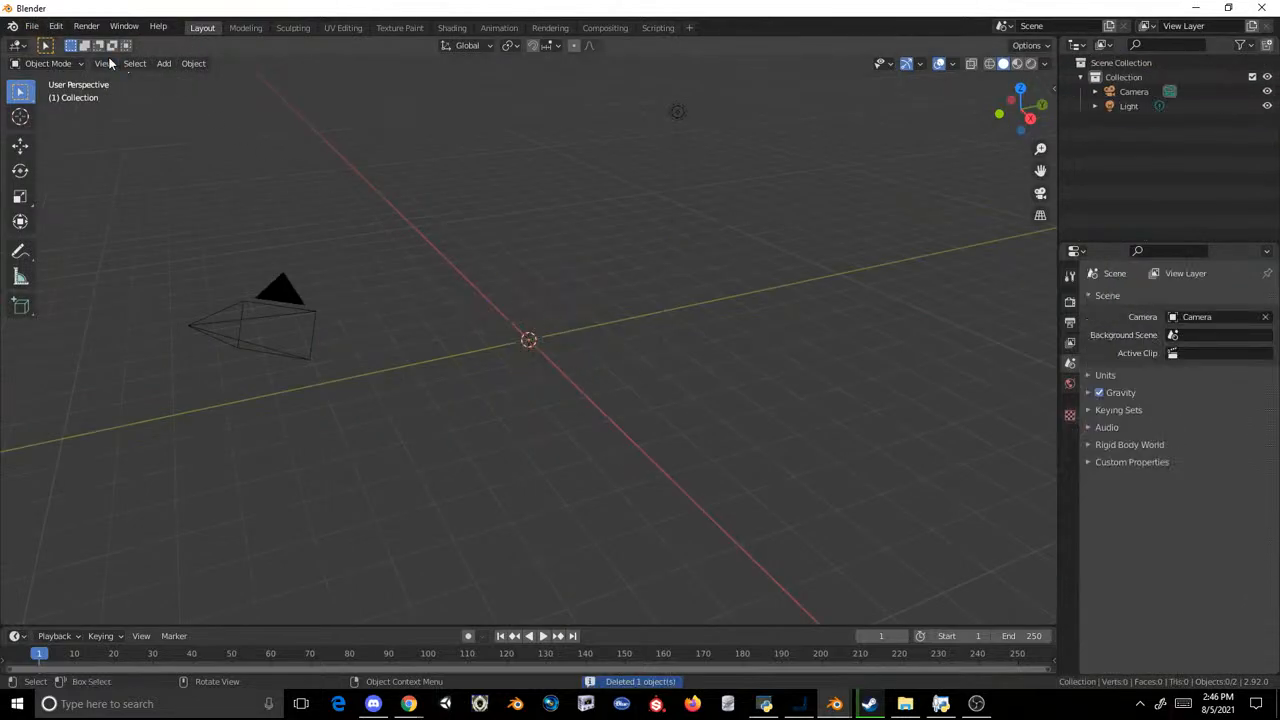
{"action": "left_click", "coordinate": [32, 26]}
{"action": "mouse_move", "coordinate": [107, 218]}
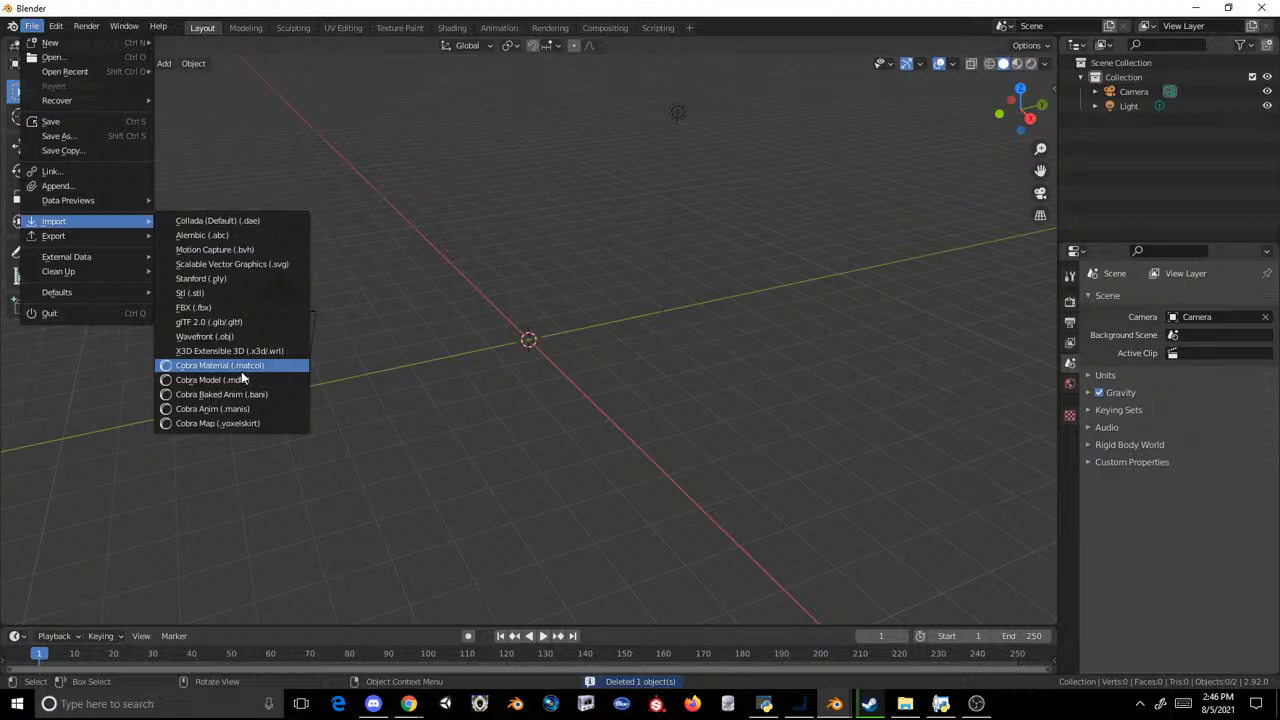
{"action": "left_click", "coordinate": [228, 338]}
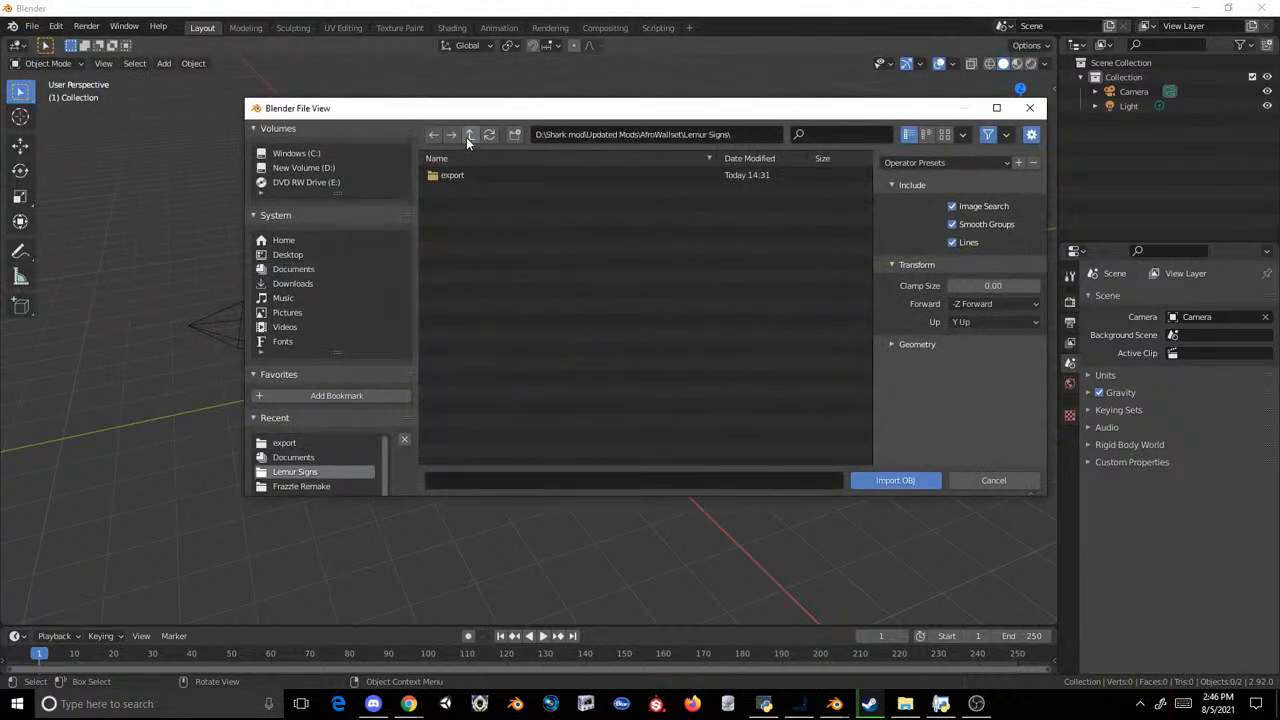
{"action": "double_click", "coordinate": [459, 179]}
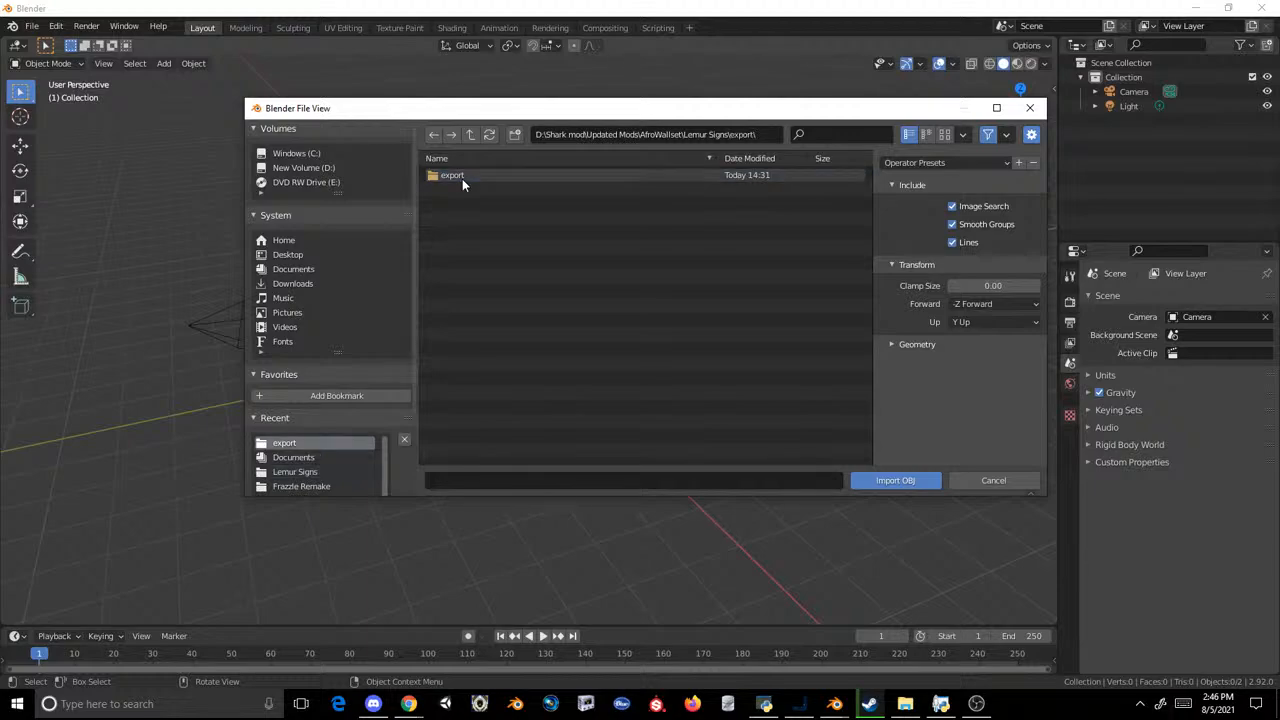
{"action": "left_click", "coordinate": [990, 480]}
{"action": "left_click", "coordinate": [32, 26]}
{"action": "mouse_move", "coordinate": [101, 236]}
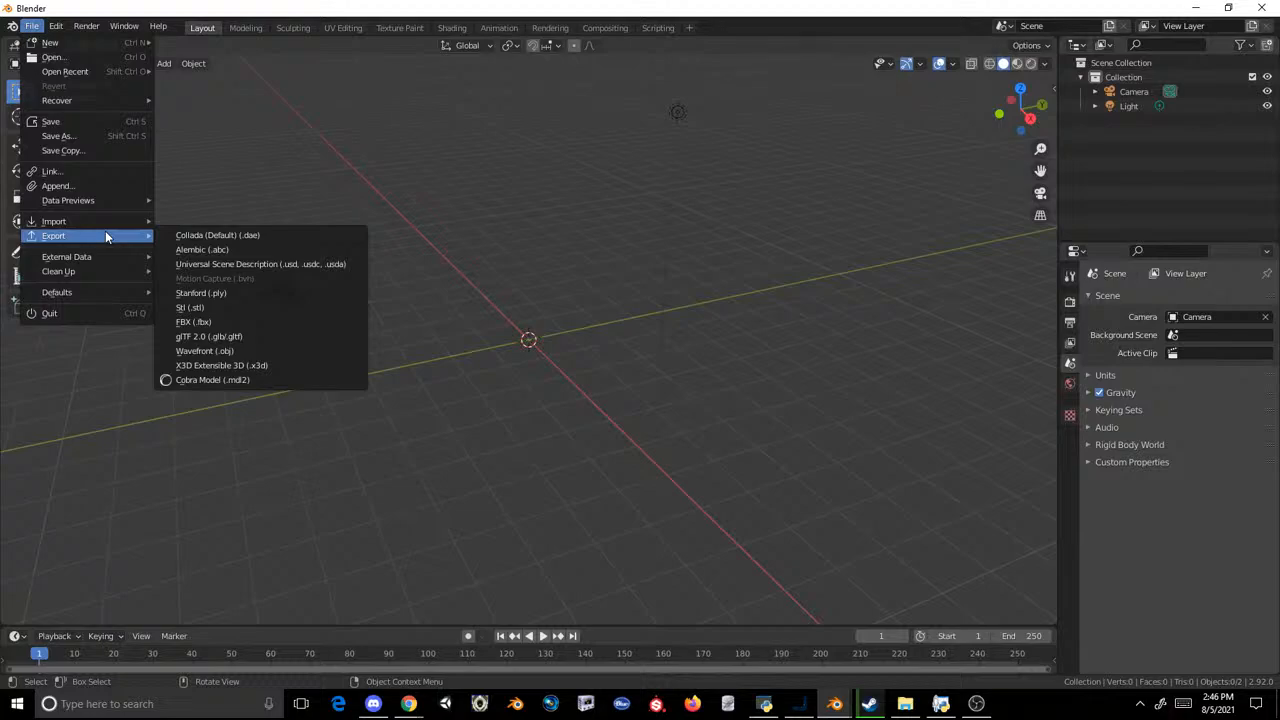
{"action": "left_click", "coordinate": [239, 378]}
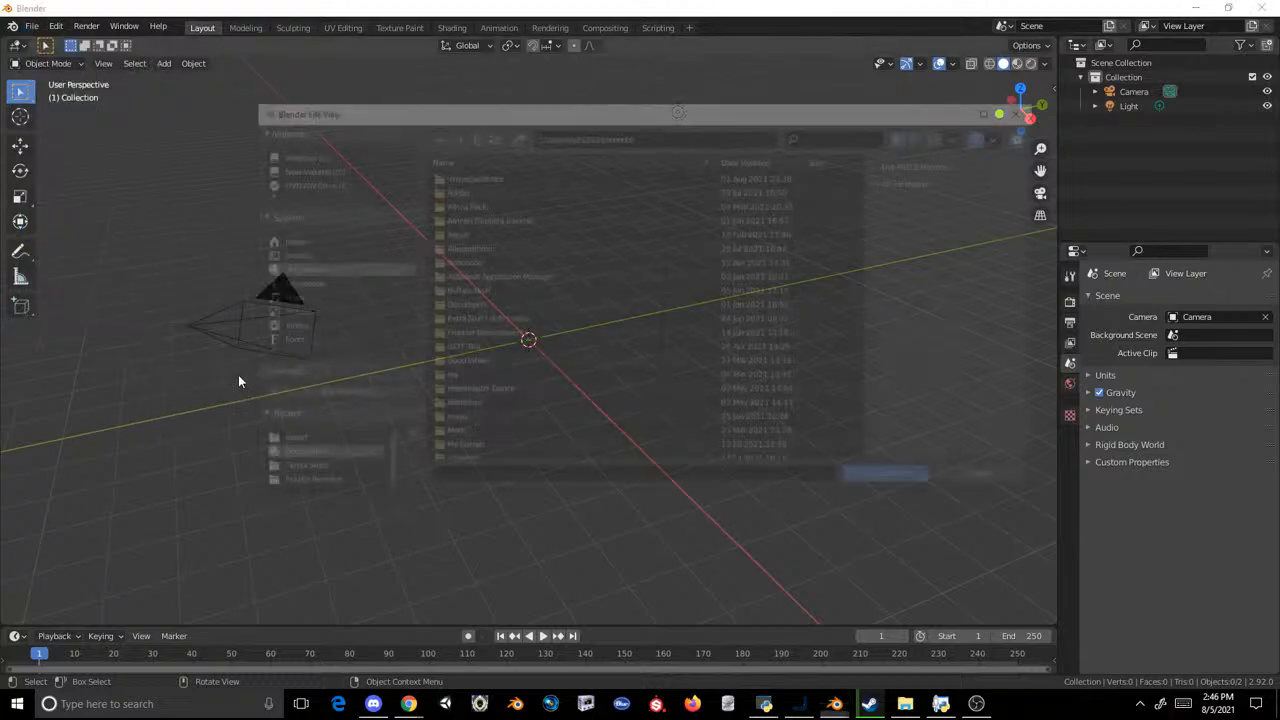
{"action": "left_click", "coordinate": [293, 444]}
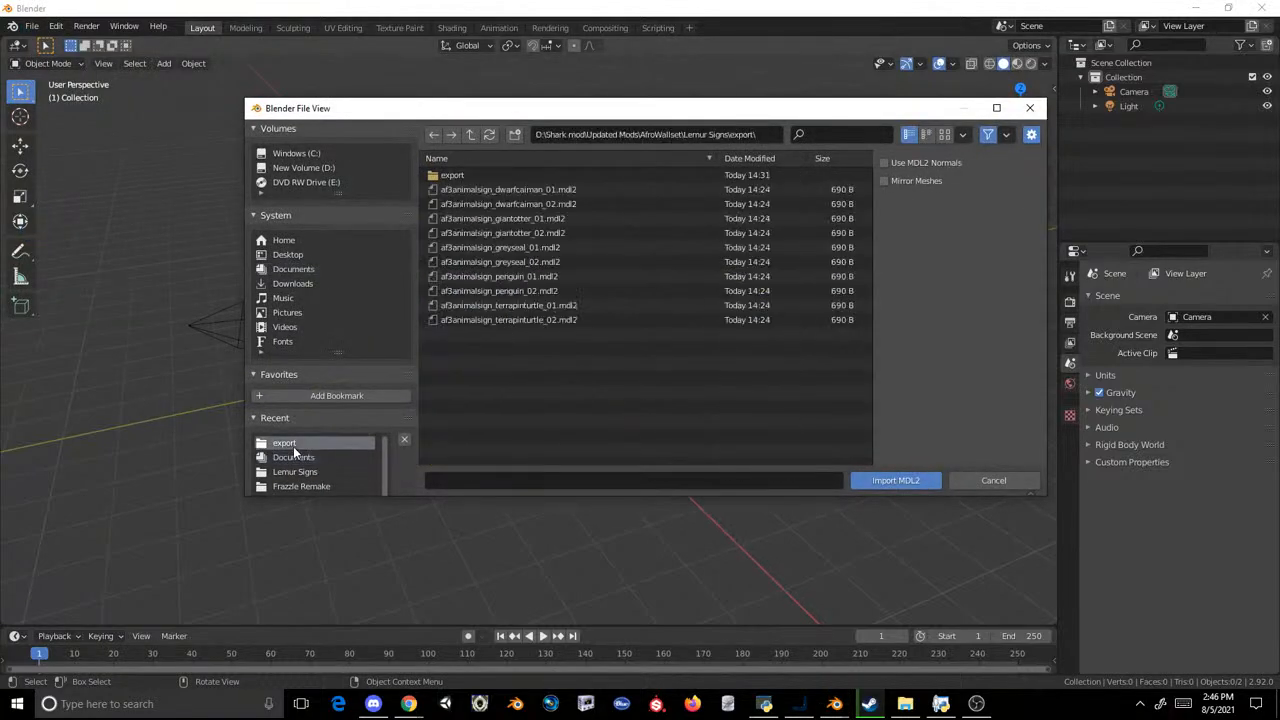
{"action": "double_click", "coordinate": [454, 174]}
{"action": "left_click", "coordinate": [456, 175]}
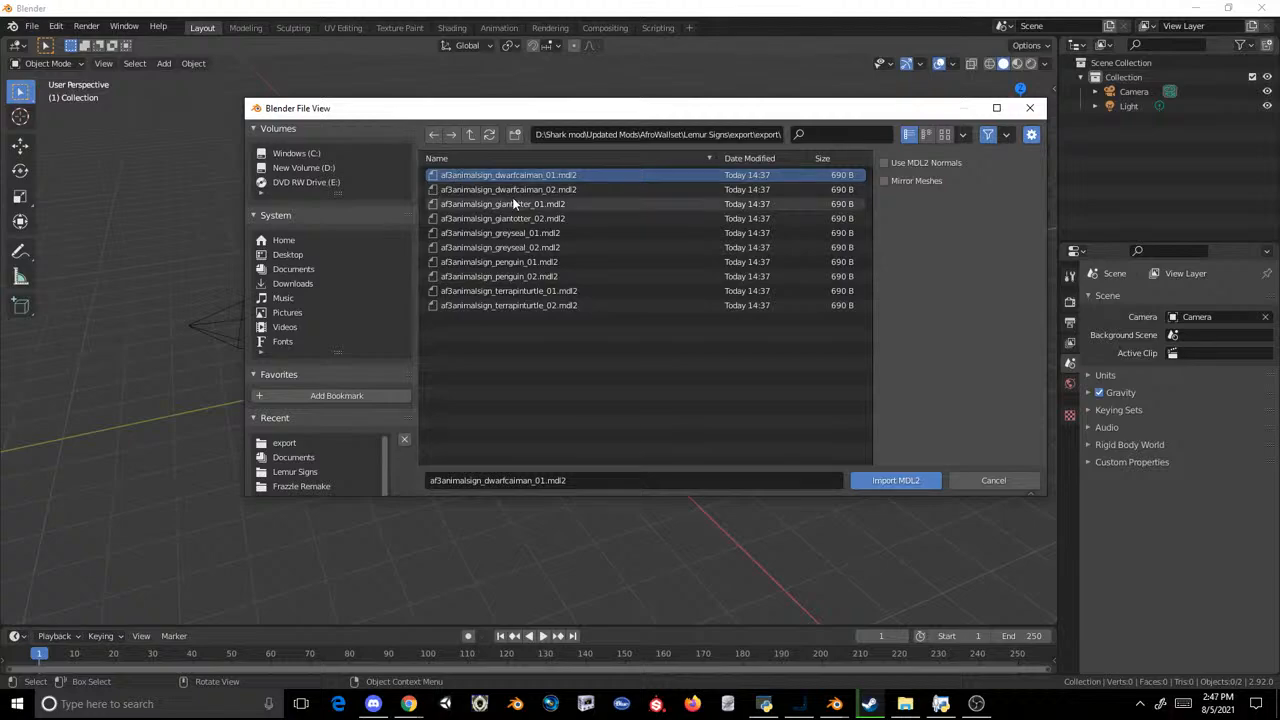
{"action": "left_click", "coordinate": [524, 262]}
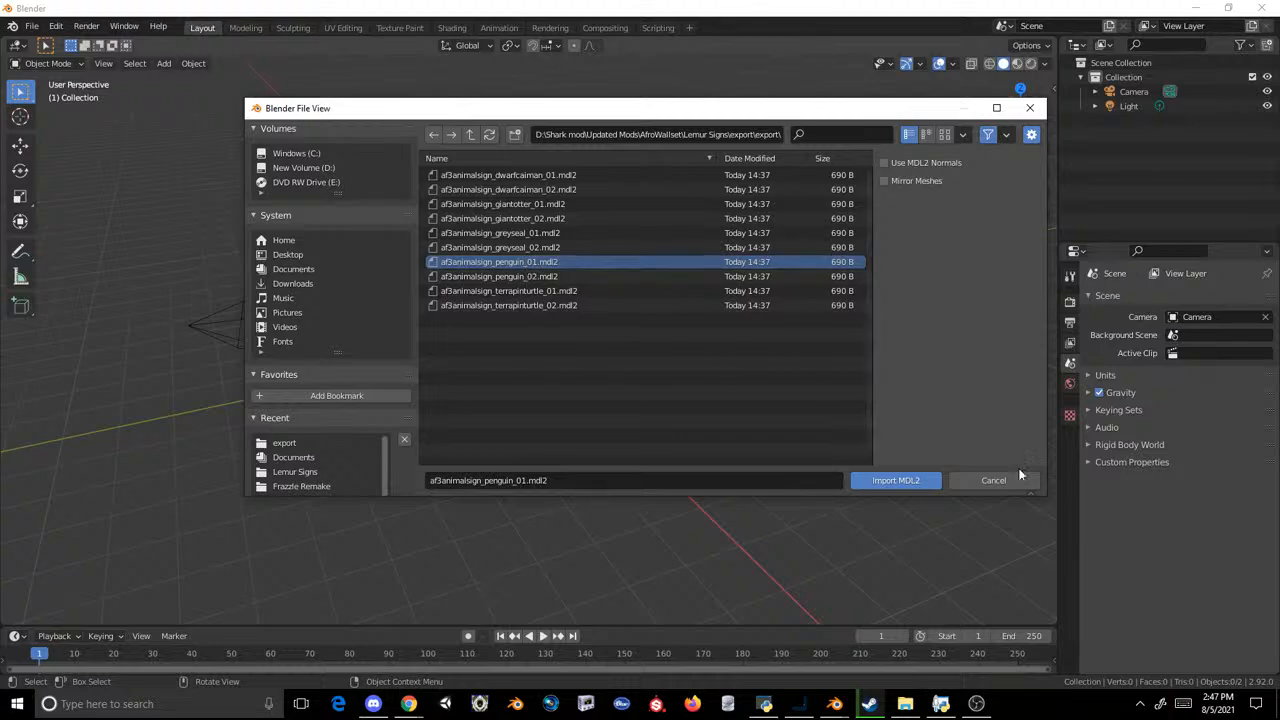
{"action": "left_click", "coordinate": [978, 484]}
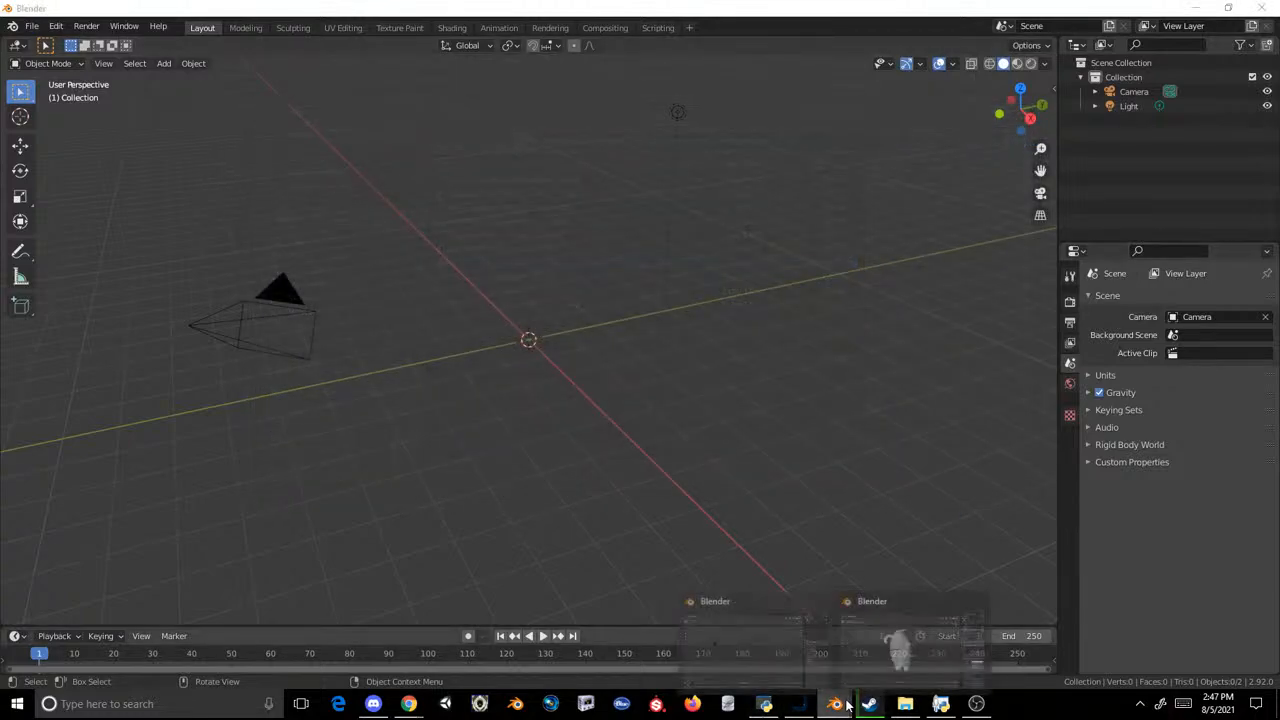
Step: Switch to the Blender window with the penguin sign and delete the pasted lemur mesh and terrapin turtle armature
{"action": "mouse_move", "coordinate": [835, 703]}
{"action": "left_click", "coordinate": [882, 659]}
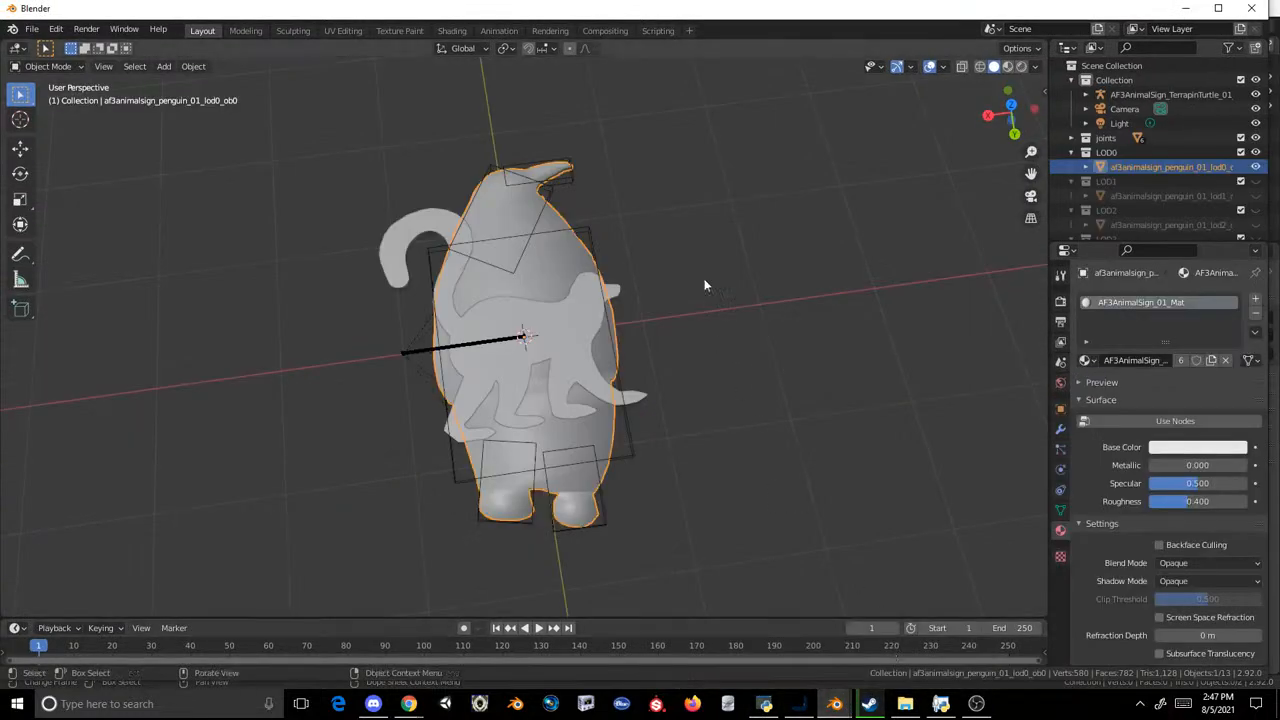
{"action": "key", "text": "Delete"}
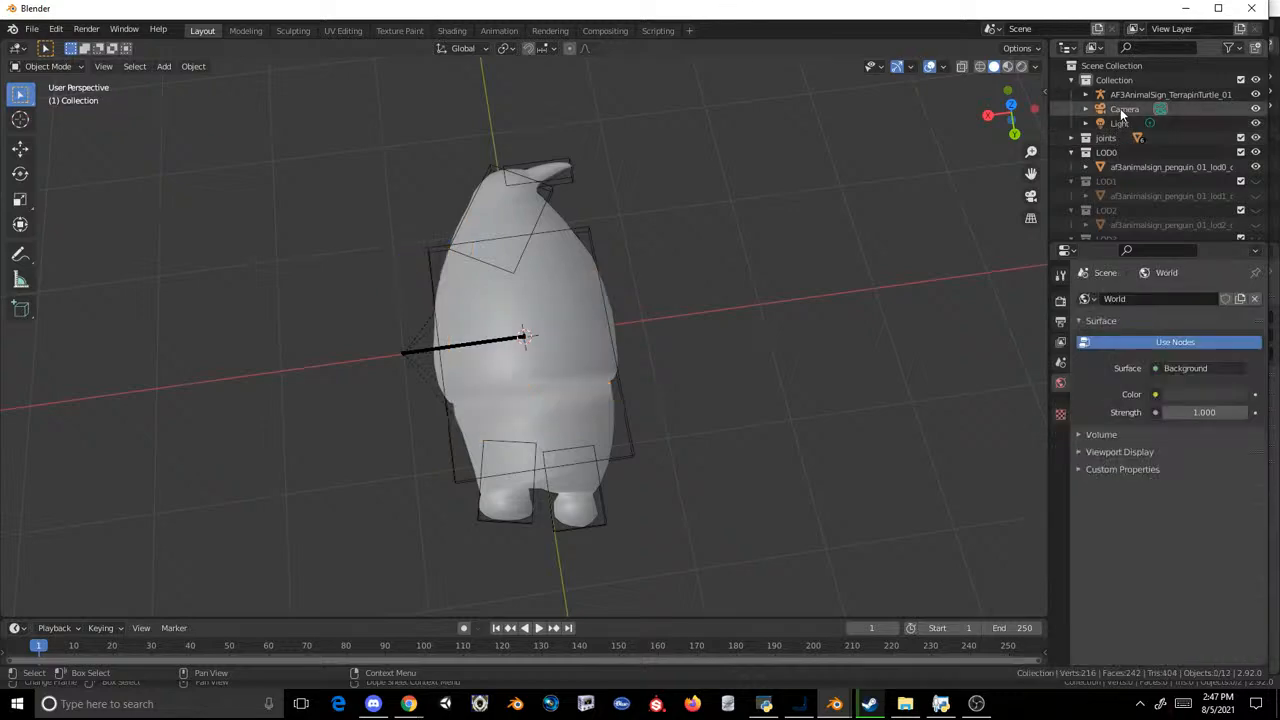
{"action": "left_click", "coordinate": [1129, 95]}
{"action": "key", "text": "Delete"}
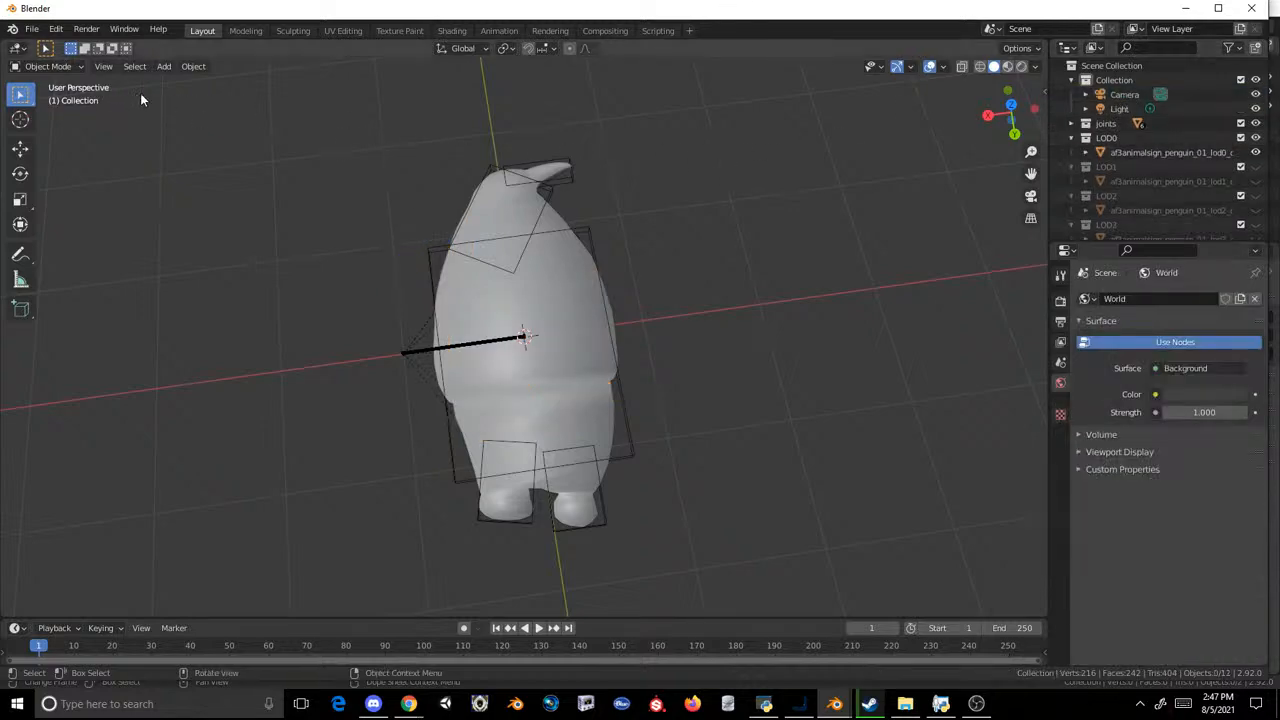
Step: Switch back to the empty Blender scene, import af3animalsign_giantotter_01.mdl2 from the nested export folder, and undo the import
{"action": "mouse_move", "coordinate": [836, 700]}
{"action": "left_click", "coordinate": [880, 655]}
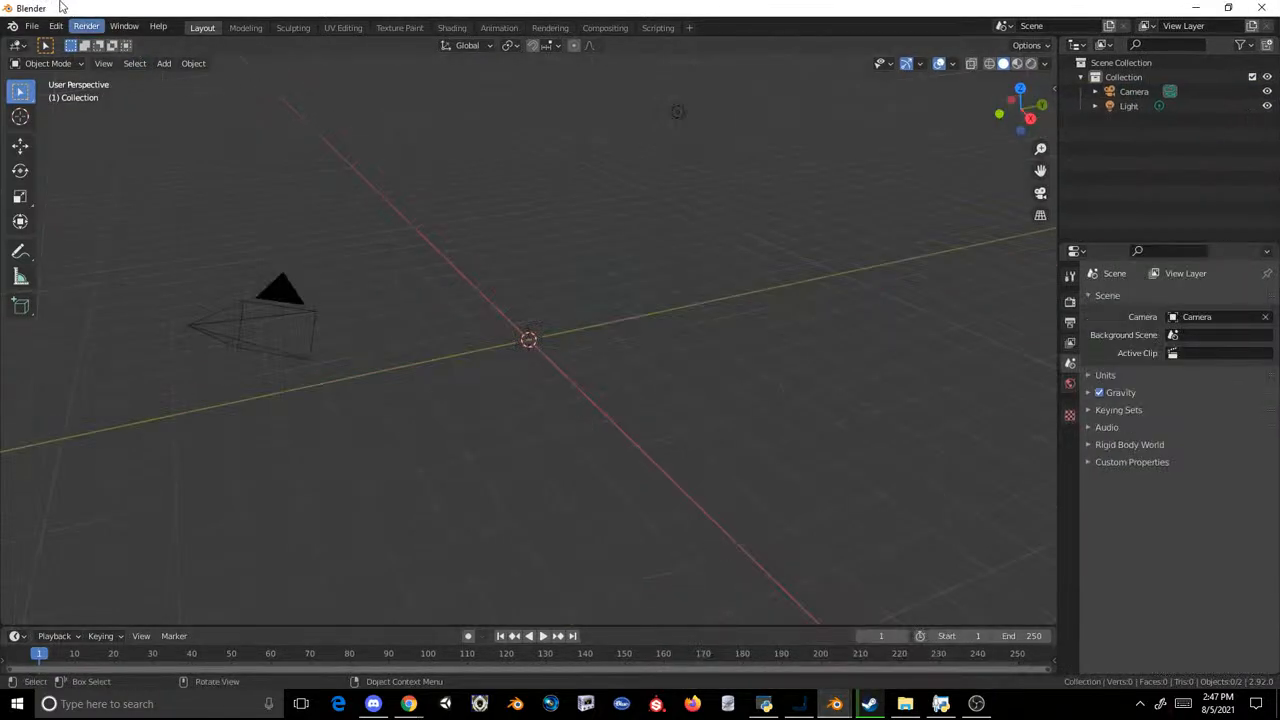
{"action": "left_click", "coordinate": [32, 26]}
{"action": "mouse_move", "coordinate": [90, 210]}
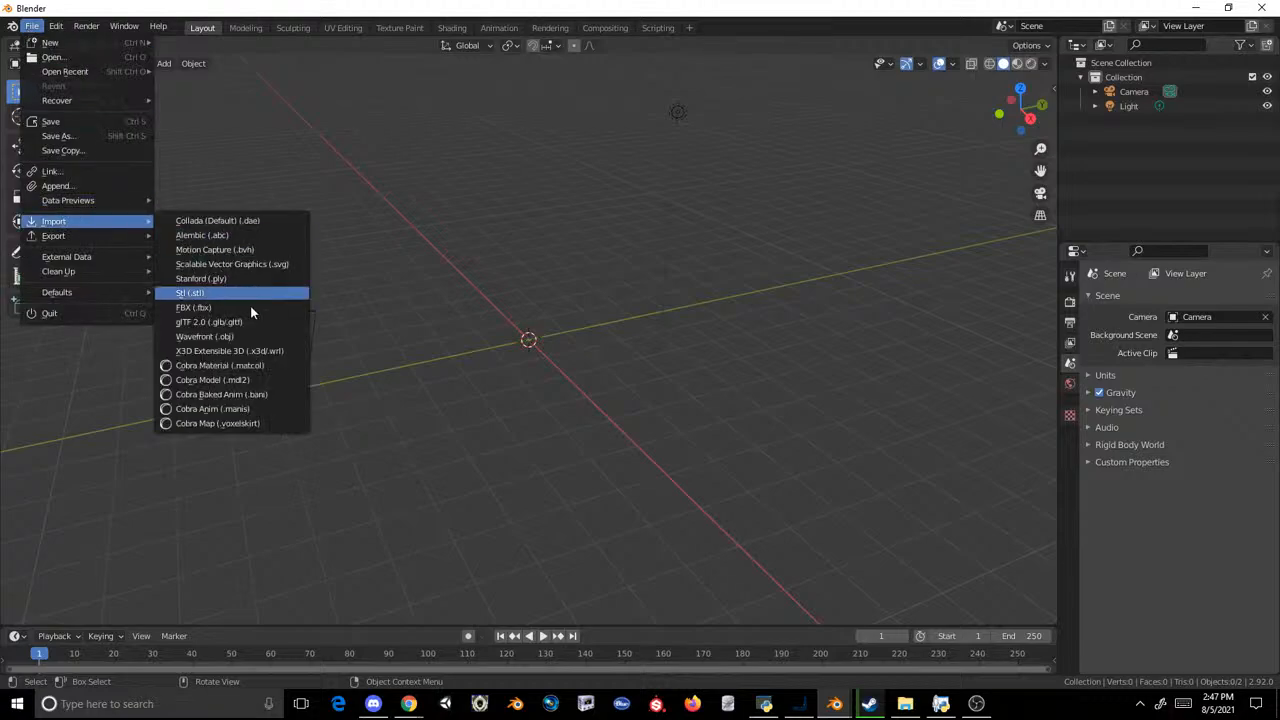
{"action": "left_click", "coordinate": [240, 377]}
{"action": "left_click", "coordinate": [300, 442]}
{"action": "left_click", "coordinate": [306, 456]}
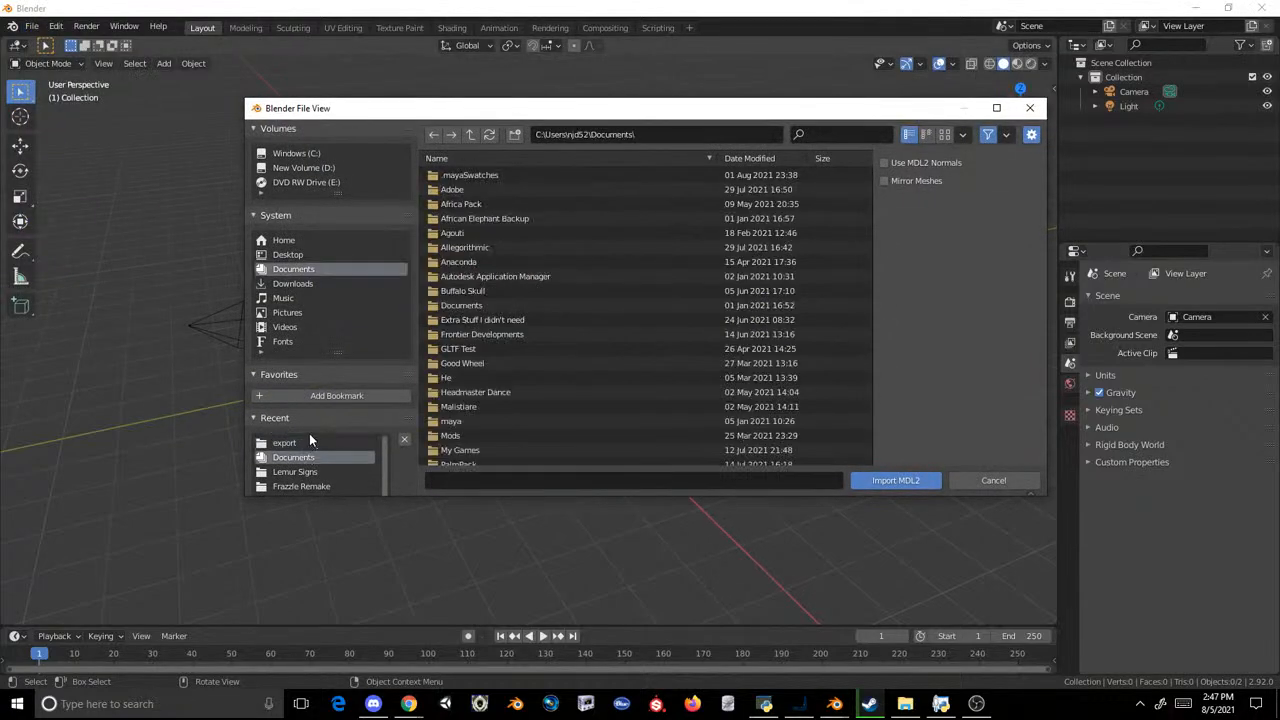
{"action": "left_click", "coordinate": [296, 471]}
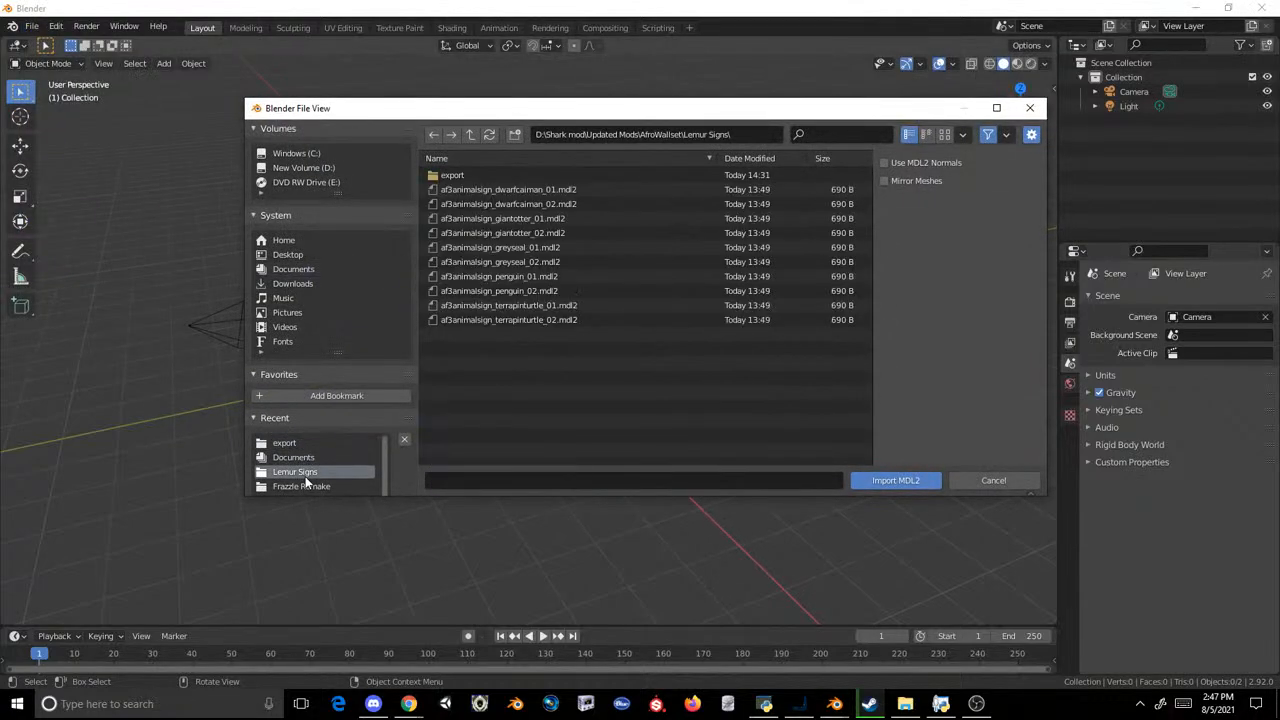
{"action": "left_click", "coordinate": [510, 178]}
{"action": "double_click", "coordinate": [510, 178]}
{"action": "double_click", "coordinate": [510, 178]}
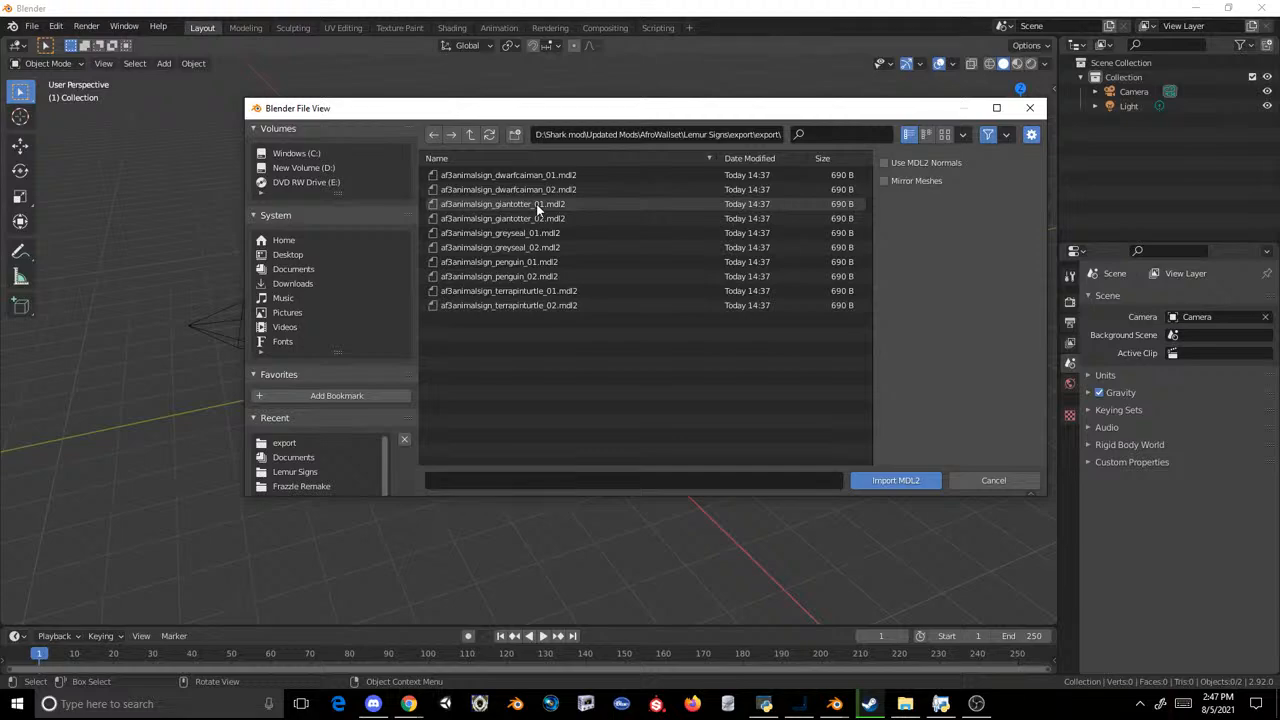
{"action": "double_click", "coordinate": [536, 205]}
{"action": "key", "text": "ctrl+z"}
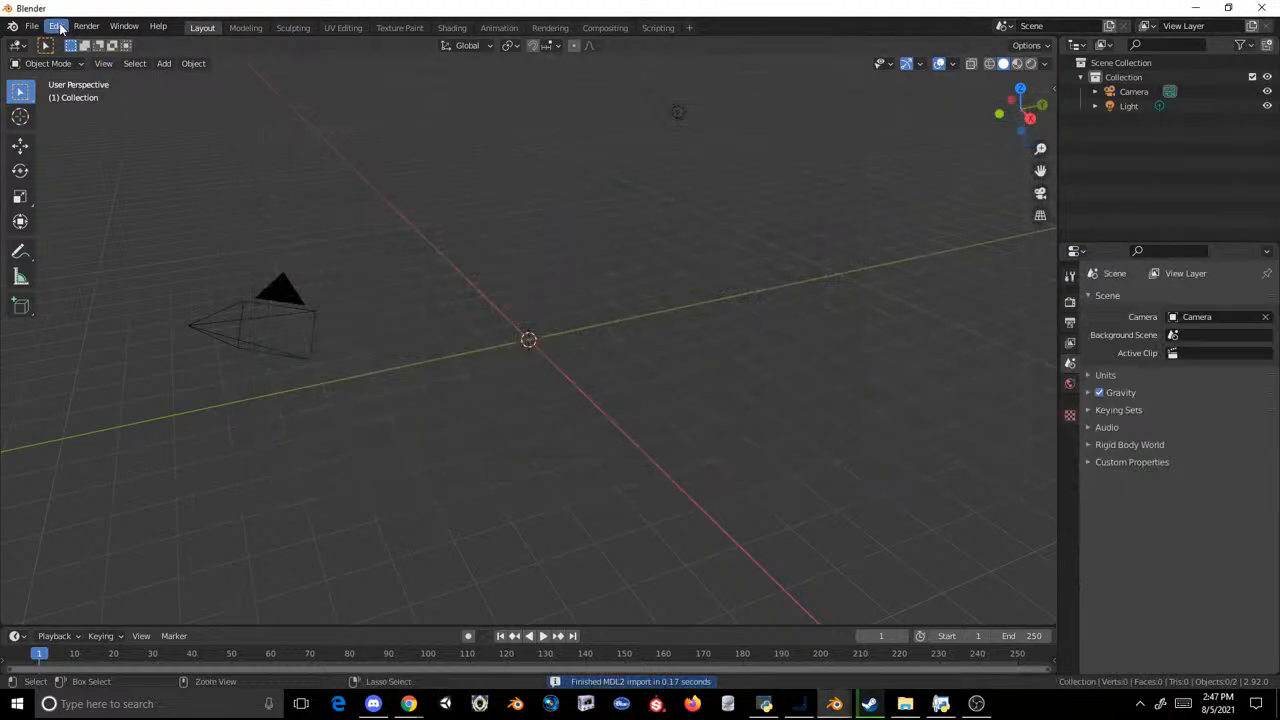
Step: Import af3animalsign_terrapinturtle_01.mdl2 from the nested export folder as a Cobra Model and copy its LOD0 lemur mesh
{"action": "left_click", "coordinate": [31, 26]}
{"action": "mouse_move", "coordinate": [90, 221]}
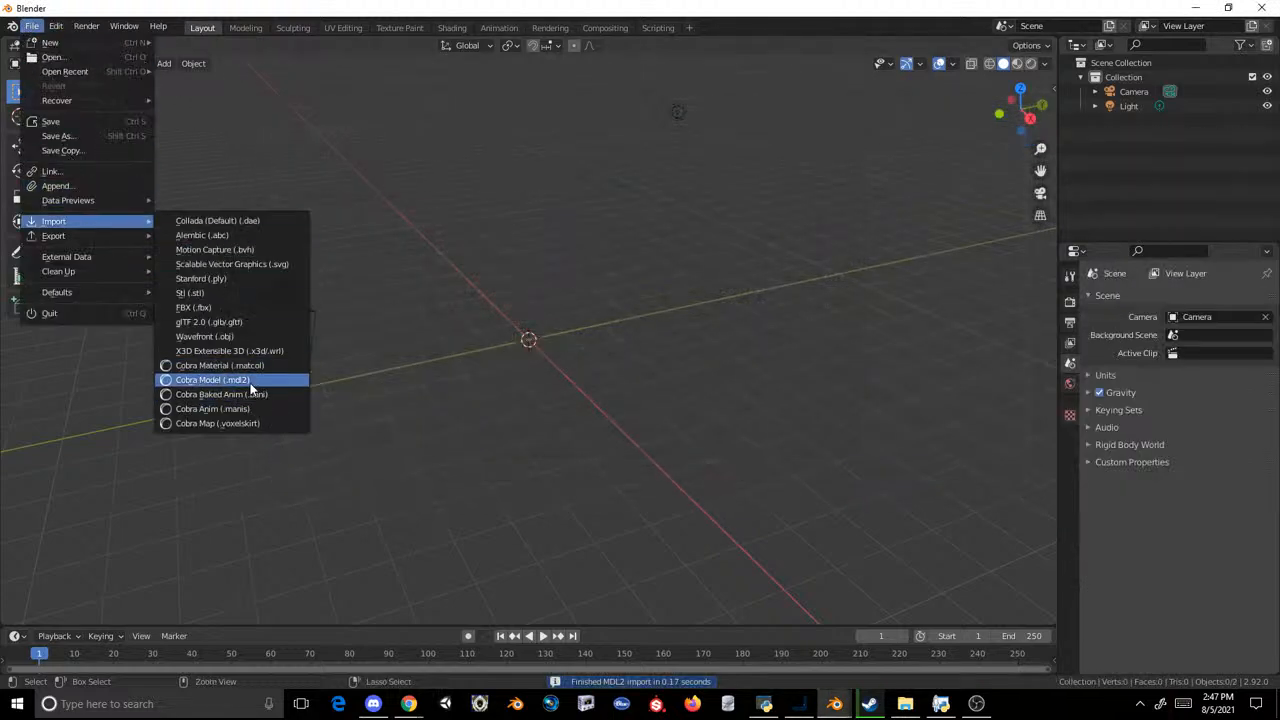
{"action": "left_click", "coordinate": [212, 380]}
{"action": "double_click", "coordinate": [535, 294]}
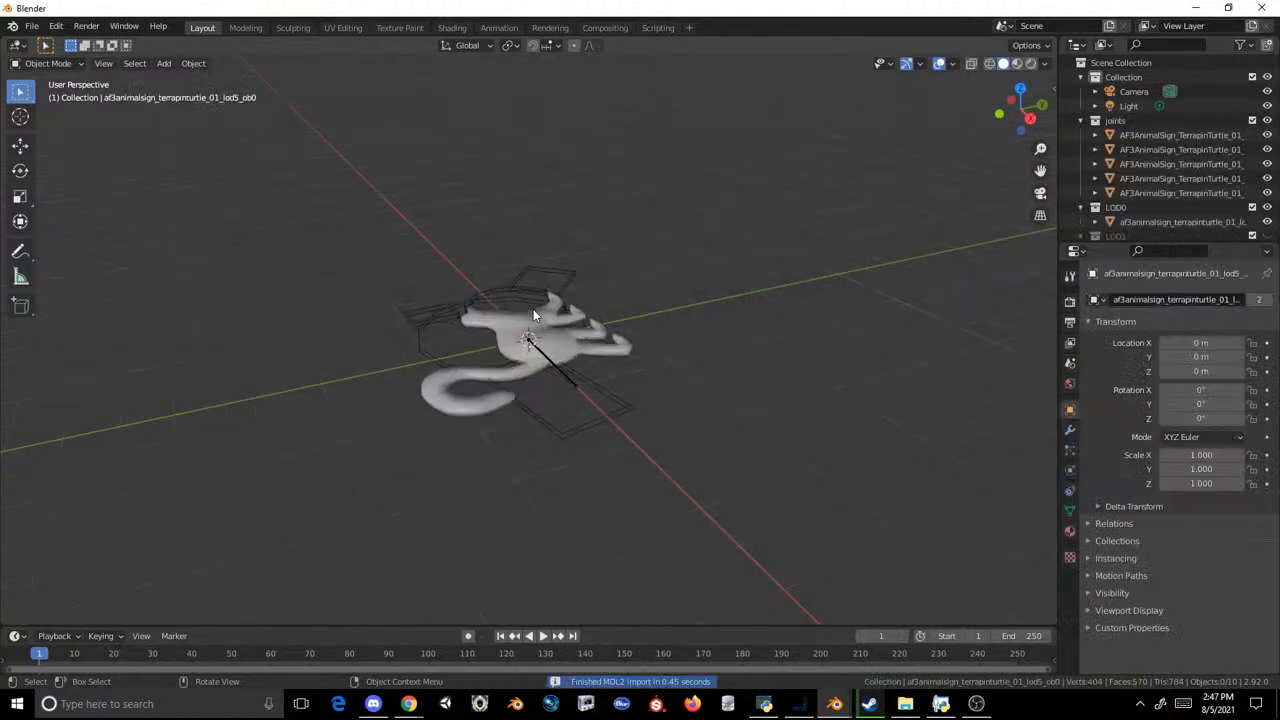
{"action": "mouse_move", "coordinate": [833, 708]}
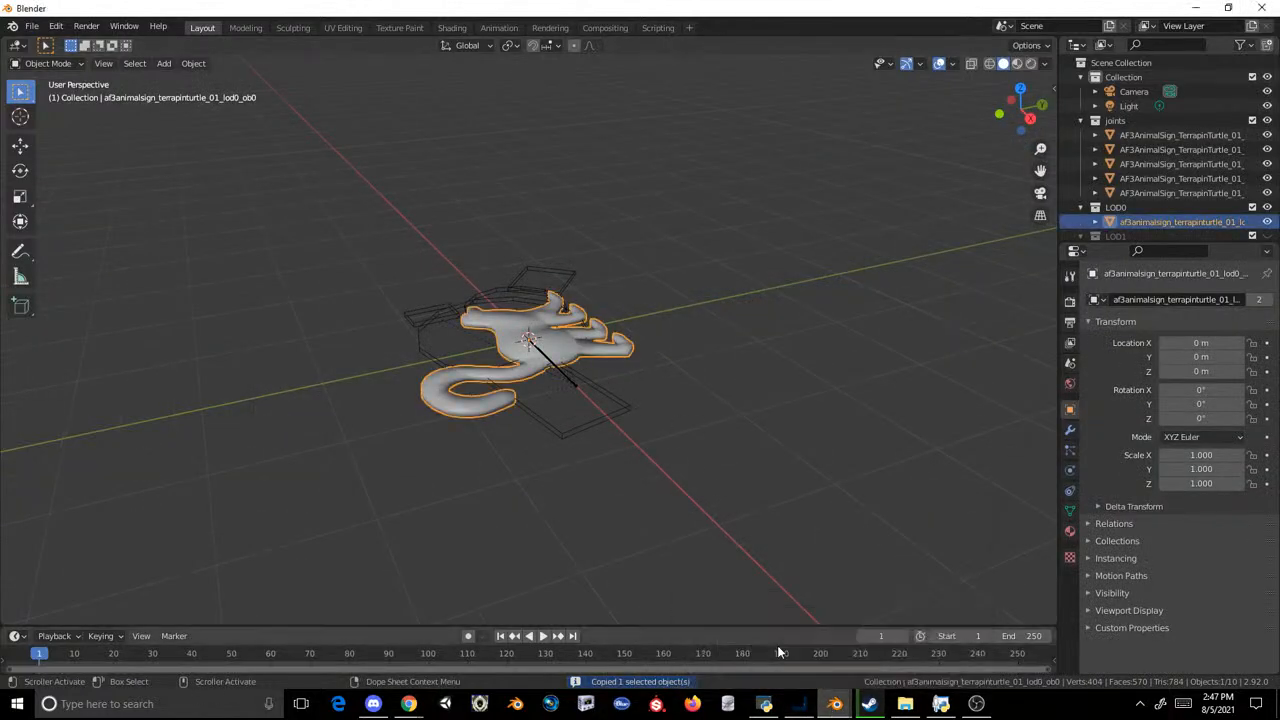
{"action": "left_click", "coordinate": [702, 297]}
{"action": "middle_click_drag", "start_coordinate": [702, 297], "coordinate": [965, 173]}
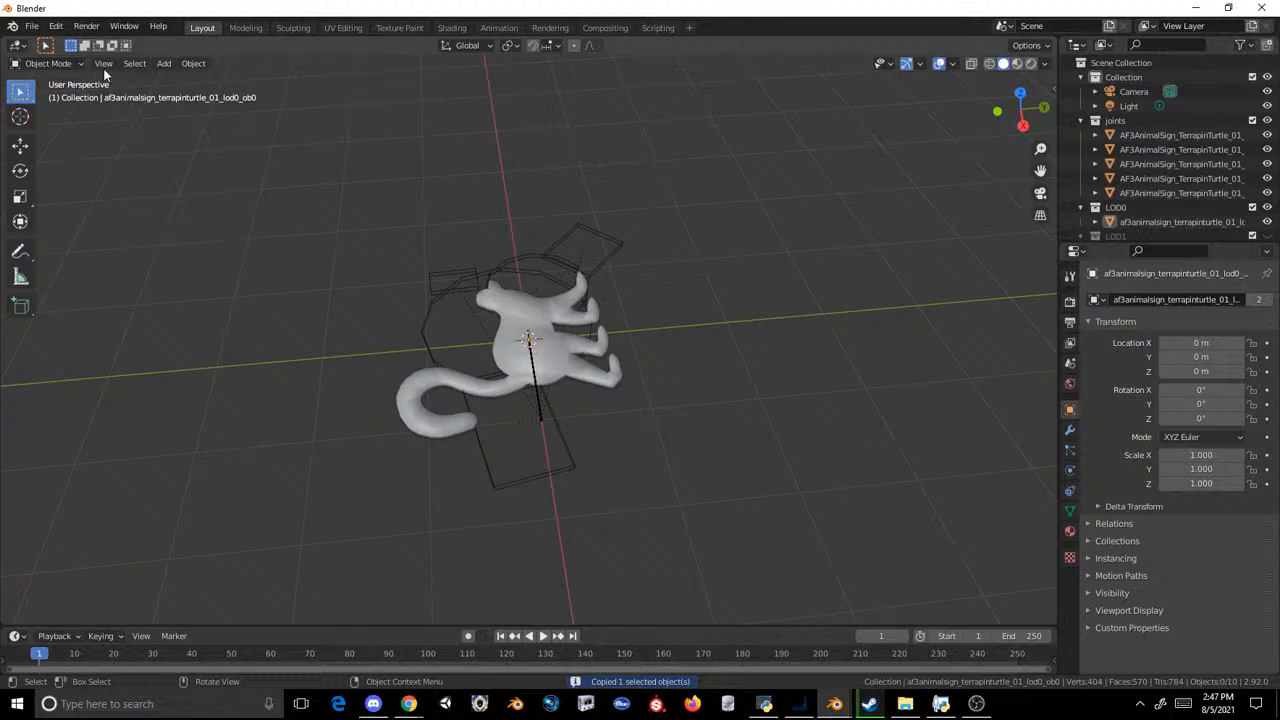
Step: Start a new General scene without saving and delete the default cube, undoing a trial paste of the copied lemur mesh
{"action": "left_click", "coordinate": [31, 26]}
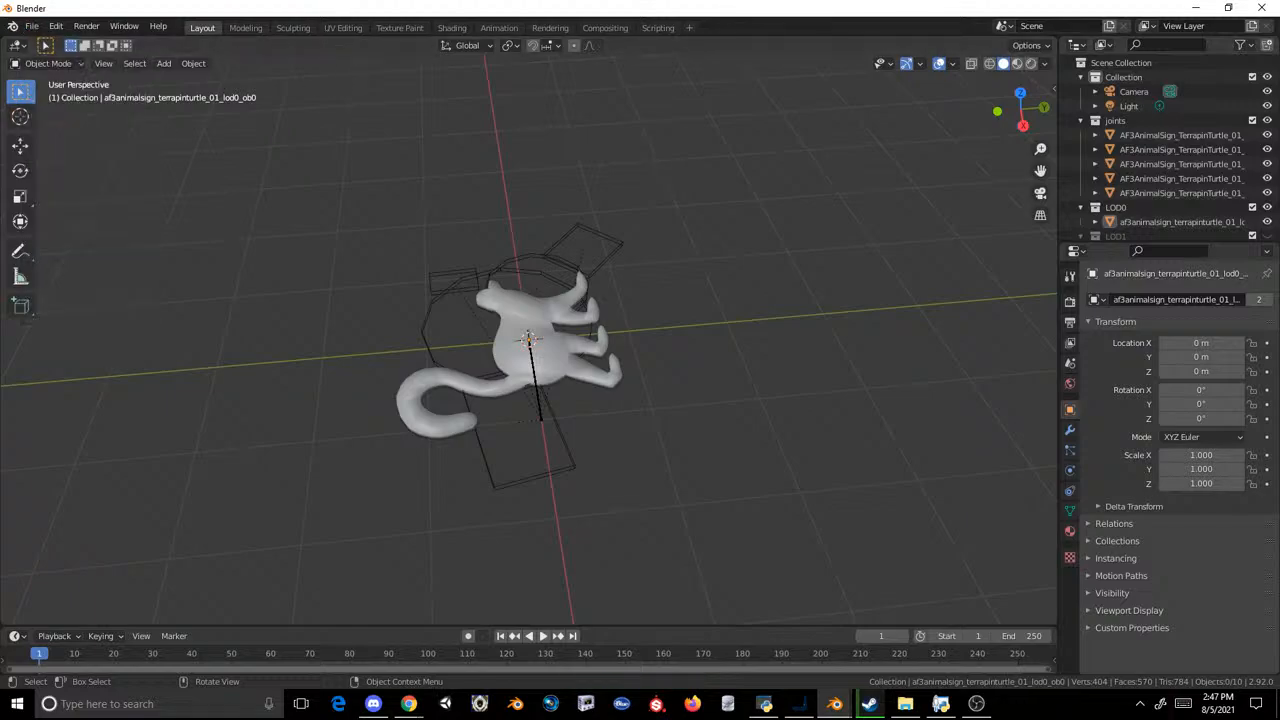
{"action": "left_click", "coordinate": [13, 26]}
{"action": "mouse_move", "coordinate": [31, 26]}
{"action": "mouse_move", "coordinate": [65, 47]}
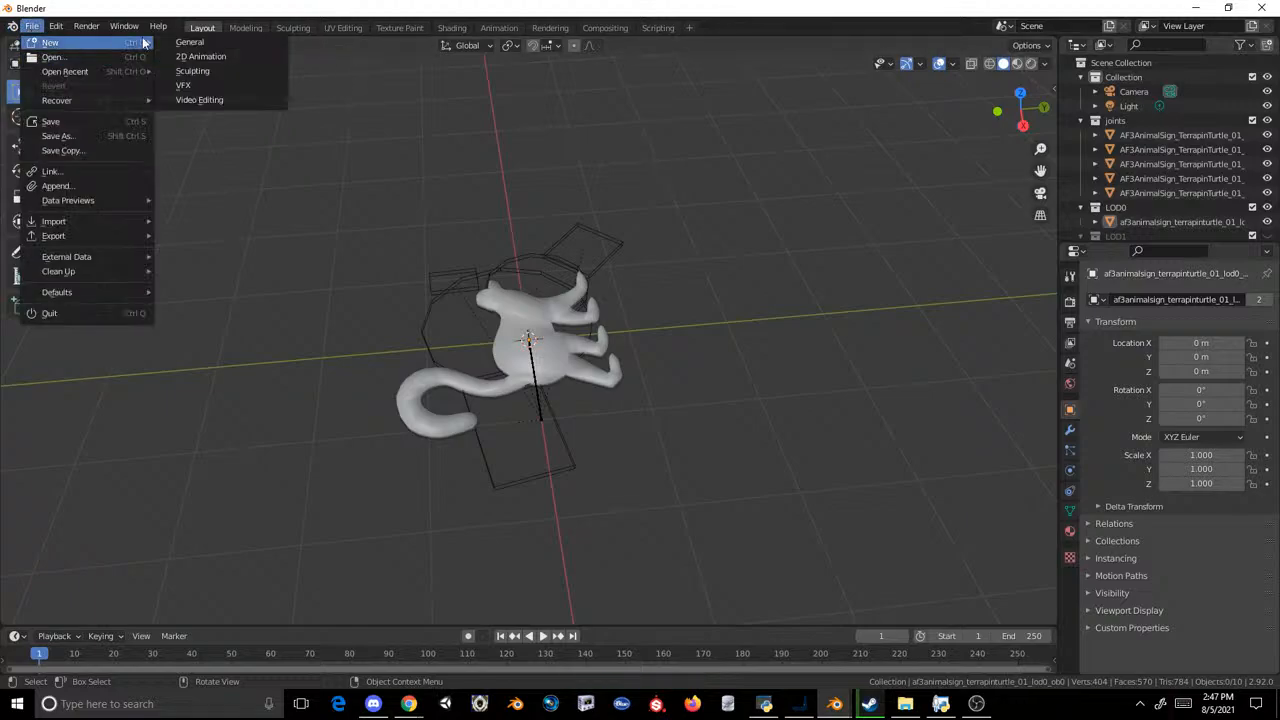
{"action": "left_click", "coordinate": [245, 44]}
{"action": "left_click", "coordinate": [664, 377]}
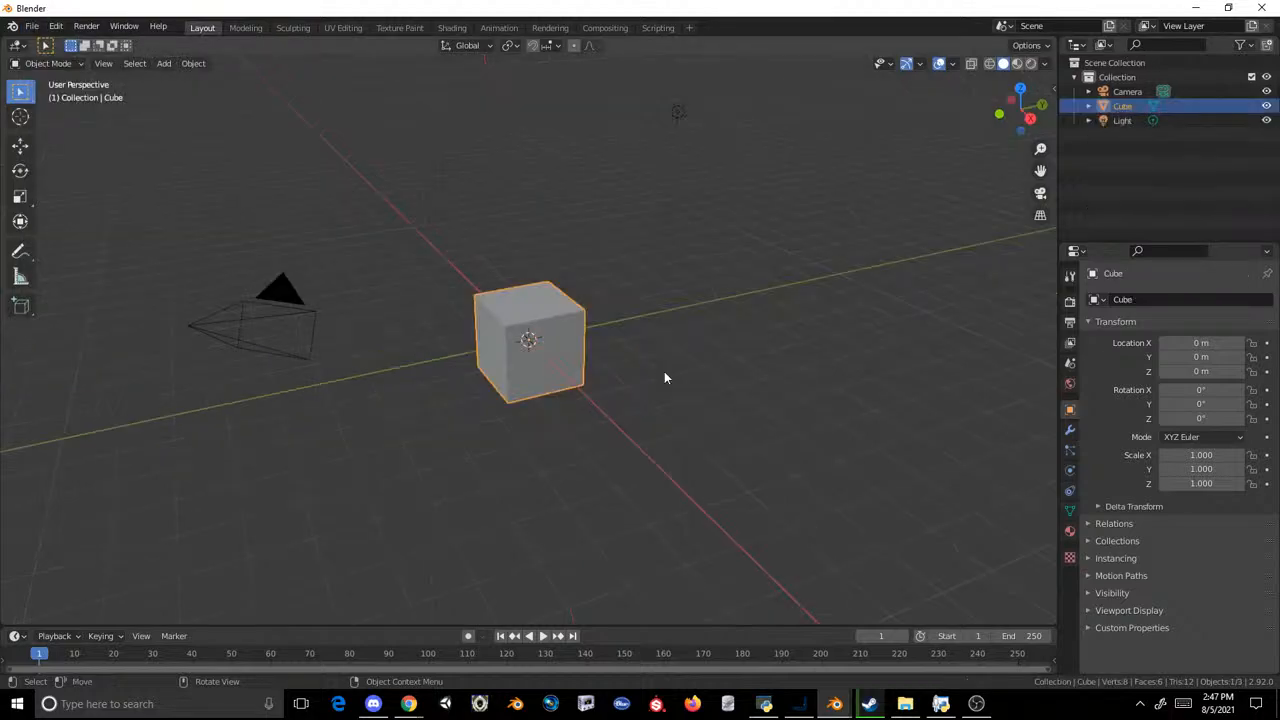
{"action": "key", "text": "Delete"}
{"action": "key", "text": "ctrl+v"}
{"action": "key", "text": "ctrl+z"}
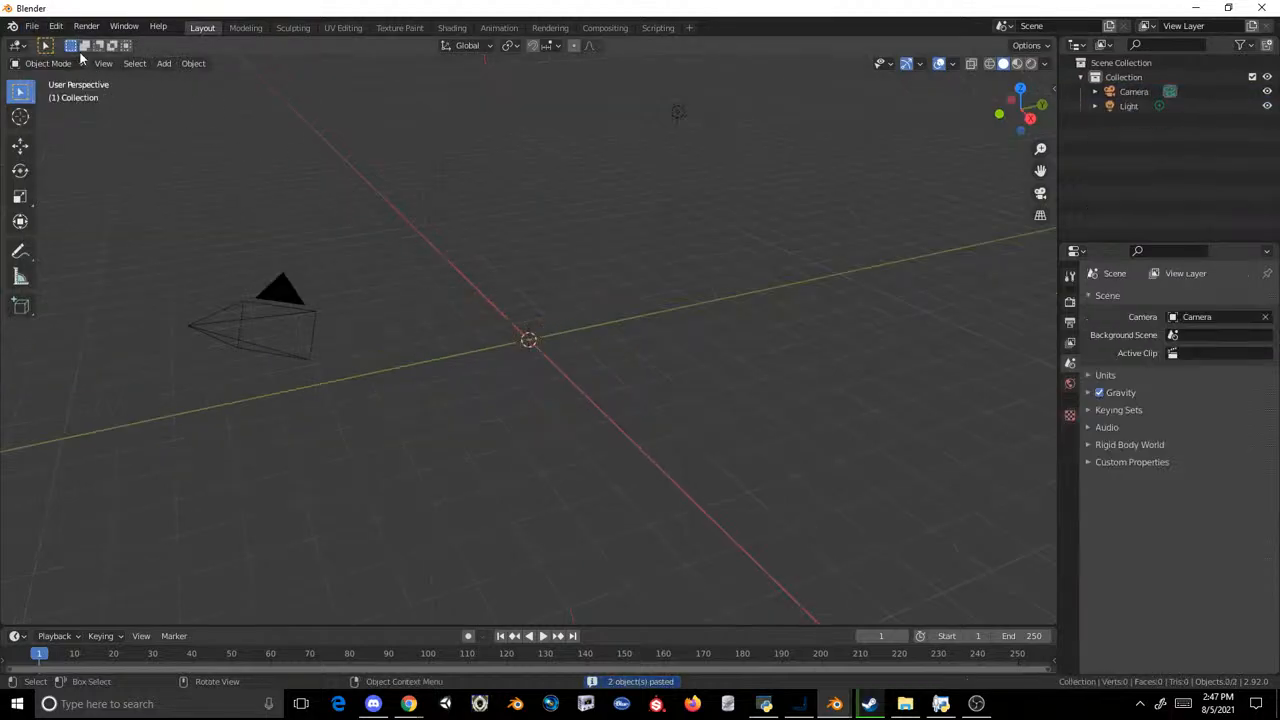
Step: Import af3animalsign_penguin_01.mdl2 from the nested export folder as a Cobra Model and paste the copied lemur mesh into the scene
{"action": "left_click", "coordinate": [32, 26]}
{"action": "mouse_move", "coordinate": [94, 222]}
{"action": "left_click", "coordinate": [253, 381]}
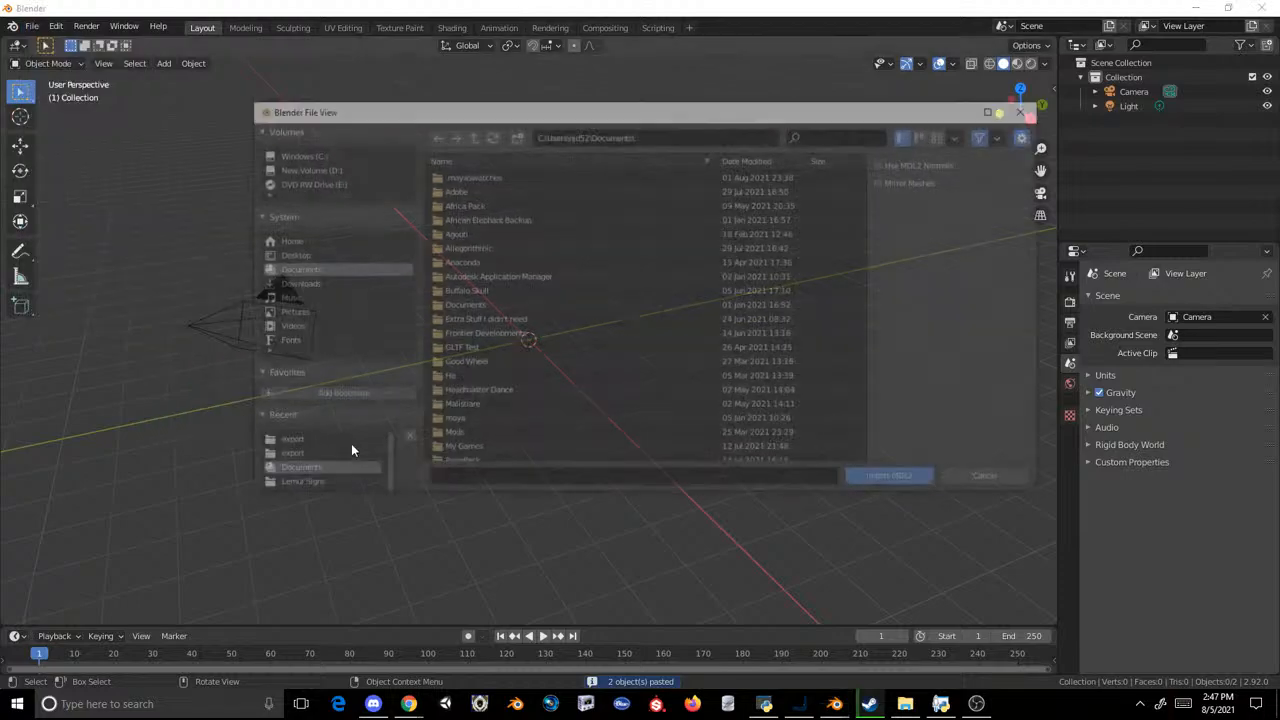
{"action": "left_click", "coordinate": [328, 457]}
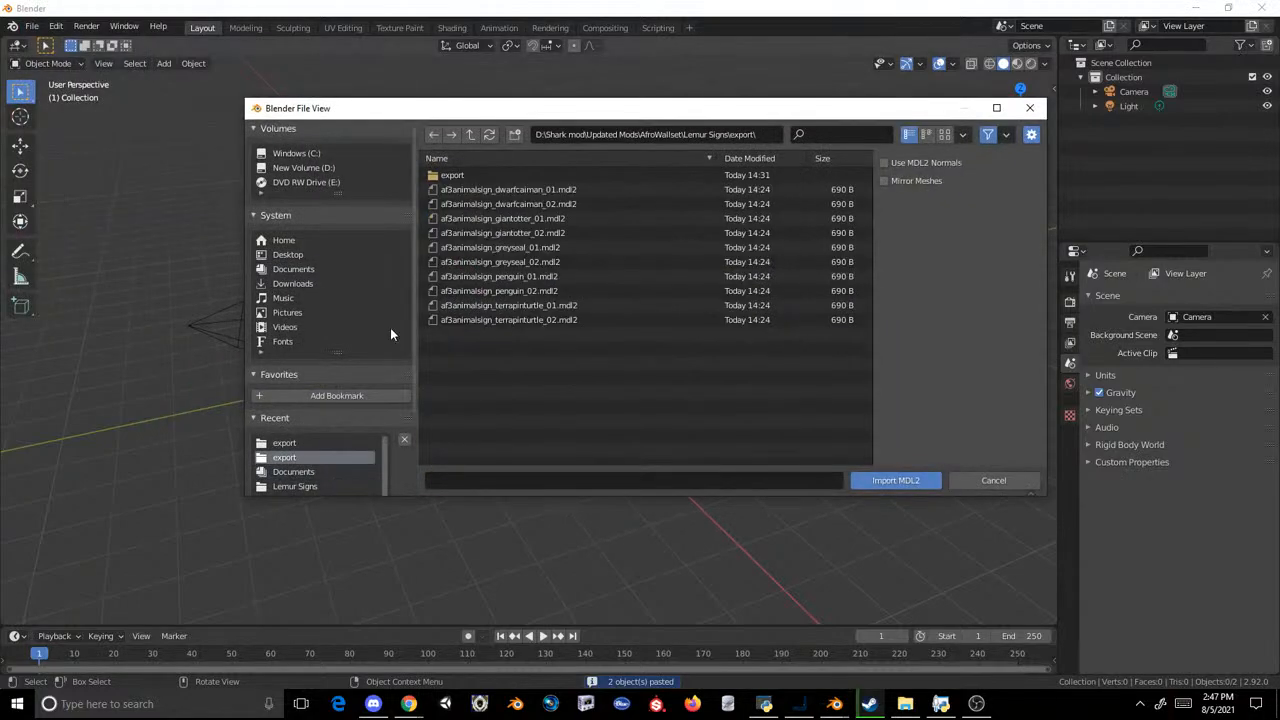
{"action": "left_click", "coordinate": [478, 177]}
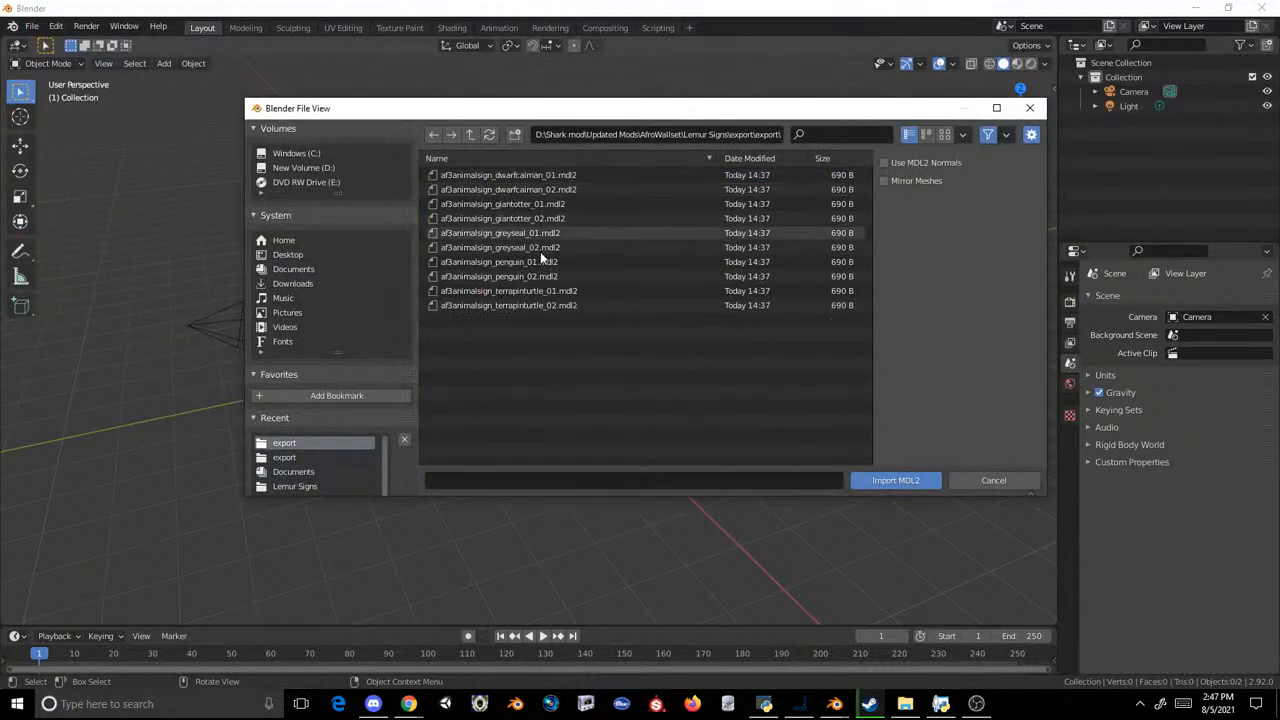
{"action": "double_click", "coordinate": [537, 264]}
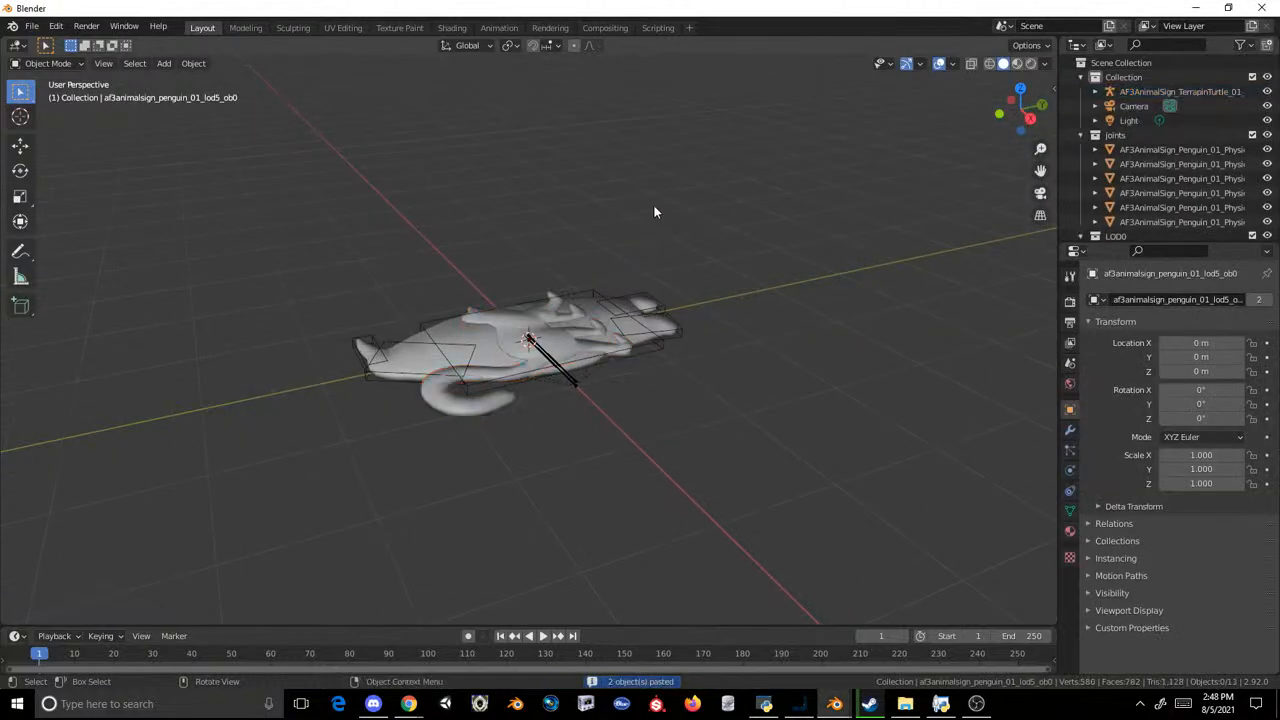
Step: Import Male Blue Eyed.obj from the Documents folder as a Wavefront OBJ into the scene with the penguin sign
{"action": "left_click", "coordinate": [32, 26]}
{"action": "mouse_move", "coordinate": [112, 222]}
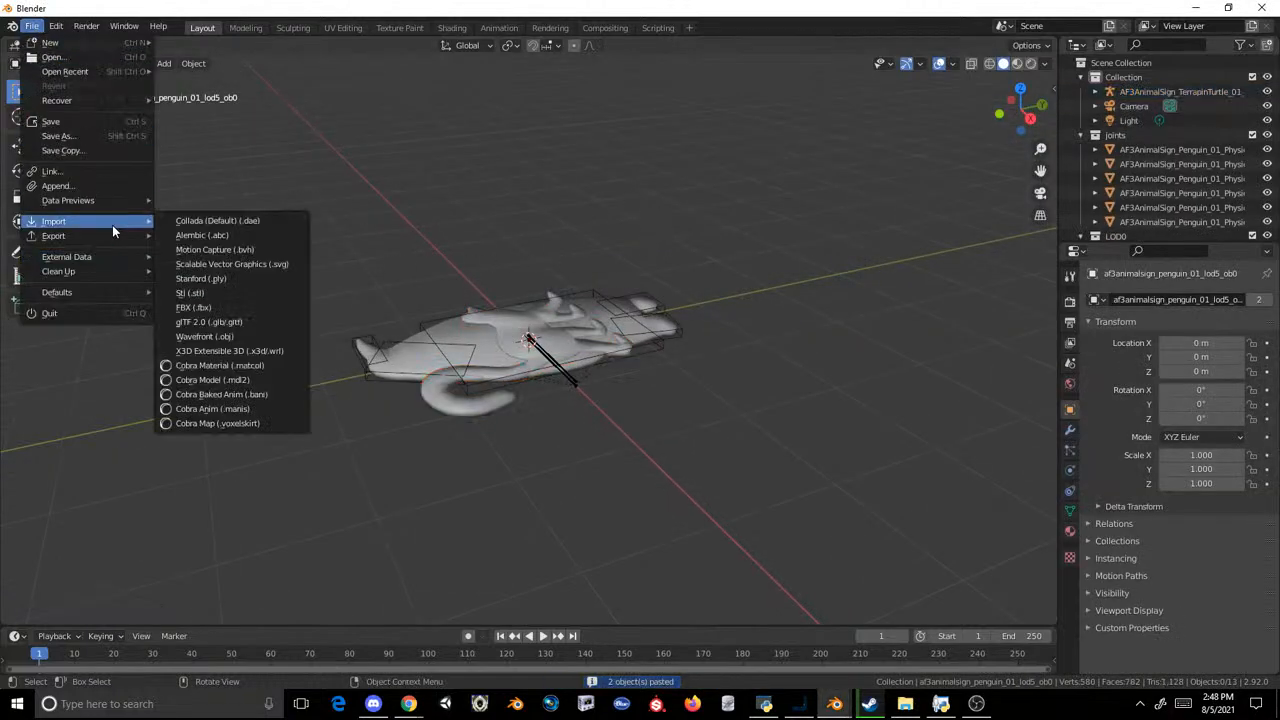
{"action": "left_click", "coordinate": [245, 333]}
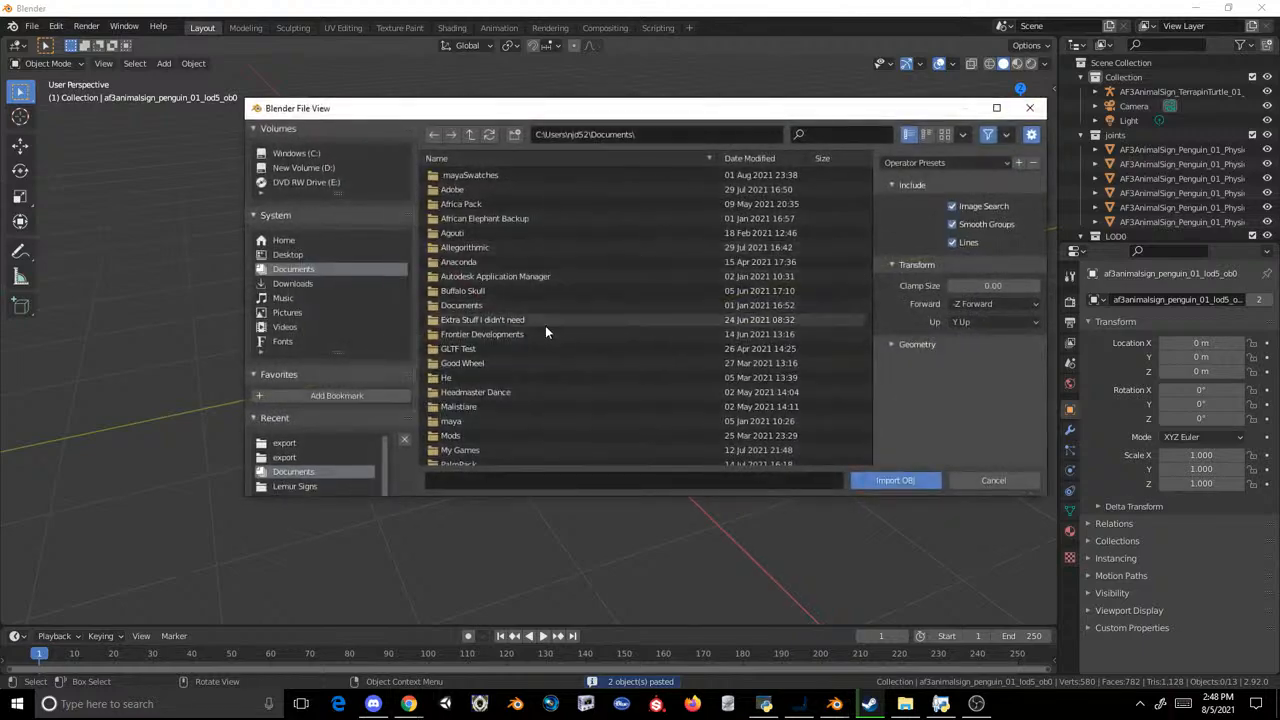
{"action": "scroll", "coordinate": [545, 331], "scroll_direction": "down", "scroll_amount": 10}
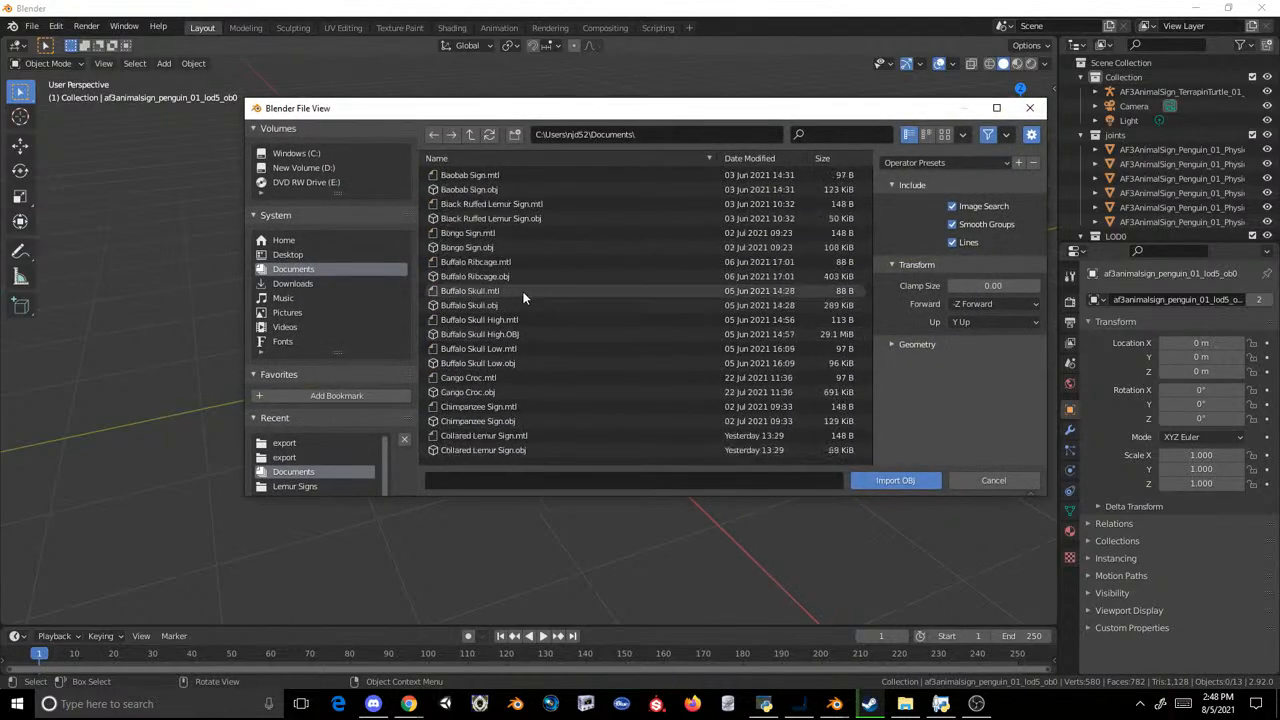
{"action": "scroll", "coordinate": [522, 290], "scroll_direction": "up", "scroll_amount": 10}
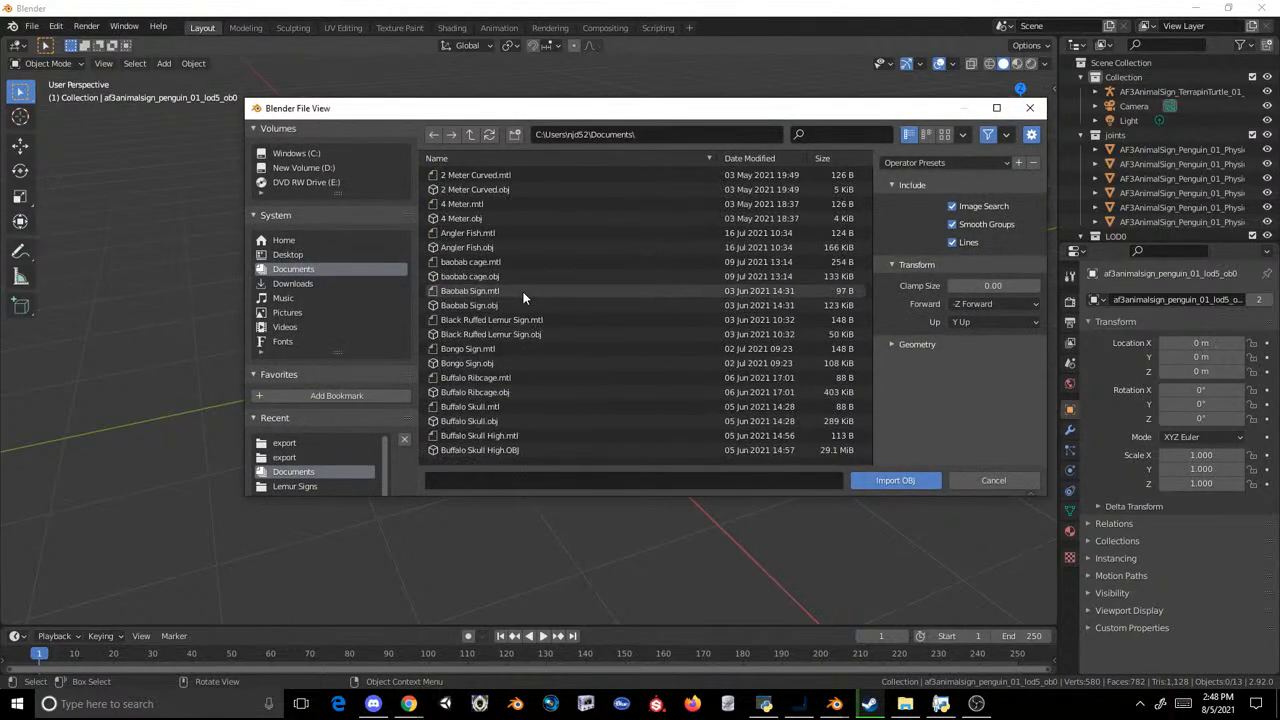
{"action": "scroll", "coordinate": [522, 290], "scroll_direction": "down", "scroll_amount": 5}
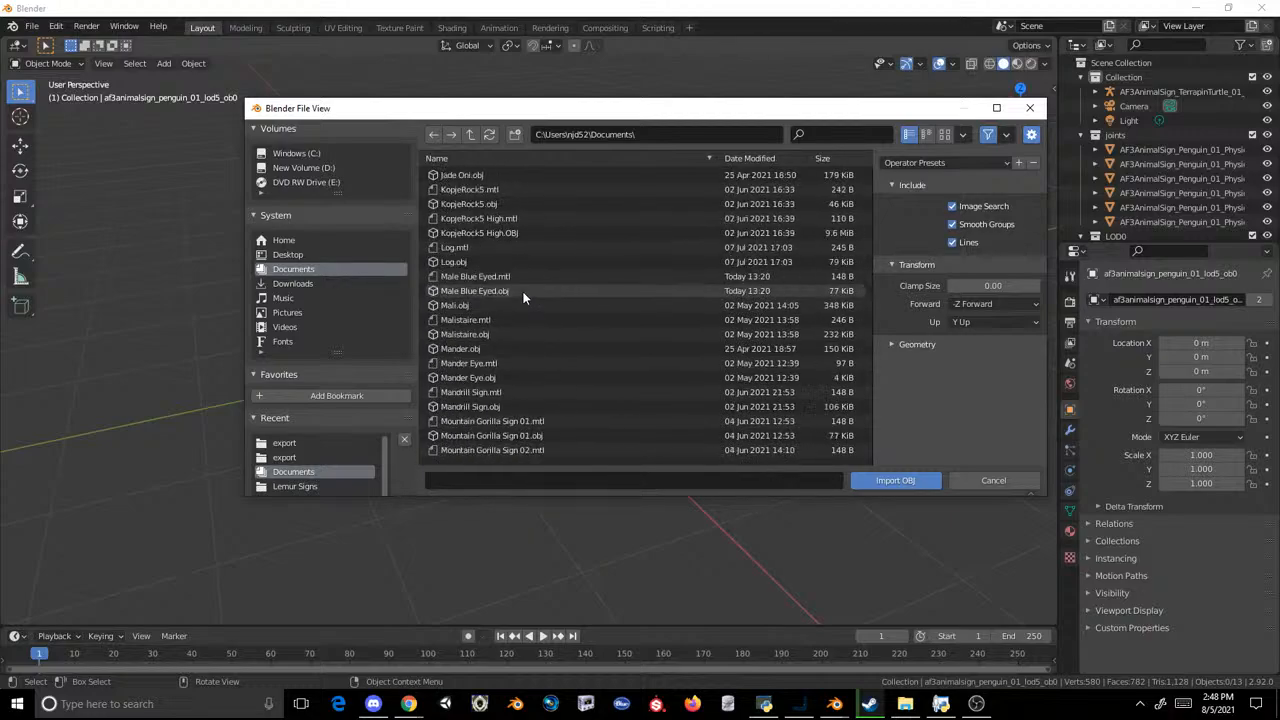
{"action": "double_click", "coordinate": [507, 317]}
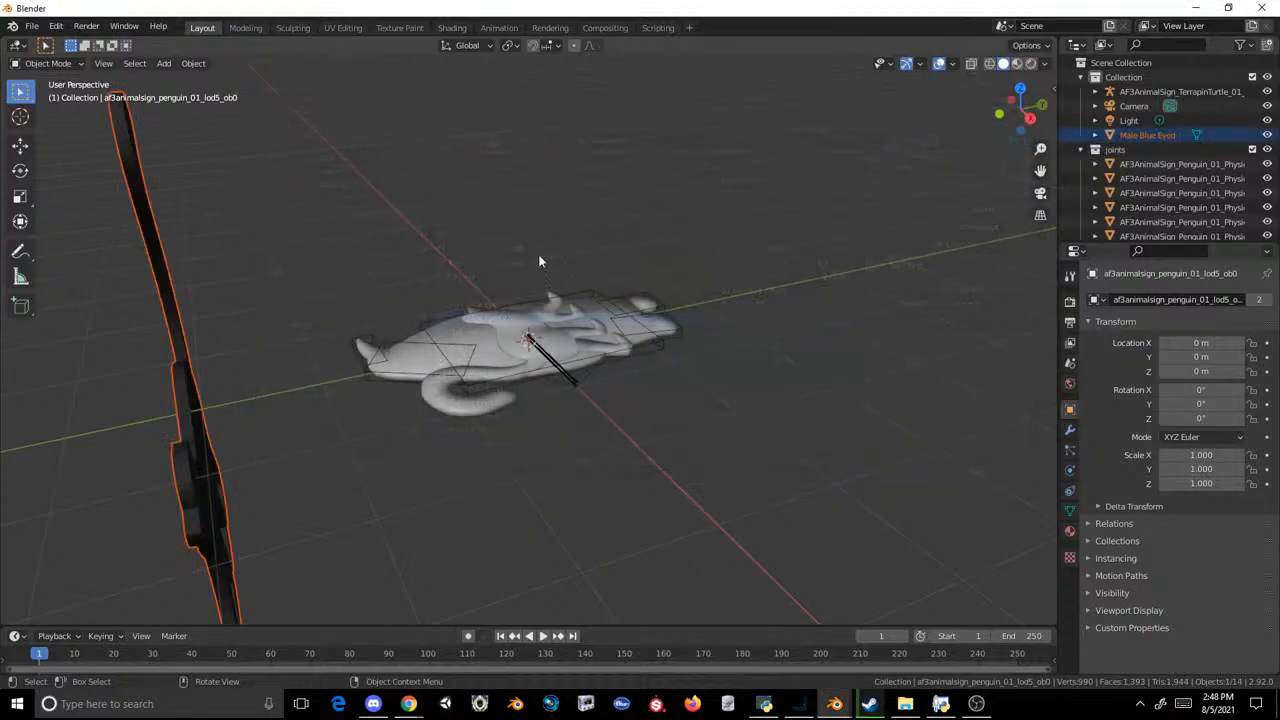
Step: Rotate the imported Male Blue Eyed mesh 90° about the global X axis, cancelling a trial rotation about Z
{"action": "left_click", "coordinate": [200, 420]}
{"action": "type", "text": "rz90"}
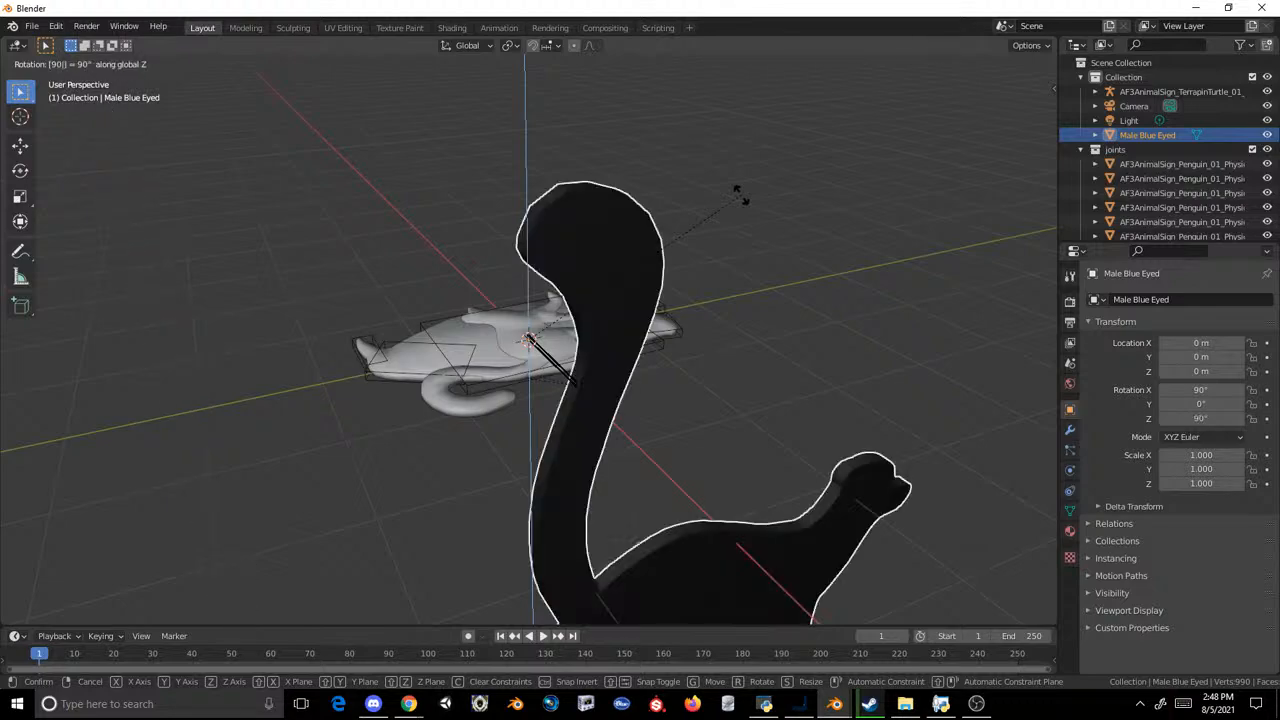
{"action": "key", "text": "Escape"}
{"action": "type", "text": "rx90"}
{"action": "key", "text": "Return"}
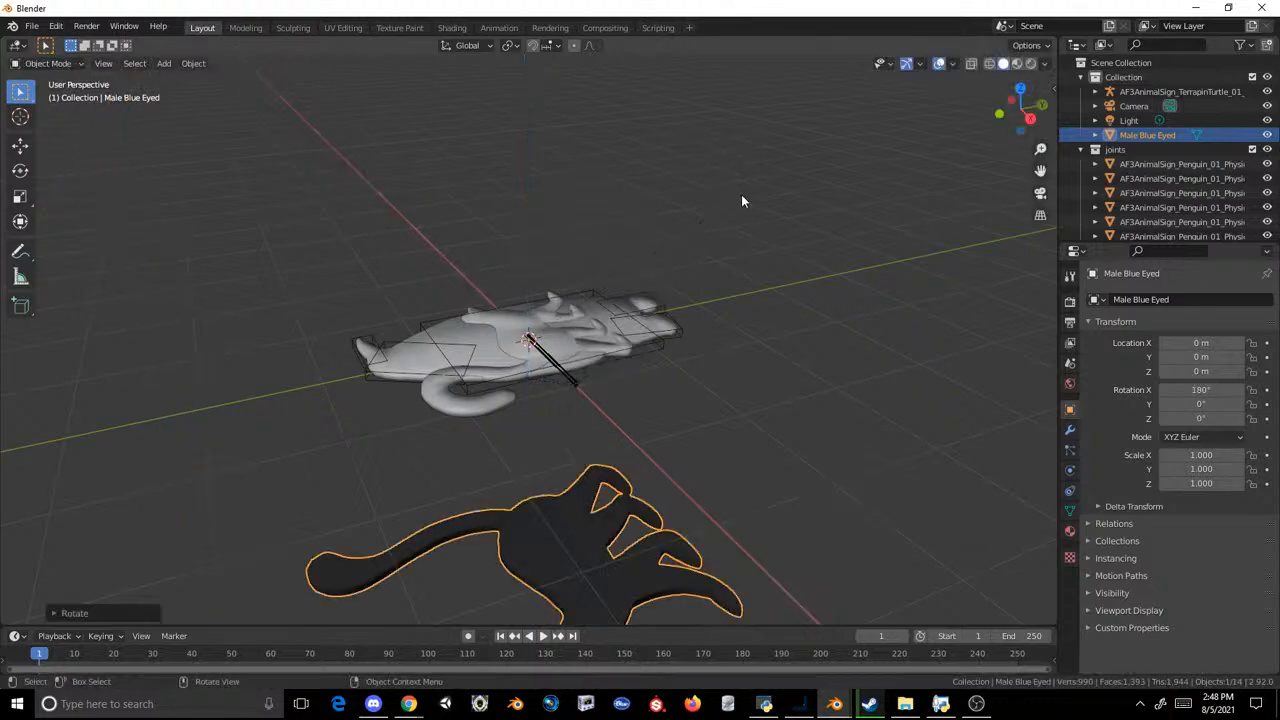
{"action": "scroll", "coordinate": [741, 194], "scroll_direction": "down", "scroll_amount": 1}
{"action": "middle_click_drag", "start_coordinate": [741, 194], "coordinate": [742, 219]}
{"action": "scroll", "coordinate": [742, 219], "scroll_direction": "down", "scroll_amount": 2}
{"action": "key", "text": "r"}
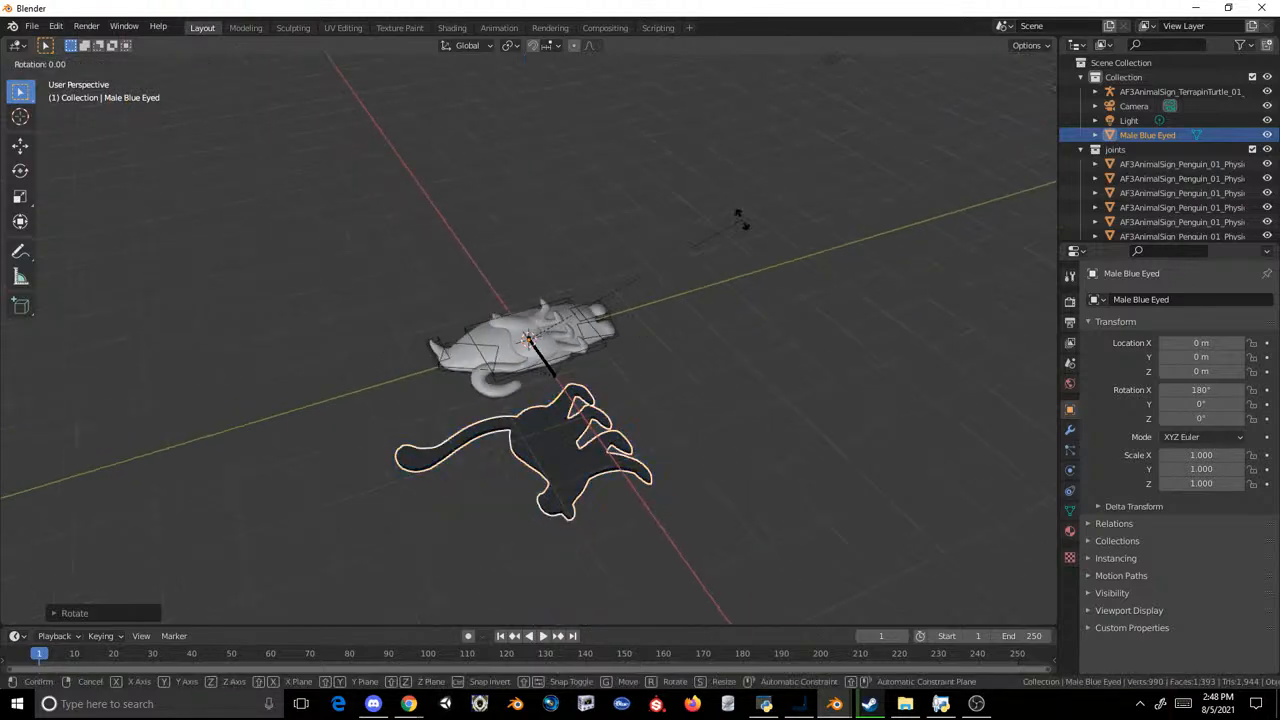
{"action": "key", "text": "y"}
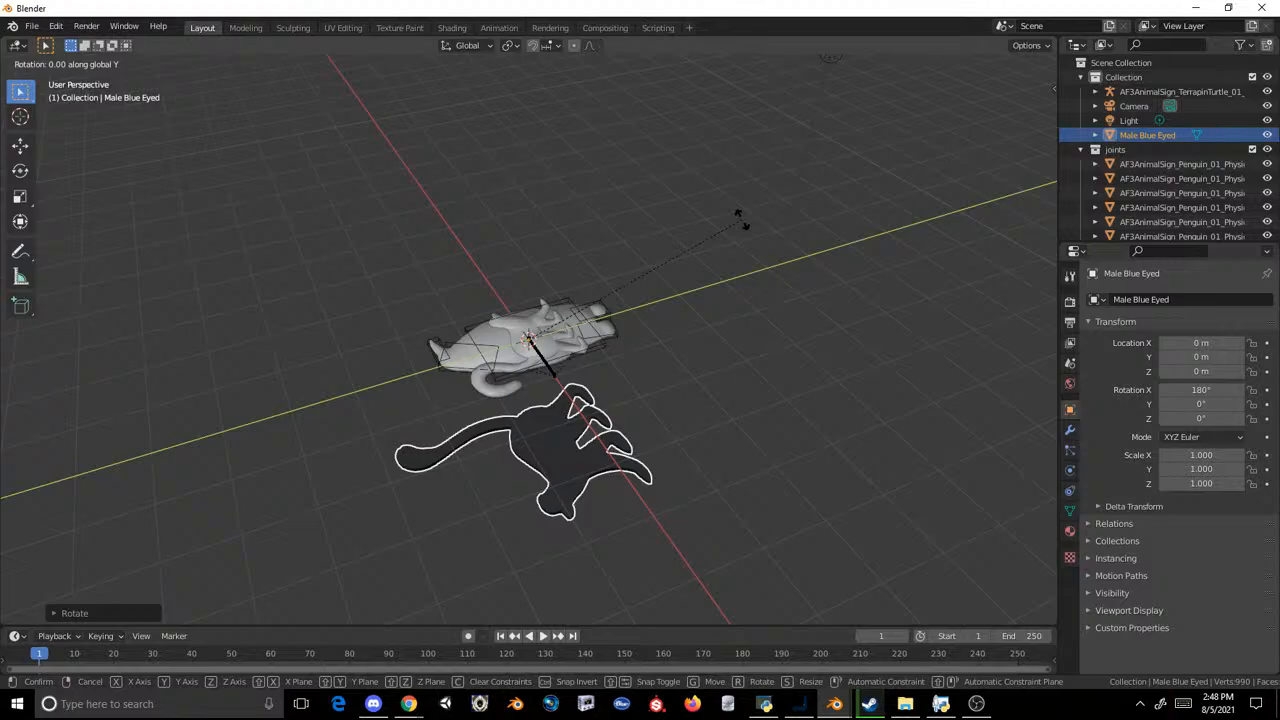
{"action": "type", "text": "90"}
{"action": "key", "text": "Return"}
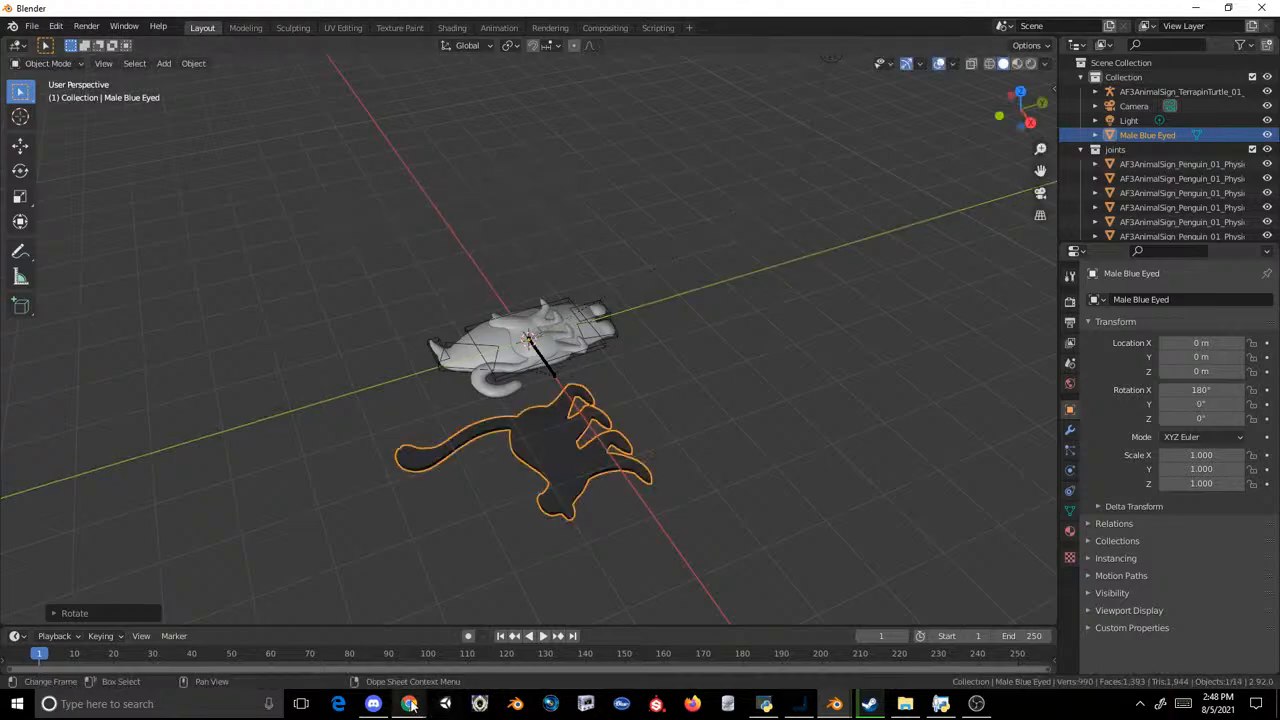
Step: Switch to the Zoo Life List spreadsheet in Chrome and look through the species listed on the Mammals sheet
{"action": "mouse_move", "coordinate": [409, 703]}
{"action": "left_click", "coordinate": [510, 664]}
{"action": "scroll", "coordinate": [243, 363], "scroll_direction": "up", "scroll_amount": 3}
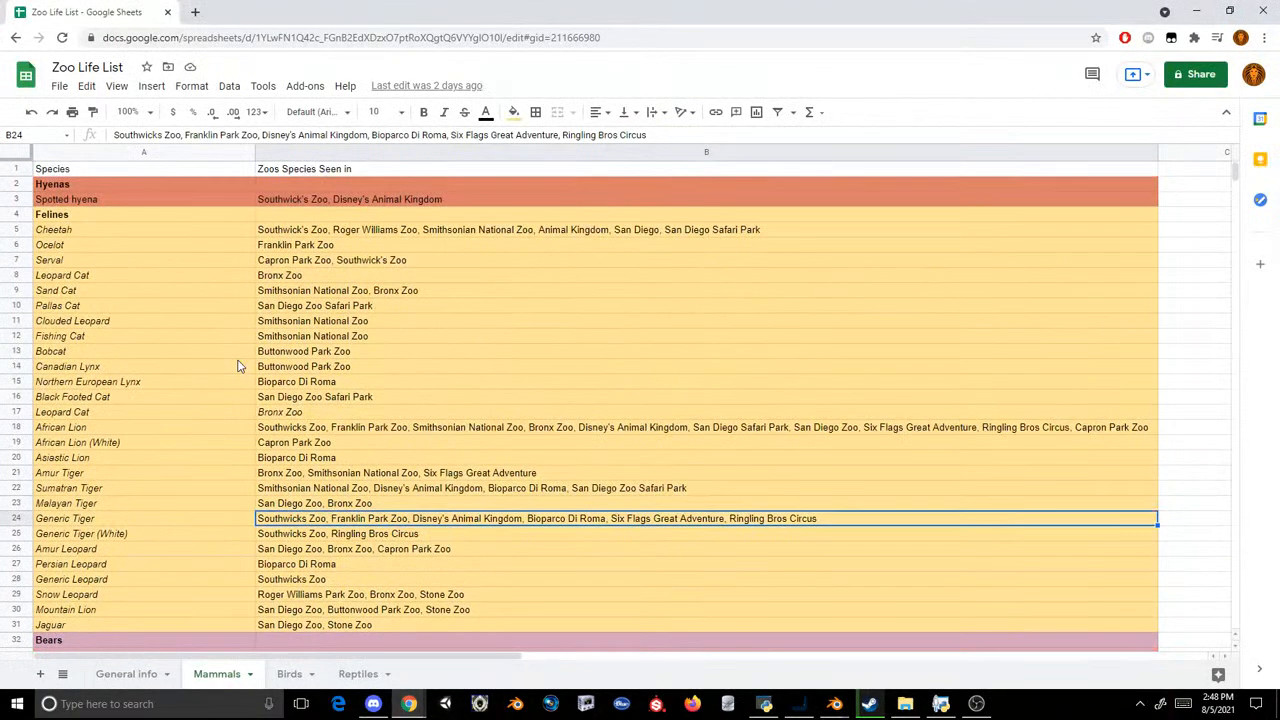
{"action": "scroll", "coordinate": [237, 362], "scroll_direction": "down", "scroll_amount": 4}
{"action": "scroll", "coordinate": [237, 364], "scroll_direction": "up", "scroll_amount": 1}
{"action": "scroll", "coordinate": [237, 366], "scroll_direction": "down", "scroll_amount": 6}
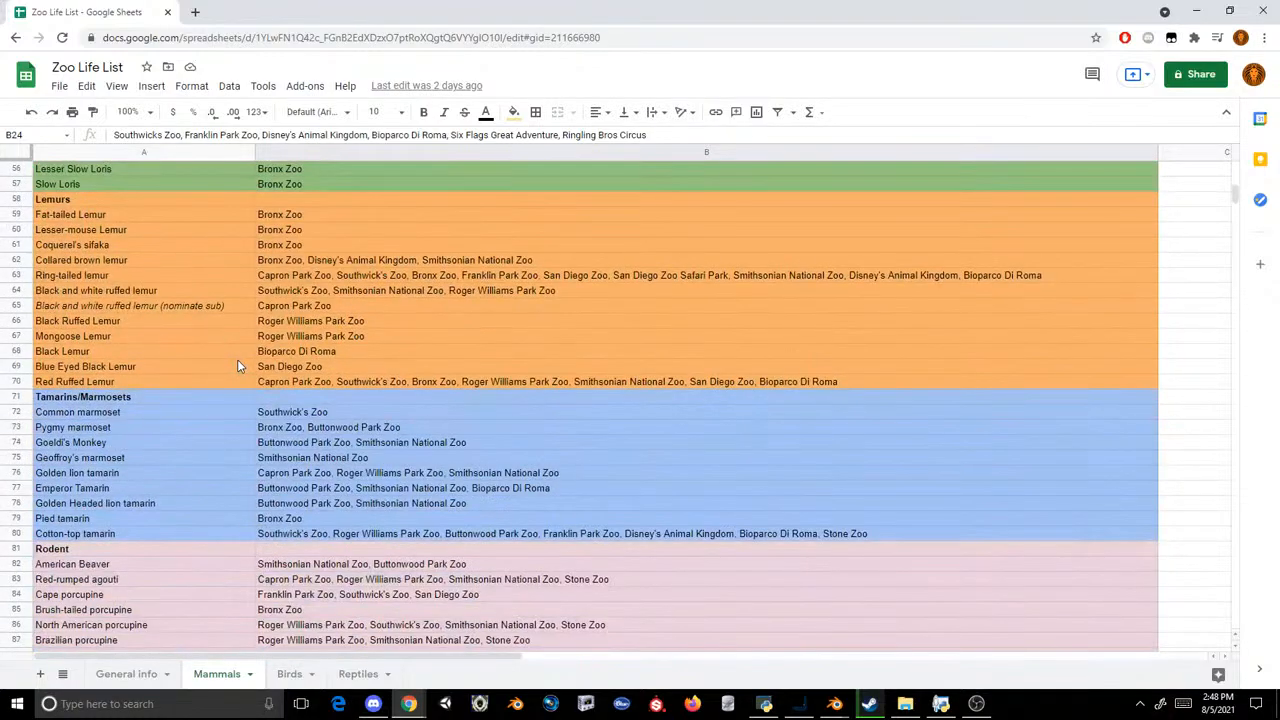
{"action": "scroll", "coordinate": [249, 334], "scroll_direction": "down", "scroll_amount": 2}
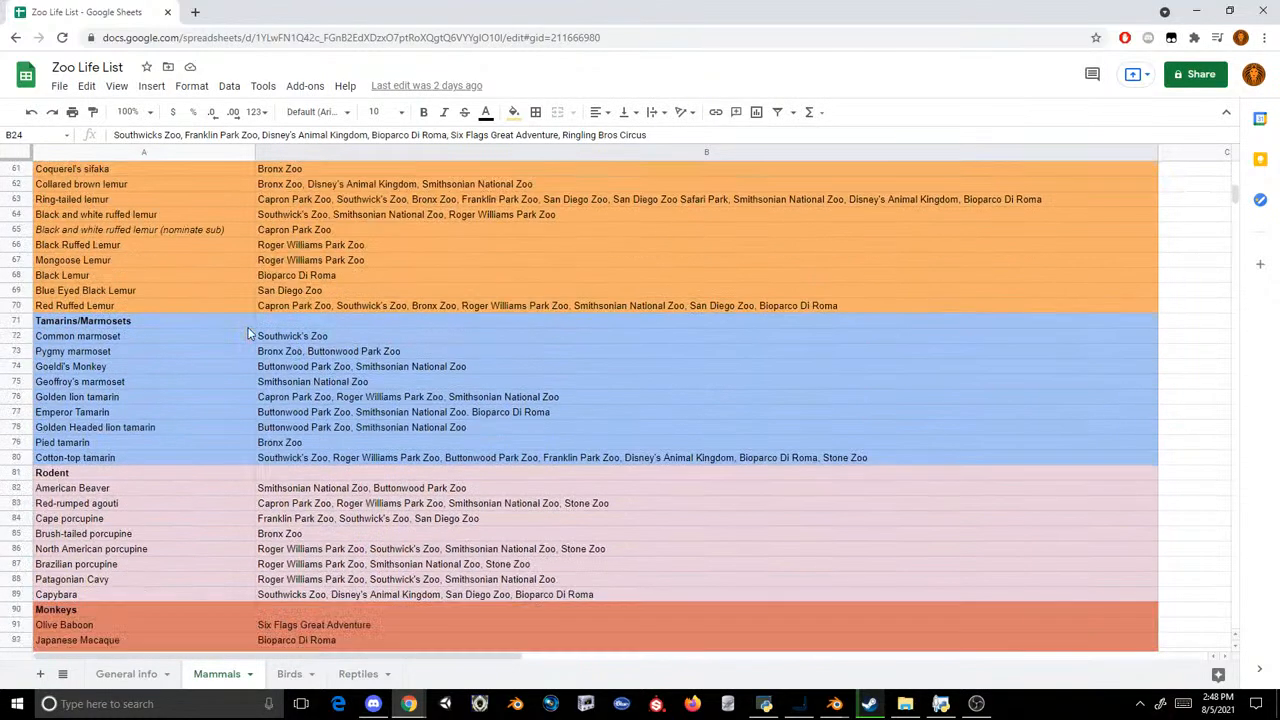
{"action": "scroll", "coordinate": [249, 334], "scroll_direction": "down", "scroll_amount": 4}
{"action": "scroll", "coordinate": [249, 334], "scroll_direction": "up", "scroll_amount": 6}
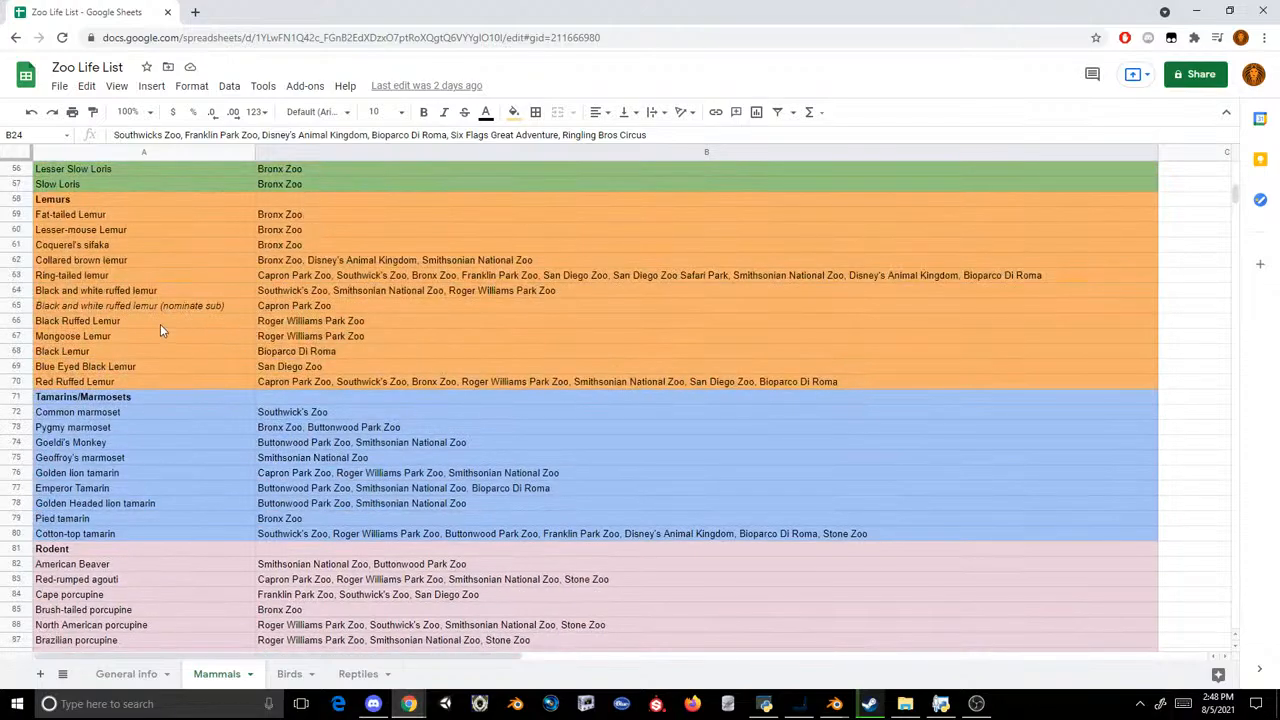
{"action": "scroll", "coordinate": [160, 324], "scroll_direction": "down", "scroll_amount": 13}
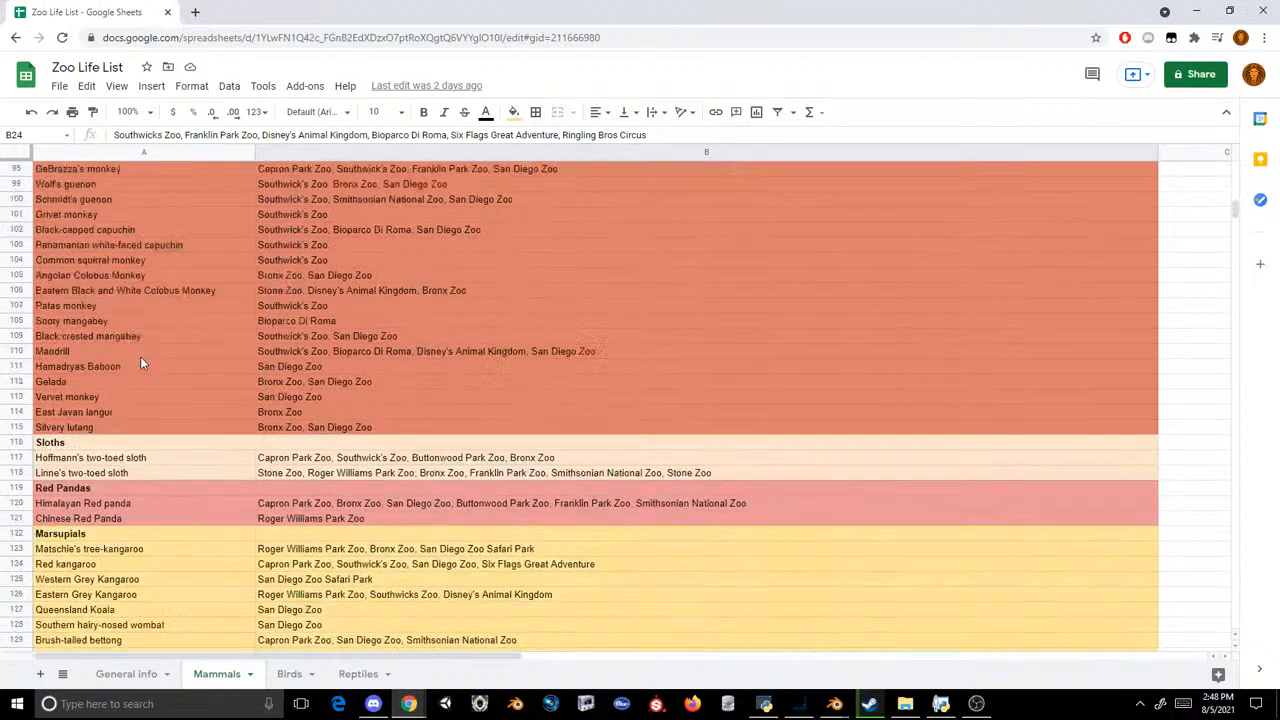
{"action": "scroll", "coordinate": [141, 363], "scroll_direction": "down", "scroll_amount": 6}
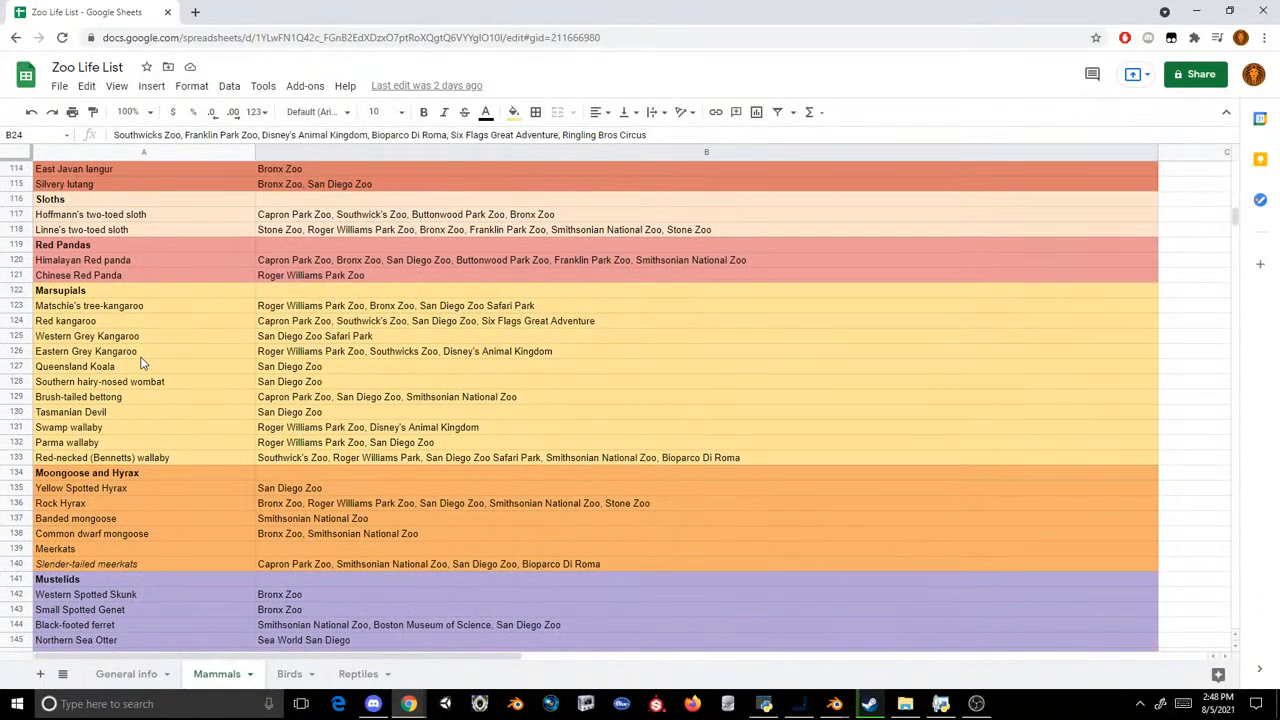
{"action": "scroll", "coordinate": [141, 363], "scroll_direction": "down", "scroll_amount": 11}
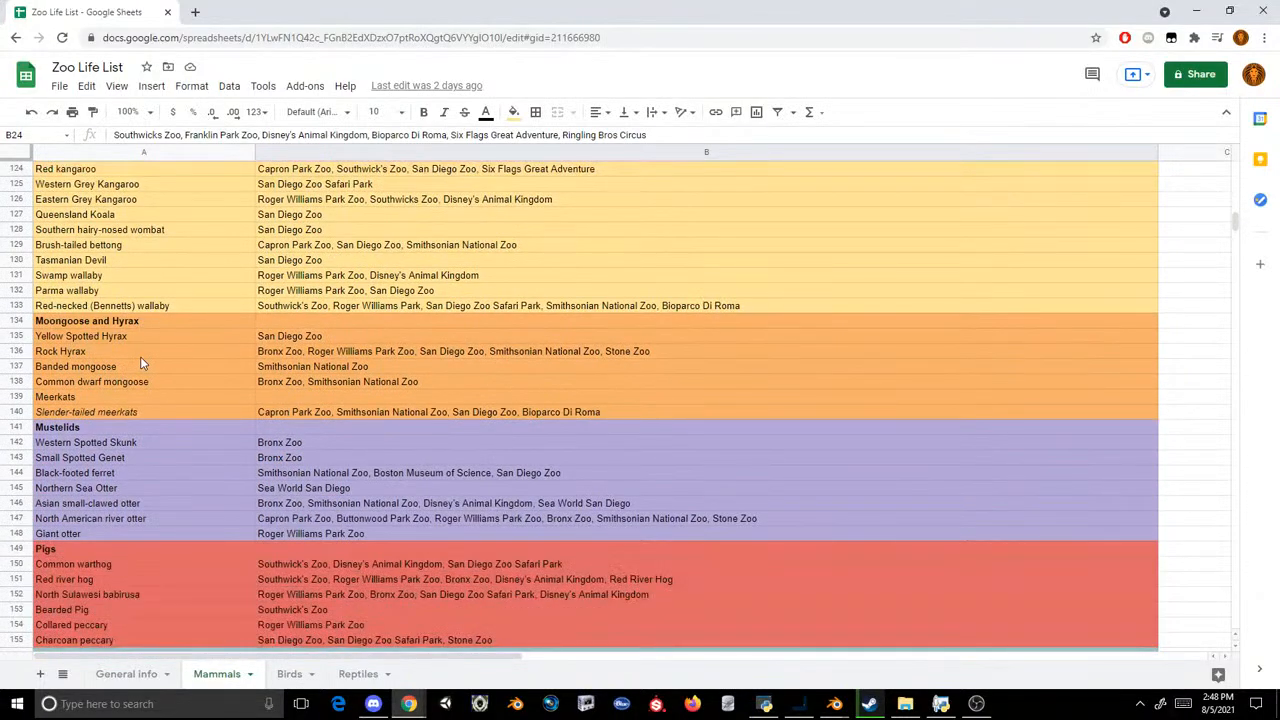
{"action": "scroll", "coordinate": [141, 363], "scroll_direction": "down", "scroll_amount": 17}
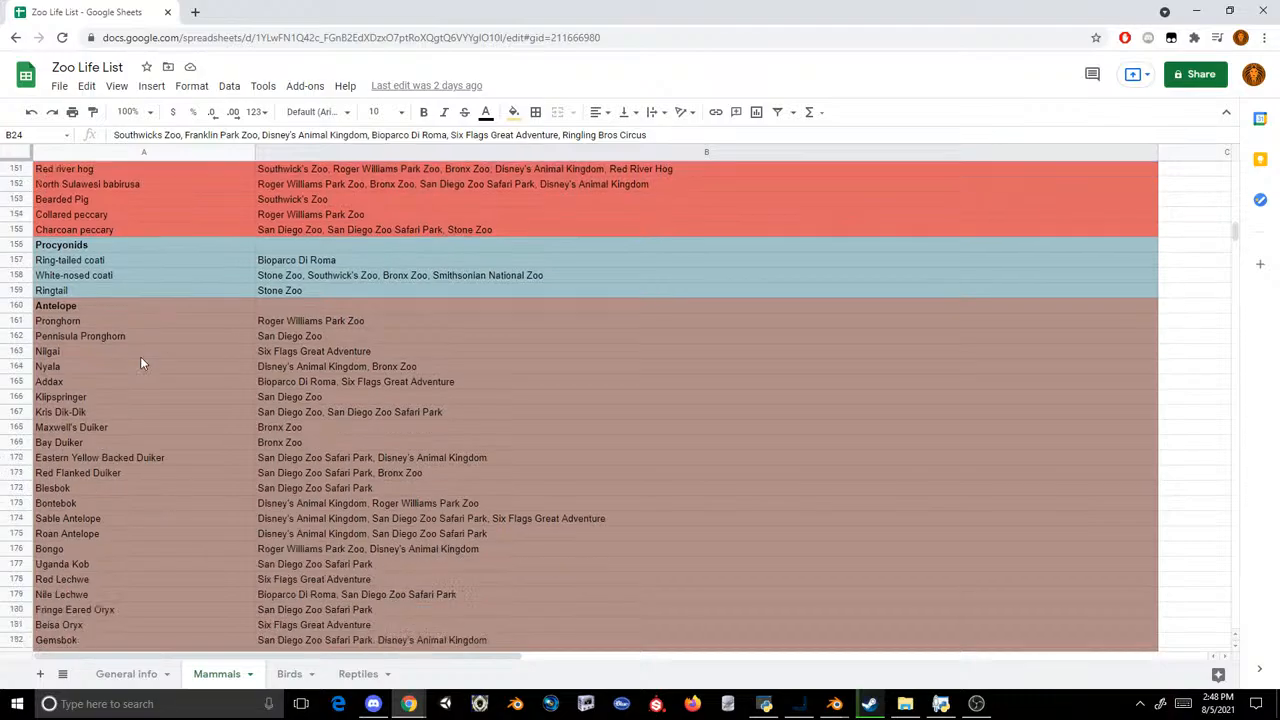
{"action": "scroll", "coordinate": [141, 363], "scroll_direction": "down", "scroll_amount": 16}
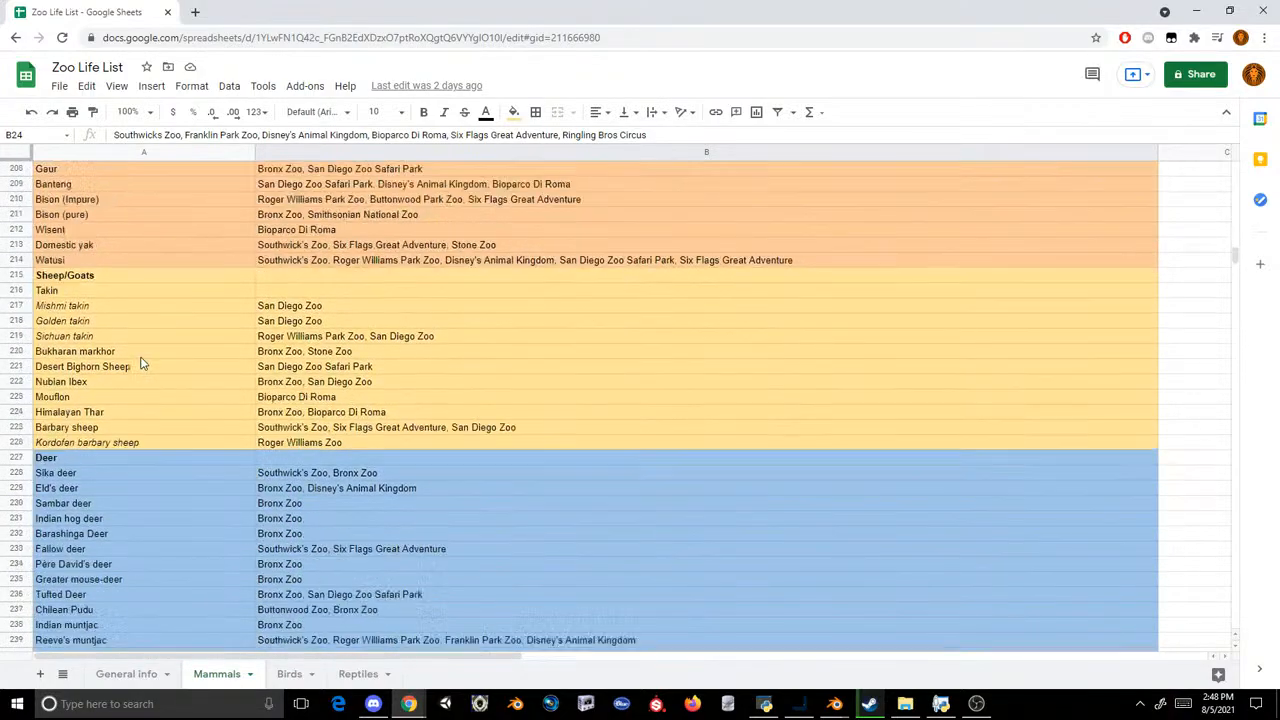
{"action": "scroll", "coordinate": [872, 468], "scroll_direction": "down", "scroll_amount": 11}
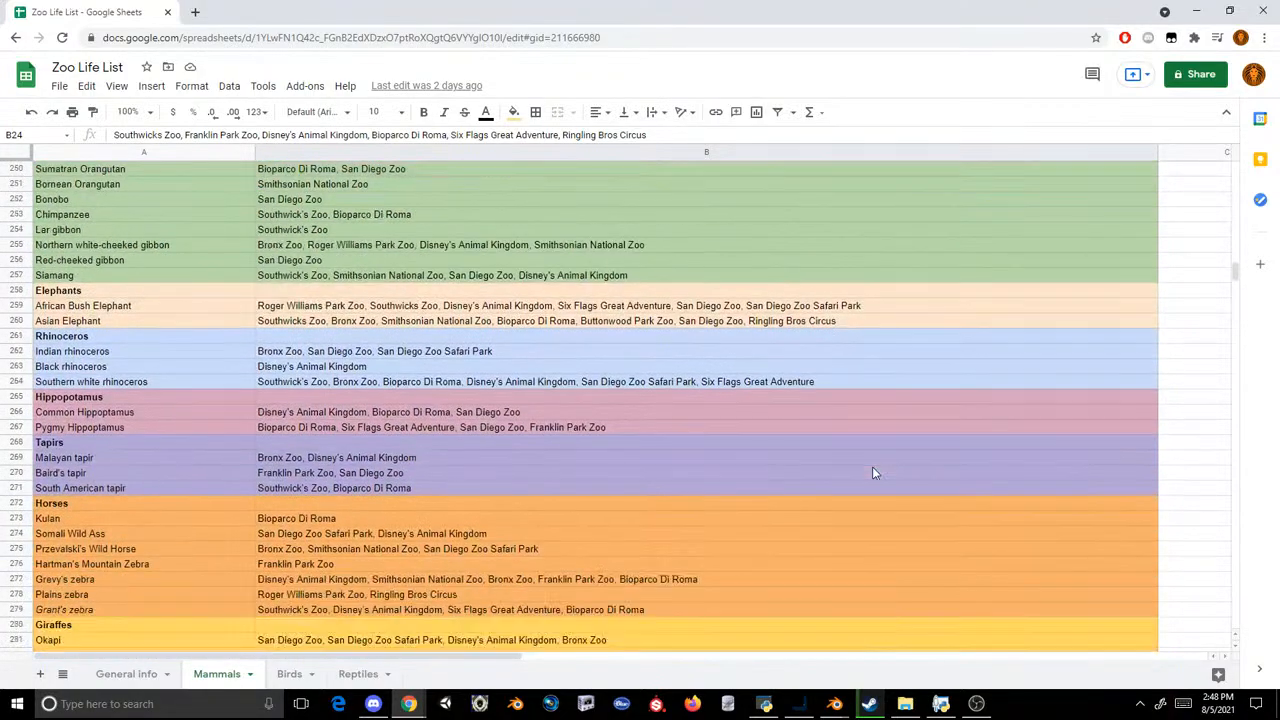
{"action": "scroll", "coordinate": [872, 473], "scroll_direction": "down", "scroll_amount": 16}
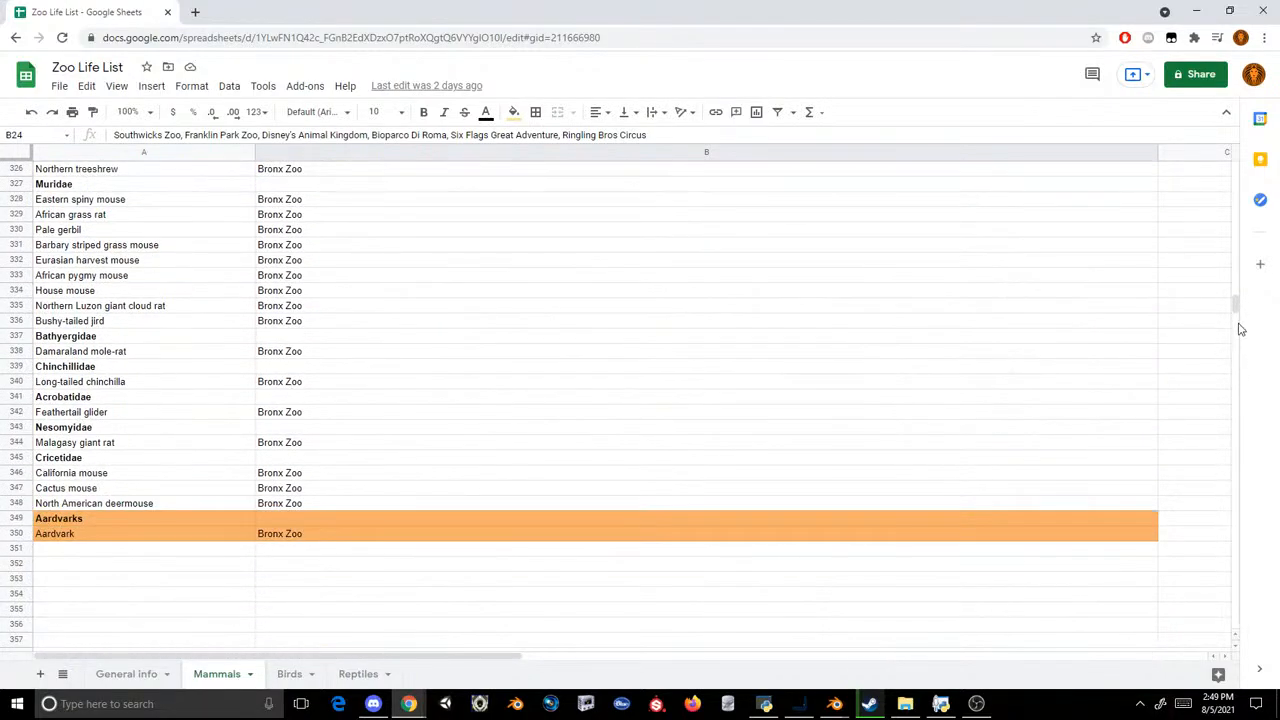
{"action": "left_click_drag", "start_coordinate": [1237, 306], "coordinate": [1245, 167]}
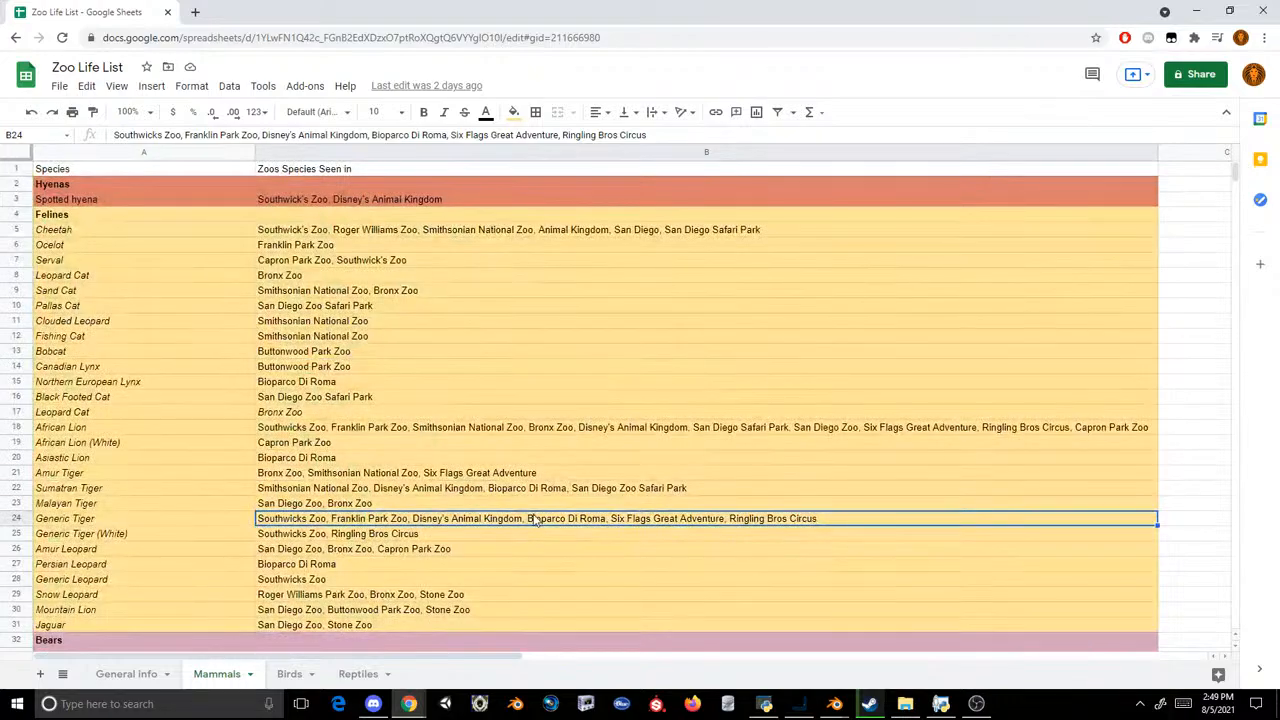
Step: Examine the Promosimians section of the Mammals sheet and the zoos listed for each species
{"action": "scroll", "coordinate": [533, 514], "scroll_direction": "down", "scroll_amount": 15}
{"action": "scroll", "coordinate": [229, 376], "scroll_direction": "up", "scroll_amount": 2}
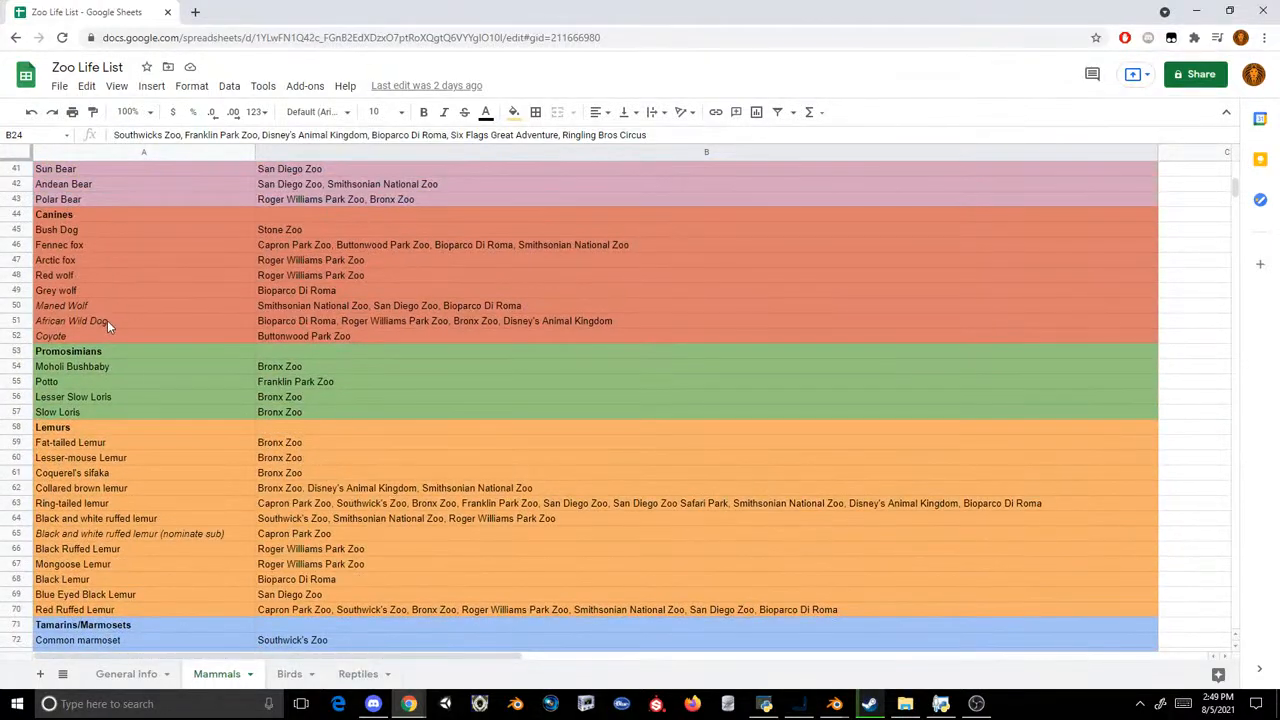
{"action": "left_click", "coordinate": [116, 366]}
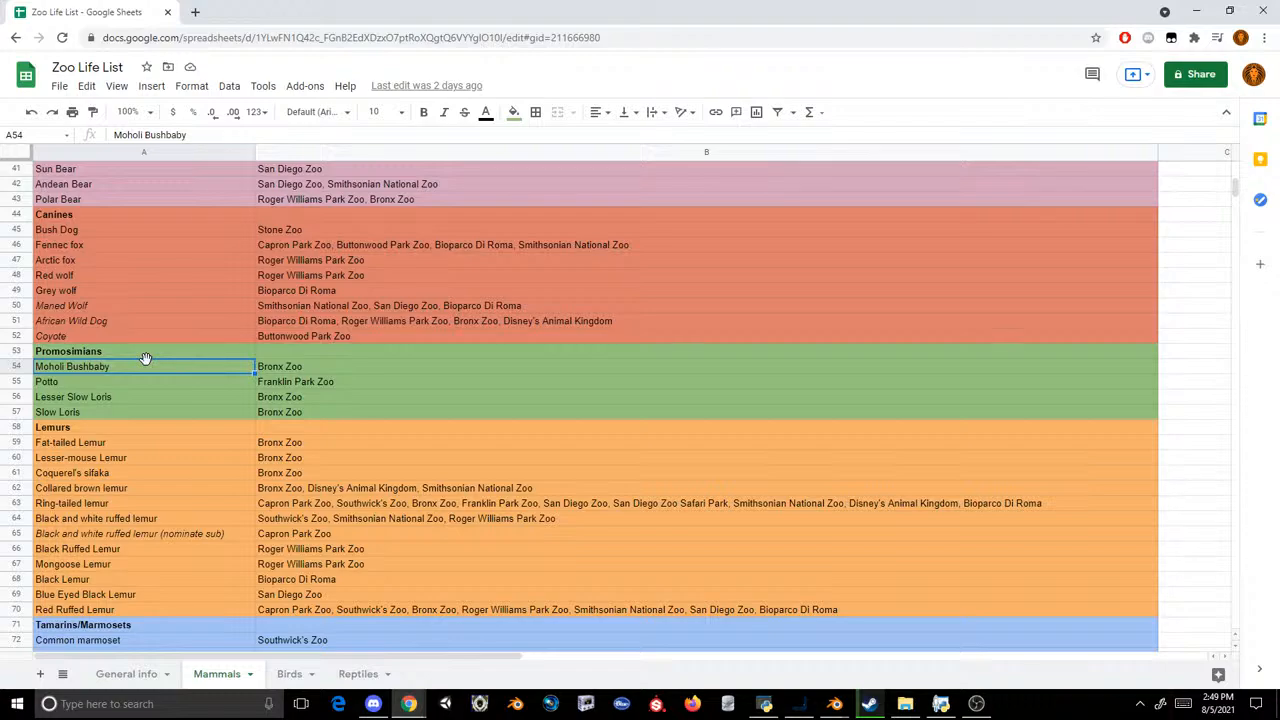
{"action": "left_click", "coordinate": [150, 355]}
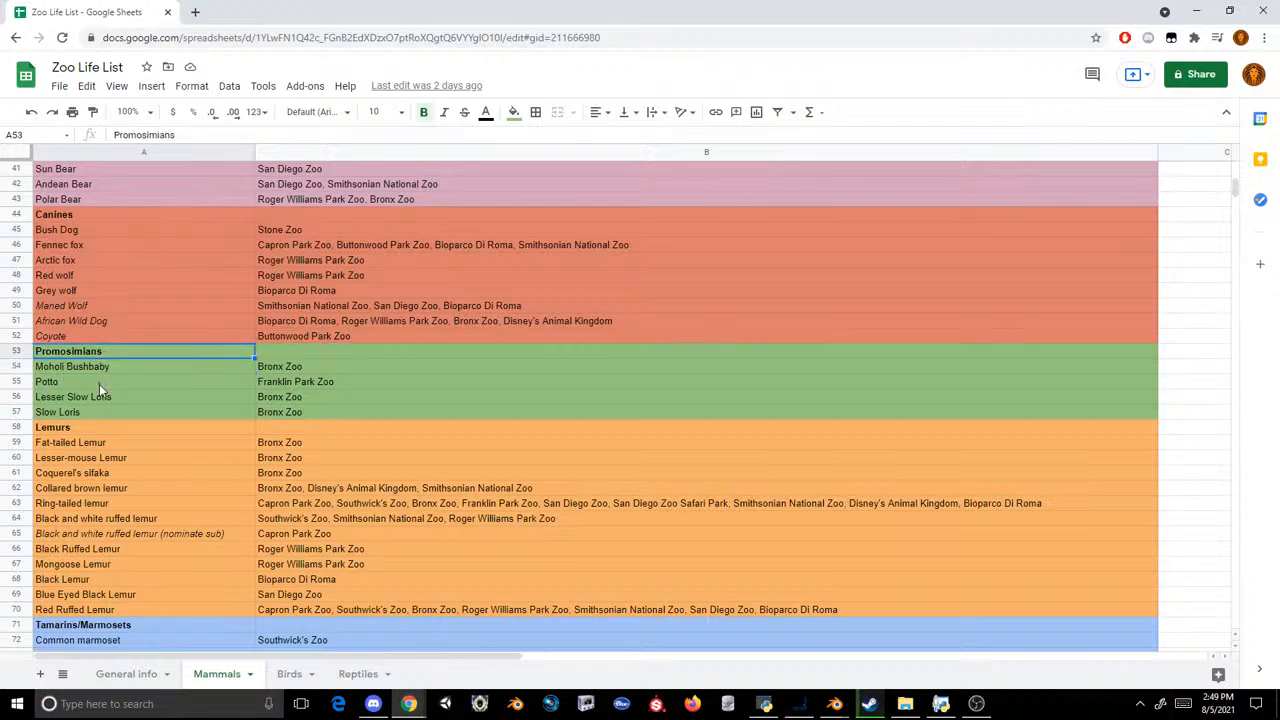
{"action": "left_click_drag", "start_coordinate": [81, 407], "coordinate": [287, 355]}
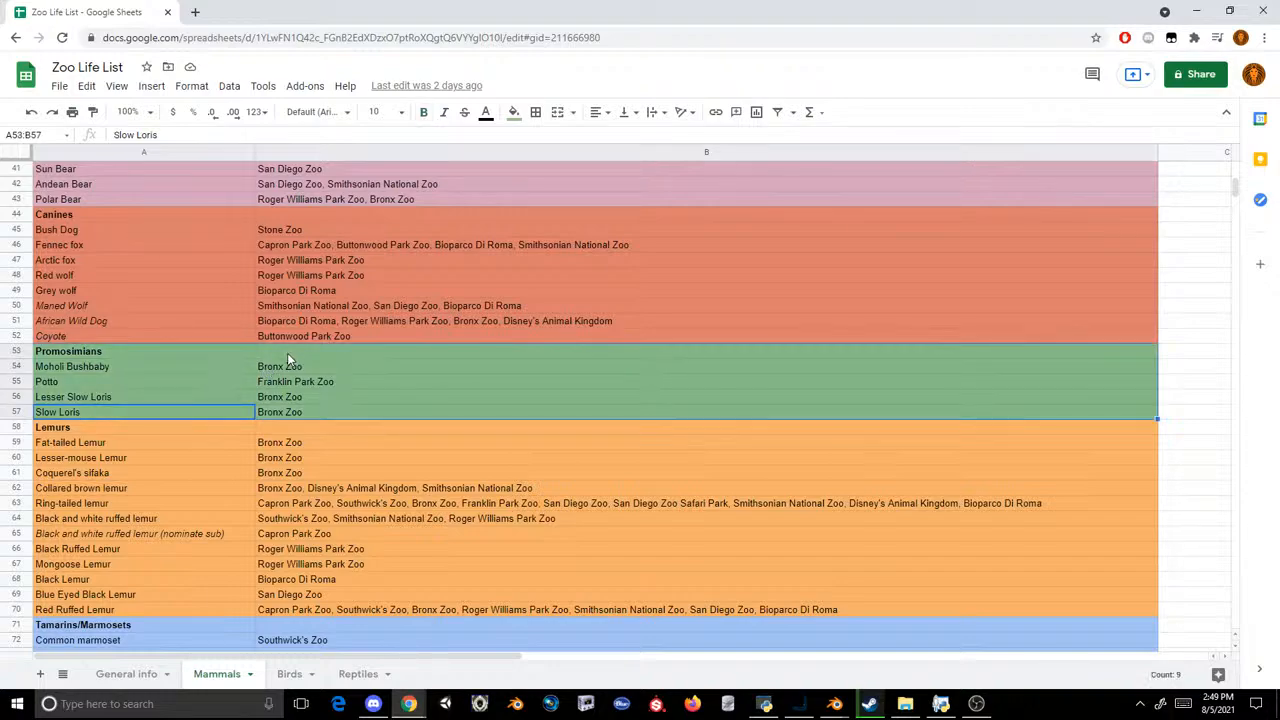
{"action": "left_click", "coordinate": [175, 366]}
Step: Examine the Lemurs section of the Mammals sheet, including the ring-tailed lemur, collared brown lemur, Coquerel's sifaka and fat-tailed lemur entries
{"action": "scroll", "coordinate": [173, 369], "scroll_direction": "down", "scroll_amount": 2}
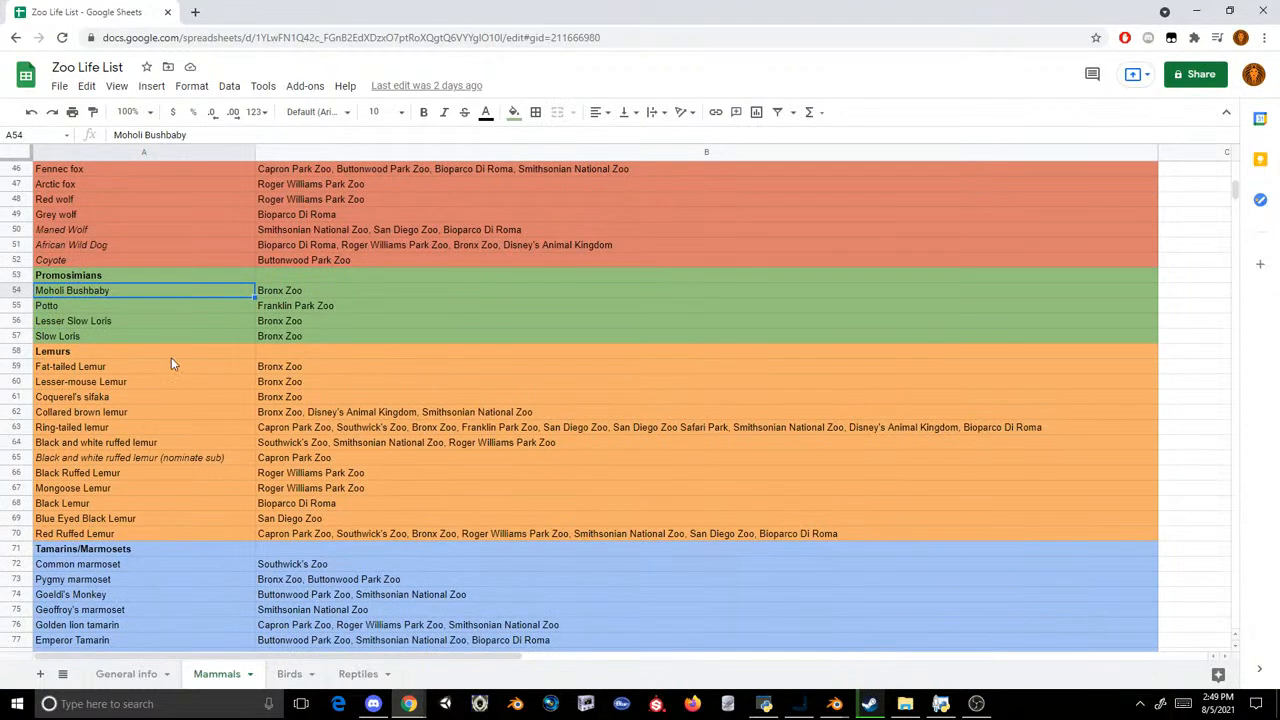
{"action": "left_click_drag", "start_coordinate": [171, 357], "coordinate": [362, 524]}
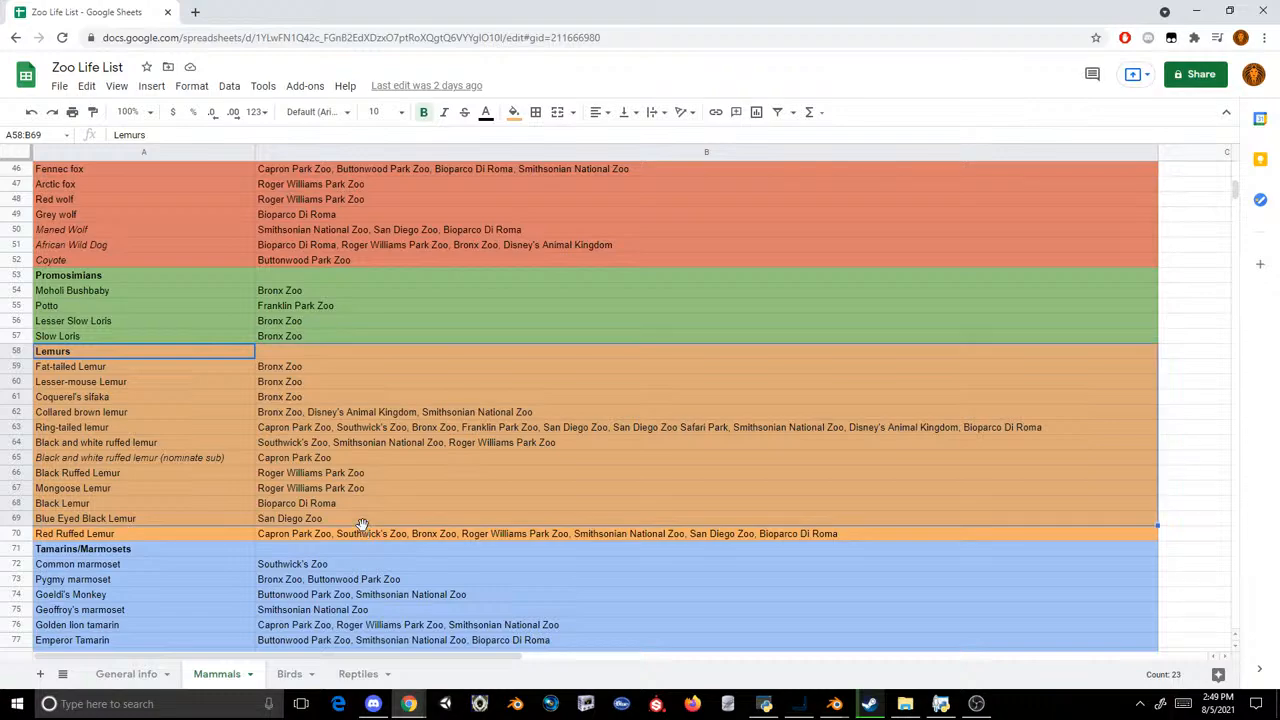
{"action": "left_click", "coordinate": [363, 533]}
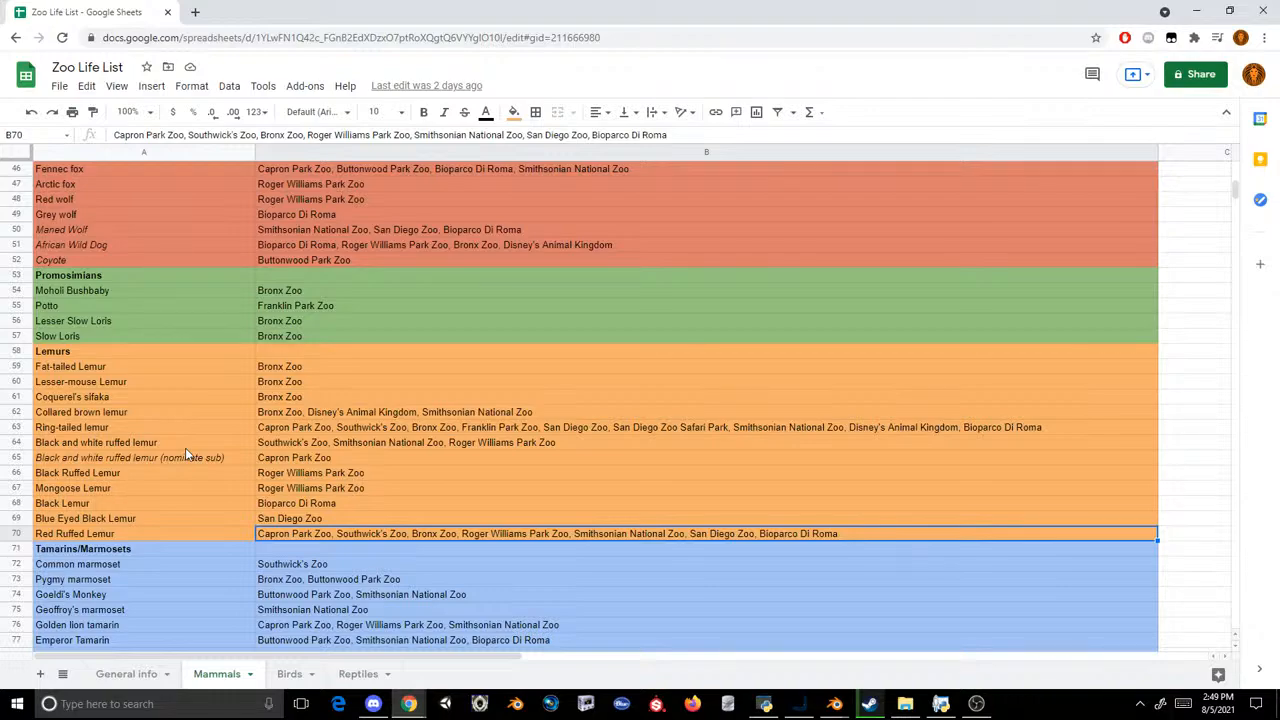
{"action": "left_click", "coordinate": [205, 428]}
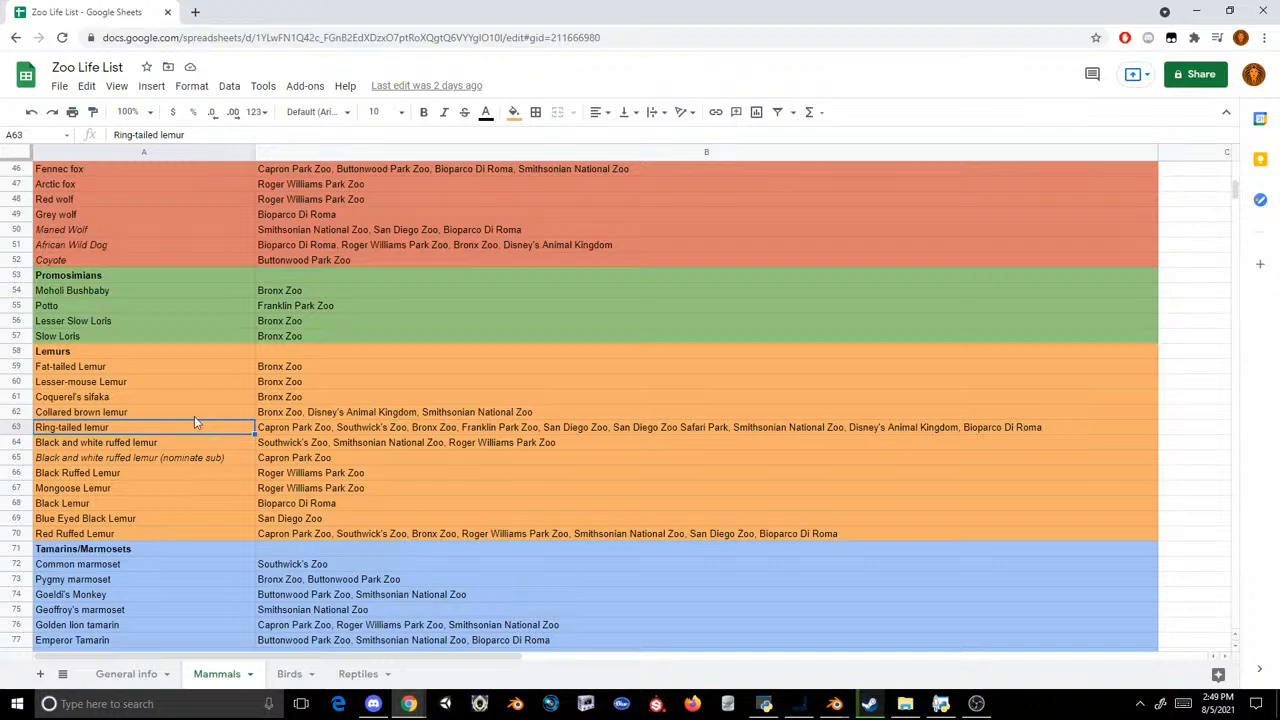
{"action": "left_click", "coordinate": [194, 416]}
{"action": "left_click", "coordinate": [119, 397]}
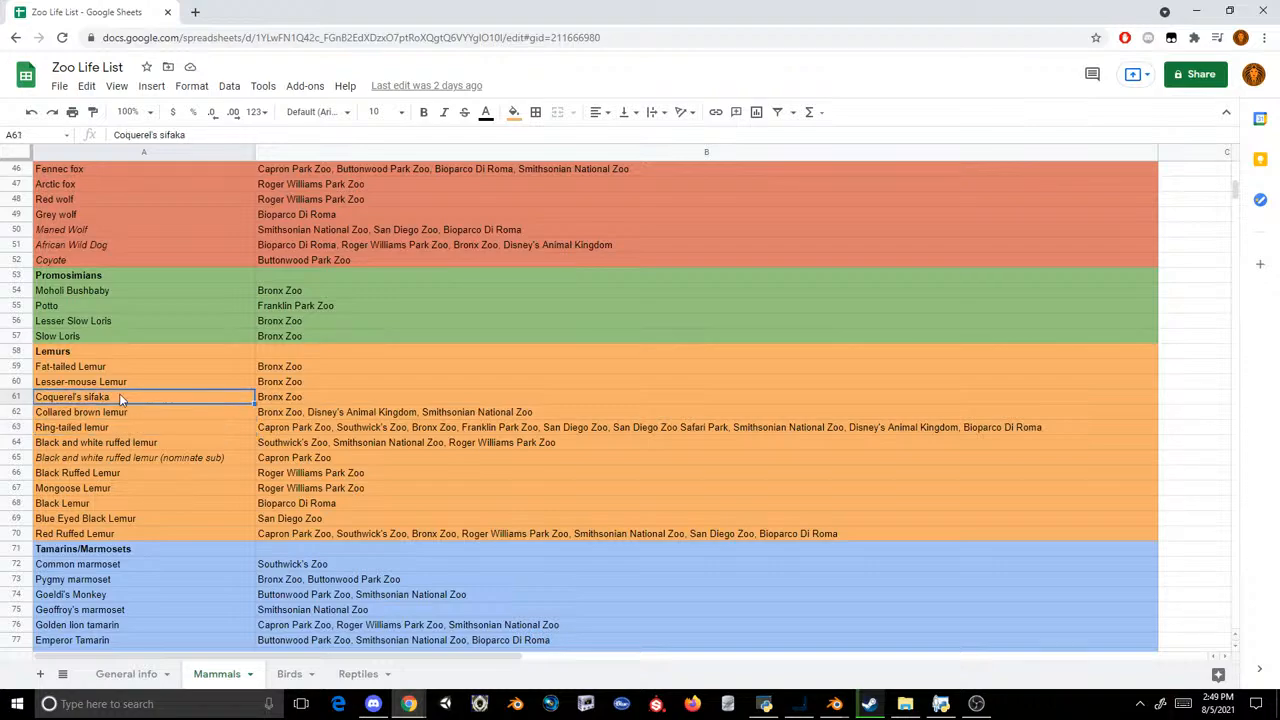
{"action": "left_click", "coordinate": [133, 368]}
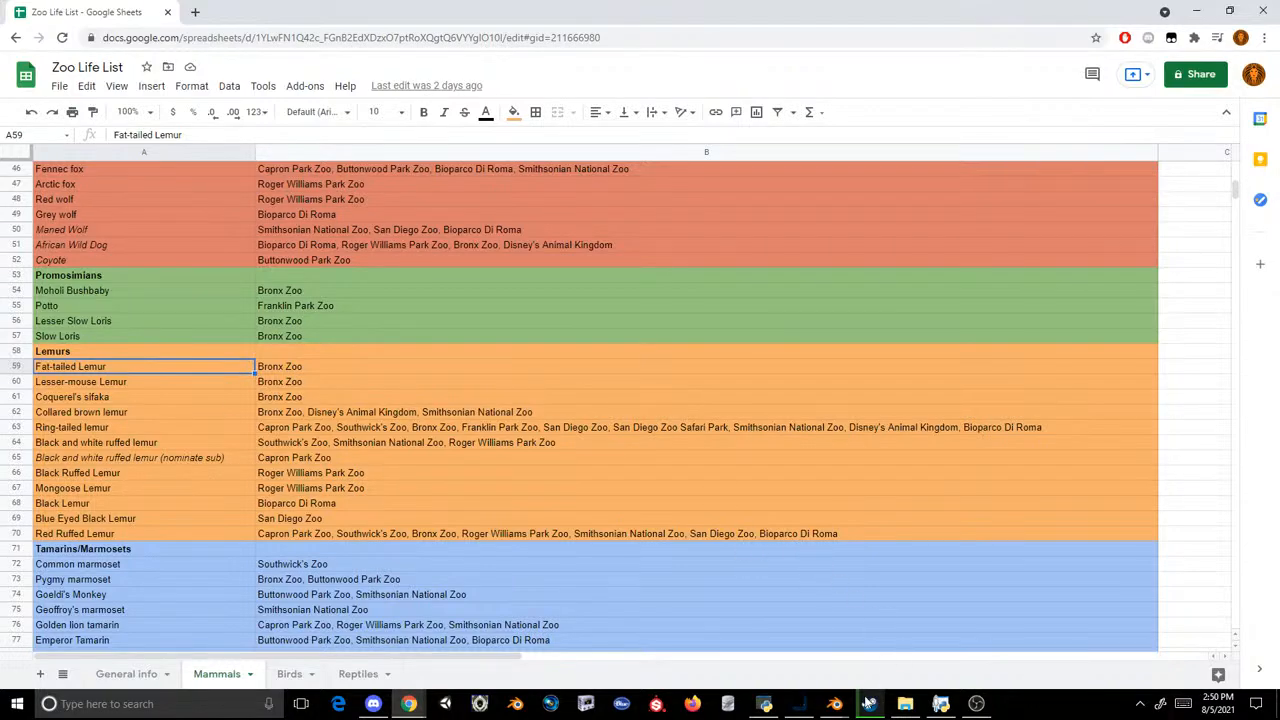
Step: Switch back to Blender and rotate the Male Blue Eyed mesh 180° about the global Y axis, cancelling a trial rotation about Z
{"action": "mouse_move", "coordinate": [834, 703]}
{"action": "left_click", "coordinate": [755, 640]}
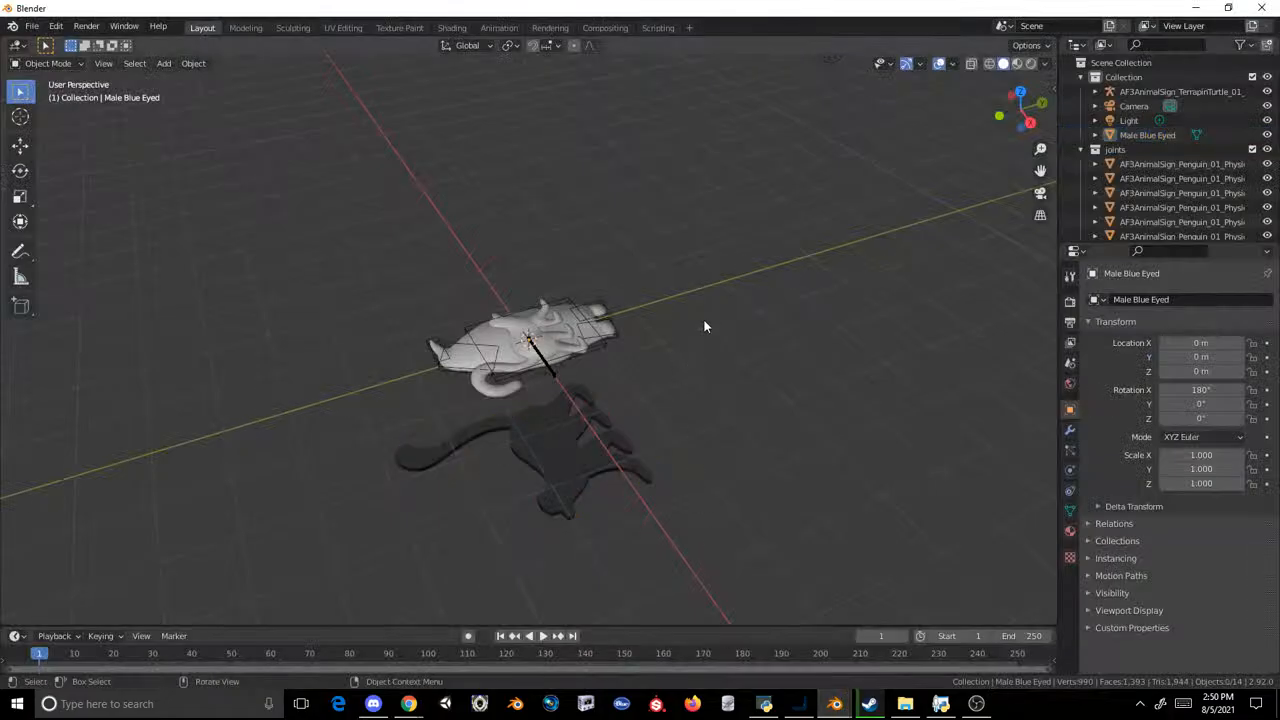
{"action": "left_click", "coordinate": [609, 426]}
{"action": "type", "text": "r"}
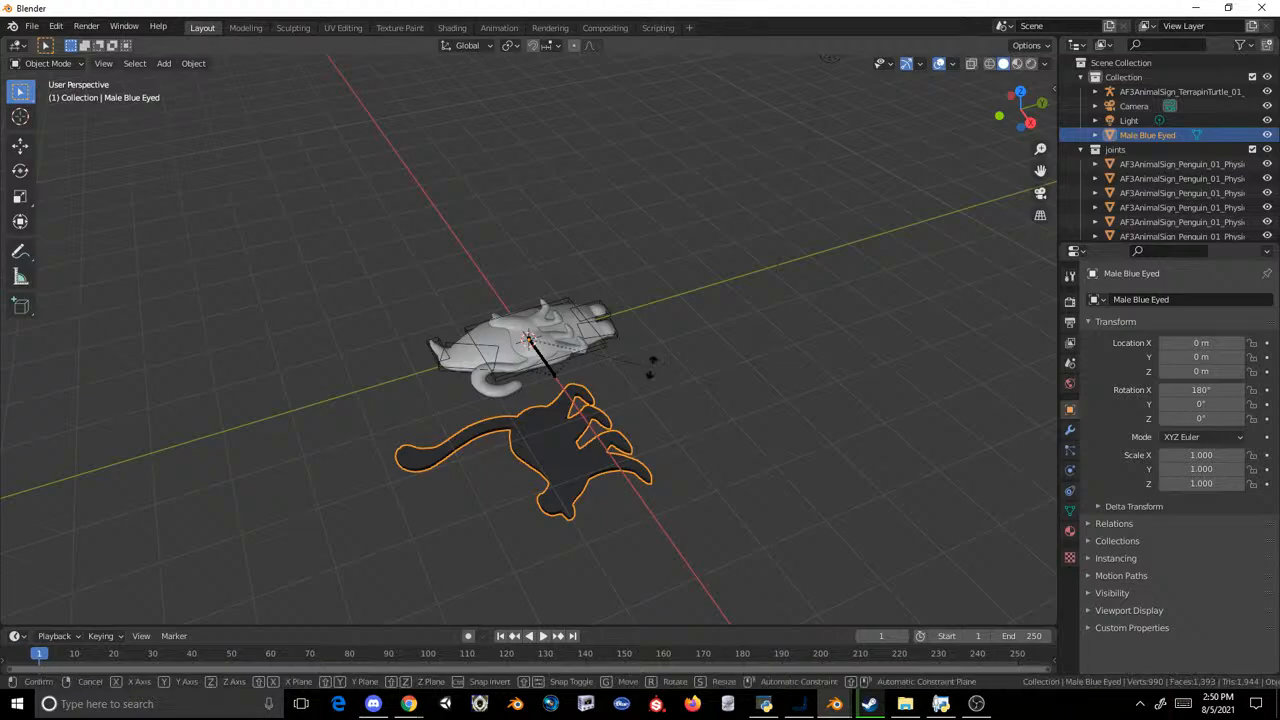
{"action": "type", "text": "z180"}
{"action": "key", "text": "Escape"}
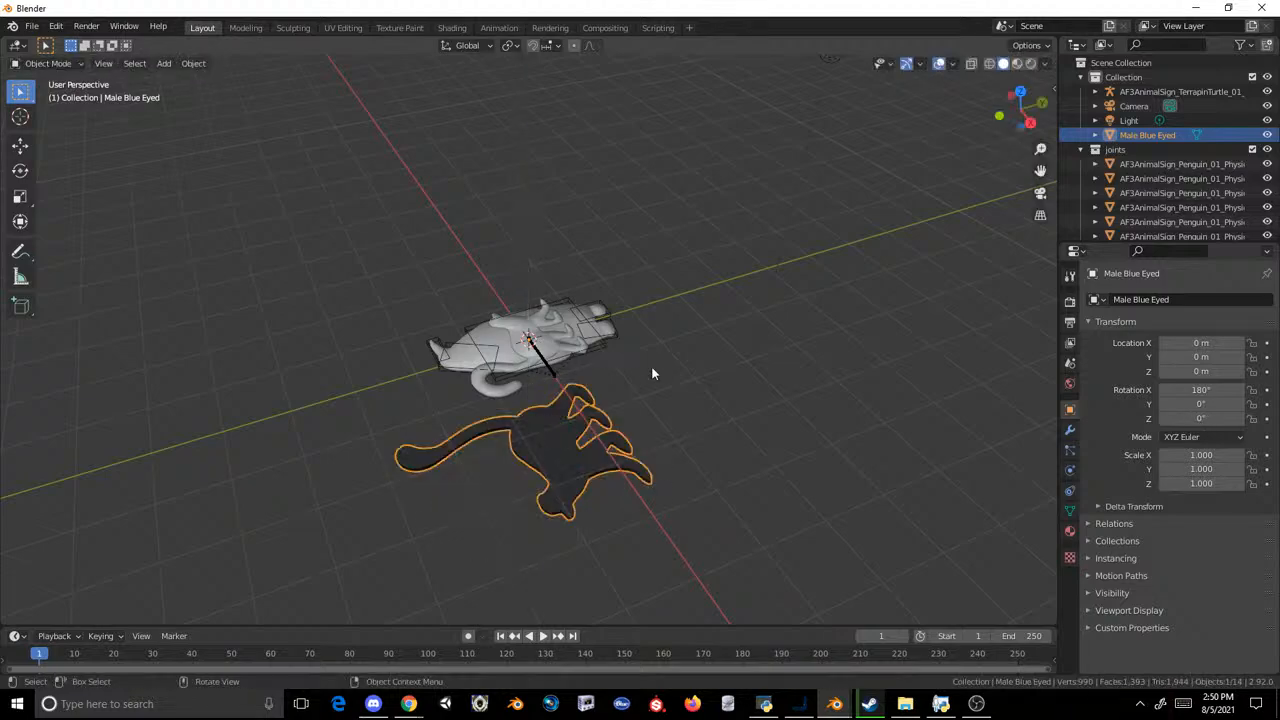
{"action": "middle_click_drag", "start_coordinate": [651, 365], "coordinate": [549, 397]}
{"action": "type", "text": "ry180"}
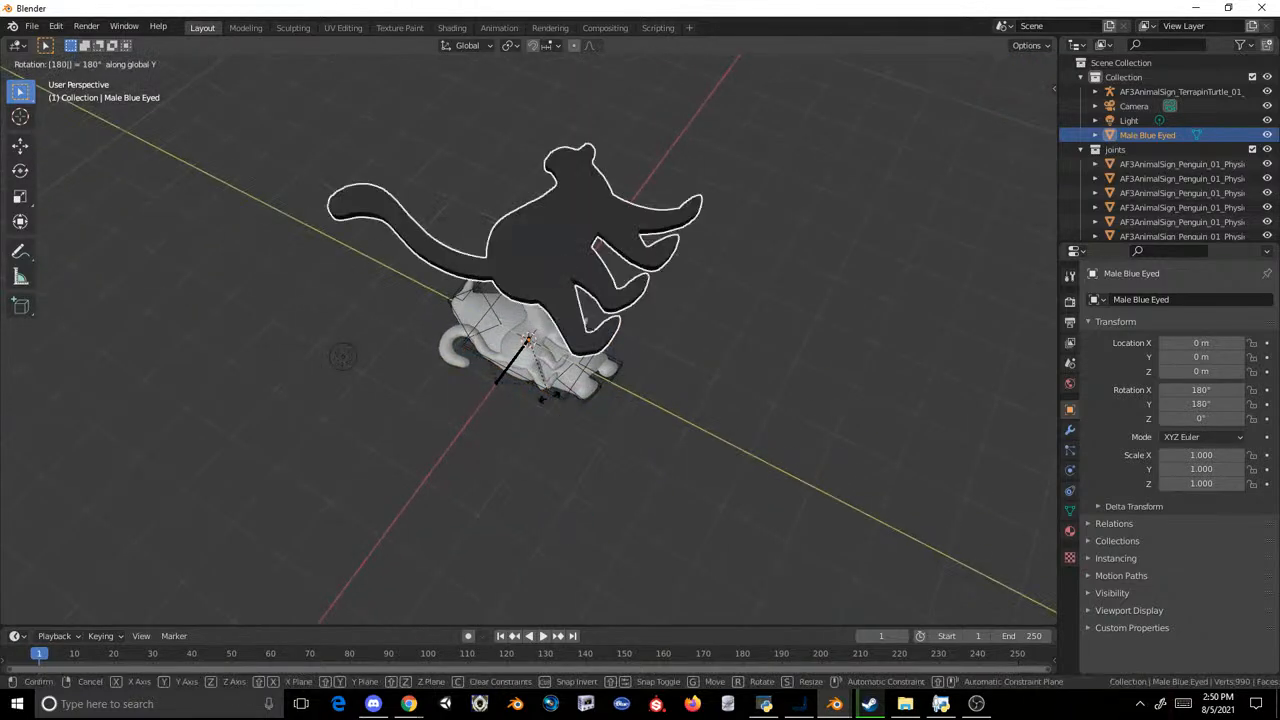
{"action": "key", "text": "Return"}
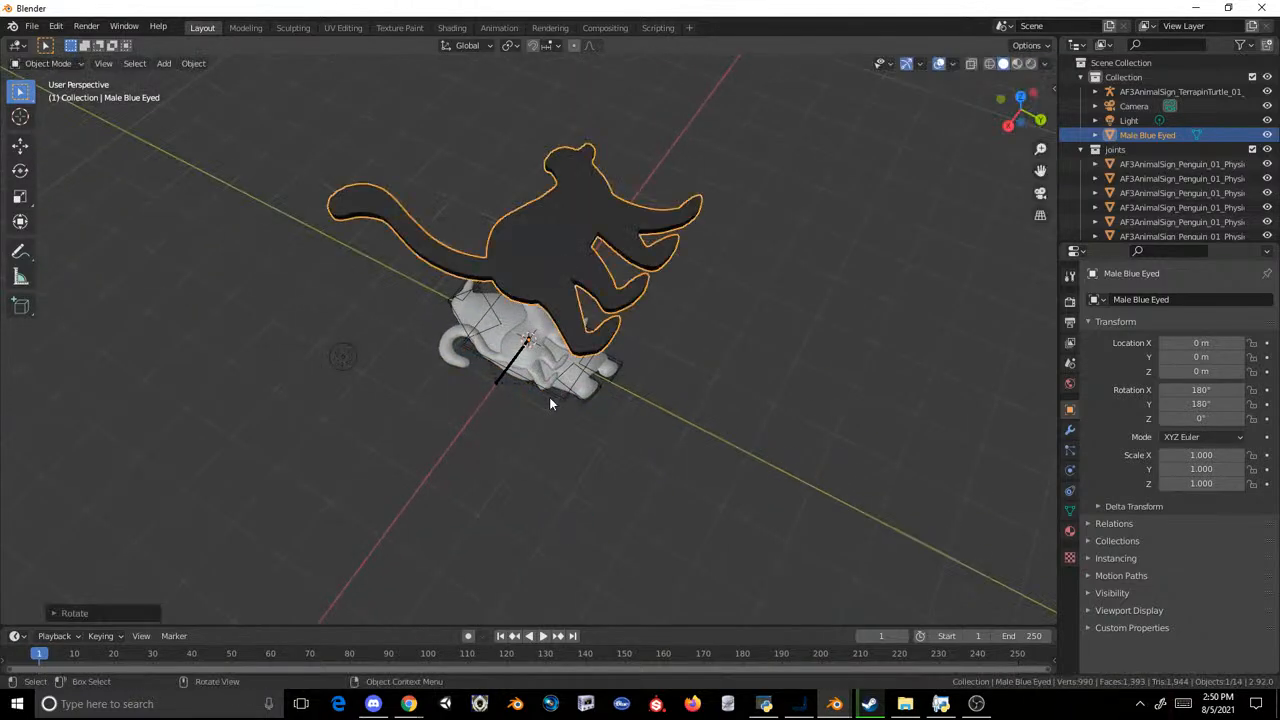
Step: In top view, scale the Male Blue Eyed mesh to about 0.538 and turn it to a Z rotation of about 7.41°
{"action": "left_click", "coordinate": [1020, 97]}
{"action": "key", "text": "s"}
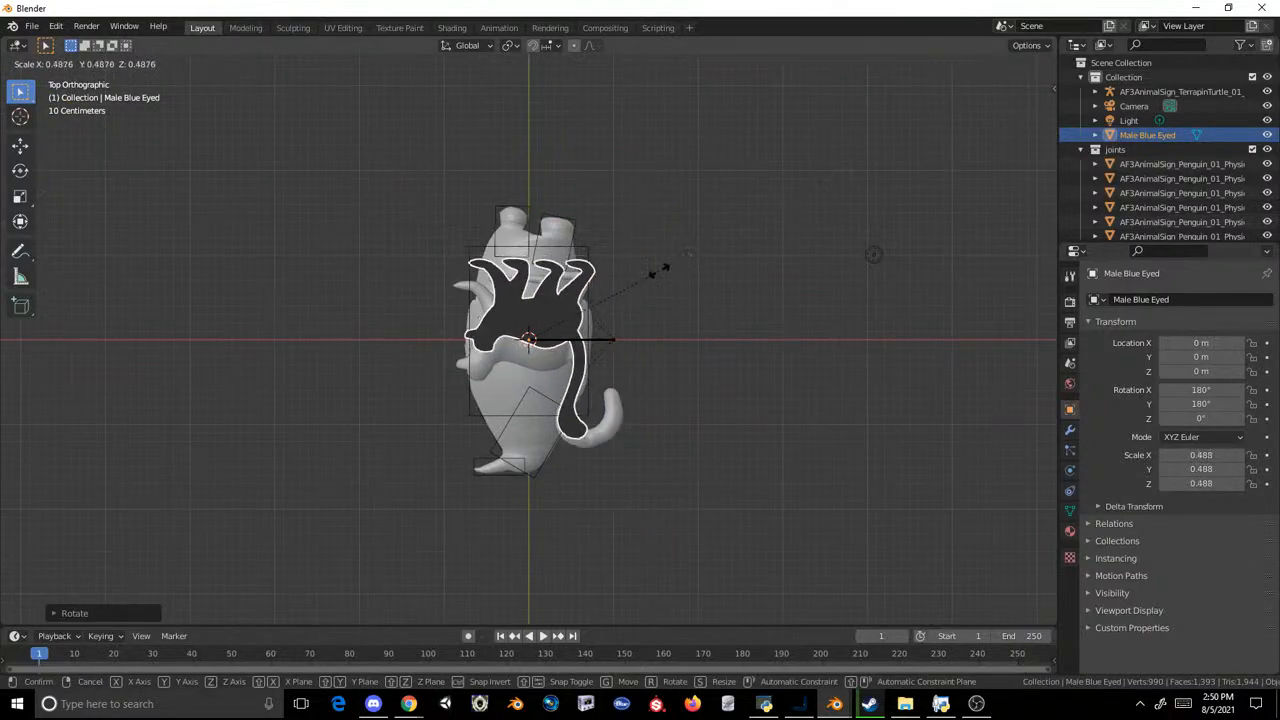
{"action": "left_click", "coordinate": [660, 268]}
{"action": "scroll", "coordinate": [697, 207], "scroll_direction": "up", "scroll_amount": 2}
{"action": "key", "text": "s"}
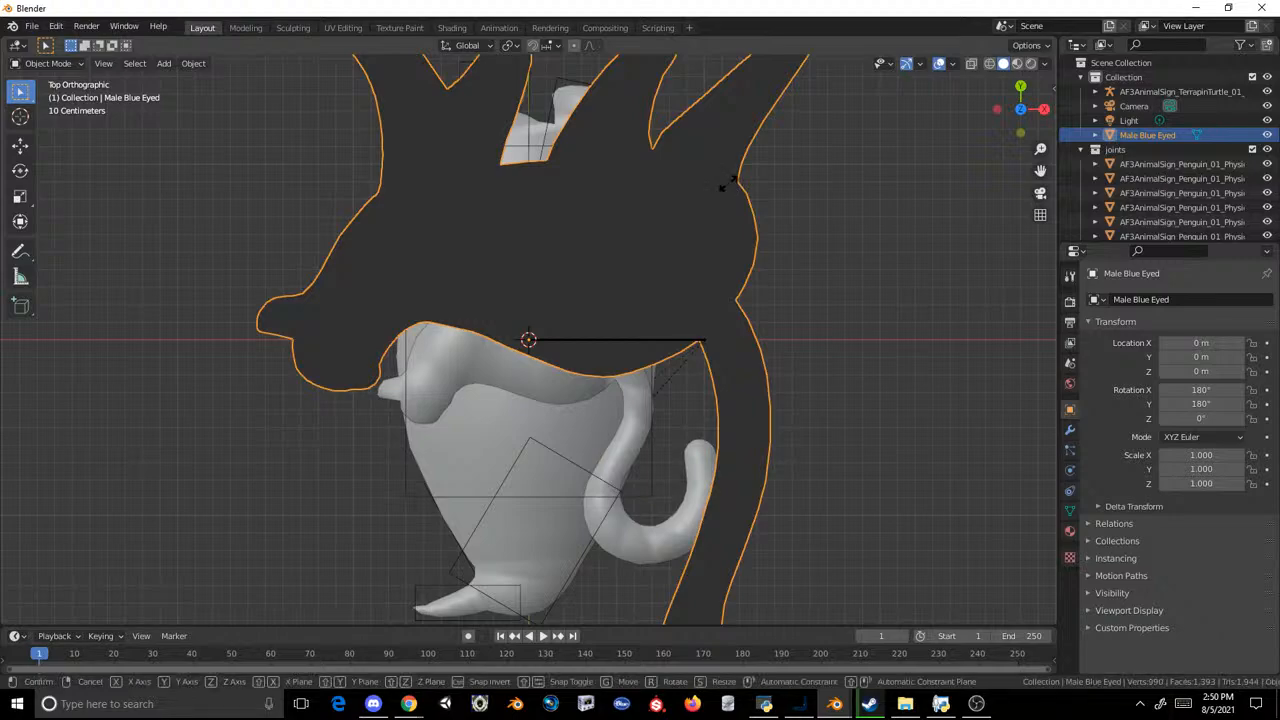
{"action": "left_click", "coordinate": [727, 172]}
{"action": "key", "text": "r"}
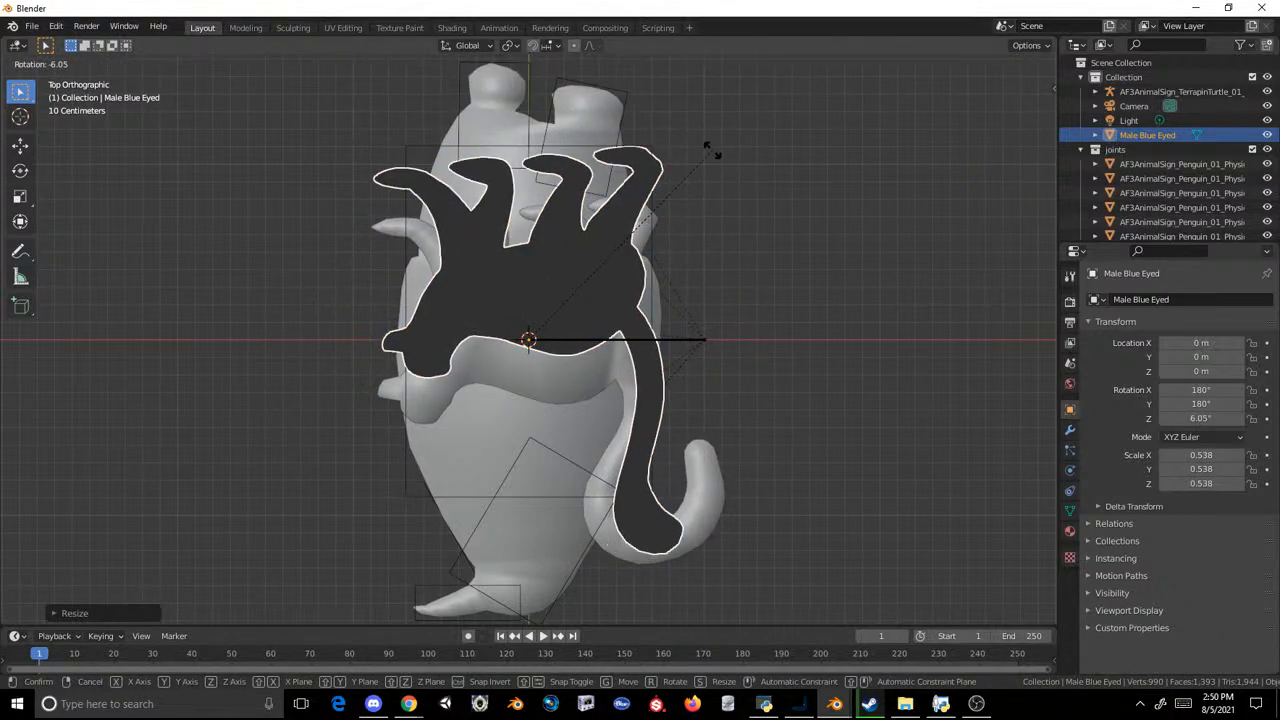
{"action": "left_click", "coordinate": [701, 151]}
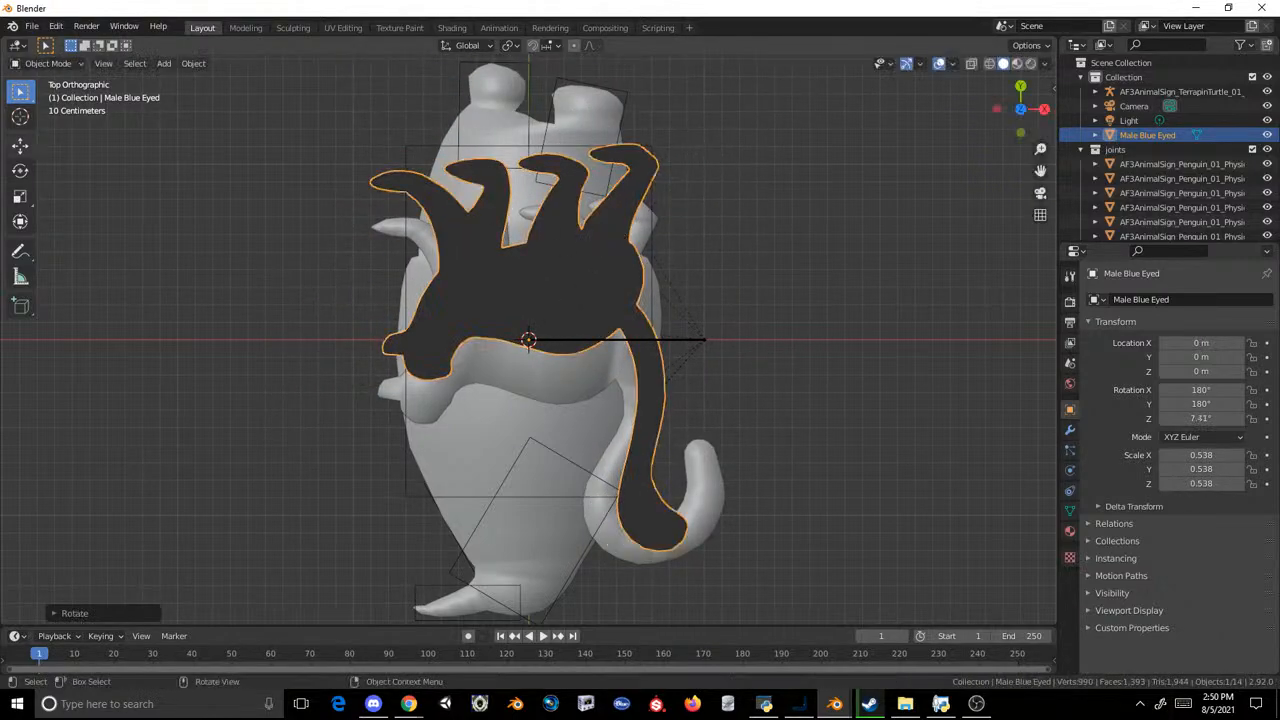
Step: Move the Male Blue Eyed mesh in the top view to about X -0.02 m, Y -0.26 m over the original sign's animal
{"action": "left_click", "coordinate": [20, 145]}
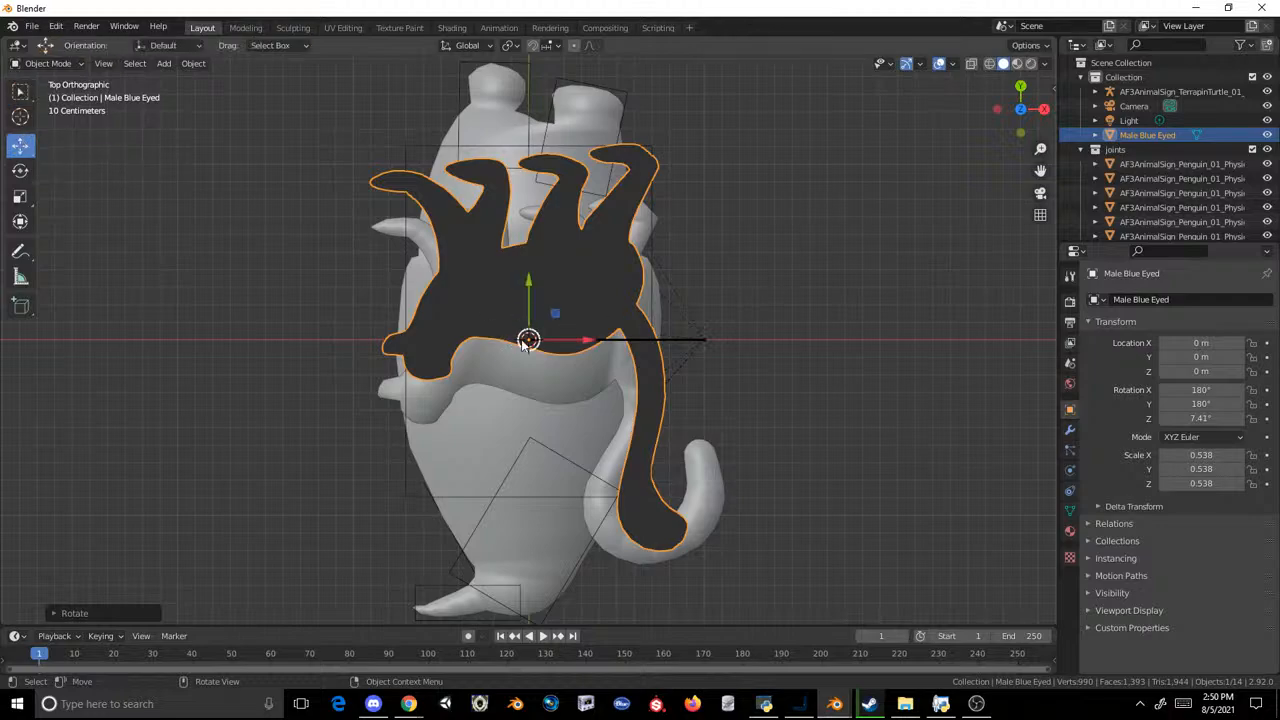
{"action": "left_click_drag", "start_coordinate": [527, 341], "coordinate": [578, 381]}
{"action": "middle_click_drag", "start_coordinate": [578, 381], "coordinate": [756, 216]}
{"action": "left_click", "coordinate": [756, 216]}
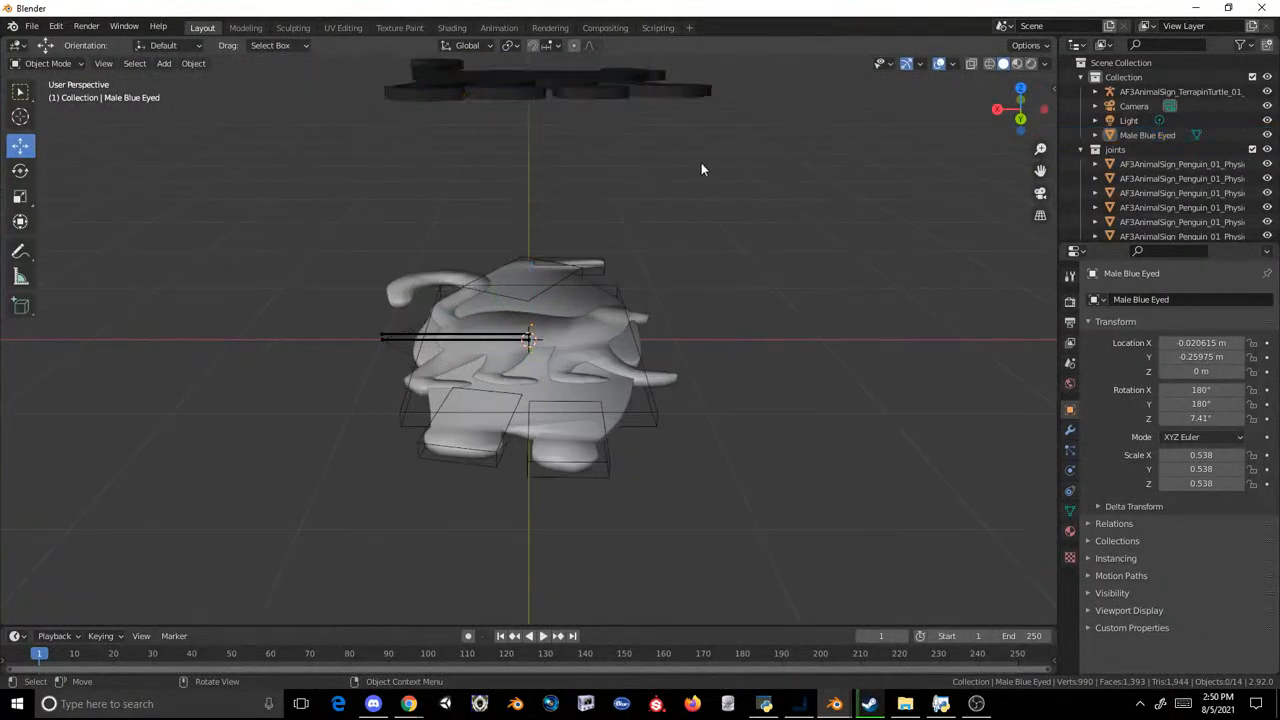
Step: Compare the lemur mesh's height and outline with the original sign mesh from the side and from above
{"action": "middle_click_drag", "start_coordinate": [700, 166], "coordinate": [691, 224]}
{"action": "left_click", "coordinate": [626, 183]}
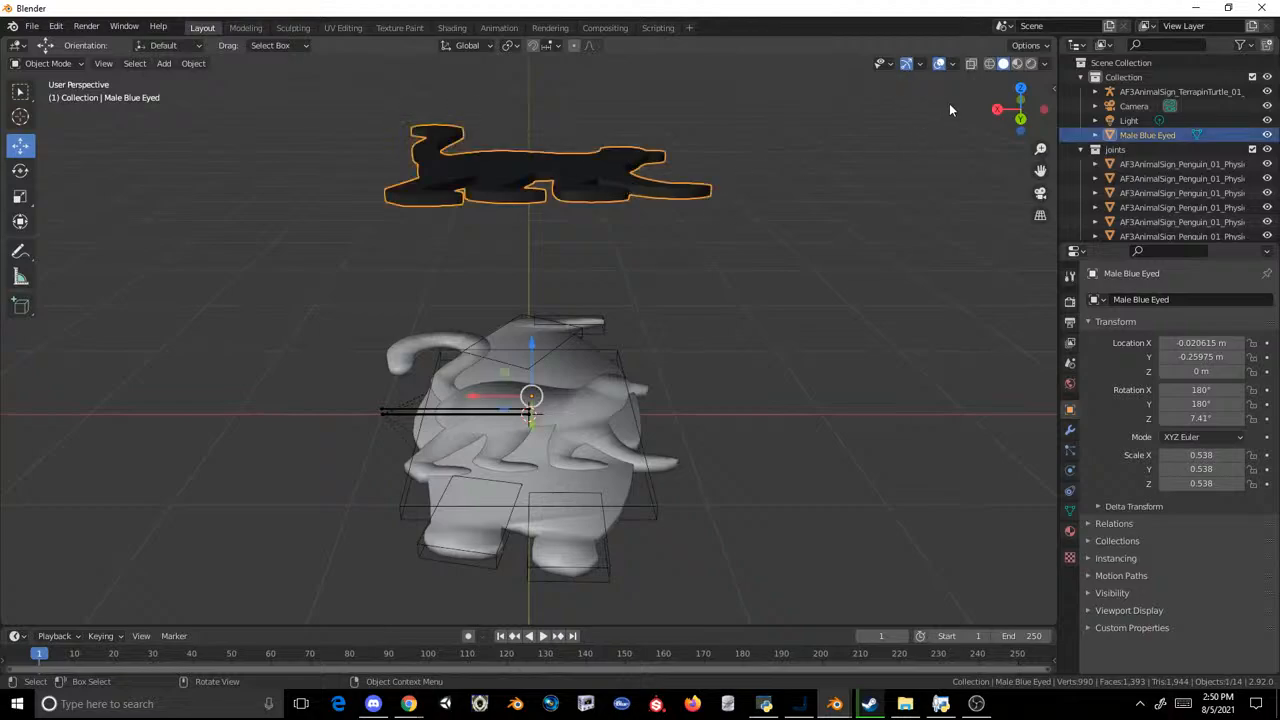
{"action": "left_click", "coordinate": [591, 352]}
{"action": "left_click", "coordinate": [767, 373]}
{"action": "left_click", "coordinate": [585, 405]}
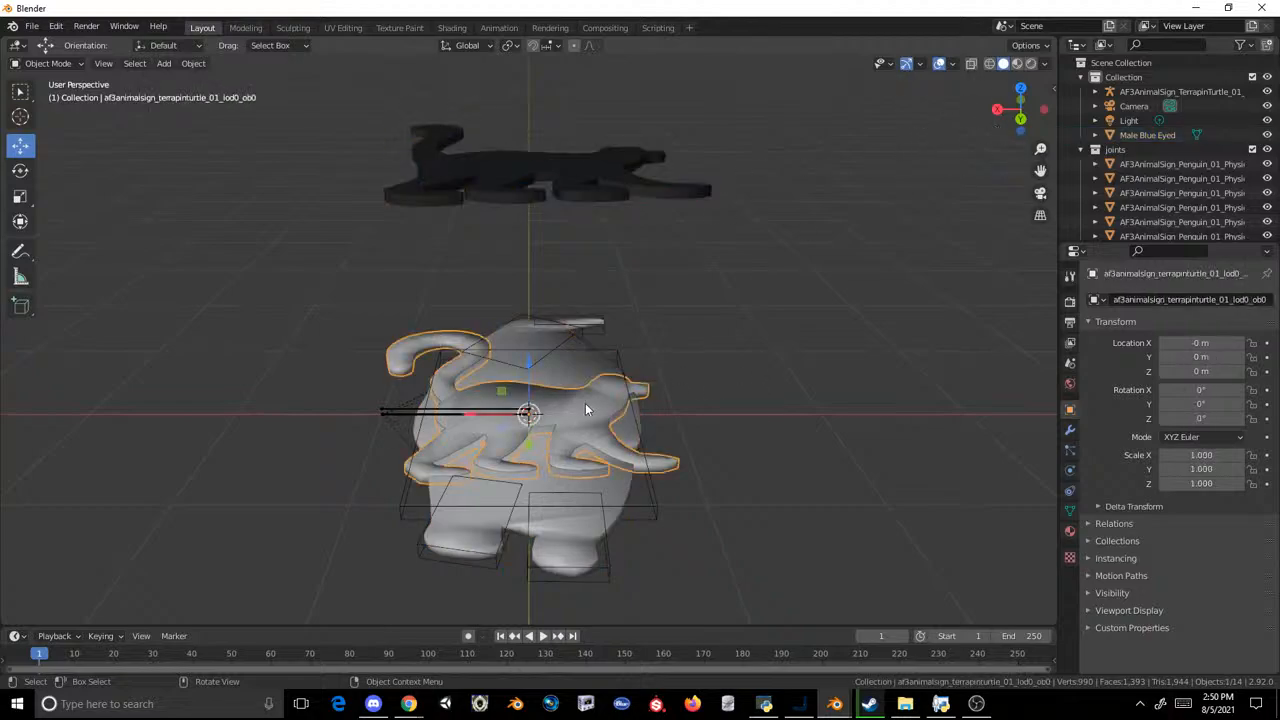
{"action": "left_click", "coordinate": [662, 155]}
{"action": "left_click_drag", "start_coordinate": [1024, 92], "coordinate": [964, 99]}
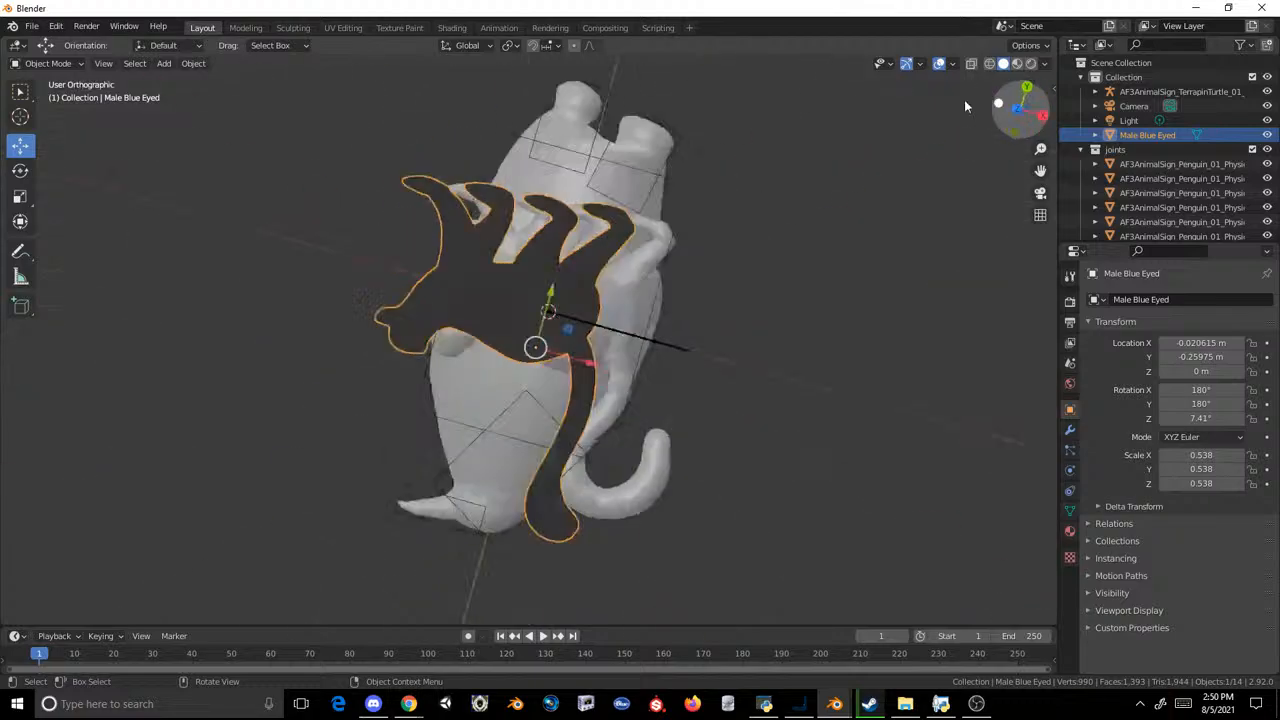
{"action": "key", "text": "KP_7"}
Step: Delete the terrapin turtle sign's armature from the scene, keeping its mesh
{"action": "left_click", "coordinate": [717, 205]}
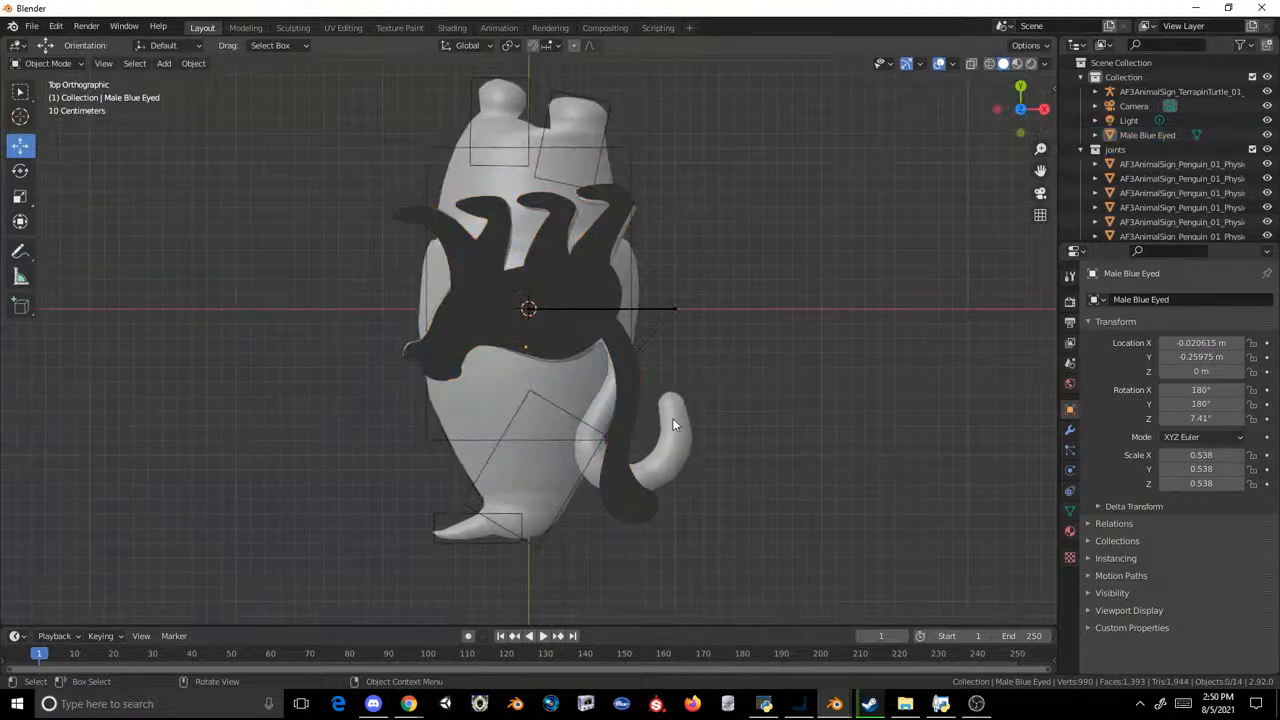
{"action": "left_click", "coordinate": [677, 425]}
{"action": "left_click", "coordinate": [1168, 104]}
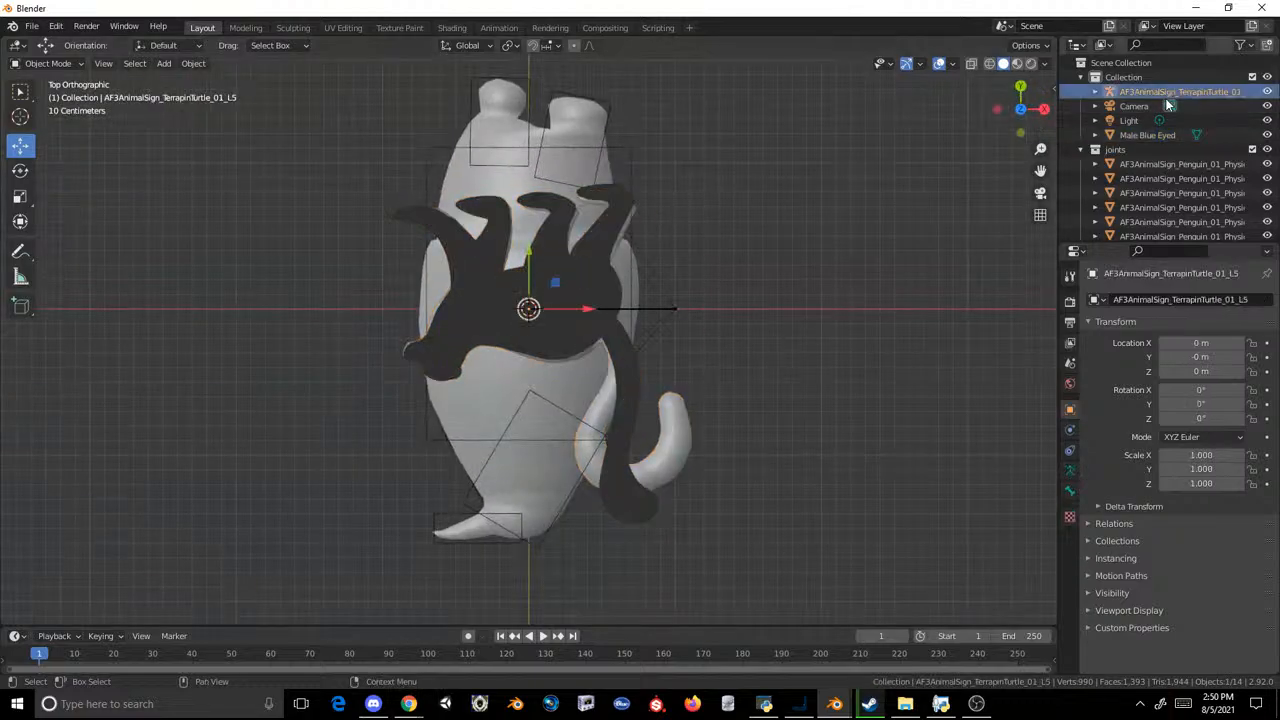
Step: Remove the initialShadingGroup material slot from the Male Blue Eyed mesh
{"action": "left_click", "coordinate": [542, 294]}
{"action": "left_click", "coordinate": [1070, 531]}
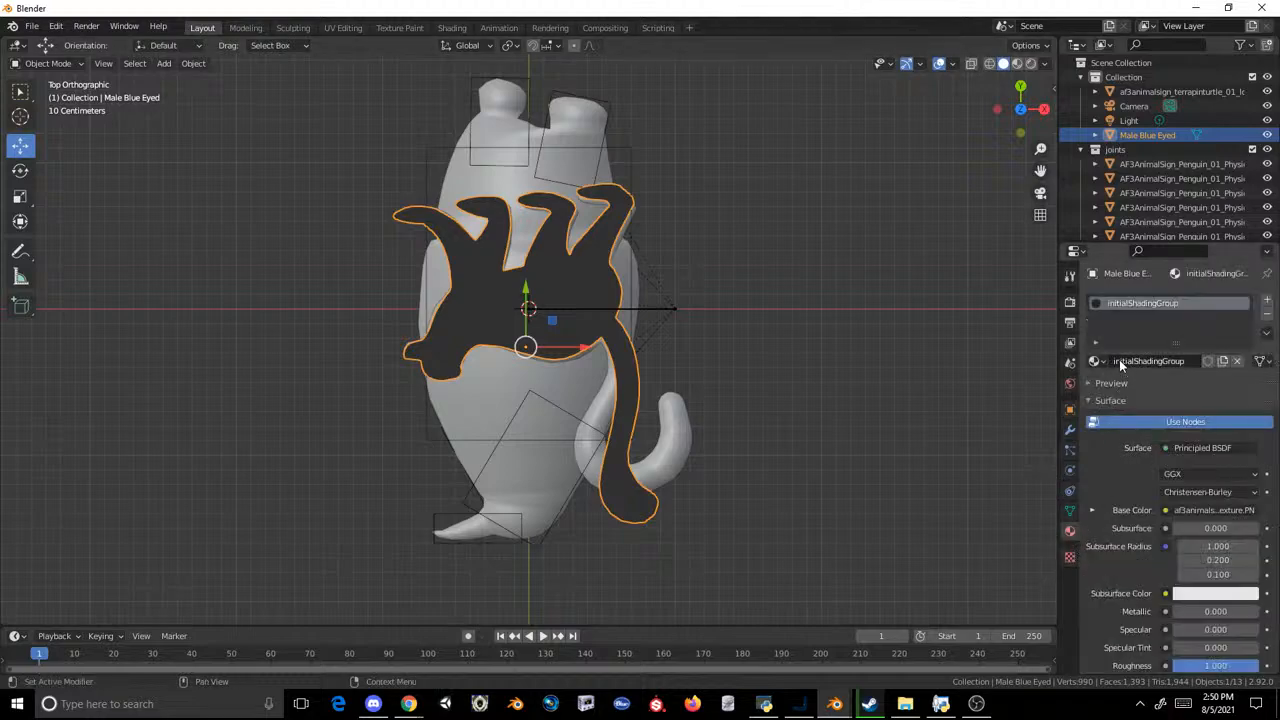
{"action": "left_click", "coordinate": [1266, 313]}
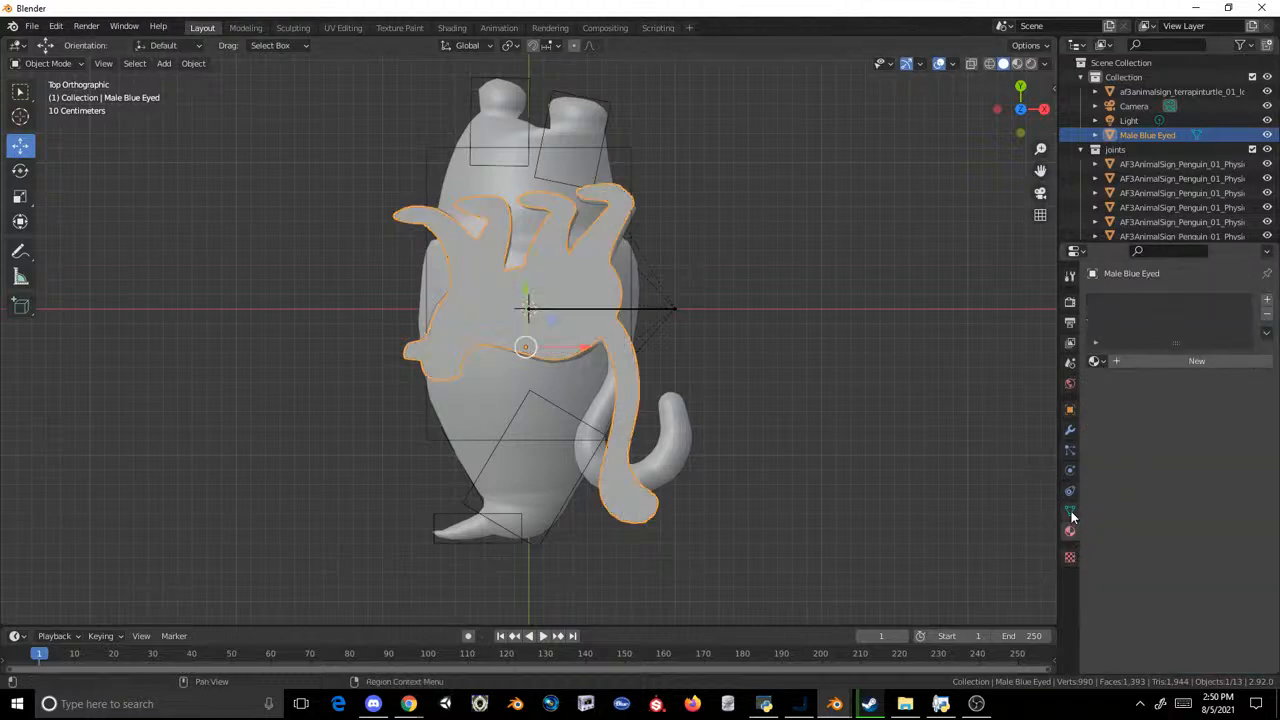
Step: Rename the Male Blue Eyed mesh's UV map to UV0 and add a second UV map named UV1
{"action": "left_click", "coordinate": [1070, 511]}
{"action": "double_click", "coordinate": [1133, 520]}
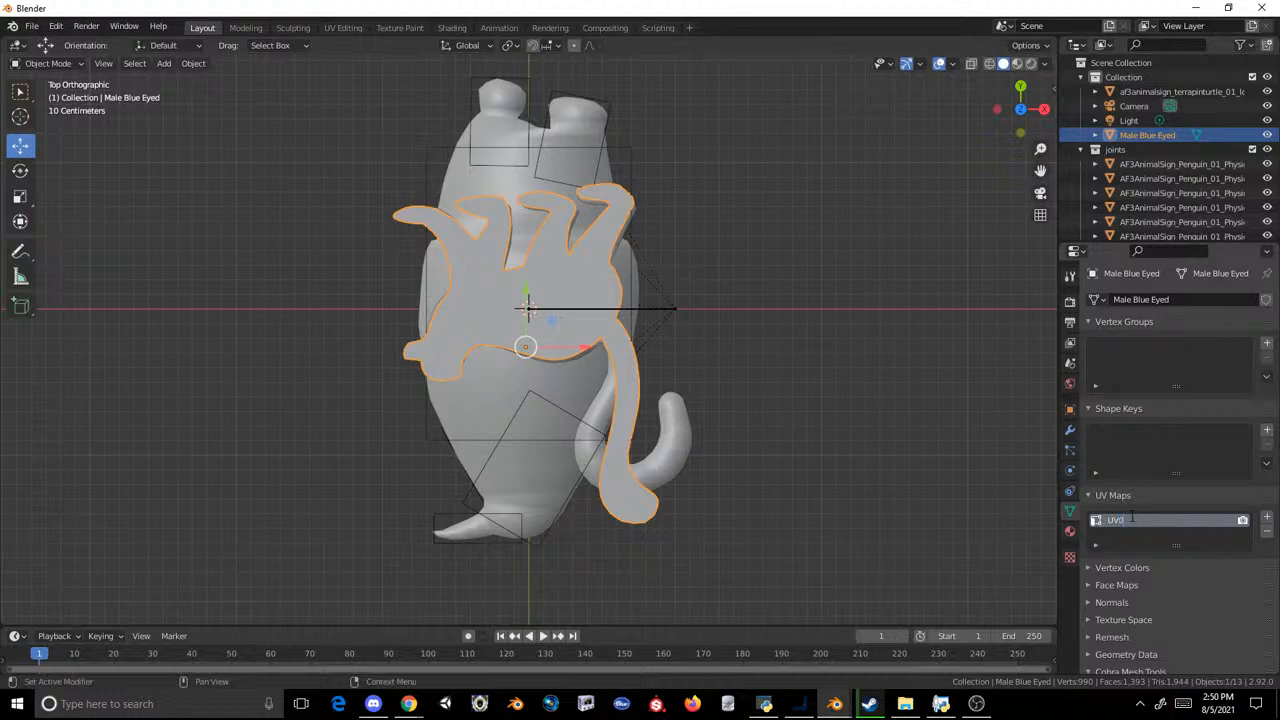
{"action": "type", "text": "UV0"}
{"action": "key", "text": "Return"}
{"action": "left_click", "coordinate": [1267, 517]}
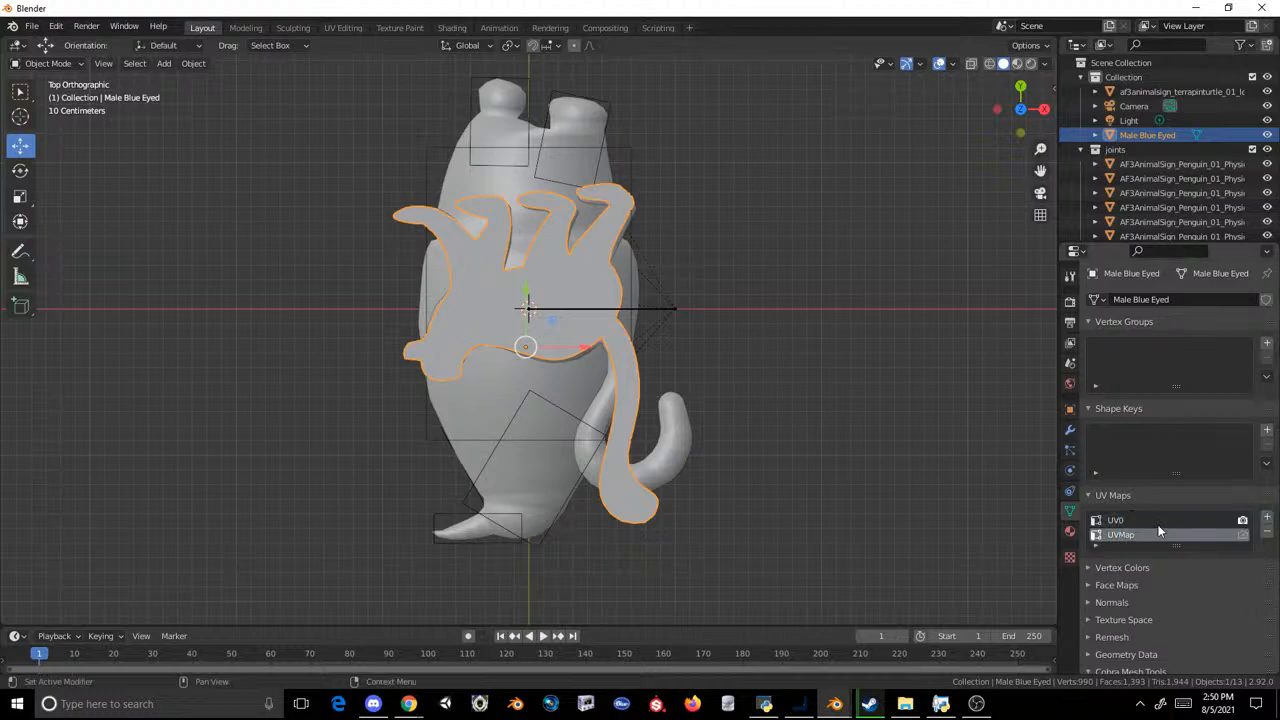
{"action": "type", "text": "UV1"}
{"action": "left_click", "coordinate": [733, 273]}
{"action": "left_click", "coordinate": [589, 252]}
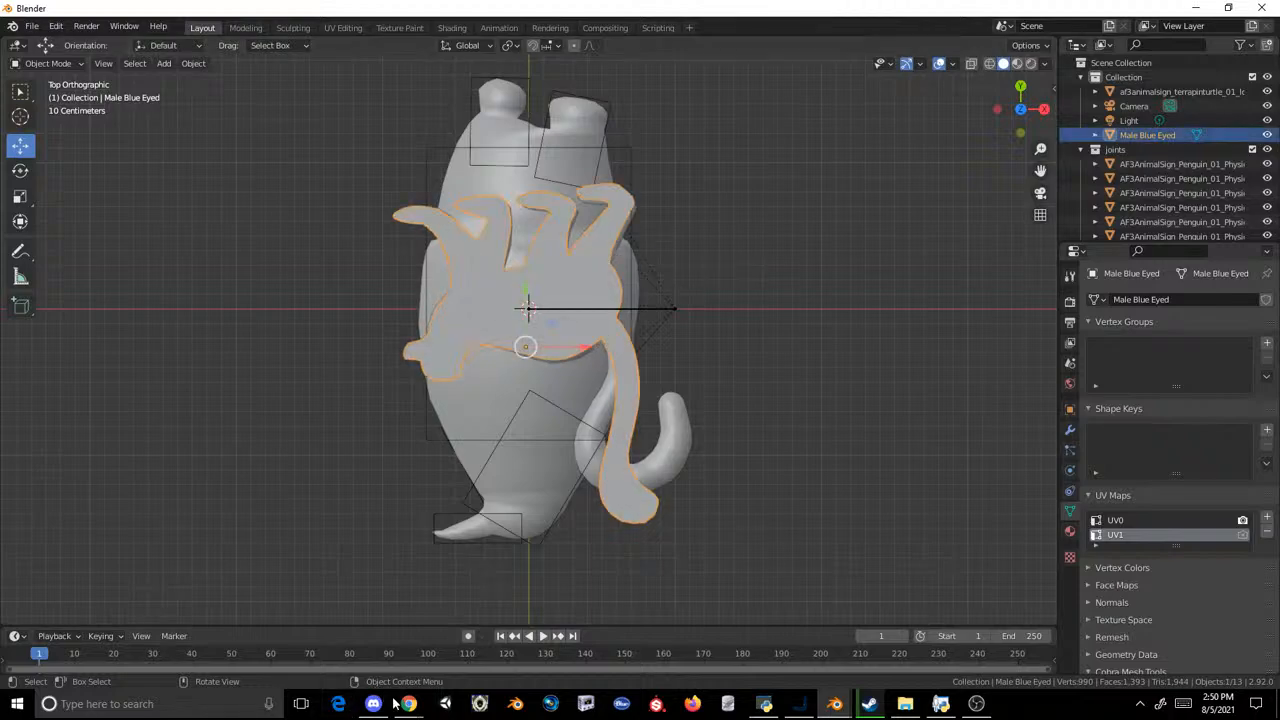
Step: Switch to the Zoo Life List spreadsheet in Chrome and examine the Bears section entries from sloth bear through polar bear
{"action": "mouse_move", "coordinate": [405, 703]}
{"action": "left_click", "coordinate": [528, 642]}
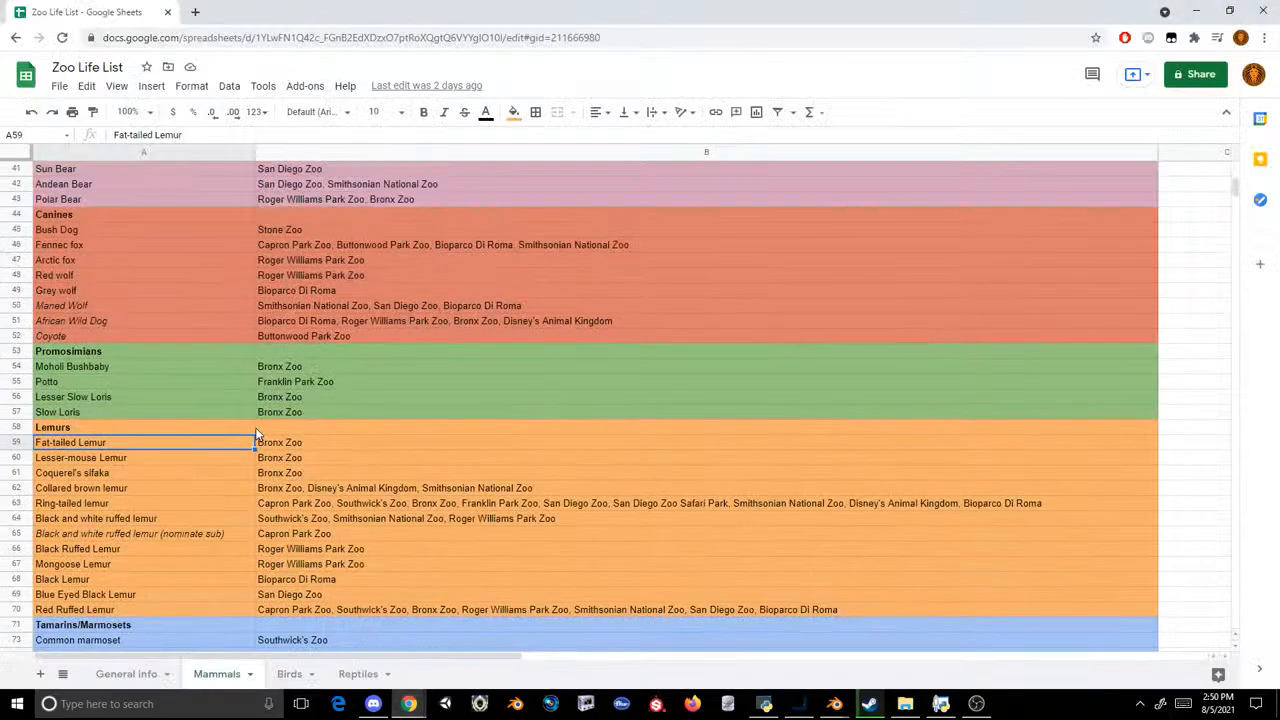
{"action": "scroll", "coordinate": [240, 349], "scroll_direction": "up", "scroll_amount": 5}
{"action": "scroll", "coordinate": [239, 351], "scroll_direction": "down", "scroll_amount": 1}
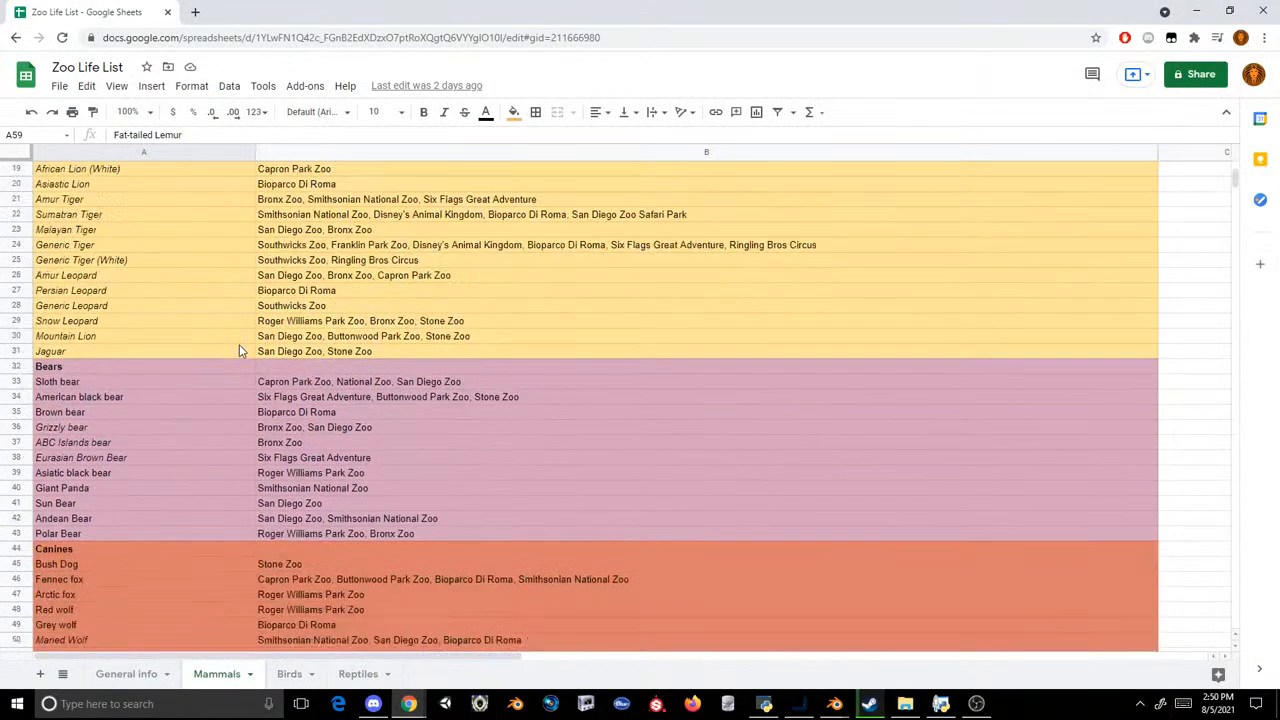
{"action": "left_click", "coordinate": [121, 382]}
{"action": "key", "text": "Down"}
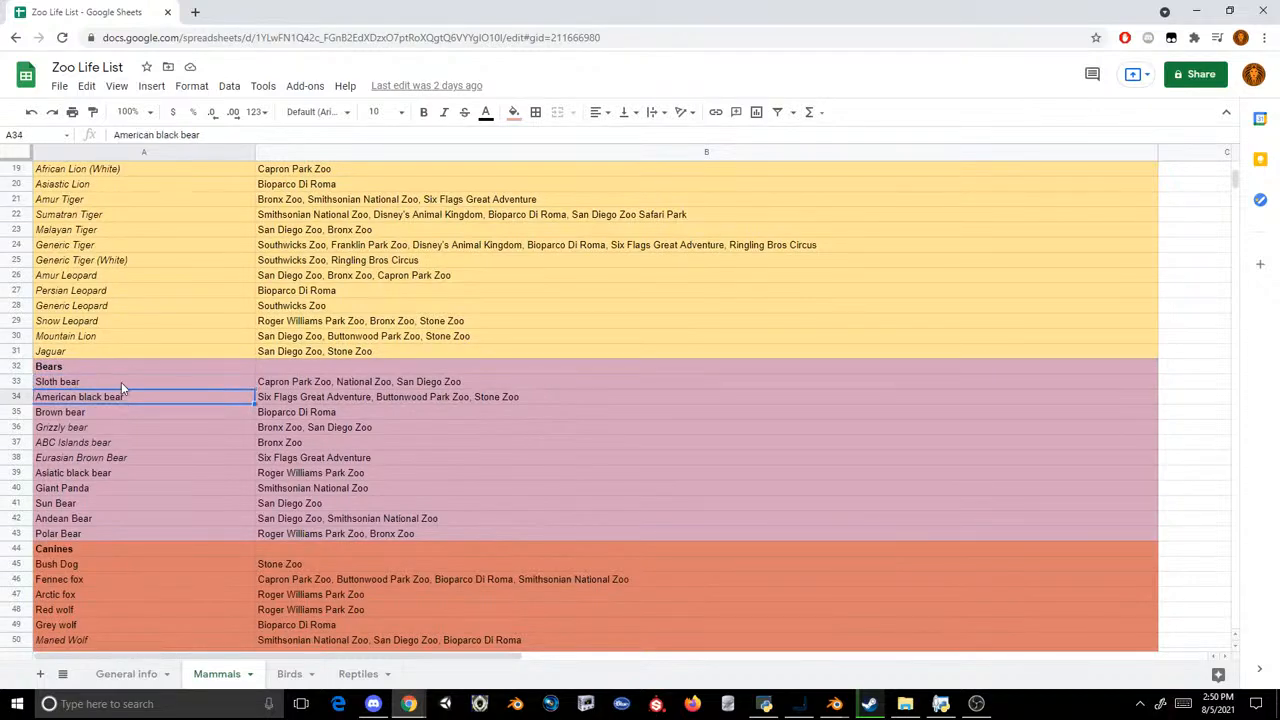
{"action": "key", "text": "Down"}
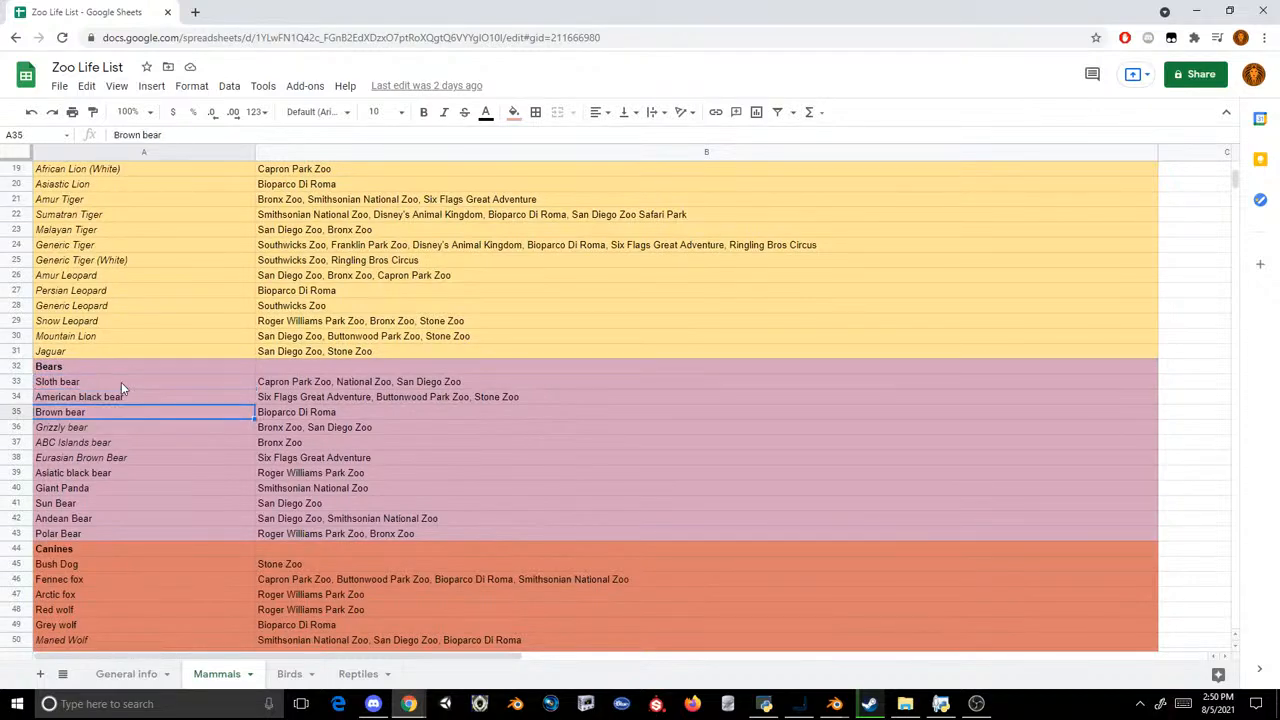
{"action": "key", "text": "Down"}
{"action": "key", "text": "Up"}
{"action": "key", "text": "Down"}
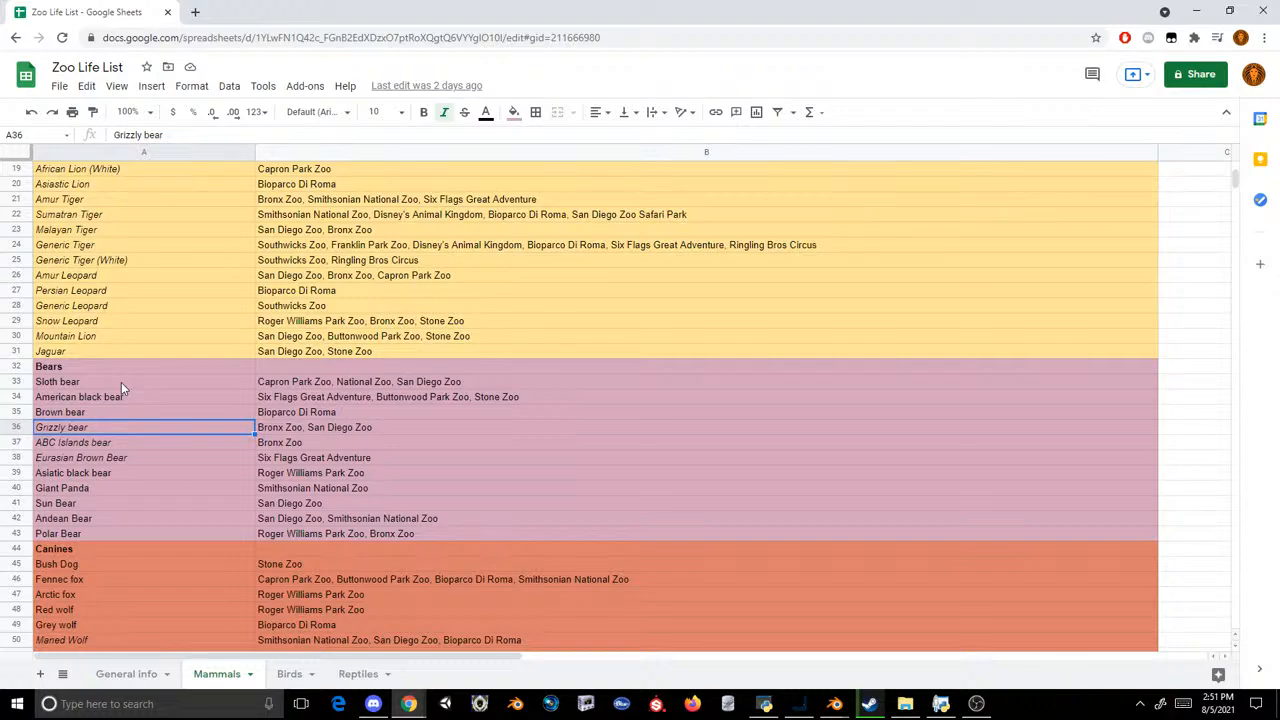
{"action": "key", "text": "Down"}
{"action": "key", "text": "Down"}
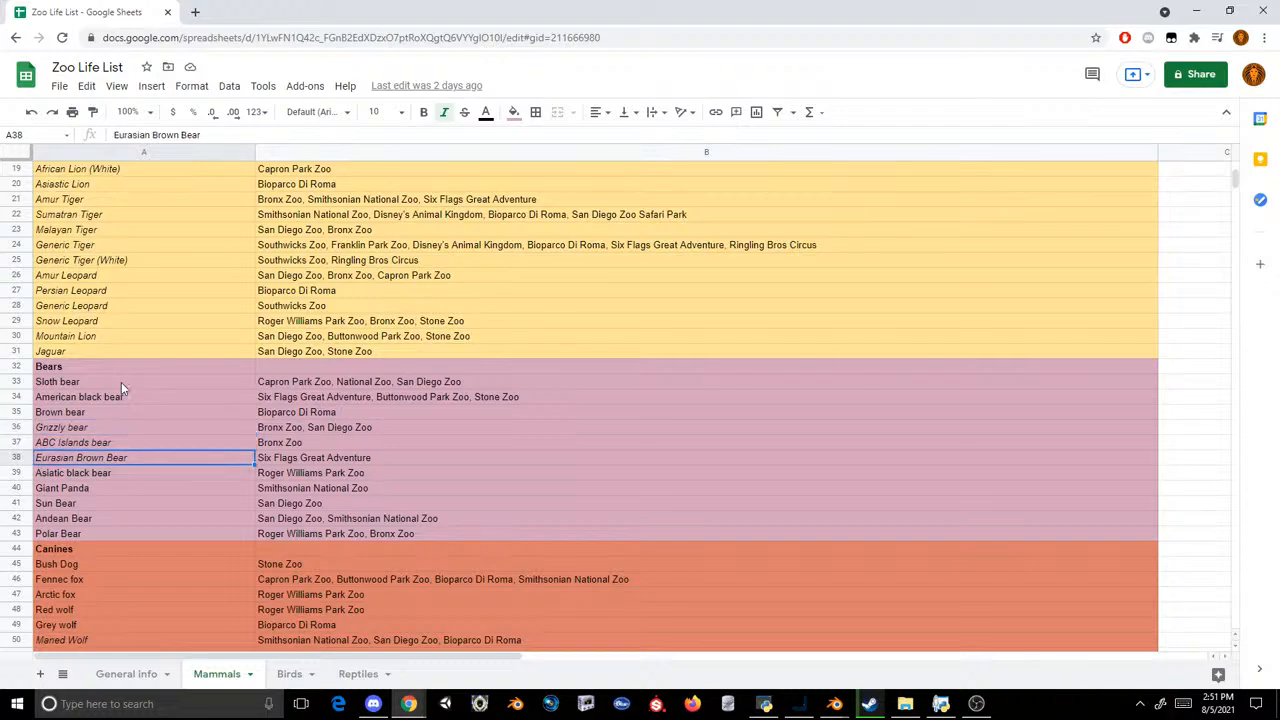
{"action": "key", "text": "Down"}
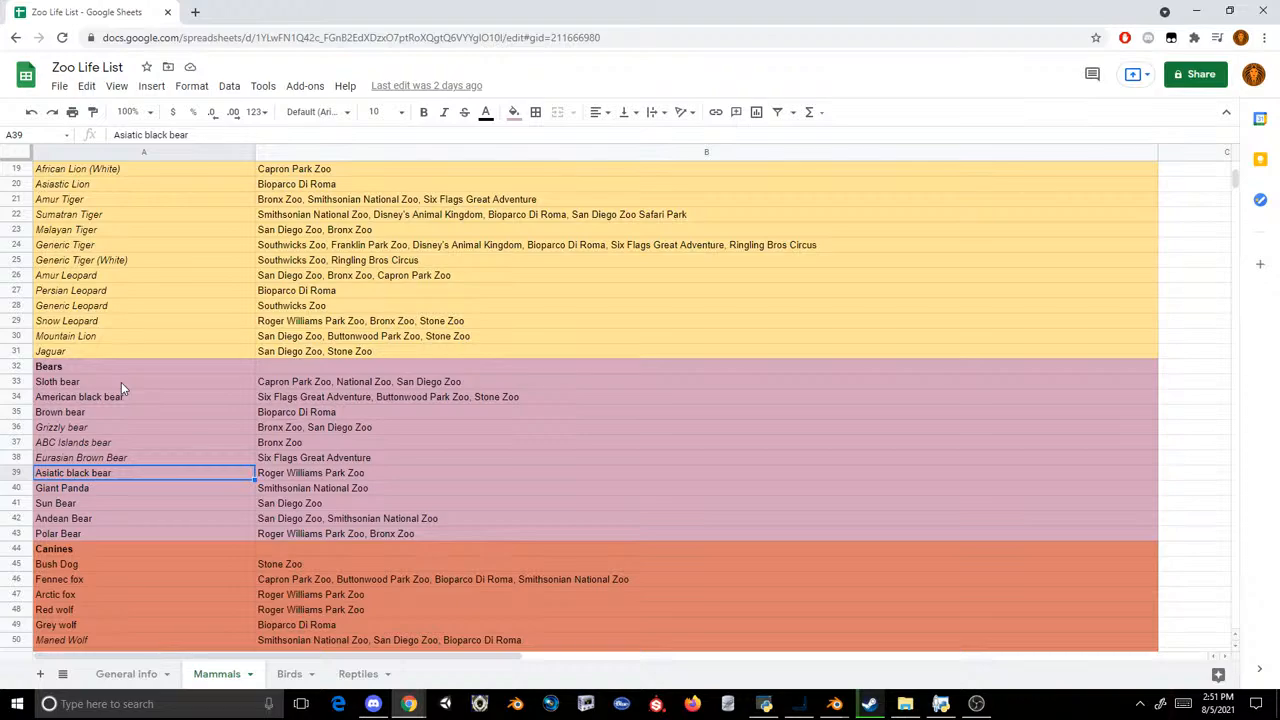
{"action": "key", "text": "Down"}
{"action": "key", "text": "Down"}
{"action": "key", "text": "Down"}
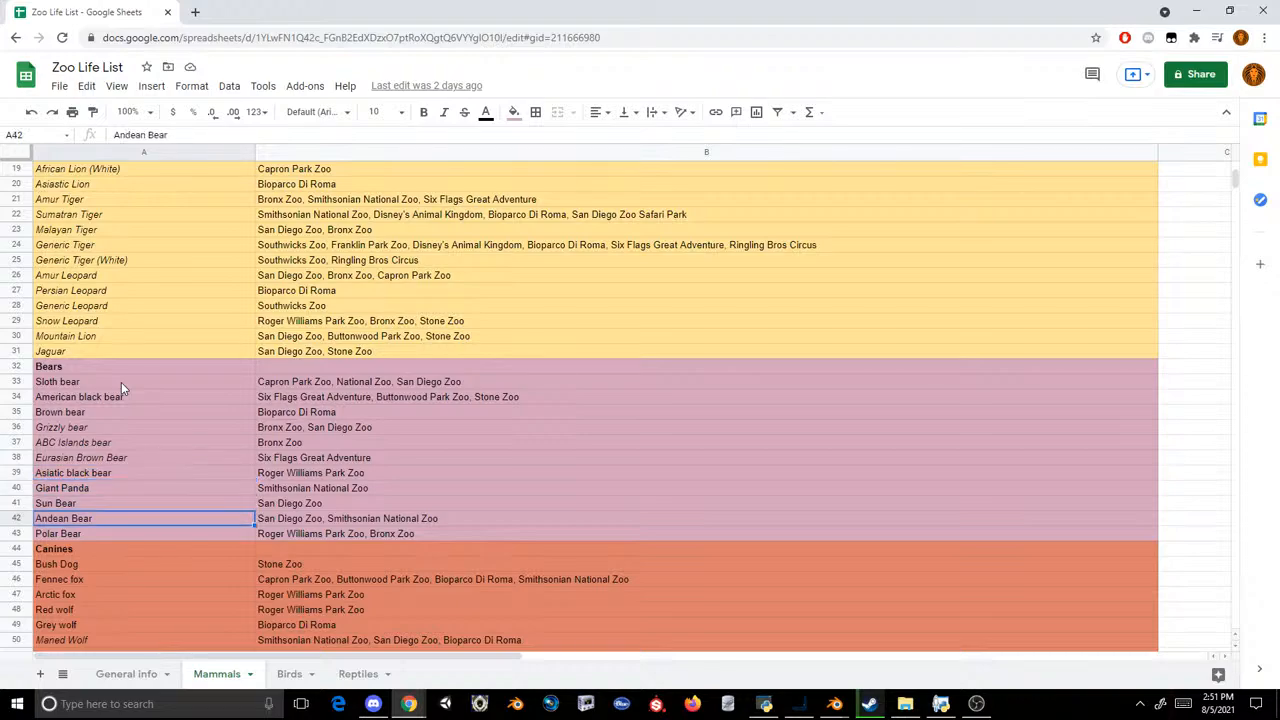
{"action": "key", "text": "Down"}
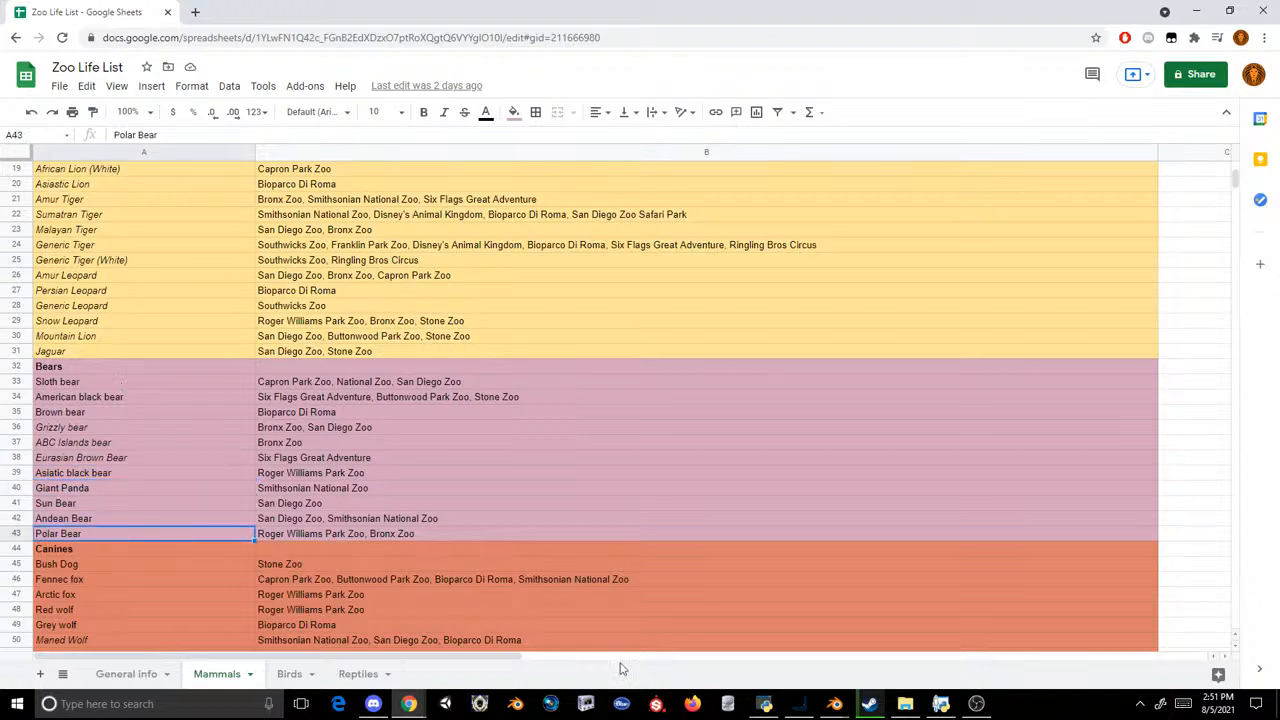
Step: Switch back to Blender and open the Male Blue Eyed mesh for editing in the Modeling workspace
{"action": "left_click", "coordinate": [870, 704]}
{"action": "left_click", "coordinate": [835, 704]}
{"action": "left_click", "coordinate": [757, 640]}
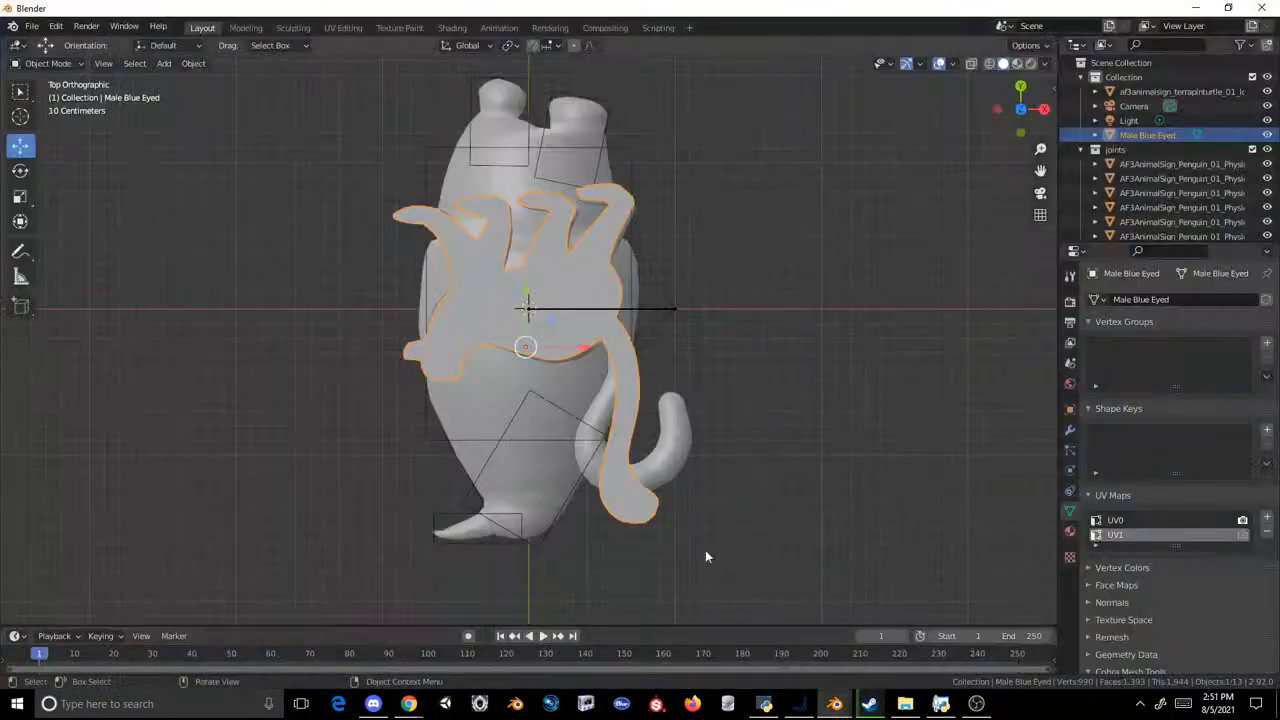
{"action": "middle_click_drag", "start_coordinate": [710, 252], "coordinate": [765, 137]}
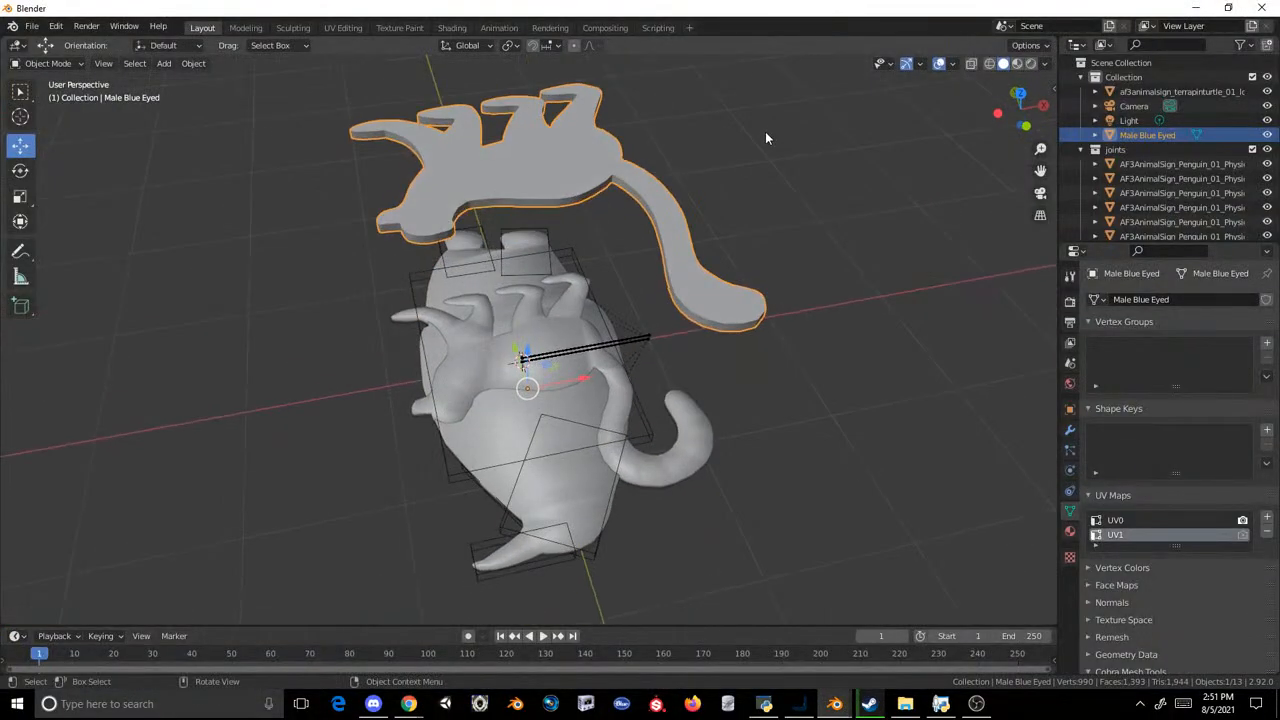
{"action": "left_click", "coordinate": [766, 133]}
{"action": "left_click", "coordinate": [532, 197]}
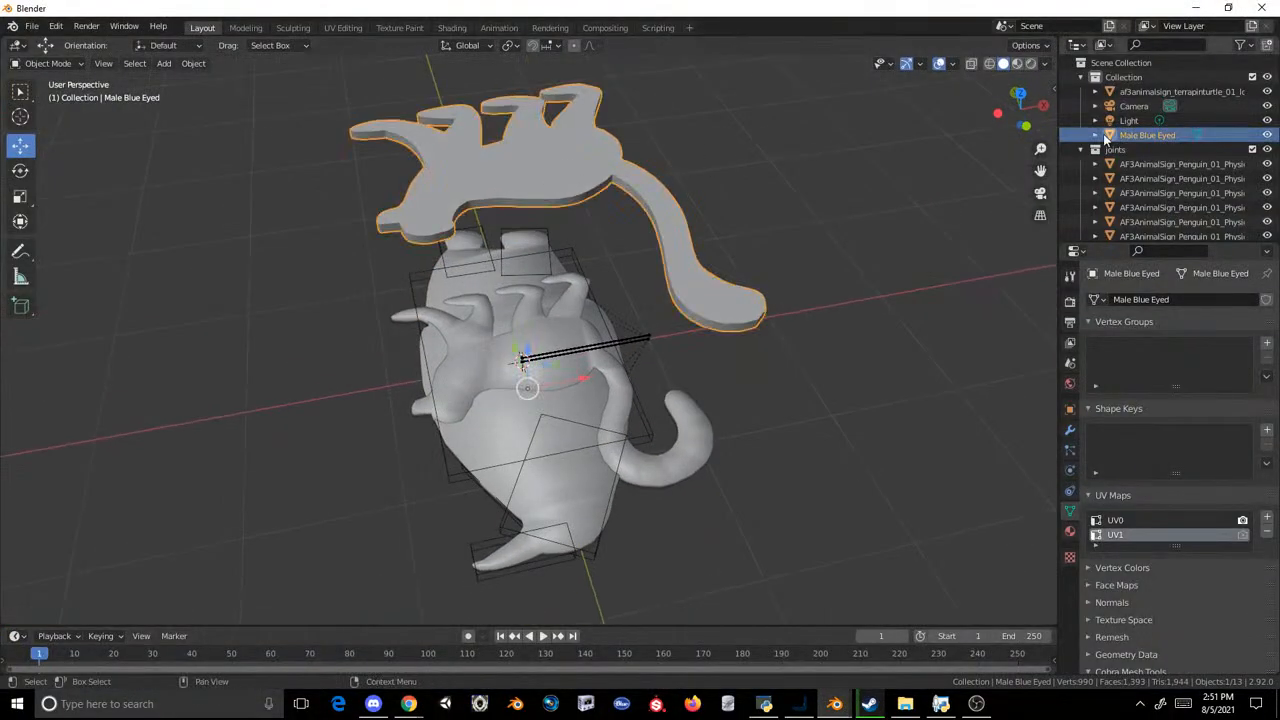
{"action": "left_click", "coordinate": [1028, 127]}
{"action": "left_click", "coordinate": [248, 27]}
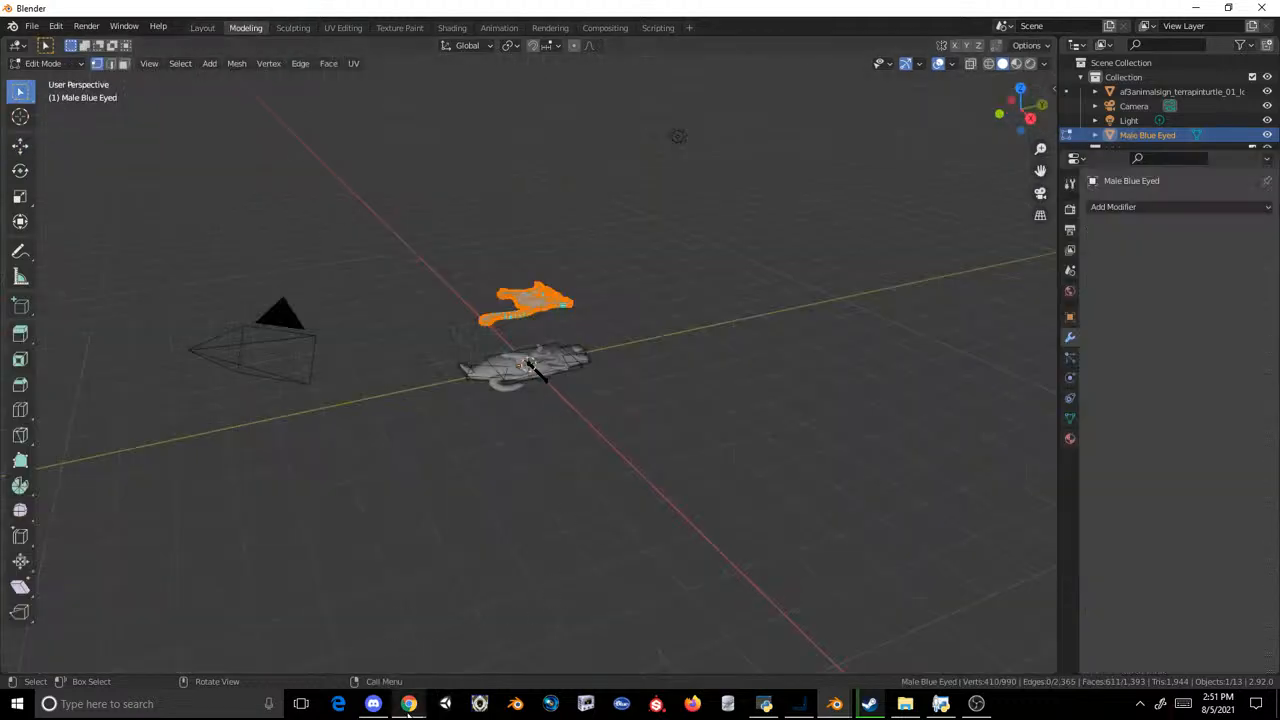
Step: Switch to the Zoo Life List spreadsheet in Chrome and view the Mammals sheet again
{"action": "mouse_move", "coordinate": [408, 705]}
{"action": "left_click", "coordinate": [541, 625]}
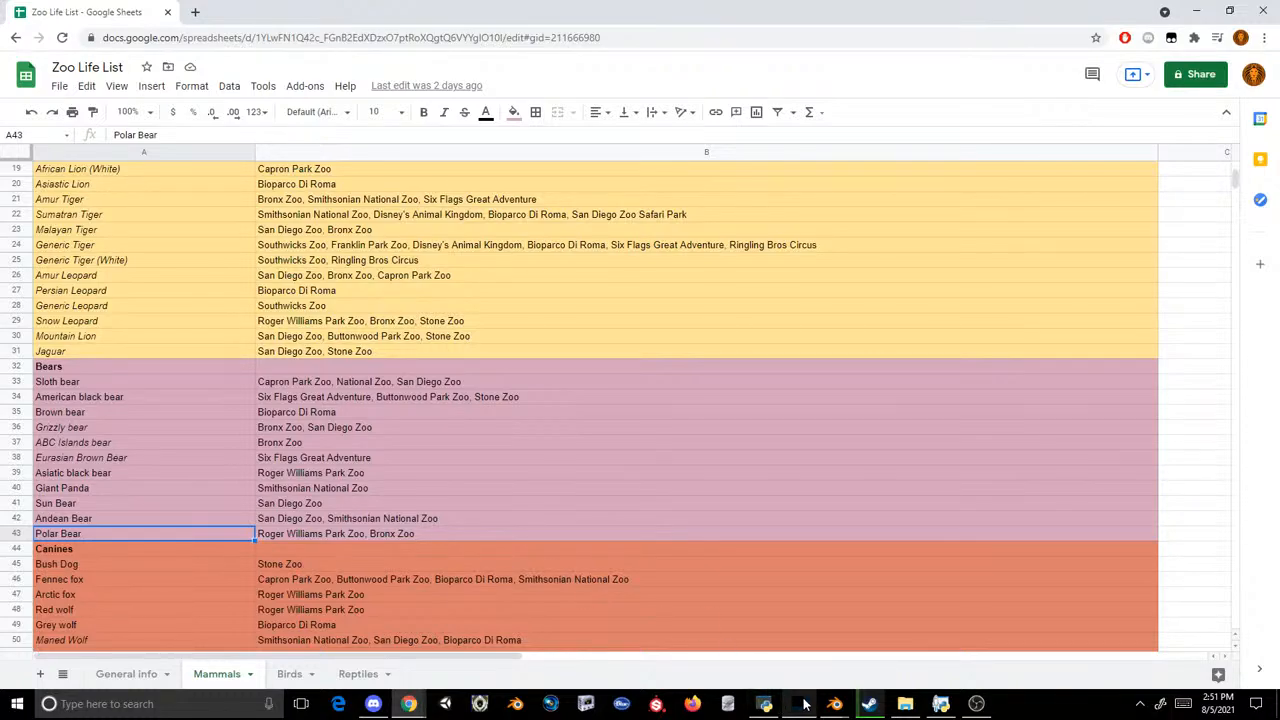
Step: Switch back to Blender and lower the Male Blue Eyed mesh along Z to the height of the existing signs, aligned in the right view
{"action": "mouse_move", "coordinate": [822, 712]}
{"action": "left_click", "coordinate": [755, 640]}
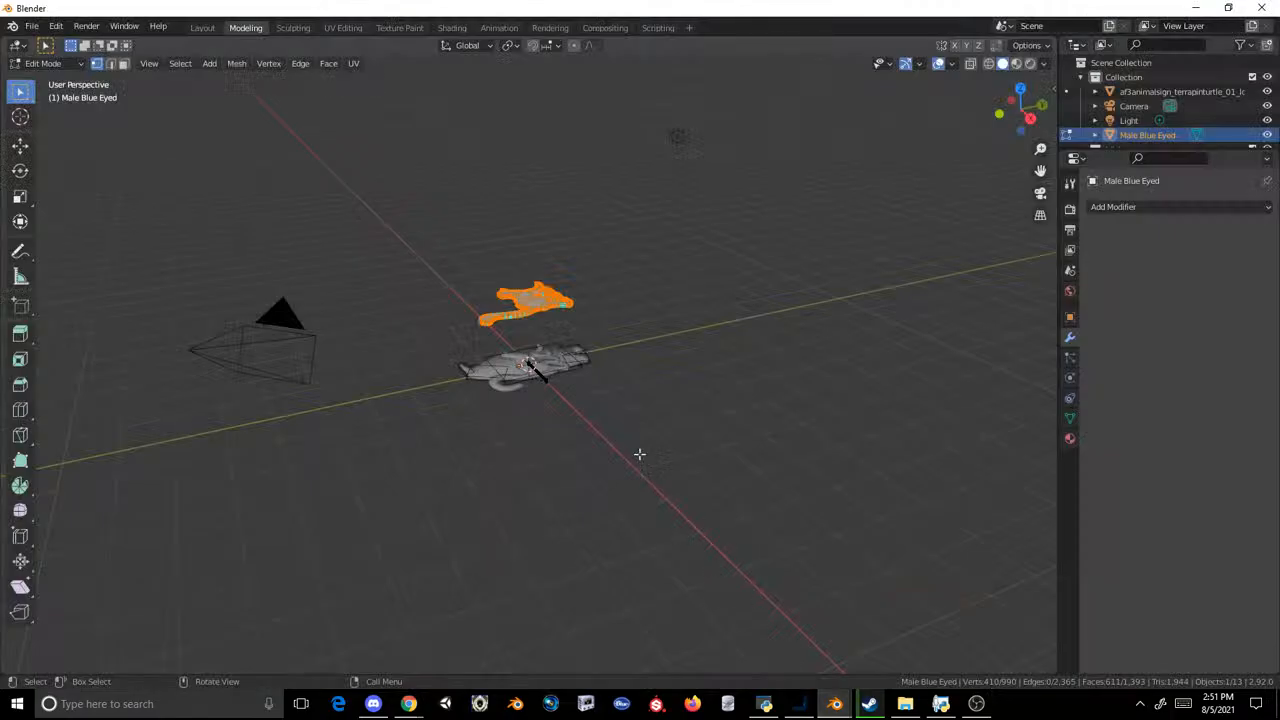
{"action": "left_click", "coordinate": [1026, 126]}
{"action": "scroll", "coordinate": [683, 149], "scroll_direction": "up", "scroll_amount": 5}
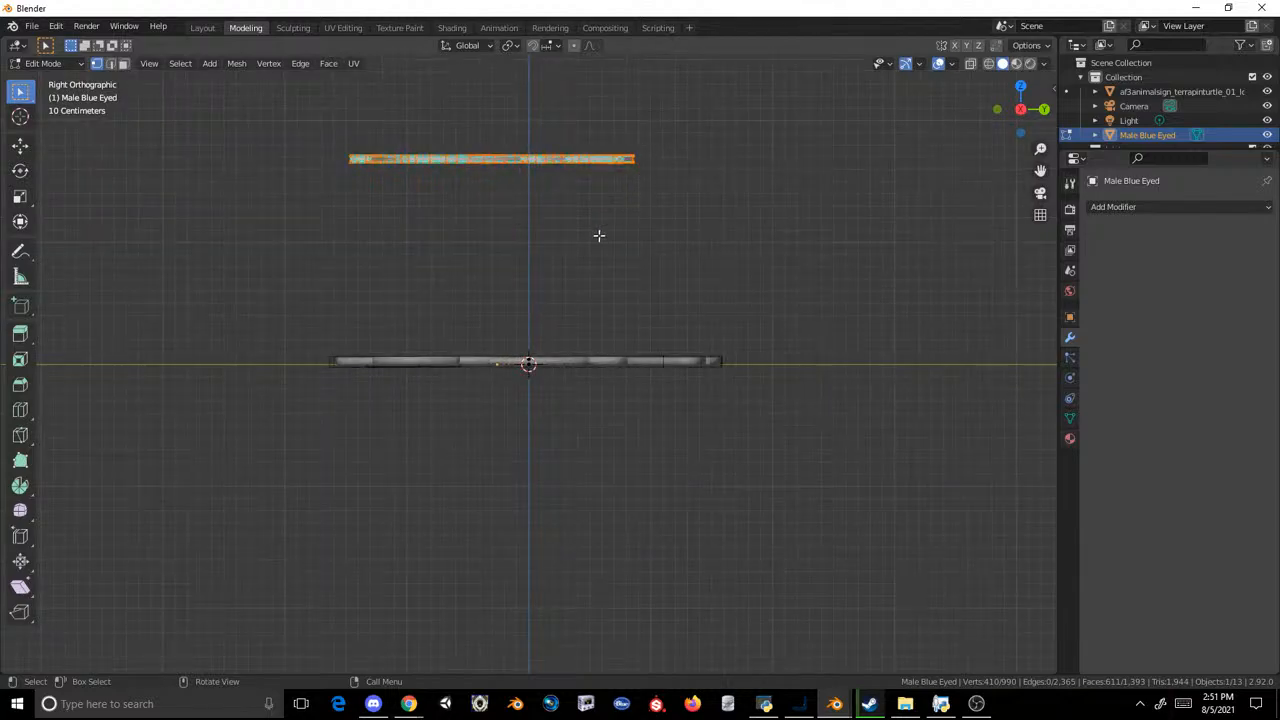
{"action": "left_click", "coordinate": [20, 145]}
{"action": "left_click_drag", "start_coordinate": [526, 97], "coordinate": [559, 295]}
{"action": "scroll", "coordinate": [547, 293], "scroll_direction": "up", "scroll_amount": 4}
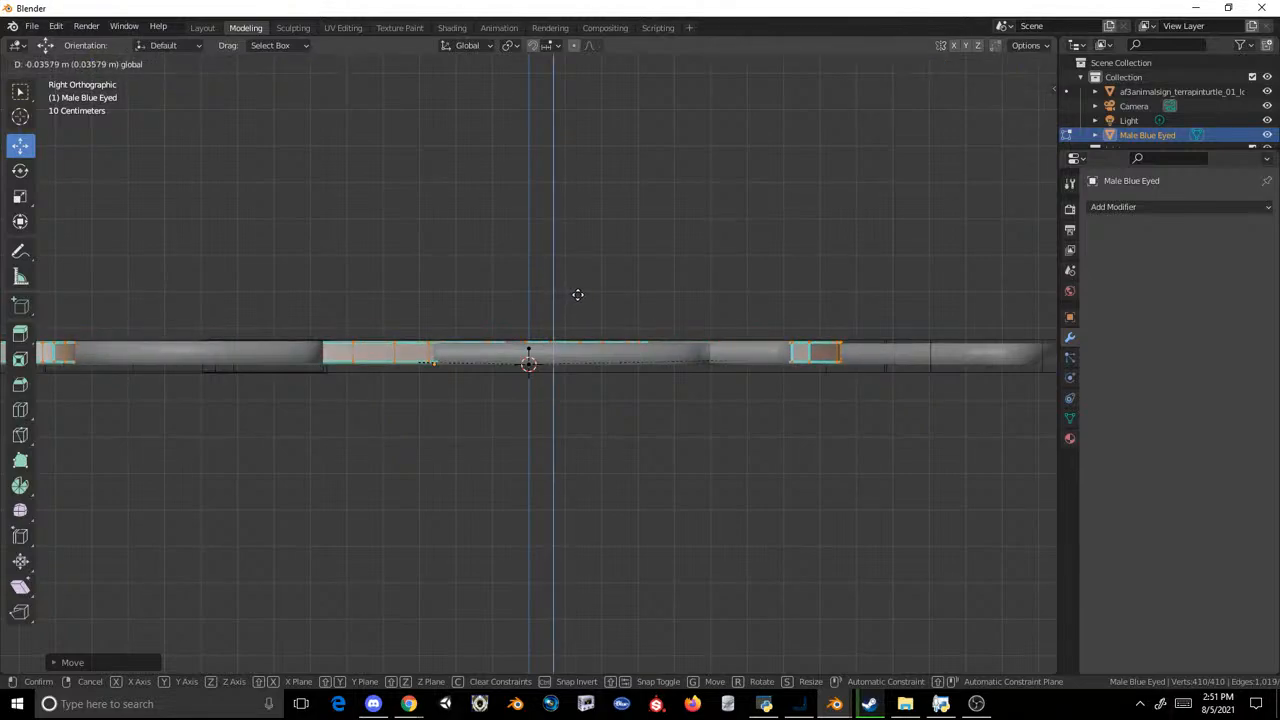
{"action": "left_click_drag", "start_coordinate": [582, 295], "coordinate": [583, 297]}
{"action": "middle_click_drag", "start_coordinate": [583, 297], "coordinate": [505, 385]}
{"action": "scroll", "coordinate": [505, 385], "scroll_direction": "down", "scroll_amount": 5}
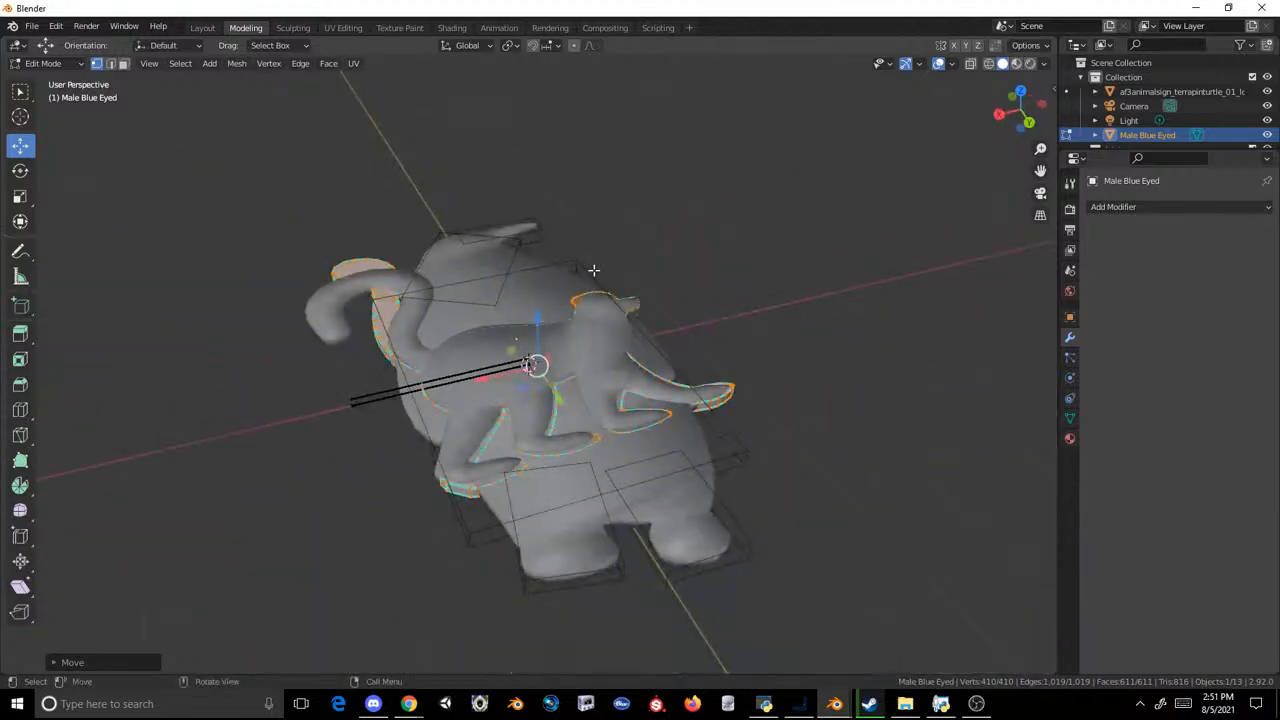
Step: Return to the Layout workspace and examine the overlapping terrapin turtle, penguin and Male Blue Eyed meshes by selecting each one
{"action": "left_click", "coordinate": [204, 31]}
{"action": "middle_click_drag", "start_coordinate": [802, 211], "coordinate": [771, 287]}
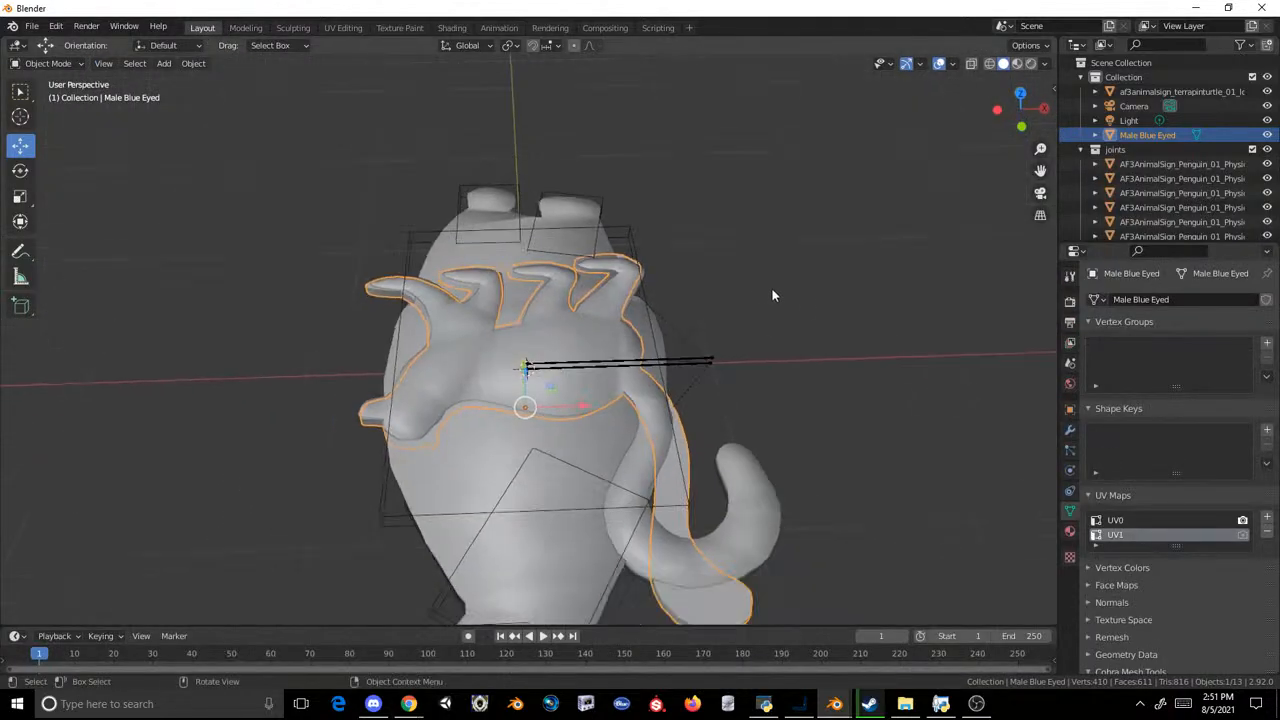
{"action": "left_click", "coordinate": [771, 287]}
{"action": "left_click", "coordinate": [722, 461]}
{"action": "middle_click_drag", "start_coordinate": [722, 461], "coordinate": [1042, 374]}
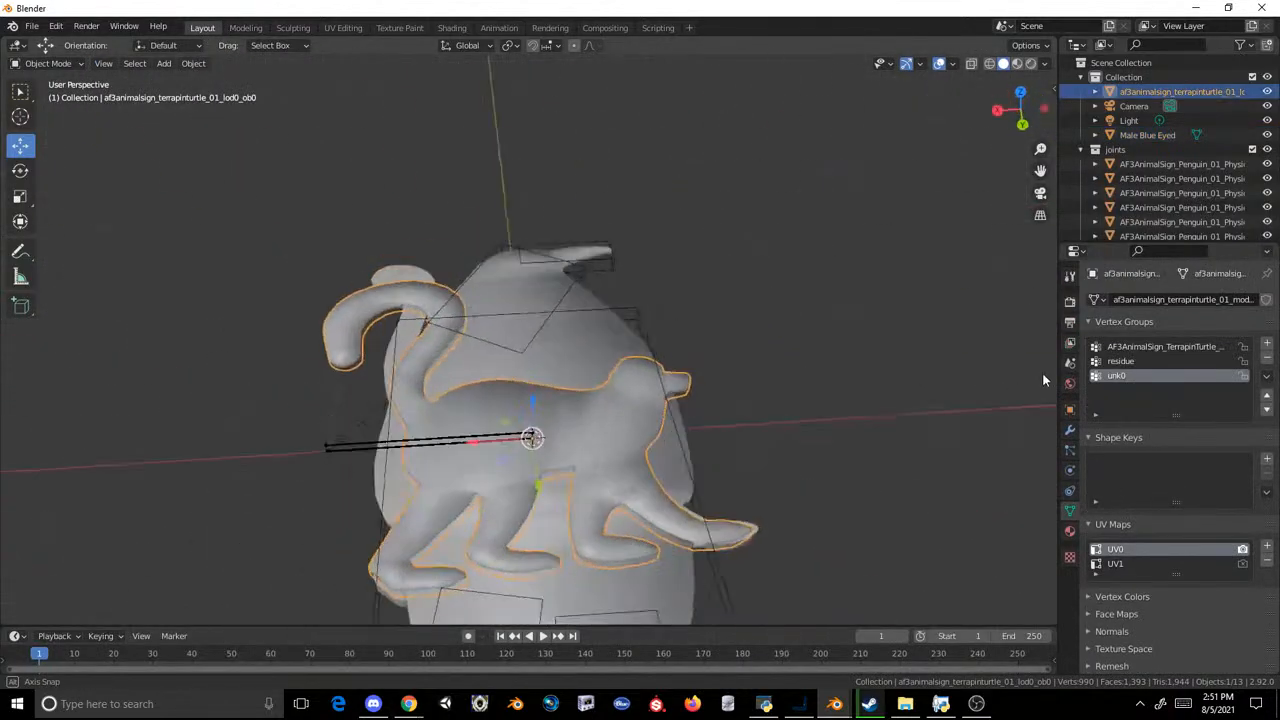
{"action": "left_click", "coordinate": [641, 431]}
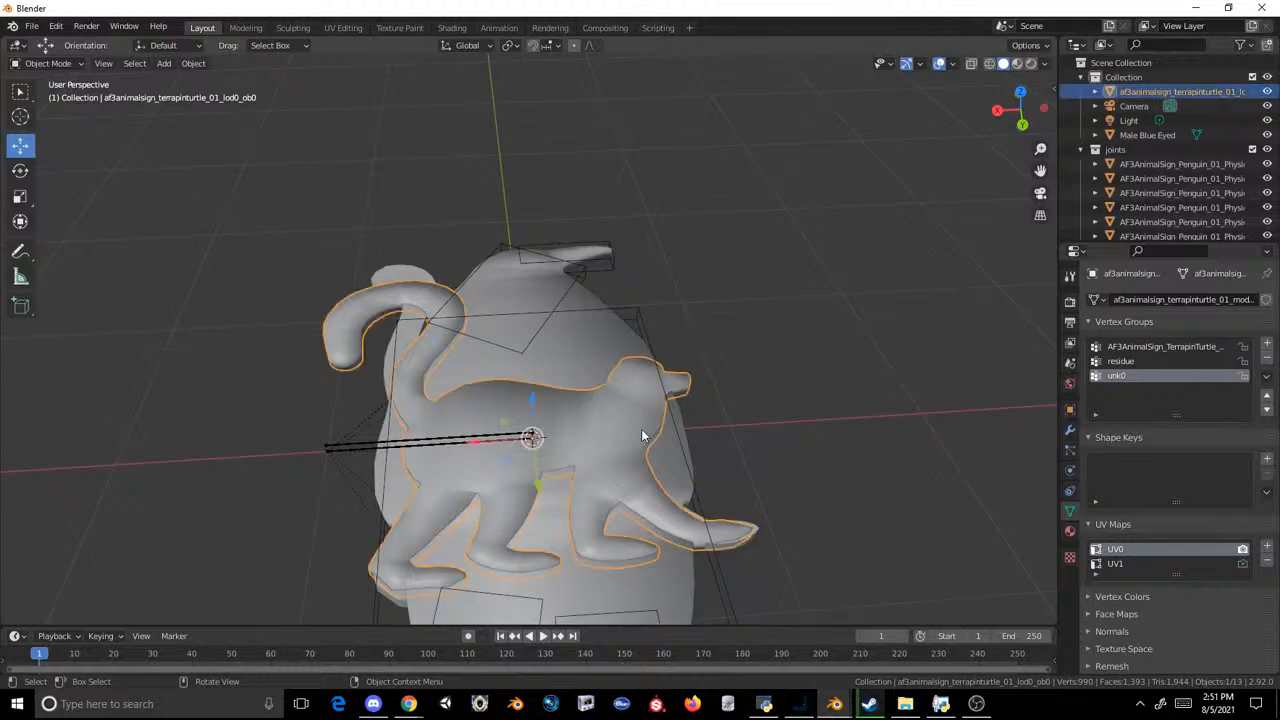
{"action": "left_click", "coordinate": [570, 353]}
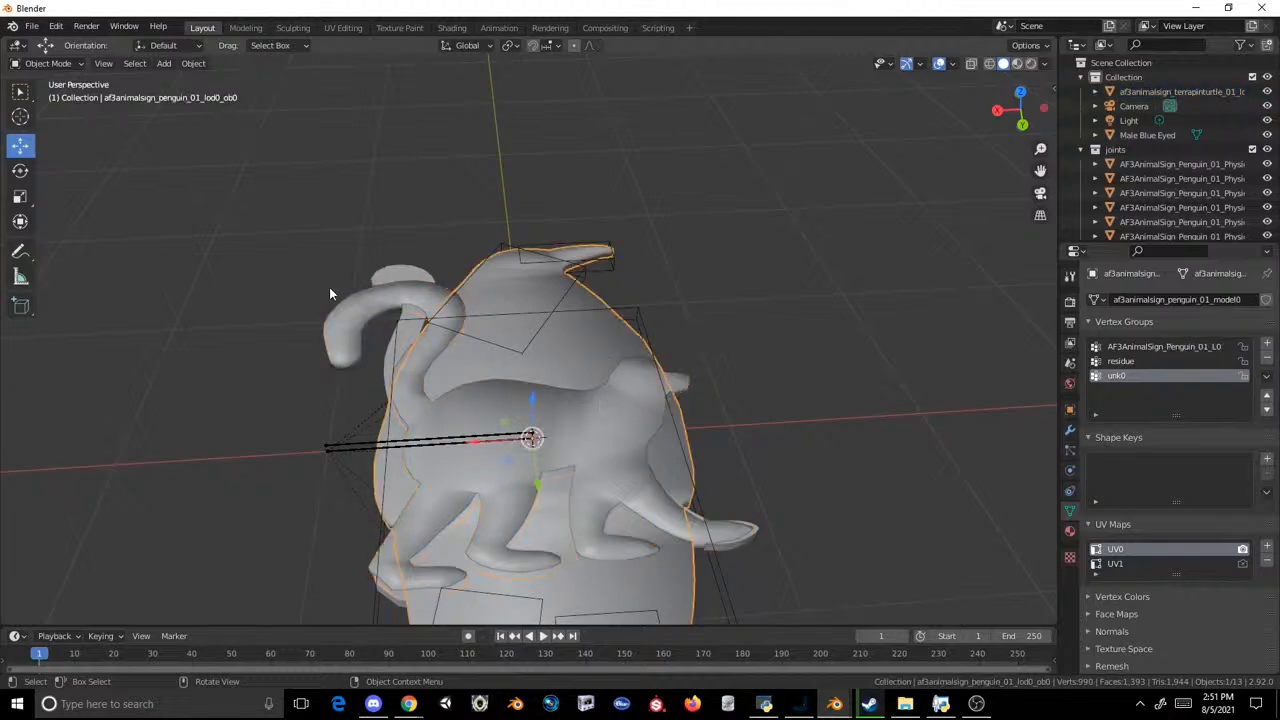
{"action": "left_click", "coordinate": [378, 280]}
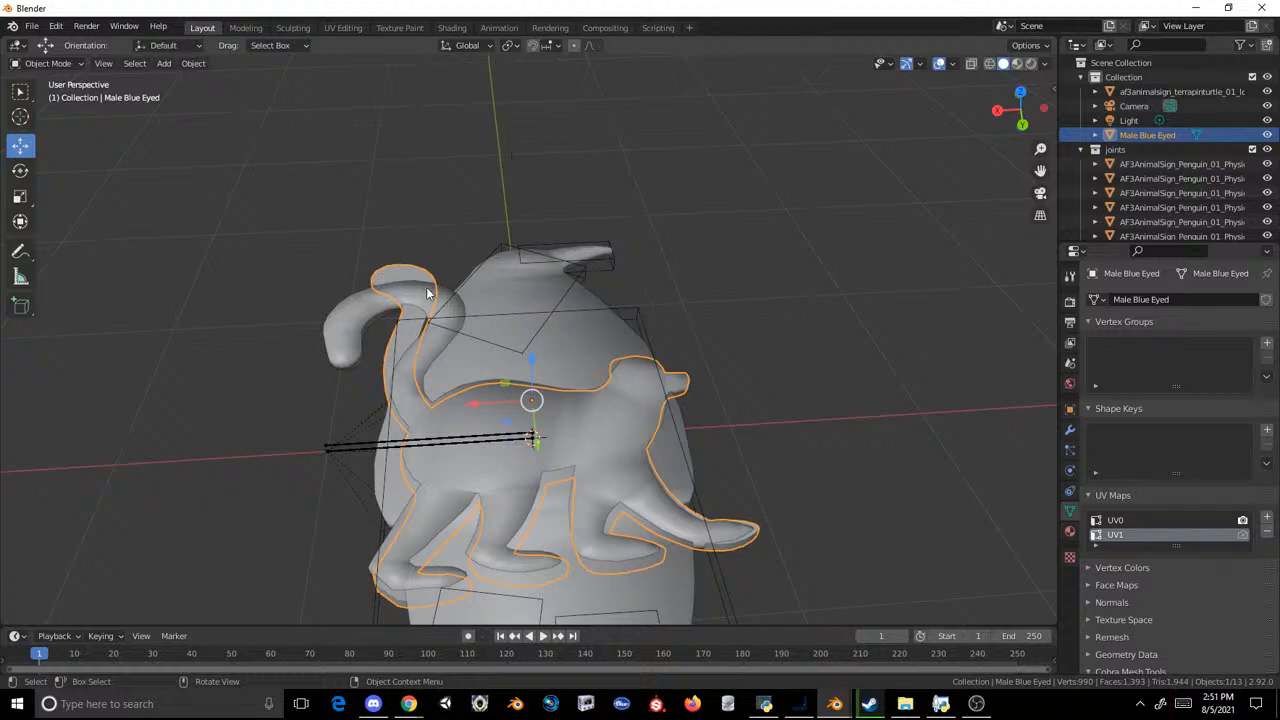
Step: Check the af3animalsign_terrapinturtle_01 lemur mesh in Edit Mode and delete the object in the Layout workspace
{"action": "left_click", "coordinate": [437, 331], "text": "shift"}
{"action": "left_click", "coordinate": [245, 27]}
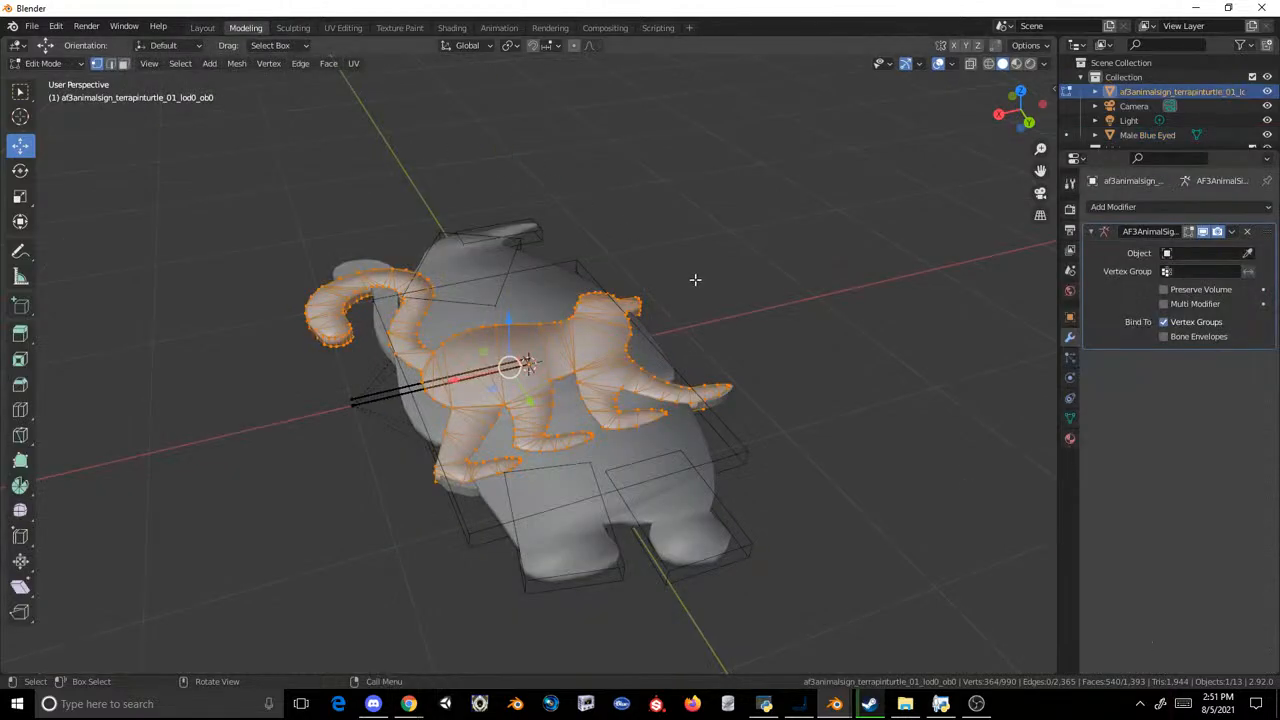
{"action": "middle_click_drag", "start_coordinate": [656, 309], "coordinate": [603, 371]}
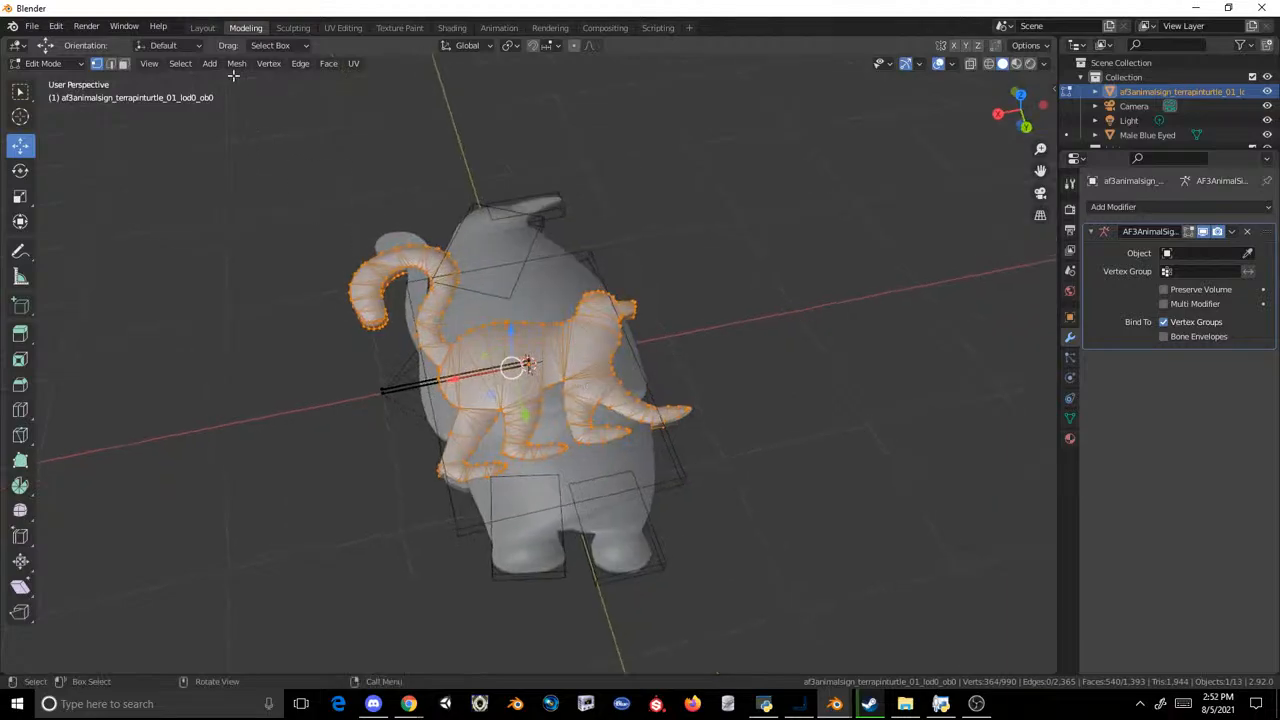
{"action": "left_click", "coordinate": [202, 27]}
{"action": "key", "text": "Delete"}
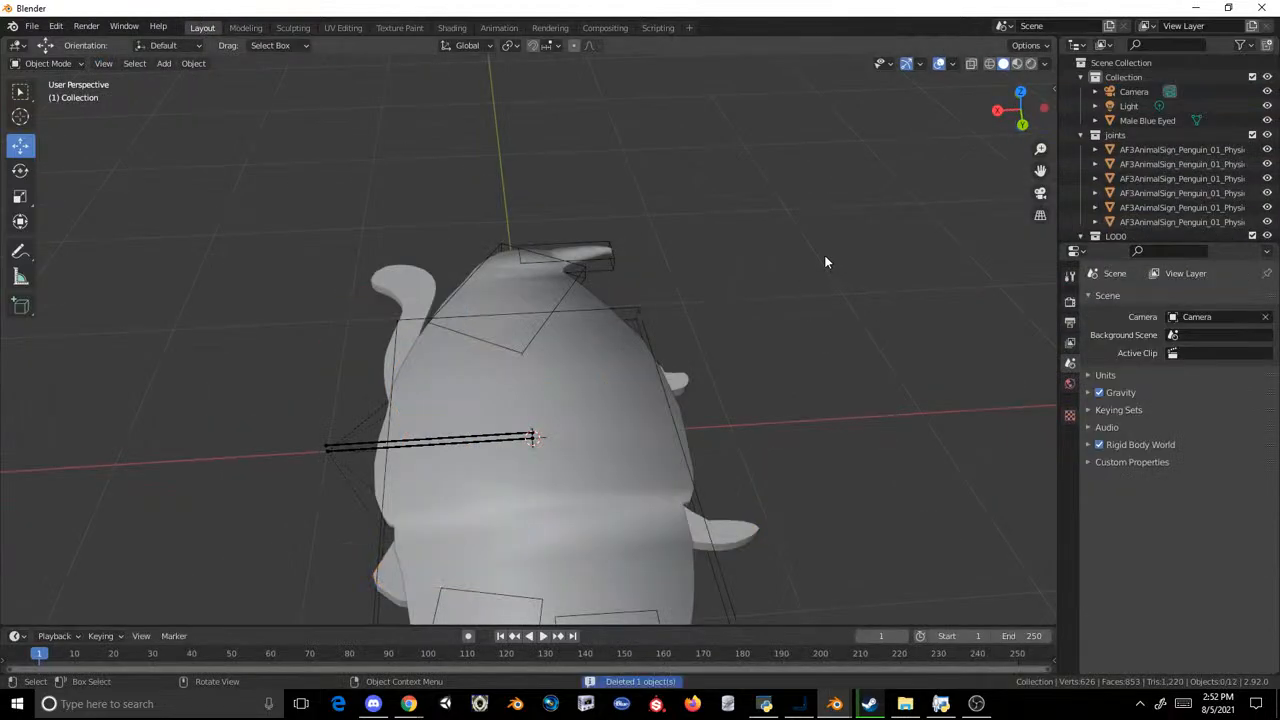
Step: Move the penguin sign's geometry in Edit Mode clear of the lemur, then return to the Layout workspace
{"action": "left_click", "coordinate": [563, 355]}
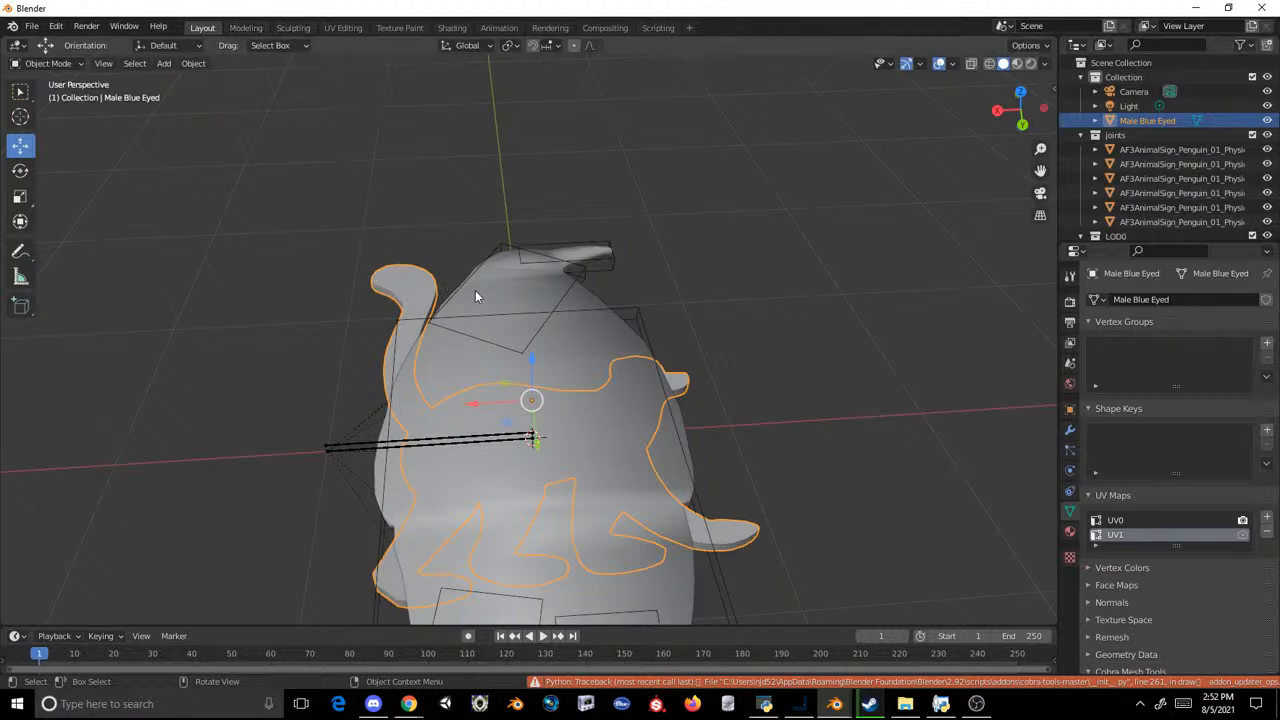
{"action": "left_click", "coordinate": [245, 27]}
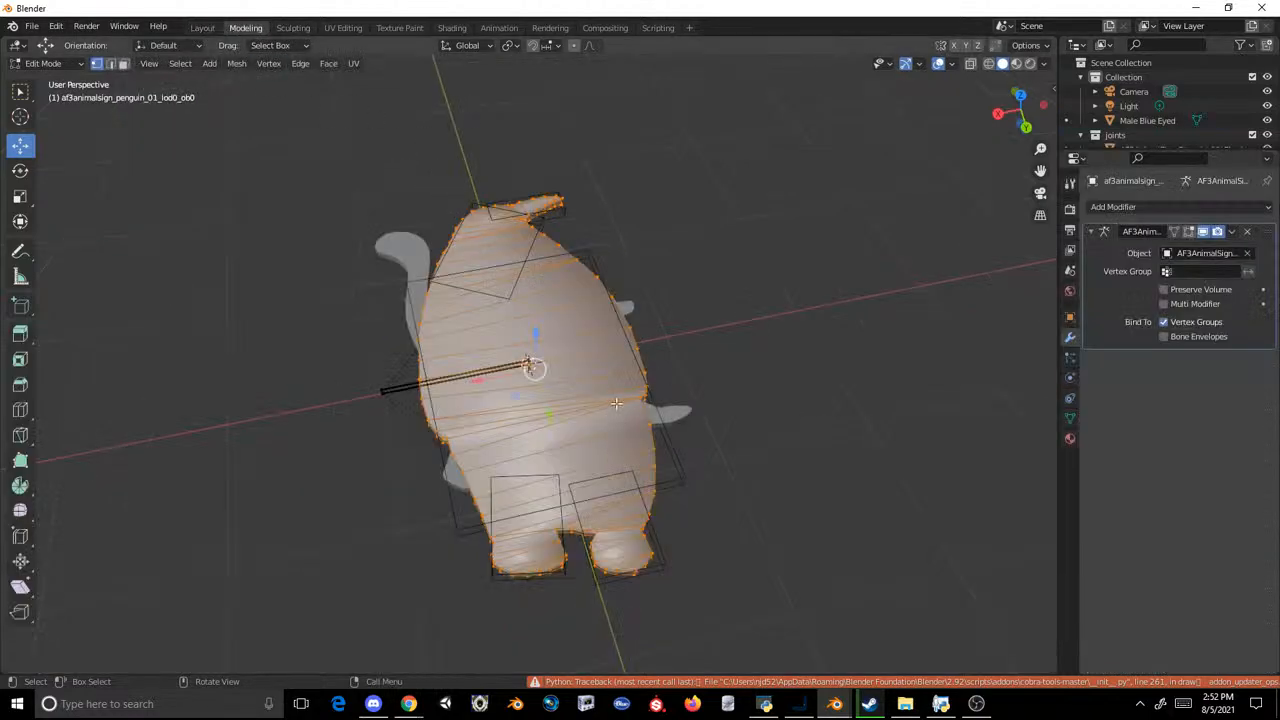
{"action": "key", "text": "g"}
{"action": "left_click", "coordinate": [752, 314]}
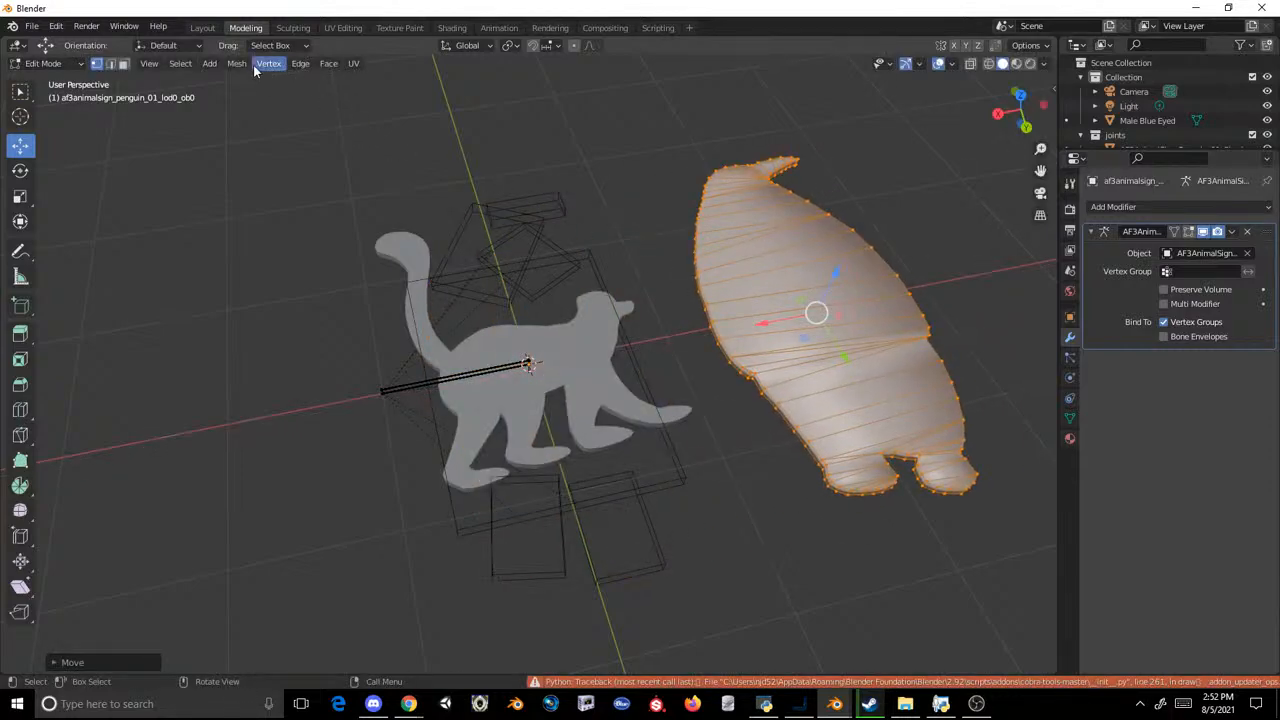
{"action": "left_click", "coordinate": [202, 27]}
{"action": "scroll", "coordinate": [612, 210], "scroll_direction": "down", "scroll_amount": 3}
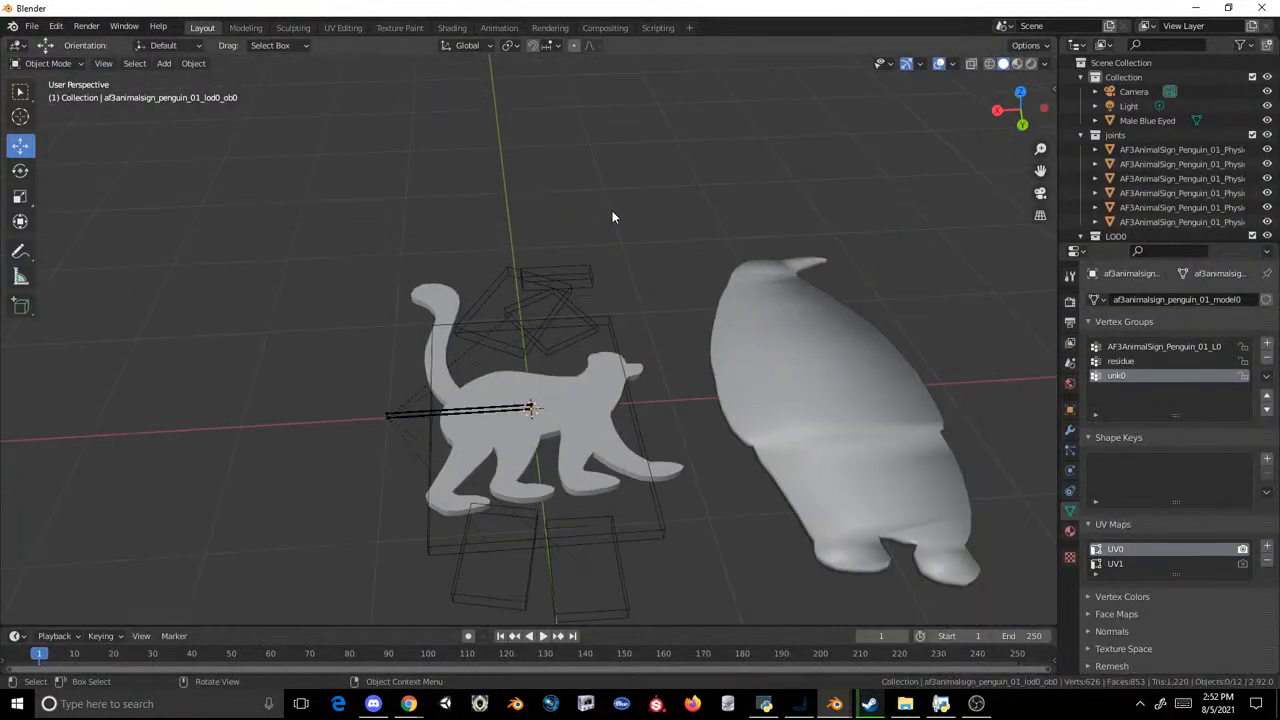
Step: Join the penguin sign object into the Male Blue Eyed mesh, keeping the lemur as the active object
{"action": "left_click", "coordinate": [740, 370]}
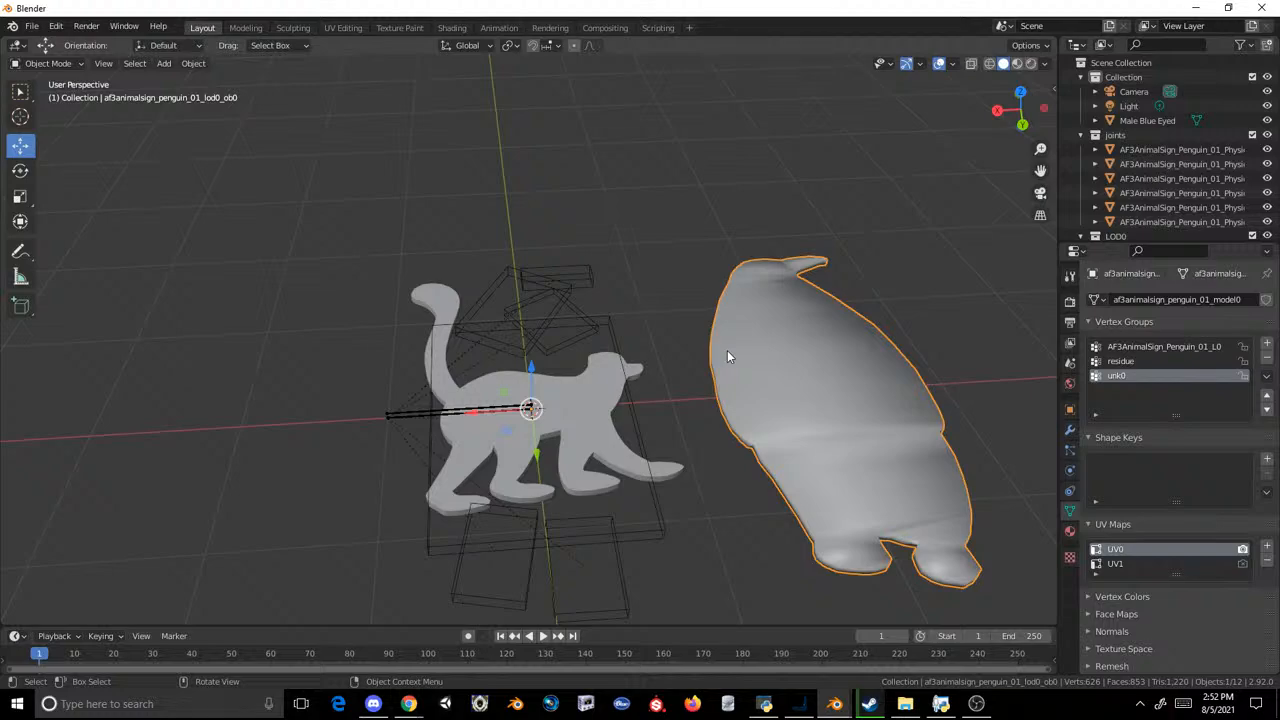
{"action": "left_click", "coordinate": [734, 316], "text": "shift"}
{"action": "left_click", "coordinate": [734, 316], "text": "shift"}
{"action": "left_click", "coordinate": [620, 392], "text": "shift"}
{"action": "key", "text": "ctrl+j"}
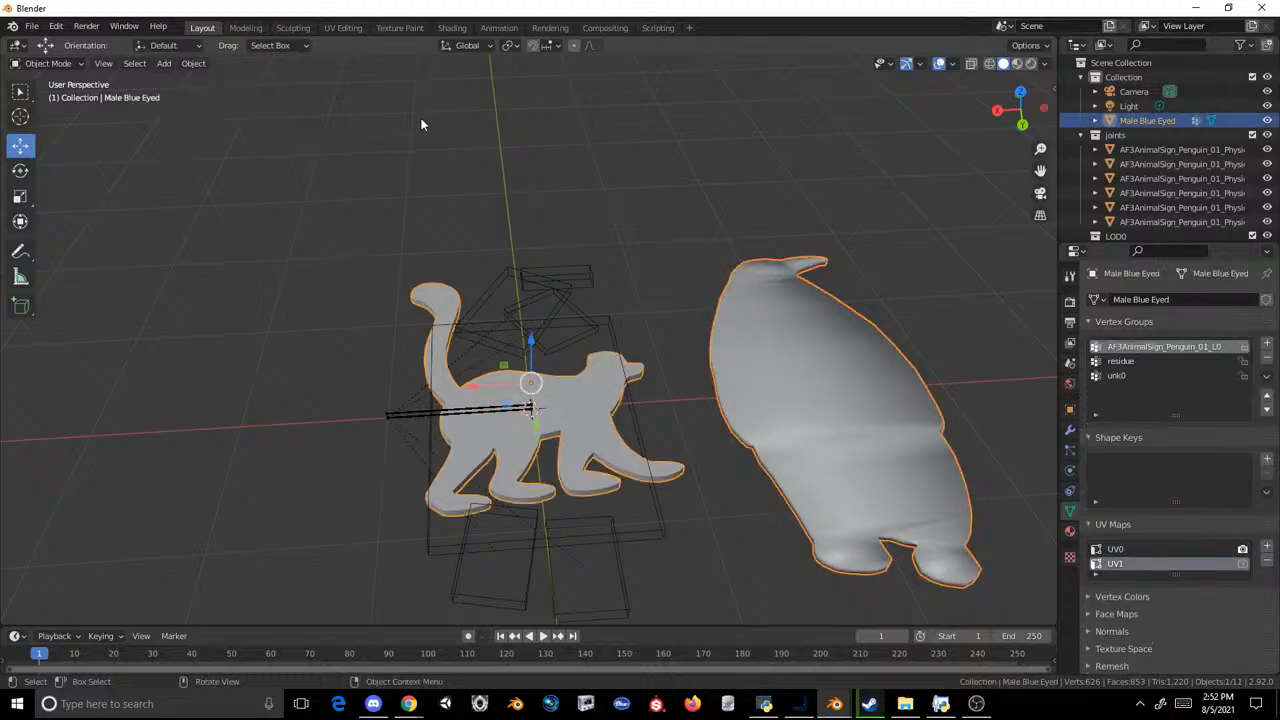
Step: Open the joined mesh in the Modeling workspace and delete the upper penguin geometry
{"action": "left_click", "coordinate": [246, 27]}
{"action": "left_click", "coordinate": [775, 152]}
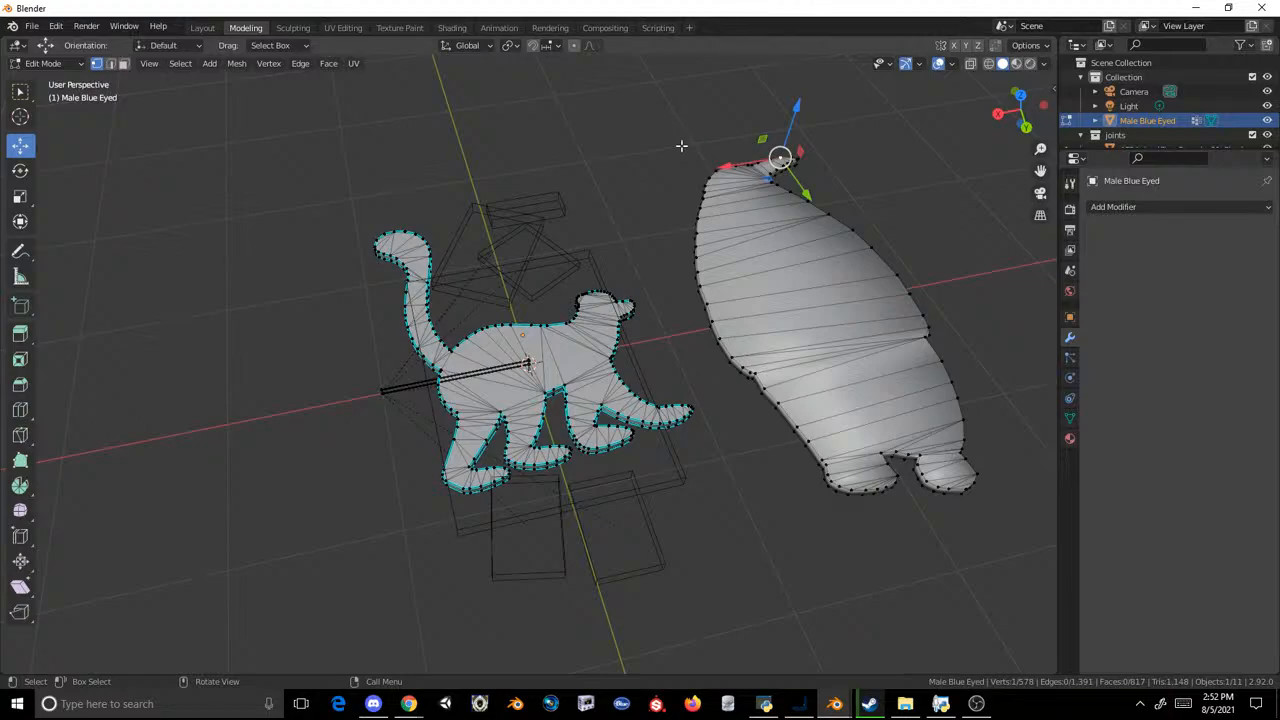
{"action": "left_click_drag", "start_coordinate": [661, 119], "coordinate": [948, 388]}
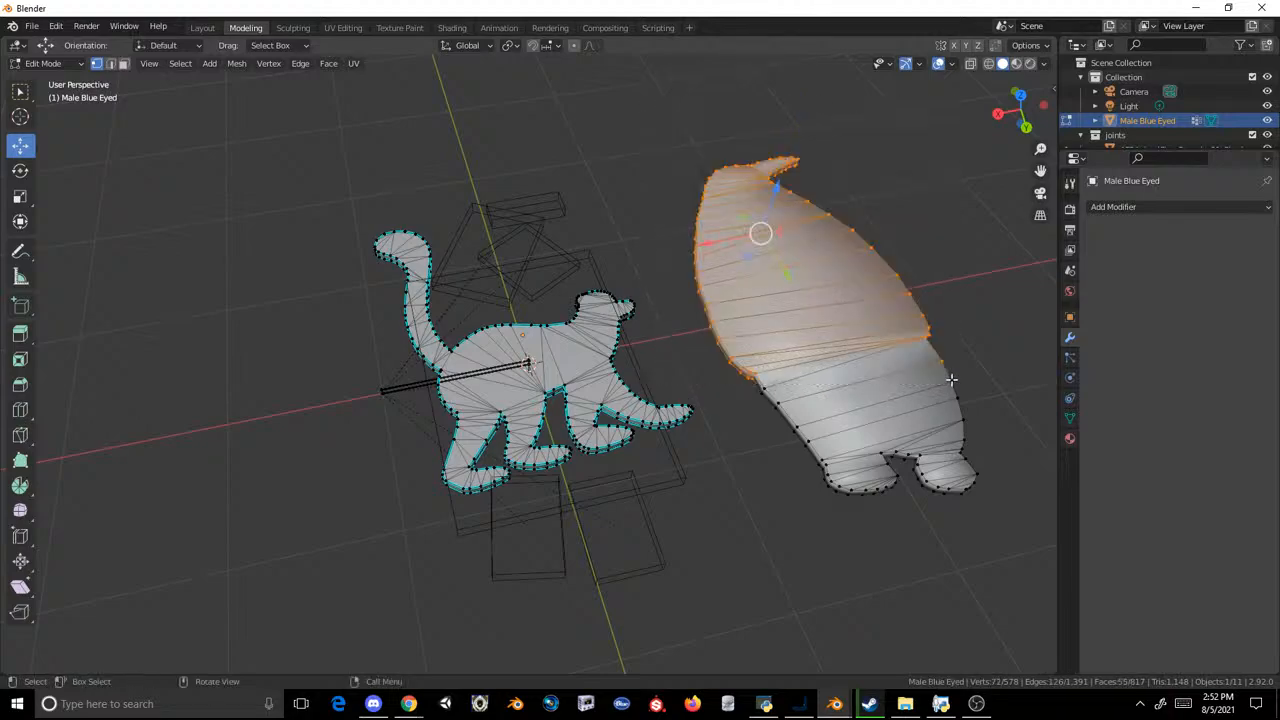
{"action": "key", "text": "x"}
{"action": "left_click", "coordinate": [951, 379]}
Step: Select the remaining penguin geometry with X-ray turned on and open the deletion choices
{"action": "left_click_drag", "start_coordinate": [686, 557], "coordinate": [1043, 286]}
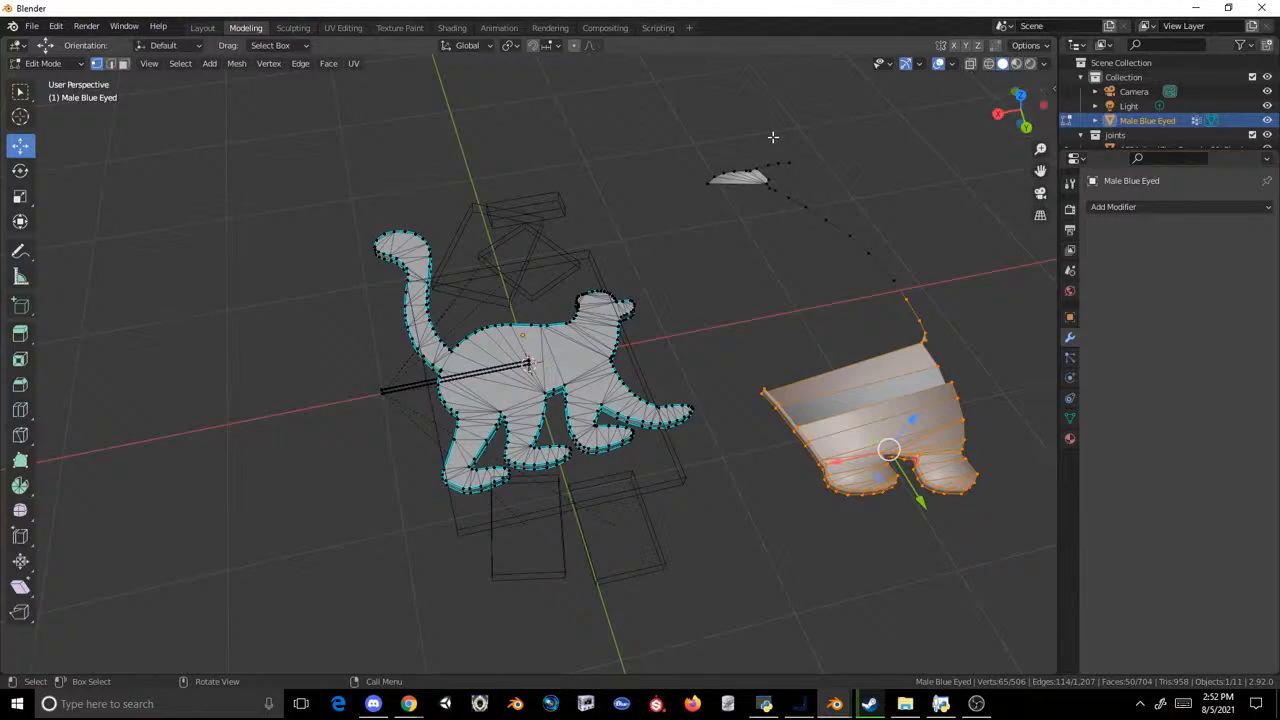
{"action": "left_click", "coordinate": [670, 127]}
{"action": "left_click_drag", "start_coordinate": [692, 137], "coordinate": [1062, 580]}
{"action": "middle_click_drag", "start_coordinate": [875, 352], "coordinate": [829, 340]}
{"action": "left_click", "coordinate": [756, 257]}
{"action": "scroll", "coordinate": [691, 228], "scroll_direction": "down", "scroll_amount": 1}
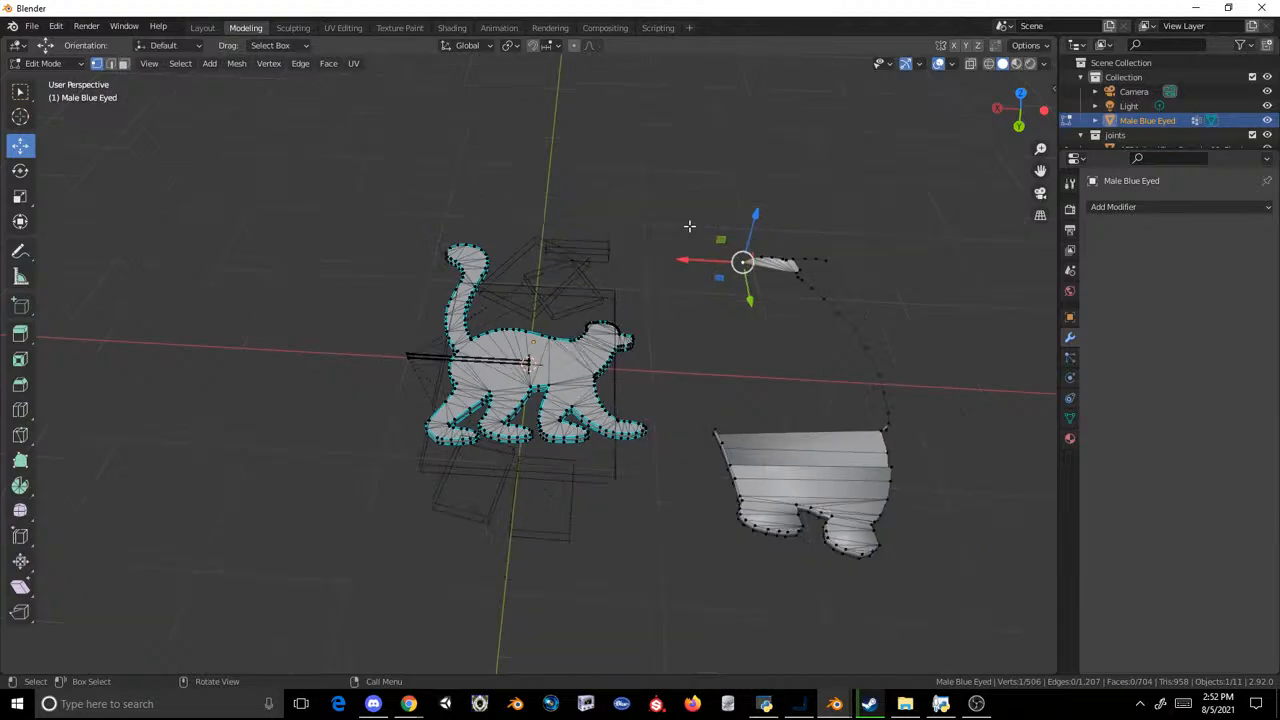
{"action": "left_click", "coordinate": [683, 195]}
{"action": "left_click_drag", "start_coordinate": [683, 195], "coordinate": [988, 640]}
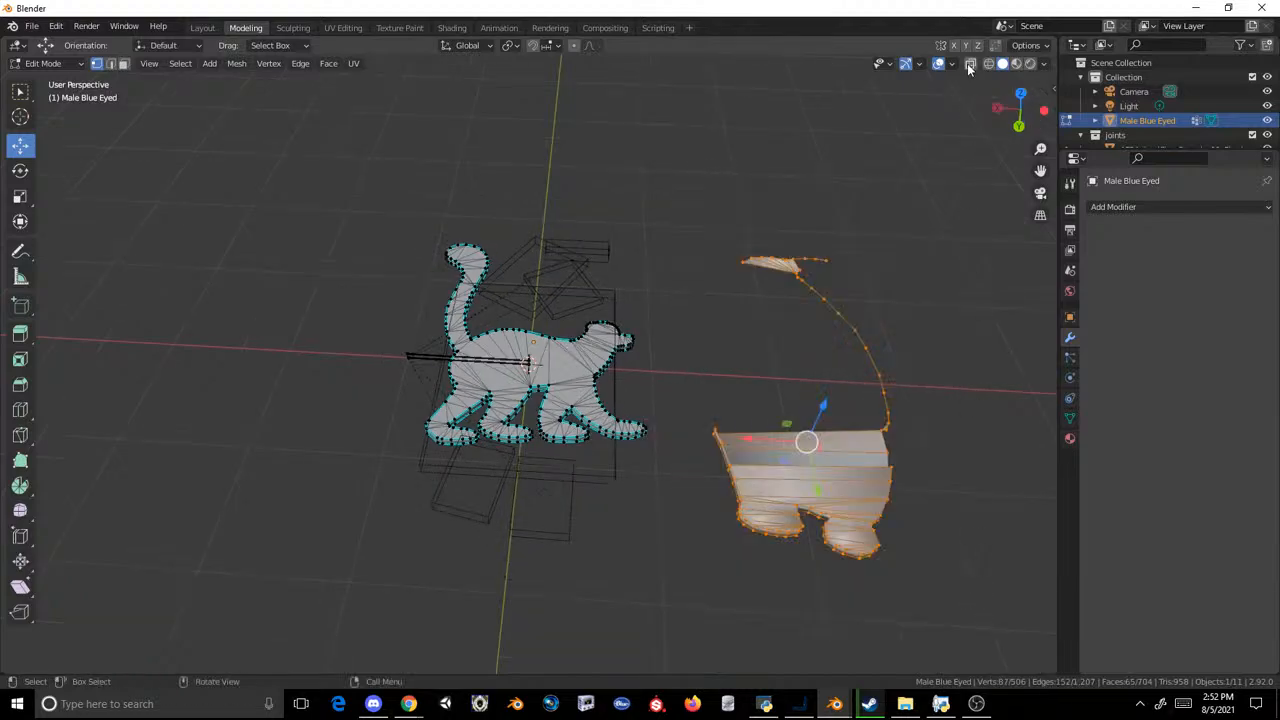
{"action": "left_click_drag", "start_coordinate": [941, 184], "coordinate": [733, 592]}
{"action": "key", "text": "x"}
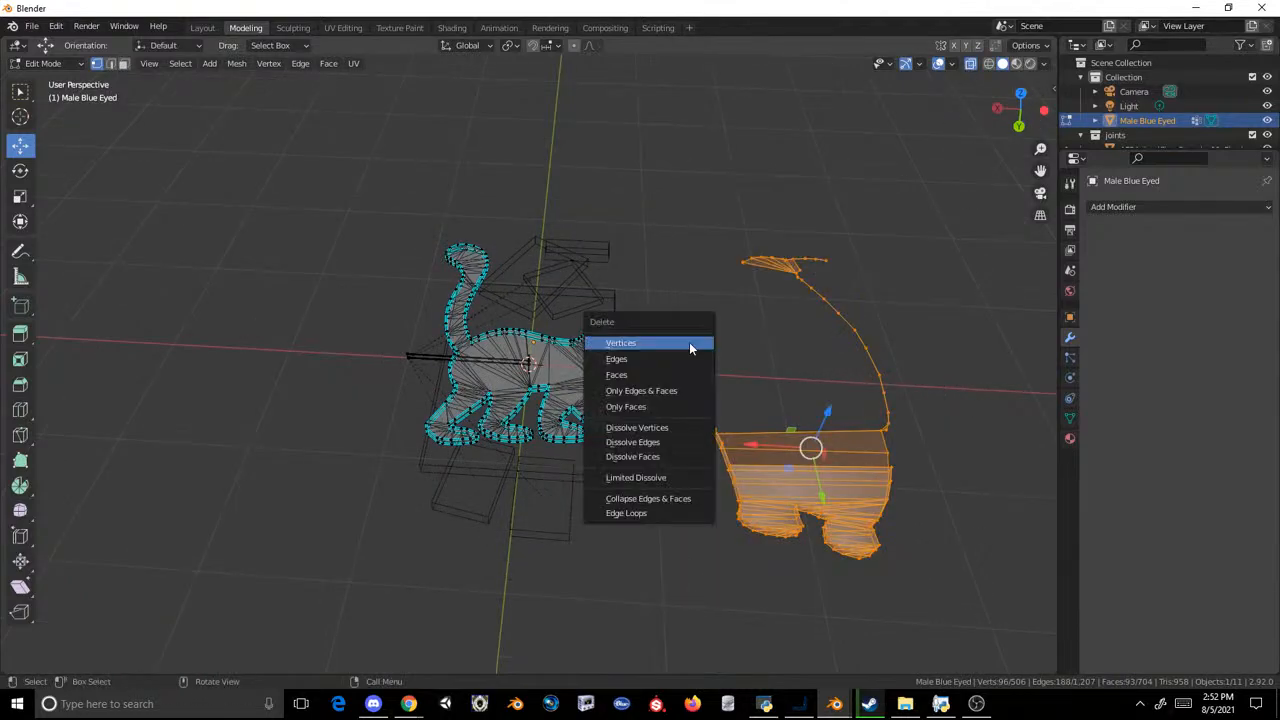
Step: Undo the penguin geometry deletion and the join so the lemur and penguin are separate objects again
{"action": "key", "text": "ctrl+z"}
{"action": "key", "text": "ctrl+z"}
{"action": "key", "text": "ctrl+z"}
{"action": "key", "text": "ctrl+z"}
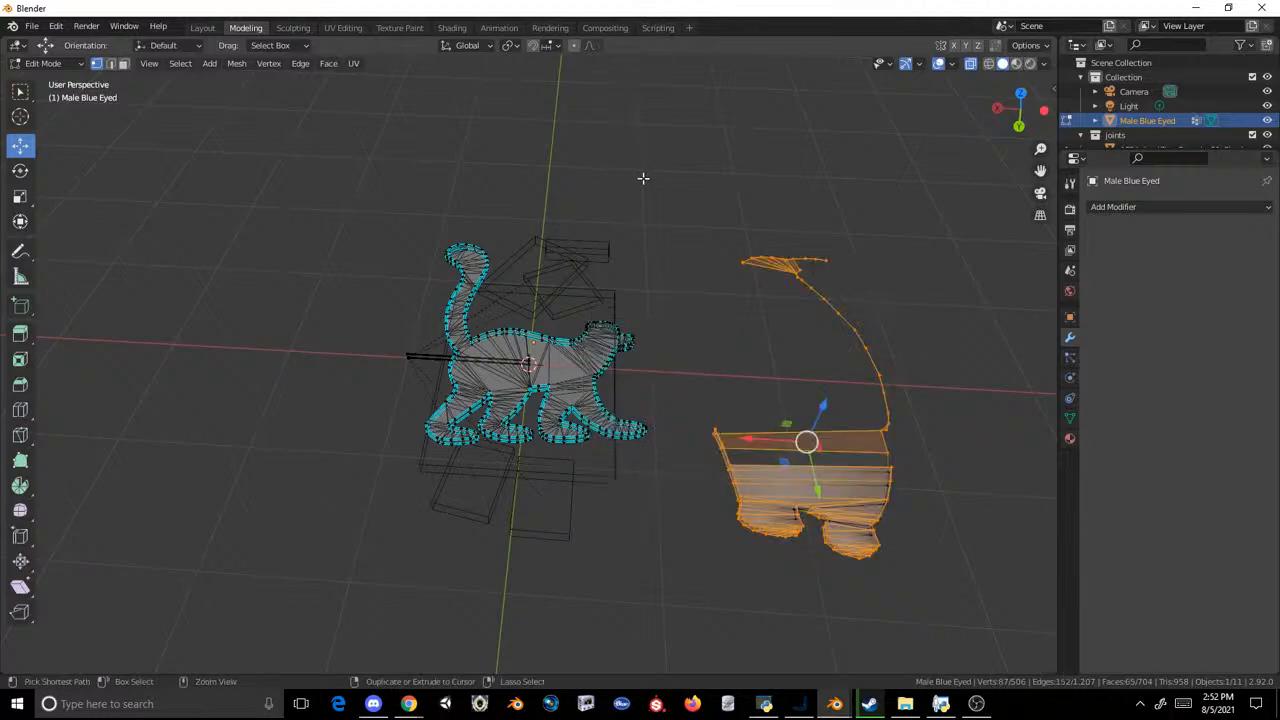
{"action": "key", "text": "ctrl+z"}
{"action": "key", "text": "ctrl+z"}
{"action": "key", "text": "ctrl+z"}
{"action": "key", "text": "ctrl+z"}
{"action": "key", "text": "ctrl+z"}
{"action": "key", "text": "ctrl+z"}
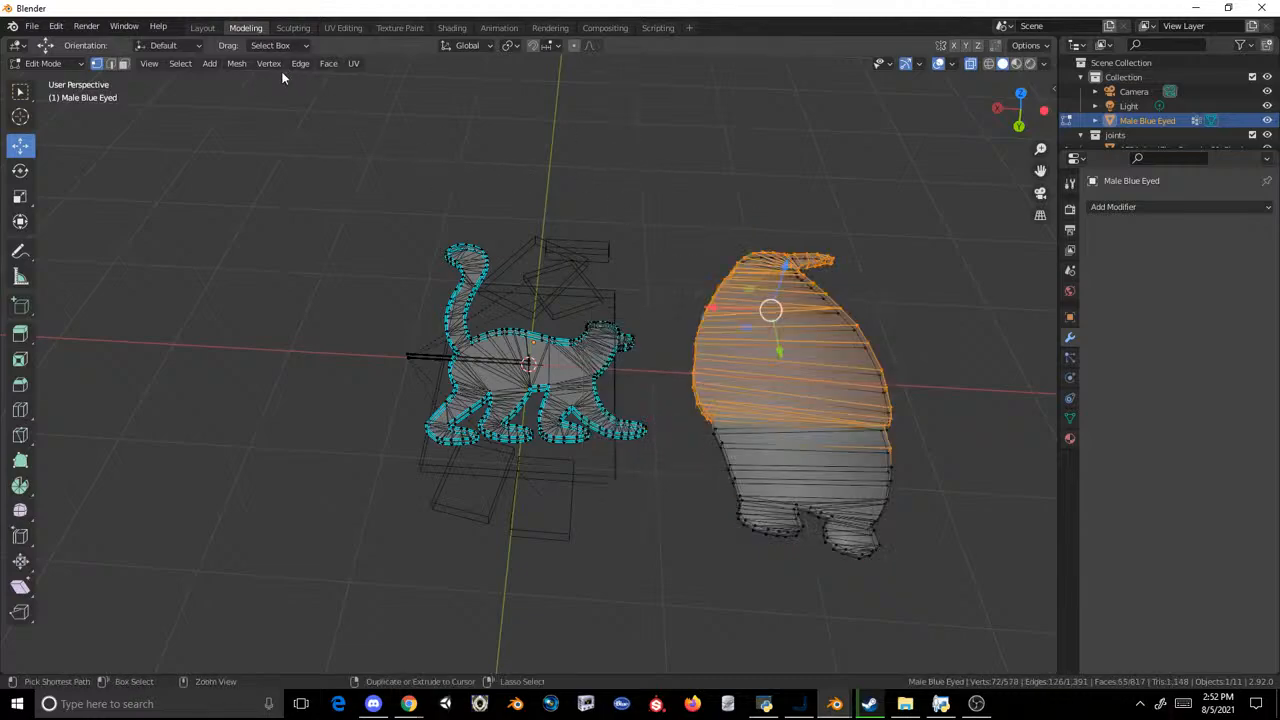
{"action": "left_click", "coordinate": [202, 27]}
{"action": "left_click", "coordinate": [624, 259]}
{"action": "left_click", "coordinate": [604, 392]}
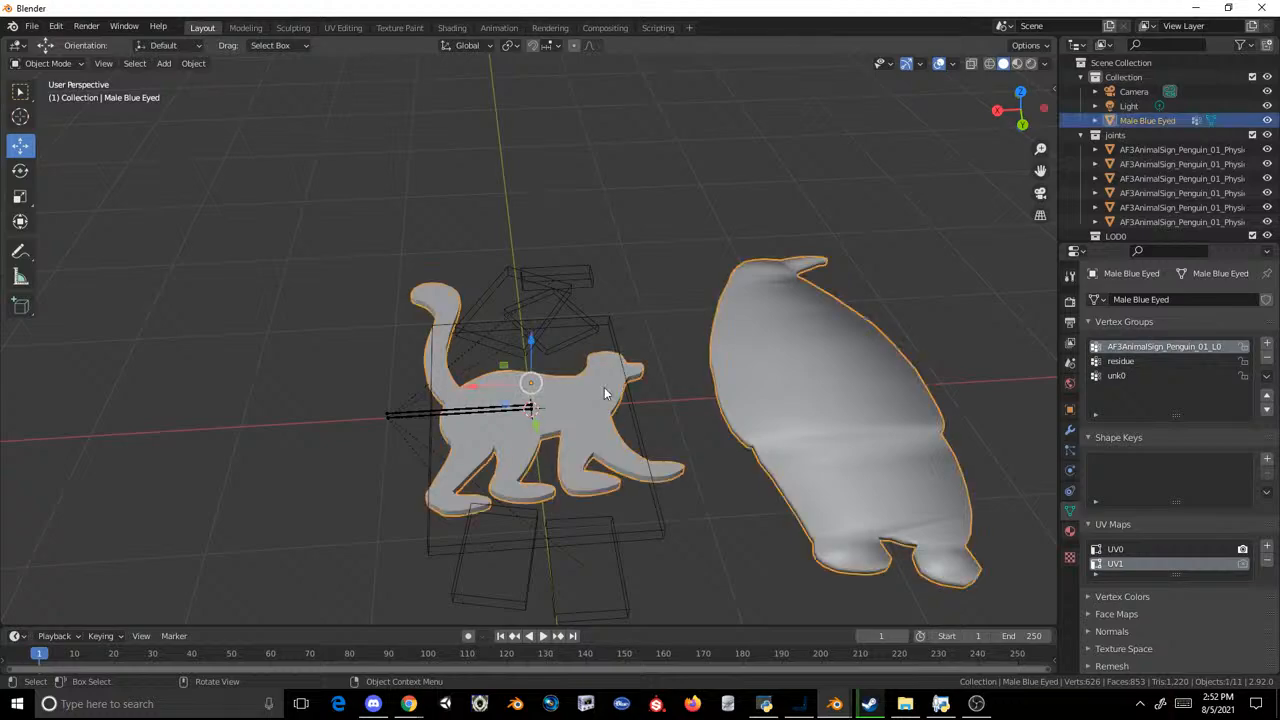
{"action": "key", "text": "ctrl+z"}
{"action": "key", "text": "ctrl+z"}
{"action": "key", "text": "ctrl+z"}
{"action": "key", "text": "ctrl+z"}
{"action": "key", "text": "ctrl+z"}
{"action": "key", "text": "ctrl+z"}
{"action": "key", "text": "ctrl+z"}
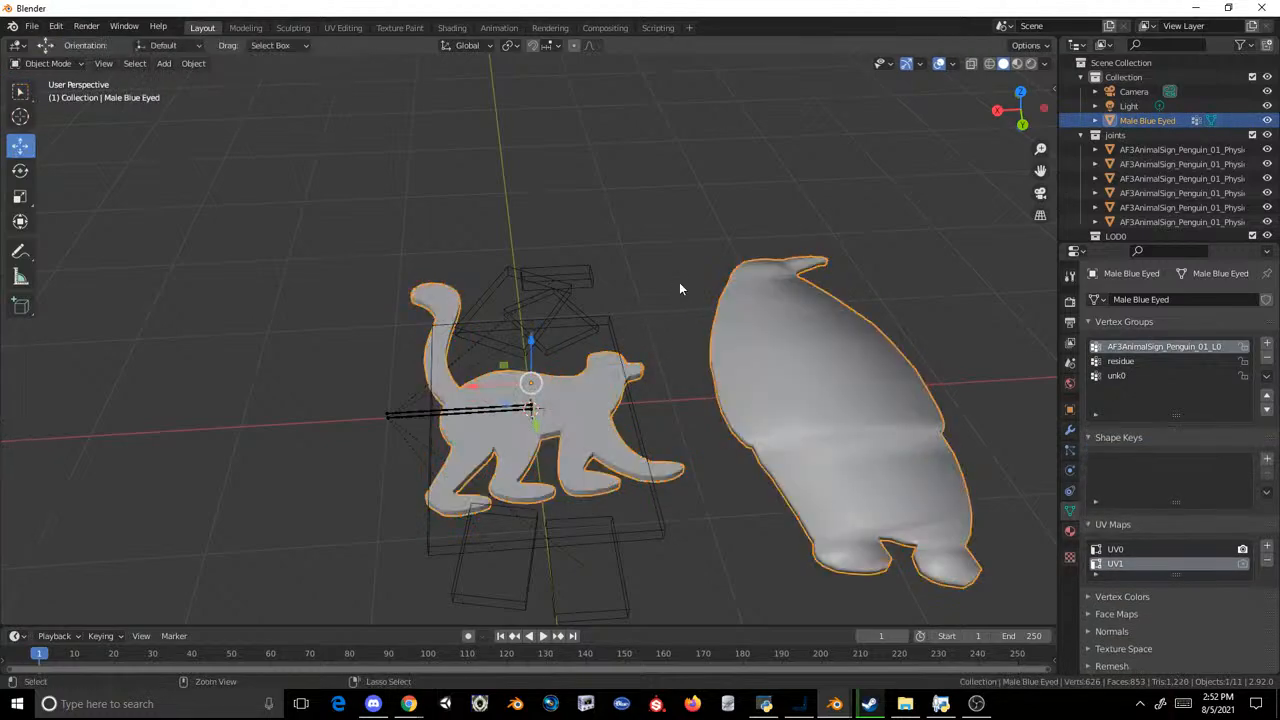
Step: Join the Male Blue Eyed lemur into the penguin sign mesh, keeping the penguin sign as the active object
{"action": "left_click", "coordinate": [812, 330]}
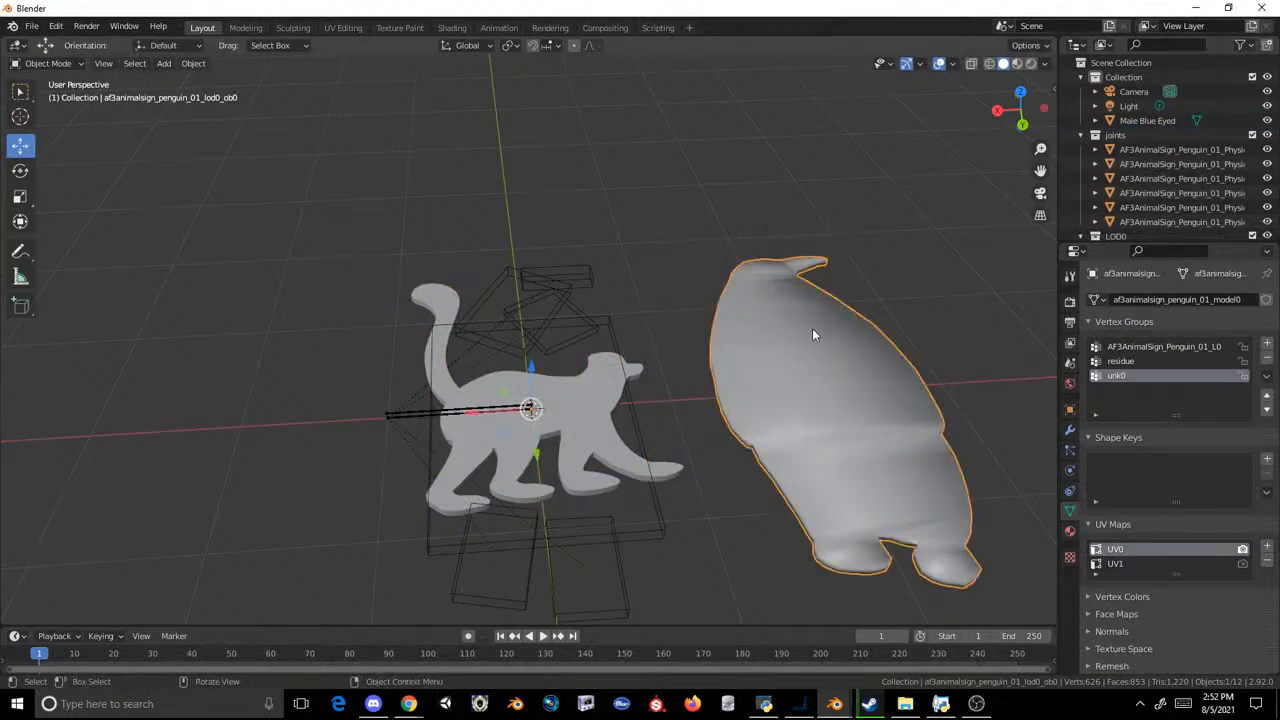
{"action": "left_click", "coordinate": [623, 340]}
{"action": "left_click", "coordinate": [625, 368]}
{"action": "left_click", "coordinate": [778, 365], "text": "shift"}
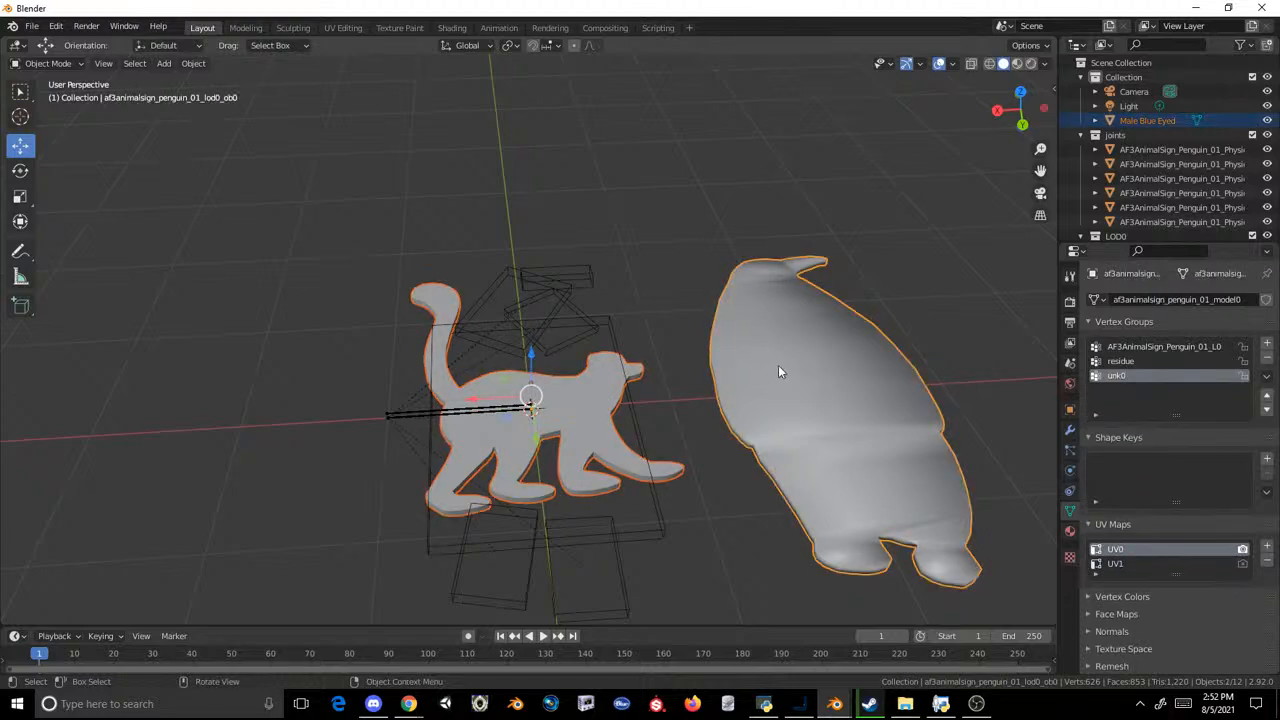
{"action": "key", "text": "ctrl+j"}
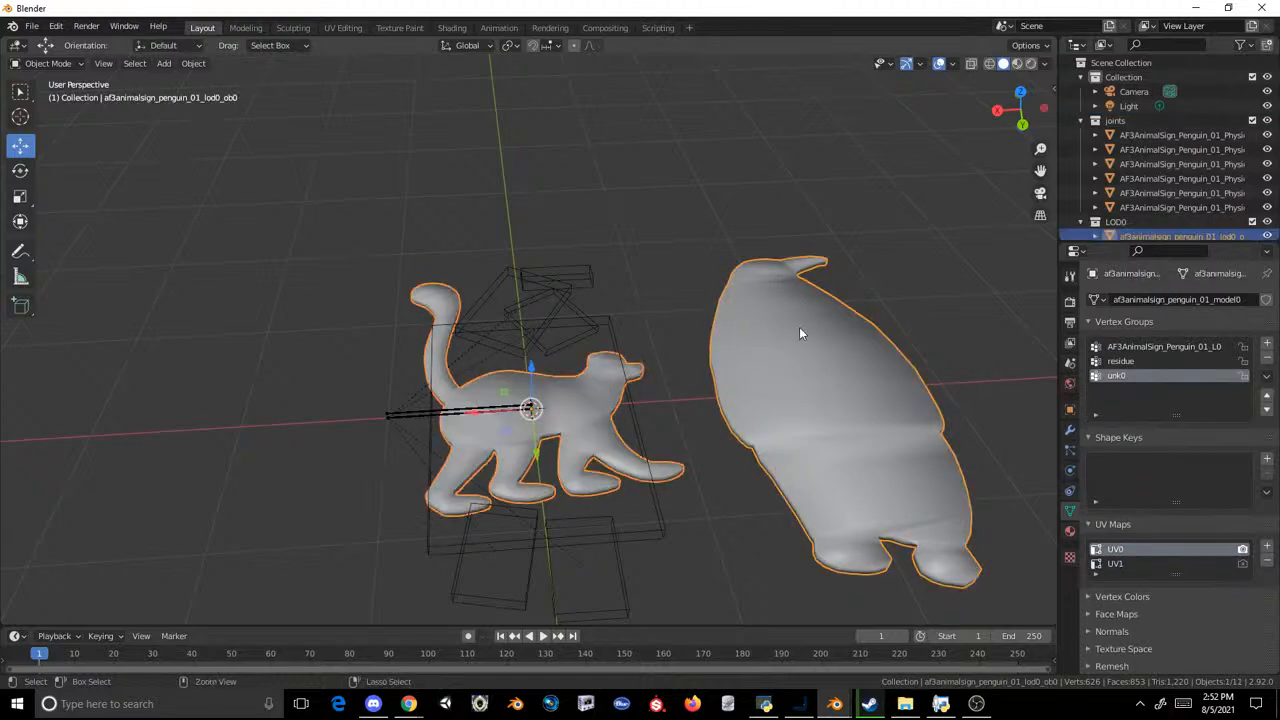
Step: Delete all of the penguin shape's vertices from the joined mesh in Edit Mode and check the remaining lemur in the Layout workspace
{"action": "left_click", "coordinate": [243, 28]}
{"action": "left_click_drag", "start_coordinate": [916, 207], "coordinate": [666, 600]}
{"action": "key", "text": "x"}
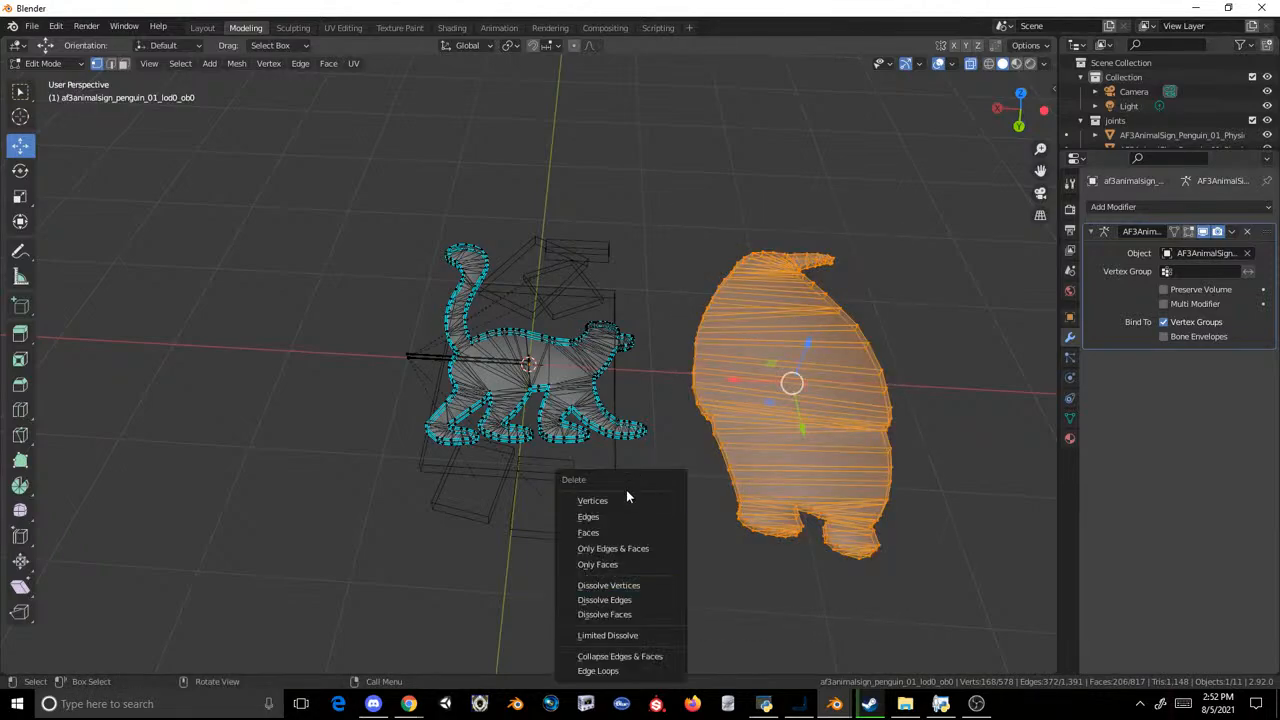
{"action": "left_click", "coordinate": [627, 499]}
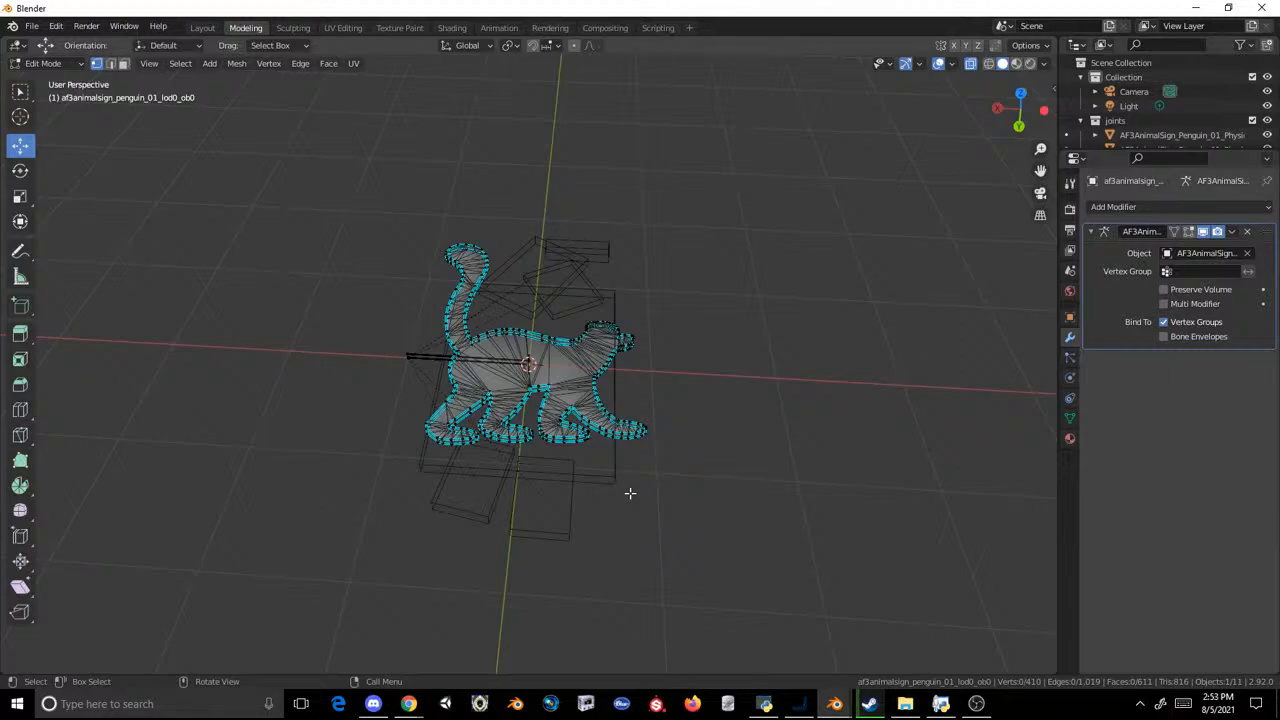
{"action": "left_click", "coordinate": [202, 27]}
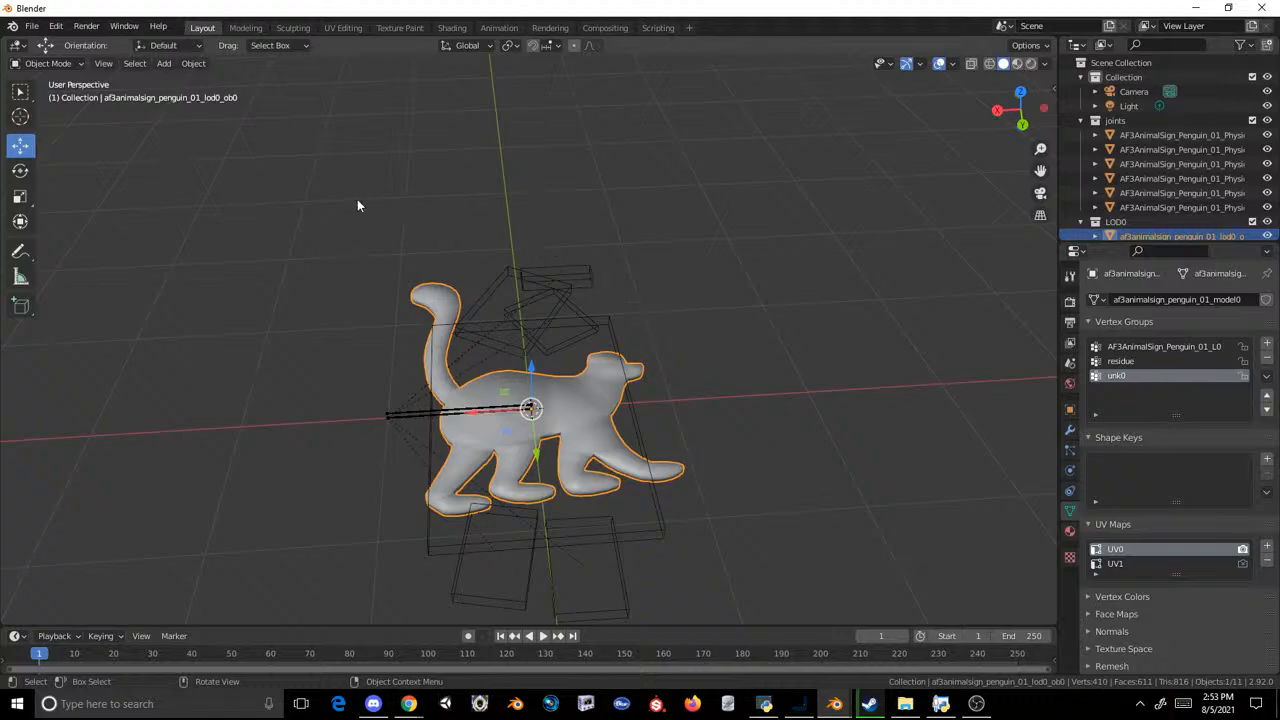
{"action": "left_click", "coordinate": [248, 27]}
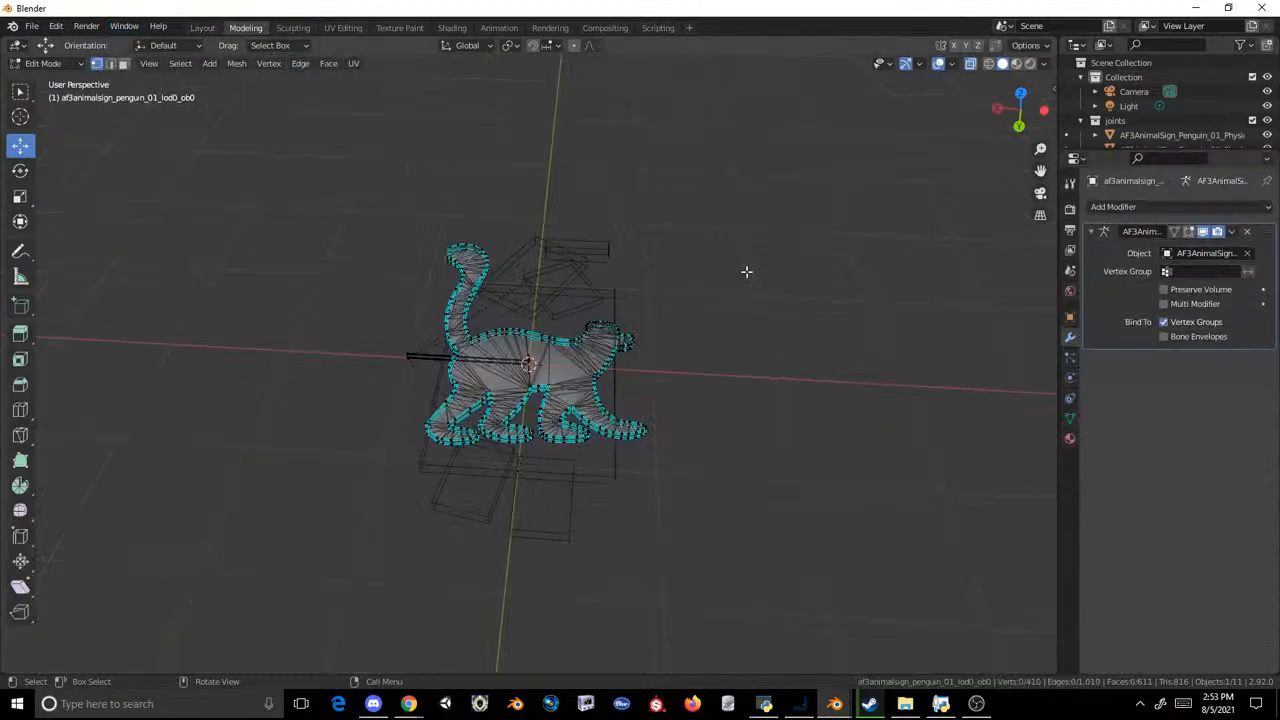
Step: Switch to the Zoo Life List spreadsheet in Chrome and look up the zoos listed for tapirs by searching for "tapir"
{"action": "left_click_drag", "start_coordinate": [743, 178], "coordinate": [312, 488]}
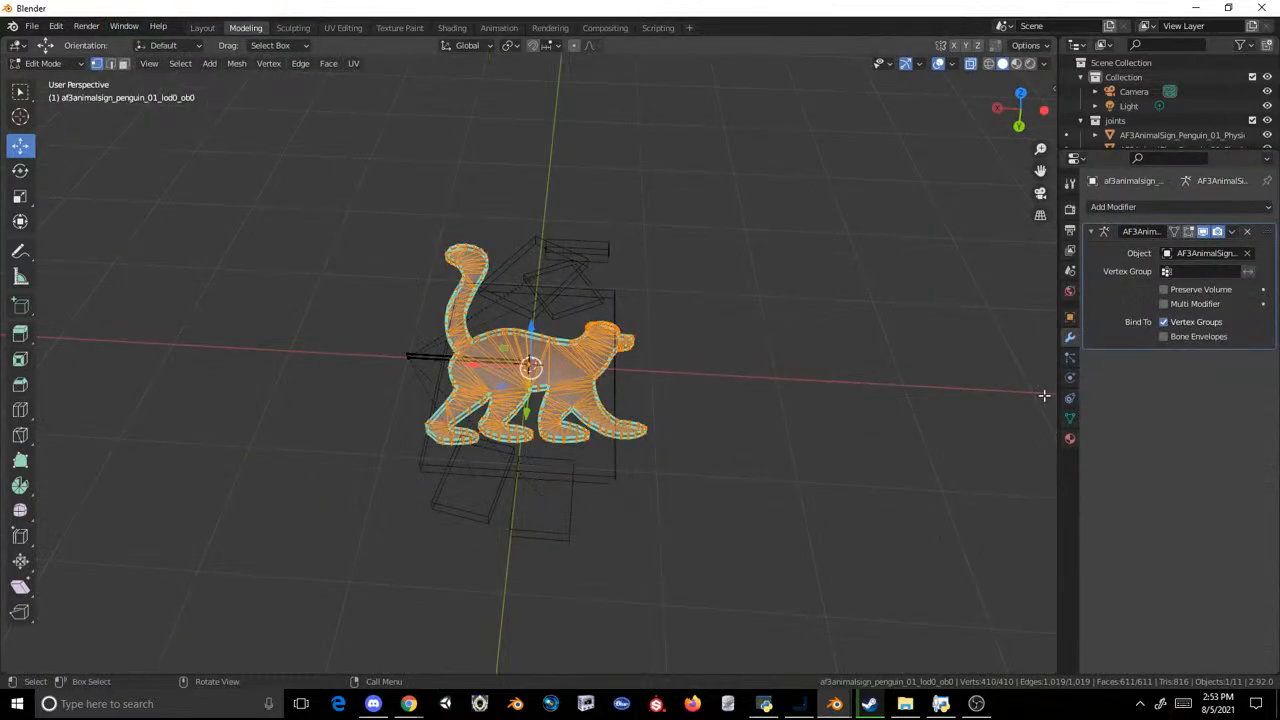
{"action": "mouse_move", "coordinate": [409, 703]}
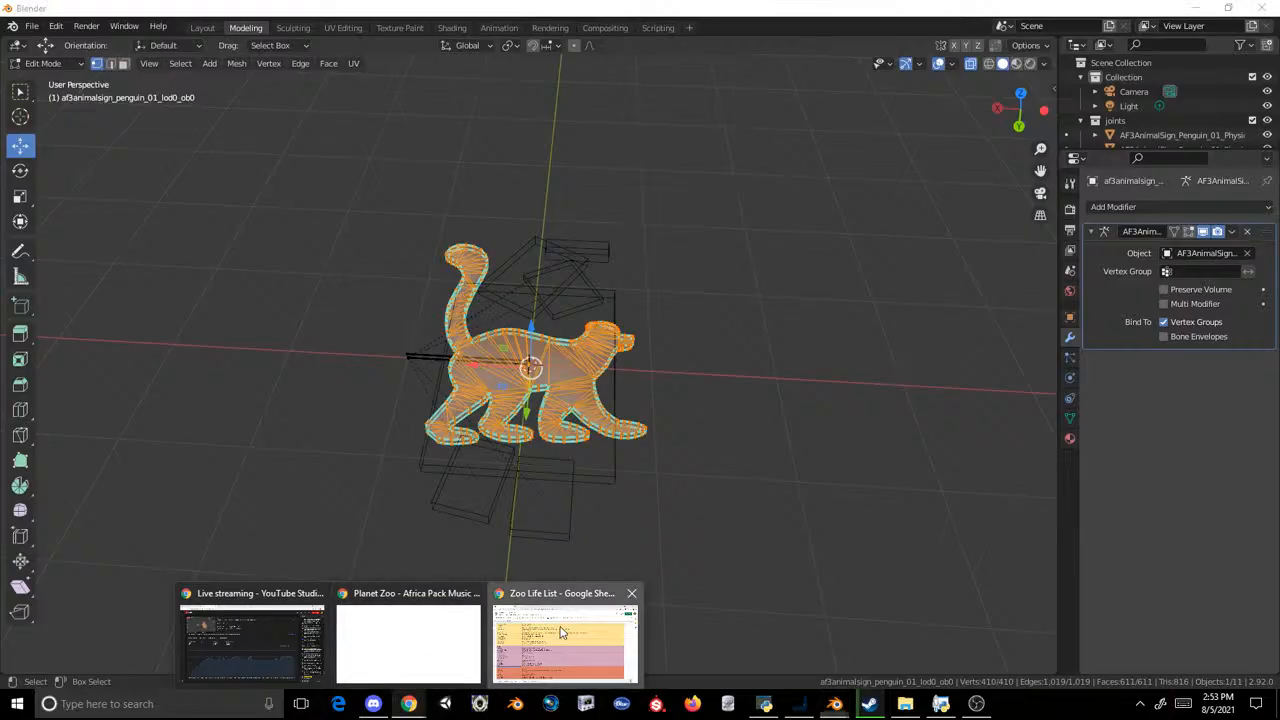
{"action": "left_click", "coordinate": [566, 636]}
{"action": "key", "text": "ctrl+f"}
{"action": "type", "text": "tapir"}
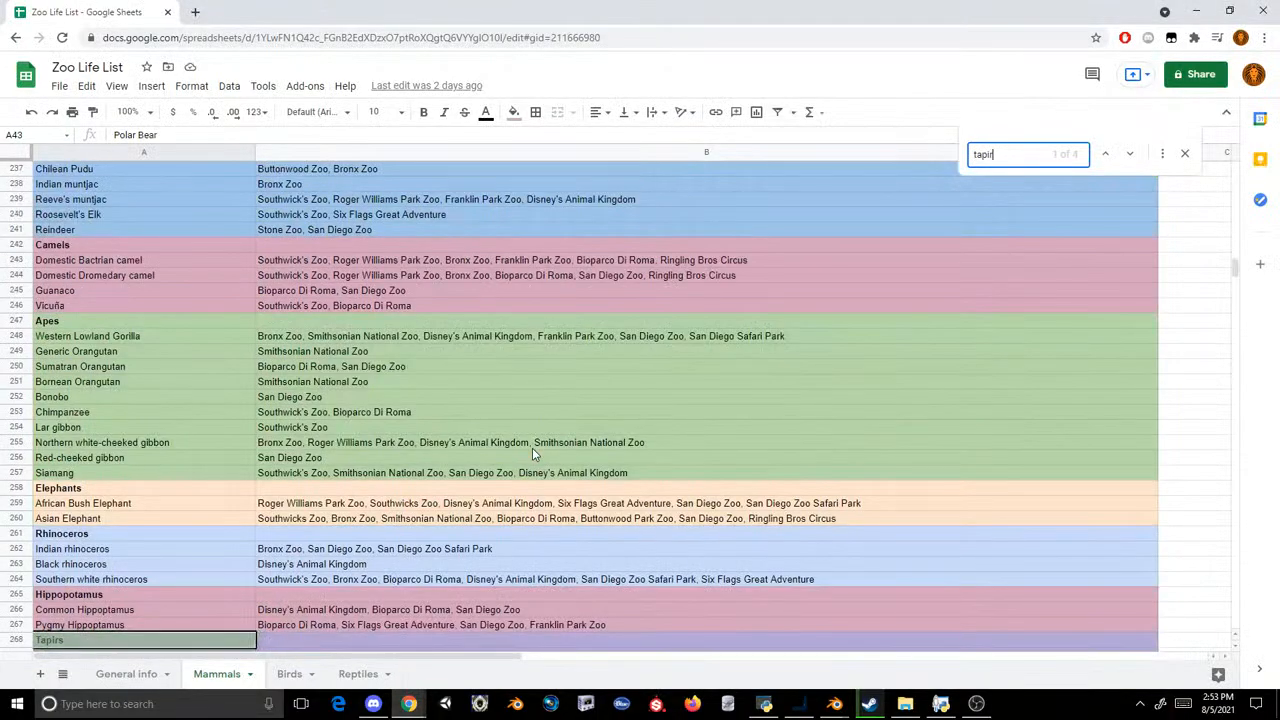
{"action": "scroll", "coordinate": [517, 465], "scroll_direction": "down", "scroll_amount": 2}
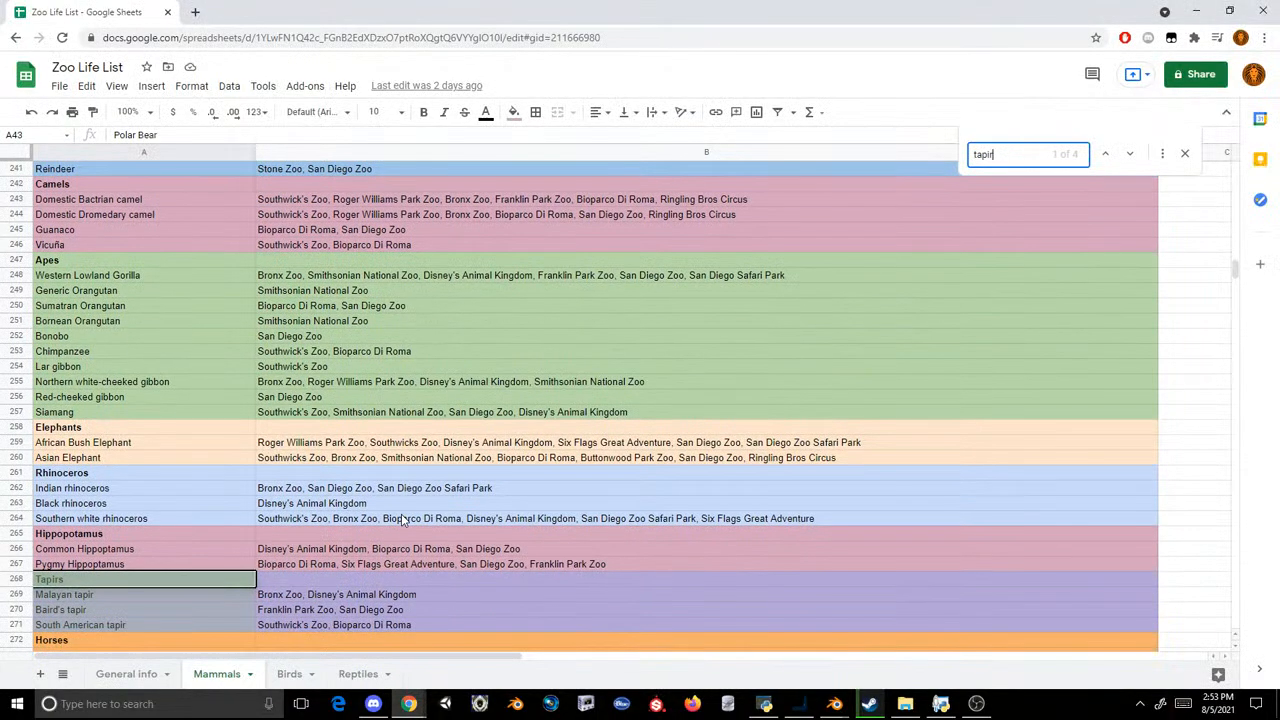
{"action": "left_click", "coordinate": [329, 594]}
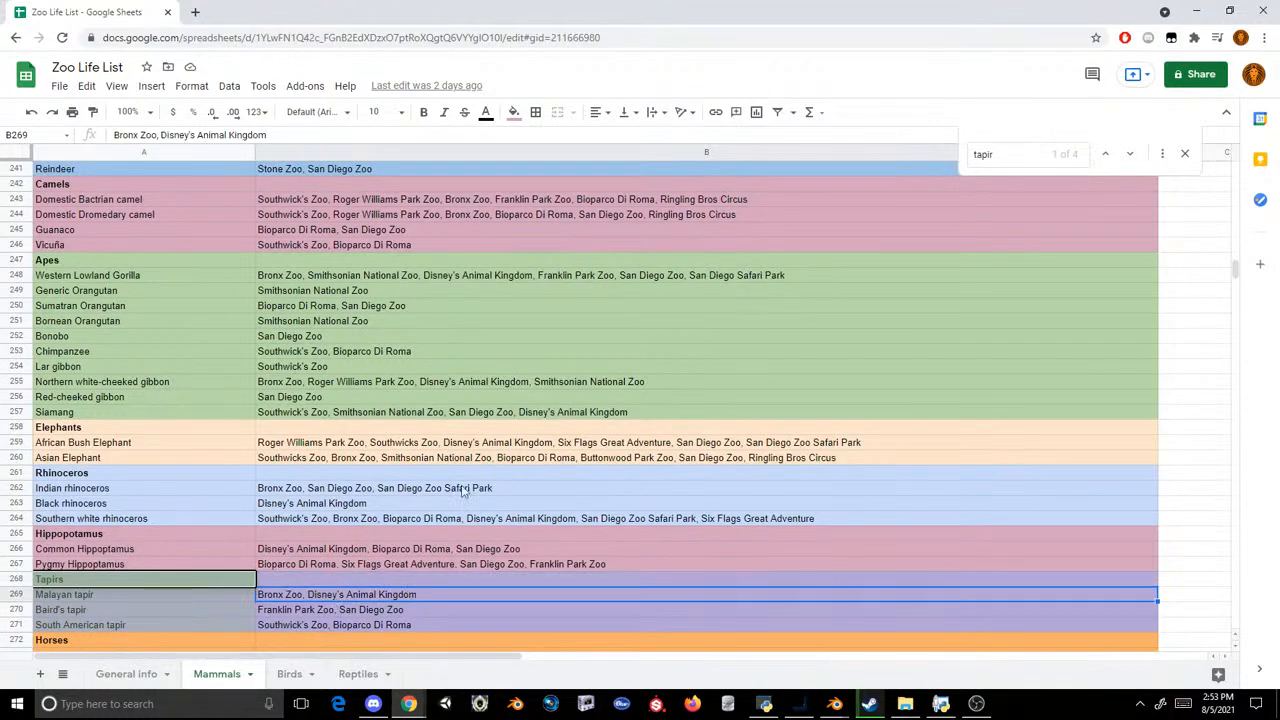
{"action": "left_click", "coordinate": [1185, 154]}
{"action": "scroll", "coordinate": [643, 295], "scroll_direction": "down", "scroll_amount": 1}
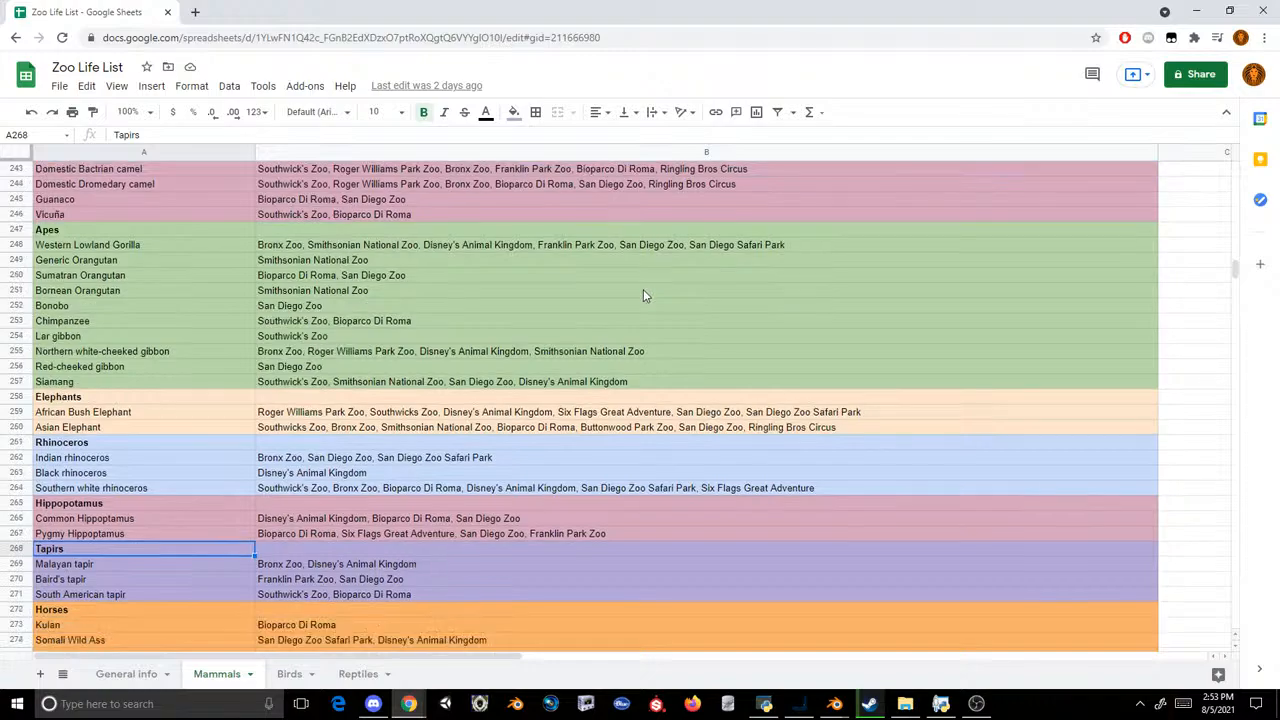
Step: Switch back to Blender and set all faces of the LOD0 lemur sign mesh to flat shading in Edit Mode
{"action": "mouse_move", "coordinate": [834, 703]}
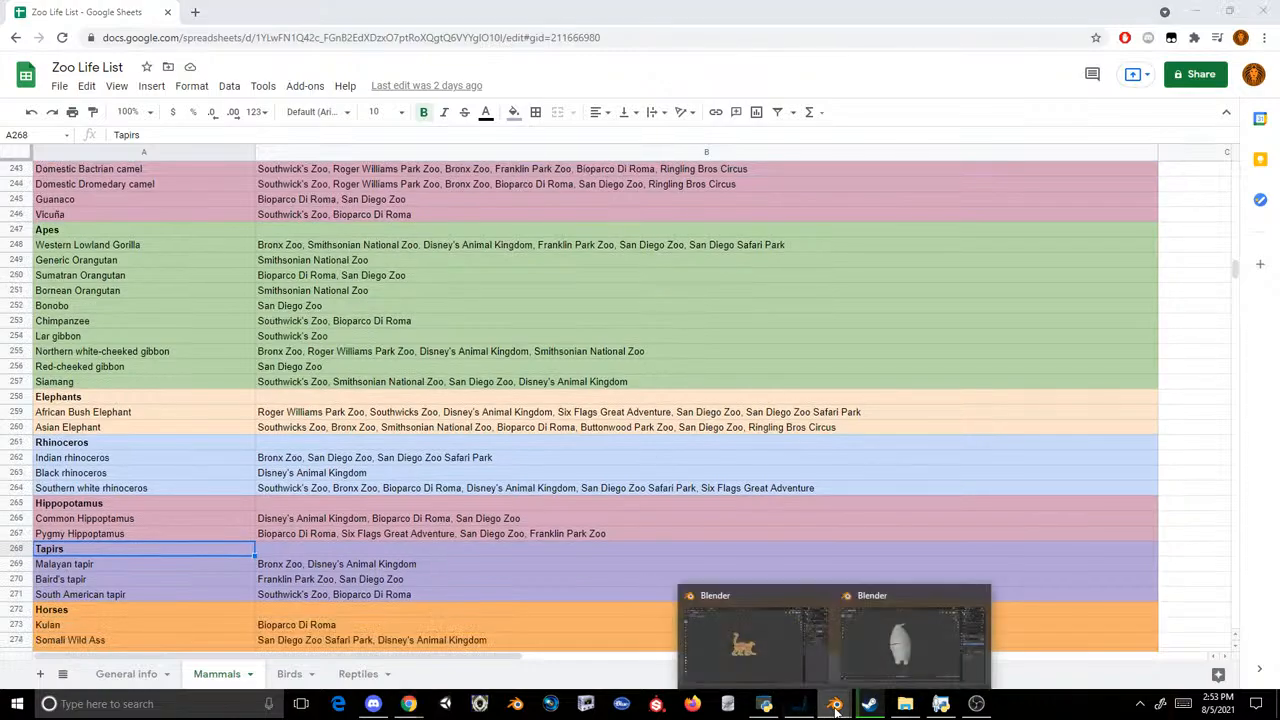
{"action": "left_click", "coordinate": [862, 649]}
{"action": "left_click", "coordinate": [717, 264]}
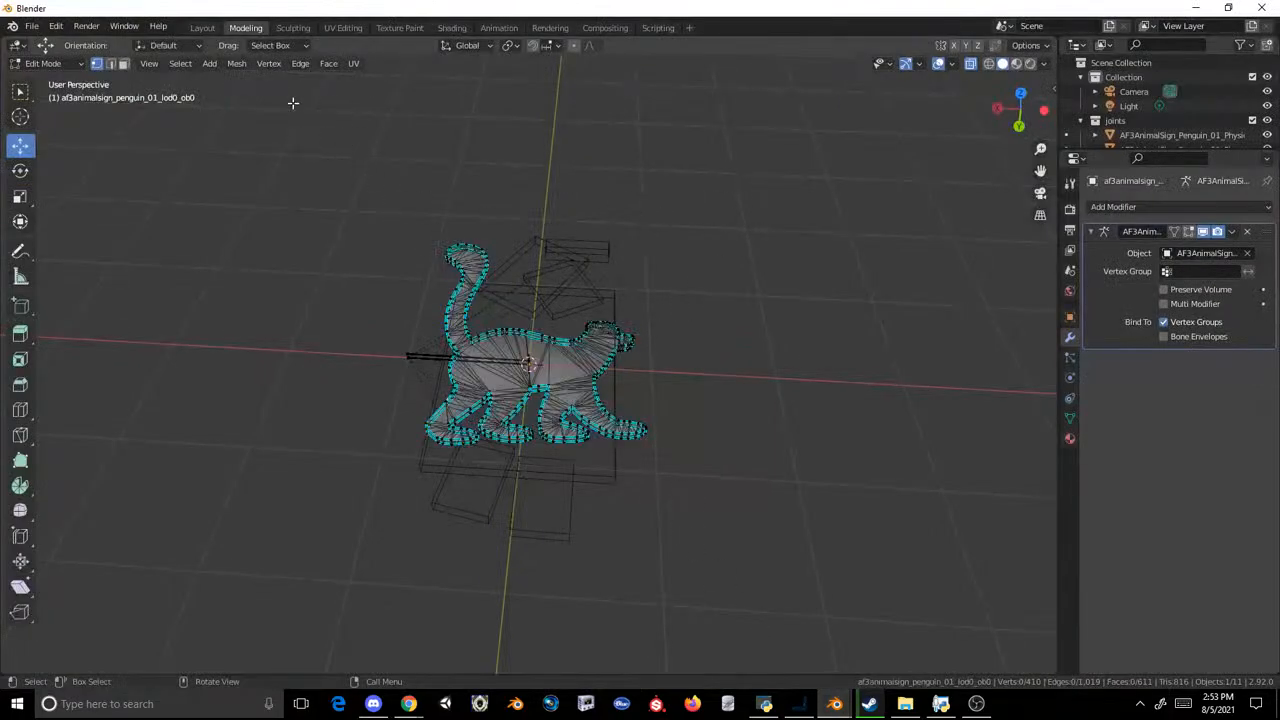
{"action": "left_click", "coordinate": [210, 31]}
{"action": "left_click", "coordinate": [444, 179]}
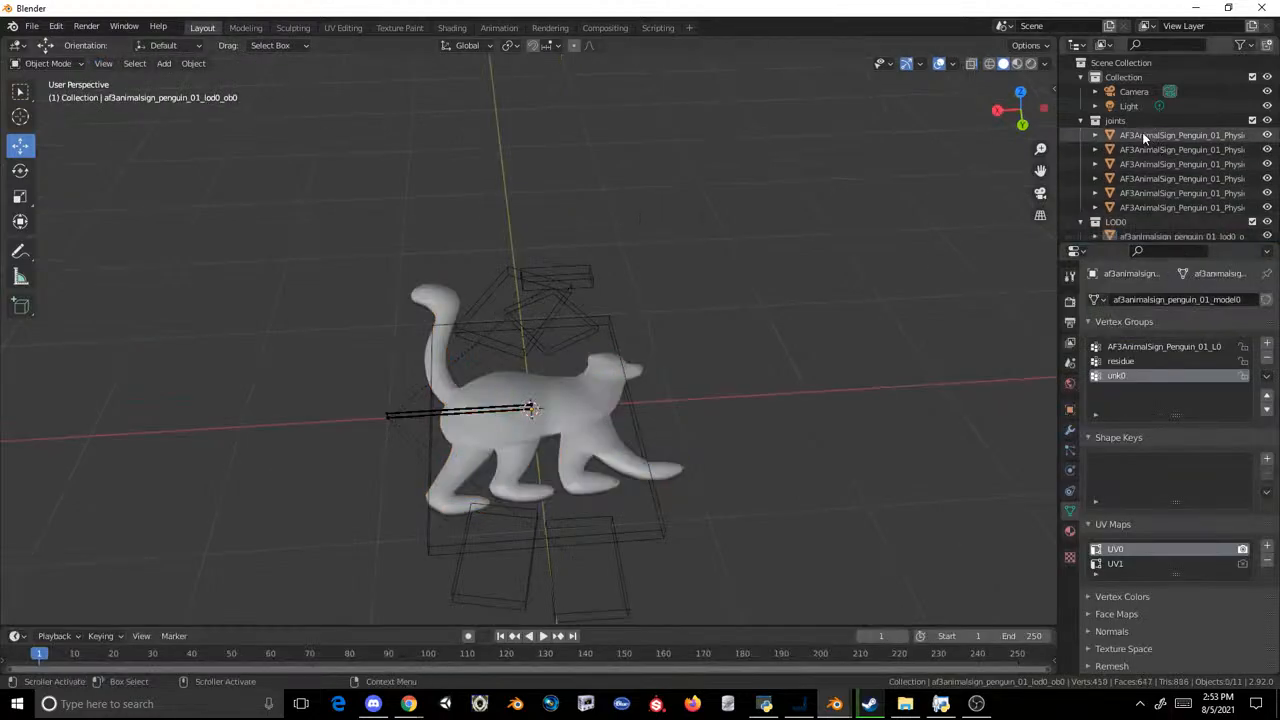
{"action": "scroll", "coordinate": [1143, 142], "scroll_direction": "down", "scroll_amount": 2}
{"action": "left_click", "coordinate": [1165, 177]}
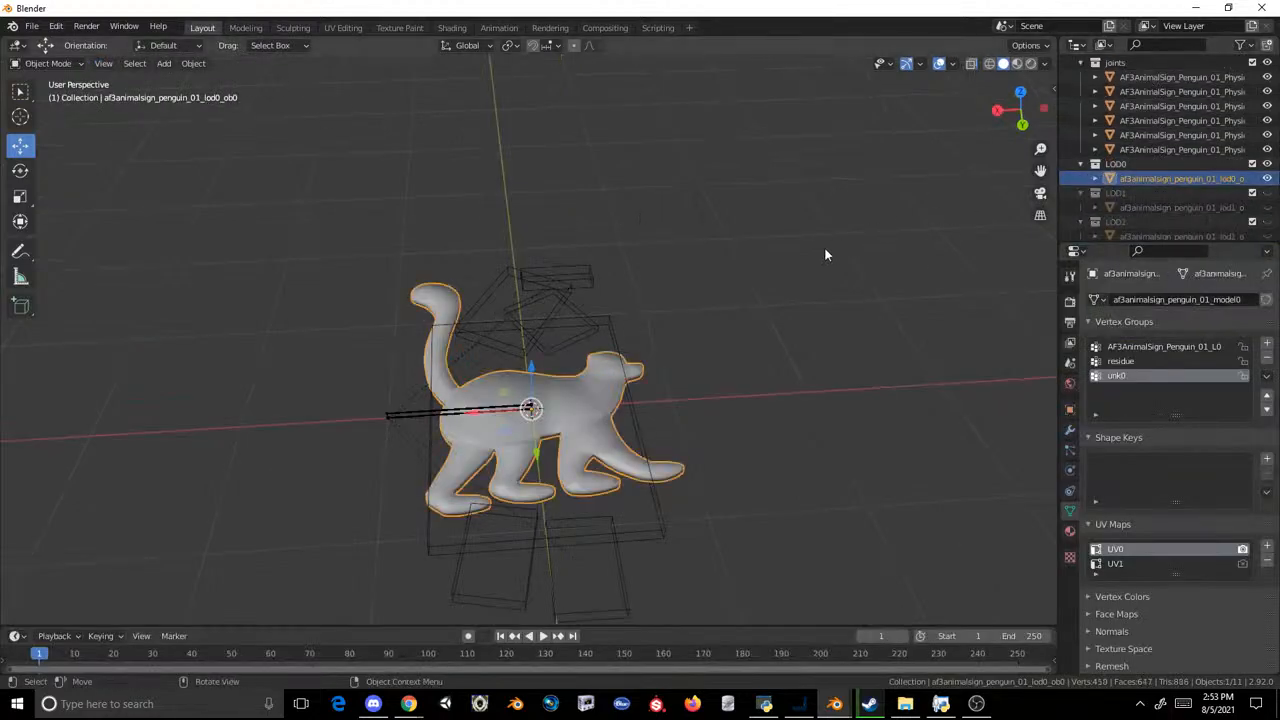
{"action": "left_click", "coordinate": [245, 27]}
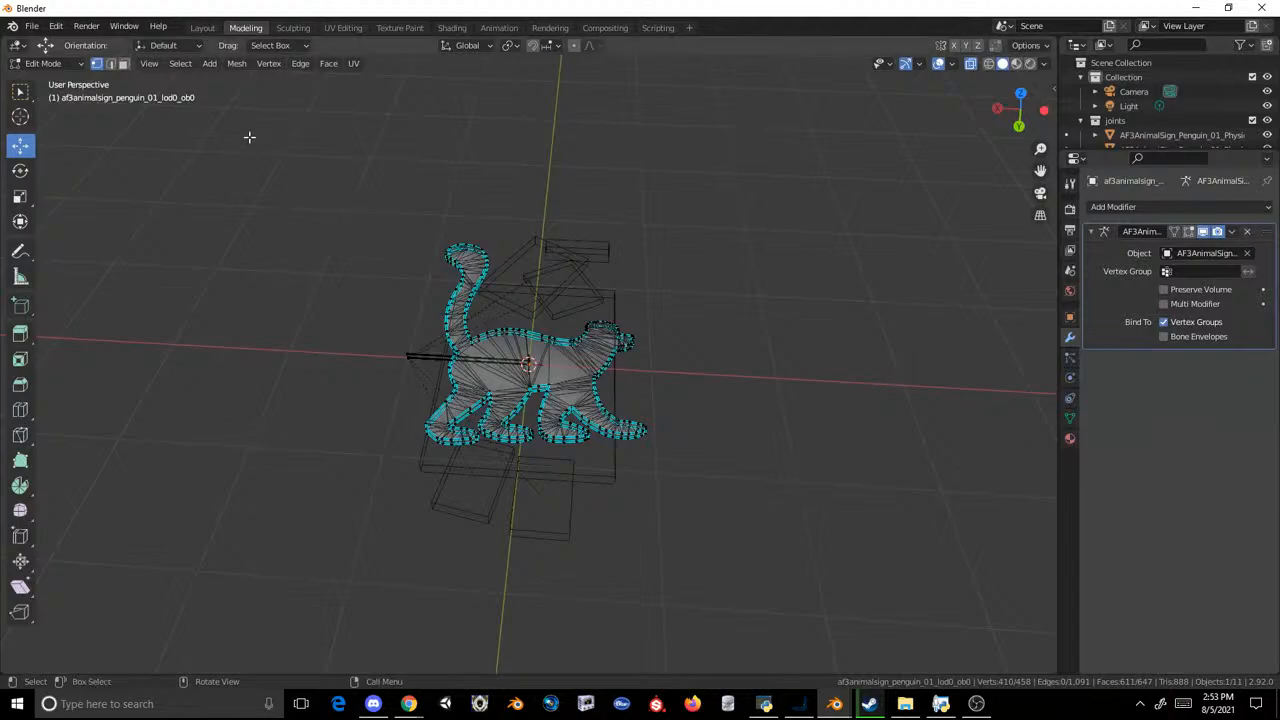
{"action": "left_click_drag", "start_coordinate": [313, 157], "coordinate": [768, 537]}
{"action": "left_click", "coordinate": [236, 63]}
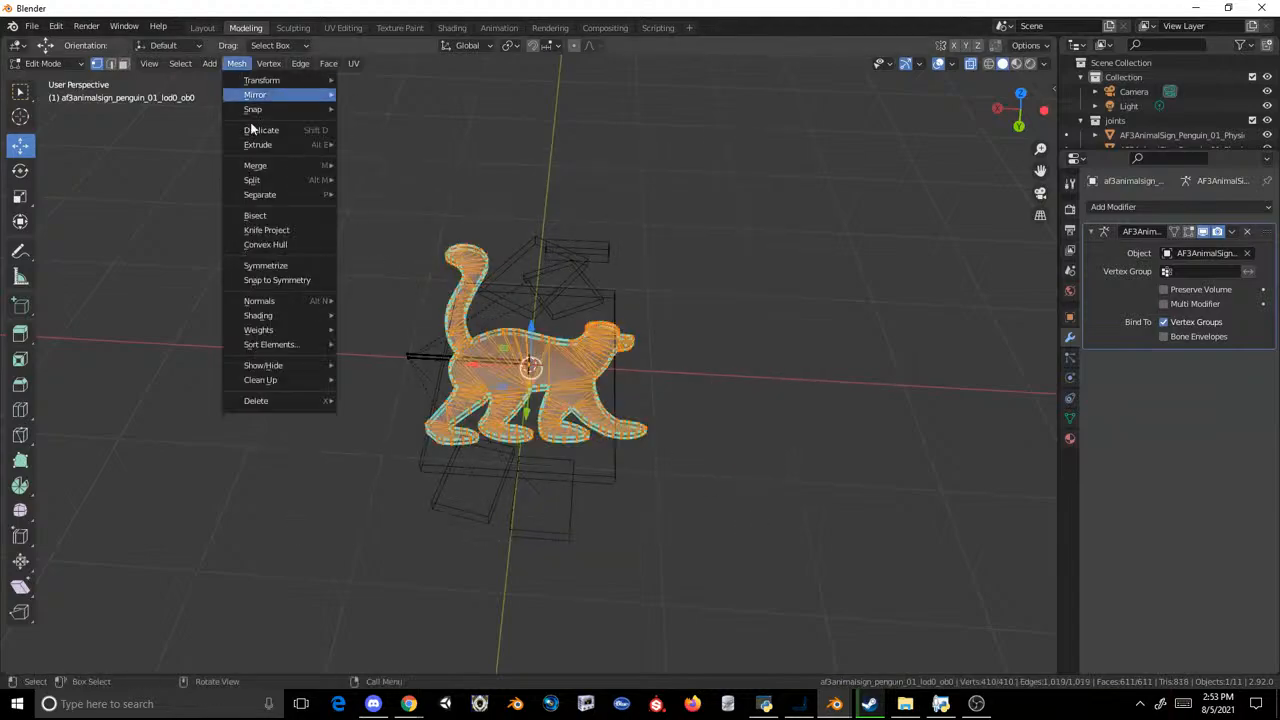
{"action": "mouse_move", "coordinate": [308, 318]}
{"action": "left_click", "coordinate": [373, 326]}
{"action": "left_click", "coordinate": [202, 27]}
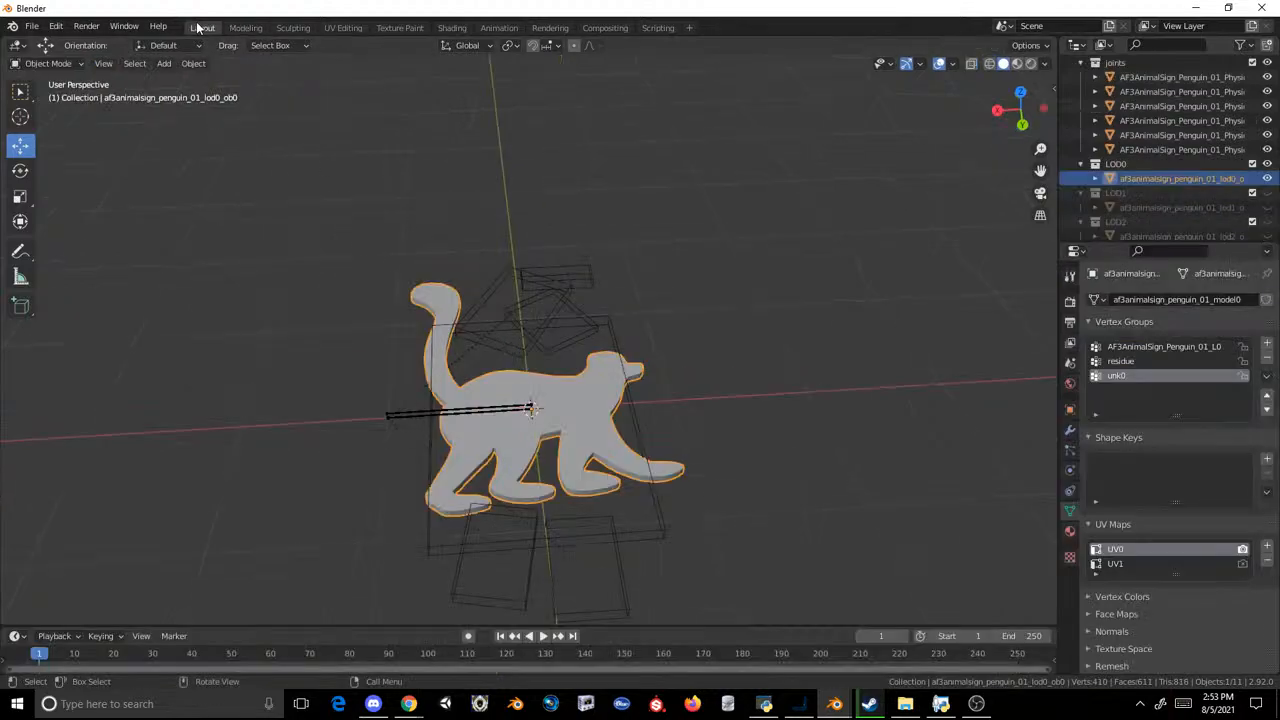
Step: Replace the original LOD1 mesh with a duplicate of the LOD0 lemur, naming the copy af3animalsign_penguin_01_lod1_ob0
{"action": "key", "text": "shift+d"}
{"action": "right_click", "coordinate": [926, 257]}
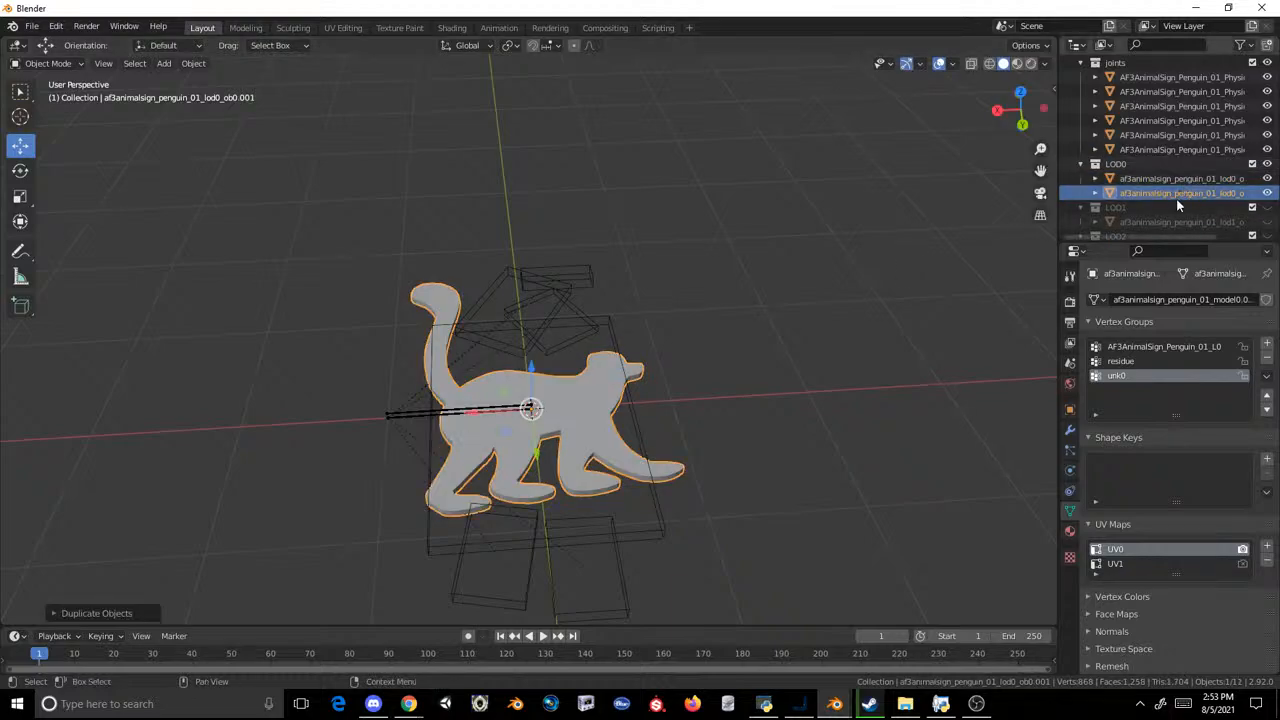
{"action": "left_click", "coordinate": [1166, 221]}
{"action": "scroll", "coordinate": [1166, 221], "scroll_direction": "down", "scroll_amount": 3}
{"action": "right_click", "coordinate": [1118, 144]}
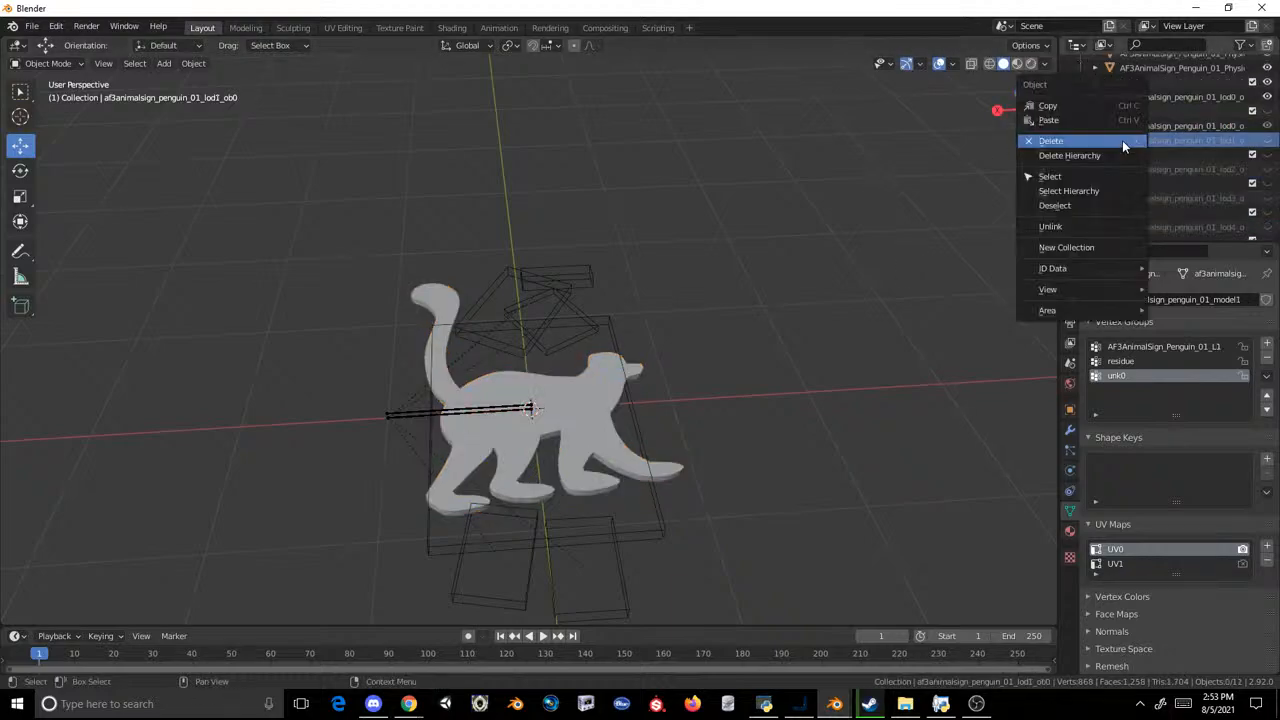
{"action": "left_click", "coordinate": [1139, 127]}
Step: Duplicate the LOD1 lemur into the LOD2 collection, delete the original LOD2 mesh and rename the copy af3animalsign_penguin_01_lod2_ob0
{"action": "key", "text": "shift+d"}
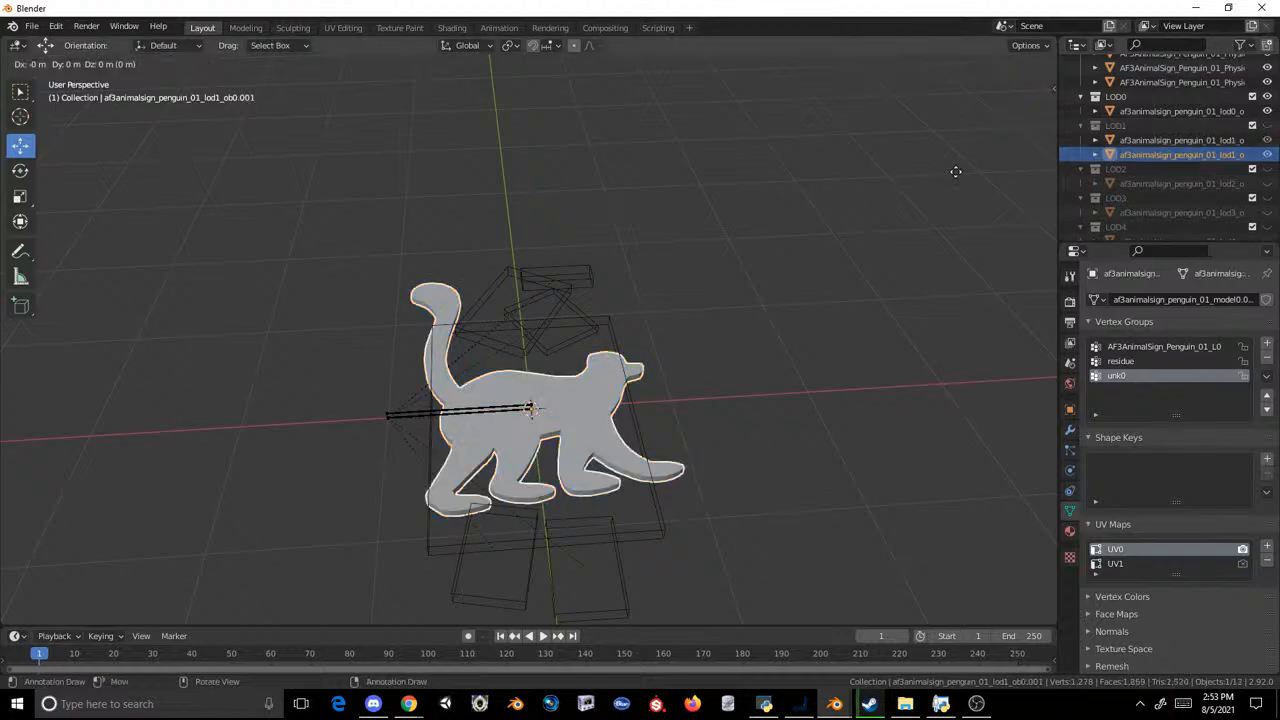
{"action": "right_click", "coordinate": [957, 171]}
{"action": "left_click_drag", "start_coordinate": [1130, 154], "coordinate": [1144, 173]}
{"action": "left_click", "coordinate": [1160, 186]}
{"action": "scroll", "coordinate": [1160, 186], "scroll_direction": "down", "scroll_amount": 2}
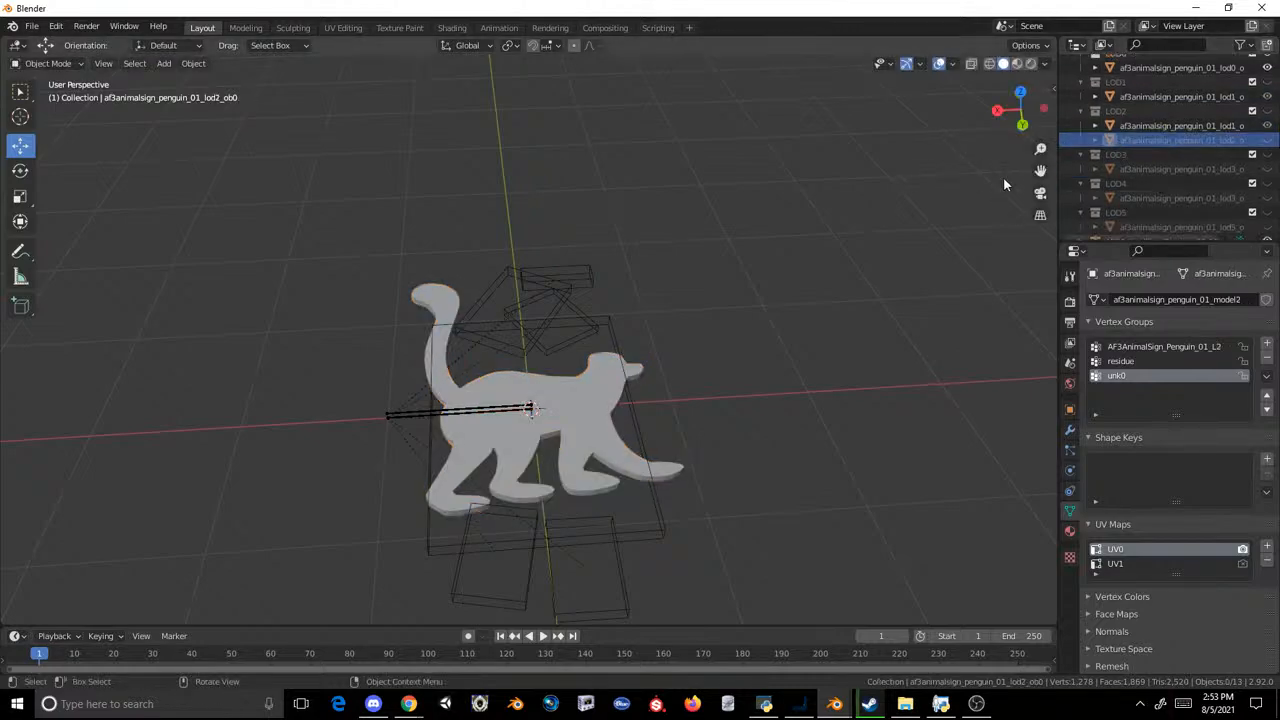
{"action": "right_click", "coordinate": [1166, 143]}
{"action": "left_click", "coordinate": [1166, 143]}
{"action": "double_click", "coordinate": [1180, 129]}
{"action": "type", "text": "af3animalsign_penguin_01_lod2_ob0"}
{"action": "key", "text": "Return"}
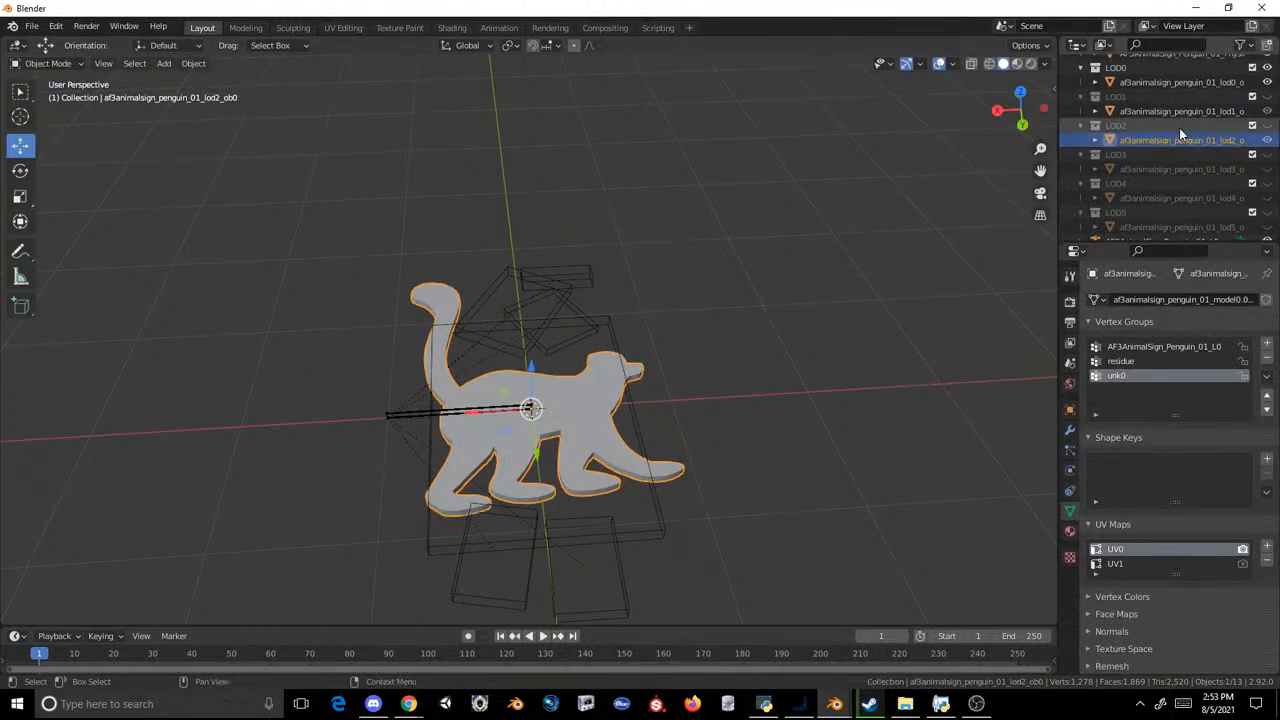
Step: Put a duplicate of the LOD2 lemur in LOD3 in place of the original mesh and name it af3animalsign_penguin_01_lod3_ob0
{"action": "key", "text": "shift+d"}
{"action": "right_click", "coordinate": [880, 217]}
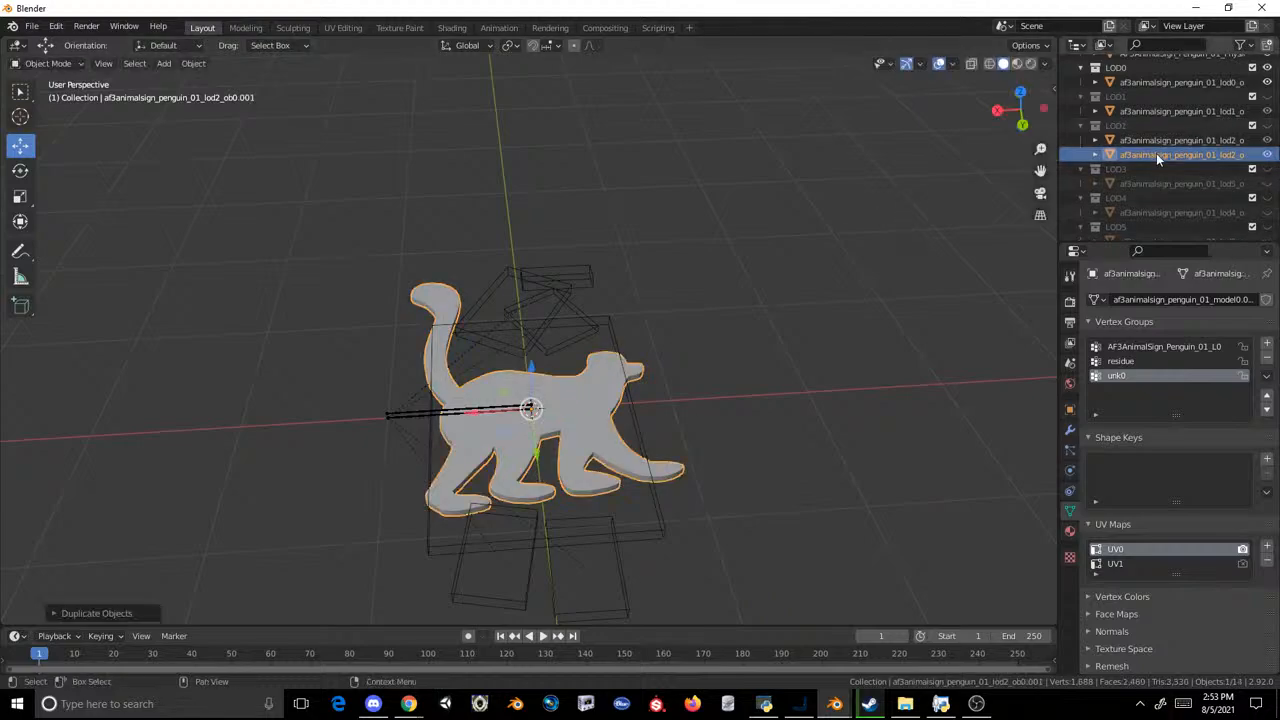
{"action": "left_click_drag", "start_coordinate": [1156, 154], "coordinate": [1156, 176]}
{"action": "double_click", "coordinate": [1159, 187]}
{"action": "left_click", "coordinate": [1018, 193]}
{"action": "right_click", "coordinate": [1113, 150]}
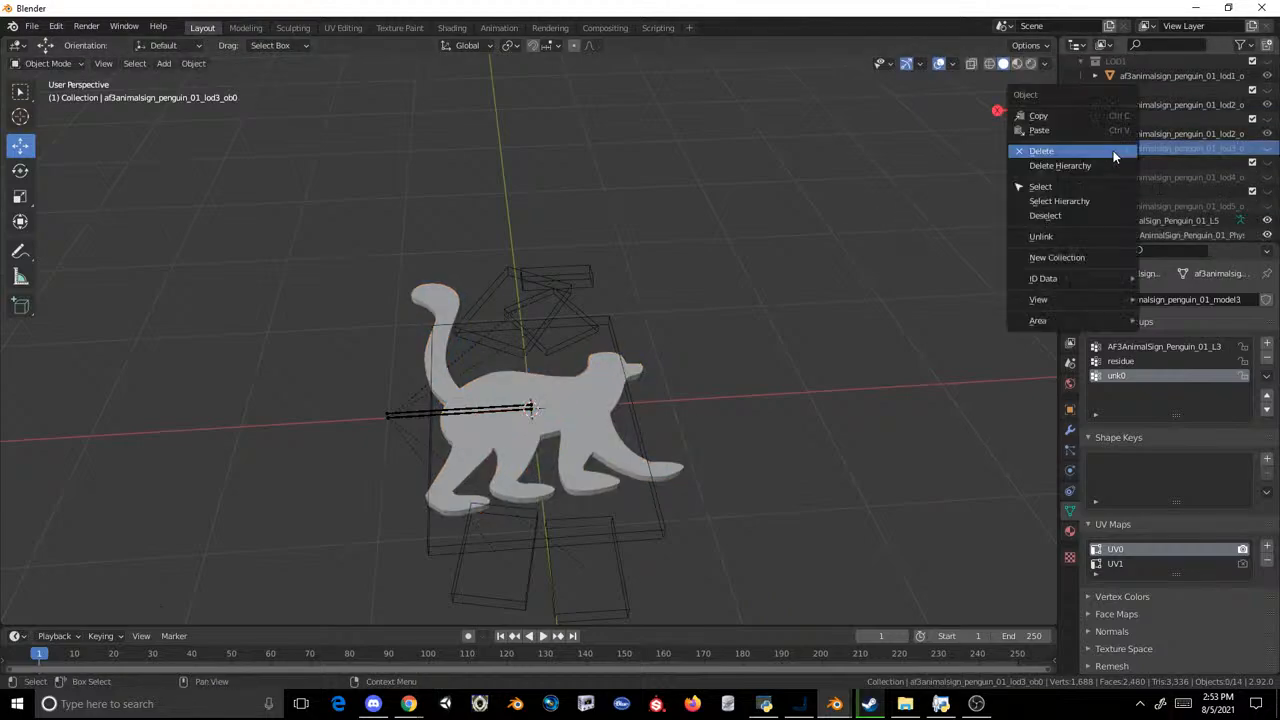
{"action": "left_click", "coordinate": [1113, 150]}
{"action": "left_click", "coordinate": [1159, 140]}
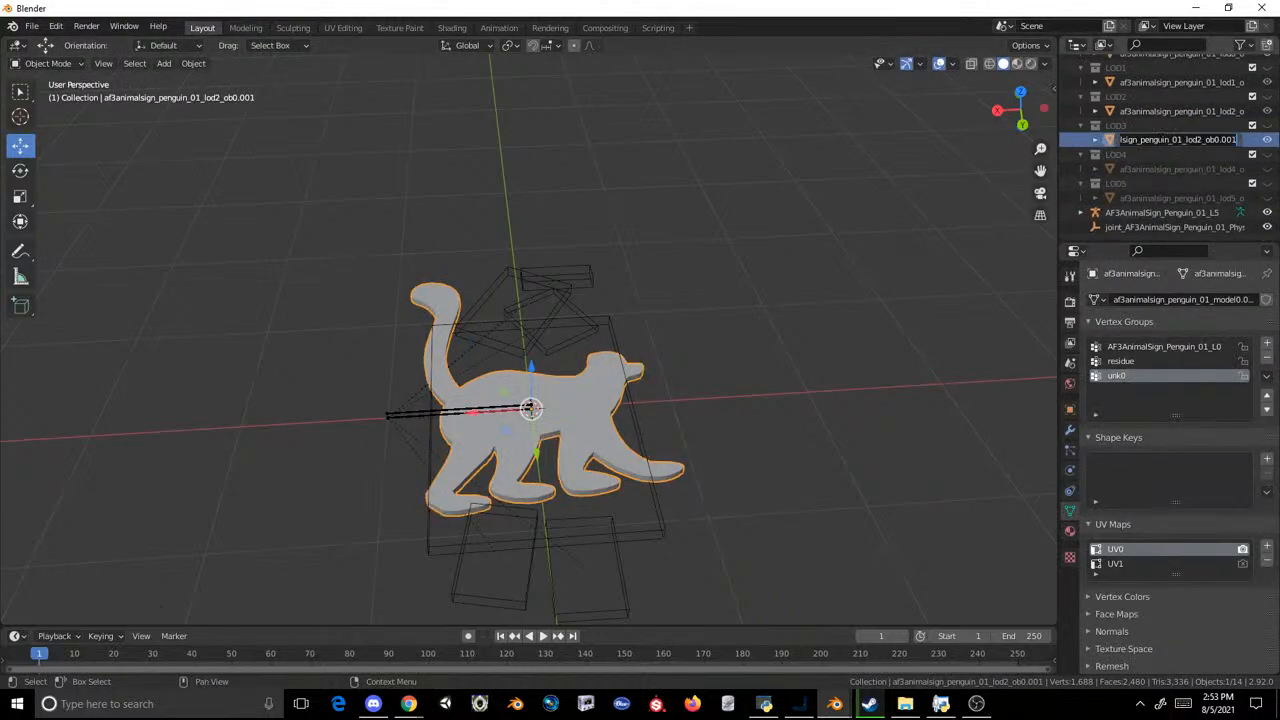
Step: Replace the original LOD4 mesh with a duplicate of the LOD3 lemur named af3animalsign_penguin_01_lod4_ob0
{"action": "key", "text": "shift+d"}
{"action": "right_click", "coordinate": [877, 195]}
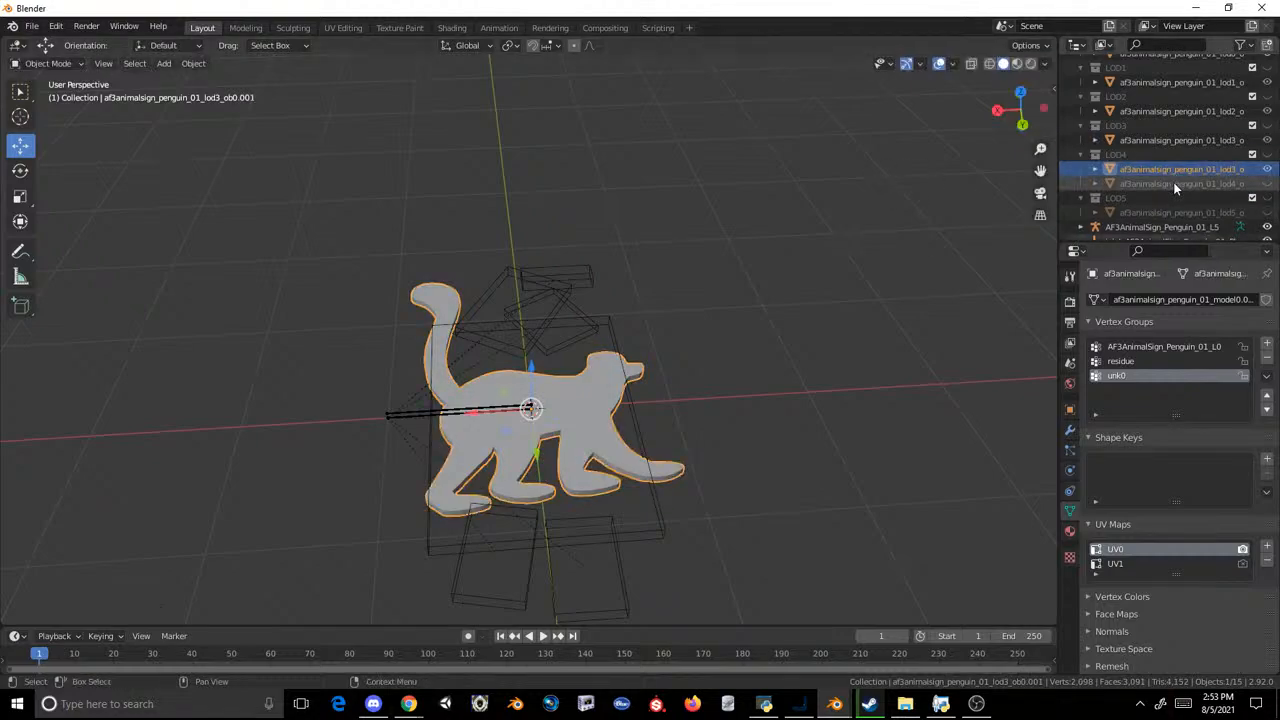
{"action": "left_click", "coordinate": [1173, 183]}
{"action": "right_click", "coordinate": [1141, 177]}
{"action": "left_click", "coordinate": [1141, 174]}
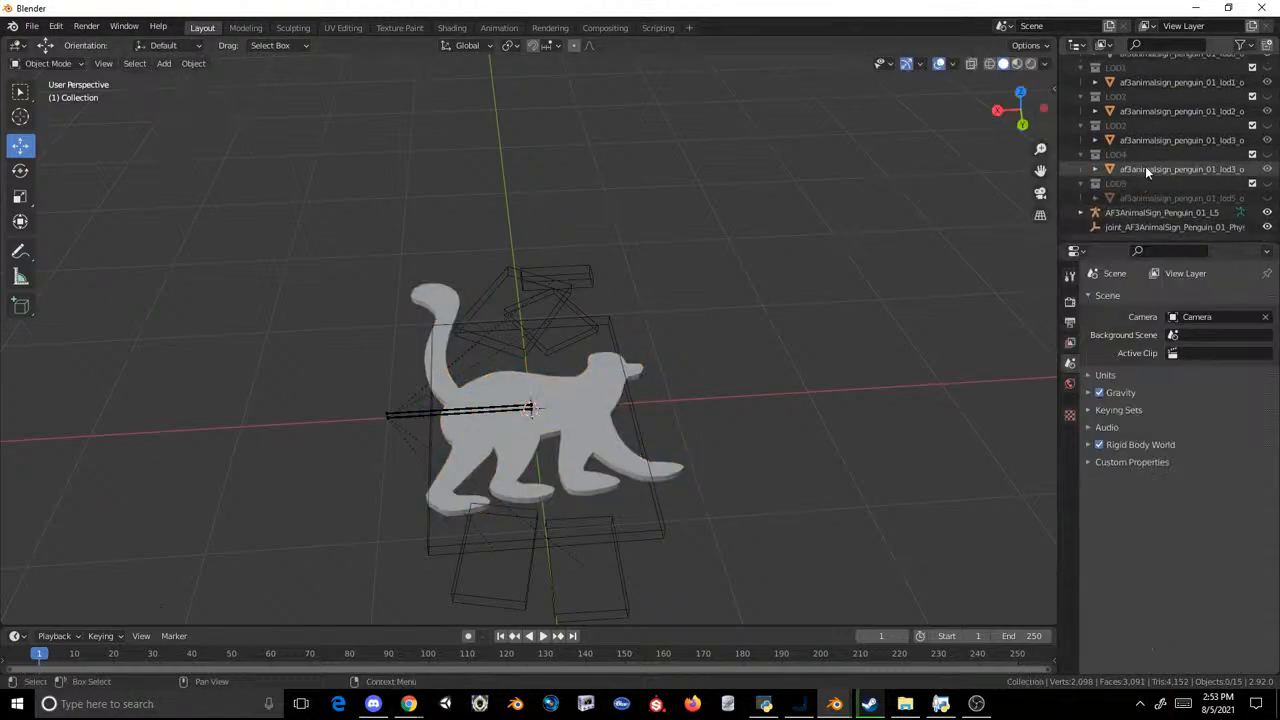
{"action": "left_click", "coordinate": [1145, 168]}
Step: Copy the LOD4 lemur into the LOD5 collection, delete the original LOD5 mesh and rename the copy af3animalsign_penguin_01_lod5_ob0
{"action": "key", "text": "shift+d"}
{"action": "right_click", "coordinate": [886, 208]}
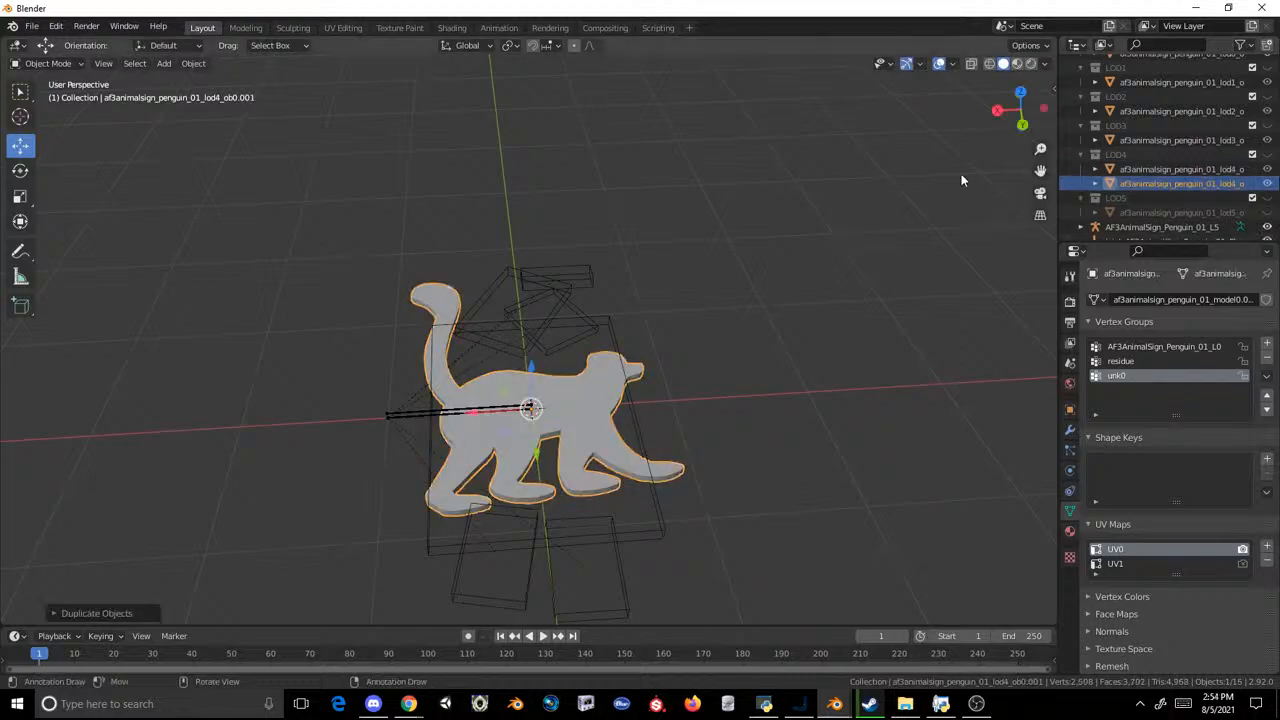
{"action": "left_click_drag", "start_coordinate": [1140, 183], "coordinate": [1145, 199]}
{"action": "double_click", "coordinate": [1146, 211]}
{"action": "right_click", "coordinate": [1170, 213]}
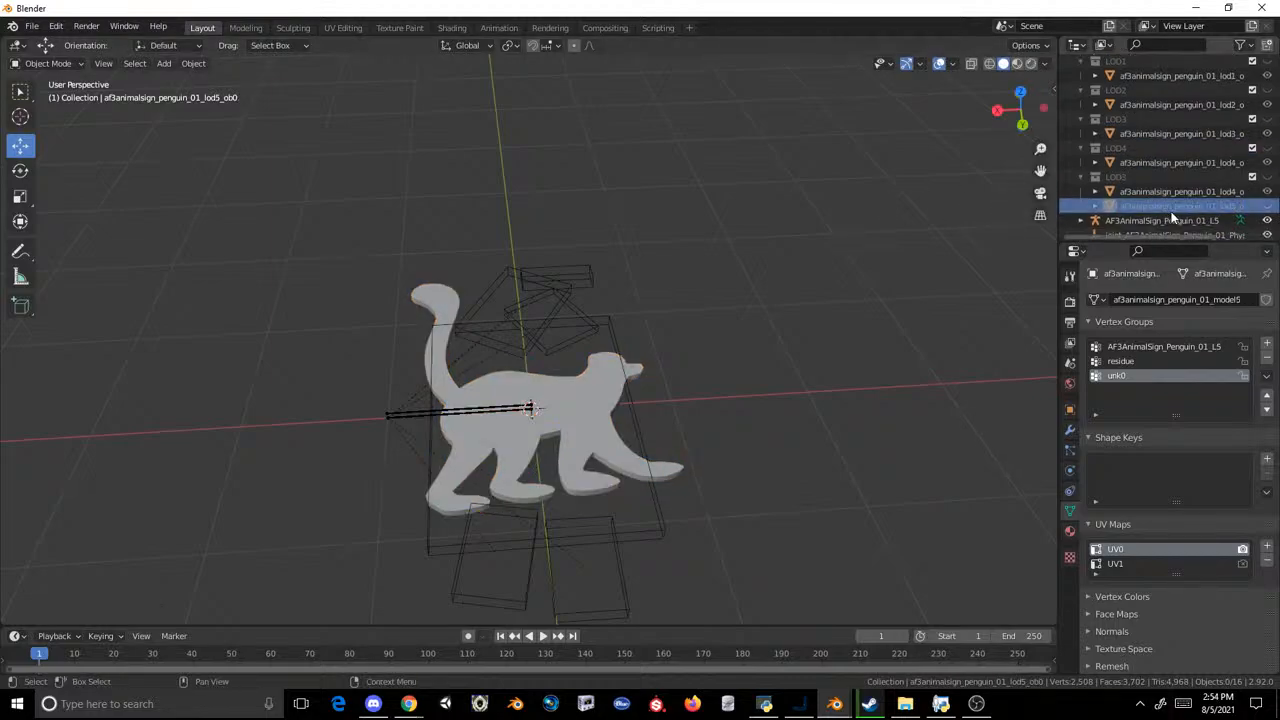
{"action": "right_click", "coordinate": [1165, 214]}
{"action": "left_click", "coordinate": [1200, 209]}
{"action": "left_click", "coordinate": [1195, 209]}
{"action": "right_click", "coordinate": [1192, 210]}
{"action": "left_click", "coordinate": [1192, 209]}
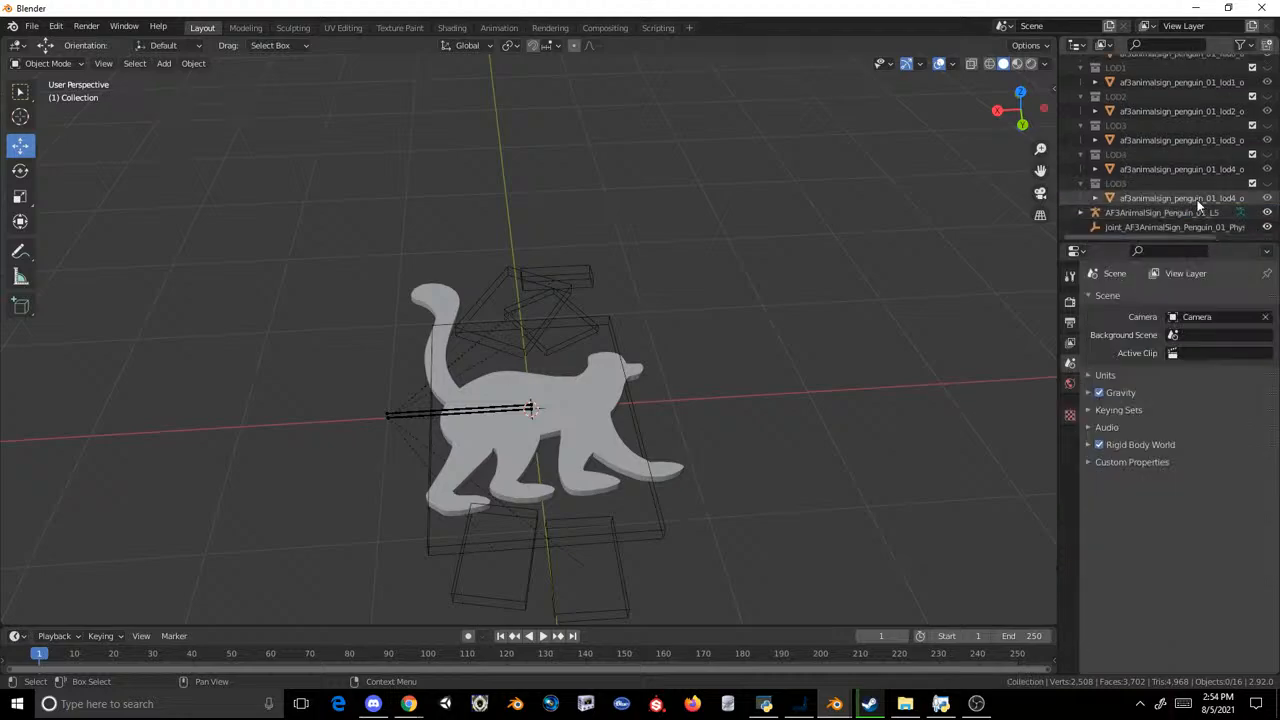
{"action": "left_click", "coordinate": [1180, 198]}
Step: Select the LOD0 to LOD5 lemur meshes and export them as MDL2 over af3animalsign_penguin_01.mdl2 in the export folder
{"action": "scroll", "coordinate": [1171, 102], "scroll_direction": "up", "scroll_amount": 2}
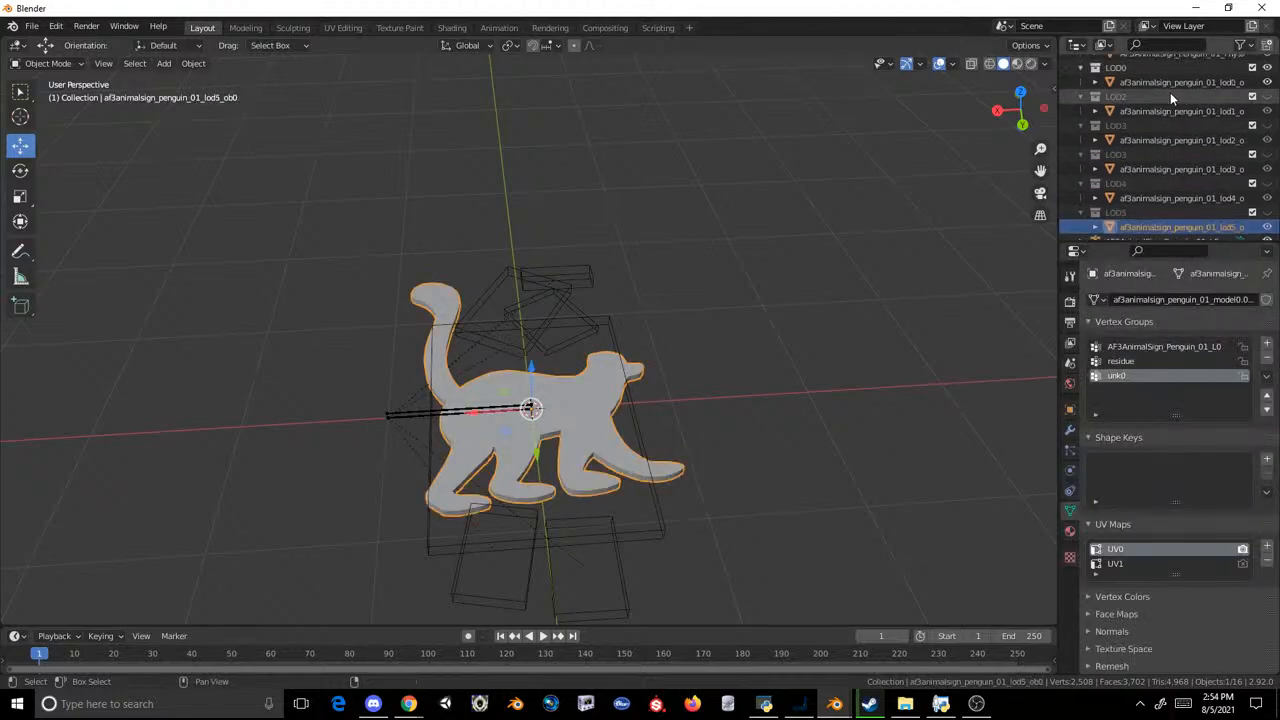
{"action": "left_click", "coordinate": [1172, 88], "text": "shift"}
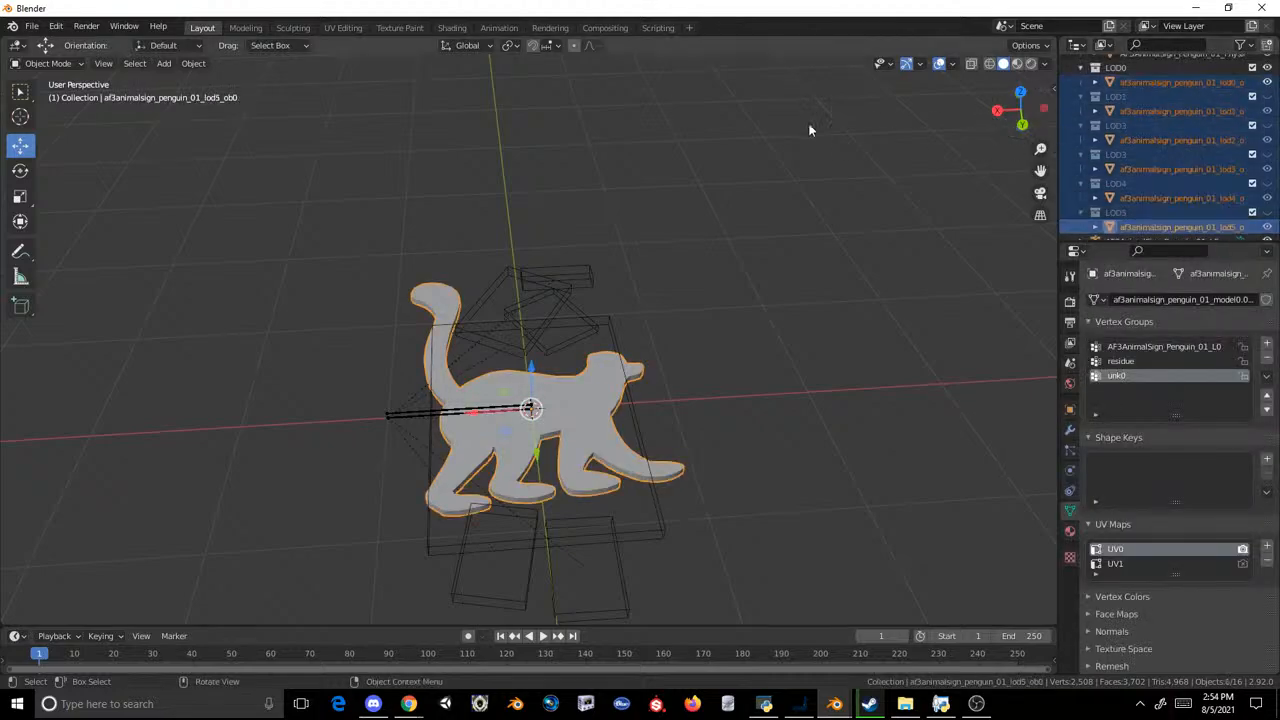
{"action": "left_click", "coordinate": [32, 26]}
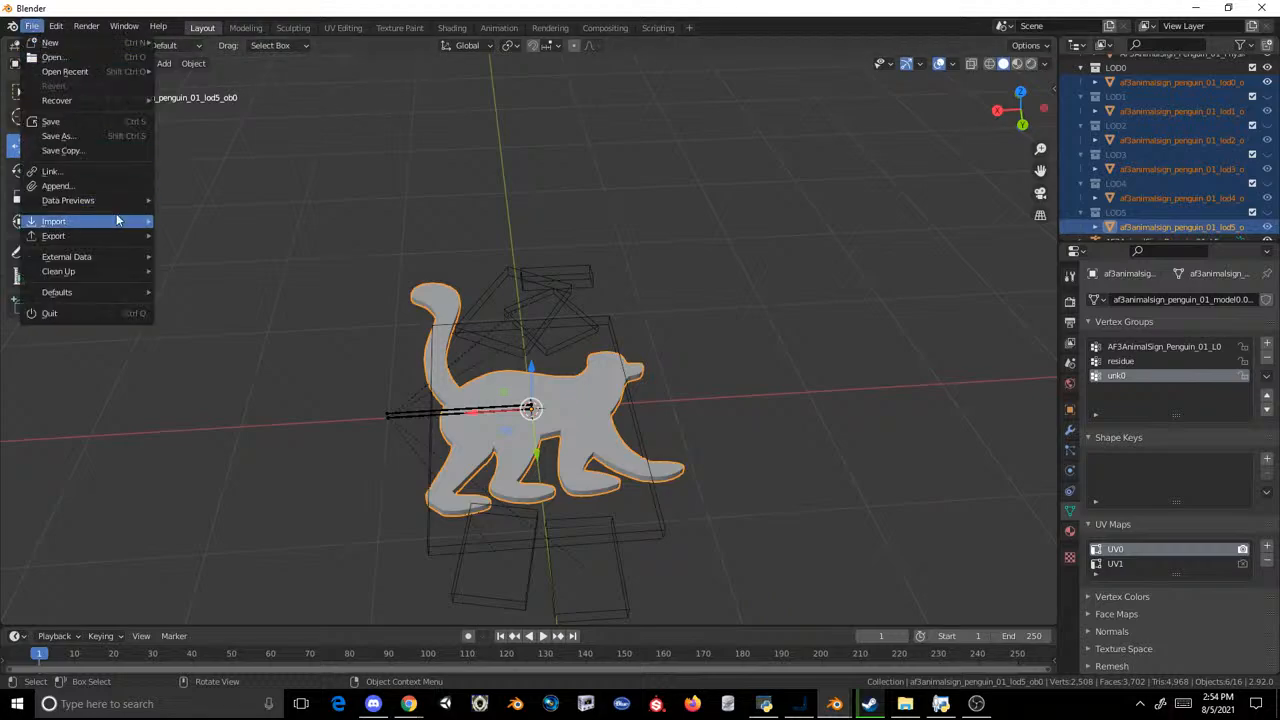
{"action": "mouse_move", "coordinate": [60, 236]}
{"action": "left_click", "coordinate": [233, 381]}
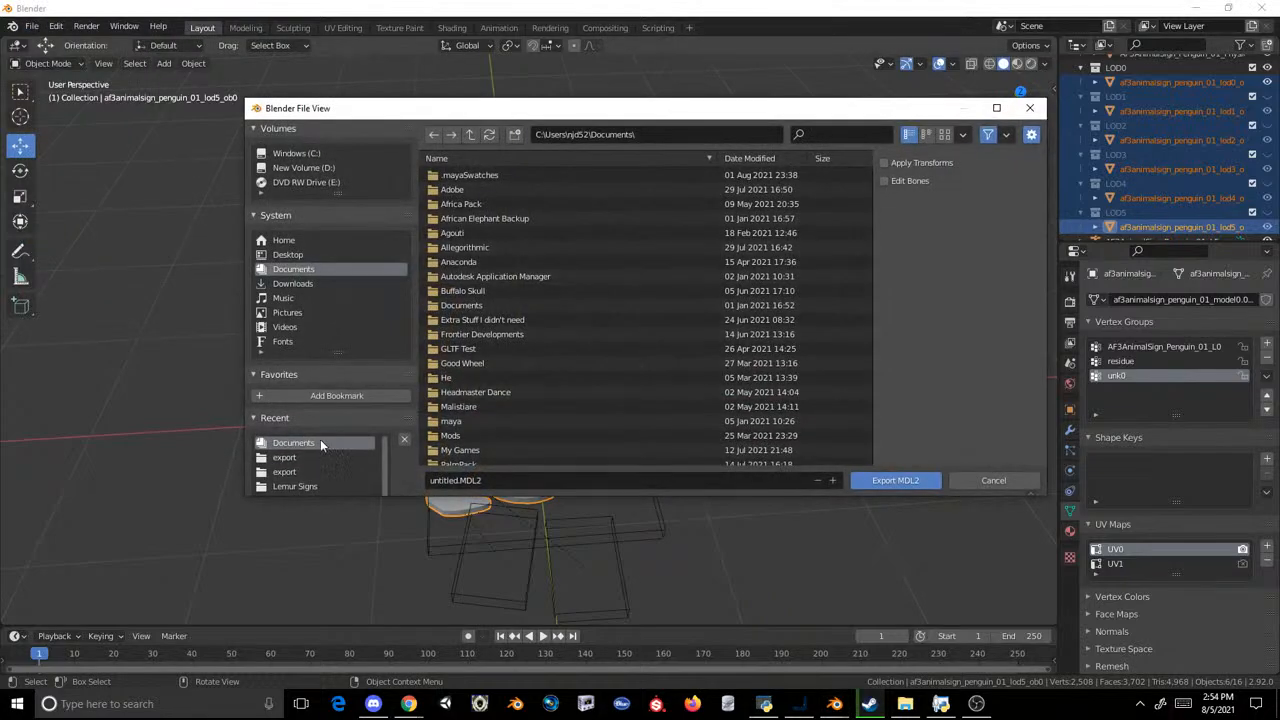
{"action": "left_click", "coordinate": [306, 463]}
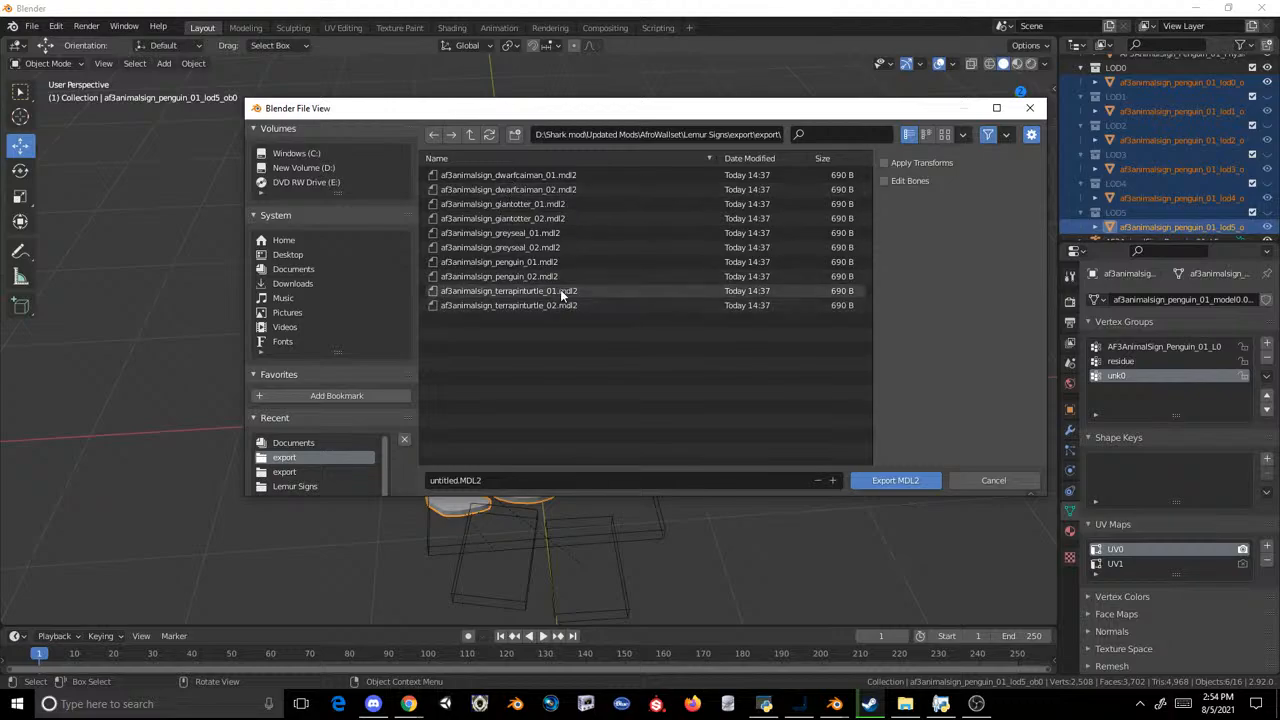
{"action": "double_click", "coordinate": [534, 261]}
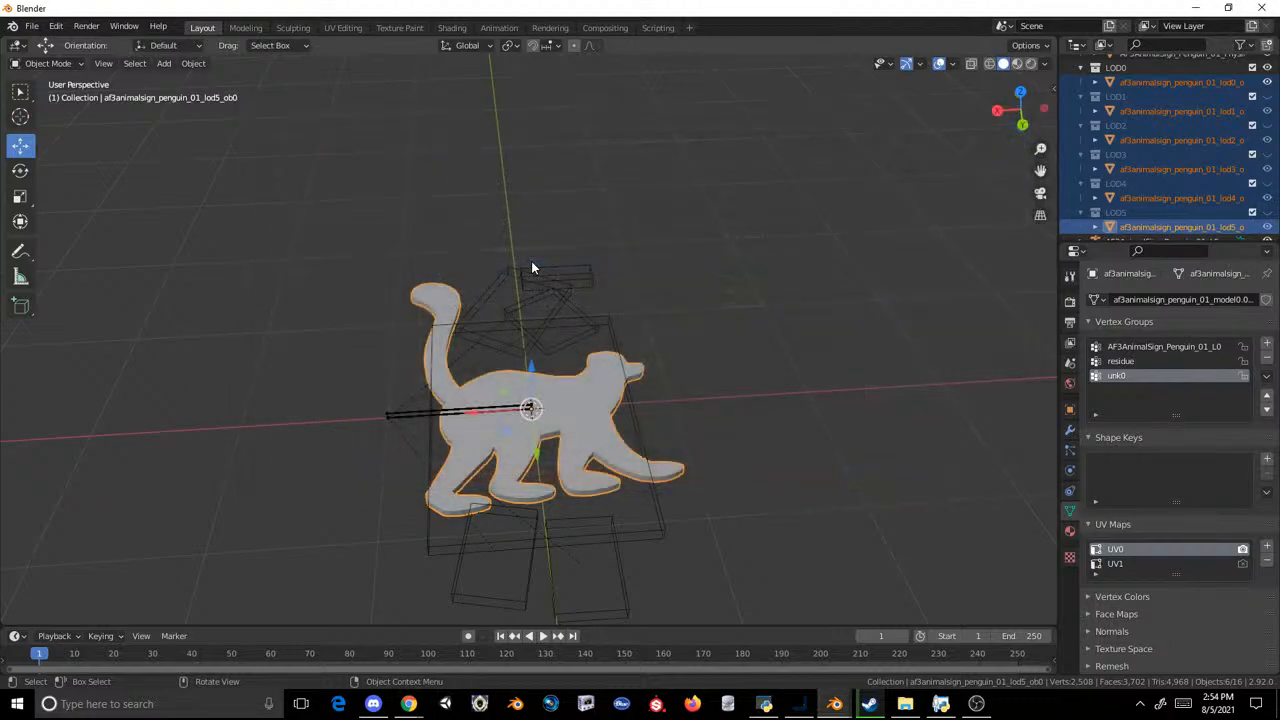
{"action": "scroll", "coordinate": [531, 263], "scroll_direction": "down", "scroll_amount": 3}
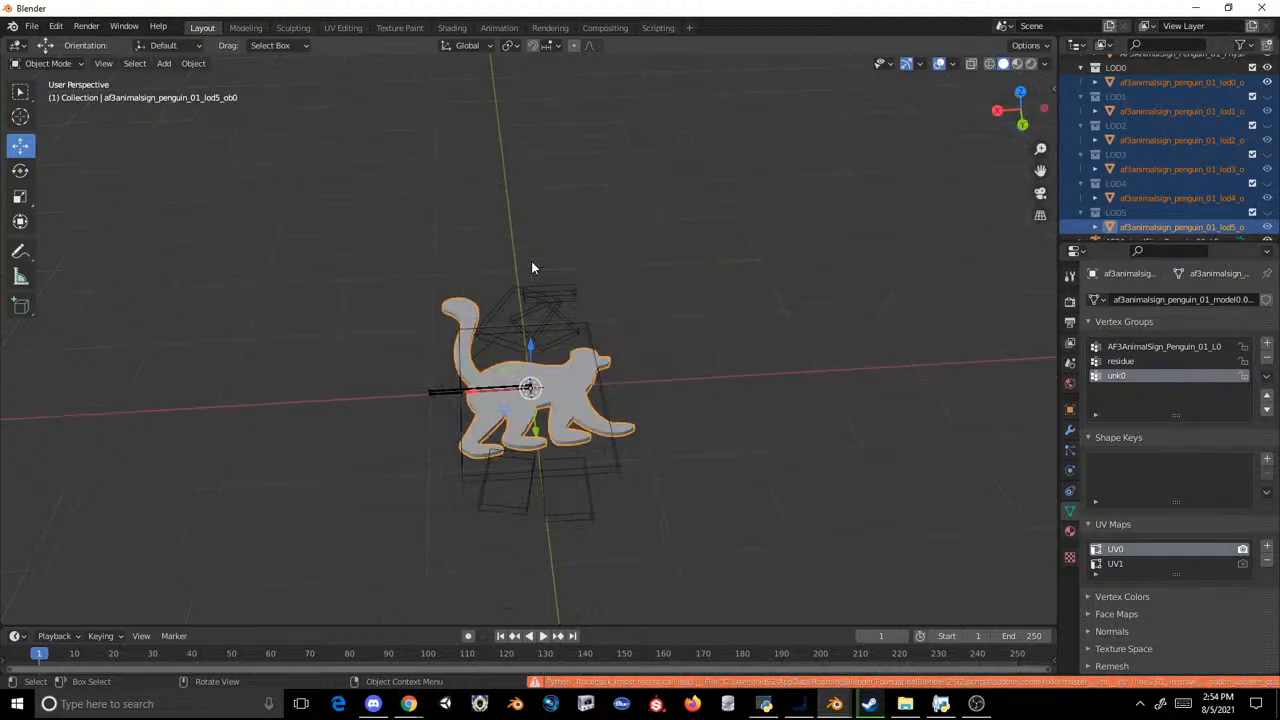
Step: Switch to the OVL Archive Editor and inject the exported sign model into AF3AnimalSigns.ovl
{"action": "left_click", "coordinate": [765, 703]}
{"action": "left_click", "coordinate": [606, 173]}
{"action": "left_click", "coordinate": [612, 200]}
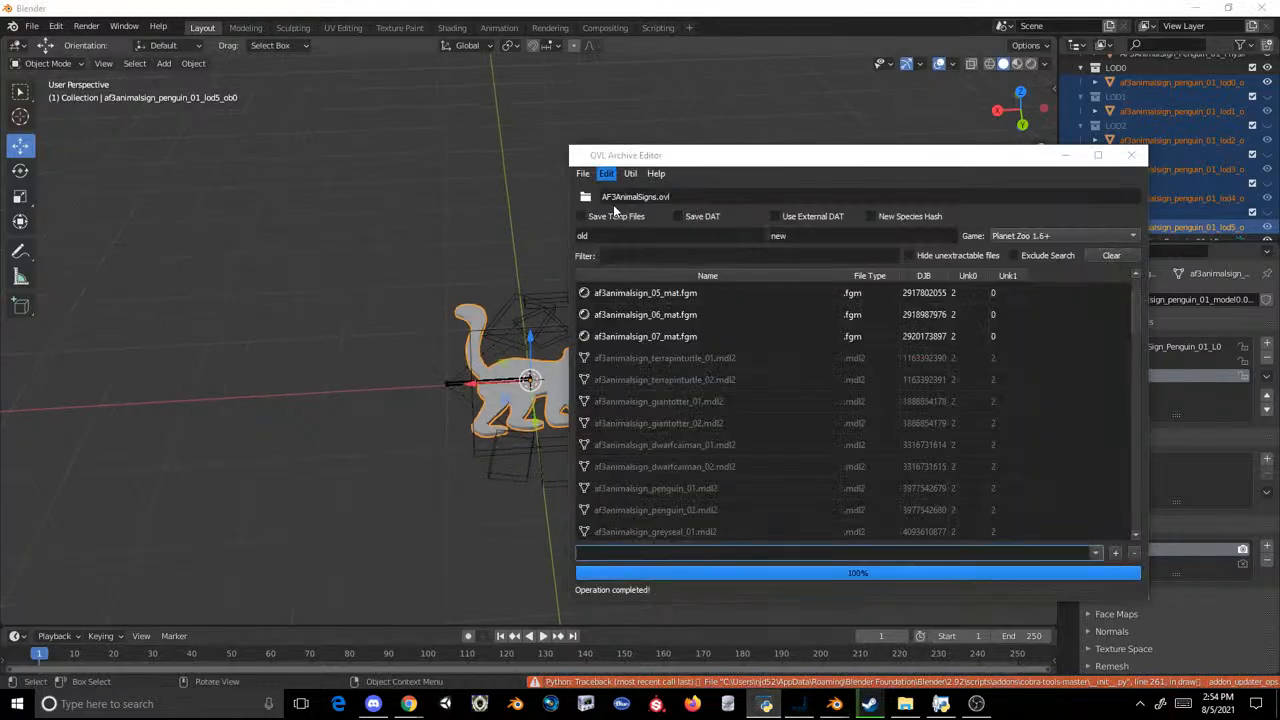
{"action": "double_click", "coordinate": [533, 218]}
{"action": "double_click", "coordinate": [533, 219]}
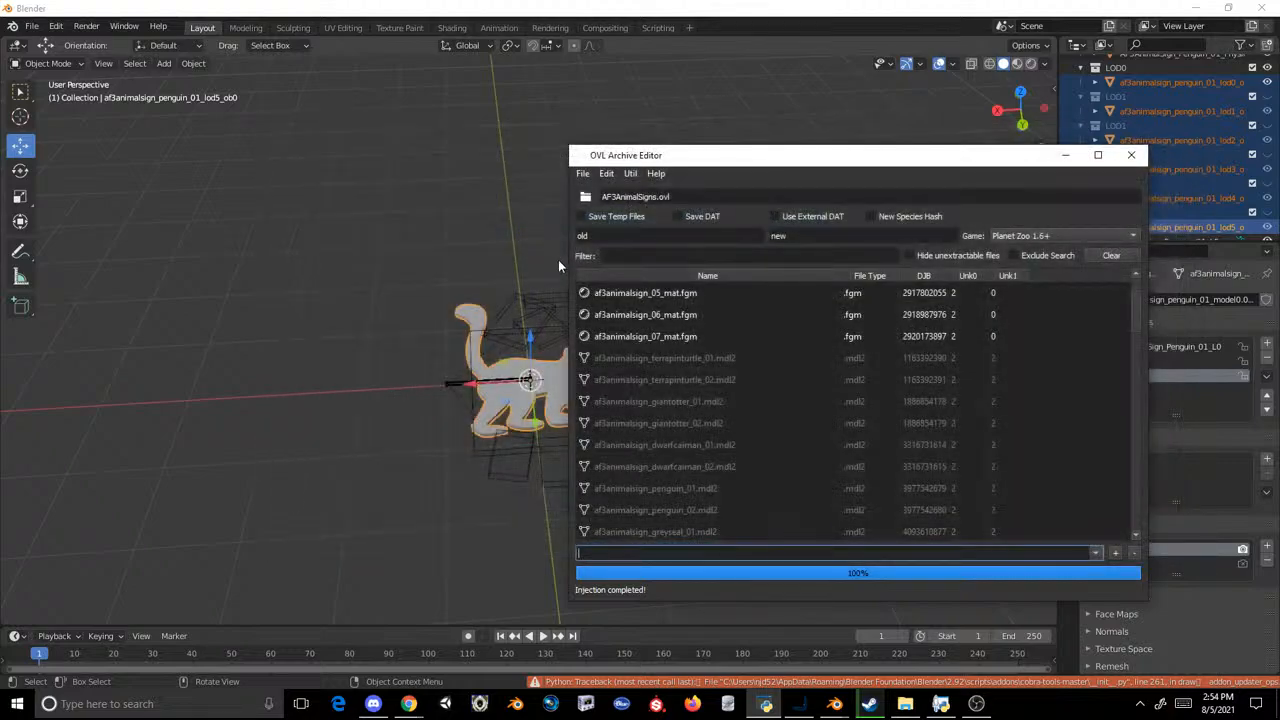
Step: Switch to Blender, hide the LOD0 and LOD2 to LOD5 lemur meshes, and copy the LOD1 lemur mesh
{"action": "left_click", "coordinate": [522, 236]}
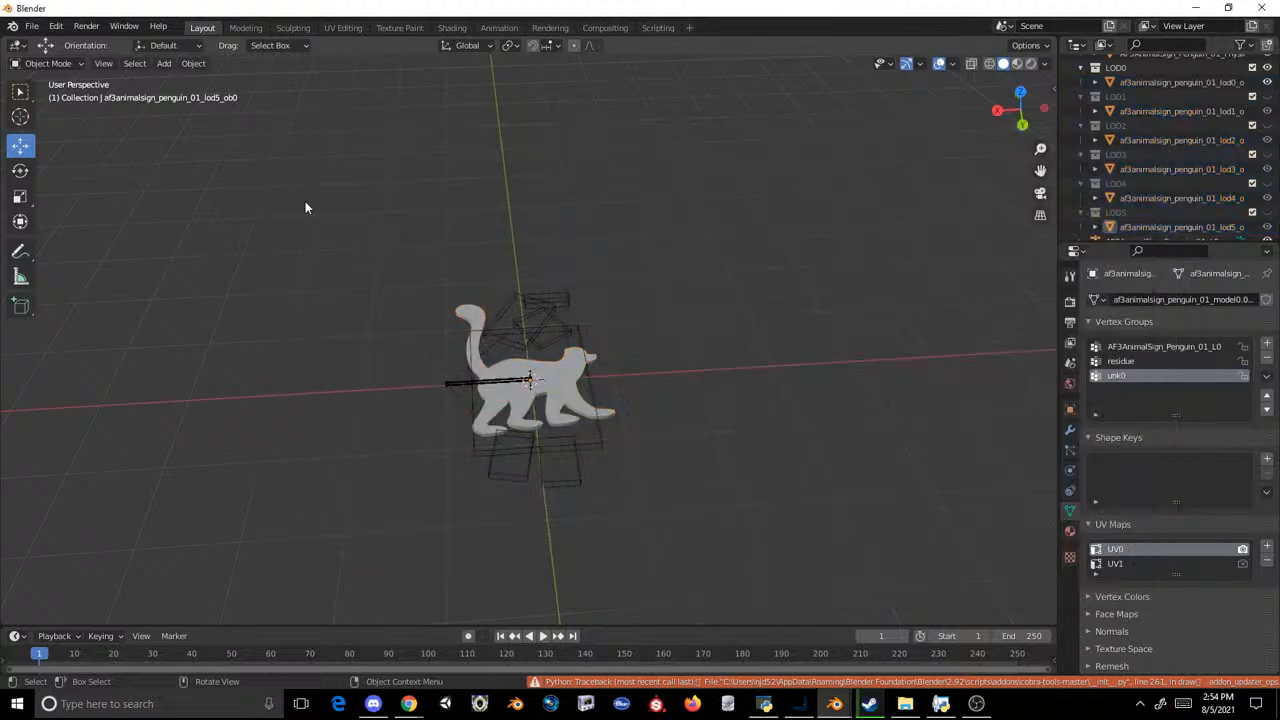
{"action": "left_click", "coordinate": [470, 285]}
{"action": "left_click", "coordinate": [470, 285]}
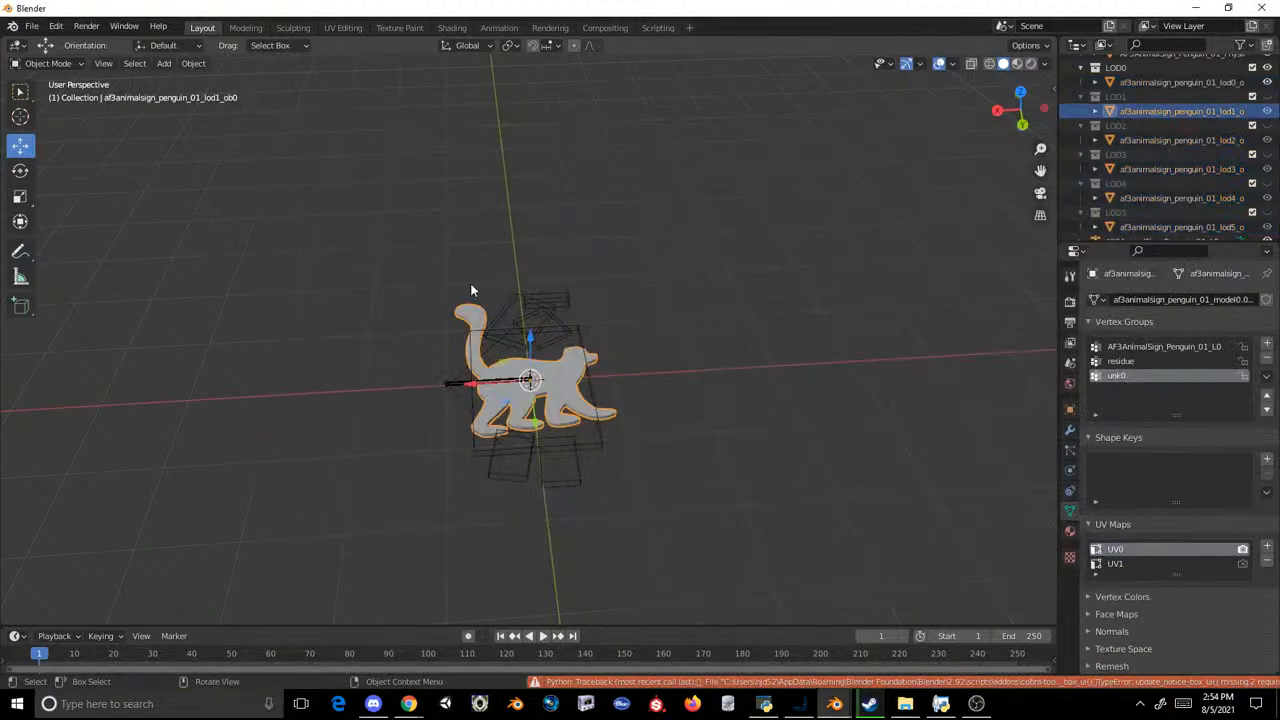
{"action": "key", "text": "ctrl+c"}
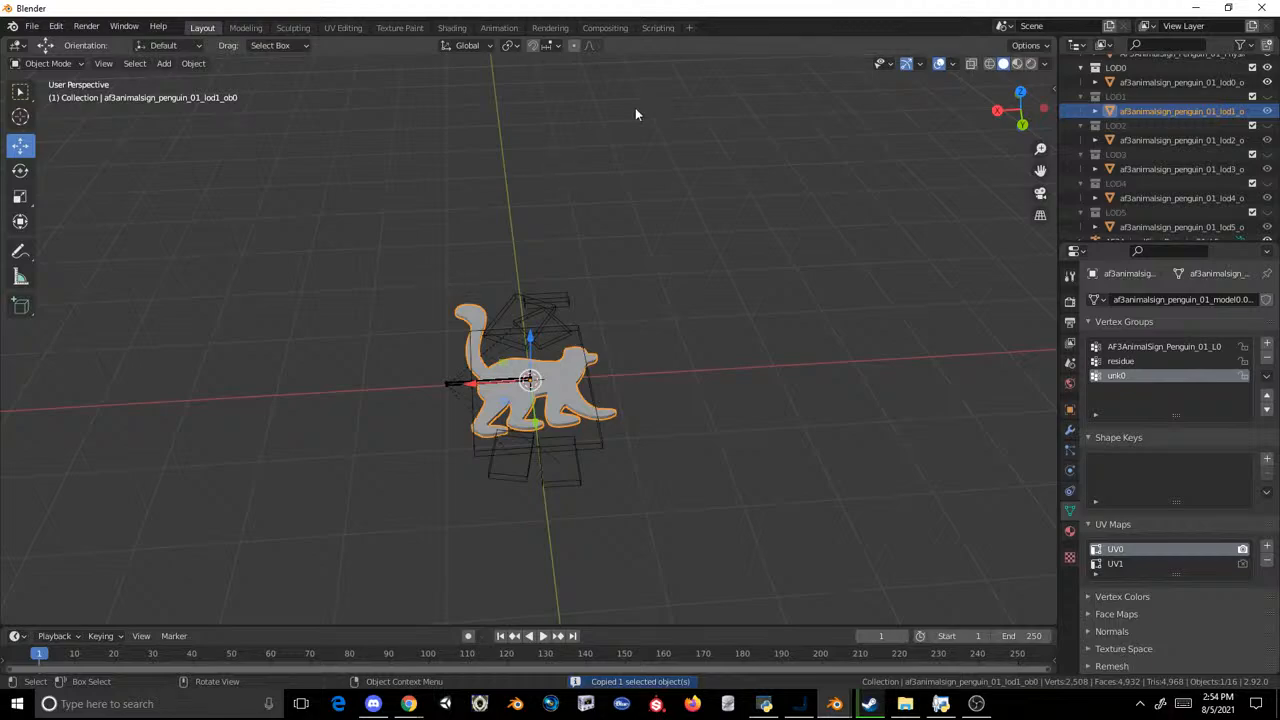
{"action": "left_click", "coordinate": [1149, 85]}
{"action": "left_click", "coordinate": [457, 320]}
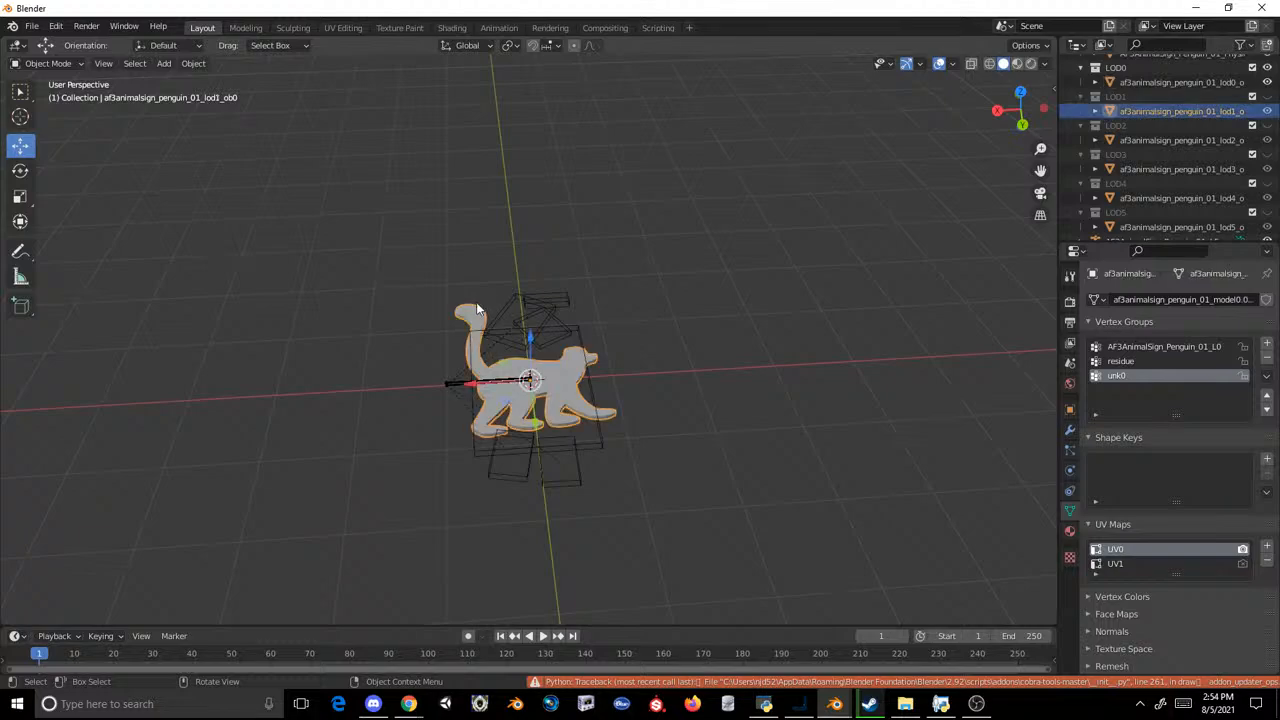
{"action": "key", "text": "ctrl+c"}
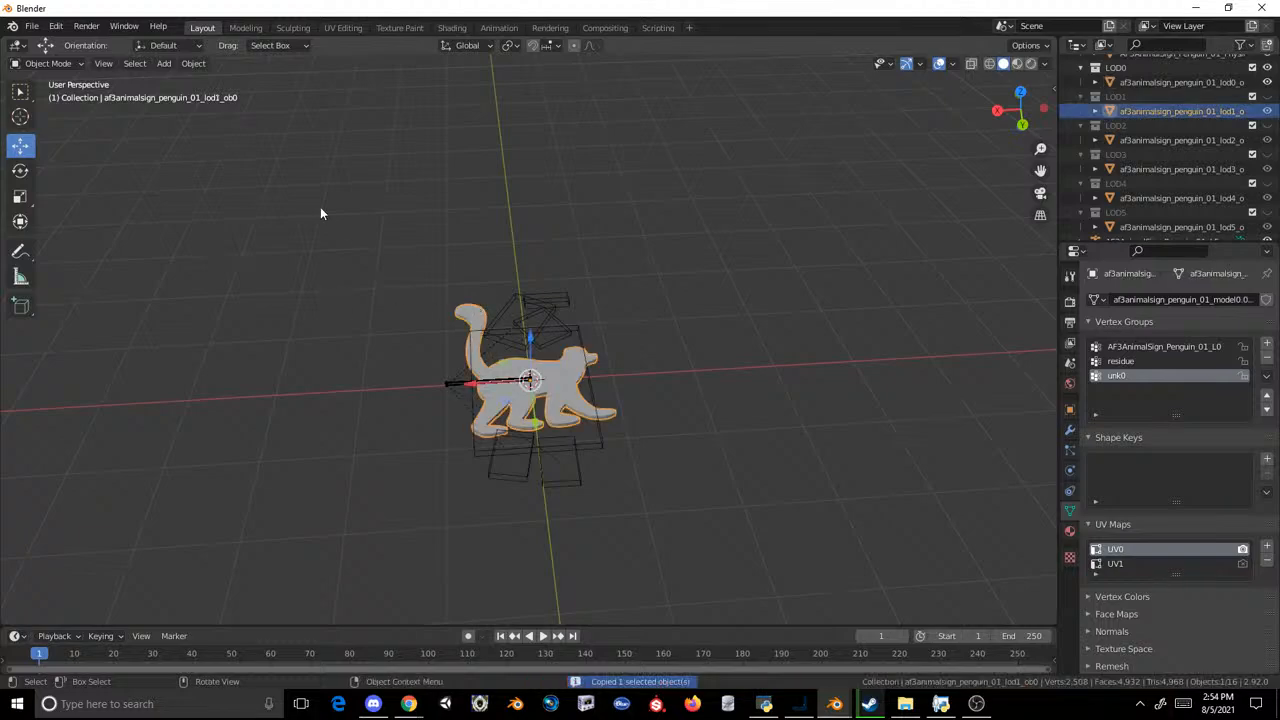
{"action": "left_click", "coordinate": [1267, 82]}
{"action": "left_click_drag", "start_coordinate": [1266, 142], "coordinate": [1267, 227]}
{"action": "left_click", "coordinate": [381, 286]}
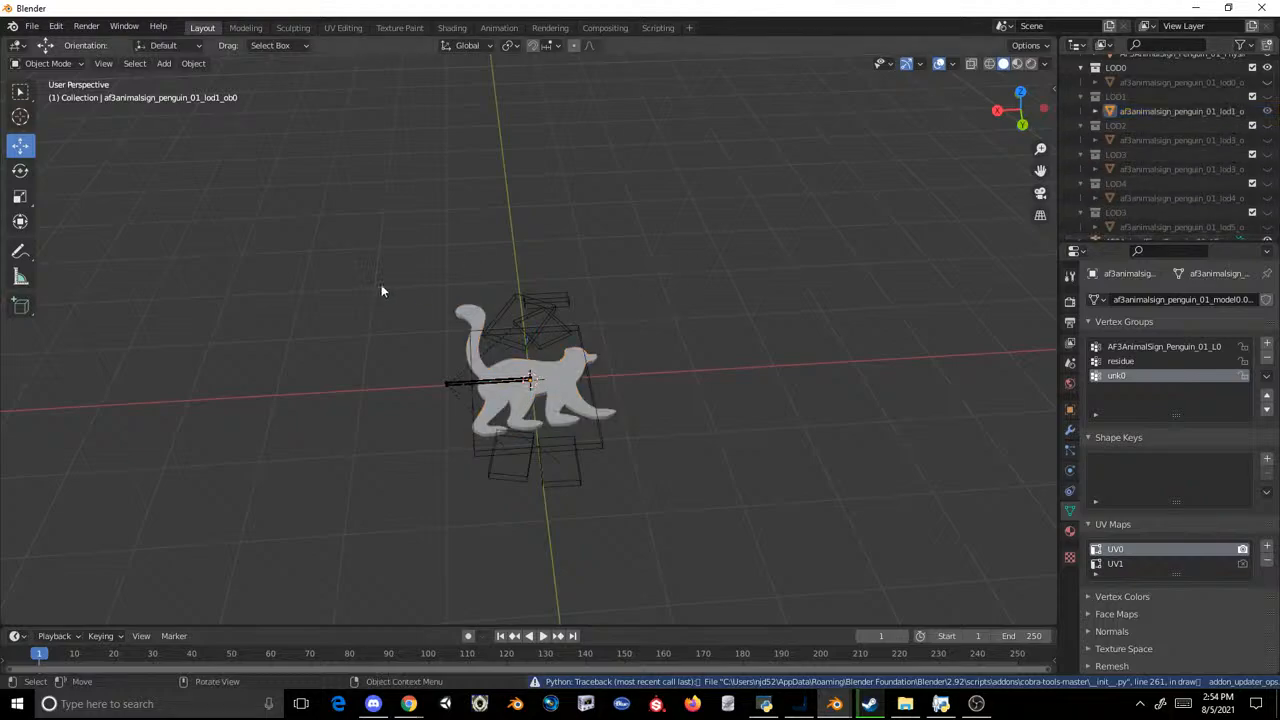
{"action": "left_click", "coordinate": [457, 303]}
{"action": "key", "text": "ctrl+c"}
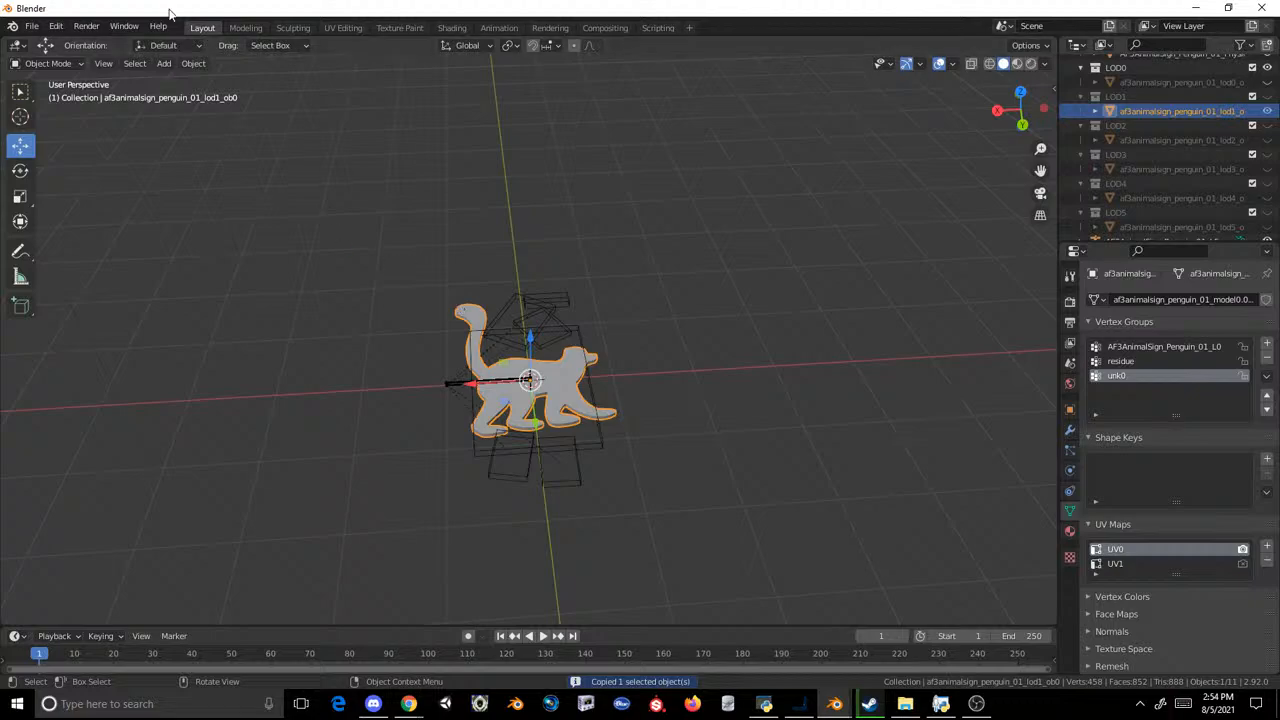
Step: Start a new General file and delete the default cube
{"action": "left_click", "coordinate": [32, 26]}
{"action": "mouse_move", "coordinate": [60, 42]}
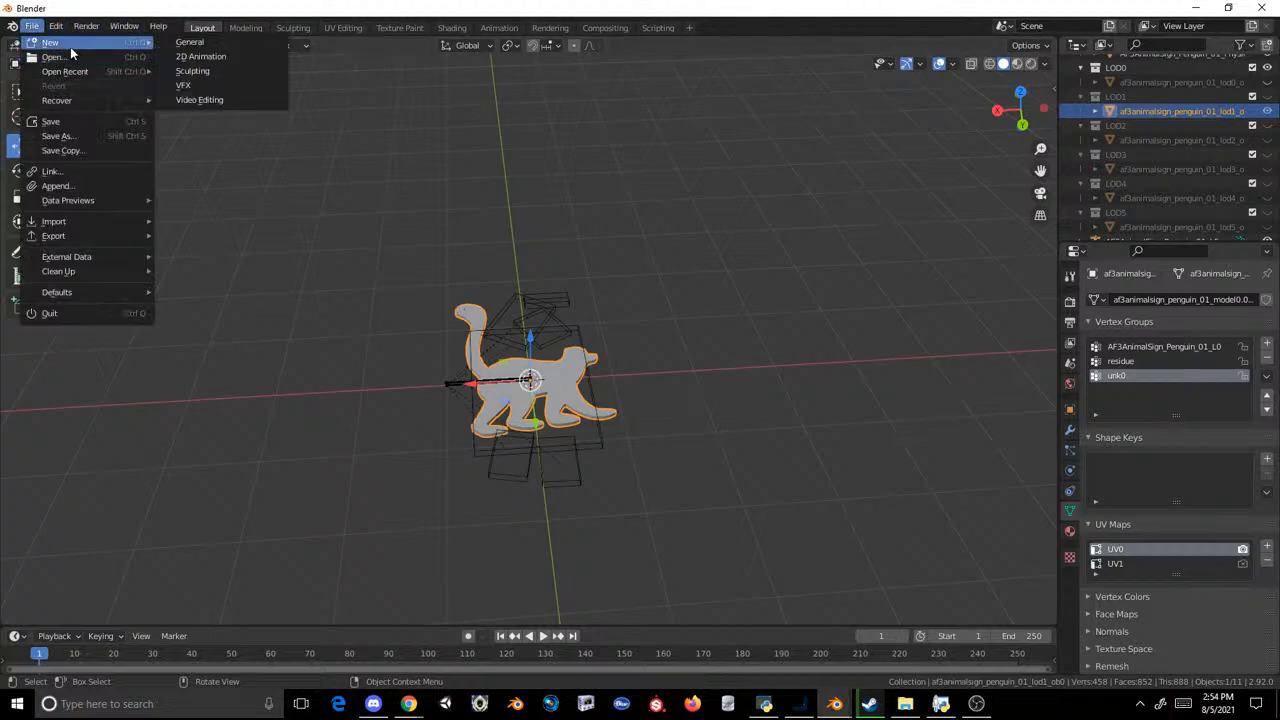
{"action": "left_click", "coordinate": [242, 55]}
{"action": "left_click", "coordinate": [666, 380]}
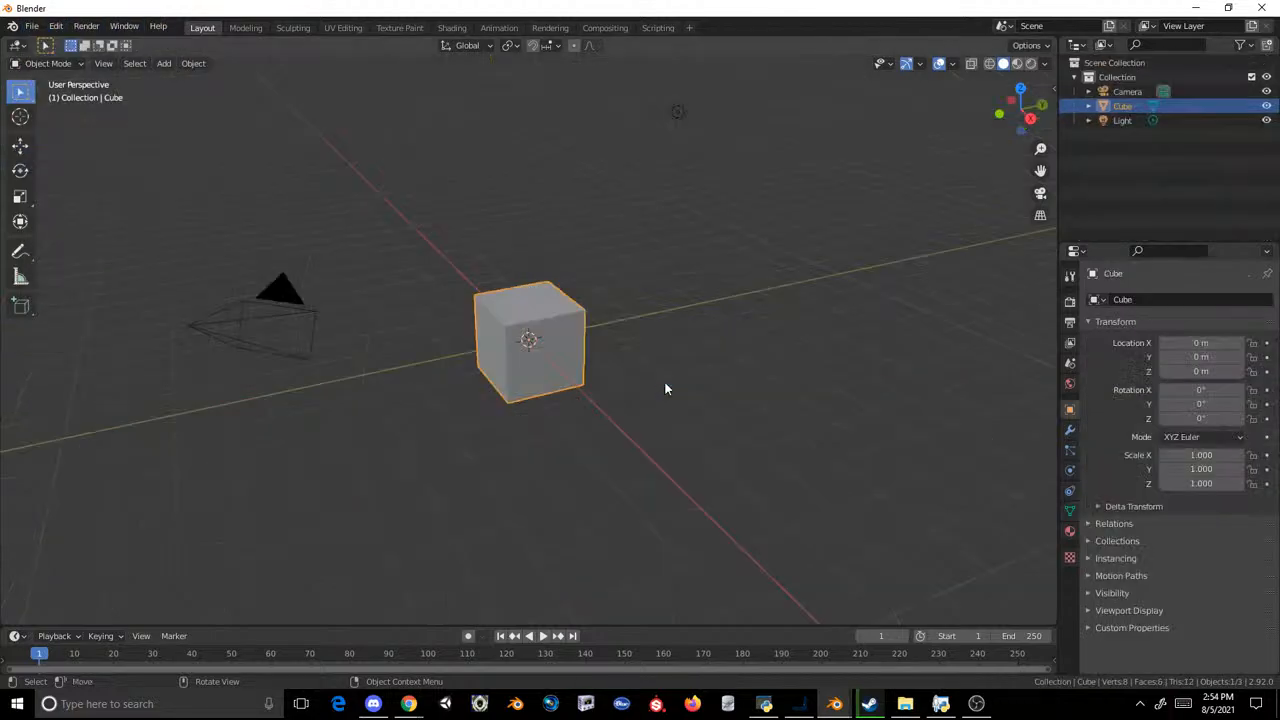
{"action": "key", "text": "Delete"}
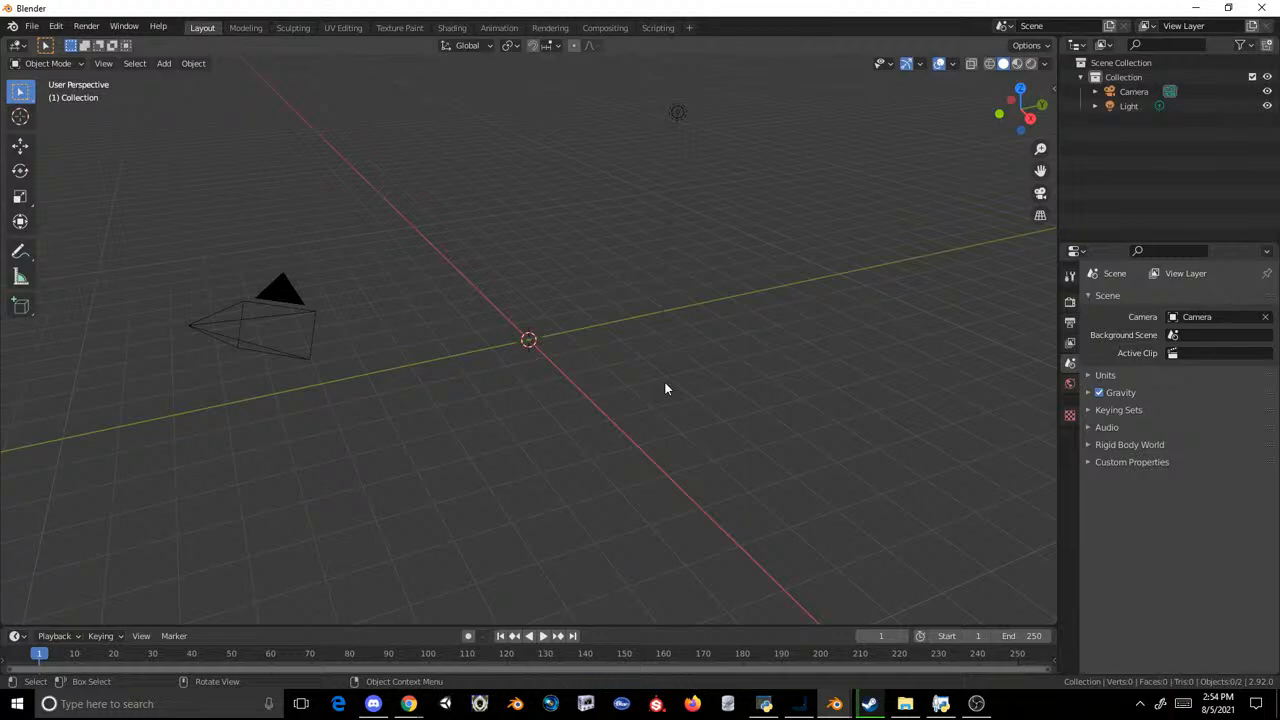
Step: Import the Cobra model af3animalsign_penguin_02.mdl2 from the export subfolder inside the Lemur Signs export folder
{"action": "left_click", "coordinate": [31, 26]}
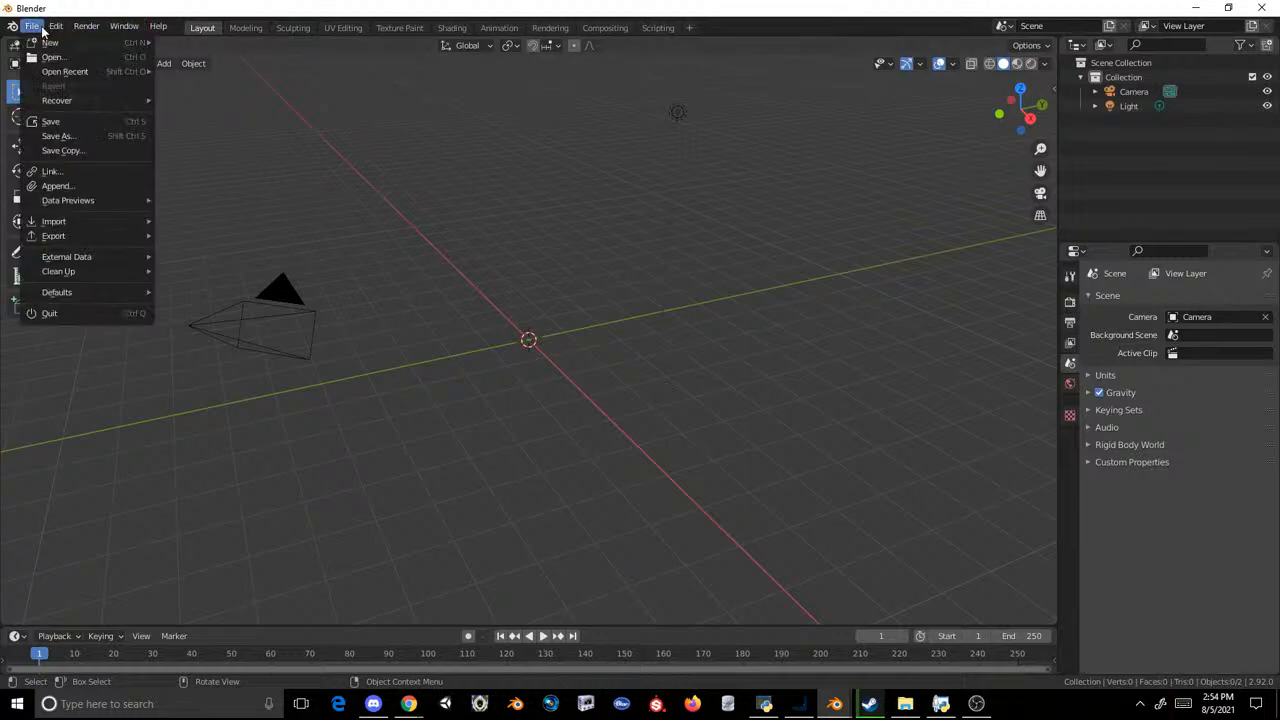
{"action": "mouse_move", "coordinate": [60, 221]}
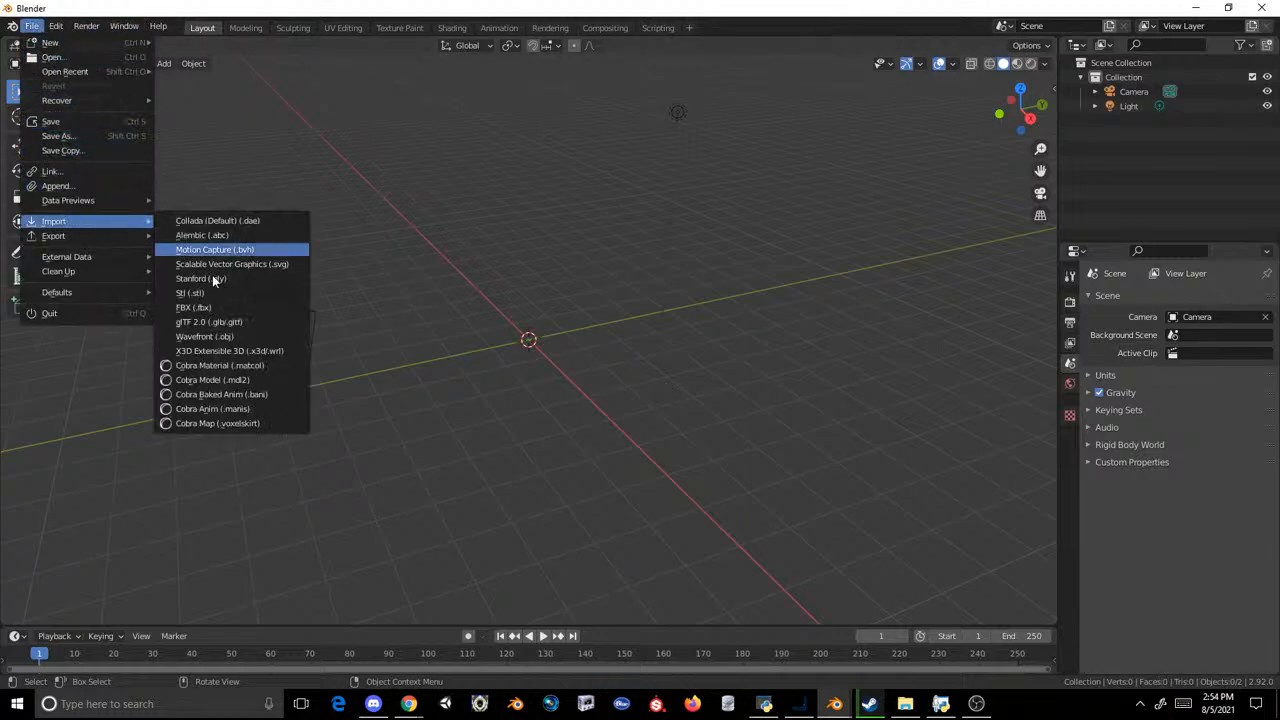
{"action": "left_click", "coordinate": [214, 379]}
{"action": "left_click", "coordinate": [292, 443]}
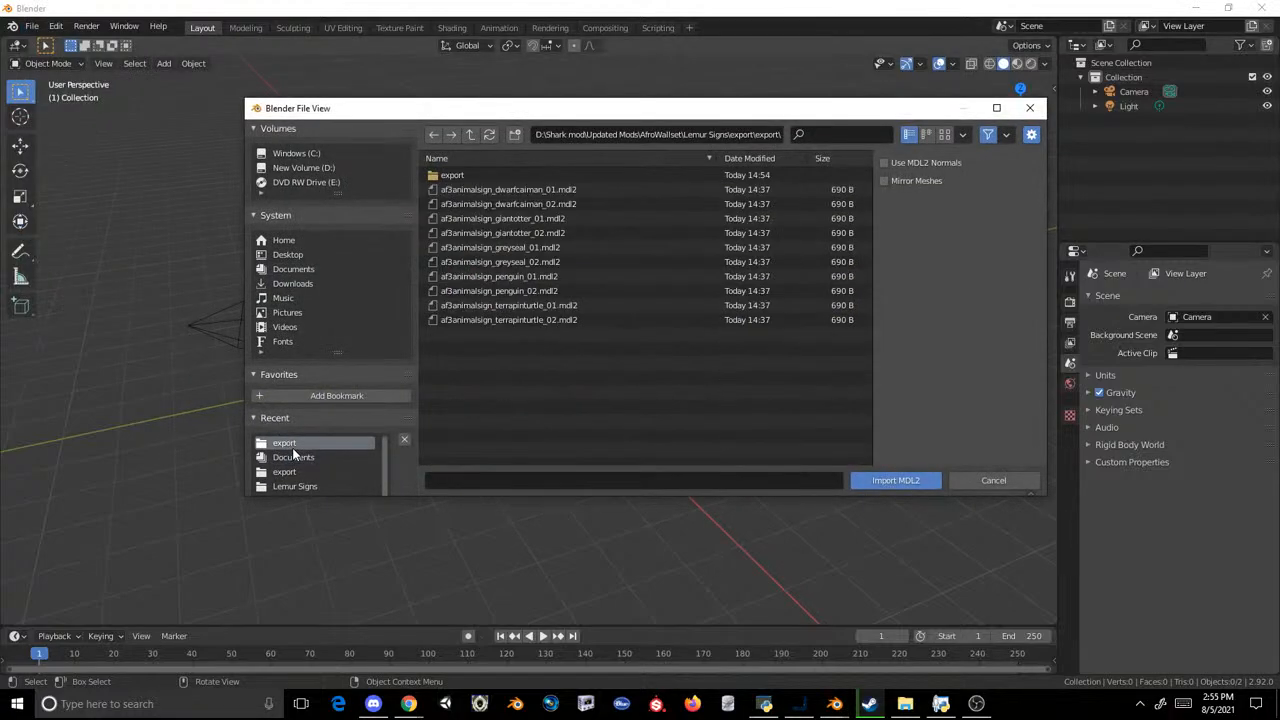
{"action": "left_click", "coordinate": [476, 173]}
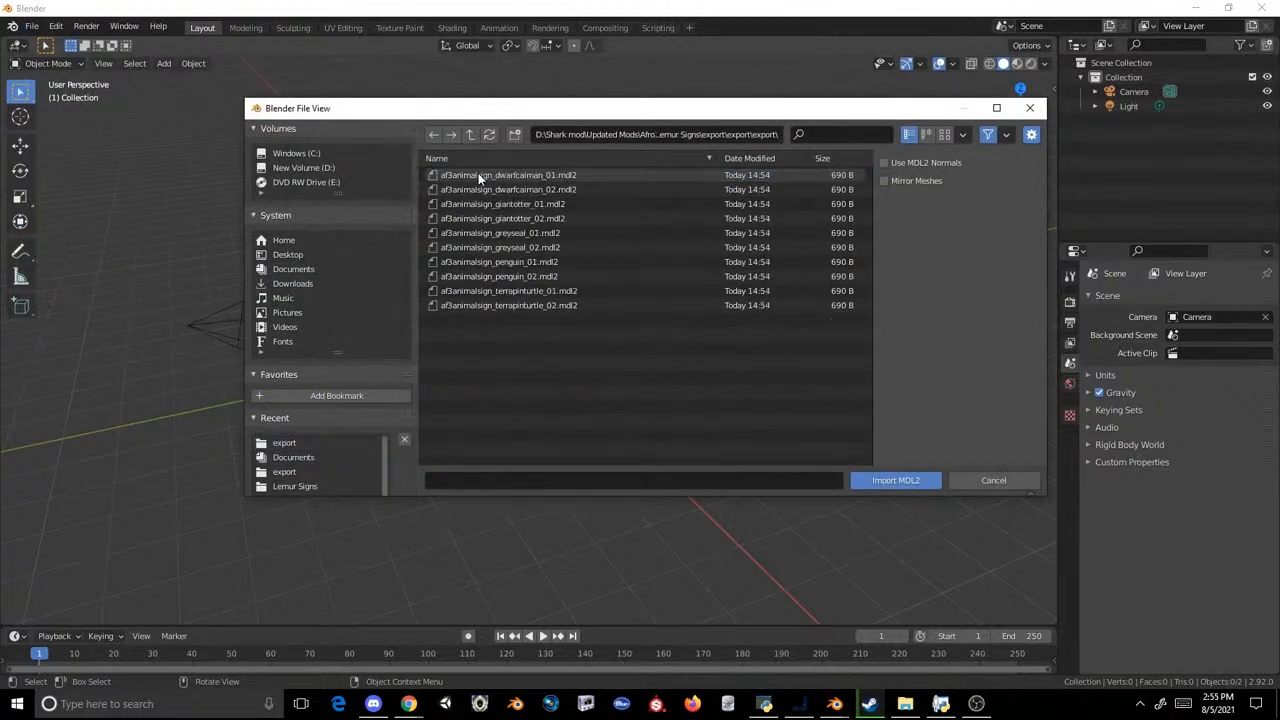
{"action": "double_click", "coordinate": [496, 277]}
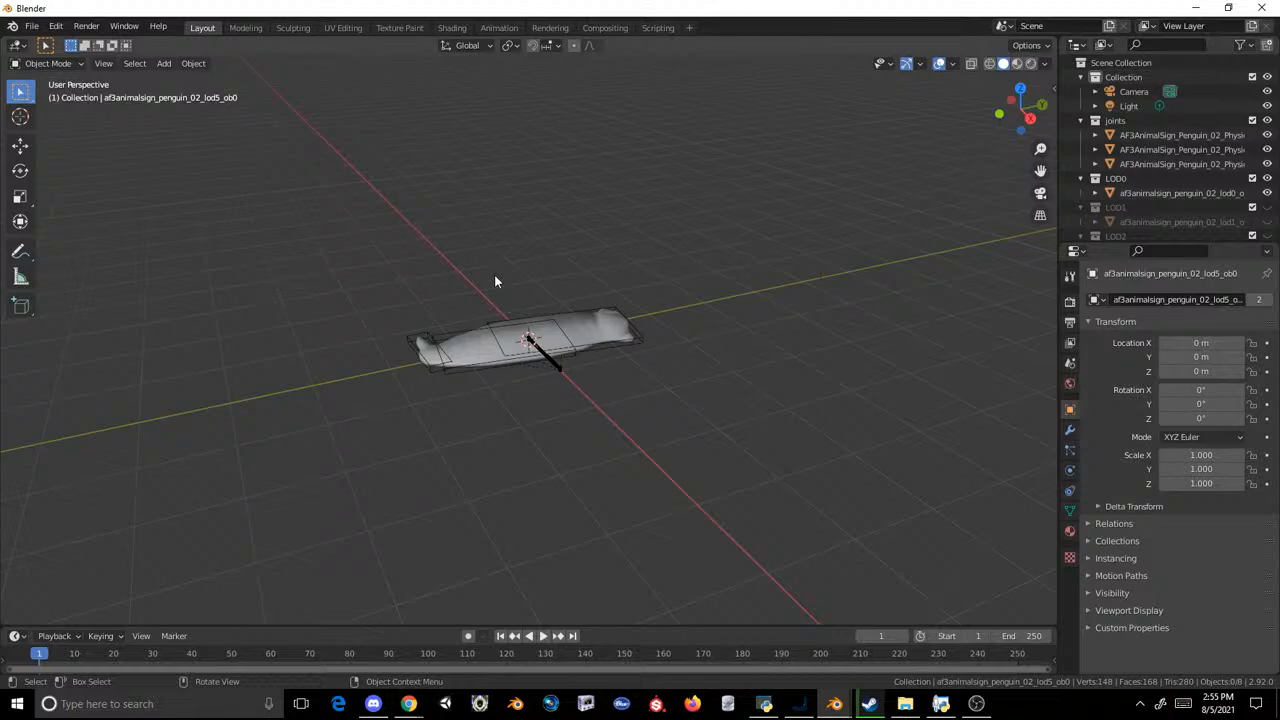
Step: Paste the copied LOD1 lemur mesh into the penguin 02 sign scene
{"action": "key", "text": "ctrl+v"}
{"action": "middle_click_drag", "start_coordinate": [593, 227], "coordinate": [477, 257]}
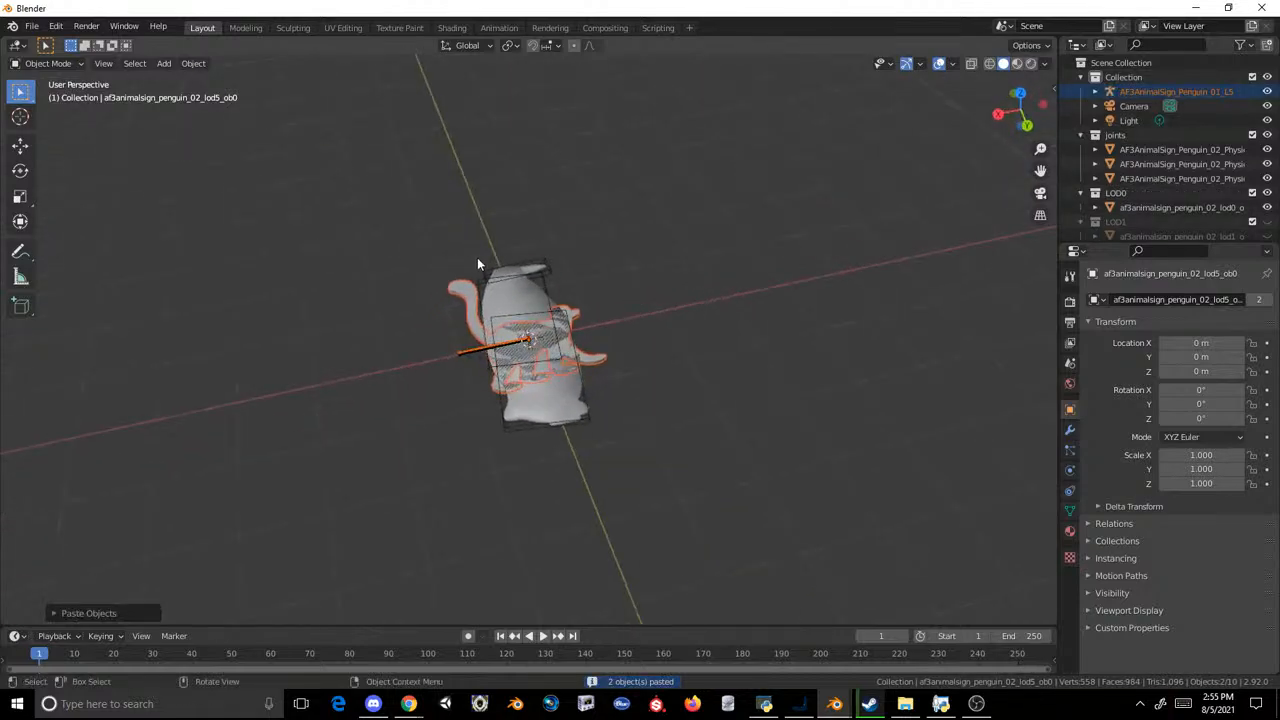
{"action": "scroll", "coordinate": [561, 252], "scroll_direction": "up", "scroll_amount": 2}
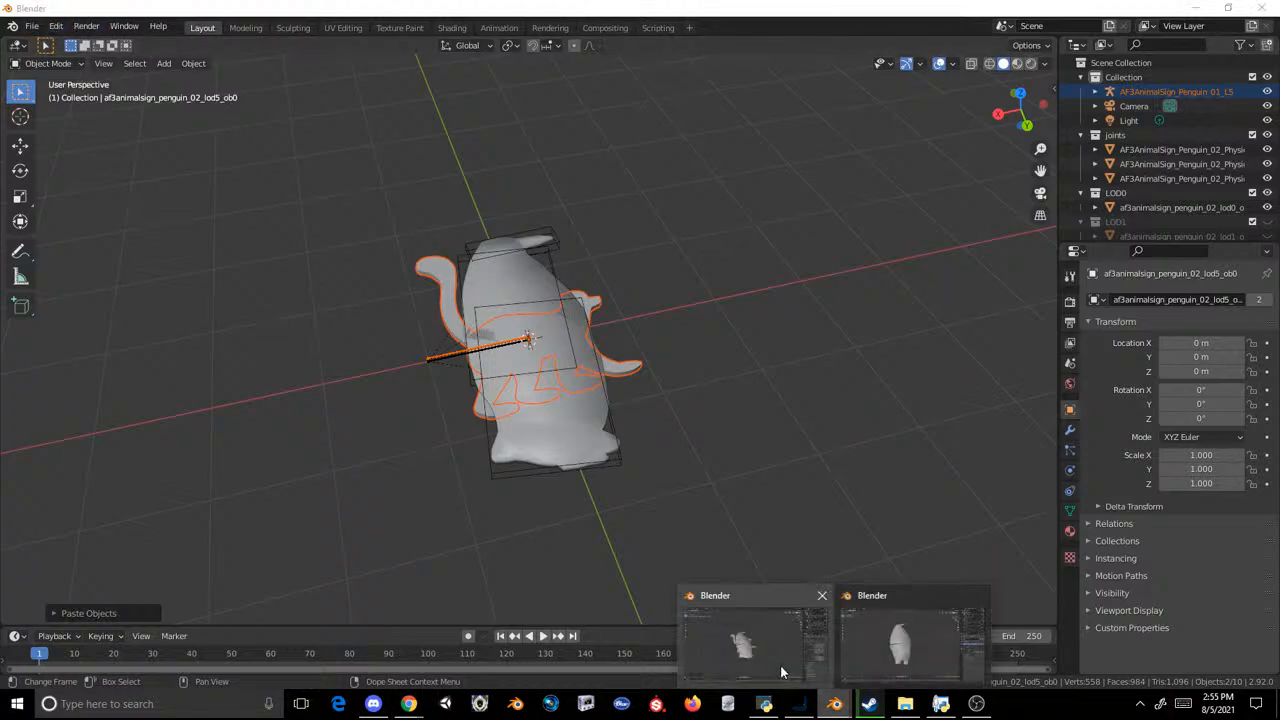
Step: Inspect the original penguin 01 LOD0 sign in the other Blender window, then return and select the pasted lemur mesh
{"action": "left_click", "coordinate": [914, 640]}
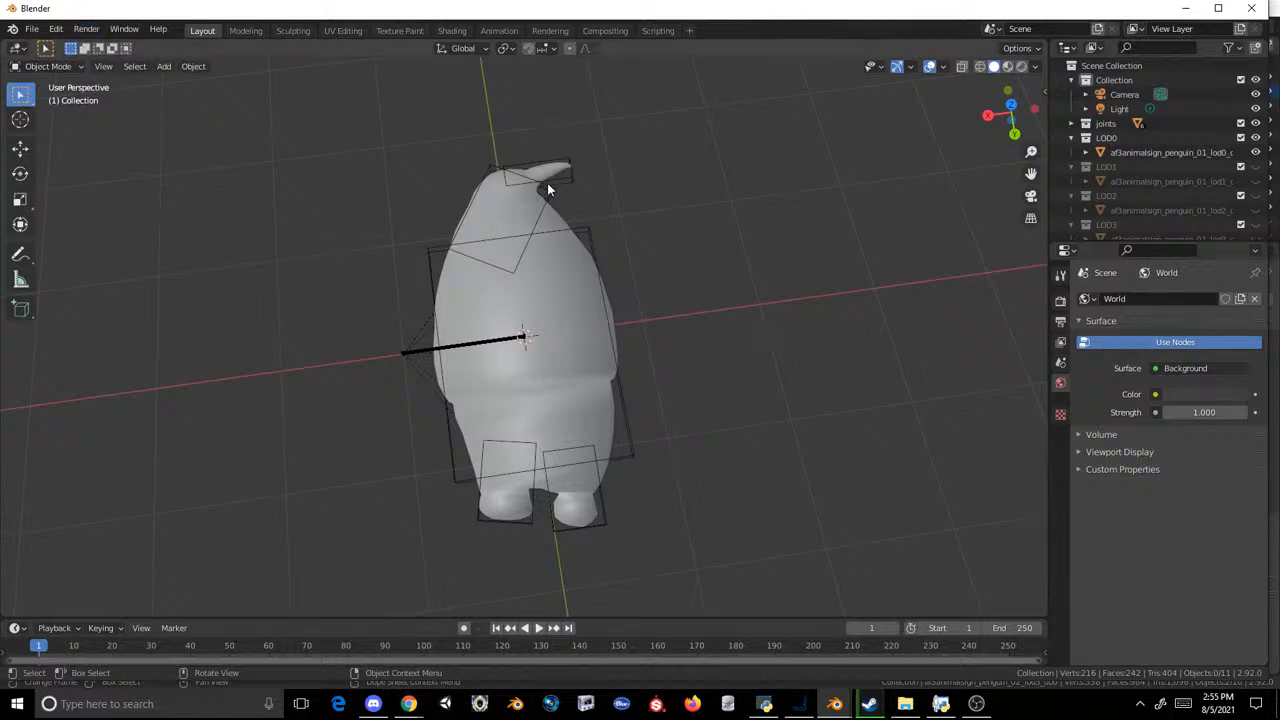
{"action": "left_click", "coordinate": [1181, 154]}
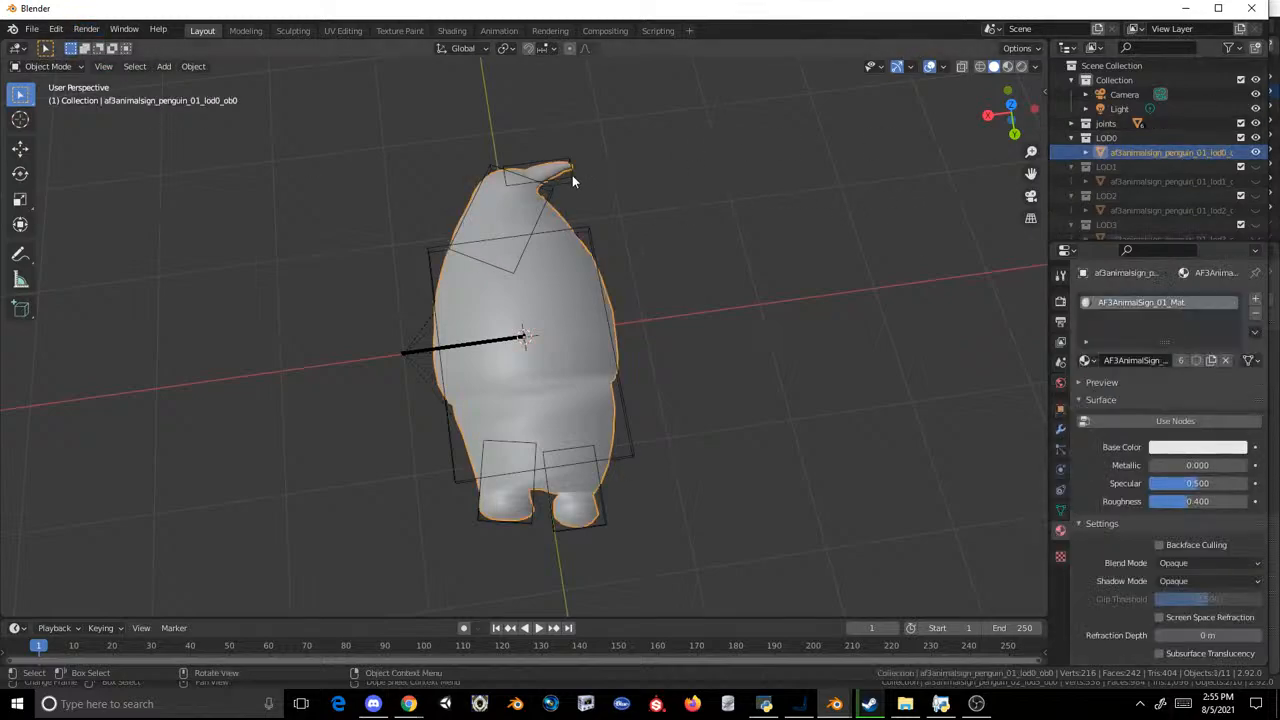
{"action": "left_click", "coordinate": [779, 364]}
{"action": "mouse_move", "coordinate": [838, 705]}
{"action": "left_click", "coordinate": [808, 651]}
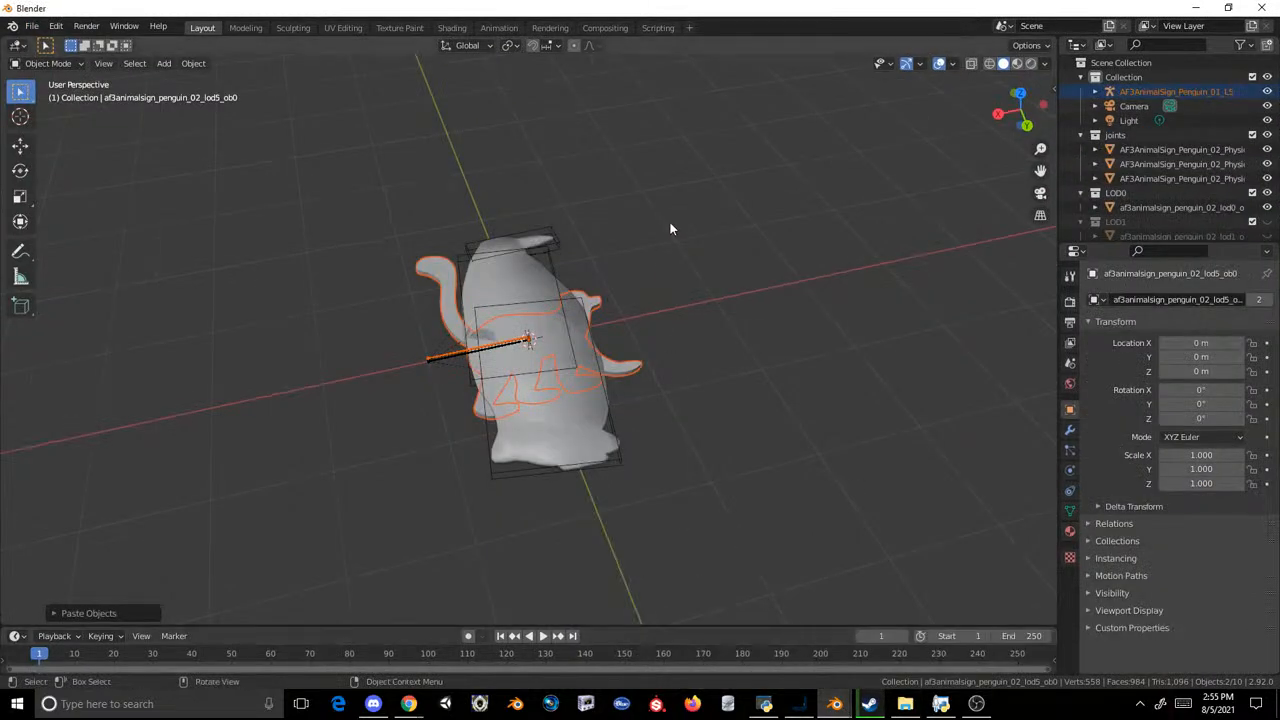
{"action": "left_click", "coordinate": [609, 305]}
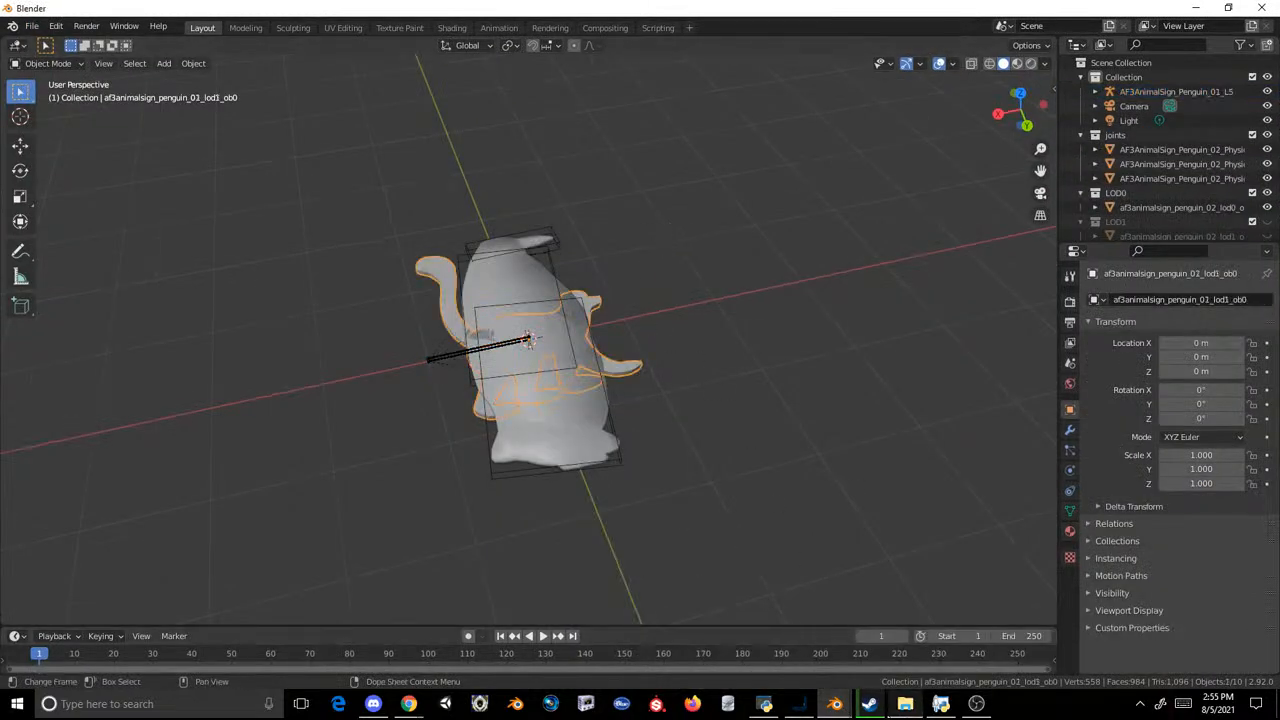
Step: Switch to the other Blender window and delete the visible penguin 01 sign together with its armature and joint meshes
{"action": "mouse_move", "coordinate": [832, 704]}
{"action": "left_click", "coordinate": [907, 637]}
{"action": "left_click_drag", "start_coordinate": [705, 135], "coordinate": [402, 470]}
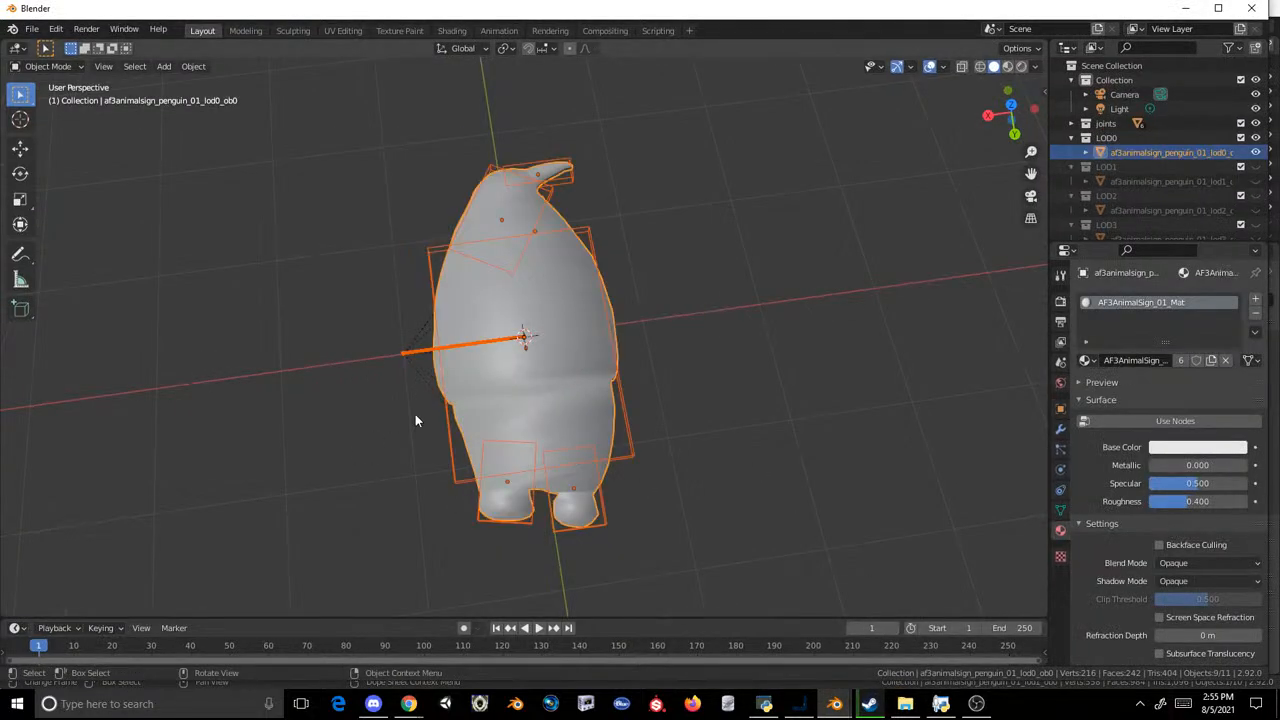
{"action": "key", "text": "Delete"}
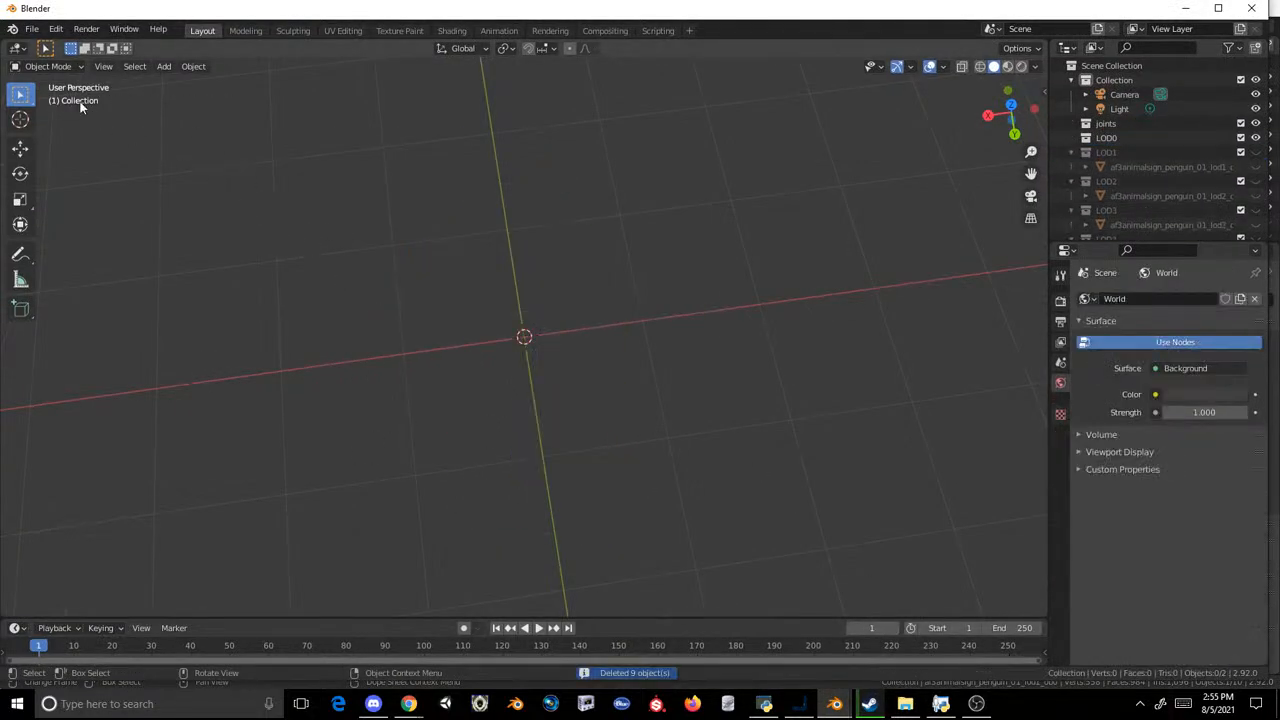
{"action": "left_click", "coordinate": [32, 29]}
{"action": "mouse_move", "coordinate": [93, 224]}
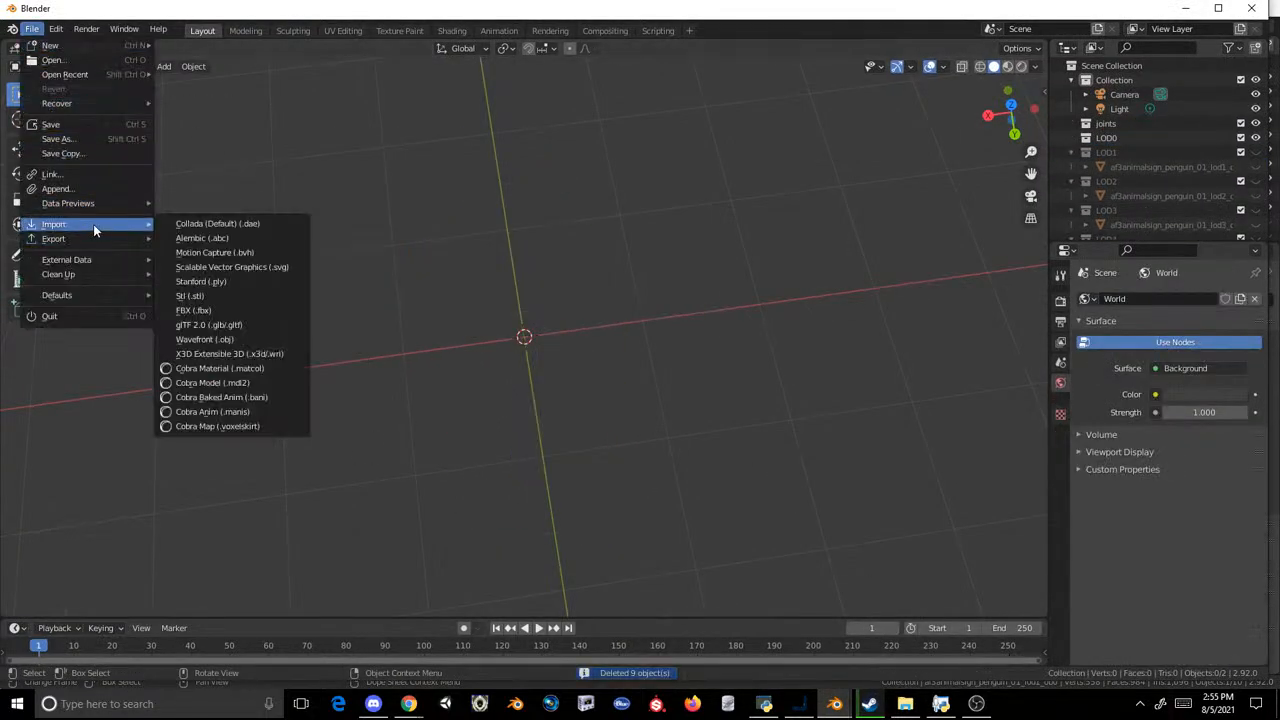
{"action": "left_click", "coordinate": [226, 339]}
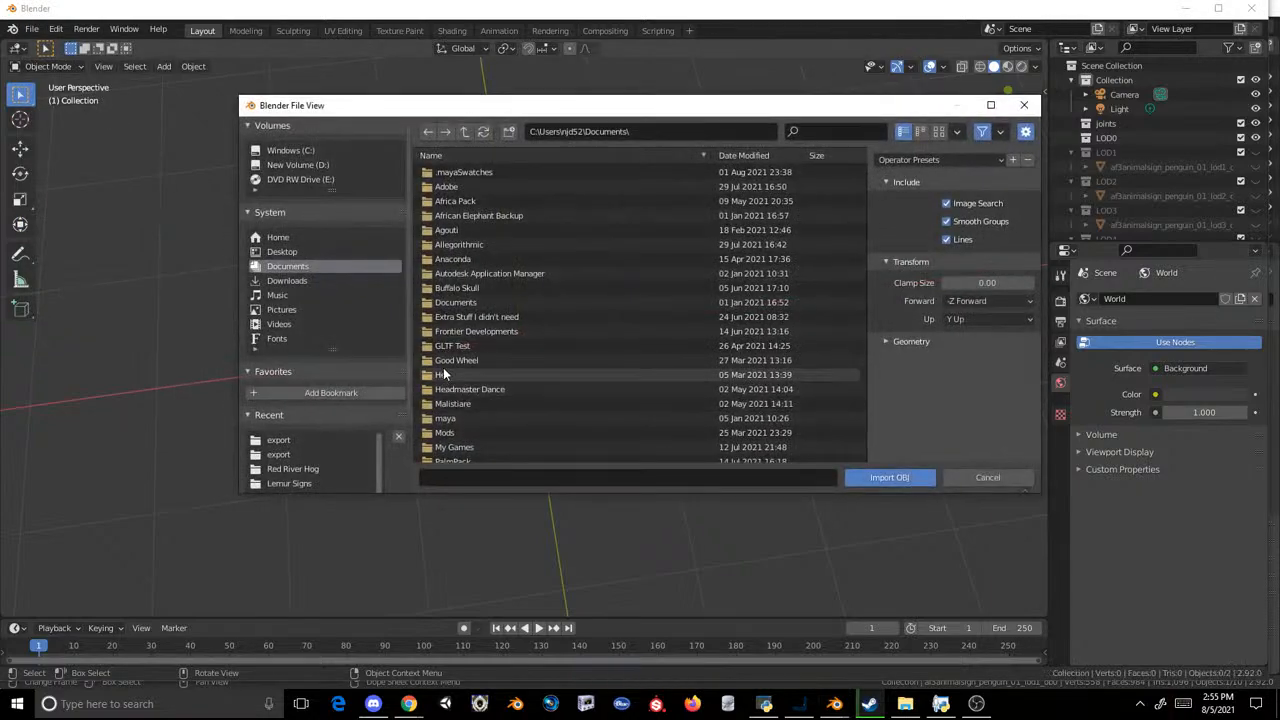
{"action": "left_click", "coordinate": [988, 478]}
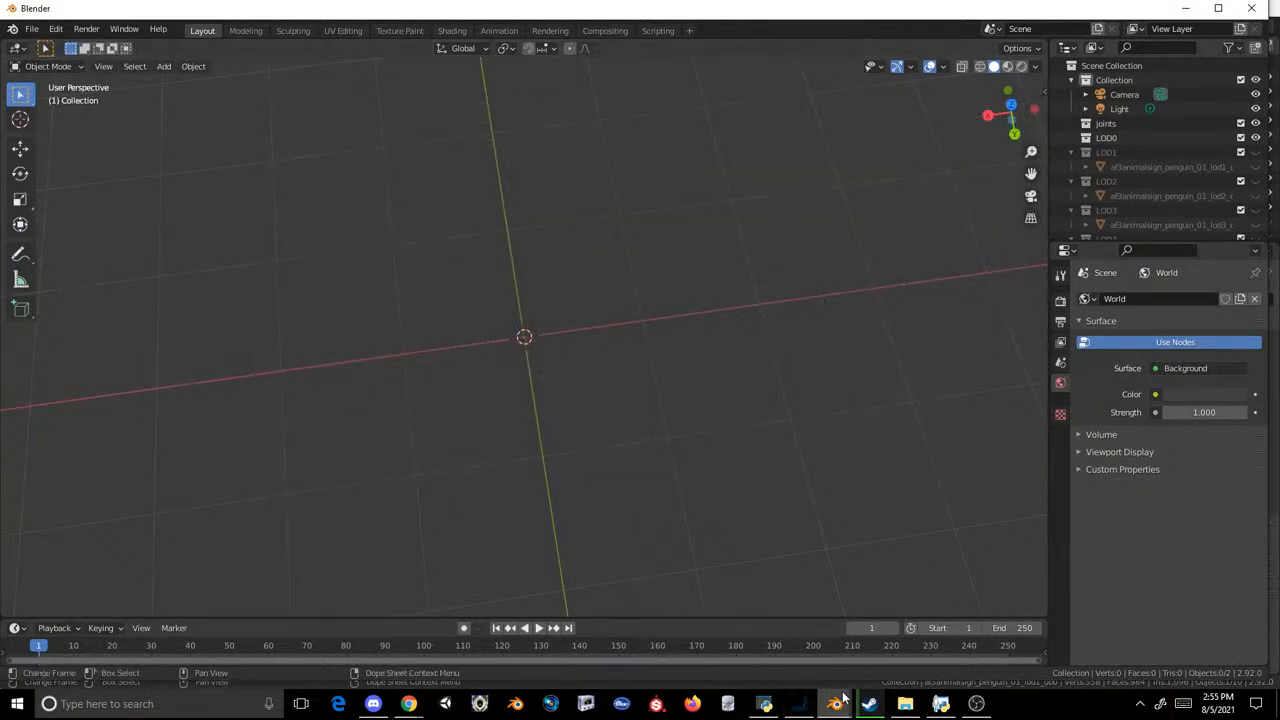
Step: Switch to the Blender window with the pasted lemur and open a Wavefront OBJ import on the Documents folder
{"action": "mouse_move", "coordinate": [835, 704]}
{"action": "left_click", "coordinate": [757, 640]}
{"action": "left_click", "coordinate": [32, 26]}
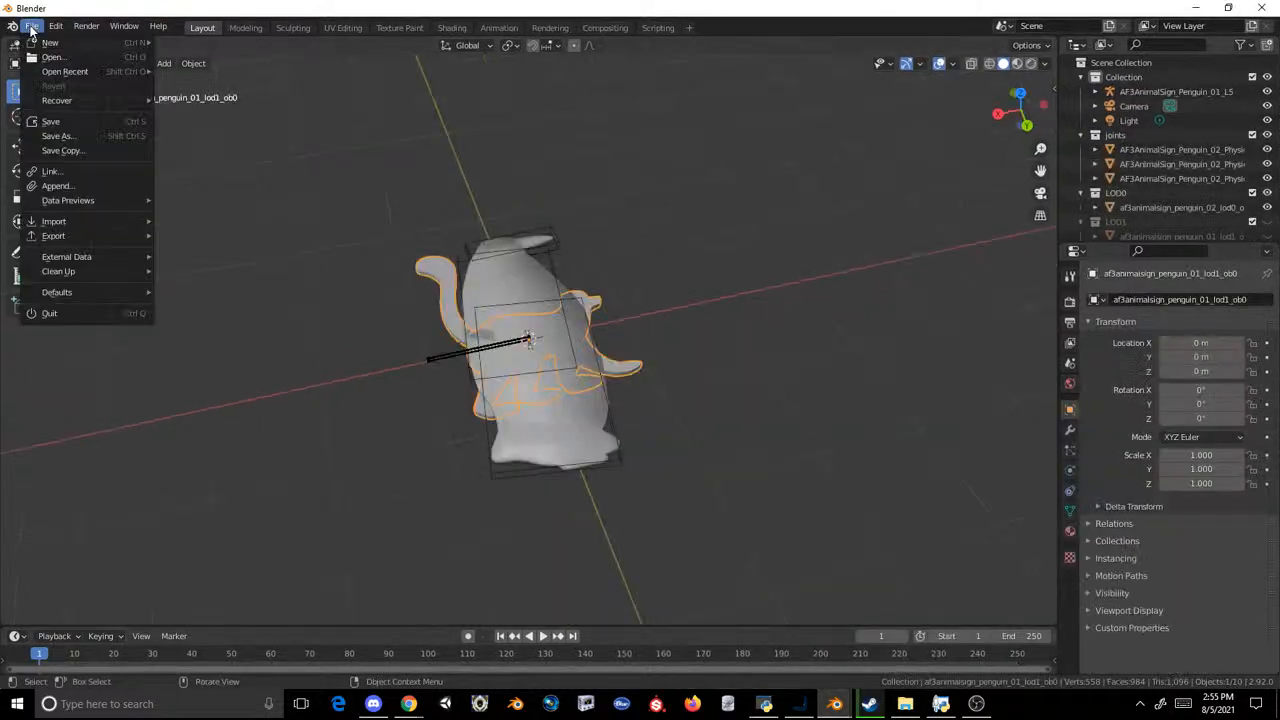
{"action": "mouse_move", "coordinate": [150, 226]}
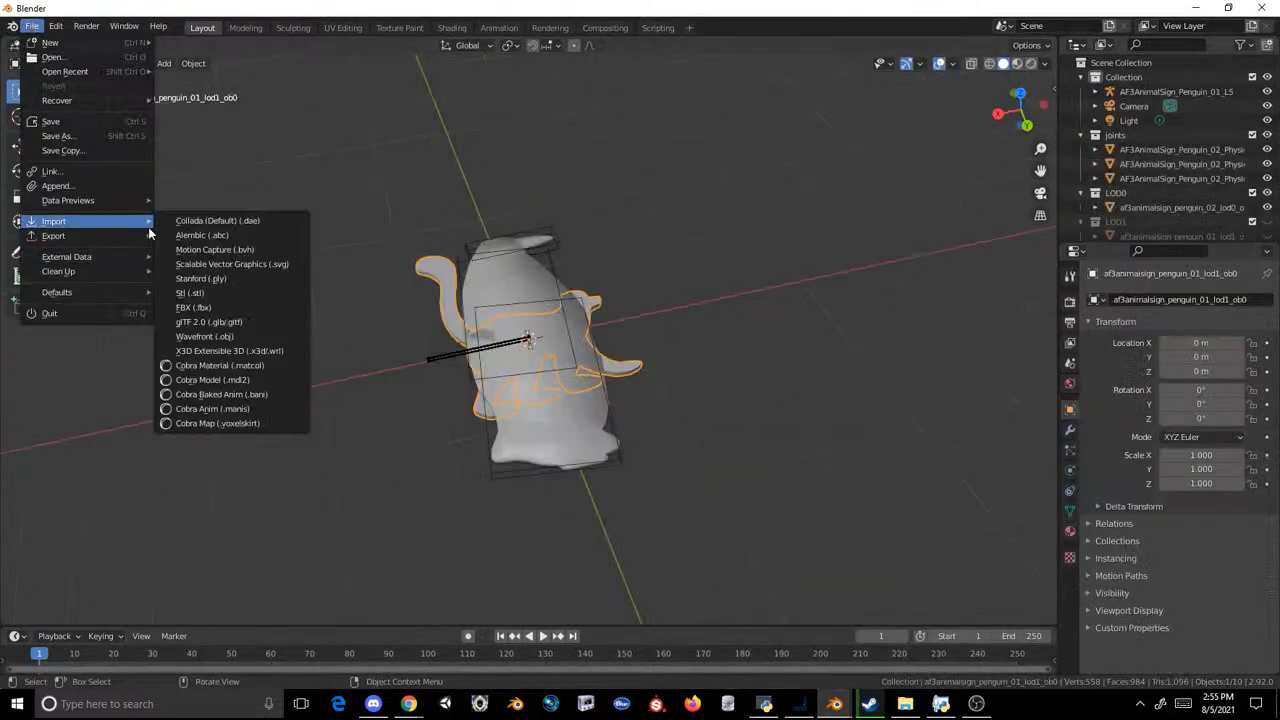
{"action": "left_click", "coordinate": [232, 337]}
{"action": "scroll", "coordinate": [622, 392], "scroll_direction": "down", "scroll_amount": 4}
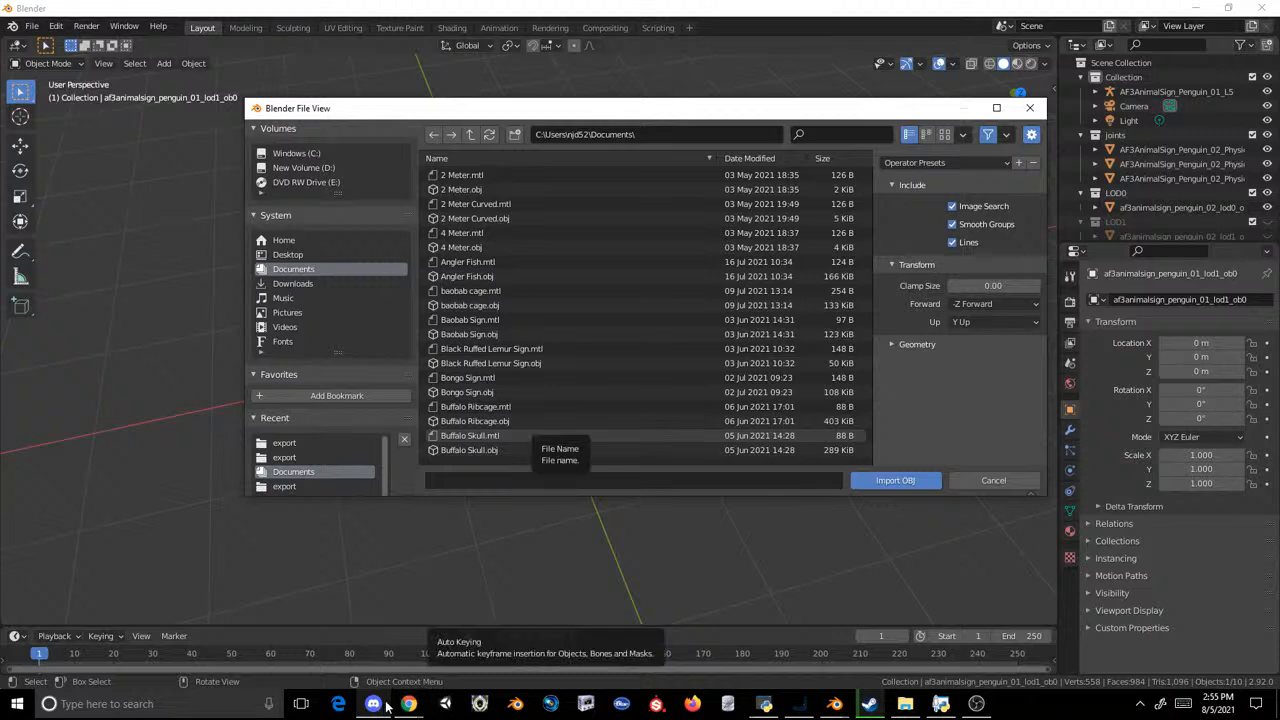
Step: Switch to the Zoo Life List spreadsheet in Chrome and look through the Canines entries on the Mammals sheet
{"action": "mouse_move", "coordinate": [409, 704]}
{"action": "left_click", "coordinate": [565, 640]}
{"action": "scroll", "coordinate": [272, 315], "scroll_direction": "up", "scroll_amount": 15}
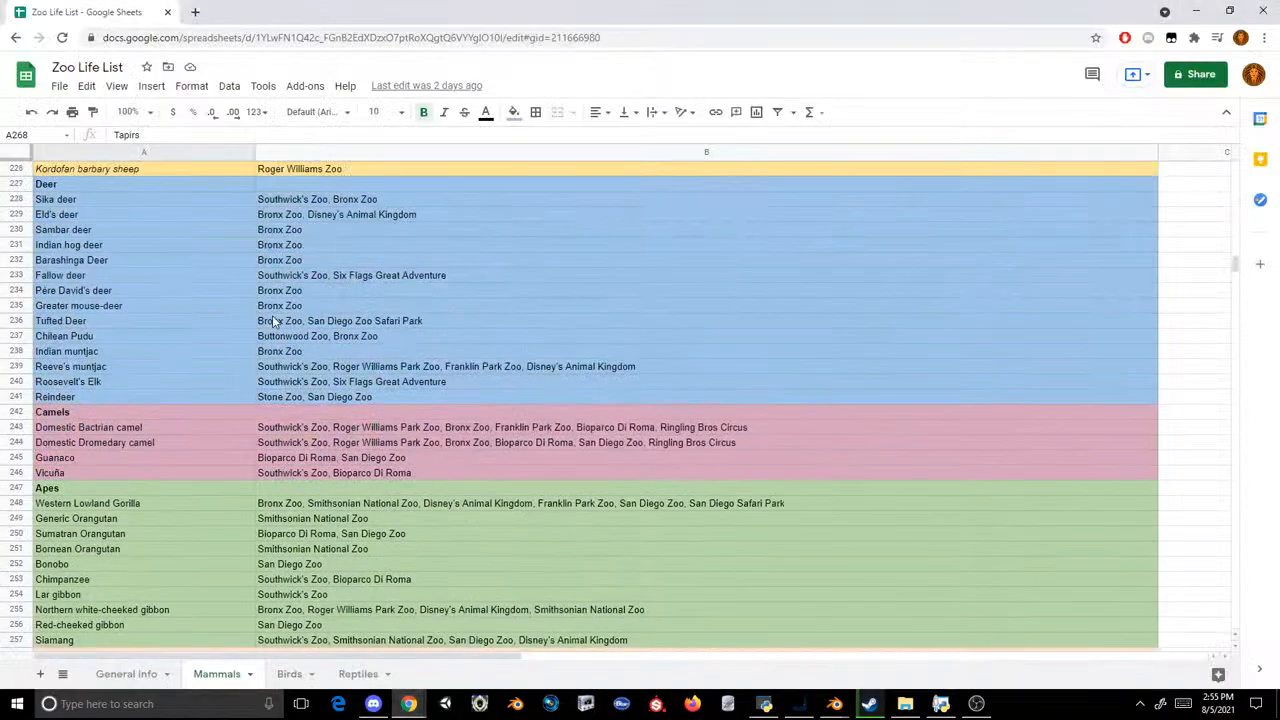
{"action": "scroll", "coordinate": [272, 318], "scroll_direction": "up", "scroll_amount": 20}
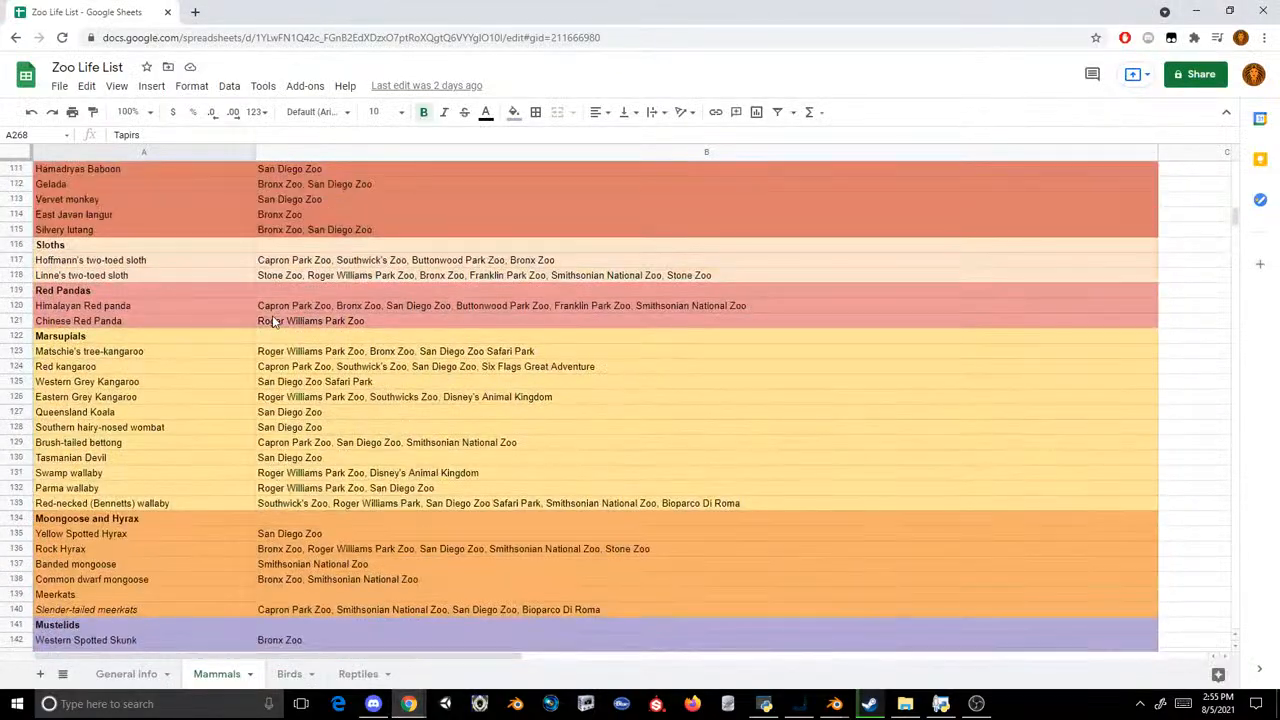
{"action": "scroll", "coordinate": [272, 318], "scroll_direction": "up", "scroll_amount": 10}
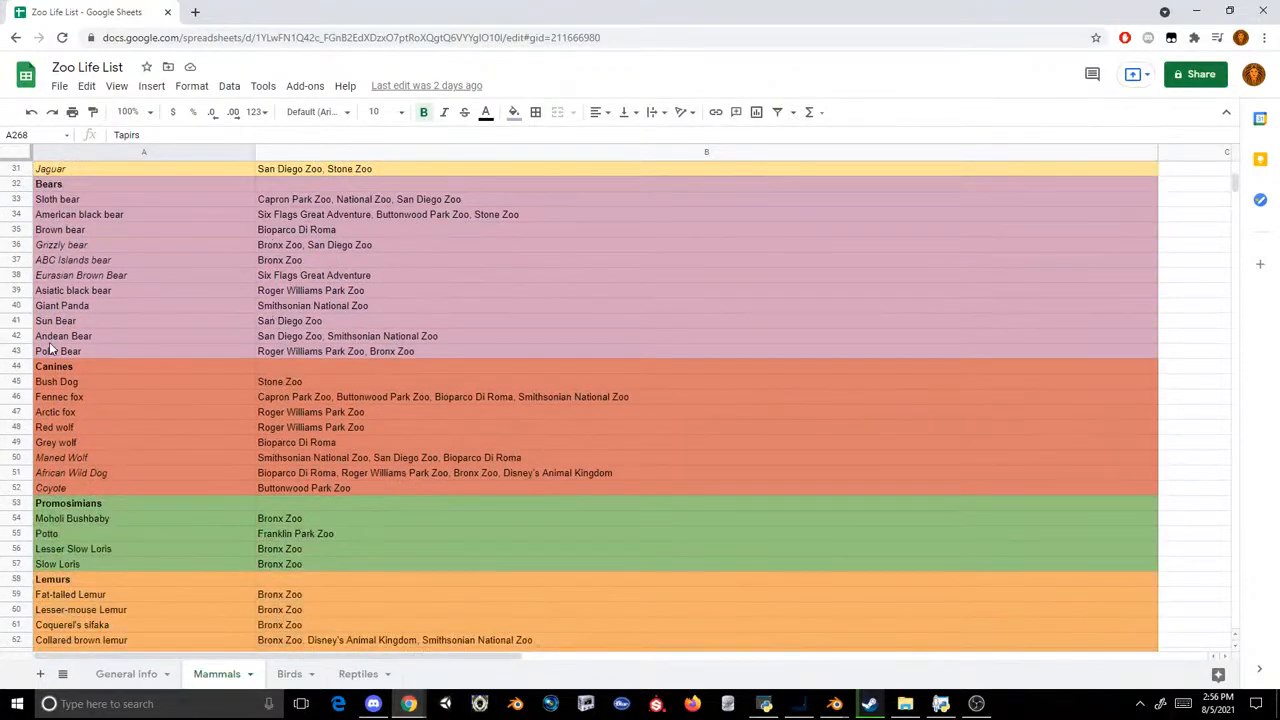
{"action": "left_click", "coordinate": [67, 385]}
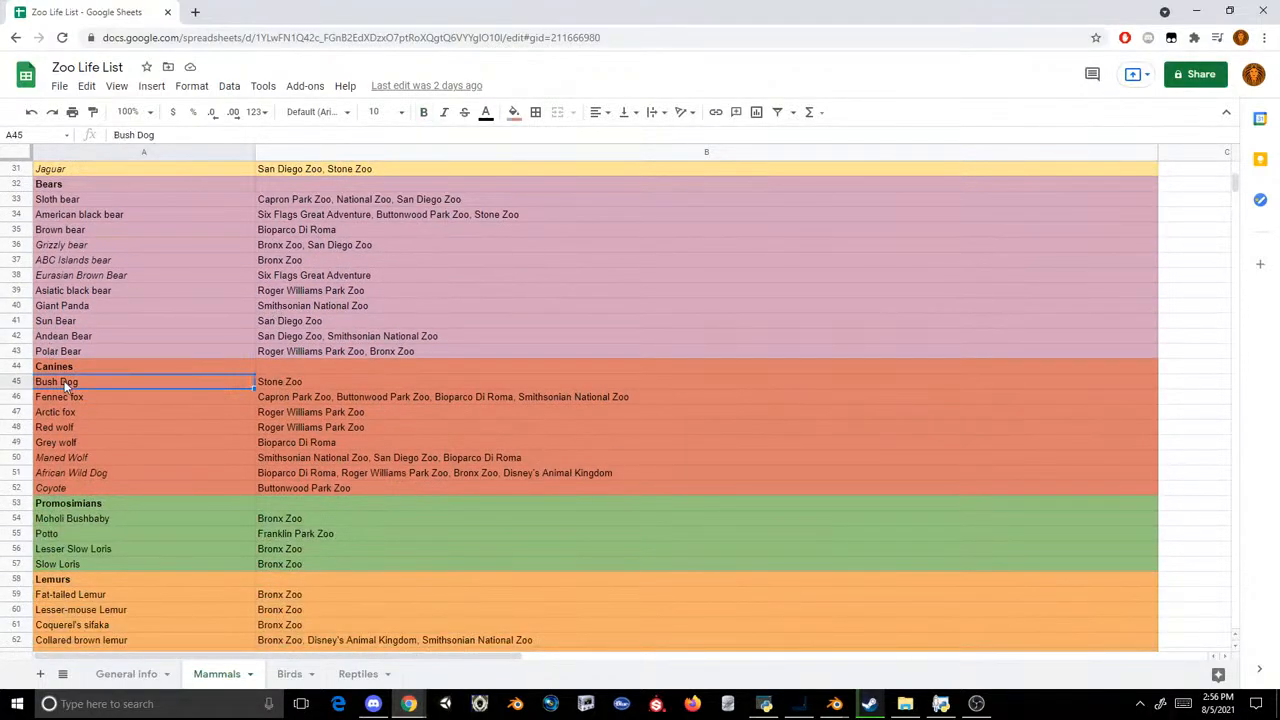
{"action": "key", "text": "Down"}
{"action": "key", "text": "Down"}
{"action": "key", "text": "Down"}
{"action": "key", "text": "Down"}
{"action": "key", "text": "Down"}
{"action": "key", "text": "Down"}
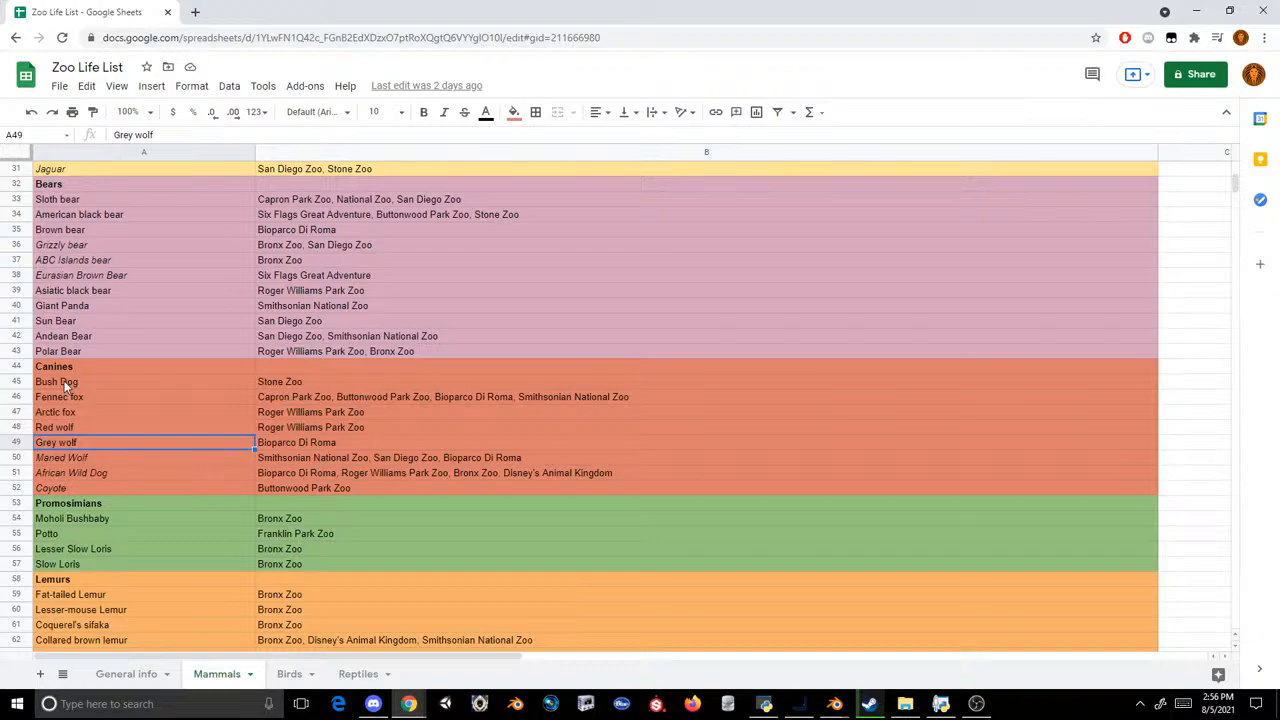
{"action": "key", "text": "Down"}
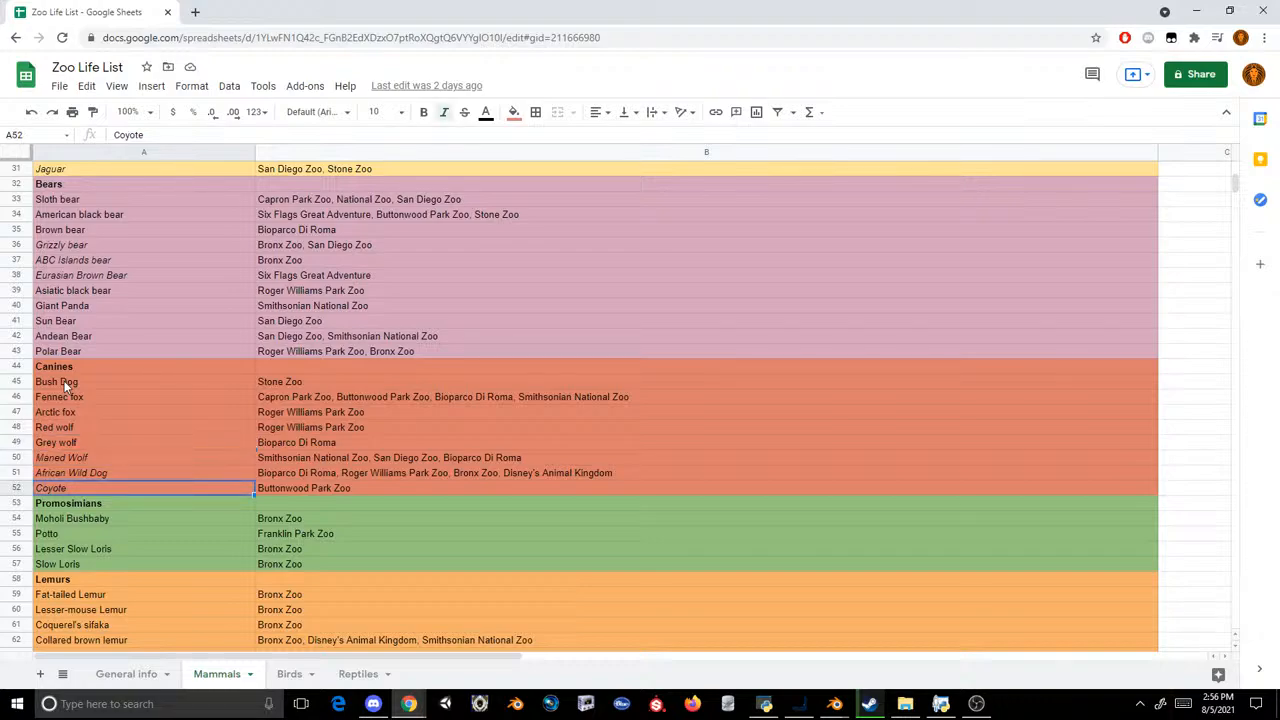
Step: Return to Blender's OBJ import and look through the Documents folder for a model file
{"action": "mouse_move", "coordinate": [834, 703]}
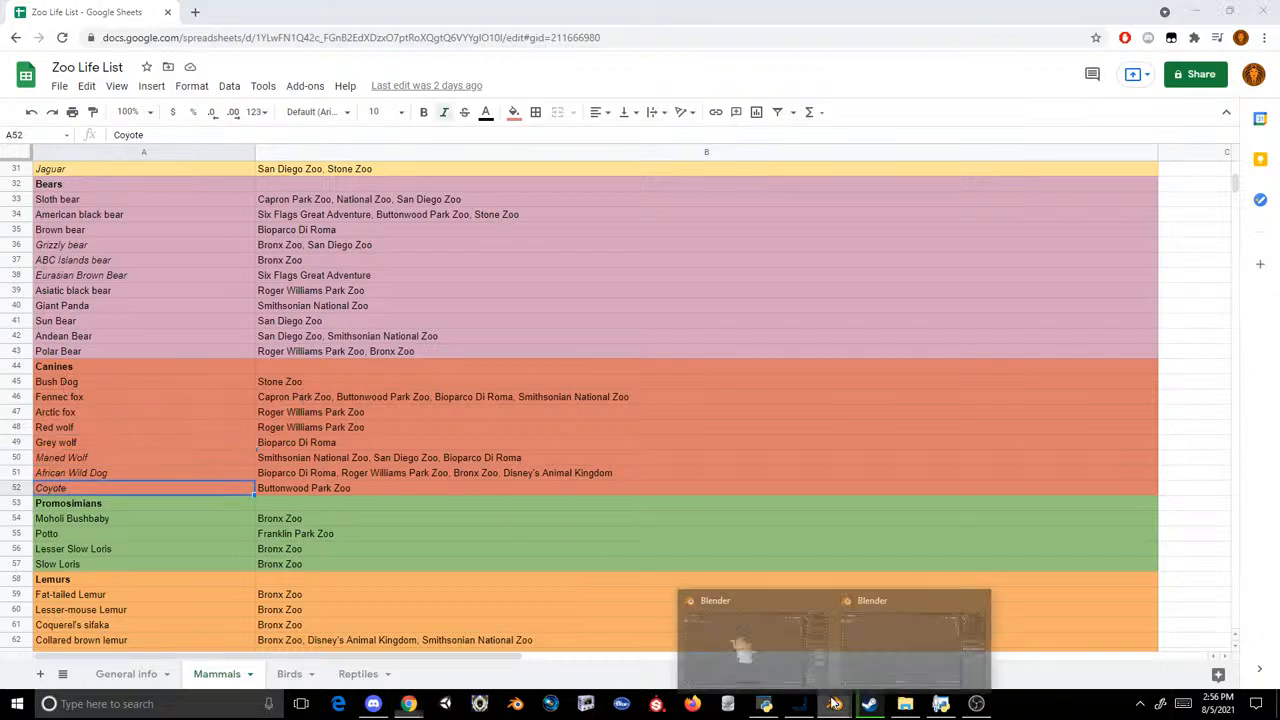
{"action": "left_click", "coordinate": [853, 670]}
{"action": "scroll", "coordinate": [700, 250], "scroll_direction": "down", "scroll_amount": 2}
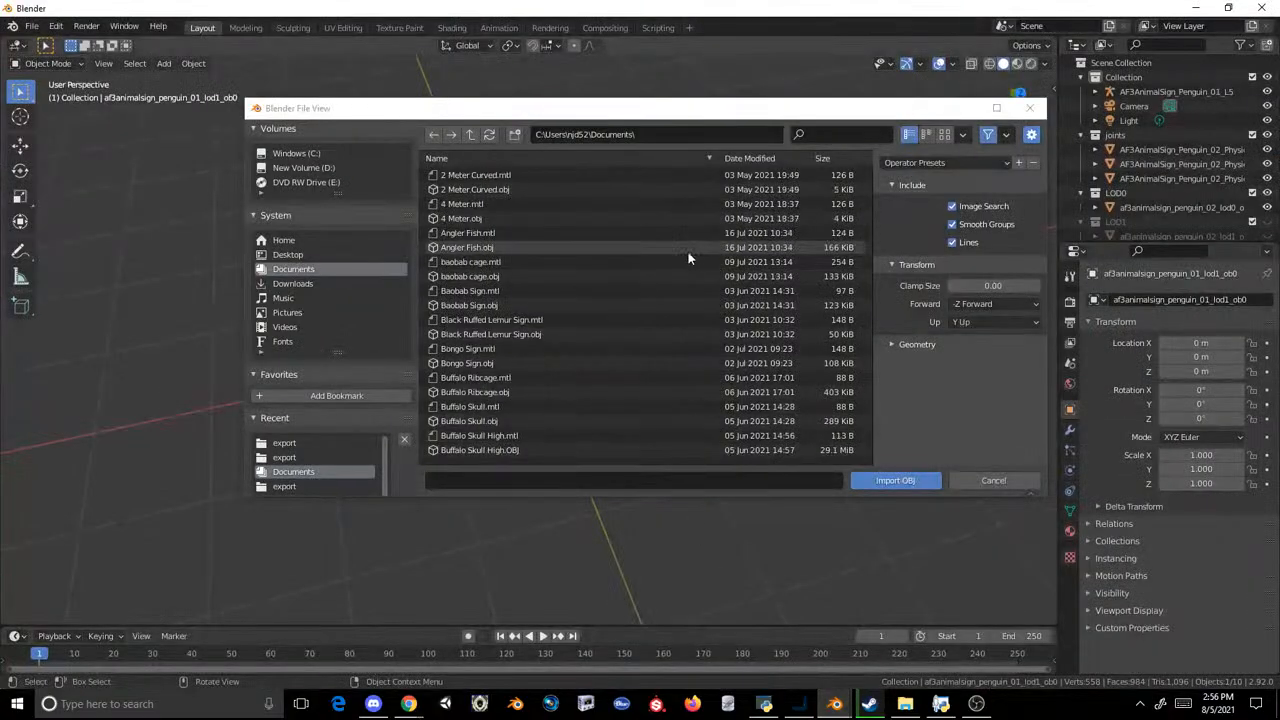
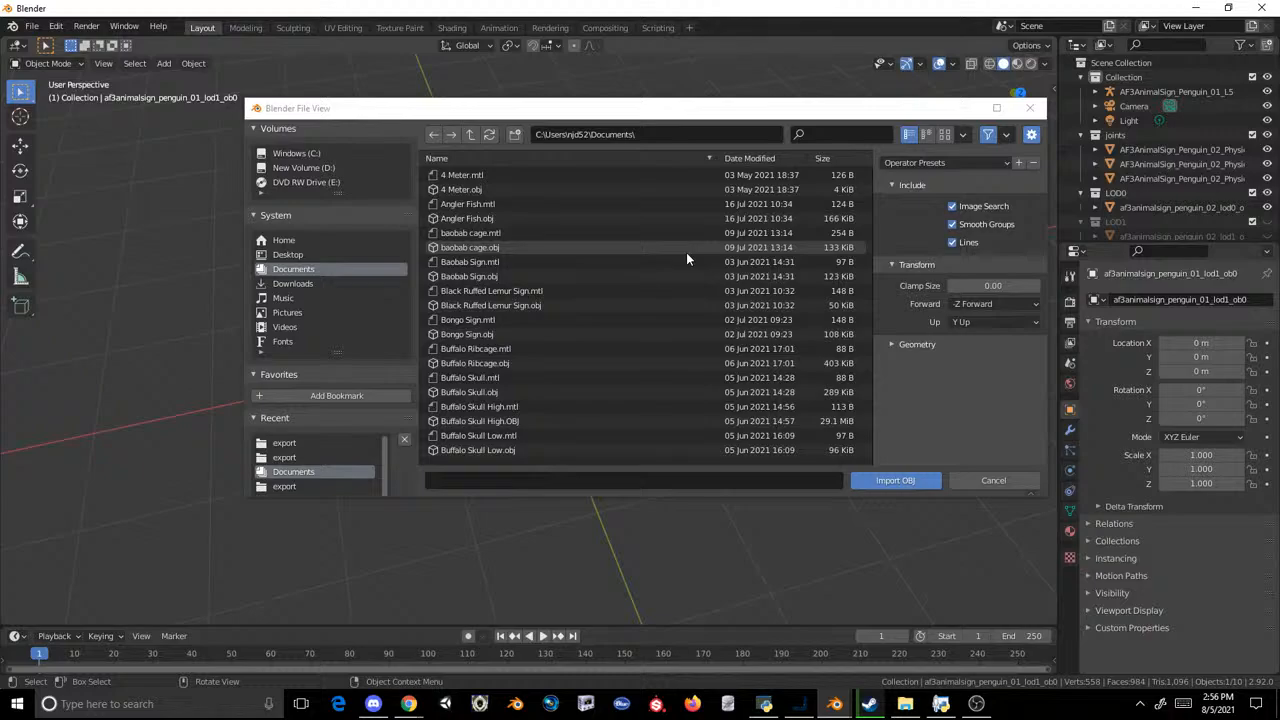
Step: Find Female Blue Eyed.obj in the Documents folder and import it into the scene
{"action": "scroll", "coordinate": [654, 304], "scroll_direction": "down", "scroll_amount": 15}
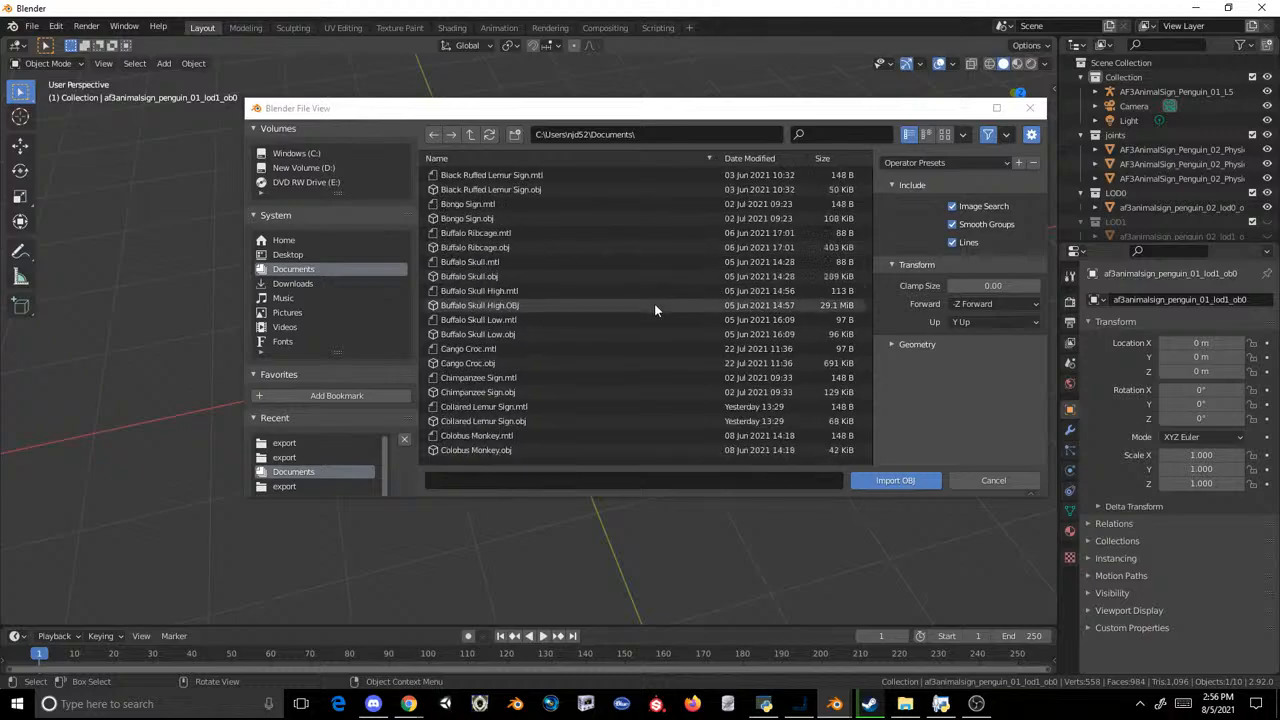
{"action": "scroll", "coordinate": [654, 310], "scroll_direction": "down", "scroll_amount": 3}
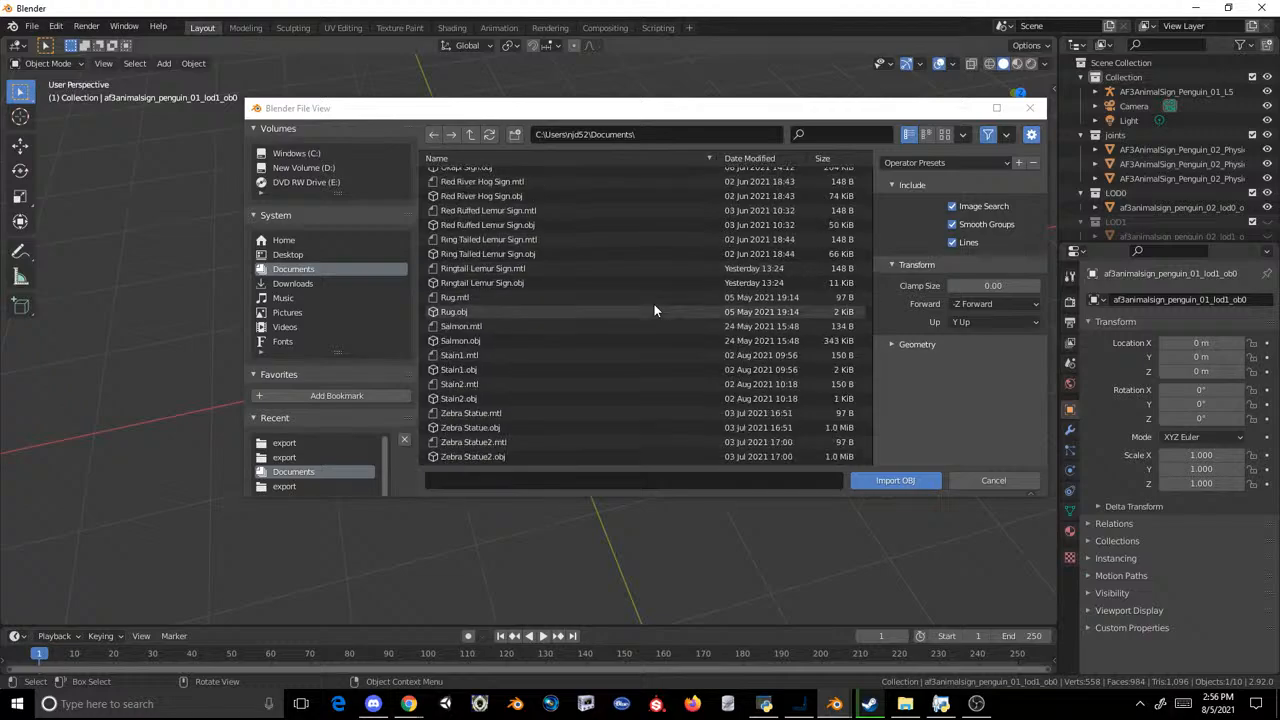
{"action": "scroll", "coordinate": [606, 292], "scroll_direction": "up", "scroll_amount": 2}
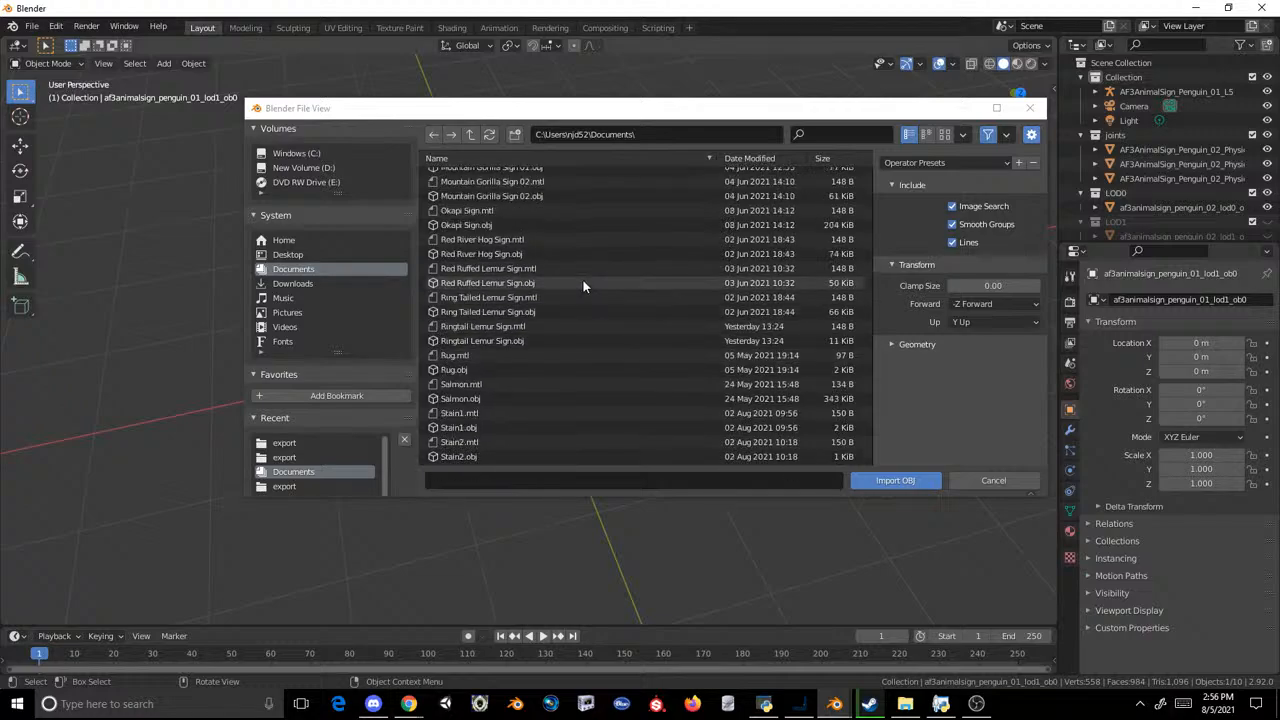
{"action": "scroll", "coordinate": [583, 285], "scroll_direction": "down", "scroll_amount": 2}
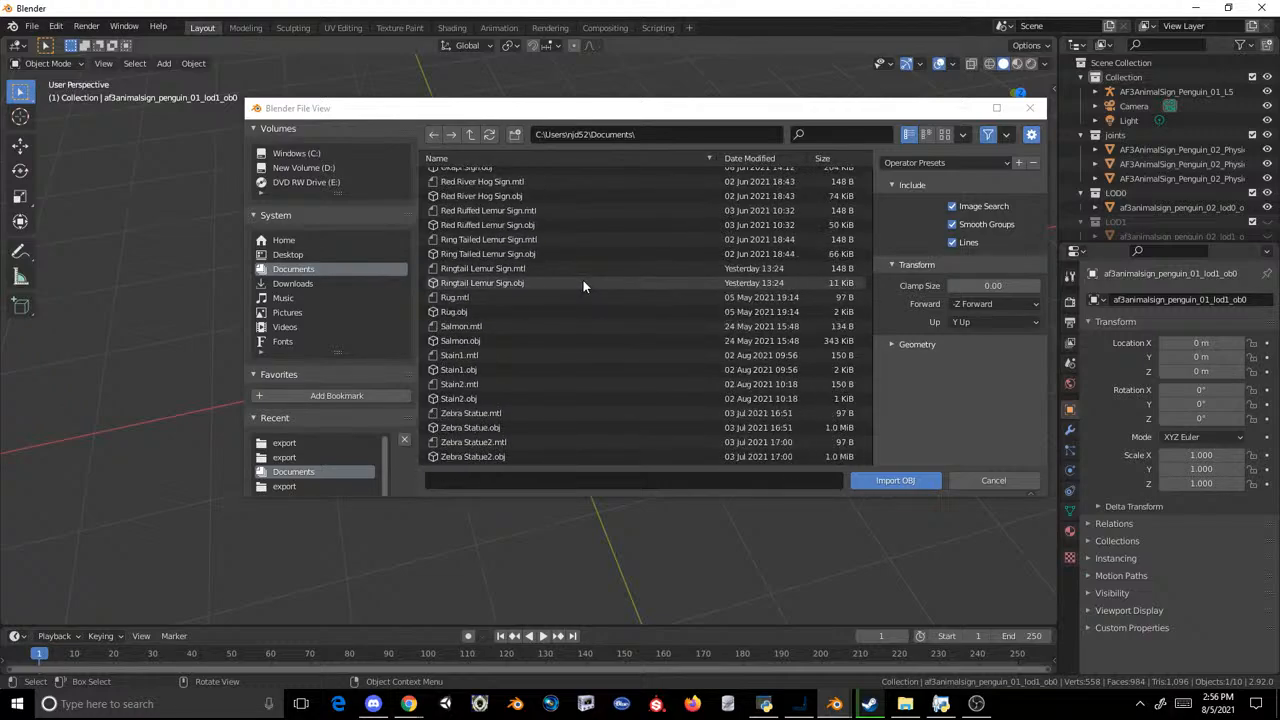
{"action": "scroll", "coordinate": [583, 285], "scroll_direction": "up", "scroll_amount": 9}
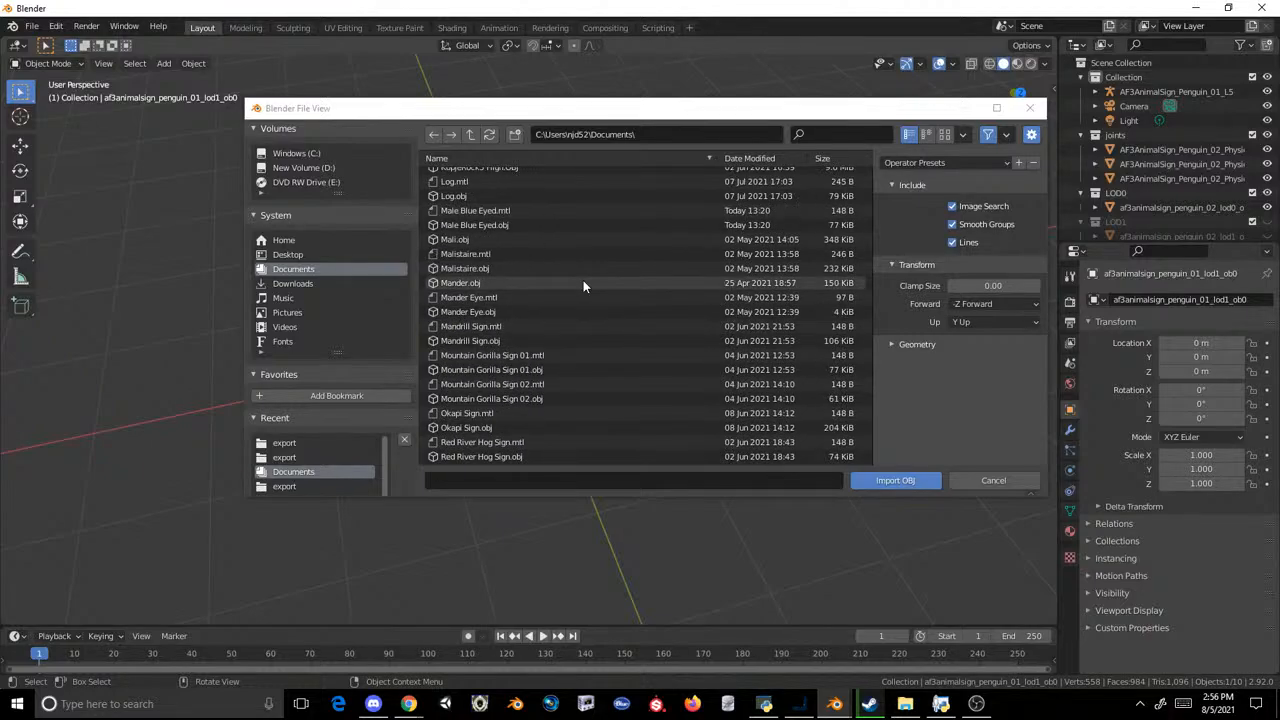
{"action": "scroll", "coordinate": [583, 287], "scroll_direction": "up", "scroll_amount": 2}
{"action": "scroll", "coordinate": [583, 285], "scroll_direction": "up", "scroll_amount": 4}
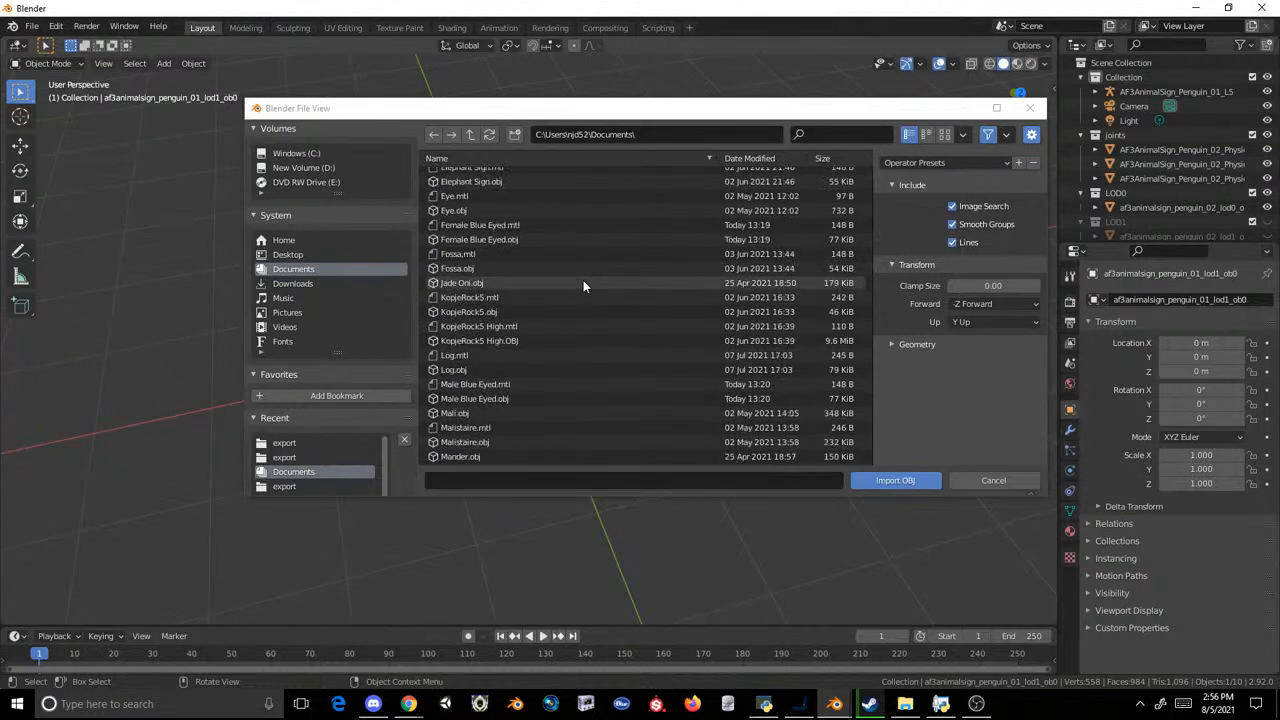
{"action": "left_click", "coordinate": [512, 248]}
{"action": "left_click", "coordinate": [515, 240]}
{"action": "double_click", "coordinate": [515, 240]}
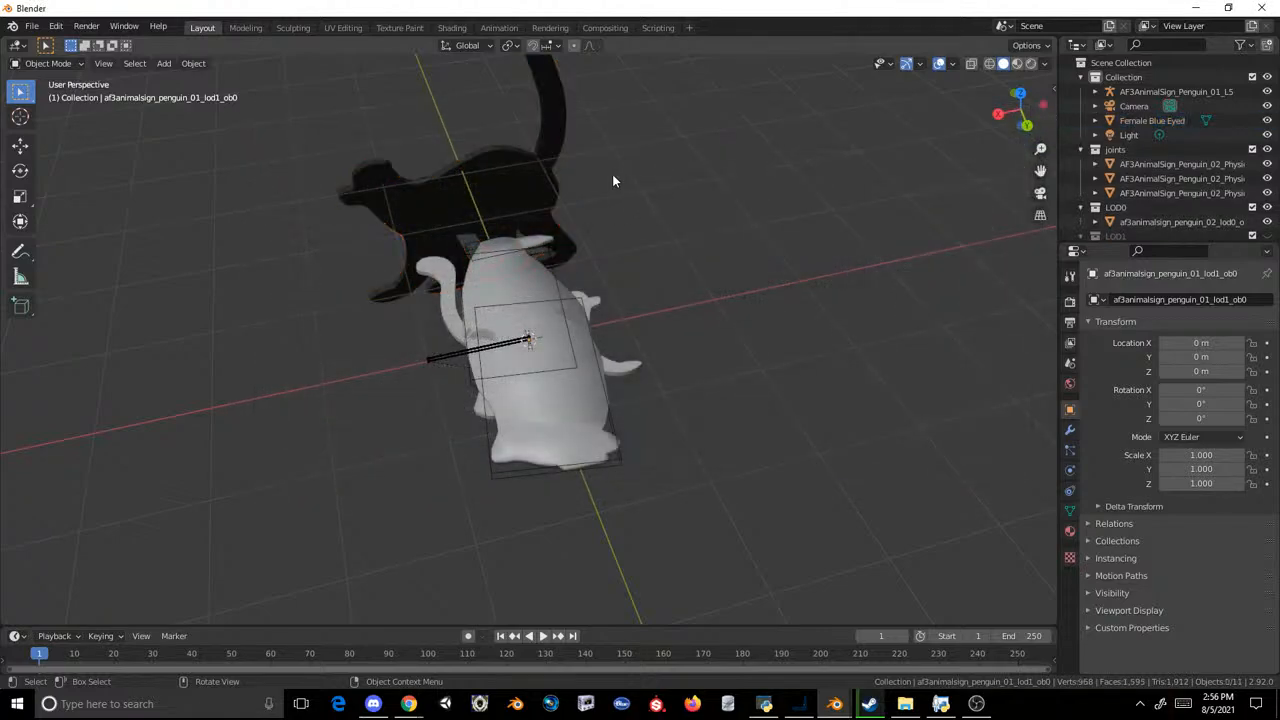
Step: Try to rotate the imported Female Blue Eyed lemur 90° about Z, and 180° in the current view plane
{"action": "type", "text": "rz90"}
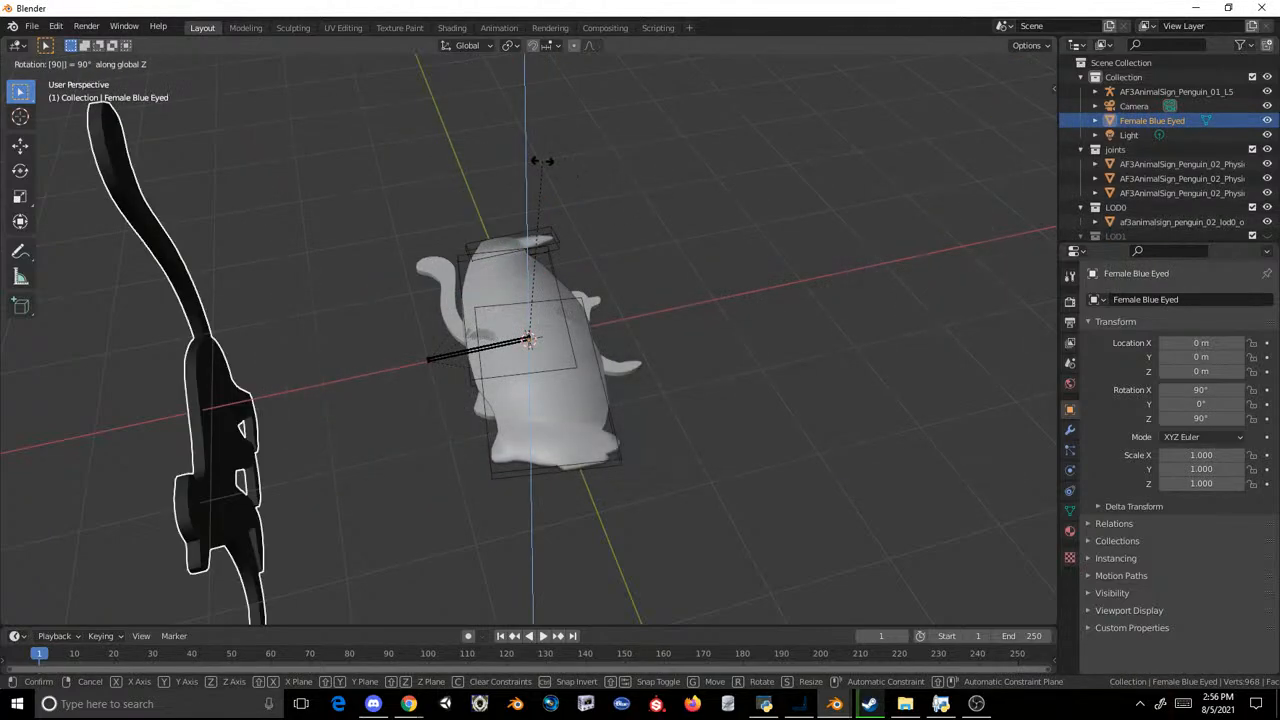
{"action": "key", "text": "Escape"}
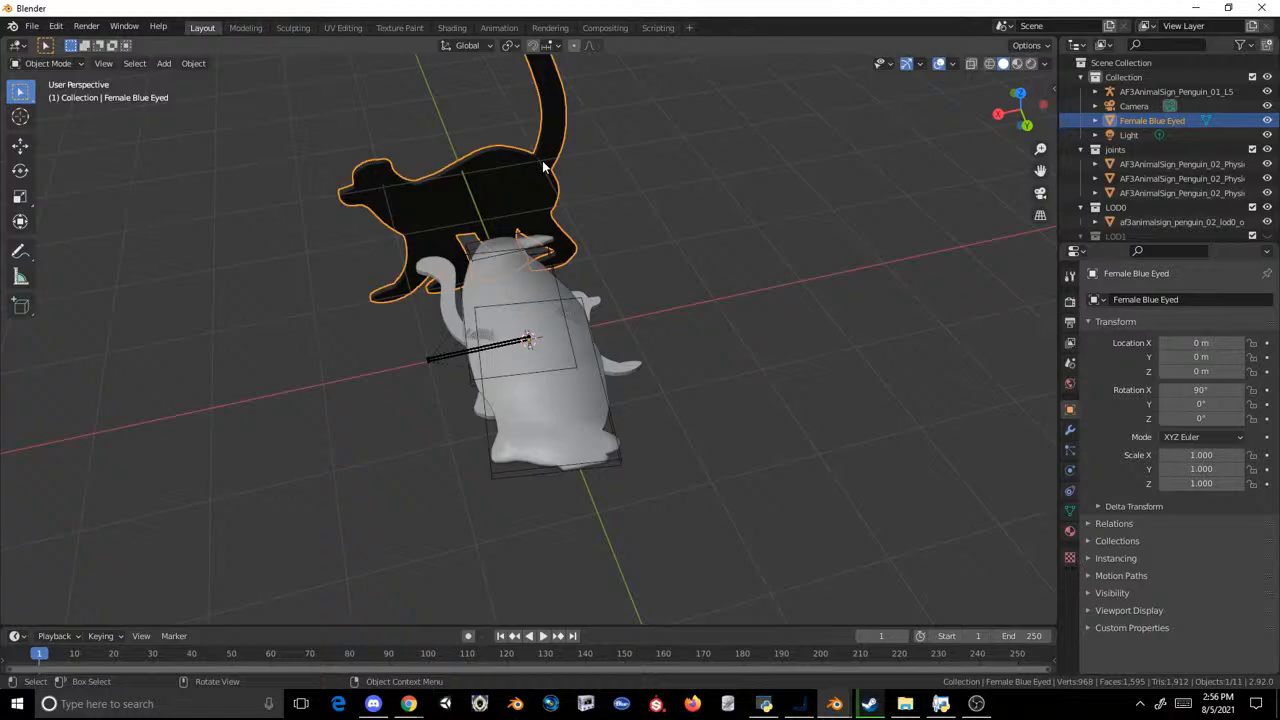
{"action": "type", "text": "r180"}
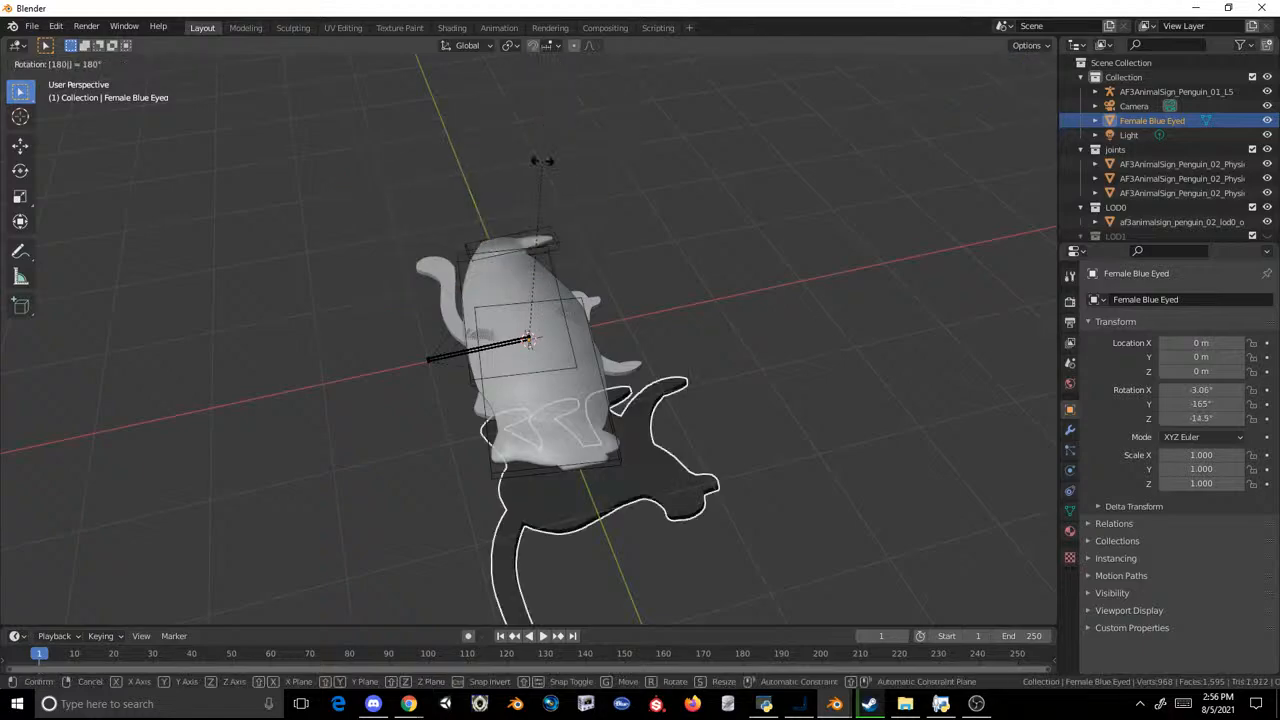
{"action": "type", "text": "z"}
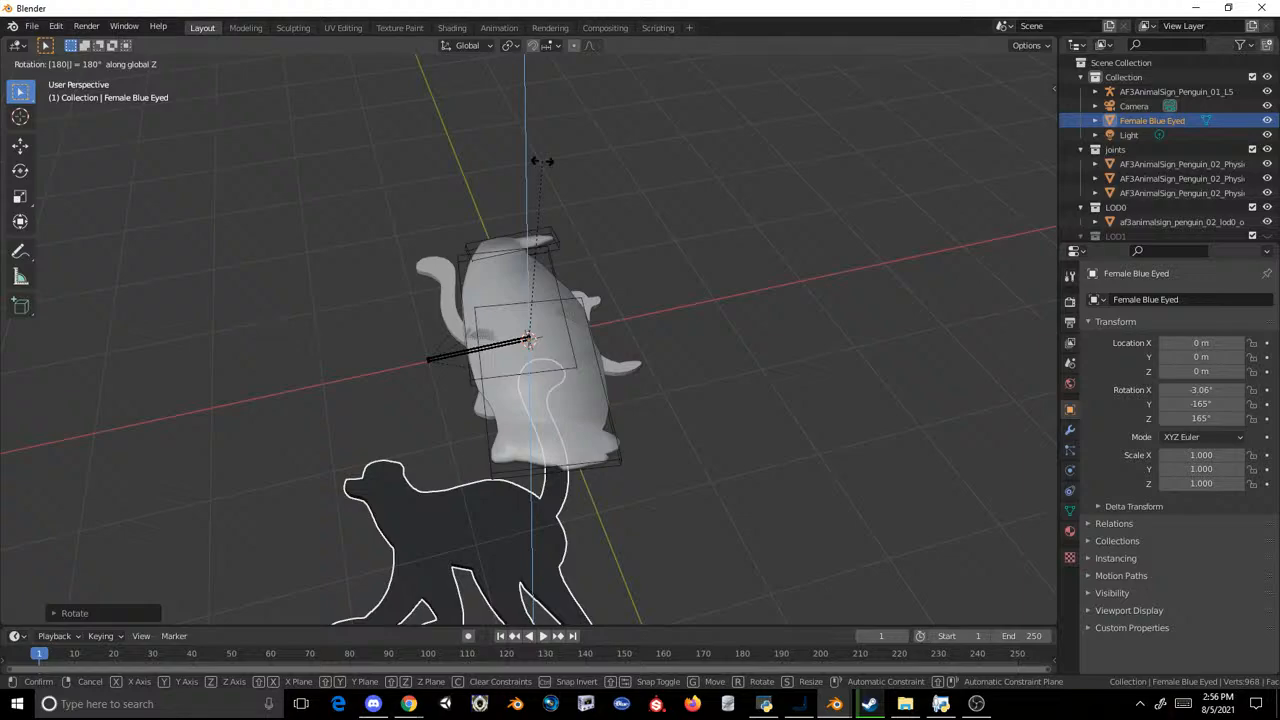
{"action": "key", "text": "Escape"}
{"action": "scroll", "coordinate": [542, 161], "scroll_direction": "down", "scroll_amount": 2}
{"action": "middle_click_drag", "start_coordinate": [542, 161], "coordinate": [525, 222]}
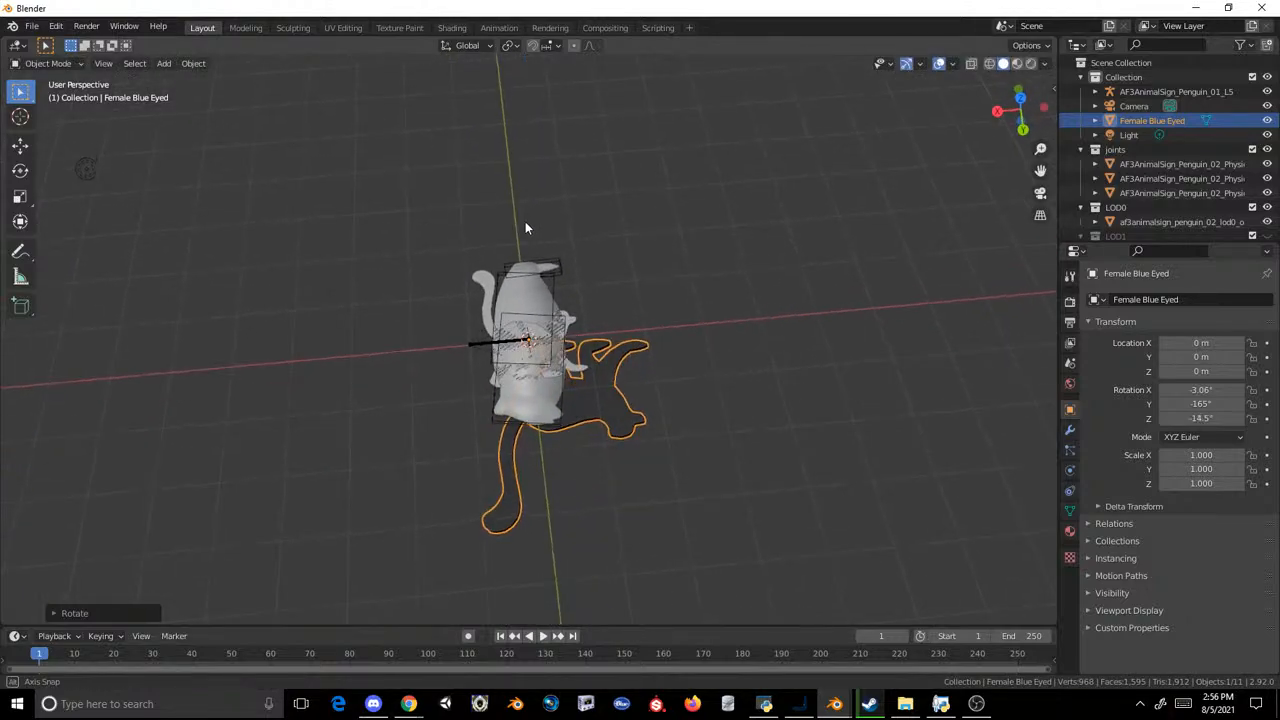
Step: Try to rotate the lemur another 180° from the changed view angle, and undo that rotation
{"action": "type", "text": "r180"}
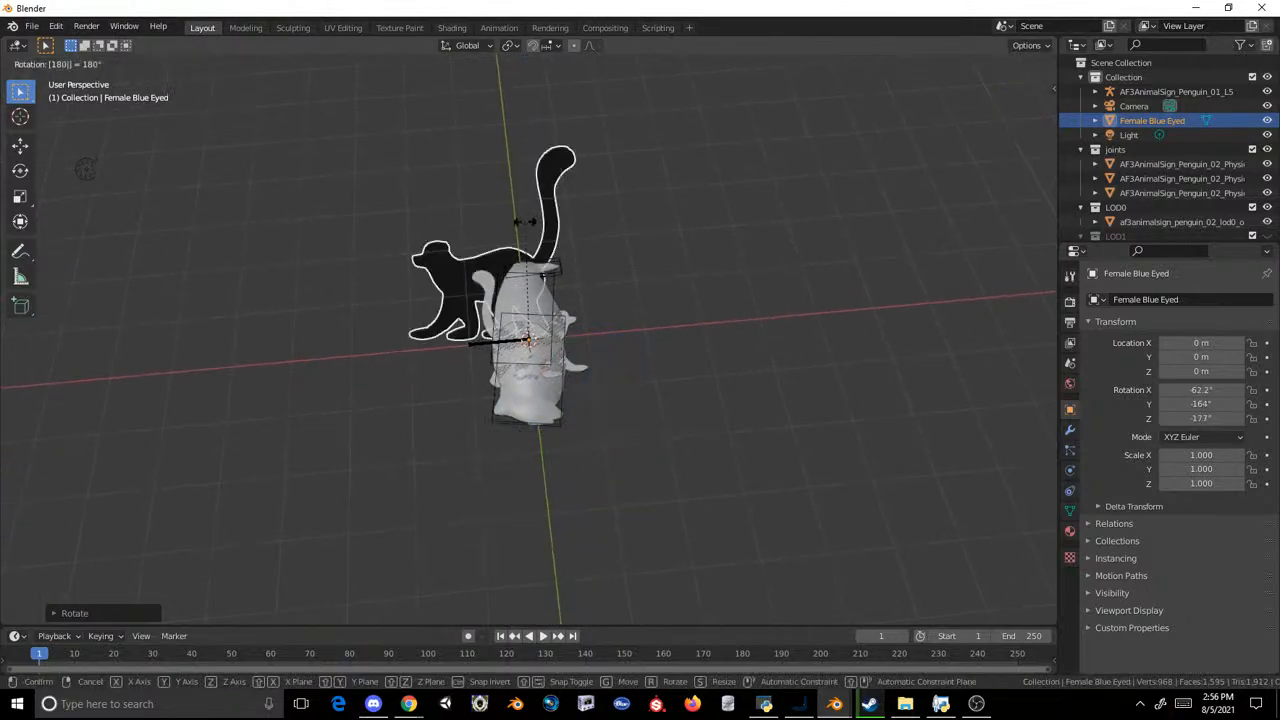
{"action": "key", "text": "Return"}
{"action": "middle_click_drag", "start_coordinate": [525, 221], "coordinate": [667, 212]}
{"action": "key", "text": "ctrl+z"}
Step: Try to rotate the lemur 180° about the global Z axis and 180° about the global X axis
{"action": "type", "text": "rz"}
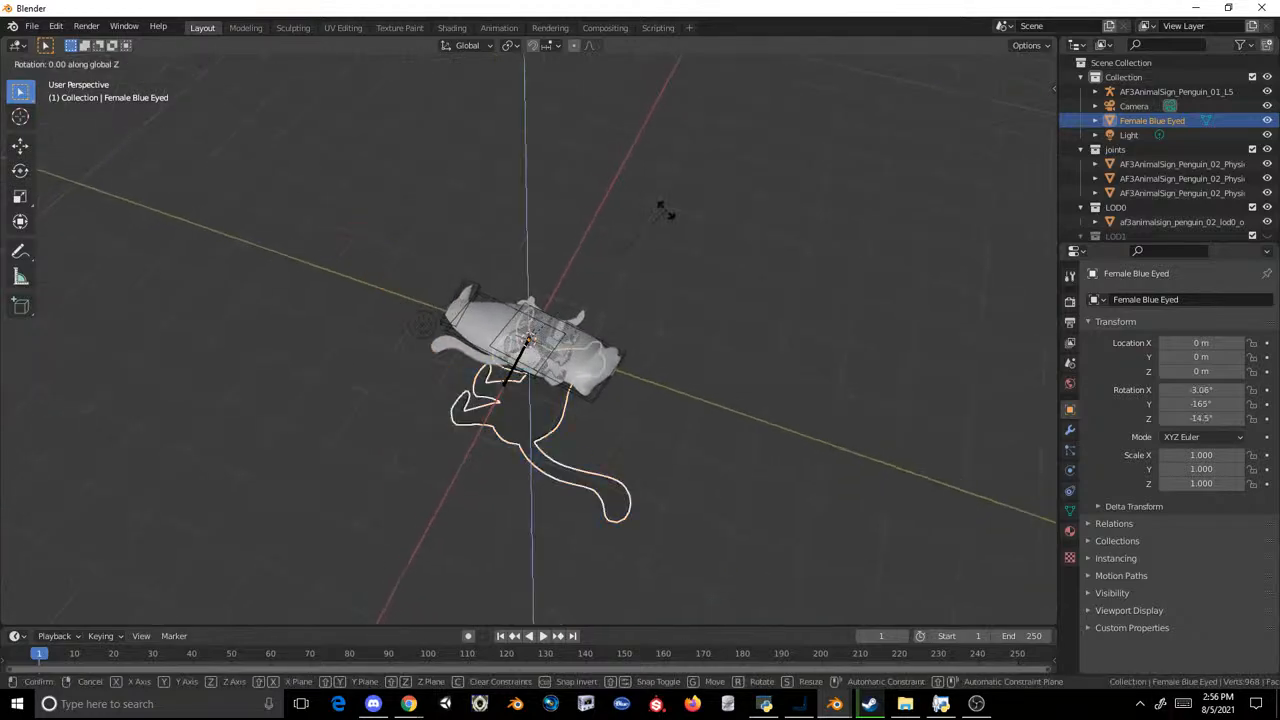
{"action": "type", "text": "1809"}
{"action": "key", "text": "Escape"}
{"action": "type", "text": "rx"}
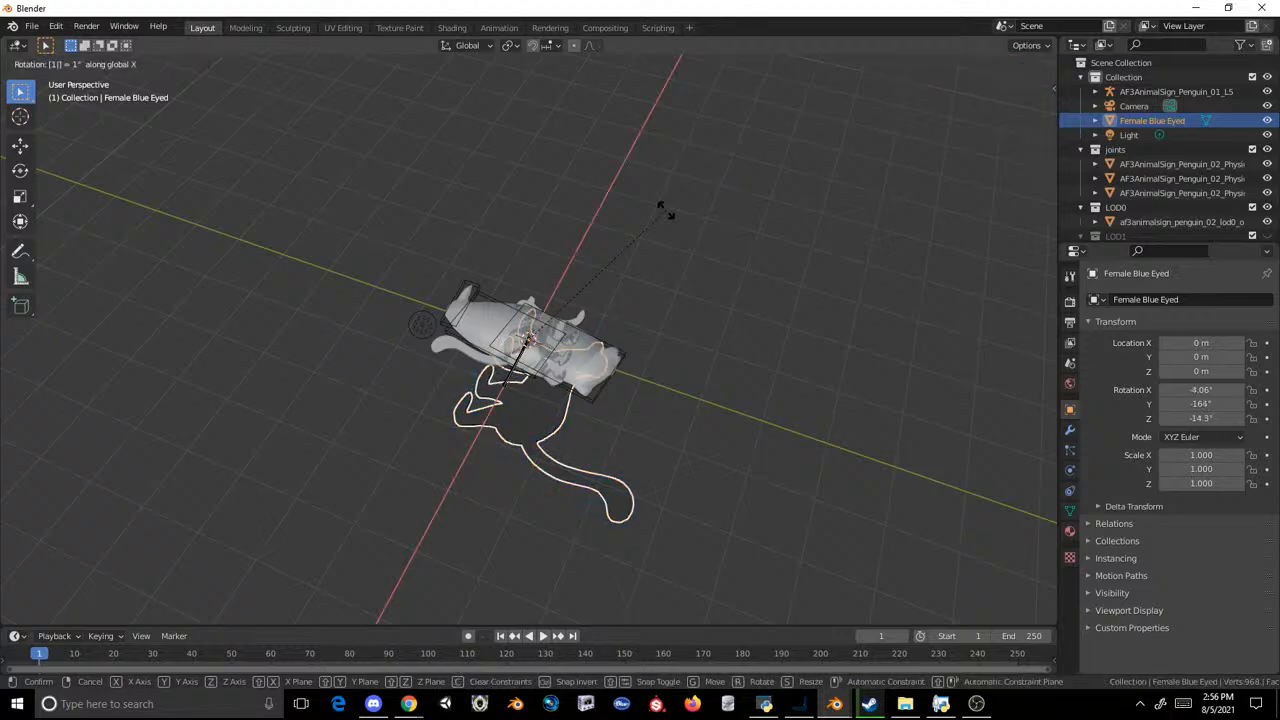
{"action": "type", "text": "180"}
{"action": "key", "text": "Return"}
{"action": "middle_click_drag", "start_coordinate": [666, 211], "coordinate": [505, 306]}
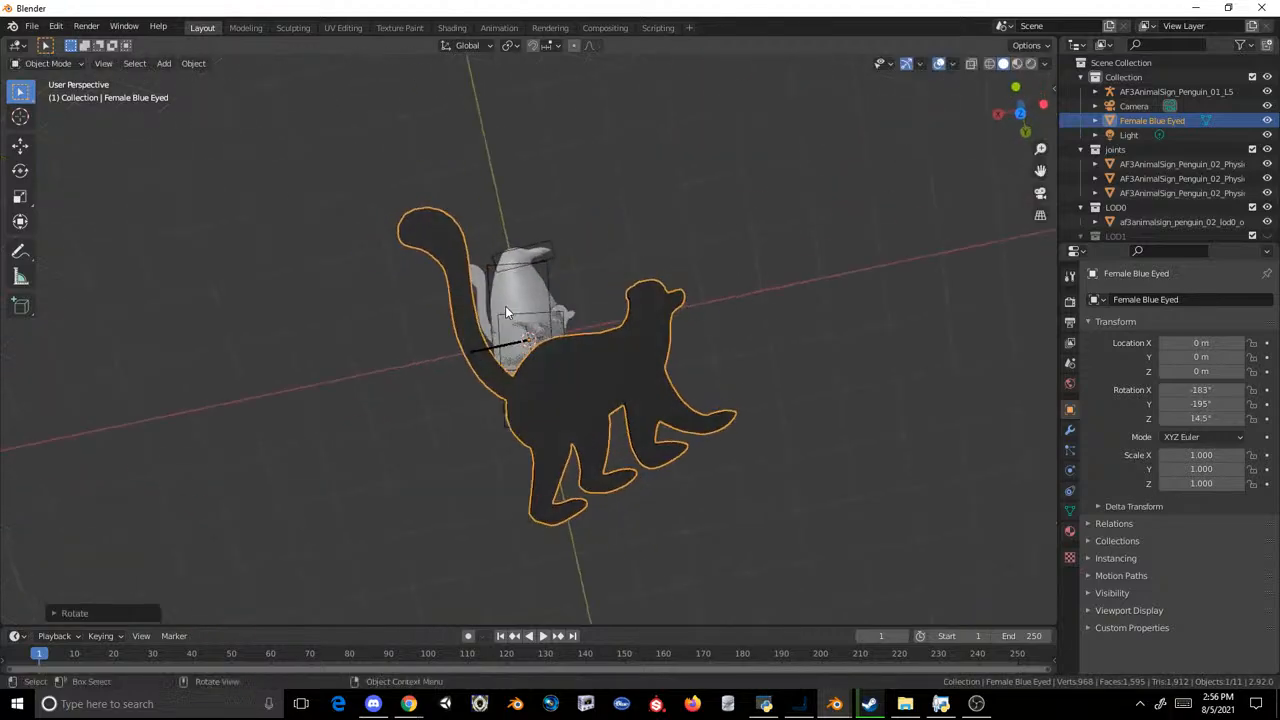
Step: Undo the trial rotations of the Female Blue Eyed lemur
{"action": "left_click", "coordinate": [660, 351]}
{"action": "middle_click_drag", "start_coordinate": [660, 351], "coordinate": [670, 200]}
{"action": "key", "text": "ctrl+z"}
{"action": "key", "text": "ctrl+z"}
{"action": "key", "text": "ctrl+z"}
Step: Try to rotate the lemur freely in a lower view, undo it and reselect the lemur
{"action": "left_click", "coordinate": [602, 235]}
{"action": "left_click", "coordinate": [602, 240]}
{"action": "key", "text": "r"}
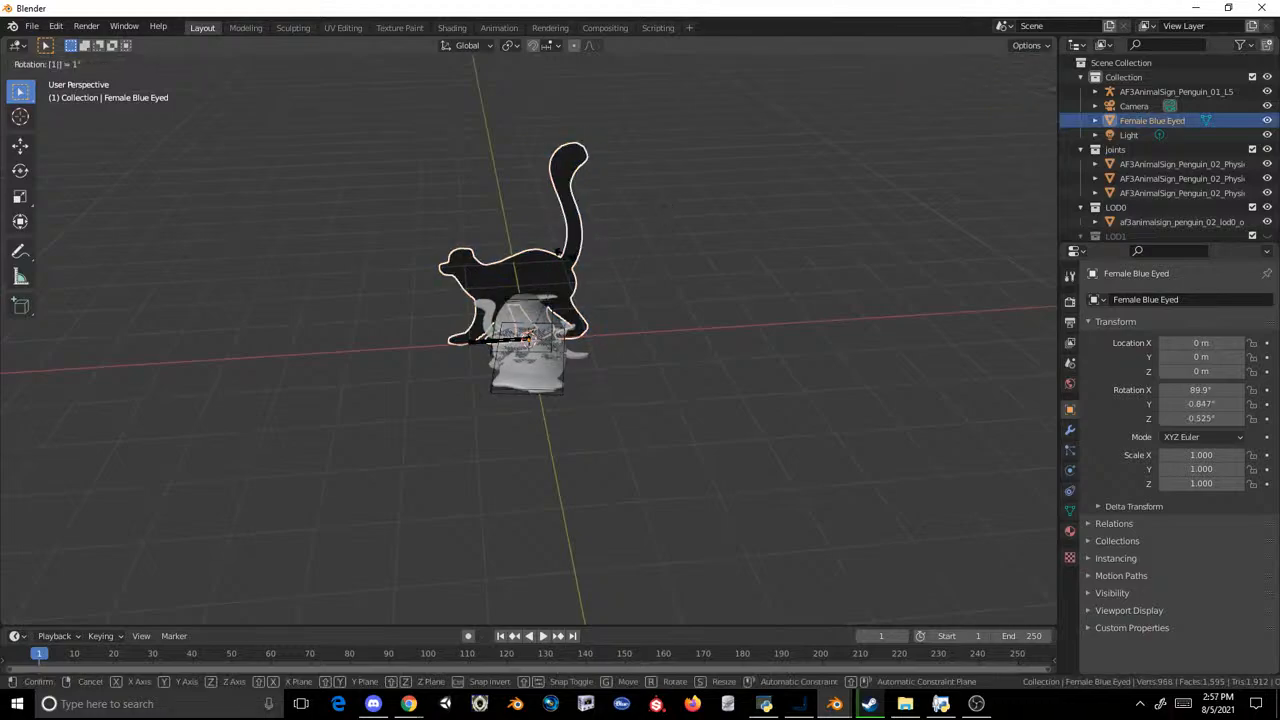
{"action": "left_click", "coordinate": [565, 260]}
{"action": "middle_click_drag", "start_coordinate": [565, 258], "coordinate": [633, 262]}
{"action": "key", "text": "ctrl+z"}
{"action": "left_click", "coordinate": [633, 259]}
{"action": "left_click", "coordinate": [451, 267]}
Step: Try to rotate the lemur 180° about the global X axis and test other rotation axes
{"action": "type", "text": "rx"}
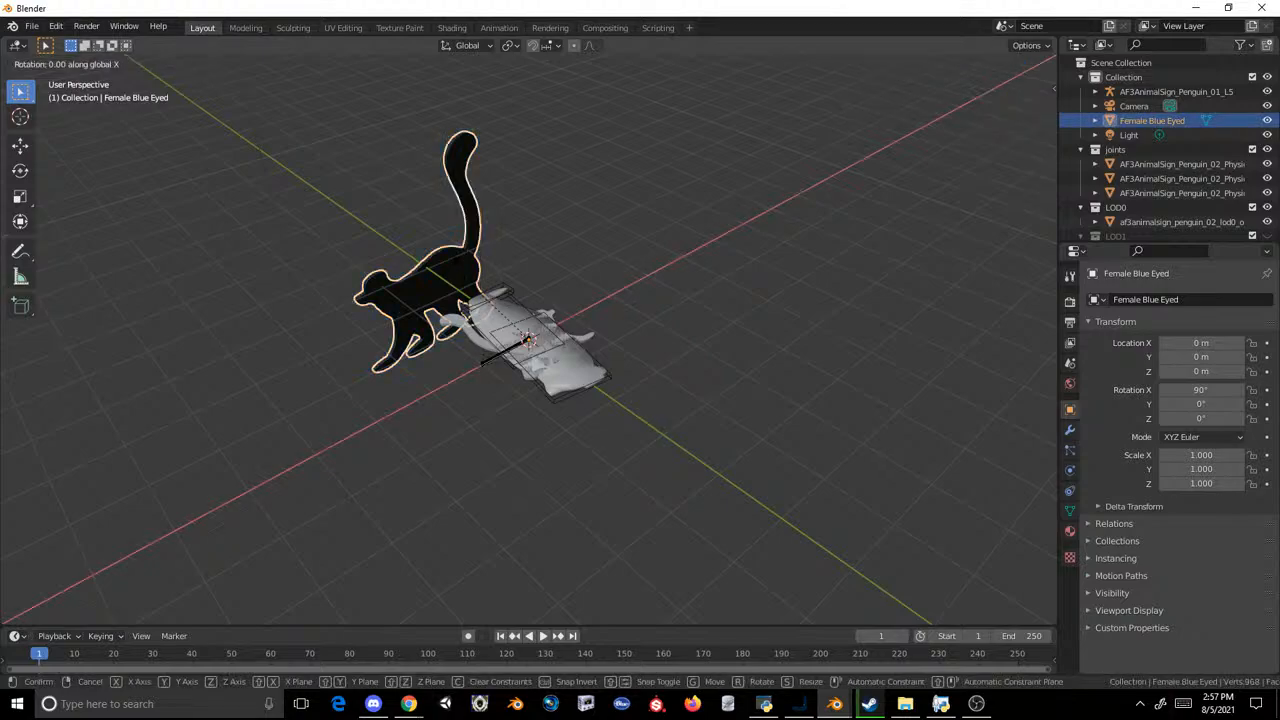
{"action": "type", "text": "180"}
{"action": "key", "text": "Escape"}
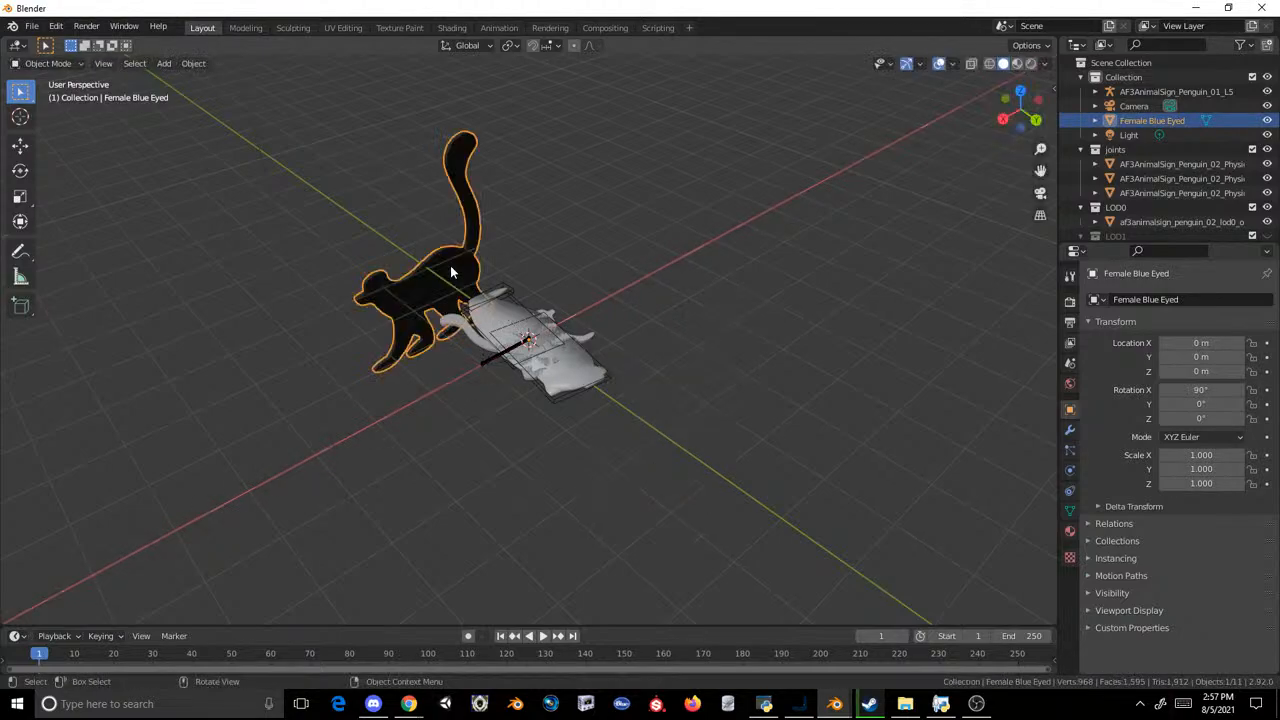
{"action": "type", "text": "ry180"}
{"action": "key", "text": "Escape"}
{"action": "key", "text": "r"}
{"action": "key", "text": "Escape"}
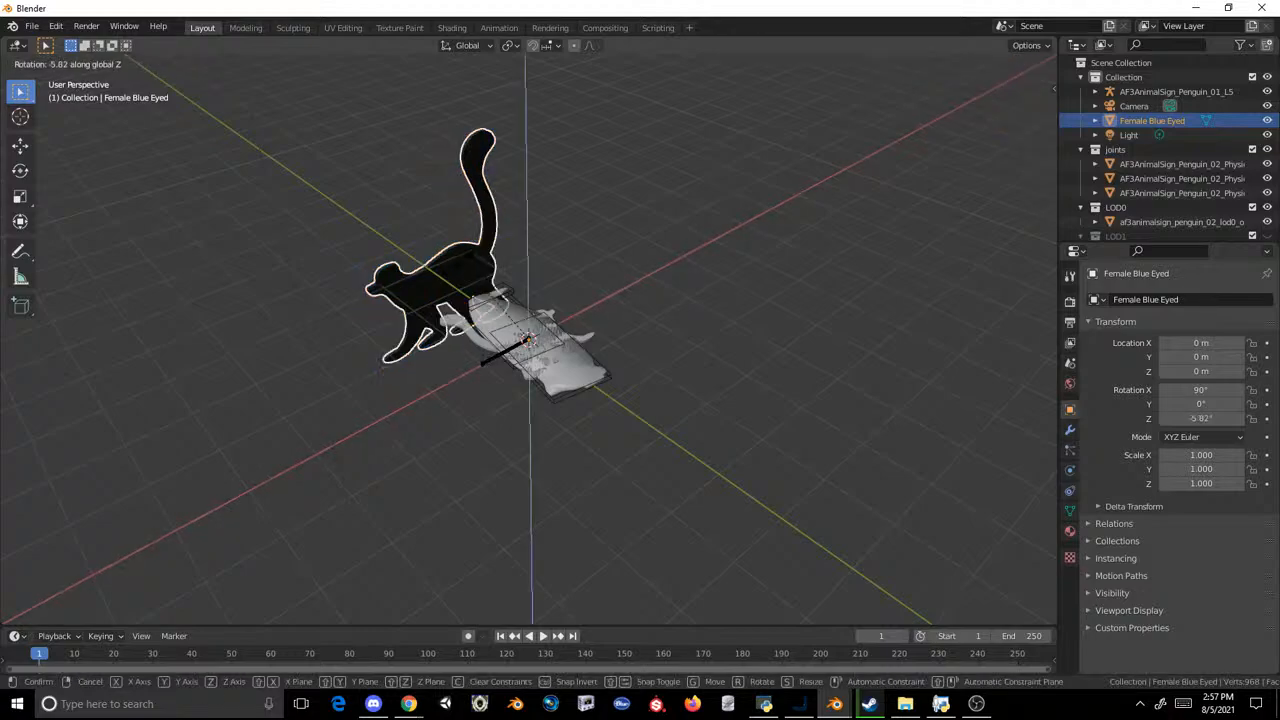
{"action": "key", "text": "Escape"}
Step: Rotate the Female Blue Eyed lemur 180° about the global Z axis
{"action": "right_click", "coordinate": [576, 380]}
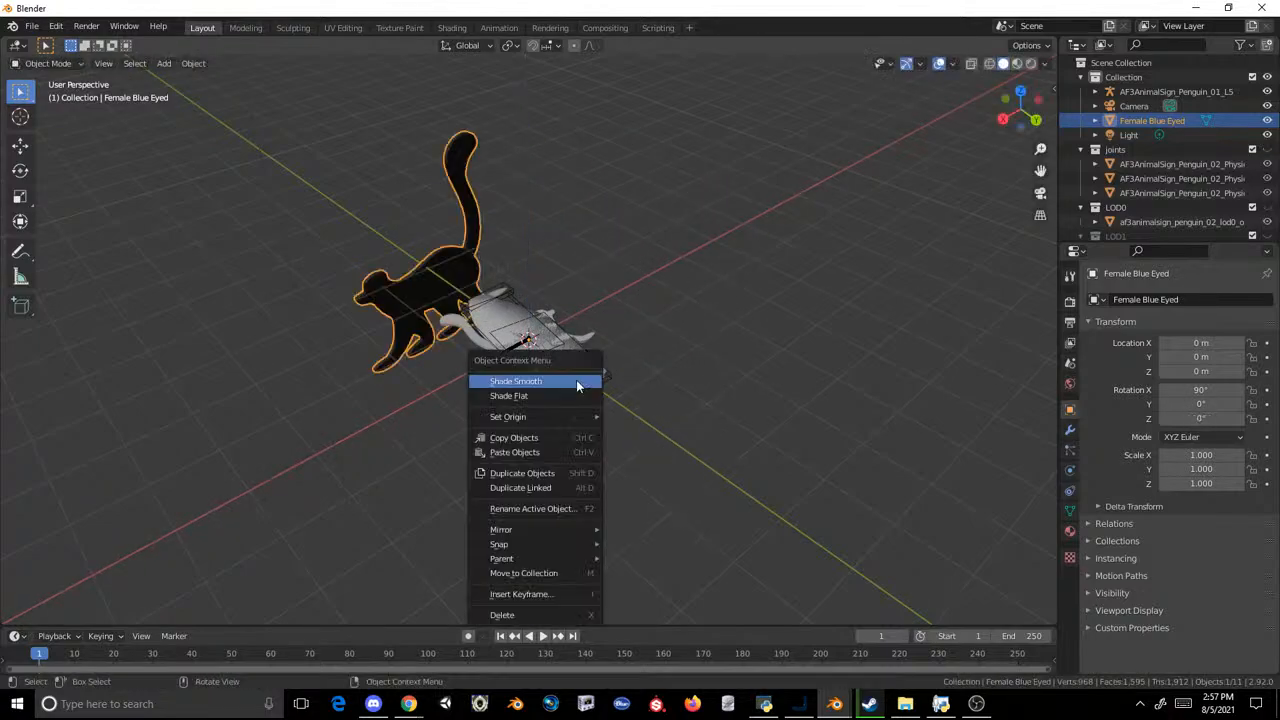
{"action": "left_click", "coordinate": [576, 380]}
{"action": "key", "text": "Return"}
{"action": "type", "text": "r"}
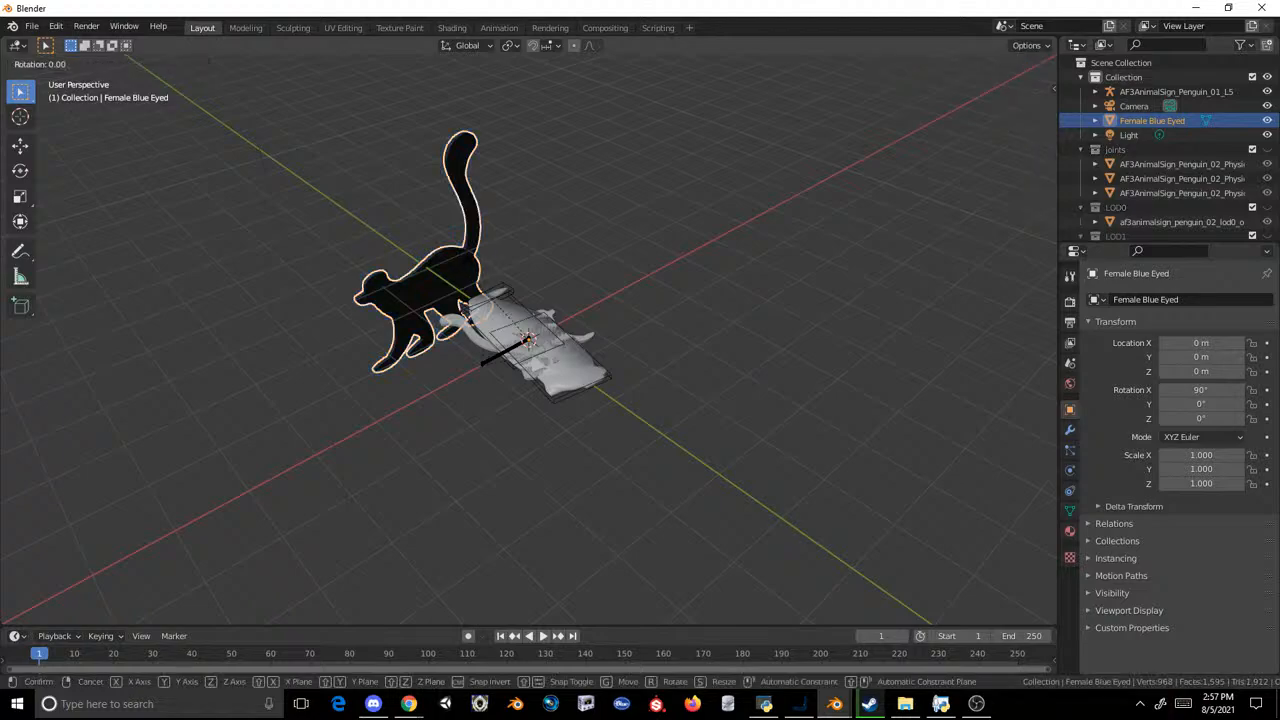
{"action": "type", "text": "z180"}
{"action": "key", "text": "Return"}
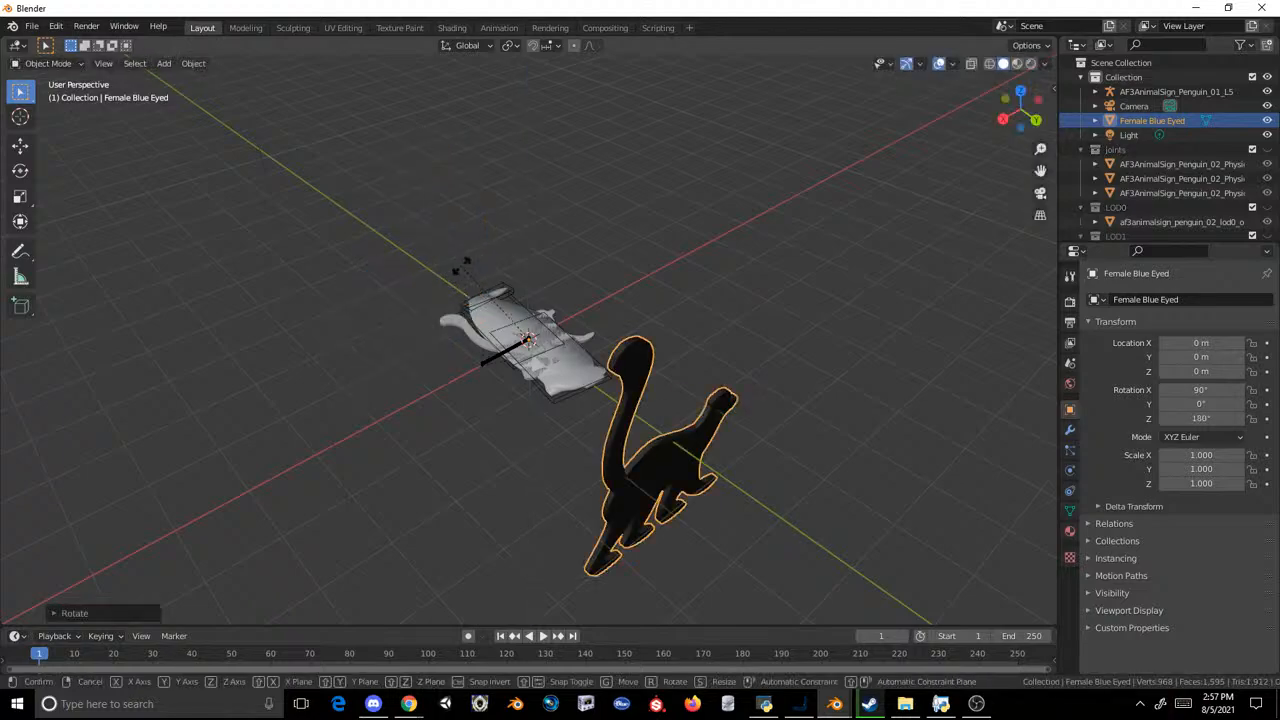
Step: Try to rotate the lemur 180° about the global Y axis and 90° in the view plane
{"action": "type", "text": "ry180"}
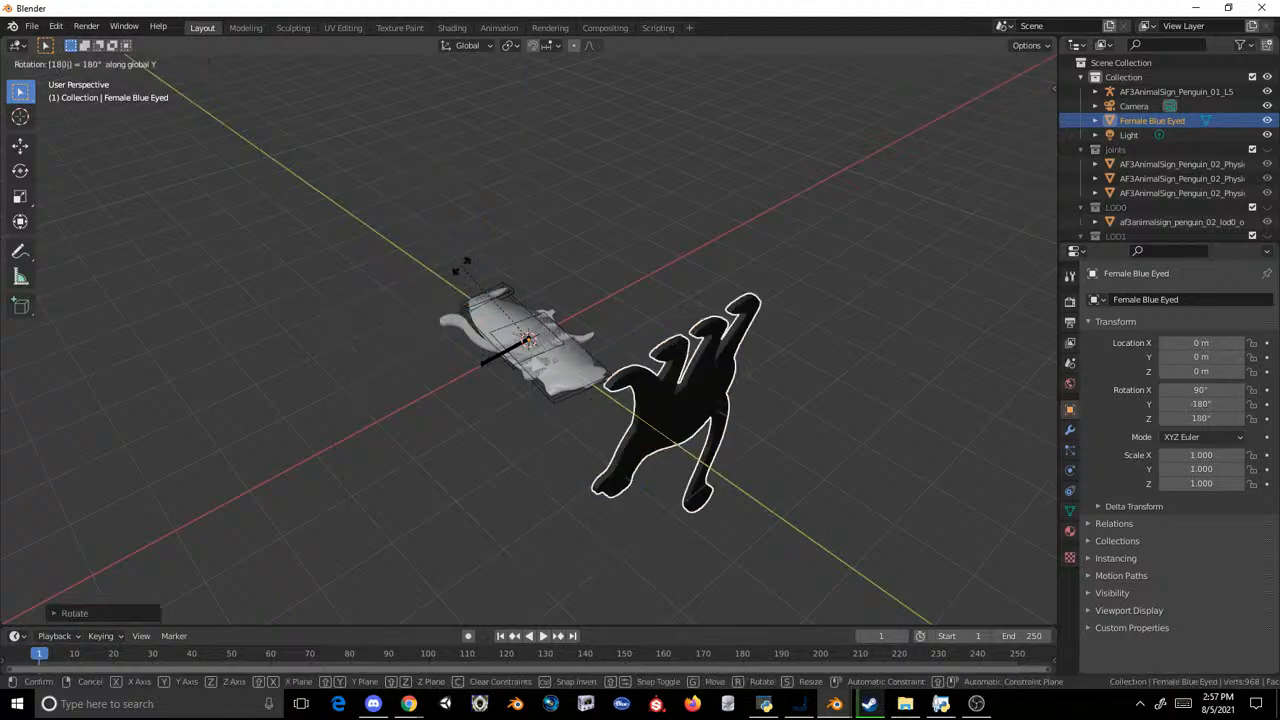
{"action": "type", "text": "xy"}
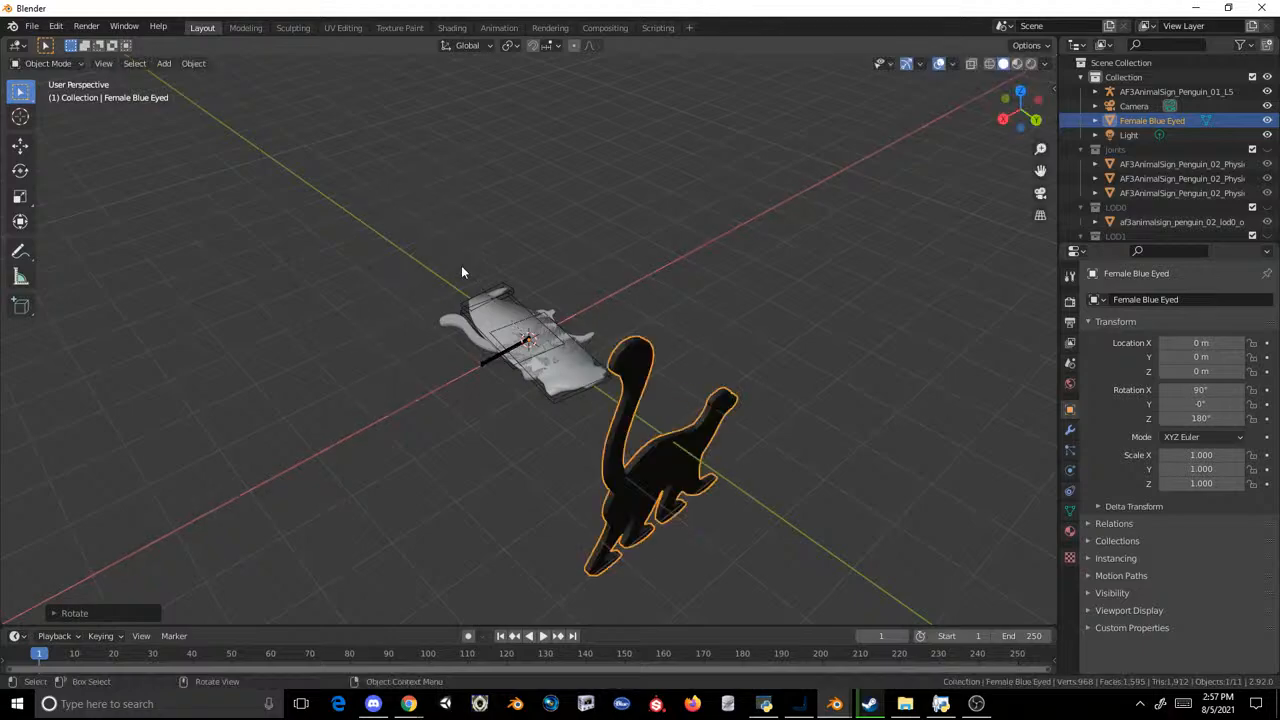
{"action": "type", "text": "x"}
{"action": "key", "text": "Return"}
{"action": "type", "text": "r90"}
{"action": "key", "text": "Escape"}
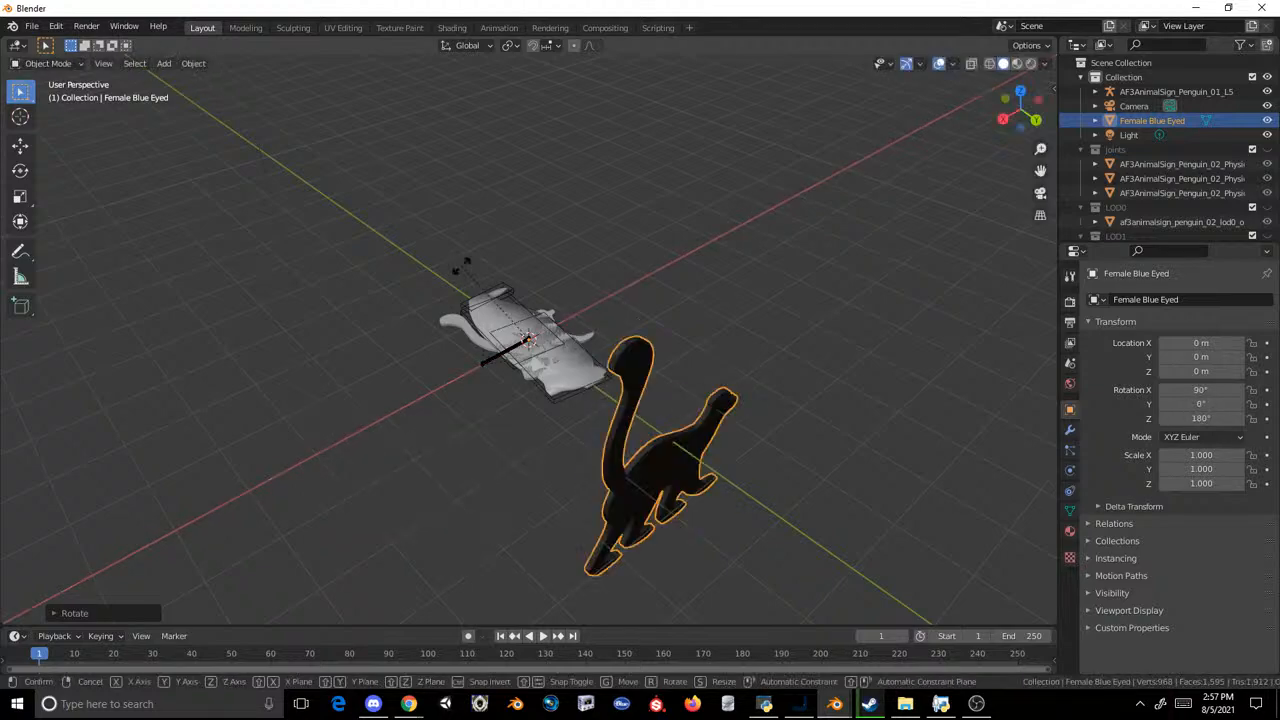
Step: Rotate the lemur 90° about the global X axis so it lies flat like the penguin sign
{"action": "type", "text": "rx90"}
{"action": "key", "text": "Return"}
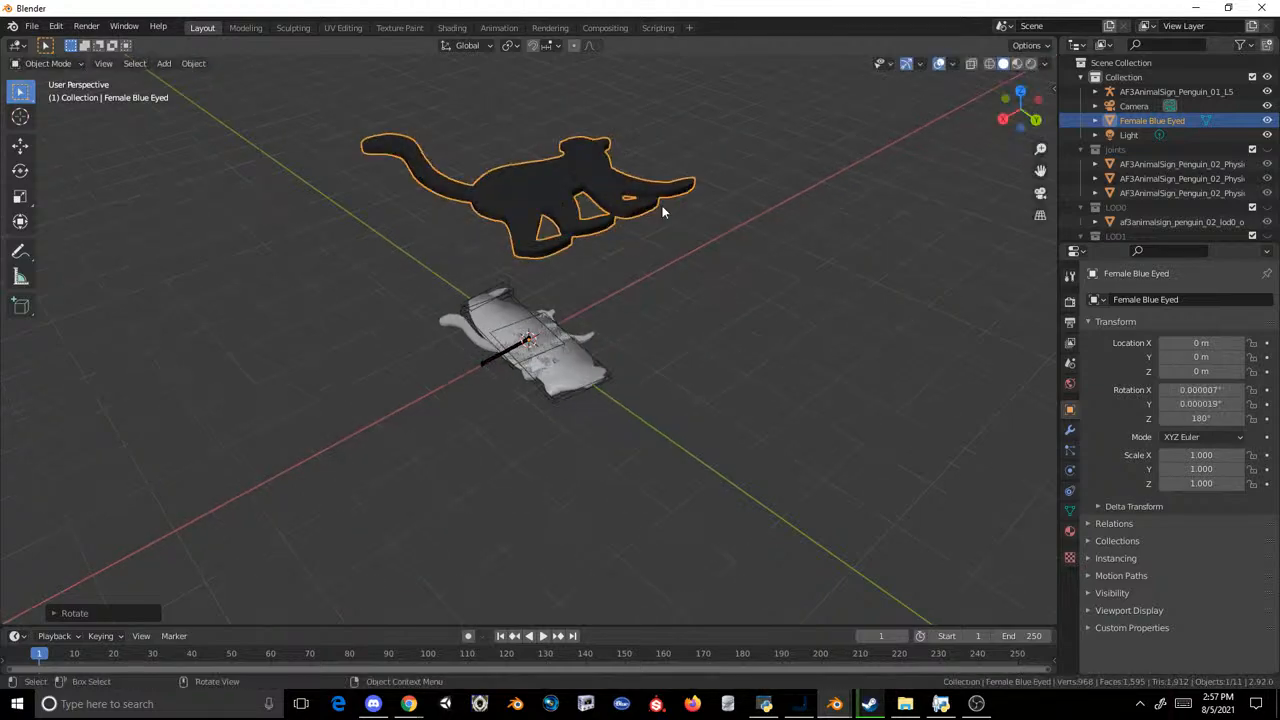
{"action": "middle_click_drag", "start_coordinate": [667, 208], "coordinate": [652, 251]}
{"action": "left_click", "coordinate": [650, 250]}
{"action": "left_click", "coordinate": [596, 241]}
Step: Try to scale the lemur down in perspective view and in top orthographic view
{"action": "key", "text": "s"}
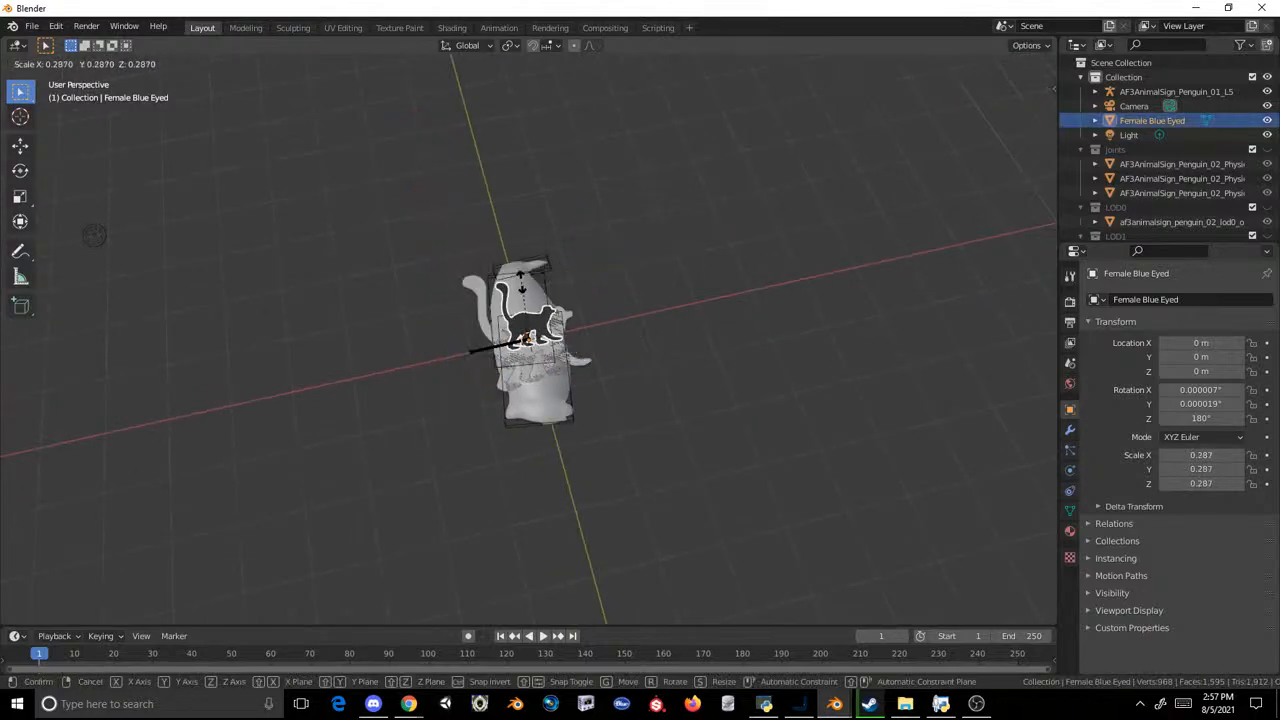
{"action": "key", "text": "Escape"}
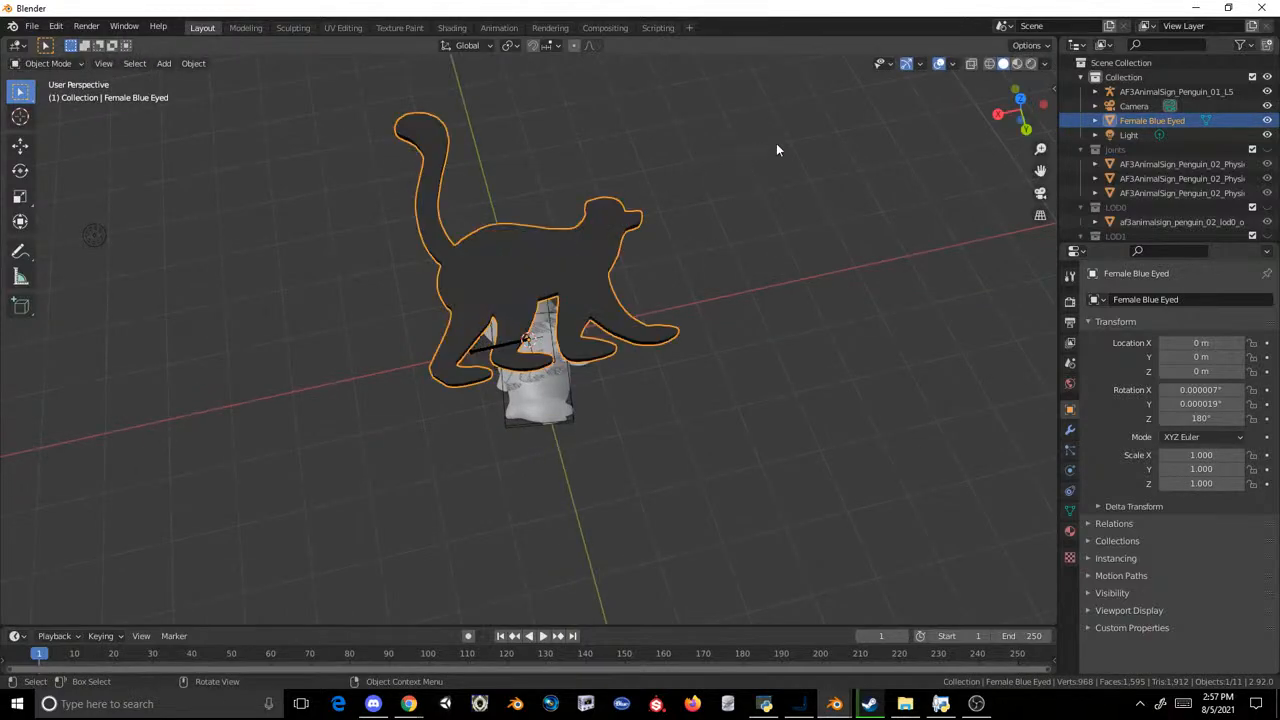
{"action": "left_click", "coordinate": [1020, 98]}
{"action": "key", "text": "s"}
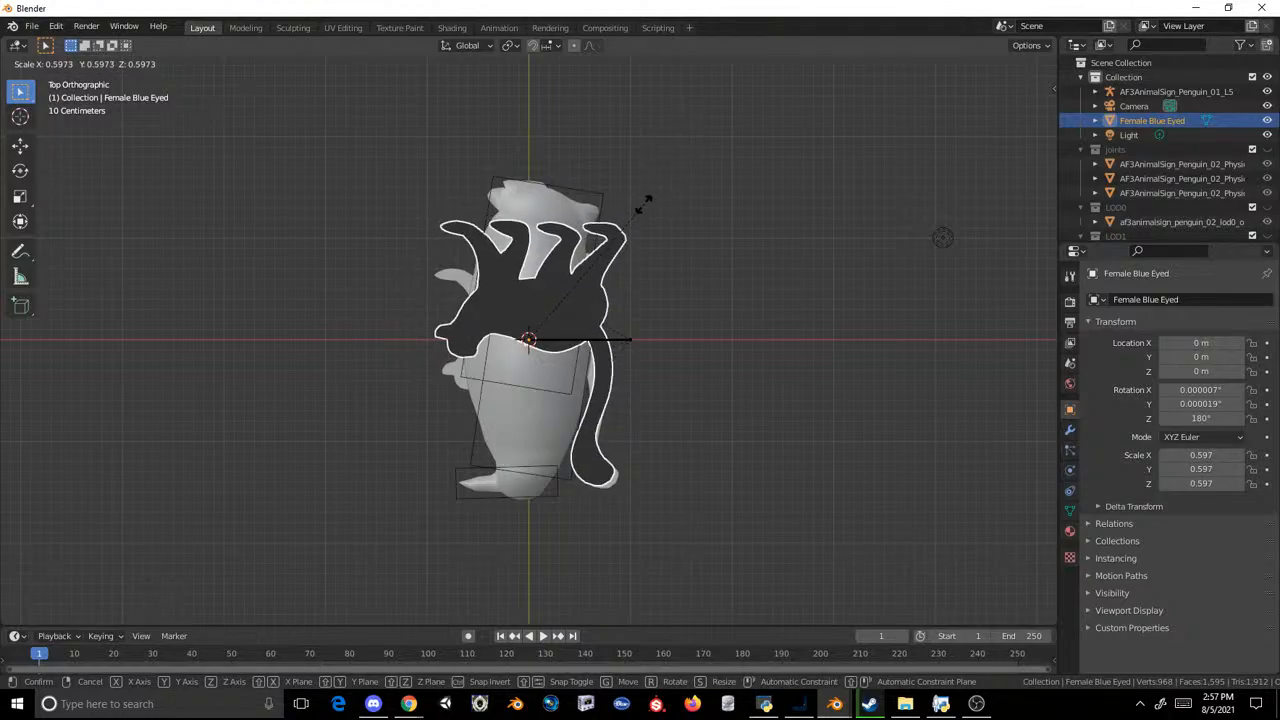
{"action": "key", "text": "Escape"}
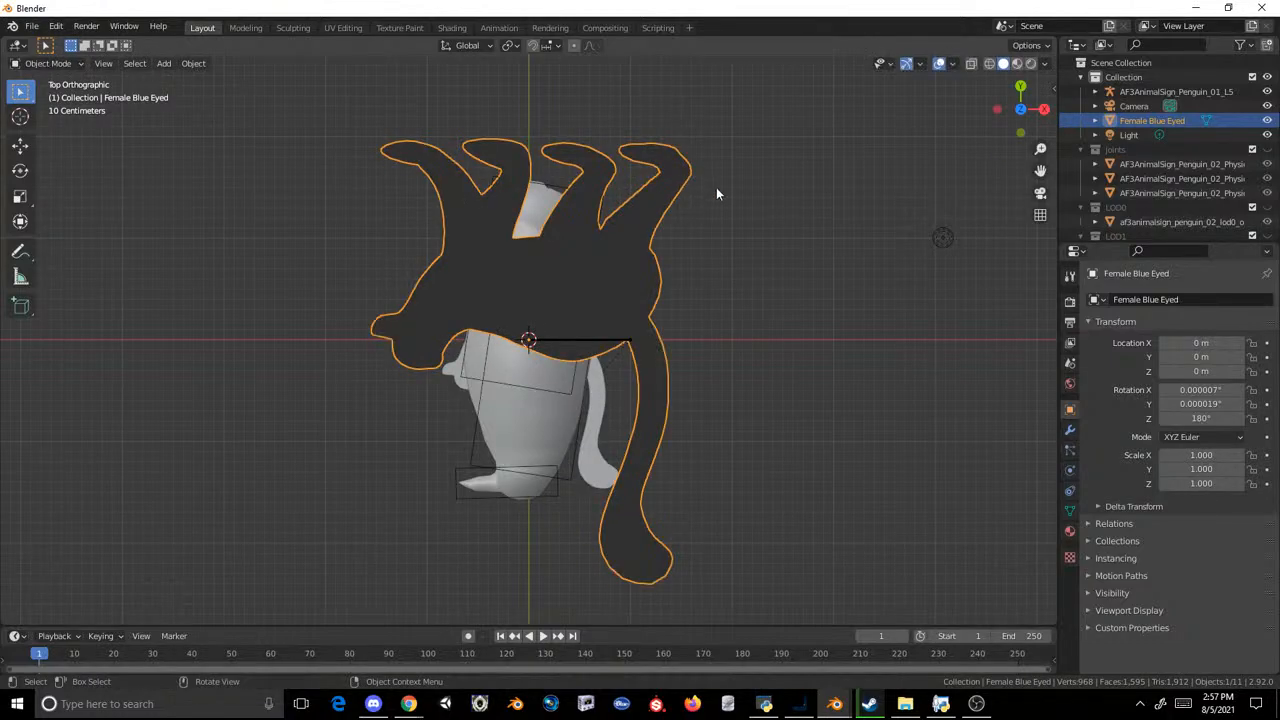
Step: Scale the Female Blue Eyed lemur uniformly to about 0.612 to suit the penguin 02 sign's size
{"action": "left_click", "coordinate": [529, 440]}
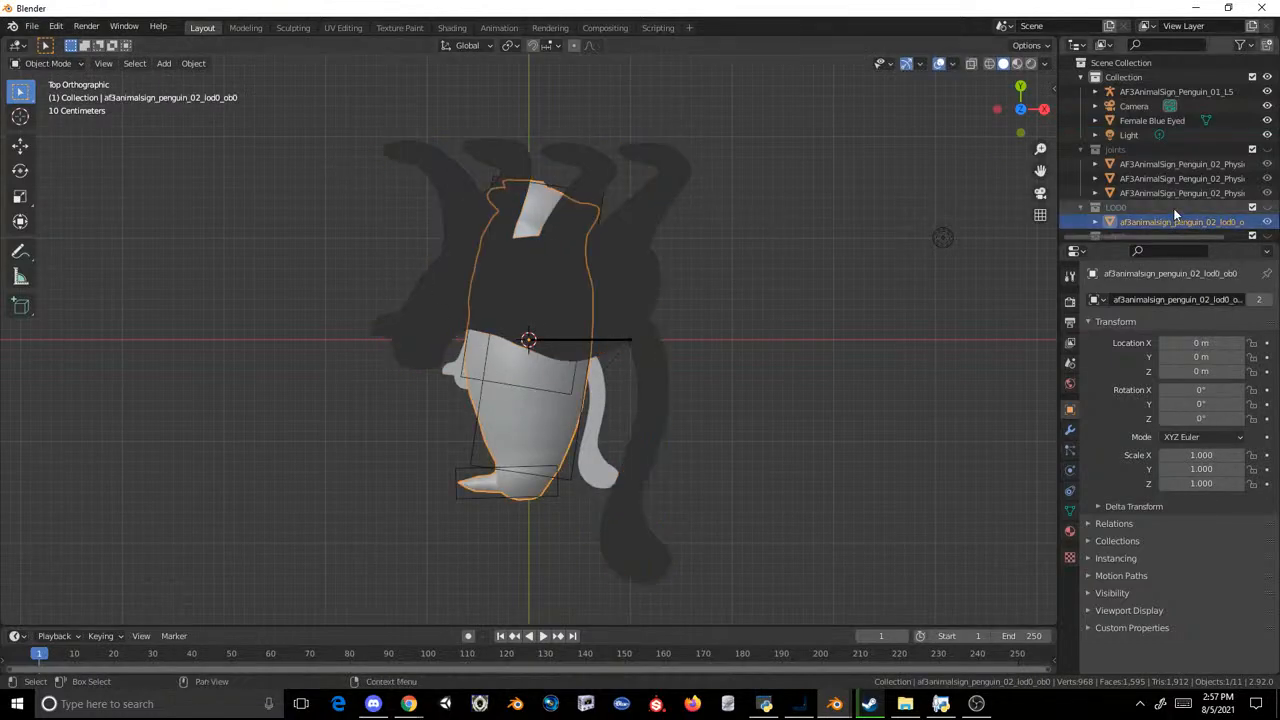
{"action": "left_click", "coordinate": [1172, 91]}
{"action": "left_click", "coordinate": [565, 313]}
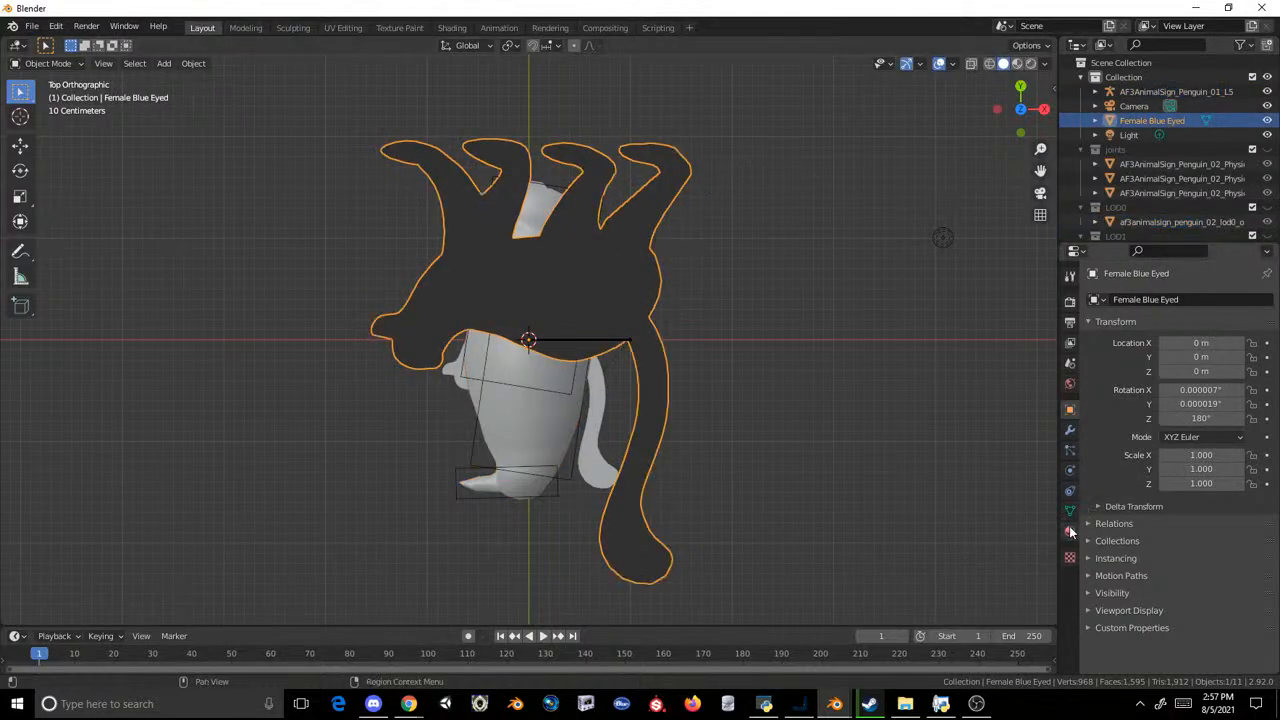
{"action": "key", "text": "s"}
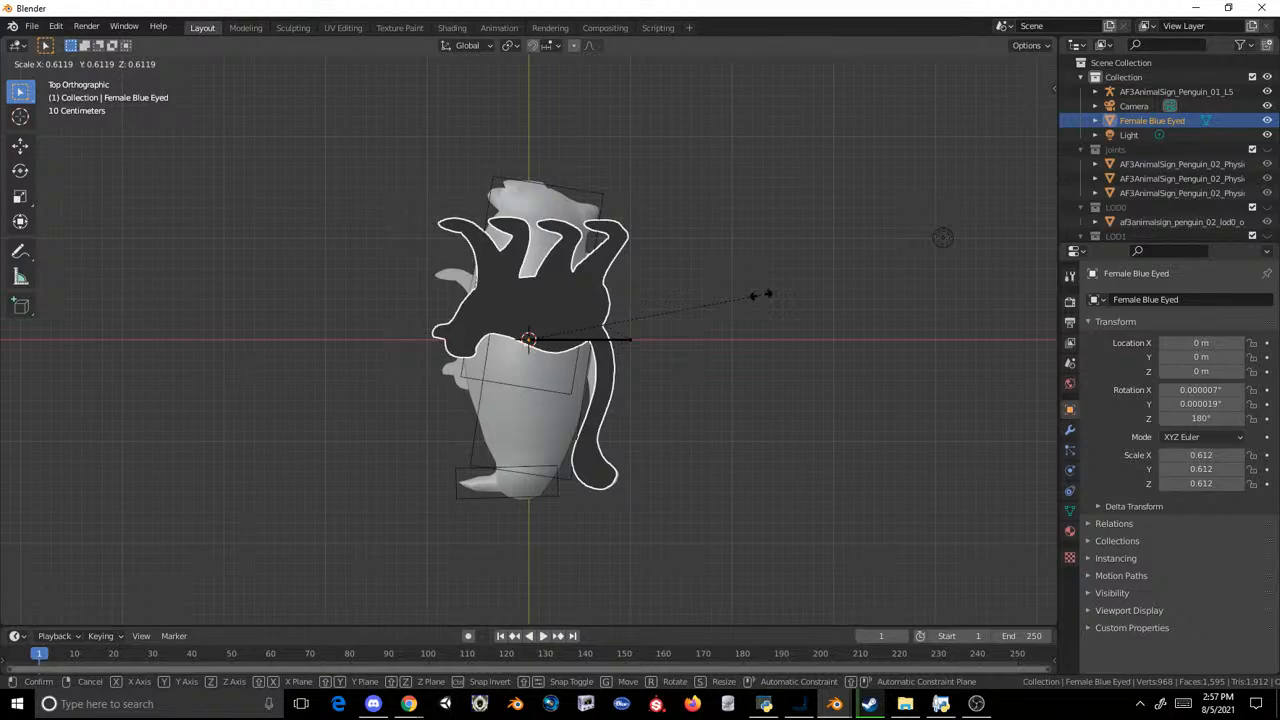
{"action": "left_click", "coordinate": [765, 294]}
{"action": "scroll", "coordinate": [729, 157], "scroll_direction": "up", "scroll_amount": 3}
Step: Rotate the lemur to about 196° around Z and shift it to about X 0.06 m, Y -0.14 m over the penguin sign
{"action": "key", "text": "r"}
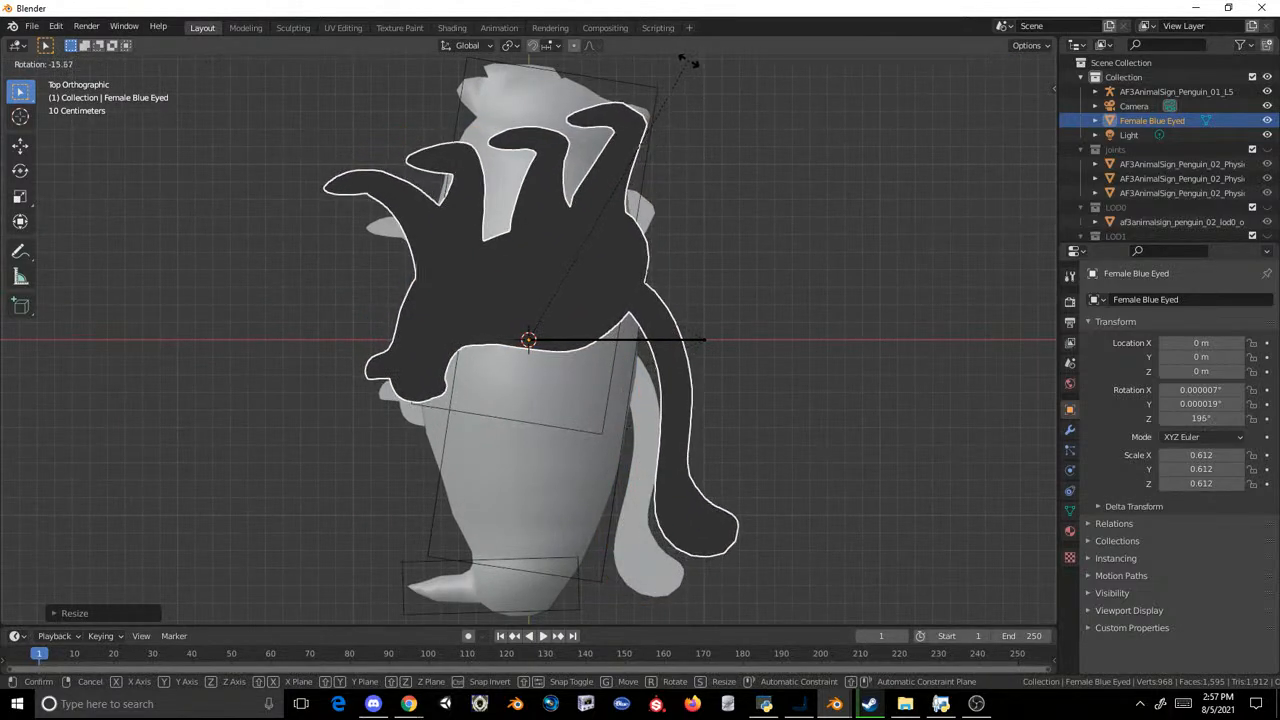
{"action": "left_click", "coordinate": [690, 63]}
{"action": "left_click", "coordinate": [21, 147]}
{"action": "left_click_drag", "start_coordinate": [535, 367], "coordinate": [537, 368]}
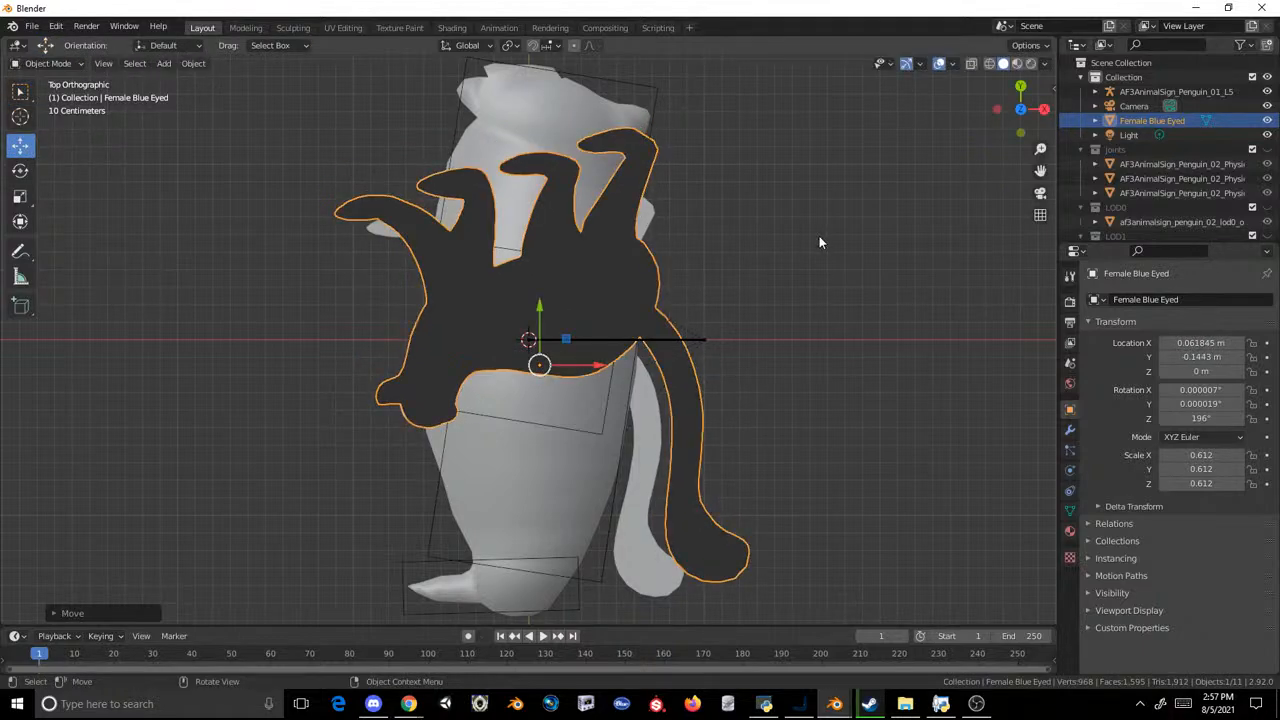
Step: Scale the lemur down uniformly to about 0.547 and rotate it to about 190° around Z
{"action": "key", "text": "s"}
{"action": "key", "text": "Escape"}
{"action": "key", "text": "r"}
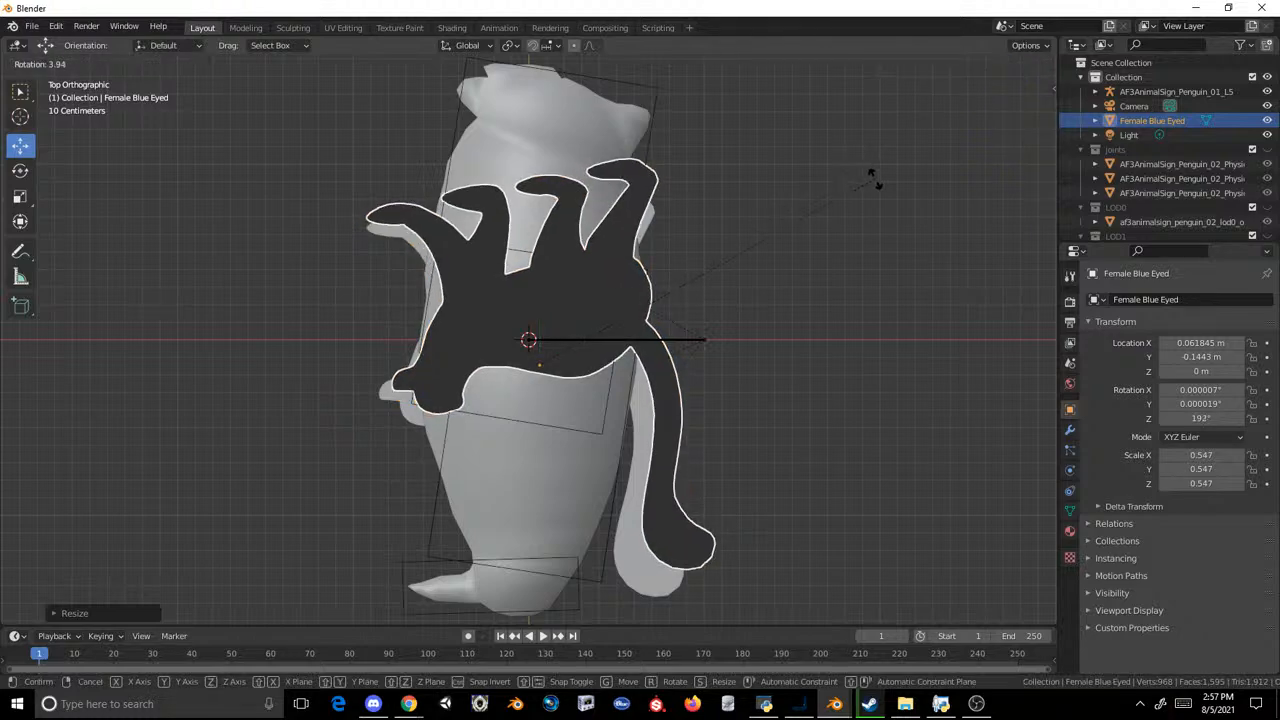
{"action": "left_click", "coordinate": [878, 190]}
Step: Position the lemur at about X -0.02 m, Y -0.25 m and turn it to about 188° around Z
{"action": "left_click_drag", "start_coordinate": [540, 367], "coordinate": [525, 379]}
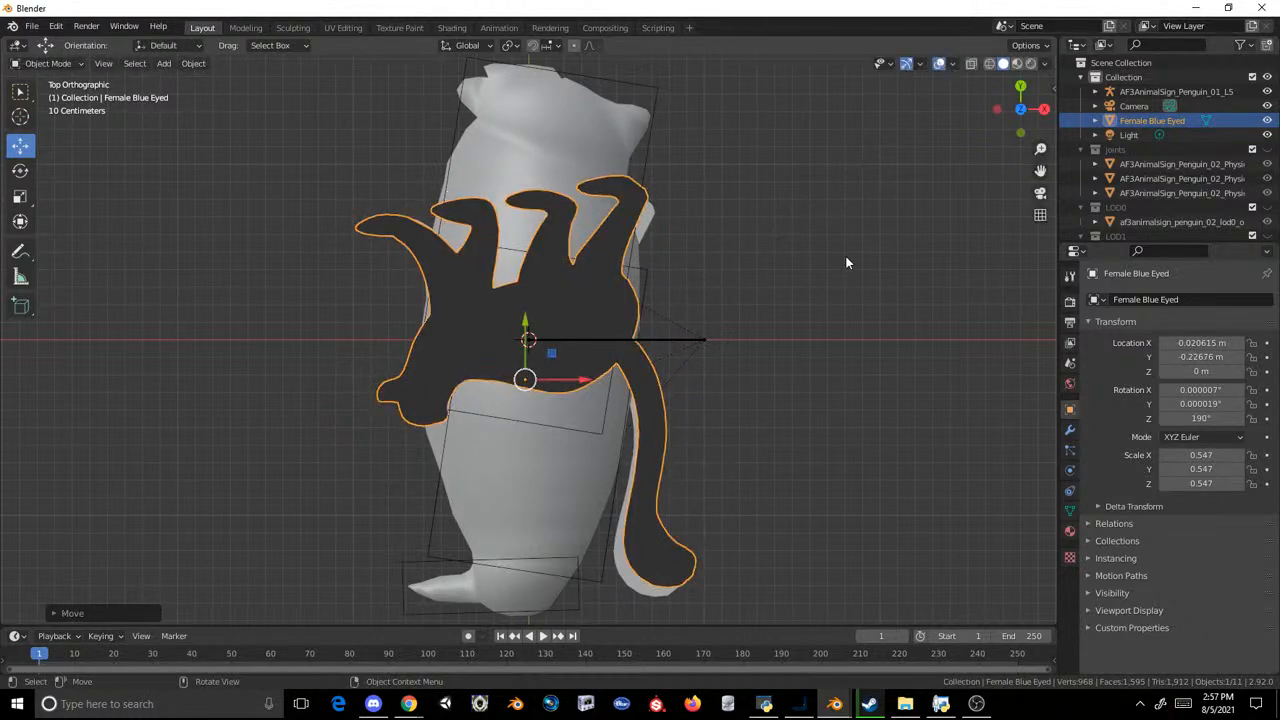
{"action": "key", "text": "r"}
{"action": "left_click", "coordinate": [783, 290]}
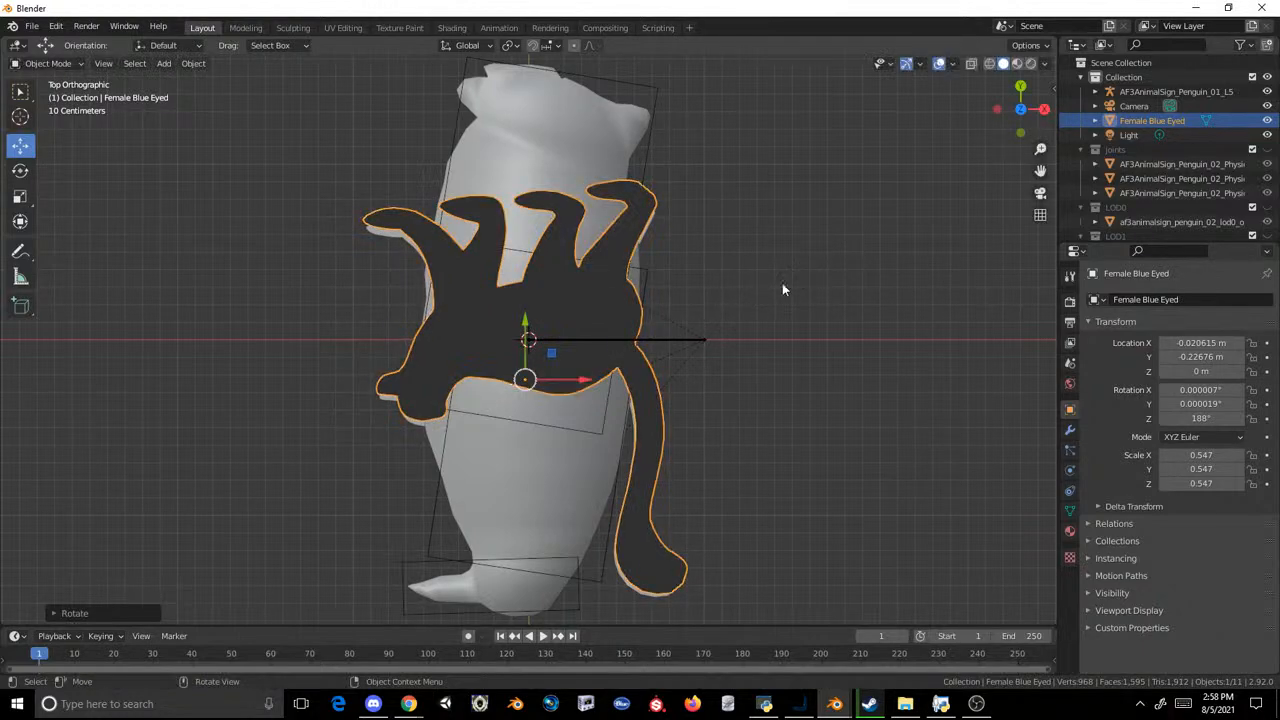
{"action": "left_click_drag", "start_coordinate": [525, 322], "coordinate": [524, 325]}
{"action": "key", "text": "r"}
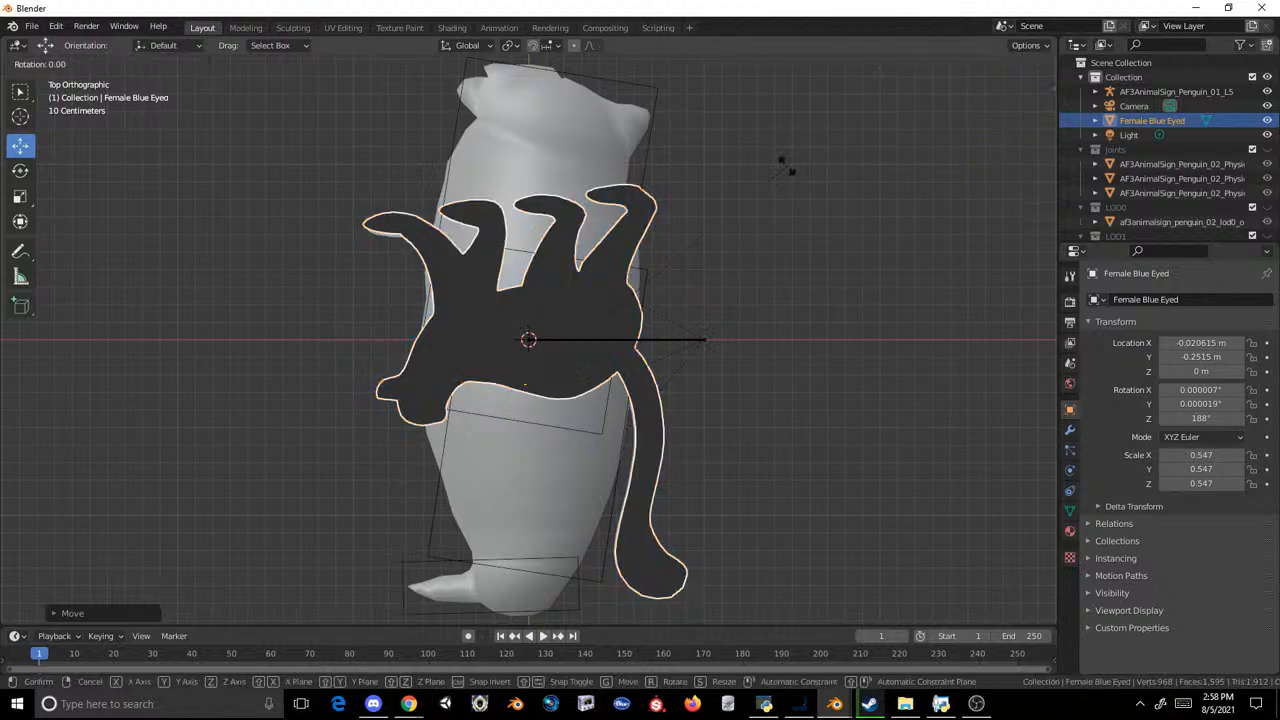
{"action": "right_click", "coordinate": [783, 165]}
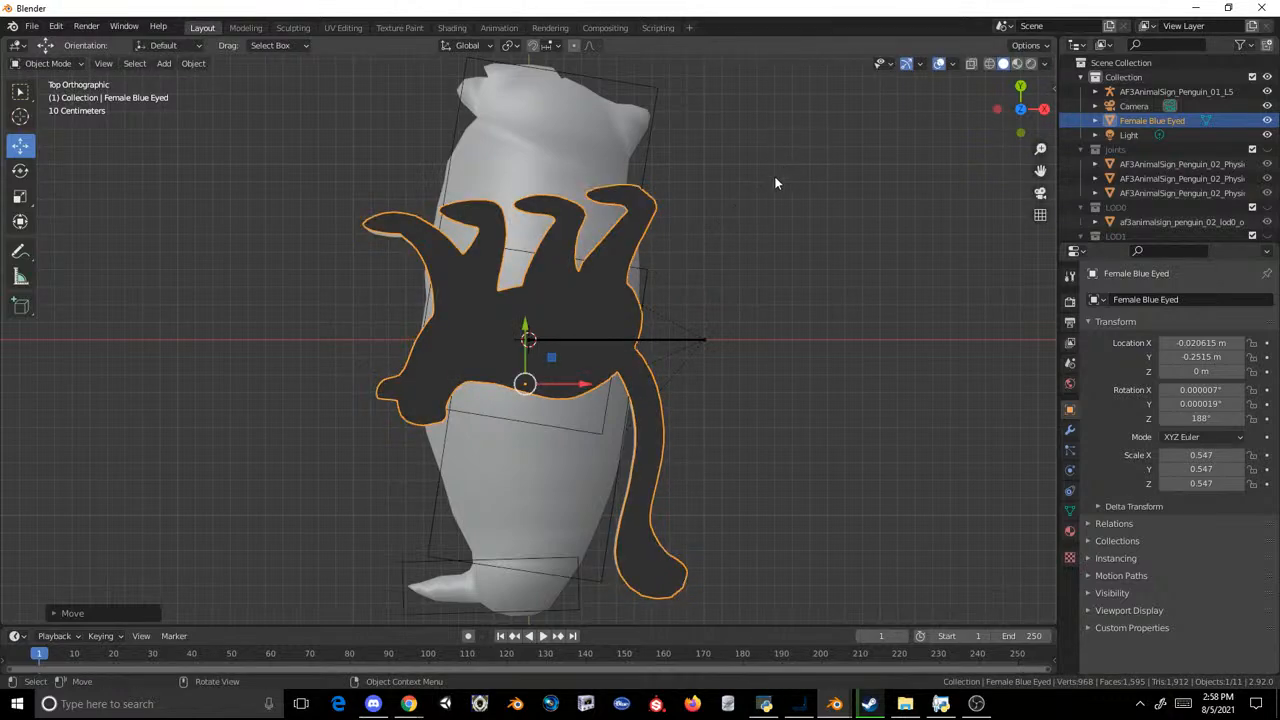
Step: Lower the lemur along Z to about -1.65 m so it sits on the penguin sign
{"action": "scroll", "coordinate": [770, 185], "scroll_direction": "down", "scroll_amount": 4}
{"action": "middle_click_drag", "start_coordinate": [757, 276], "coordinate": [1030, 161]}
{"action": "left_click", "coordinate": [706, 202]}
{"action": "scroll", "coordinate": [620, 212], "scroll_direction": "up", "scroll_amount": 2}
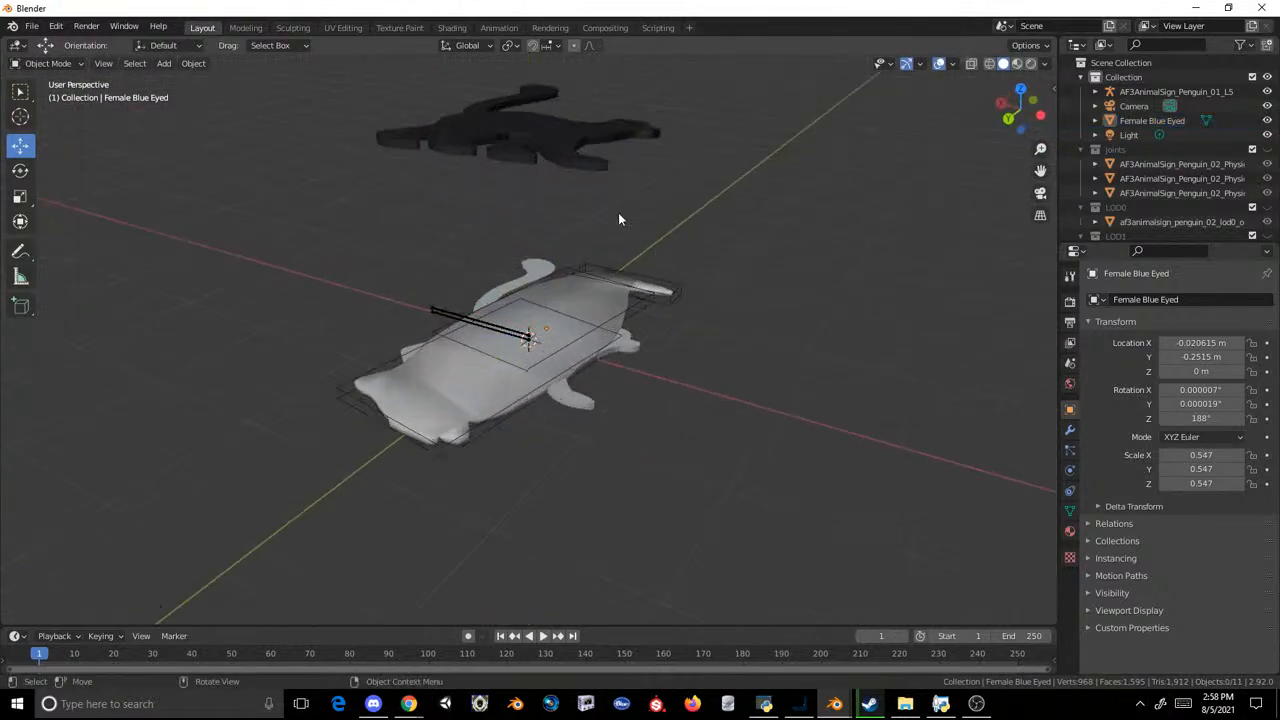
{"action": "left_click", "coordinate": [587, 167]}
{"action": "left_click_drag", "start_coordinate": [540, 283], "coordinate": [571, 436]}
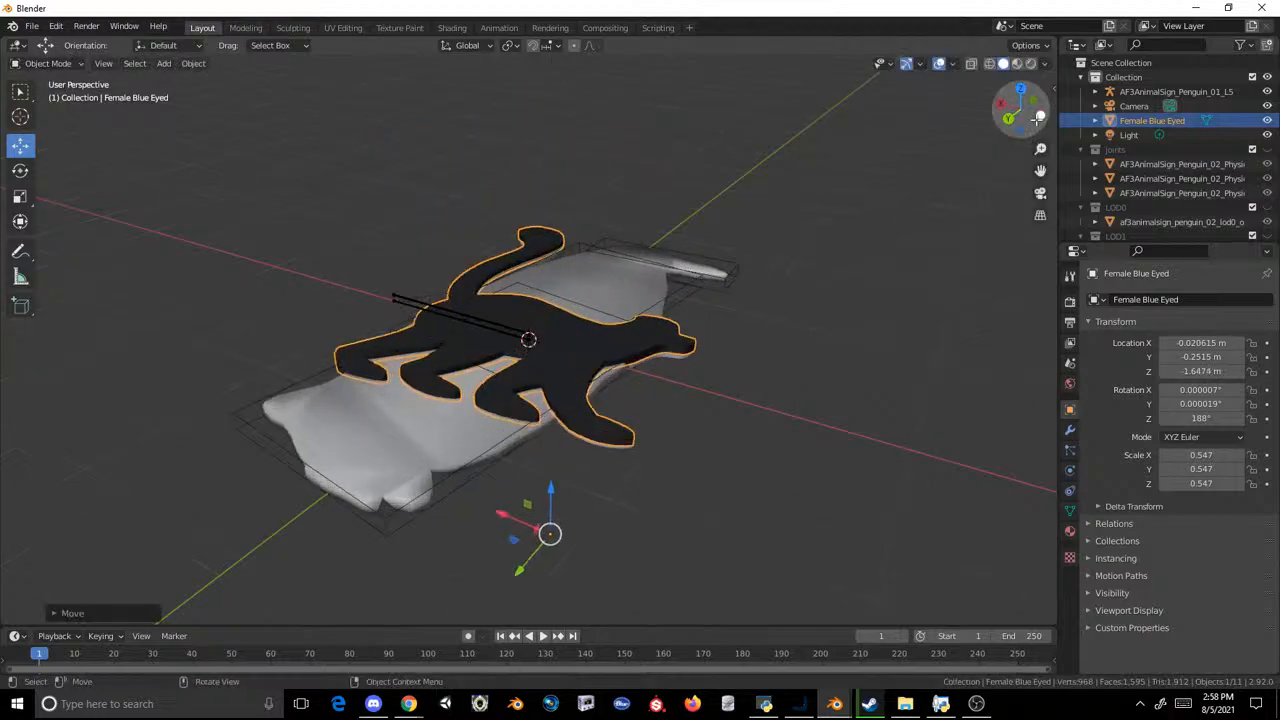
Step: Check the alignment from the side and lower the lemur to about -1.69 m on Z, level with the penguin sign
{"action": "left_click", "coordinate": [1040, 116]}
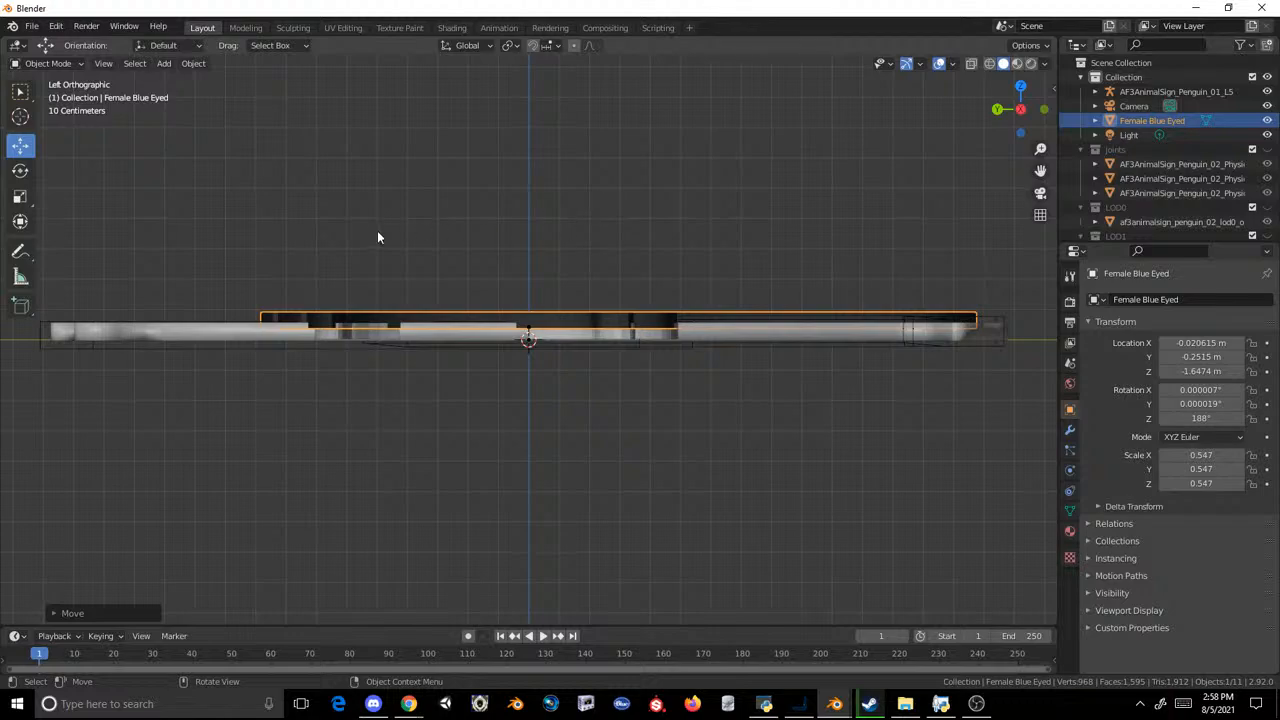
{"action": "scroll", "coordinate": [420, 210], "scroll_direction": "down", "scroll_amount": 3}
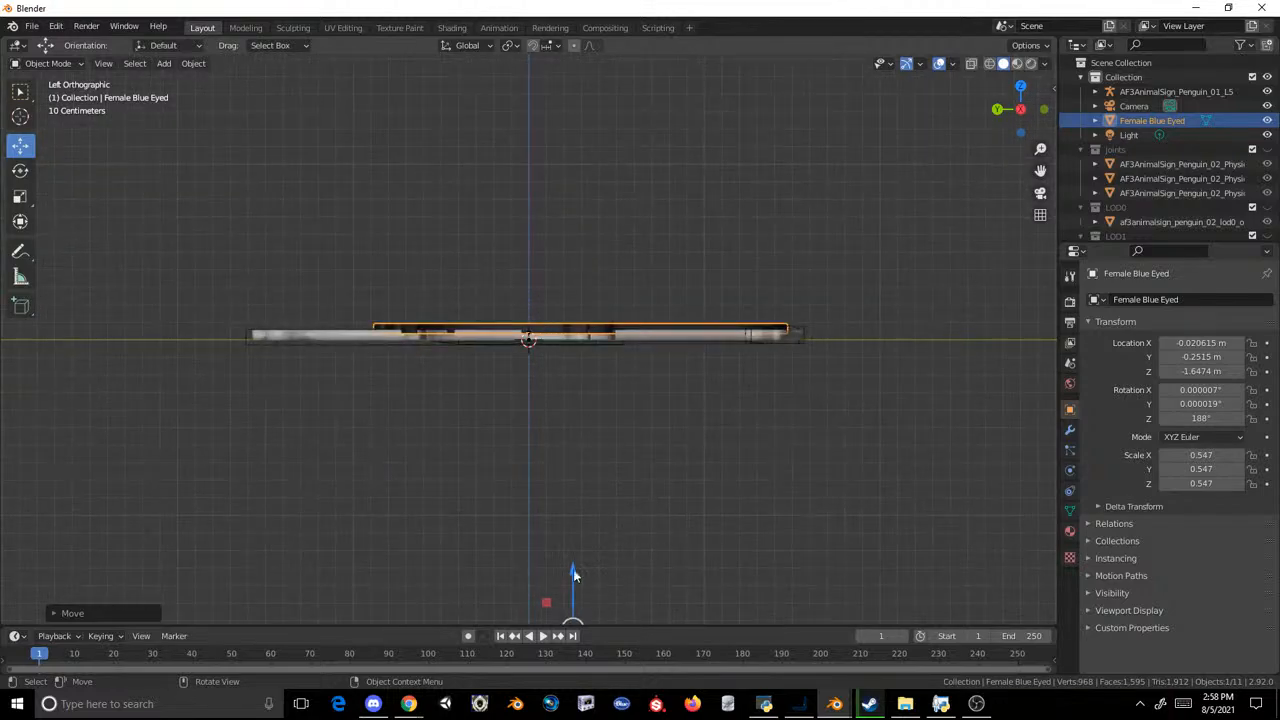
{"action": "left_click_drag", "start_coordinate": [573, 574], "coordinate": [591, 577]}
Step: Delete the leftover AF3AnimalSign_Penguin_01_L5 armature from the scene
{"action": "middle_click_drag", "start_coordinate": [591, 577], "coordinate": [704, 311]}
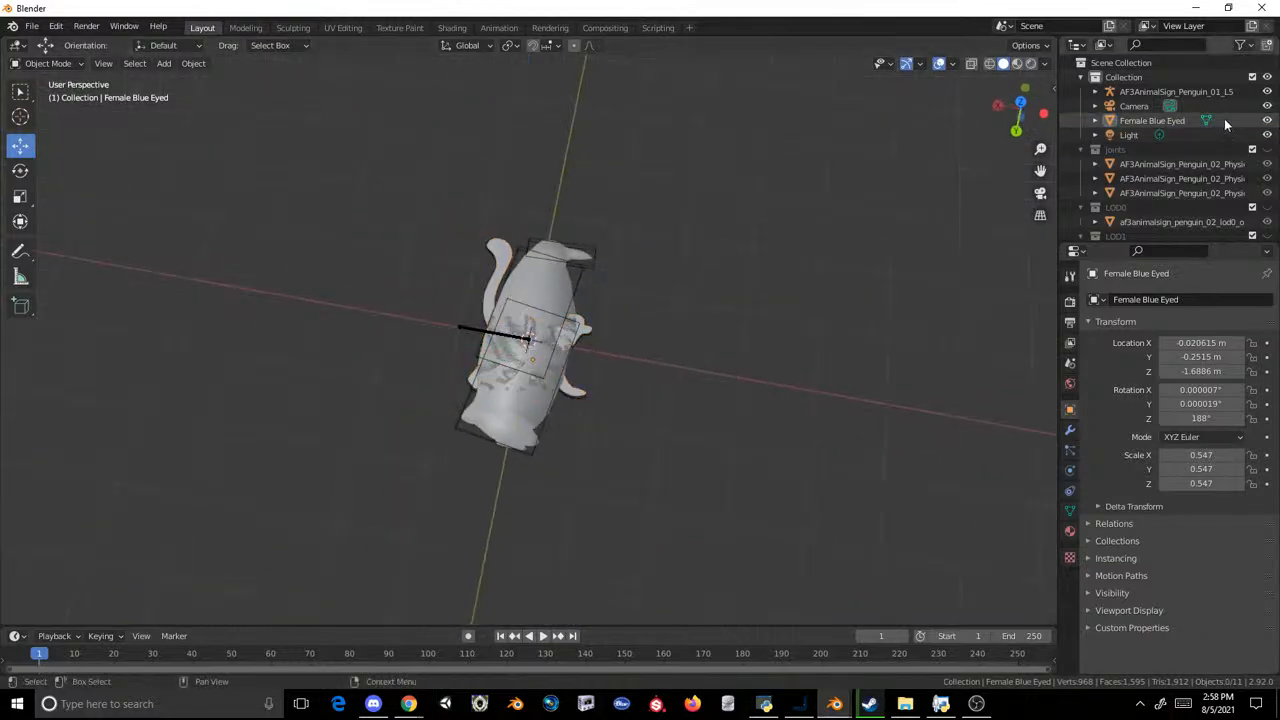
{"action": "left_click", "coordinate": [1165, 94]}
{"action": "key", "text": "Delete"}
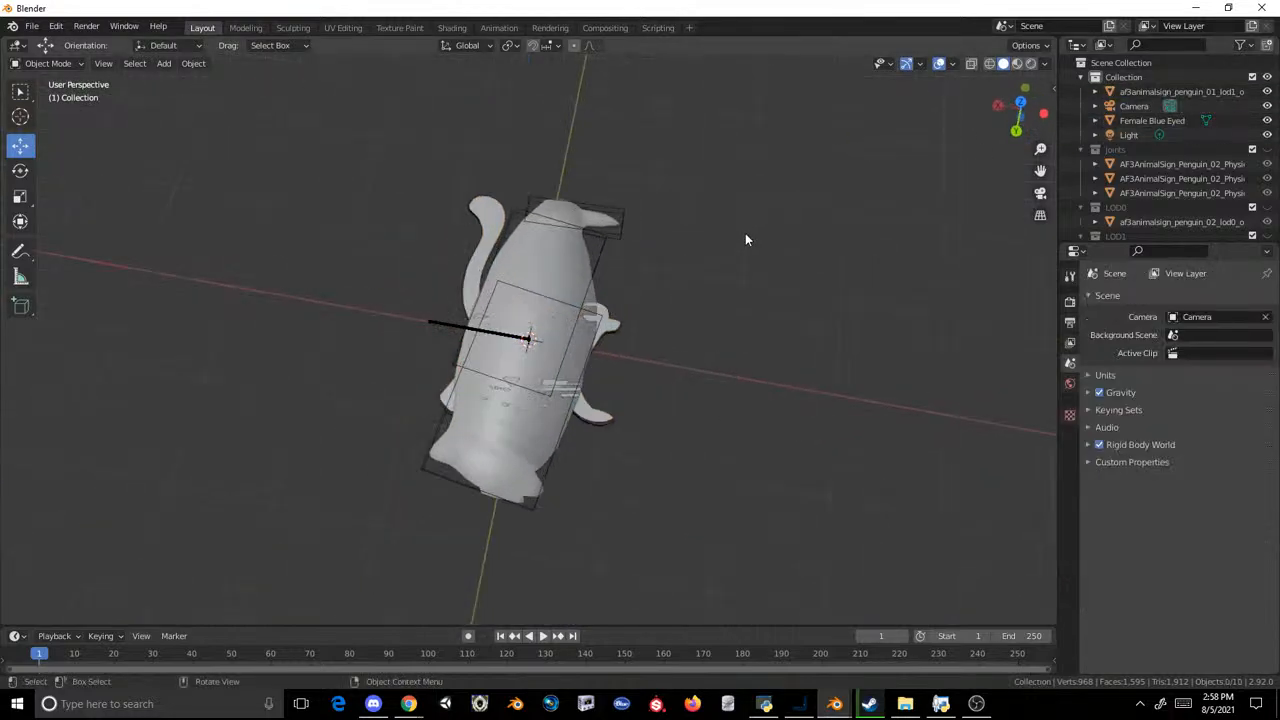
Step: Move the af3animalsign_penguin_02_lod0_ob0 mesh geometry along X in Edit Mode, clear of the lemur, and return to Object Mode
{"action": "left_click", "coordinate": [608, 219]}
{"action": "left_click", "coordinate": [245, 27]}
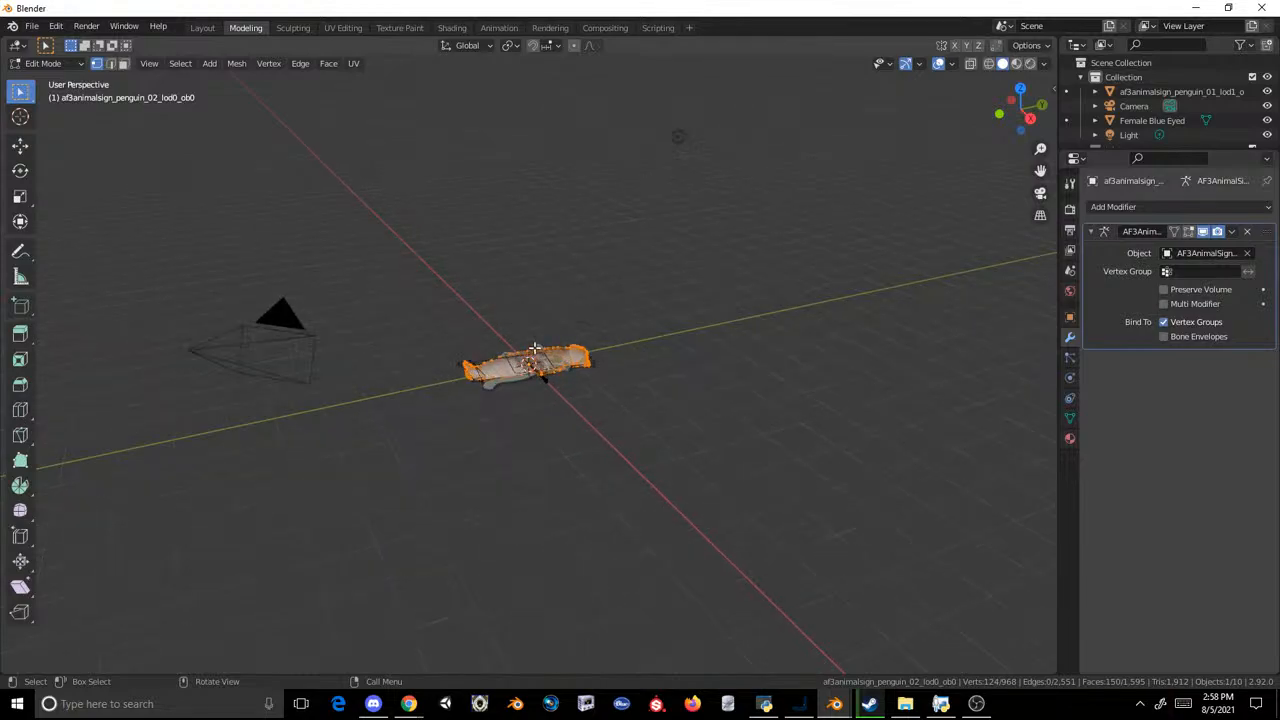
{"action": "left_click", "coordinate": [20, 145]}
{"action": "middle_click_drag", "start_coordinate": [134, 163], "coordinate": [601, 325]}
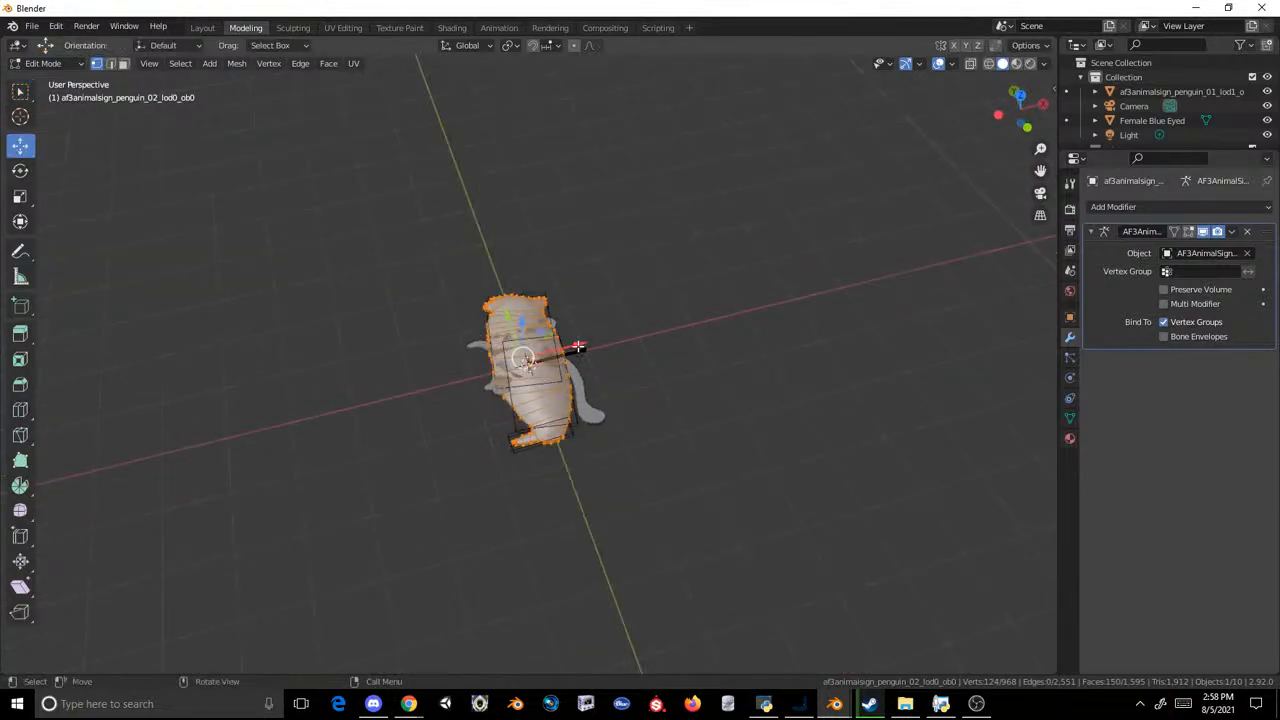
{"action": "left_click_drag", "start_coordinate": [578, 346], "coordinate": [433, 380]}
{"action": "left_click", "coordinate": [202, 27]}
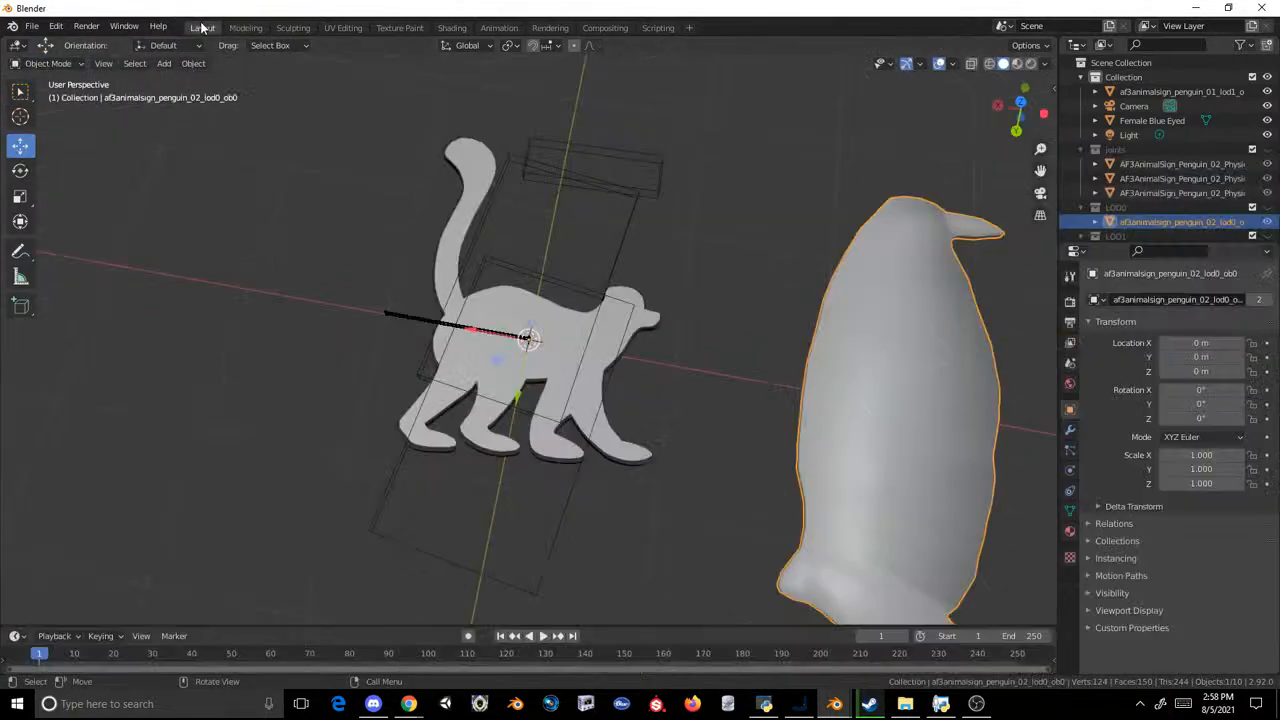
Step: Delete the leftover af3animalsign_penguin_01_lod1_ob0 object overlapping the lemur
{"action": "left_click", "coordinate": [634, 304]}
{"action": "left_click", "coordinate": [658, 330]}
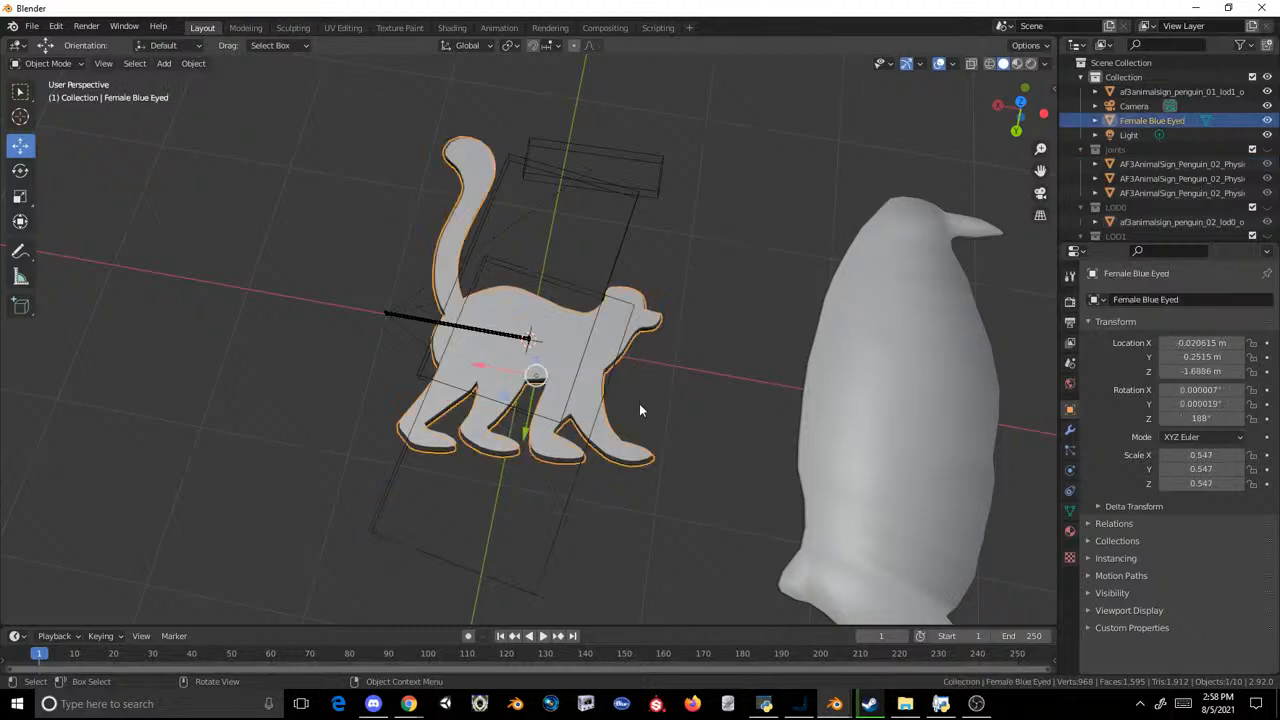
{"action": "middle_click_drag", "start_coordinate": [684, 356], "coordinate": [691, 301]}
{"action": "left_click", "coordinate": [1164, 93]}
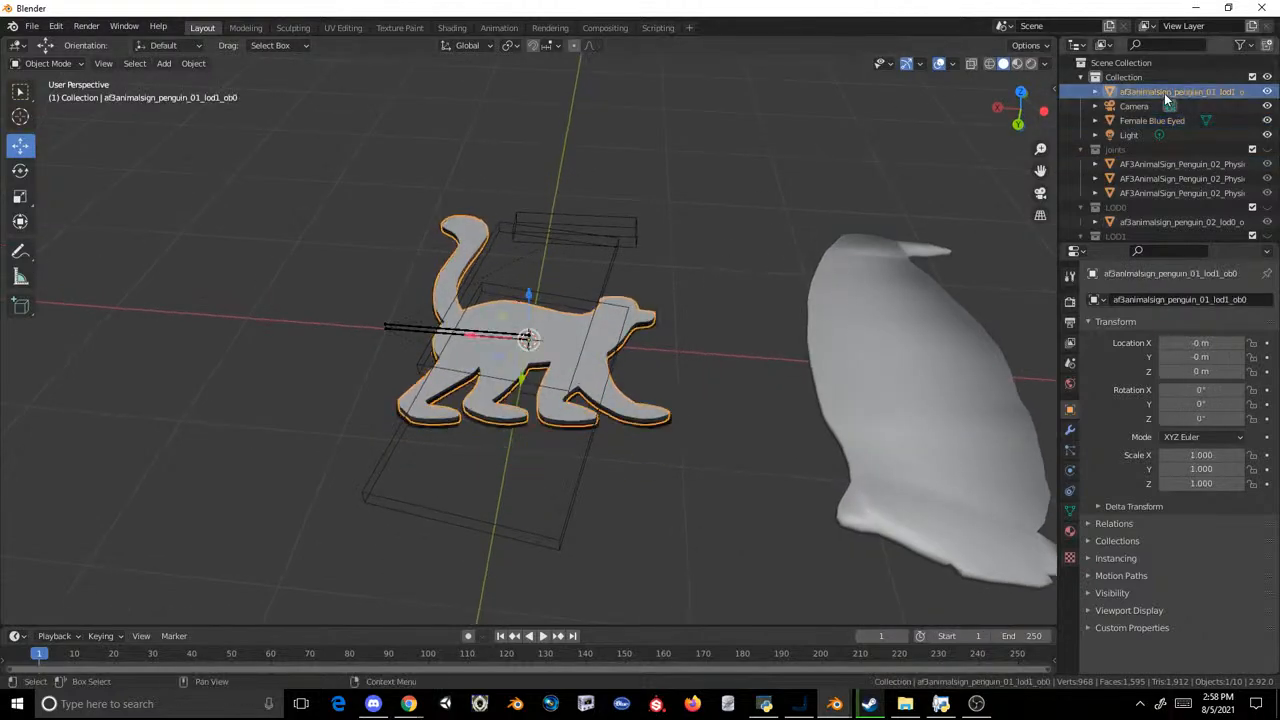
{"action": "key", "text": "Delete"}
Step: Remove the material slot from the Female Blue Eyed lemur
{"action": "left_click", "coordinate": [585, 357]}
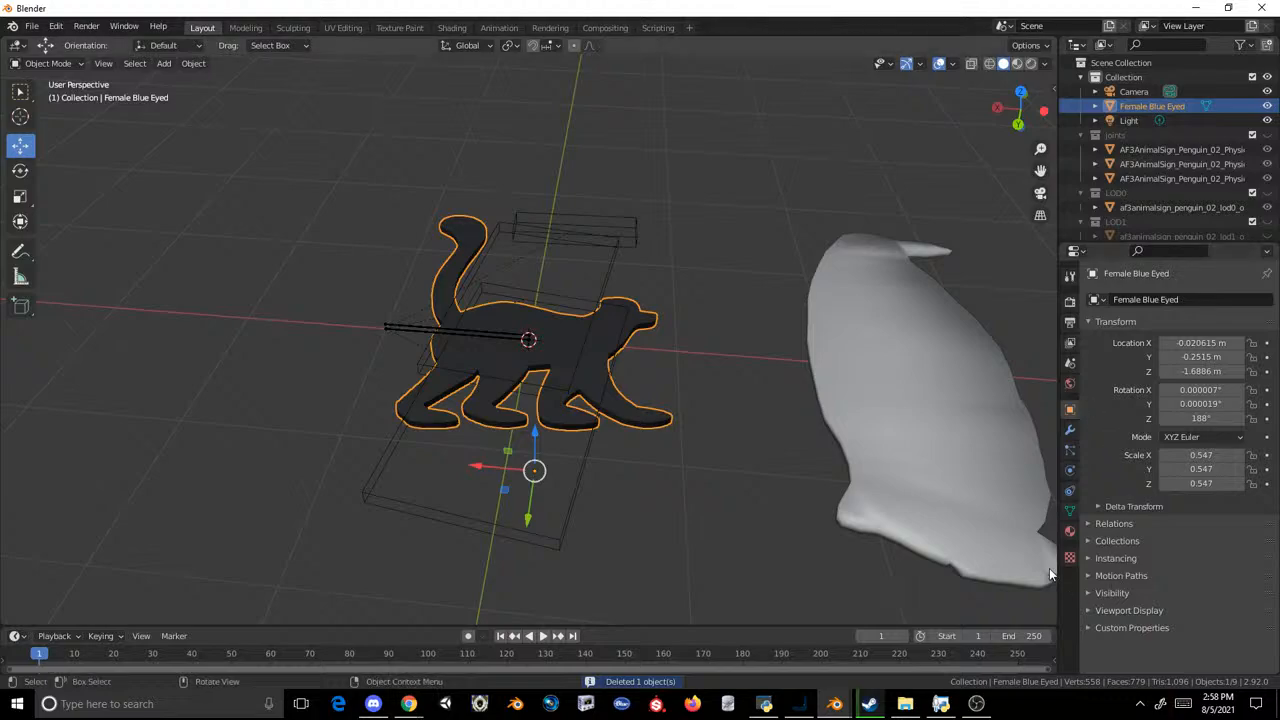
{"action": "left_click", "coordinate": [1069, 531]}
{"action": "left_click", "coordinate": [1267, 313]}
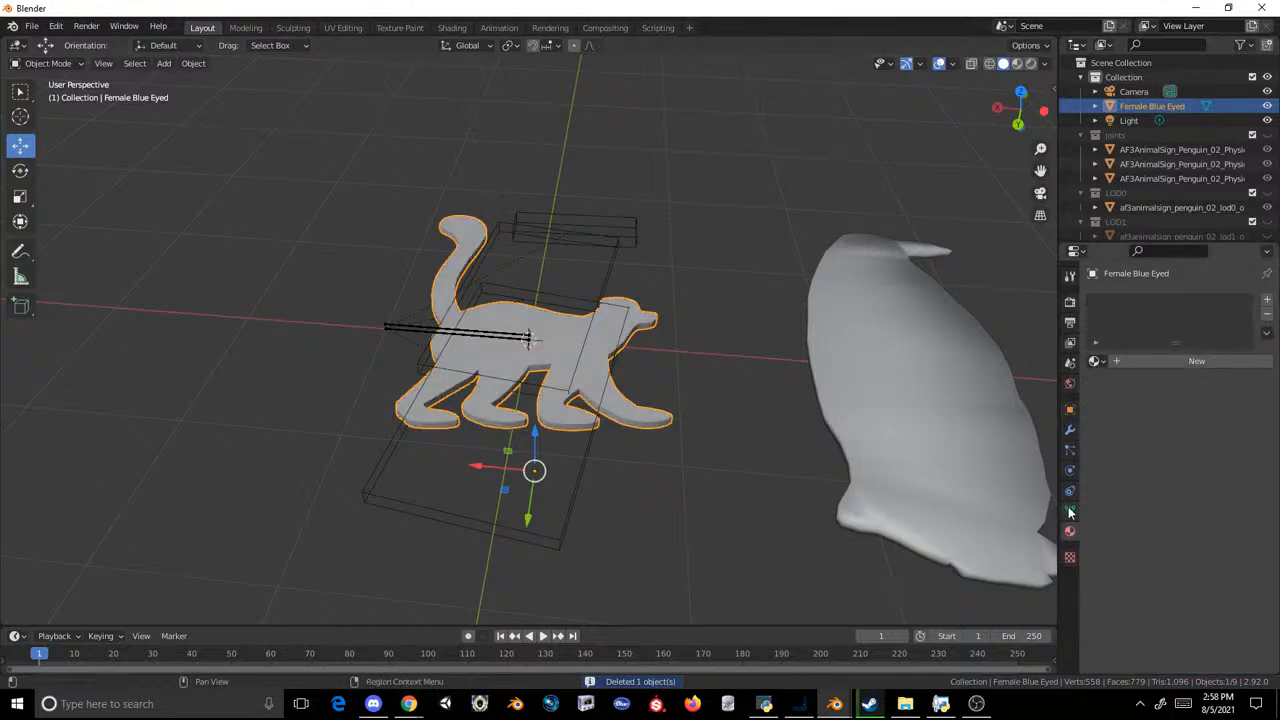
Step: Rename the lemur's UV map to UV0 and add a second UV map named UV1
{"action": "left_click", "coordinate": [1069, 510]}
{"action": "left_click", "coordinate": [1128, 494]}
{"action": "type", "text": "UV0"}
{"action": "key", "text": "Return"}
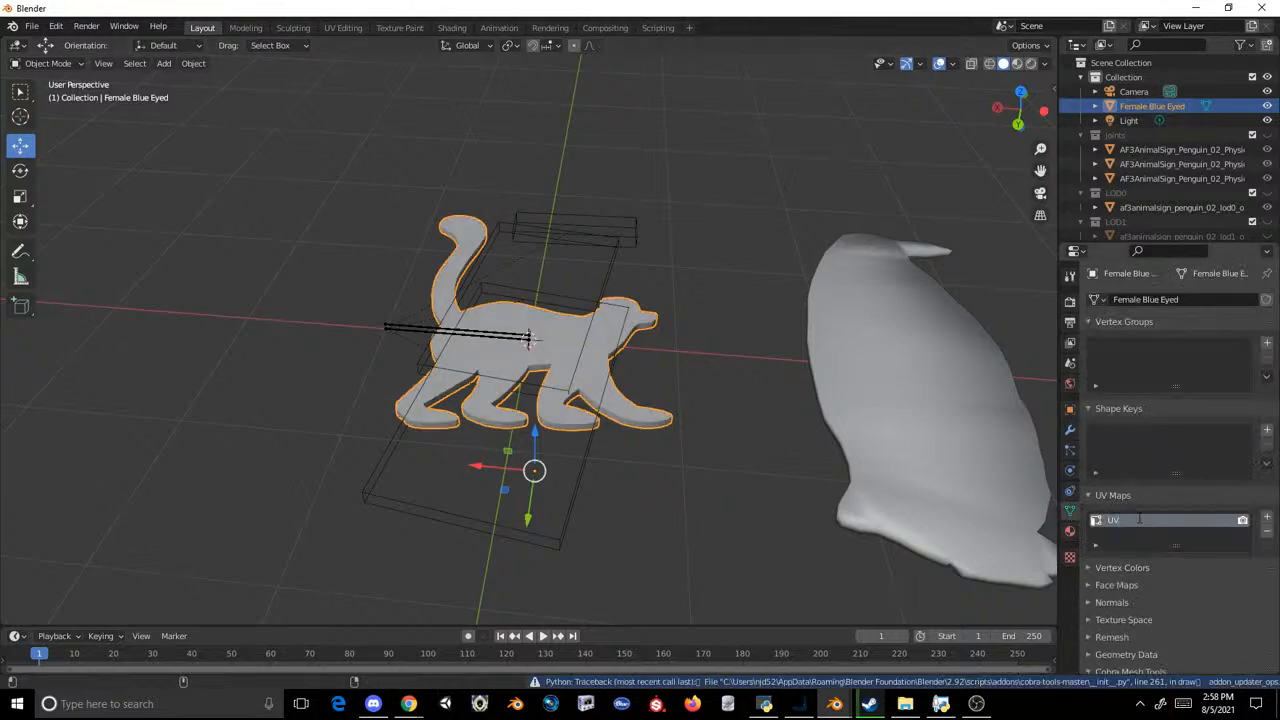
{"action": "left_click", "coordinate": [1267, 517]}
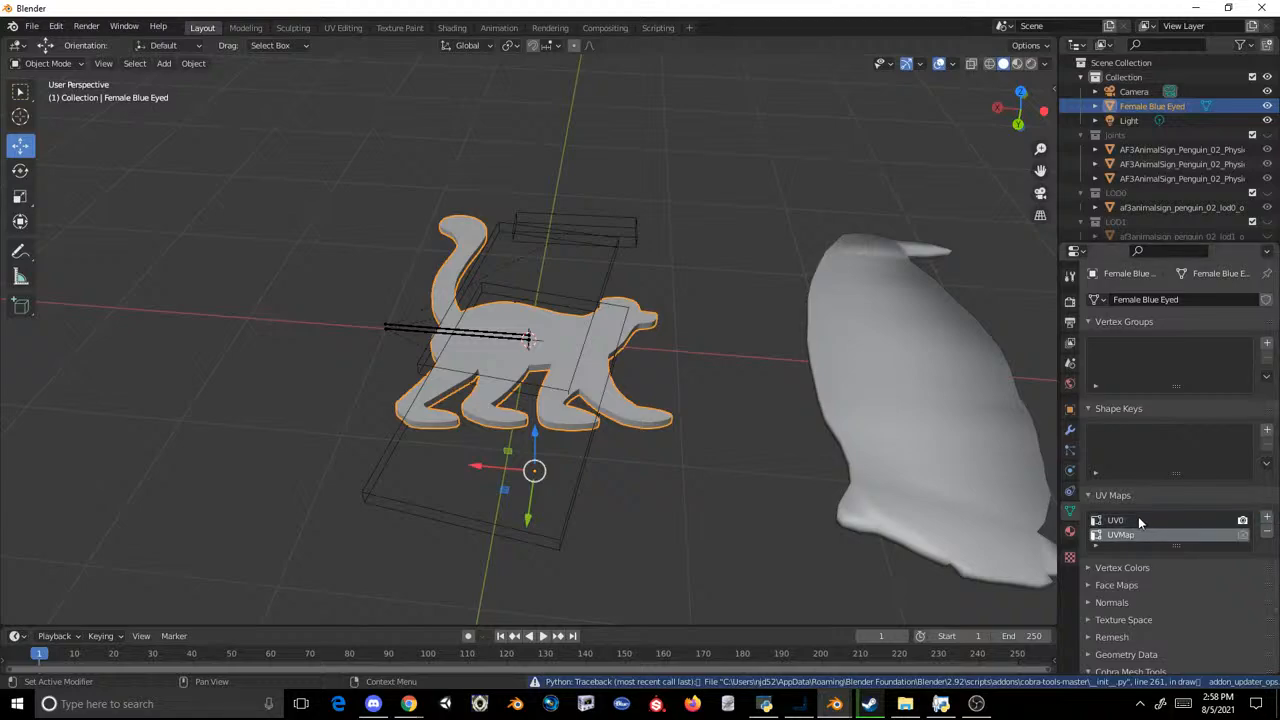
{"action": "type", "text": "UV1"}
Step: Join the lemur into af3animalsign_penguin_02_lod0_ob0 and delete the original penguin's vertices
{"action": "left_click", "coordinate": [838, 312], "text": "shift"}
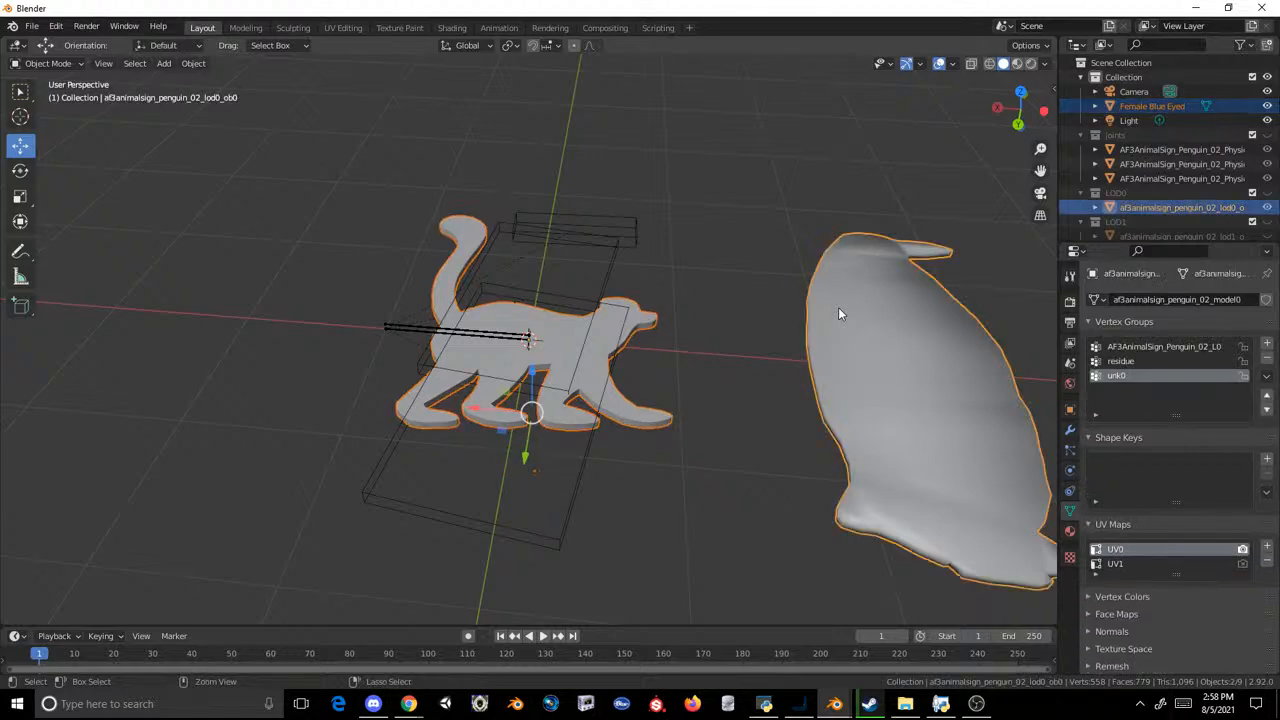
{"action": "key", "text": "ctrl+j"}
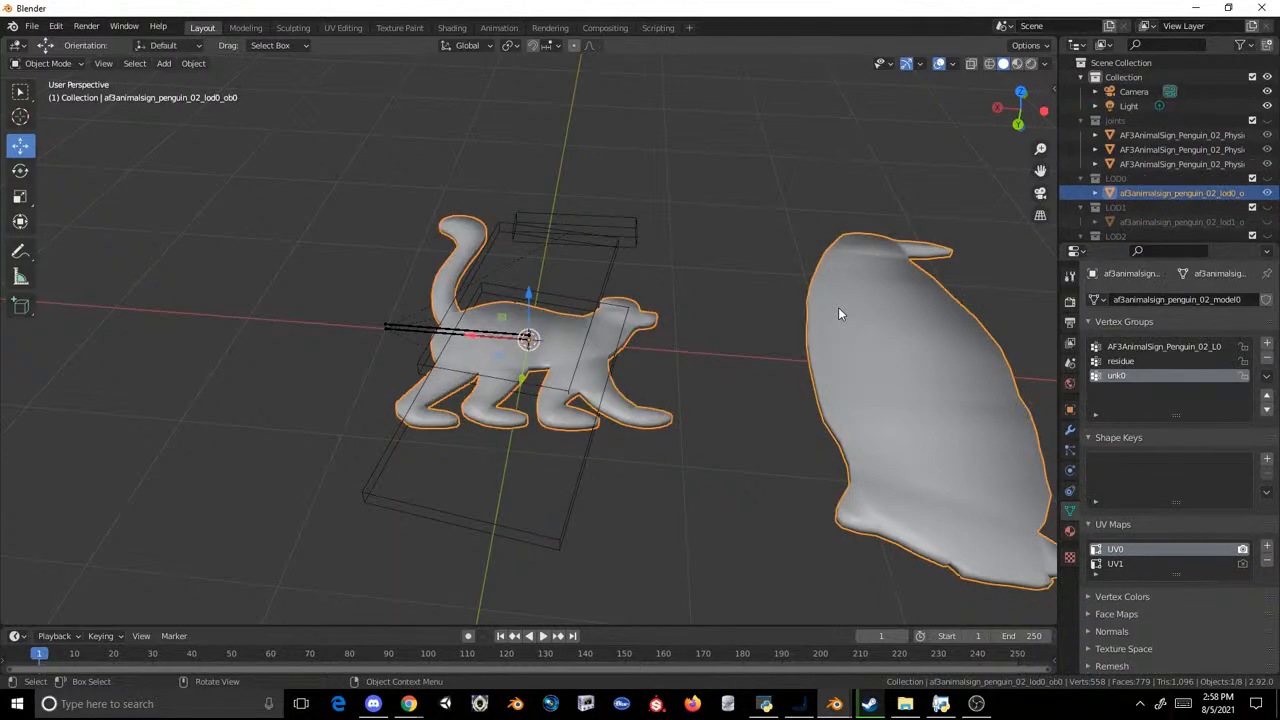
{"action": "left_click", "coordinate": [246, 28]}
{"action": "left_click_drag", "start_coordinate": [463, 277], "coordinate": [257, 546]}
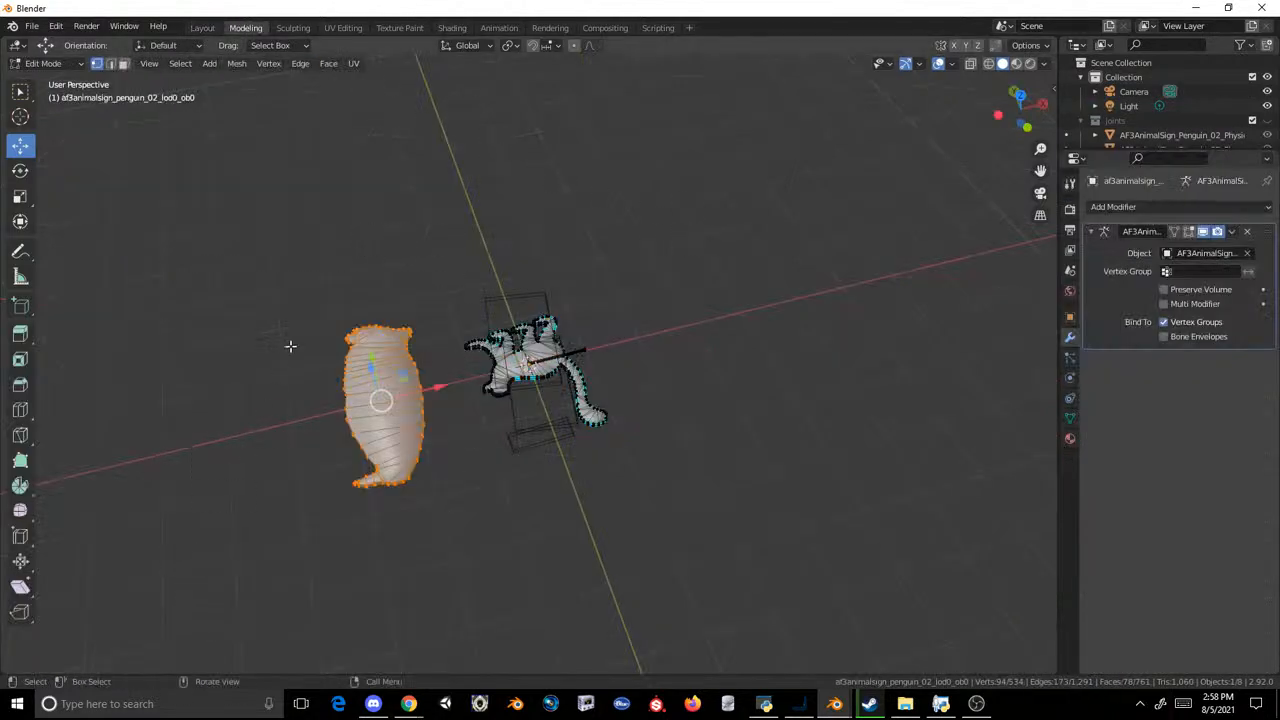
{"action": "key", "text": "x"}
{"action": "left_click", "coordinate": [290, 346]}
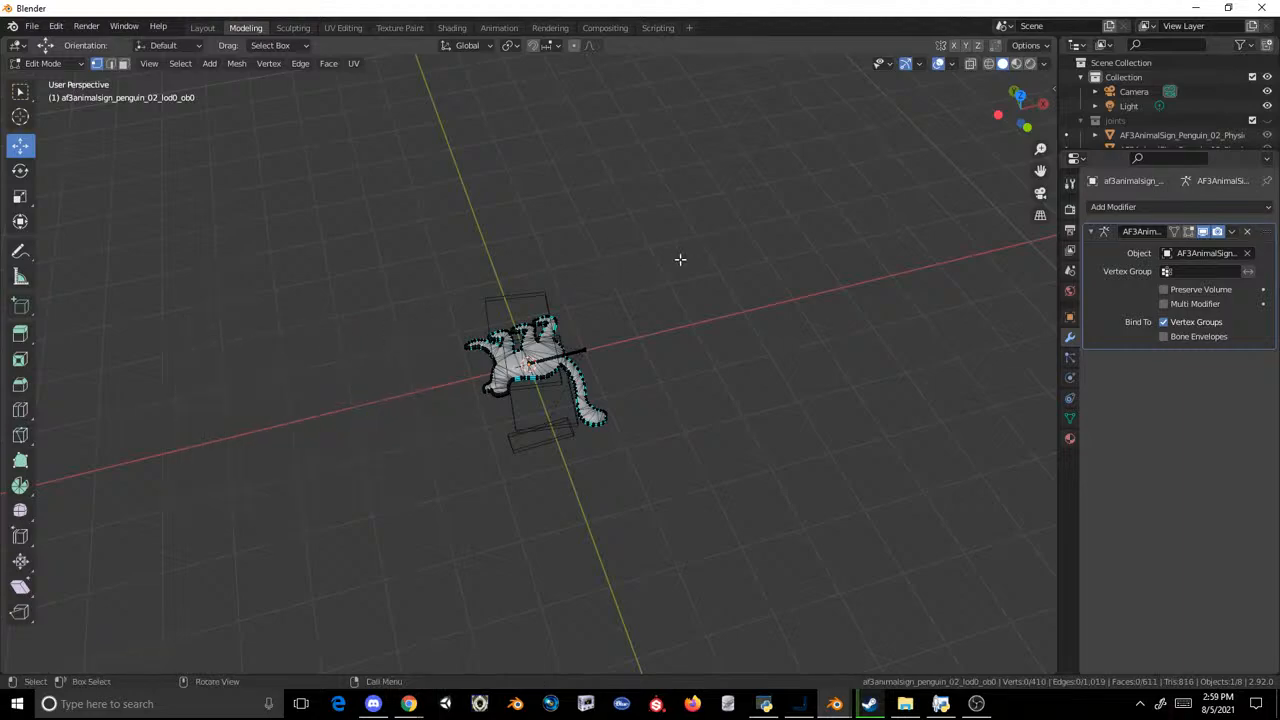
Step: Set all of the joined lemur's faces to flat shading, selecting through the mesh with X-ray, and return to Object Mode
{"action": "left_click_drag", "start_coordinate": [680, 260], "coordinate": [392, 468]}
{"action": "left_click", "coordinate": [970, 63]}
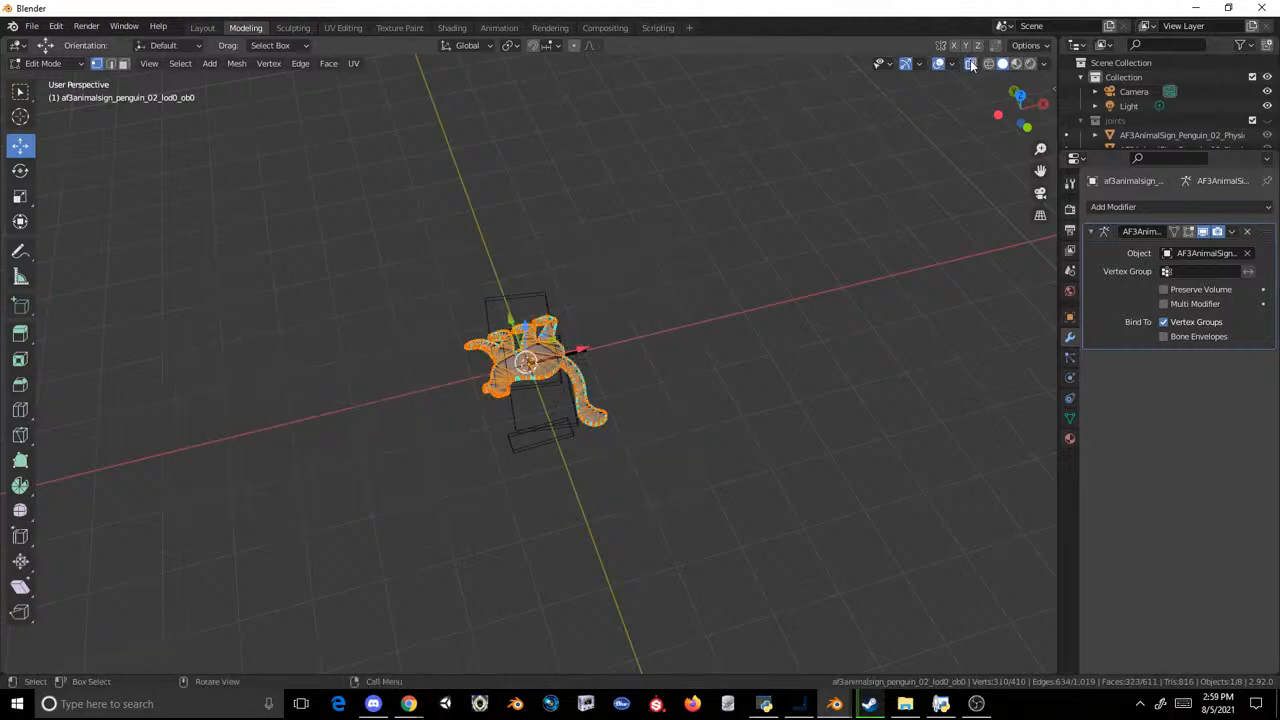
{"action": "left_click_drag", "start_coordinate": [705, 253], "coordinate": [394, 452]}
{"action": "left_click", "coordinate": [244, 65]}
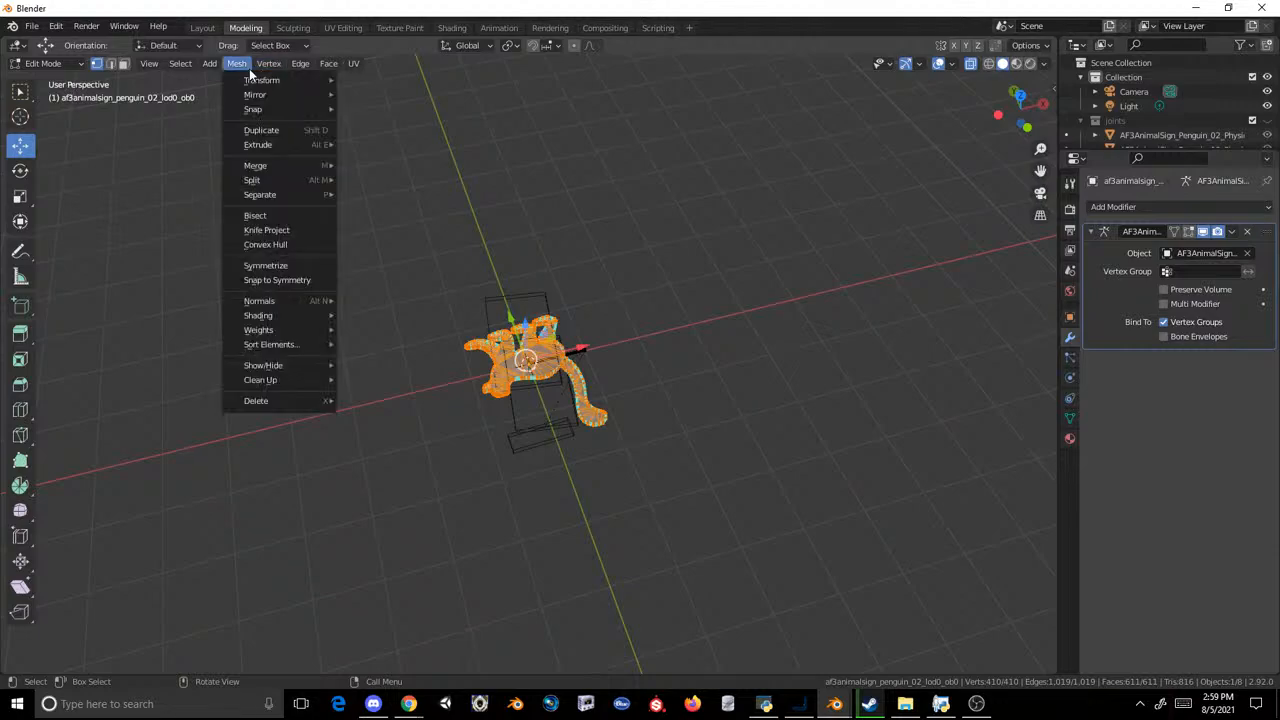
{"action": "left_click", "coordinate": [375, 328]}
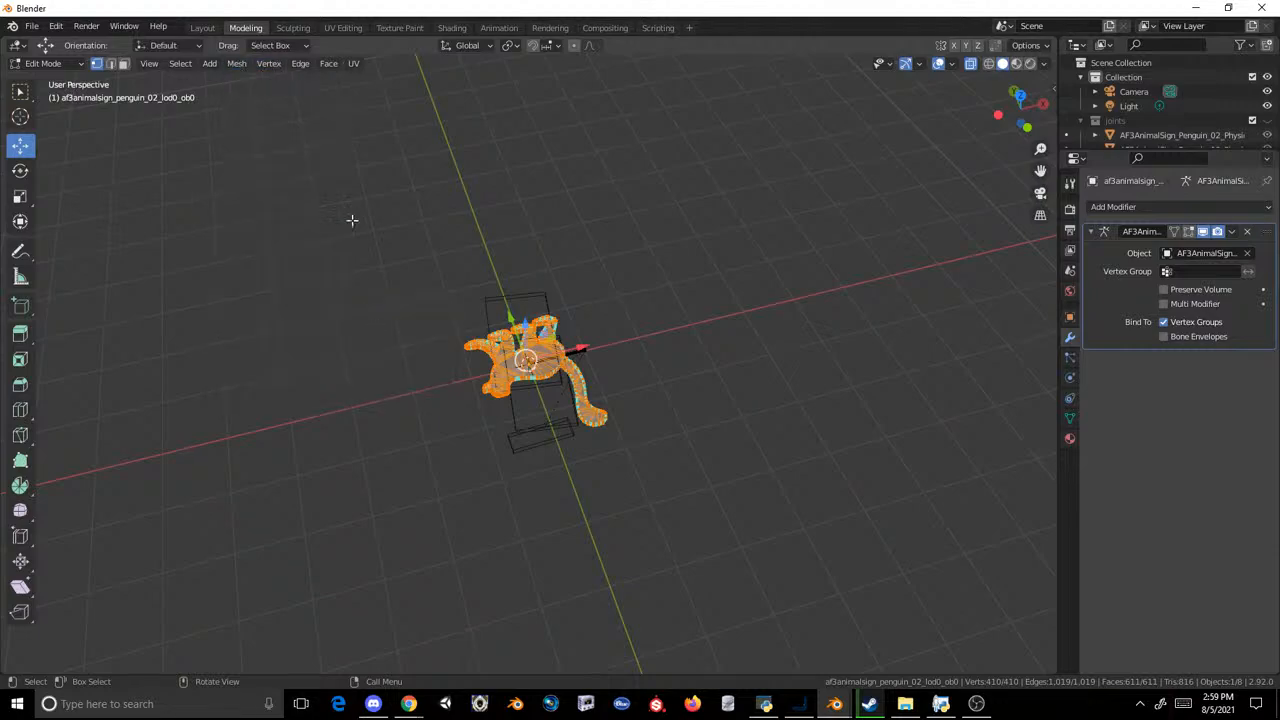
{"action": "left_click", "coordinate": [205, 27]}
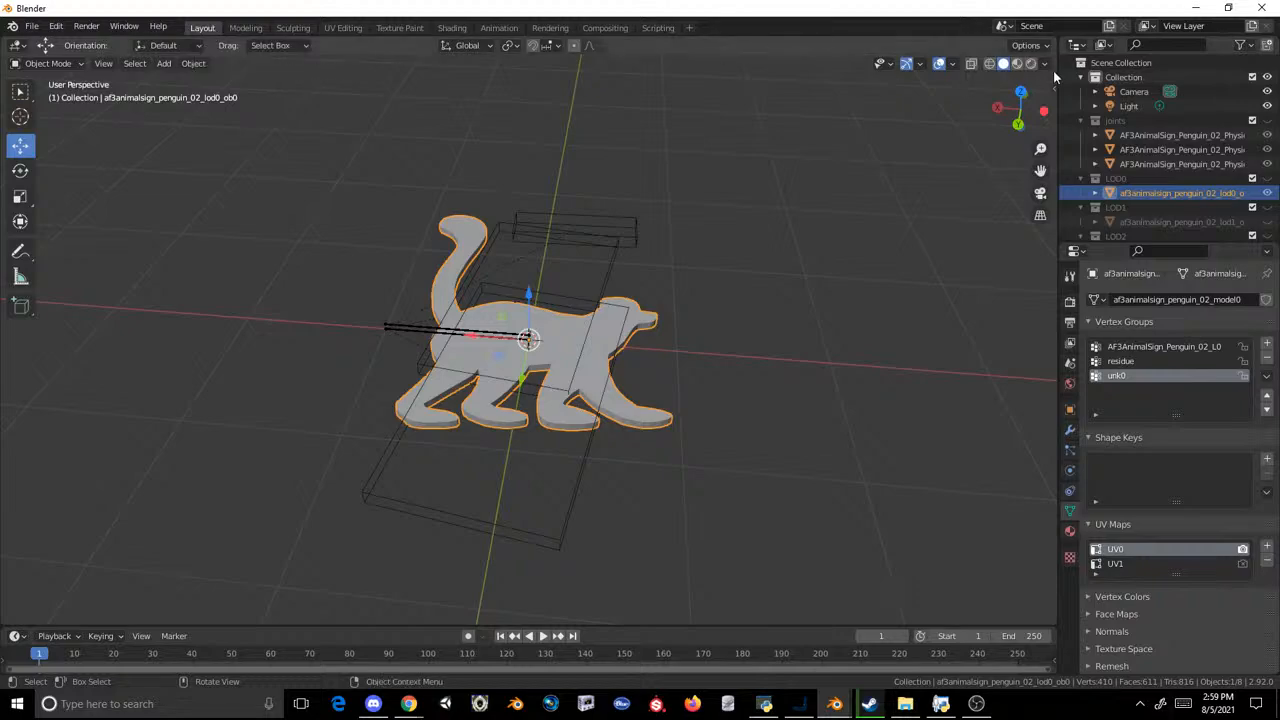
Step: Replace the original LOD1 penguin with a duplicate of the LOD0 lemur named af3animalsign_penguin_02_lod1_ob0 in the LOD1 collection
{"action": "key", "text": "shift+d"}
{"action": "left_click", "coordinate": [806, 164]}
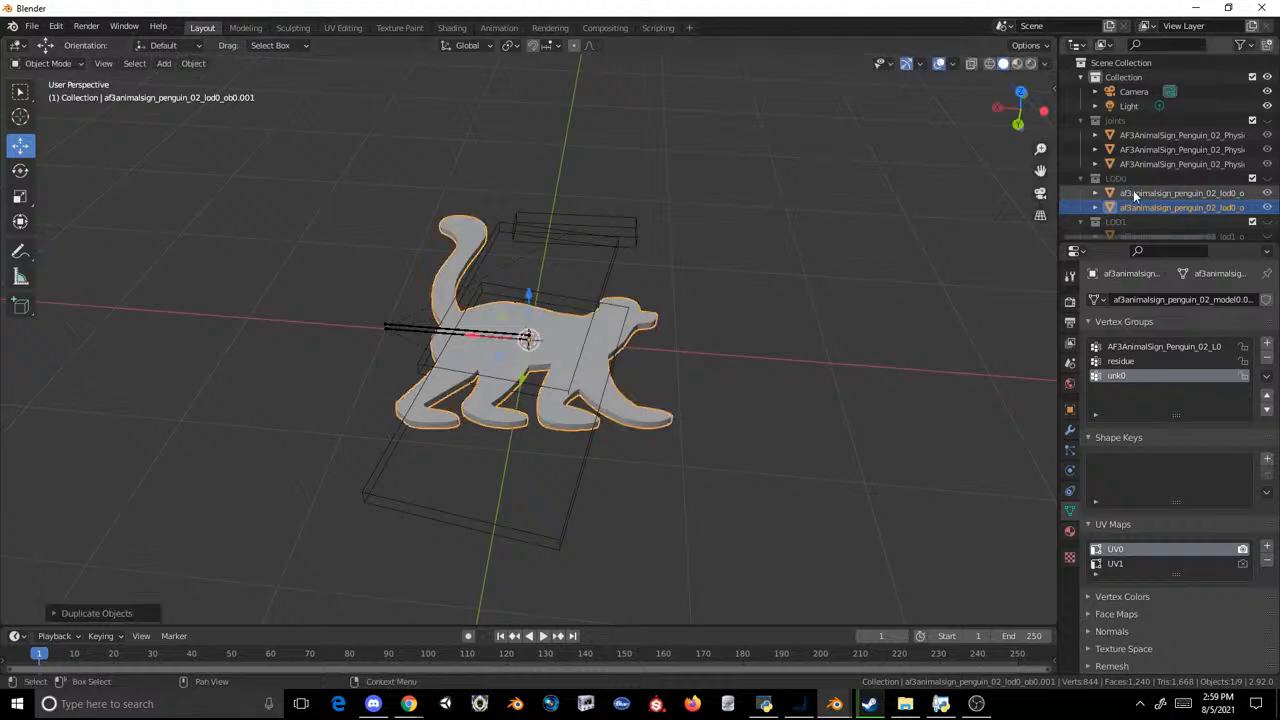
{"action": "scroll", "coordinate": [1134, 190], "scroll_direction": "down", "scroll_amount": 2}
{"action": "left_click_drag", "start_coordinate": [1144, 152], "coordinate": [1150, 167]}
{"action": "scroll", "coordinate": [1152, 184], "scroll_direction": "down", "scroll_amount": 2}
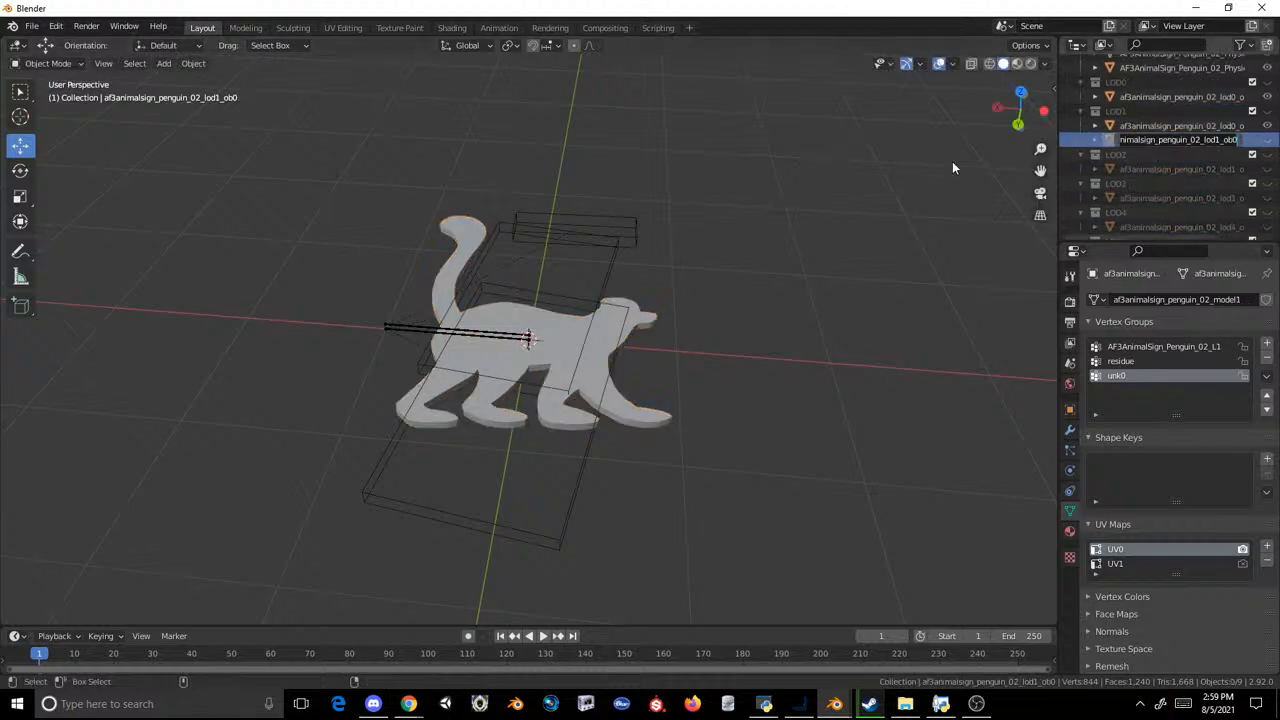
{"action": "left_click", "coordinate": [1152, 143]}
{"action": "left_click", "coordinate": [1165, 130]}
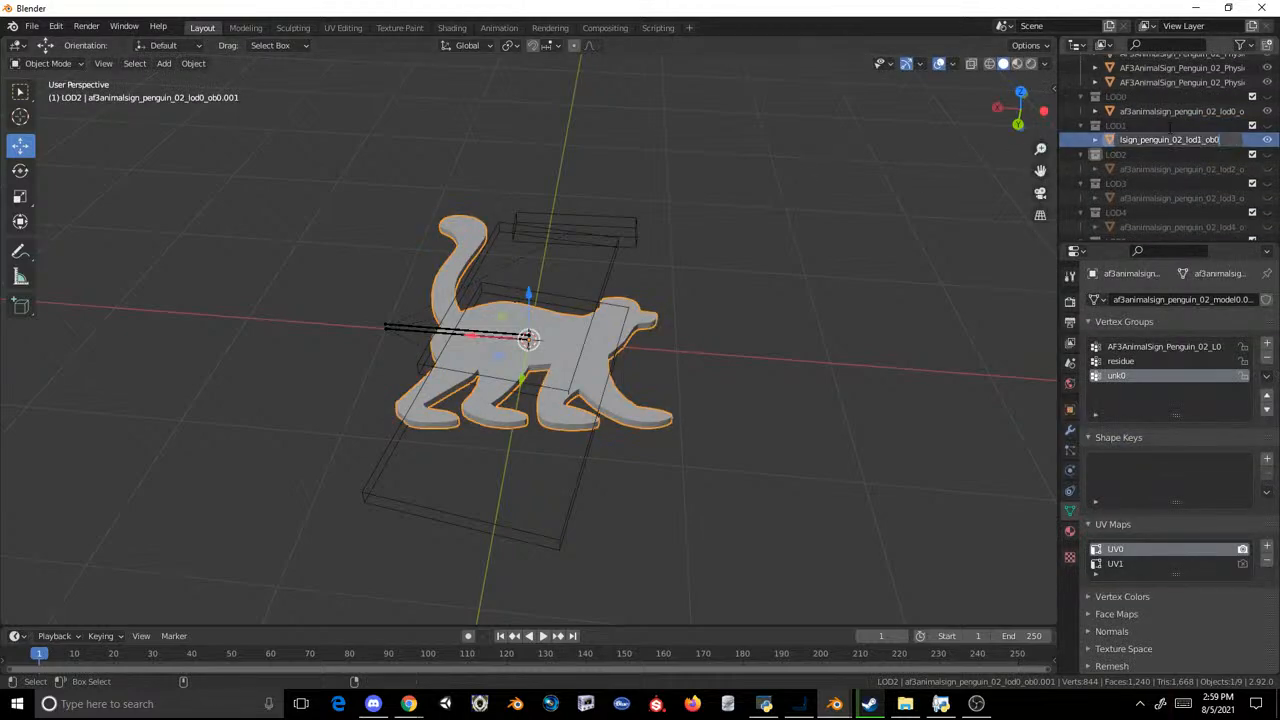
Step: Replace the original LOD2 penguin with a duplicate of the LOD1 lemur named af3animalsign_penguin_02_lod2_ob0 in the LOD2 collection
{"action": "key", "text": "shift+d"}
{"action": "left_click", "coordinate": [761, 190]}
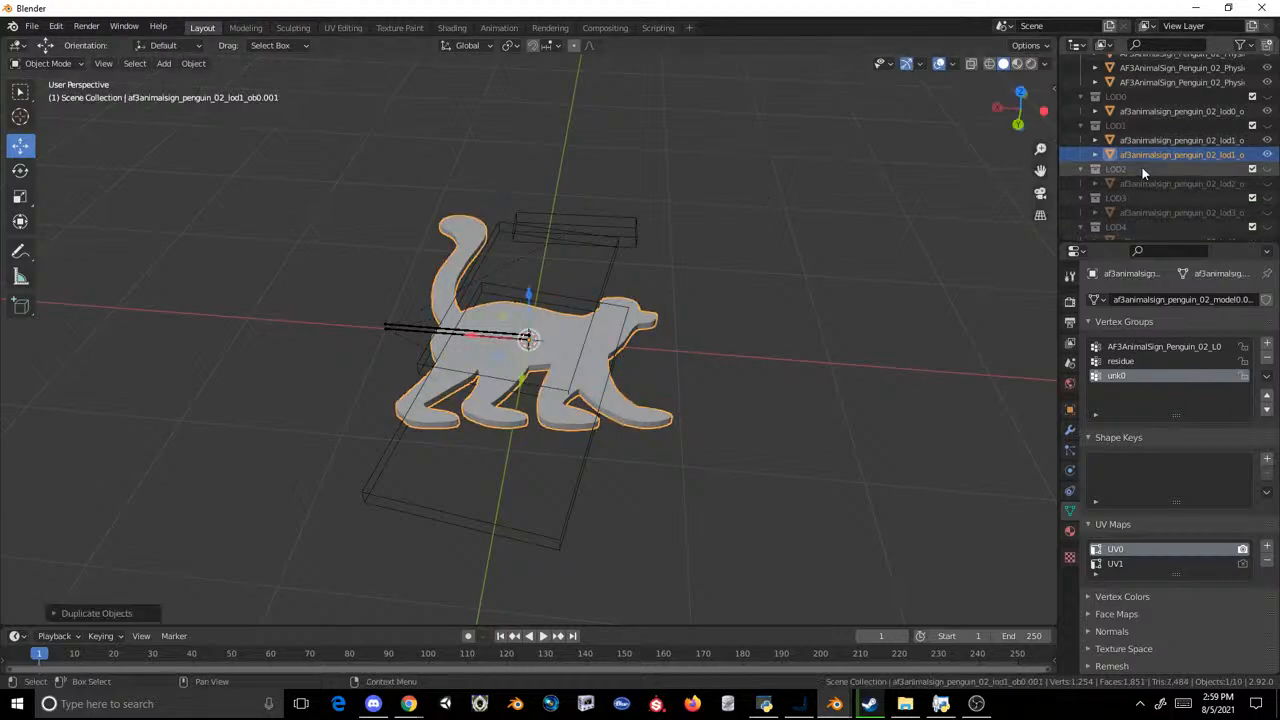
{"action": "left_click_drag", "start_coordinate": [1142, 156], "coordinate": [1138, 173]}
{"action": "double_click", "coordinate": [1141, 182]}
{"action": "key", "text": "ctrl+c"}
{"action": "left_click", "coordinate": [938, 158]}
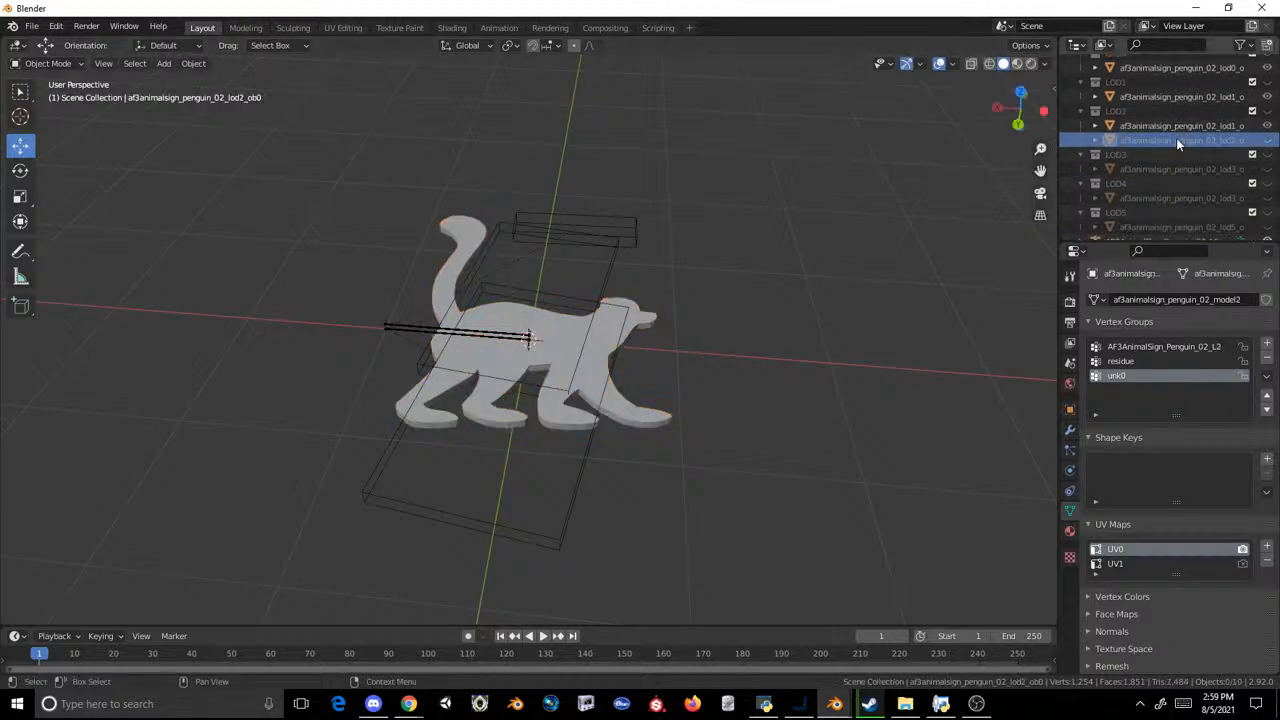
{"action": "right_click", "coordinate": [1173, 140]}
{"action": "left_click", "coordinate": [1172, 141]}
{"action": "double_click", "coordinate": [1186, 125]}
{"action": "key", "text": "ctrl+v"}
{"action": "key", "text": "Return"}
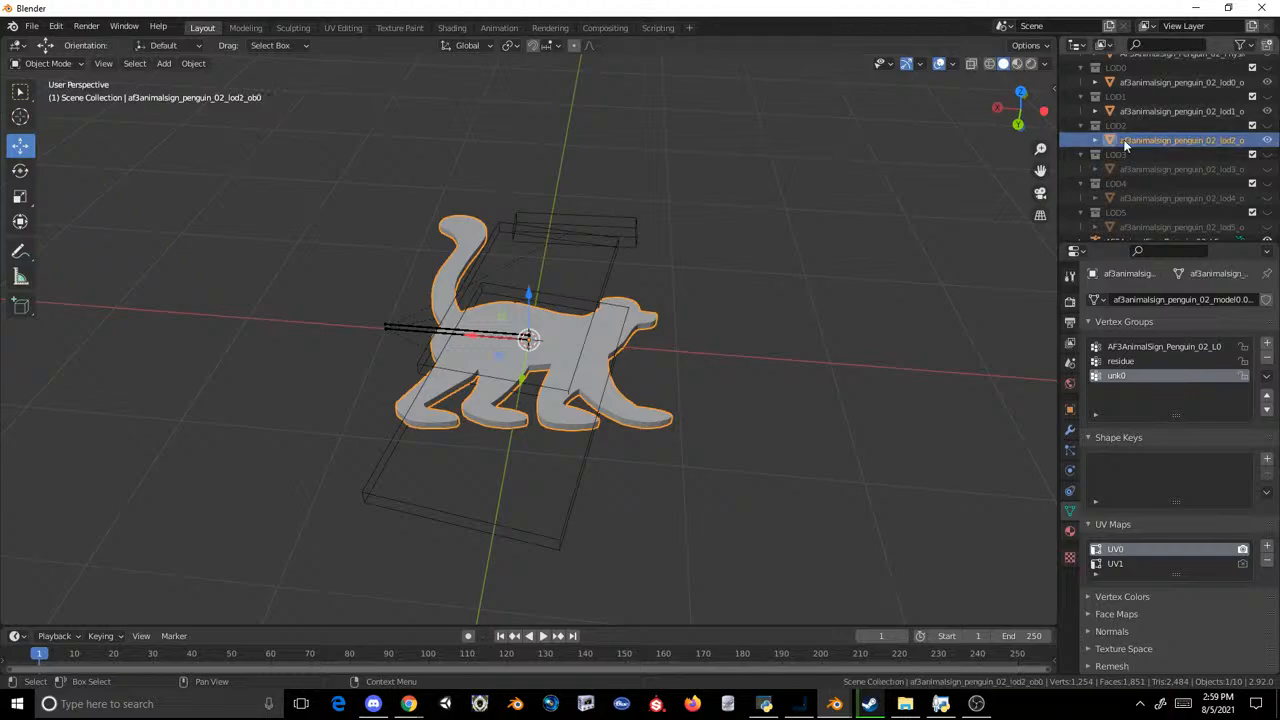
Step: Replace the original LOD3 penguin with a duplicate of the LOD2 lemur named af3animalsign_penguin_02_lod3_ob0 in the LOD3 collection
{"action": "key", "text": "shift+d"}
{"action": "left_click", "coordinate": [884, 194]}
{"action": "left_click_drag", "start_coordinate": [1173, 154], "coordinate": [1166, 170]}
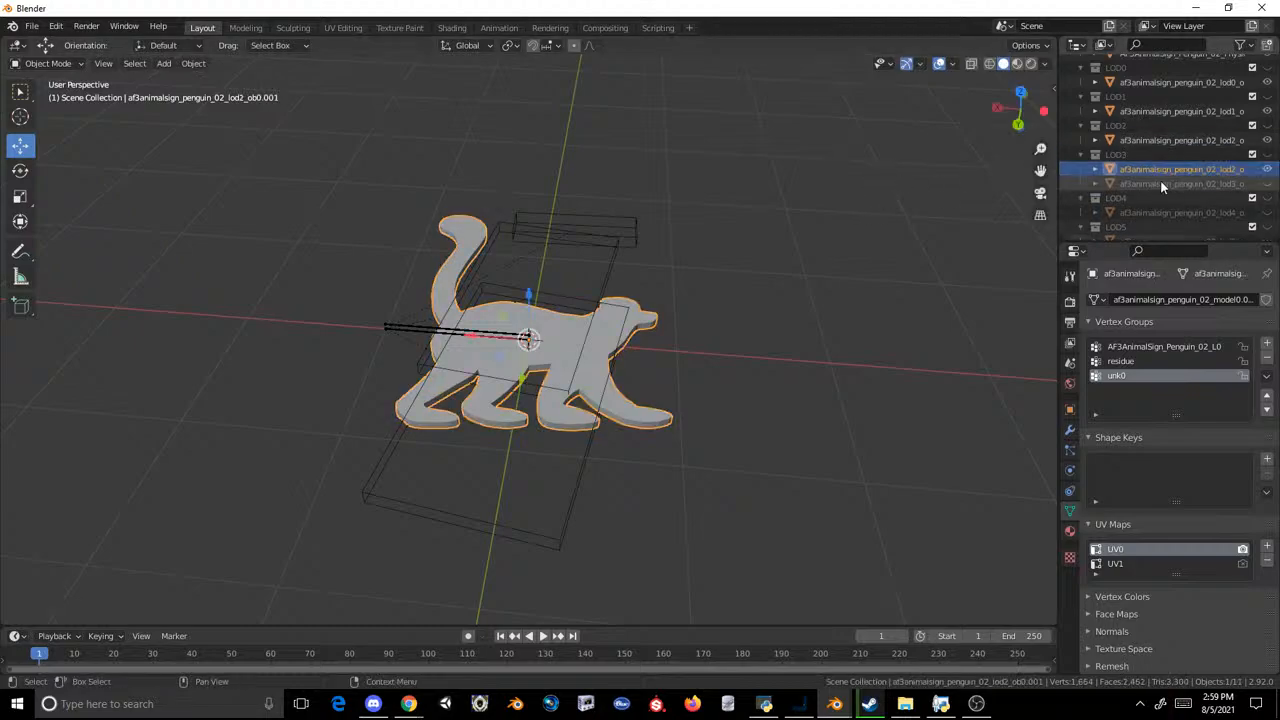
{"action": "double_click", "coordinate": [1160, 182]}
{"action": "key", "text": "Return"}
{"action": "right_click", "coordinate": [1138, 144]}
{"action": "left_click", "coordinate": [1137, 142]}
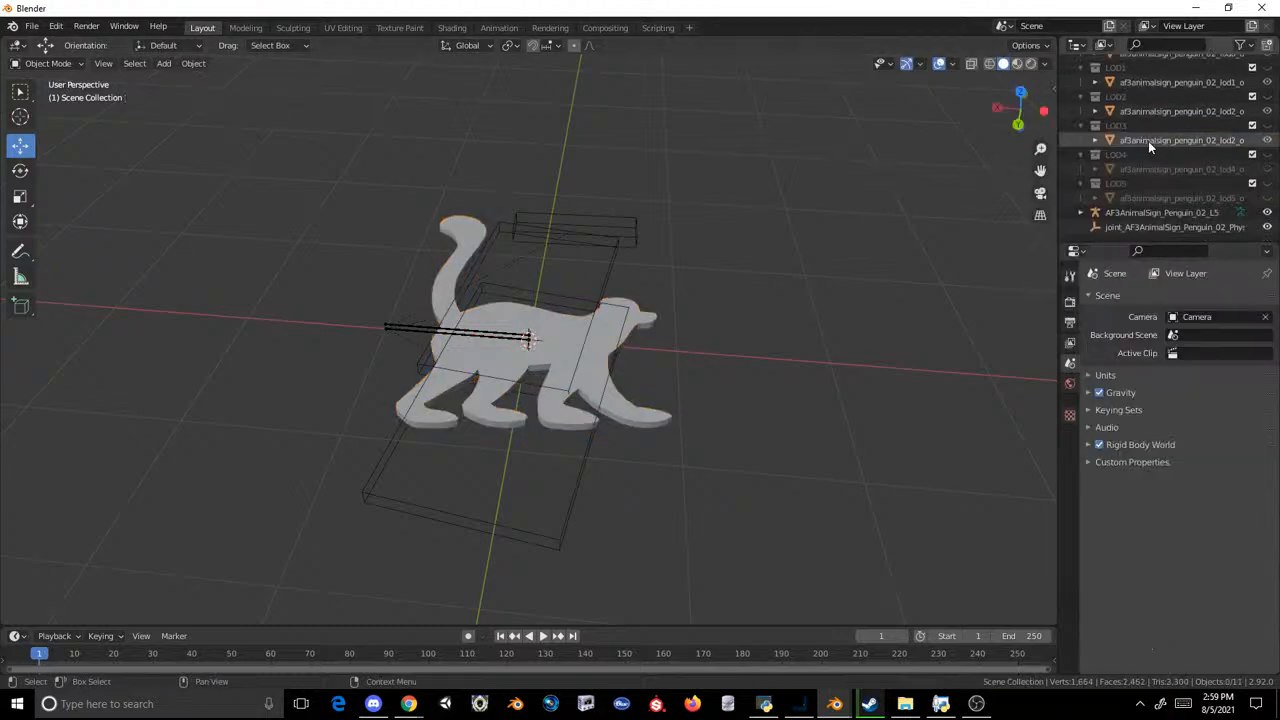
{"action": "left_click", "coordinate": [1150, 141]}
Step: Replace the original LOD4 penguin with a duplicate of the LOD3 lemur named af3animalsign_penguin_02_lod4_ob0 in the LOD4 collection
{"action": "left_click", "coordinate": [903, 201]}
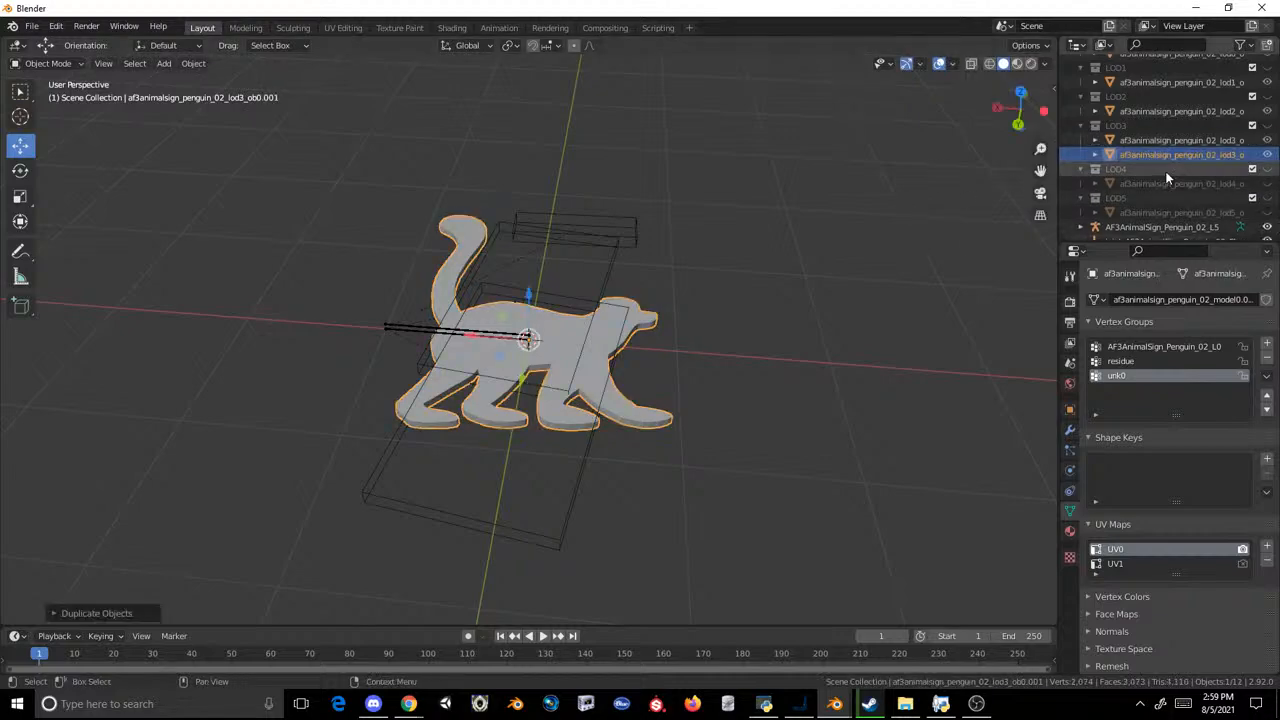
{"action": "left_click_drag", "start_coordinate": [1161, 156], "coordinate": [1157, 171]}
{"action": "left_click", "coordinate": [1158, 185]}
{"action": "scroll", "coordinate": [1160, 185], "scroll_direction": "down", "scroll_amount": 1}
{"action": "right_click", "coordinate": [1153, 176]}
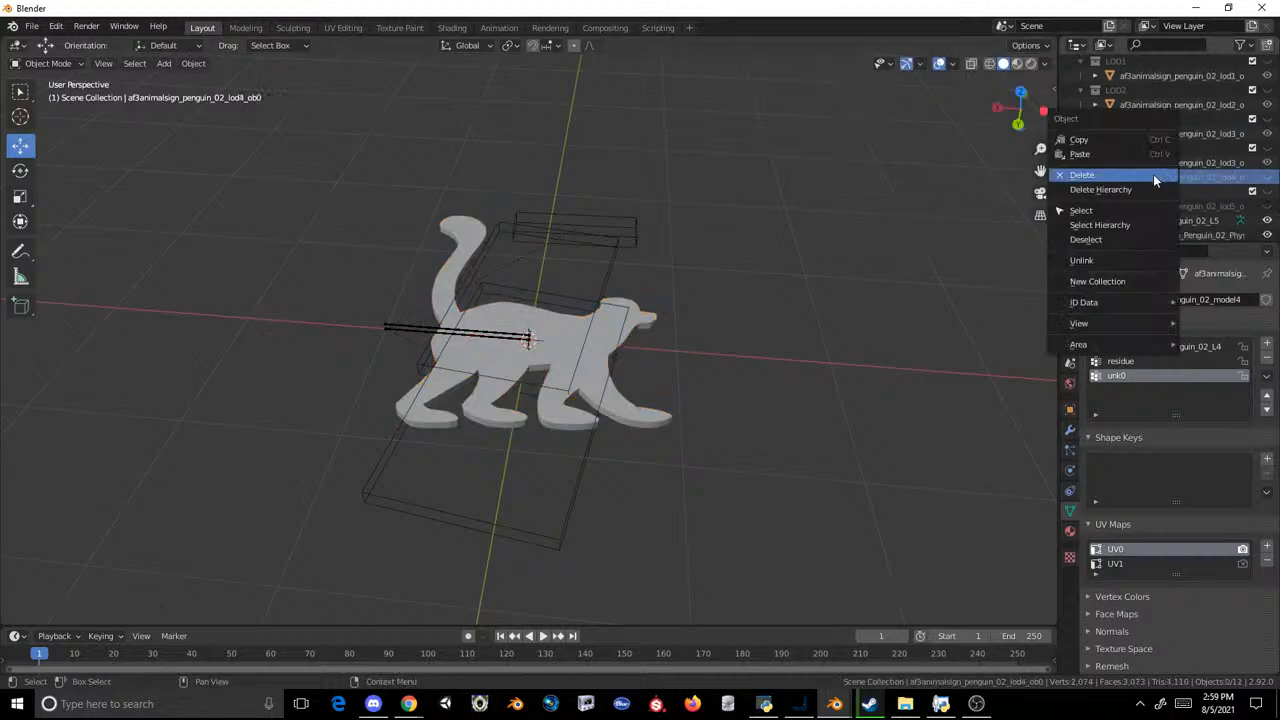
{"action": "left_click", "coordinate": [1153, 174]}
{"action": "left_click", "coordinate": [1183, 168]}
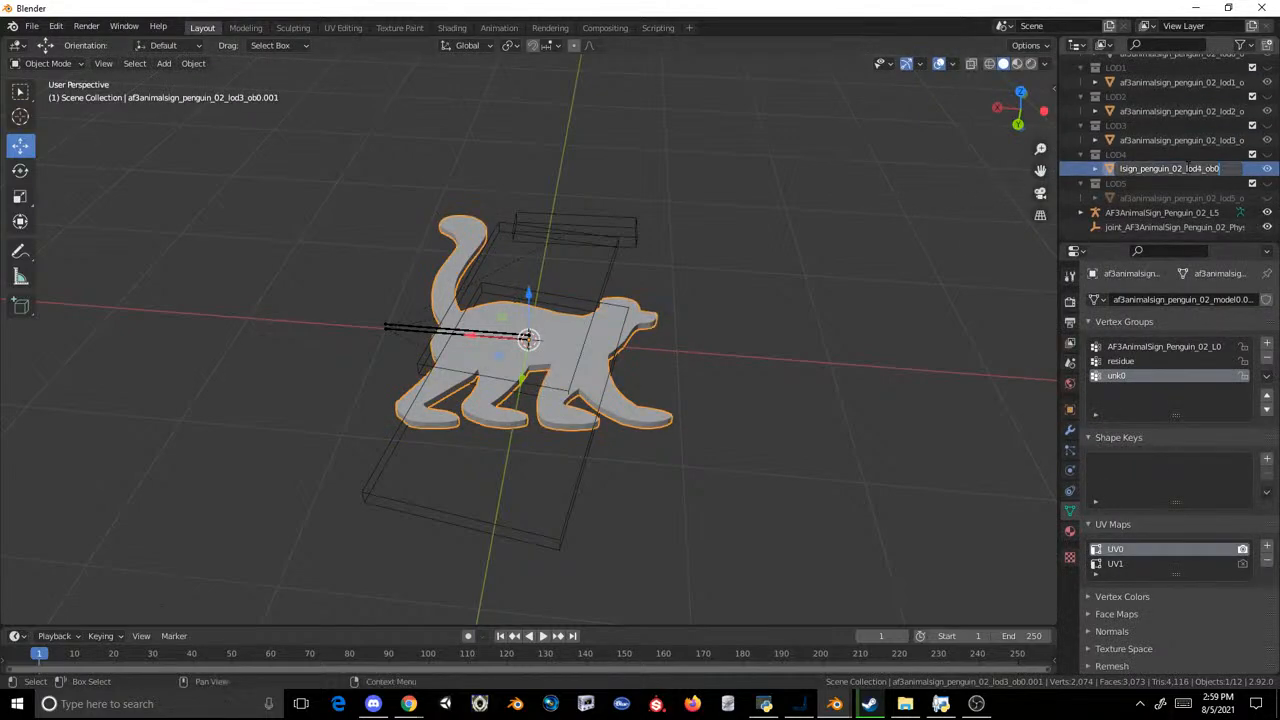
Step: Replace the original LOD5 penguin with a duplicate of the LOD4 lemur named af3animalsign_penguin_02_lod5_ob0 in the LOD5 collection
{"action": "key", "text": "shift+d"}
{"action": "left_click", "coordinate": [858, 186]}
{"action": "left_click_drag", "start_coordinate": [1172, 183], "coordinate": [1150, 200]}
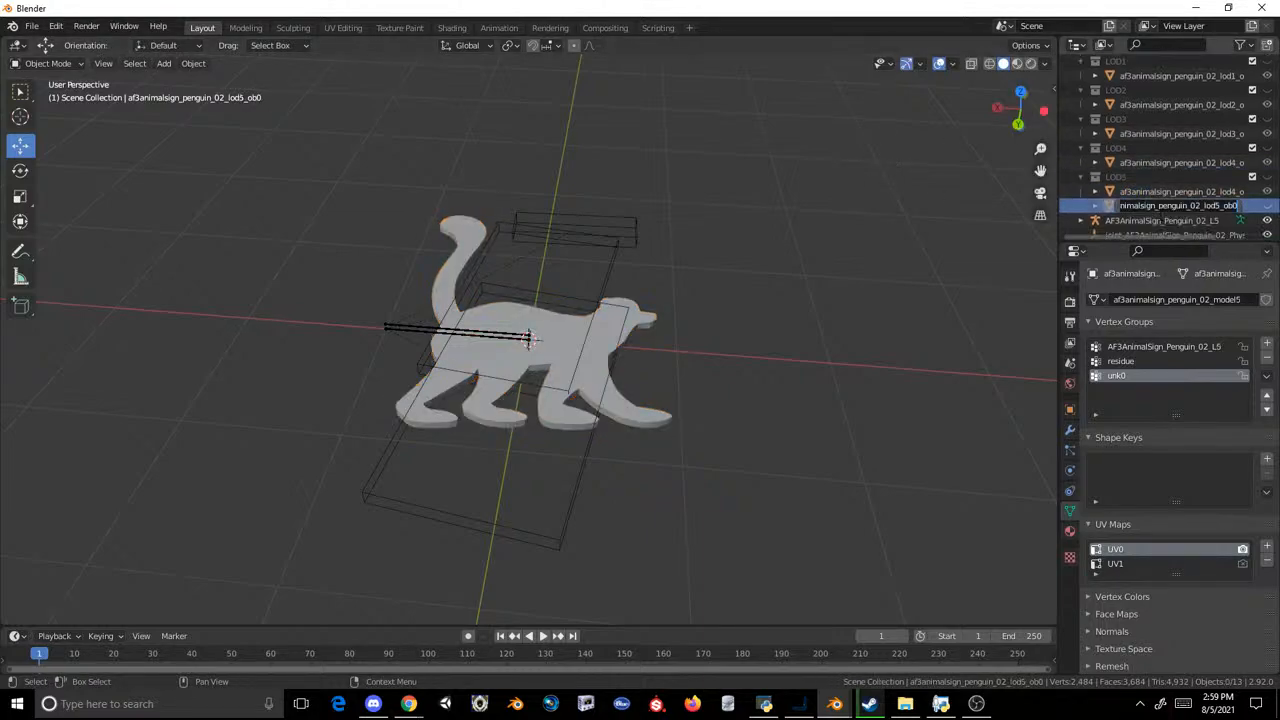
{"action": "right_click", "coordinate": [1133, 206]}
{"action": "left_click", "coordinate": [1133, 206]}
{"action": "left_click", "coordinate": [1147, 199]}
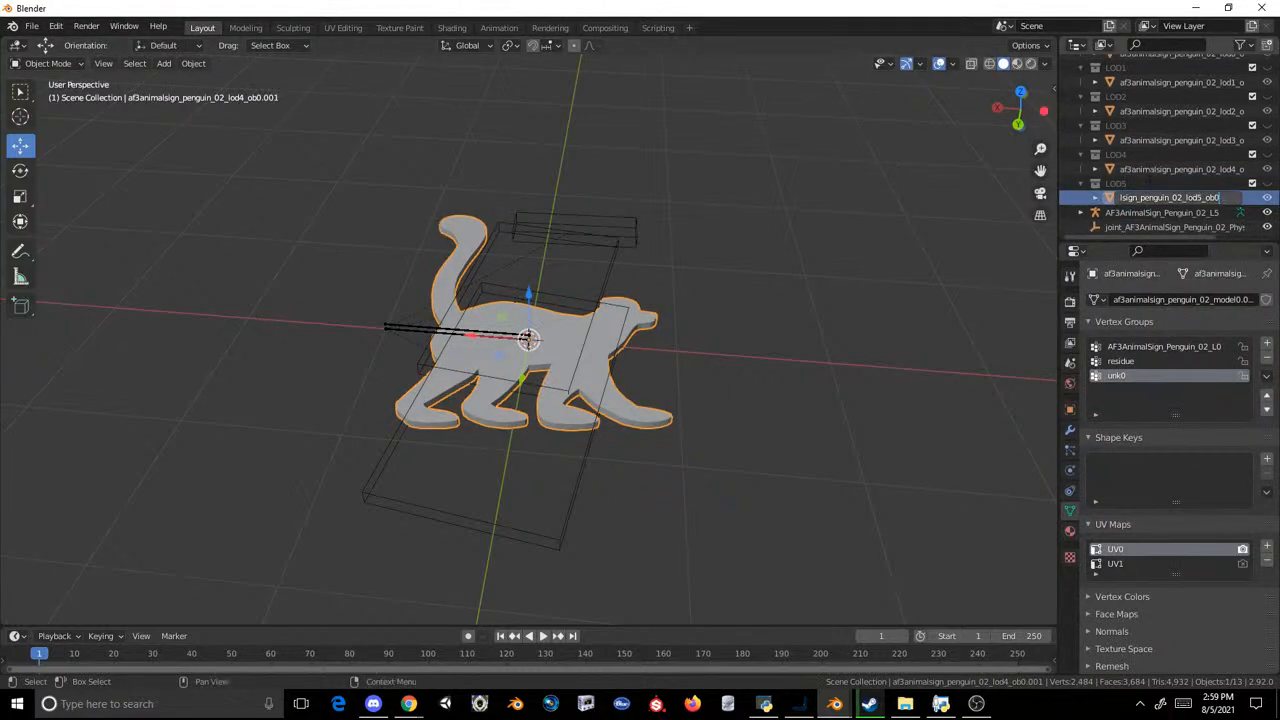
Step: Select the lemur meshes of all LODs and export them as MDL2 over af3animalsign_penguin_02.mdl2 in the export folder
{"action": "scroll", "coordinate": [1148, 92], "scroll_direction": "up", "scroll_amount": 1}
{"action": "key", "text": "a"}
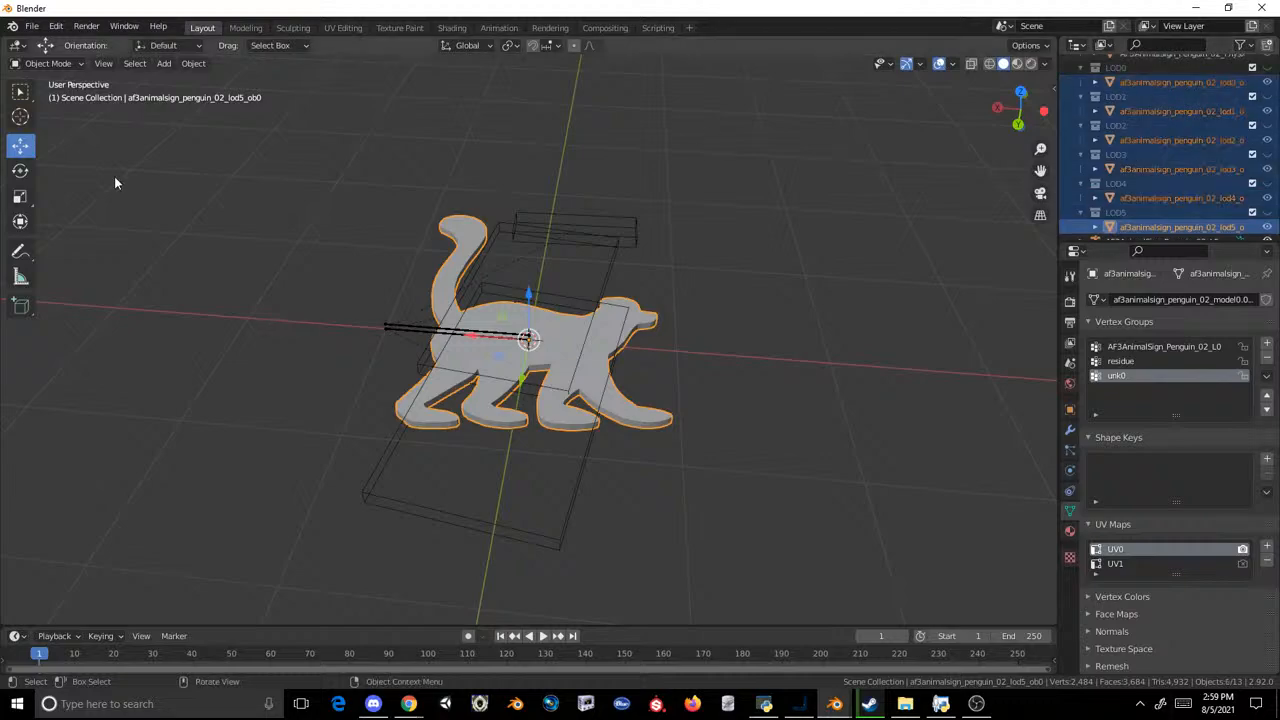
{"action": "left_click", "coordinate": [31, 27]}
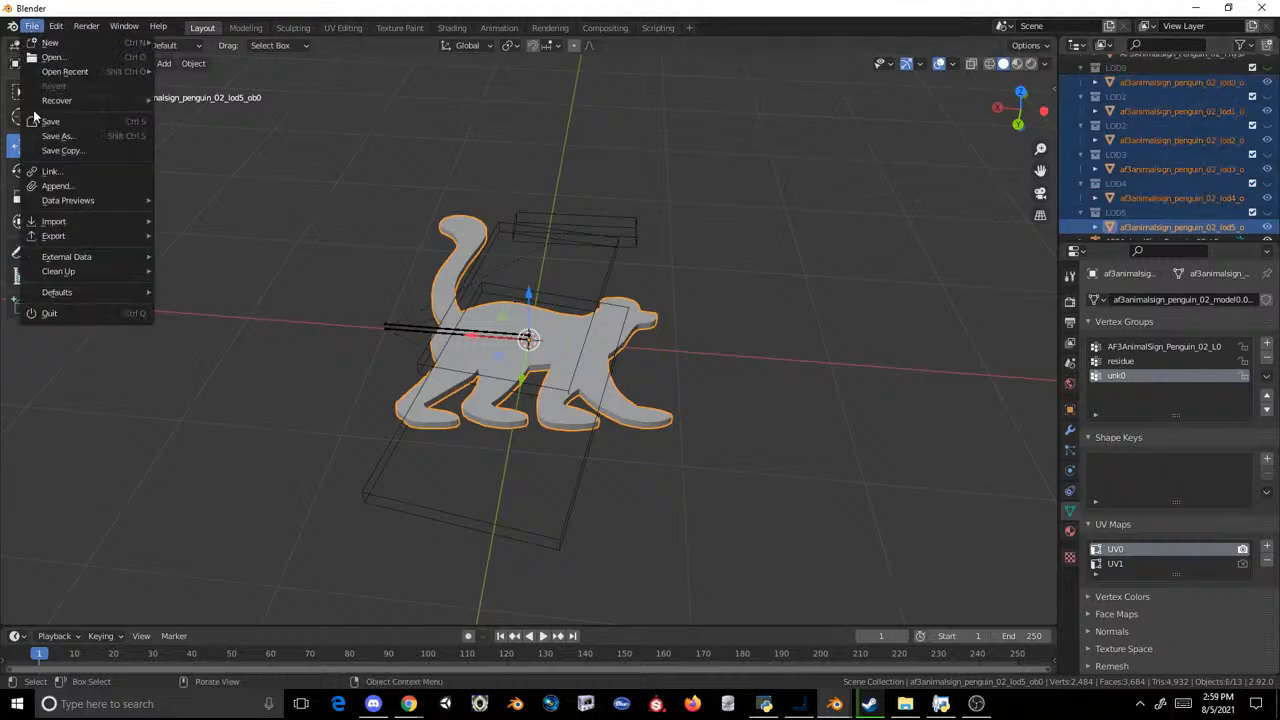
{"action": "mouse_move", "coordinate": [134, 246]}
{"action": "left_click", "coordinate": [223, 380]}
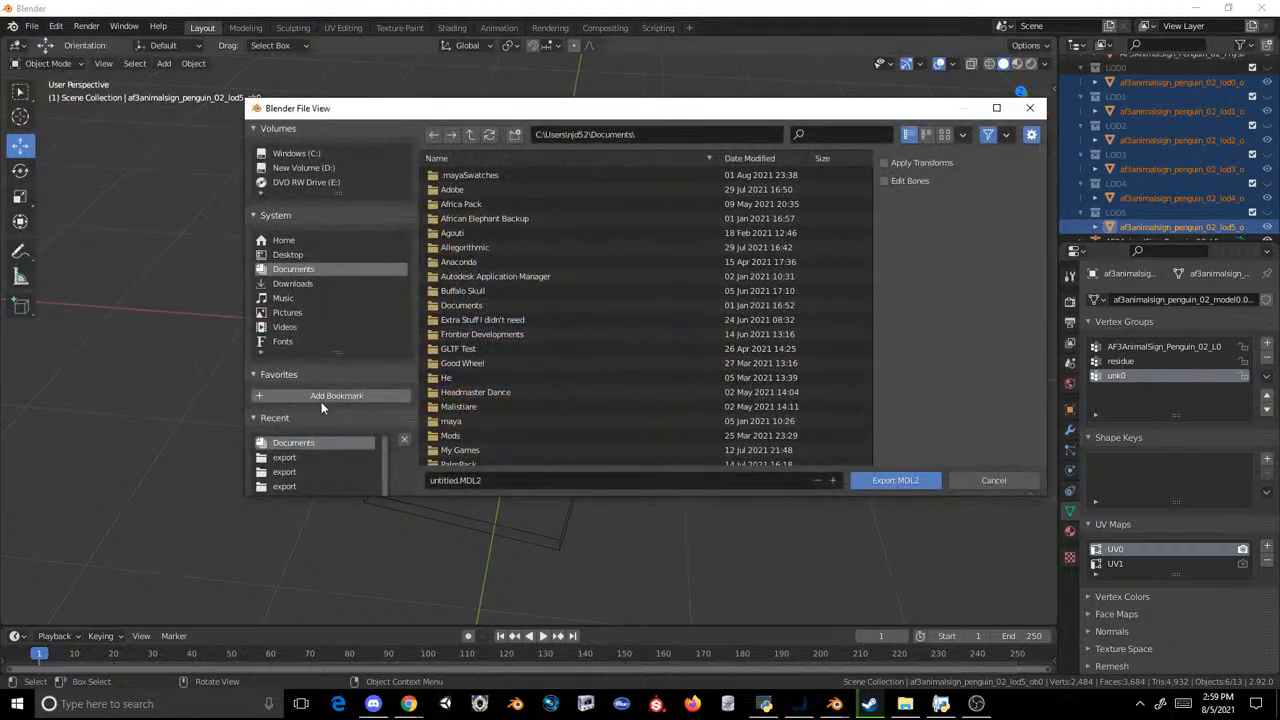
{"action": "left_click", "coordinate": [297, 457]}
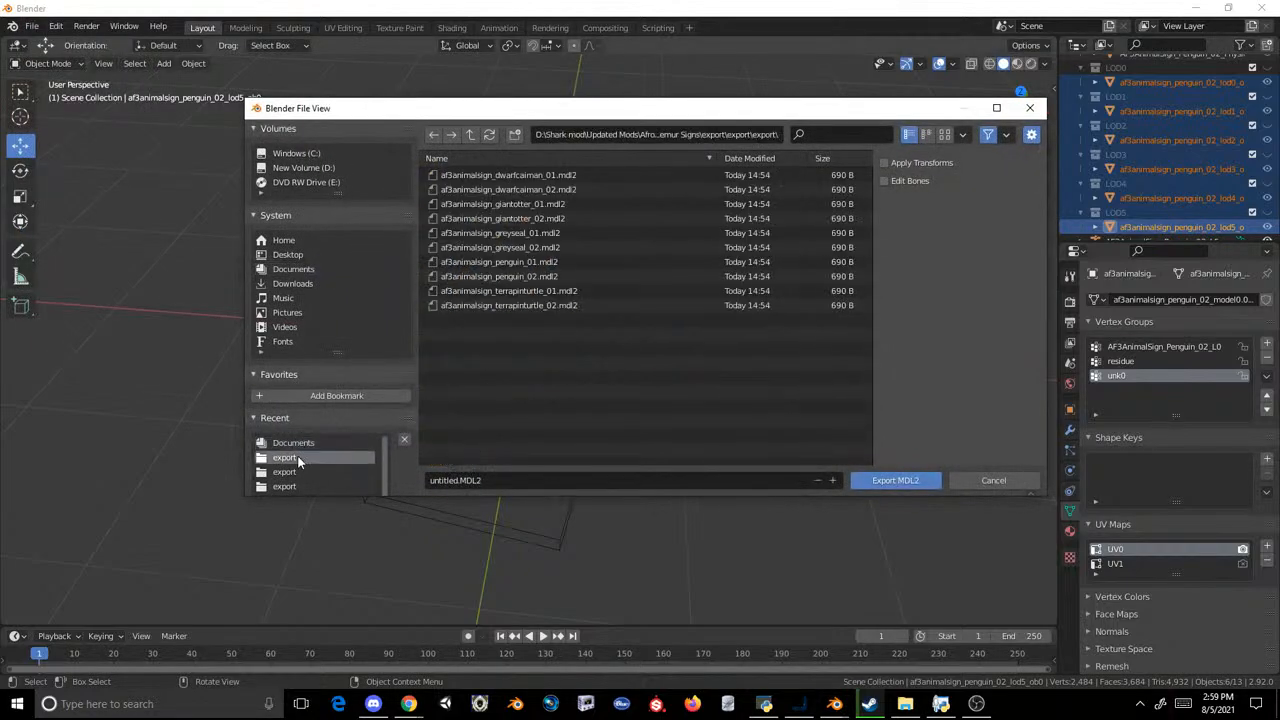
{"action": "double_click", "coordinate": [541, 278]}
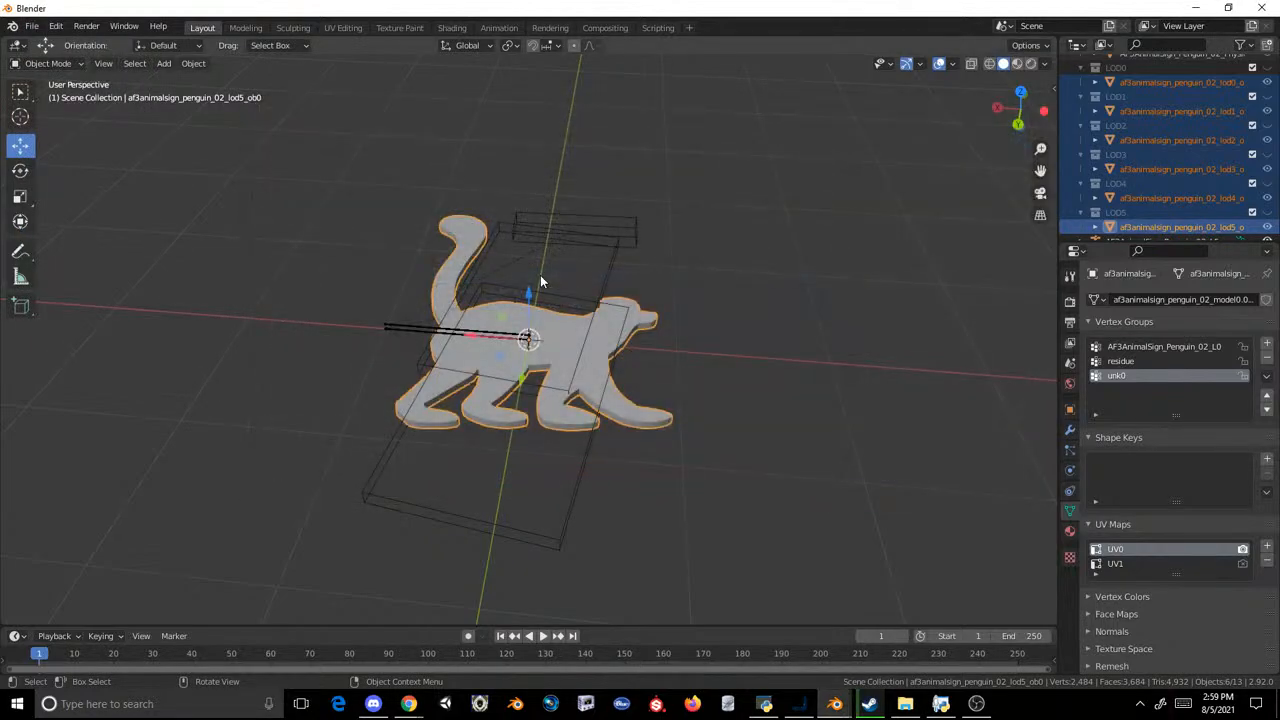
Step: Switch to the OVL Archive Editor and inject the newly exported sign models from the nested export folder into AF3AnimalSigns.ovl
{"action": "left_click", "coordinate": [764, 703]}
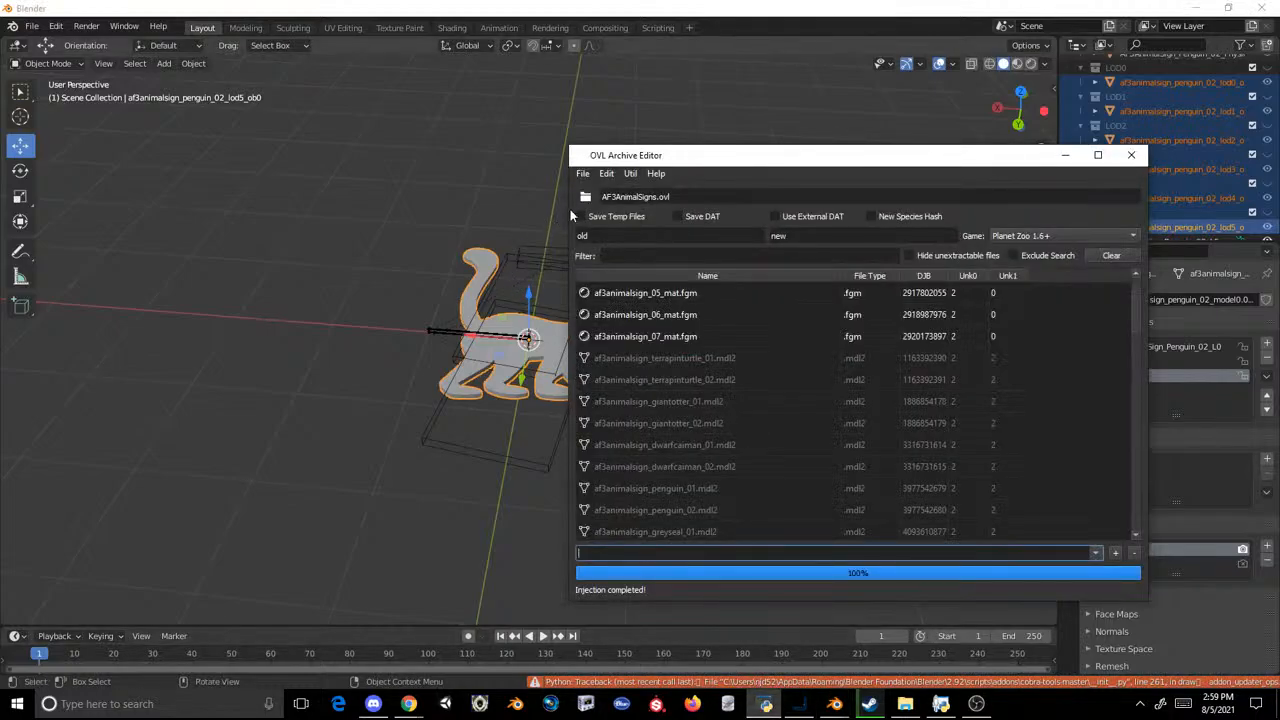
{"action": "left_click", "coordinate": [606, 173]}
{"action": "left_click", "coordinate": [629, 207]}
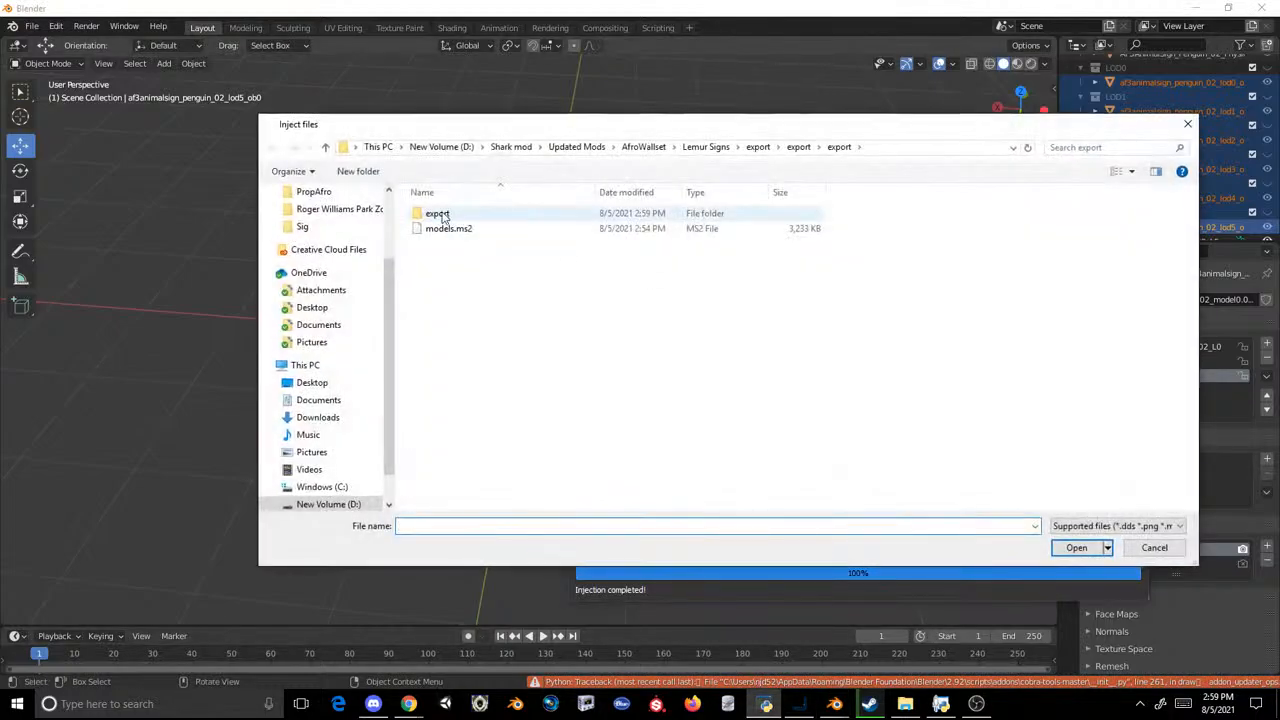
{"action": "double_click", "coordinate": [443, 214]}
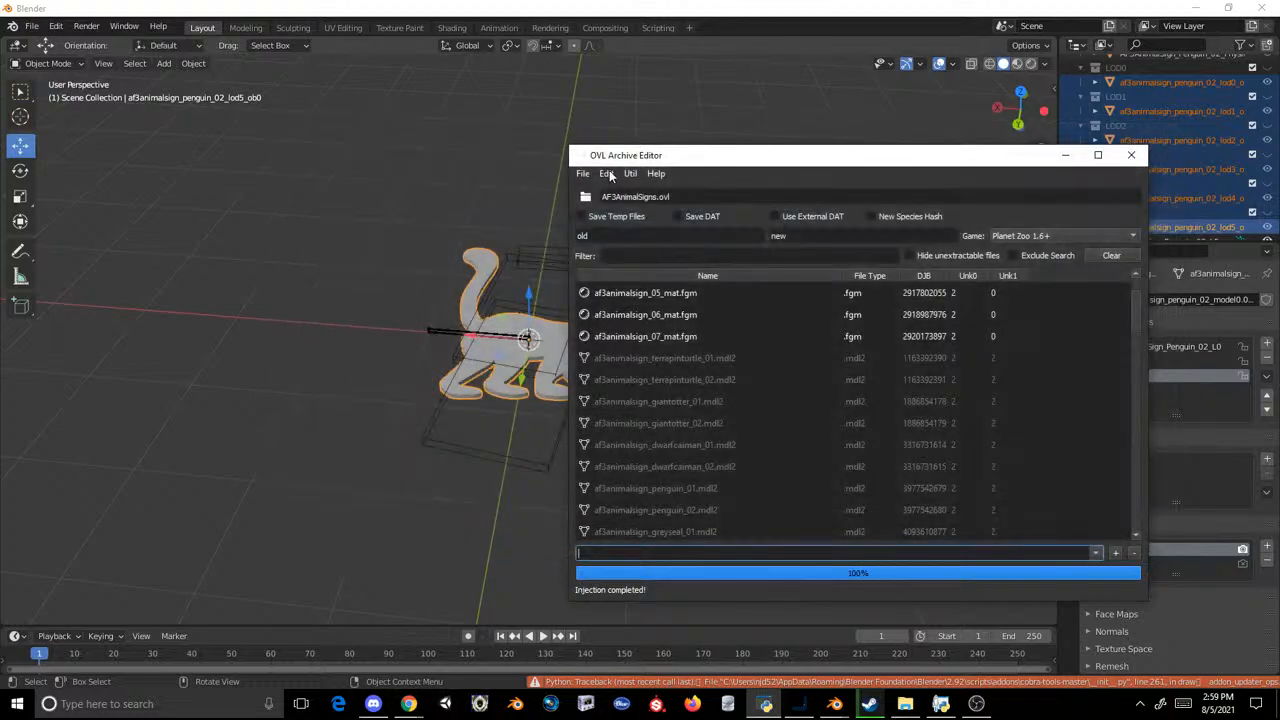
Step: Save the archive over the existing AF3AnimalSigns.ovl in the game's AF3AnimalSign folder
{"action": "left_click", "coordinate": [583, 173]}
{"action": "left_click", "coordinate": [603, 235]}
{"action": "double_click", "coordinate": [490, 228]}
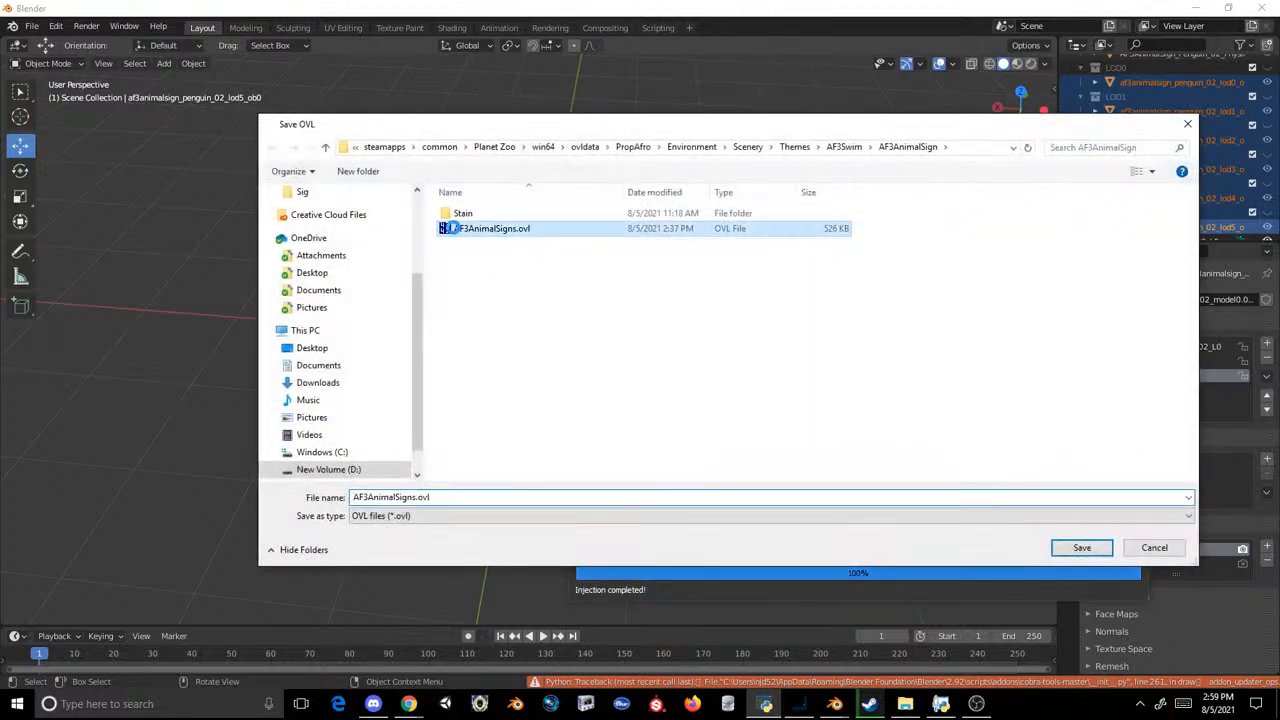
{"action": "left_click", "coordinate": [675, 353]}
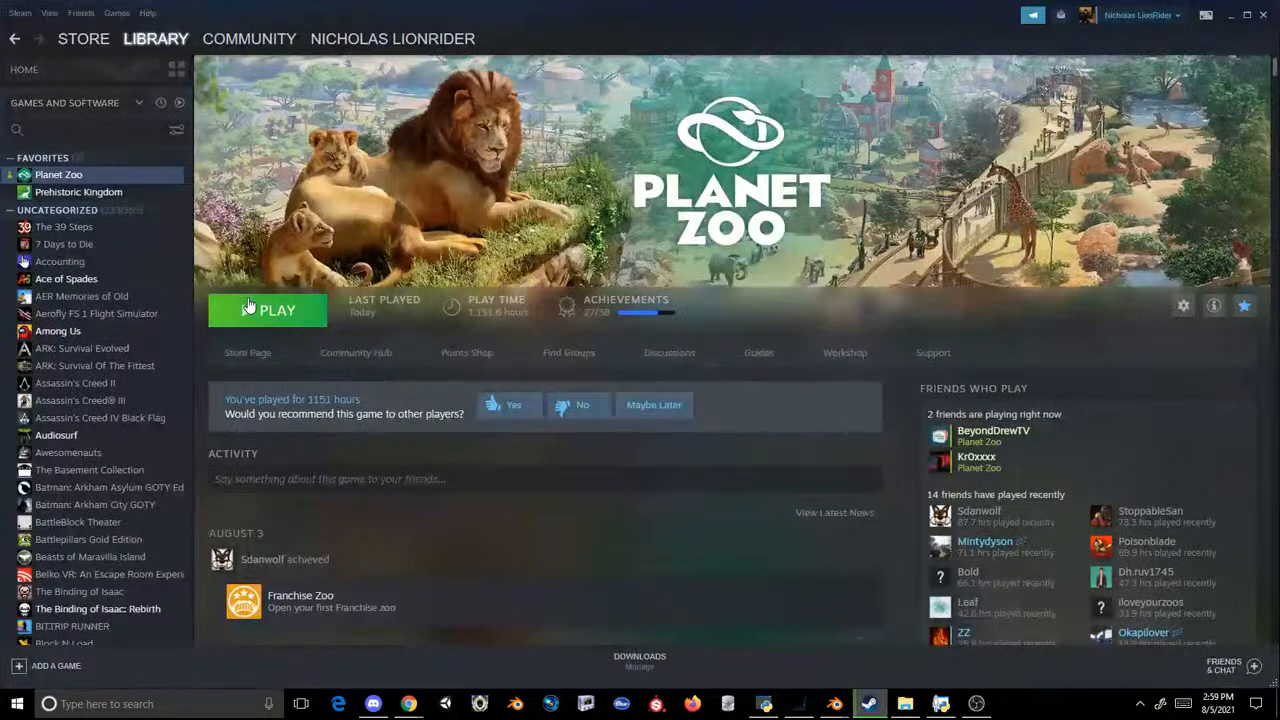
Step: Launch Planet Zoo from Steam and load the saved elephant habitat zoo from My Zoos
{"action": "left_click", "coordinate": [249, 307]}
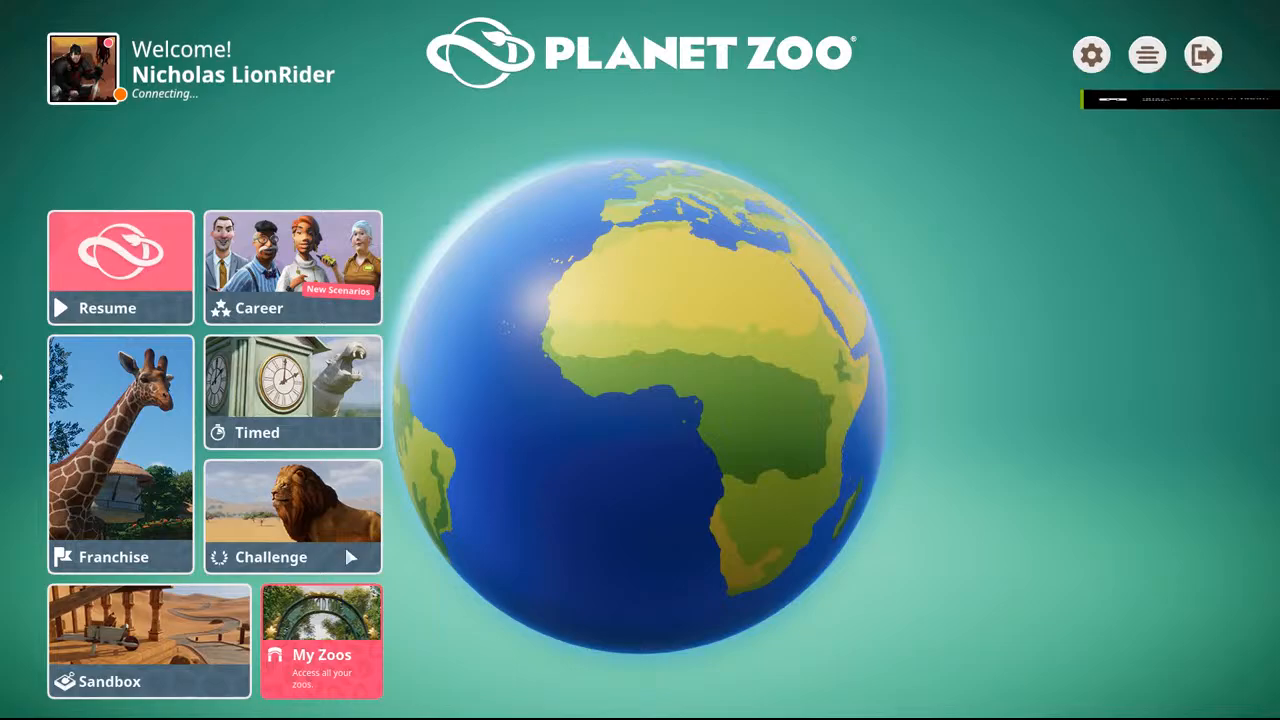
{"action": "left_click", "coordinate": [280, 680]}
{"action": "left_click", "coordinate": [522, 300]}
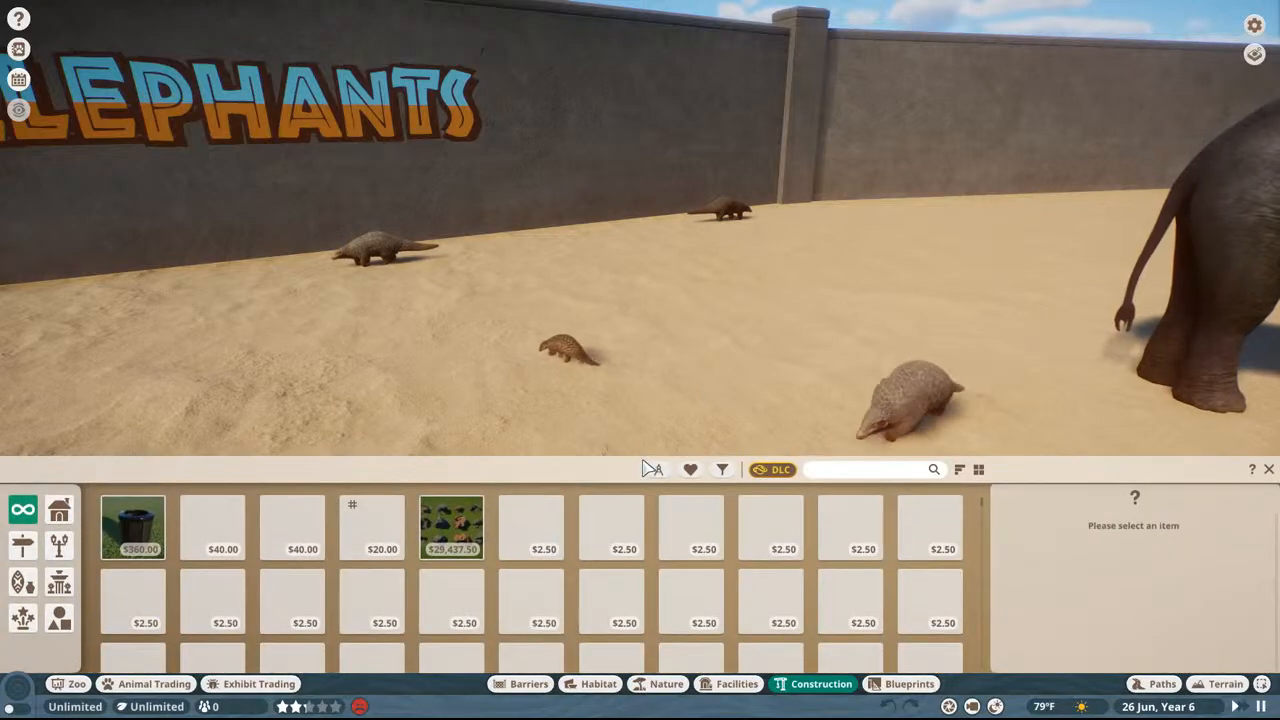
Step: Search the construction items for "safari"
{"action": "left_click", "coordinate": [827, 474]}
{"action": "type", "text": "w"}
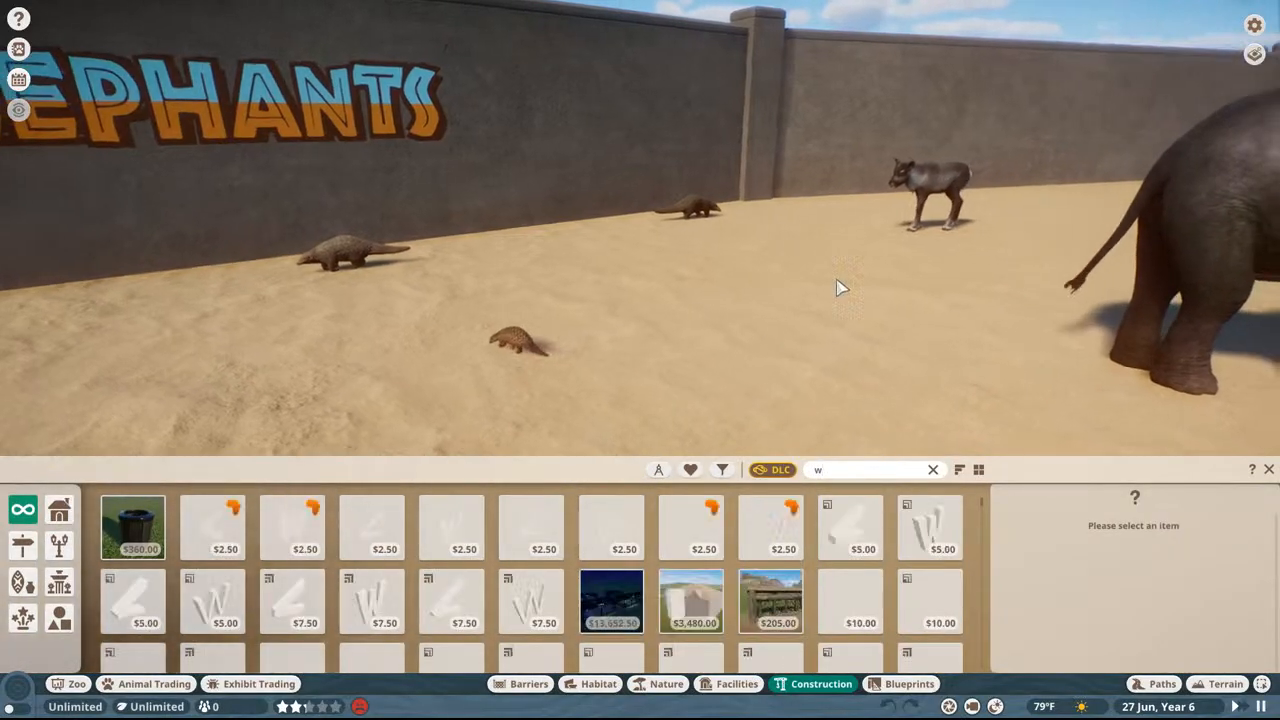
{"action": "double_click", "coordinate": [856, 469]}
{"action": "type", "text": "a"}
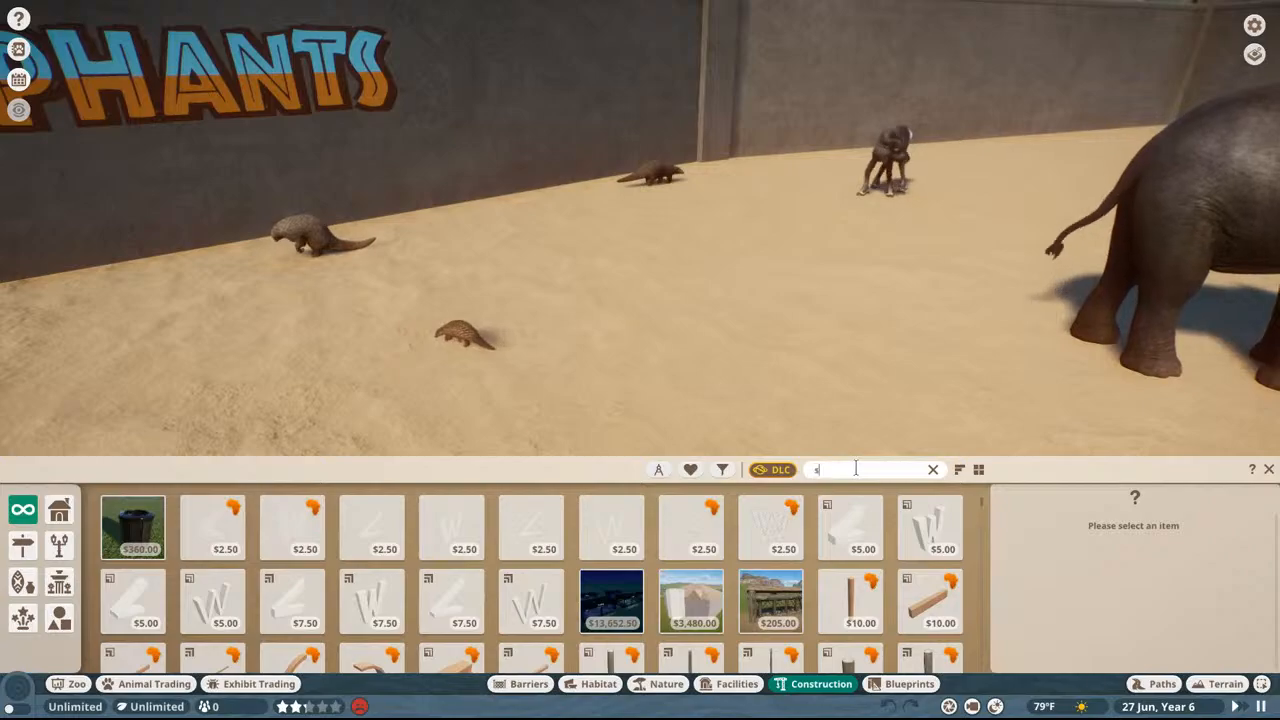
{"action": "key", "text": "BackSpace"}
{"action": "type", "text": "a"}
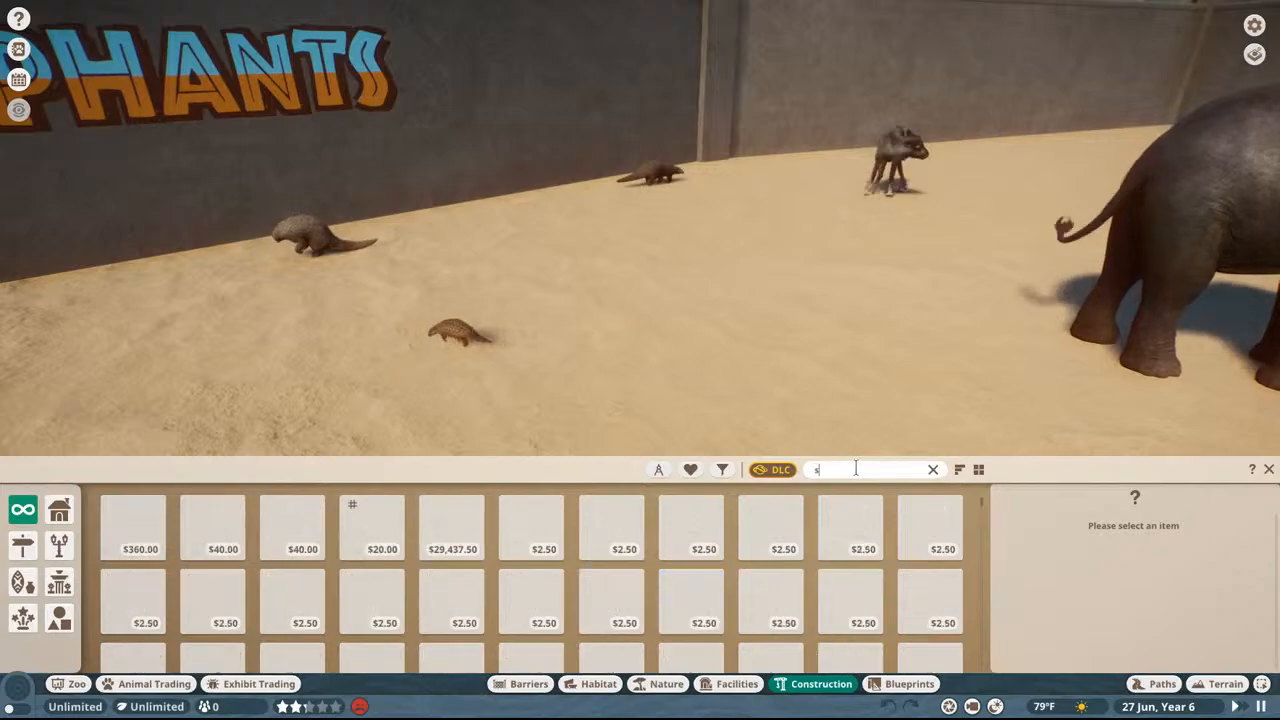
{"action": "type", "text": "afari"}
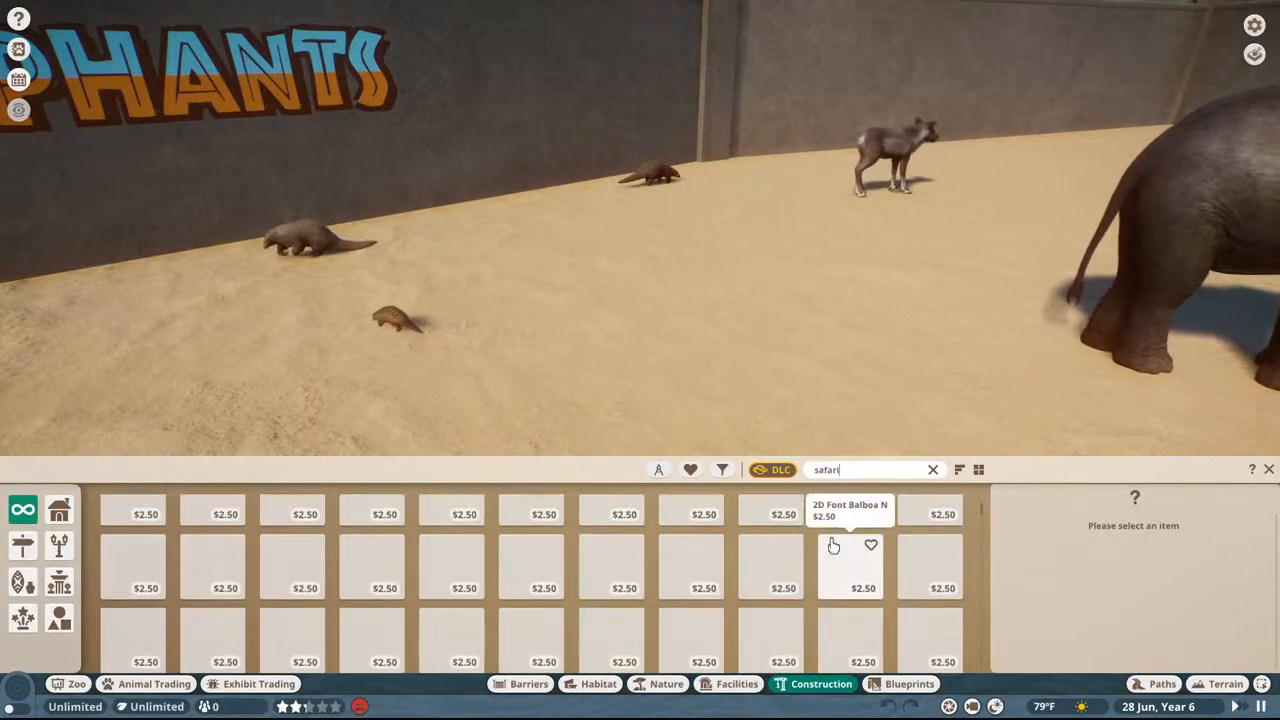
Step: Search the construction items for "tbd" and place three of the modded lemur signs side by side on the habitat wall
{"action": "left_click_drag", "start_coordinate": [843, 470], "coordinate": [750, 466]}
{"action": "type", "text": "tbd"}
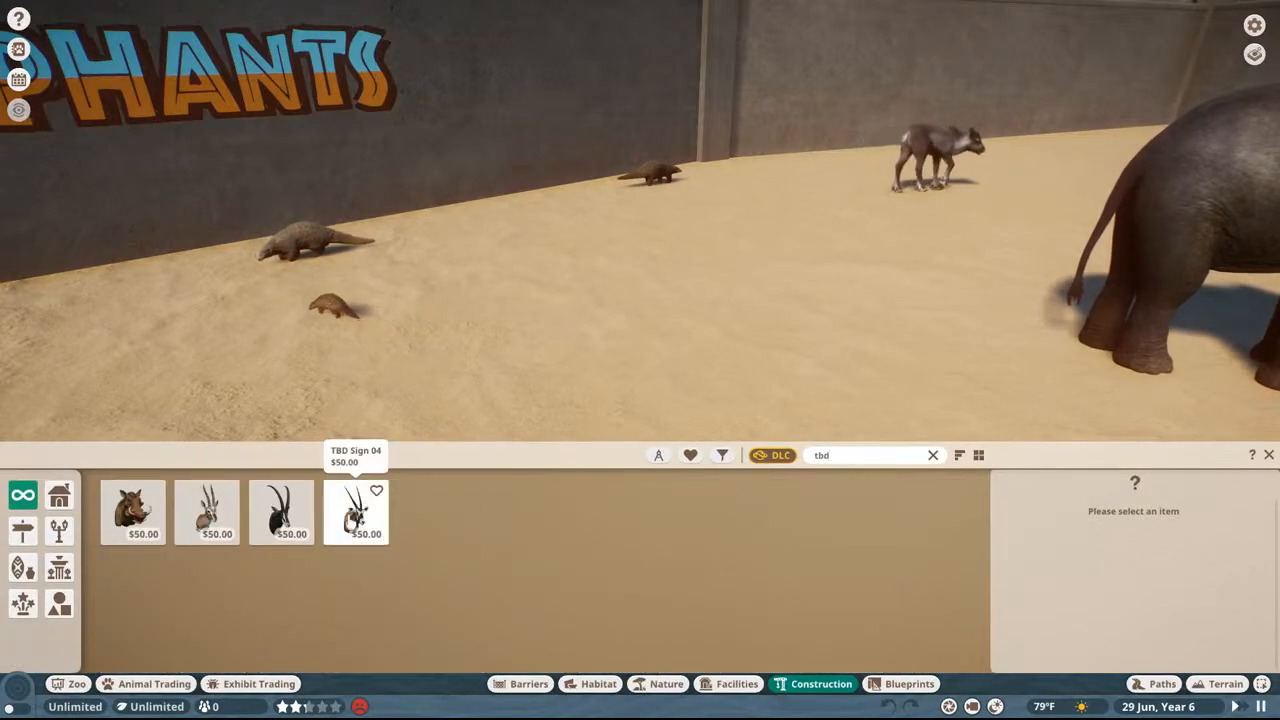
{"action": "left_click", "coordinate": [281, 510]}
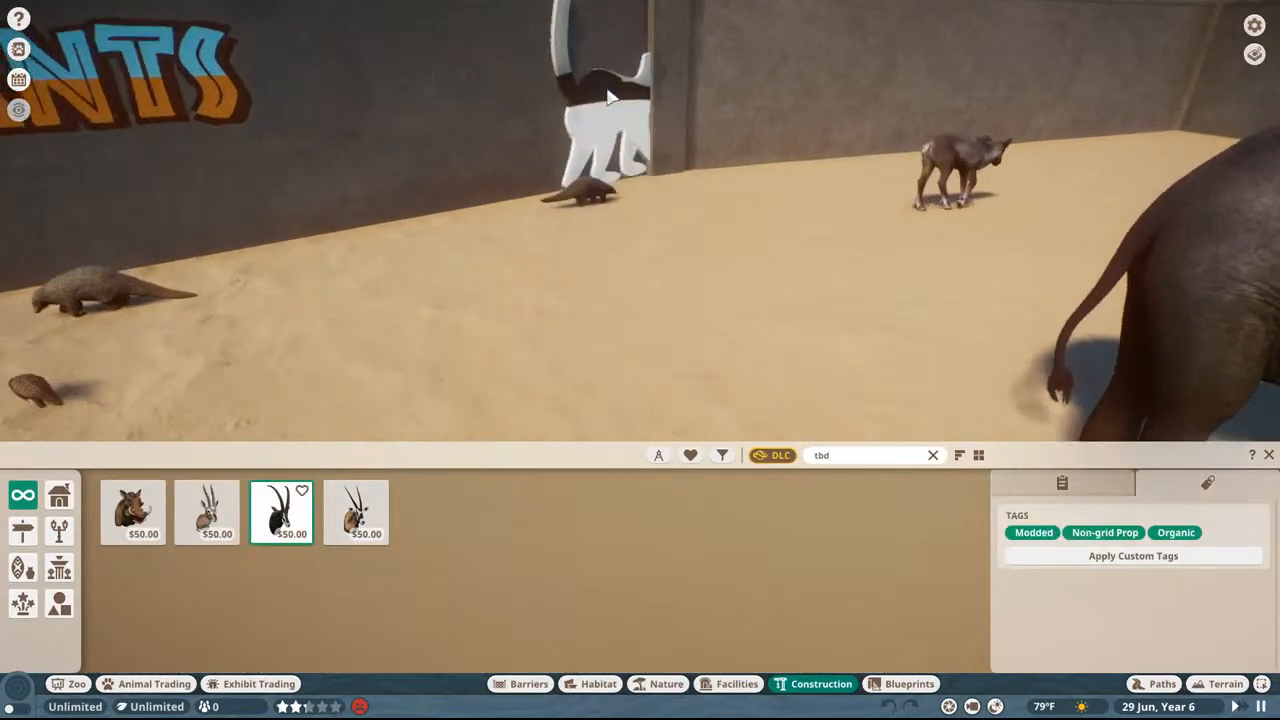
{"action": "left_click", "coordinate": [332, 532]}
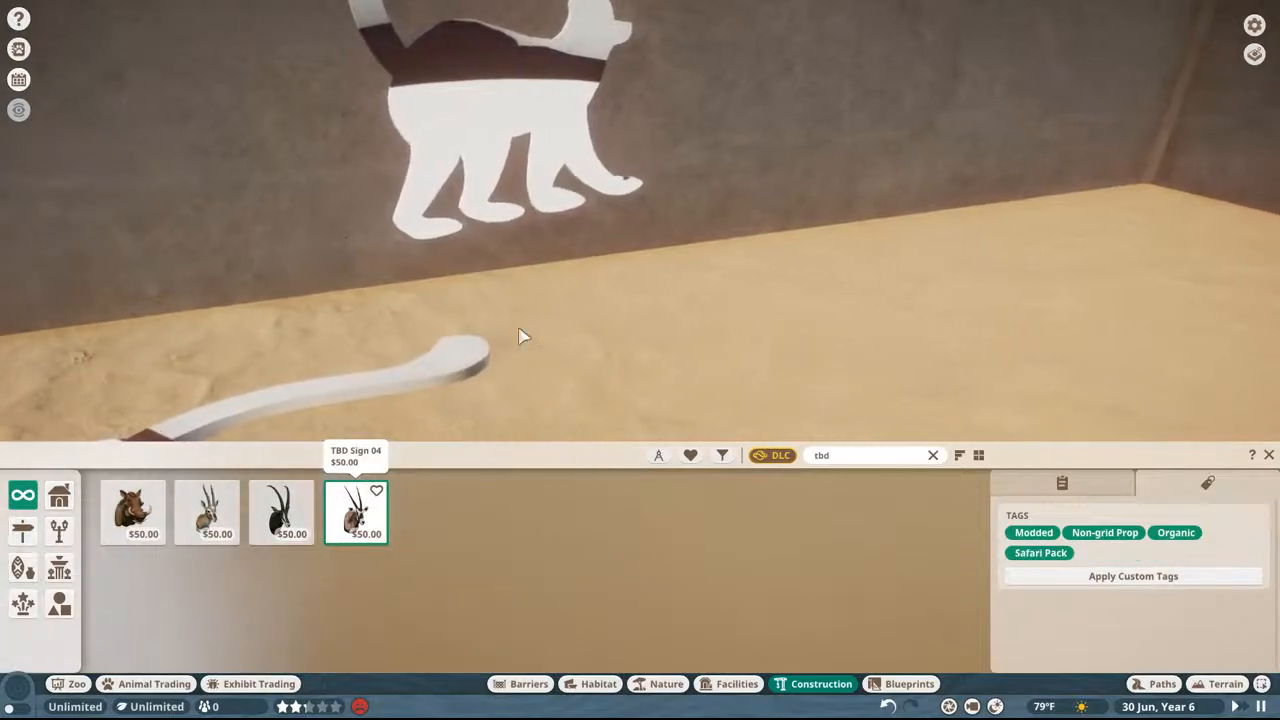
{"action": "scroll", "coordinate": [645, 193], "scroll_direction": "down", "scroll_amount": 3}
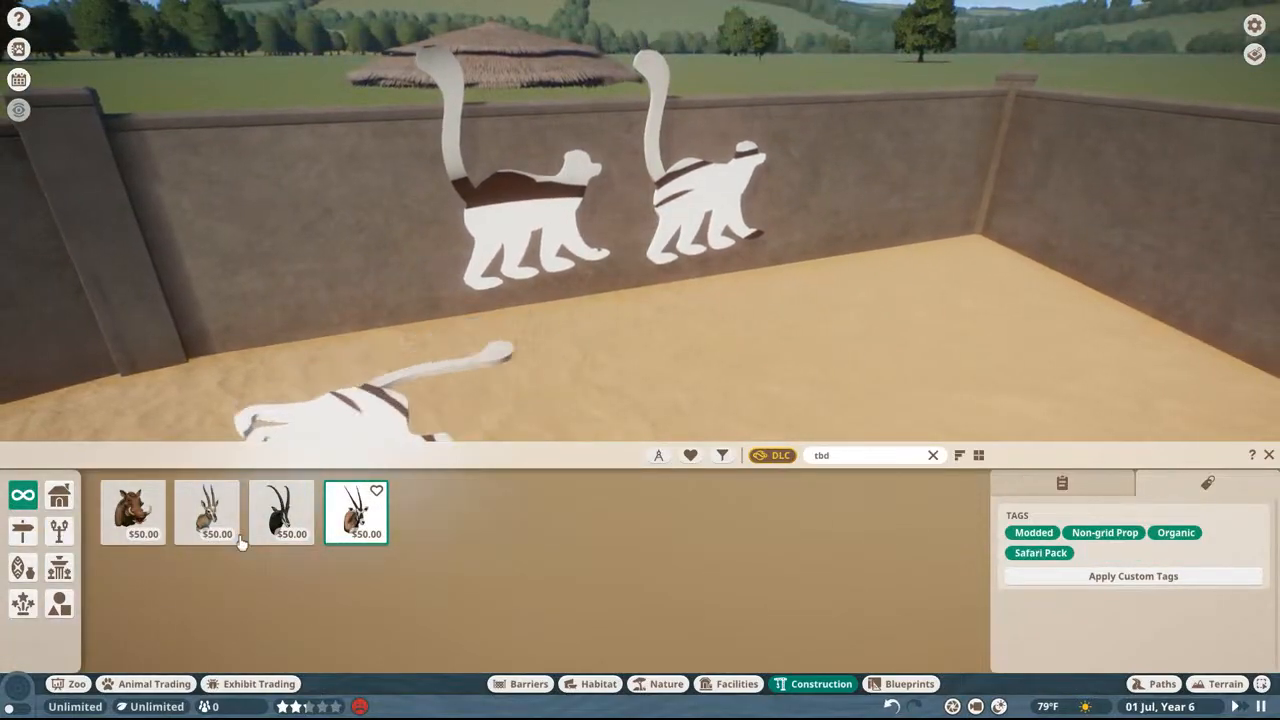
{"action": "left_click", "coordinate": [207, 510]}
{"action": "left_click", "coordinate": [828, 185]}
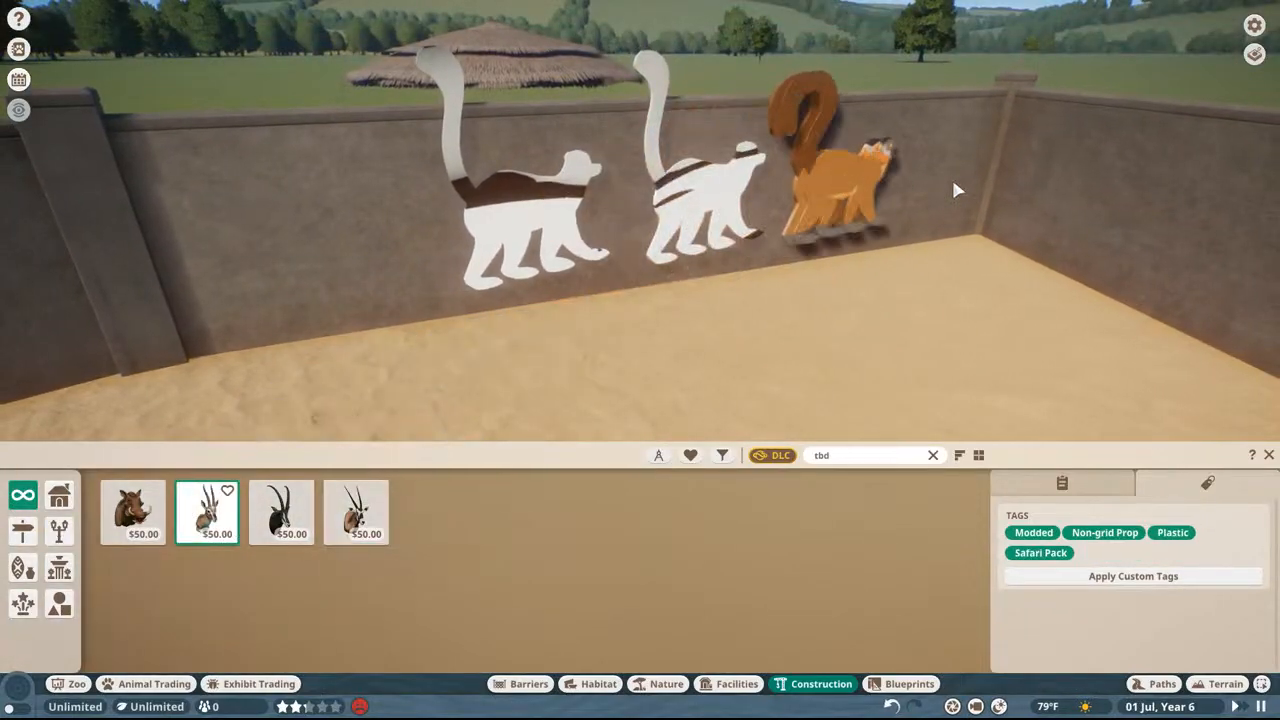
Step: Try another lemur sign position by the adjoining wall and undo the last two sign placements
{"action": "scroll", "coordinate": [935, 190], "scroll_direction": "down", "scroll_amount": 3}
{"action": "middle_click_drag", "start_coordinate": [925, 192], "coordinate": [877, 214]}
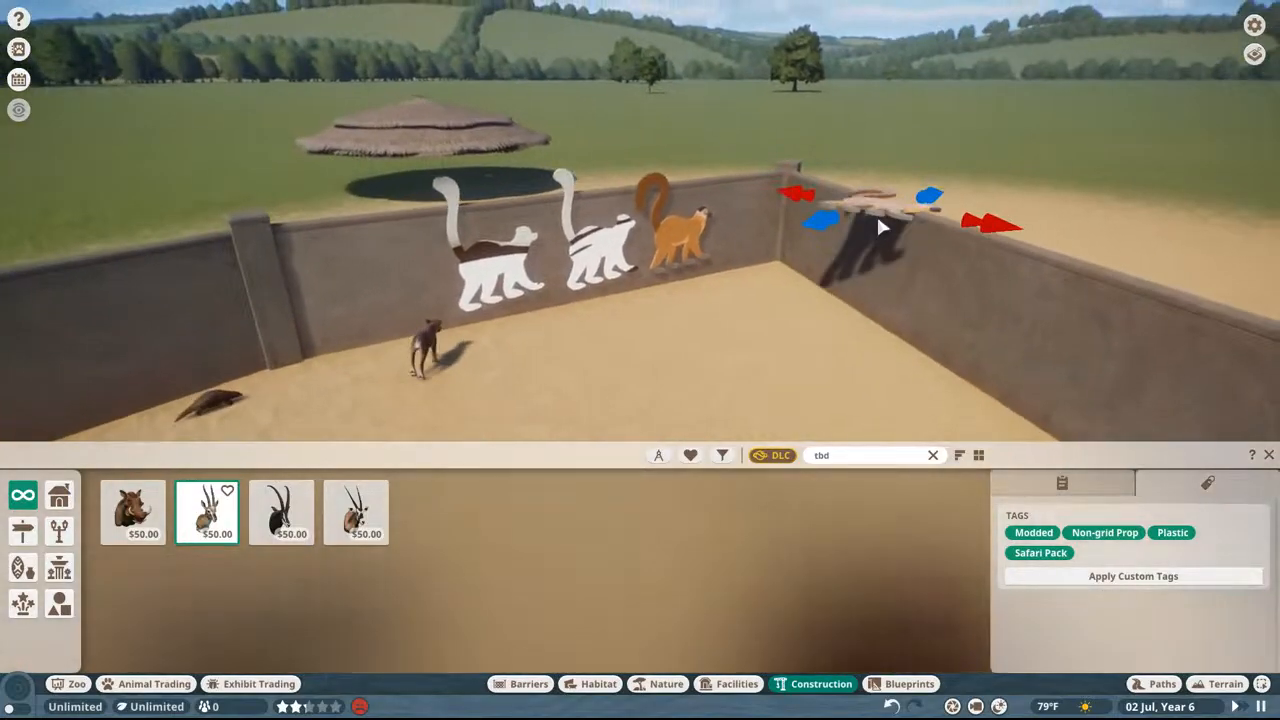
{"action": "key", "text": "ctrl+z"}
{"action": "key", "text": "ctrl+z"}
Step: Quit Planet Zoo by ending its process in Task Manager
{"action": "key", "text": "Escape"}
{"action": "key", "text": "Escape"}
{"action": "key", "text": "Escape"}
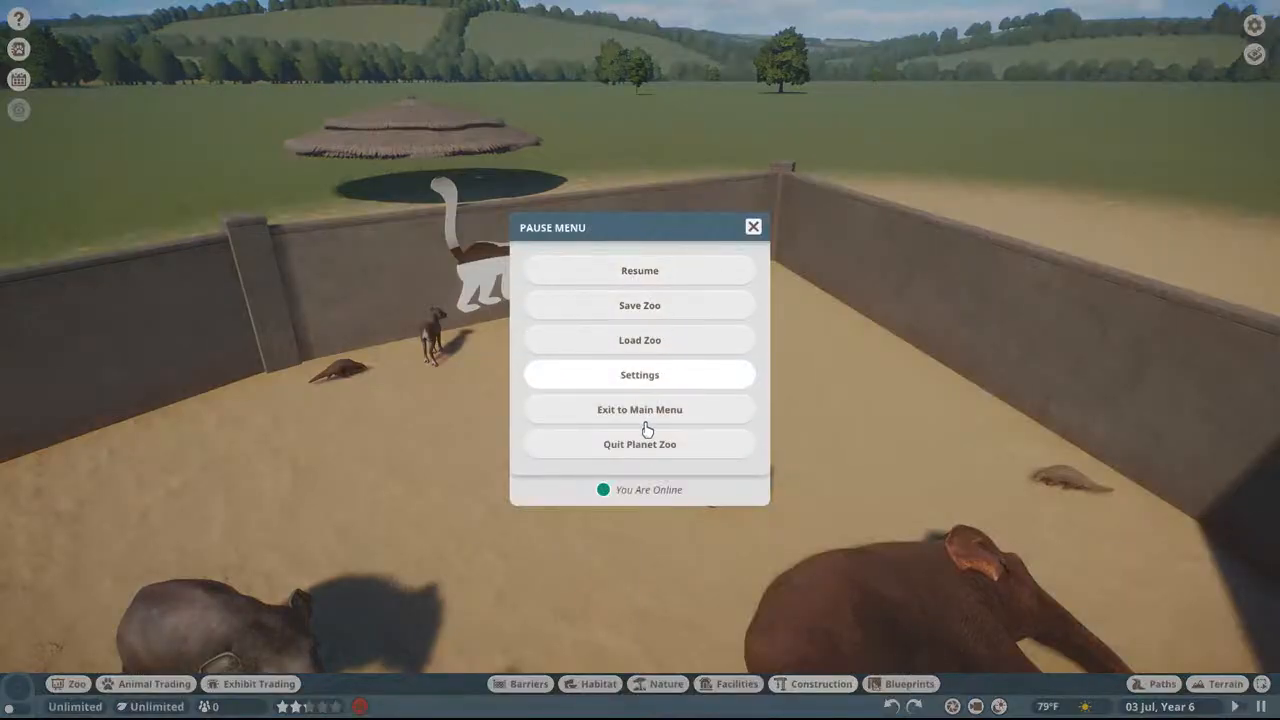
{"action": "left_click", "coordinate": [615, 444]}
{"action": "left_click", "coordinate": [580, 410]}
{"action": "key", "text": "ctrl+shift+Escape"}
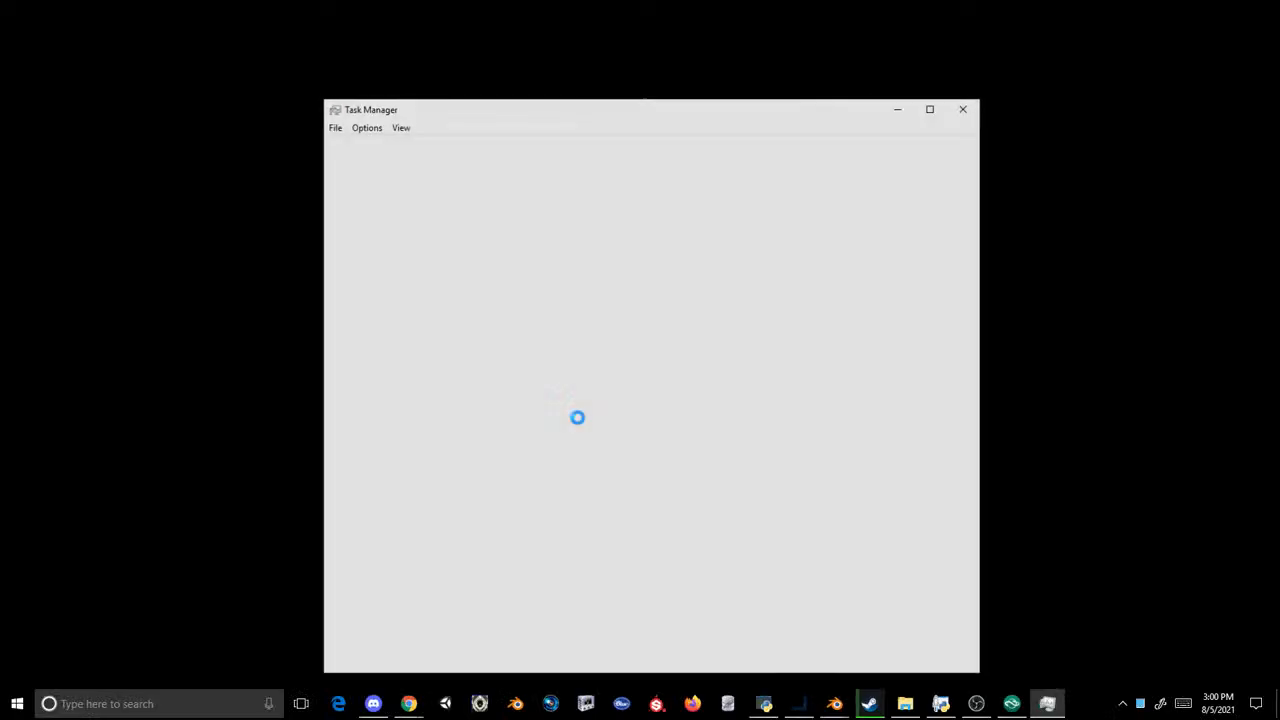
{"action": "left_click", "coordinate": [397, 332]}
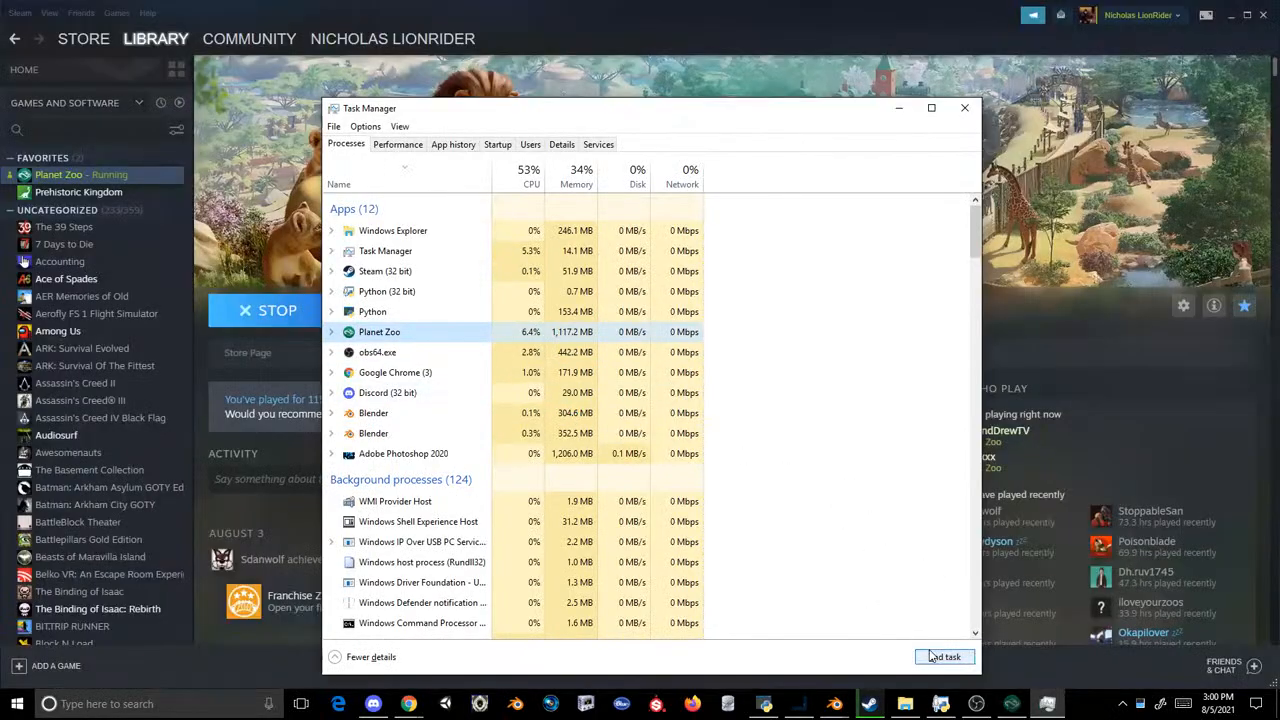
{"action": "left_click", "coordinate": [961, 112]}
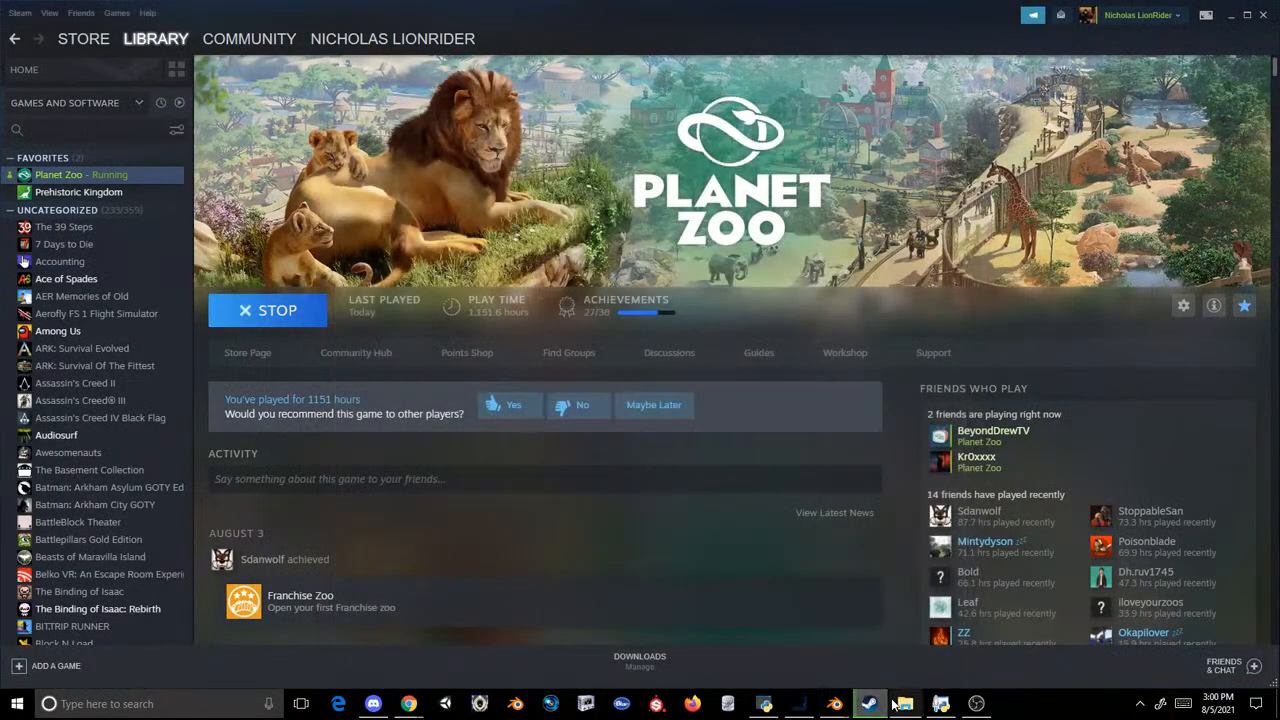
Step: Open af3animalsign_01_mat.paotexture.PNG from the Sig folder in Photoshop
{"action": "left_click", "coordinate": [898, 704]}
{"action": "left_click", "coordinate": [869, 588]}
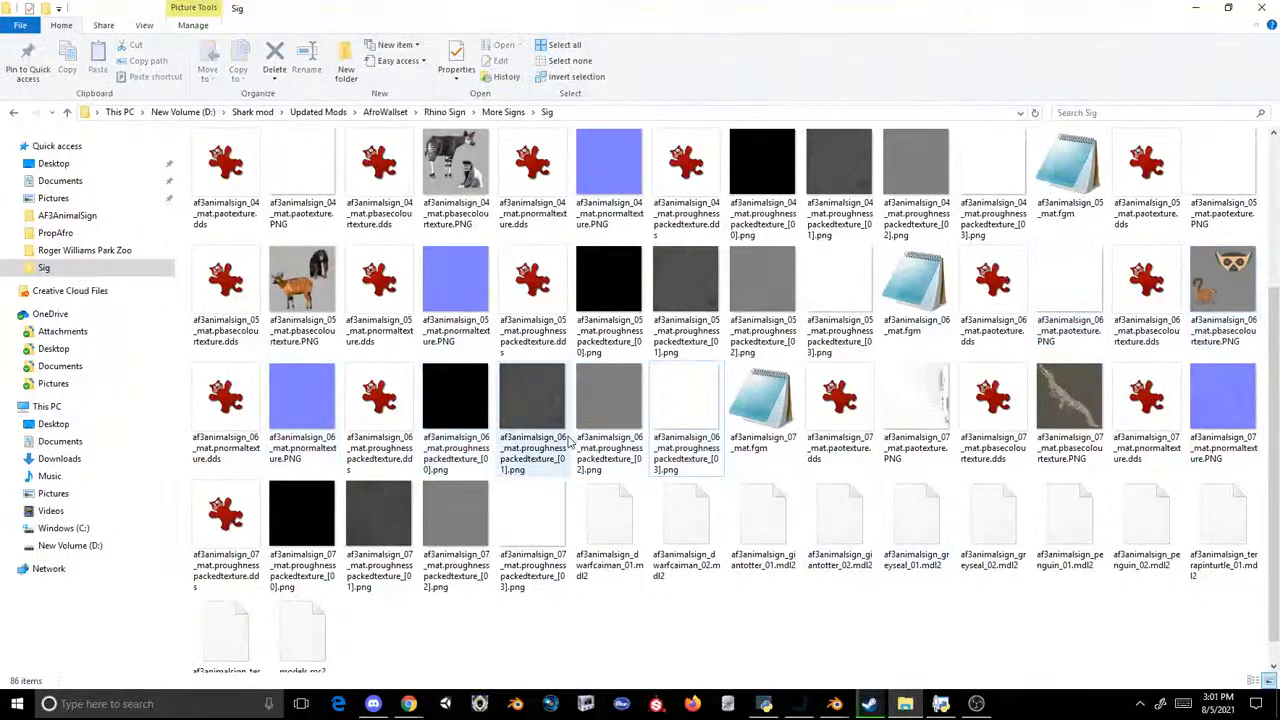
{"action": "scroll", "coordinate": [979, 400], "scroll_direction": "up", "scroll_amount": 3}
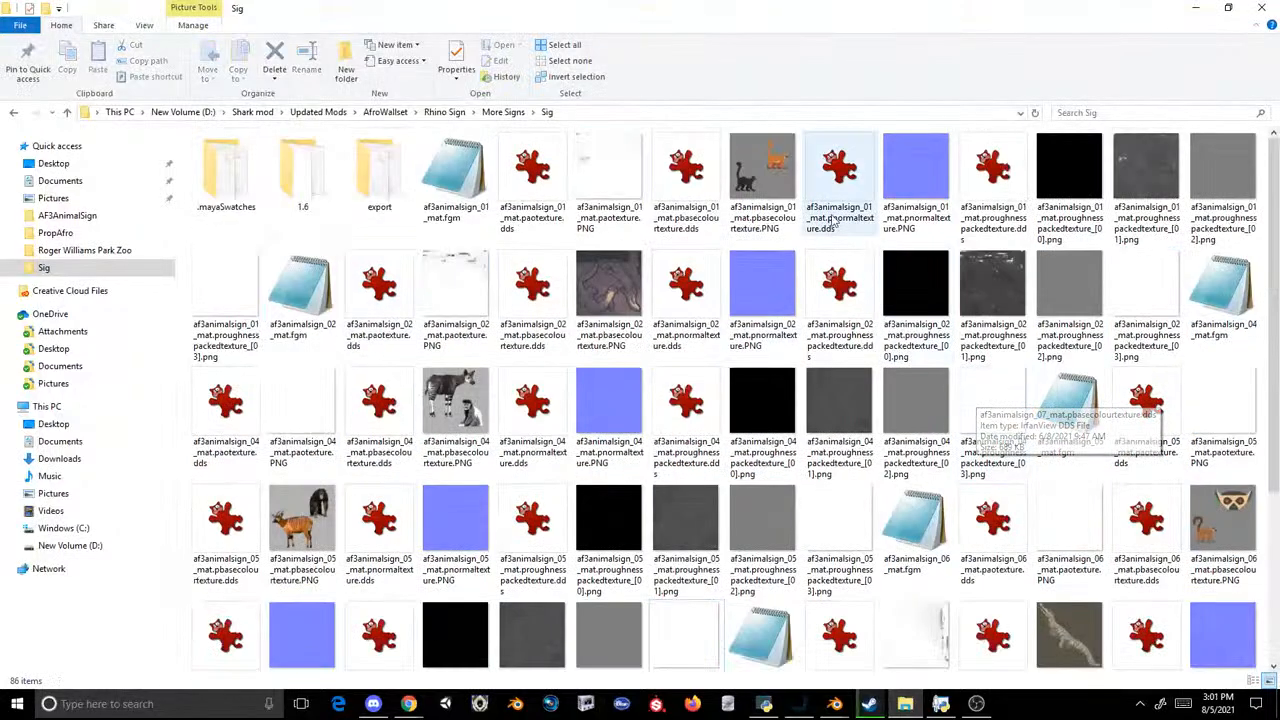
{"action": "left_click_drag", "start_coordinate": [750, 177], "coordinate": [886, 572]}
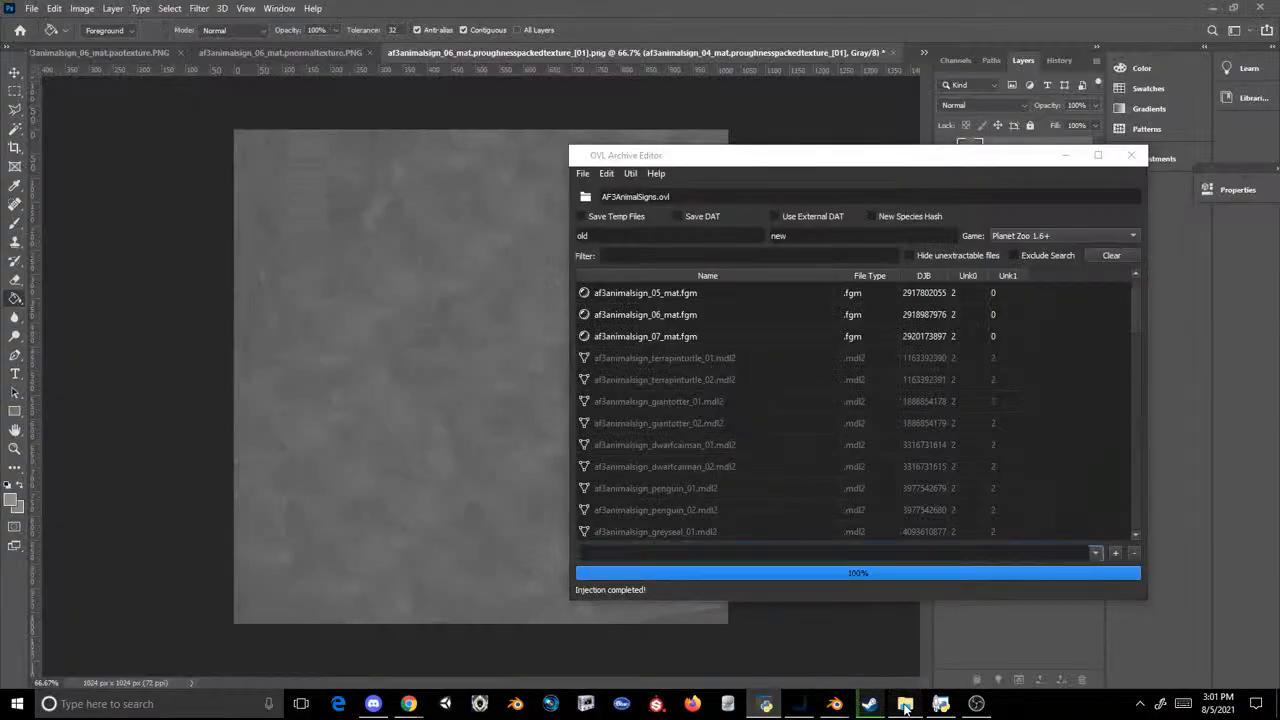
{"action": "left_click", "coordinate": [905, 703]}
{"action": "scroll", "coordinate": [640, 400], "scroll_direction": "up", "scroll_amount": 1}
{"action": "left_click", "coordinate": [603, 162]}
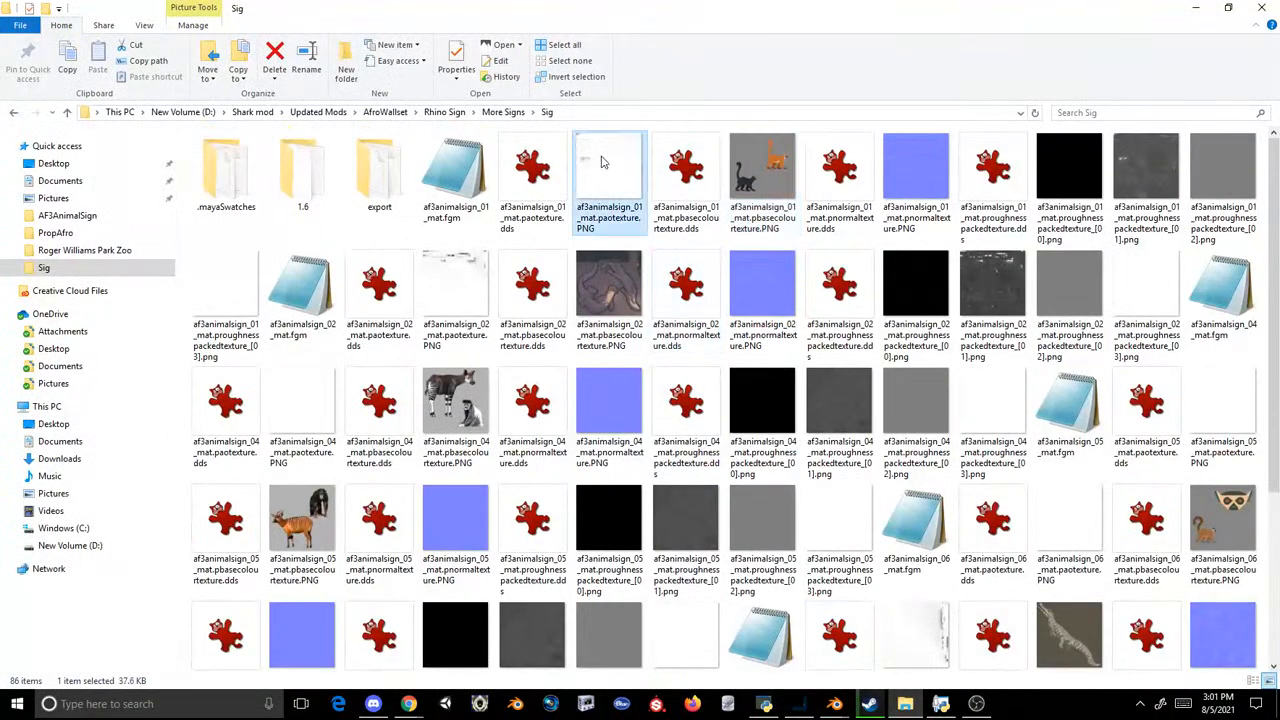
{"action": "right_click", "coordinate": [603, 162]}
{"action": "mouse_move", "coordinate": [330, 386]}
{"action": "left_click", "coordinate": [175, 378]}
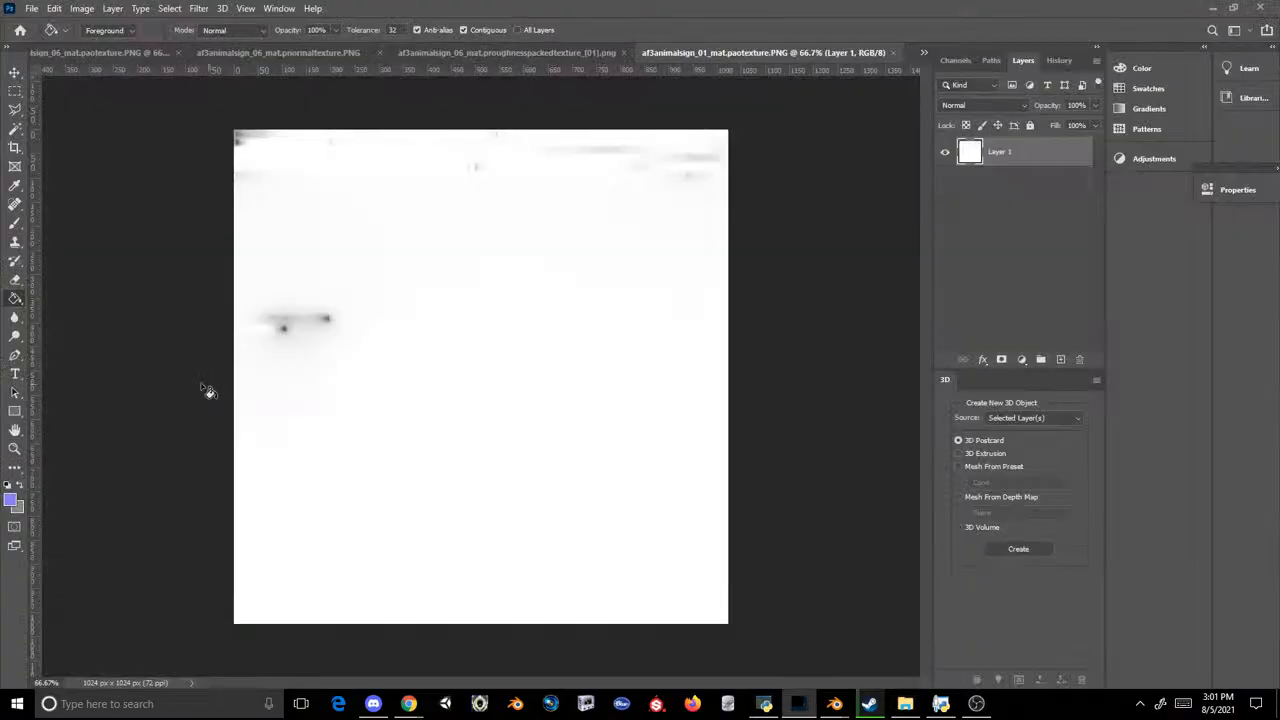
Step: Set the foreground colour to white and fill a new layer with it over the AO texture
{"action": "left_click", "coordinate": [11, 498]}
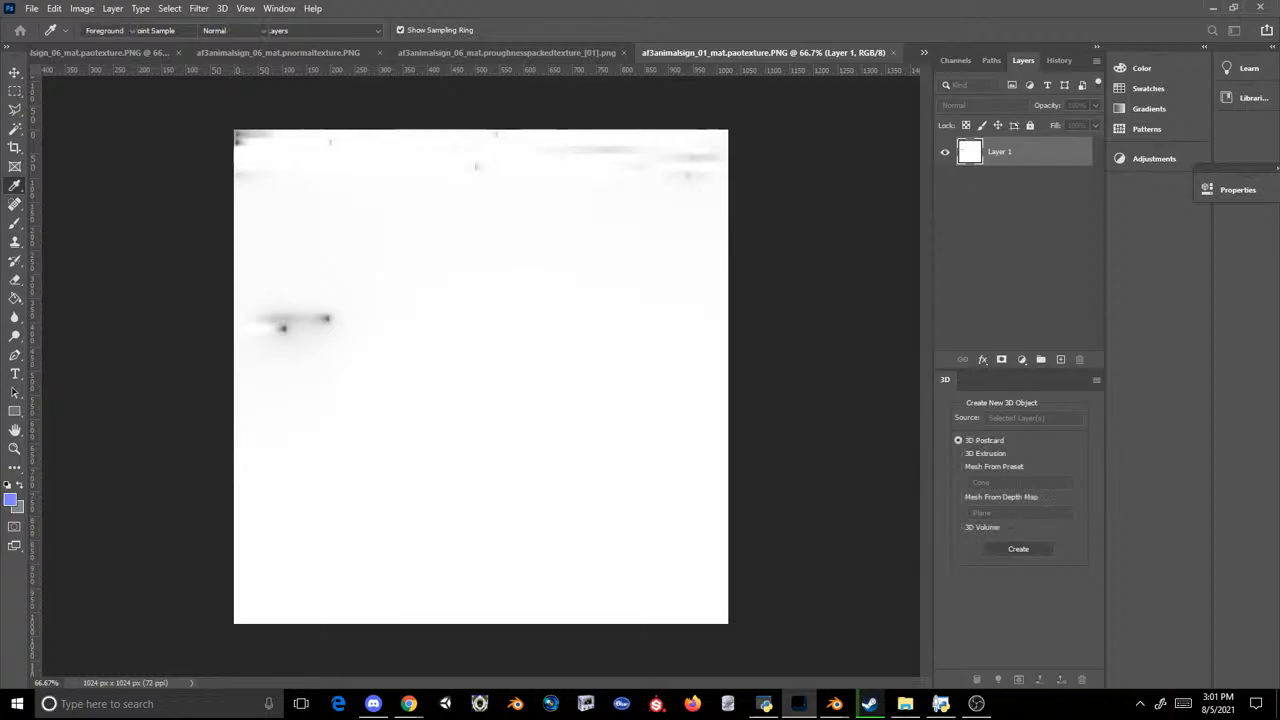
{"action": "key", "text": "Return"}
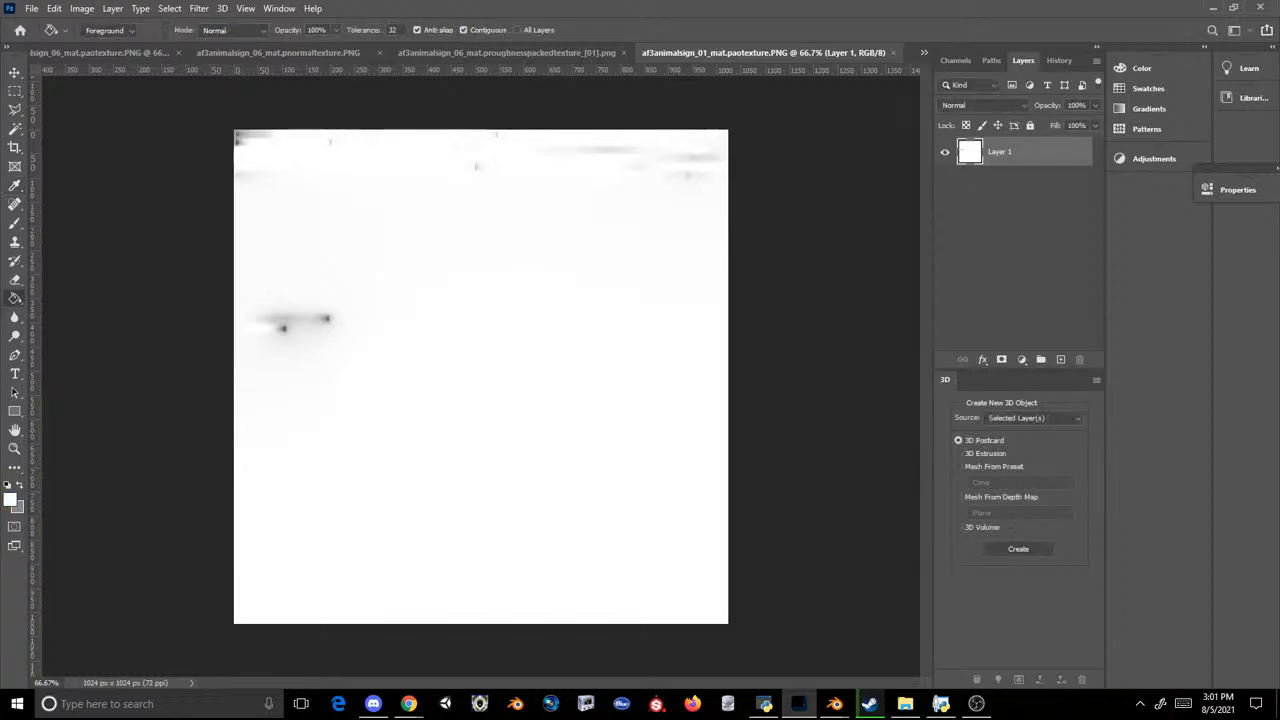
{"action": "left_click", "coordinate": [1062, 360]}
{"action": "left_click", "coordinate": [519, 222]}
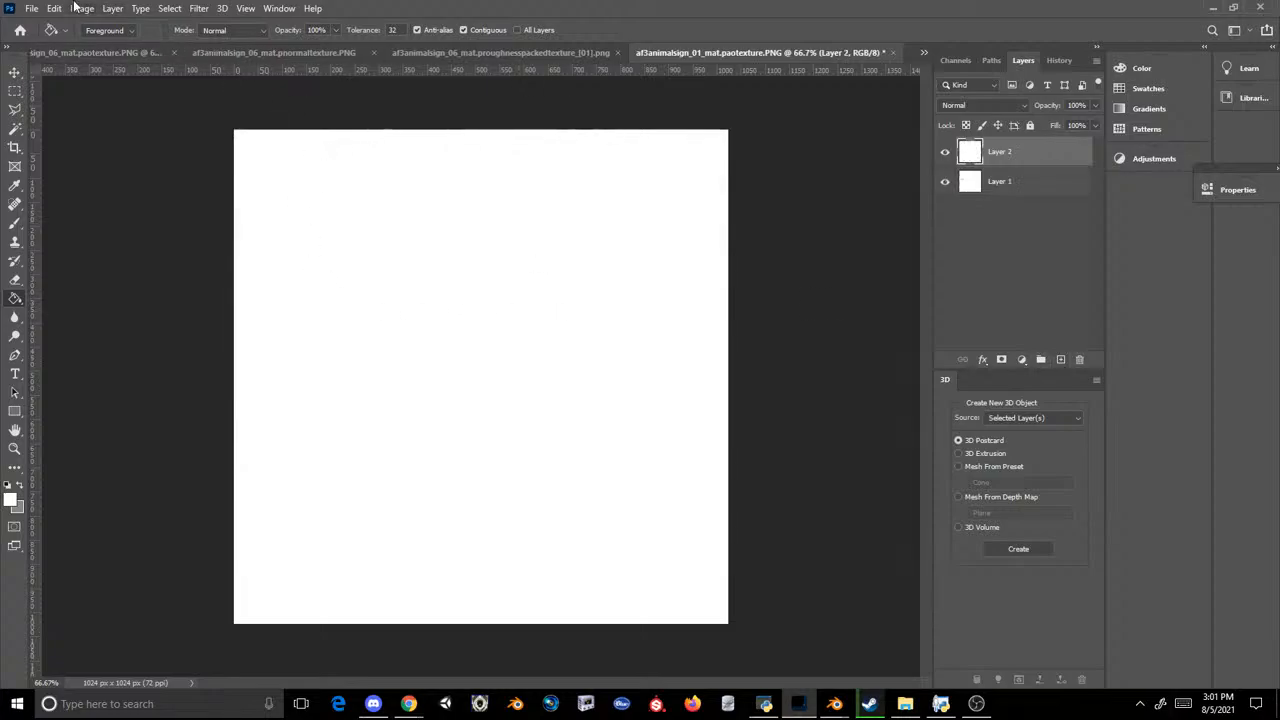
Step: Save the AO texture as a PNG over af3animalsign_01_mat.paotexture.PNG with large file size, and close the document without saving changes
{"action": "left_click", "coordinate": [31, 8]}
{"action": "left_click", "coordinate": [60, 174]}
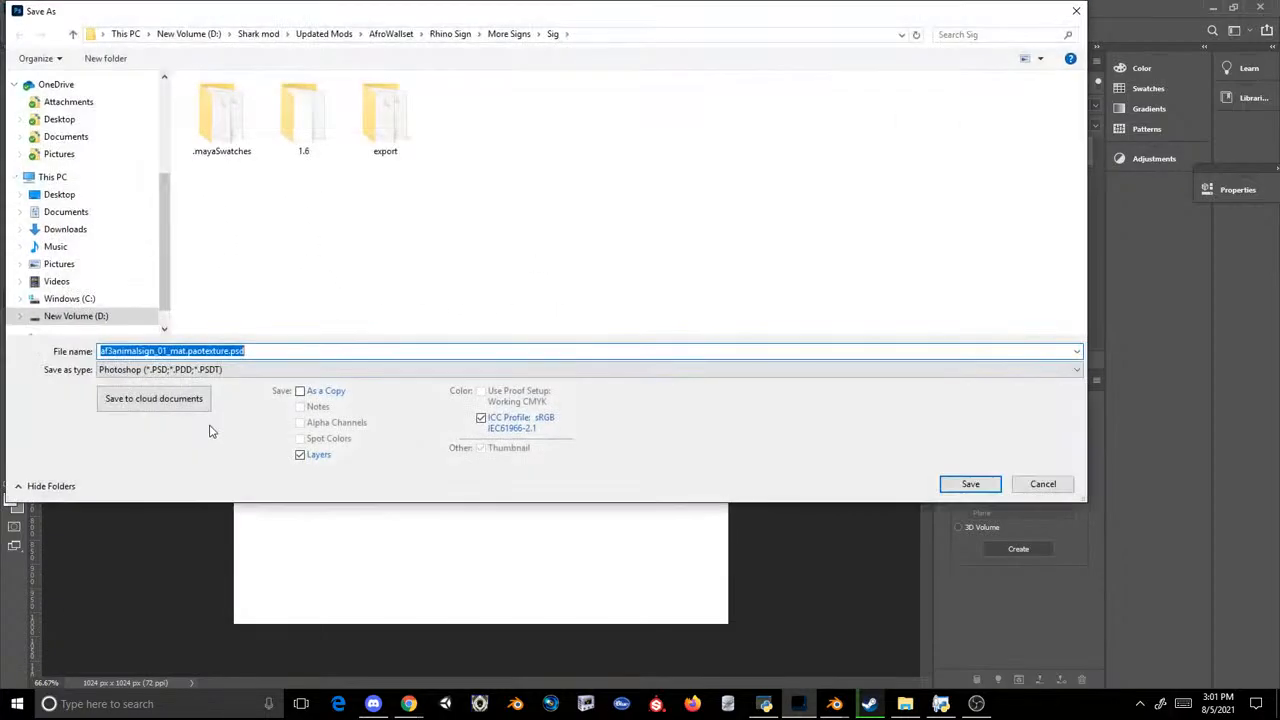
{"action": "left_click", "coordinate": [210, 369]}
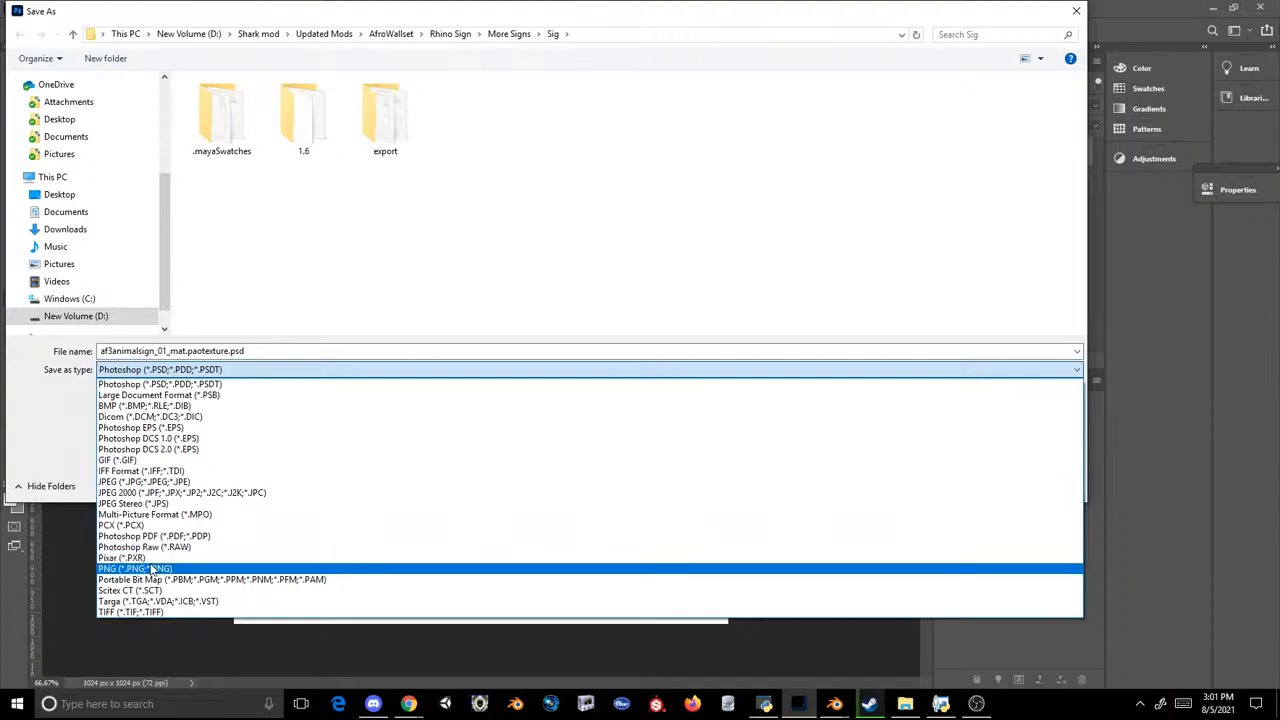
{"action": "left_click", "coordinate": [152, 568]}
{"action": "double_click", "coordinate": [461, 122]}
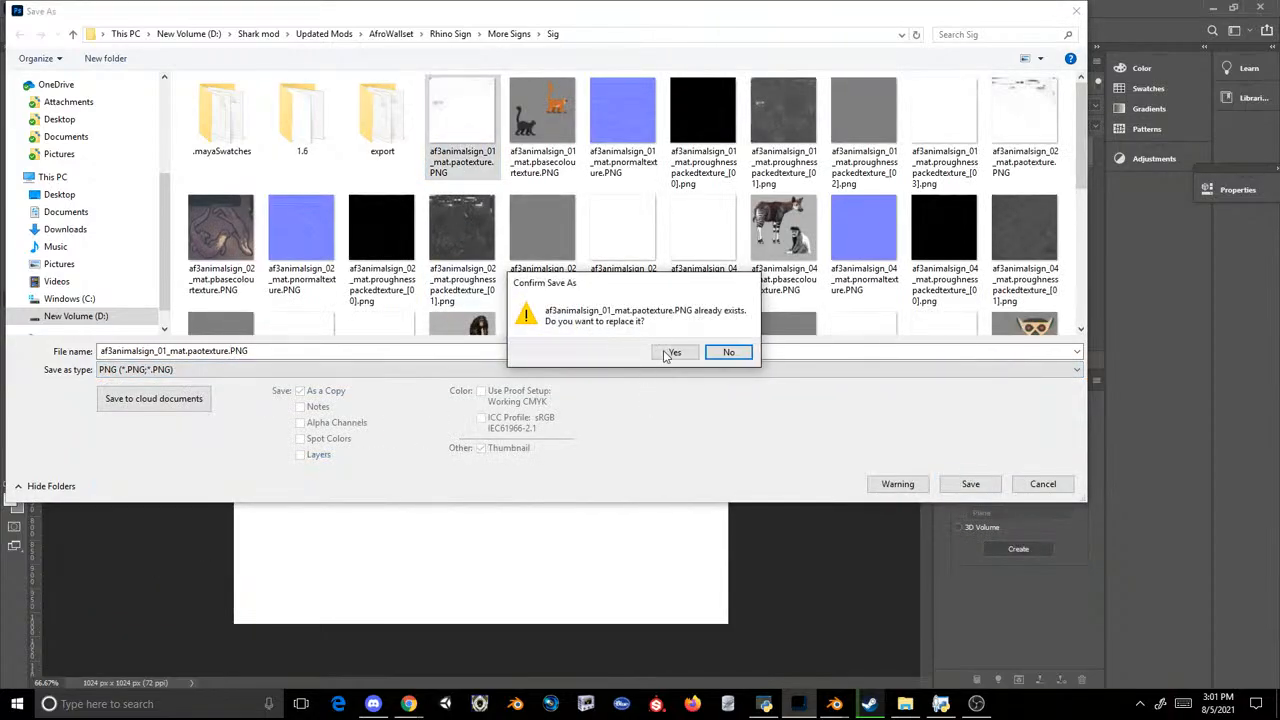
{"action": "left_click", "coordinate": [665, 352]}
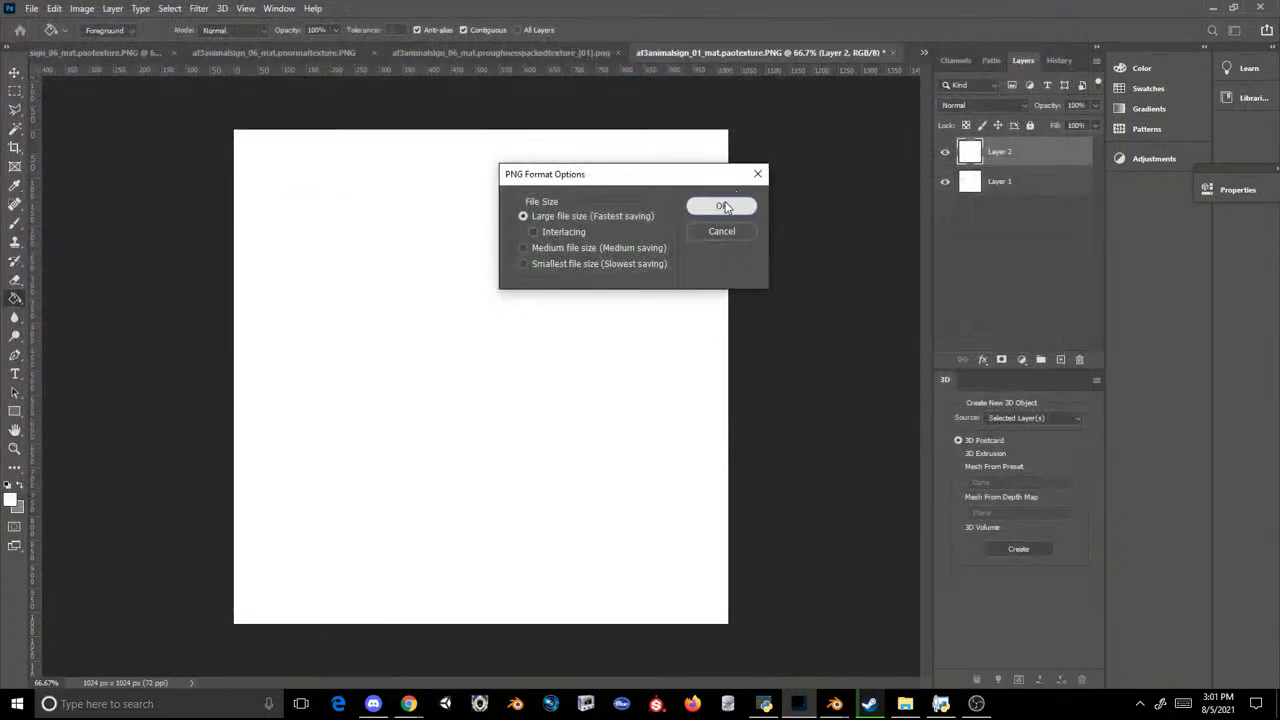
{"action": "left_click", "coordinate": [722, 206]}
{"action": "left_click", "coordinate": [893, 53]}
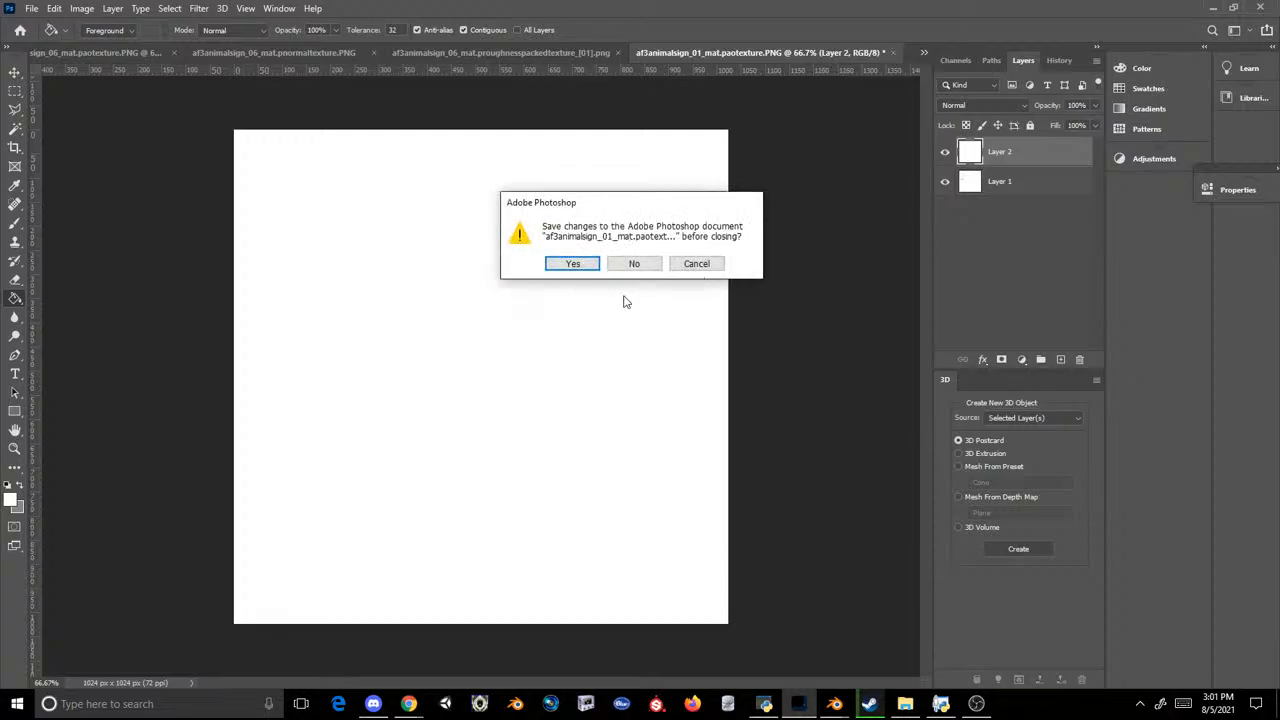
{"action": "left_click", "coordinate": [630, 266]}
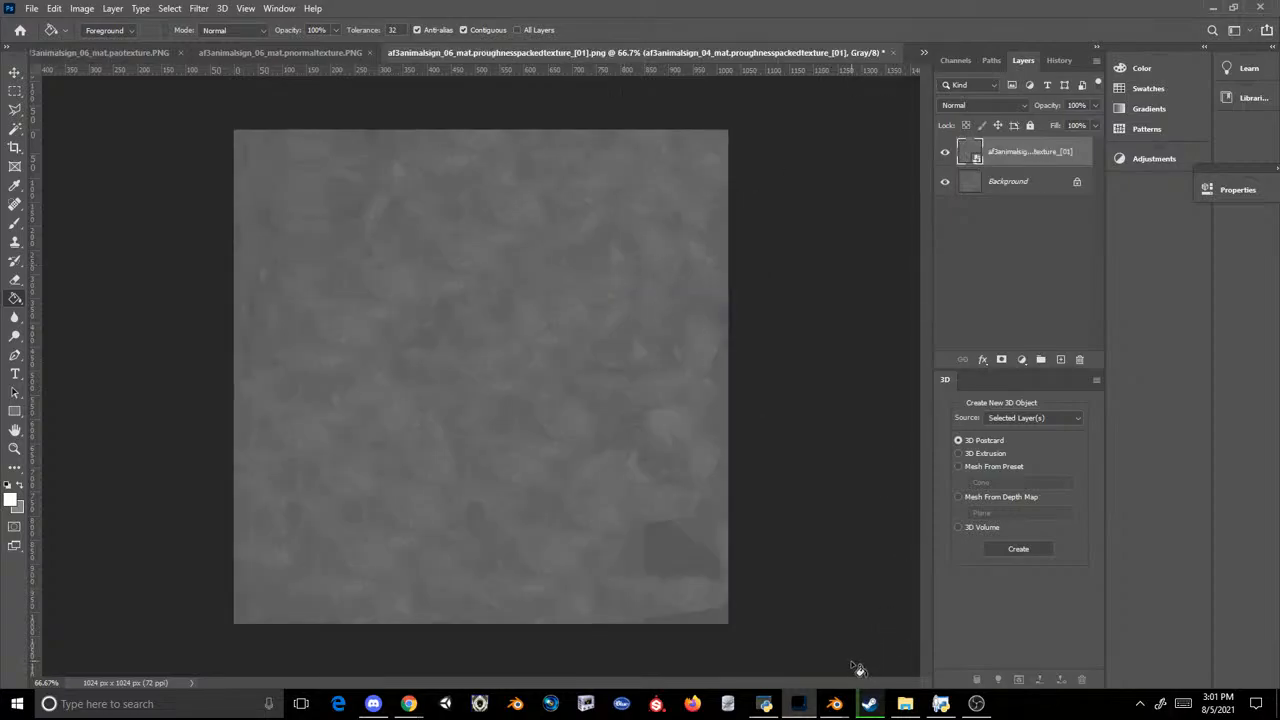
Step: Open af3animalsign_01_mat.pnormaltexture.PNG in Photoshop and fill a new layer with its sampled flat blue
{"action": "left_click", "coordinate": [905, 704]}
{"action": "left_click_drag", "start_coordinate": [915, 160], "coordinate": [857, 350]}
{"action": "left_click_drag", "start_coordinate": [900, 60], "coordinate": [910, 52]}
{"action": "key", "text": "i"}
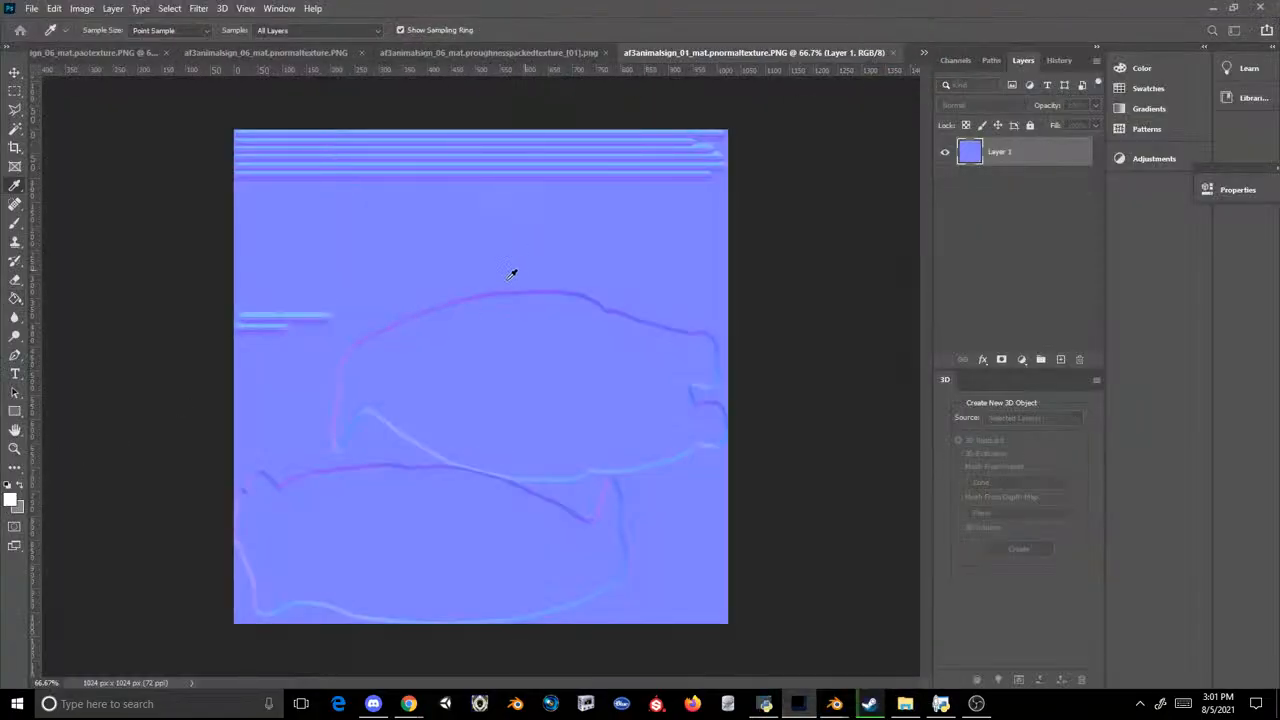
{"action": "key", "text": "Return"}
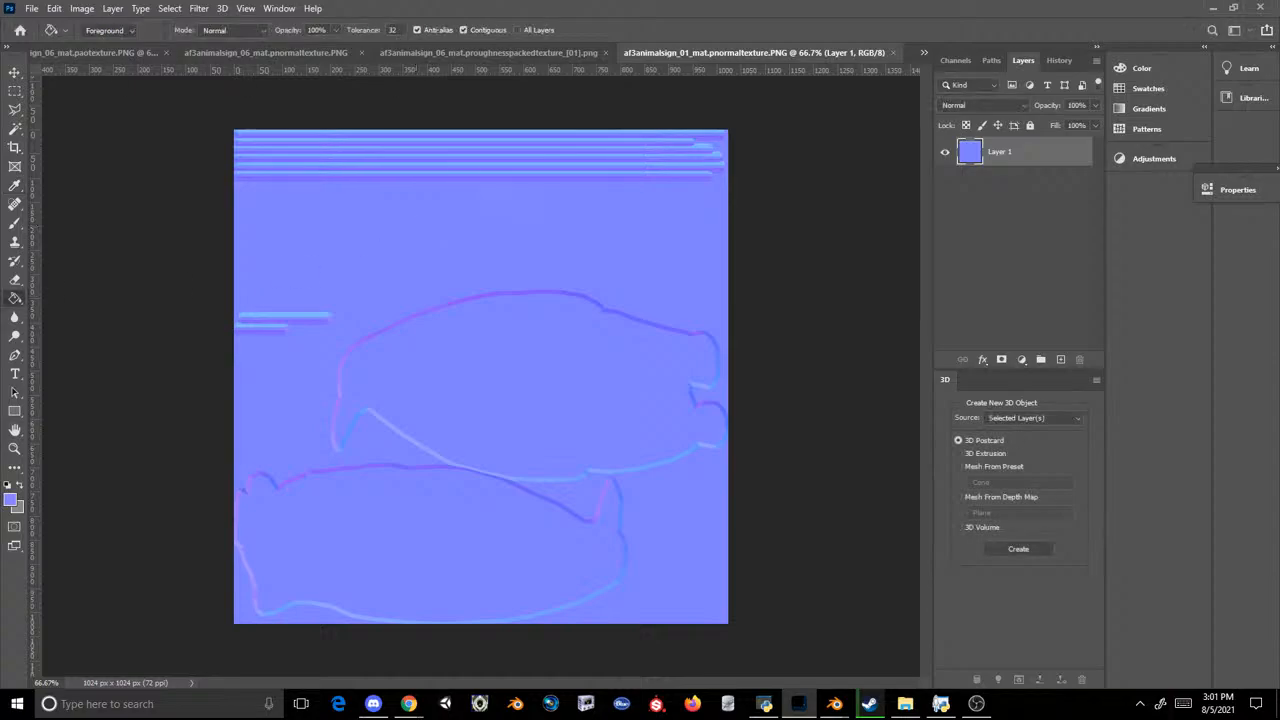
{"action": "left_click", "coordinate": [1064, 358]}
{"action": "left_click", "coordinate": [557, 306]}
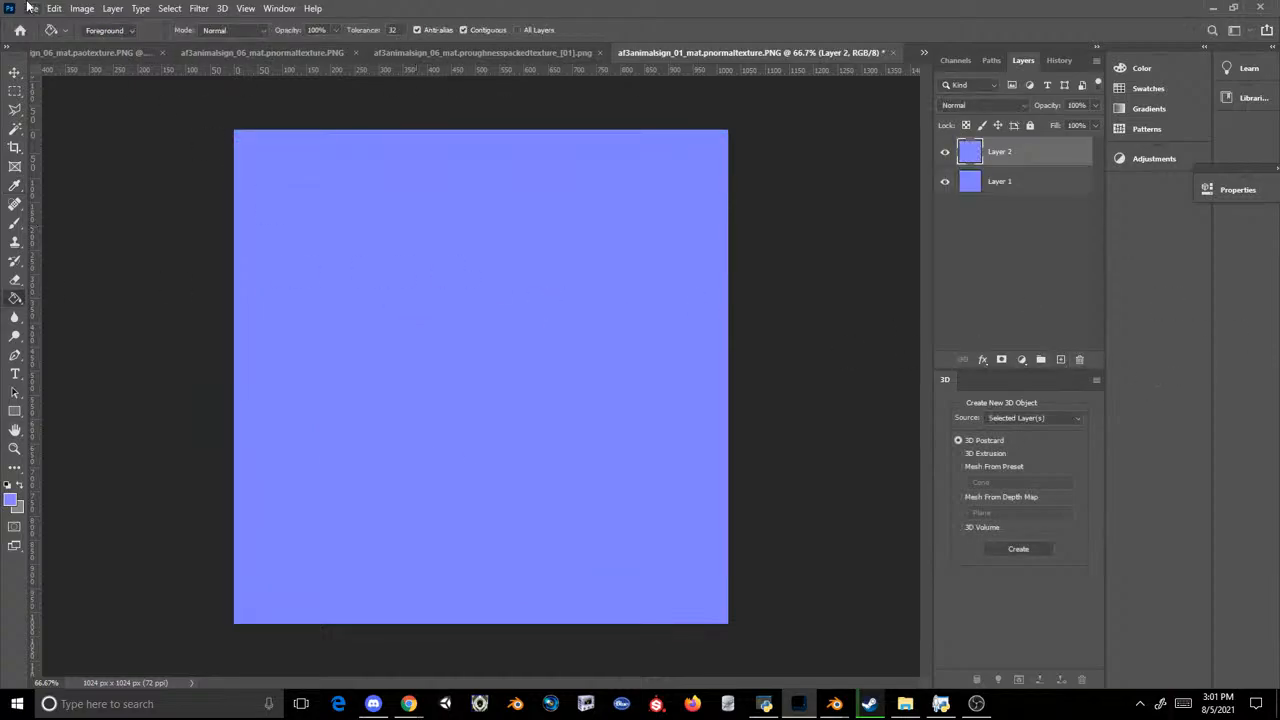
Step: Save the flat normal map as a PNG over af3animalsign_01_mat.pnormaltexture.PNG in the Sig folder with large file size
{"action": "double_click", "coordinate": [20, 8]}
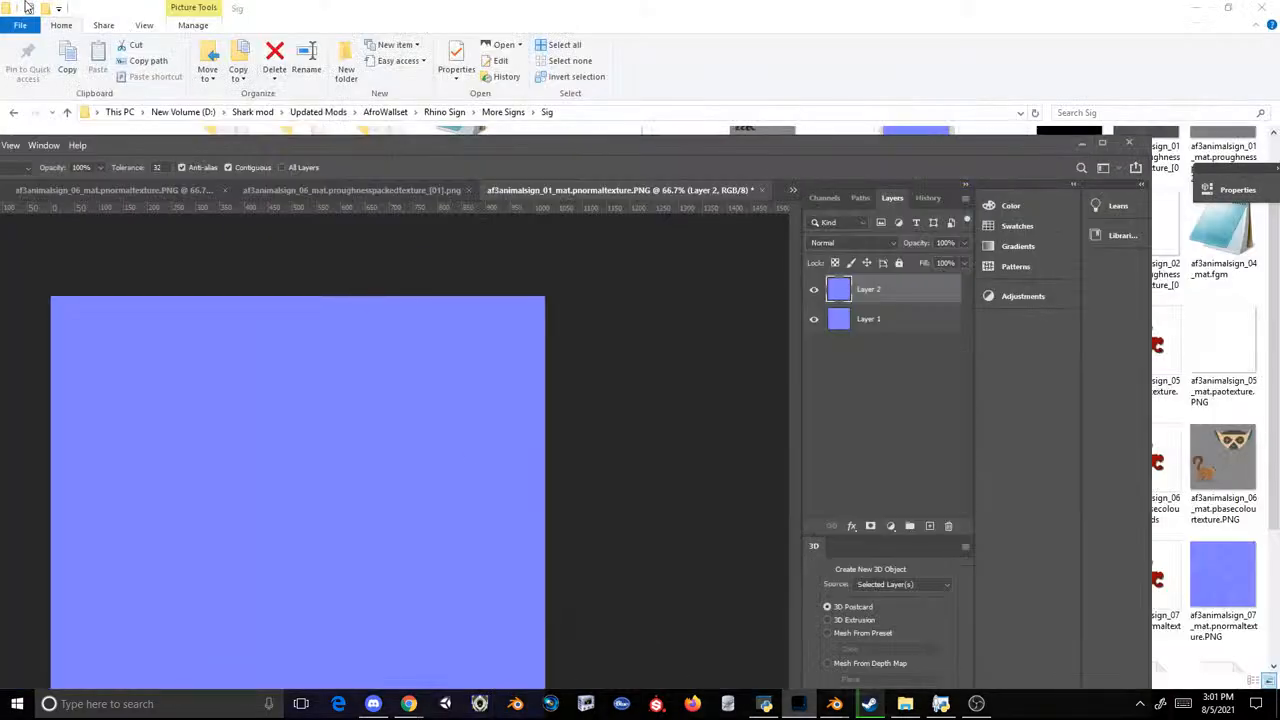
{"action": "left_click", "coordinate": [1104, 143]}
{"action": "left_click", "coordinate": [32, 8]}
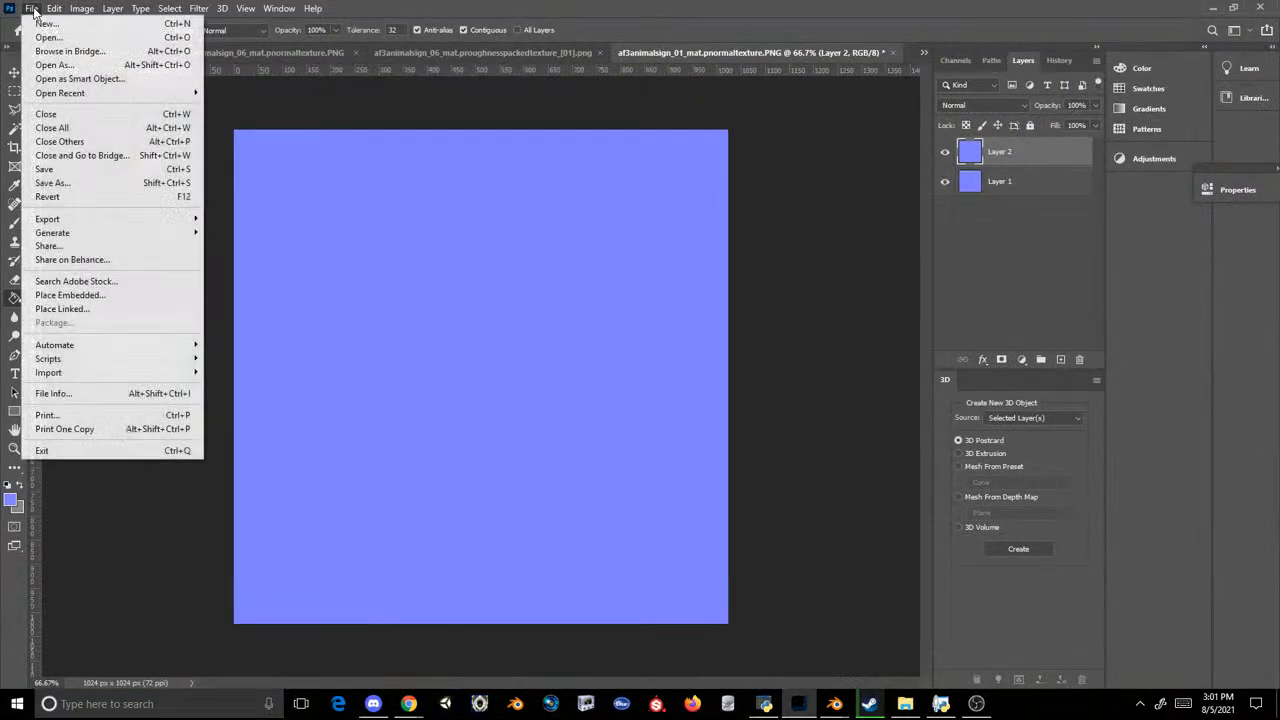
{"action": "left_click", "coordinate": [52, 182]}
{"action": "left_click", "coordinate": [312, 370]}
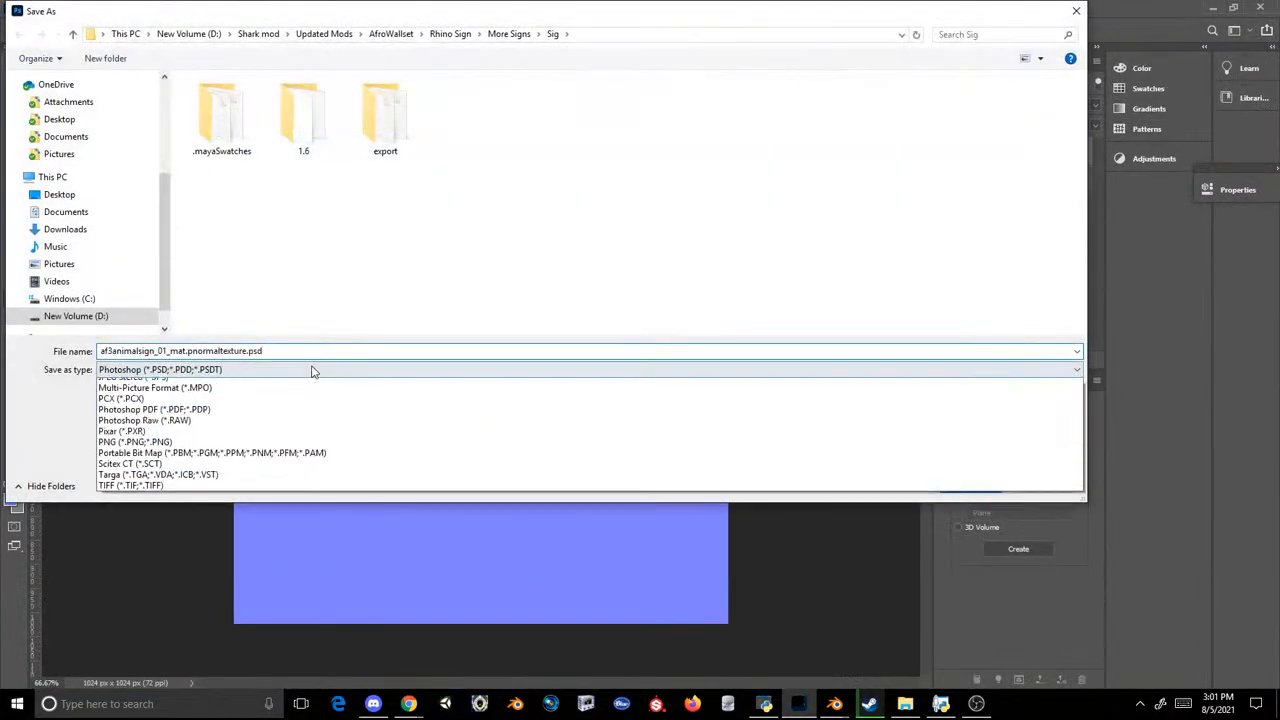
{"action": "left_click", "coordinate": [150, 568]}
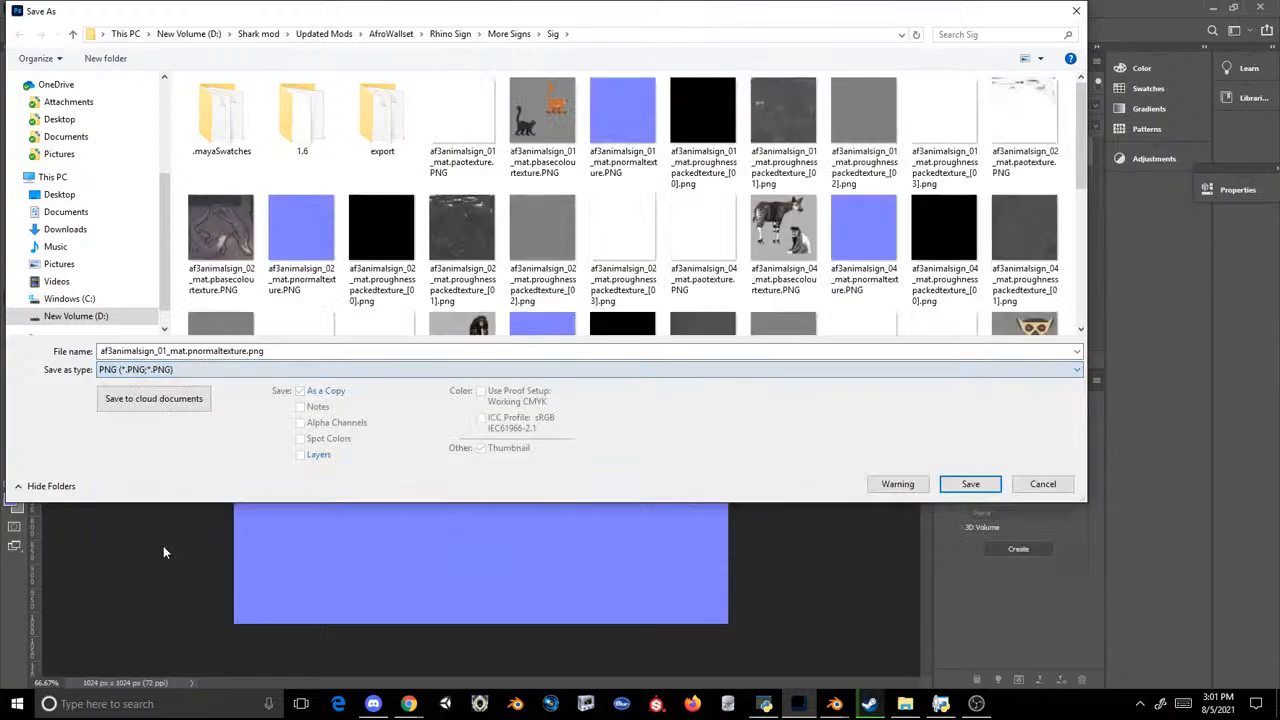
{"action": "double_click", "coordinate": [609, 101]}
{"action": "left_click", "coordinate": [683, 352]}
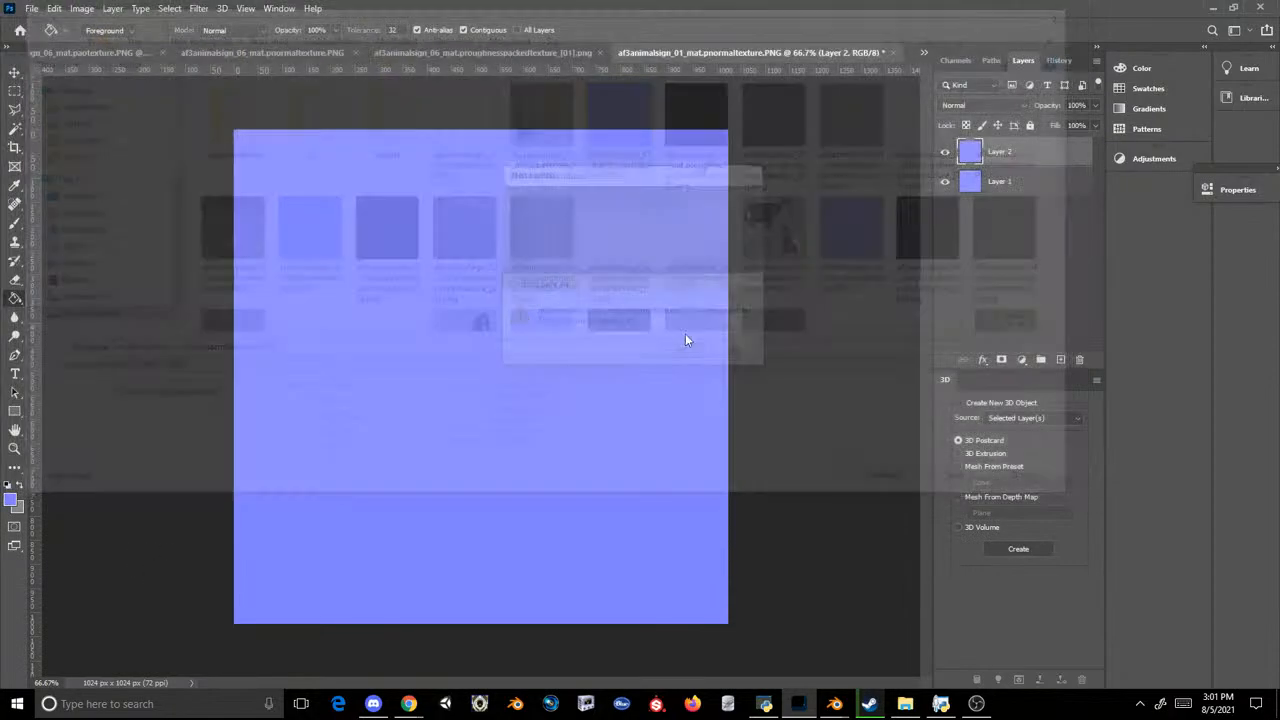
{"action": "left_click", "coordinate": [728, 208]}
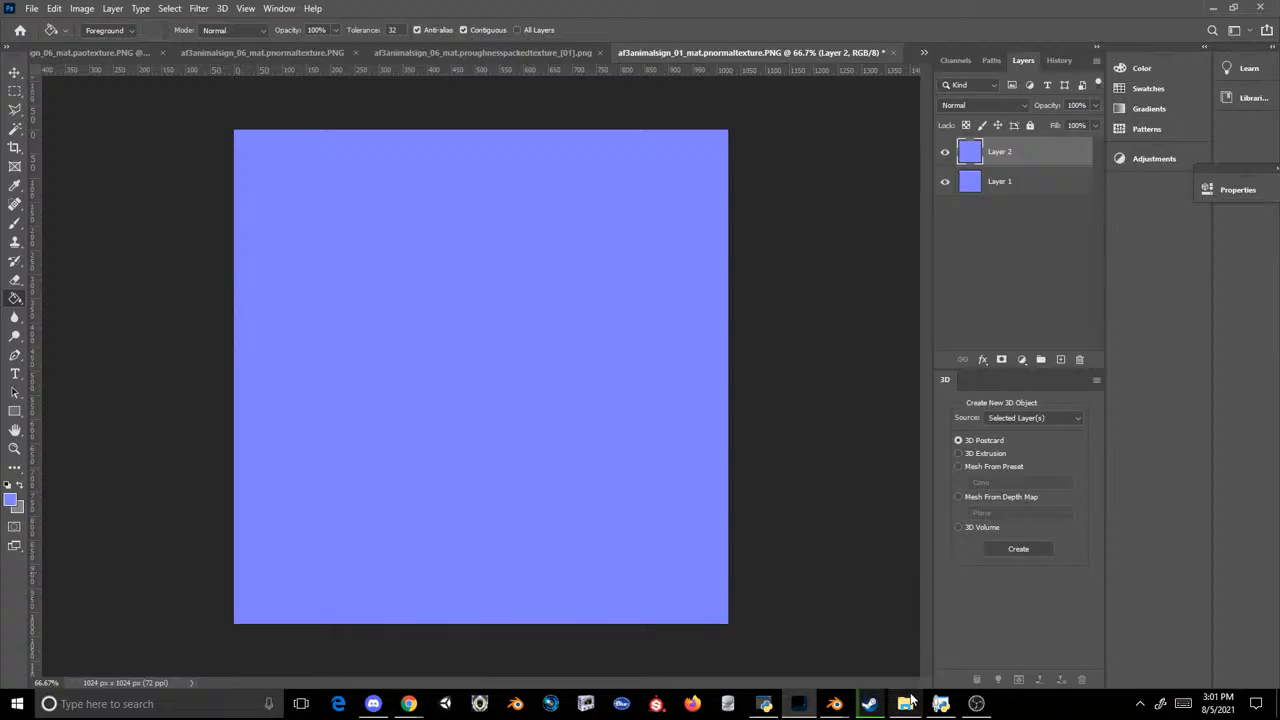
Step: Open af3animalsign_01_mat.proughnesspackedtexture_[01].png in Photoshop and close the sign 01 normal map without saving changes
{"action": "left_click", "coordinate": [905, 703]}
{"action": "scroll", "coordinate": [840, 245], "scroll_direction": "up", "scroll_amount": 2}
{"action": "left_click_drag", "start_coordinate": [1146, 185], "coordinate": [908, 51]}
{"action": "left_click", "coordinate": [578, 53]}
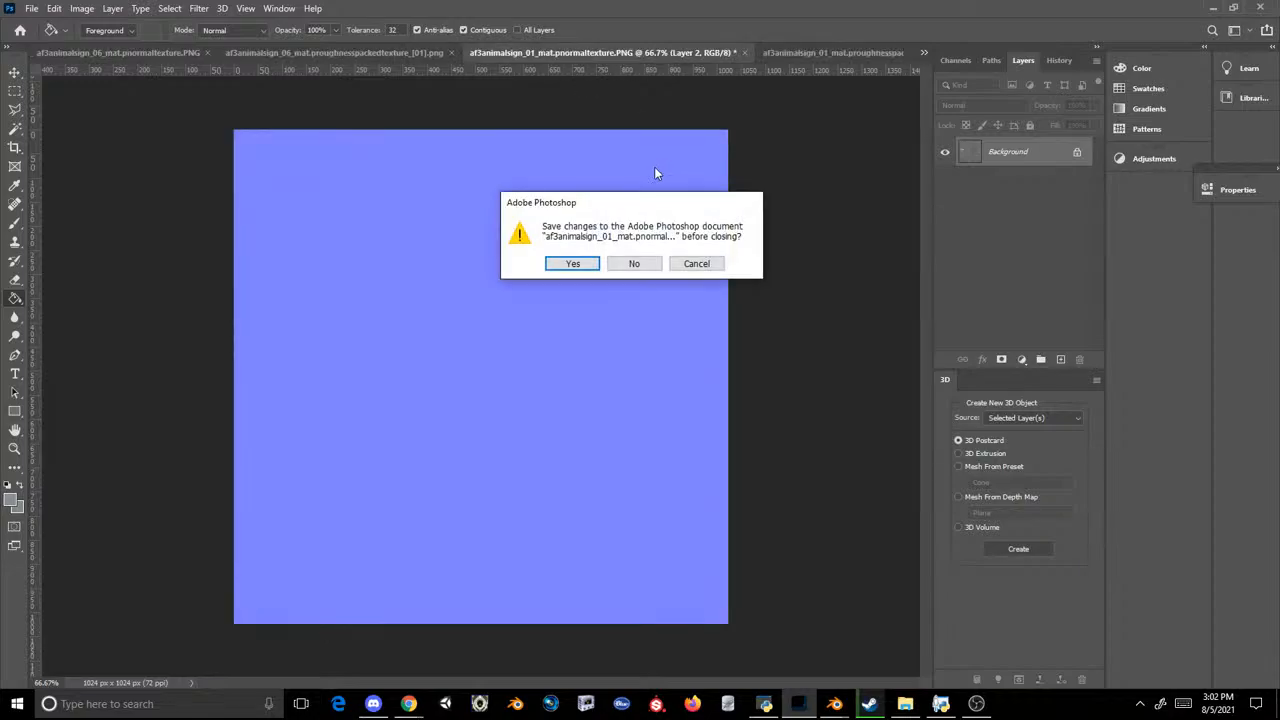
{"action": "left_click", "coordinate": [638, 264]}
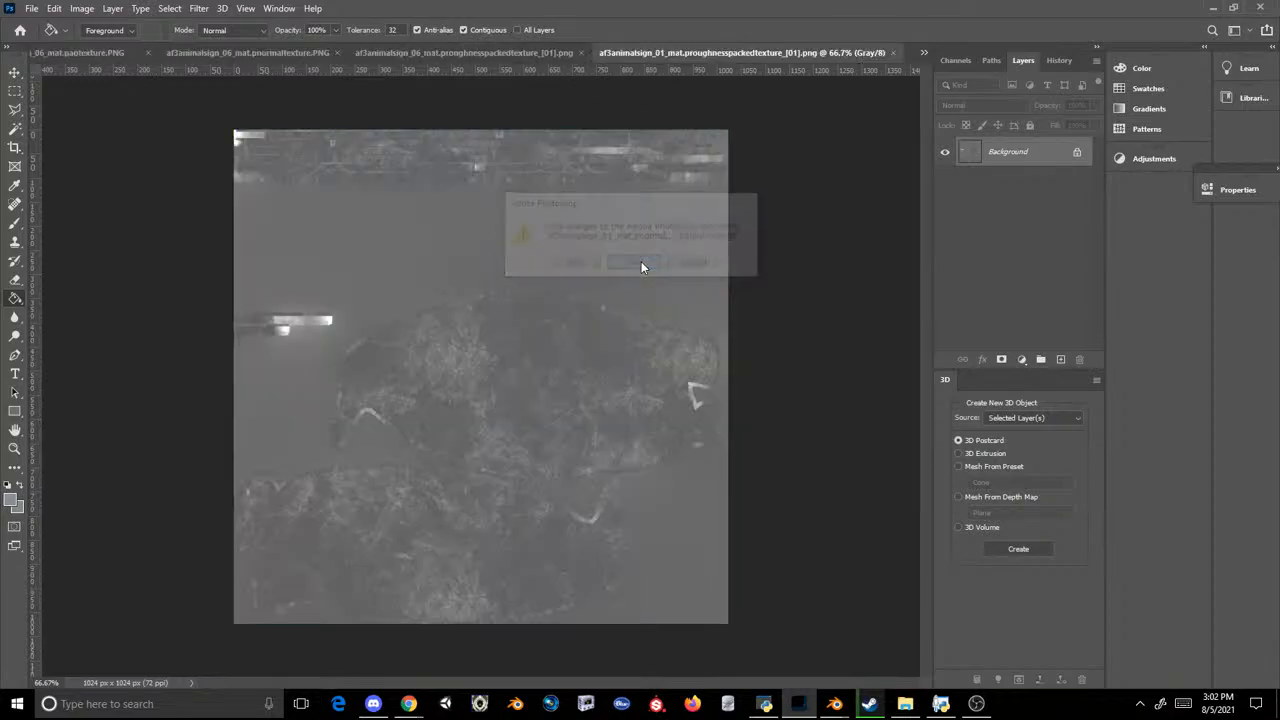
Step: Copy the whole sign 06 roughness texture and paste it as a new layer in af3animalsign_01_mat.proughnesspackedtexture_[01].png
{"action": "left_click", "coordinate": [579, 53]}
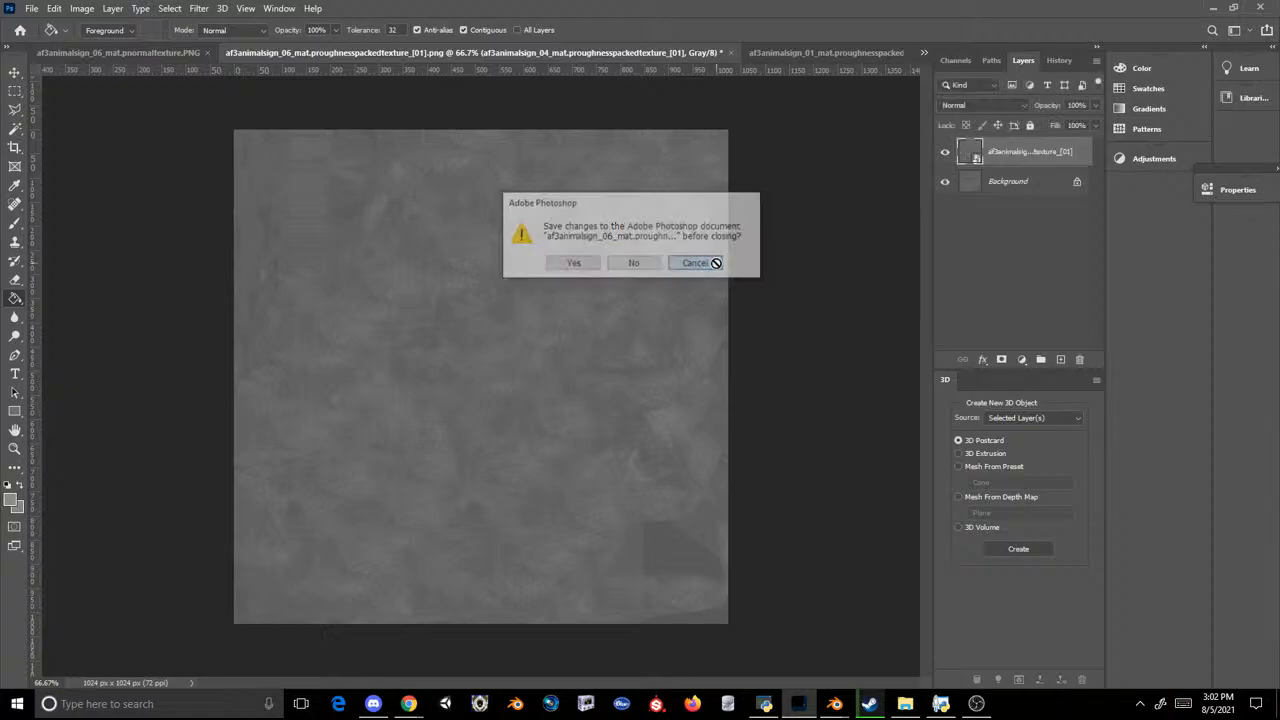
{"action": "left_click", "coordinate": [705, 262]}
{"action": "left_click", "coordinate": [14, 91]}
{"action": "key", "text": "ctrl+a"}
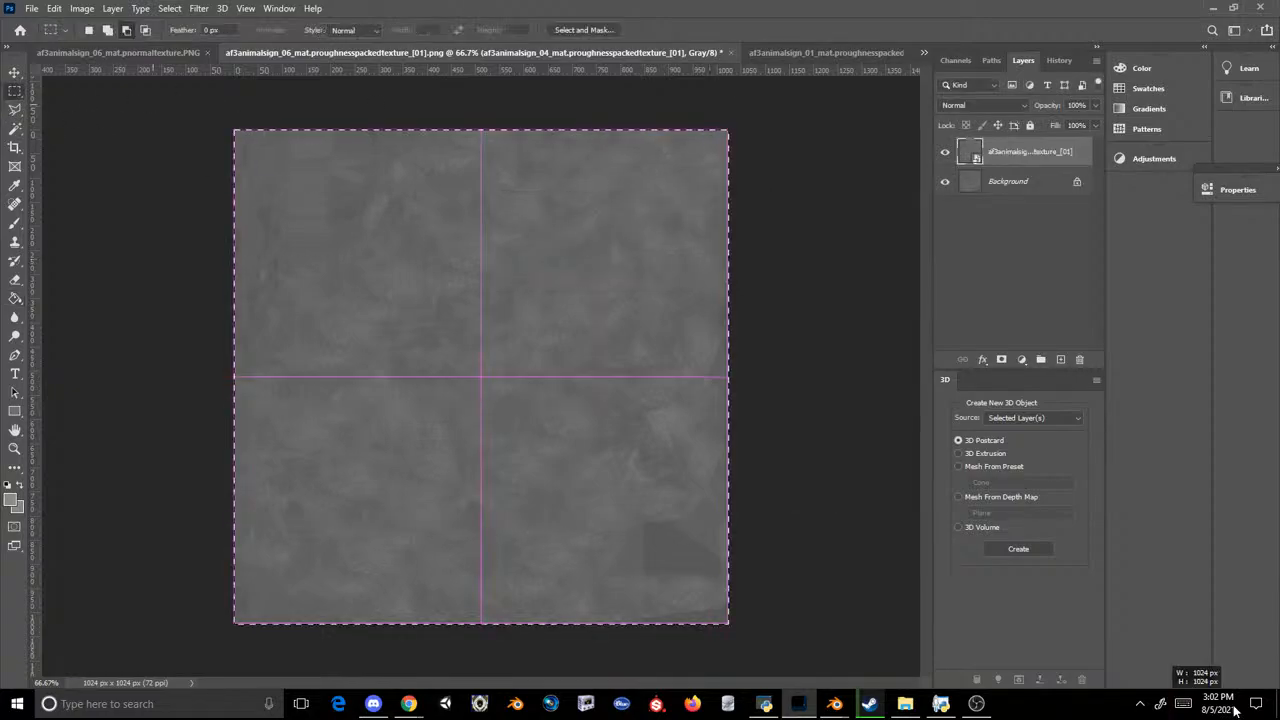
{"action": "left_click", "coordinate": [805, 55]}
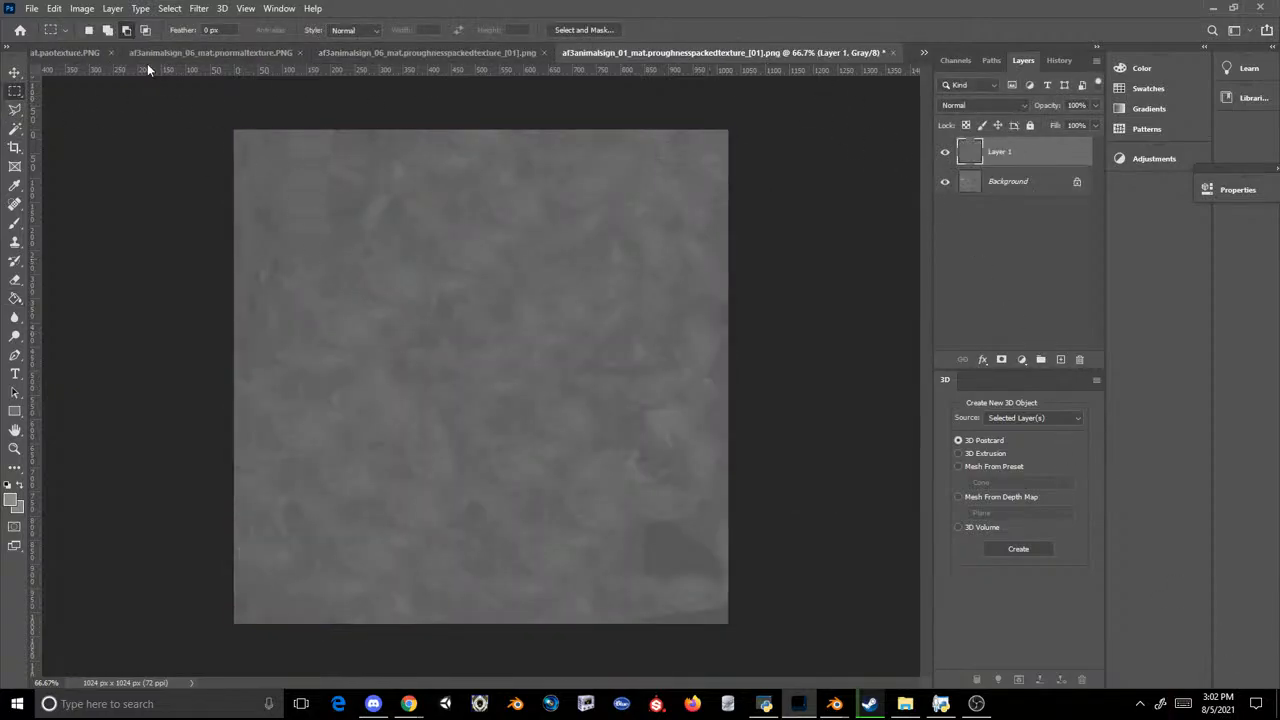
Step: Save the edited roughness texture as a PNG over af3animalsign_01_mat.proughnesspackedtexture_[01].png in the Sig folder
{"action": "left_click", "coordinate": [34, 9]}
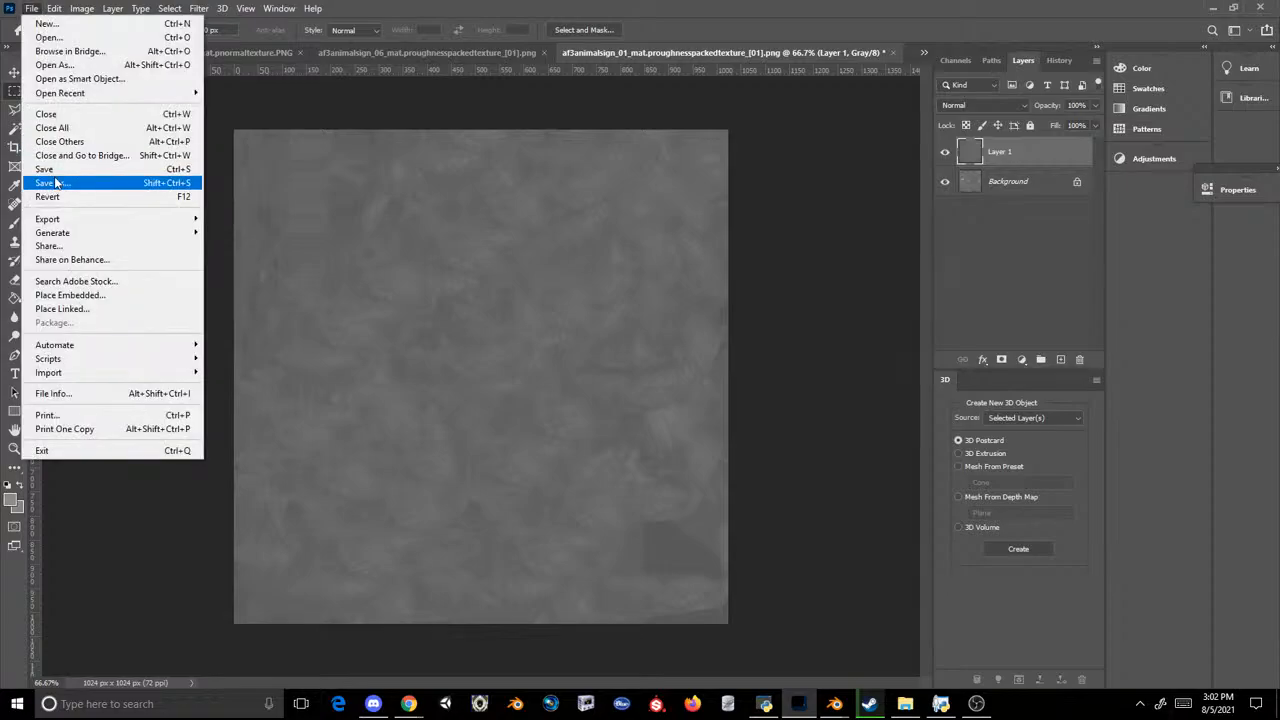
{"action": "left_click", "coordinate": [56, 182]}
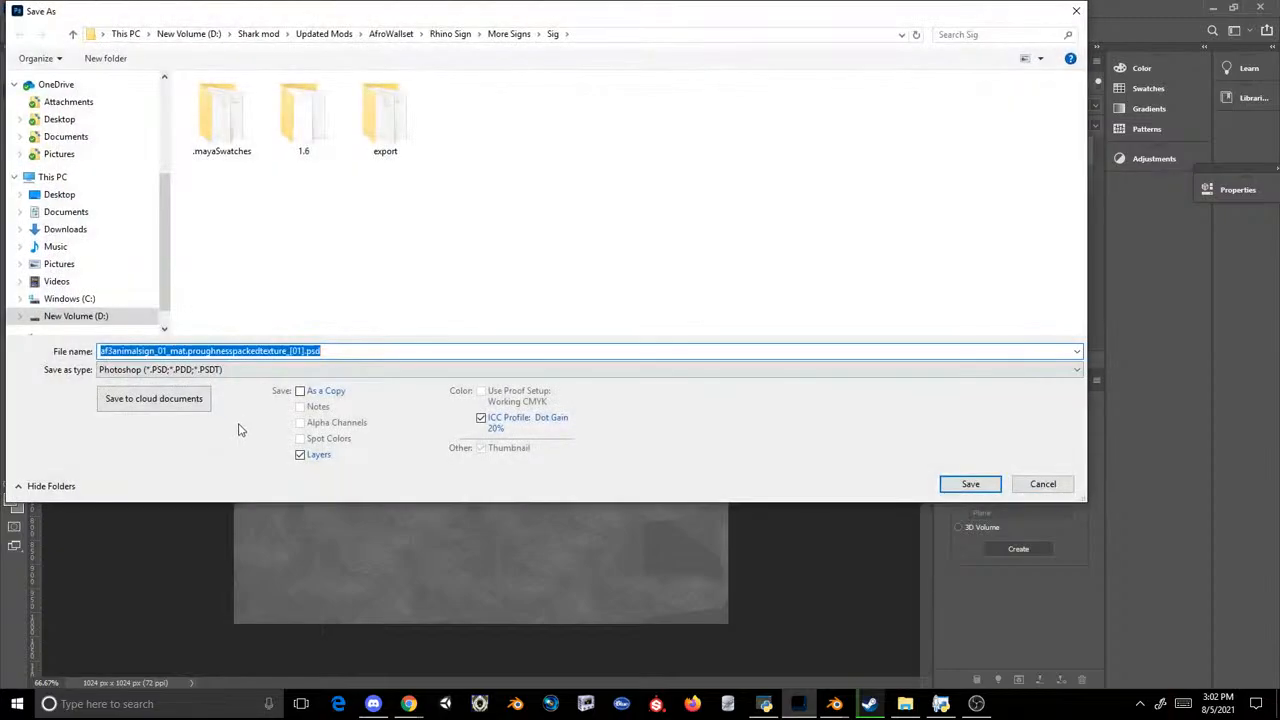
{"action": "left_click", "coordinate": [255, 372]}
{"action": "left_click", "coordinate": [221, 568]}
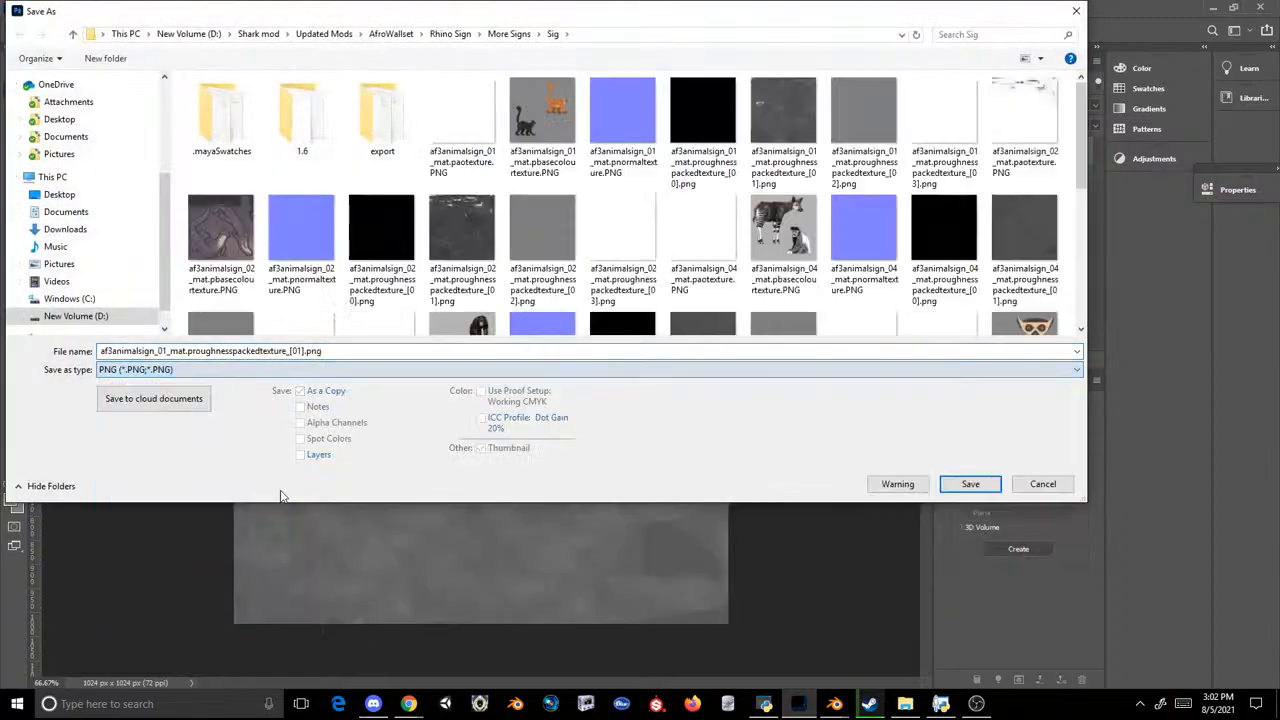
{"action": "key", "text": "Return"}
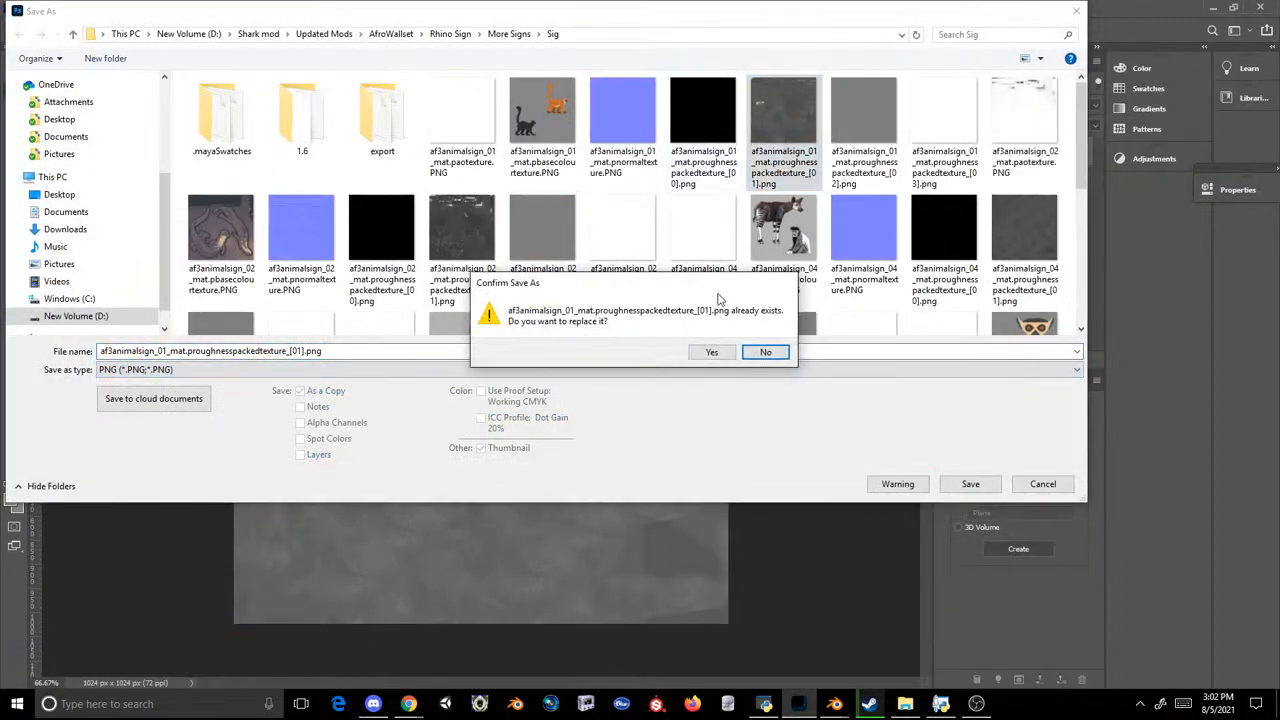
{"action": "left_click", "coordinate": [709, 351]}
{"action": "left_click", "coordinate": [725, 205]}
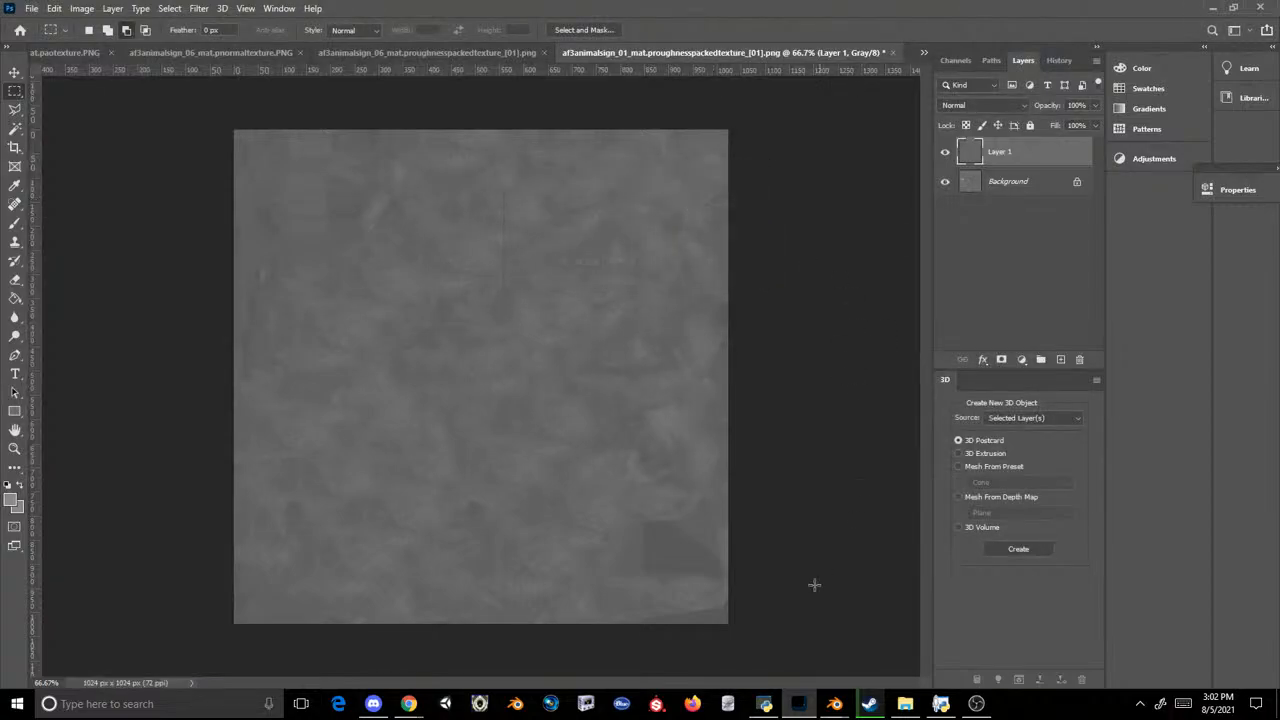
Step: Switch to the Sig folder and inject sign 01's AO, normal and four roughness PNGs into AF3AnimalSigns.ovl in the OVL Archive Editor
{"action": "left_click", "coordinate": [905, 703]}
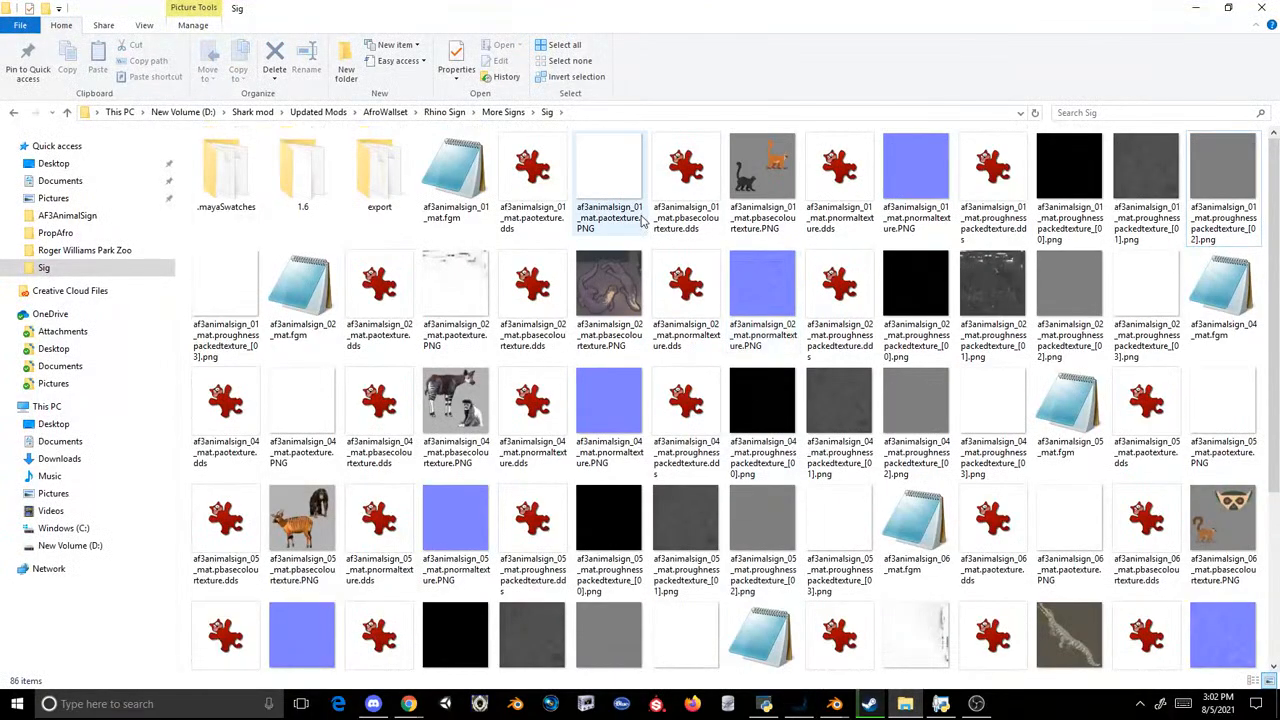
{"action": "left_click", "coordinate": [916, 165], "text": "ctrl"}
{"action": "left_click", "coordinate": [1069, 168], "text": "ctrl"}
{"action": "left_click", "coordinate": [1146, 172], "text": "ctrl"}
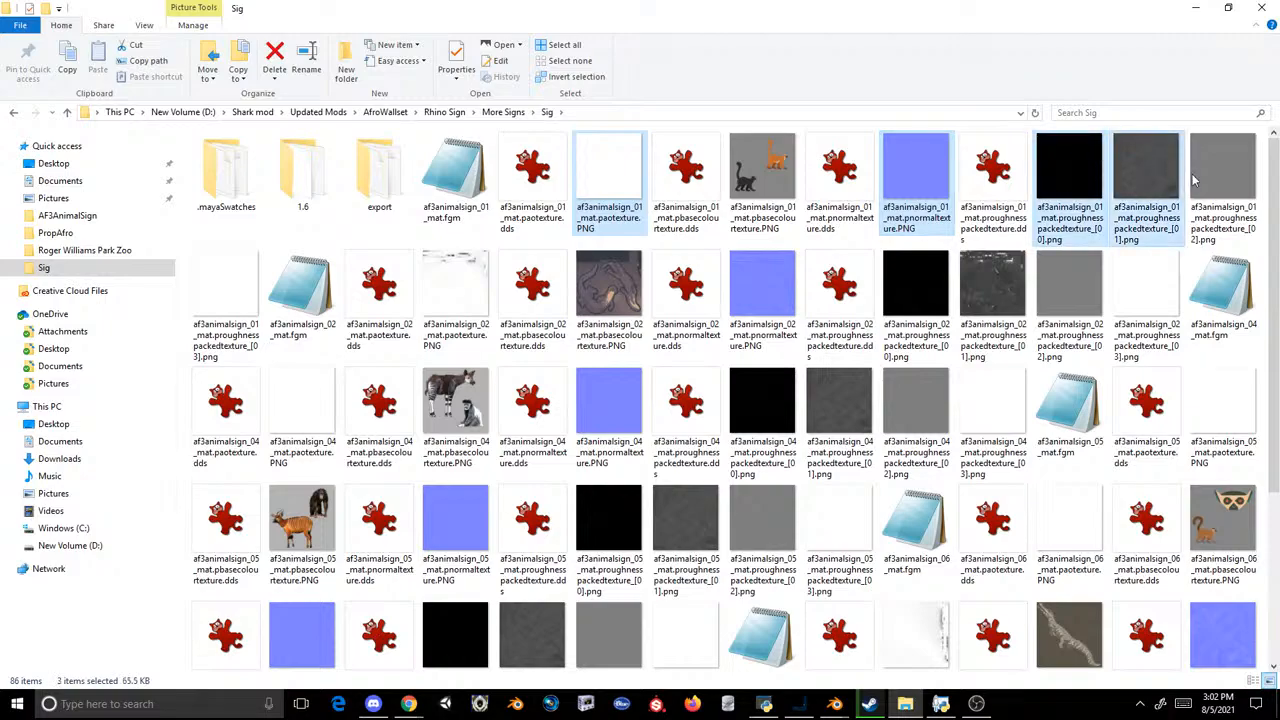
{"action": "left_click", "coordinate": [1203, 177], "text": "ctrl"}
{"action": "left_click", "coordinate": [225, 290], "text": "ctrl"}
{"action": "left_click_drag", "start_coordinate": [225, 290], "coordinate": [670, 325]}
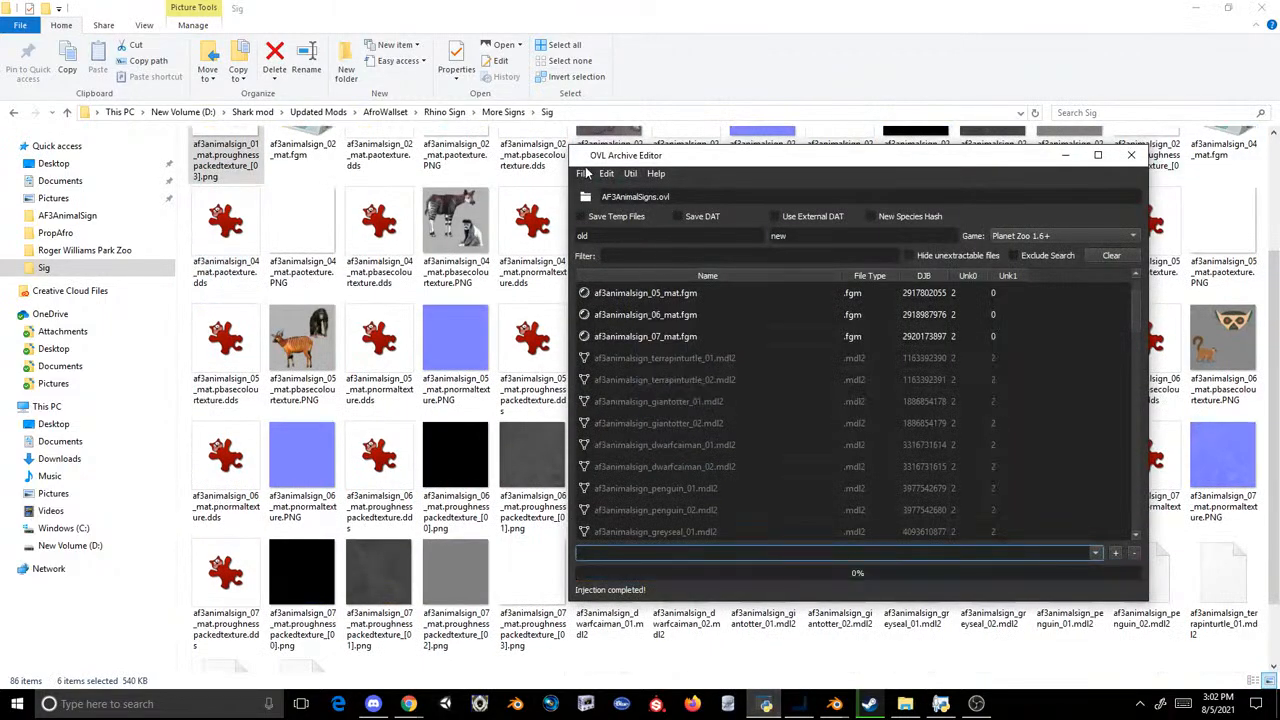
Step: Save the archive over the existing AF3AnimalSigns.ovl in the AF3AnimalSign folder
{"action": "left_click", "coordinate": [582, 173]}
{"action": "left_click", "coordinate": [608, 222]}
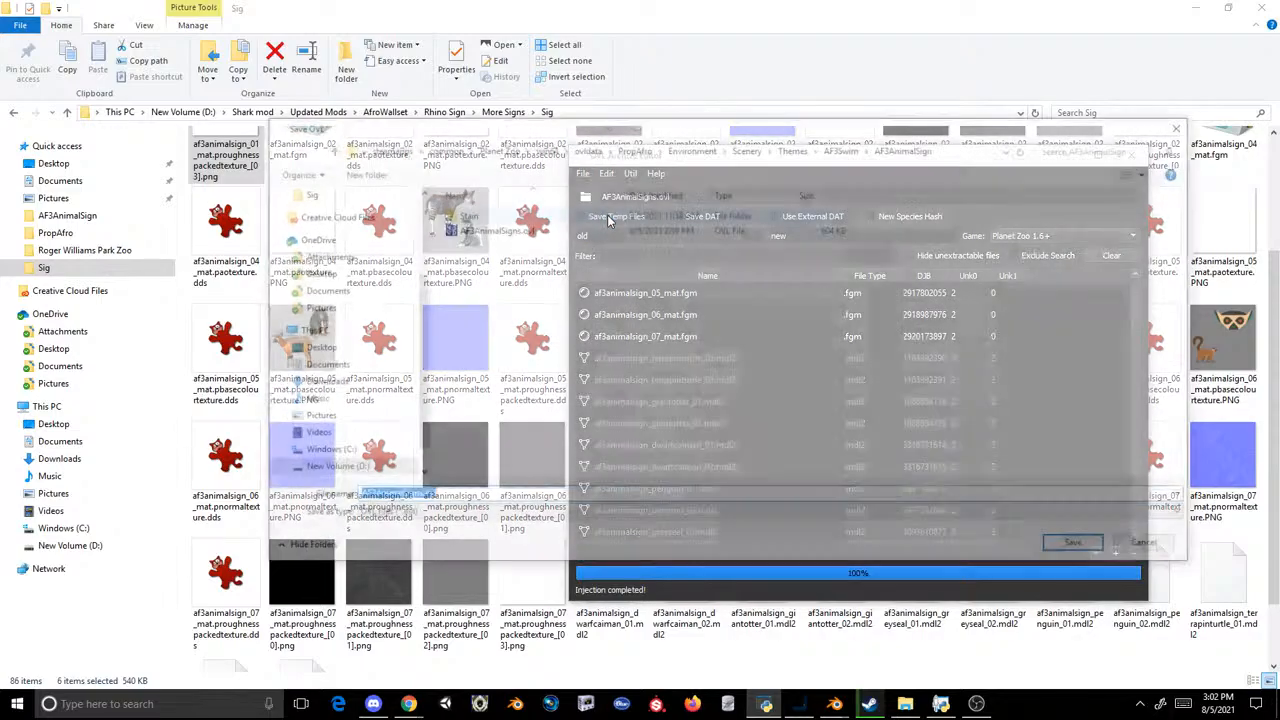
{"action": "double_click", "coordinate": [504, 229]}
{"action": "left_click", "coordinate": [662, 352]}
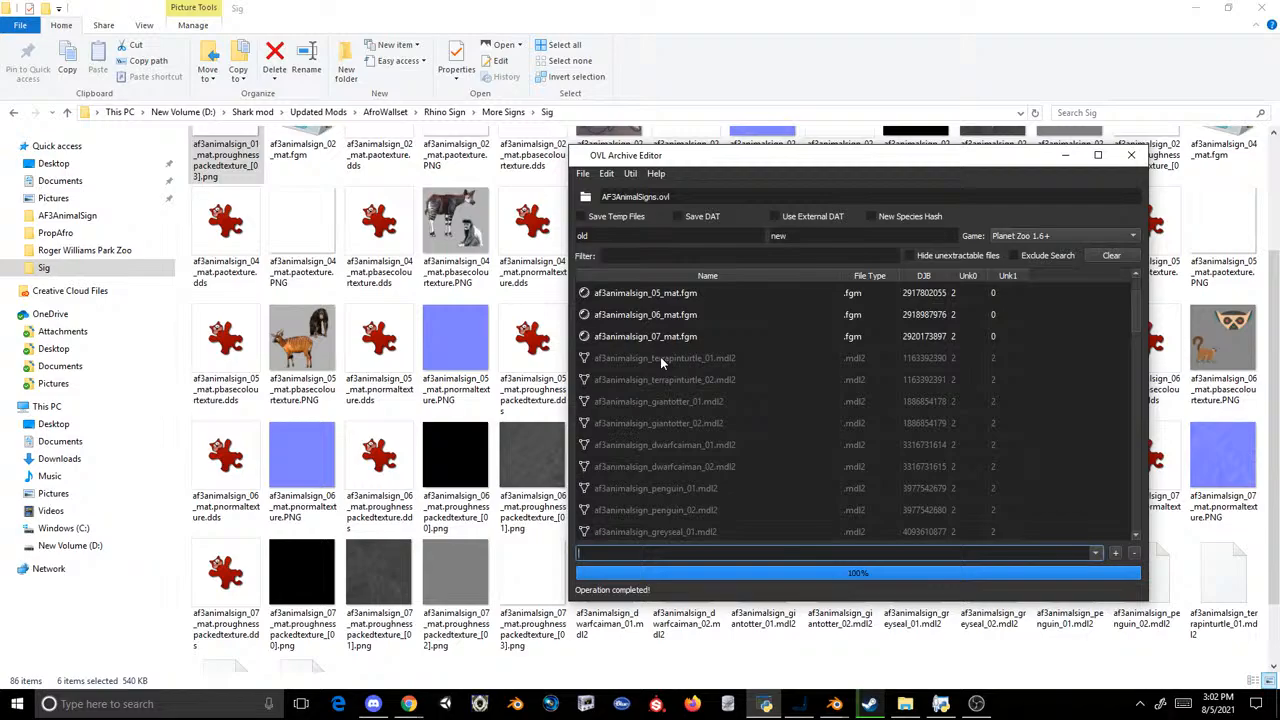
Step: Launch Planet Zoo from Steam and resume the saved zoo named Test Zoo
{"action": "left_click", "coordinate": [866, 705]}
{"action": "left_click", "coordinate": [267, 318]}
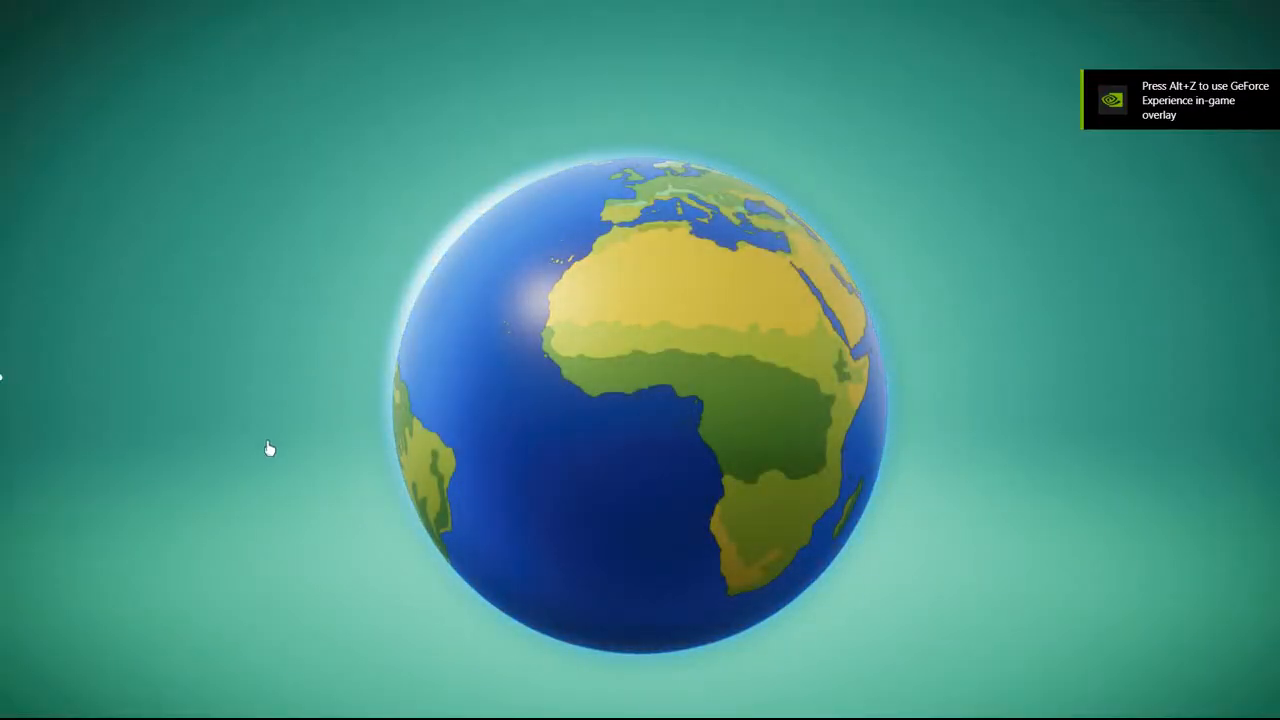
{"action": "left_click", "coordinate": [320, 640]}
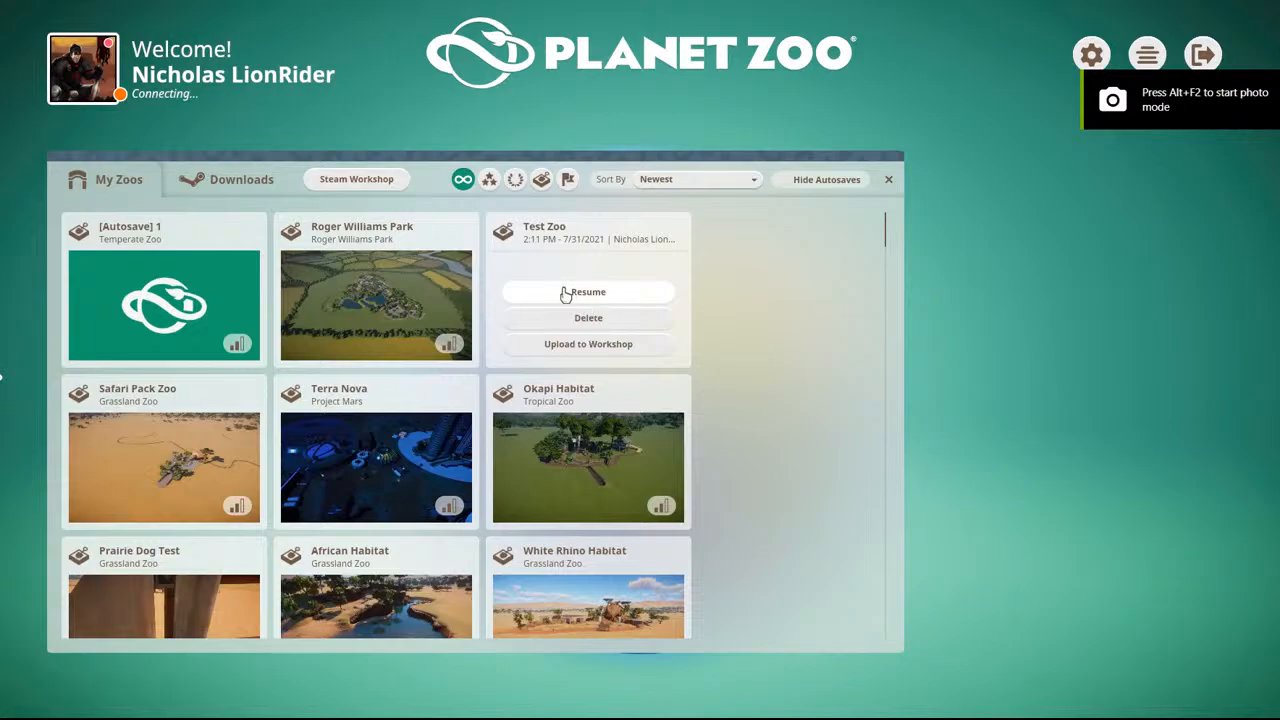
{"action": "left_click", "coordinate": [564, 292]}
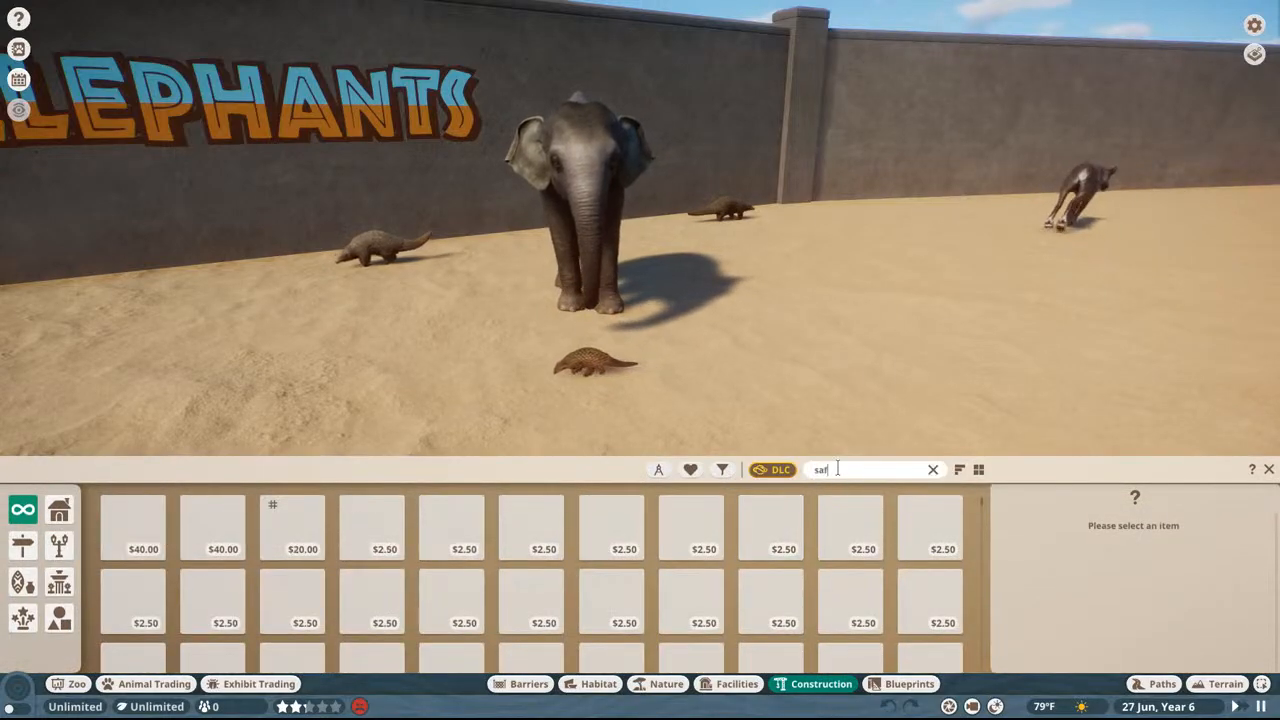
Step: Search the construction items for "tbd" and place the orange lemur sign on the enclosure wall
{"action": "key", "text": "BackSpace"}
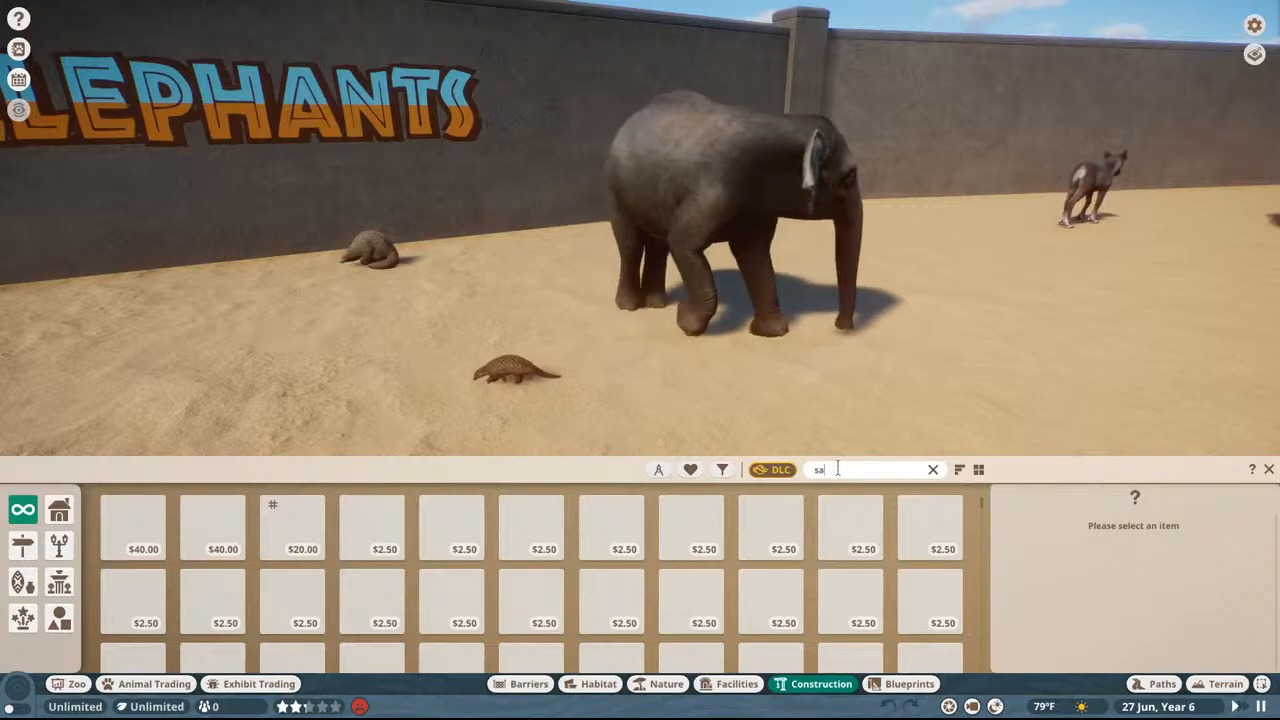
{"action": "type", "text": "b"}
{"action": "key", "text": "BackSpace"}
{"action": "key", "text": "BackSpace"}
{"action": "key", "text": "BackSpace"}
{"action": "type", "text": "tbd"}
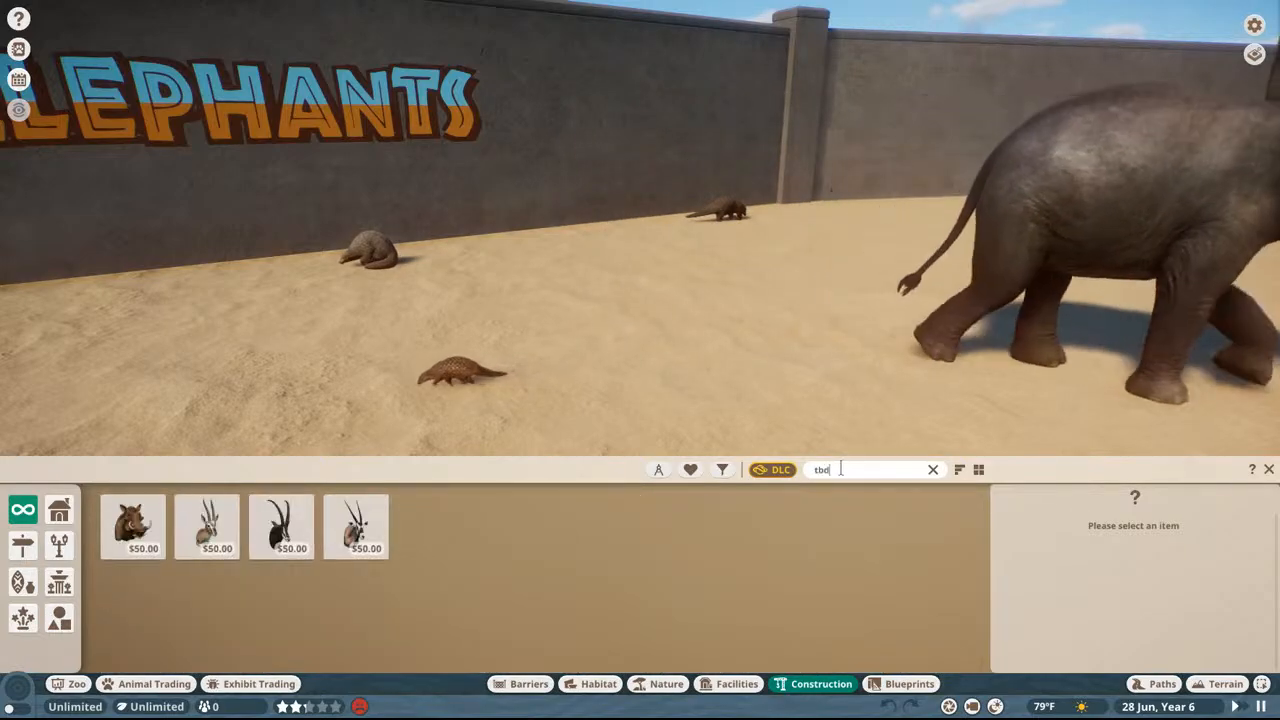
{"action": "left_click", "coordinate": [281, 525]}
{"action": "scroll", "coordinate": [670, 132], "scroll_direction": "up", "scroll_amount": 5}
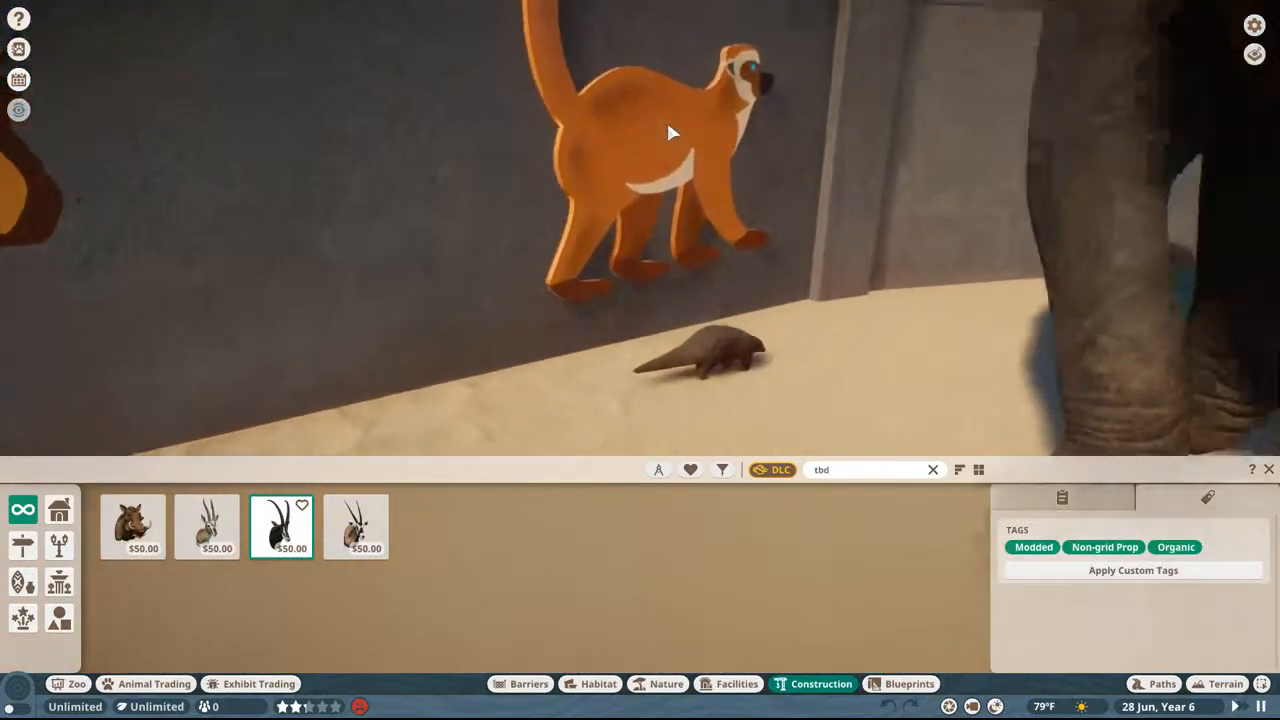
Step: Place the black lemur sign and TBD Sign 02 on the wall on either side of the orange lemur
{"action": "scroll", "coordinate": [670, 132], "scroll_direction": "down", "scroll_amount": 6}
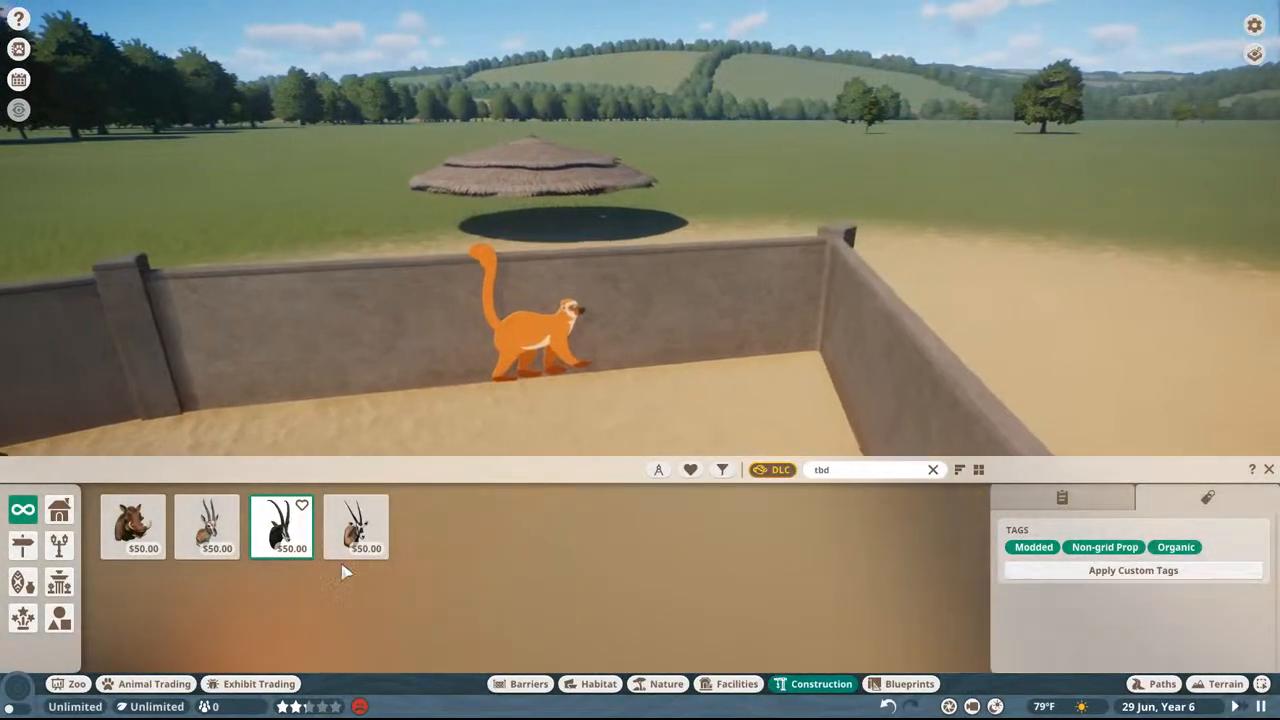
{"action": "left_click", "coordinate": [355, 527]}
{"action": "left_click", "coordinate": [640, 318]}
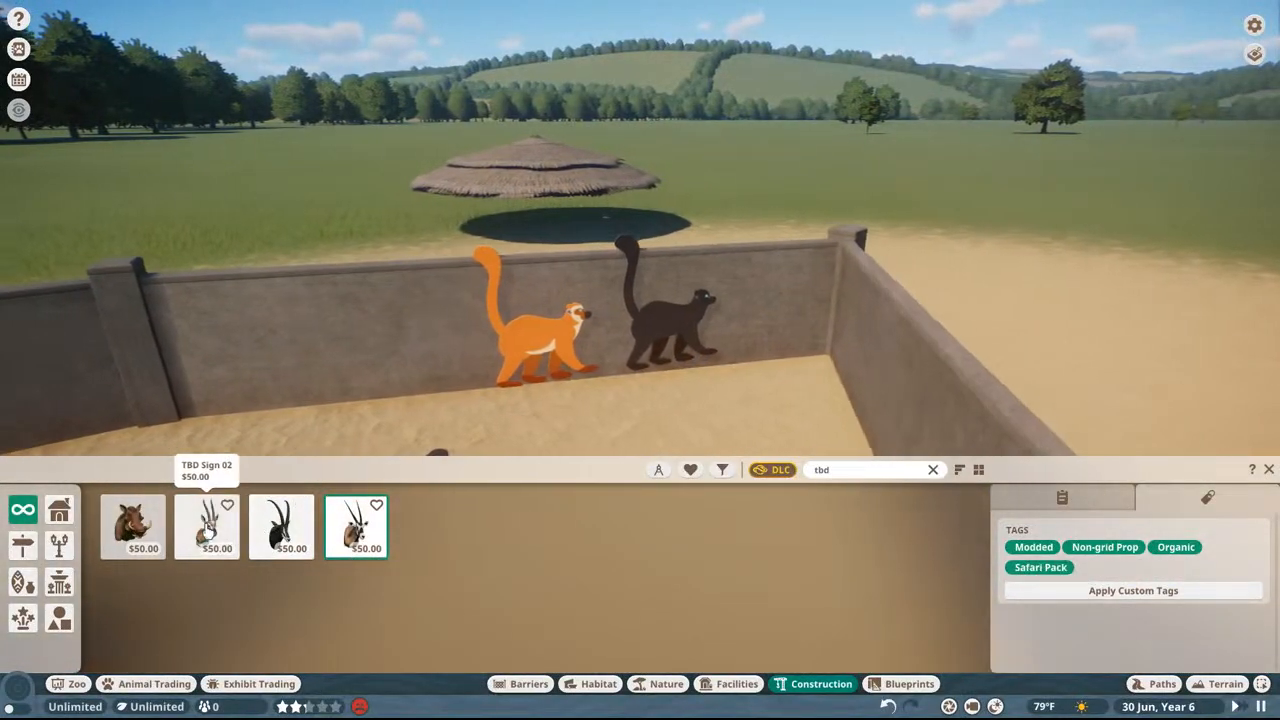
{"action": "left_click", "coordinate": [206, 525]}
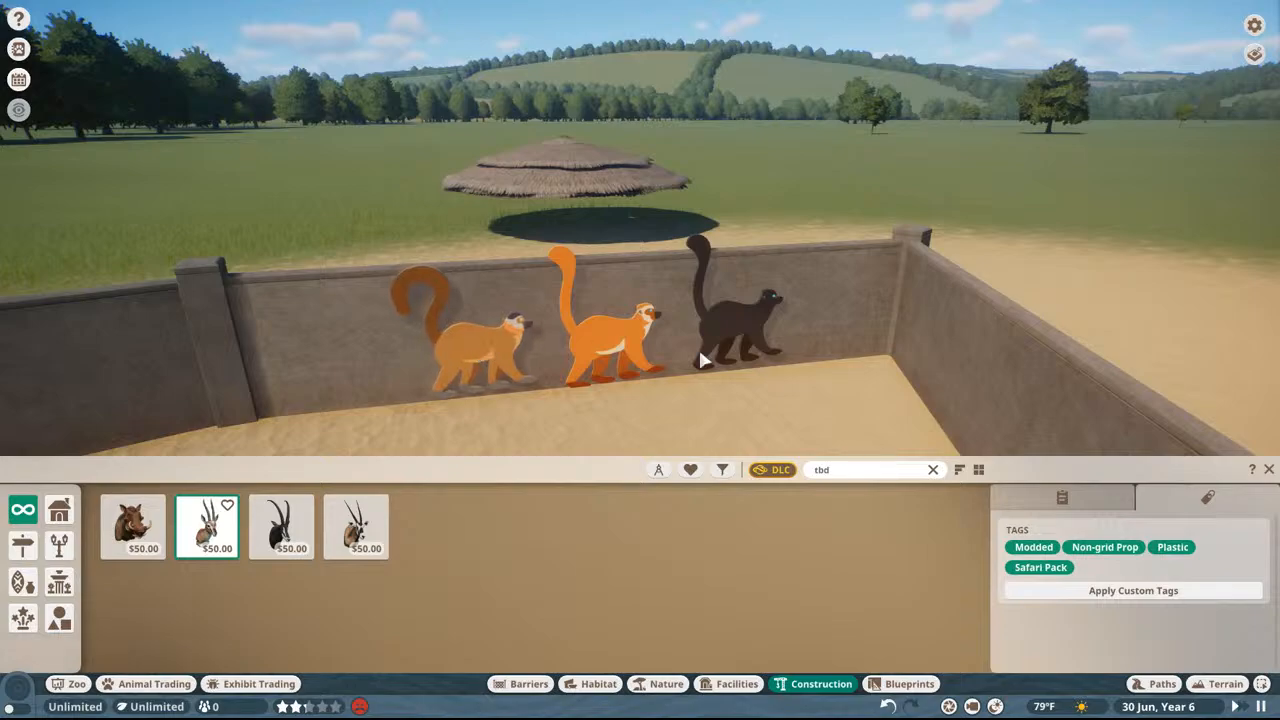
Step: Search for "lemur" and place the black-and-white ruffed and red ruffed lemur signs at opposite ends of the row
{"action": "type", "text": "lemur"}
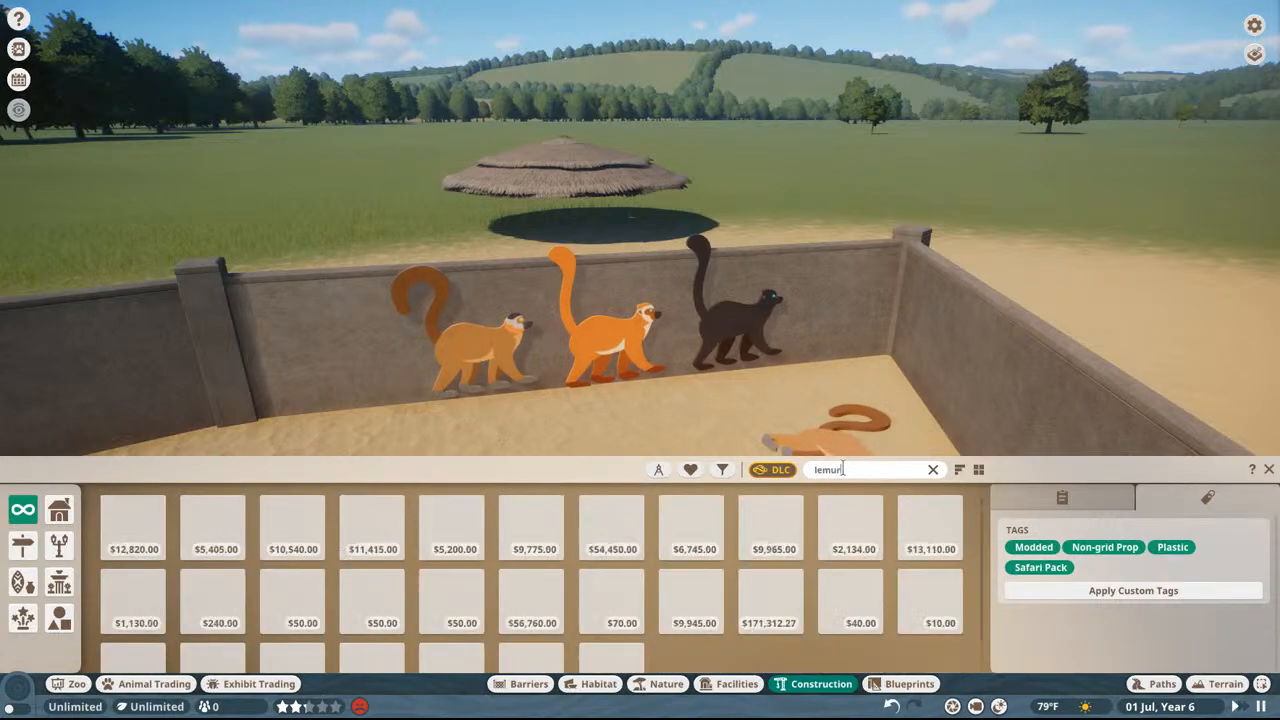
{"action": "left_click", "coordinate": [293, 600]}
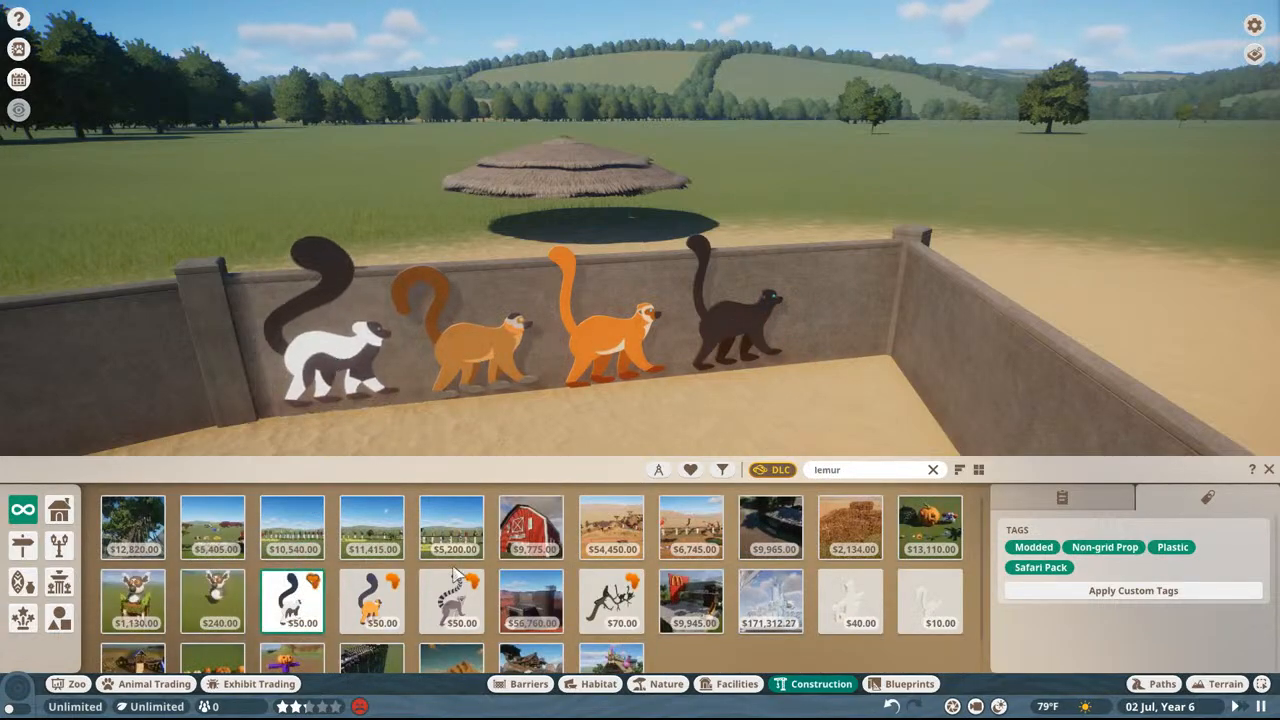
{"action": "left_click", "coordinate": [390, 616]}
{"action": "left_click", "coordinate": [826, 327]}
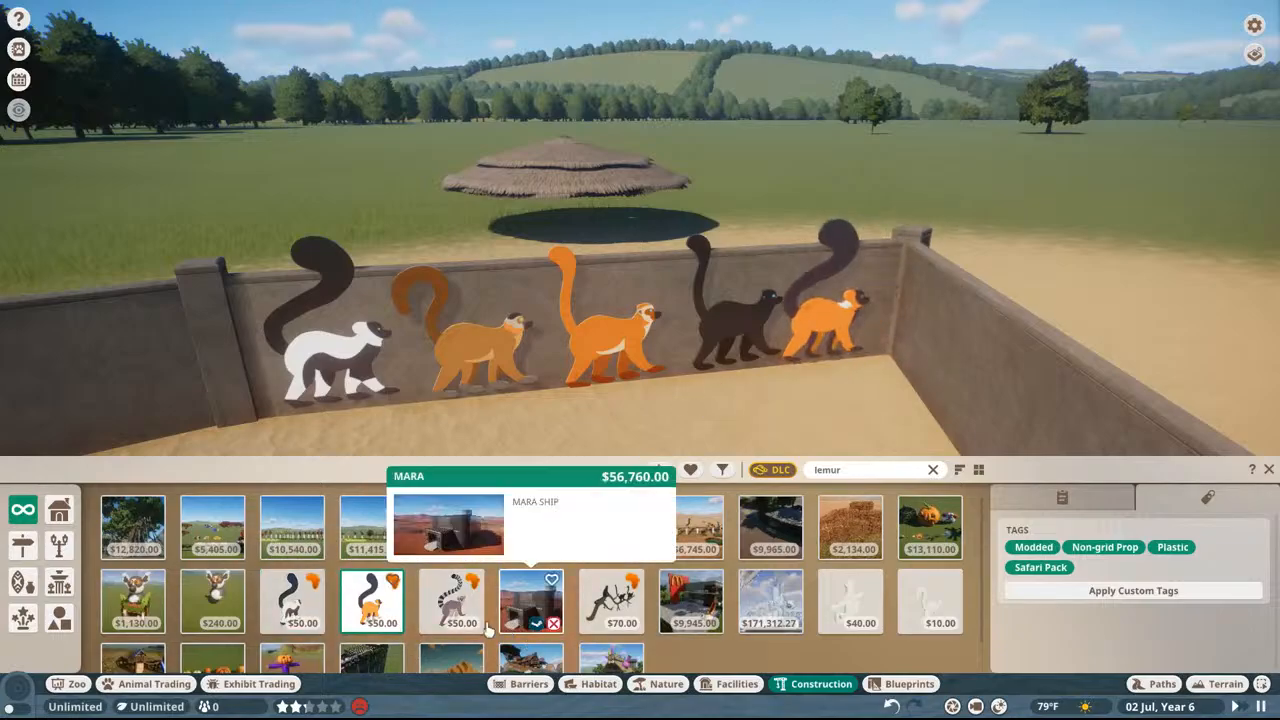
Step: Place the ring-tailed lemur sign on the adjoining wall beside the corner and end placement
{"action": "left_click", "coordinate": [451, 600]}
{"action": "left_click", "coordinate": [918, 343]}
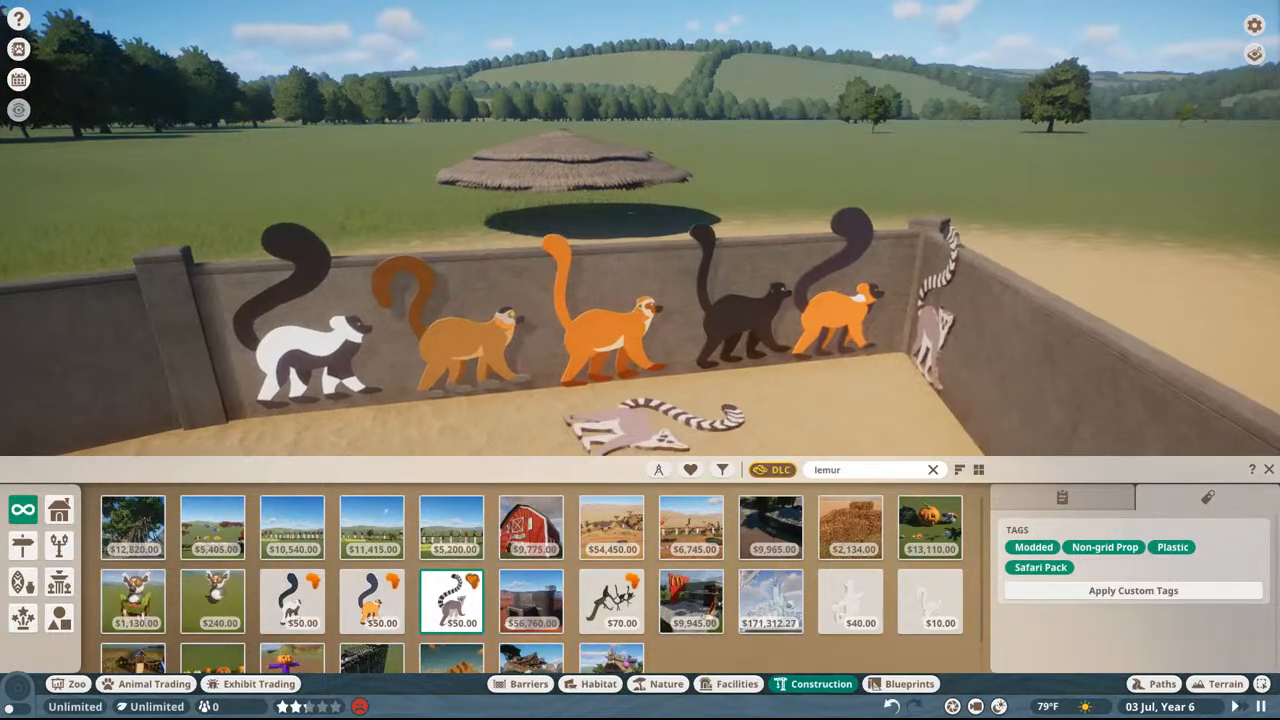
{"action": "scroll", "coordinate": [614, 420], "scroll_direction": "up", "scroll_amount": 5}
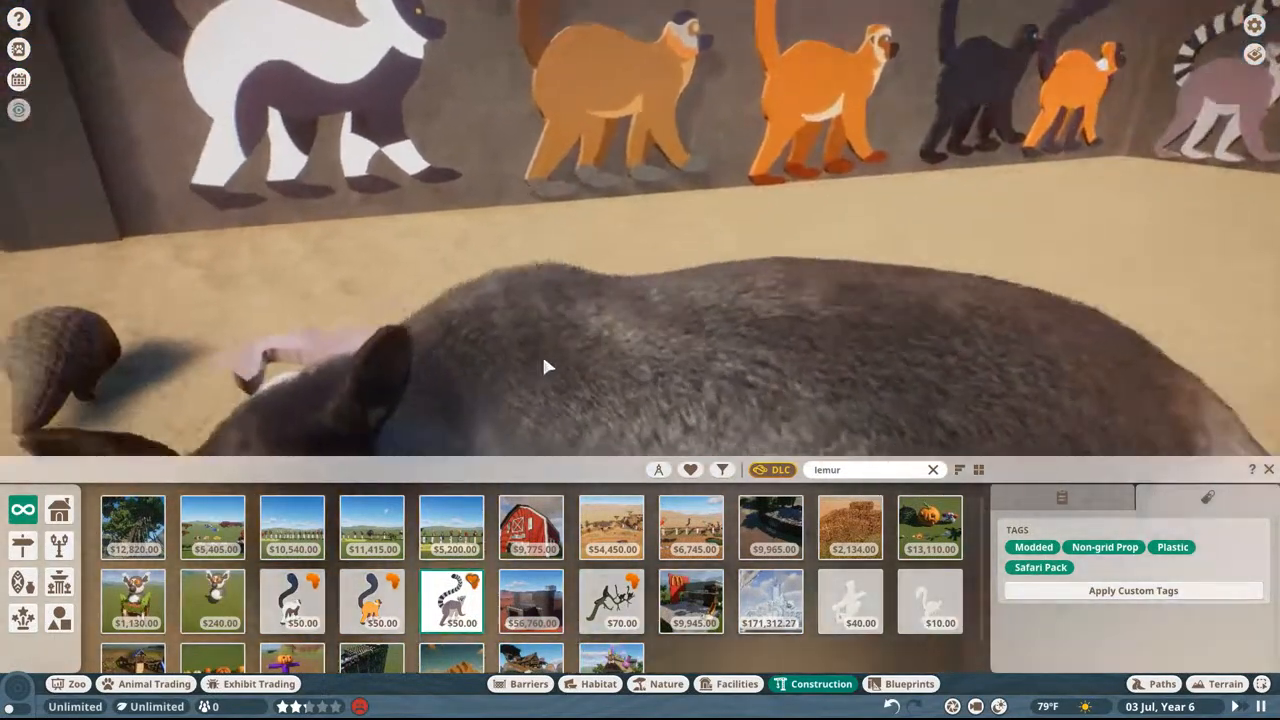
{"action": "scroll", "coordinate": [542, 367], "scroll_direction": "down", "scroll_amount": 6}
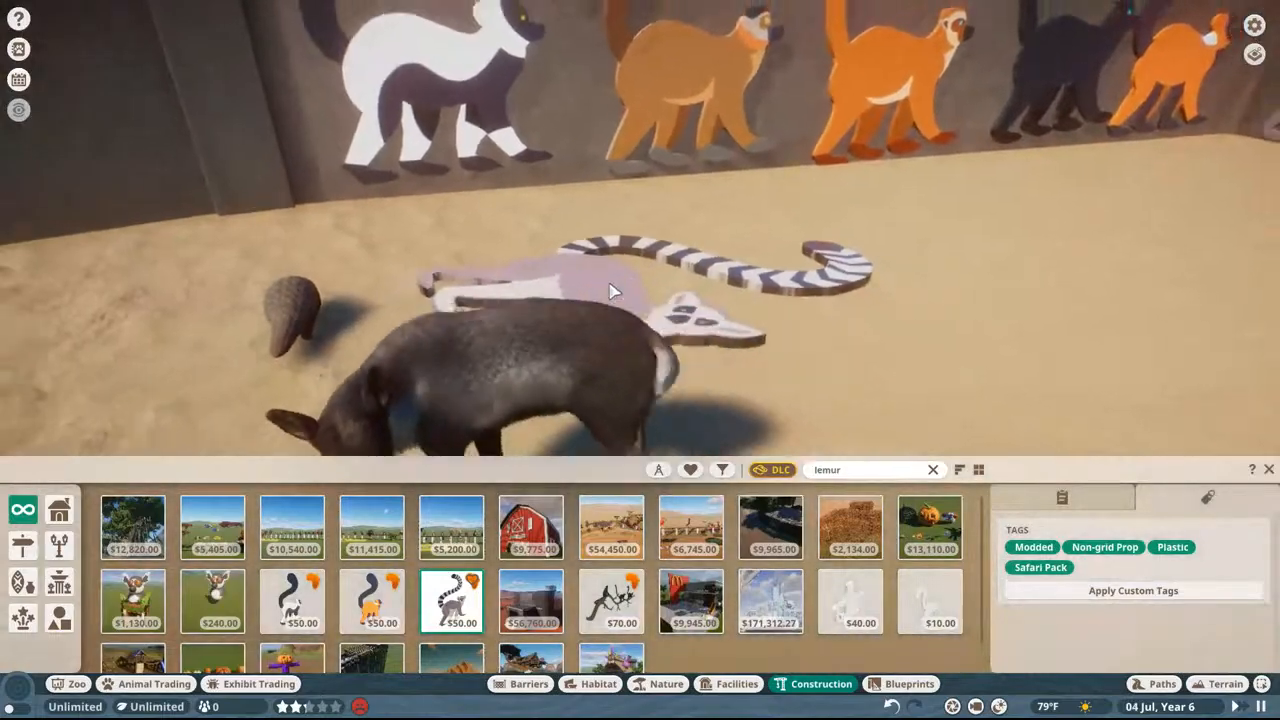
{"action": "right_click", "coordinate": [614, 289]}
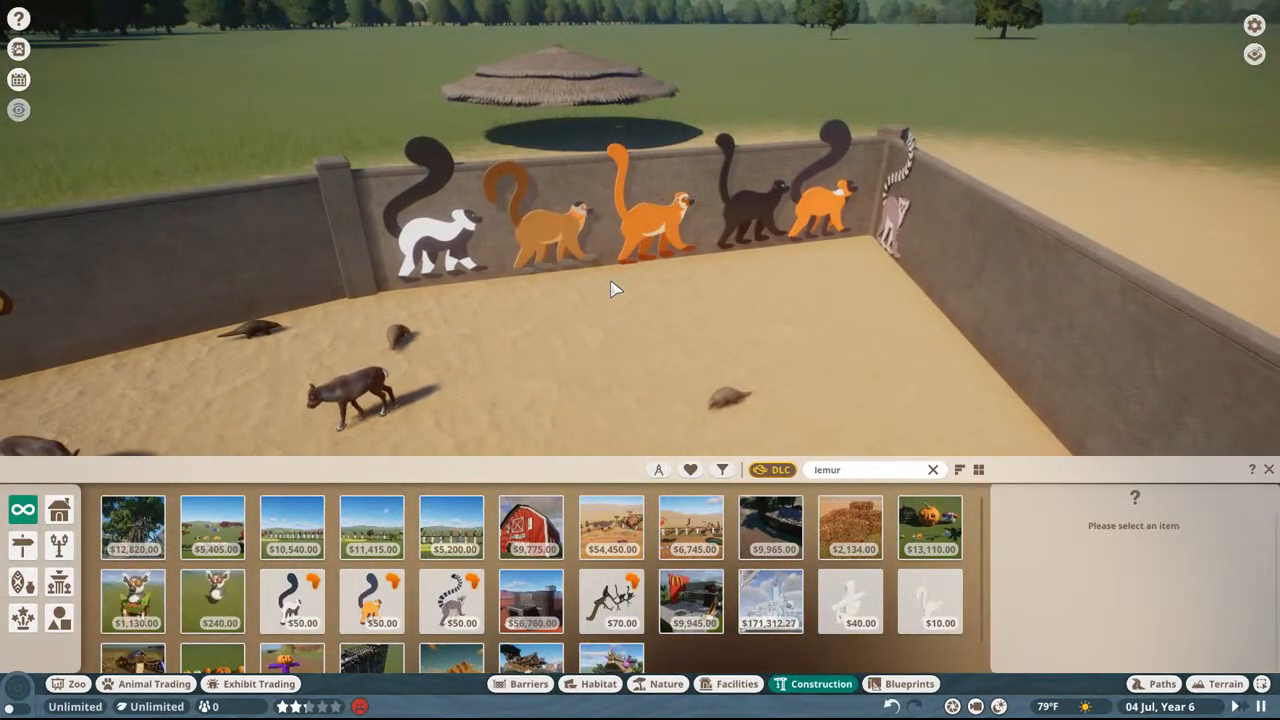
Step: Compare the new lemur signs up close with the ruffed and ring-tailed Madagascar signs along the walls
{"action": "scroll", "coordinate": [614, 289], "scroll_direction": "up", "scroll_amount": 8}
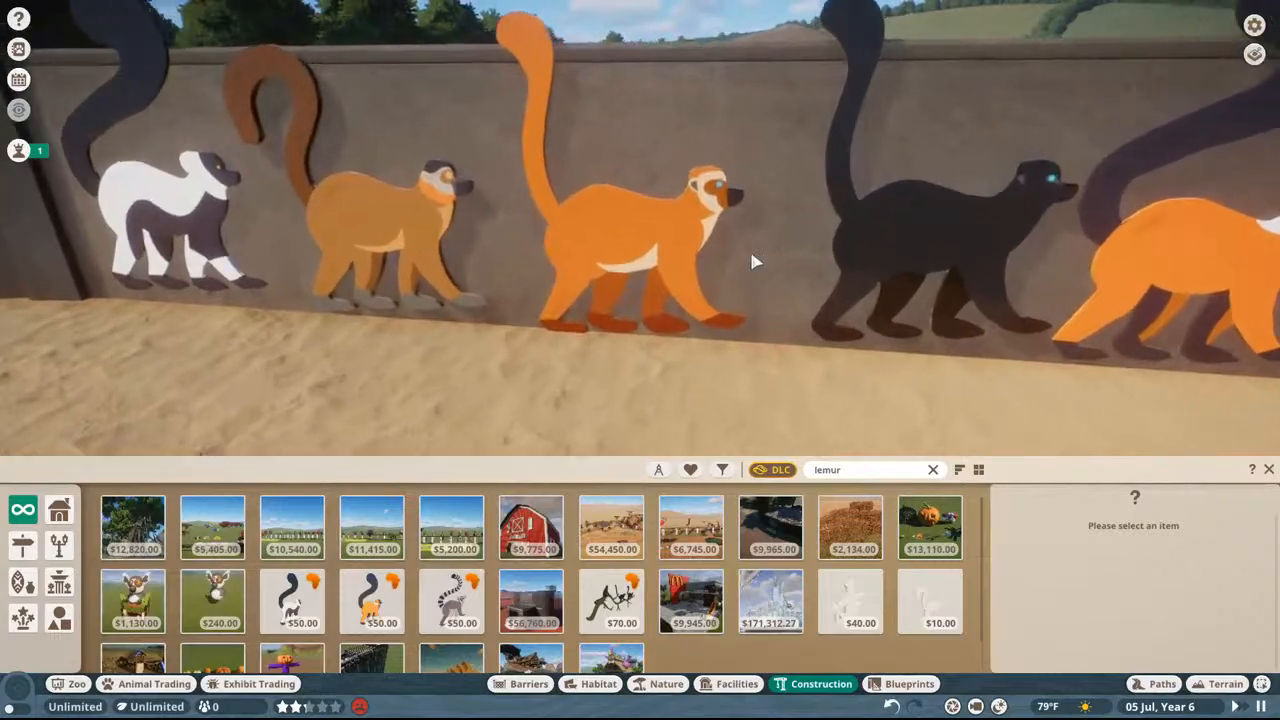
{"action": "right_click_drag", "start_coordinate": [431, 210], "coordinate": [700, 216]}
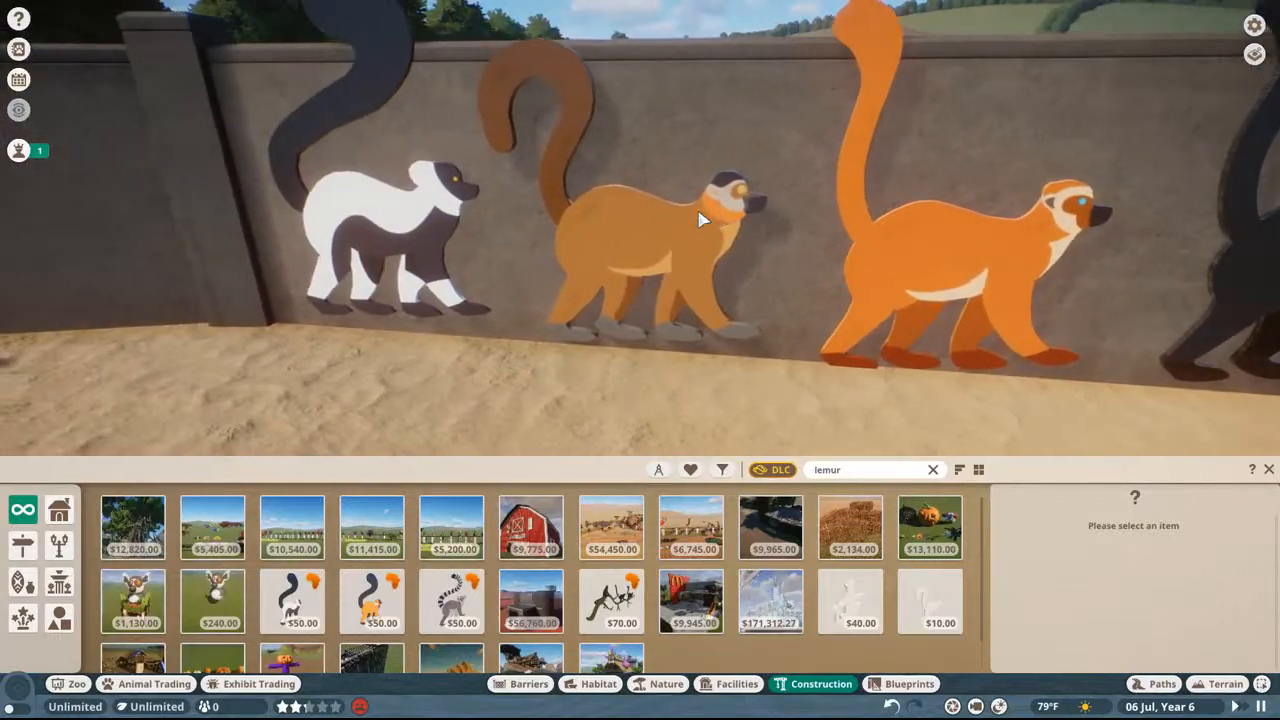
{"action": "left_click", "coordinate": [704, 220]}
{"action": "left_click", "coordinate": [397, 235]}
{"action": "key", "text": "d"}
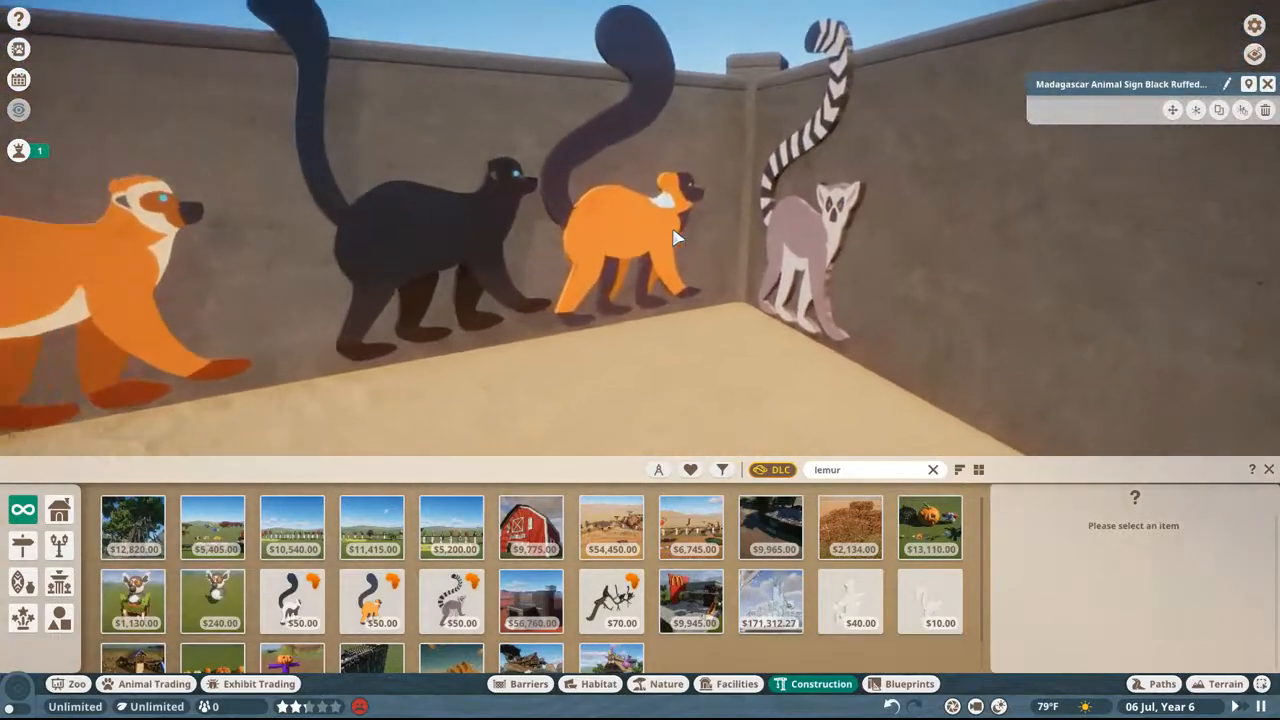
{"action": "left_click", "coordinate": [630, 250]}
{"action": "left_click", "coordinate": [780, 270]}
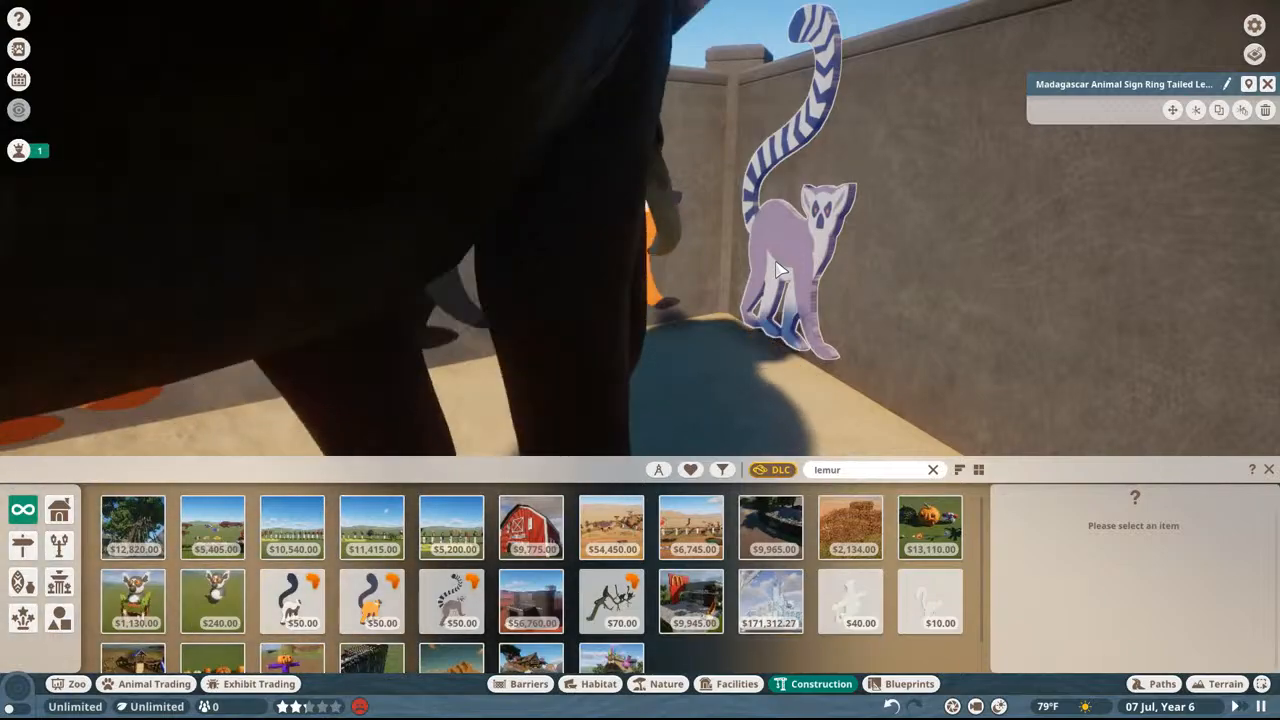
Step: Search for "tbd" again and place the lemur face sign on the adjoining wall past the ring-tailed lemur
{"action": "left_click", "coordinate": [842, 466]}
{"action": "type", "text": "tbd"}
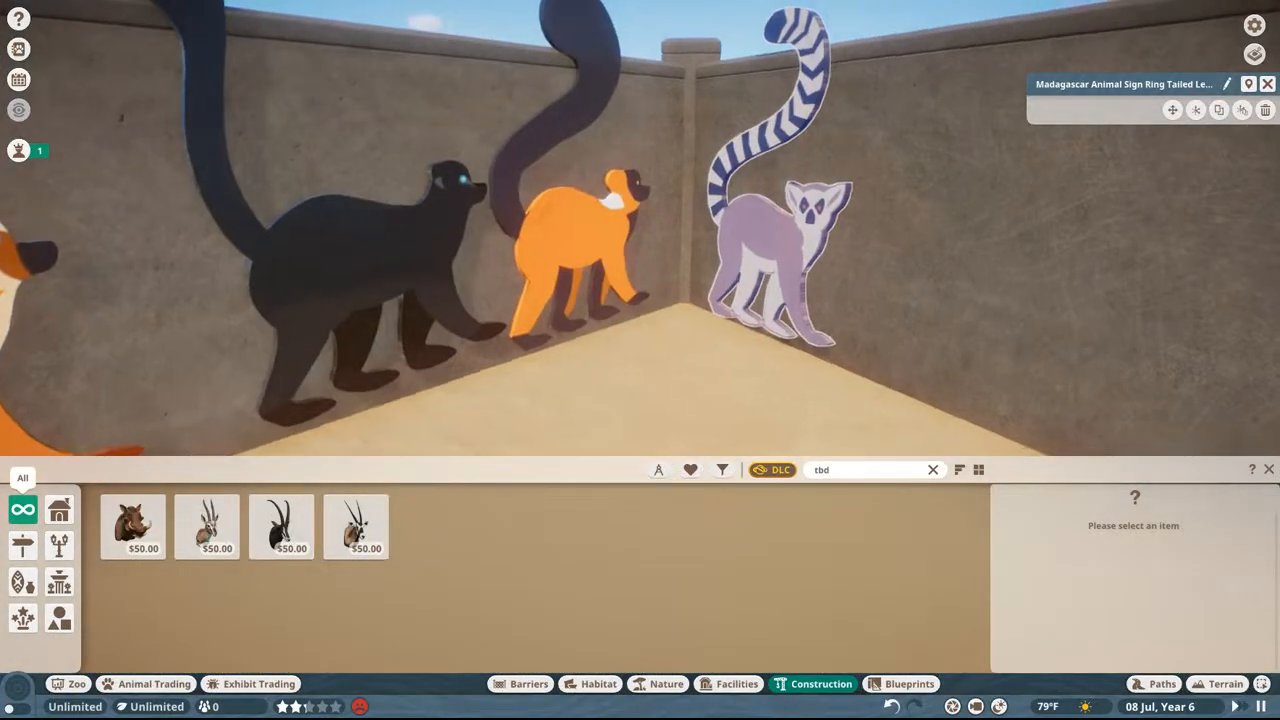
{"action": "left_click", "coordinate": [135, 527]}
{"action": "scroll", "coordinate": [1015, 251], "scroll_direction": "down", "scroll_amount": 8}
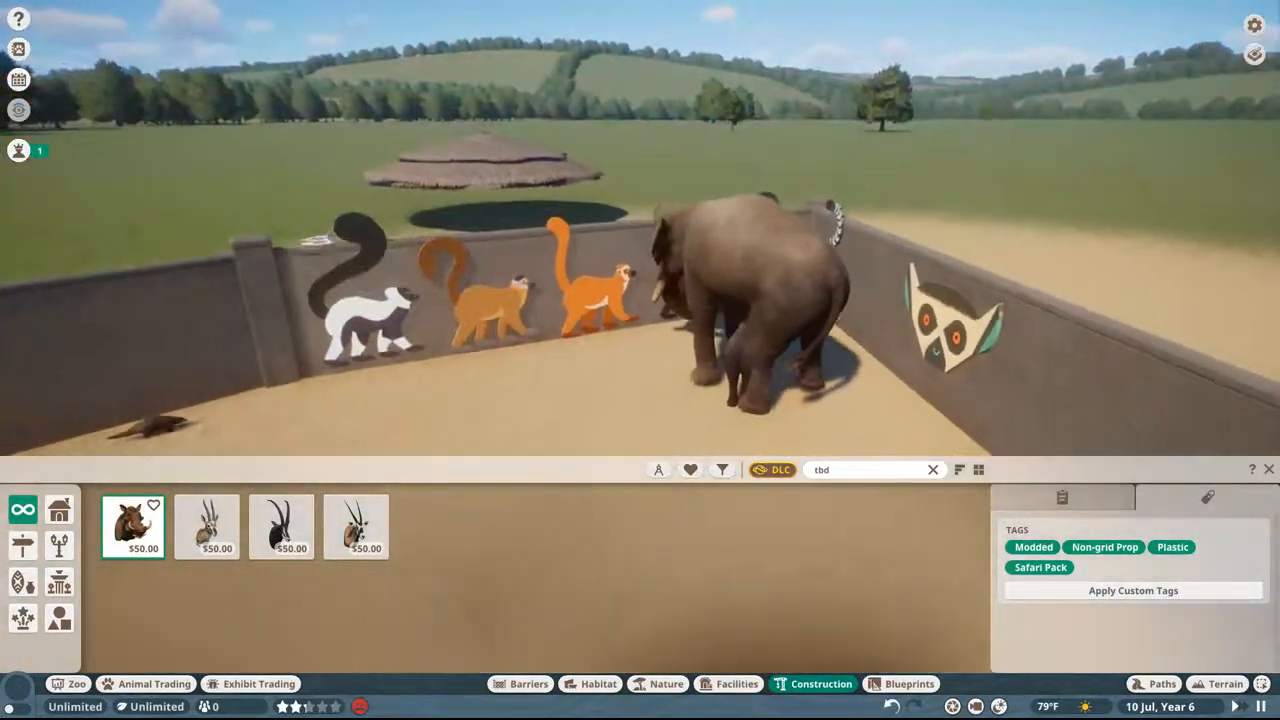
{"action": "middle_click_drag", "start_coordinate": [315, 243], "coordinate": [300, 263]}
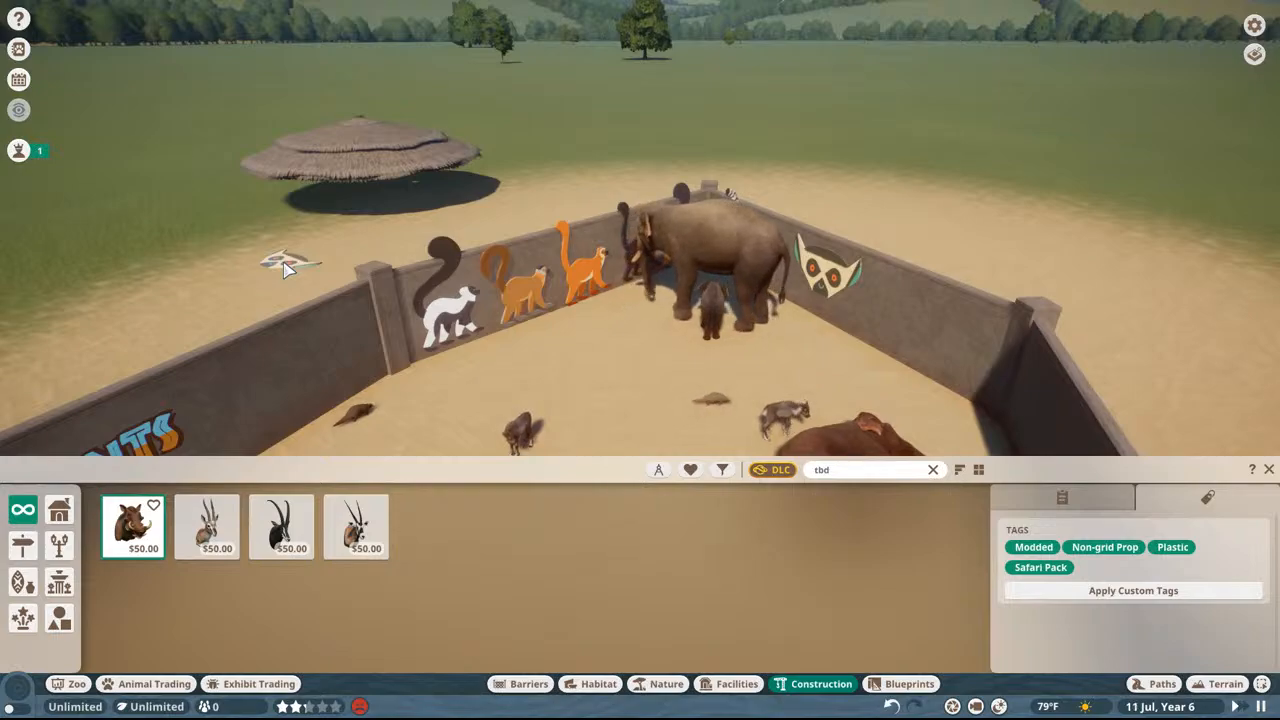
{"action": "right_click", "coordinate": [704, 44]}
{"action": "scroll", "coordinate": [733, 164], "scroll_direction": "down", "scroll_amount": 10}
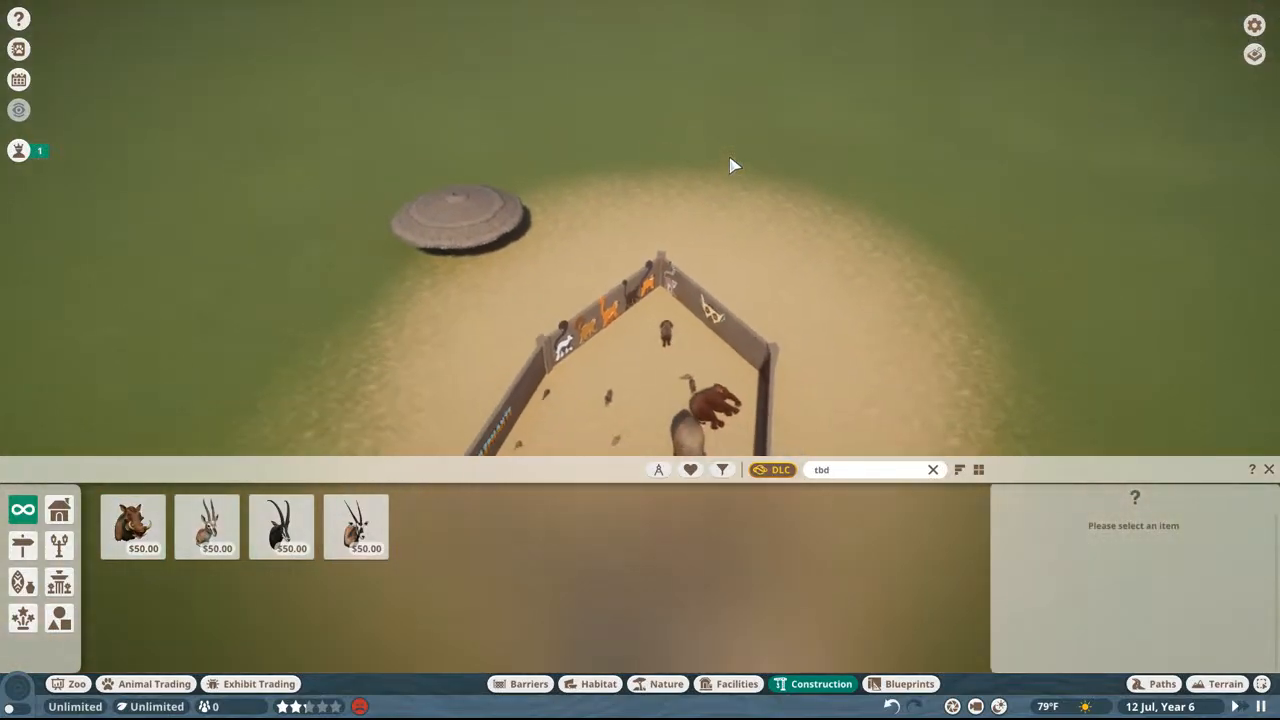
{"action": "scroll", "coordinate": [729, 157], "scroll_direction": "up", "scroll_amount": 10}
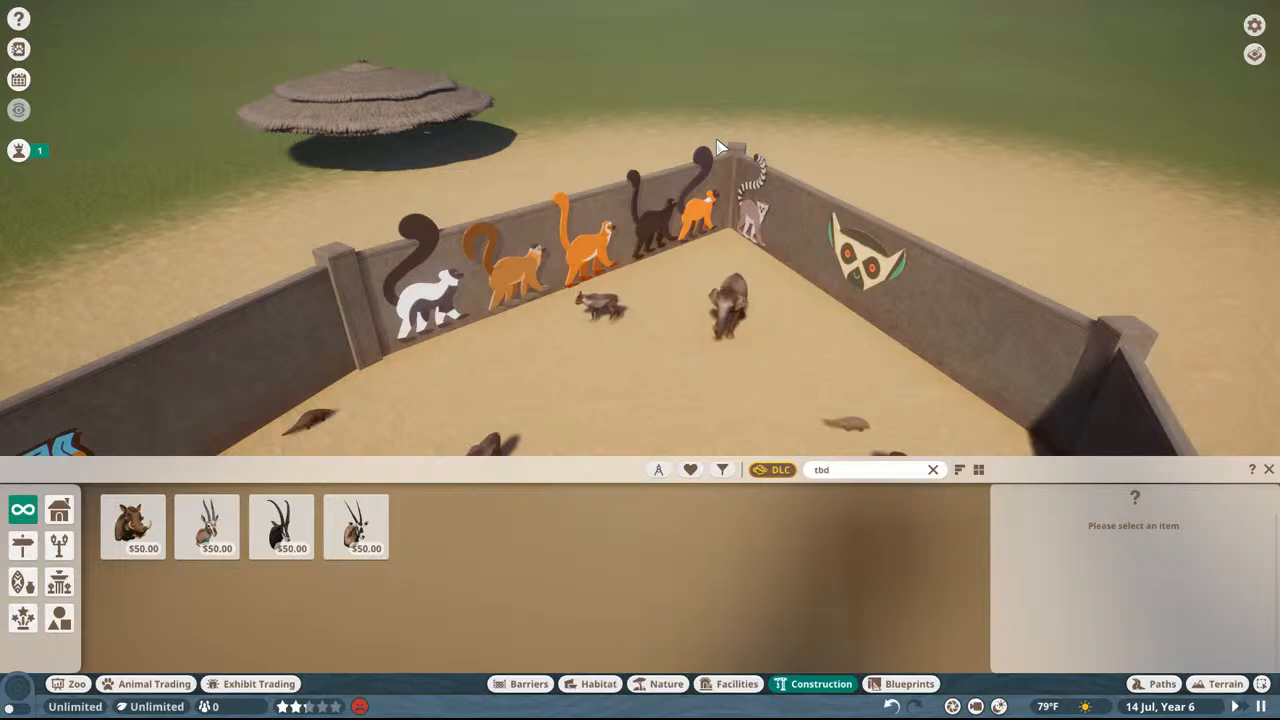
{"action": "scroll", "coordinate": [717, 148], "scroll_direction": "up", "scroll_amount": 5}
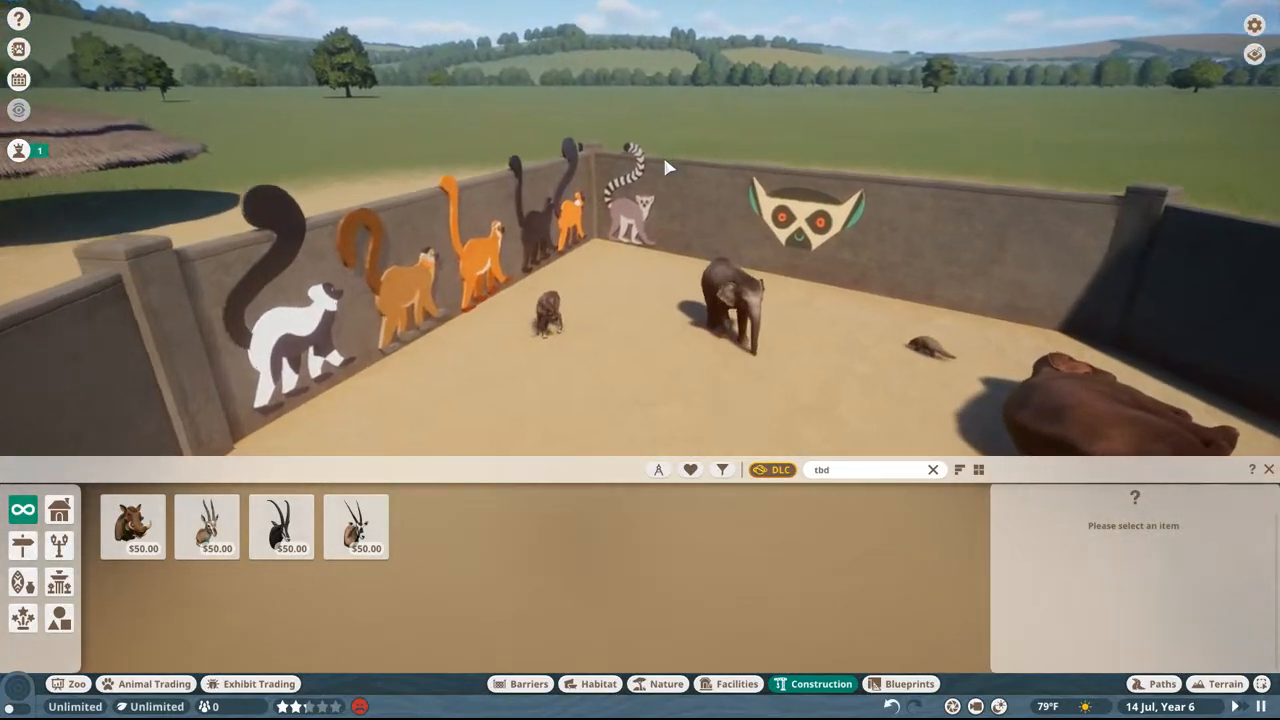
Step: Inspect the lemur signs beside the reindeer, and survey the enclosure walls from inside and outside
{"action": "scroll", "coordinate": [453, 254], "scroll_direction": "up", "scroll_amount": 8}
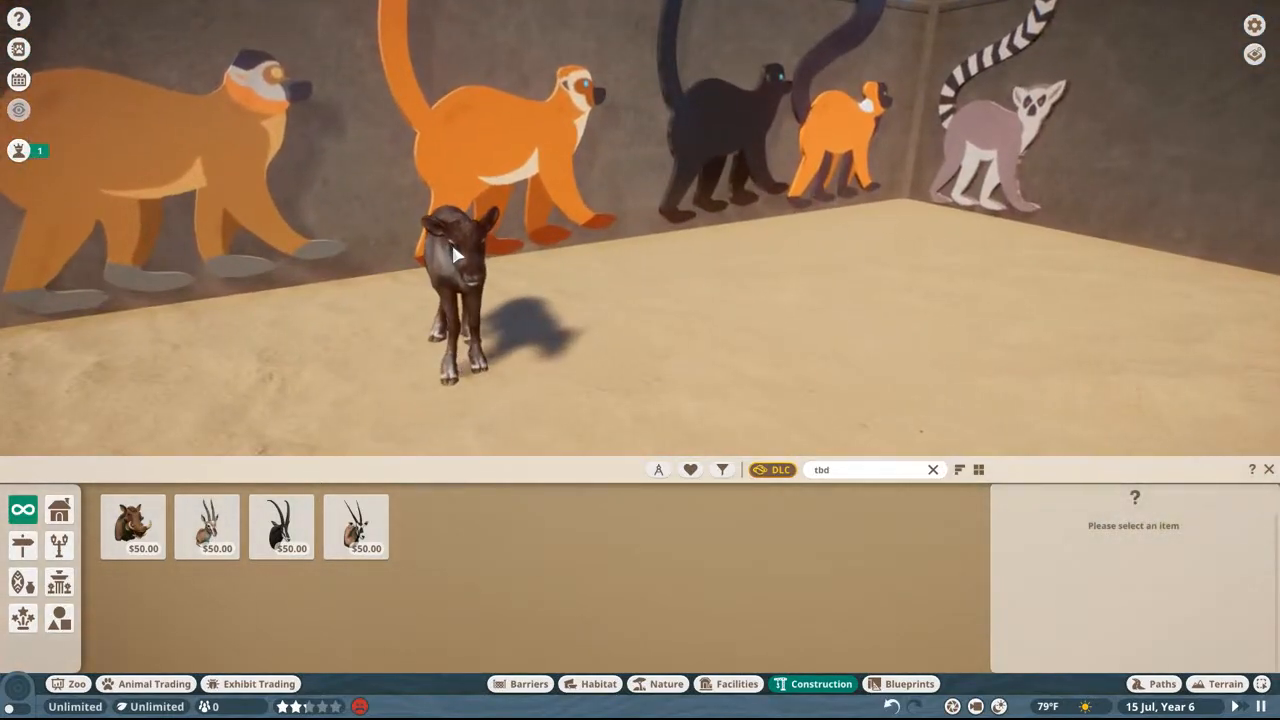
{"action": "double_click", "coordinate": [453, 247]}
{"action": "key", "text": "Escape"}
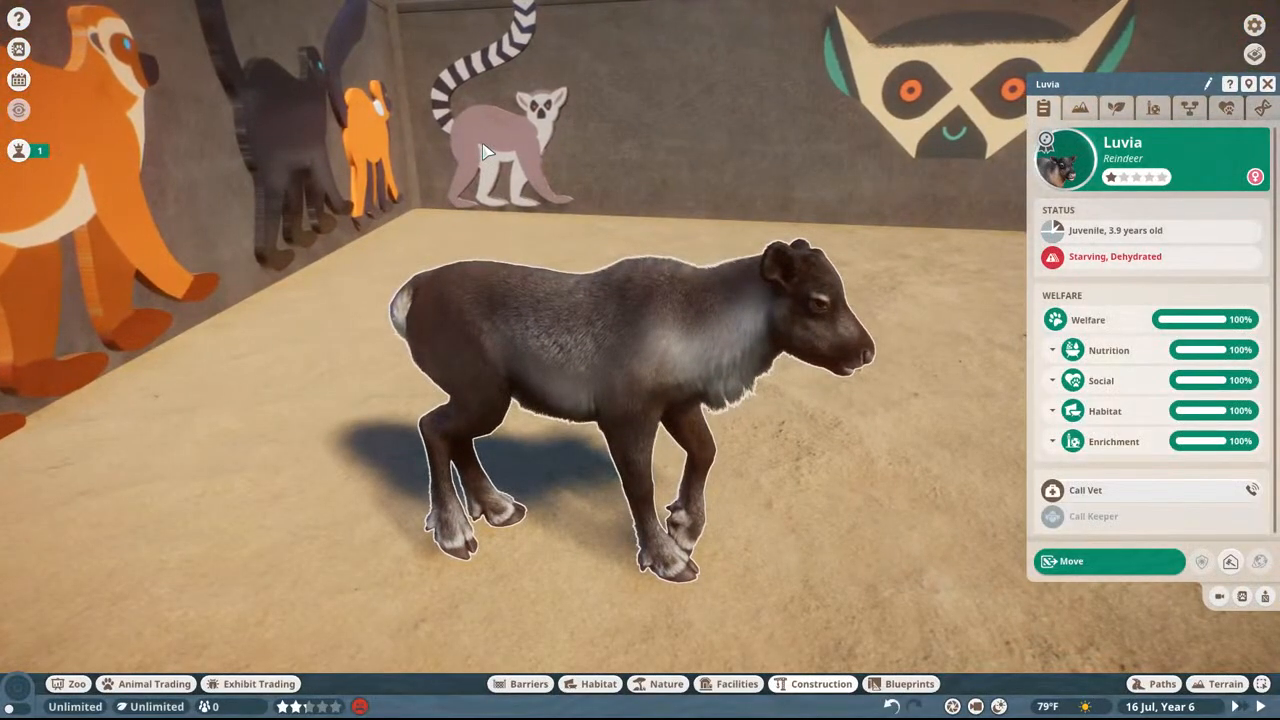
{"action": "key", "text": "d"}
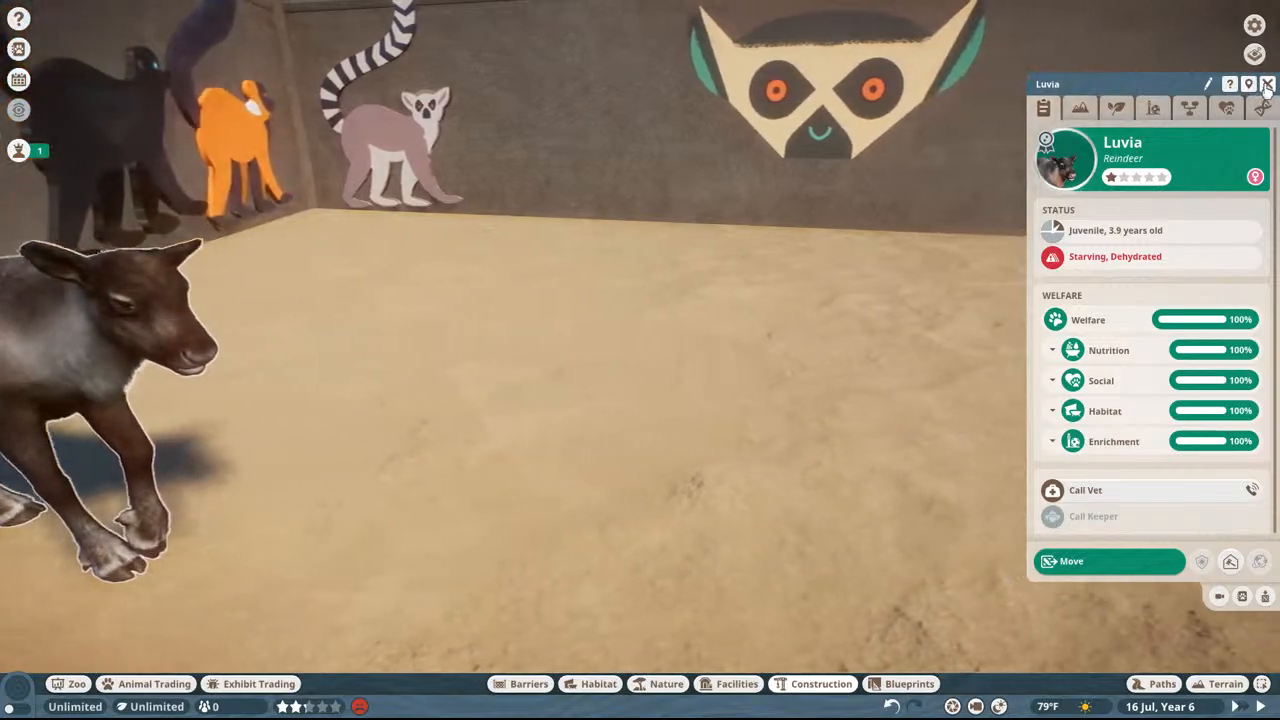
{"action": "left_click", "coordinate": [1267, 85]}
{"action": "middle_click_drag", "start_coordinate": [680, 155], "coordinate": [566, 155]}
{"action": "key", "text": "a"}
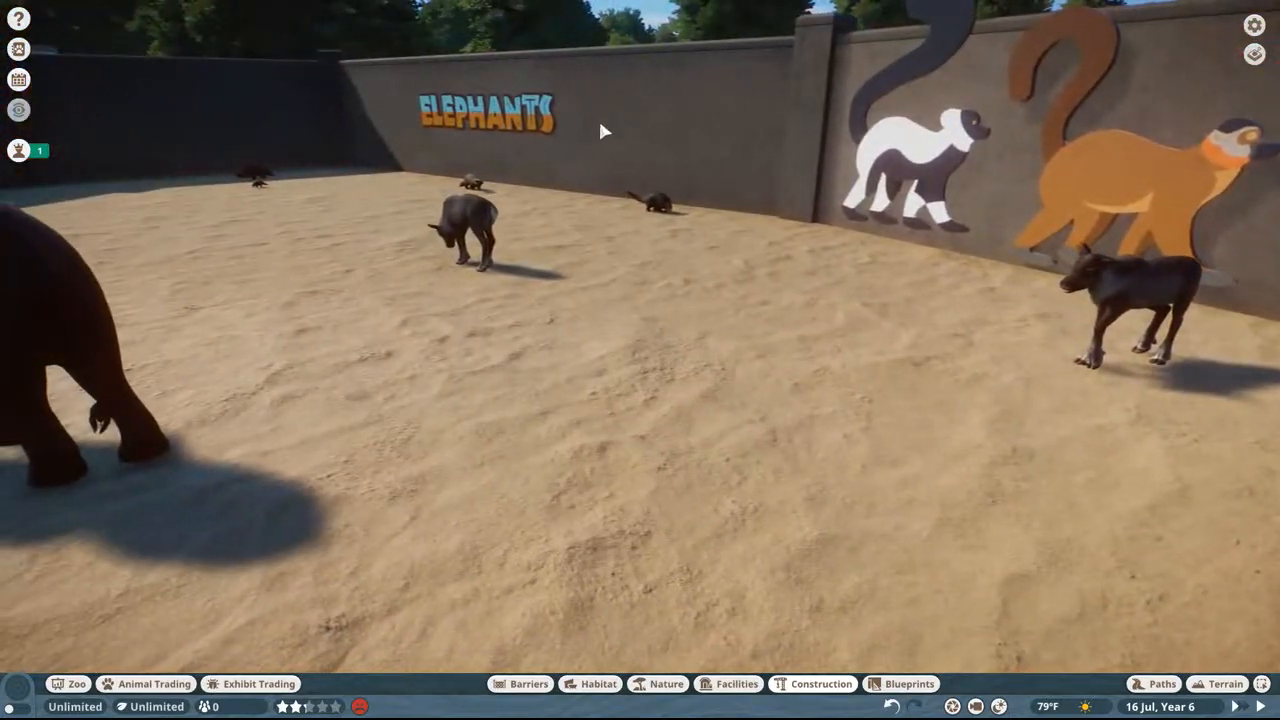
{"action": "key", "text": "a"}
{"action": "key", "text": "d"}
{"action": "key", "text": "a"}
{"action": "key", "text": "a"}
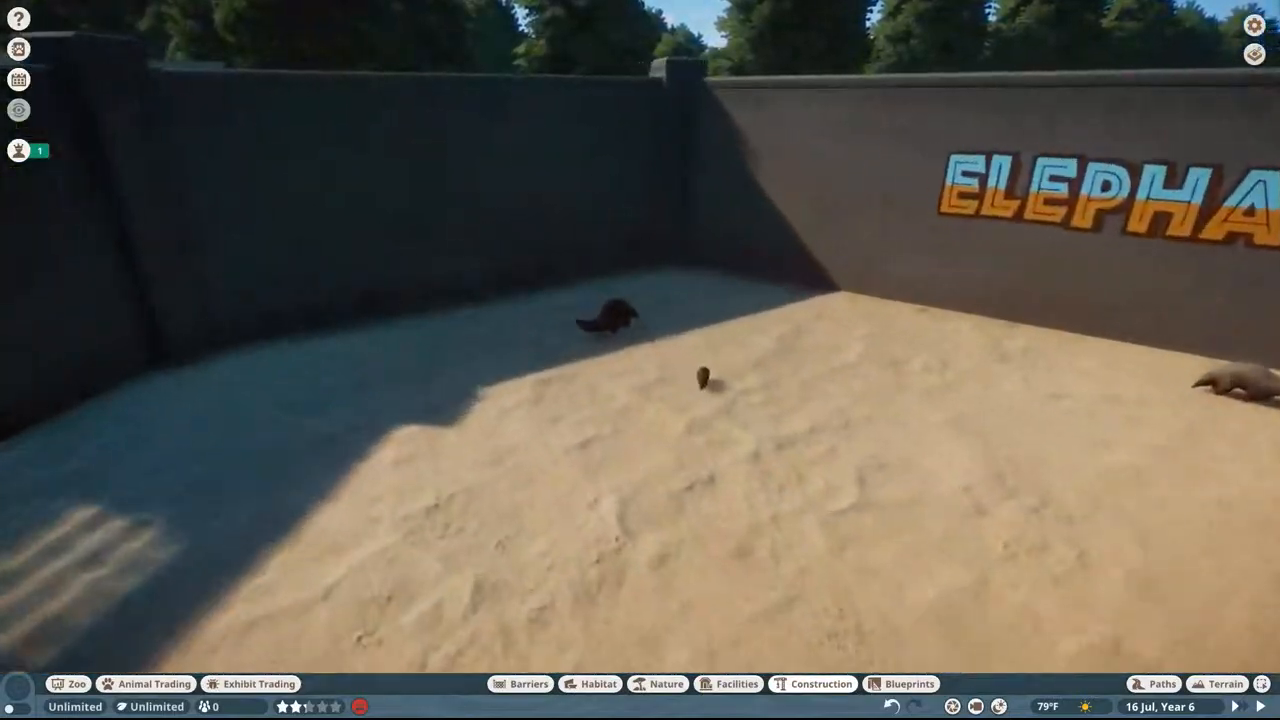
{"action": "middle_click_drag", "start_coordinate": [596, 118], "coordinate": [693, 260]}
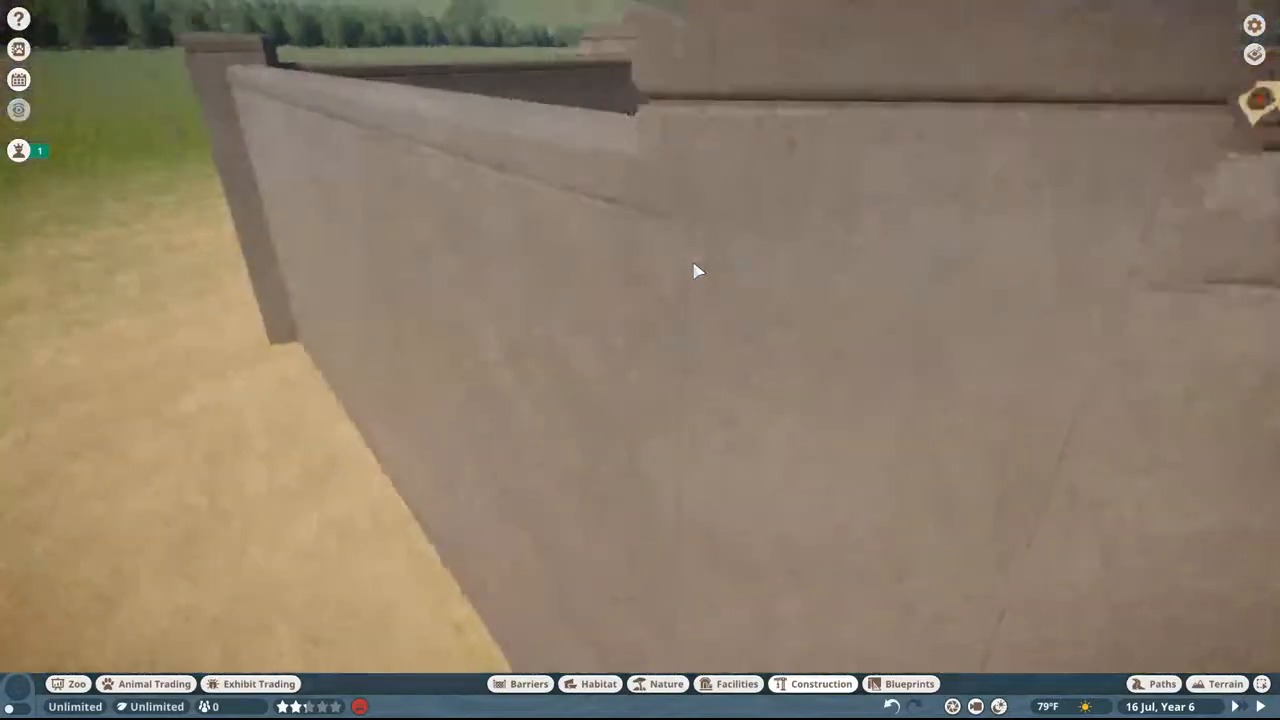
{"action": "key", "text": "d"}
{"action": "key", "text": "w"}
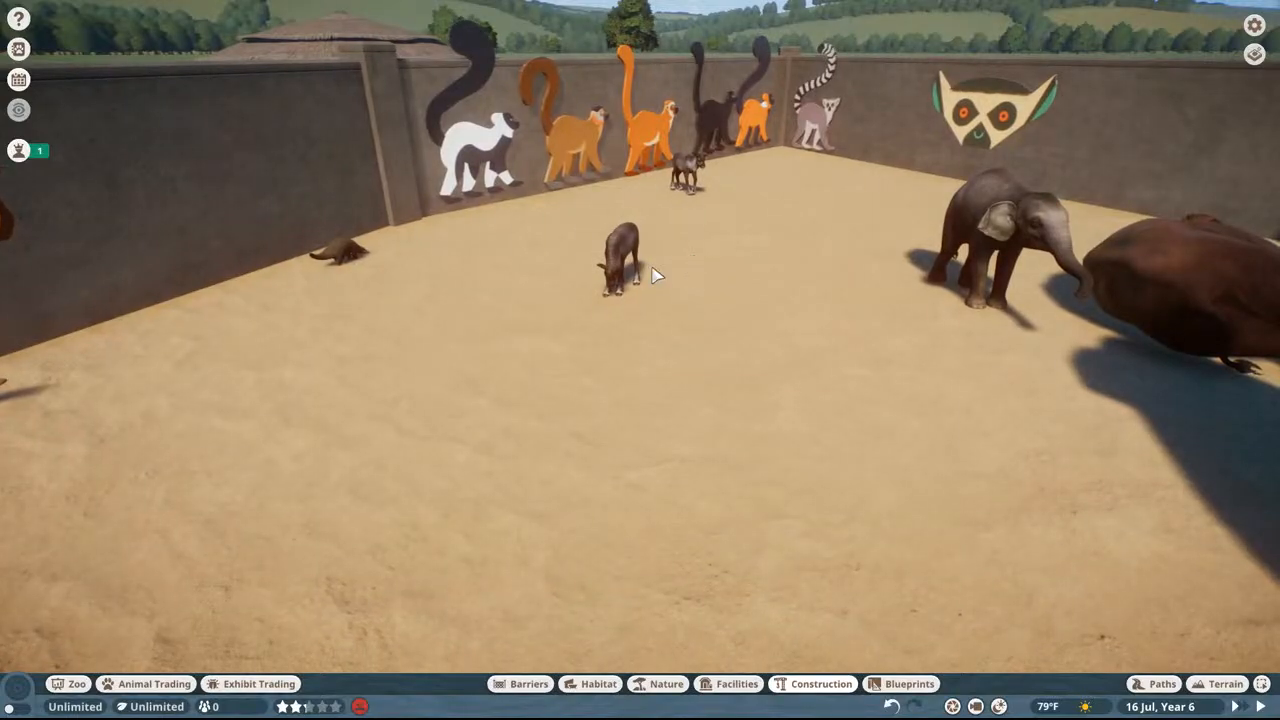
Step: Examine the elephants lettering and lemur signs from ground level behind the second reindeer and the Chinese pangolin
{"action": "key", "text": "c"}
{"action": "middle_click_drag", "start_coordinate": [620, 264], "coordinate": [662, 197]}
{"action": "key", "text": "Escape"}
{"action": "key", "text": "w"}
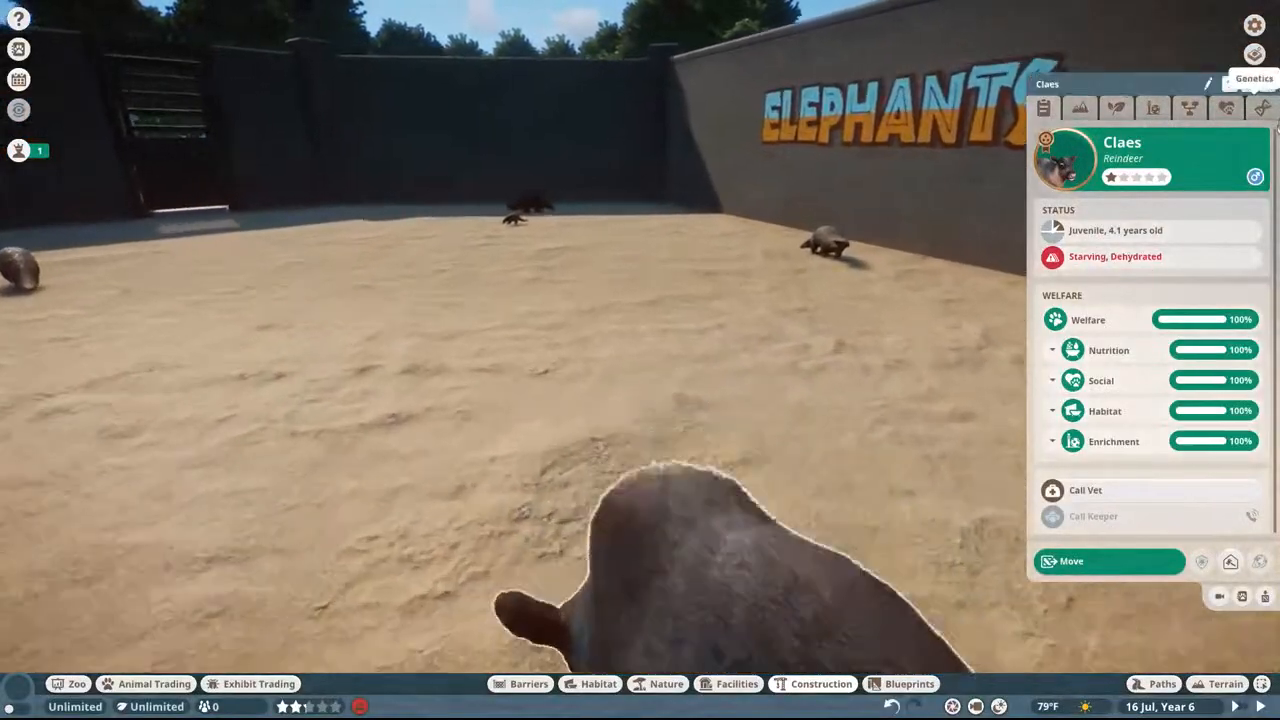
{"action": "left_click", "coordinate": [1267, 85]}
{"action": "key", "text": "w"}
{"action": "key", "text": "w"}
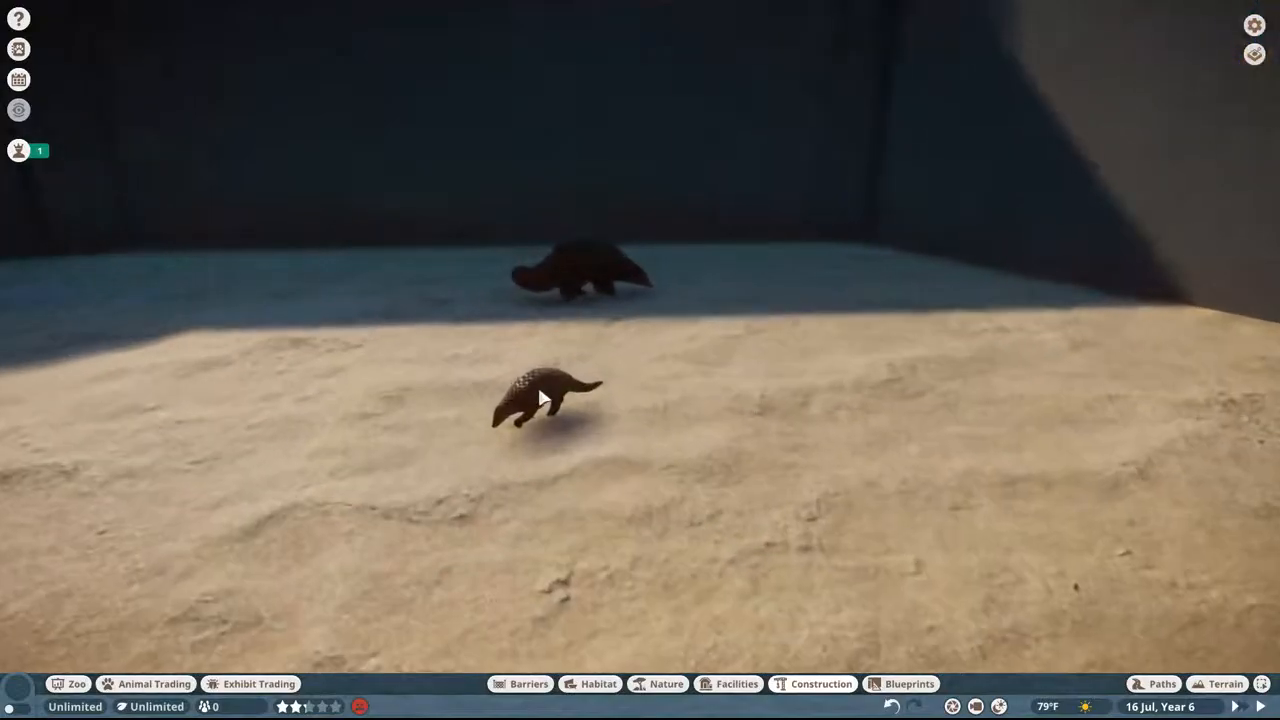
{"action": "double_click", "coordinate": [543, 397]}
{"action": "middle_click_drag", "start_coordinate": [628, 320], "coordinate": [786, 234]}
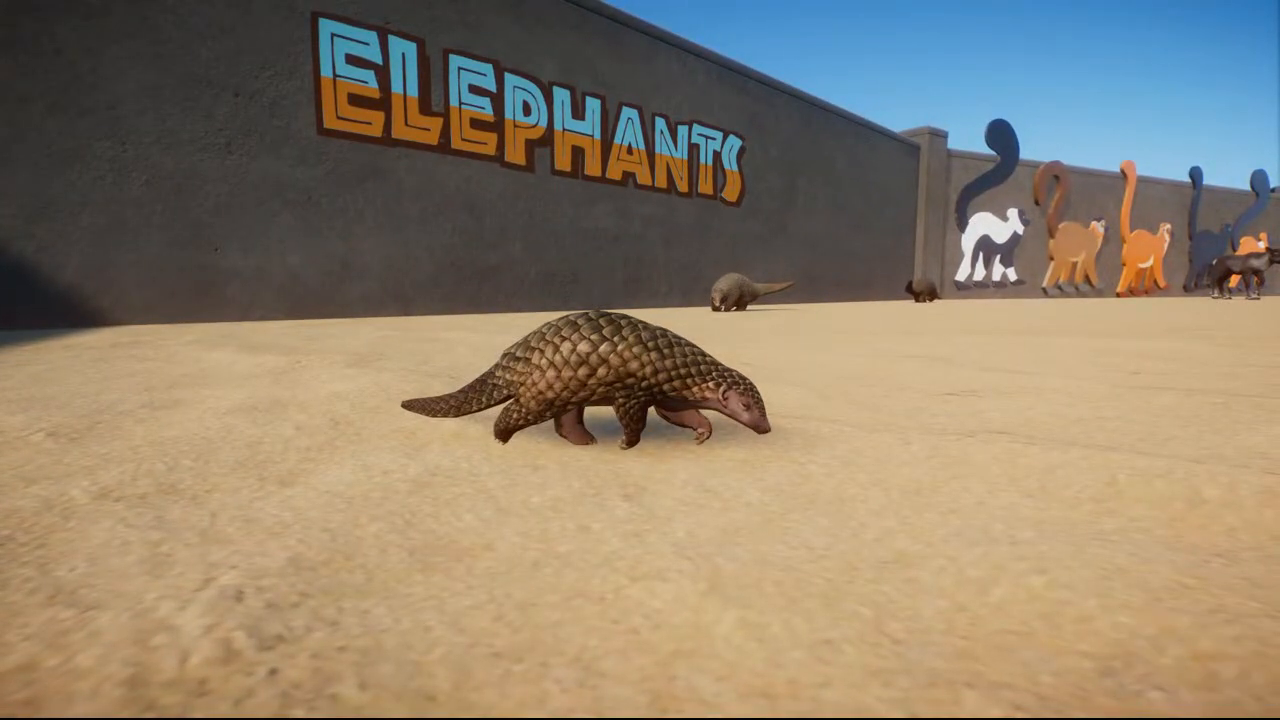
{"action": "key", "text": "Escape"}
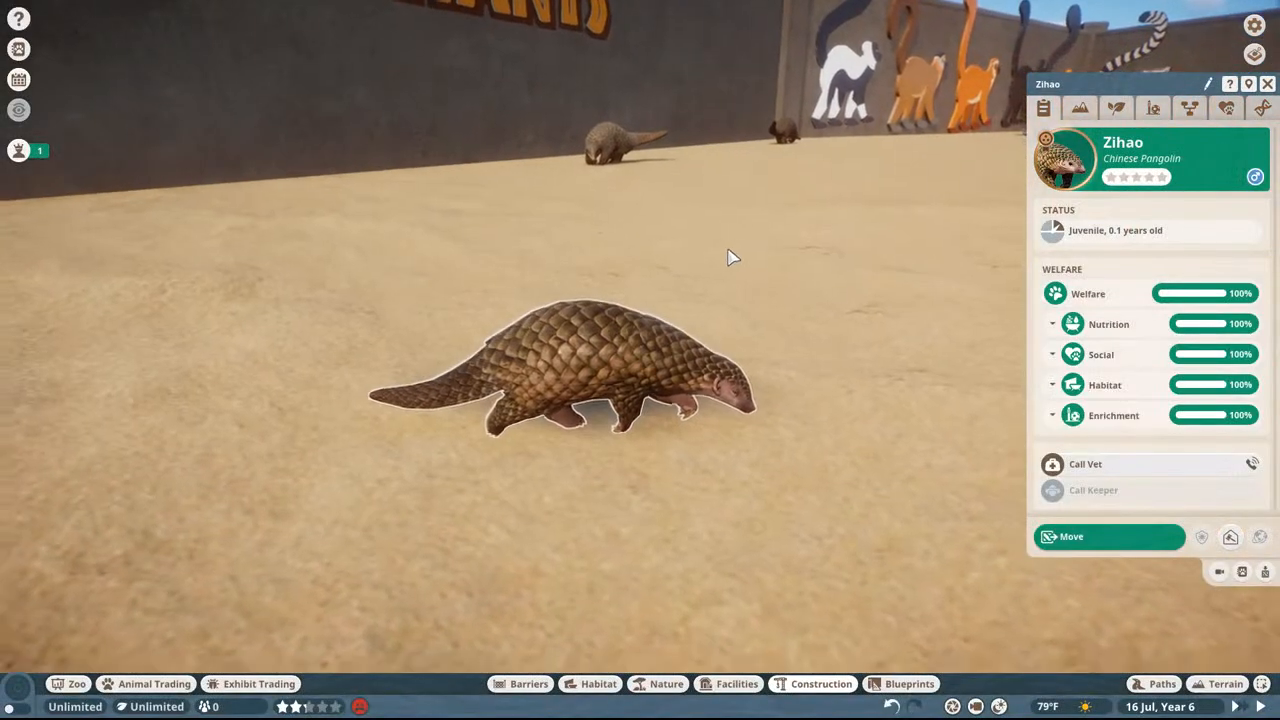
{"action": "scroll", "coordinate": [730, 262], "scroll_direction": "down", "scroll_amount": 5}
{"action": "middle_click_drag", "start_coordinate": [649, 254], "coordinate": [671, 260]}
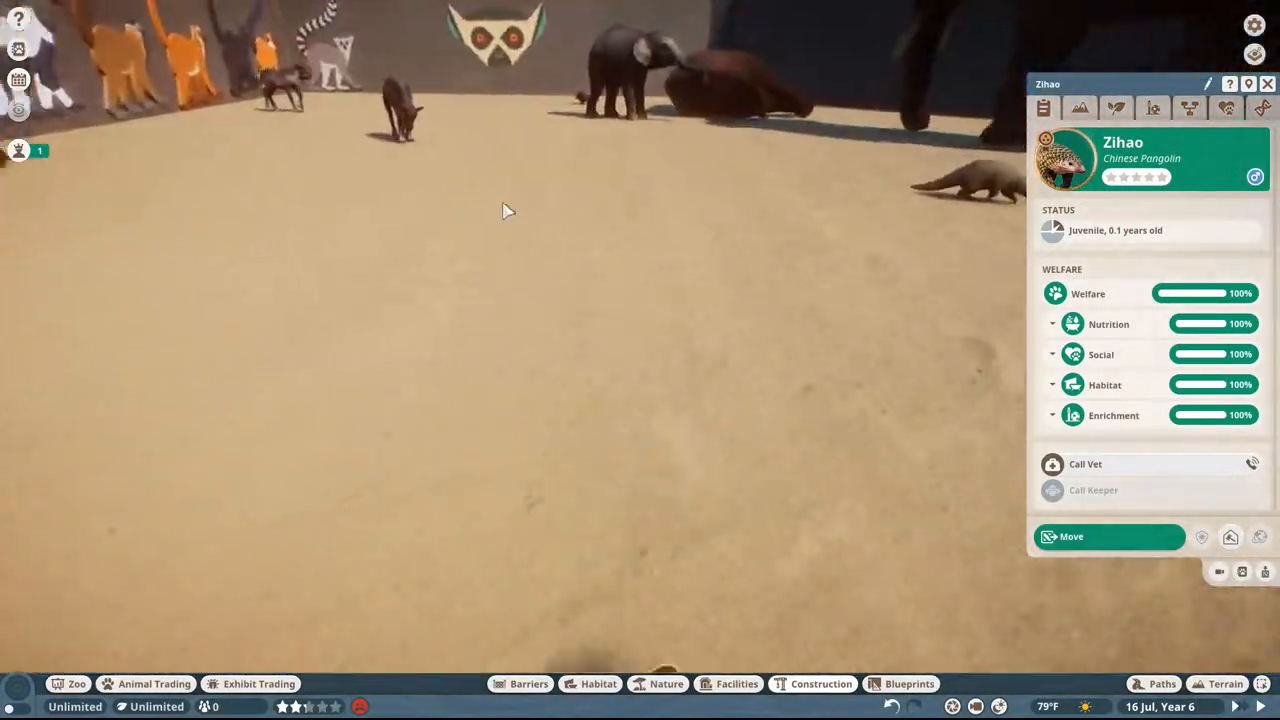
{"action": "key", "text": "d"}
{"action": "key", "text": "w"}
{"action": "middle_click_drag", "start_coordinate": [661, 197], "coordinate": [631, 220]}
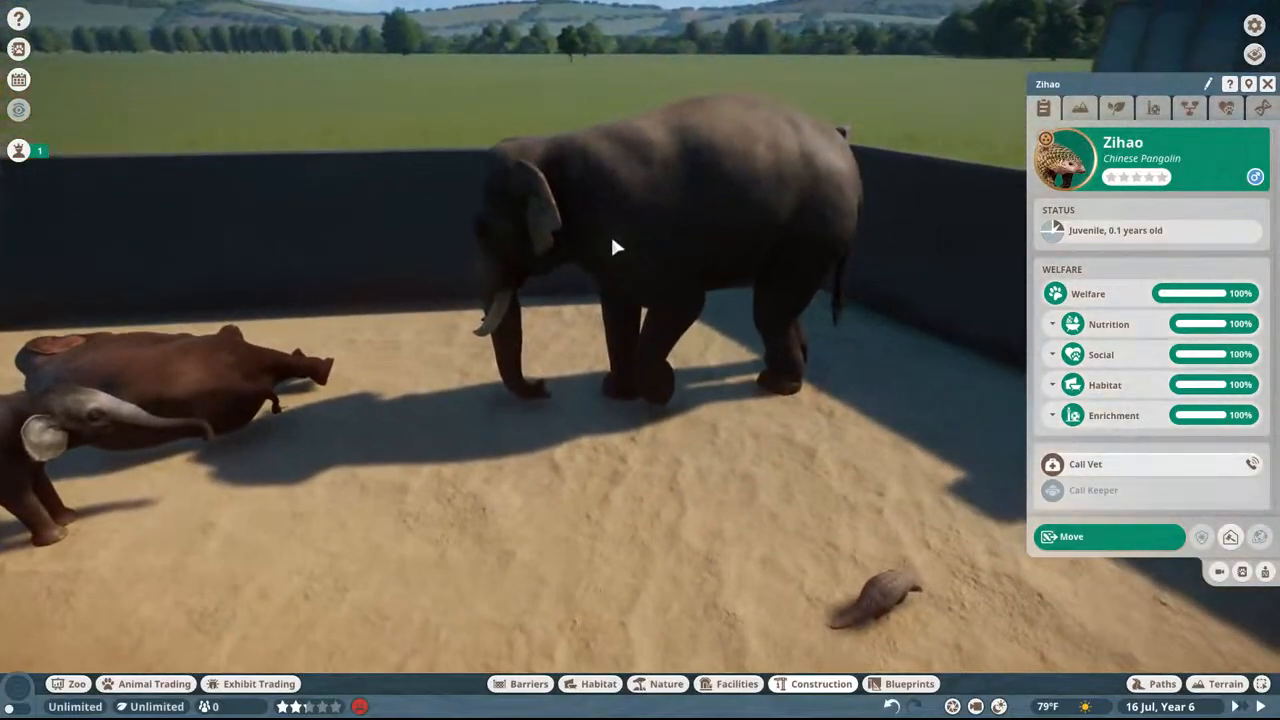
Step: View the lemur signs from beside the adult and young Indian elephants and from above, and close the animal details
{"action": "left_click", "coordinate": [610, 240]}
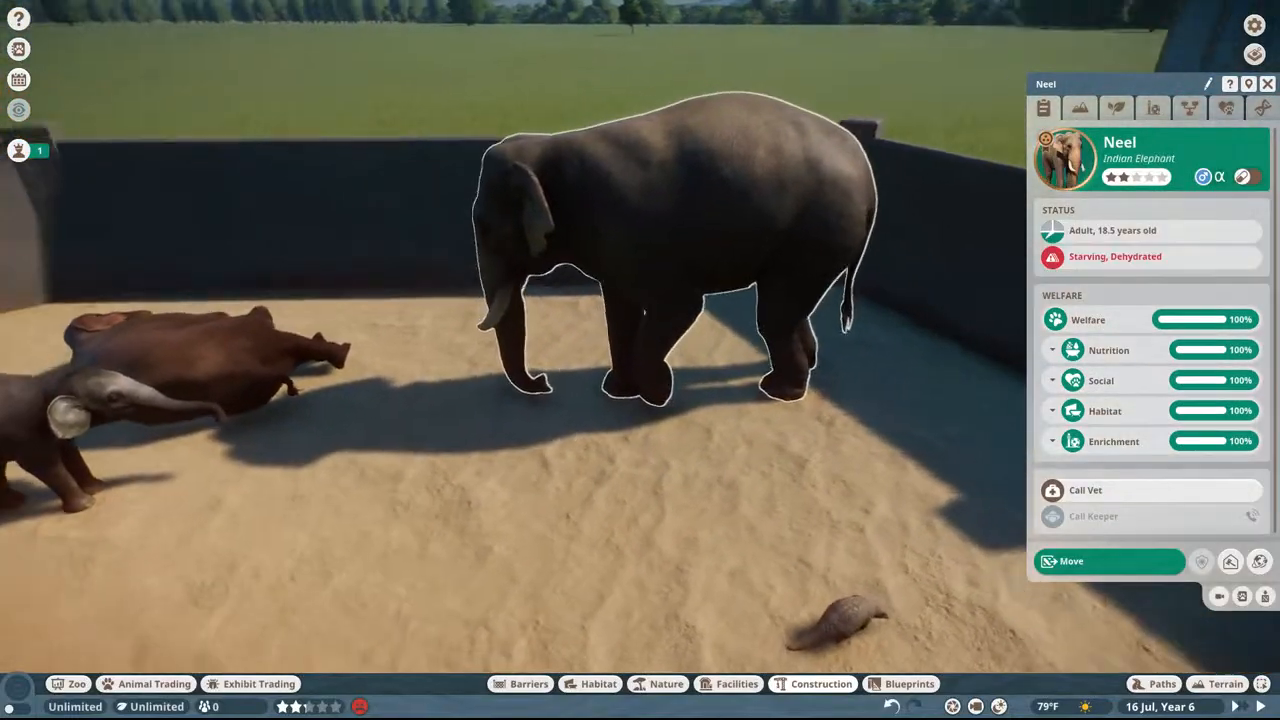
{"action": "middle_click_drag", "start_coordinate": [610, 240], "coordinate": [680, 243]}
{"action": "key", "text": "d"}
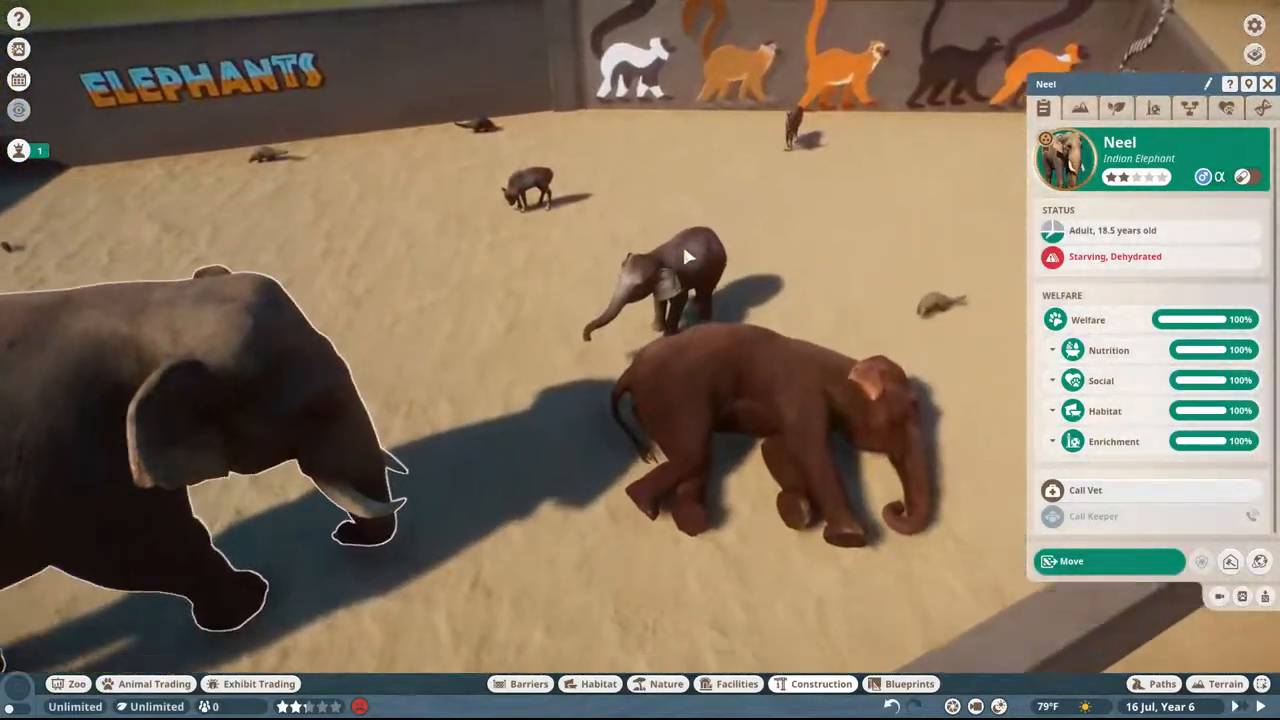
{"action": "double_click", "coordinate": [688, 283]}
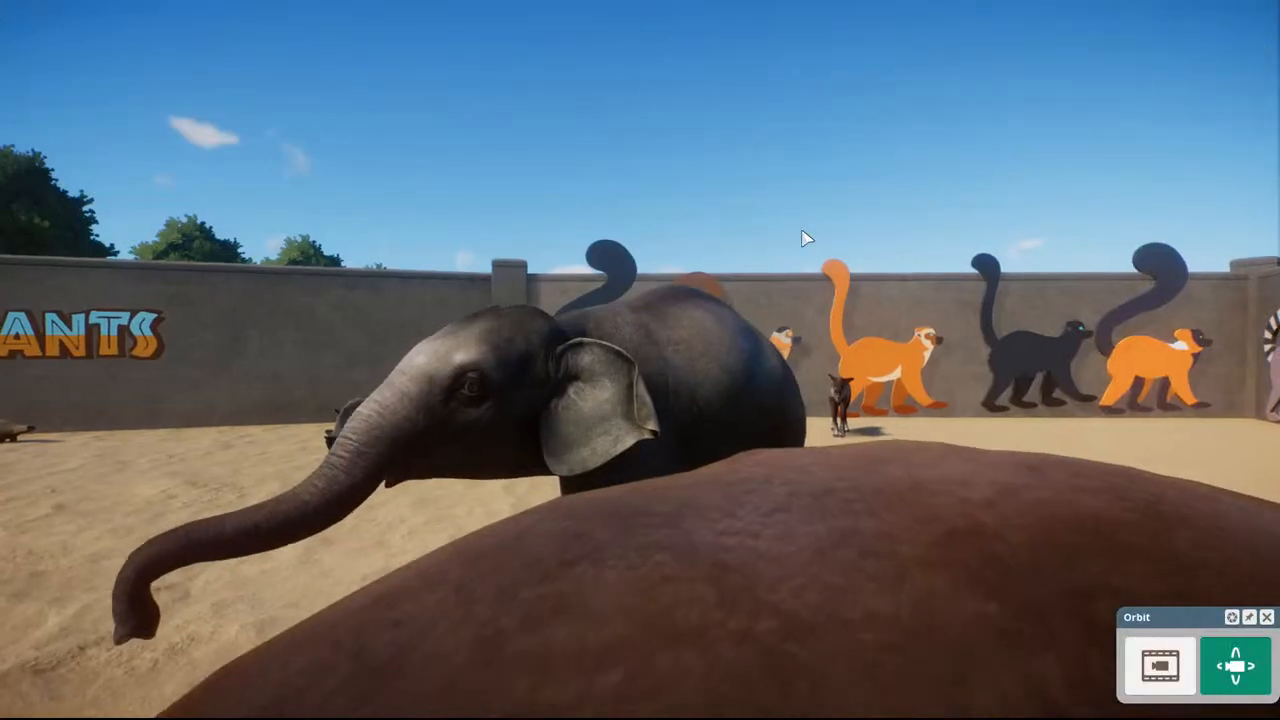
{"action": "middle_click_drag", "start_coordinate": [806, 237], "coordinate": [814, 226]}
{"action": "key", "text": "Escape"}
{"action": "key", "text": "w"}
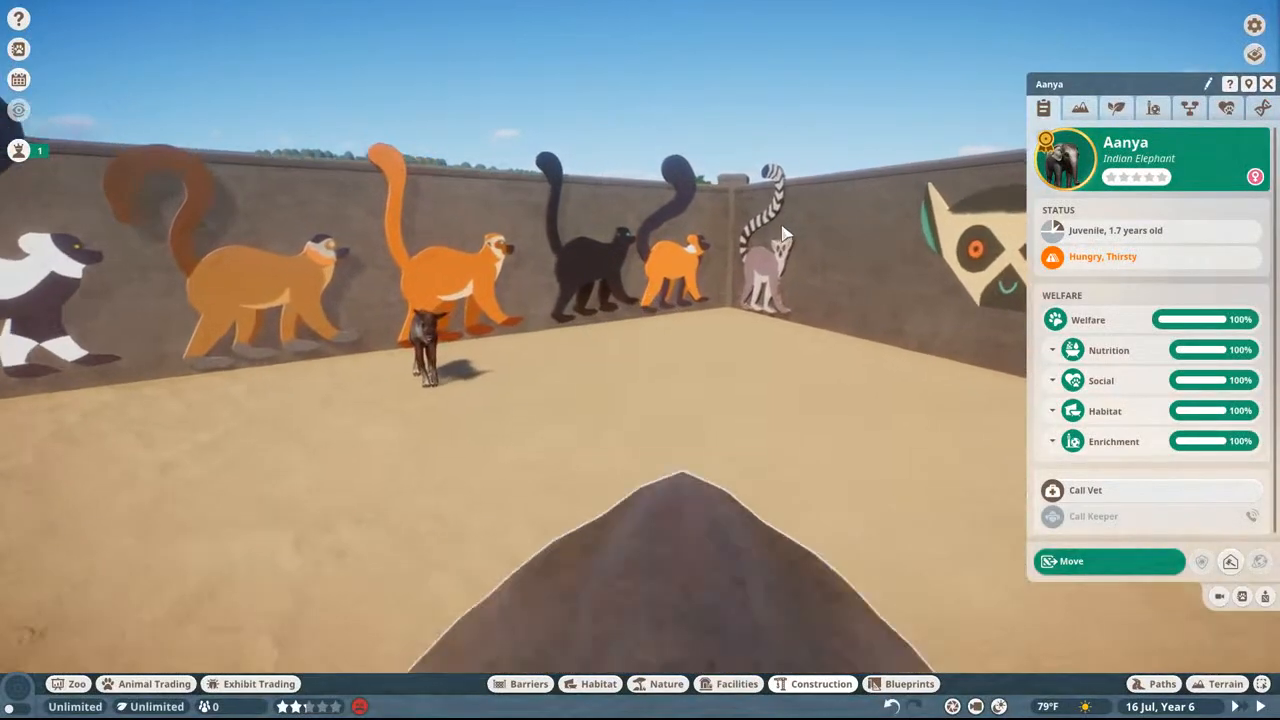
{"action": "middle_click_drag", "start_coordinate": [440, 340], "coordinate": [244, 373]}
{"action": "key", "text": "w"}
{"action": "key", "text": "s"}
{"action": "middle_click_drag", "start_coordinate": [563, 377], "coordinate": [560, 420]}
{"action": "middle_click_drag", "start_coordinate": [530, 265], "coordinate": [563, 260]}
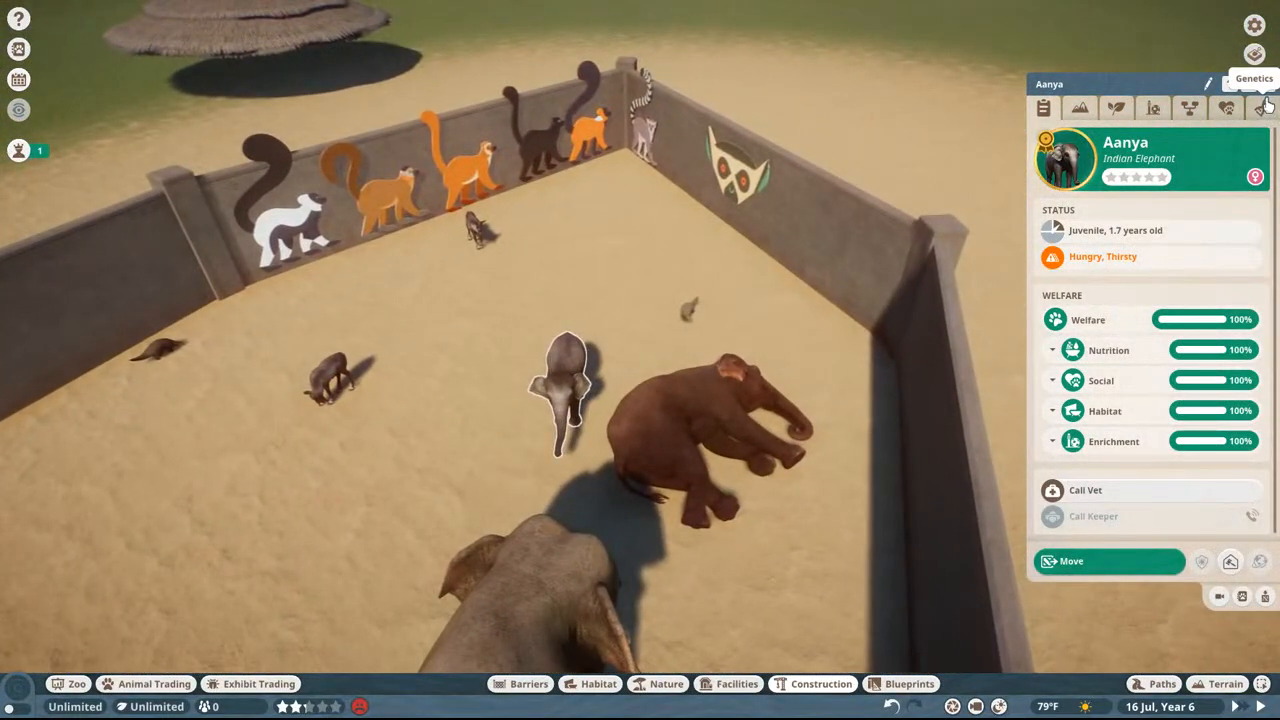
{"action": "left_click", "coordinate": [1268, 88]}
Step: Move the orange lemur sign TBD Sign 03 off the wall to float above the open ground outside the enclosure
{"action": "key", "text": "a"}
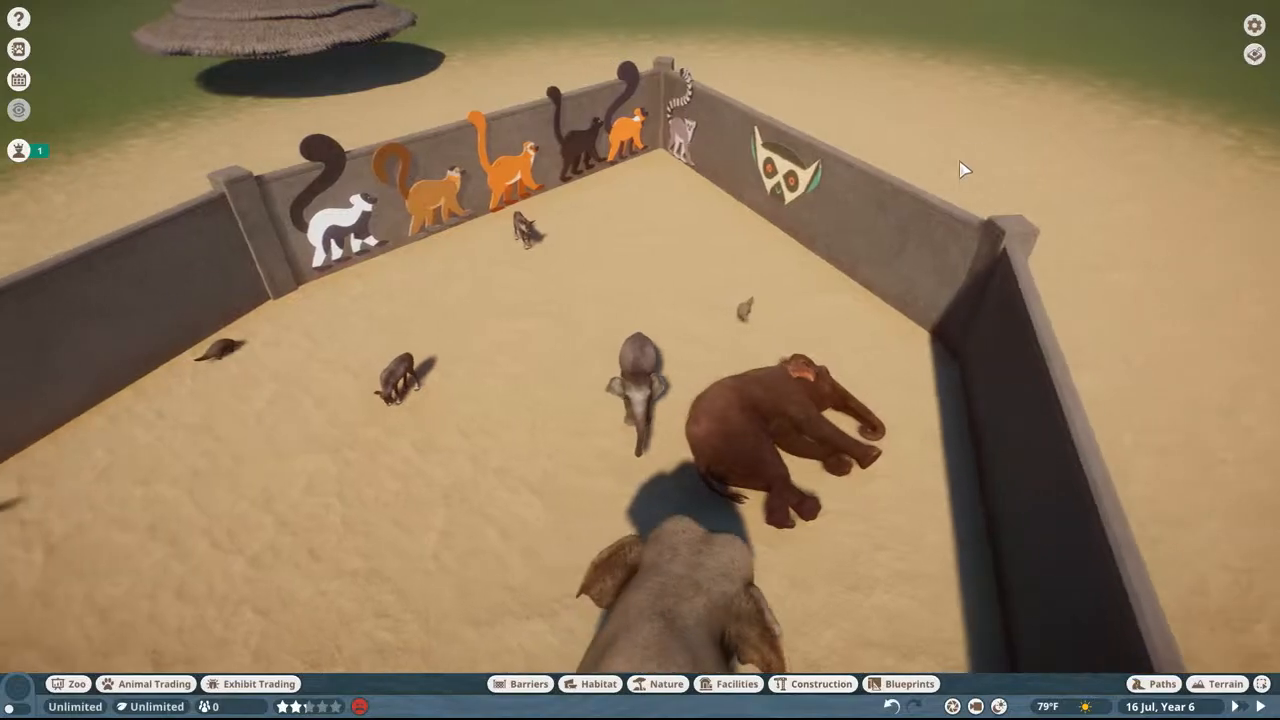
{"action": "scroll", "coordinate": [860, 215], "scroll_direction": "up", "scroll_amount": 3}
{"action": "middle_click_drag", "start_coordinate": [780, 300], "coordinate": [774, 274]}
{"action": "key", "text": "w"}
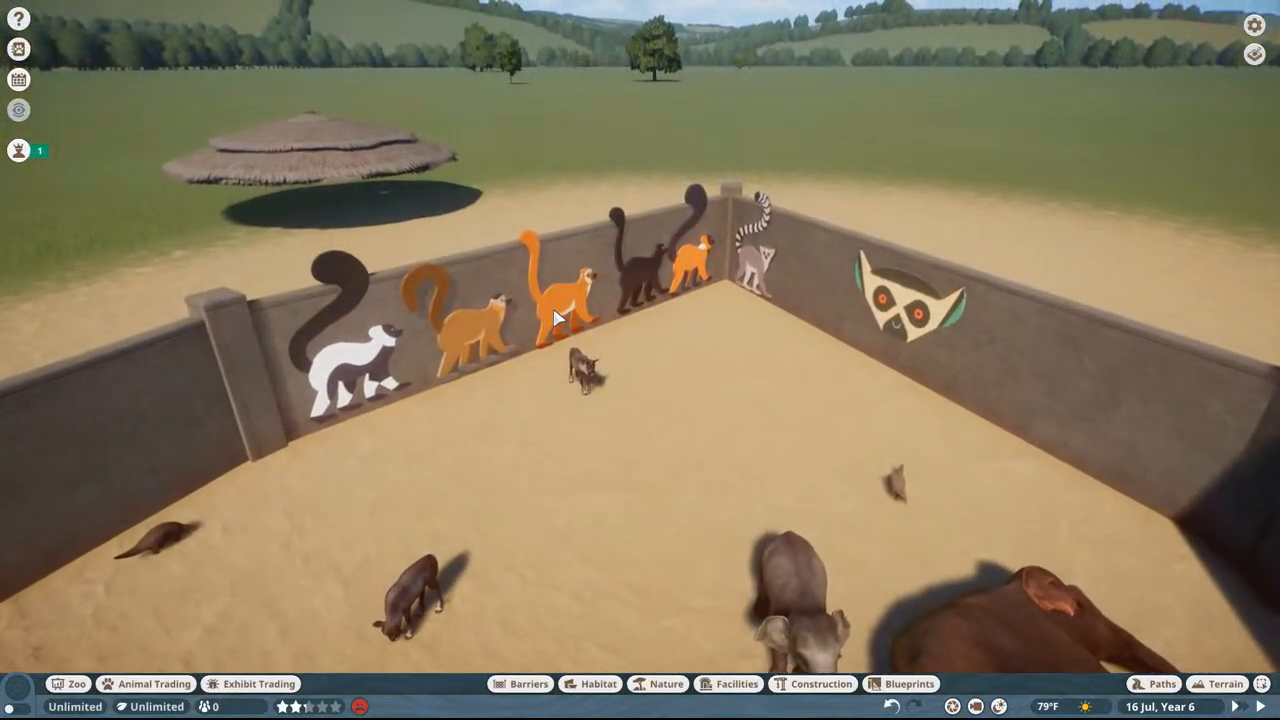
{"action": "key", "text": "x"}
{"action": "key", "text": "w"}
{"action": "left_click_drag", "start_coordinate": [608, 340], "coordinate": [477, 309]}
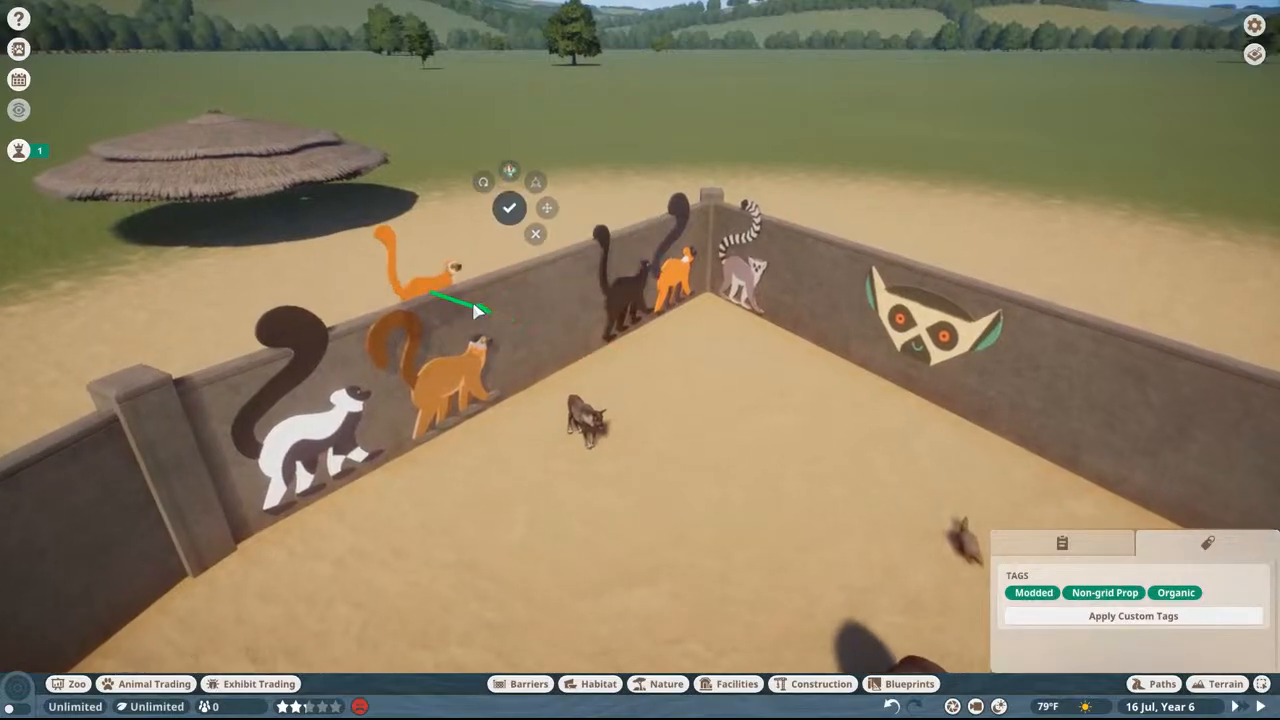
{"action": "key", "text": "w"}
{"action": "left_click_drag", "start_coordinate": [337, 372], "coordinate": [596, 55]}
{"action": "left_click", "coordinate": [651, 20]}
{"action": "key", "text": "w"}
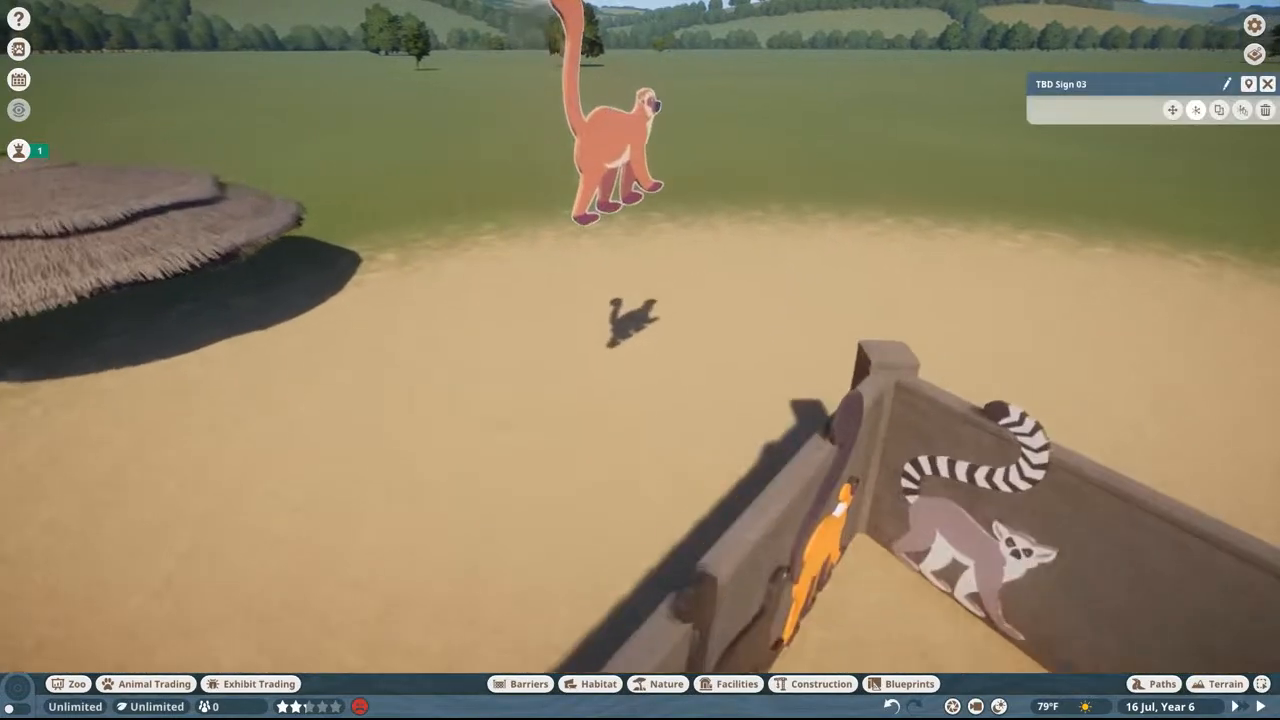
Step: Frame the floating lemur sign and isolate it in photo mode with the Green Screen filter at 44% focus depth
{"action": "middle_click_drag", "start_coordinate": [606, 71], "coordinate": [606, 30]}
{"action": "key", "text": "w"}
{"action": "mouse_move", "coordinate": [593, 99]}
{"action": "middle_mouse_down"}
{"action": "mouse_move", "coordinate": [609, 85]}
{"action": "mouse_move", "coordinate": [583, 97]}
{"action": "middle_mouse_up"}
{"action": "key", "text": "s"}
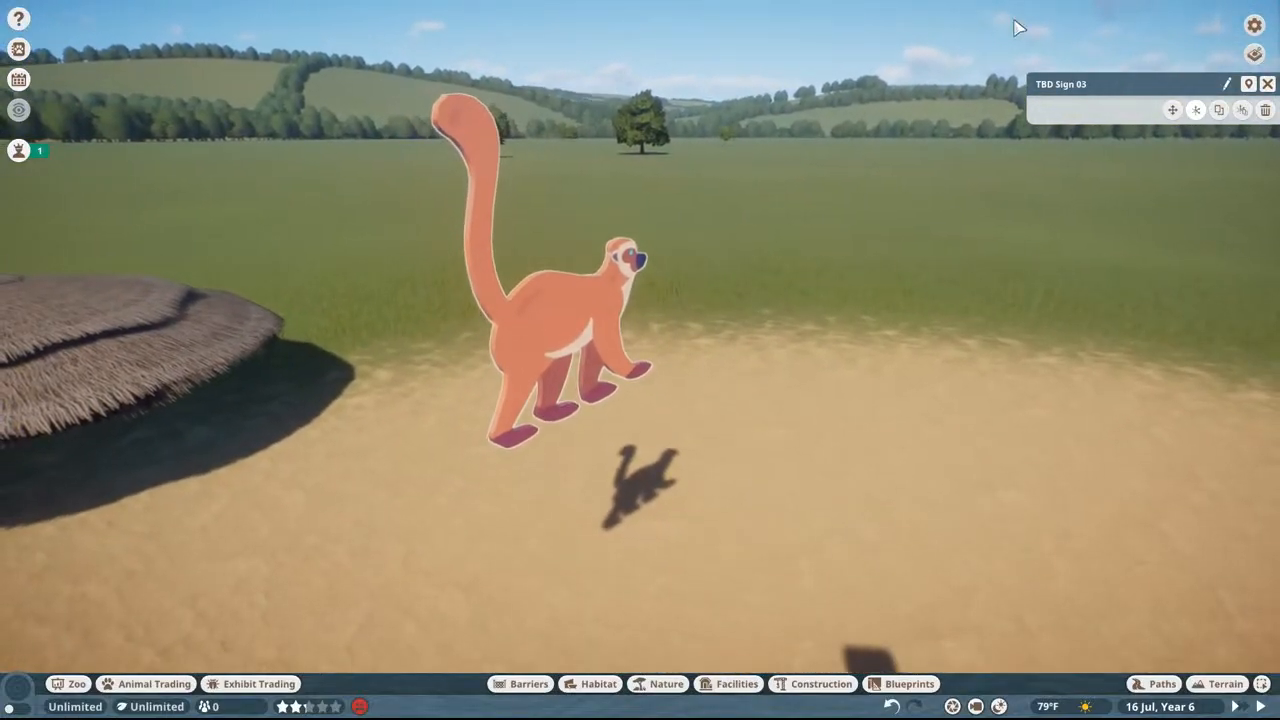
{"action": "key", "text": "alt+F2"}
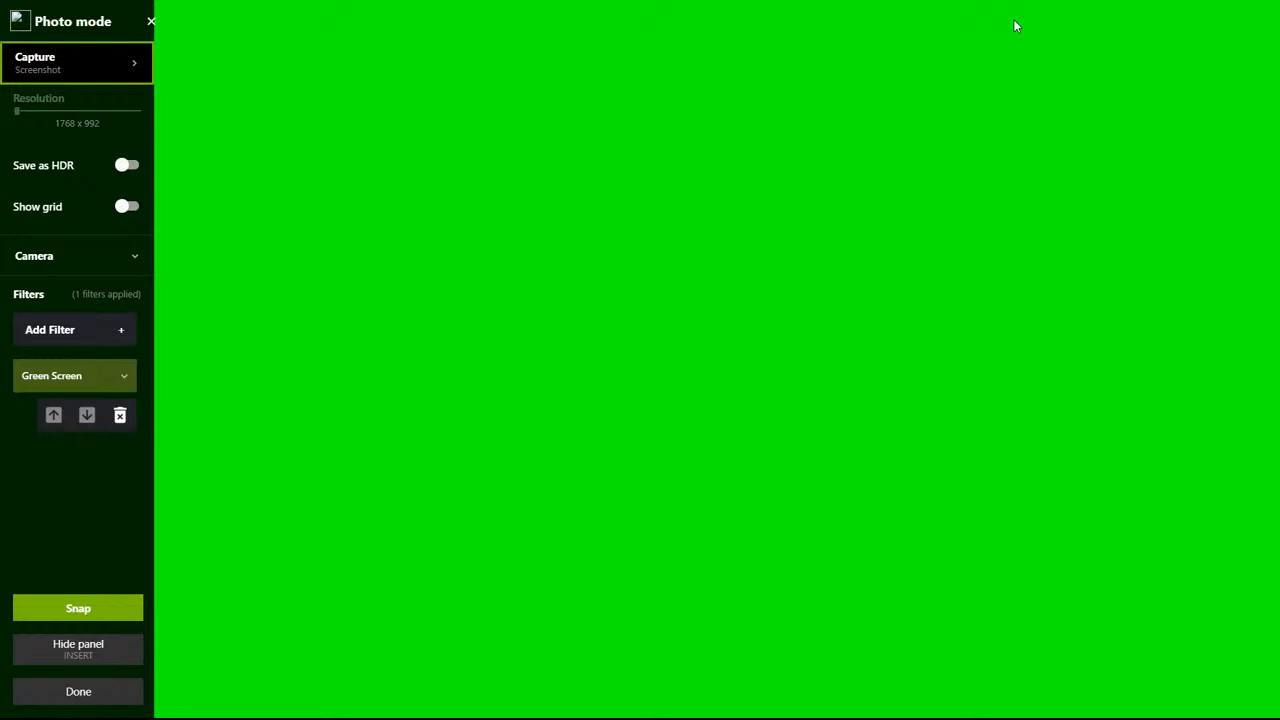
{"action": "left_click", "coordinate": [91, 375]}
{"action": "left_click_drag", "start_coordinate": [128, 417], "coordinate": [73, 426]}
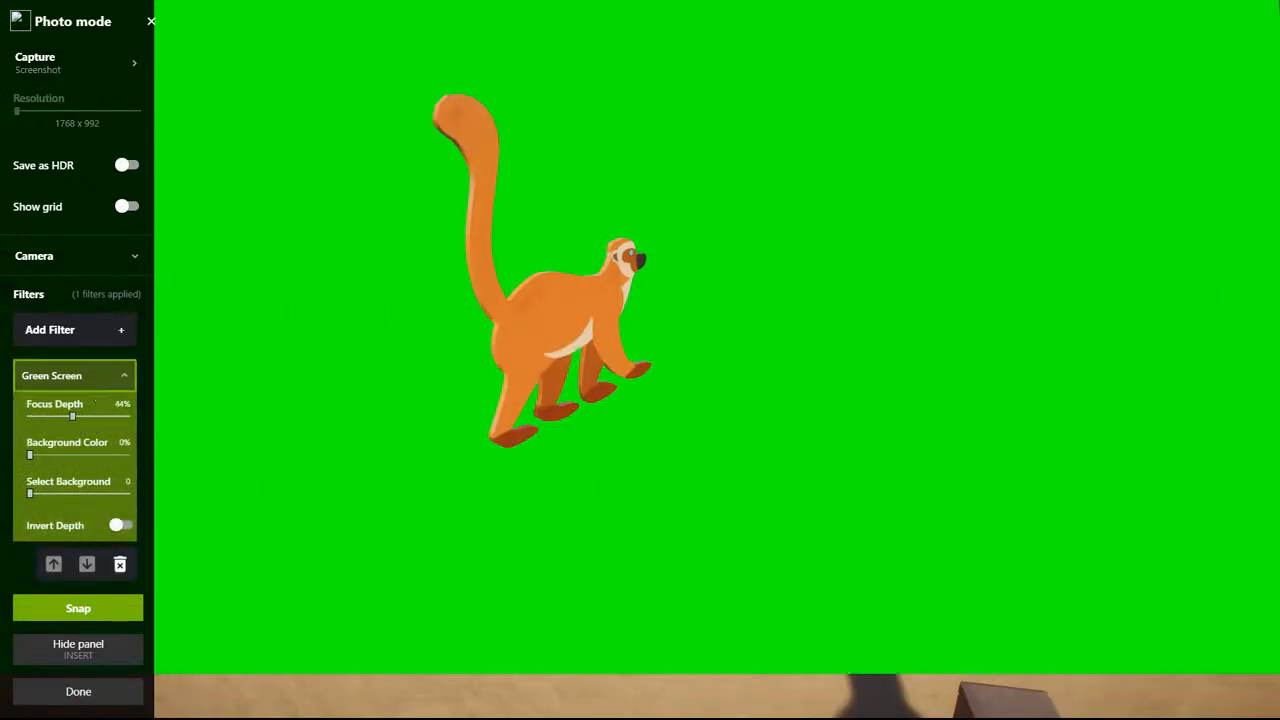
Step: Switch to Photoshop, create a 1768 x 992 px document from the Clipboard preset, and paste the captured sign image
{"action": "key", "text": "super"}
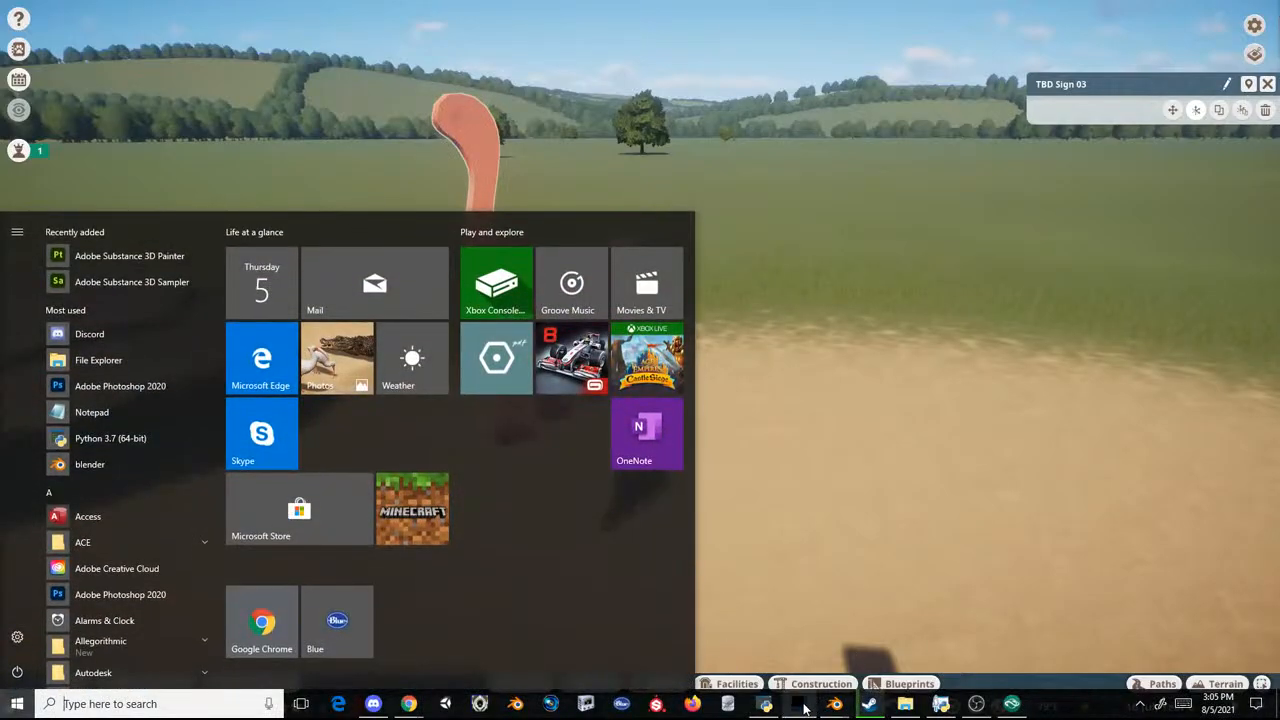
{"action": "left_click", "coordinate": [800, 705]}
{"action": "left_click", "coordinate": [43, 8]}
{"action": "left_click", "coordinate": [55, 37]}
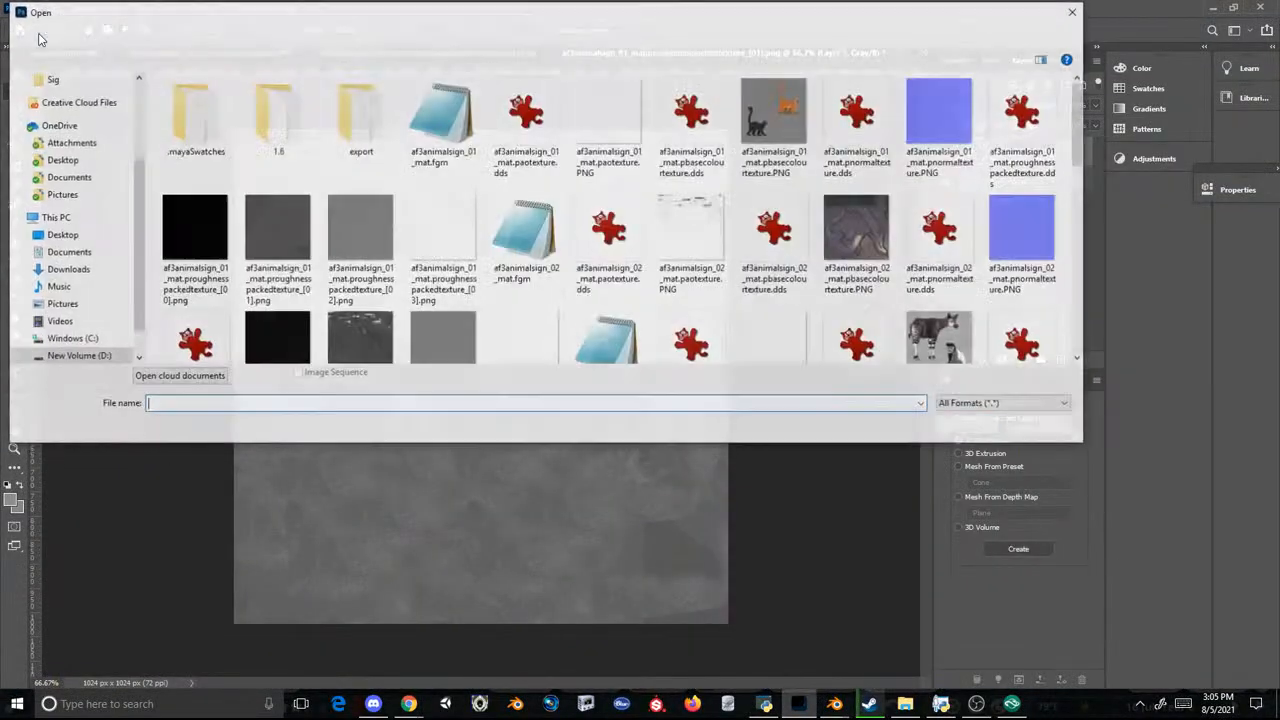
{"action": "left_click", "coordinate": [1035, 433]}
{"action": "left_click", "coordinate": [40, 9]}
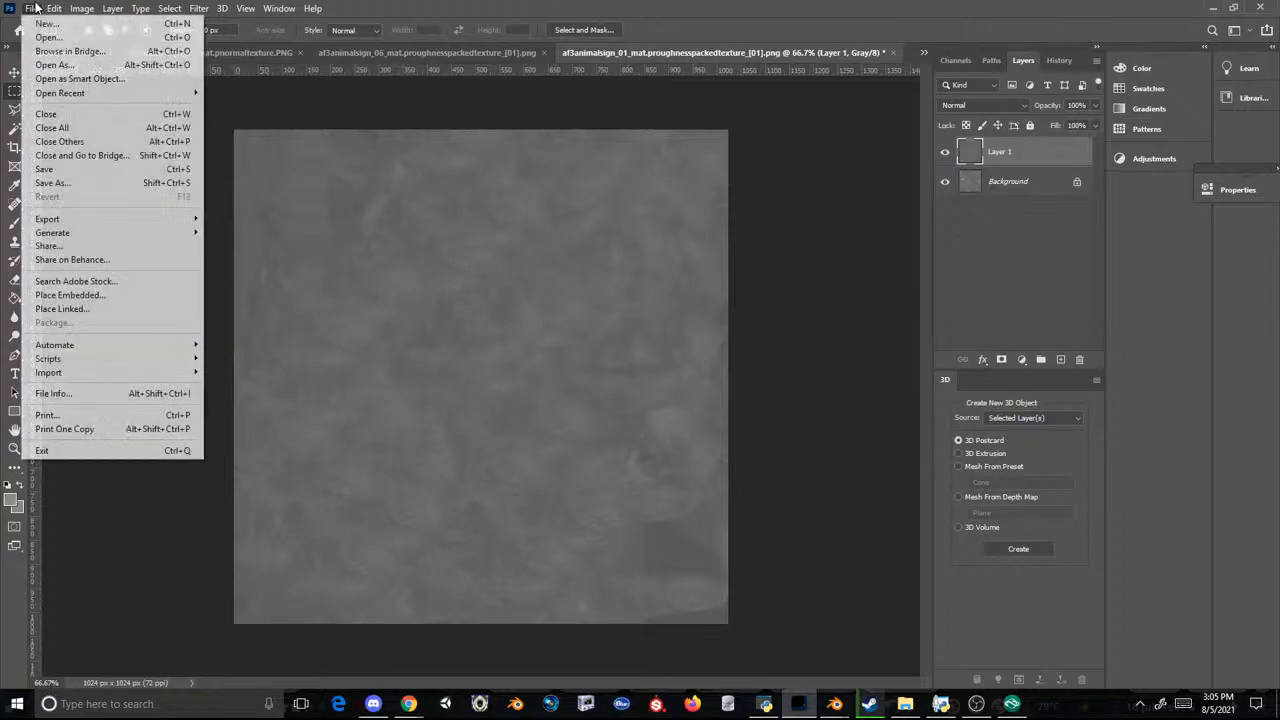
{"action": "left_click", "coordinate": [52, 23]}
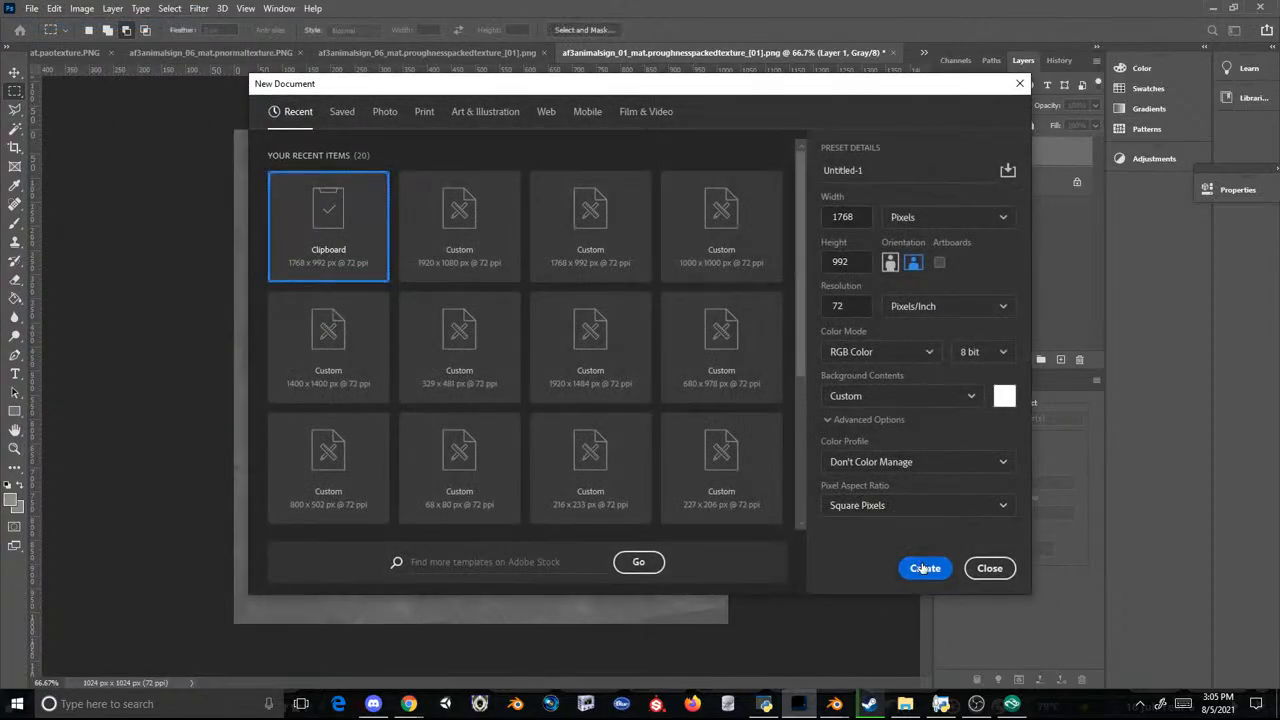
{"action": "left_click", "coordinate": [922, 568]}
{"action": "key", "text": "ctrl+v"}
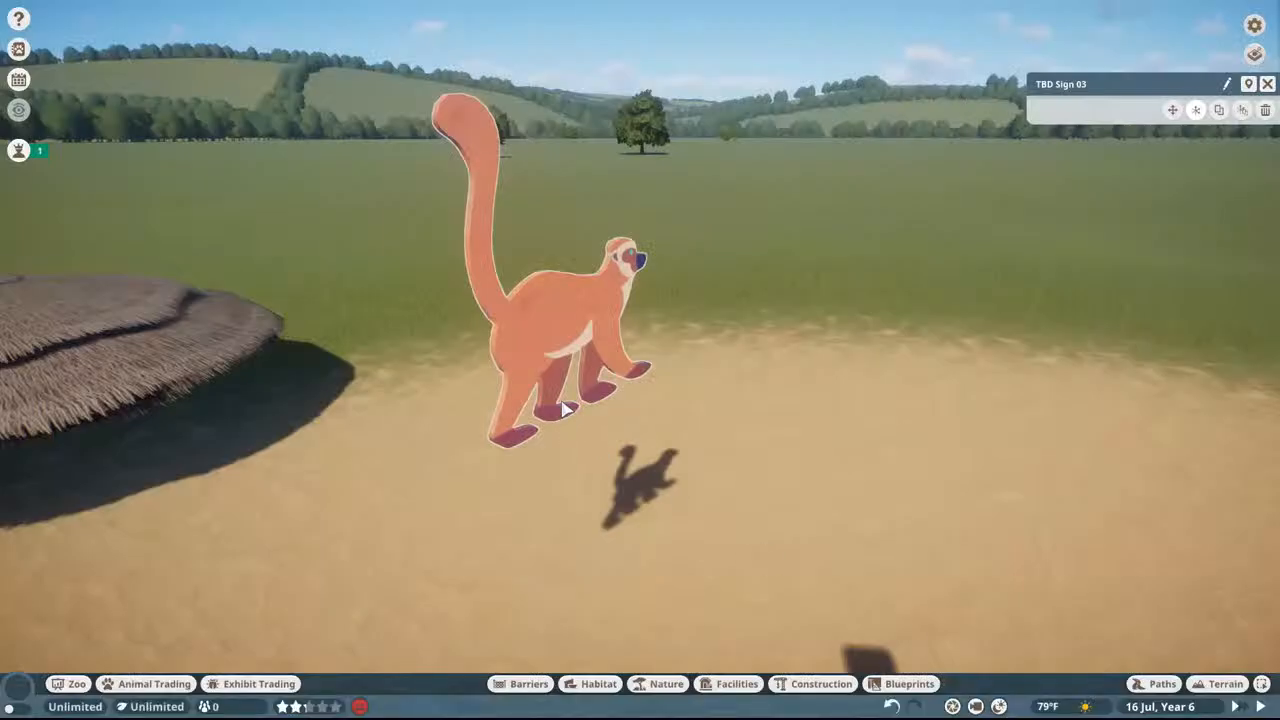
Step: Switch back to Planet Zoo, place TBD Sign 02 at the exact position of TBD Sign 03, and delete TBD Sign 03
{"action": "left_click", "coordinate": [578, 378]}
{"action": "left_click", "coordinate": [796, 687]}
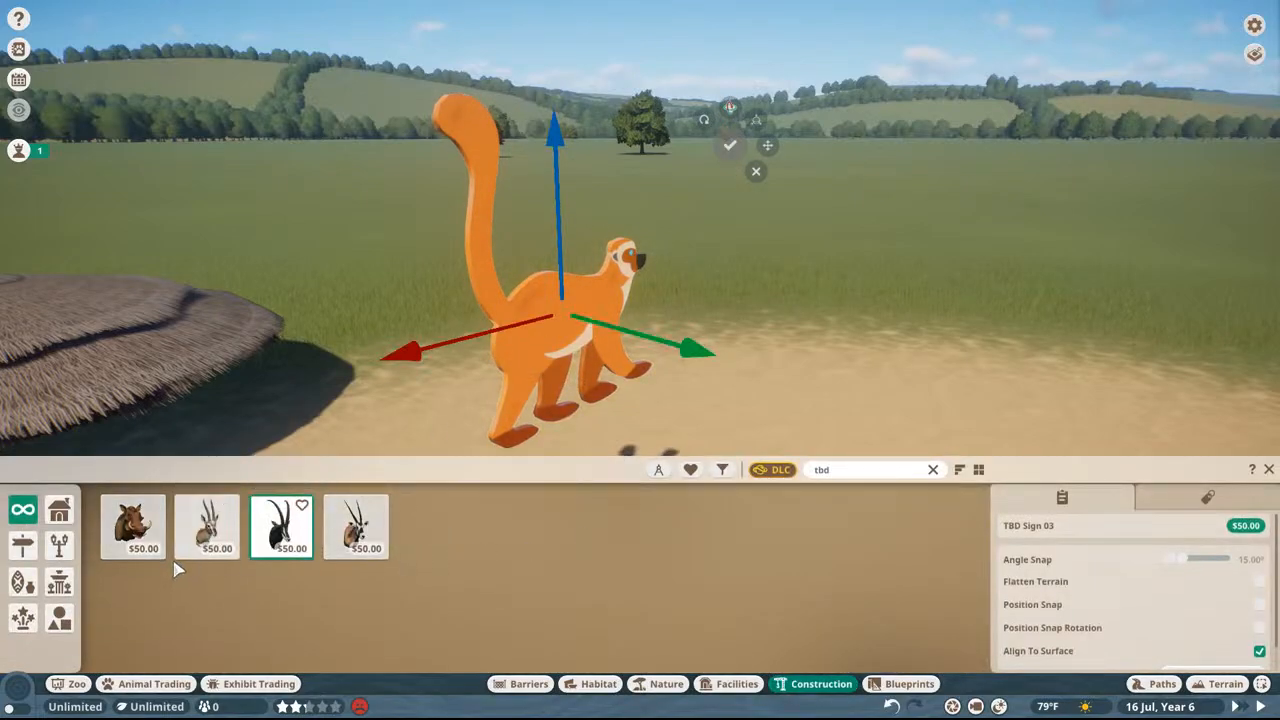
{"action": "left_click", "coordinate": [220, 538]}
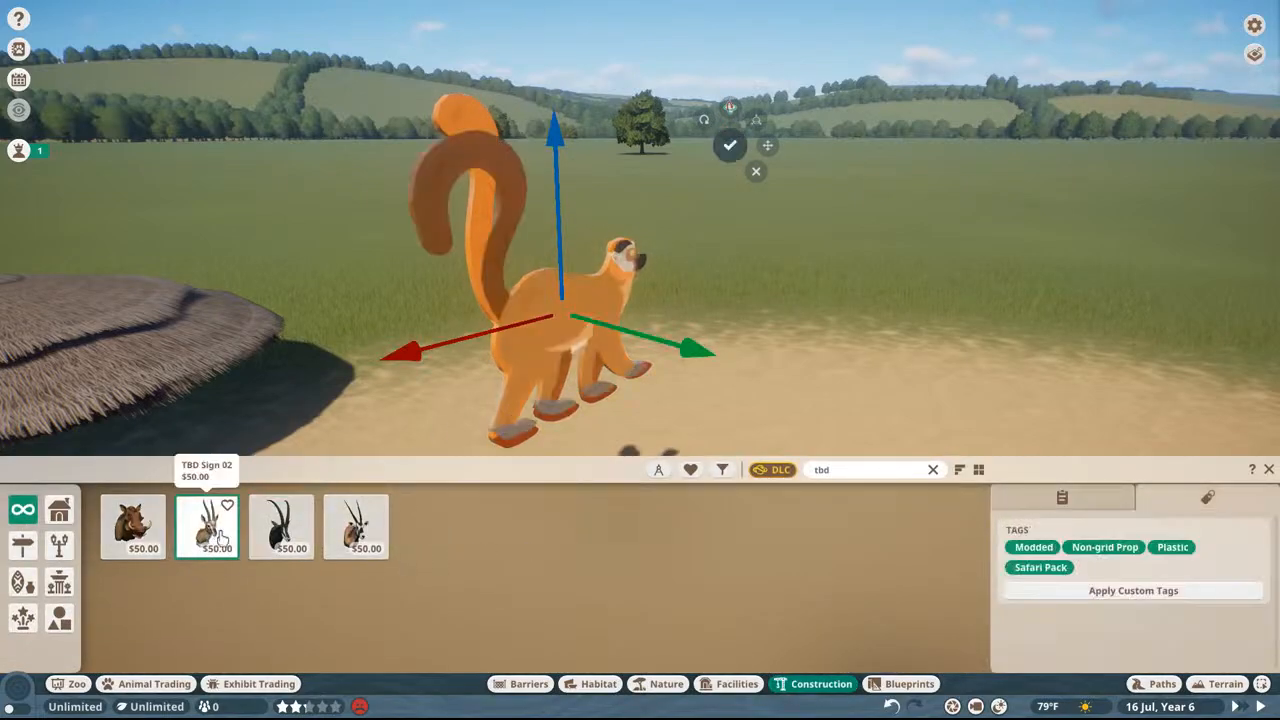
{"action": "left_click", "coordinate": [756, 173]}
{"action": "left_click", "coordinate": [457, 127]}
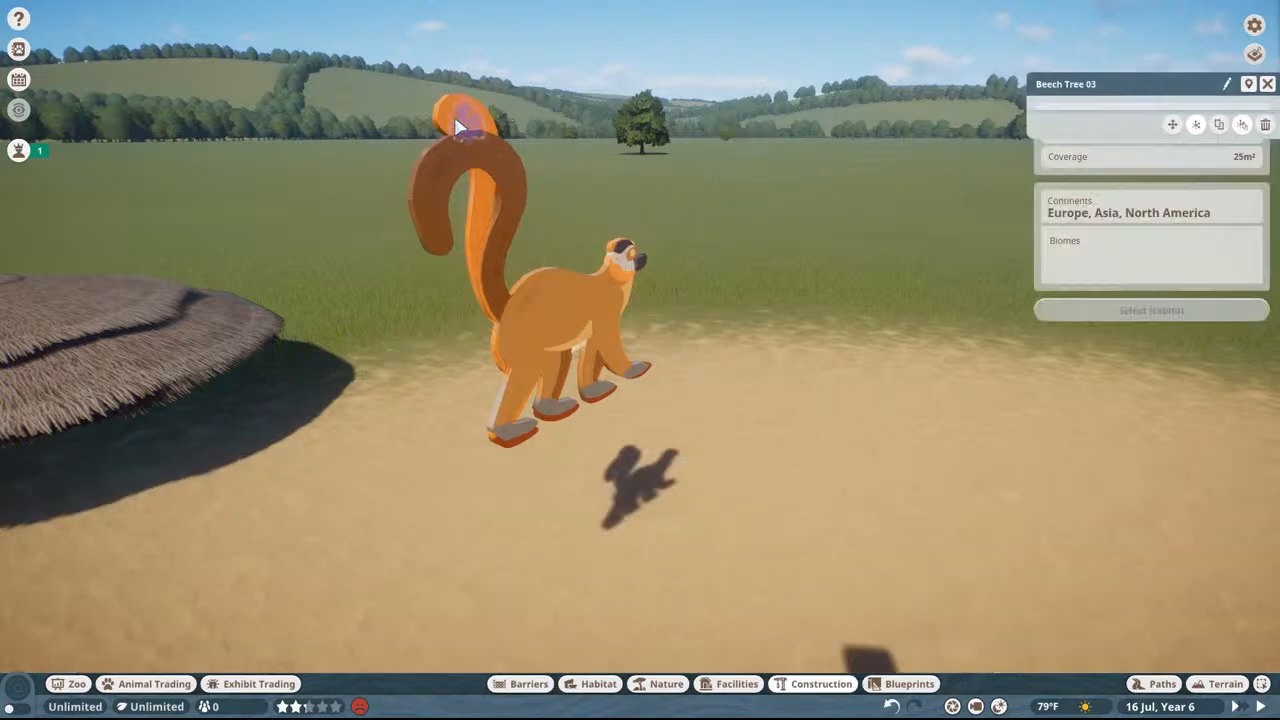
{"action": "left_click", "coordinate": [489, 284]}
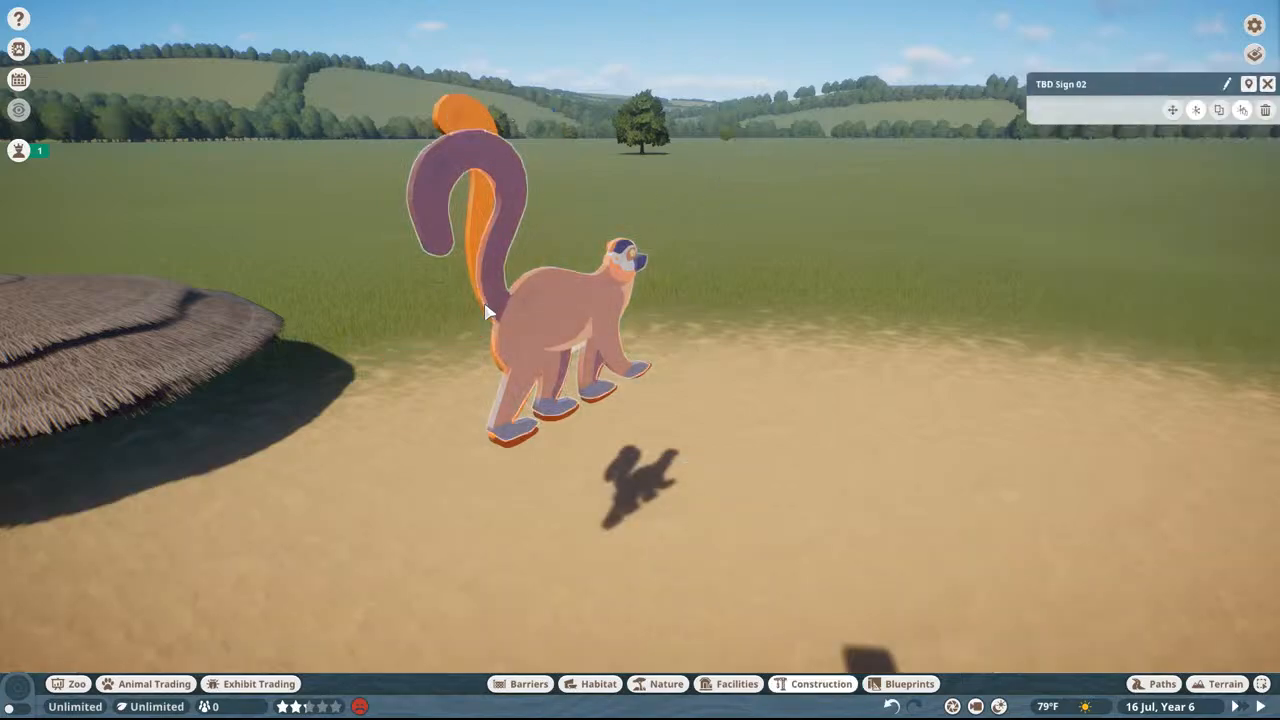
{"action": "key", "text": "Escape"}
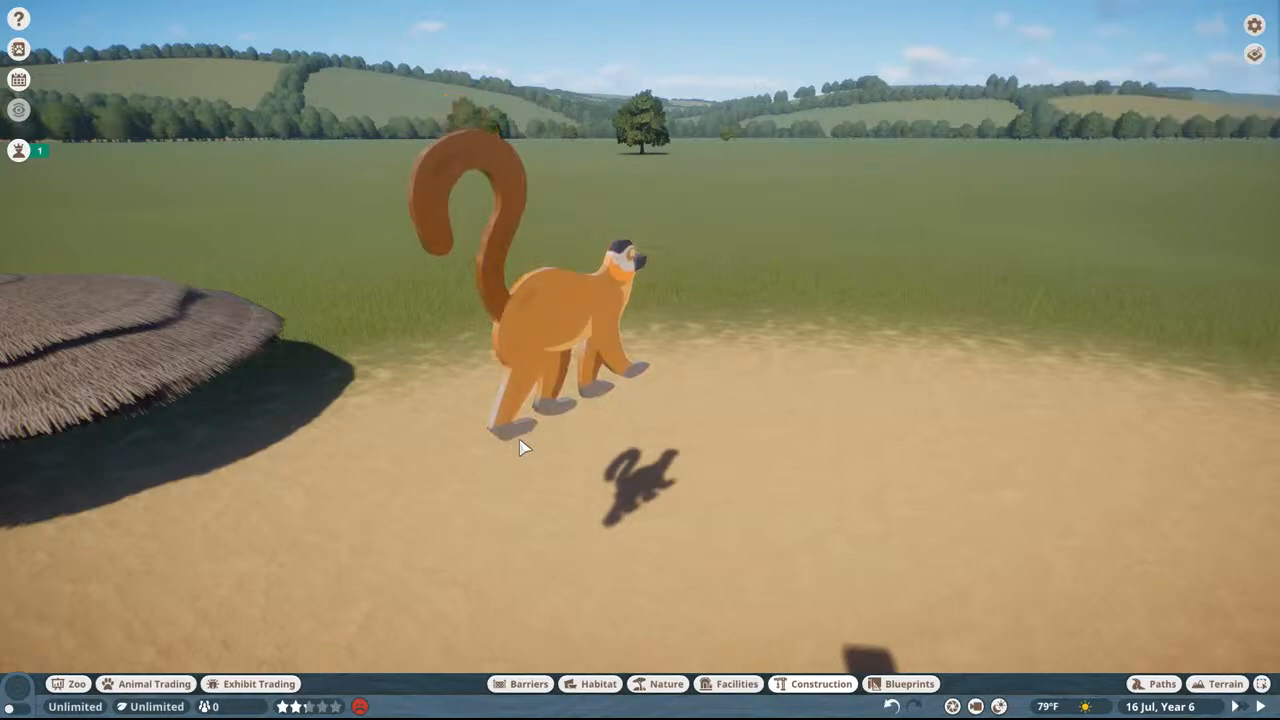
Step: Capture TBD Sign 02 in photo mode with the Green Screen filter, and place TBD Sign 04 at its exact position in the zoo
{"action": "key", "text": "alt+F2"}
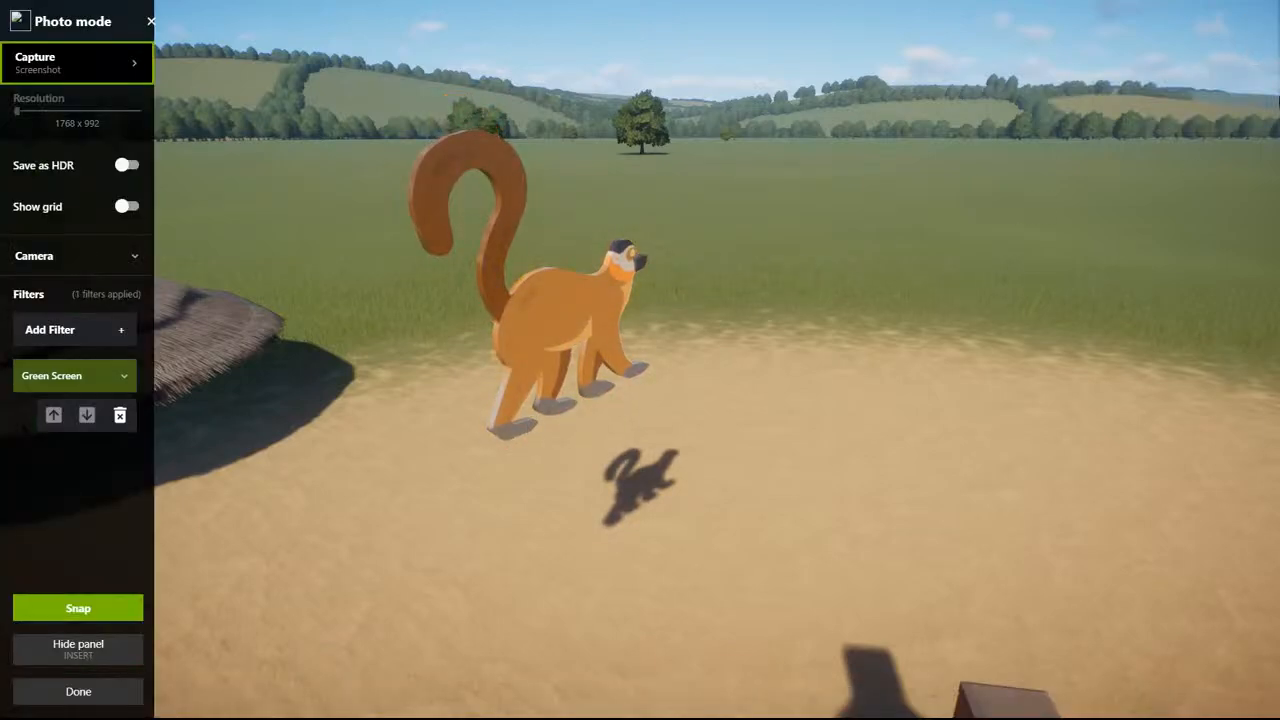
{"action": "key", "text": "super"}
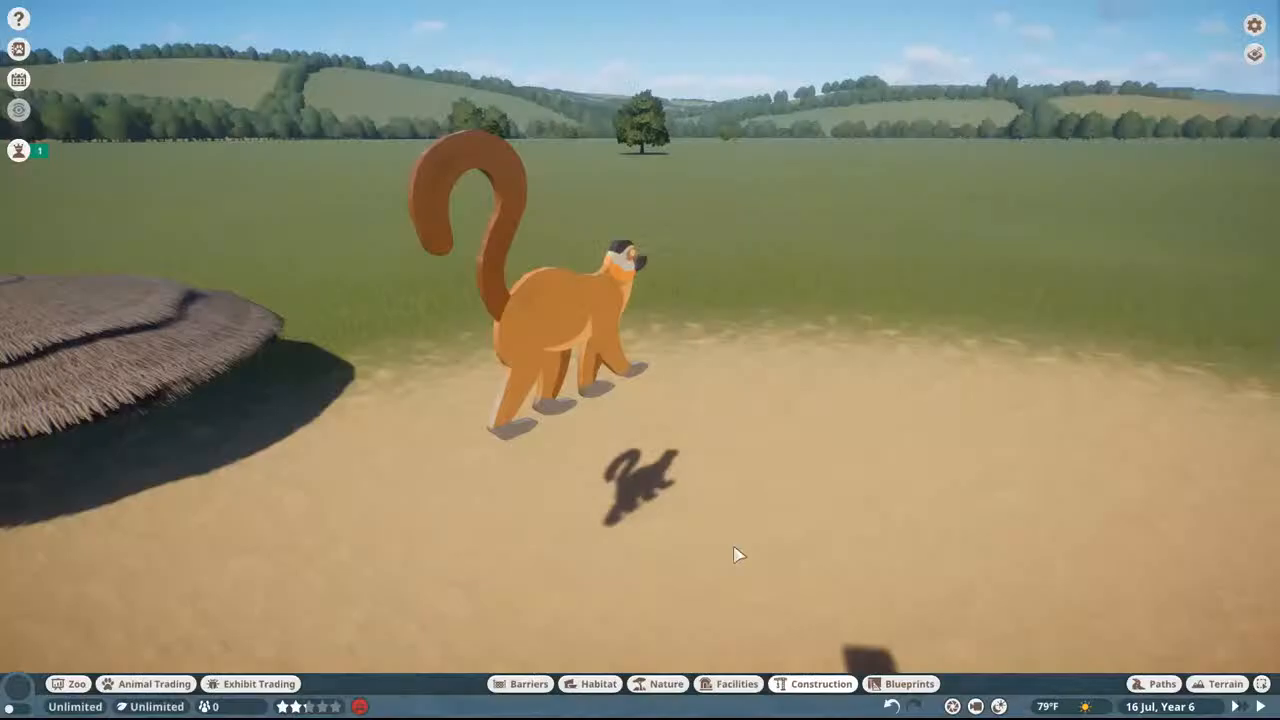
{"action": "left_click", "coordinate": [506, 360]}
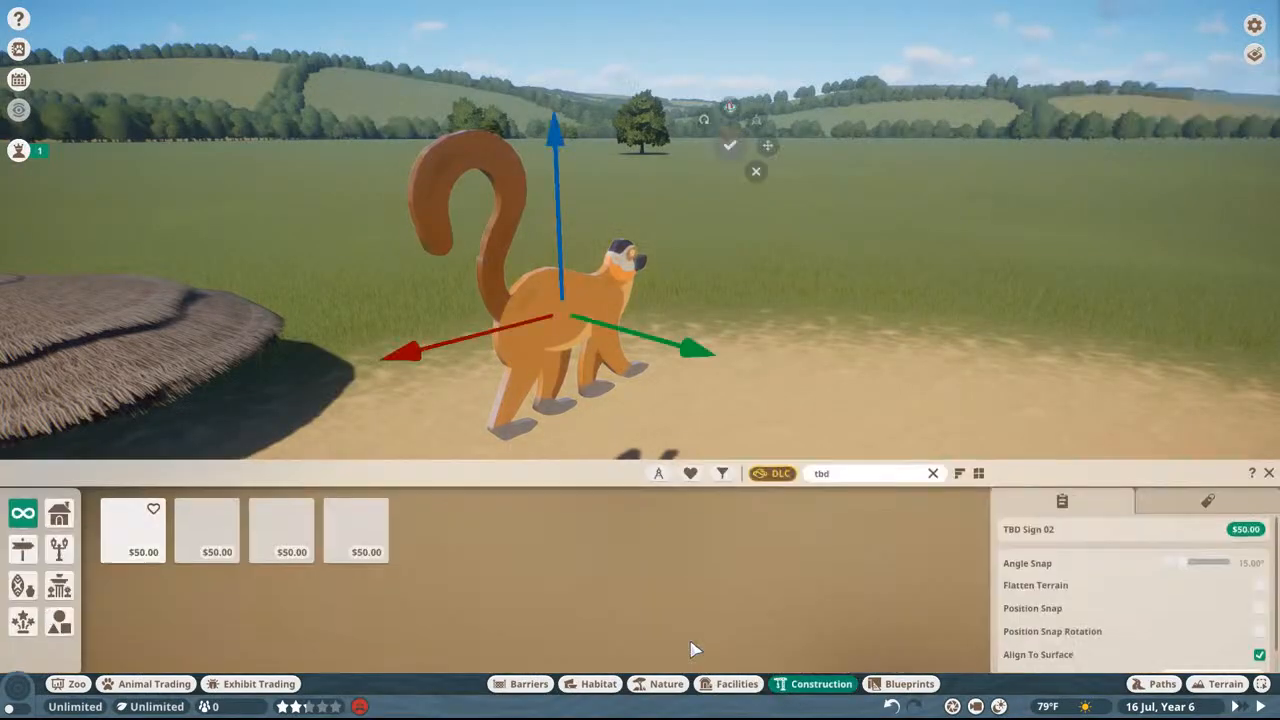
{"action": "left_click", "coordinate": [380, 520]}
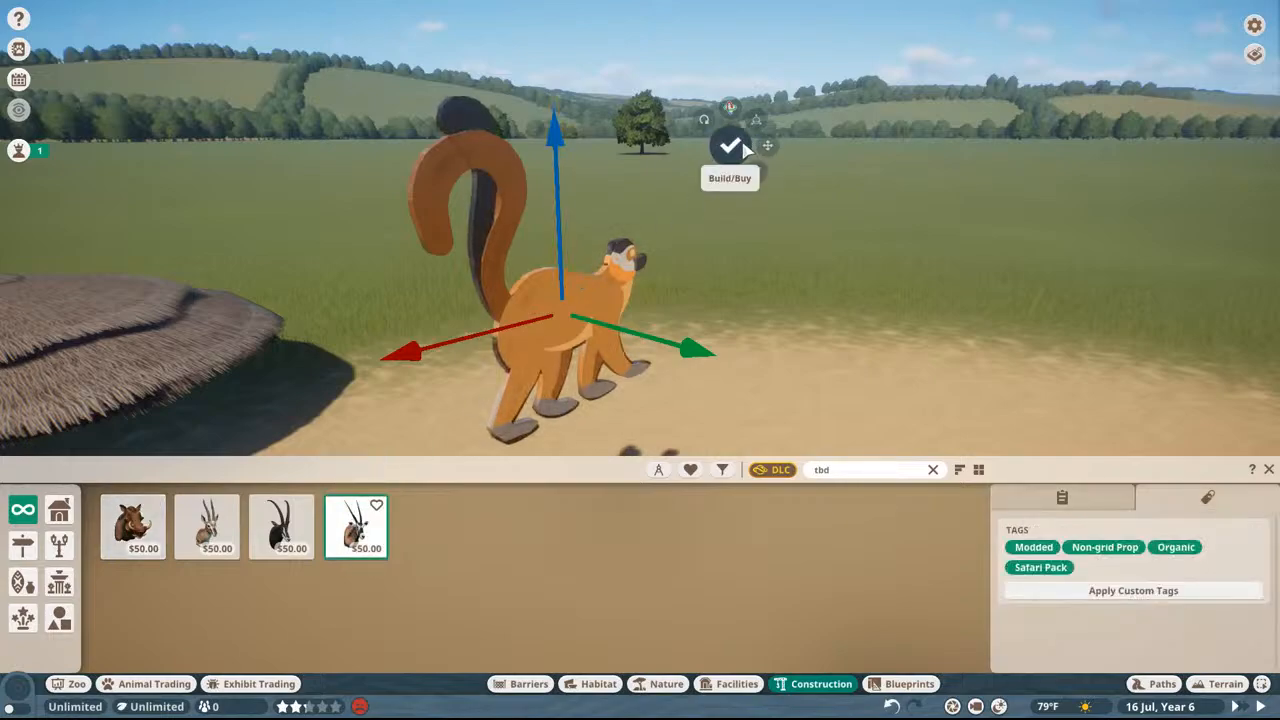
{"action": "left_click", "coordinate": [758, 173]}
{"action": "left_click", "coordinate": [486, 262]}
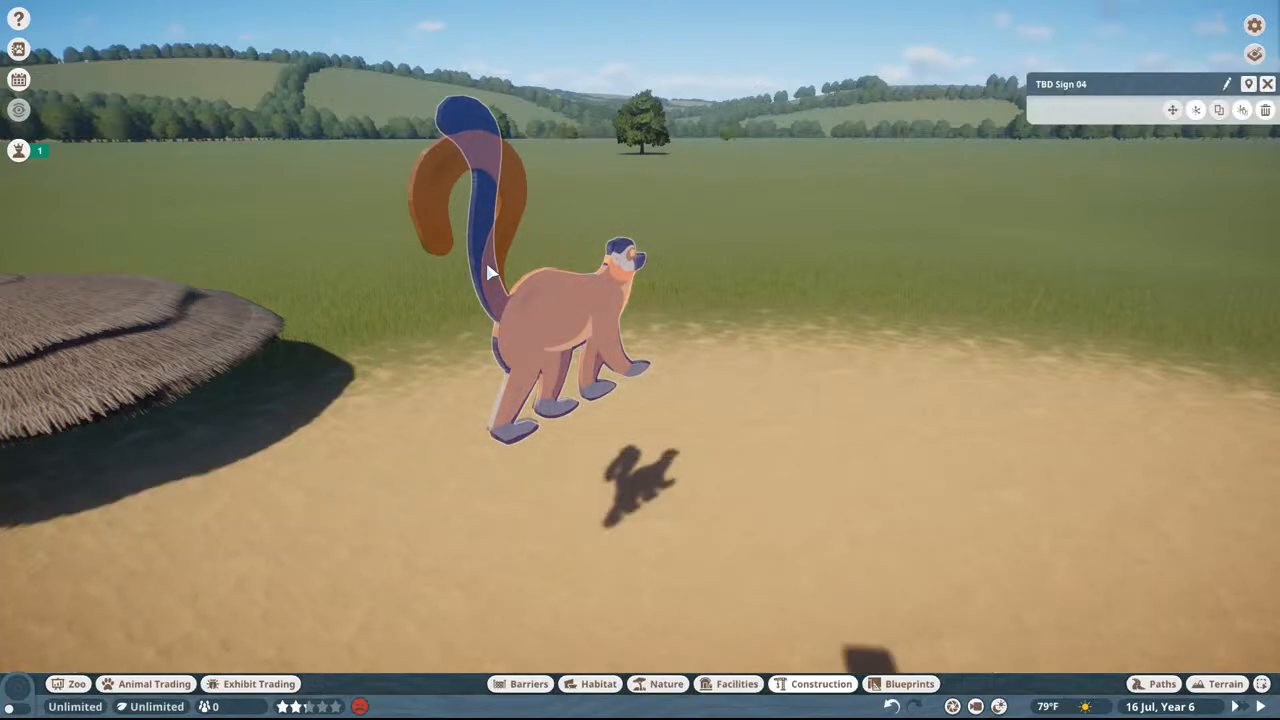
{"action": "key", "text": "Delete"}
{"action": "key", "text": "ctrl+z"}
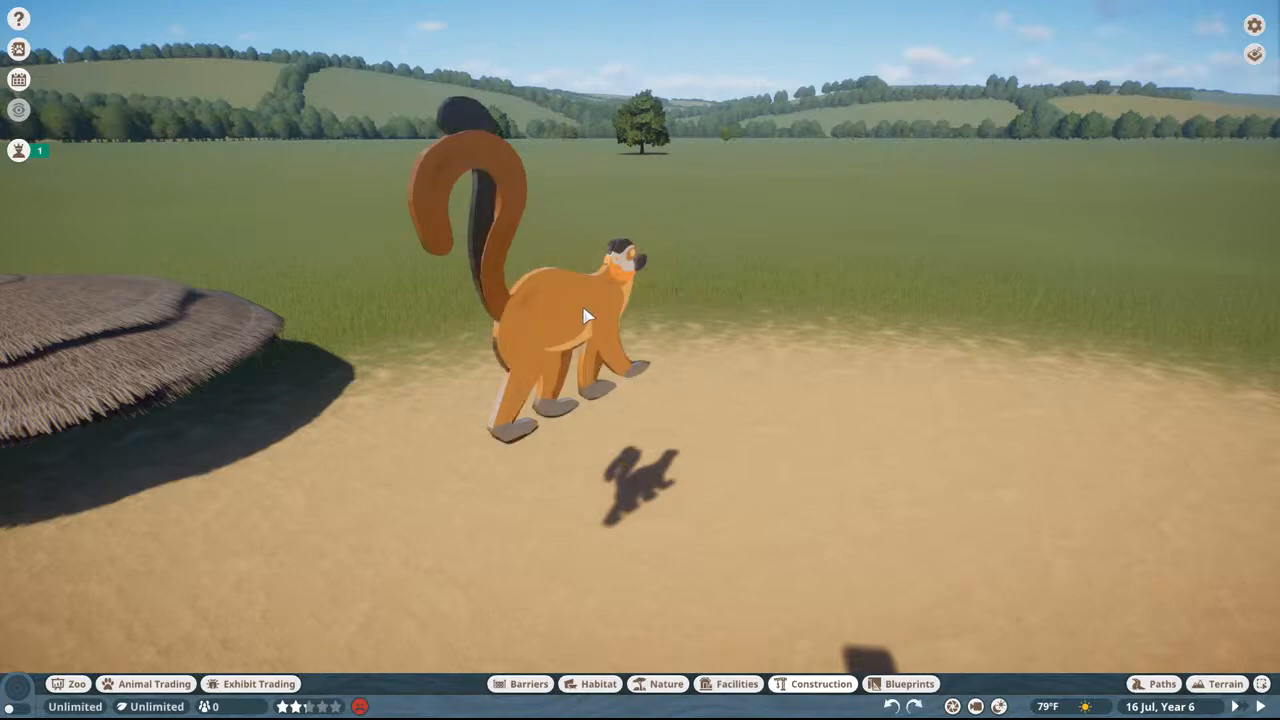
{"action": "left_click", "coordinate": [617, 289]}
{"action": "key", "text": "Delete"}
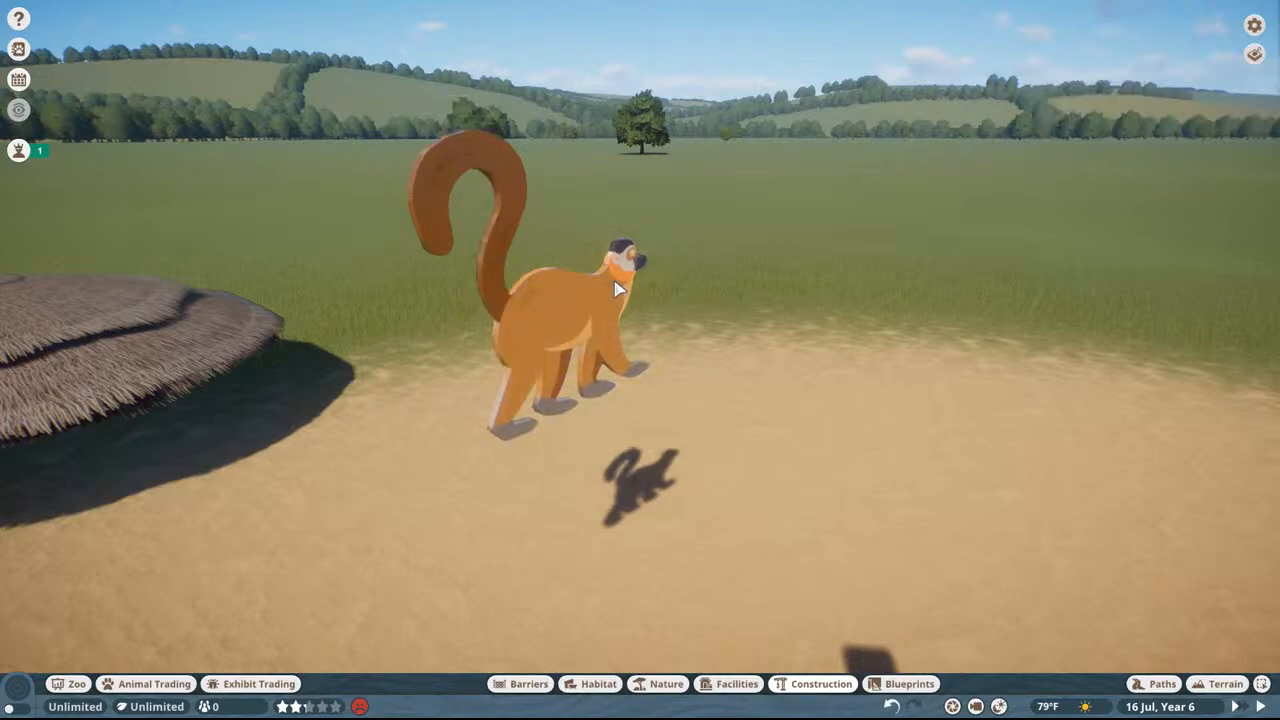
{"action": "key", "text": "ctrl+z"}
Step: Delete the orange TBD Sign 02 so that only the black lemur sign TBD Sign 04 floats there
{"action": "scroll", "coordinate": [617, 289], "scroll_direction": "up", "scroll_amount": 4}
{"action": "left_click", "coordinate": [628, 325]}
{"action": "scroll", "coordinate": [629, 327], "scroll_direction": "down", "scroll_amount": 3}
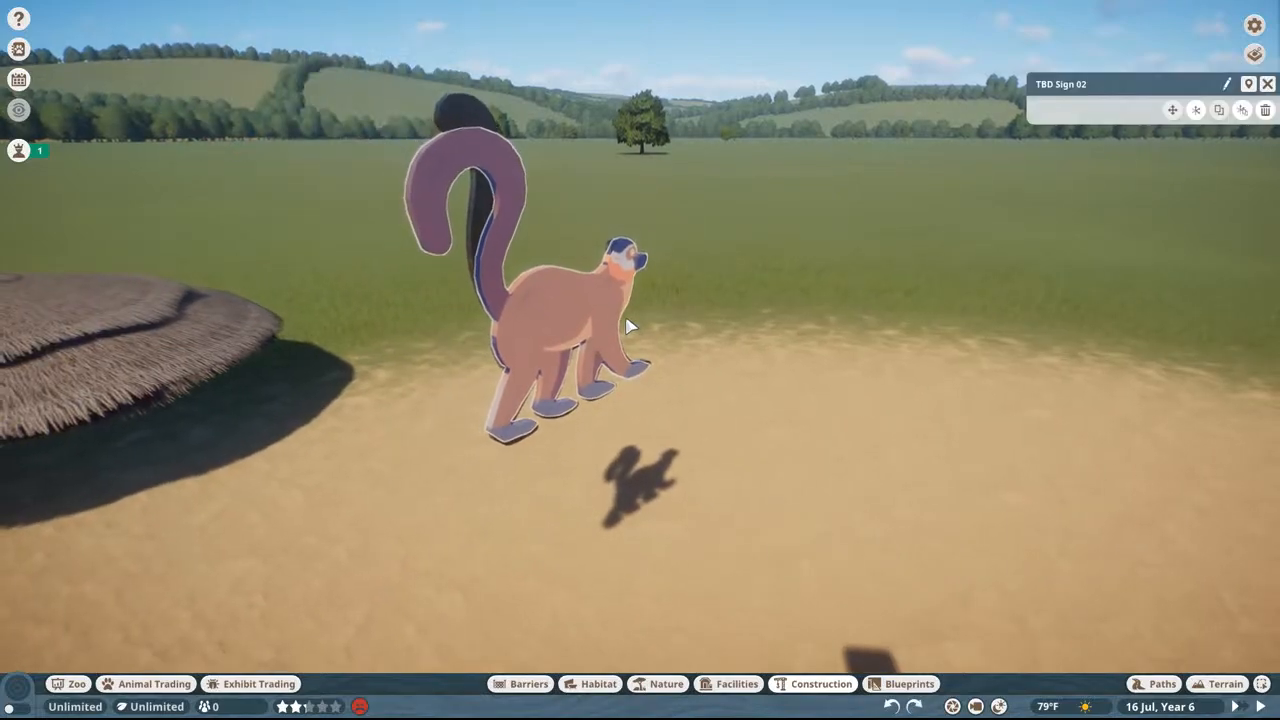
{"action": "key", "text": "Delete"}
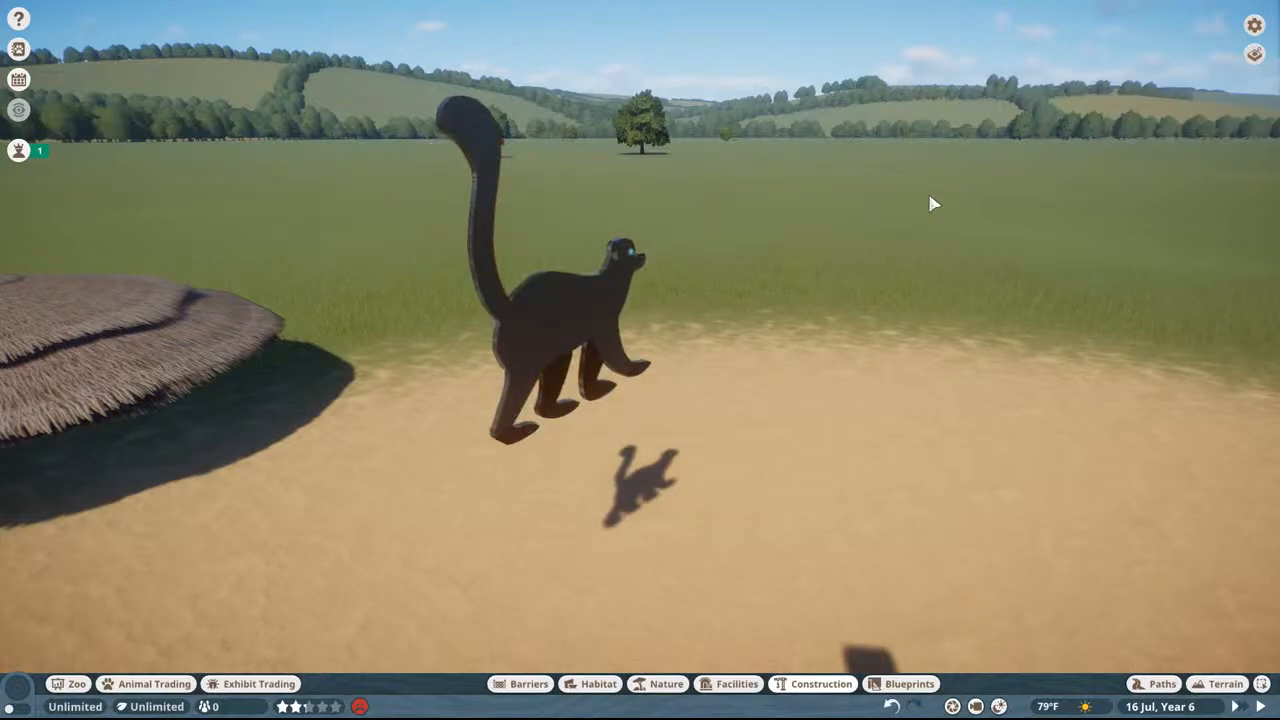
Step: Capture TBD Sign 04 in photo mode with the Green Screen filter and paste it into the Photoshop document as a new layer
{"action": "key", "text": "alt+F2"}
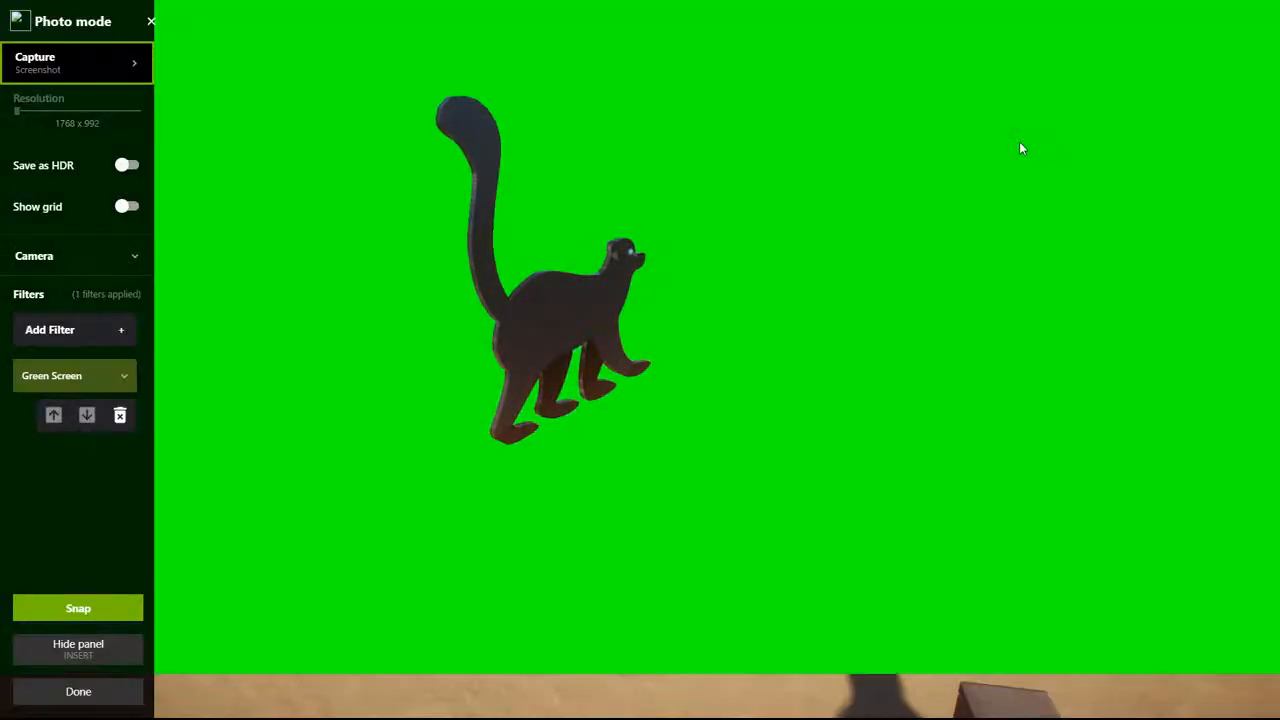
{"action": "key", "text": "Insert"}
{"action": "key", "text": "super"}
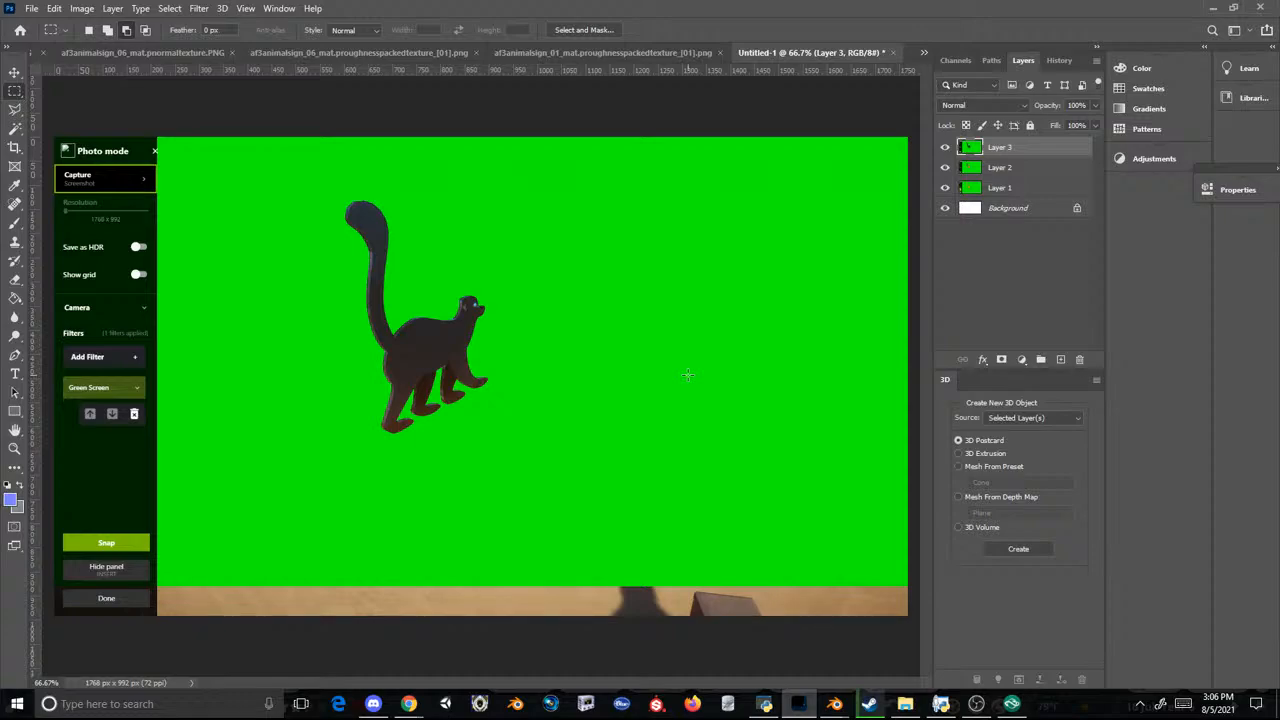
Step: Switch back to Planet Zoo, place TBD Sign 01 at the exact position of TBD Sign 04, and delete TBD Sign 04
{"action": "left_click", "coordinate": [1012, 704]}
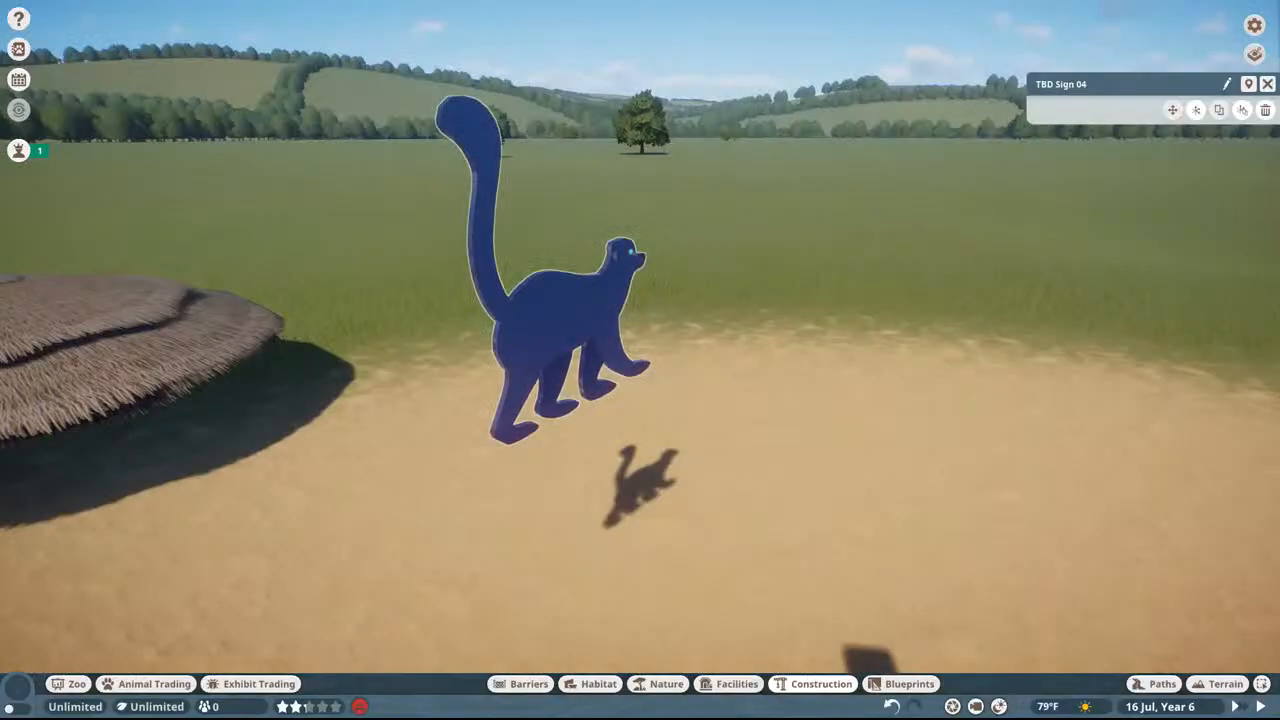
{"action": "left_click", "coordinate": [525, 360]}
{"action": "left_click", "coordinate": [140, 530]}
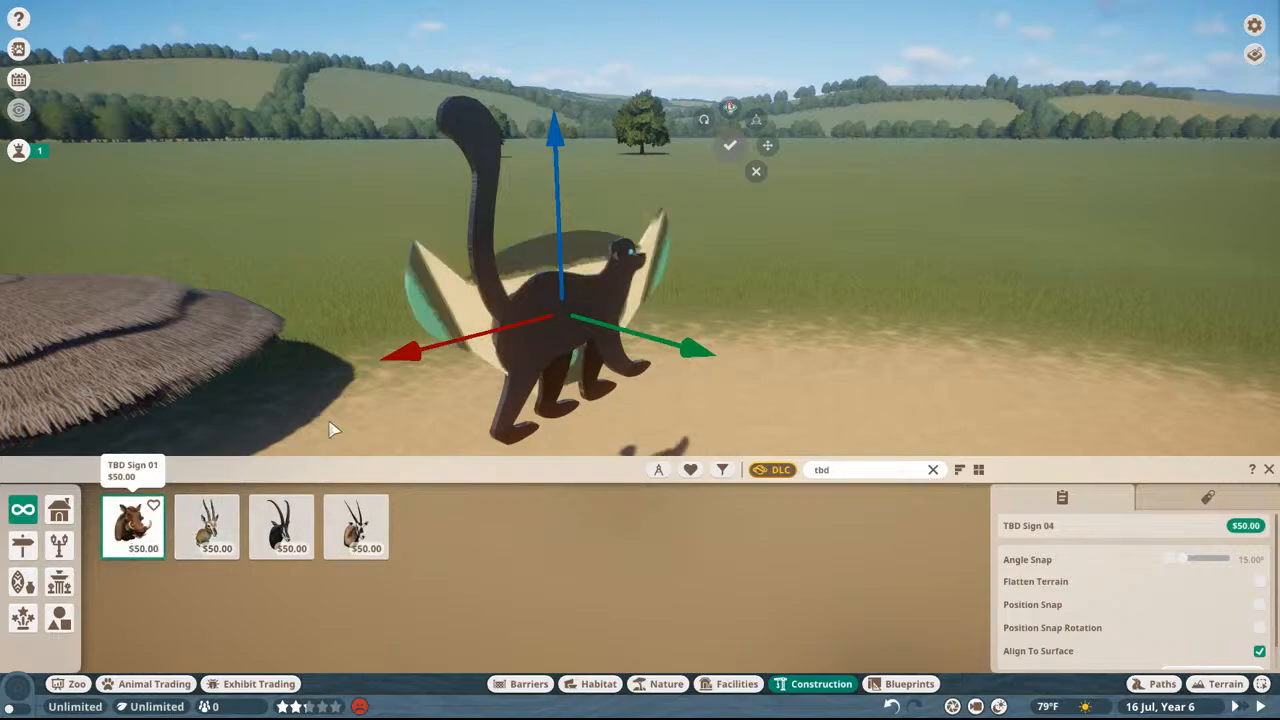
{"action": "left_click", "coordinate": [756, 121]}
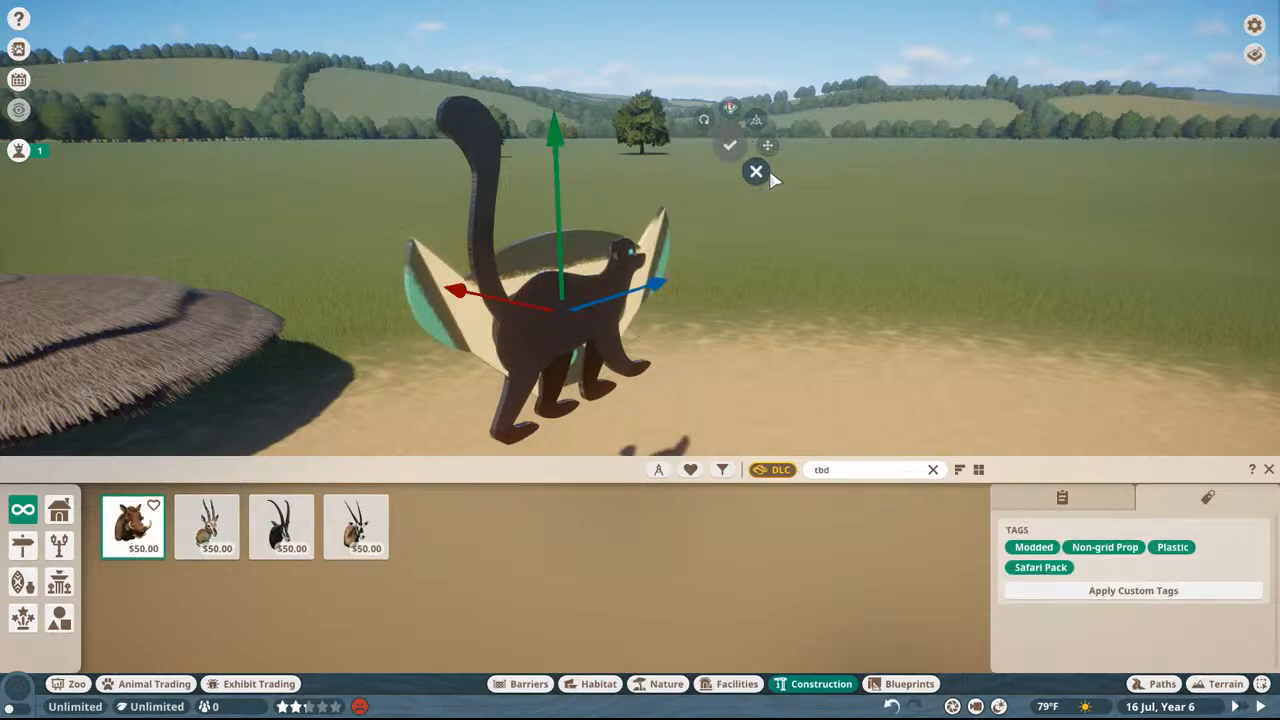
{"action": "left_click", "coordinate": [754, 169]}
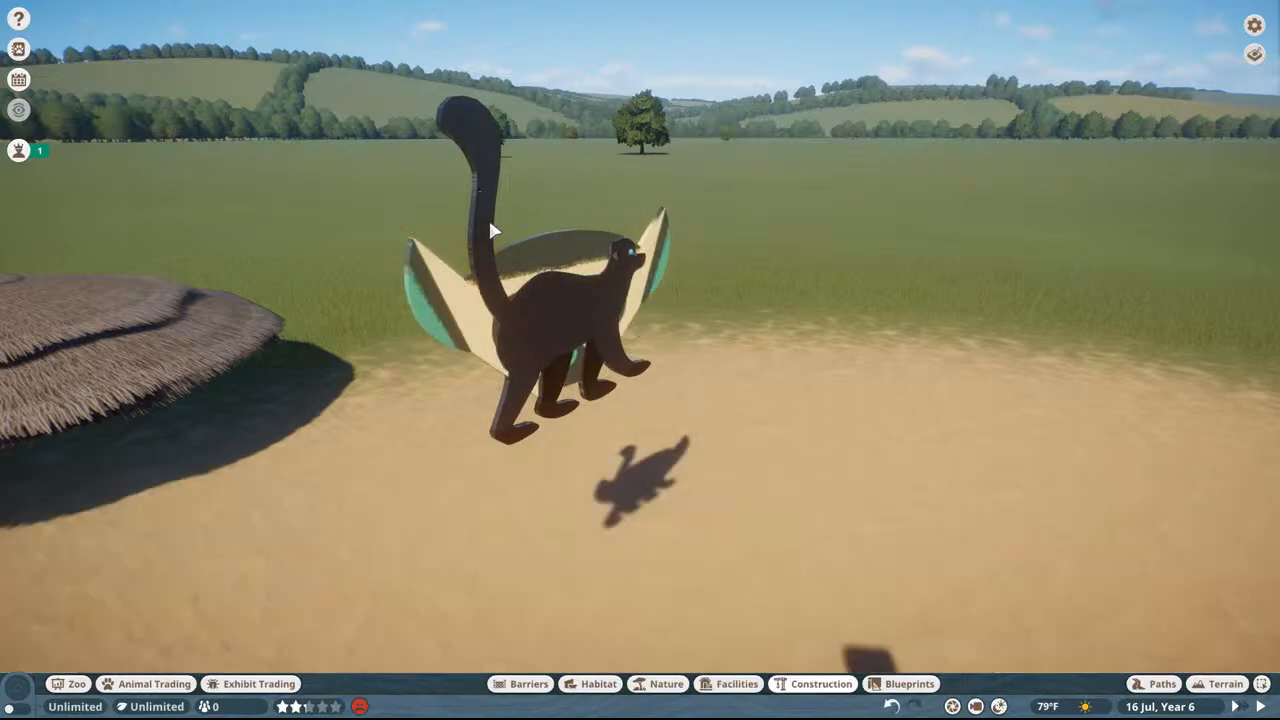
{"action": "key", "text": "Delete"}
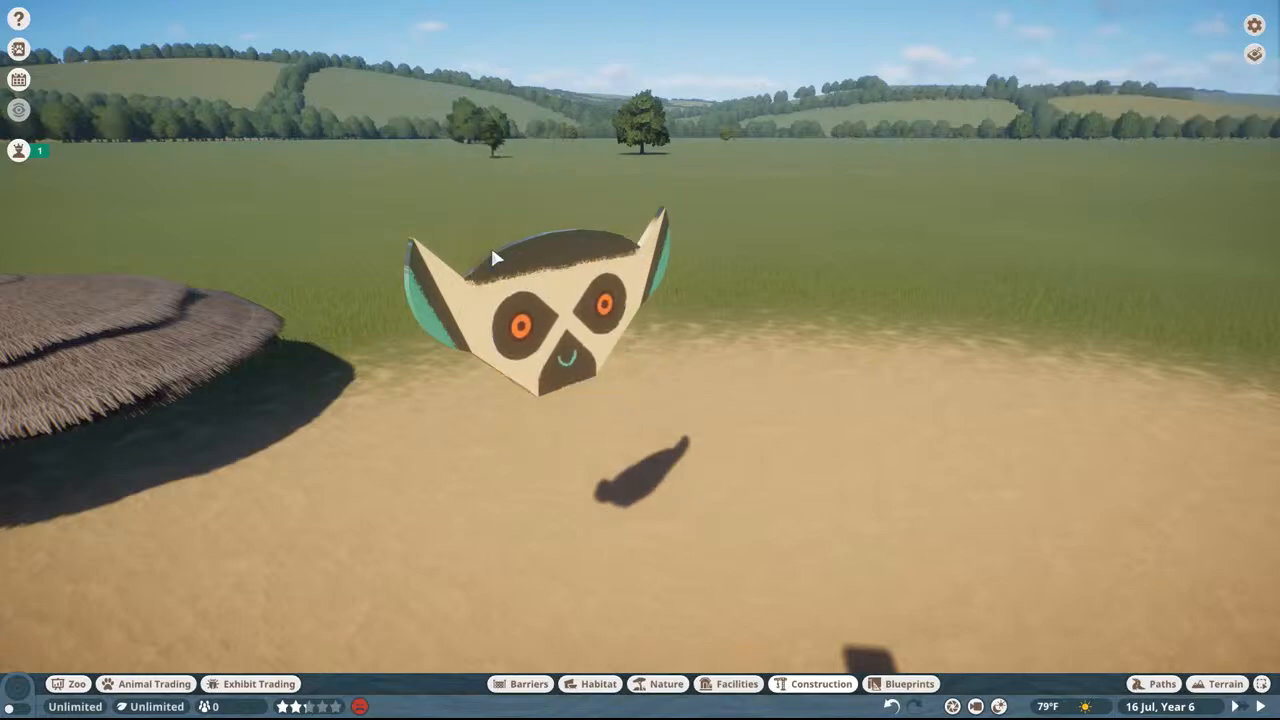
Step: Capture the lemur face TBD Sign 01 in photo mode with the Green Screen filter and paste it into Photoshop as a new layer
{"action": "key", "text": "alt+F2"}
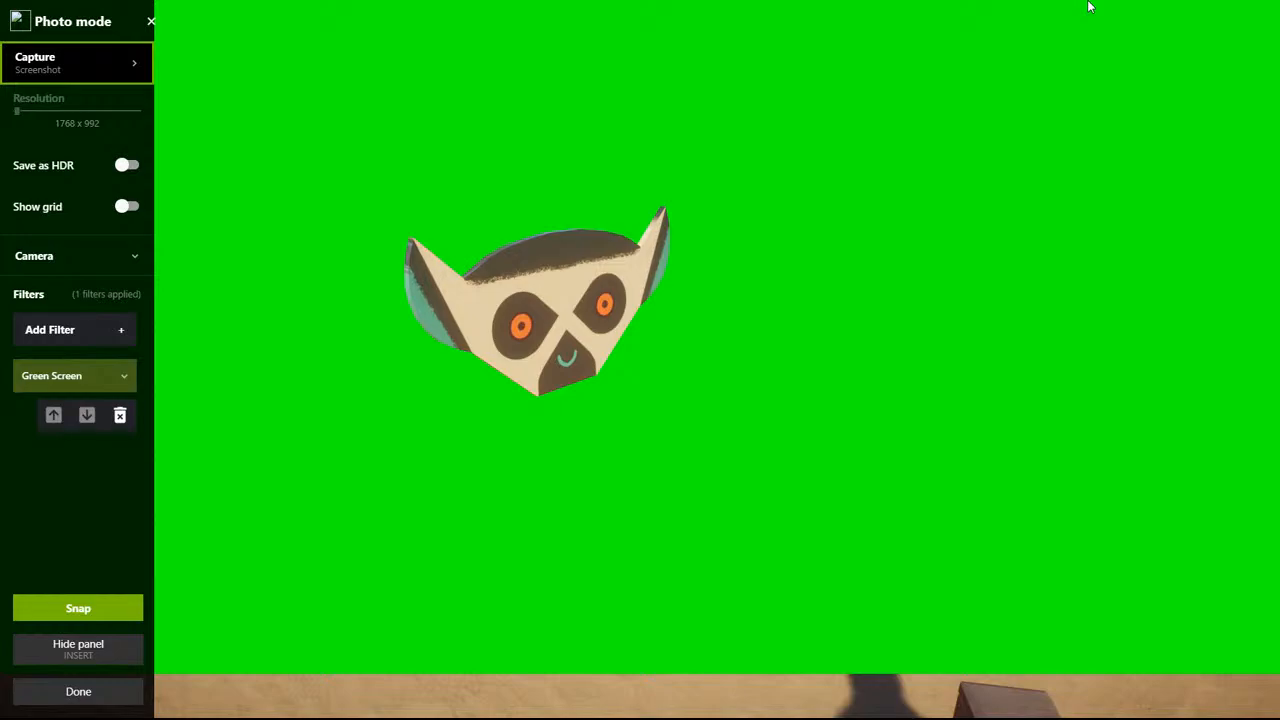
{"action": "key", "text": "super"}
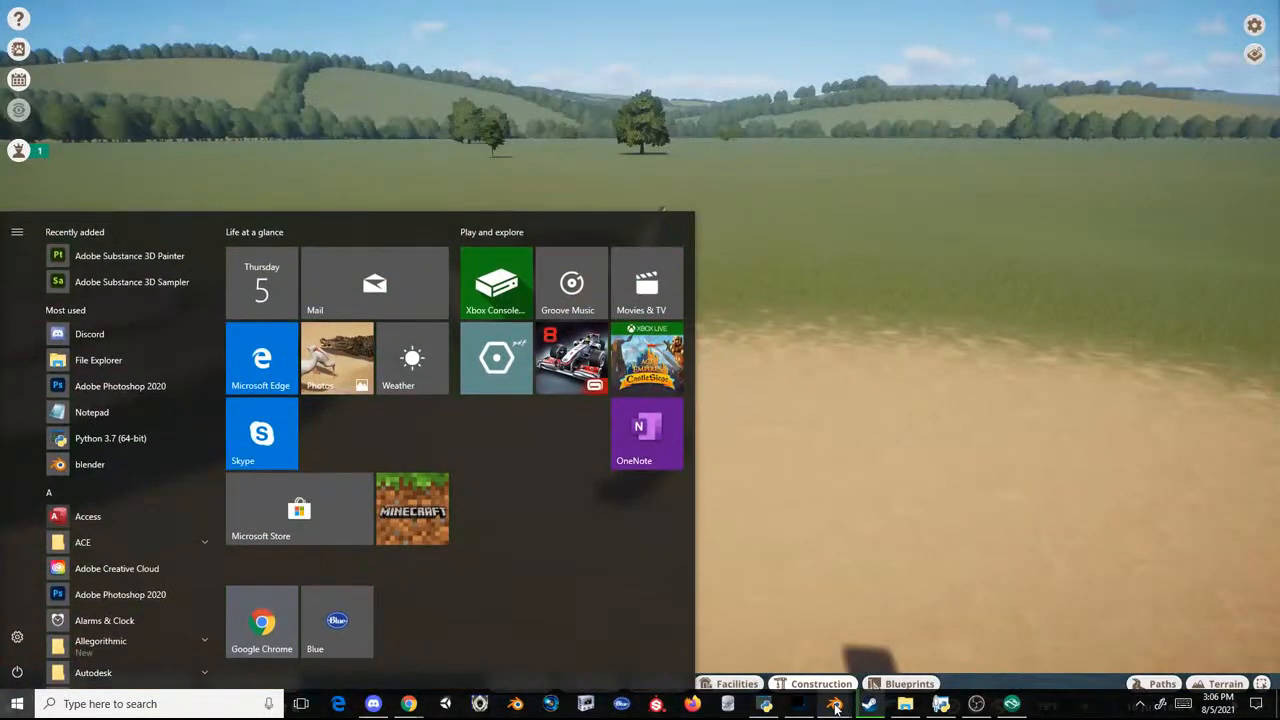
{"action": "left_click", "coordinate": [834, 704]}
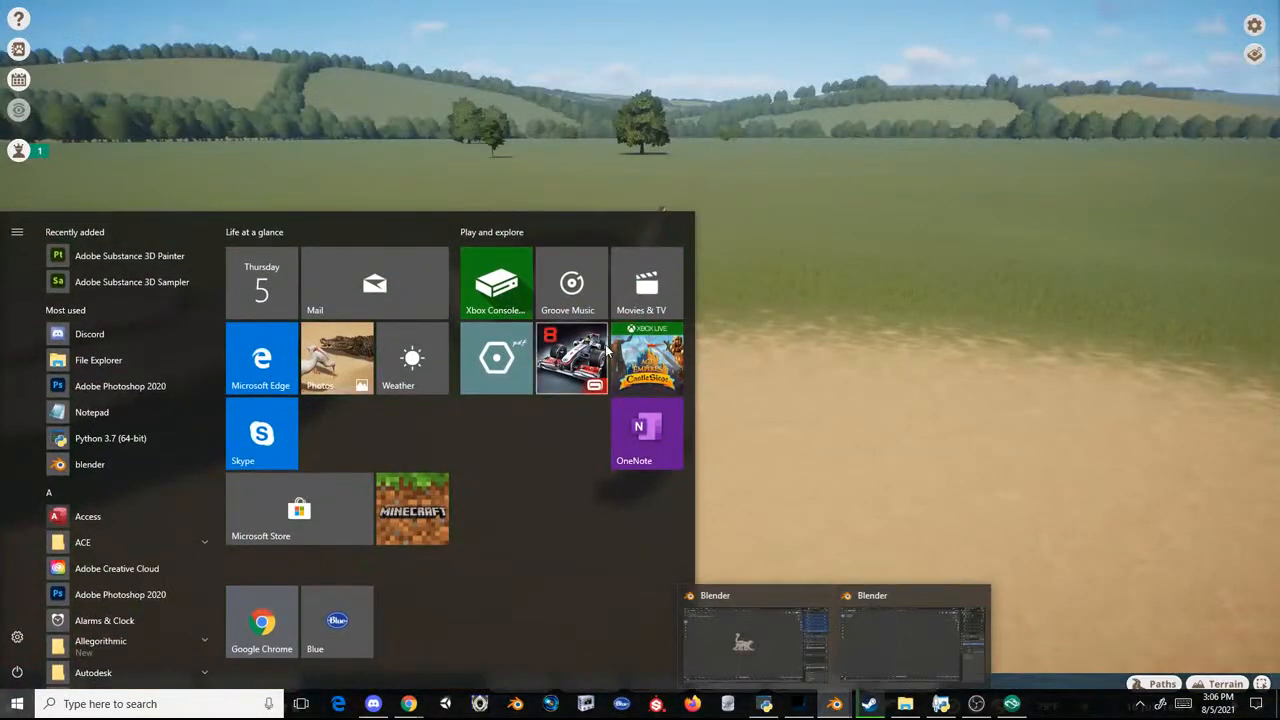
{"action": "left_click", "coordinate": [798, 704]}
{"action": "key", "text": "ctrl+v"}
Step: Remove the green background from Layer 4, Layer 3, Layer 2 and Layer 1 with the Magic Wand
{"action": "key", "text": "w"}
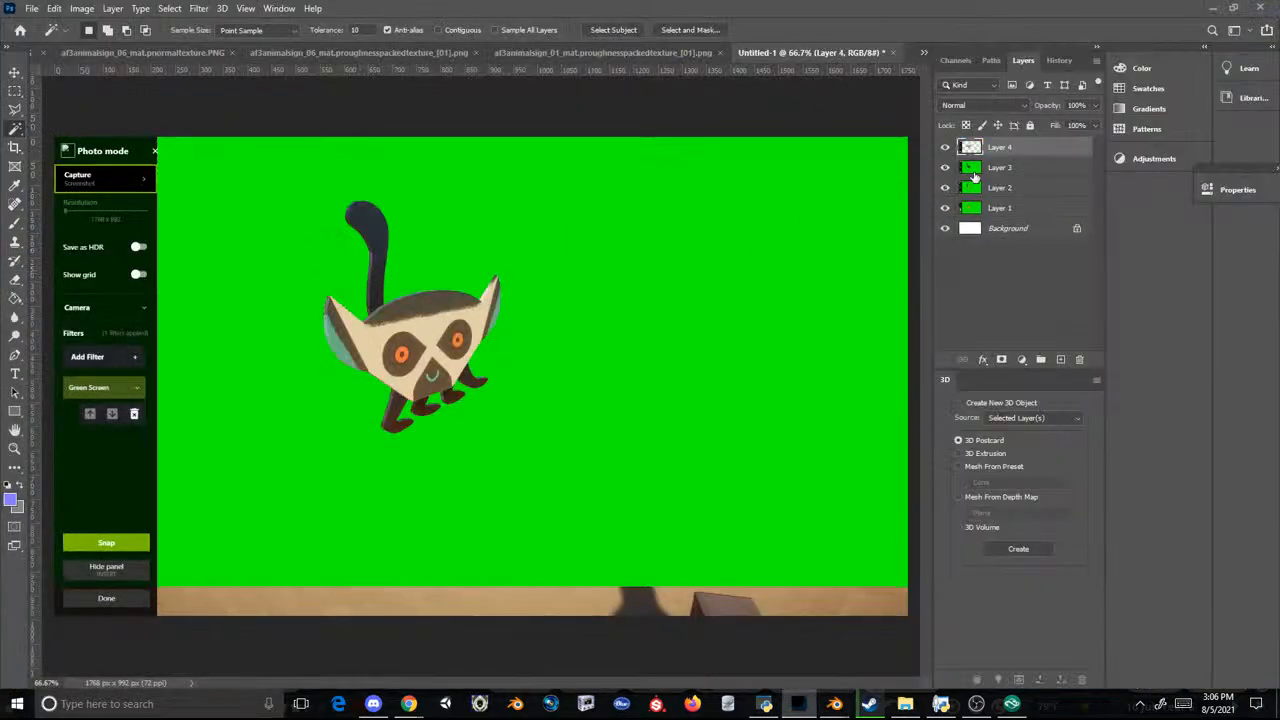
{"action": "left_click", "coordinate": [975, 175]}
{"action": "key", "text": "ctrl+v"}
{"action": "left_click", "coordinate": [984, 192]}
{"action": "key", "text": "ctrl+v"}
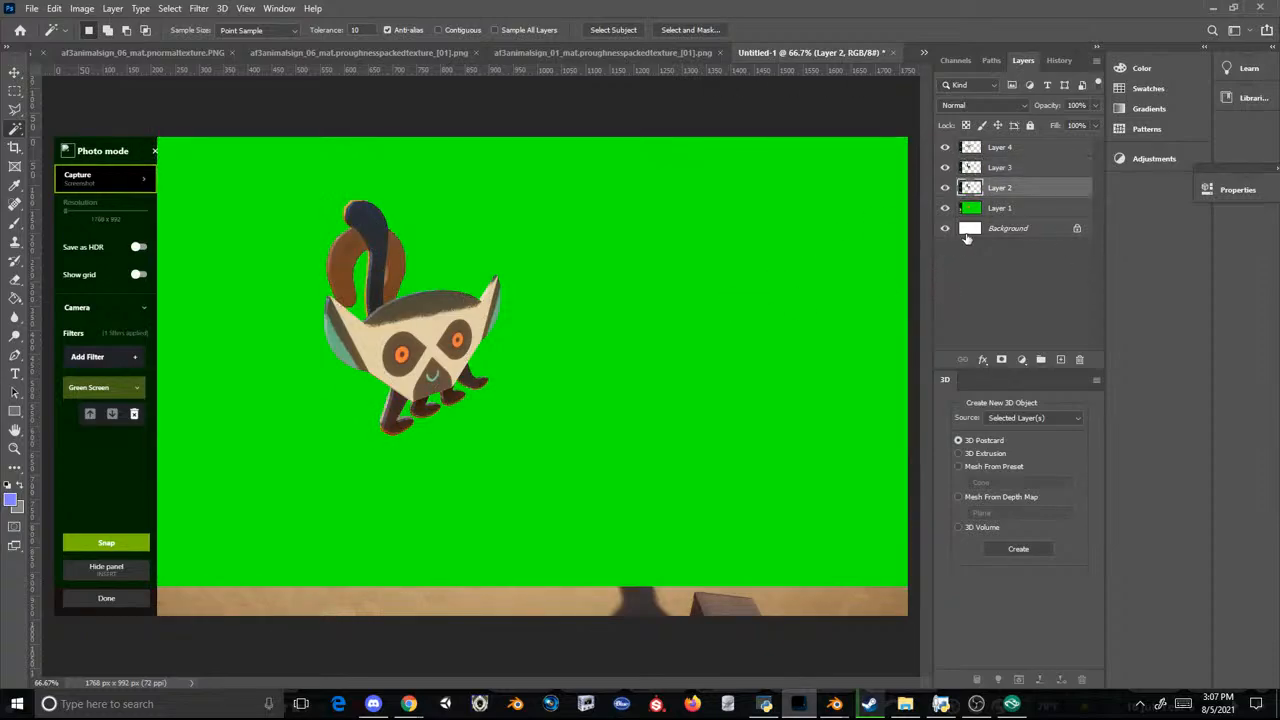
{"action": "left_click", "coordinate": [970, 210]}
{"action": "left_click", "coordinate": [695, 298]}
{"action": "key", "text": "Delete"}
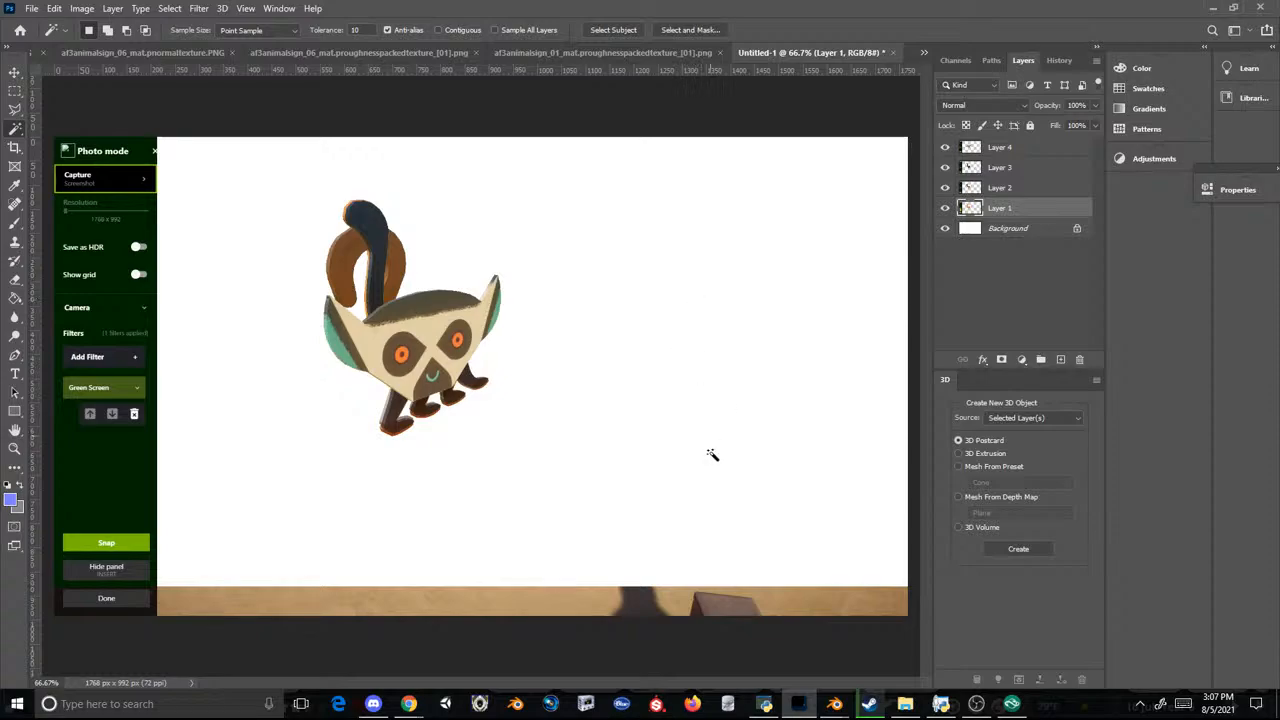
Step: Switch back to Planet Zoo and search the construction items for "safari"
{"action": "left_click", "coordinate": [1007, 706]}
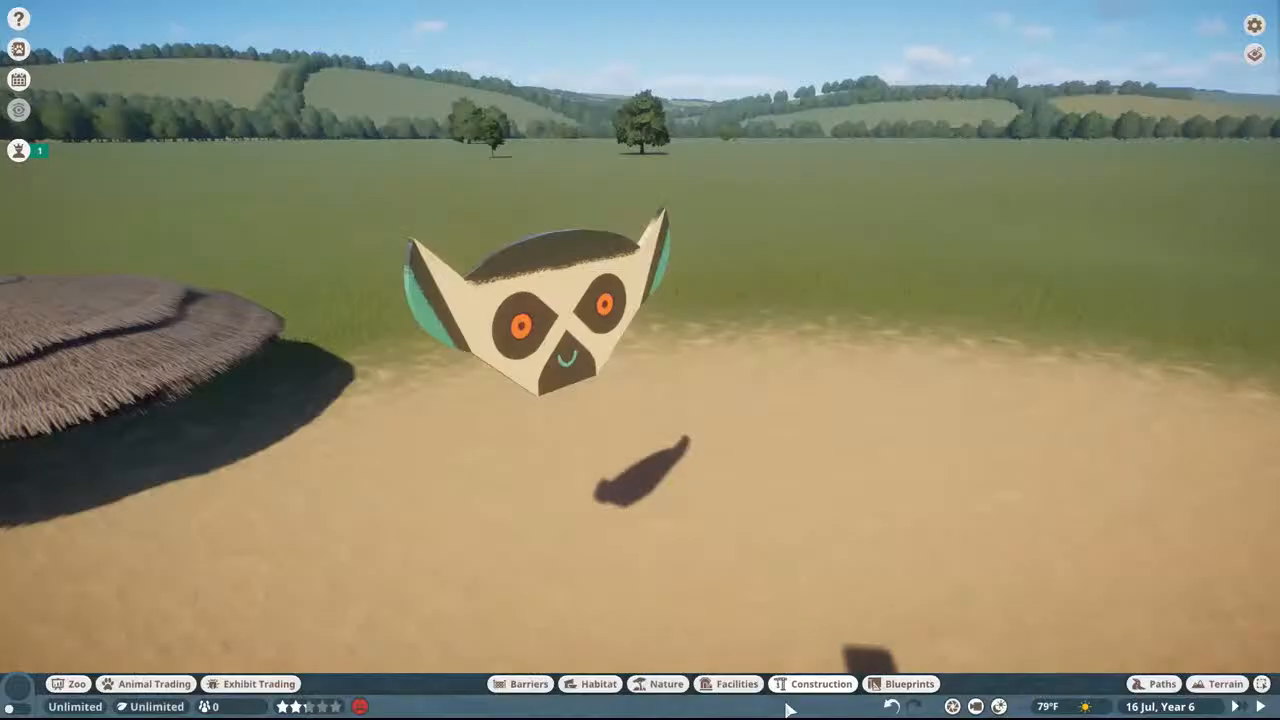
{"action": "left_click", "coordinate": [812, 684]}
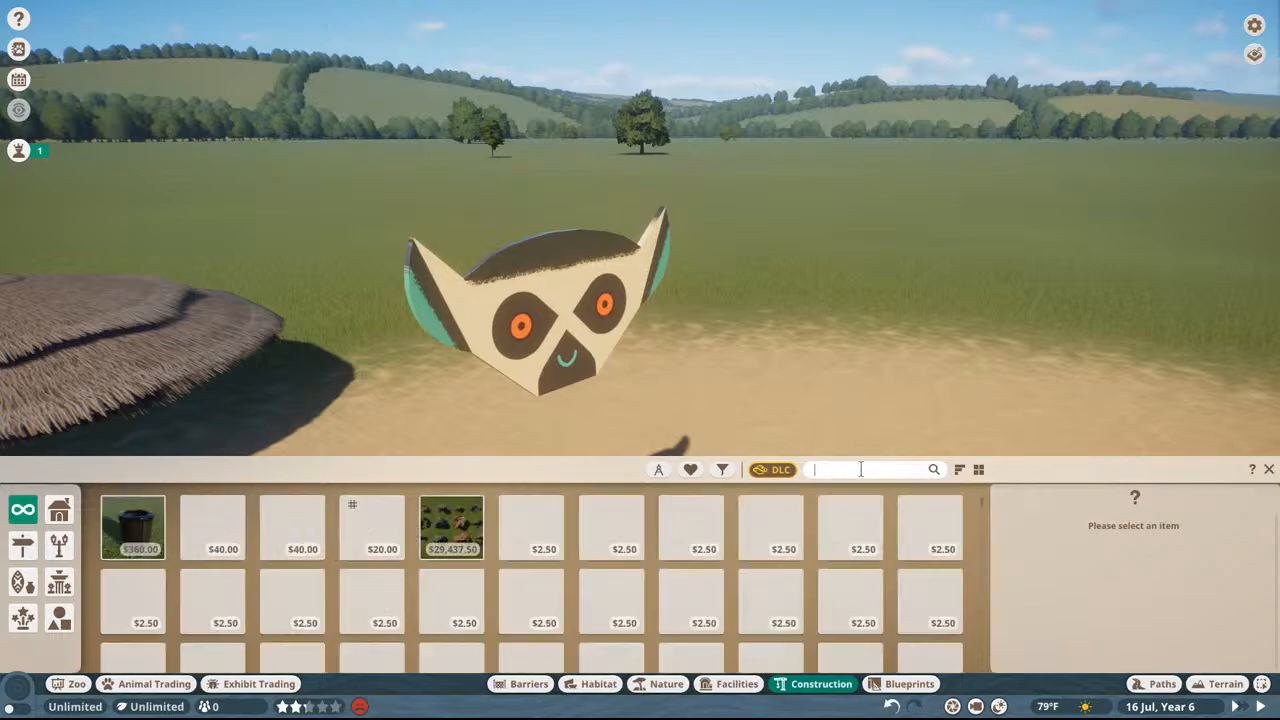
{"action": "scroll", "coordinate": [826, 524], "scroll_direction": "down", "scroll_amount": 2}
{"action": "scroll", "coordinate": [828, 527], "scroll_direction": "down", "scroll_amount": 2}
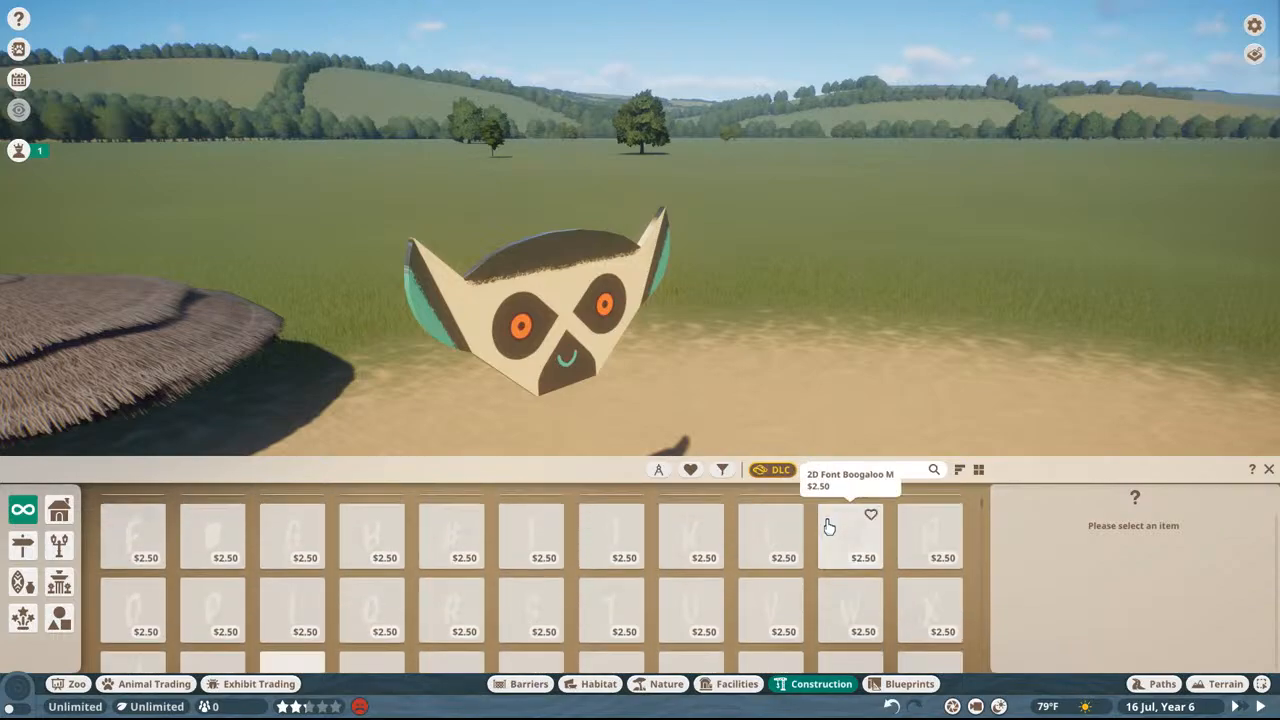
{"action": "type", "text": "safari"}
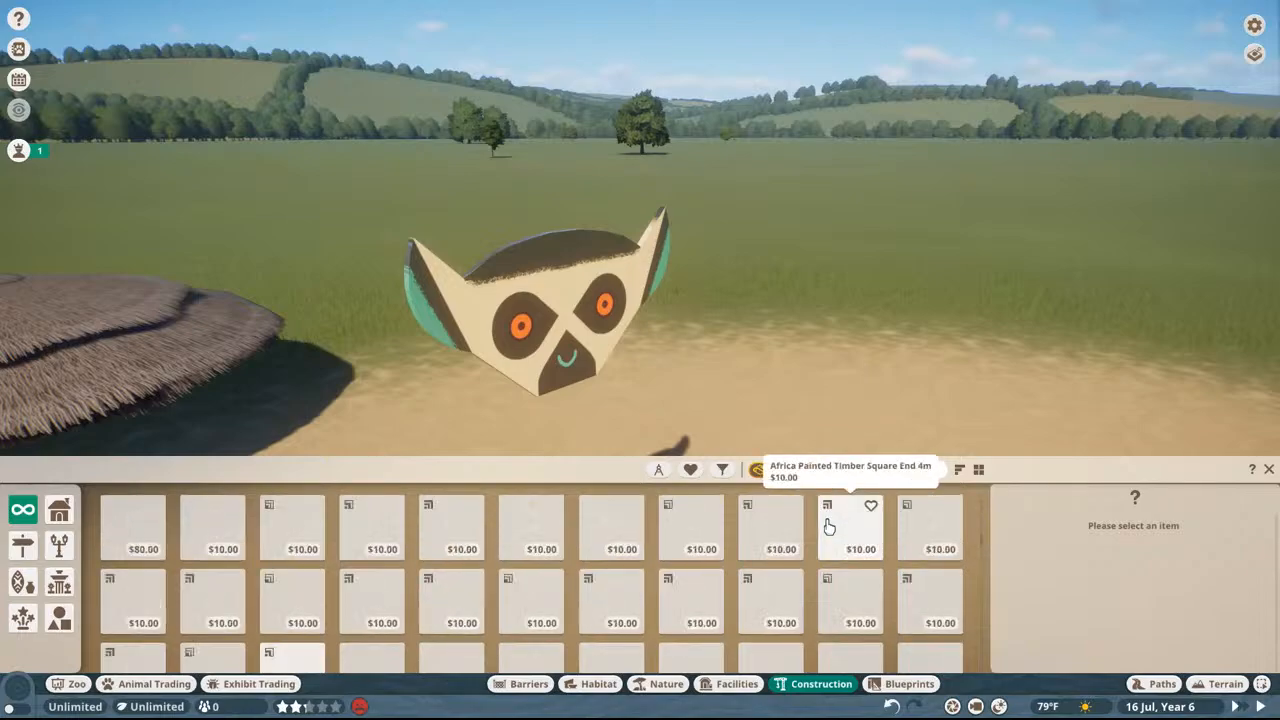
Step: Enlarge the item browser and look through the safari construction pieces and their thumbnails
{"action": "scroll", "coordinate": [806, 511], "scroll_direction": "down", "scroll_amount": 8}
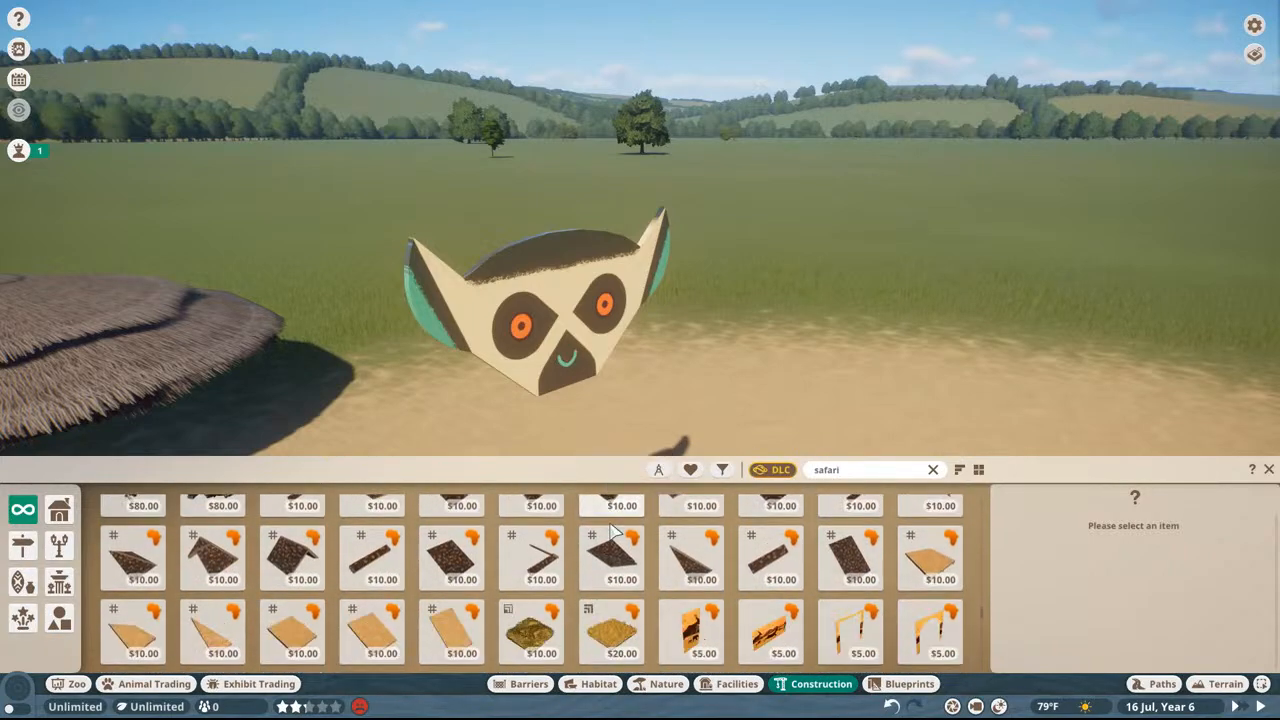
{"action": "scroll", "coordinate": [578, 447], "scroll_direction": "up", "scroll_amount": 3}
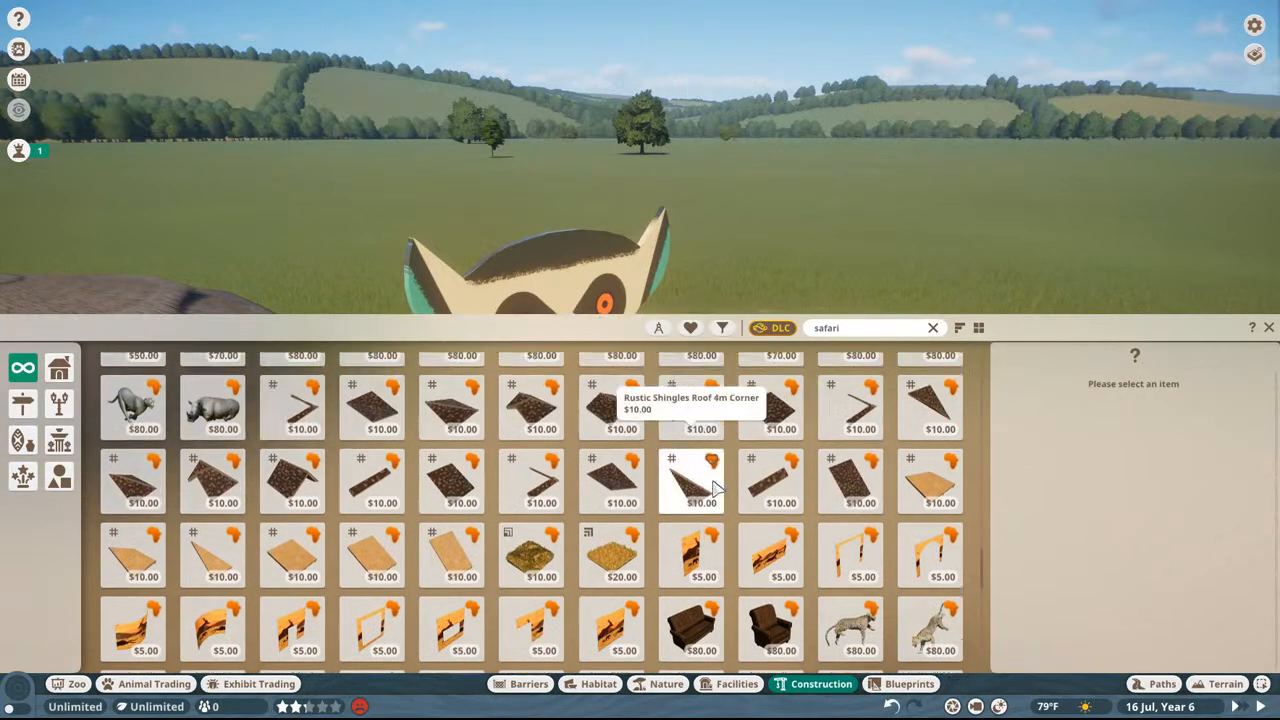
{"action": "scroll", "coordinate": [578, 447], "scroll_direction": "down", "scroll_amount": 10}
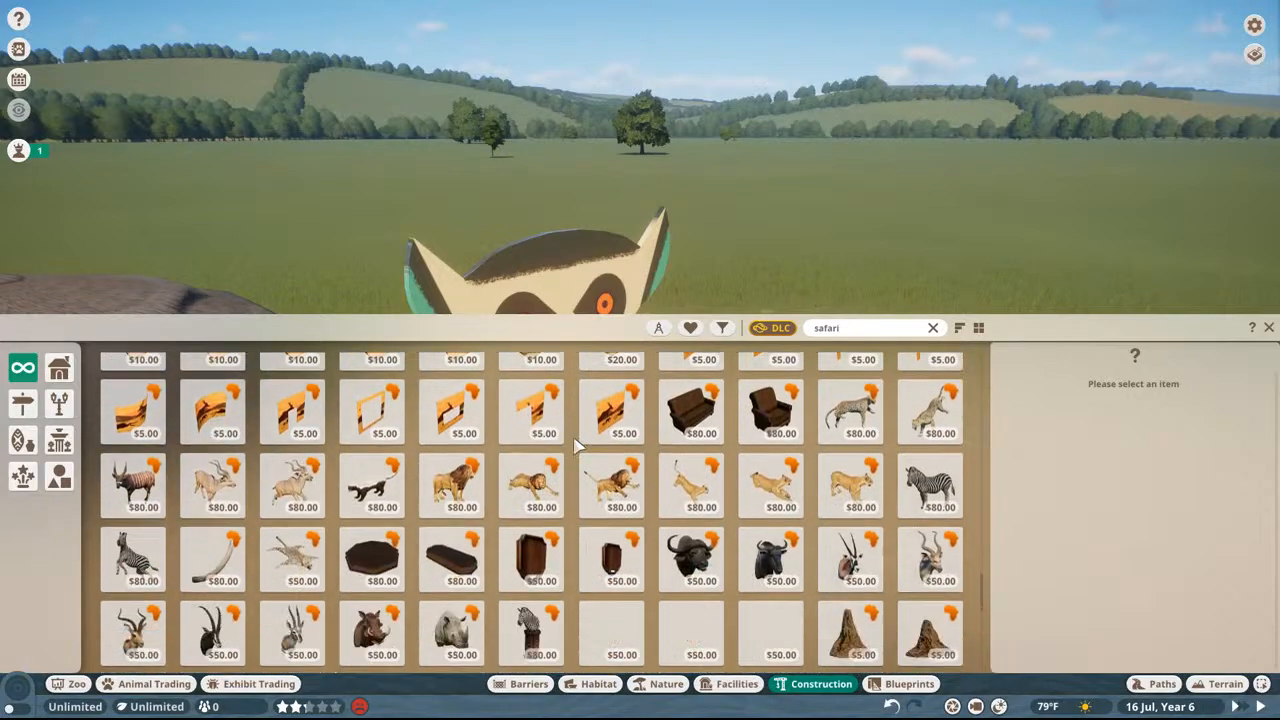
{"action": "scroll", "coordinate": [578, 447], "scroll_direction": "down", "scroll_amount": 8}
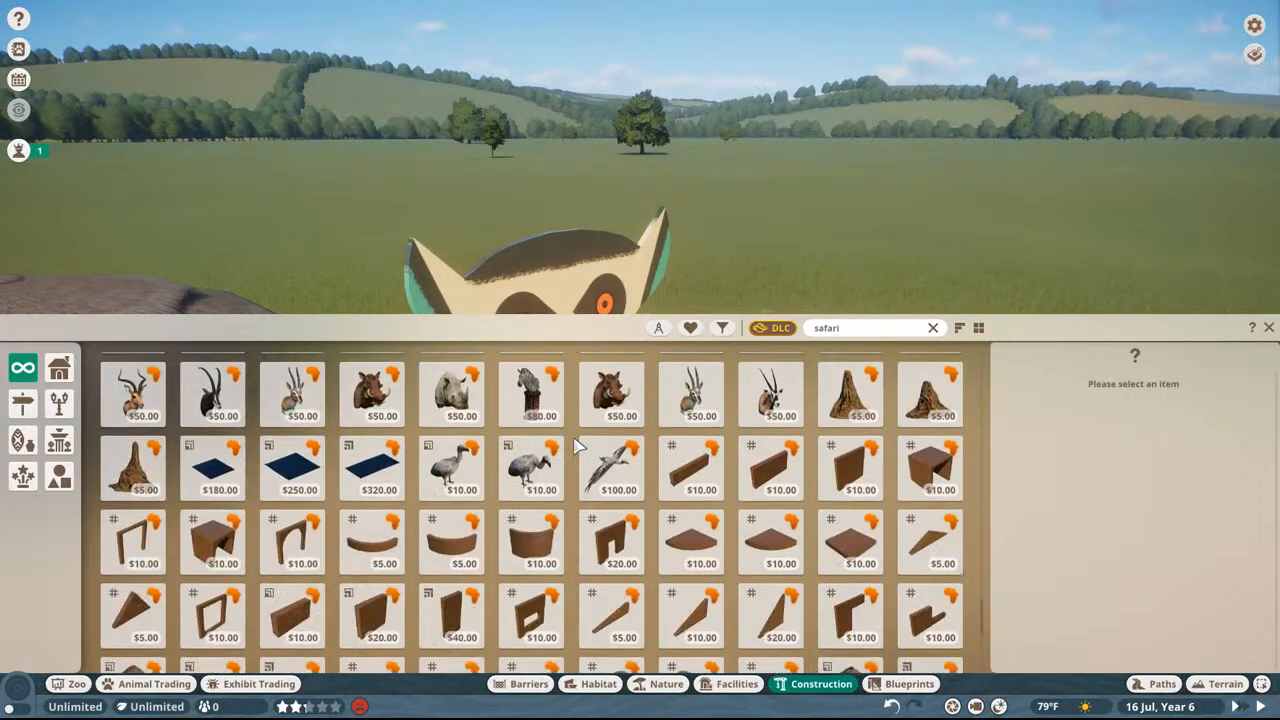
{"action": "scroll", "coordinate": [370, 530], "scroll_direction": "up", "scroll_amount": 10}
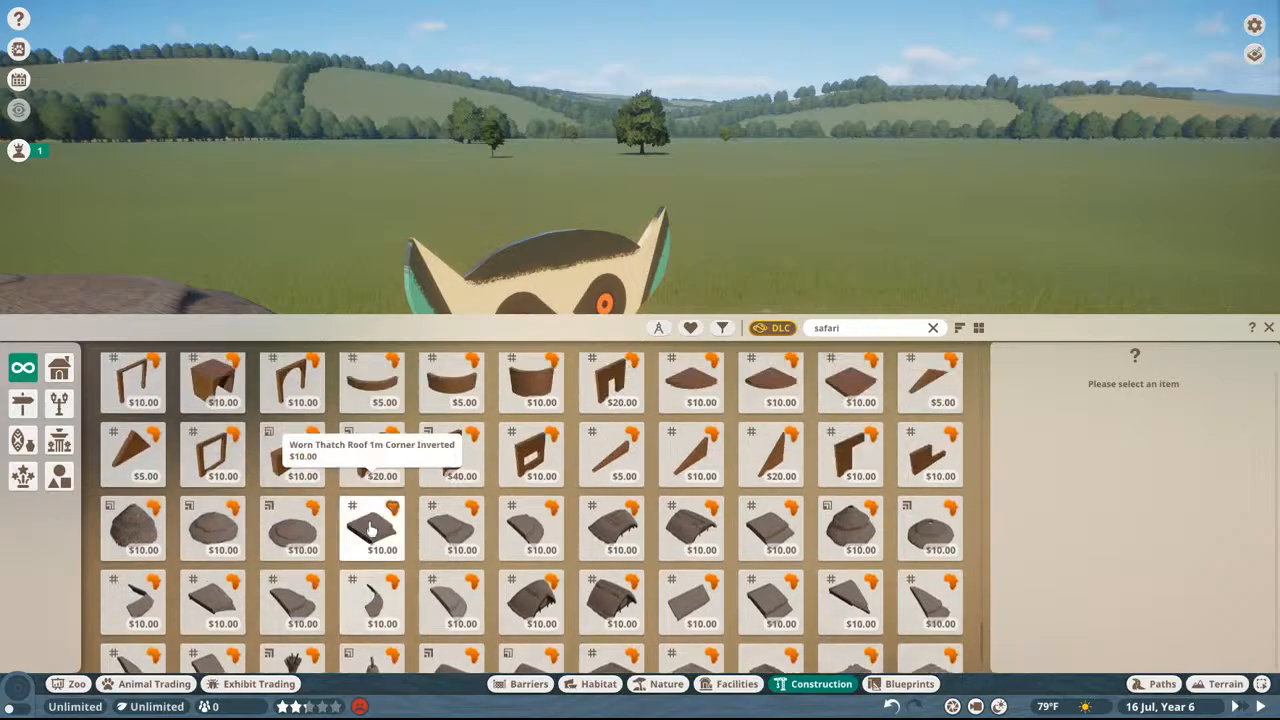
{"action": "scroll", "coordinate": [370, 530], "scroll_direction": "down", "scroll_amount": 10}
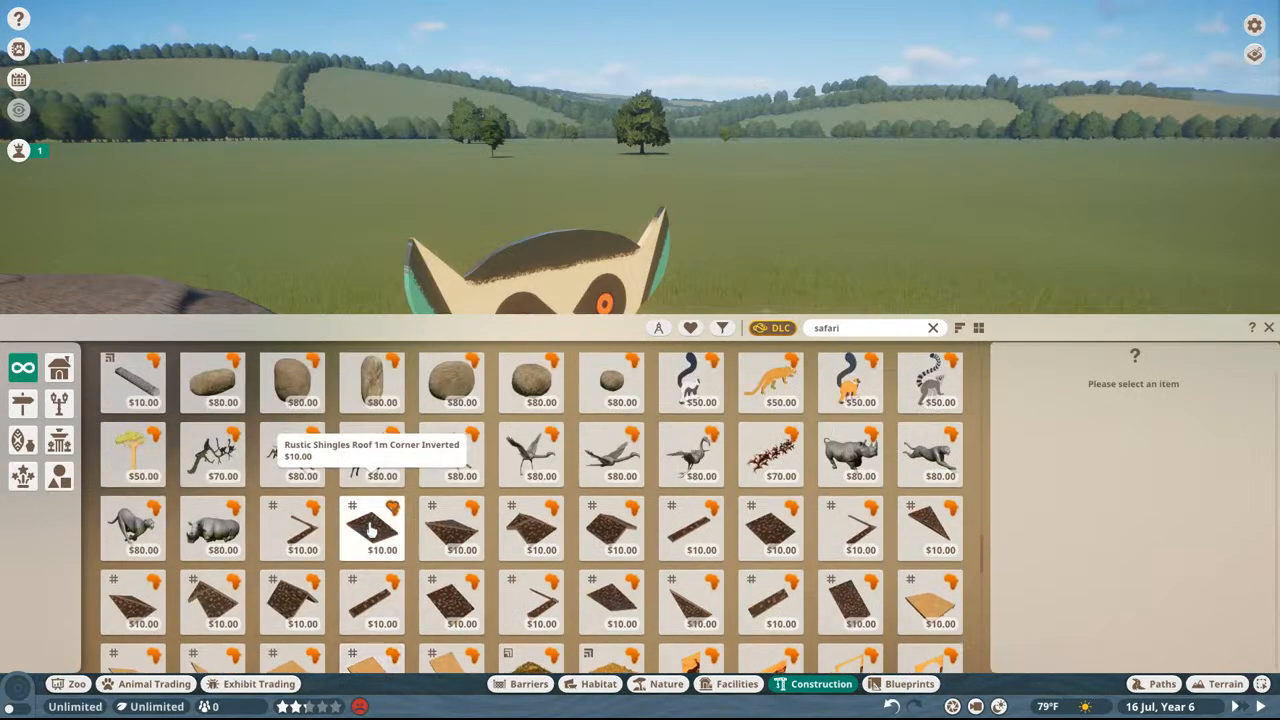
{"action": "scroll", "coordinate": [370, 530], "scroll_direction": "up", "scroll_amount": 10}
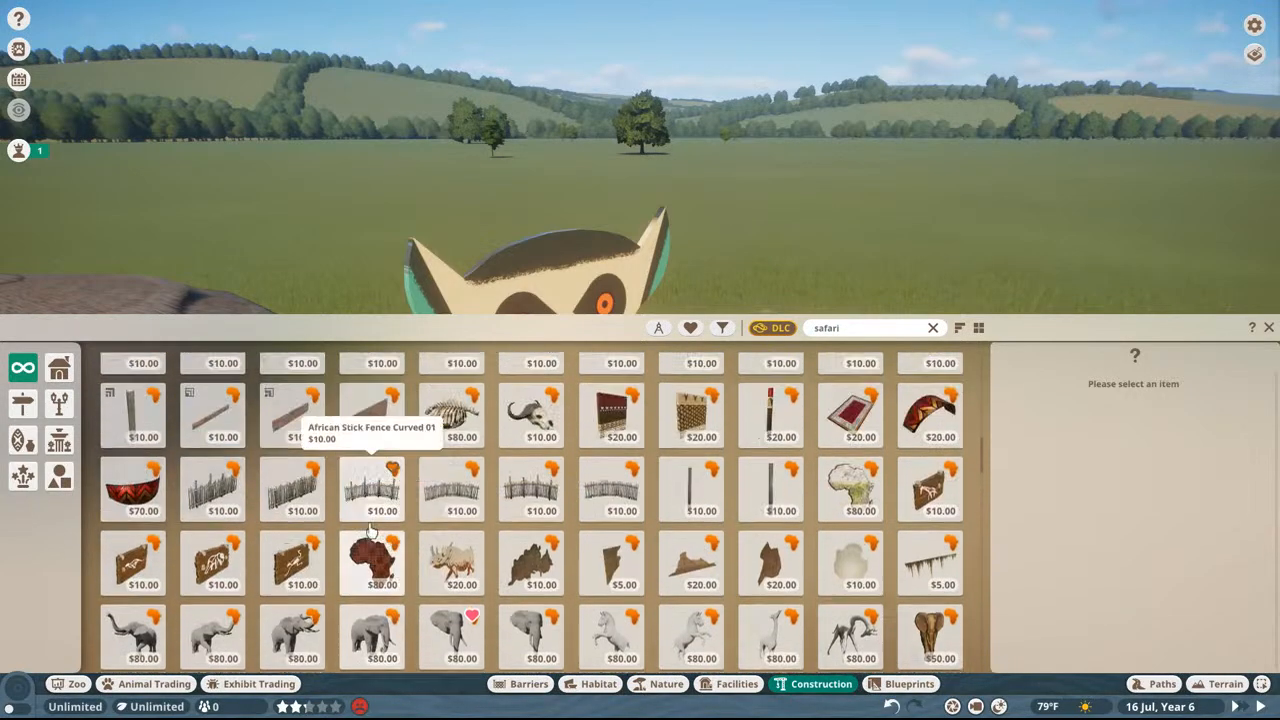
{"action": "scroll", "coordinate": [500, 395], "scroll_direction": "up", "scroll_amount": 10}
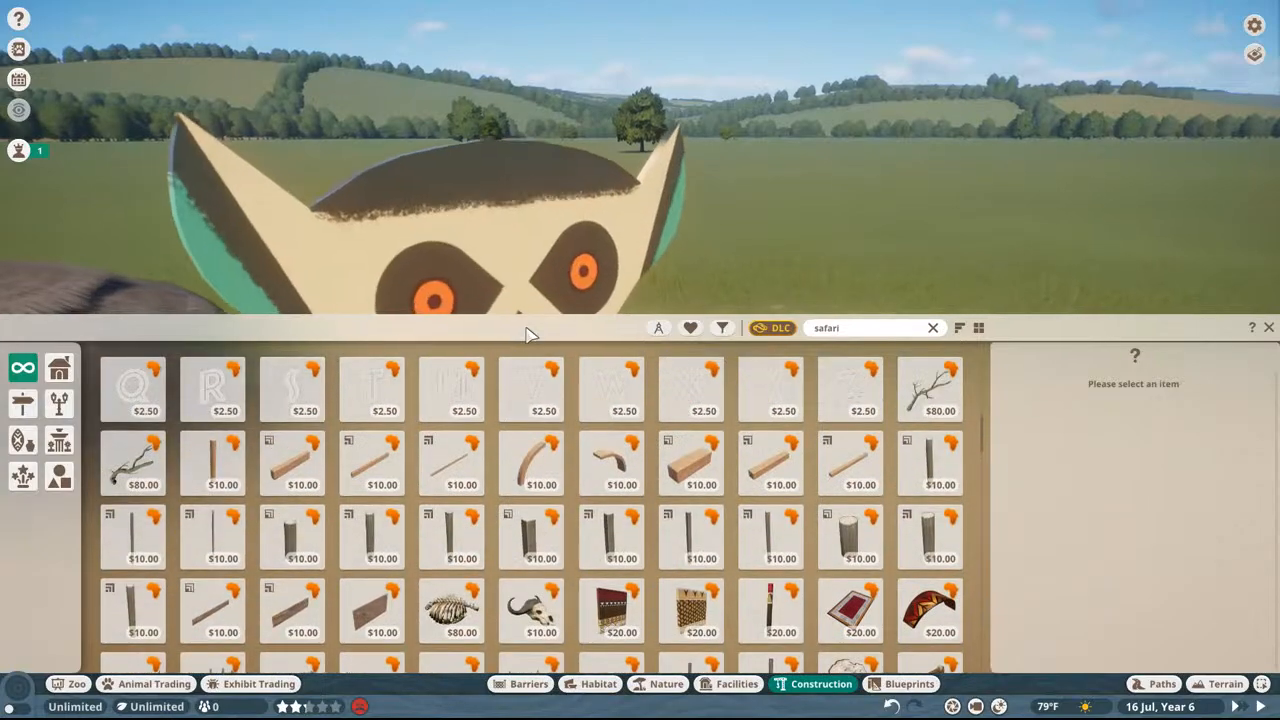
{"action": "scroll", "coordinate": [541, 389], "scroll_direction": "up", "scroll_amount": 8}
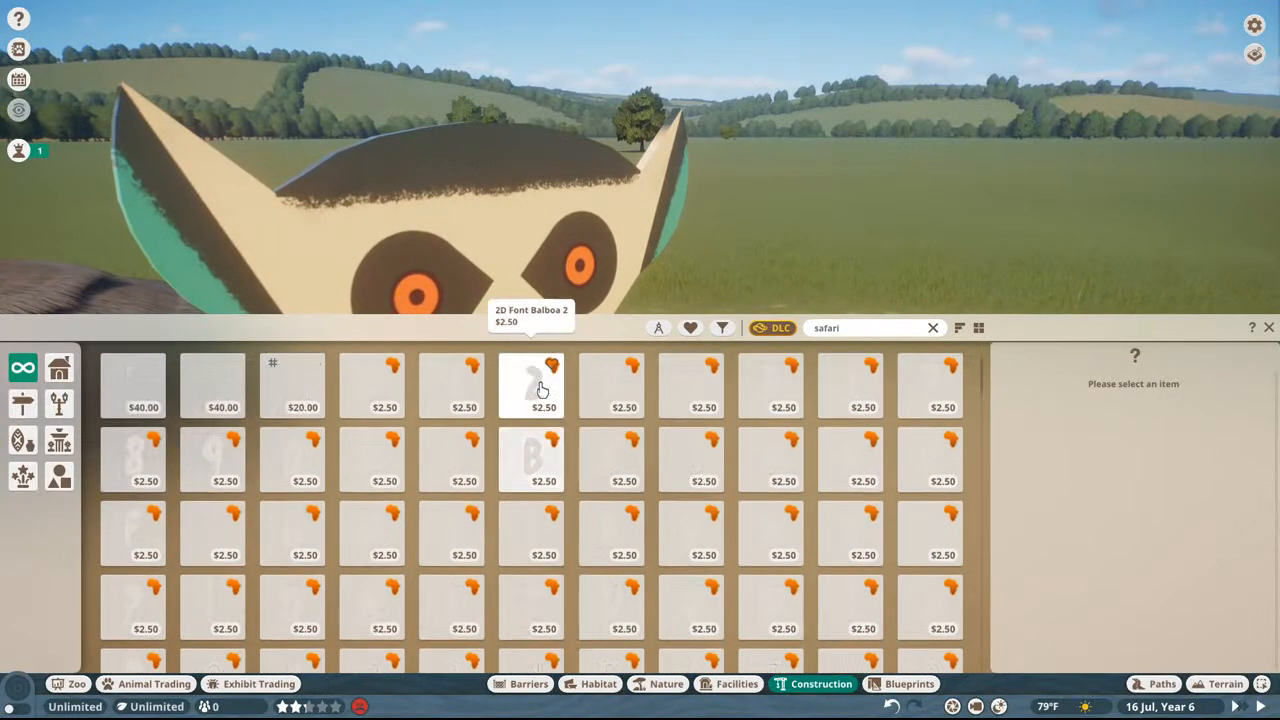
Step: Close the construction item browser, view the habitat with its lemur signs, and quit Planet Zoo without saving
{"action": "middle_click_drag", "start_coordinate": [620, 215], "coordinate": [530, 325]}
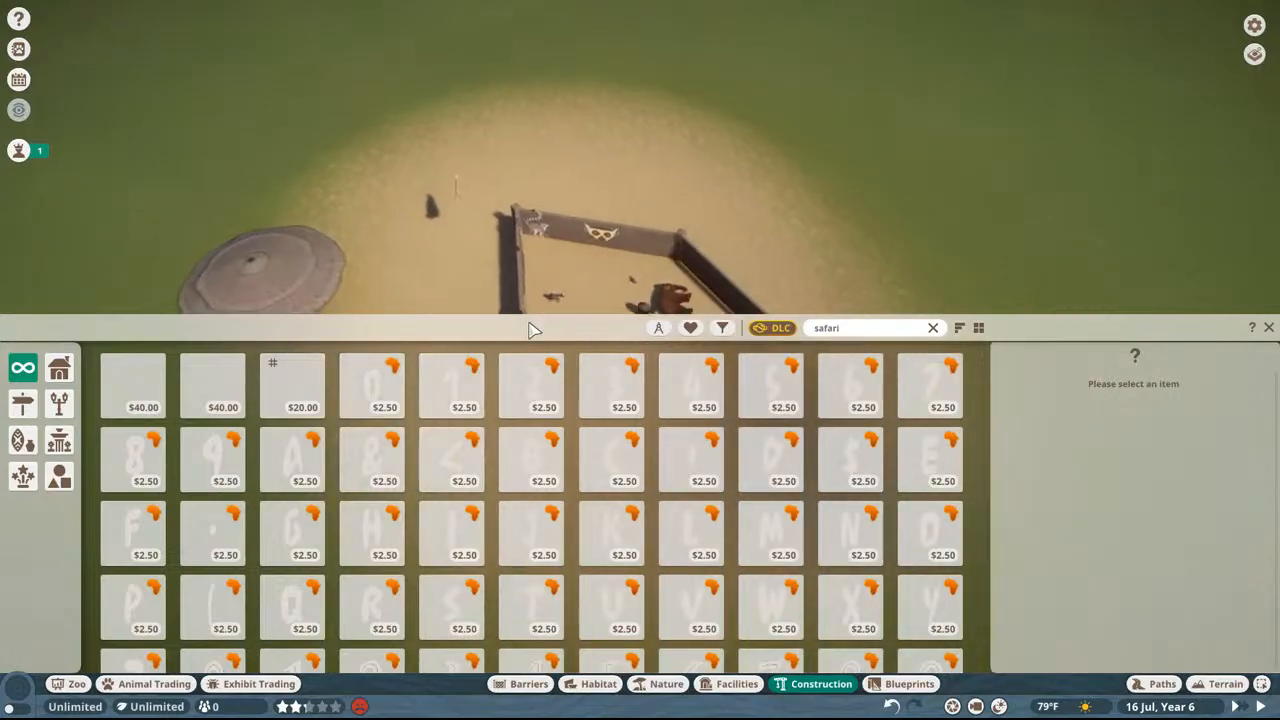
{"action": "scroll", "coordinate": [502, 160], "scroll_direction": "up", "scroll_amount": 4}
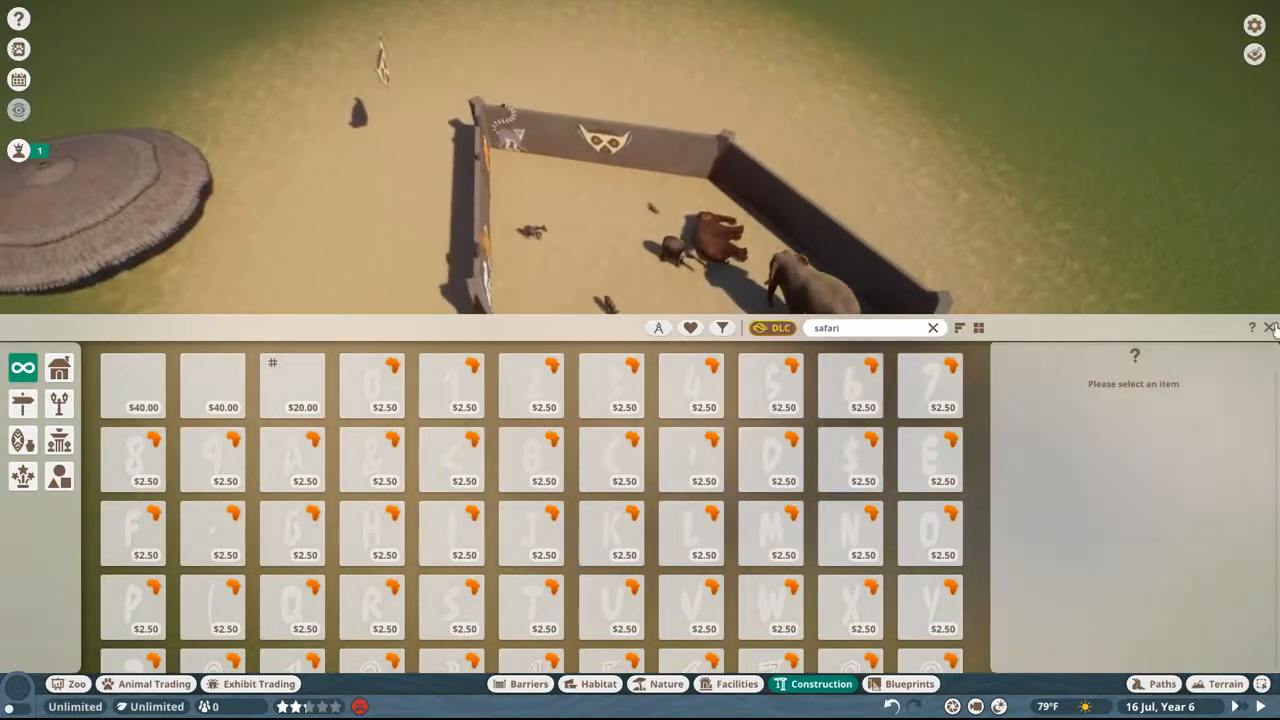
{"action": "left_click", "coordinate": [1269, 328]}
{"action": "middle_click_drag", "start_coordinate": [1048, 250], "coordinate": [857, 191]}
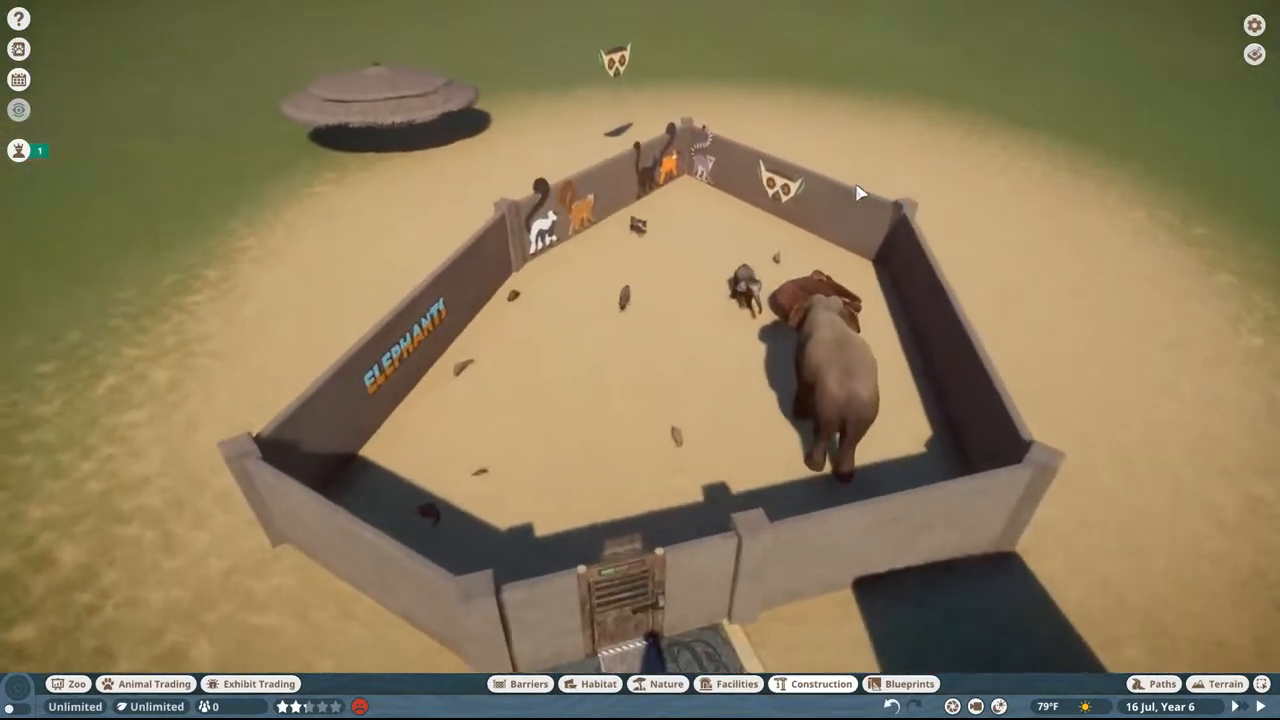
{"action": "key", "text": "w"}
{"action": "key", "text": "Escape"}
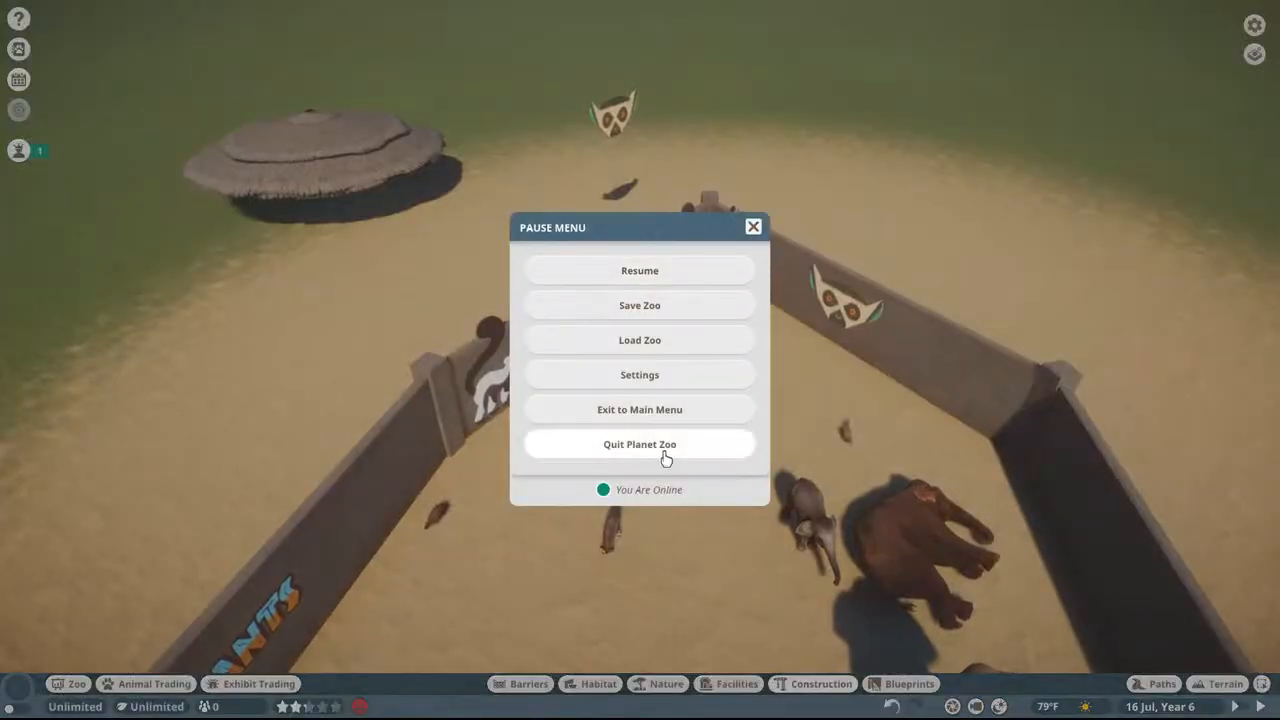
{"action": "left_click", "coordinate": [672, 452]}
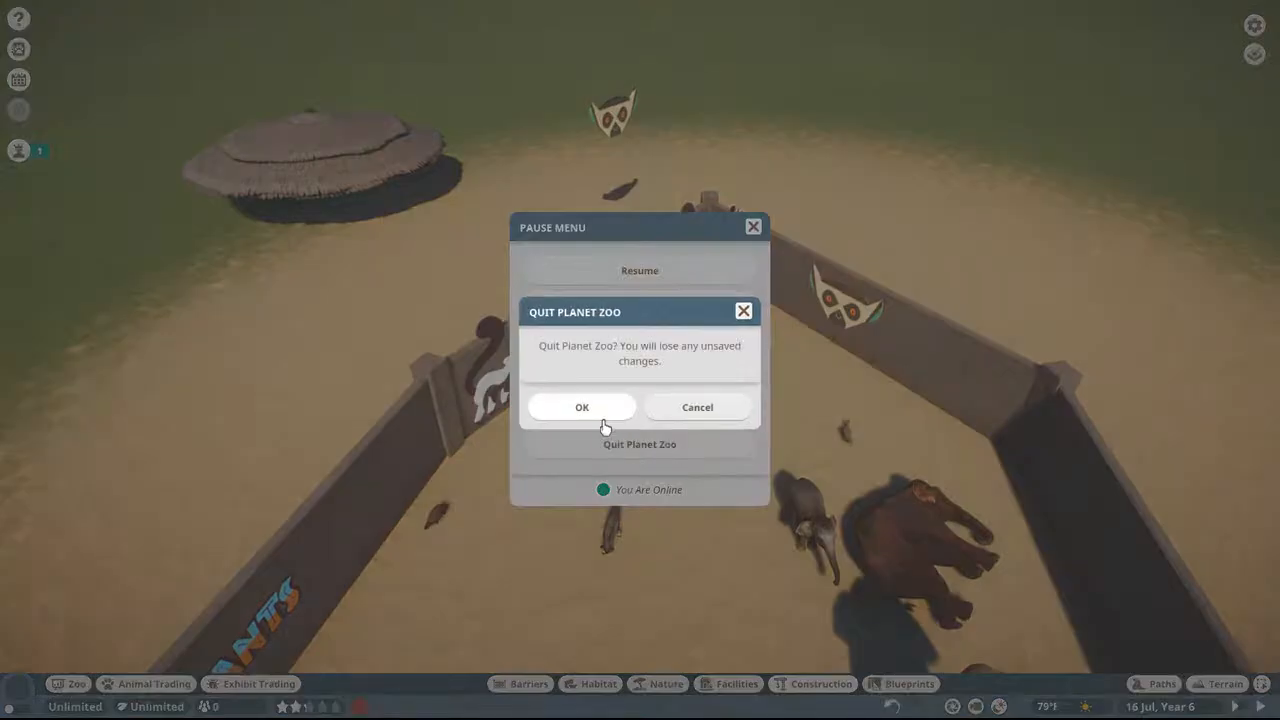
{"action": "left_click", "coordinate": [582, 410]}
Step: Check in Task Manager whether the Planet Zoo process has ended, and close Task Manager
{"action": "key", "text": "ctrl+shift+Escape"}
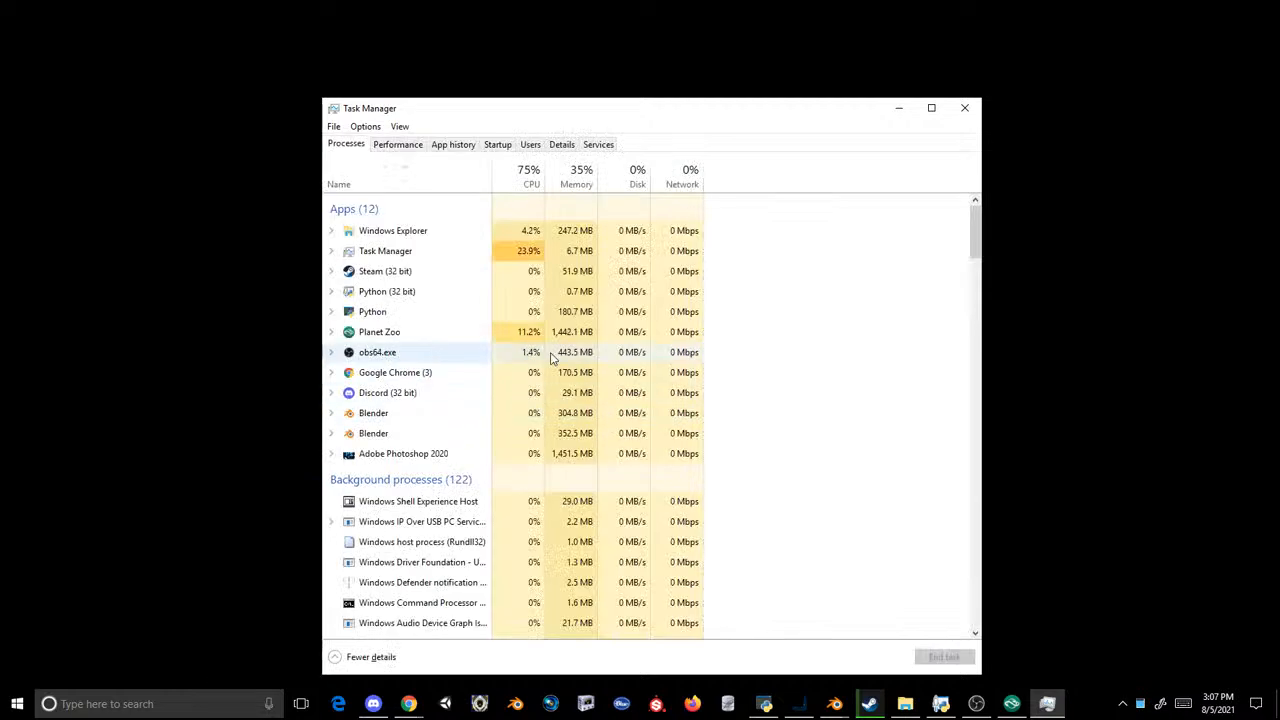
{"action": "left_click", "coordinate": [471, 352]}
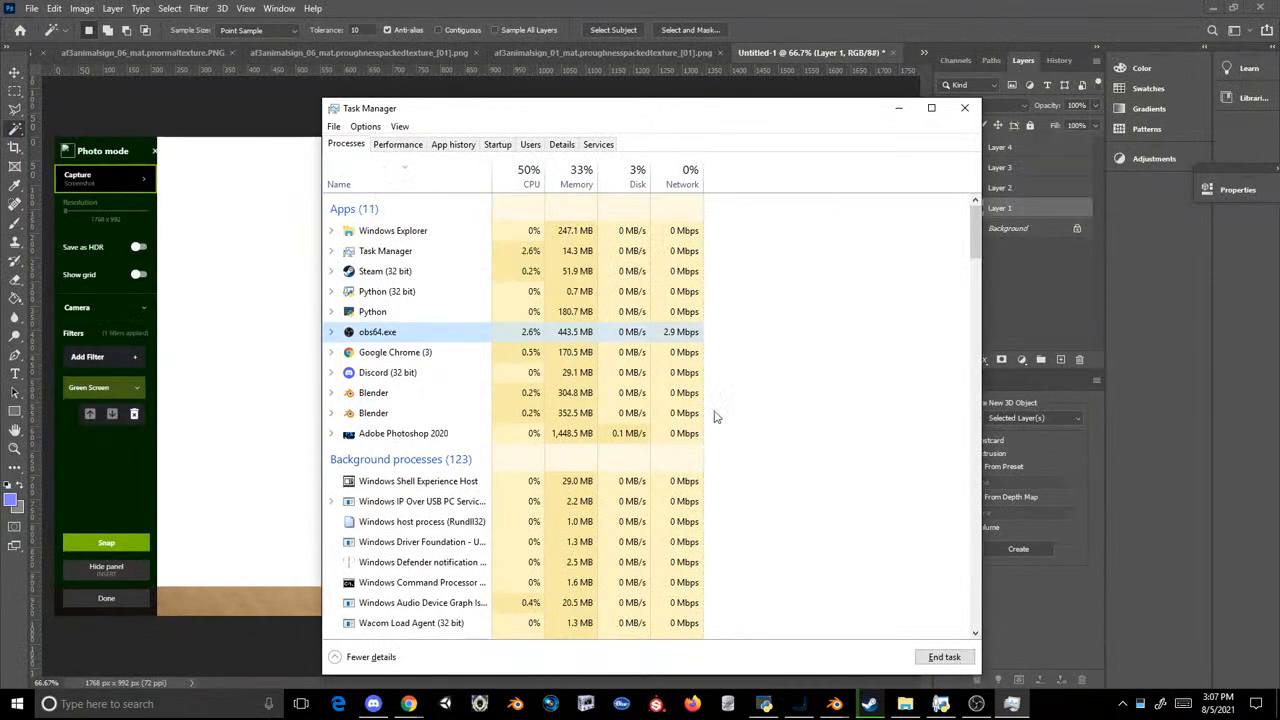
{"action": "left_click", "coordinate": [964, 108]}
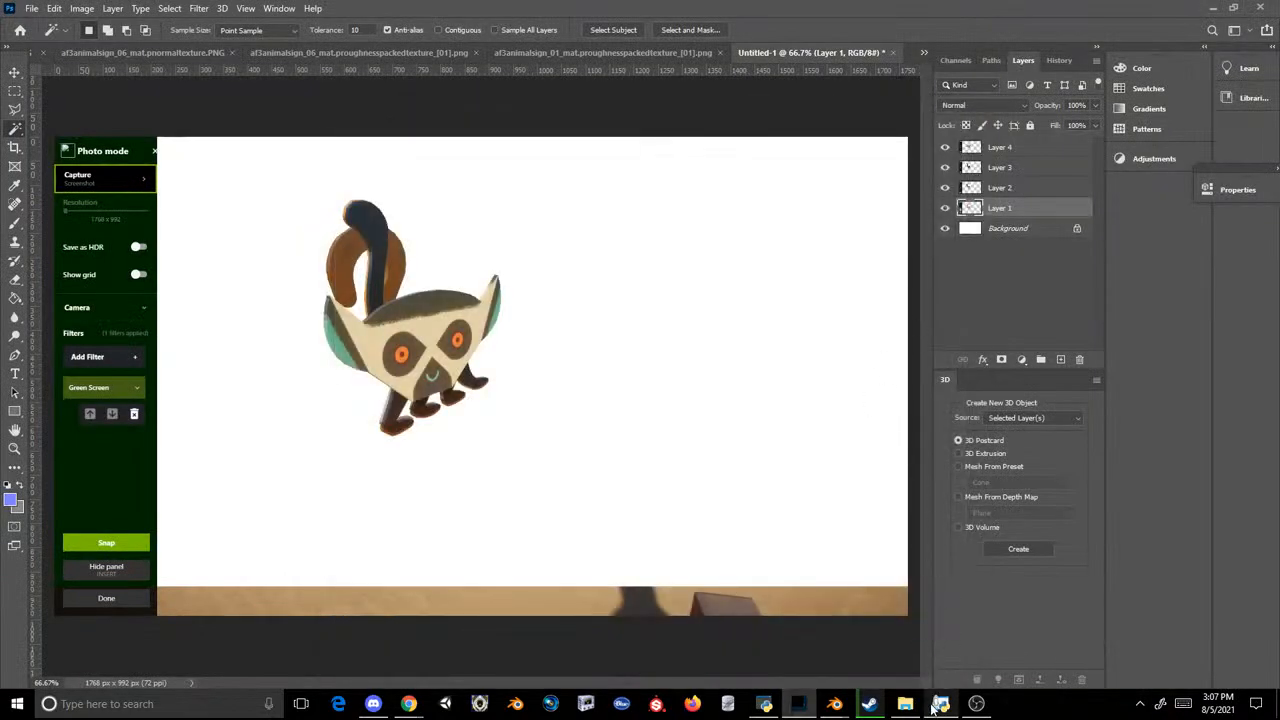
Step: Open the Loc folder of the PropAfro mod in a new File Explorer window
{"action": "left_click", "coordinate": [905, 704]}
{"action": "scroll", "coordinate": [592, 441], "scroll_direction": "up", "scroll_amount": 3}
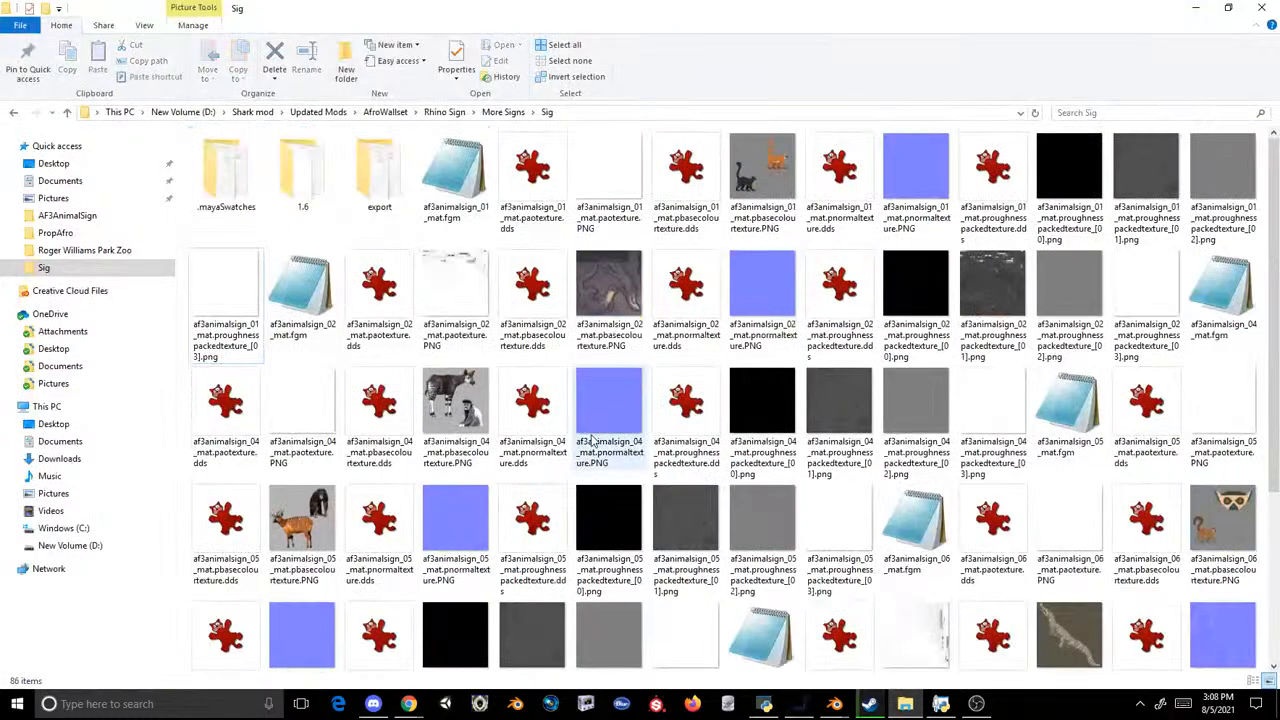
{"action": "left_click", "coordinate": [916, 709]}
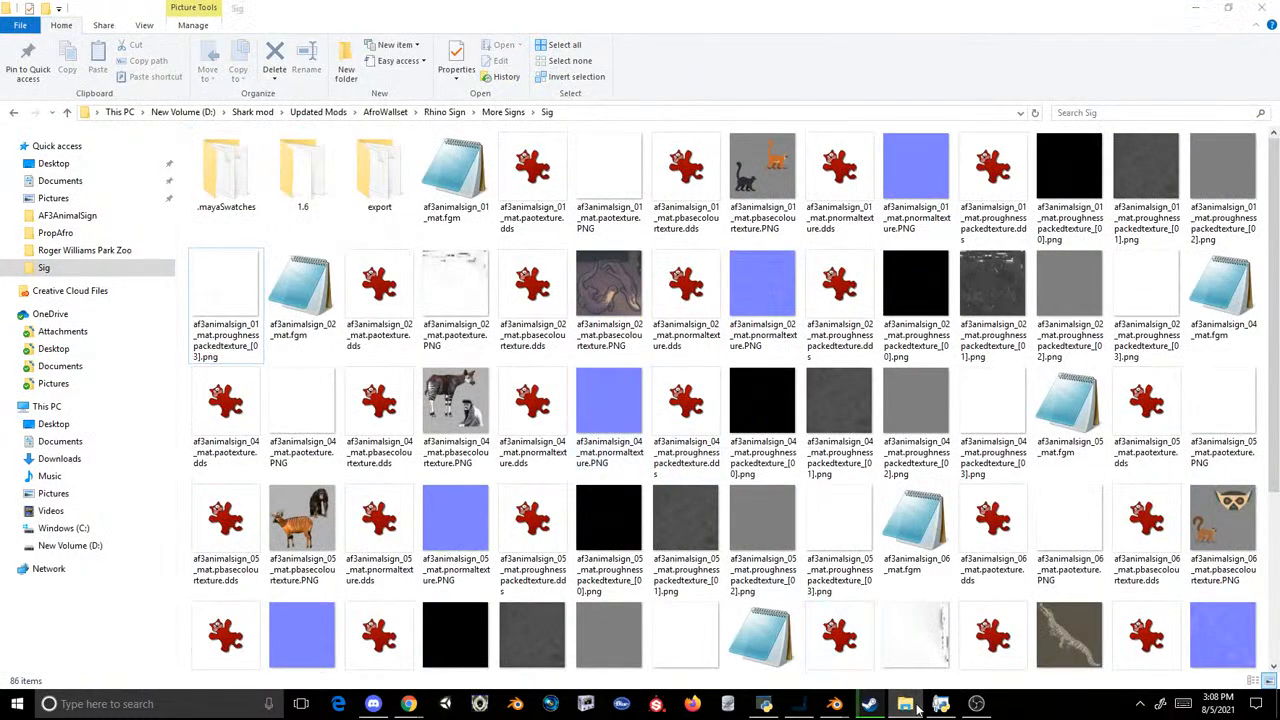
{"action": "left_click", "coordinate": [919, 709]}
{"action": "left_click", "coordinate": [16, 704]}
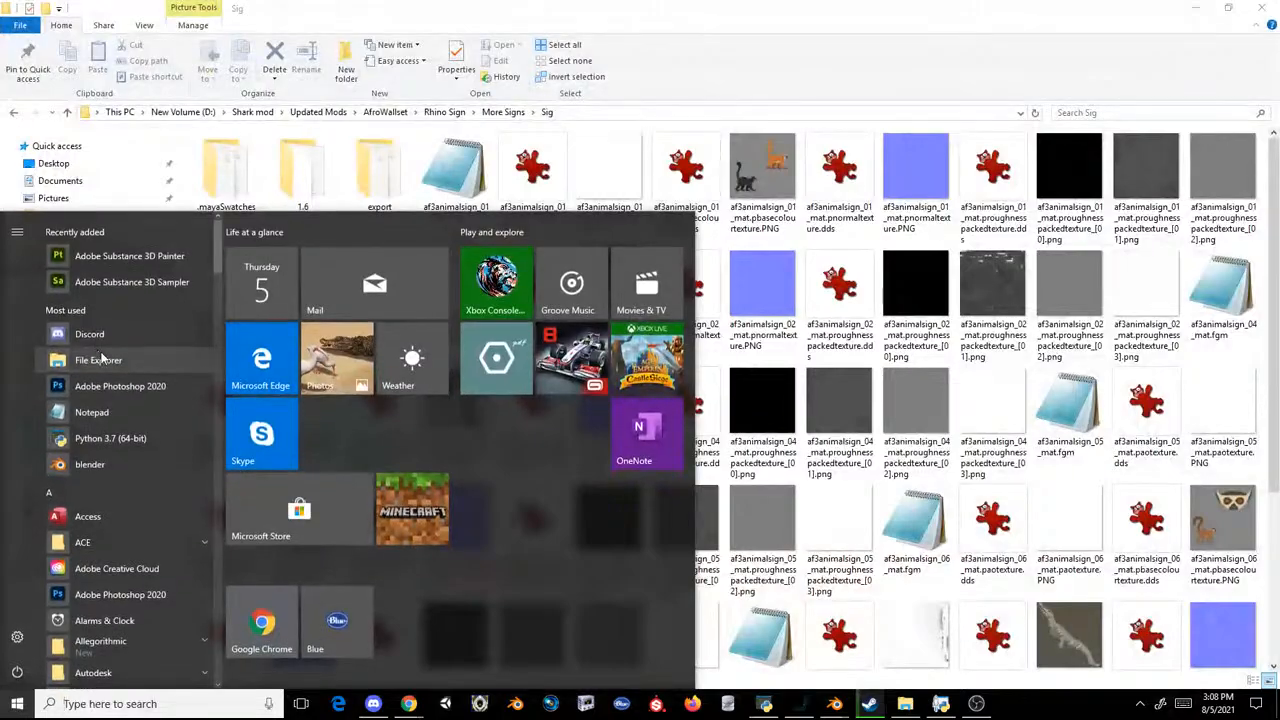
{"action": "left_click", "coordinate": [102, 360]}
{"action": "left_click", "coordinate": [55, 232]}
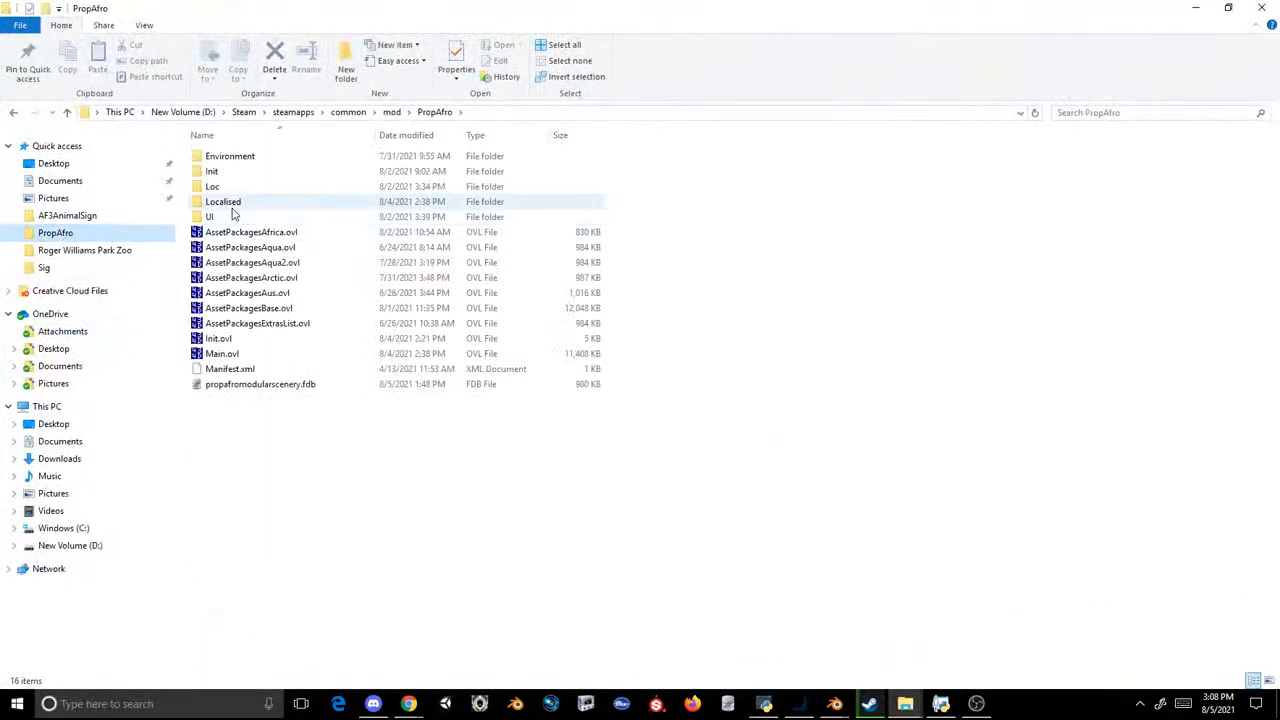
{"action": "double_click", "coordinate": [230, 187]}
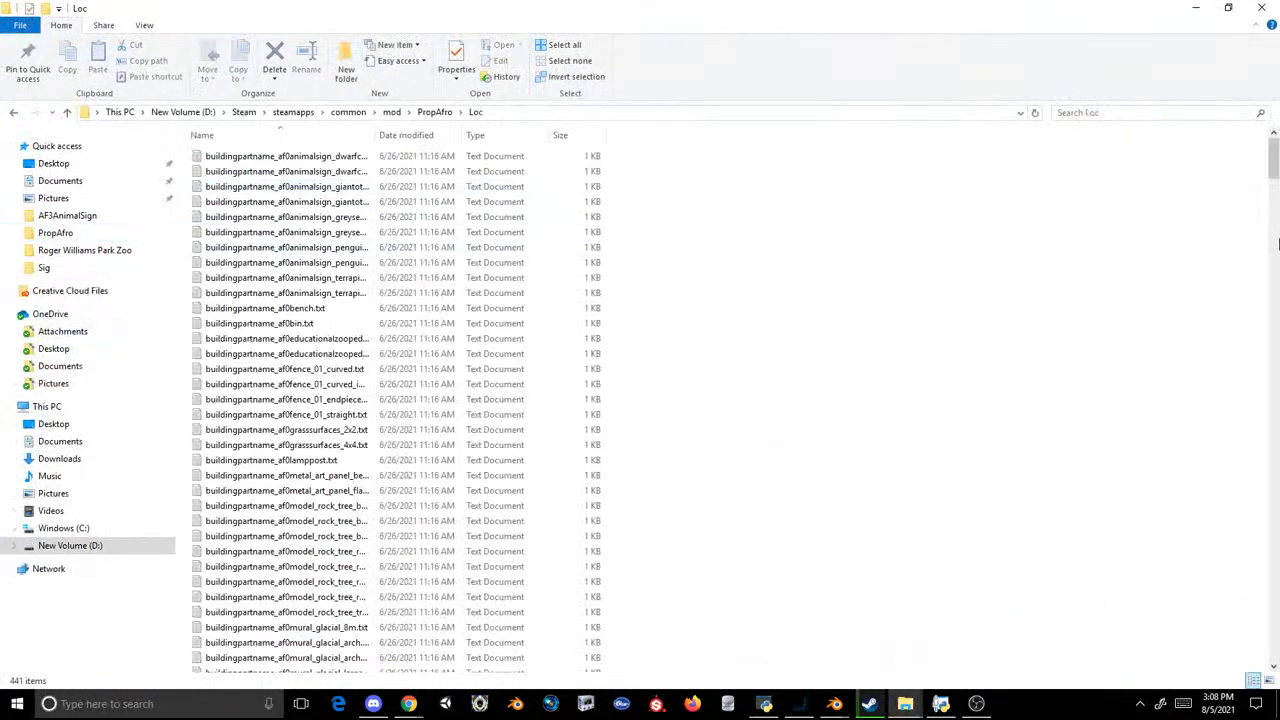
Step: Widen the Name column, find the af3animalsign text files, and check the sign name in buildingpartname_af3animalsign_terrapinturtle_01.txt
{"action": "left_click_drag", "start_coordinate": [1273, 163], "coordinate": [1247, 470]}
{"action": "scroll", "coordinate": [500, 300], "scroll_direction": "up", "scroll_amount": 4}
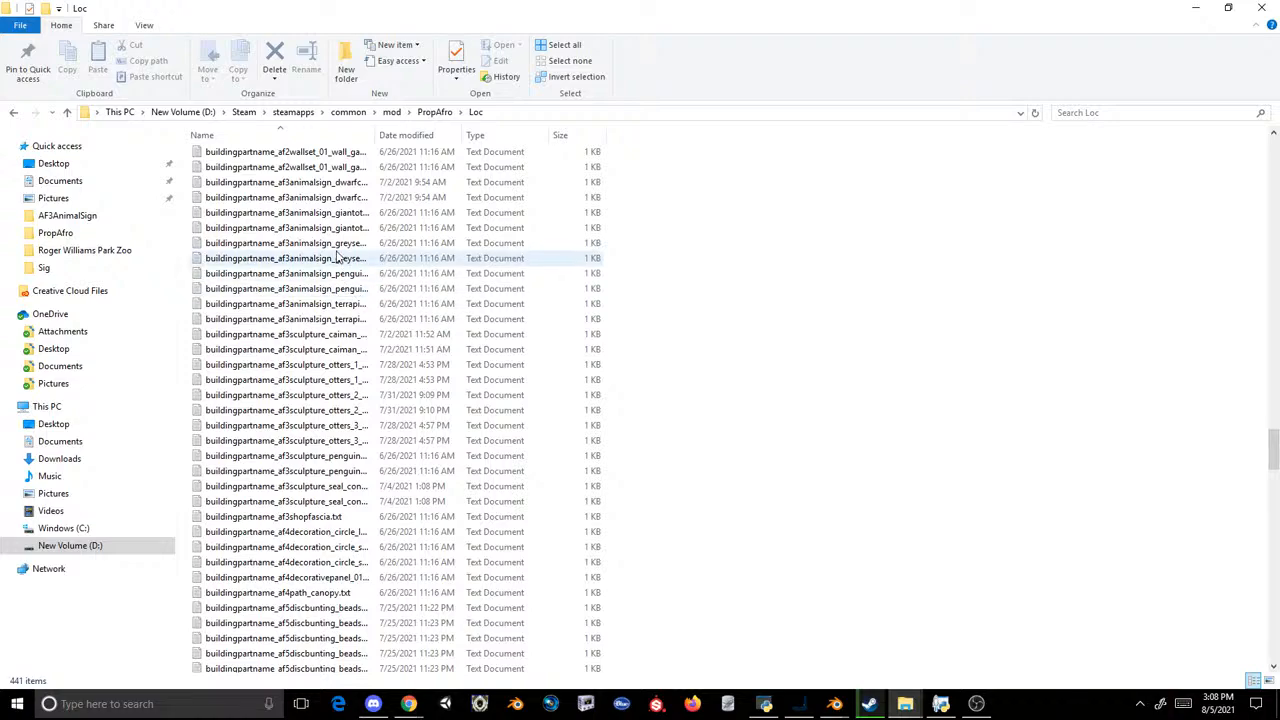
{"action": "left_click_drag", "start_coordinate": [376, 135], "coordinate": [476, 136]}
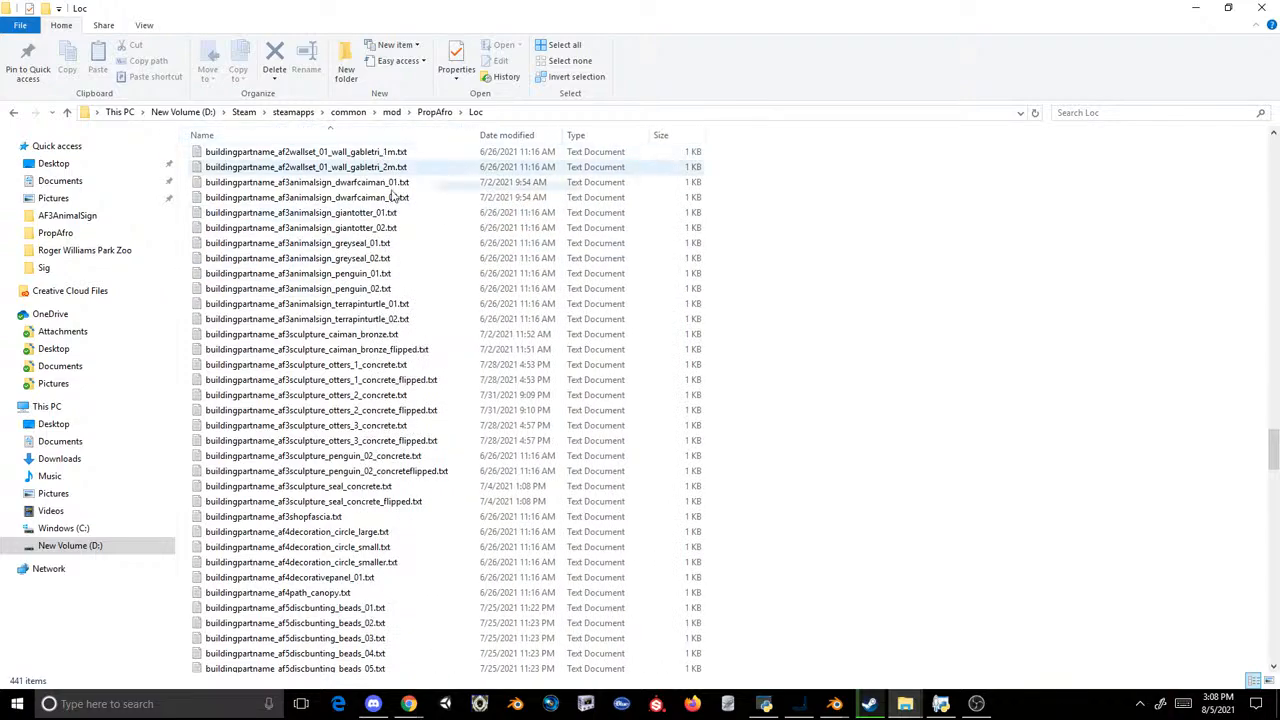
{"action": "left_click_drag", "start_coordinate": [363, 214], "coordinate": [405, 512]}
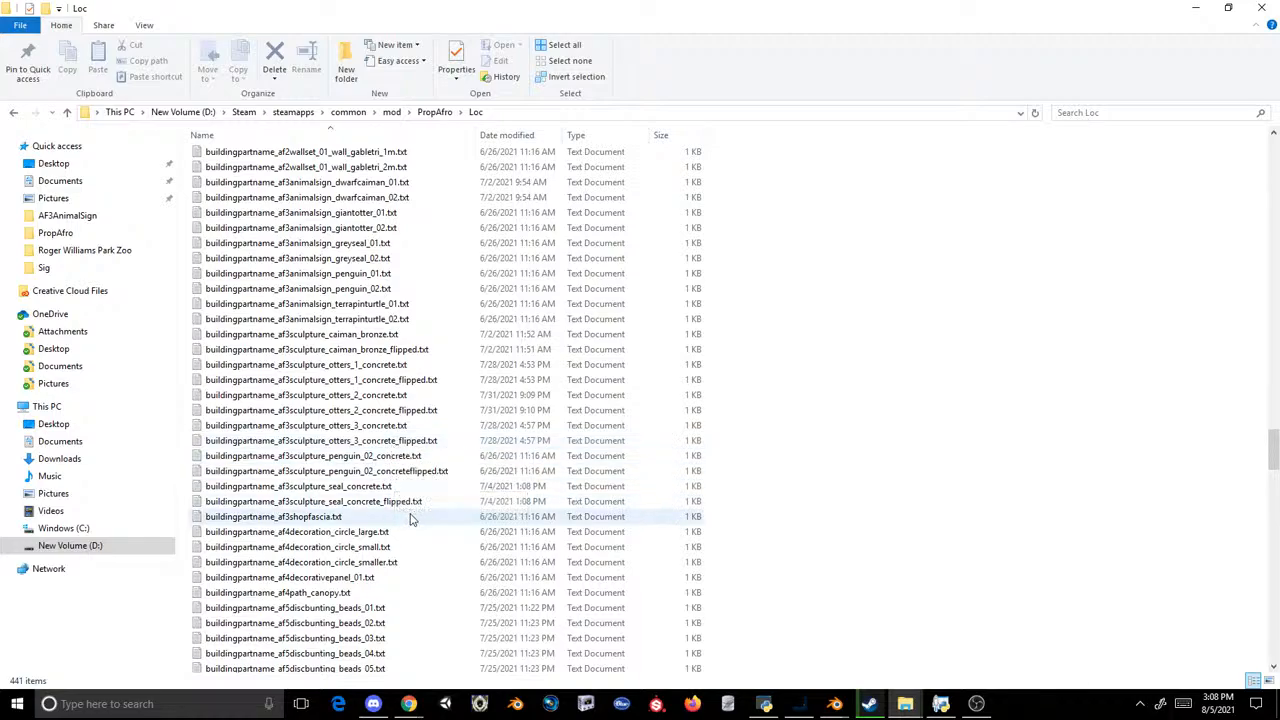
{"action": "scroll", "coordinate": [395, 470], "scroll_direction": "up", "scroll_amount": 2}
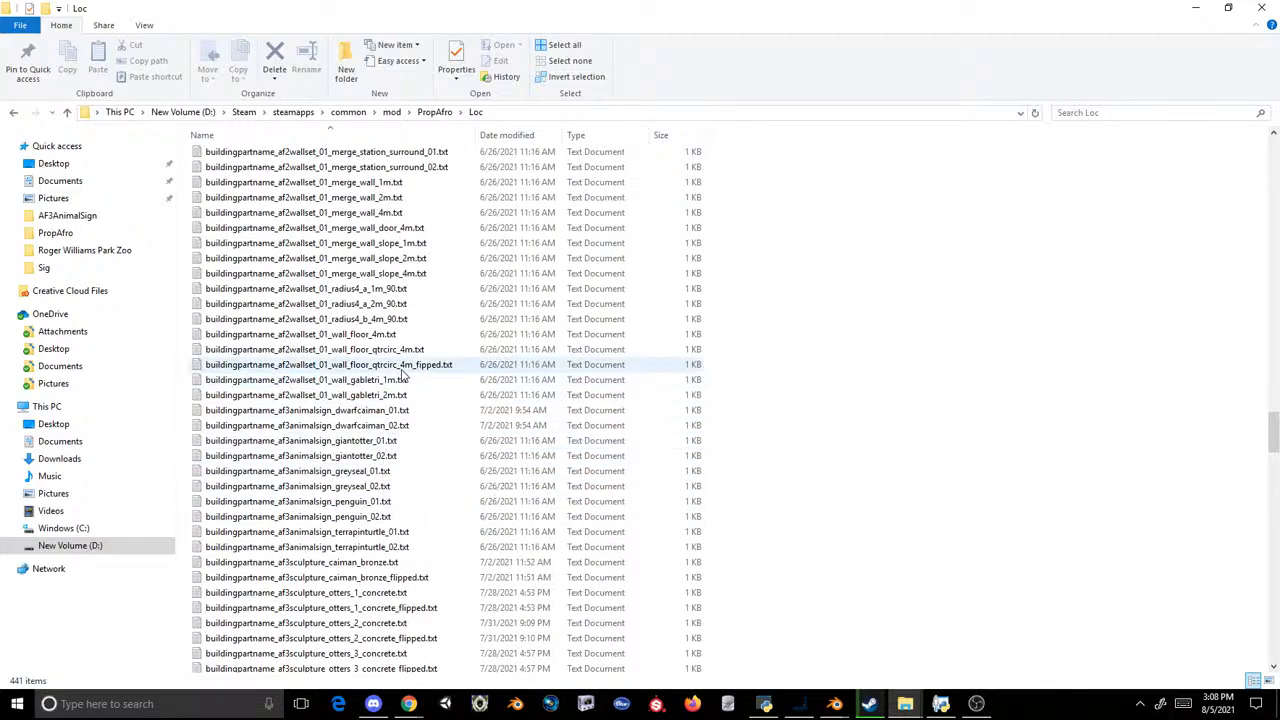
{"action": "double_click", "coordinate": [400, 405]}
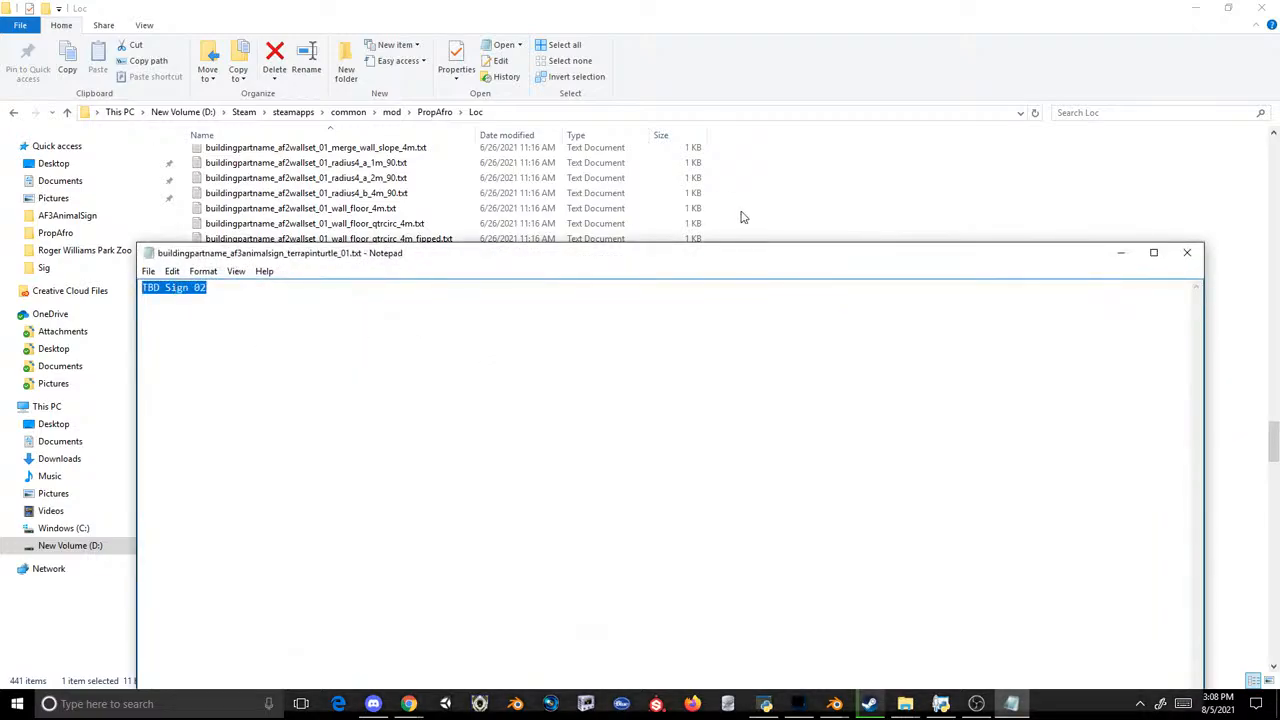
{"action": "left_click", "coordinate": [1183, 254]}
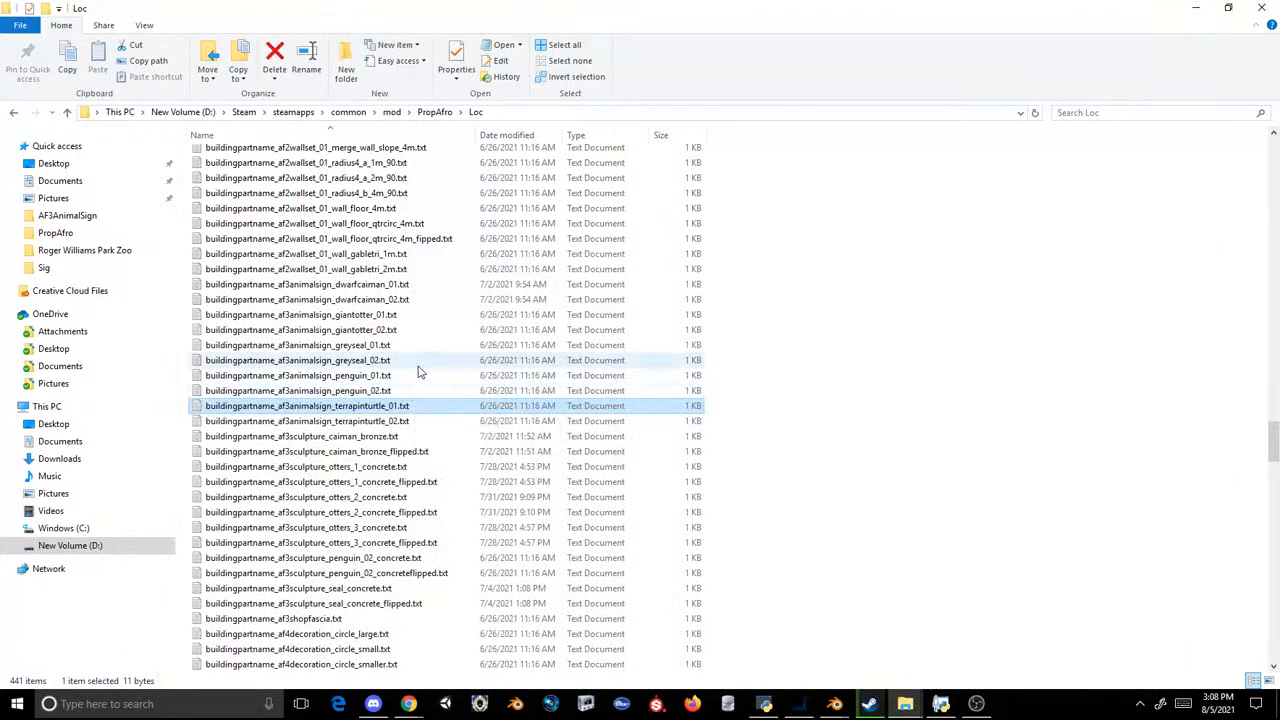
Step: Find the af0animalsign text files and check the item name stored in buildingpartname_af0animalsign_greyseal_02.txt
{"action": "scroll", "coordinate": [420, 372], "scroll_direction": "up", "scroll_amount": 20}
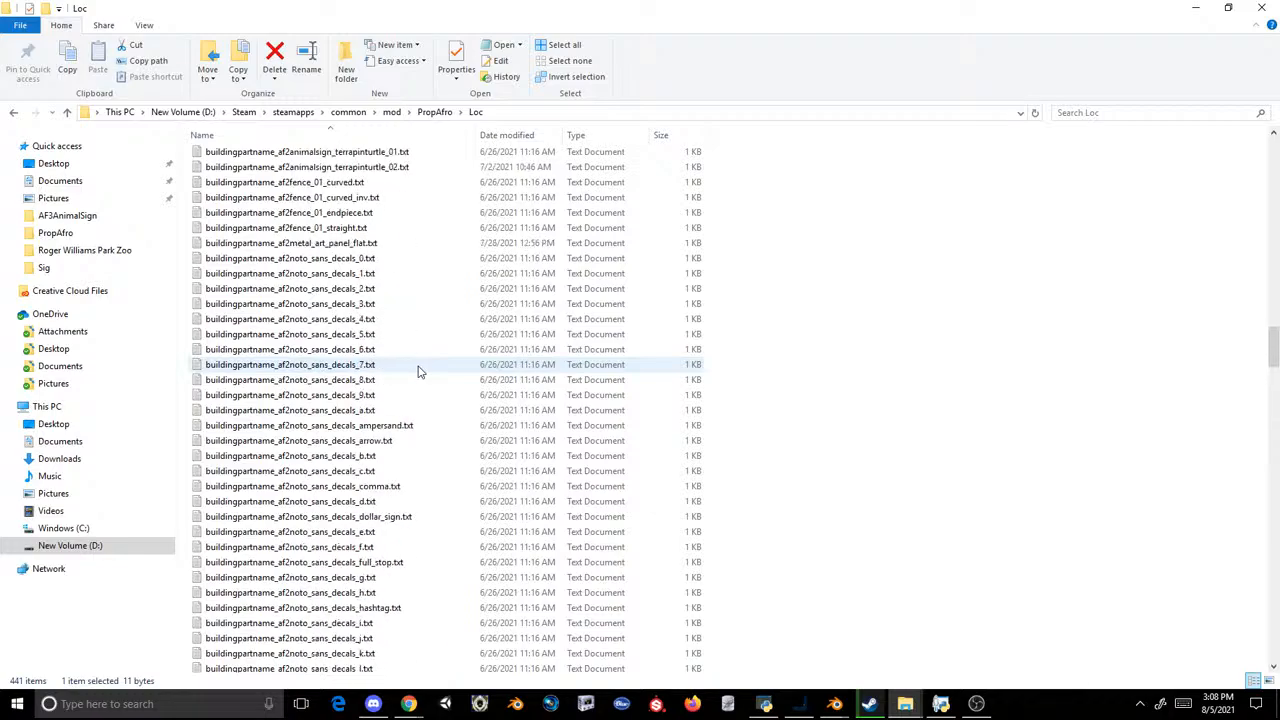
{"action": "scroll", "coordinate": [420, 372], "scroll_direction": "up", "scroll_amount": 20}
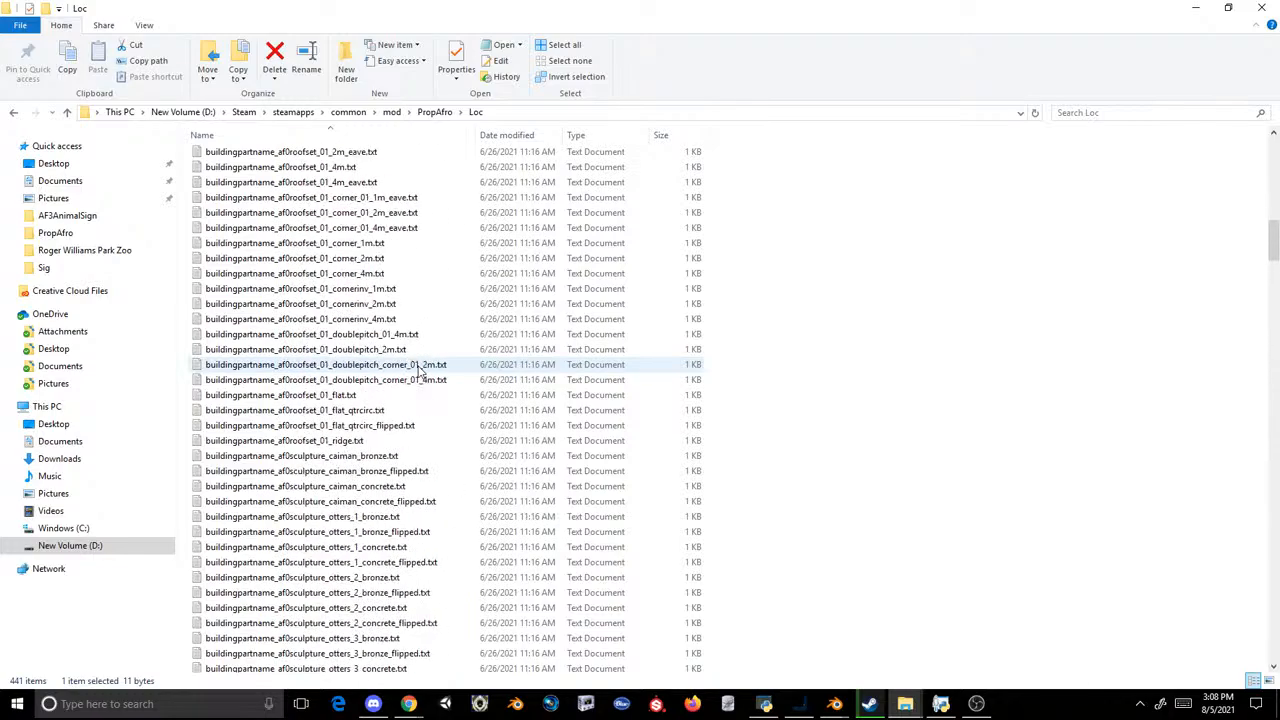
{"action": "scroll", "coordinate": [418, 370], "scroll_direction": "up", "scroll_amount": 4}
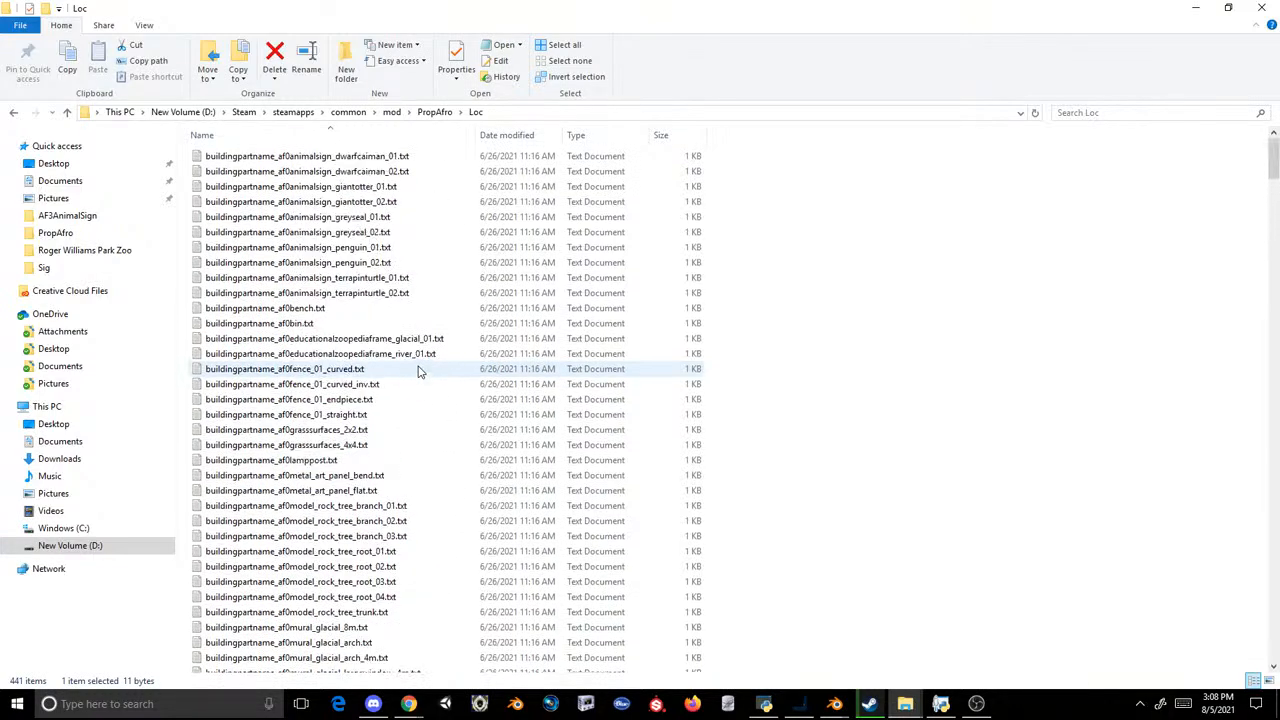
{"action": "double_click", "coordinate": [397, 231]}
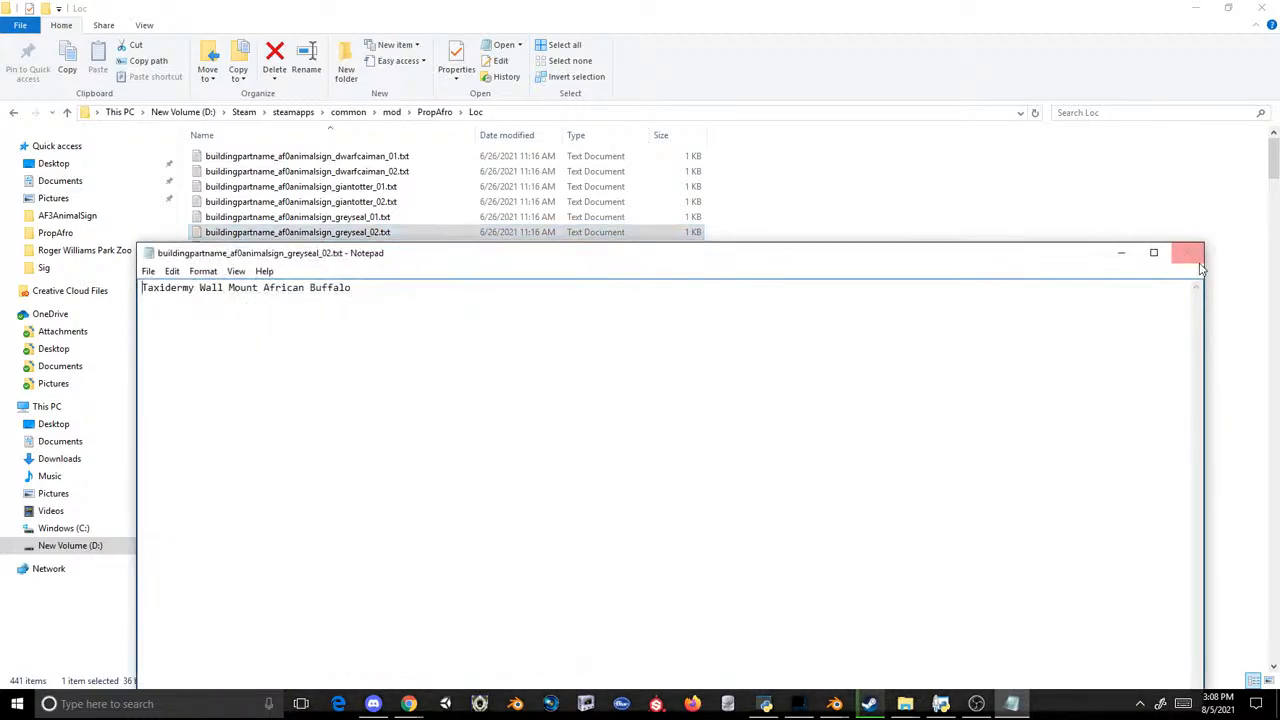
{"action": "left_click", "coordinate": [1192, 254]}
Step: Find the af2animalsign files, open buildingpartname_af2animalsign_terrapinturtle_02.txt to check its naming, select all of its text and close it
{"action": "scroll", "coordinate": [610, 484], "scroll_direction": "down", "scroll_amount": 20}
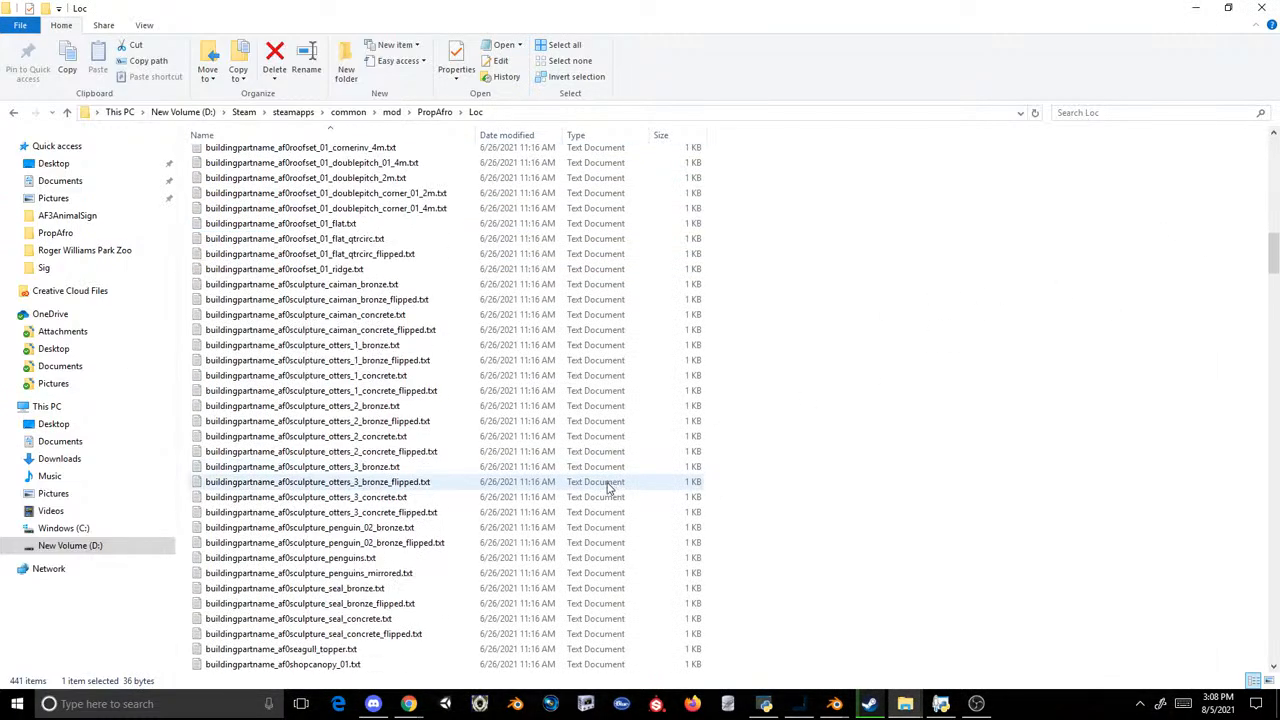
{"action": "scroll", "coordinate": [608, 487], "scroll_direction": "down", "scroll_amount": 20}
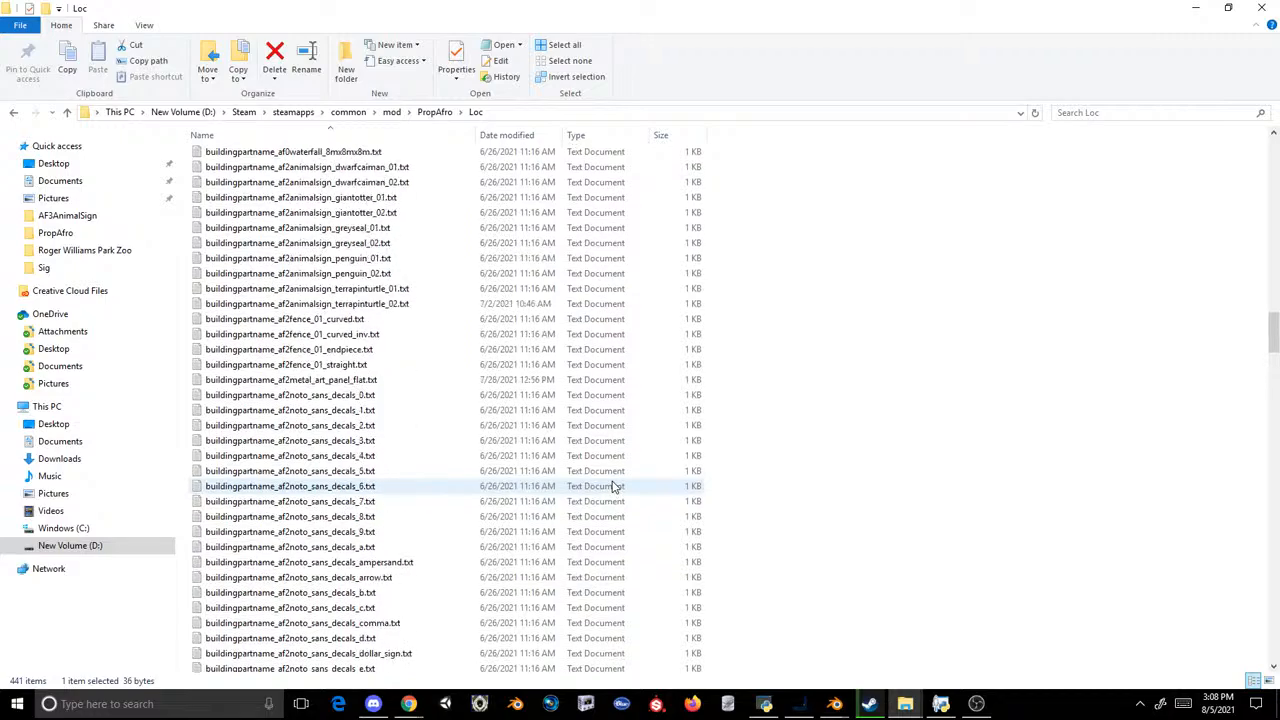
{"action": "scroll", "coordinate": [572, 470], "scroll_direction": "up", "scroll_amount": 4}
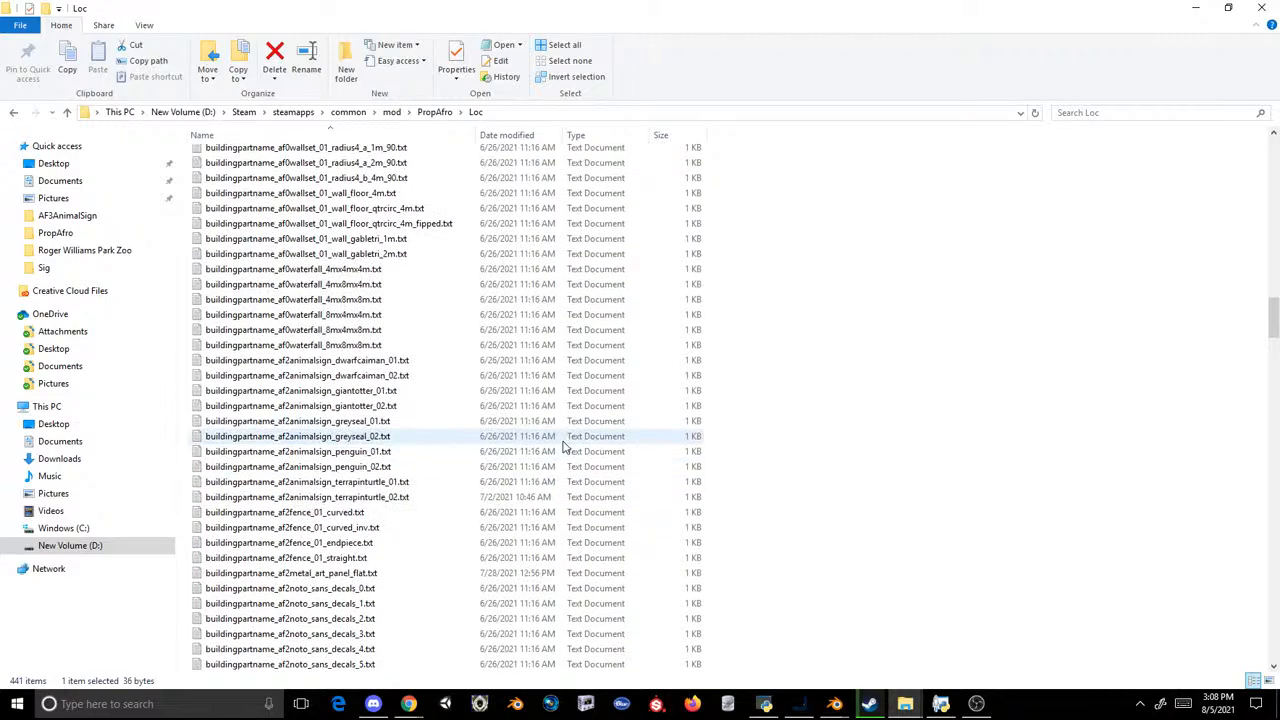
{"action": "scroll", "coordinate": [565, 446], "scroll_direction": "down", "scroll_amount": 6}
{"action": "left_click_drag", "start_coordinate": [1273, 390], "coordinate": [1260, 282]}
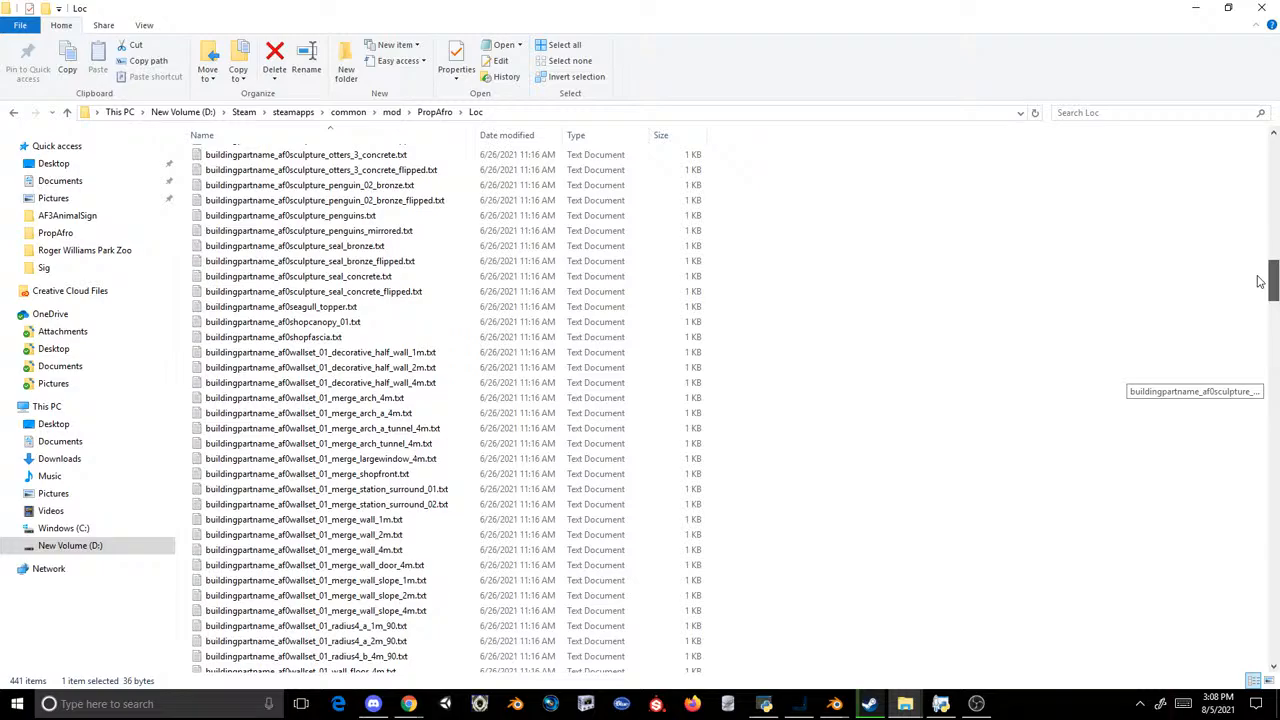
{"action": "left_click_drag", "start_coordinate": [1260, 282], "coordinate": [1262, 190]}
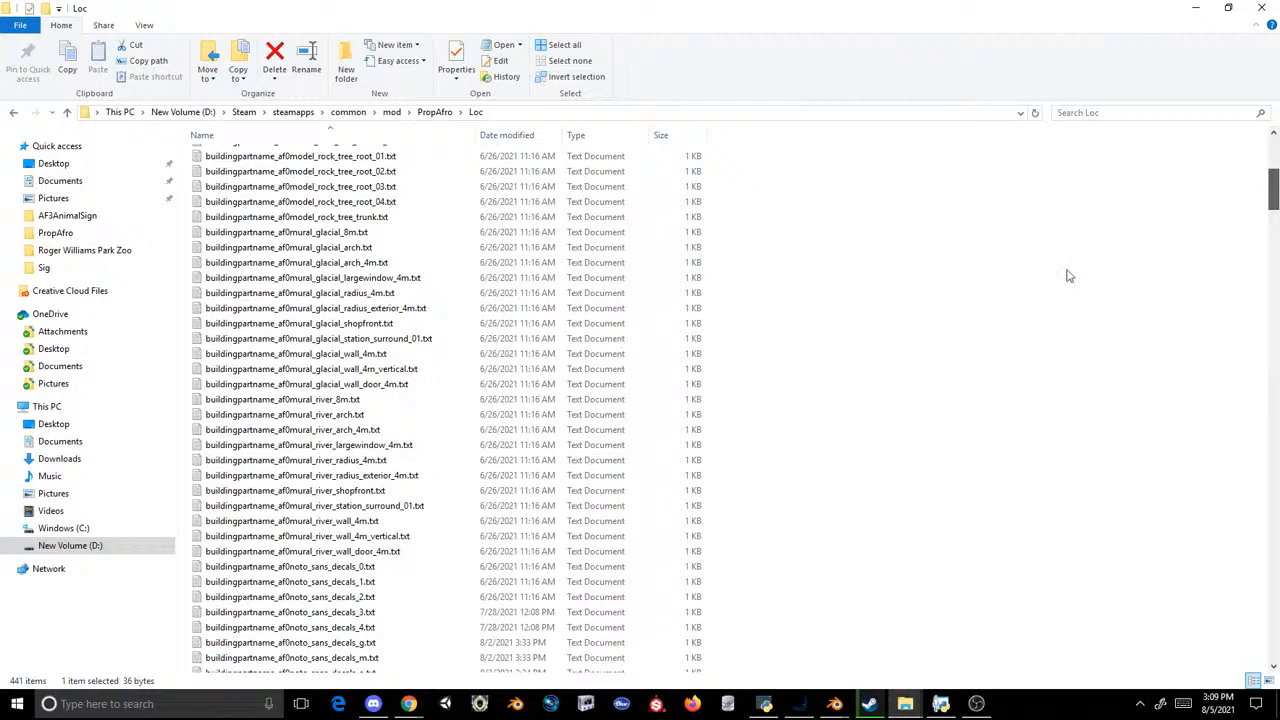
{"action": "scroll", "coordinate": [531, 451], "scroll_direction": "down", "scroll_amount": 15}
{"action": "scroll", "coordinate": [531, 451], "scroll_direction": "down", "scroll_amount": 9}
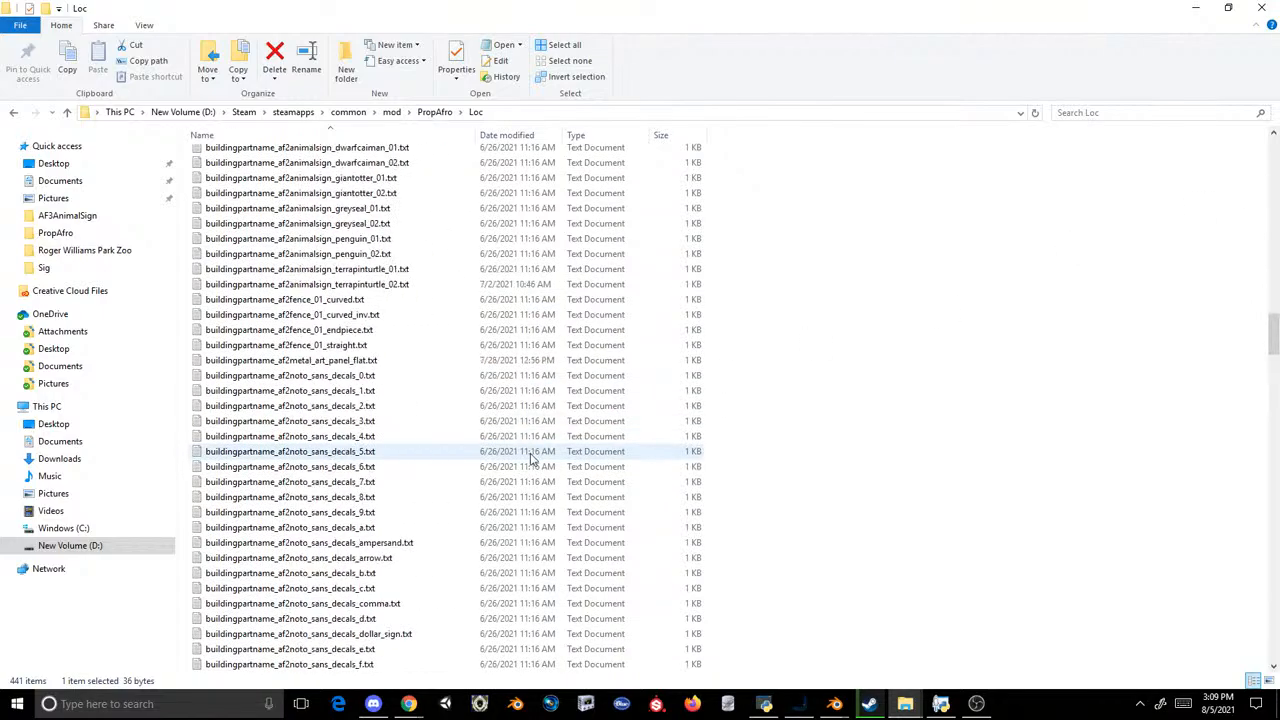
{"action": "double_click", "coordinate": [325, 284]}
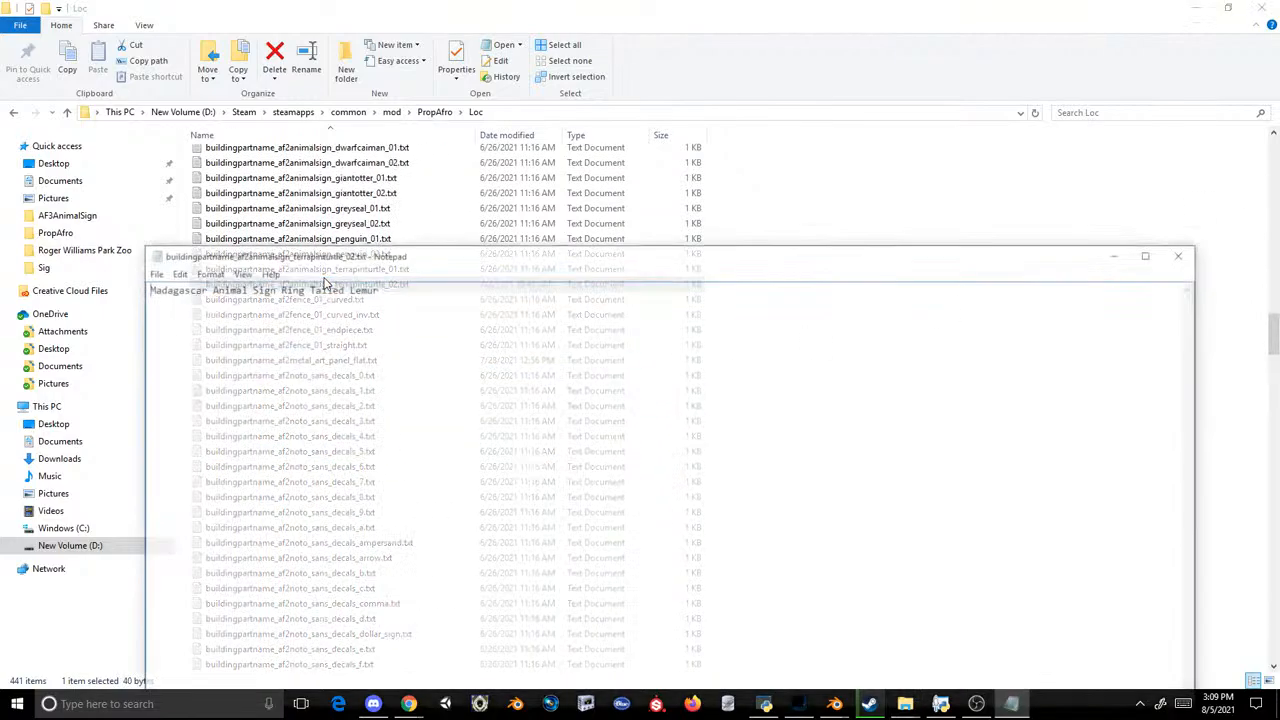
{"action": "key", "text": "ctrl+a"}
{"action": "key", "text": "ctrl+c"}
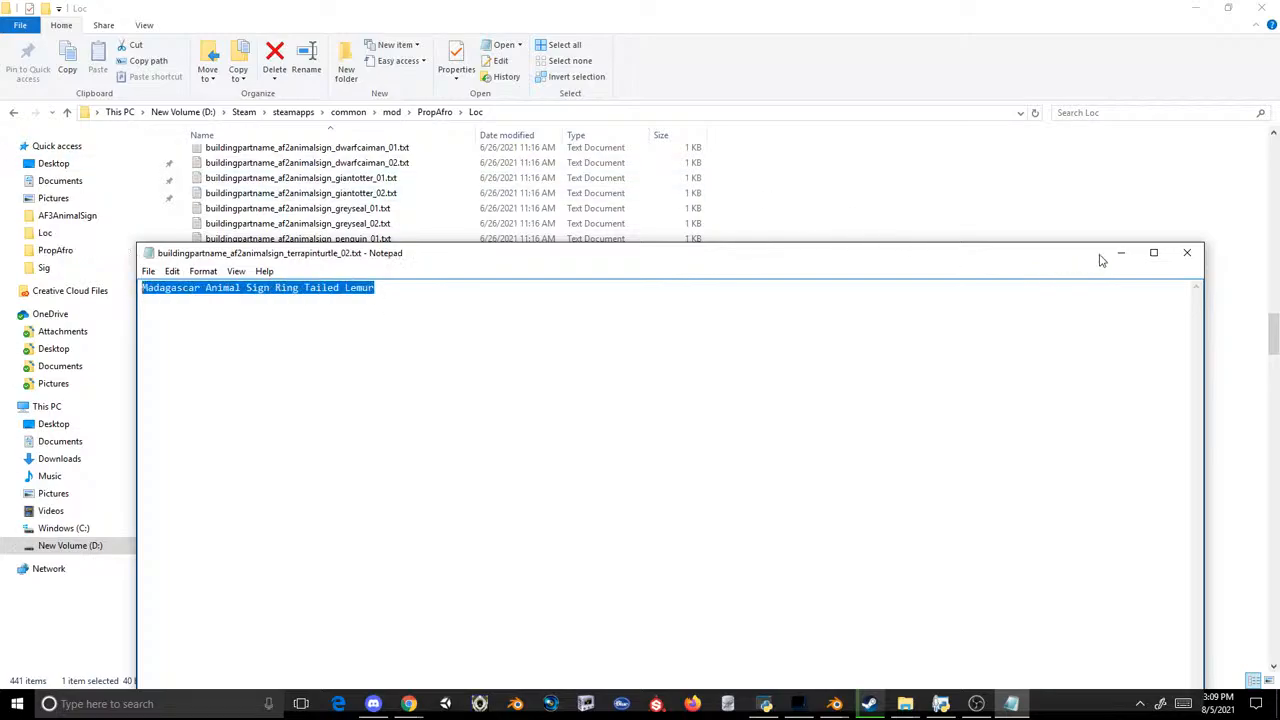
{"action": "left_click", "coordinate": [1187, 252]}
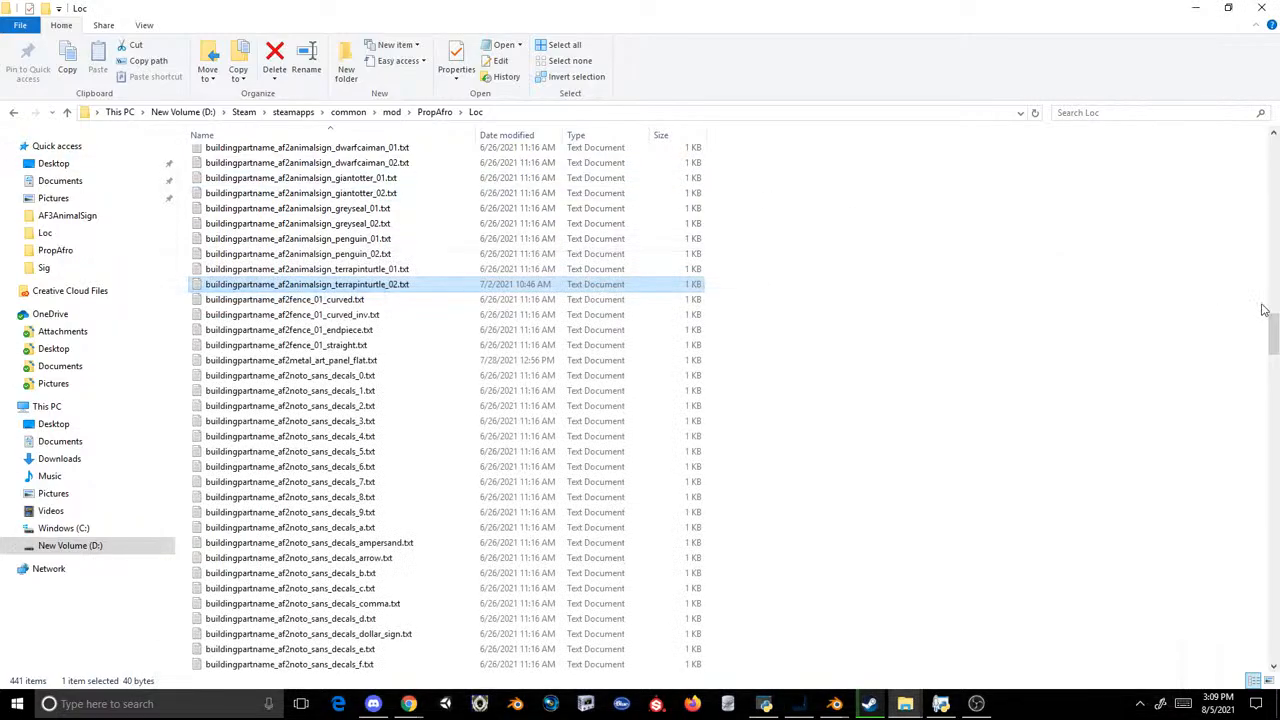
Step: Replace the text in buildingpartname_af3animalsign_terrapinturtle_01.txt with "Madagascar Animal Sign Collared Lemur", then save and close the file
{"action": "left_click_drag", "start_coordinate": [1268, 306], "coordinate": [1272, 453]}
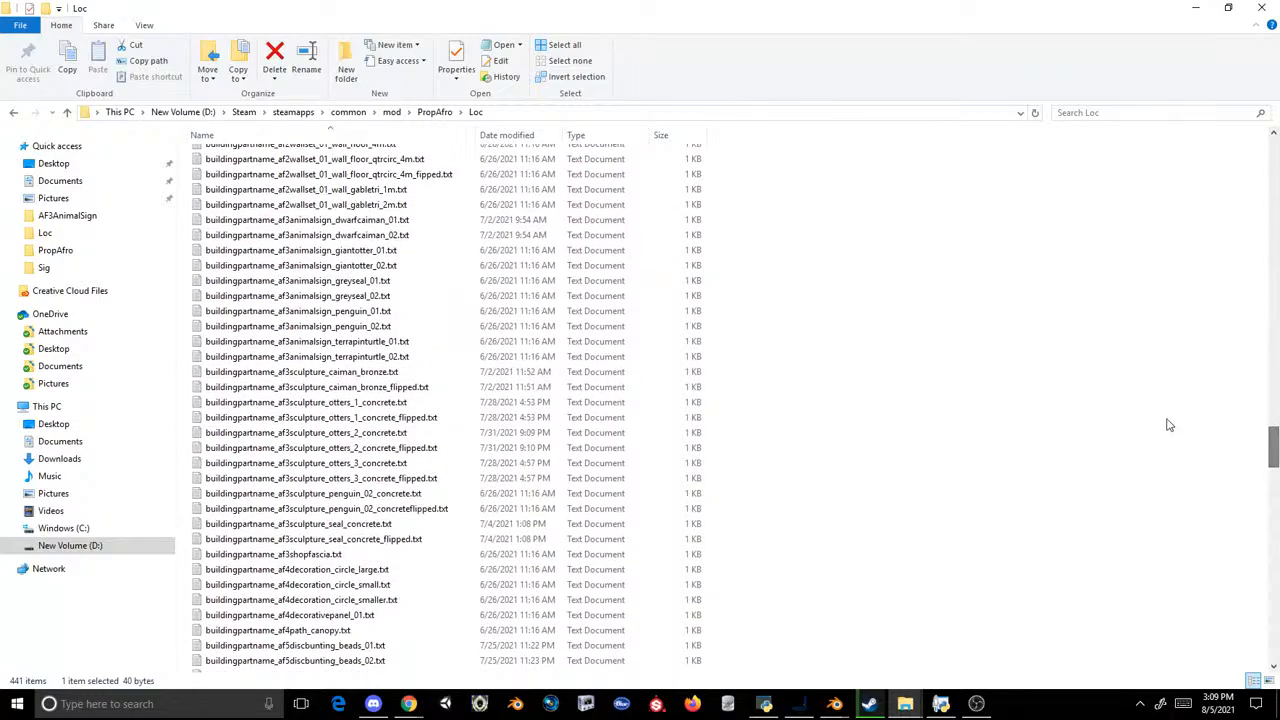
{"action": "scroll", "coordinate": [380, 265], "scroll_direction": "up", "scroll_amount": 2}
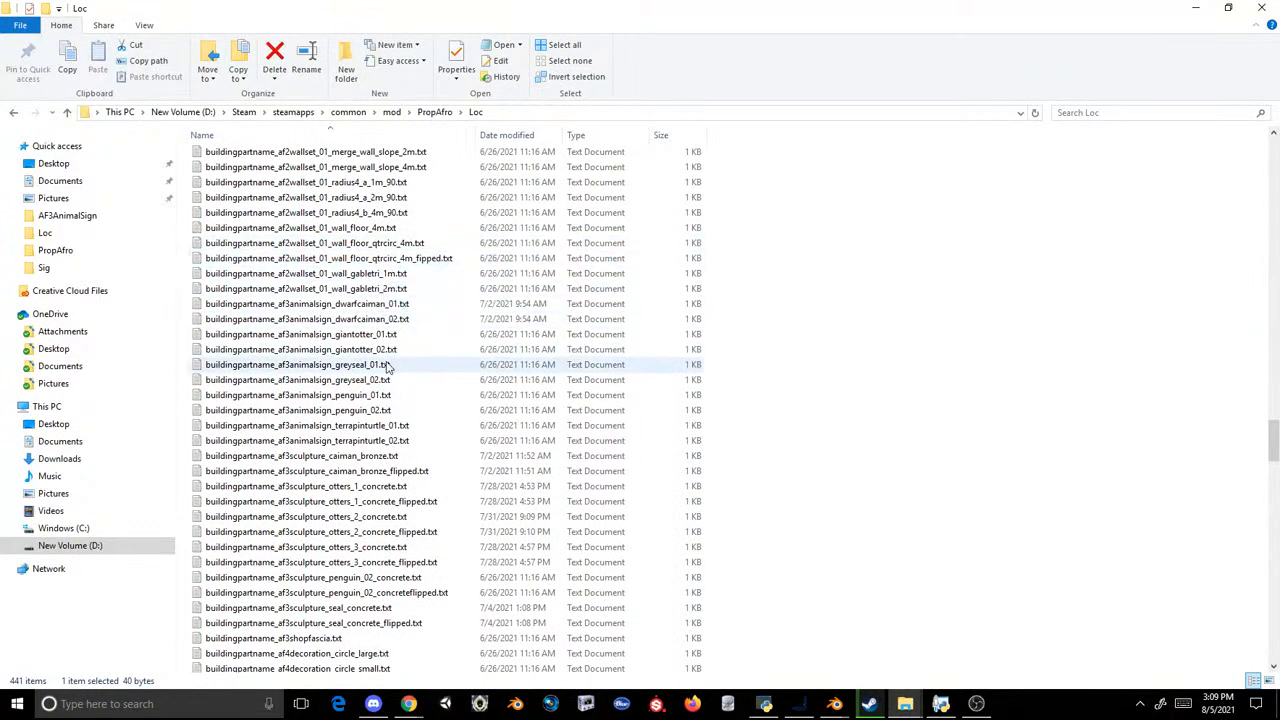
{"action": "double_click", "coordinate": [405, 428]}
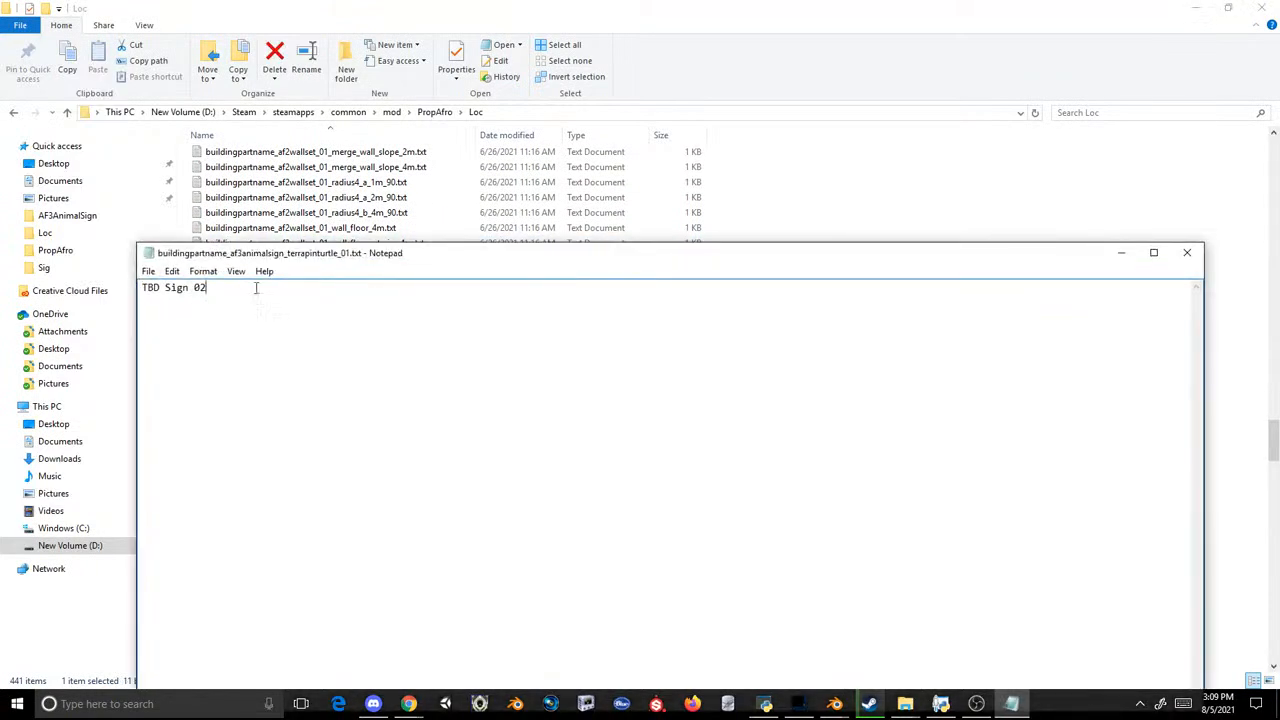
{"action": "key", "text": "ctrl+a"}
{"action": "key", "text": "ctrl+v"}
{"action": "left_click_drag", "start_coordinate": [400, 300], "coordinate": [299, 289]}
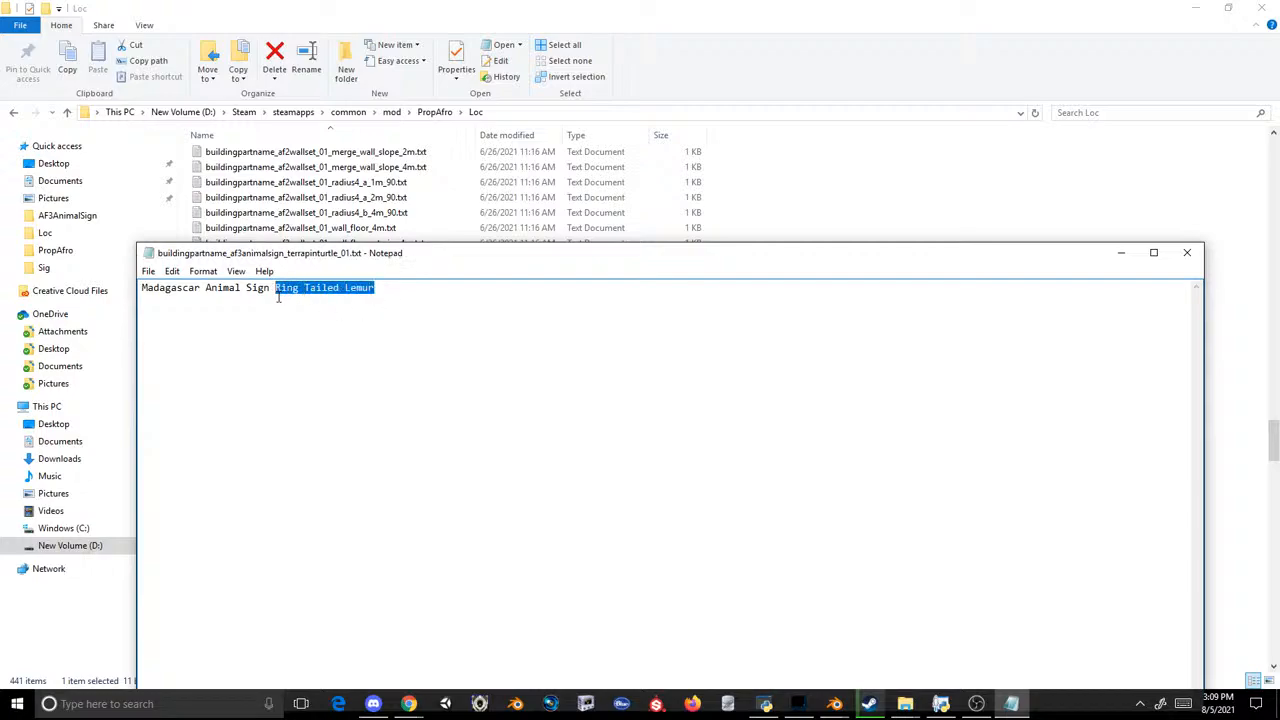
{"action": "type", "text": "Collar"}
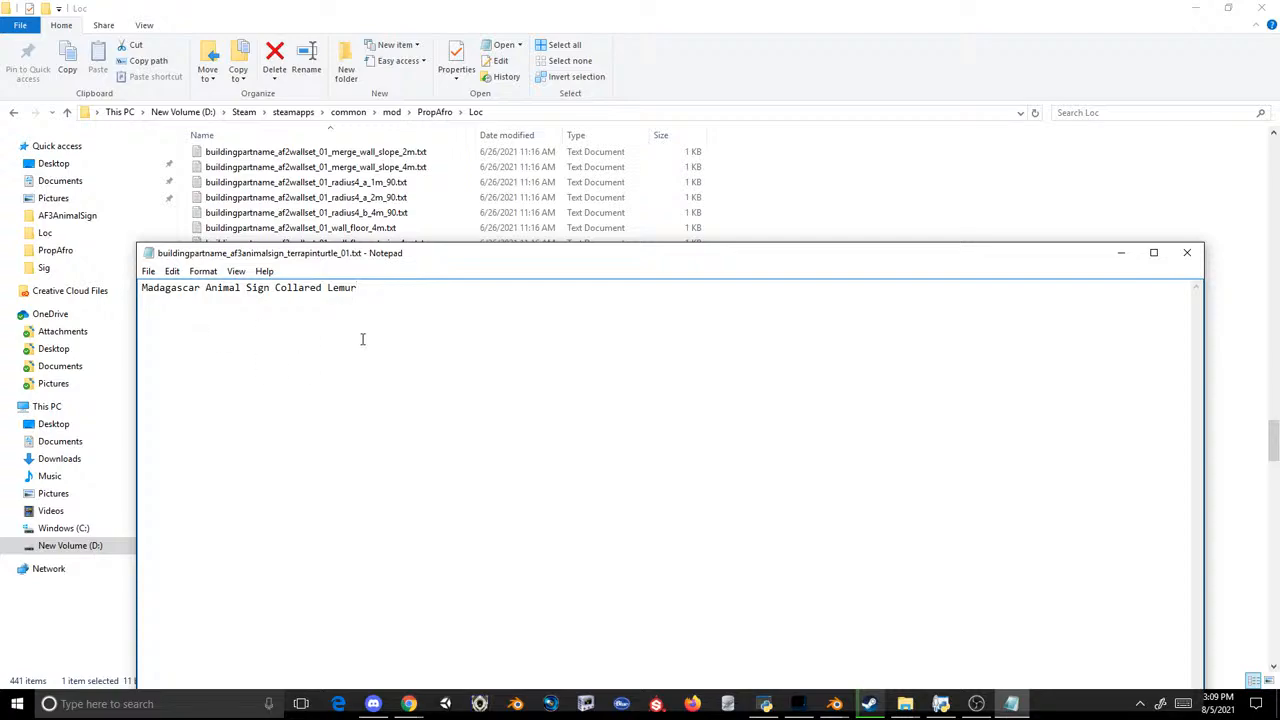
{"action": "left_click_drag", "start_coordinate": [363, 339], "coordinate": [131, 303]}
{"action": "key", "text": "ctrl+c"}
{"action": "left_click", "coordinate": [148, 271]}
{"action": "left_click", "coordinate": [94, 318]}
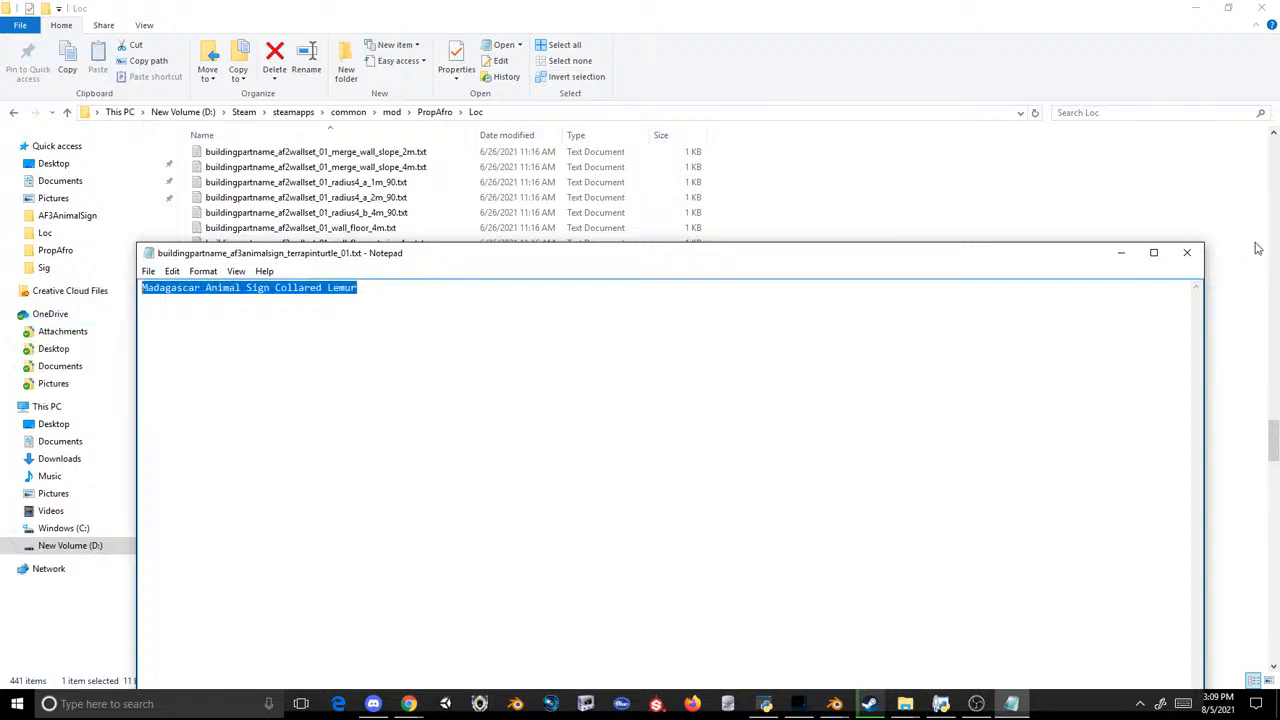
{"action": "left_click", "coordinate": [1184, 256]}
{"action": "double_click", "coordinate": [325, 441]}
{"action": "key", "text": "ctrl+a"}
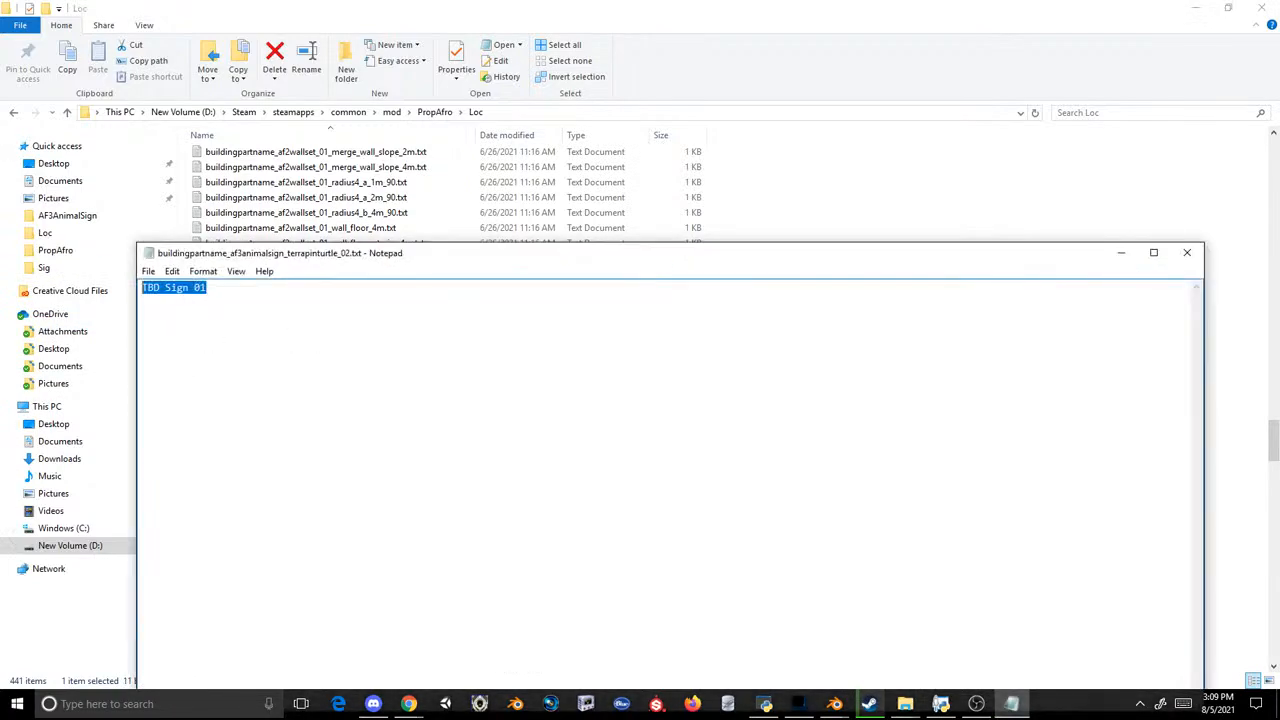
{"action": "key", "text": "ctrl+v"}
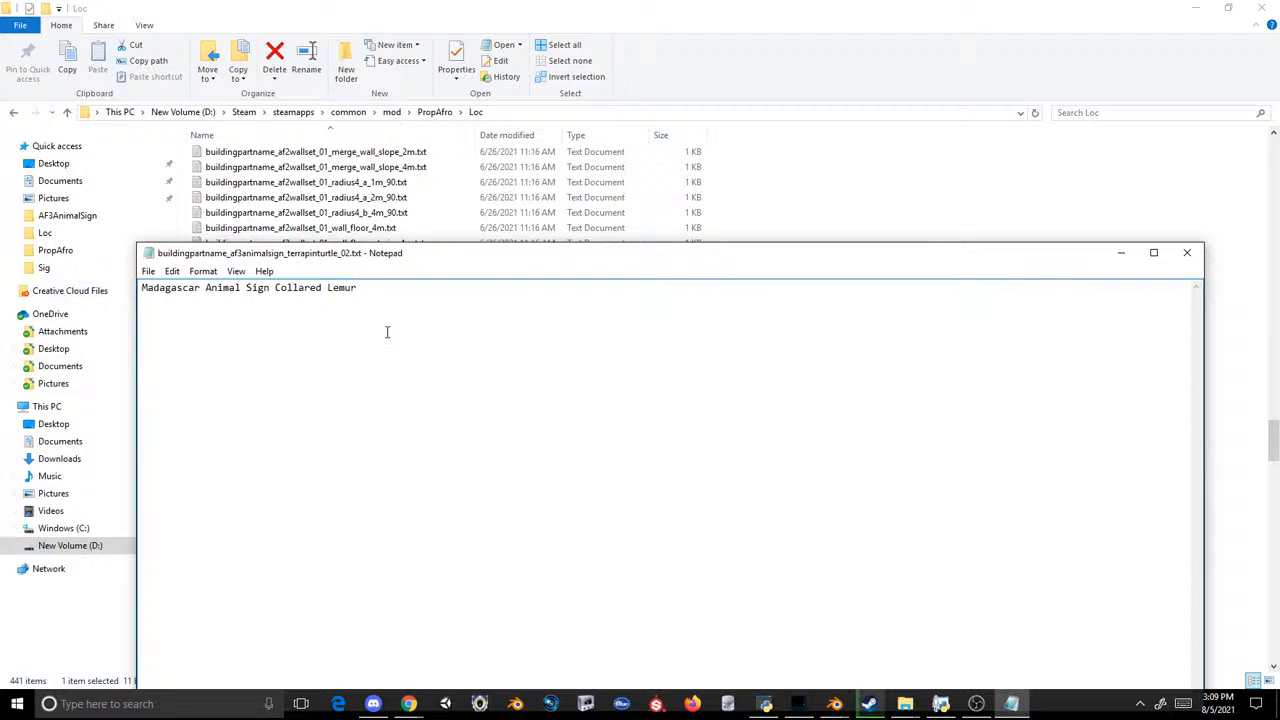
{"action": "left_click", "coordinate": [1187, 253]}
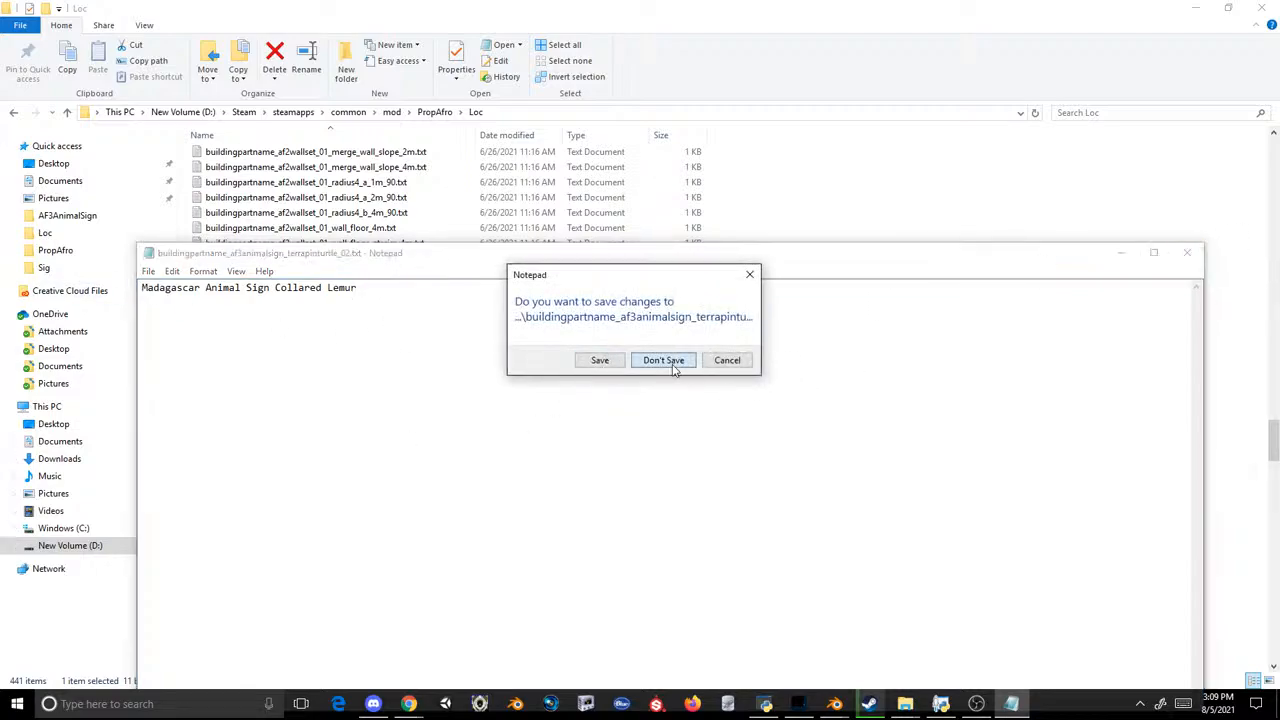
{"action": "left_click", "coordinate": [664, 360]}
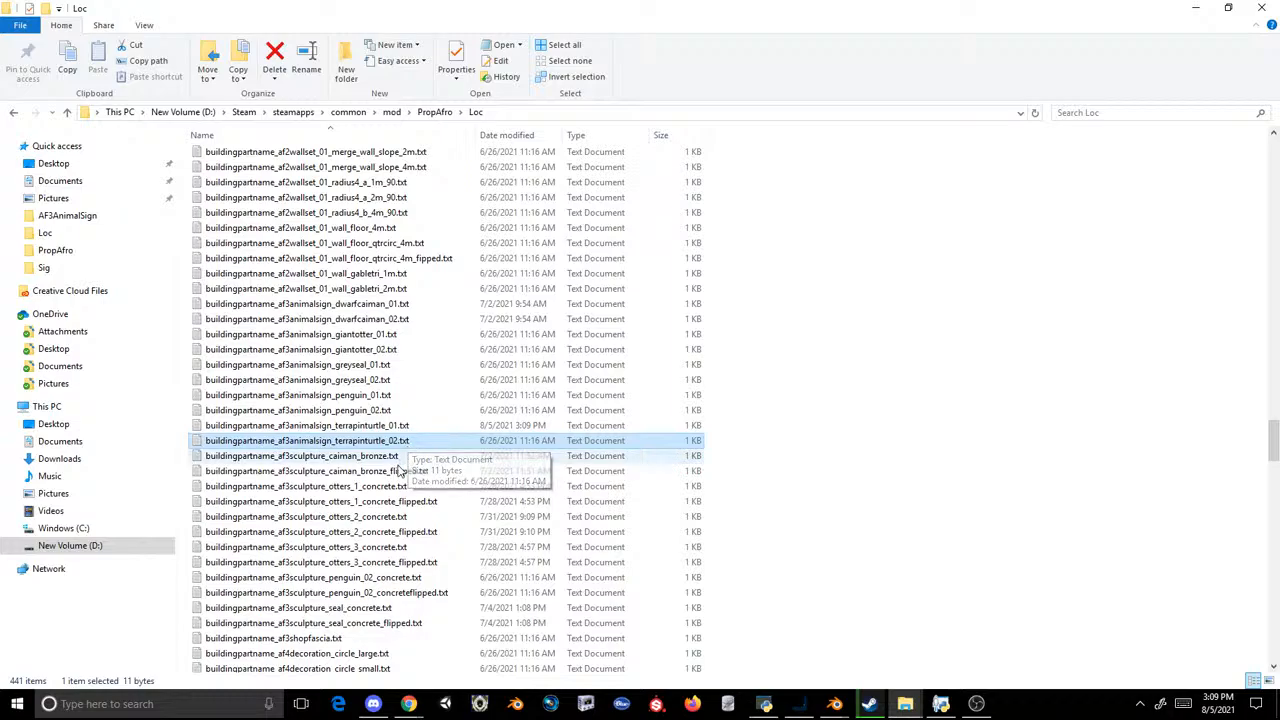
Step: Replace the text in buildingpartname_af3sculpture_penguin_02_concrete.txt with "Madagascar Animal Sign Blue-eyed Black Lemur Male", copy it, and save and close the file
{"action": "double_click", "coordinate": [310, 577]}
{"action": "key", "text": "ctrl+a"}
{"action": "key", "text": "ctrl+v"}
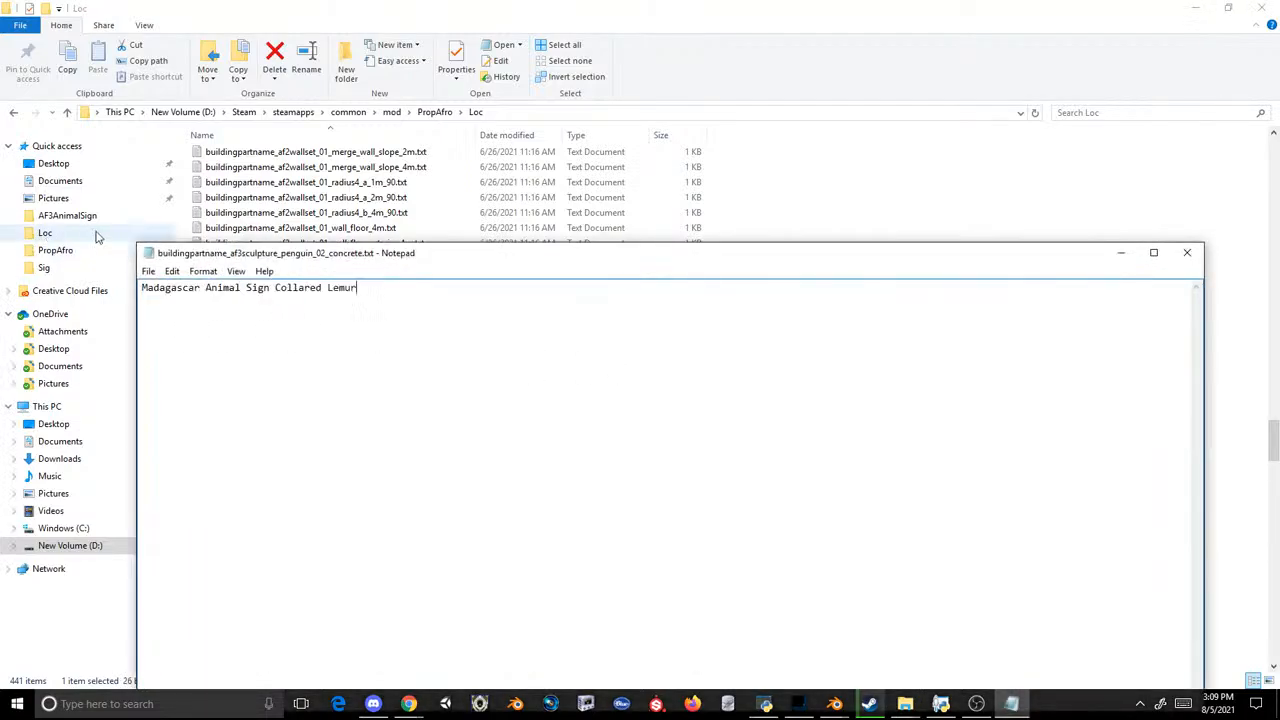
{"action": "left_click_drag", "start_coordinate": [381, 287], "coordinate": [260, 306]}
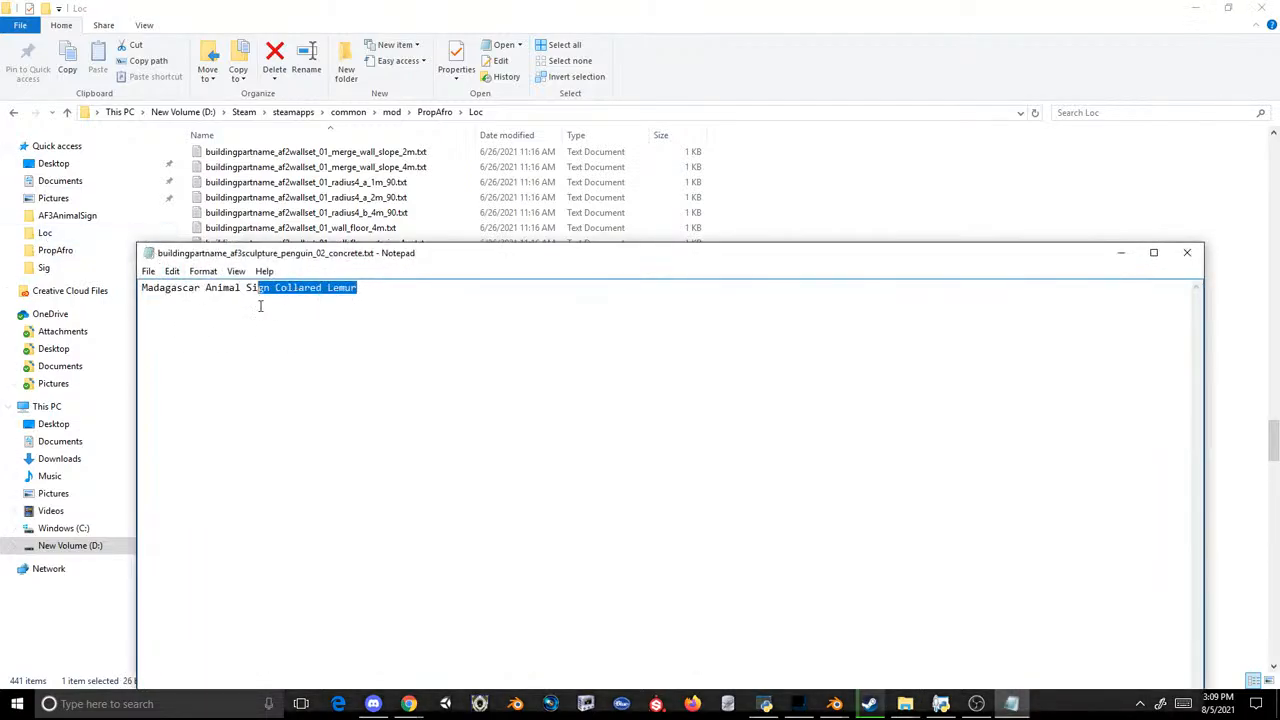
{"action": "type", "text": "Bol"}
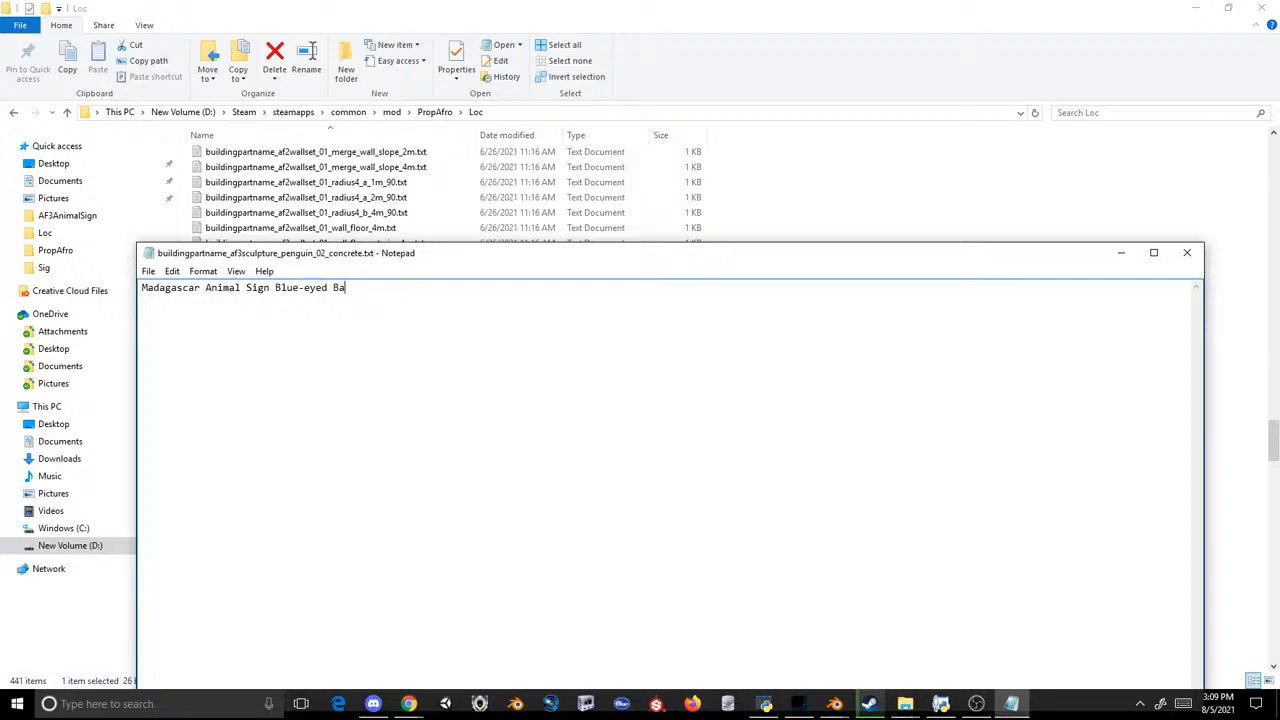
{"action": "type", "text": "ck Lemur Male"}
{"action": "left_click", "coordinate": [148, 271]}
{"action": "left_click", "coordinate": [57, 317]}
{"action": "key", "text": "ctrl+a"}
{"action": "key", "text": "ctrl+c"}
{"action": "left_click", "coordinate": [1187, 252]}
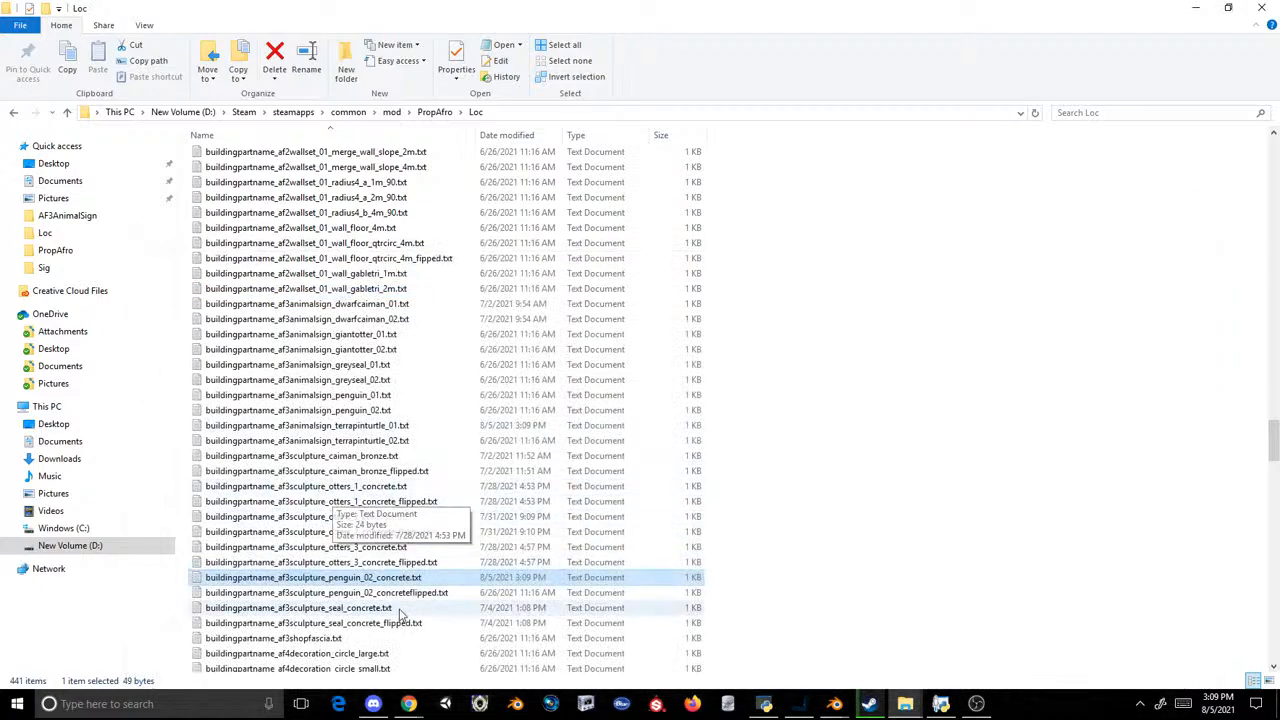
Step: Set the name in buildingpartname_af3sculpture_penguin_02_concreteflipped.txt to "Madagascar Animal Sign Blue-eyed Black Lemur Female", then save and close the file
{"action": "double_click", "coordinate": [397, 596]}
{"action": "key", "text": "ctrl+a"}
{"action": "key", "text": "ctrl+v"}
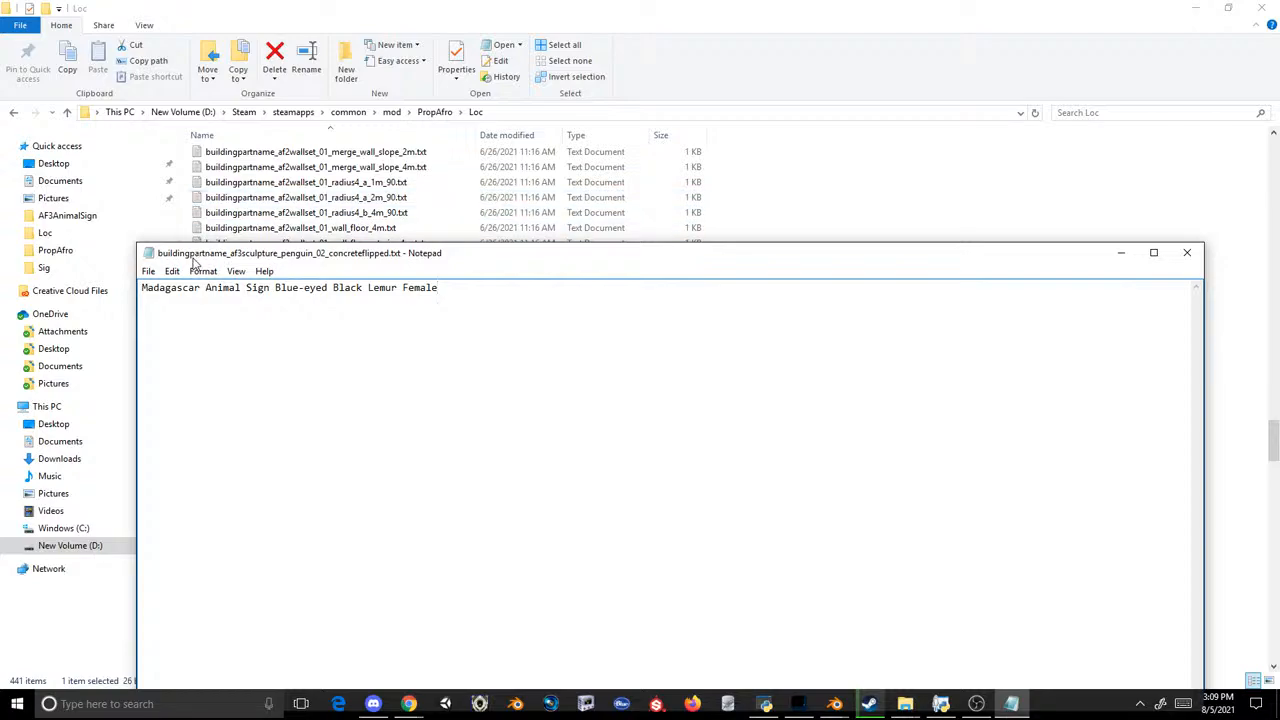
{"action": "left_click", "coordinate": [148, 271]}
{"action": "left_click", "coordinate": [85, 324]}
{"action": "left_click", "coordinate": [1187, 252]}
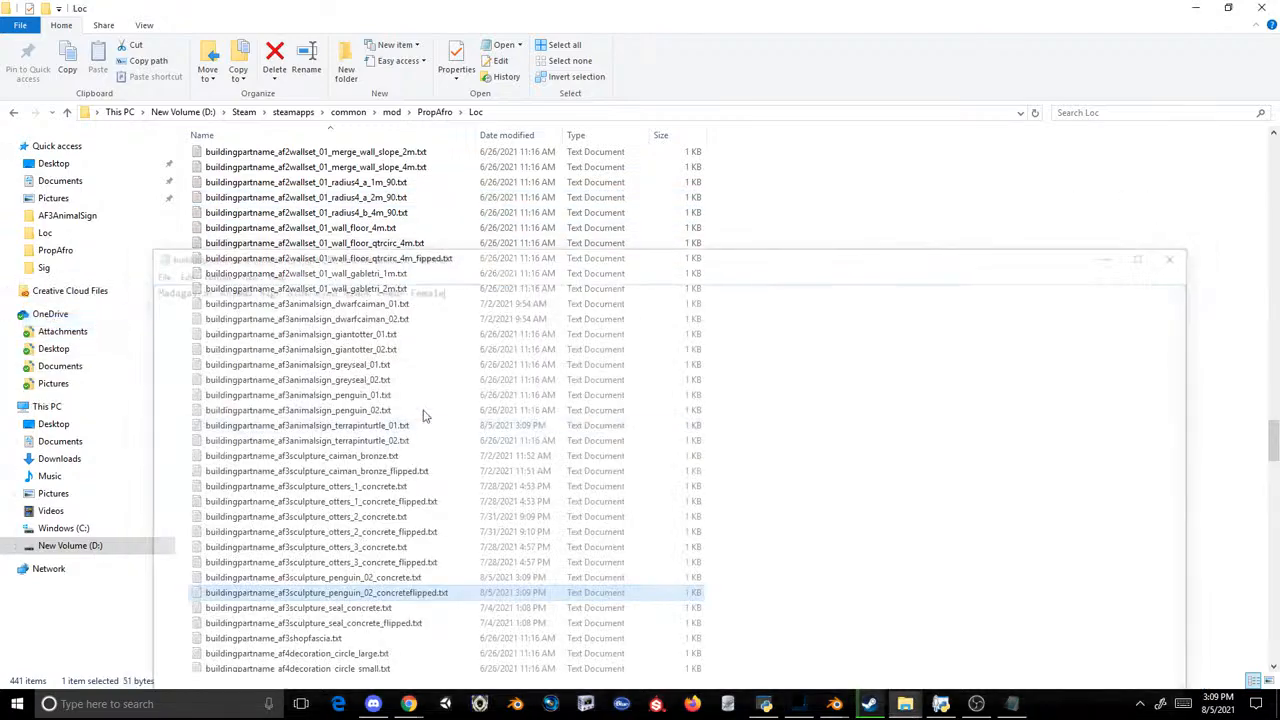
Step: Check the item name stored in buildingpartname_af3sculpture_otters_1_concrete_flipped.txt and close the file
{"action": "double_click", "coordinate": [401, 503]}
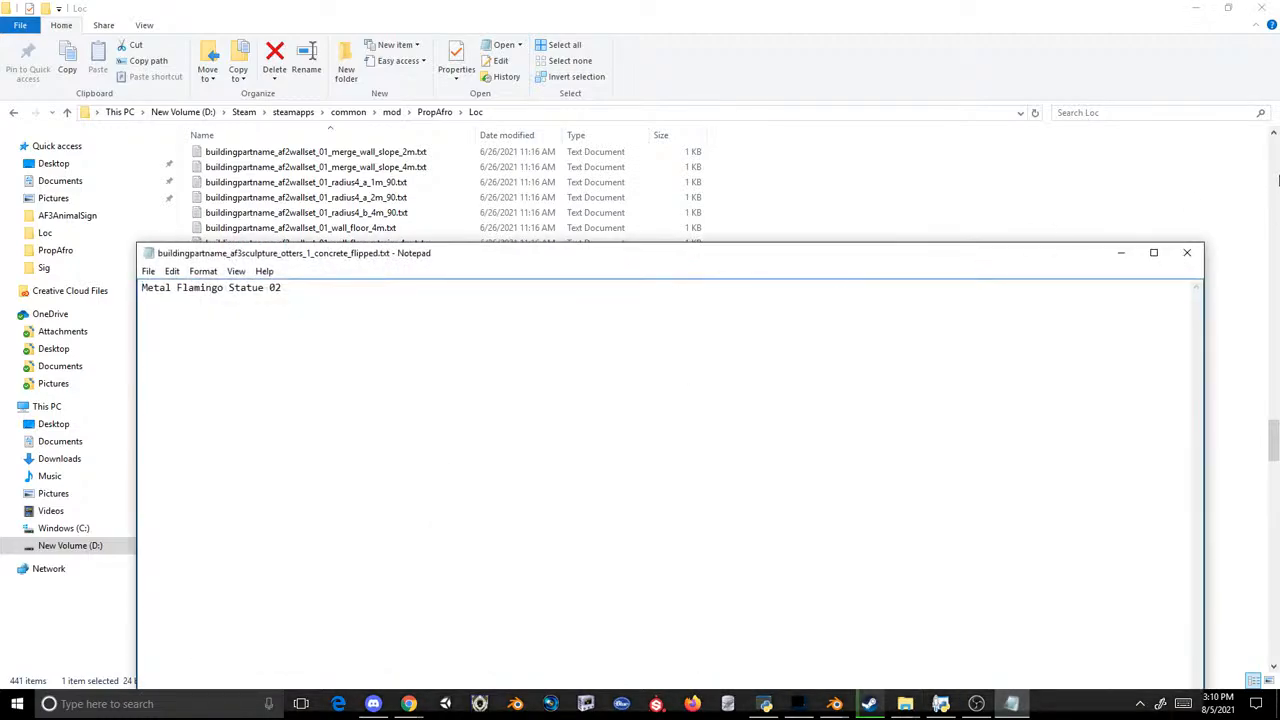
{"action": "left_click", "coordinate": [1187, 252]}
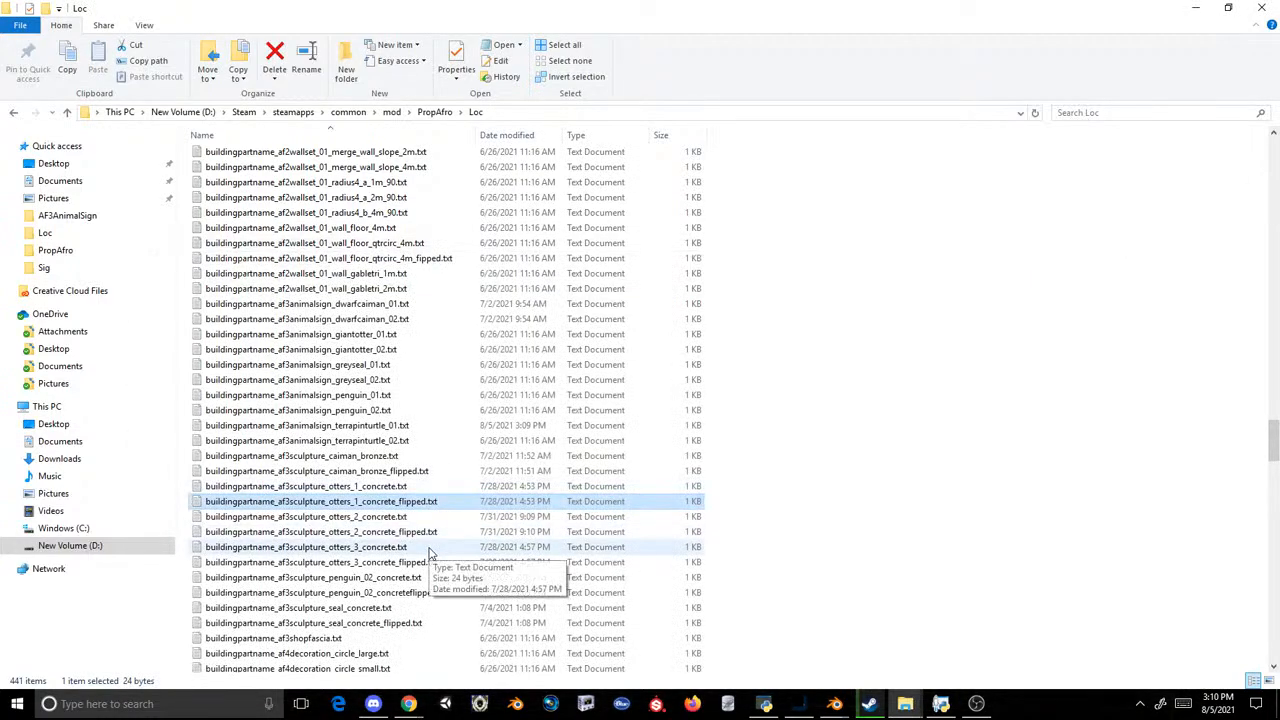
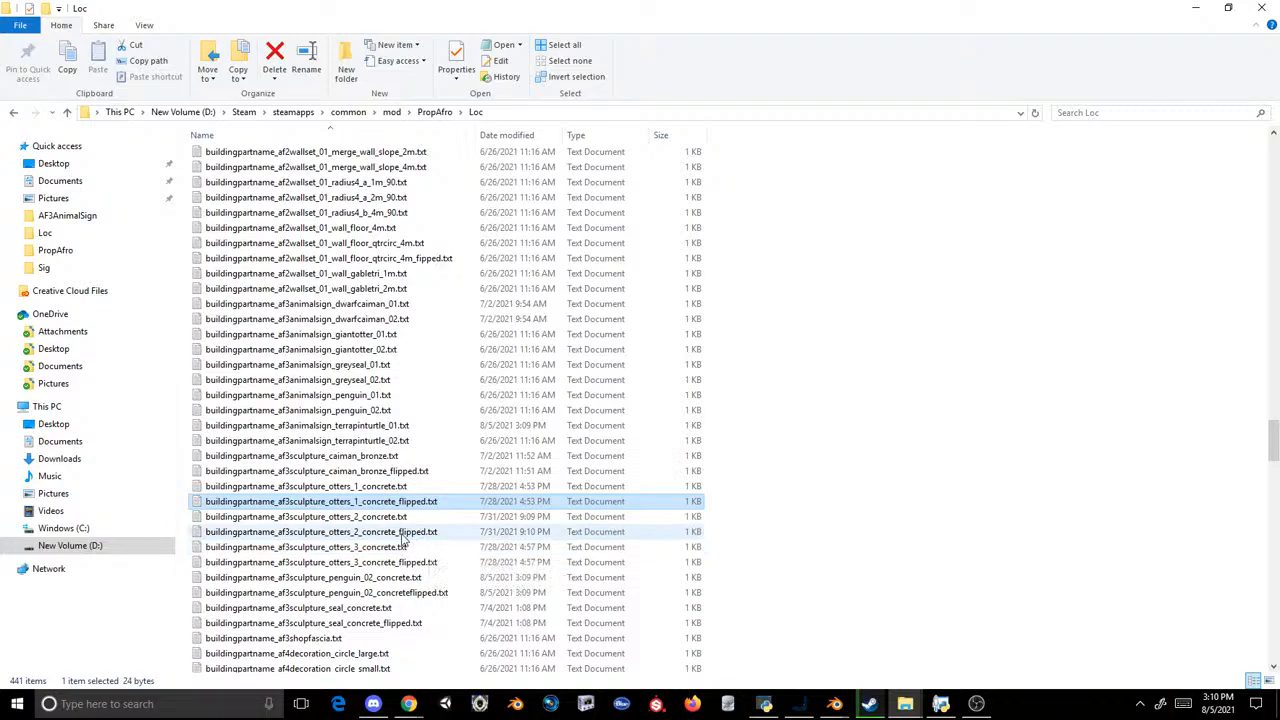
Step: Check the penguin_02_concrete name file, then replace the contents of buildingpartname_af3animalsign_terrapinturtle_02.txt with the copied text "Madagascar Animal Sign Blue-eyed Black Lemur Male"
{"action": "double_click", "coordinate": [377, 578]}
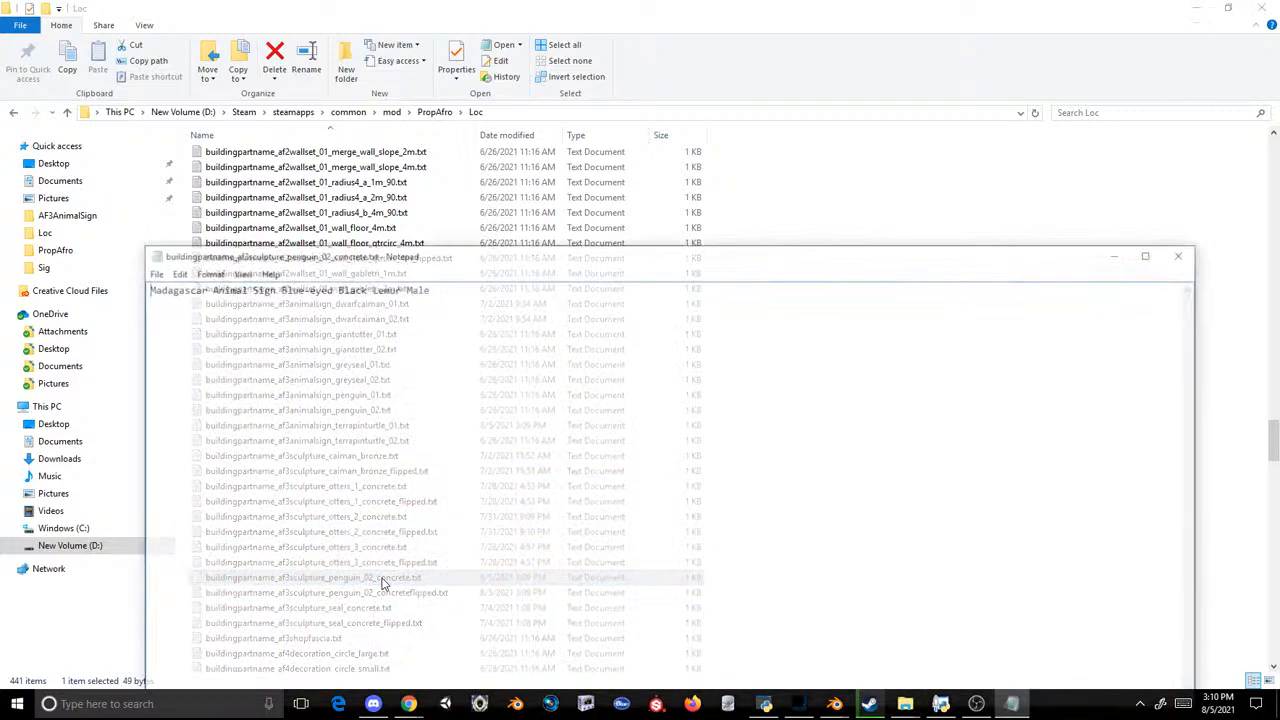
{"action": "left_click", "coordinate": [1189, 253]}
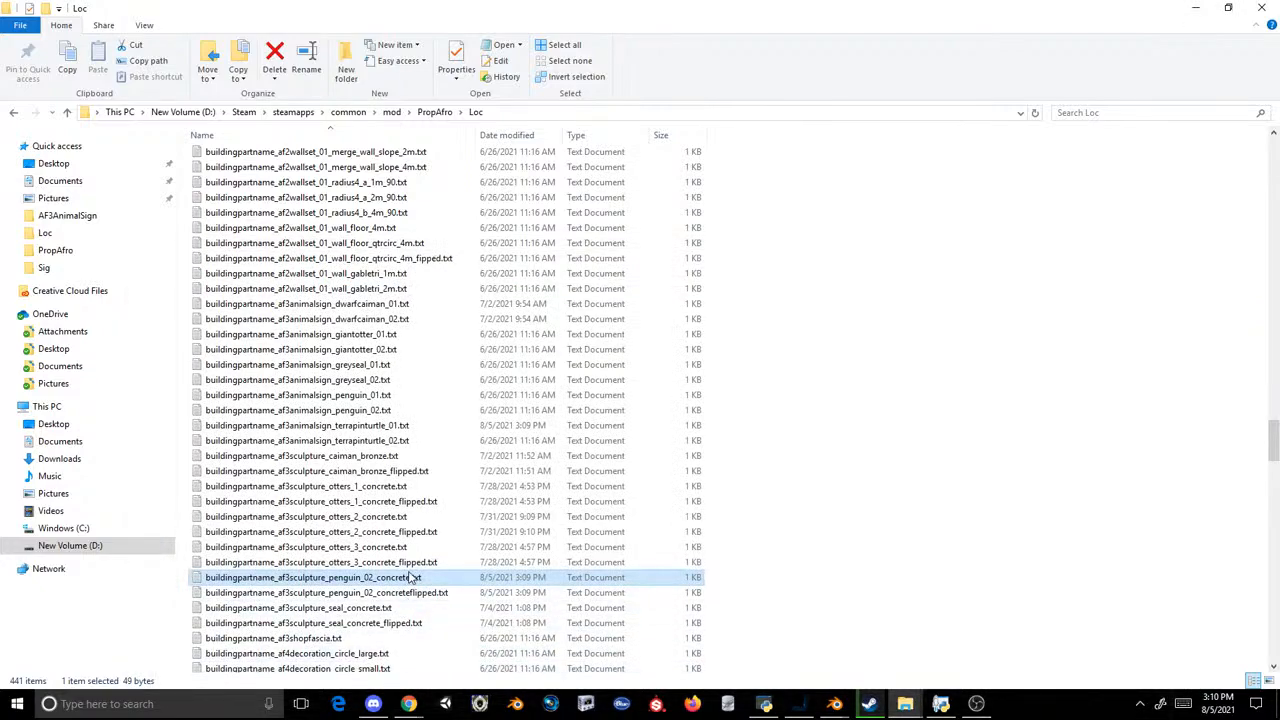
{"action": "double_click", "coordinate": [405, 441]}
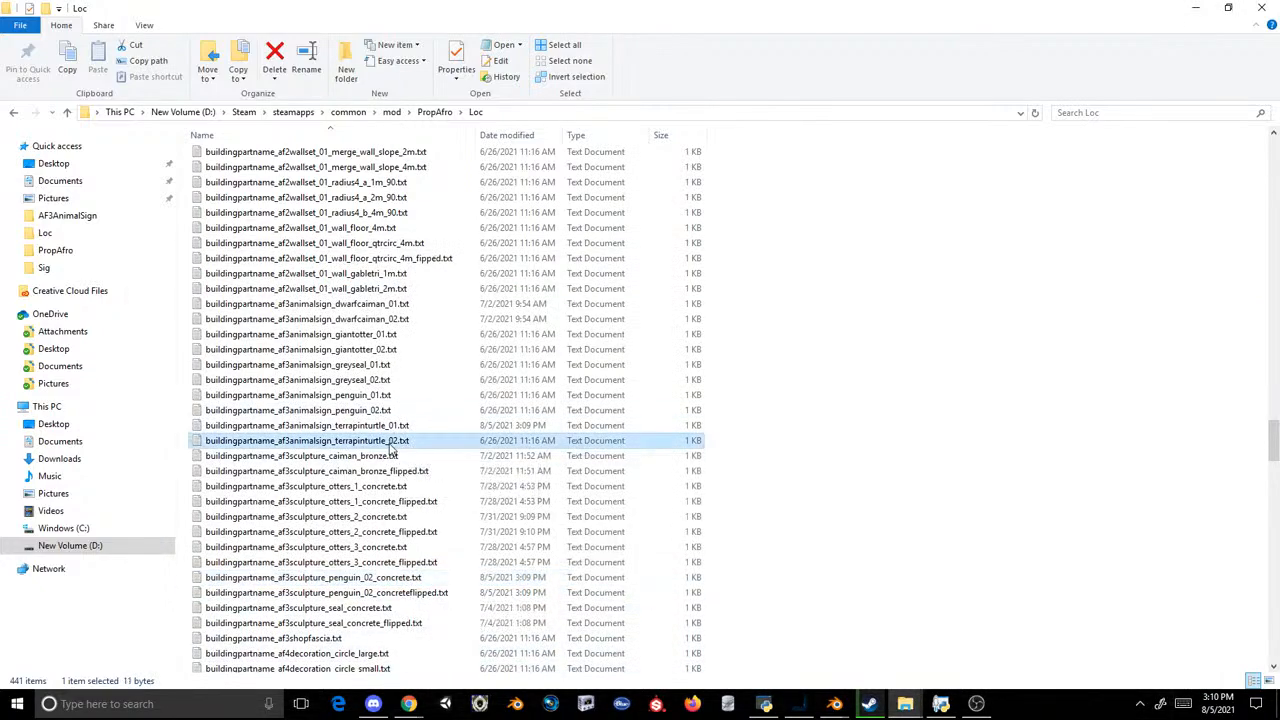
{"action": "key", "text": "ctrl+a"}
{"action": "type", "text": "Madagascar Animal Sign Blue-eyed Black Lemur Male"}
Step: Change the animal name in the terrapinturtle_02 text to "Ring-tailed Lemur Head", then save and close the file
{"action": "left_click_drag", "start_coordinate": [420, 292], "coordinate": [277, 306]}
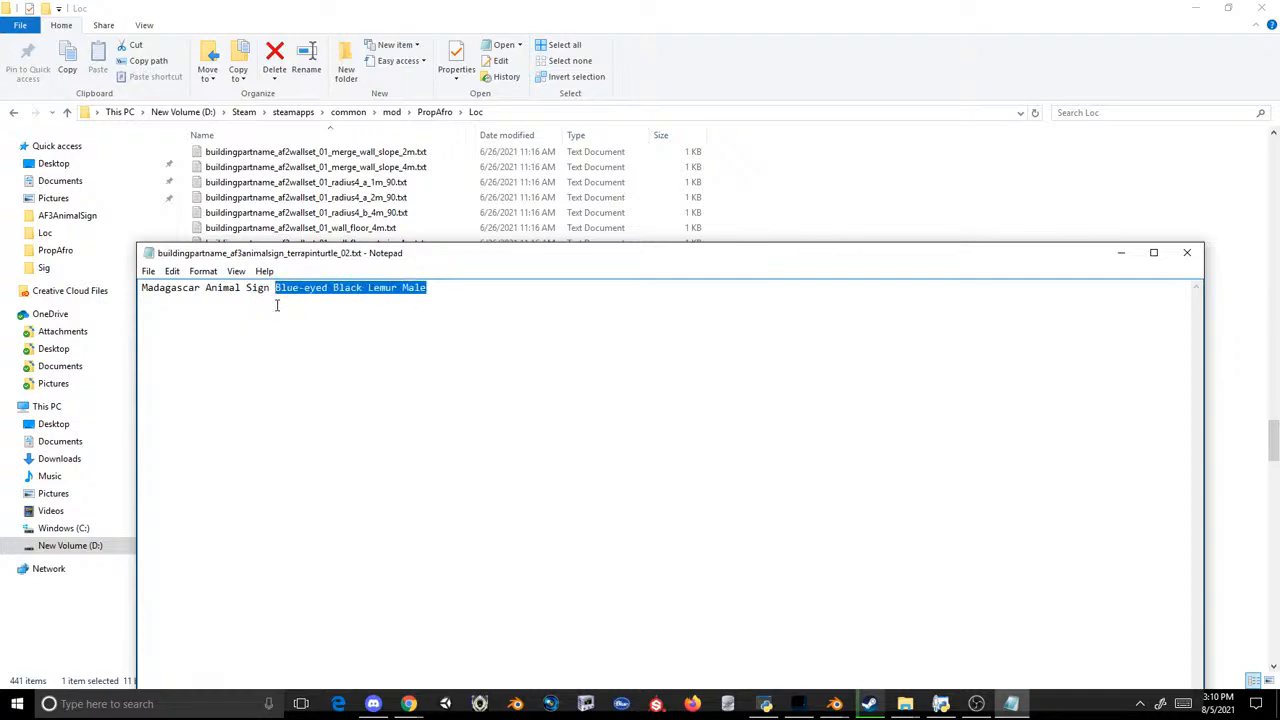
{"action": "type", "text": "Ring"}
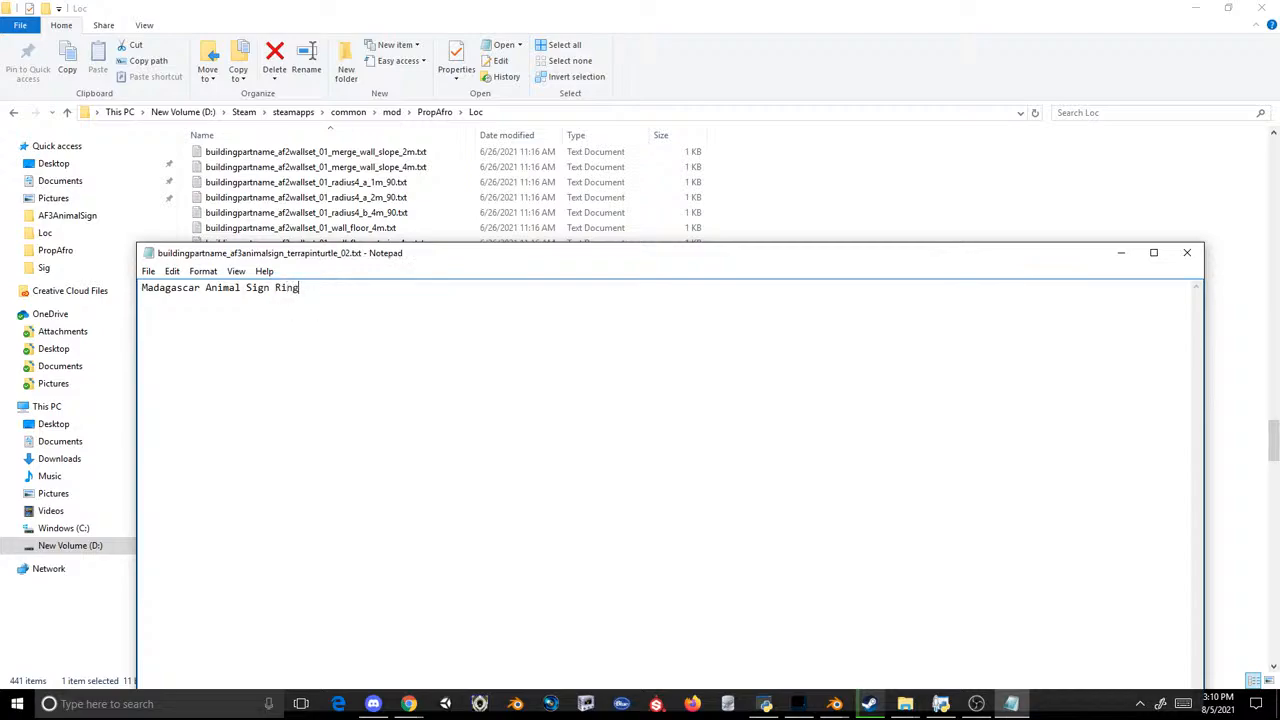
{"action": "type", "text": "-tailed Lemur Head"}
{"action": "mouse_move", "coordinate": [400, 304]}
{"action": "left_mouse_down"}
{"action": "mouse_move", "coordinate": [375, 302]}
{"action": "mouse_move", "coordinate": [403, 294]}
{"action": "mouse_move", "coordinate": [383, 290]}
{"action": "left_mouse_up"}
{"action": "type", "text": "Head"}
{"action": "left_click", "coordinate": [148, 271]}
{"action": "left_click", "coordinate": [100, 317]}
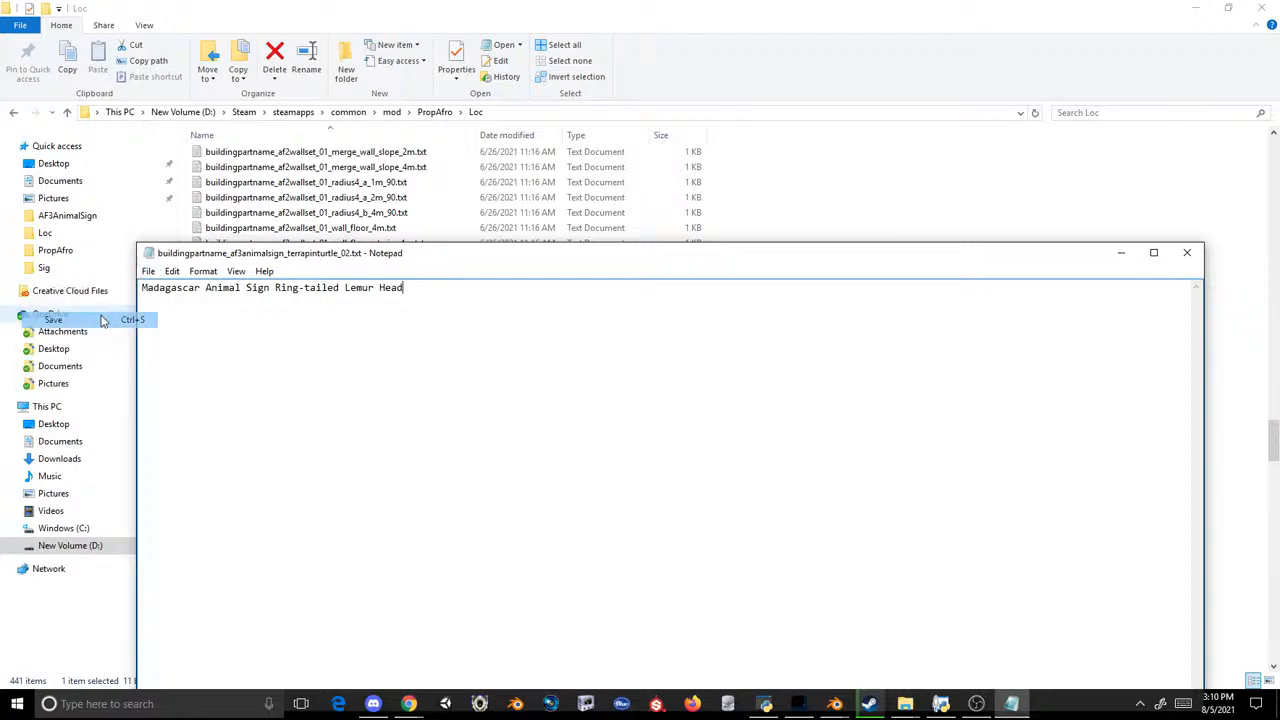
{"action": "left_click", "coordinate": [1187, 252]}
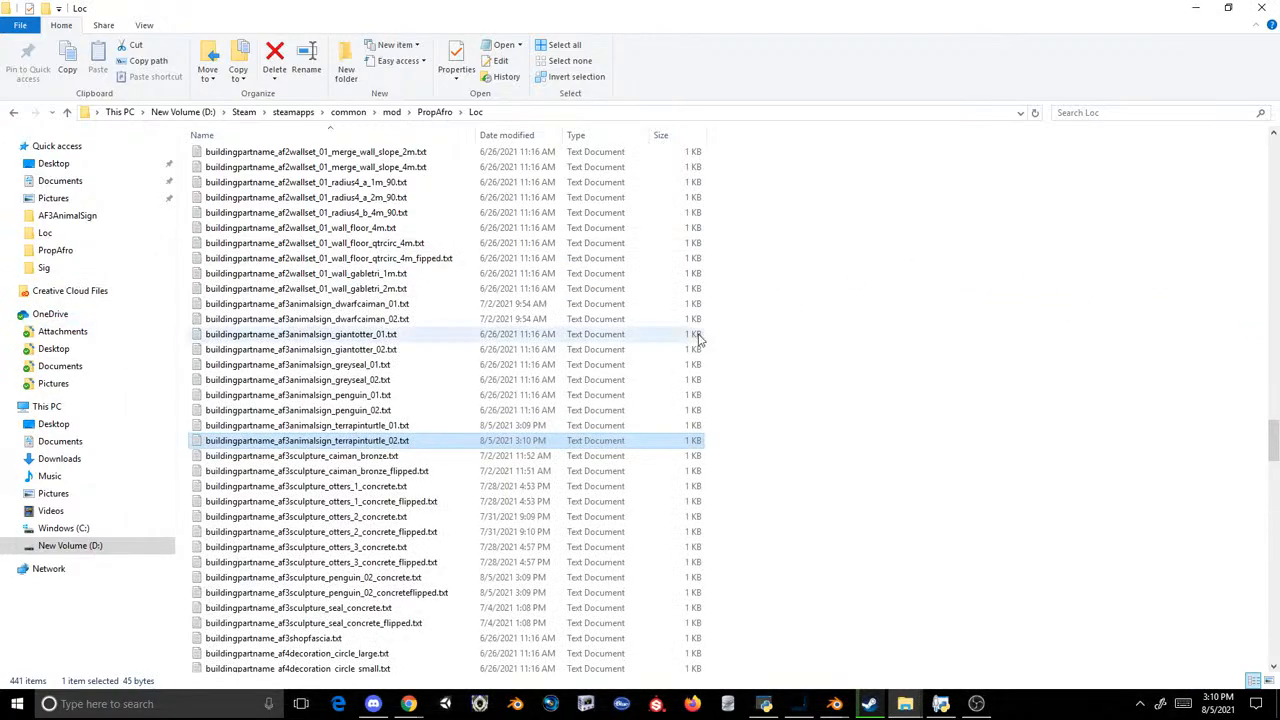
Step: Switch to the OVL Archive Editor and create a new archive from the Loc folder in ovldata\PropAfro
{"action": "left_click", "coordinate": [434, 112]}
{"action": "left_click", "coordinate": [764, 704]}
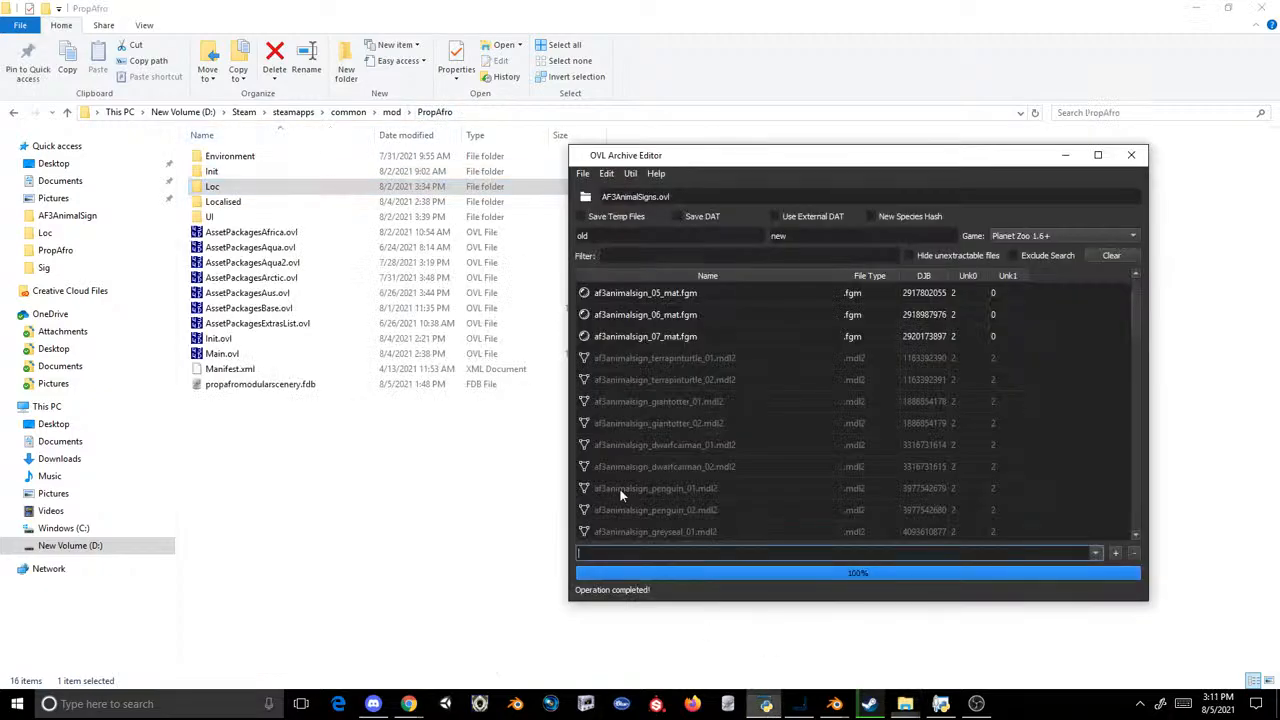
{"action": "left_click", "coordinate": [582, 173]}
{"action": "left_click", "coordinate": [600, 205]}
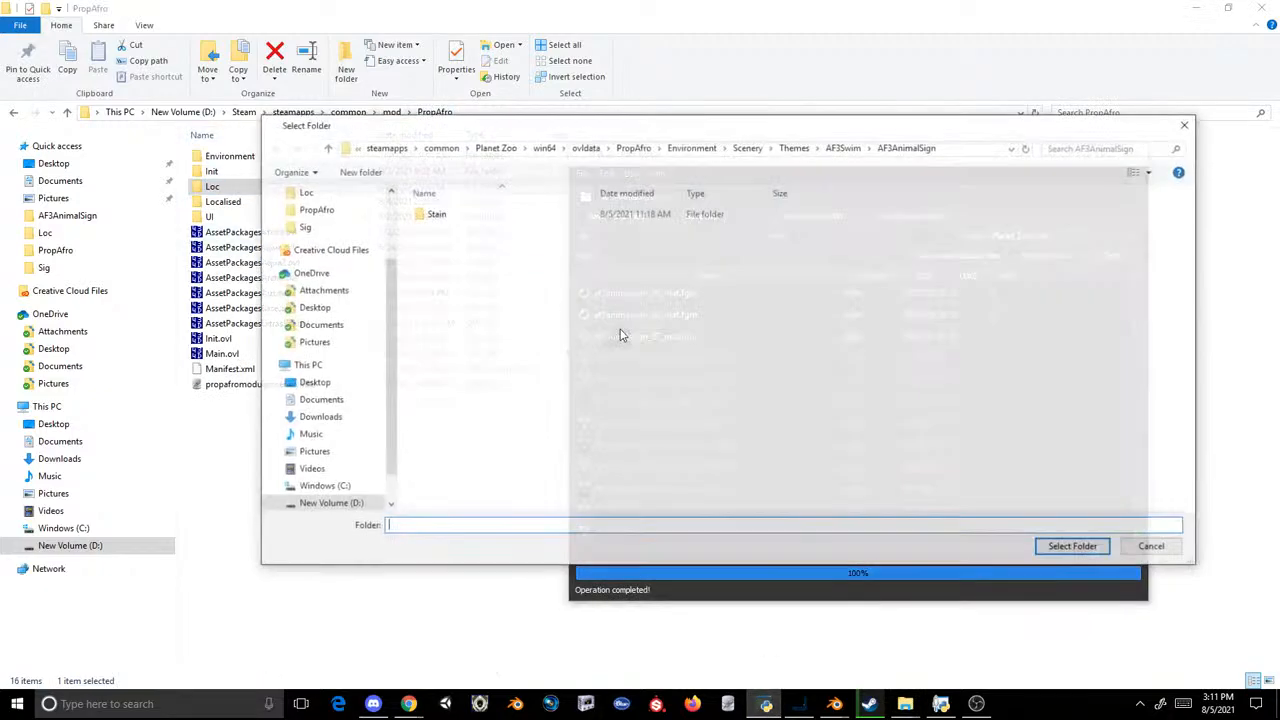
{"action": "left_click", "coordinate": [633, 147]}
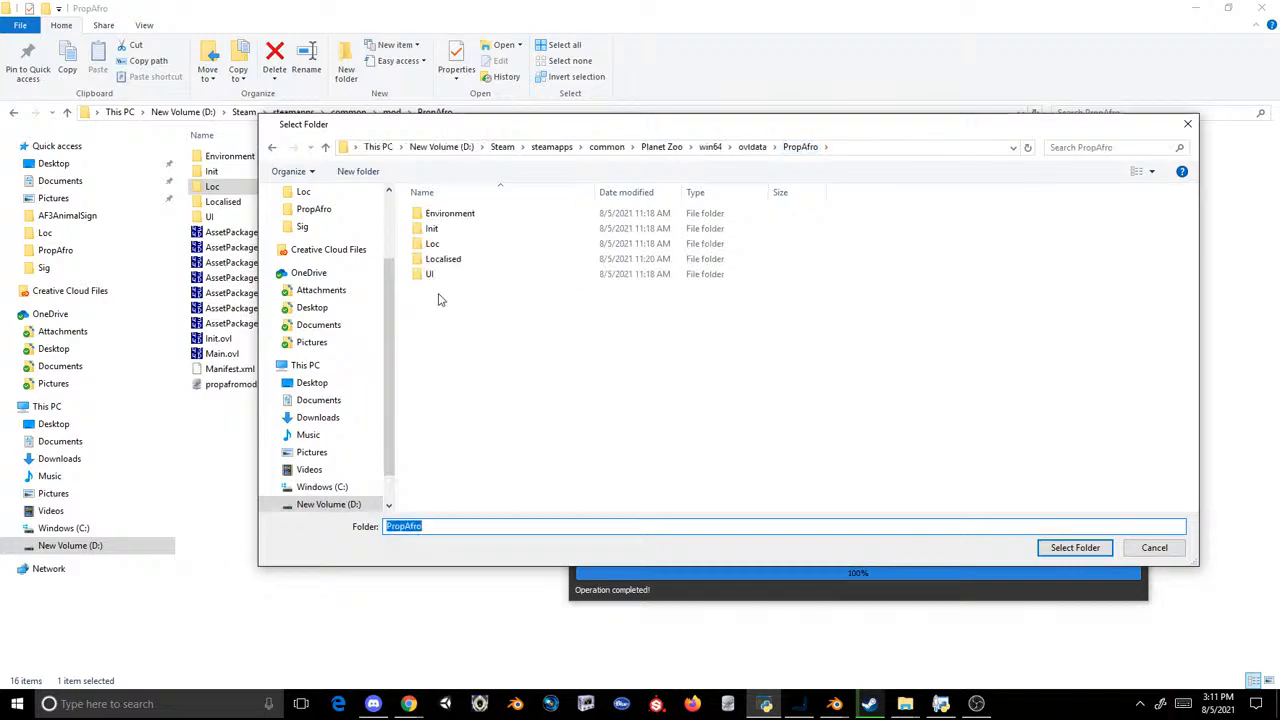
{"action": "left_click", "coordinate": [432, 244]}
{"action": "left_click", "coordinate": [1075, 548]}
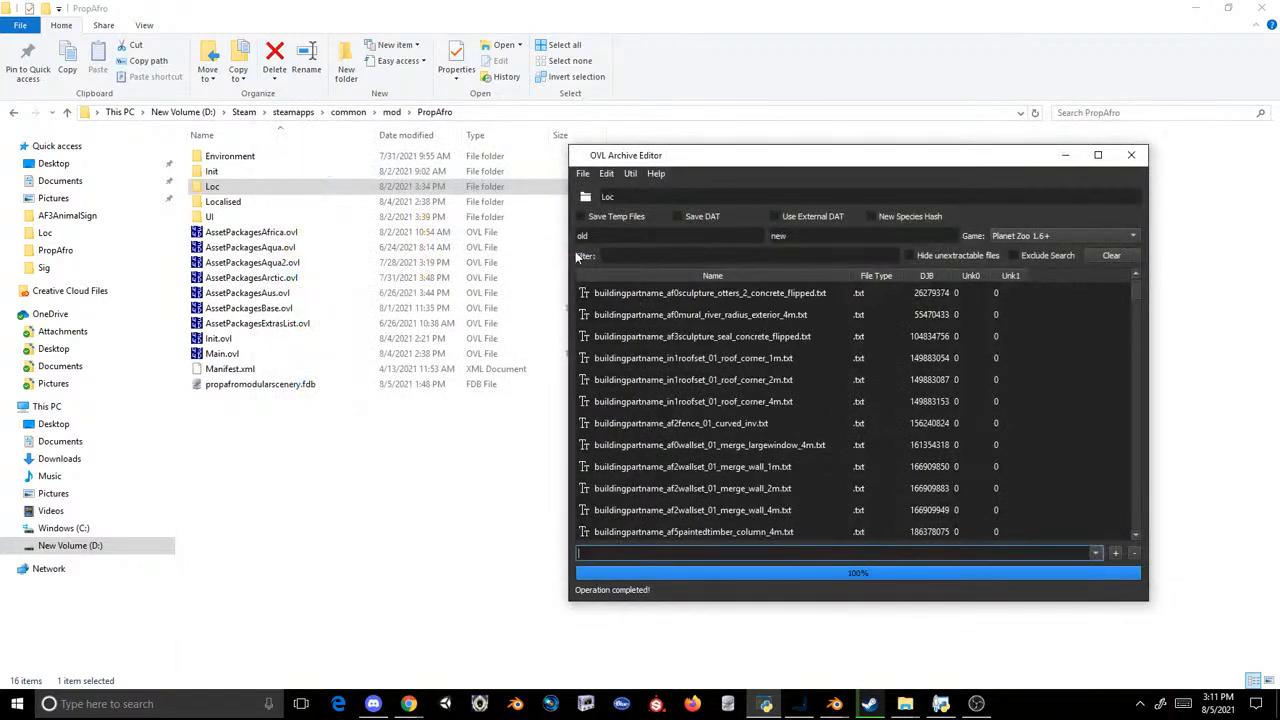
Step: Save the archive as Loc.ovl in PropAfro\Localised\English\UnitedStates
{"action": "left_click", "coordinate": [582, 173]}
{"action": "left_click", "coordinate": [598, 223]}
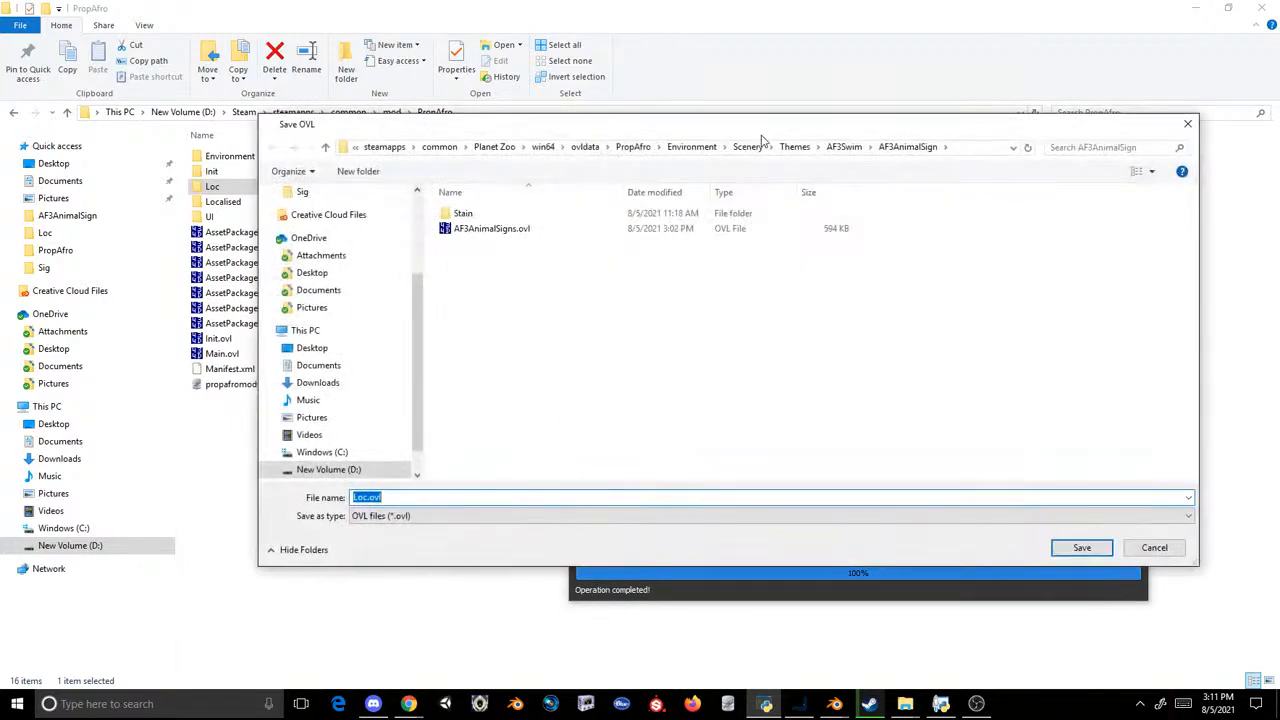
{"action": "left_click", "coordinate": [633, 147]}
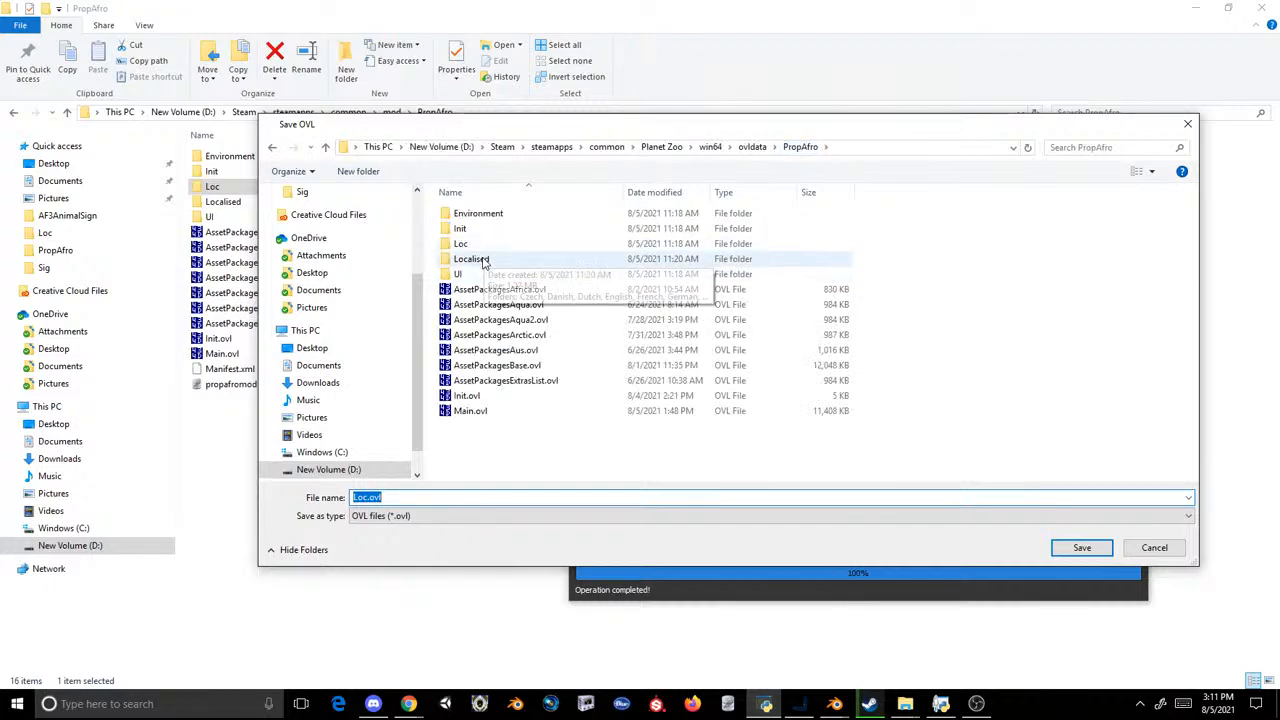
{"action": "double_click", "coordinate": [482, 259]}
{"action": "double_click", "coordinate": [482, 259]}
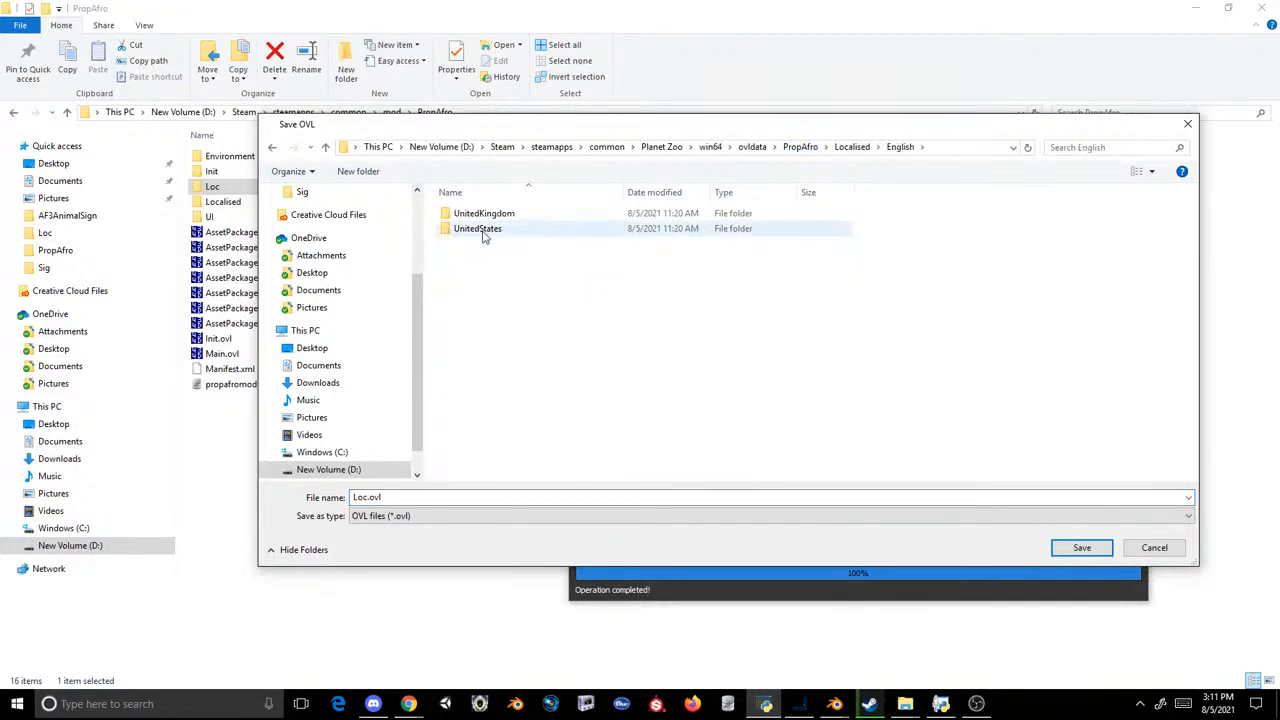
{"action": "double_click", "coordinate": [486, 229]}
{"action": "double_click", "coordinate": [486, 217]}
{"action": "left_click", "coordinate": [668, 351]}
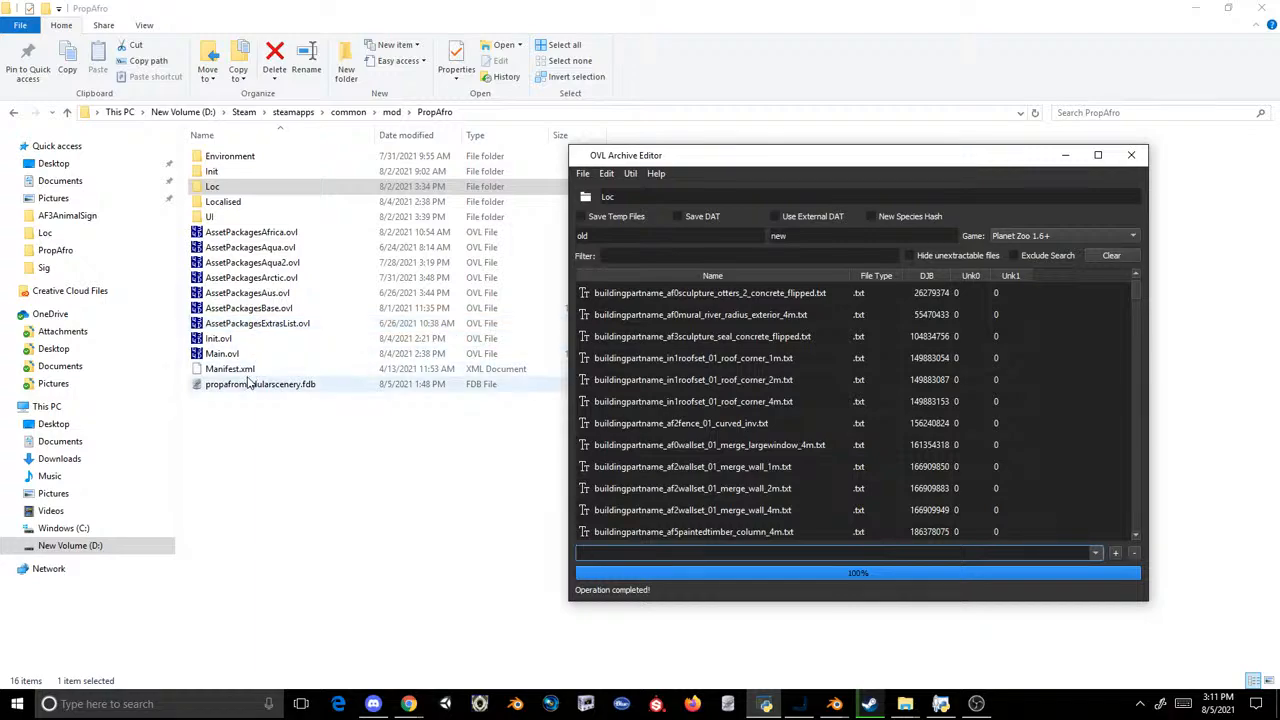
Step: Load Scenery_PropAfro3.ovl from the mod's PropAfro\UI\Textures\Scenery_PropAfro3 folder into the OVL Archive Editor
{"action": "double_click", "coordinate": [250, 216]}
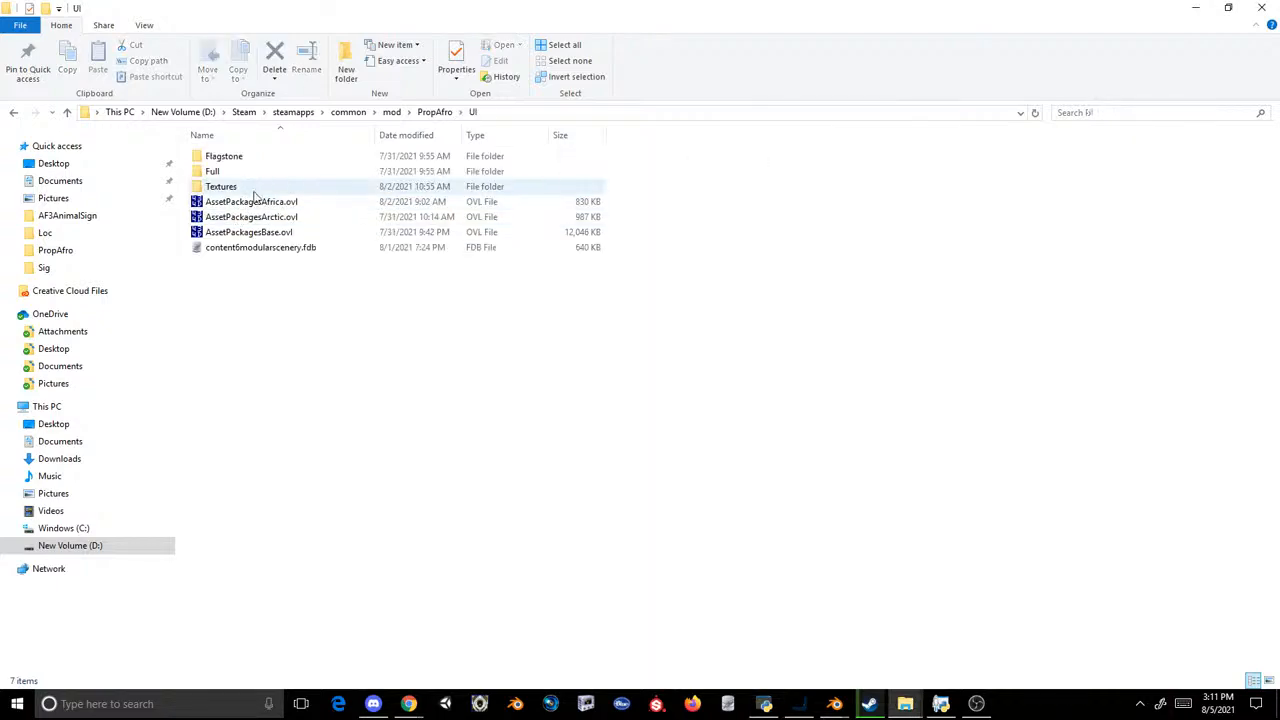
{"action": "double_click", "coordinate": [232, 187]}
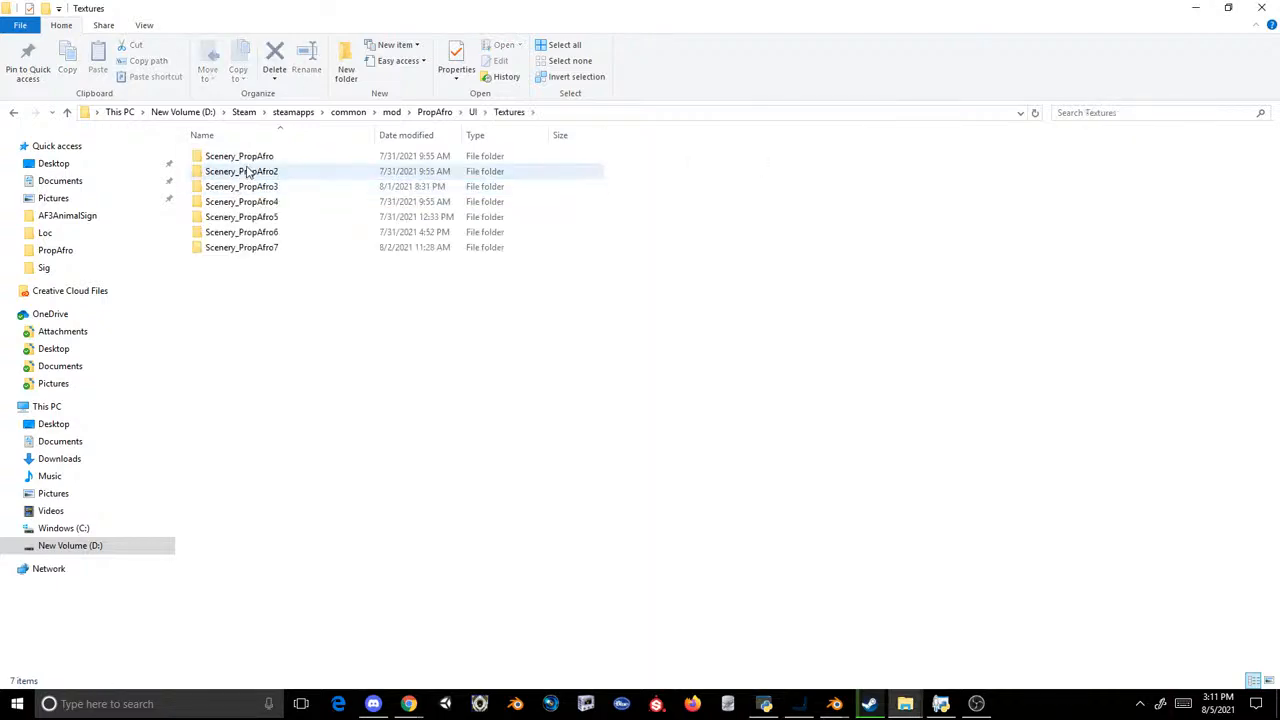
{"action": "double_click", "coordinate": [240, 187]}
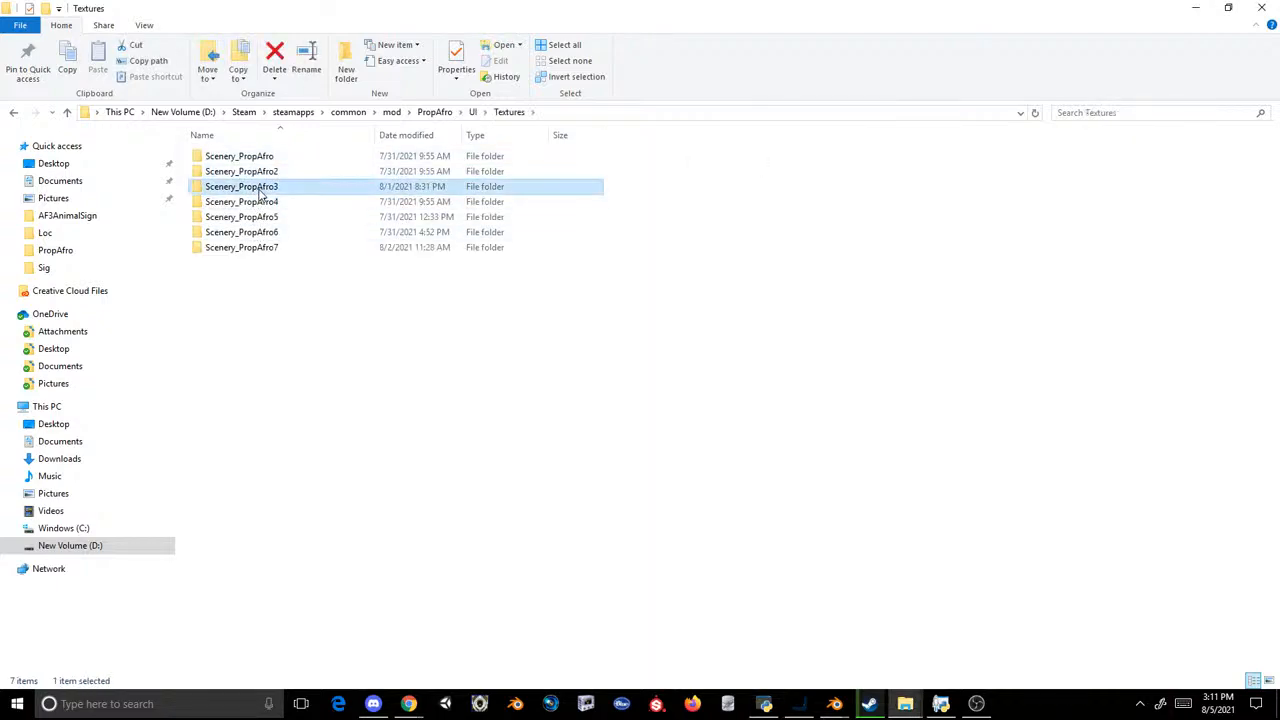
{"action": "left_click", "coordinate": [690, 170]}
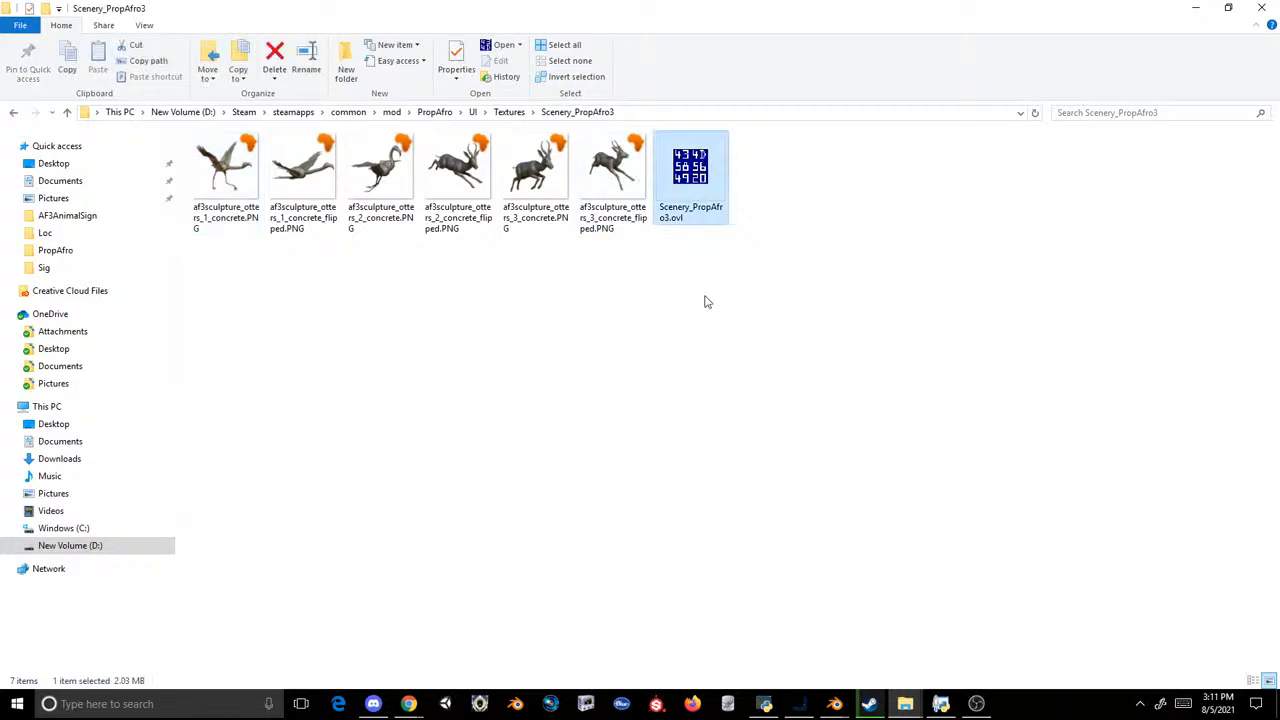
{"action": "left_click", "coordinate": [765, 703]}
{"action": "left_click_drag", "start_coordinate": [681, 148], "coordinate": [662, 196]}
Step: Filter the archive by "terrapin" and extract af3animalsign_terrapinturtle_01.tex into the Scenery_PropAfro3 folder
{"action": "left_click", "coordinate": [635, 255]}
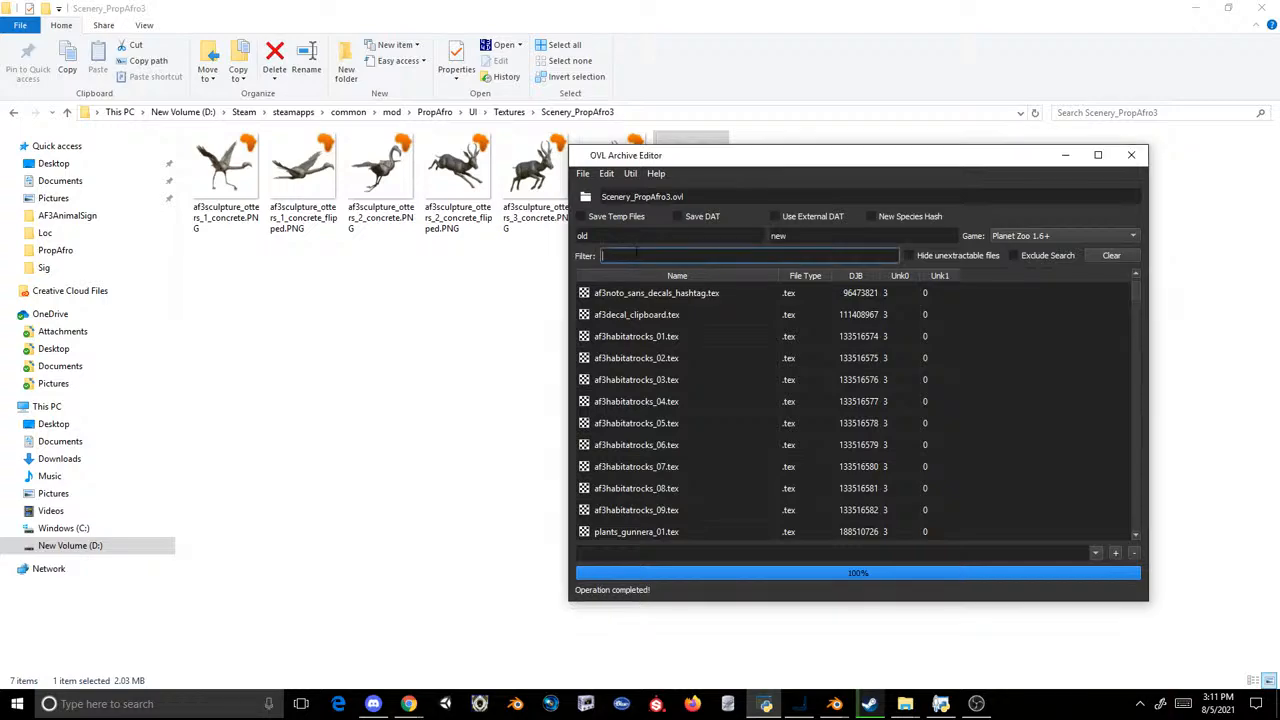
{"action": "type", "text": "terrapin"}
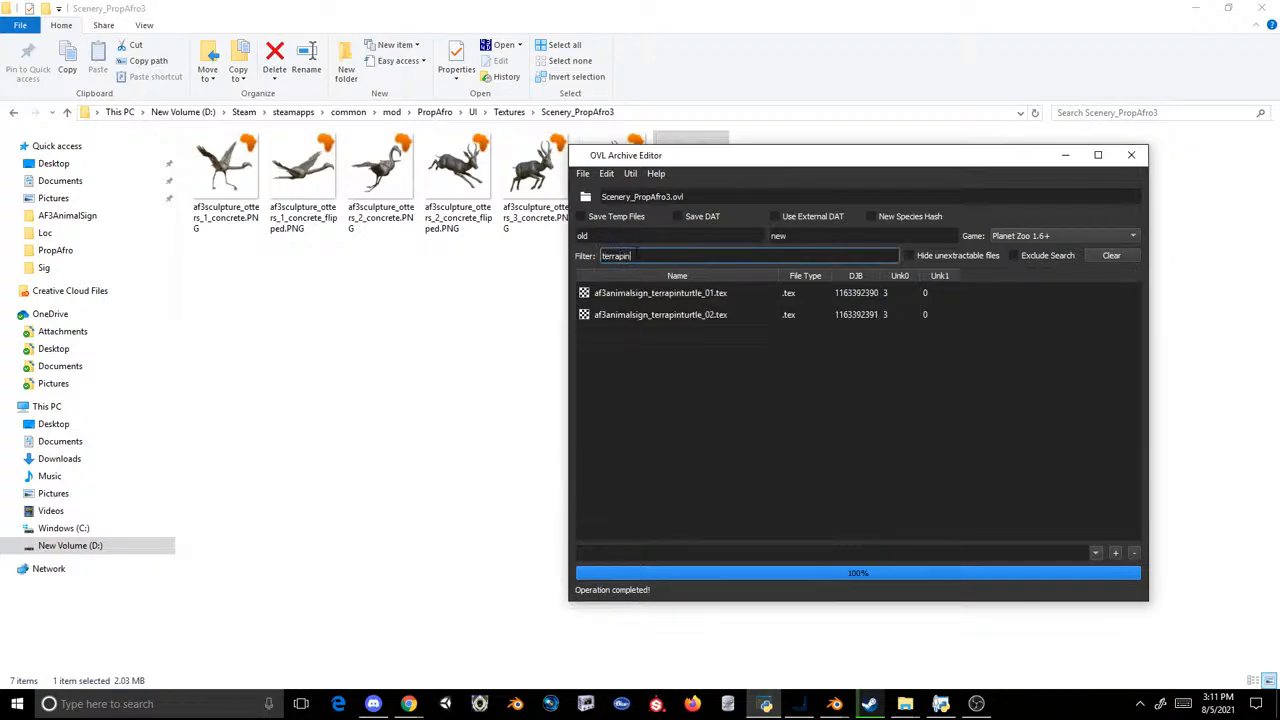
{"action": "left_click_drag", "start_coordinate": [650, 295], "coordinate": [548, 322]}
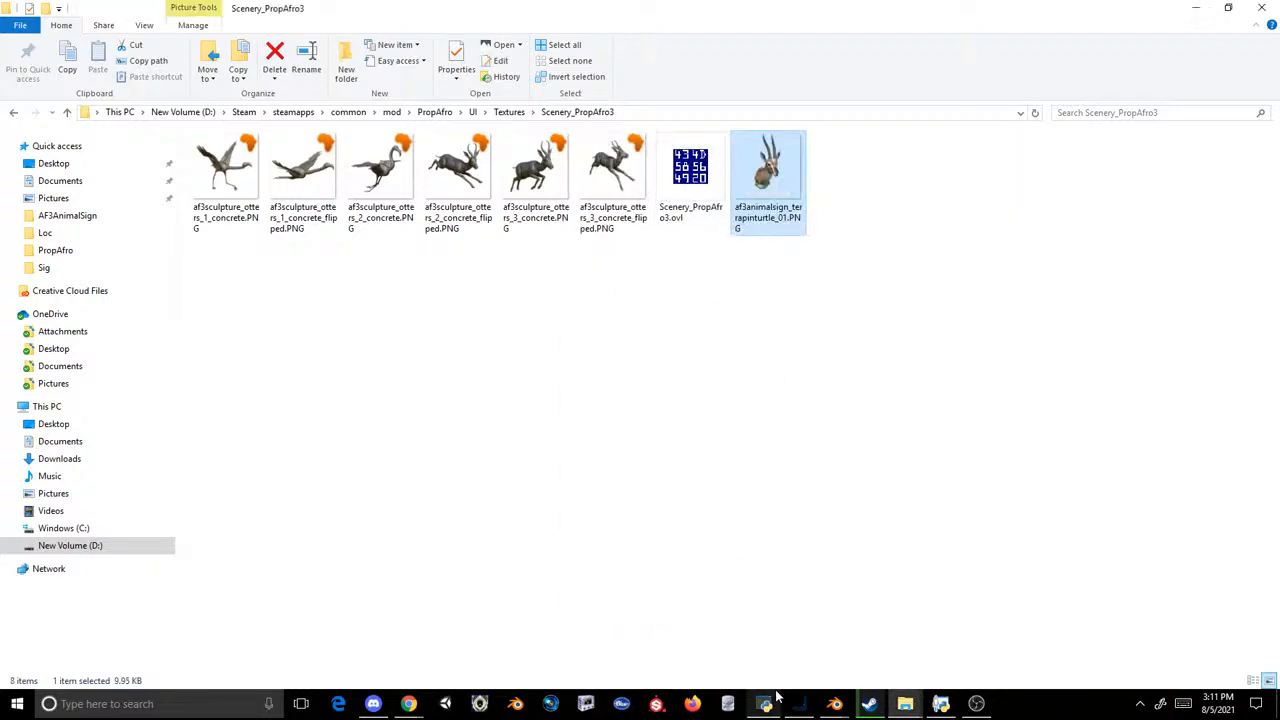
Step: Open the extracted af3animalsign_terrapinturtle_01.PNG in Photoshop
{"action": "right_click", "coordinate": [763, 183]}
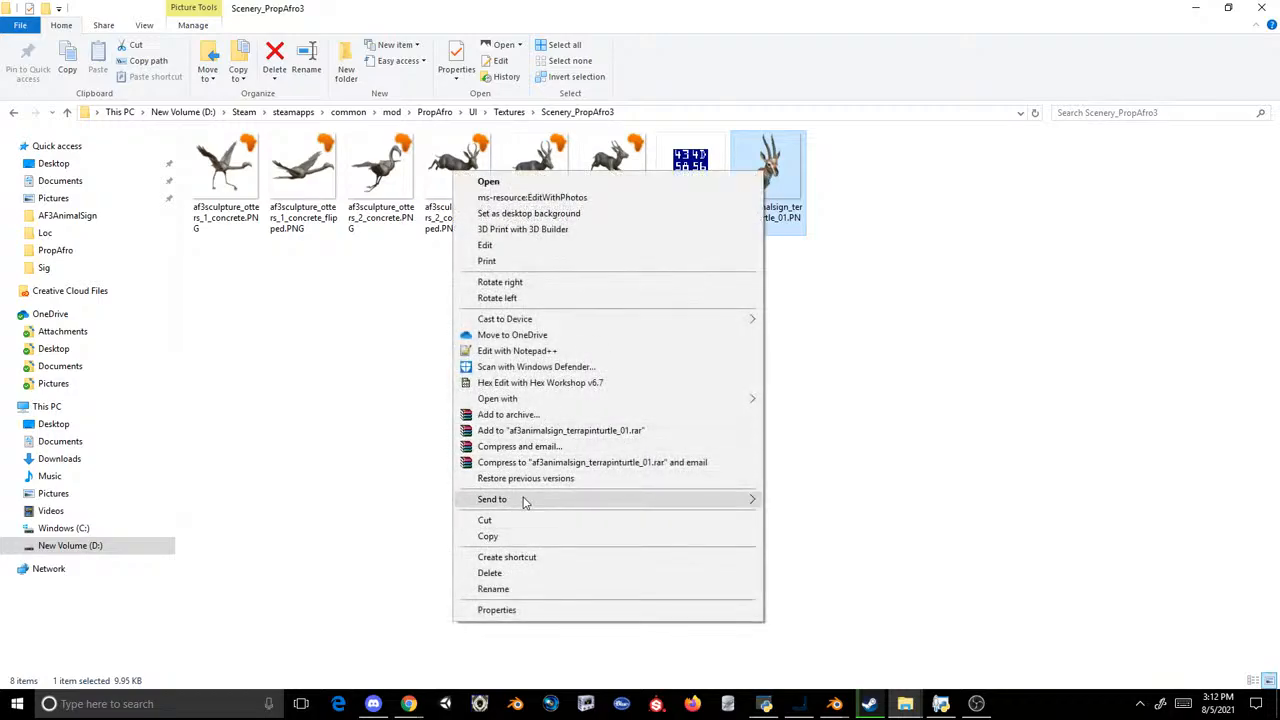
{"action": "mouse_move", "coordinate": [503, 400]}
{"action": "left_click", "coordinate": [345, 449]}
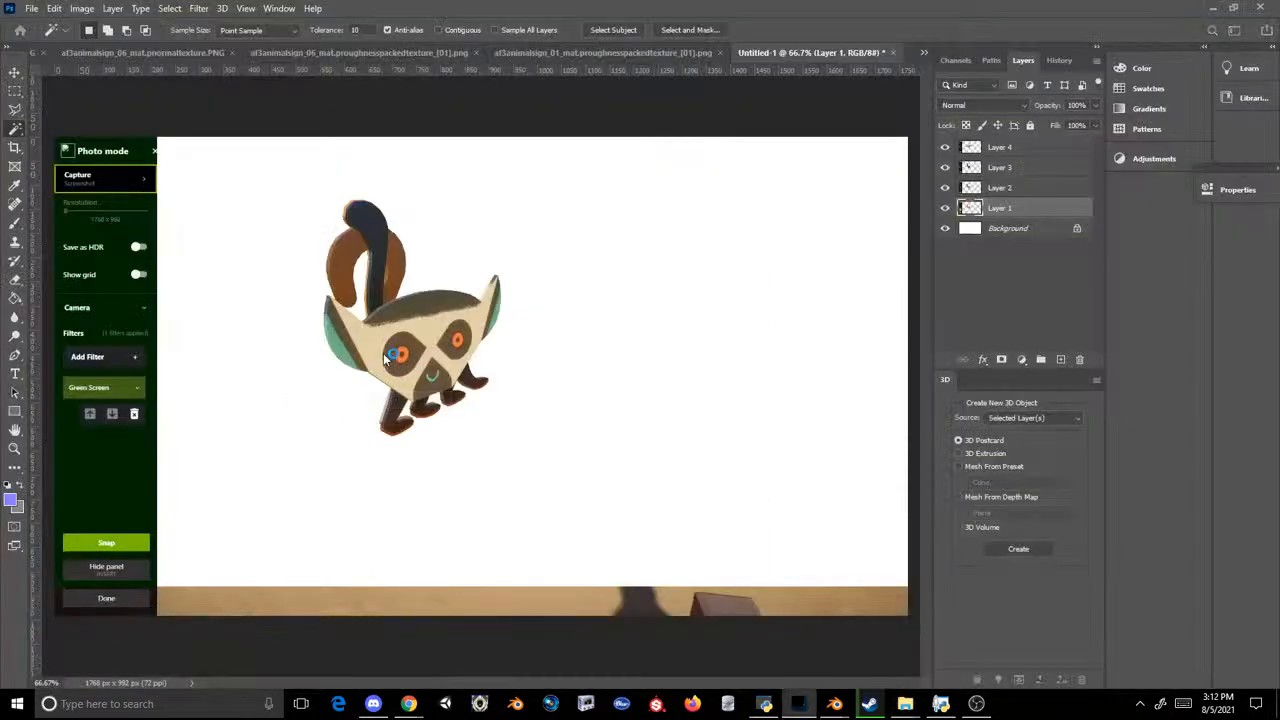
Step: Switch to the OVL Archive Editor and load Scenery_PropAfro2.ovl from the Textures folder
{"action": "left_click", "coordinate": [765, 704]}
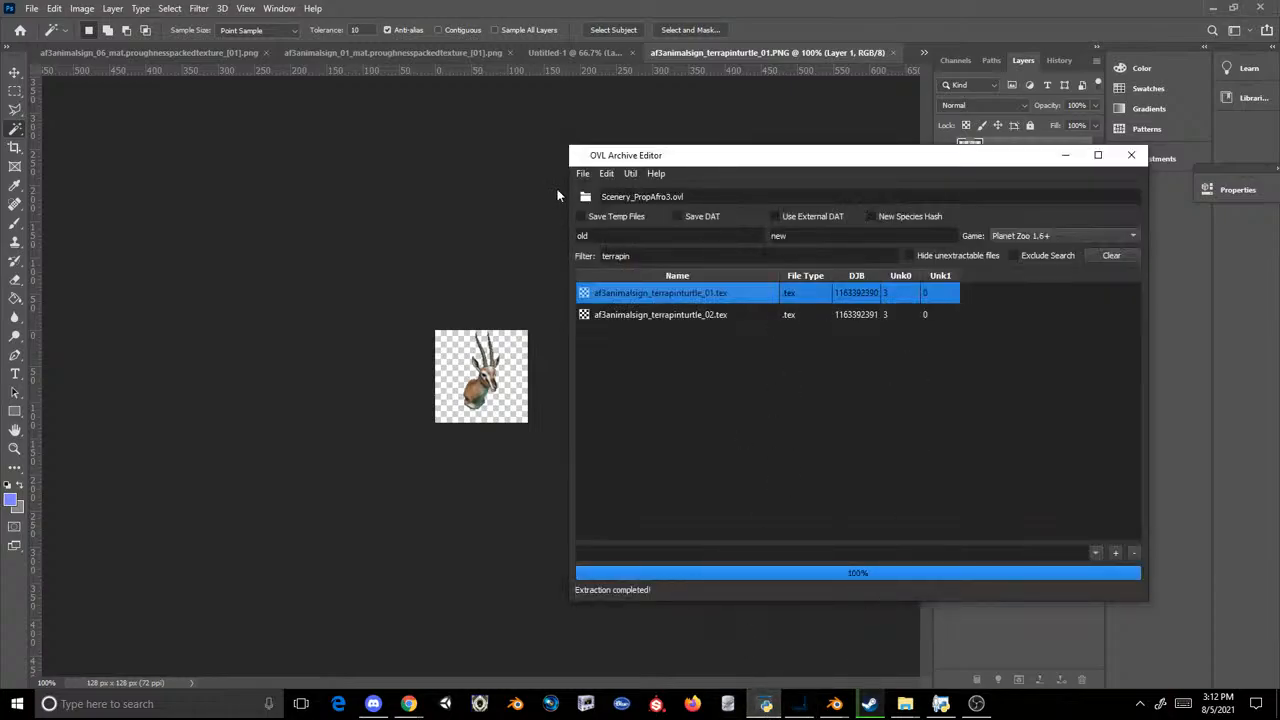
{"action": "left_click", "coordinate": [582, 173]}
{"action": "left_click", "coordinate": [605, 190]}
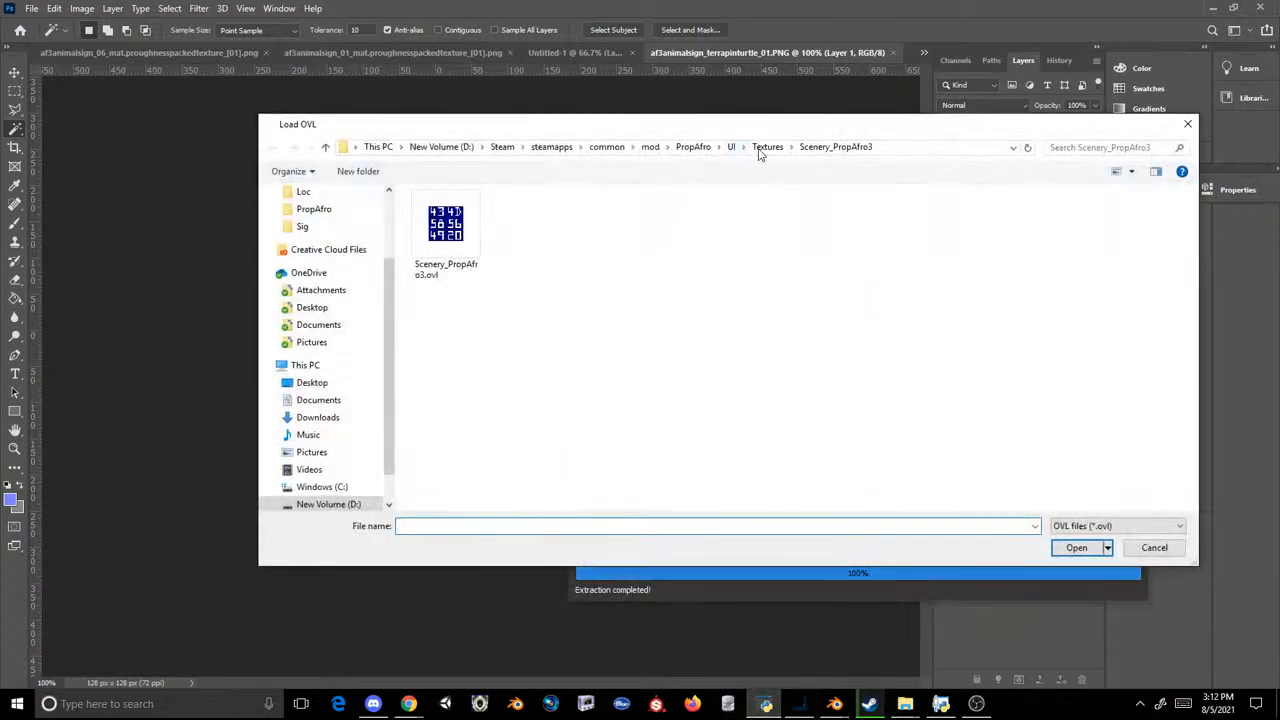
{"action": "left_click", "coordinate": [762, 150]}
{"action": "double_click", "coordinate": [443, 226]}
{"action": "double_click", "coordinate": [459, 215]}
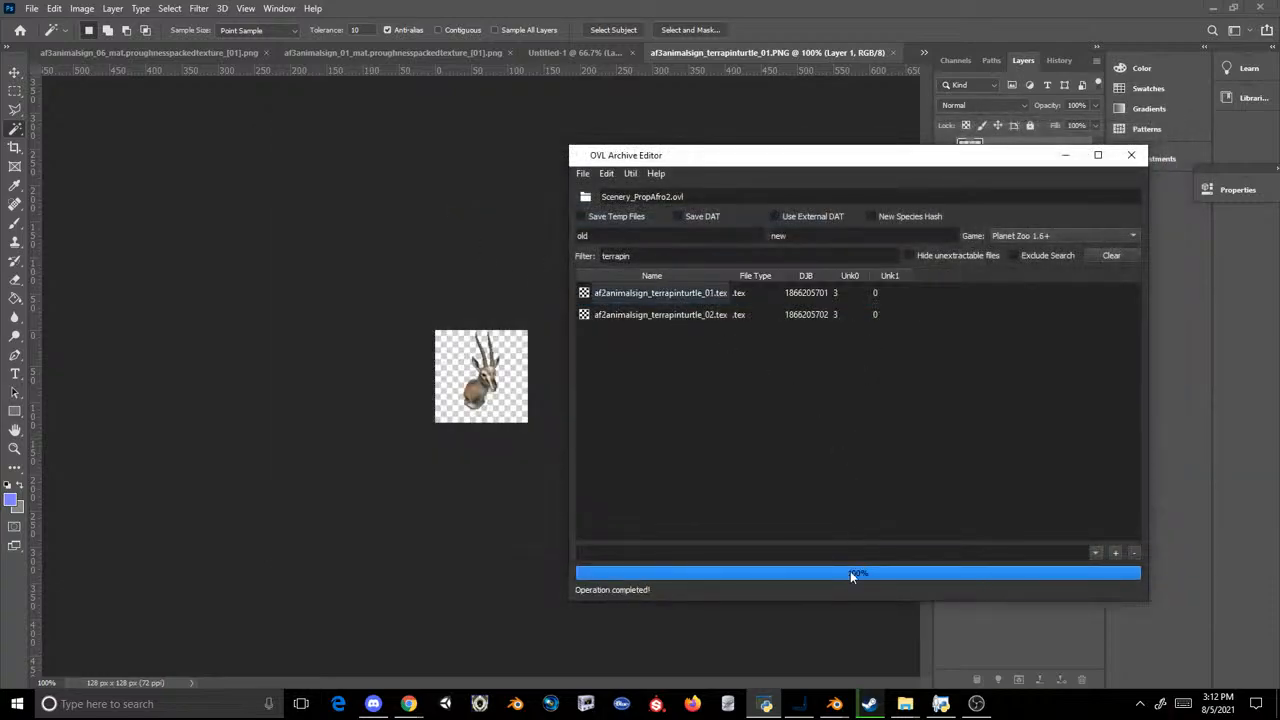
Step: Extract af2animalsign_terrapinturtle_01.tex from the archive into the Scenery_PropAfro3 folder
{"action": "mouse_move", "coordinate": [905, 703]}
{"action": "left_click", "coordinate": [813, 640]}
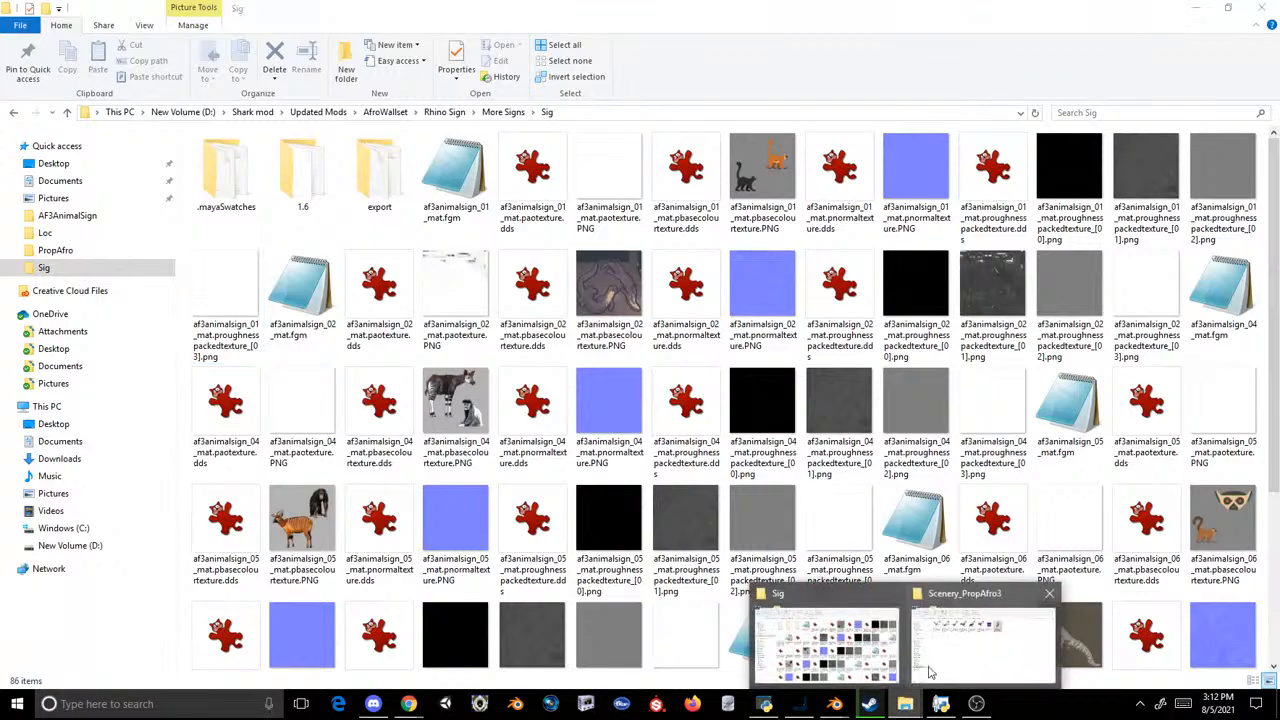
{"action": "left_click", "coordinate": [939, 647]}
{"action": "left_click", "coordinate": [766, 705]}
{"action": "left_click_drag", "start_coordinate": [625, 295], "coordinate": [533, 319]}
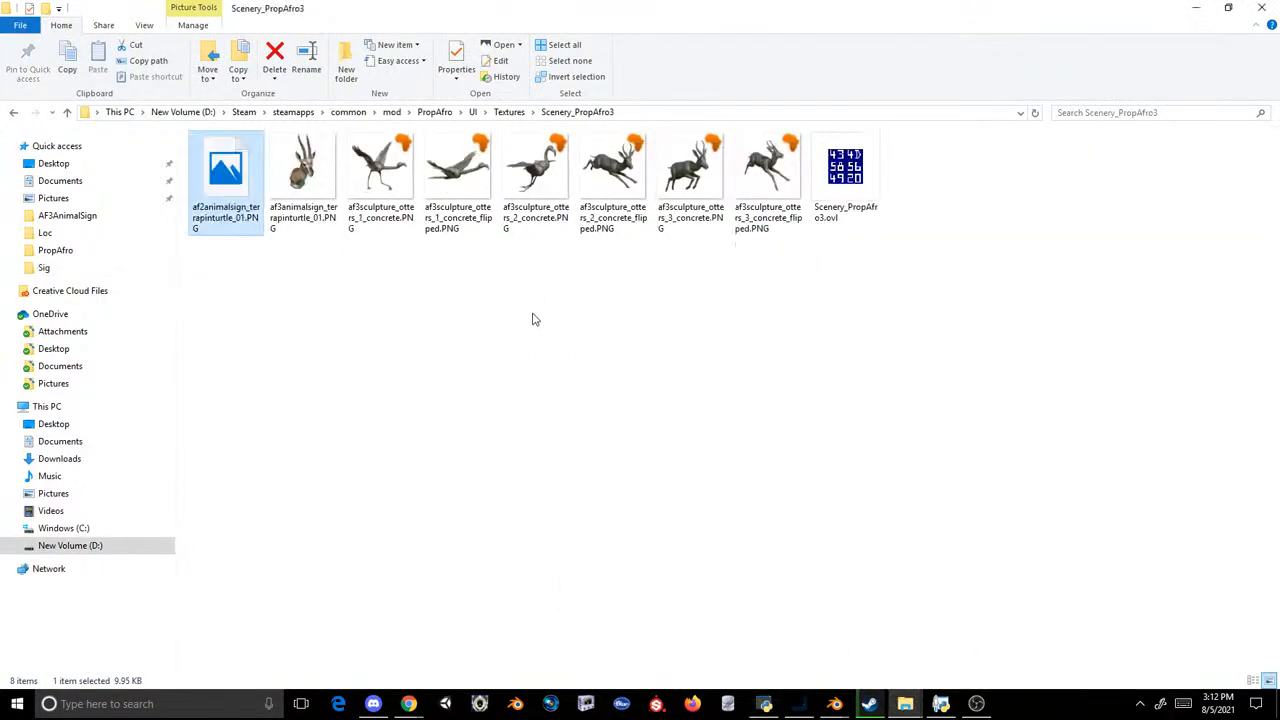
Step: Delete af2animalsign_terrapinturtle_01.PNG from the Scenery_PropAfro3 folder
{"action": "left_click", "coordinate": [452, 313]}
{"action": "left_click", "coordinate": [244, 190]}
{"action": "key", "text": "Delete"}
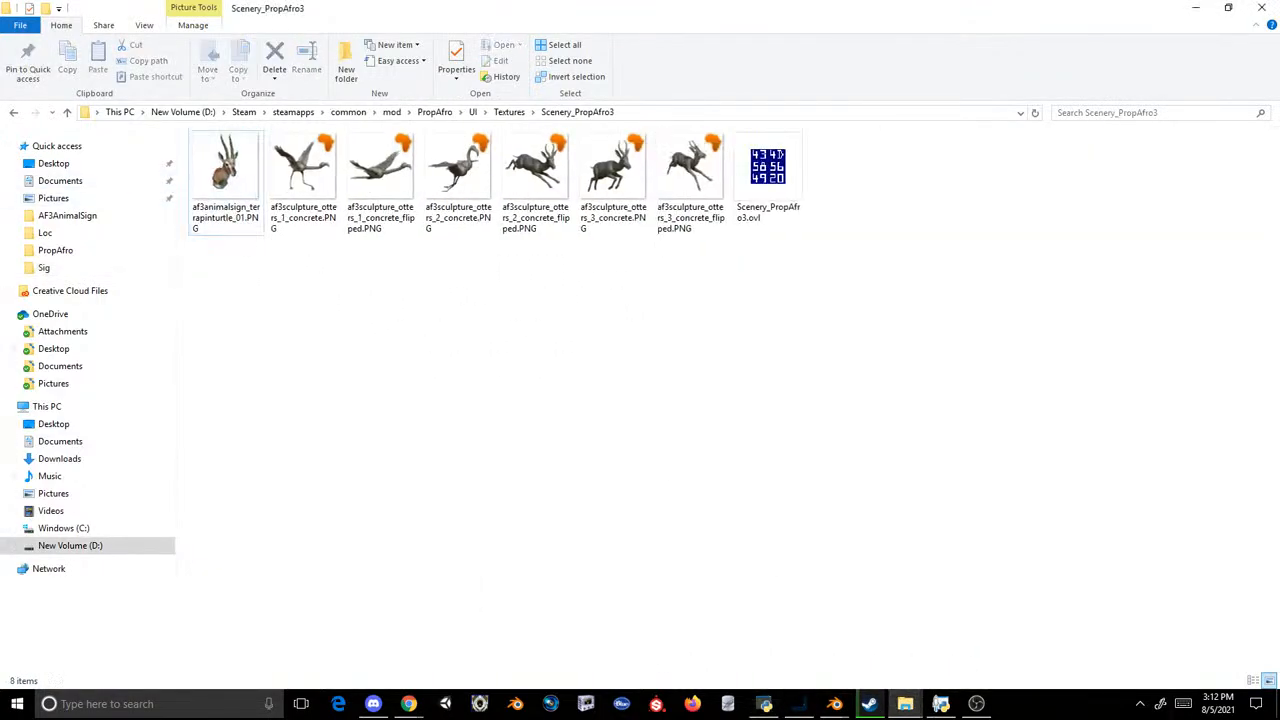
Step: Filter the Scenery_PropAfro2 archive by "animalsign" and extract af2animalsign_greyseal_01.tex into the Scenery_PropAfro3 folder
{"action": "left_click", "coordinate": [766, 705]}
{"action": "left_click_drag", "start_coordinate": [634, 256], "coordinate": [395, 240]}
{"action": "type", "text": "a"}
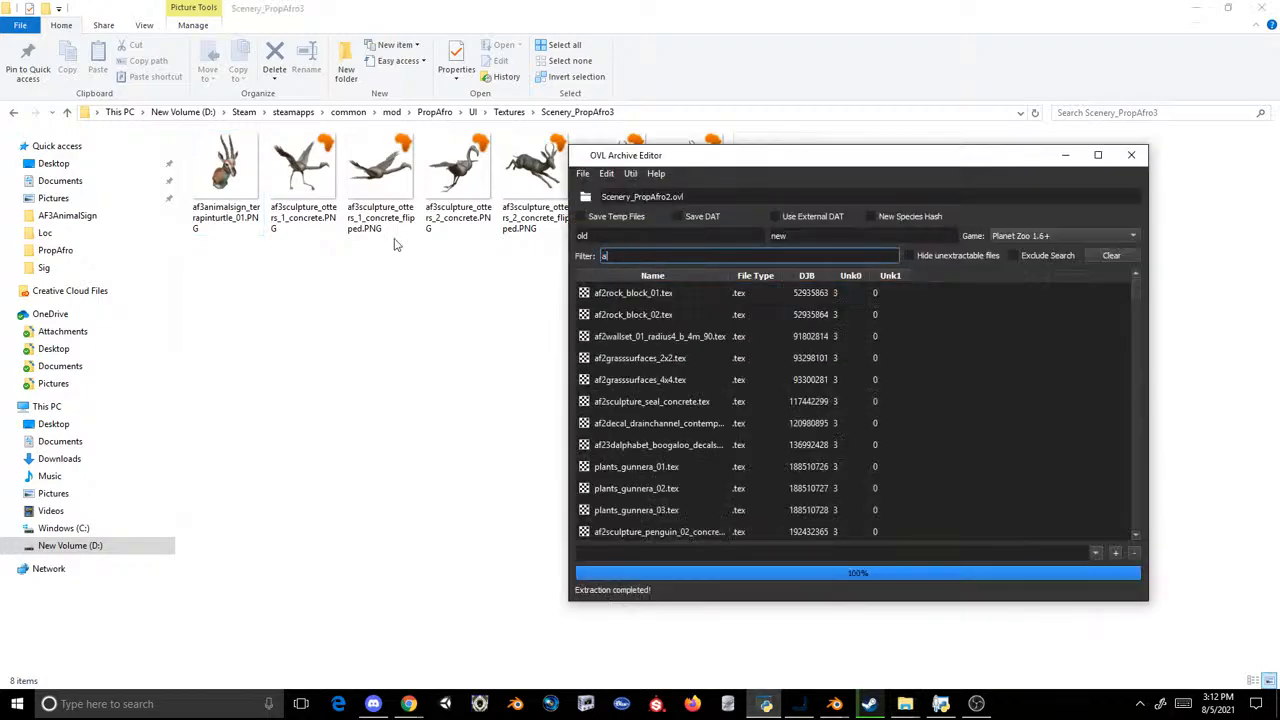
{"action": "type", "text": "nimalsign"}
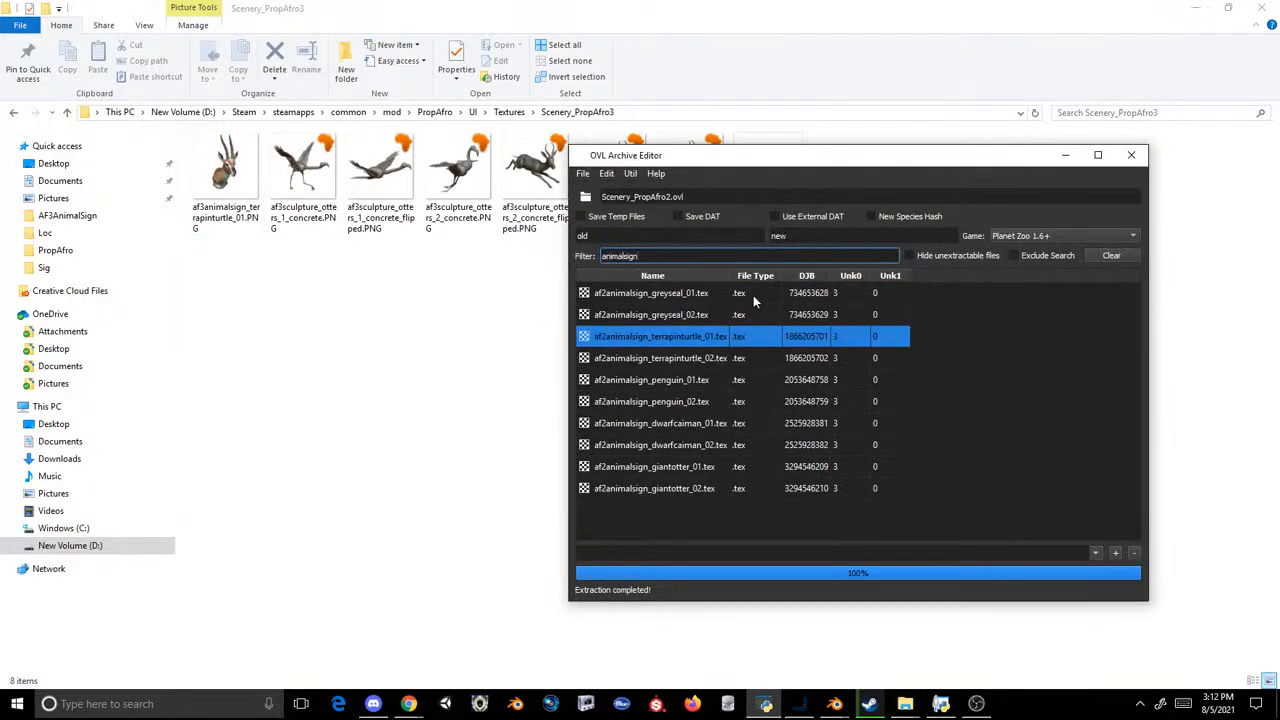
{"action": "left_click", "coordinate": [238, 341]}
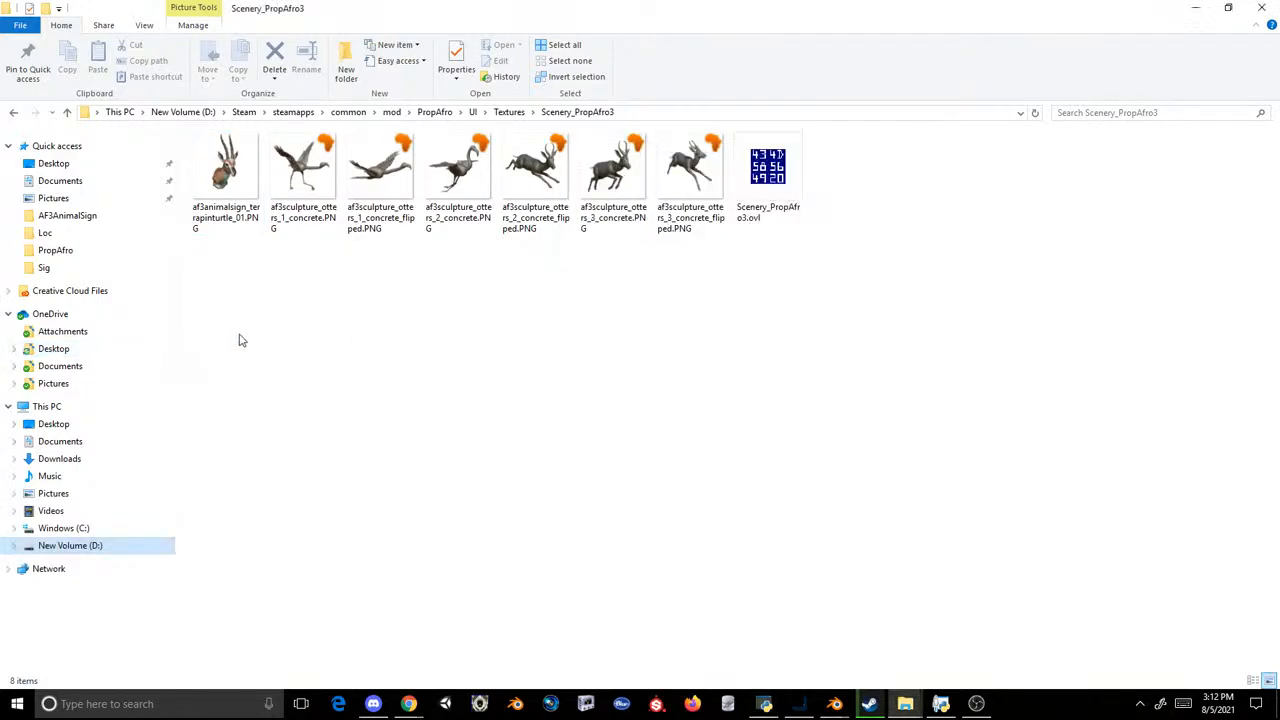
{"action": "left_click", "coordinate": [771, 706]}
{"action": "left_click_drag", "start_coordinate": [642, 295], "coordinate": [442, 356]}
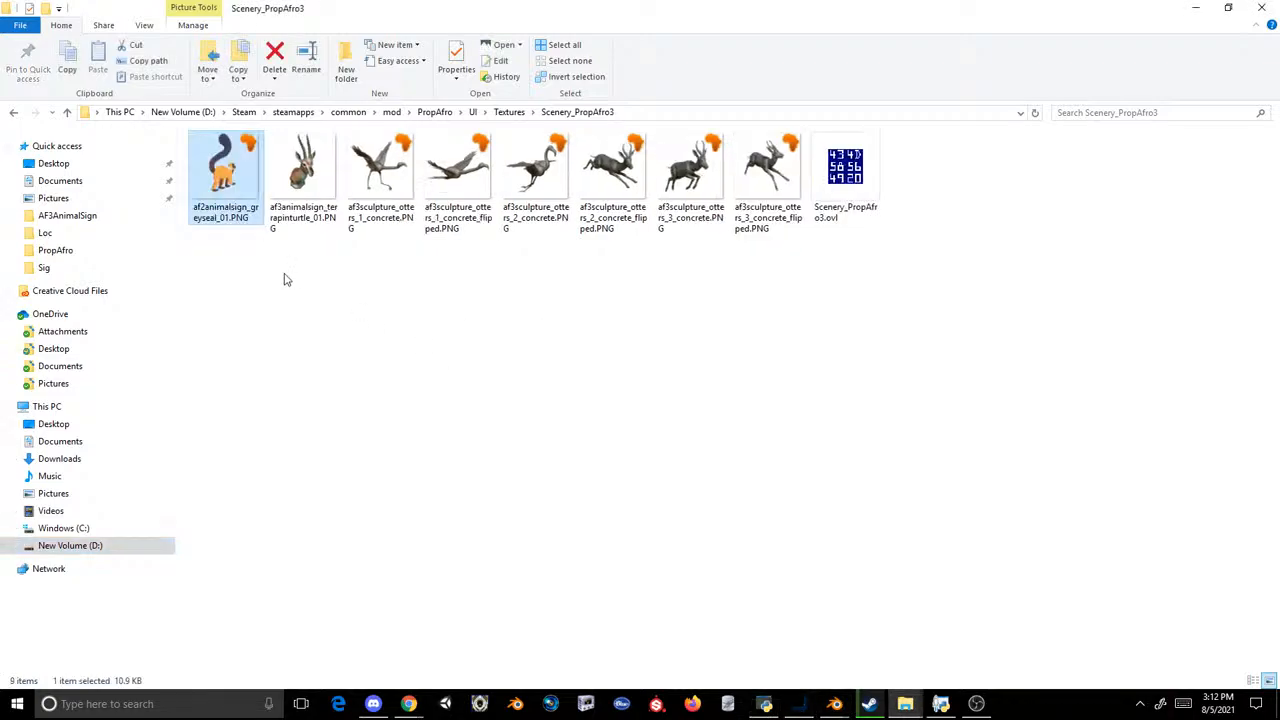
Step: Open af2animalsign_greyseal_01.PNG from the Scenery_PropAfro3 folder in Photoshop
{"action": "right_click", "coordinate": [219, 148]}
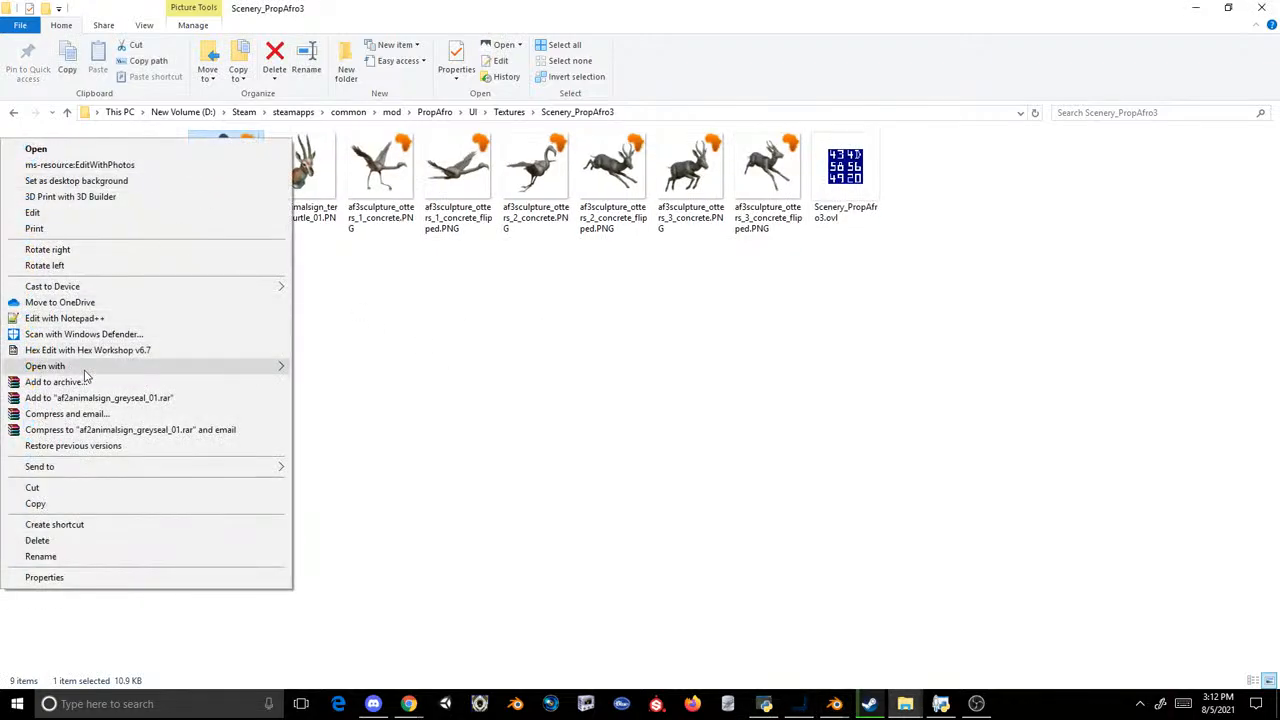
{"action": "mouse_move", "coordinate": [86, 368]}
{"action": "left_click", "coordinate": [340, 368]}
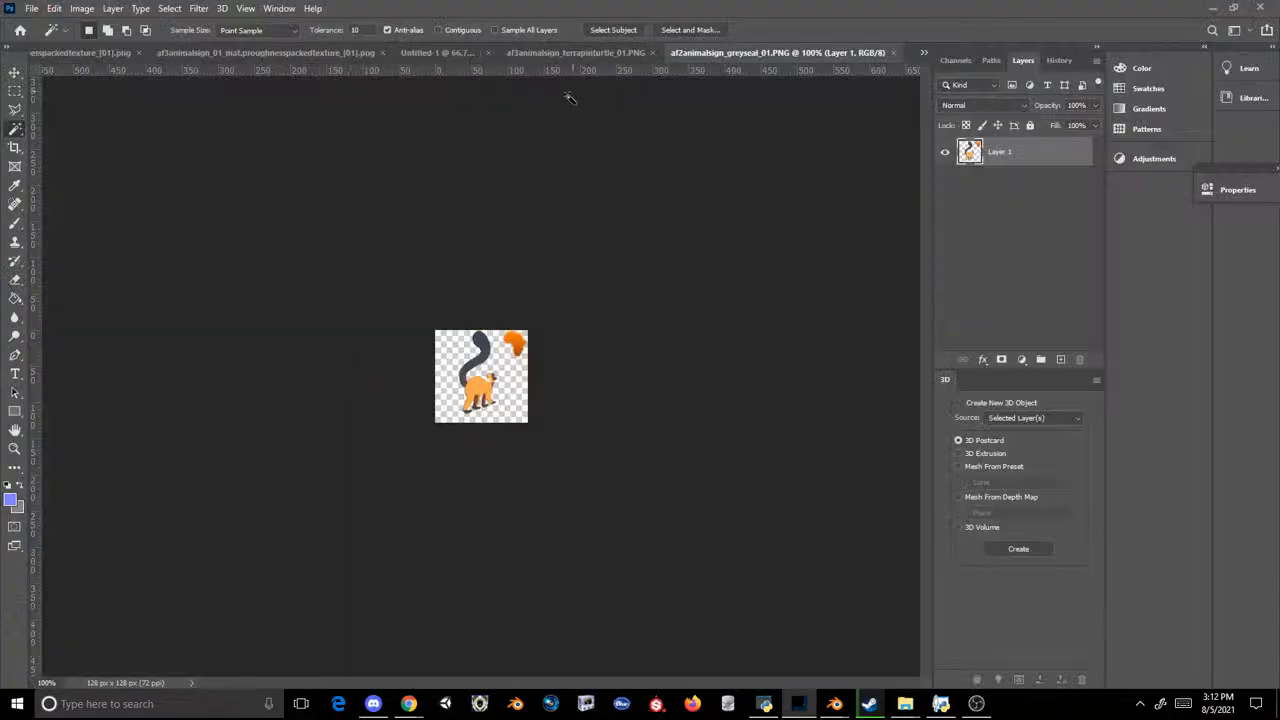
{"action": "key", "text": "ctrl+plus"}
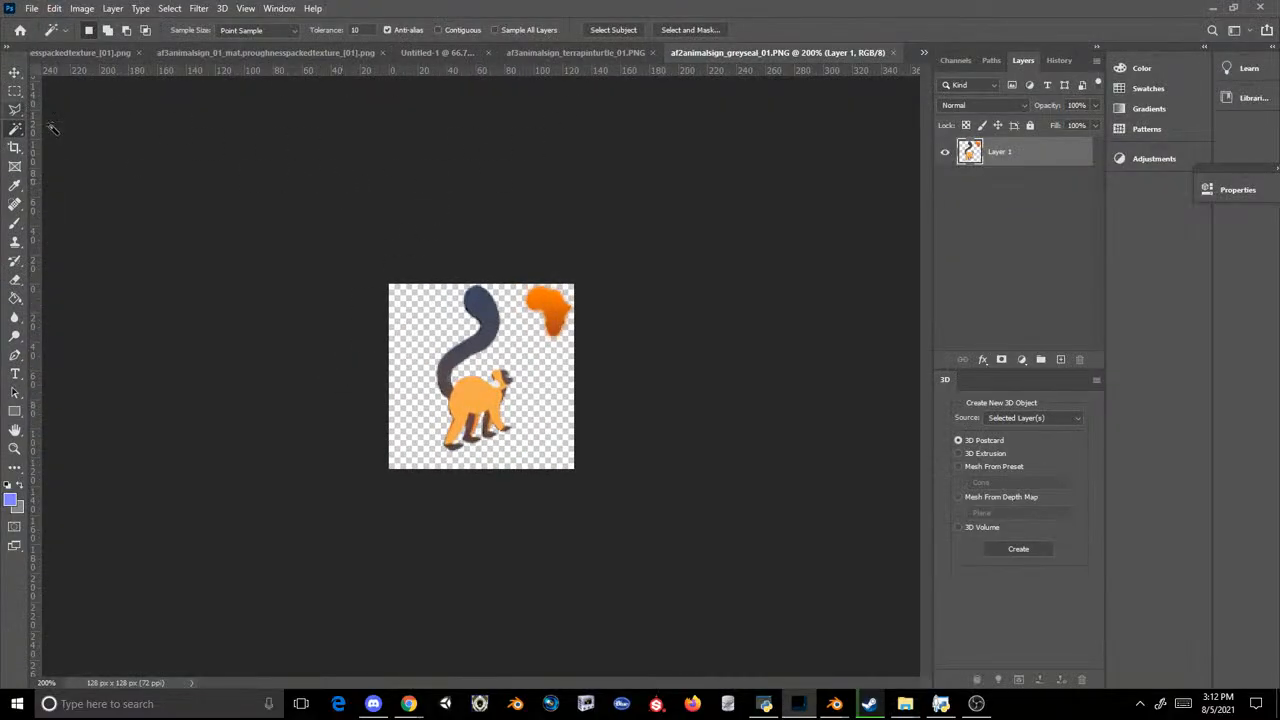
{"action": "left_click", "coordinate": [15, 91]}
{"action": "key", "text": "ctrl+a"}
{"action": "left_click", "coordinate": [359, 248]}
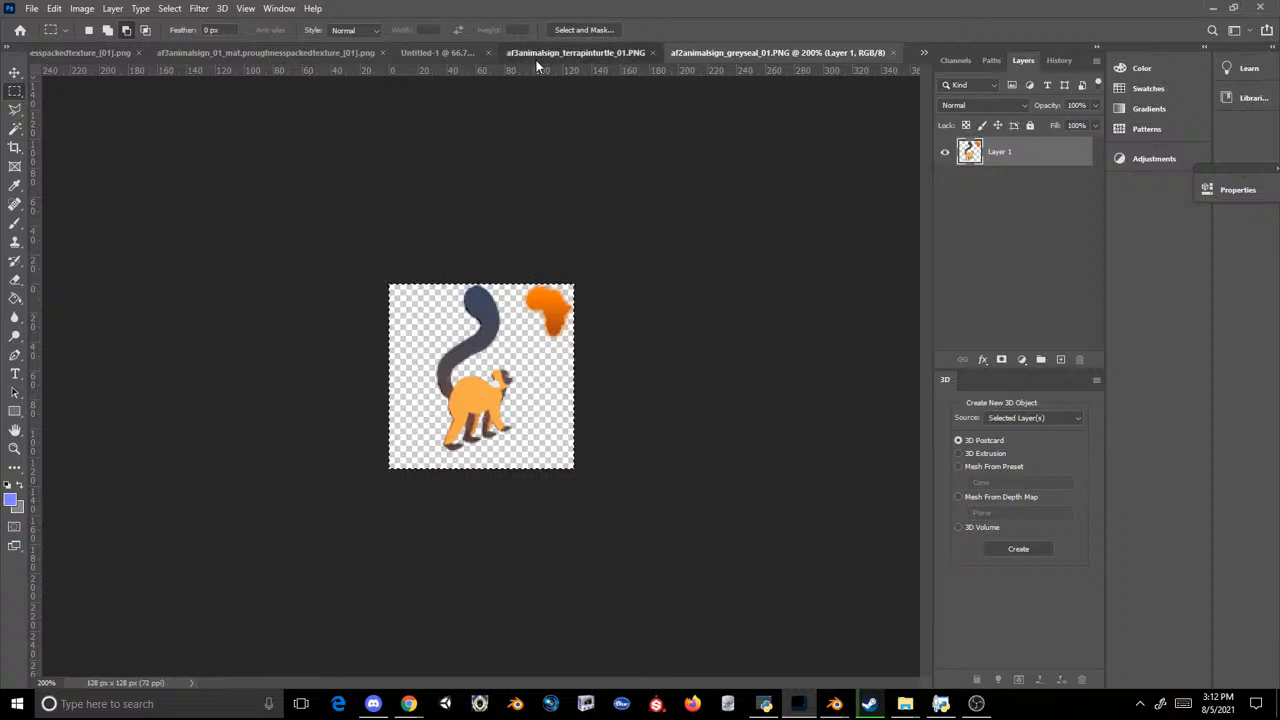
{"action": "key", "text": "ctrl+c"}
{"action": "left_click", "coordinate": [537, 55]}
{"action": "key", "text": "ctrl+v"}
{"action": "key", "text": "ctrl+z"}
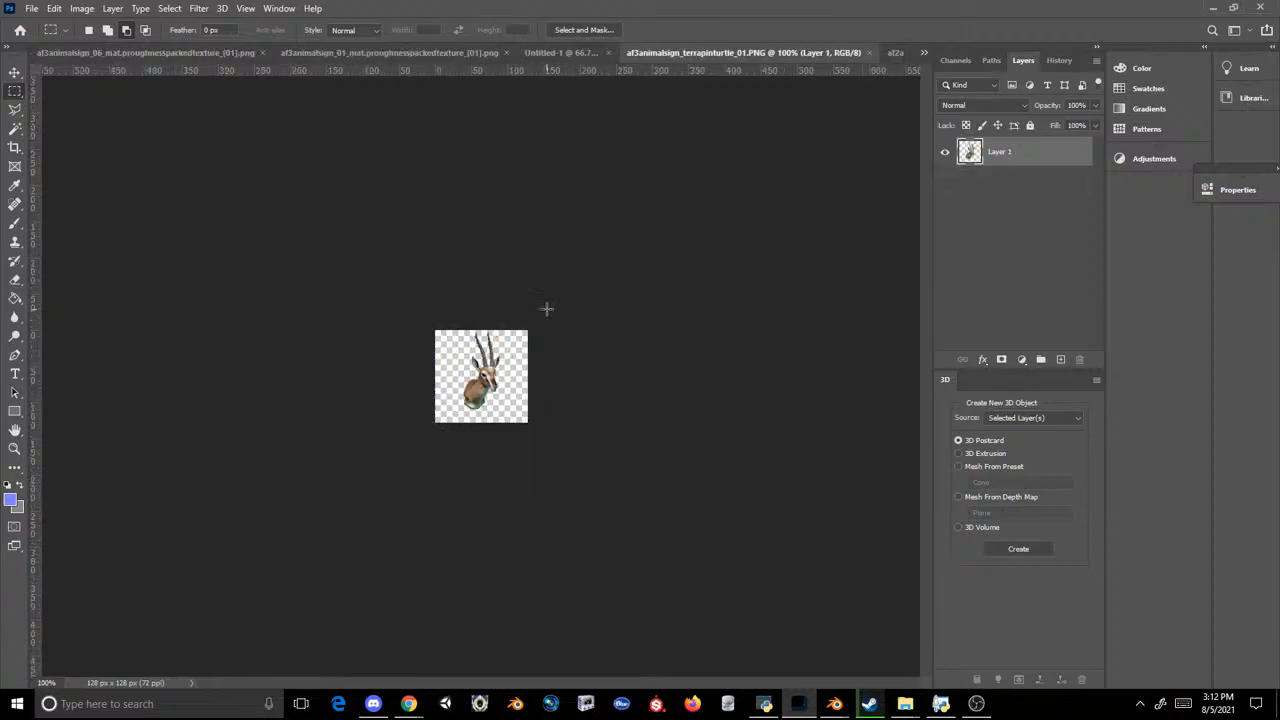
{"action": "left_click", "coordinate": [893, 55]}
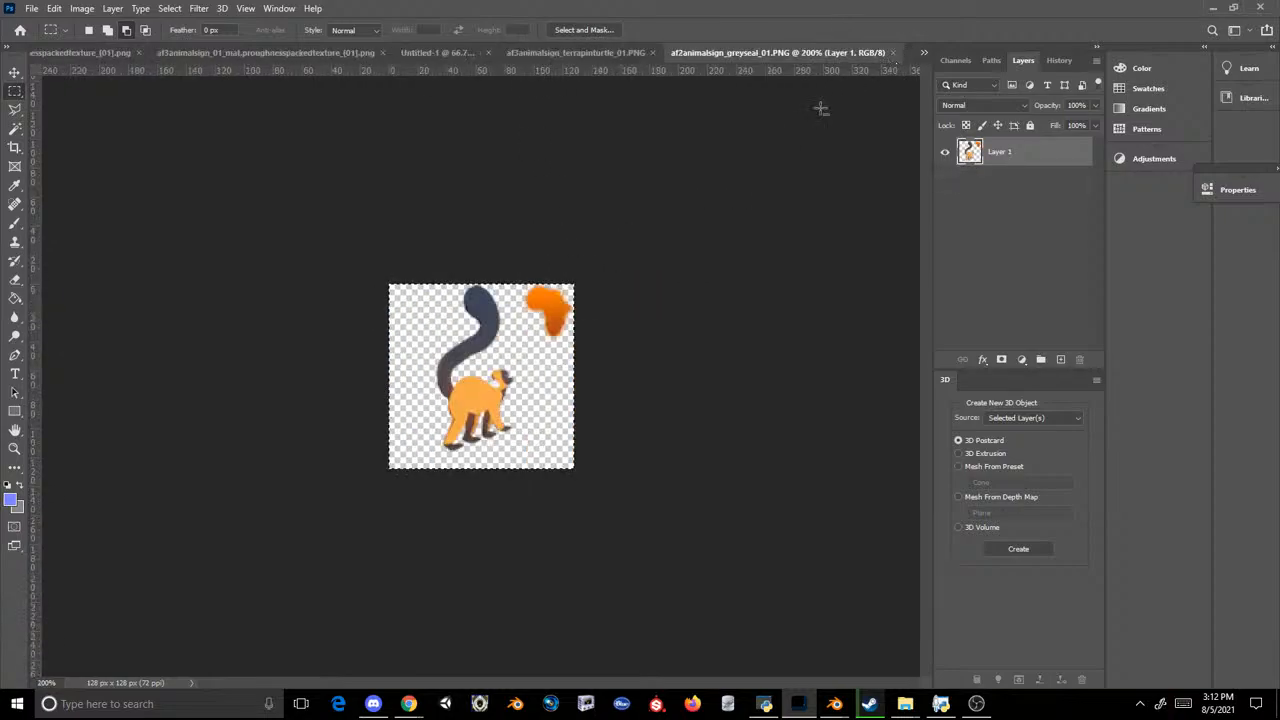
{"action": "left_click", "coordinate": [624, 55]}
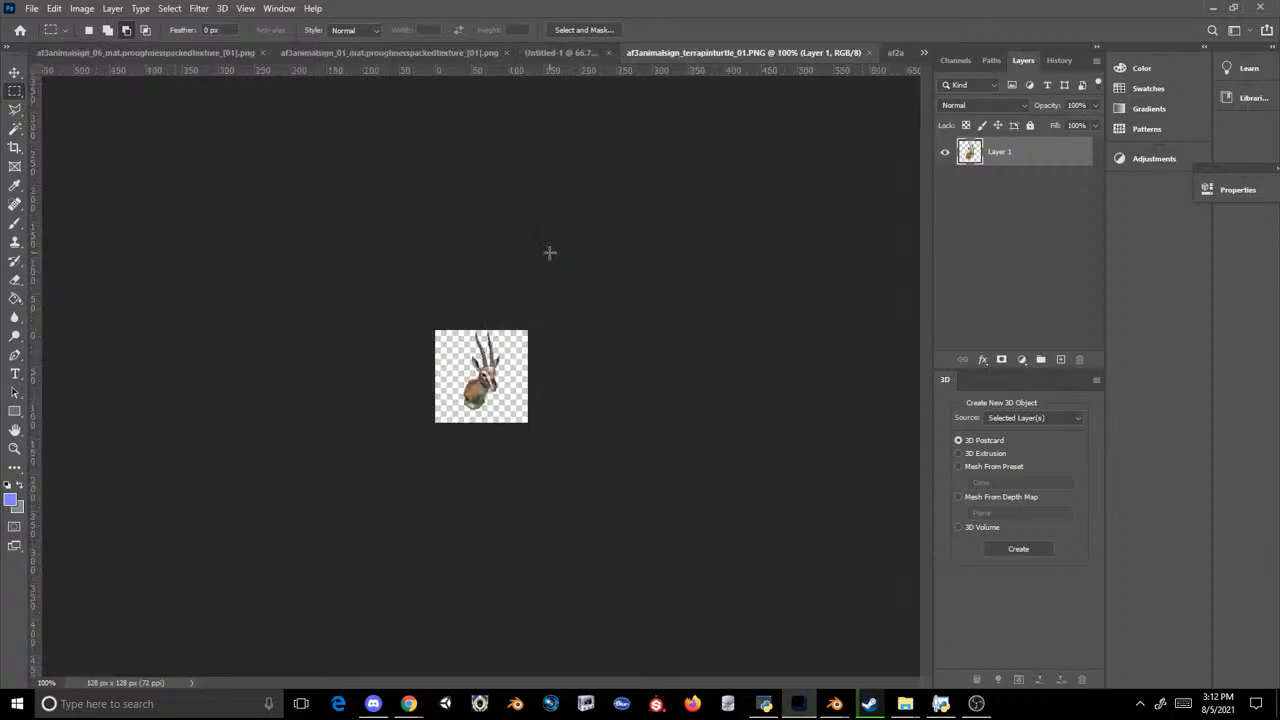
{"action": "left_click", "coordinate": [893, 53]}
Step: Close the af3animalsign_01 and af3animalsign_06 roughness packed texture documents without saving their changes
{"action": "left_click", "coordinate": [325, 53]}
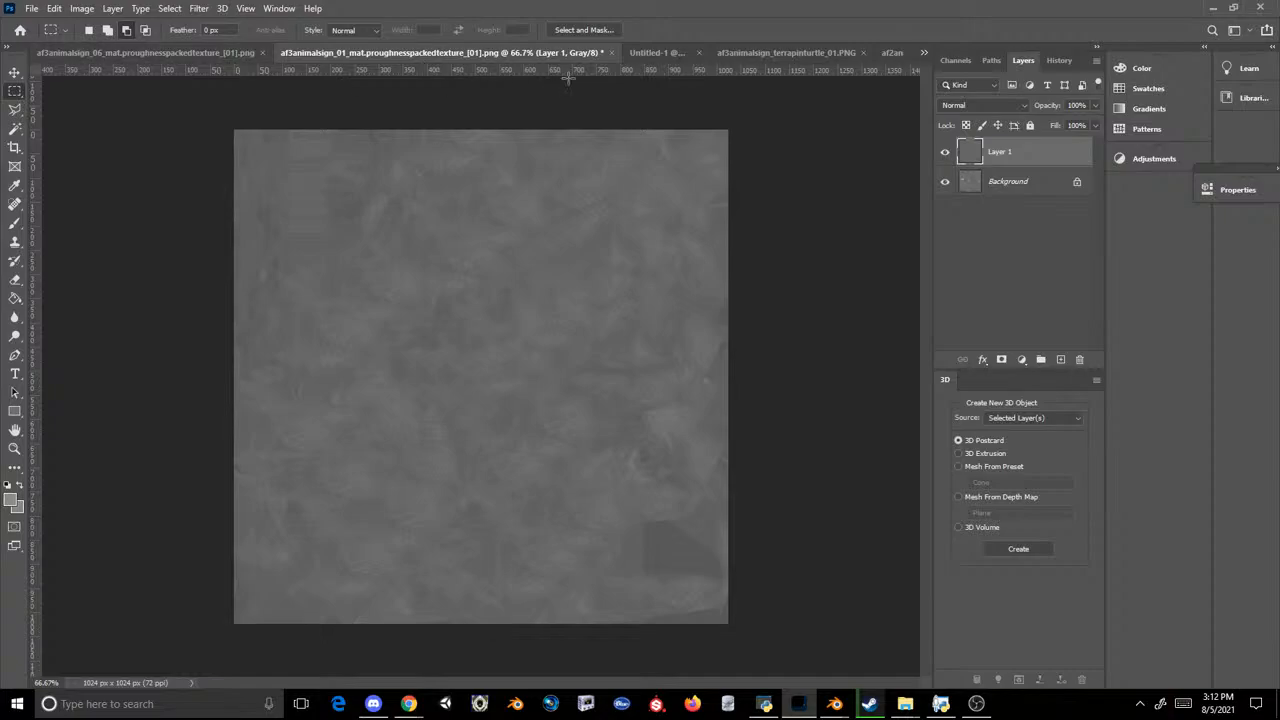
{"action": "left_click", "coordinate": [614, 53]}
{"action": "left_click", "coordinate": [633, 264]}
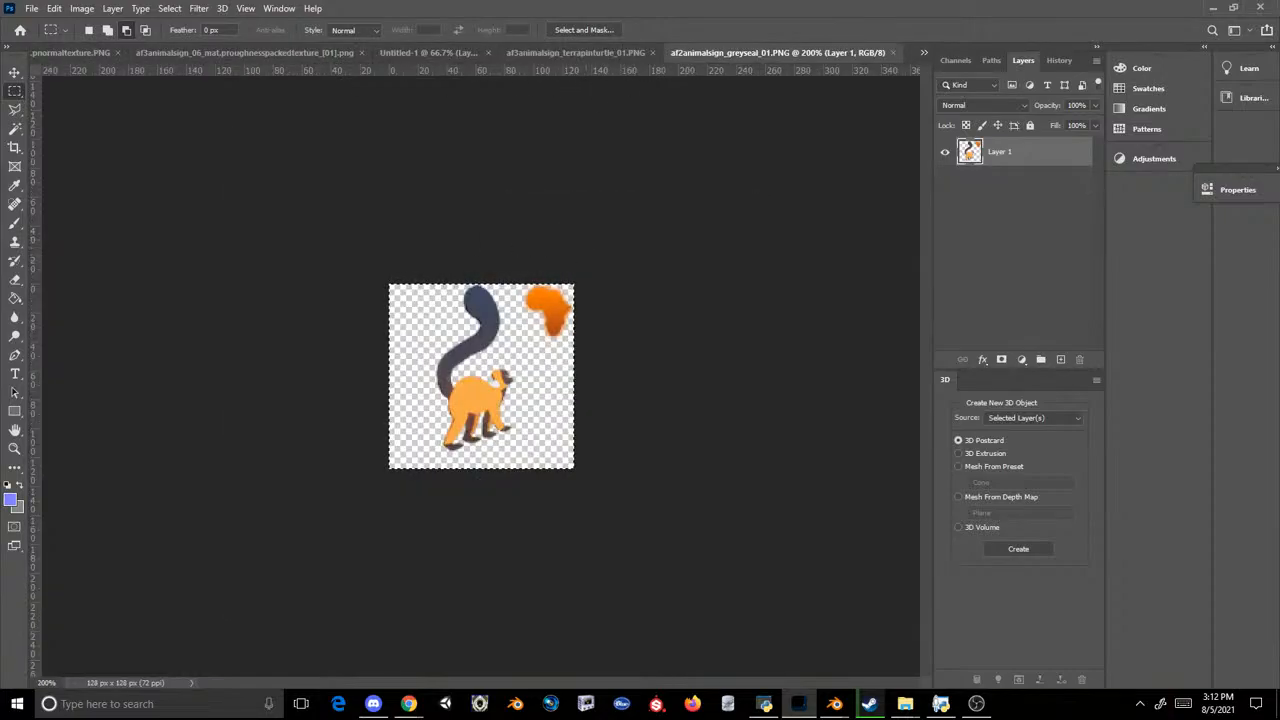
{"action": "left_click", "coordinate": [94, 53]}
{"action": "left_click", "coordinate": [359, 52]}
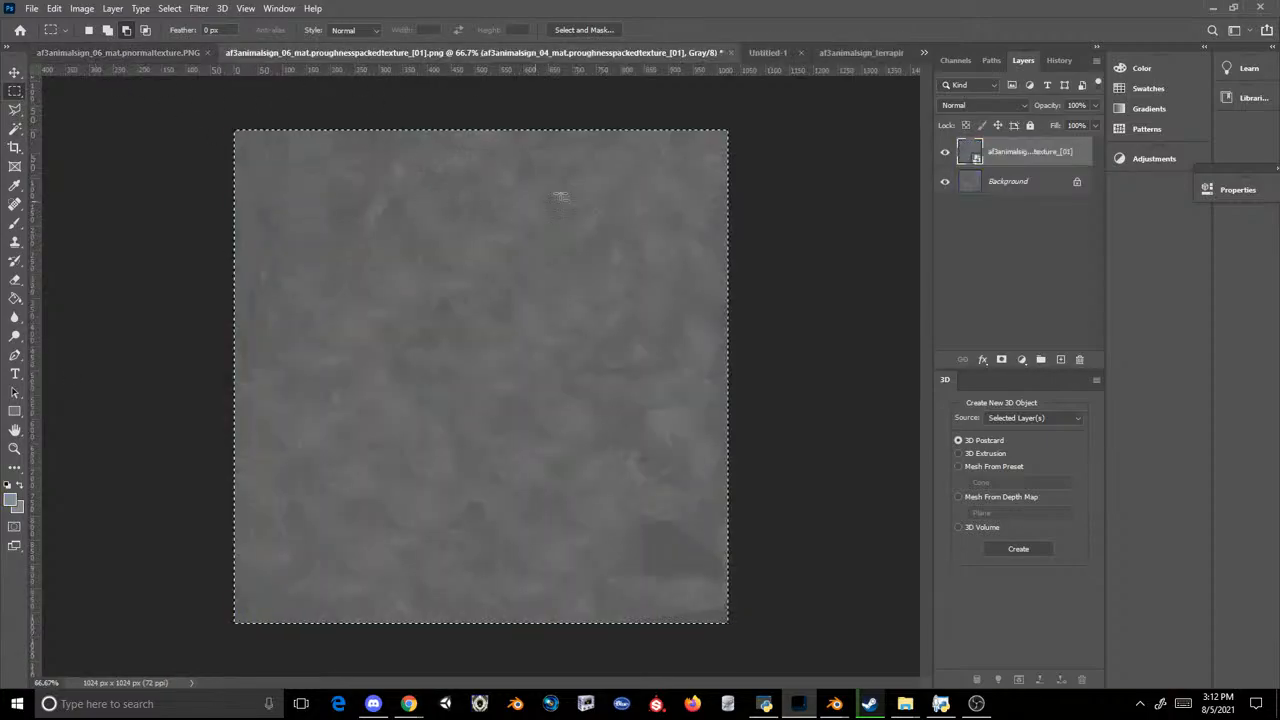
{"action": "left_click", "coordinate": [732, 52]}
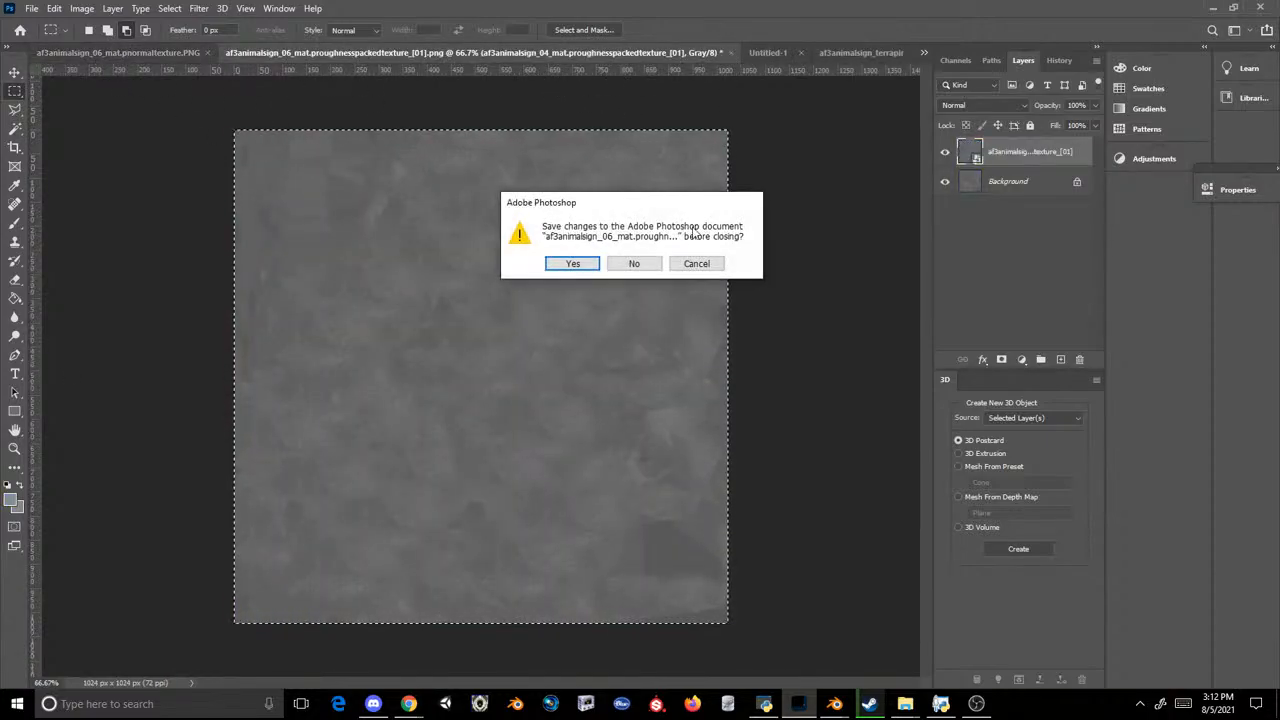
{"action": "left_click", "coordinate": [634, 263]}
Step: Hide Layer 4 and Layer 3 in the Untitled-1 document and make Layer 2 with the brown lemur active
{"action": "left_click", "coordinate": [578, 53]}
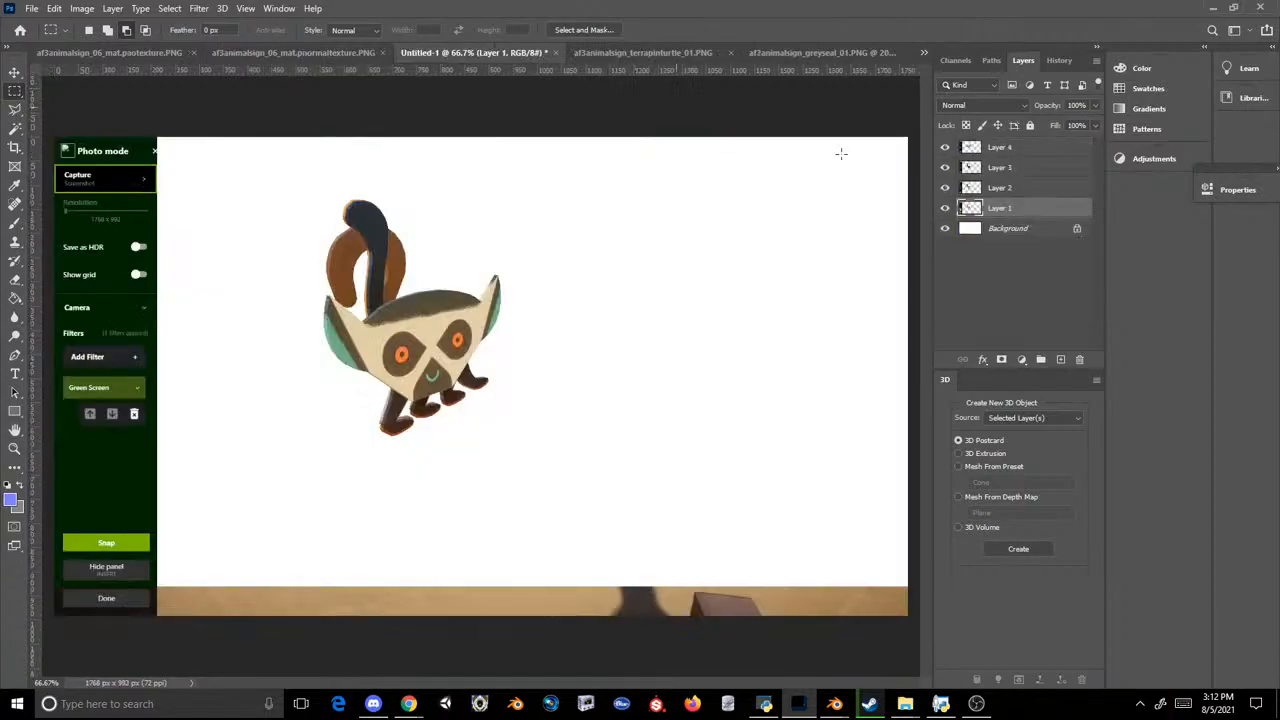
{"action": "left_click", "coordinate": [1002, 186]}
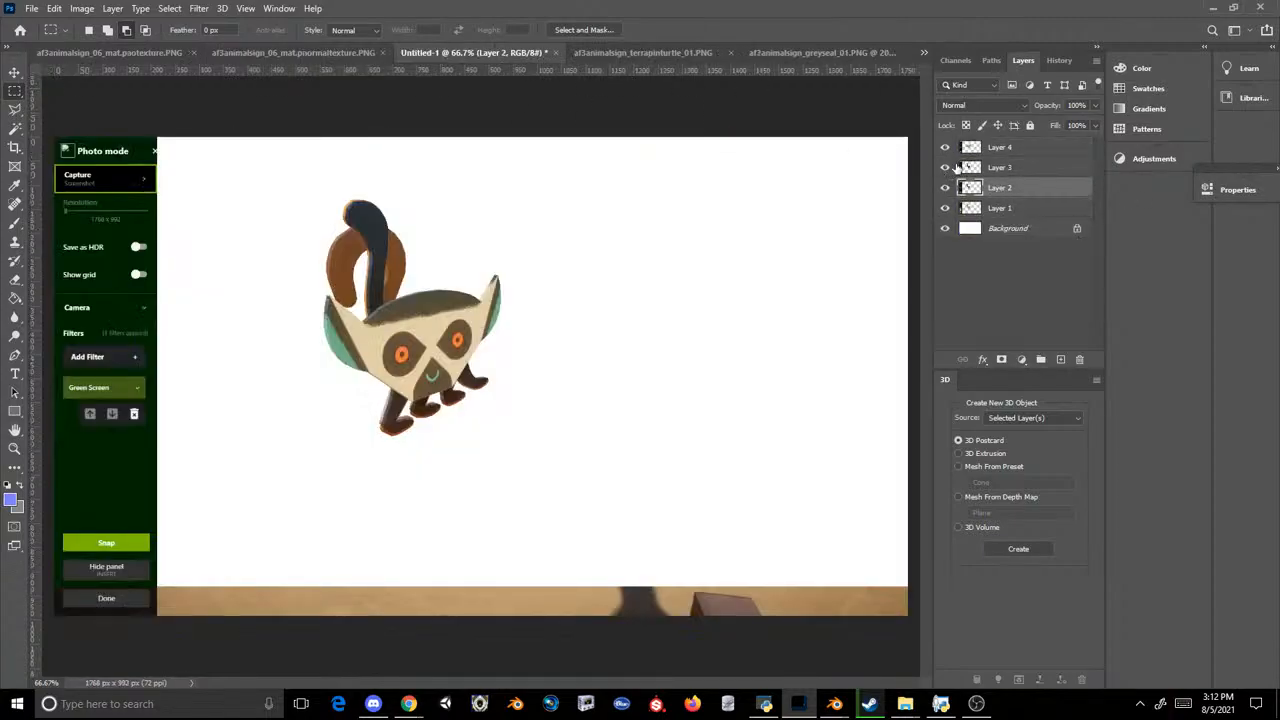
{"action": "left_click", "coordinate": [990, 167]}
{"action": "left_click", "coordinate": [944, 147]}
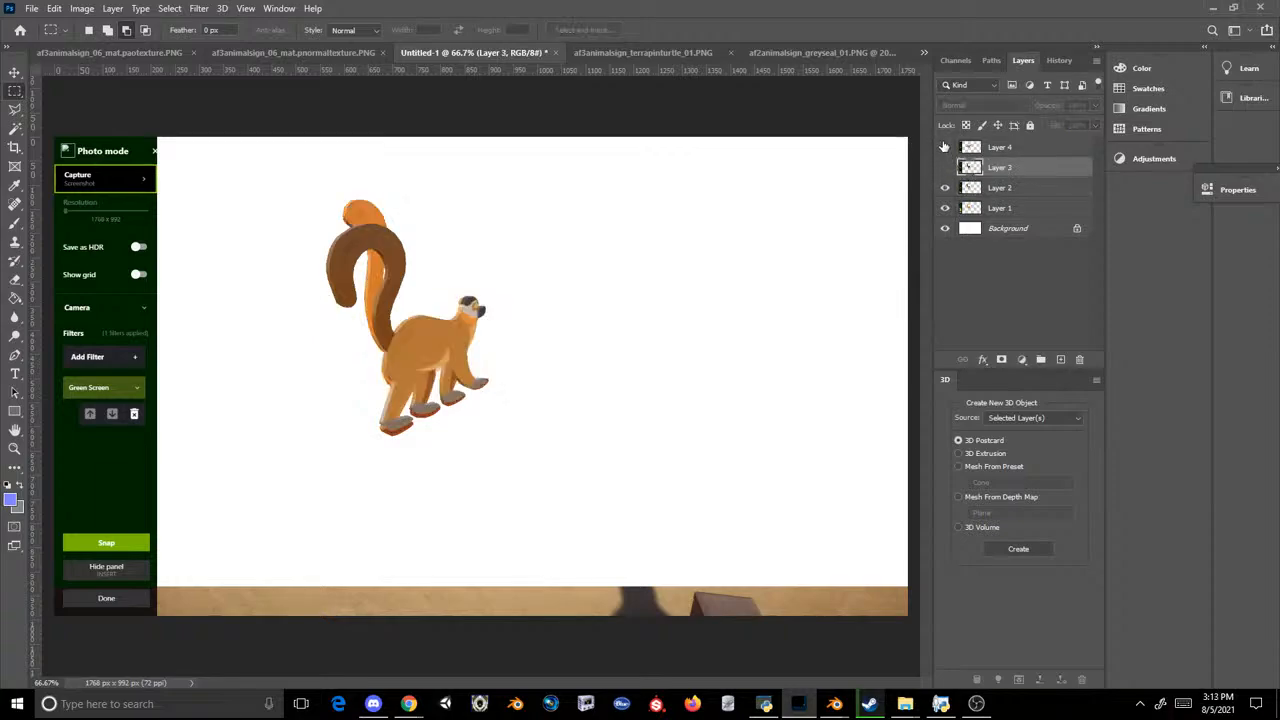
{"action": "key", "text": "v"}
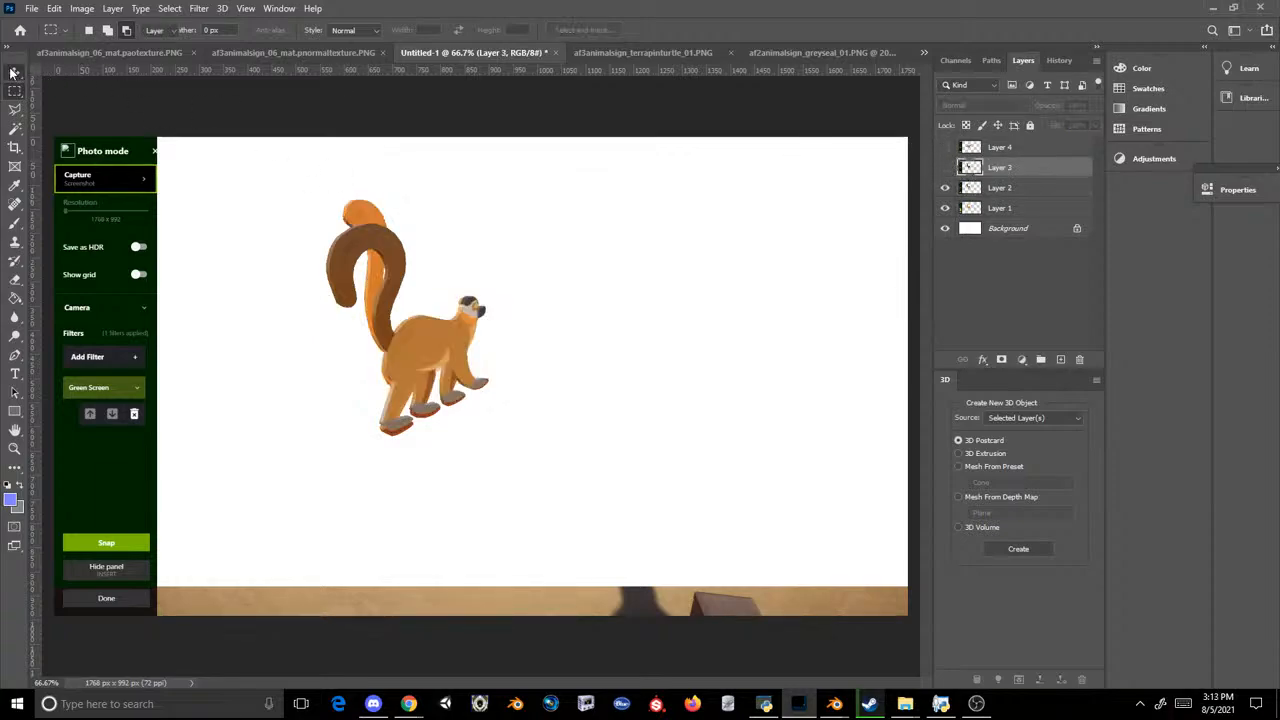
{"action": "left_click", "coordinate": [1000, 187]}
{"action": "left_click", "coordinate": [829, 50]}
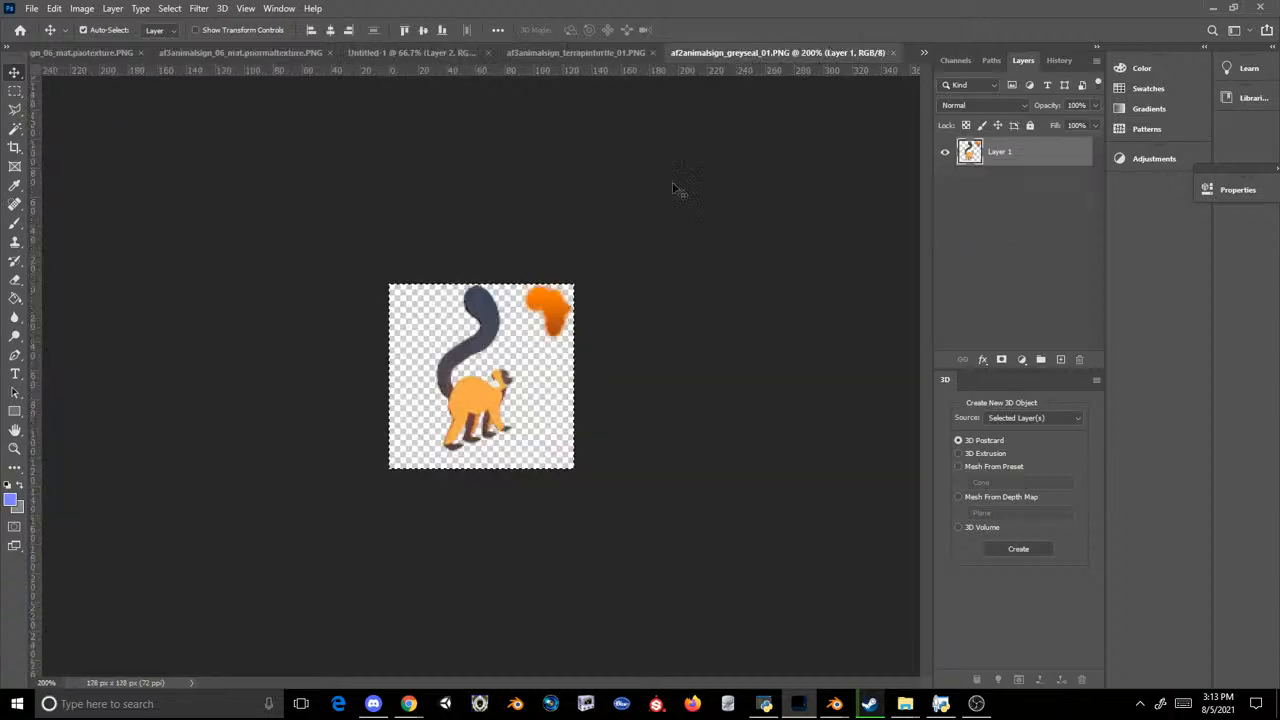
{"action": "key", "text": "ctrl+v"}
{"action": "key", "text": "ctrl+t"}
{"action": "key", "text": "Return"}
{"action": "key", "text": "Delete"}
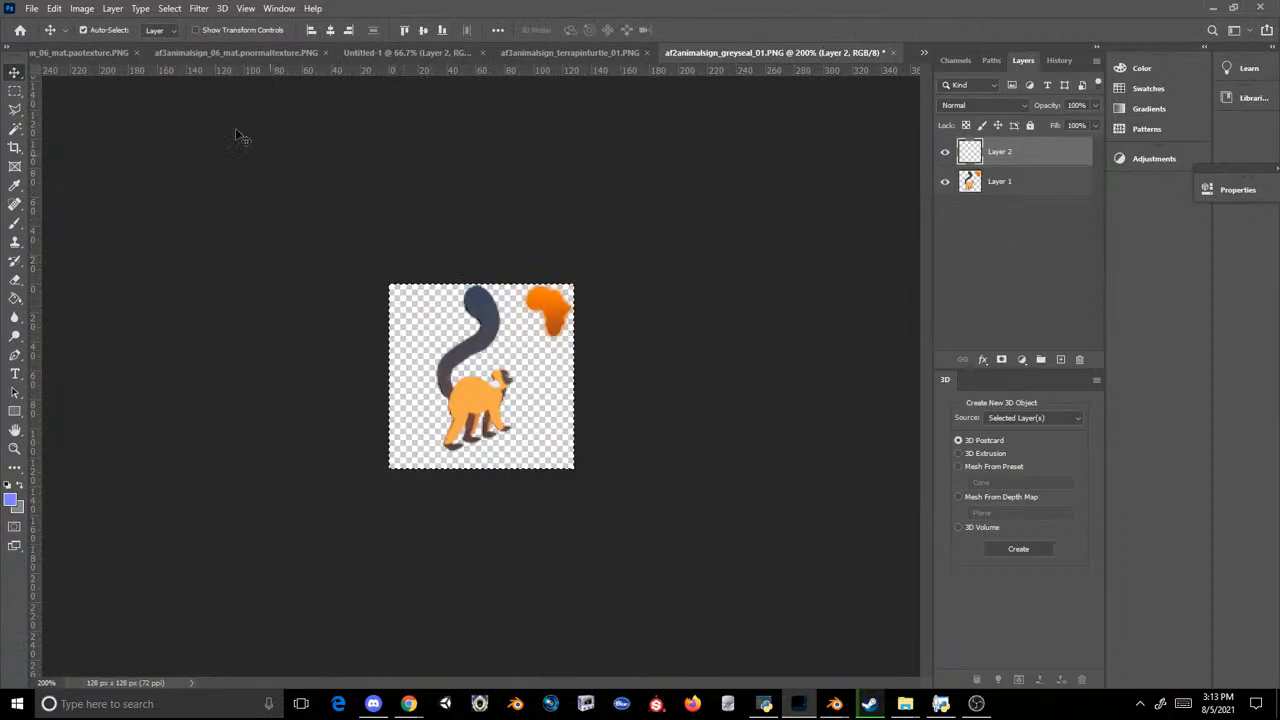
Step: Close af3animalsign_06_mat.pnormaltexture.PNG without saving its changes
{"action": "left_click", "coordinate": [245, 52]}
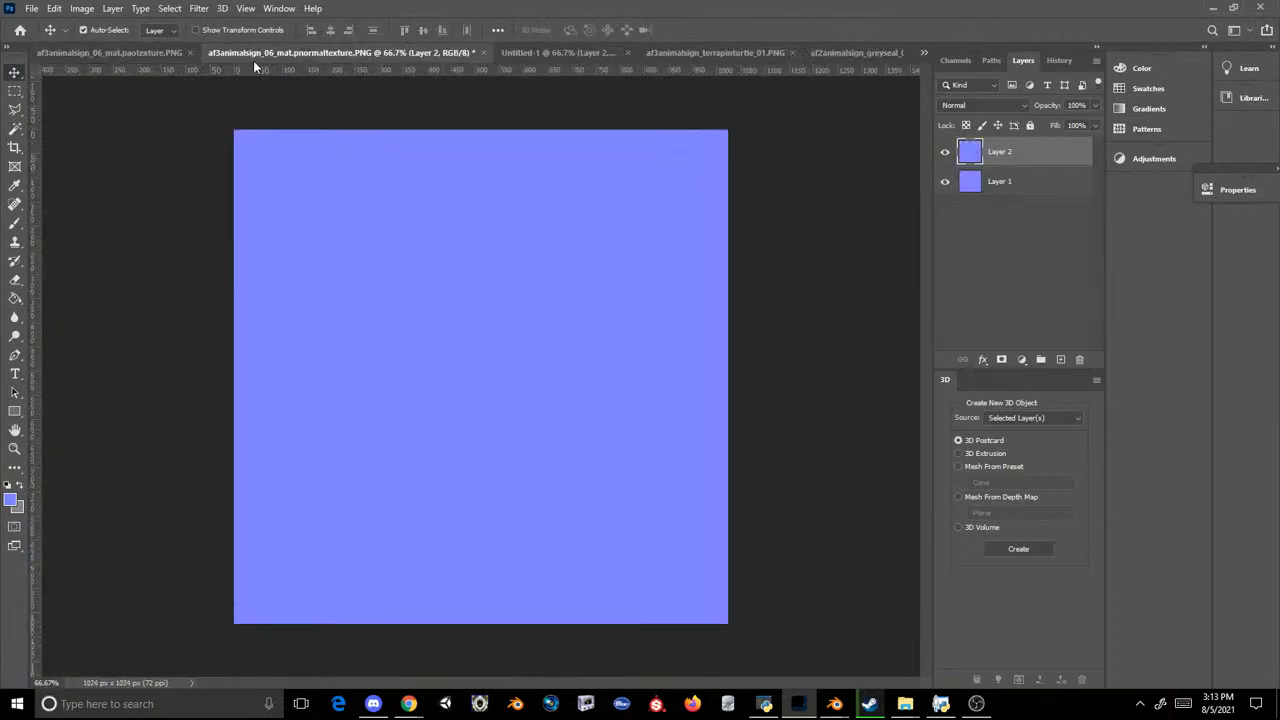
{"action": "left_click", "coordinate": [486, 54]}
{"action": "left_click", "coordinate": [631, 262]}
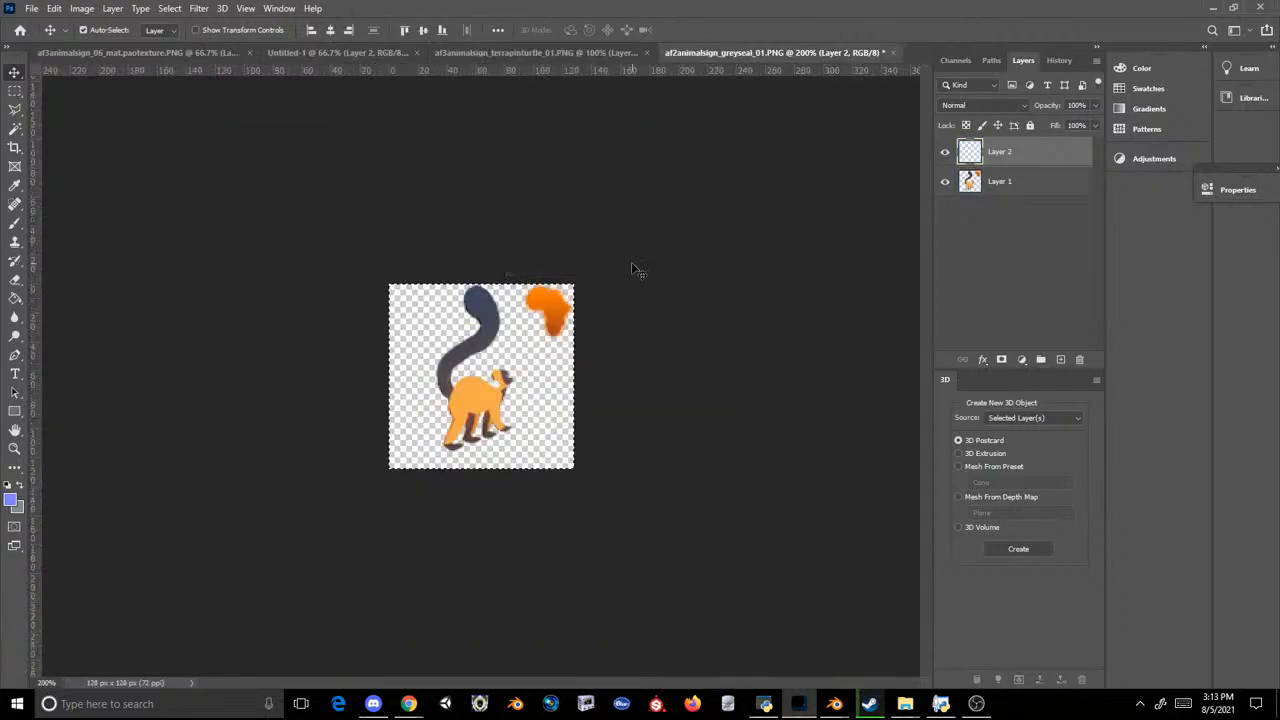
Step: Copy the brown lemur from Layer 2 of Untitled-1 and paste it into af2animalsign_greyseal_01.PNG
{"action": "left_click", "coordinate": [450, 53]}
{"action": "left_click", "coordinate": [361, 53]}
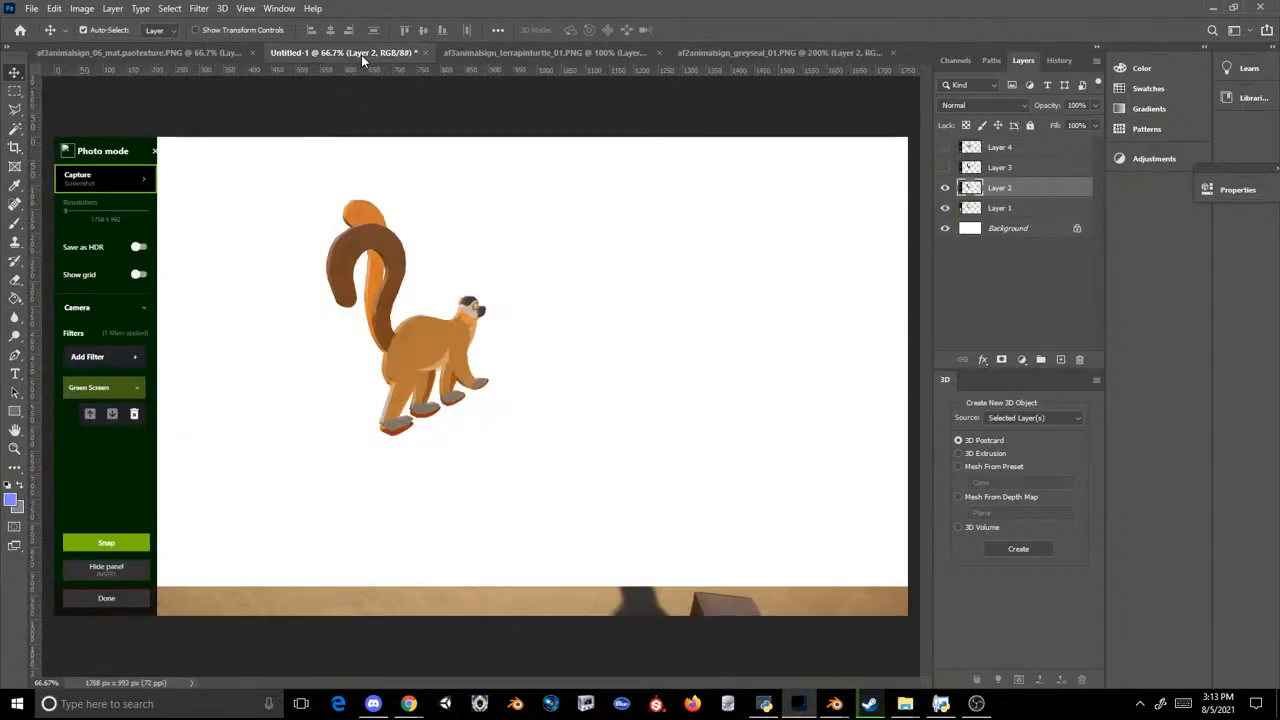
{"action": "left_click", "coordinate": [15, 90]}
{"action": "left_click_drag", "start_coordinate": [292, 208], "coordinate": [560, 472]}
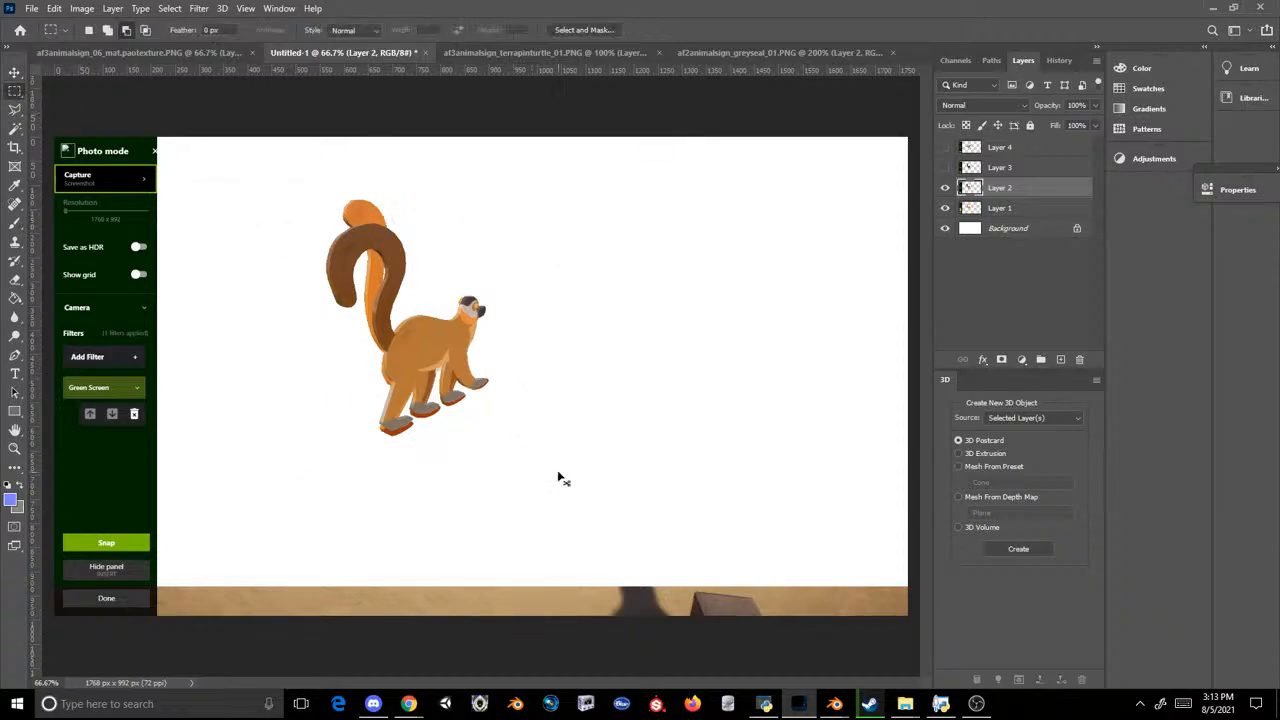
{"action": "key", "text": "ctrl+c"}
{"action": "left_click", "coordinate": [824, 57]}
{"action": "key", "text": "ctrl+v"}
Step: Scale the pasted lemur to about 22% and rotate it about 7° so it lines up with the old lemur on the icon
{"action": "key", "text": "ctrl+t"}
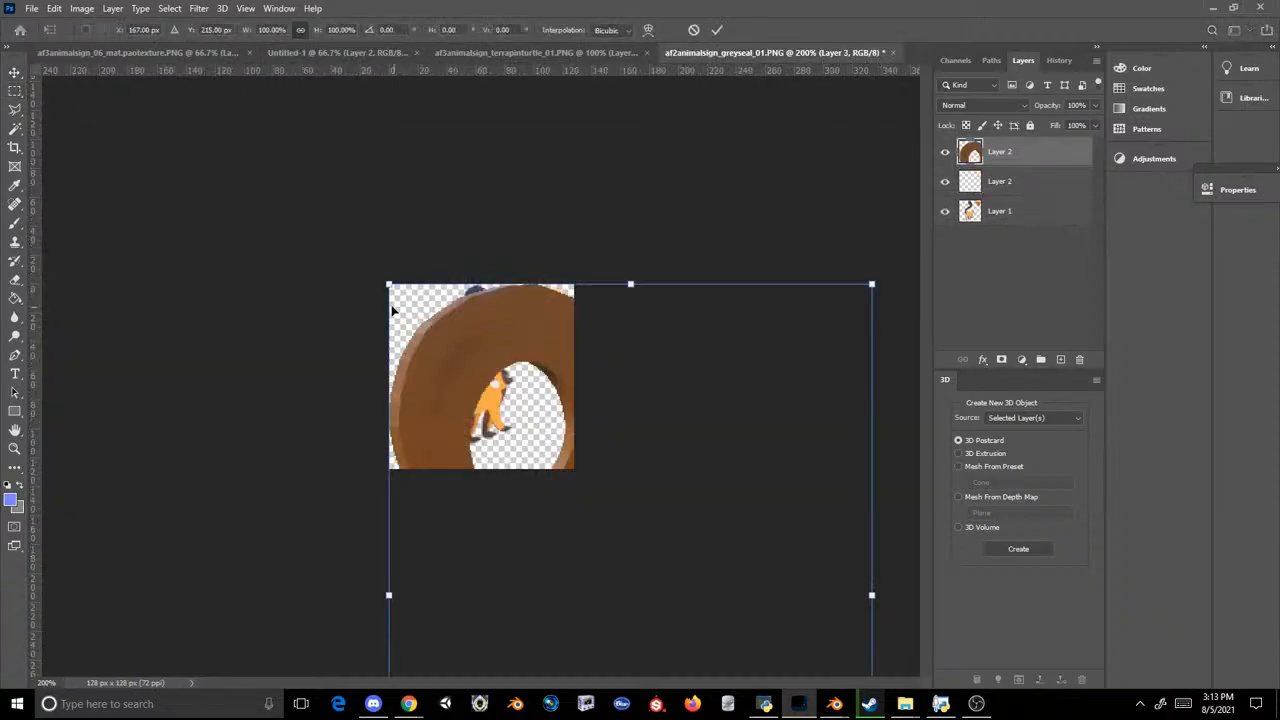
{"action": "left_click_drag", "start_coordinate": [386, 295], "coordinate": [436, 369]}
{"action": "key", "text": "ctrl+plus"}
{"action": "key", "text": "ctrl+plus"}
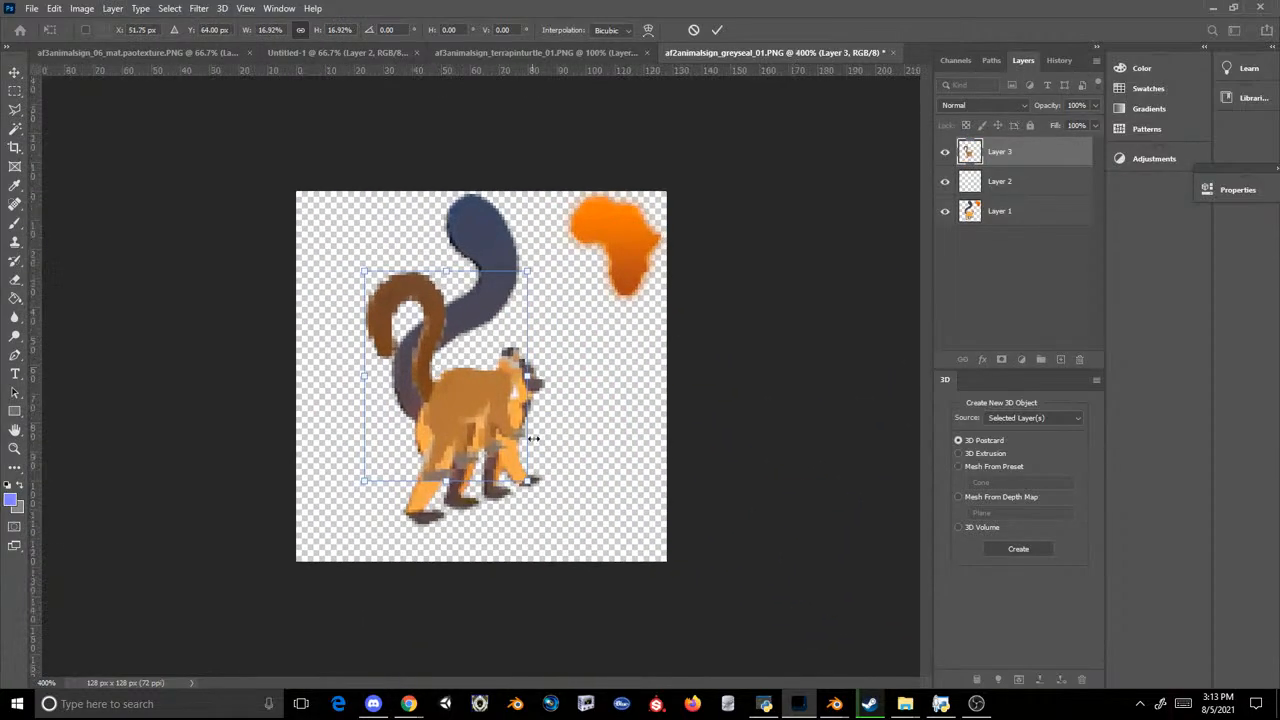
{"action": "left_click_drag", "start_coordinate": [528, 481], "coordinate": [474, 443]}
{"action": "left_click_drag", "start_coordinate": [630, 354], "coordinate": [651, 363]}
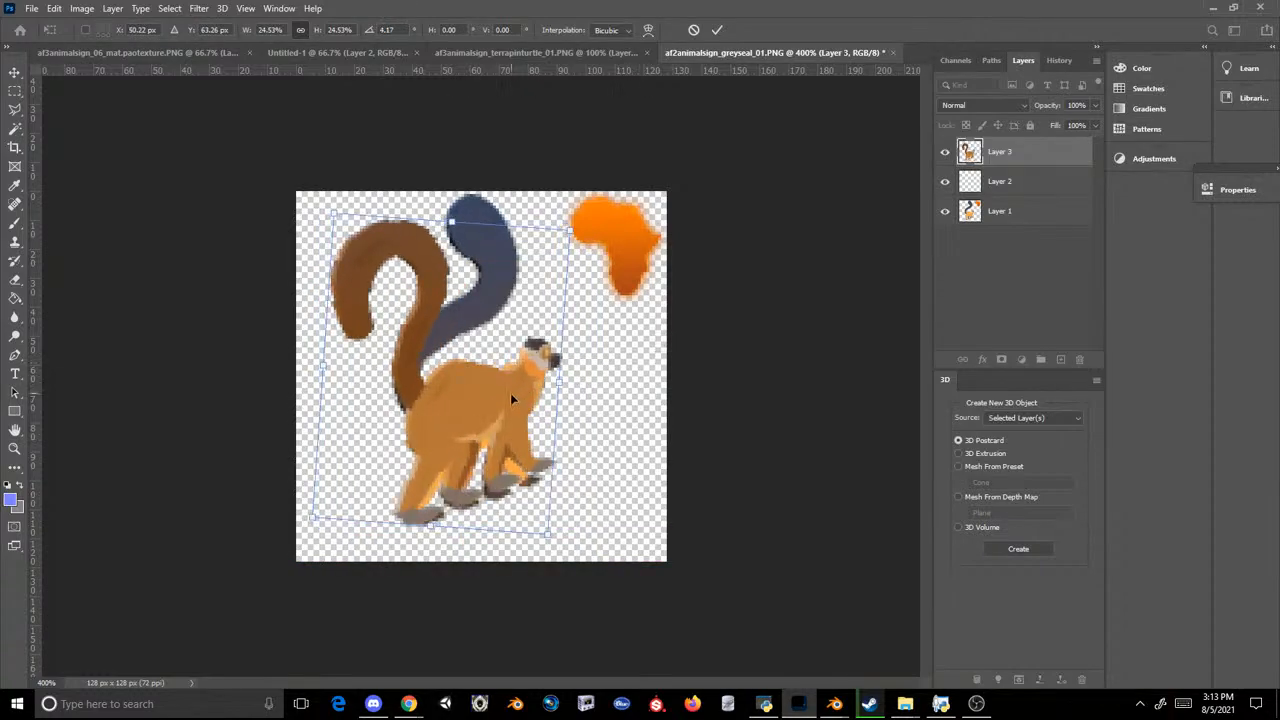
{"action": "left_click_drag", "start_coordinate": [510, 393], "coordinate": [512, 394]}
{"action": "left_click_drag", "start_coordinate": [603, 337], "coordinate": [628, 340]}
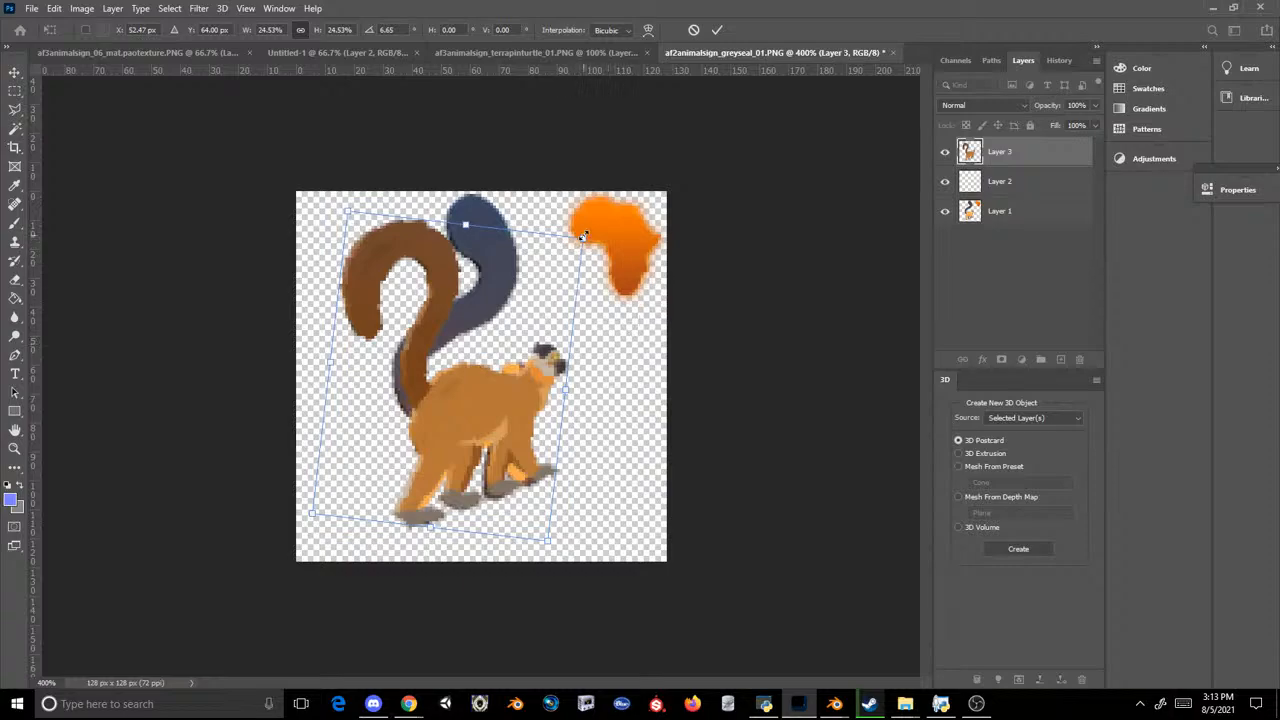
{"action": "left_click_drag", "start_coordinate": [582, 236], "coordinate": [575, 246]}
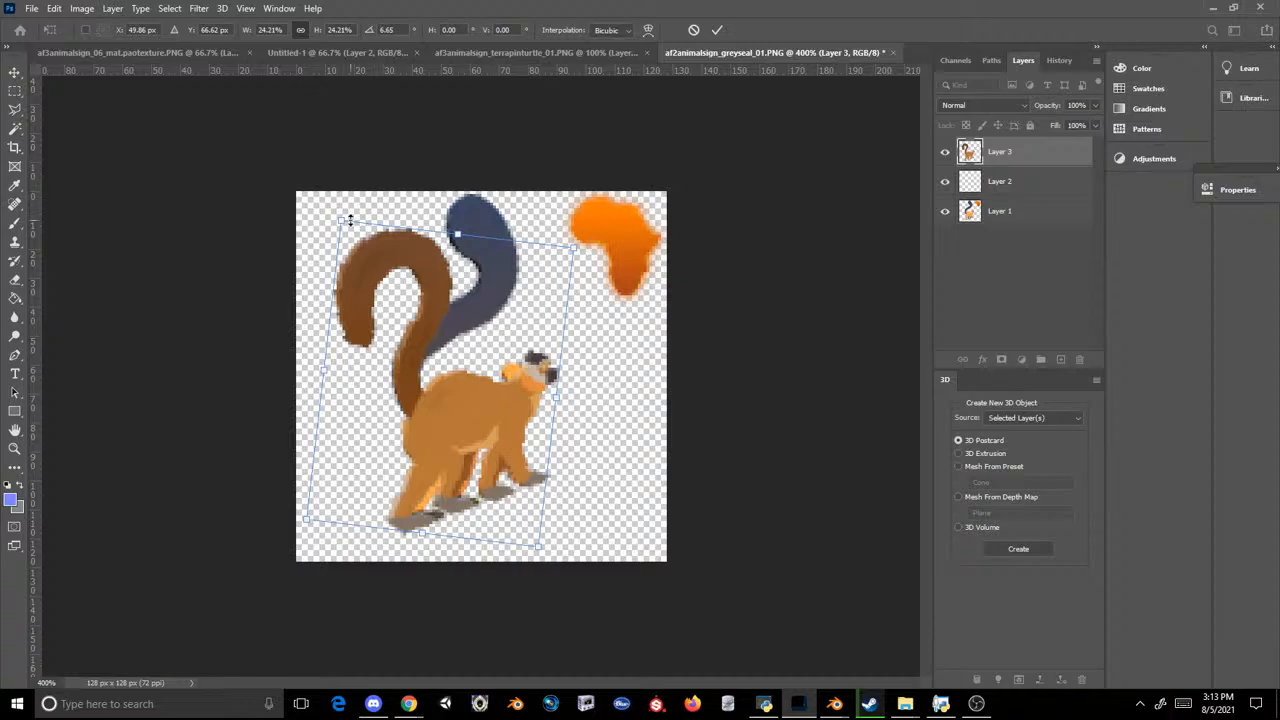
{"action": "left_click_drag", "start_coordinate": [350, 220], "coordinate": [378, 236]}
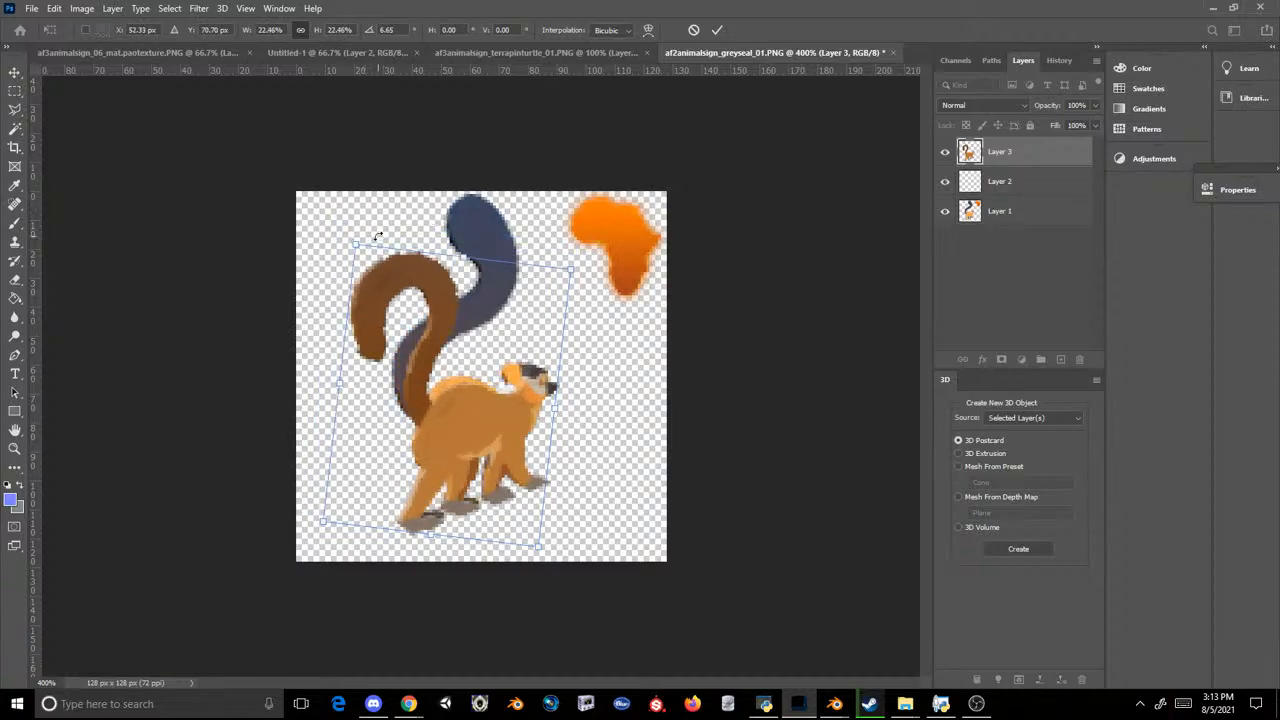
{"action": "key", "text": "Return"}
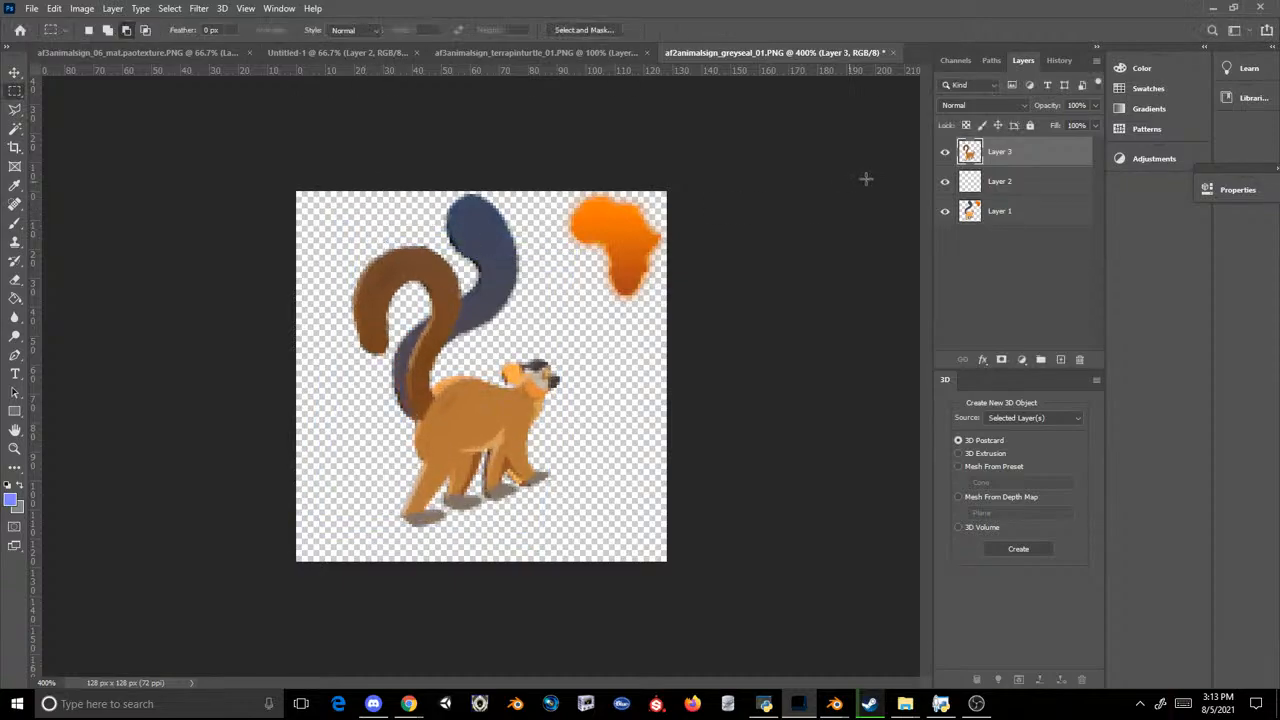
{"action": "left_click", "coordinate": [944, 212]}
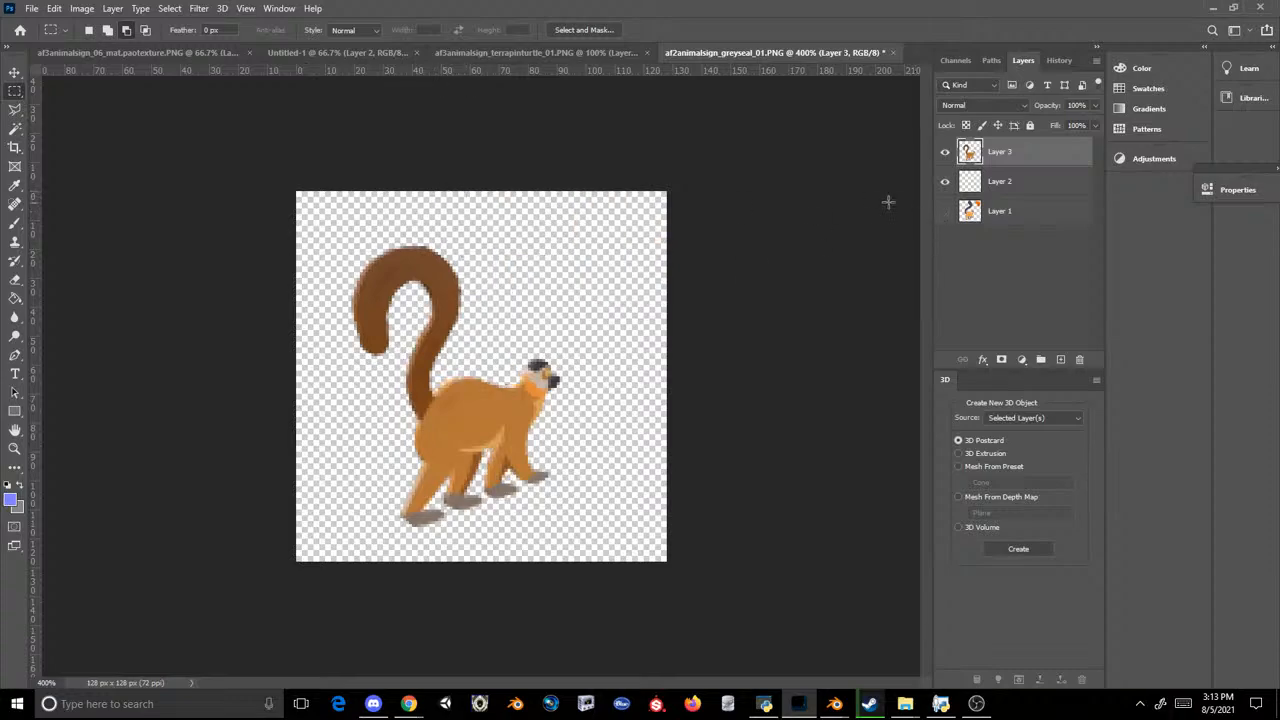
{"action": "left_click", "coordinate": [944, 213]}
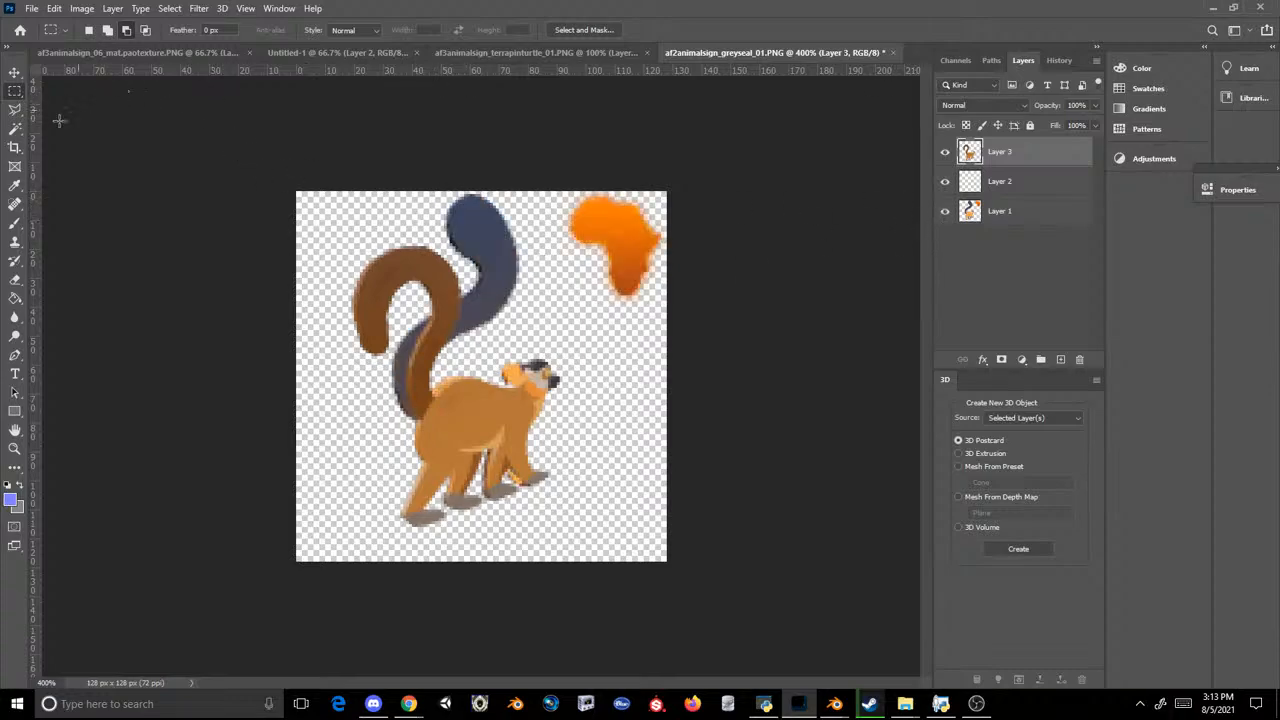
Step: Outline the old lemur with the Polygonal Lasso, excluding the orange Africa symbol, and delete it from Layer 1
{"action": "left_click", "coordinate": [15, 113]}
{"action": "left_click", "coordinate": [346, 154]}
{"action": "left_click", "coordinate": [494, 131]}
{"action": "left_click", "coordinate": [537, 225]}
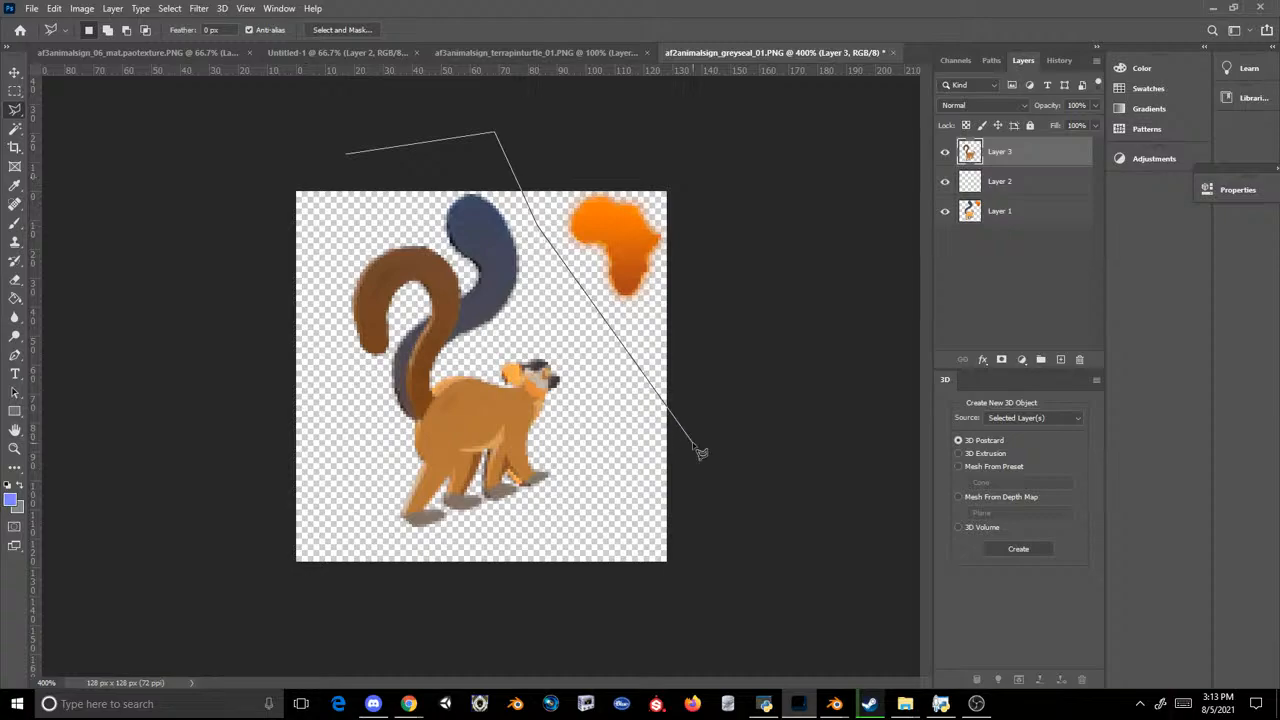
{"action": "left_click", "coordinate": [692, 441]}
{"action": "left_click", "coordinate": [660, 604]}
{"action": "left_click", "coordinate": [206, 569]}
{"action": "double_click", "coordinate": [233, 138]}
{"action": "key", "text": "ctrl+x"}
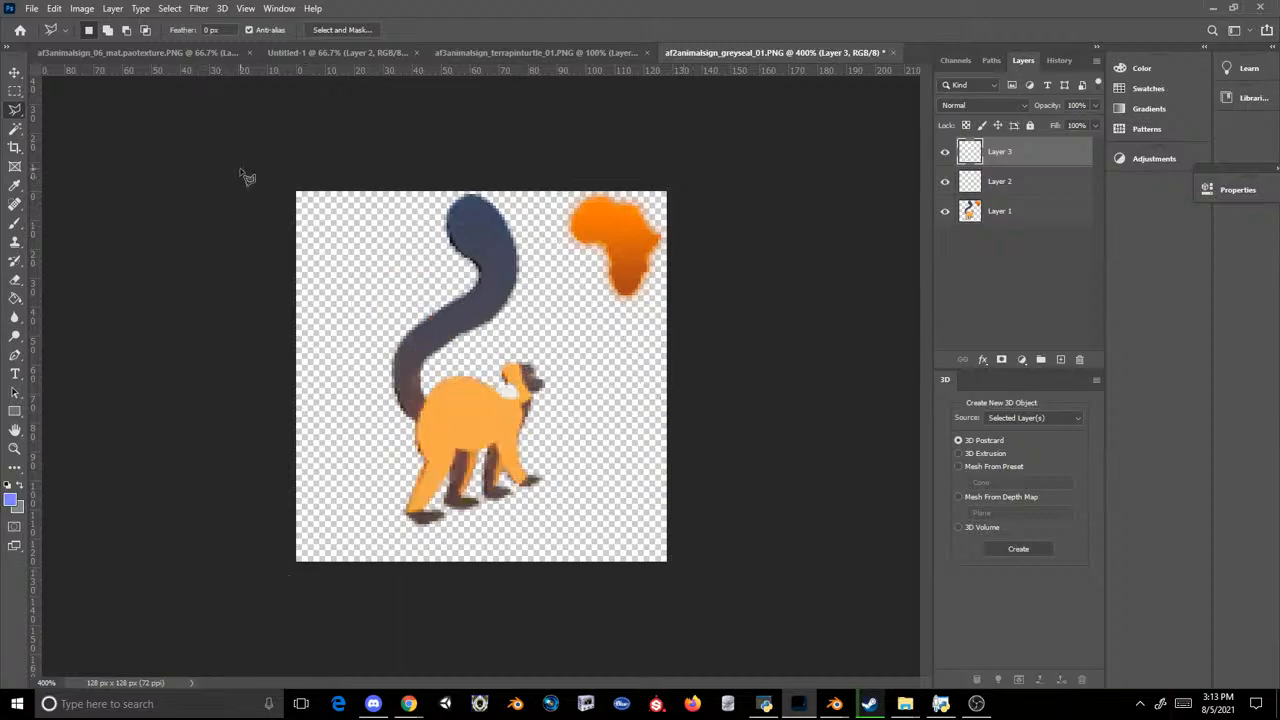
{"action": "key", "text": "ctrl+z"}
{"action": "left_click", "coordinate": [1030, 211]}
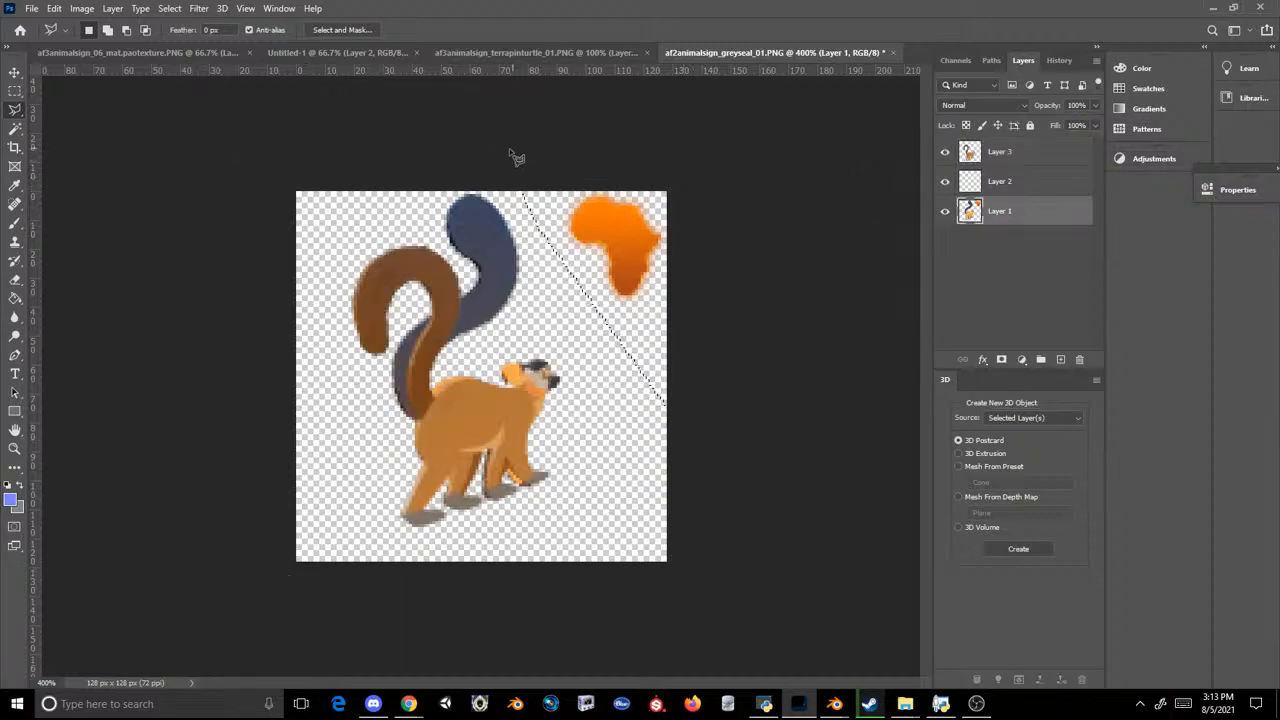
{"action": "key", "text": "Delete"}
Step: Try to save the brown lemur icon as a PNG over af3animalsign_terrapinturtle_01.PNG in the Scenery_PropAfro3 folder
{"action": "left_click", "coordinate": [33, 8]}
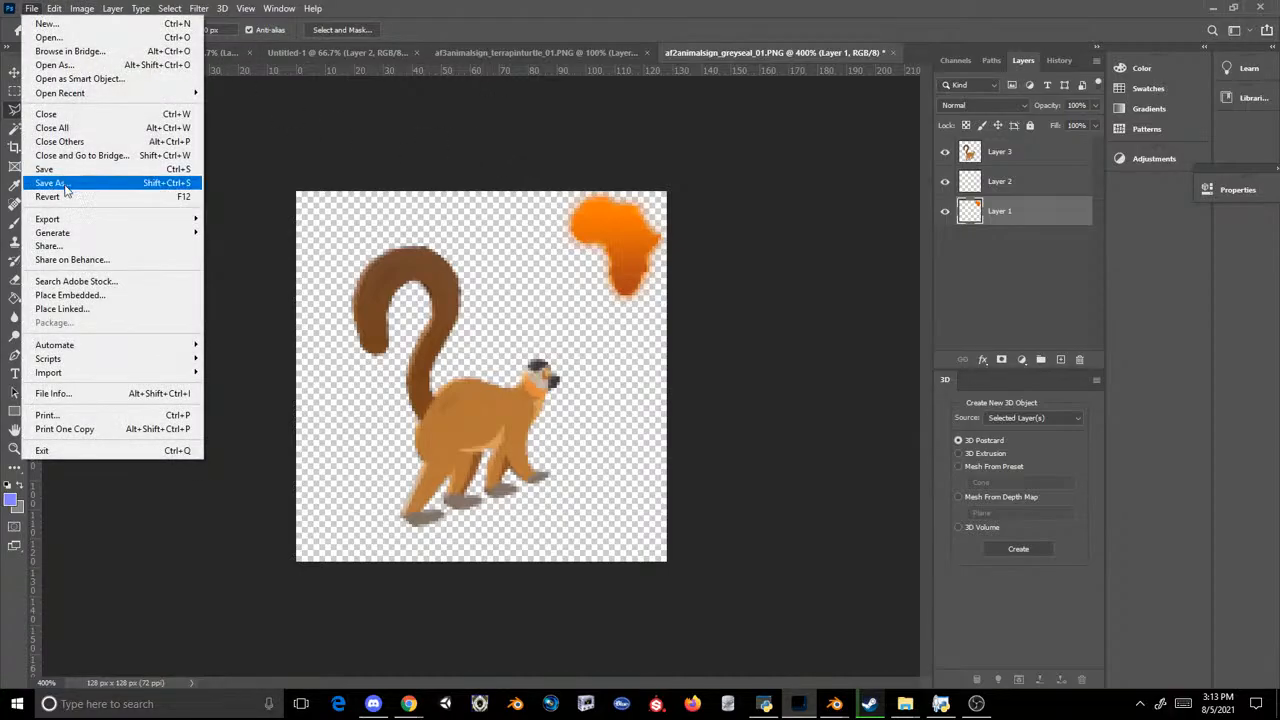
{"action": "left_click", "coordinate": [60, 177]}
{"action": "left_click", "coordinate": [340, 369]}
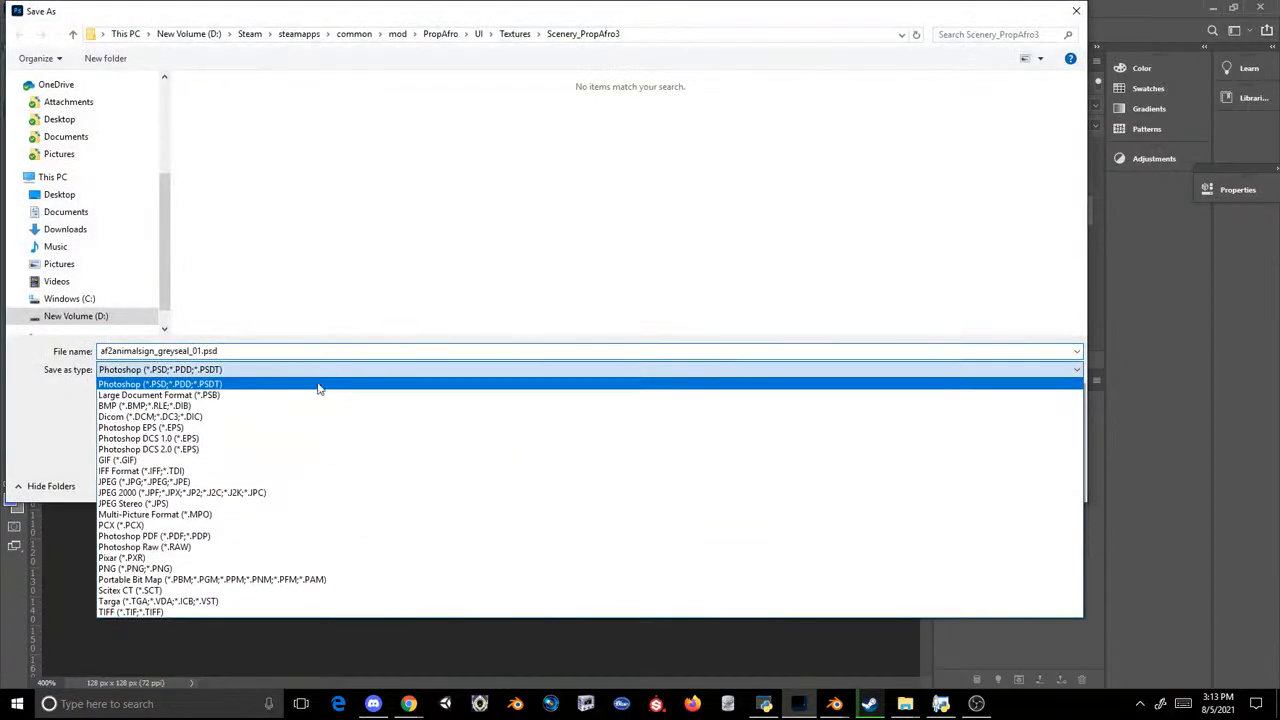
{"action": "left_click", "coordinate": [230, 568]}
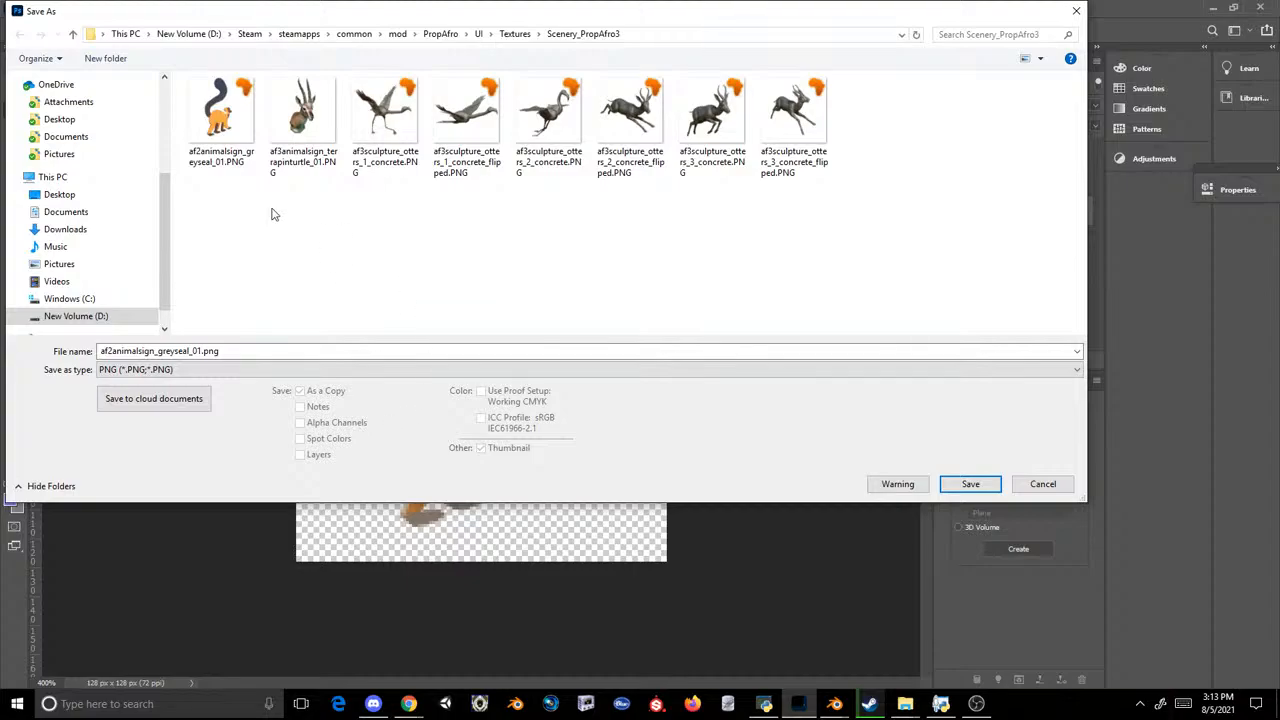
{"action": "double_click", "coordinate": [302, 105]}
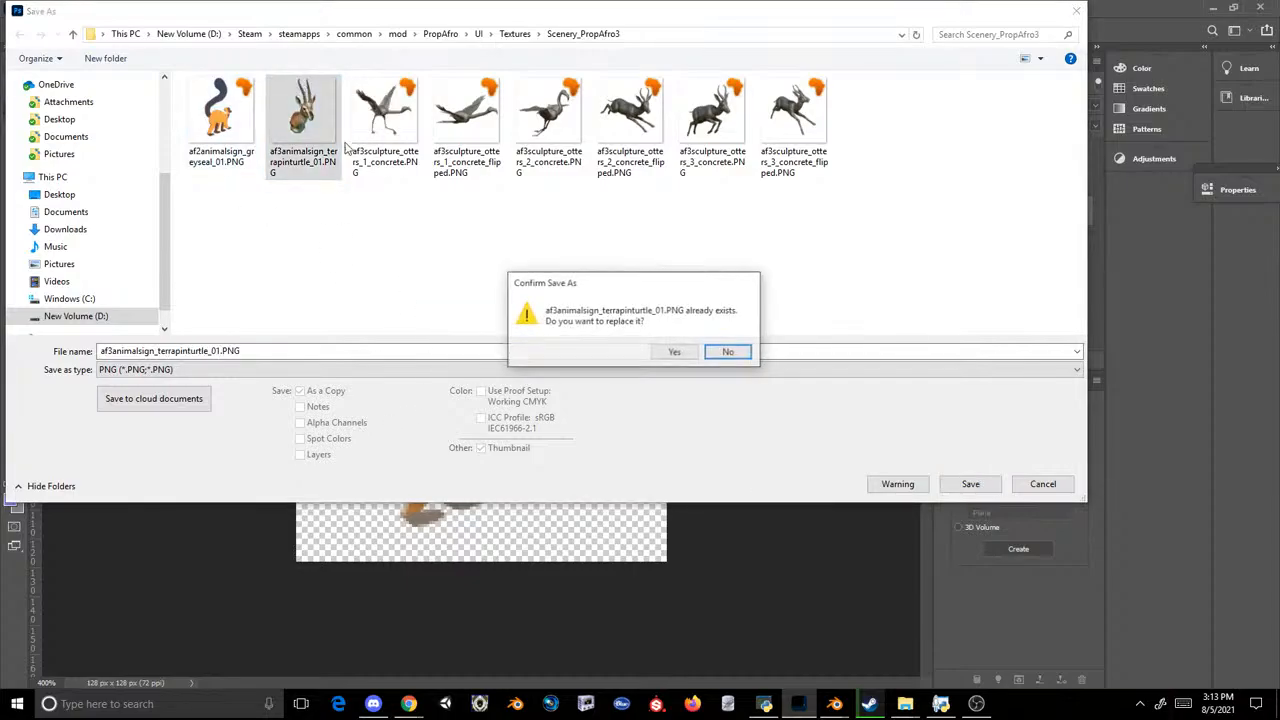
{"action": "left_click", "coordinate": [672, 352]}
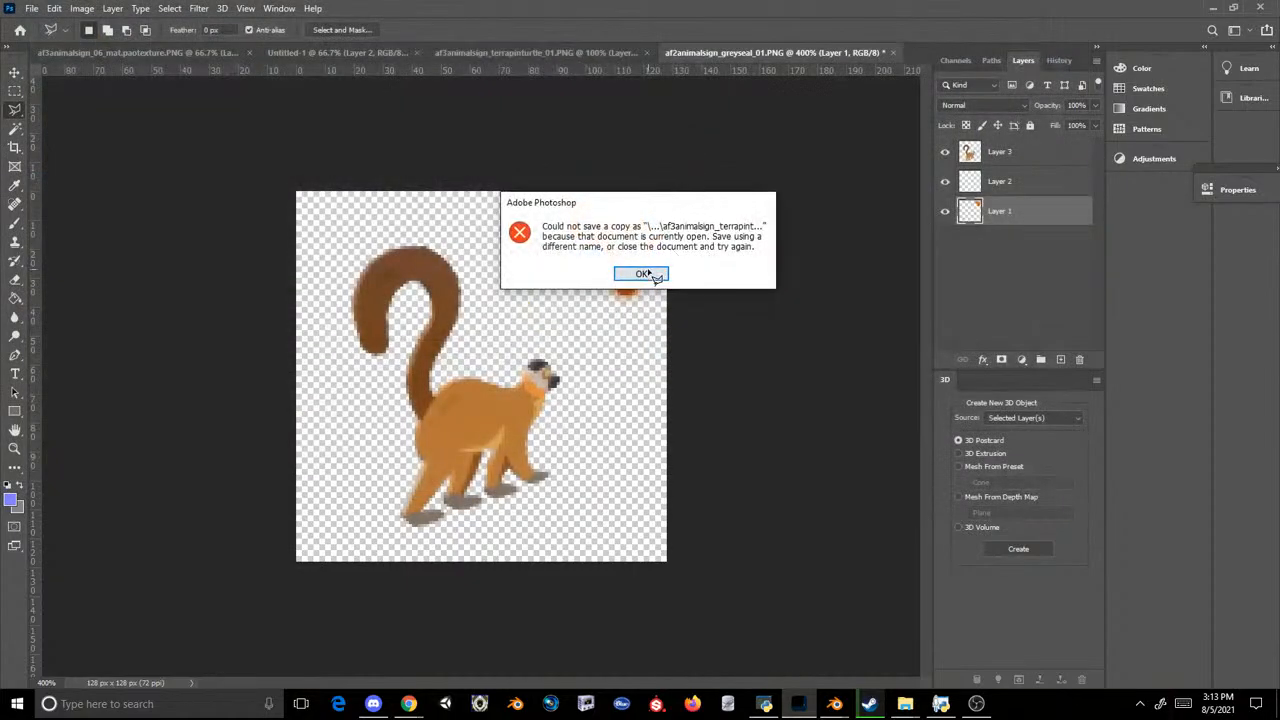
{"action": "left_click", "coordinate": [650, 273]}
Step: Close the af3animalsign_terrapinturtle_01.PNG document and save the brown lemur icon as a PNG, replacing af2animalsign_greyseal_01.PNG
{"action": "left_click", "coordinate": [641, 58]}
{"action": "left_click", "coordinate": [668, 53]}
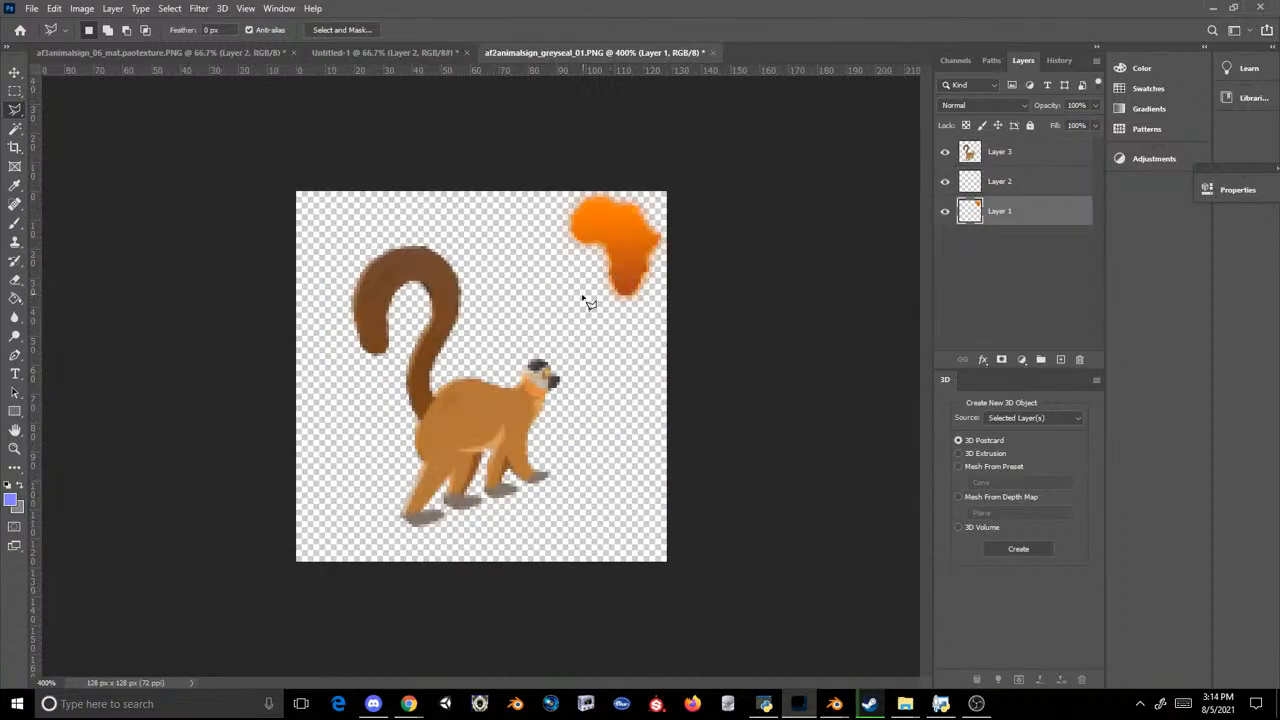
{"action": "left_click", "coordinate": [32, 8]}
{"action": "left_click", "coordinate": [60, 176]}
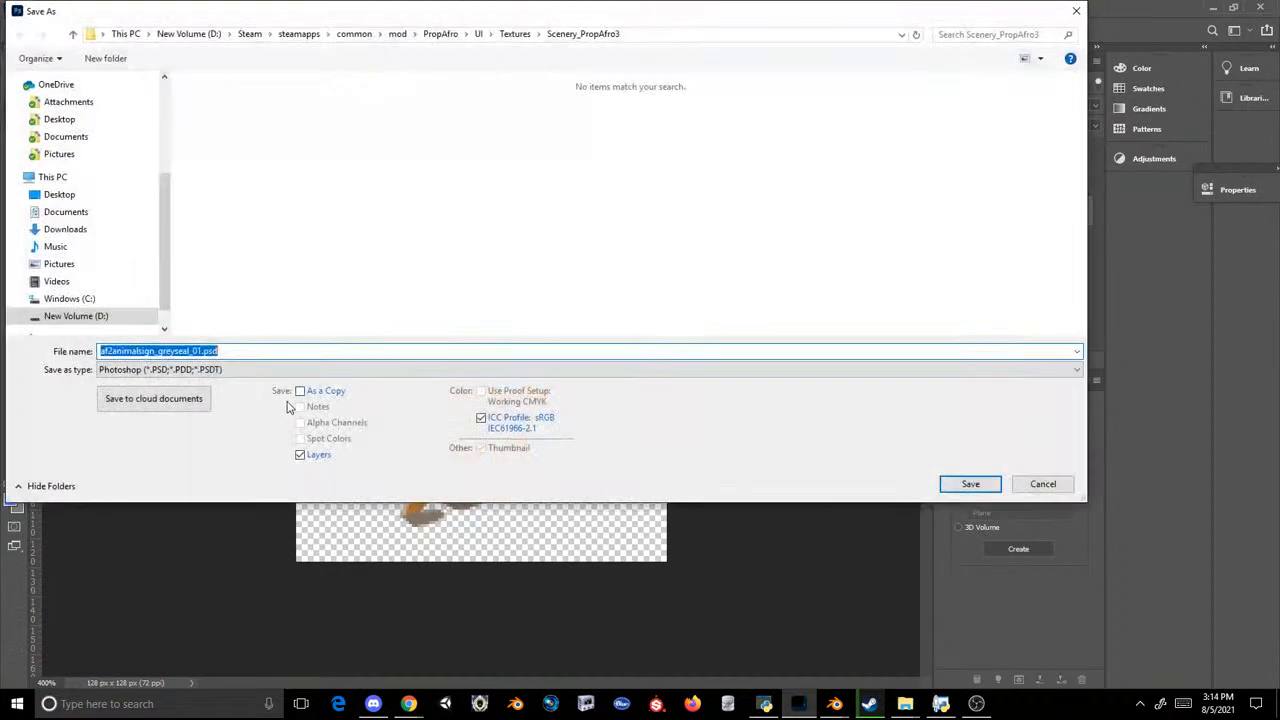
{"action": "left_click", "coordinate": [274, 370]}
{"action": "left_click", "coordinate": [250, 551]}
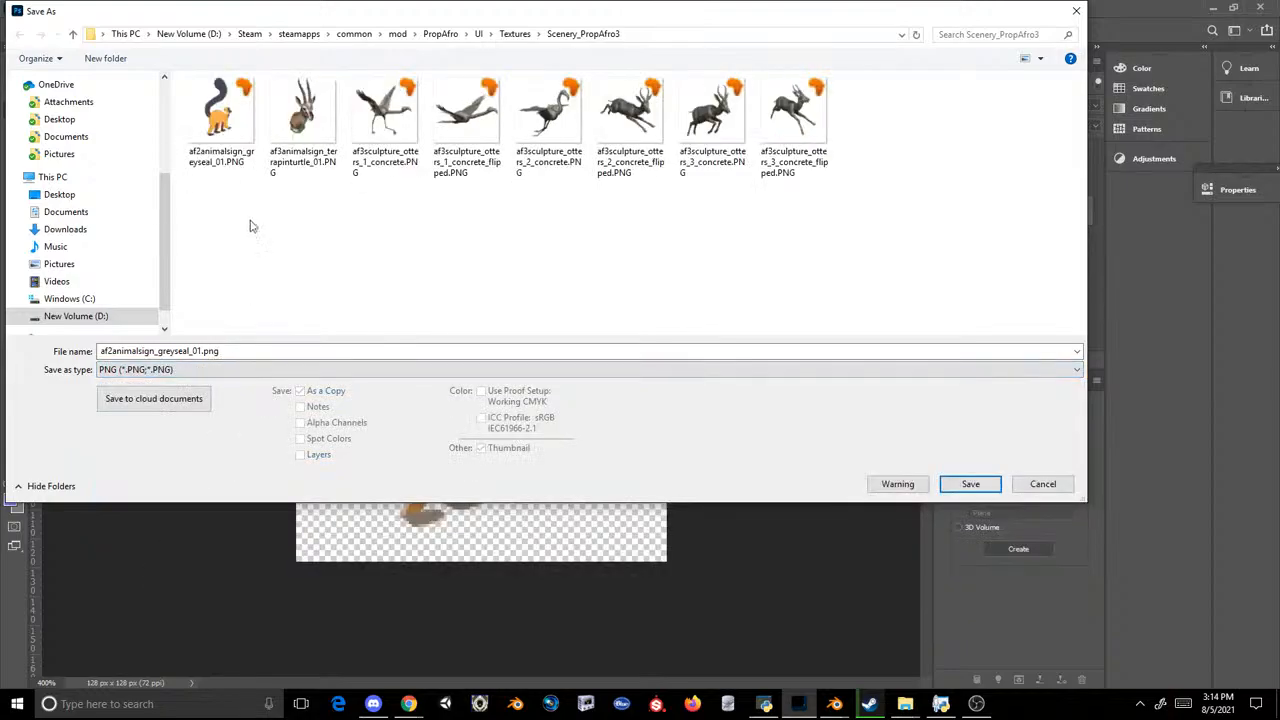
{"action": "key", "text": "Return"}
{"action": "left_click", "coordinate": [670, 354]}
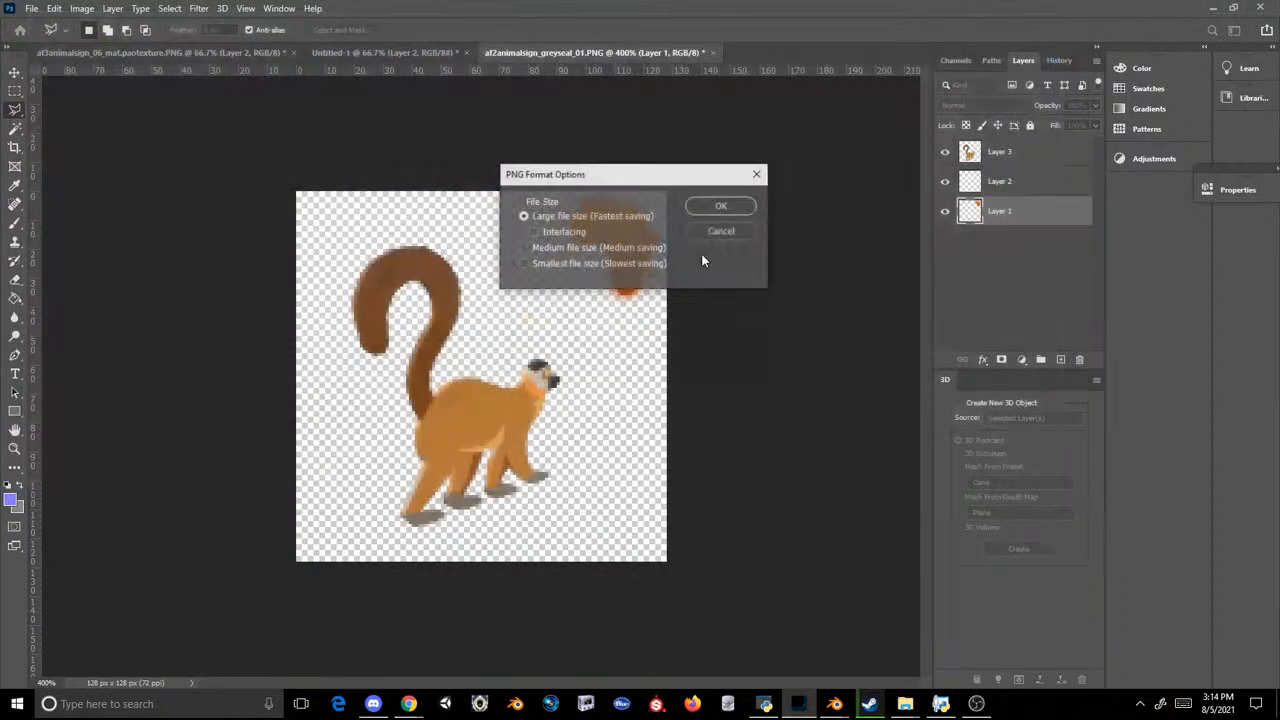
{"action": "left_click", "coordinate": [717, 205]}
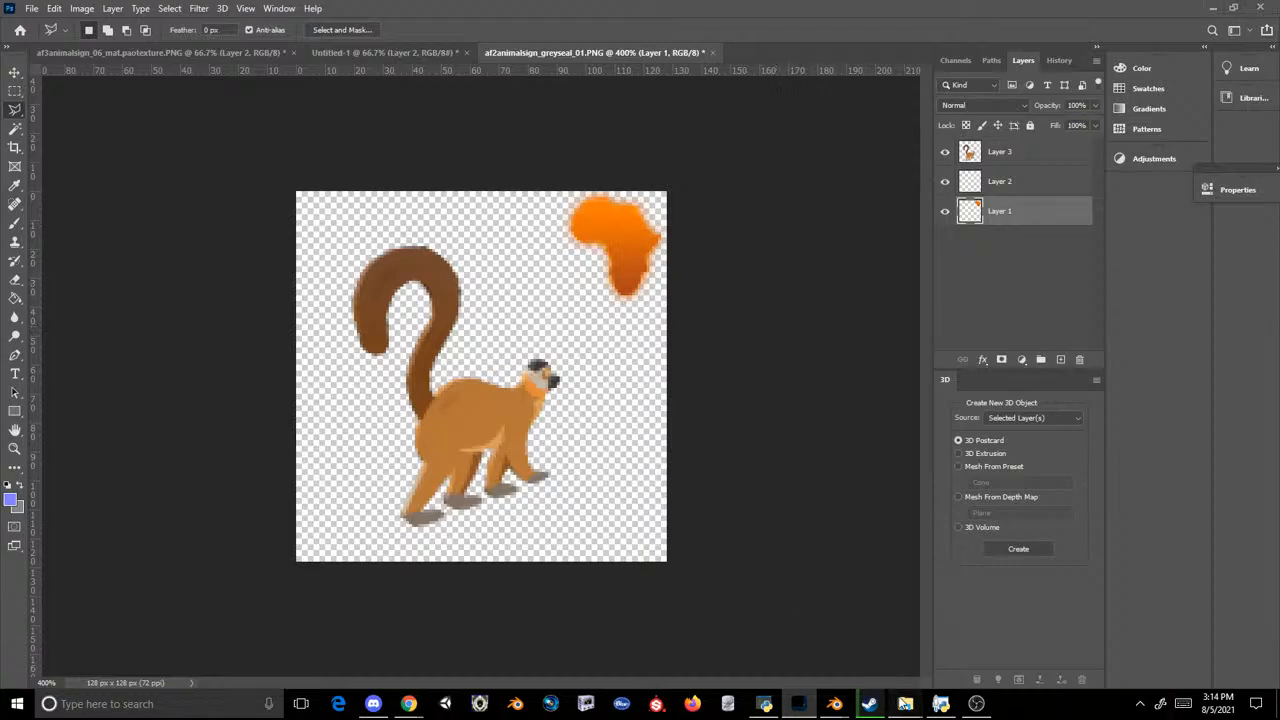
Step: Check the saved lemur icon in the Scenery_PropAfro3 folder and the animalsign entries in the OVL Archive Editor
{"action": "mouse_move", "coordinate": [905, 703]}
{"action": "left_click", "coordinate": [943, 623]}
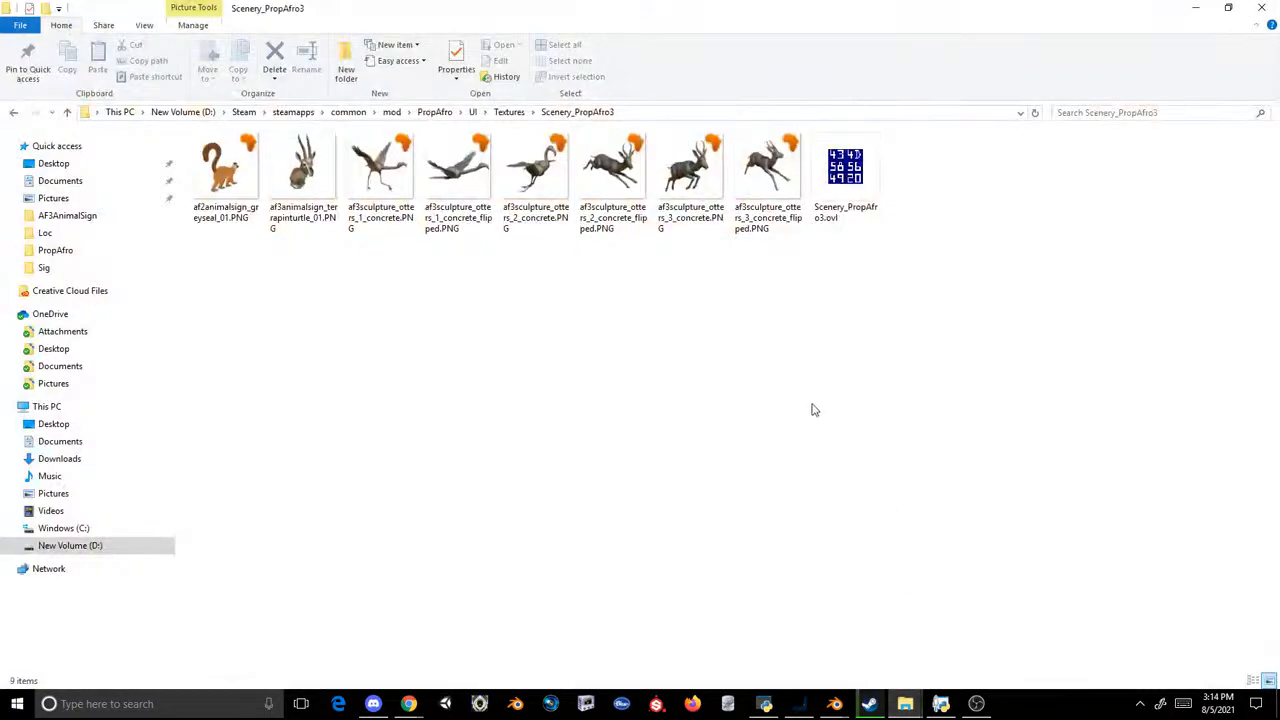
{"action": "left_click", "coordinate": [764, 703]}
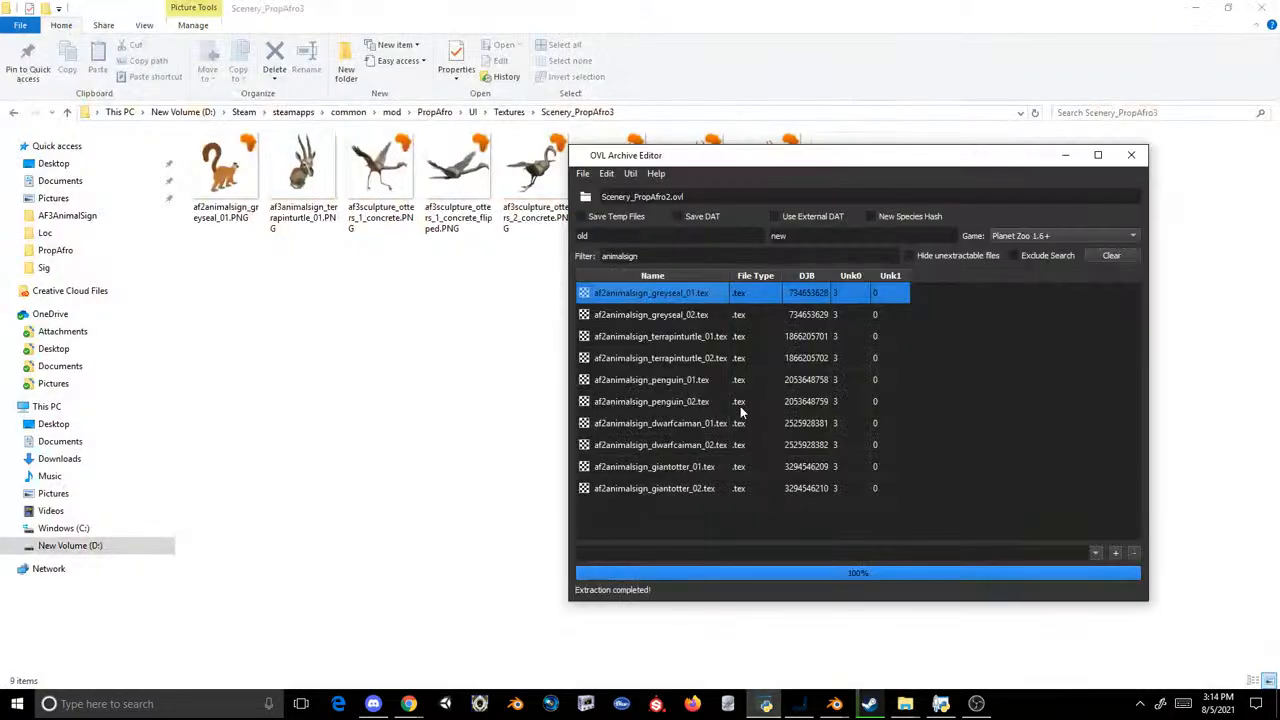
{"action": "left_click", "coordinate": [685, 314]}
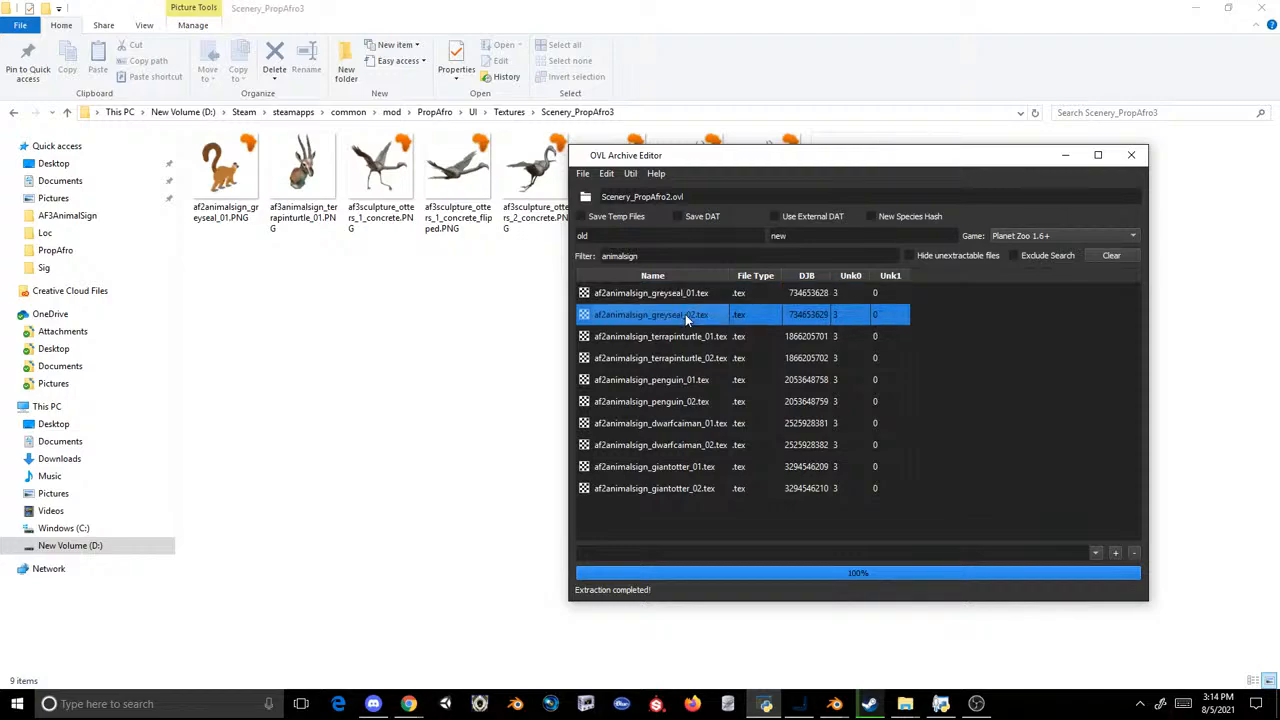
Step: Switch back to Photoshop, show Layer 4 of Untitled-1 and copy its lemur face into af2animalsign_greyseal_01.PNG
{"action": "left_click", "coordinate": [798, 703]}
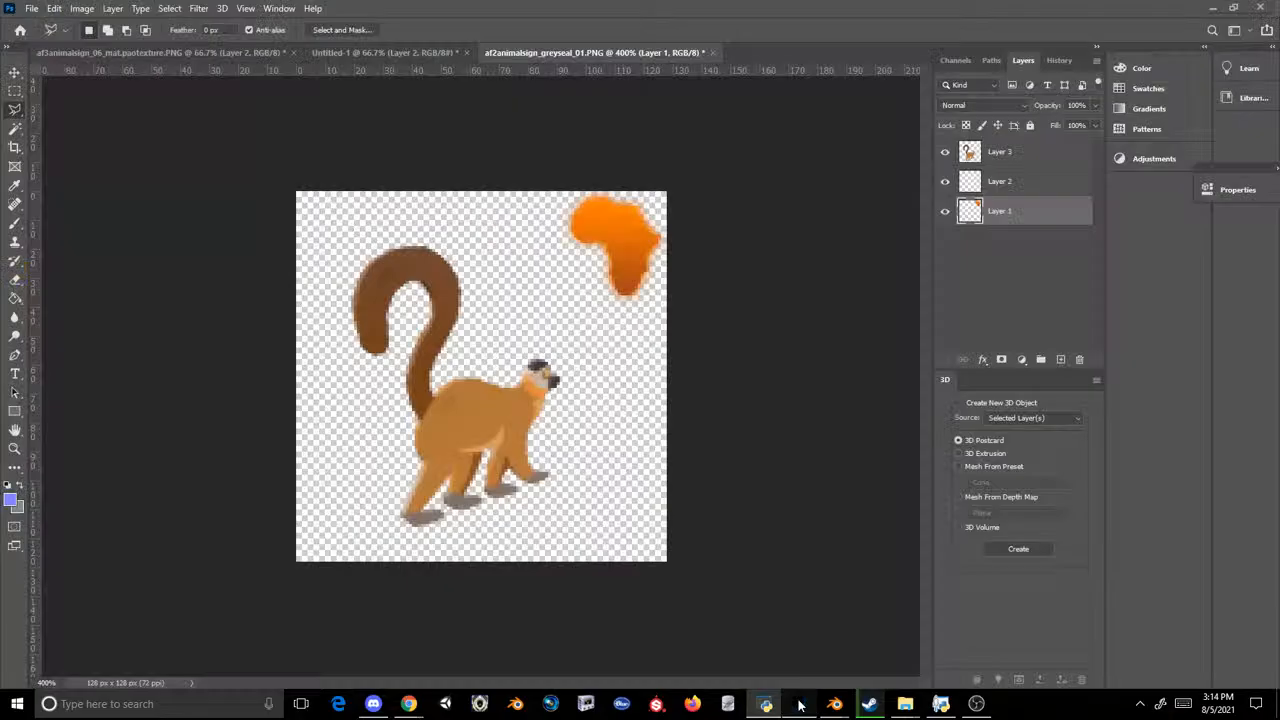
{"action": "left_click", "coordinate": [211, 57]}
{"action": "left_click", "coordinate": [388, 52]}
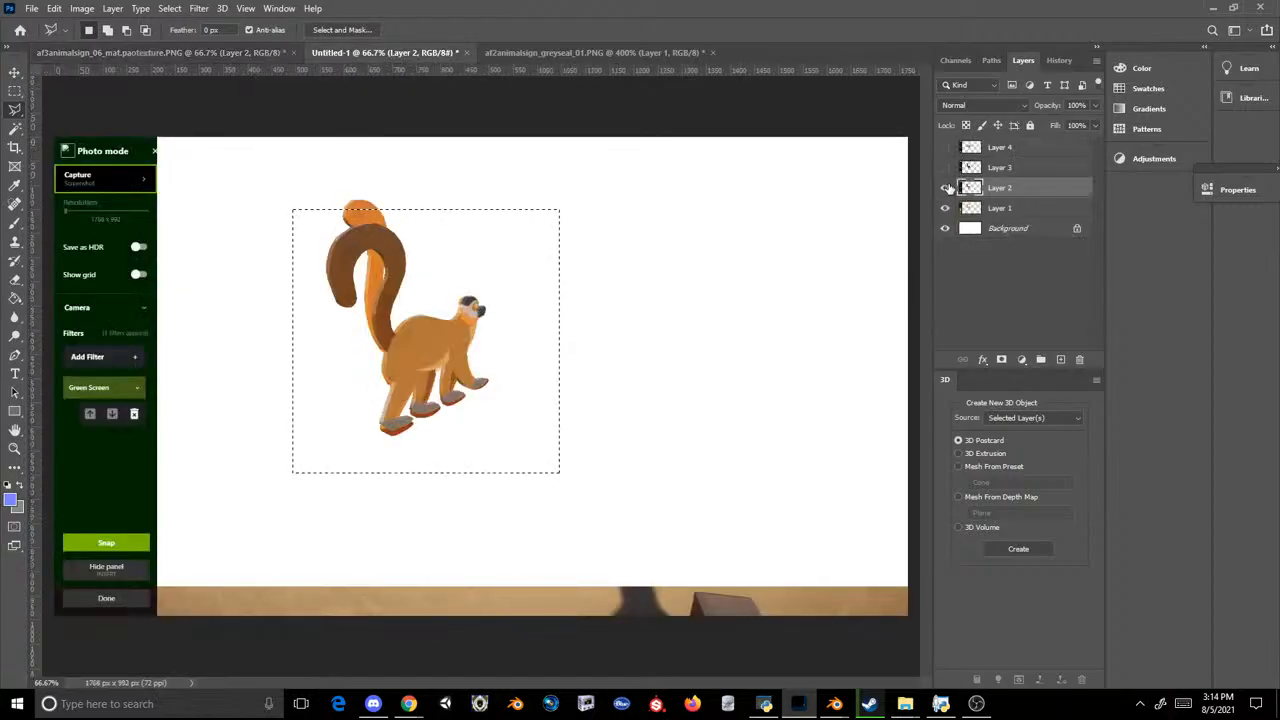
{"action": "left_click", "coordinate": [945, 147]}
{"action": "left_click", "coordinate": [970, 147]}
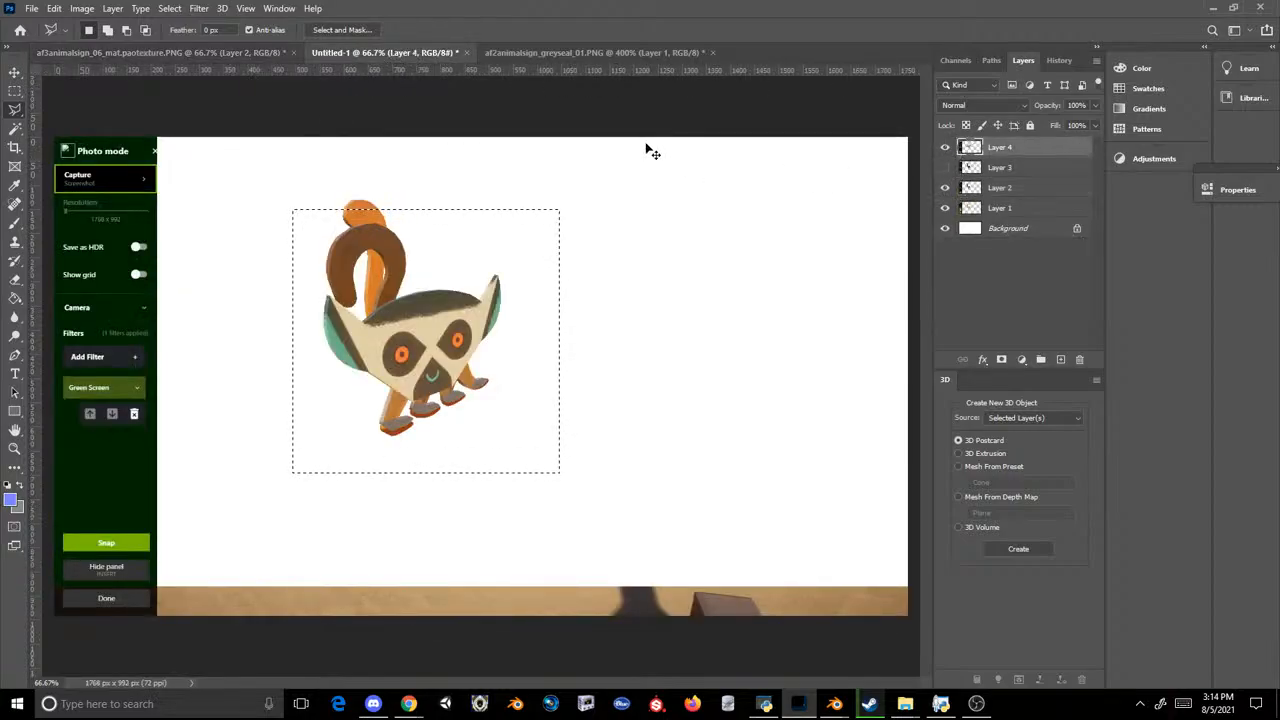
{"action": "left_click", "coordinate": [552, 52]}
Step: Scale the pasted lemur face to about 26% and centre it horizontally on the icon
{"action": "key", "text": "ctrl+t"}
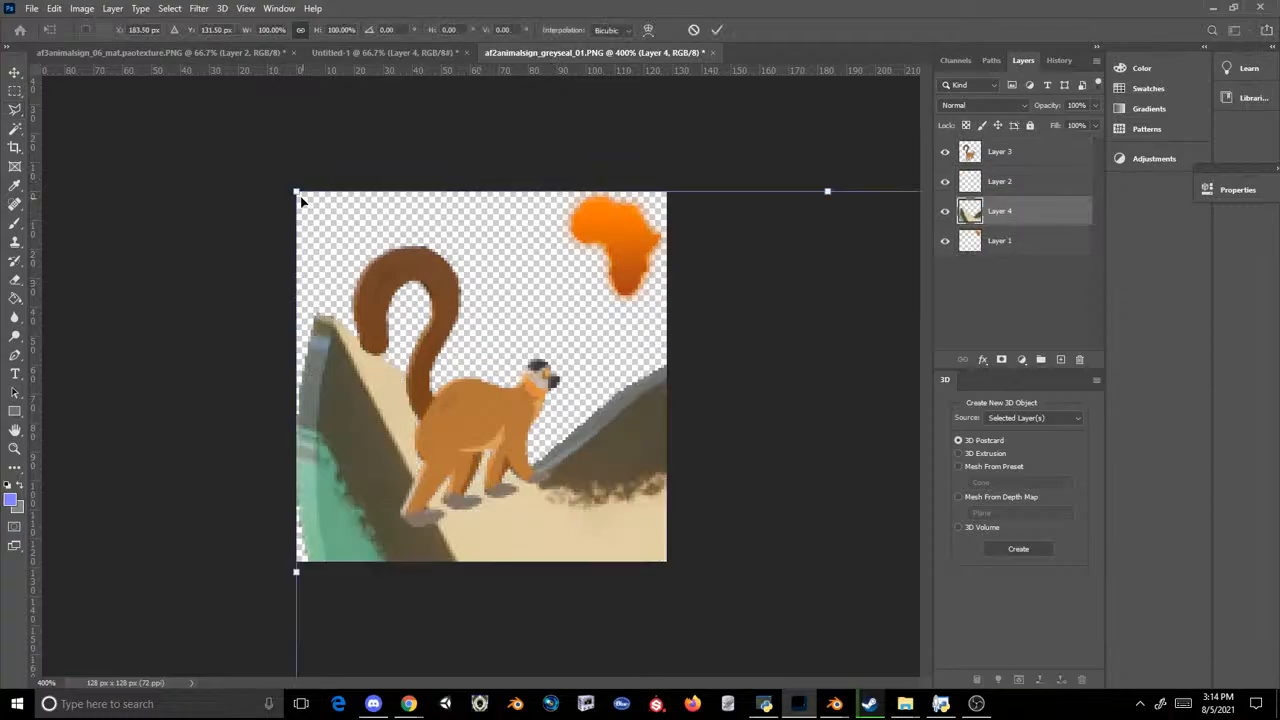
{"action": "left_click_drag", "start_coordinate": [296, 191], "coordinate": [560, 400]}
{"action": "mouse_move", "coordinate": [700, 500]}
{"action": "left_mouse_down"}
{"action": "mouse_move", "coordinate": [463, 335]}
{"action": "mouse_move", "coordinate": [503, 382]}
{"action": "mouse_move", "coordinate": [503, 367]}
{"action": "left_mouse_up"}
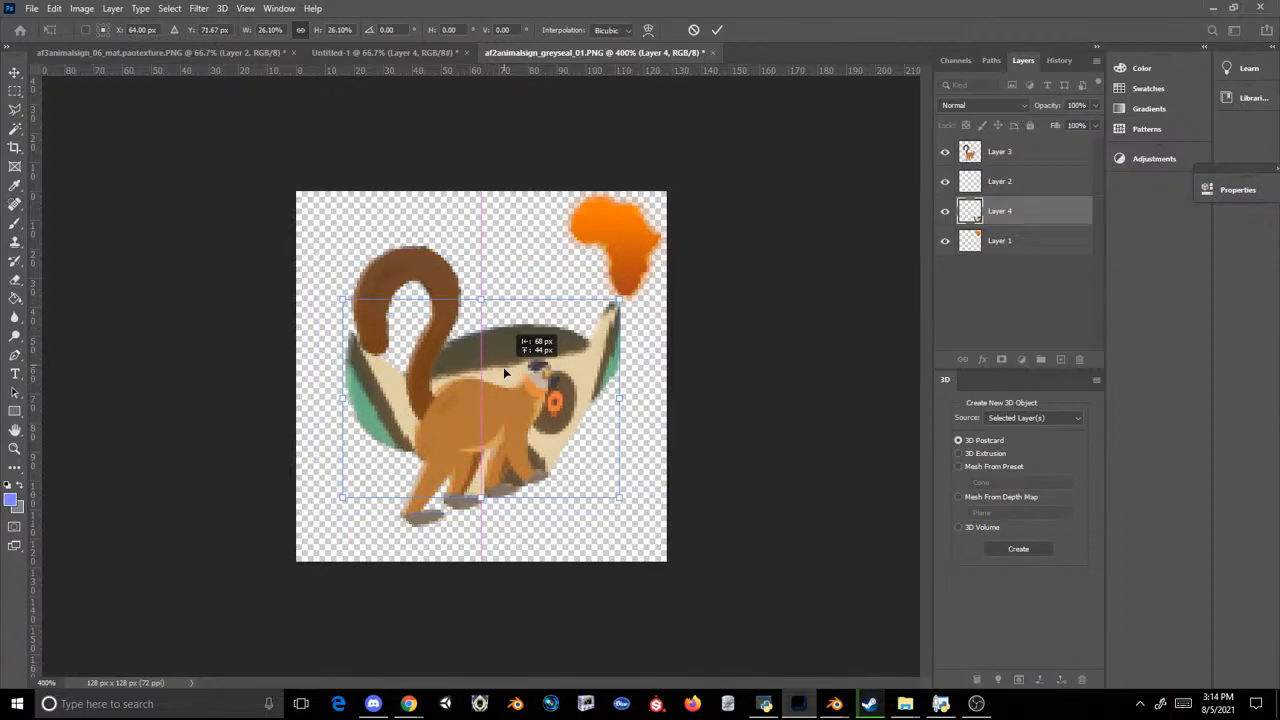
{"action": "key", "text": "Return"}
Step: Place Layer 4 beneath Layer 1 and hide Layers 2 and 3
{"action": "left_click_drag", "start_coordinate": [996, 222], "coordinate": [996, 250]}
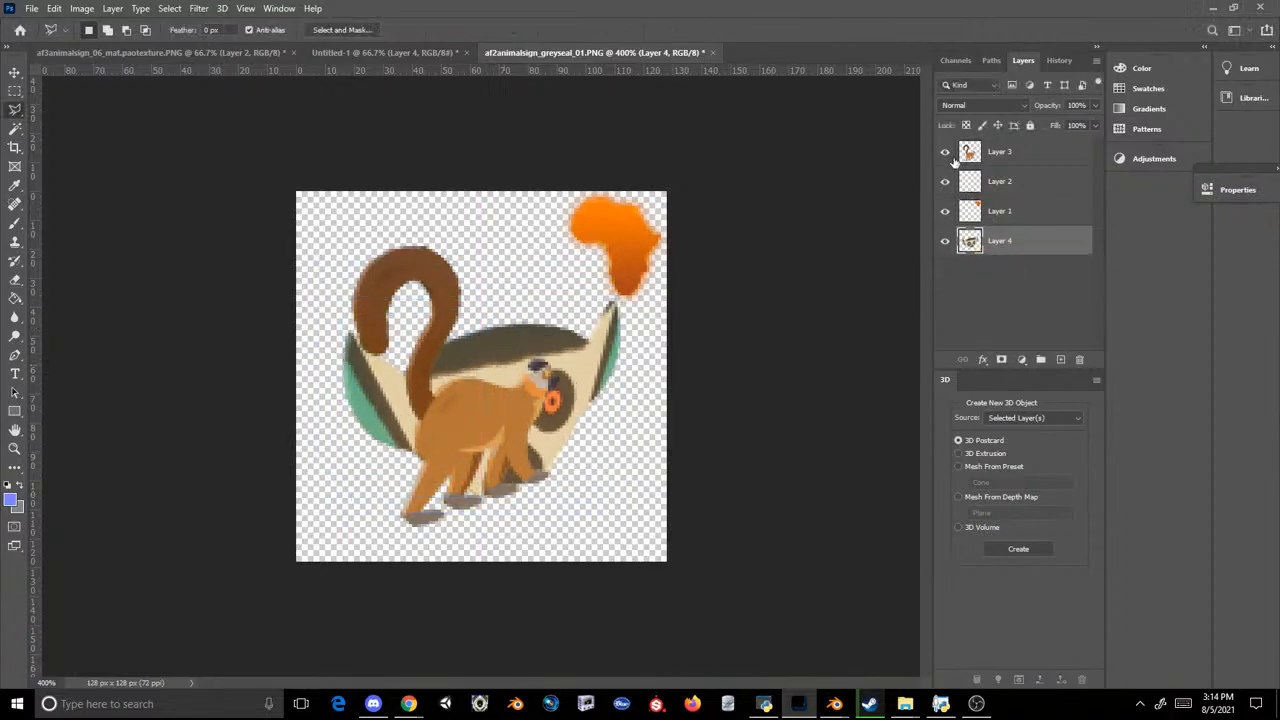
{"action": "left_click", "coordinate": [945, 152]}
Step: Rotate the lemur face about 5° clockwise and shift it up so its ear reaches the orange Africa symbol
{"action": "key", "text": "ctrl+t"}
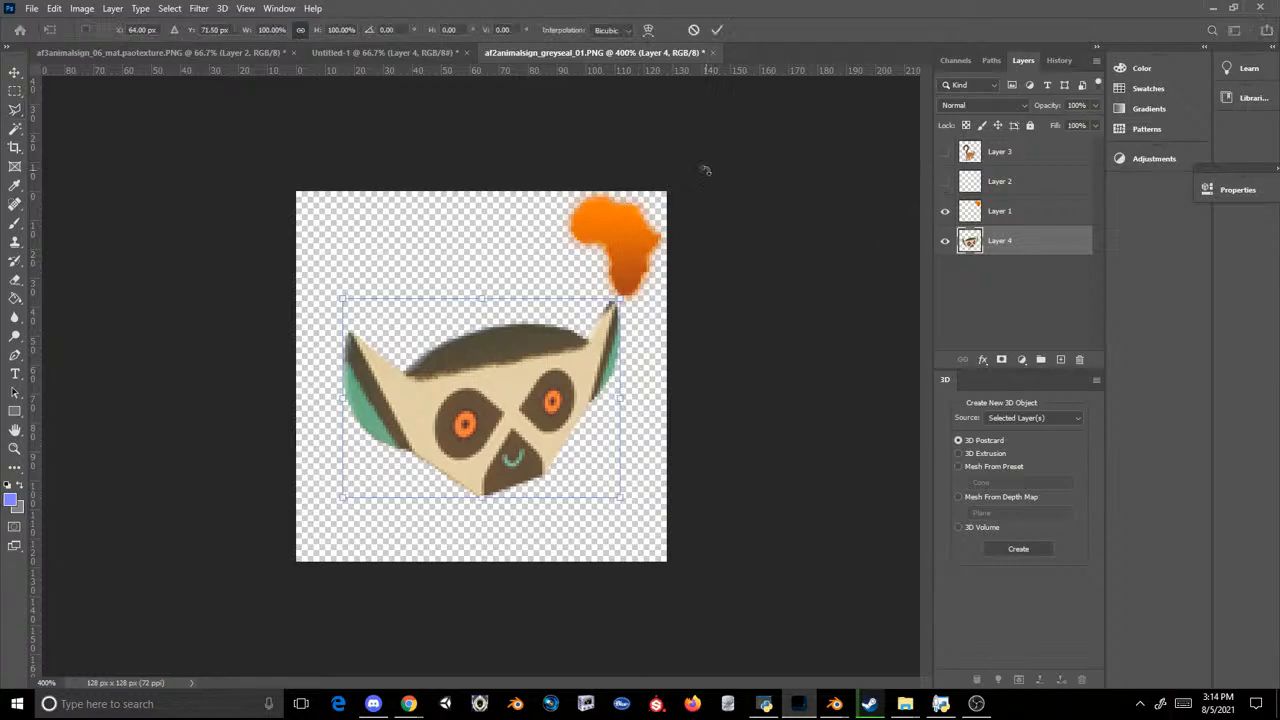
{"action": "left_click_drag", "start_coordinate": [703, 171], "coordinate": [737, 191]}
{"action": "left_click_drag", "start_coordinate": [537, 400], "coordinate": [550, 406]}
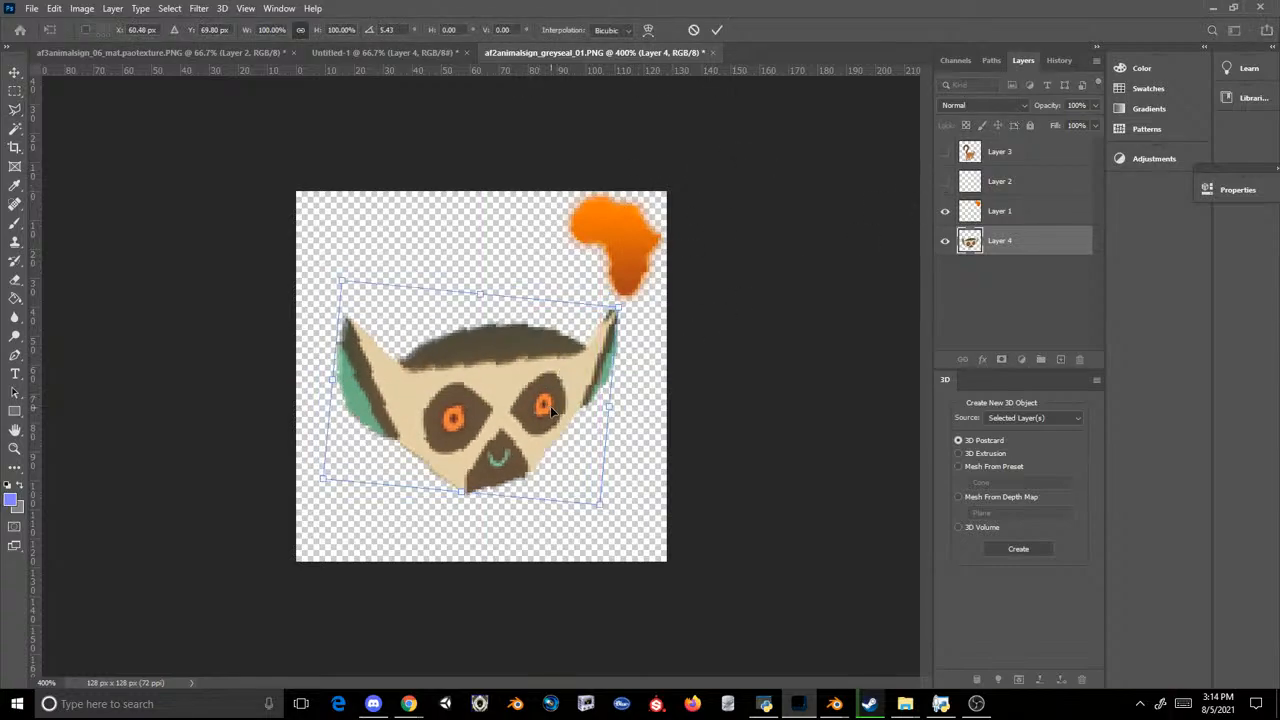
{"action": "key", "text": "Return"}
{"action": "key", "text": "l"}
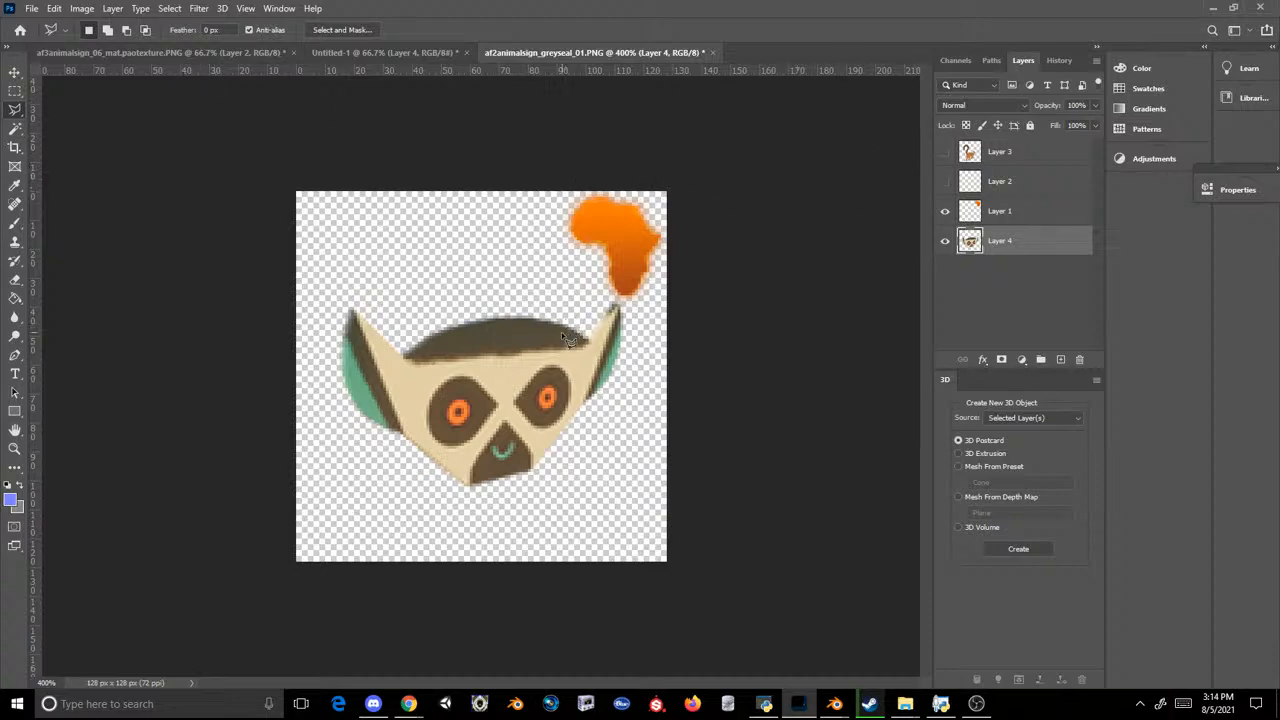
{"action": "key", "text": "ctrl+t"}
{"action": "left_click_drag", "start_coordinate": [536, 362], "coordinate": [535, 337]}
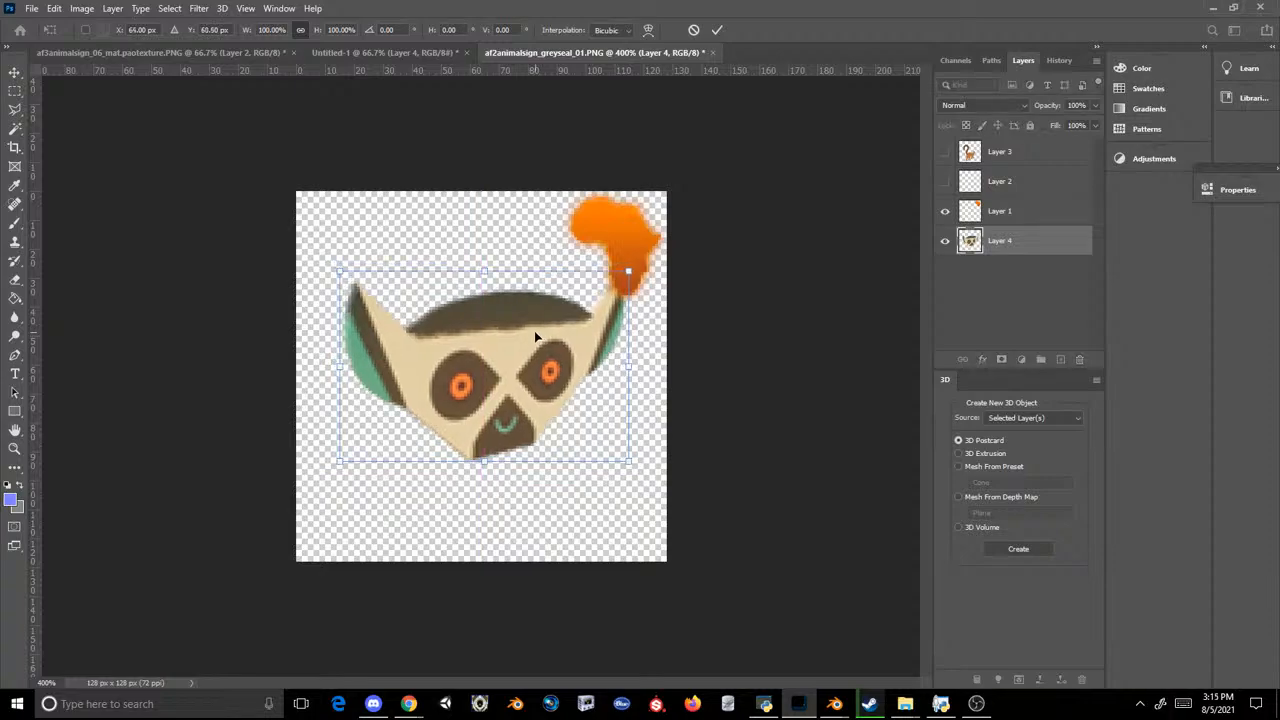
{"action": "key", "text": "Return"}
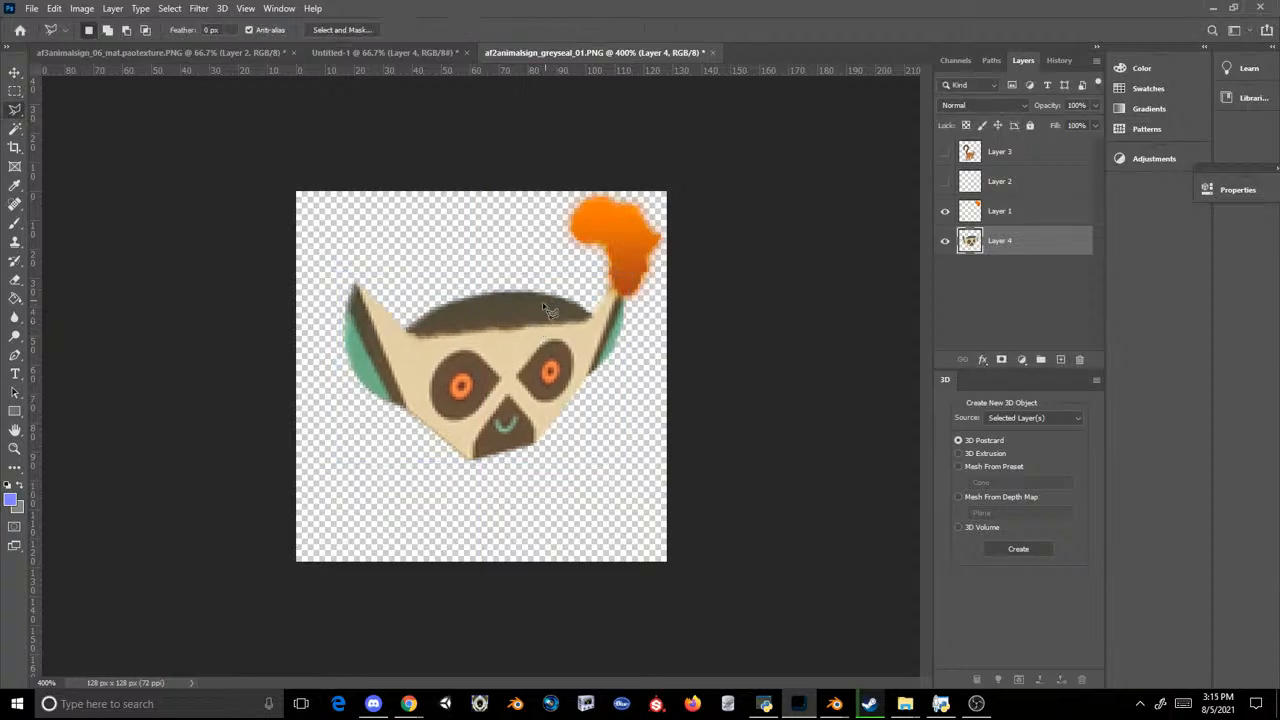
{"action": "key", "text": "ctrl+t"}
{"action": "key", "text": "Return"}
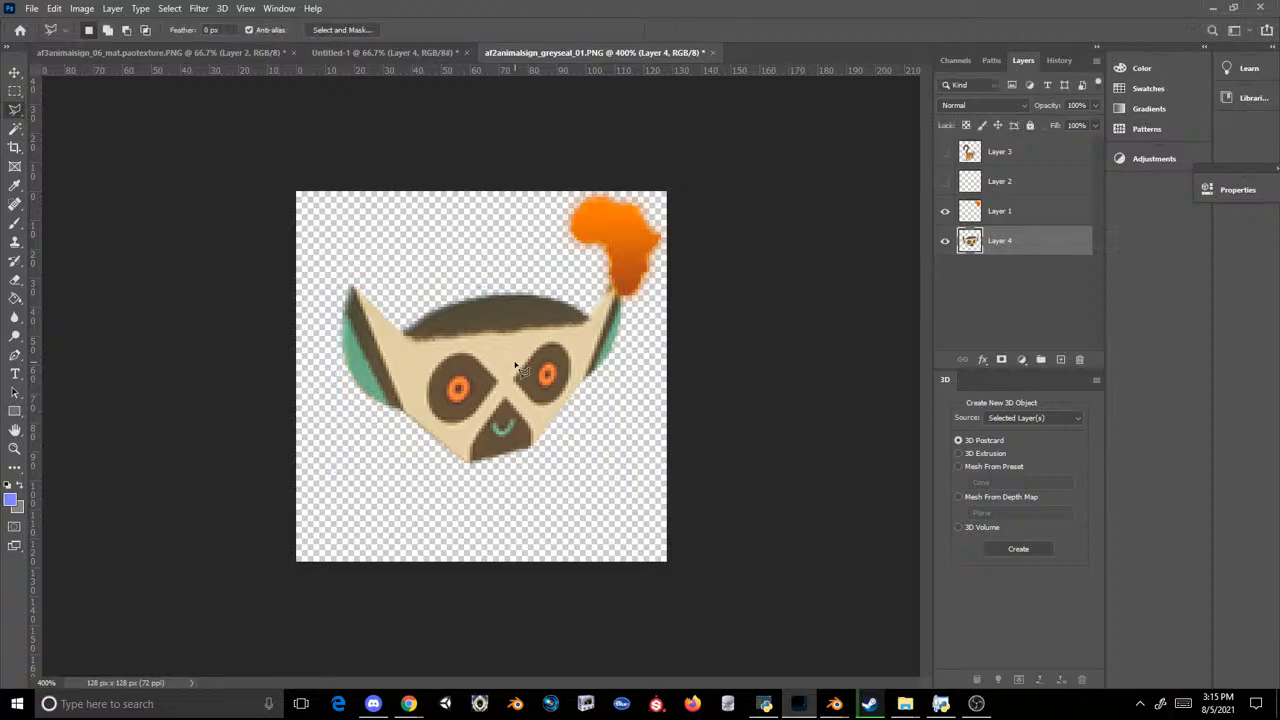
Step: Save the lemur face icon as a PNG, replacing af3animalsign_terrapinturtle_01.PNG in the Scenery_PropAfro3 folder
{"action": "left_click", "coordinate": [36, 6]}
{"action": "left_click", "coordinate": [72, 190]}
{"action": "left_click", "coordinate": [347, 372]}
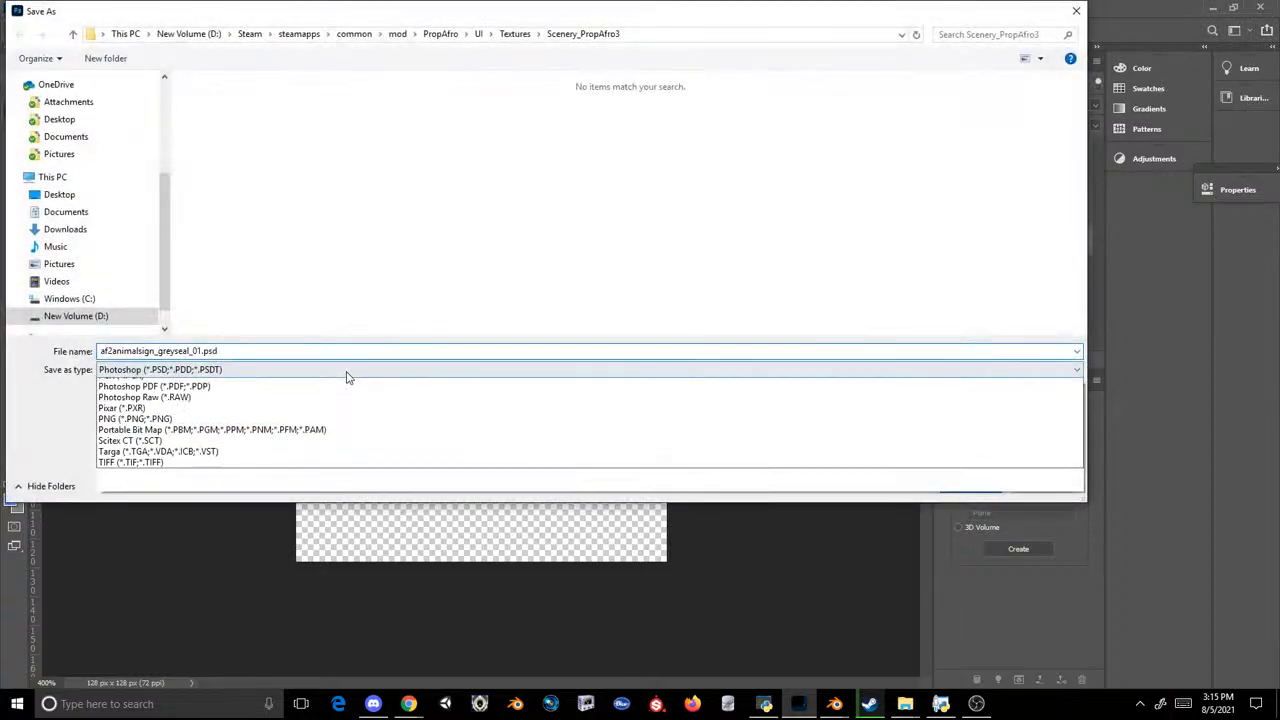
{"action": "left_click", "coordinate": [218, 568]}
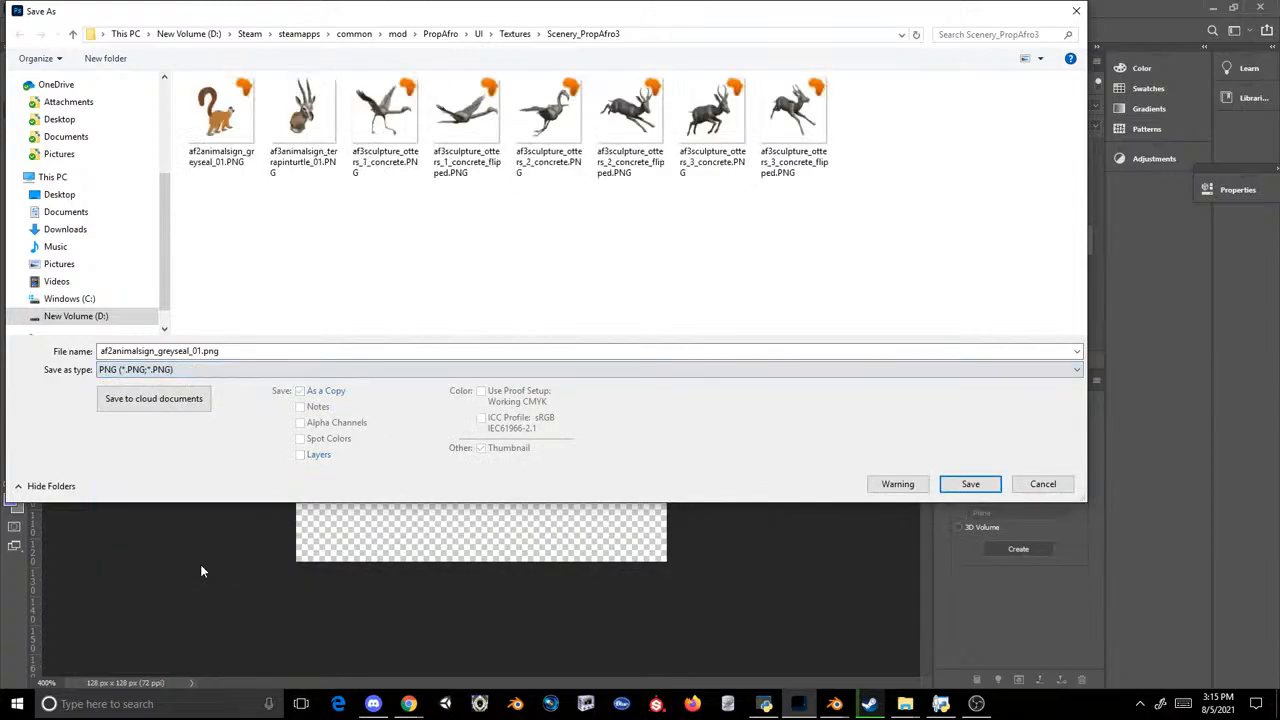
{"action": "double_click", "coordinate": [300, 125]}
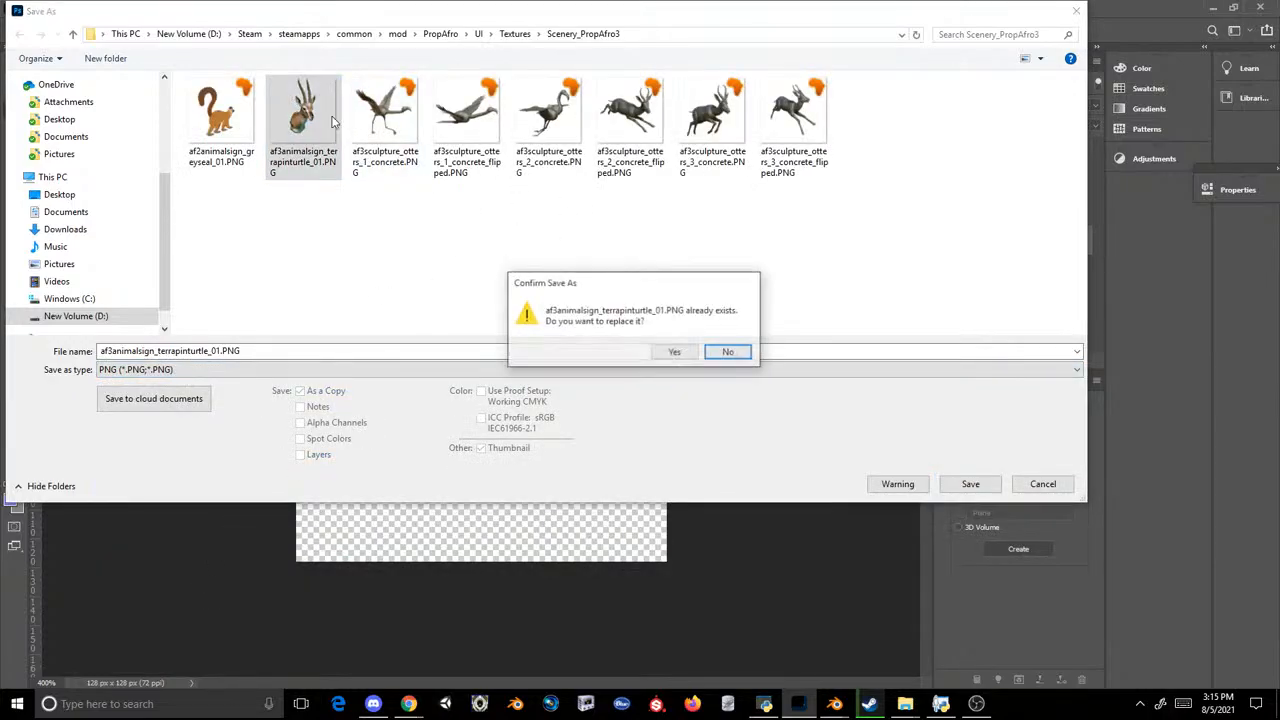
{"action": "left_click", "coordinate": [672, 352]}
{"action": "left_click", "coordinate": [720, 206]}
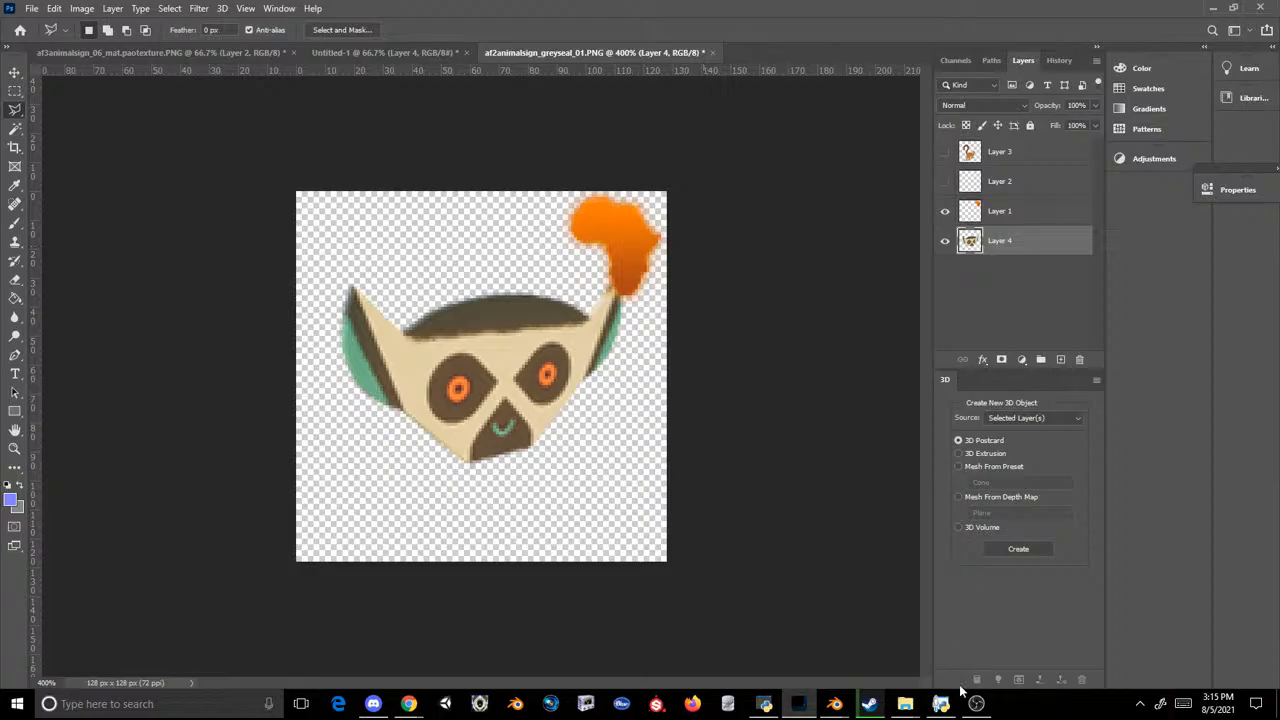
Step: Check the replaced icon in the Scenery_PropAfro3 folder and look over the lemur layers in Untitled-1
{"action": "mouse_move", "coordinate": [905, 703]}
{"action": "left_click", "coordinate": [858, 650]}
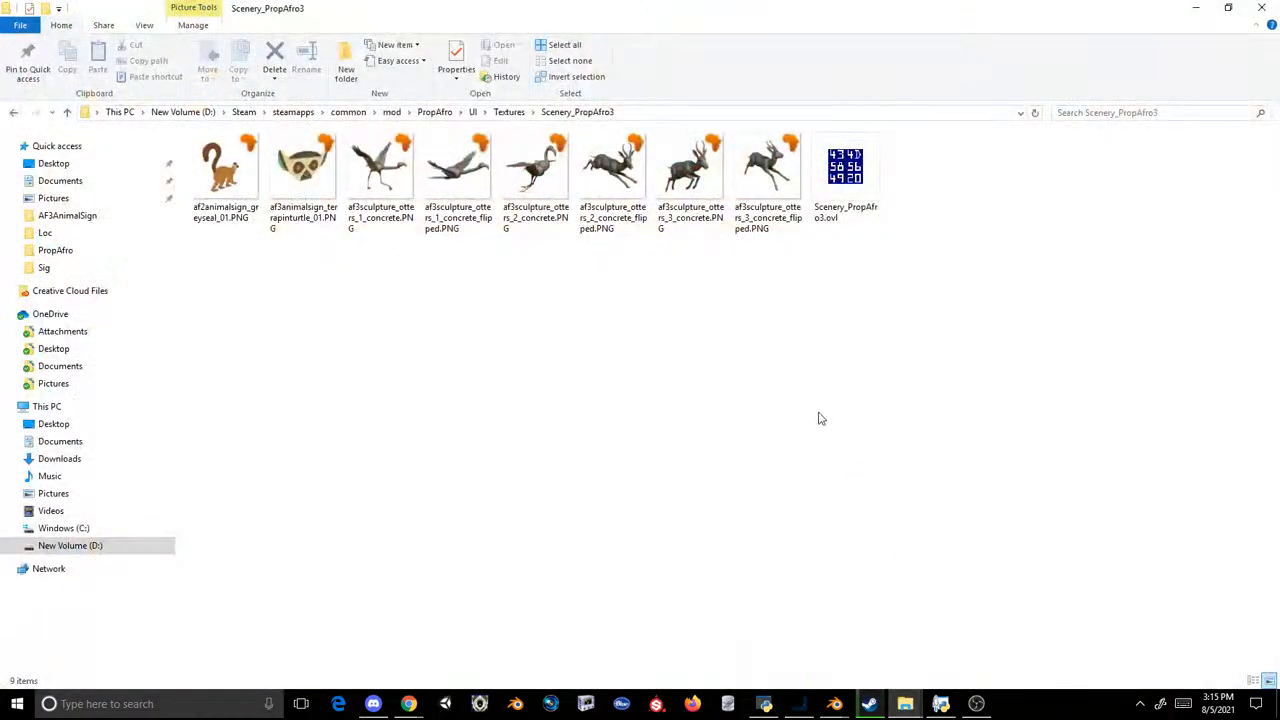
{"action": "left_click", "coordinate": [799, 703]}
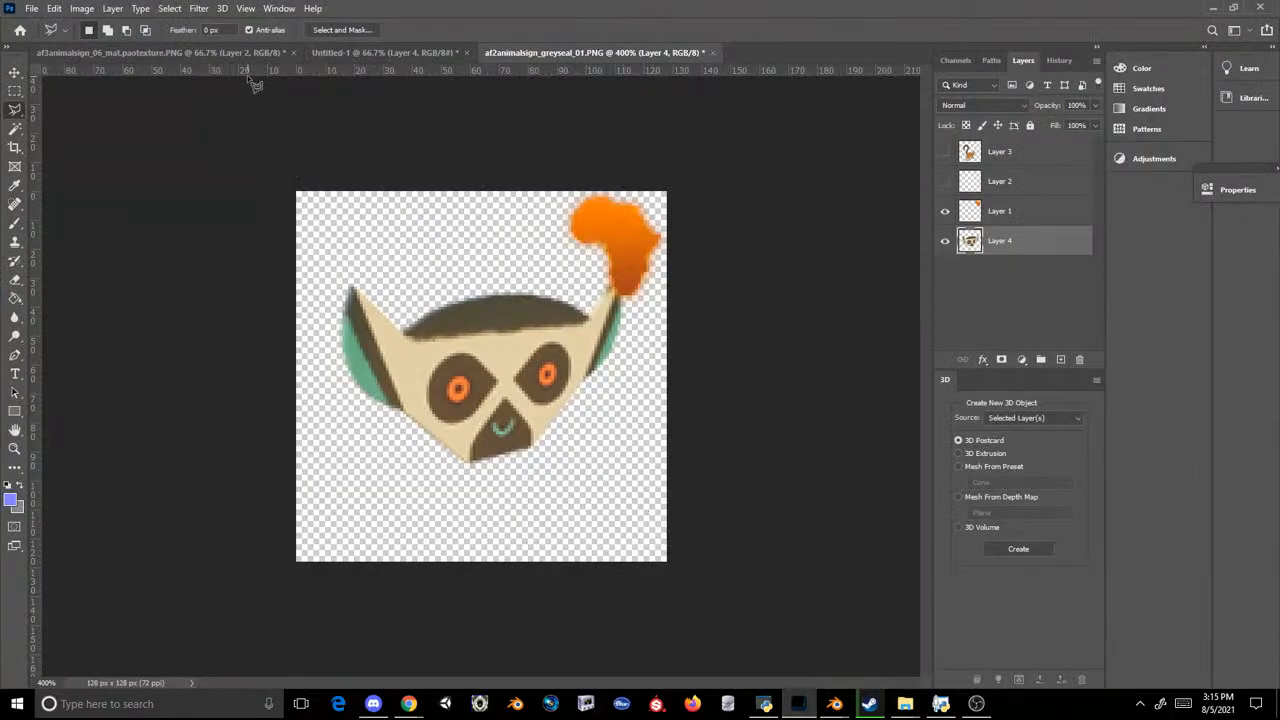
{"action": "left_click", "coordinate": [381, 57]}
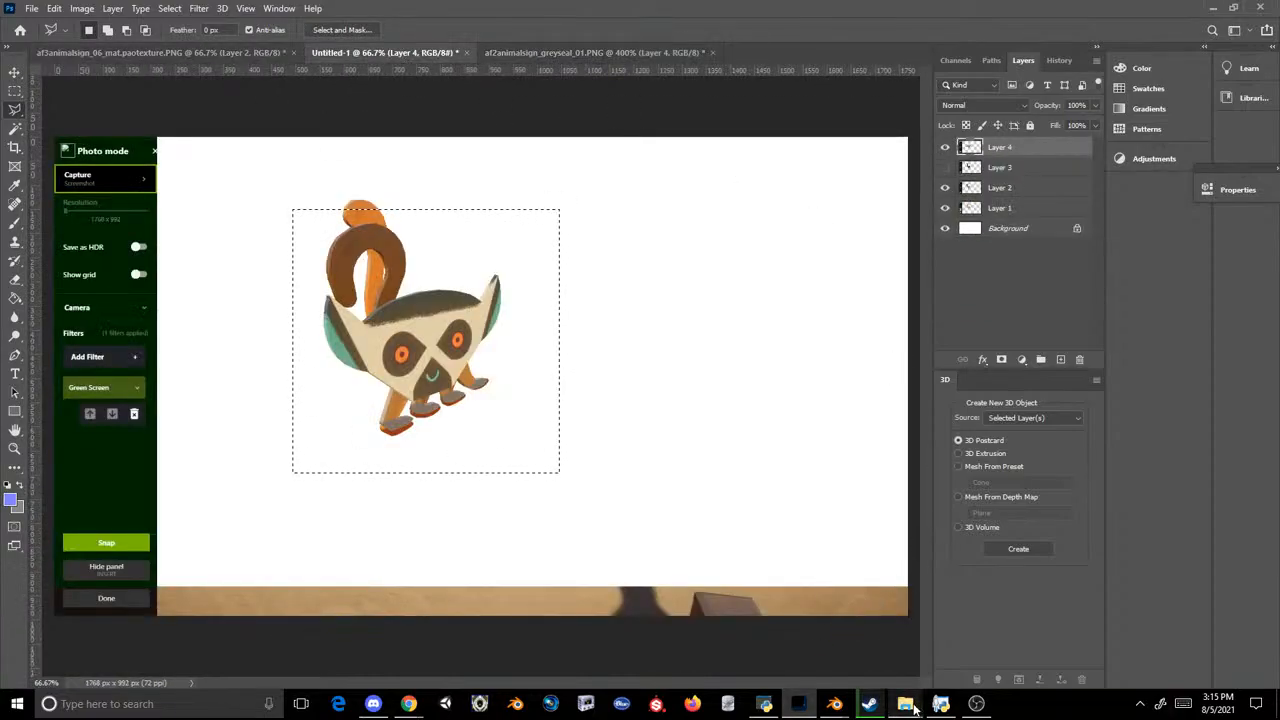
Step: Extract the af2animalsign_penguin_01.tex texture from Scenery_PropAfro2.ovl in the OVL Archive Editor into the Scenery_PropAfro3 folder
{"action": "mouse_move", "coordinate": [905, 703]}
{"action": "left_click", "coordinate": [974, 614]}
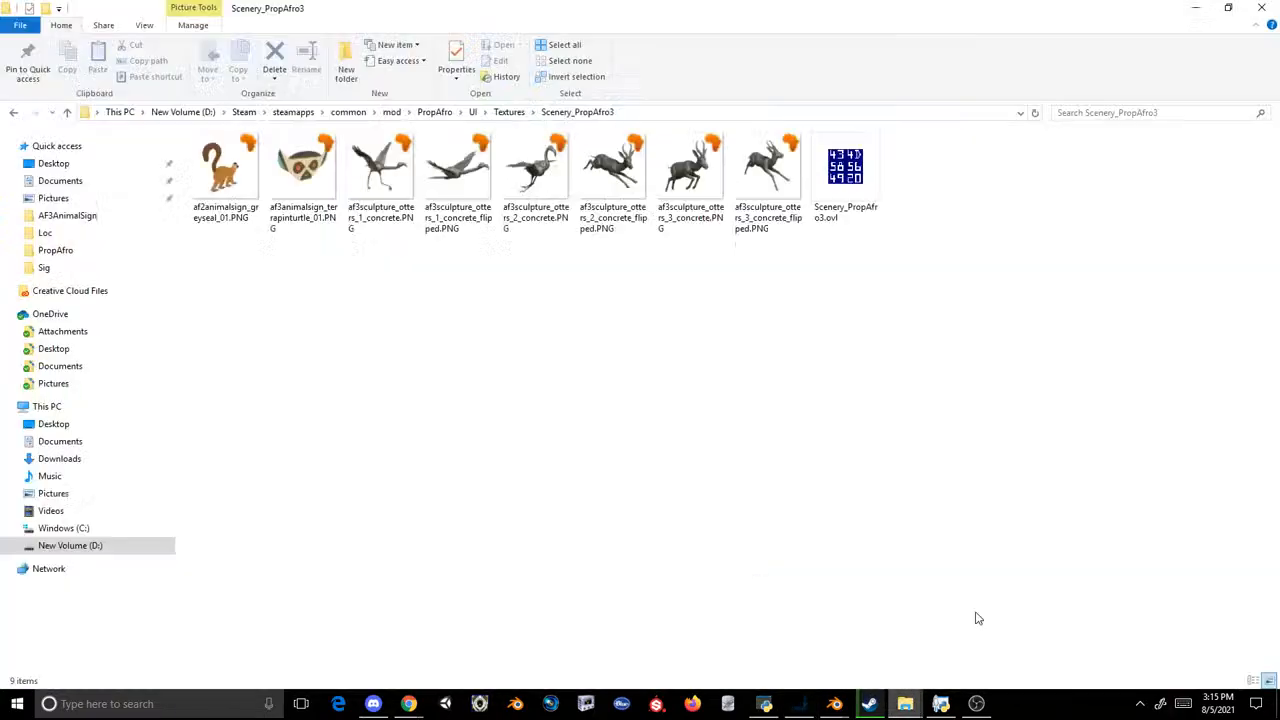
{"action": "left_click", "coordinate": [765, 703]}
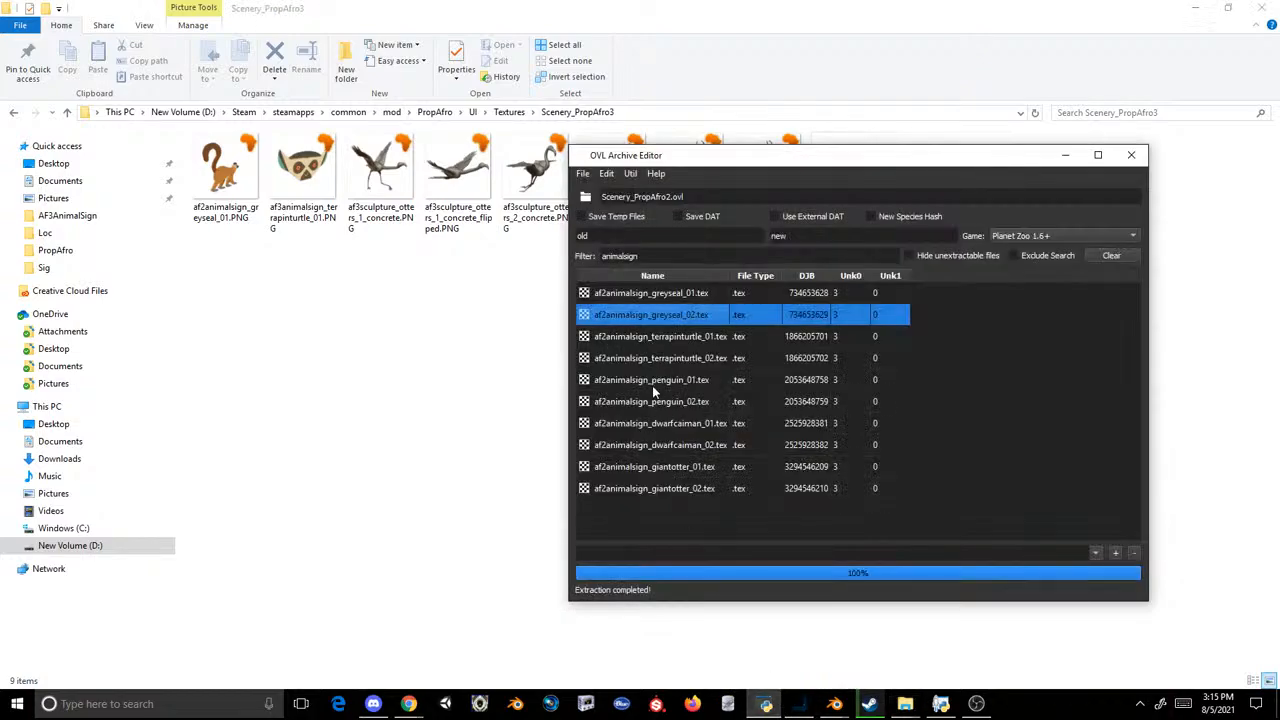
{"action": "left_click_drag", "start_coordinate": [652, 383], "coordinate": [242, 405]}
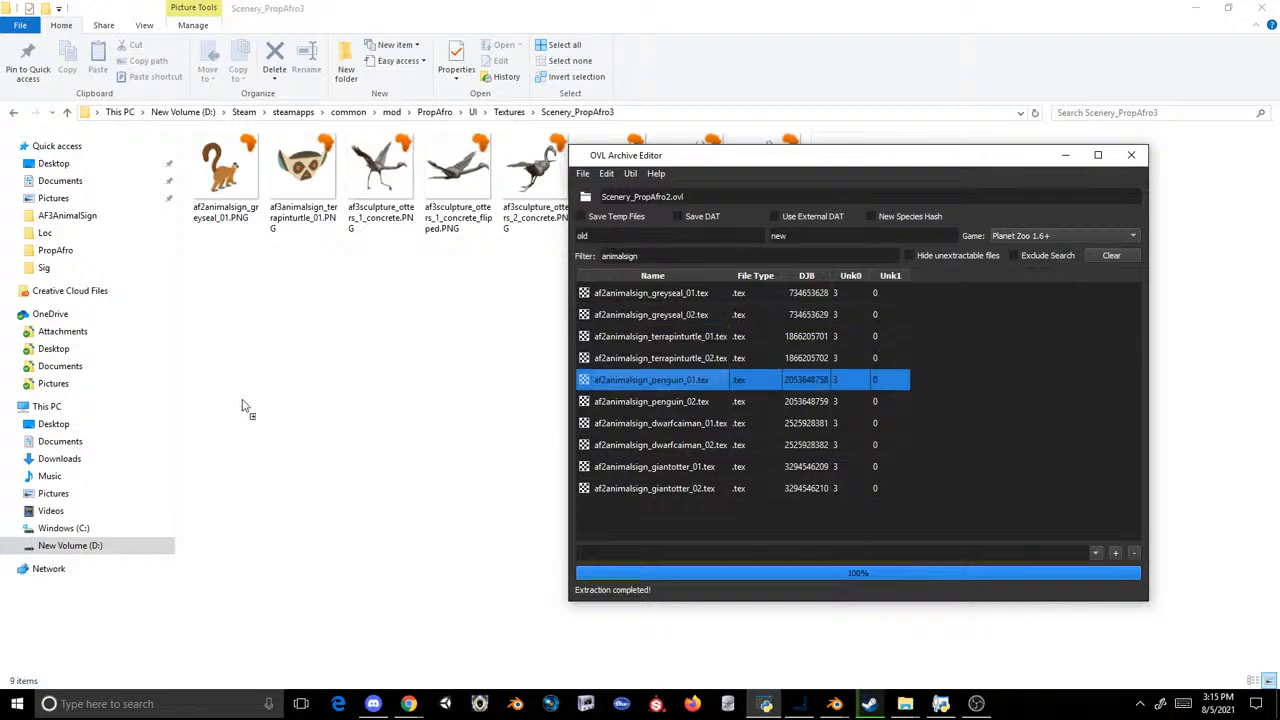
{"action": "left_click_drag", "start_coordinate": [350, 399], "coordinate": [293, 262]}
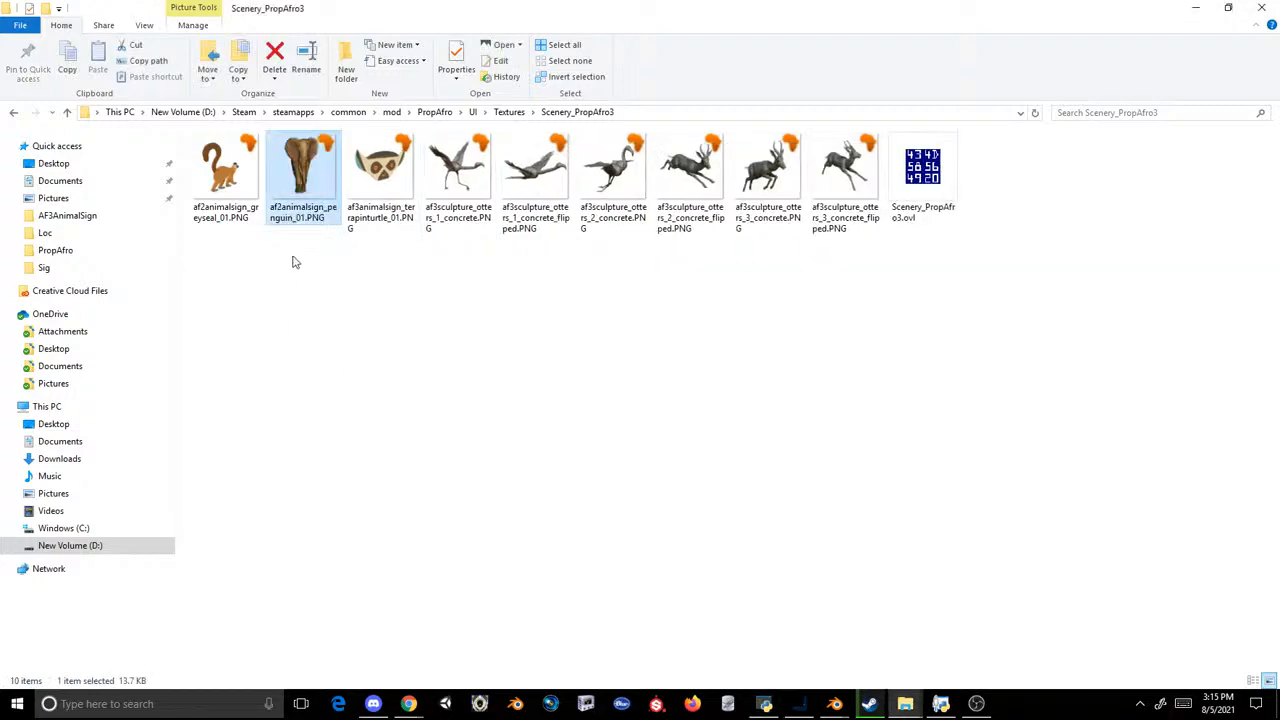
Step: Rename the extracted penguin icon file as af3animalsign_penguin_01.PNG
{"action": "key", "text": "F2"}
{"action": "left_click", "coordinate": [284, 207]}
{"action": "key", "text": "BackSpace"}
{"action": "type", "text": "3"}
{"action": "key", "text": "Return"}
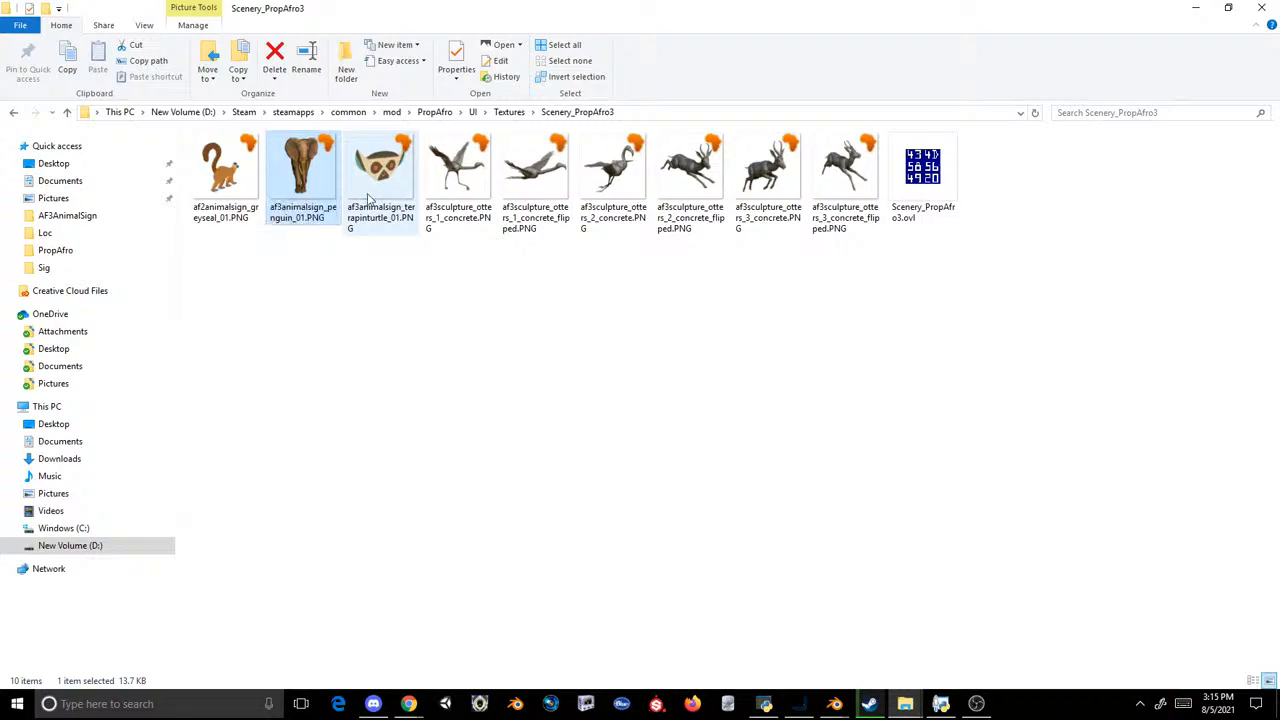
Step: In Photoshop's Untitled-1 document, hide Layer 4, show Layer 3 and marquee-select the area around the black lemur
{"action": "left_click", "coordinate": [797, 703]}
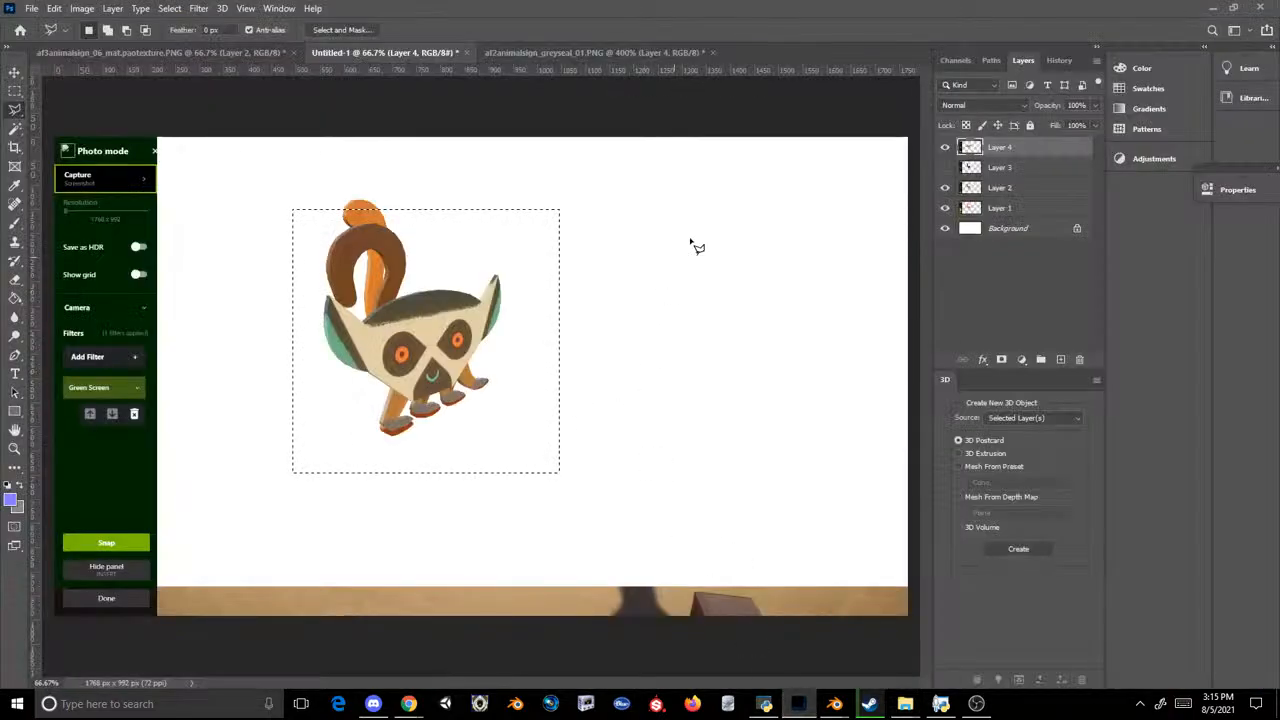
{"action": "left_click", "coordinate": [945, 147]}
{"action": "left_click", "coordinate": [945, 167]}
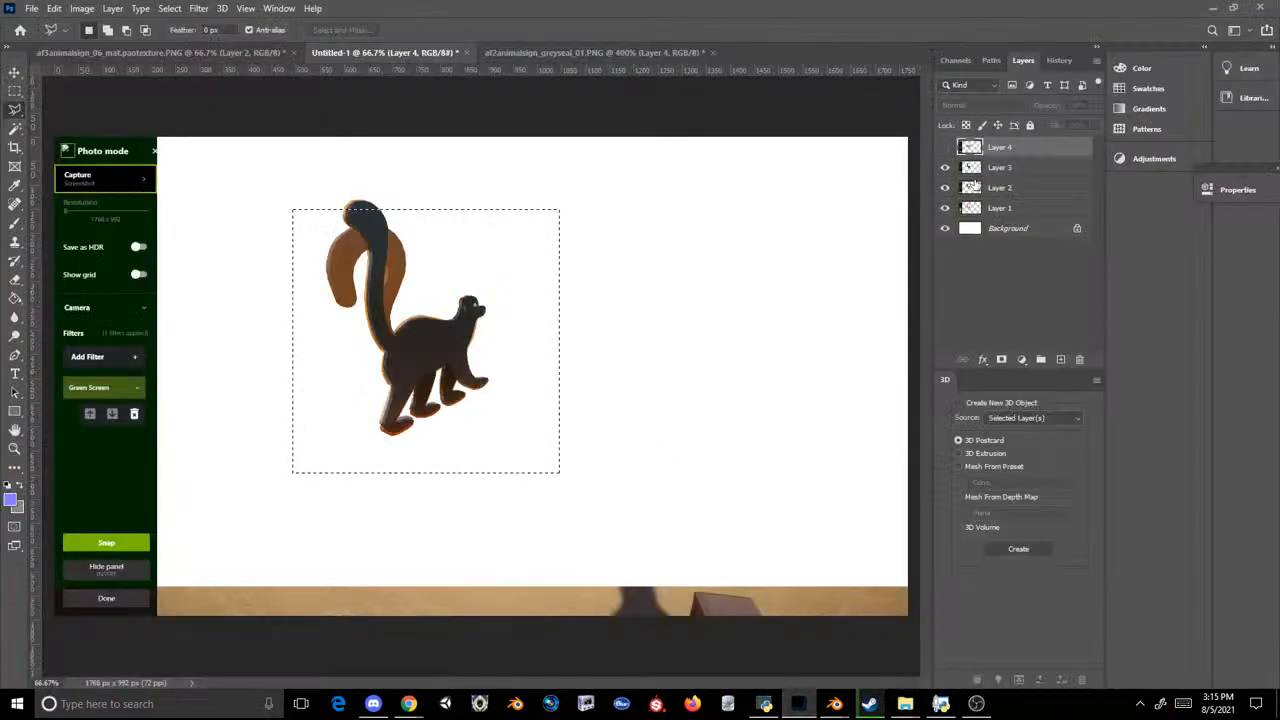
{"action": "left_click", "coordinate": [610, 310]}
{"action": "double_click", "coordinate": [377, 182]}
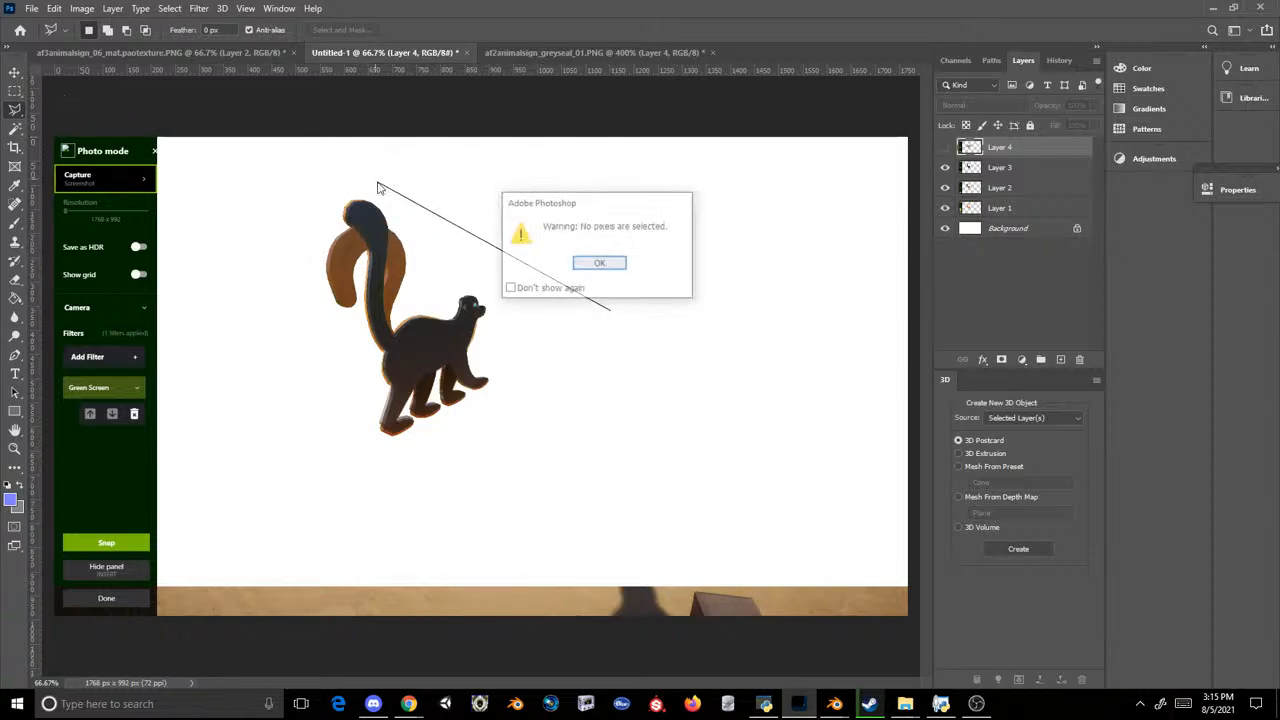
{"action": "left_click", "coordinate": [600, 263]}
{"action": "left_click", "coordinate": [15, 91]}
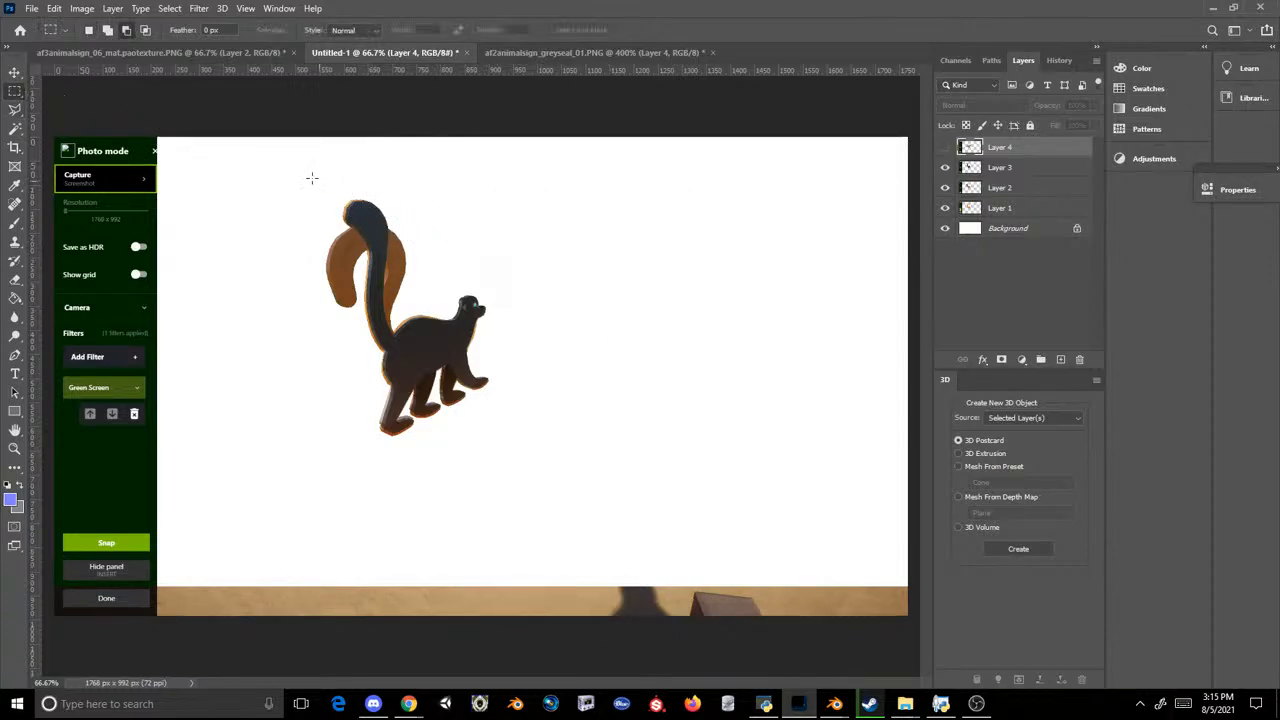
{"action": "mouse_move", "coordinate": [297, 172]}
{"action": "left_mouse_down"}
{"action": "mouse_move", "coordinate": [343, 251]}
{"action": "mouse_move", "coordinate": [593, 515]}
{"action": "left_mouse_up"}
Step: In the af2animalsign_greyseal_01.PNG document, show Layer 3, place it between Layer 1 and Layer 4, and hide Layer 4
{"action": "left_click", "coordinate": [588, 57]}
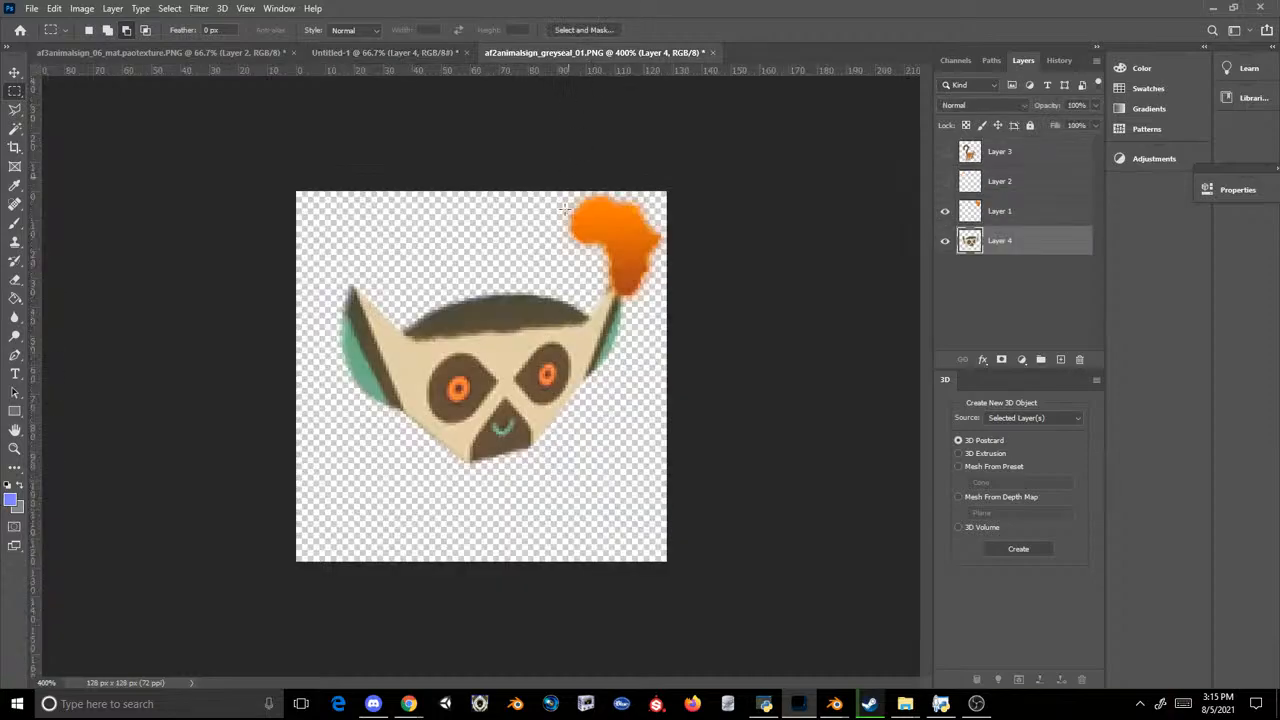
{"action": "left_click", "coordinate": [945, 151]}
{"action": "left_click_drag", "start_coordinate": [975, 152], "coordinate": [972, 226]}
{"action": "left_click", "coordinate": [945, 240]}
{"action": "key", "text": "ctrl+v"}
{"action": "key", "text": "ctrl+t"}
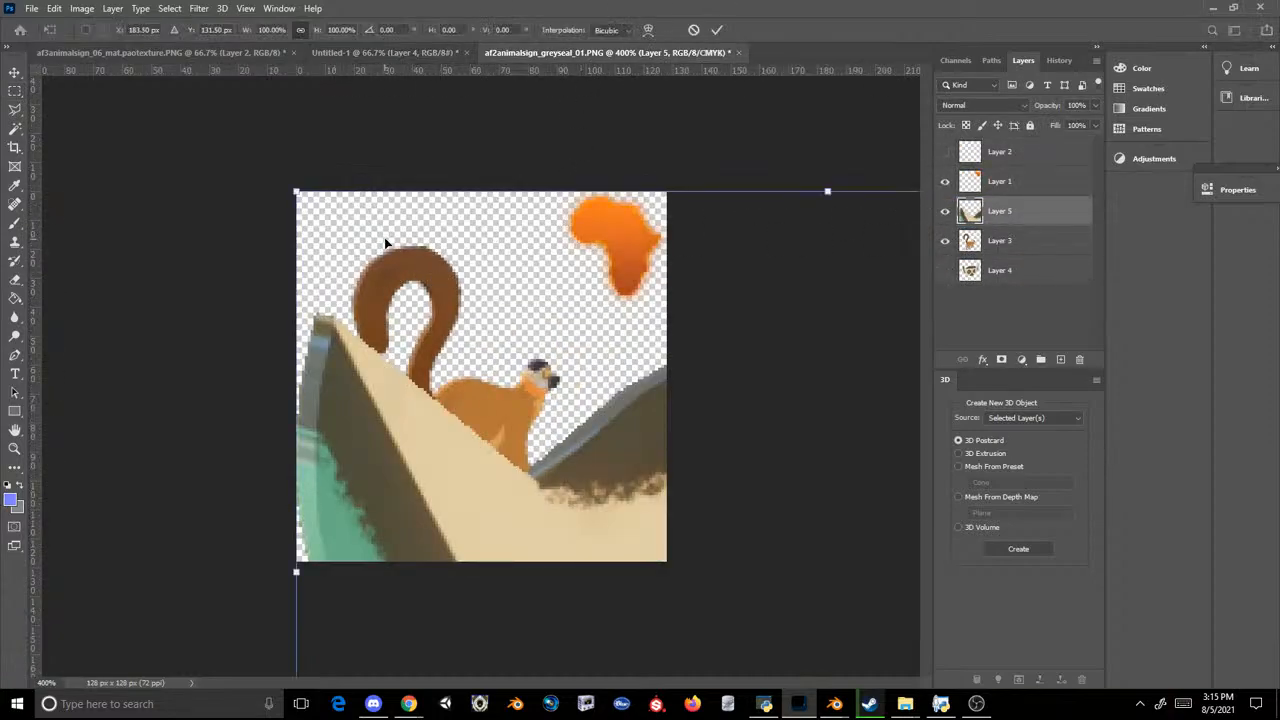
{"action": "key", "text": "Escape"}
{"action": "key", "text": "ctrl+z"}
{"action": "left_click", "coordinate": [402, 58]}
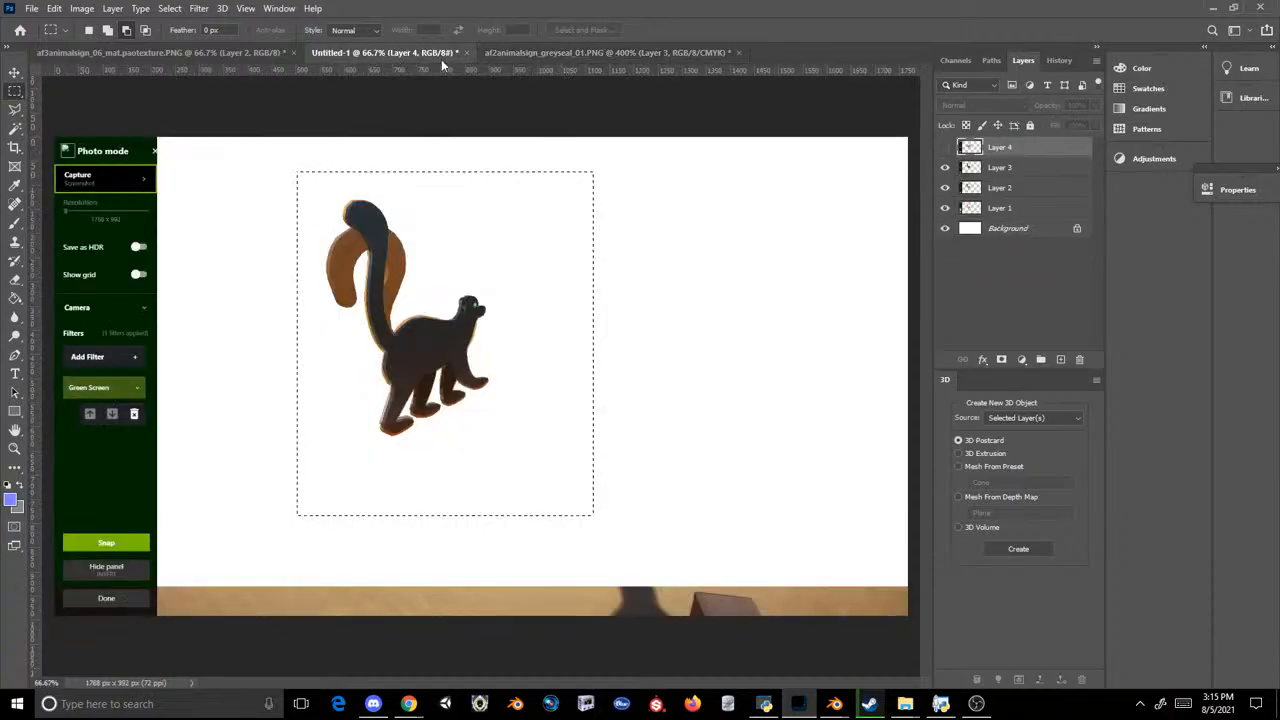
{"action": "left_click", "coordinate": [612, 58]}
{"action": "key", "text": "ctrl+v"}
{"action": "key", "text": "ctrl+t"}
{"action": "key", "text": "Escape"}
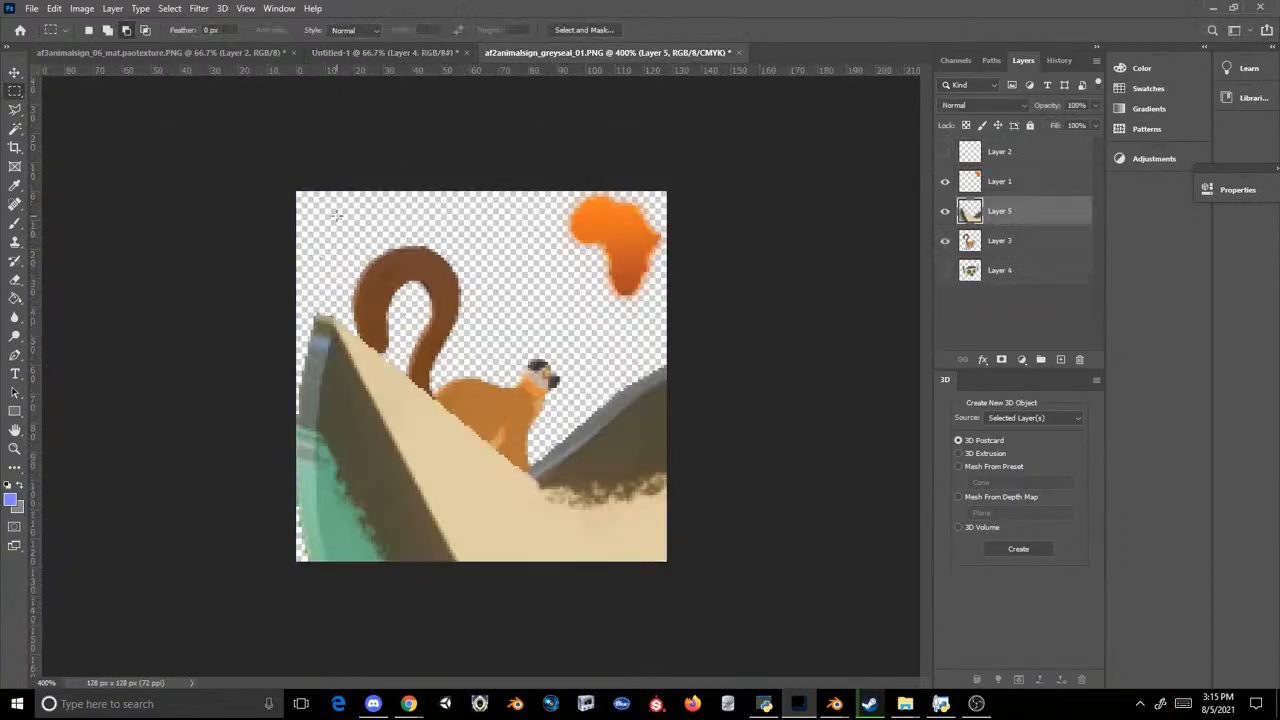
{"action": "key", "text": "ctrl+z"}
Step: Copy the selected black lemur from Layer 3 of Untitled-1 and paste it into the af2animalsign_greyseal_01.PNG document
{"action": "left_click", "coordinate": [385, 52]}
{"action": "left_click", "coordinate": [1000, 172]}
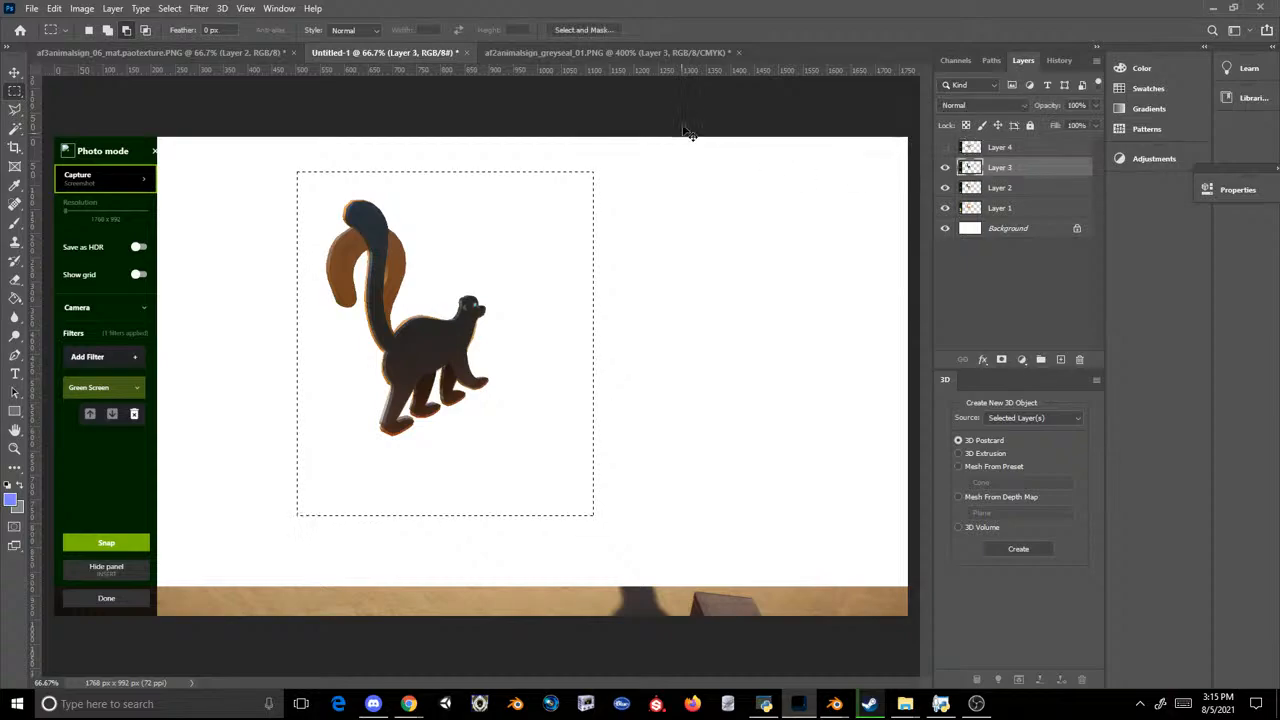
{"action": "key", "text": "ctrl+c"}
{"action": "left_click", "coordinate": [657, 53]}
{"action": "key", "text": "ctrl+v"}
Step: Scale the pasted black lemur to about 24%, rotate it about 9.4° clockwise and align it over the brown lemur
{"action": "key", "text": "ctrl+t"}
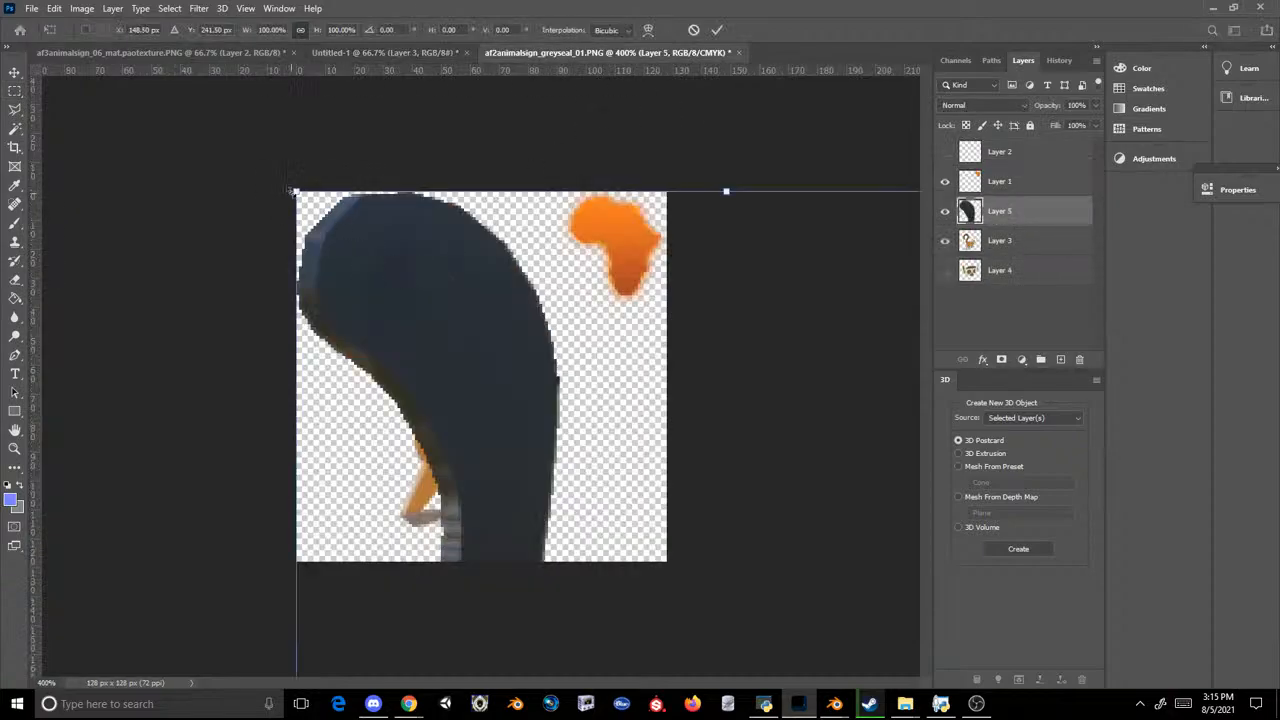
{"action": "left_click_drag", "start_coordinate": [294, 190], "coordinate": [571, 609]}
{"action": "left_click_drag", "start_coordinate": [664, 642], "coordinate": [428, 134]}
{"action": "left_click_drag", "start_coordinate": [336, 103], "coordinate": [474, 282]}
{"action": "left_click_drag", "start_coordinate": [557, 396], "coordinate": [457, 325]}
{"action": "left_click_drag", "start_coordinate": [587, 242], "coordinate": [577, 208]}
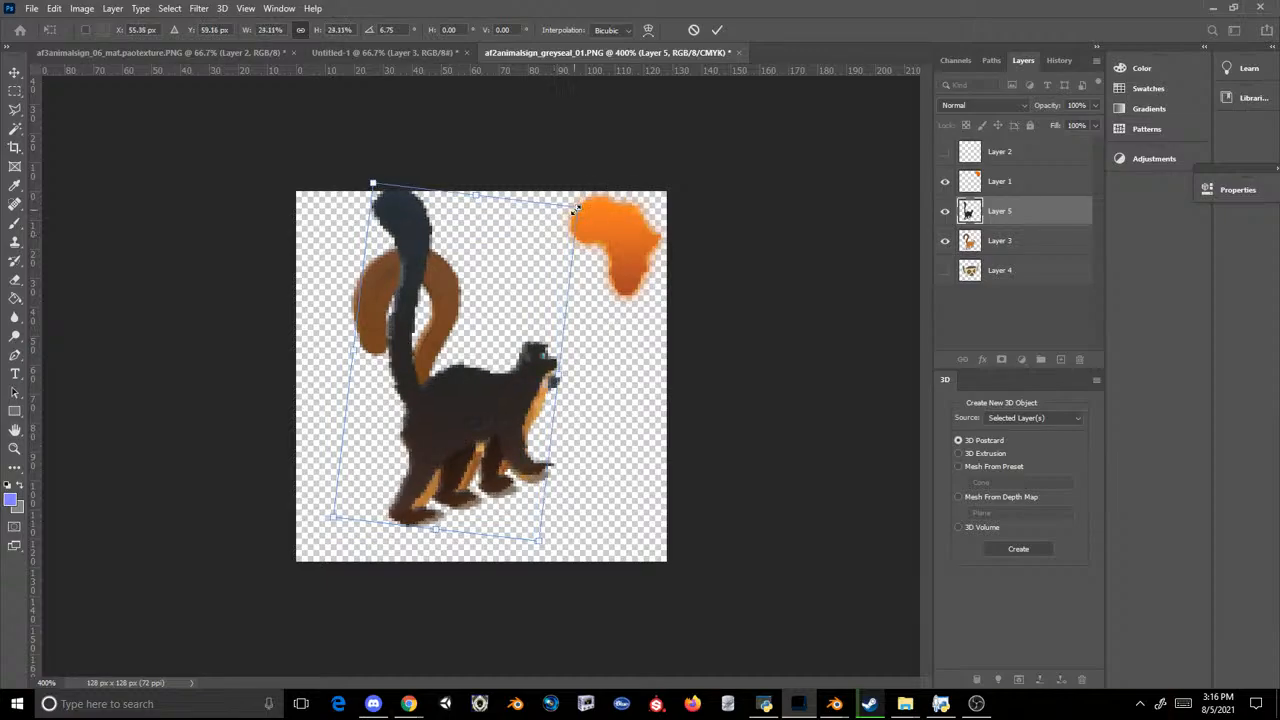
{"action": "left_click_drag", "start_coordinate": [641, 247], "coordinate": [647, 255]}
{"action": "left_click_drag", "start_coordinate": [528, 317], "coordinate": [533, 326]}
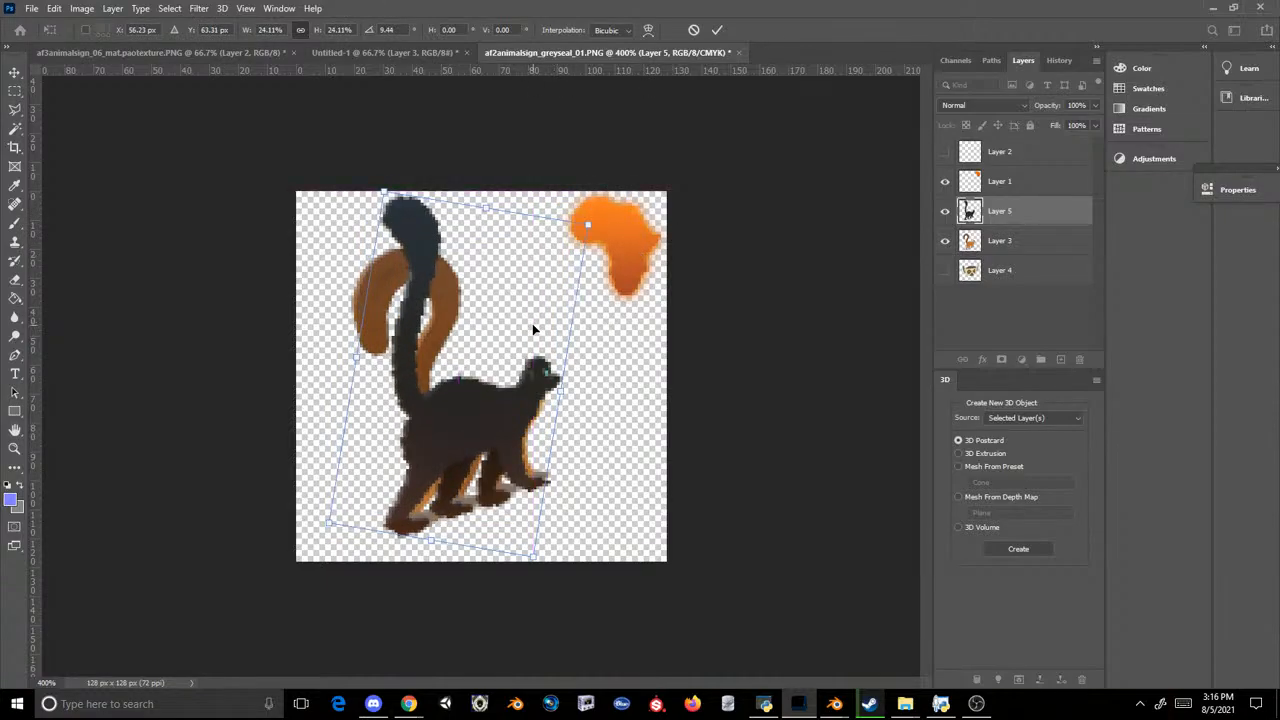
{"action": "key", "text": "Return"}
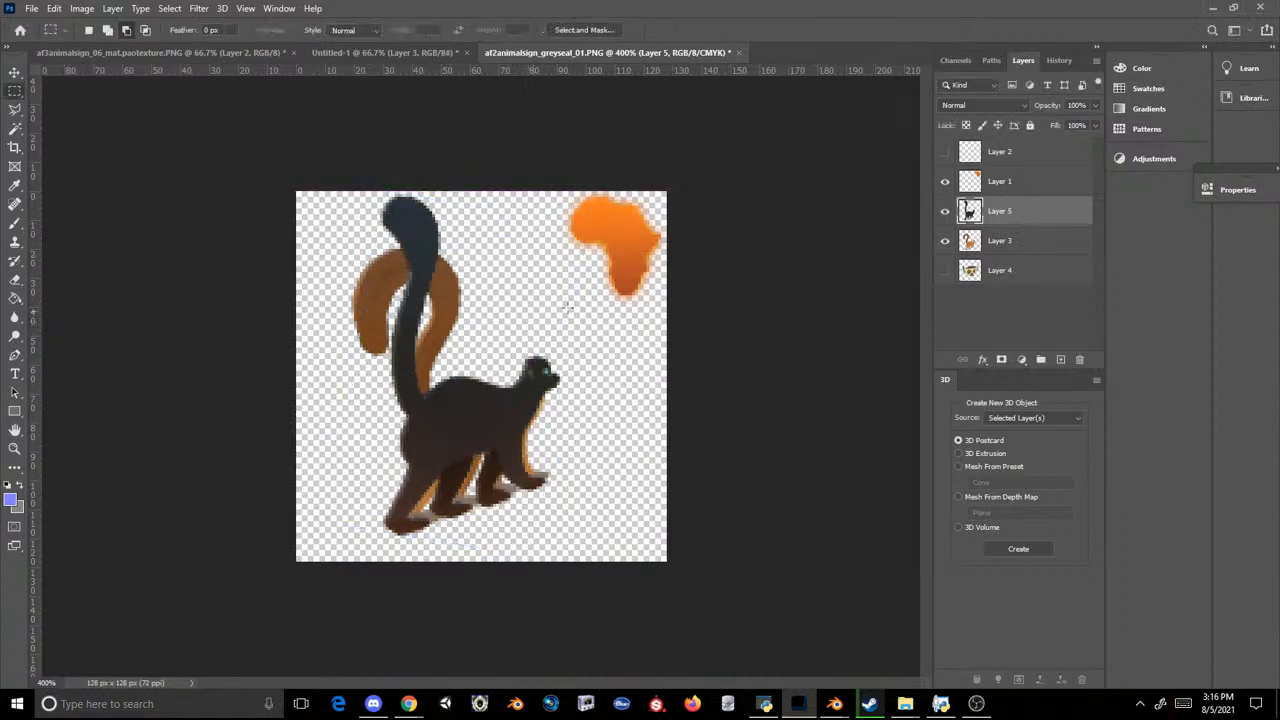
Step: Hide Layer 3 and save the black lemur icon as a PNG, replacing af3animalsign_penguin_01.PNG in the Scenery_PropAfro3 folder
{"action": "left_click", "coordinate": [943, 241]}
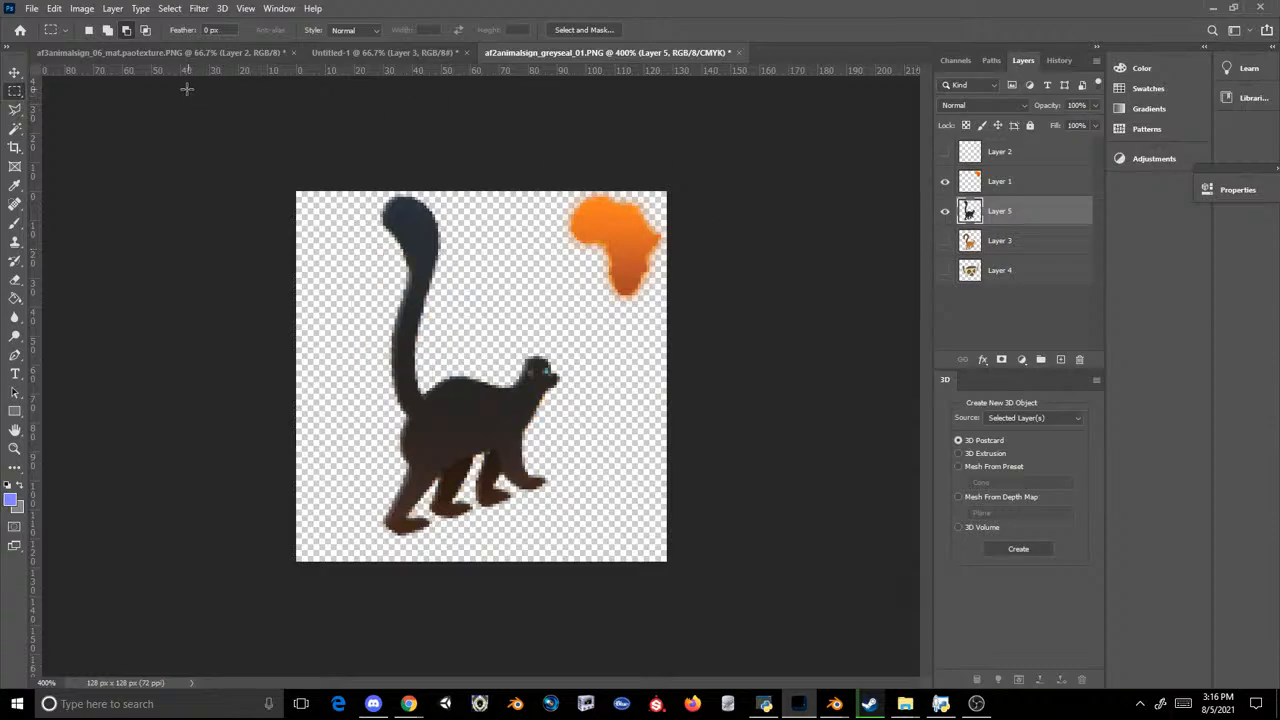
{"action": "left_click", "coordinate": [32, 8]}
{"action": "left_click", "coordinate": [63, 185]}
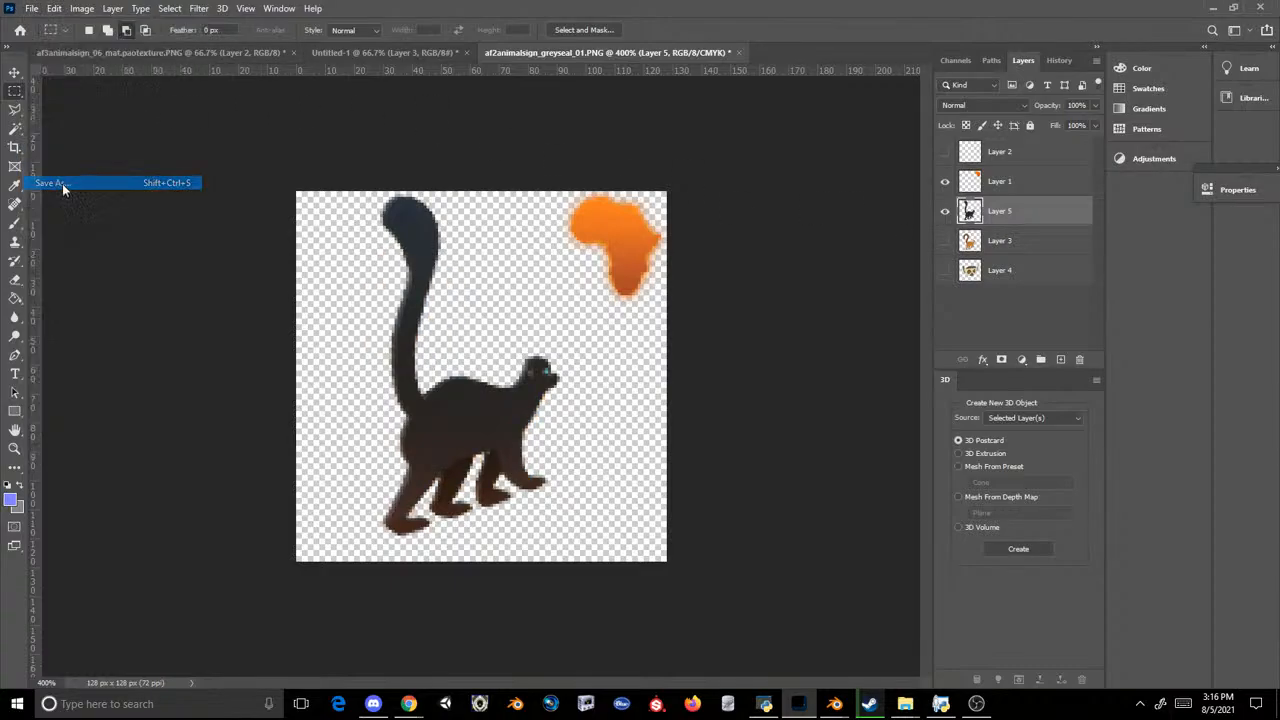
{"action": "left_click", "coordinate": [229, 370]}
{"action": "left_click", "coordinate": [200, 560]}
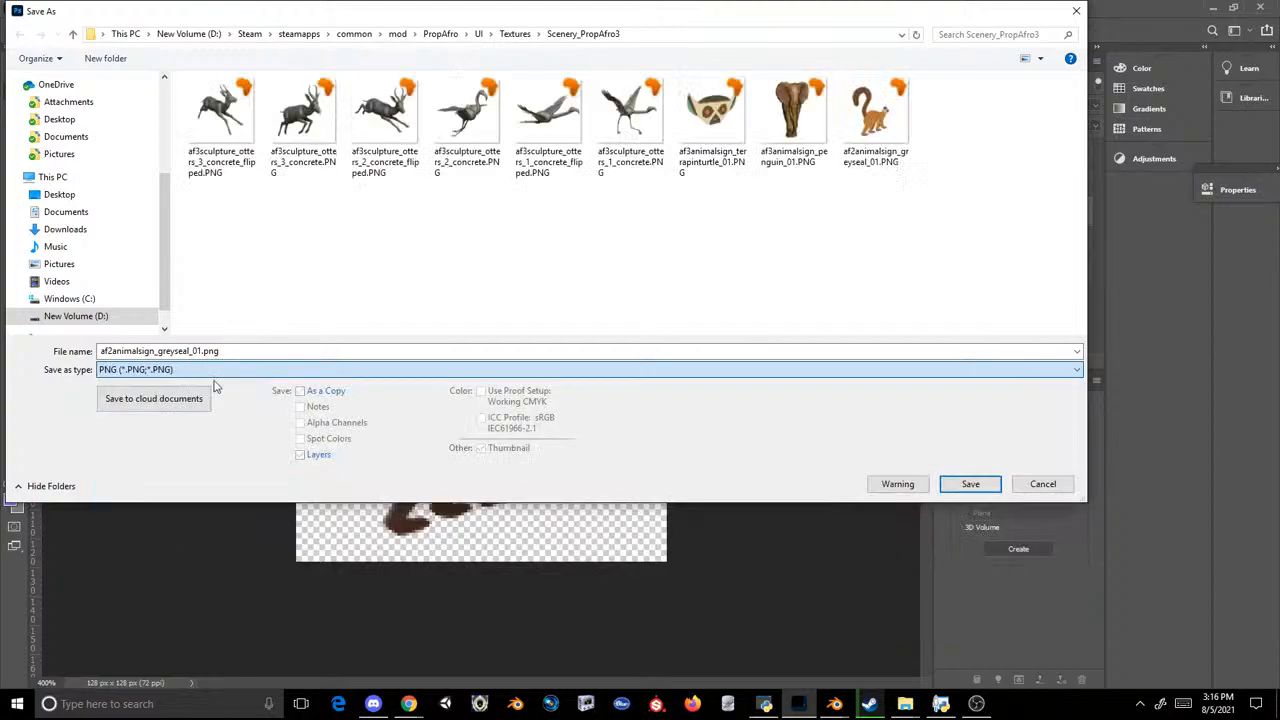
{"action": "double_click", "coordinate": [303, 115]}
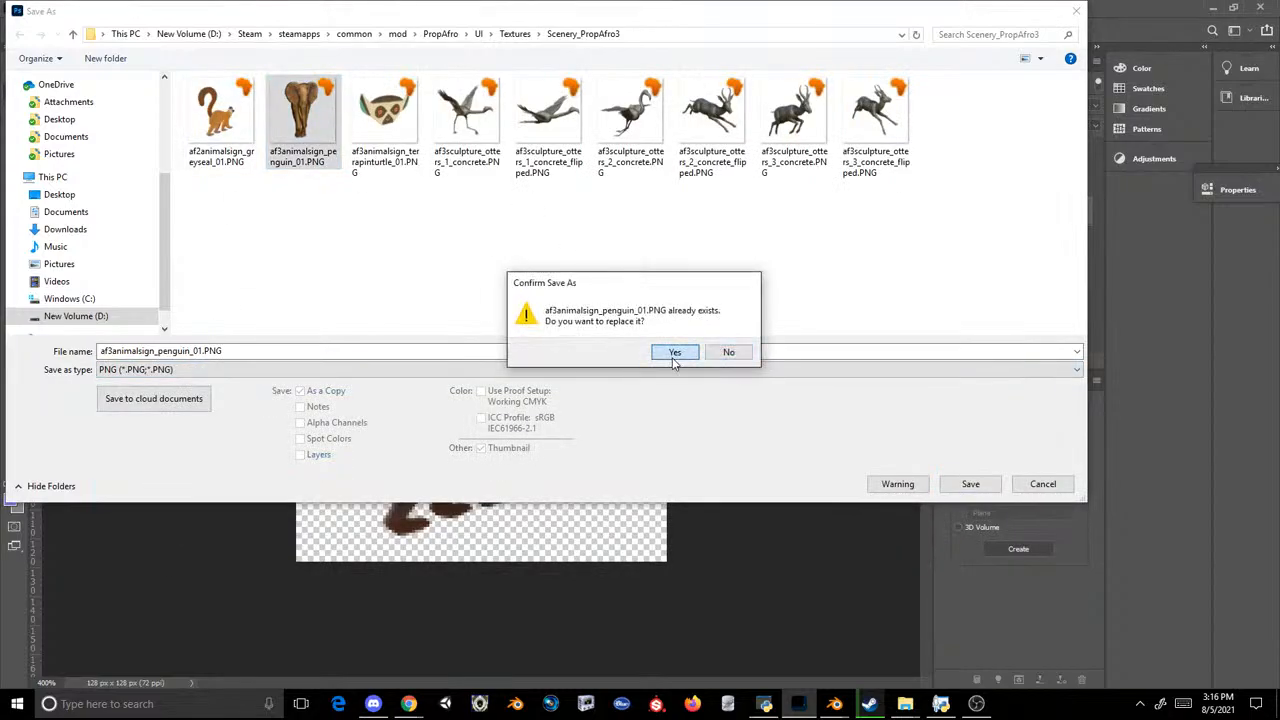
{"action": "left_click", "coordinate": [675, 352]}
{"action": "left_click", "coordinate": [735, 206]}
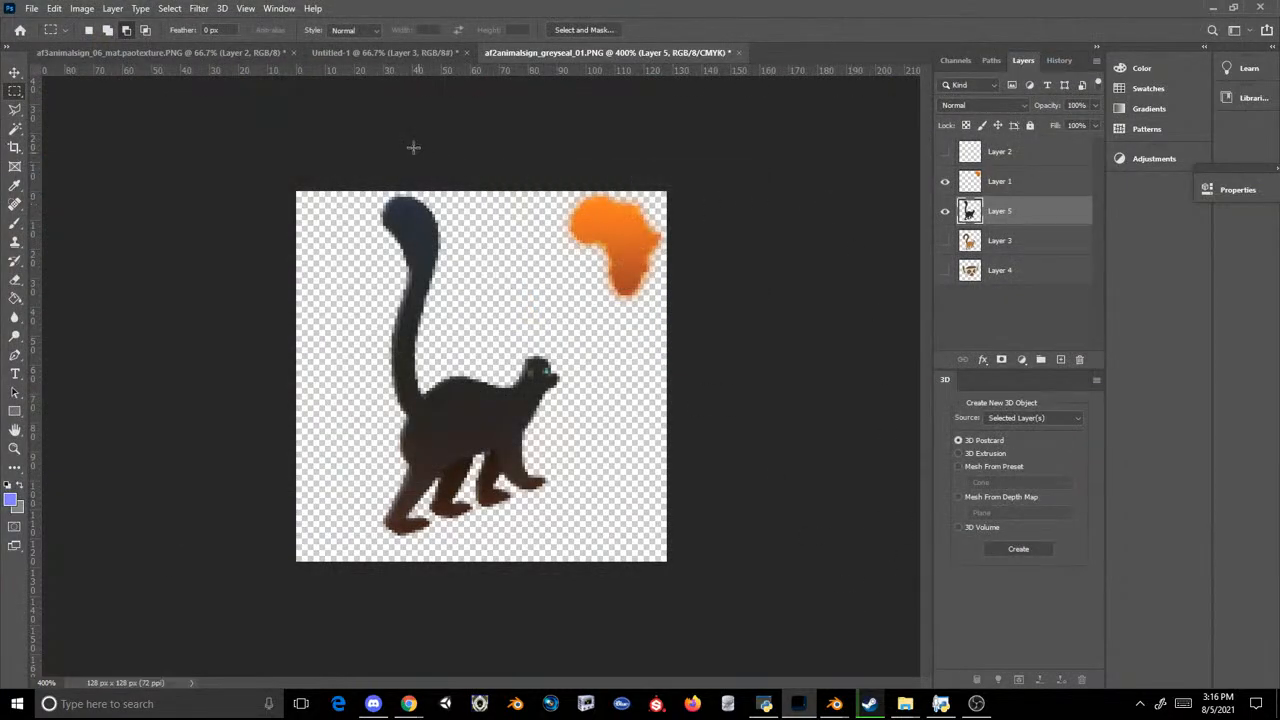
Step: Hide Layers 3 and 2 in Untitled-1, leaving the orange lemur layer shown
{"action": "left_click", "coordinate": [385, 53]}
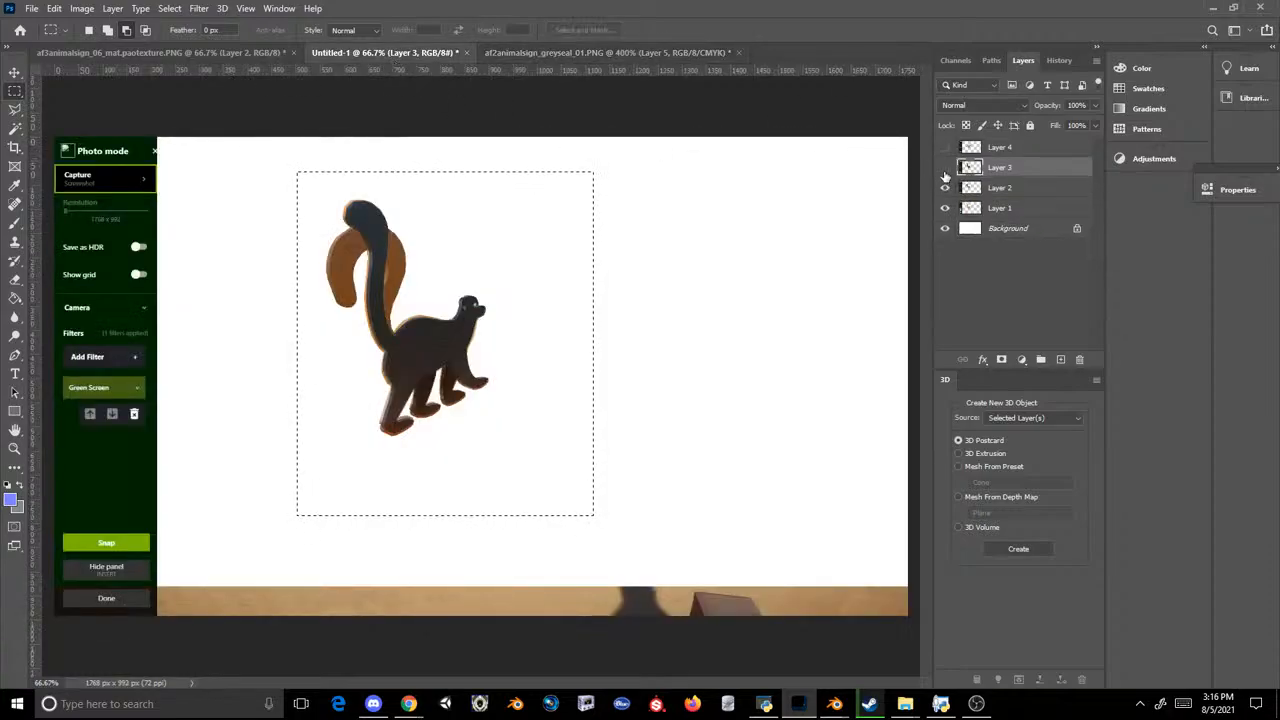
{"action": "left_click", "coordinate": [944, 167]}
{"action": "left_click", "coordinate": [952, 188]}
{"action": "left_click", "coordinate": [944, 187]}
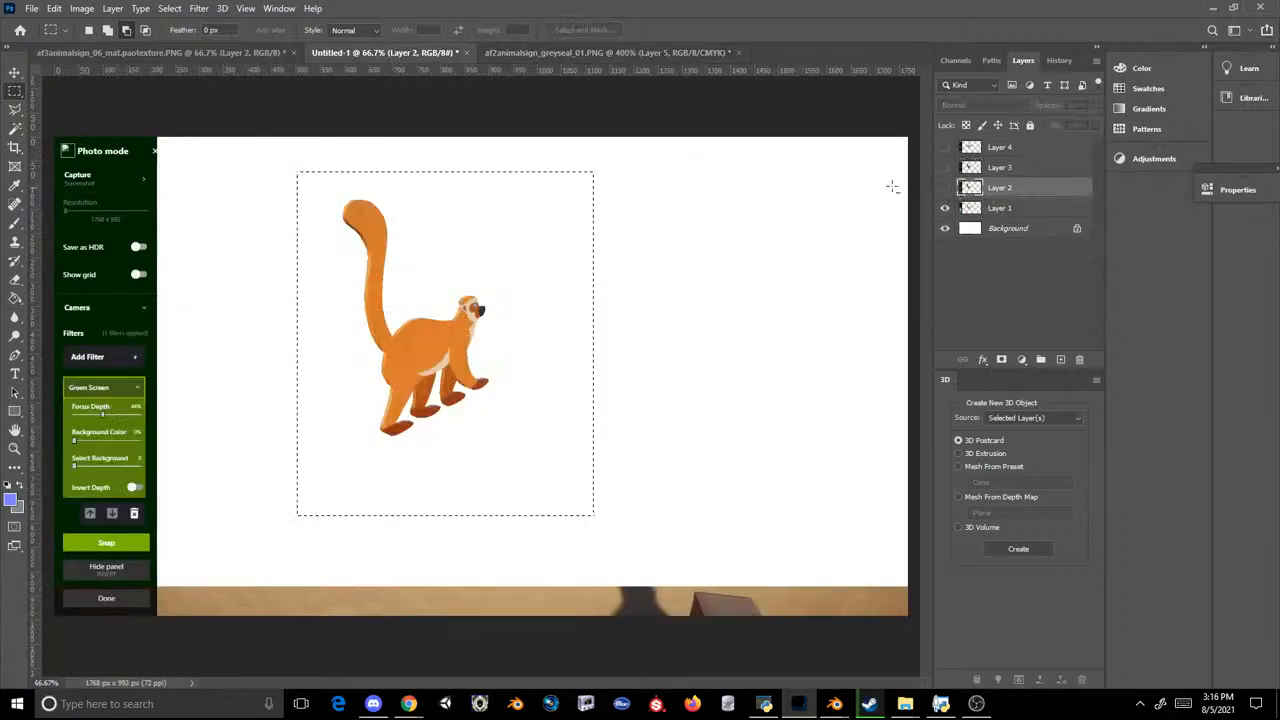
{"action": "left_click", "coordinate": [608, 52]}
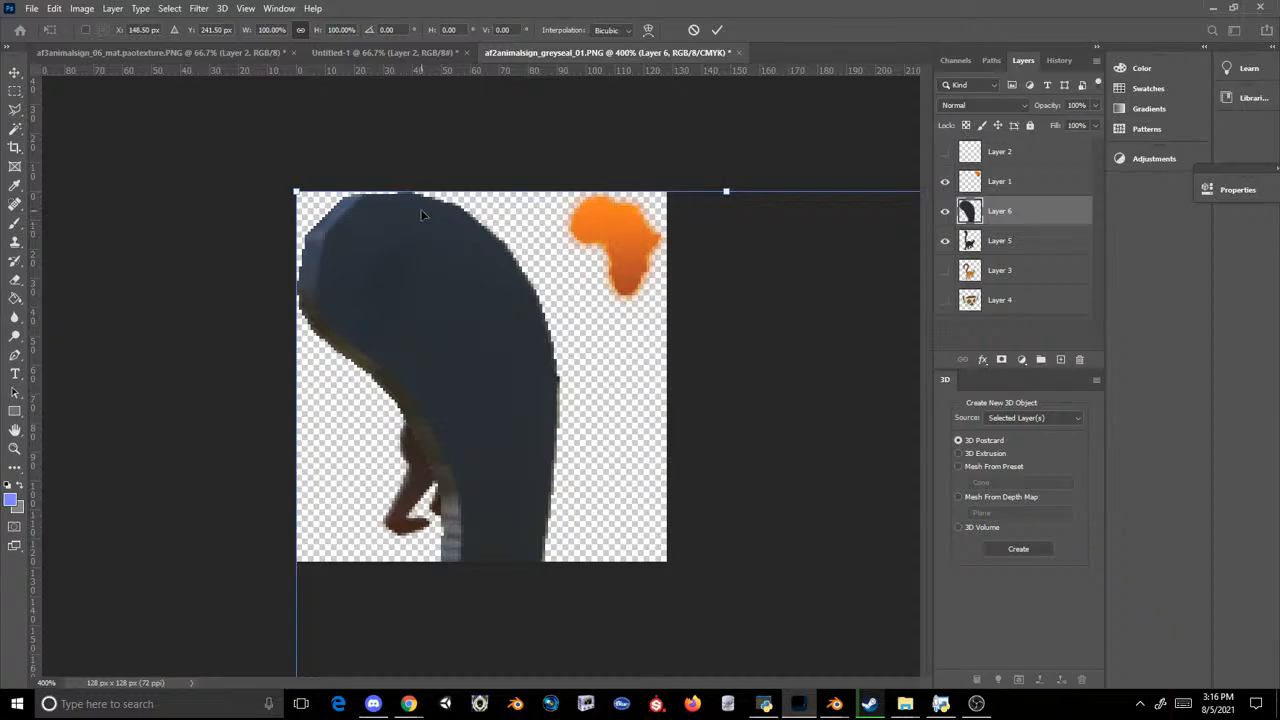
{"action": "key", "text": "Escape"}
{"action": "left_click", "coordinate": [384, 52]}
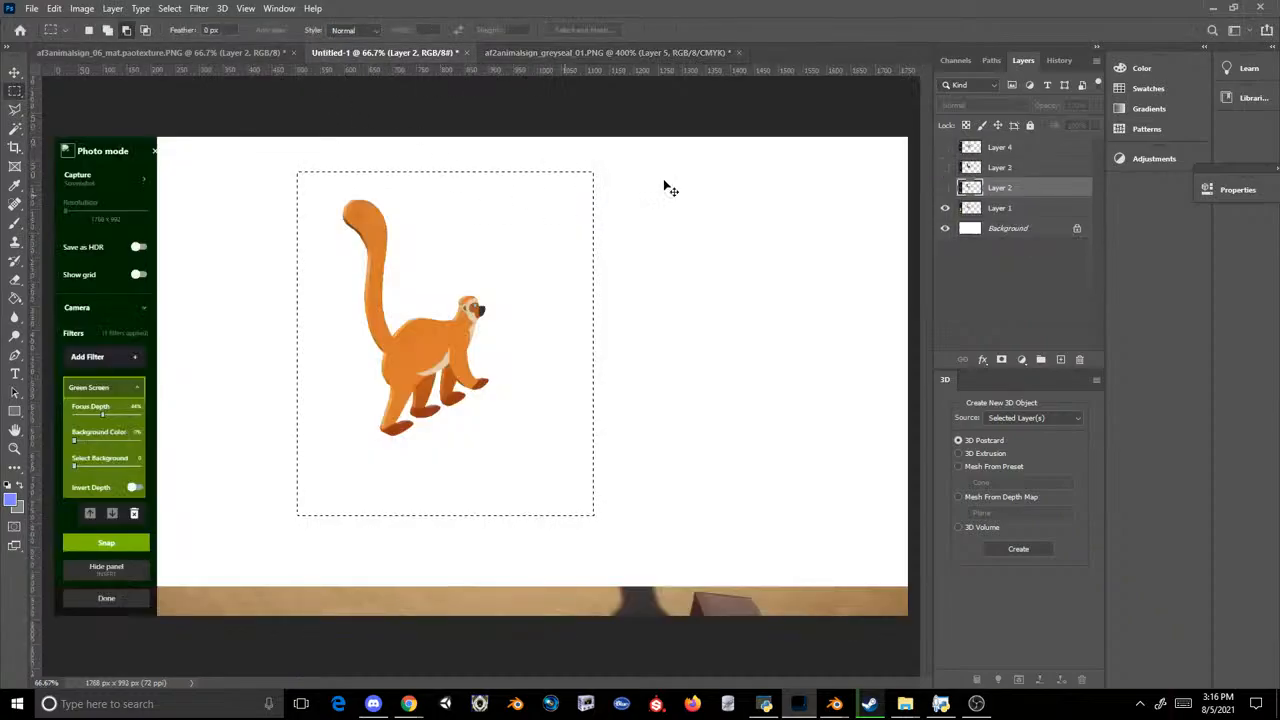
Step: Copy the selected orange lemur from Layer 1 of Untitled-1 and paste it into the af2animalsign_greyseal_01.PNG document
{"action": "left_click", "coordinate": [995, 210]}
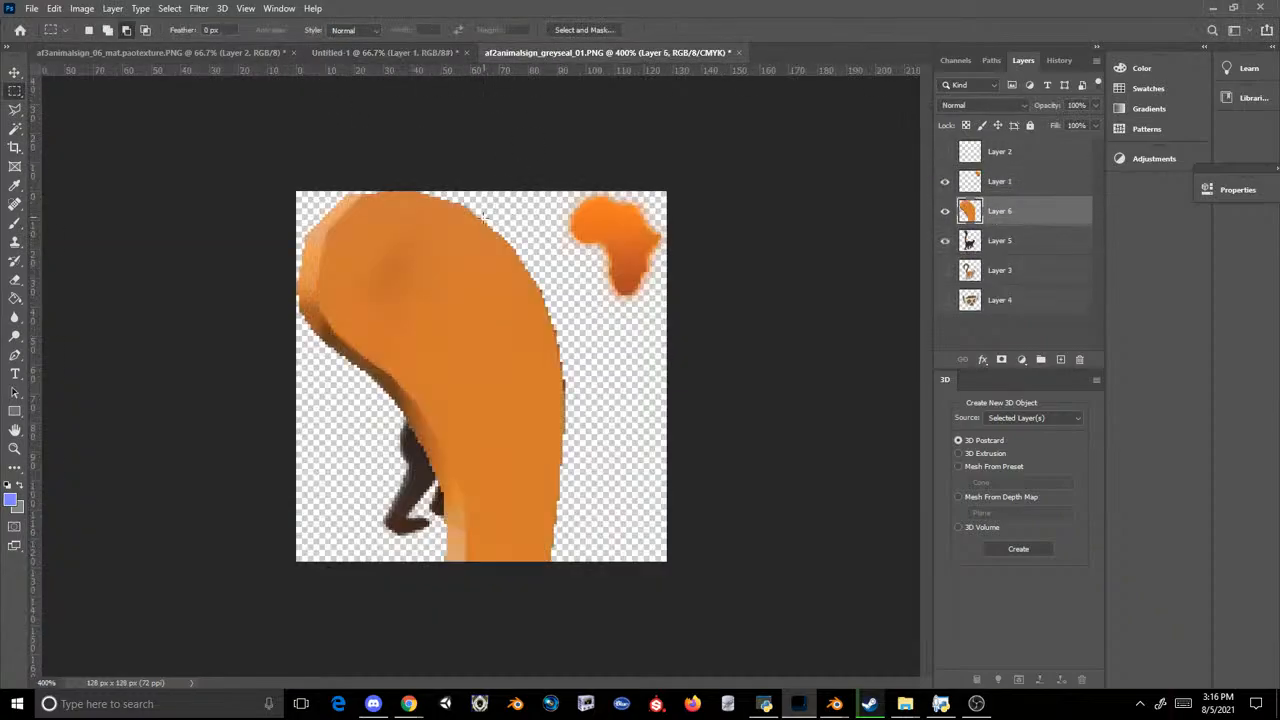
{"action": "left_click", "coordinate": [557, 52]}
{"action": "key", "text": "ctrl+t"}
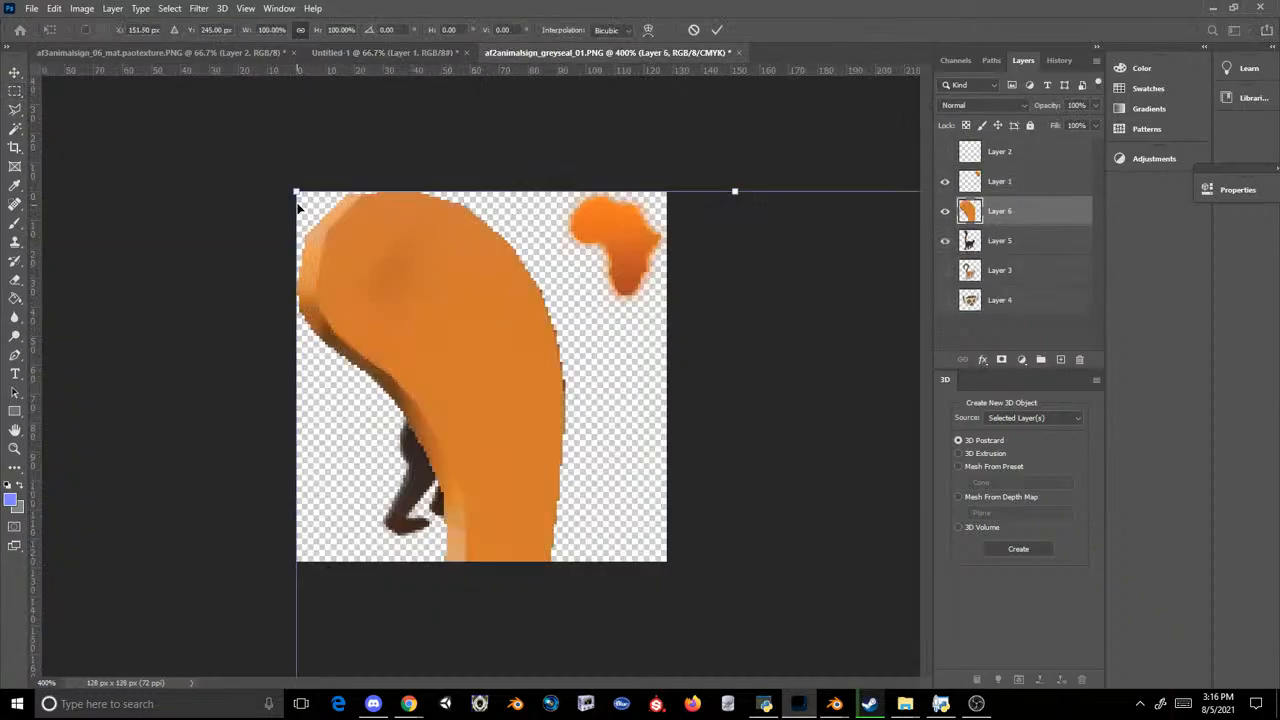
{"action": "key", "text": "Return"}
{"action": "key", "text": "m"}
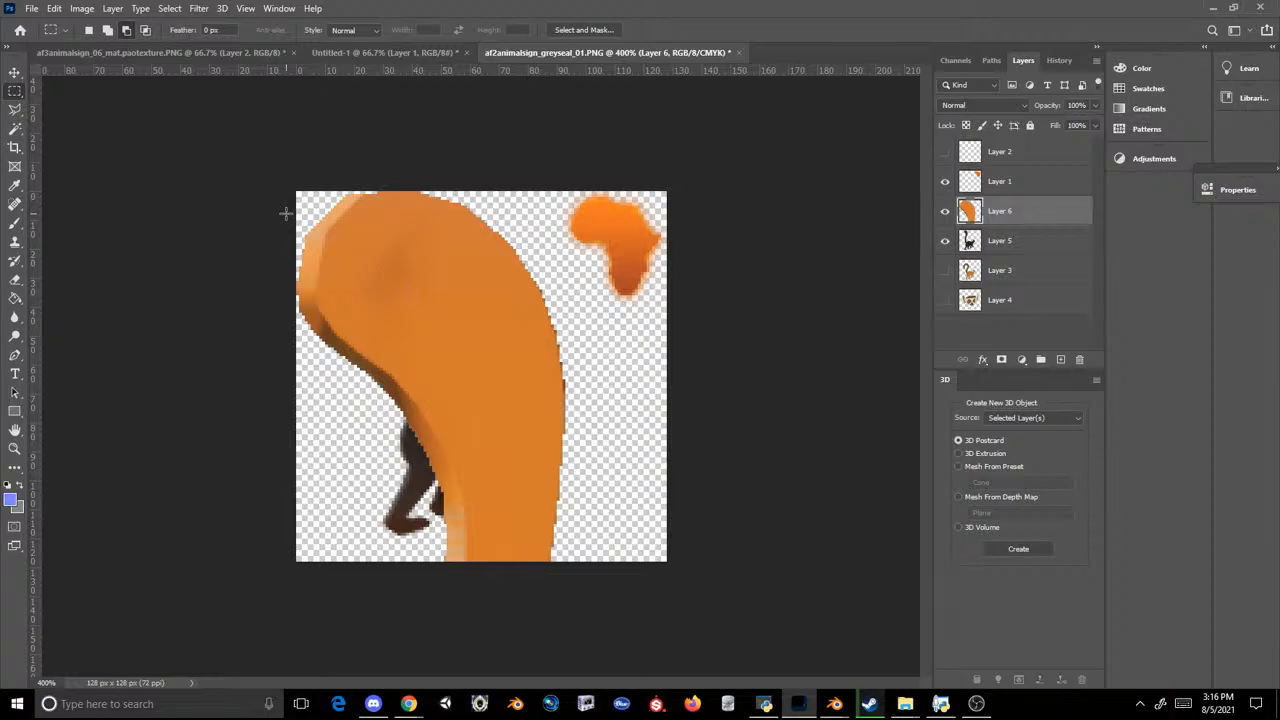
Step: Scale the pasted orange lemur to about 24%, rotate it about 10.5° clockwise and align it over the black lemur
{"action": "key", "text": "ctrl+t"}
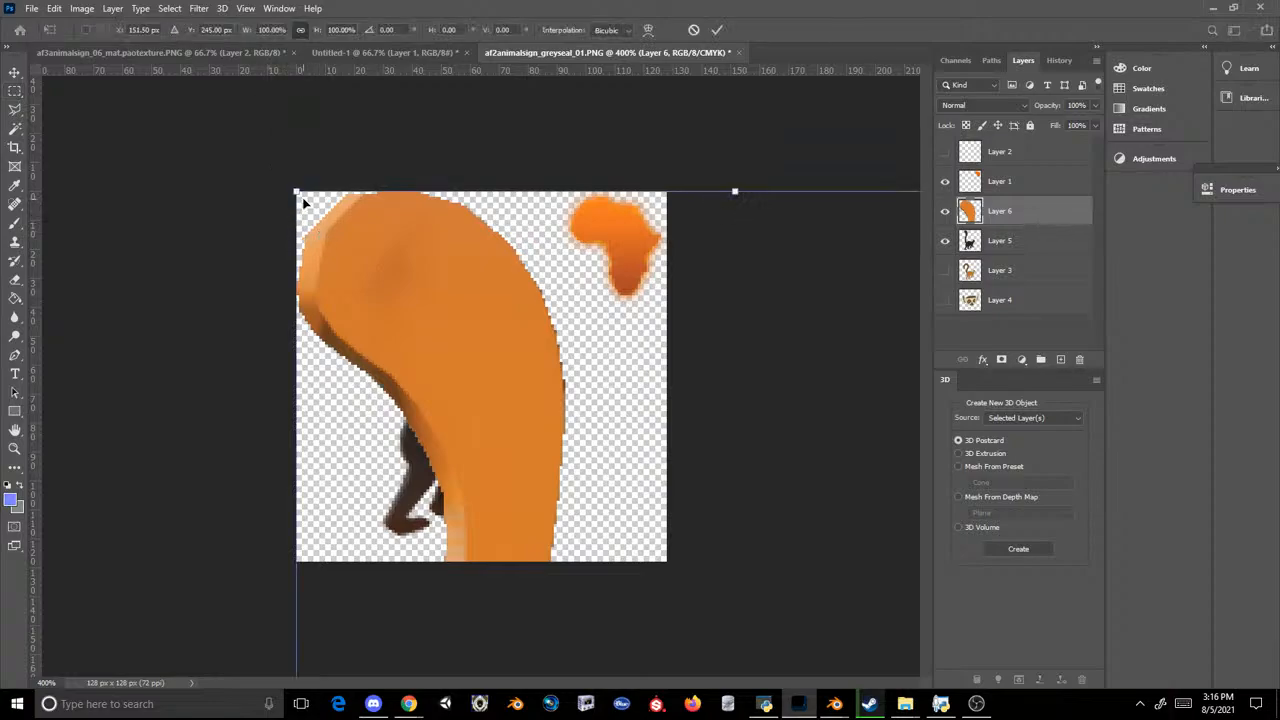
{"action": "left_click_drag", "start_coordinate": [298, 194], "coordinate": [749, 466]}
{"action": "left_click_drag", "start_coordinate": [716, 617], "coordinate": [373, 201]}
{"action": "left_click_drag", "start_coordinate": [258, 145], "coordinate": [365, 310]}
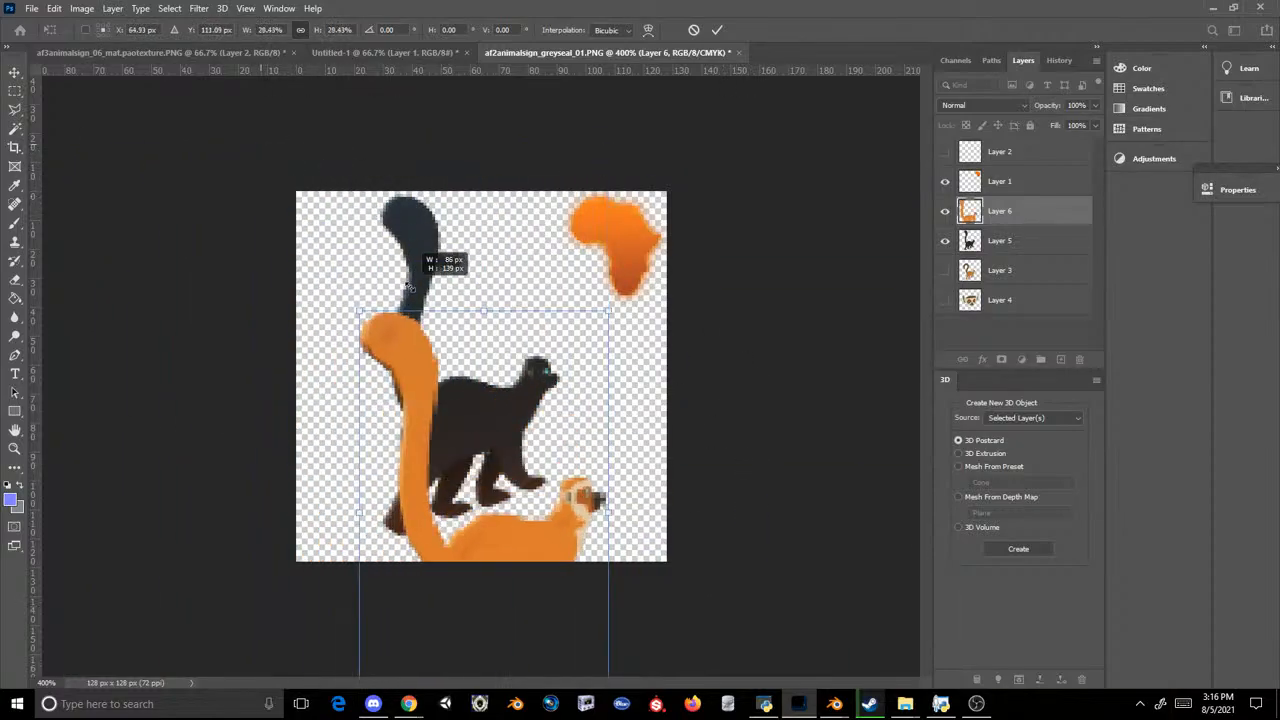
{"action": "left_click_drag", "start_coordinate": [490, 472], "coordinate": [449, 310]}
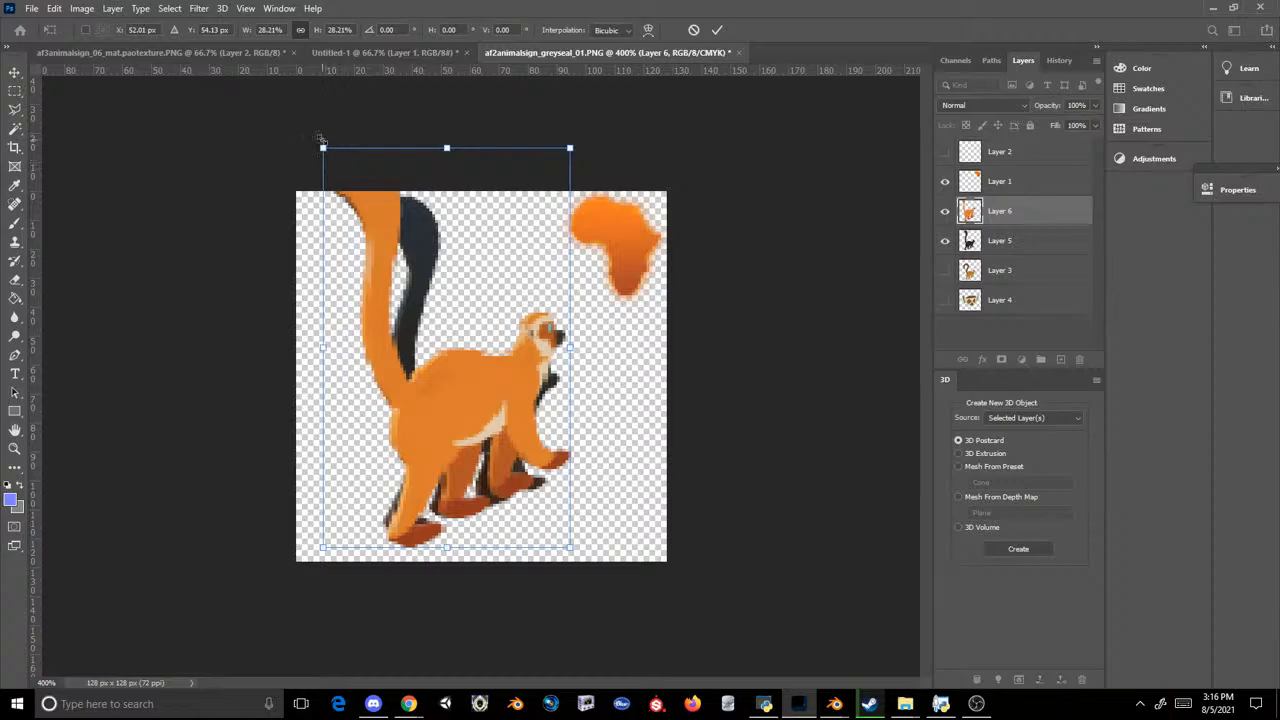
{"action": "left_click_drag", "start_coordinate": [320, 138], "coordinate": [351, 177]}
{"action": "left_click_drag", "start_coordinate": [623, 143], "coordinate": [648, 167]}
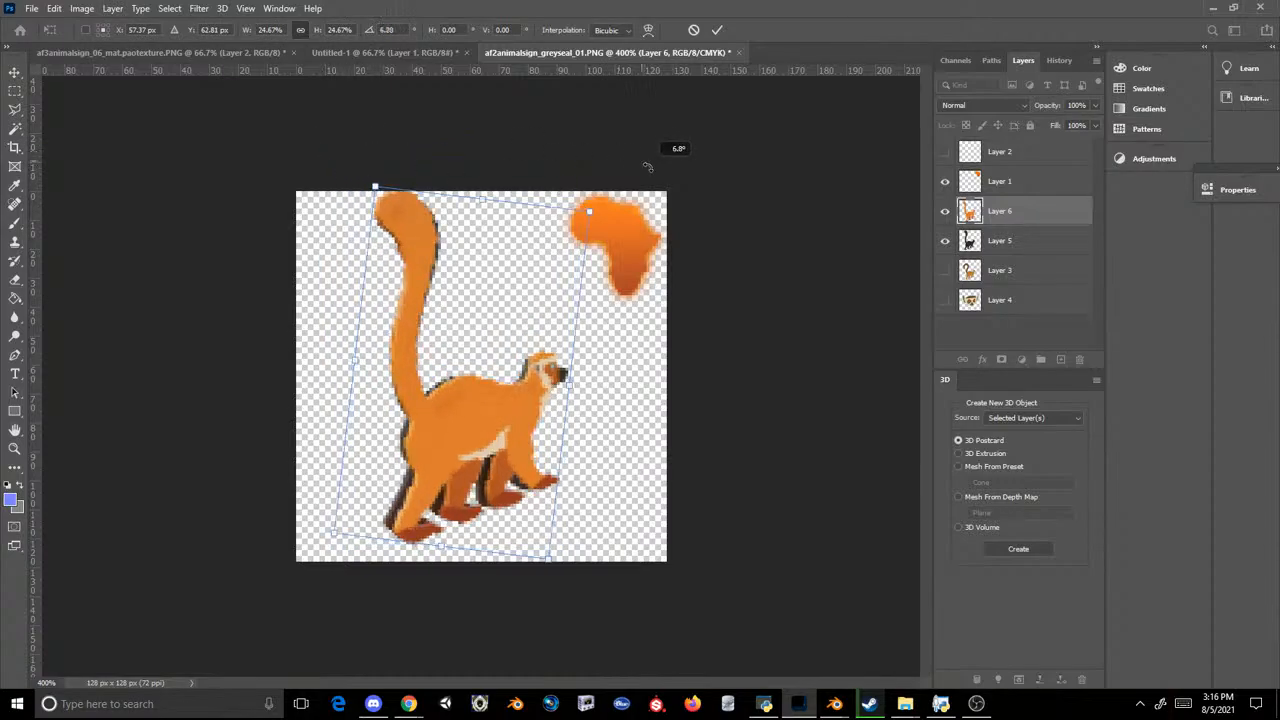
{"action": "left_click_drag", "start_coordinate": [505, 309], "coordinate": [496, 310]}
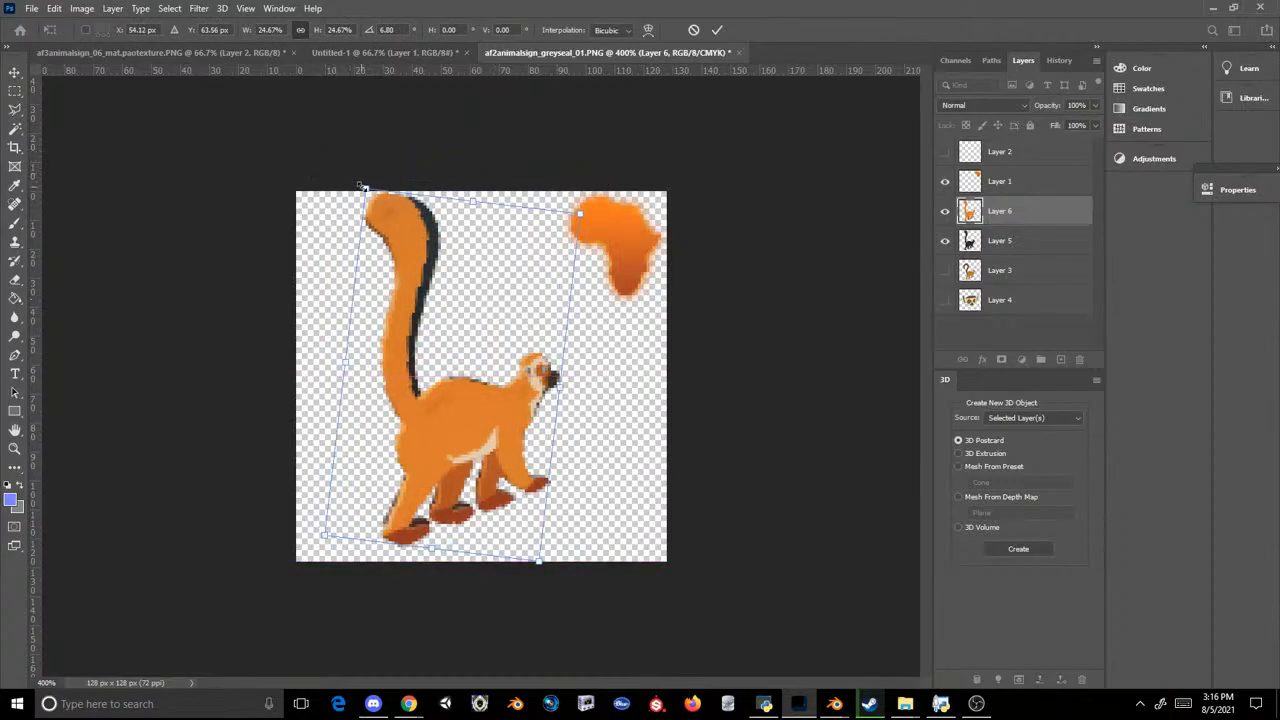
{"action": "left_click_drag", "start_coordinate": [363, 187], "coordinate": [373, 207]}
{"action": "left_click_drag", "start_coordinate": [425, 285], "coordinate": [421, 277]}
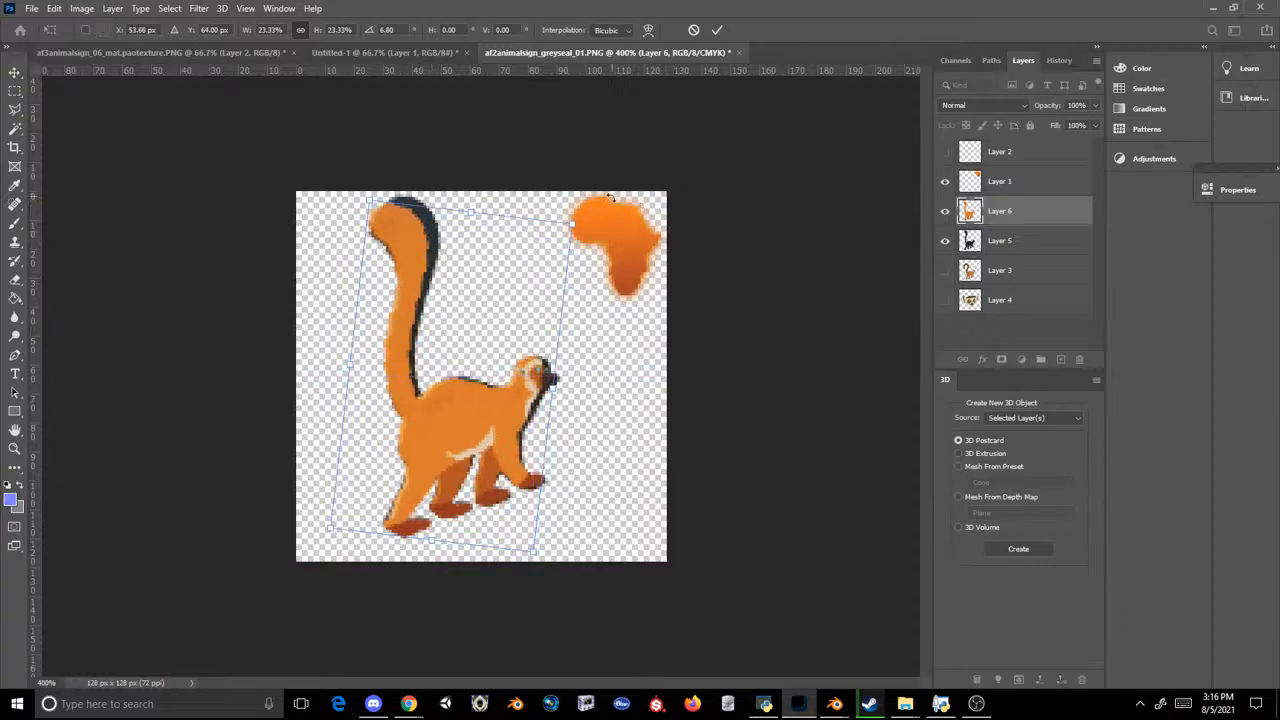
{"action": "left_click_drag", "start_coordinate": [569, 227], "coordinate": [647, 220]}
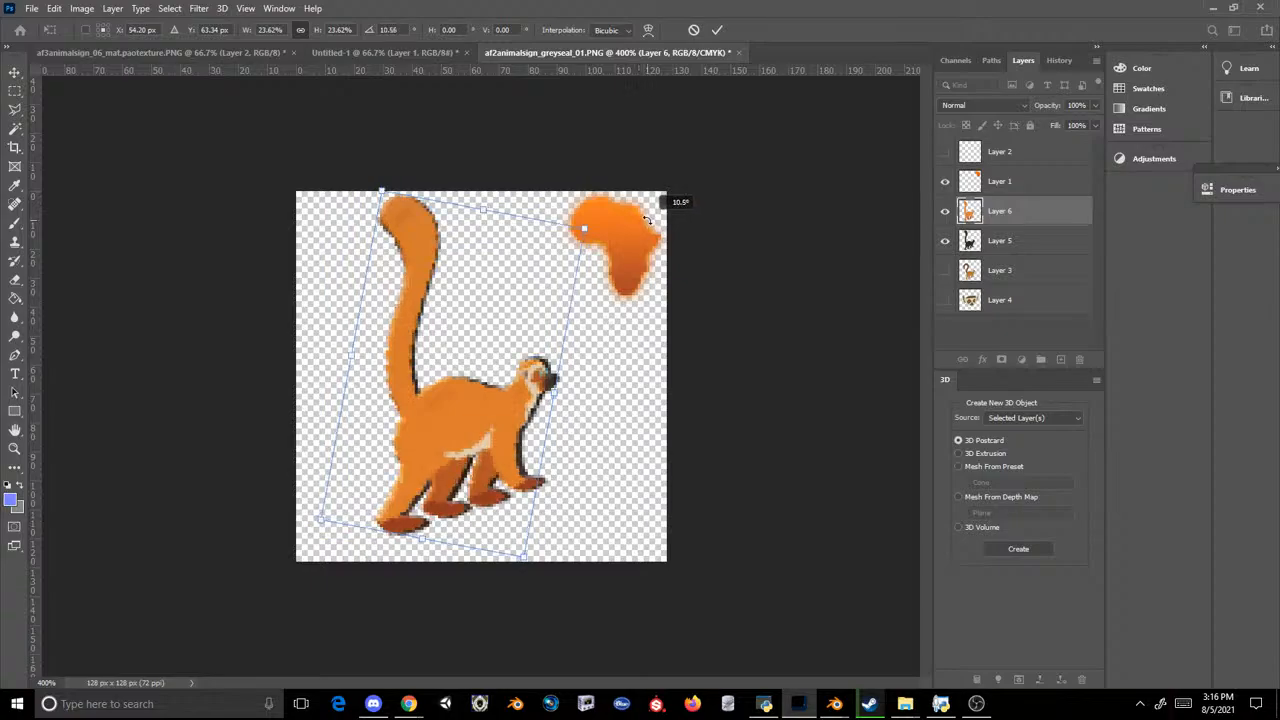
{"action": "key", "text": "Return"}
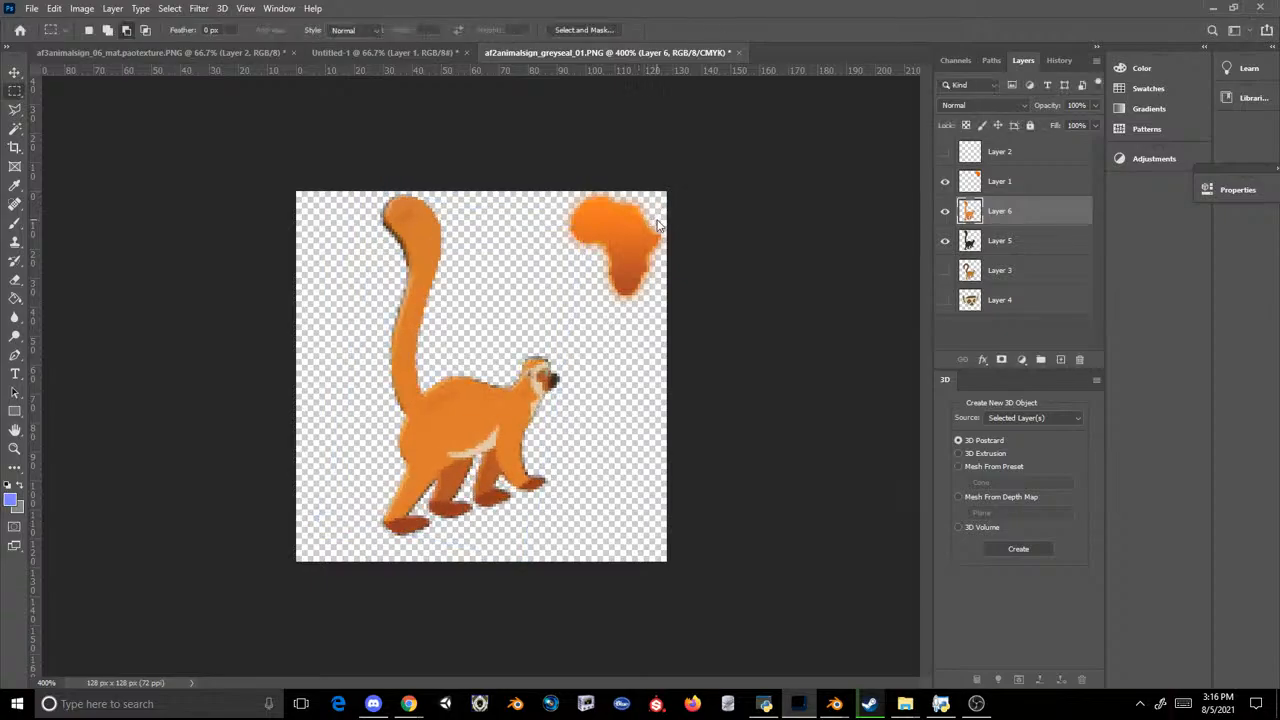
Step: Hide Layer 5 and save the orange lemur icon as af3animalsign_penguin_02.PNG in the Scenery_PropAfro3 folder
{"action": "left_click", "coordinate": [945, 241]}
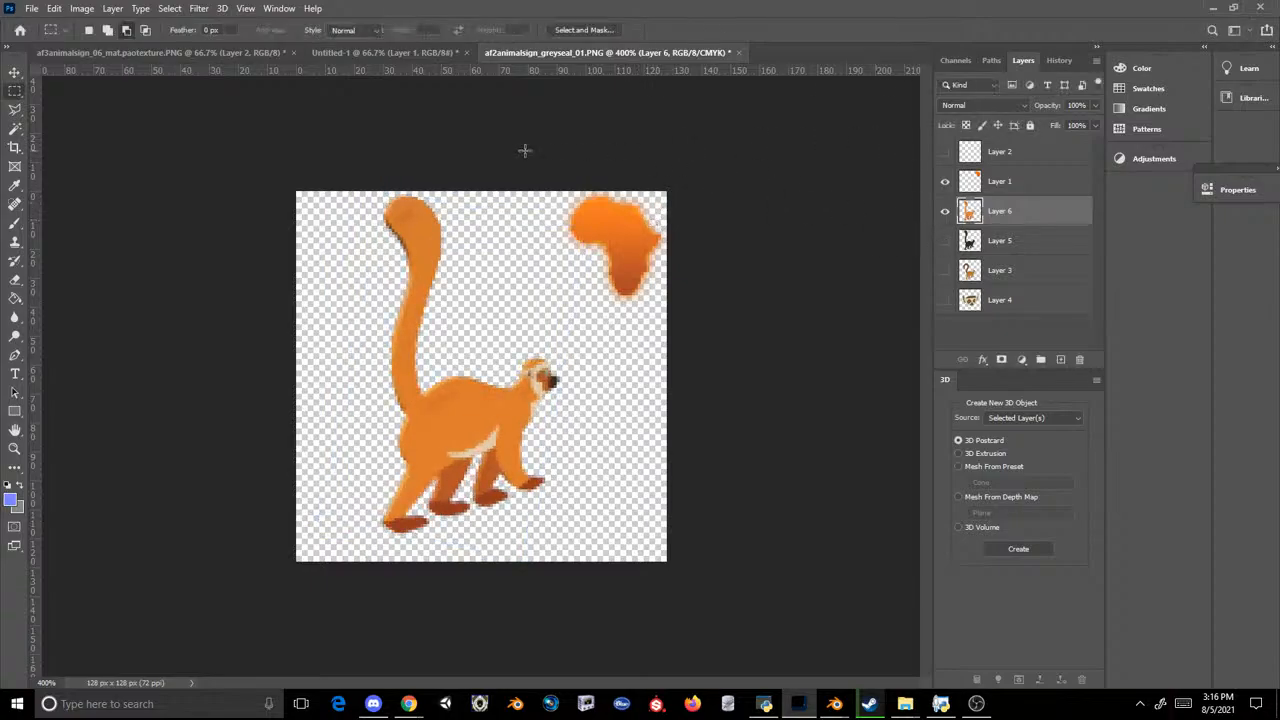
{"action": "left_click", "coordinate": [32, 8]}
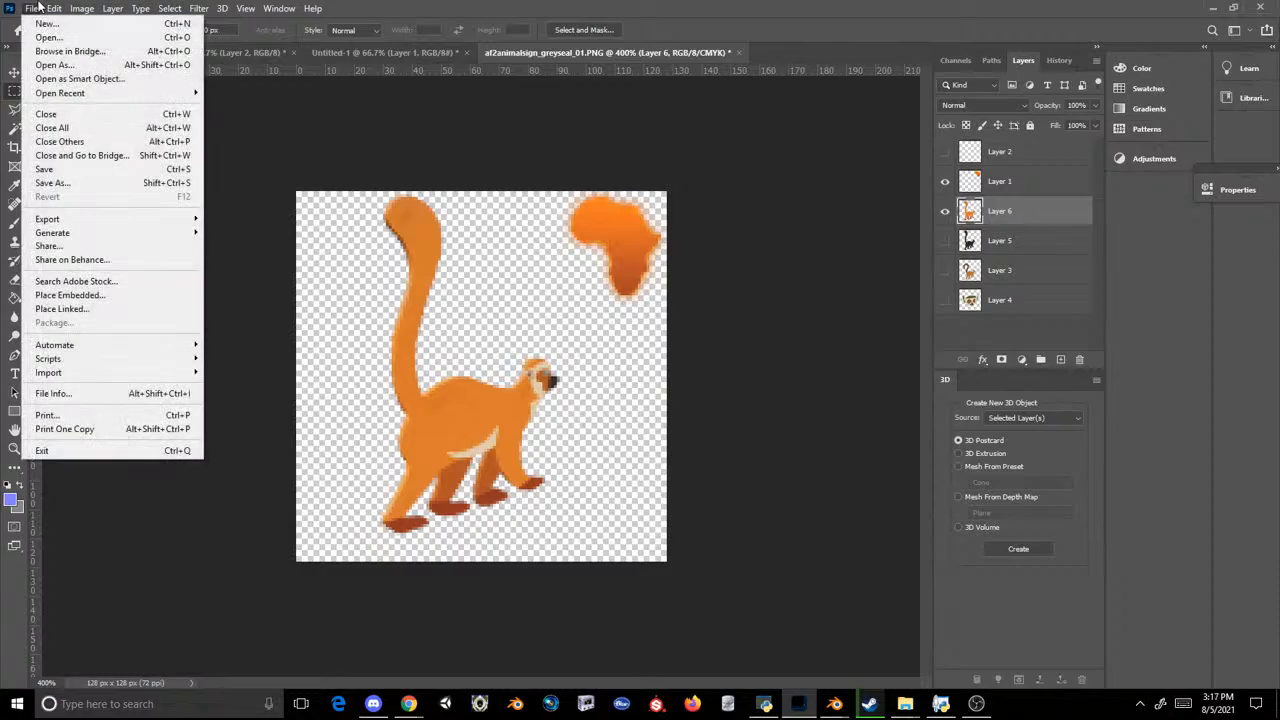
{"action": "left_click", "coordinate": [52, 175]}
{"action": "left_click", "coordinate": [180, 369]}
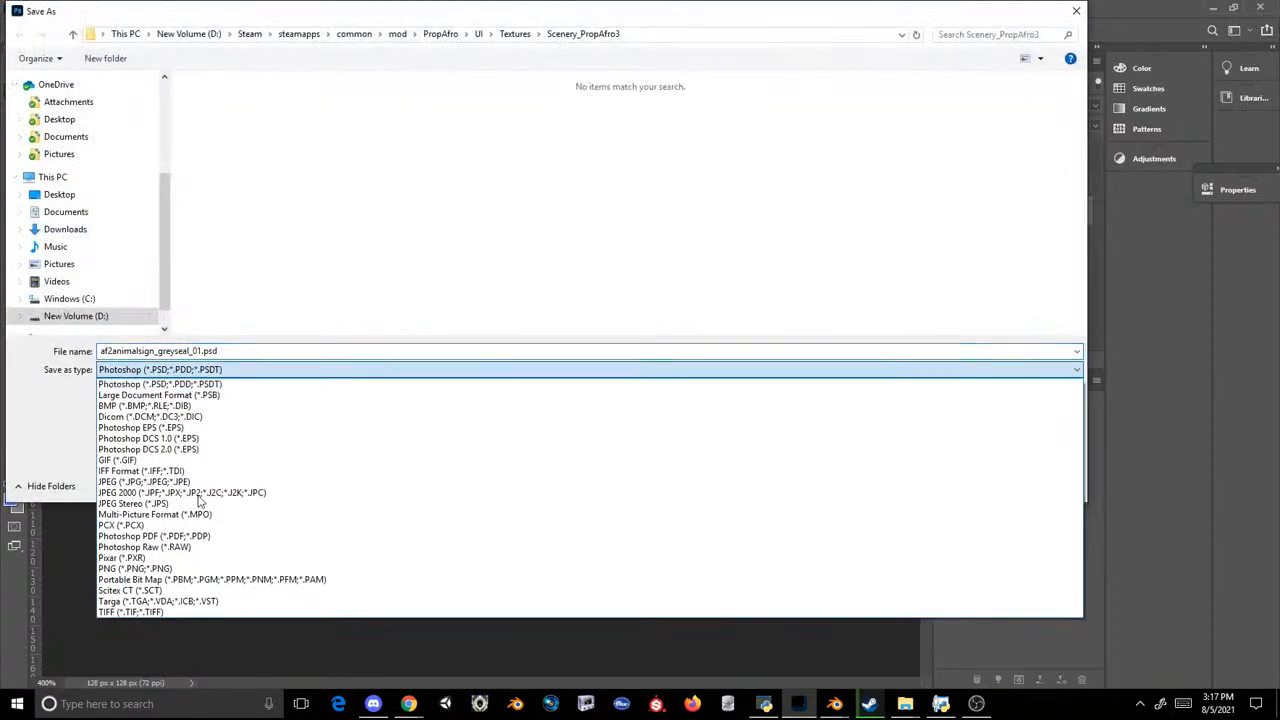
{"action": "left_click", "coordinate": [182, 565]}
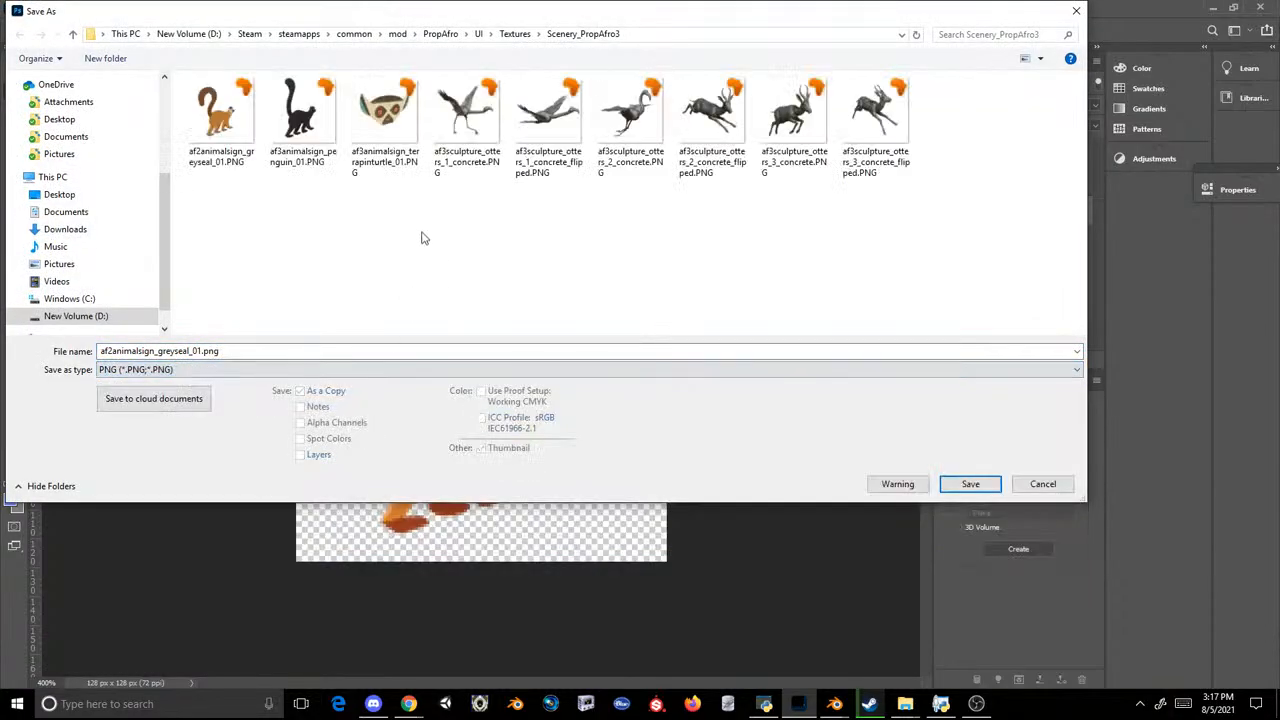
{"action": "left_click", "coordinate": [285, 120]}
{"action": "left_click", "coordinate": [210, 351]}
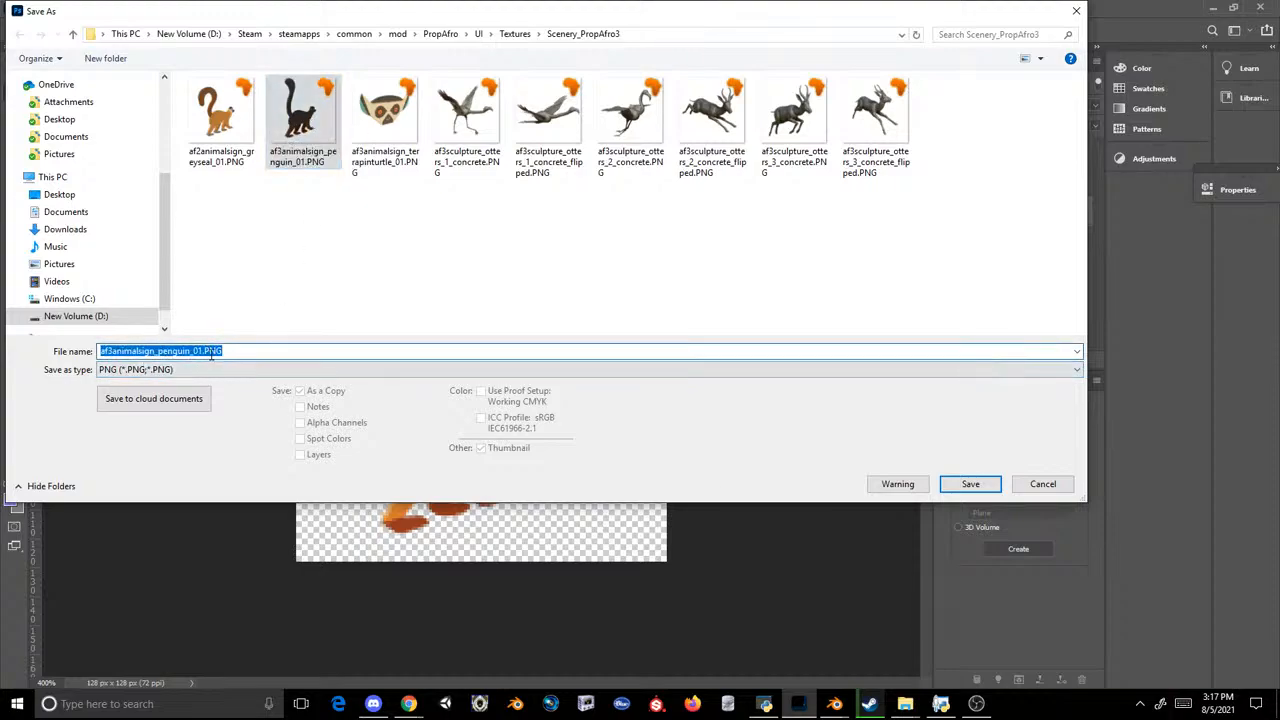
{"action": "key", "text": "BackSpace"}
{"action": "type", "text": "2"}
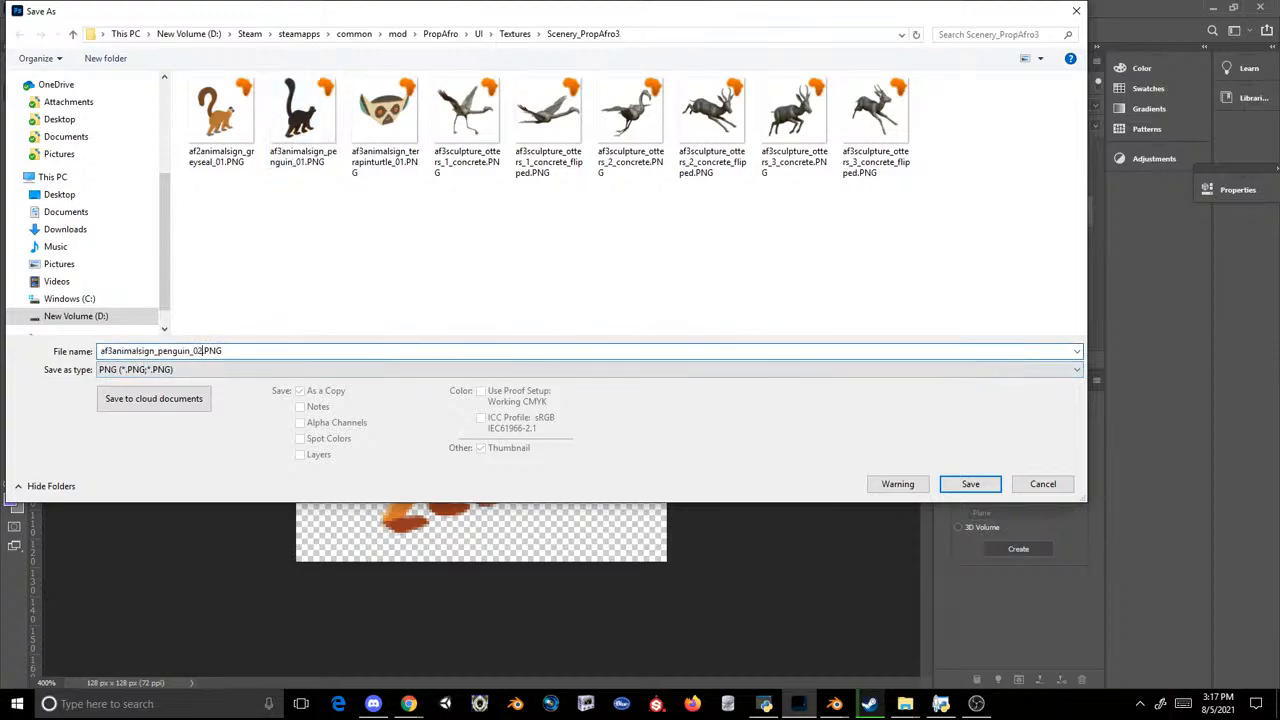
{"action": "key", "text": "Return"}
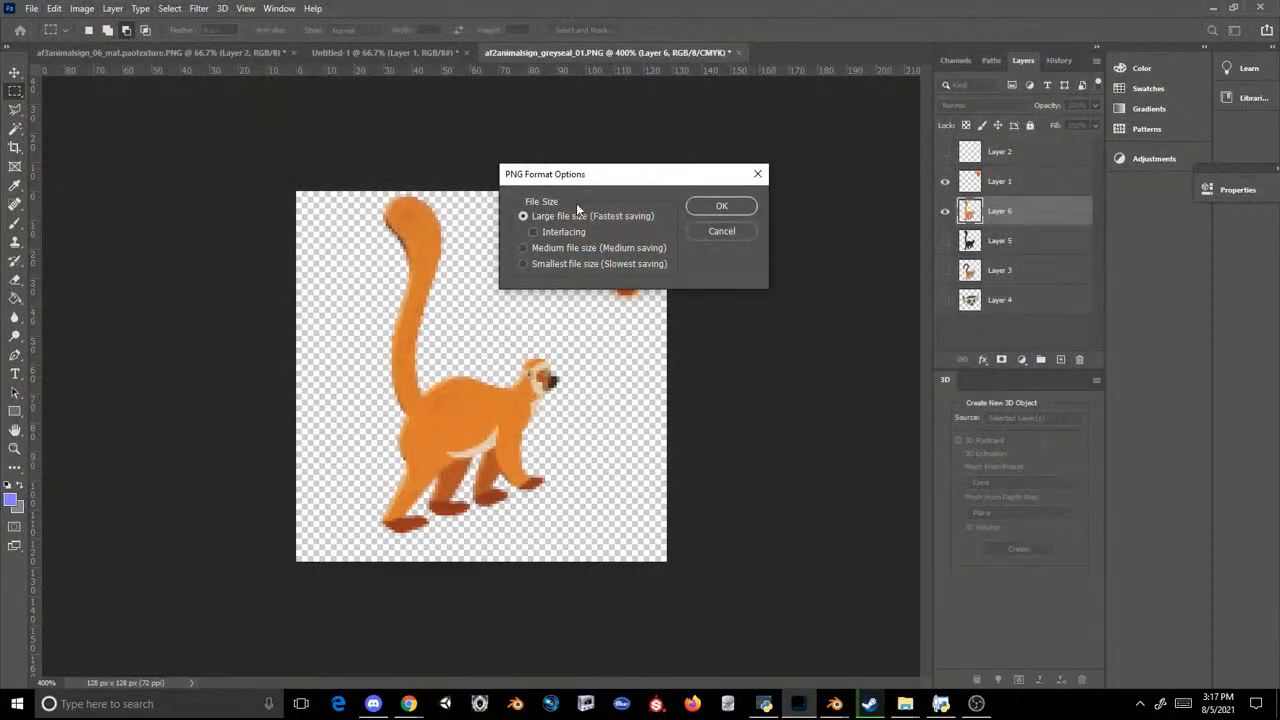
{"action": "left_click", "coordinate": [719, 207]}
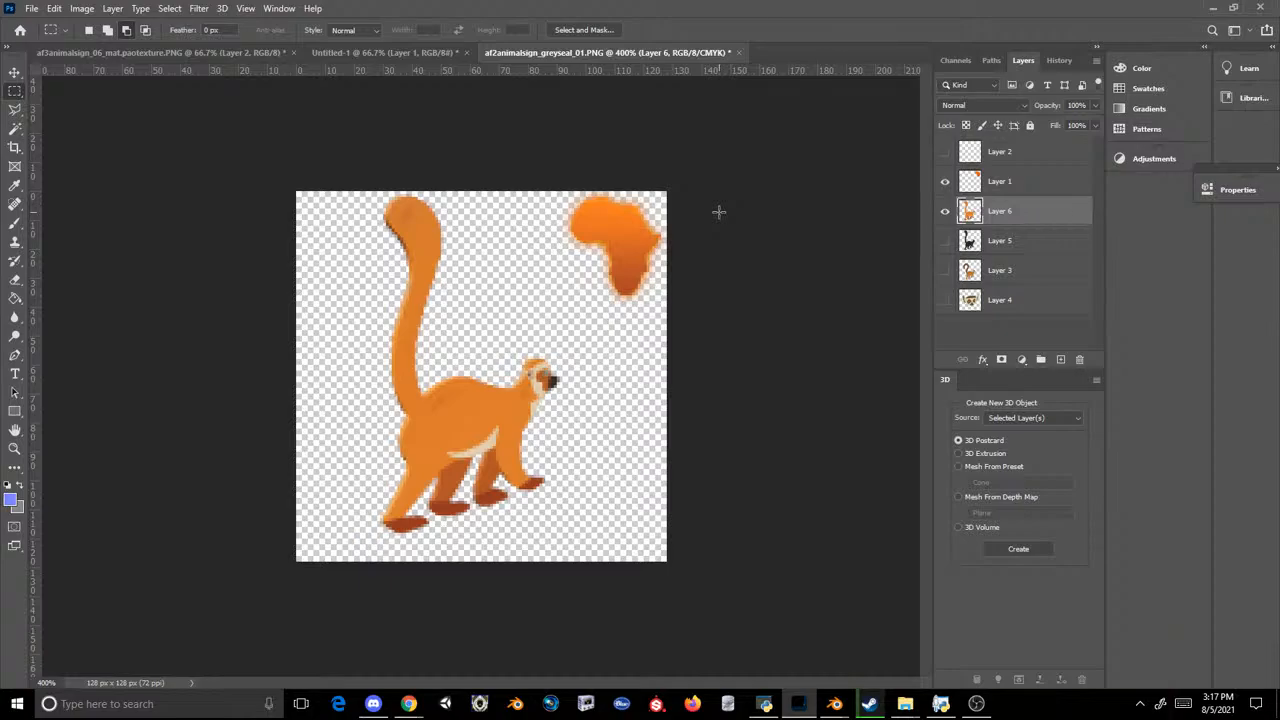
Step: Switch to the Scenery_PropAfro3 folder window and load Scenery_PropAfro3.ovl from the mod's UI Textures into the OVL Archive Editor
{"action": "mouse_move", "coordinate": [904, 703]}
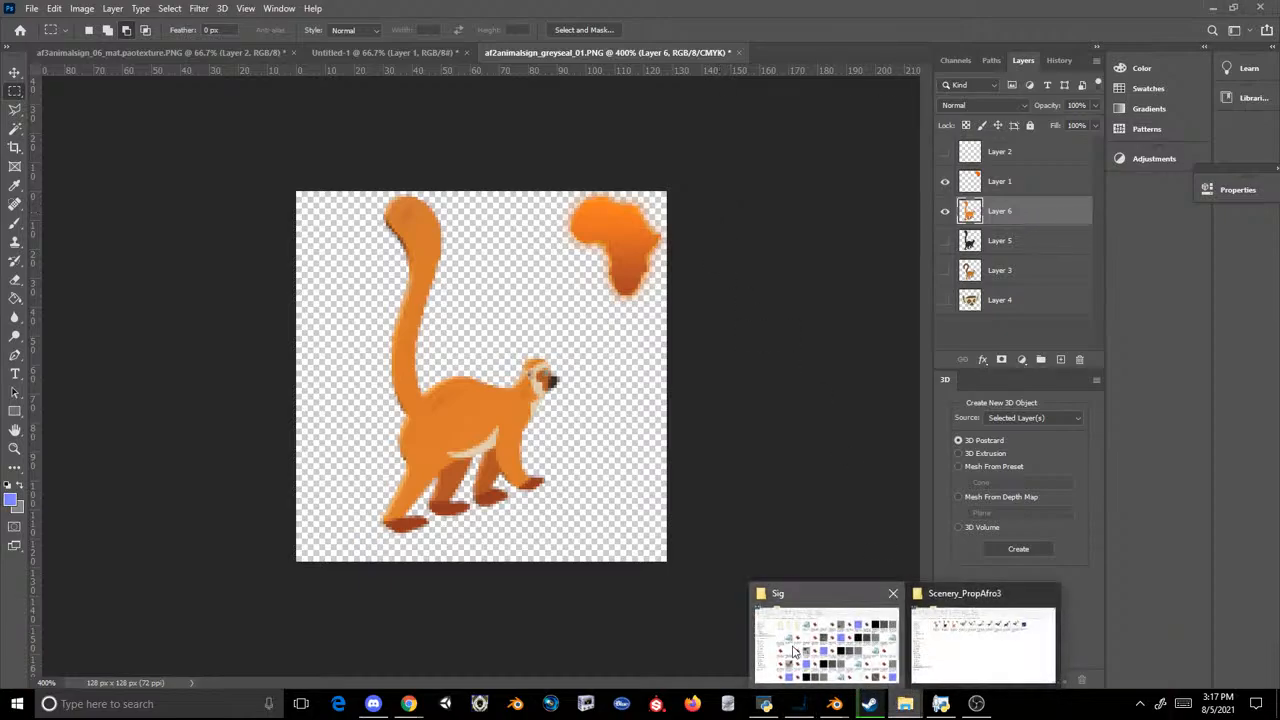
{"action": "left_click", "coordinate": [799, 640]}
{"action": "left_click", "coordinate": [966, 607]}
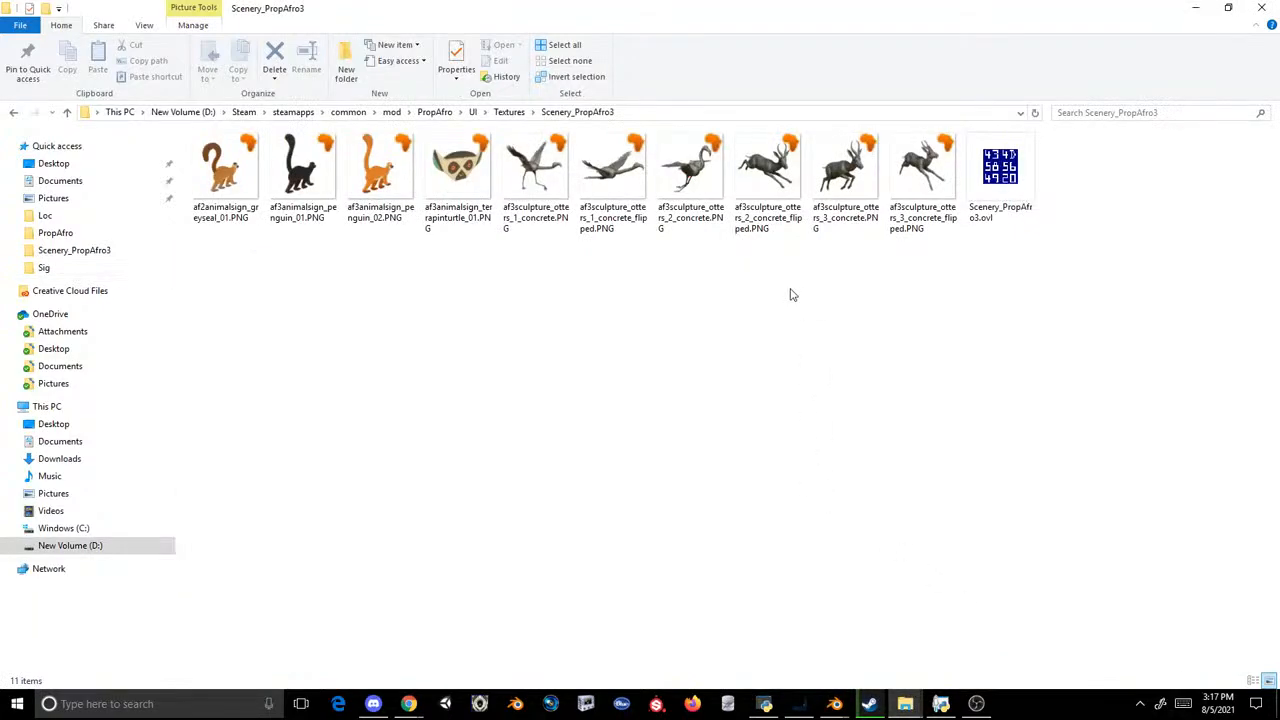
{"action": "left_click", "coordinate": [765, 704]}
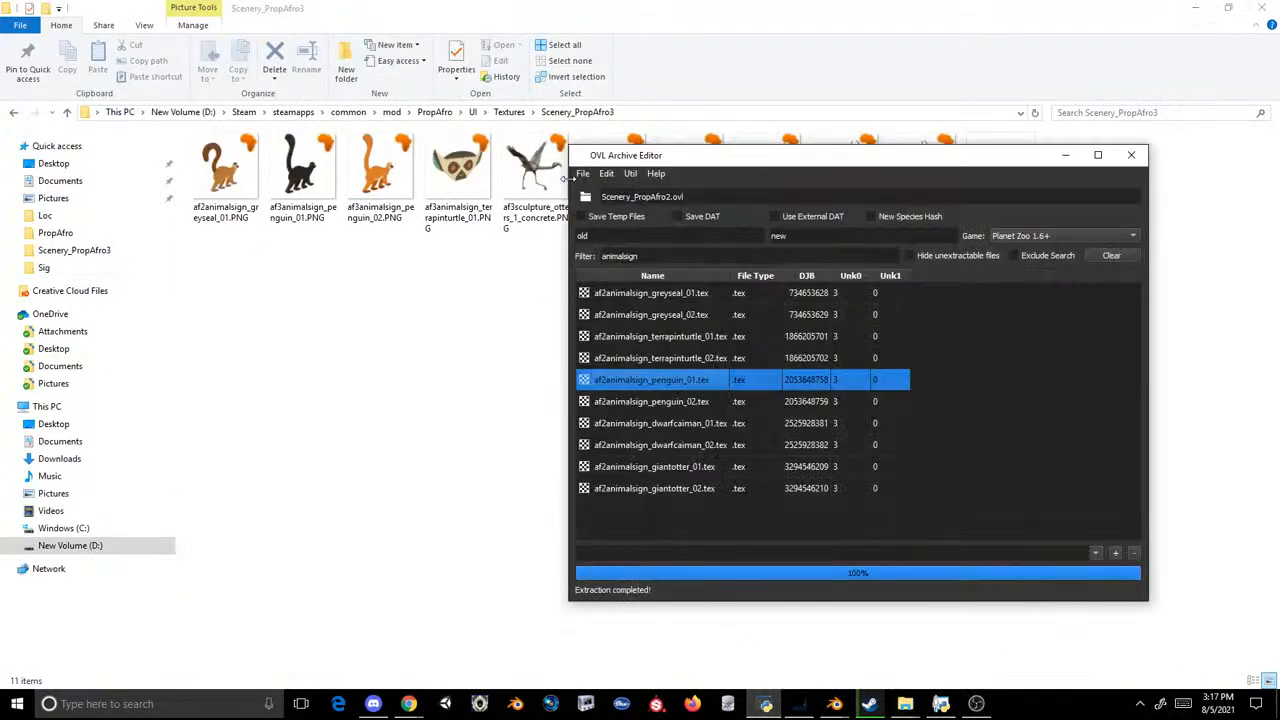
{"action": "left_click", "coordinate": [583, 173]}
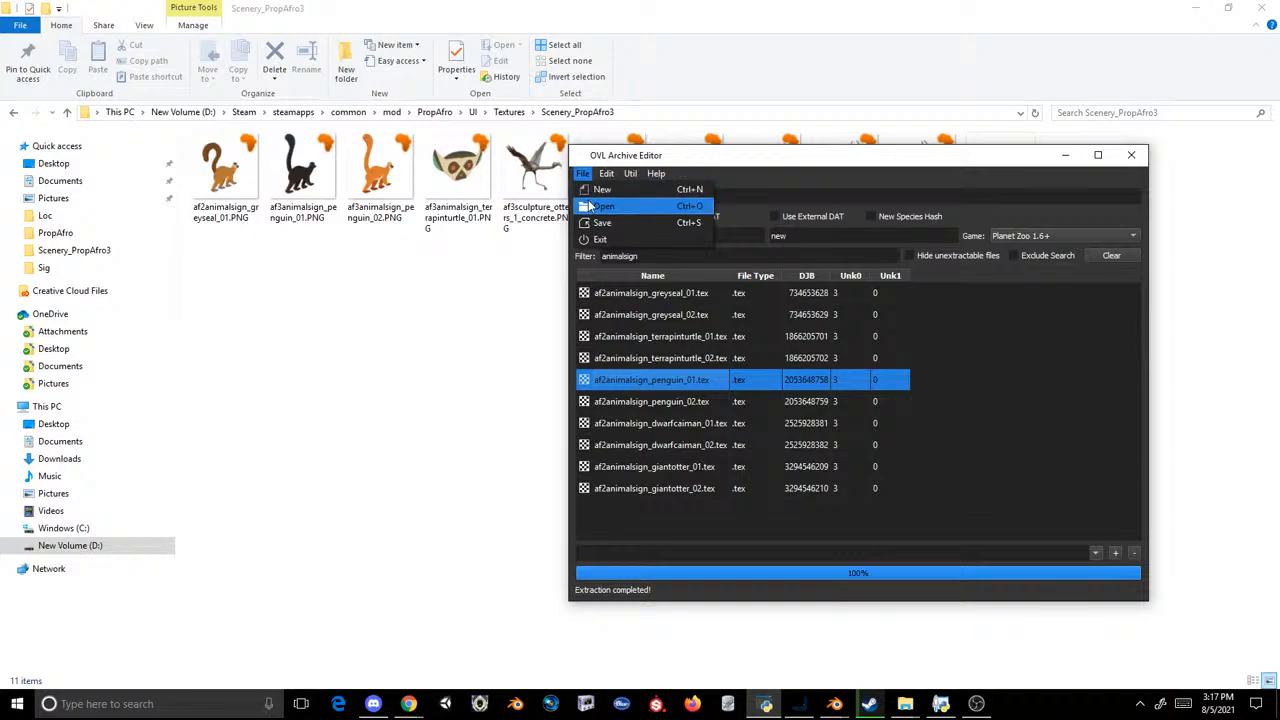
{"action": "left_click", "coordinate": [603, 206]}
{"action": "left_click", "coordinate": [772, 147]}
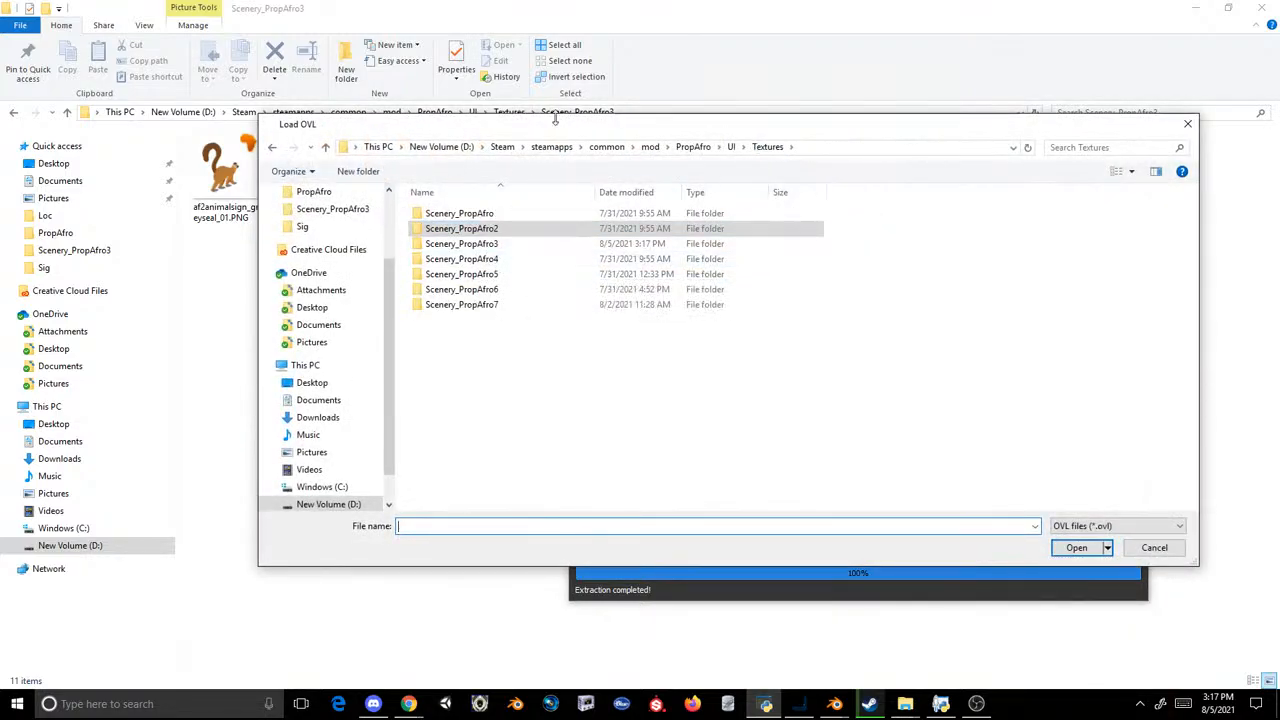
{"action": "left_click_drag", "start_coordinate": [555, 125], "coordinate": [617, 183]}
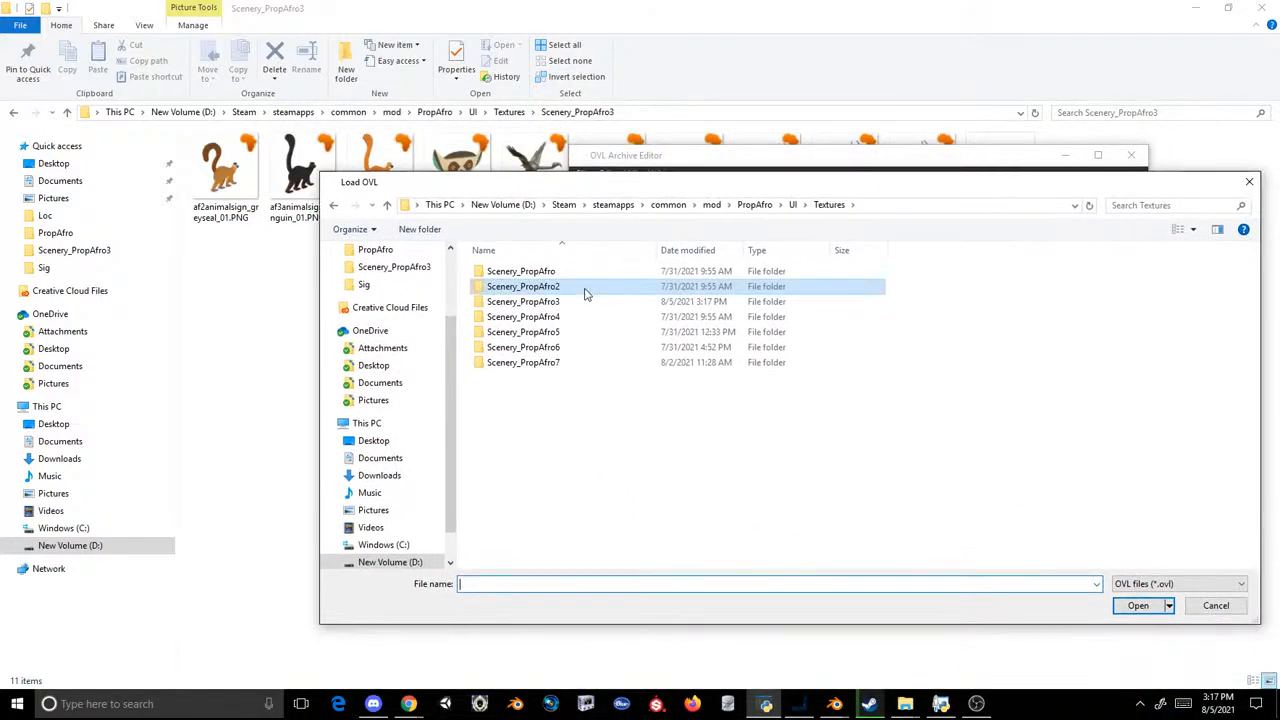
{"action": "double_click", "coordinate": [523, 301]}
{"action": "double_click", "coordinate": [510, 290]}
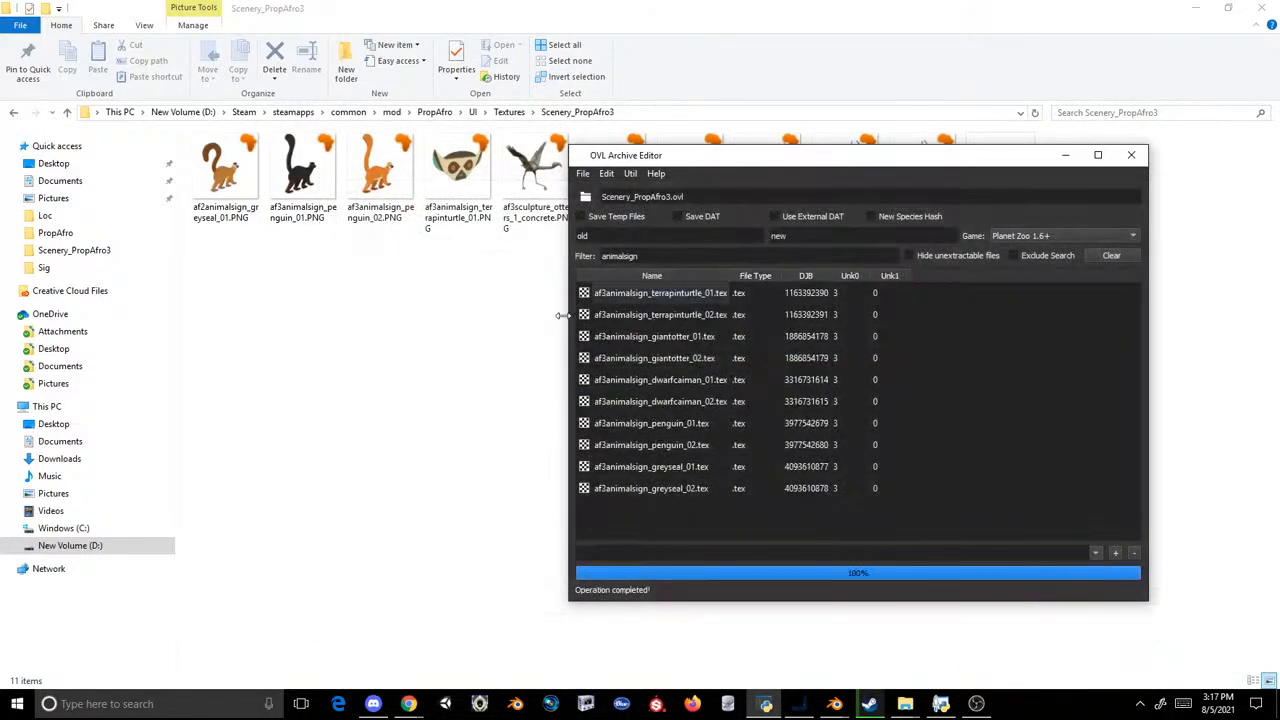
Step: Try to inject the four animal sign PNGs into the archive, and rename af2animalsign_greyseal_01.PNG as af3animalsign_greyseal_01.PNG
{"action": "left_click_drag", "start_coordinate": [462, 278], "coordinate": [668, 425]}
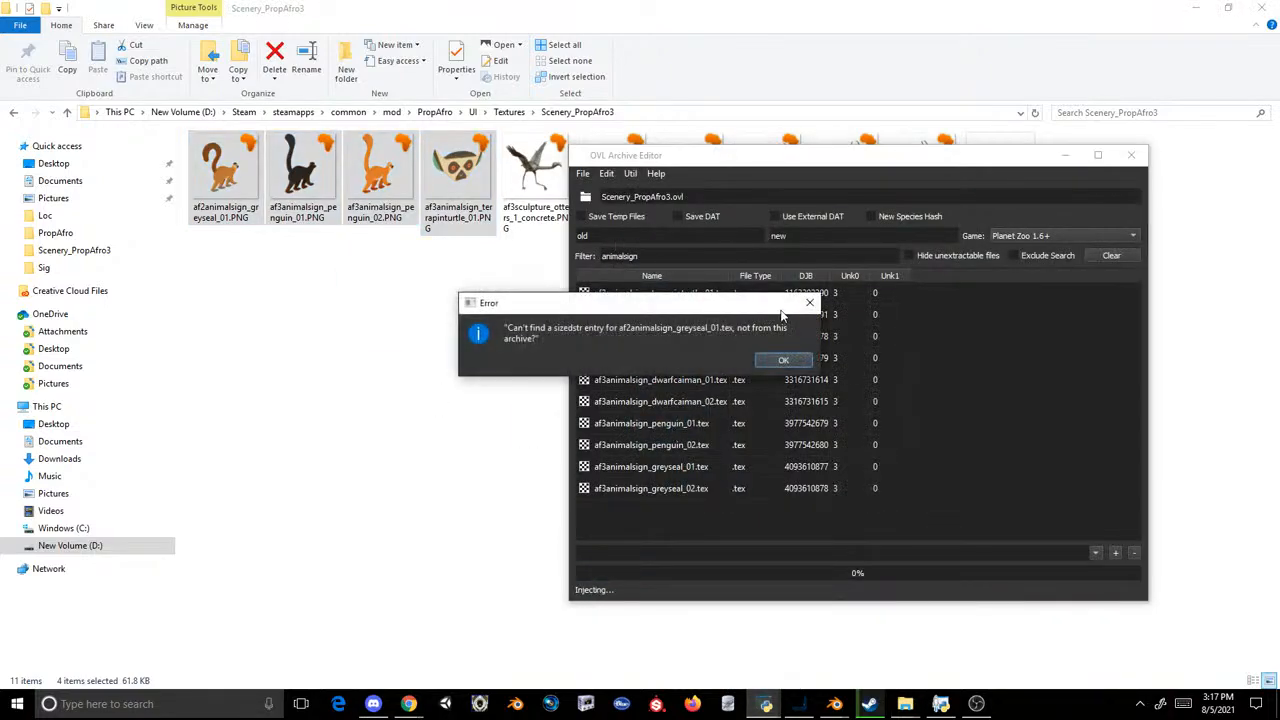
{"action": "left_click", "coordinate": [809, 303]}
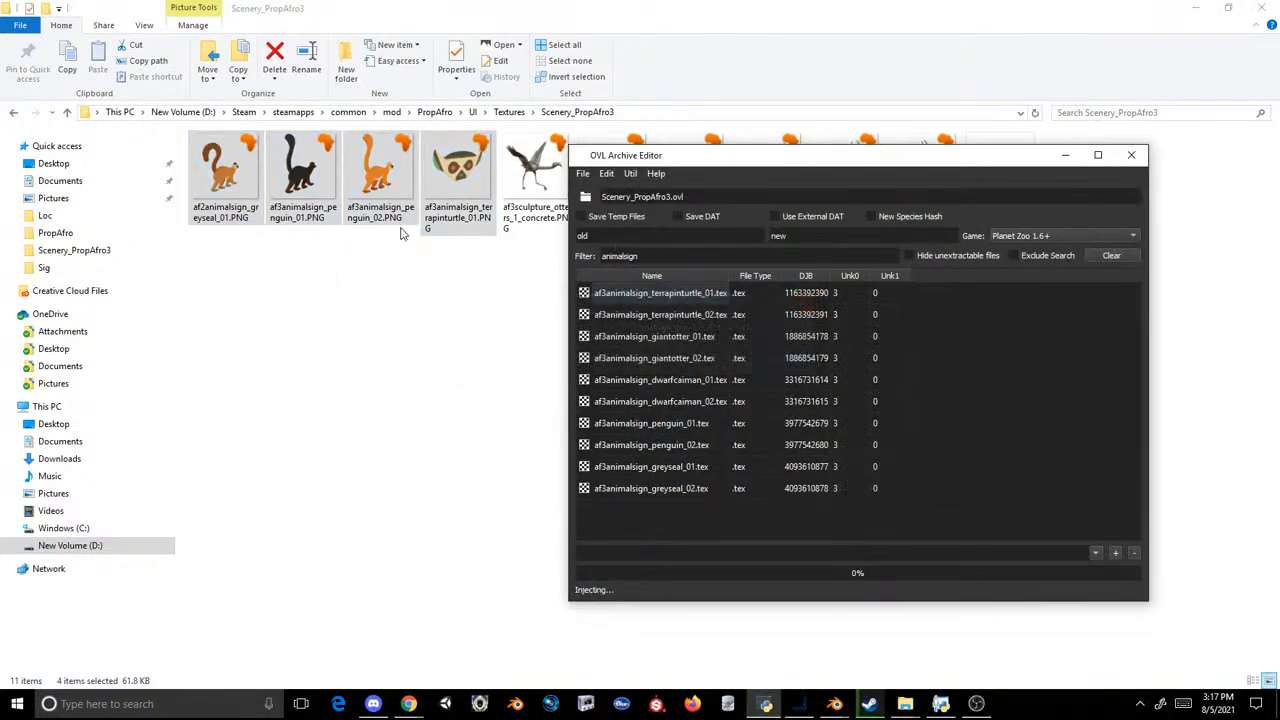
{"action": "left_click", "coordinate": [314, 218]}
{"action": "left_click", "coordinate": [212, 210]}
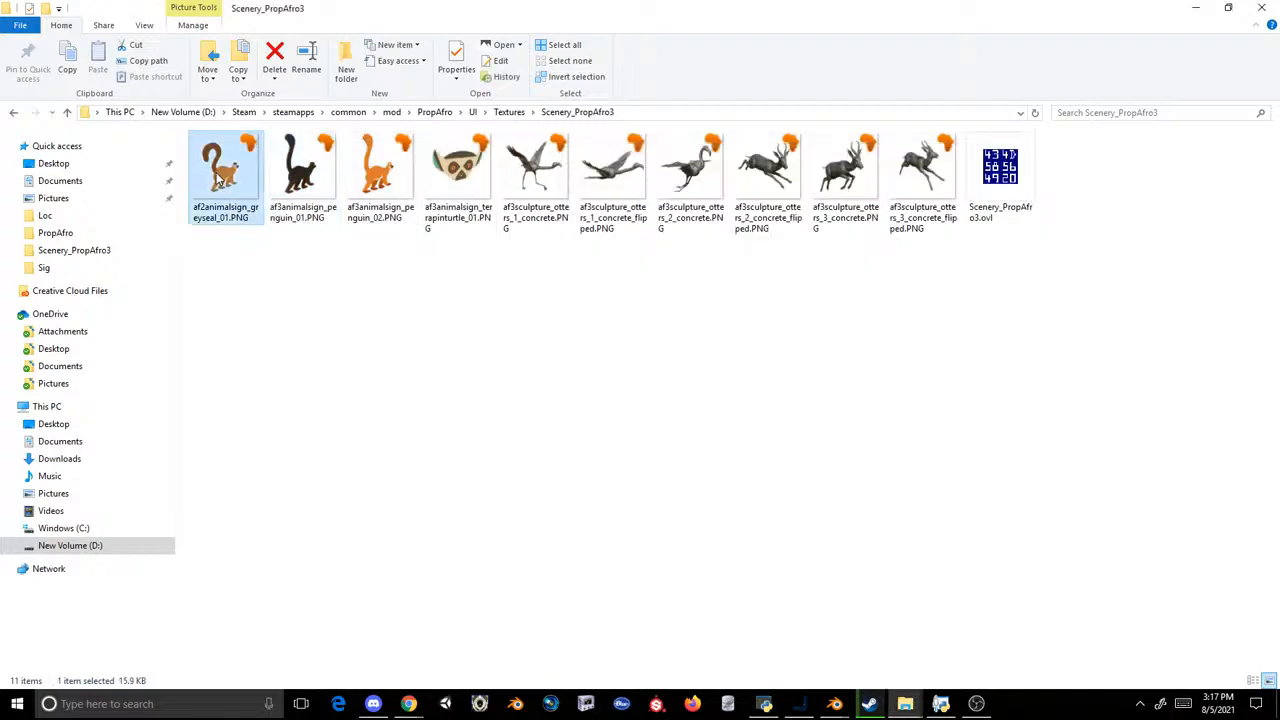
{"action": "left_click", "coordinate": [210, 206]}
{"action": "key", "text": "BackSpace"}
{"action": "type", "text": "3"}
{"action": "left_click", "coordinate": [315, 235]}
Step: Inject the four af3animalsign PNGs and save the archive over Scenery_PropAfro3.ovl in Planet Zoo's ovldata PropAfro UI\Textures\Scenery_PropAfro3 folder
{"action": "left_click_drag", "start_coordinate": [478, 249], "coordinate": [650, 365]}
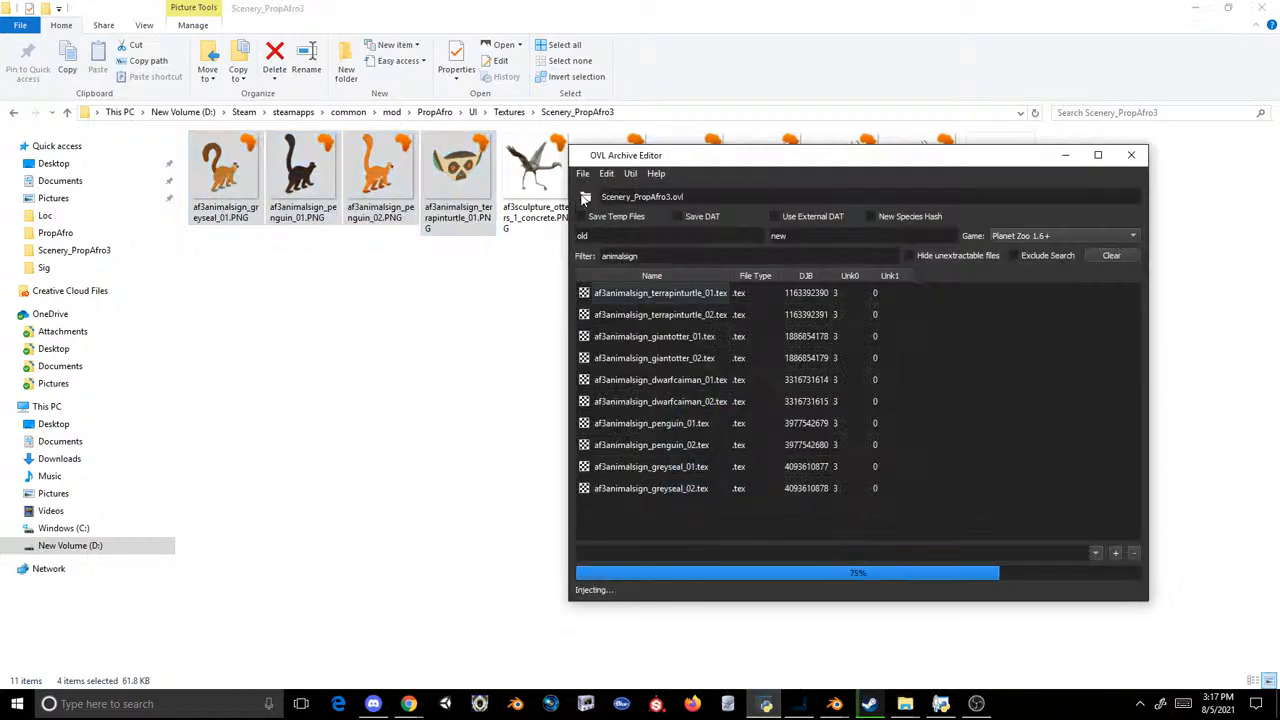
{"action": "left_click", "coordinate": [582, 173]}
{"action": "left_click", "coordinate": [652, 238]}
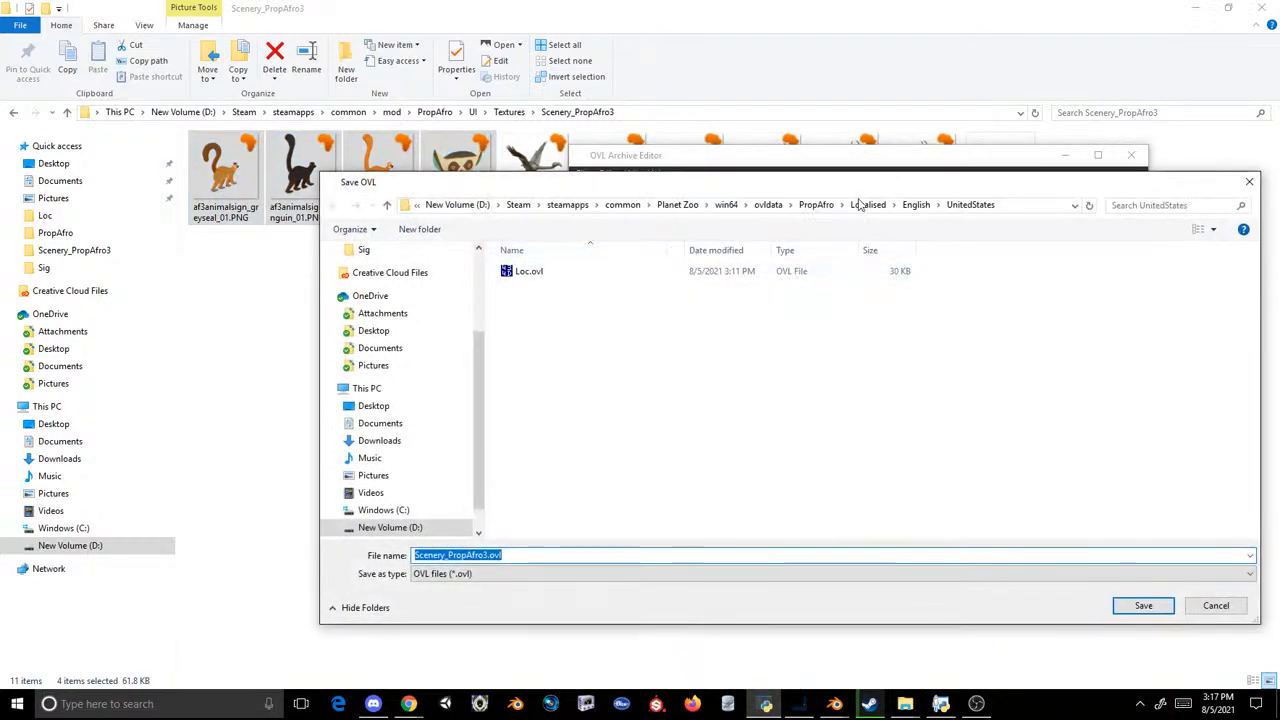
{"action": "left_click", "coordinate": [816, 204]}
{"action": "double_click", "coordinate": [525, 322]}
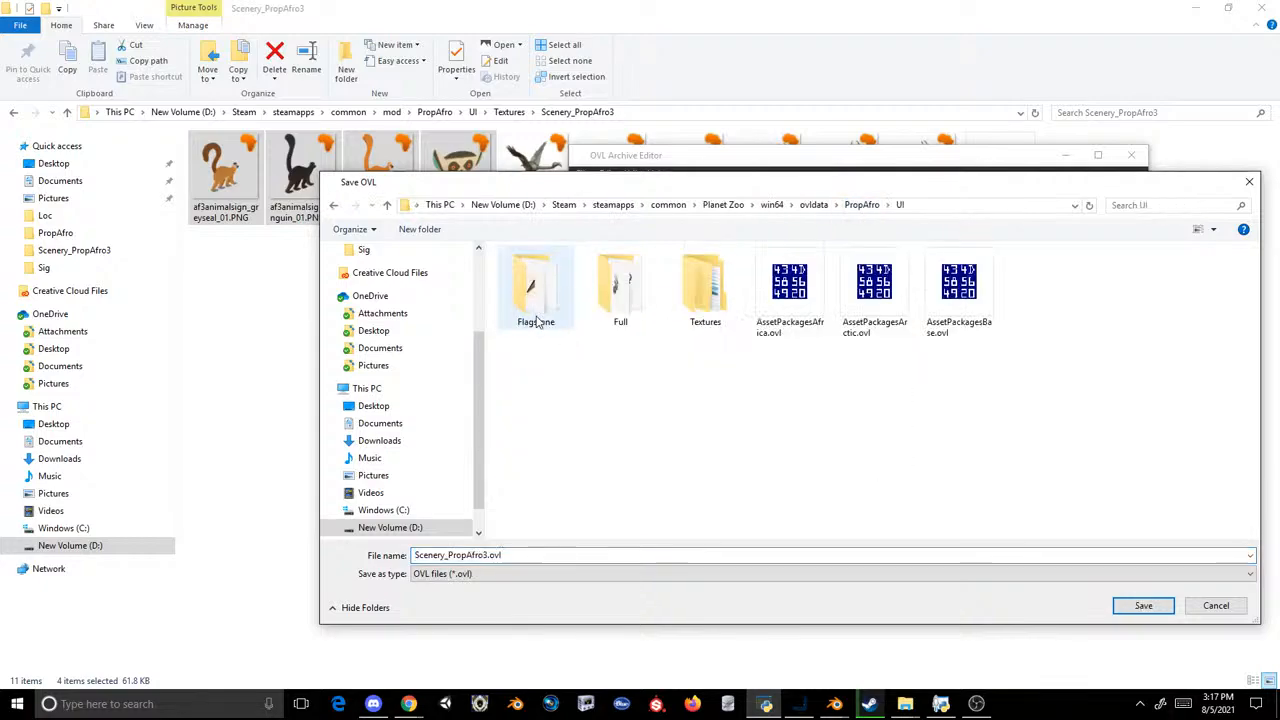
{"action": "double_click", "coordinate": [700, 290]}
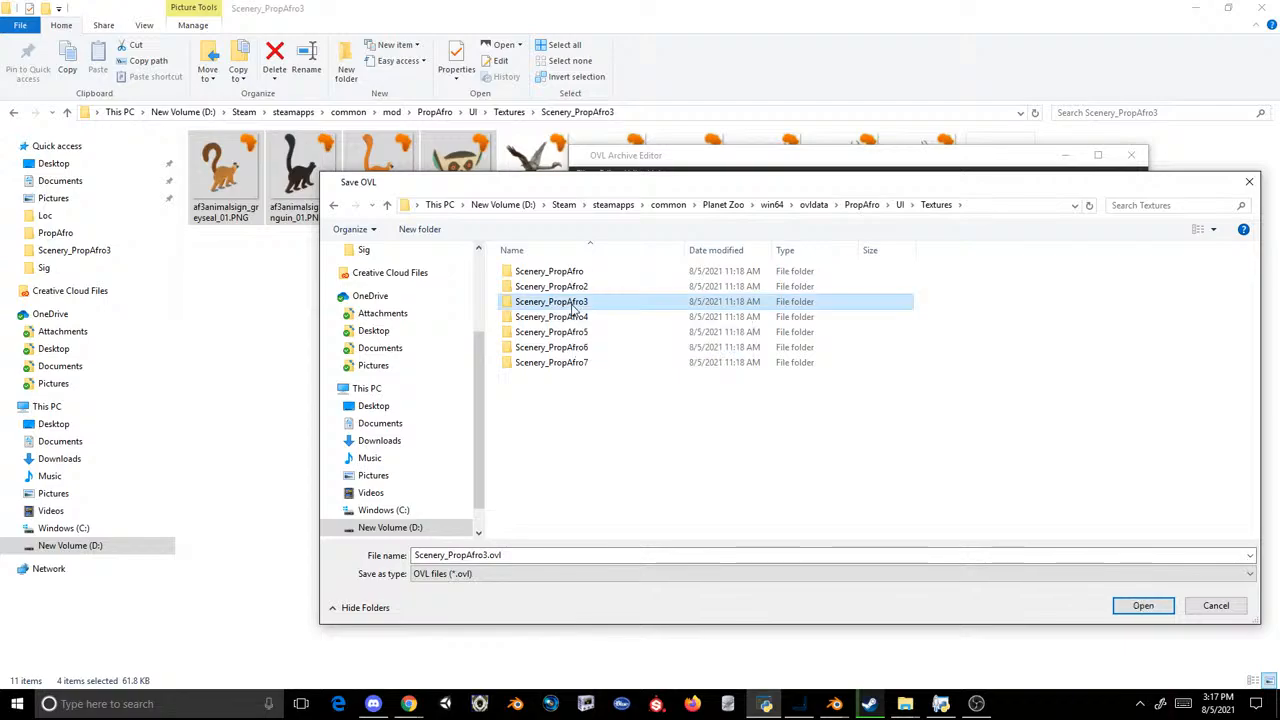
{"action": "double_click", "coordinate": [551, 301]}
{"action": "double_click", "coordinate": [545, 290]}
{"action": "left_click", "coordinate": [668, 354]}
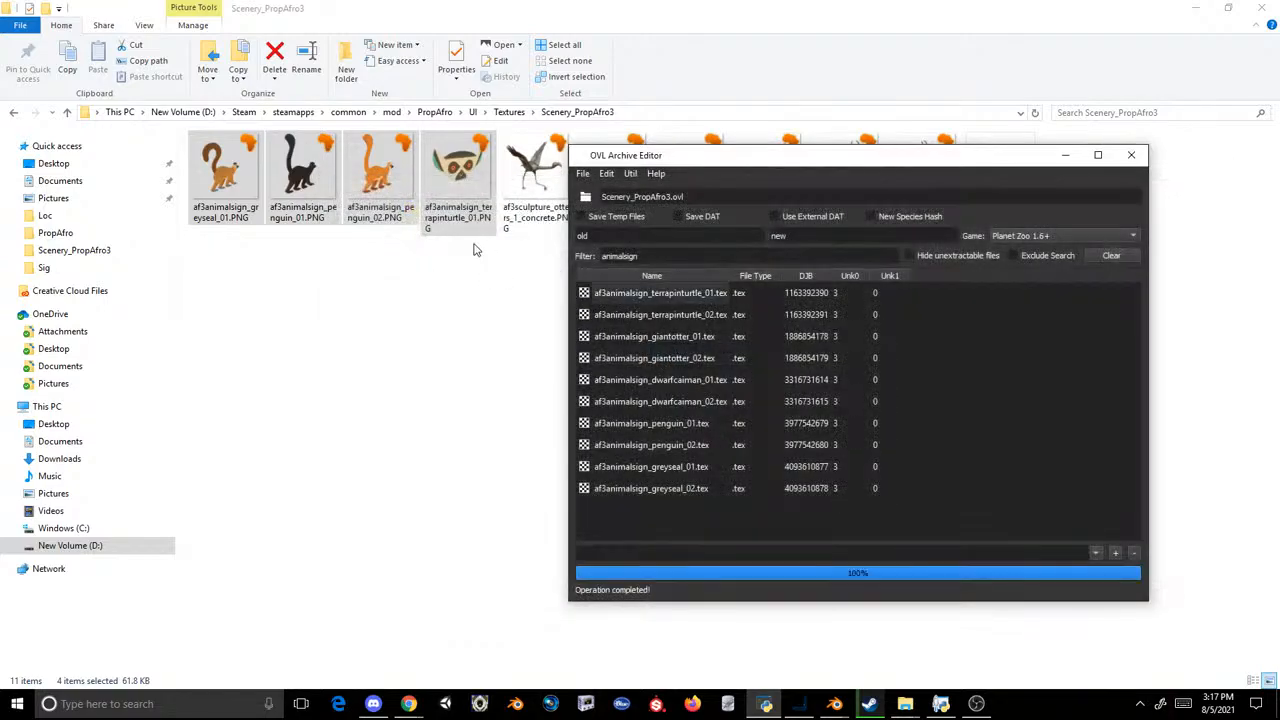
Step: Delete all the PNG icons from the Scenery_PropAfro3 folder, keeping only Scenery_PropAfro3.ovl
{"action": "left_click", "coordinate": [365, 298]}
{"action": "left_click_drag", "start_coordinate": [291, 255], "coordinate": [906, 185]}
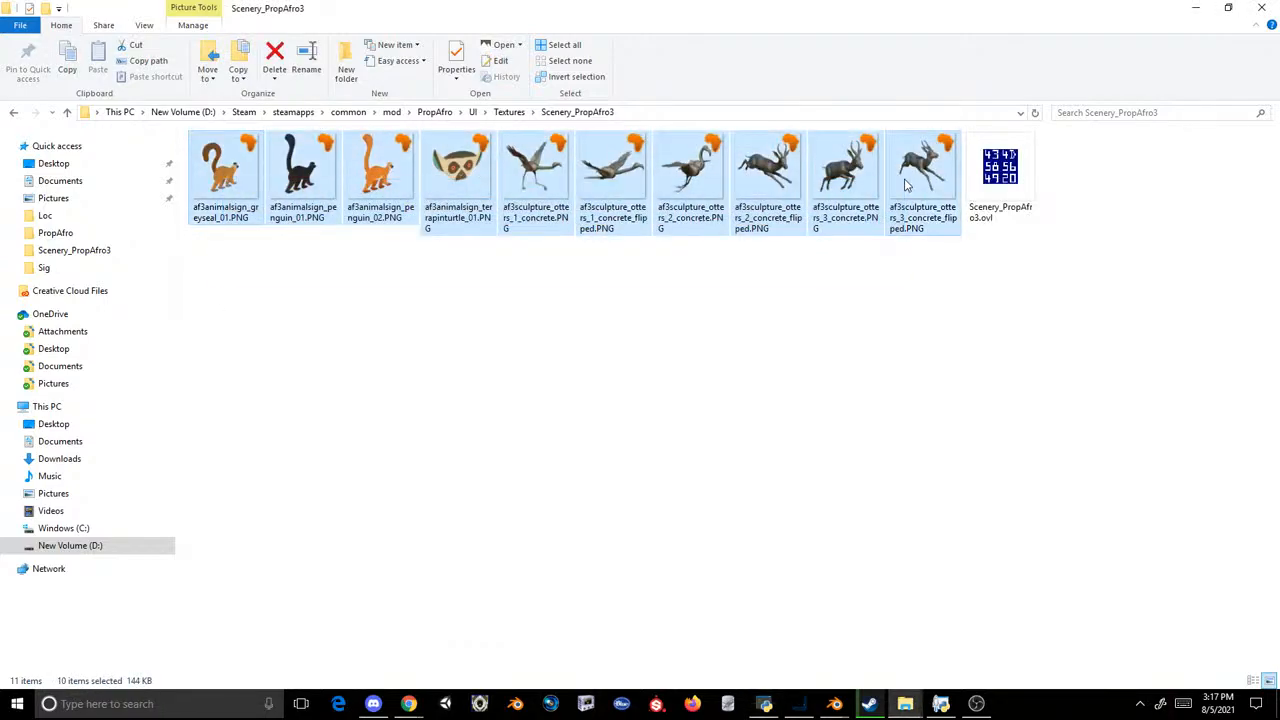
{"action": "key", "text": "Delete"}
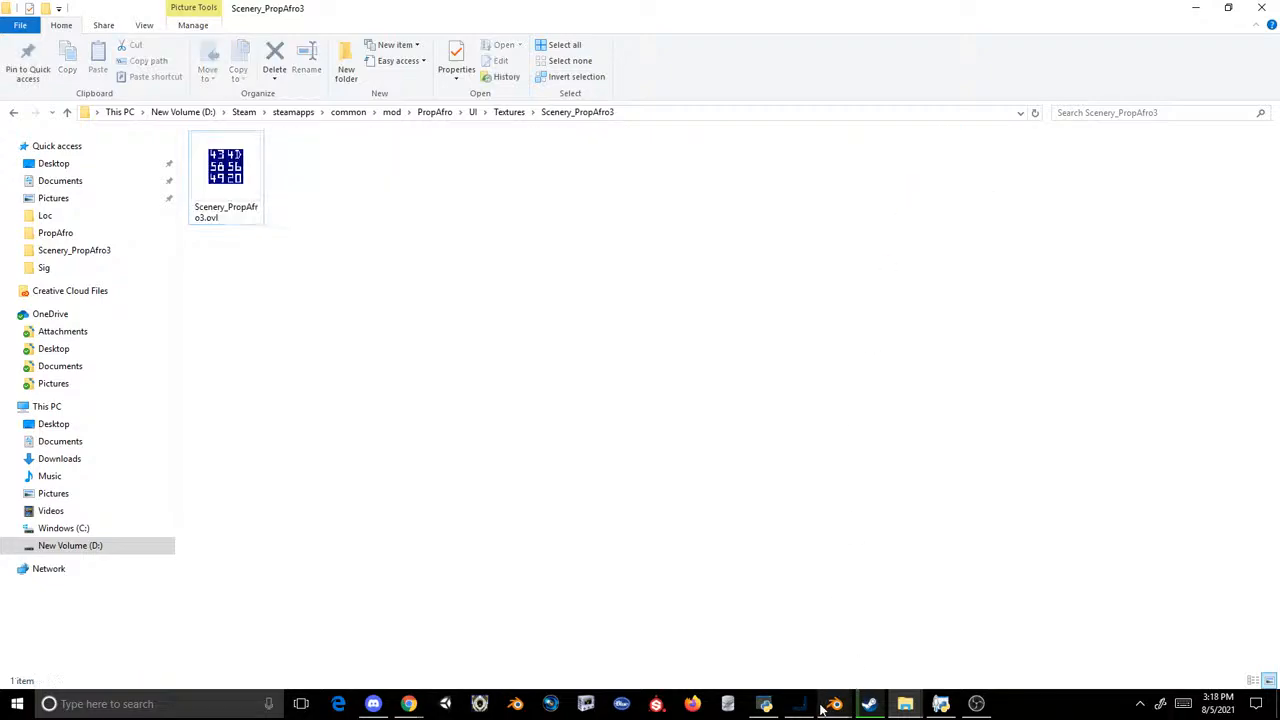
Step: Launch Planet Zoo from Steam and open the list of saved zoos
{"action": "left_click", "coordinate": [868, 704]}
{"action": "left_click", "coordinate": [305, 313]}
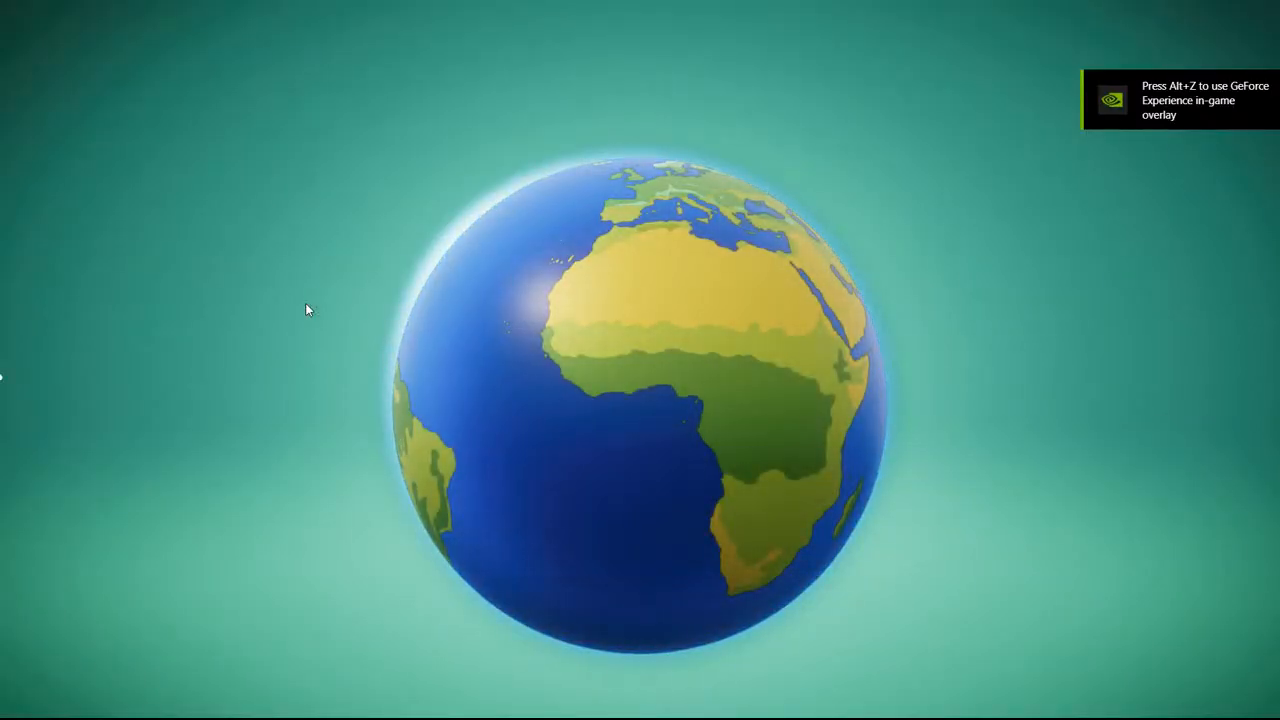
{"action": "left_click", "coordinate": [320, 640]}
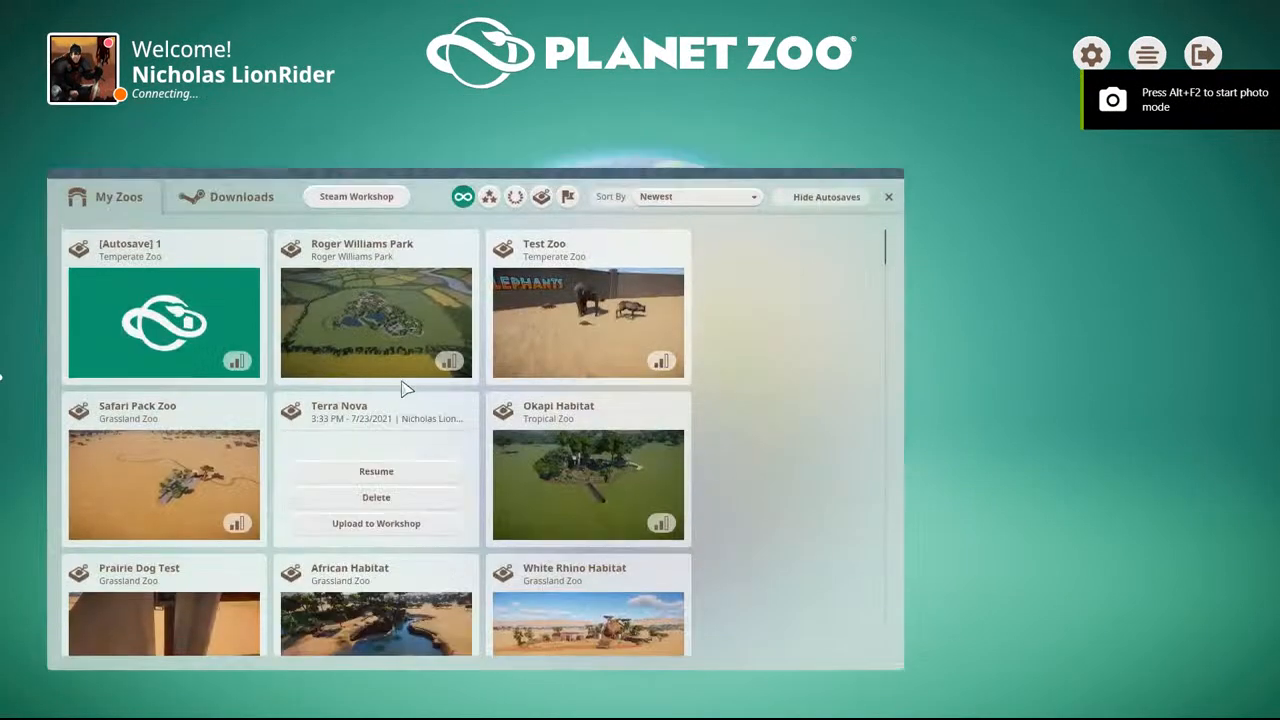
Step: Resume Test Zoo and search the construction items for "madagascar" to check the sign names and icons
{"action": "left_click", "coordinate": [531, 300]}
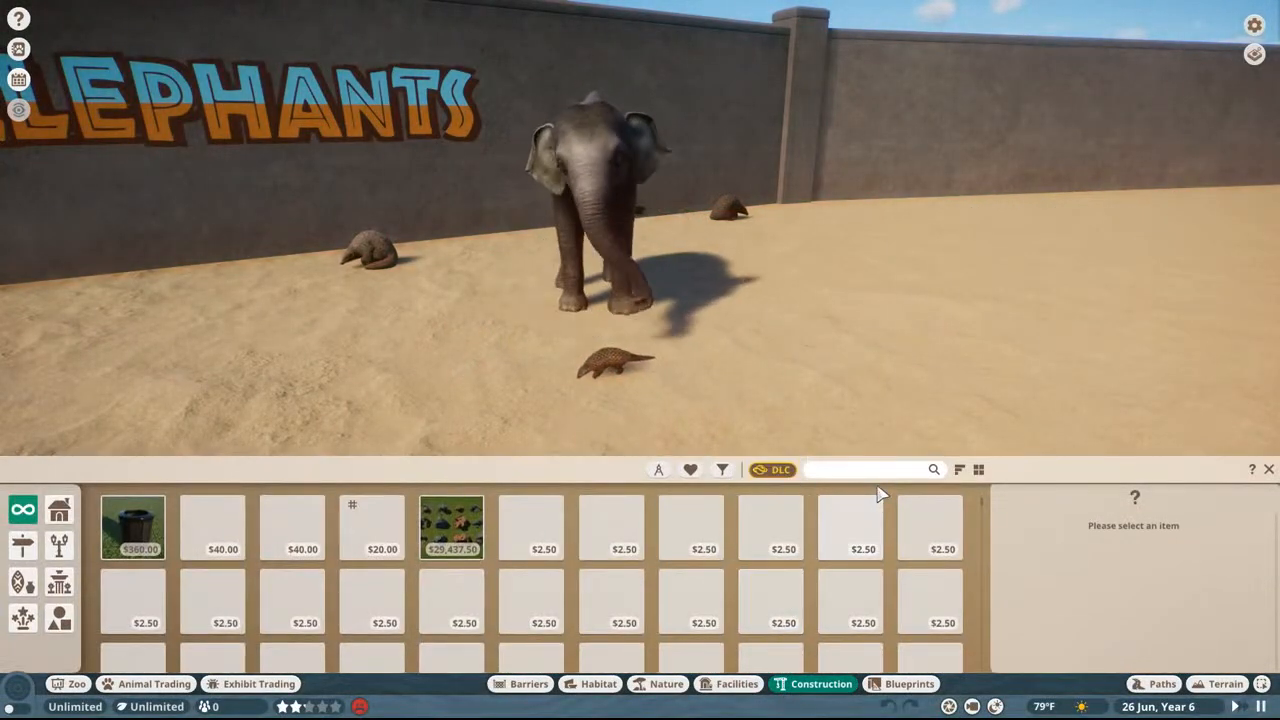
{"action": "left_click", "coordinate": [883, 470]}
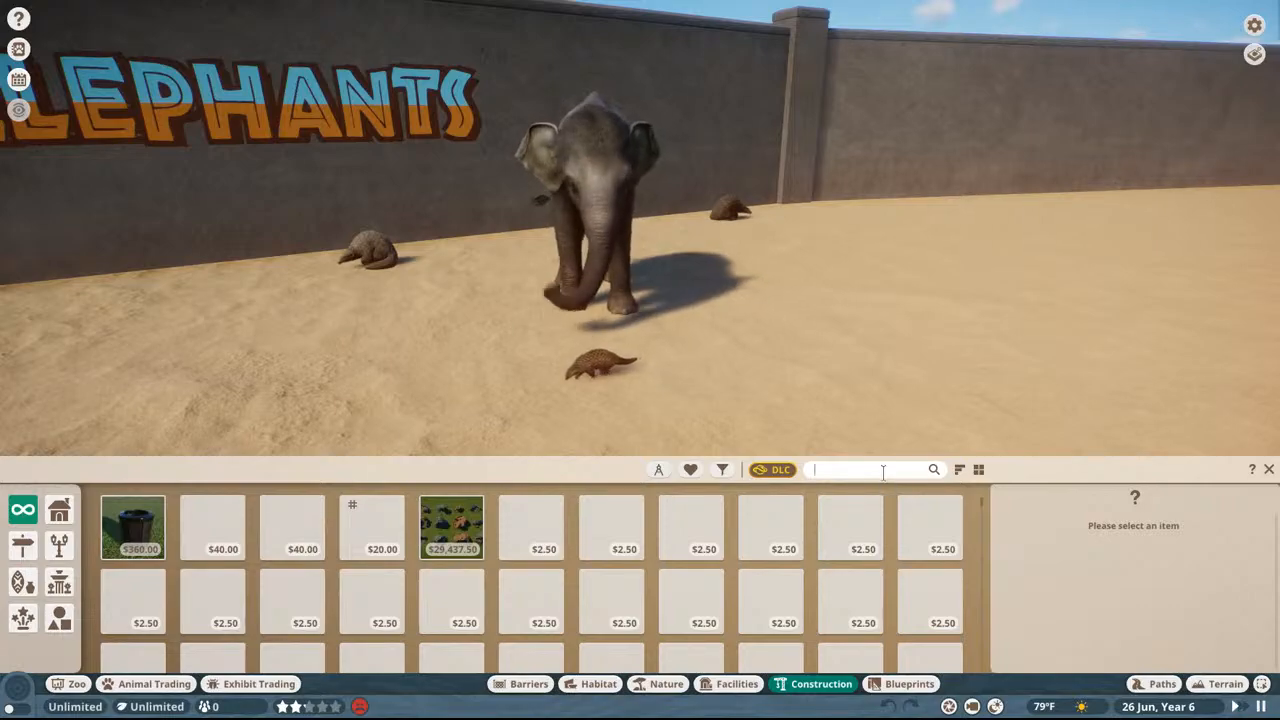
{"action": "type", "text": "madag"}
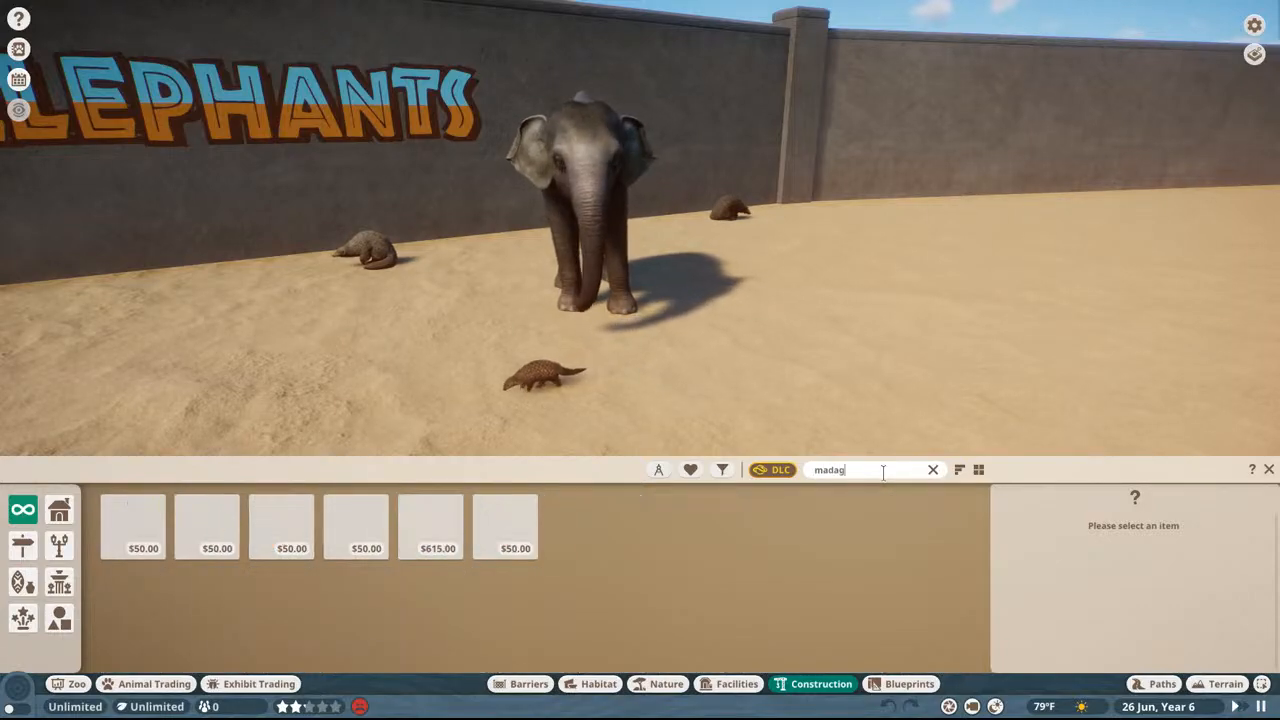
{"action": "type", "text": "ascar"}
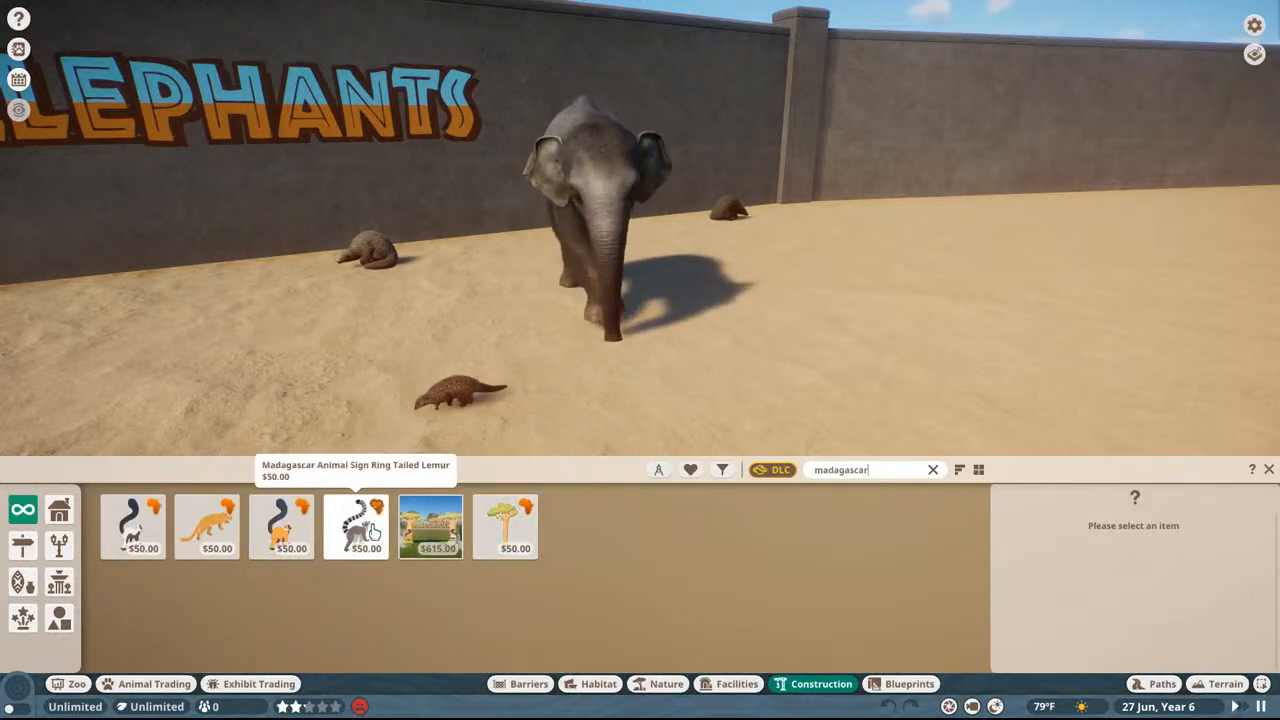
{"action": "left_click_drag", "start_coordinate": [877, 471], "coordinate": [657, 442]}
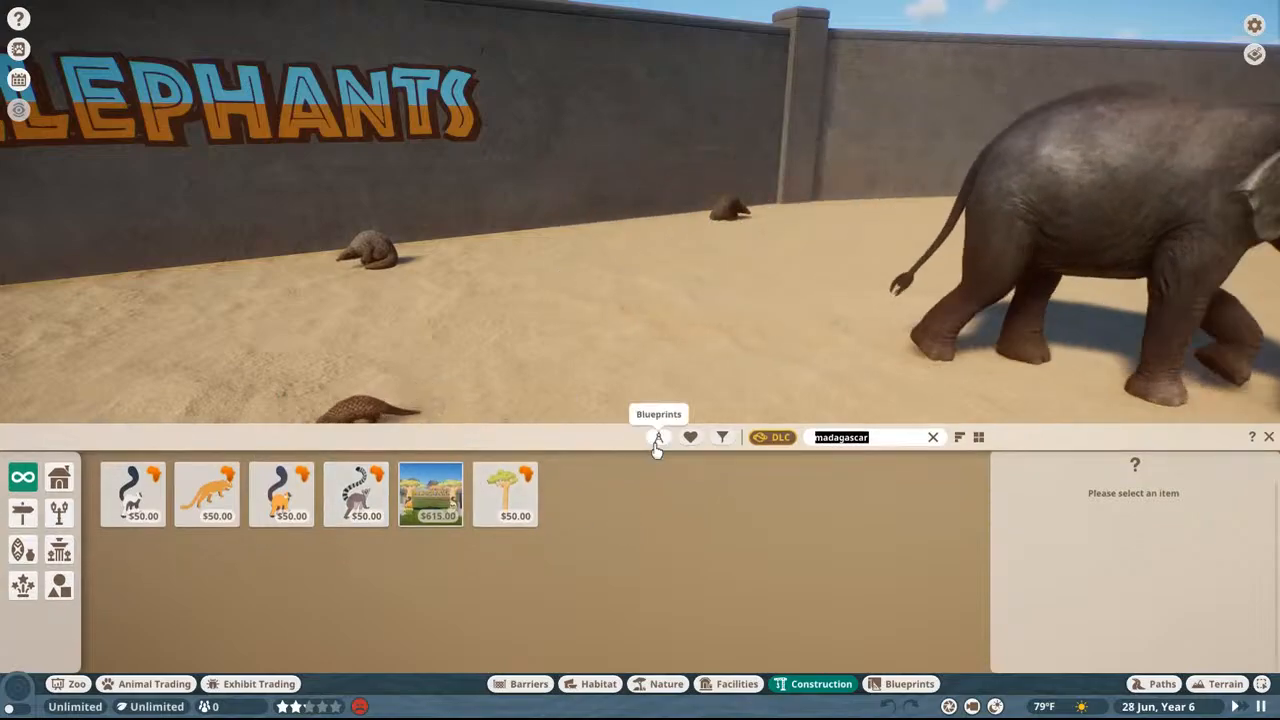
Step: Clear the item search, quit the zoo and end the Planet Zoo process in Task Manager
{"action": "key", "text": "BackSpace"}
{"action": "key", "text": "Escape"}
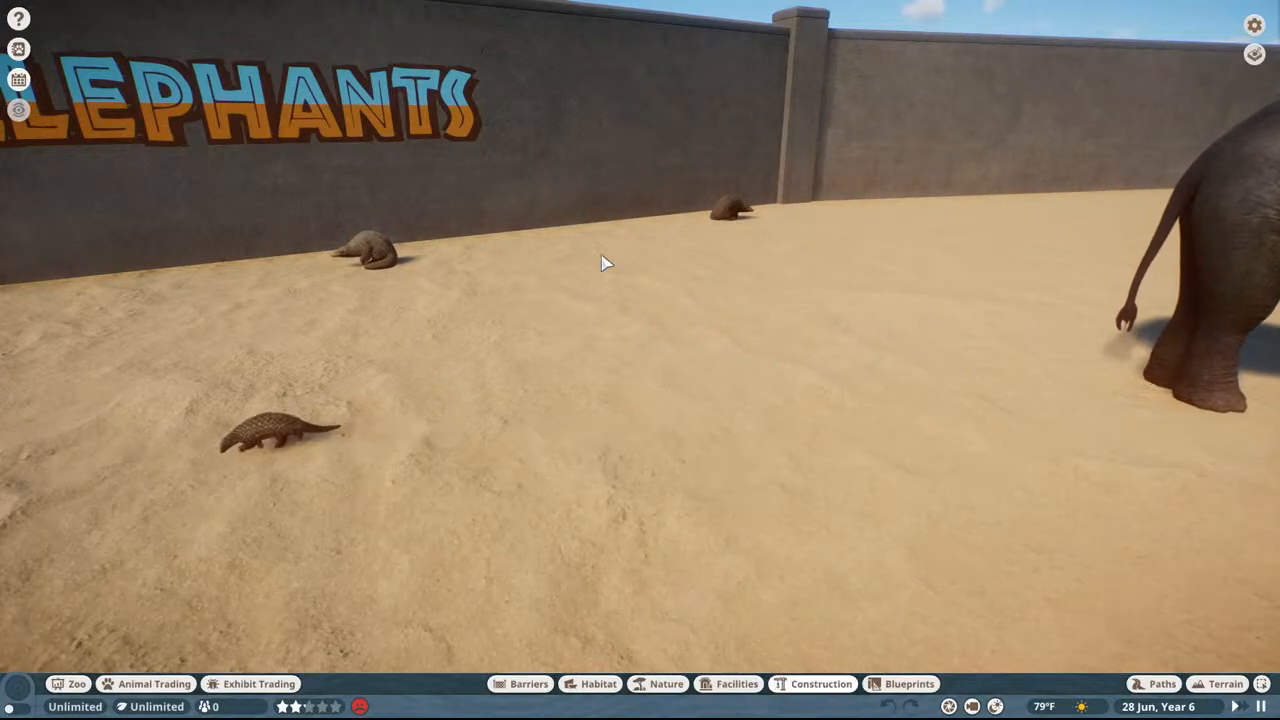
{"action": "key", "text": "Escape"}
{"action": "left_click", "coordinate": [645, 440]}
{"action": "left_click", "coordinate": [613, 410]}
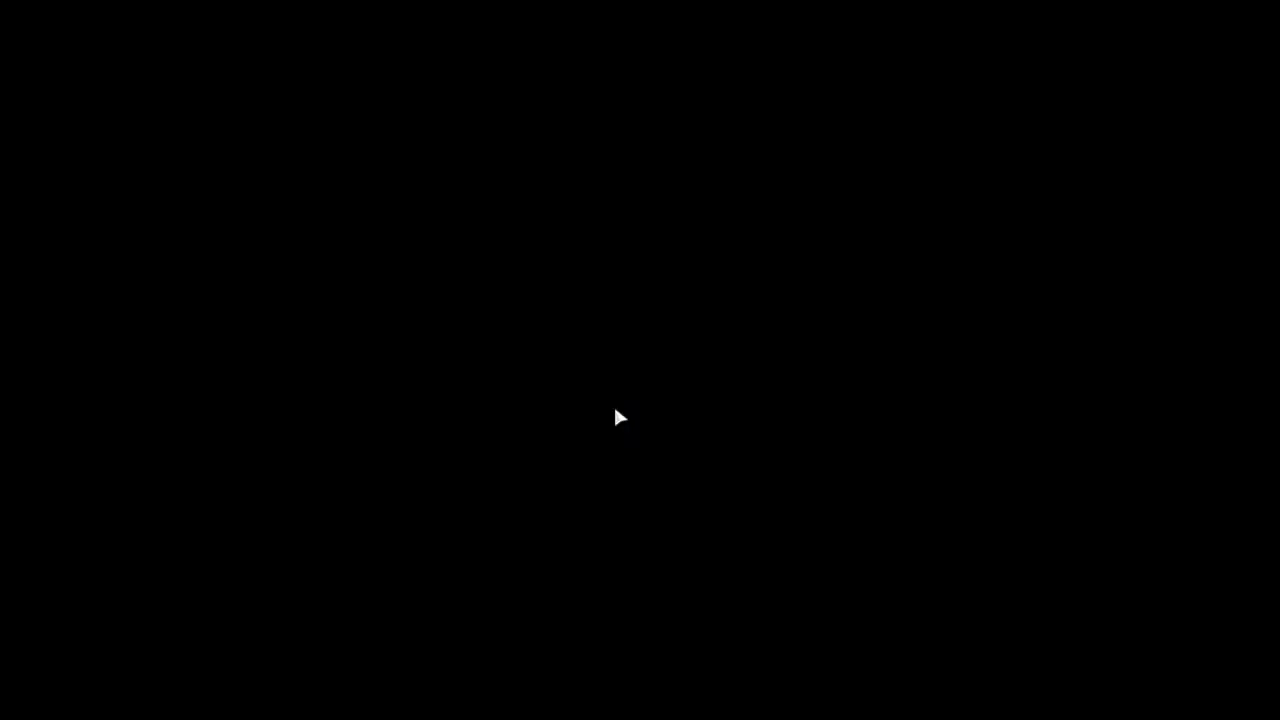
{"action": "key", "text": "ctrl+shift+Escape"}
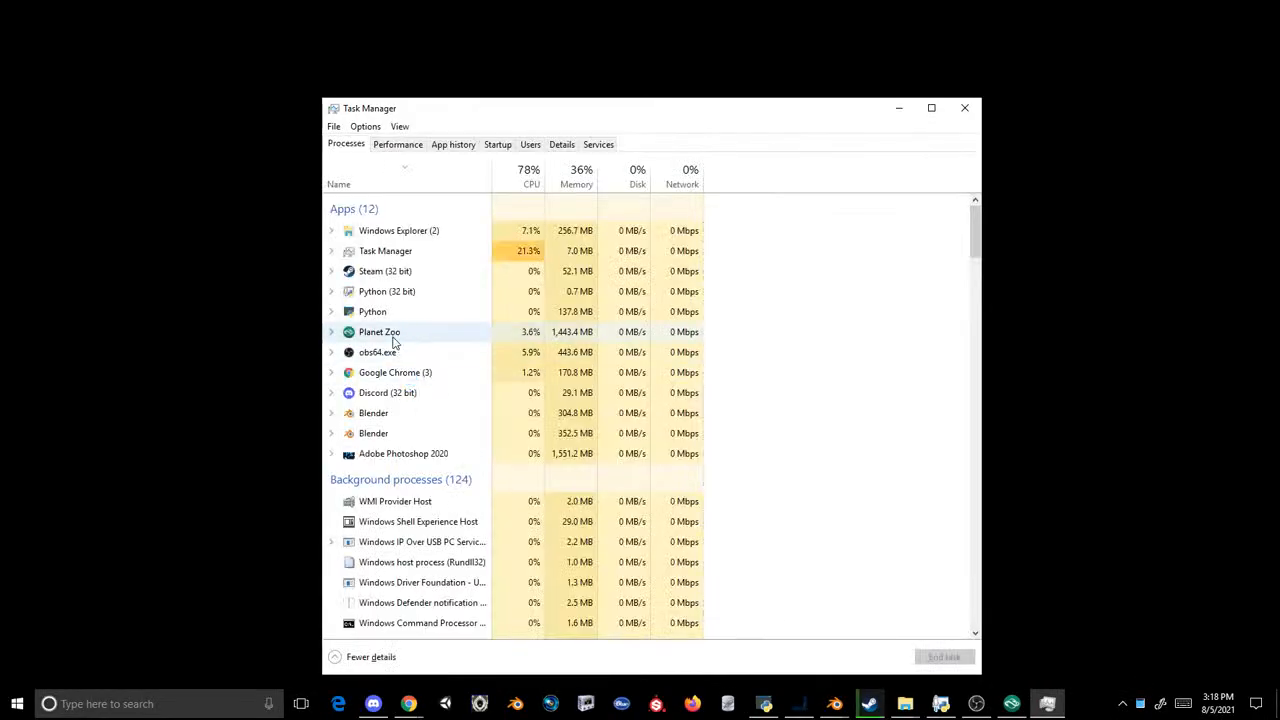
{"action": "left_click", "coordinate": [400, 332]}
{"action": "left_click", "coordinate": [944, 657]}
{"action": "left_click", "coordinate": [965, 107]}
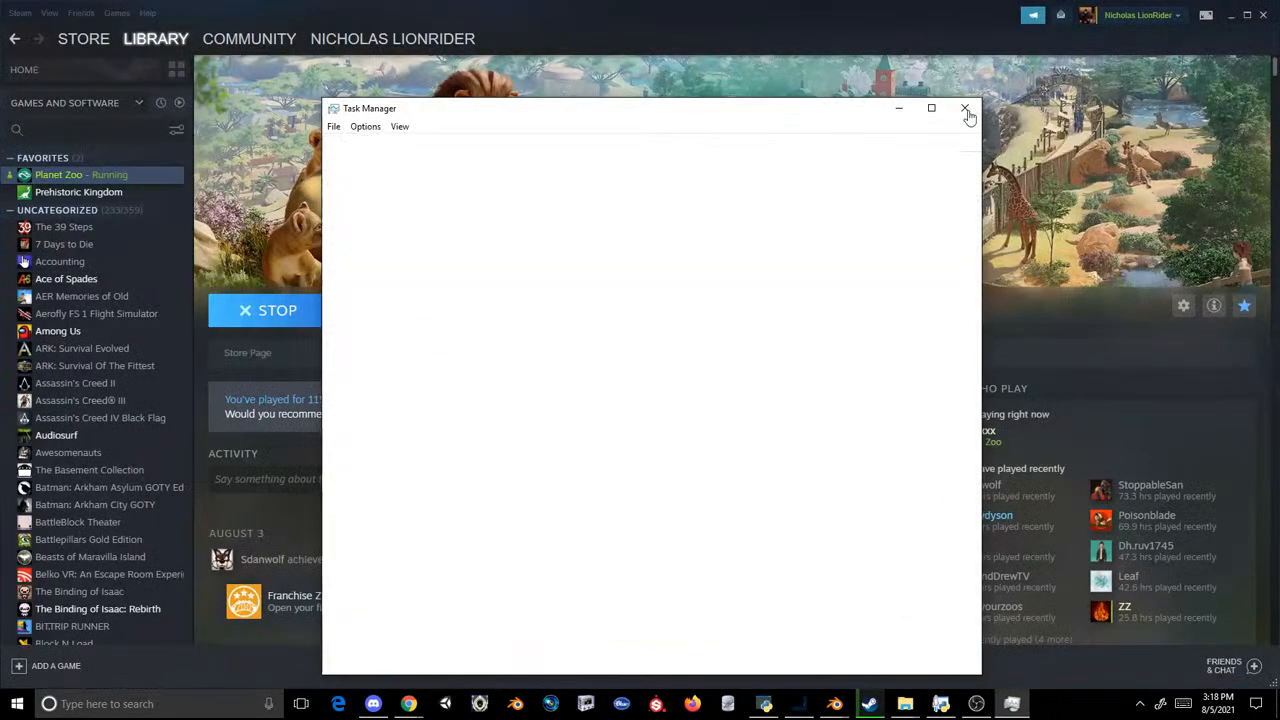
Step: Switch to OVL Archive Editor and create a new archive from the PropAfro Loc folder
{"action": "mouse_move", "coordinate": [765, 703]}
{"action": "left_click", "coordinate": [763, 638]}
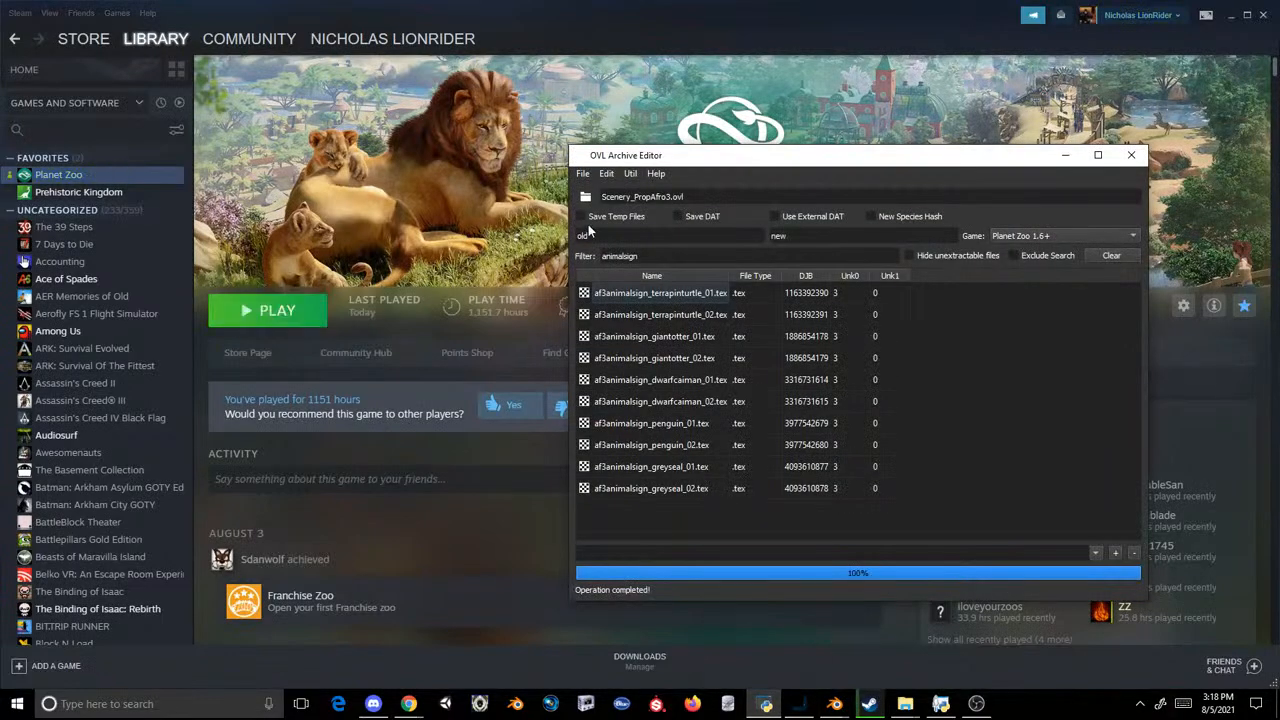
{"action": "left_click", "coordinate": [582, 173]}
{"action": "left_click", "coordinate": [620, 188]}
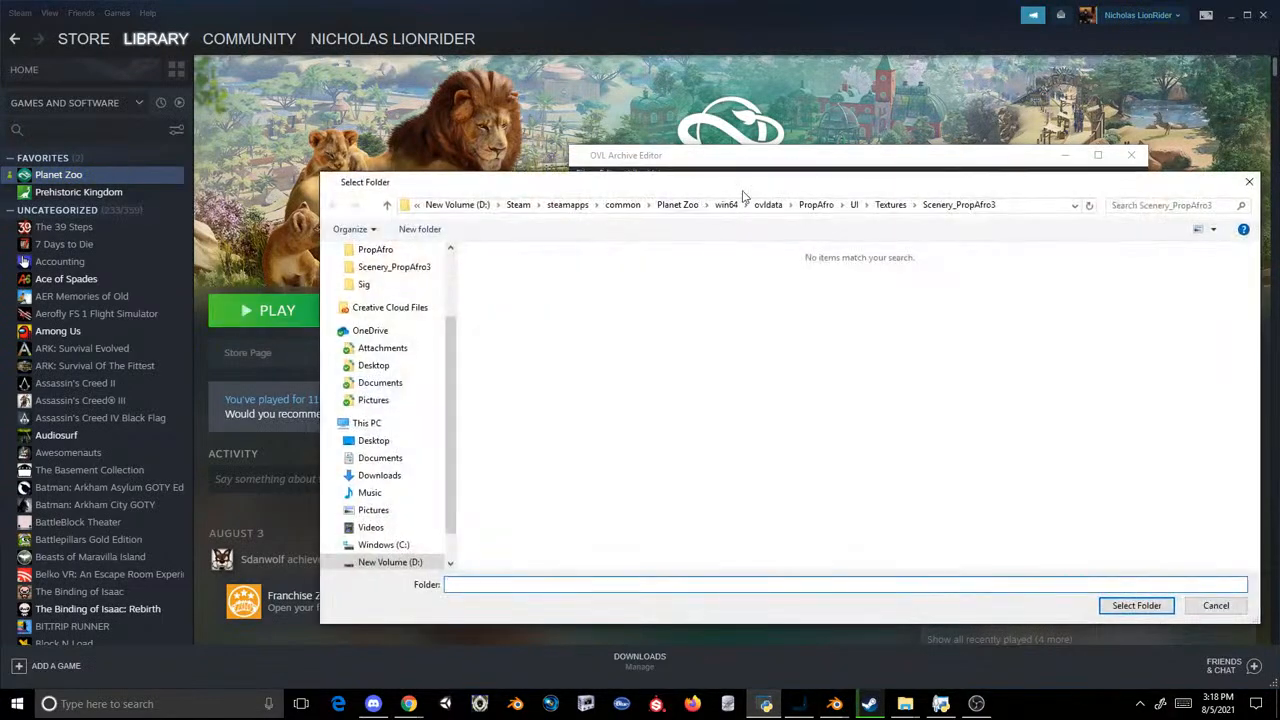
{"action": "left_click", "coordinate": [803, 209]}
{"action": "left_click", "coordinate": [494, 301]}
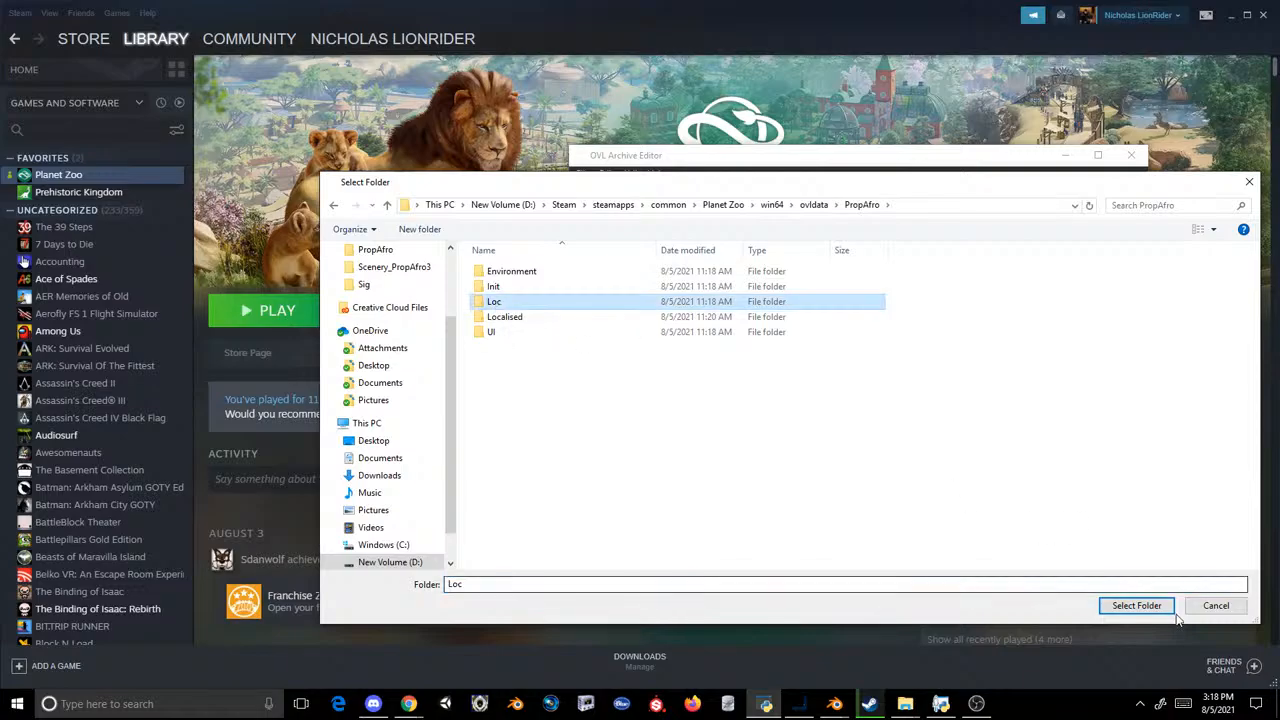
{"action": "left_click", "coordinate": [1136, 606]}
Step: Save the archive over Loc.ovl in the PropAfro Localised\English\UnitedStates folder
{"action": "left_click", "coordinate": [582, 174]}
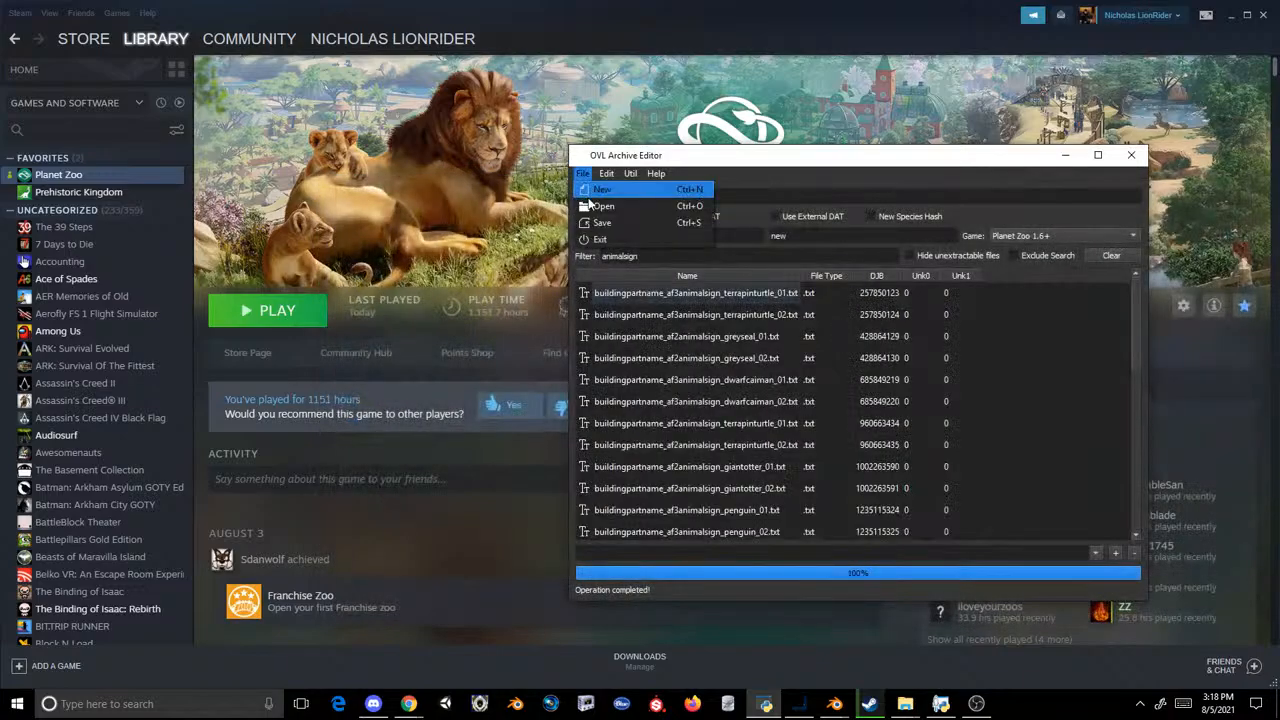
{"action": "left_click", "coordinate": [601, 223]}
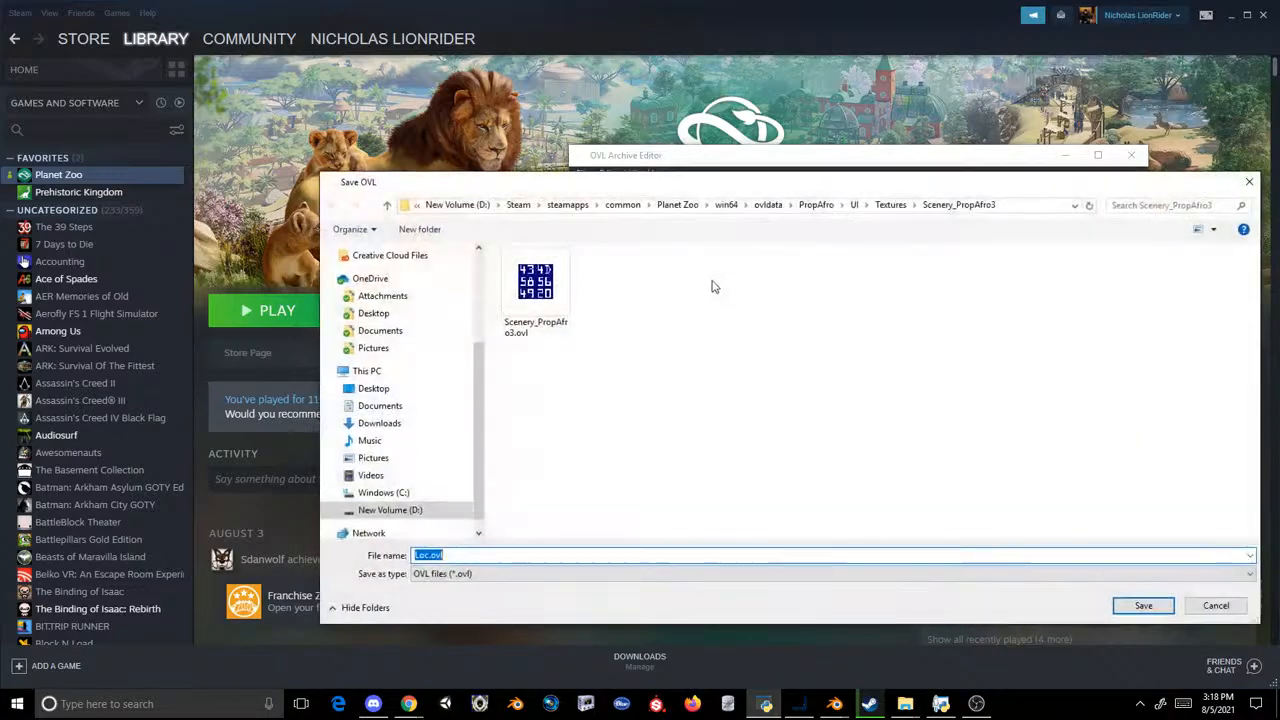
{"action": "left_click", "coordinate": [812, 205]}
{"action": "double_click", "coordinate": [540, 318]}
{"action": "double_click", "coordinate": [550, 302]}
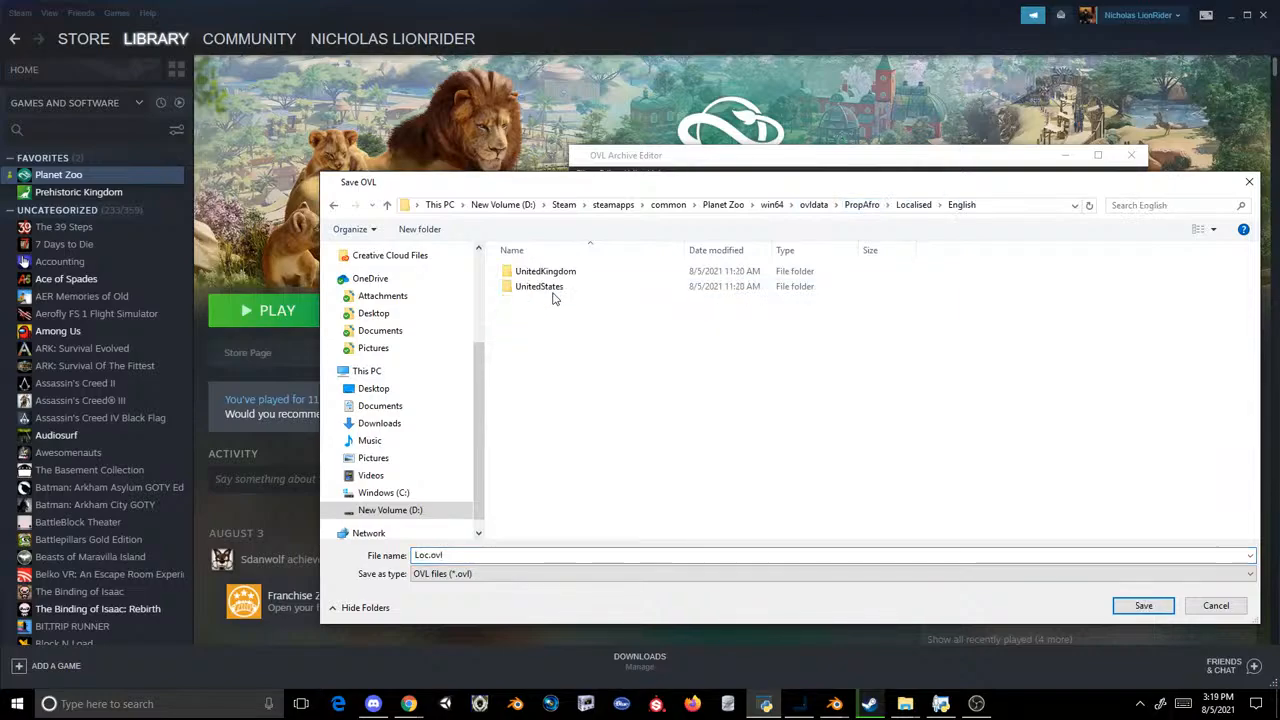
{"action": "double_click", "coordinate": [540, 287]}
{"action": "double_click", "coordinate": [546, 274]}
{"action": "left_click", "coordinate": [660, 352]}
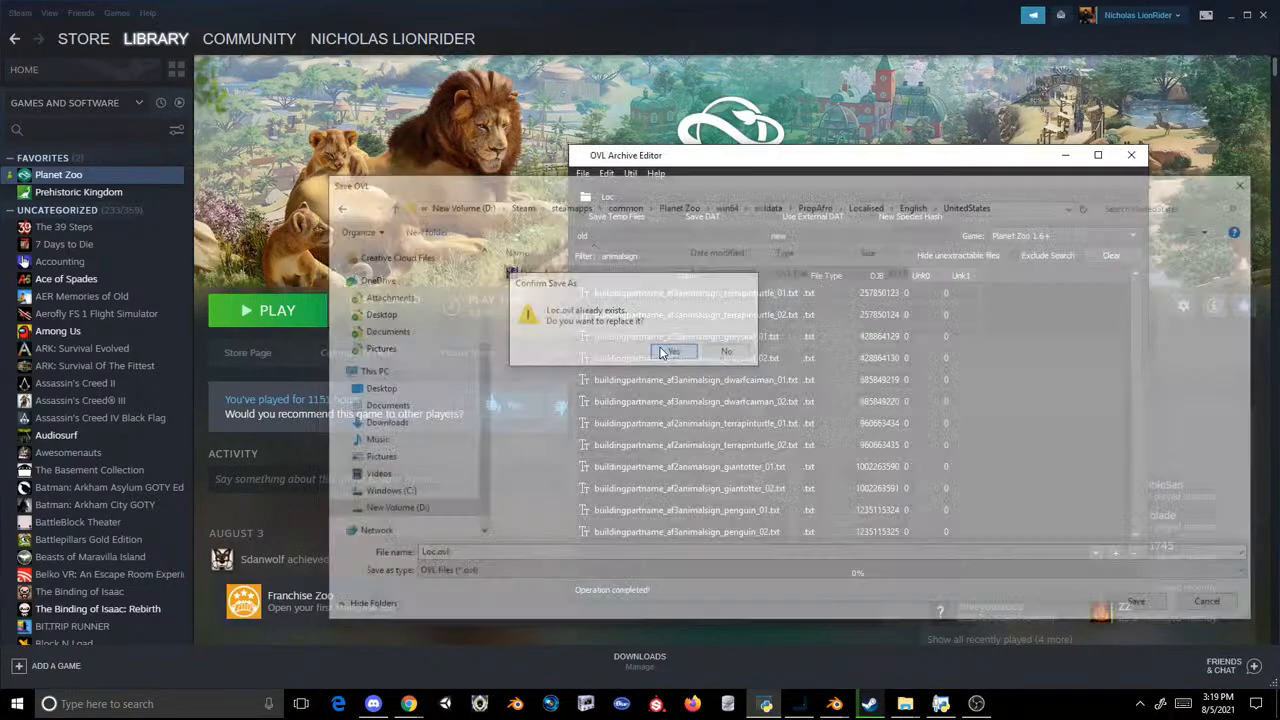
Step: Relaunch Planet Zoo from Steam and resume Test Zoo
{"action": "left_click", "coordinate": [272, 314]}
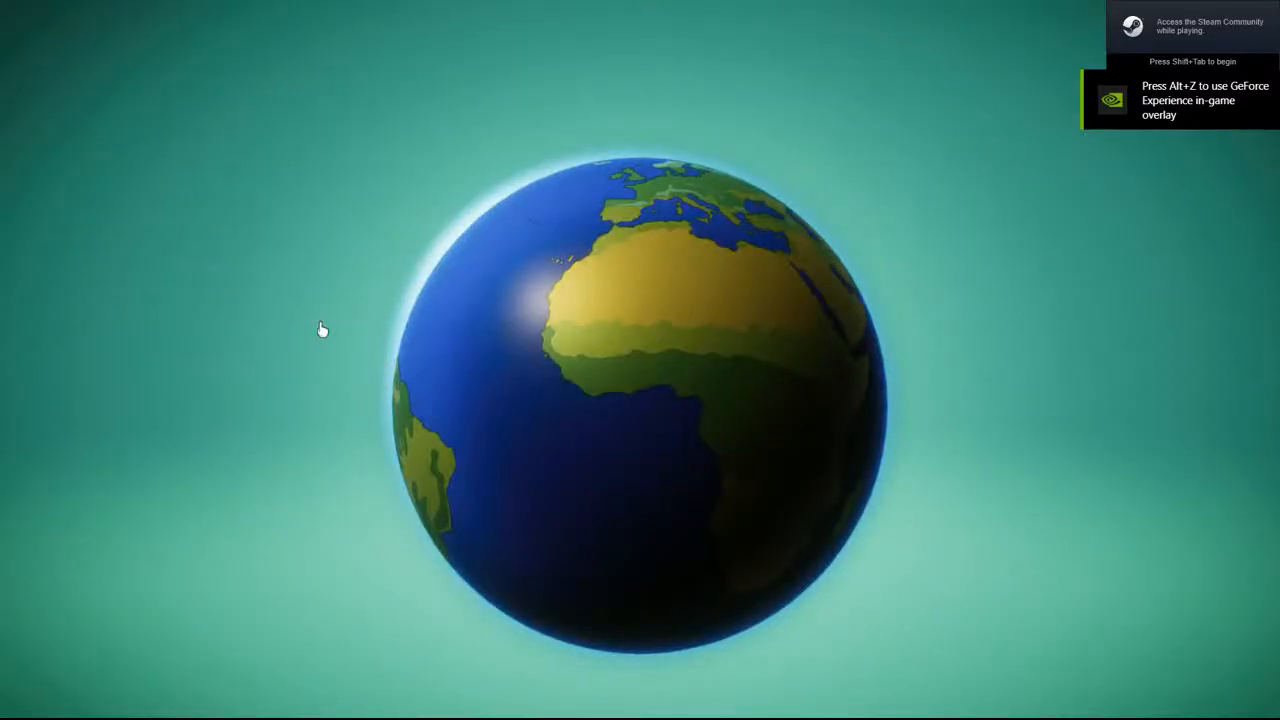
{"action": "left_click", "coordinate": [320, 640]}
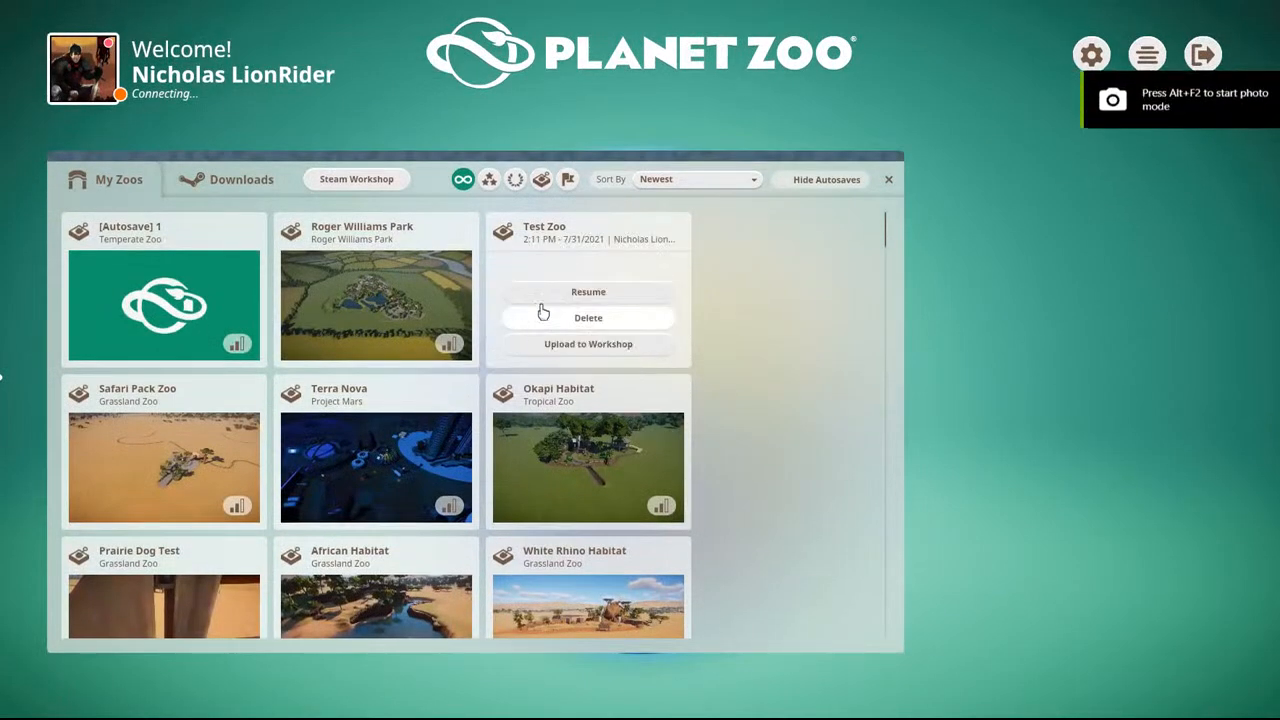
{"action": "left_click", "coordinate": [543, 292]}
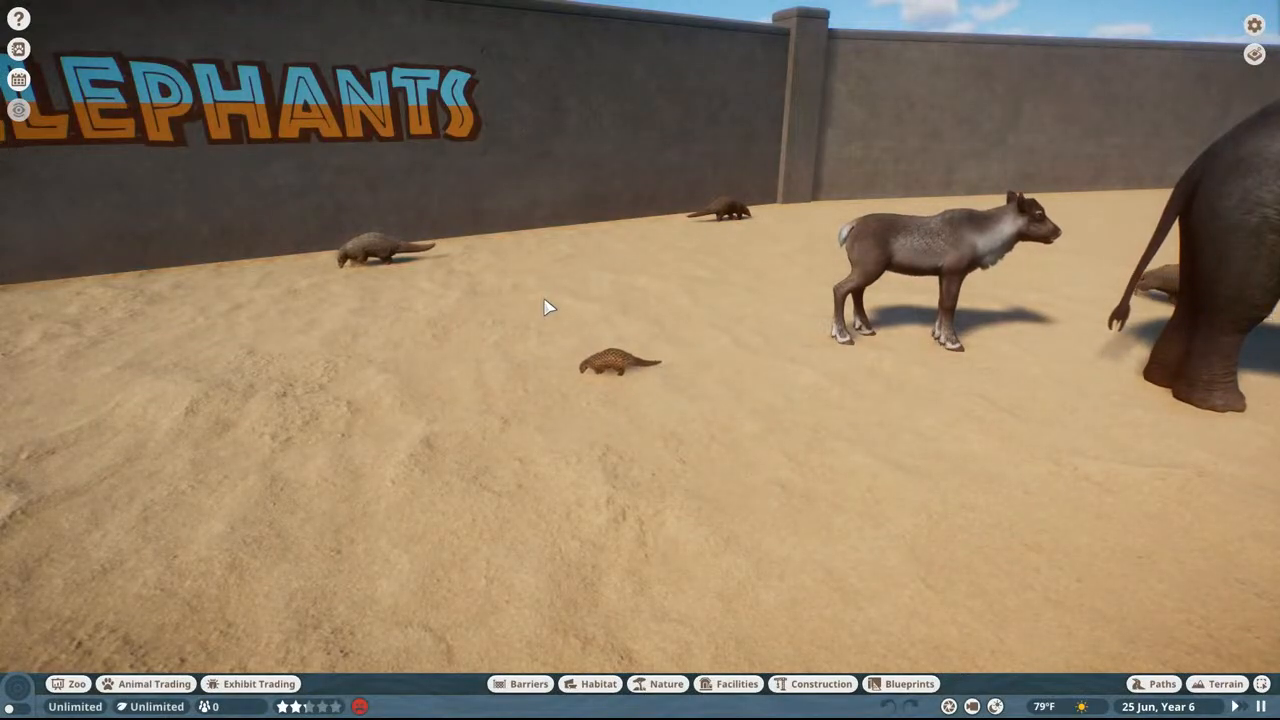
Step: Search the construction items for "safari" and browse the results to find the new TBD signs
{"action": "left_click", "coordinate": [810, 686]}
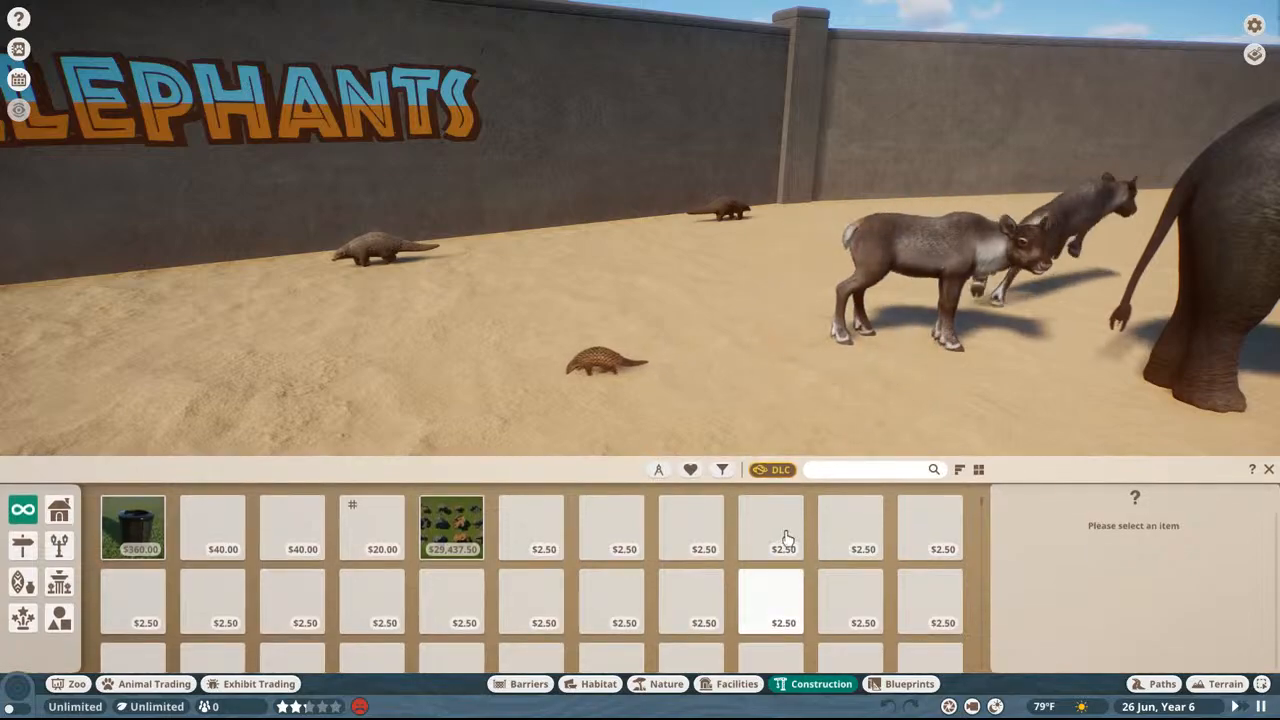
{"action": "left_click", "coordinate": [835, 470]}
{"action": "type", "text": "safar"}
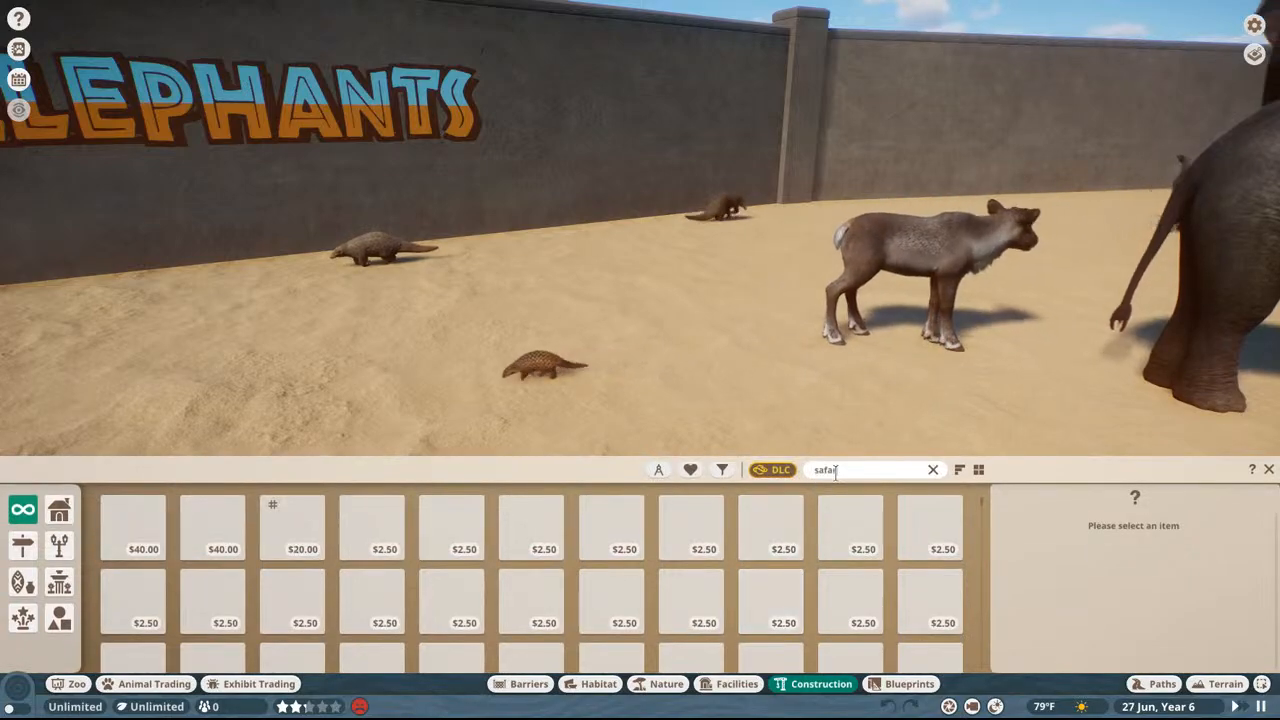
{"action": "type", "text": "i"}
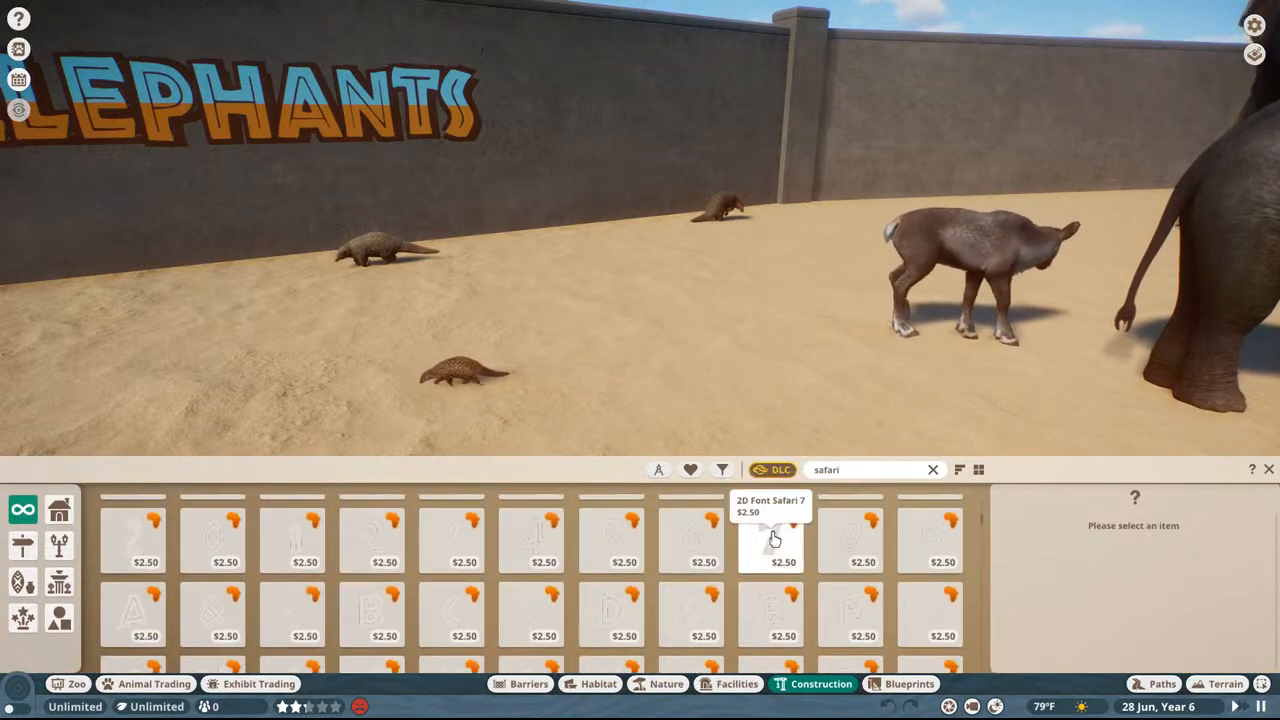
{"action": "scroll", "coordinate": [775, 540], "scroll_direction": "down", "scroll_amount": 10}
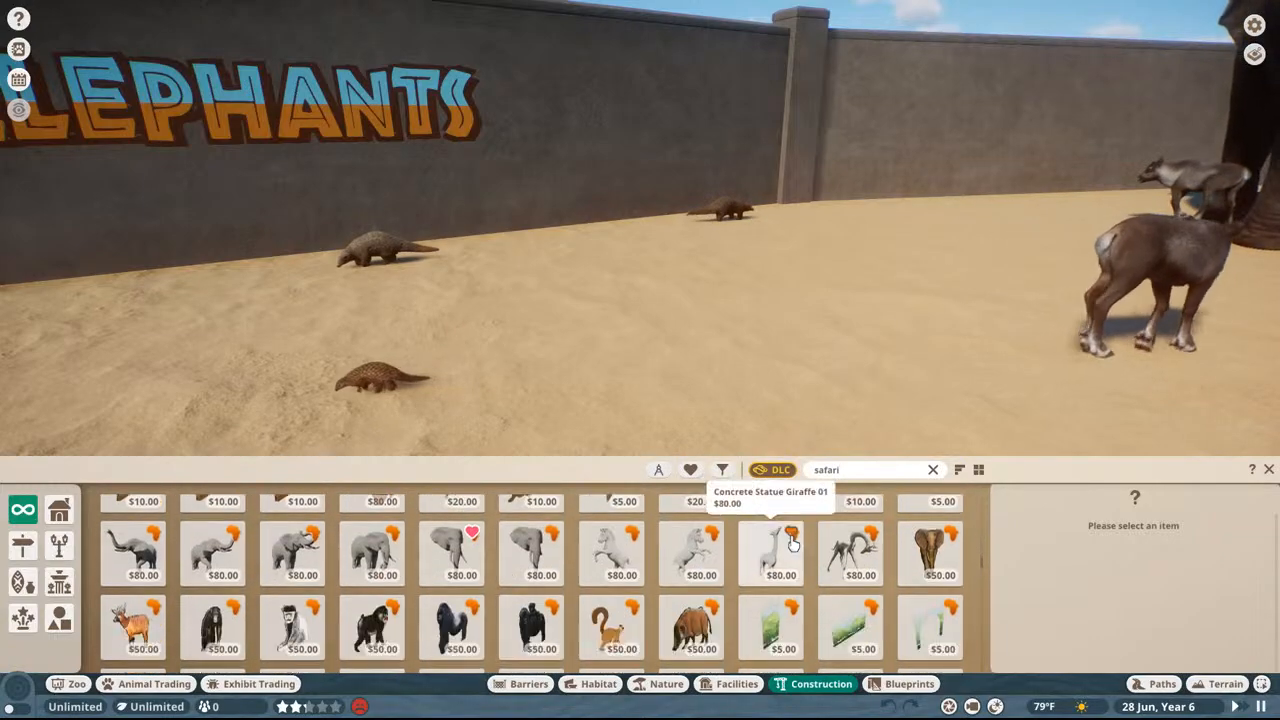
{"action": "scroll", "coordinate": [793, 541], "scroll_direction": "down", "scroll_amount": 8}
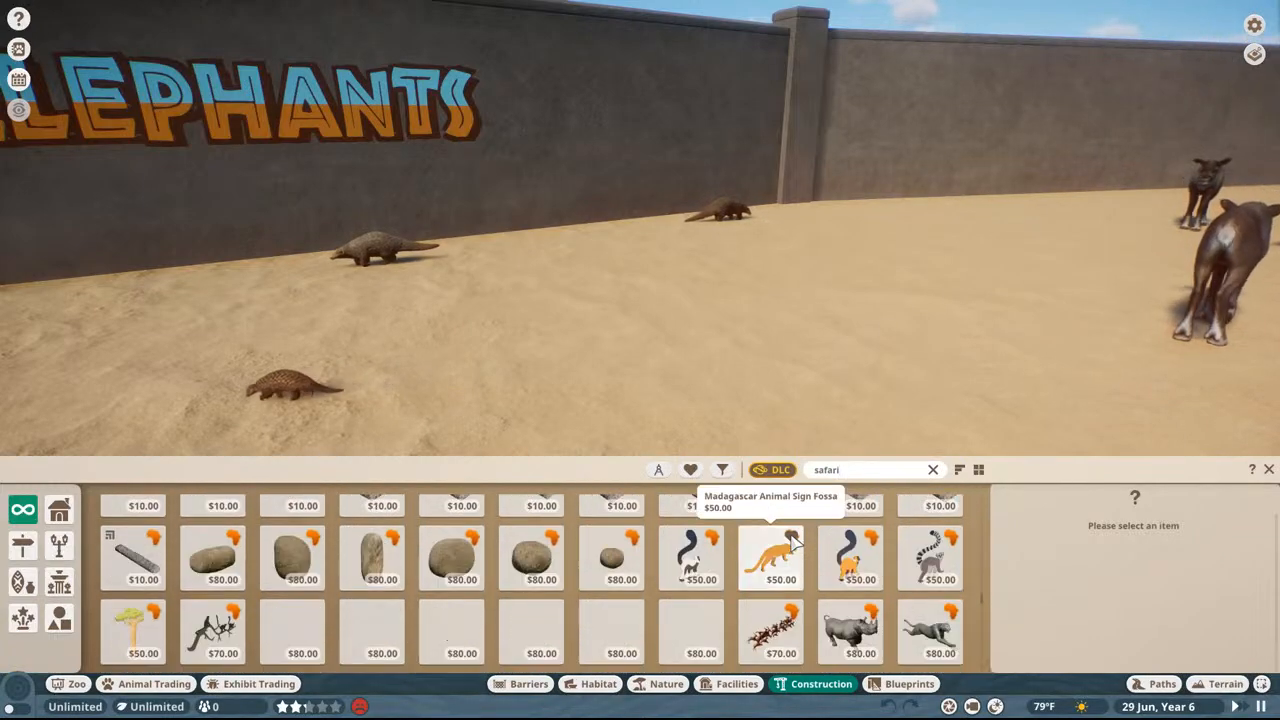
{"action": "scroll", "coordinate": [793, 541], "scroll_direction": "down", "scroll_amount": 1}
{"action": "scroll", "coordinate": [790, 540], "scroll_direction": "down", "scroll_amount": 10}
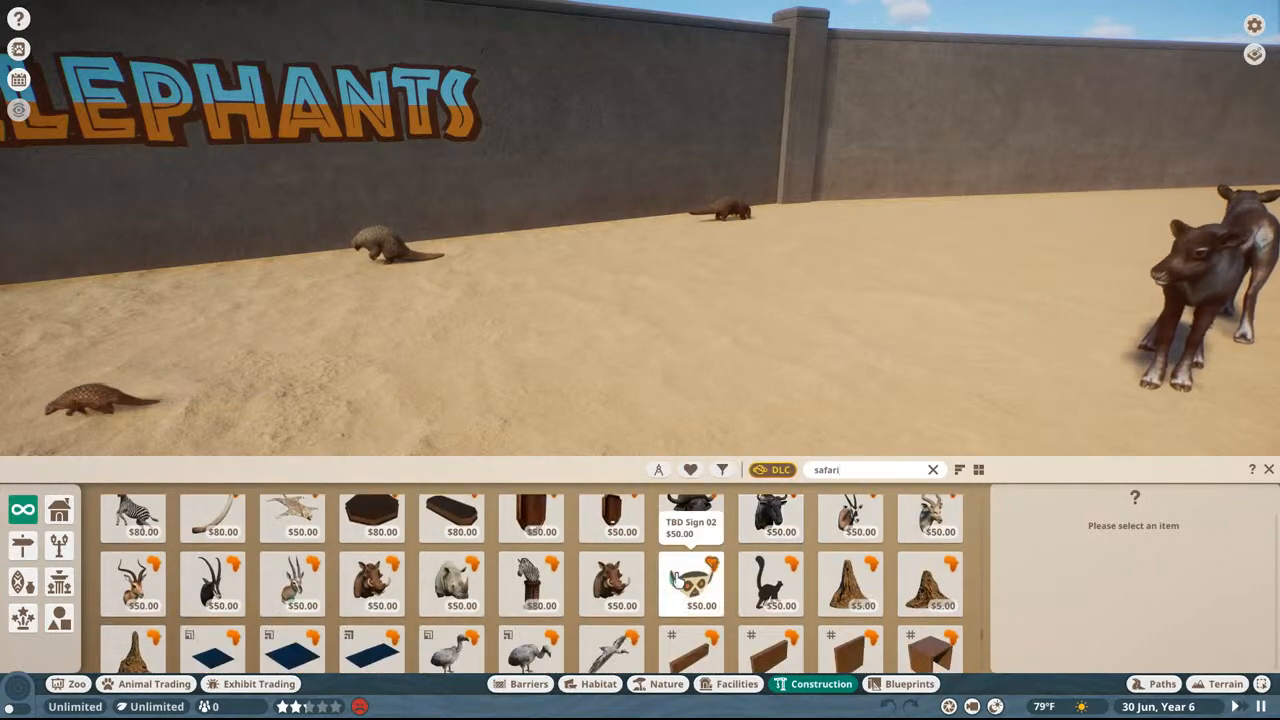
Step: Place TBD Sign 02 and TBD Sign 04 side by side on the habitat's concrete wall
{"action": "left_click", "coordinate": [680, 586]}
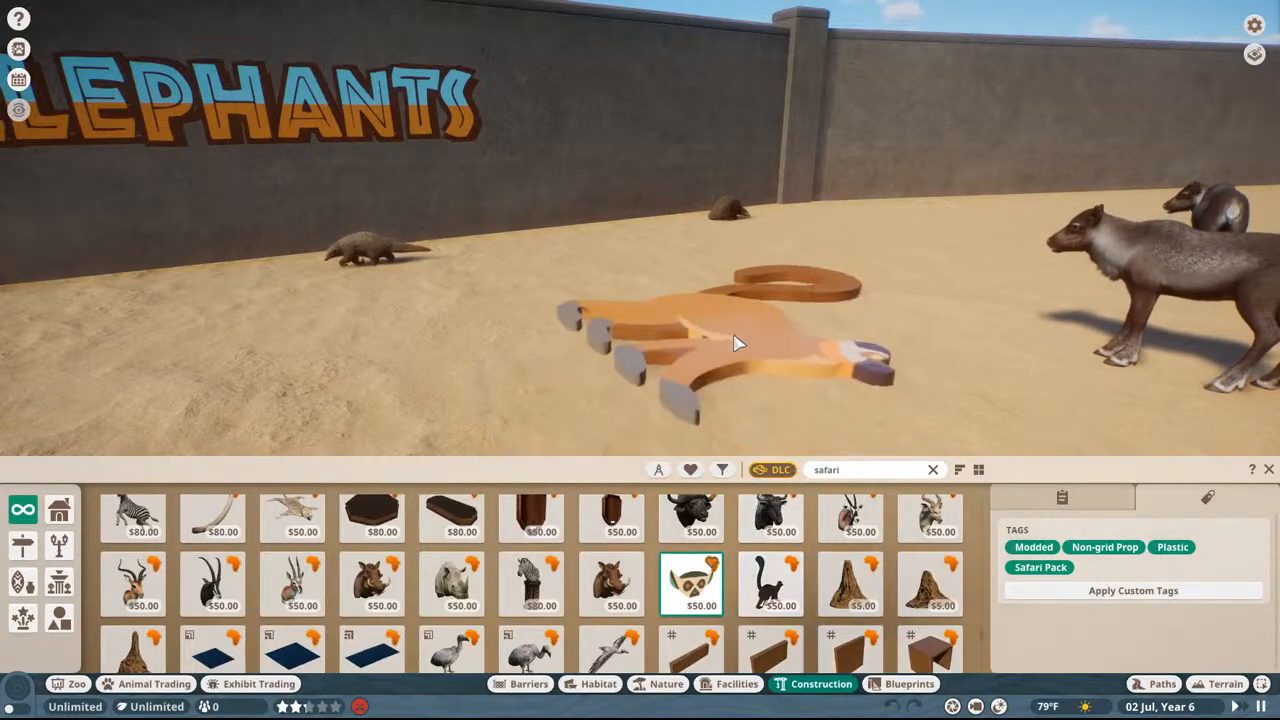
{"action": "middle_click_drag", "start_coordinate": [735, 340], "coordinate": [723, 137]}
{"action": "left_click", "coordinate": [723, 137]}
{"action": "left_click", "coordinate": [770, 585]}
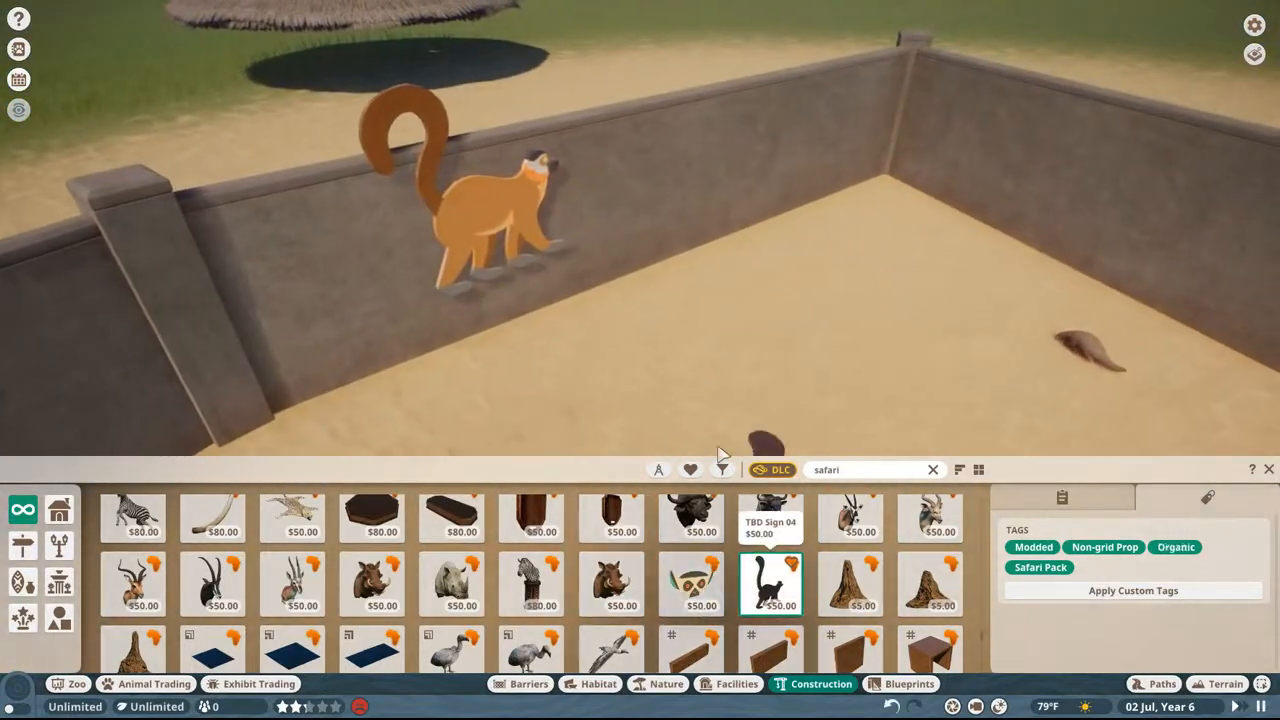
Step: Preview TBD Sign 01, compare its model with its icon and the neighbouring items, and cancel its placement
{"action": "scroll", "coordinate": [250, 530], "scroll_direction": "down", "scroll_amount": 1}
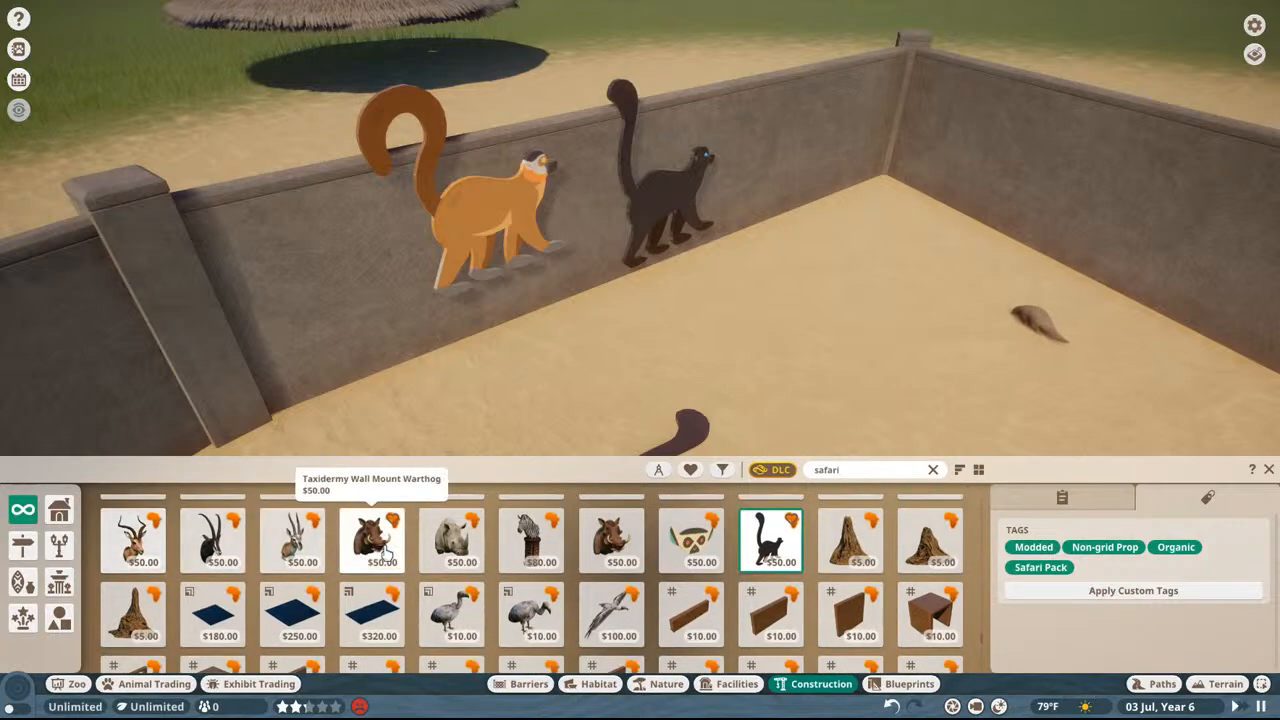
{"action": "left_click", "coordinate": [600, 540]}
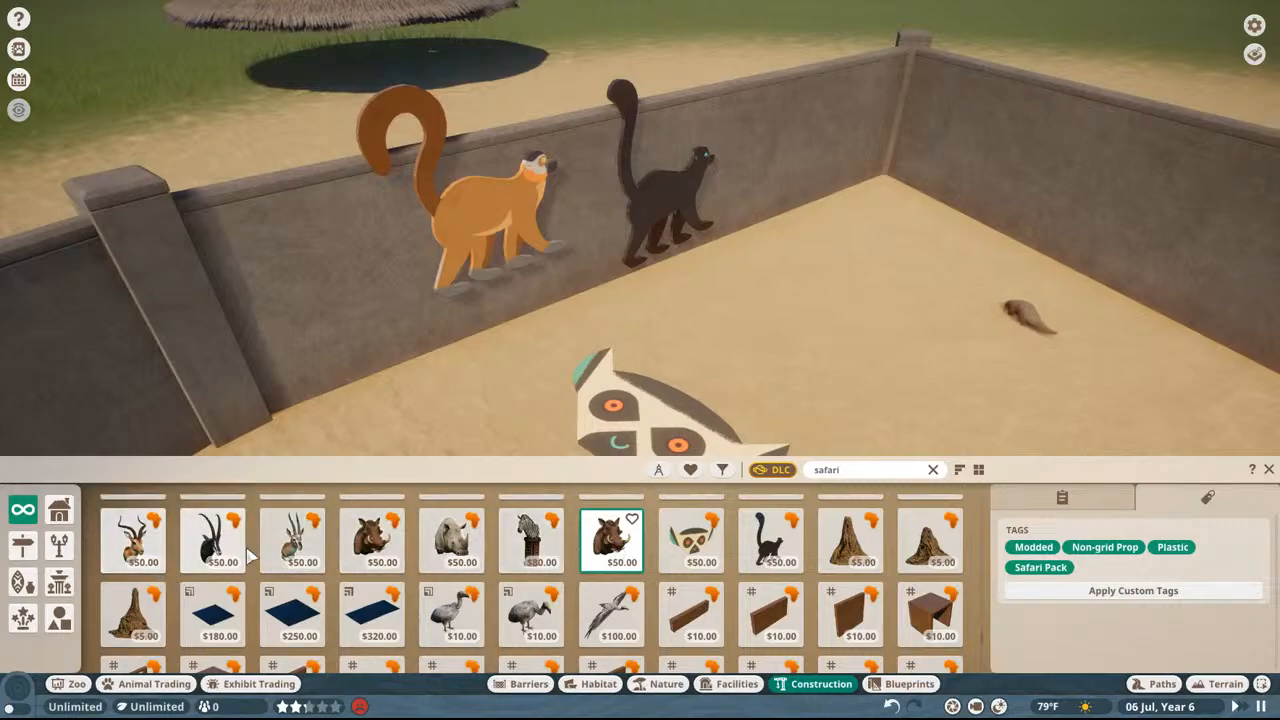
{"action": "scroll", "coordinate": [612, 545], "scroll_direction": "up", "scroll_amount": 1}
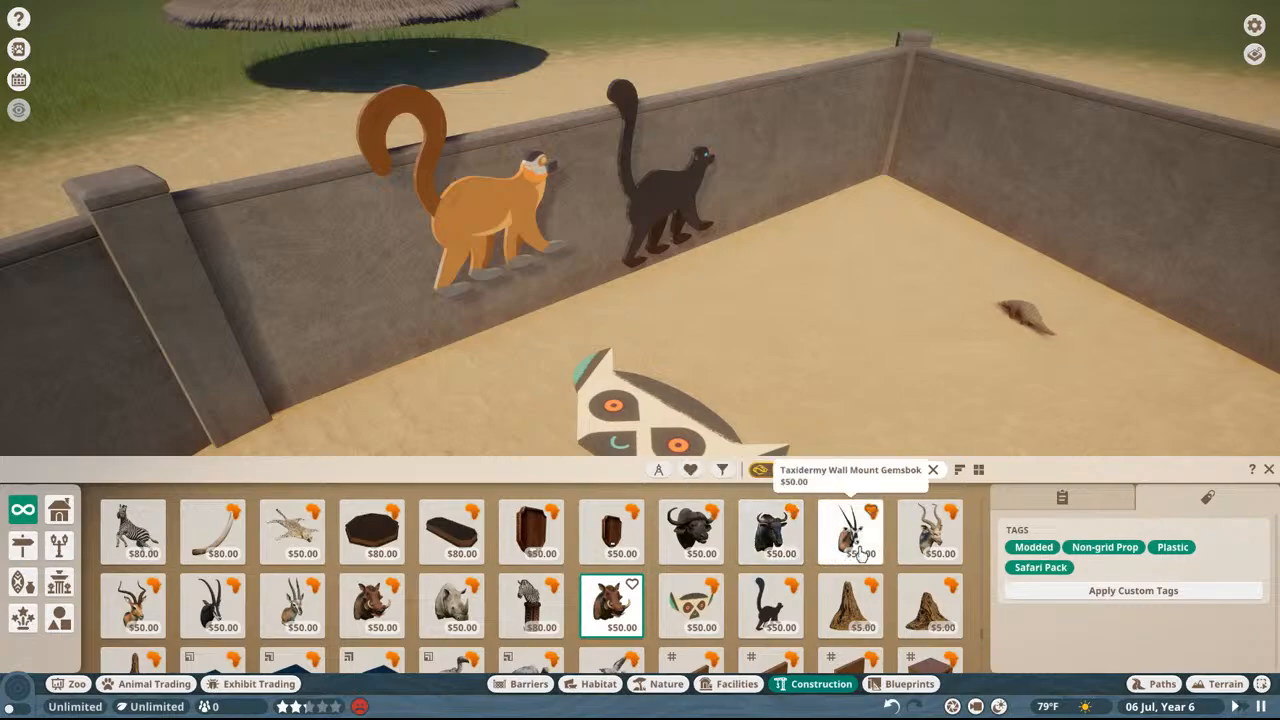
{"action": "scroll", "coordinate": [800, 540], "scroll_direction": "down", "scroll_amount": 2}
{"action": "scroll", "coordinate": [800, 540], "scroll_direction": "down", "scroll_amount": 5}
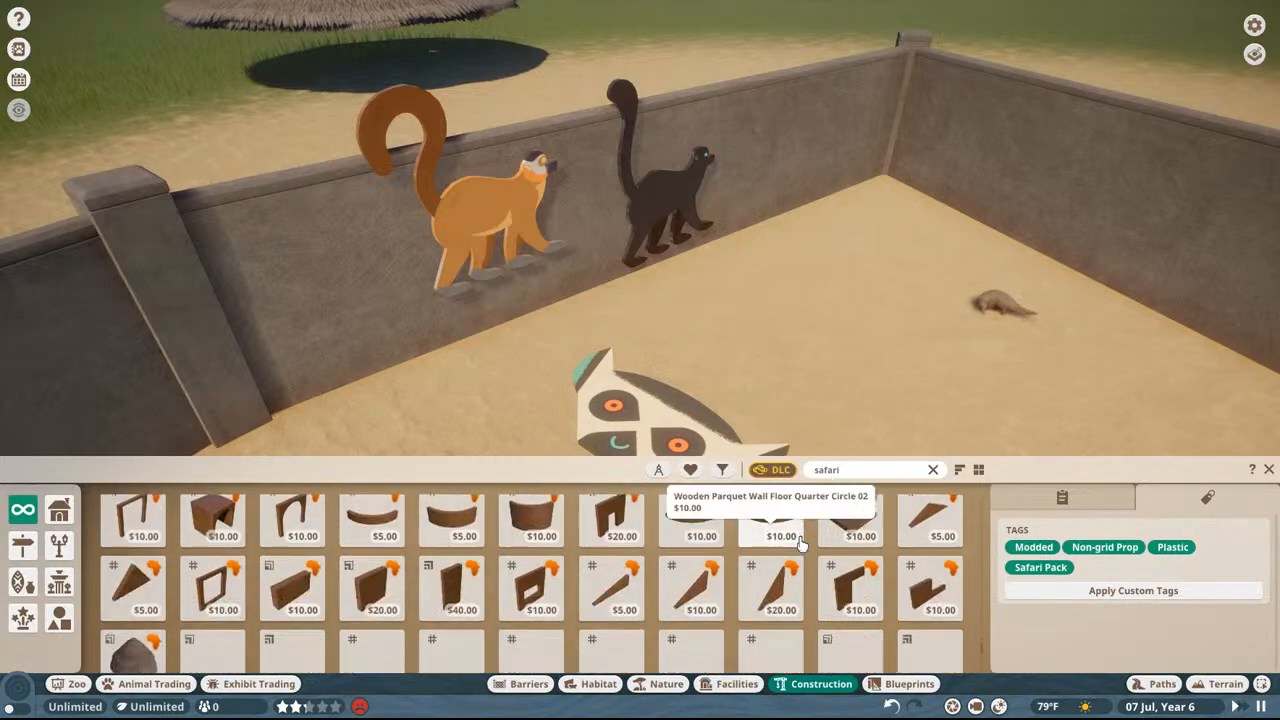
{"action": "scroll", "coordinate": [818, 528], "scroll_direction": "up", "scroll_amount": 6}
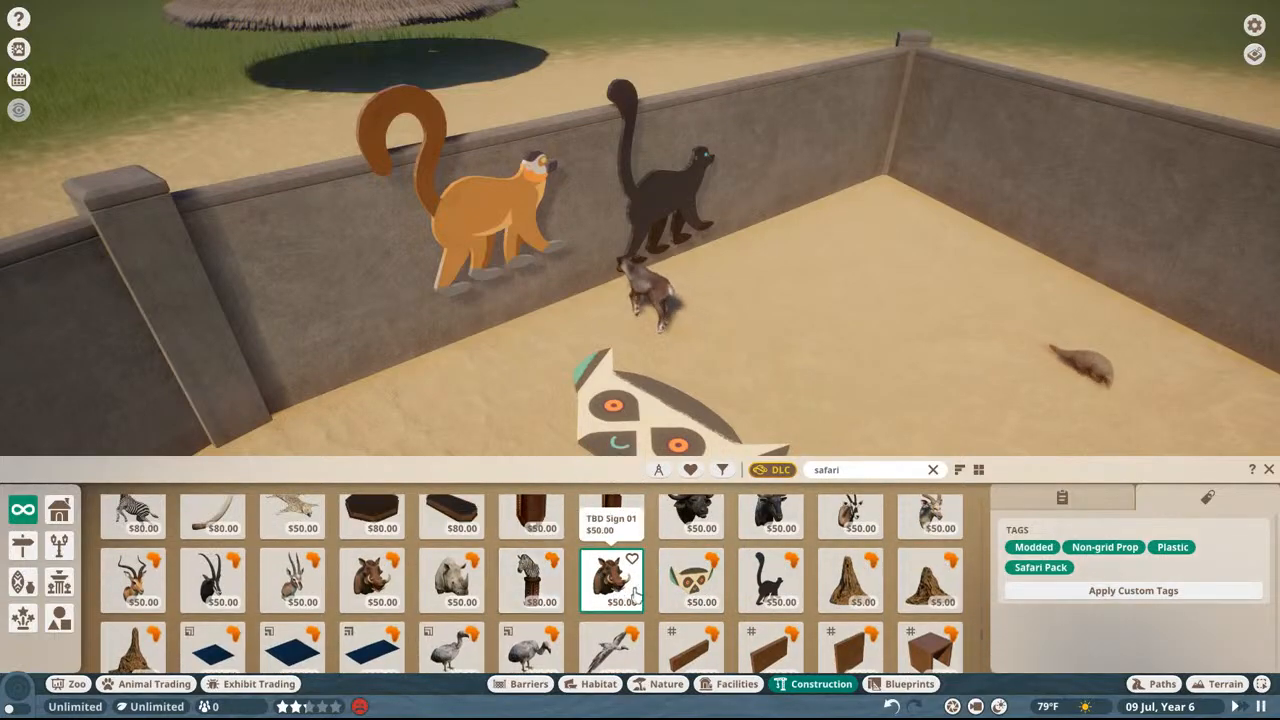
{"action": "middle_click_drag", "start_coordinate": [820, 328], "coordinate": [722, 468]}
{"action": "key", "text": "Escape"}
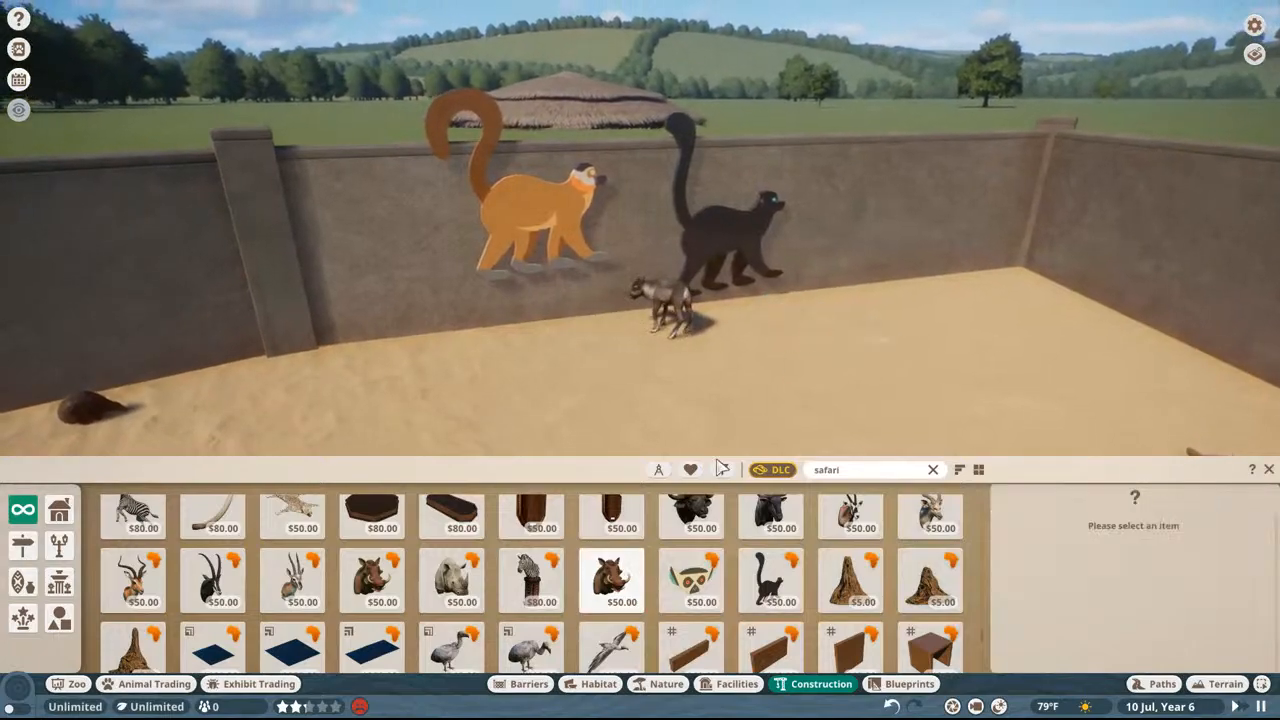
Step: Preview TBD Sign 02 and TBD Sign 04 again to compare their models with their icons
{"action": "left_click", "coordinate": [690, 580]}
{"action": "key", "text": "Escape"}
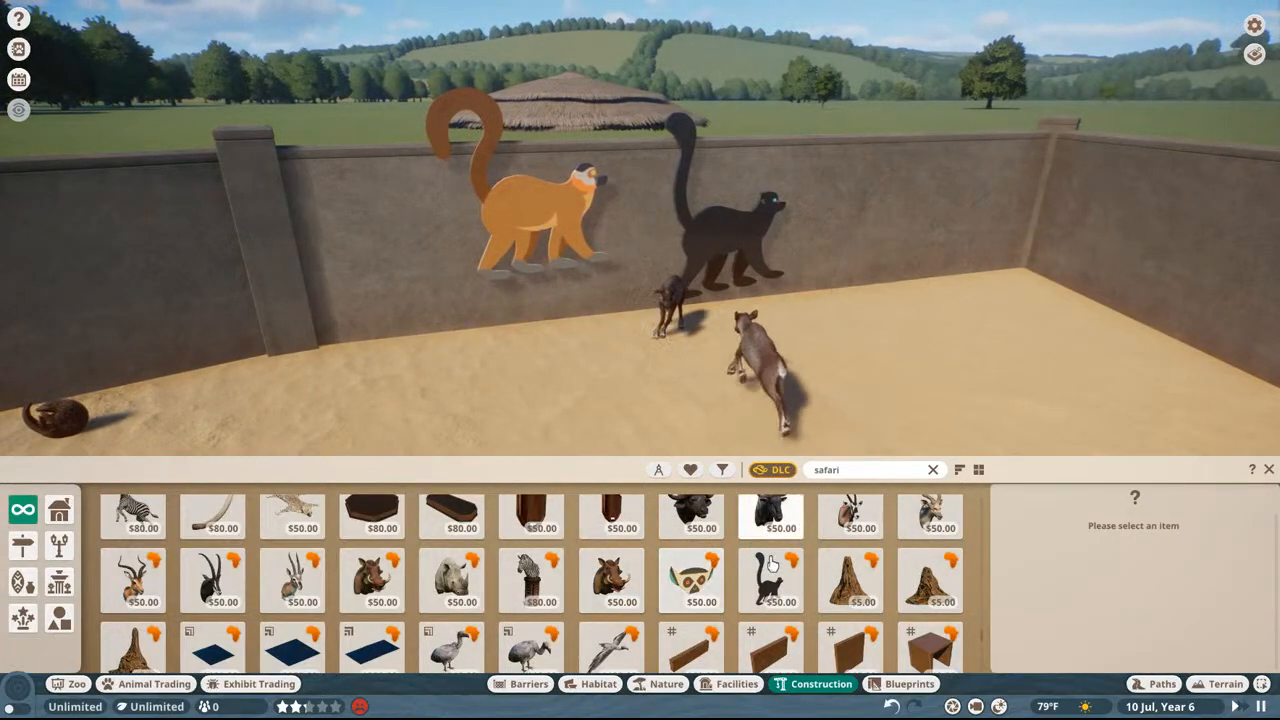
{"action": "left_click", "coordinate": [771, 566]}
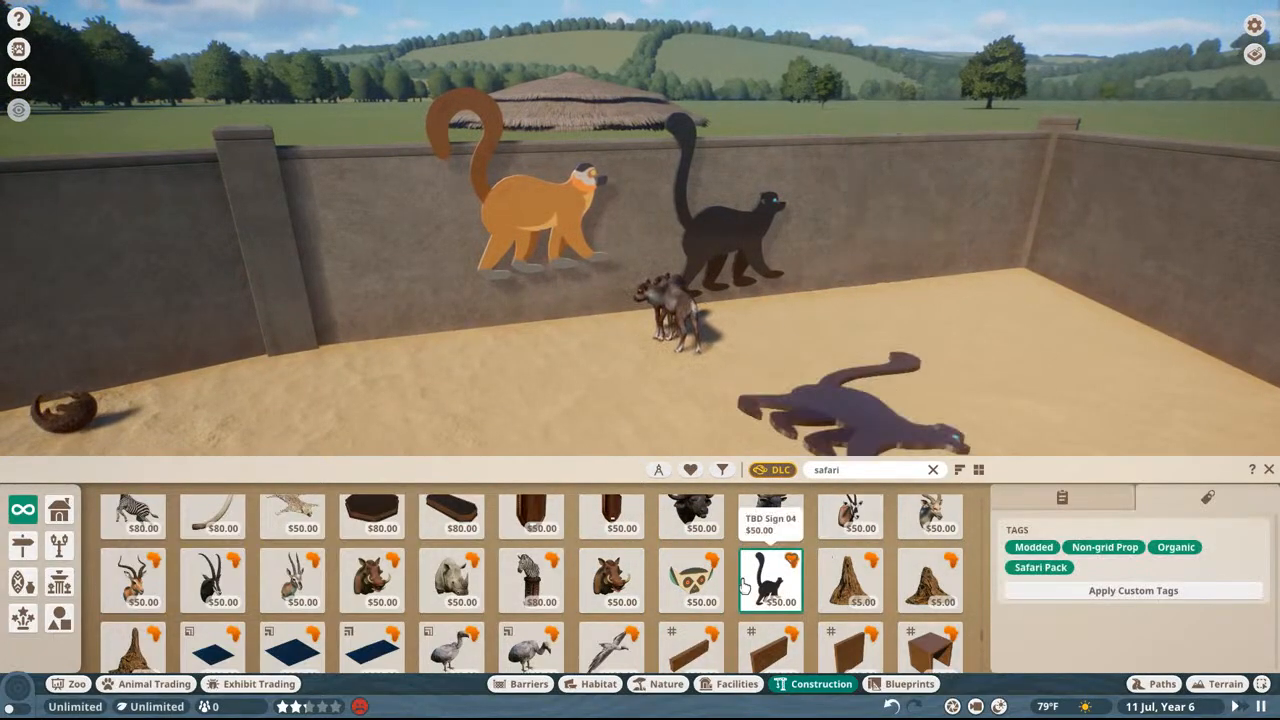
Step: Cancel the sign placement, switch to File Explorer and find the af3animalsign name files in the PropAfro mod's Loc folder
{"action": "key", "text": "Escape"}
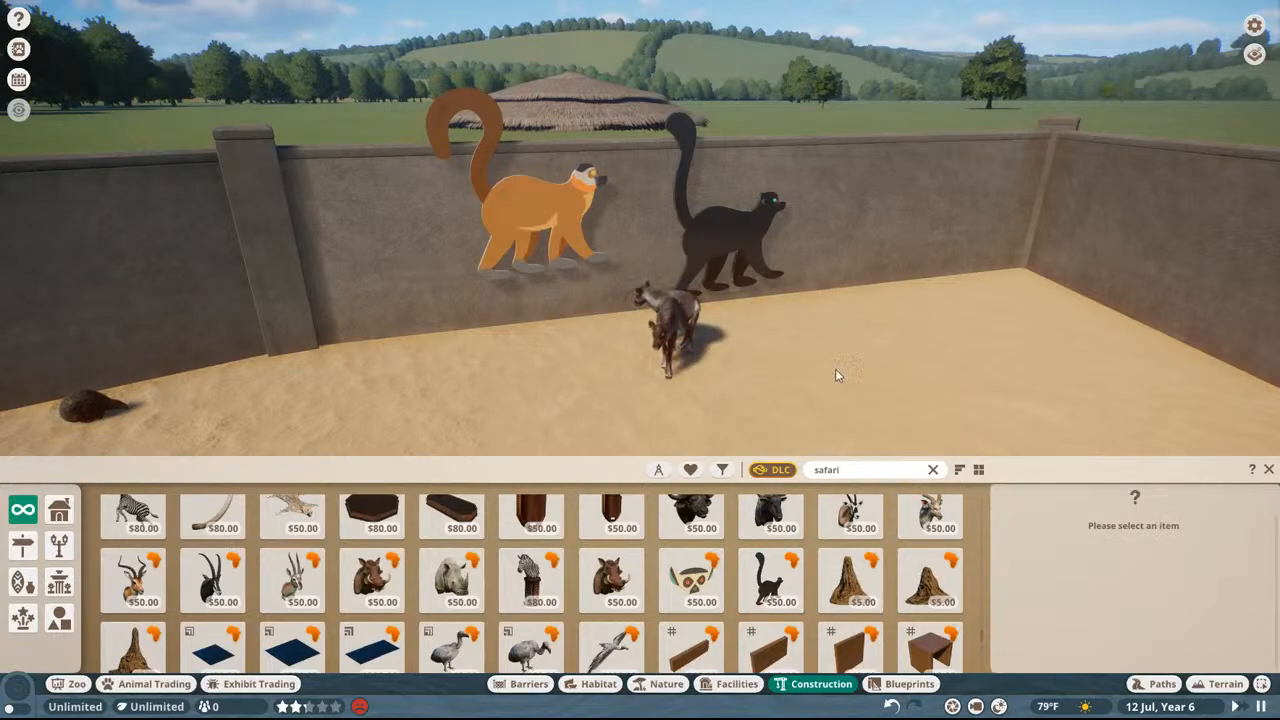
{"action": "key", "text": "super"}
{"action": "left_click", "coordinate": [905, 704]}
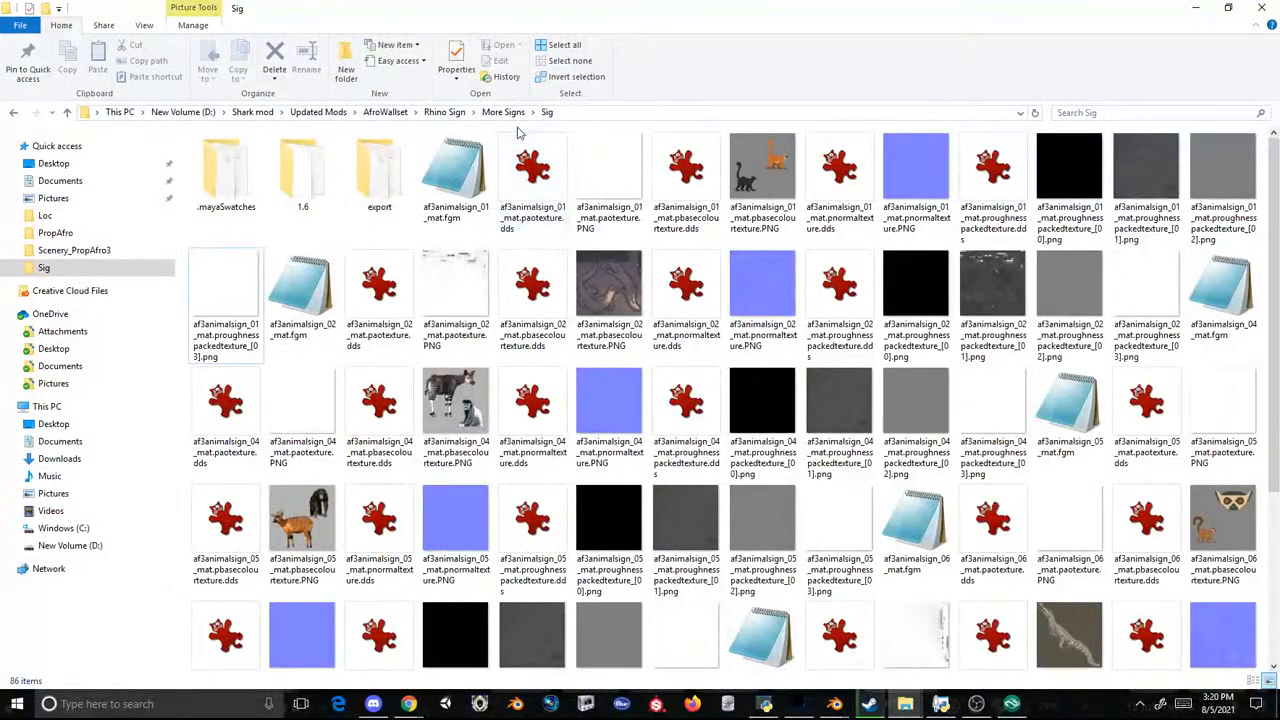
{"action": "left_click", "coordinate": [64, 234]}
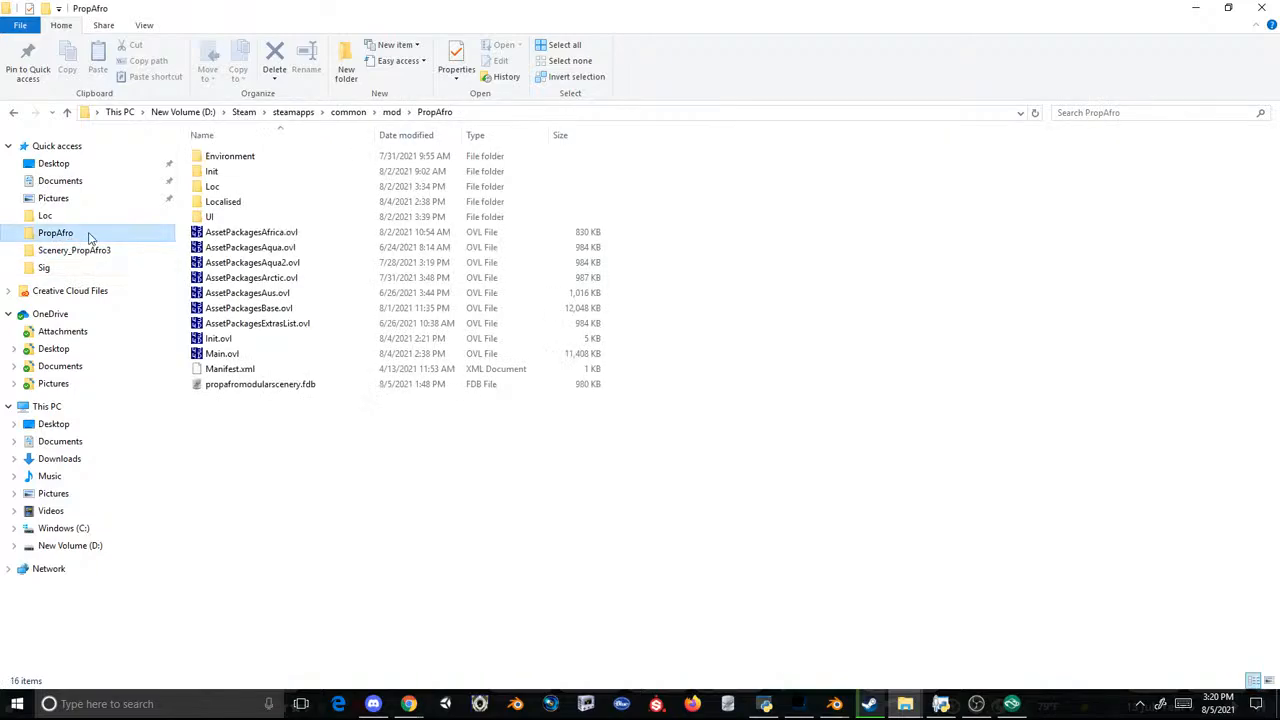
{"action": "double_click", "coordinate": [212, 199]}
{"action": "scroll", "coordinate": [212, 199], "scroll_direction": "down", "scroll_amount": 20}
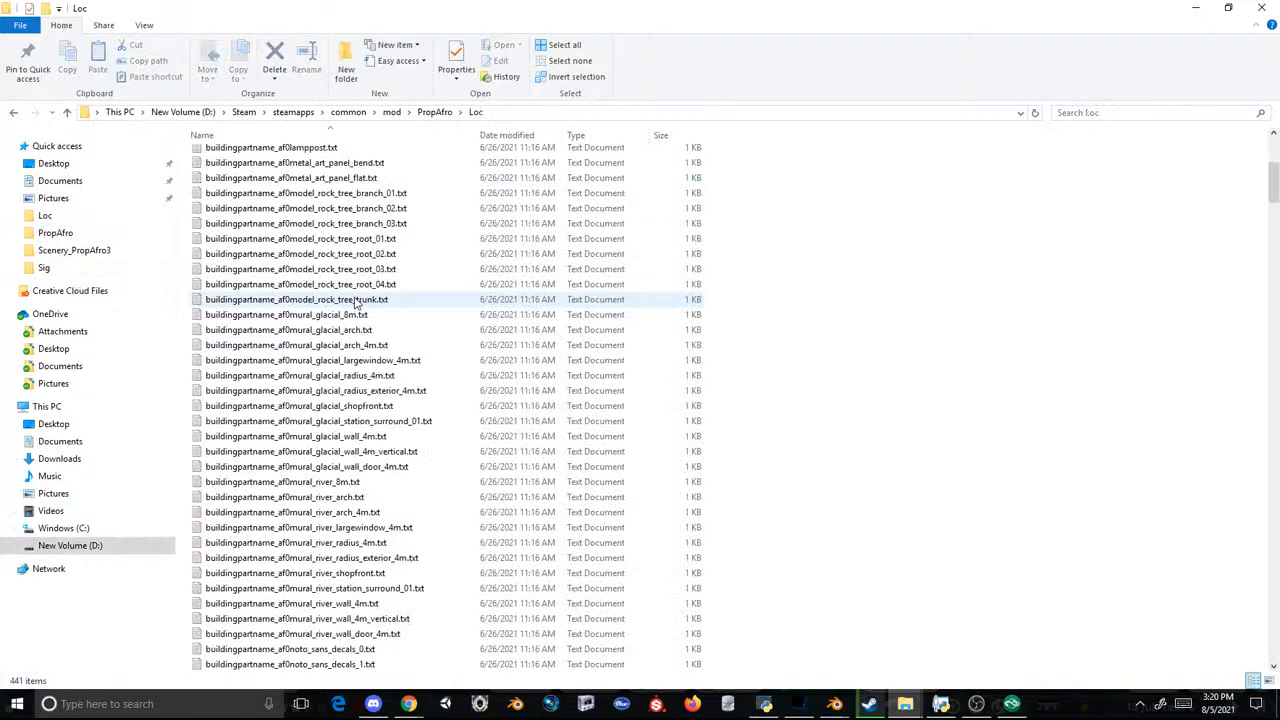
{"action": "scroll", "coordinate": [448, 303], "scroll_direction": "down", "scroll_amount": 20}
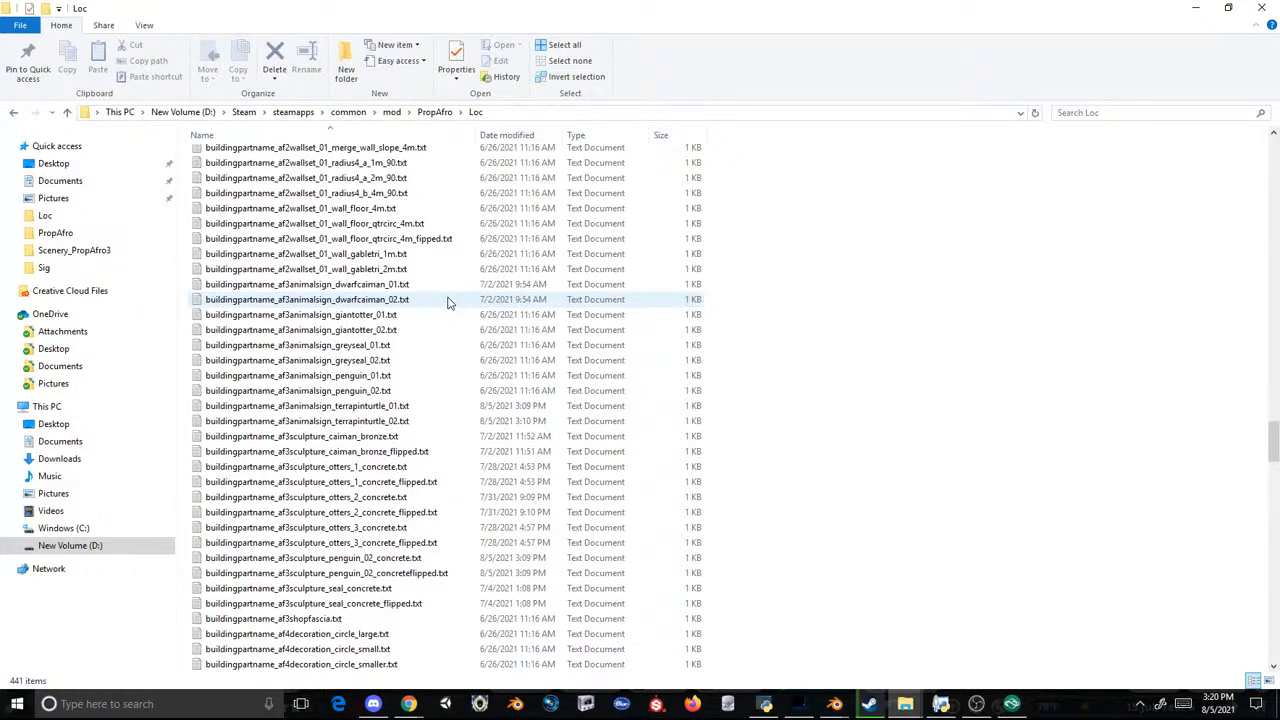
Step: Read the sign names stored in the af3animalsign_terrapinturtle_01 and af3animalsign_terrapinturtle_02 text files
{"action": "double_click", "coordinate": [375, 405]}
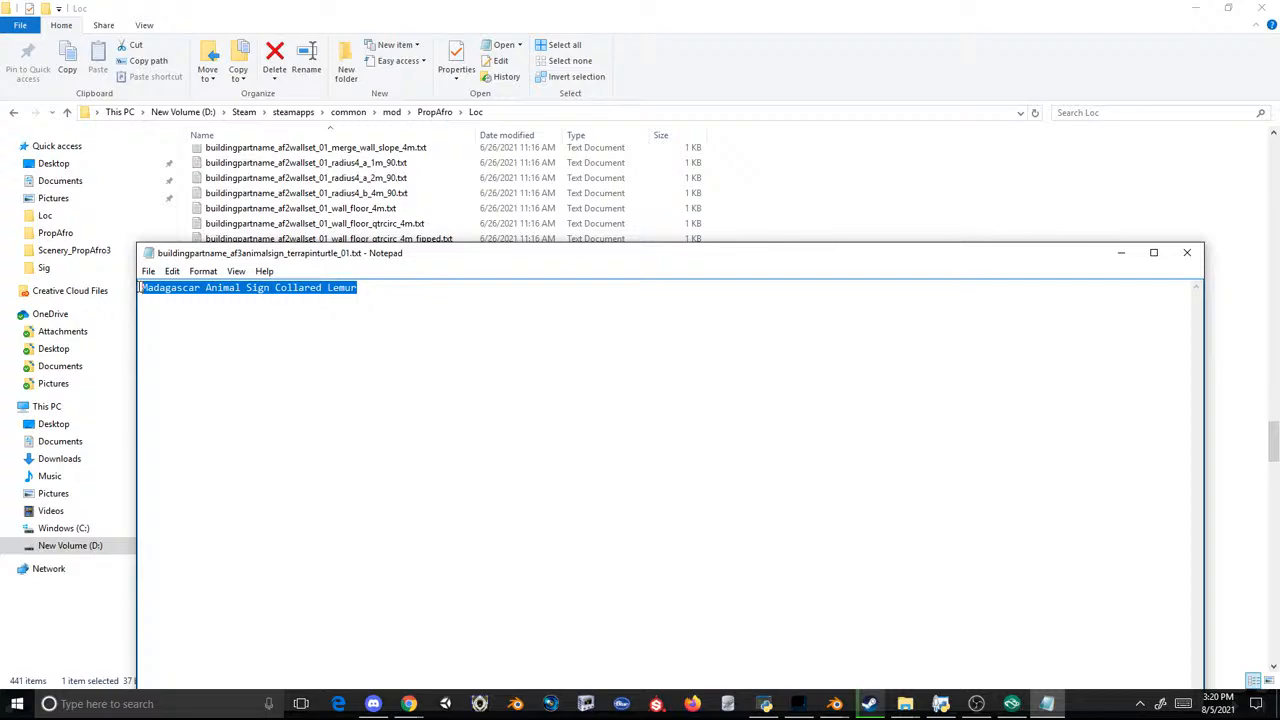
{"action": "left_click", "coordinate": [1186, 254]}
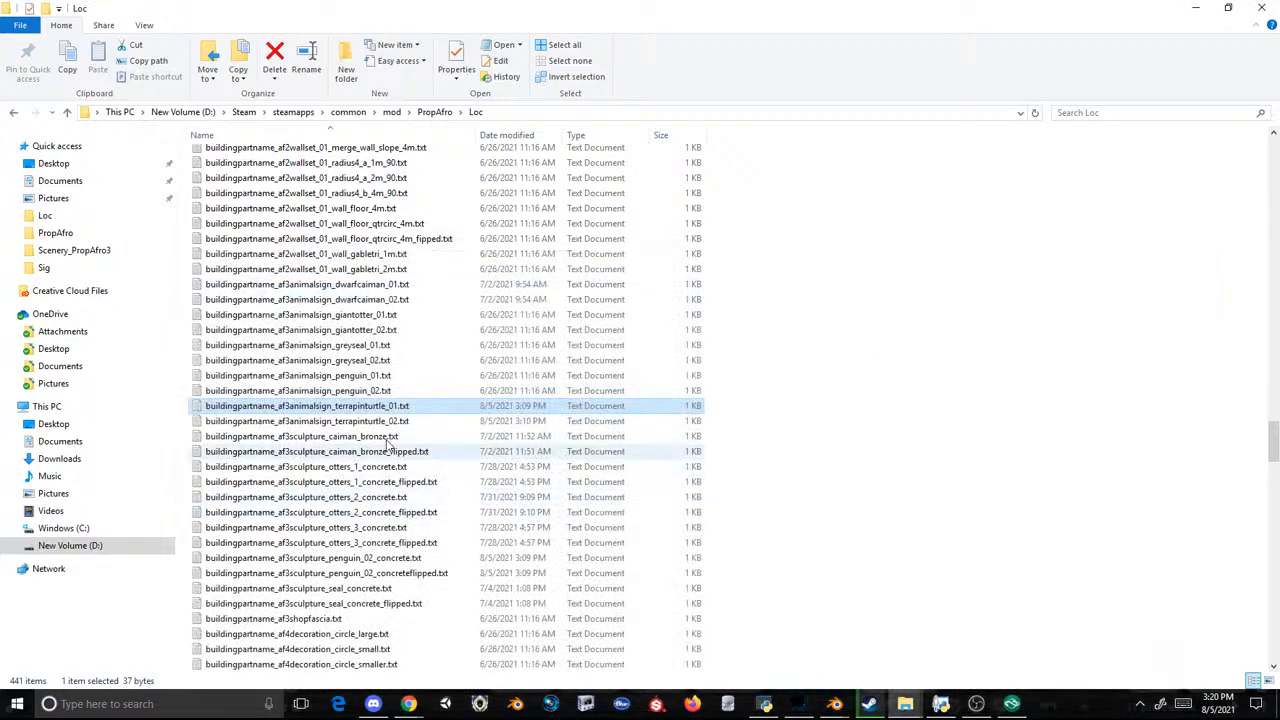
{"action": "double_click", "coordinate": [378, 421]}
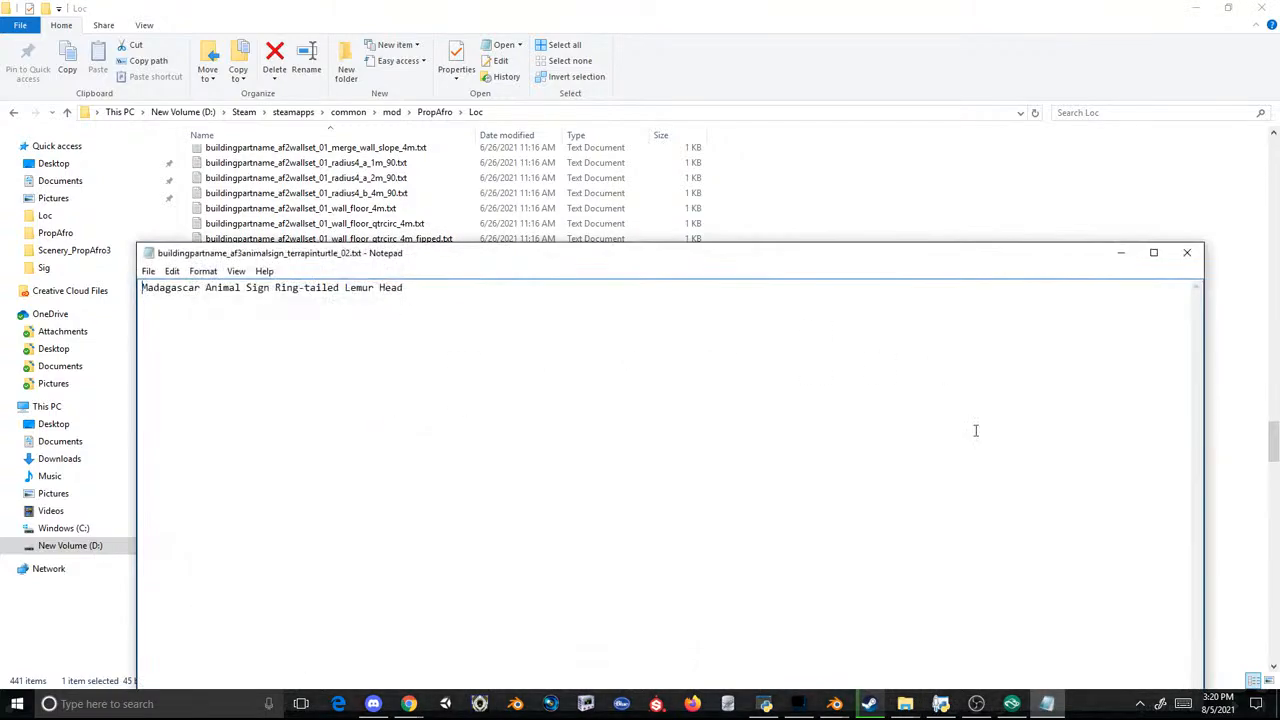
Step: Switch back to Planet Zoo and preview TBD Sign 01 and TBD Sign 02 in the habitat without placing them
{"action": "left_click", "coordinate": [1012, 703]}
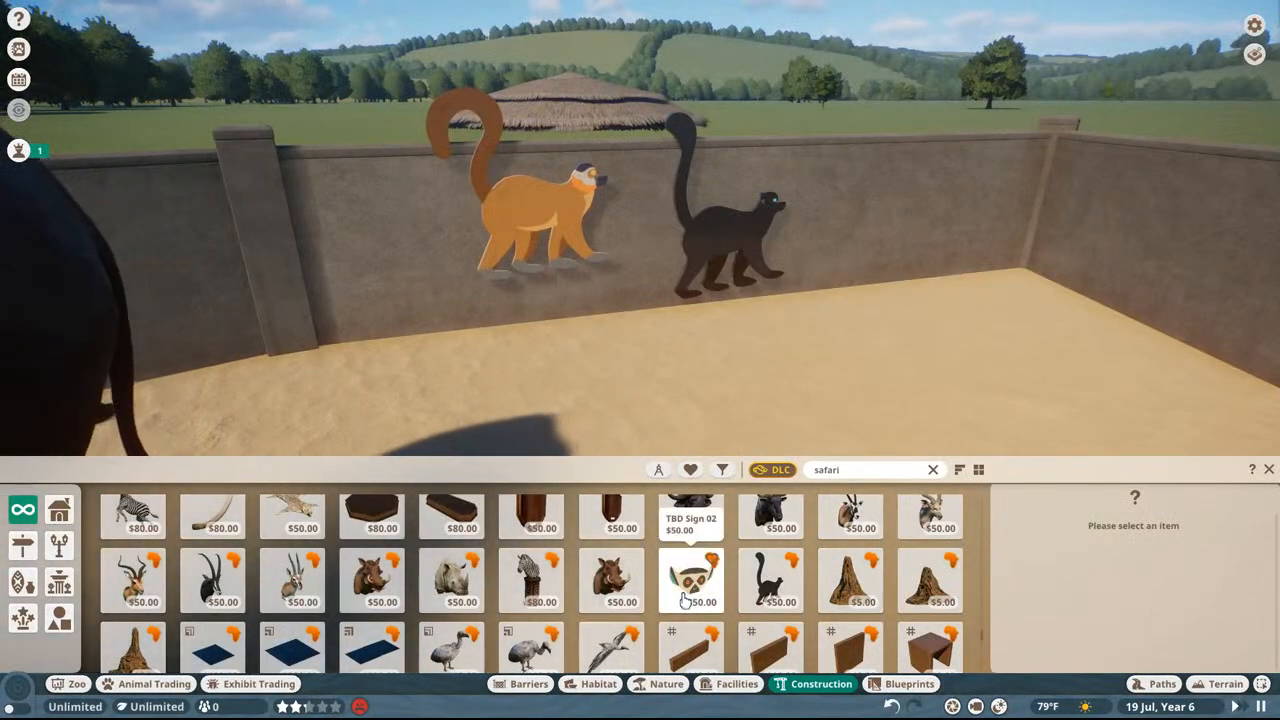
{"action": "left_click", "coordinate": [611, 580]}
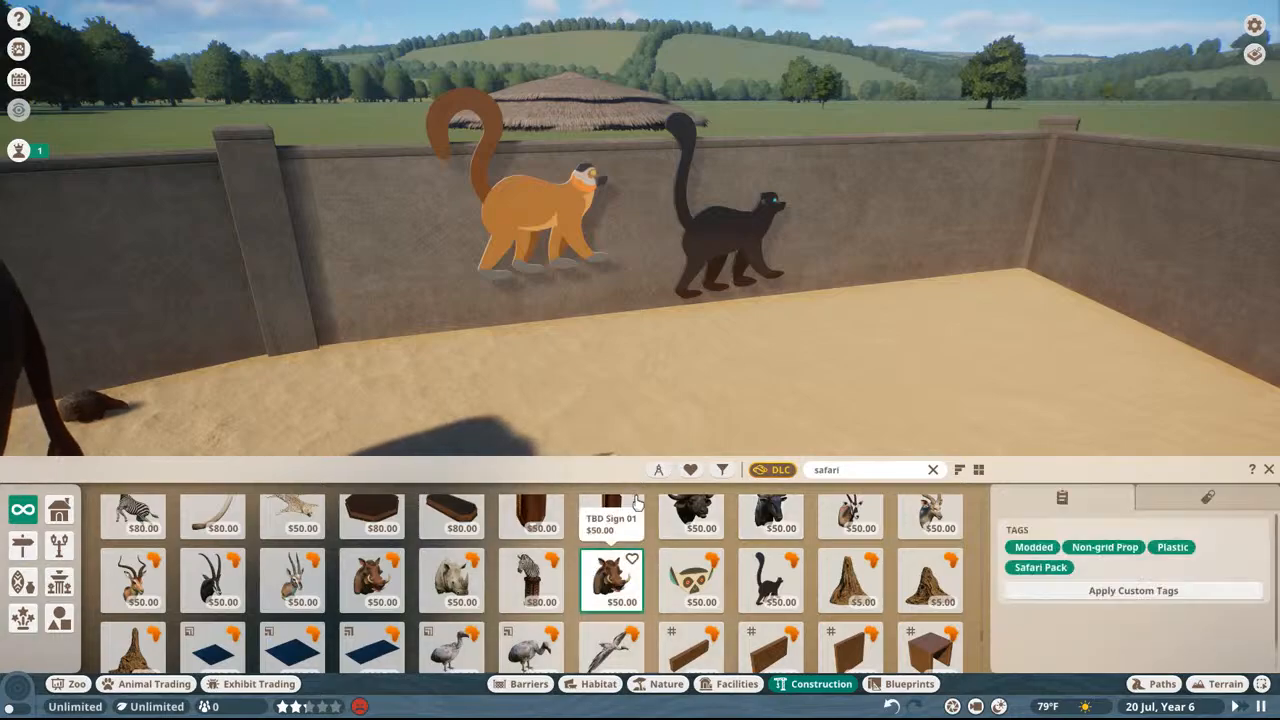
{"action": "right_click", "coordinate": [706, 371]}
{"action": "left_click", "coordinate": [693, 584]}
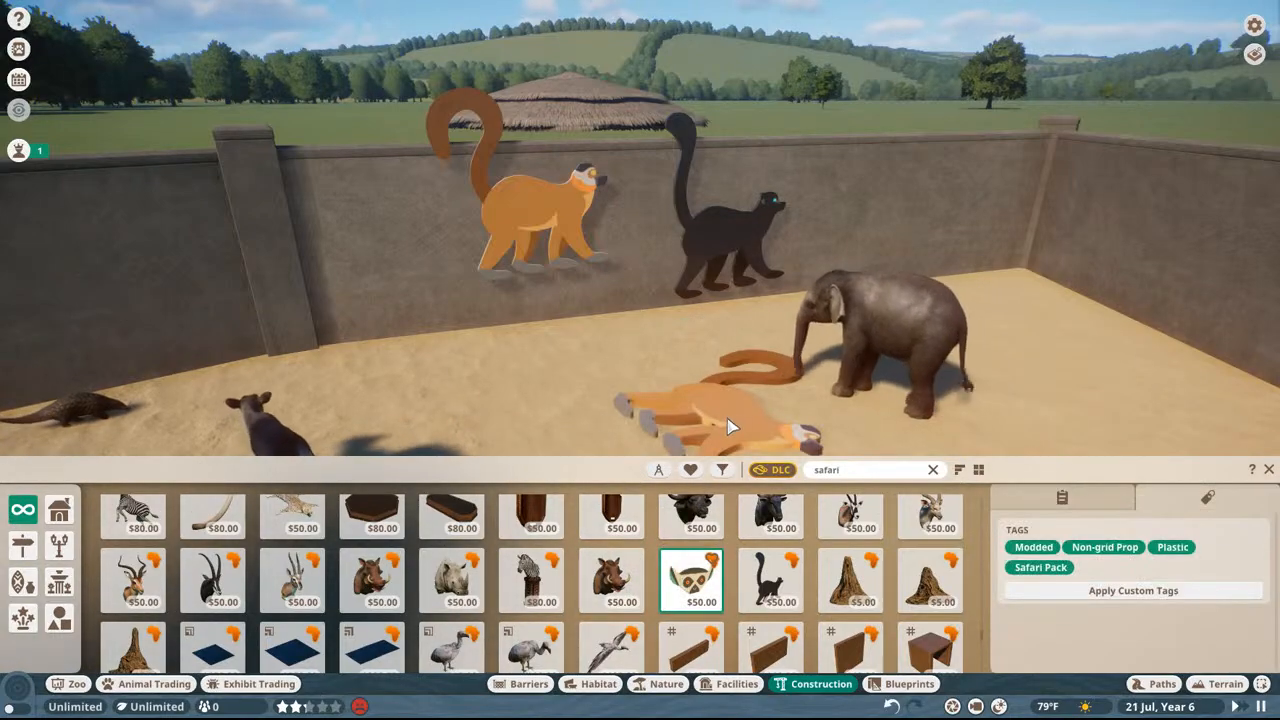
{"action": "right_click", "coordinate": [727, 425]}
{"action": "left_click", "coordinate": [590, 608]}
{"action": "right_click", "coordinate": [850, 386]}
Step: Return to the Loc folder and read the names in the af3animalsign greyseal_01, penguin_01 and penguin_02 text files
{"action": "key", "text": "super"}
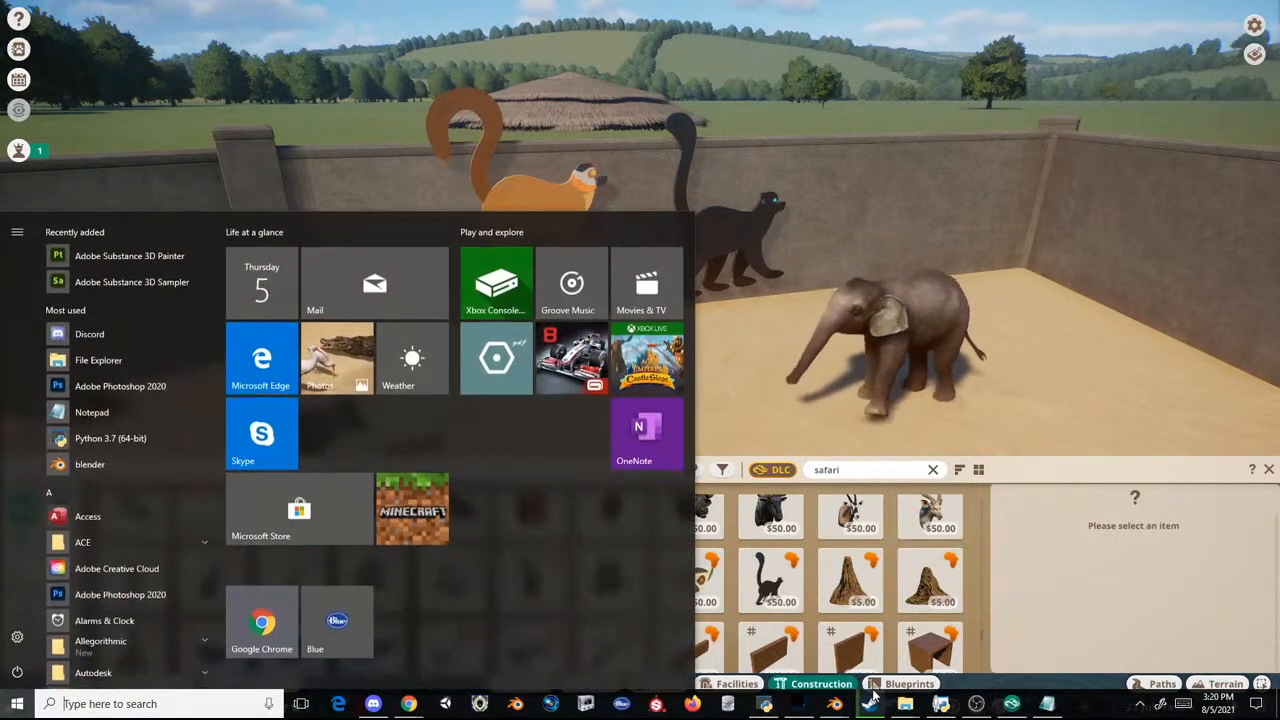
{"action": "mouse_move", "coordinate": [906, 706]}
{"action": "left_click", "coordinate": [822, 636]}
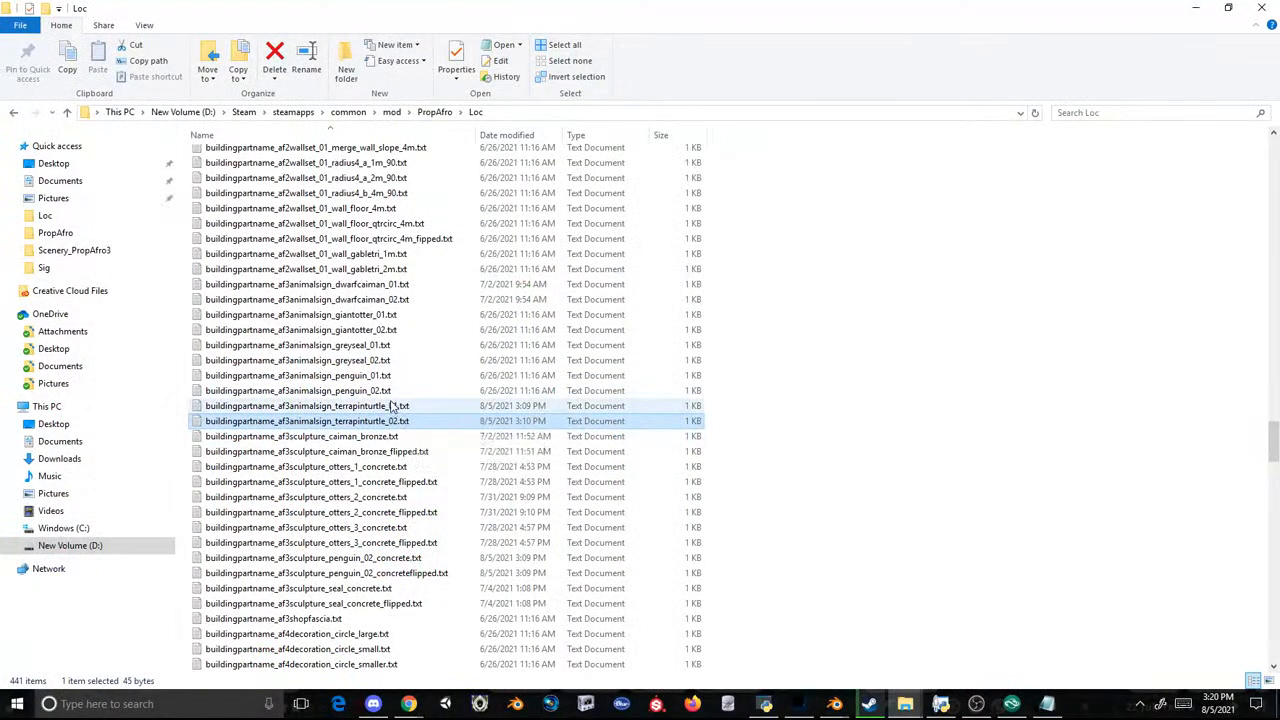
{"action": "double_click", "coordinate": [390, 345]}
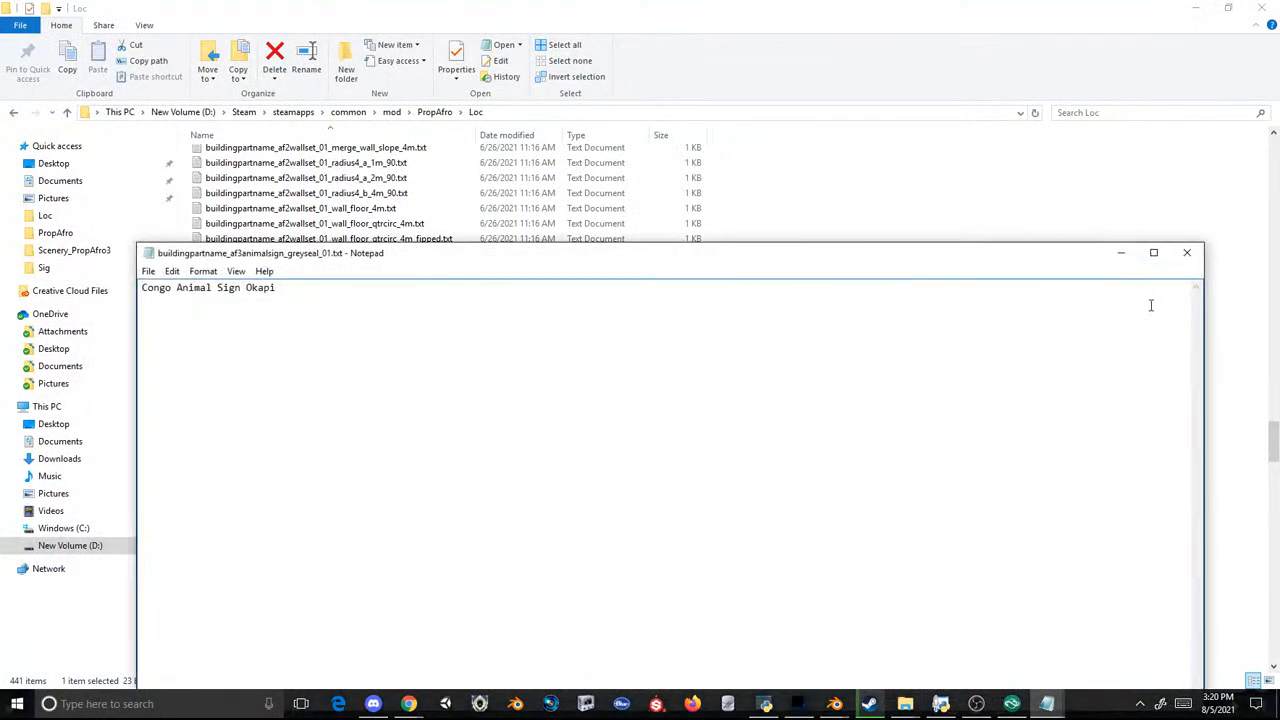
{"action": "left_click", "coordinate": [1186, 255]}
{"action": "double_click", "coordinate": [408, 375]}
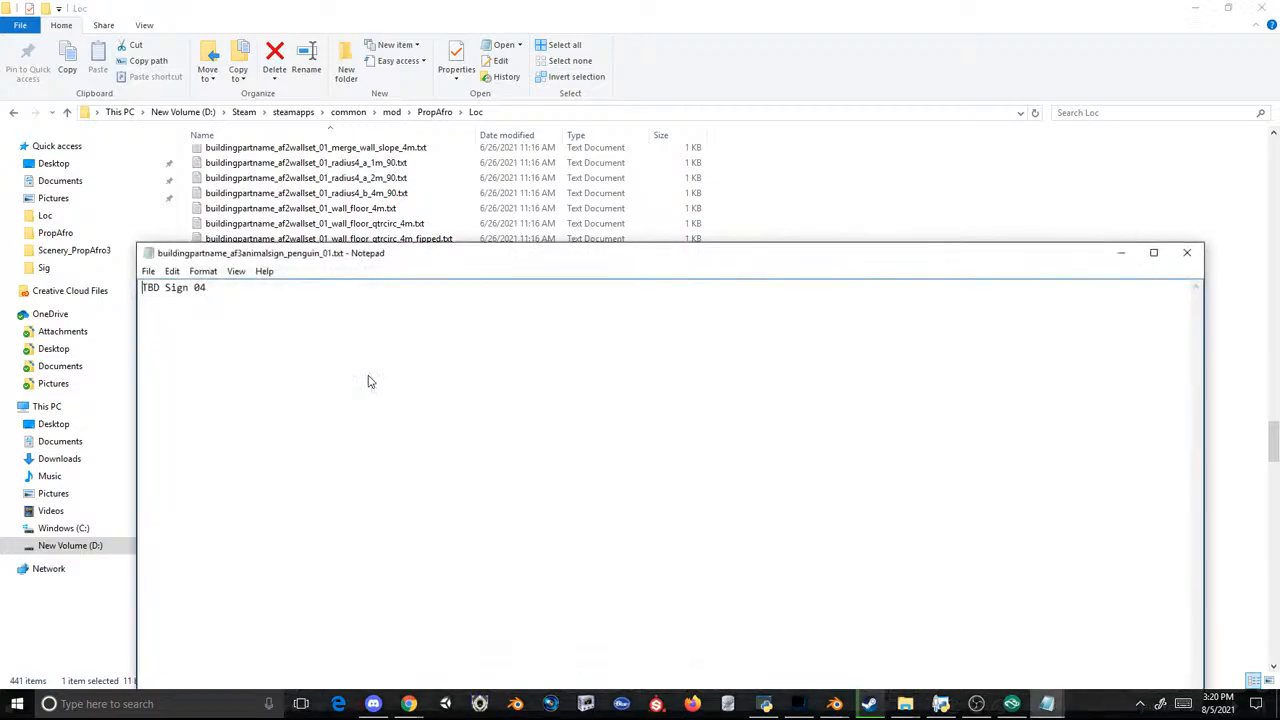
{"action": "left_click", "coordinate": [1186, 252]}
{"action": "double_click", "coordinate": [365, 390]}
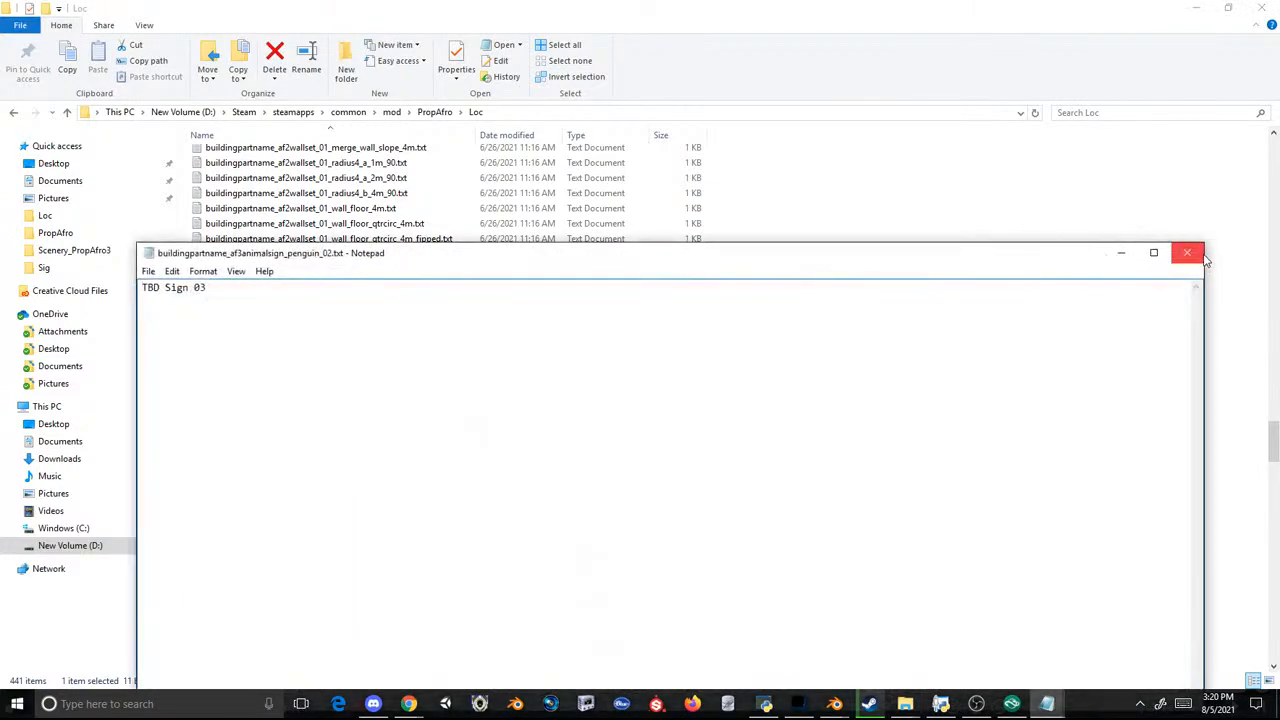
{"action": "left_click", "coordinate": [1187, 253]}
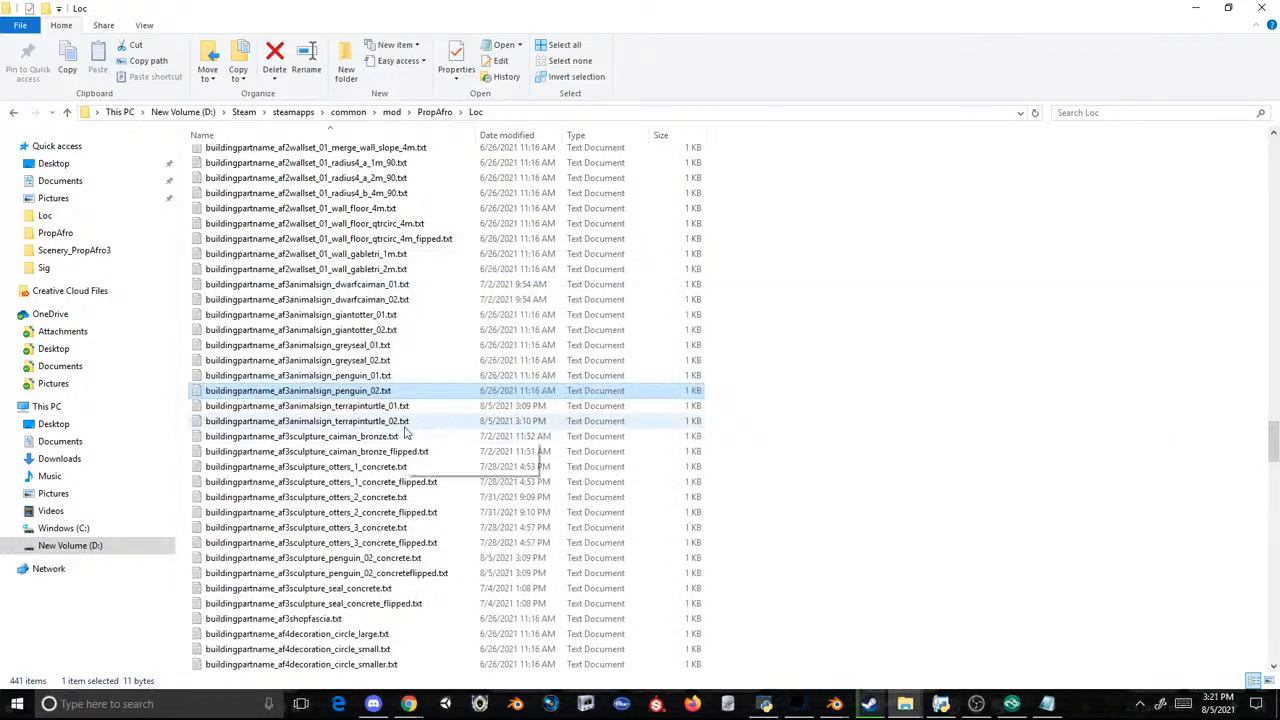
Step: Check the names in the two af3animalsign_terrapinturtle text files again
{"action": "left_click", "coordinate": [385, 406]}
{"action": "double_click", "coordinate": [385, 408]}
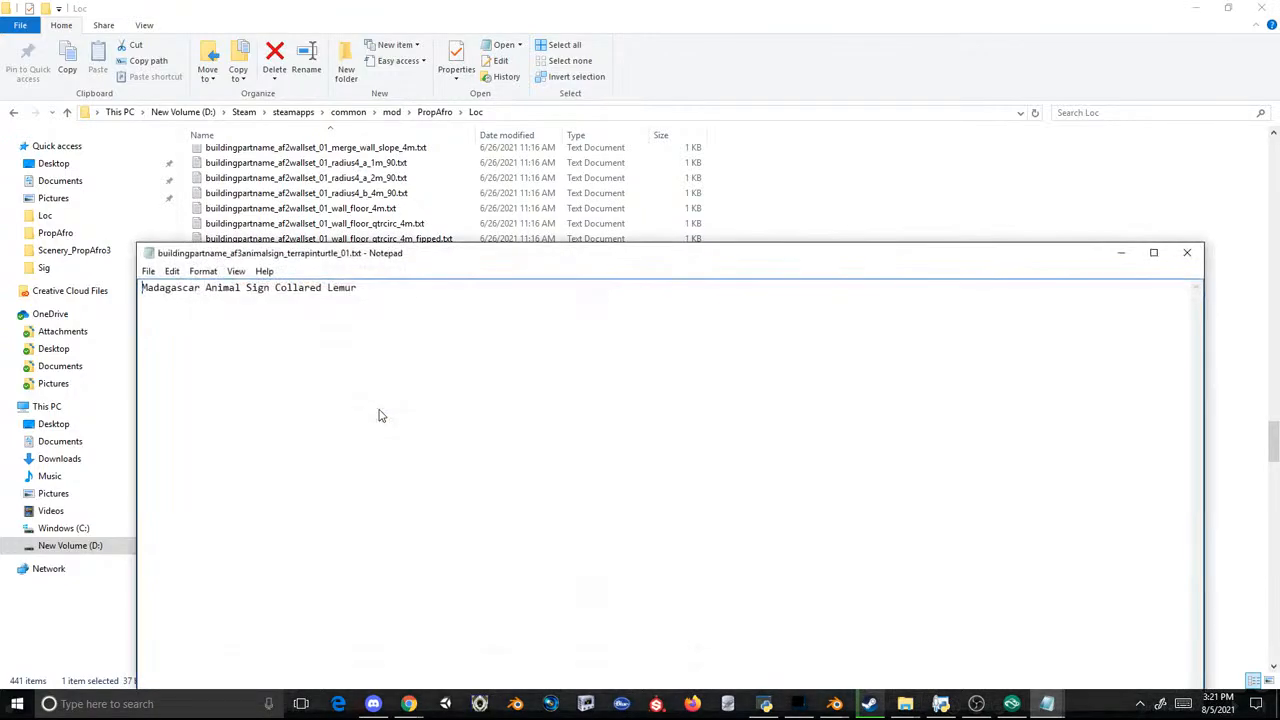
{"action": "left_click", "coordinate": [1187, 253]}
{"action": "left_click", "coordinate": [382, 421]}
{"action": "double_click", "coordinate": [382, 421]}
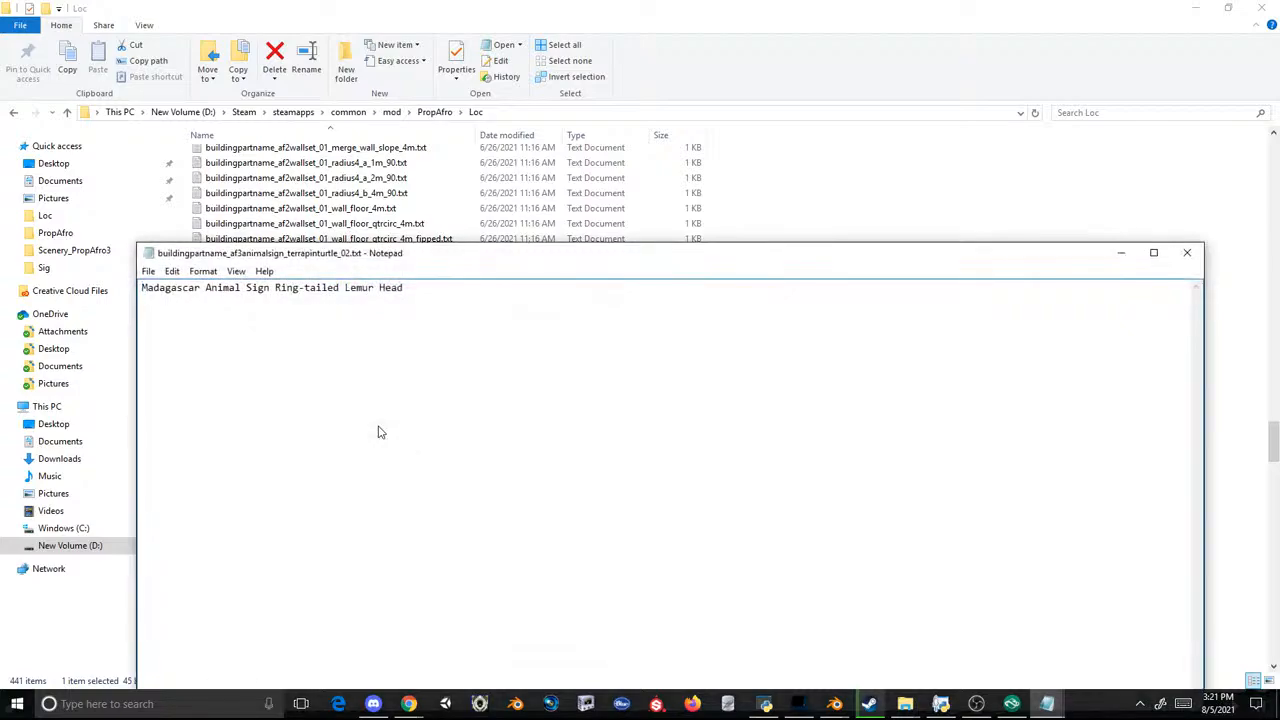
Step: Back in Planet Zoo, preview the zebra pedestal, TBD Sign 02 and the long-horned antelope head near the wall, cancelling each placement
{"action": "left_click", "coordinate": [1011, 704]}
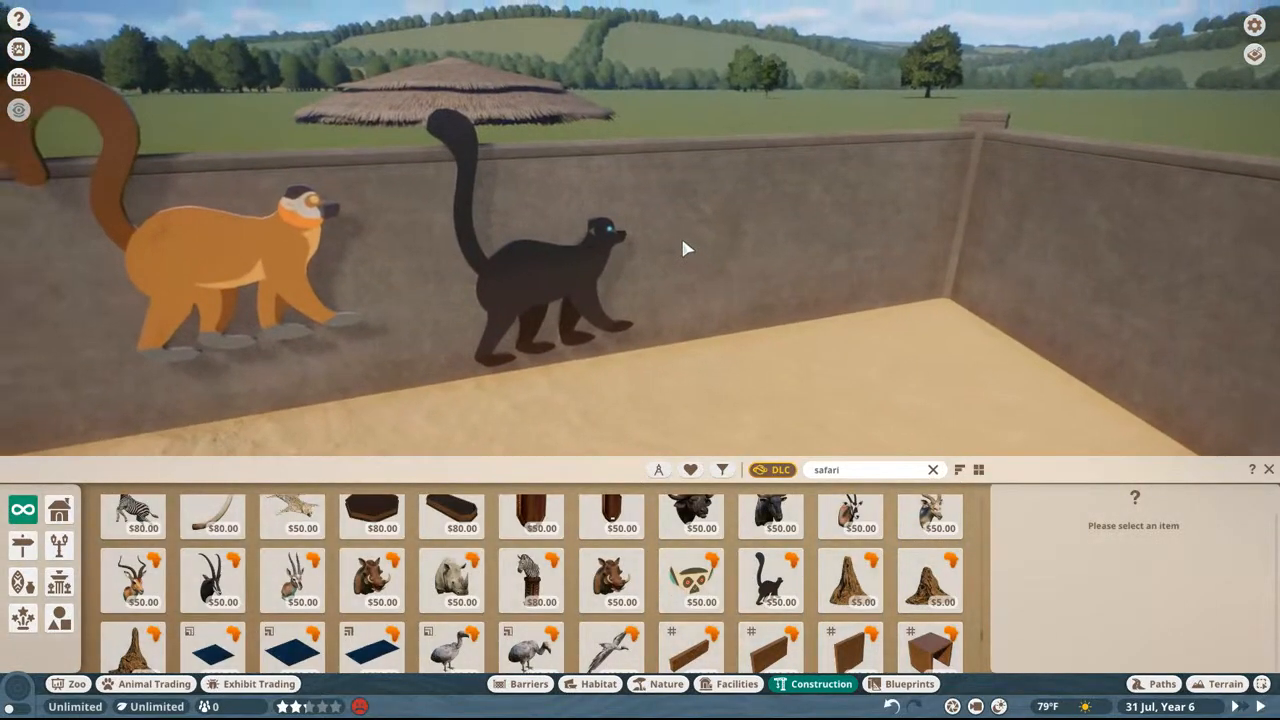
{"action": "scroll", "coordinate": [684, 247], "scroll_direction": "up", "scroll_amount": 5}
{"action": "scroll", "coordinate": [672, 268], "scroll_direction": "down", "scroll_amount": 4}
{"action": "key", "text": "d"}
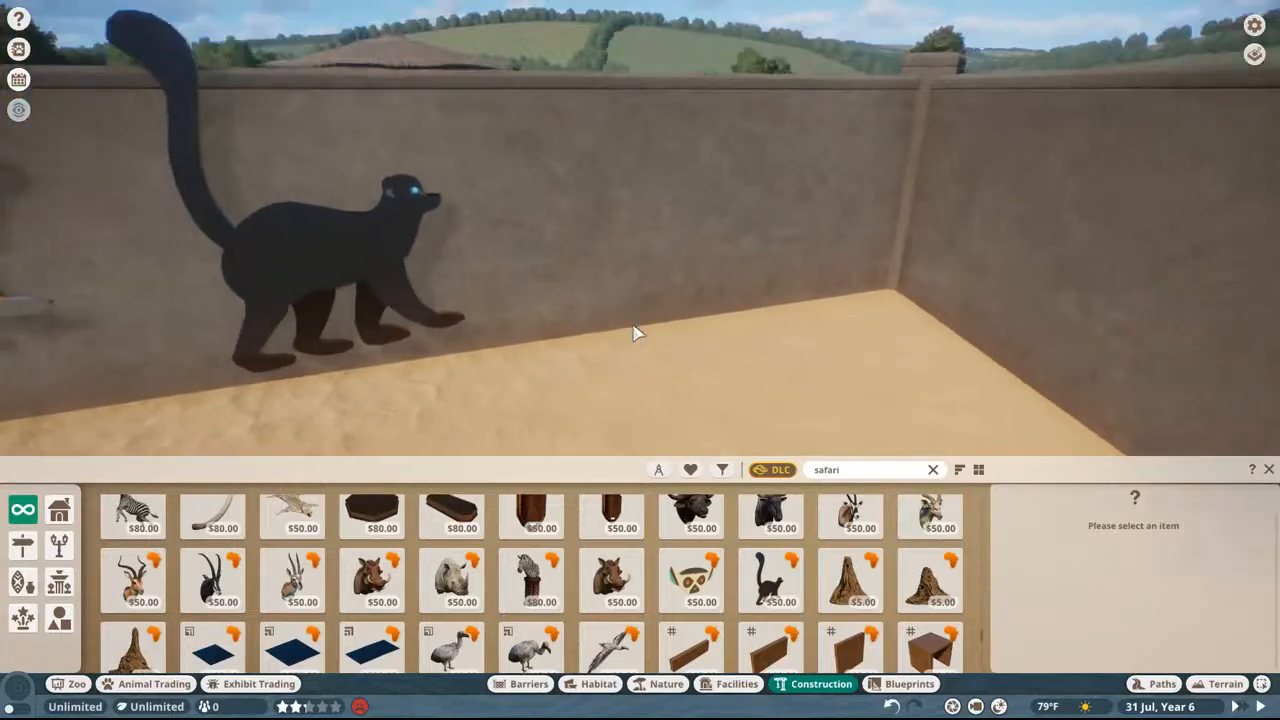
{"action": "left_click", "coordinate": [531, 570]}
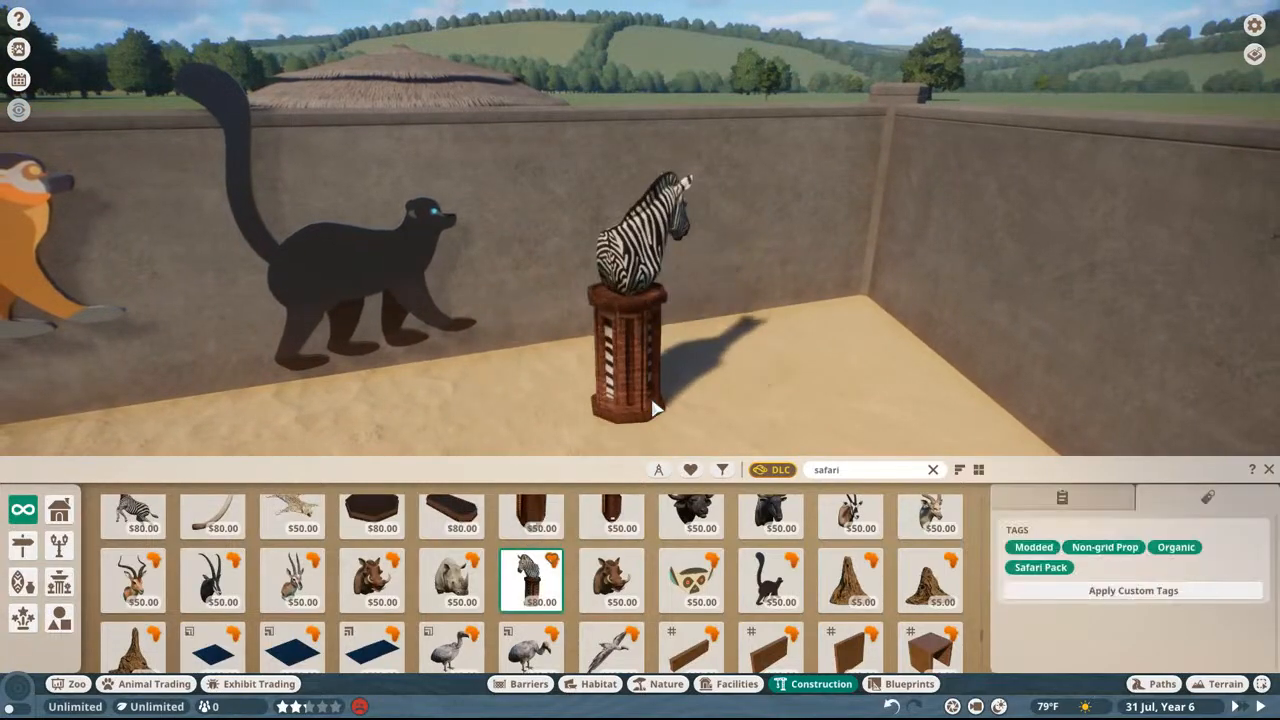
{"action": "right_click", "coordinate": [648, 416]}
{"action": "left_click", "coordinate": [690, 580]}
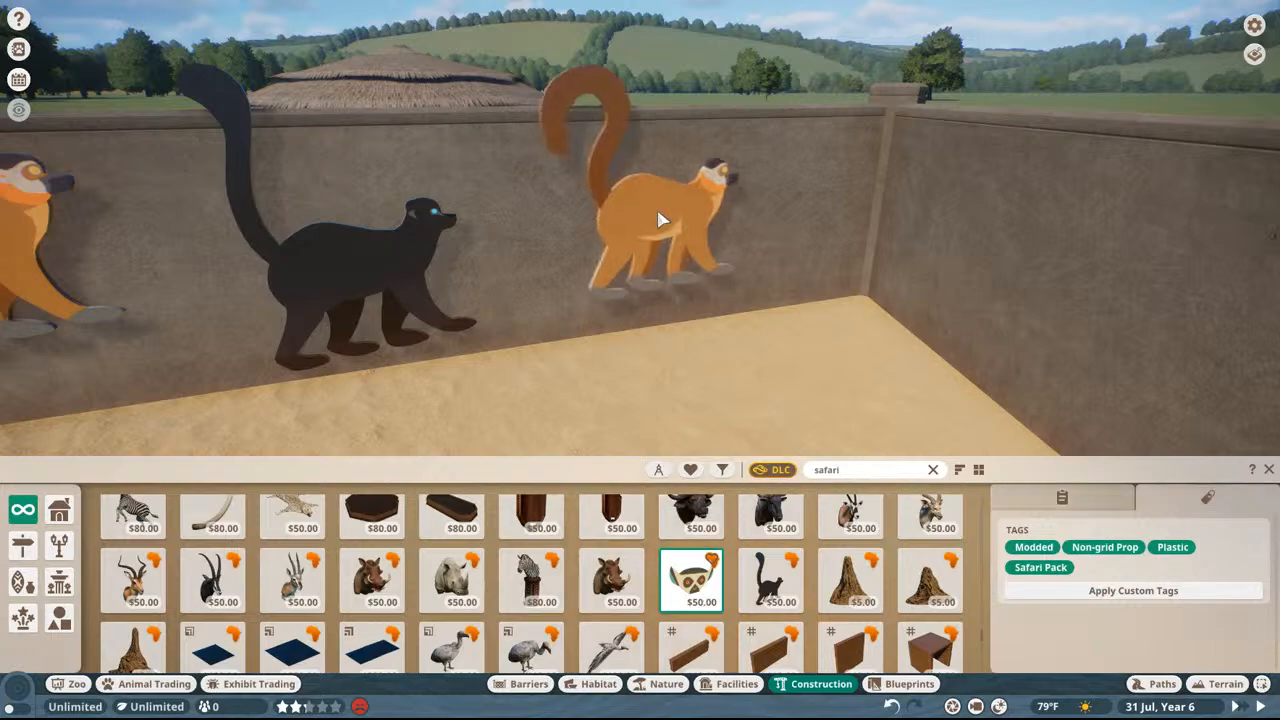
{"action": "right_click", "coordinate": [658, 218]}
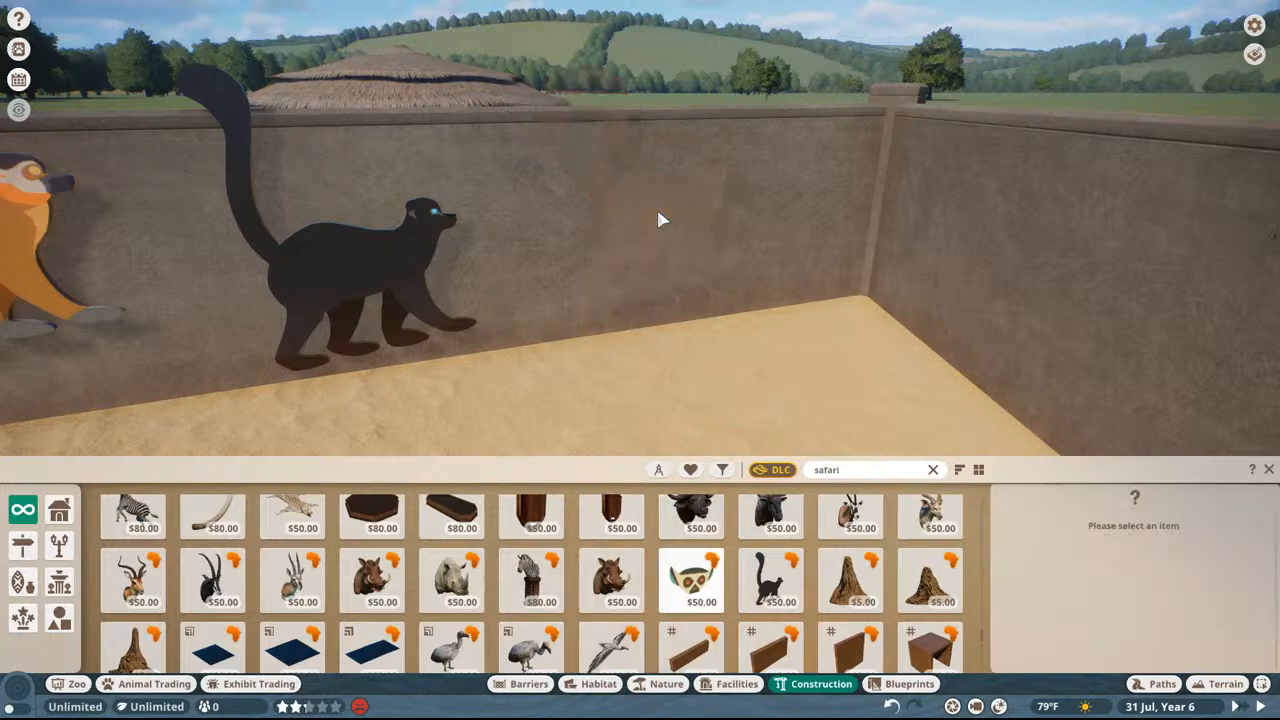
{"action": "left_click", "coordinate": [213, 580]}
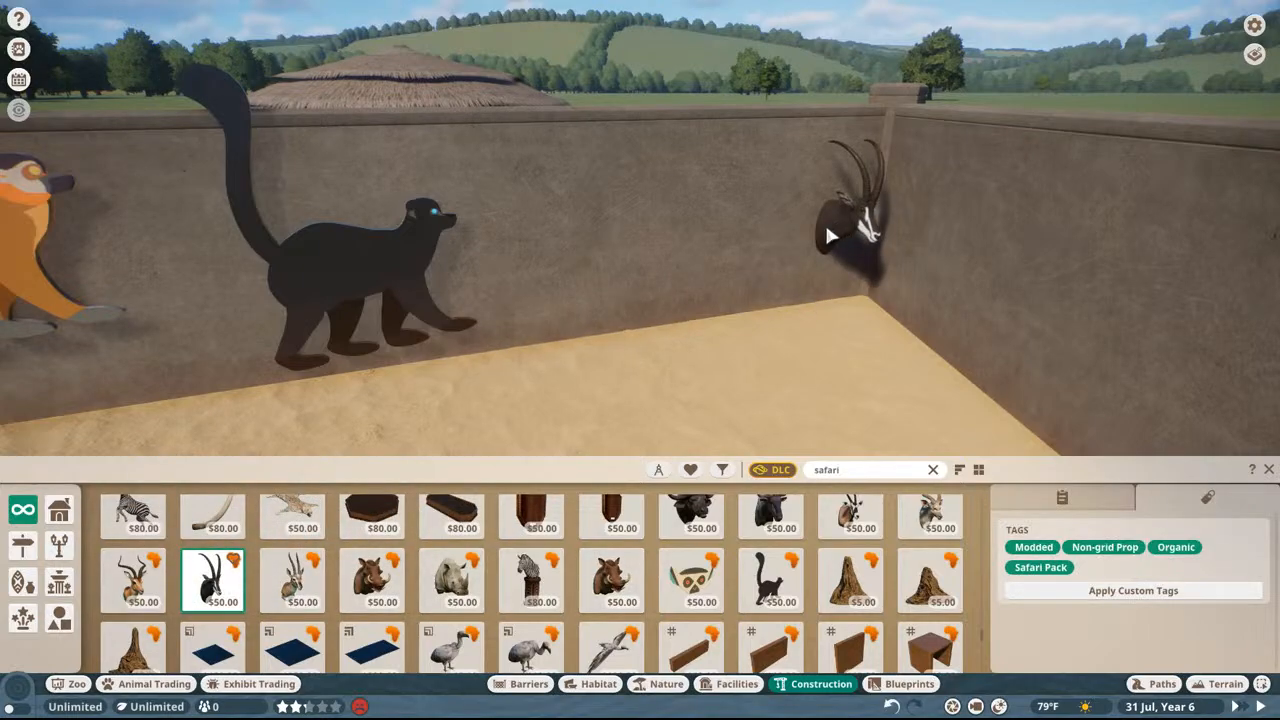
{"action": "right_click", "coordinate": [825, 222]}
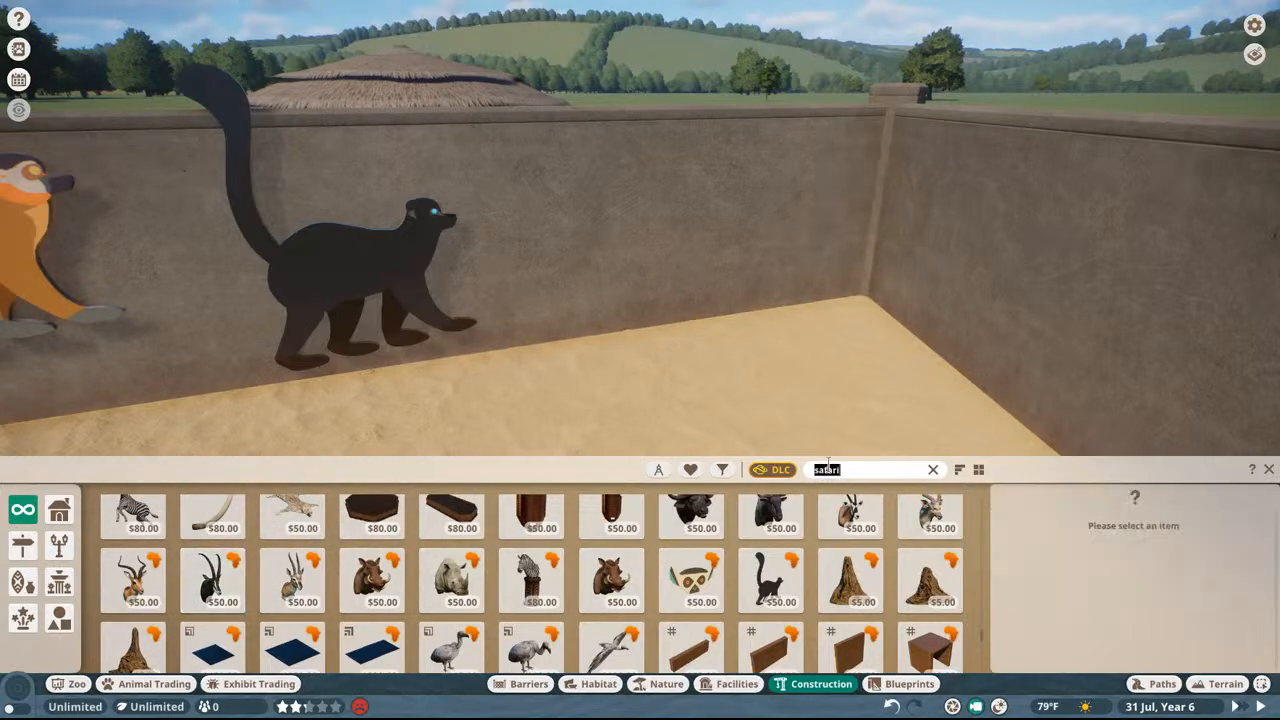
Step: Search the construction items for "tbd" and preview TBD Sign 04 and the orange lemur sign without placing them
{"action": "left_click", "coordinate": [828, 467]}
{"action": "type", "text": "tbd"}
{"action": "left_click", "coordinate": [355, 525]}
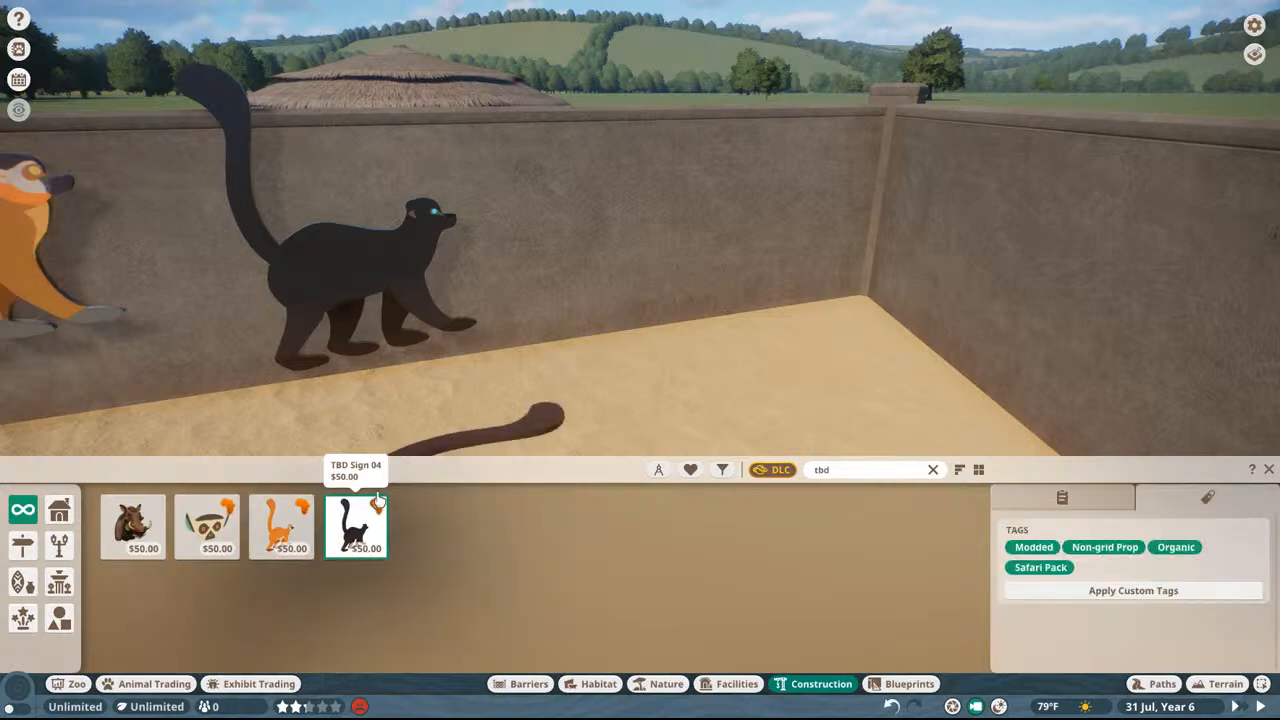
{"action": "right_click", "coordinate": [586, 263]}
{"action": "left_click", "coordinate": [281, 525]}
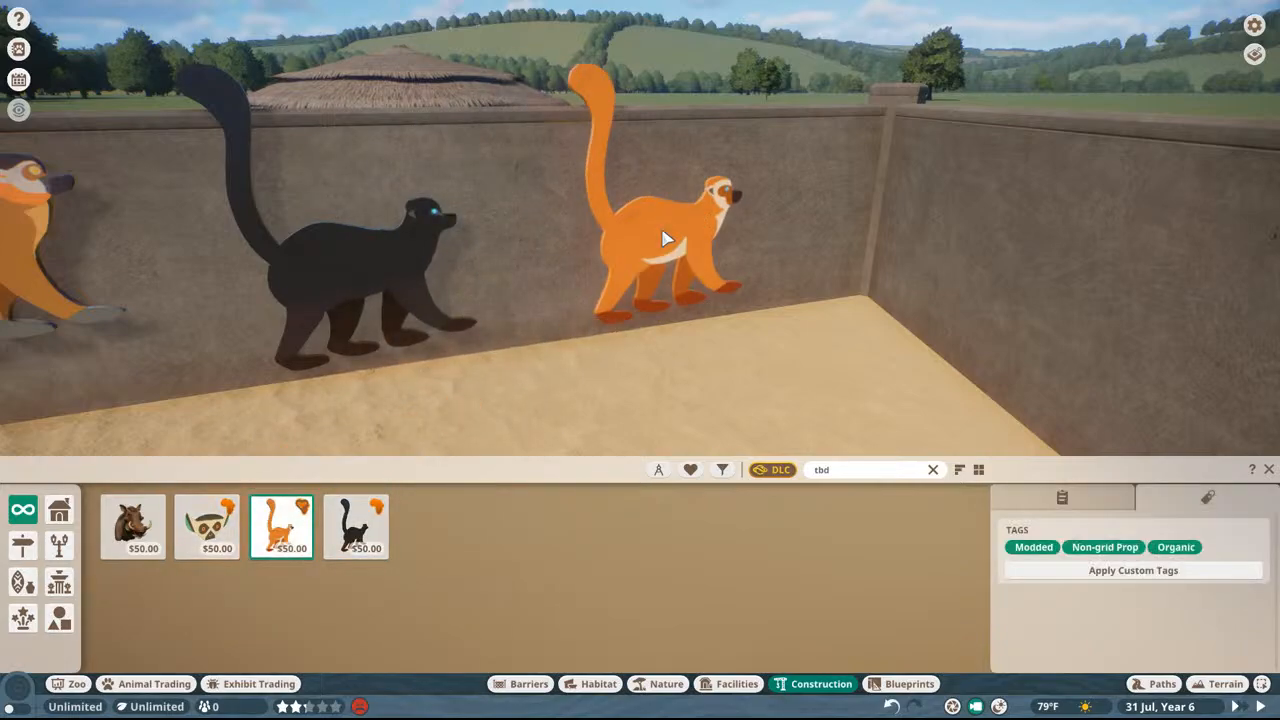
{"action": "right_click", "coordinate": [665, 240]}
Step: Switch to the Loc folder and recheck the name in the af3animalsign_terrapinturtle_01 text file
{"action": "key", "text": "super"}
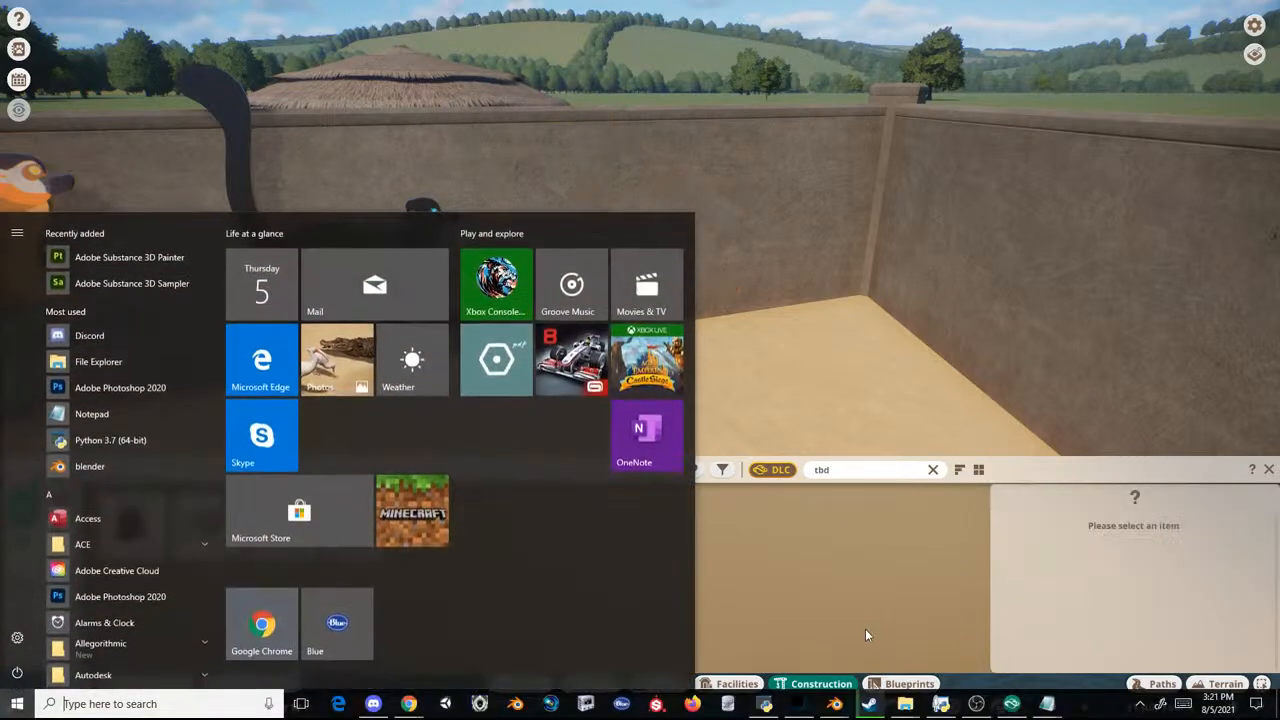
{"action": "mouse_move", "coordinate": [905, 703]}
{"action": "left_click", "coordinate": [823, 650]}
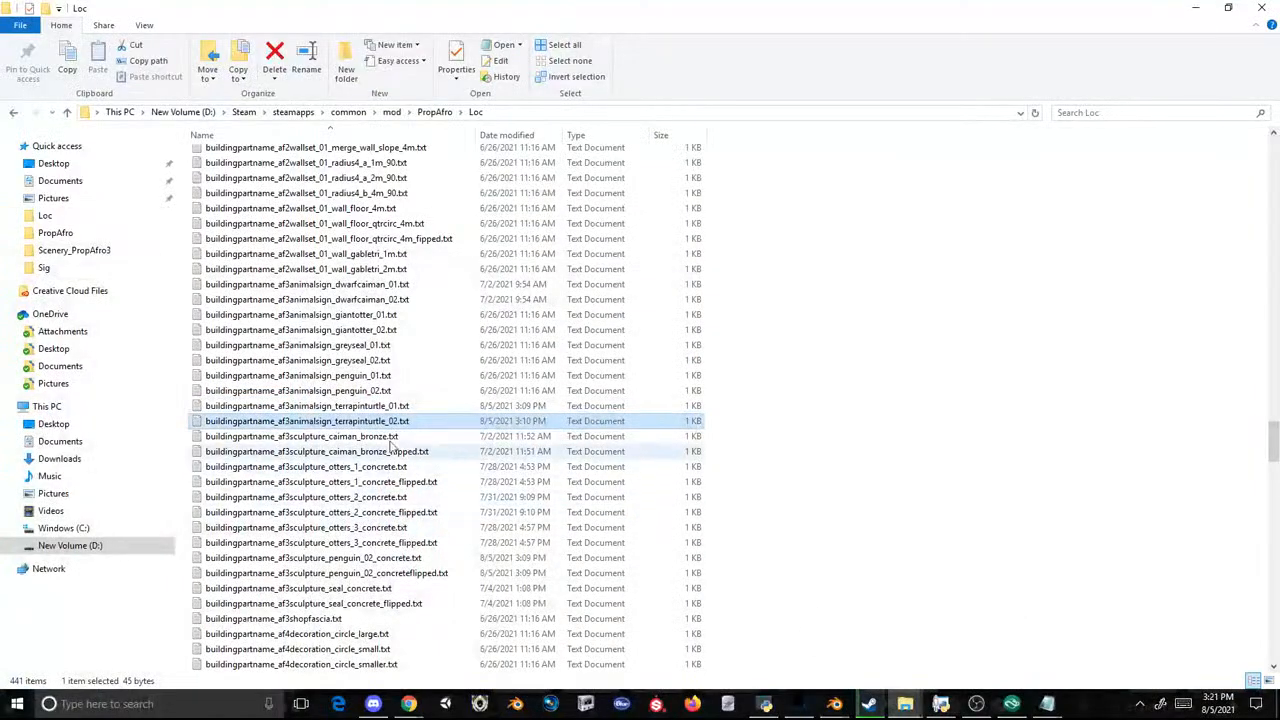
{"action": "double_click", "coordinate": [340, 407]}
{"action": "left_click", "coordinate": [1187, 252]}
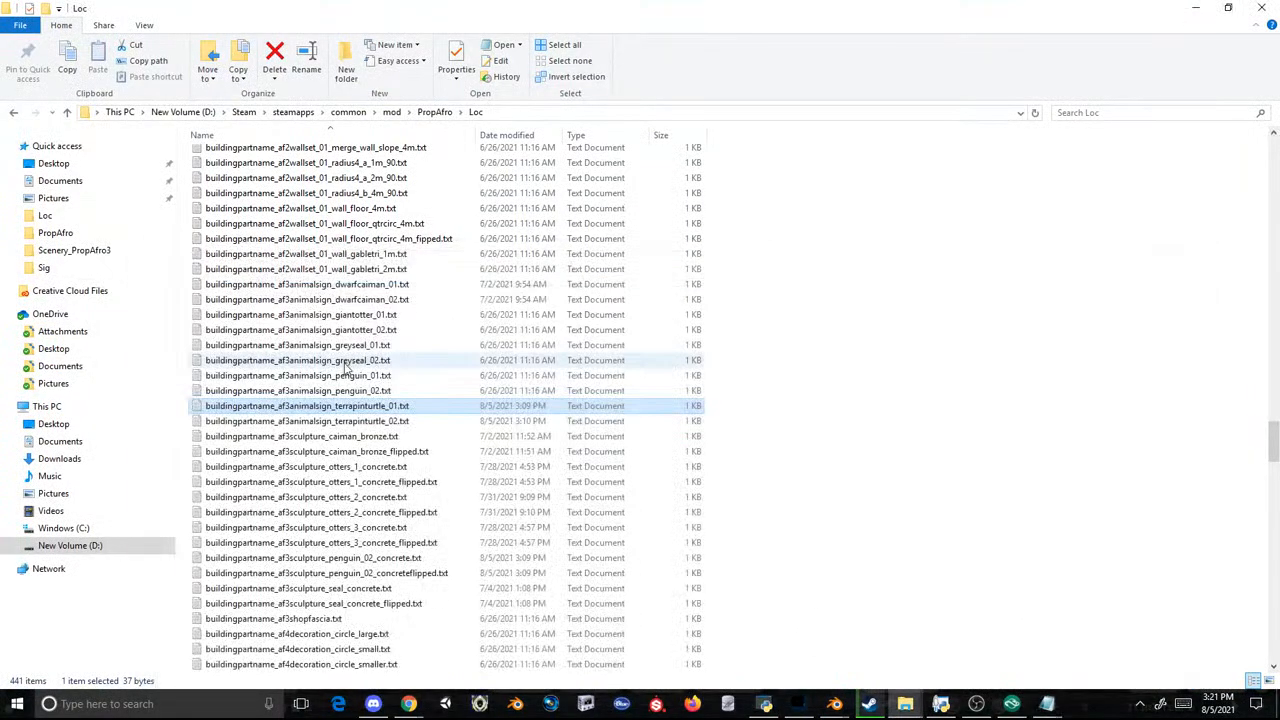
Step: Try to rename the sign in the af3animalsign_penguin_02 text file with the prefix Madagascar Animal Sign, checking the sign models in Planet Zoo
{"action": "double_click", "coordinate": [340, 392]}
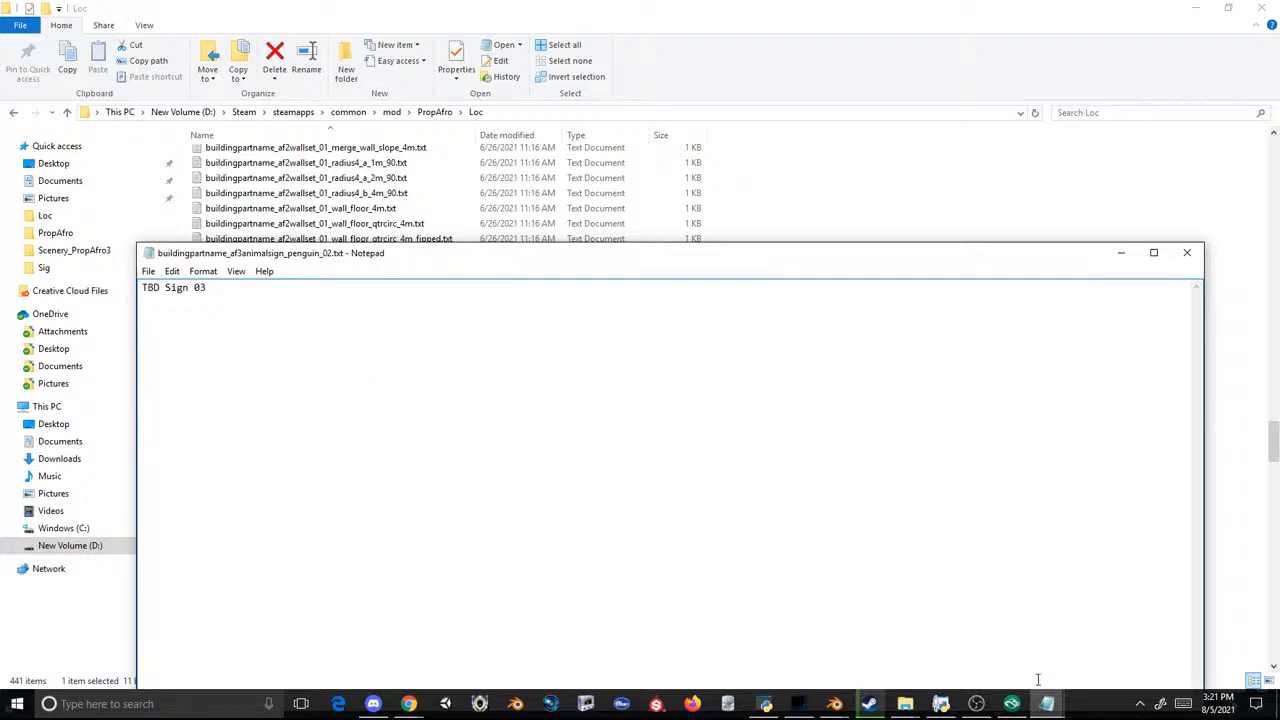
{"action": "left_click", "coordinate": [1013, 705]}
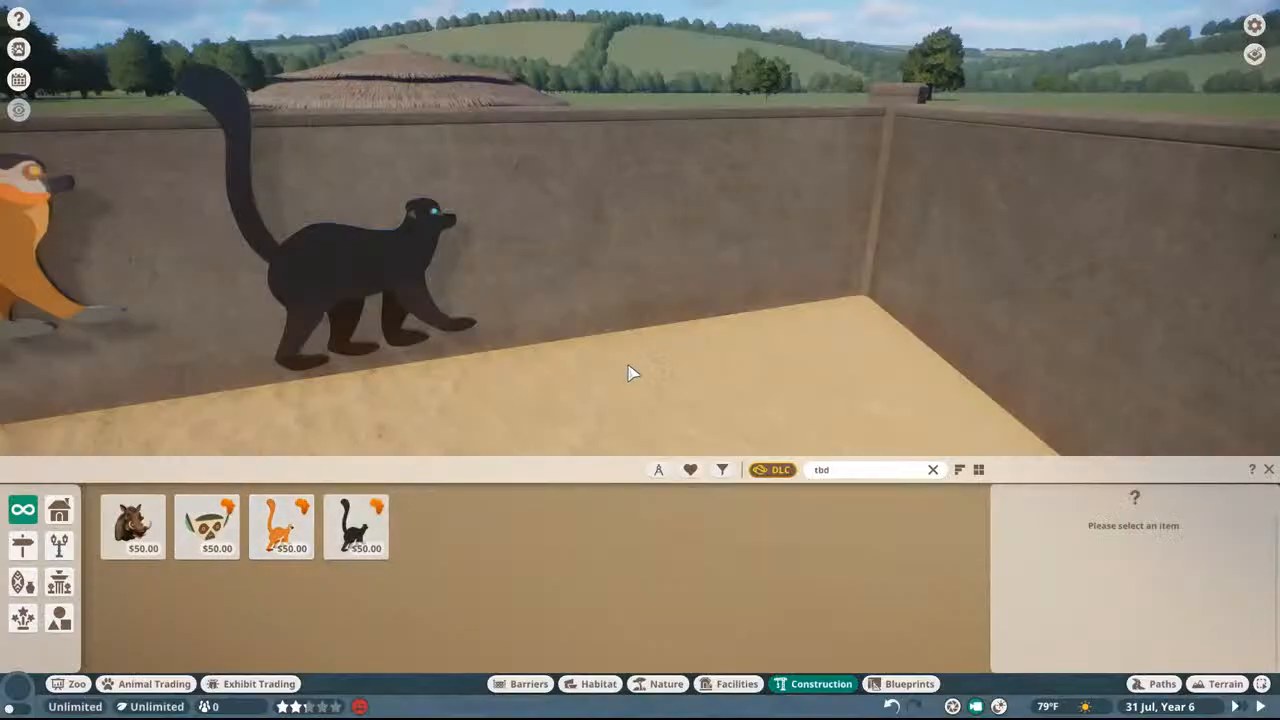
{"action": "key", "text": "super"}
{"action": "mouse_move", "coordinate": [1046, 704]}
{"action": "left_click", "coordinate": [1161, 638]}
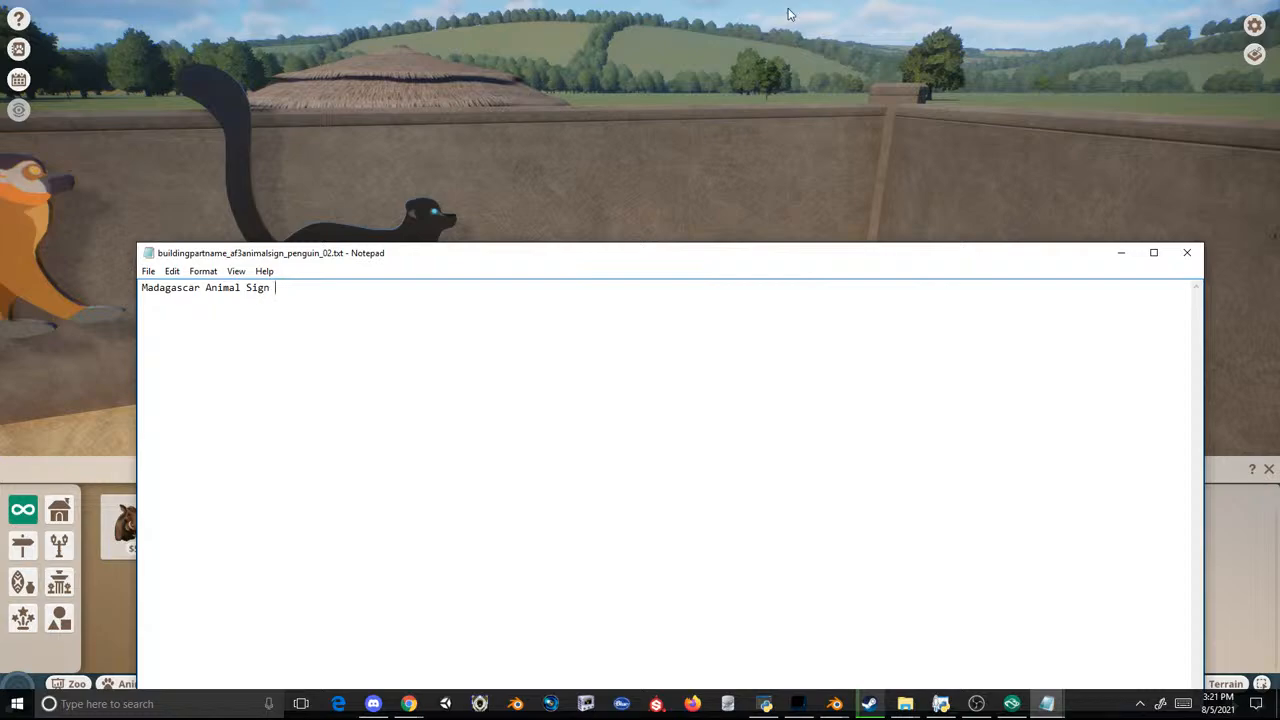
{"action": "left_click", "coordinate": [1122, 252]}
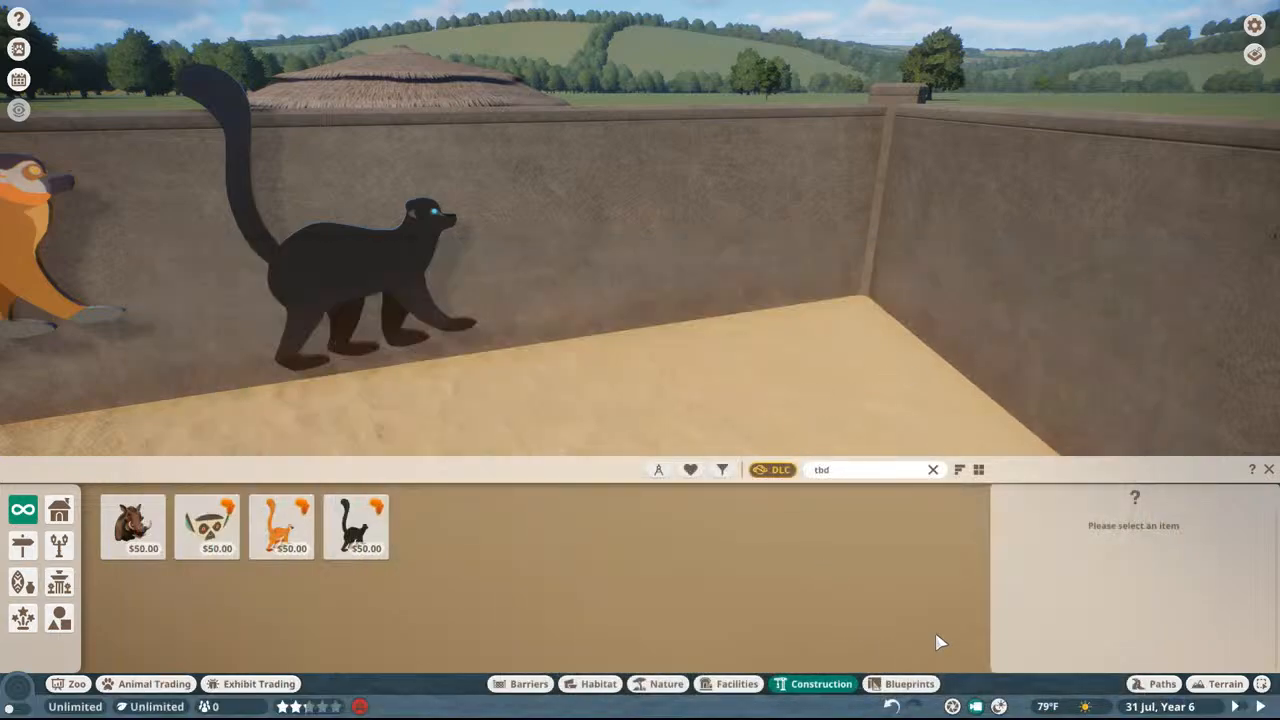
{"action": "key", "text": "super"}
{"action": "mouse_move", "coordinate": [910, 704]}
{"action": "left_click", "coordinate": [809, 640]}
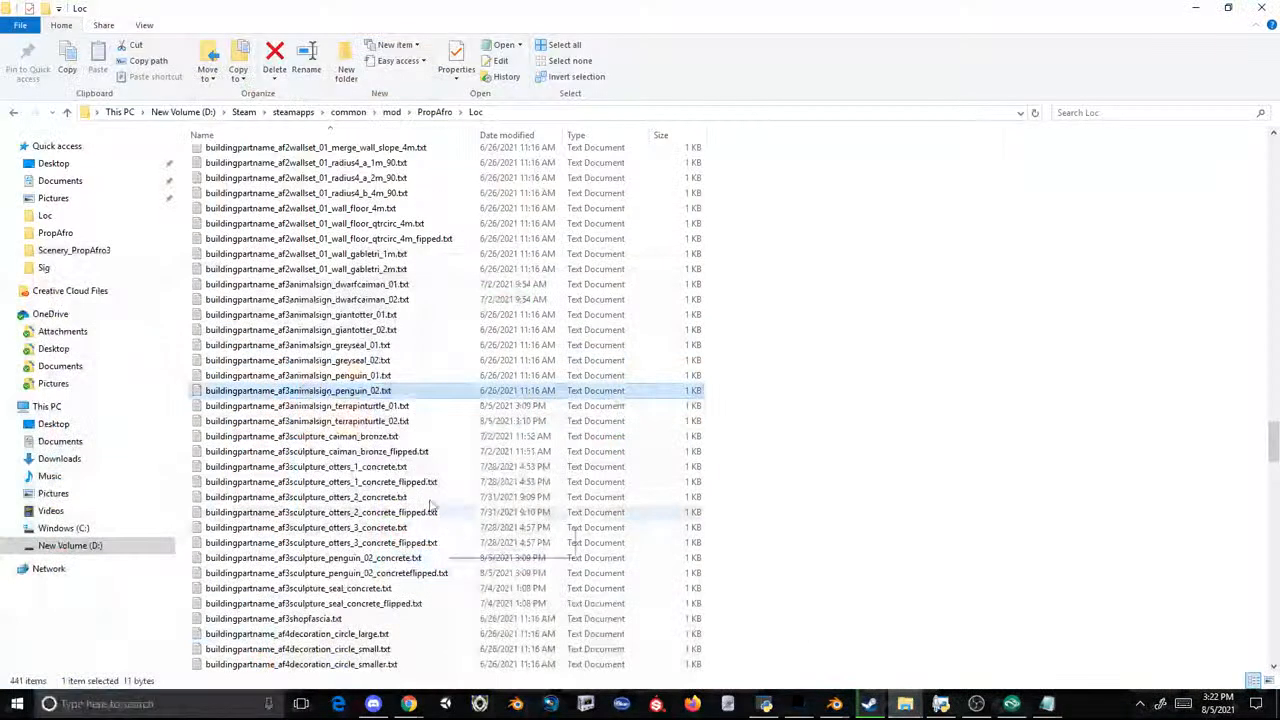
Step: Recheck the af3animalsign_terrapinturtle_01 name and close the open text files, discarding the unsaved penguin_02 edit
{"action": "double_click", "coordinate": [360, 406]}
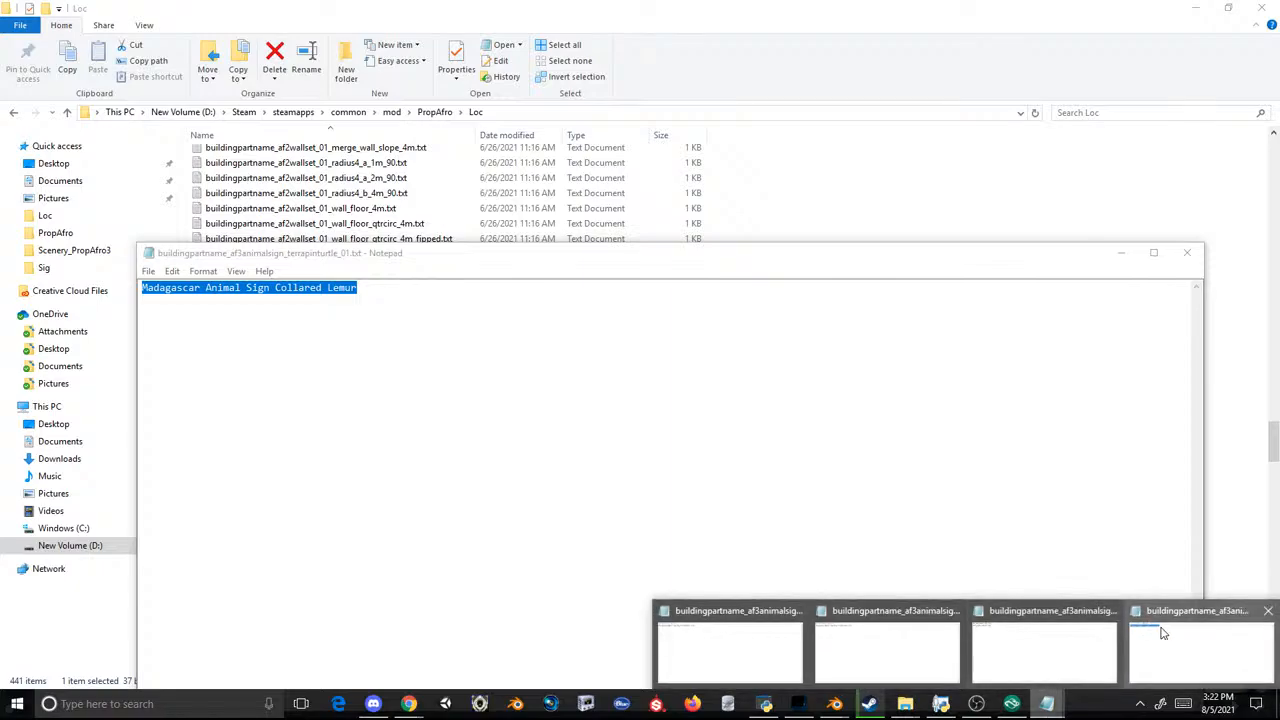
{"action": "left_click", "coordinate": [1047, 706]}
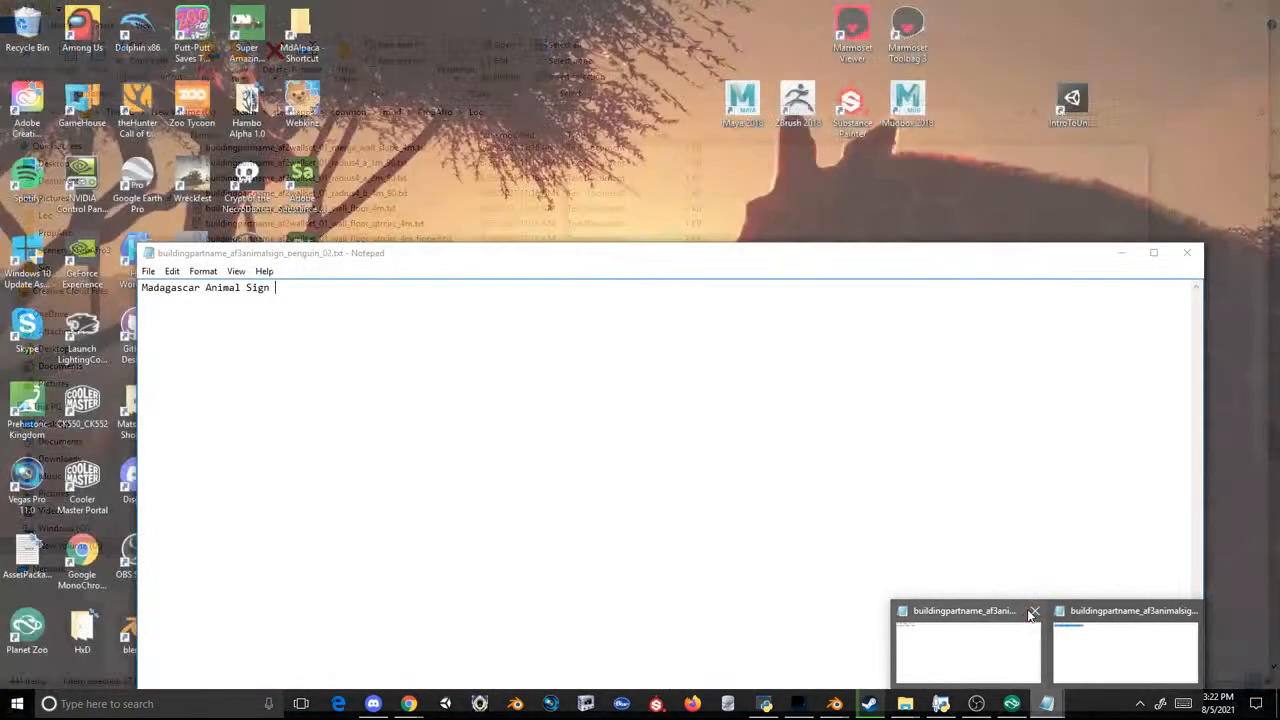
{"action": "left_click", "coordinate": [1040, 612]}
{"action": "left_click", "coordinate": [1047, 706]}
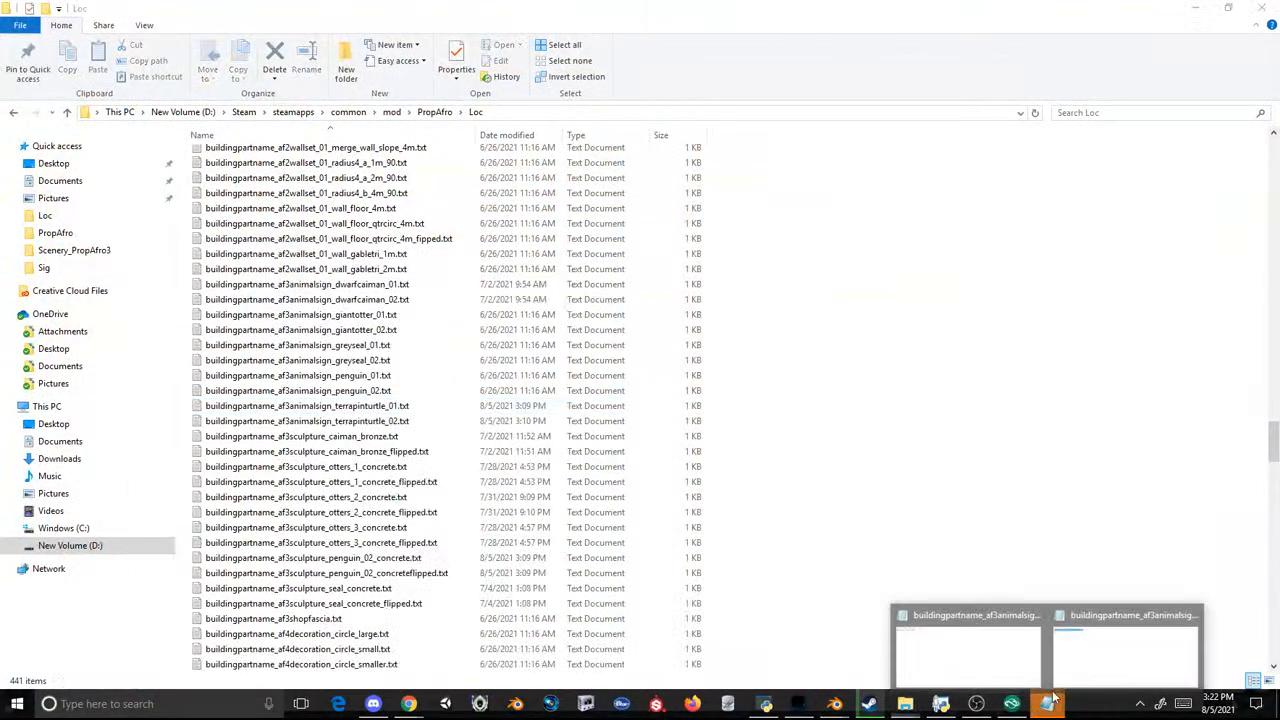
{"action": "left_click", "coordinate": [1120, 623]}
{"action": "left_click", "coordinate": [1186, 251]}
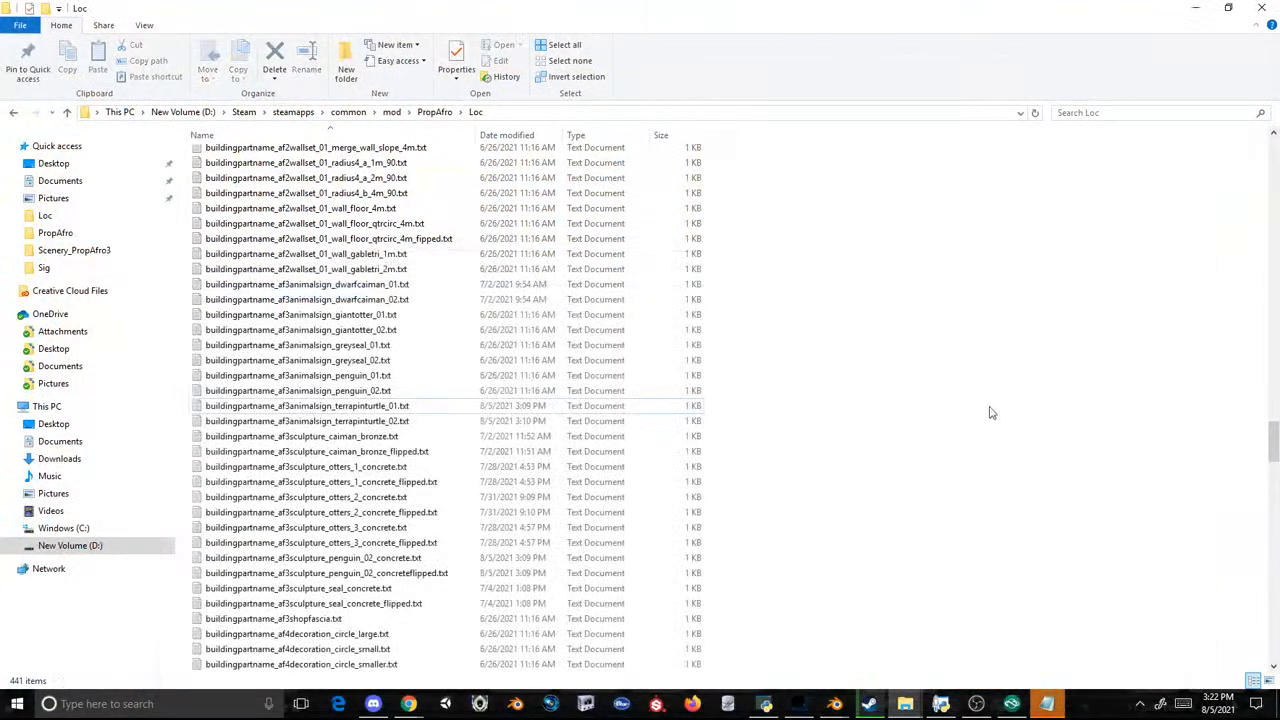
{"action": "left_click", "coordinate": [1046, 704]}
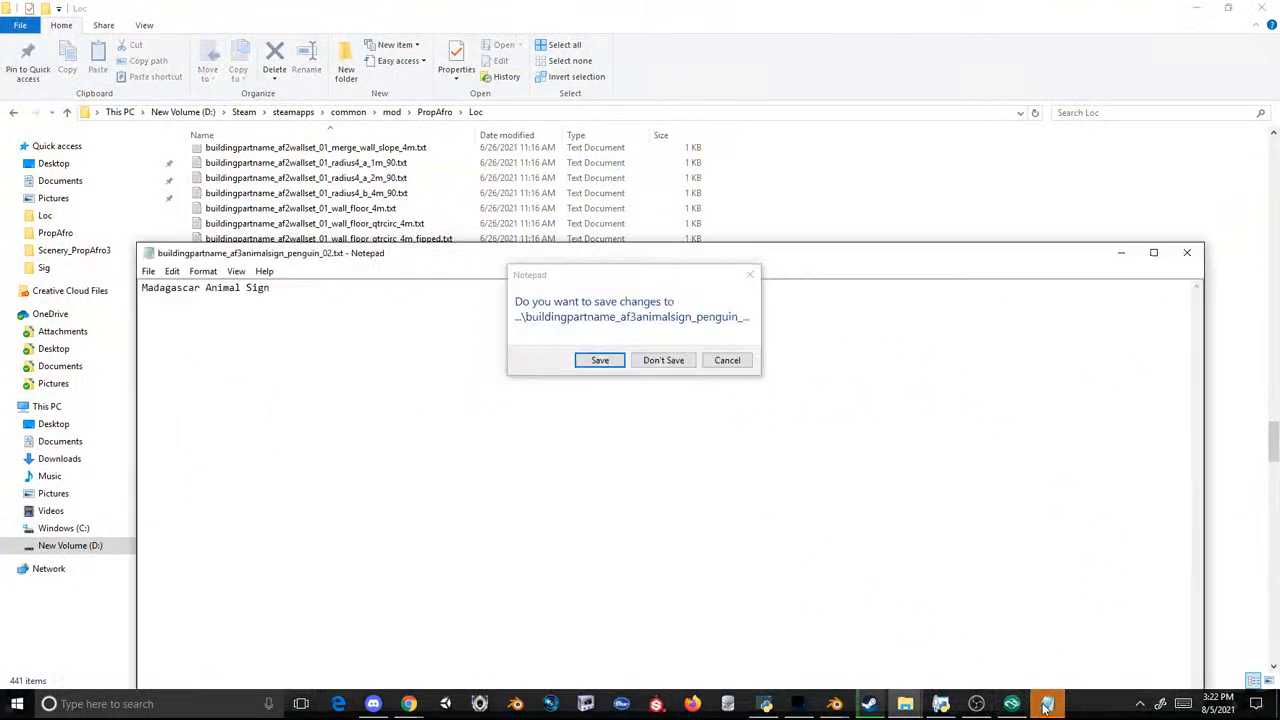
{"action": "left_click", "coordinate": [664, 359]}
Step: Replace the name in the af3animalsign_penguin_02 text file with Madagascar Animal Sign Blue-eyed Black Lemur Female and save it
{"action": "double_click", "coordinate": [328, 375]}
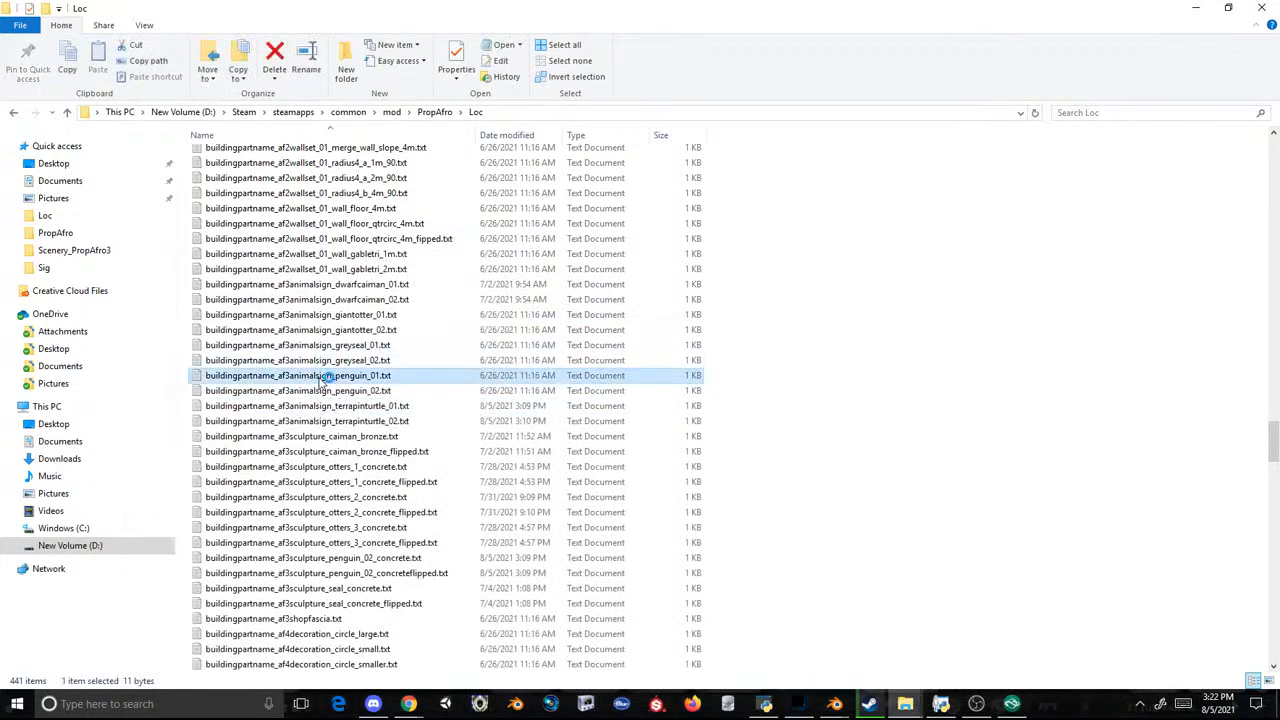
{"action": "left_click", "coordinate": [1188, 253]}
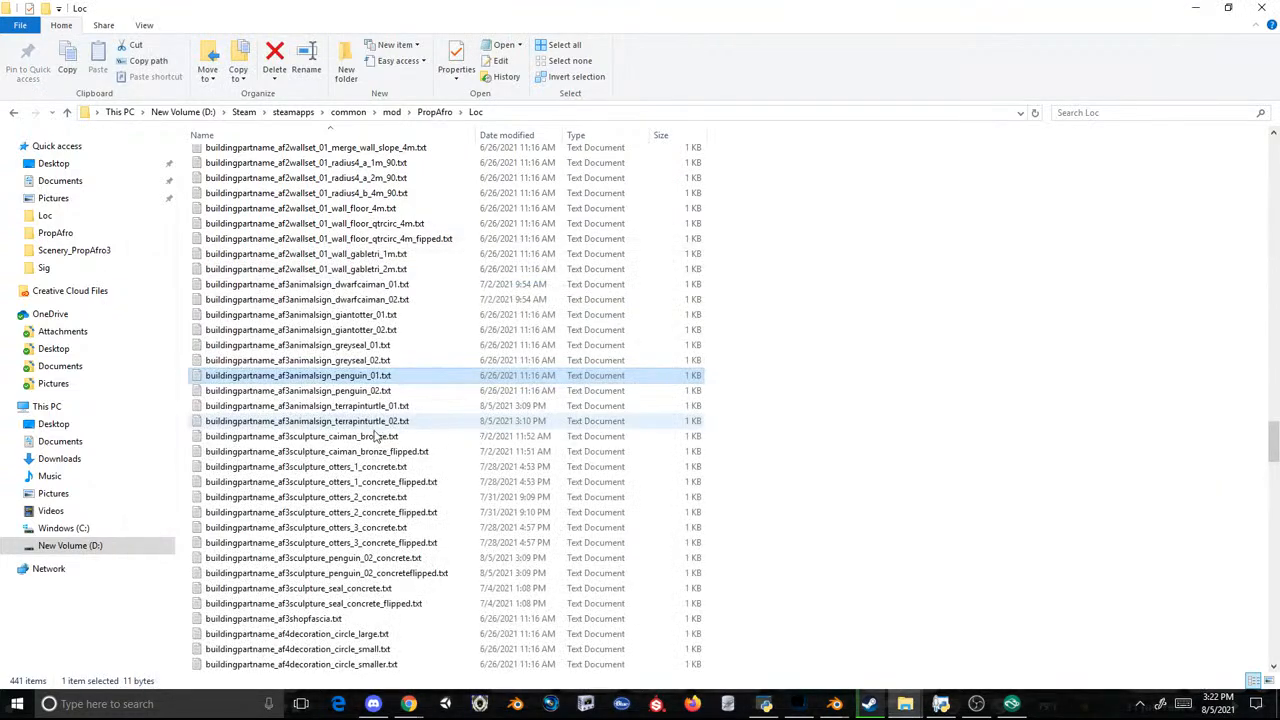
{"action": "double_click", "coordinate": [503, 389]}
{"action": "key", "text": "ctrl+a"}
{"action": "type", "text": "Madagascar Animal Sign Collared Lemur"}
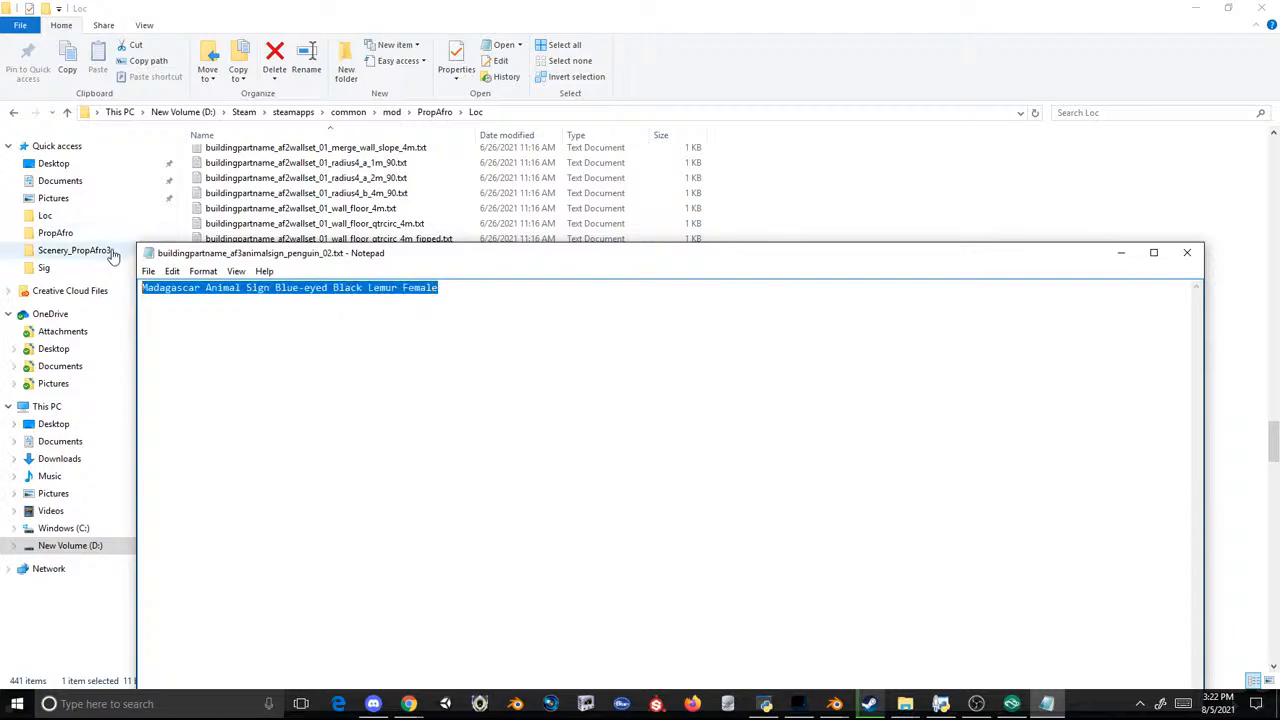
{"action": "left_click", "coordinate": [148, 272]}
{"action": "left_click", "coordinate": [60, 318]}
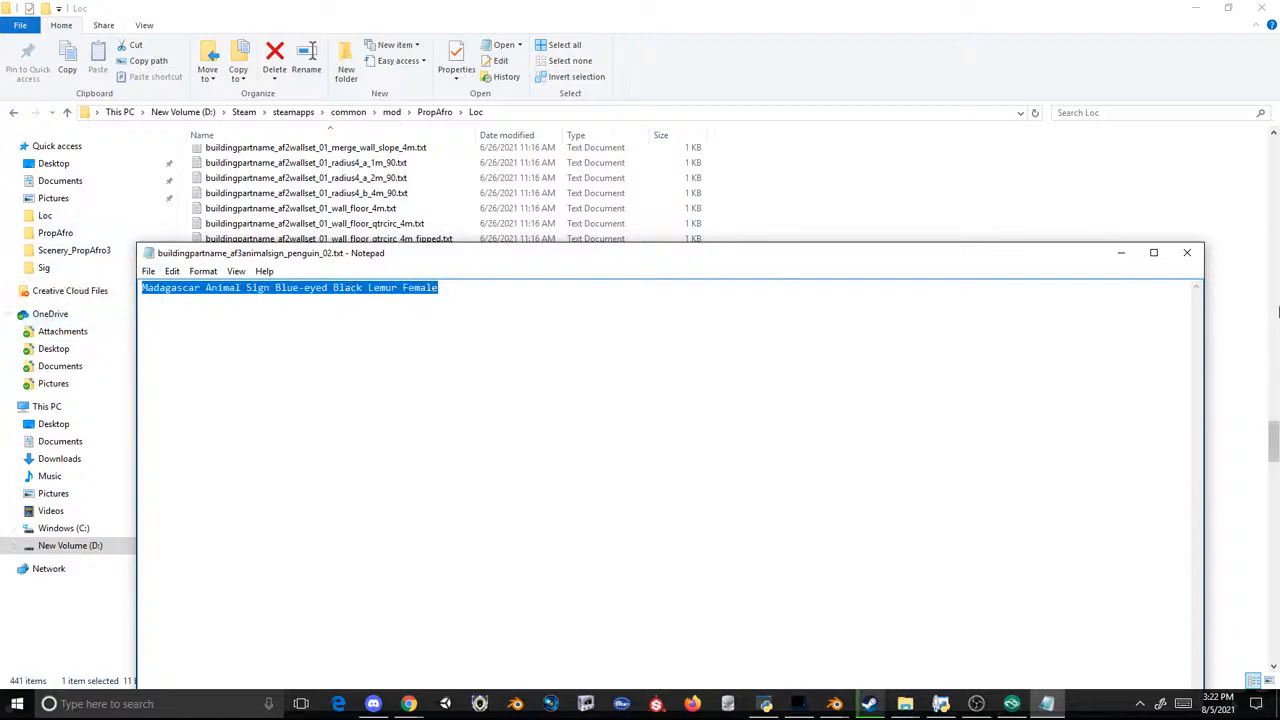
{"action": "left_click", "coordinate": [1187, 253]}
Step: Set the name in the af3animalsign_penguin_01 text file to Madagascar Animal Sign Blue-eyed Black Lemur Male and save it
{"action": "double_click", "coordinate": [370, 374]}
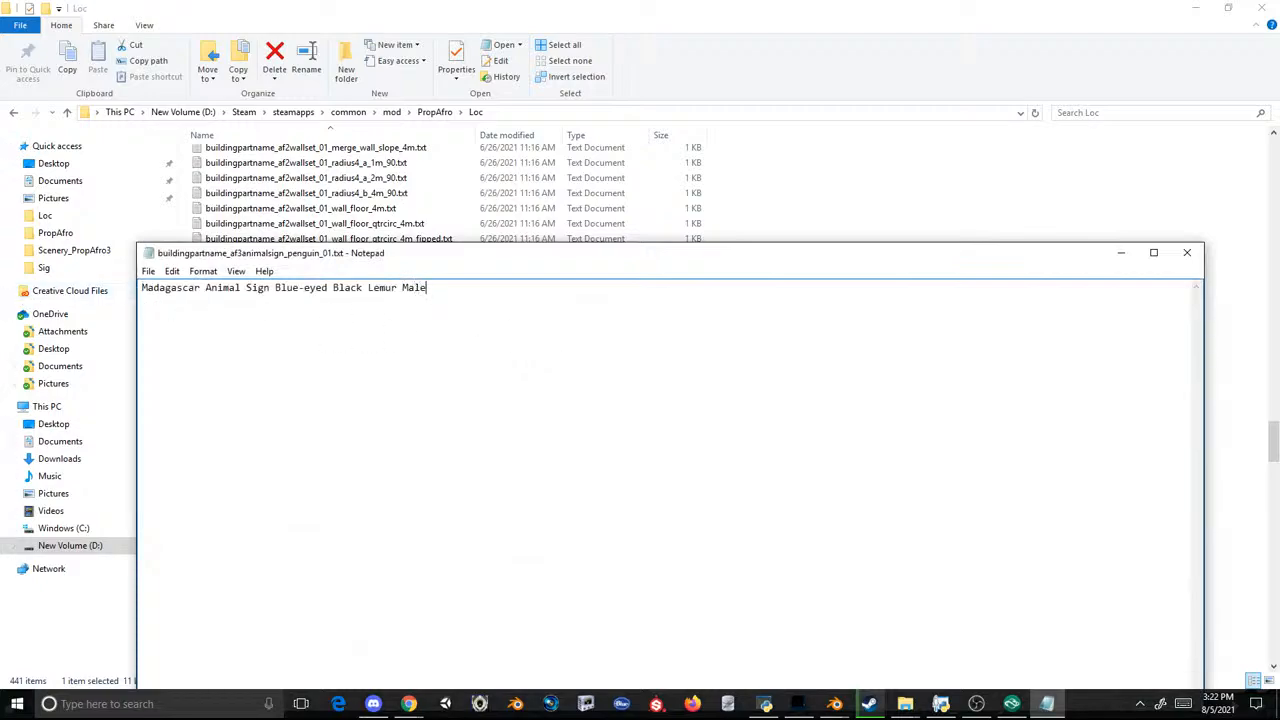
{"action": "left_click", "coordinate": [152, 272]}
{"action": "left_click", "coordinate": [128, 319]}
{"action": "left_click", "coordinate": [1187, 253]}
Step: Open the af3animalsign_terrapinturtle_01 text file, and in Planet Zoo preview TBD Sign 01 and the lemur face item without placing them
{"action": "double_click", "coordinate": [389, 405]}
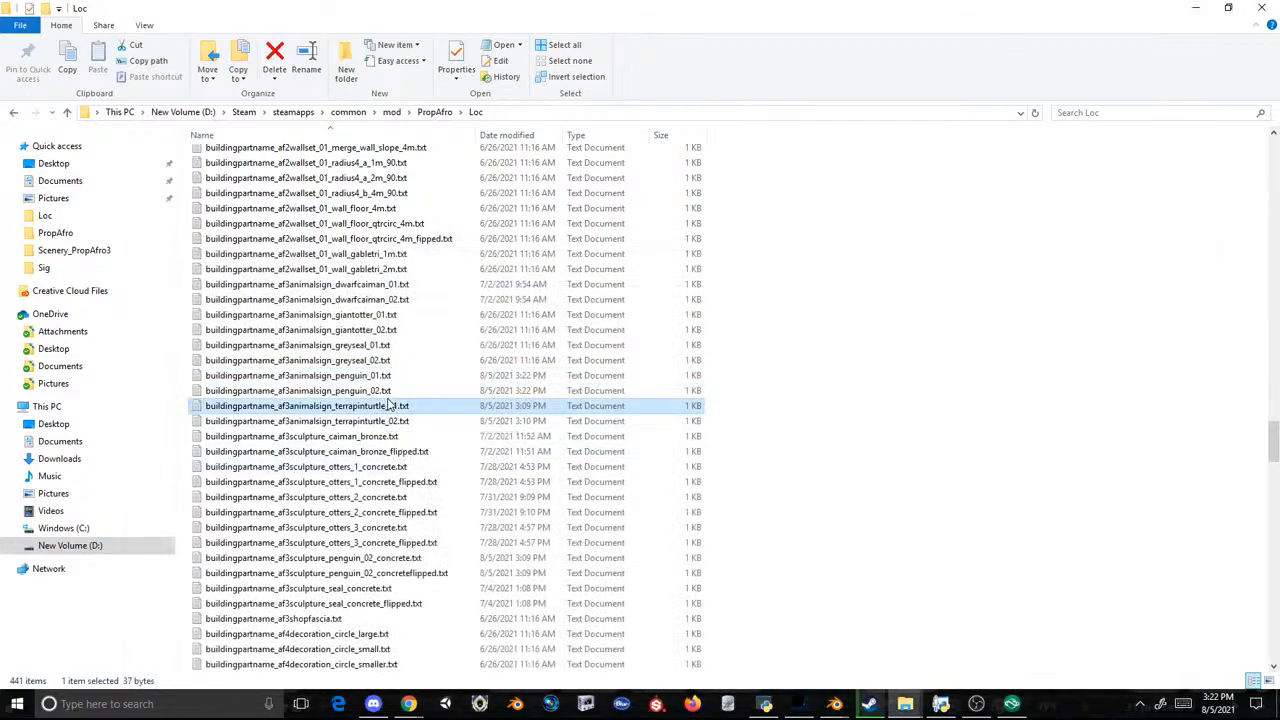
{"action": "left_click", "coordinate": [1008, 703]}
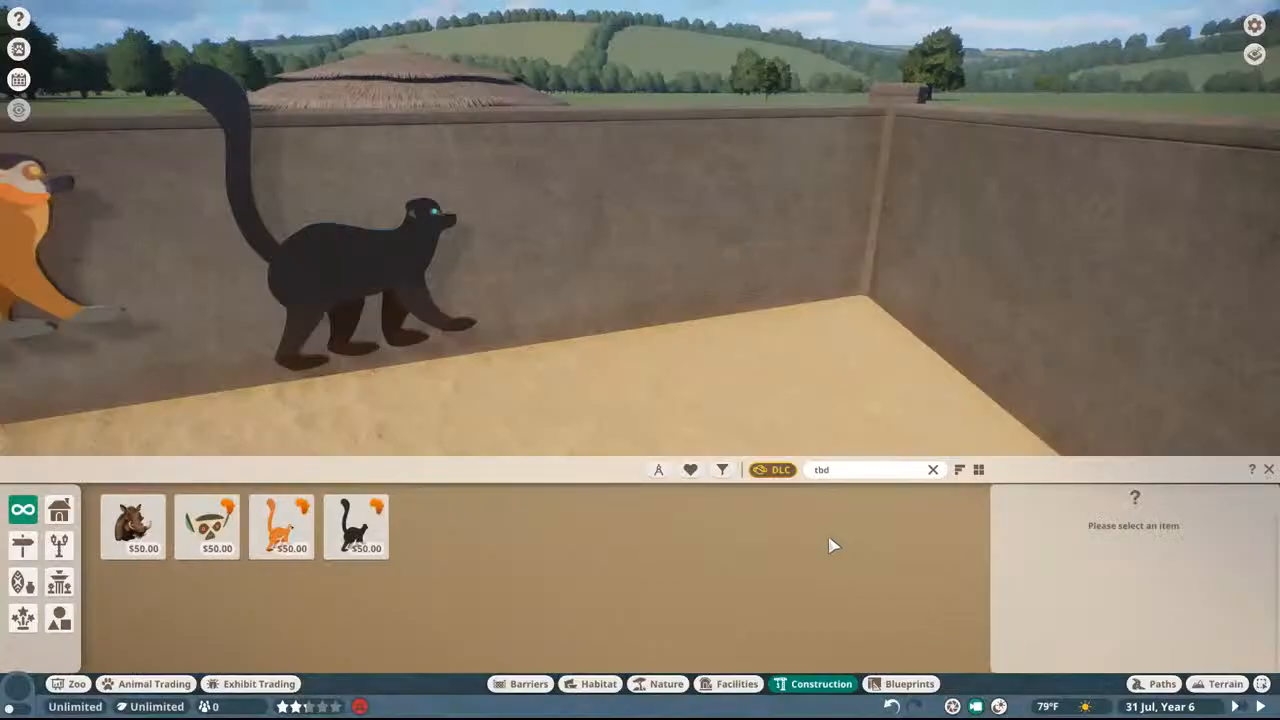
{"action": "left_click", "coordinate": [137, 540]}
{"action": "right_click", "coordinate": [540, 280]}
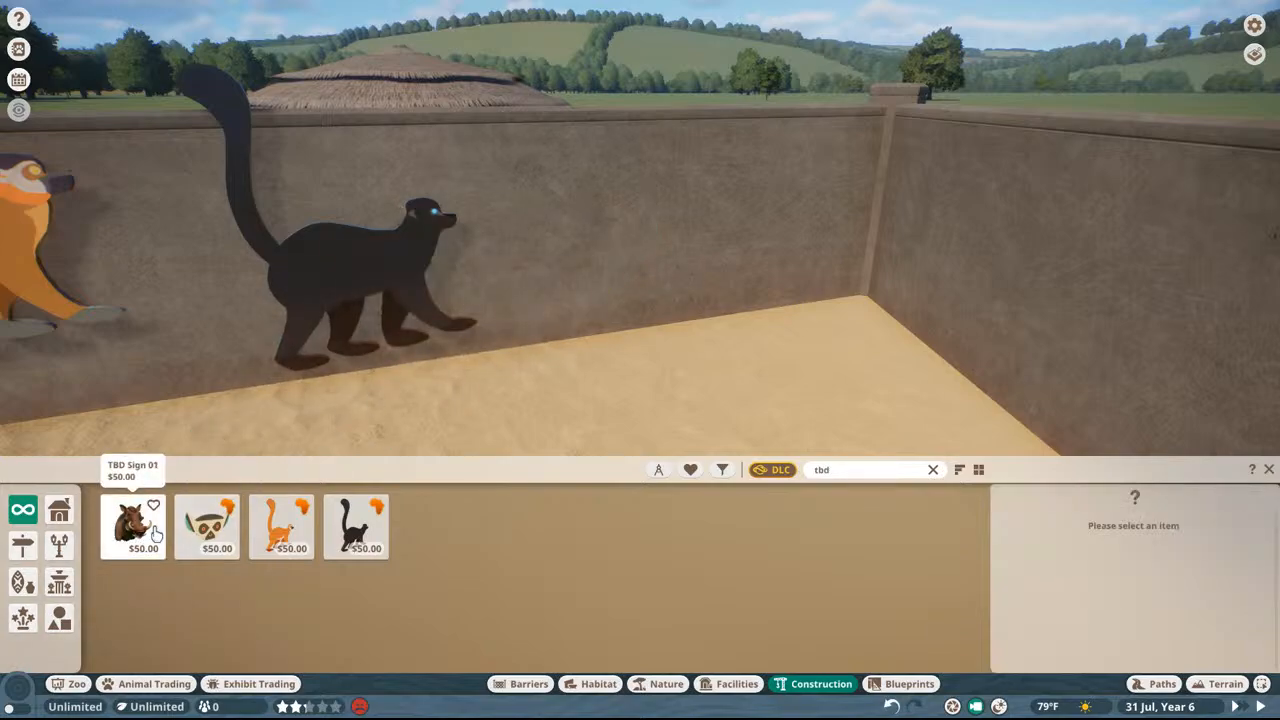
{"action": "left_click", "coordinate": [155, 535]}
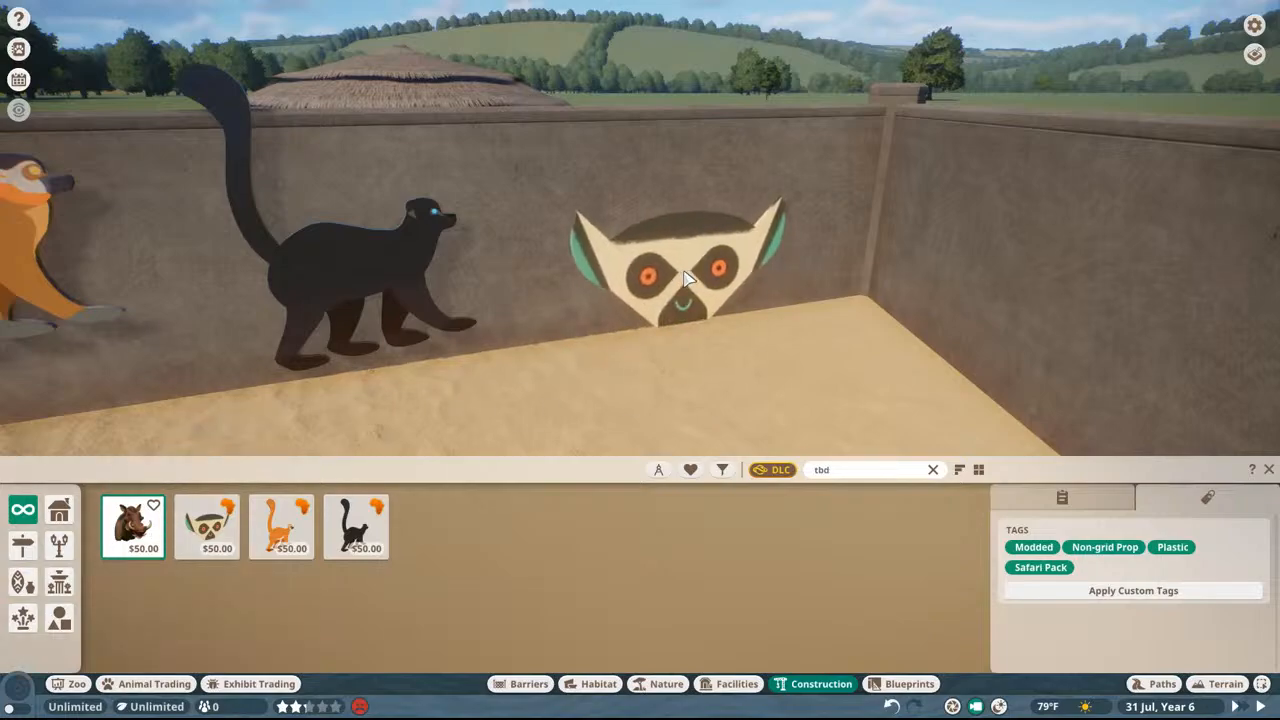
{"action": "right_click", "coordinate": [685, 279]}
{"action": "left_click", "coordinate": [226, 525]}
{"action": "right_click", "coordinate": [517, 283]}
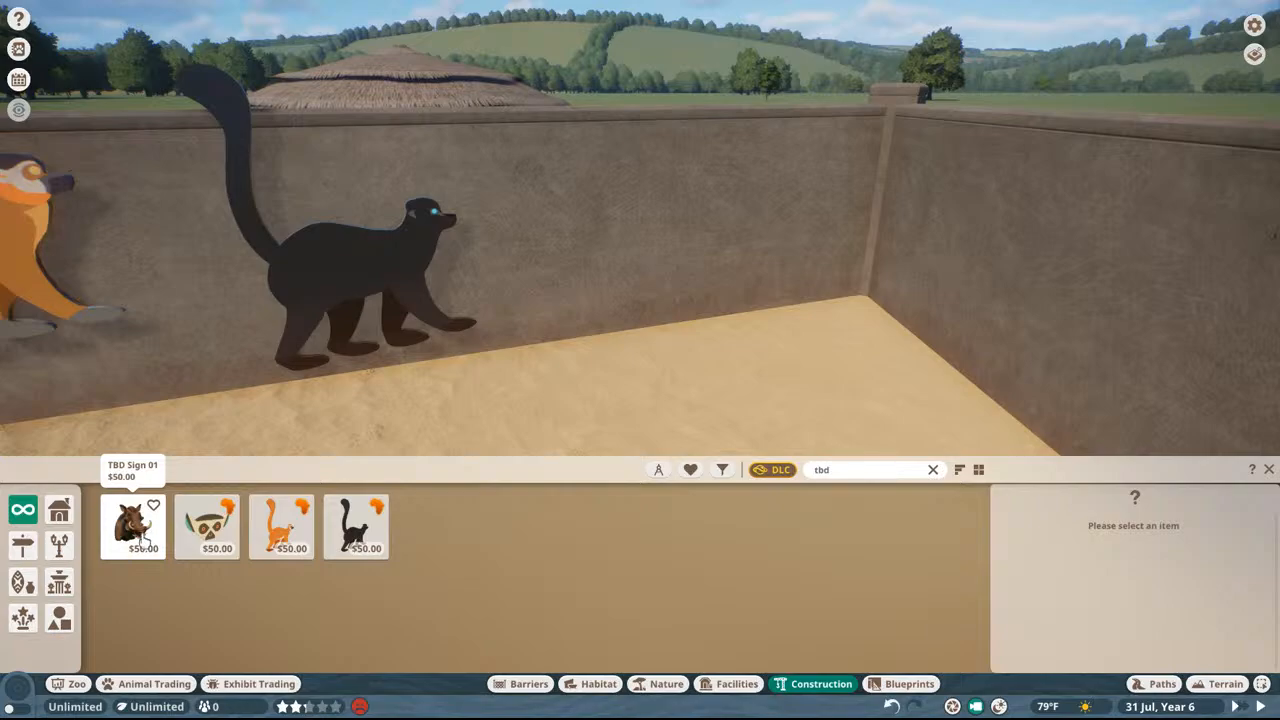
{"action": "key", "text": "super"}
{"action": "left_click", "coordinate": [870, 318]}
{"action": "scroll", "coordinate": [880, 340], "scroll_direction": "down", "scroll_amount": 1}
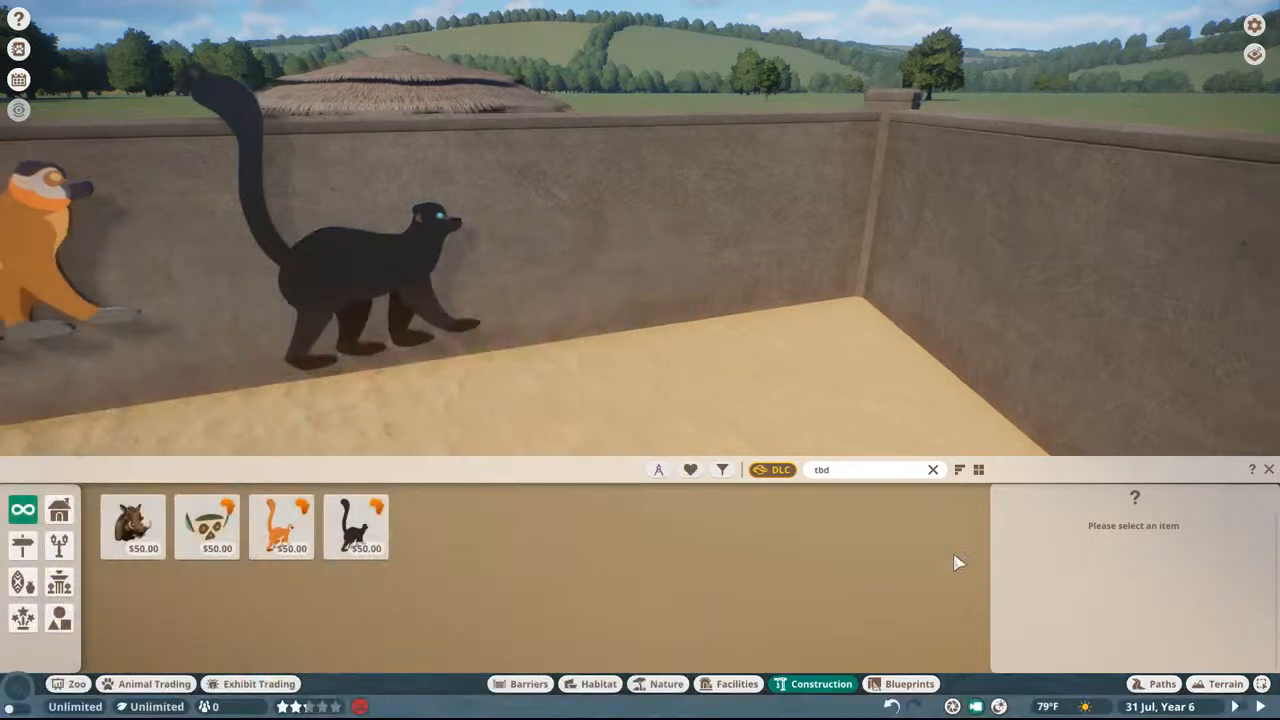
Step: Quit Planet Zoo to the desktop and check the running processes in Task Manager
{"action": "key", "text": "Escape"}
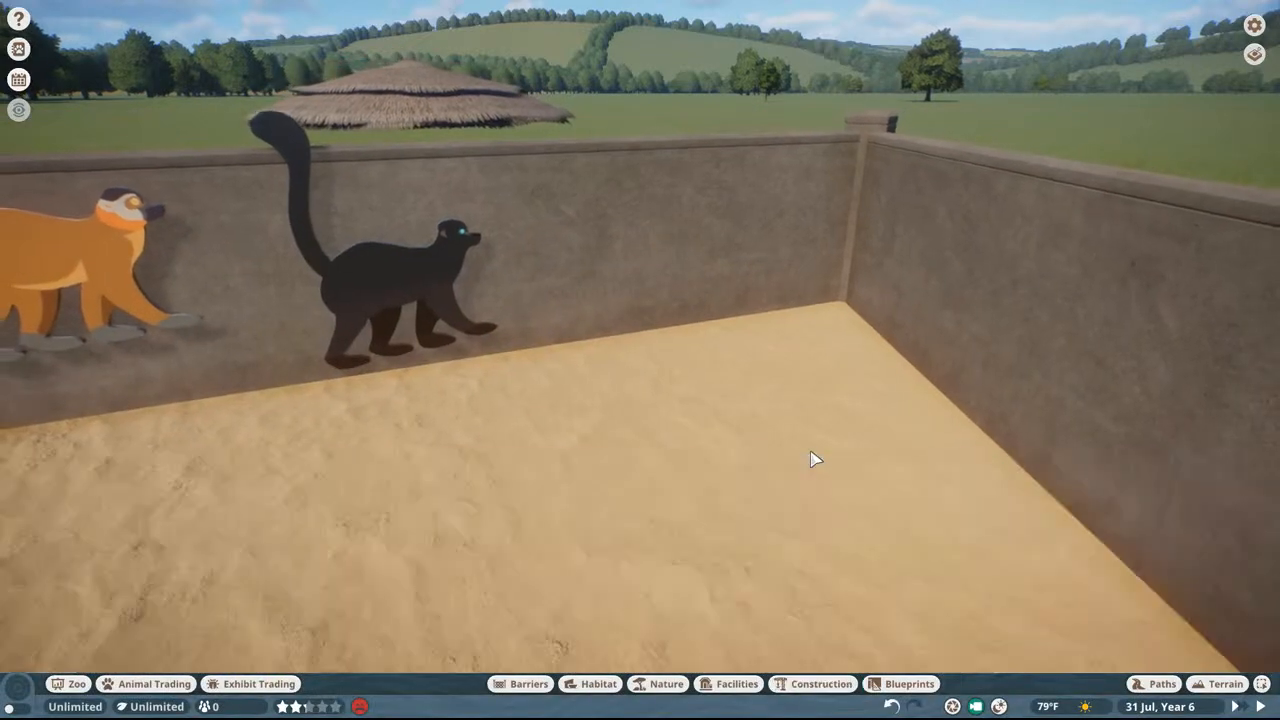
{"action": "key", "text": "Escape"}
{"action": "left_click", "coordinate": [640, 444]}
{"action": "left_click", "coordinate": [579, 409]}
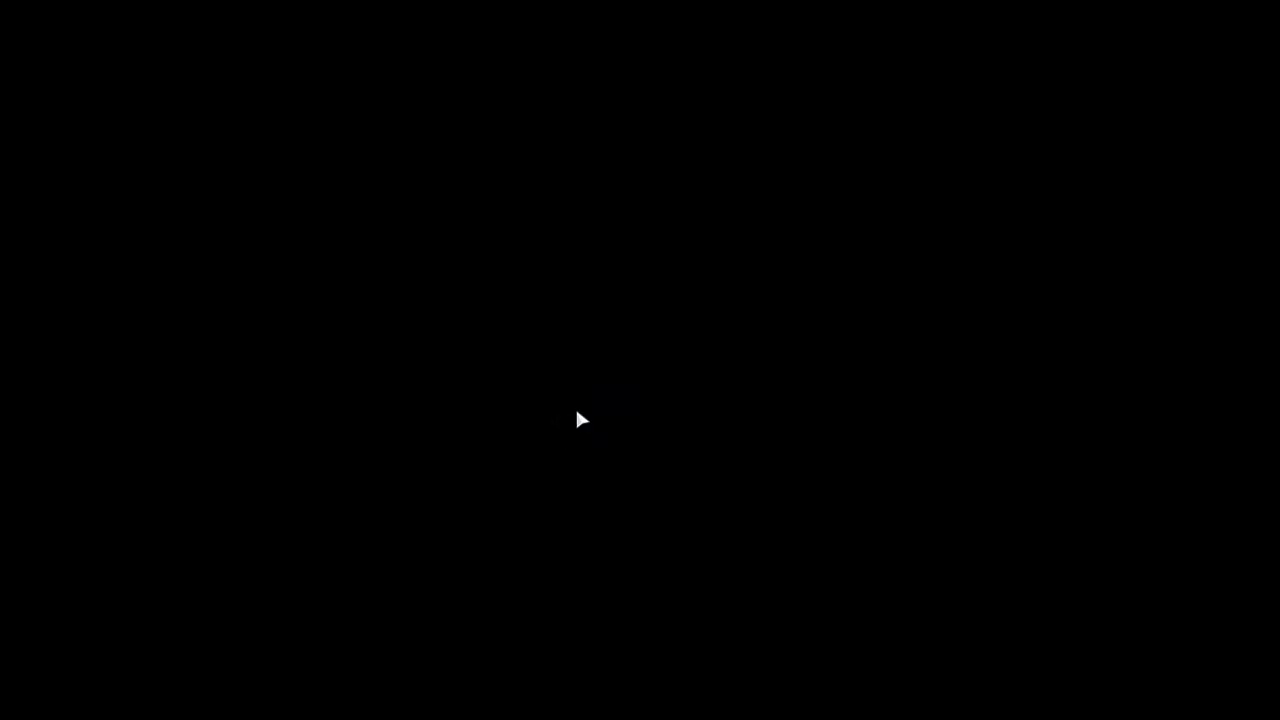
{"action": "key", "text": "ctrl+shift+Escape"}
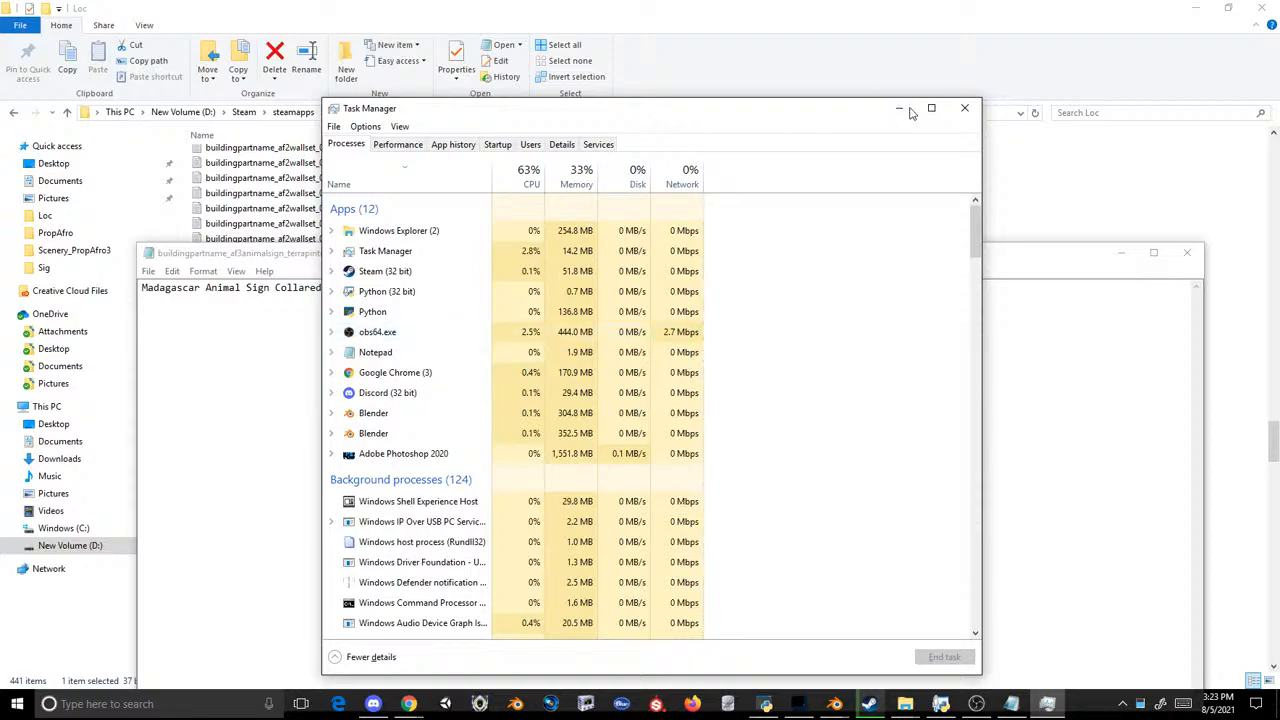
{"action": "left_click", "coordinate": [963, 109]}
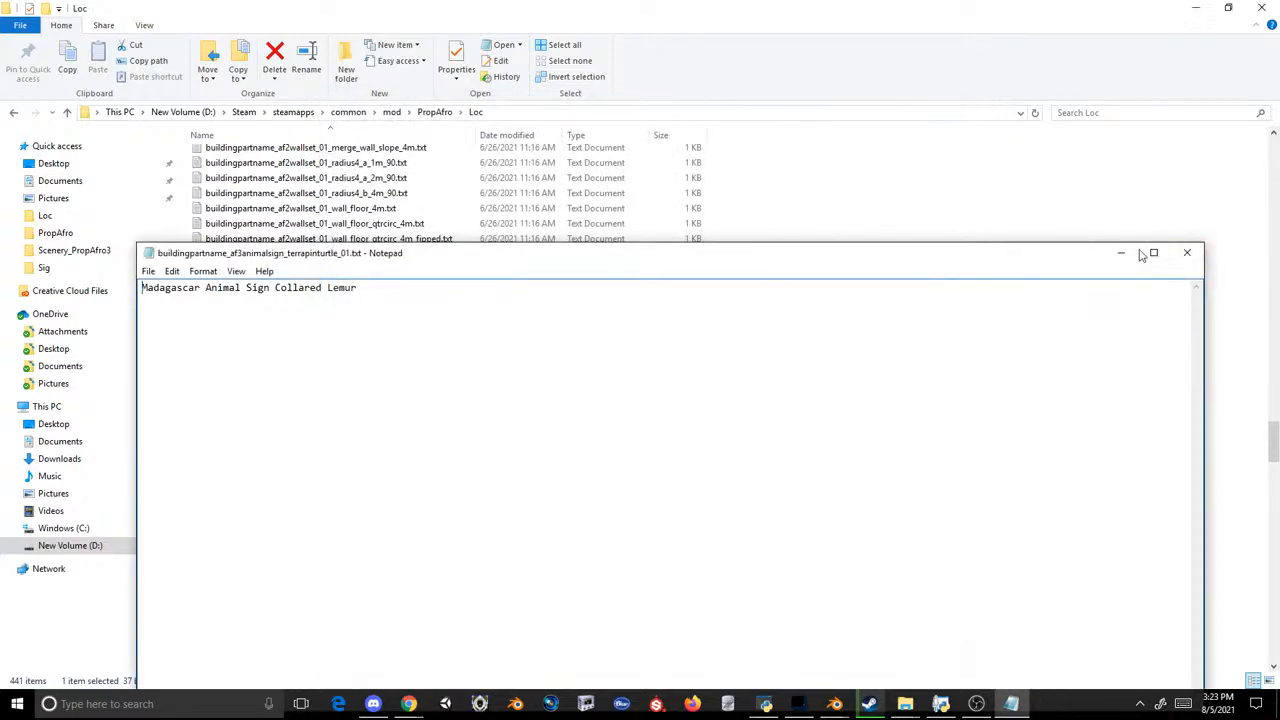
Step: Close the terrapinturtle_01 text file, return to the PropAfro folder, and load PropAfro's Init.ovl in the OVL Archive Editor
{"action": "left_click", "coordinate": [1187, 253]}
{"action": "left_click", "coordinate": [439, 117]}
{"action": "left_click", "coordinate": [761, 709]}
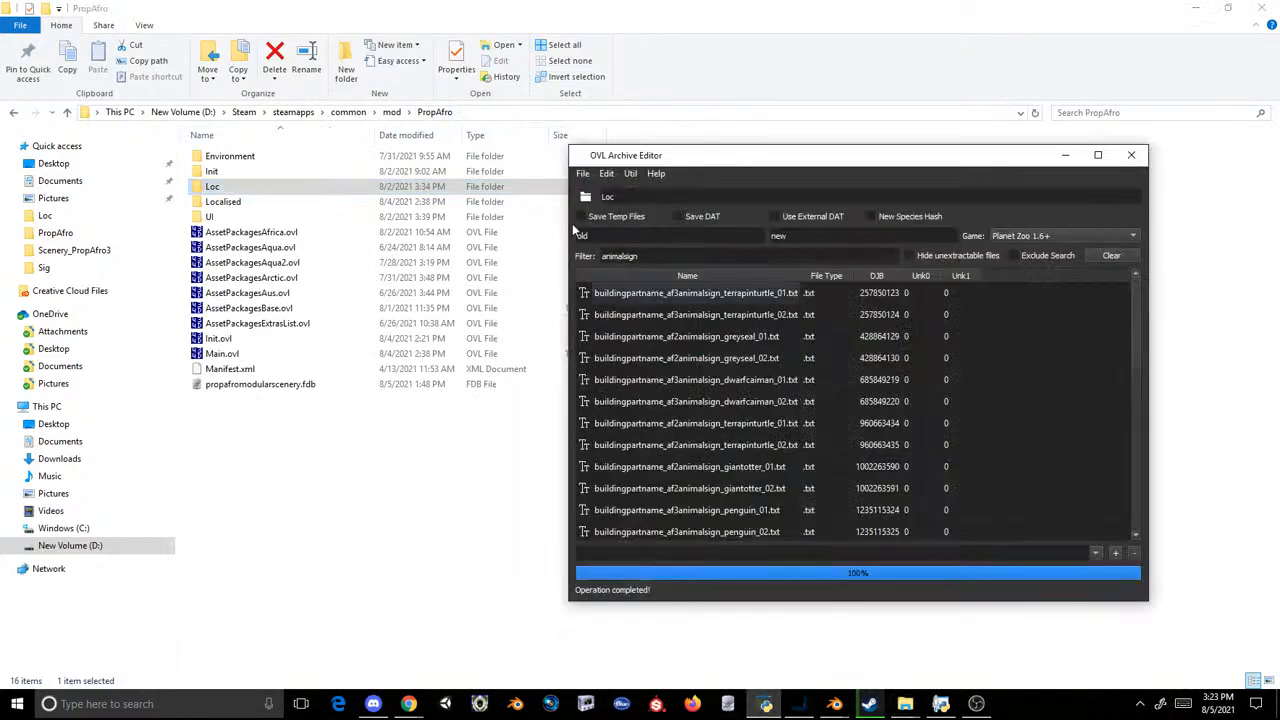
{"action": "left_click", "coordinate": [582, 173]}
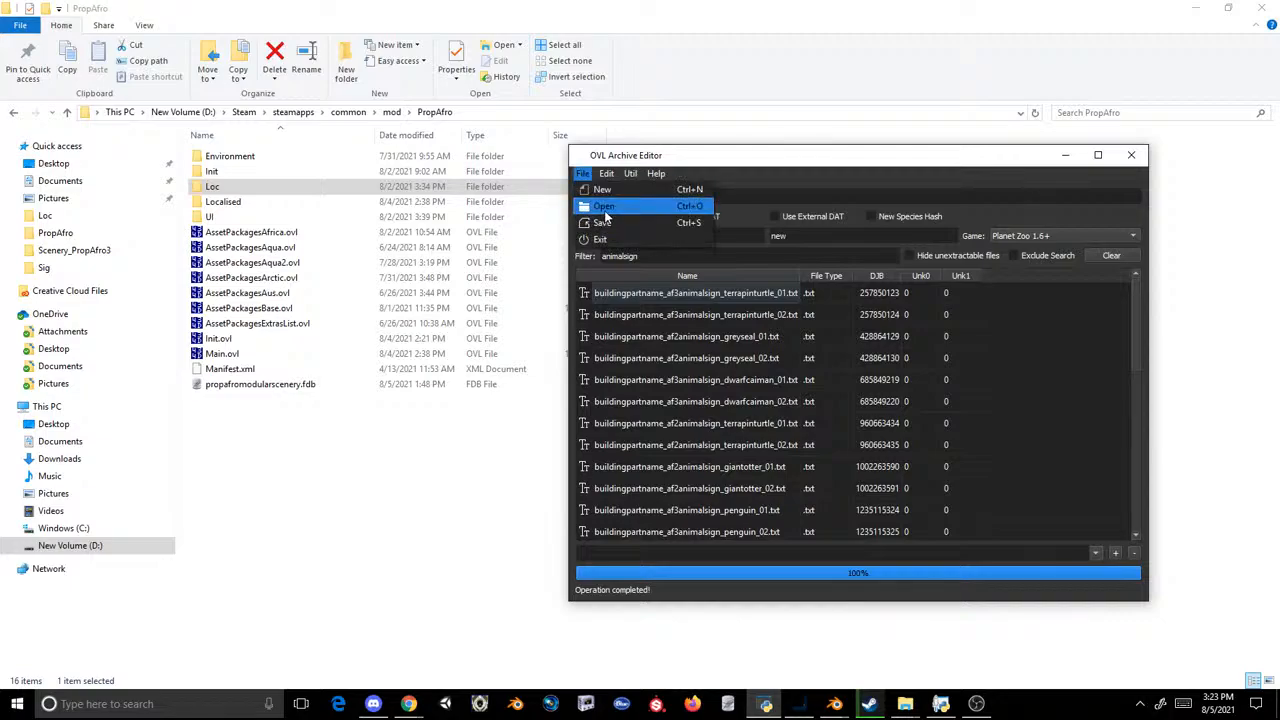
{"action": "left_click", "coordinate": [604, 206]}
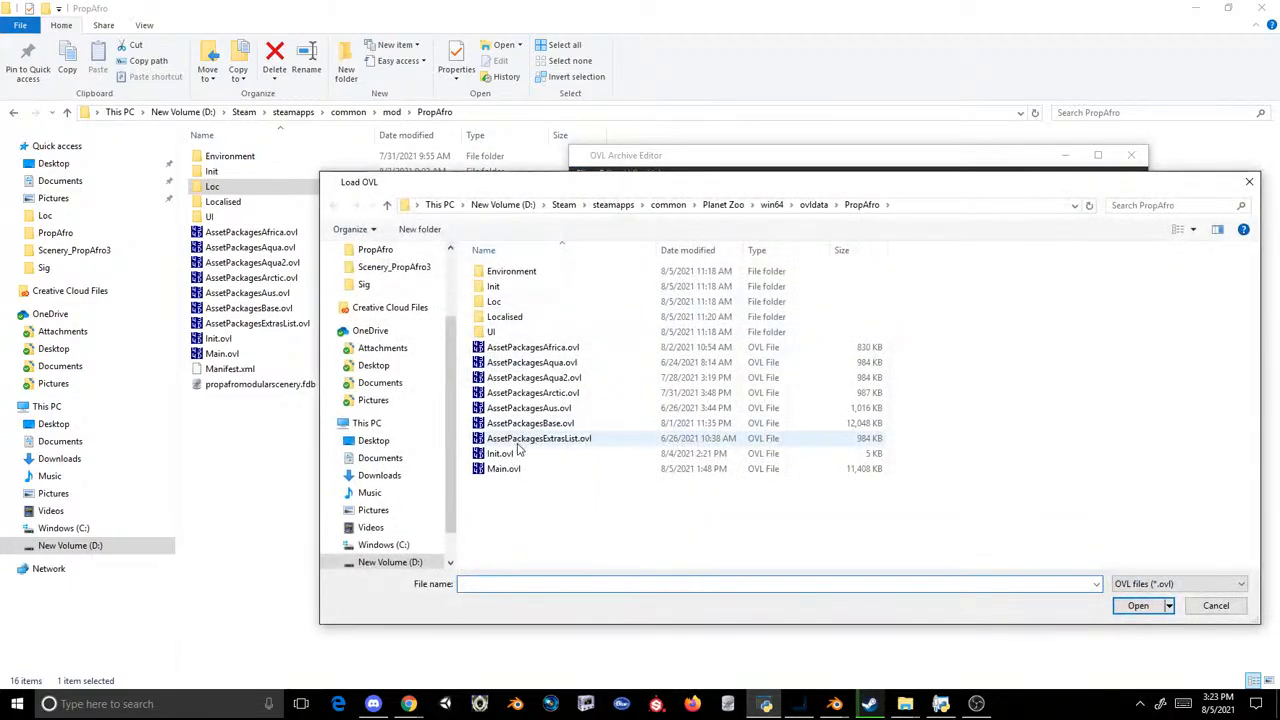
{"action": "left_click", "coordinate": [500, 454]}
{"action": "double_click", "coordinate": [510, 456]}
Step: Create a new archive from PropAfro's Loc folder and save it
{"action": "left_click", "coordinate": [584, 178]}
{"action": "left_click", "coordinate": [594, 190]}
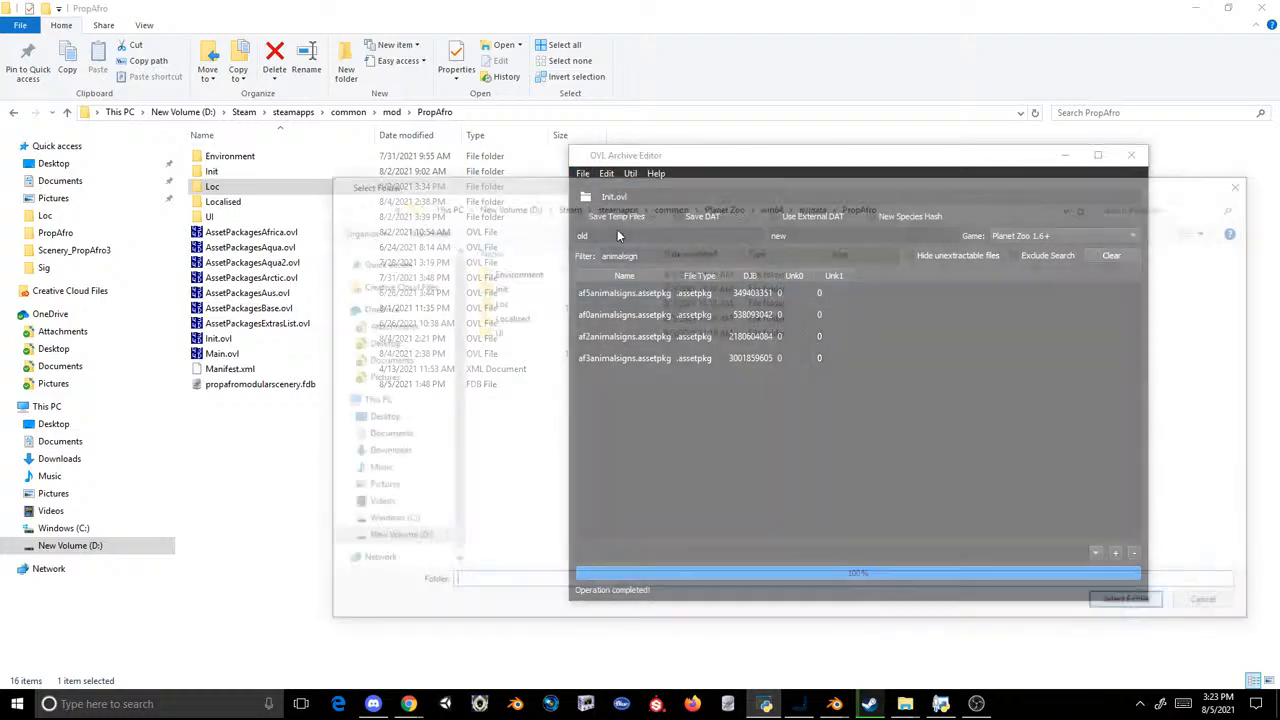
{"action": "left_click", "coordinate": [533, 307]}
{"action": "left_click", "coordinate": [1136, 606]}
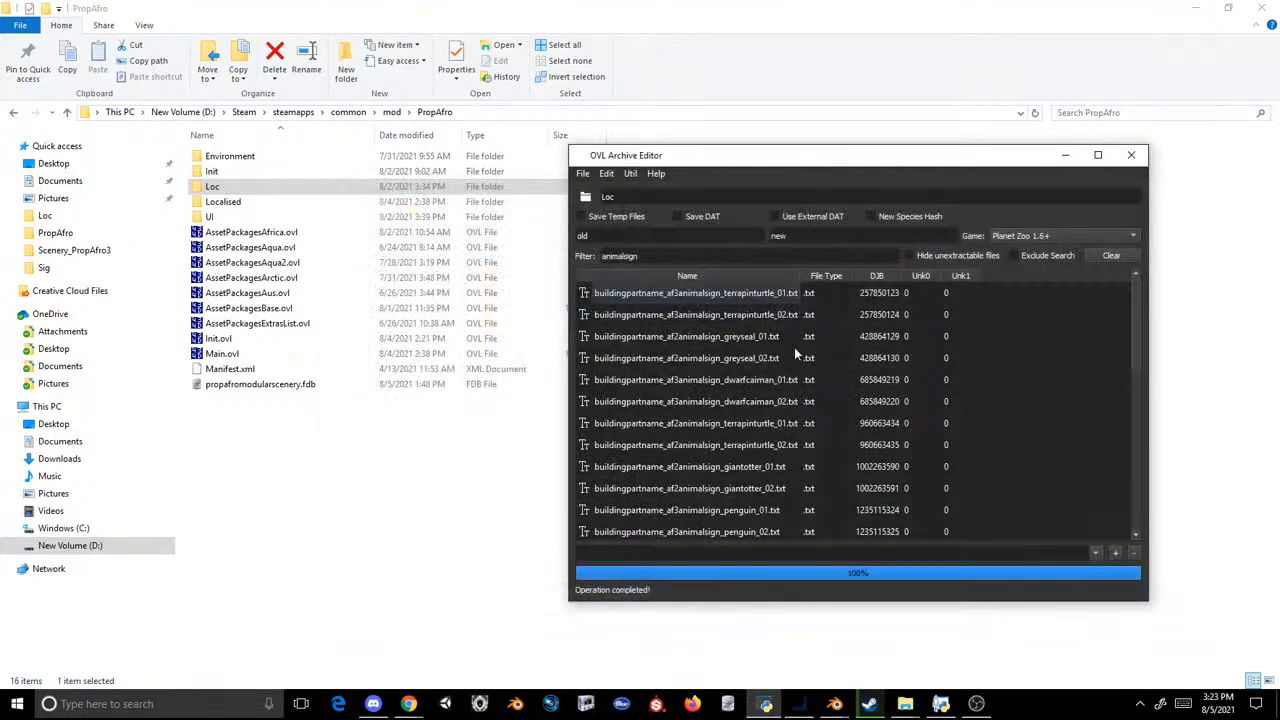
{"action": "left_click", "coordinate": [582, 174]}
{"action": "left_click", "coordinate": [601, 222]}
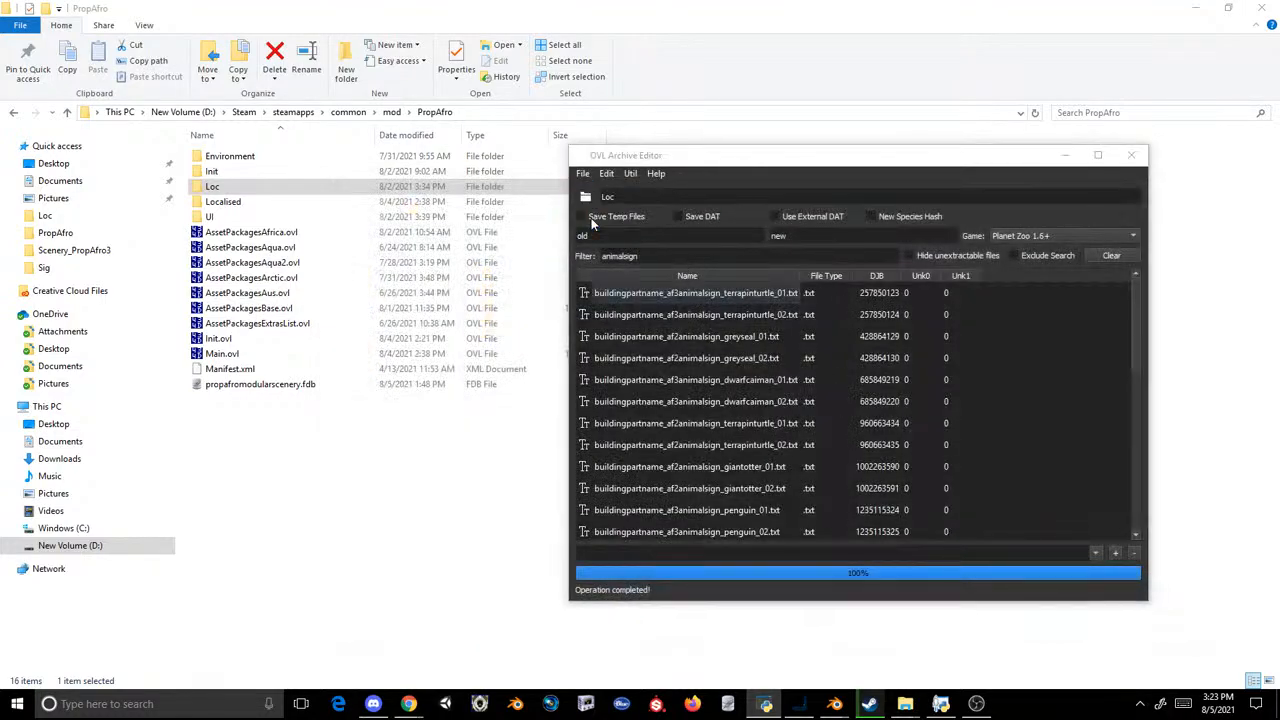
{"action": "key", "text": "Return"}
{"action": "left_click", "coordinate": [676, 353]}
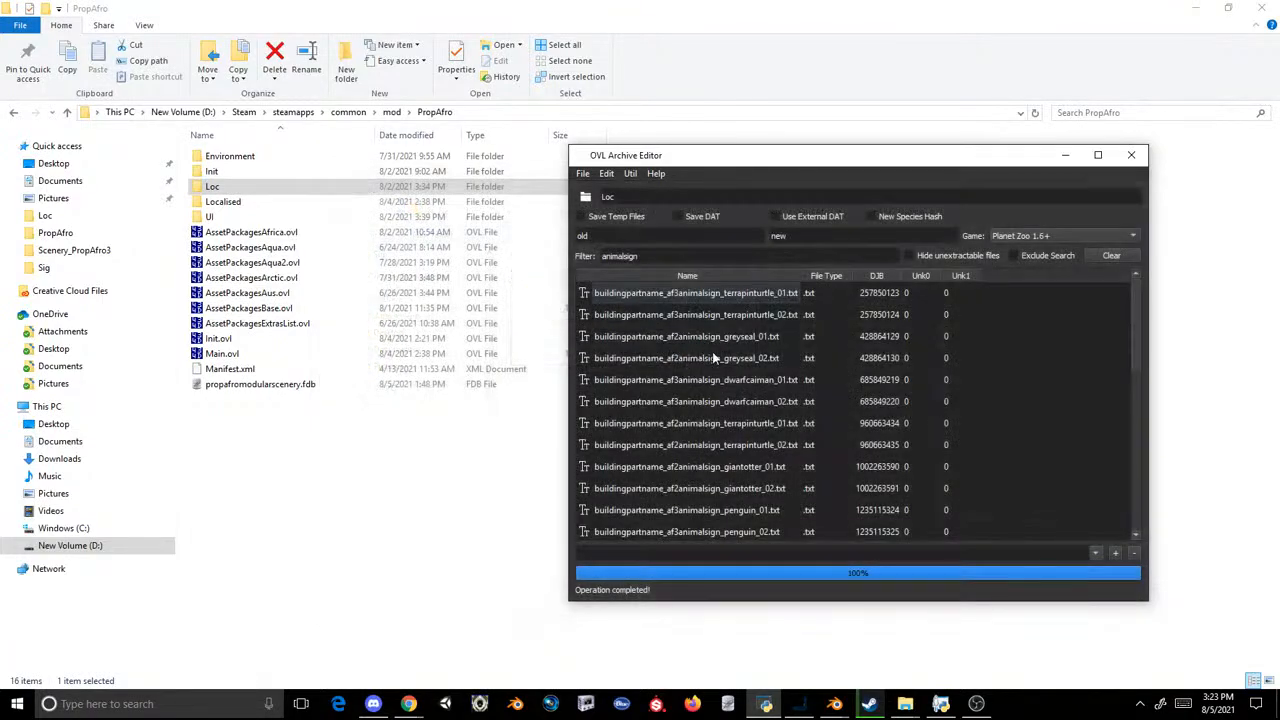
Step: Relaunch Planet Zoo from Steam and resume Test Zoo from the saved zoos
{"action": "left_click", "coordinate": [870, 703]}
{"action": "left_click", "coordinate": [259, 326]}
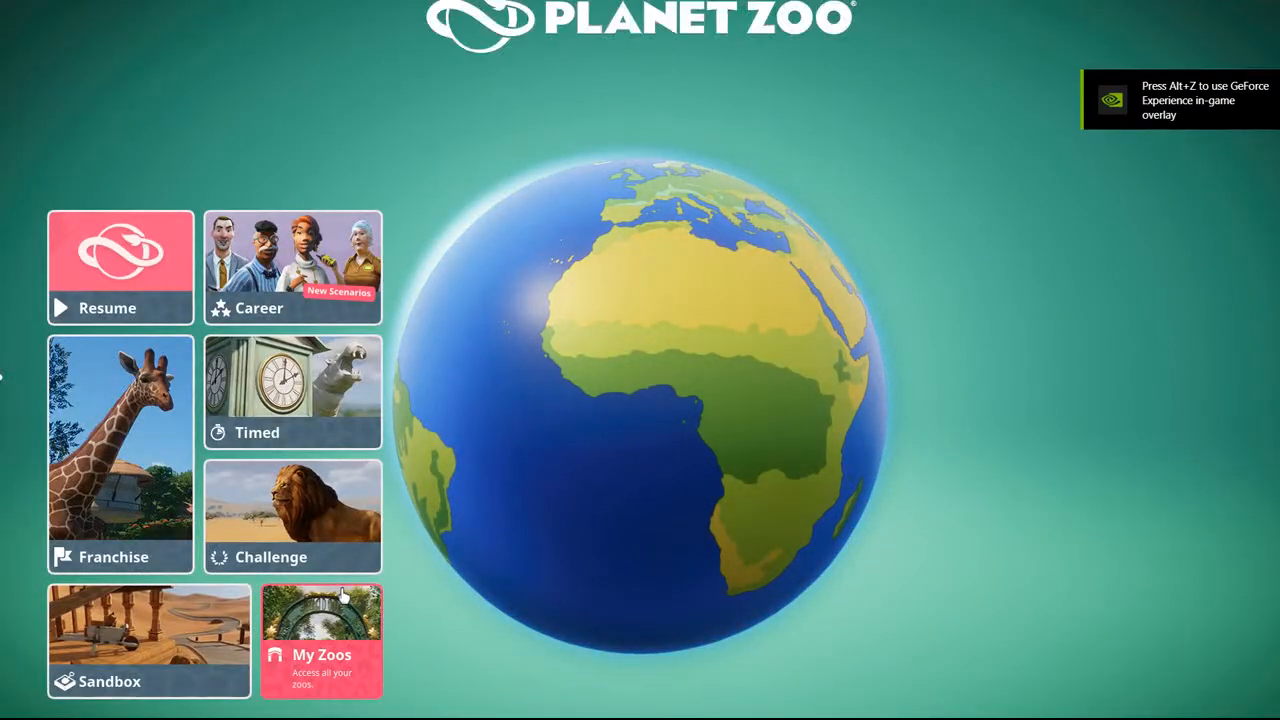
{"action": "left_click", "coordinate": [310, 640]}
{"action": "mouse_move", "coordinate": [606, 329]}
{"action": "left_click", "coordinate": [598, 293]}
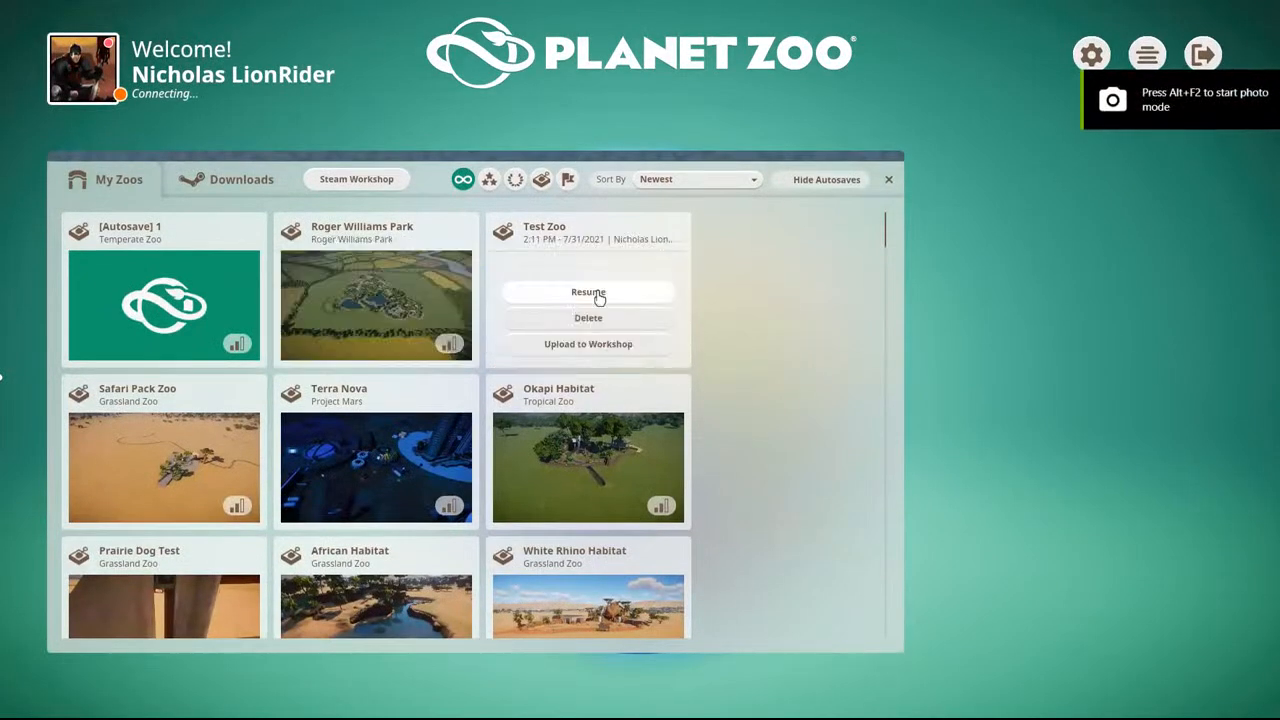
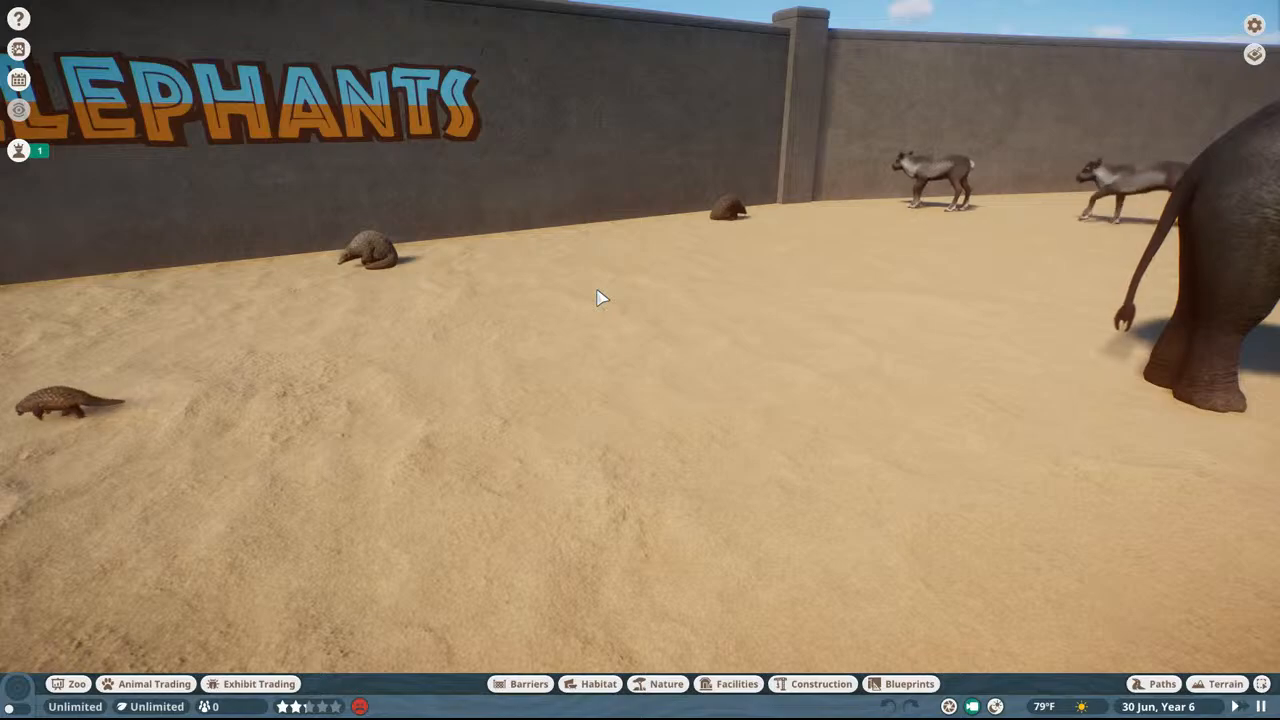
{"action": "scroll", "coordinate": [601, 298], "scroll_direction": "down", "scroll_amount": 1}
{"action": "middle_click_drag", "start_coordinate": [601, 298], "coordinate": [735, 298]}
{"action": "key", "text": "w"}
{"action": "key", "text": "w"}
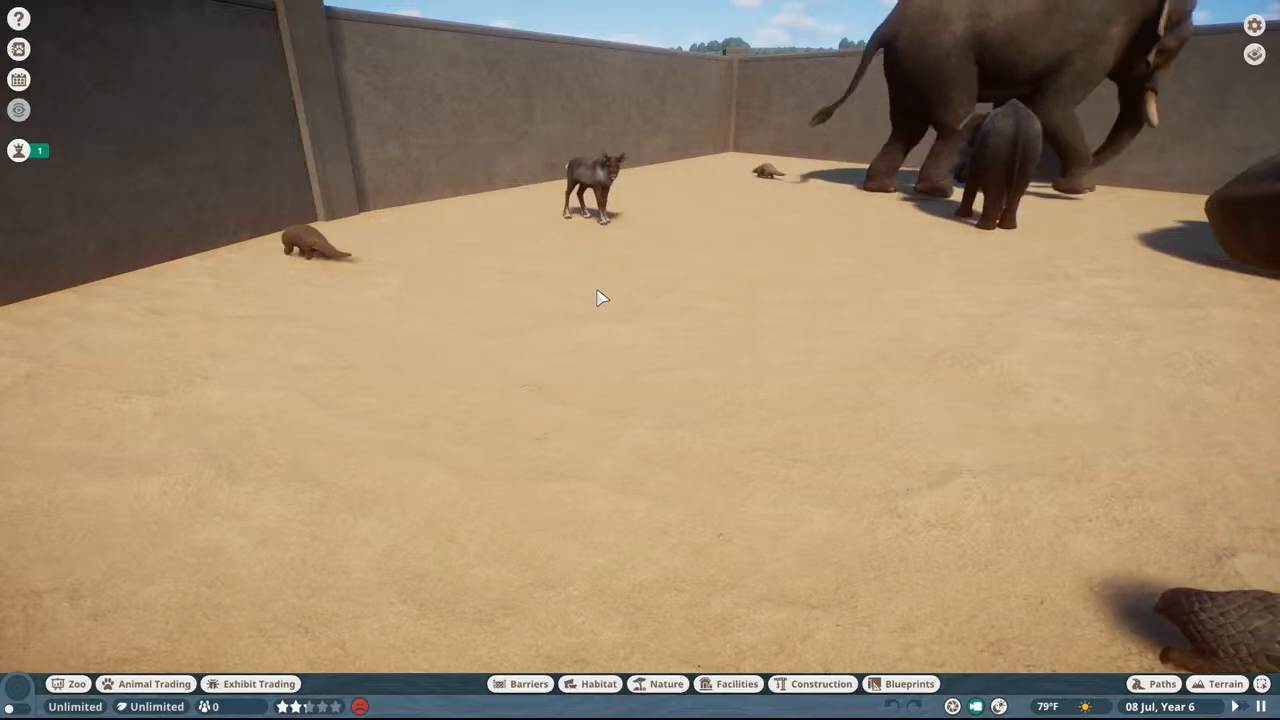
{"action": "middle_click_drag", "start_coordinate": [600, 298], "coordinate": [735, 311]}
{"action": "key", "text": "w"}
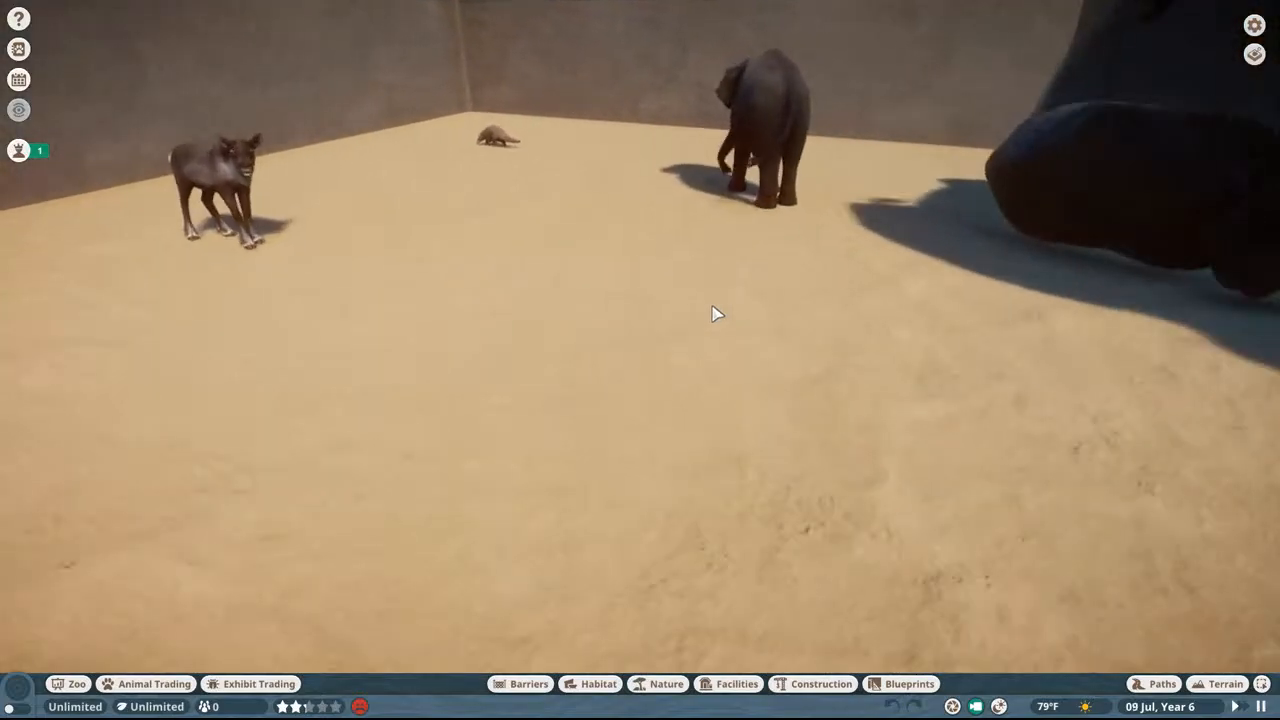
{"action": "middle_click_drag", "start_coordinate": [686, 349], "coordinate": [820, 345]}
{"action": "key", "text": "w"}
{"action": "middle_click_drag", "start_coordinate": [686, 349], "coordinate": [930, 325]}
{"action": "key", "text": "a"}
{"action": "middle_click_drag", "start_coordinate": [732, 292], "coordinate": [707, 282]}
{"action": "key", "text": "s"}
{"action": "key", "text": "w"}
{"action": "key", "text": "w"}
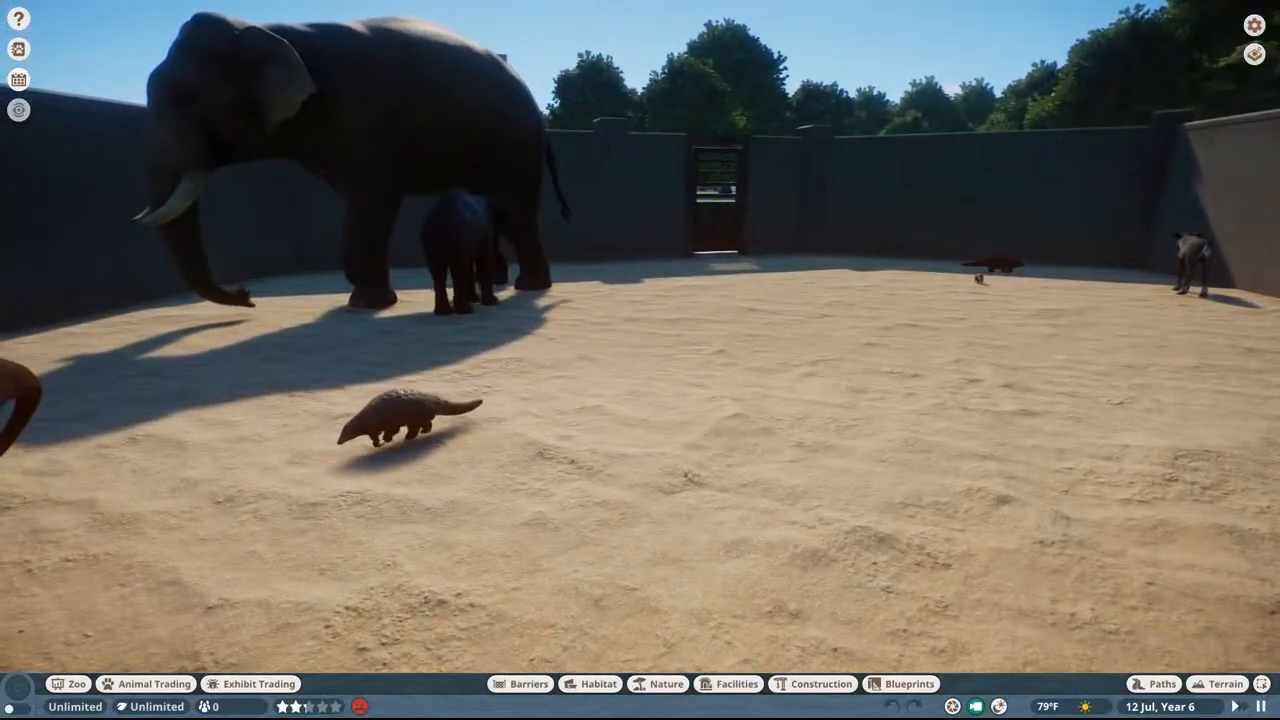
{"action": "middle_click_drag", "start_coordinate": [850, 312], "coordinate": [722, 322]}
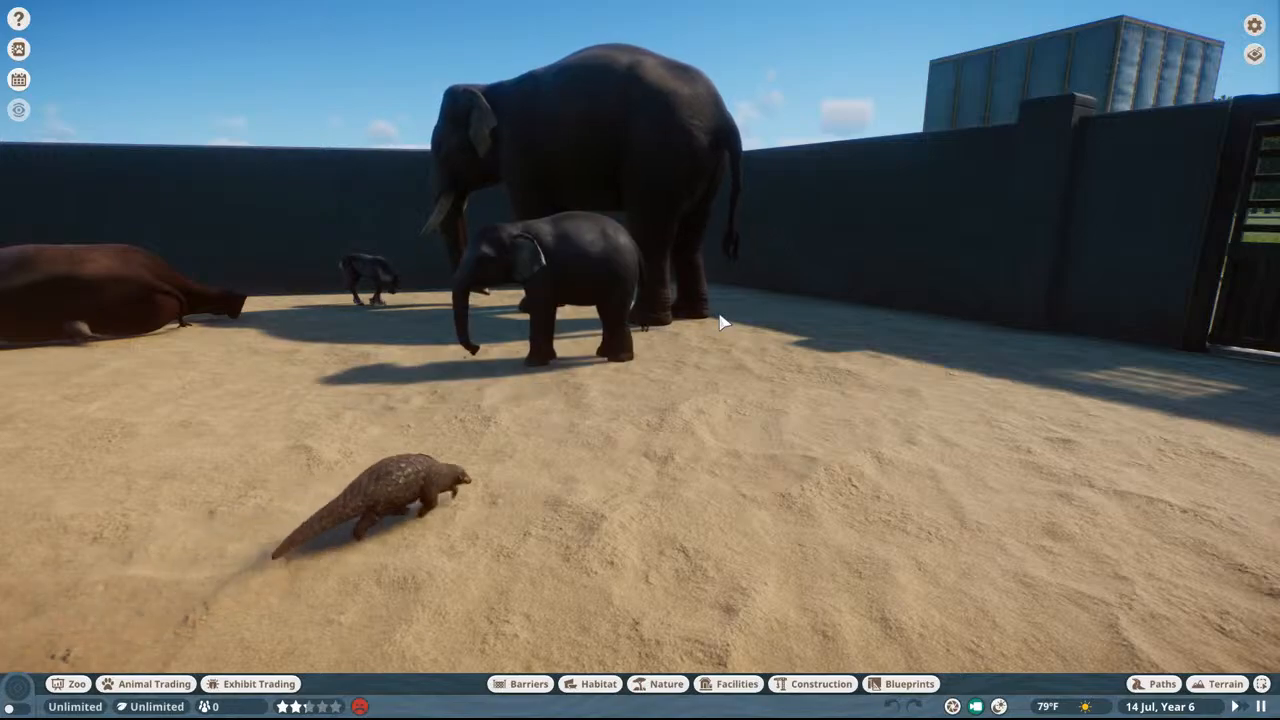
{"action": "middle_click_drag", "start_coordinate": [720, 315], "coordinate": [728, 200]}
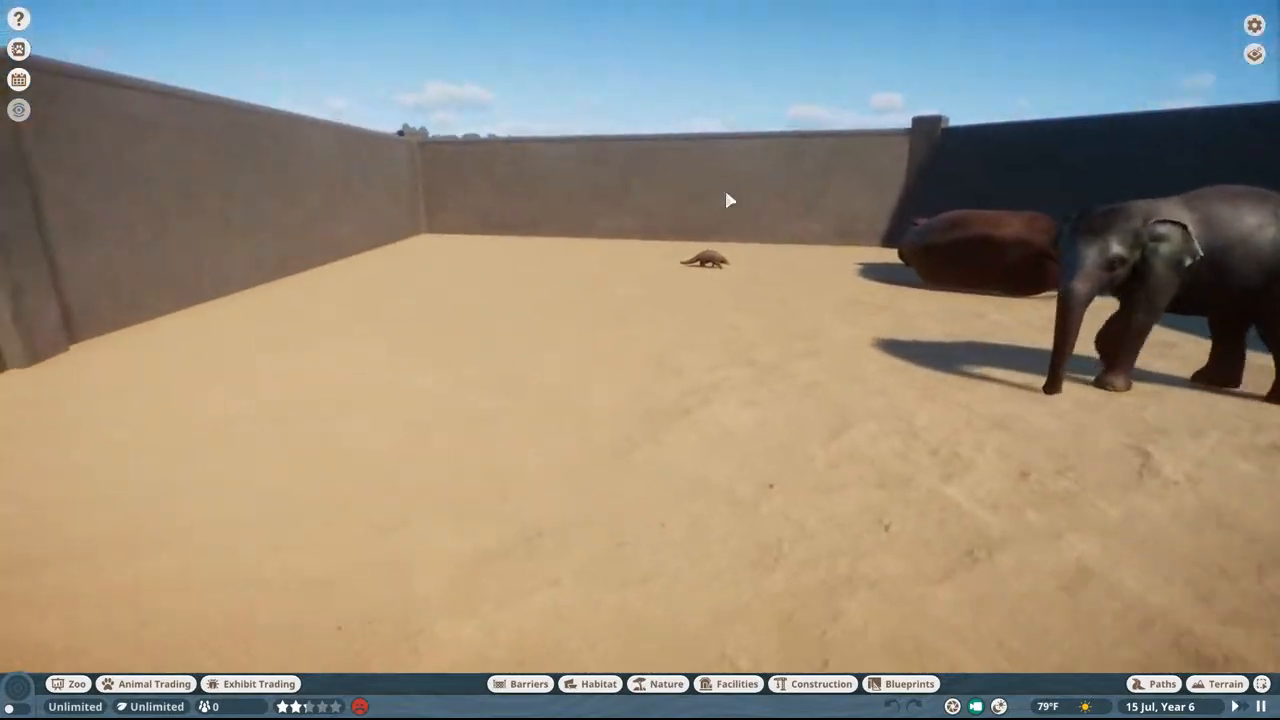
{"action": "key", "text": "w"}
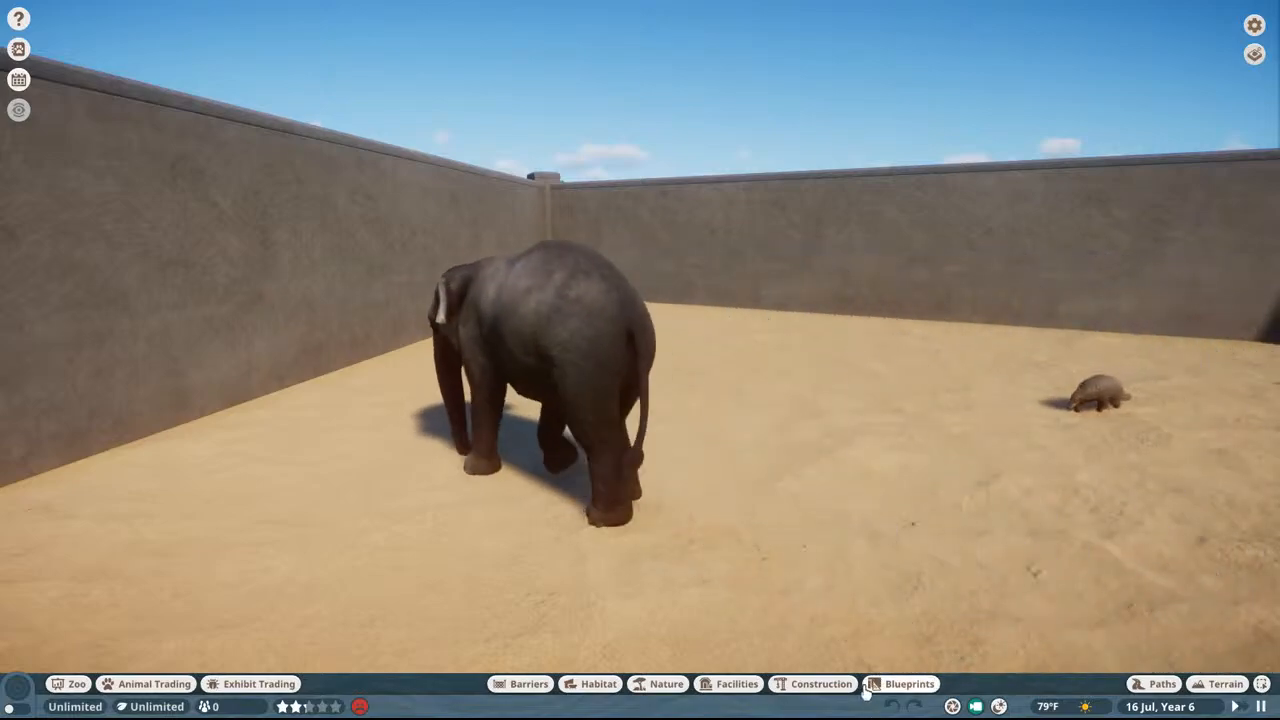
Step: Search the construction items for "madagascar" to check the signs, and clear the search
{"action": "left_click", "coordinate": [830, 683]}
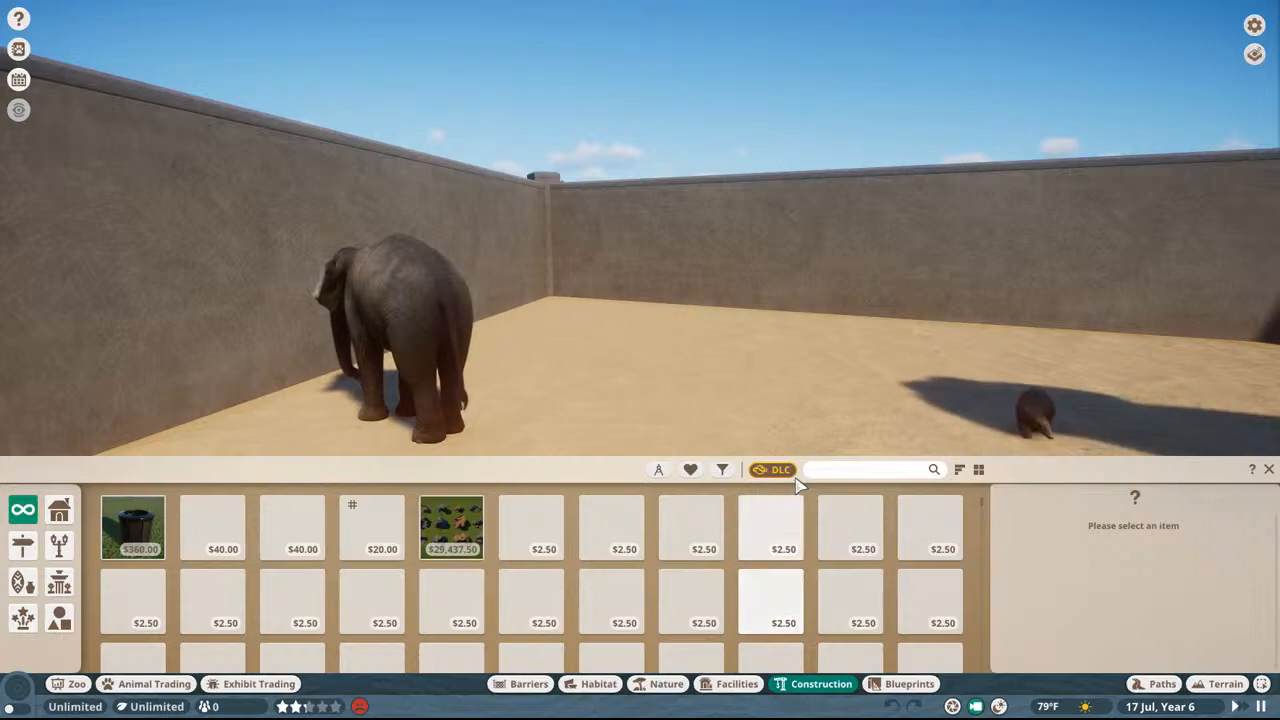
{"action": "left_click", "coordinate": [847, 468]}
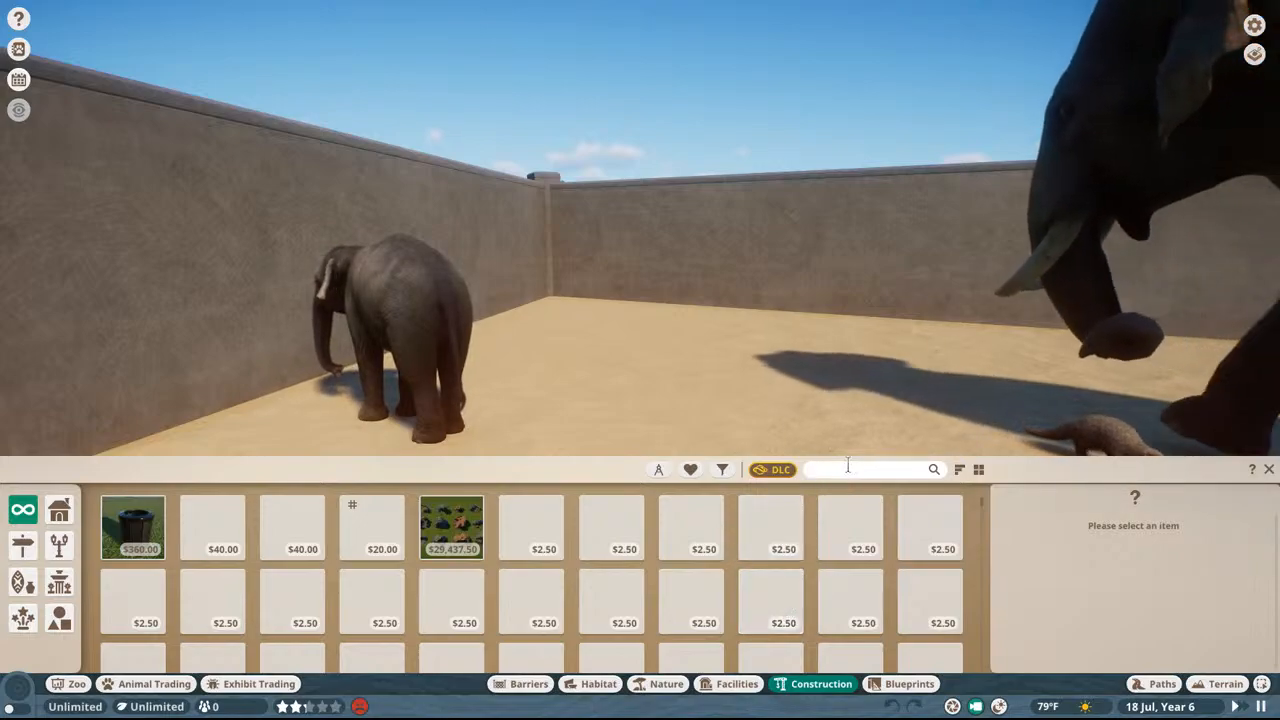
{"action": "type", "text": "madagascar"}
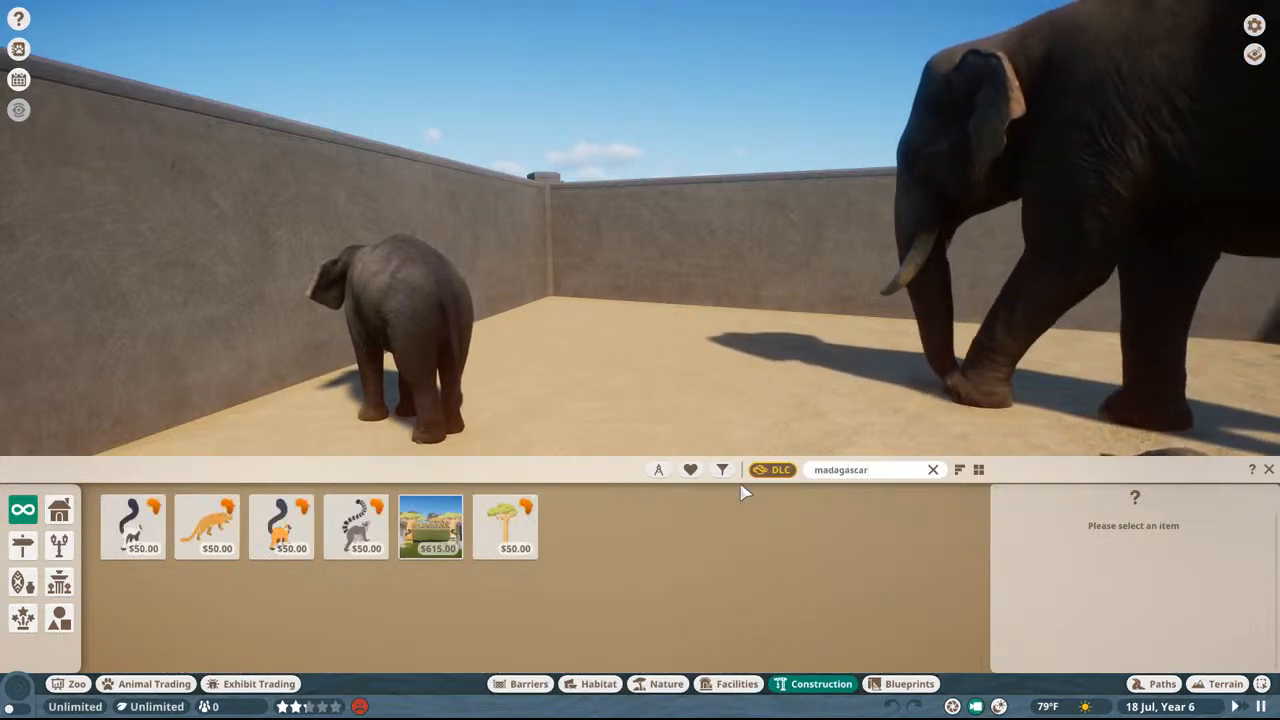
{"action": "key", "text": "ctrl+a"}
{"action": "type", "text": "m"}
{"action": "key", "text": "BackSpace"}
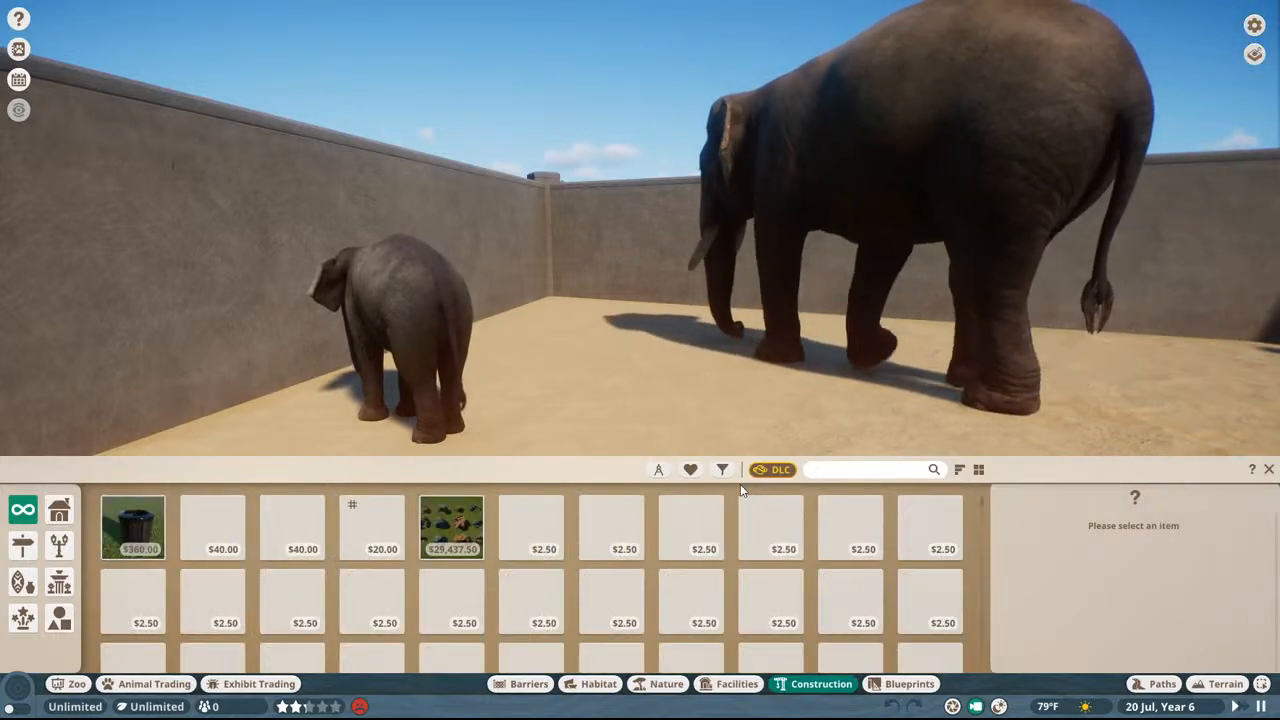
Step: Switch to the OVL Archive Editor and save the archive over Loc.ovl in PropAfro's Localised\English\UnitedStates folder under Planet Zoo's ovldata
{"action": "key", "text": "super"}
{"action": "key", "text": "super"}
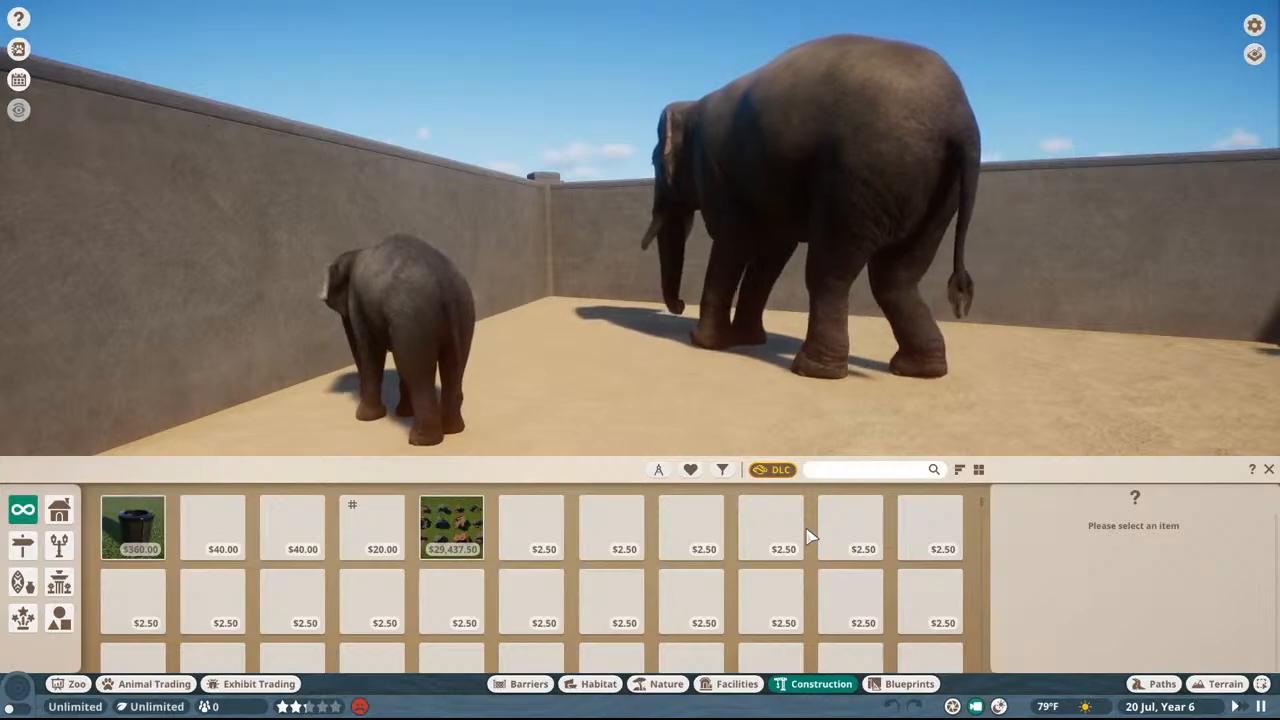
{"action": "key", "text": "super"}
{"action": "left_click", "coordinate": [766, 704]}
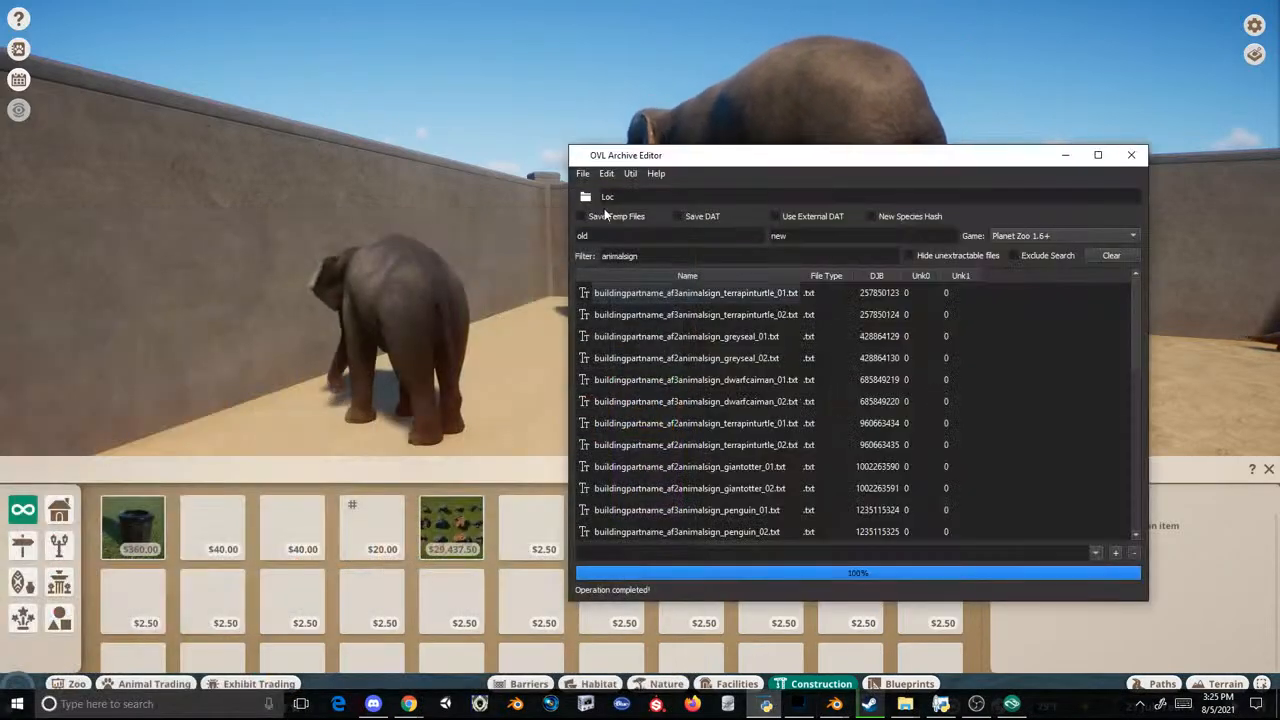
{"action": "left_click", "coordinate": [582, 173]}
{"action": "left_click", "coordinate": [600, 222]}
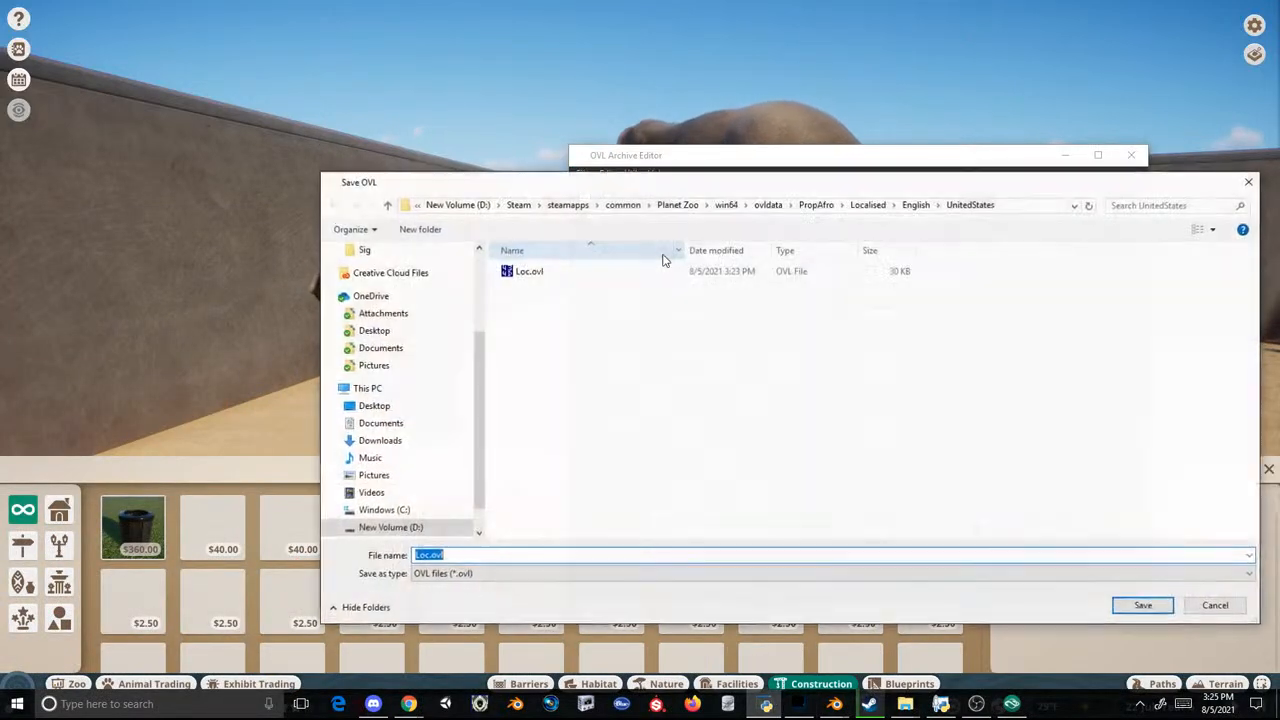
{"action": "left_click", "coordinate": [766, 205]}
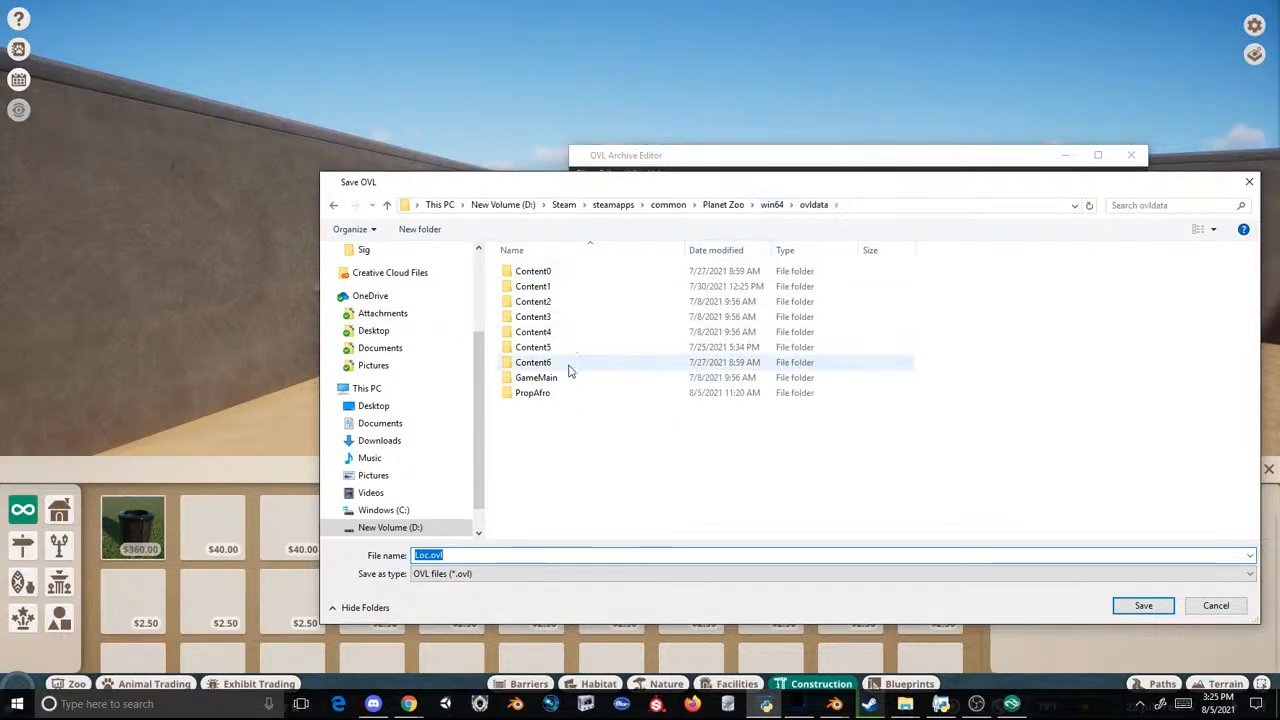
{"action": "double_click", "coordinate": [545, 391]}
{"action": "double_click", "coordinate": [545, 302]}
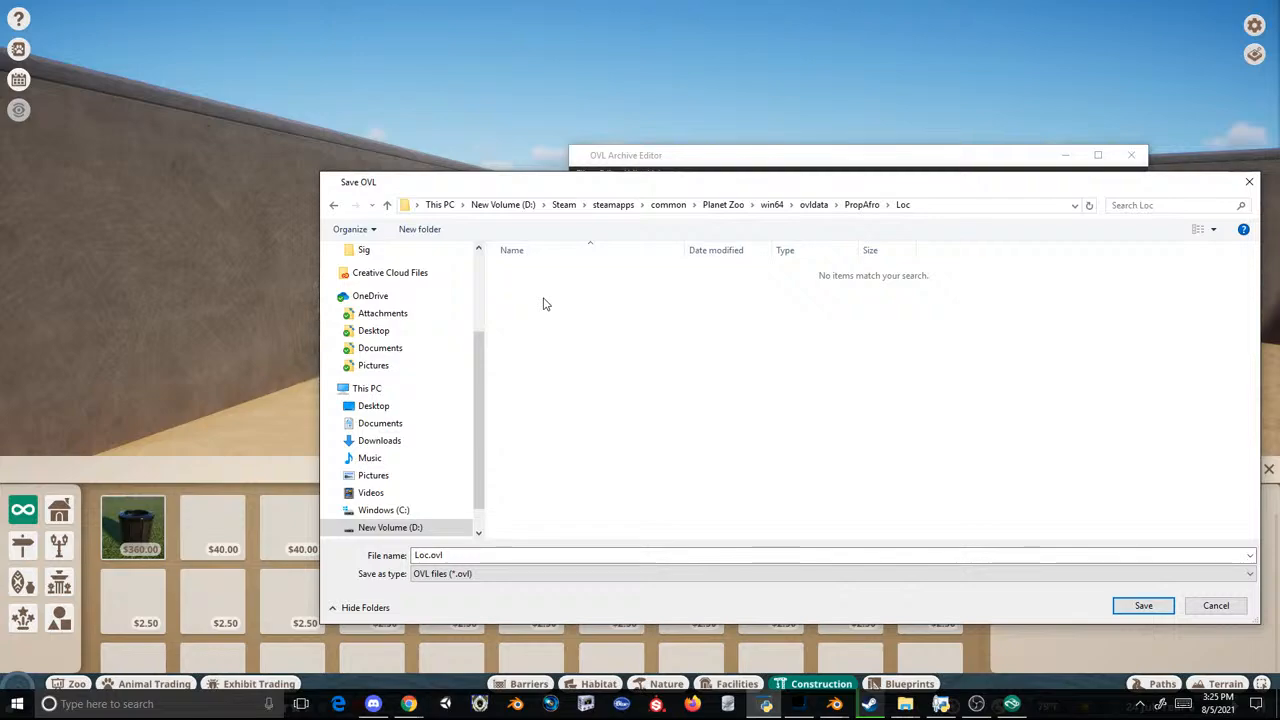
{"action": "left_click", "coordinate": [334, 205]}
{"action": "double_click", "coordinate": [530, 317]}
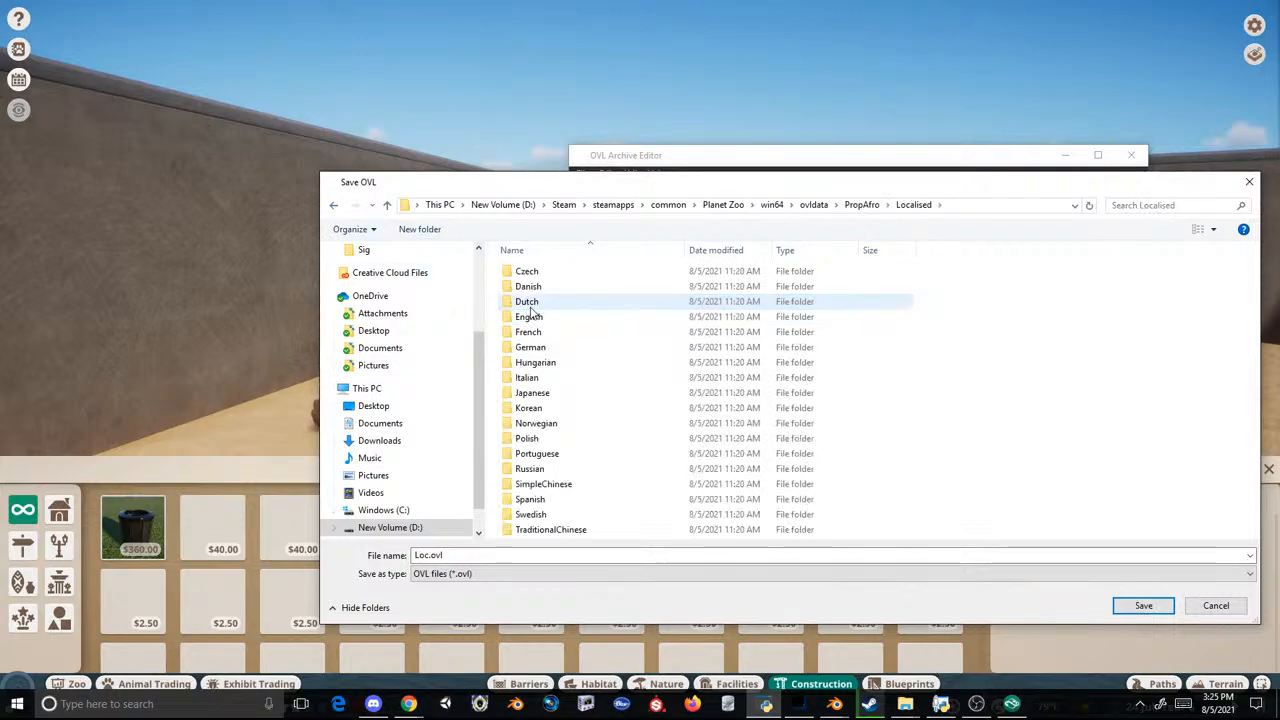
{"action": "double_click", "coordinate": [529, 318]}
{"action": "double_click", "coordinate": [537, 288]}
{"action": "double_click", "coordinate": [525, 271]}
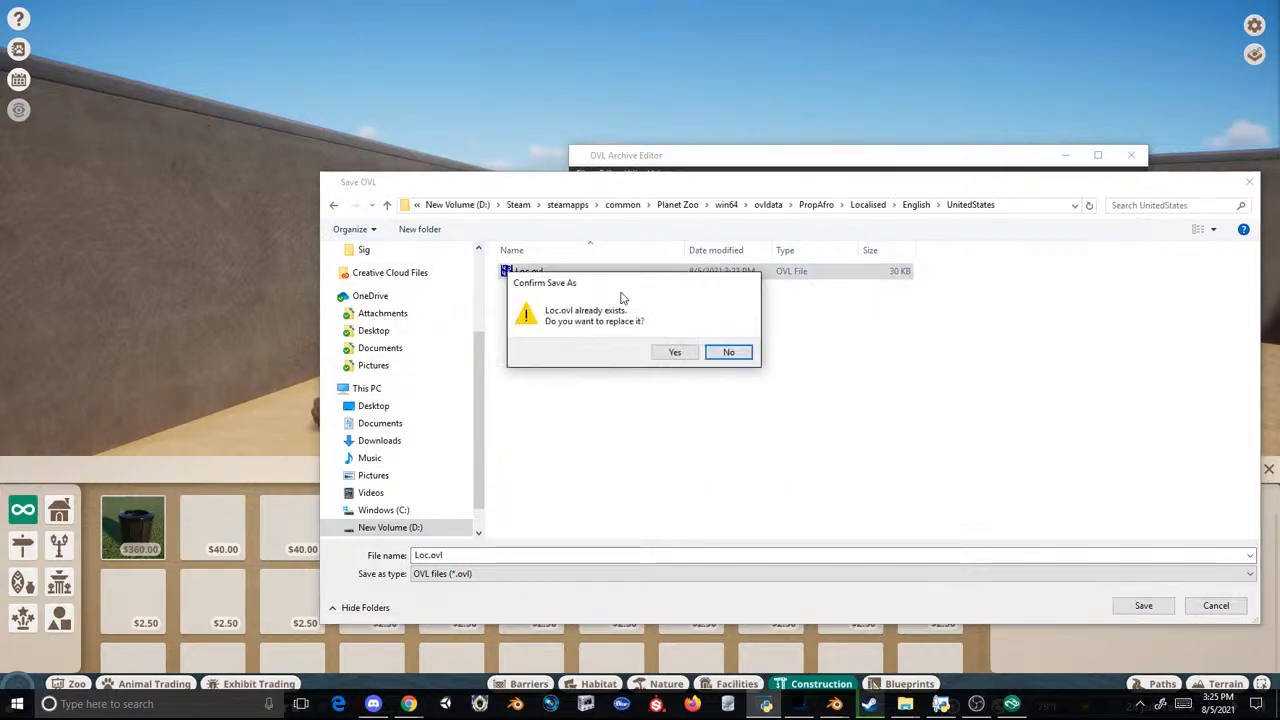
{"action": "left_click", "coordinate": [672, 353]}
Step: Return to Planet Zoo, close the construction browser, quit the game to the desktop and close Task Manager
{"action": "left_click", "coordinate": [906, 704]}
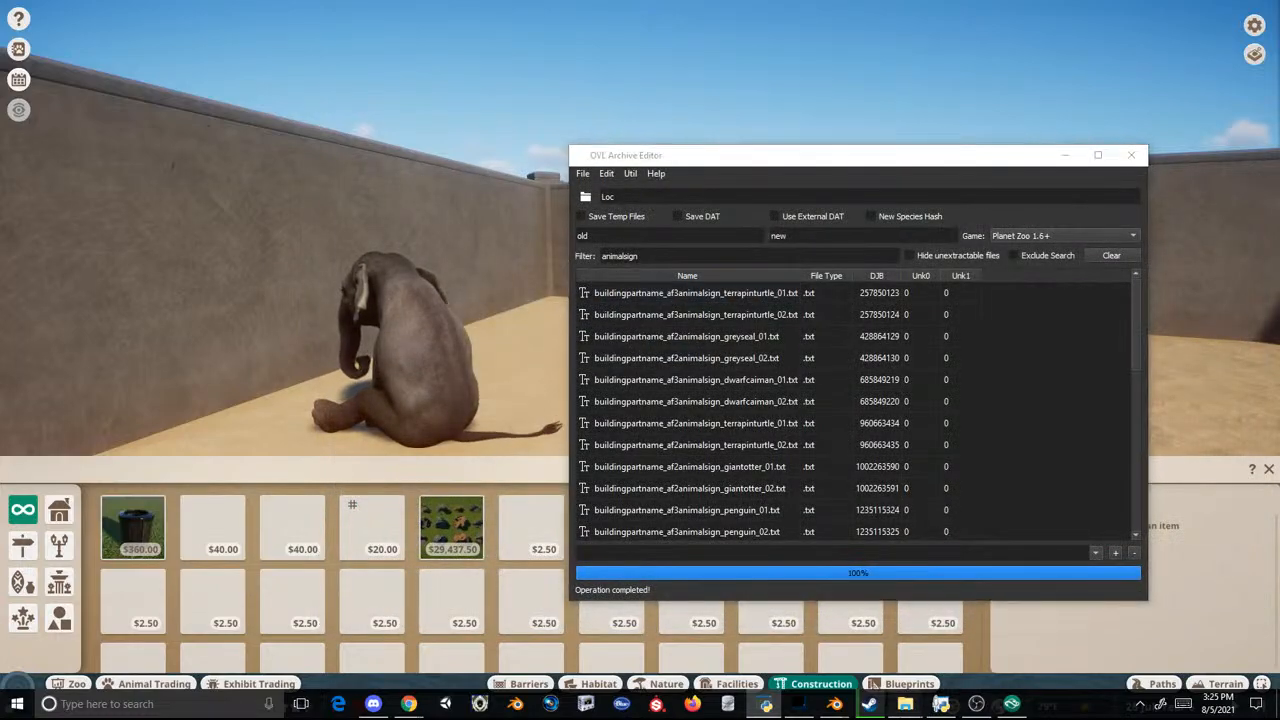
{"action": "left_click", "coordinate": [828, 624]}
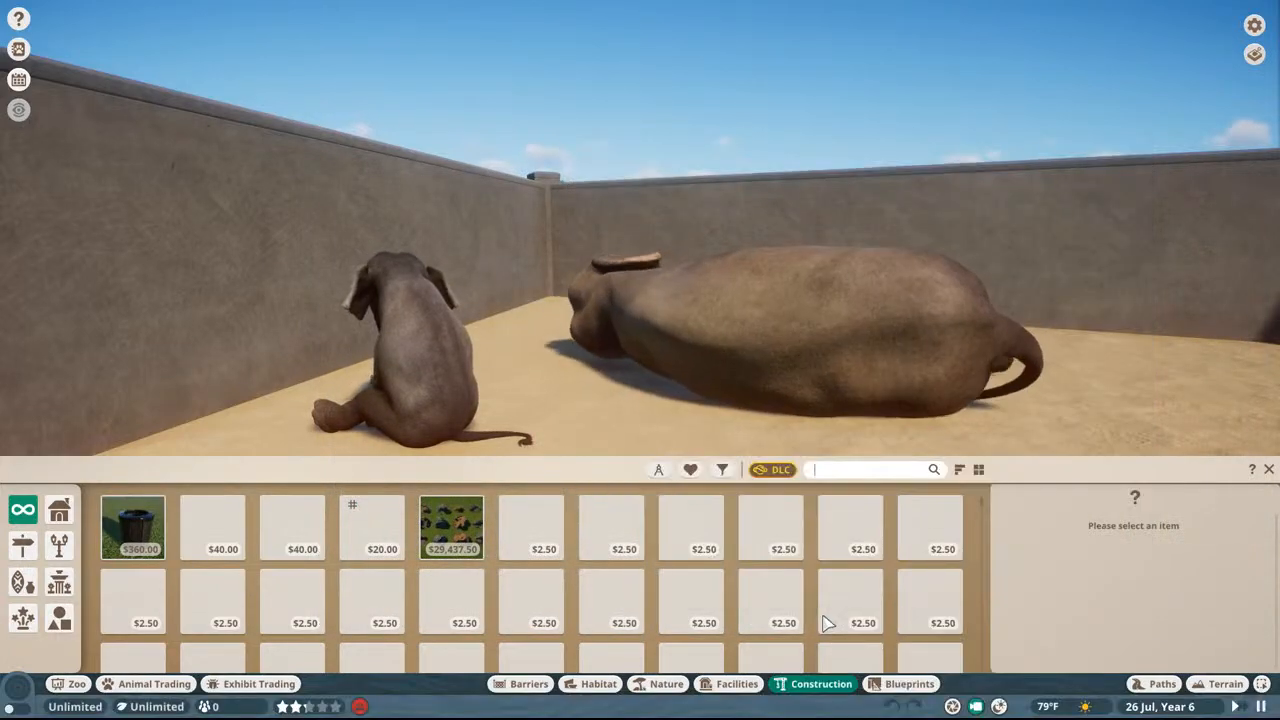
{"action": "key", "text": "Escape"}
{"action": "key", "text": "Escape"}
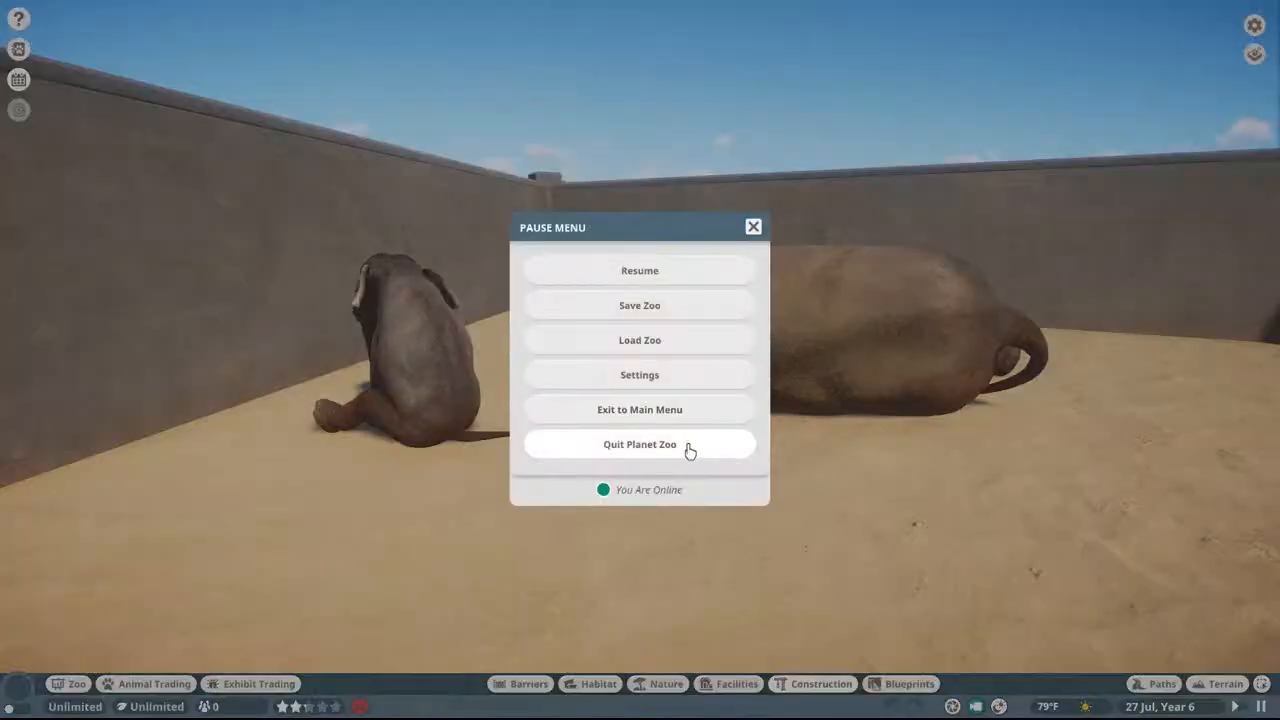
{"action": "left_click", "coordinate": [686, 449]}
{"action": "left_click", "coordinate": [590, 410]}
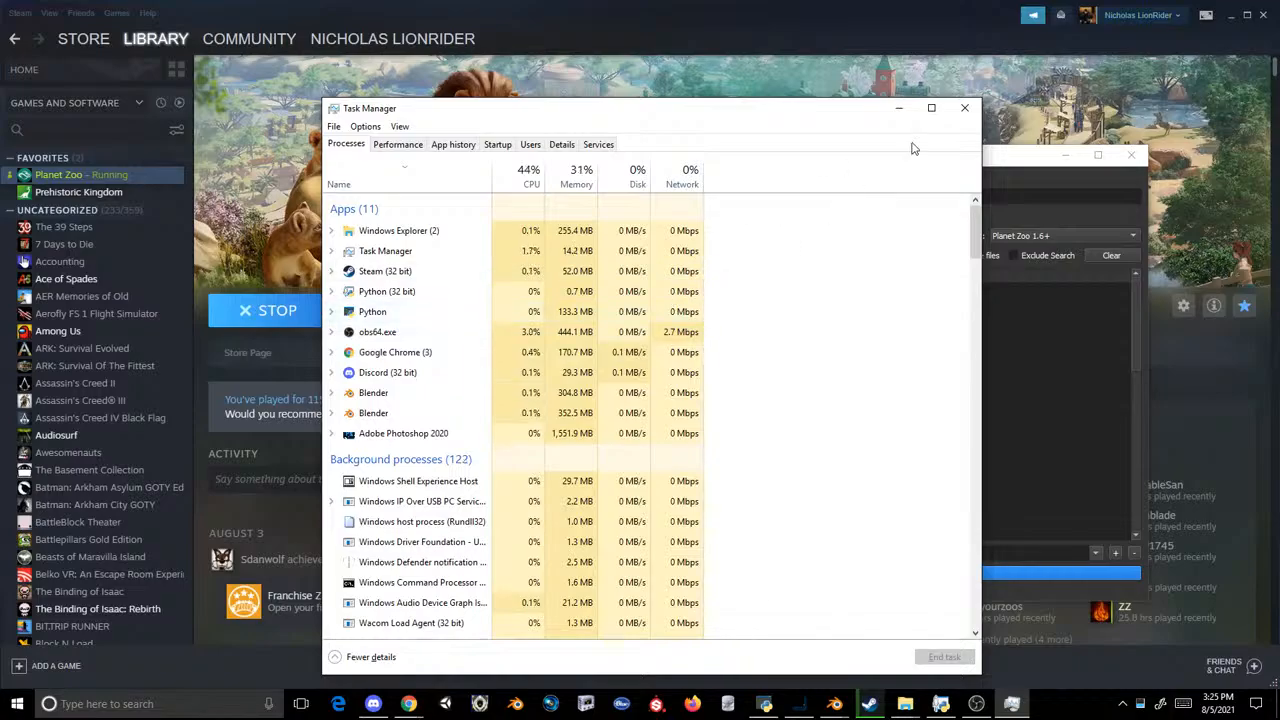
{"action": "left_click", "coordinate": [962, 116]}
Step: Open the mod's PropAfro Loc folder and check the name text in buildingpartname_af2animalsign_giantotter_01.txt, closing the file again
{"action": "mouse_move", "coordinate": [905, 703]}
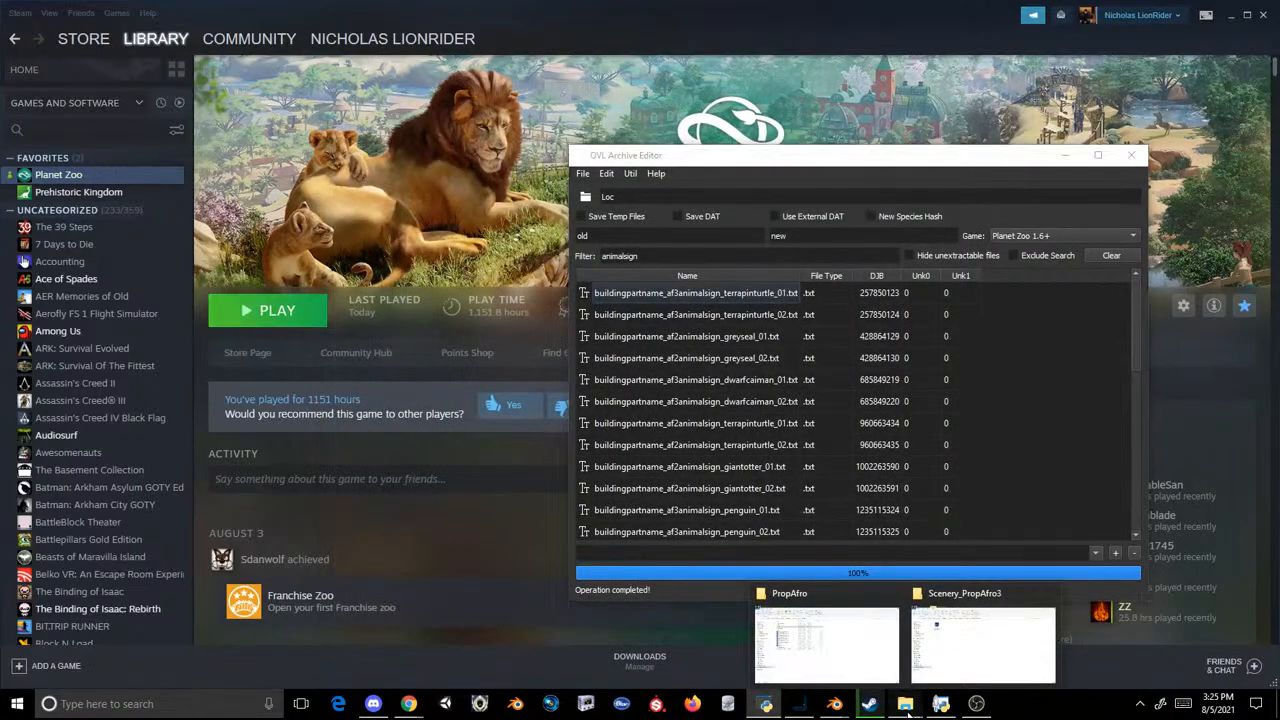
{"action": "left_click", "coordinate": [860, 650]}
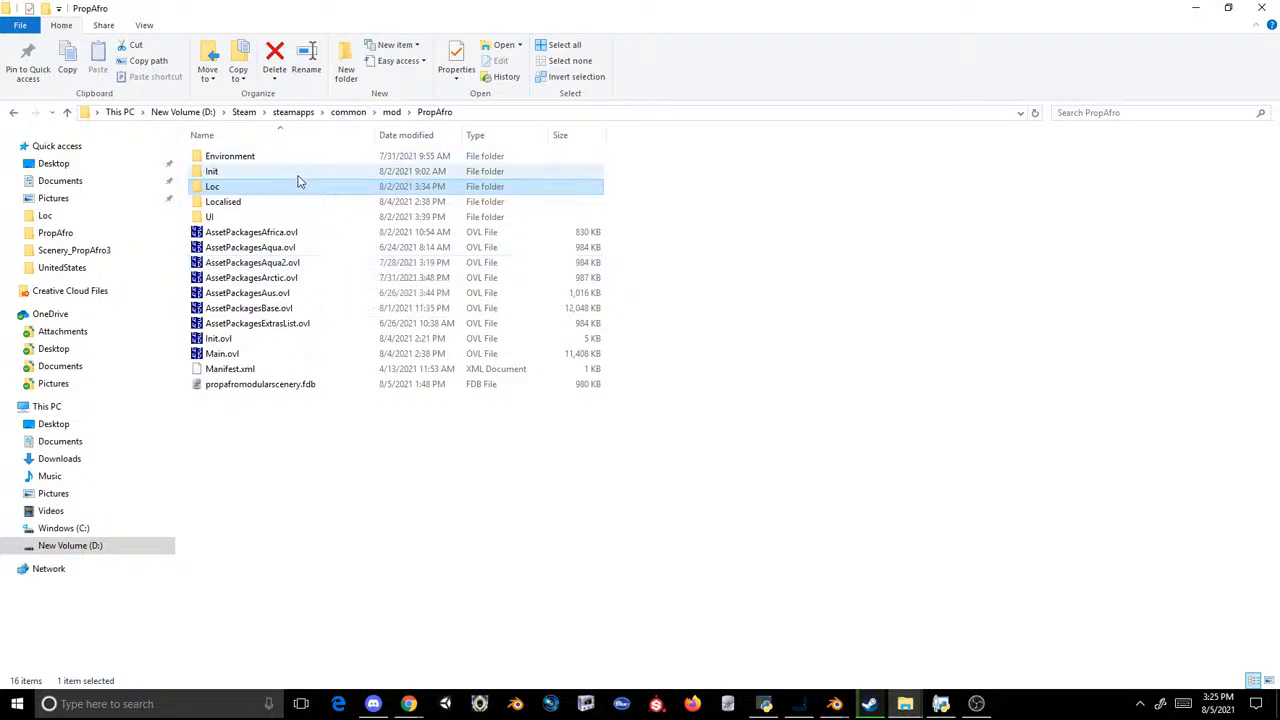
{"action": "double_click", "coordinate": [236, 189]}
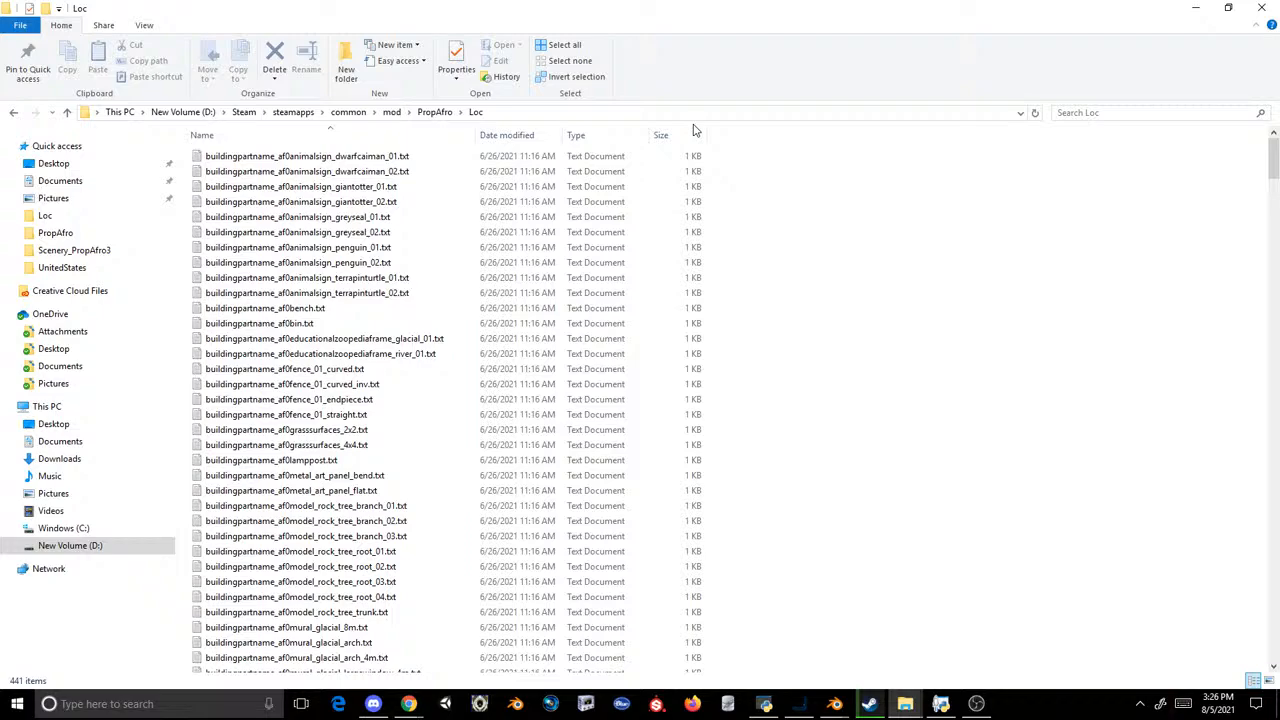
{"action": "scroll", "coordinate": [560, 330], "scroll_direction": "down", "scroll_amount": 13}
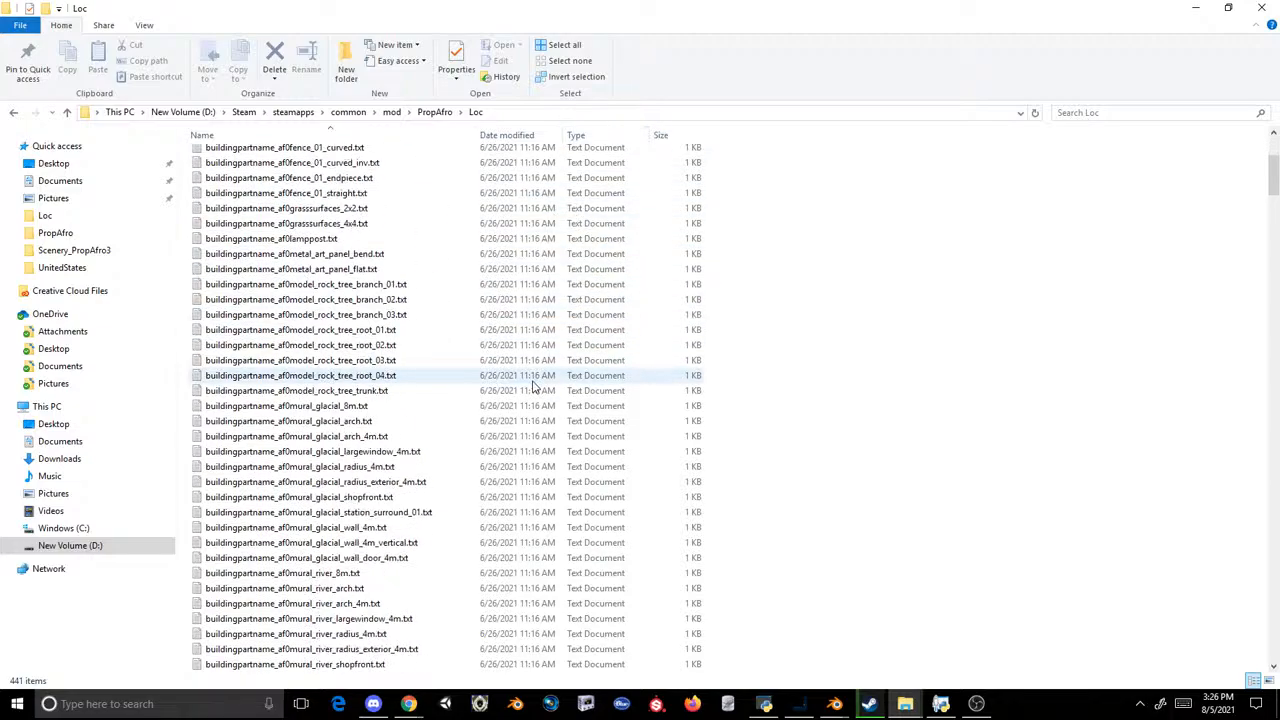
{"action": "scroll", "coordinate": [533, 386], "scroll_direction": "down", "scroll_amount": 20}
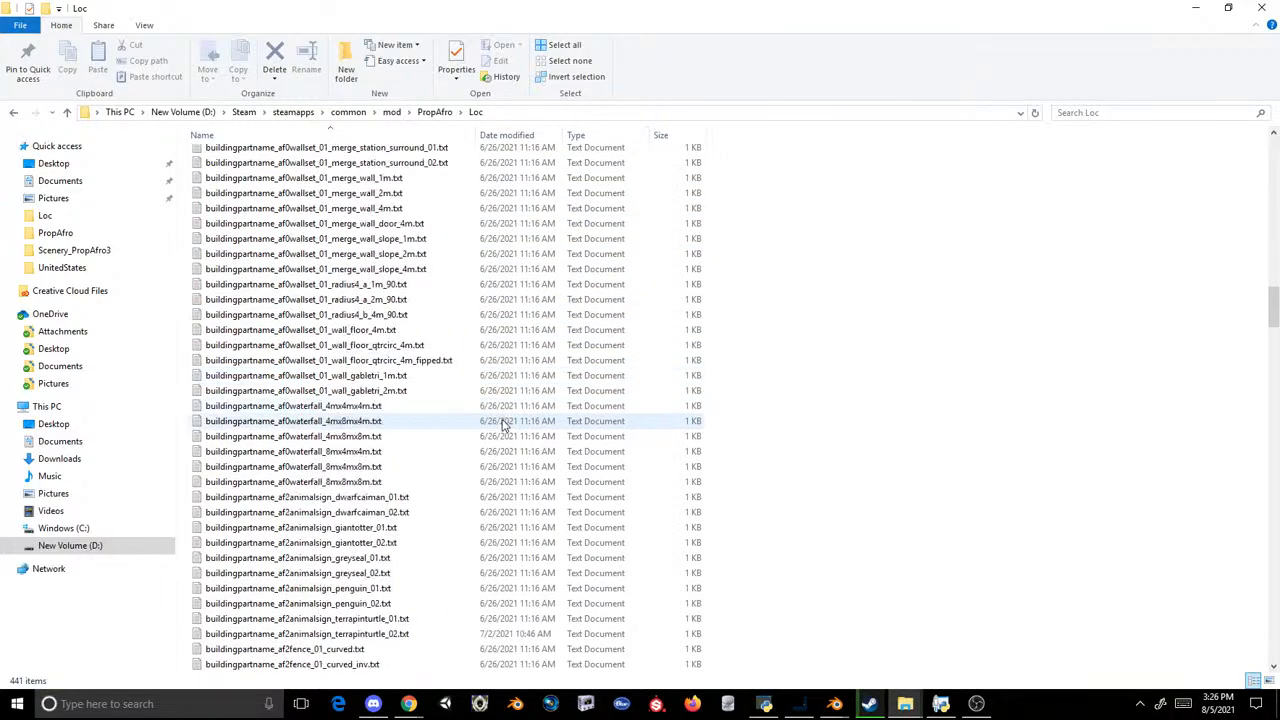
{"action": "double_click", "coordinate": [344, 530]}
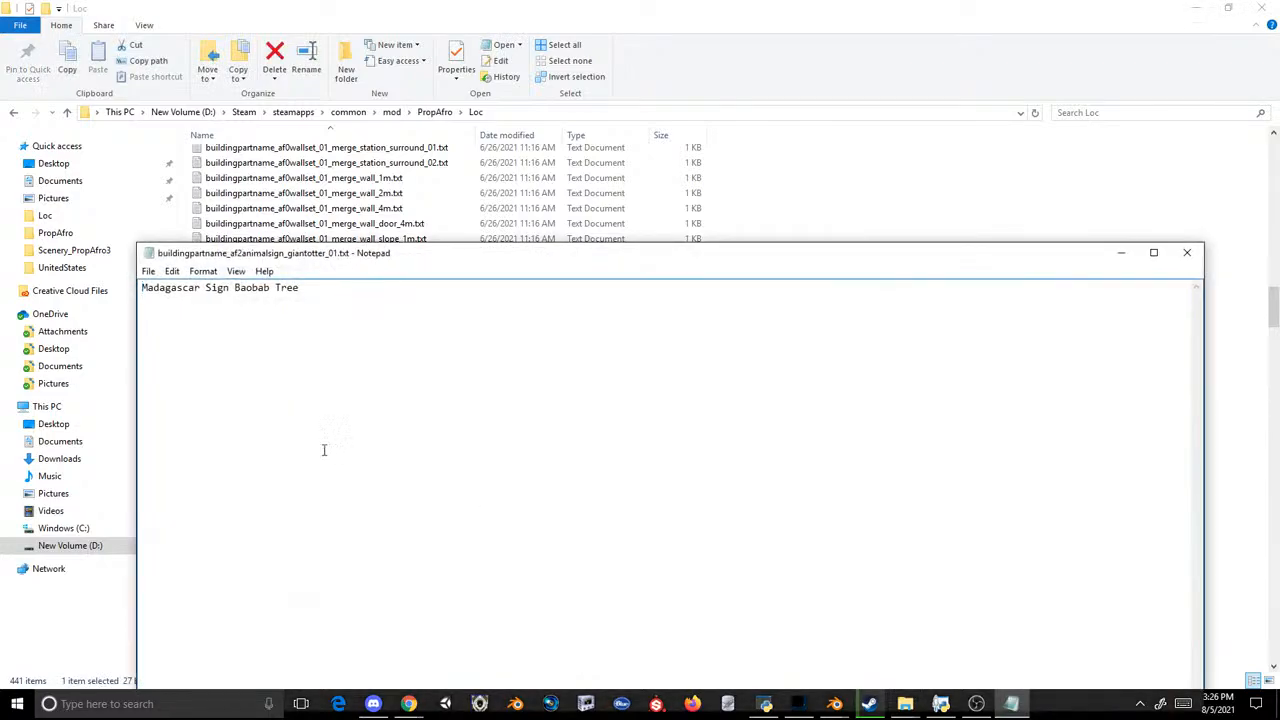
{"action": "left_click", "coordinate": [1186, 253]}
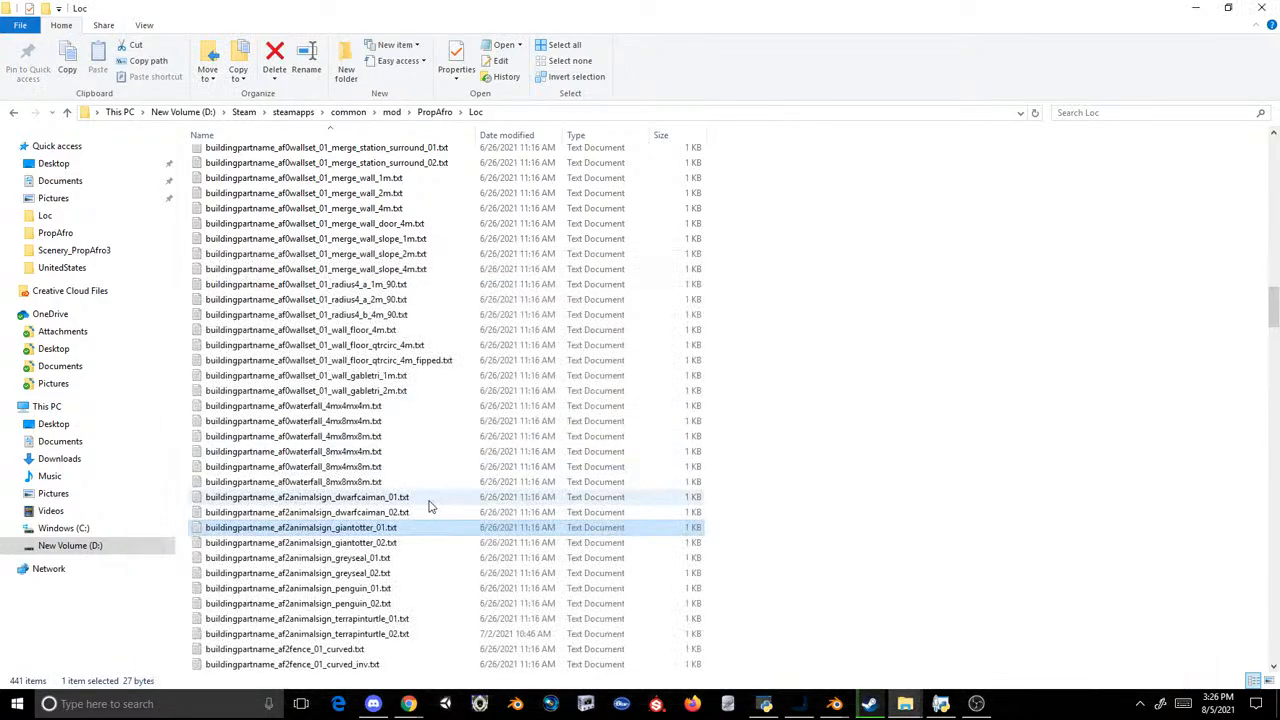
Step: Check the sign name stored in buildingpartname_af3animalsign_penguin_01.txt and close the file
{"action": "scroll", "coordinate": [430, 506], "scroll_direction": "down", "scroll_amount": 2}
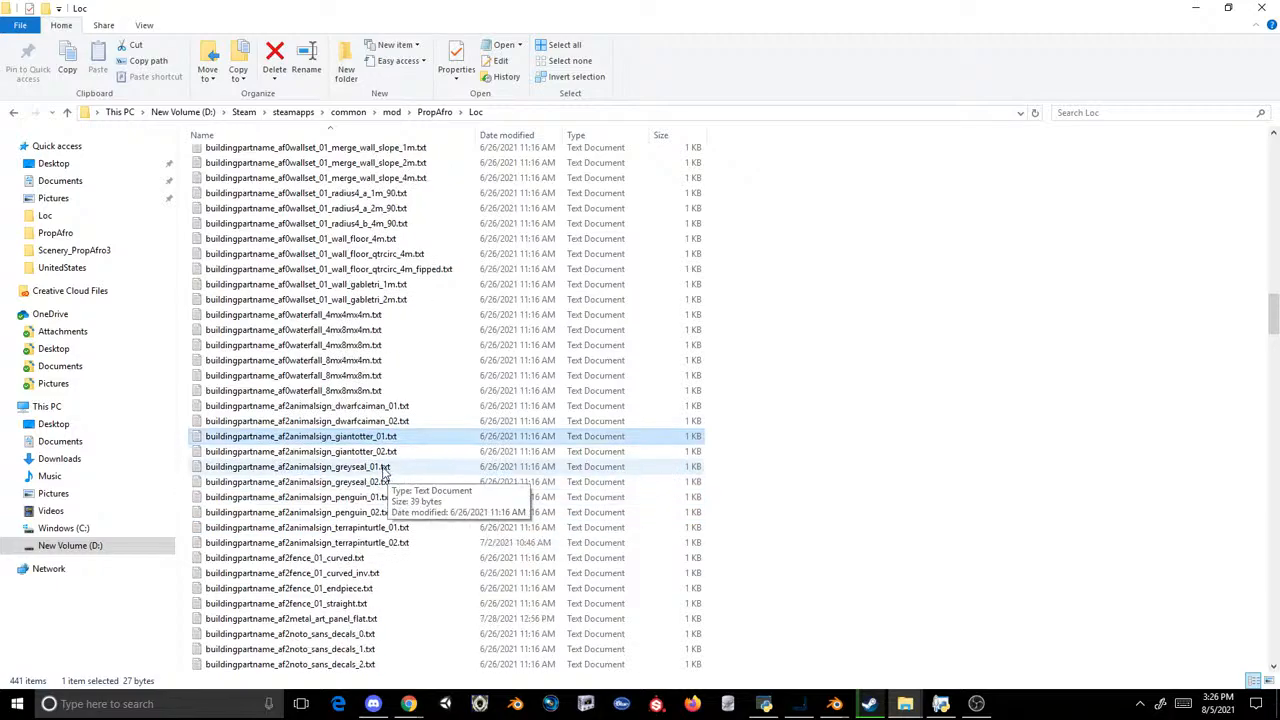
{"action": "scroll", "coordinate": [430, 506], "scroll_direction": "down", "scroll_amount": 20}
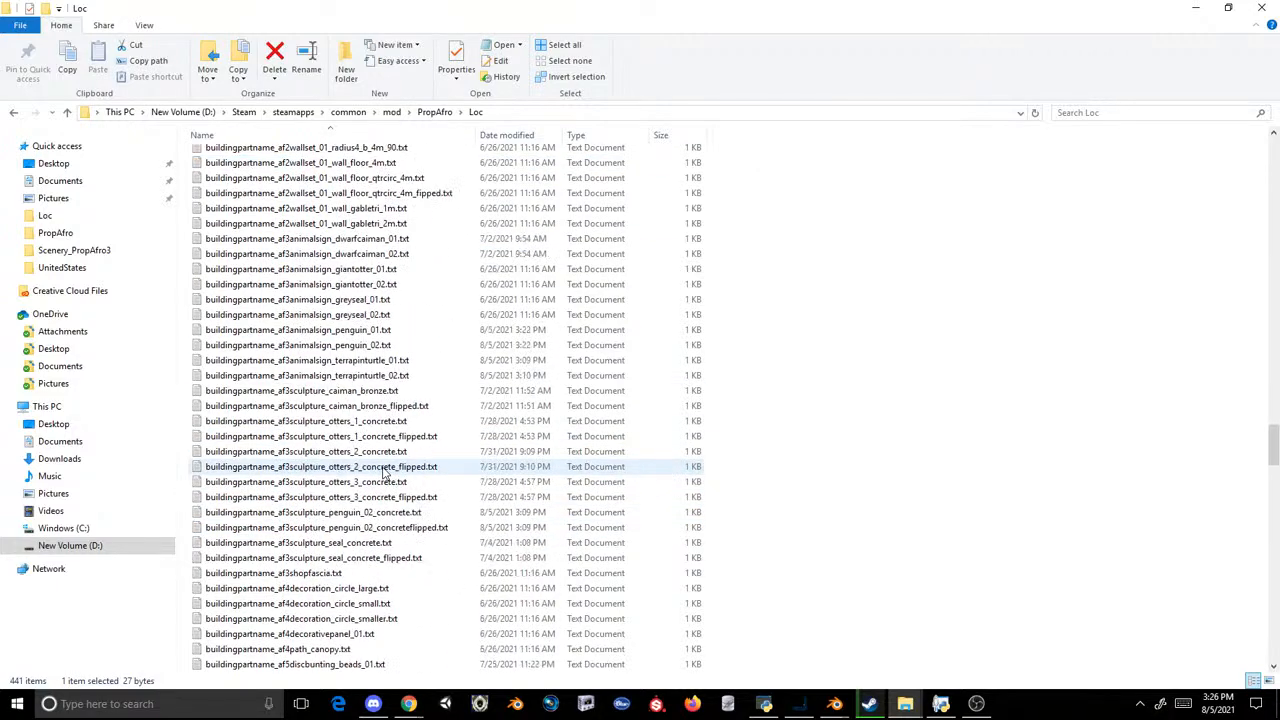
{"action": "scroll", "coordinate": [384, 473], "scroll_direction": "down", "scroll_amount": 8}
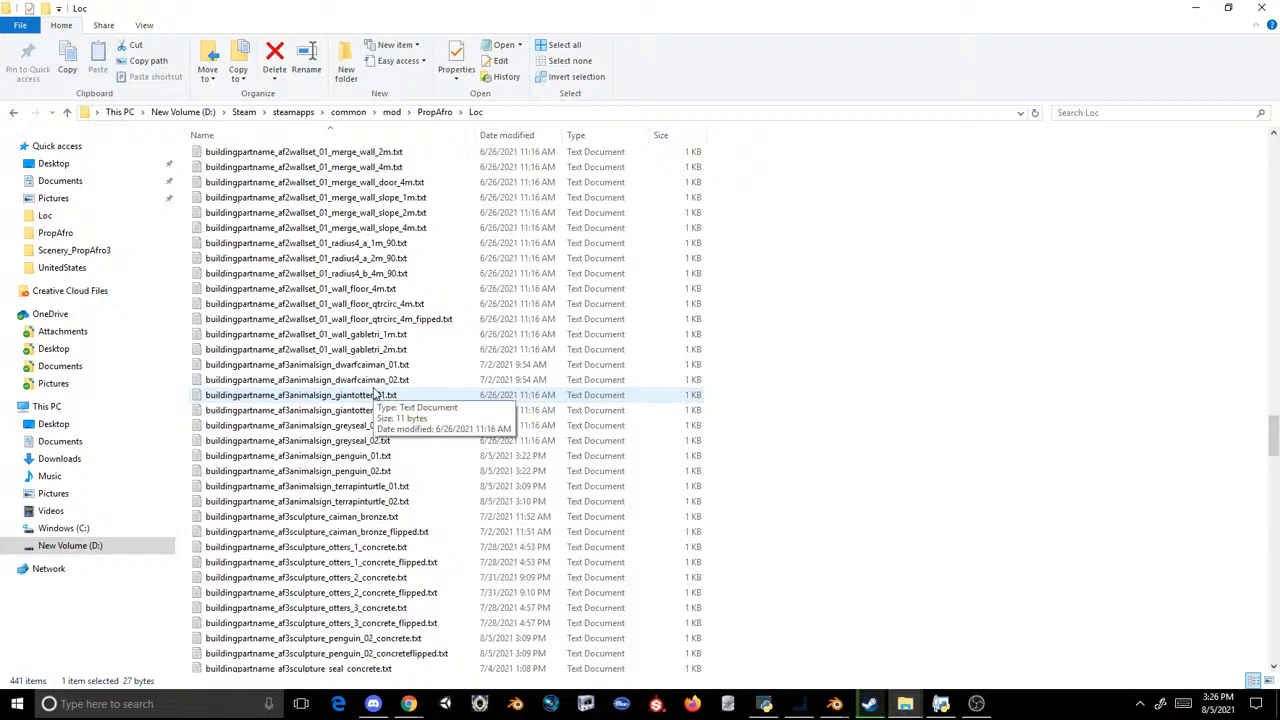
{"action": "double_click", "coordinate": [392, 457]}
{"action": "key", "text": "ctrl+a"}
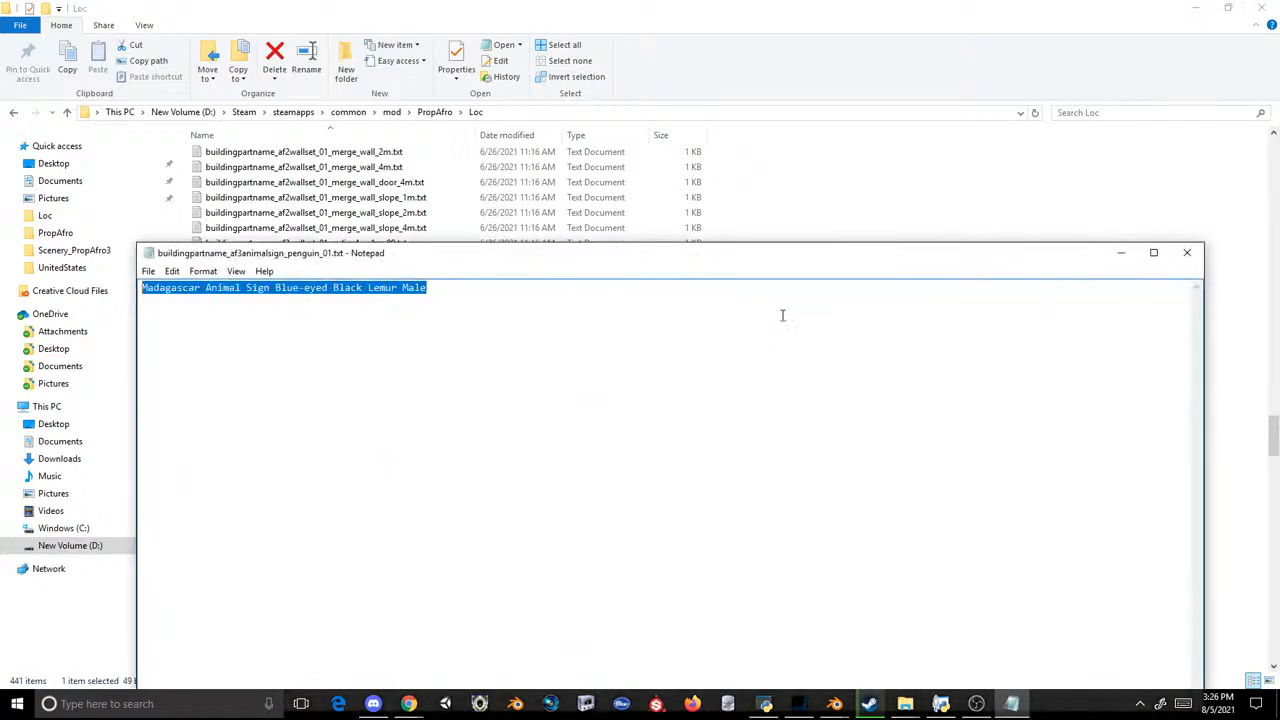
{"action": "left_click", "coordinate": [1187, 252]}
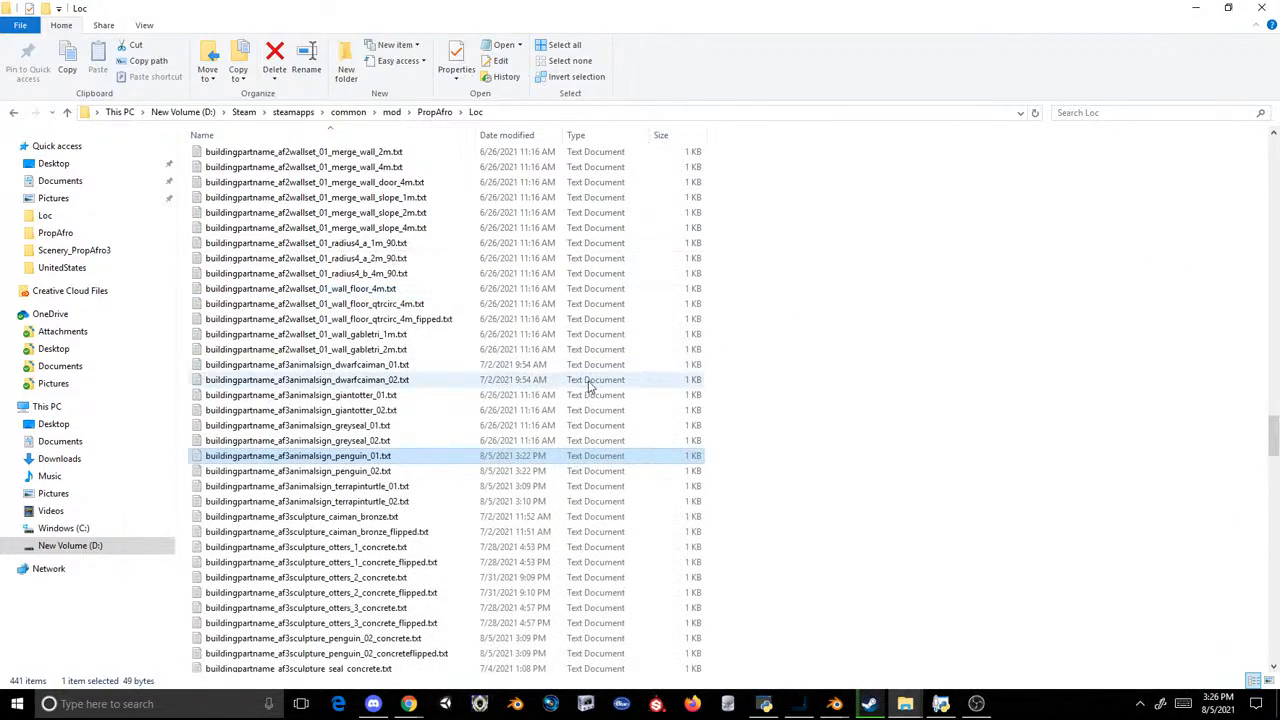
Step: Return to the PropAfro folder, open propafromodularscenery.fdb in SQLiteStudio and show the data of its UIData table
{"action": "left_click", "coordinate": [434, 115]}
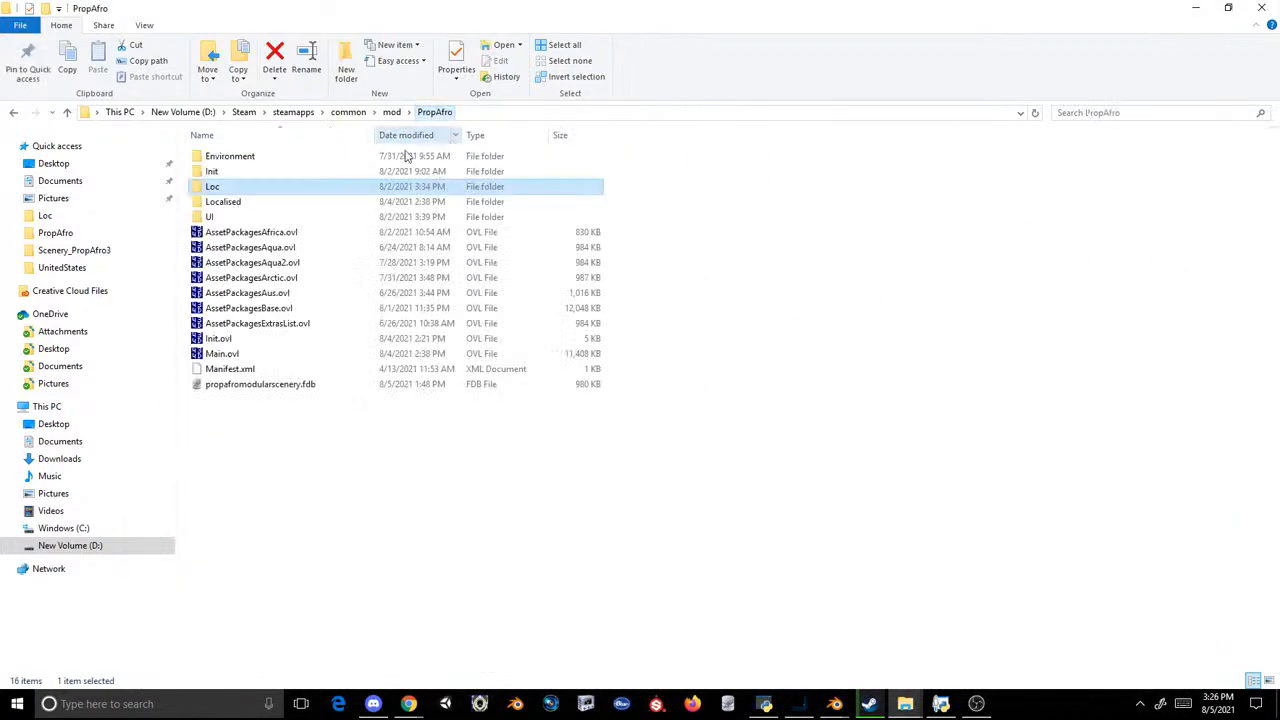
{"action": "double_click", "coordinate": [268, 384]}
{"action": "double_click", "coordinate": [73, 528]}
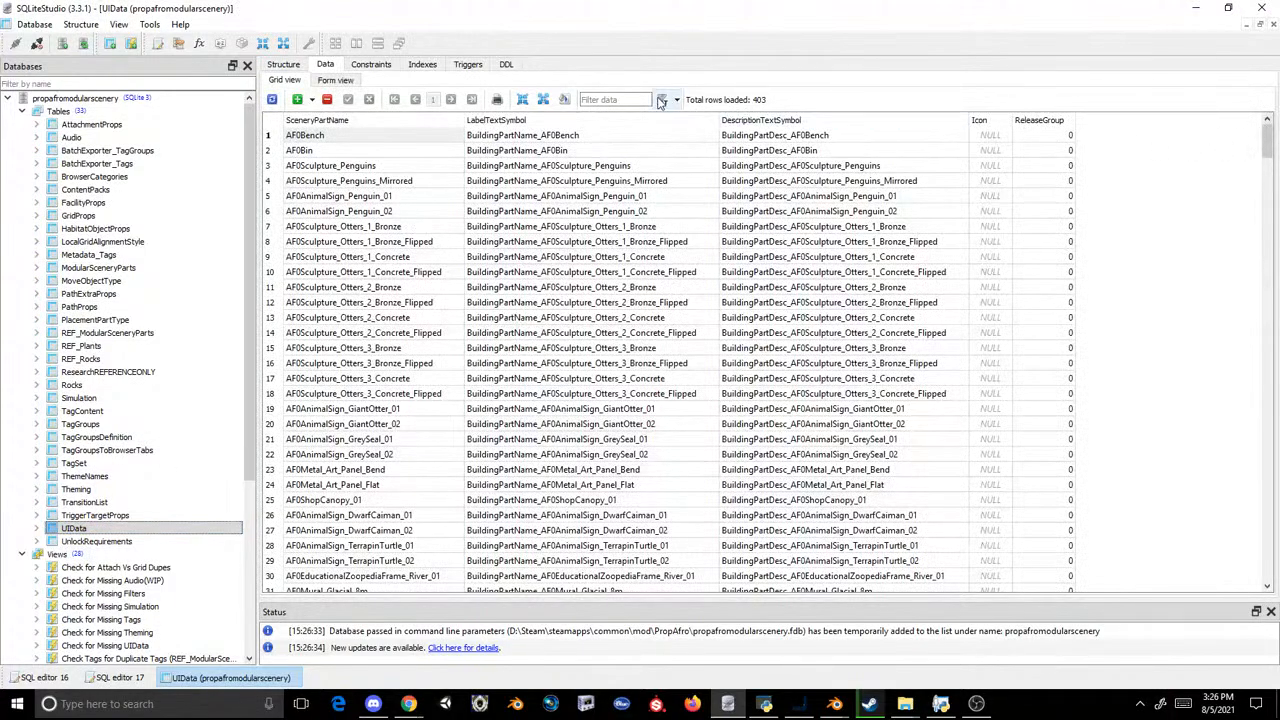
Step: Filter the UIData rows by "terrapin" and check the label and description symbols of the AF3AnimalSign_TerrapinTurtle entries
{"action": "left_click", "coordinate": [628, 99]}
{"action": "type", "text": "terrapin"}
{"action": "key", "text": "Return"}
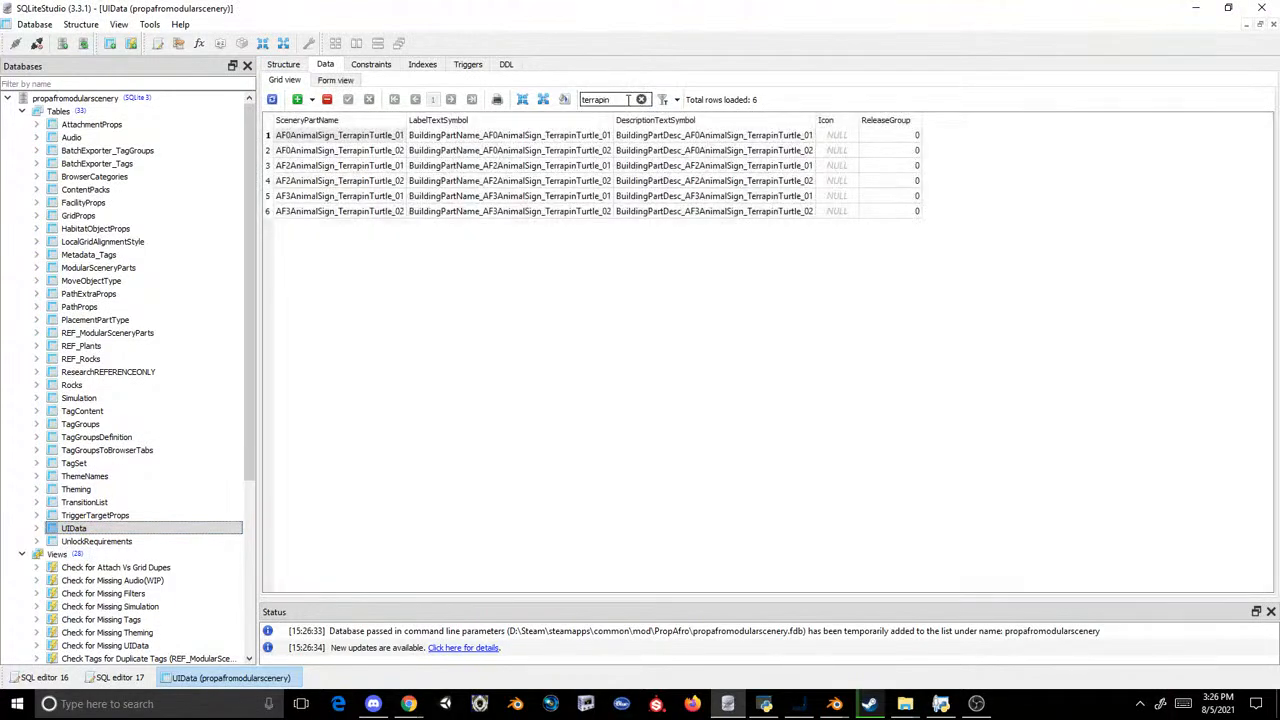
{"action": "left_click", "coordinate": [577, 185]}
{"action": "left_click", "coordinate": [578, 197]}
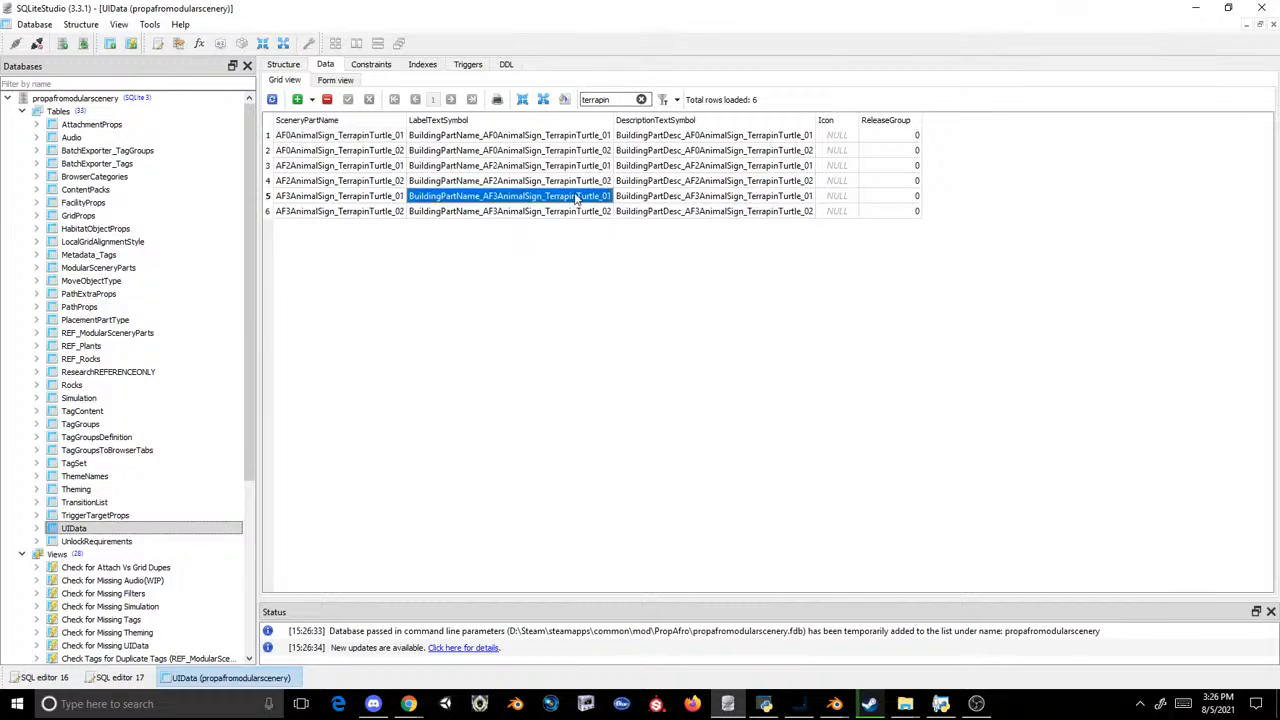
{"action": "left_click", "coordinate": [650, 199]}
{"action": "left_click", "coordinate": [660, 212]}
Step: Filter the UIData rows by "penguin" and check the label and description symbols of the AF3AnimalSign_Penguin entries
{"action": "double_click", "coordinate": [603, 100]}
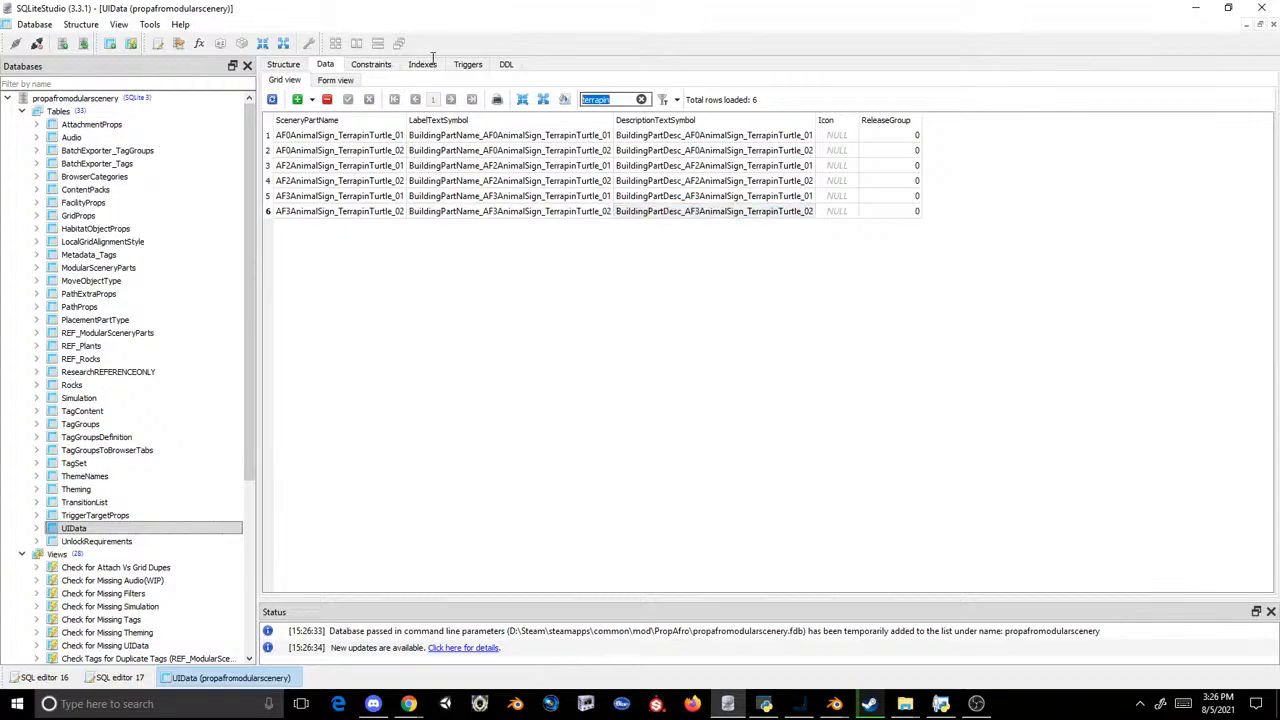
{"action": "type", "text": "pne"}
{"action": "type", "text": "gui"}
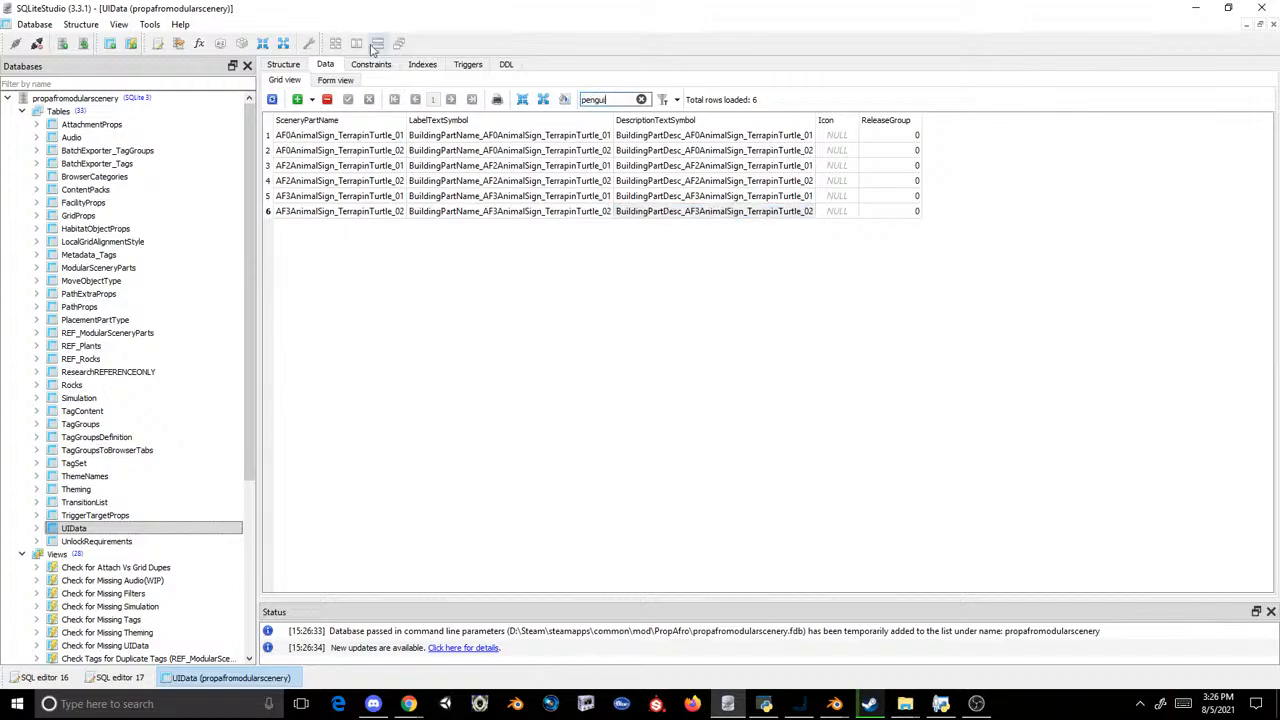
{"action": "type", "text": "n"}
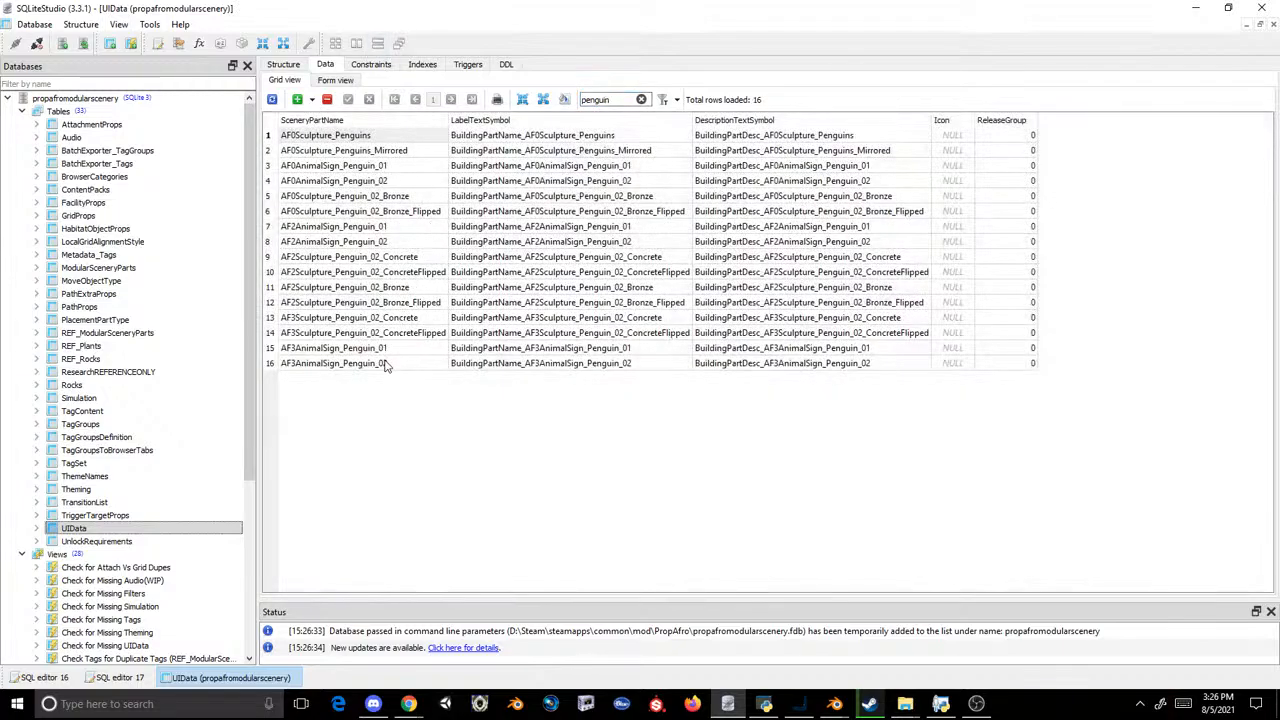
{"action": "left_click", "coordinate": [557, 350]}
{"action": "left_click", "coordinate": [555, 364]}
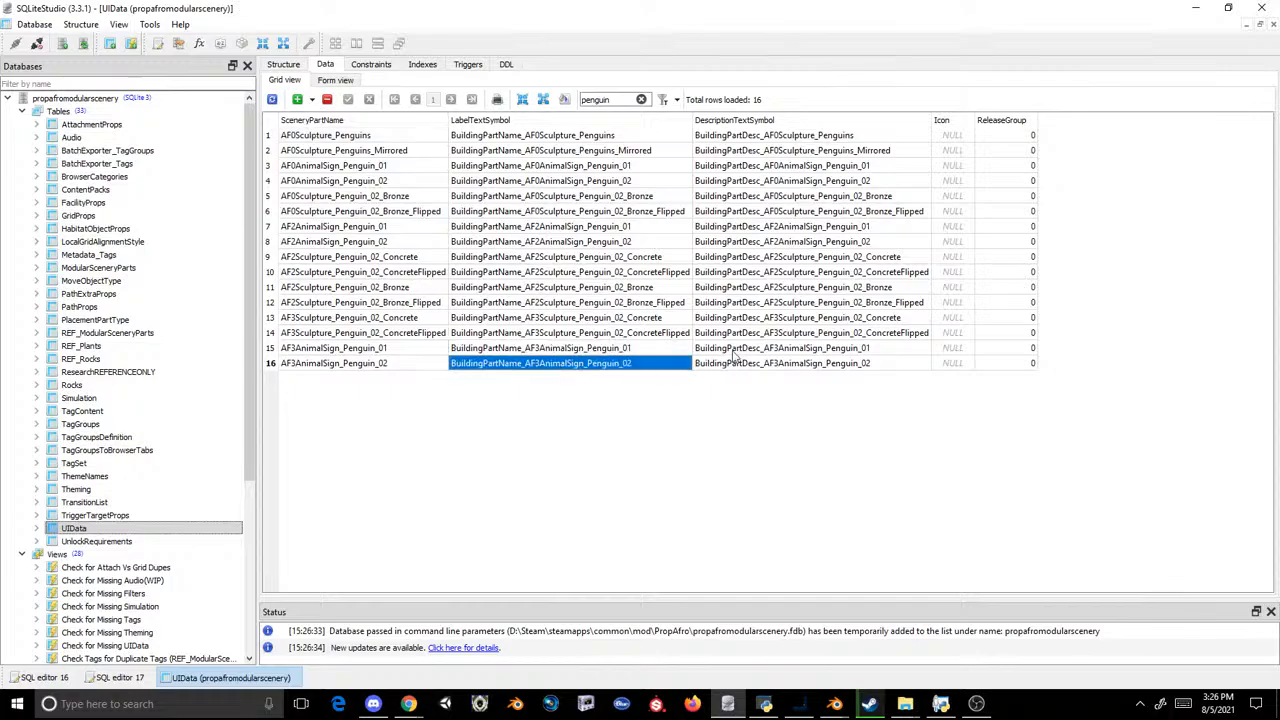
{"action": "left_click", "coordinate": [812, 366]}
Step: Close SQLiteStudio, switch to Steam and launch Planet Zoo from the library
{"action": "left_click", "coordinate": [1264, 7]}
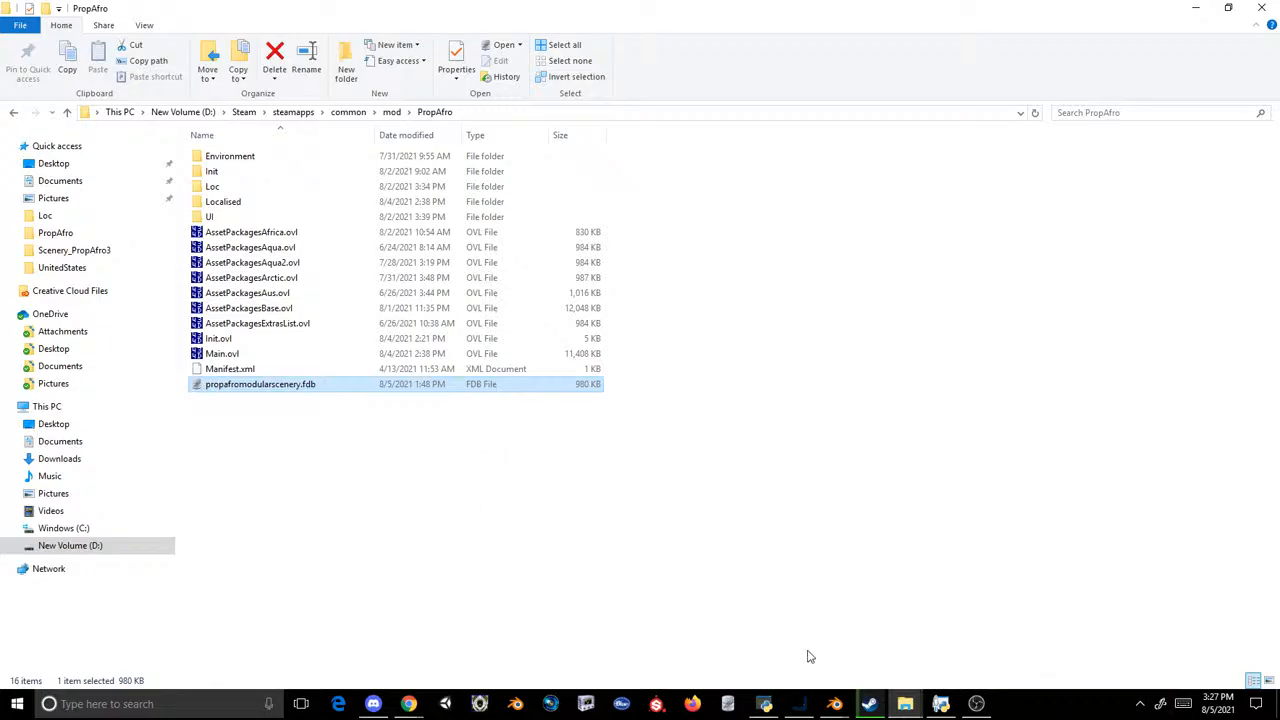
{"action": "left_click", "coordinate": [869, 703]}
{"action": "left_click", "coordinate": [265, 318]}
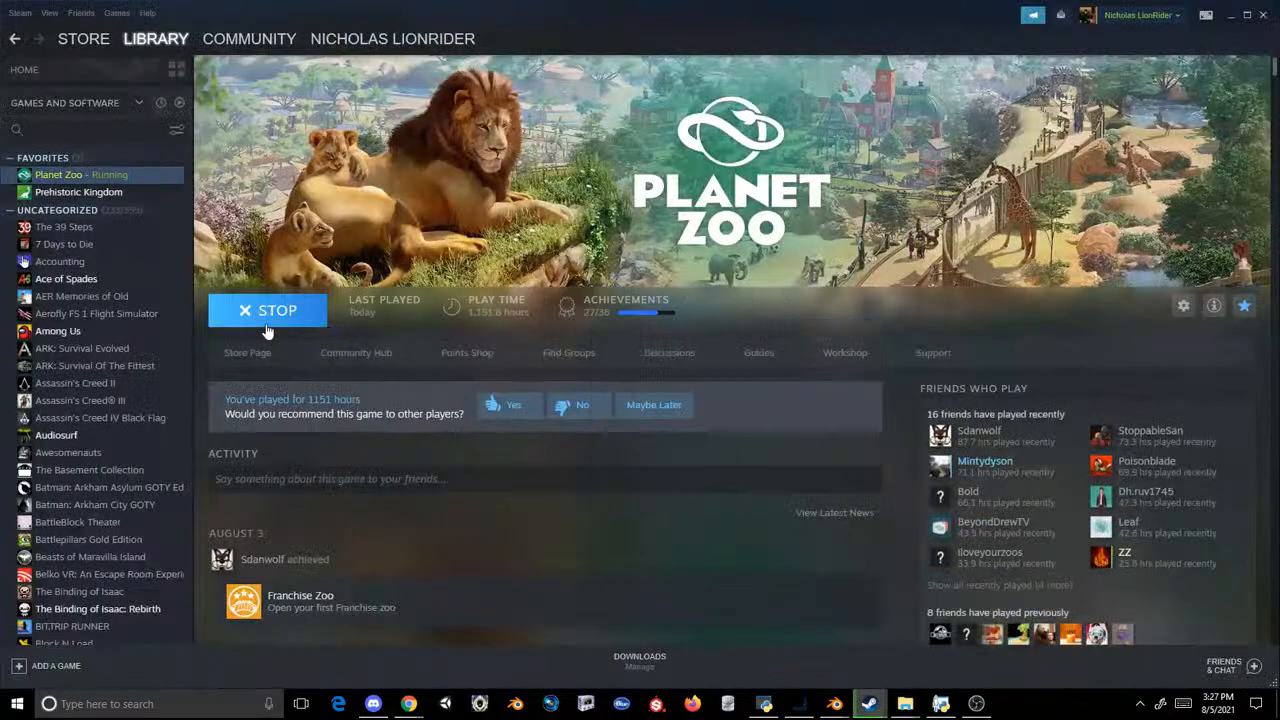
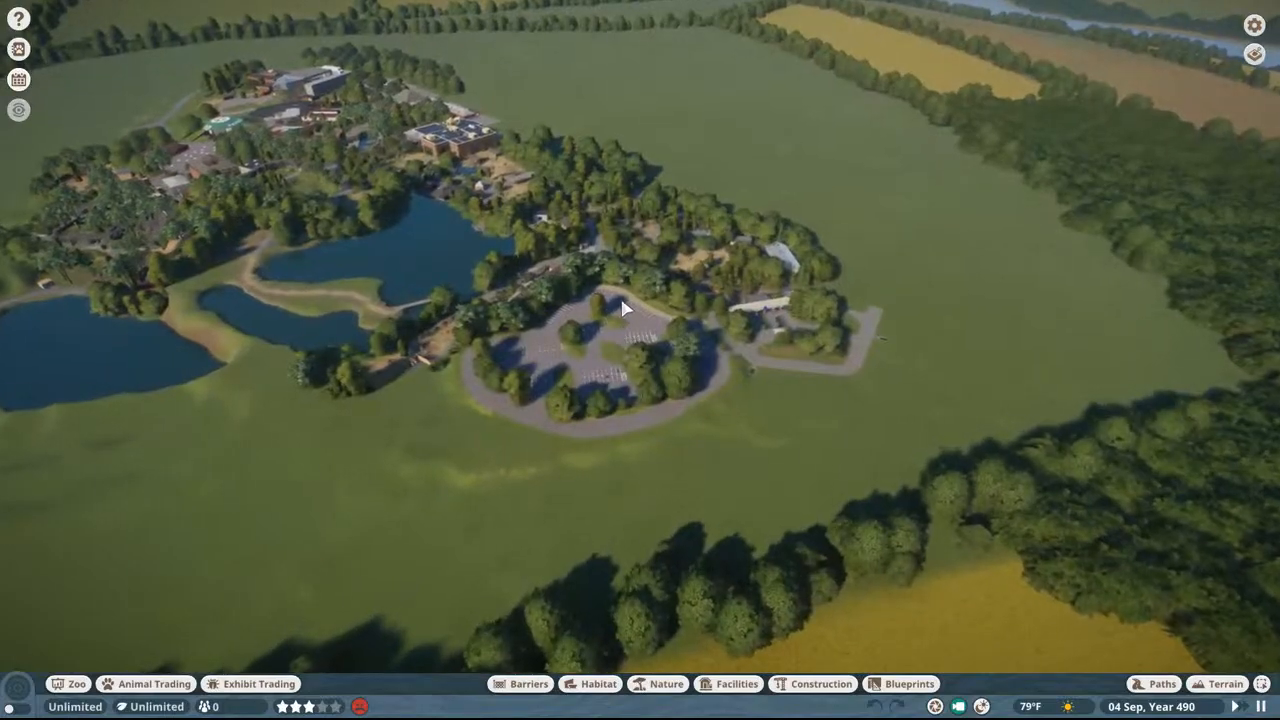
Step: Survey the zoo from above and fly down into the netted outdoor monkey habitat beside the large glass building
{"action": "scroll", "coordinate": [620, 300], "scroll_direction": "down", "scroll_amount": 5}
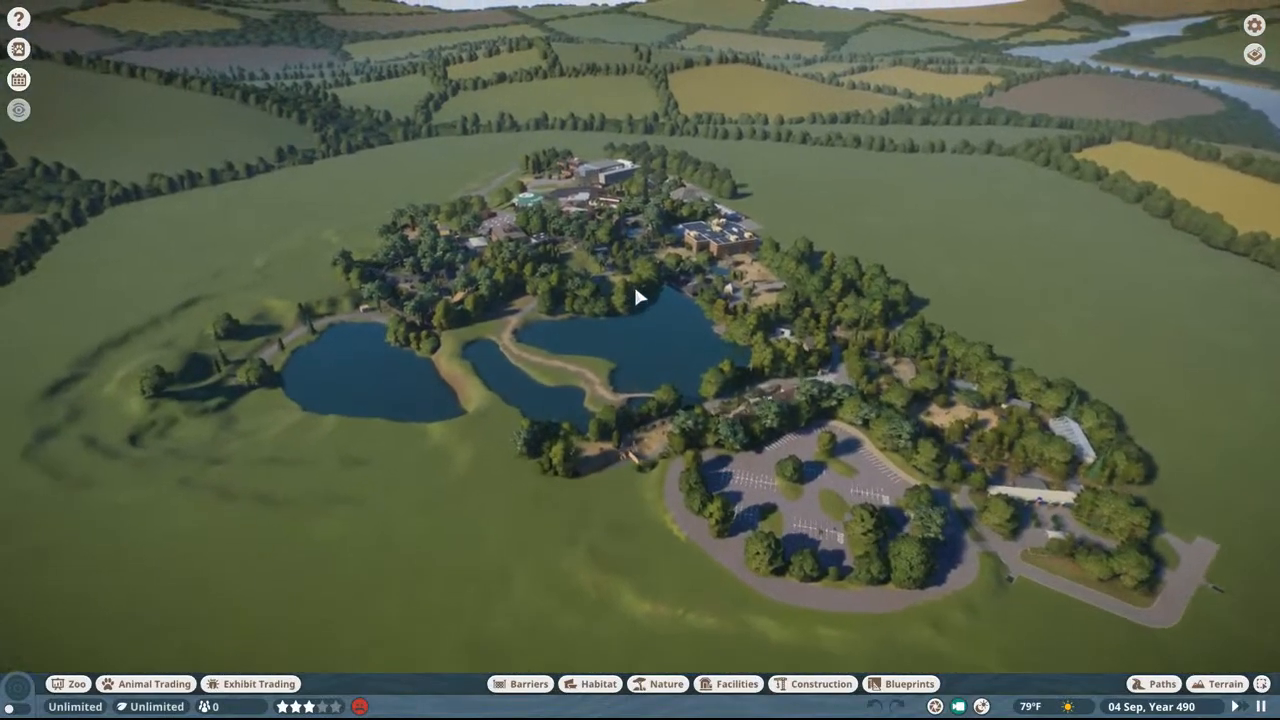
{"action": "scroll", "coordinate": [637, 296], "scroll_direction": "up", "scroll_amount": 4}
{"action": "middle_click_drag", "start_coordinate": [637, 296], "coordinate": [686, 327]}
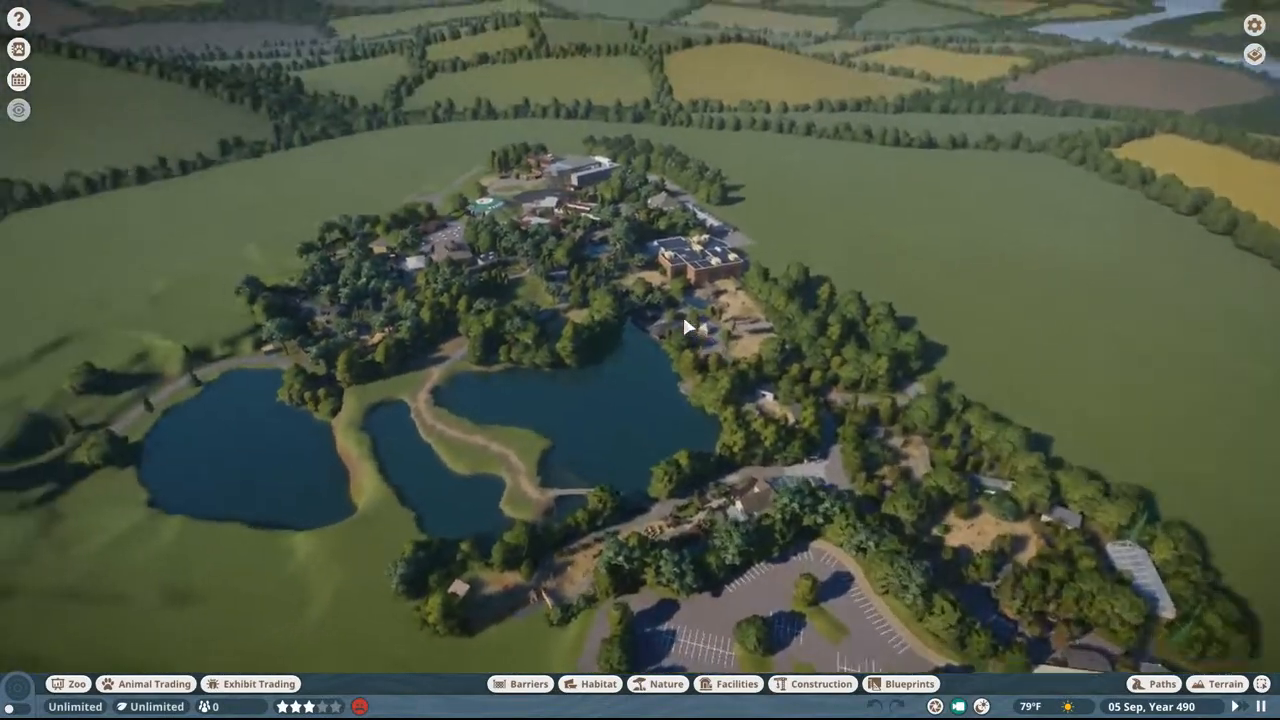
{"action": "scroll", "coordinate": [686, 327], "scroll_direction": "up", "scroll_amount": 3}
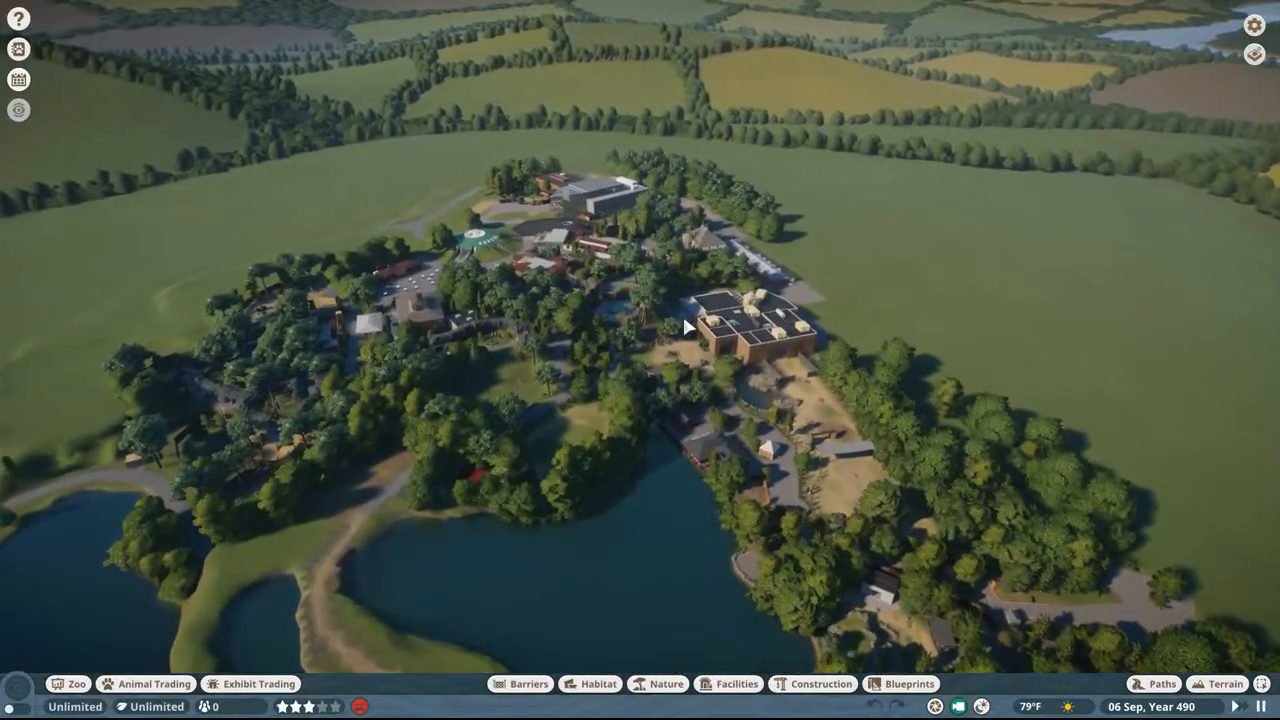
{"action": "scroll", "coordinate": [686, 327], "scroll_direction": "up", "scroll_amount": 5}
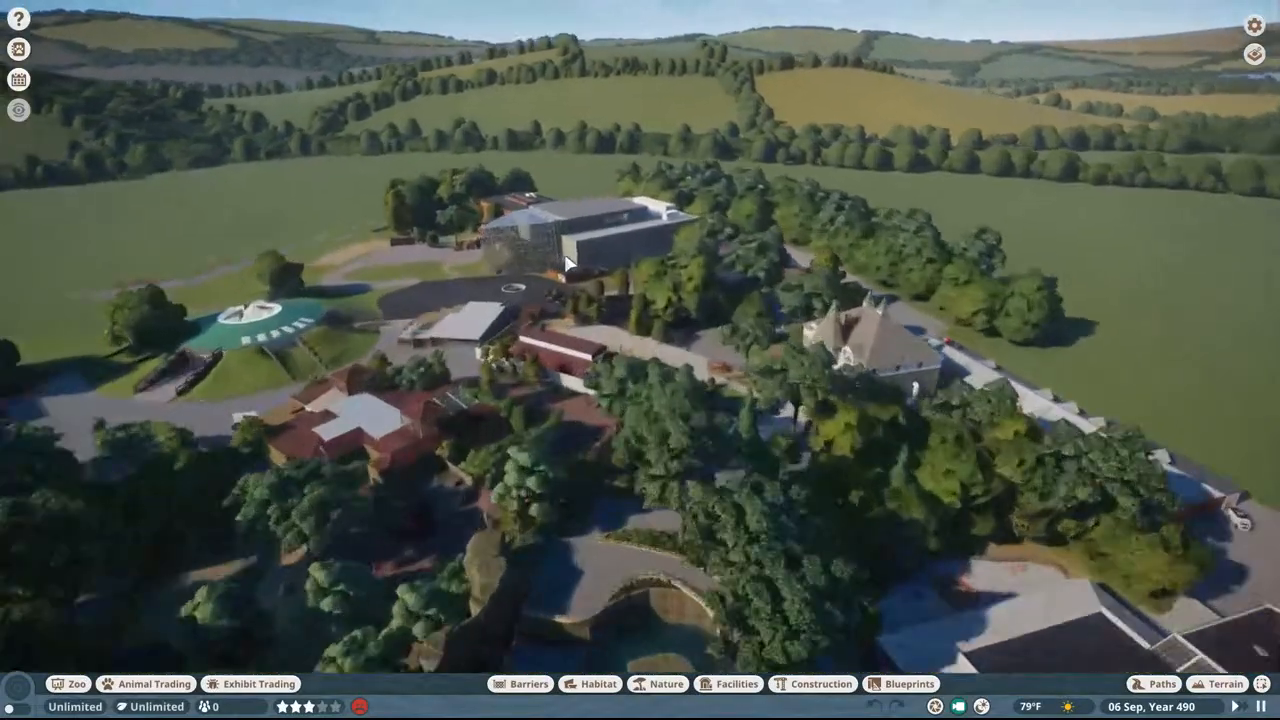
{"action": "scroll", "coordinate": [566, 262], "scroll_direction": "up", "scroll_amount": 6}
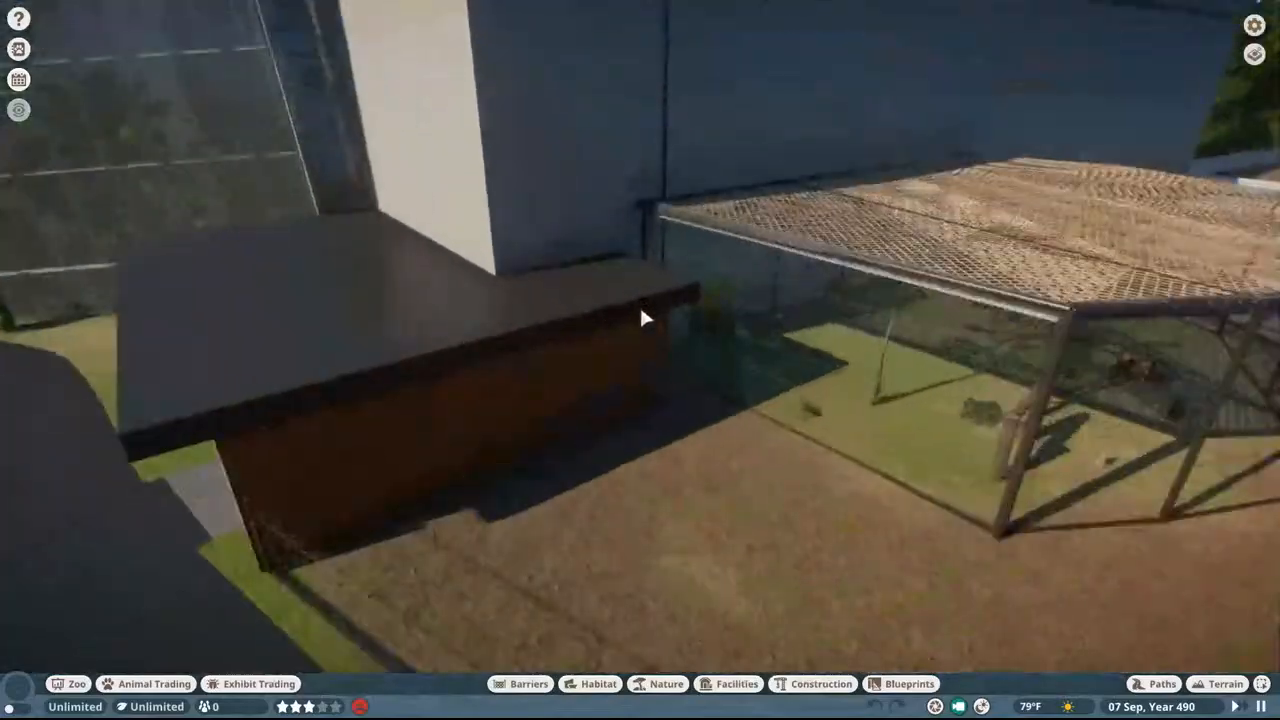
{"action": "scroll", "coordinate": [736, 380], "scroll_direction": "up", "scroll_amount": 6}
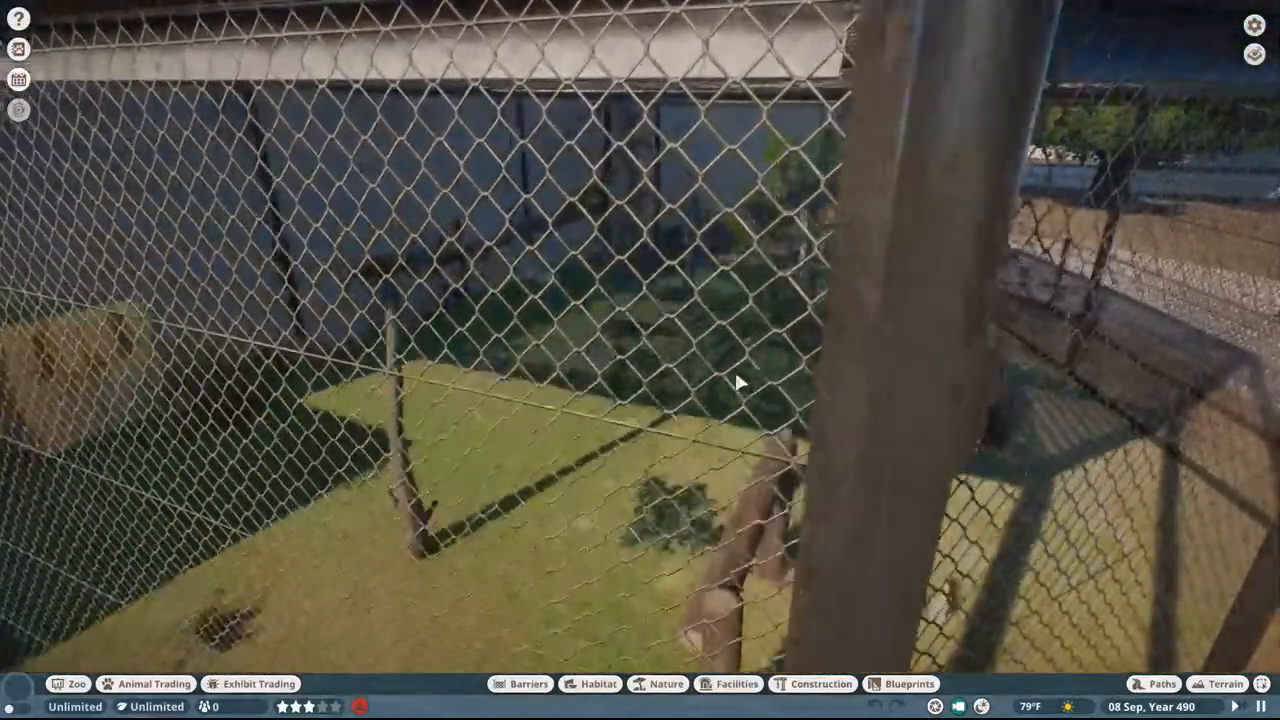
{"action": "scroll", "coordinate": [736, 380], "scroll_direction": "up", "scroll_amount": 6}
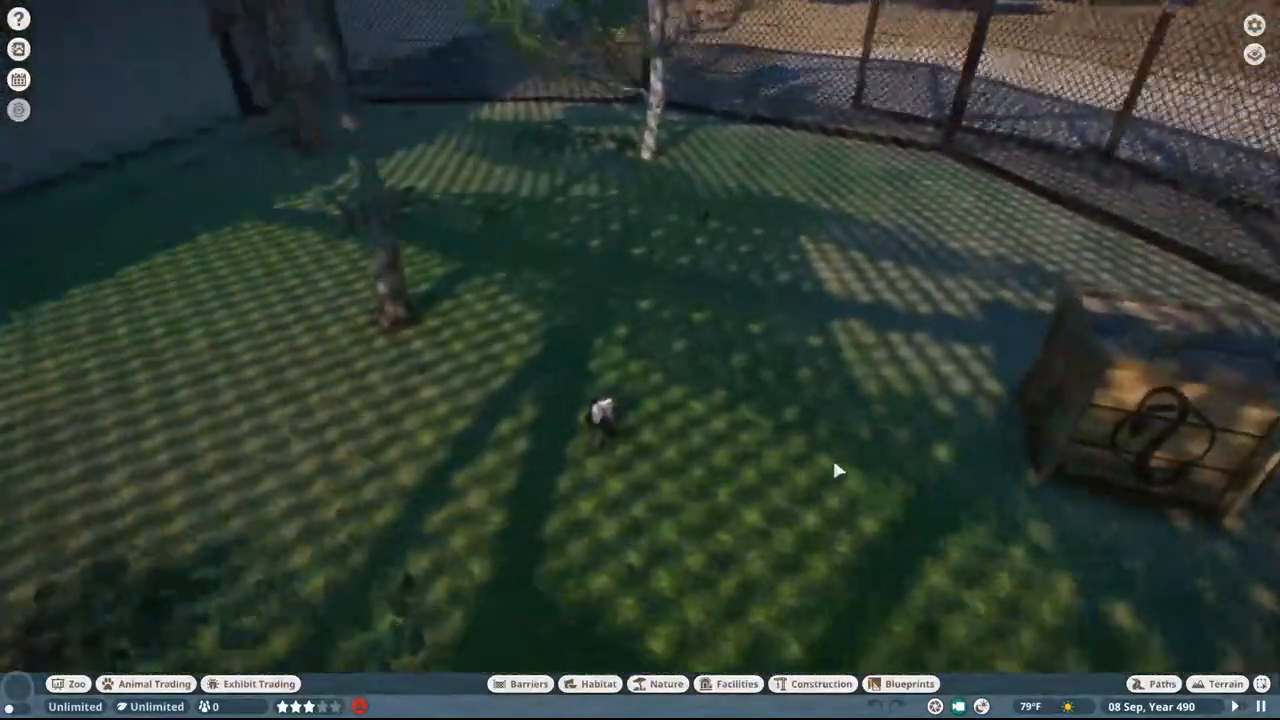
{"action": "scroll", "coordinate": [834, 463], "scroll_direction": "up", "scroll_amount": 3}
Step: View the details of a Colombian white-faced capuchin, examine the monkeys in the yard up close, and close the details
{"action": "double_click", "coordinate": [492, 498]}
{"action": "middle_click_drag", "start_coordinate": [523, 459], "coordinate": [1030, 459]}
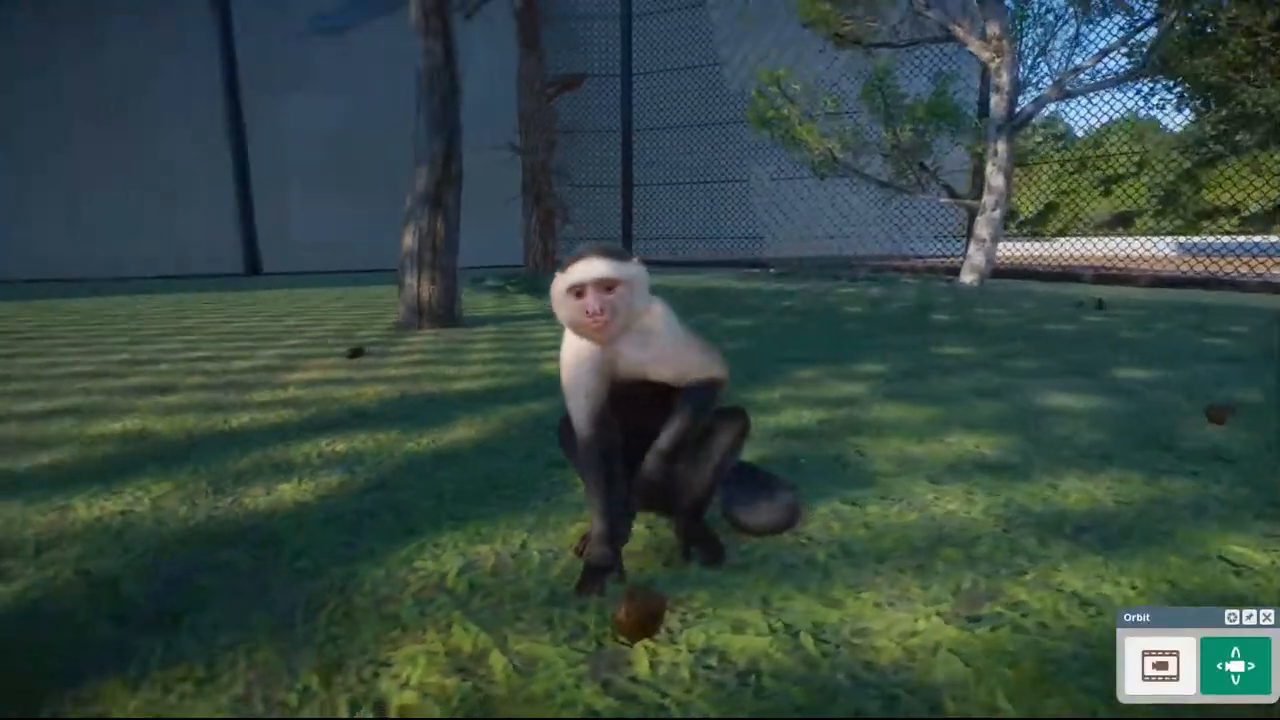
{"action": "key", "text": "Escape"}
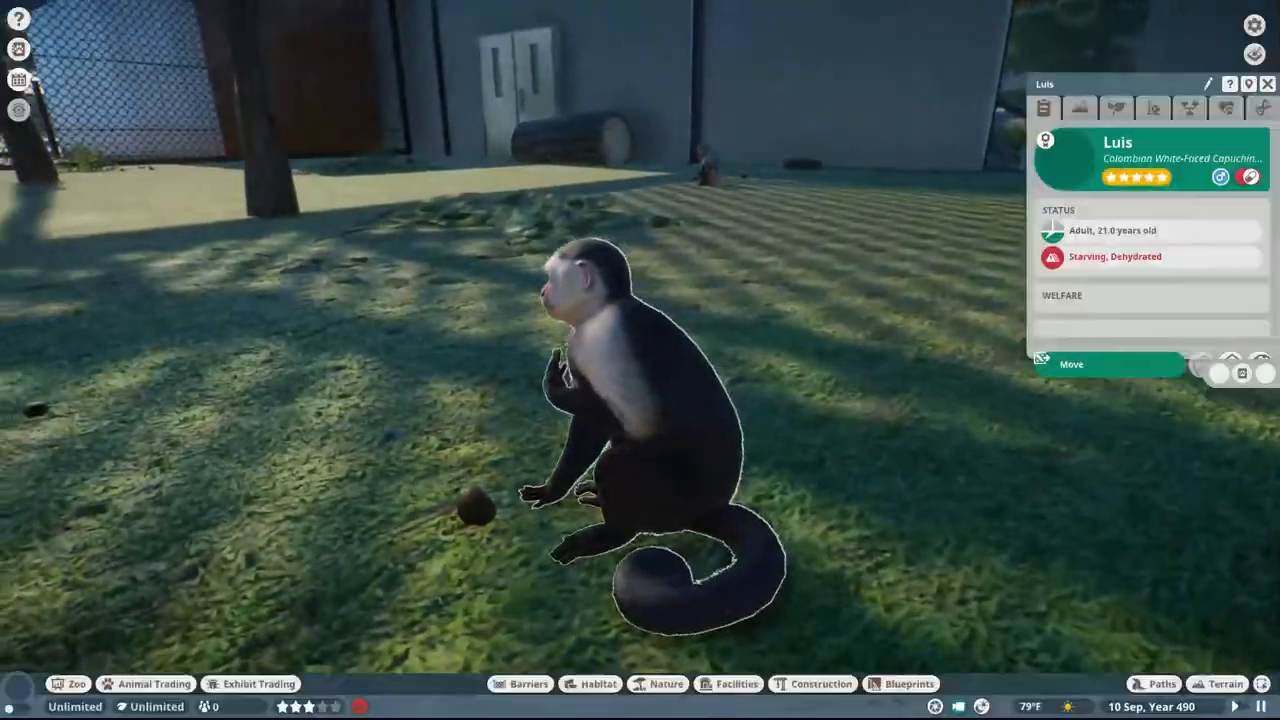
{"action": "key", "text": "w"}
{"action": "middle_click_drag", "start_coordinate": [640, 360], "coordinate": [860, 365]}
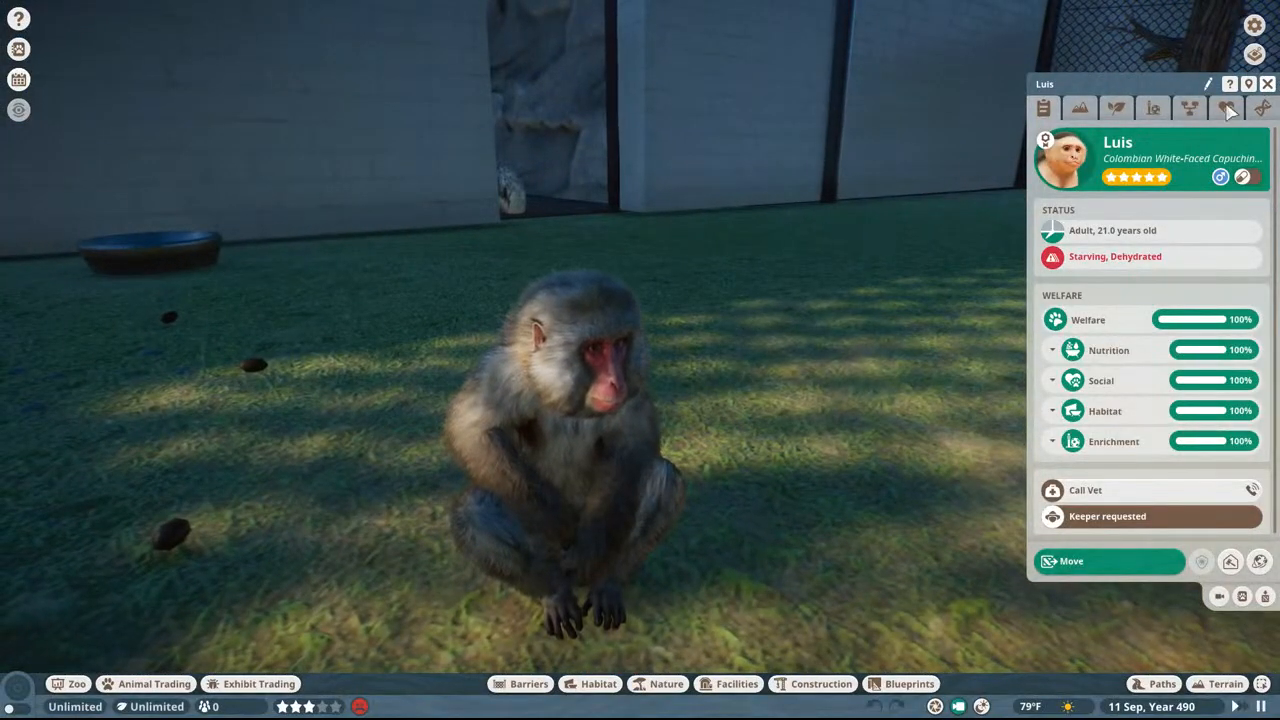
{"action": "left_click", "coordinate": [1267, 84]}
Step: Go through the doorway into the indoor monkey habitat and display the traversable area heatmap there
{"action": "middle_click_drag", "start_coordinate": [520, 166], "coordinate": [890, 127]}
{"action": "key", "text": "w"}
{"action": "key", "text": "w"}
{"action": "key", "text": "s"}
{"action": "key", "text": "w"}
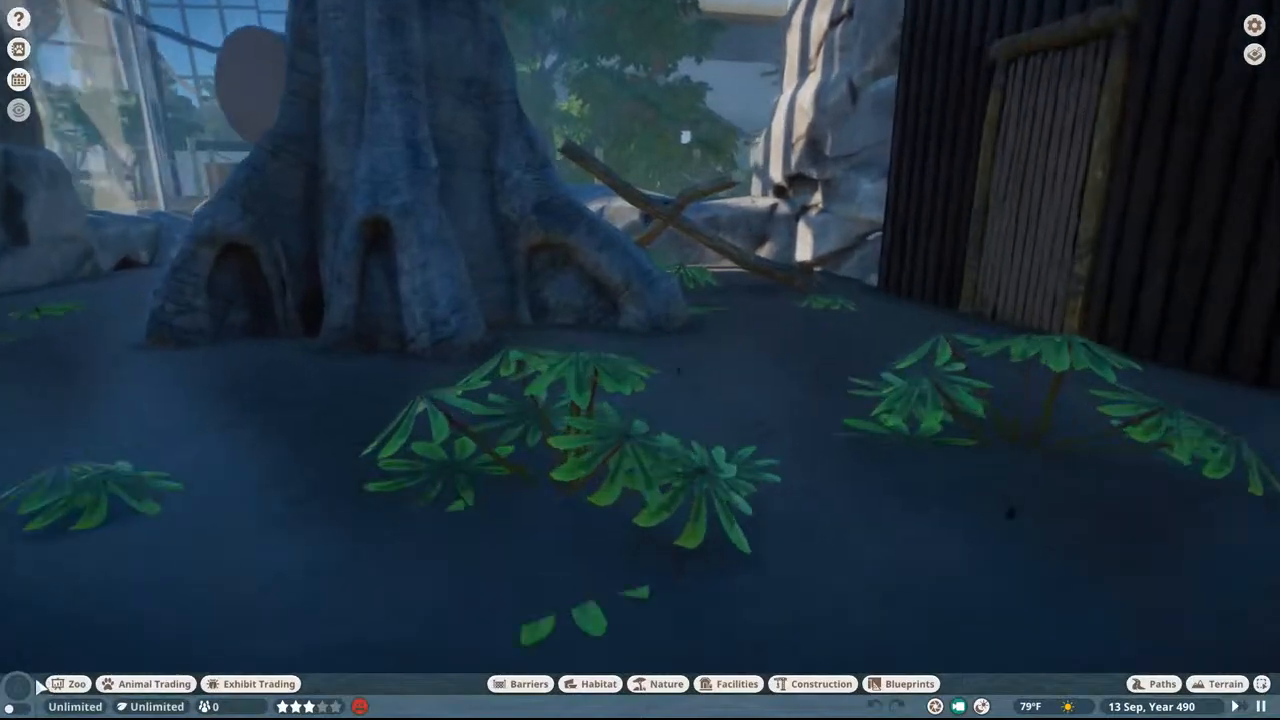
{"action": "left_click", "coordinate": [19, 686]}
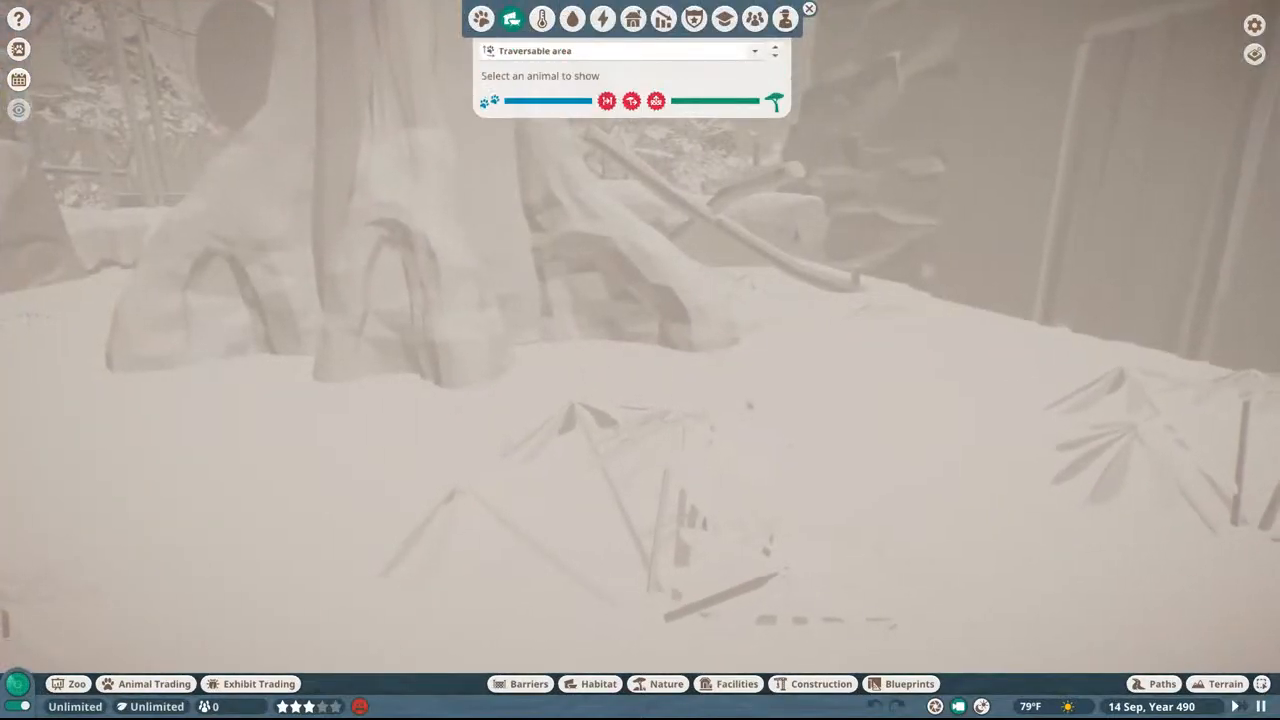
{"action": "key", "text": "s"}
{"action": "middle_click_drag", "start_coordinate": [550, 225], "coordinate": [696, 410]}
{"action": "key", "text": "s"}
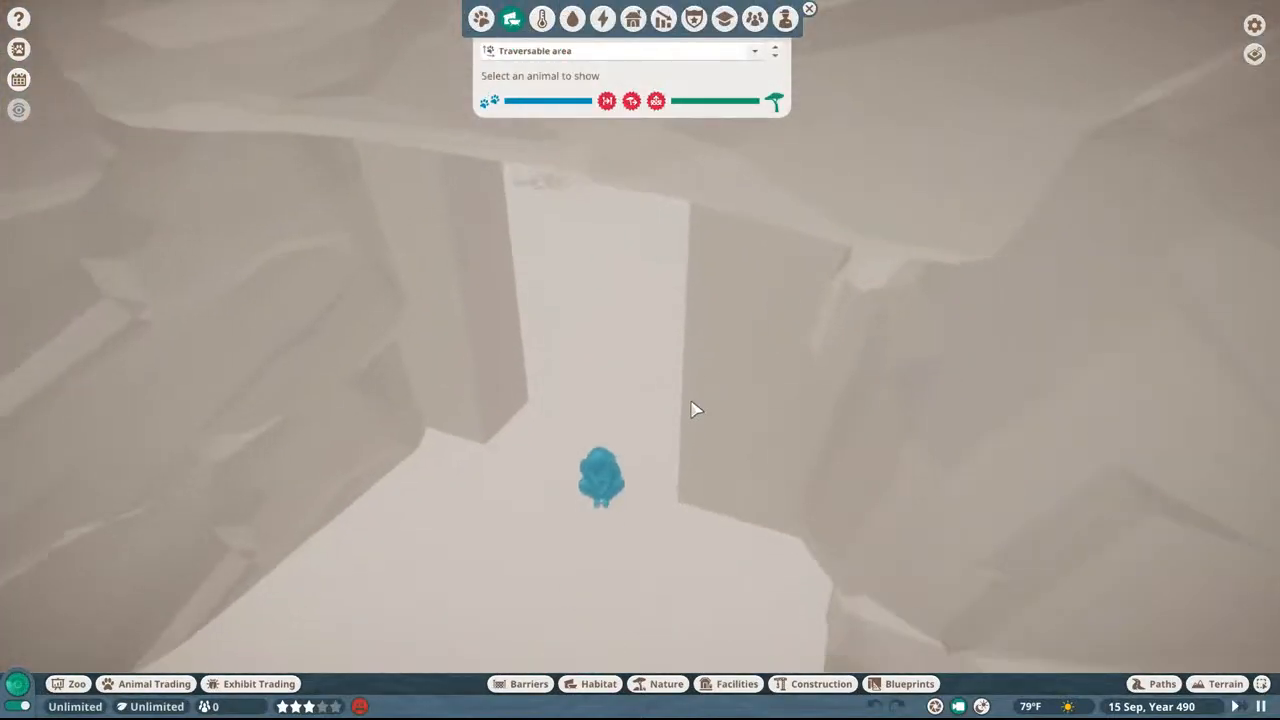
Step: Select the Japanese macaque and inspect its traversable area across the indoor tree and the outdoor climbing structures
{"action": "left_click", "coordinate": [603, 446]}
{"action": "key", "text": "s"}
{"action": "middle_click_drag", "start_coordinate": [601, 400], "coordinate": [622, 232]}
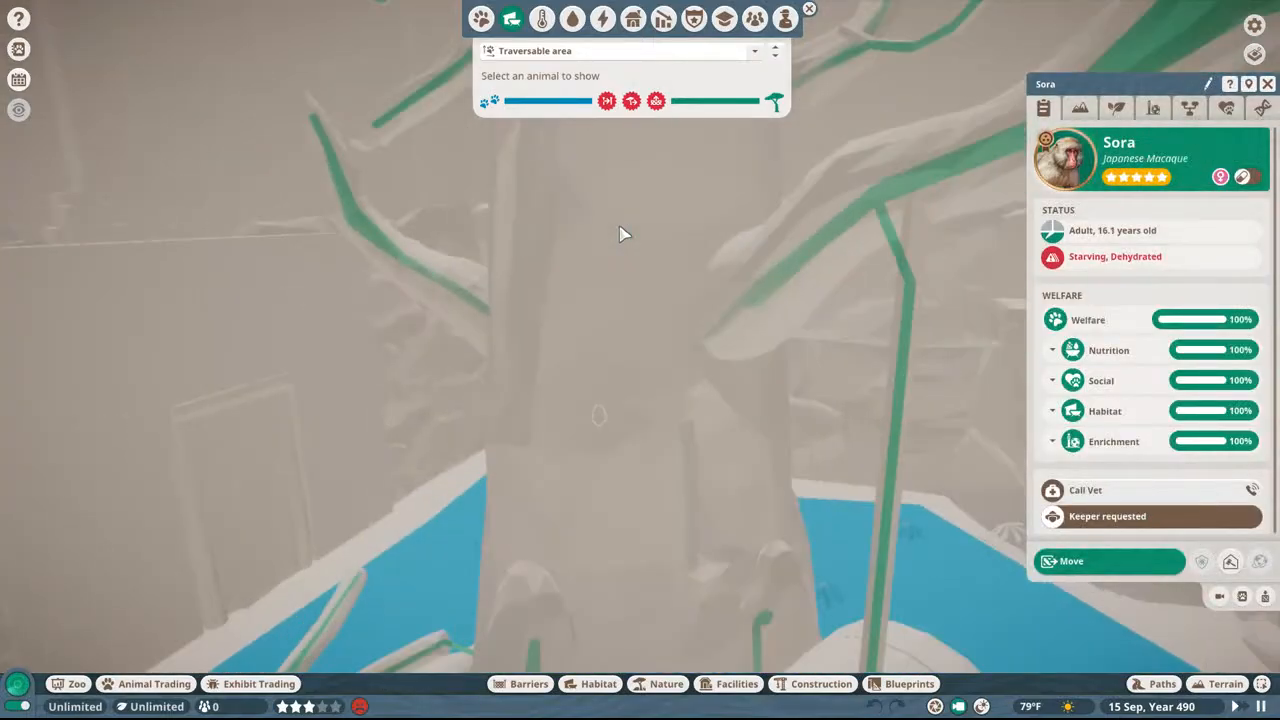
{"action": "middle_click_drag", "start_coordinate": [622, 110], "coordinate": [645, 130]}
{"action": "key", "text": "w"}
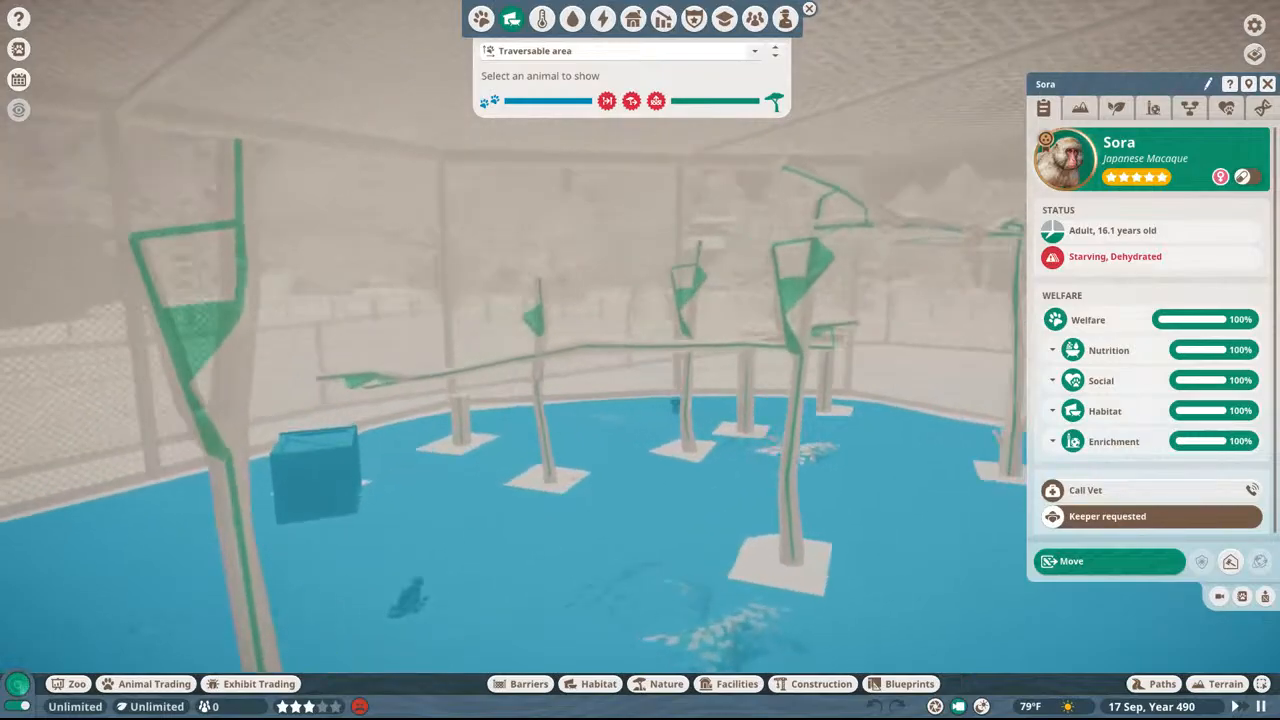
{"action": "middle_click_drag", "start_coordinate": [538, 116], "coordinate": [568, 153]}
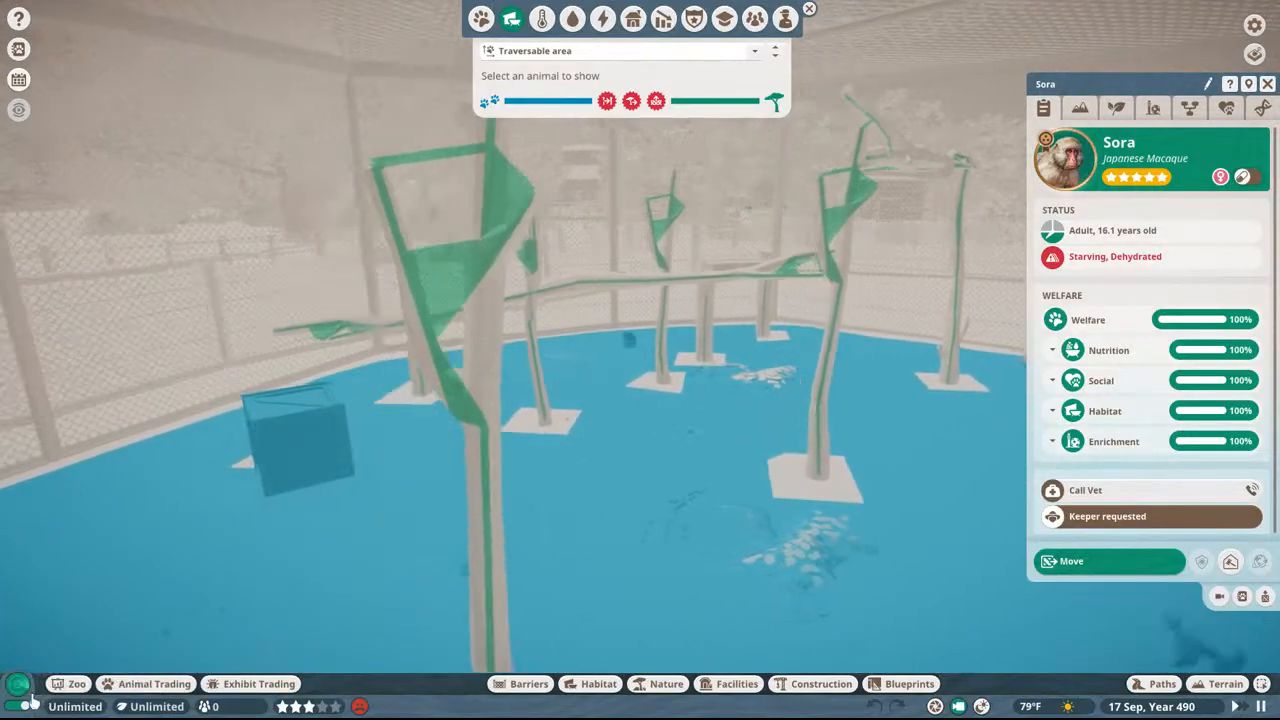
Step: Turn off the heatmap and unbox the capuchin from the wooden crate in the outdoor yard
{"action": "left_click", "coordinate": [24, 690]}
{"action": "left_click", "coordinate": [364, 428]}
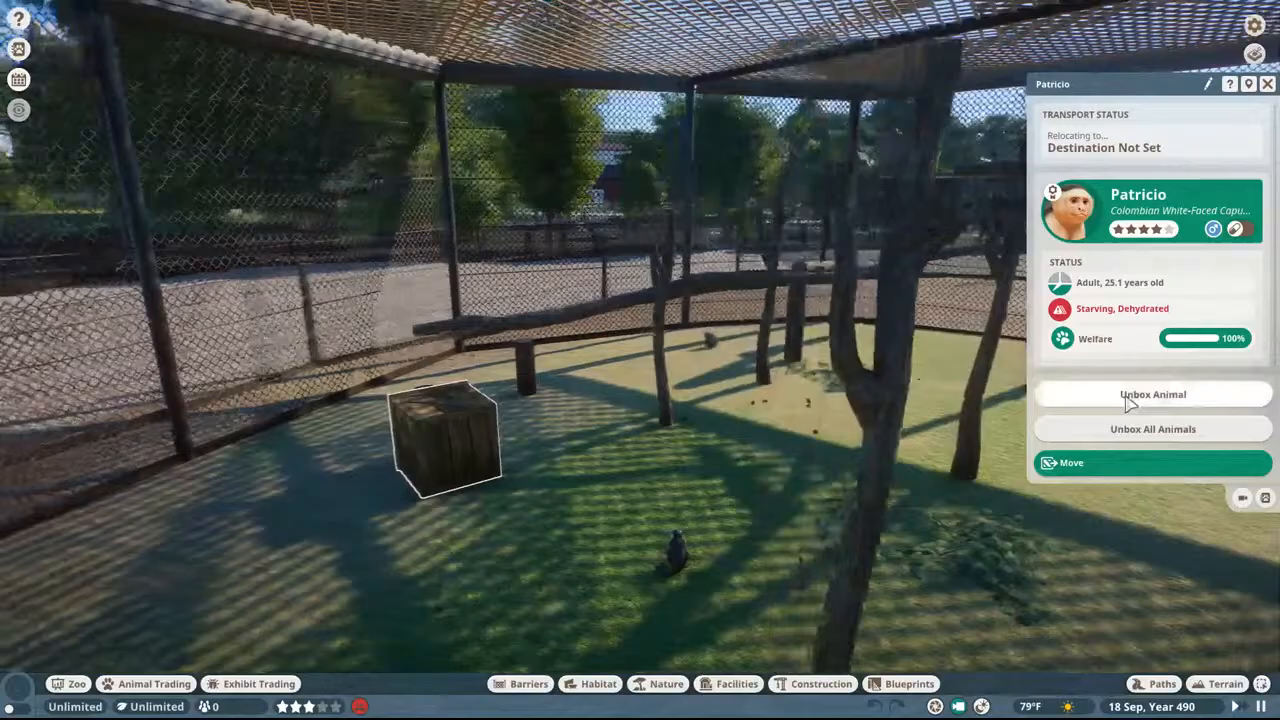
{"action": "left_click", "coordinate": [1122, 390]}
Step: Examine the outdoor yard's fence, trunks, climbing logs, food bowl and wall around the released monkeys
{"action": "key", "text": "a"}
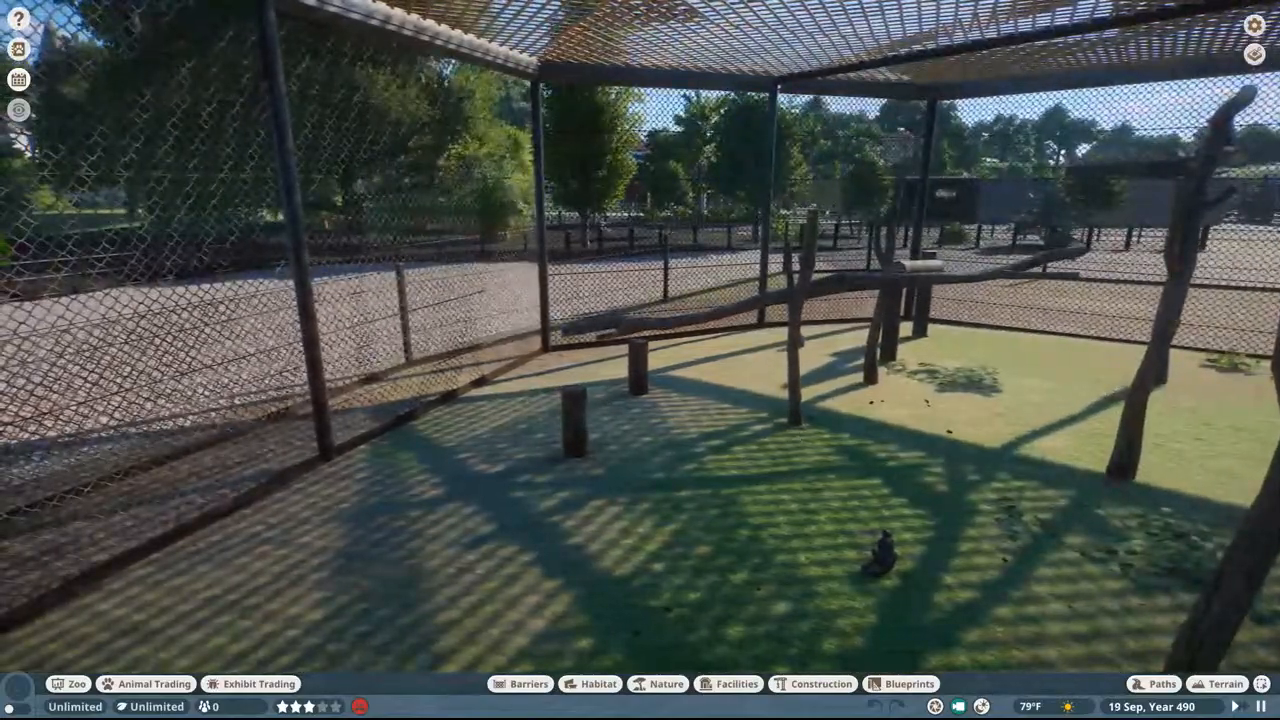
{"action": "middle_click_drag", "start_coordinate": [883, 369], "coordinate": [1000, 410]}
{"action": "scroll", "coordinate": [883, 369], "scroll_direction": "up", "scroll_amount": 4}
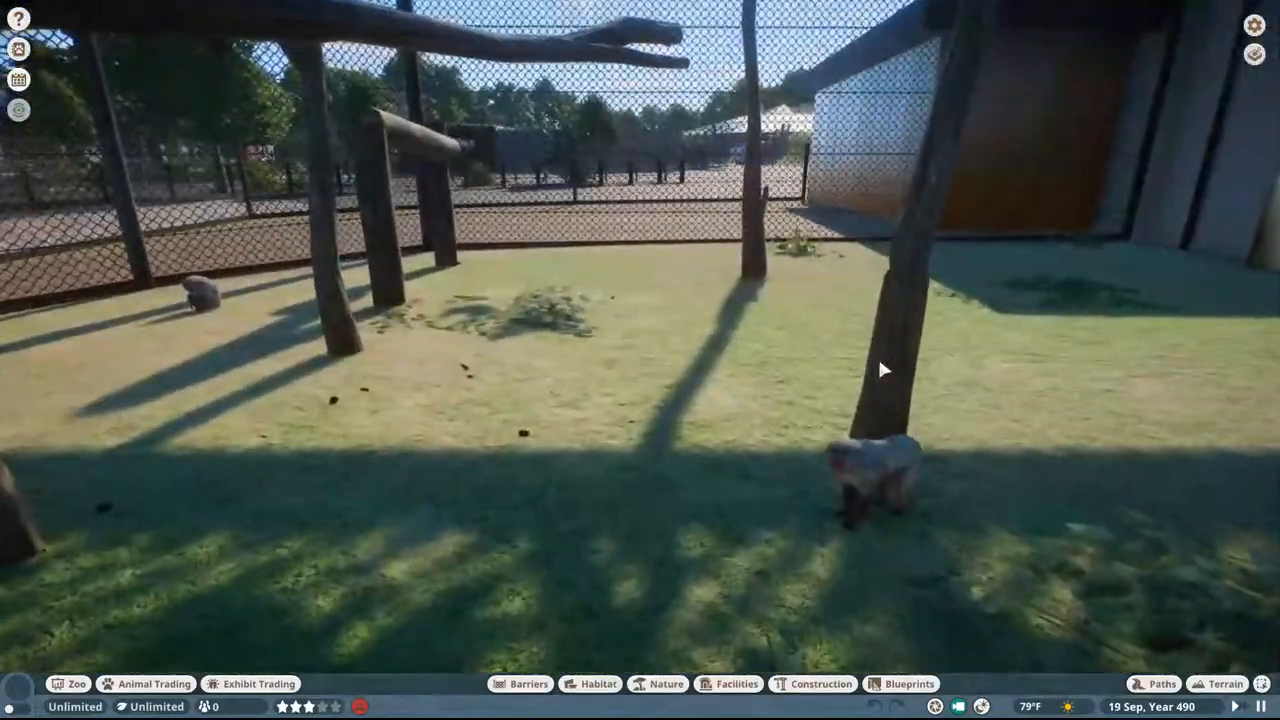
{"action": "key", "text": "a"}
{"action": "middle_click_drag", "start_coordinate": [883, 369], "coordinate": [1110, 333]}
{"action": "key", "text": "d"}
{"action": "key", "text": "w"}
{"action": "key", "text": "w"}
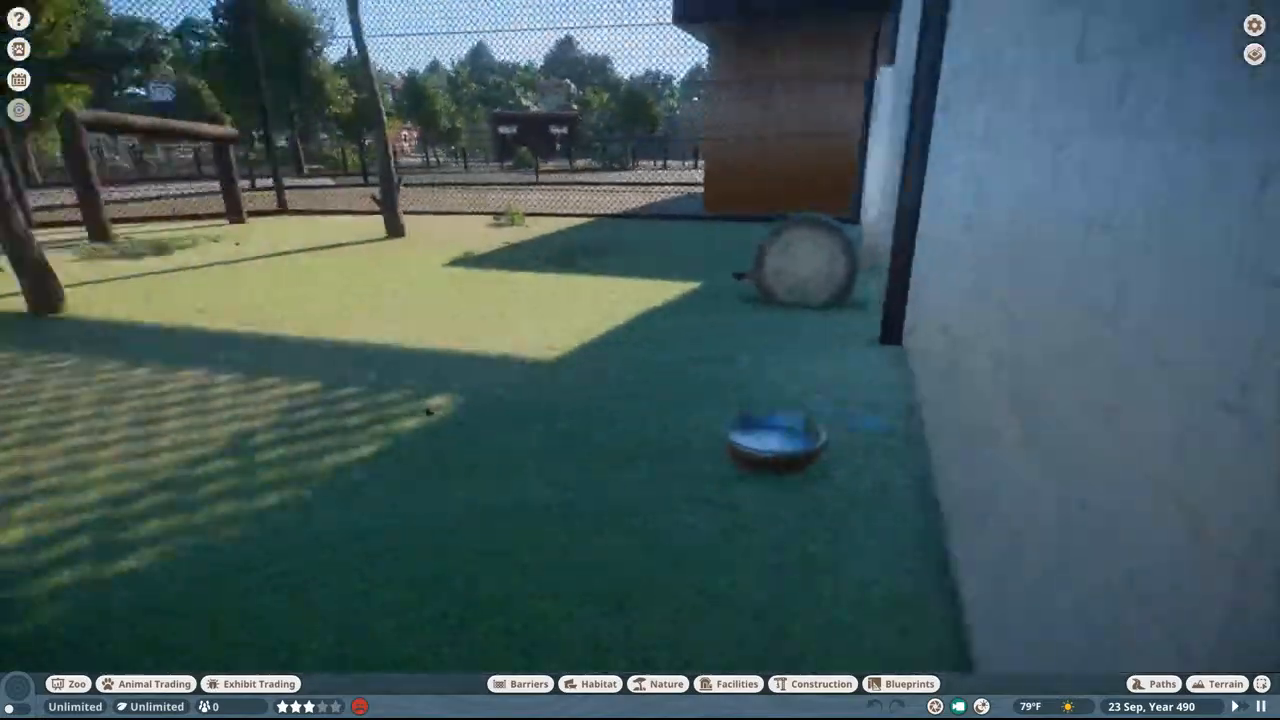
{"action": "key", "text": "w"}
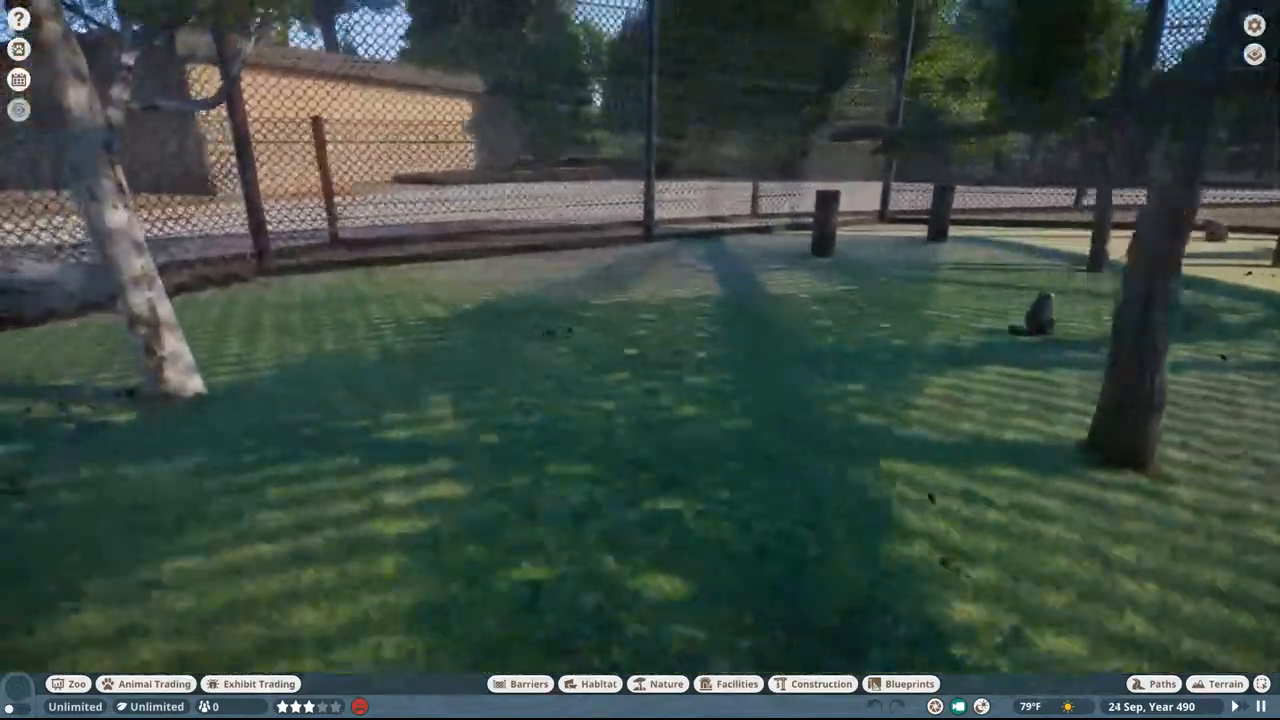
{"action": "key", "text": "a"}
{"action": "middle_click_drag", "start_coordinate": [640, 360], "coordinate": [877, 358]}
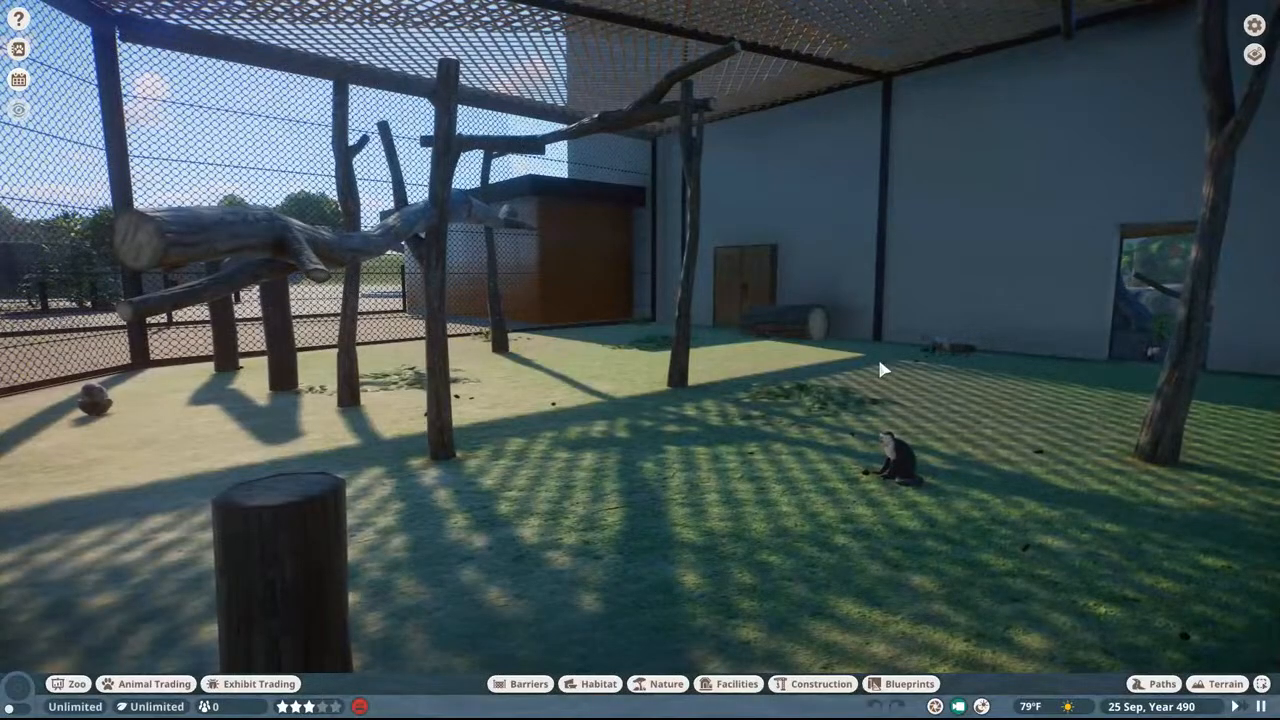
Step: Close the capuchin's details and observe the capuchins and macaques at ground level across the yard
{"action": "key", "text": "d"}
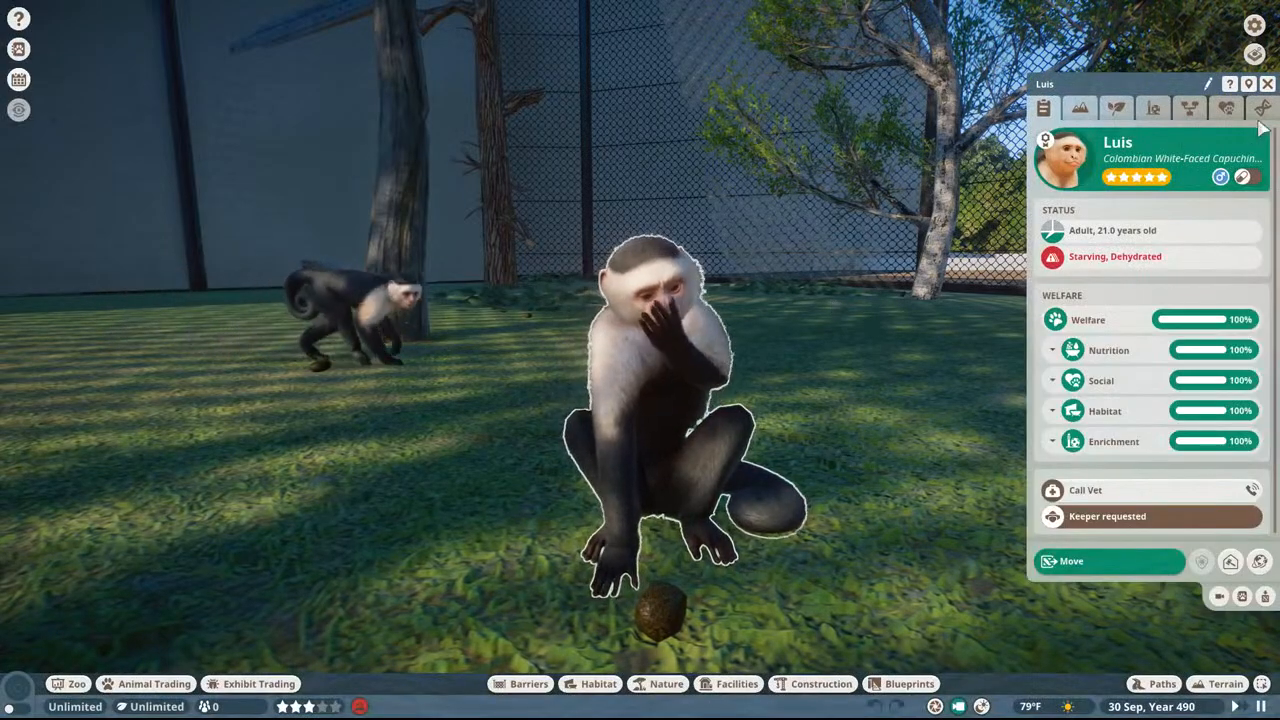
{"action": "left_click", "coordinate": [1267, 85]}
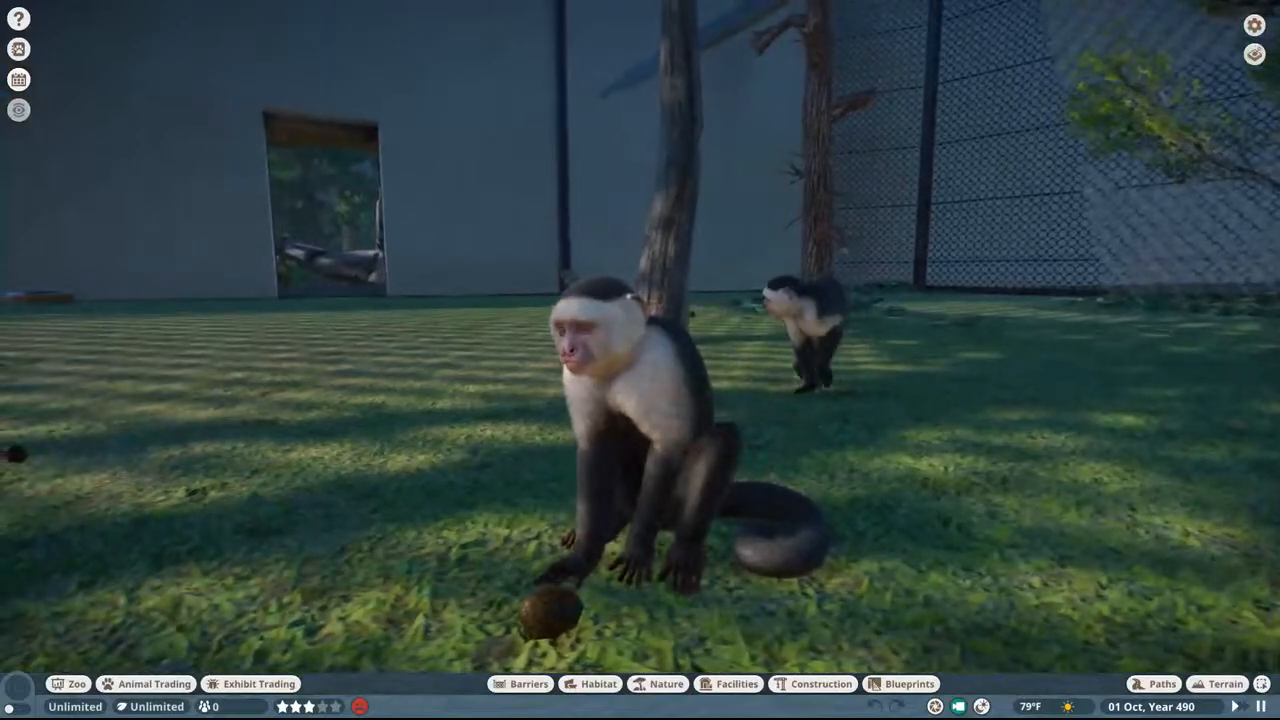
{"action": "middle_click_drag", "start_coordinate": [187, 590], "coordinate": [490, 578]}
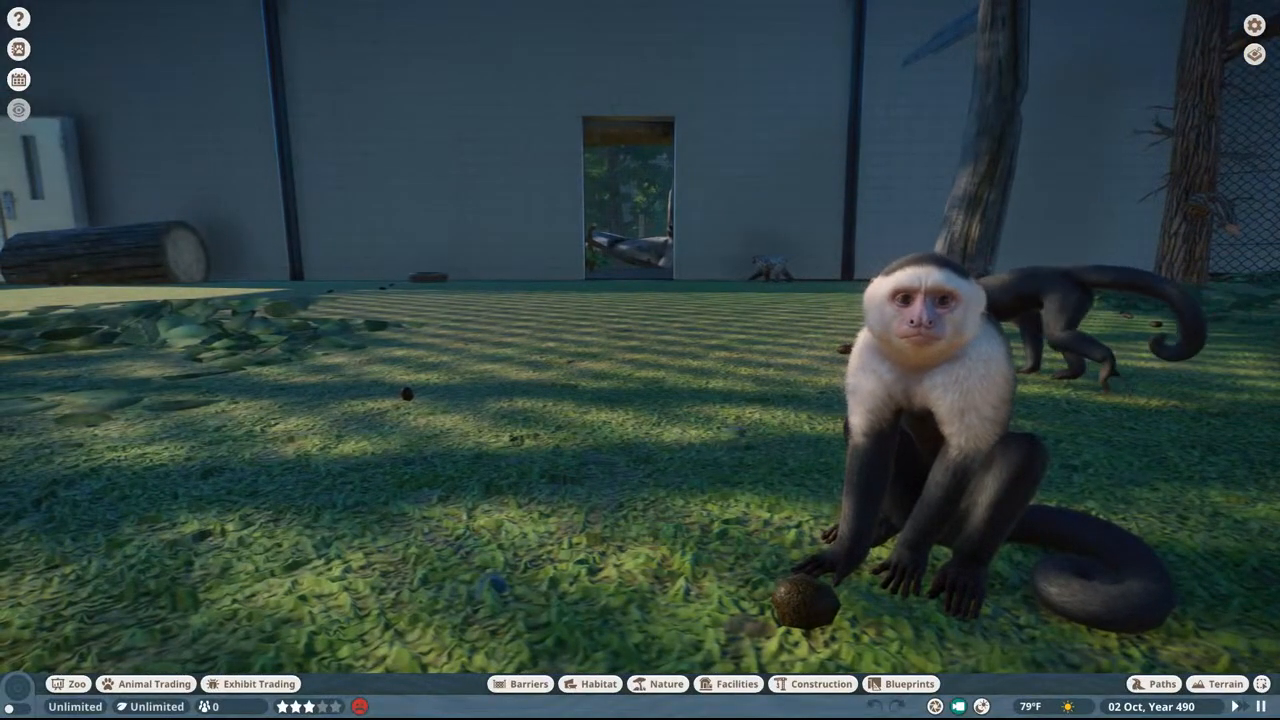
{"action": "key", "text": "a"}
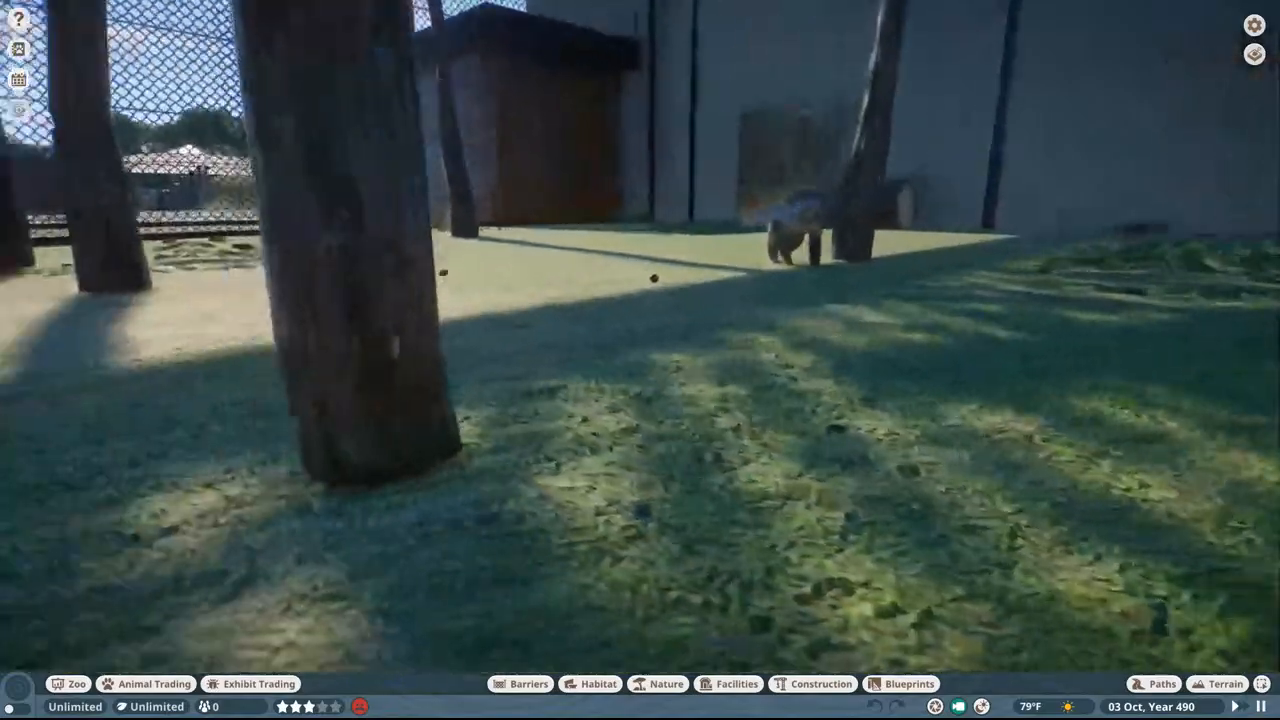
{"action": "key", "text": "a"}
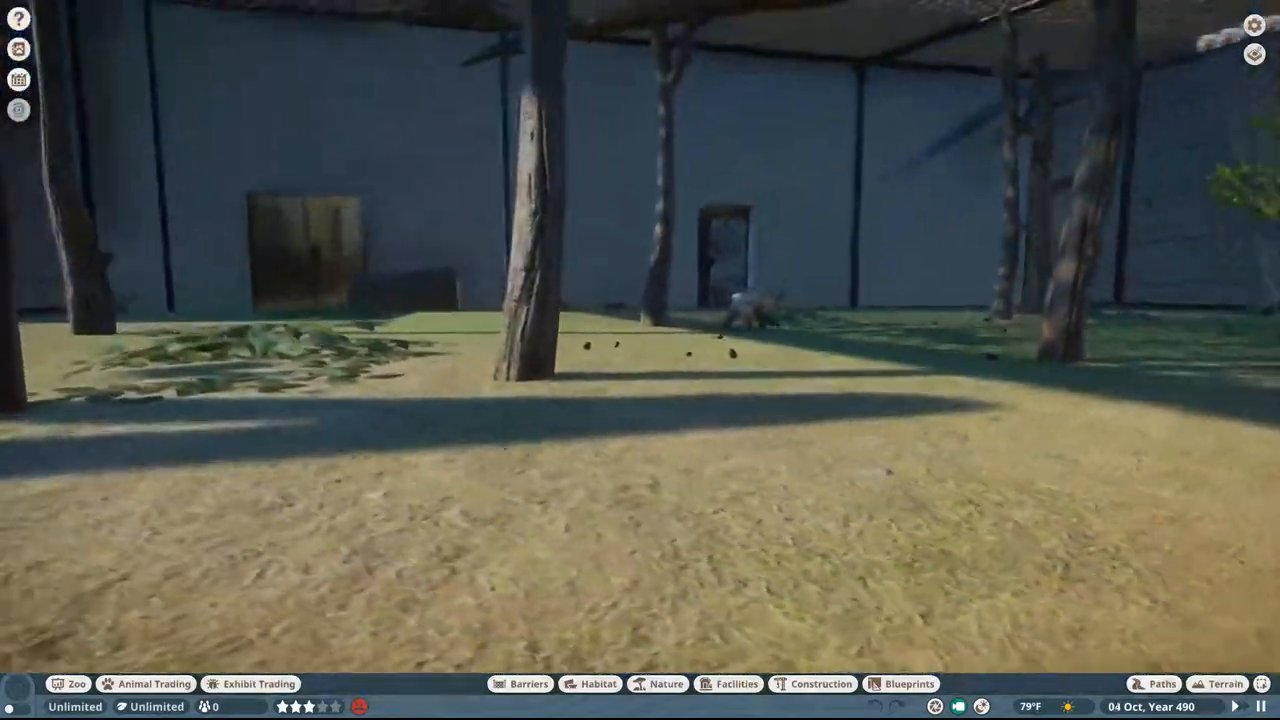
{"action": "key", "text": "d"}
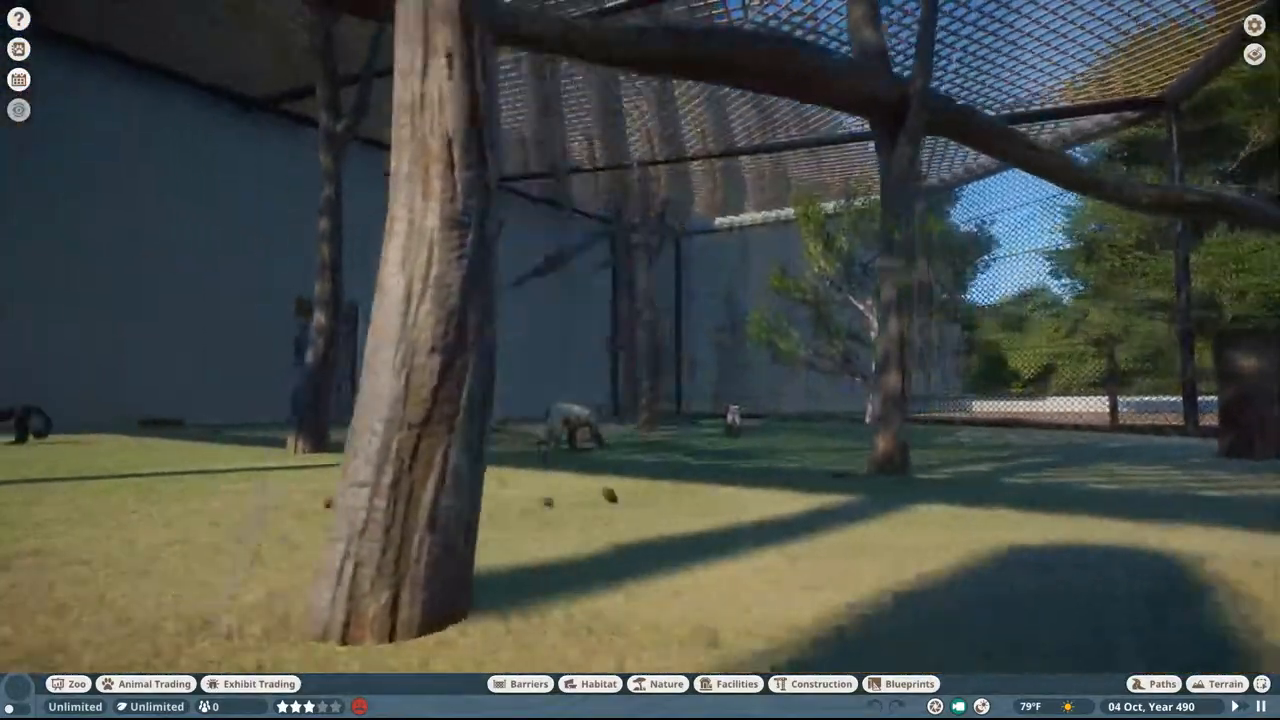
{"action": "key", "text": "a"}
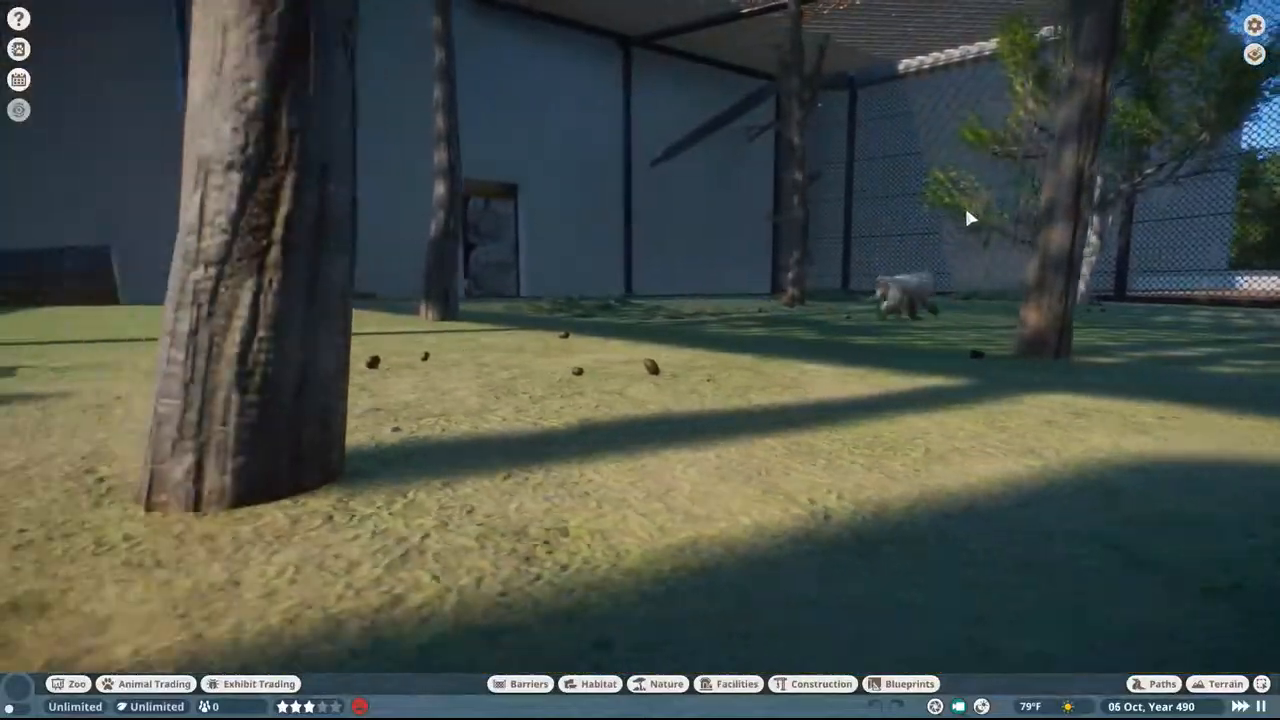
Step: Watch the monkeys from higher up near the netting and the building's doorways to see how they move around
{"action": "scroll", "coordinate": [952, 270], "scroll_direction": "down", "scroll_amount": 5}
{"action": "key", "text": "a"}
{"action": "scroll", "coordinate": [952, 270], "scroll_direction": "up", "scroll_amount": 3}
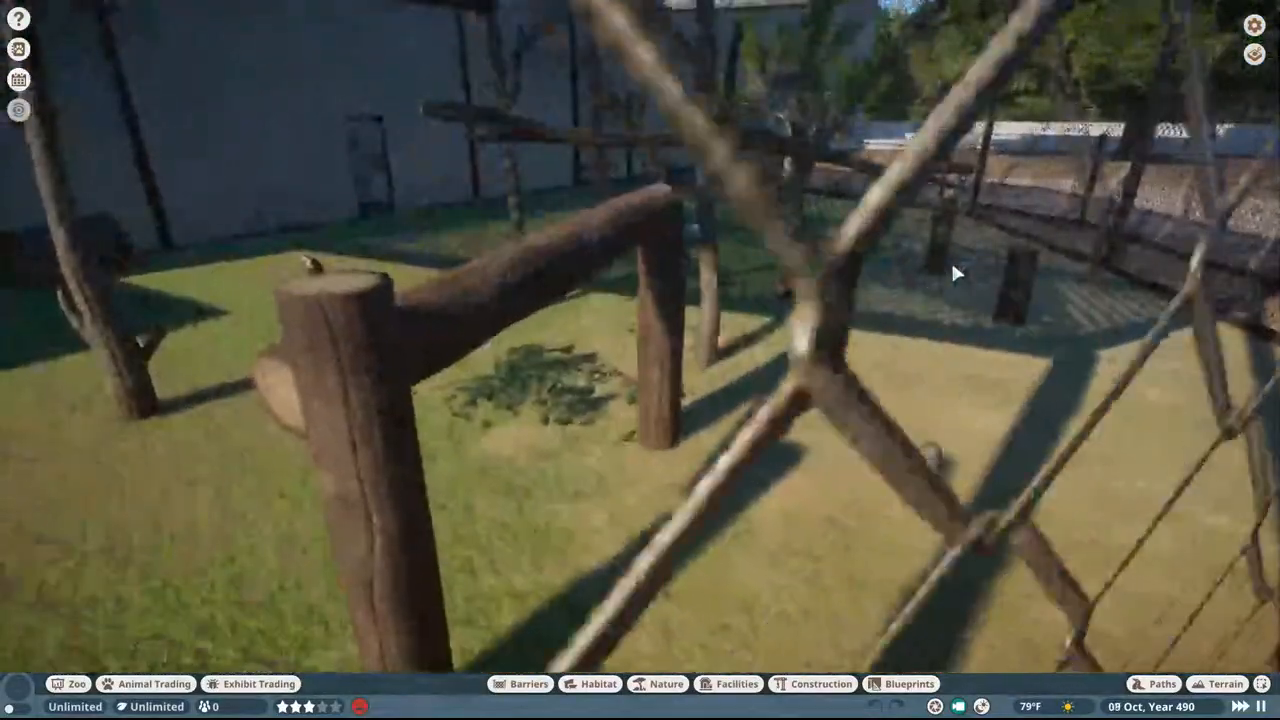
{"action": "key", "text": "a"}
{"action": "middle_click_drag", "start_coordinate": [953, 272], "coordinate": [1045, 272]}
{"action": "key", "text": "w"}
{"action": "key", "text": "w"}
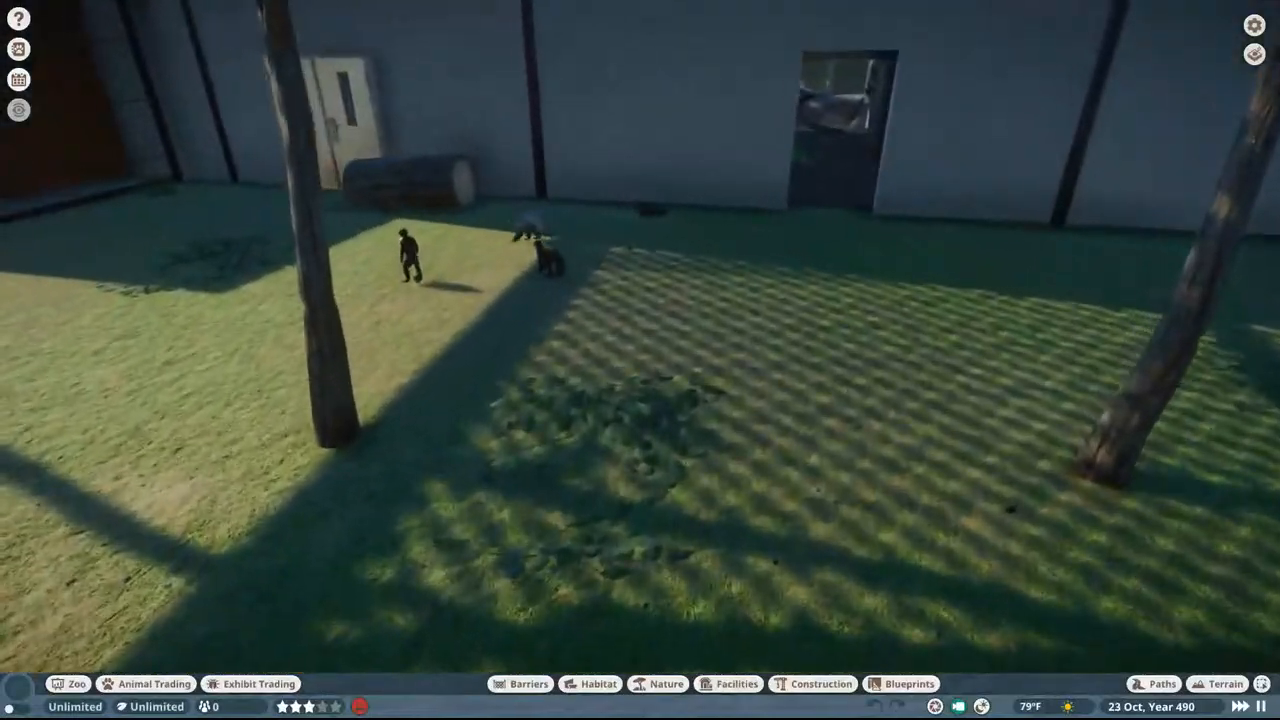
{"action": "key", "text": "a"}
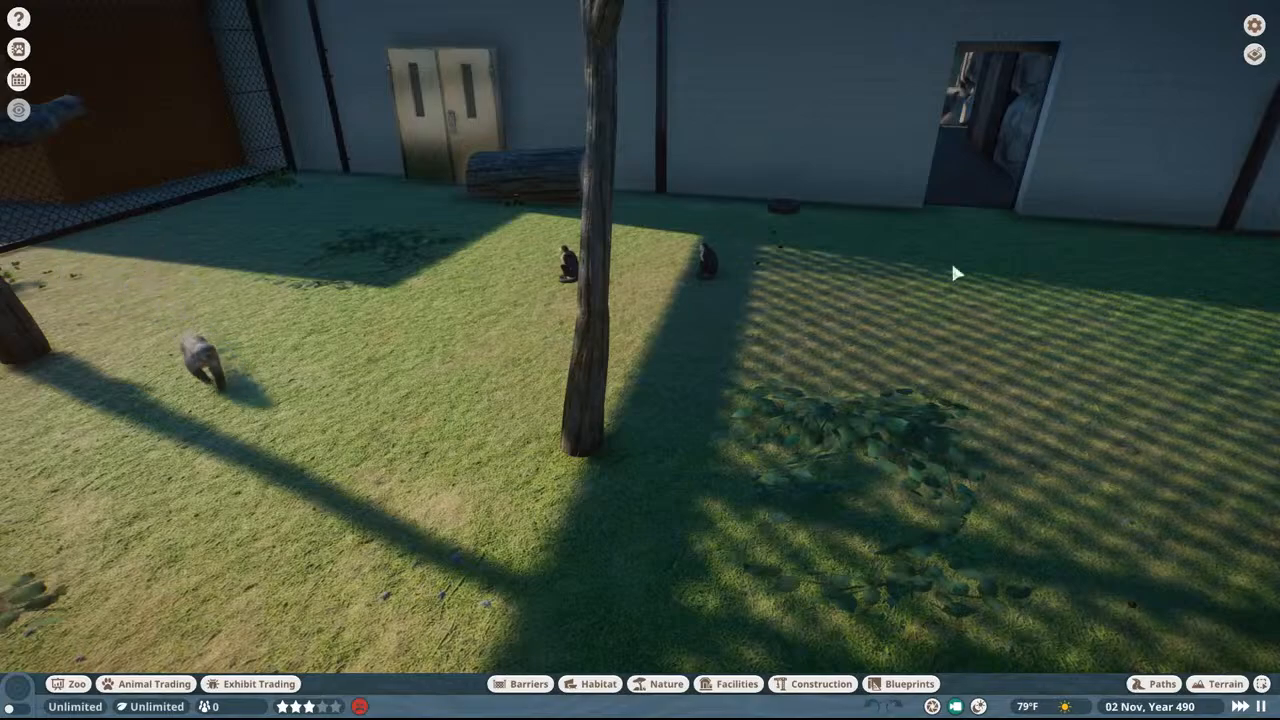
{"action": "key", "text": "a"}
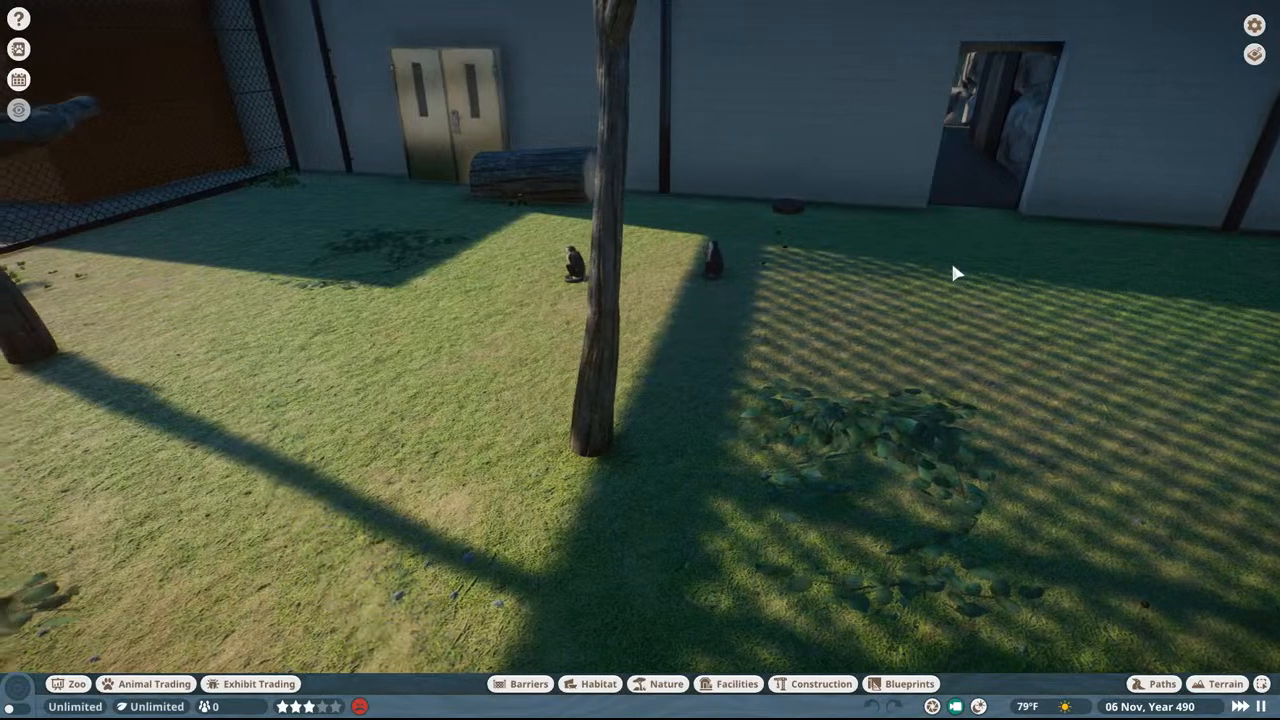
Step: Leave the monkey yard and view the plaza with the round white wall, the glass facade and the orange entrance building
{"action": "key", "text": "a"}
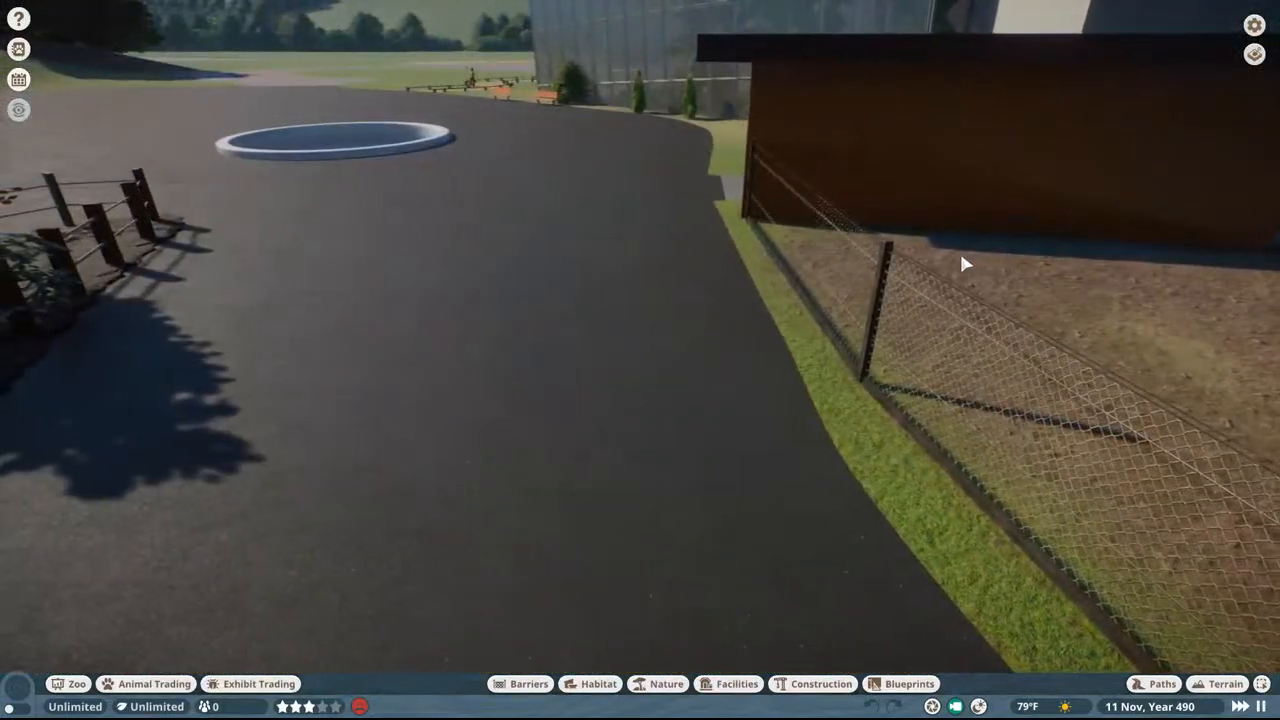
{"action": "key", "text": "a"}
{"action": "middle_click_drag", "start_coordinate": [961, 256], "coordinate": [795, 232]}
{"action": "key", "text": "w"}
{"action": "key", "text": "a"}
{"action": "key", "text": "w"}
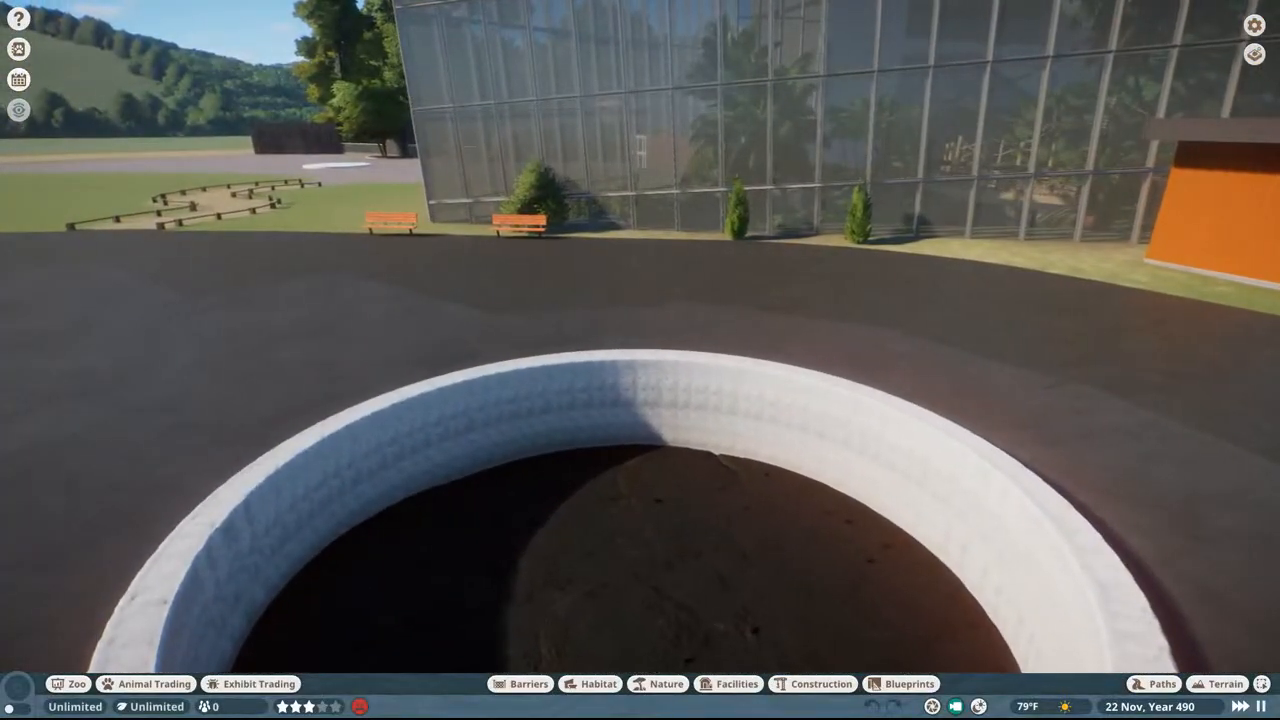
{"action": "key", "text": "a"}
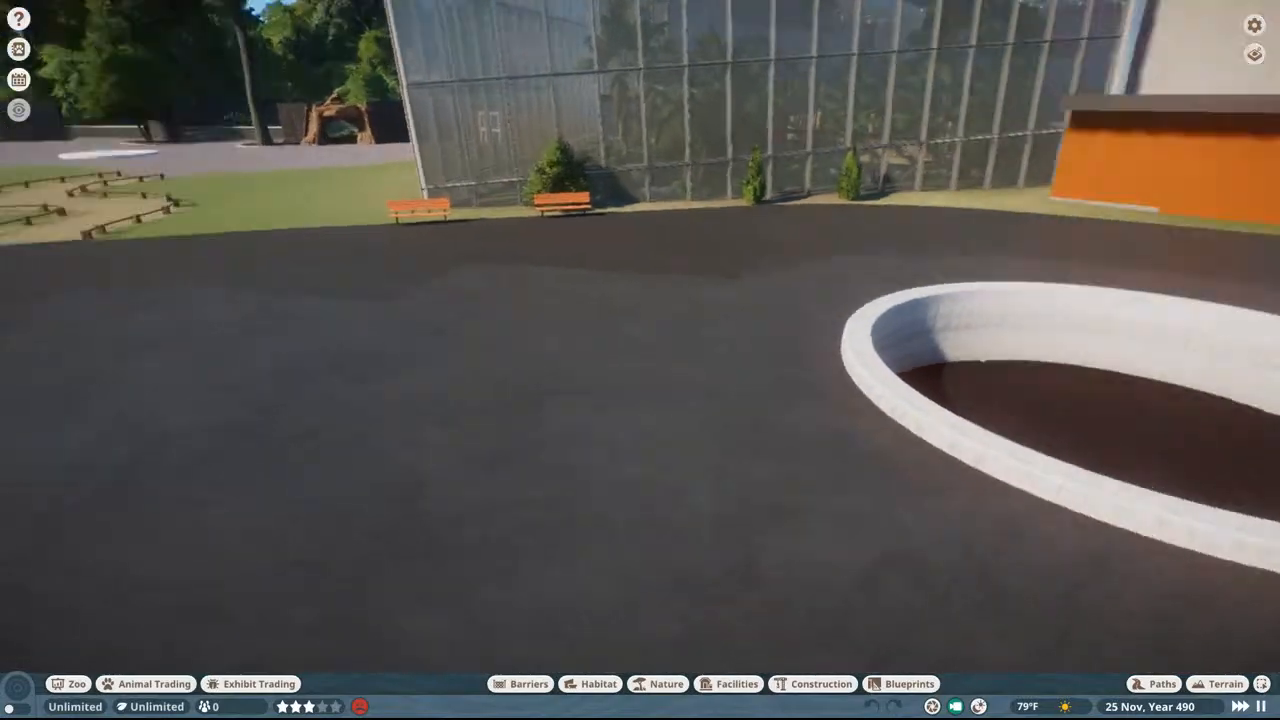
{"action": "key", "text": "d"}
{"action": "key", "text": "w"}
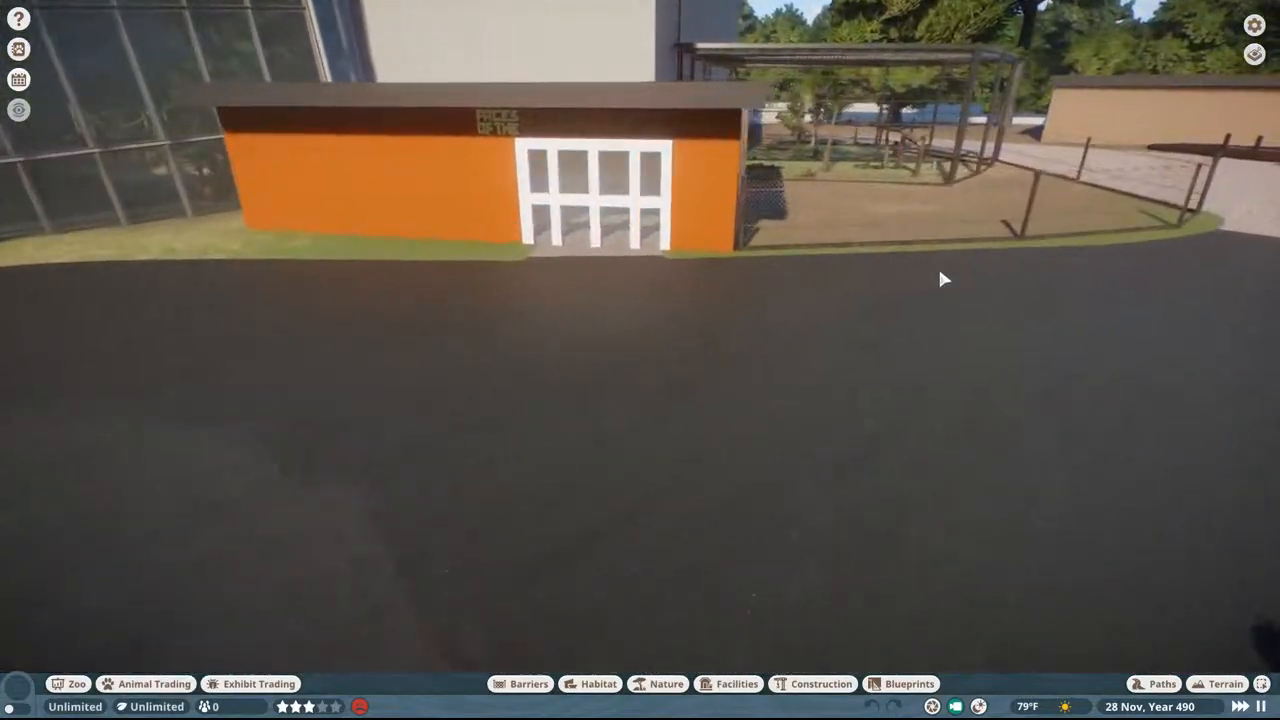
Step: Return from the plaza to the fenced monkey yard and look over its netting, stumps, trunks and ground plants
{"action": "key", "text": "w"}
{"action": "key", "text": "d"}
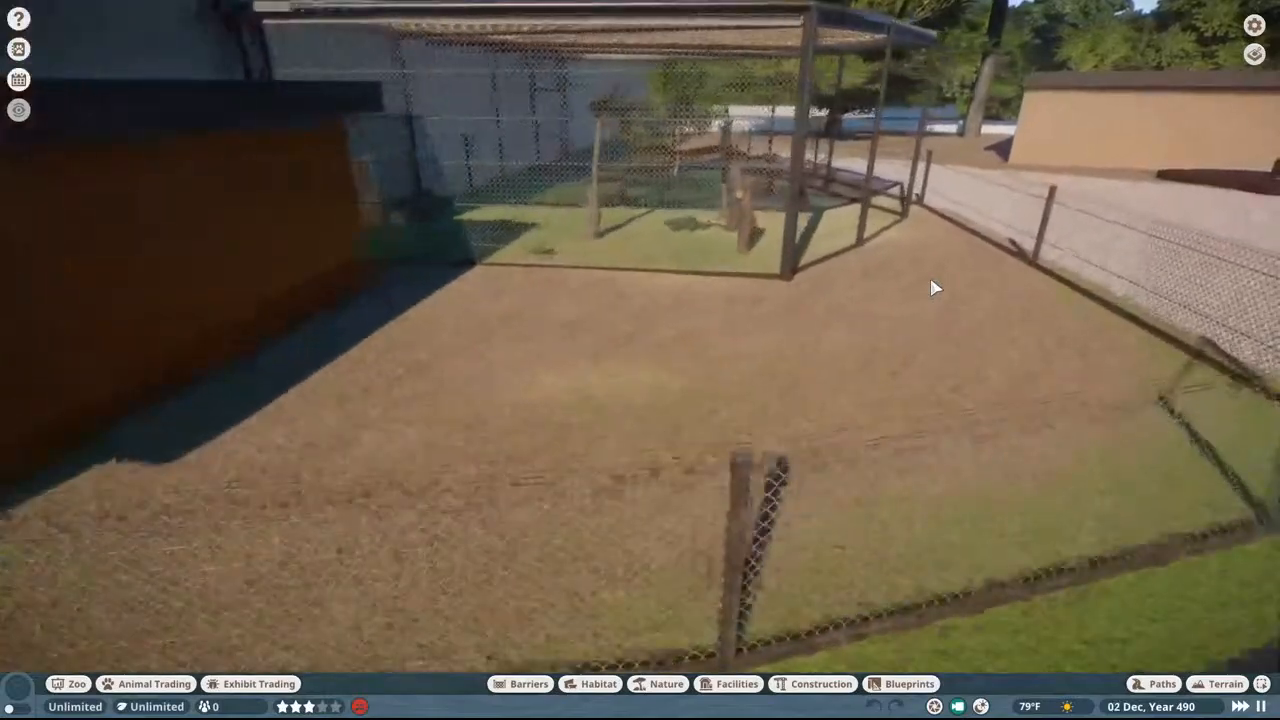
{"action": "key", "text": "w"}
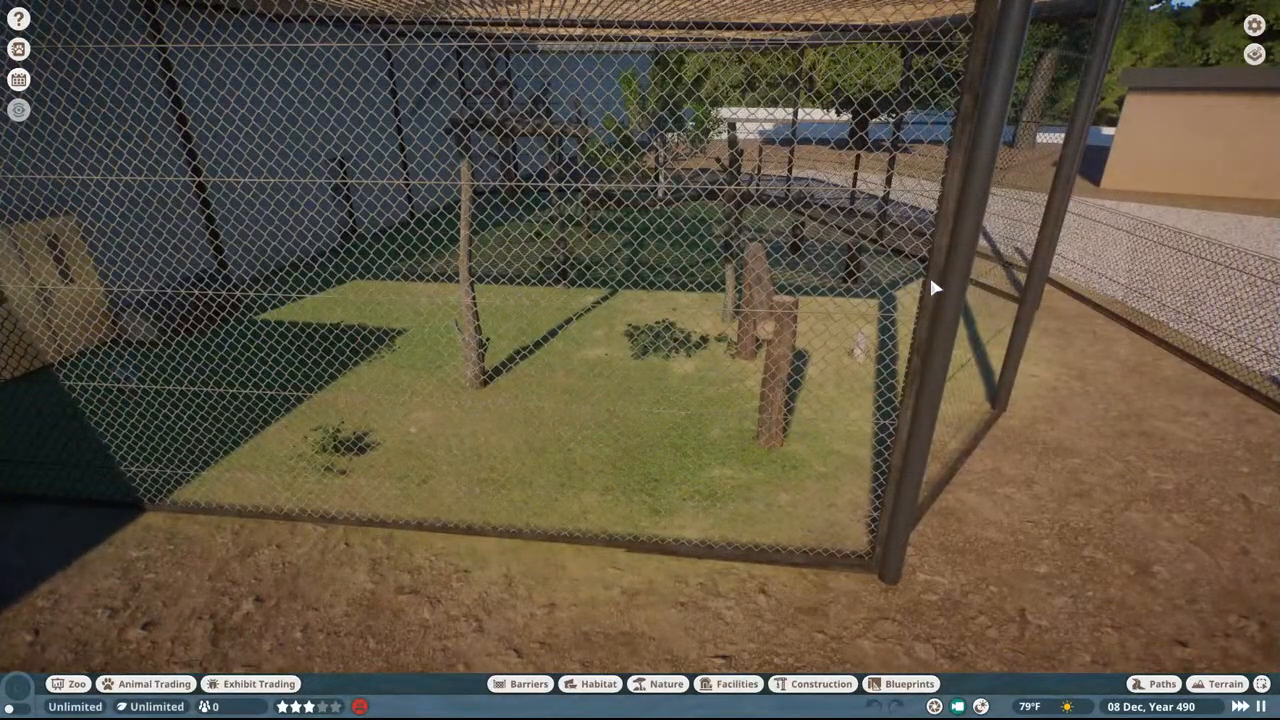
{"action": "key", "text": "w"}
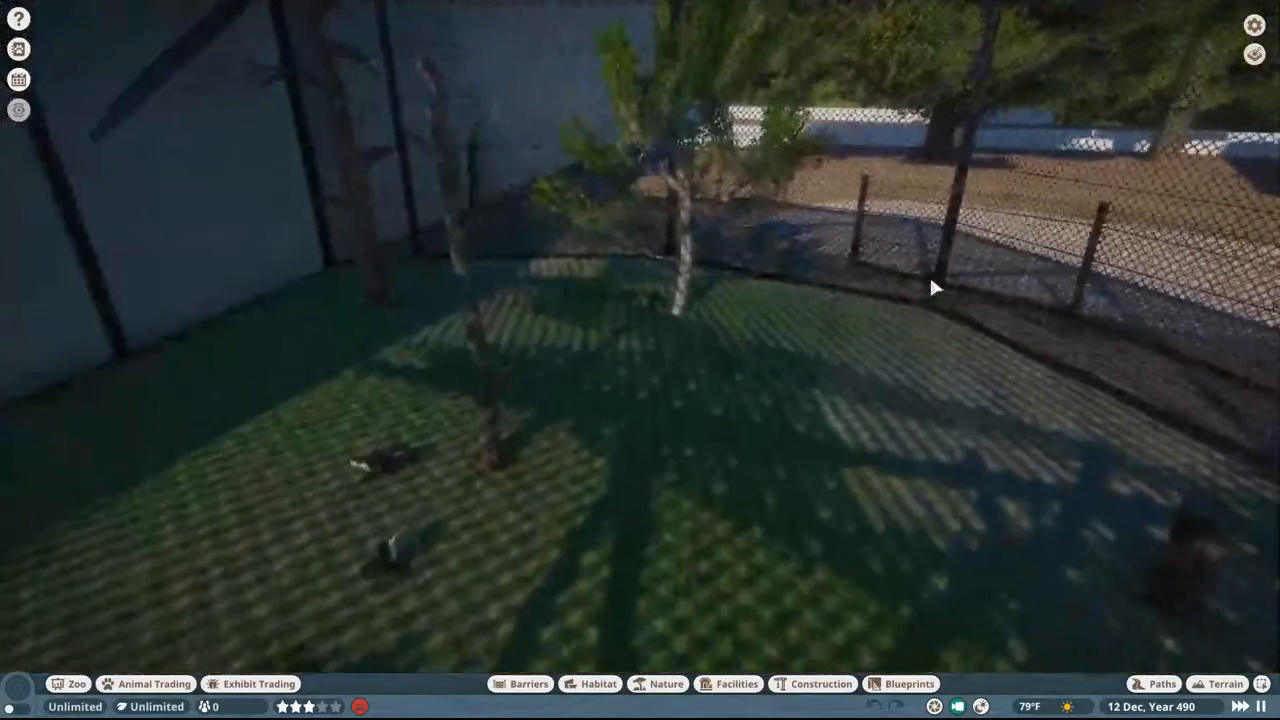
{"action": "middle_click_drag", "start_coordinate": [930, 280], "coordinate": [908, 290]}
Step: Examine the indoor section's rock walls, wooden door, glass front and bamboo-fenced bridge, ending at the doorway to the yard
{"action": "key", "text": "w"}
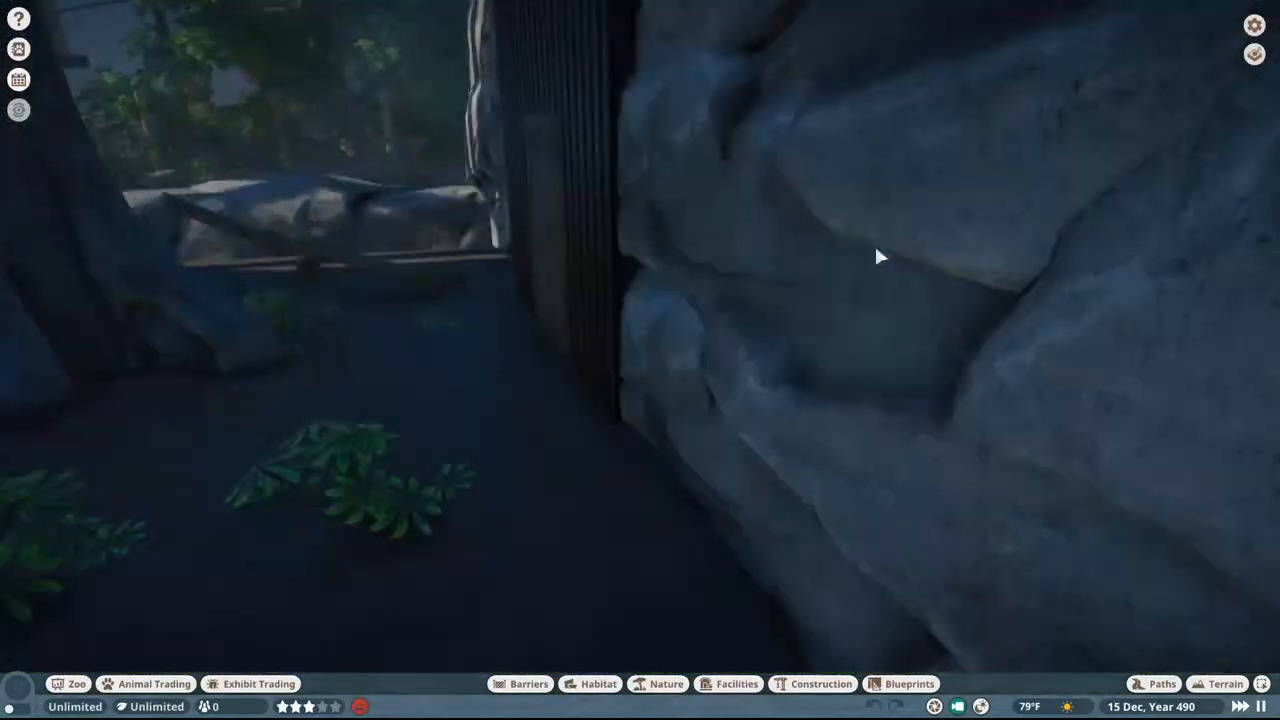
{"action": "middle_click_drag", "start_coordinate": [875, 250], "coordinate": [845, 228]}
{"action": "key", "text": "w"}
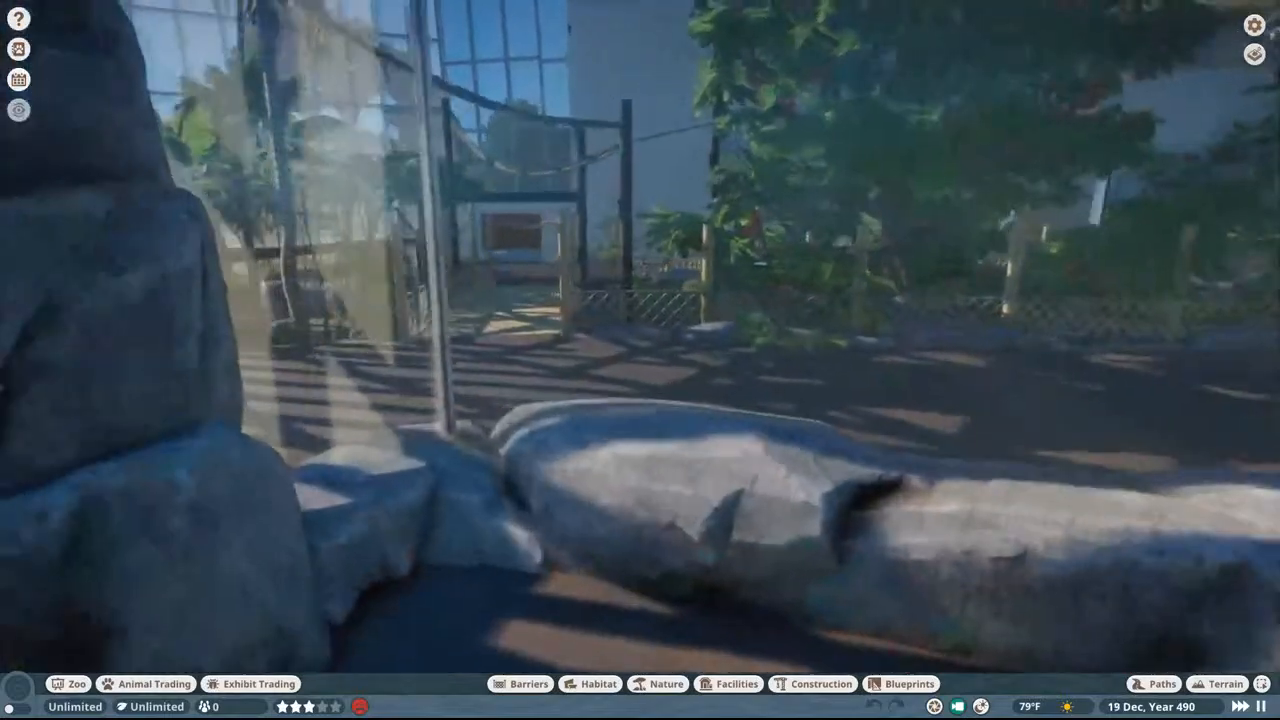
{"action": "key", "text": "w"}
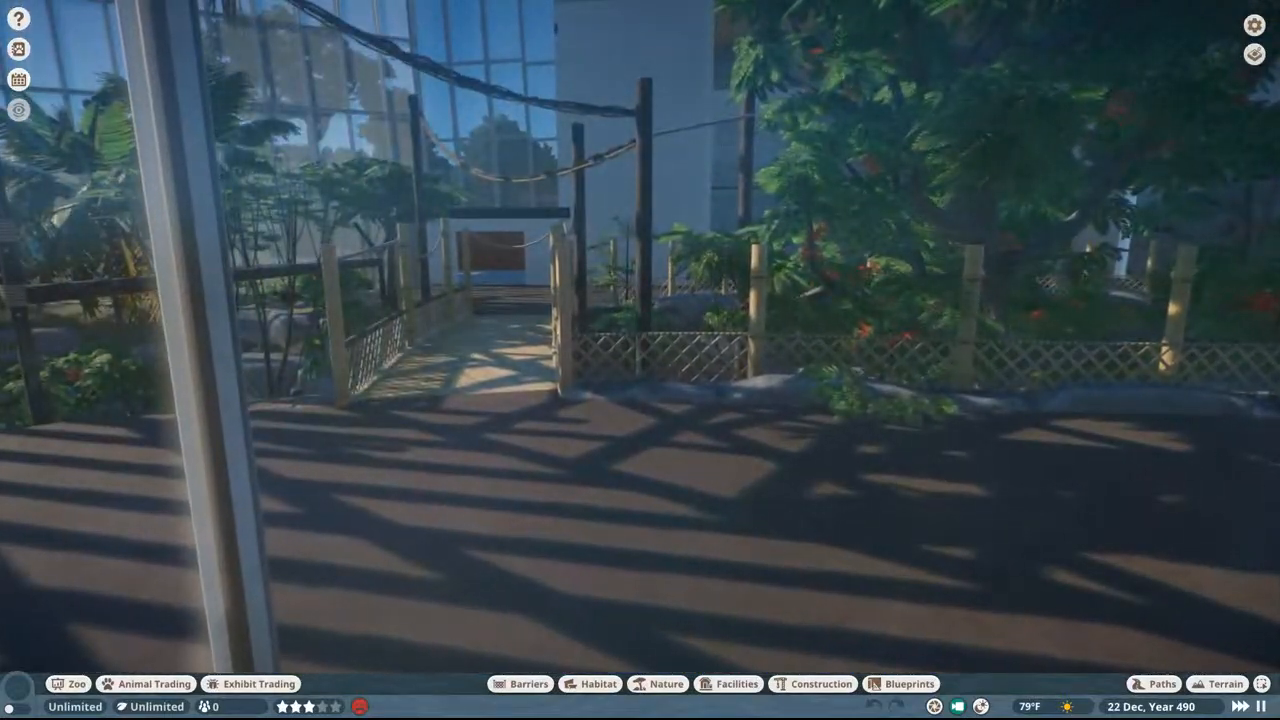
{"action": "key", "text": "w"}
{"action": "middle_click_drag", "start_coordinate": [845, 228], "coordinate": [1050, 250]}
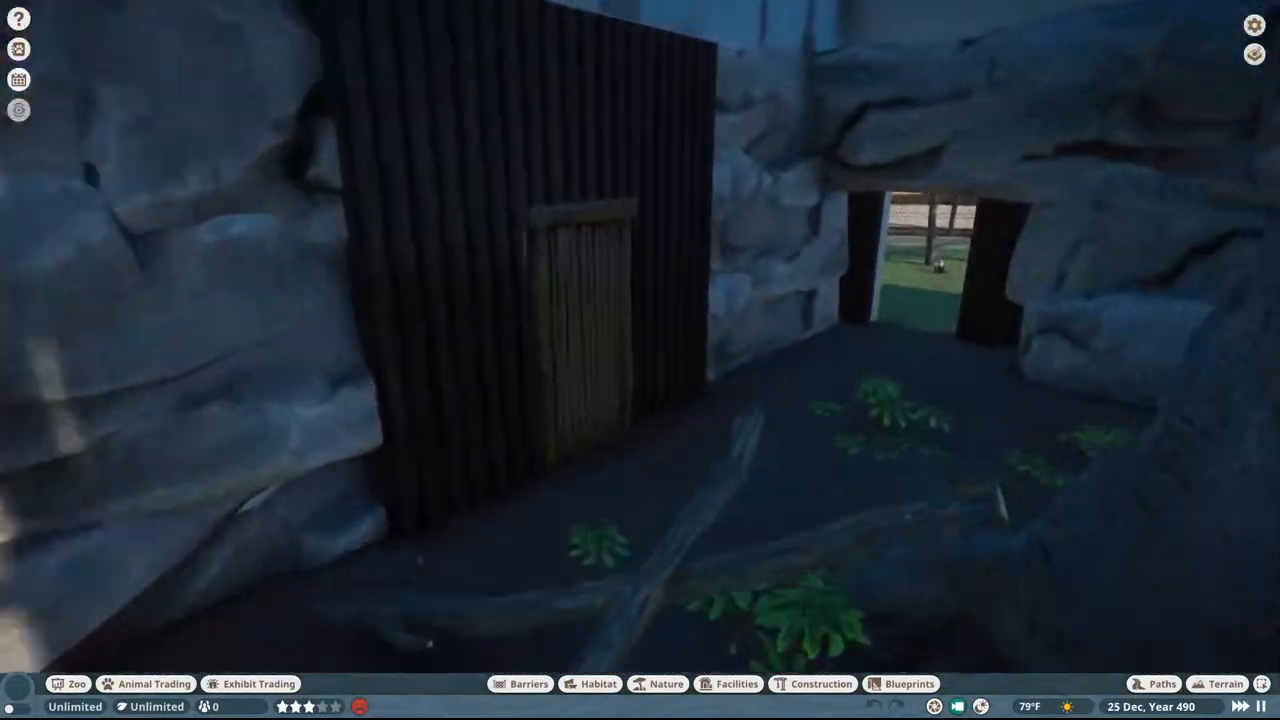
{"action": "key", "text": "w"}
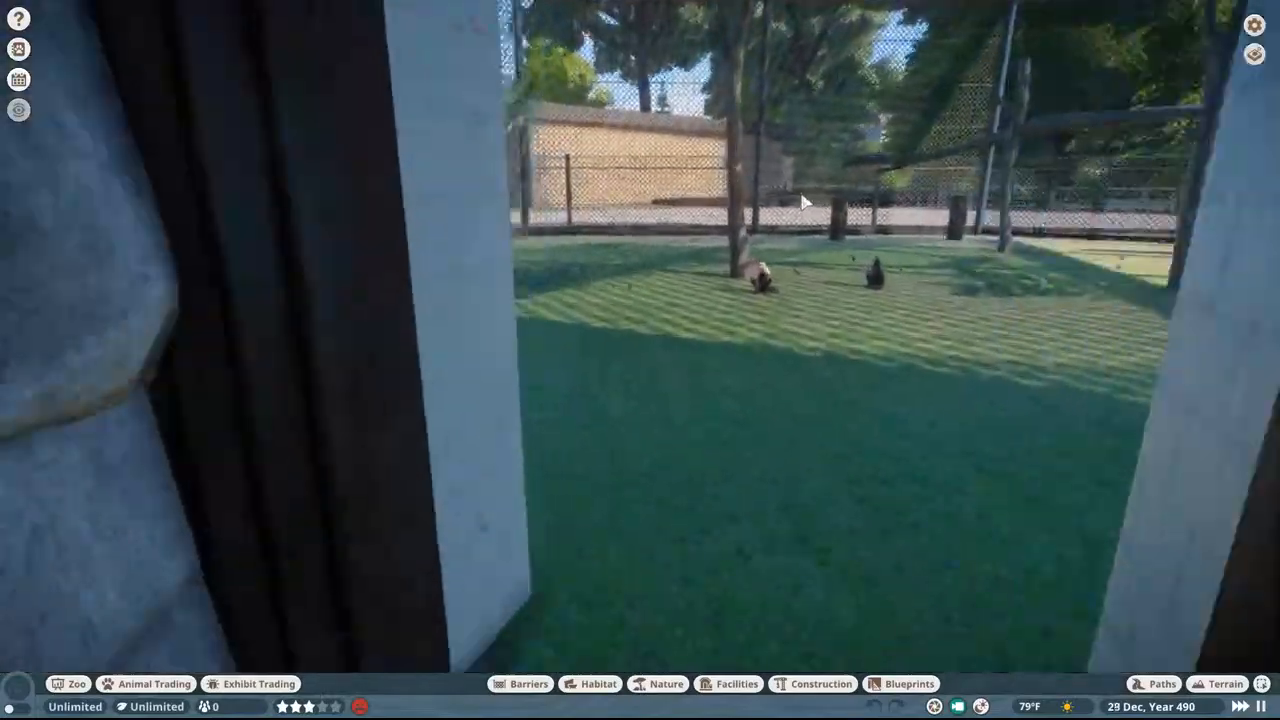
Step: Examine the outdoor yard's stumps and climbing branches, and observe the monkeys near the building wall at ground level
{"action": "key", "text": "w"}
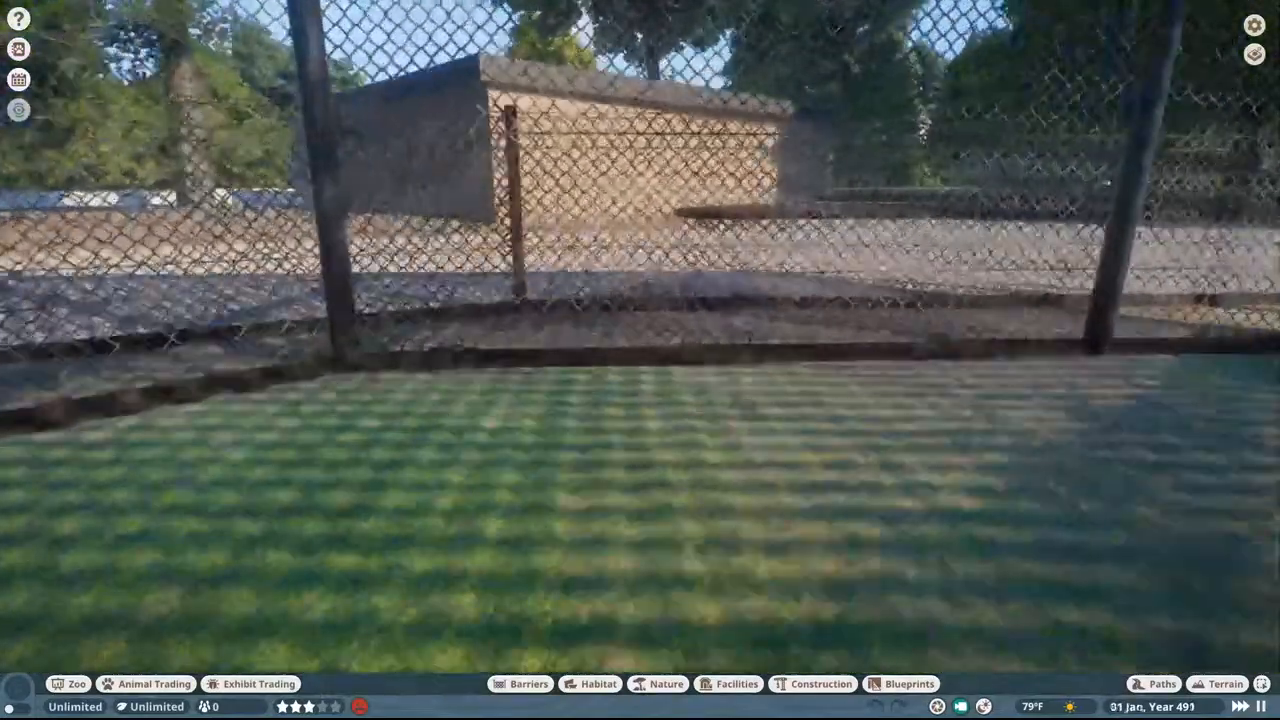
{"action": "middle_click_drag", "start_coordinate": [1108, 184], "coordinate": [1268, 214]}
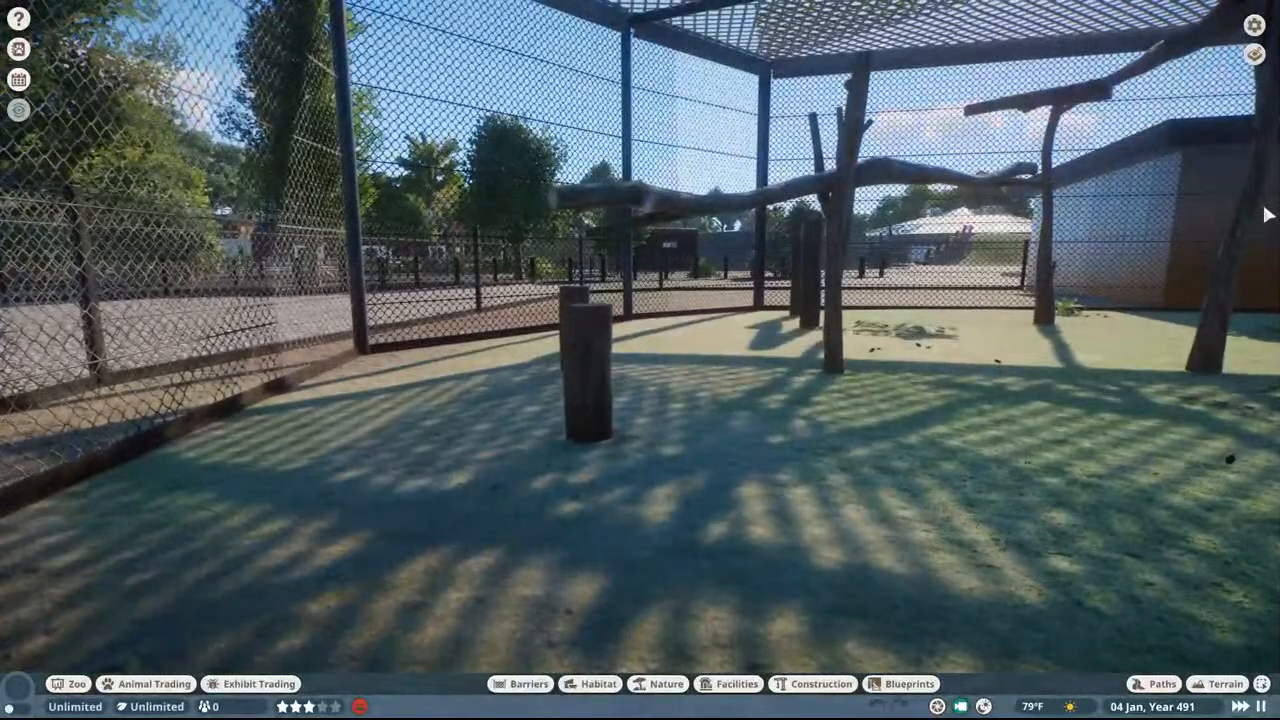
{"action": "key", "text": "d"}
{"action": "key", "text": "w"}
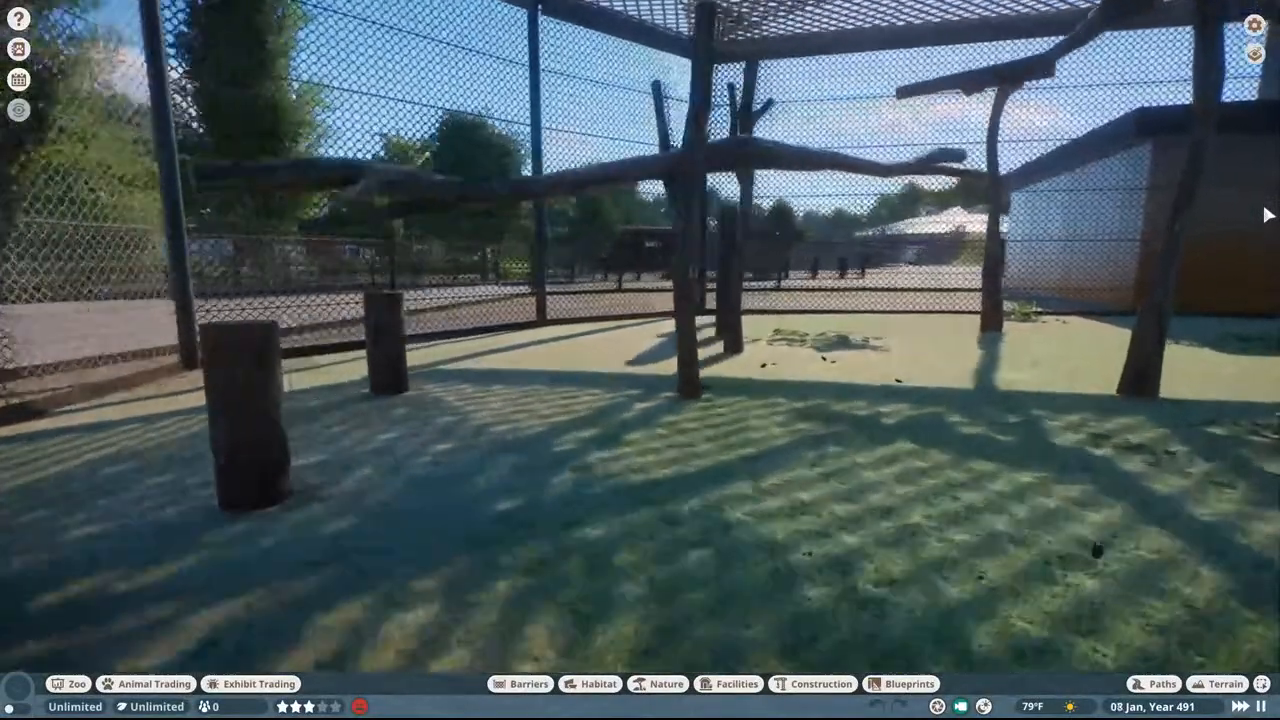
{"action": "key", "text": "w"}
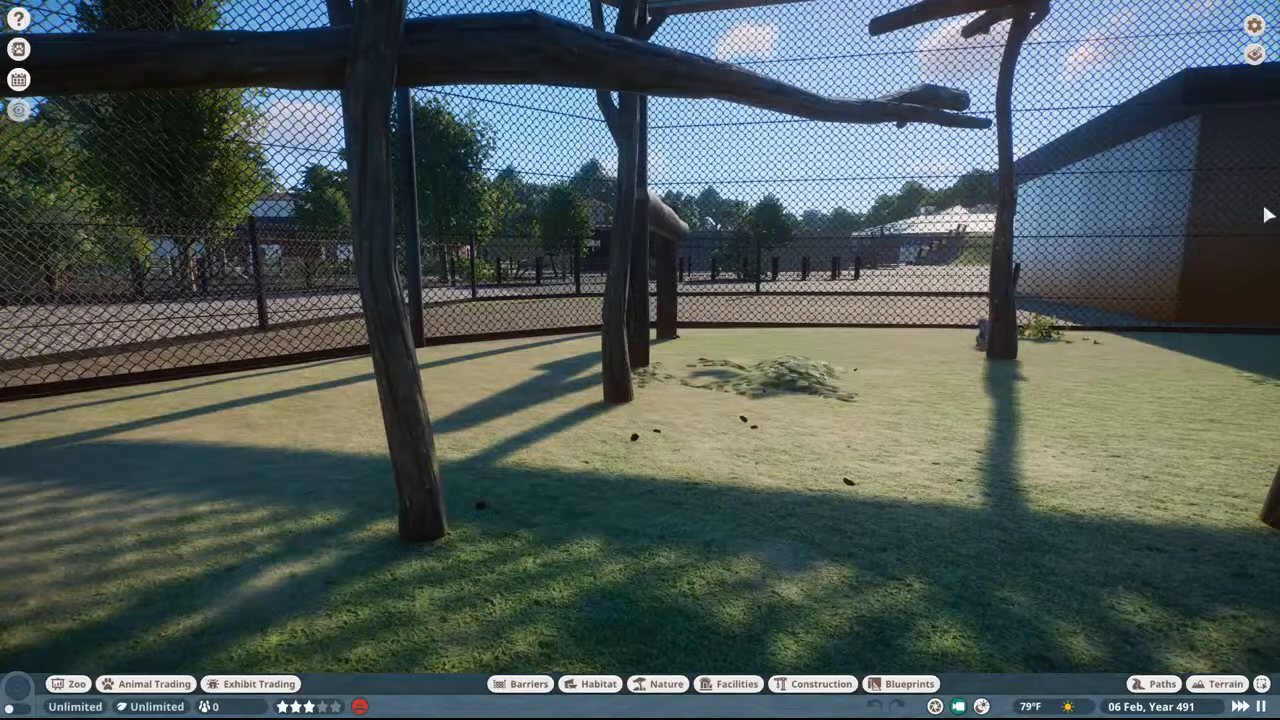
{"action": "middle_click_drag", "start_coordinate": [1265, 207], "coordinate": [1230, 243]}
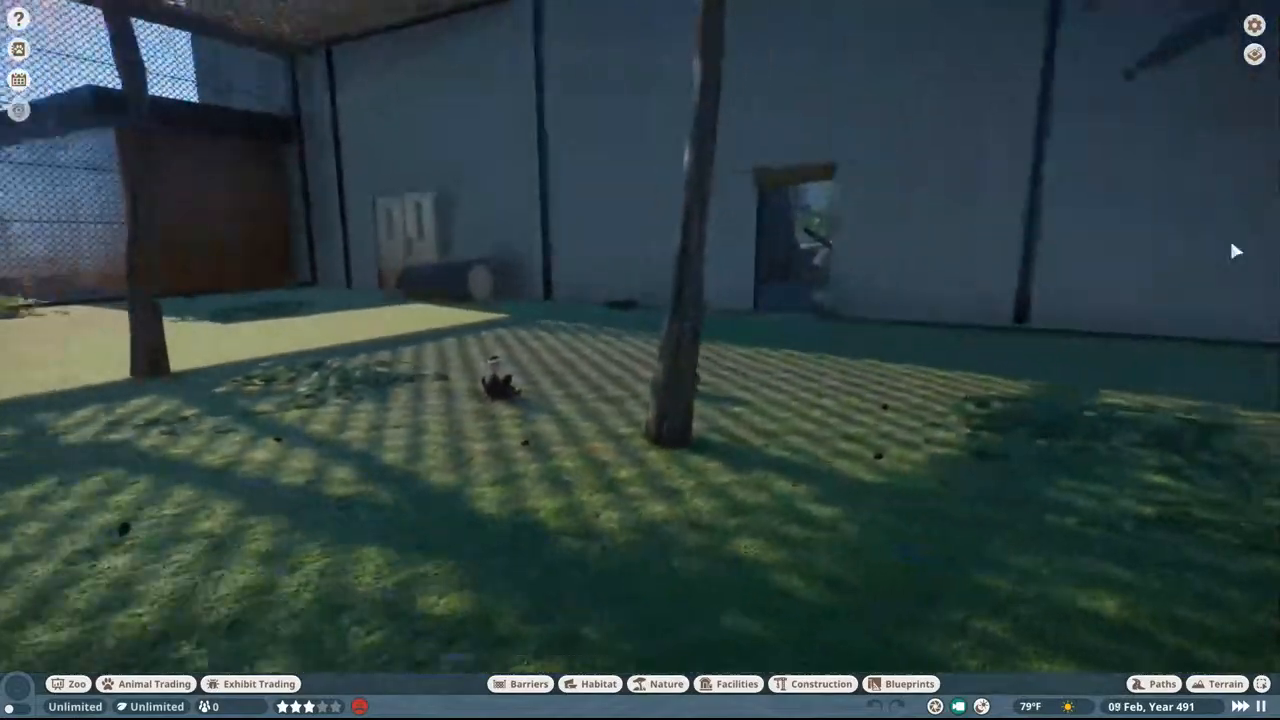
{"action": "scroll", "coordinate": [733, 405], "scroll_direction": "up", "scroll_amount": 5}
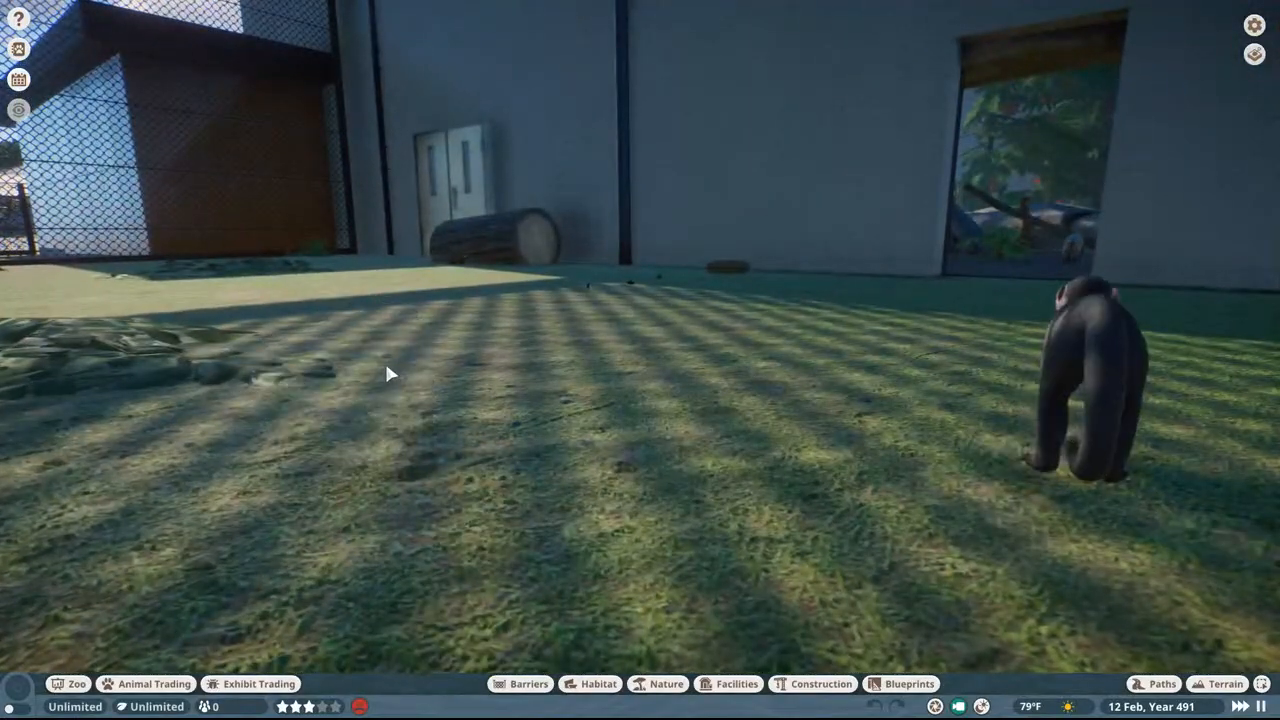
{"action": "left_click", "coordinate": [386, 366]}
{"action": "middle_click_drag", "start_coordinate": [569, 314], "coordinate": [592, 313]}
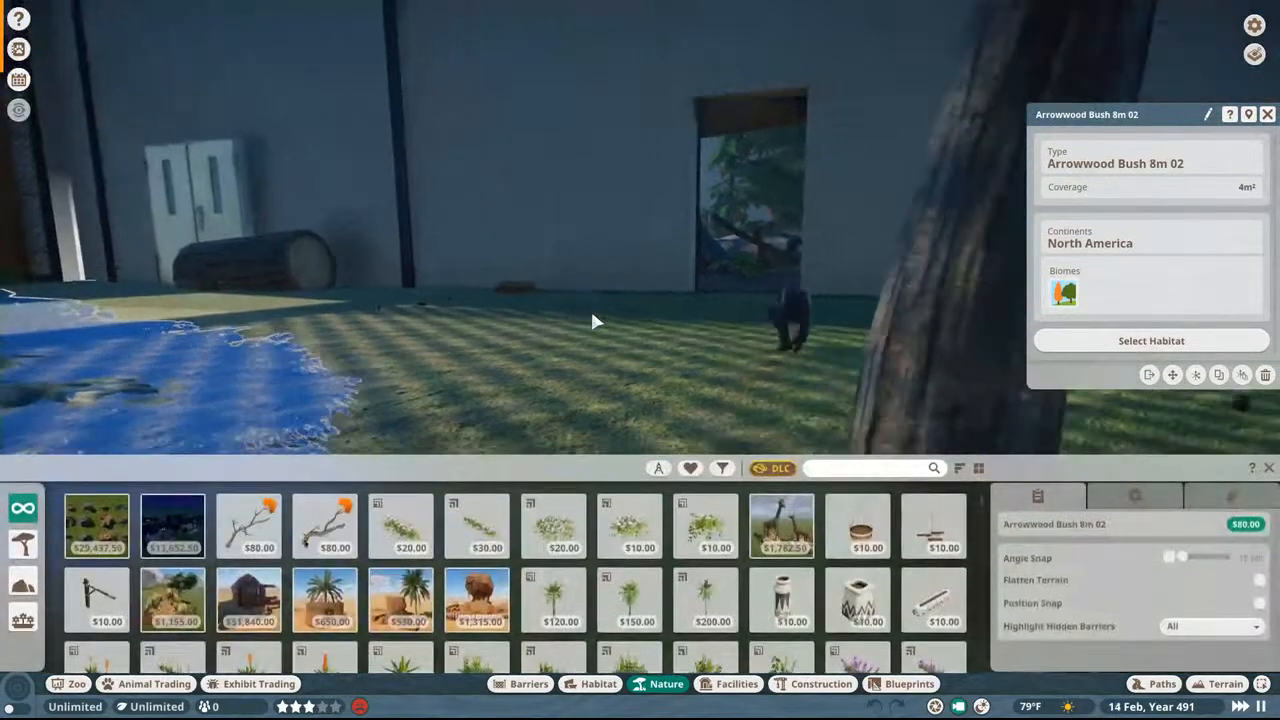
{"action": "left_click", "coordinate": [1268, 115]}
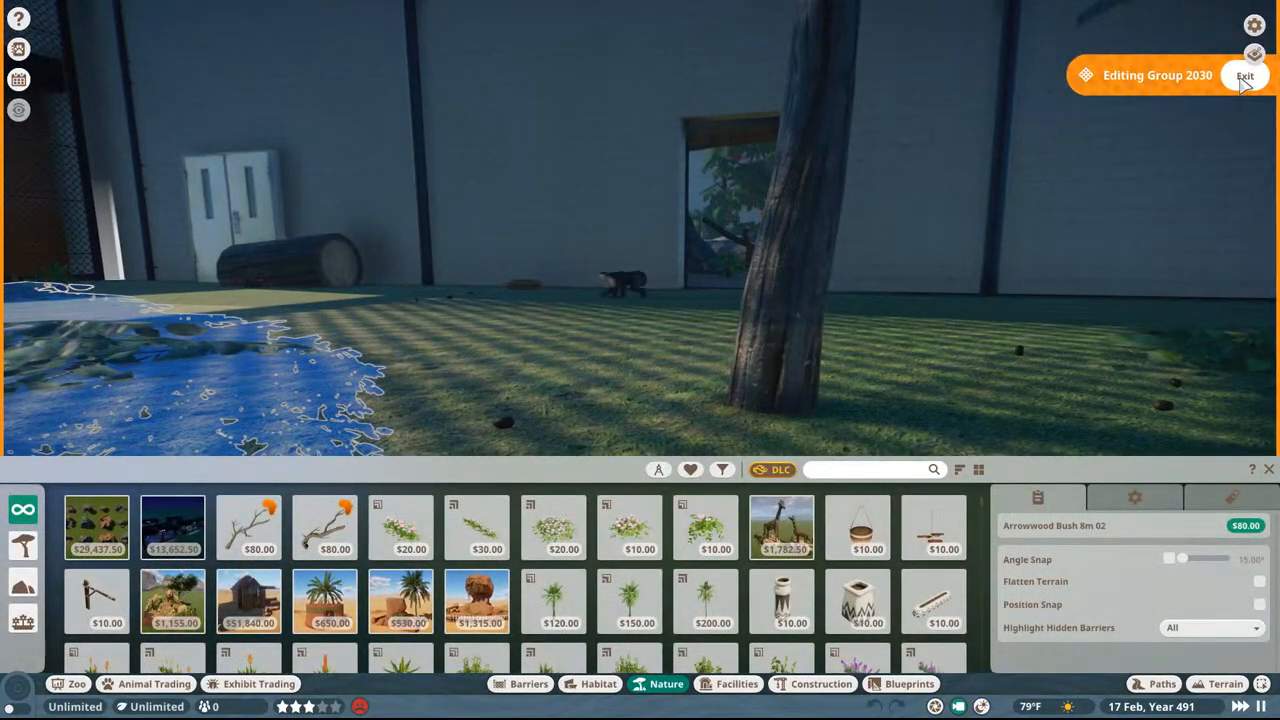
{"action": "left_click", "coordinate": [1245, 77]}
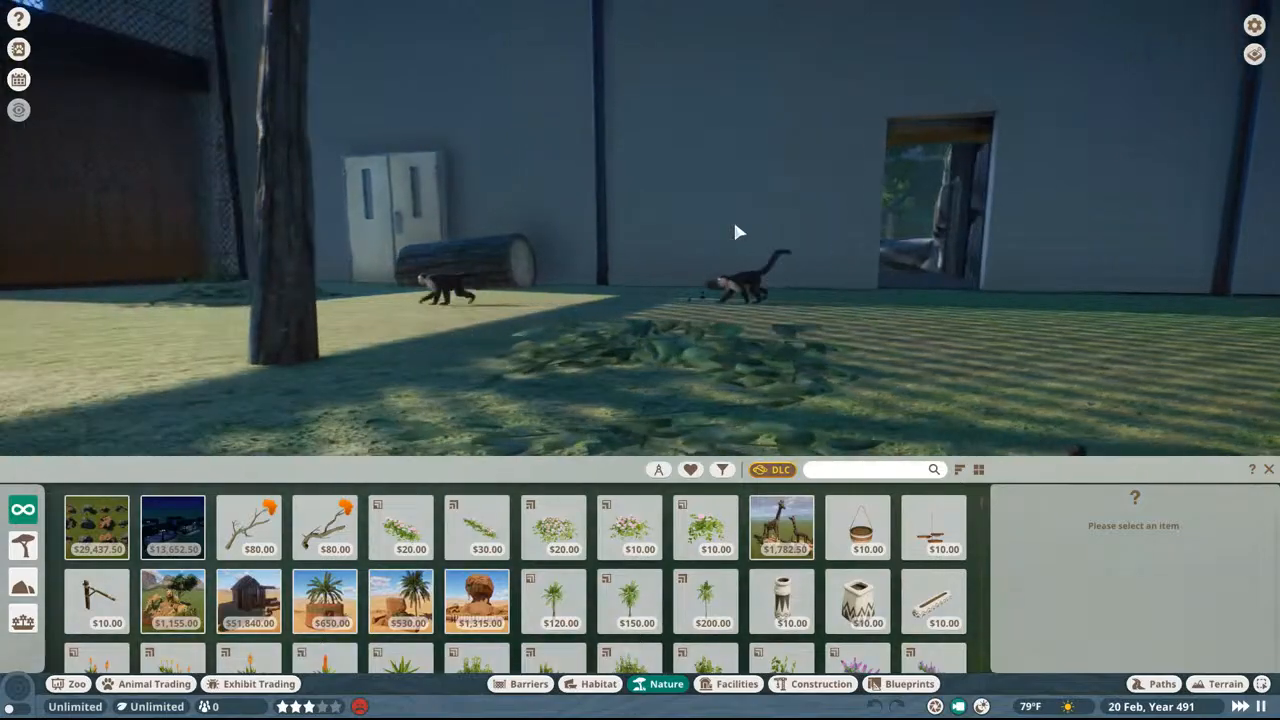
Step: Watch the capuchins by the hollow log and double doors from close up, and leave the animal close-up view
{"action": "key", "text": "a"}
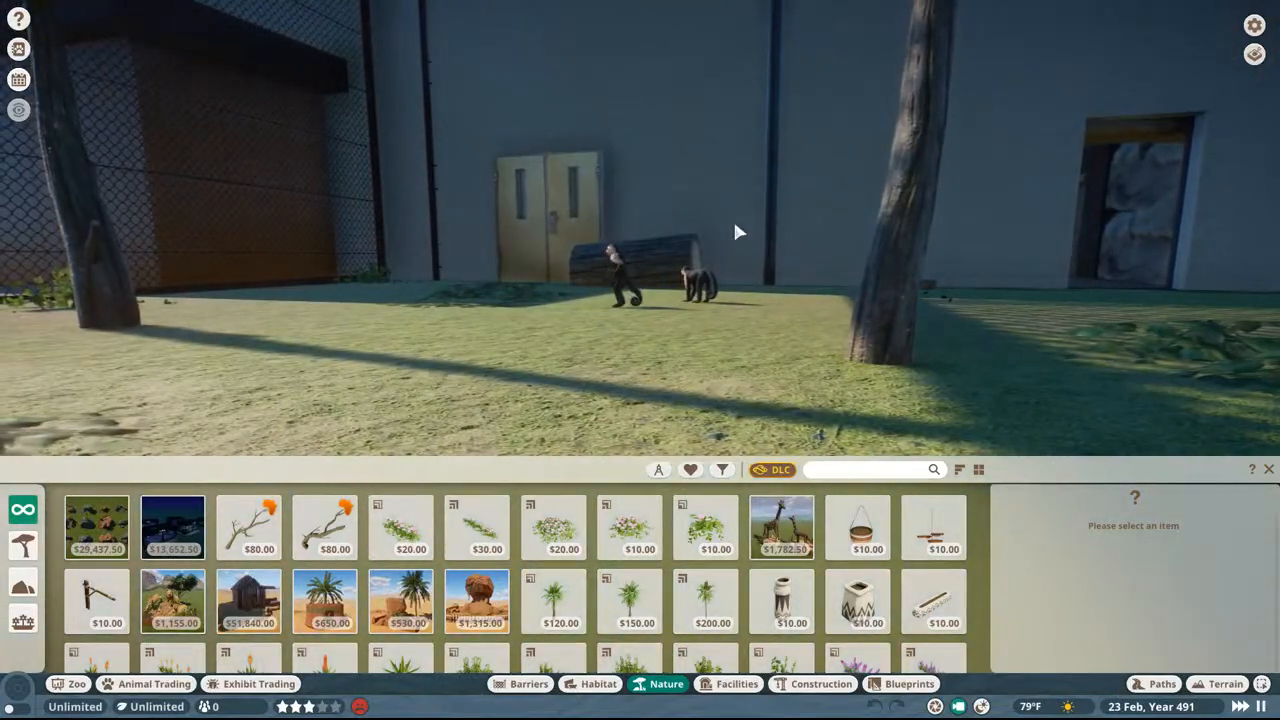
{"action": "key", "text": "w"}
{"action": "middle_click_drag", "start_coordinate": [735, 224], "coordinate": [785, 220]}
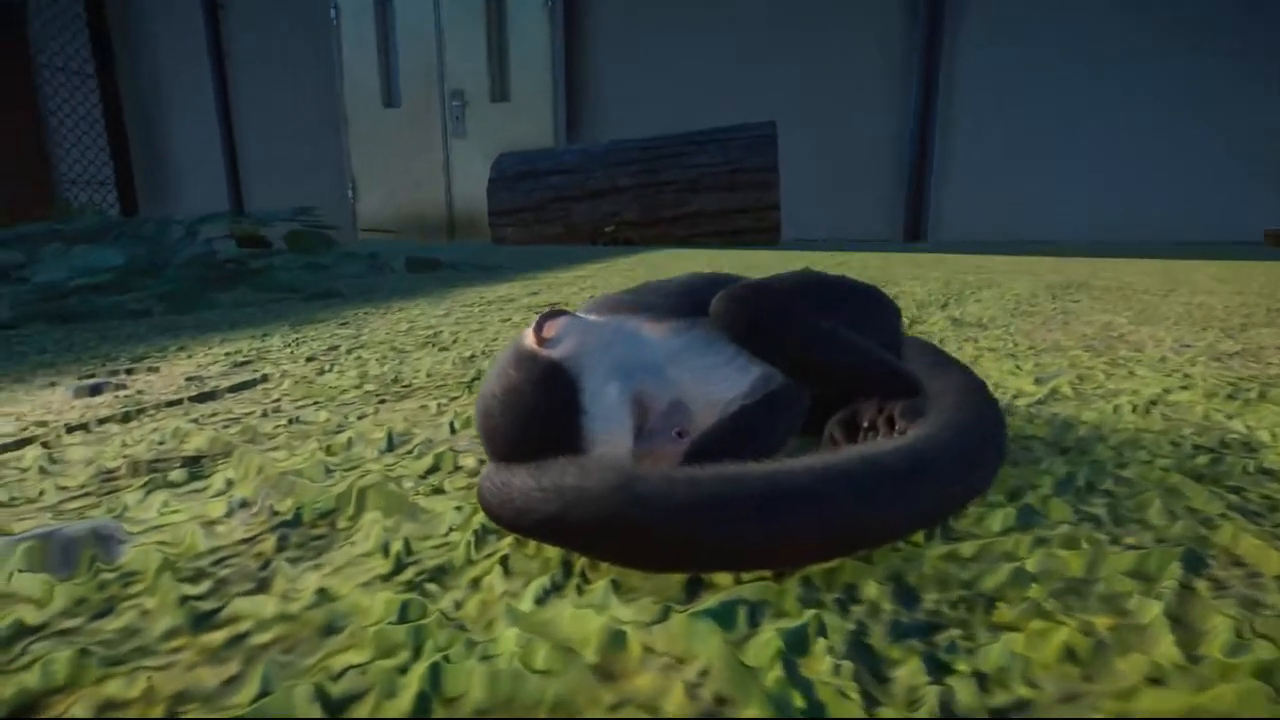
{"action": "key", "text": "Escape"}
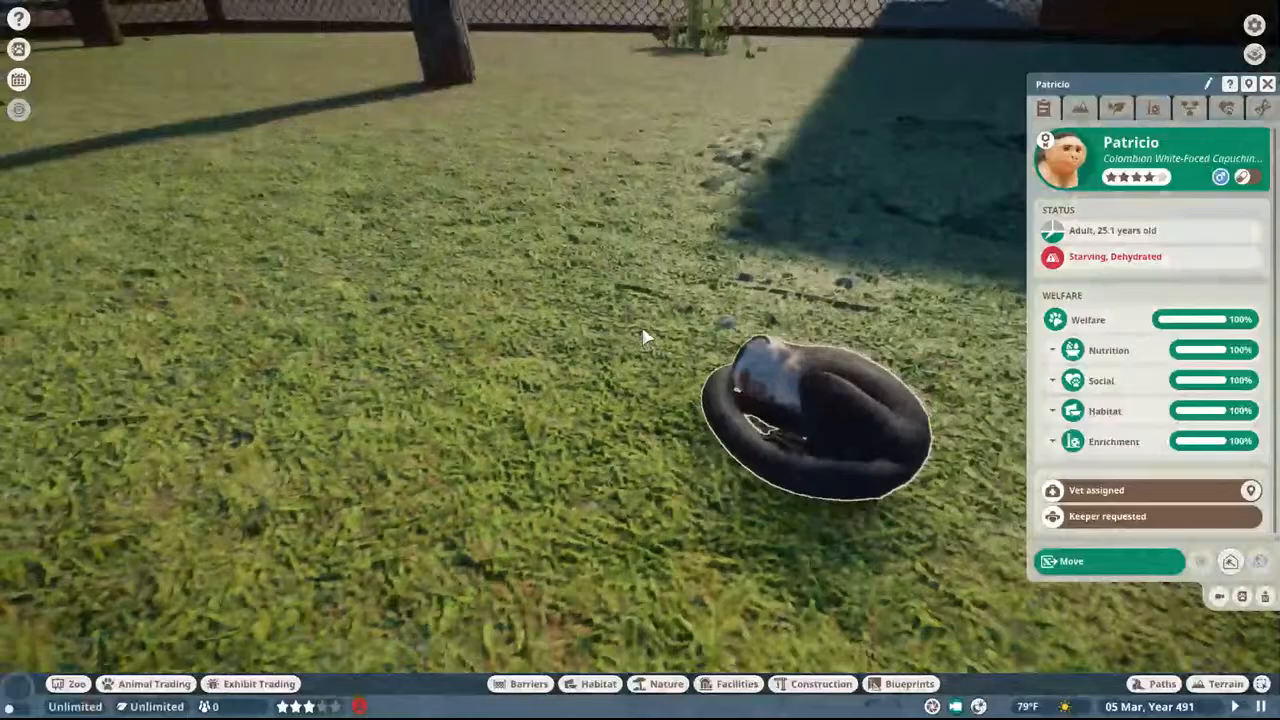
Step: Observe the other monkeys on the grass along the yard's fence, and close the capuchin's details
{"action": "middle_click_drag", "start_coordinate": [646, 337], "coordinate": [416, 176]}
{"action": "key", "text": "w"}
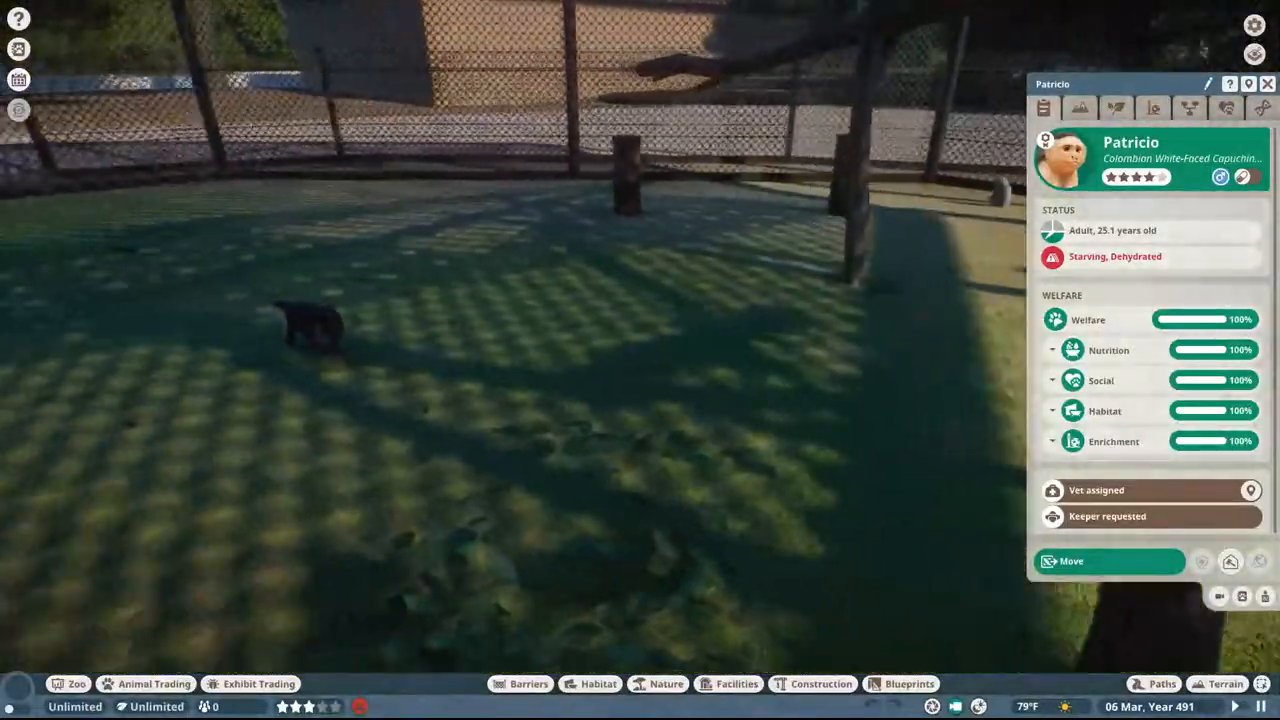
{"action": "key", "text": "w"}
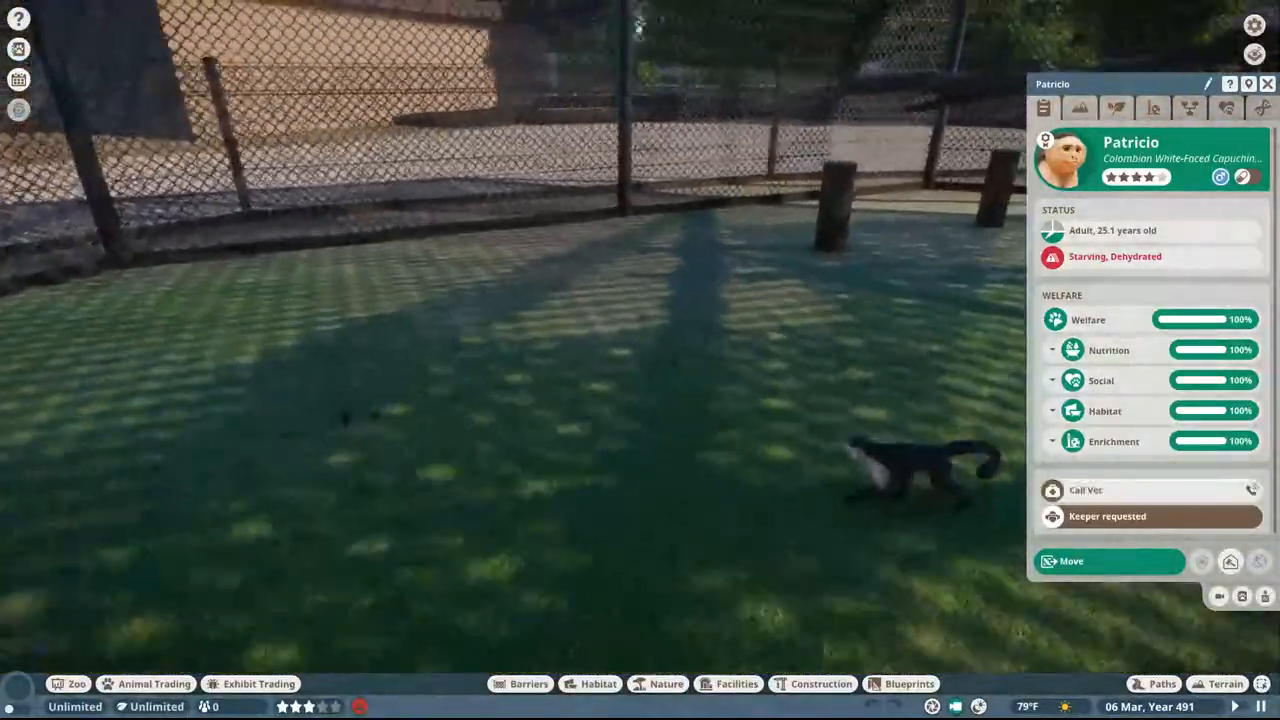
{"action": "key", "text": "w"}
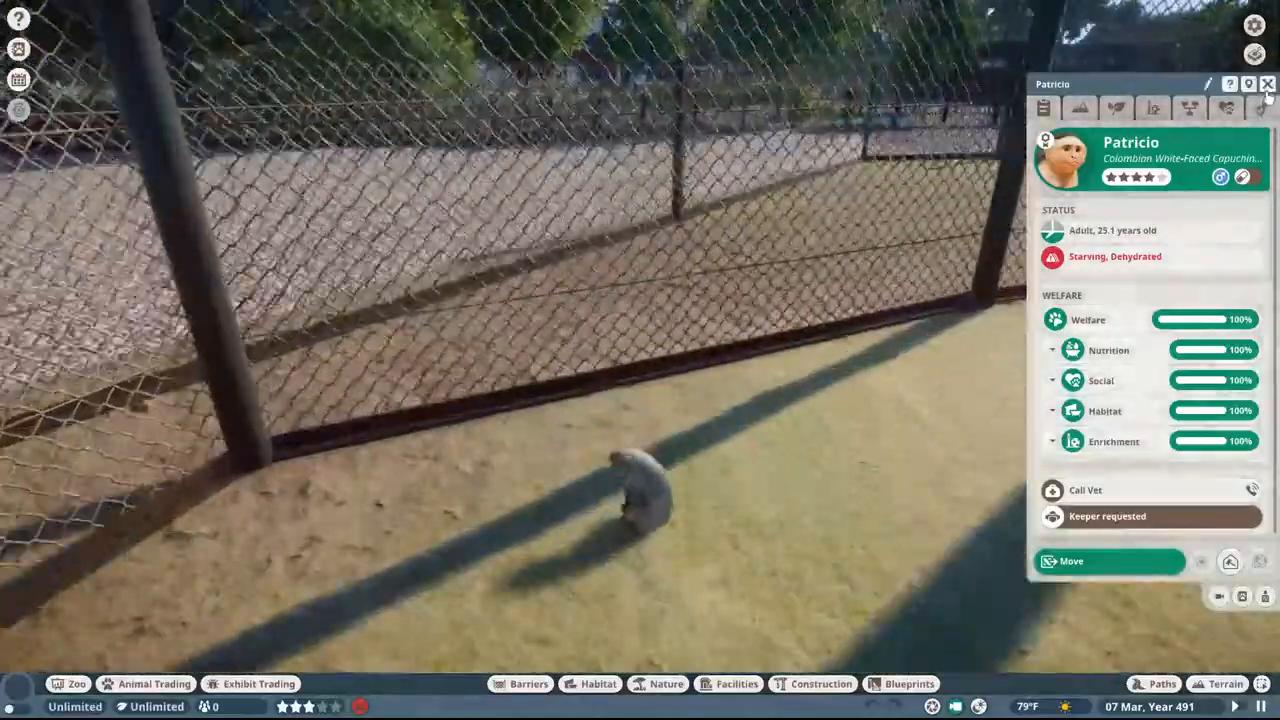
{"action": "left_click", "coordinate": [1267, 85]}
Step: Leave the netted yard along the outer fence and cross the dirt strip to the open plaza
{"action": "key", "text": "w"}
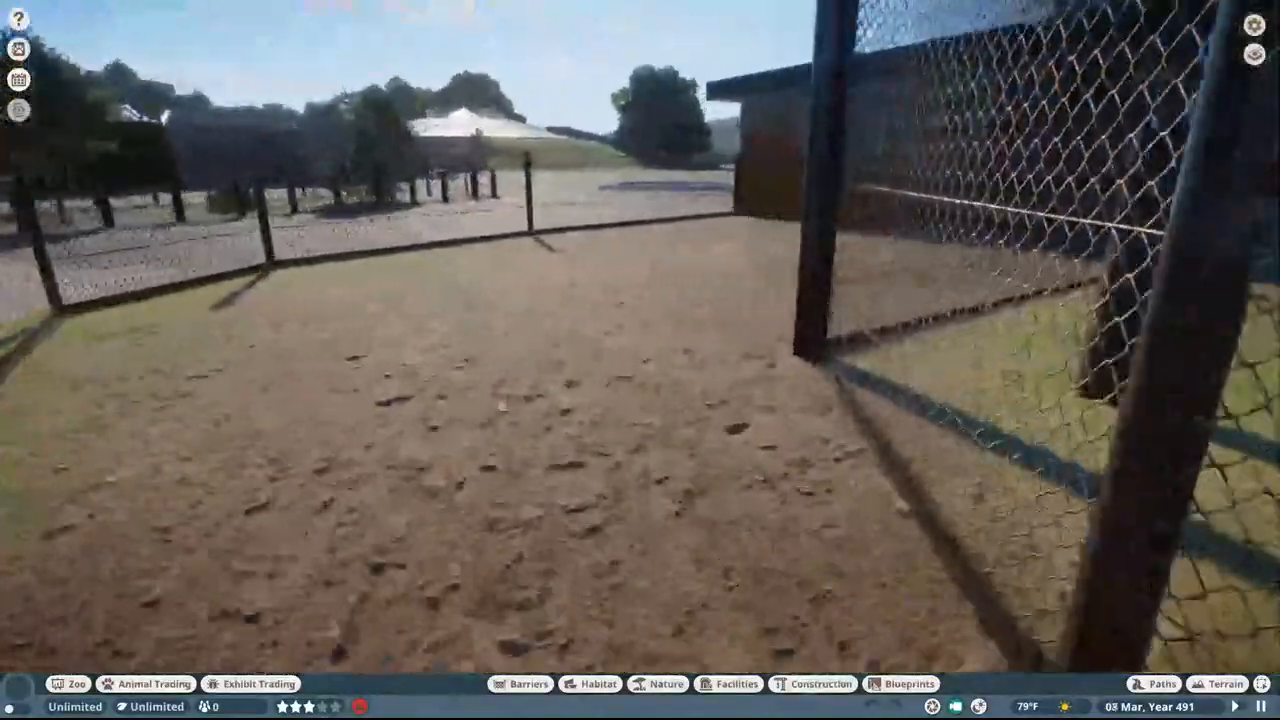
{"action": "key", "text": "w"}
{"action": "middle_click_drag", "start_coordinate": [740, 122], "coordinate": [797, 118]}
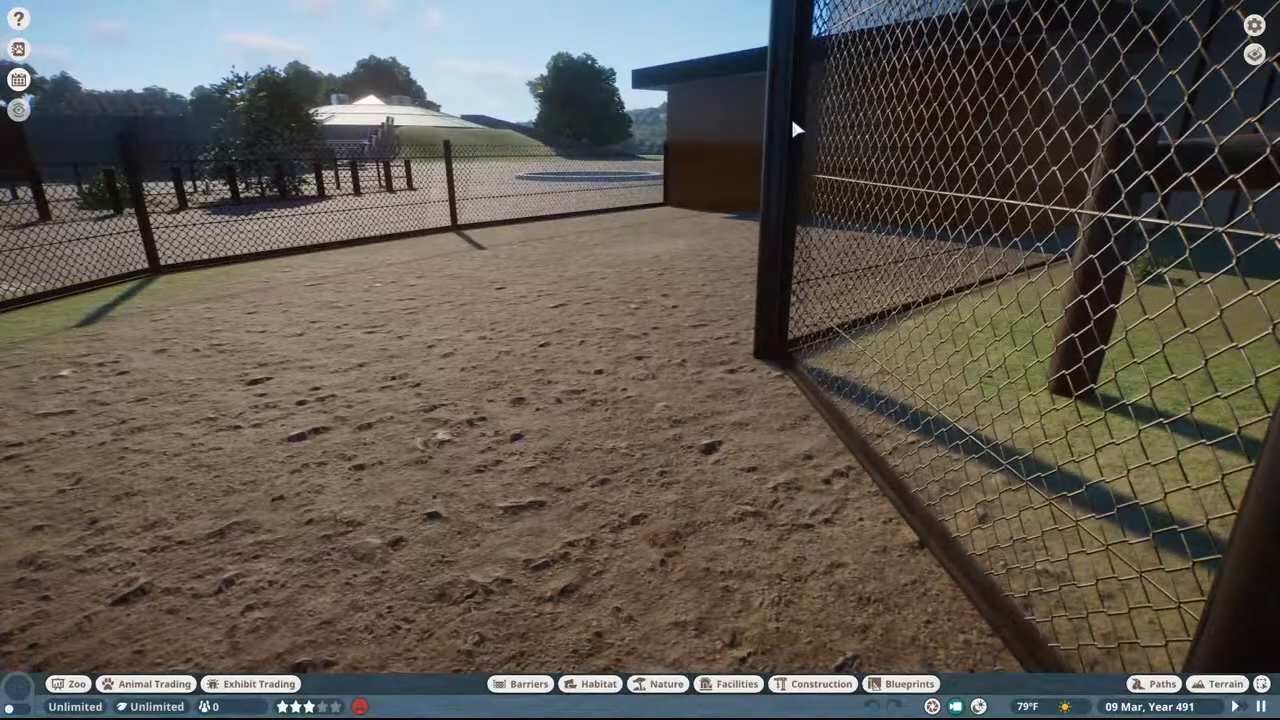
{"action": "key", "text": "a"}
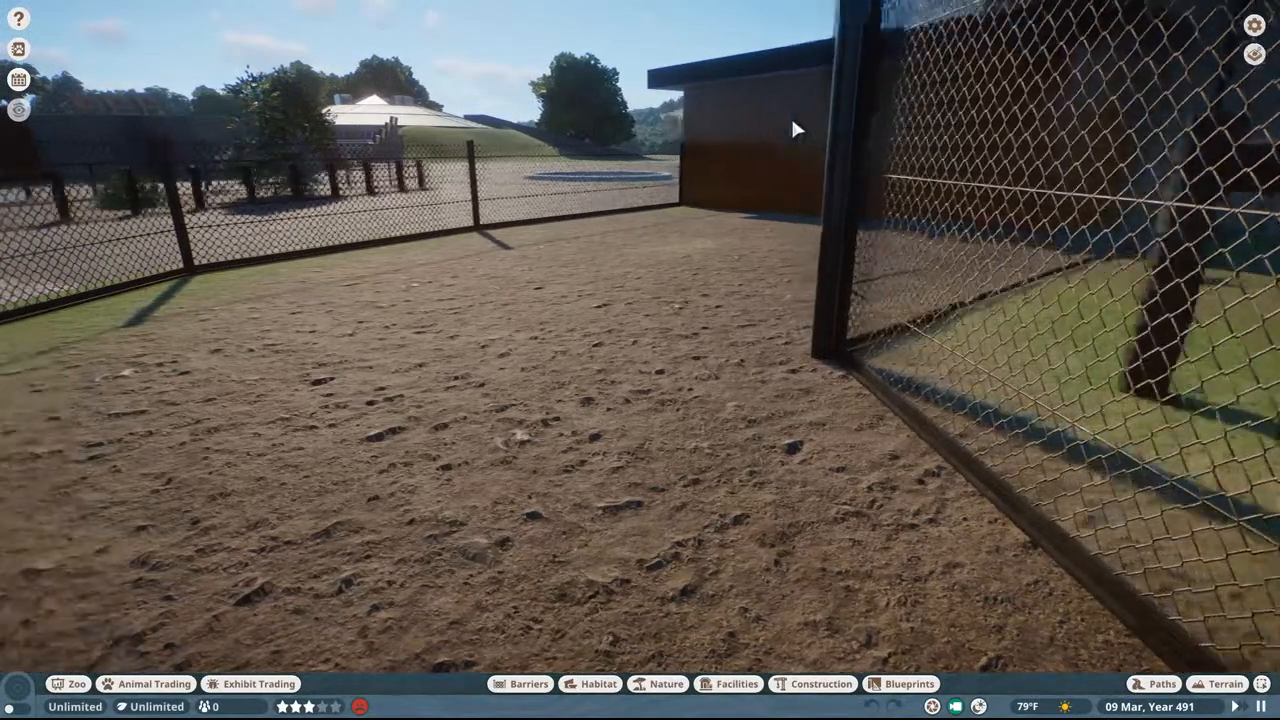
{"action": "key", "text": "w"}
{"action": "key", "text": "a"}
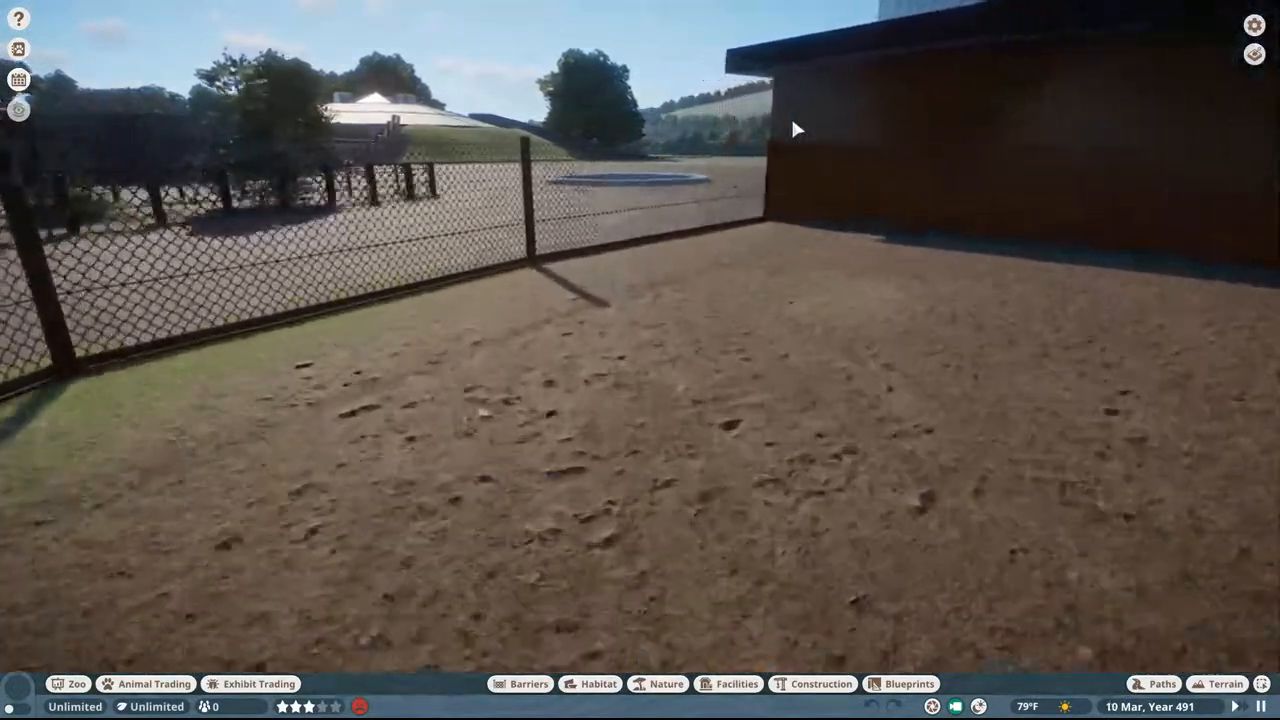
{"action": "key", "text": "a"}
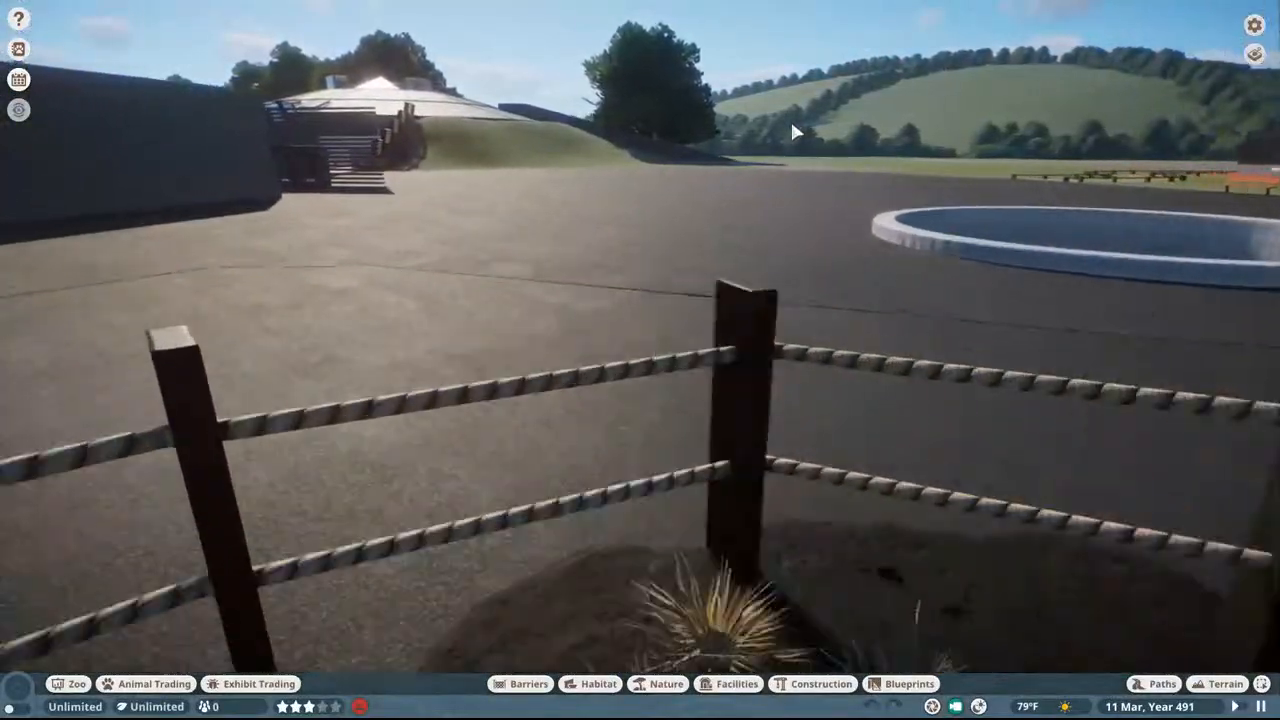
Step: View the plaza's round white wall with the glass facade and orange entrance building behind it
{"action": "key", "text": "a"}
{"action": "middle_click_drag", "start_coordinate": [792, 125], "coordinate": [1170, 105]}
{"action": "key", "text": "w"}
{"action": "key", "text": "w"}
{"action": "middle_click_drag", "start_coordinate": [774, 149], "coordinate": [1000, 160]}
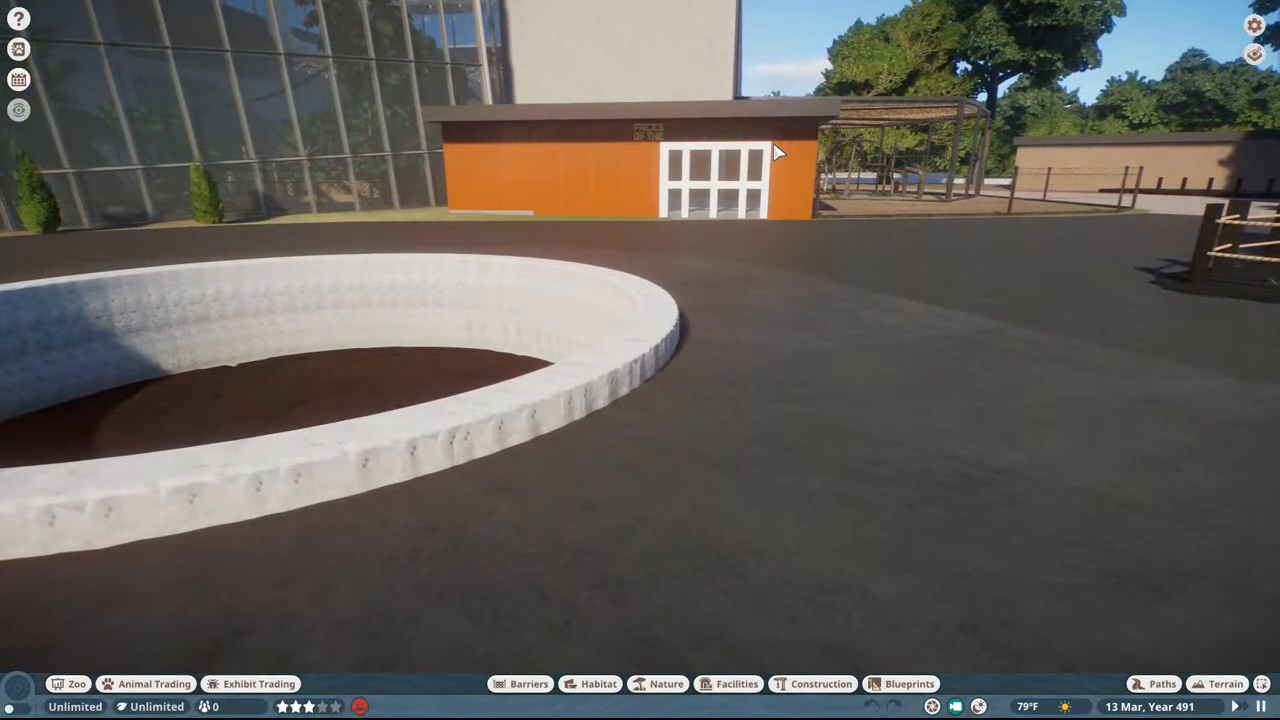
Step: Go back past the orange entrance building into the monkey yard and watch the monkeys along the mesh fence
{"action": "key", "text": "w"}
{"action": "key", "text": "d"}
{"action": "middle_click_drag", "start_coordinate": [779, 152], "coordinate": [950, 152]}
{"action": "key", "text": "w"}
{"action": "middle_click_drag", "start_coordinate": [779, 152], "coordinate": [700, 152]}
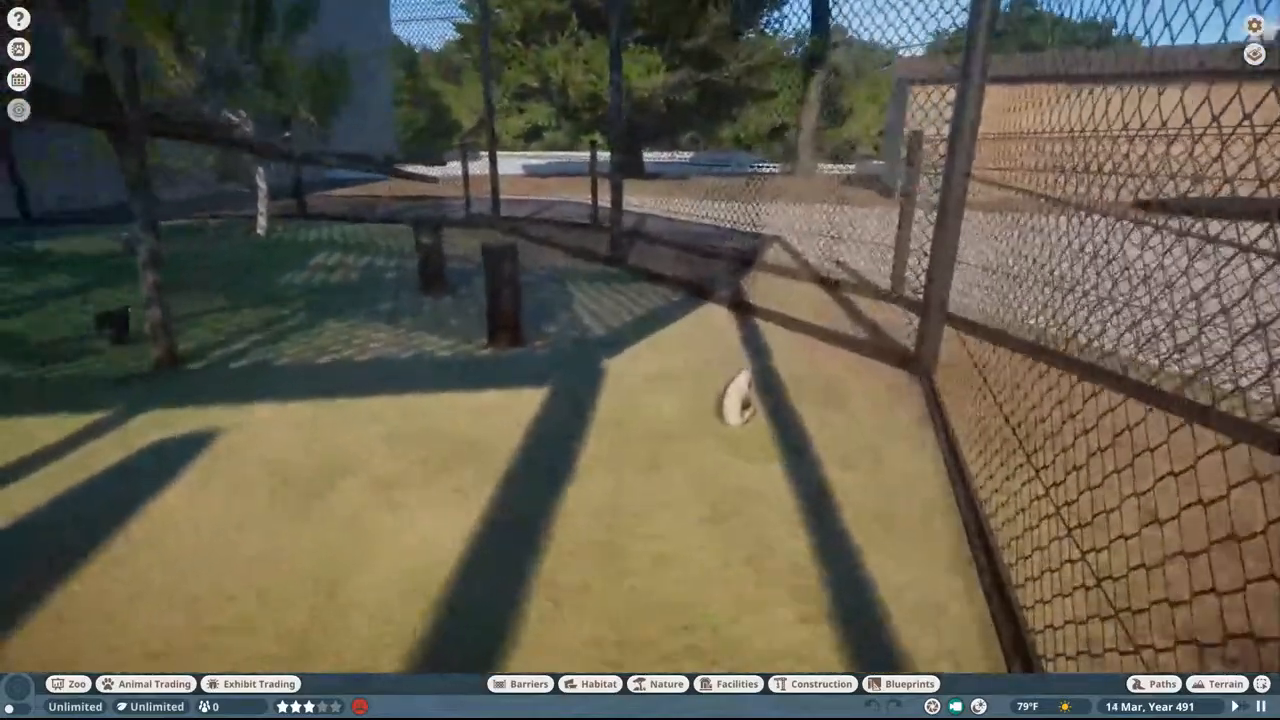
{"action": "key", "text": "w"}
{"action": "middle_click_drag", "start_coordinate": [990, 175], "coordinate": [919, 177]}
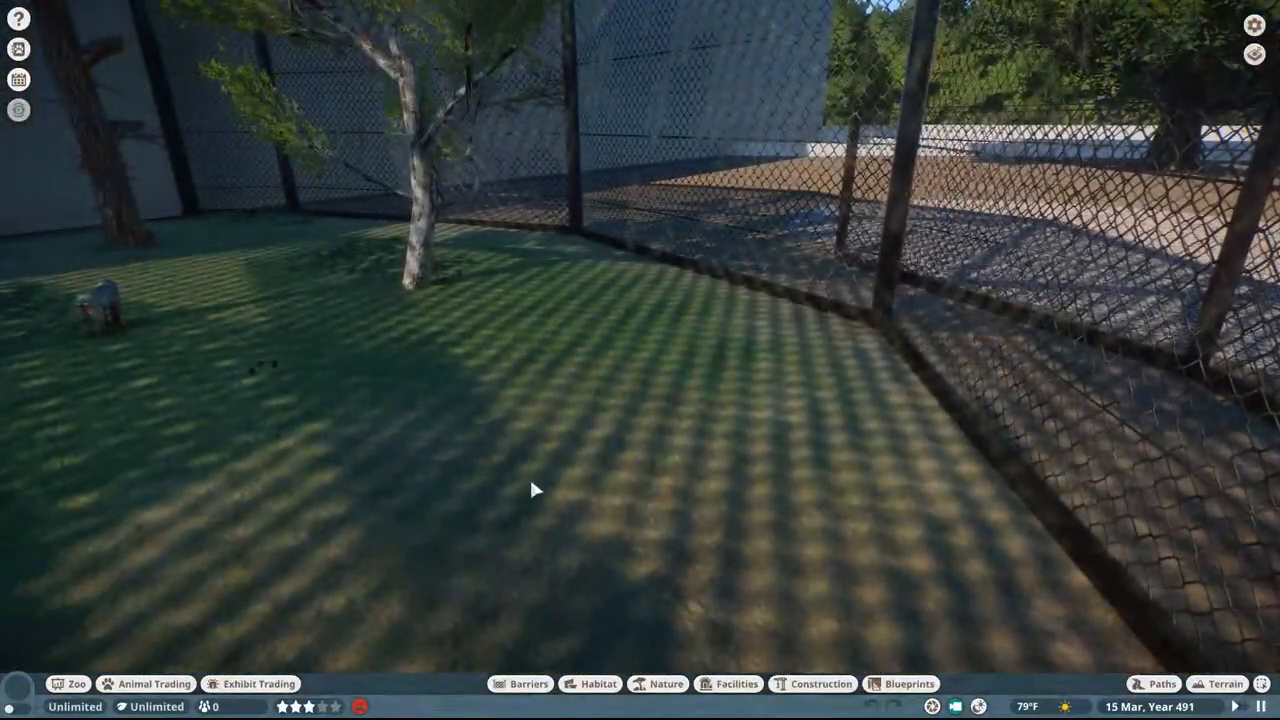
Step: Switch to the Frontier Issue Tracker in Chrome, allow all cookies and look over the latest confirmed and unconfirmed issues
{"action": "key", "text": "super"}
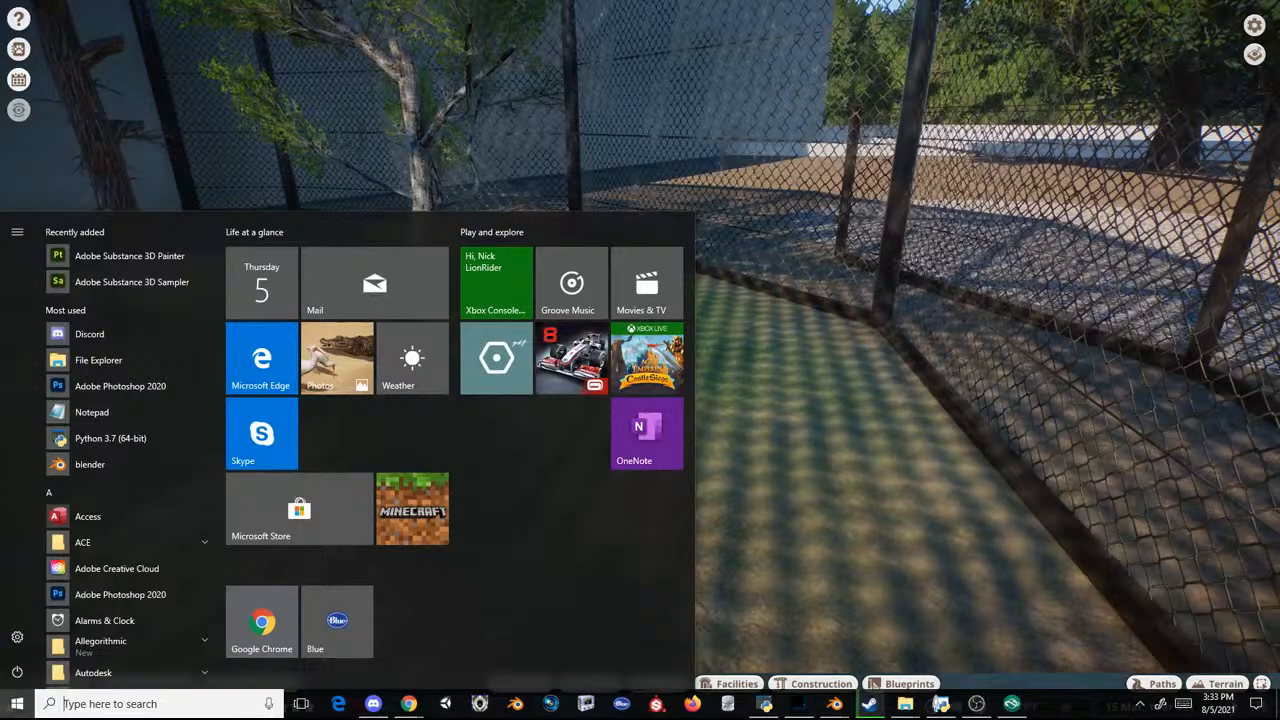
{"action": "key", "text": "super"}
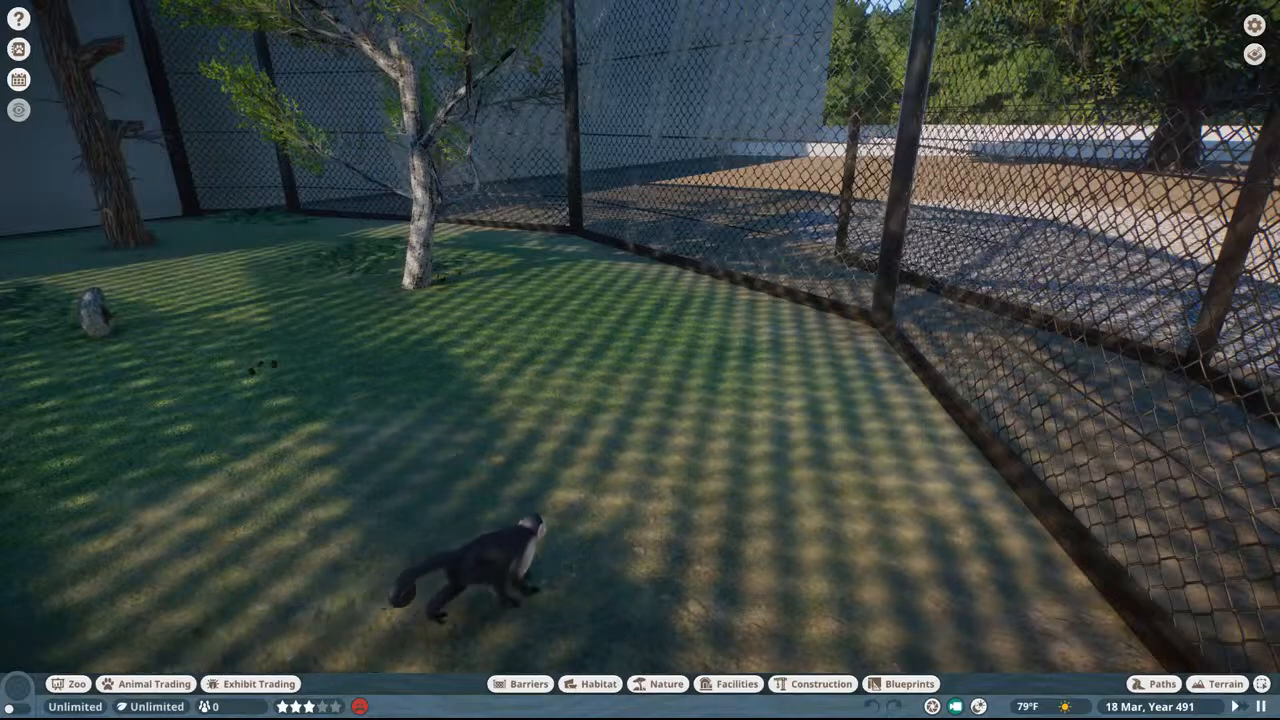
{"action": "left_click_drag", "start_coordinate": [0, 90], "coordinate": [610, 2]}
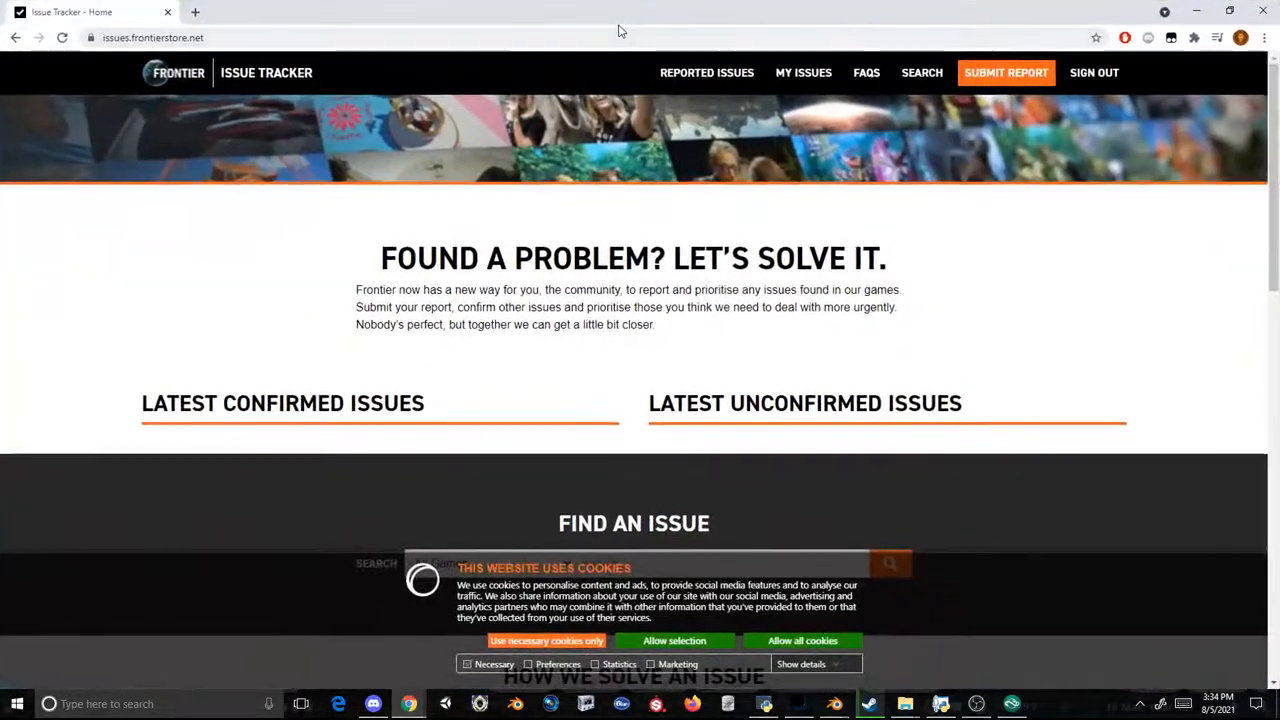
{"action": "scroll", "coordinate": [655, 265], "scroll_direction": "down", "scroll_amount": 2}
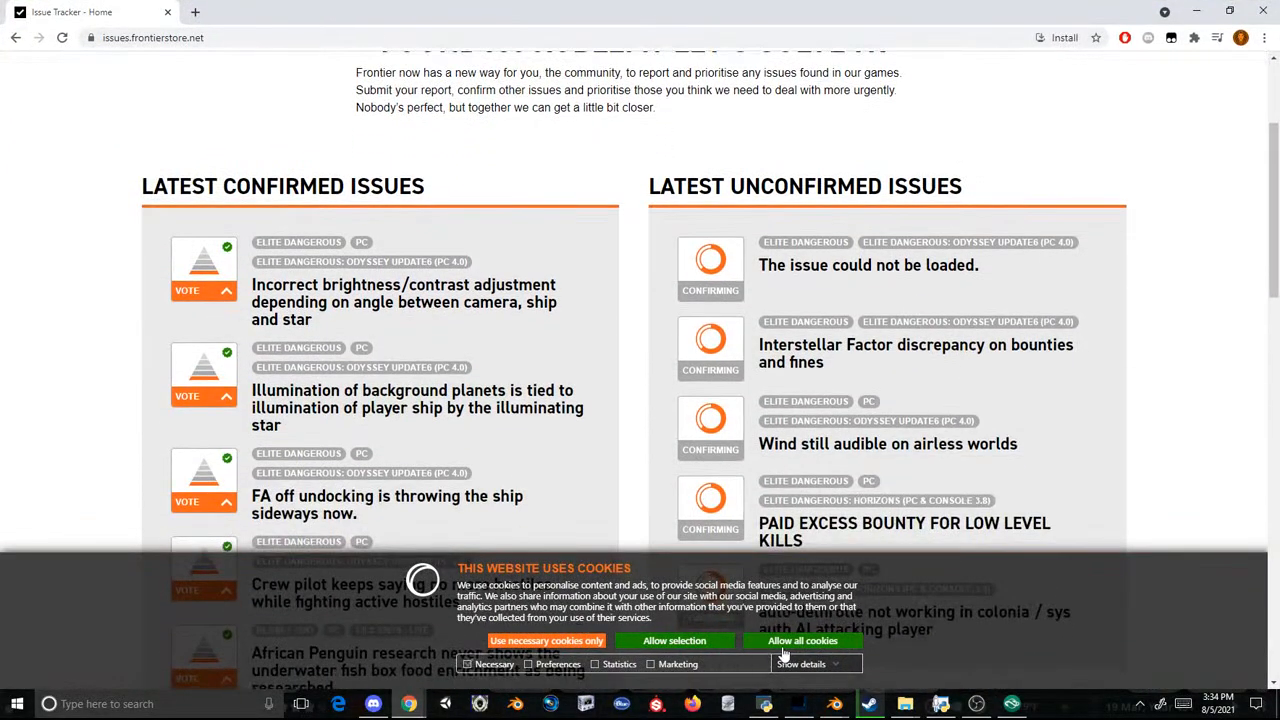
{"action": "left_click", "coordinate": [785, 641]}
{"action": "scroll", "coordinate": [546, 285], "scroll_direction": "up", "scroll_amount": 2}
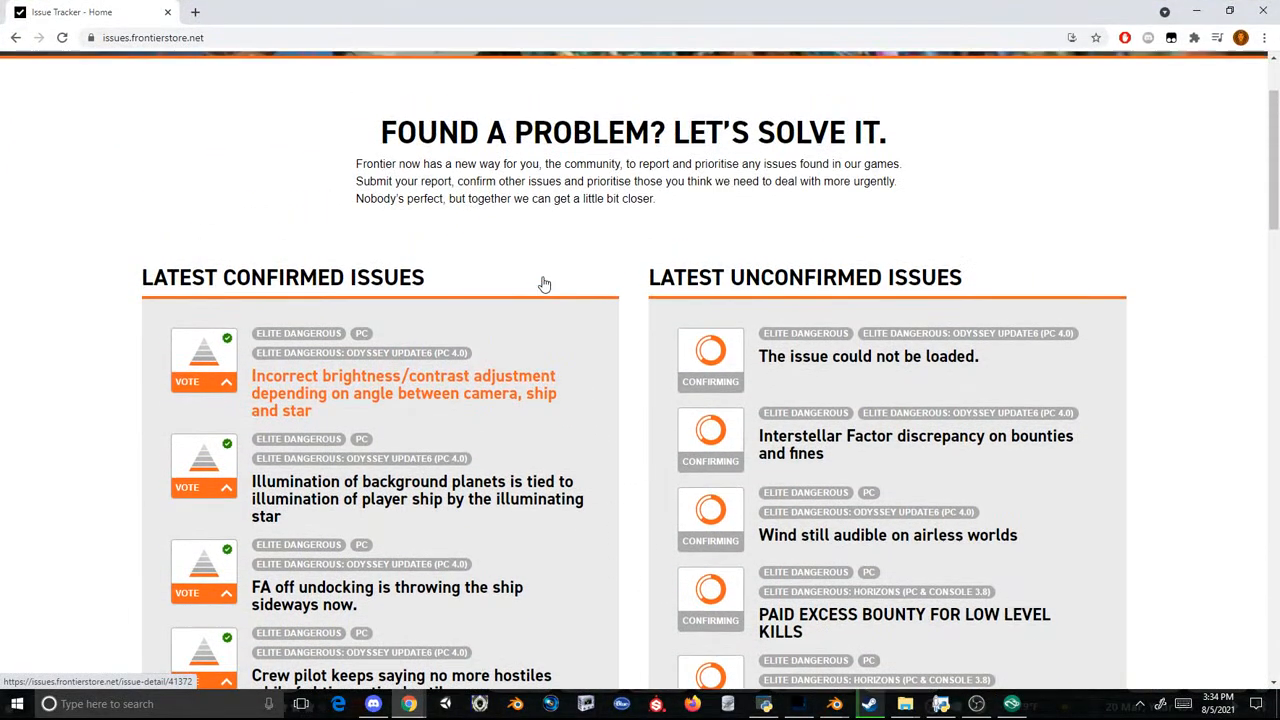
Step: Open the report submission page and sign in with the saved Frontier account credentials
{"action": "left_click_drag", "start_coordinate": [617, 242], "coordinate": [690, 245]}
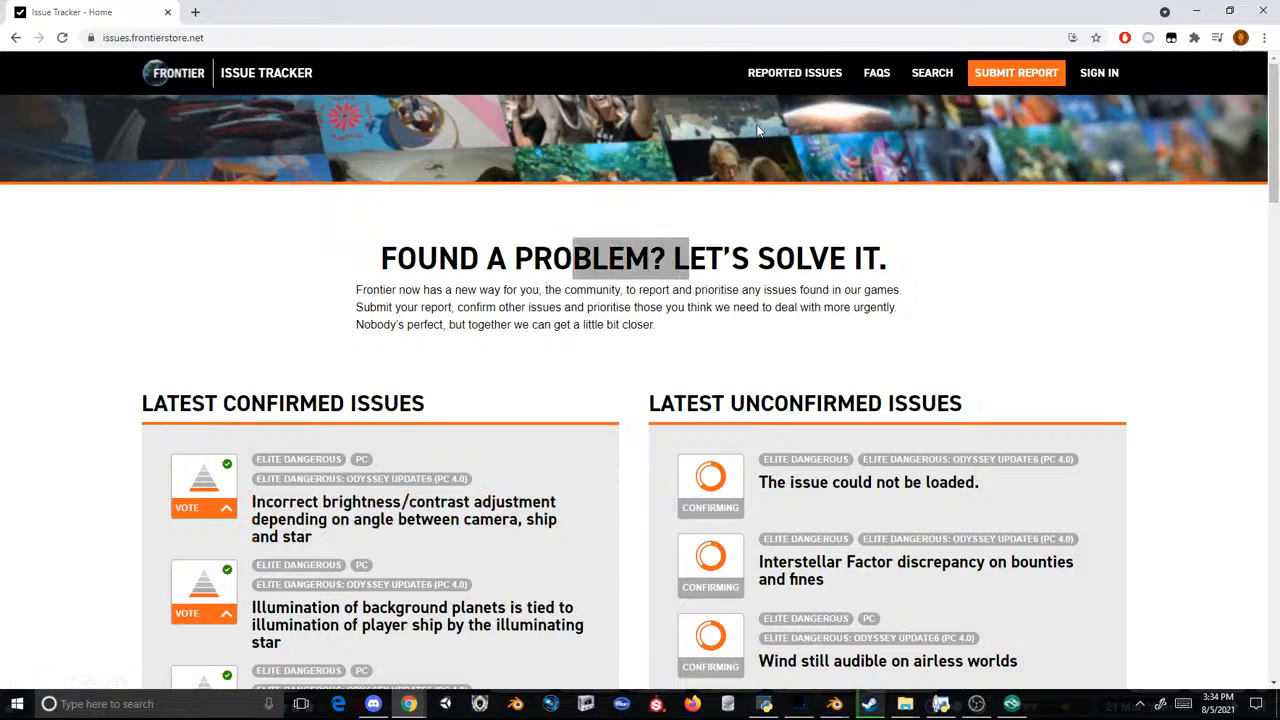
{"action": "left_click", "coordinate": [1012, 73]}
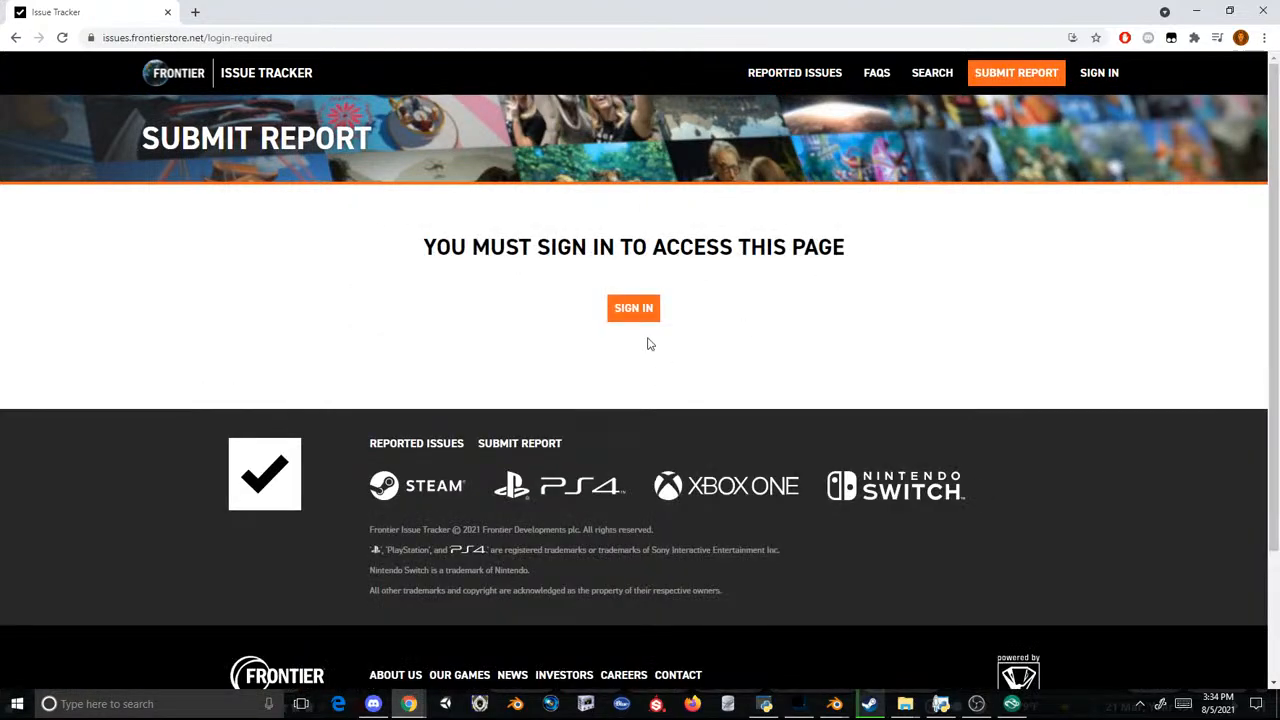
{"action": "left_click", "coordinate": [650, 316]}
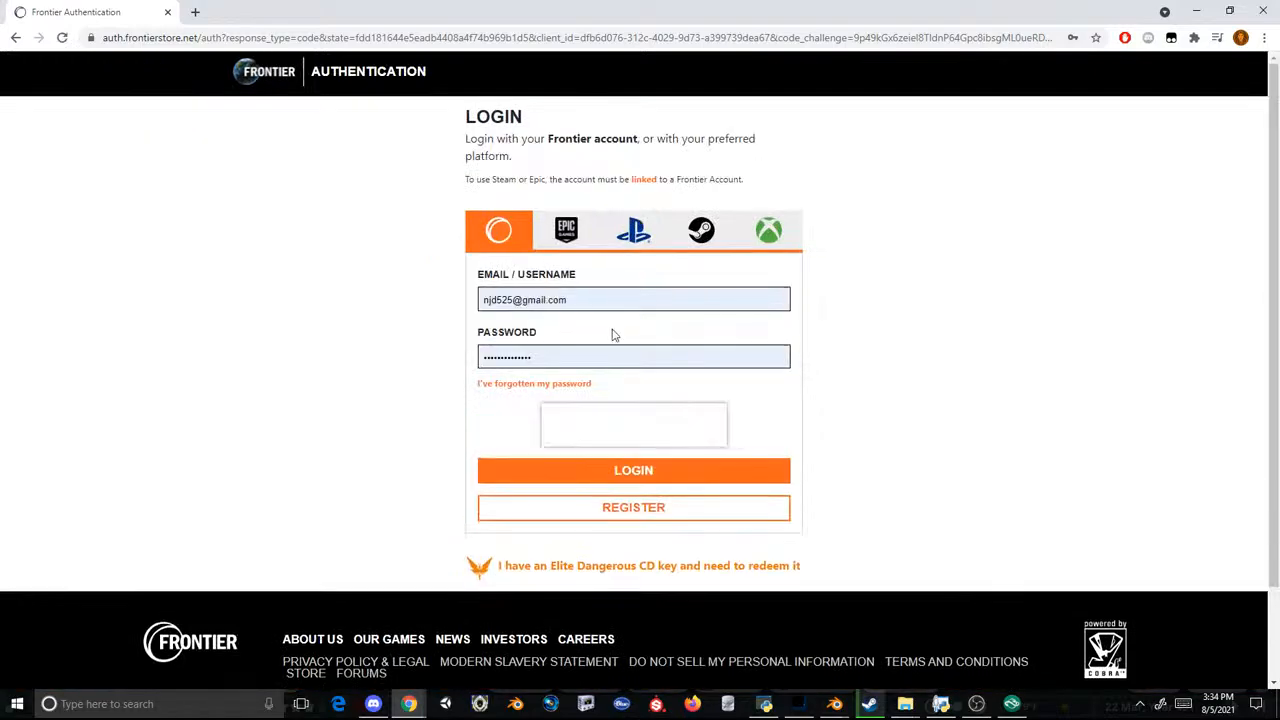
{"action": "left_click", "coordinate": [659, 468]}
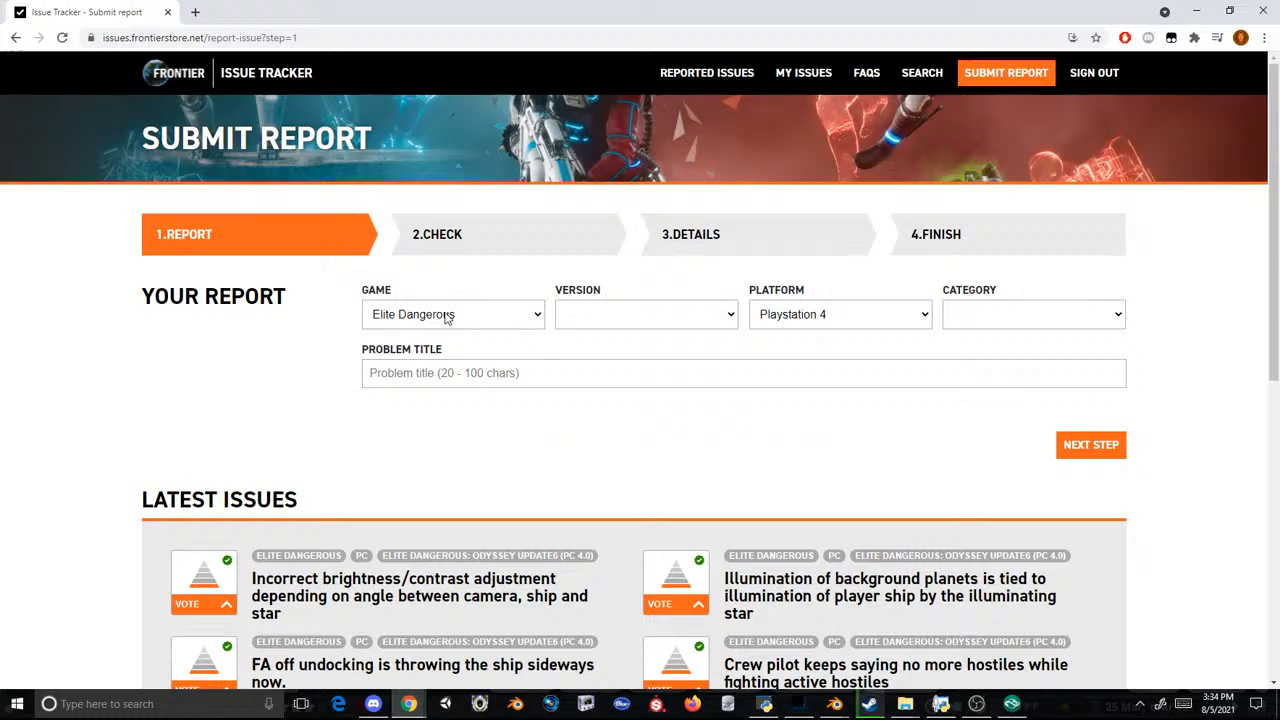
Step: Choose Planet Zoo as the report's game and try to continue with the problem title left blank
{"action": "left_click", "coordinate": [447, 318]}
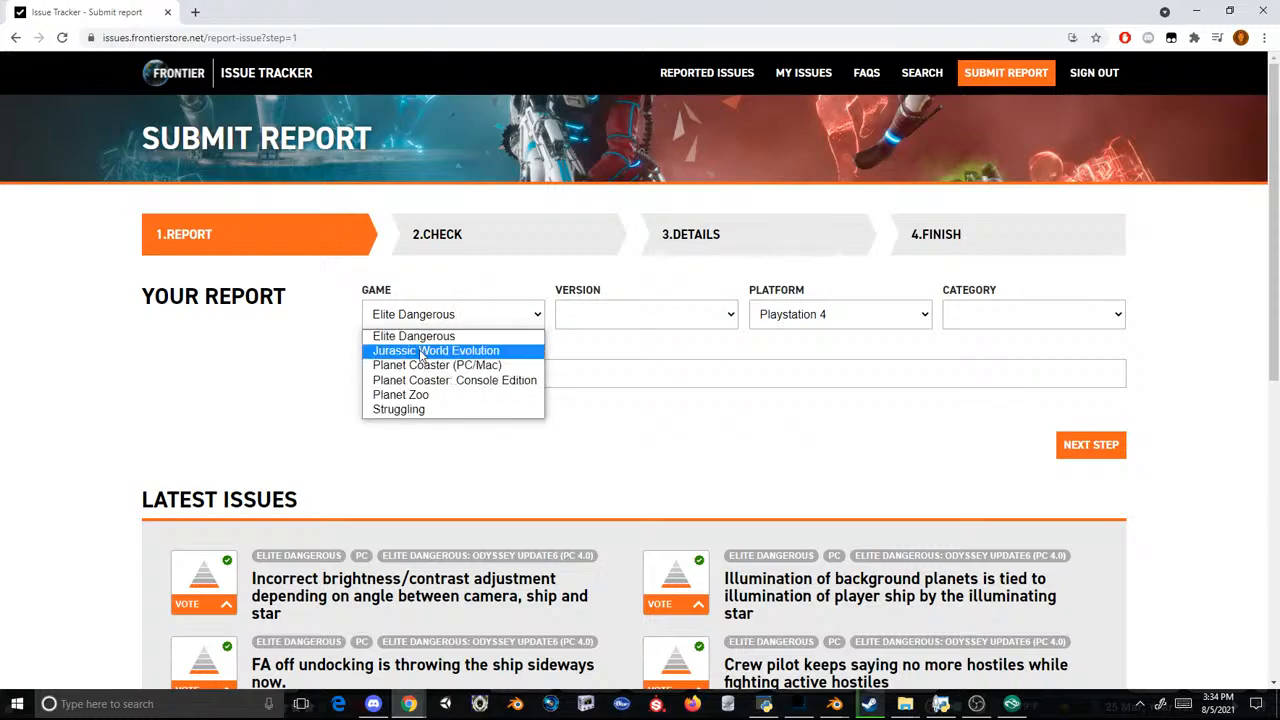
{"action": "left_click", "coordinate": [440, 394]}
{"action": "left_click", "coordinate": [658, 371]}
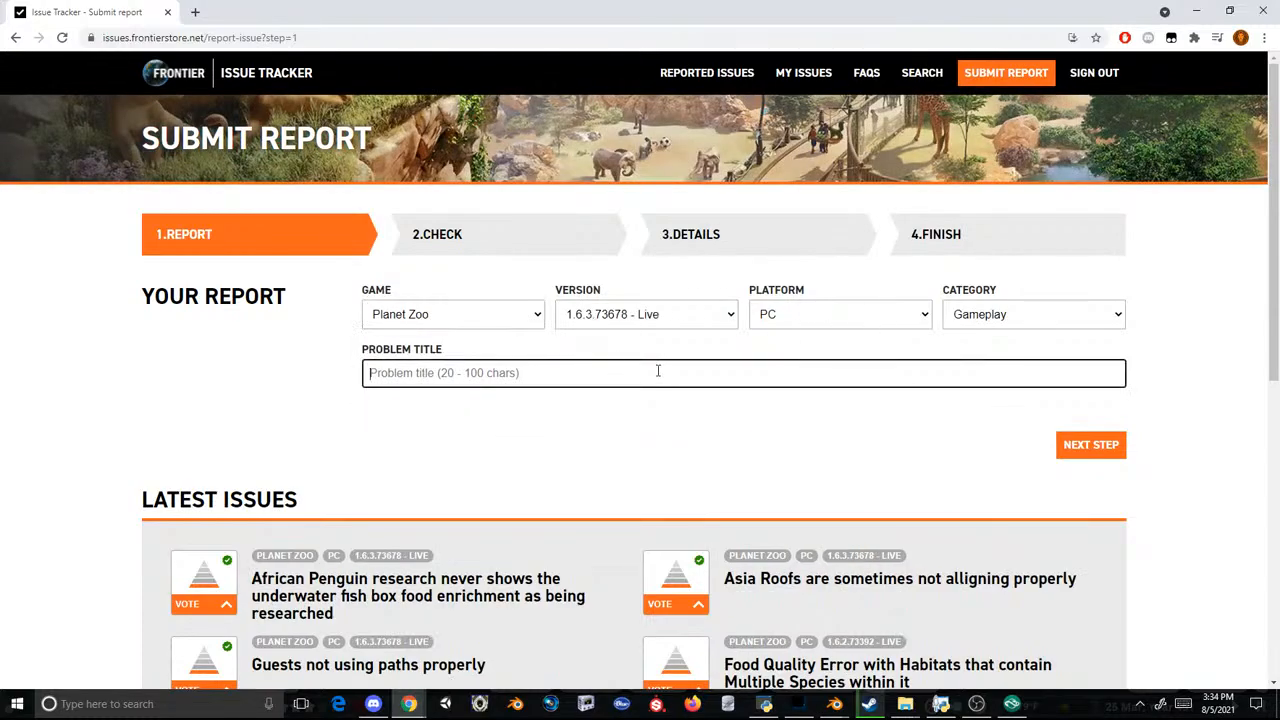
{"action": "left_click", "coordinate": [1093, 440]}
Step: Enter the placeholder problem title "dgkjsdgkskgdgdggdsdggd" and advance the report to the check stage
{"action": "left_click", "coordinate": [470, 372]}
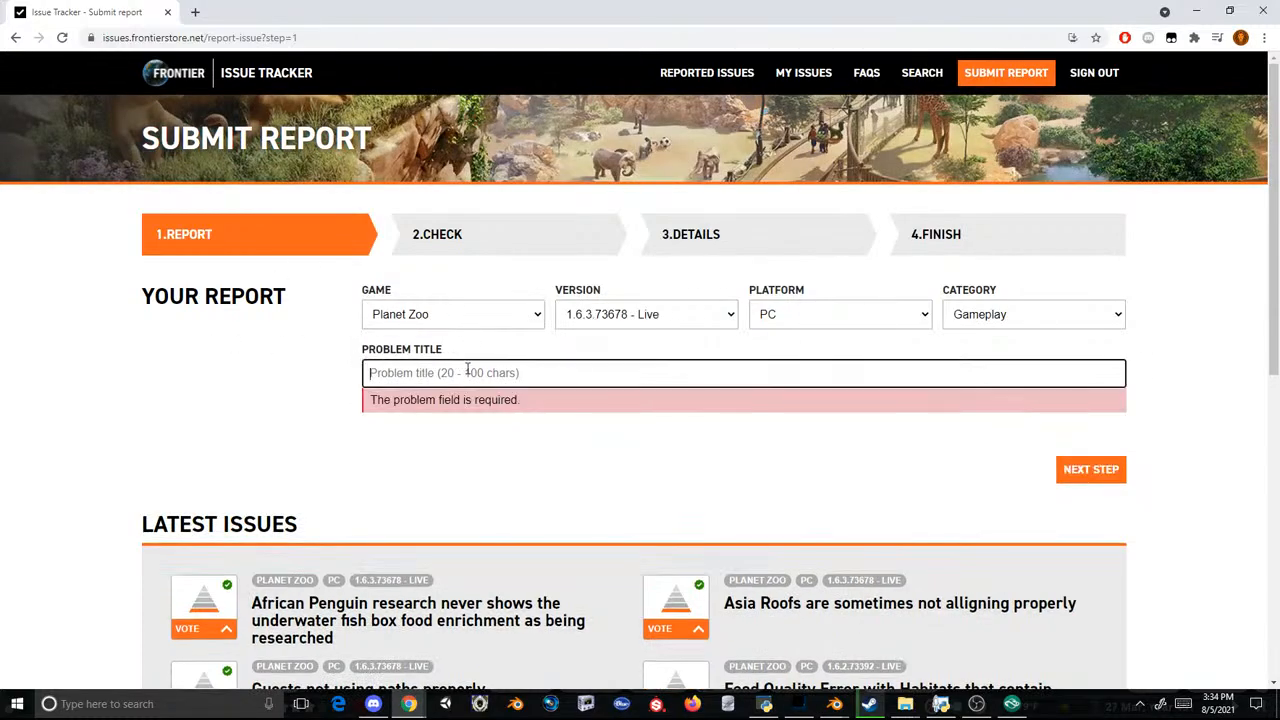
{"action": "type", "text": "dgkjsdgkskg"}
{"action": "left_click", "coordinate": [1088, 468]}
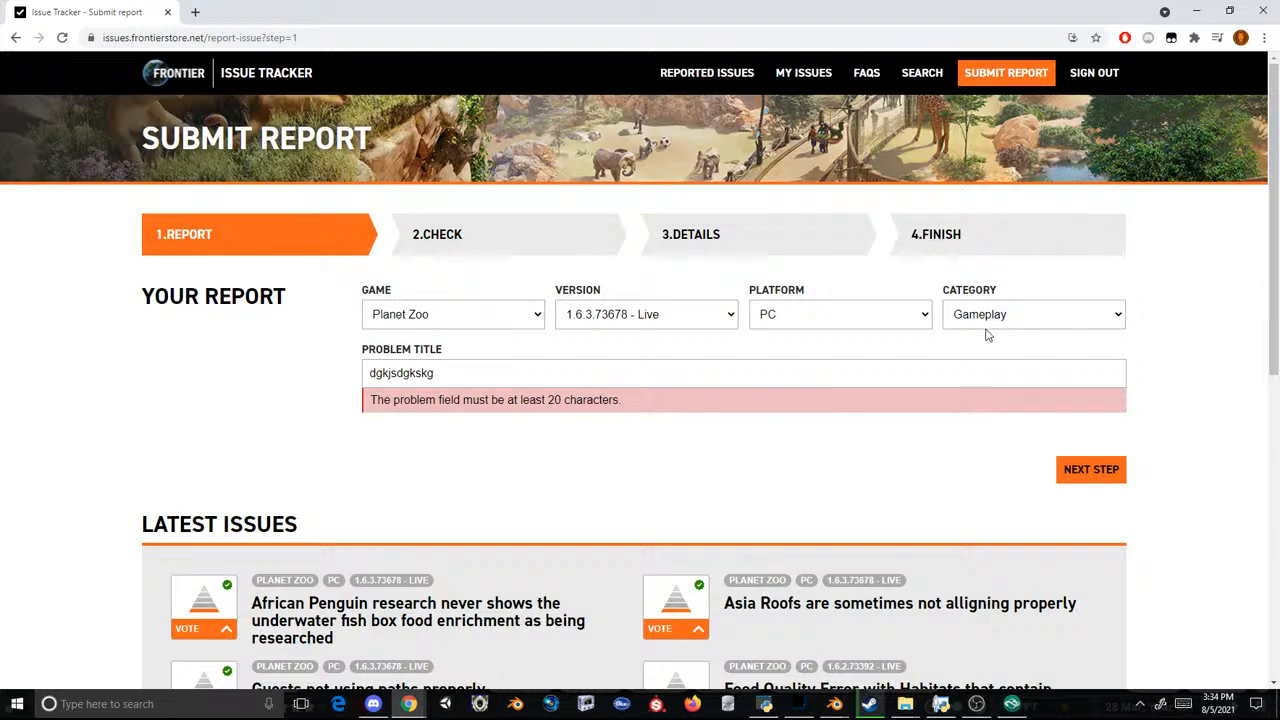
{"action": "left_click", "coordinate": [462, 362]}
{"action": "type", "text": "dgdggdsdggd"}
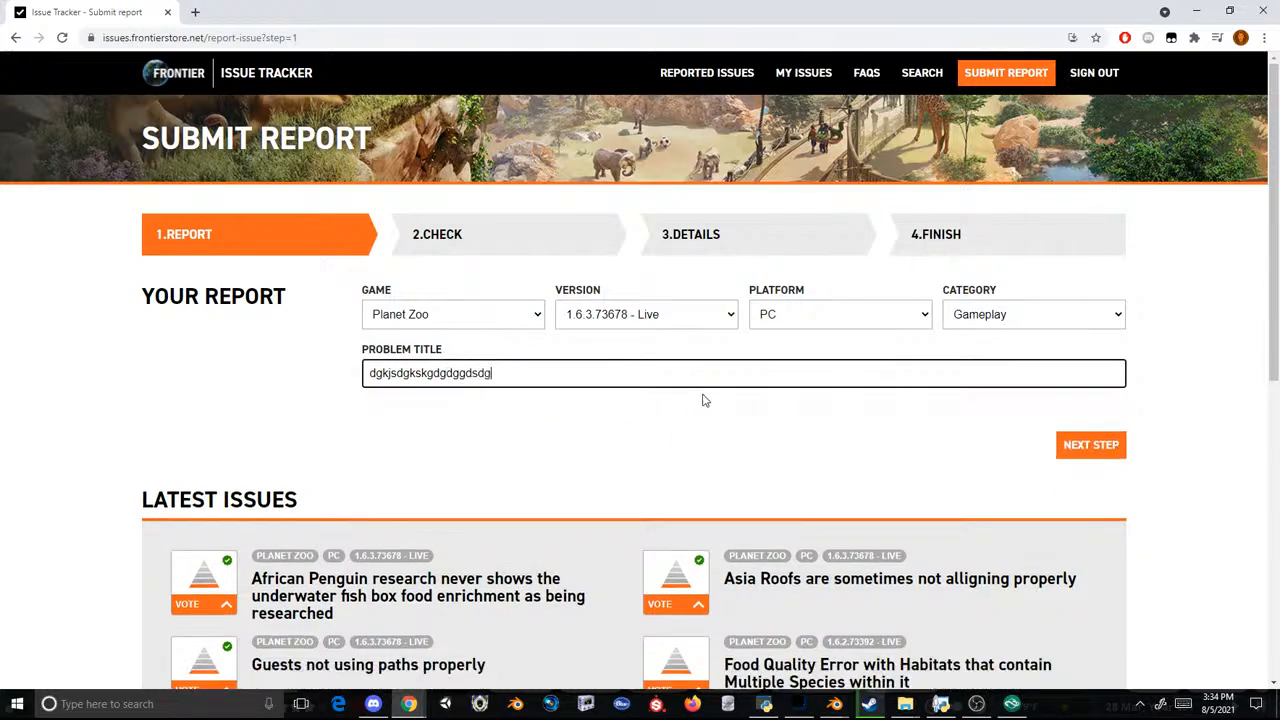
{"action": "left_click", "coordinate": [1089, 443]}
Step: Look over the matching issues section and the latest Planet Zoo issues on the check page
{"action": "scroll", "coordinate": [570, 287], "scroll_direction": "down", "scroll_amount": 2}
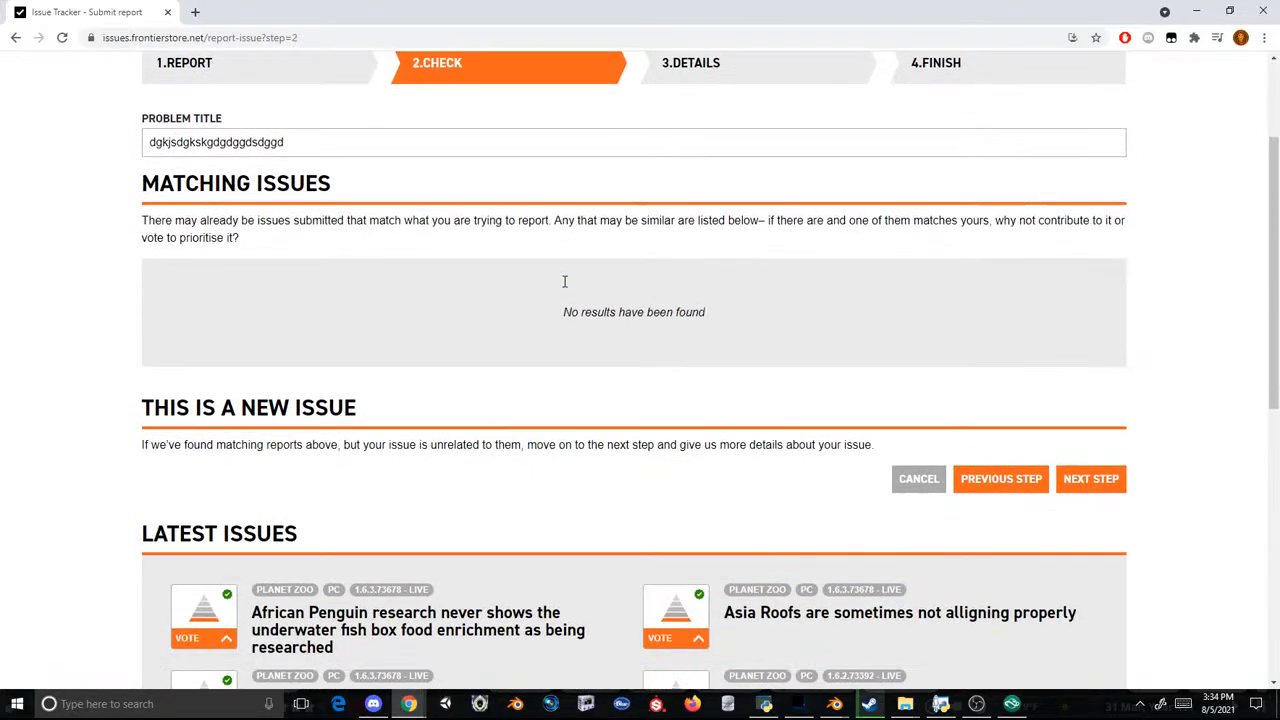
{"action": "scroll", "coordinate": [511, 259], "scroll_direction": "up", "scroll_amount": 2}
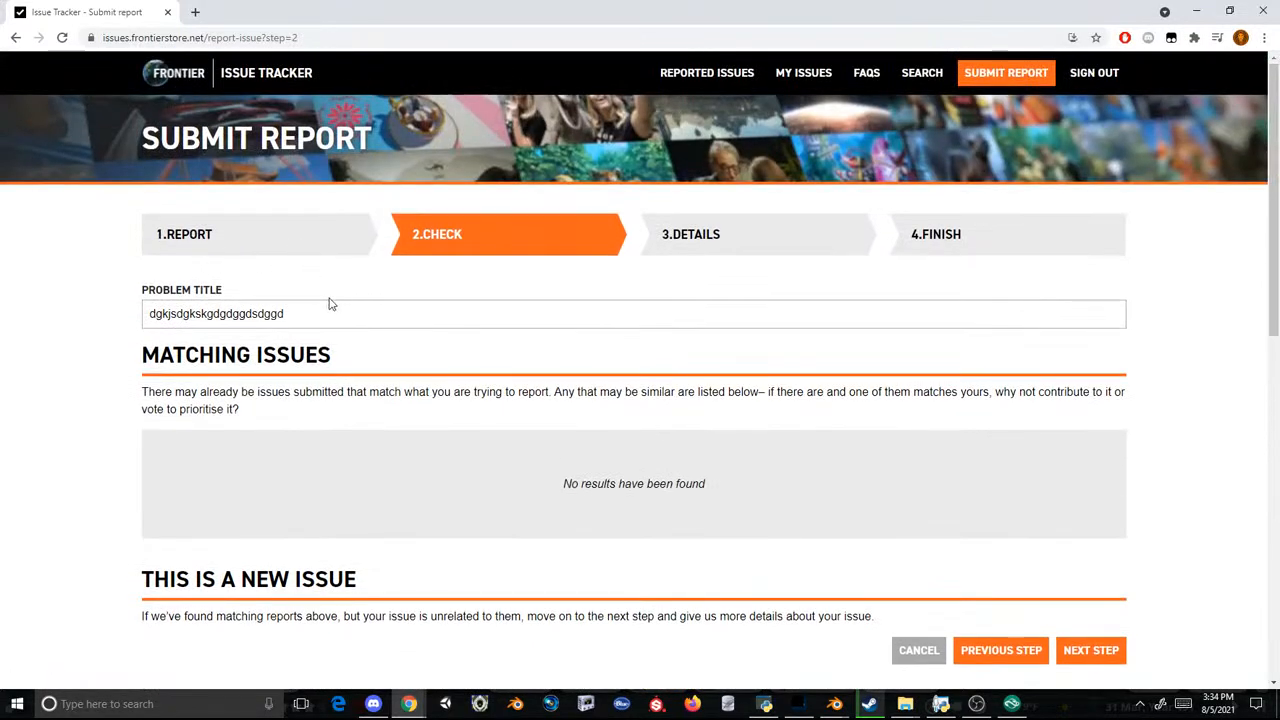
{"action": "scroll", "coordinate": [425, 289], "scroll_direction": "down", "scroll_amount": 3}
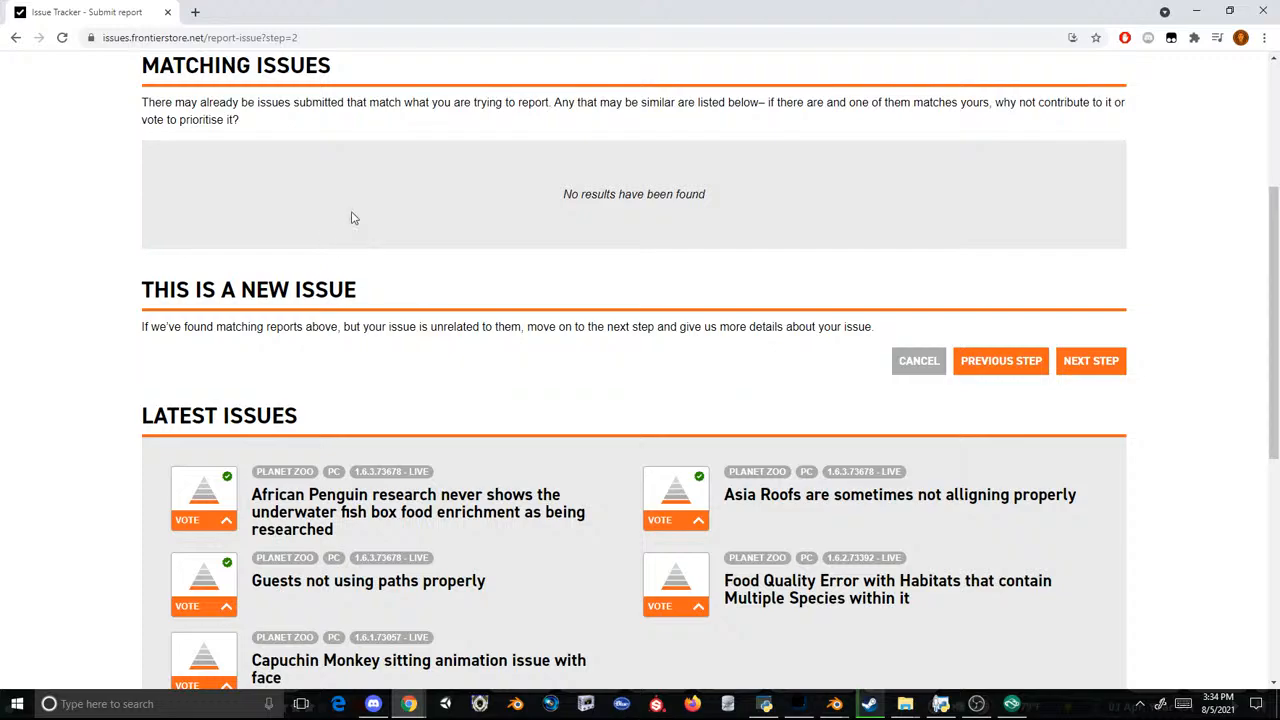
{"action": "scroll", "coordinate": [271, 406], "scroll_direction": "down", "scroll_amount": 2}
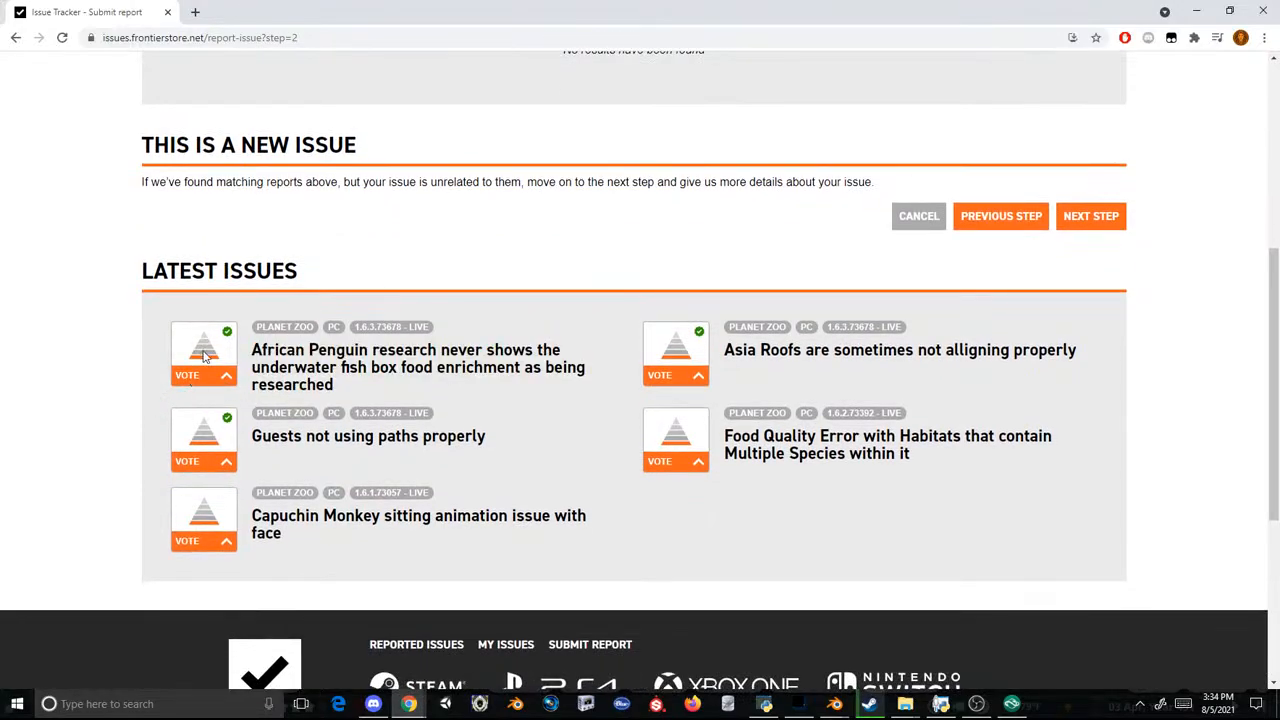
{"action": "scroll", "coordinate": [249, 266], "scroll_direction": "up", "scroll_amount": 3}
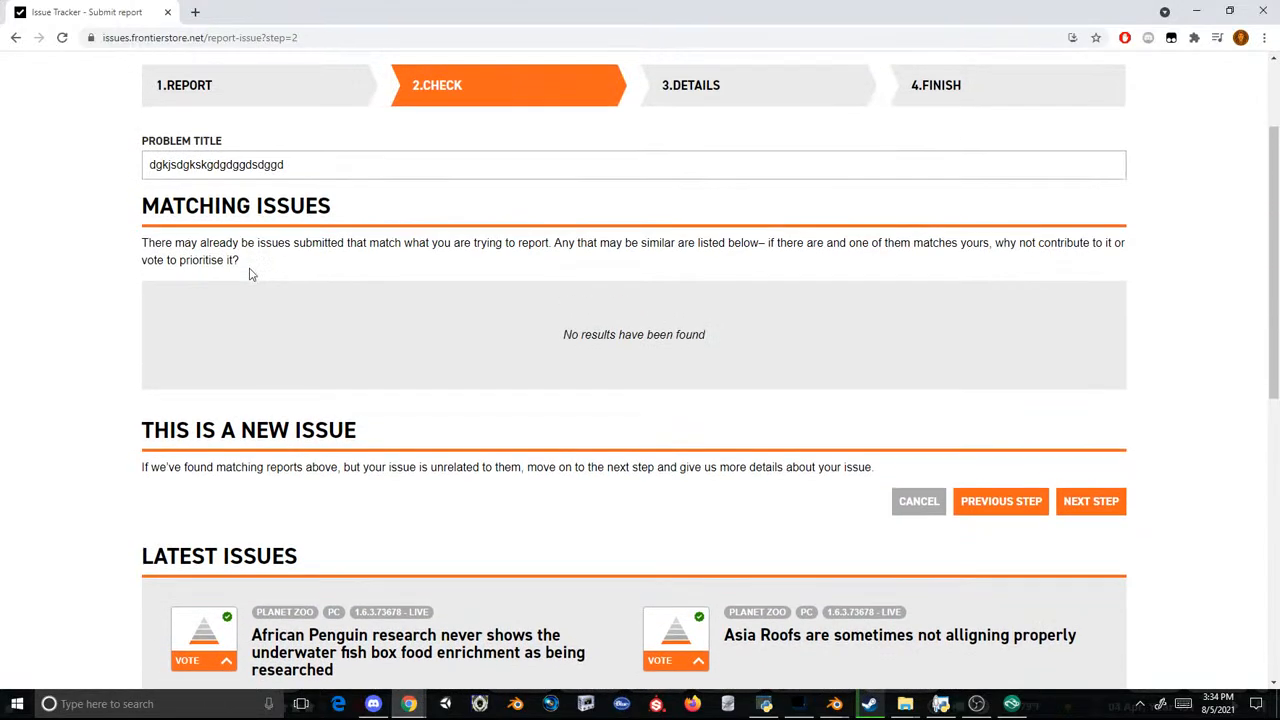
{"action": "scroll", "coordinate": [252, 274], "scroll_direction": "down", "scroll_amount": 2}
{"action": "scroll", "coordinate": [620, 183], "scroll_direction": "up", "scroll_amount": 4}
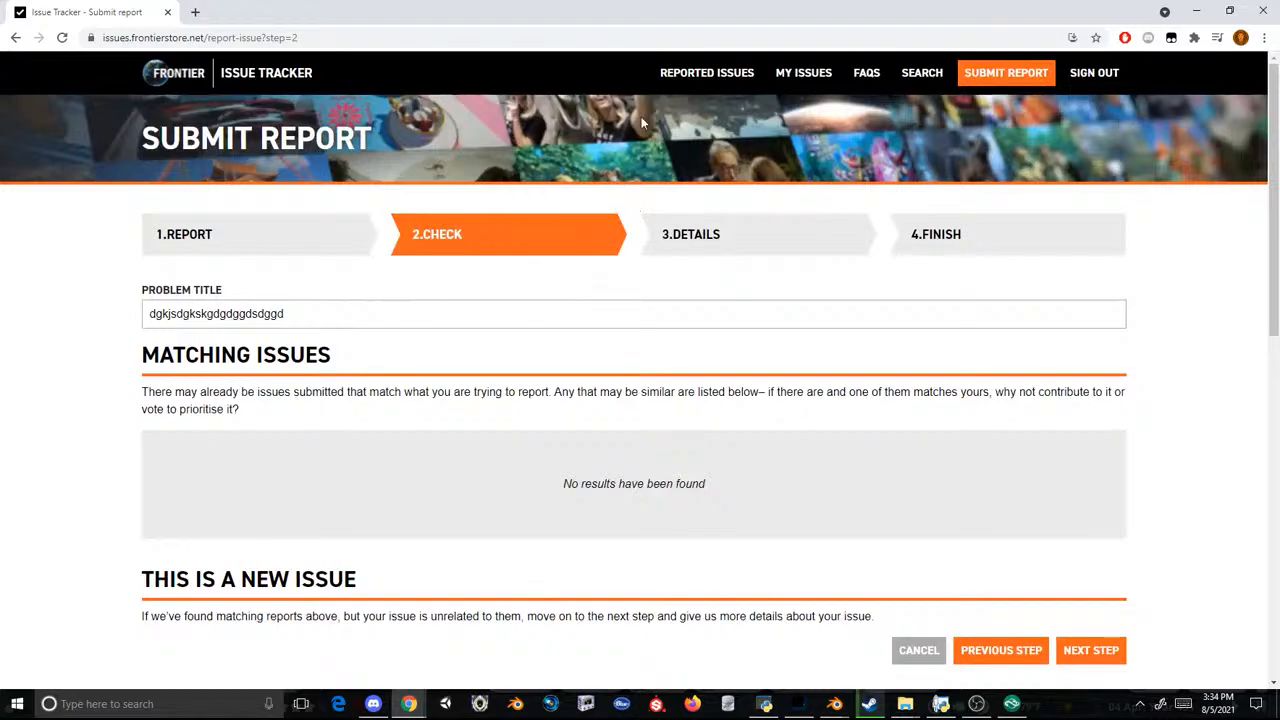
Step: Open the reported issues for Planet Zoo and read through the first page of the newest reports and the status filters
{"action": "left_click", "coordinate": [734, 74]}
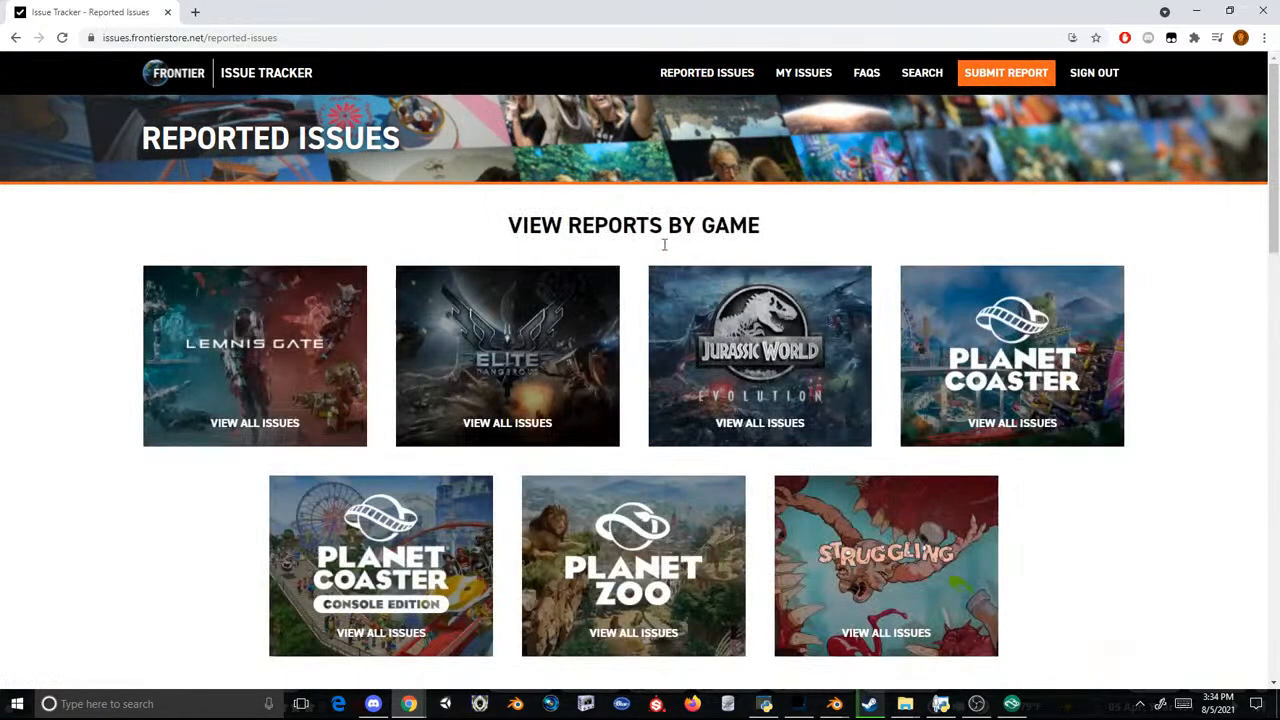
{"action": "left_click", "coordinate": [600, 556]}
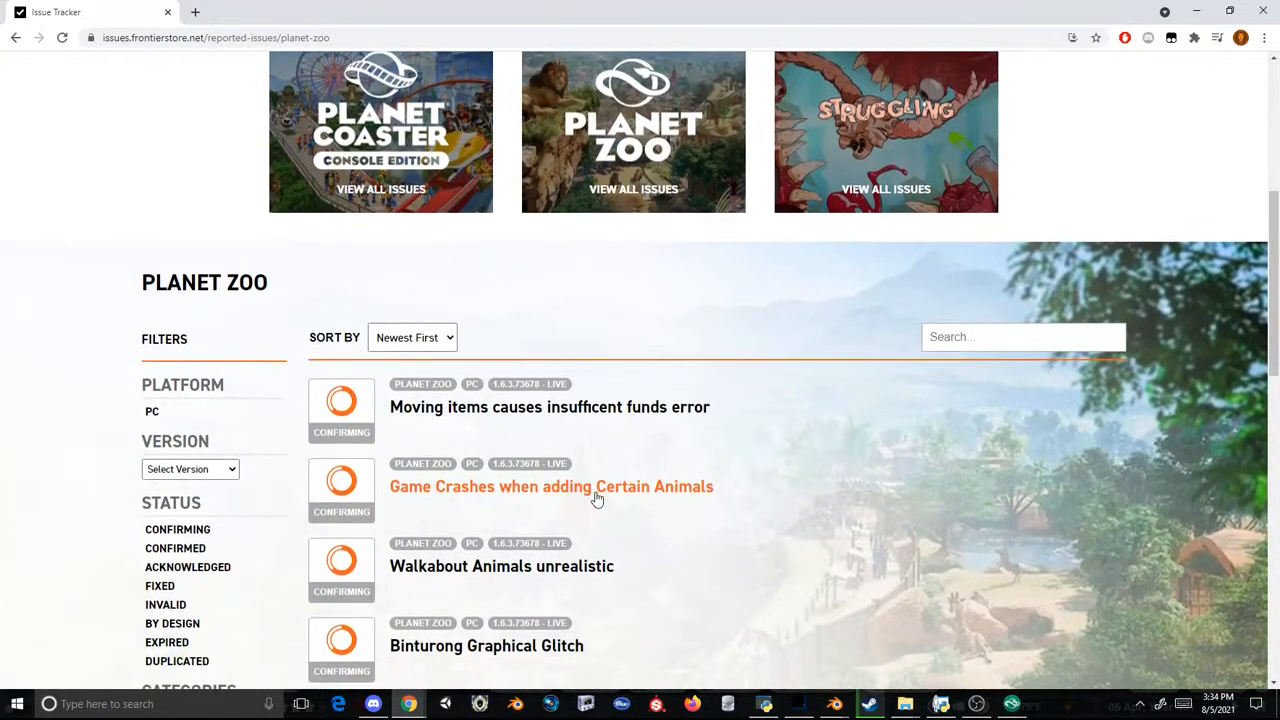
{"action": "scroll", "coordinate": [597, 499], "scroll_direction": "down", "scroll_amount": 2}
{"action": "scroll", "coordinate": [584, 333], "scroll_direction": "up", "scroll_amount": 2}
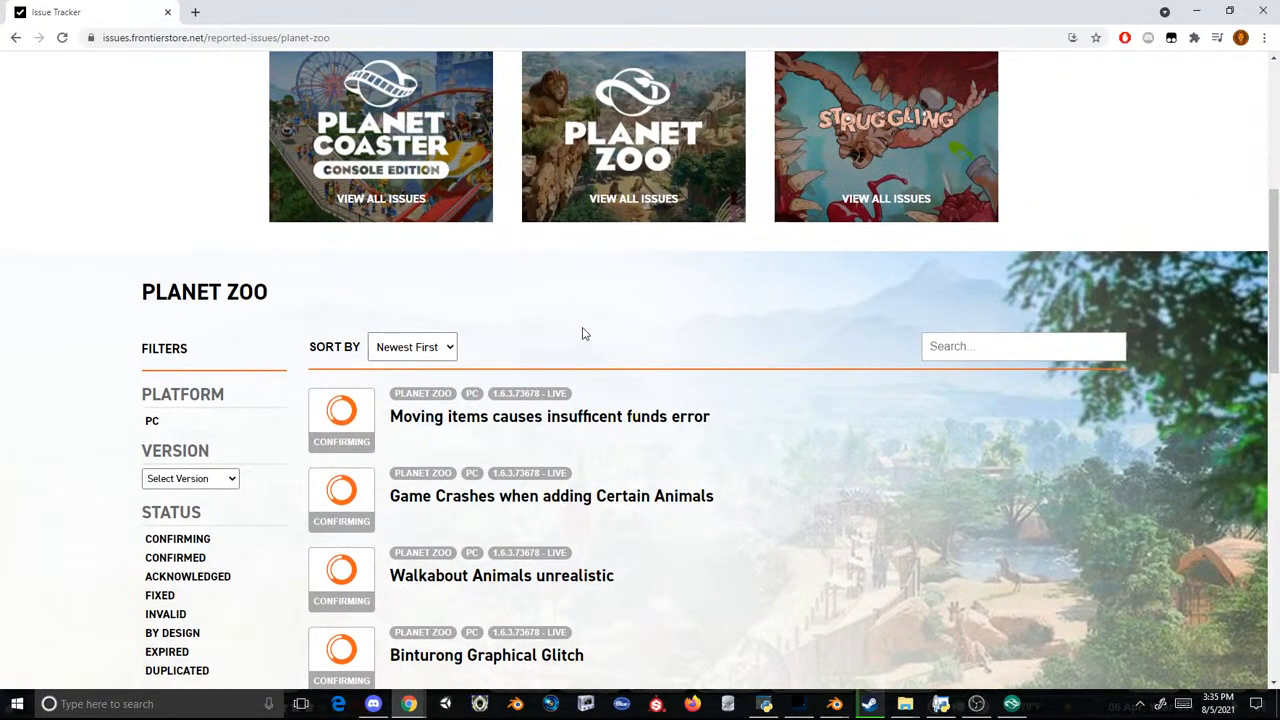
{"action": "scroll", "coordinate": [449, 451], "scroll_direction": "down", "scroll_amount": 4}
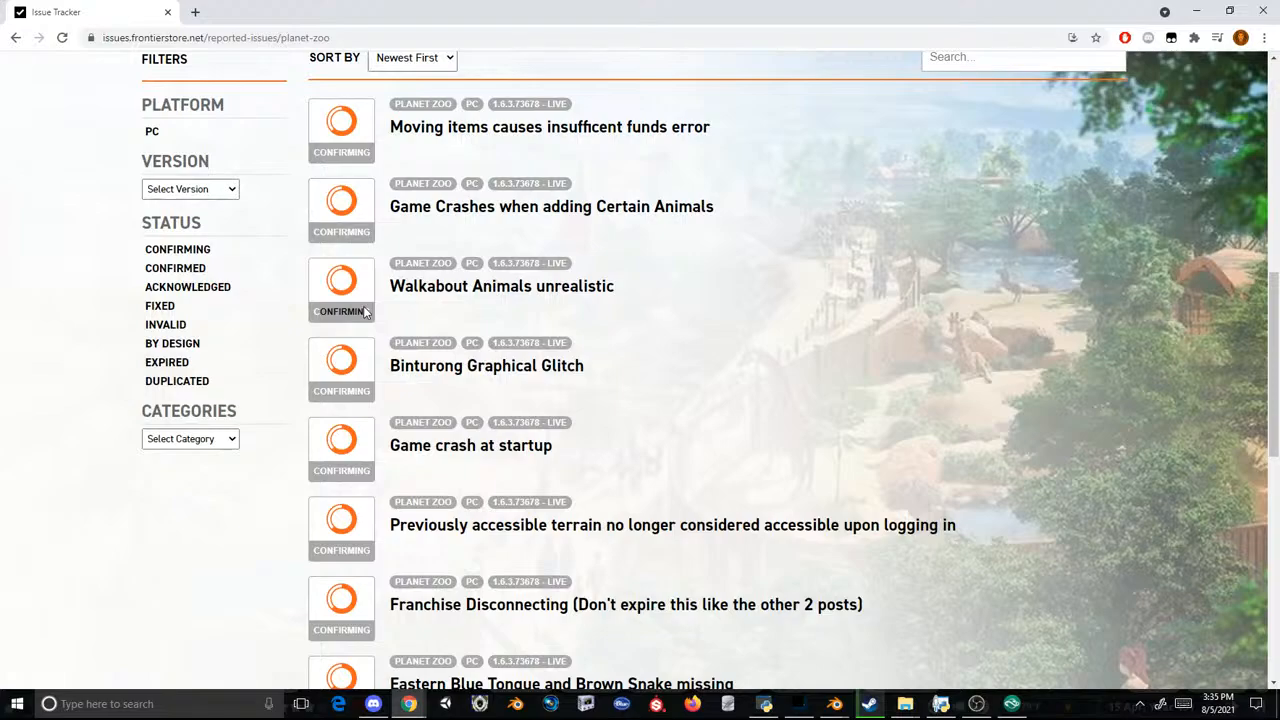
{"action": "scroll", "coordinate": [386, 334], "scroll_direction": "down", "scroll_amount": 3}
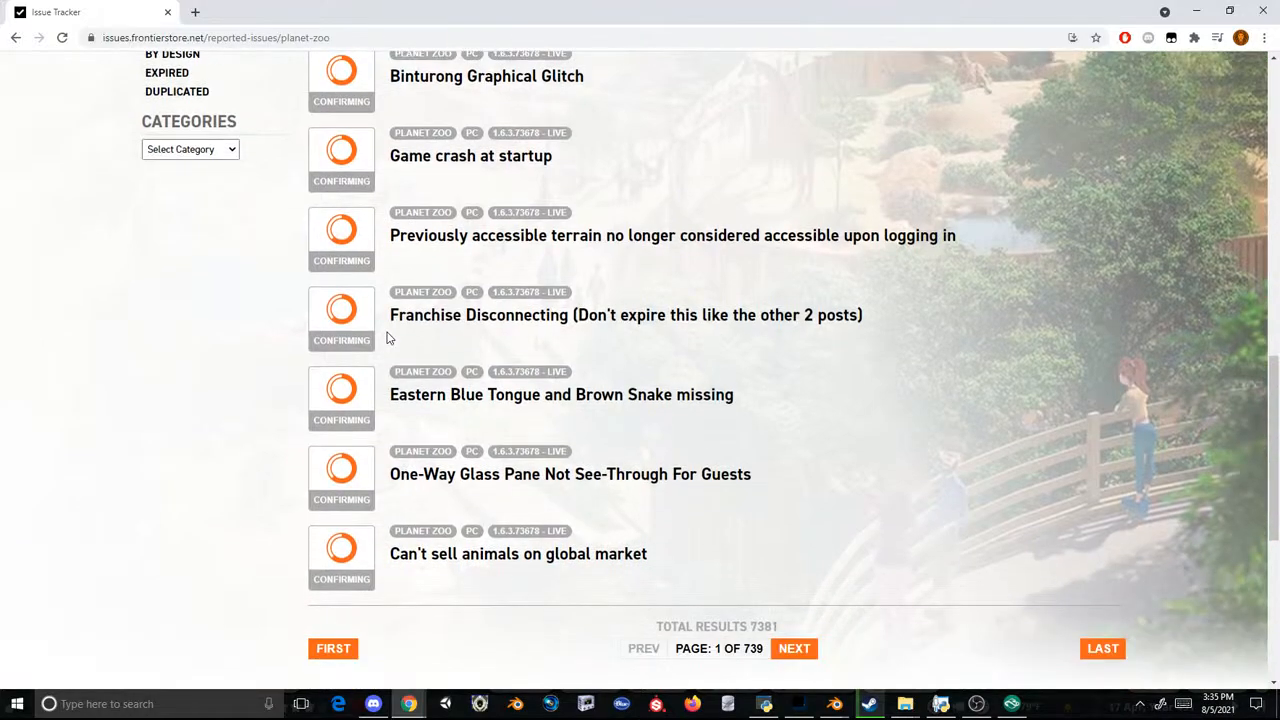
{"action": "scroll", "coordinate": [389, 338], "scroll_direction": "down", "scroll_amount": 1}
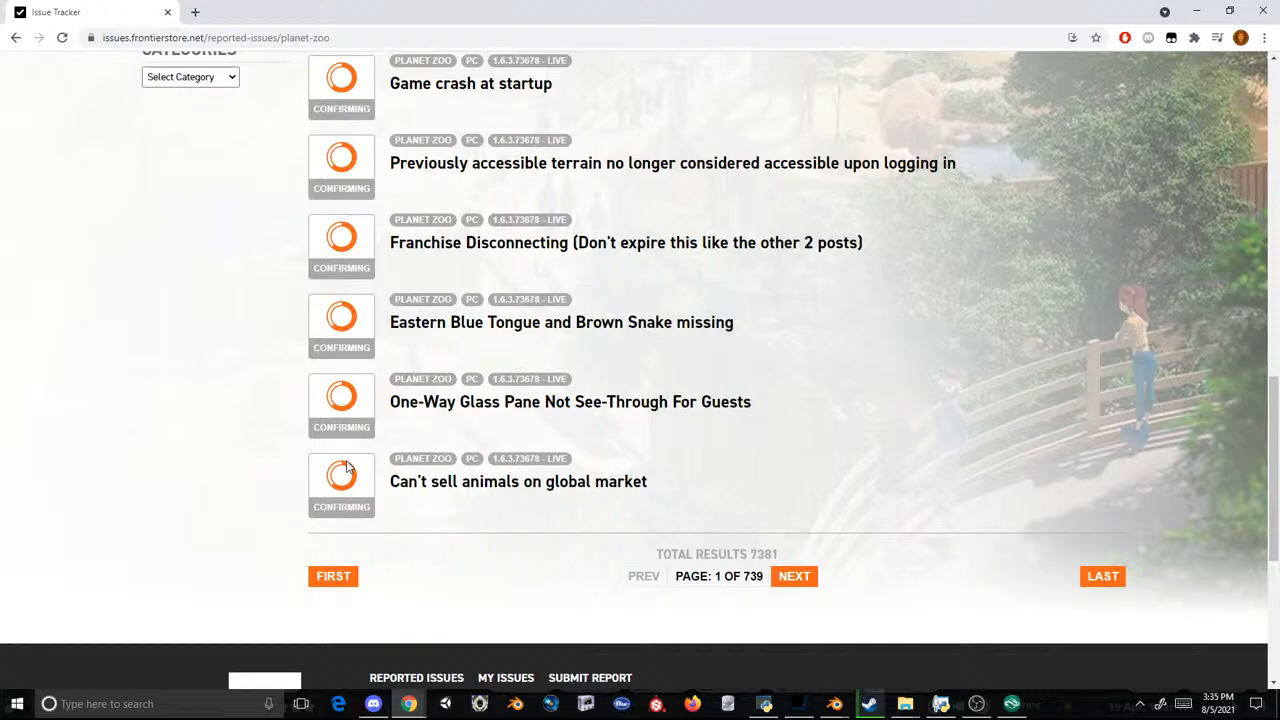
{"action": "scroll", "coordinate": [347, 467], "scroll_direction": "up", "scroll_amount": 5}
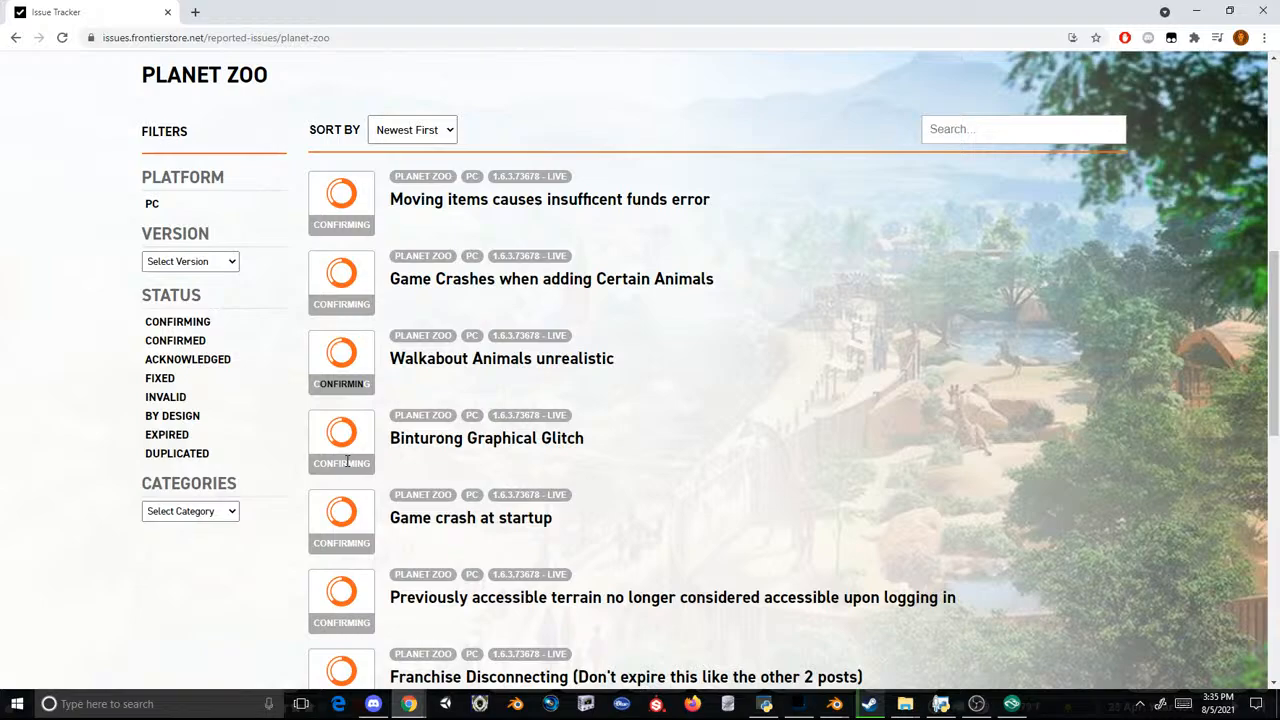
{"action": "scroll", "coordinate": [347, 461], "scroll_direction": "up", "scroll_amount": 4}
{"action": "scroll", "coordinate": [347, 464], "scroll_direction": "down", "scroll_amount": 2}
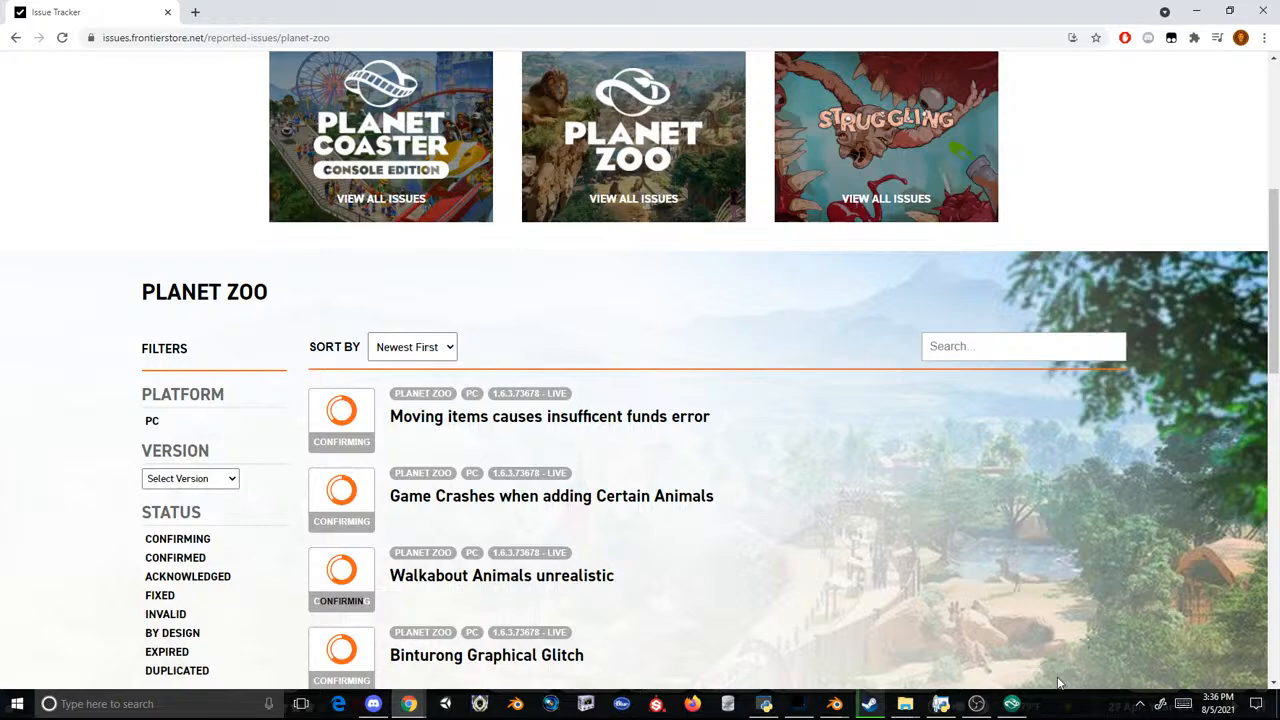
Step: Switch back to Planet Zoo and leave the fenced monkey yard for the open plaza with the round pool
{"action": "left_click", "coordinate": [1026, 706]}
{"action": "middle_click_drag", "start_coordinate": [720, 383], "coordinate": [716, 369]}
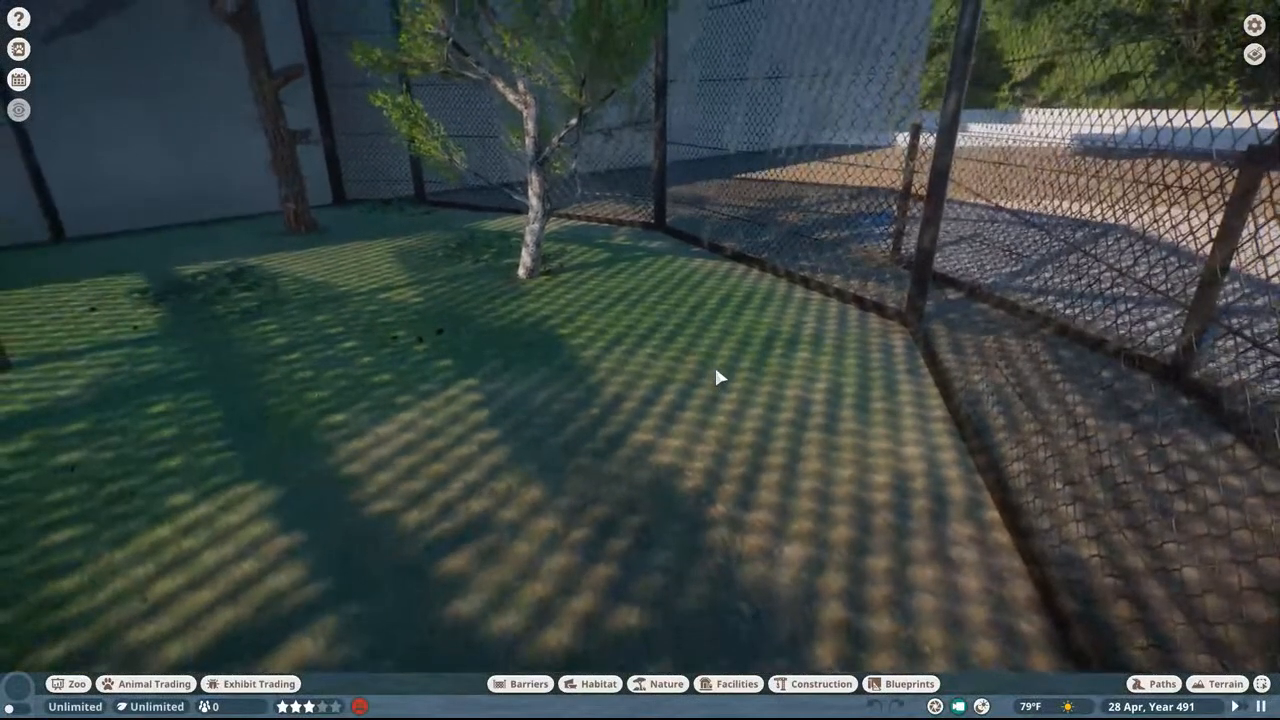
{"action": "key", "text": "s"}
{"action": "key", "text": "a"}
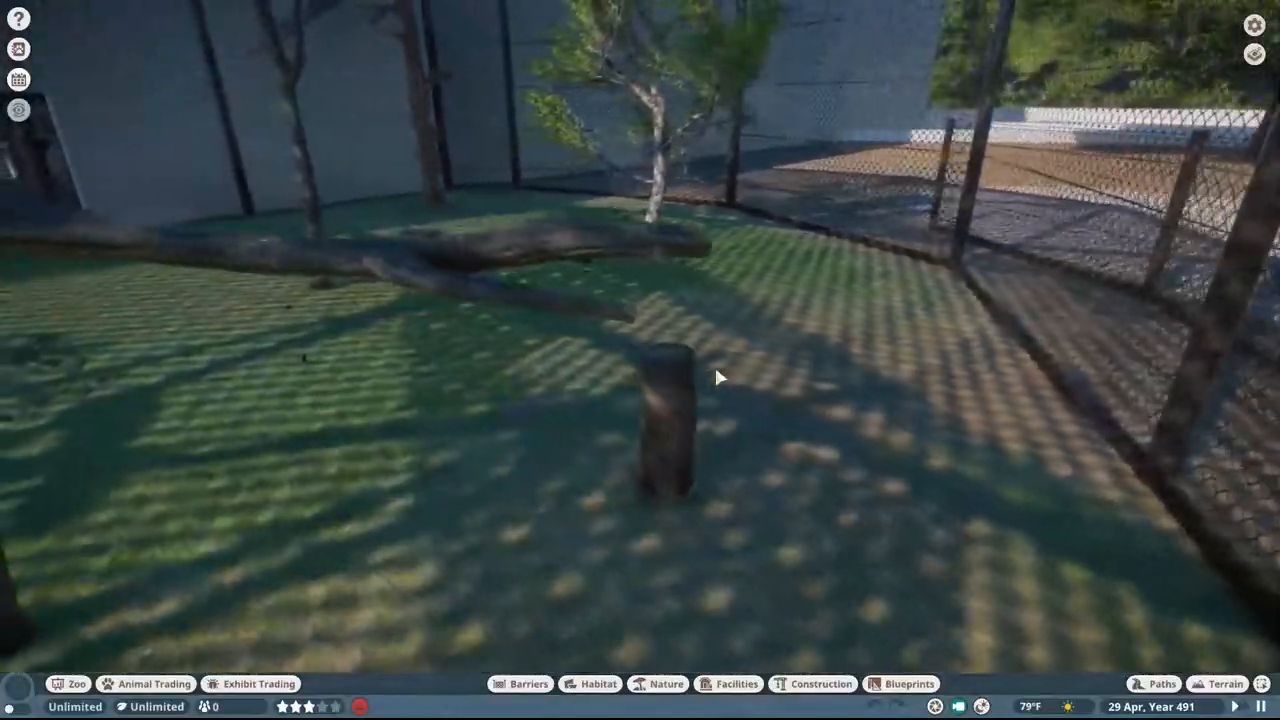
{"action": "key", "text": "w"}
{"action": "middle_click_drag", "start_coordinate": [716, 370], "coordinate": [978, 335]}
{"action": "key", "text": "w"}
{"action": "key", "text": "d"}
{"action": "key", "text": "w"}
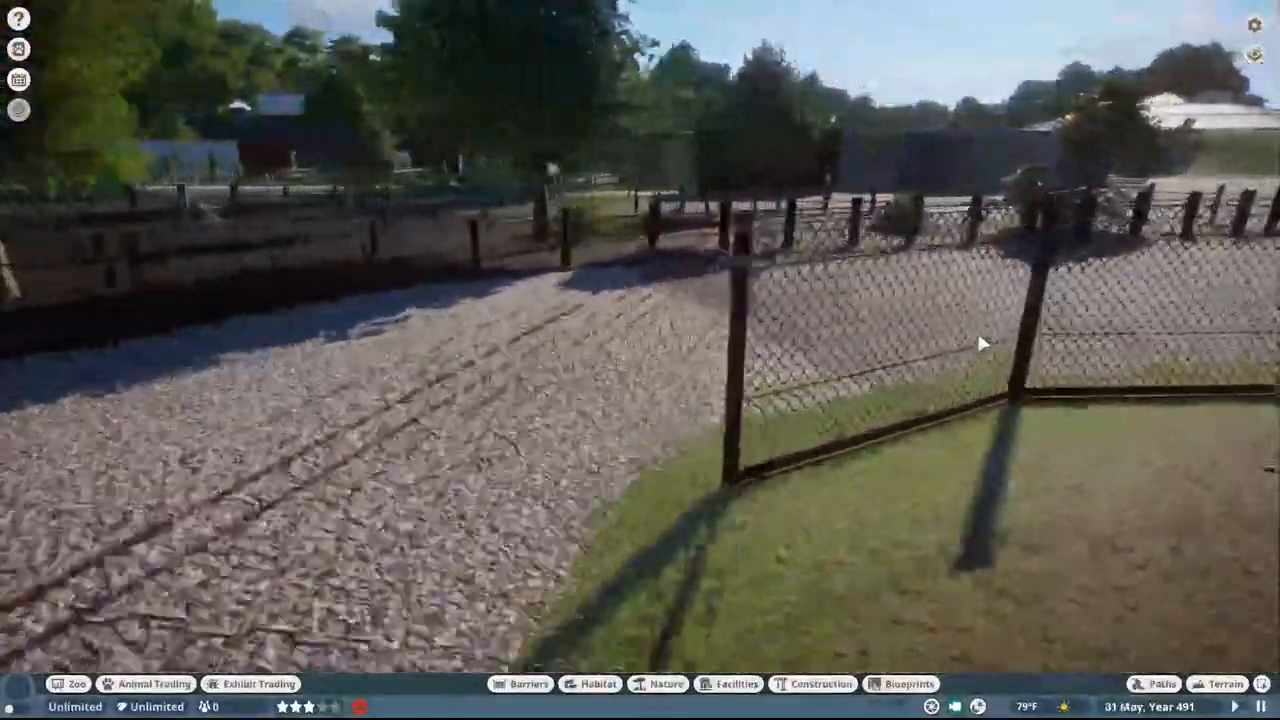
{"action": "key", "text": "d"}
{"action": "key", "text": "w"}
{"action": "middle_click_drag", "start_coordinate": [981, 343], "coordinate": [1100, 345]}
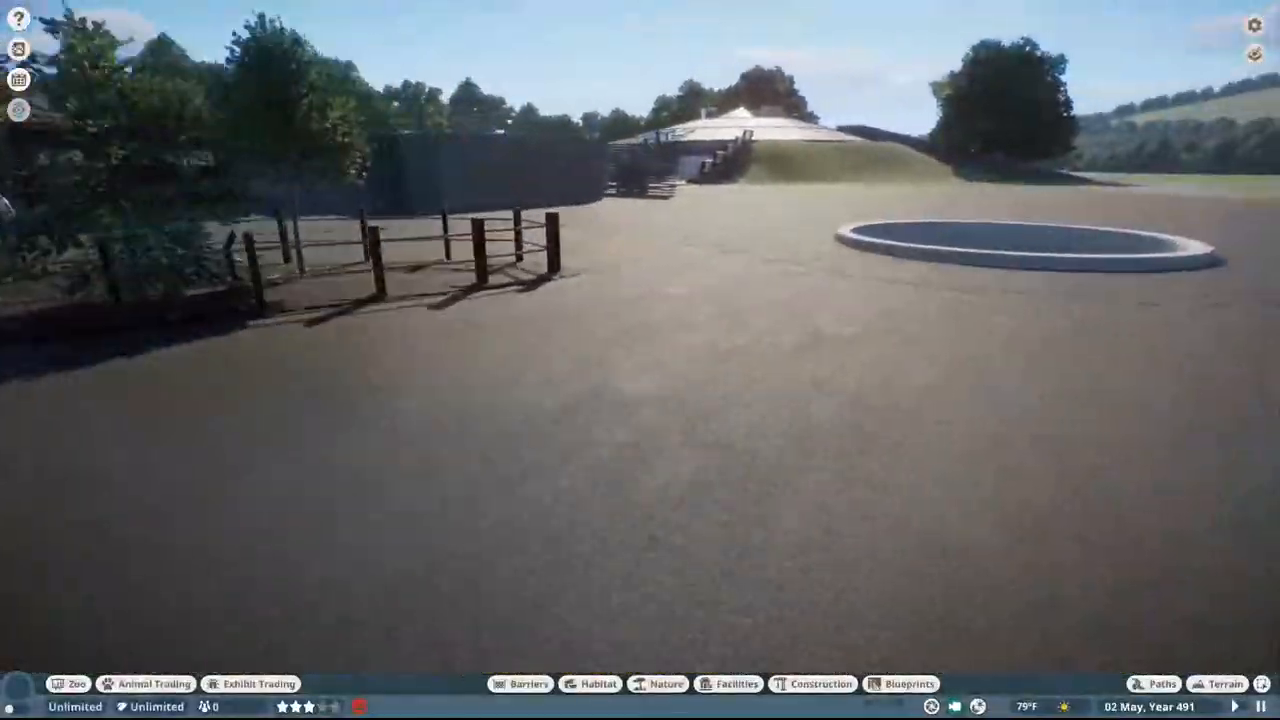
Step: Cross the plaza past the long grey wall and enter the indoor enclosure with the wooden climbing frame and painted mural
{"action": "key", "text": "a"}
{"action": "key", "text": "w"}
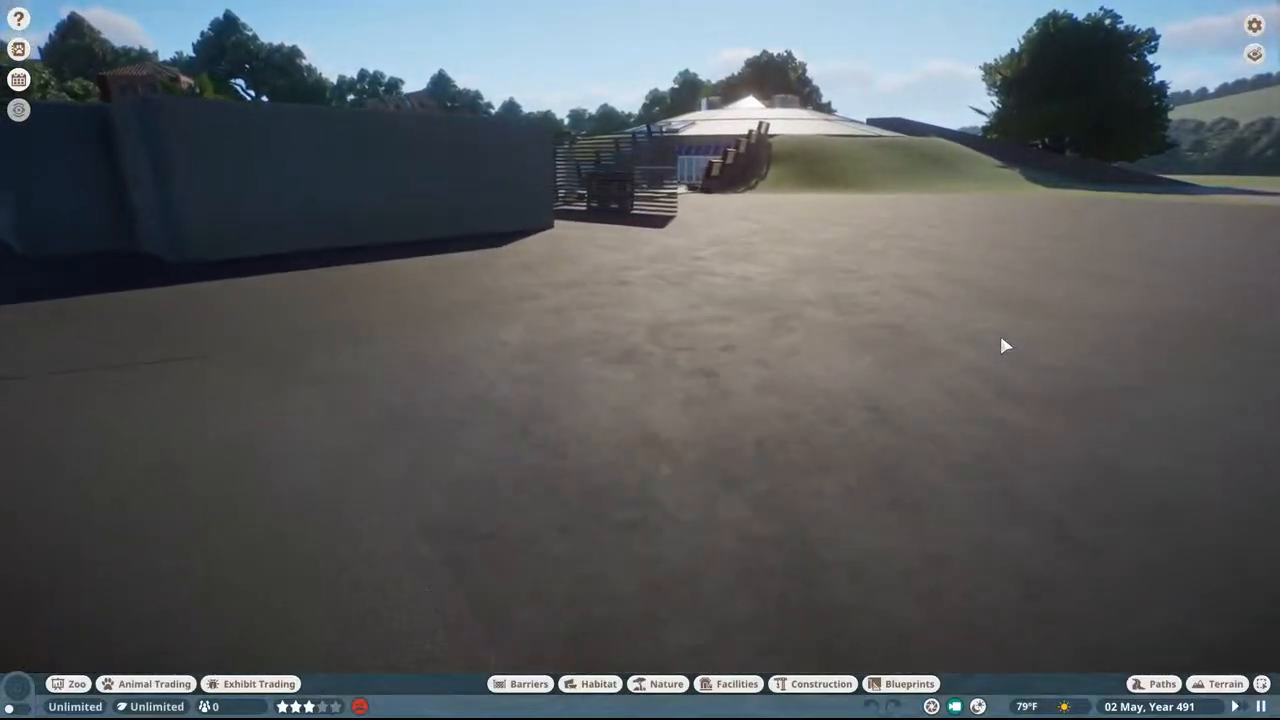
{"action": "key", "text": "w"}
{"action": "key", "text": "d"}
{"action": "middle_click_drag", "start_coordinate": [1001, 338], "coordinate": [560, 352]}
{"action": "key", "text": "w"}
{"action": "key", "text": "d"}
{"action": "key", "text": "w"}
{"action": "key", "text": "w"}
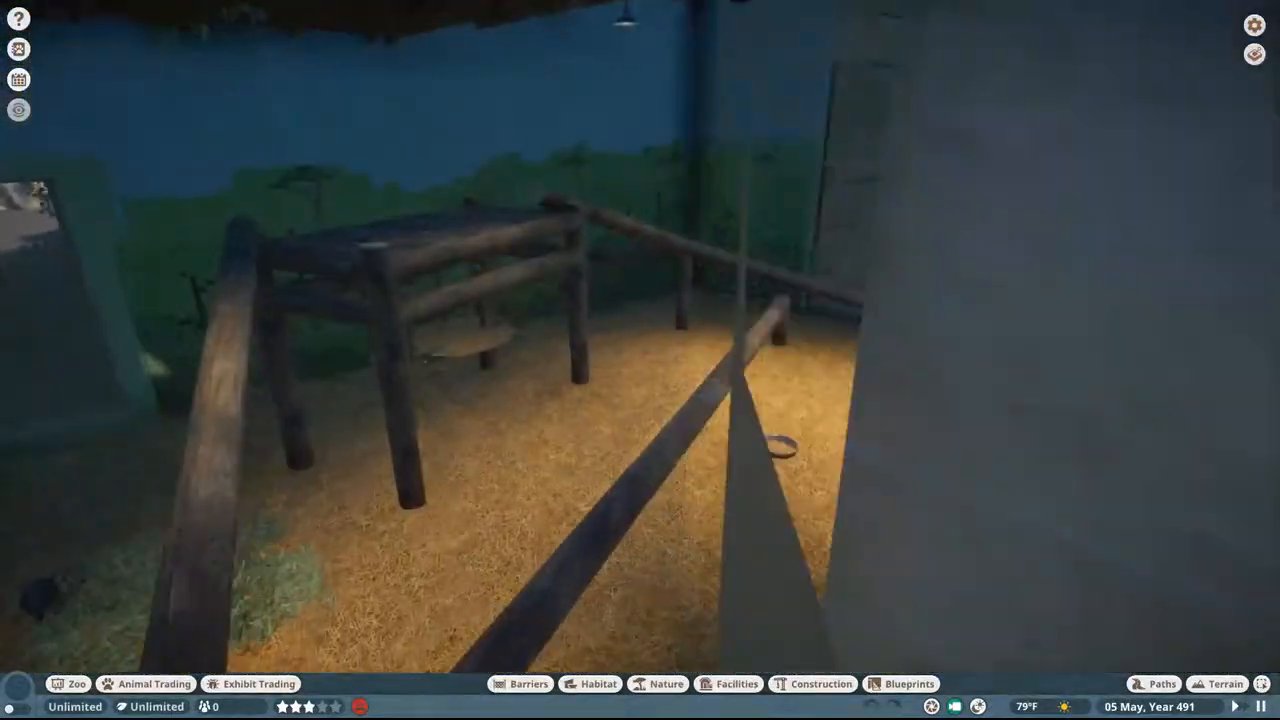
{"action": "key", "text": "w"}
Step: Find the koala beside the leaf pile on the enclosure floor and open its information
{"action": "middle_click_drag", "start_coordinate": [640, 360], "coordinate": [314, 362]}
{"action": "key", "text": "w"}
{"action": "key", "text": "a"}
{"action": "middle_click_drag", "start_coordinate": [490, 350], "coordinate": [662, 320]}
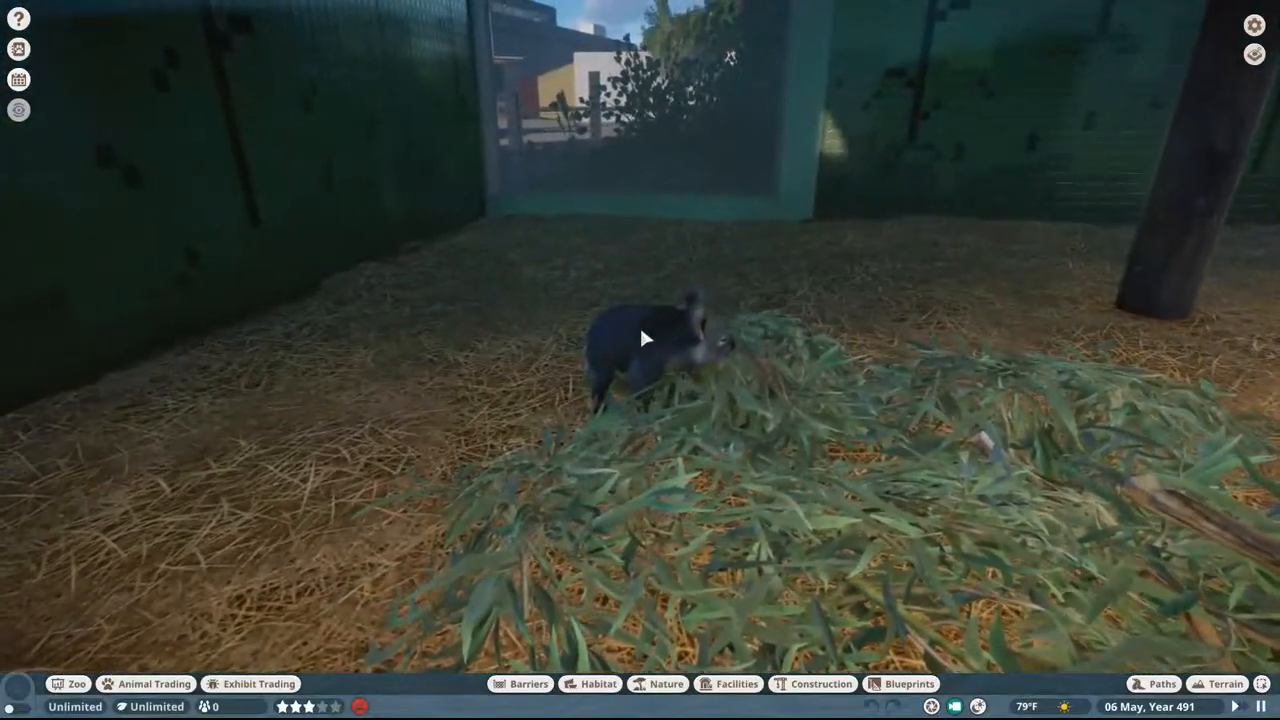
{"action": "left_click", "coordinate": [643, 333]}
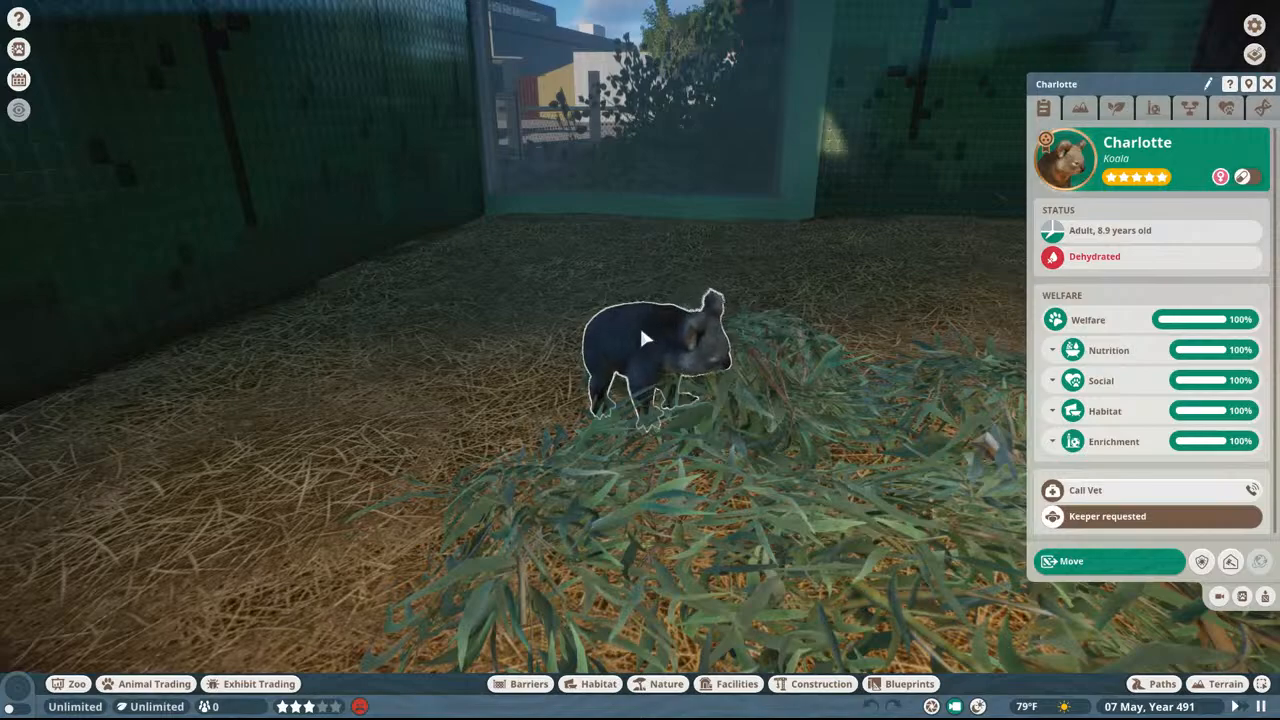
Step: Show the traversable area overlay and inspect the koala enclosure's floor, water bowl and climbing frame
{"action": "left_click", "coordinate": [18, 688]}
{"action": "key", "text": "w"}
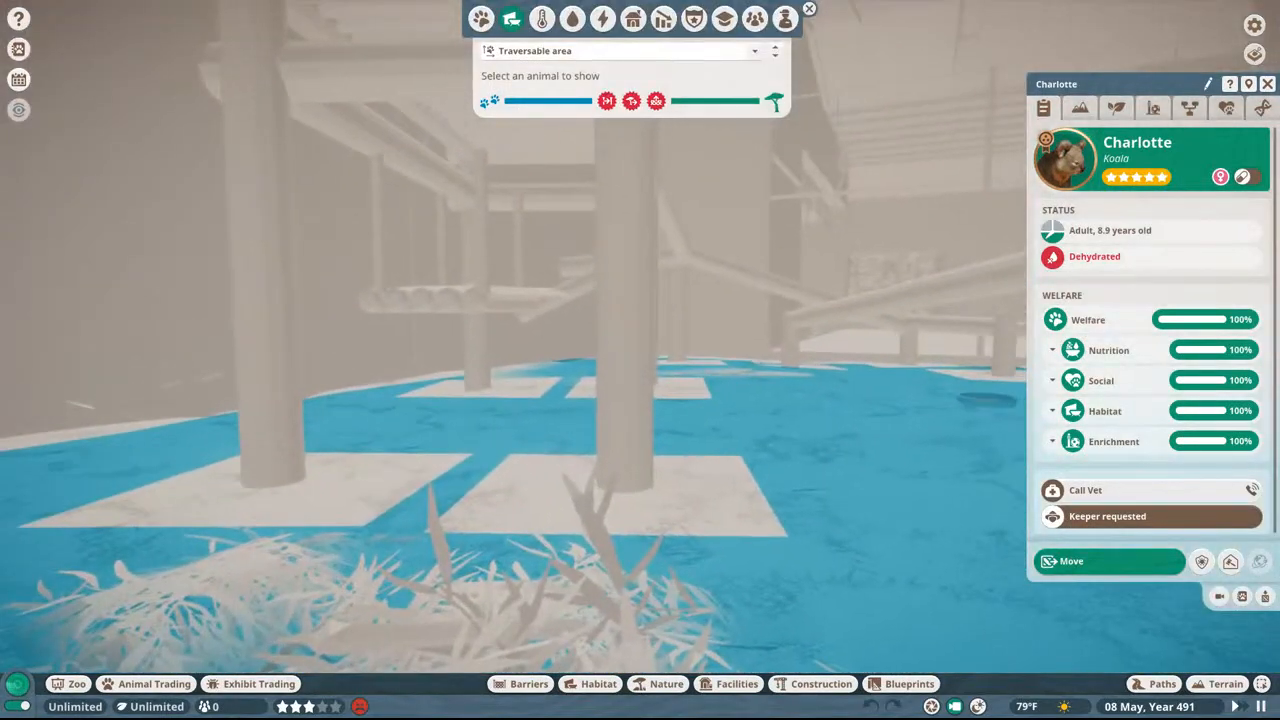
{"action": "key", "text": "w"}
{"action": "middle_click_drag", "start_coordinate": [760, 272], "coordinate": [830, 297]}
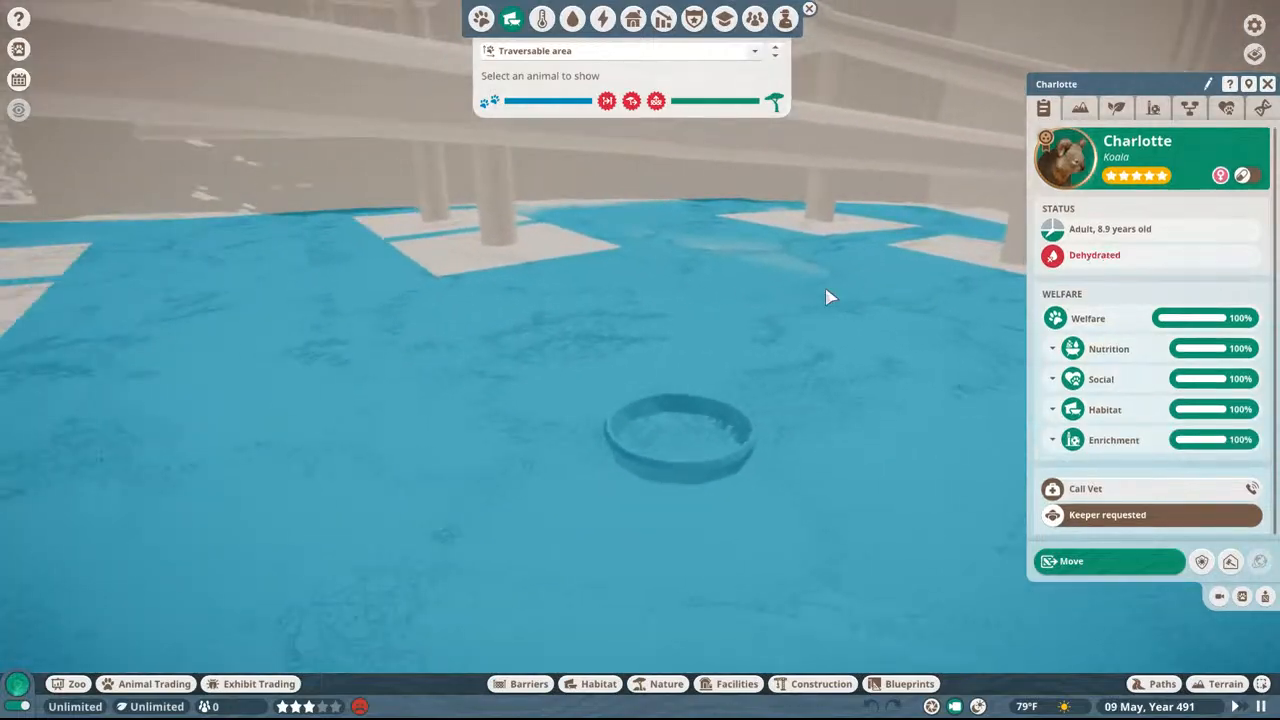
{"action": "key", "text": "s"}
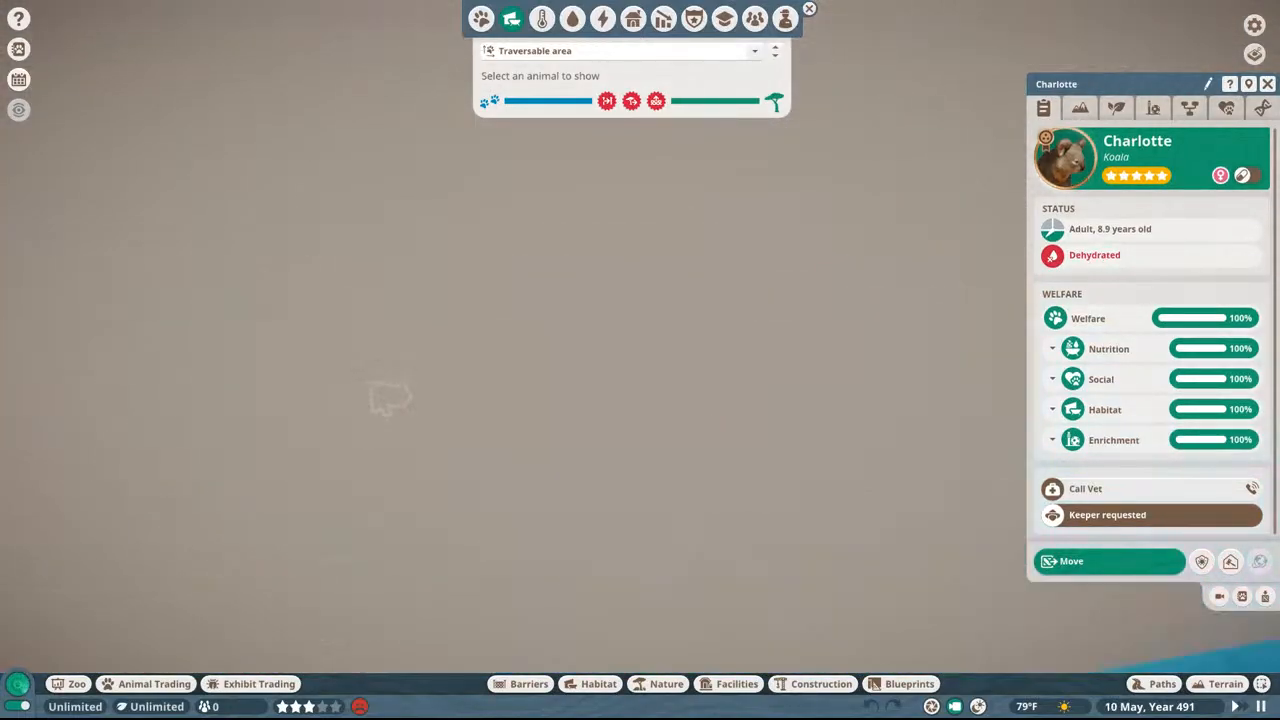
{"action": "key", "text": "w"}
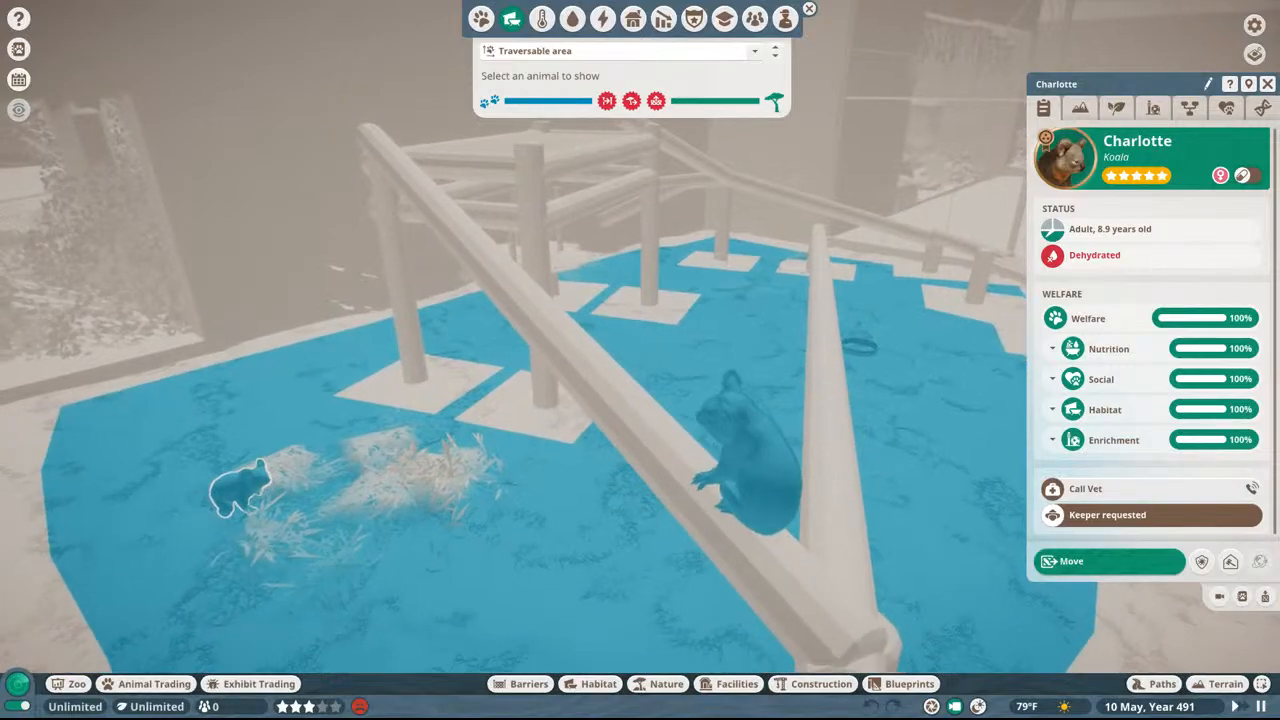
Step: Hide the traversable area overlay and circle closely around the koala perched on the sloping log
{"action": "left_click", "coordinate": [18, 684]}
{"action": "double_click", "coordinate": [759, 460]}
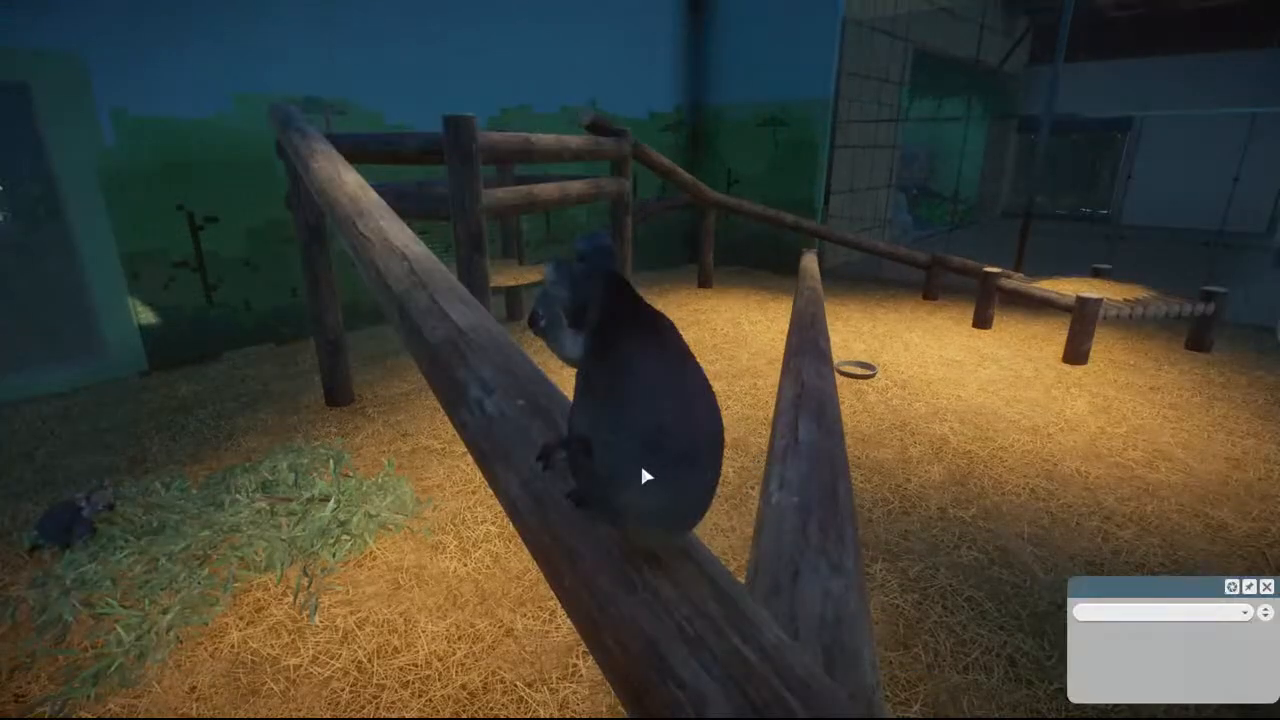
{"action": "middle_click_drag", "start_coordinate": [642, 477], "coordinate": [308, 597]}
{"action": "key", "text": "Escape"}
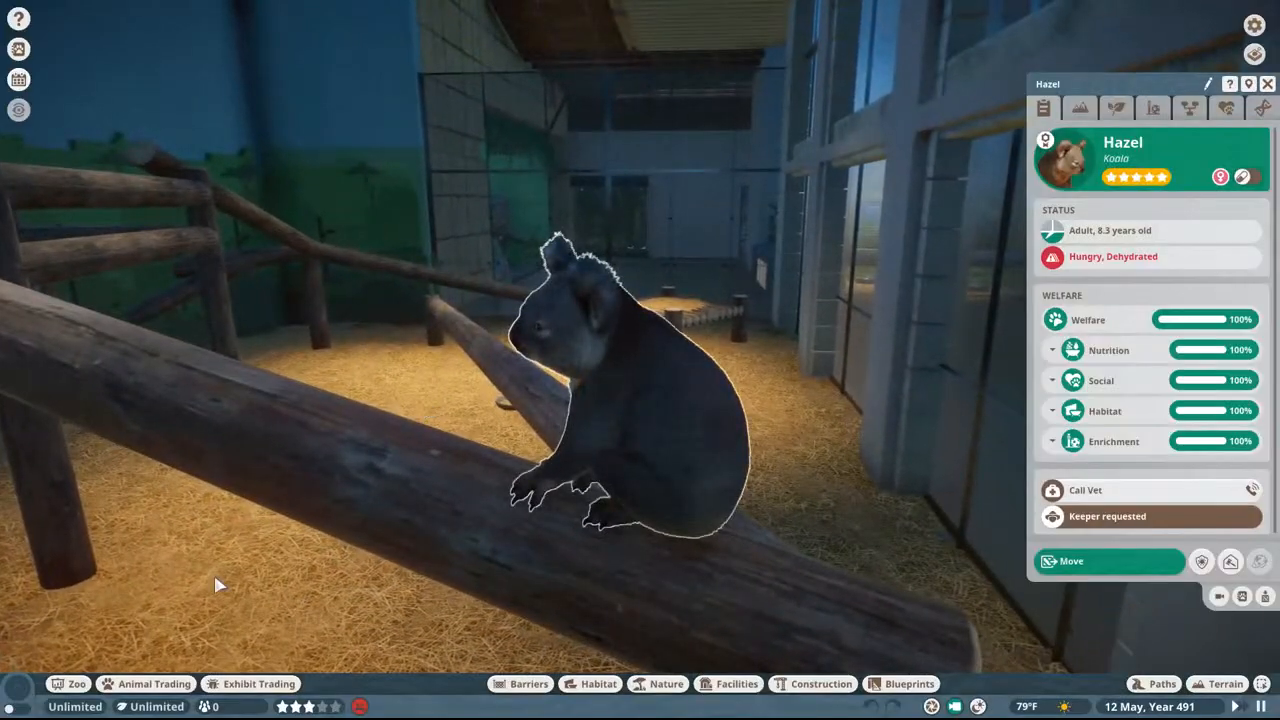
Step: Show the traversable area overlay again and inspect the log under the perched koala and the surrounding floor
{"action": "left_click", "coordinate": [22, 688]}
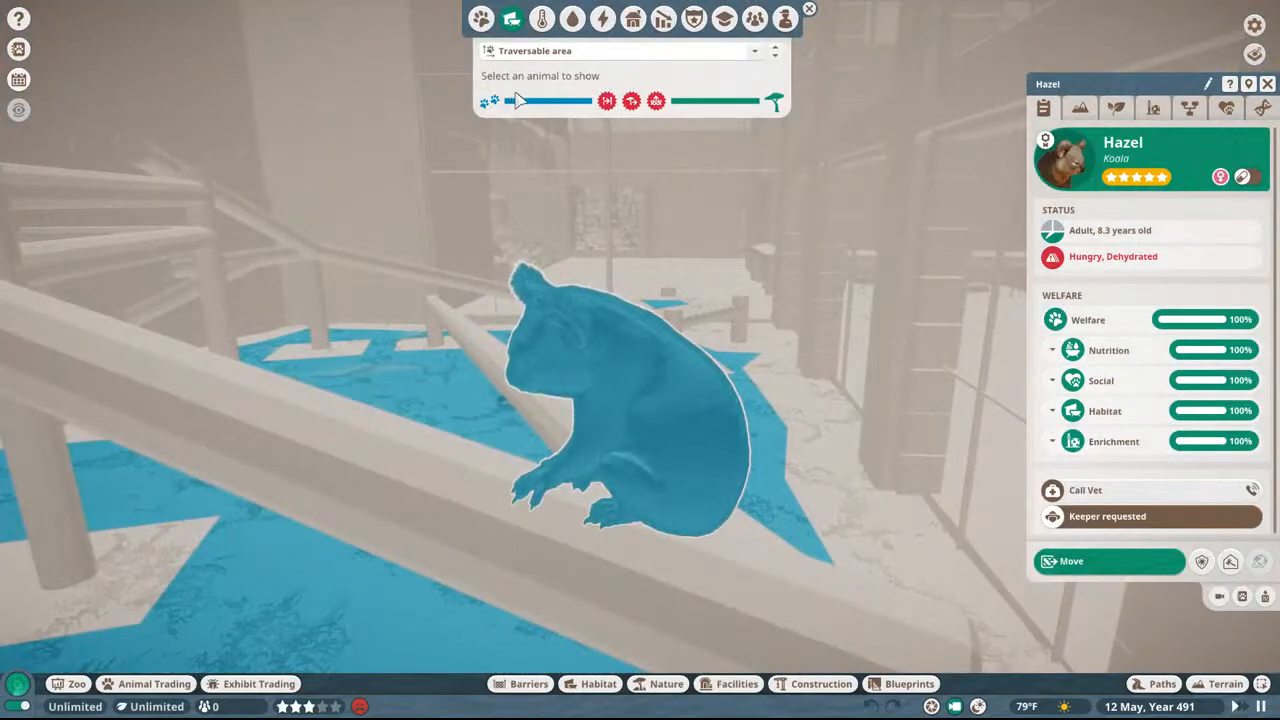
{"action": "scroll", "coordinate": [563, 386], "scroll_direction": "down", "scroll_amount": 5}
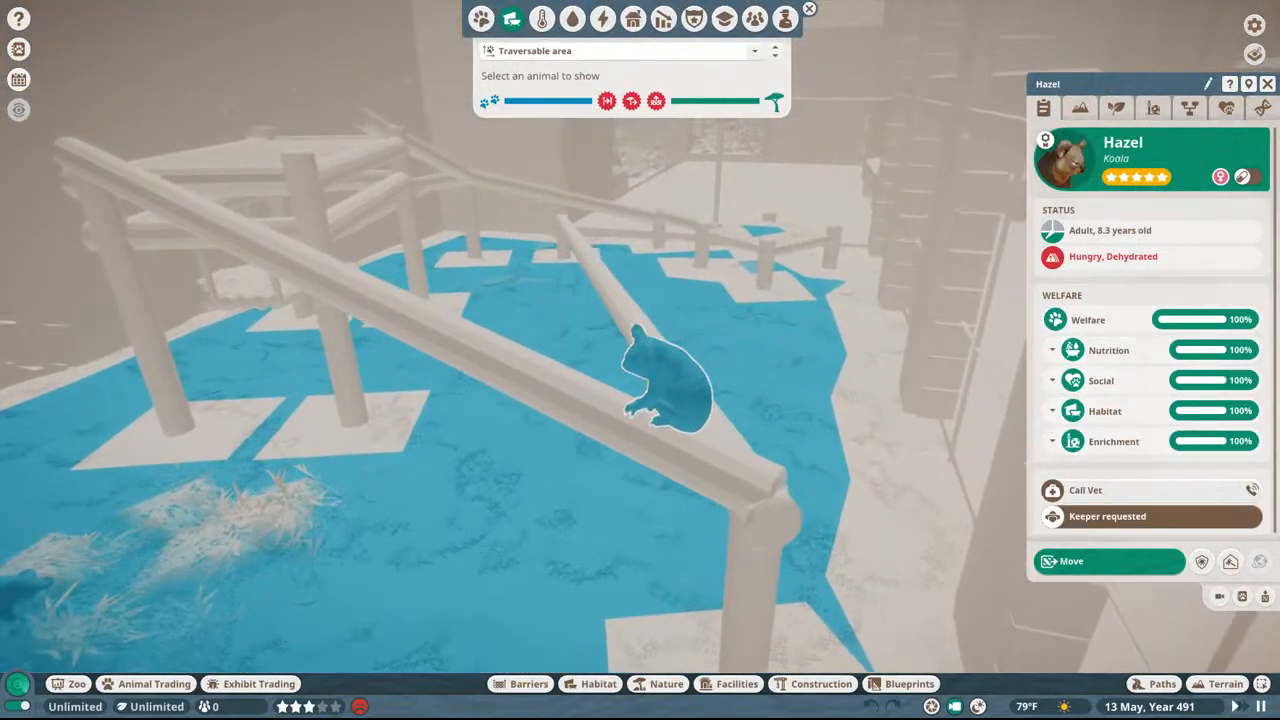
{"action": "middle_click_drag", "start_coordinate": [563, 386], "coordinate": [457, 341]}
{"action": "key", "text": "w"}
{"action": "key", "text": "a"}
{"action": "key", "text": "s"}
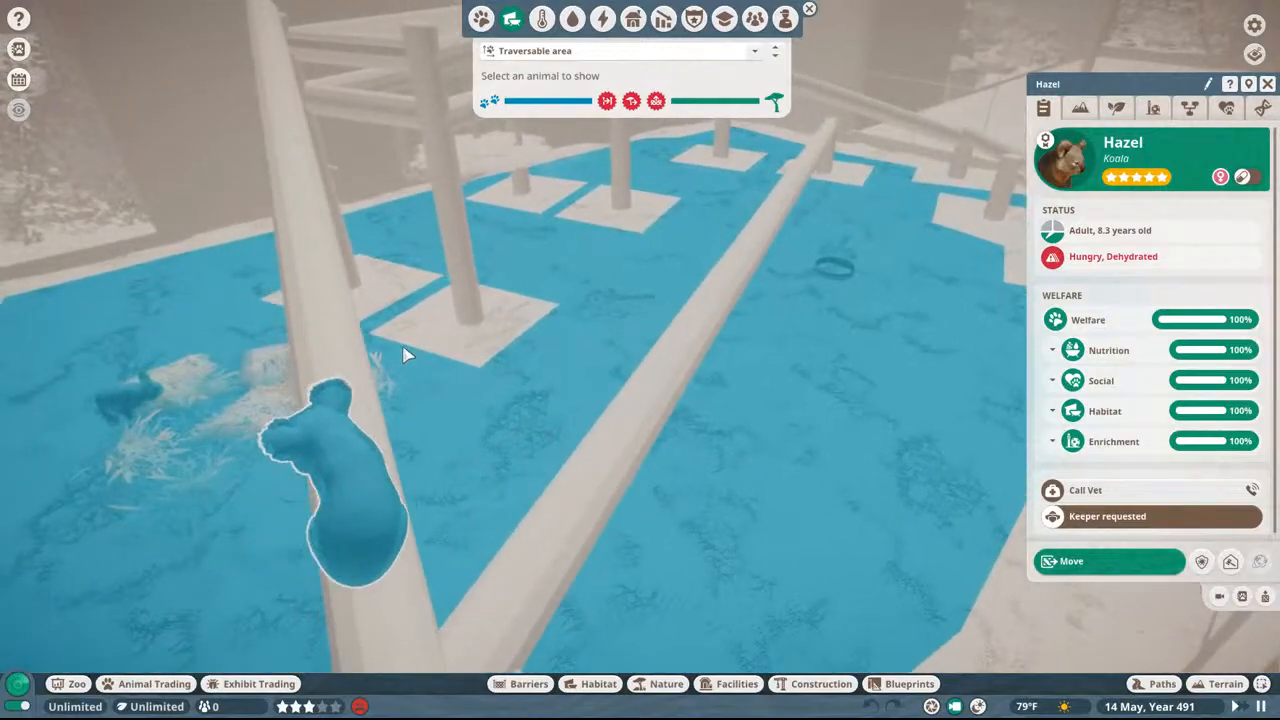
{"action": "key", "text": "a"}
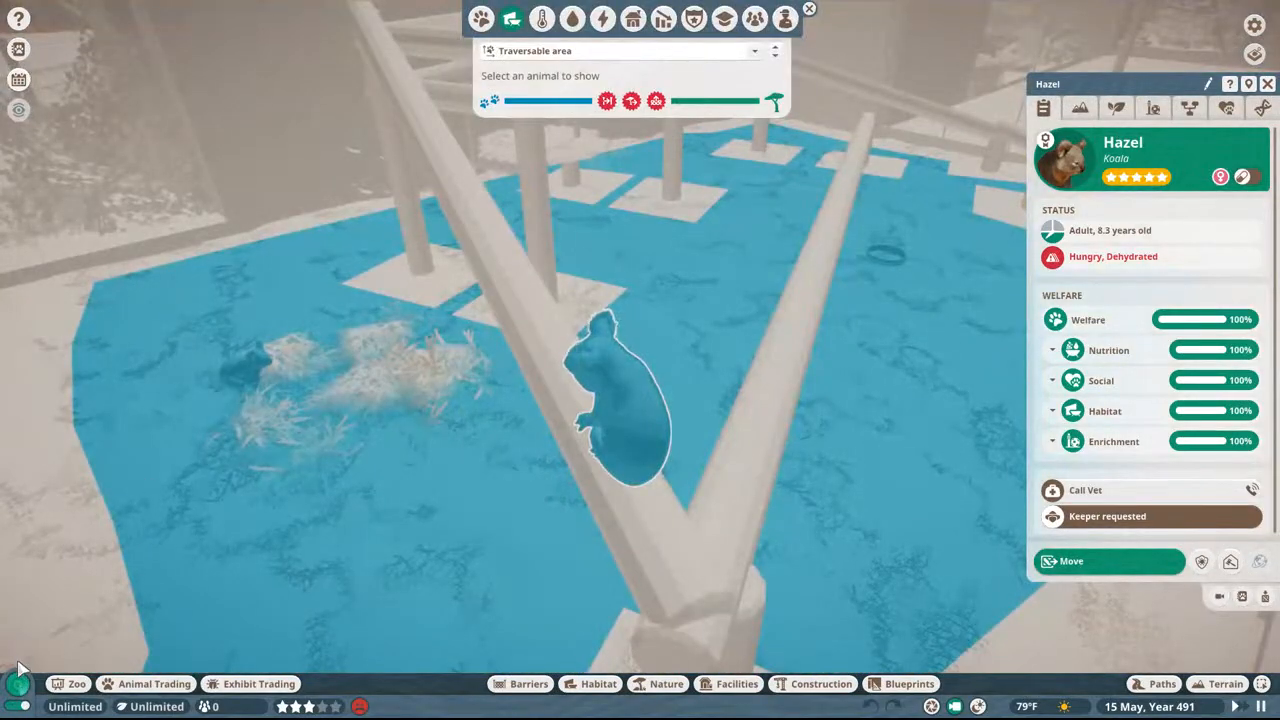
Step: Hide the overlay, look over the koala climbing frame up to the glass wall, and close the koala's information
{"action": "left_click", "coordinate": [17, 680]}
{"action": "middle_click_drag", "start_coordinate": [82, 598], "coordinate": [760, 640]}
{"action": "key", "text": "s"}
{"action": "key", "text": "w"}
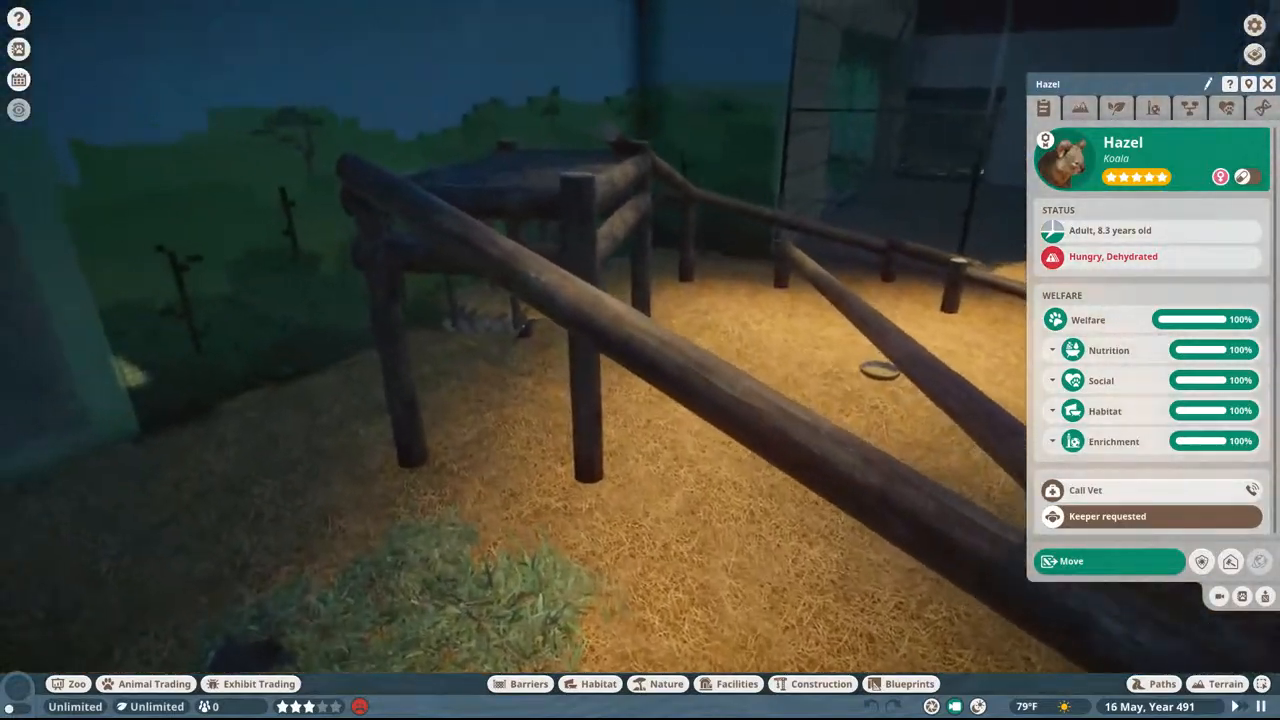
{"action": "key", "text": "w"}
{"action": "middle_click_drag", "start_coordinate": [500, 262], "coordinate": [557, 262]}
{"action": "key", "text": "s"}
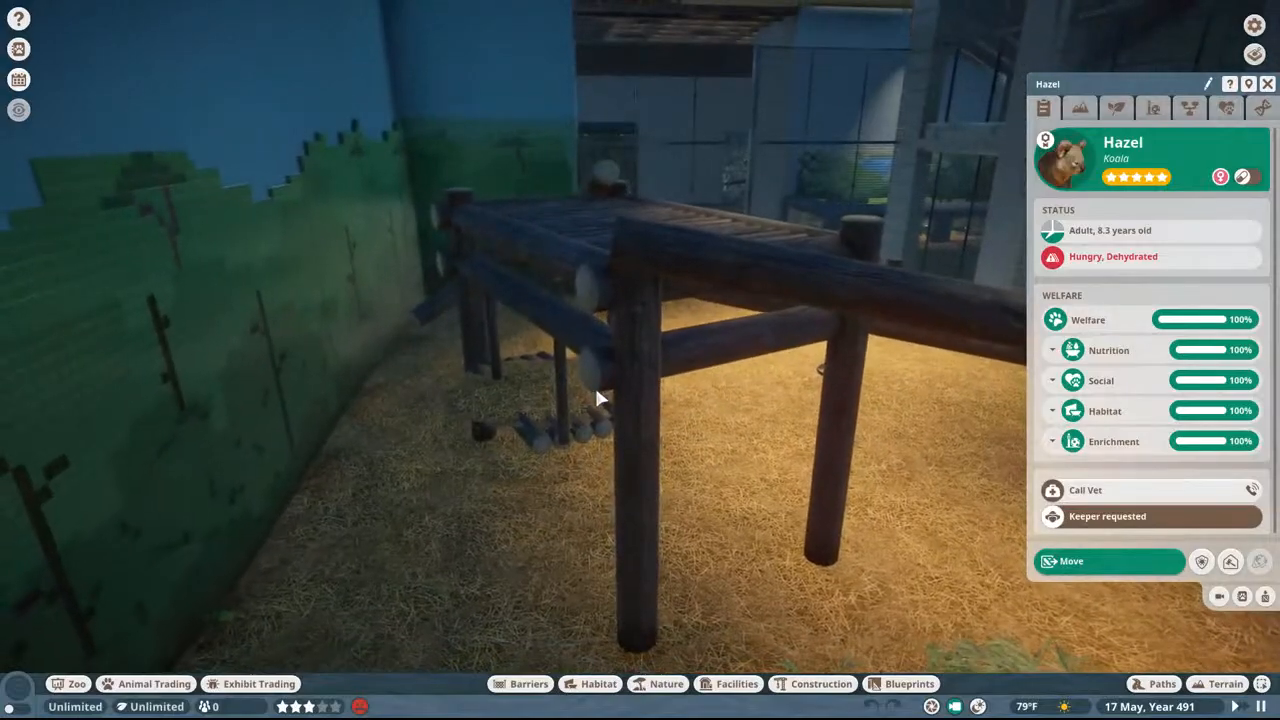
{"action": "key", "text": "w"}
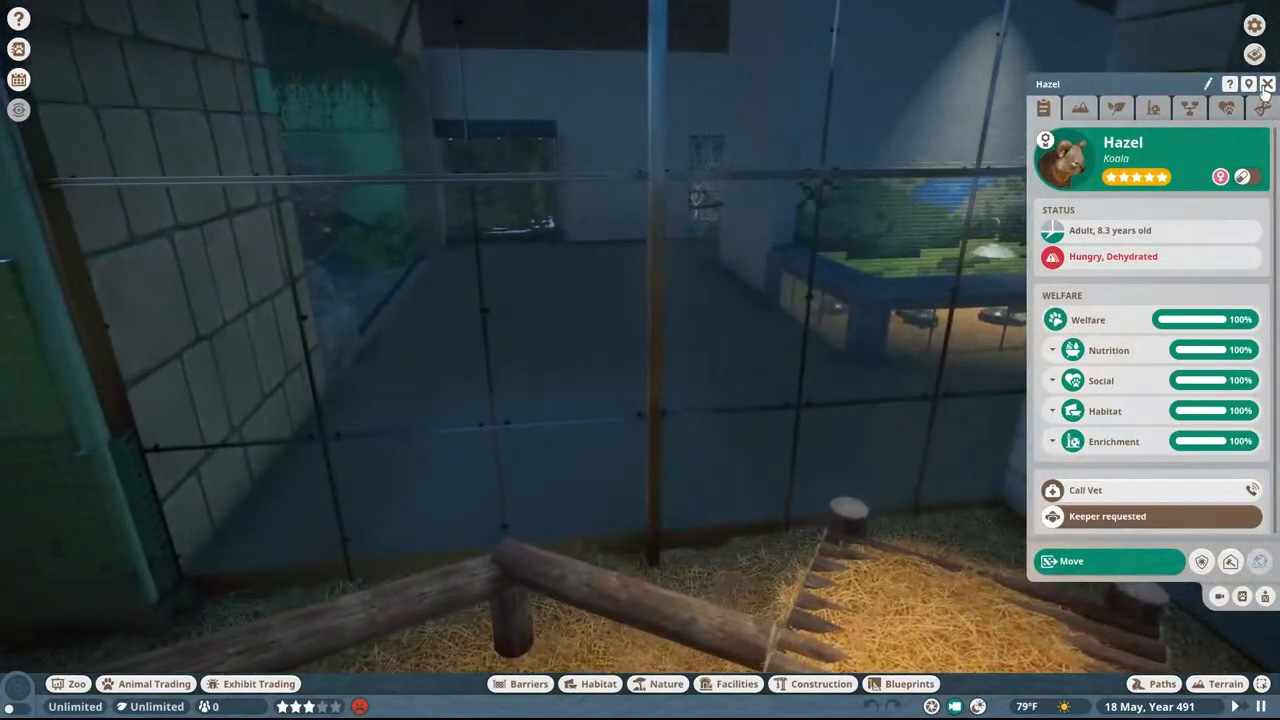
{"action": "left_click", "coordinate": [1266, 84]}
Step: Leave the koala building and travel past the glass hall and along the tree-lined path to the red tractor
{"action": "middle_click_drag", "start_coordinate": [846, 243], "coordinate": [939, 231]}
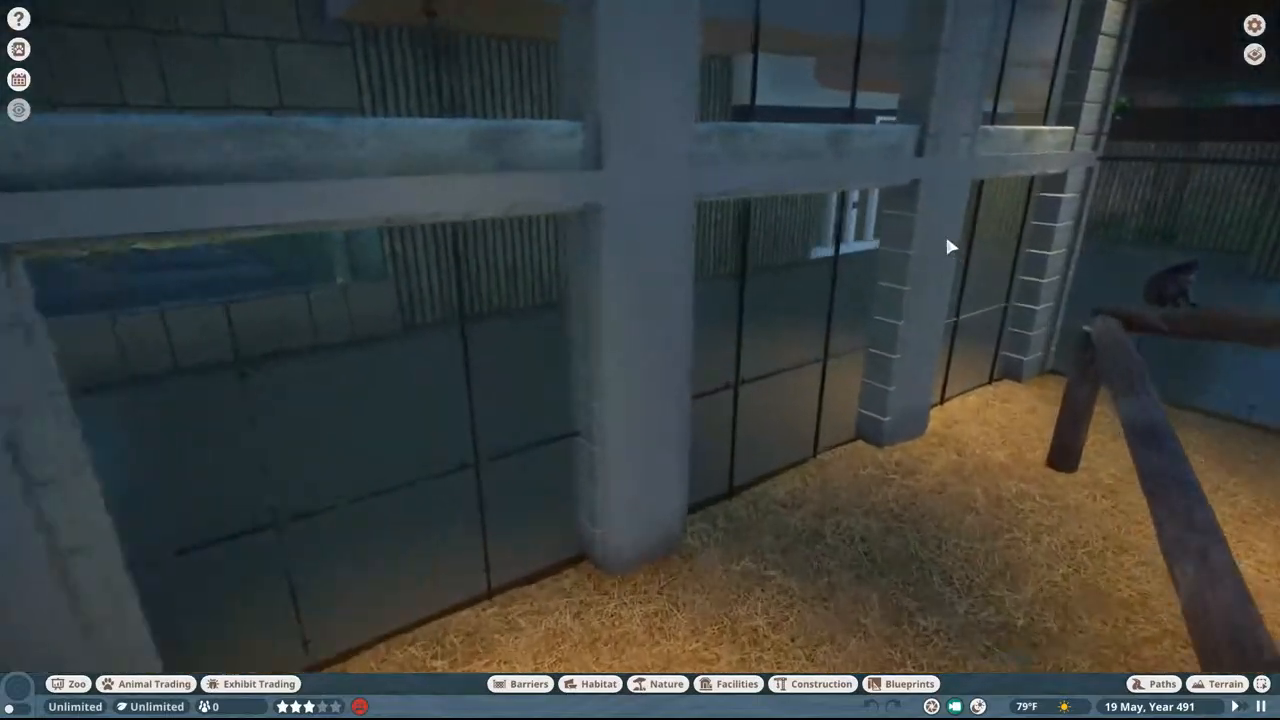
{"action": "key", "text": "e"}
{"action": "key", "text": "w"}
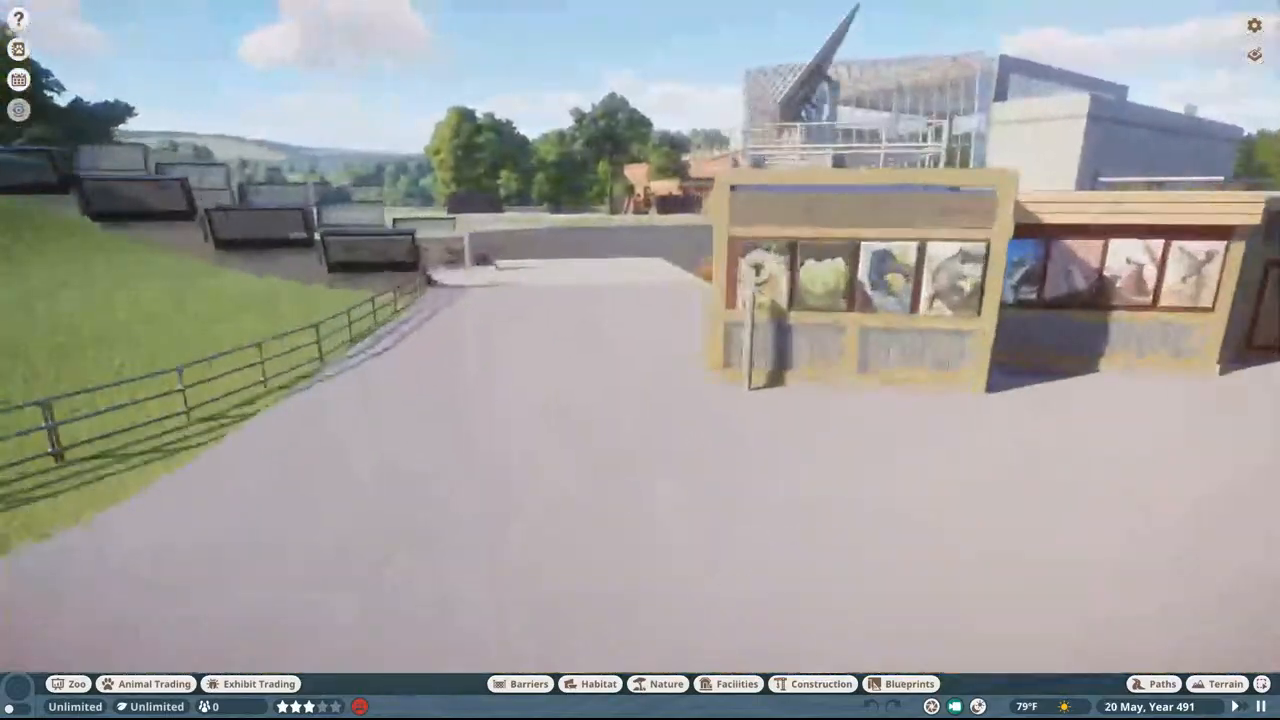
{"action": "key", "text": "w"}
{"action": "middle_click_drag", "start_coordinate": [1222, 243], "coordinate": [1129, 241]}
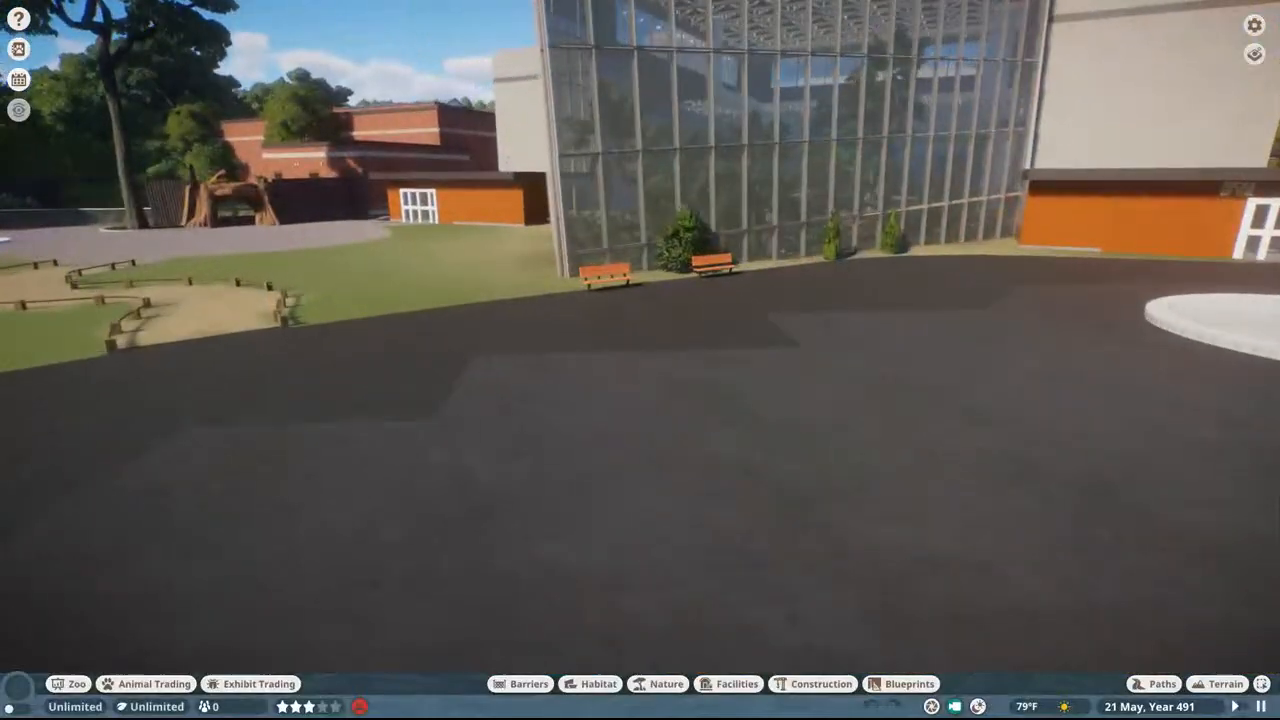
{"action": "key", "text": "w"}
{"action": "key", "text": "e"}
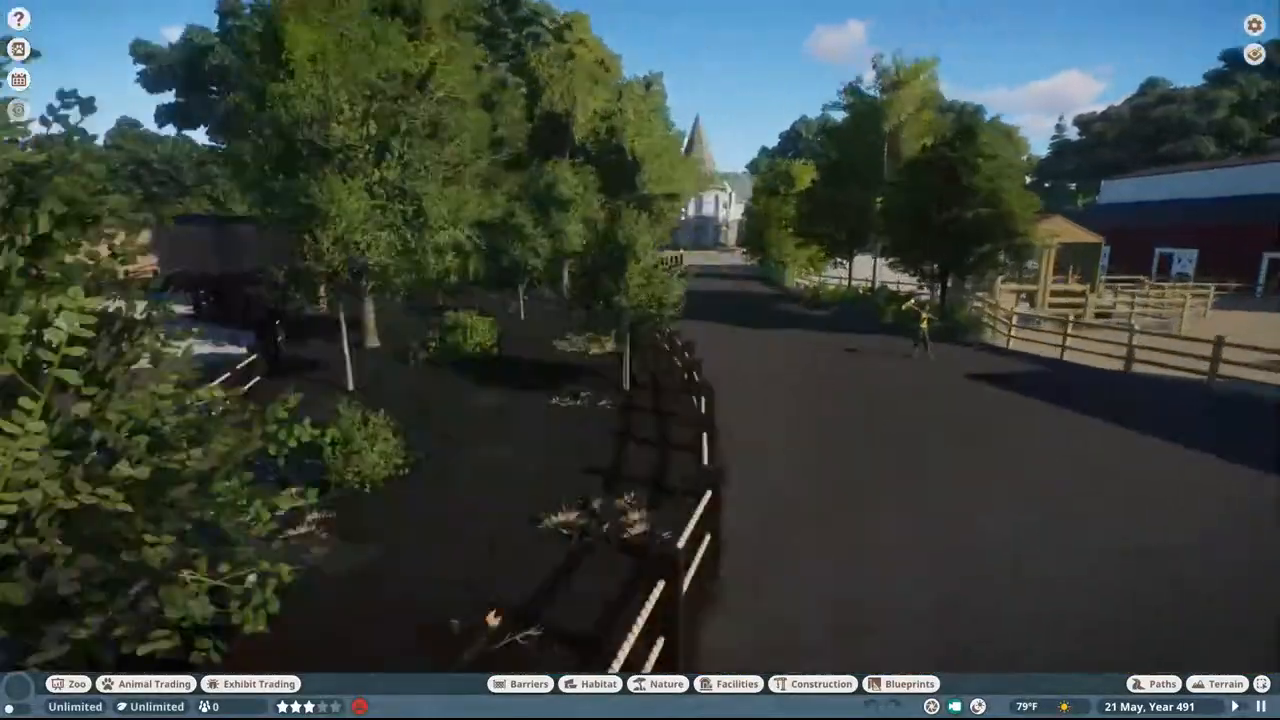
{"action": "key", "text": "w"}
{"action": "key", "text": "e"}
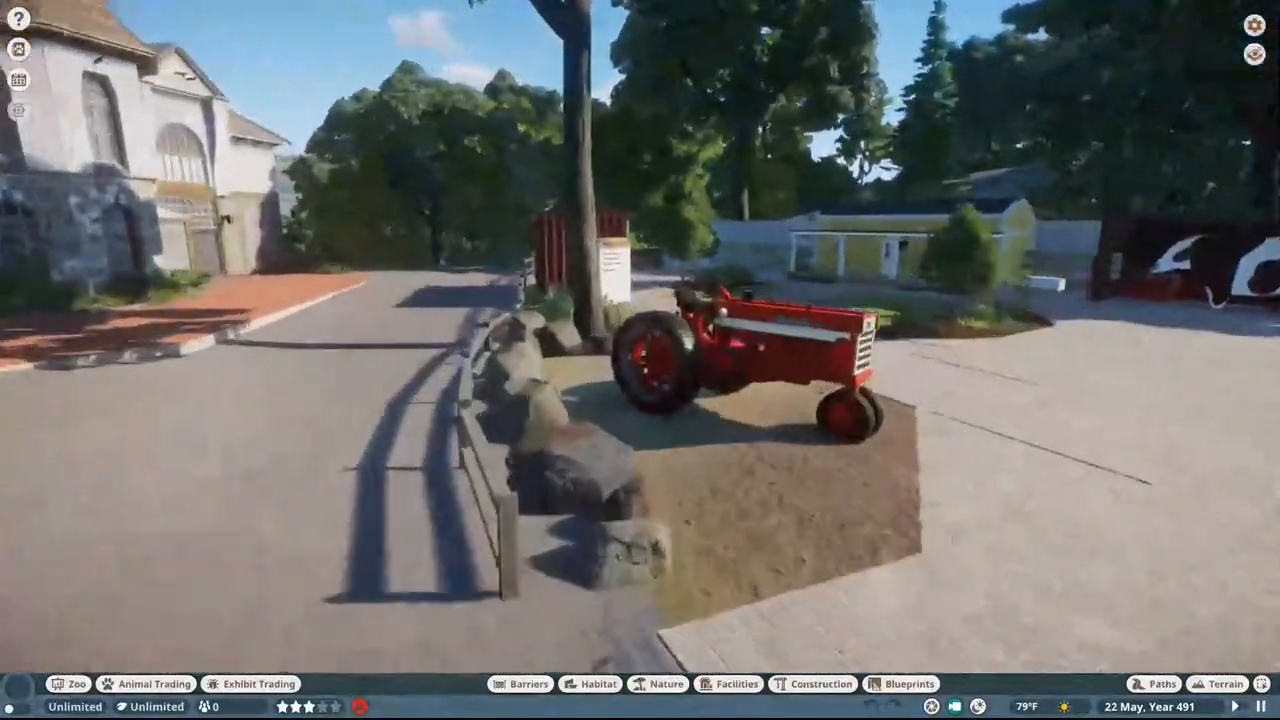
Step: Fly over the trees and flat rooftops to the fenced elephant yard beside the brown elephant house
{"action": "key", "text": "w"}
{"action": "scroll", "coordinate": [1156, 245], "scroll_direction": "down", "scroll_amount": 5}
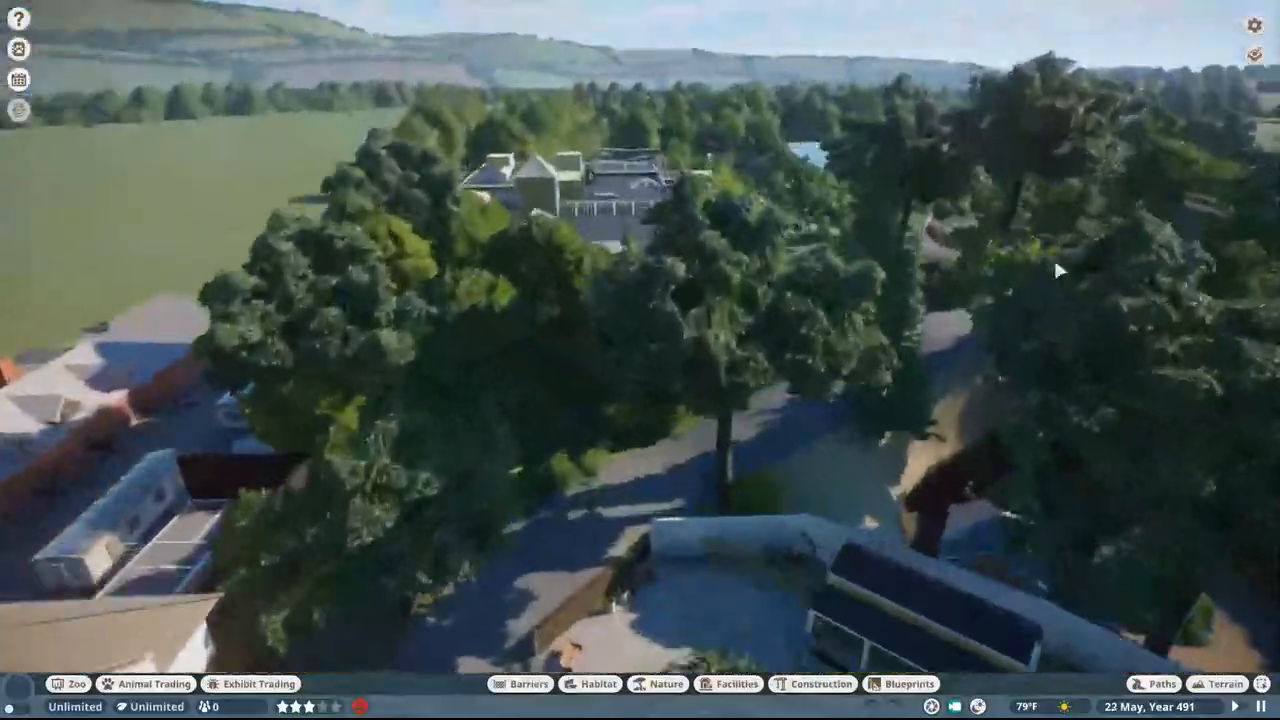
{"action": "key", "text": "w"}
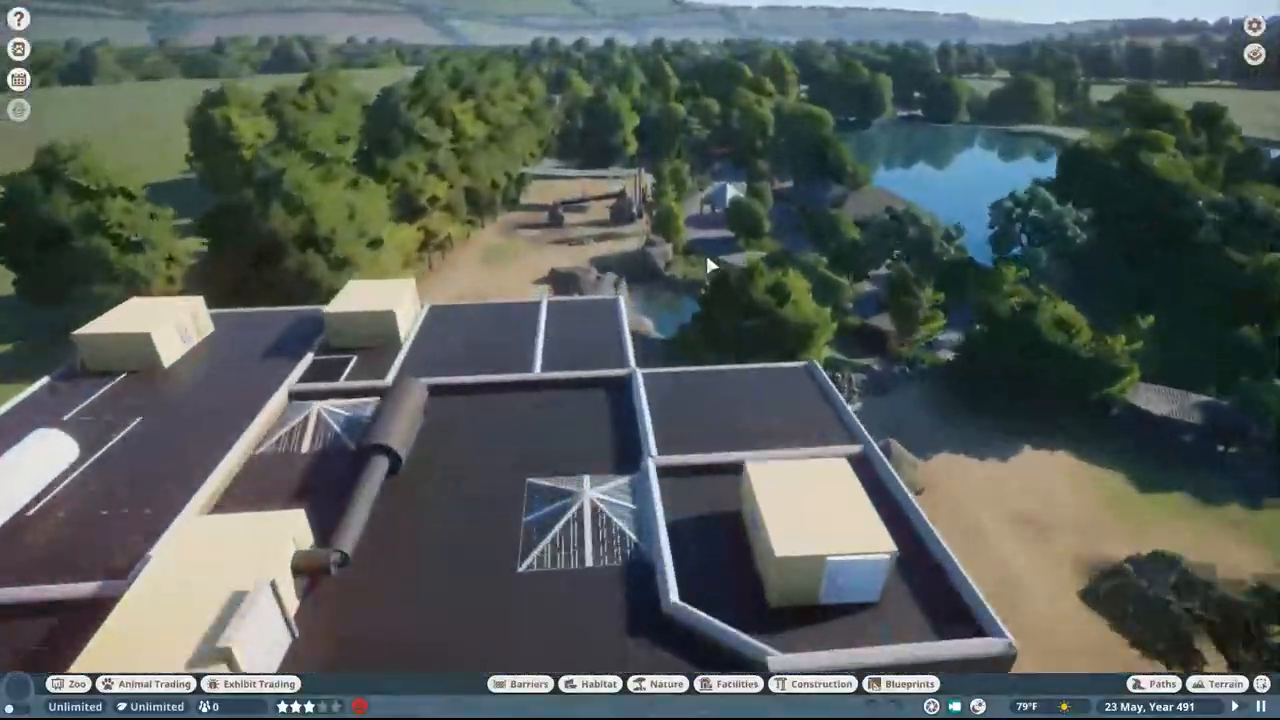
{"action": "key", "text": "w"}
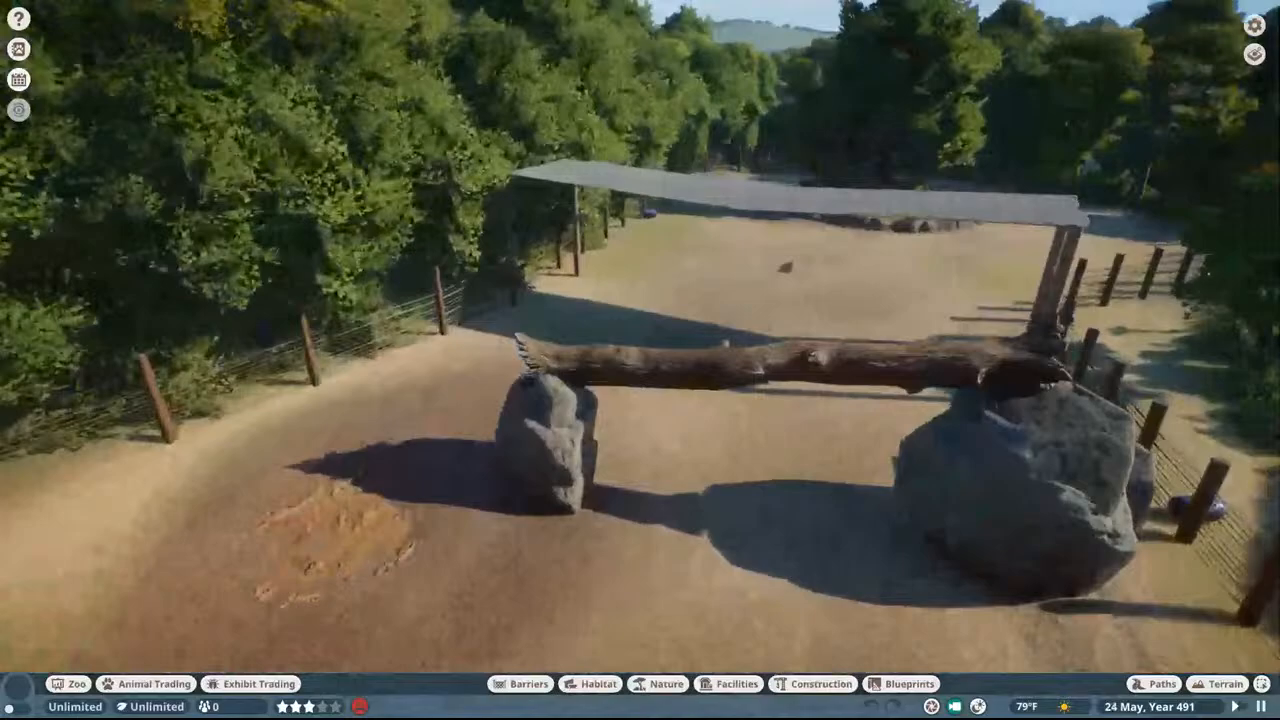
{"action": "middle_click_drag", "start_coordinate": [531, 328], "coordinate": [432, 298]}
{"action": "key", "text": "w"}
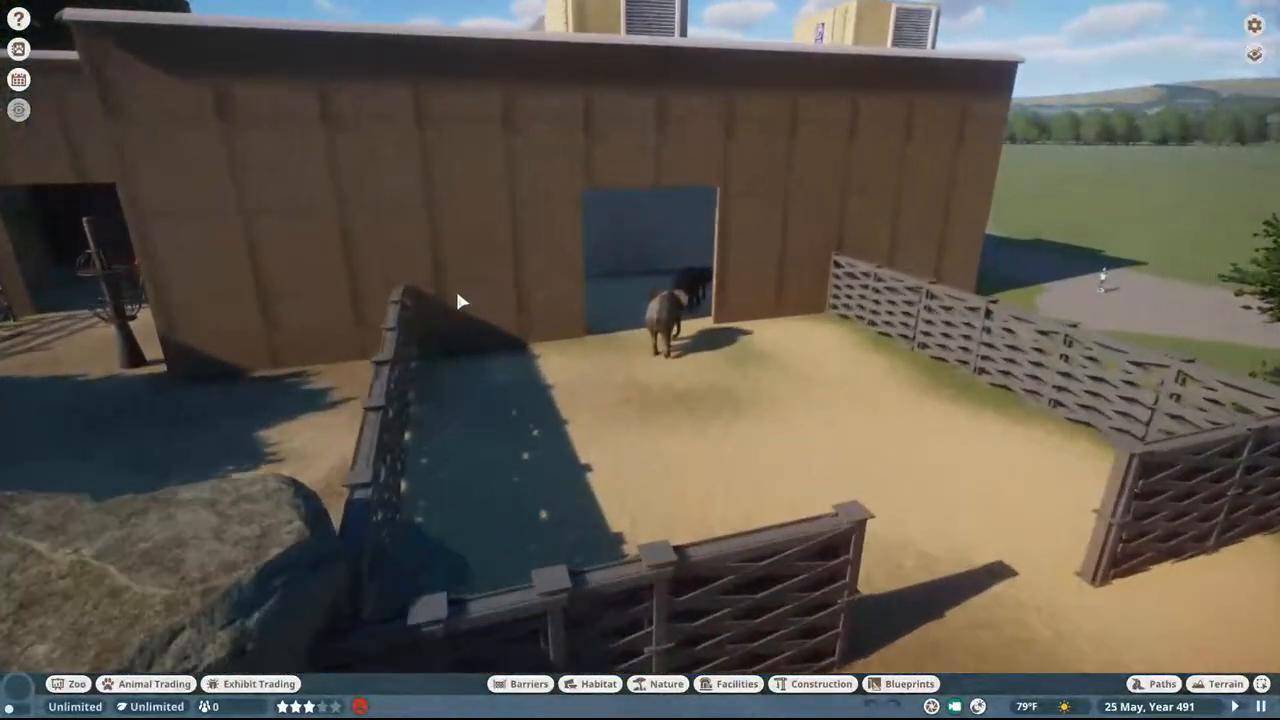
Step: Follow the African elephant at the house doorway with the orbit camera as it walks out into the yard
{"action": "double_click", "coordinate": [673, 312]}
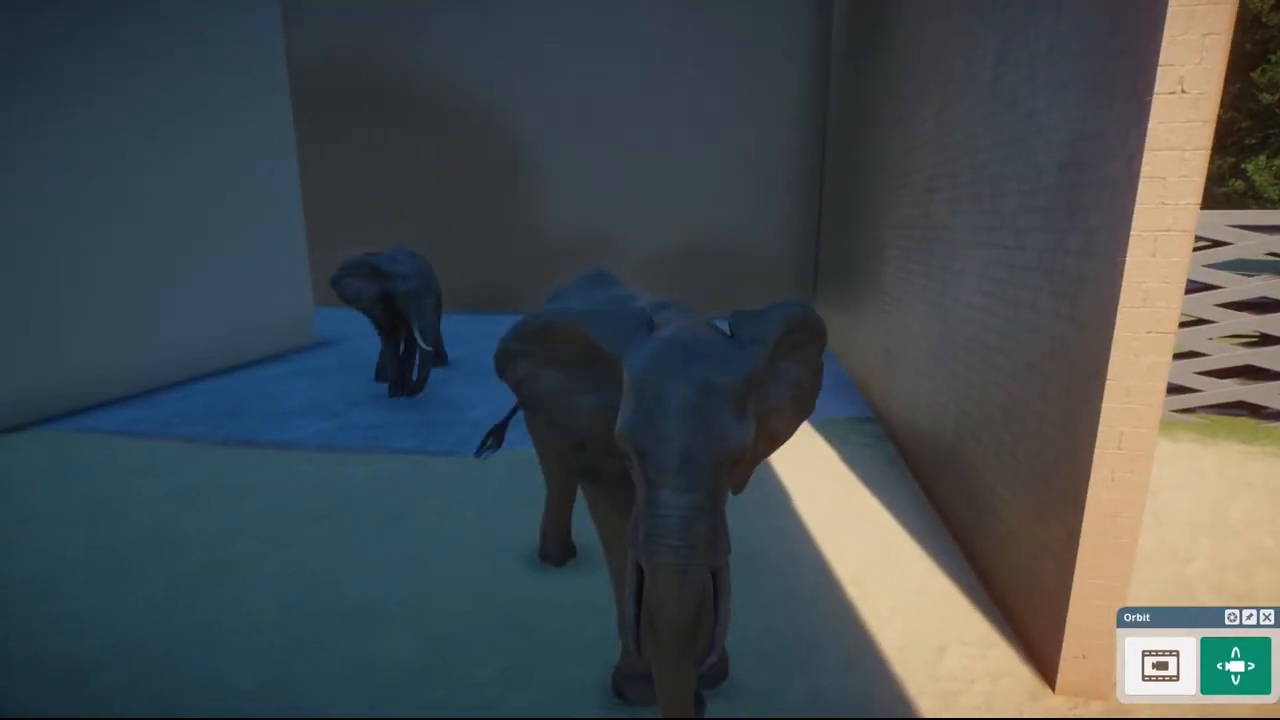
{"action": "middle_click_drag", "start_coordinate": [488, 281], "coordinate": [488, 281]}
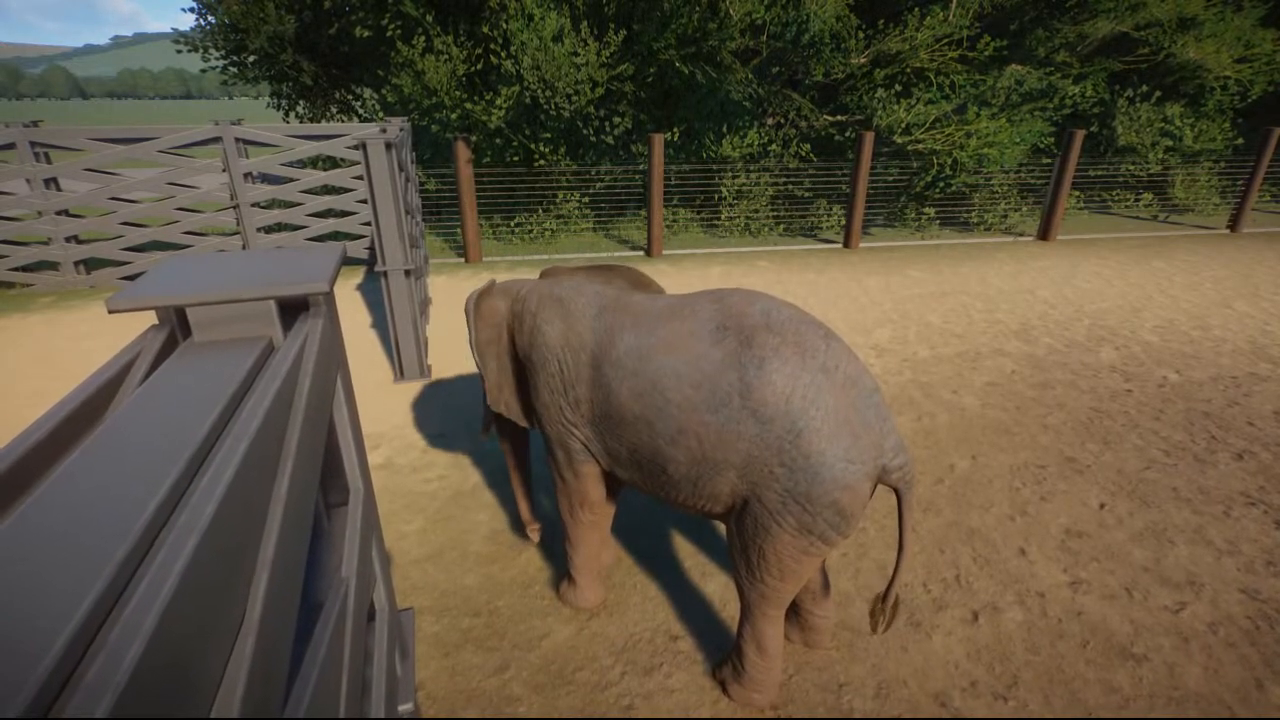
{"action": "mouse_move", "coordinate": [485, 281]}
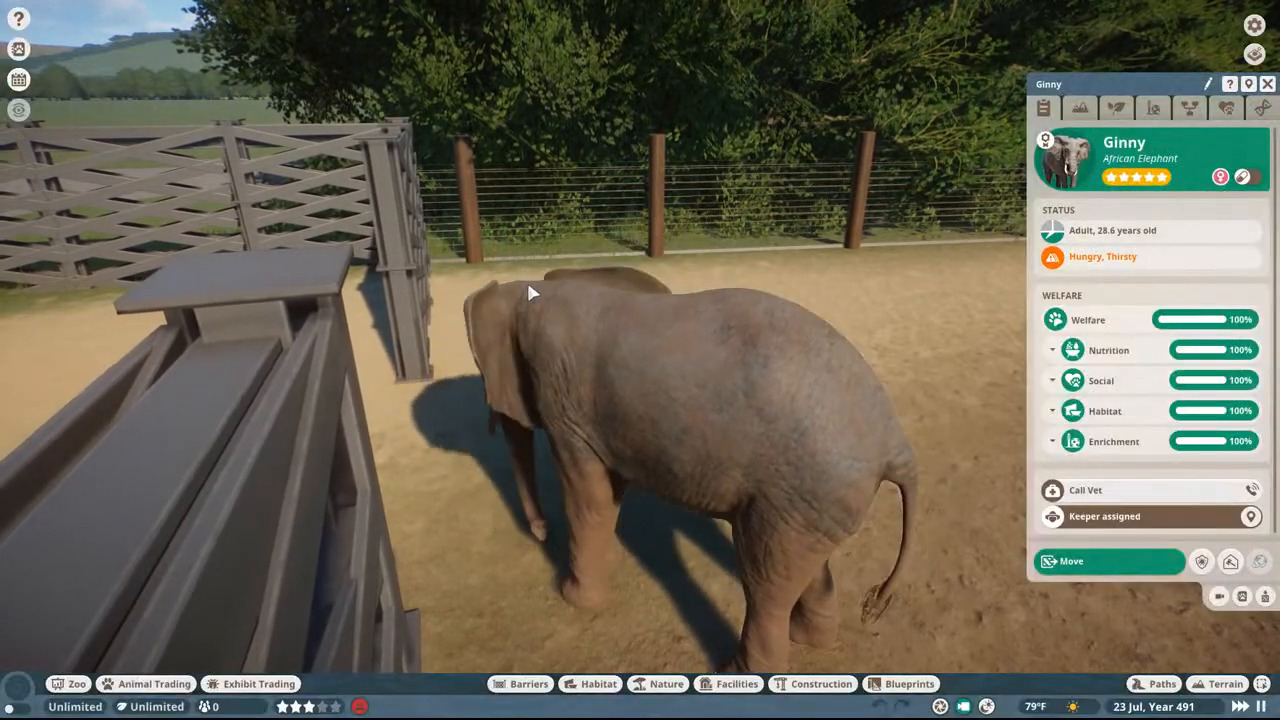
Step: Open the sandbox settings, review the animal options down to Enable Animal Terrain Need, and return to the zoo
{"action": "key", "text": "Escape"}
{"action": "key", "text": "Escape"}
{"action": "left_click", "coordinate": [667, 380]}
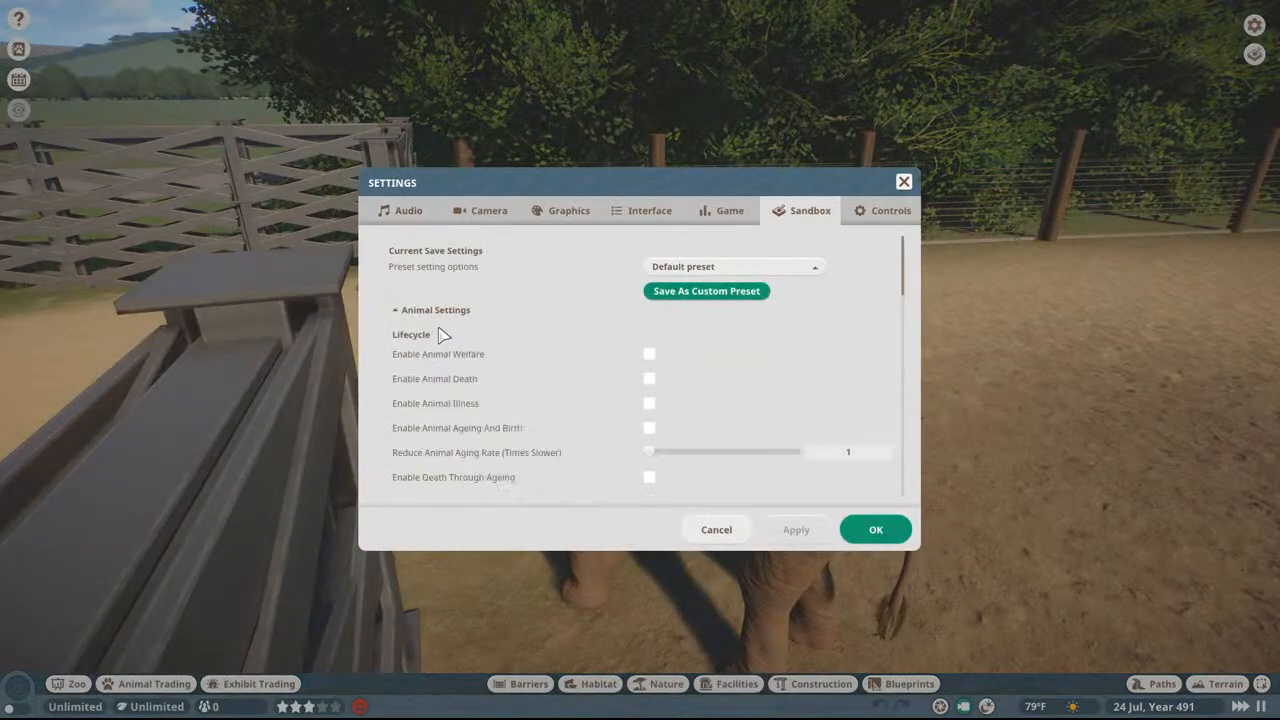
{"action": "scroll", "coordinate": [436, 341], "scroll_direction": "down", "scroll_amount": 2}
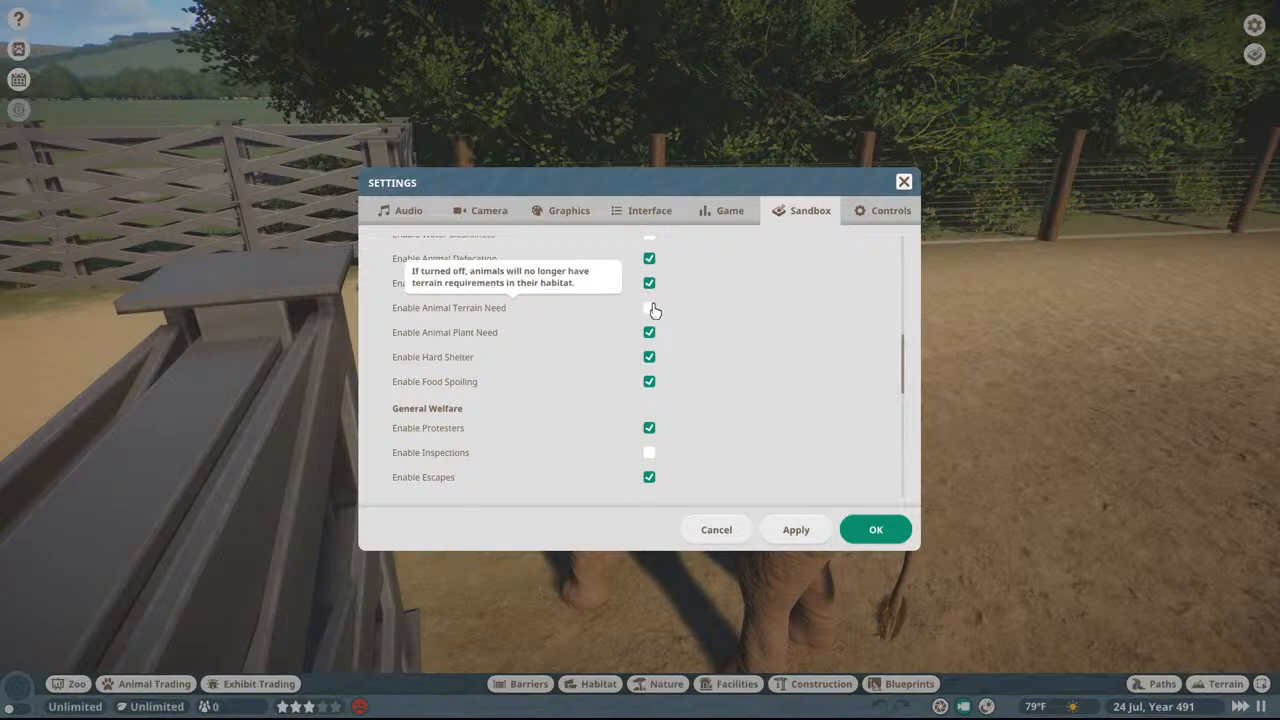
{"action": "key", "text": "Escape"}
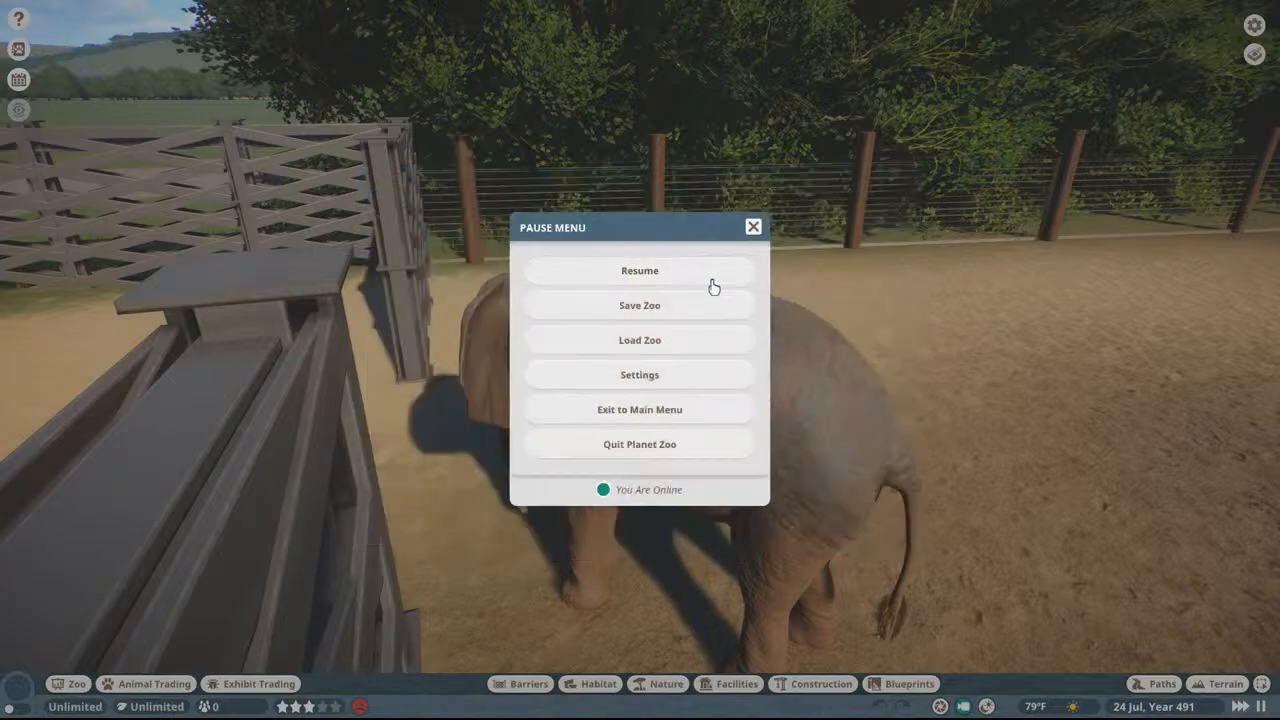
{"action": "left_click", "coordinate": [711, 284]}
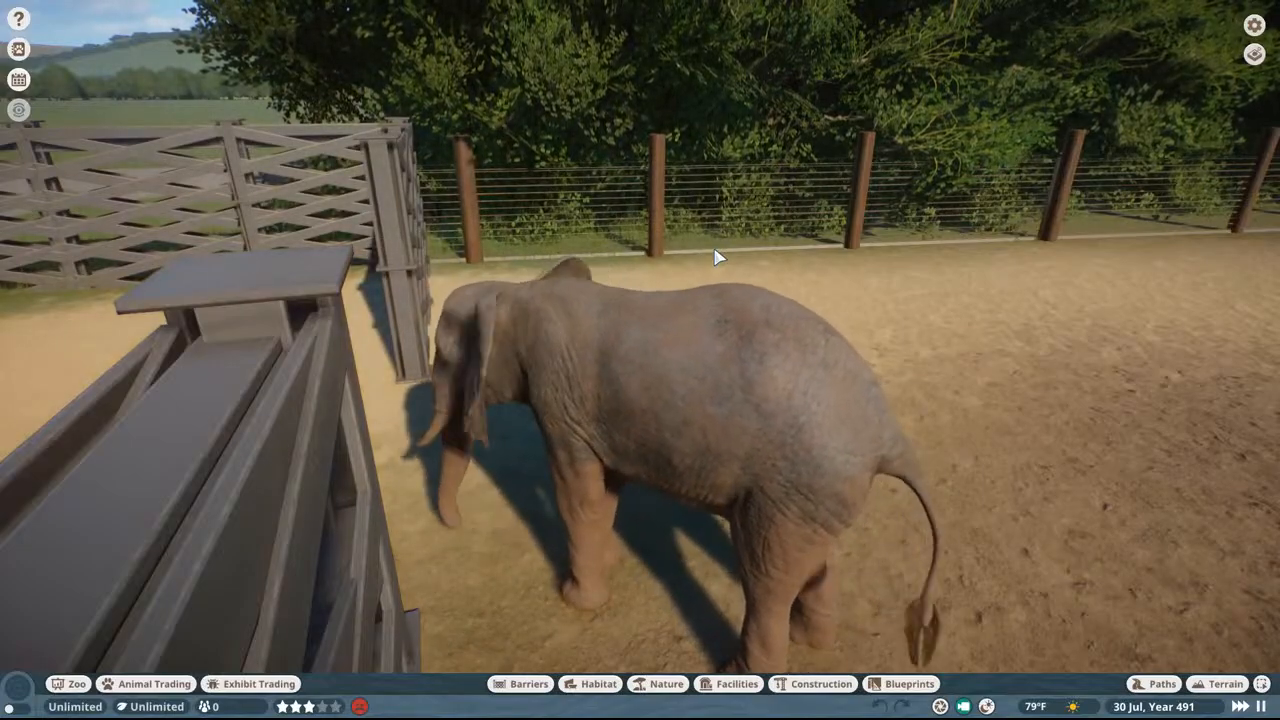
Step: Pull back from the elephant yard and fly around the elephant house to view the rocky paddock beside it
{"action": "middle_click_drag", "start_coordinate": [716, 252], "coordinate": [960, 280]}
{"action": "scroll", "coordinate": [742, 260], "scroll_direction": "down", "scroll_amount": 5}
{"action": "key", "text": "w"}
{"action": "scroll", "coordinate": [906, 304], "scroll_direction": "down", "scroll_amount": 5}
{"action": "middle_click_drag", "start_coordinate": [880, 280], "coordinate": [1042, 256]}
{"action": "key", "text": "w"}
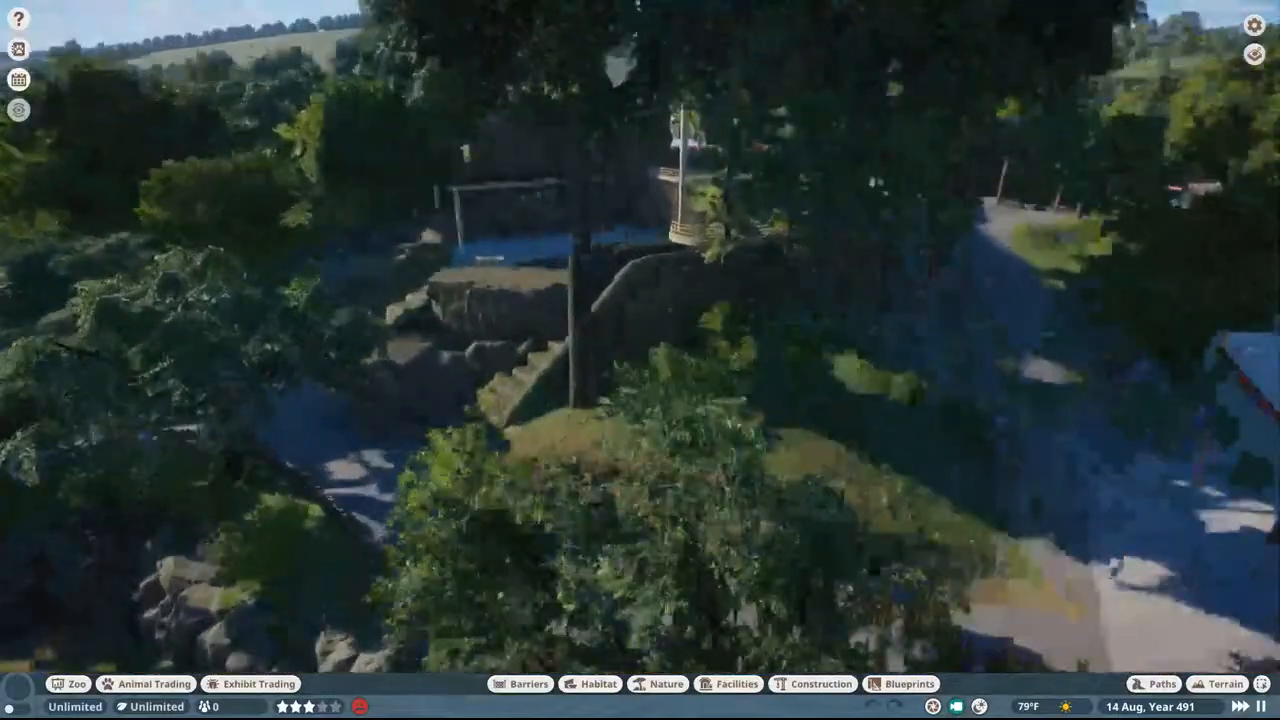
Step: Travel from the elephant house to the seal habitat and go underwater to find the swimming gray seal
{"action": "middle_click_drag", "start_coordinate": [738, 220], "coordinate": [664, 268]}
{"action": "key", "text": "w"}
{"action": "key", "text": "a"}
{"action": "key", "text": "w"}
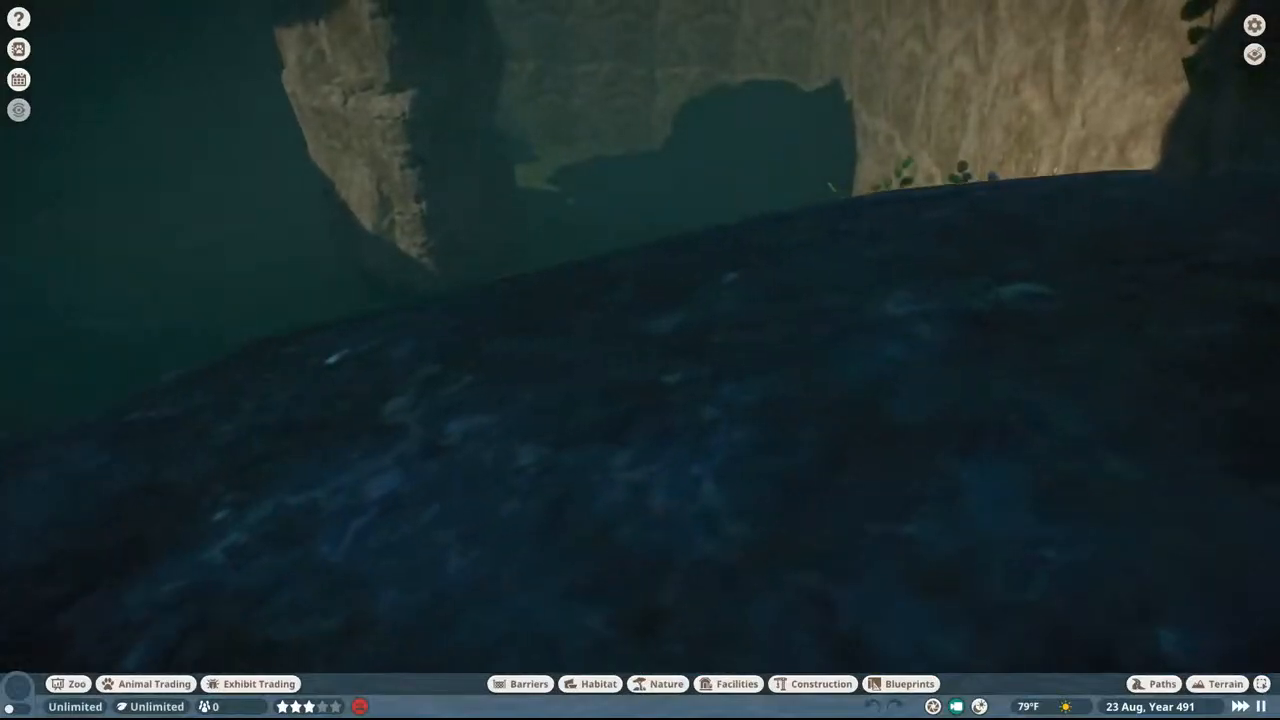
{"action": "key", "text": "w"}
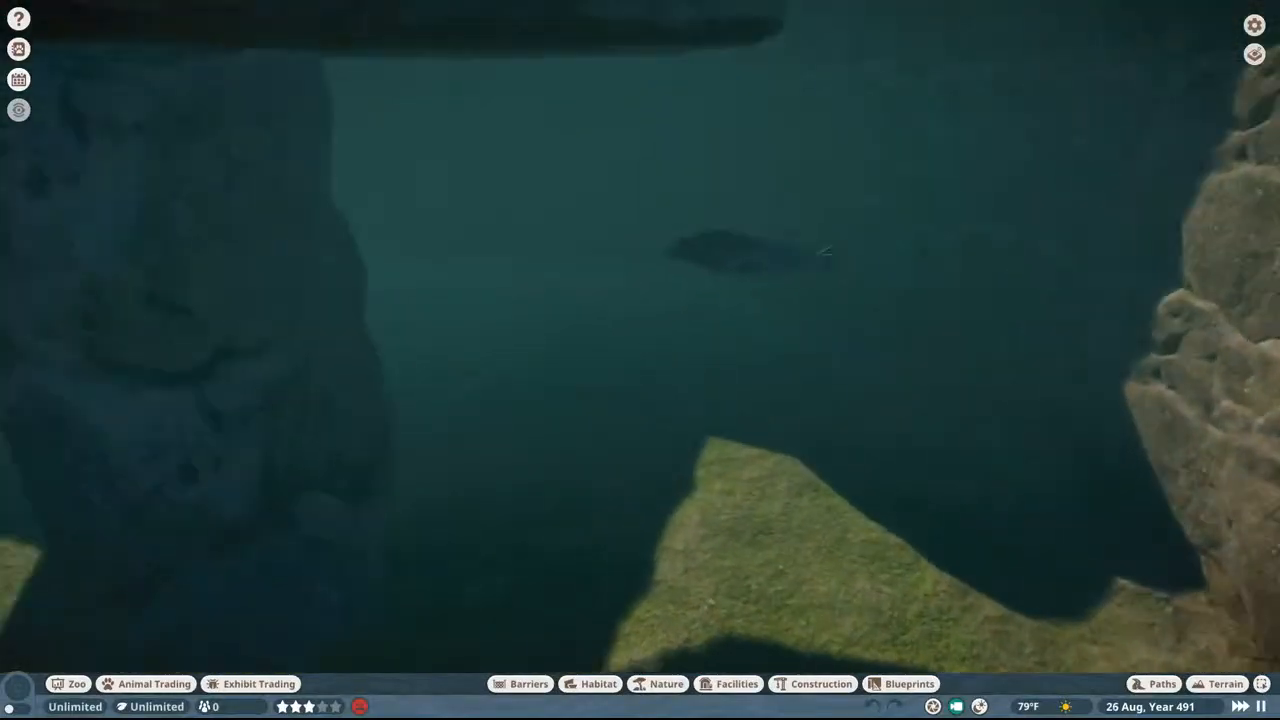
Step: Follow the gray seal underwater with the orbit camera and view it from several sides and distances
{"action": "key", "text": "c"}
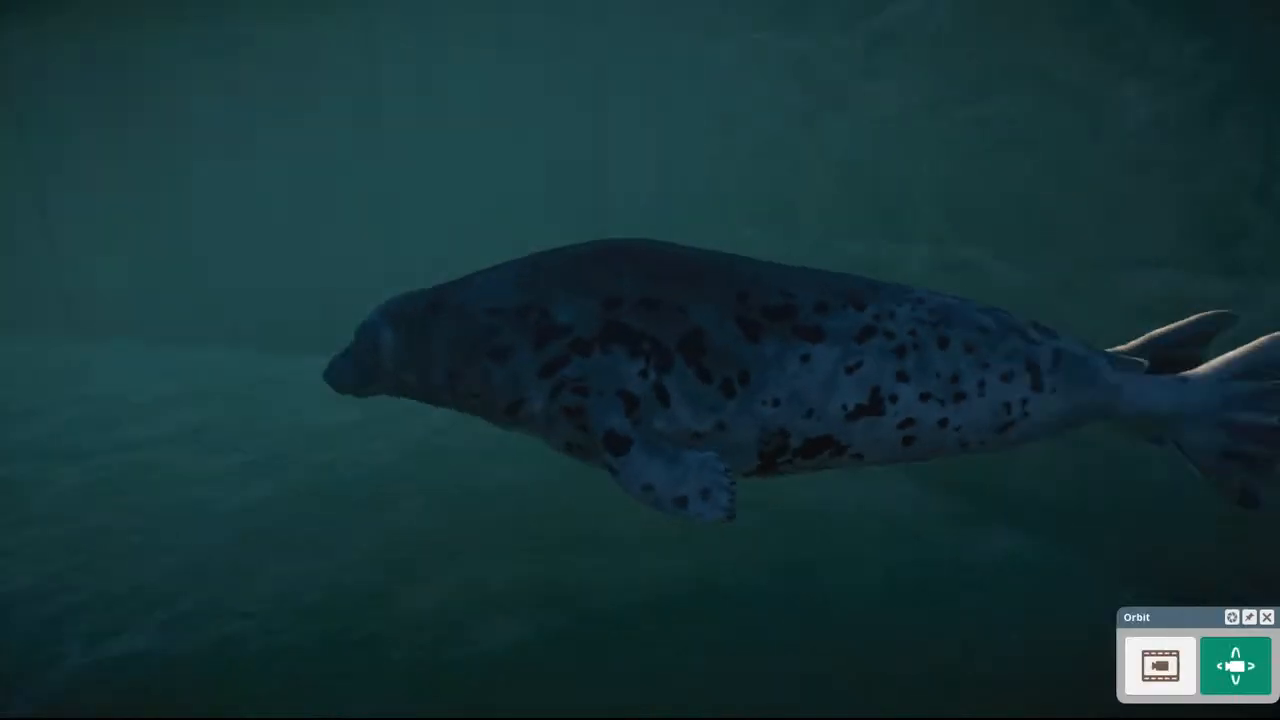
{"action": "middle_click_drag", "start_coordinate": [827, 268], "coordinate": [1053, 273]}
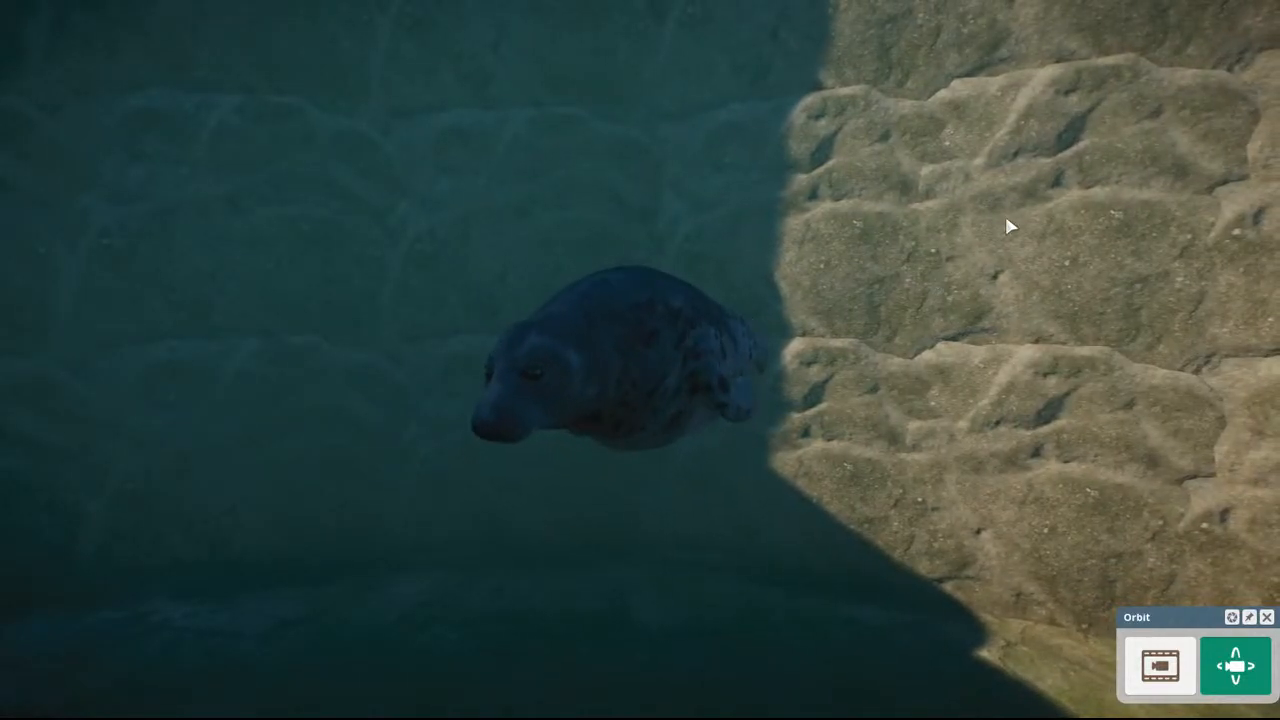
{"action": "middle_click_drag", "start_coordinate": [1006, 222], "coordinate": [680, 2]}
{"action": "middle_click_drag", "start_coordinate": [640, 360], "coordinate": [738, 223]}
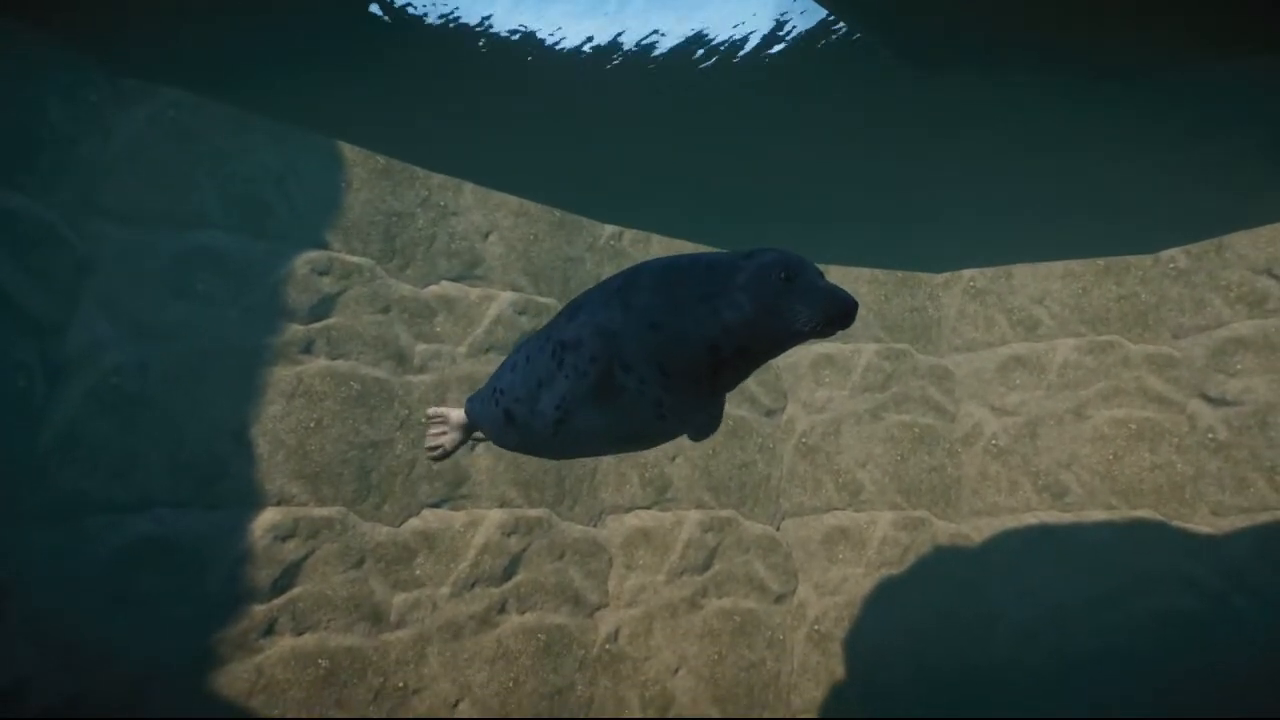
{"action": "middle_click_drag", "start_coordinate": [1052, 191], "coordinate": [680, 200]}
{"action": "scroll", "coordinate": [1043, 200], "scroll_direction": "down", "scroll_amount": 4}
{"action": "middle_click_drag", "start_coordinate": [1054, 197], "coordinate": [1148, 198]}
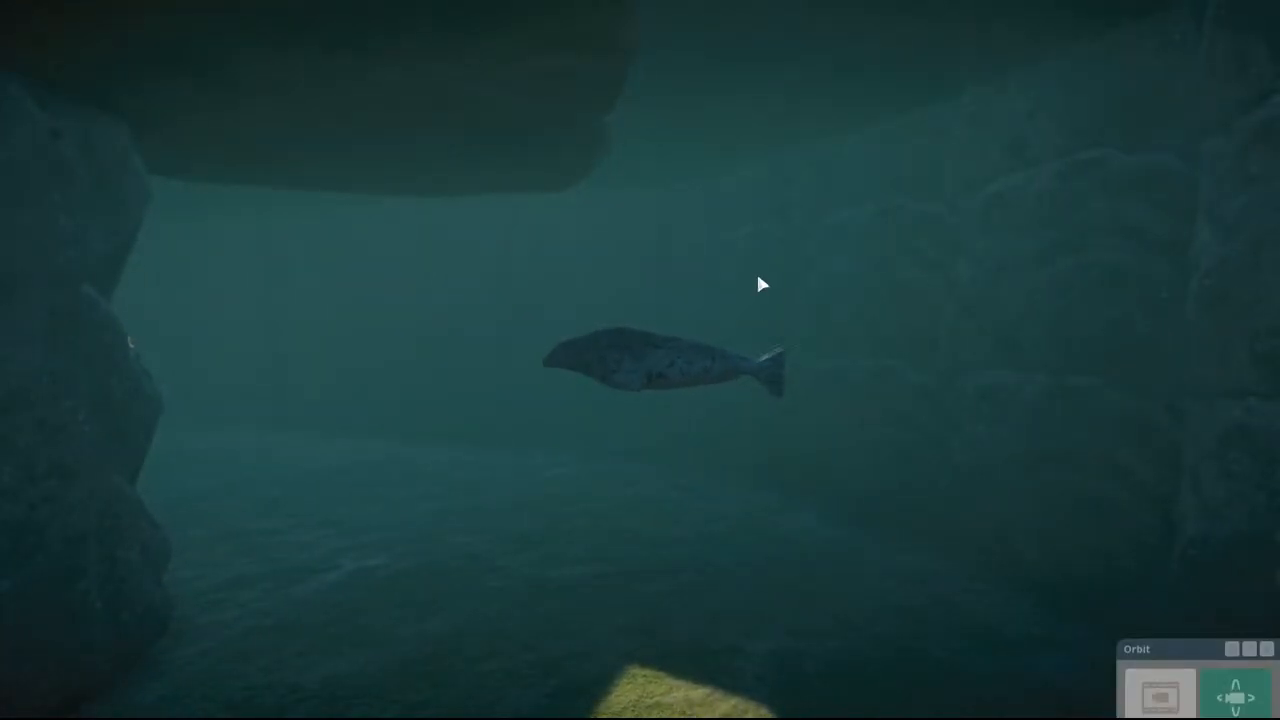
Step: Stop following the seal, show the traversable area overlay, and inspect the seal pool, ramp and upper deck
{"action": "key", "text": "Escape"}
{"action": "left_click", "coordinate": [18, 685]}
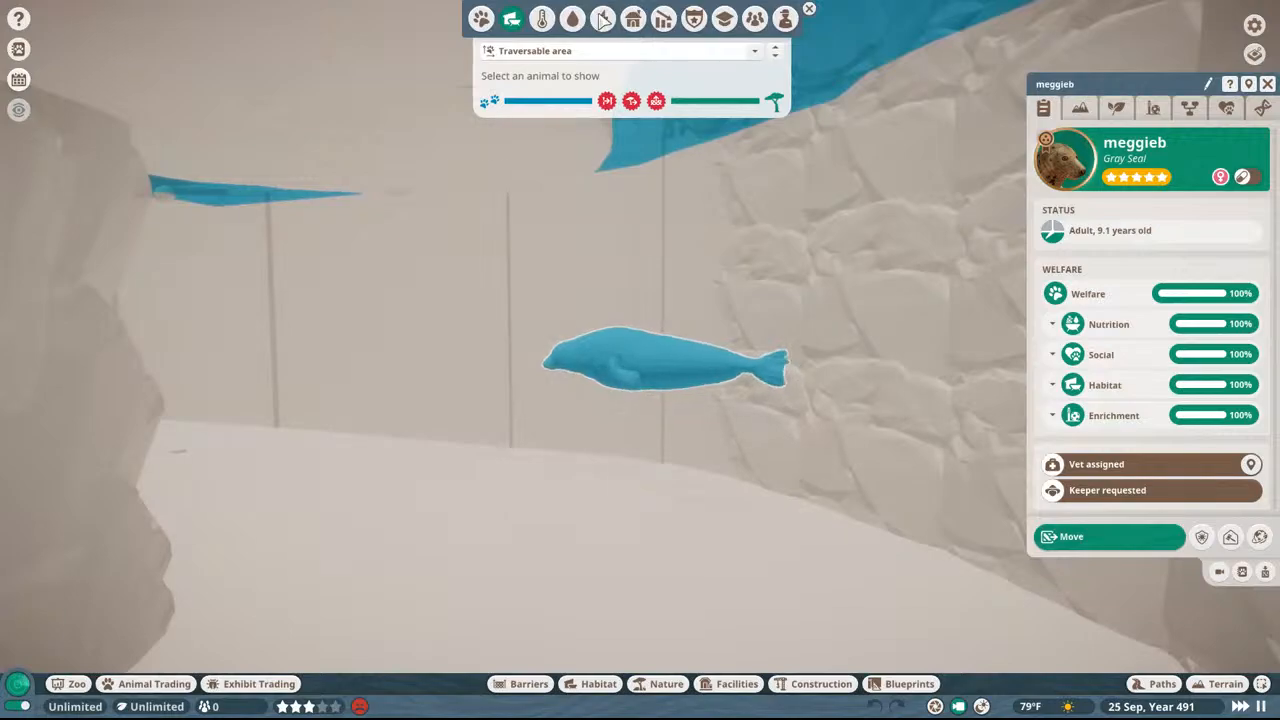
{"action": "middle_click_drag", "start_coordinate": [566, 338], "coordinate": [562, 366]}
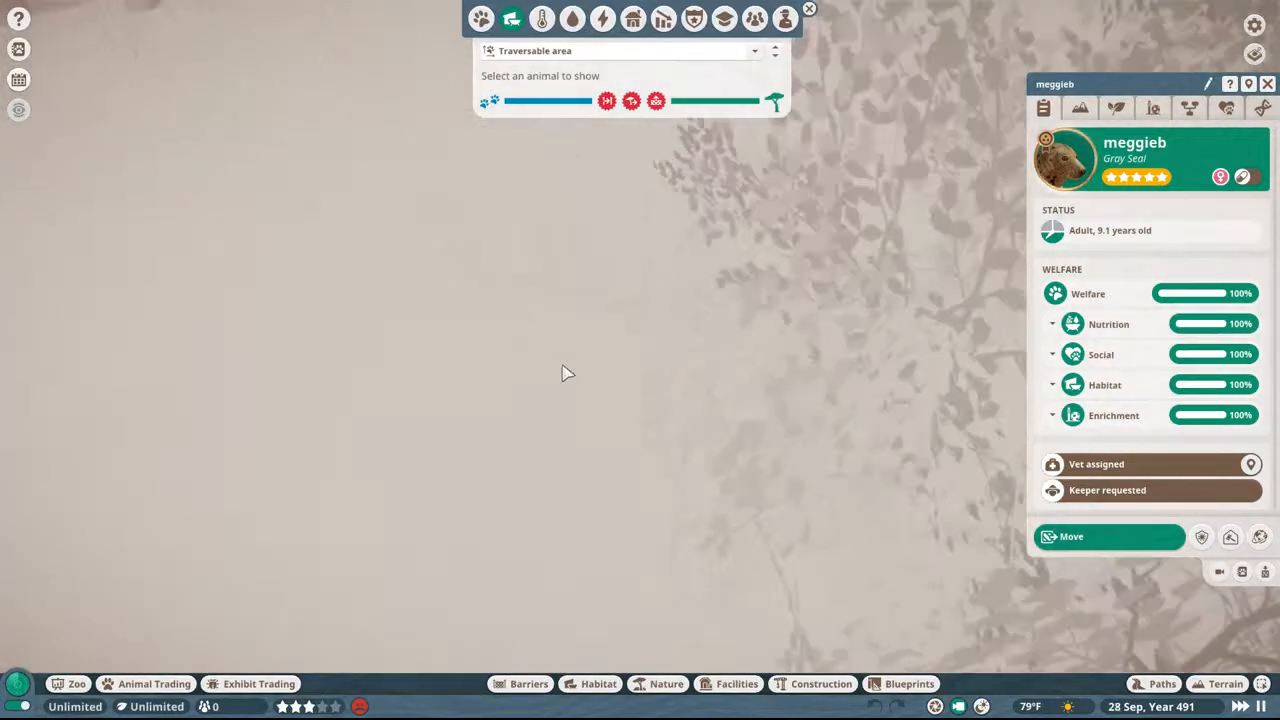
{"action": "middle_click_drag", "start_coordinate": [663, 343], "coordinate": [618, 344]}
{"action": "key", "text": "w"}
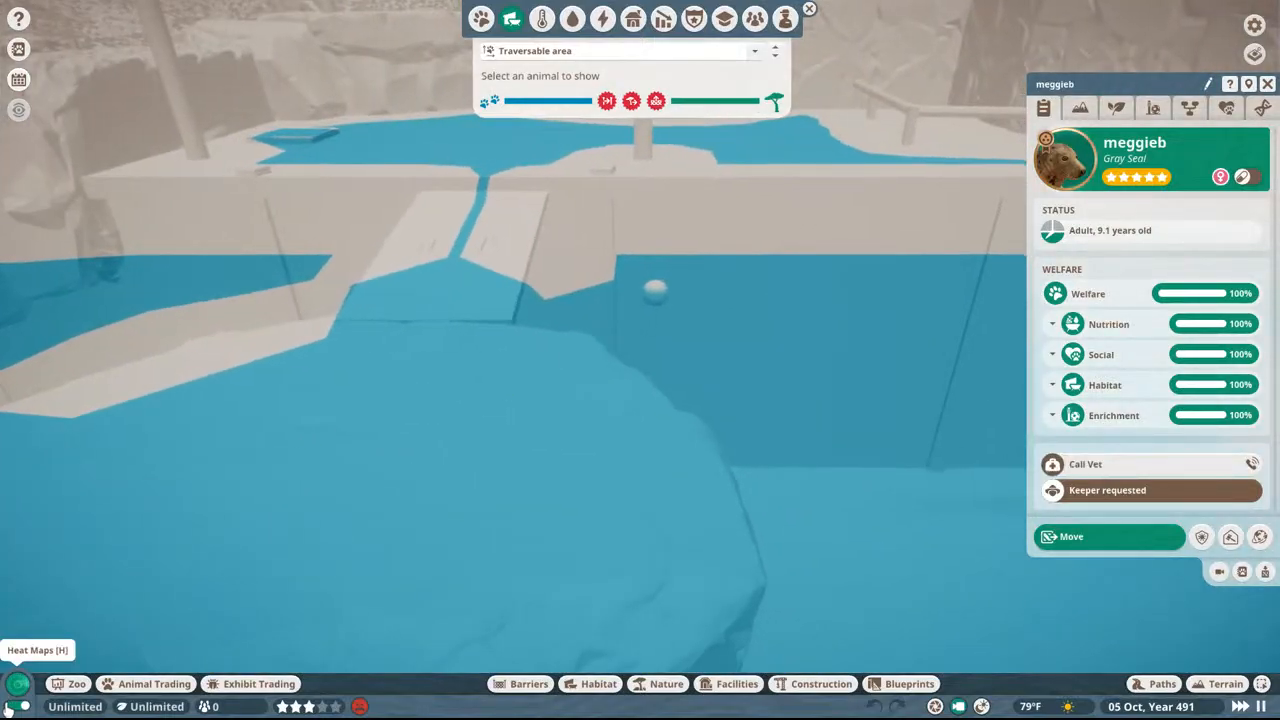
Step: Hide the traversable area overlay and move back underwater toward the gray seal
{"action": "left_click", "coordinate": [8, 710]}
{"action": "middle_click_drag", "start_coordinate": [545, 364], "coordinate": [555, 368]}
{"action": "key", "text": "w"}
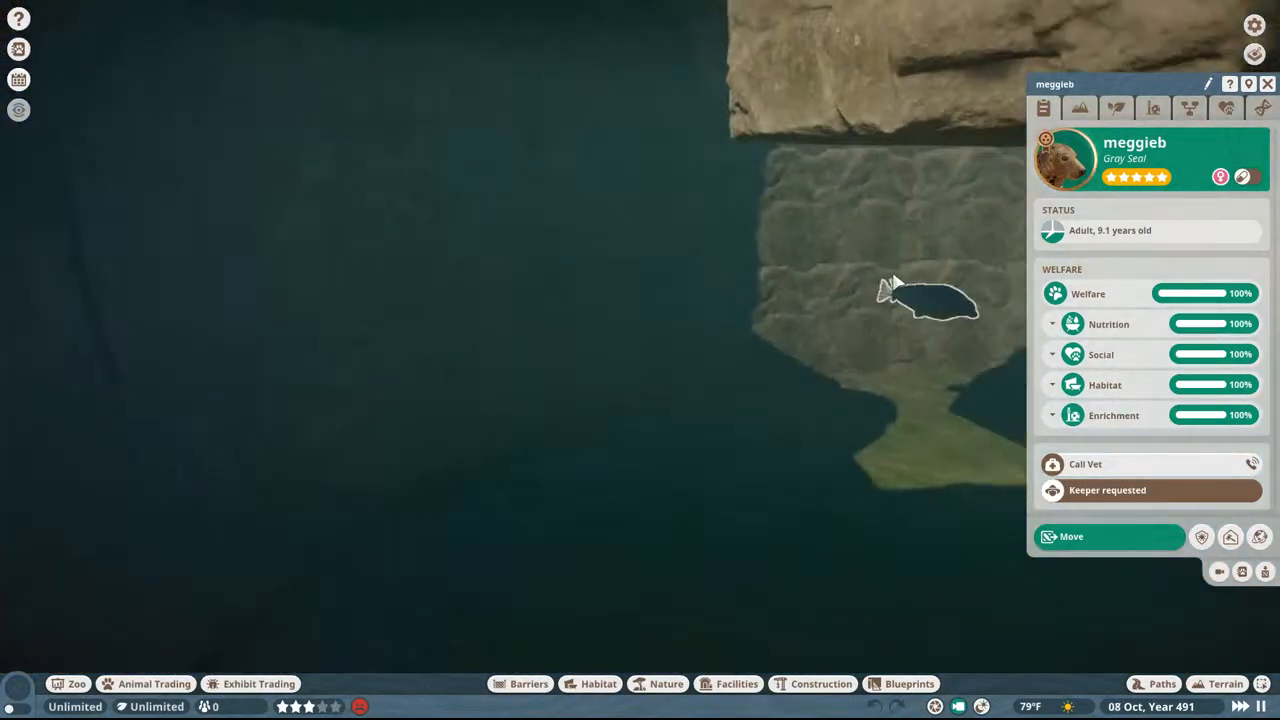
Step: Close the gray seal's information and focus the camera closely on the seal underwater
{"action": "key", "text": "d"}
{"action": "left_click", "coordinate": [1267, 84]}
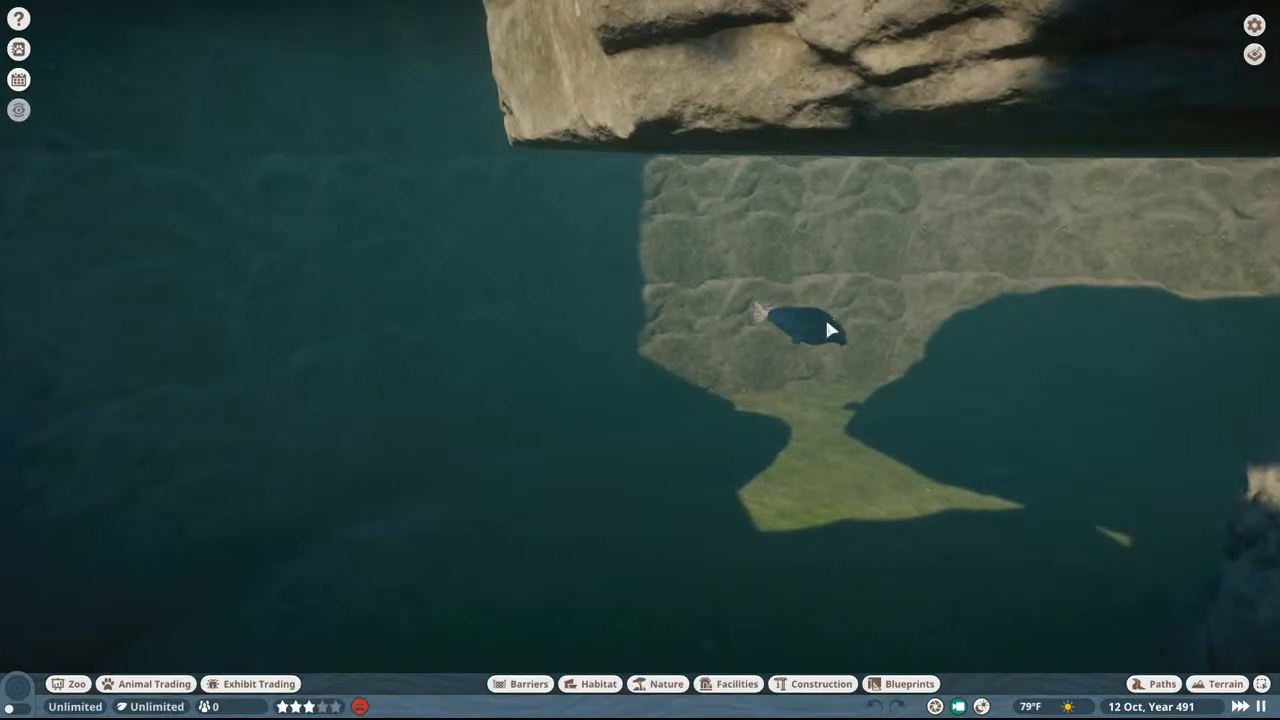
{"action": "double_click", "coordinate": [819, 318]}
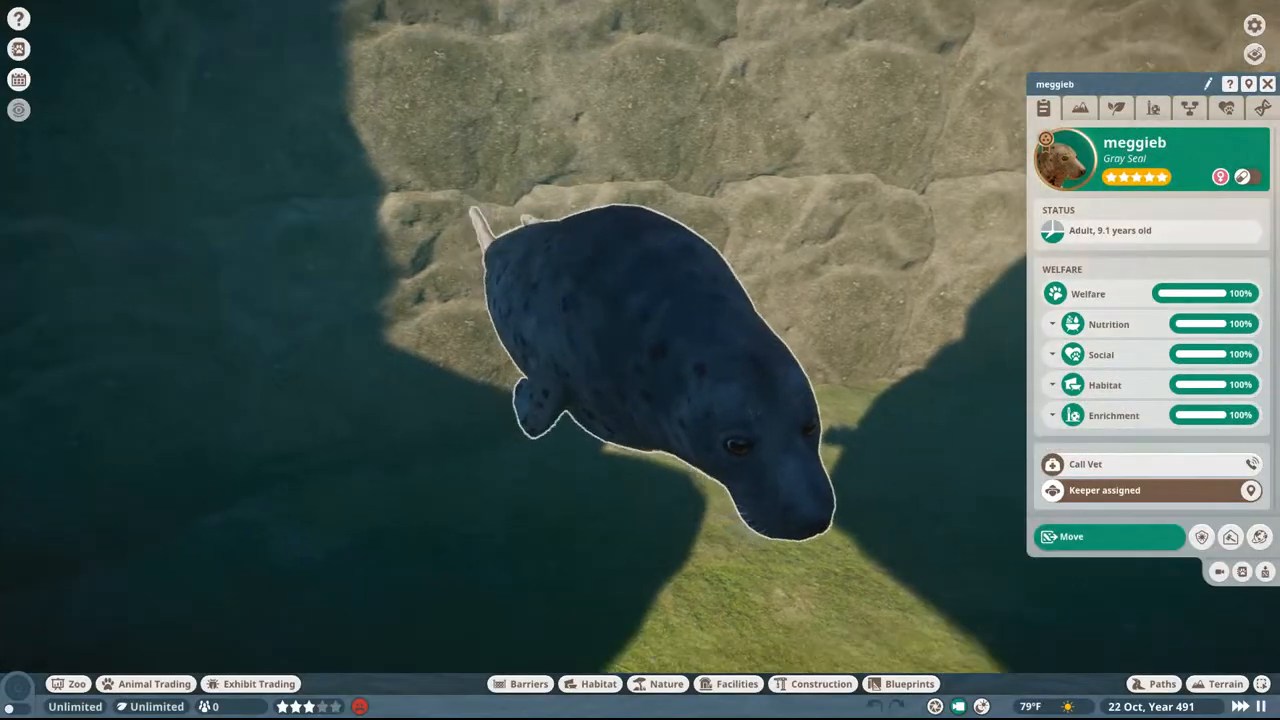
Step: Travel from the seal pool to the mesh-roofed monkey enclosure and view the monkeys on the grass inside
{"action": "scroll", "coordinate": [500, 255], "scroll_direction": "down", "scroll_amount": 10}
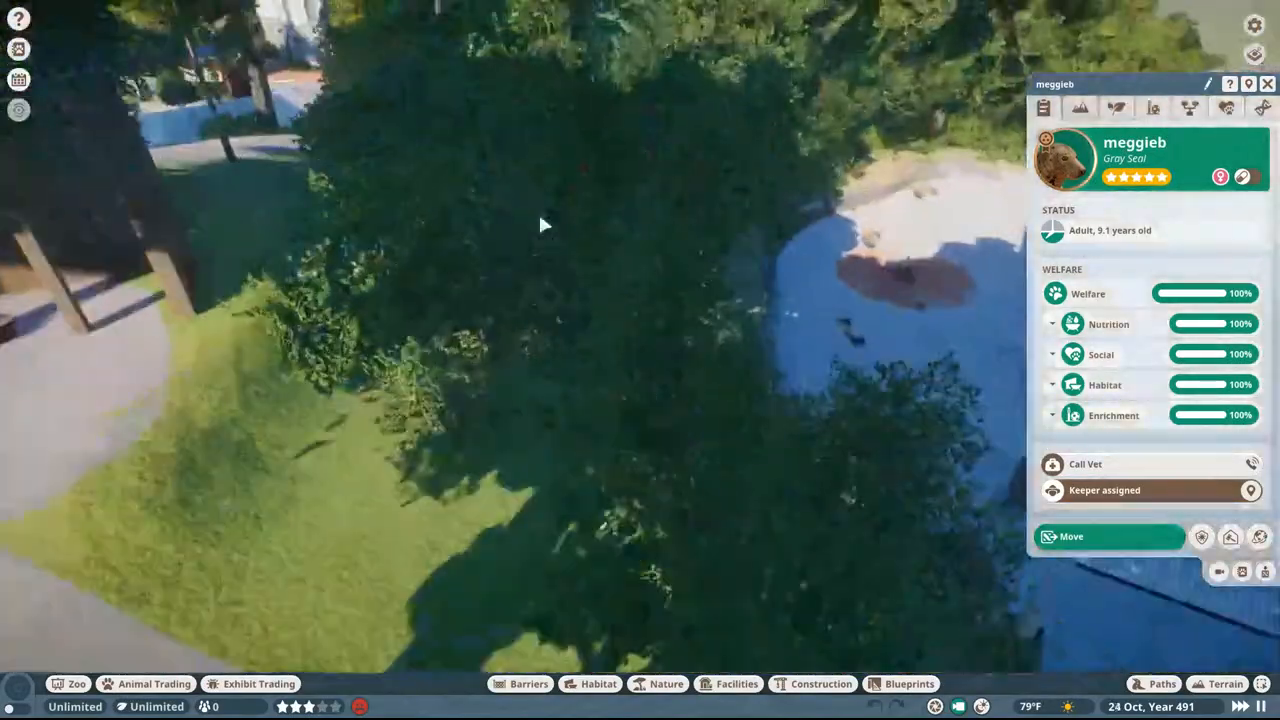
{"action": "middle_click_drag", "start_coordinate": [540, 225], "coordinate": [463, 114]}
{"action": "key", "text": "w"}
{"action": "key", "text": "w"}
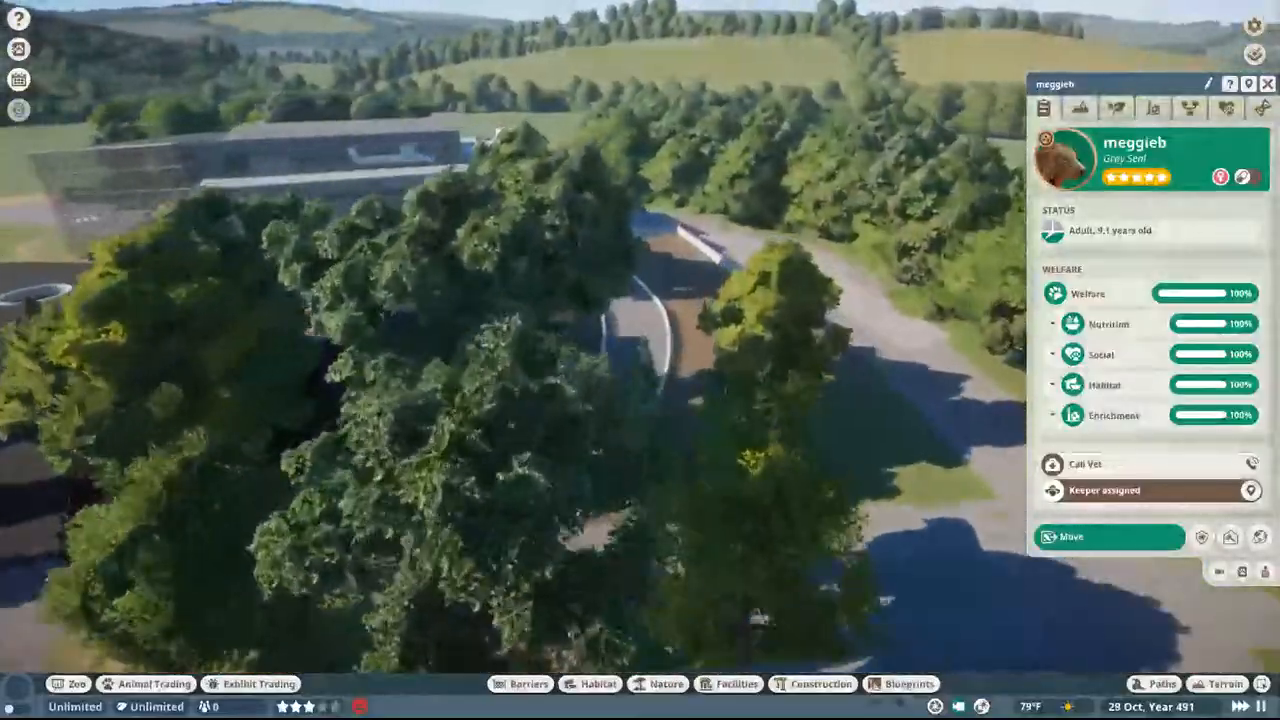
{"action": "middle_click_drag", "start_coordinate": [510, 150], "coordinate": [603, 234]}
{"action": "scroll", "coordinate": [605, 235], "scroll_direction": "up", "scroll_amount": 6}
{"action": "scroll", "coordinate": [740, 328], "scroll_direction": "up", "scroll_amount": 5}
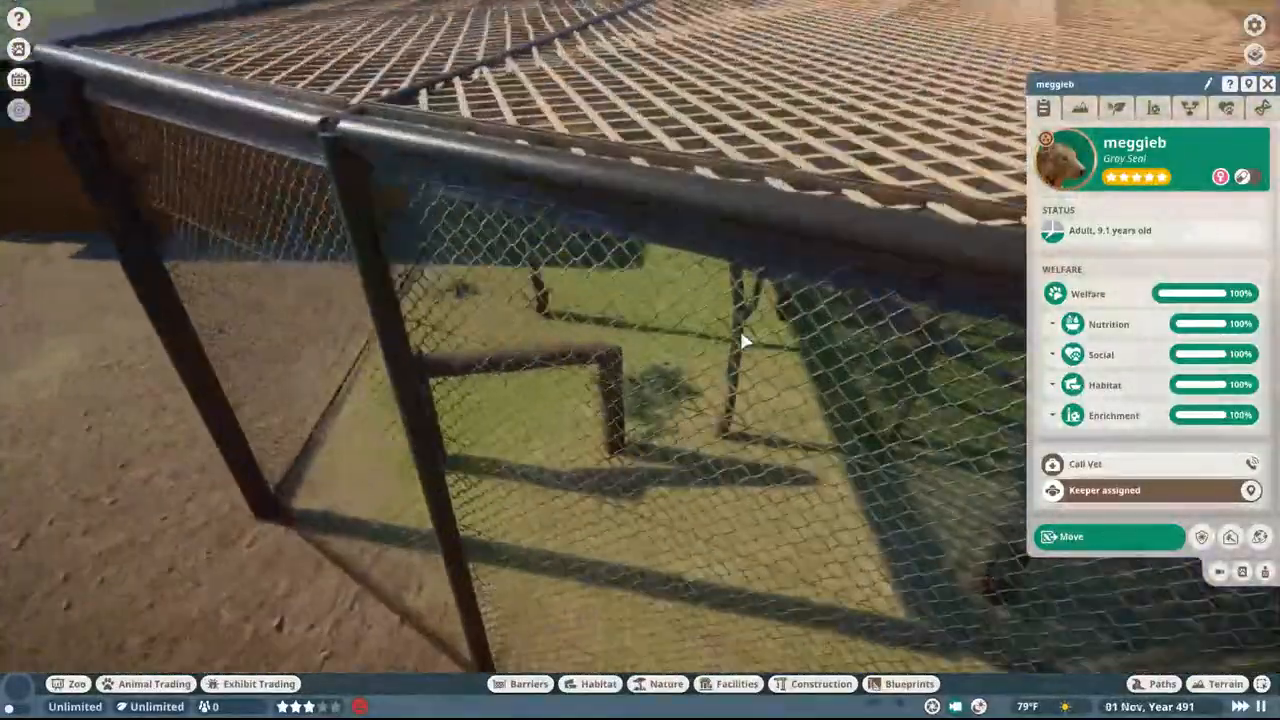
{"action": "middle_click_drag", "start_coordinate": [745, 339], "coordinate": [672, 290]}
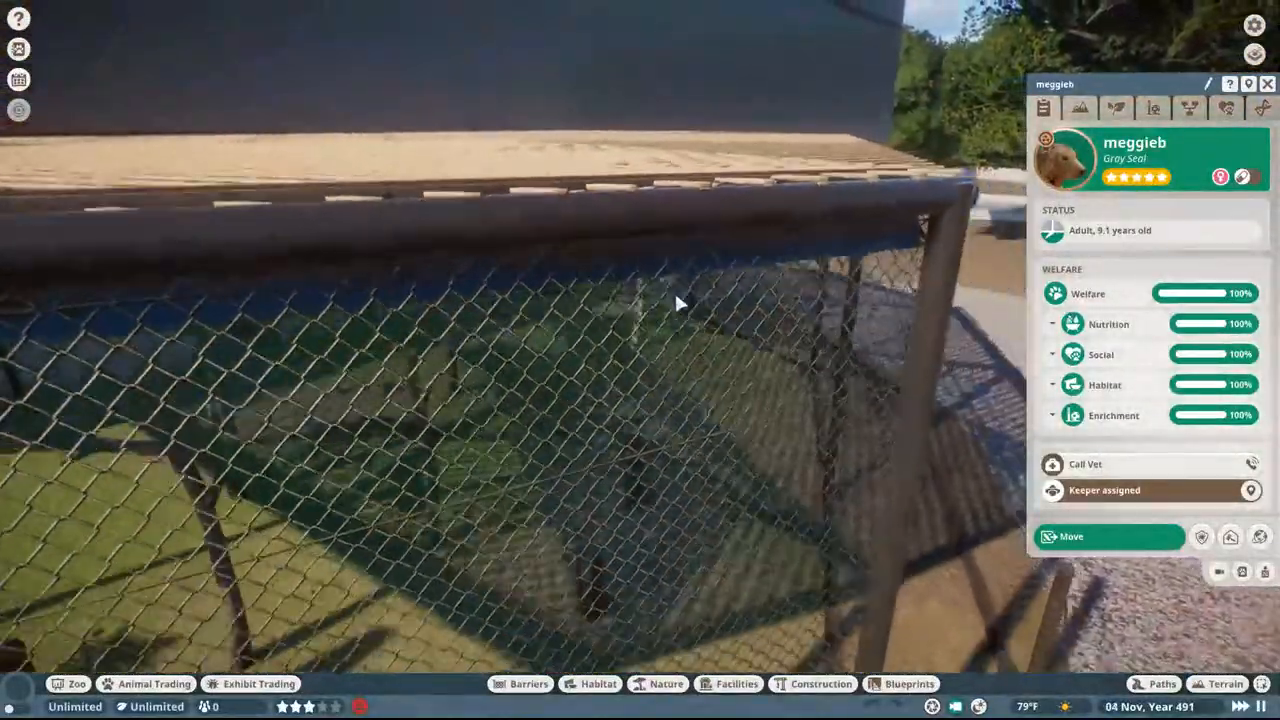
{"action": "scroll", "coordinate": [654, 320], "scroll_direction": "up", "scroll_amount": 8}
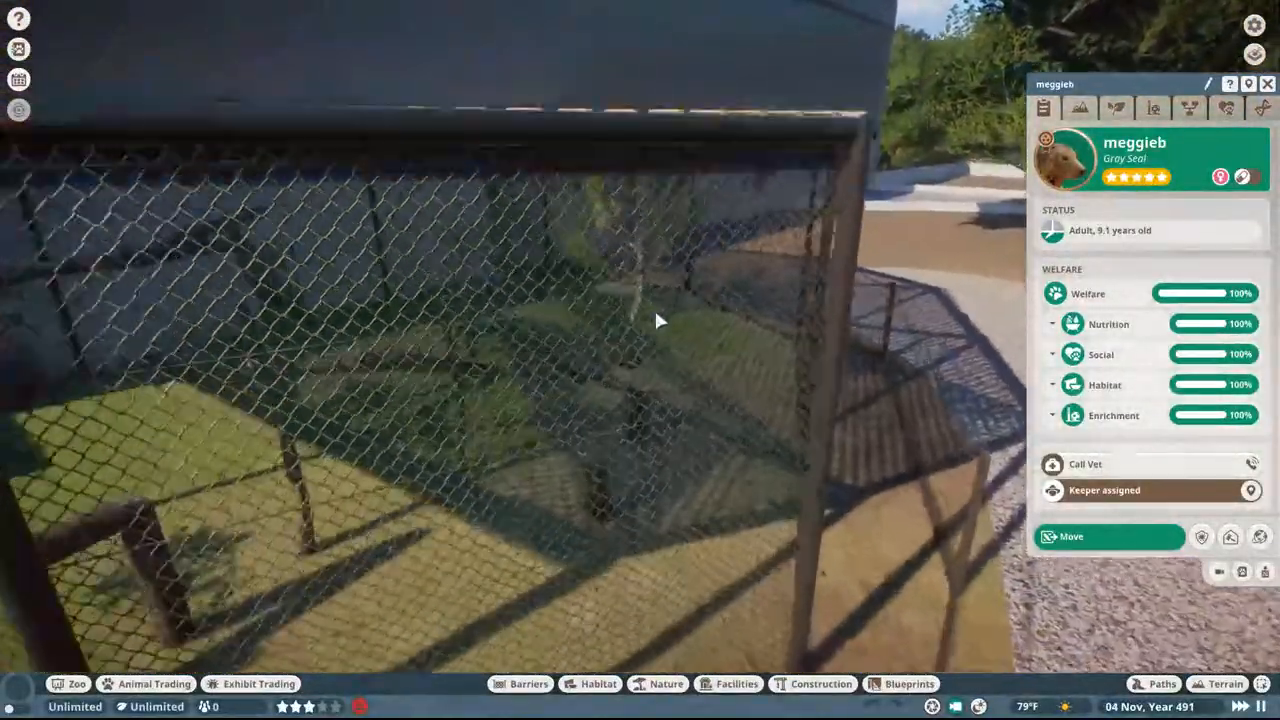
{"action": "scroll", "coordinate": [636, 319], "scroll_direction": "up", "scroll_amount": 4}
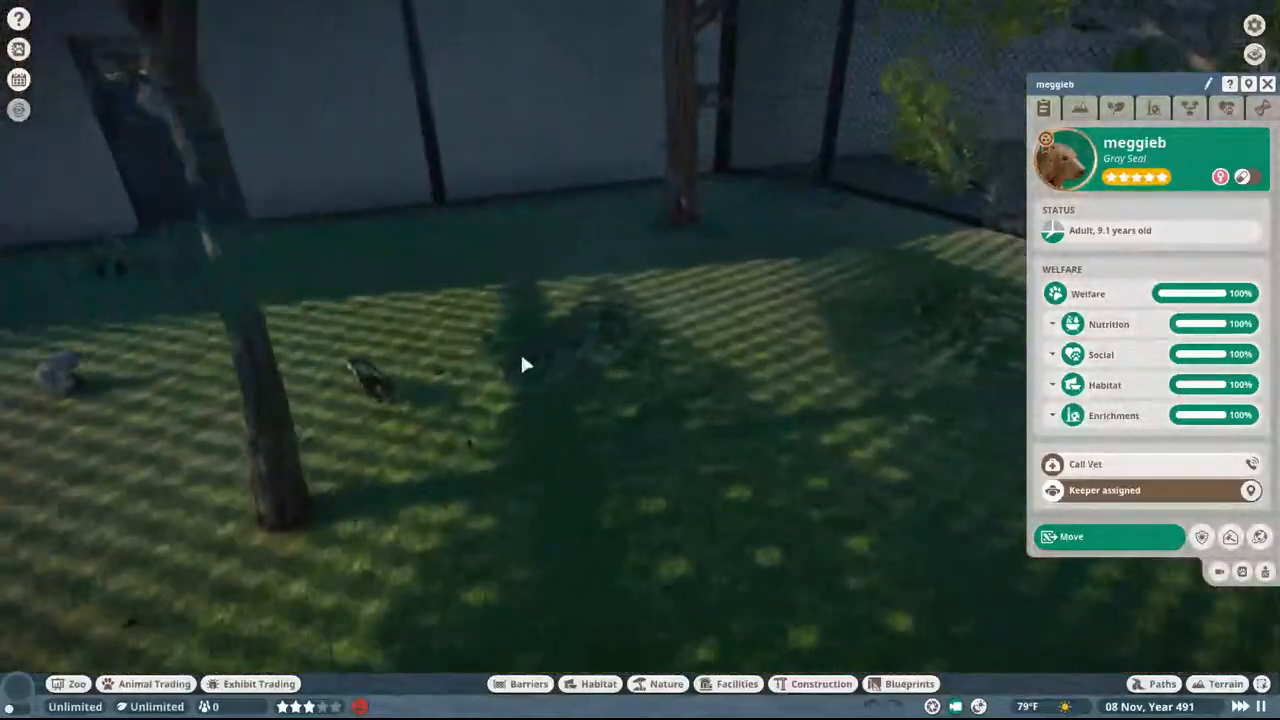
{"action": "middle_click_drag", "start_coordinate": [440, 356], "coordinate": [554, 348]}
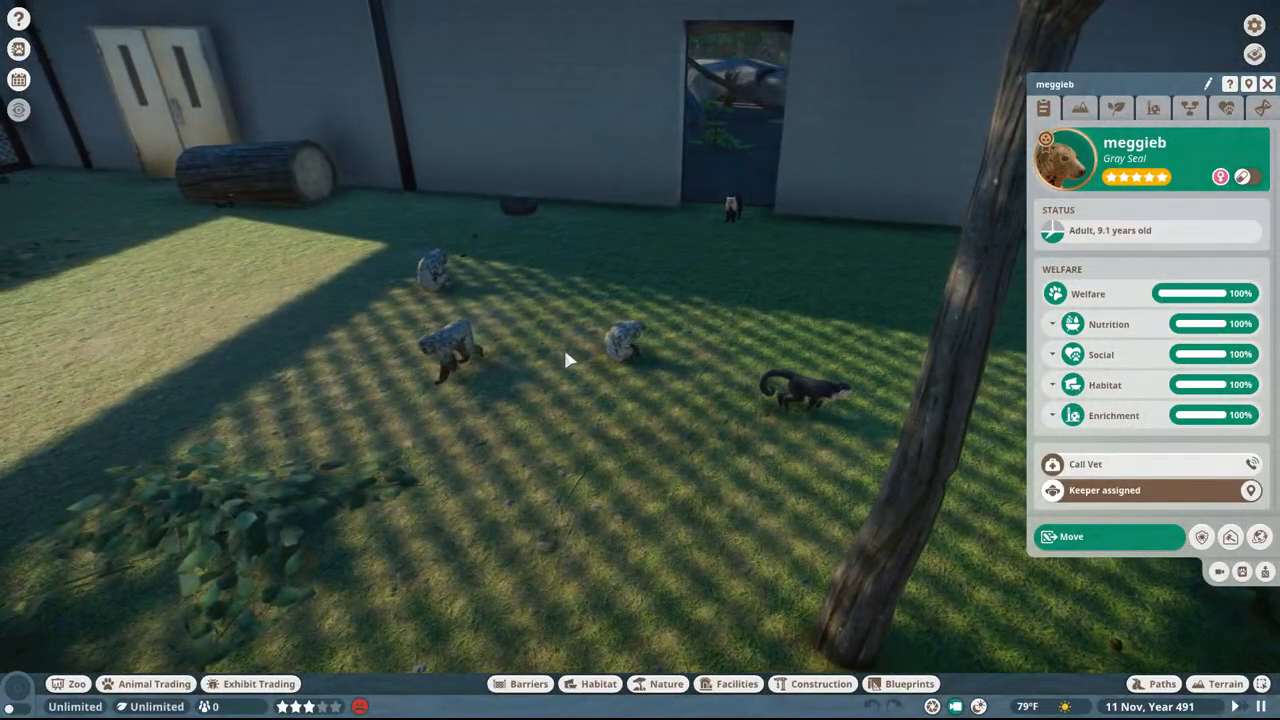
Step: Select a Japanese macaque and examine its terrain, space and plant requirements
{"action": "left_click", "coordinate": [623, 342]}
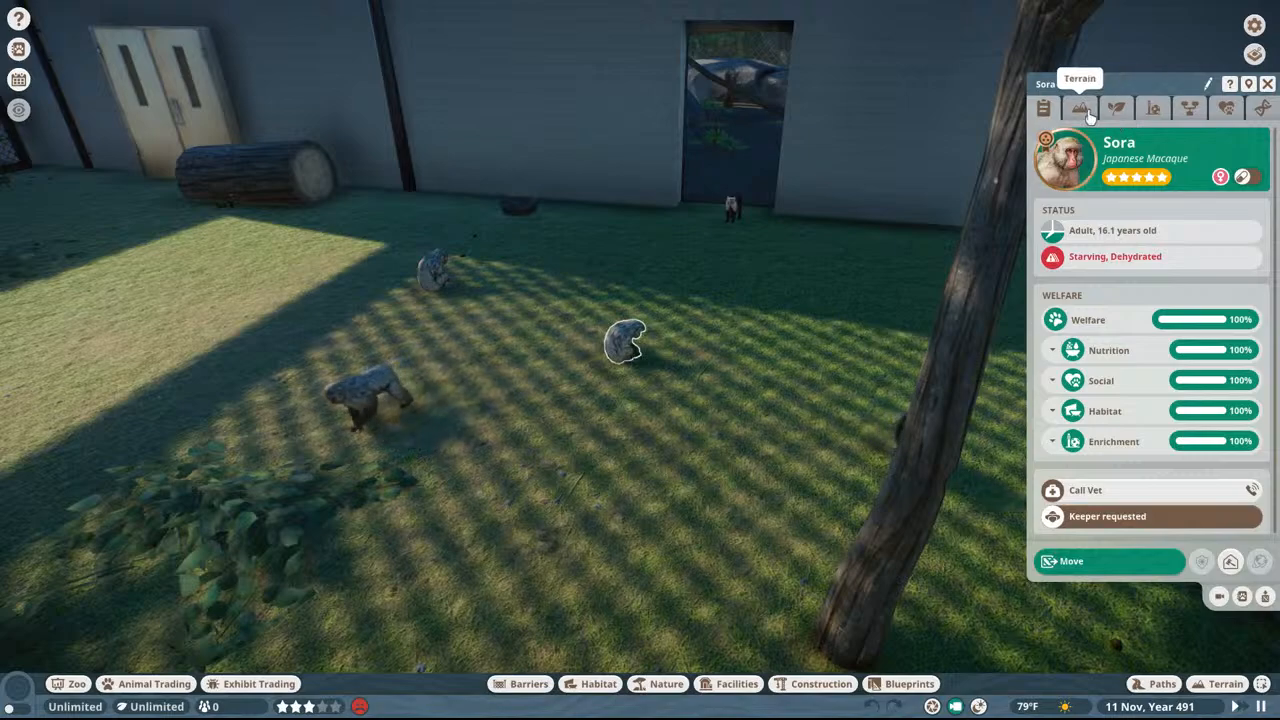
{"action": "left_click", "coordinate": [1081, 108]}
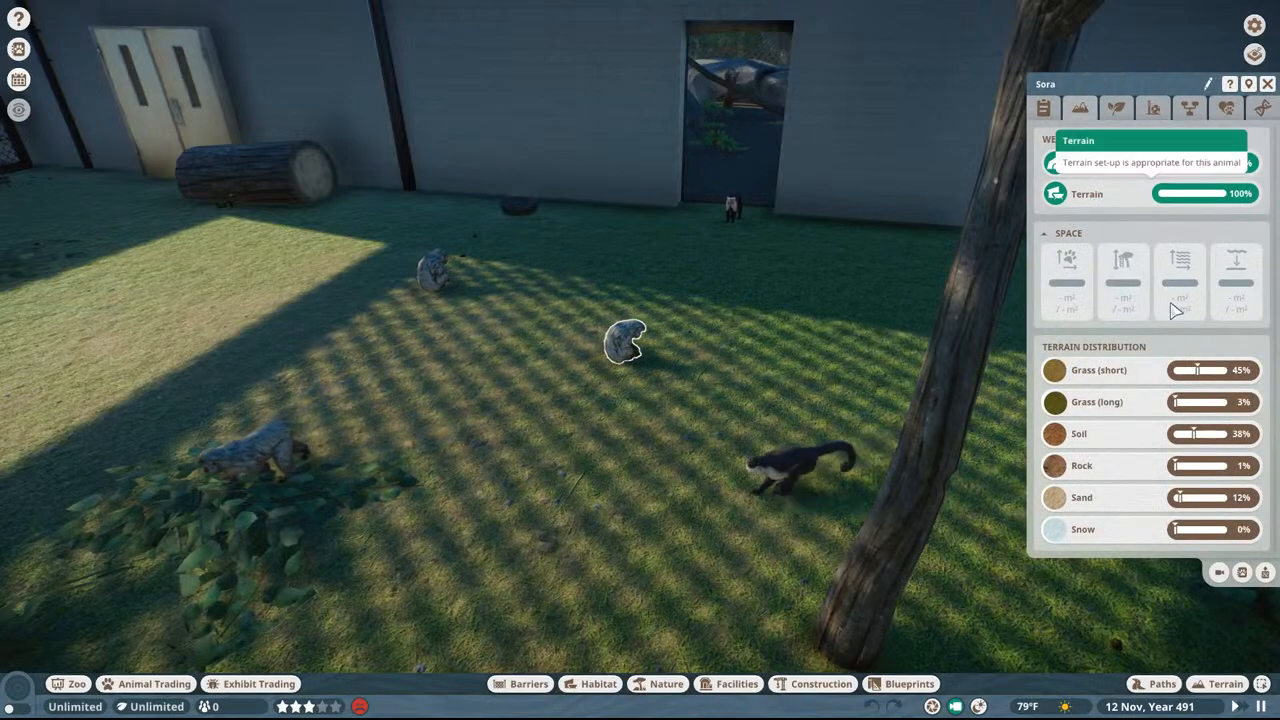
{"action": "left_click", "coordinate": [1113, 108]}
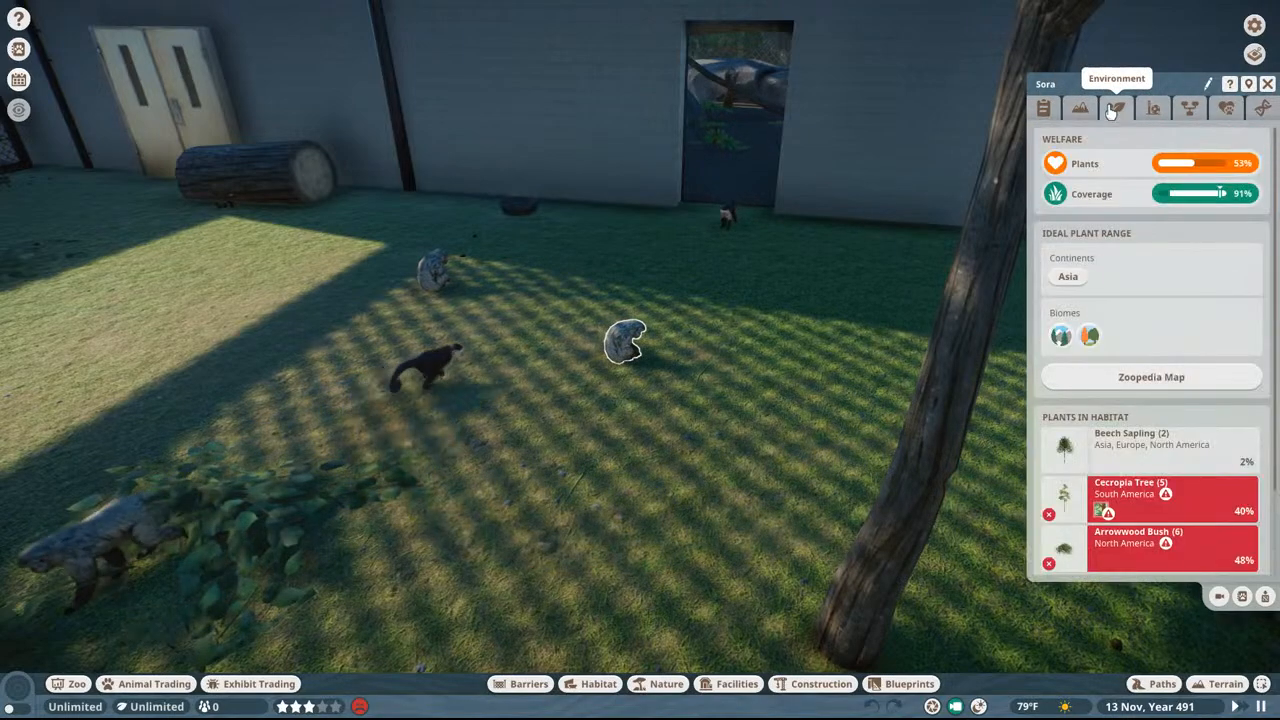
{"action": "scroll", "coordinate": [1121, 197], "scroll_direction": "down", "scroll_amount": 3}
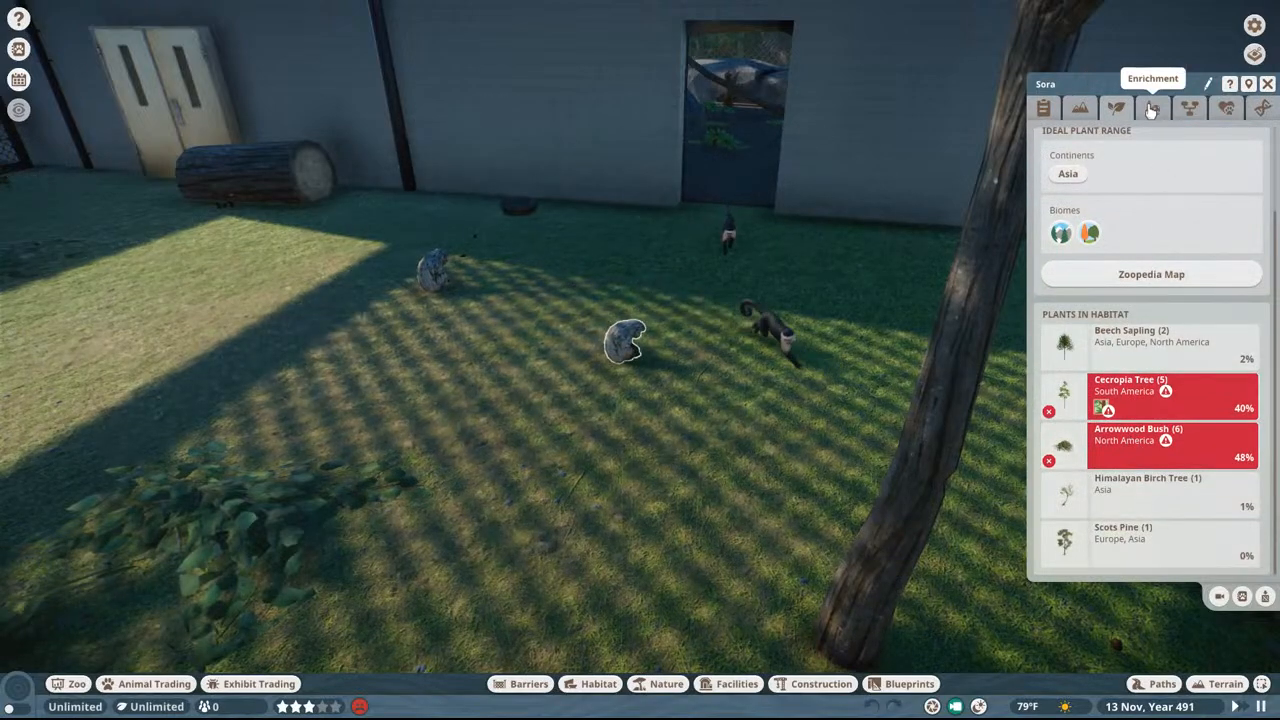
Step: Look through the macaque's enrichment, family and social details and return to its welfare overview
{"action": "left_click", "coordinate": [1152, 109]}
{"action": "left_click", "coordinate": [1189, 109]}
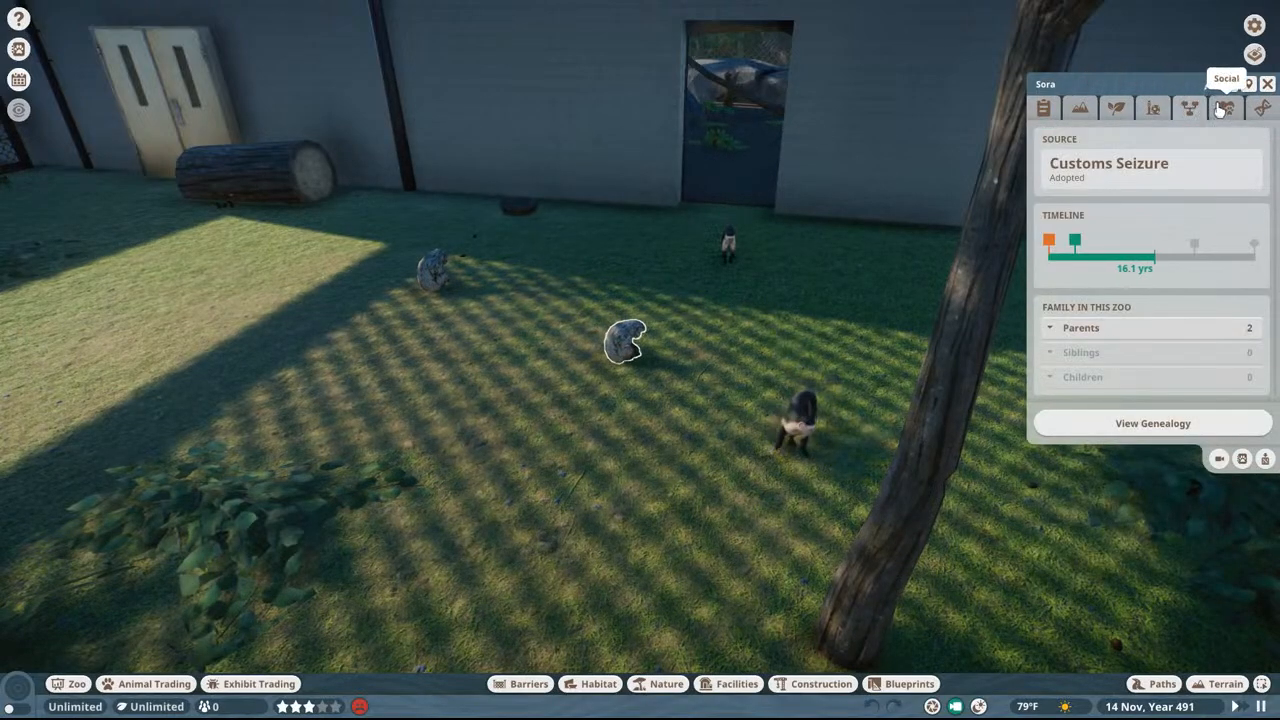
{"action": "left_click", "coordinate": [1222, 109]}
{"action": "left_click", "coordinate": [1080, 109]}
{"action": "left_click", "coordinate": [1043, 109]}
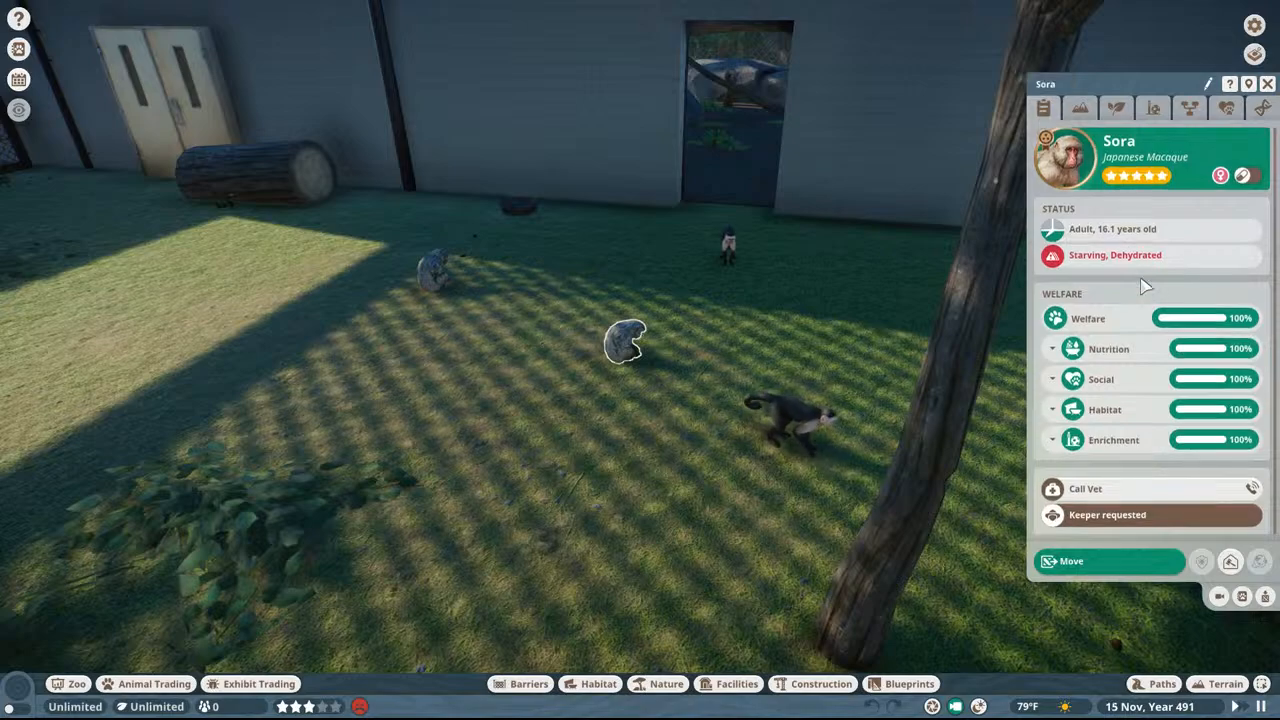
Step: Check the space and climbing requirements of the macaque and of the black-and-white monkey beside the tree trunk
{"action": "left_click", "coordinate": [1082, 110]}
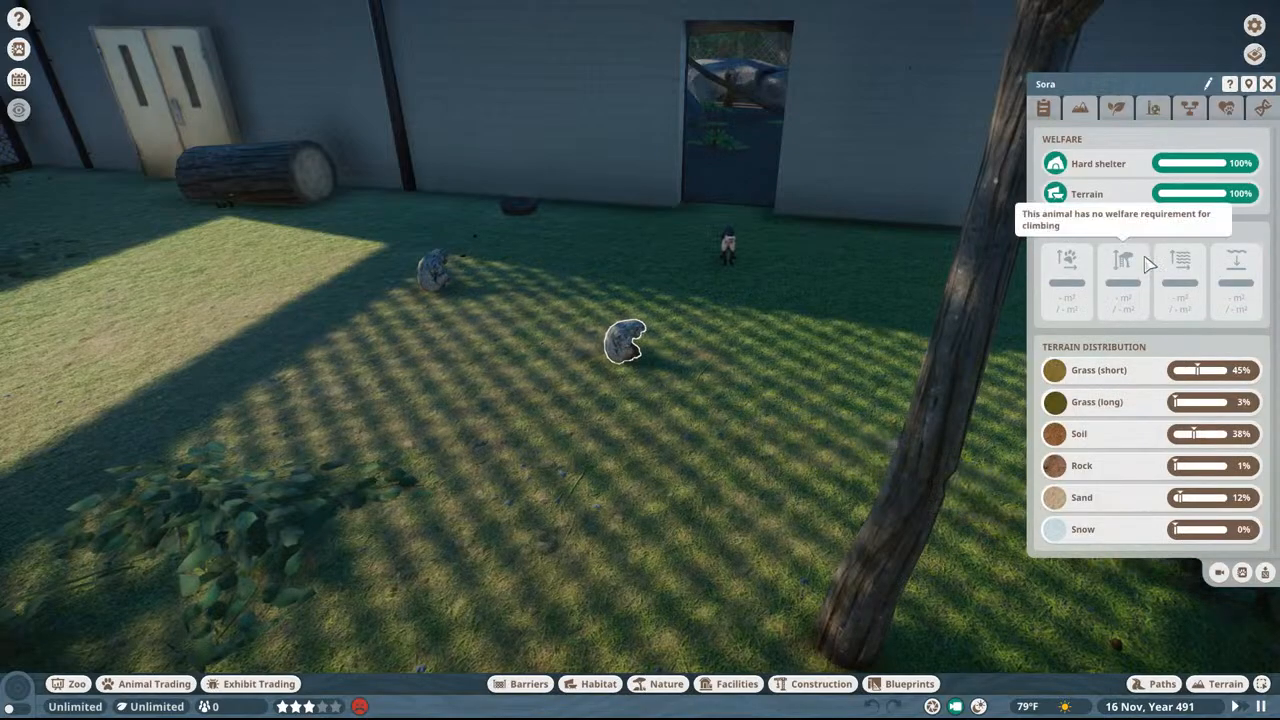
{"action": "middle_click_drag", "start_coordinate": [768, 270], "coordinate": [621, 300]}
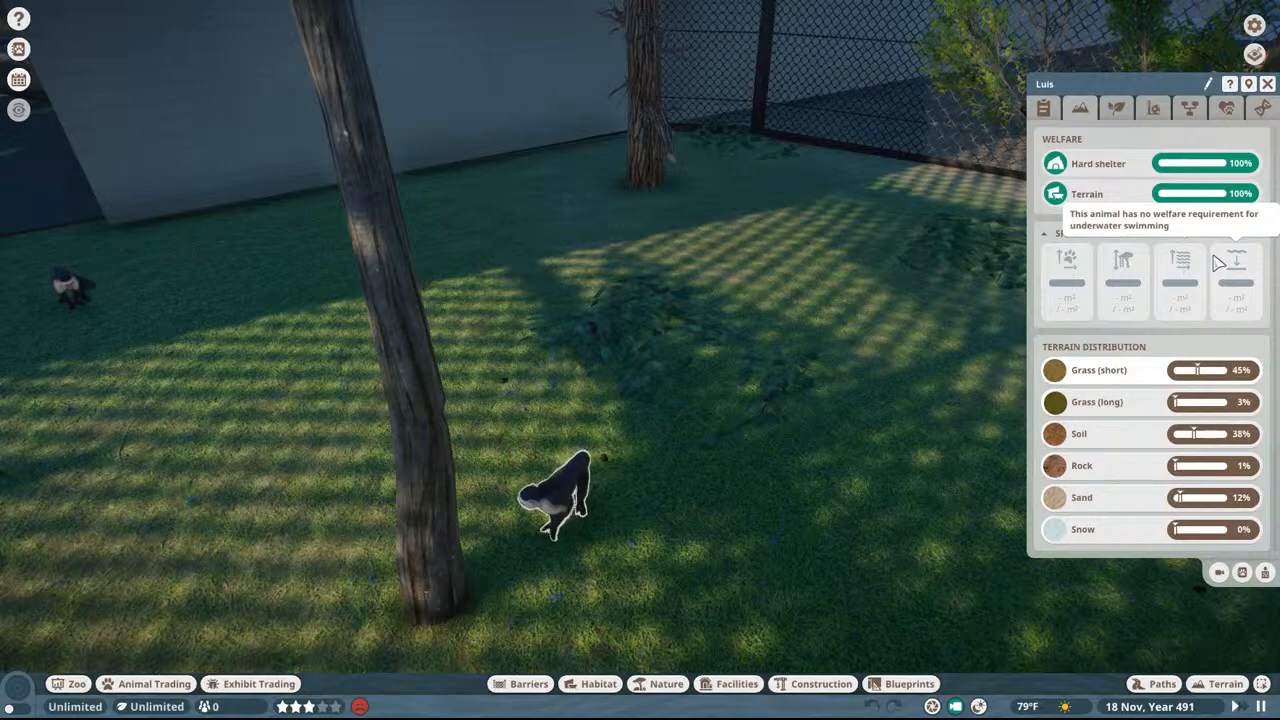
{"action": "scroll", "coordinate": [760, 265], "scroll_direction": "down", "scroll_amount": 5}
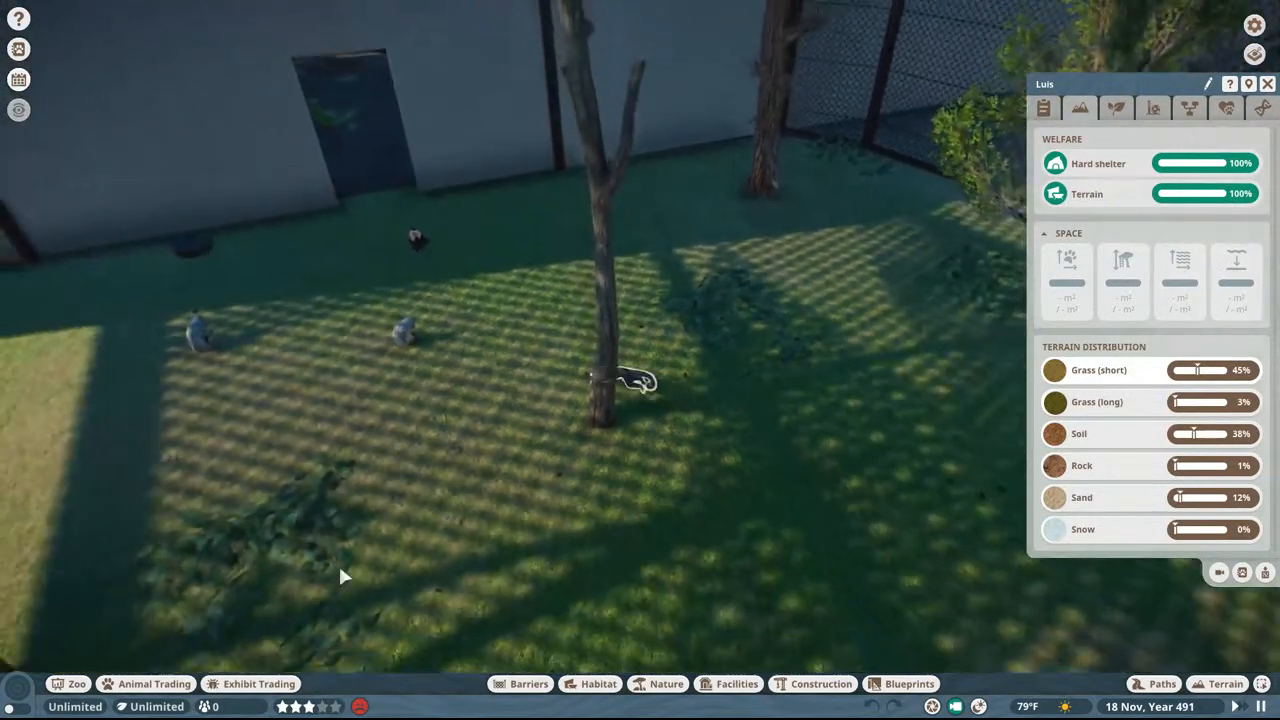
Step: Show the traversable area overlay for the monkey enclosure, inspect the ground and climbing poles, and hide the overlay and animal details
{"action": "key", "text": "h"}
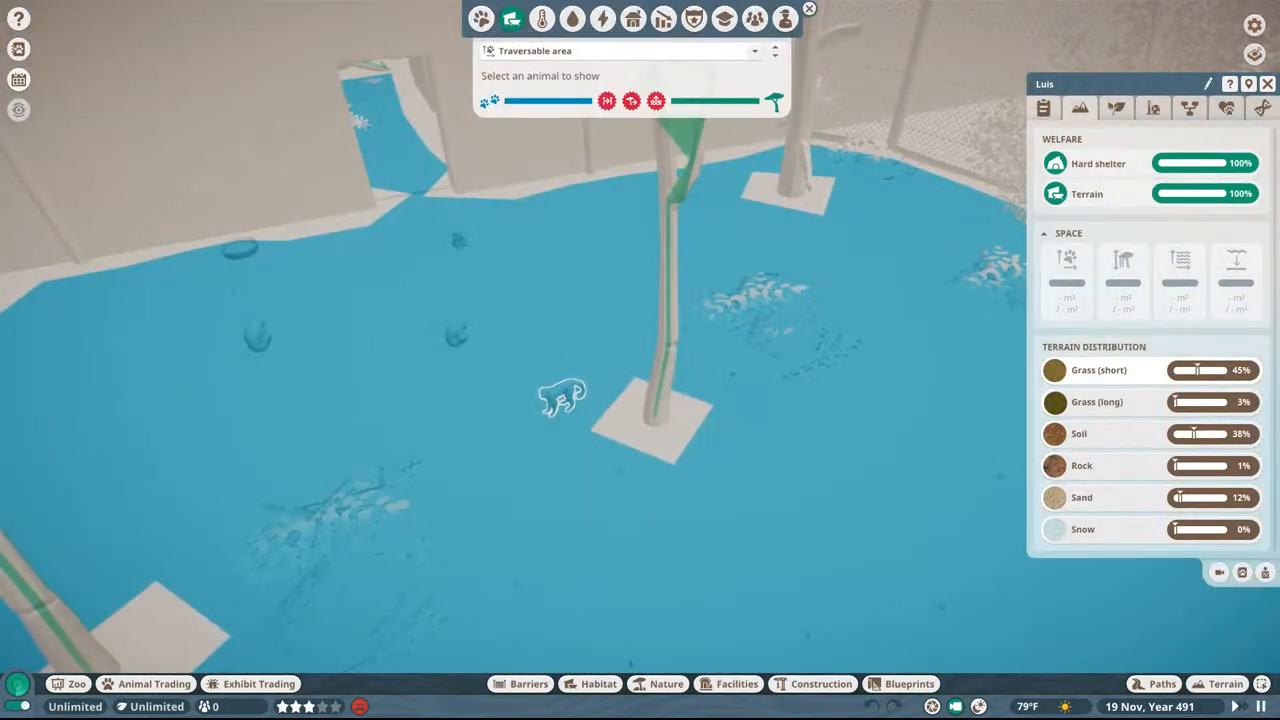
{"action": "middle_click_drag", "start_coordinate": [761, 292], "coordinate": [882, 318]}
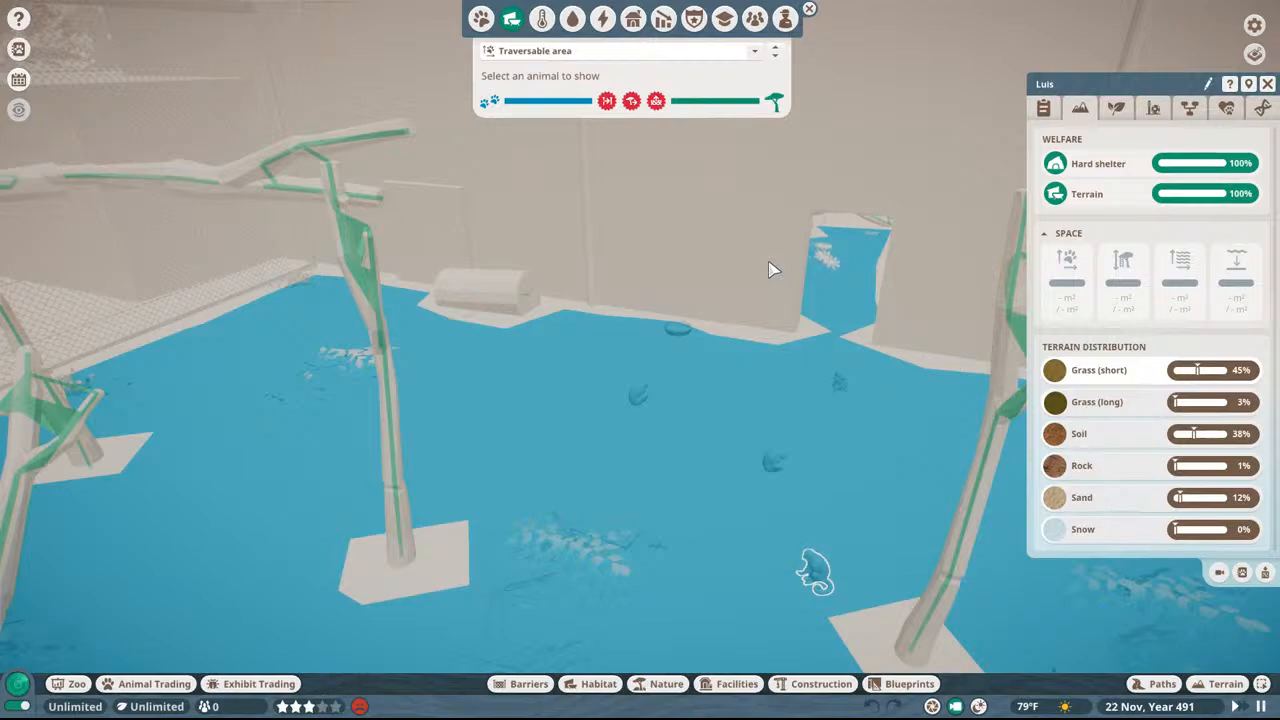
{"action": "left_click", "coordinate": [14, 697]}
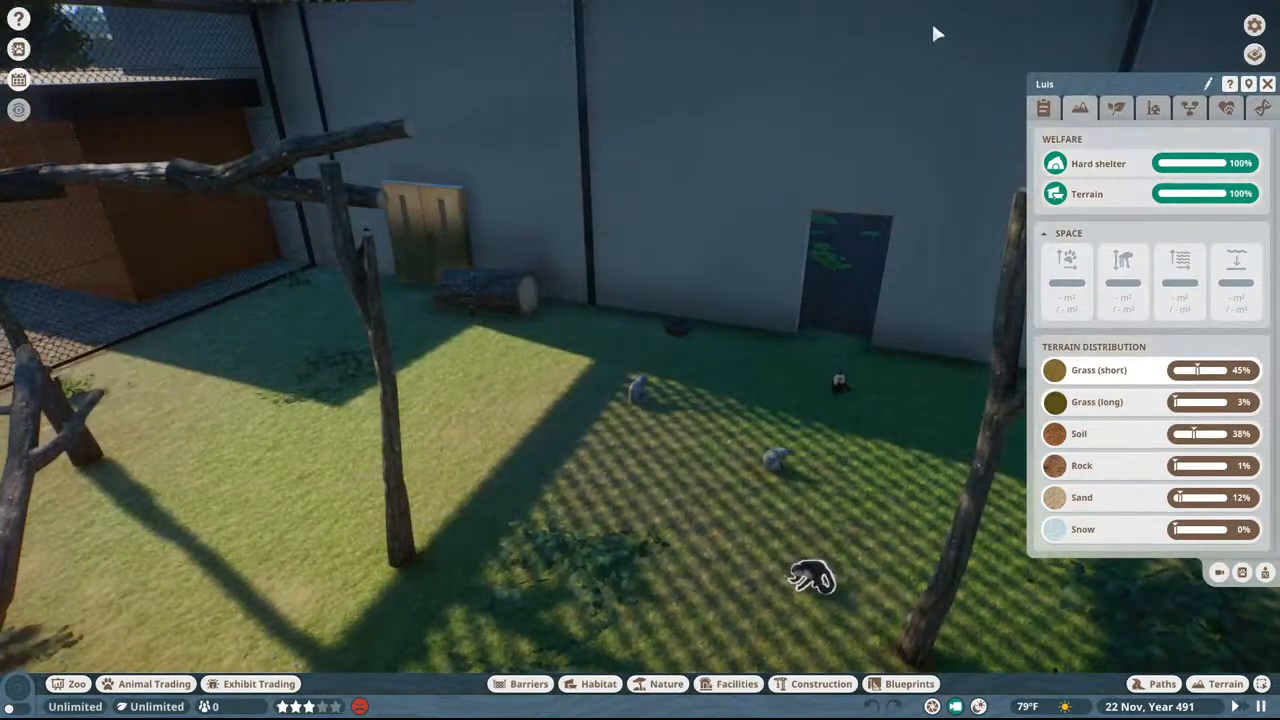
{"action": "left_click", "coordinate": [1262, 84]}
Step: Leave the monkey enclosure and rise to a high aerial view of the whole zoo
{"action": "key", "text": "a"}
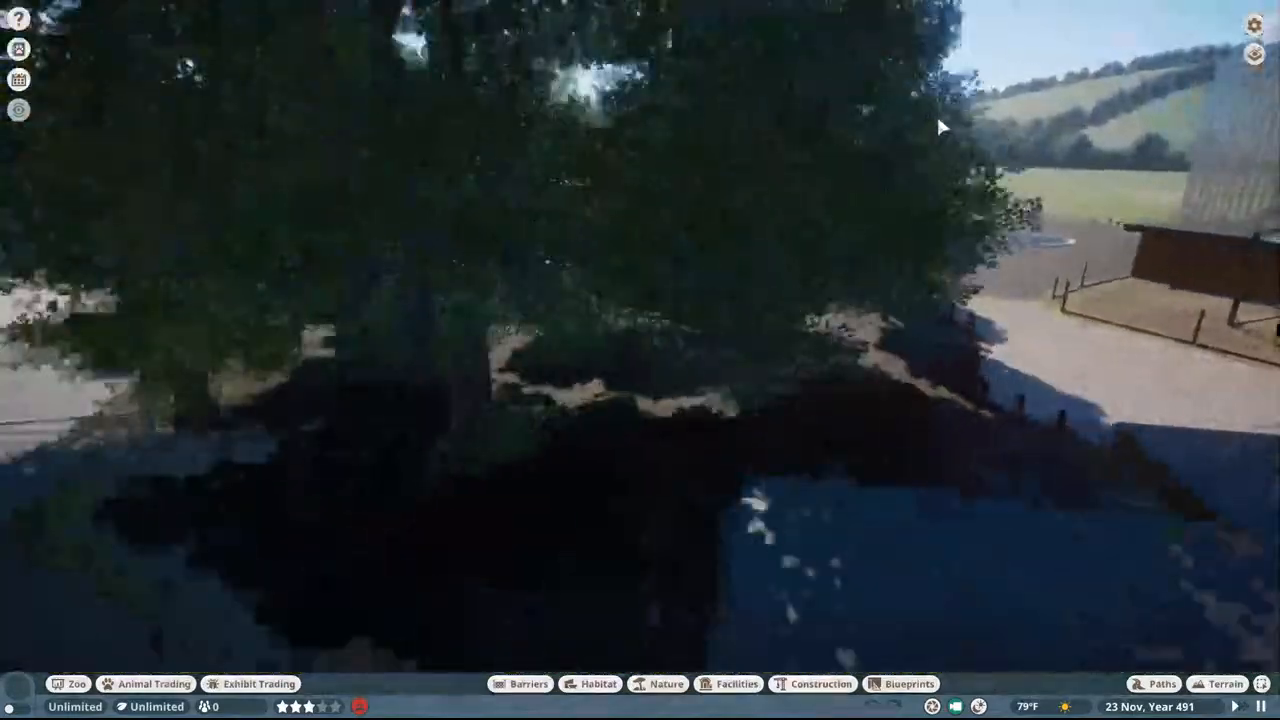
{"action": "scroll", "coordinate": [938, 122], "scroll_direction": "down", "scroll_amount": 6}
{"action": "middle_click_drag", "start_coordinate": [938, 122], "coordinate": [896, 248]}
{"action": "scroll", "coordinate": [899, 228], "scroll_direction": "down", "scroll_amount": 3}
{"action": "scroll", "coordinate": [779, 264], "scroll_direction": "down", "scroll_amount": 10}
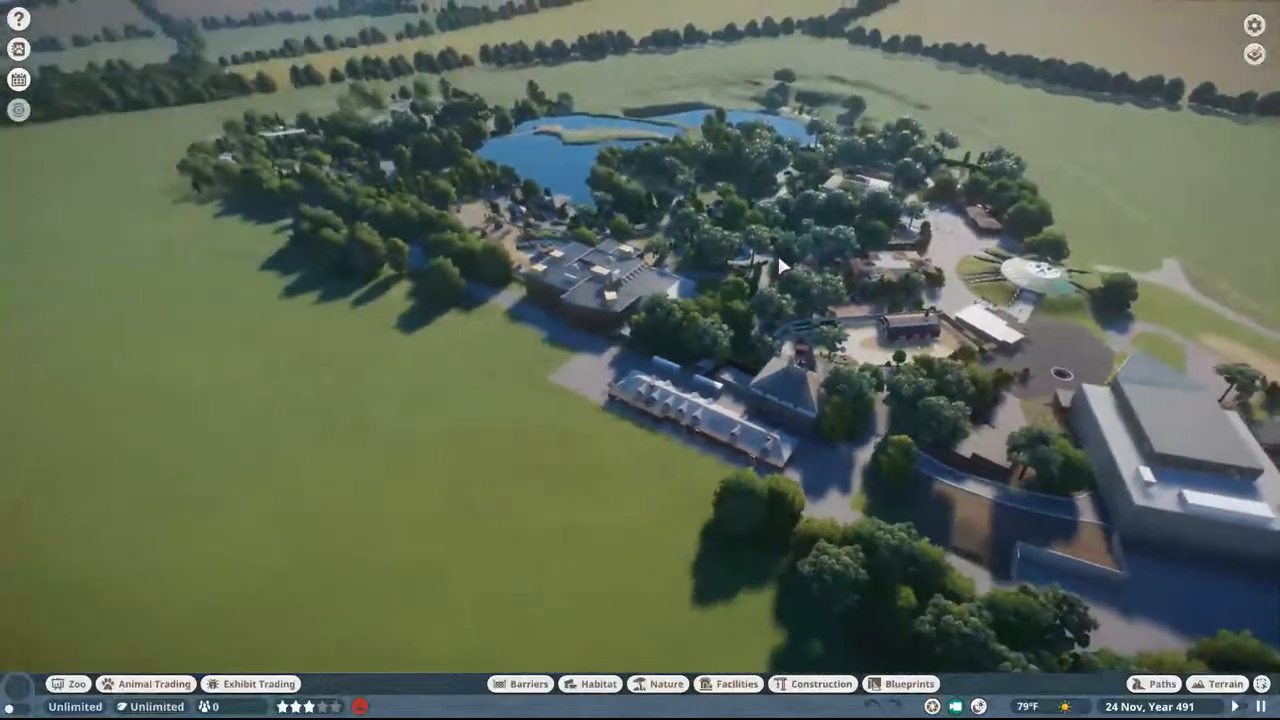
Step: Fly across the zoo past the large flat-roofed building and lake toward the car park
{"action": "scroll", "coordinate": [771, 258], "scroll_direction": "up", "scroll_amount": 5}
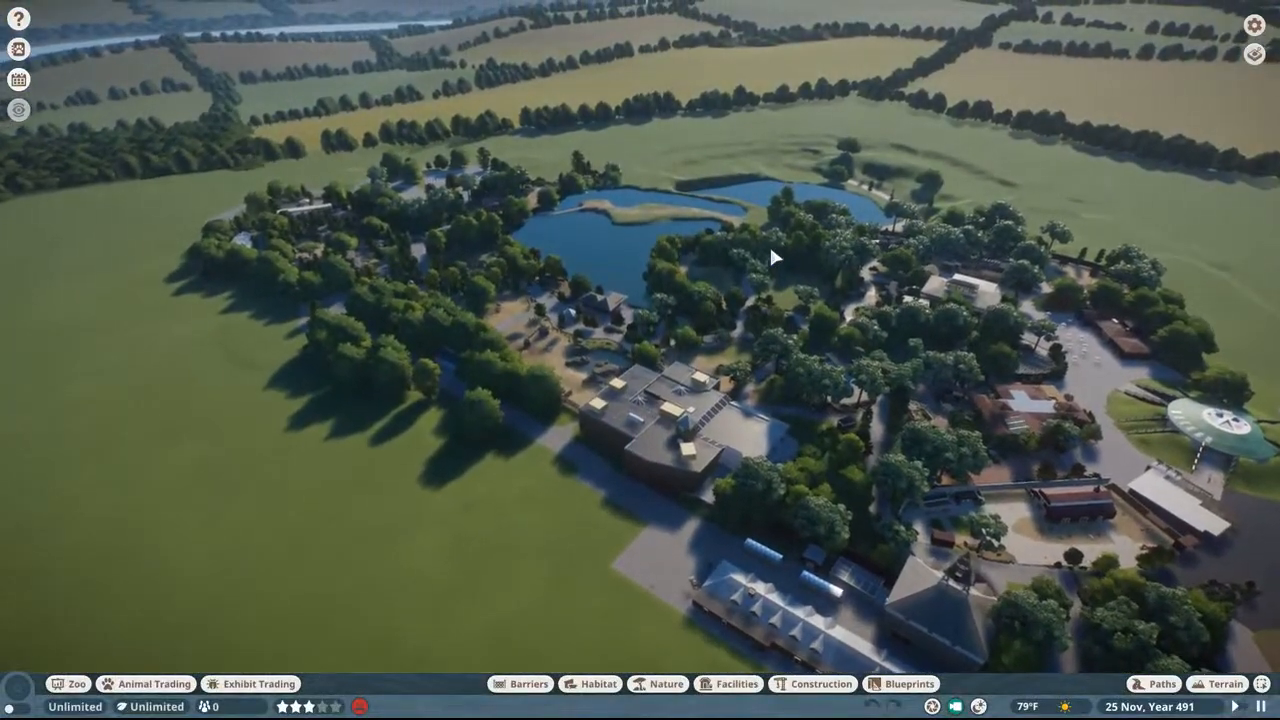
{"action": "key", "text": "w"}
{"action": "key", "text": "a"}
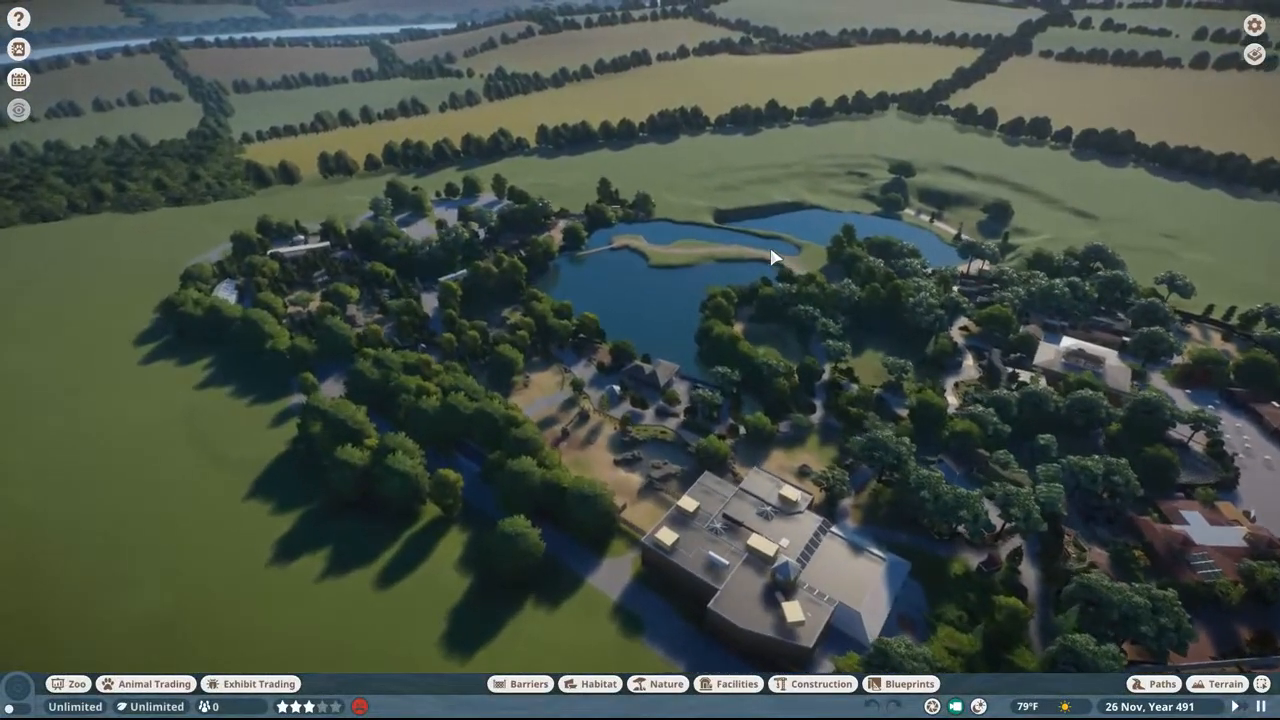
{"action": "key", "text": "w"}
{"action": "key", "text": "a"}
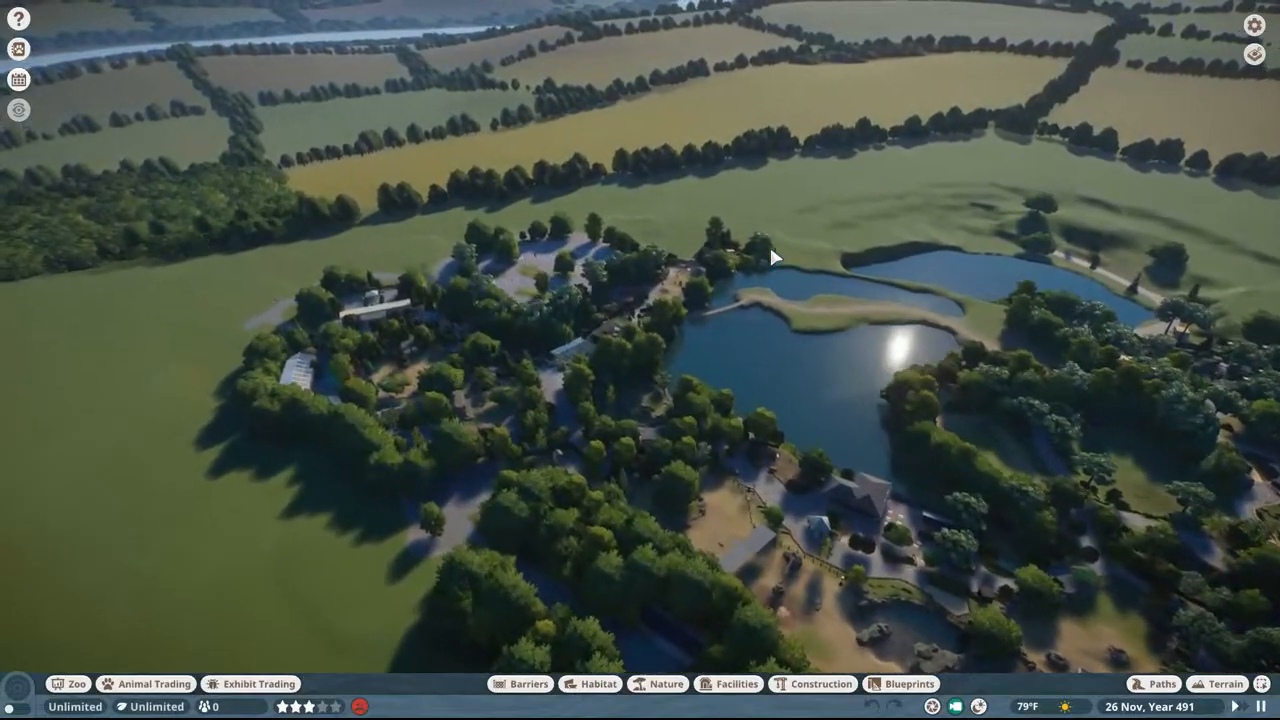
{"action": "scroll", "coordinate": [771, 258], "scroll_direction": "up", "scroll_amount": 5}
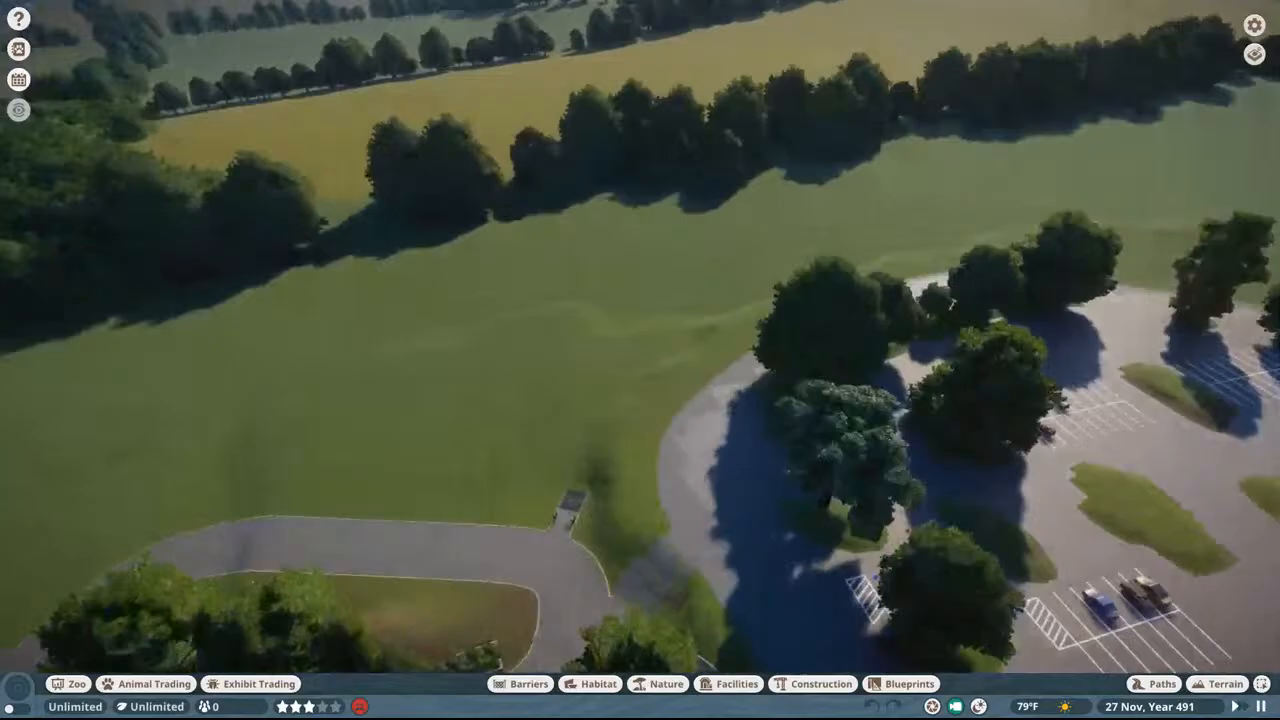
Step: Circle around the car park to view the entrance building and descend to the path behind it
{"action": "key", "text": "d"}
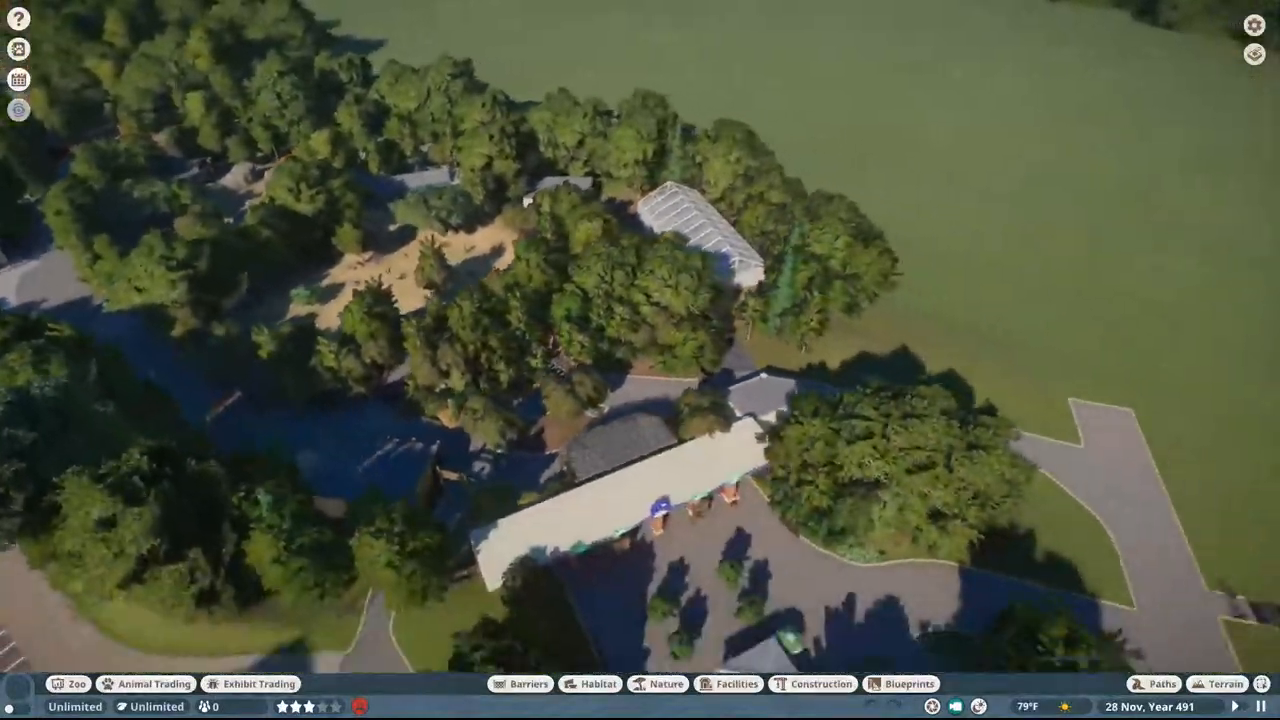
{"action": "middle_click_drag", "start_coordinate": [760, 380], "coordinate": [692, 390]}
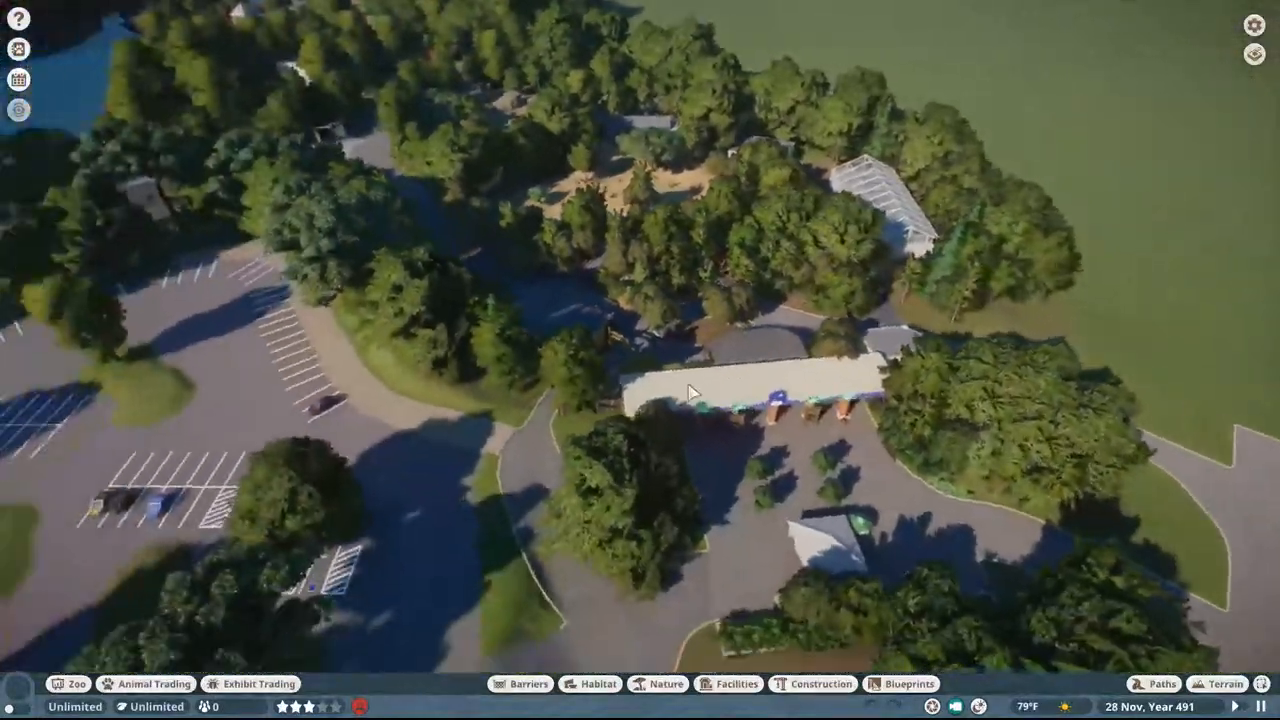
{"action": "scroll", "coordinate": [692, 388], "scroll_direction": "up", "scroll_amount": 8}
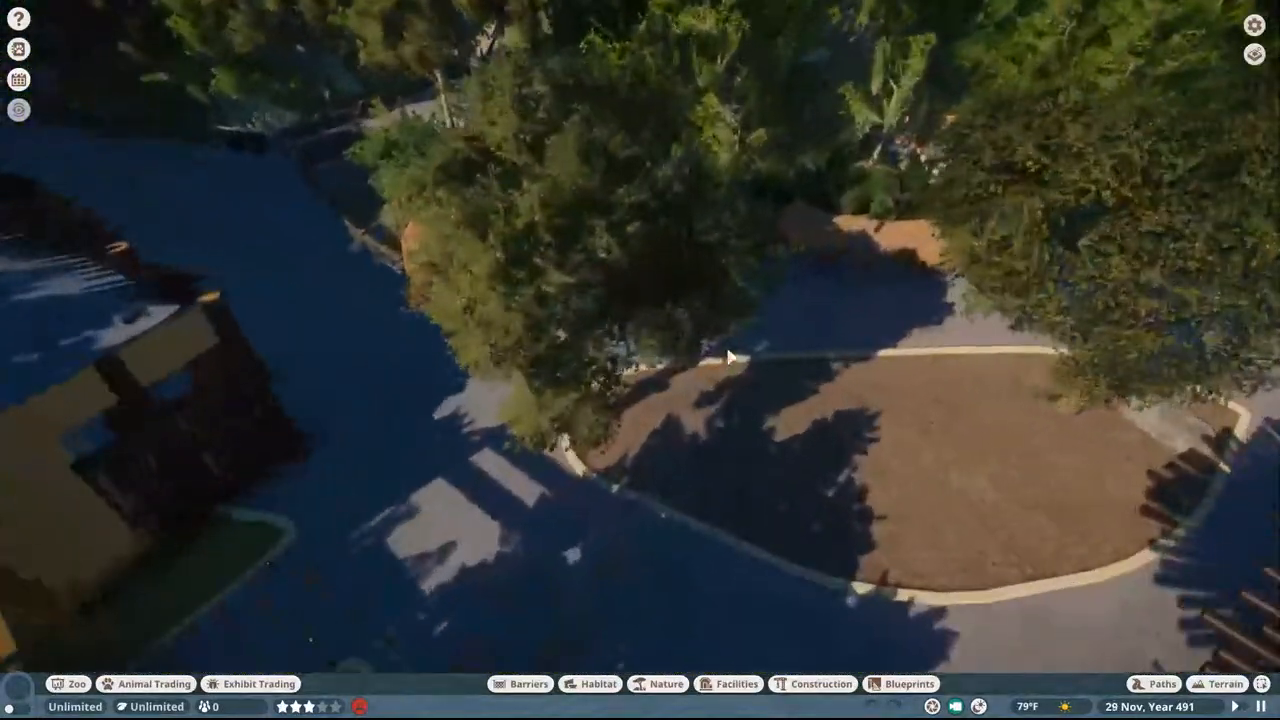
{"action": "middle_click_drag", "start_coordinate": [728, 351], "coordinate": [896, 324]}
{"action": "key", "text": "d"}
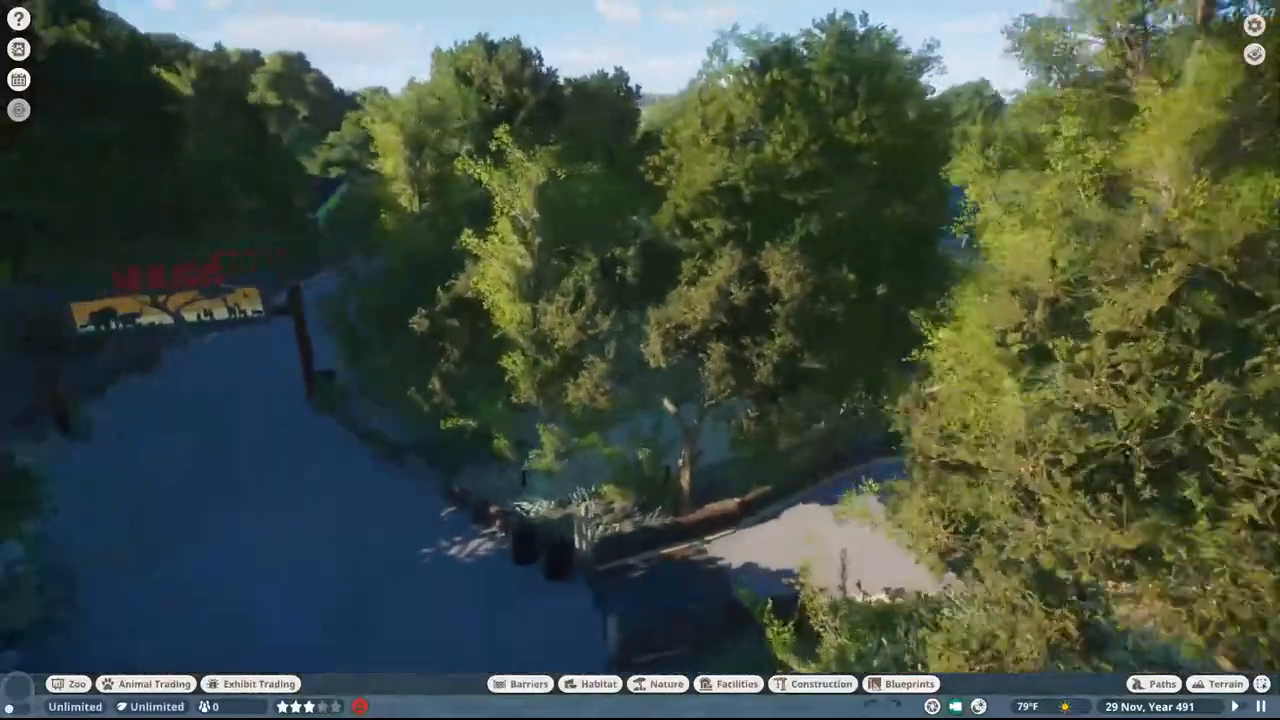
Step: View the hoofed animals, trees and shelters in the sandy paddock near the entrance
{"action": "key", "text": "w"}
{"action": "key", "text": "a"}
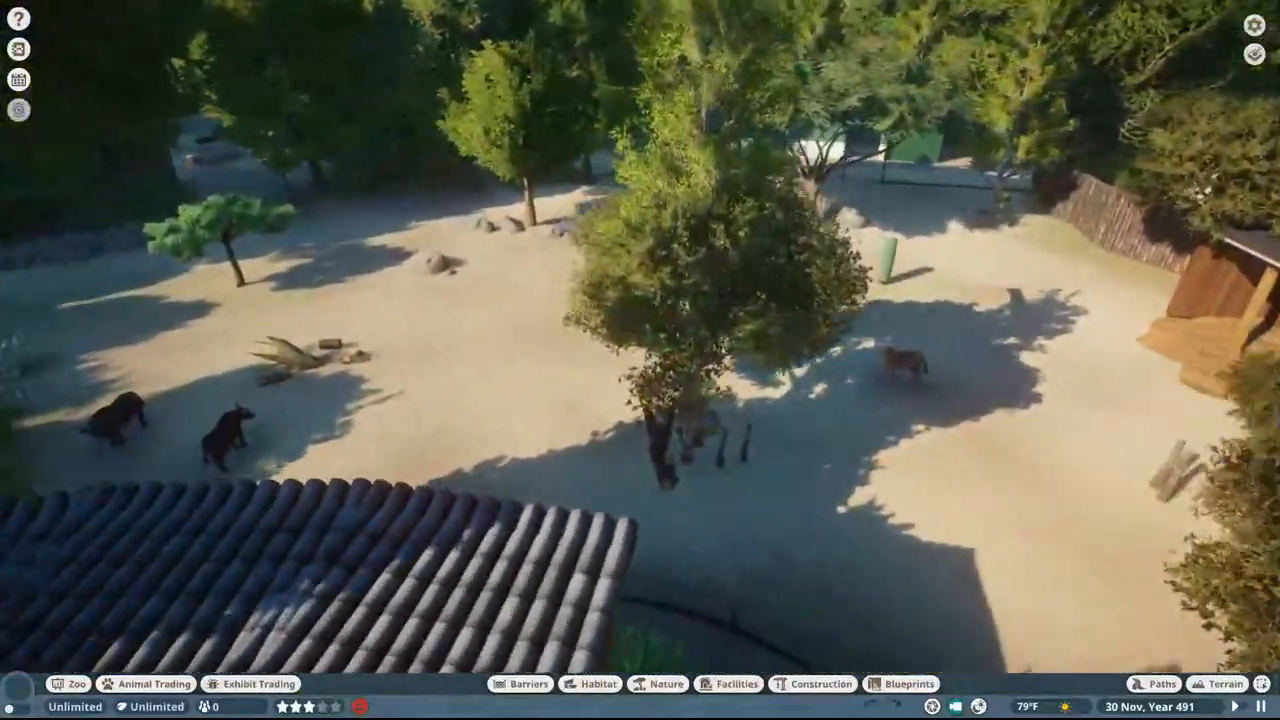
{"action": "key", "text": "w"}
{"action": "scroll", "coordinate": [870, 357], "scroll_direction": "down", "scroll_amount": 5}
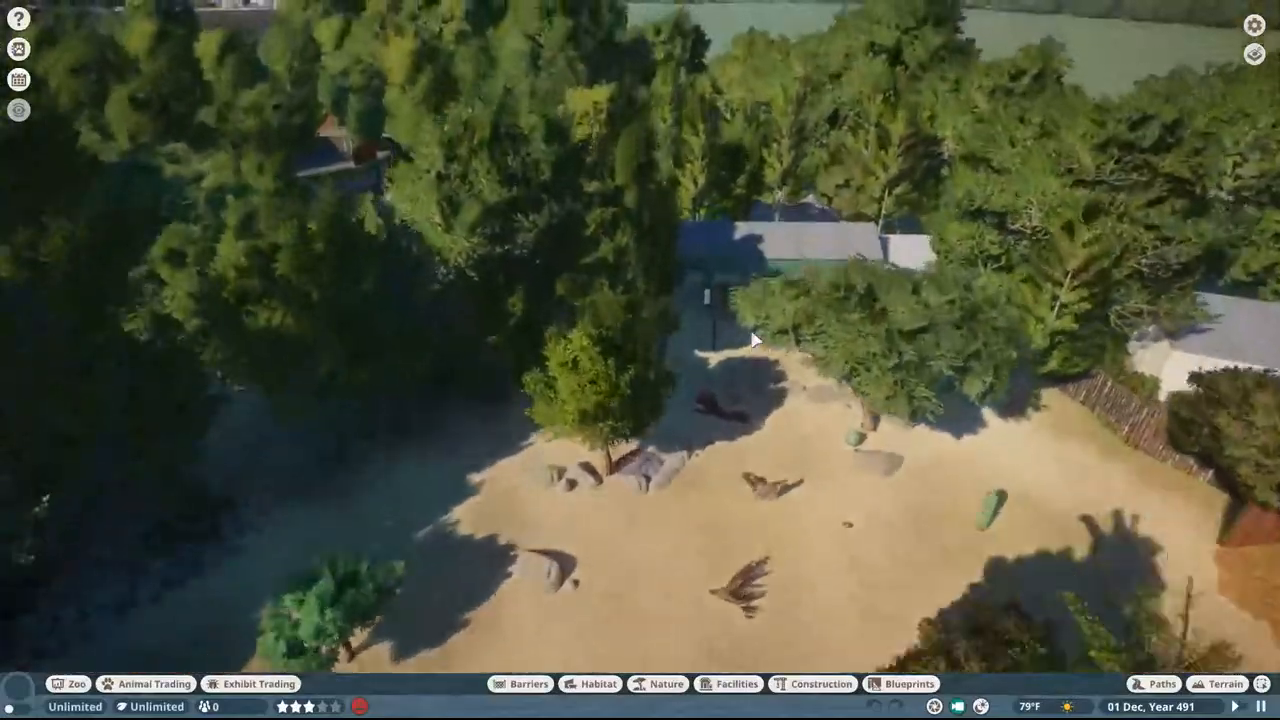
{"action": "key", "text": "w"}
{"action": "middle_click_drag", "start_coordinate": [757, 337], "coordinate": [641, 358]}
Step: Rise above the wooded paths to survey the lake and the sandy habitats leading to the flat-roofed building
{"action": "key", "text": "w"}
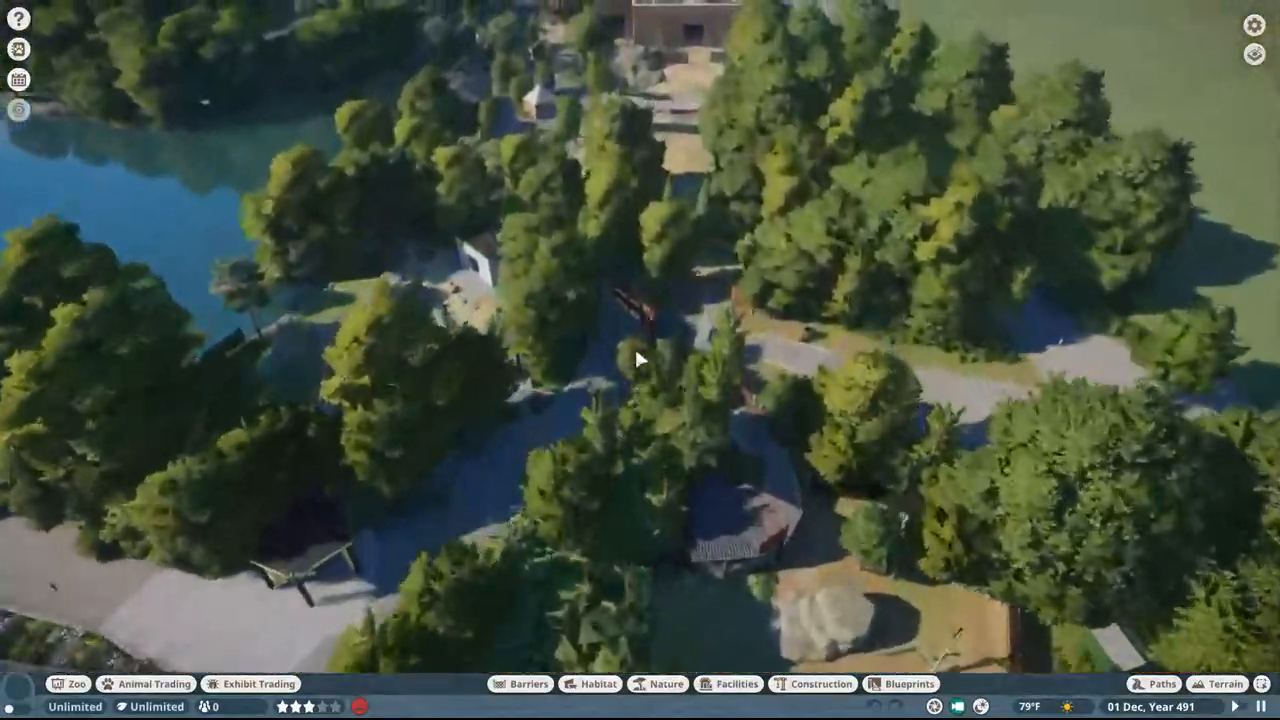
{"action": "scroll", "coordinate": [640, 360], "scroll_direction": "down", "scroll_amount": 4}
{"action": "key", "text": "a"}
{"action": "key", "text": "a"}
{"action": "scroll", "coordinate": [640, 360], "scroll_direction": "up", "scroll_amount": 3}
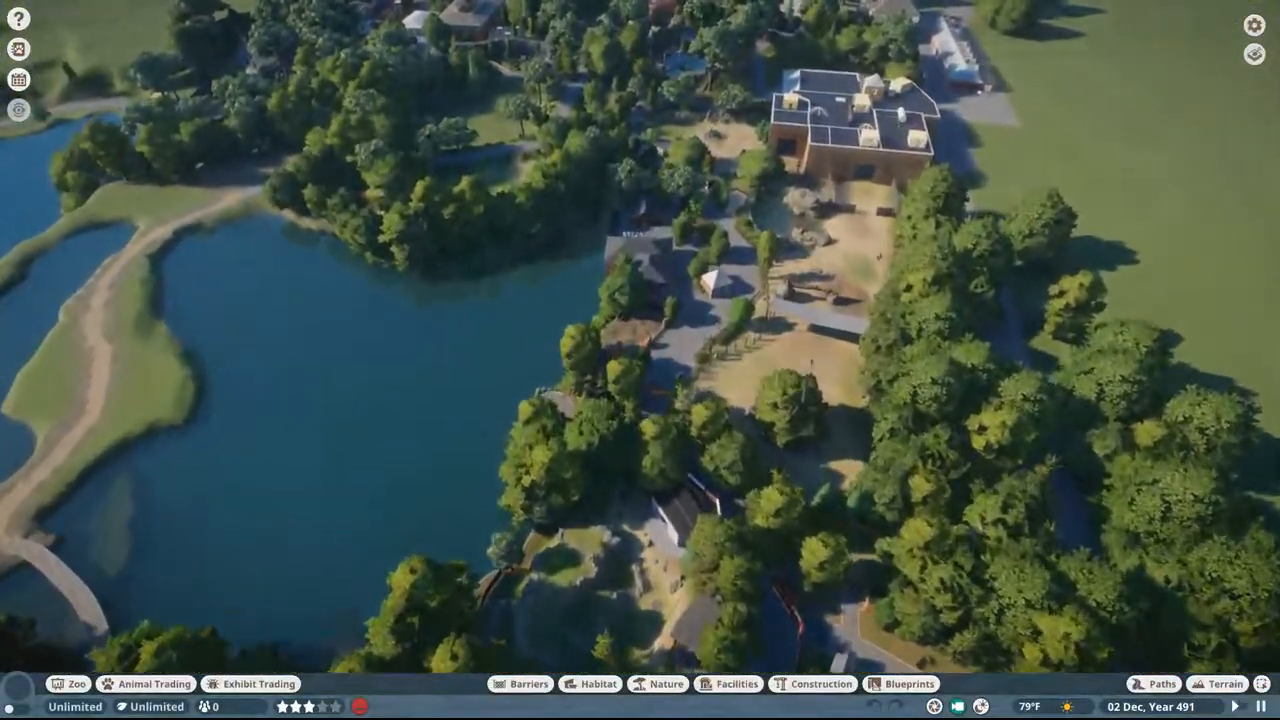
{"action": "key", "text": "w"}
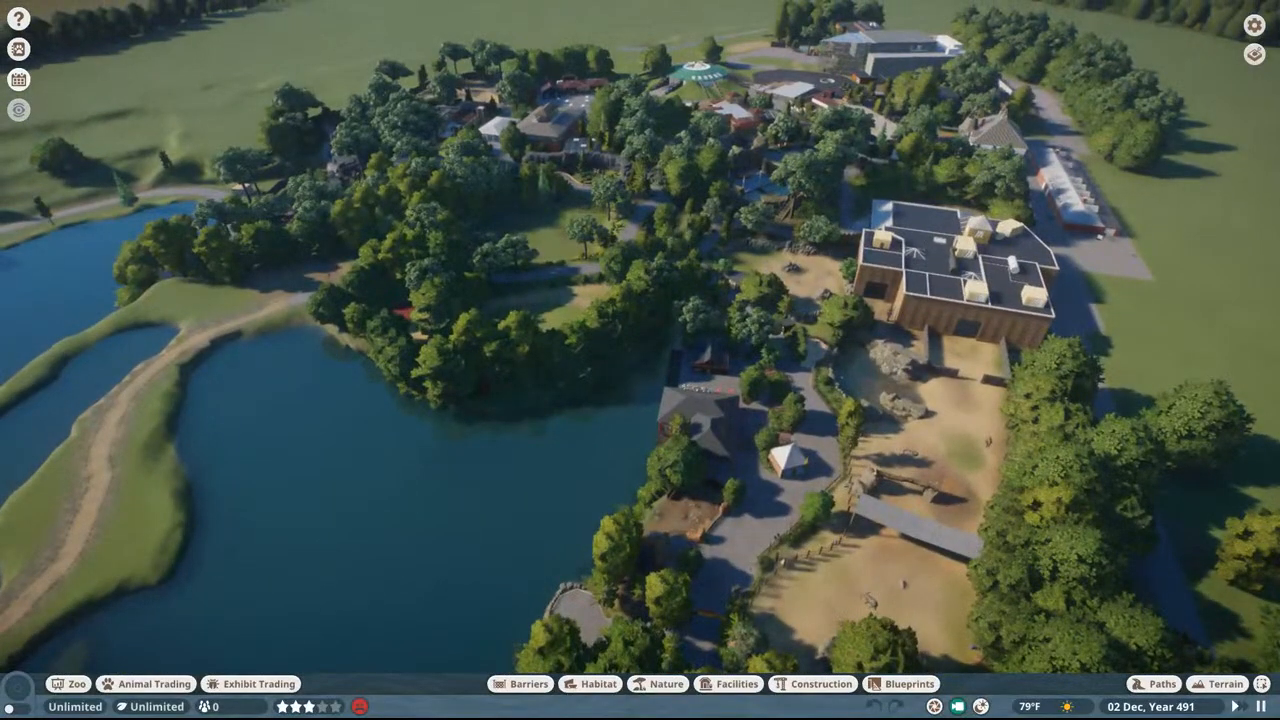
Step: Fly from the lake over the wooded paths and descend into the shaded, fenced sandy enclosure
{"action": "middle_click_drag", "start_coordinate": [637, 133], "coordinate": [637, 80]}
{"action": "scroll", "coordinate": [733, 192], "scroll_direction": "up", "scroll_amount": 5}
{"action": "middle_click_drag", "start_coordinate": [733, 192], "coordinate": [780, 120]}
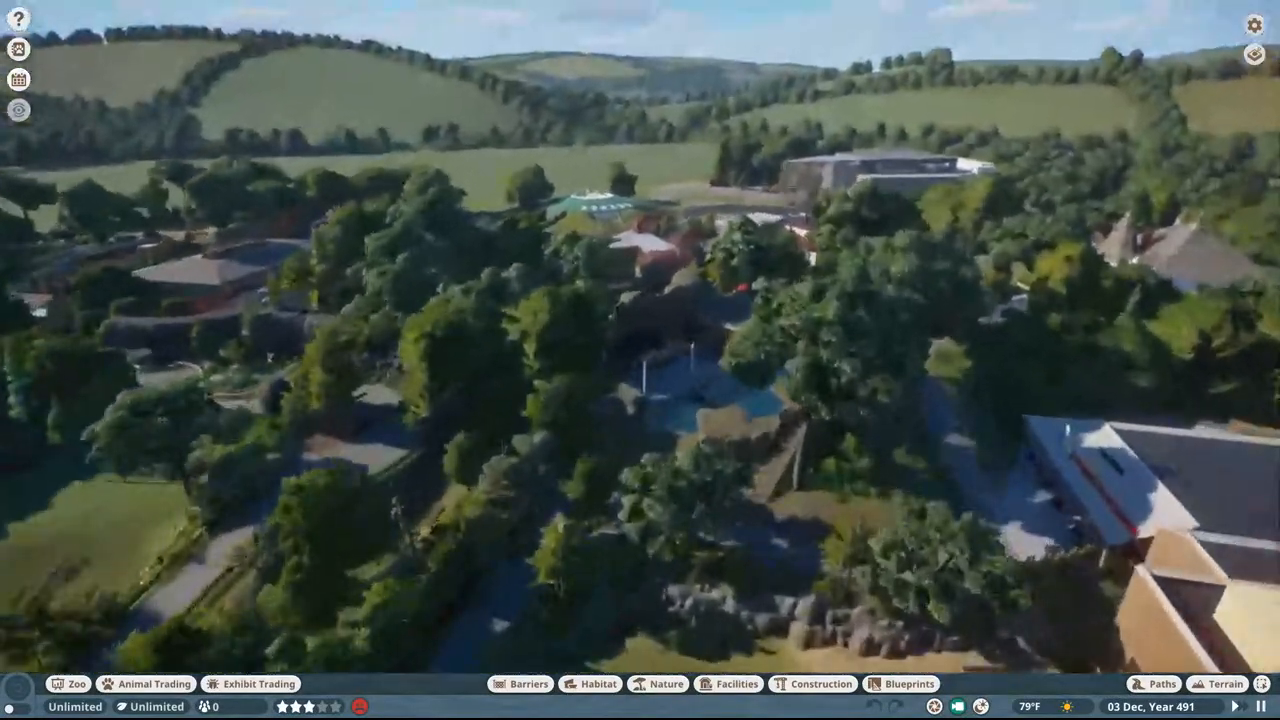
{"action": "scroll", "coordinate": [733, 212], "scroll_direction": "up", "scroll_amount": 5}
{"action": "middle_click_drag", "start_coordinate": [733, 212], "coordinate": [712, 295]}
{"action": "scroll", "coordinate": [712, 294], "scroll_direction": "up", "scroll_amount": 2}
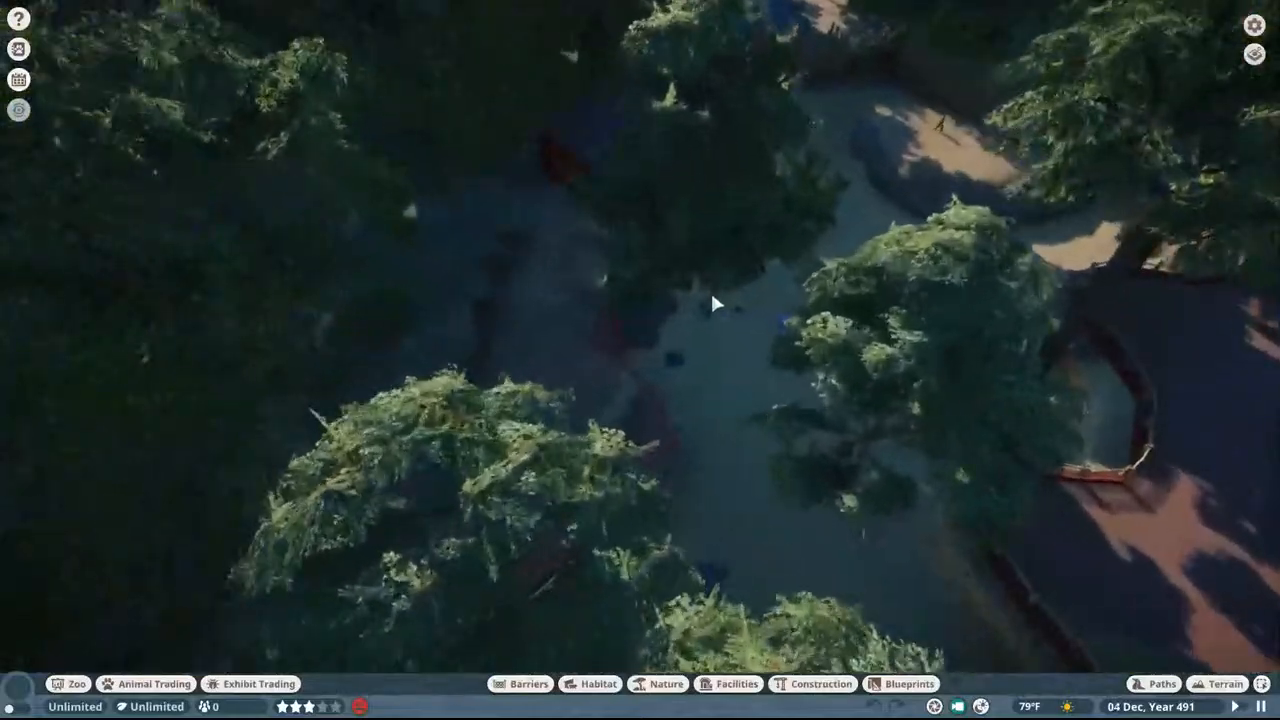
{"action": "scroll", "coordinate": [712, 303], "scroll_direction": "up", "scroll_amount": 8}
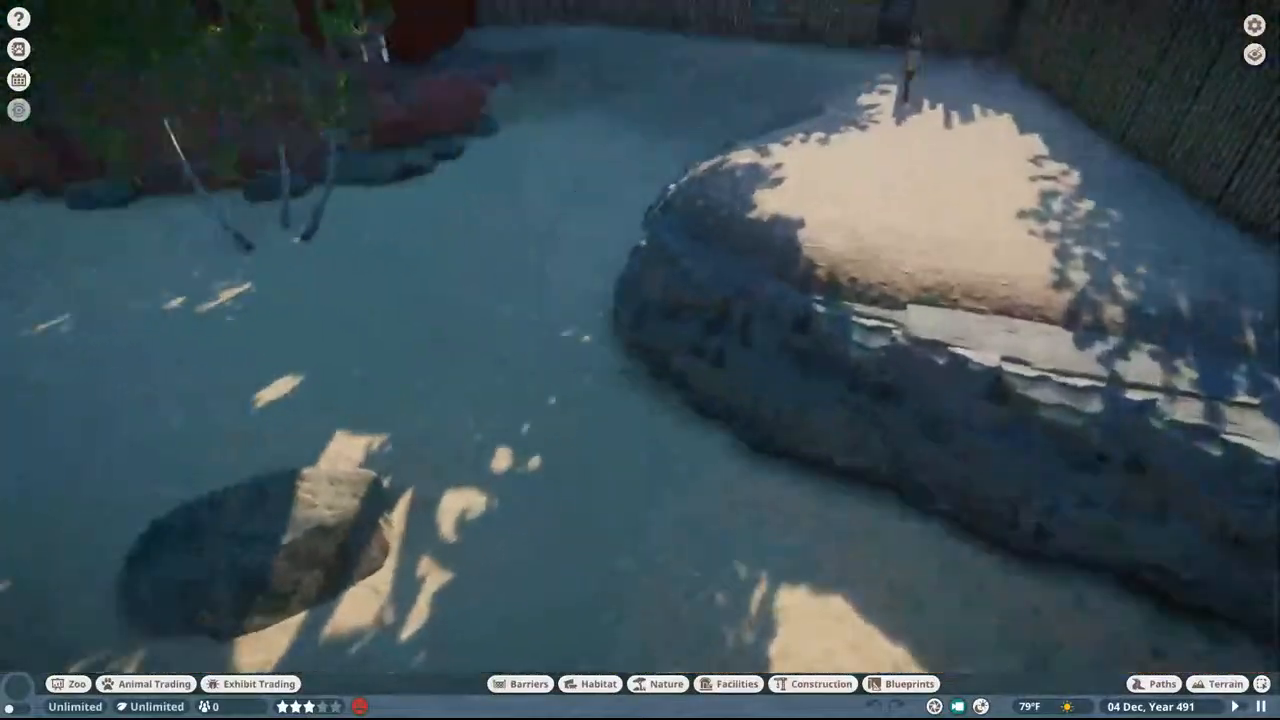
Step: View the red panda habitat's climbing platforms, hanging barrel and glass barrier beside the orange arched wall
{"action": "middle_click_drag", "start_coordinate": [712, 303], "coordinate": [350, 285]}
{"action": "key", "text": "a"}
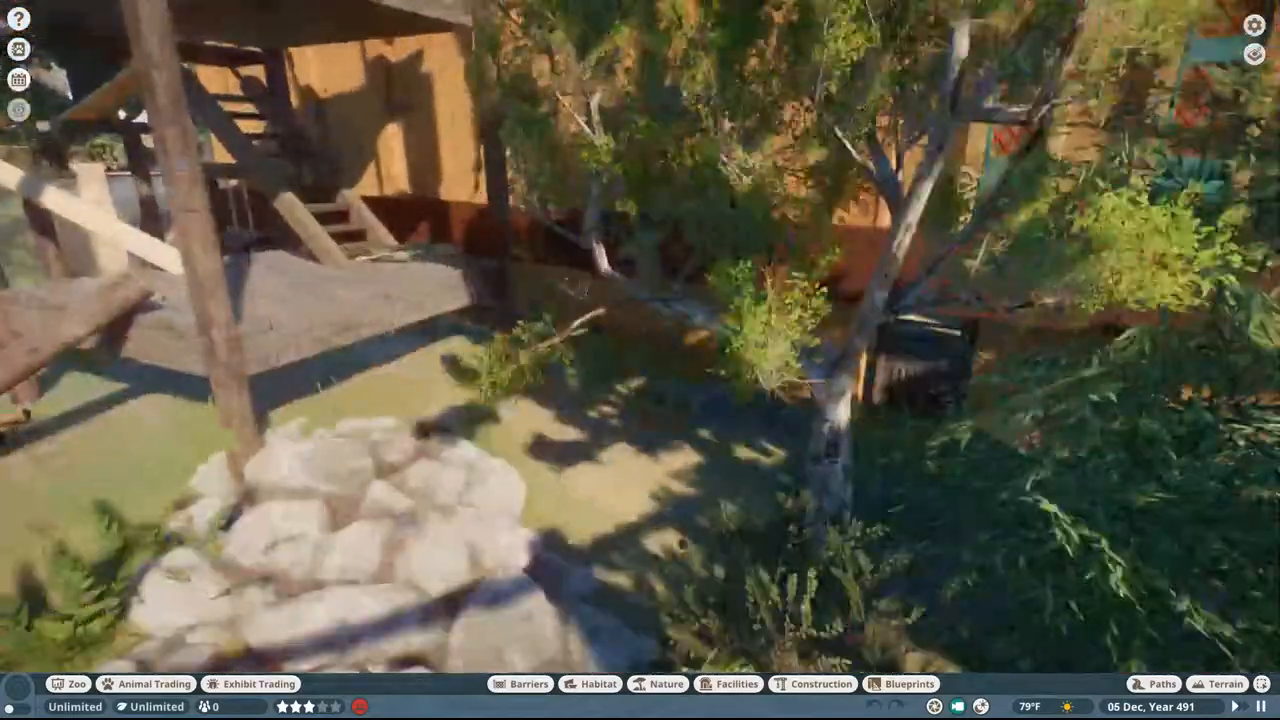
{"action": "middle_click_drag", "start_coordinate": [575, 288], "coordinate": [655, 248]}
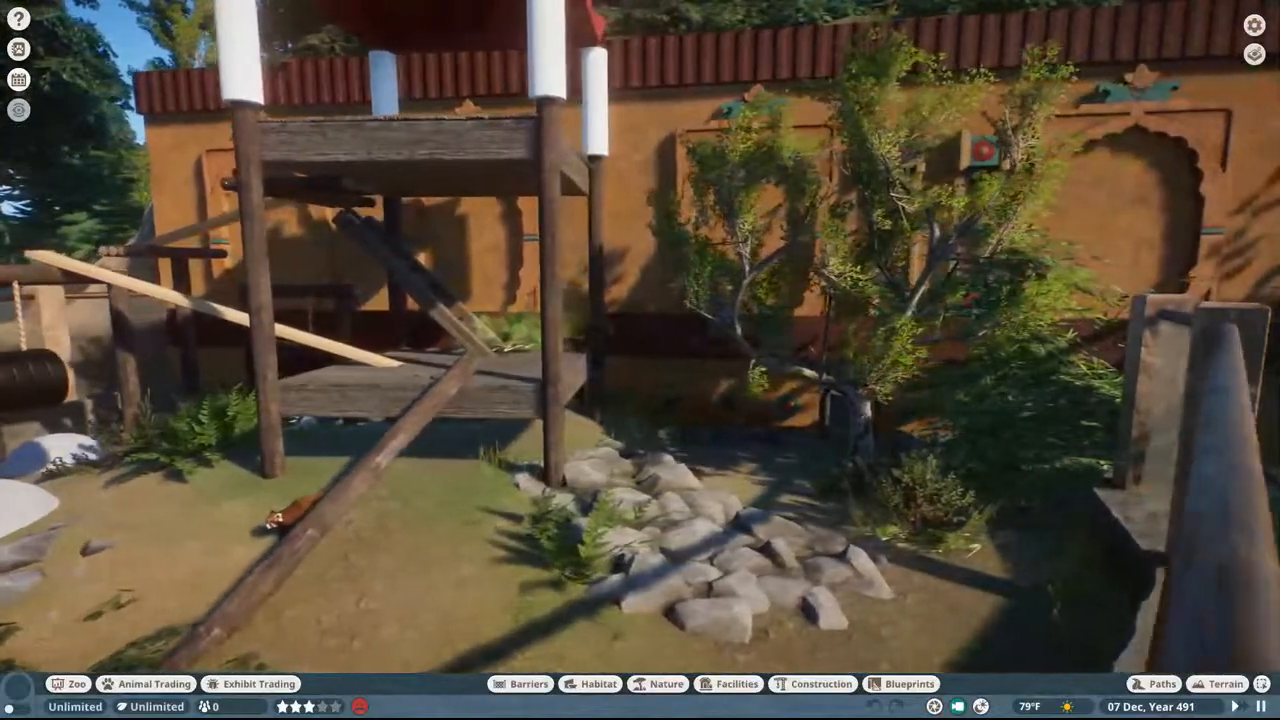
{"action": "middle_click_drag", "start_coordinate": [975, 175], "coordinate": [886, 215]}
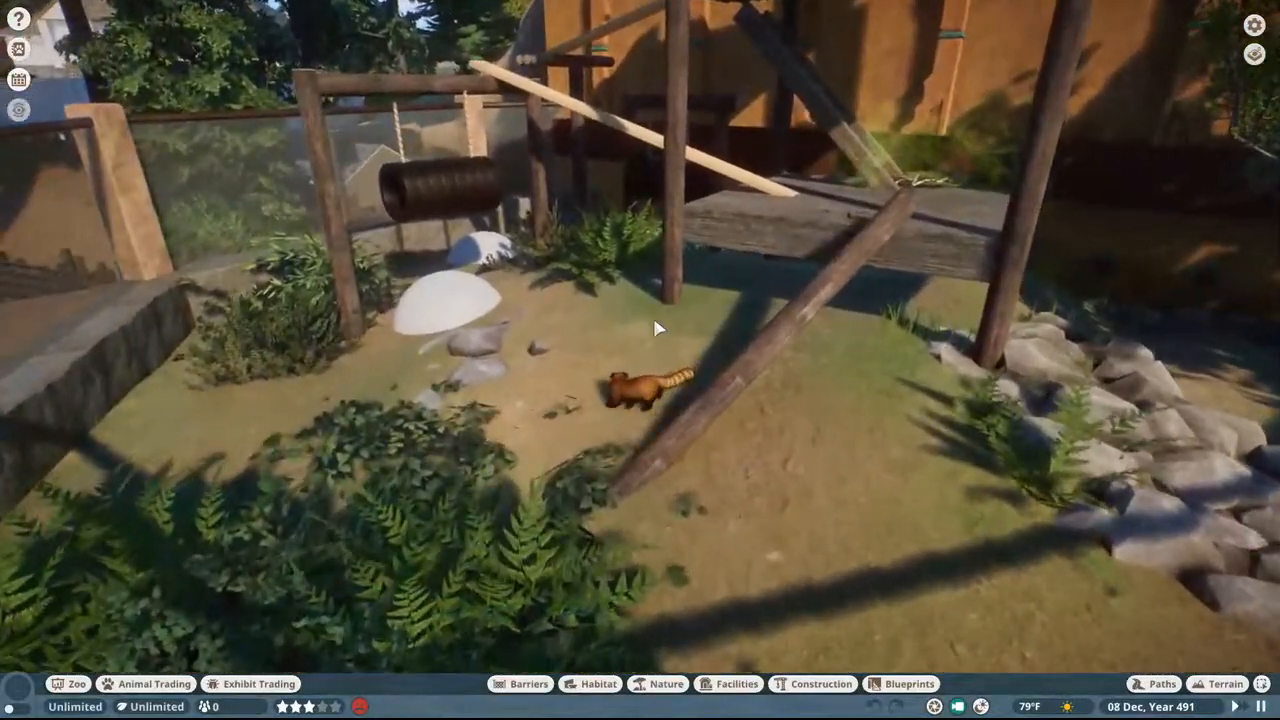
{"action": "middle_click_drag", "start_coordinate": [657, 329], "coordinate": [850, 438]}
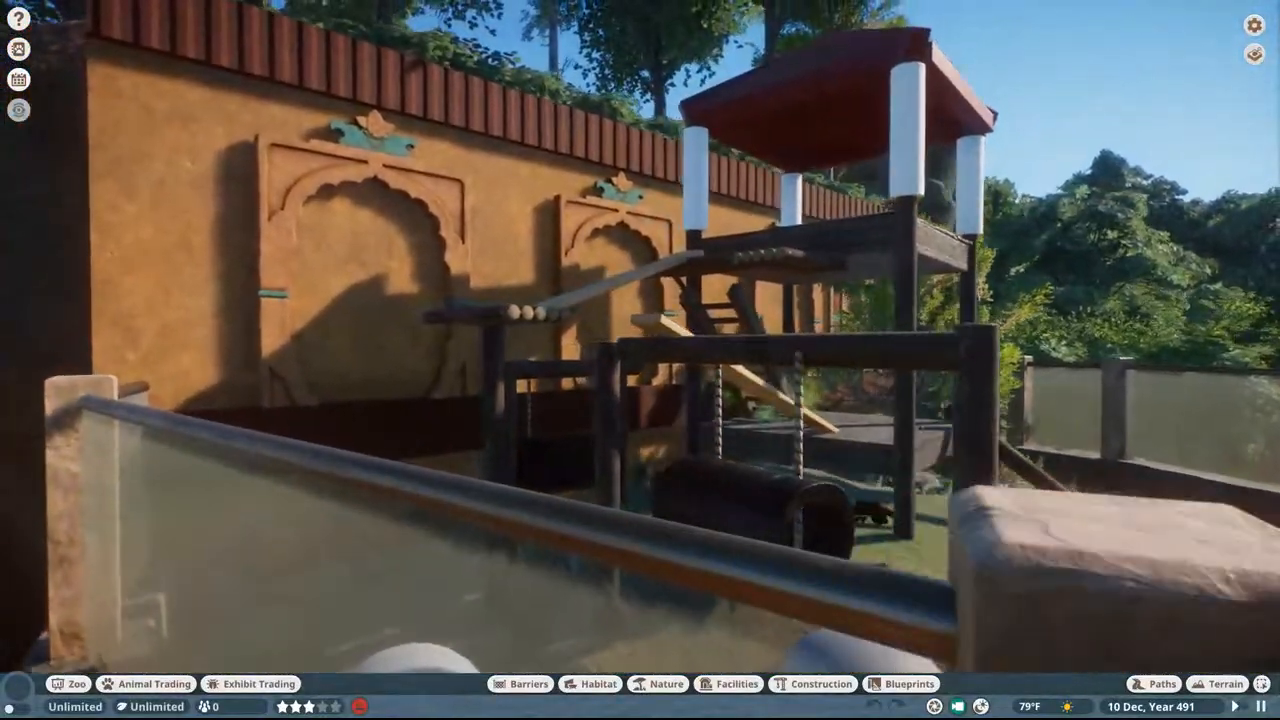
{"action": "key", "text": "w"}
{"action": "middle_click_drag", "start_coordinate": [640, 360], "coordinate": [920, 355]}
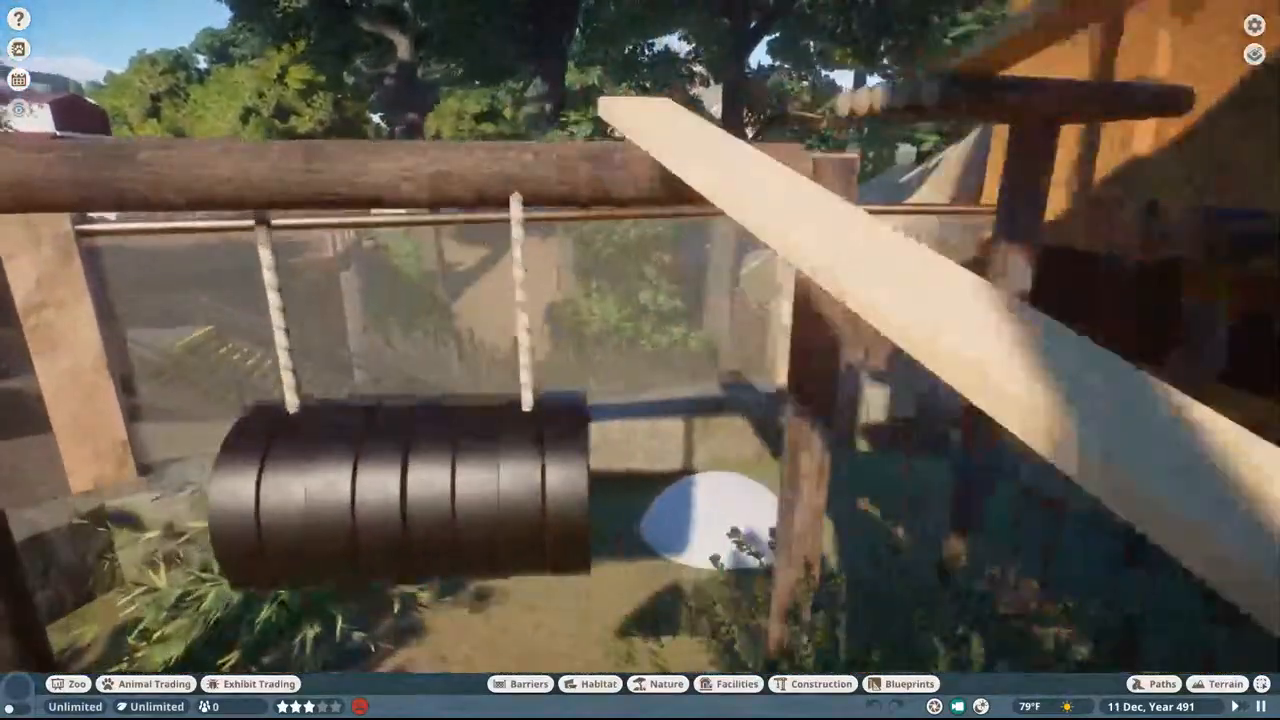
Step: Inspect the bamboo-planted enclosure inside the palisade fence and view its small dark animals up close
{"action": "key", "text": "w"}
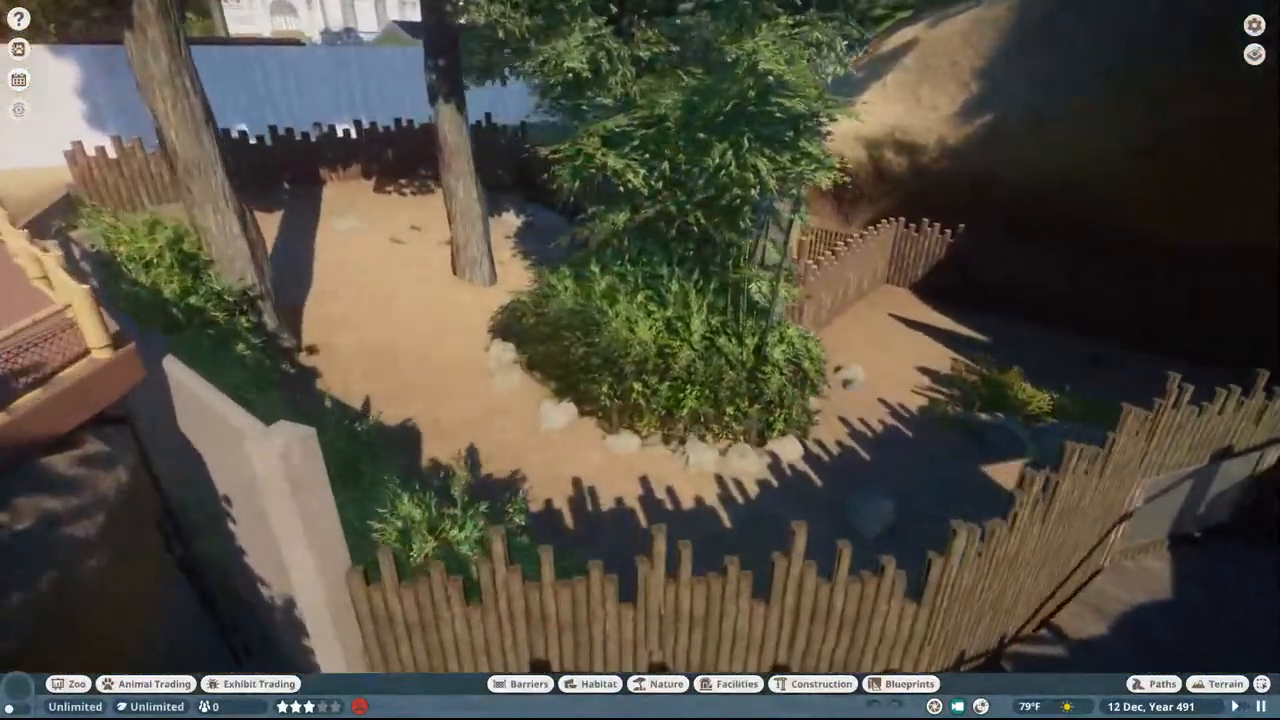
{"action": "middle_click_drag", "start_coordinate": [700, 290], "coordinate": [612, 280]}
{"action": "scroll", "coordinate": [612, 280], "scroll_direction": "up", "scroll_amount": 10}
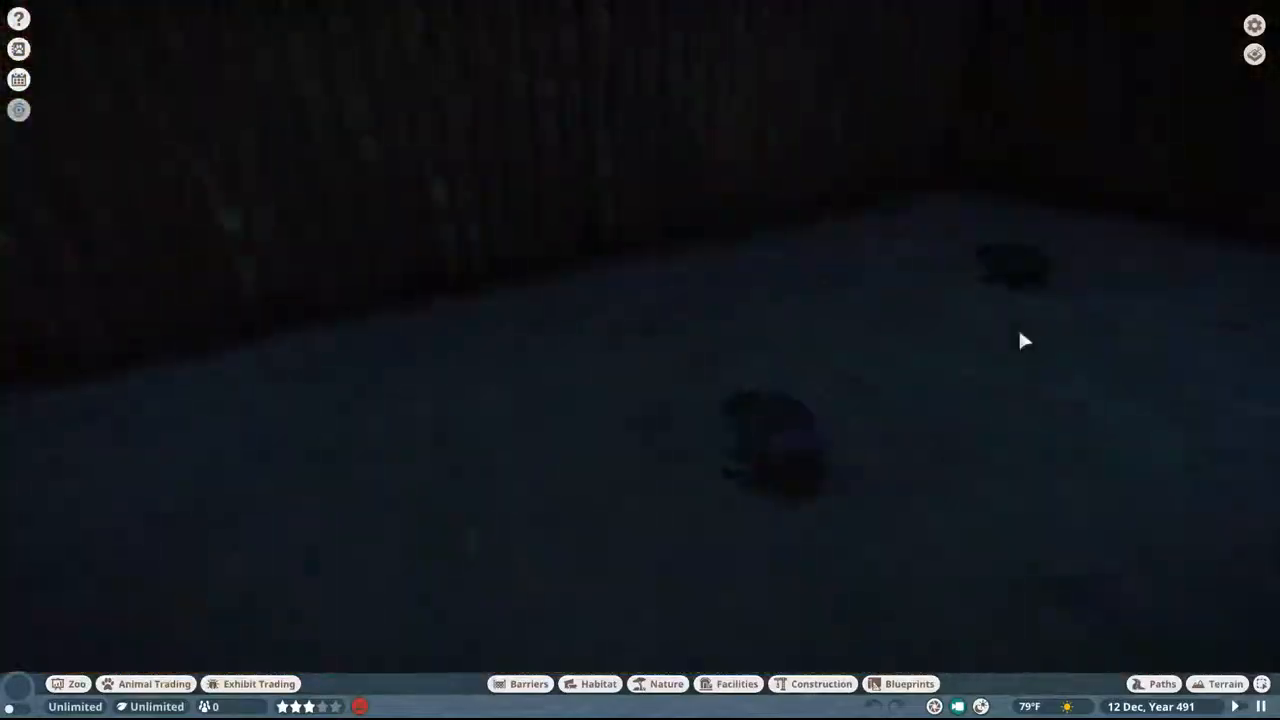
{"action": "scroll", "coordinate": [1018, 332], "scroll_direction": "up", "scroll_amount": 3}
{"action": "middle_click_drag", "start_coordinate": [983, 335], "coordinate": [1180, 278]}
{"action": "middle_click_drag", "start_coordinate": [884, 312], "coordinate": [1229, 172]}
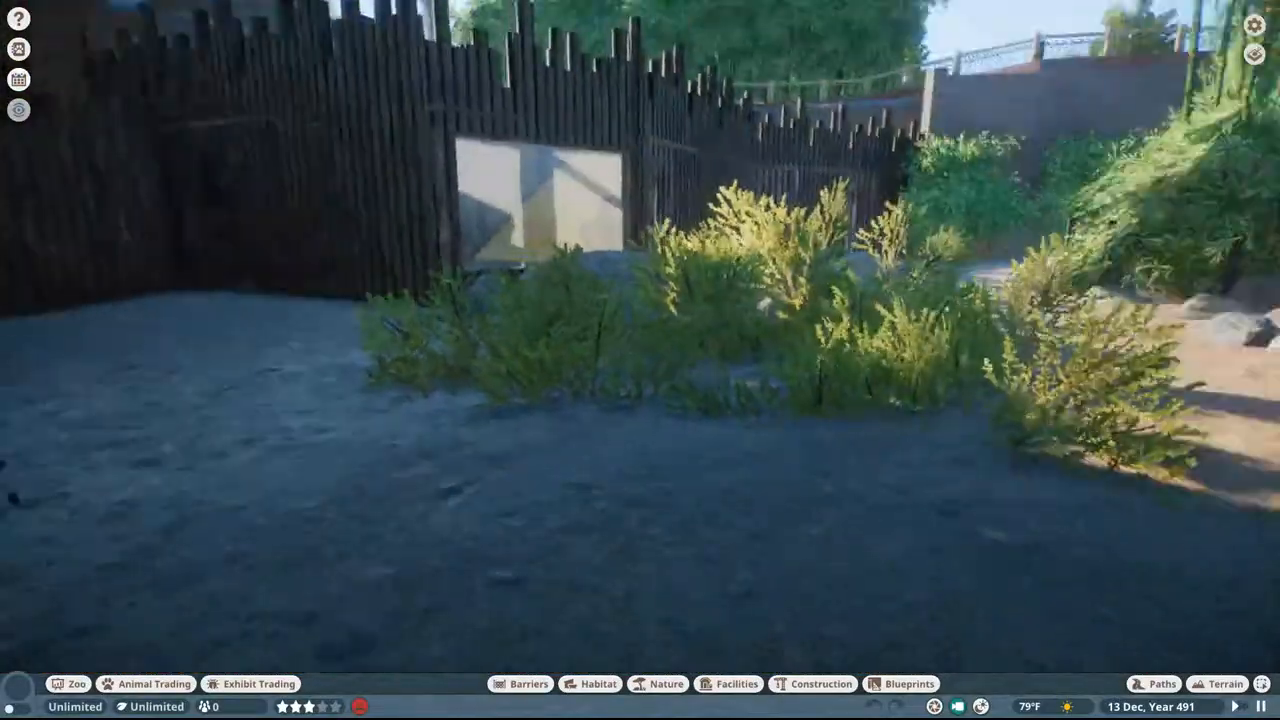
{"action": "key", "text": "w"}
{"action": "middle_click_drag", "start_coordinate": [1130, 230], "coordinate": [514, 237]}
Step: Survey the red barn, green-domed building, surrounding fields and glass-fronted building from above the dark plaza
{"action": "scroll", "coordinate": [517, 240], "scroll_direction": "down", "scroll_amount": 10}
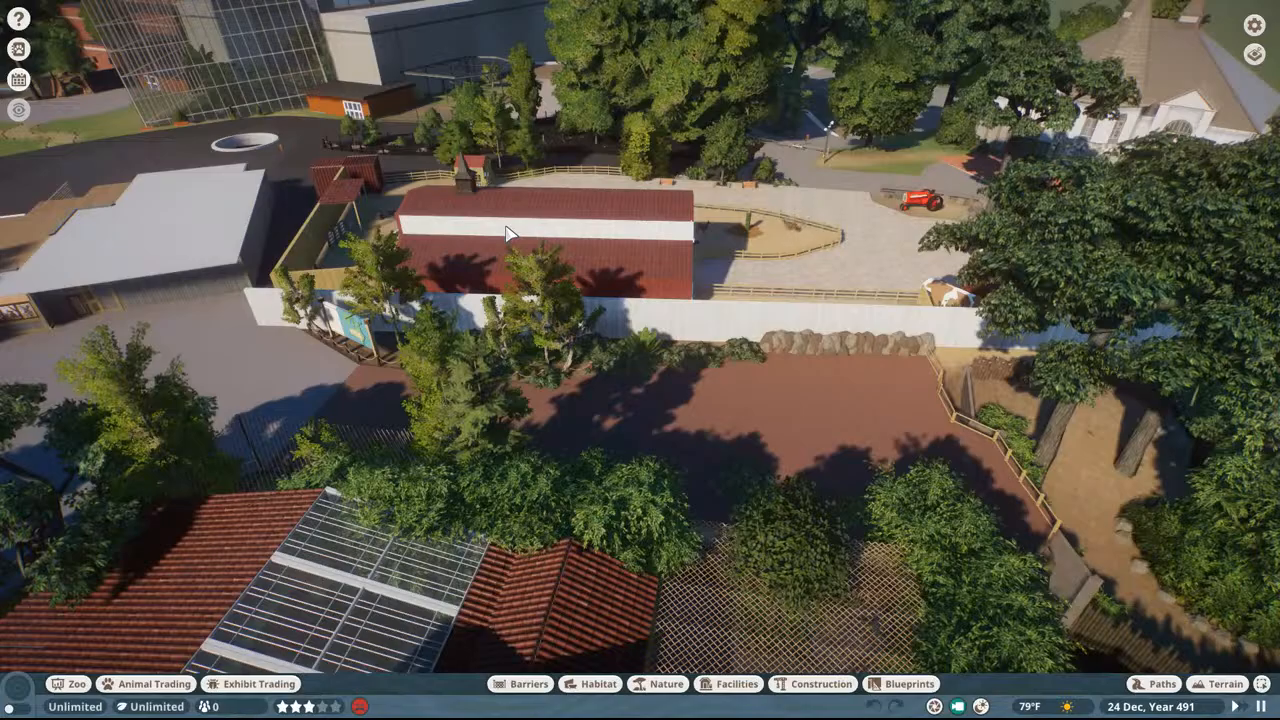
{"action": "middle_click_drag", "start_coordinate": [505, 225], "coordinate": [424, 175]}
{"action": "key", "text": "w"}
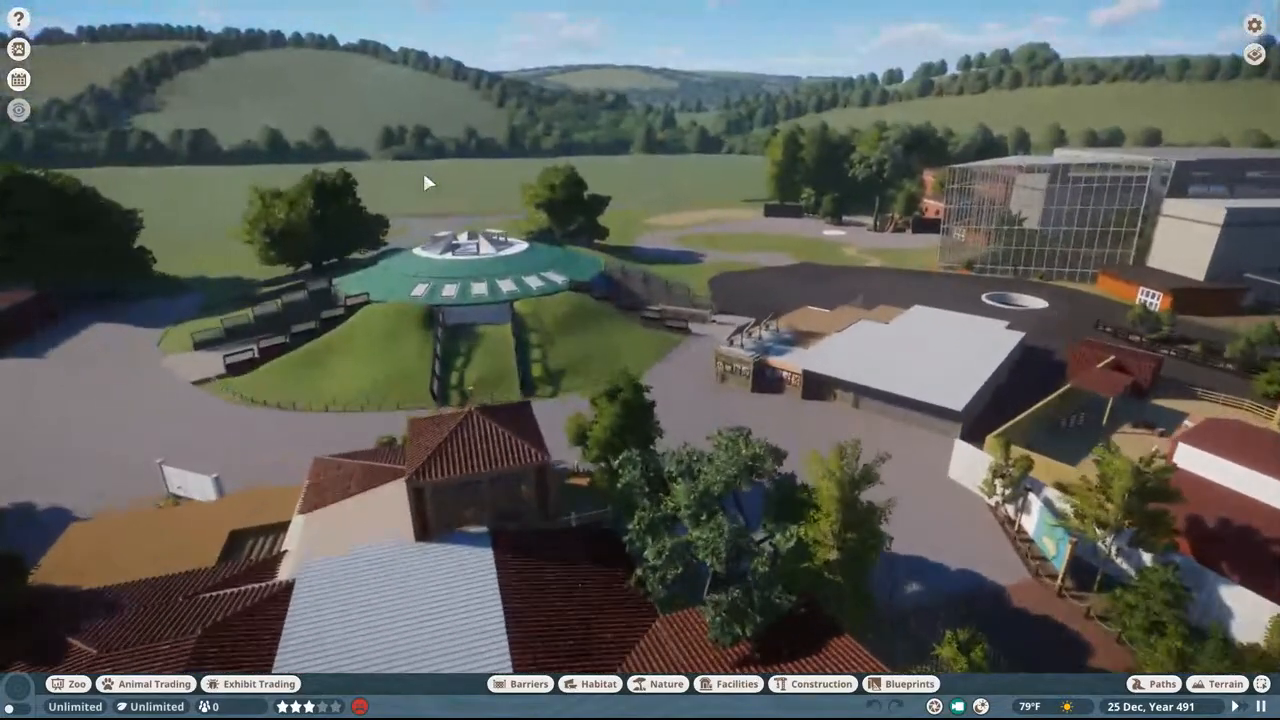
{"action": "key", "text": "w"}
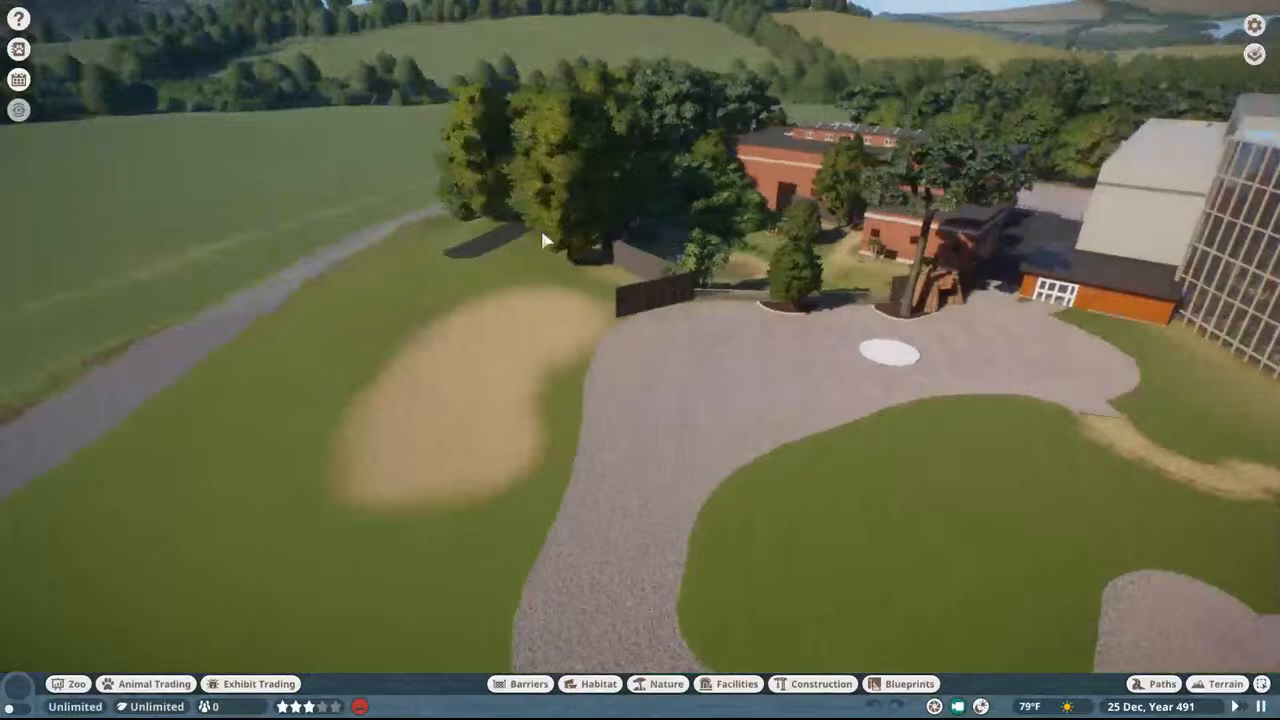
{"action": "middle_click_drag", "start_coordinate": [543, 240], "coordinate": [925, 257]}
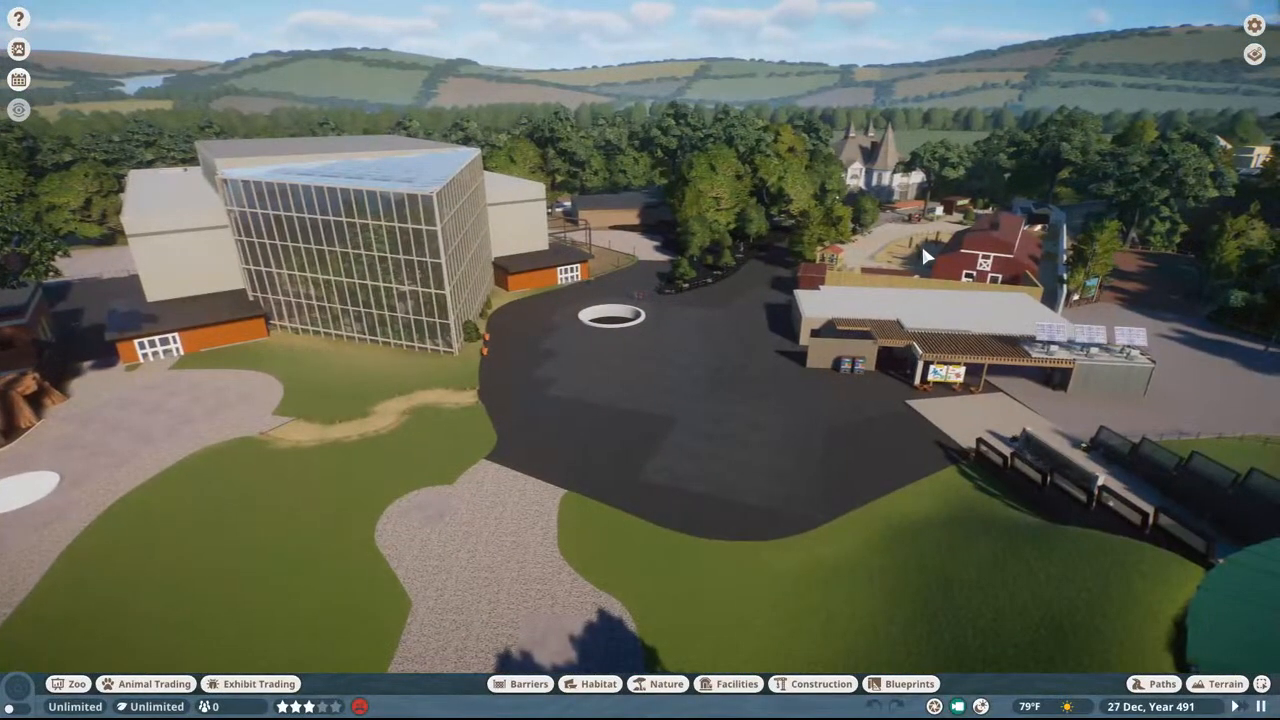
{"action": "key", "text": "w"}
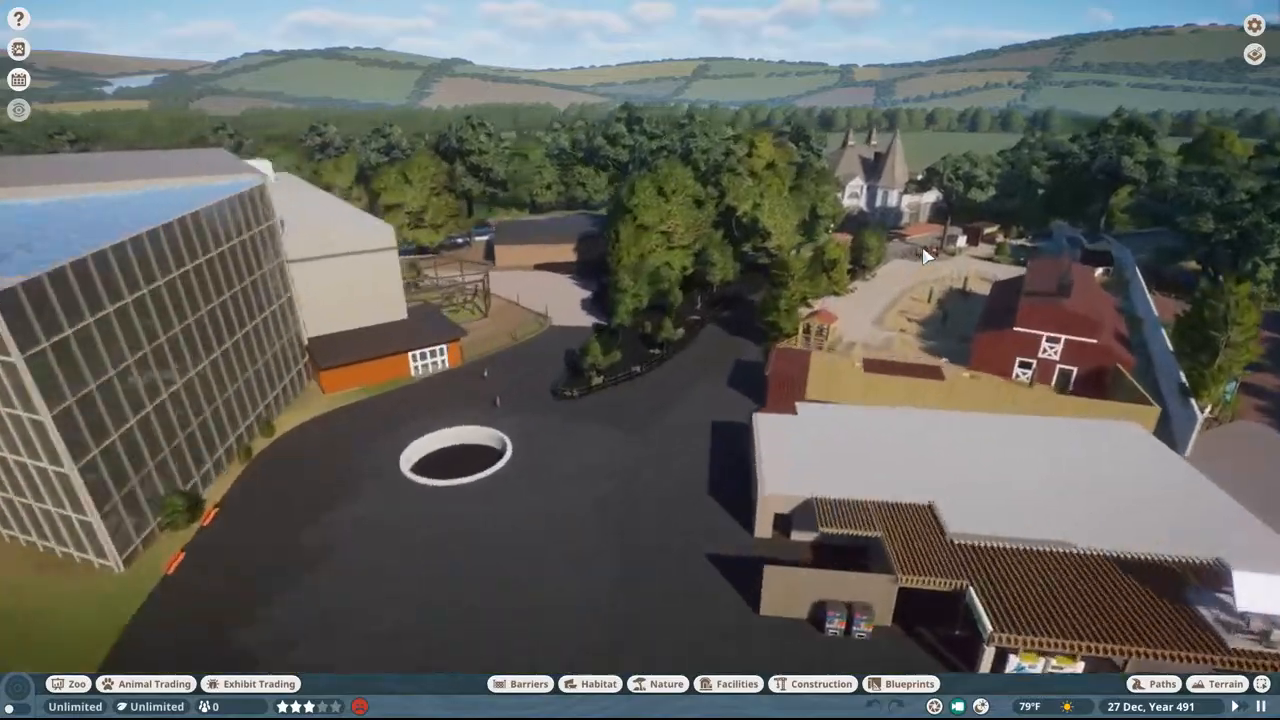
{"action": "key", "text": "w"}
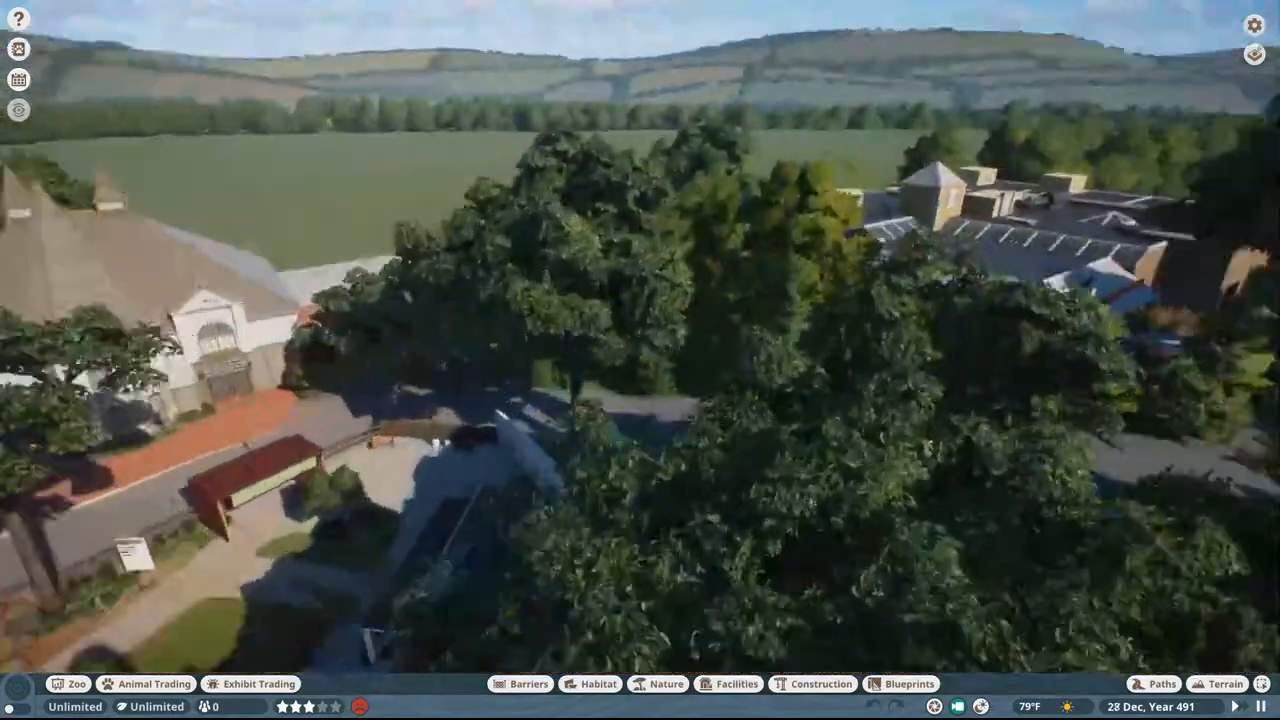
Step: Fly over the flat-roofed building and sandy paddocks to the entrance building and back toward the wooded paths
{"action": "key", "text": "w"}
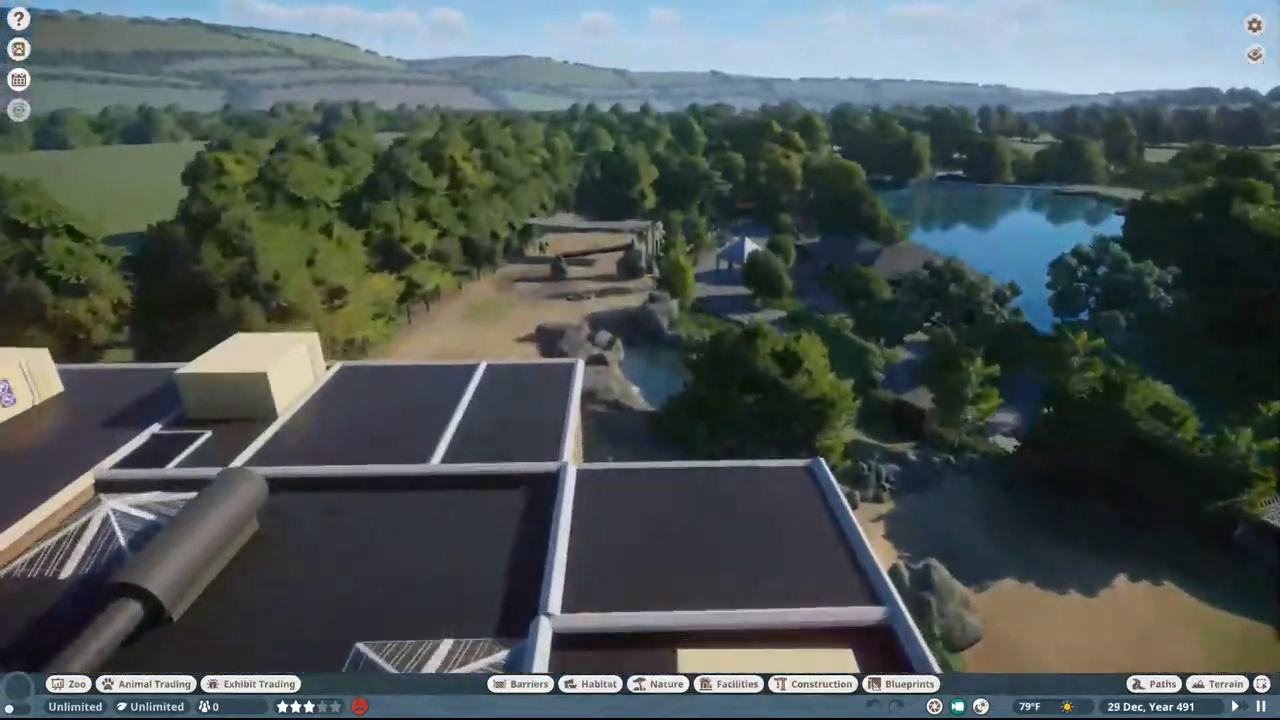
{"action": "key", "text": "w"}
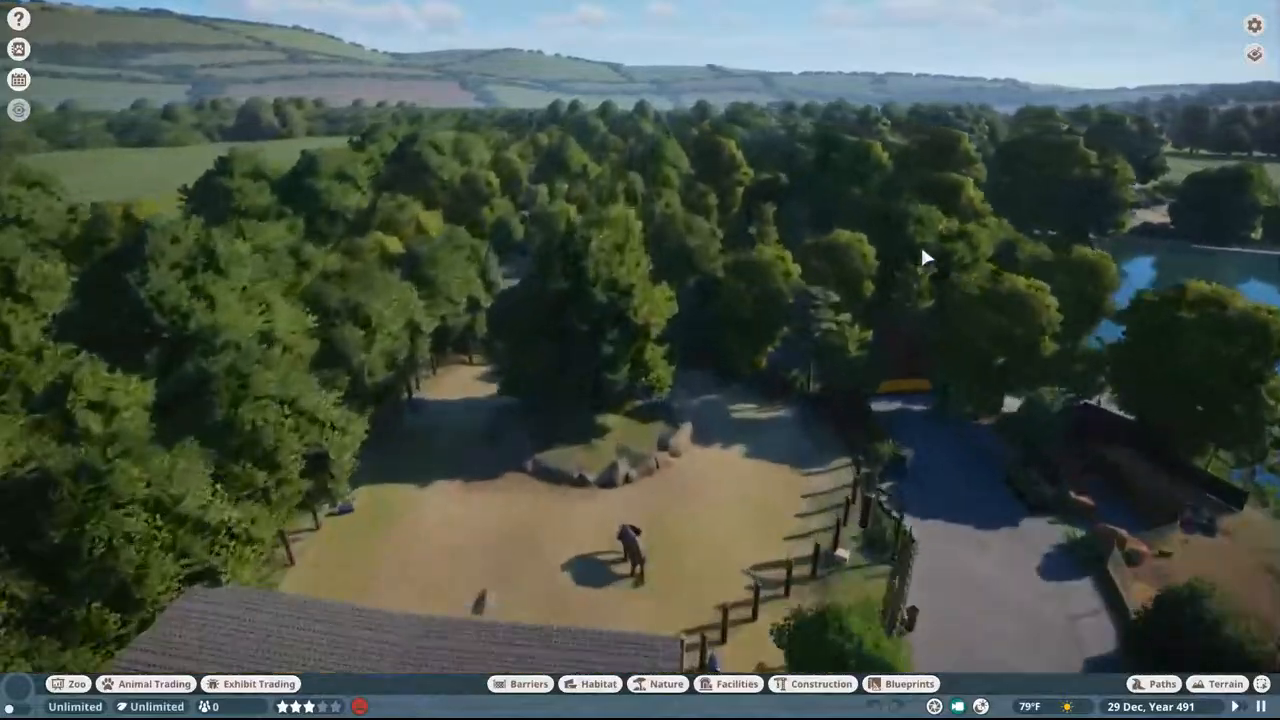
{"action": "key", "text": "w"}
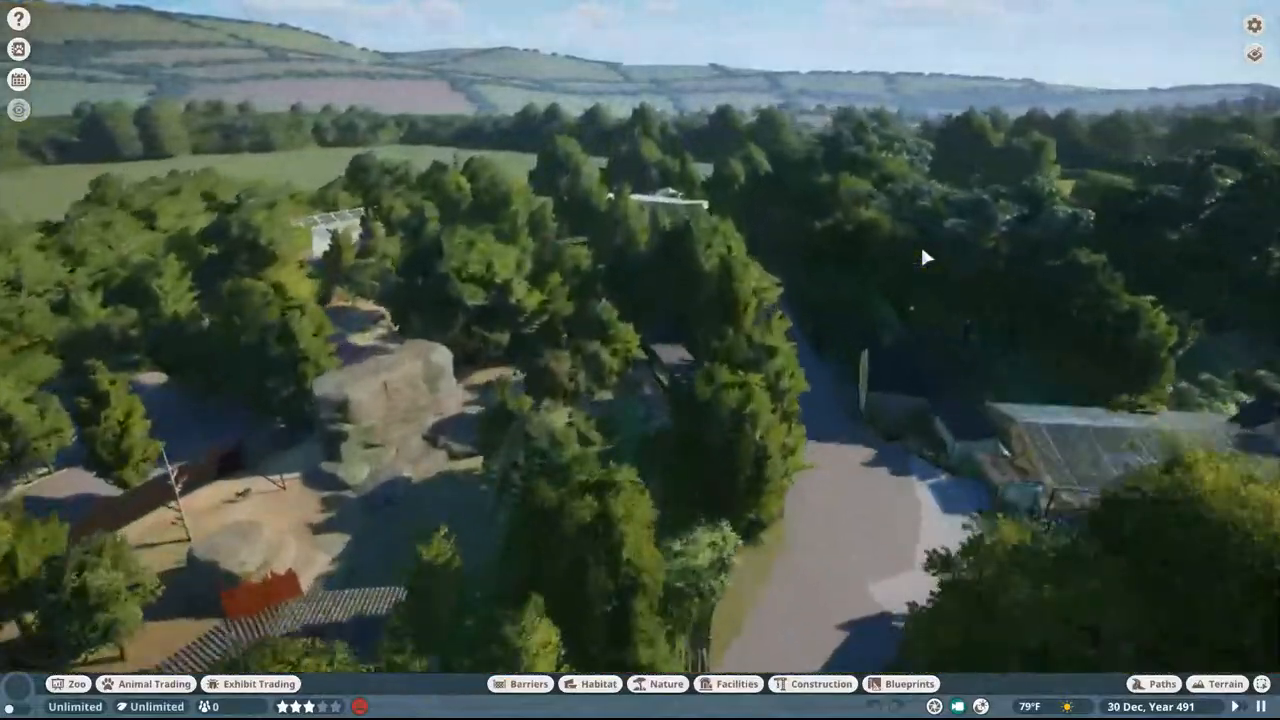
{"action": "key", "text": "w"}
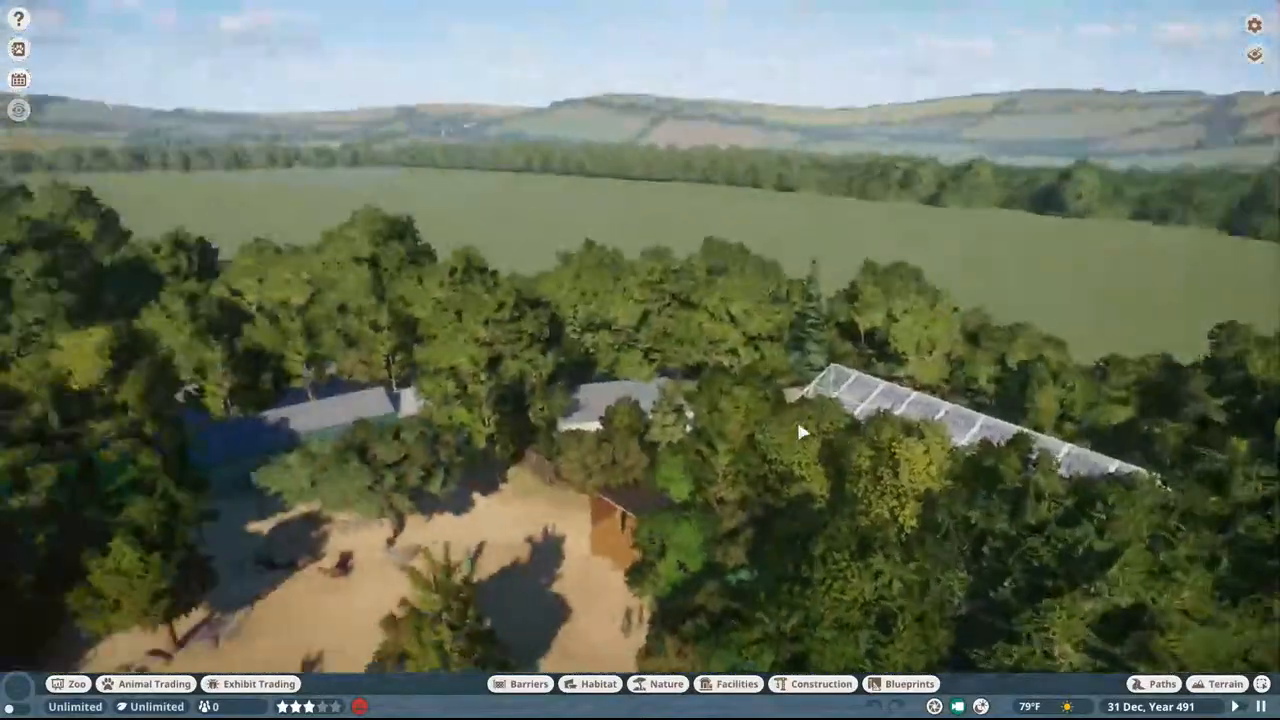
{"action": "key", "text": "w"}
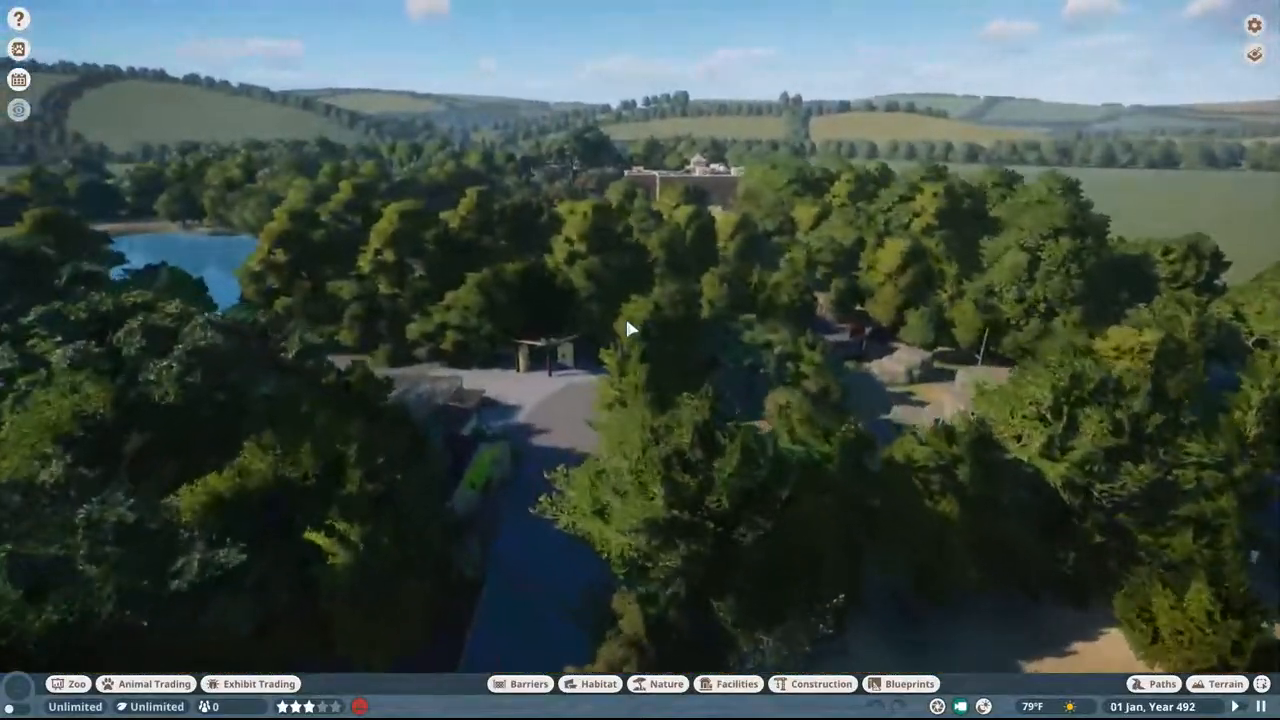
{"action": "key", "text": "w"}
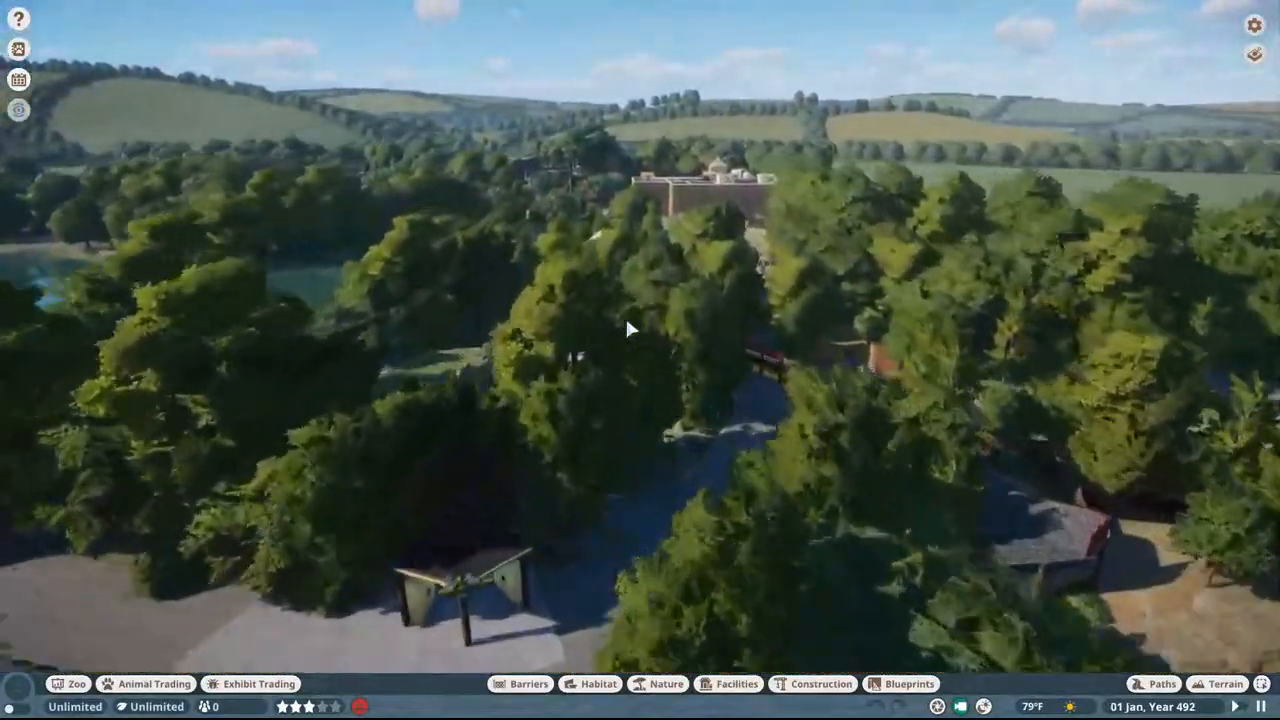
Step: Search the construction pieces for "fennec" and preview the stone fennec statue on the path beside the patterned shelter
{"action": "key", "text": "w"}
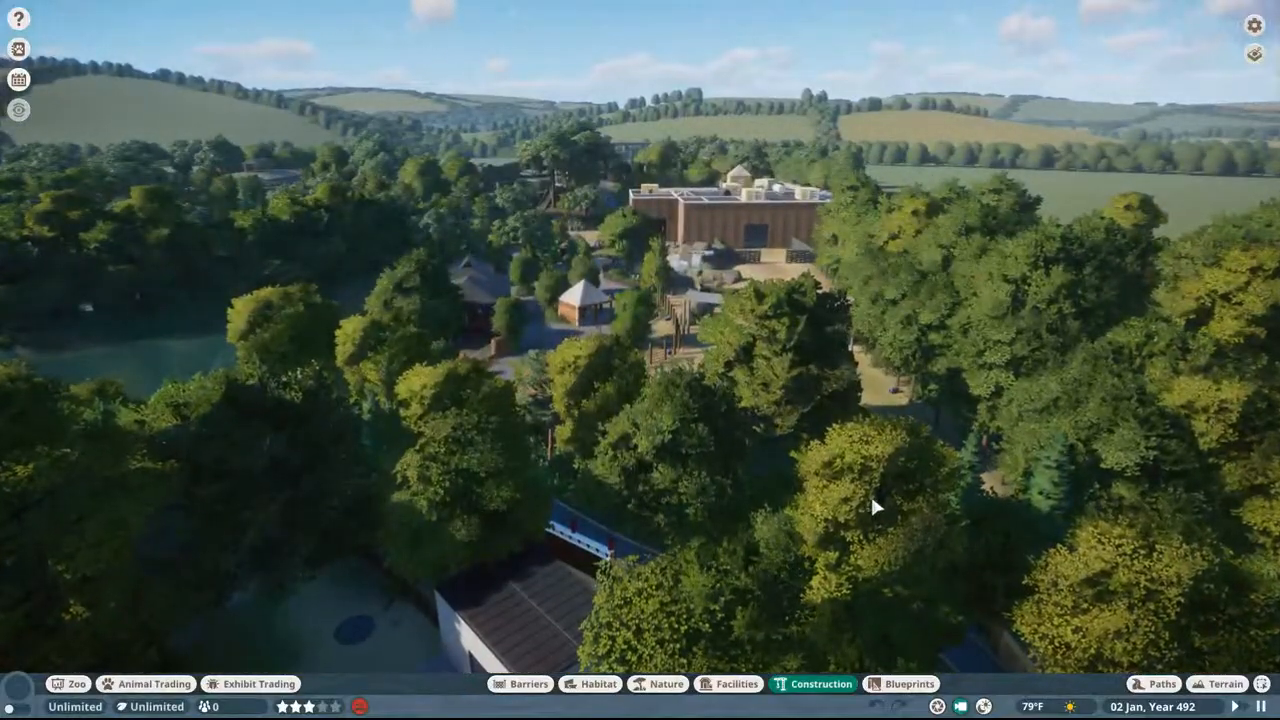
{"action": "left_click", "coordinate": [872, 475]}
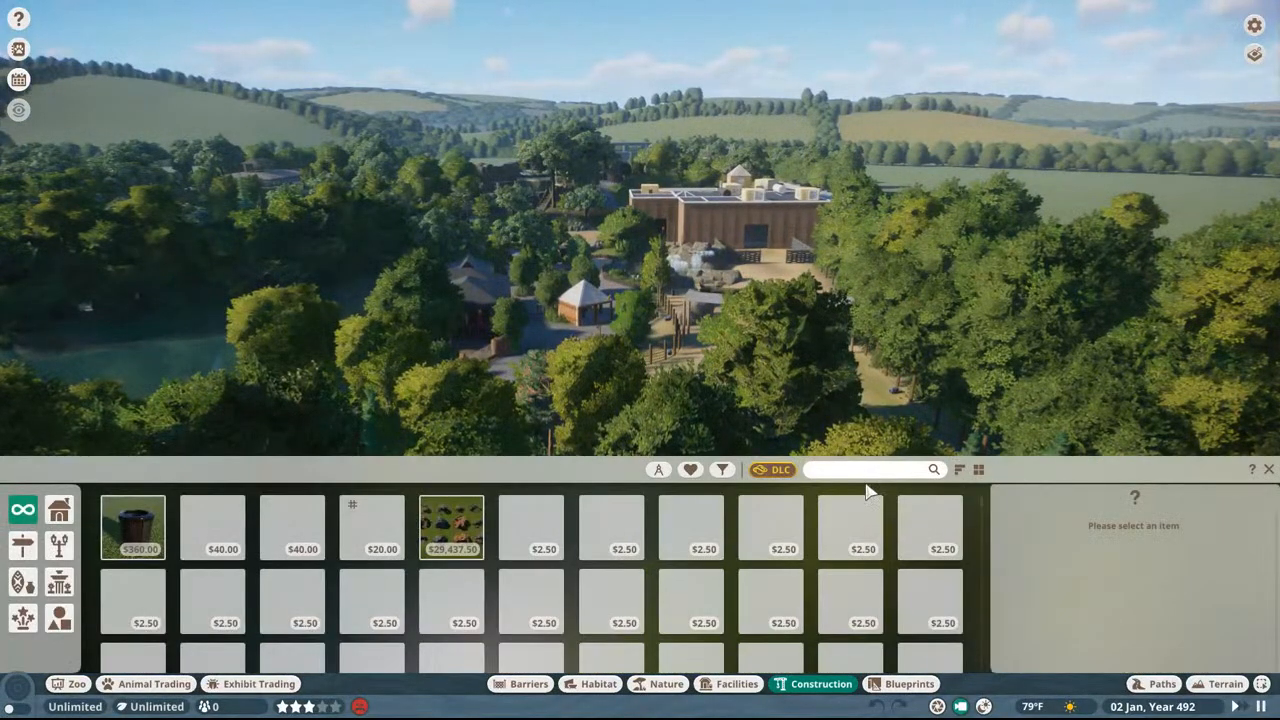
{"action": "type", "text": "fennec"}
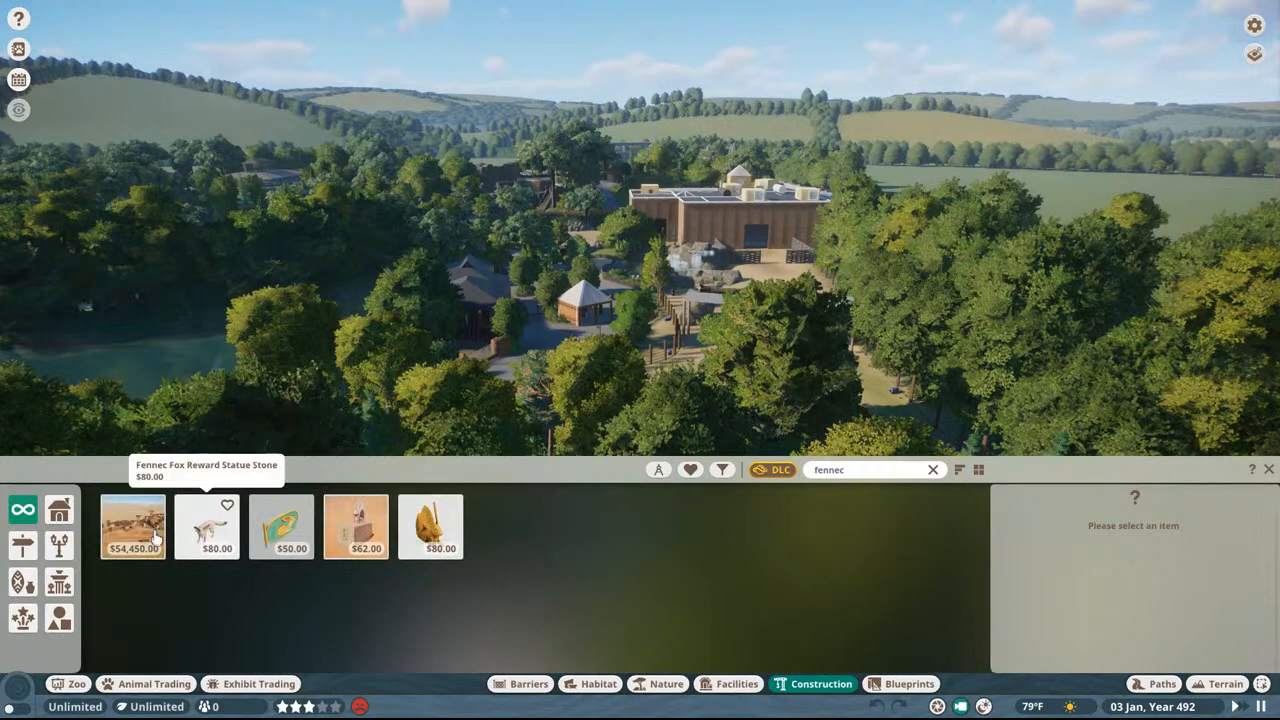
{"action": "left_click", "coordinate": [206, 532]}
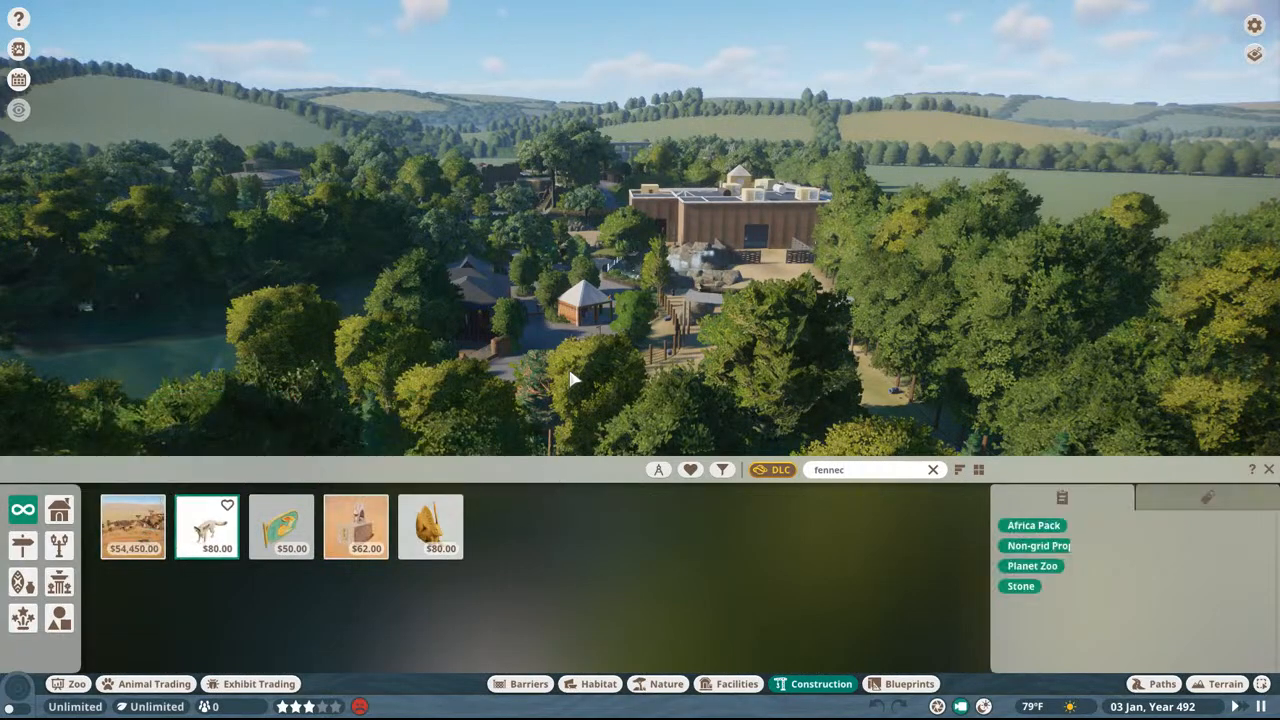
{"action": "scroll", "coordinate": [588, 330], "scroll_direction": "up", "scroll_amount": 3}
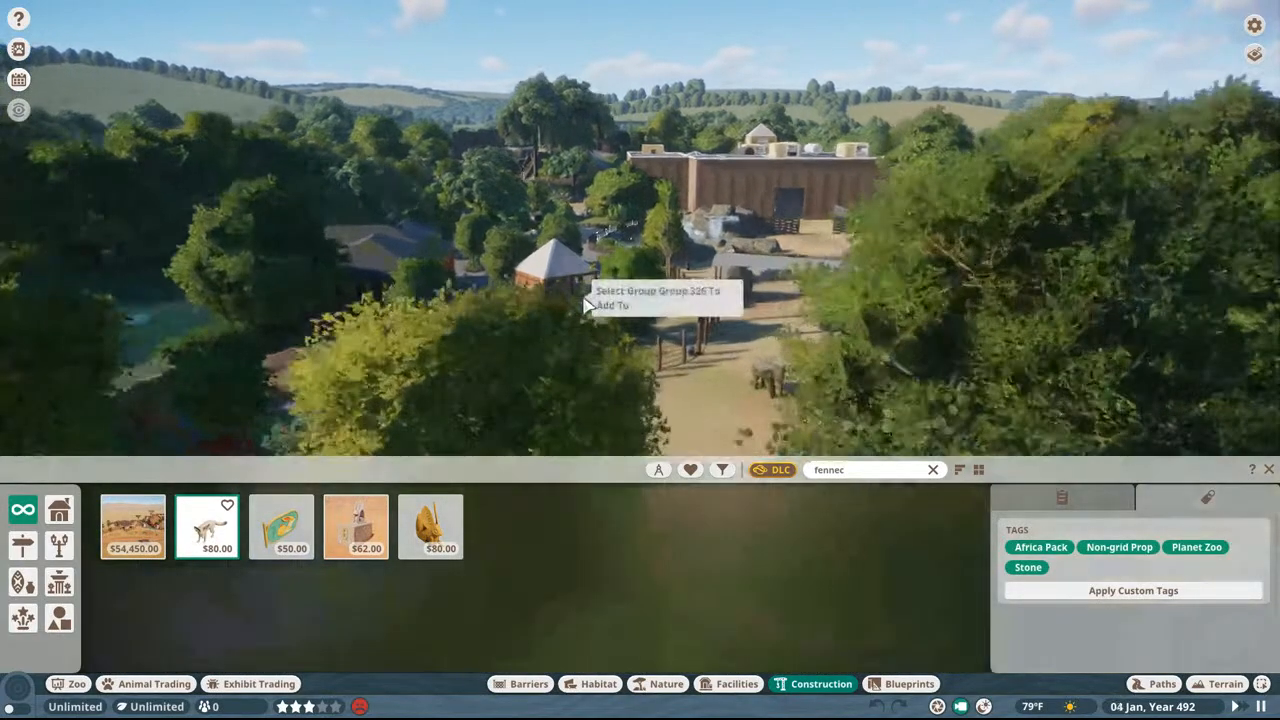
{"action": "scroll", "coordinate": [586, 302], "scroll_direction": "up", "scroll_amount": 10}
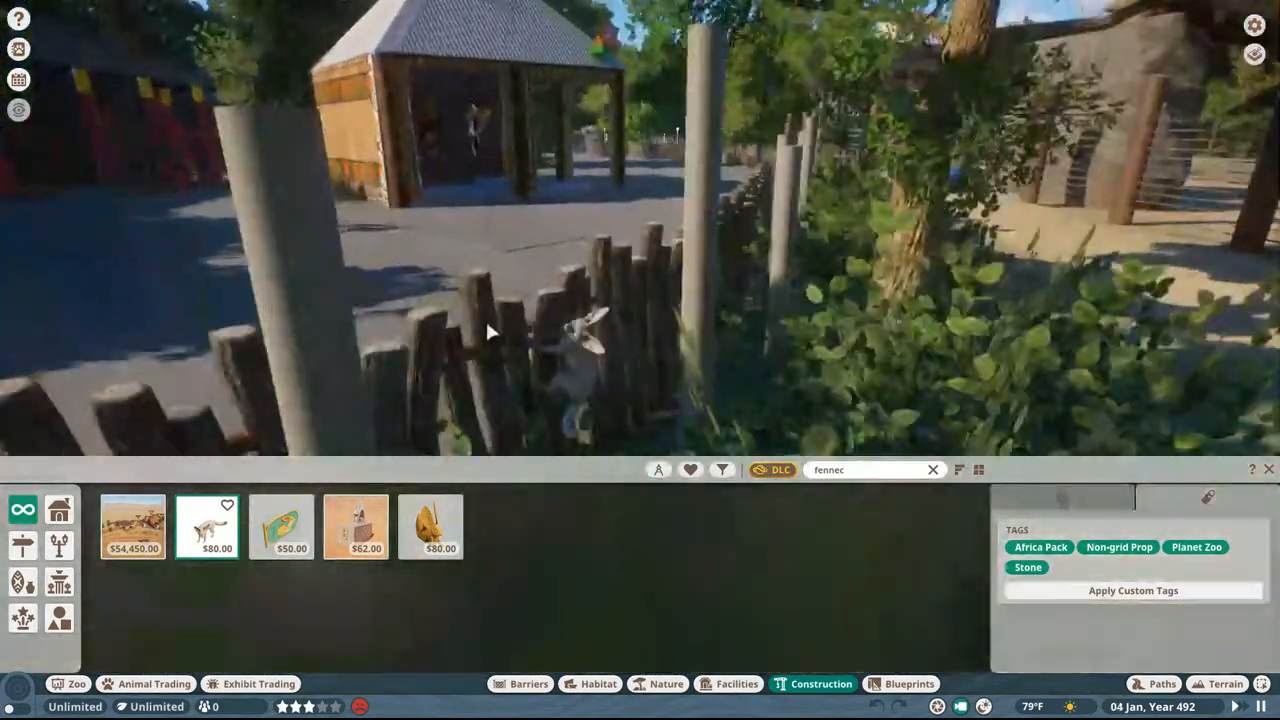
{"action": "scroll", "coordinate": [623, 360], "scroll_direction": "up", "scroll_amount": 4}
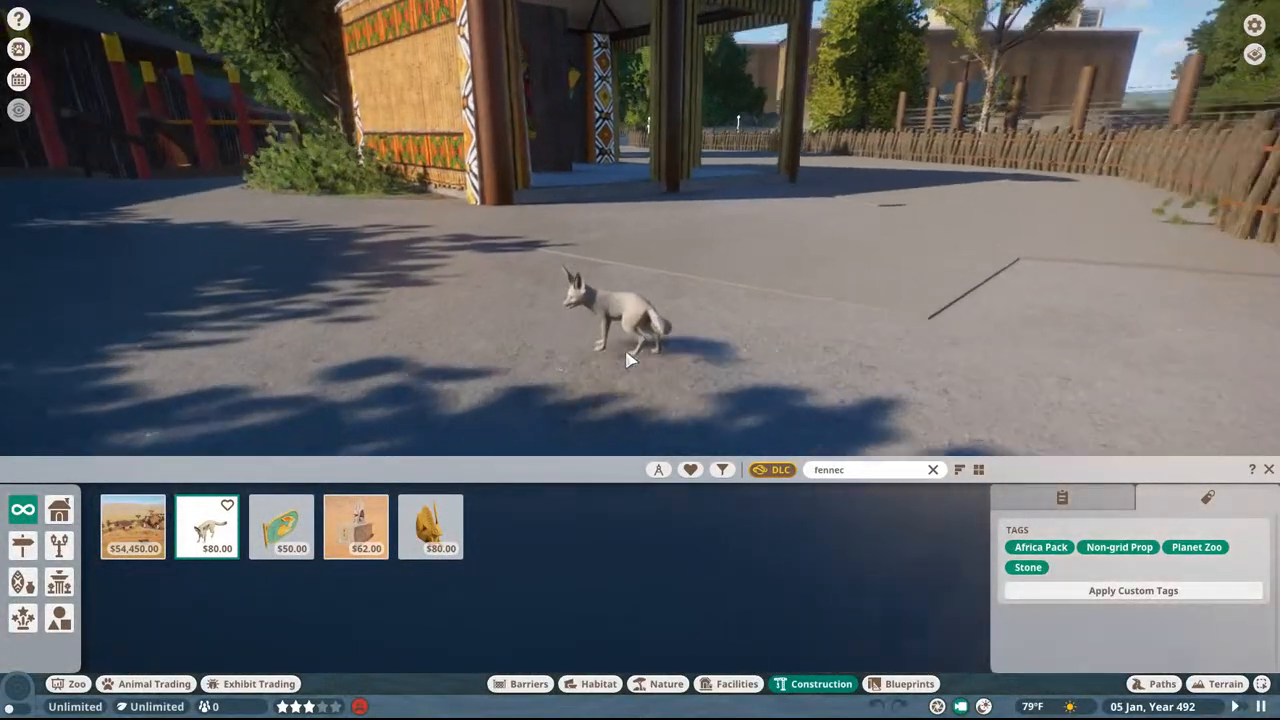
{"action": "right_click", "coordinate": [627, 360]}
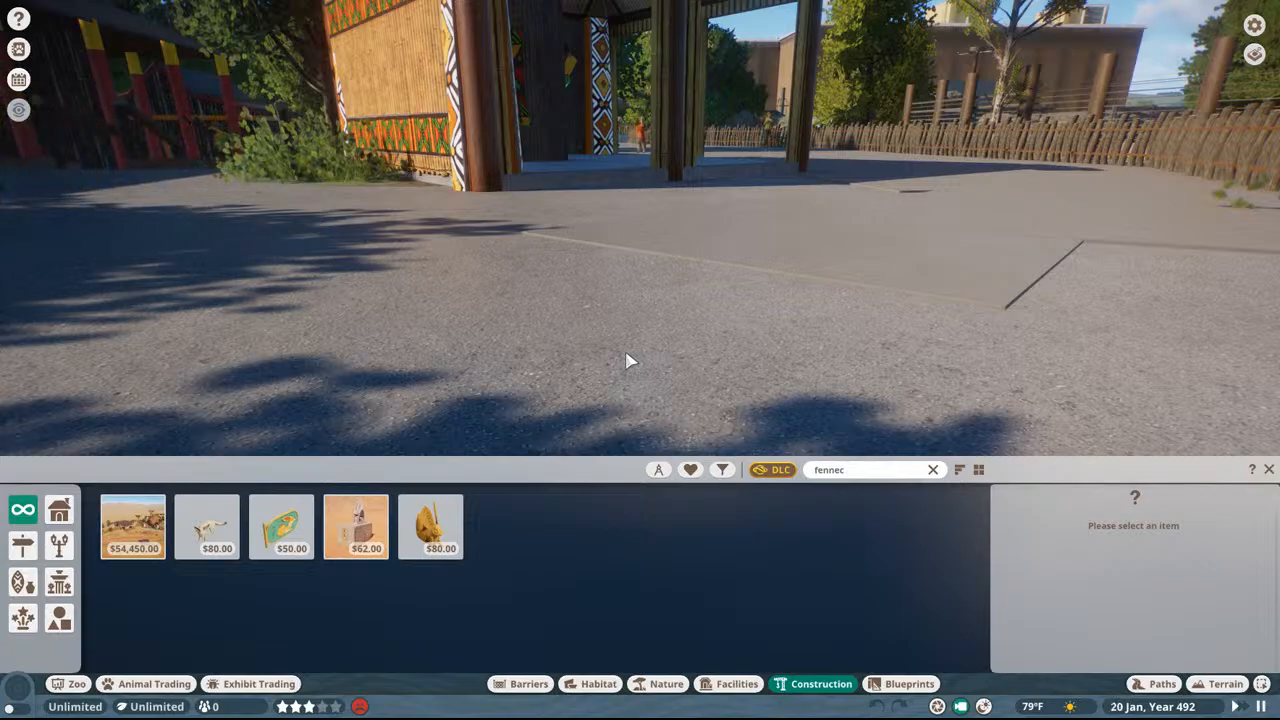
Step: Examine the patterned shelter at ground level, follow the wooden stake fence and view the rocky sandy habitat
{"action": "key", "text": "w"}
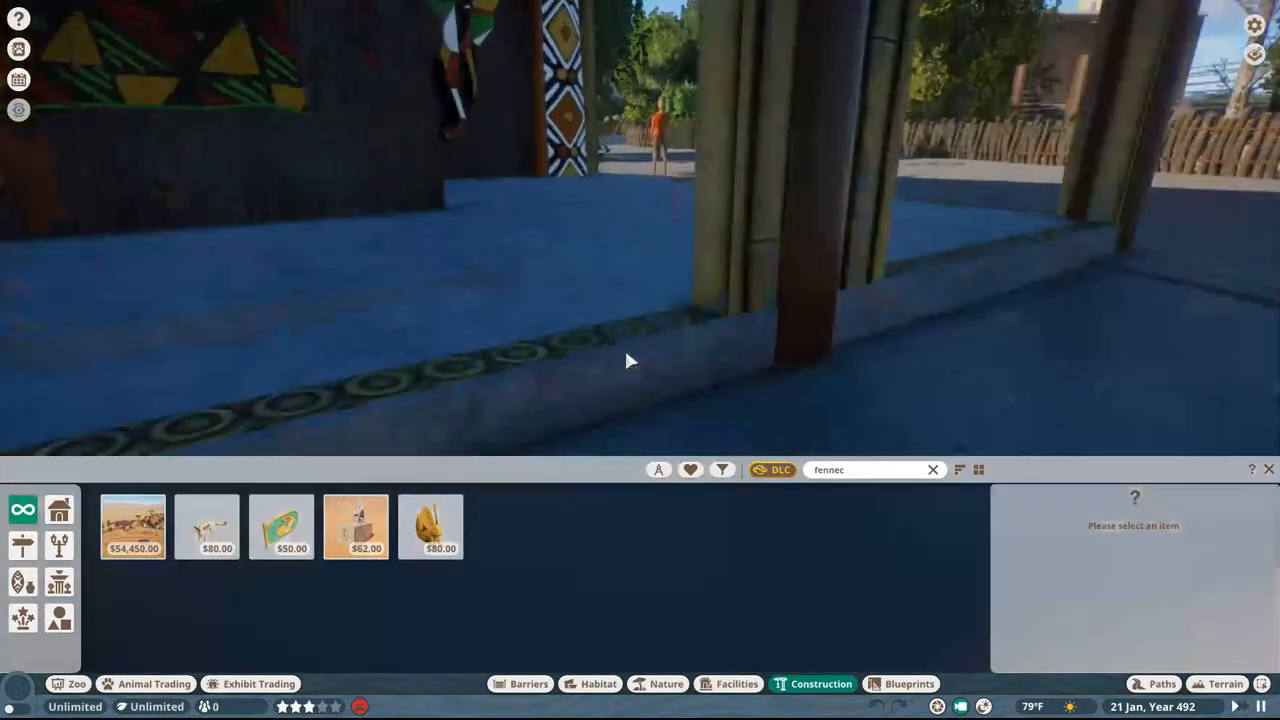
{"action": "key", "text": "w"}
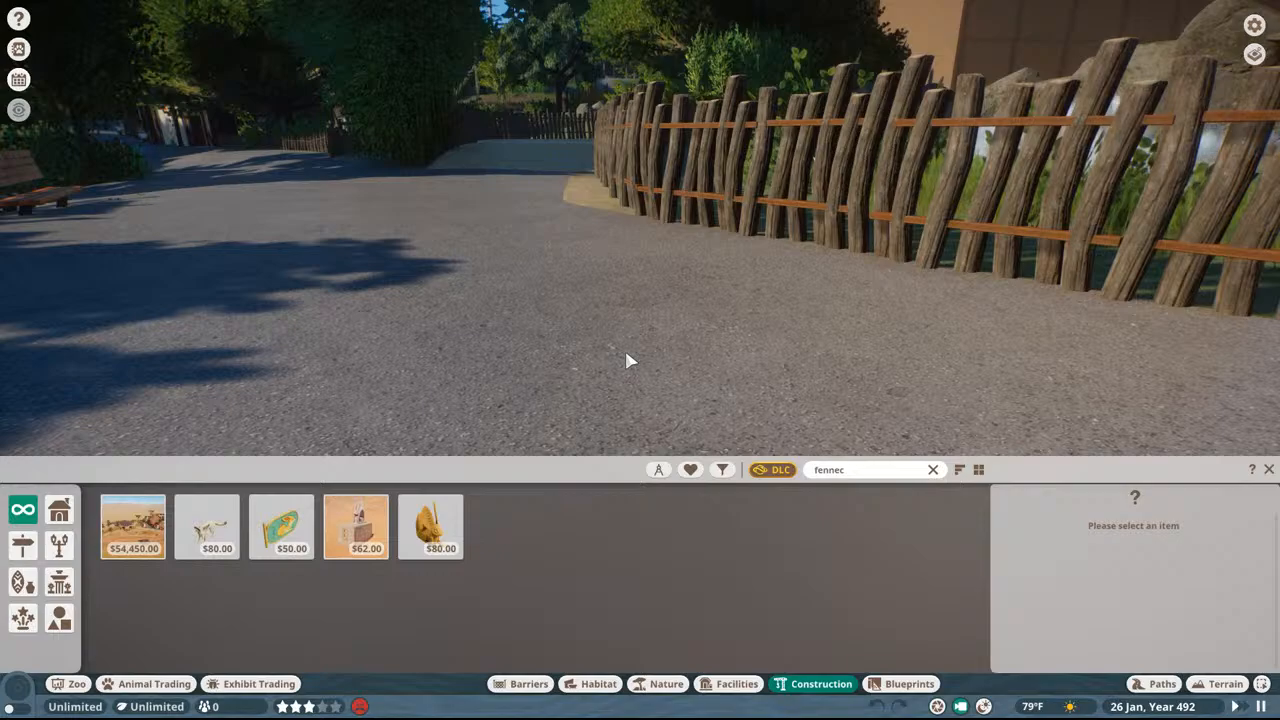
{"action": "key", "text": "w"}
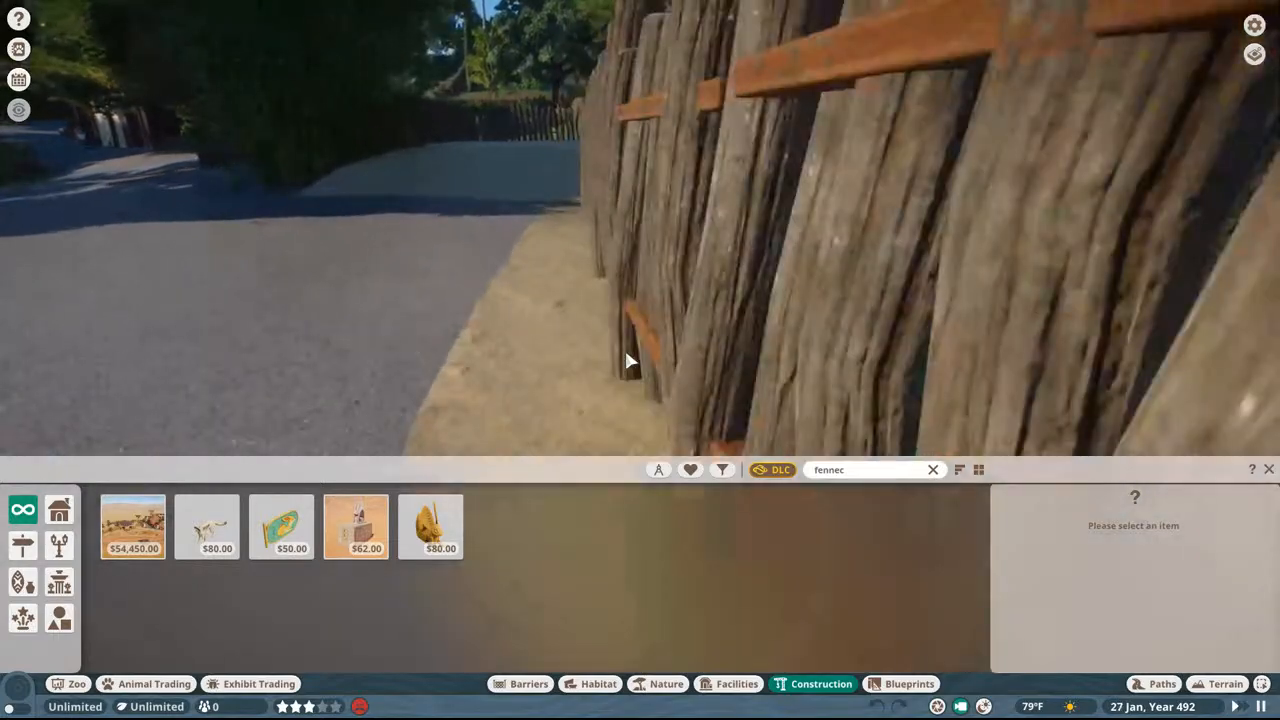
{"action": "key", "text": "a"}
{"action": "key", "text": "w"}
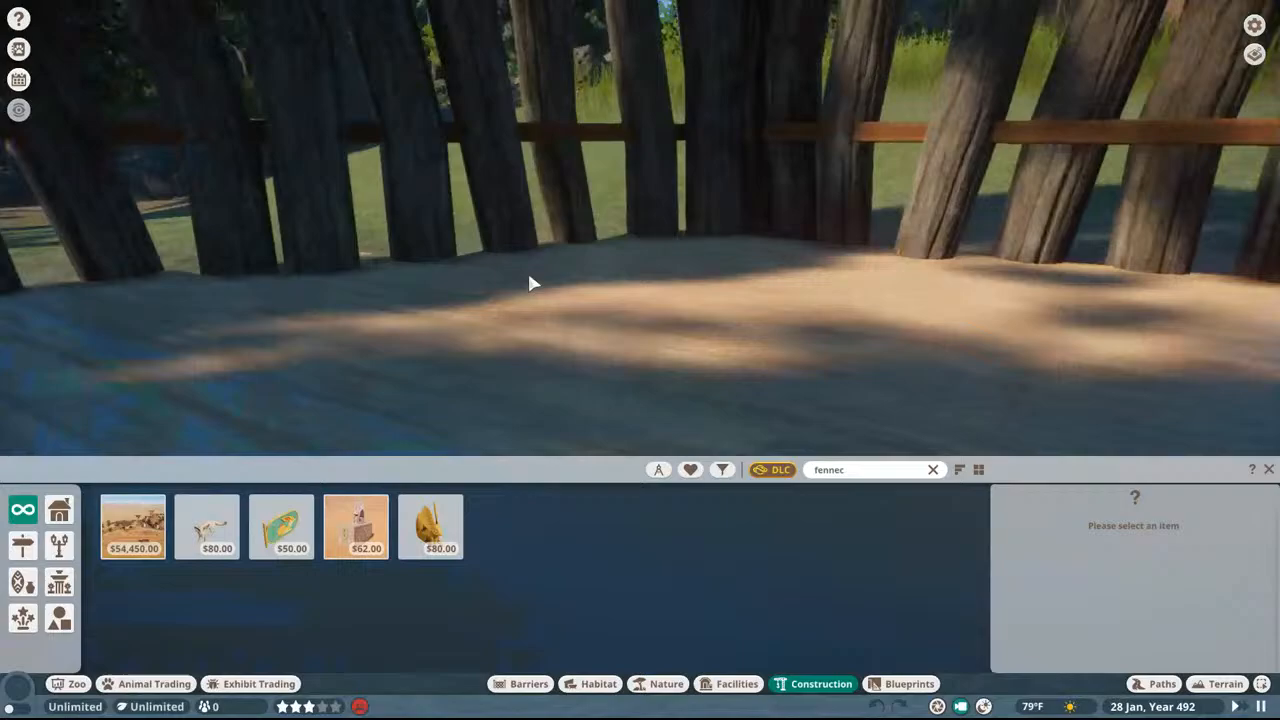
{"action": "key", "text": "w"}
{"action": "middle_click_drag", "start_coordinate": [529, 275], "coordinate": [539, 141]}
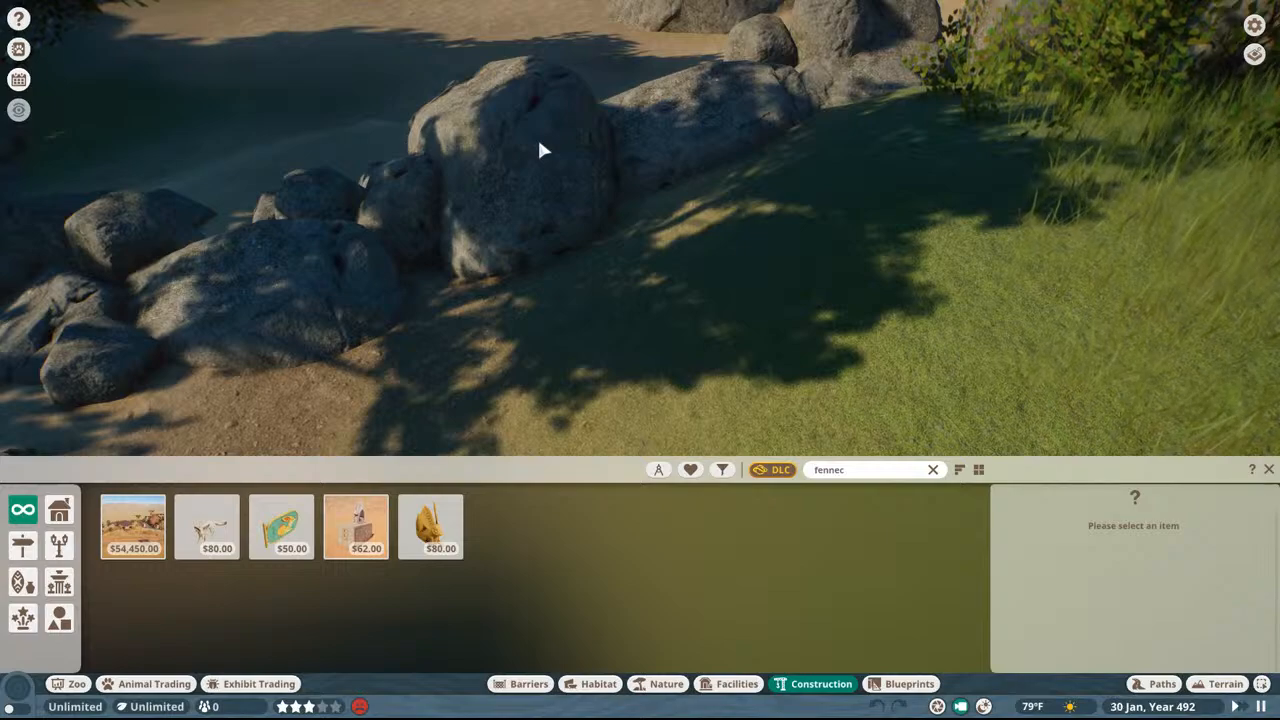
{"action": "mouse_move", "coordinate": [539, 143]}
{"action": "middle_mouse_down"}
{"action": "mouse_move", "coordinate": [564, 170]}
{"action": "mouse_move", "coordinate": [540, 144]}
{"action": "middle_mouse_up"}
{"action": "key", "text": "w"}
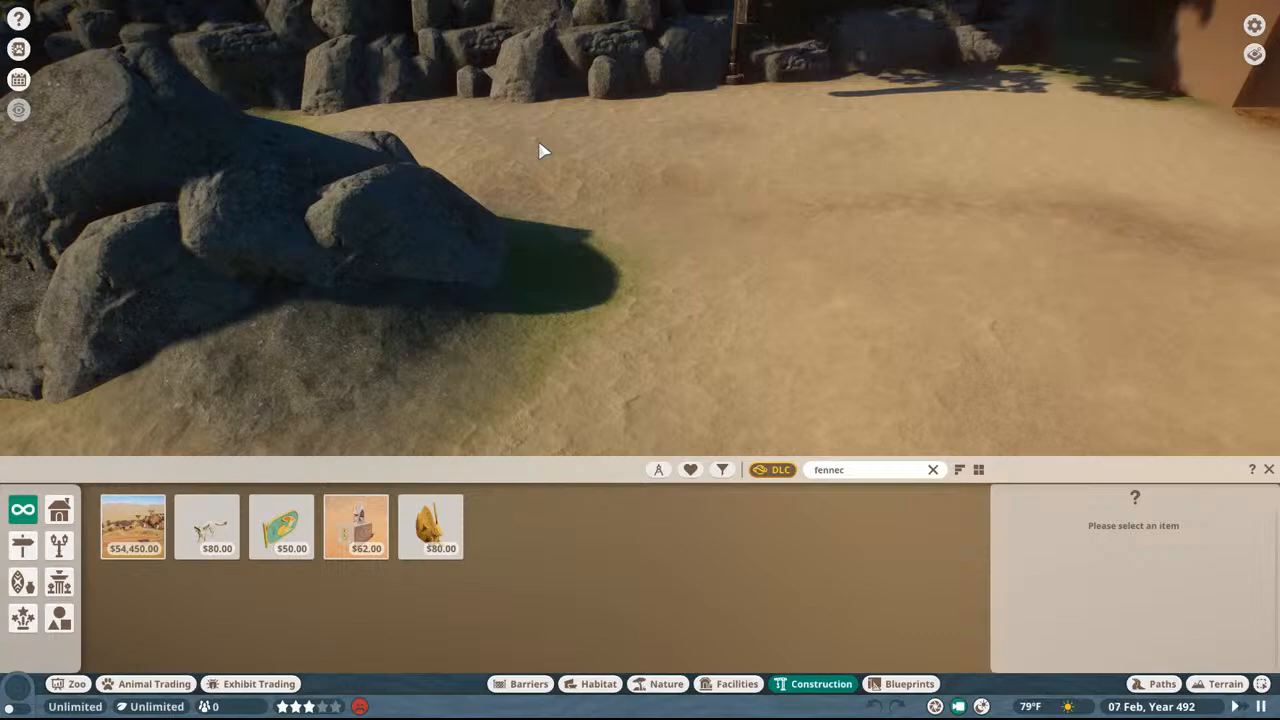
Step: Fly from the rocky sandy habitat over the stone stairs, fenced plaza and tiled roofs to the green-domed building
{"action": "scroll", "coordinate": [545, 160], "scroll_direction": "down", "scroll_amount": 10}
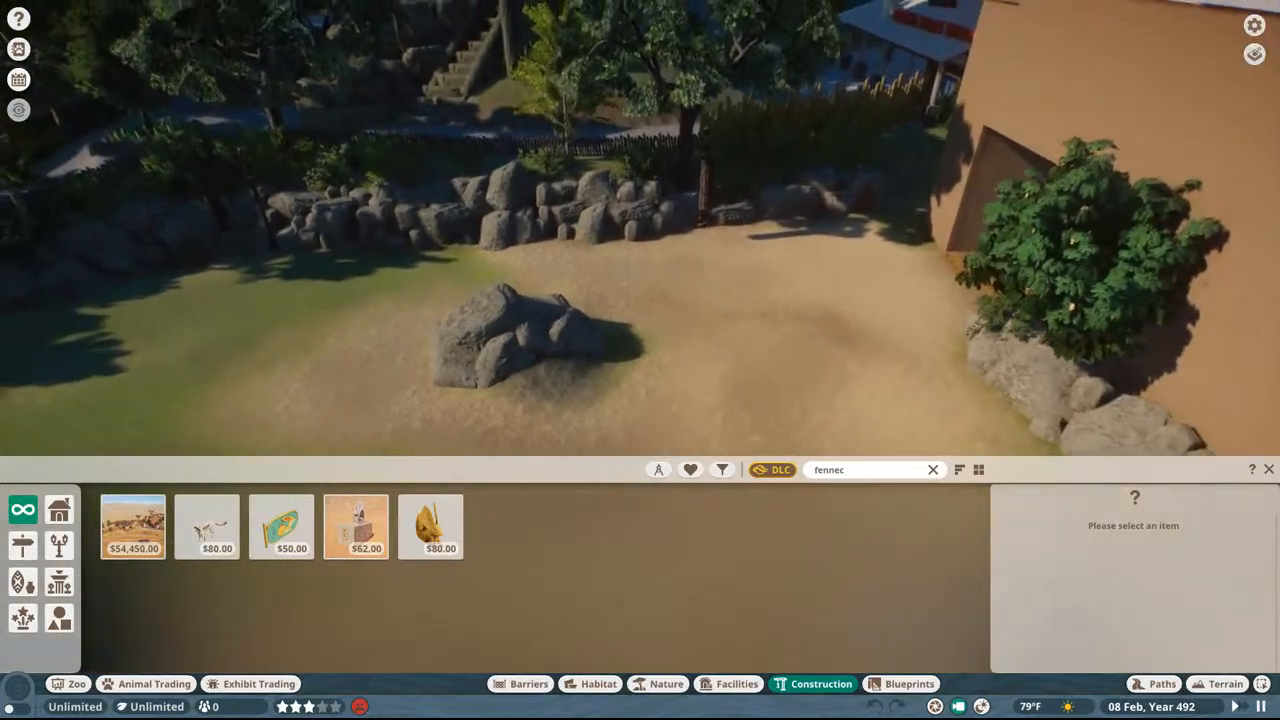
{"action": "key", "text": "w"}
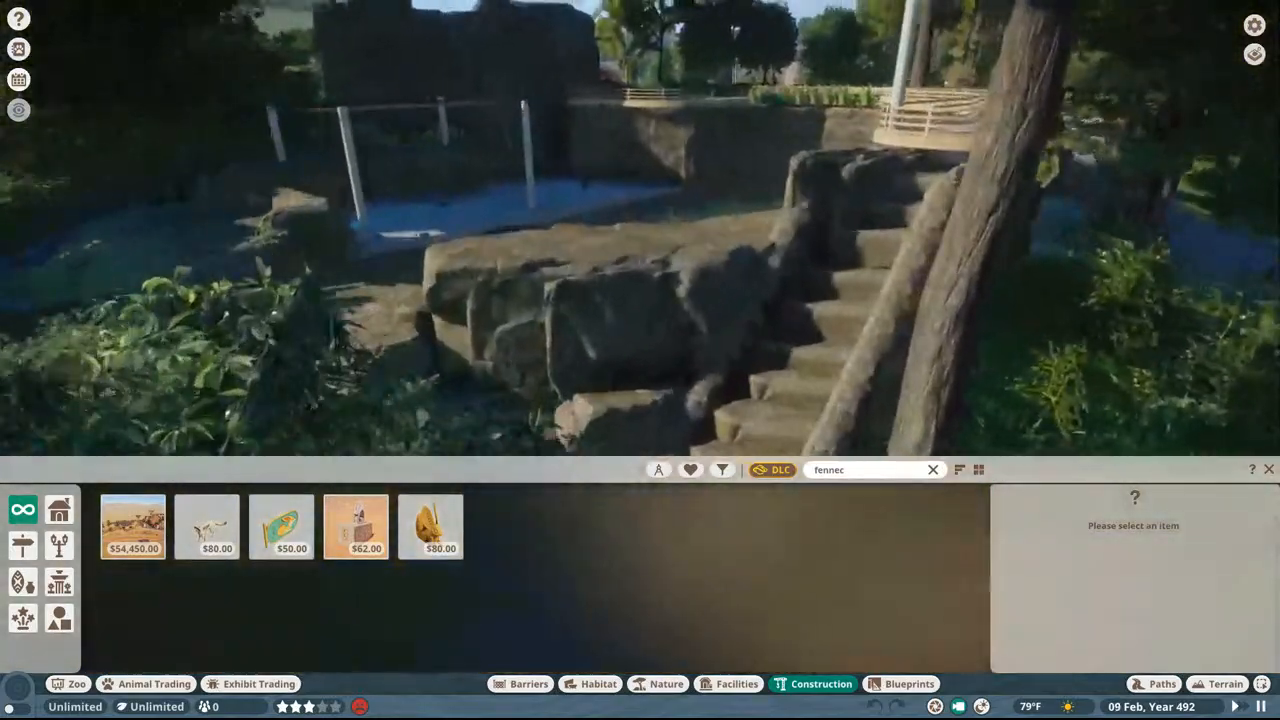
{"action": "key", "text": "w"}
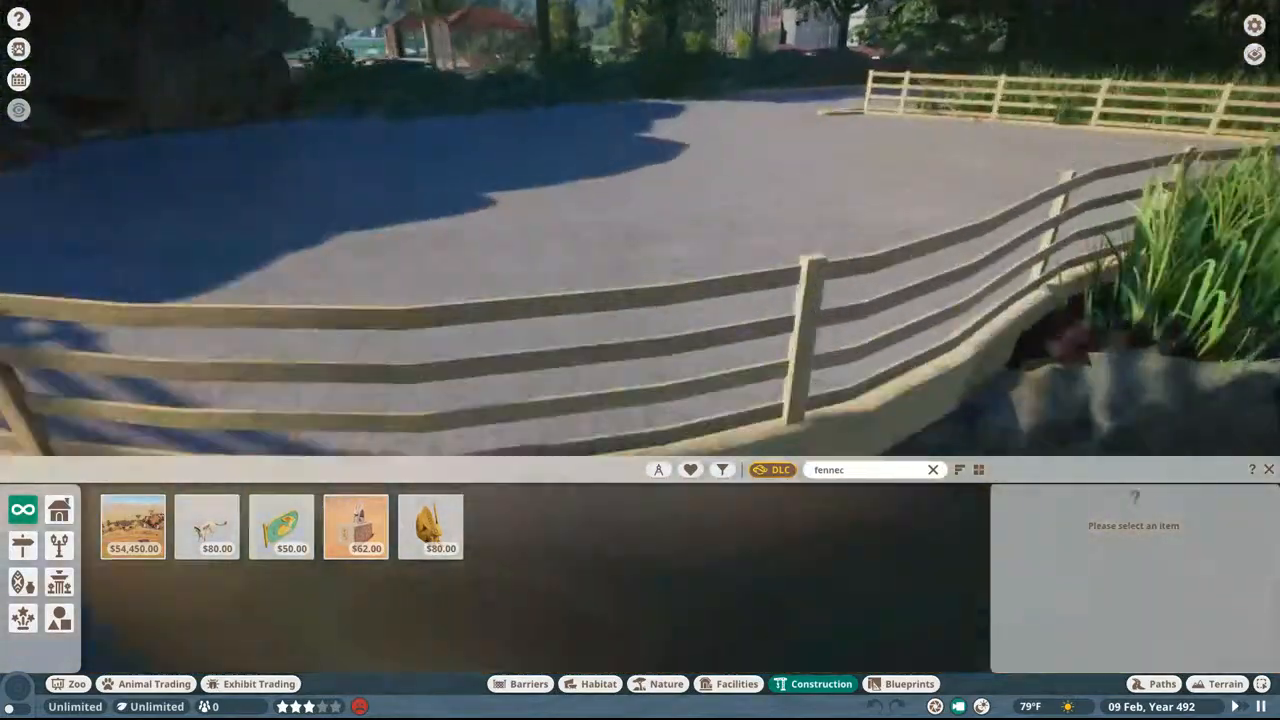
{"action": "key", "text": "w"}
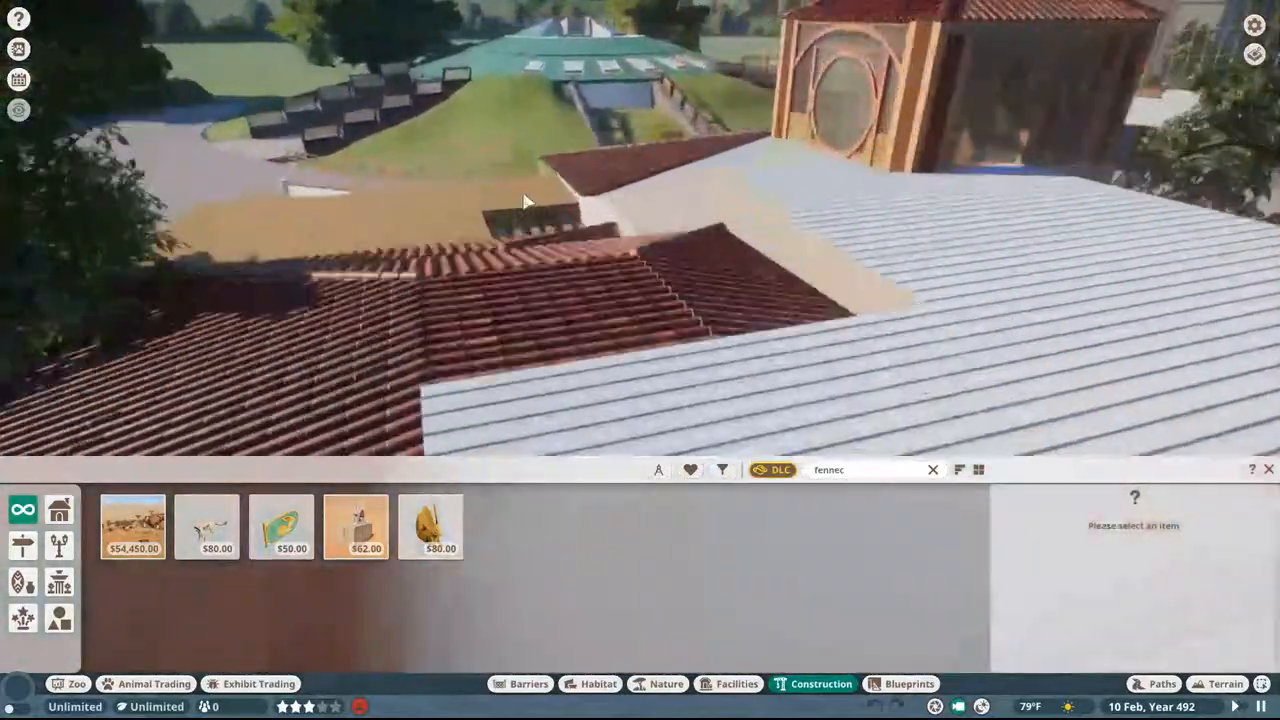
{"action": "key", "text": "w"}
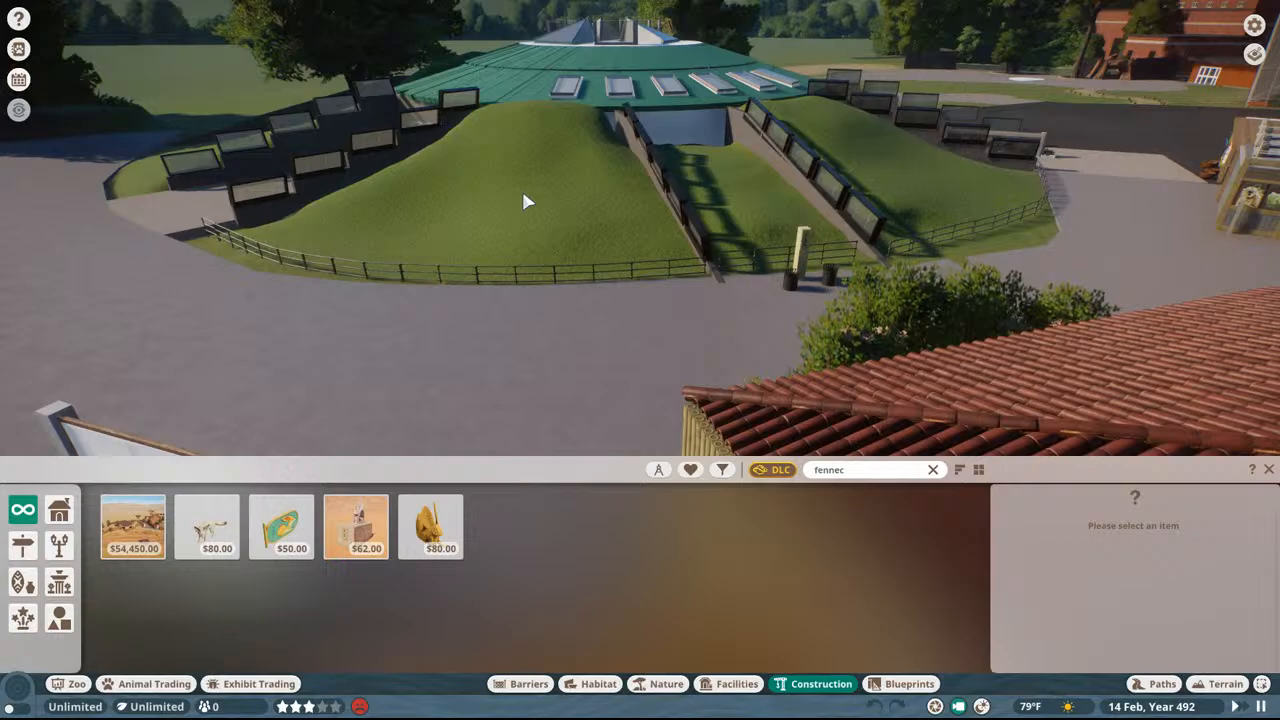
{"action": "key", "text": "w"}
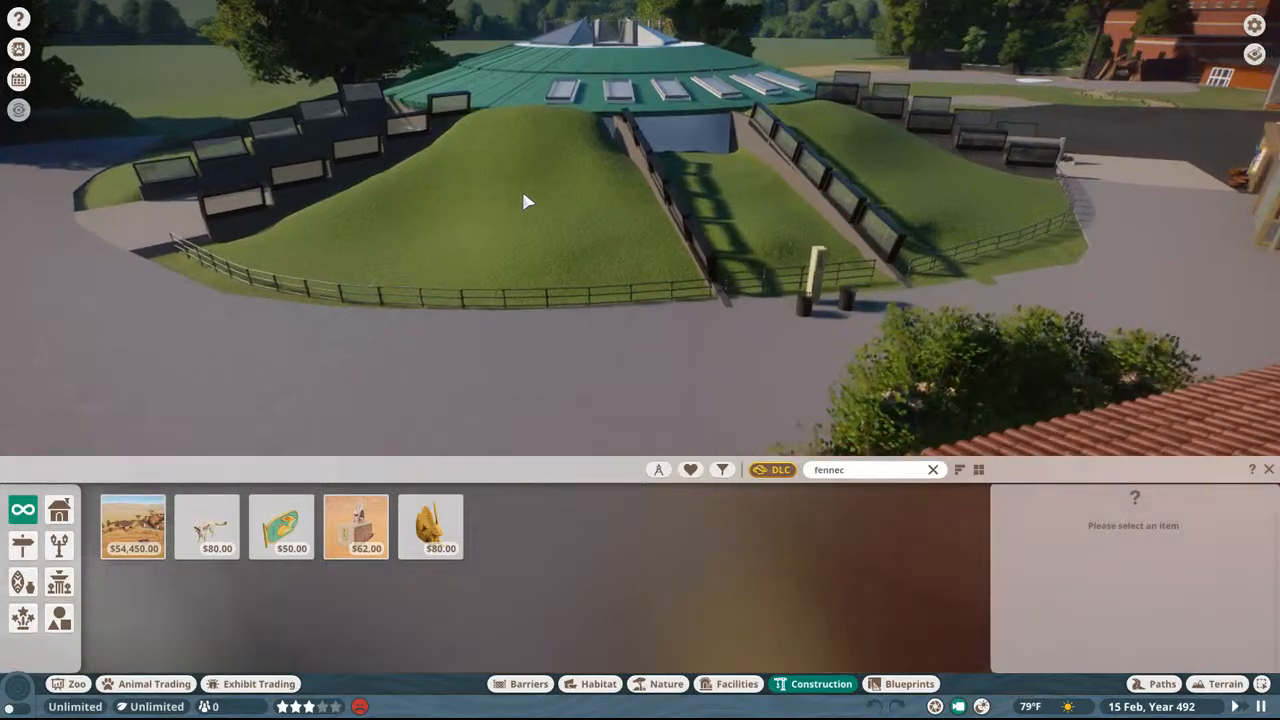
Step: Pass over the green dome and inspect the red brick building with its wooded grassy yard
{"action": "middle_click_drag", "start_coordinate": [523, 194], "coordinate": [660, 200]}
{"action": "key", "text": "w"}
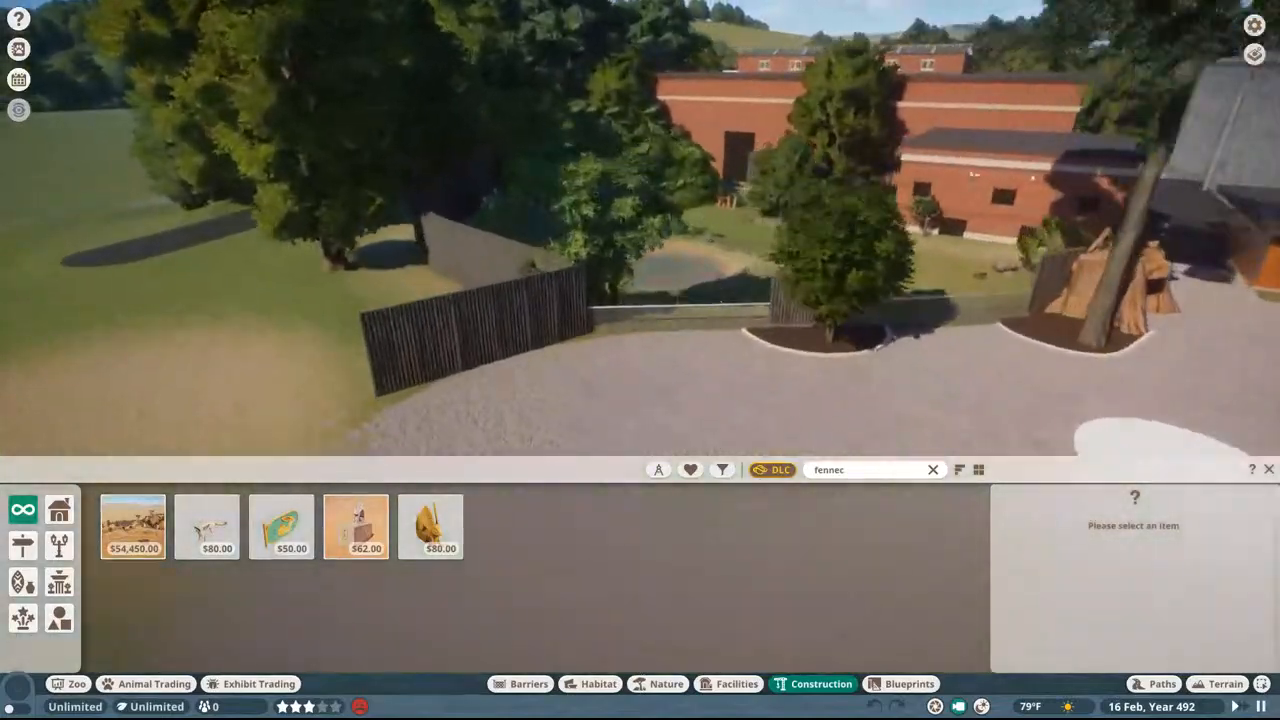
{"action": "key", "text": "w"}
{"action": "middle_click_drag", "start_coordinate": [549, 174], "coordinate": [620, 176]}
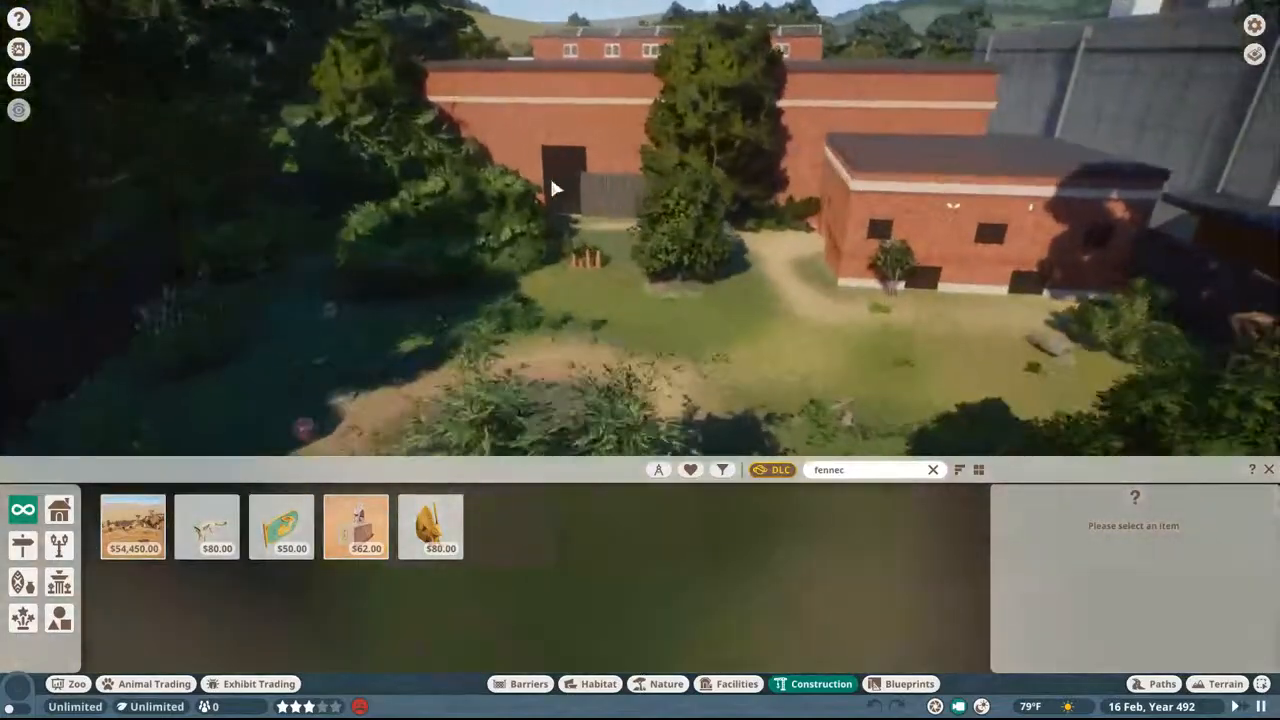
{"action": "key", "text": "s"}
Step: View the red barn's paddock and the white turreted mansion with its brick forecourt
{"action": "middle_click_drag", "start_coordinate": [522, 169], "coordinate": [960, 172]}
{"action": "key", "text": "w"}
{"action": "key", "text": "w"}
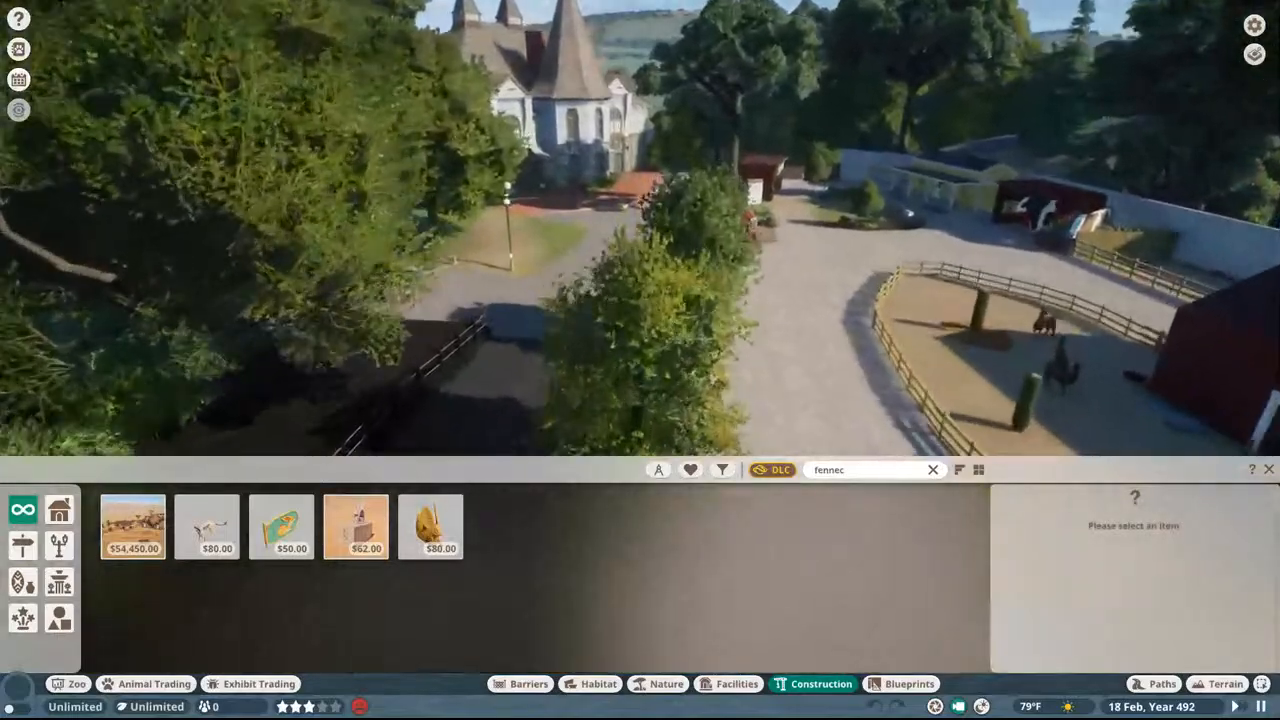
{"action": "key", "text": "w"}
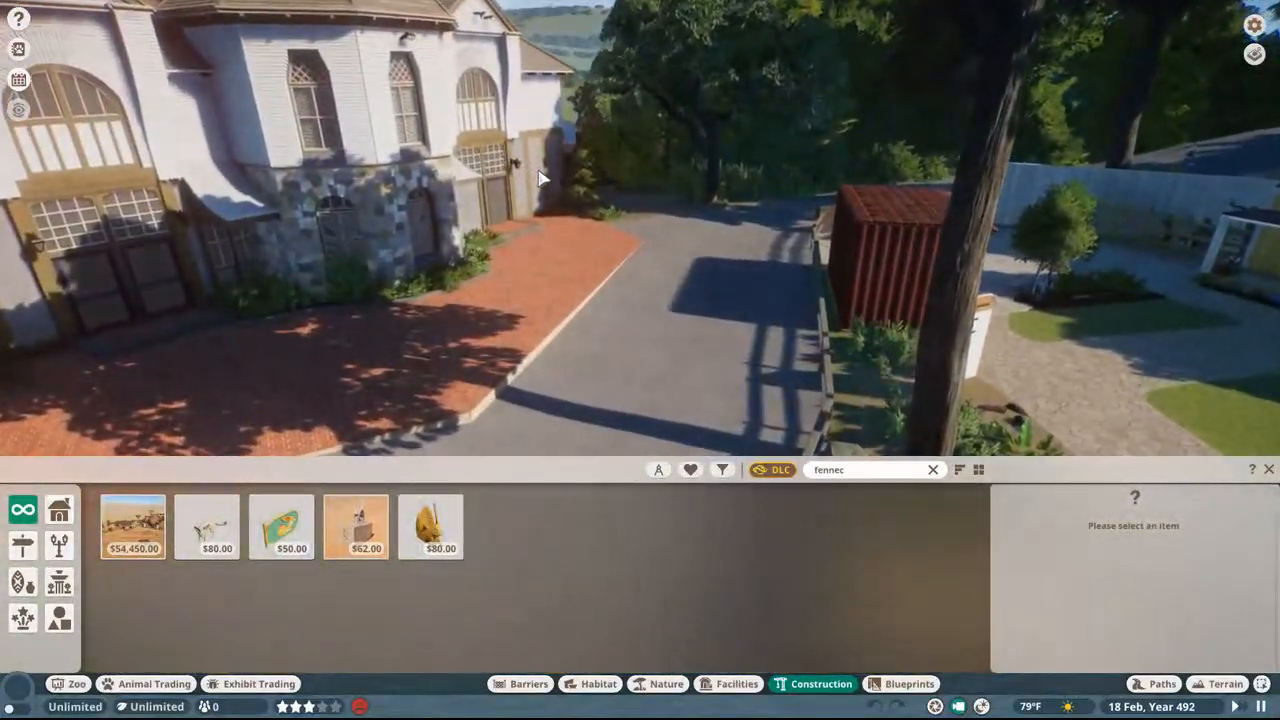
{"action": "middle_click_drag", "start_coordinate": [533, 183], "coordinate": [750, 190]}
Step: Survey the railed round platform, rocky pools and wooded habitats on the way to the long flat-roofed building
{"action": "key", "text": "w"}
{"action": "mouse_move", "coordinate": [640, 175]}
{"action": "middle_mouse_down"}
{"action": "mouse_move", "coordinate": [722, 169]}
{"action": "mouse_move", "coordinate": [736, 152]}
{"action": "middle_mouse_up"}
{"action": "key", "text": "w"}
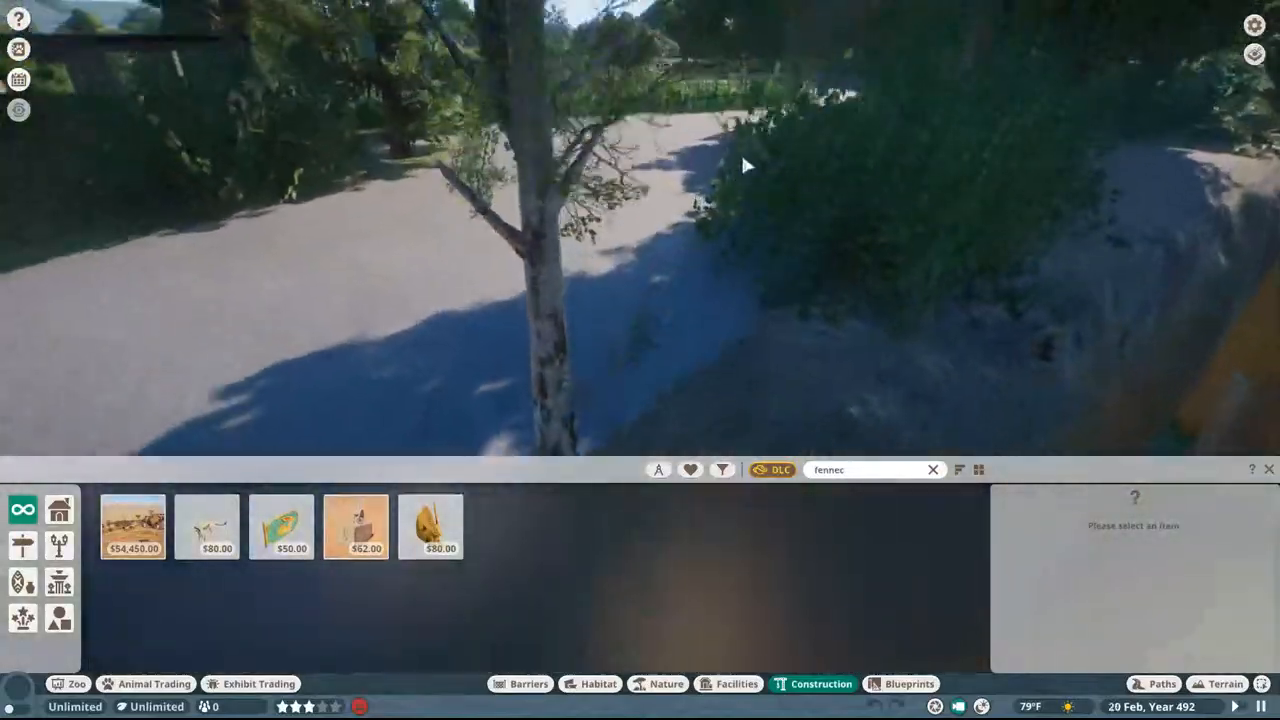
{"action": "key", "text": "a"}
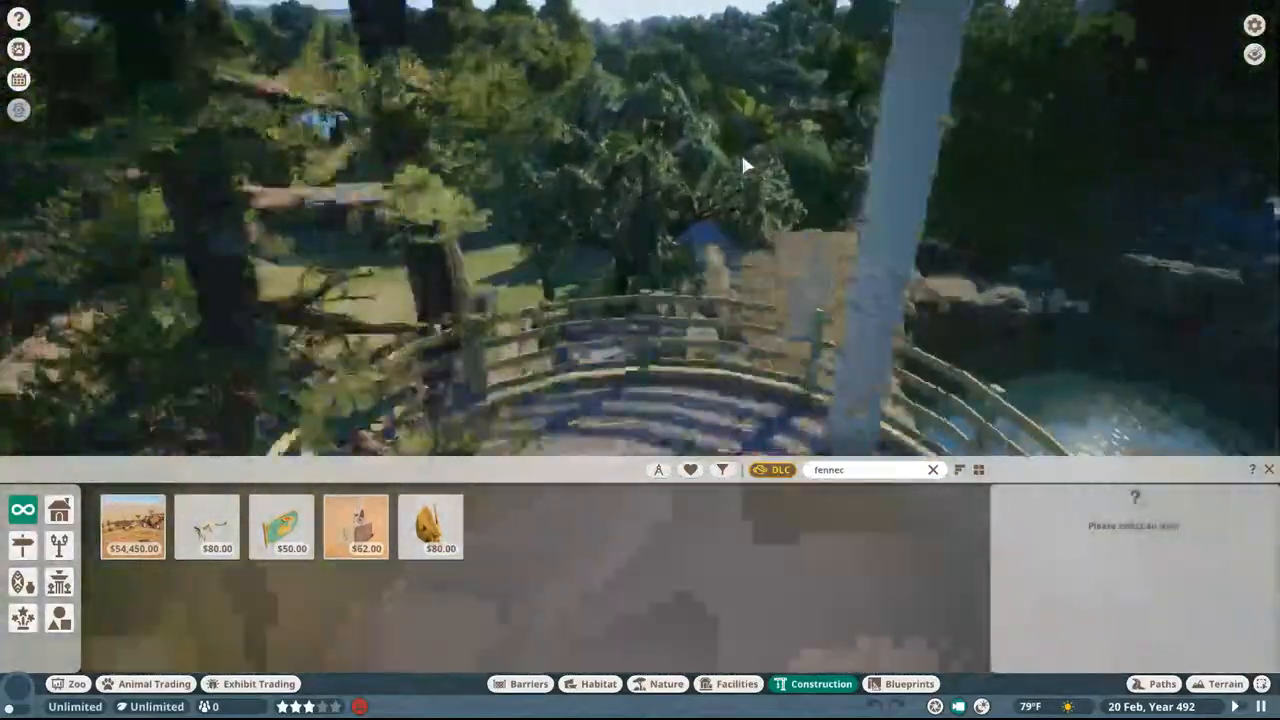
{"action": "key", "text": "a"}
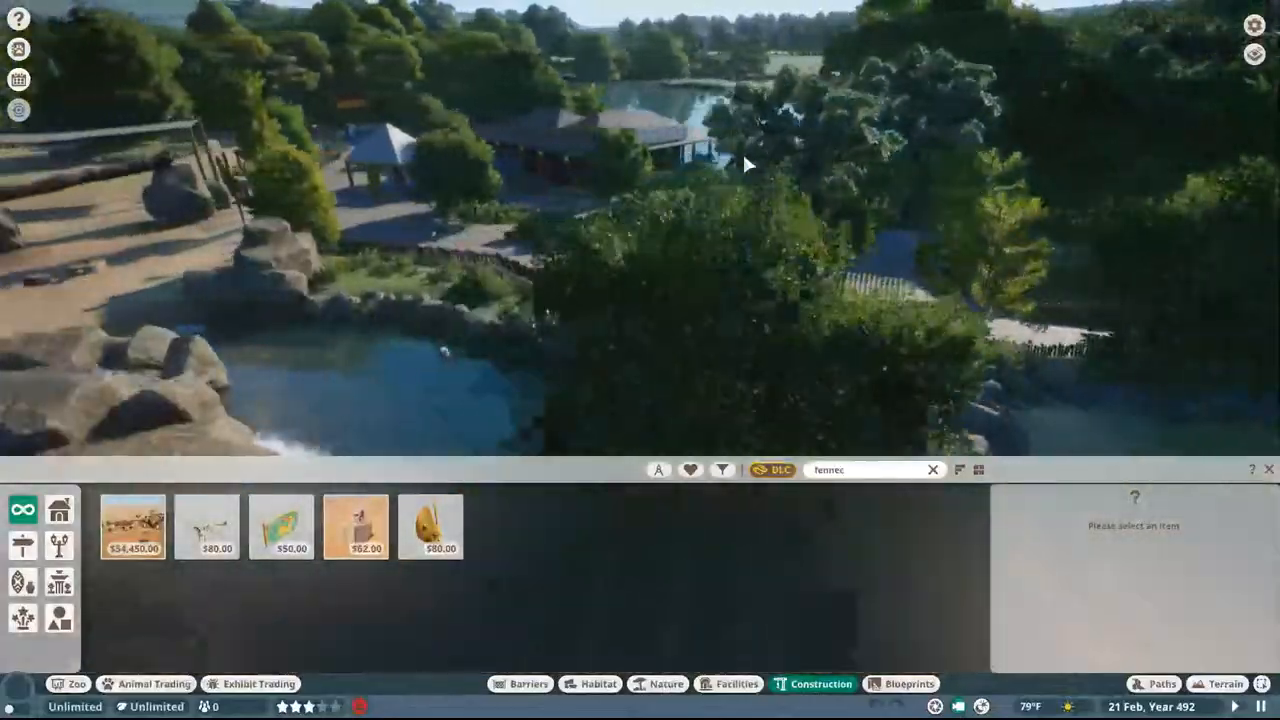
{"action": "key", "text": "a"}
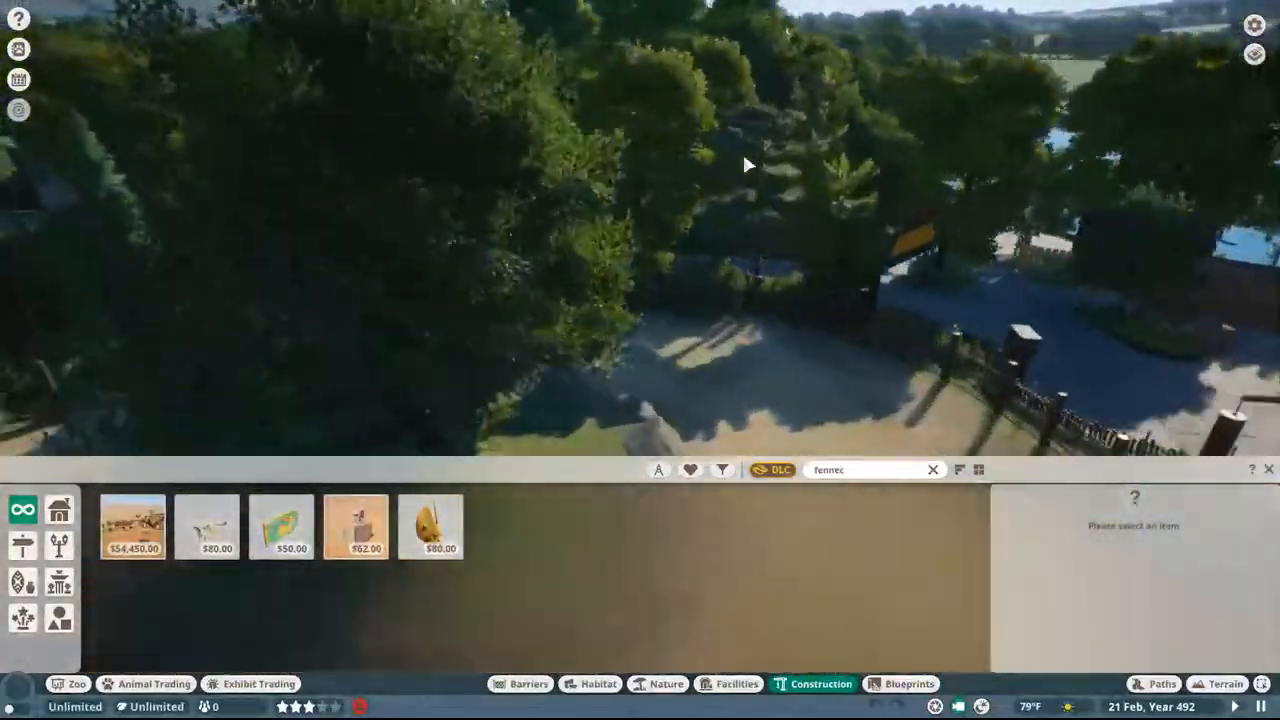
{"action": "key", "text": "a"}
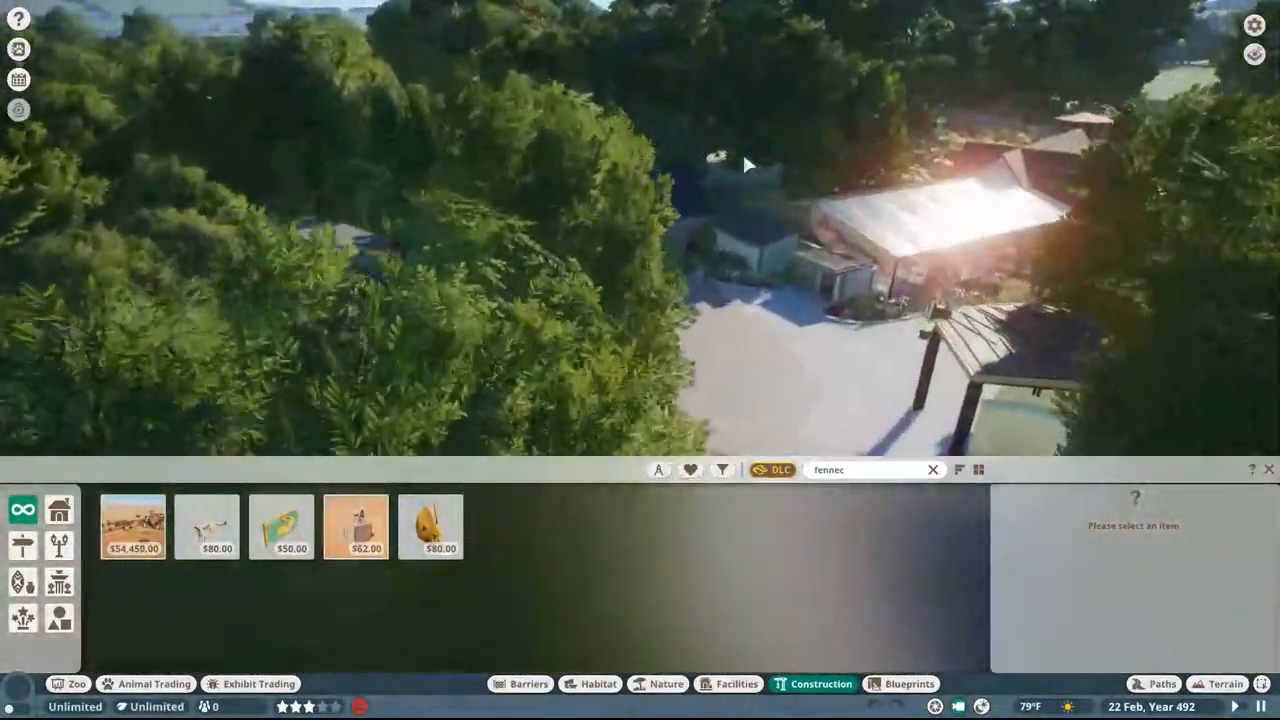
{"action": "key", "text": "w"}
{"action": "key", "text": "a"}
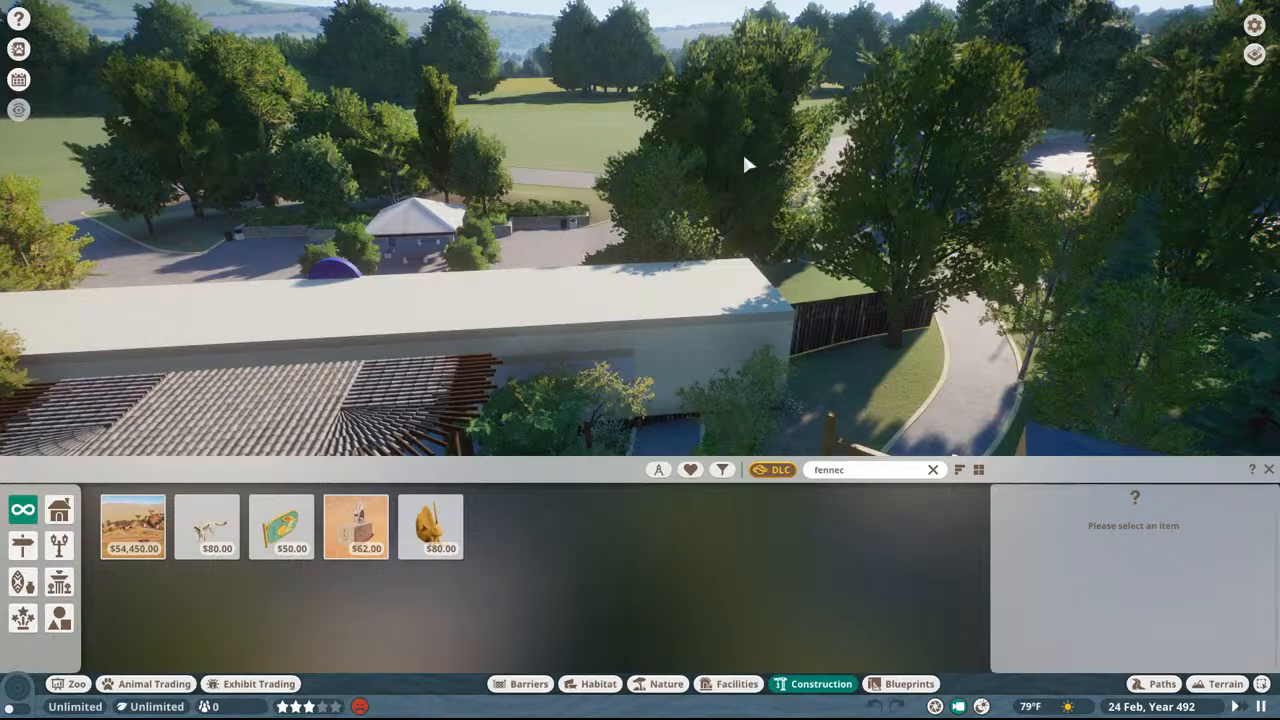
Step: Examine the parking lot with its parked cars and the paved approach to the white-roofed pavilion
{"action": "key", "text": "w"}
{"action": "middle_click_drag", "start_coordinate": [743, 156], "coordinate": [960, 130]}
{"action": "key", "text": "w"}
{"action": "key", "text": "w"}
{"action": "key", "text": "w"}
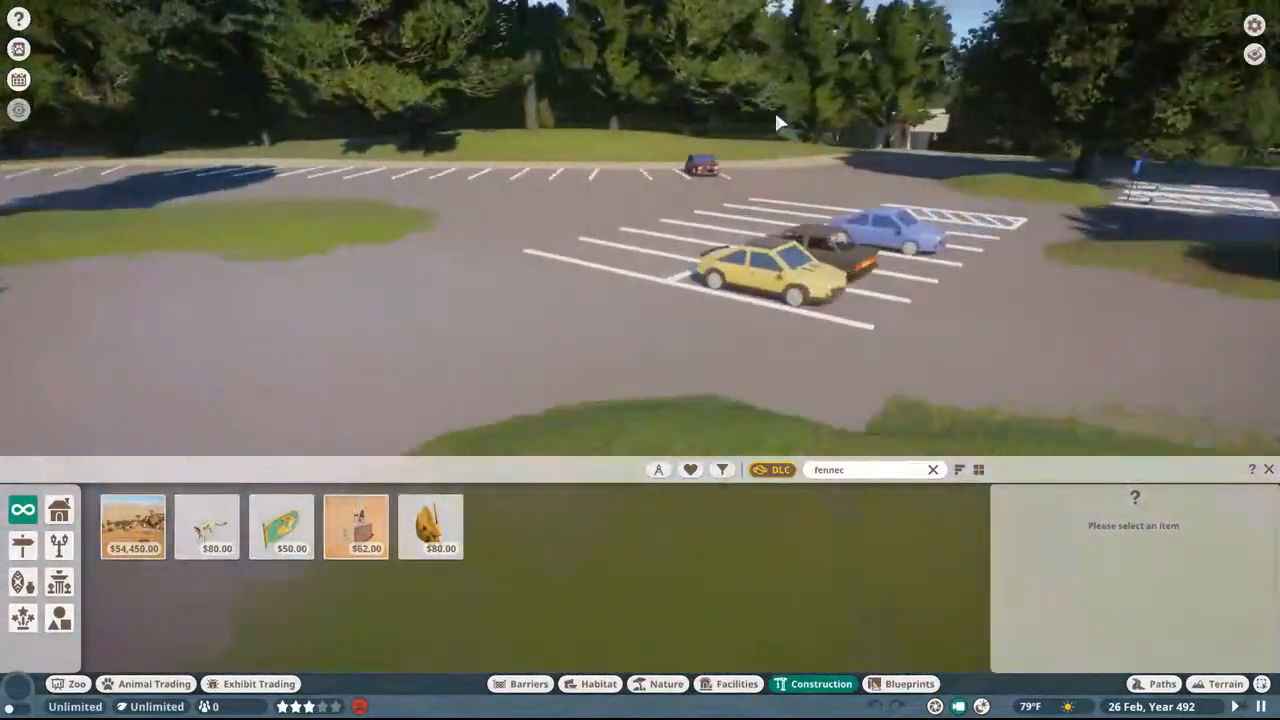
{"action": "key", "text": "w"}
{"action": "key", "text": "d"}
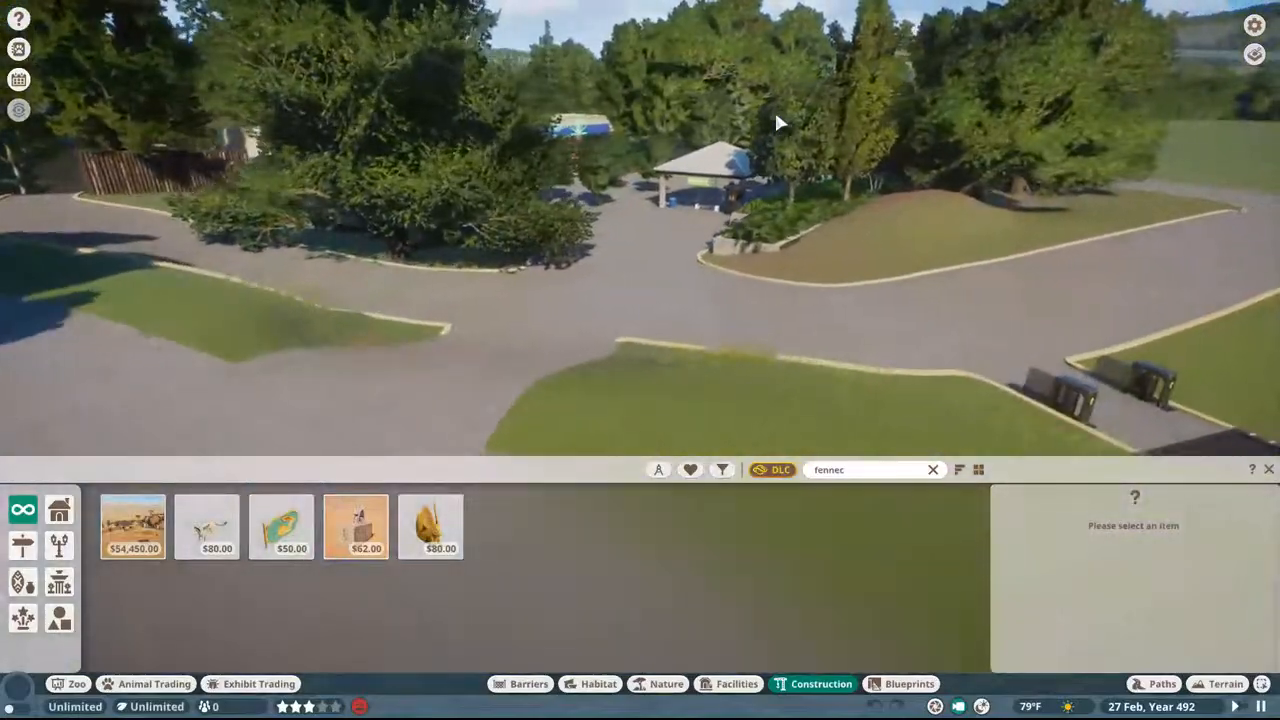
Step: Follow the route past the colourful entrance sign and log-roofed shelter to the shaded picnic area
{"action": "key", "text": "w"}
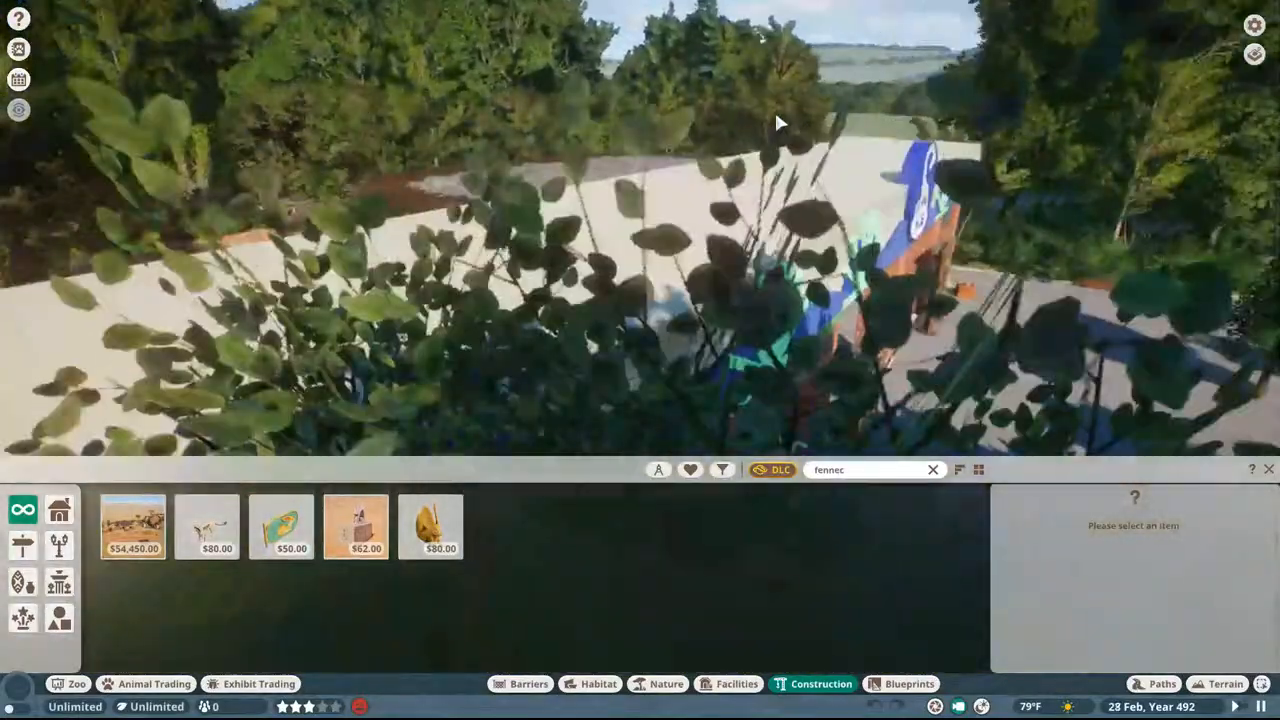
{"action": "key", "text": "w"}
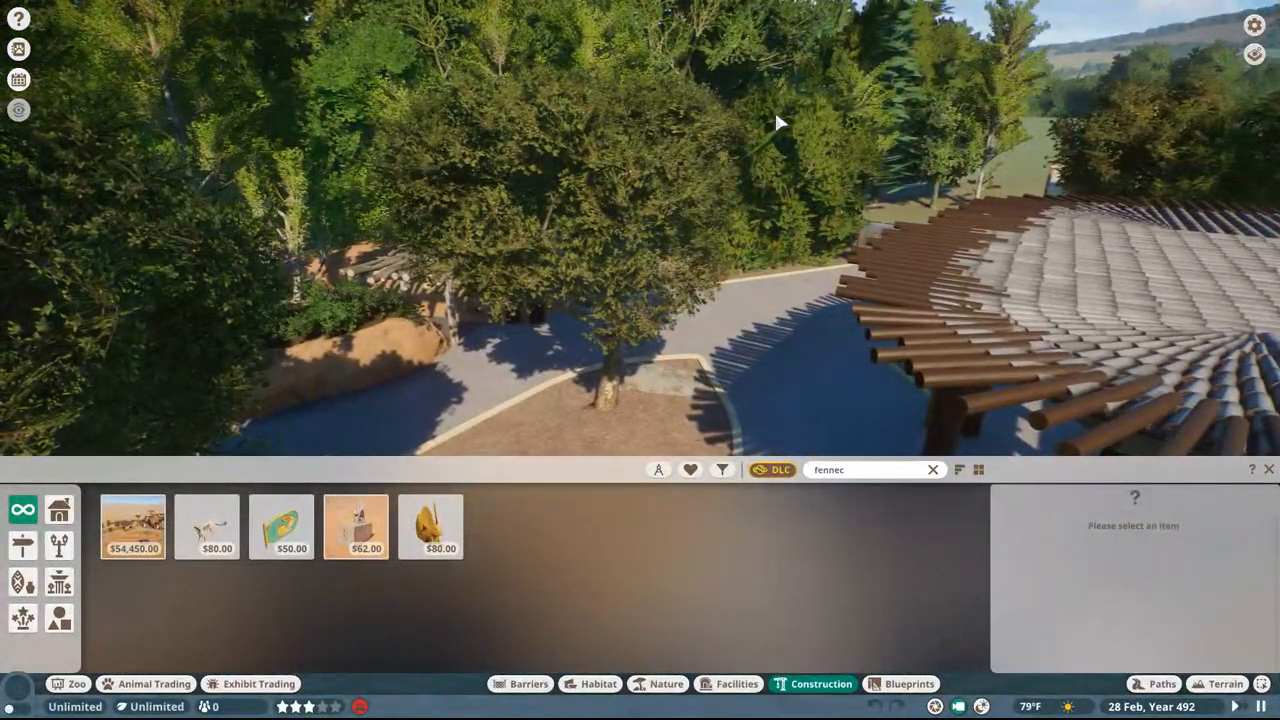
{"action": "middle_click_drag", "start_coordinate": [776, 116], "coordinate": [870, 165]}
{"action": "key", "text": "w"}
{"action": "key", "text": "w"}
{"action": "key", "text": "w"}
{"action": "key", "text": "w"}
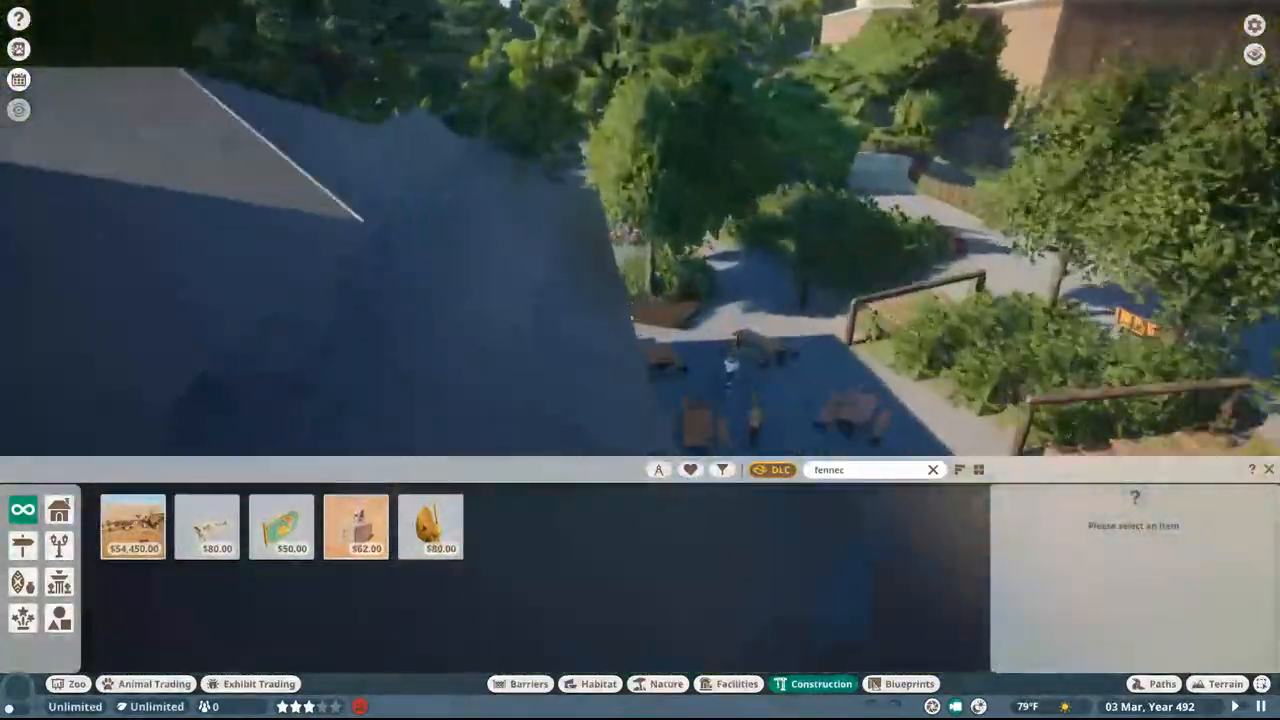
Step: Circle the large lakeside roof with its white lettering, then view the picnic area steps and rocky sandy habitat
{"action": "key", "text": "q"}
{"action": "key", "text": "q"}
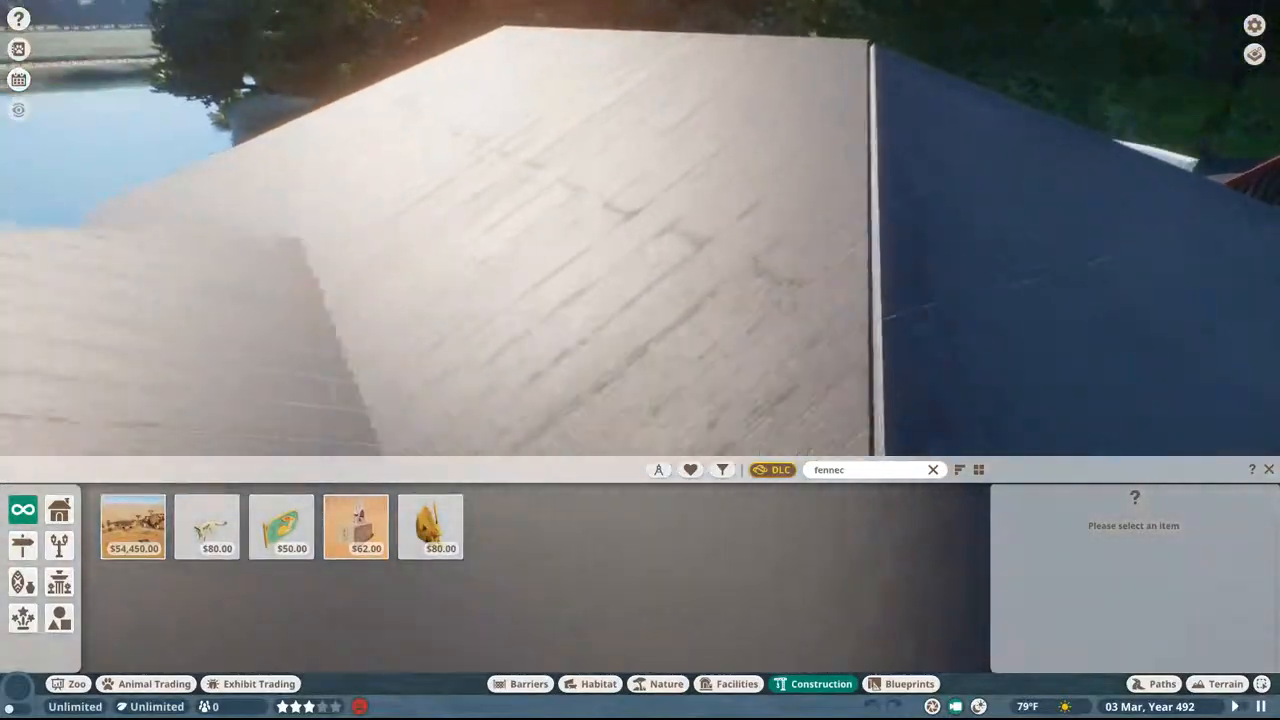
{"action": "key", "text": "w"}
{"action": "key", "text": "e"}
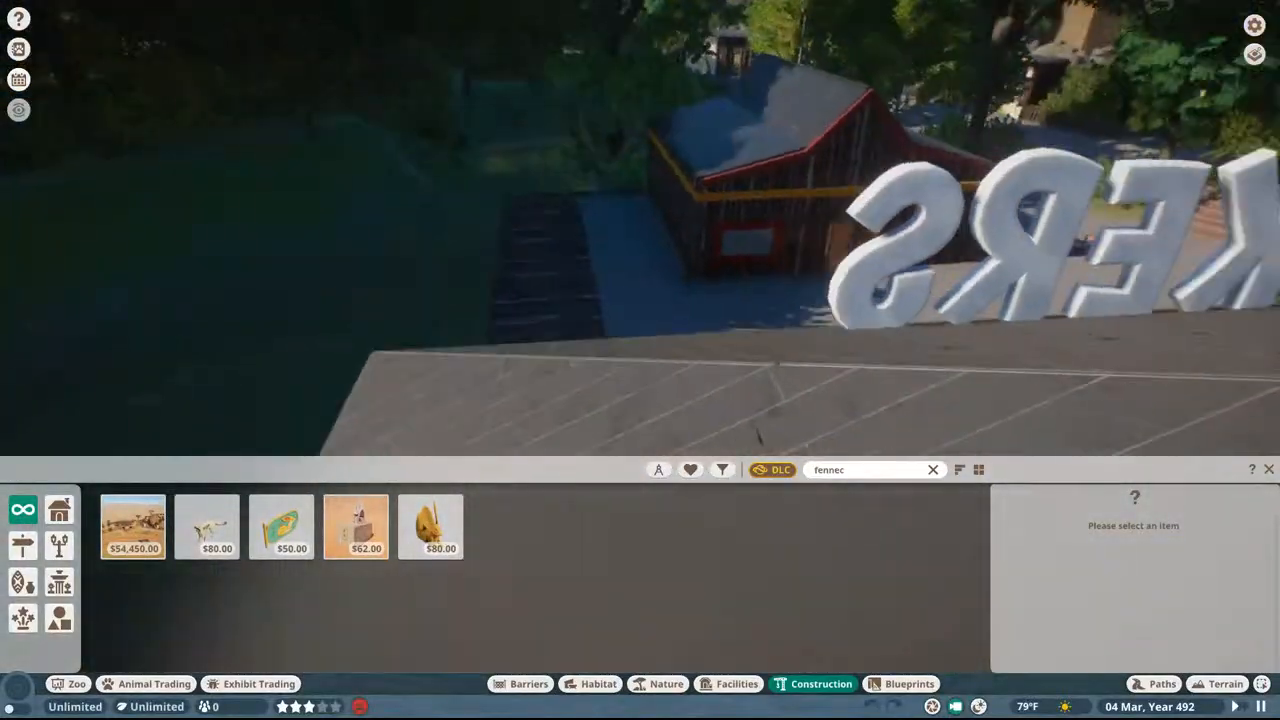
{"action": "key", "text": "w"}
{"action": "key", "text": "w"}
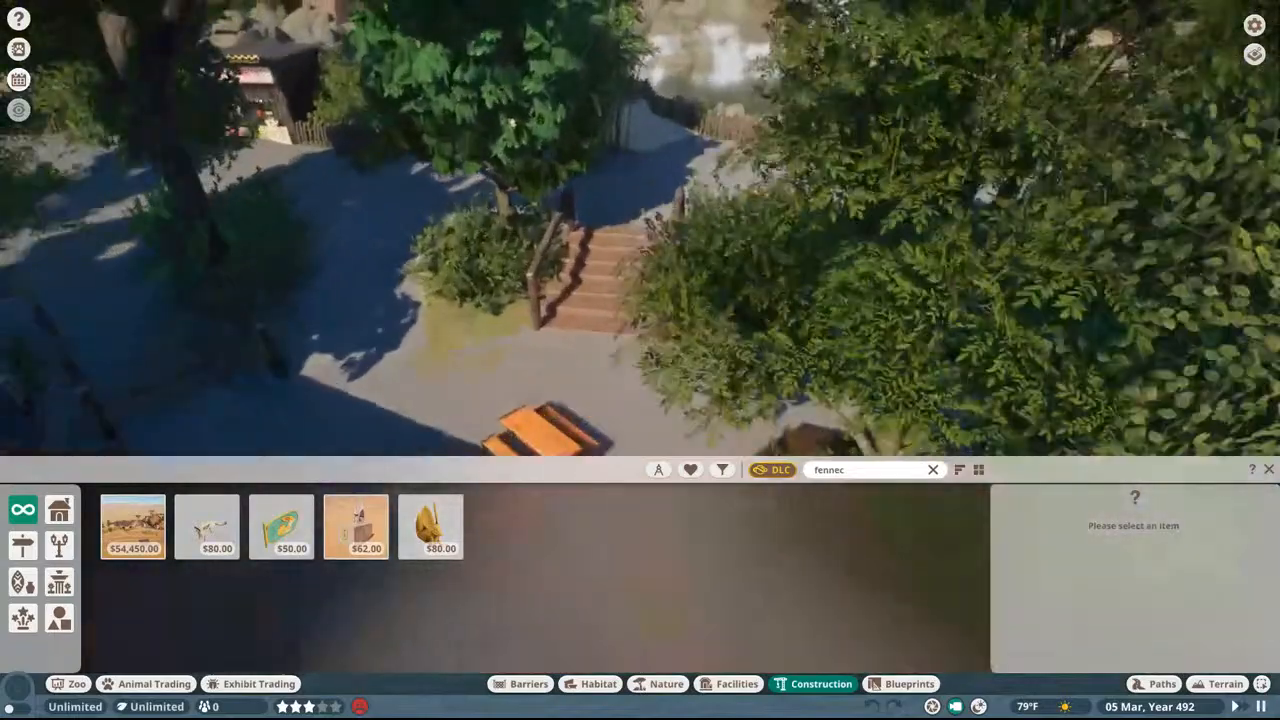
{"action": "key", "text": "q"}
{"action": "key", "text": "q"}
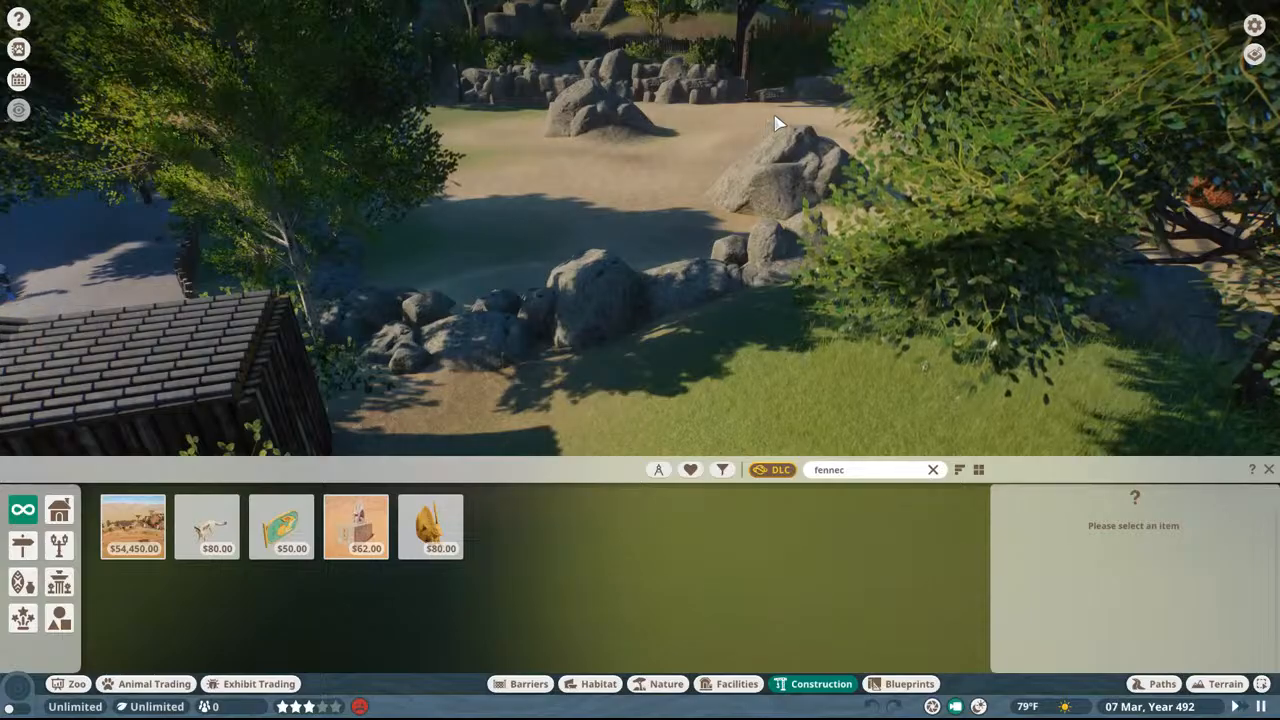
Step: Fly along the stake fence, red-lettered canopy and tiled shelter to the dark plaza beside the green dome
{"action": "key", "text": "w"}
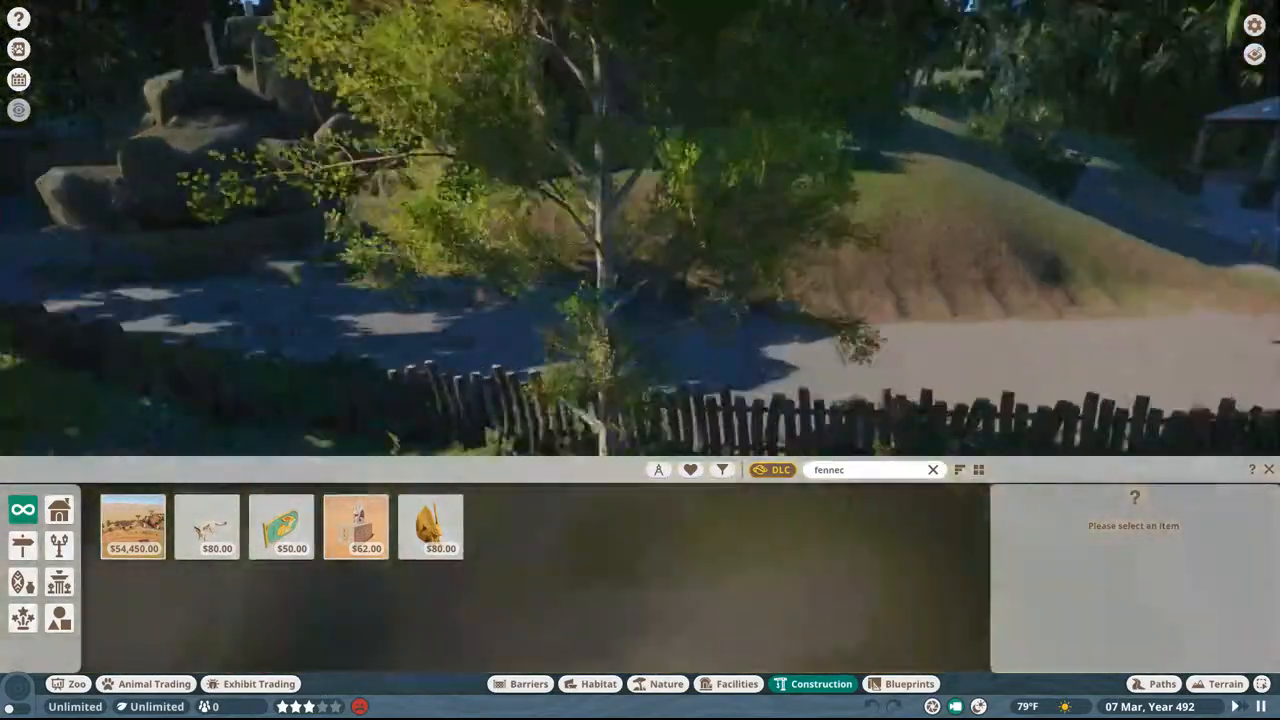
{"action": "key", "text": "e"}
{"action": "key", "text": "w"}
{"action": "scroll", "coordinate": [772, 110], "scroll_direction": "down", "scroll_amount": 3}
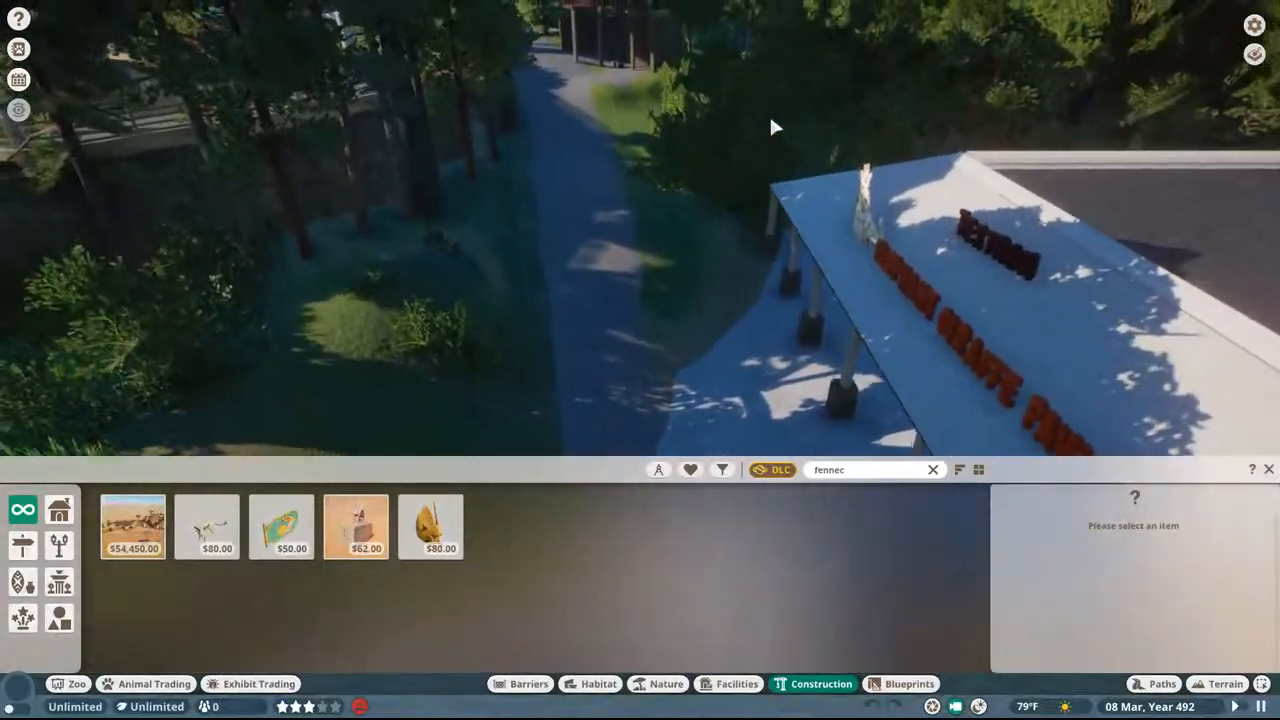
{"action": "key", "text": "w"}
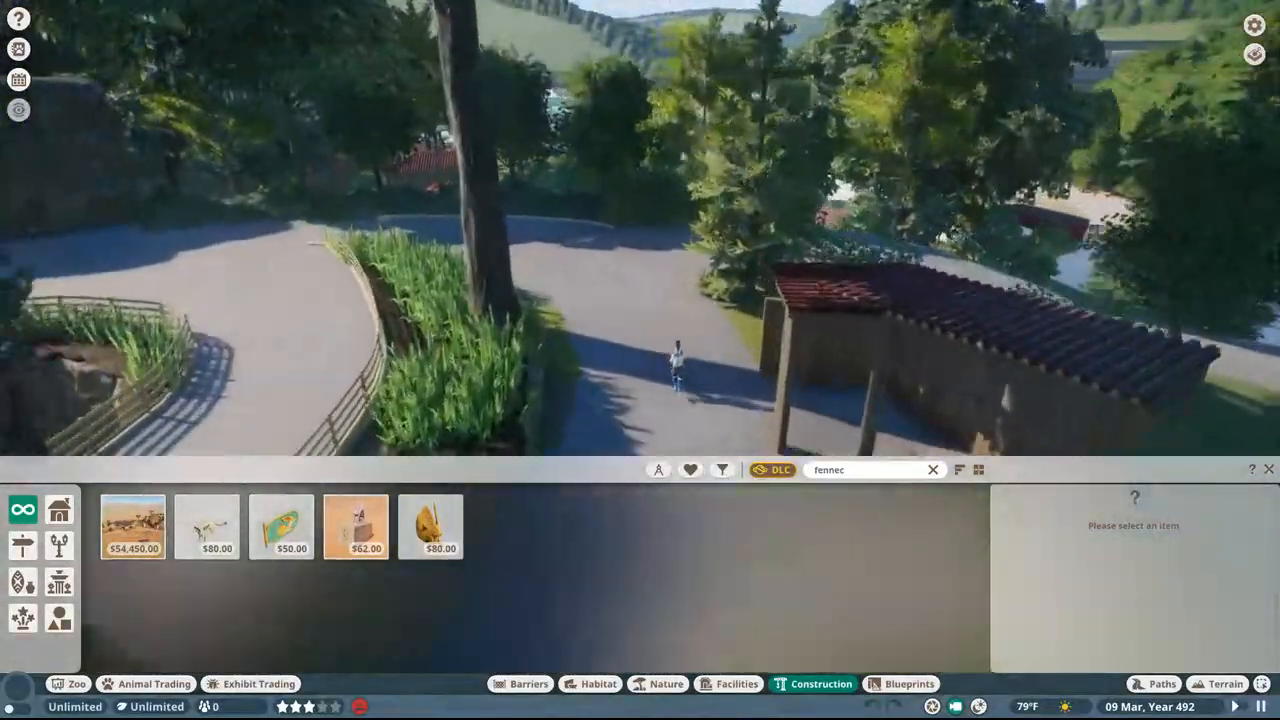
{"action": "key", "text": "w"}
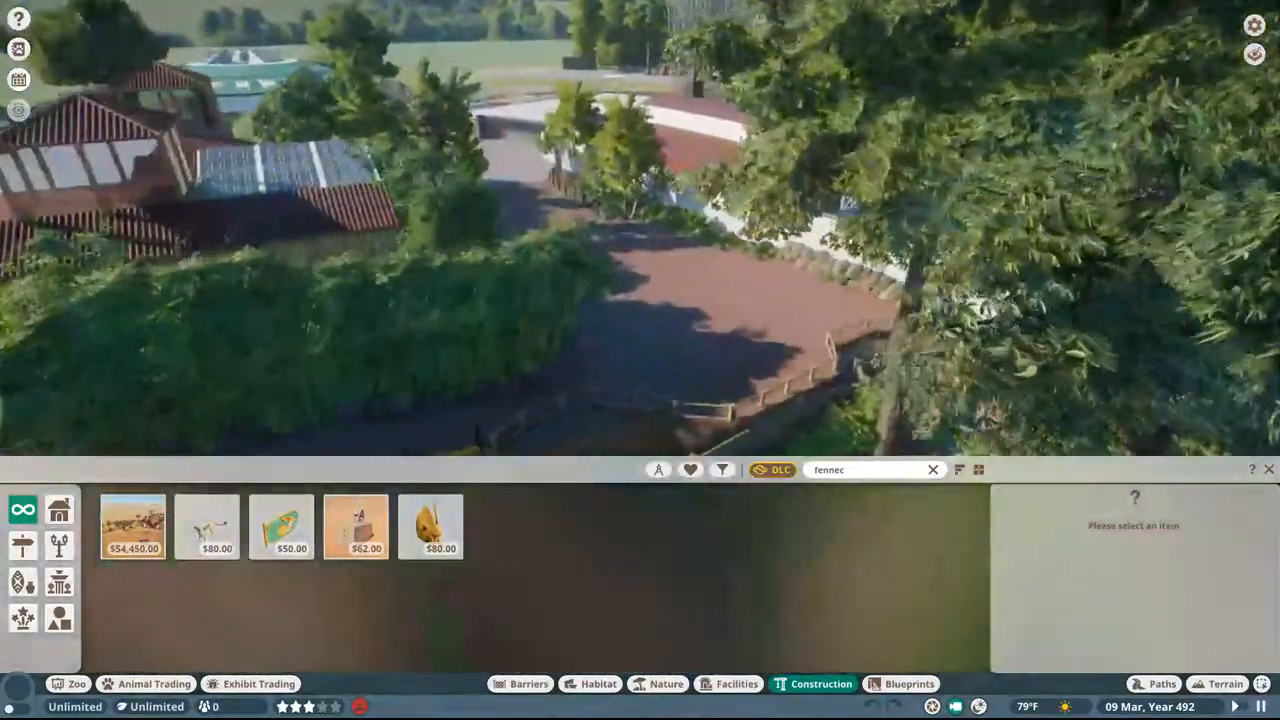
{"action": "key", "text": "w"}
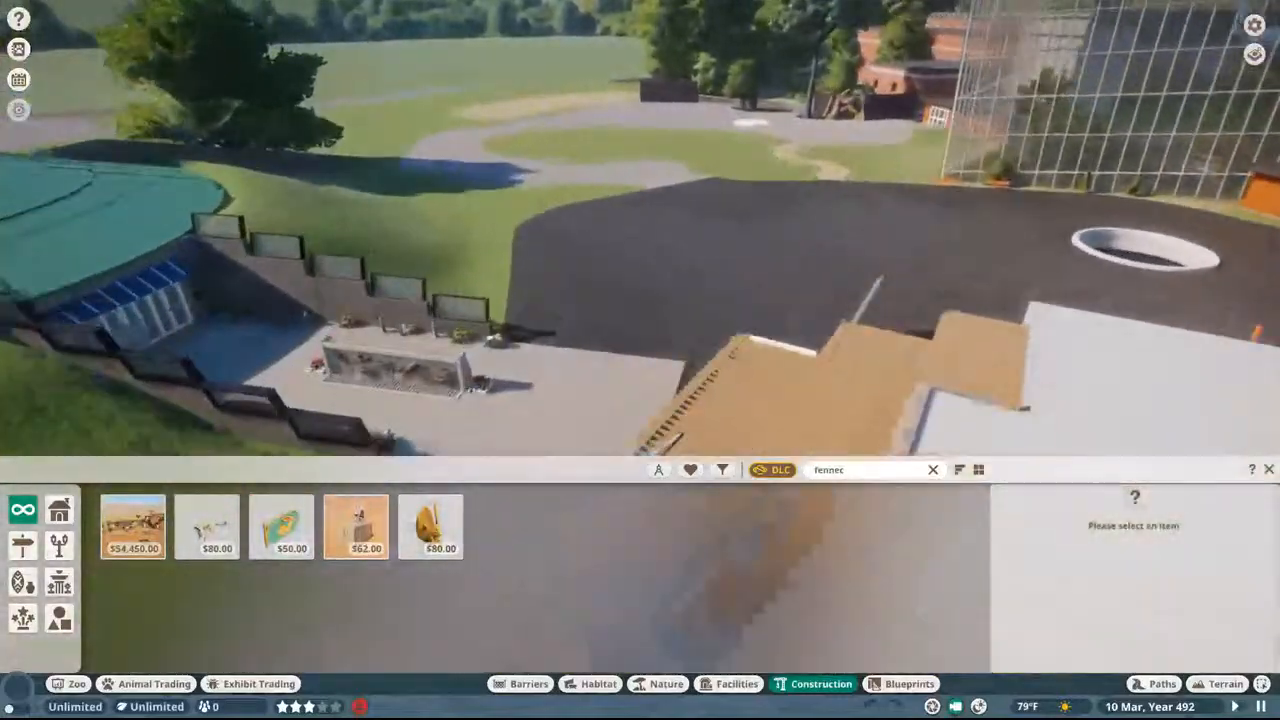
Step: Inspect the gravel path loop around the lawn and the roof of the red brick building
{"action": "key", "text": "w"}
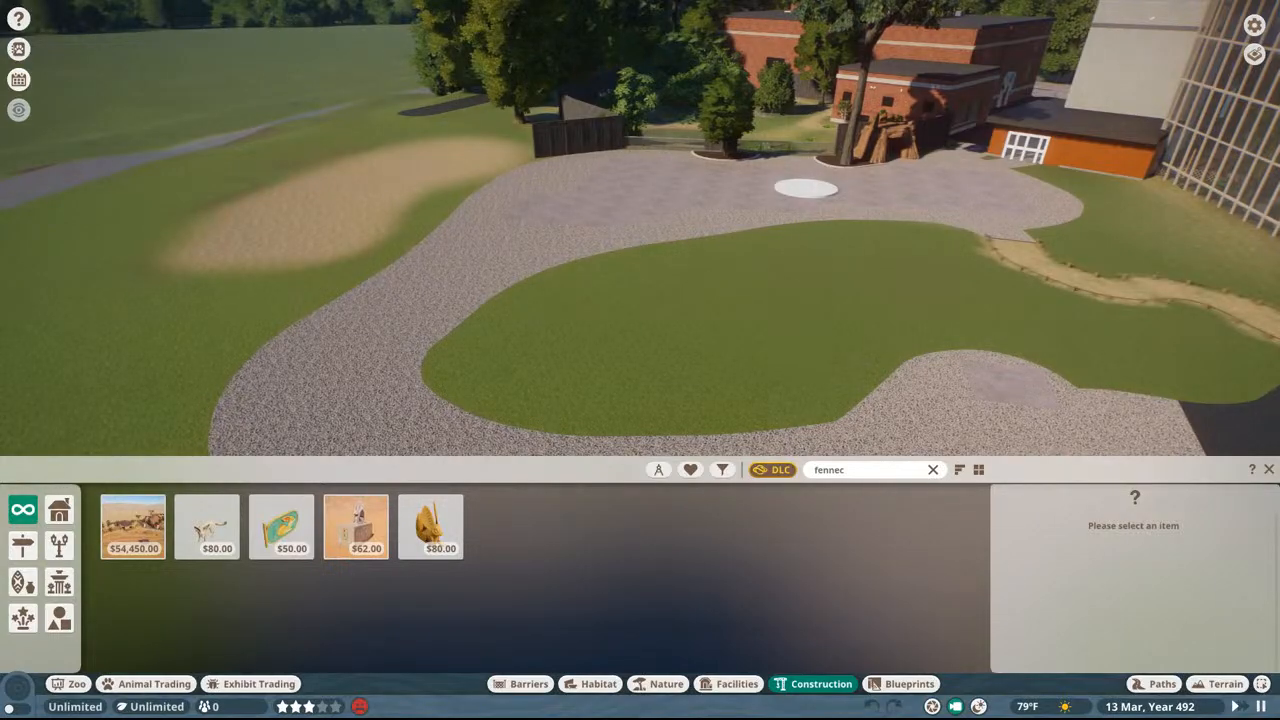
{"action": "key", "text": "w"}
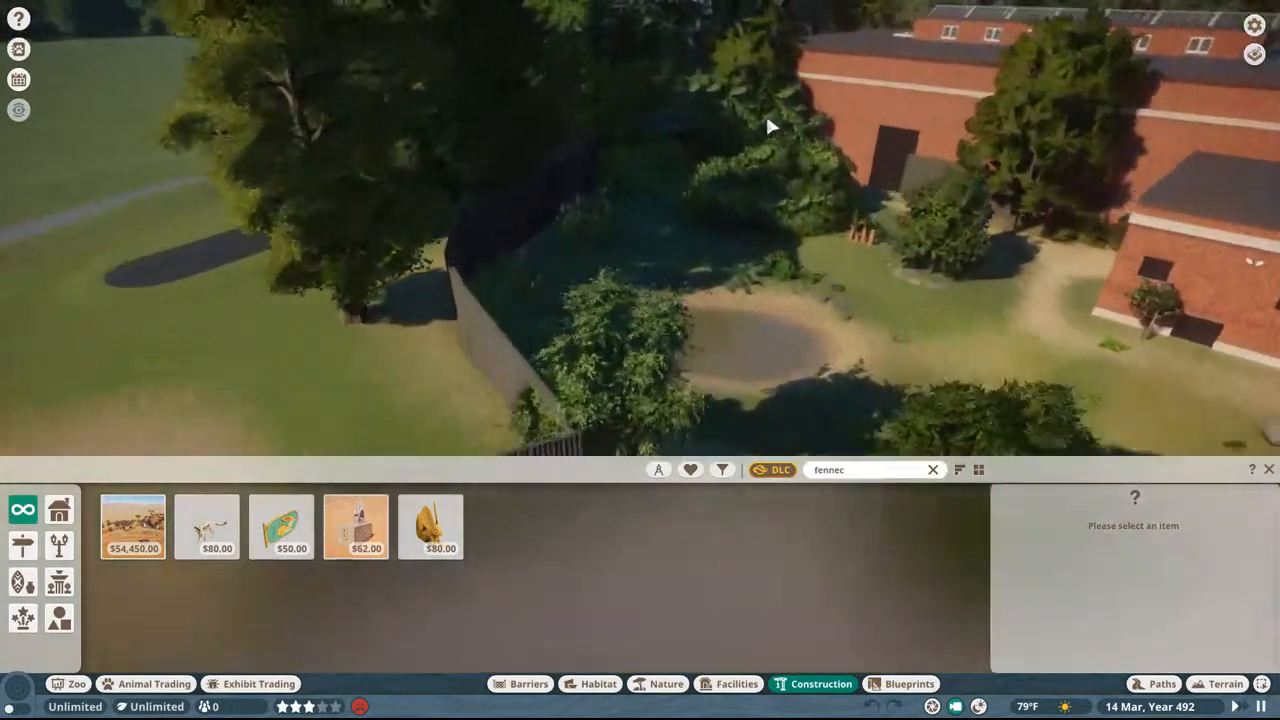
{"action": "middle_click_drag", "start_coordinate": [766, 122], "coordinate": [766, 60]}
{"action": "key", "text": "w"}
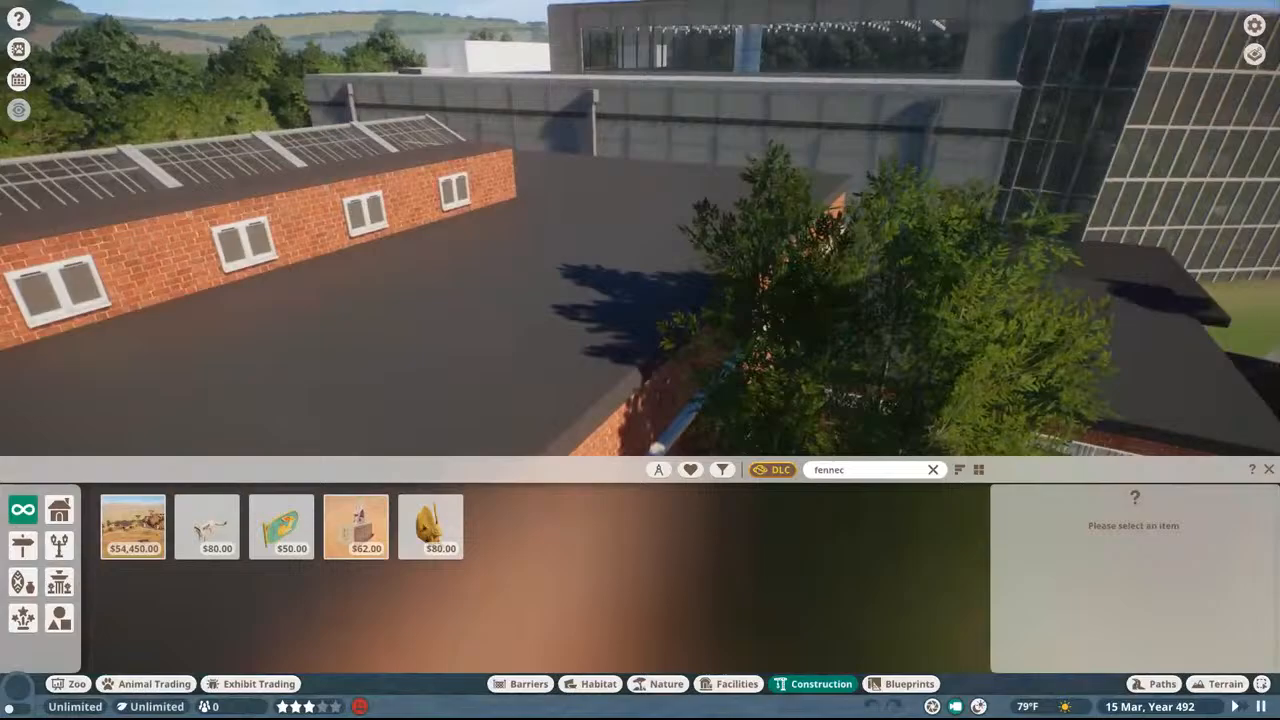
{"action": "key", "text": "w"}
Step: Look back across the dark plaza to the red barn, its animal paddocks and the tree-lined path
{"action": "middle_click_drag", "start_coordinate": [797, 103], "coordinate": [900, 125]}
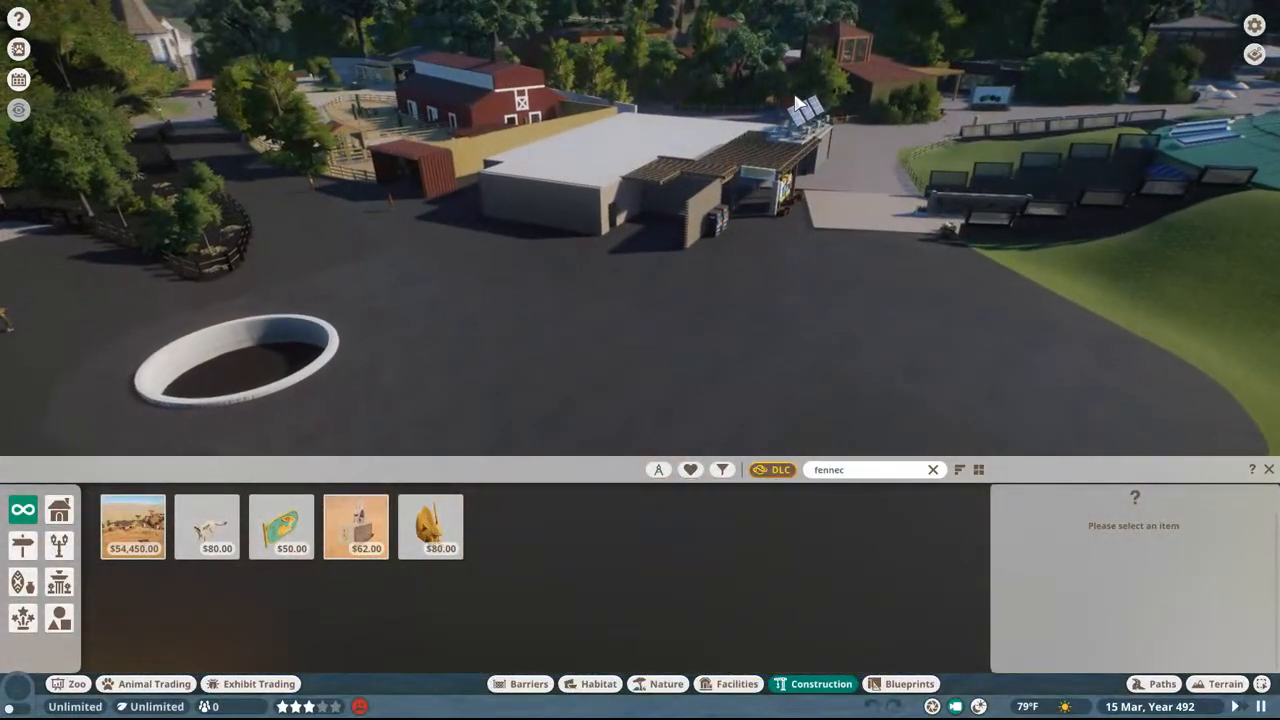
{"action": "middle_click_drag", "start_coordinate": [797, 103], "coordinate": [620, 112]}
{"action": "key", "text": "w"}
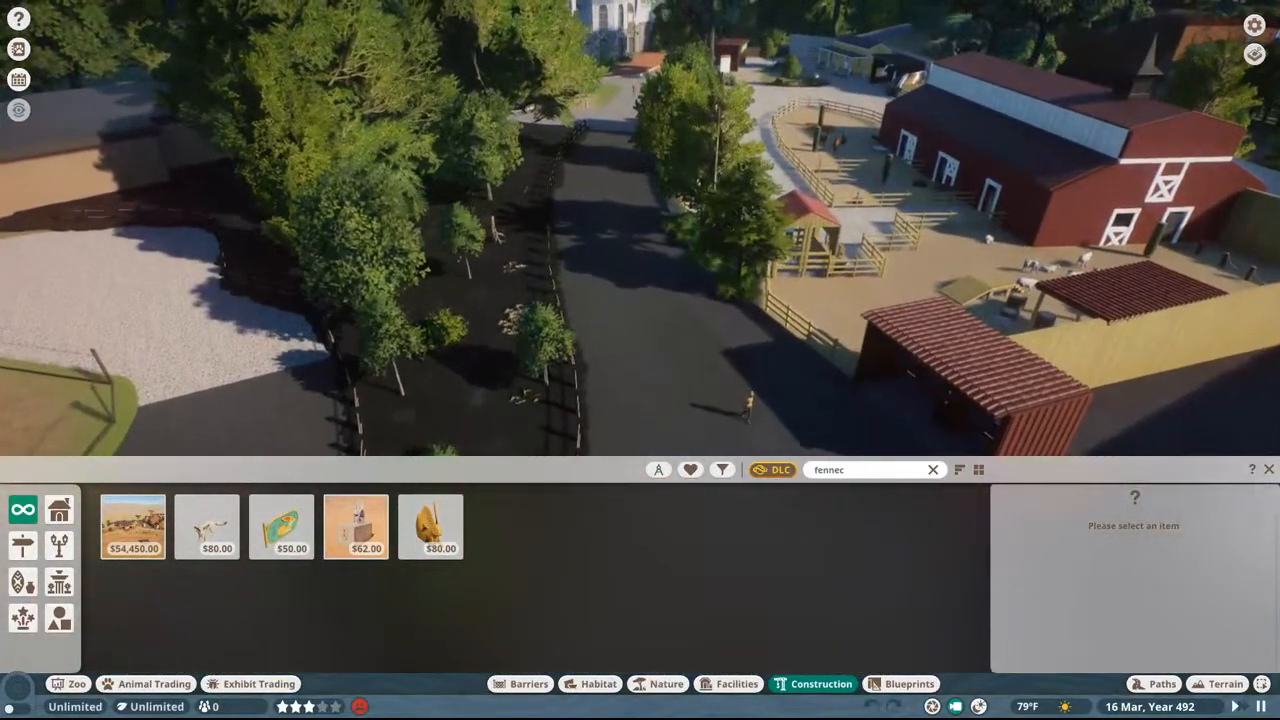
Step: Fly past the red barn and its paddocks and along the dark tree-lined path to the lawn ringed by gravel
{"action": "key", "text": "w"}
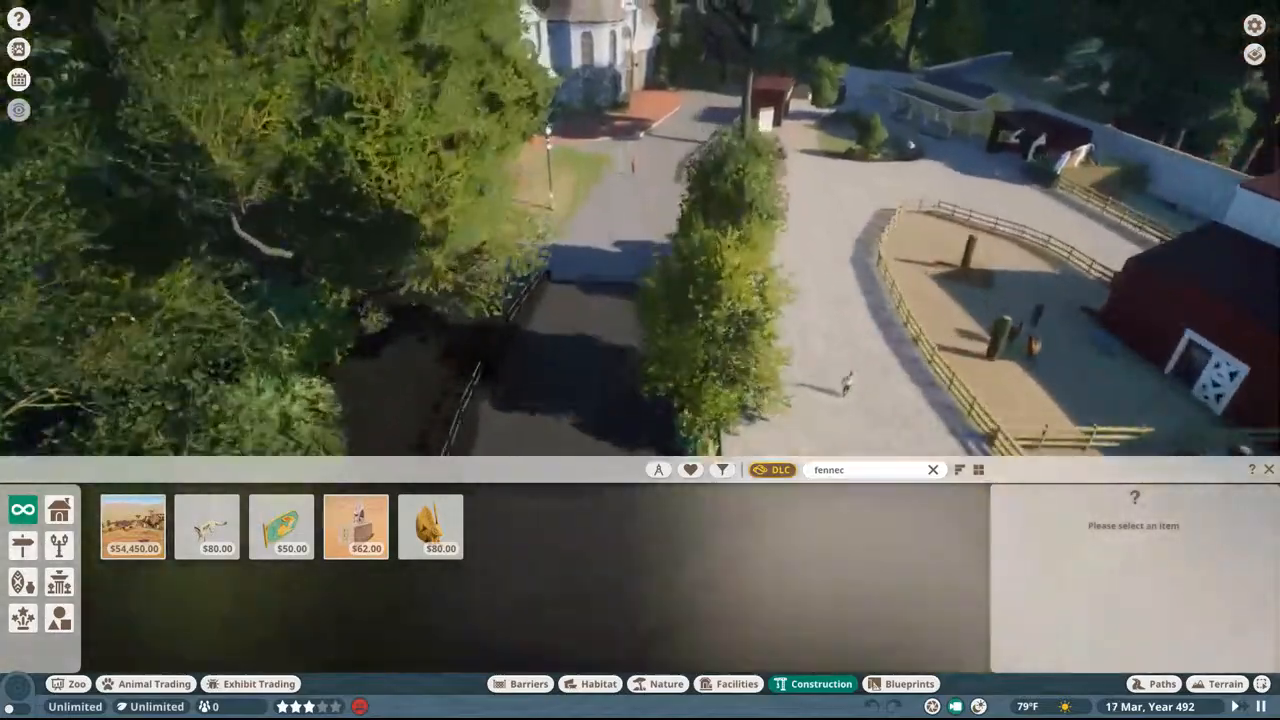
{"action": "key", "text": "w"}
{"action": "middle_click_drag", "start_coordinate": [797, 103], "coordinate": [793, 55]}
{"action": "middle_click_drag", "start_coordinate": [797, 103], "coordinate": [990, 70]}
{"action": "key", "text": "ctrl+g"}
{"action": "middle_click_drag", "start_coordinate": [803, 78], "coordinate": [880, 78]}
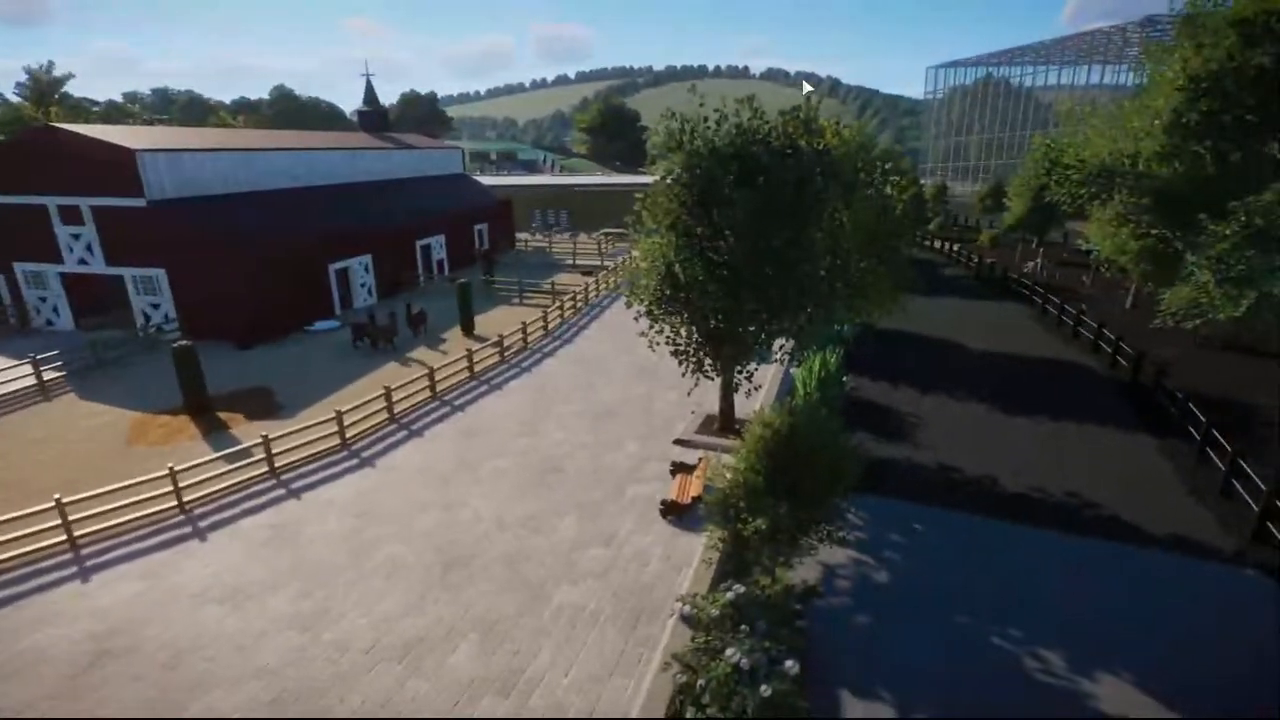
{"action": "key", "text": "w"}
{"action": "key", "text": "w"}
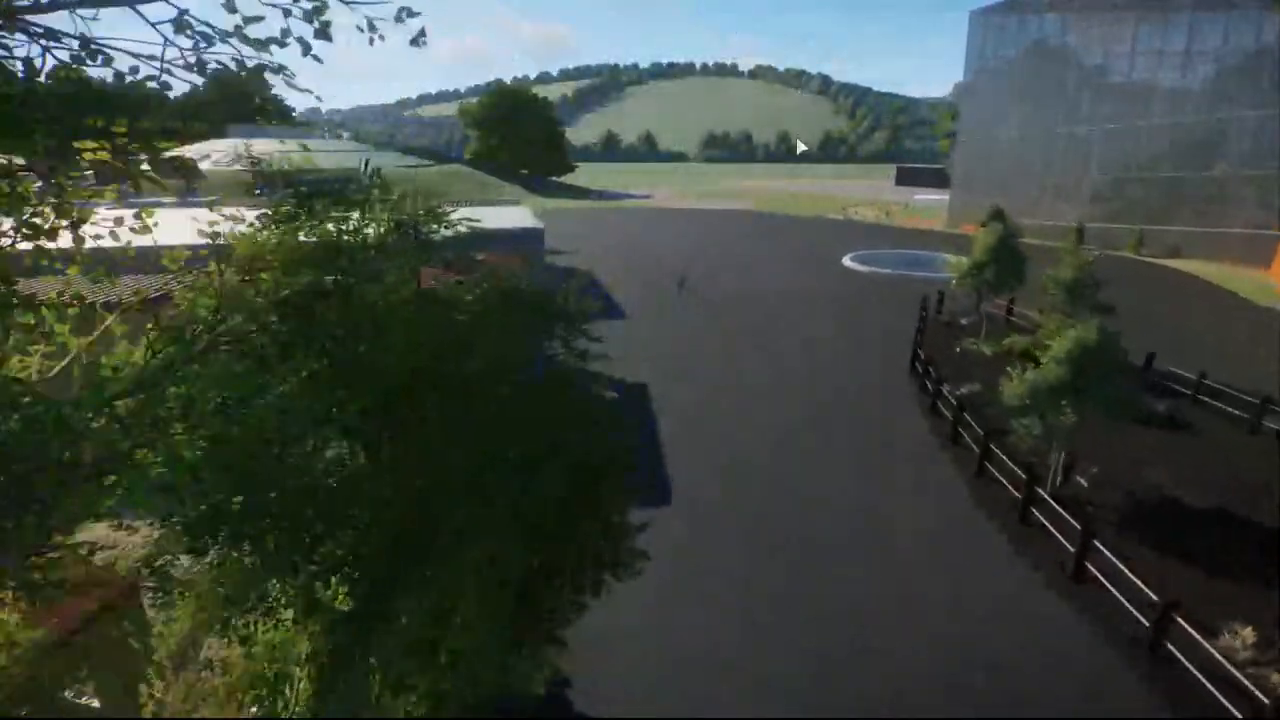
{"action": "middle_click_drag", "start_coordinate": [800, 141], "coordinate": [754, 177]}
{"action": "key", "text": "w"}
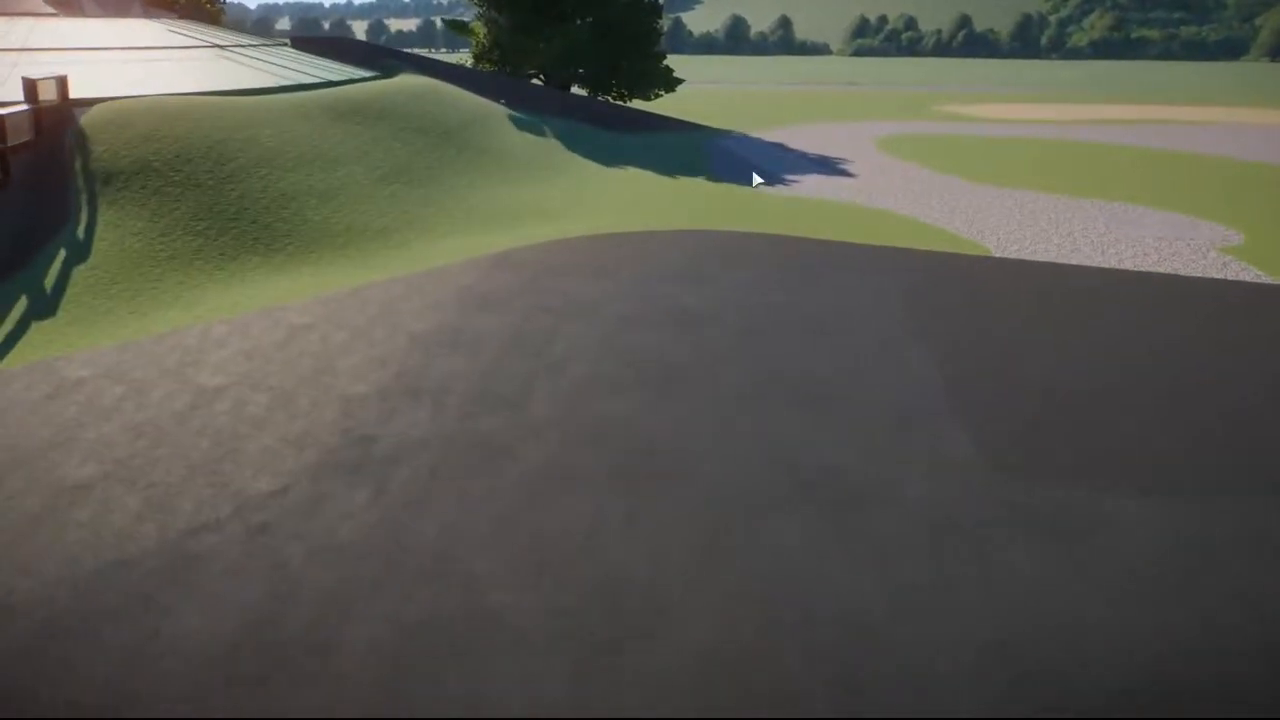
{"action": "middle_click_drag", "start_coordinate": [667, 295], "coordinate": [785, 310]}
{"action": "key", "text": "w"}
{"action": "key", "text": "w"}
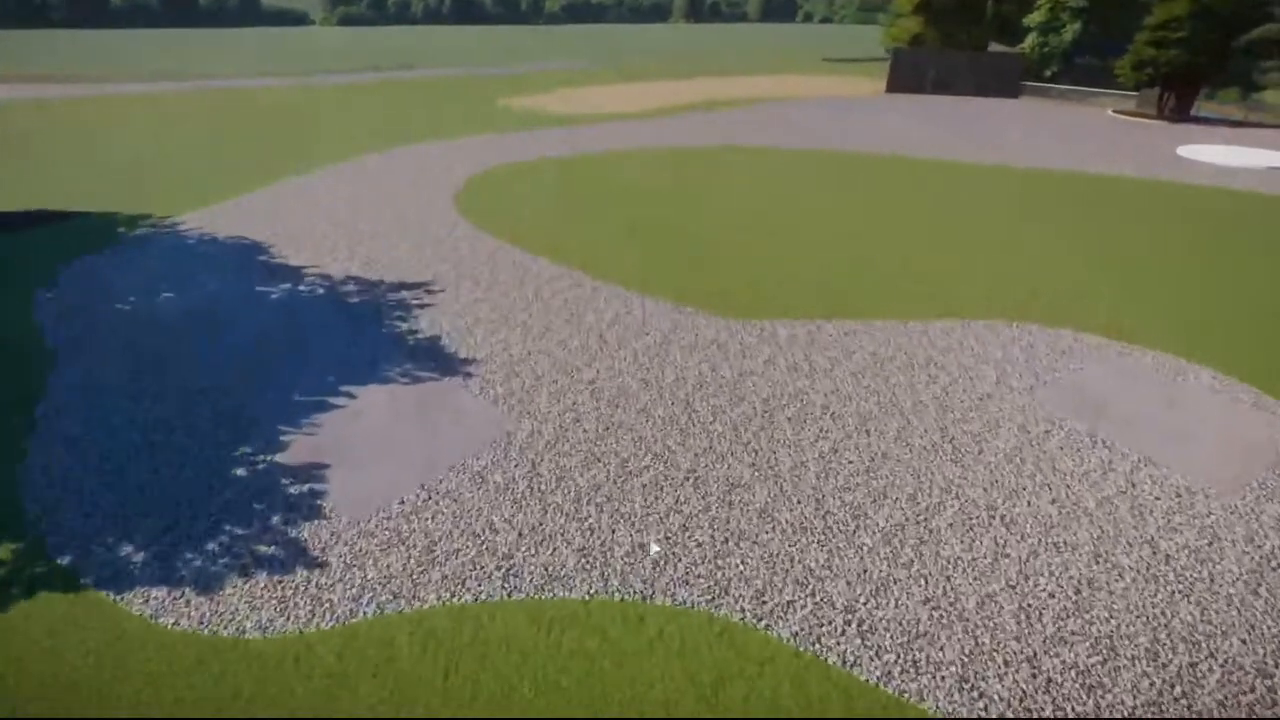
Step: Search the construction pieces for "sign" and place the flat black-and-white lemur sign on the gravel-ringed lawn
{"action": "key", "text": "ctrl+g"}
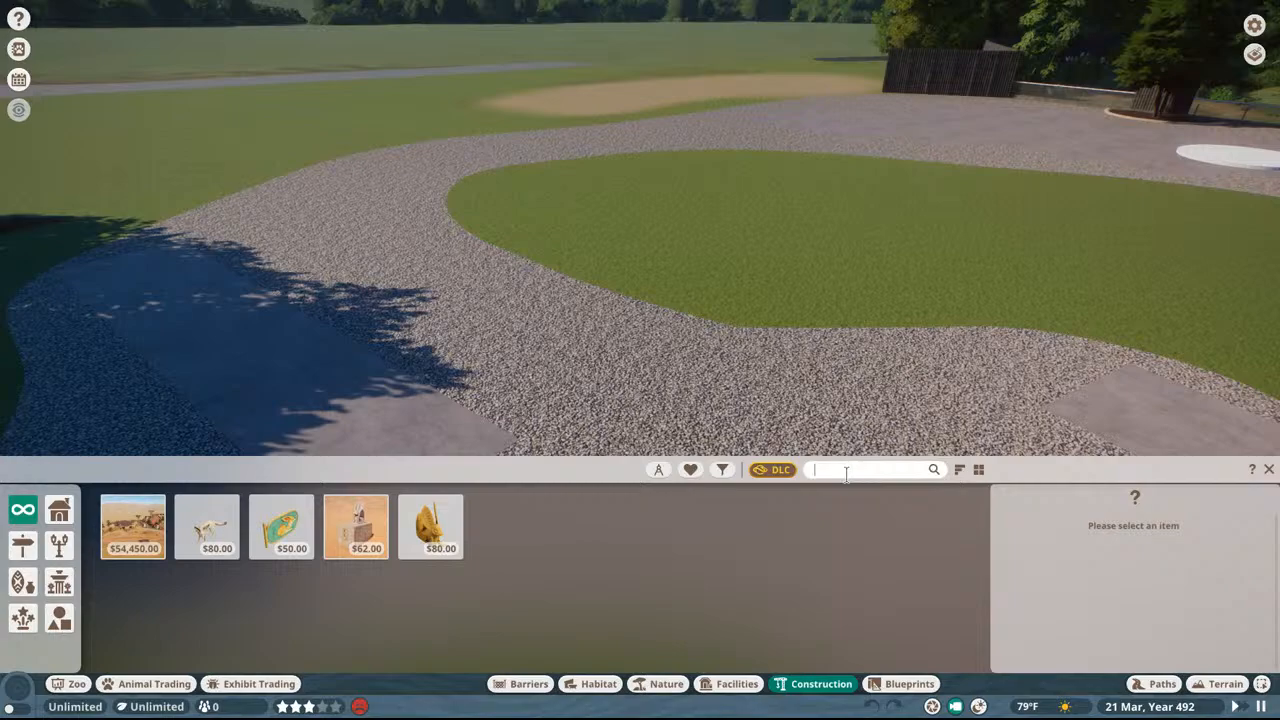
{"action": "type", "text": "sign"}
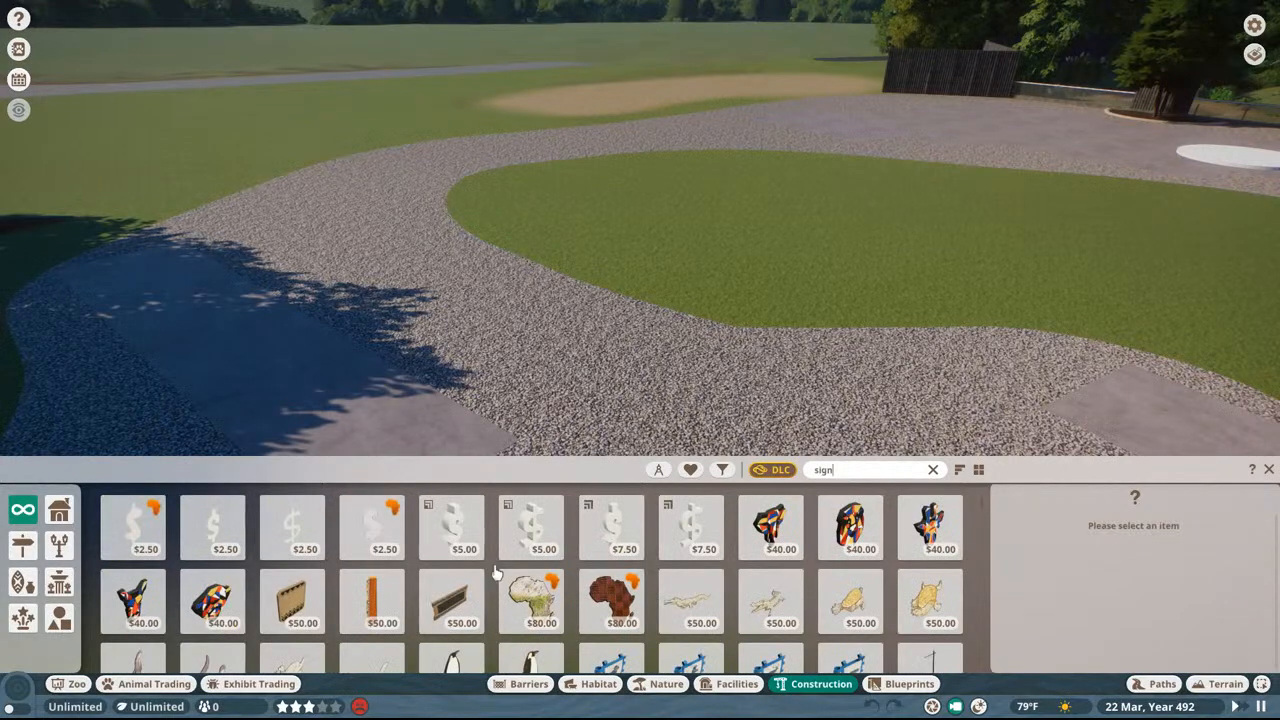
{"action": "scroll", "coordinate": [523, 538], "scroll_direction": "down", "scroll_amount": 10}
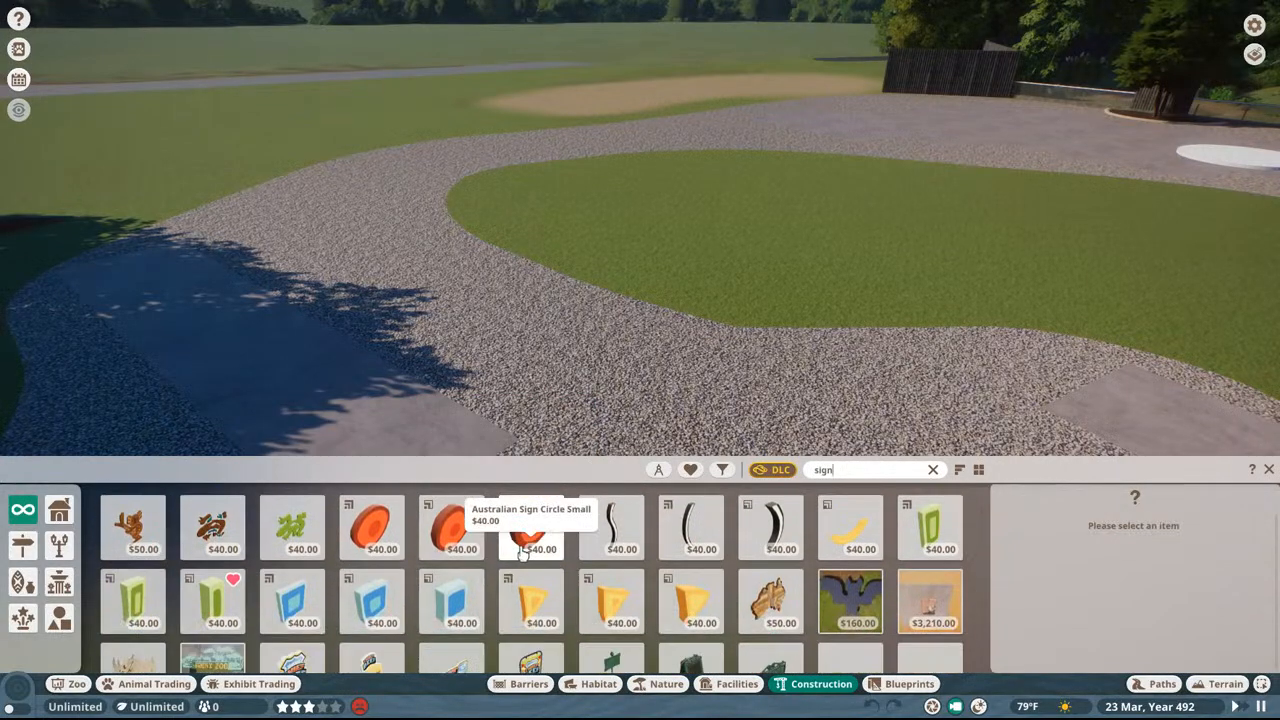
{"action": "scroll", "coordinate": [520, 553], "scroll_direction": "down", "scroll_amount": 10}
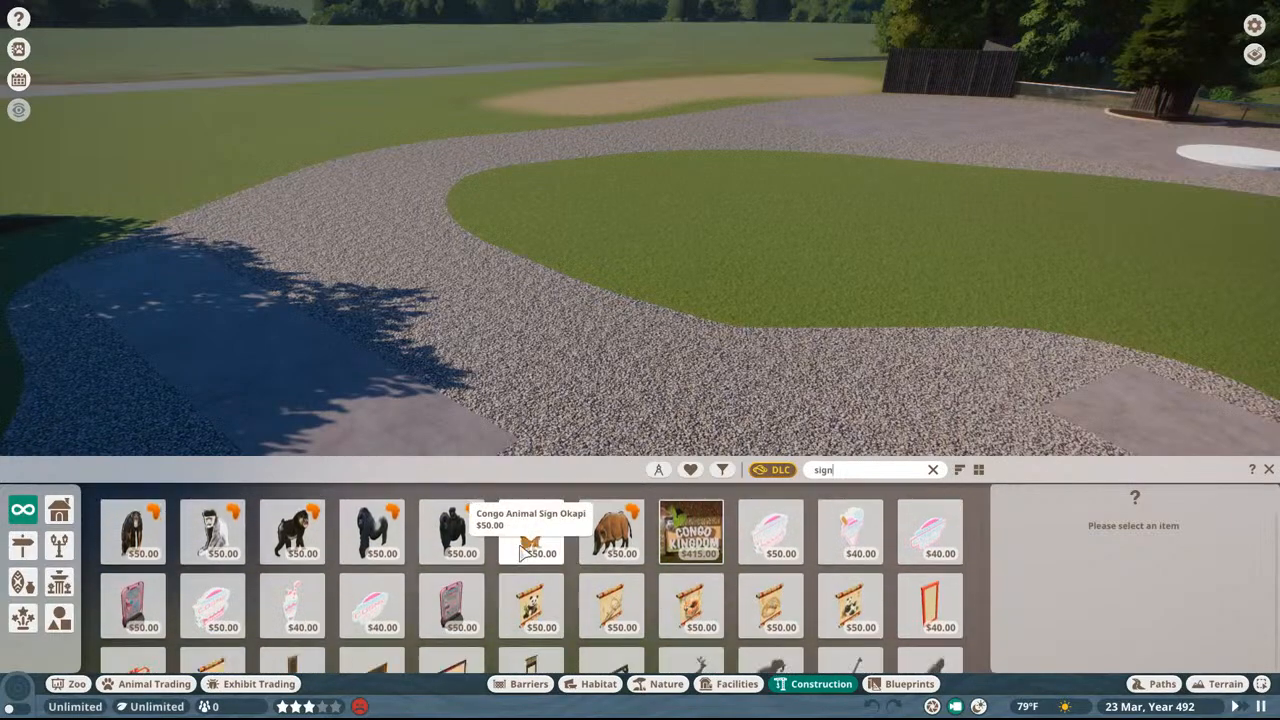
{"action": "scroll", "coordinate": [523, 553], "scroll_direction": "down", "scroll_amount": 8}
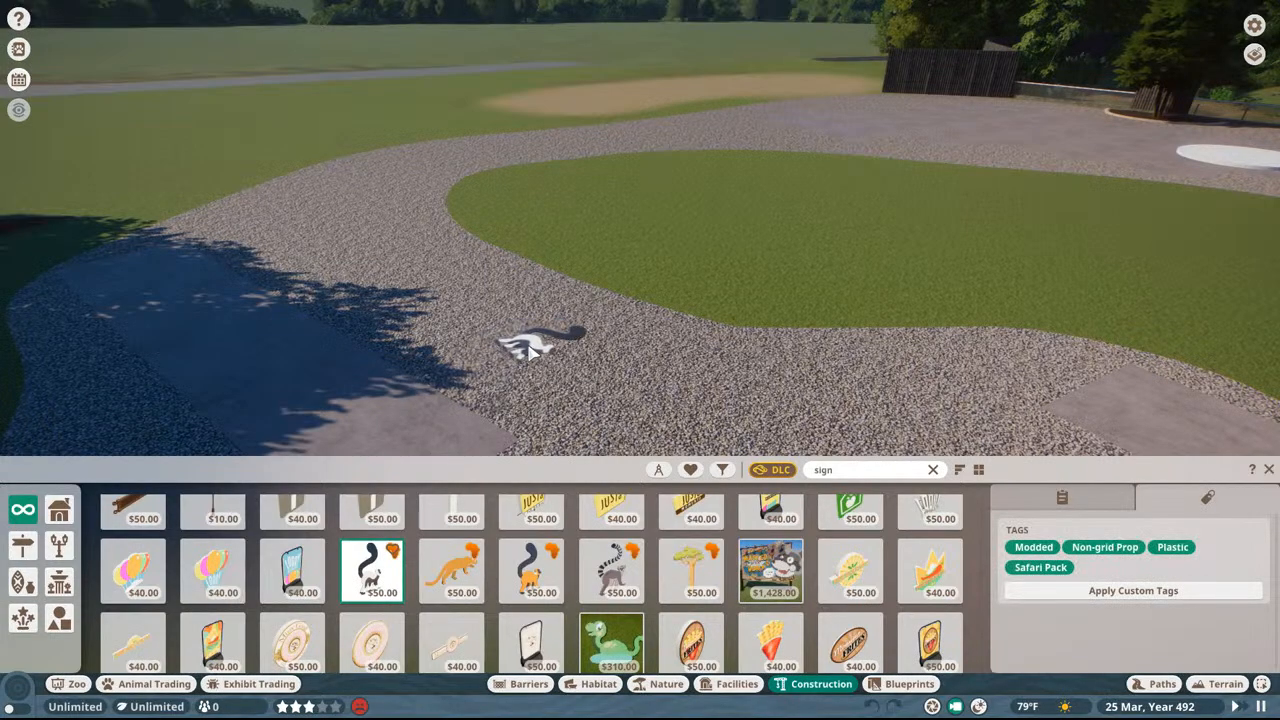
{"action": "middle_click_drag", "start_coordinate": [601, 383], "coordinate": [428, 232]}
{"action": "left_click", "coordinate": [280, 203]}
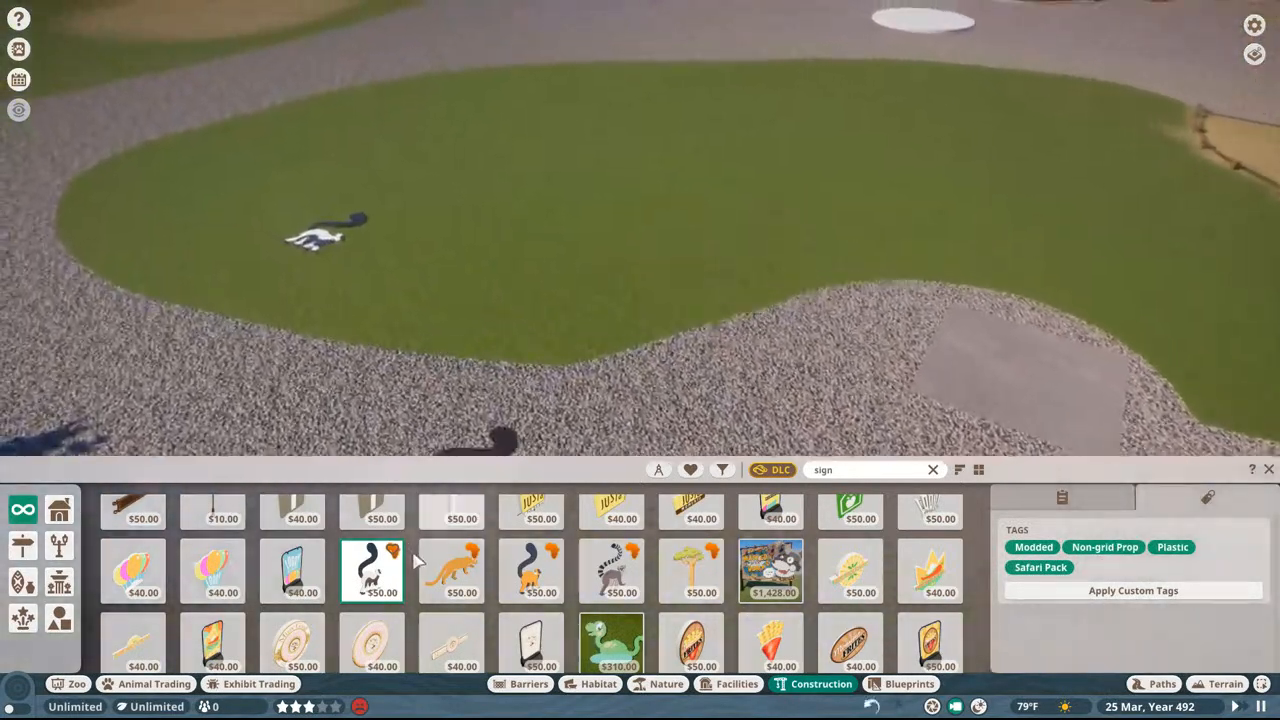
Step: Add the tan long-tailed predator, orange-and-black lemur, ring-tailed lemur and baobab tree signs beside the black-and-white lemur
{"action": "left_click", "coordinate": [451, 570]}
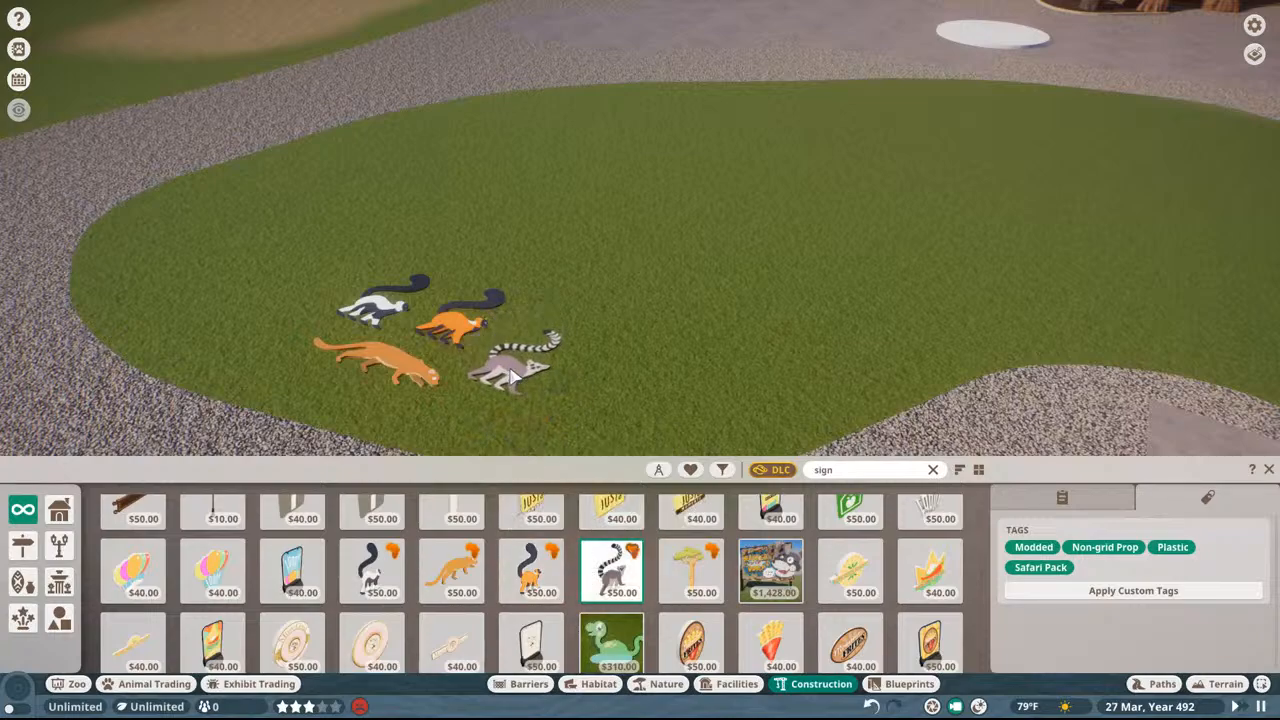
{"action": "left_click", "coordinate": [701, 575]}
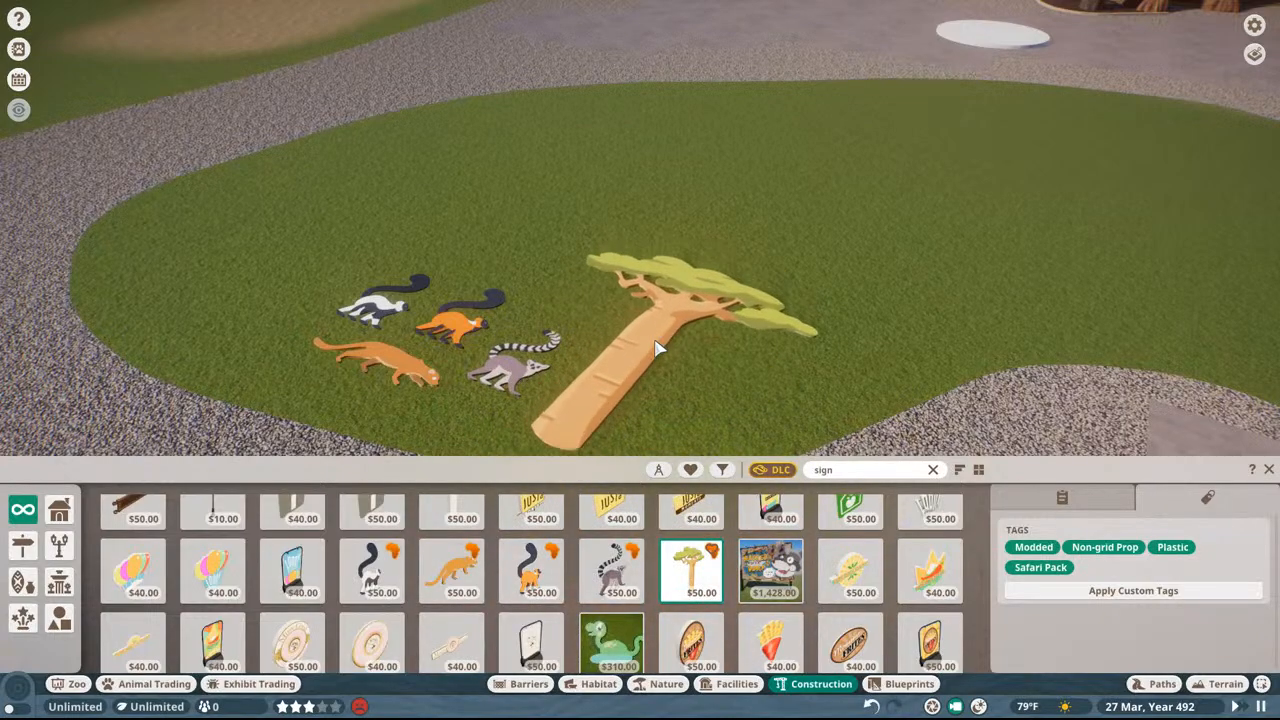
{"action": "left_click", "coordinate": [655, 348]}
Step: Search the pieces for "safari" and place the brown lemur sign and the black lemur TBD Sign 04 behind the other animals
{"action": "scroll", "coordinate": [842, 527], "scroll_direction": "down", "scroll_amount": 2}
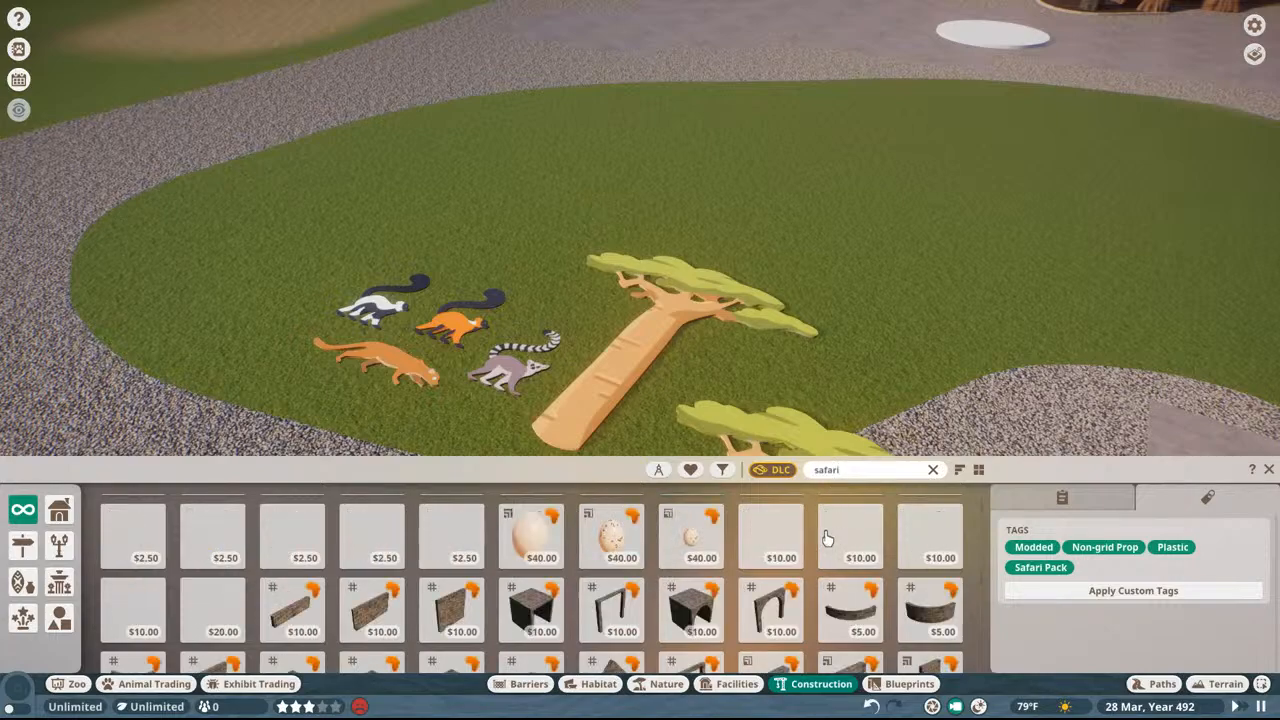
{"action": "scroll", "coordinate": [827, 540], "scroll_direction": "down", "scroll_amount": 8}
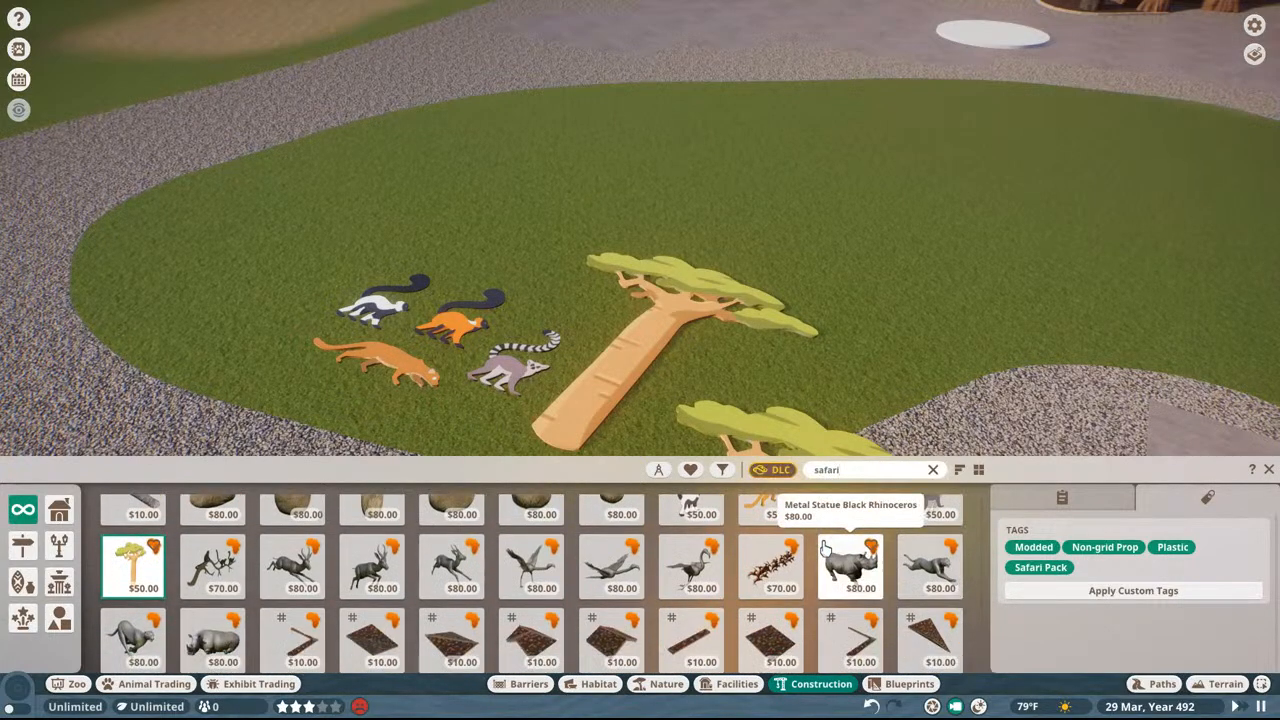
{"action": "scroll", "coordinate": [823, 545], "scroll_direction": "down", "scroll_amount": 10}
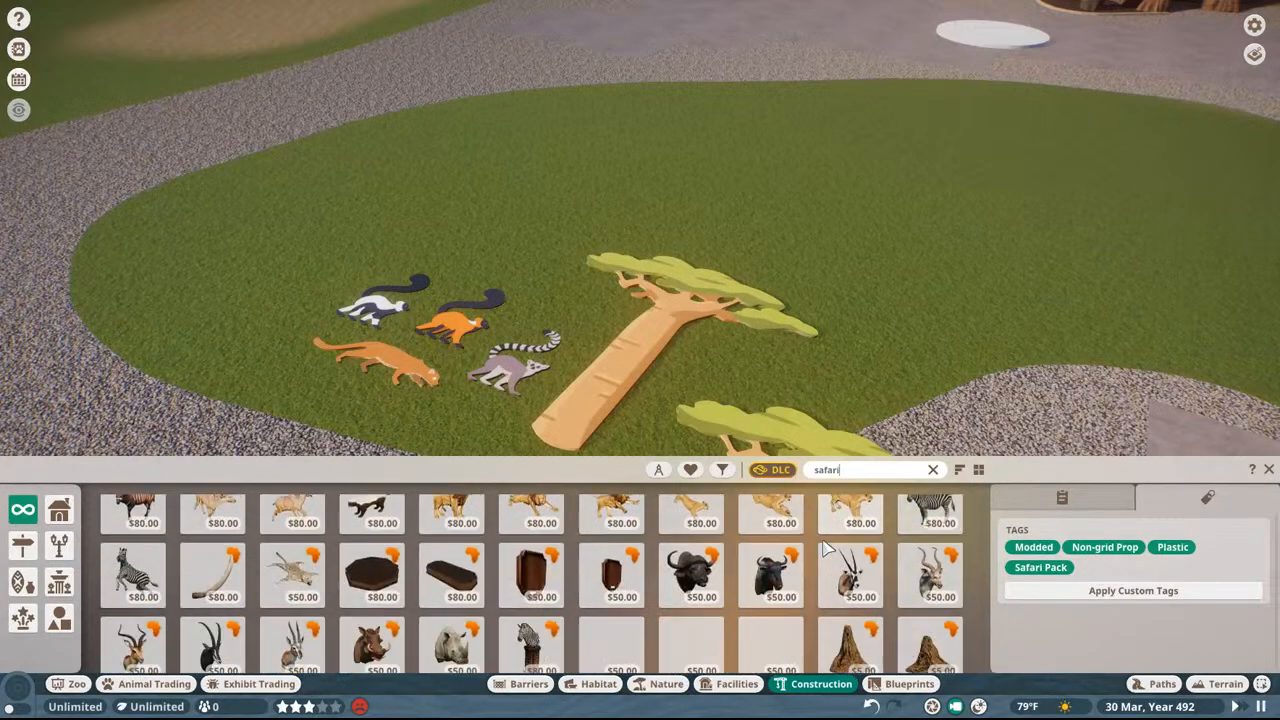
{"action": "scroll", "coordinate": [822, 549], "scroll_direction": "down", "scroll_amount": 2}
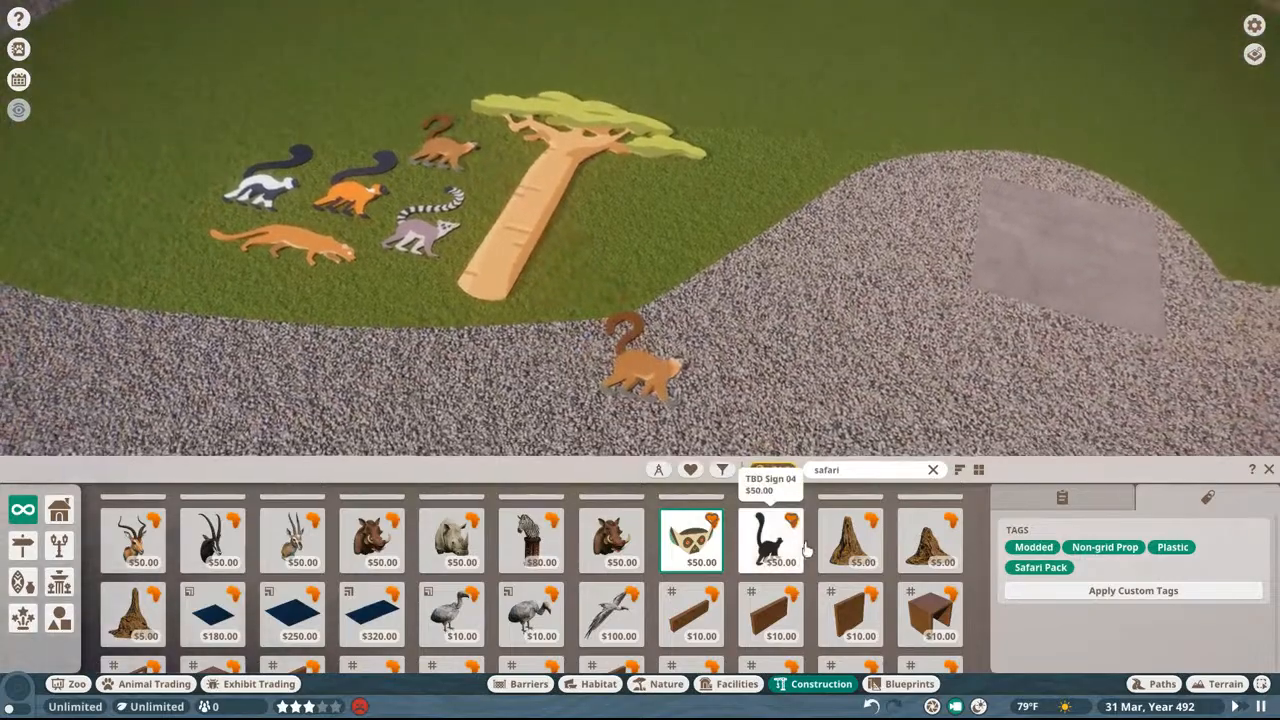
{"action": "left_click", "coordinate": [770, 540]}
{"action": "key", "text": "a"}
{"action": "key", "text": "w"}
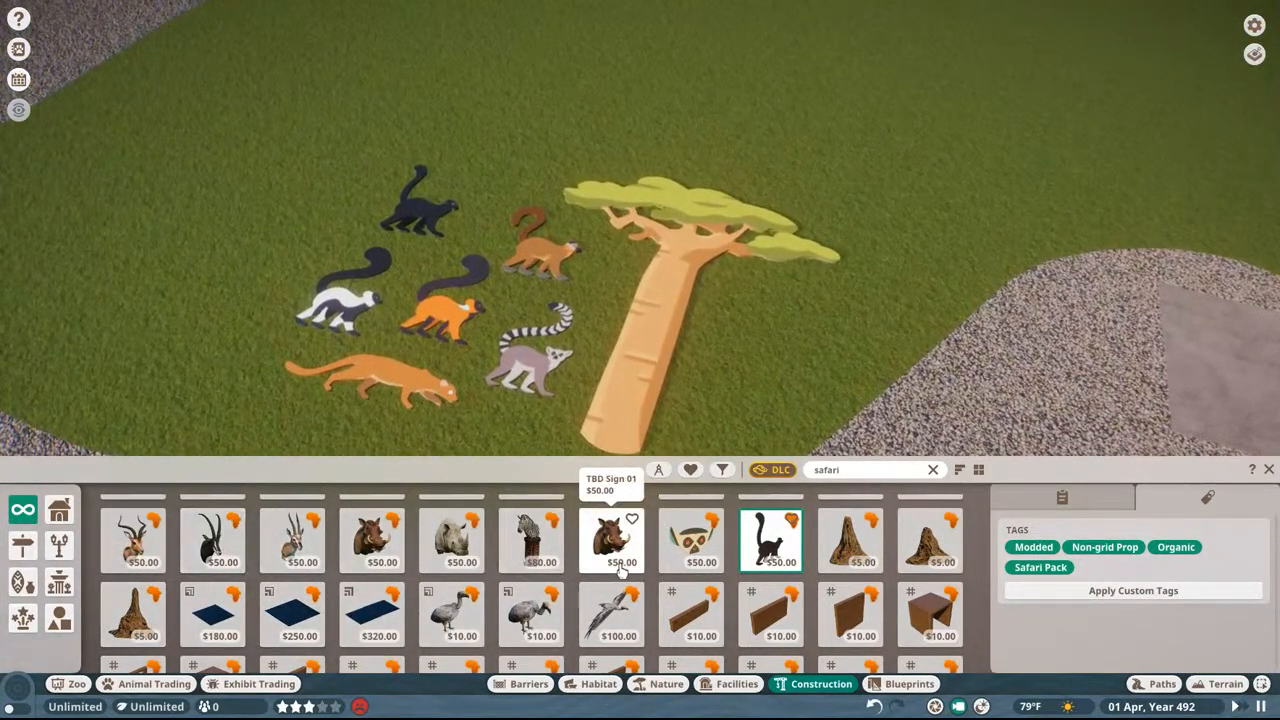
Step: Place the lemur face TBD Sign 01 beside the black lemur, and add the orange lemur sign using a "tbd" search
{"action": "scroll", "coordinate": [621, 570], "scroll_direction": "up", "scroll_amount": 1}
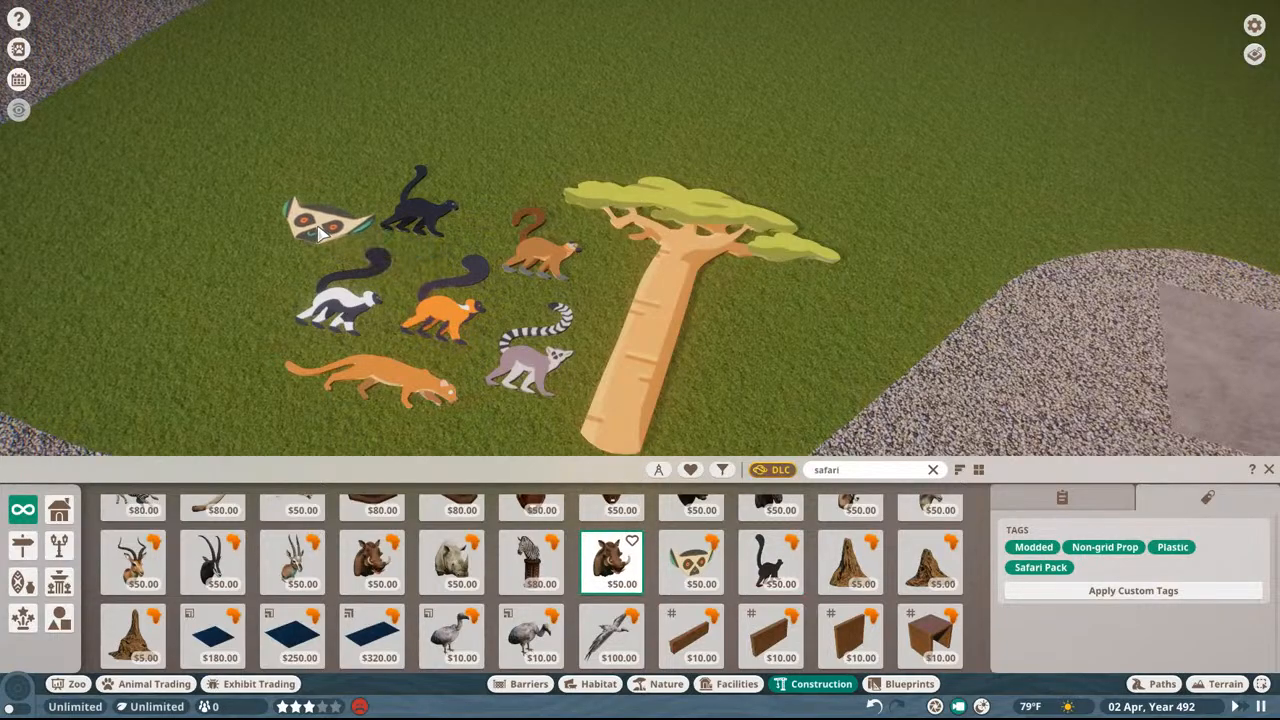
{"action": "scroll", "coordinate": [703, 563], "scroll_direction": "up", "scroll_amount": 2}
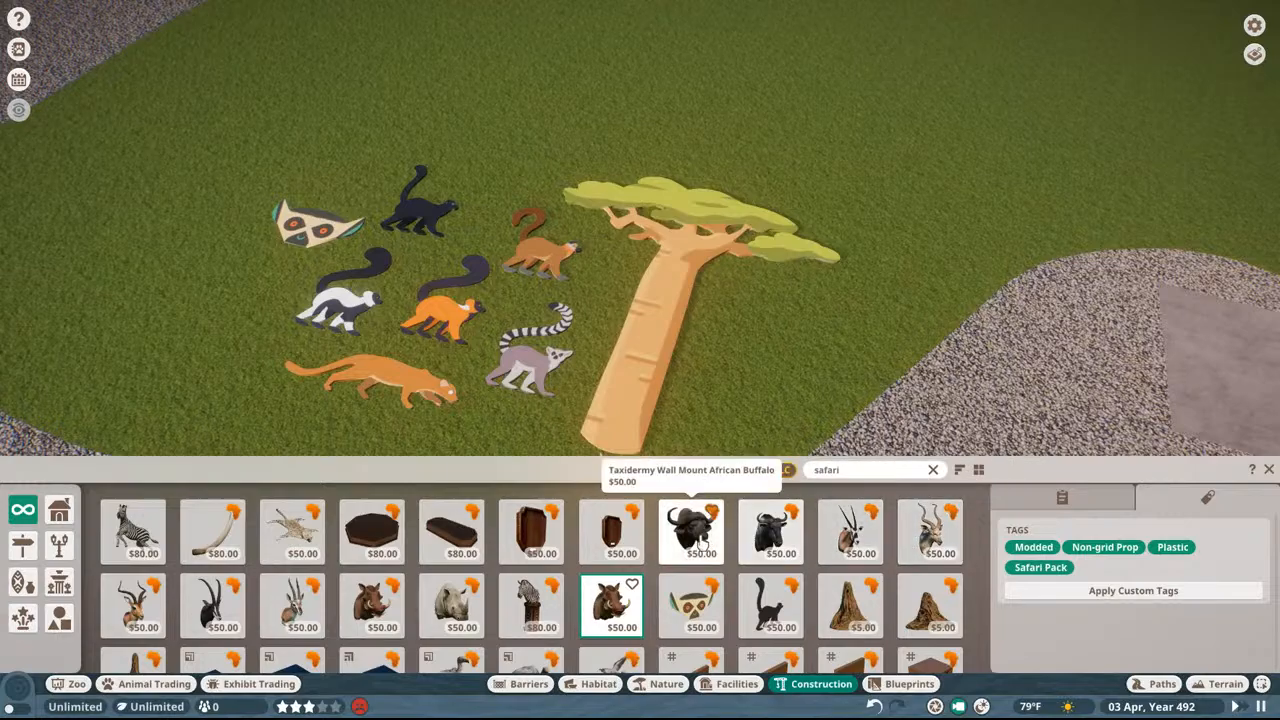
{"action": "type", "text": "bd"}
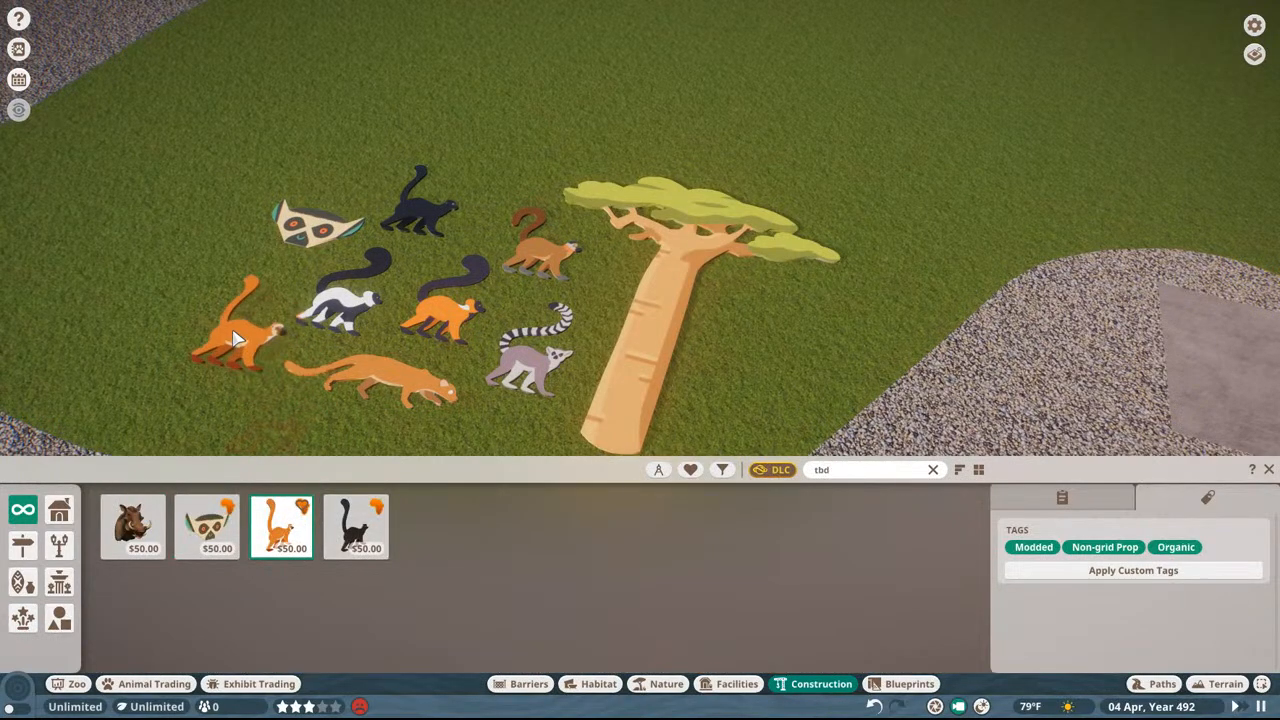
{"action": "left_click", "coordinate": [240, 337]}
{"action": "scroll", "coordinate": [700, 235], "scroll_direction": "down", "scroll_amount": 3}
{"action": "key", "text": "a"}
{"action": "key", "text": "Escape"}
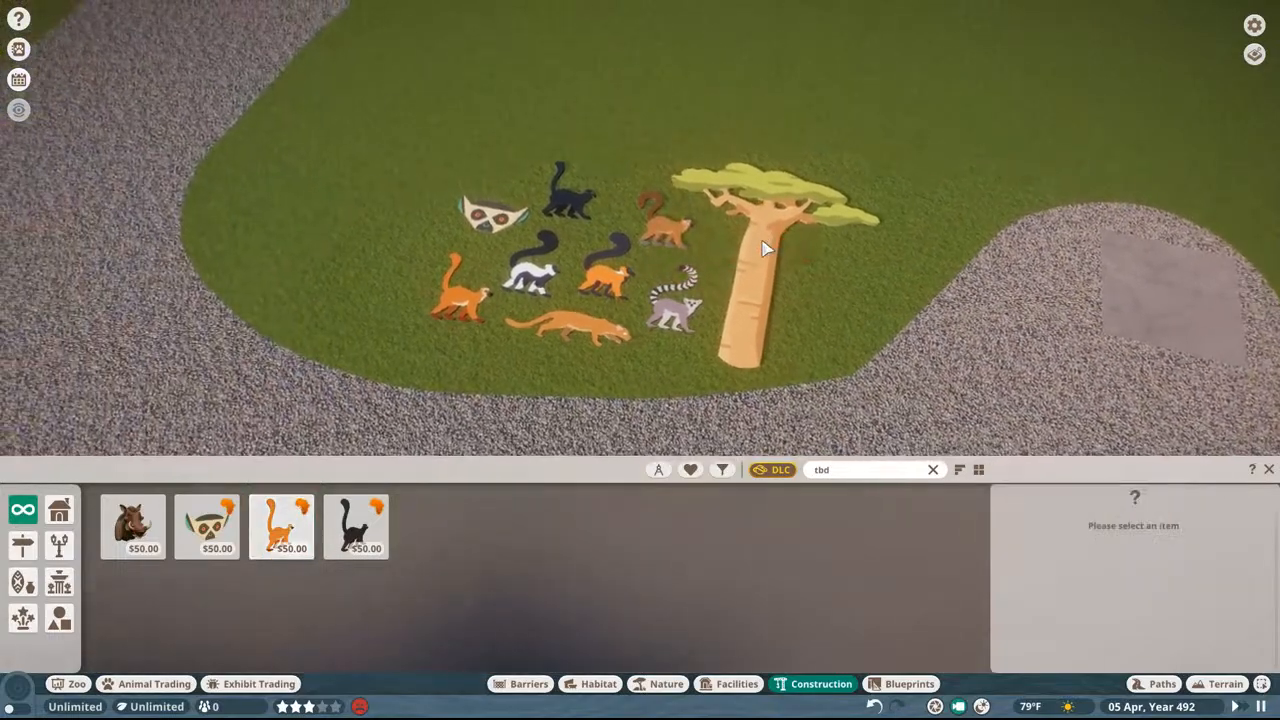
{"action": "scroll", "coordinate": [768, 245], "scroll_direction": "up", "scroll_amount": 5}
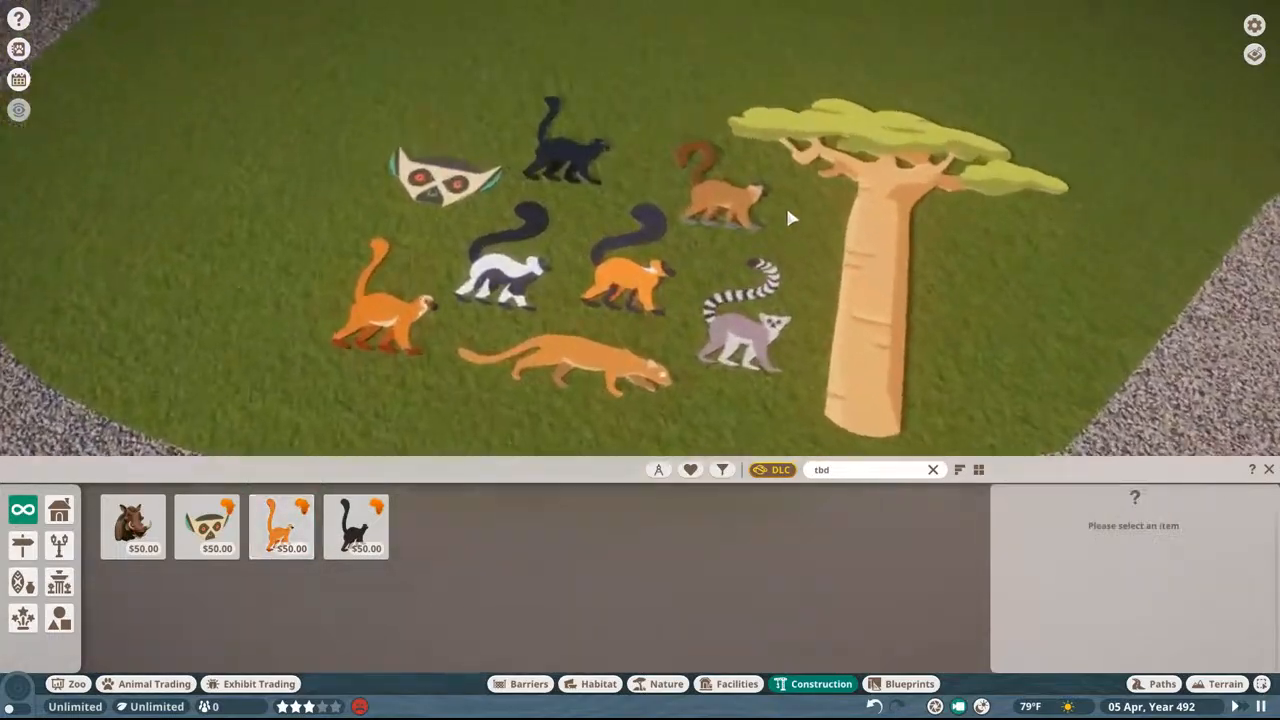
{"action": "key", "text": "a"}
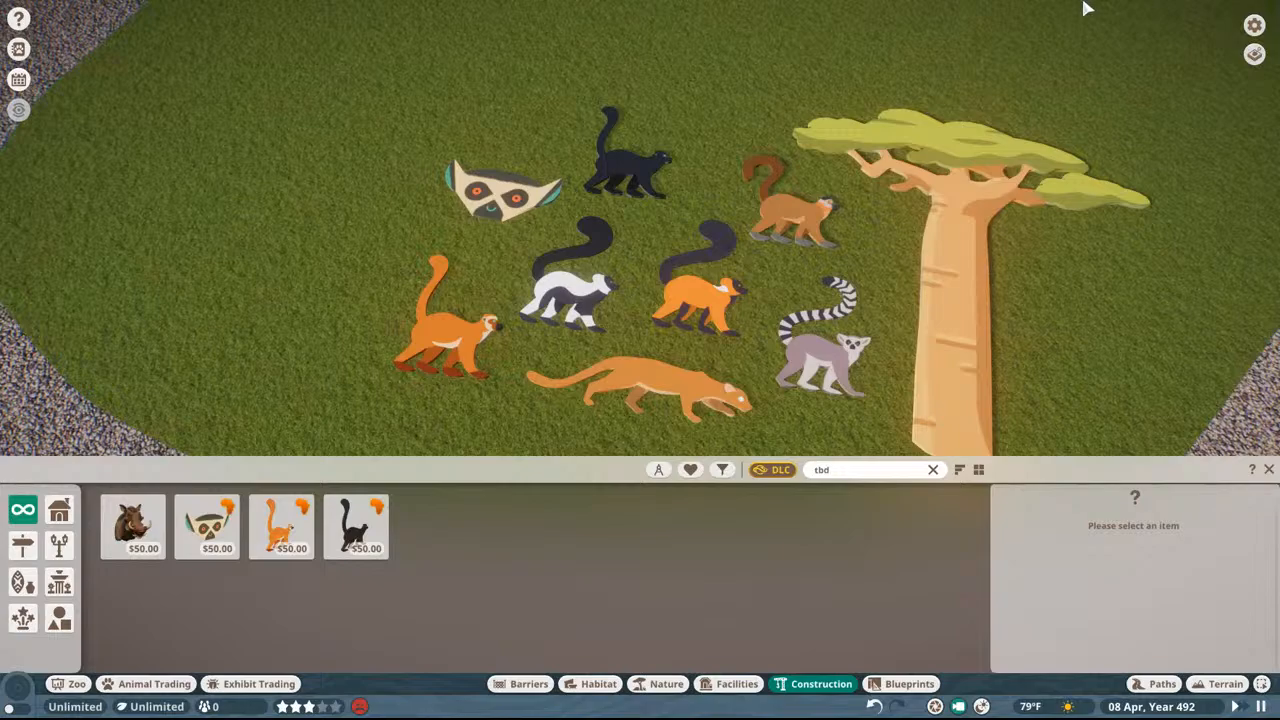
{"action": "scroll", "coordinate": [1040, 25], "scroll_direction": "down", "scroll_amount": 3}
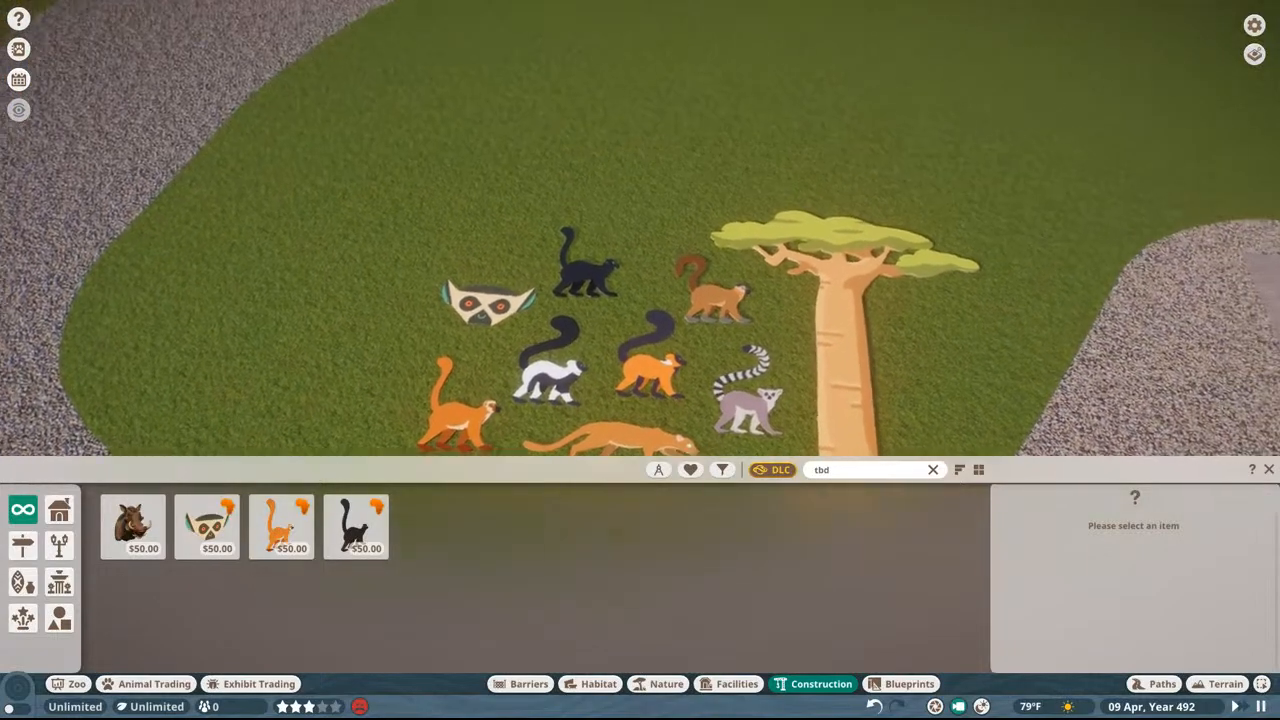
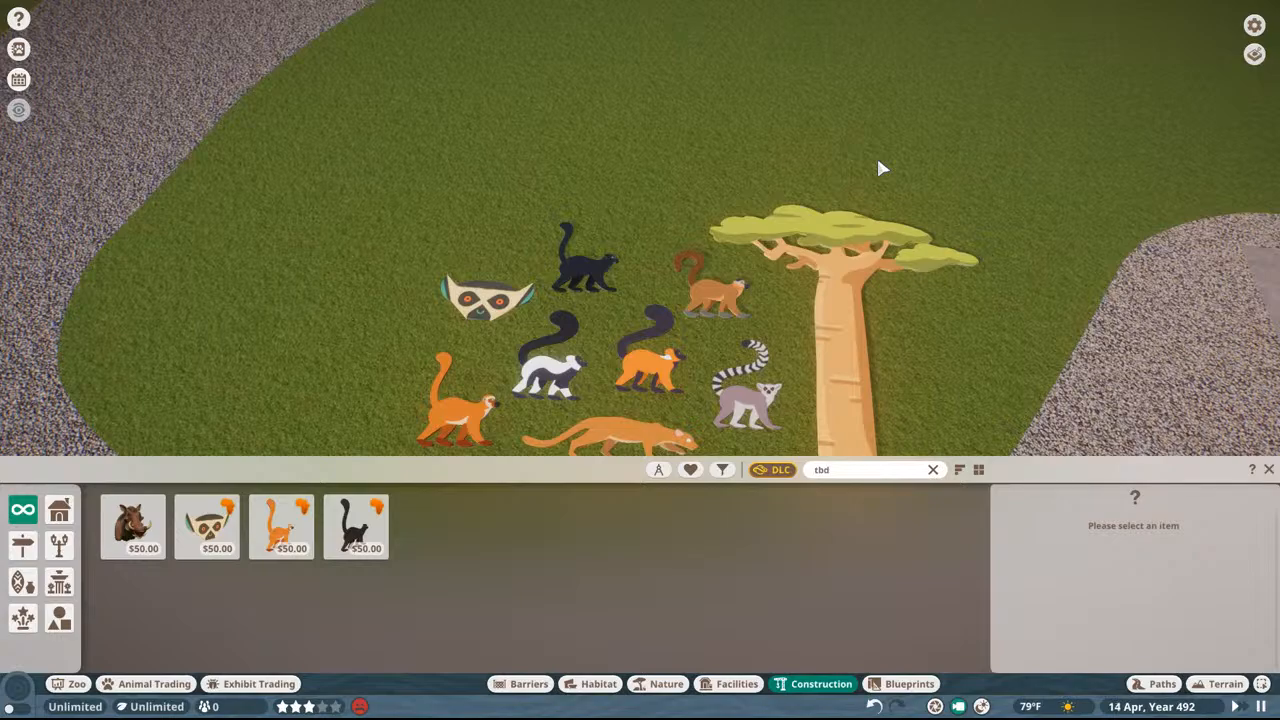
Step: Duplicate the lemur face TBD Sign 01 and fit the copies, one turned upside down, against the original face
{"action": "middle_click_drag", "start_coordinate": [878, 161], "coordinate": [888, 120]}
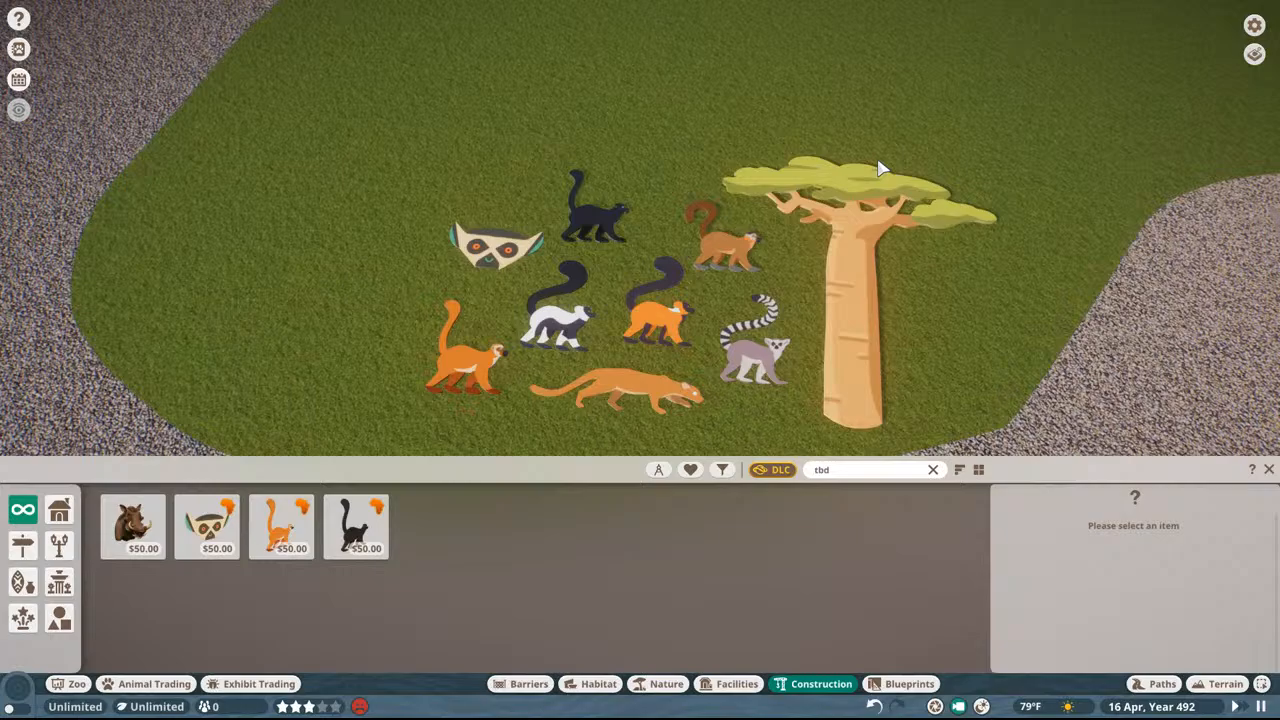
{"action": "left_click", "coordinate": [522, 244]}
{"action": "scroll", "coordinate": [460, 273], "scroll_direction": "up", "scroll_amount": 5}
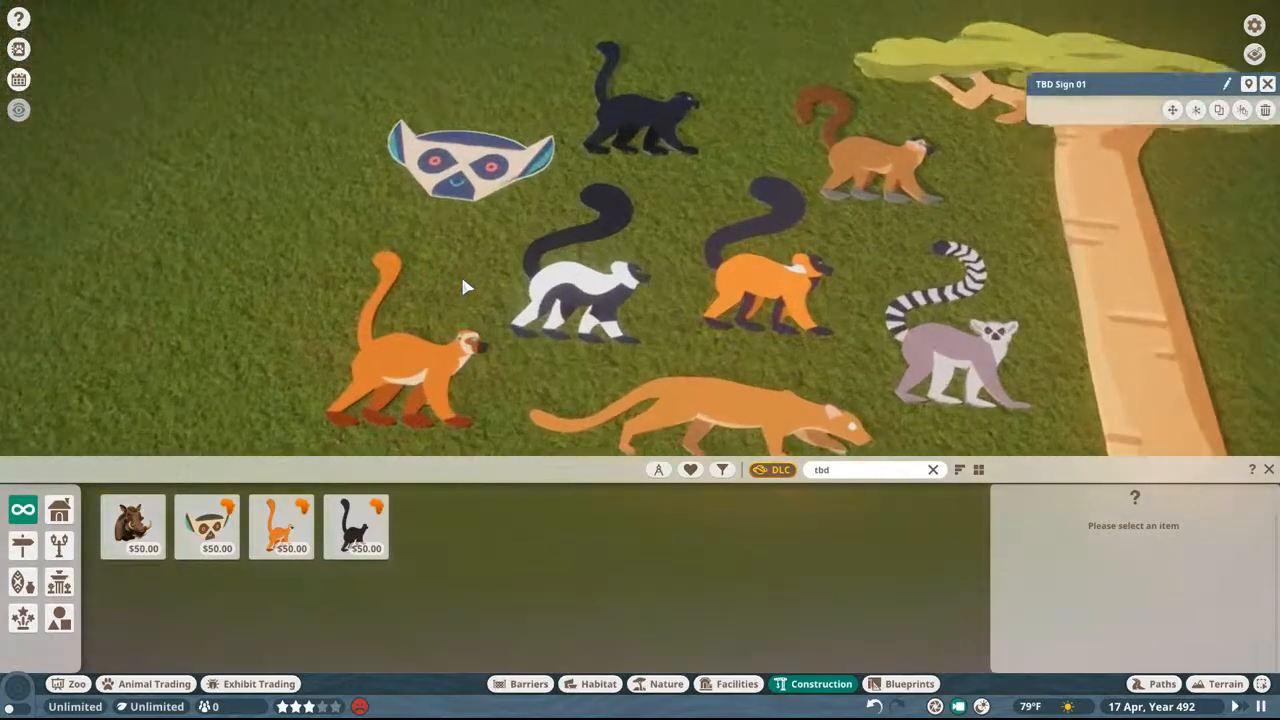
{"action": "key", "text": "ctrl+d"}
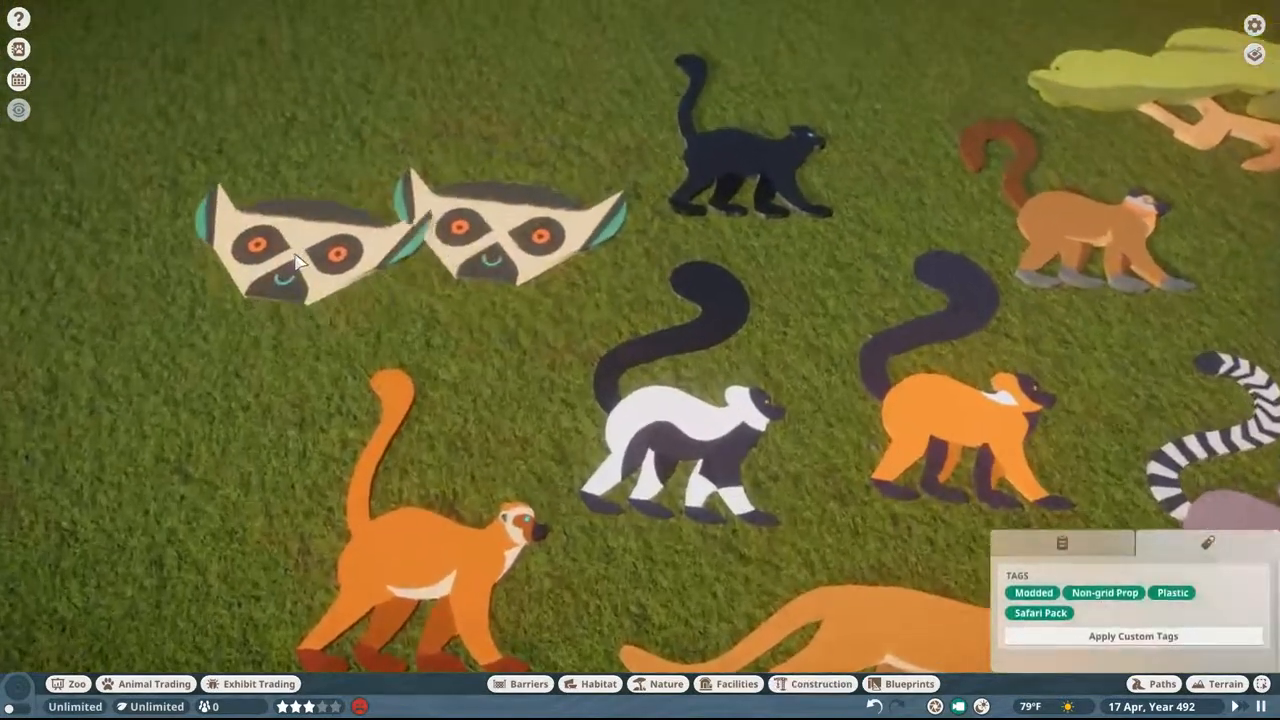
{"action": "left_click_drag", "start_coordinate": [296, 262], "coordinate": [333, 287]}
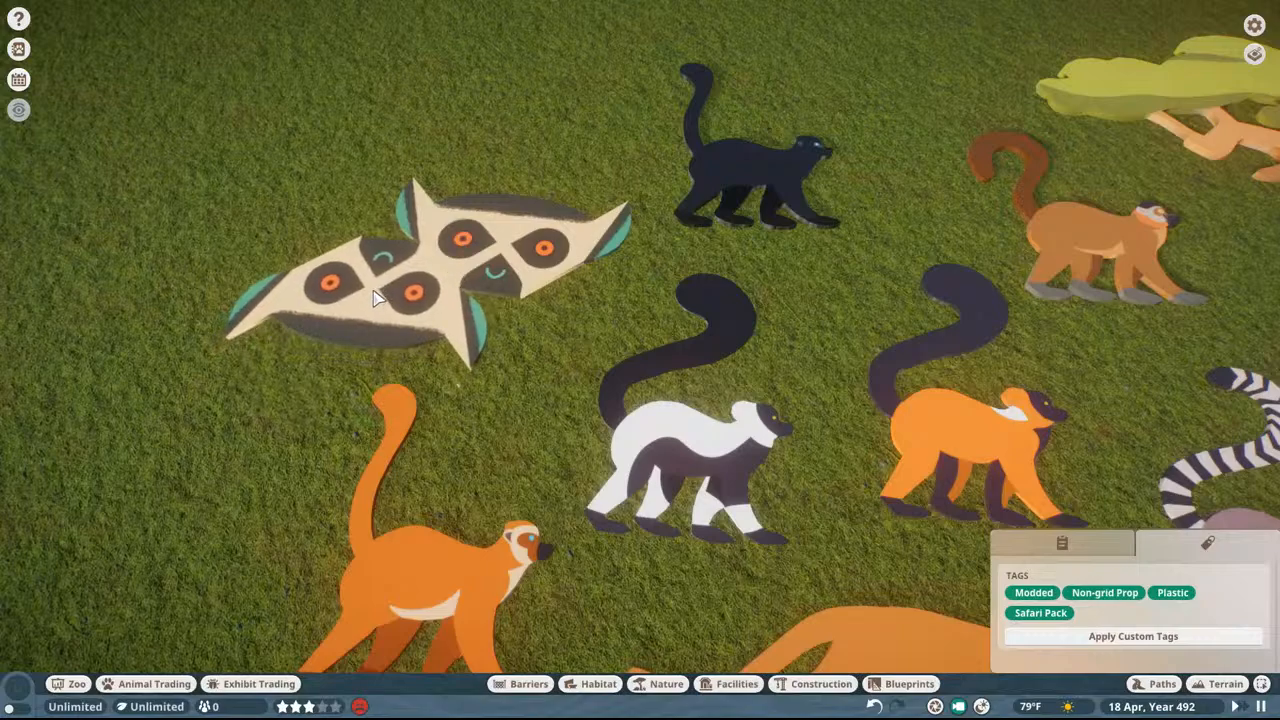
{"action": "left_click", "coordinate": [348, 301]}
{"action": "key", "text": "a"}
{"action": "key", "text": "w"}
{"action": "key", "text": "z"}
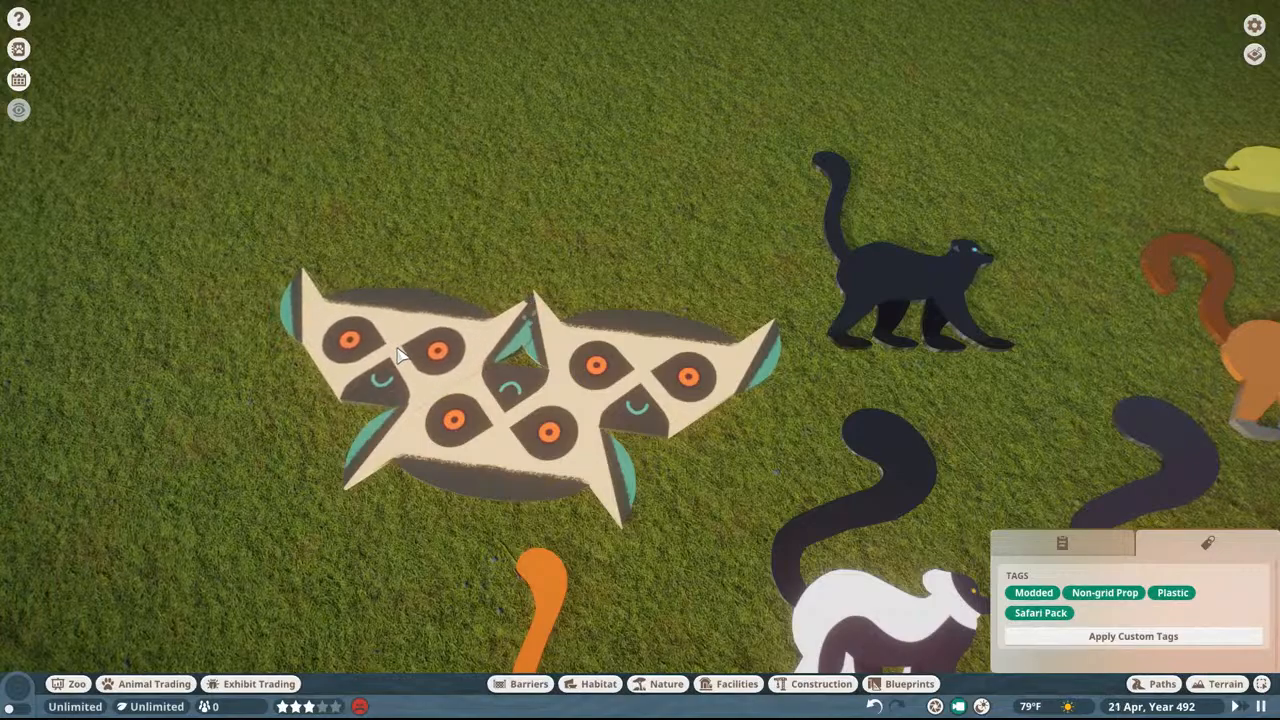
{"action": "right_click", "coordinate": [383, 313]}
Step: Undo the lemur face copies and all the test animal and baobab sign placements until the lawn is empty
{"action": "key", "text": "ctrl+z"}
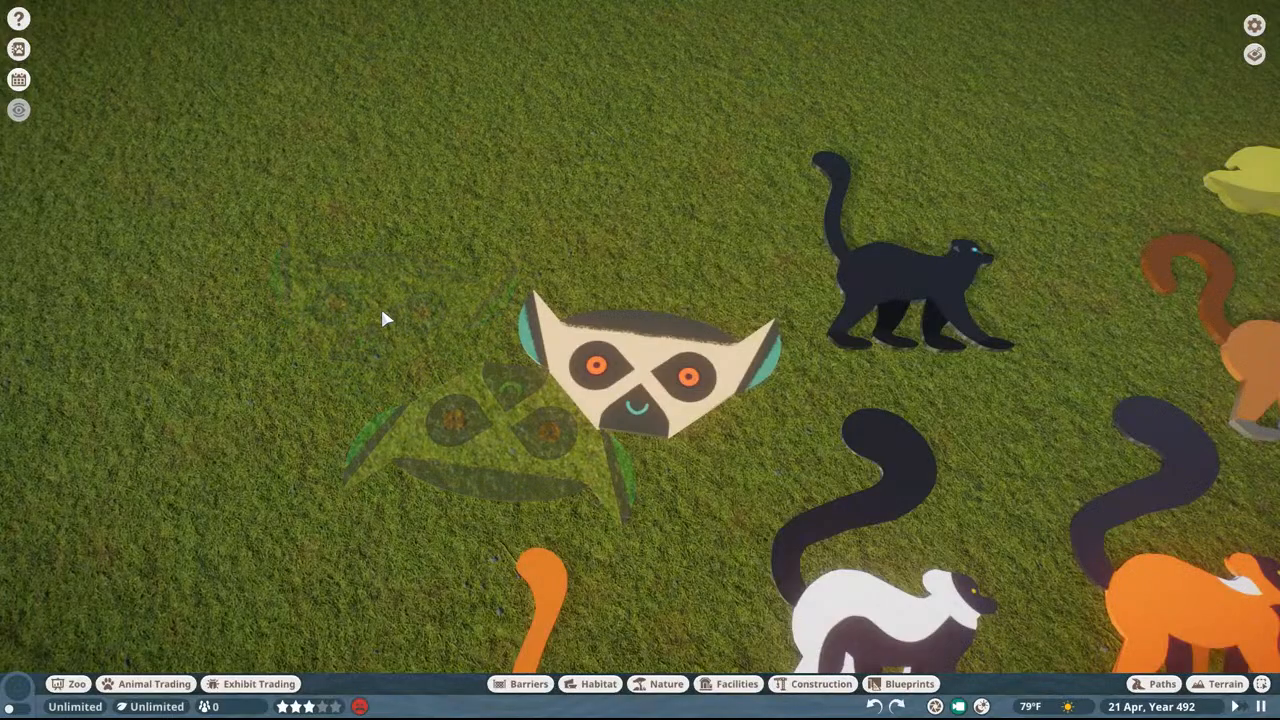
{"action": "key", "text": "ctrl+z"}
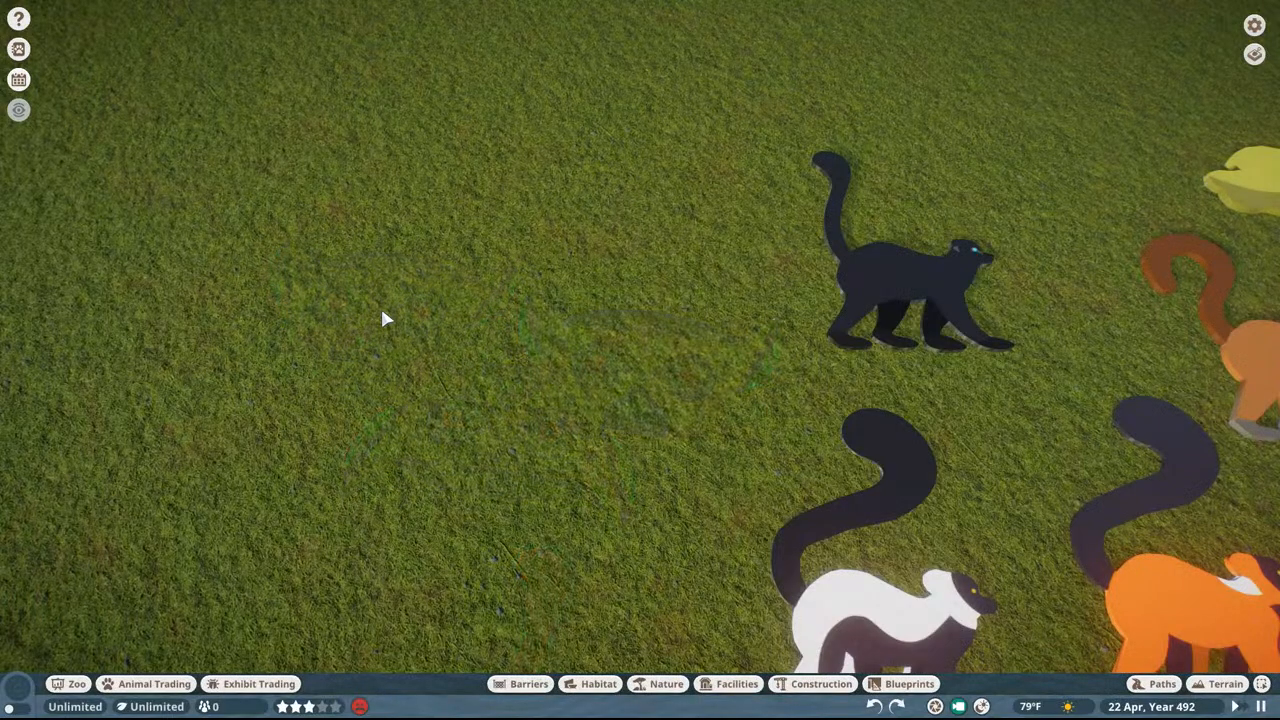
{"action": "key", "text": "s"}
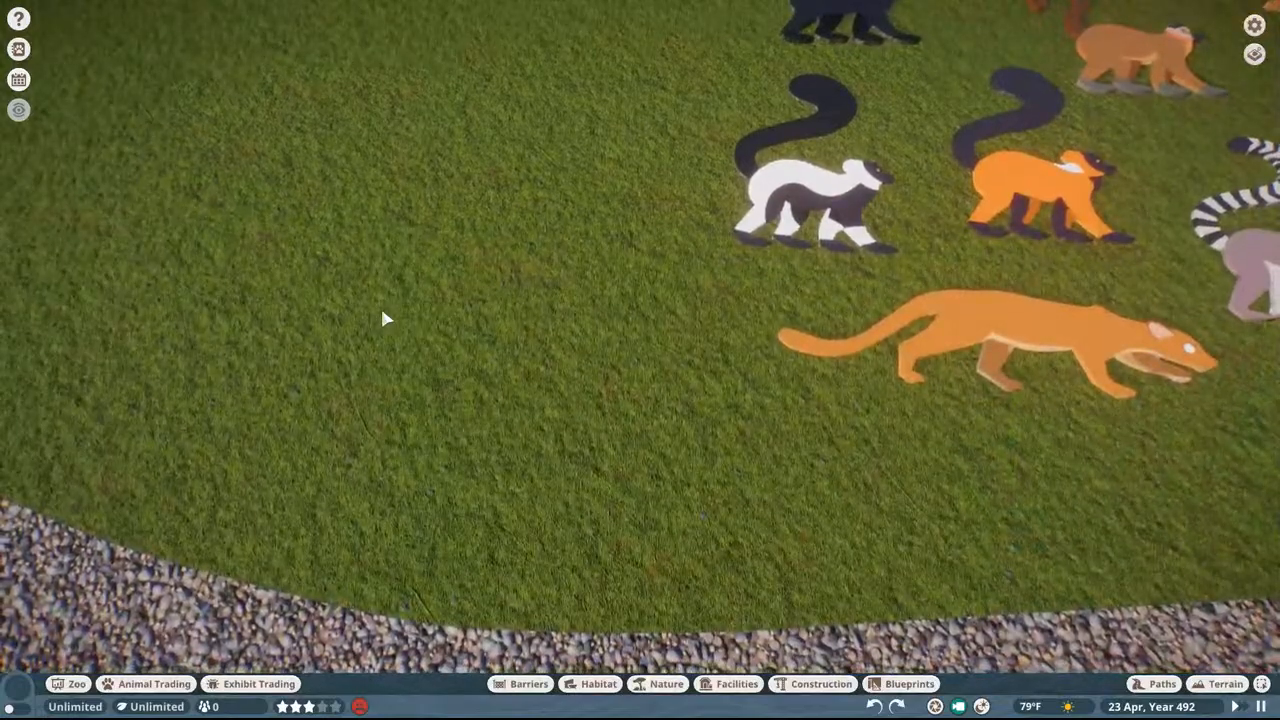
{"action": "key", "text": "ctrl+z"}
{"action": "key", "text": "ctrl+z"}
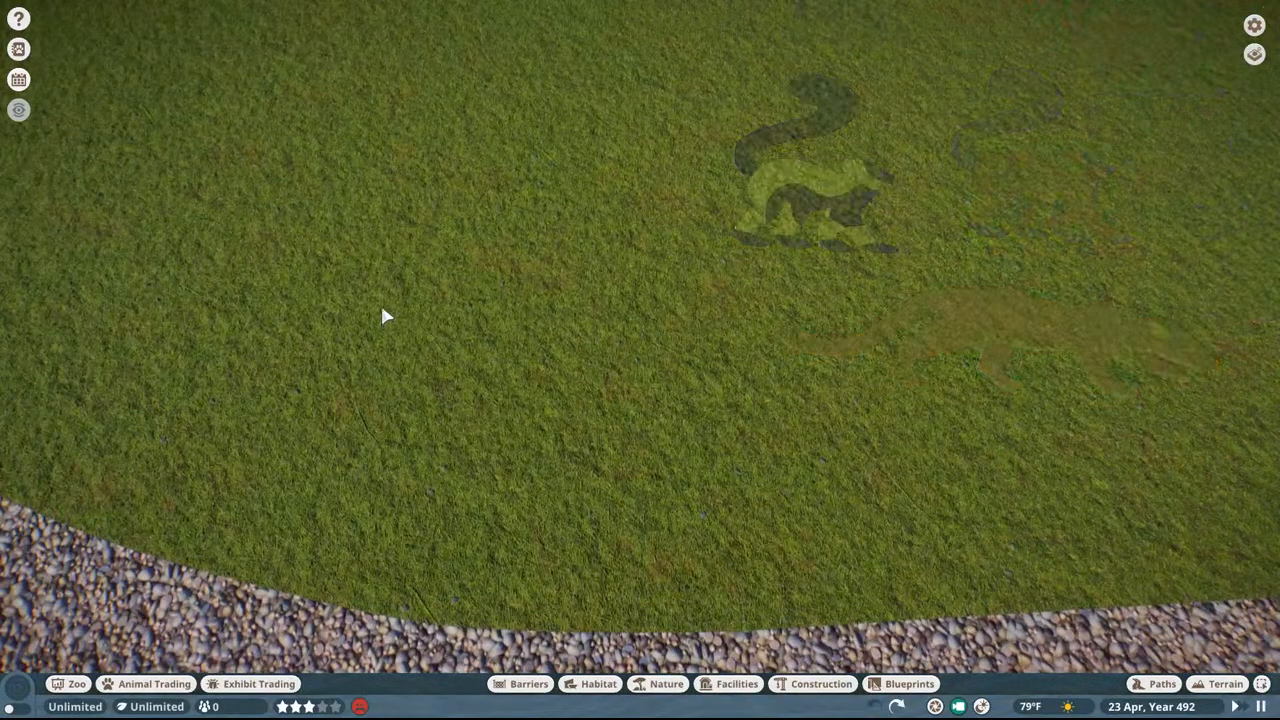
Step: Tour the shaded zoo paths past the rocks, the waterfall and fenced walkway to the wide gravel plaza
{"action": "middle_click_drag", "start_coordinate": [383, 309], "coordinate": [1120, 150]}
{"action": "key", "text": "w"}
{"action": "key", "text": "a"}
{"action": "key", "text": "w"}
{"action": "key", "text": "w"}
{"action": "key", "text": "w"}
{"action": "key", "text": "w"}
{"action": "key", "text": "w"}
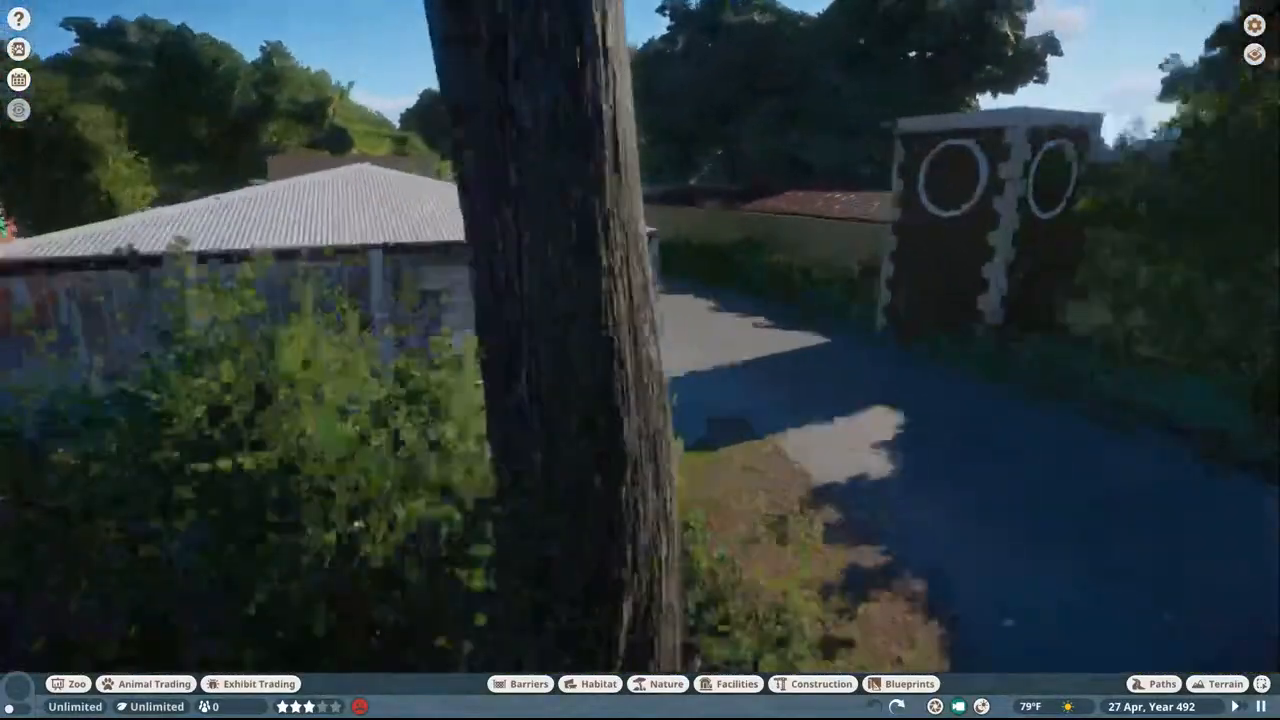
{"action": "key", "text": "w"}
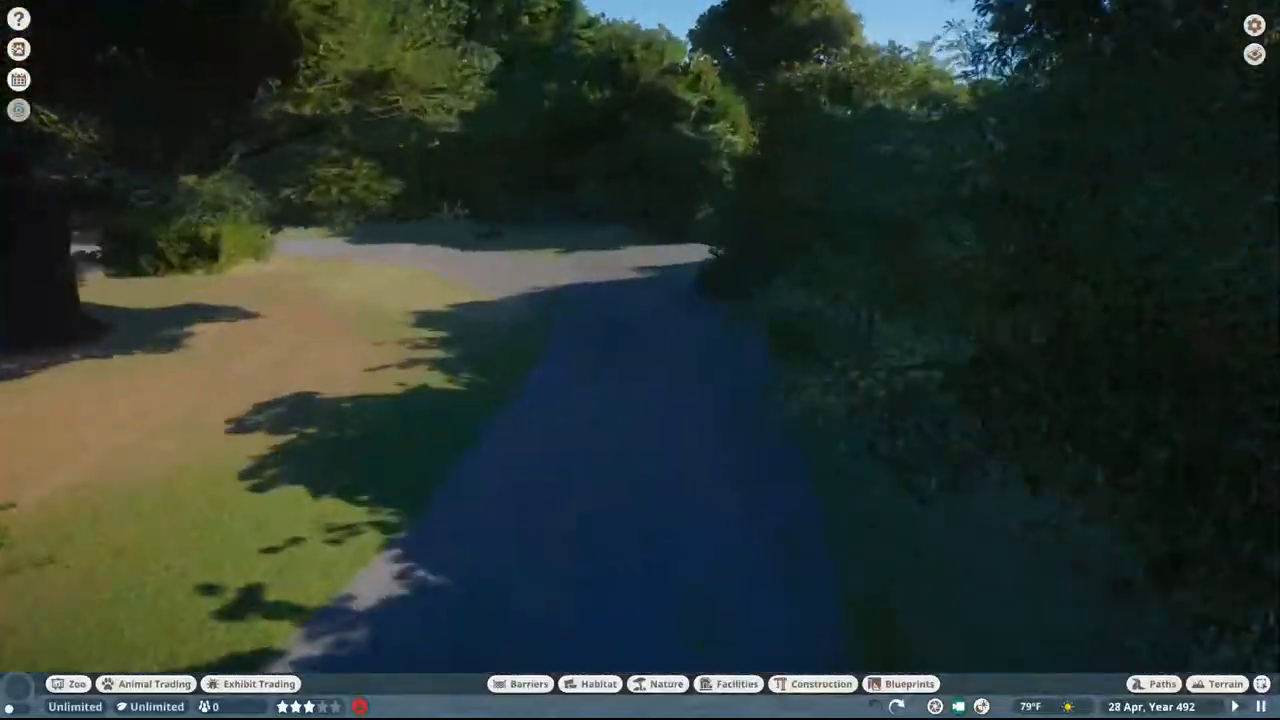
{"action": "key", "text": "w"}
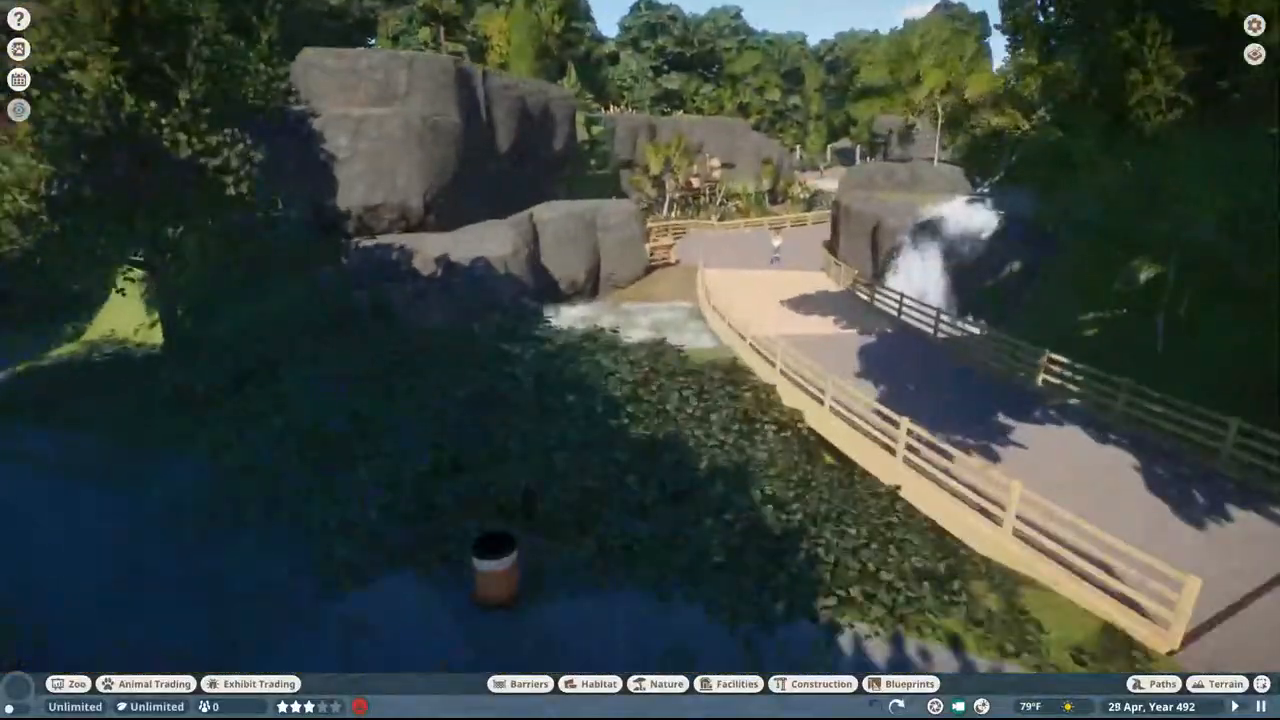
{"action": "key", "text": "w"}
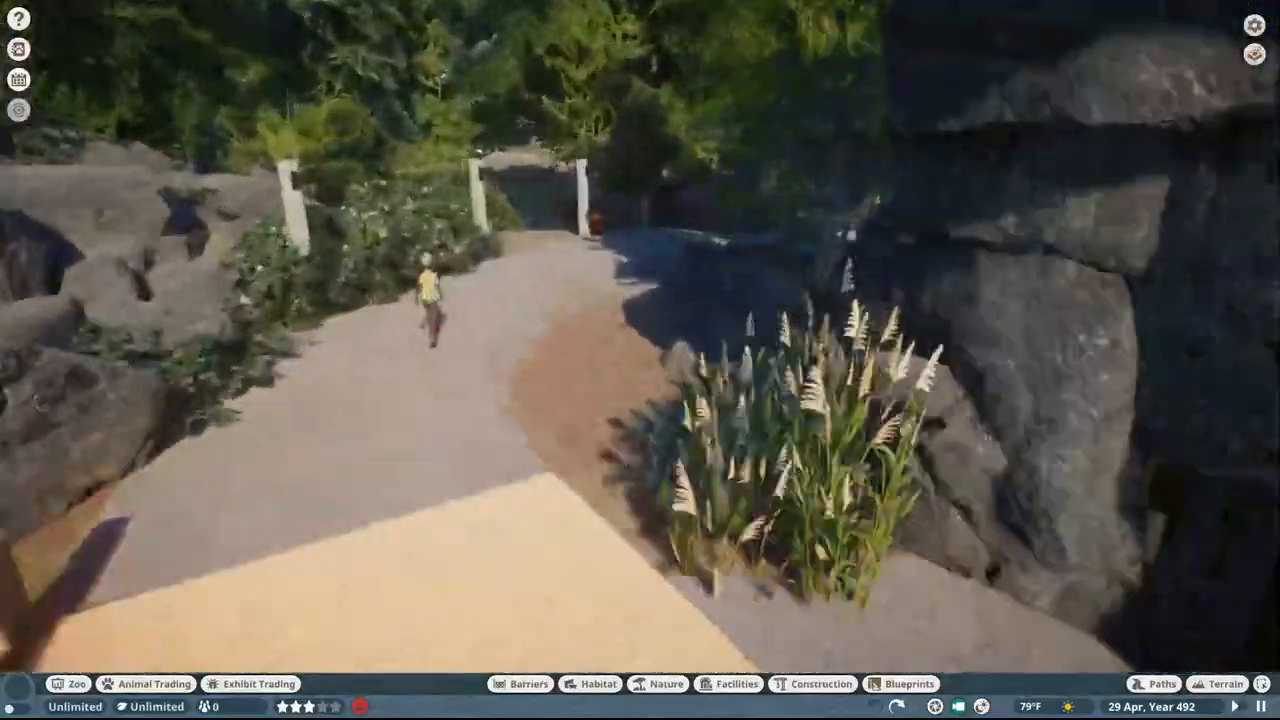
{"action": "key", "text": "w"}
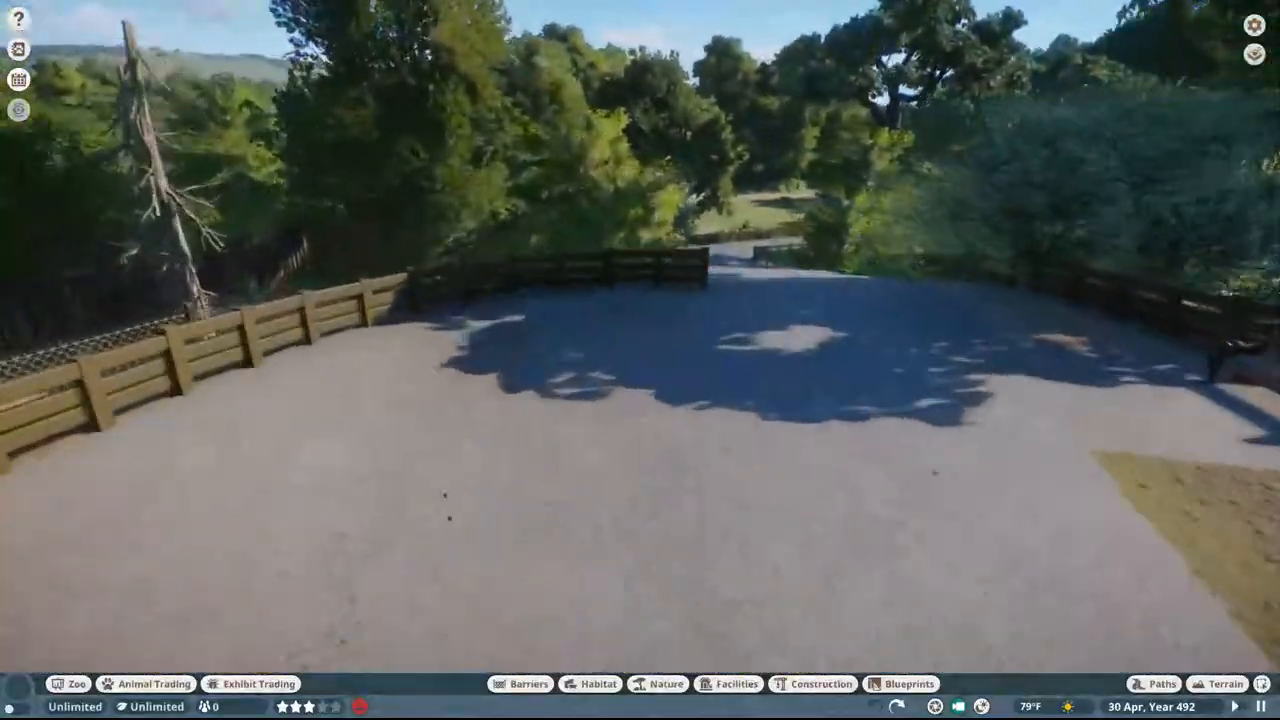
{"action": "key", "text": "w"}
Step: View the Tuskers restaurant, the sandy fenced paddock beside it and the surrounding park from above
{"action": "scroll", "coordinate": [420, 260], "scroll_direction": "down", "scroll_amount": 5}
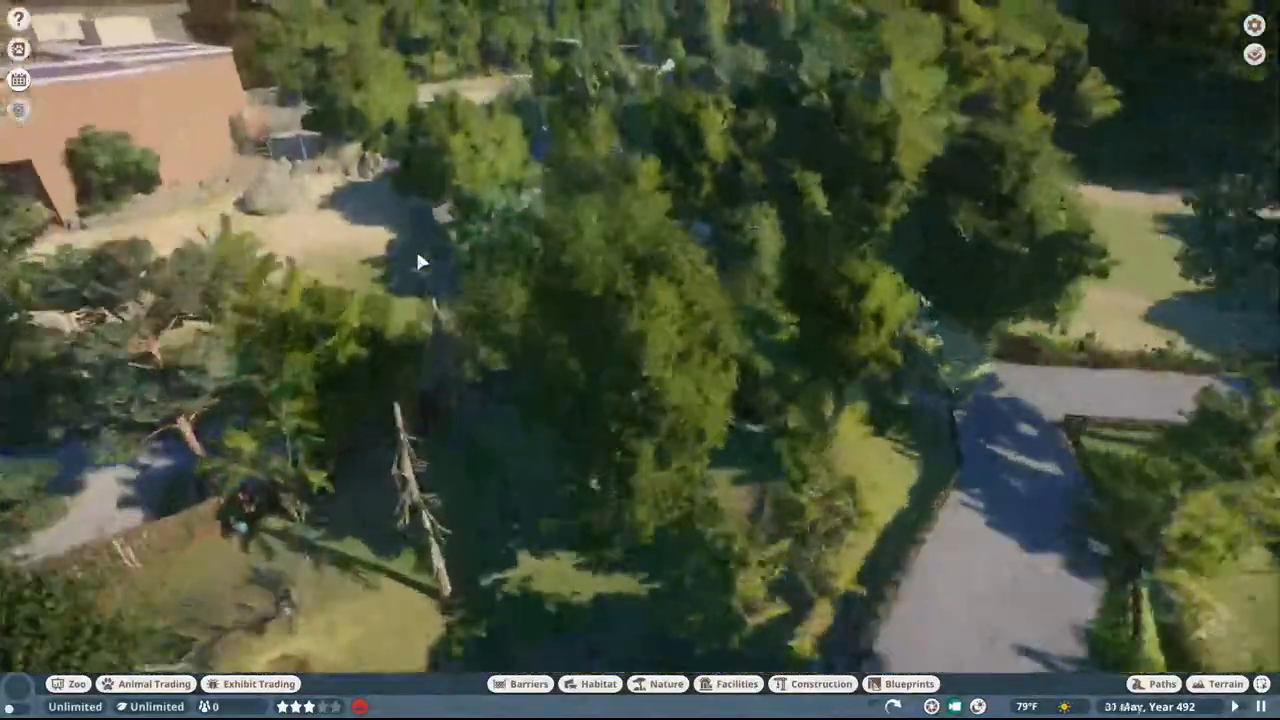
{"action": "key", "text": "w"}
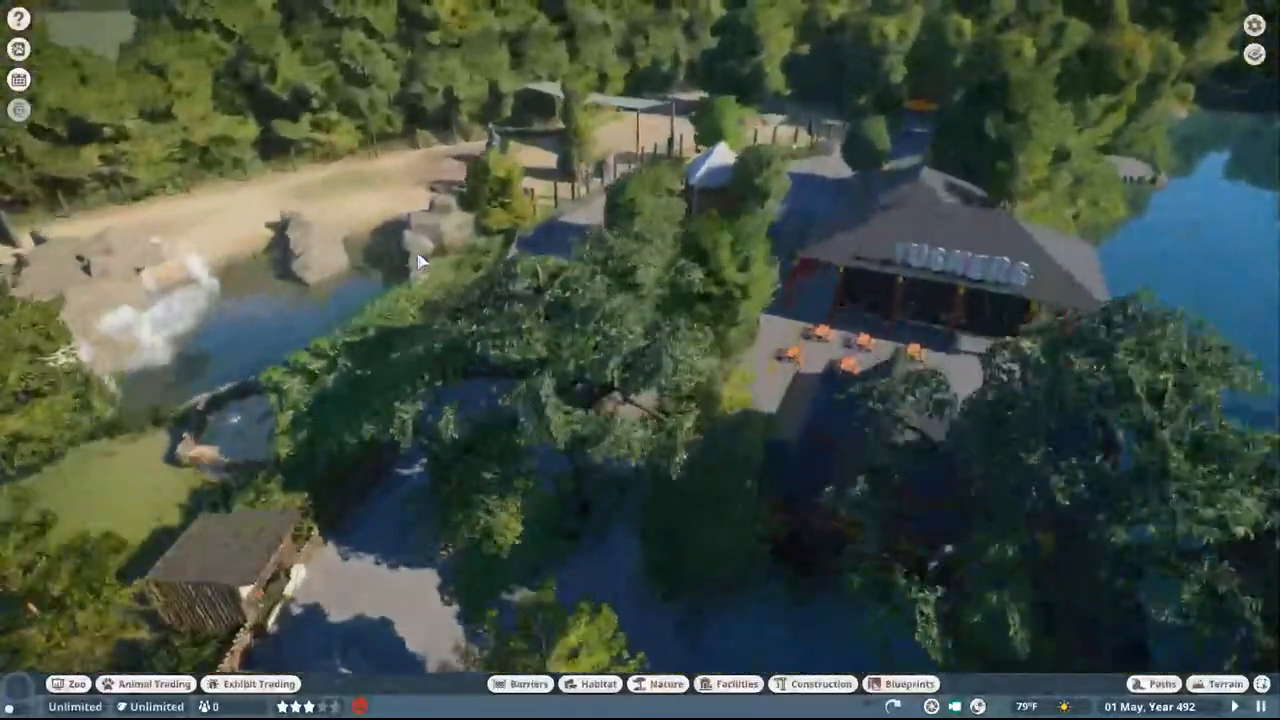
{"action": "key", "text": "w"}
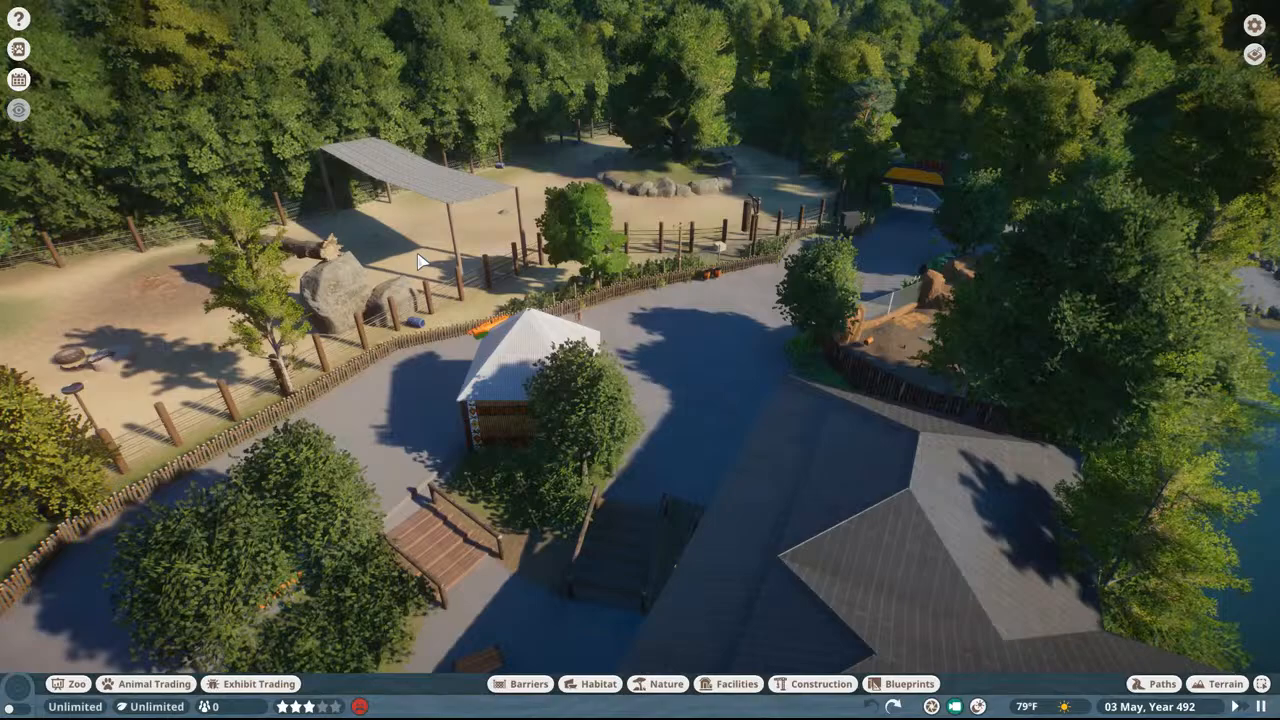
{"action": "key", "text": "w"}
{"action": "middle_click_drag", "start_coordinate": [417, 254], "coordinate": [397, 218]}
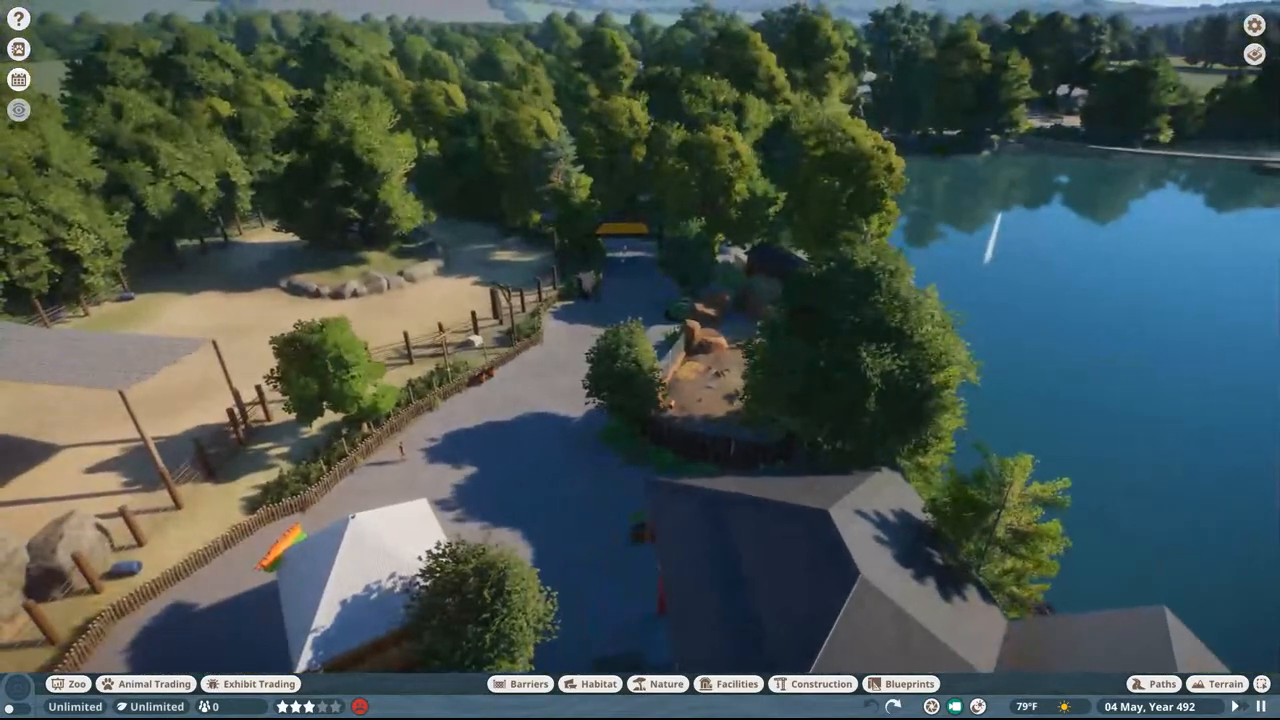
{"action": "scroll", "coordinate": [845, 241], "scroll_direction": "down", "scroll_amount": 8}
{"action": "middle_click_drag", "start_coordinate": [650, 240], "coordinate": [640, 216]}
{"action": "key", "text": "a"}
{"action": "key", "text": "w"}
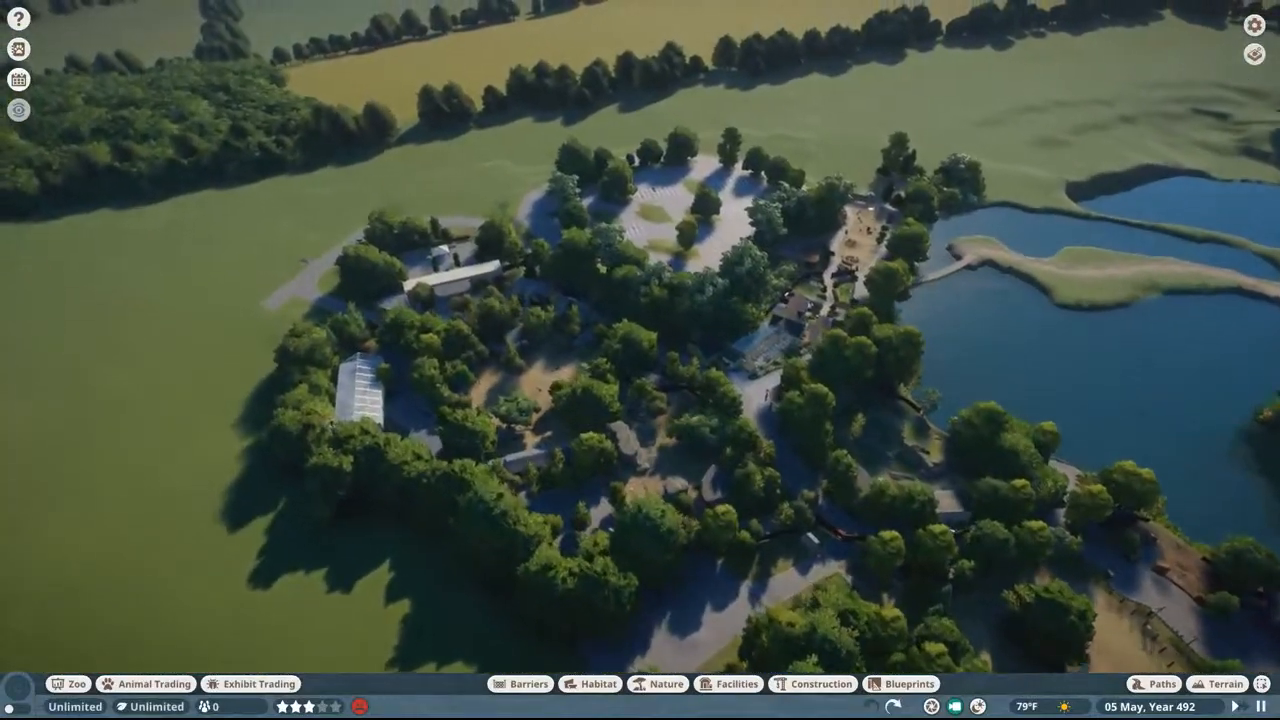
Step: Inspect the car park and its access road, followed by the path with the large brown crane figure
{"action": "scroll", "coordinate": [848, 289], "scroll_direction": "up", "scroll_amount": 10}
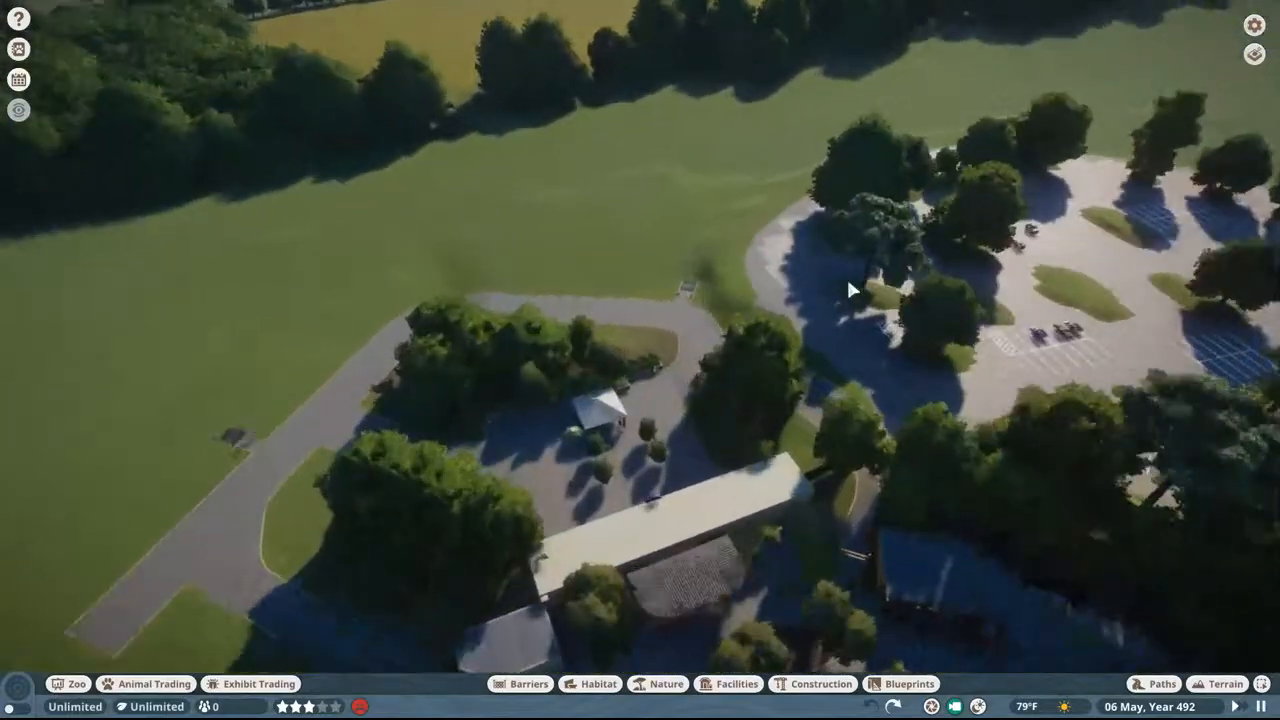
{"action": "scroll", "coordinate": [848, 289], "scroll_direction": "up", "scroll_amount": 3}
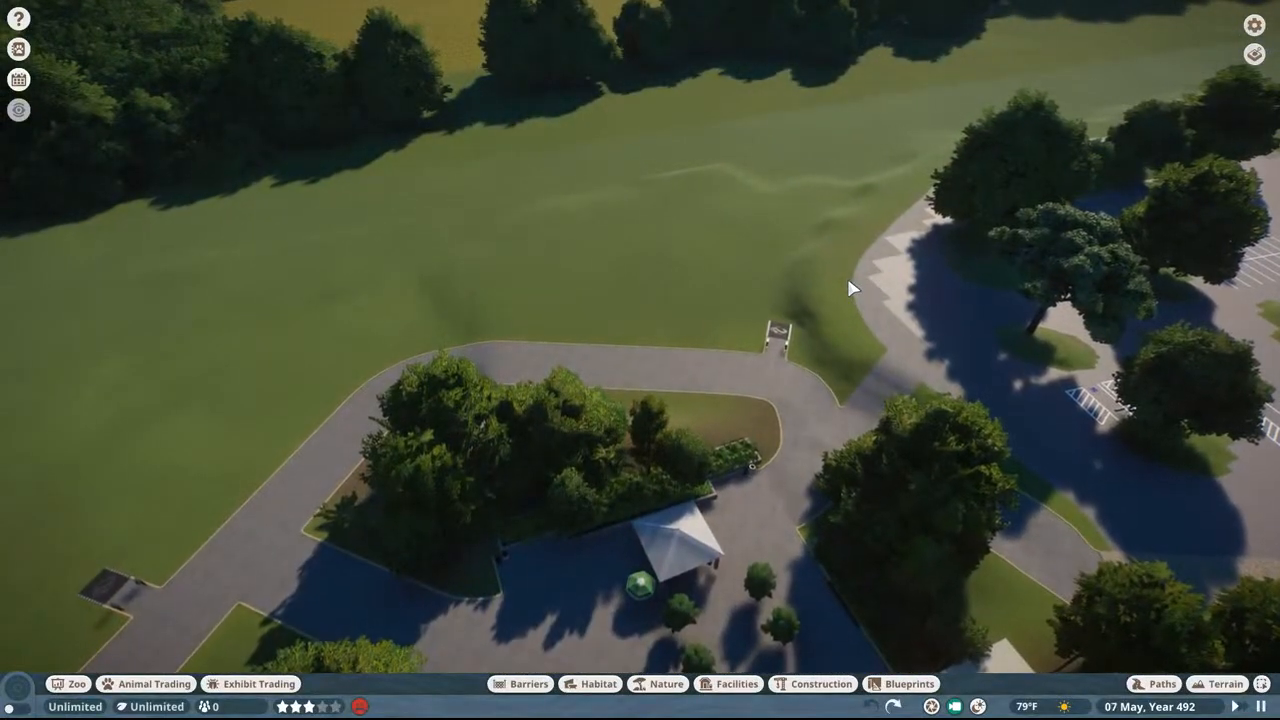
{"action": "key", "text": "w"}
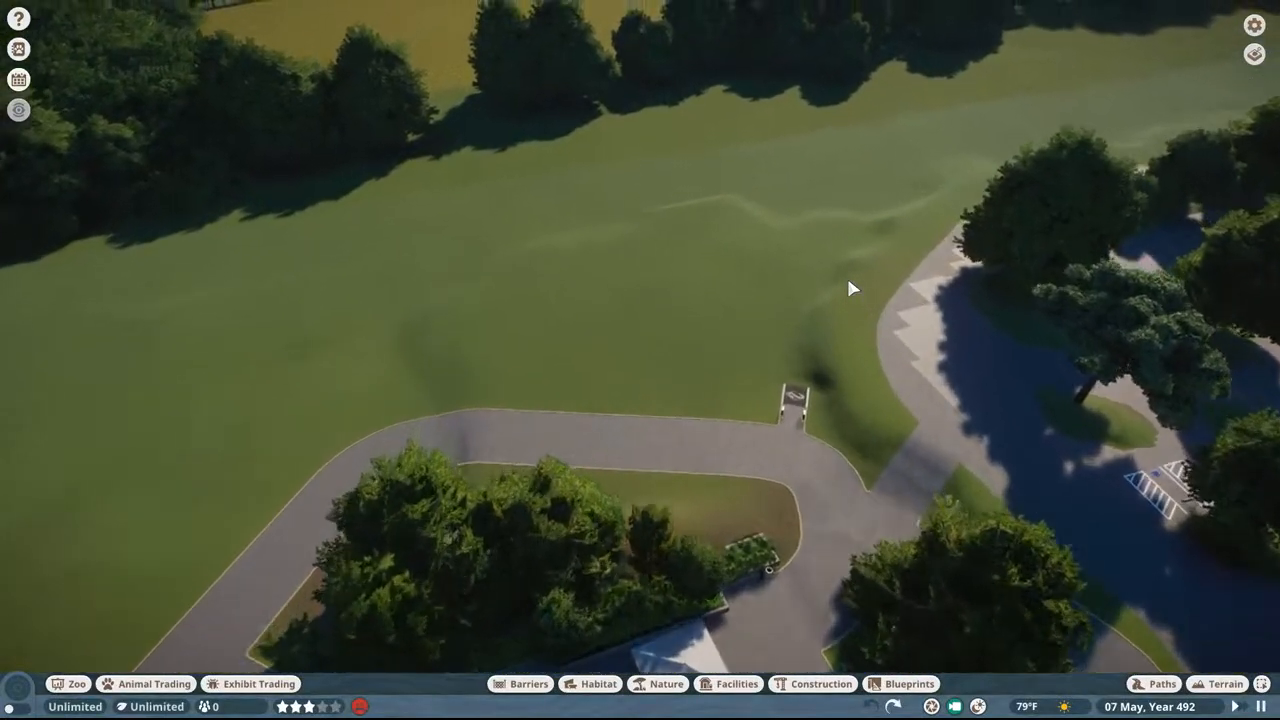
{"action": "middle_click_drag", "start_coordinate": [848, 289], "coordinate": [1010, 218]}
{"action": "key", "text": "w"}
{"action": "key", "text": "w"}
{"action": "key", "text": "w"}
{"action": "scroll", "coordinate": [957, 272], "scroll_direction": "up", "scroll_amount": 5}
{"action": "key", "text": "w"}
{"action": "key", "text": "w"}
{"action": "middle_click_drag", "start_coordinate": [925, 240], "coordinate": [940, 254]}
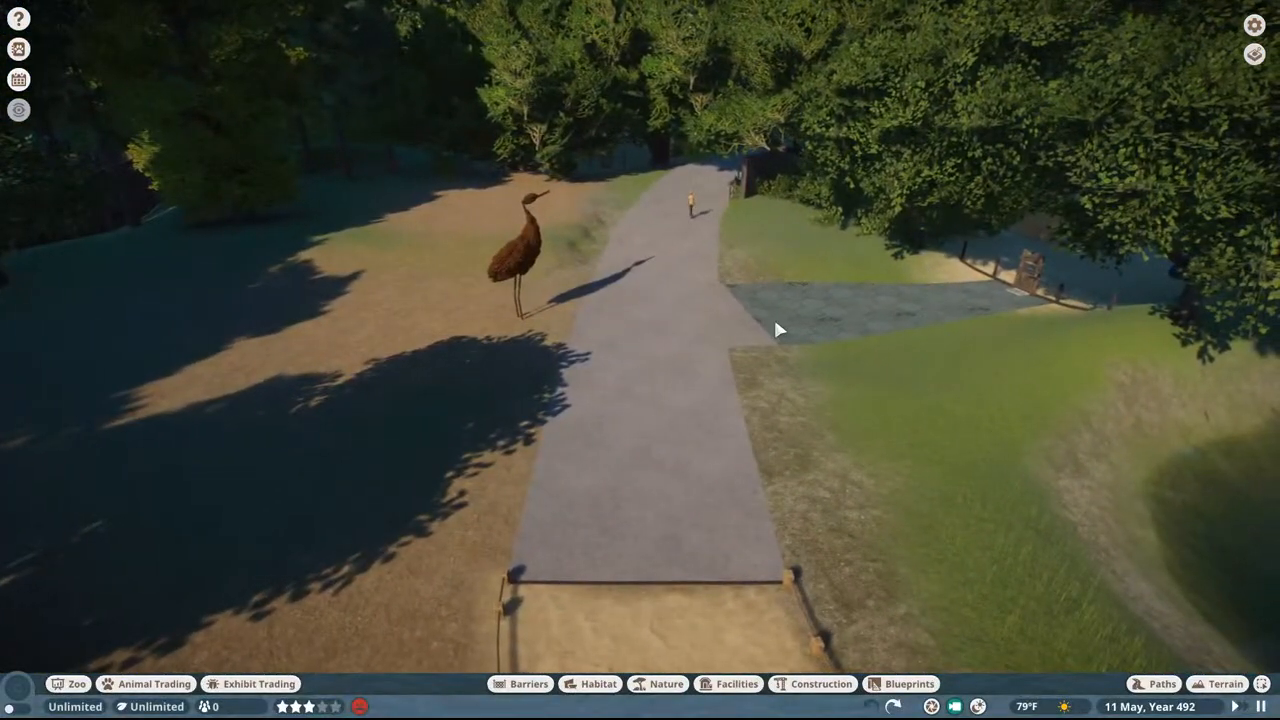
Step: Look over the plaza with parasol tables, the green-roofed round building and the unfinished paths in the open field
{"action": "middle_click_drag", "start_coordinate": [775, 322], "coordinate": [700, 150]}
{"action": "key", "text": "w"}
{"action": "key", "text": "w"}
{"action": "key", "text": "w"}
{"action": "key", "text": "w"}
{"action": "key", "text": "w"}
{"action": "key", "text": "w"}
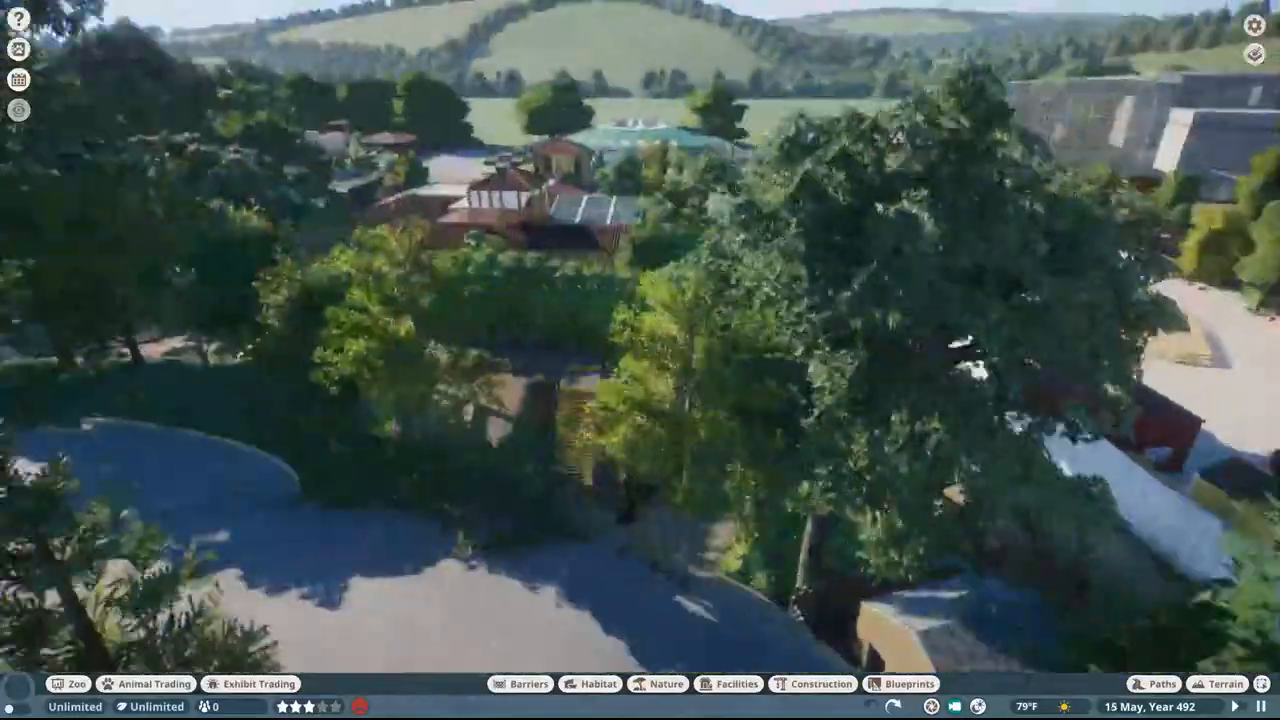
{"action": "key", "text": "w"}
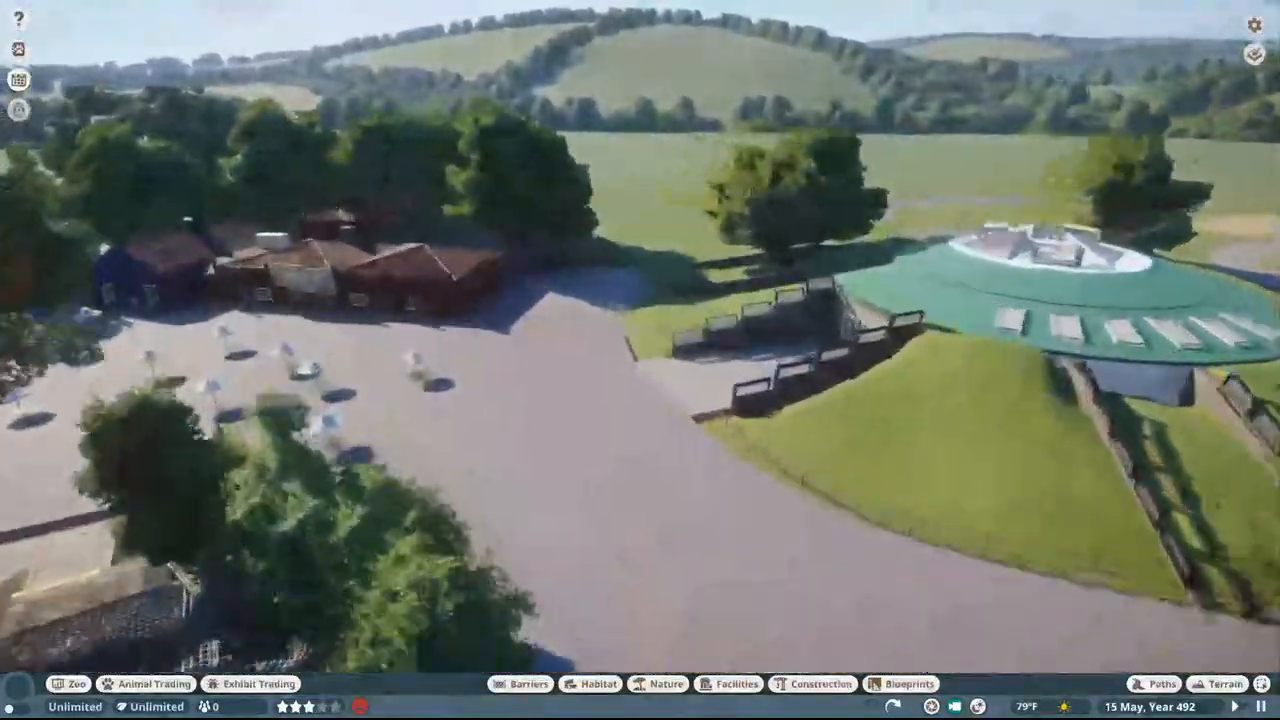
{"action": "key", "text": "w"}
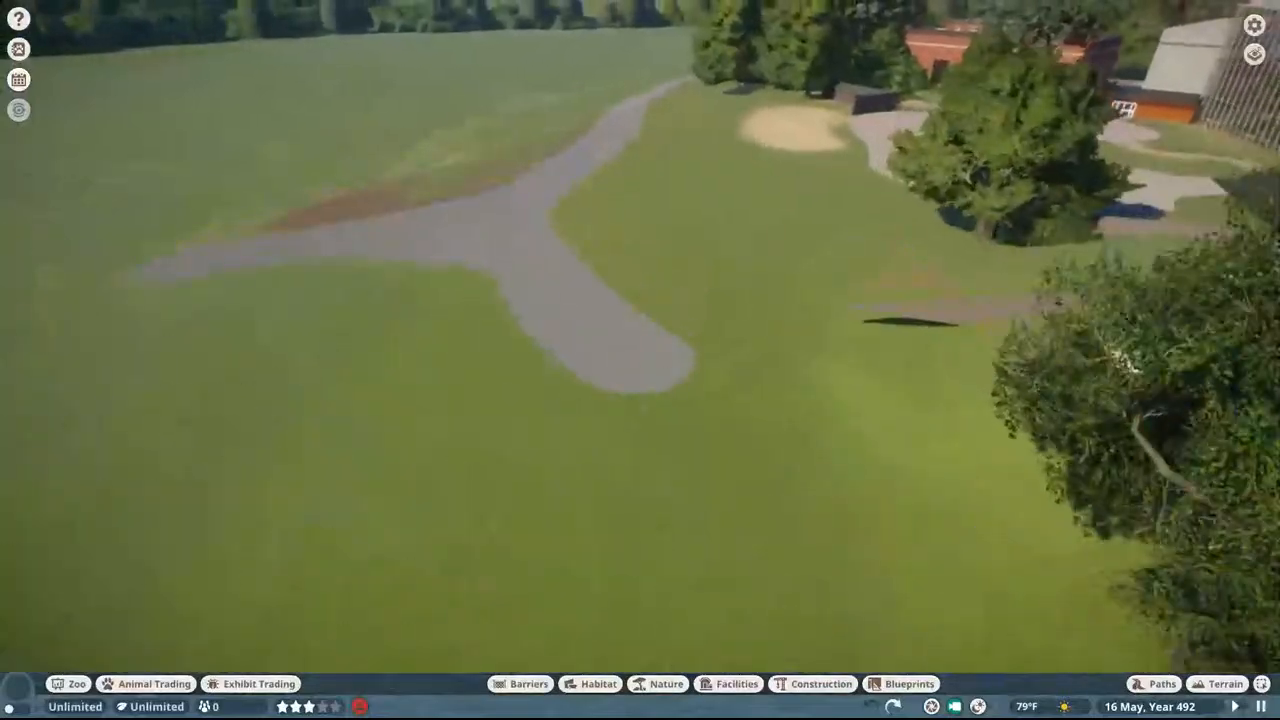
{"action": "key", "text": "w"}
{"action": "key", "text": "w"}
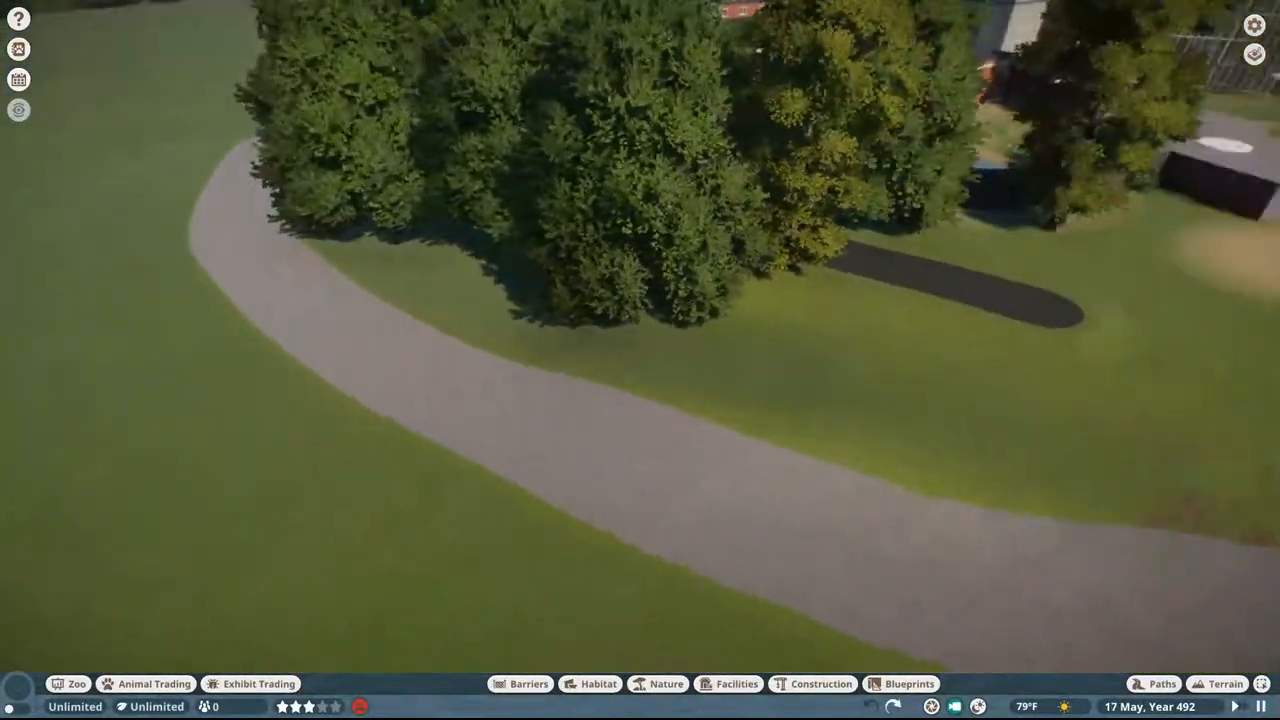
Step: Examine the unfinished lawn area, the tall glass building, the farmyard paddock and the white building with pointed spires
{"action": "middle_click_drag", "start_coordinate": [482, 197], "coordinate": [622, 197]}
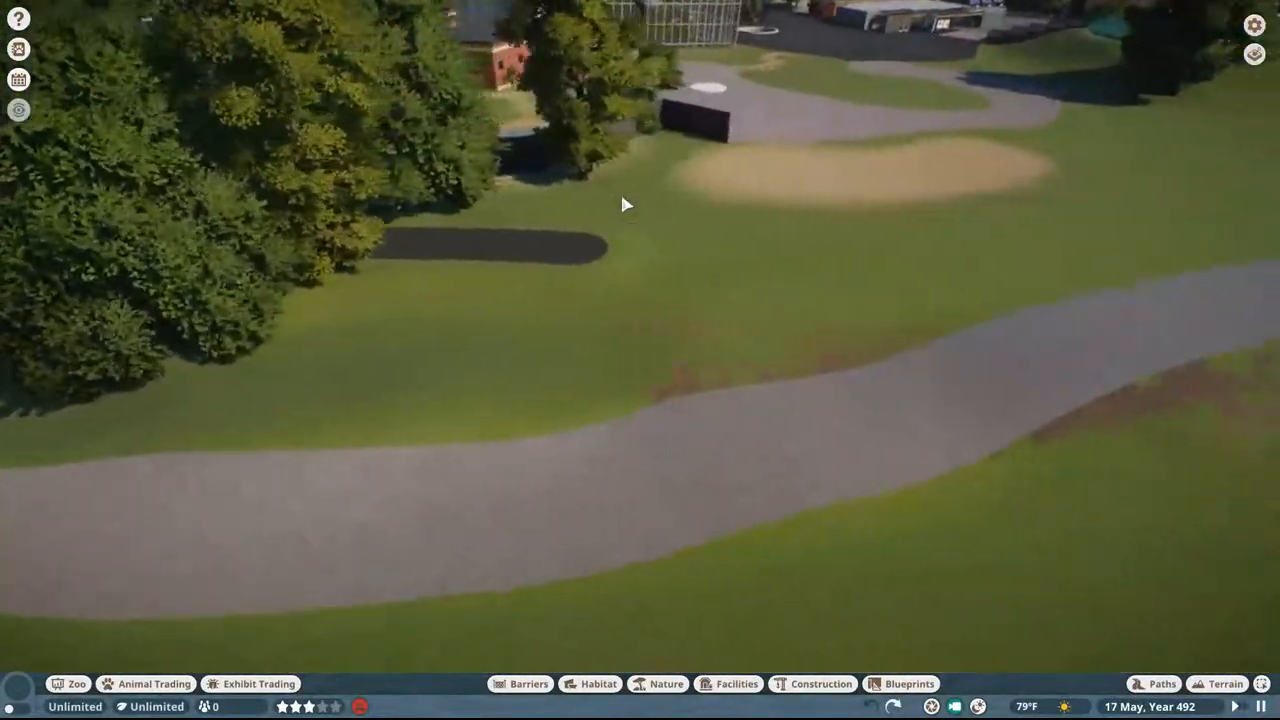
{"action": "key", "text": "d"}
{"action": "key", "text": "w"}
{"action": "key", "text": "w"}
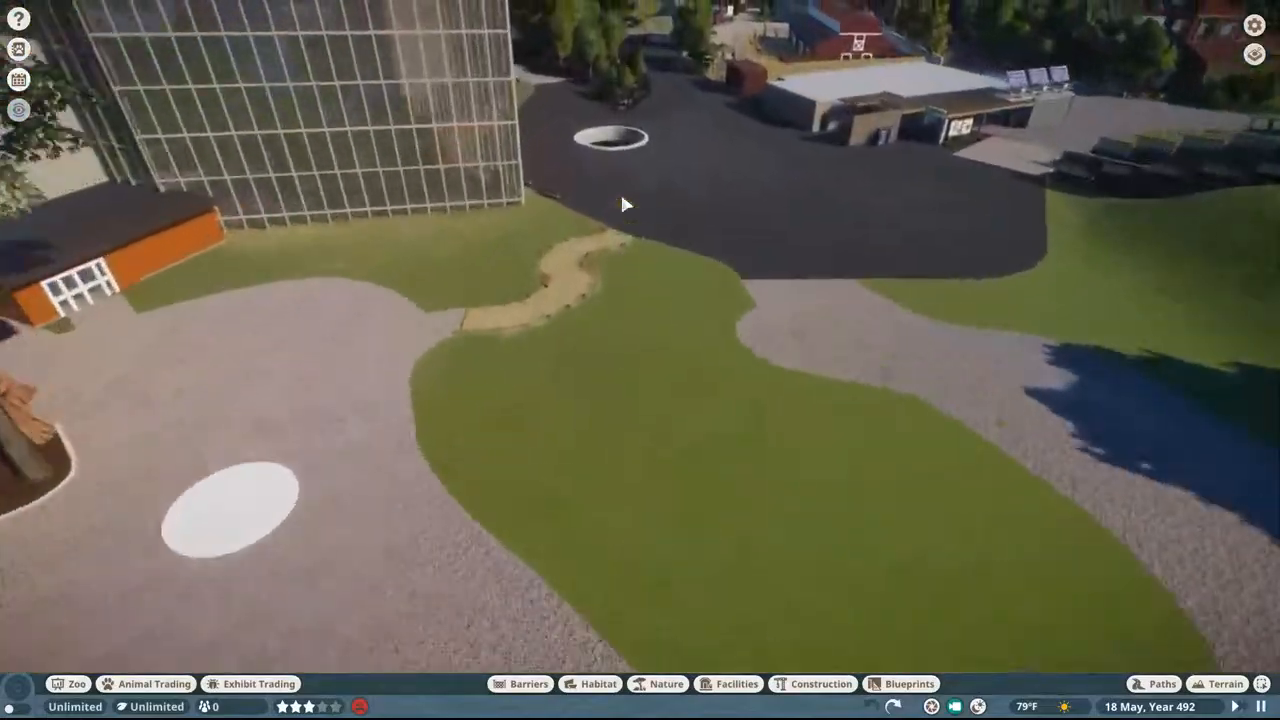
{"action": "key", "text": "w"}
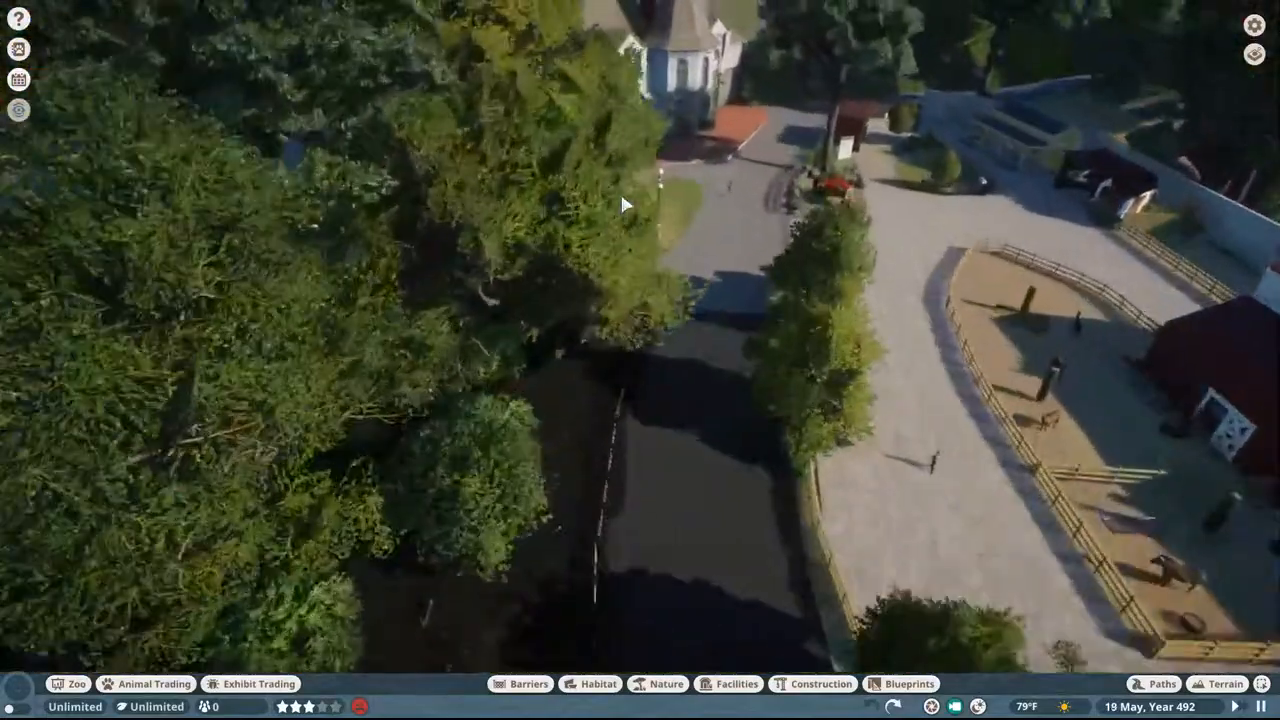
{"action": "key", "text": "w"}
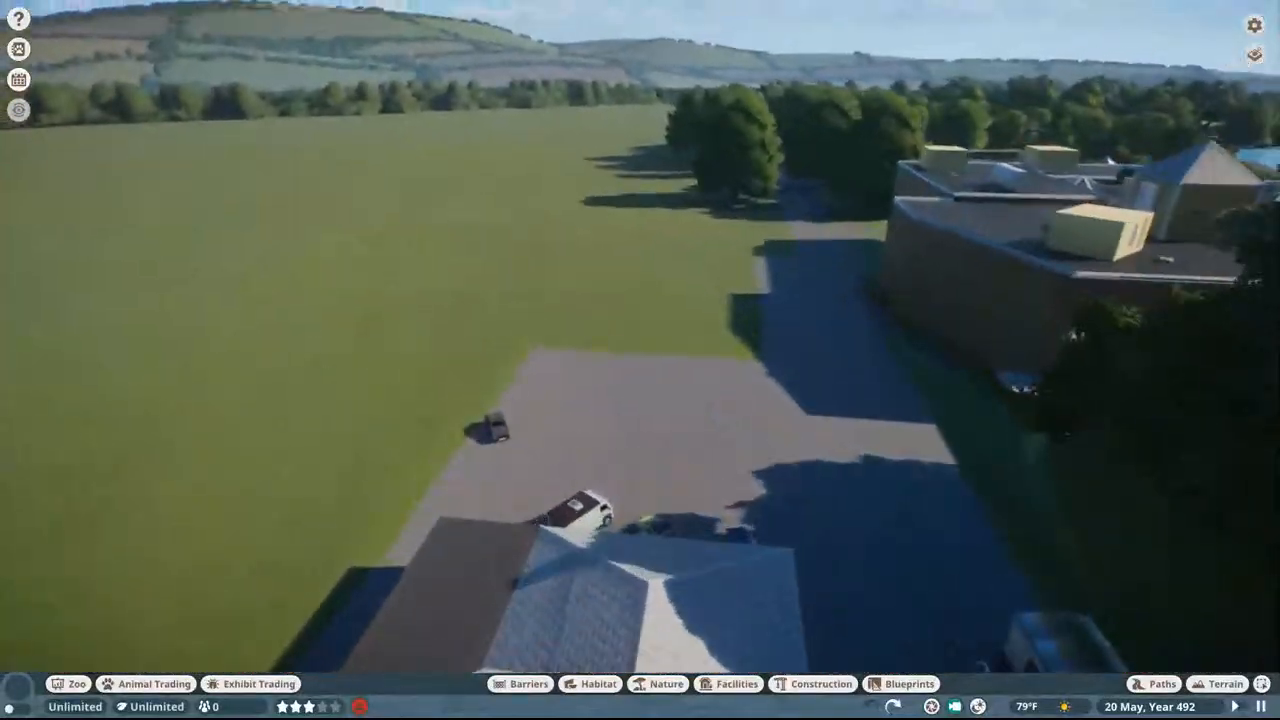
Step: Tour the lake, the roped sand path and wooden boardwalk, and continue along the shaded path to the open shelter
{"action": "key", "text": "w"}
{"action": "middle_click_drag", "start_coordinate": [617, 159], "coordinate": [805, 162]}
{"action": "key", "text": "w"}
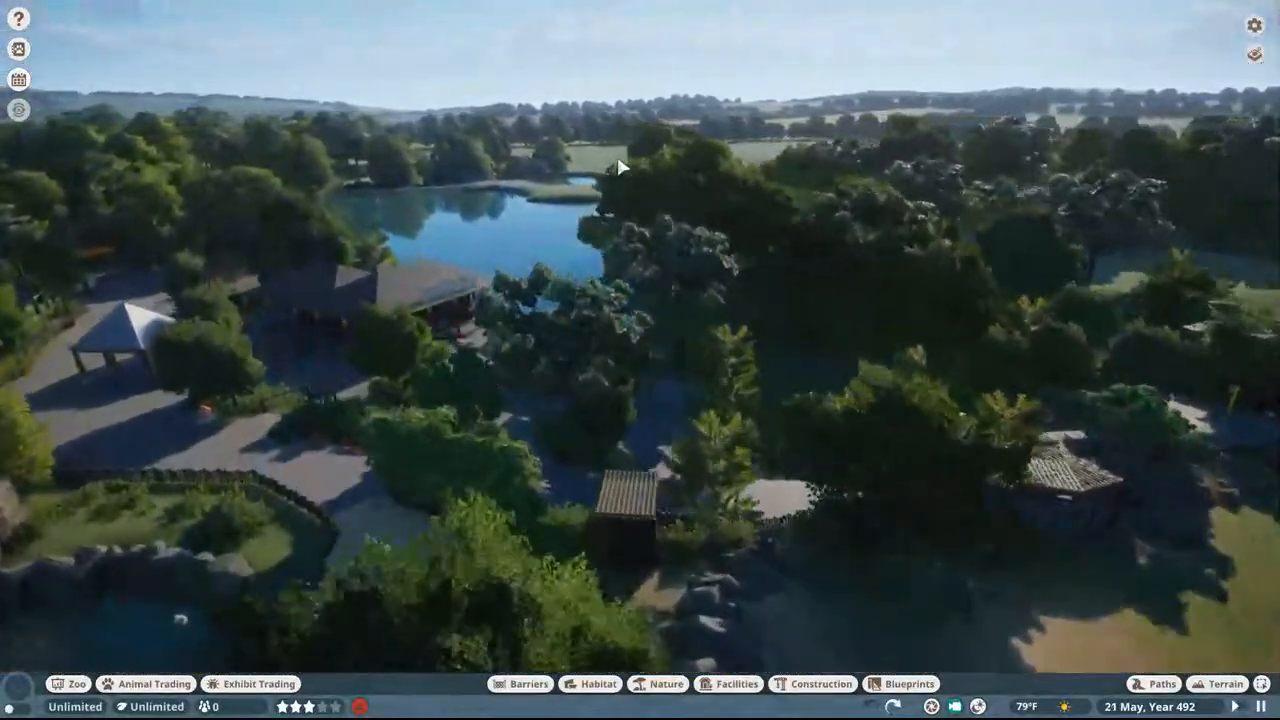
{"action": "key", "text": "w"}
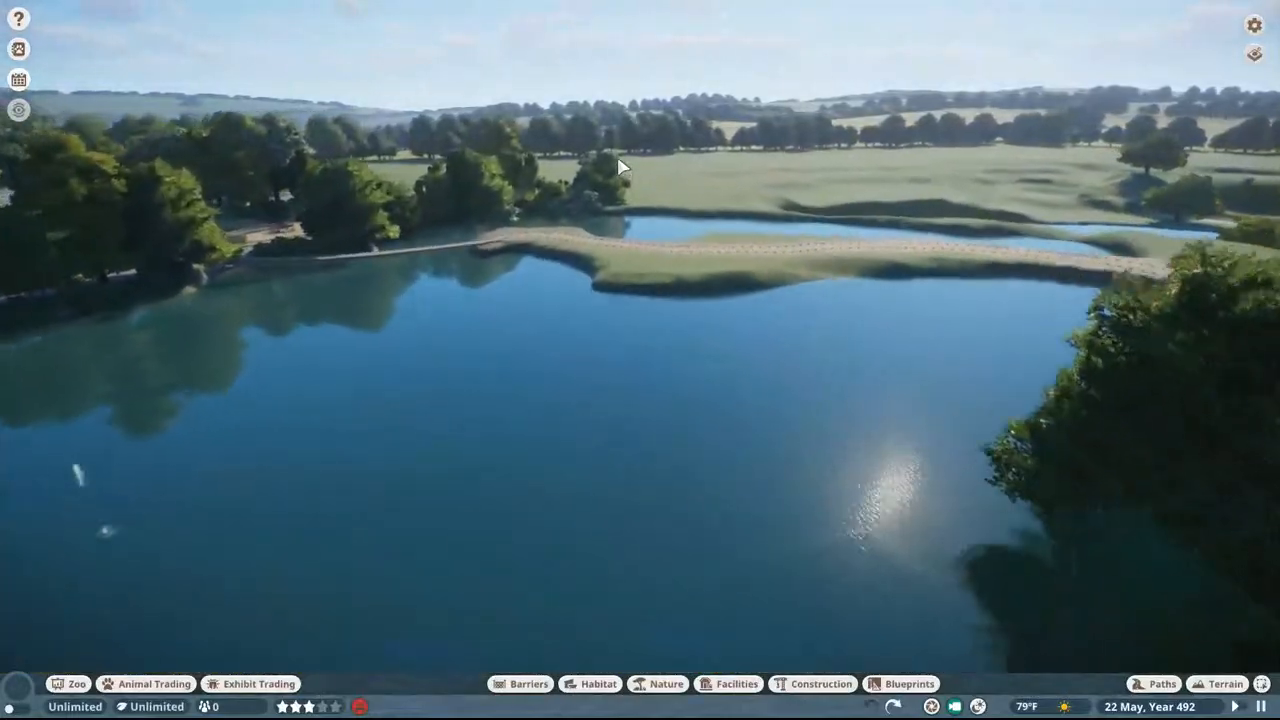
{"action": "key", "text": "w"}
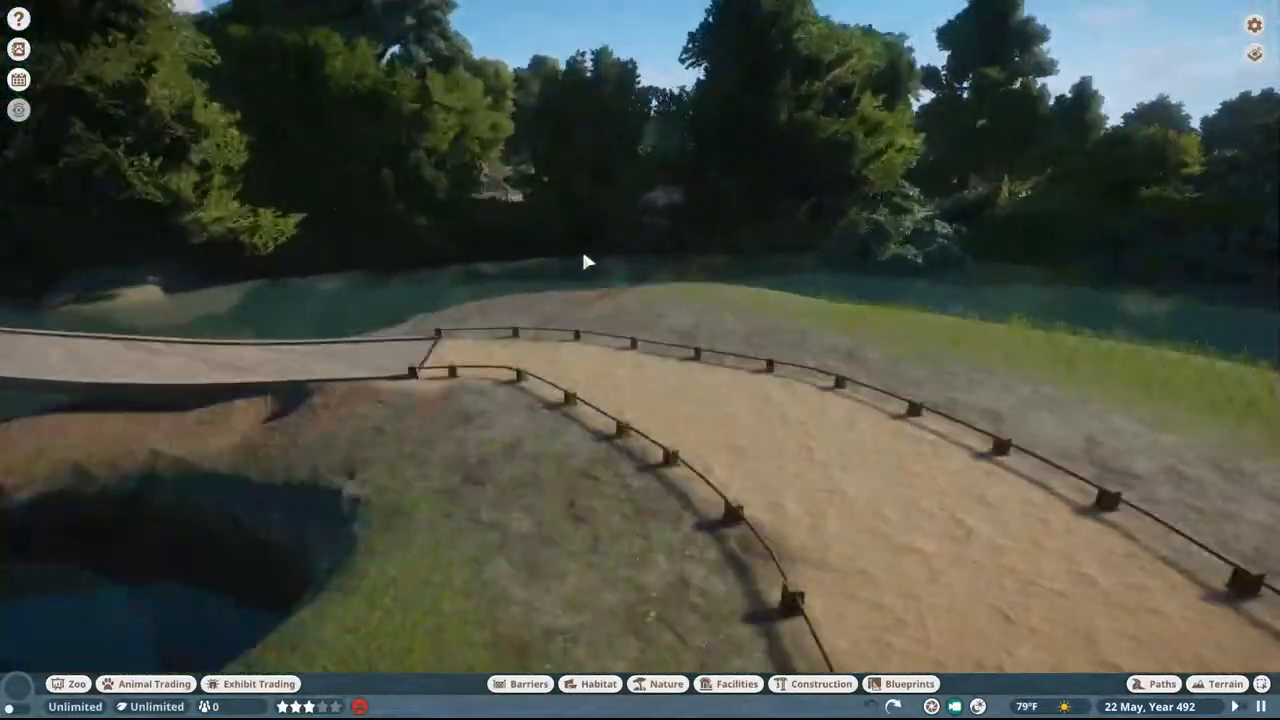
{"action": "key", "text": "w"}
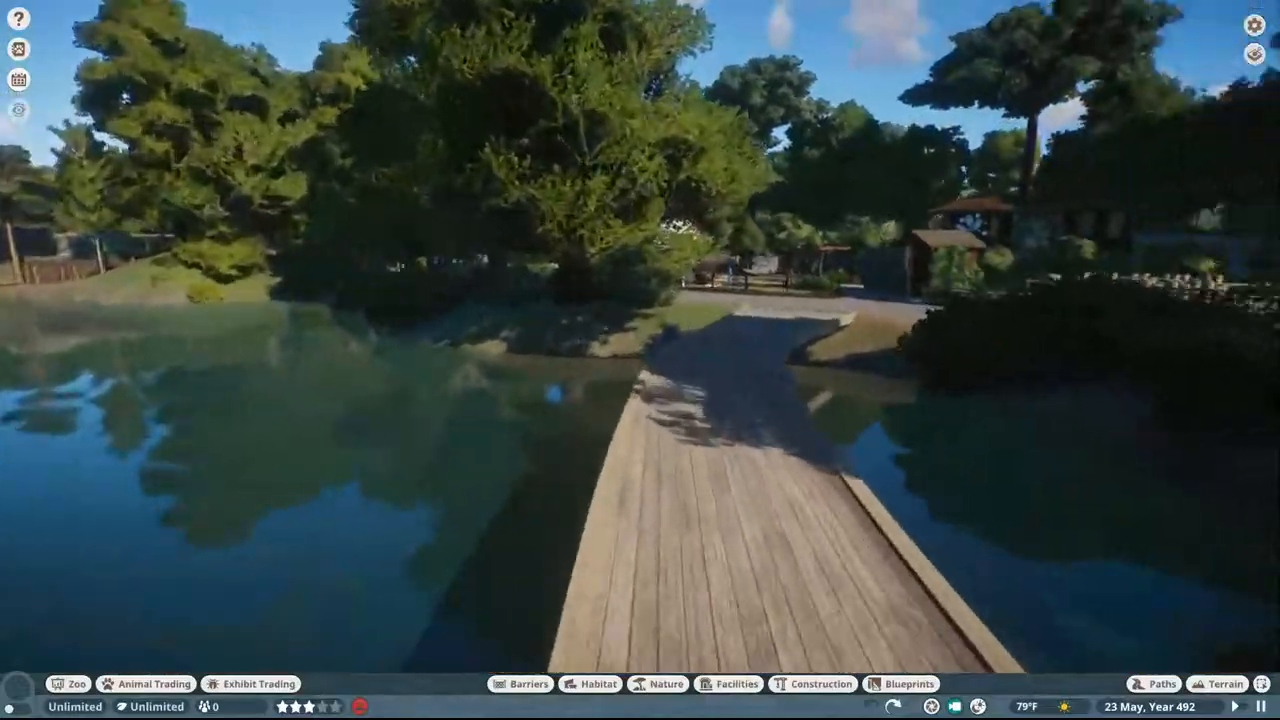
{"action": "key", "text": "w"}
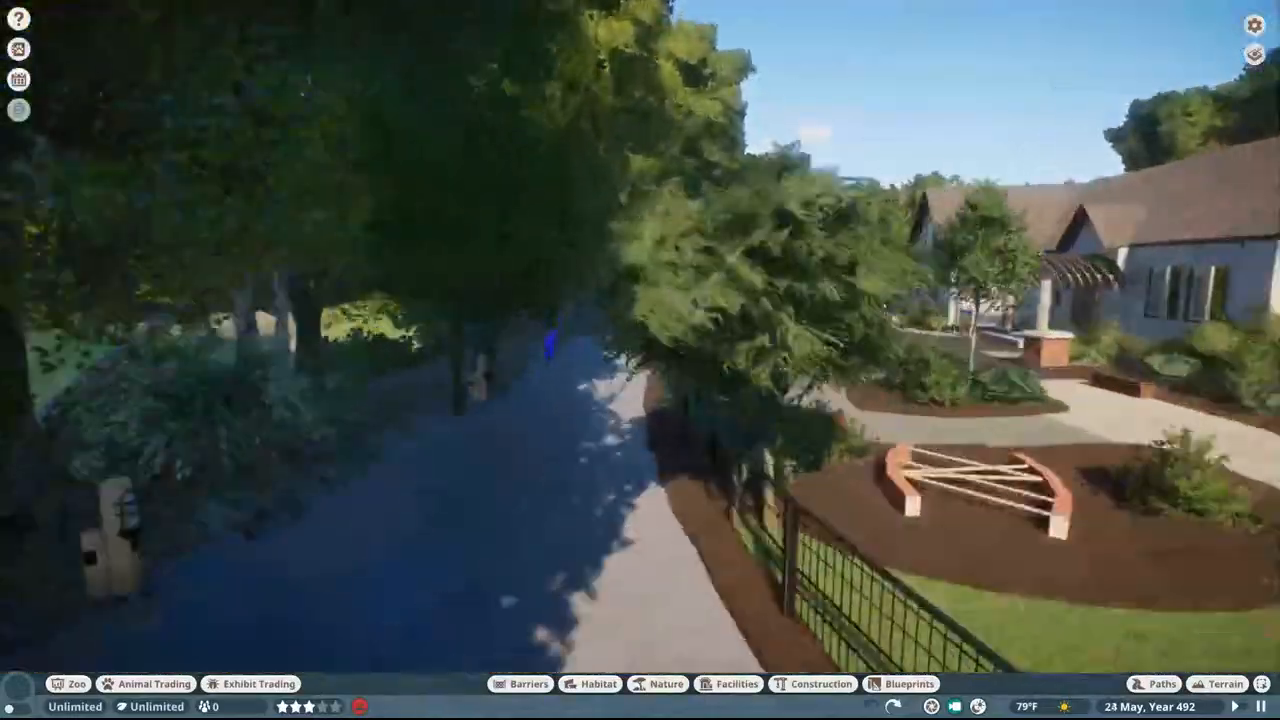
{"action": "key", "text": "w"}
Step: Follow the shaded path past the brown and orange wall to the open plaza, and survey the whole zoo from above
{"action": "key", "text": "w"}
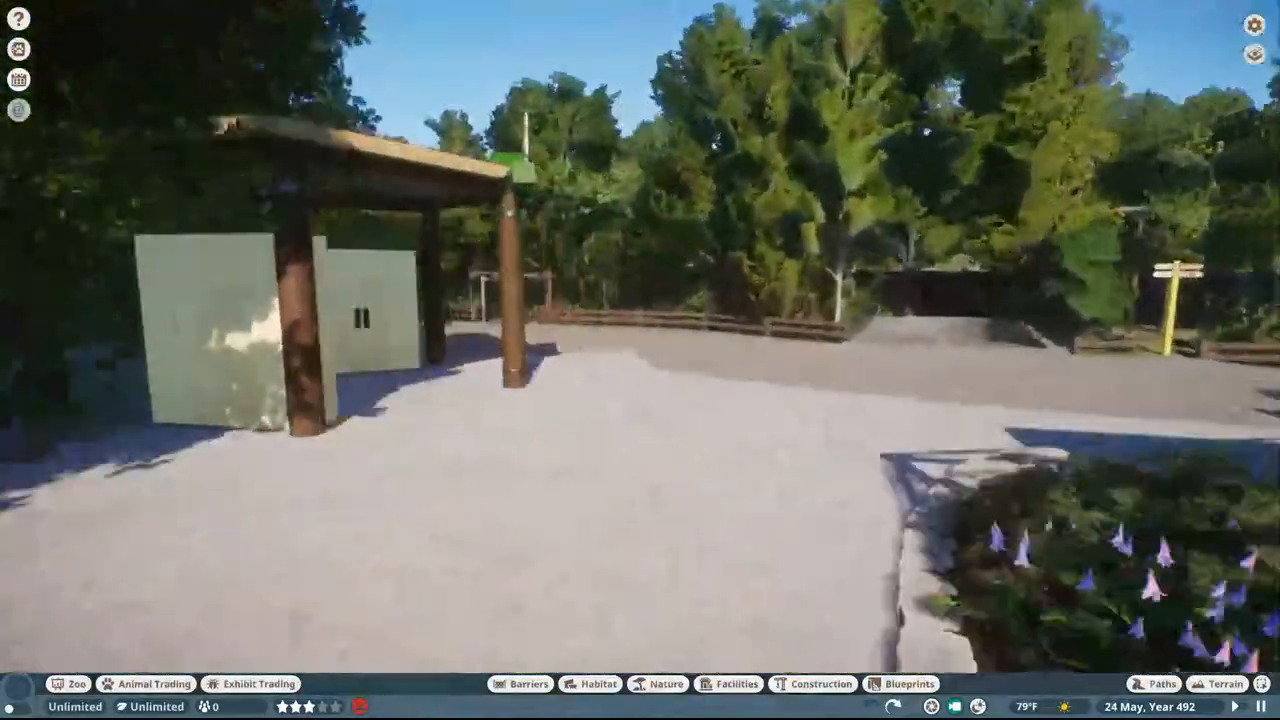
{"action": "key", "text": "w"}
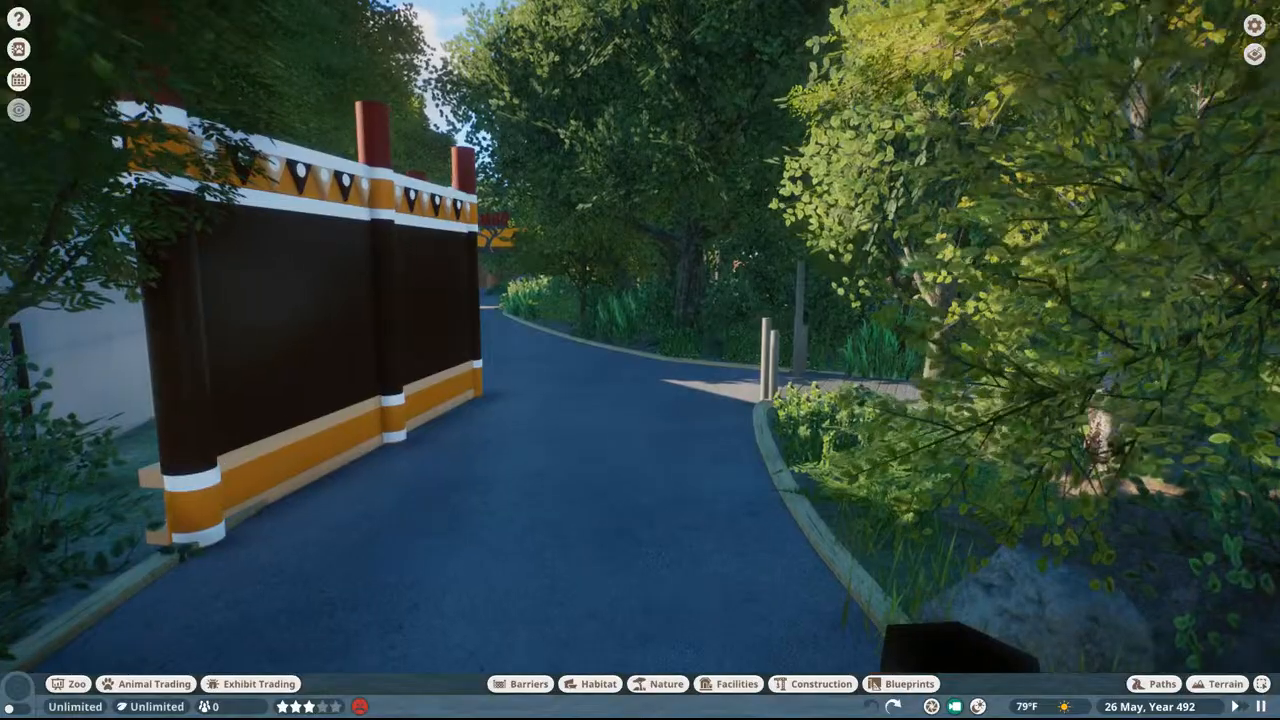
{"action": "key", "text": "w"}
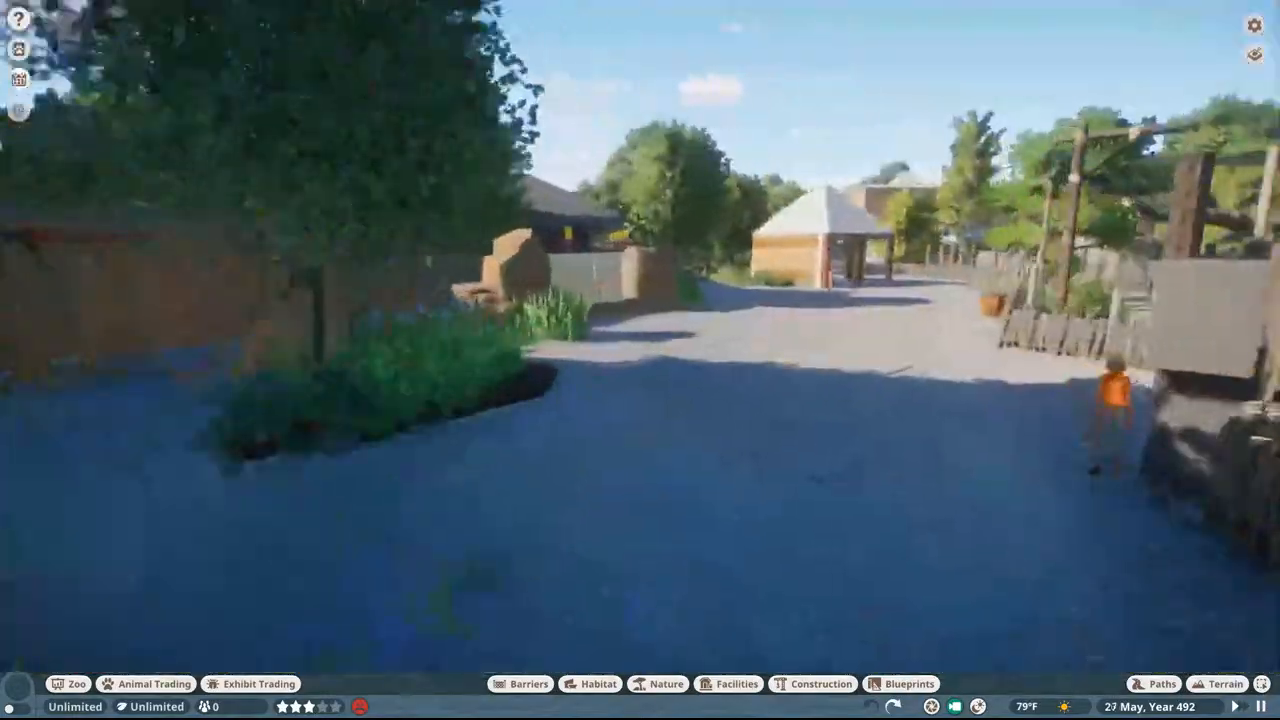
{"action": "middle_click_drag", "start_coordinate": [510, 328], "coordinate": [600, 350]}
{"action": "scroll", "coordinate": [510, 328], "scroll_direction": "down", "scroll_amount": 10}
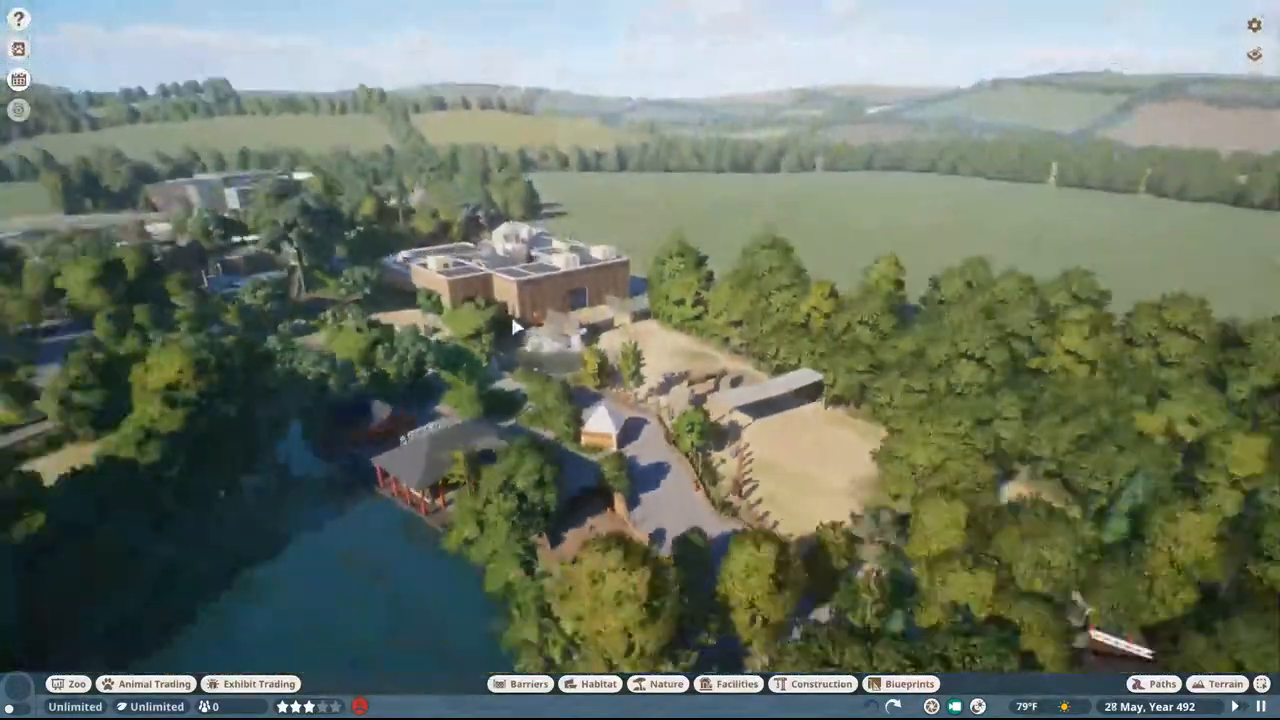
{"action": "scroll", "coordinate": [513, 327], "scroll_direction": "down", "scroll_amount": 8}
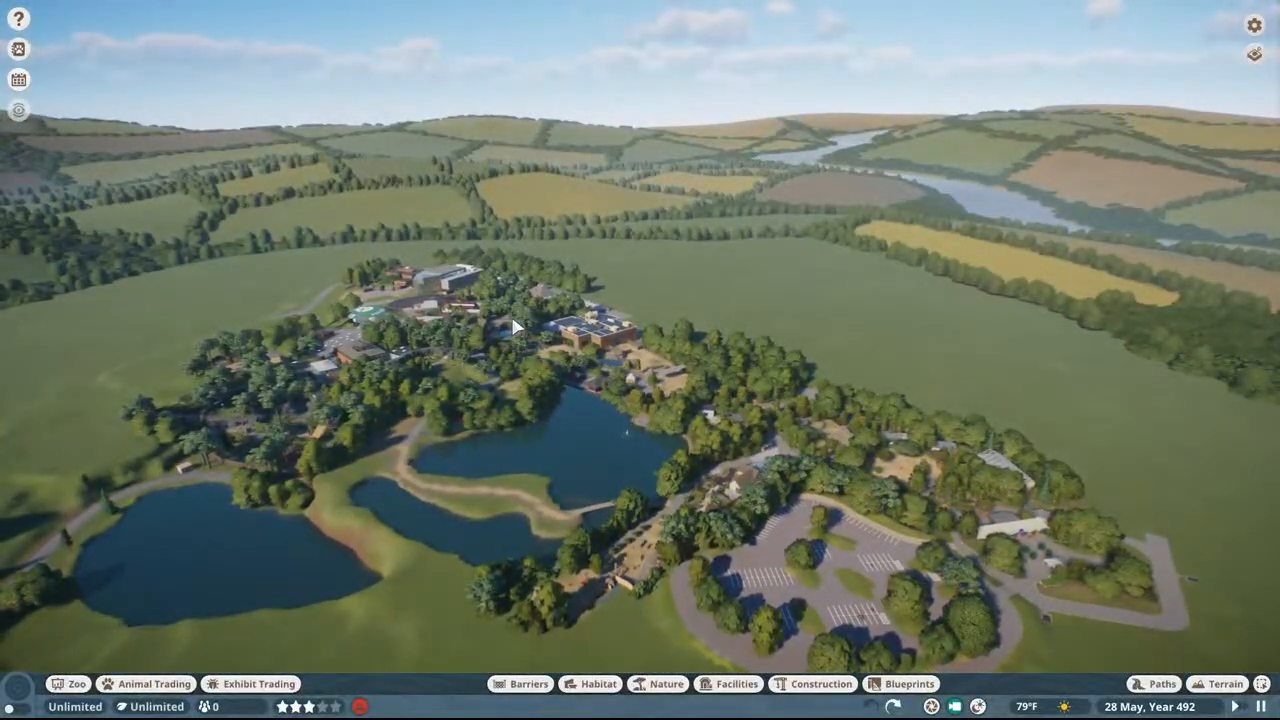
{"action": "key", "text": "w"}
{"action": "key", "text": "a"}
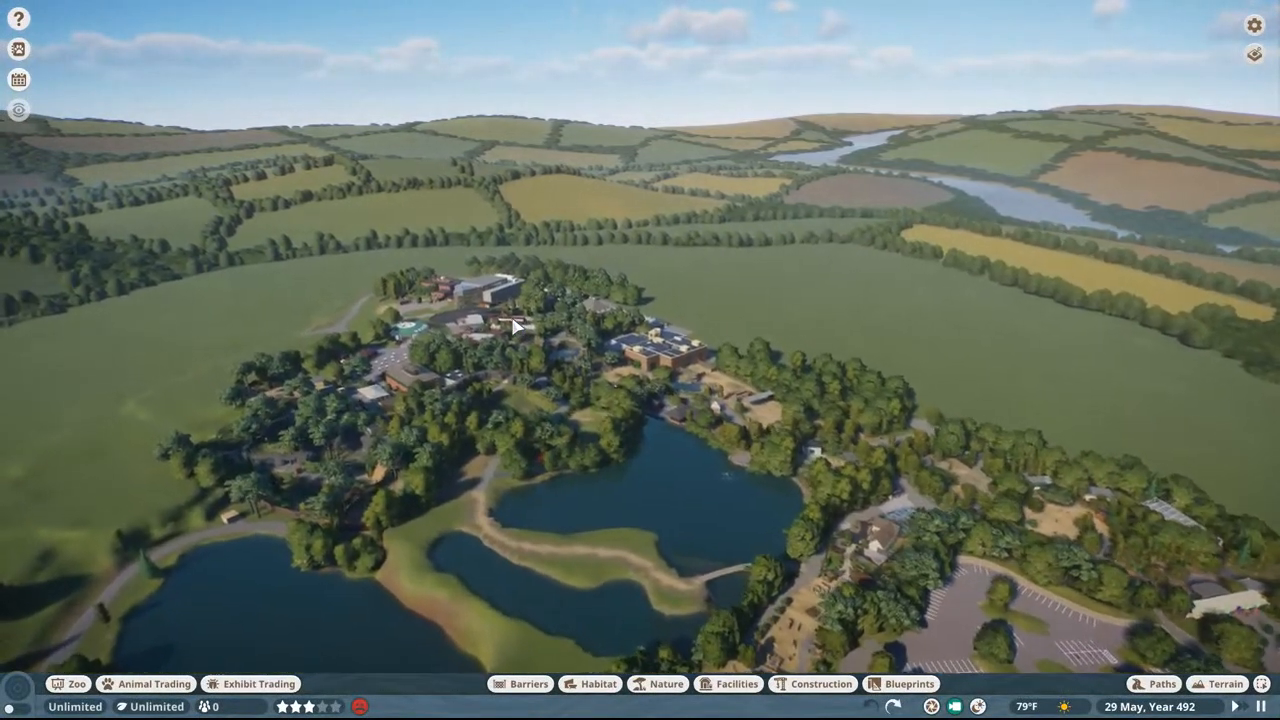
{"action": "key", "text": "w"}
{"action": "key", "text": "a"}
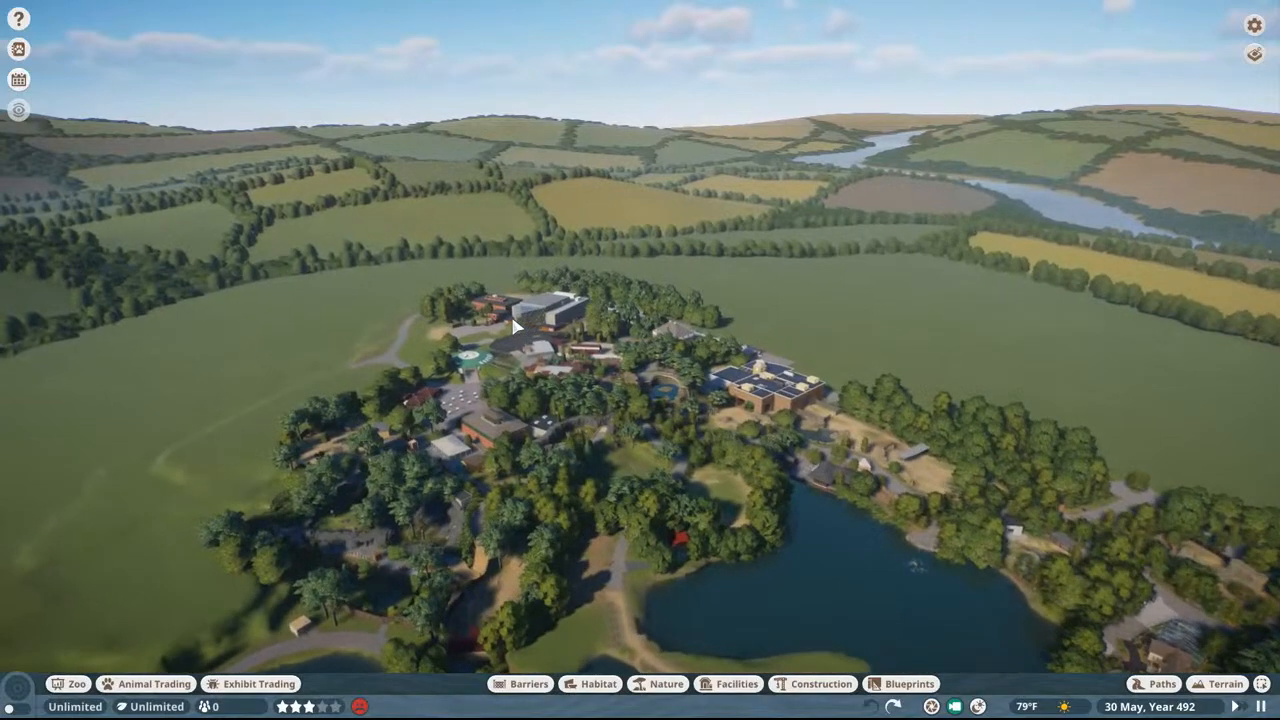
{"action": "key", "text": "w"}
{"action": "key", "text": "a"}
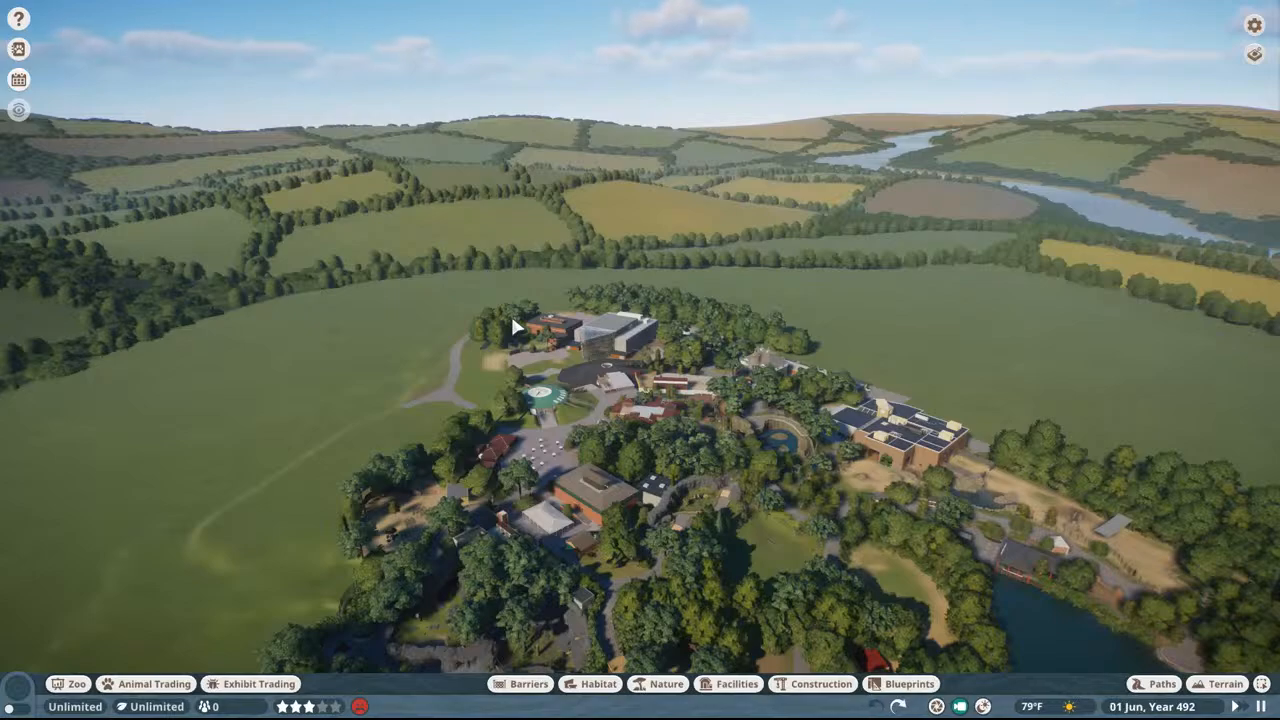
Step: Examine the area around the green-roofed round building, the red-roofed barn paddock and the dark plaza with the white ring
{"action": "scroll", "coordinate": [512, 326], "scroll_direction": "up", "scroll_amount": 3}
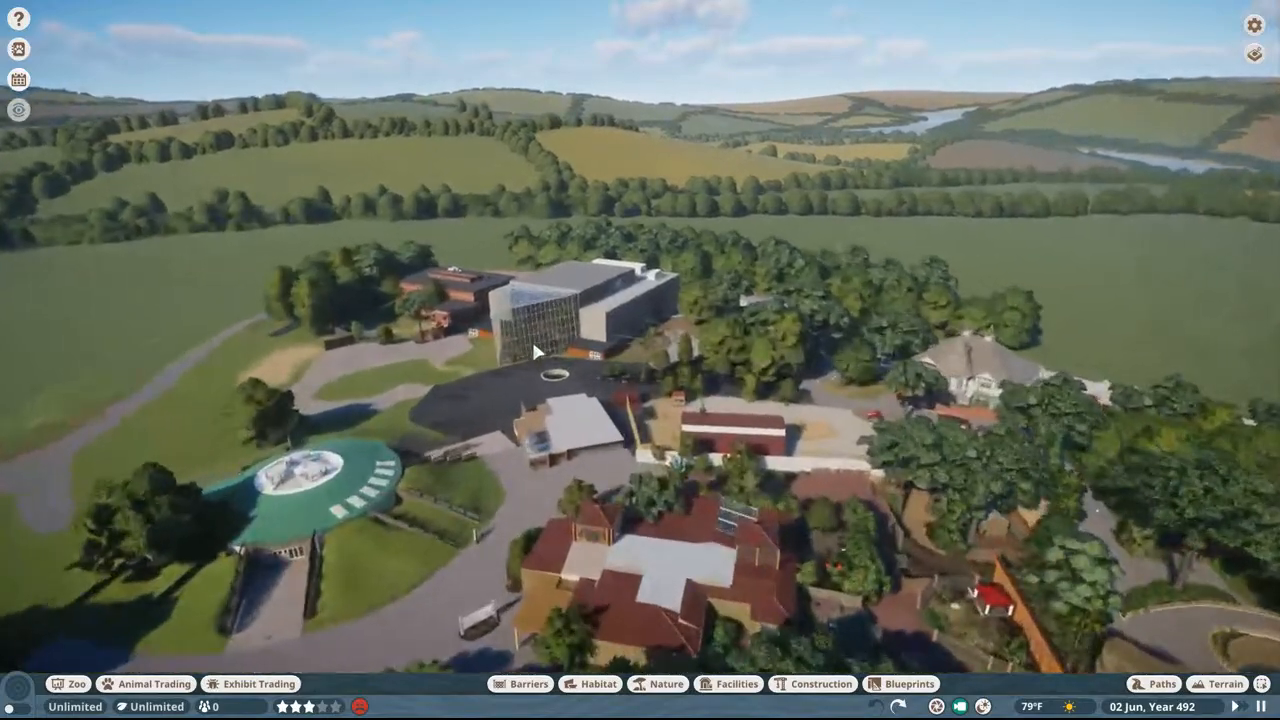
{"action": "scroll", "coordinate": [540, 345], "scroll_direction": "up", "scroll_amount": 2}
{"action": "middle_click_drag", "start_coordinate": [706, 332], "coordinate": [580, 318]}
{"action": "scroll", "coordinate": [571, 292], "scroll_direction": "up", "scroll_amount": 4}
{"action": "scroll", "coordinate": [580, 318], "scroll_direction": "down", "scroll_amount": 3}
{"action": "right_click_drag", "start_coordinate": [640, 300], "coordinate": [604, 336]}
{"action": "scroll", "coordinate": [578, 371], "scroll_direction": "up", "scroll_amount": 2}
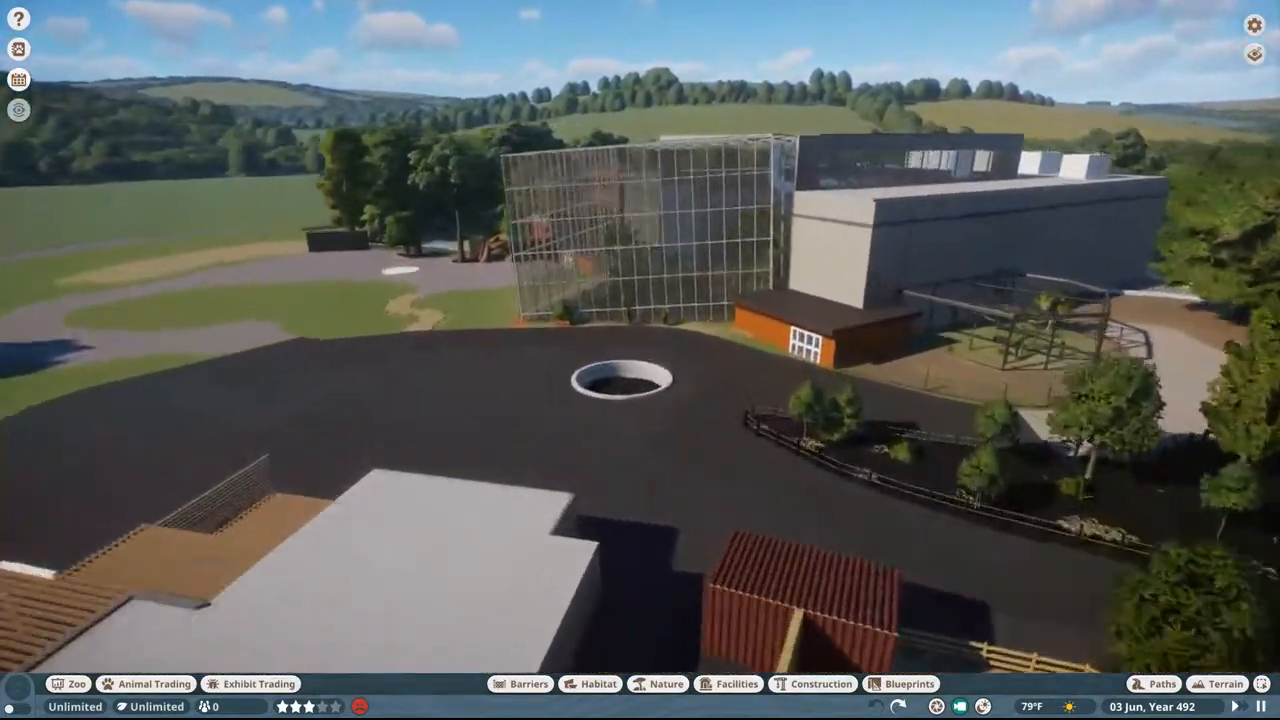
{"action": "scroll", "coordinate": [578, 371], "scroll_direction": "down", "scroll_amount": 2}
{"action": "middle_click_drag", "start_coordinate": [604, 336], "coordinate": [601, 309]}
{"action": "scroll", "coordinate": [602, 316], "scroll_direction": "down", "scroll_amount": 6}
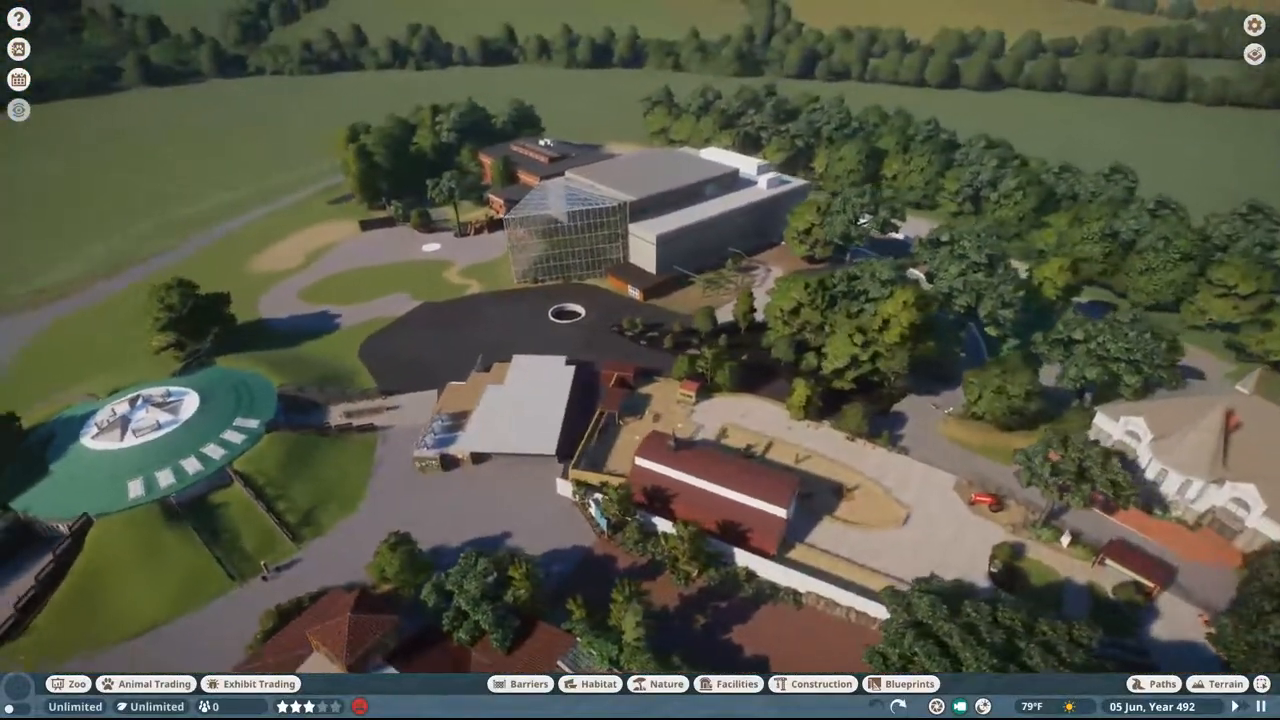
{"action": "scroll", "coordinate": [580, 312], "scroll_direction": "up", "scroll_amount": 5}
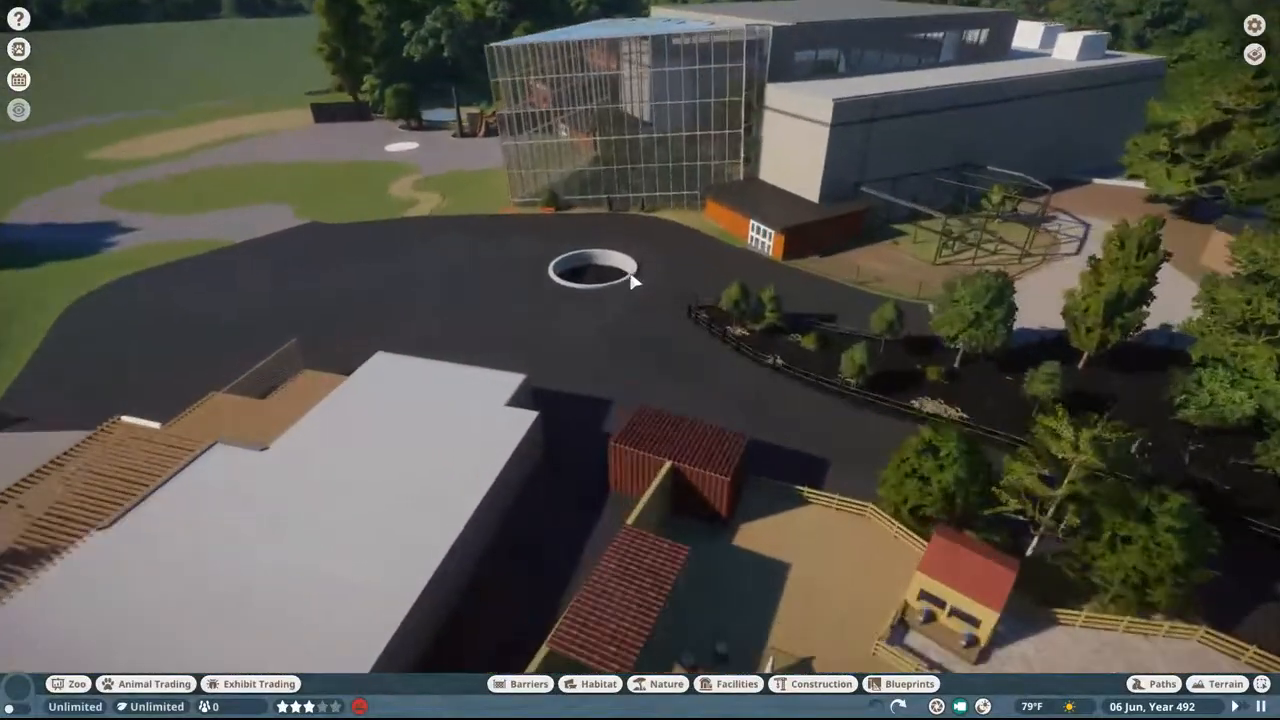
Step: Inspect the tall glass building from close up, the brick-walled habitat with the pond, and the dark plaza facing the shops
{"action": "scroll", "coordinate": [631, 275], "scroll_direction": "up", "scroll_amount": 3}
{"action": "middle_click_drag", "start_coordinate": [631, 275], "coordinate": [720, 262]}
{"action": "key", "text": "s"}
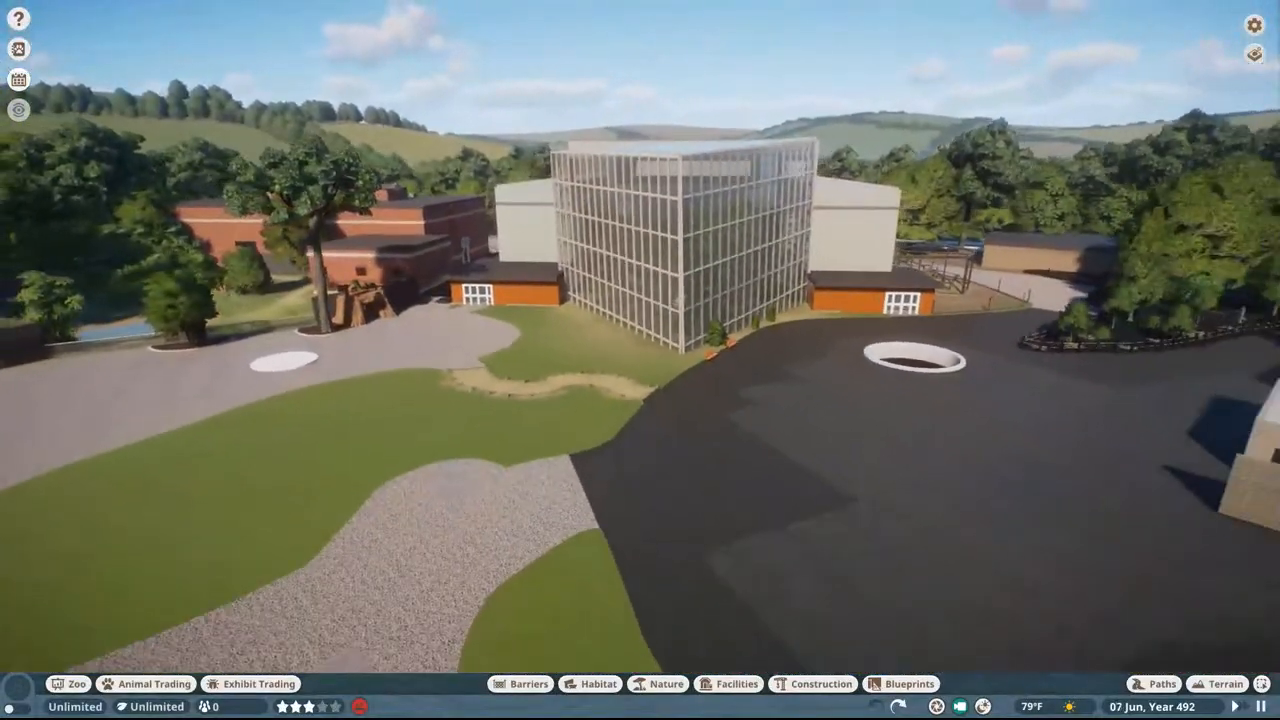
{"action": "key", "text": "w"}
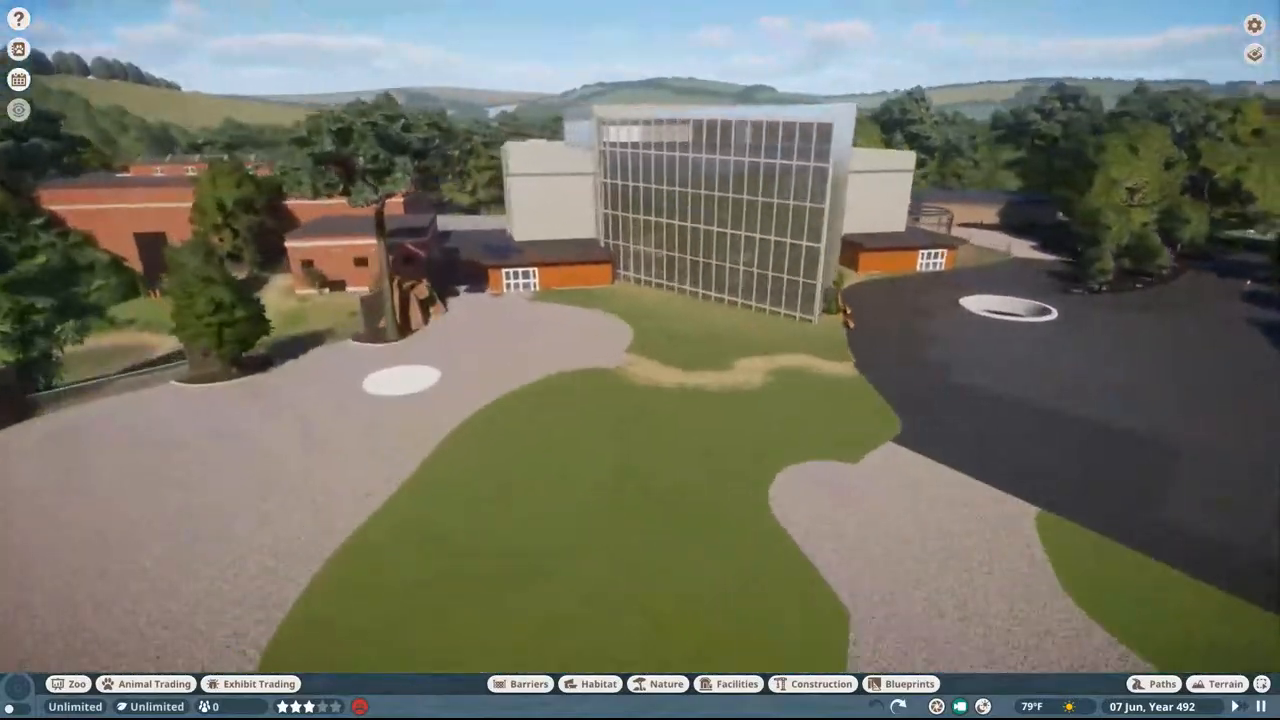
{"action": "key", "text": "w"}
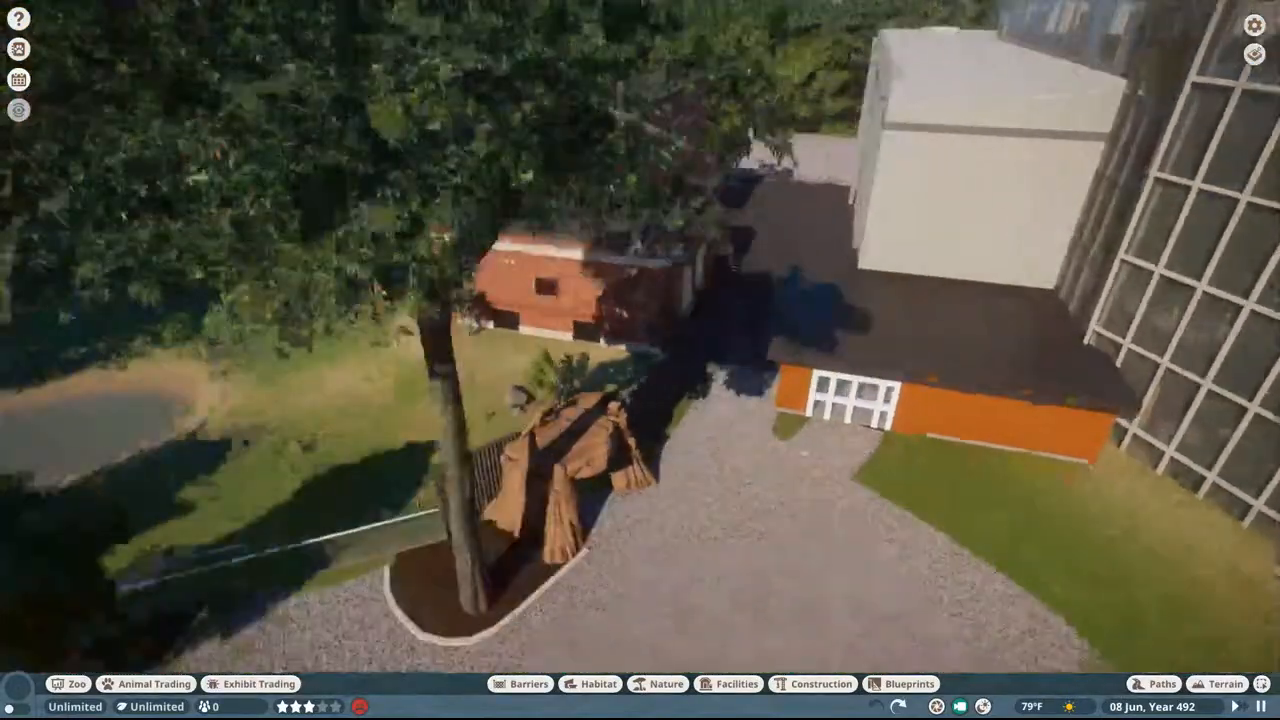
{"action": "key", "text": "w"}
{"action": "right_click_drag", "start_coordinate": [577, 290], "coordinate": [620, 290]}
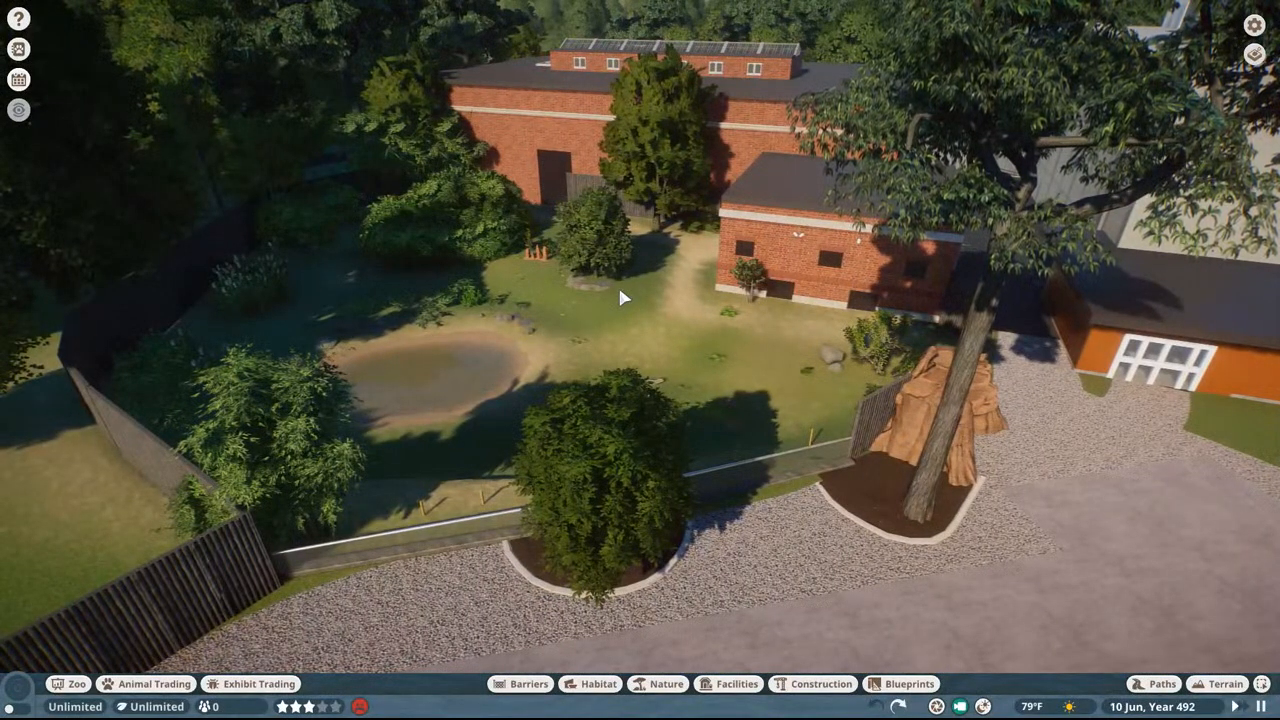
{"action": "scroll", "coordinate": [603, 289], "scroll_direction": "up", "scroll_amount": 5}
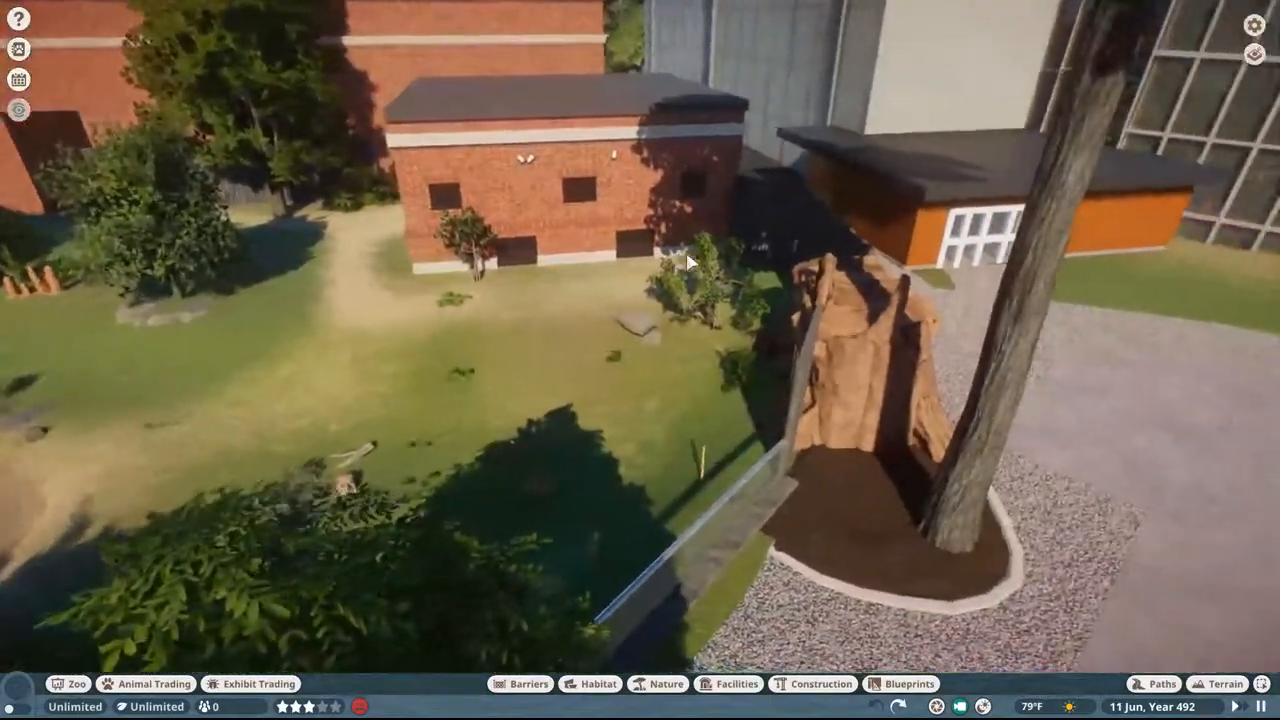
{"action": "middle_click_drag", "start_coordinate": [687, 262], "coordinate": [1040, 238]}
{"action": "middle_click_drag", "start_coordinate": [955, 260], "coordinate": [983, 261]}
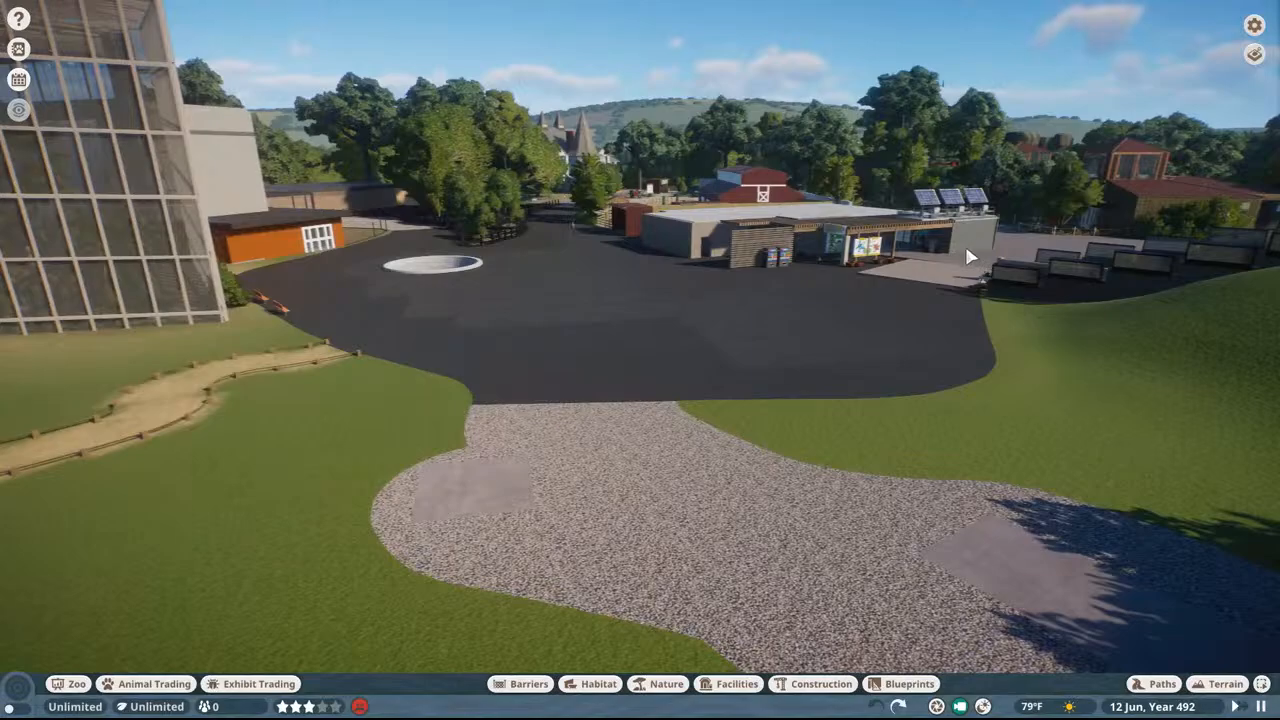
Step: Place the modded Safari Pack sign with the lemur-face icon on the dark plaza, and preview the warthog-icon TBD Sign 01 without placing it
{"action": "scroll", "coordinate": [928, 313], "scroll_direction": "up", "scroll_amount": 5}
{"action": "left_click", "coordinate": [818, 684]}
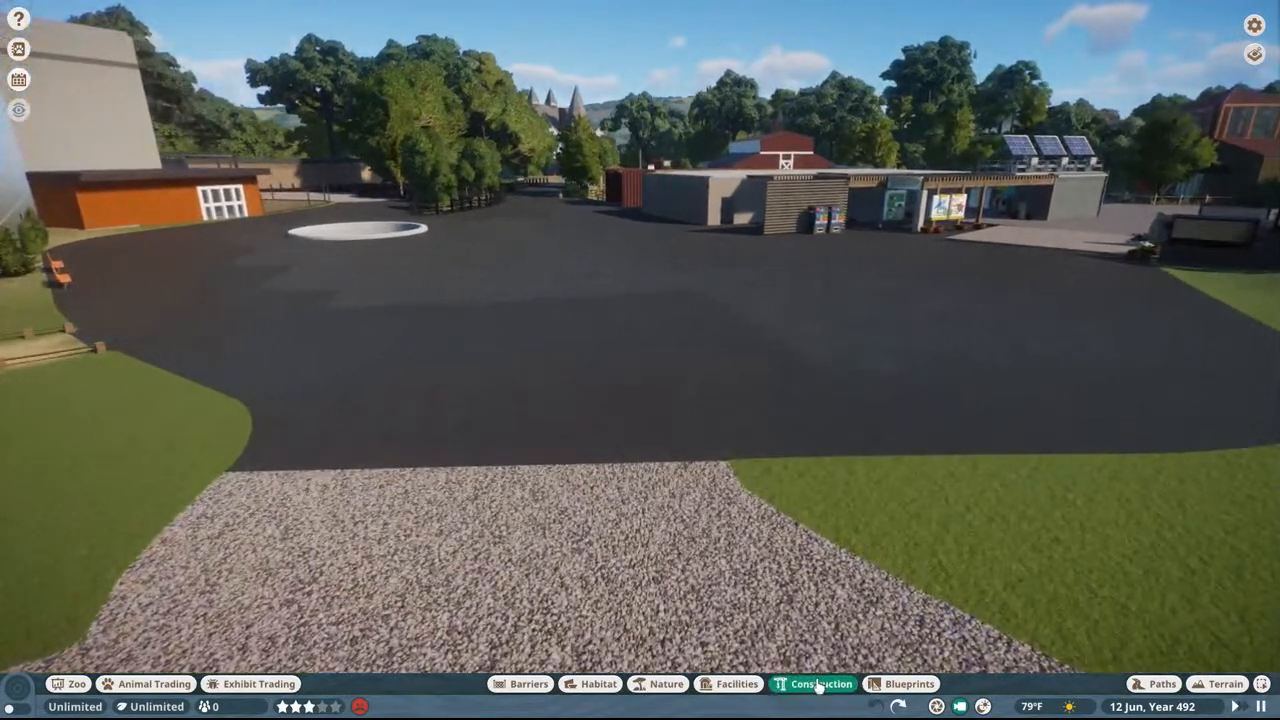
{"action": "left_click", "coordinate": [205, 540]}
{"action": "scroll", "coordinate": [506, 380], "scroll_direction": "up", "scroll_amount": 5}
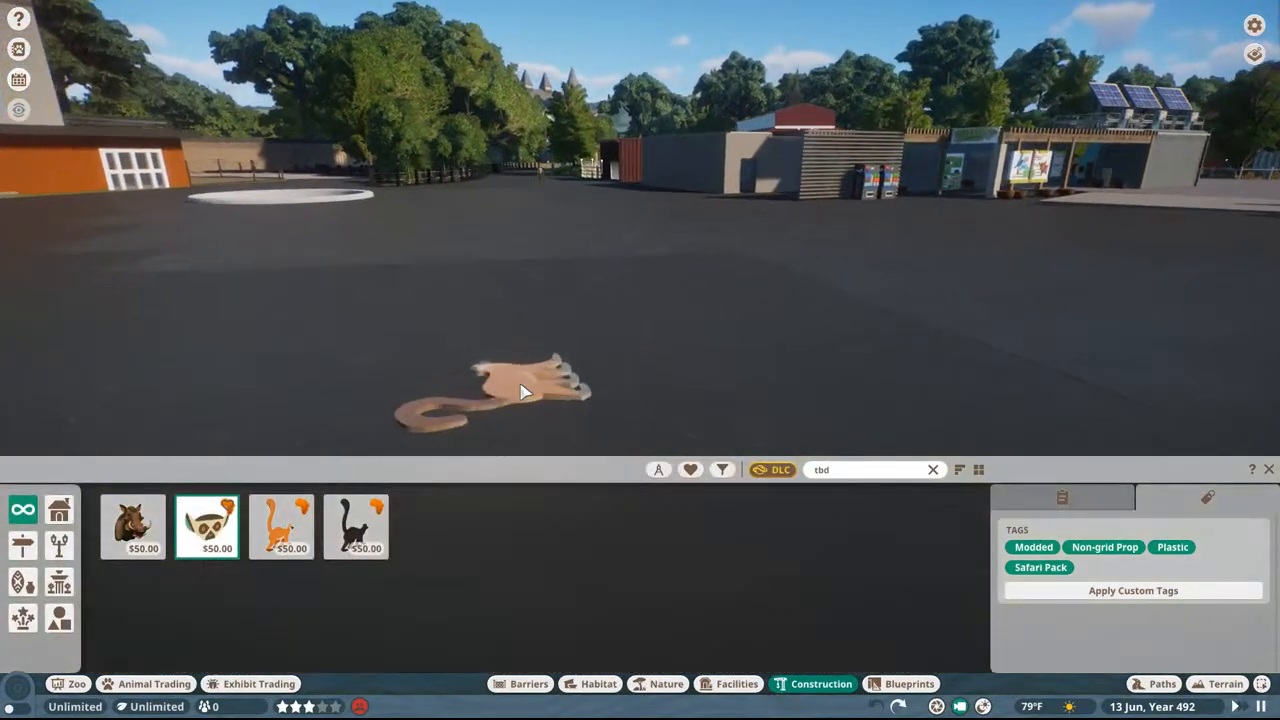
{"action": "key", "text": "z"}
{"action": "middle_click_drag", "start_coordinate": [524, 392], "coordinate": [524, 440]}
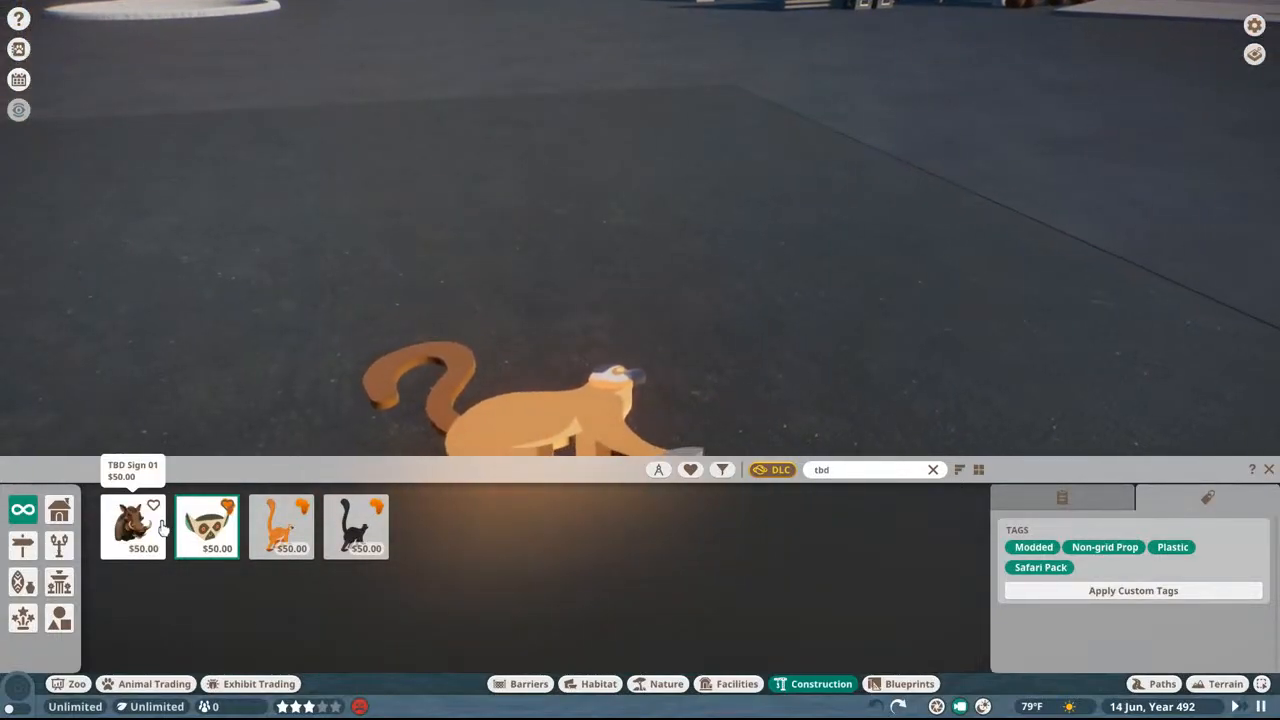
{"action": "left_click", "coordinate": [520, 355]}
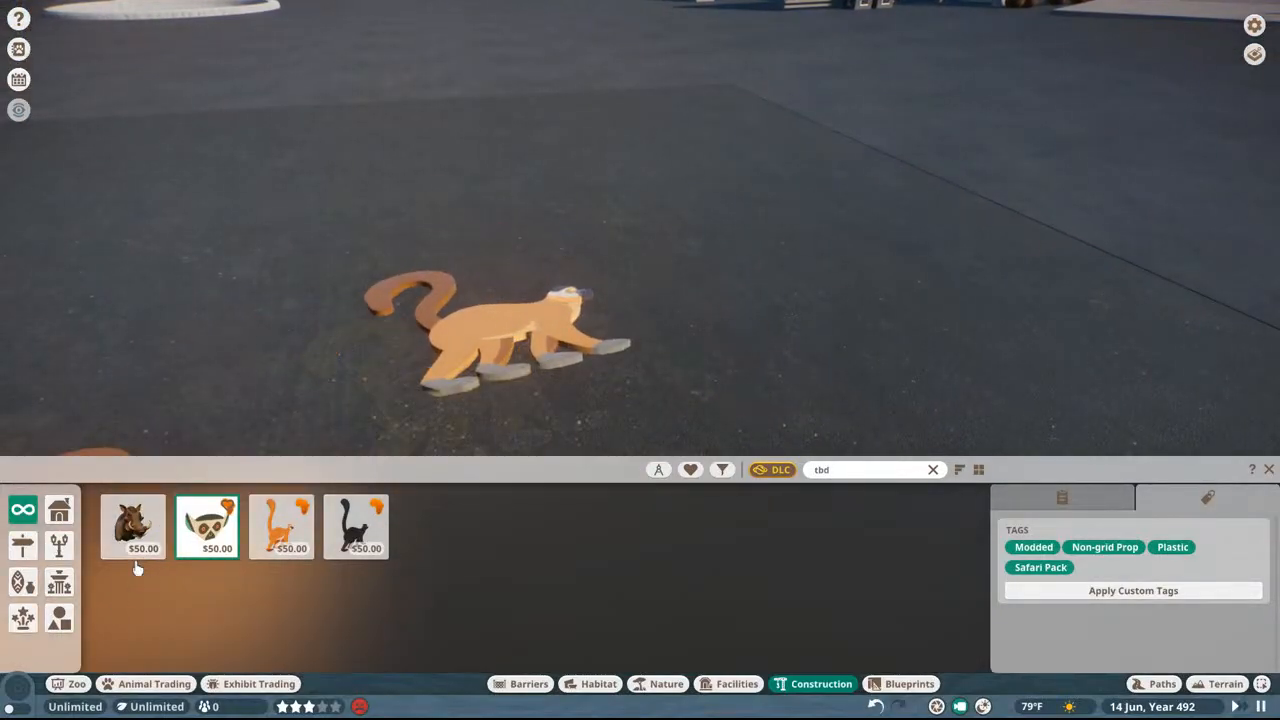
{"action": "left_click", "coordinate": [133, 535]}
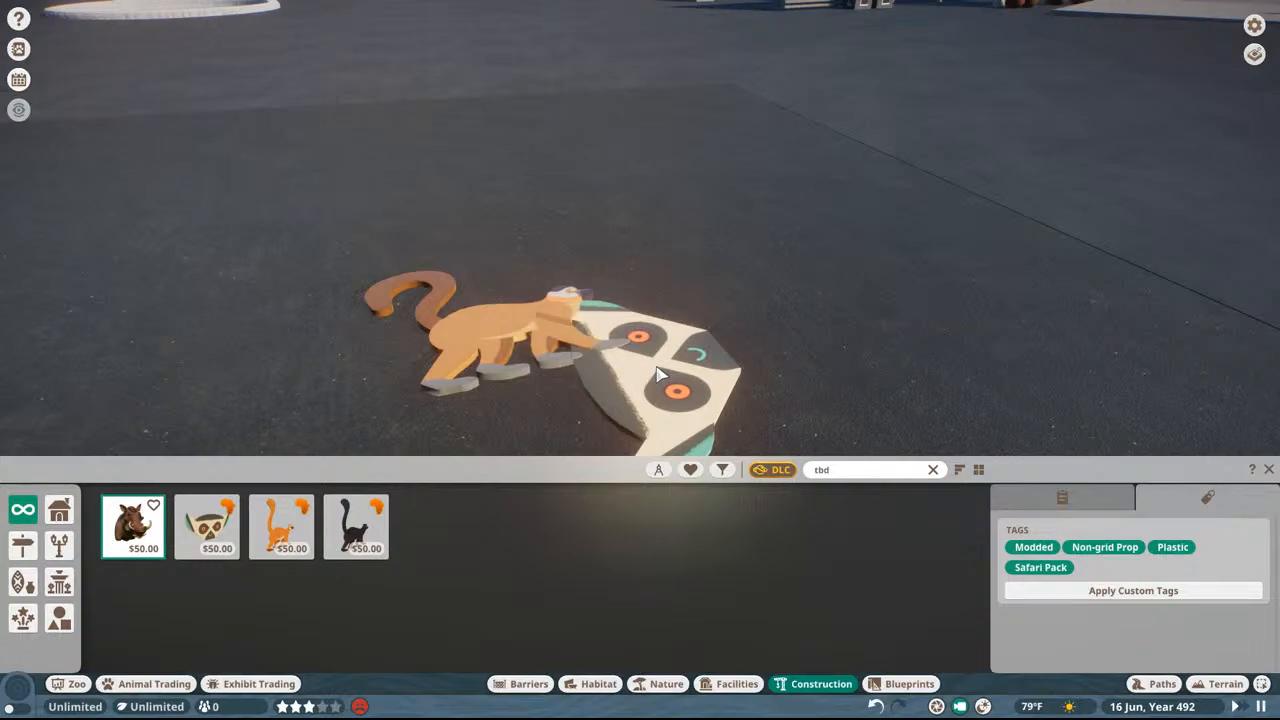
{"action": "key", "text": "Escape"}
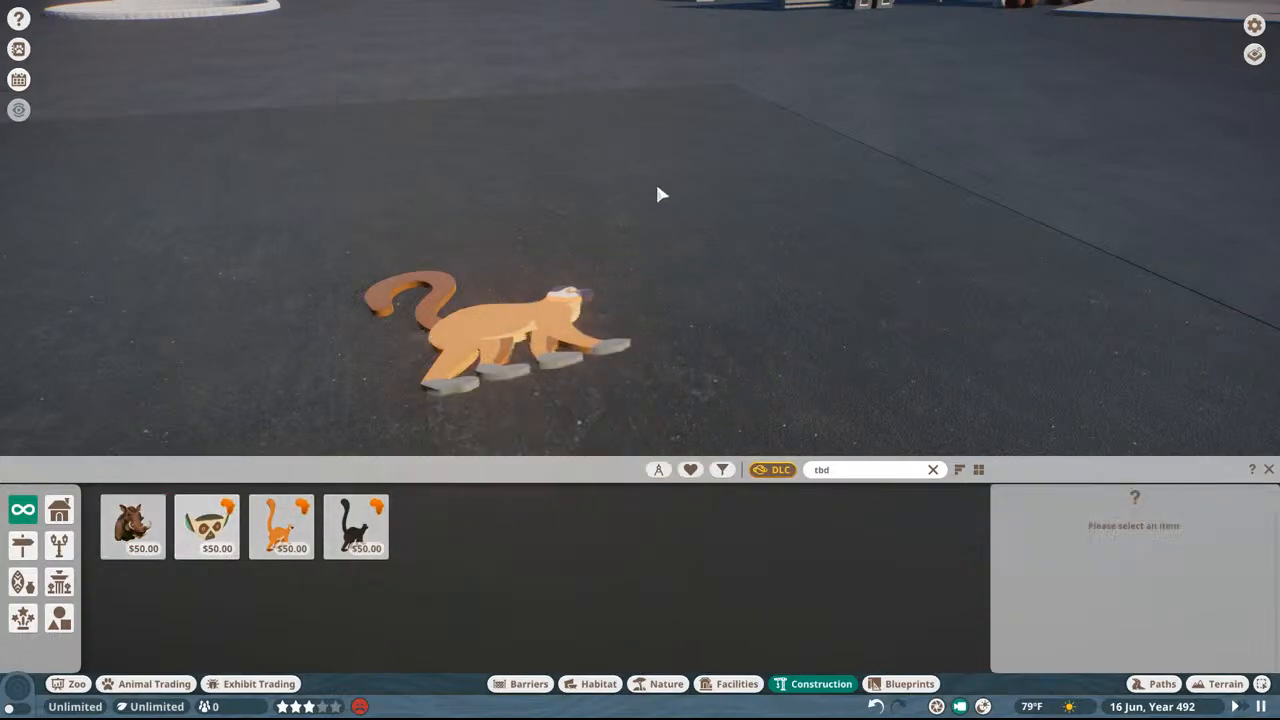
Step: Quit Planet Zoo from the zoo and end its remaining process in Task Manager
{"action": "key", "text": "Escape"}
{"action": "key", "text": "Escape"}
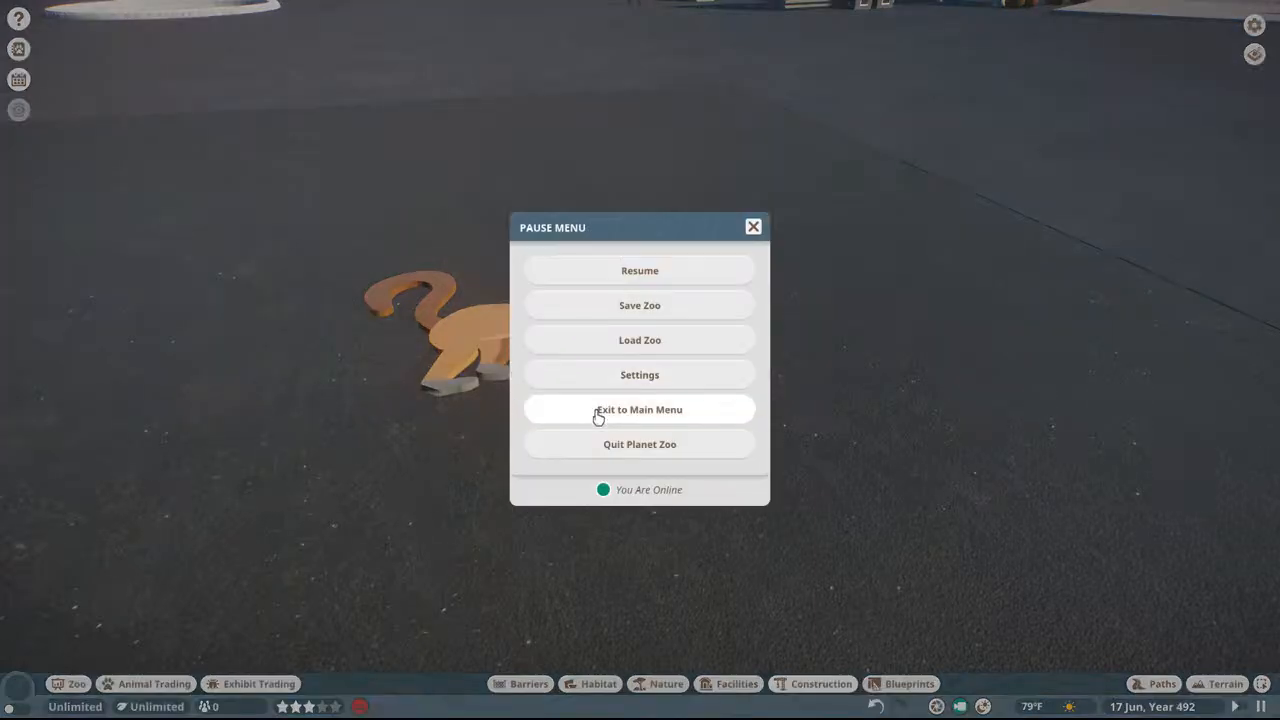
{"action": "left_click", "coordinate": [608, 443]}
{"action": "left_click", "coordinate": [580, 414]}
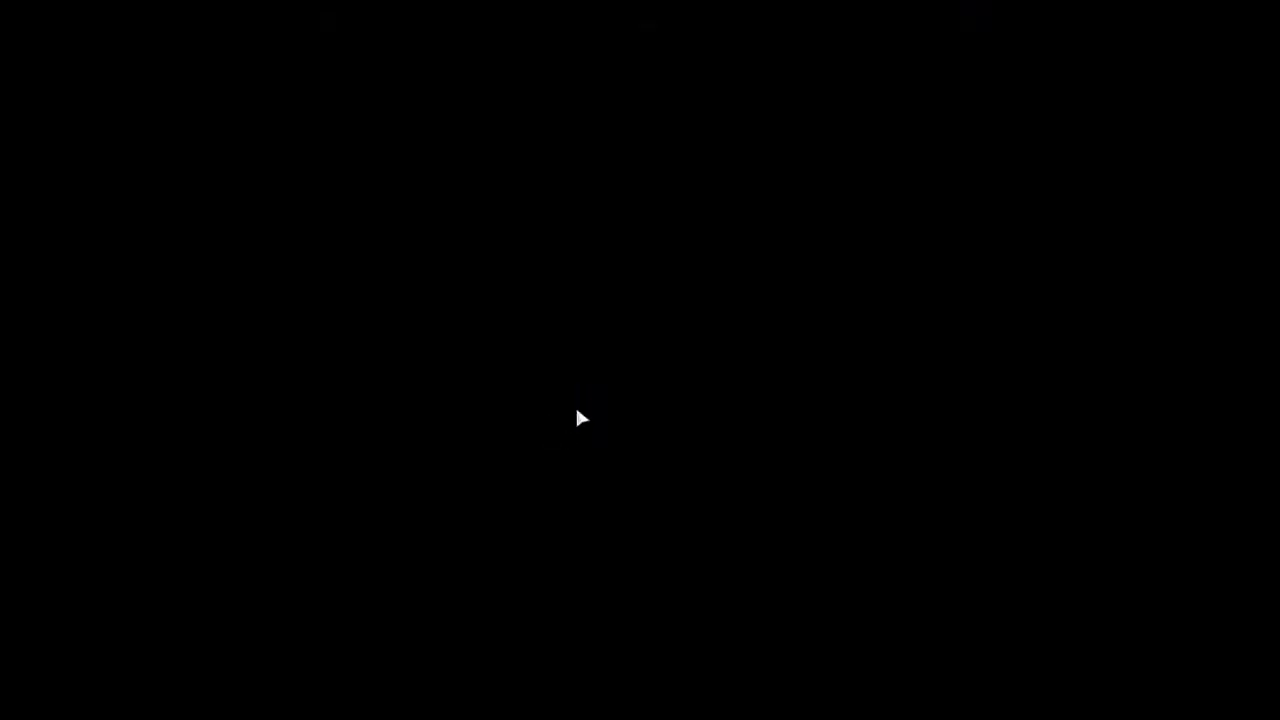
{"action": "key", "text": "ctrl+shift+Escape"}
{"action": "left_click", "coordinate": [421, 341]}
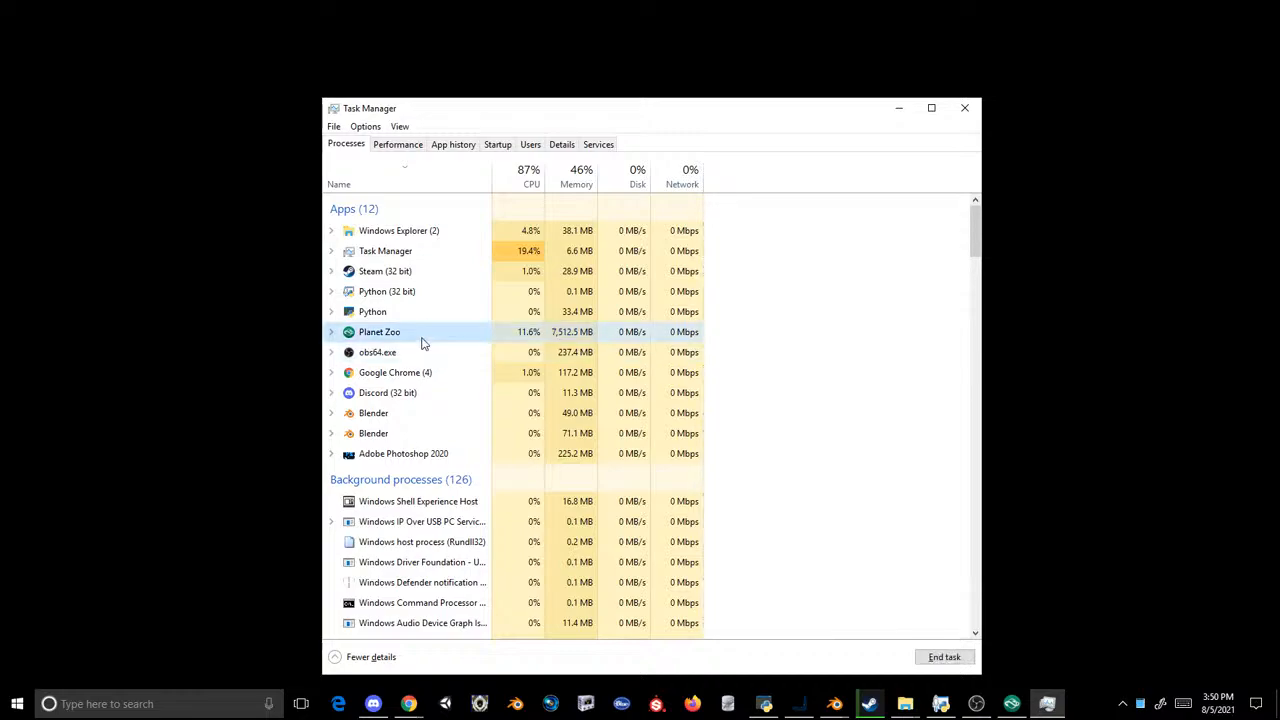
{"action": "left_click", "coordinate": [922, 659]}
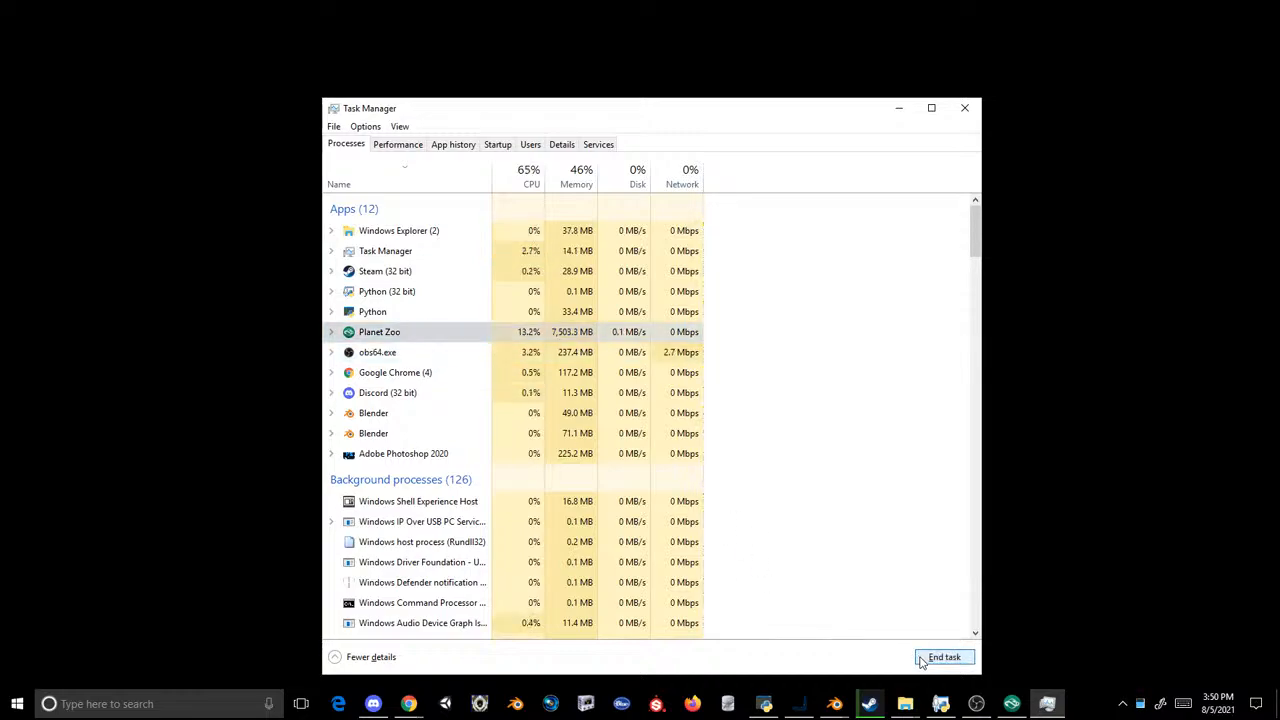
Step: Switch to OVL Archive Editor and load Loc.ovl from the game's PropAfro/Localised/English/UnitedStates folder
{"action": "left_click", "coordinate": [905, 703]}
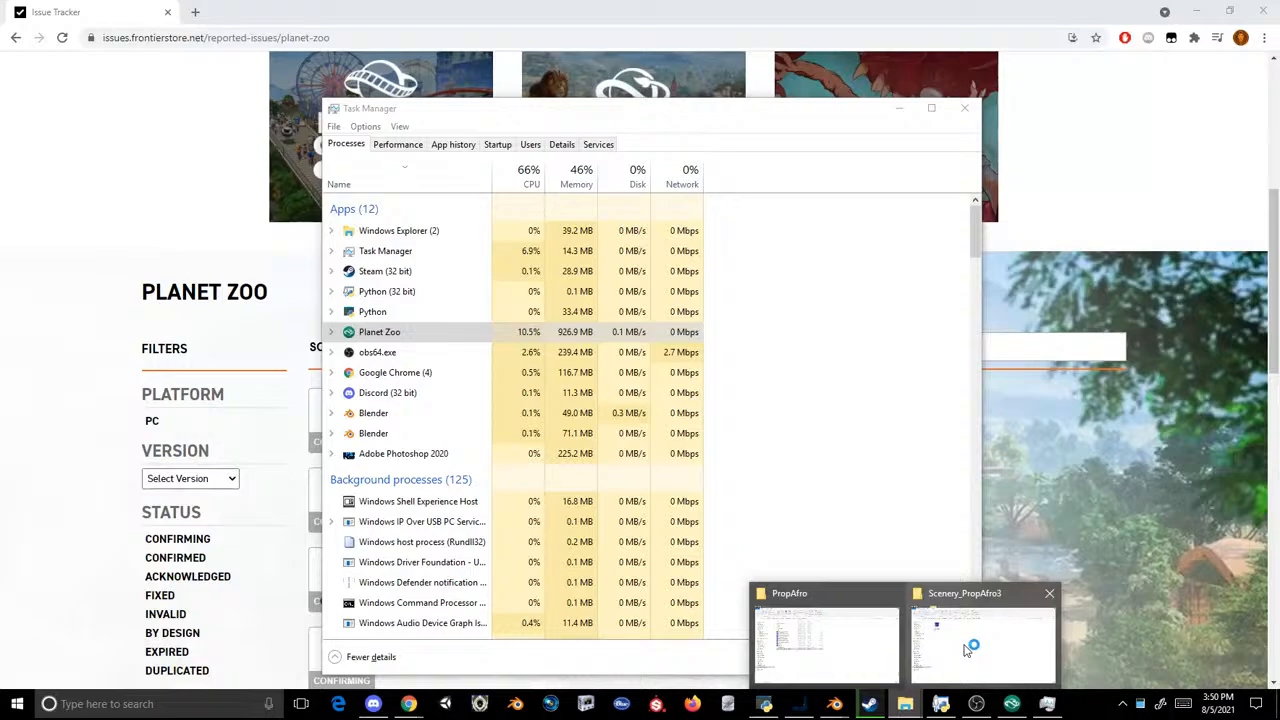
{"action": "left_click", "coordinate": [975, 642]}
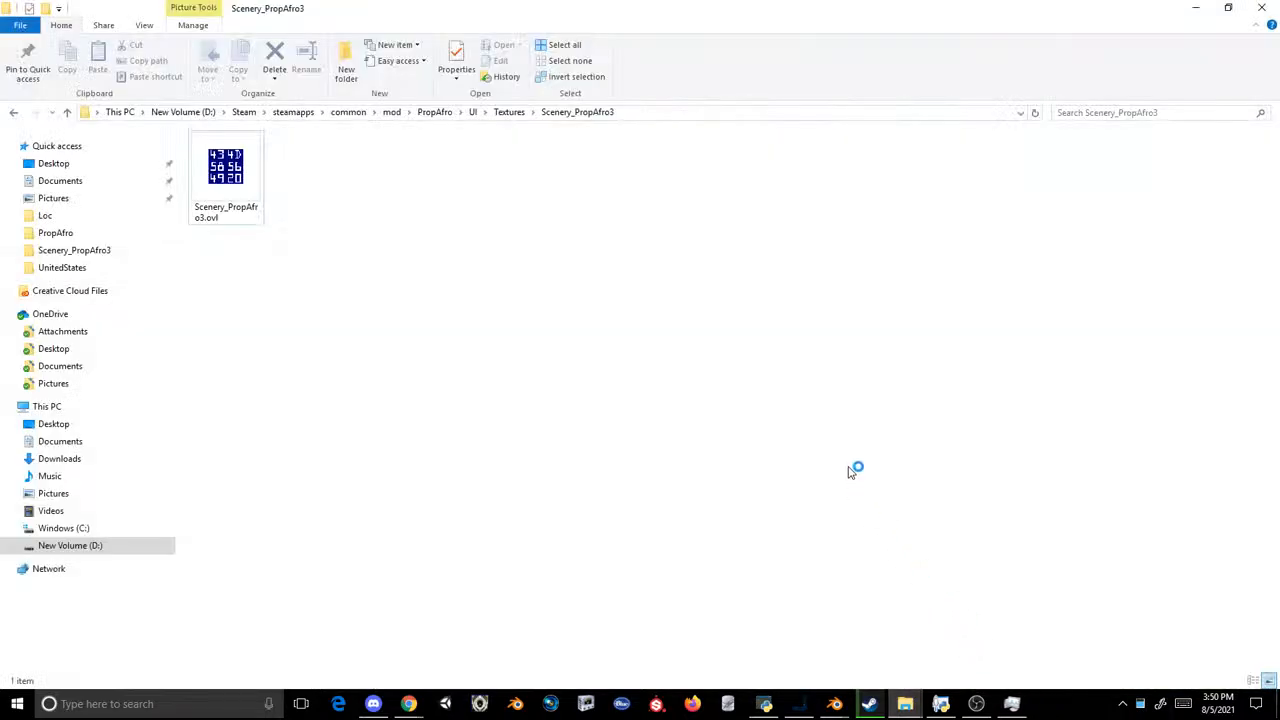
{"action": "left_click", "coordinate": [778, 704]}
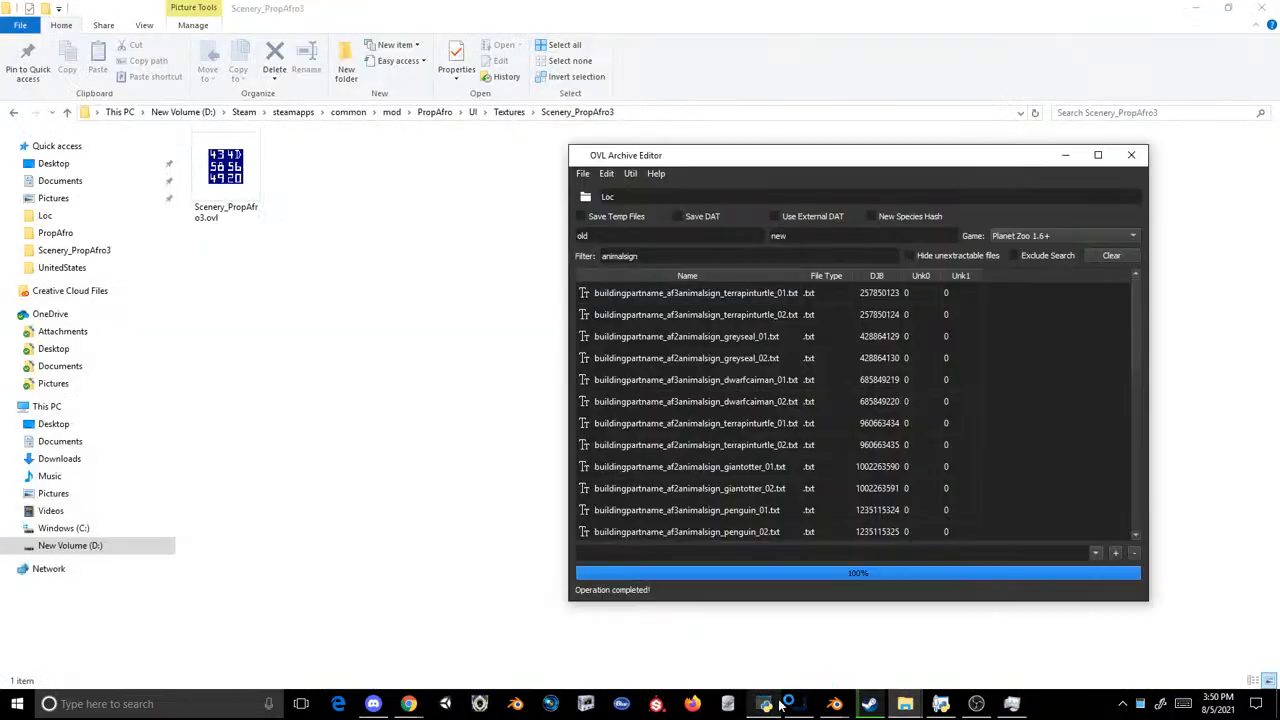
{"action": "left_click", "coordinate": [593, 176]}
{"action": "left_click", "coordinate": [595, 200]}
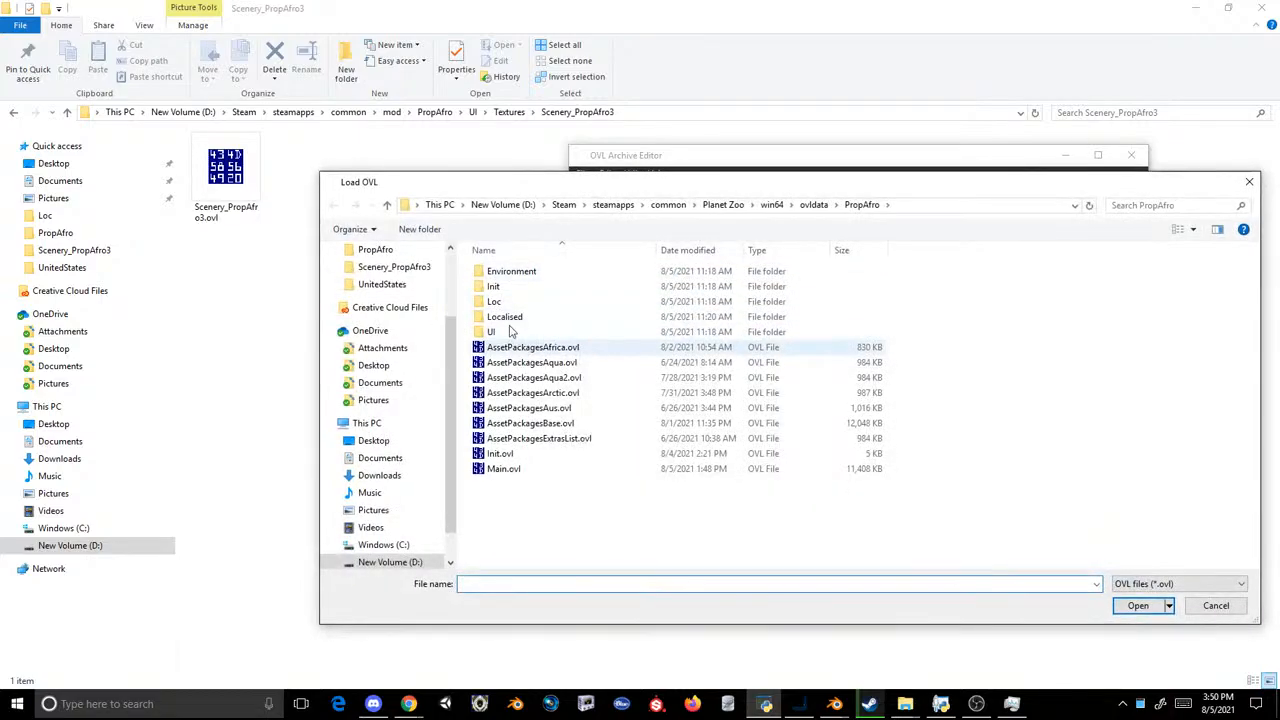
{"action": "double_click", "coordinate": [506, 318]}
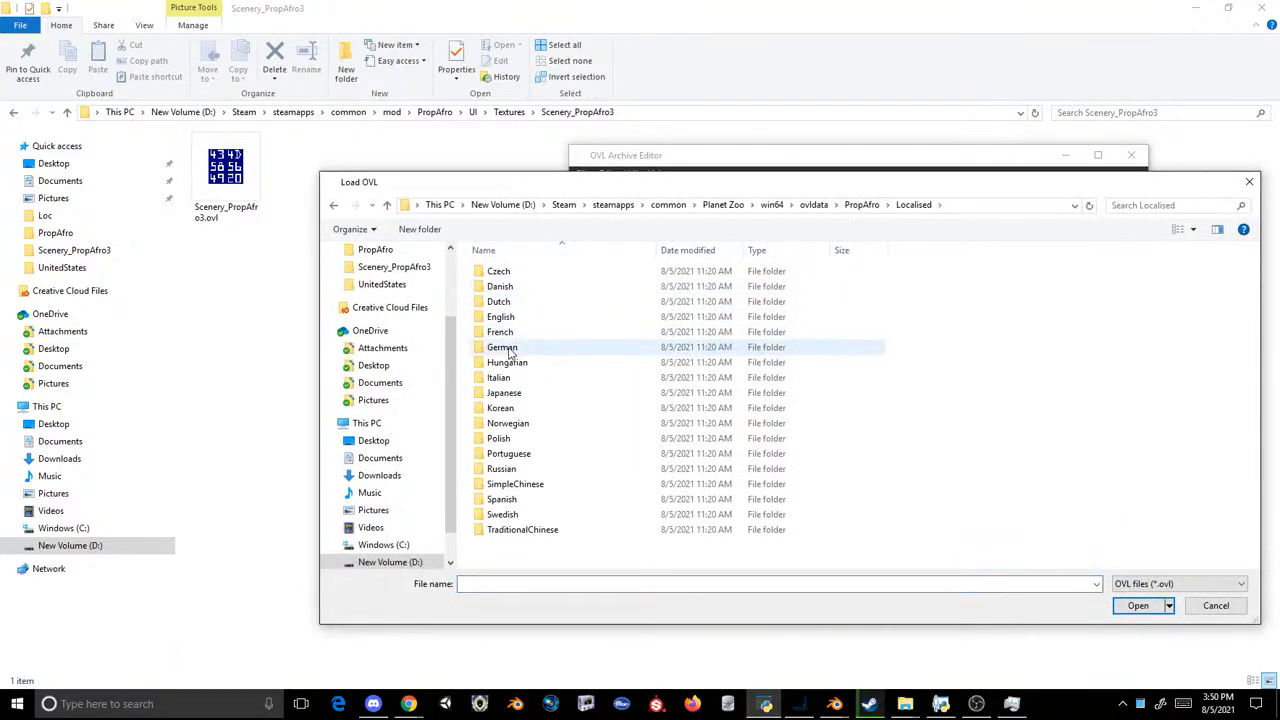
{"action": "double_click", "coordinate": [495, 316]}
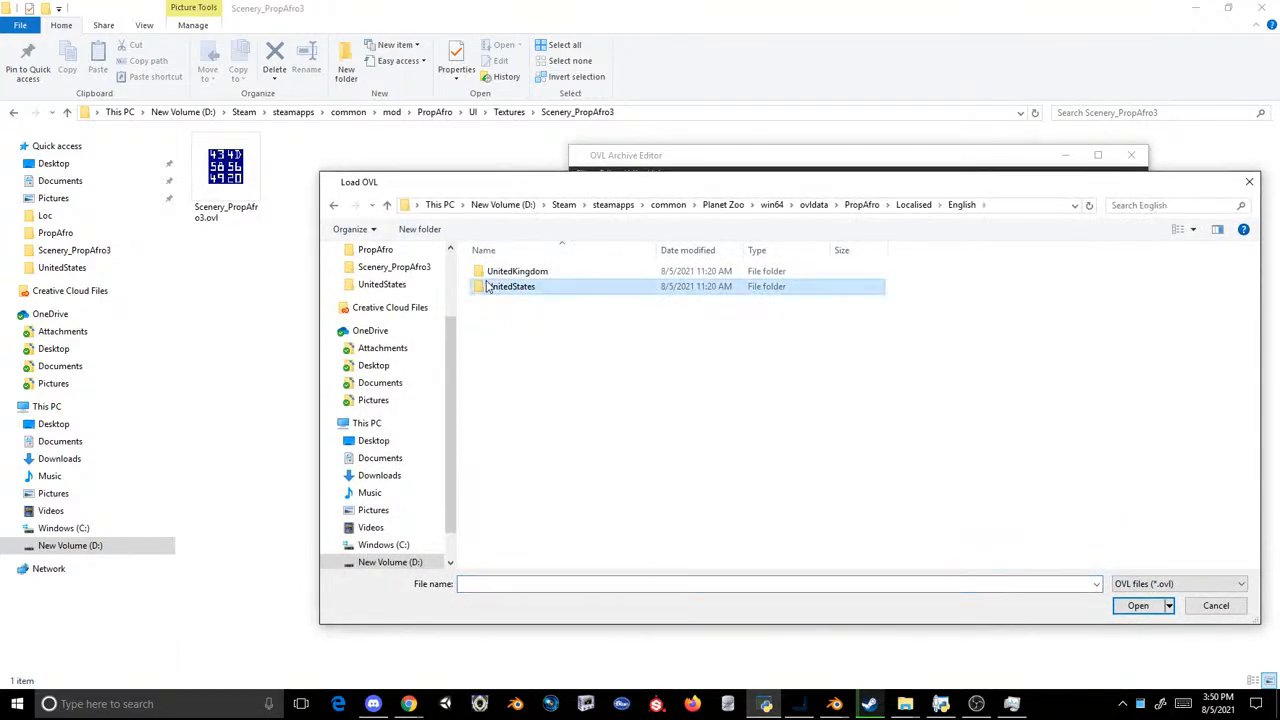
{"action": "double_click", "coordinate": [505, 287]}
{"action": "double_click", "coordinate": [500, 277]}
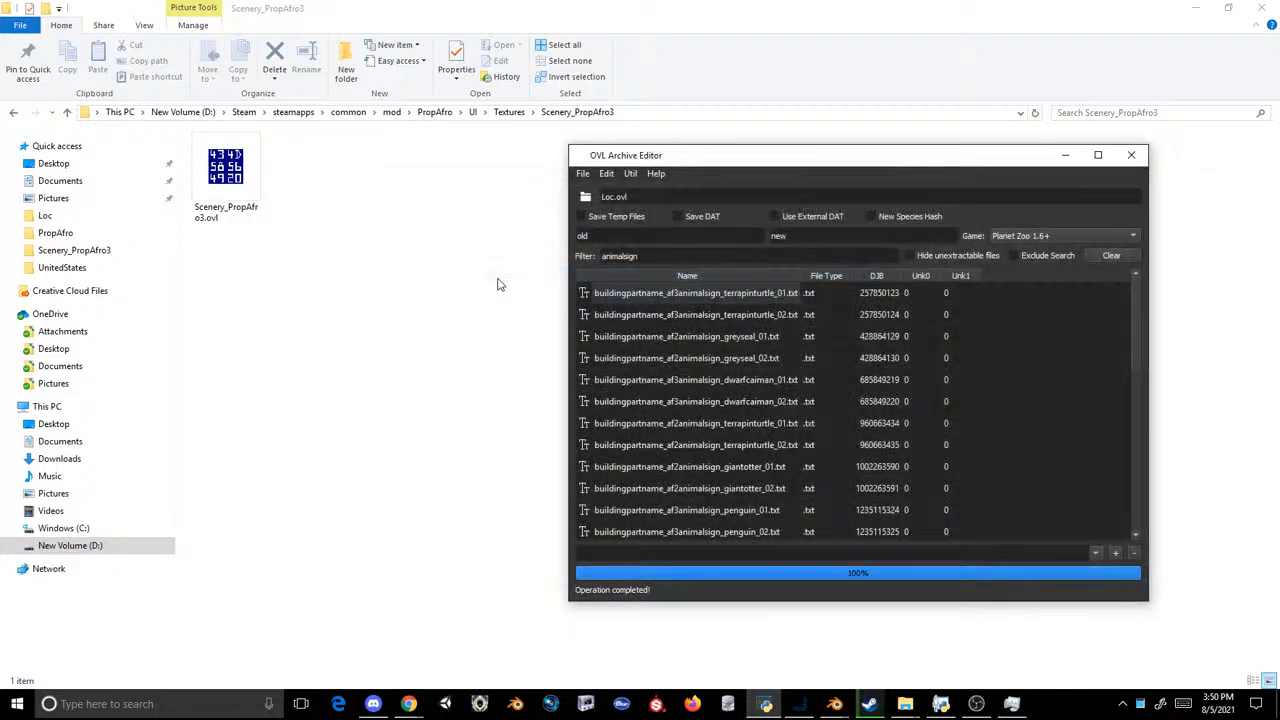
Step: Open the PropAfro mod's Loc folder and locate the af3animalsign penguin and terrapinturtle text files
{"action": "left_click", "coordinate": [434, 111]}
{"action": "left_click", "coordinate": [252, 158]}
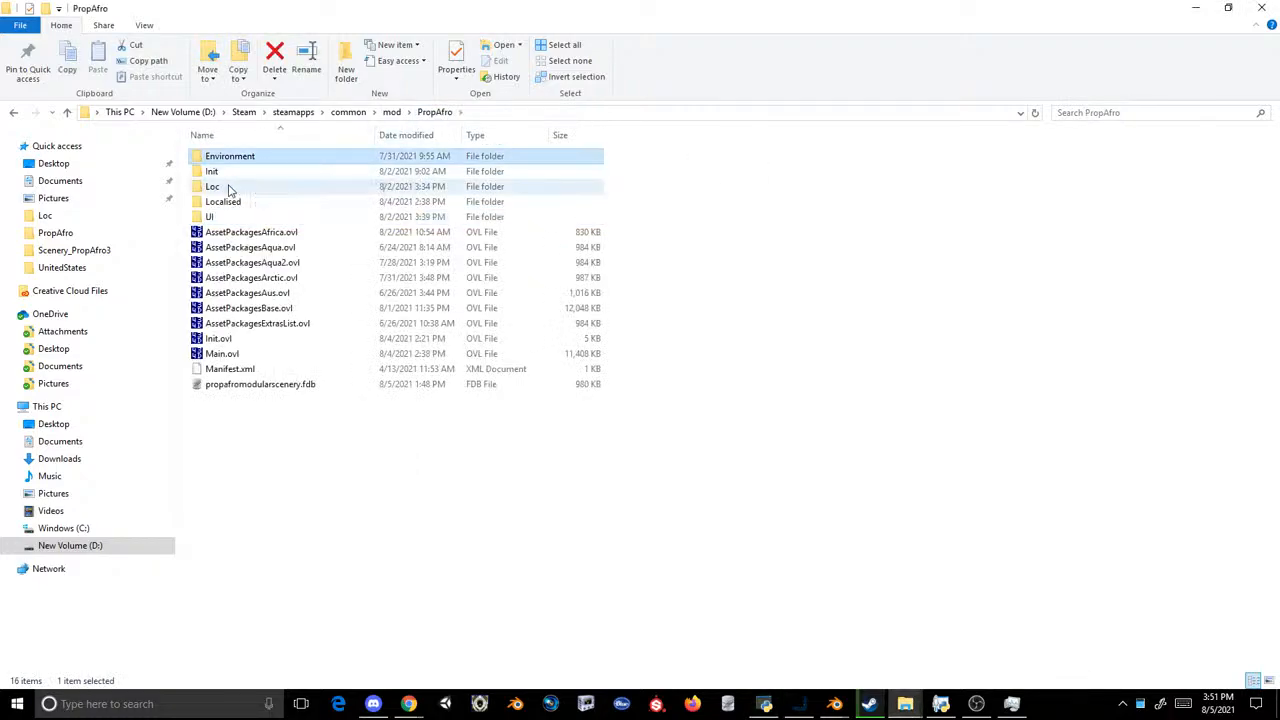
{"action": "double_click", "coordinate": [228, 188]}
{"action": "scroll", "coordinate": [267, 330], "scroll_direction": "down", "scroll_amount": 10}
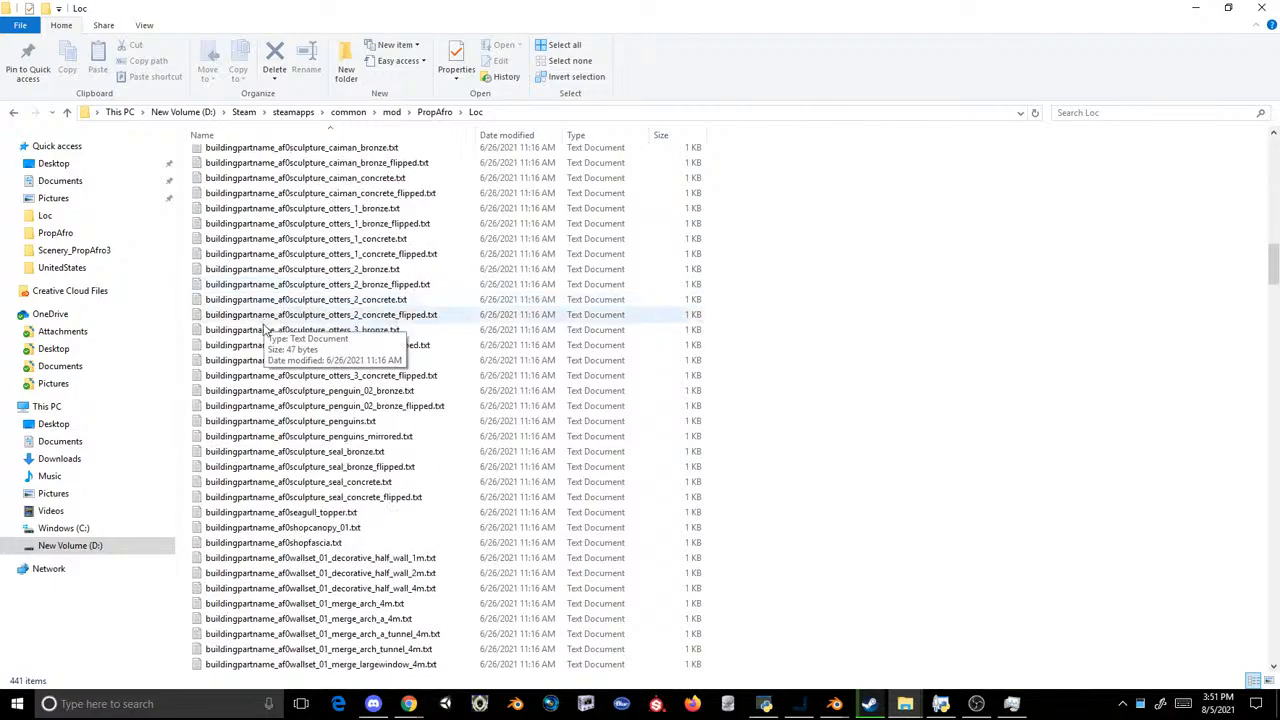
{"action": "scroll", "coordinate": [267, 330], "scroll_direction": "down", "scroll_amount": 20}
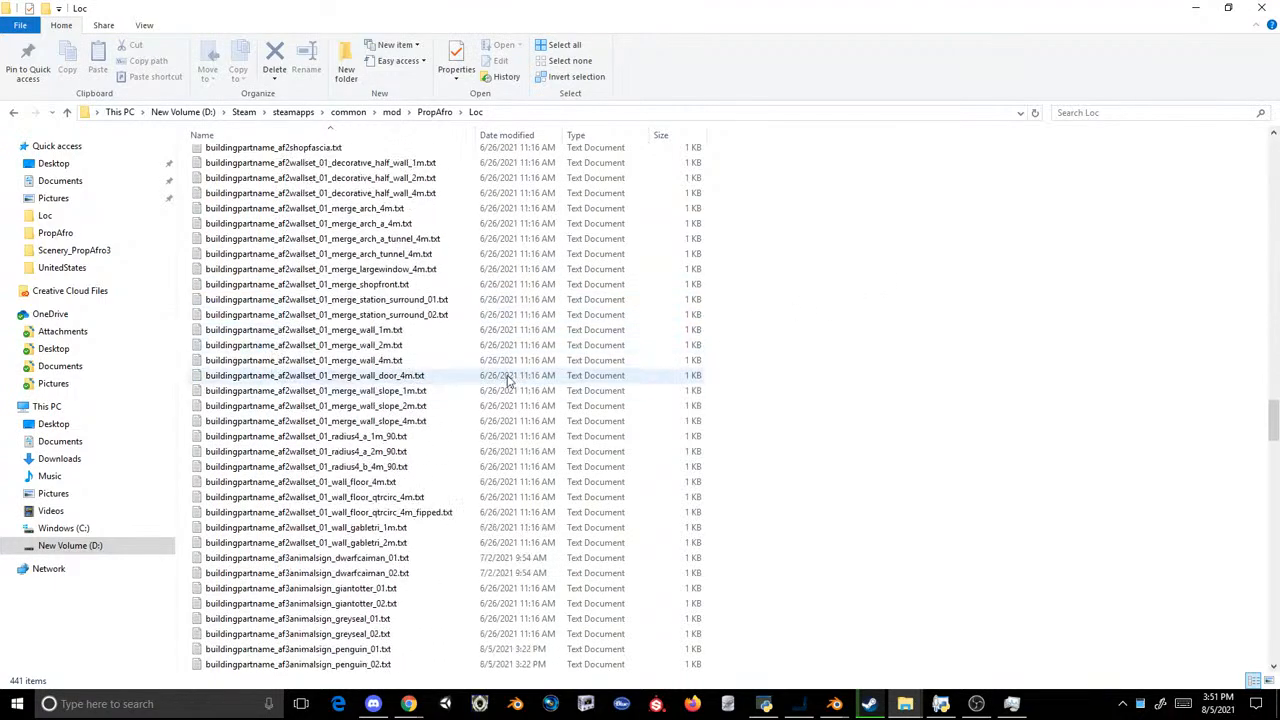
{"action": "scroll", "coordinate": [505, 380], "scroll_direction": "down", "scroll_amount": 15}
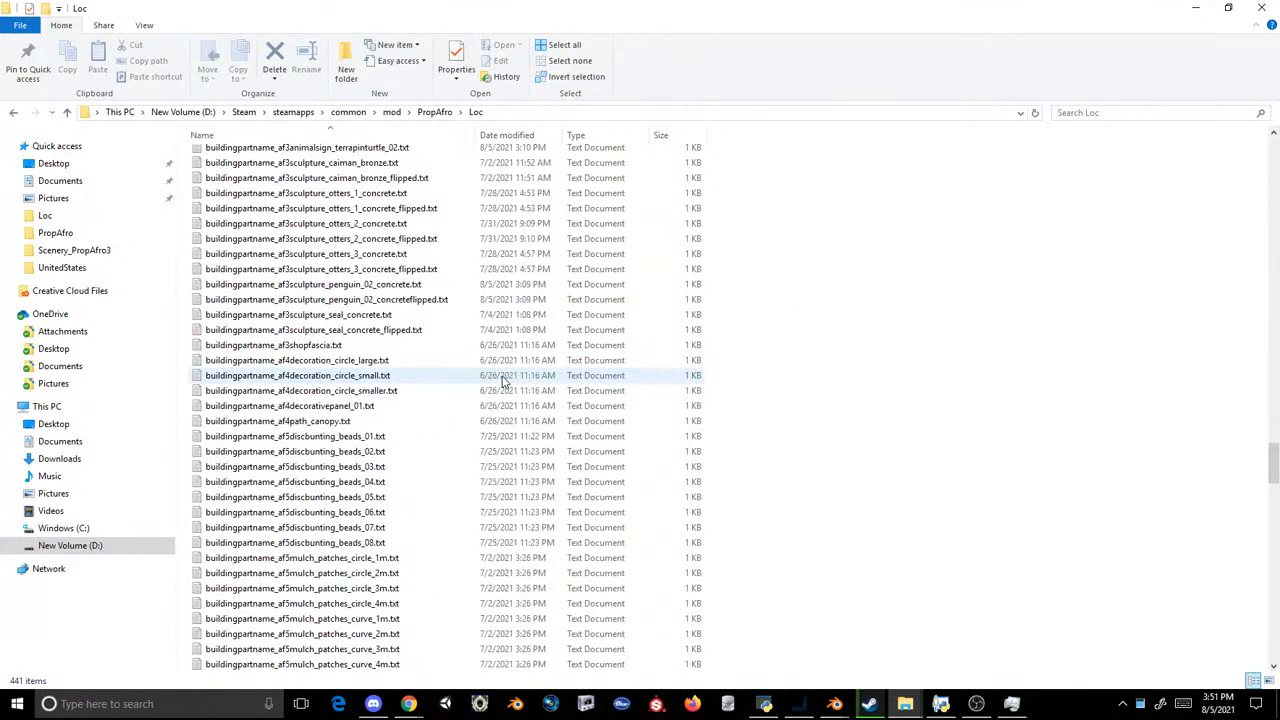
{"action": "scroll", "coordinate": [505, 380], "scroll_direction": "down", "scroll_amount": 4}
{"action": "scroll", "coordinate": [505, 380], "scroll_direction": "up", "scroll_amount": 8}
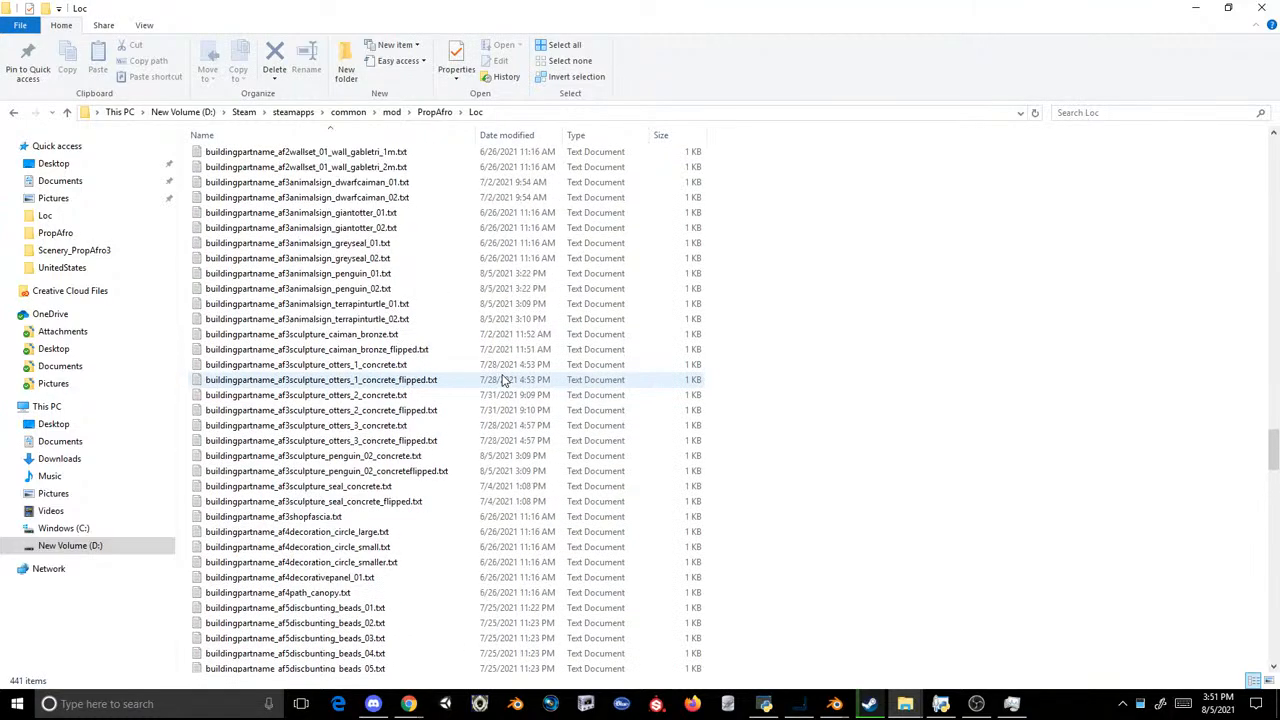
Step: Check the sign names stored in the af3animalsign terrapinturtle_01, terrapinturtle_02, penguin_01 and penguin_02 text files
{"action": "double_click", "coordinate": [395, 303]}
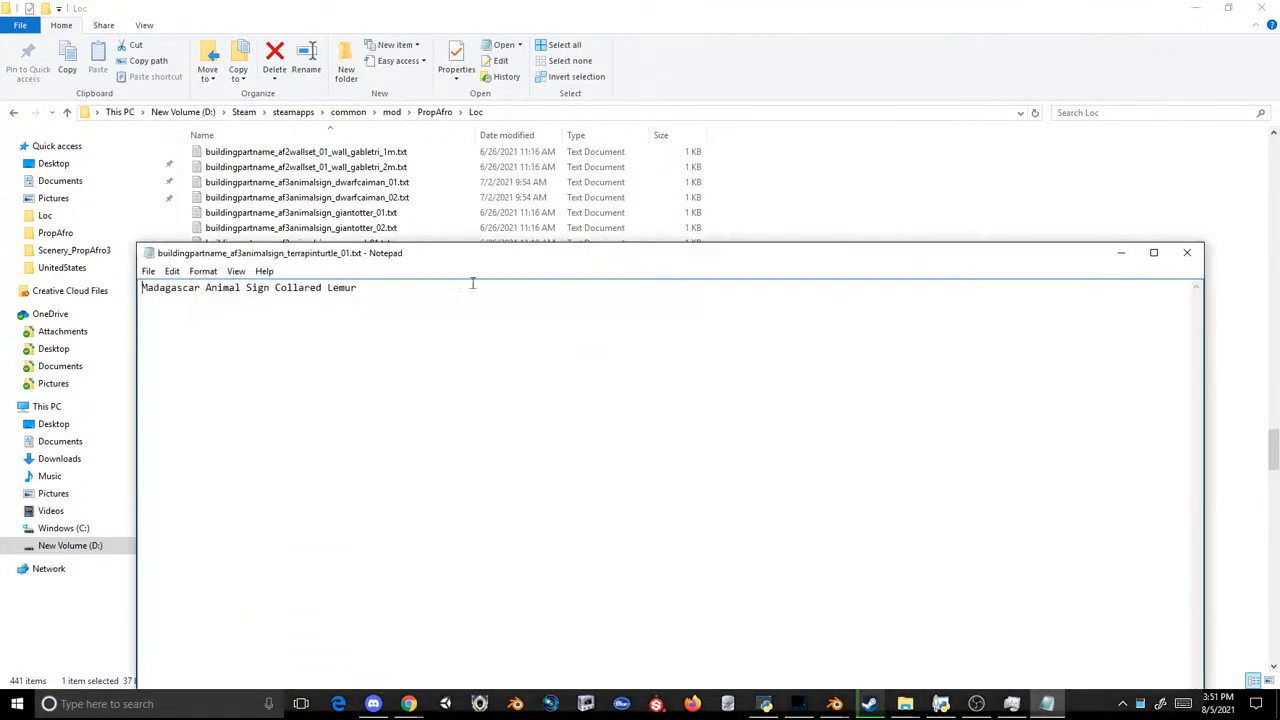
{"action": "key", "text": "ctrl+a"}
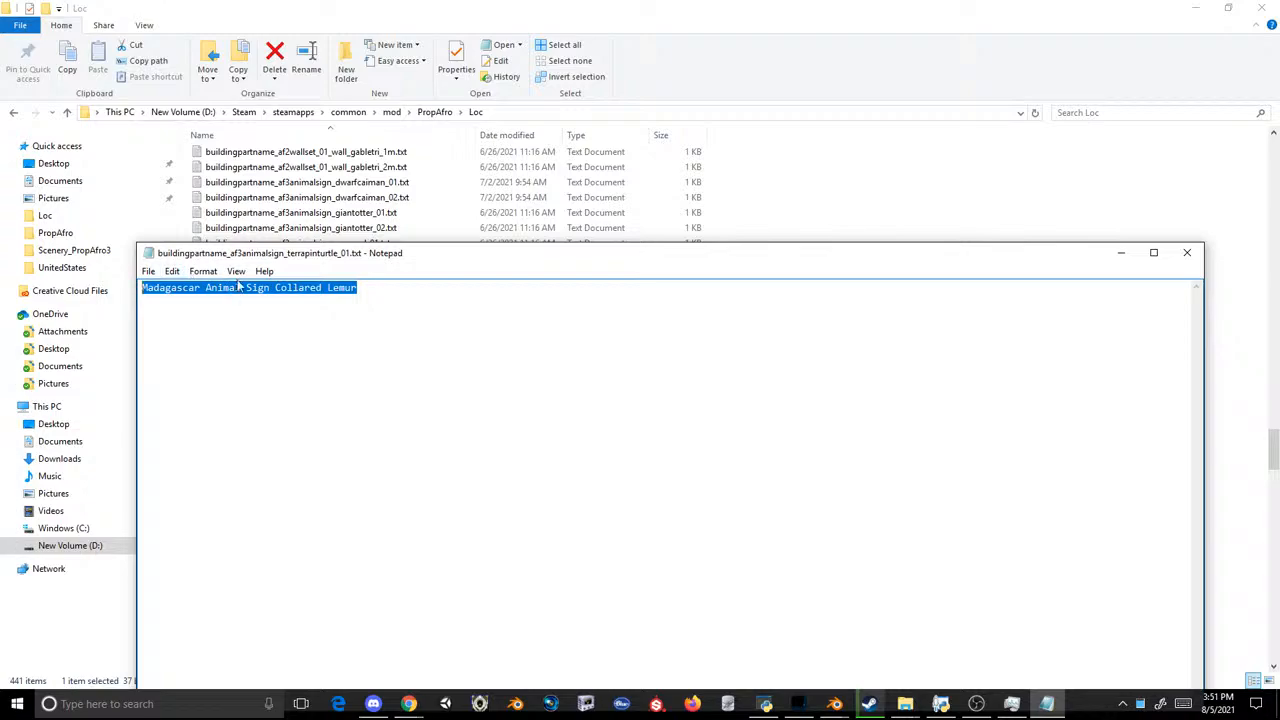
{"action": "left_click", "coordinate": [1188, 251]}
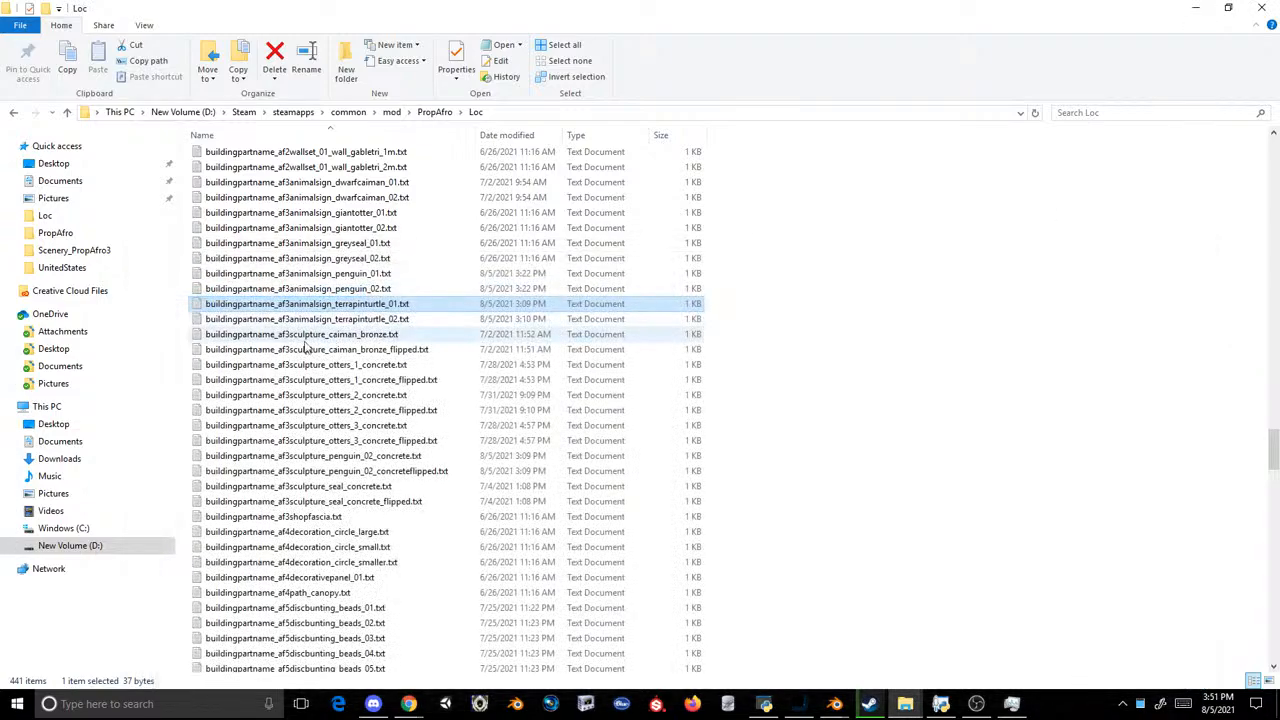
{"action": "double_click", "coordinate": [330, 318]}
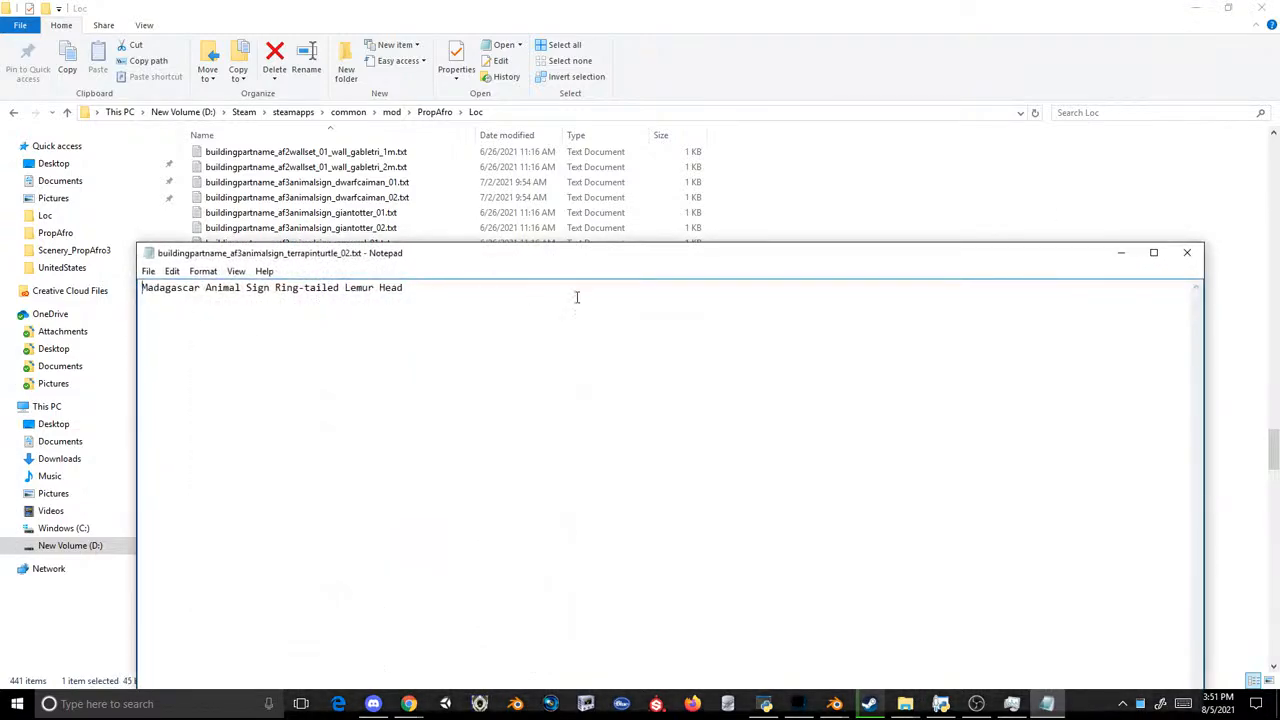
{"action": "left_click", "coordinate": [1186, 255]}
{"action": "double_click", "coordinate": [348, 287]}
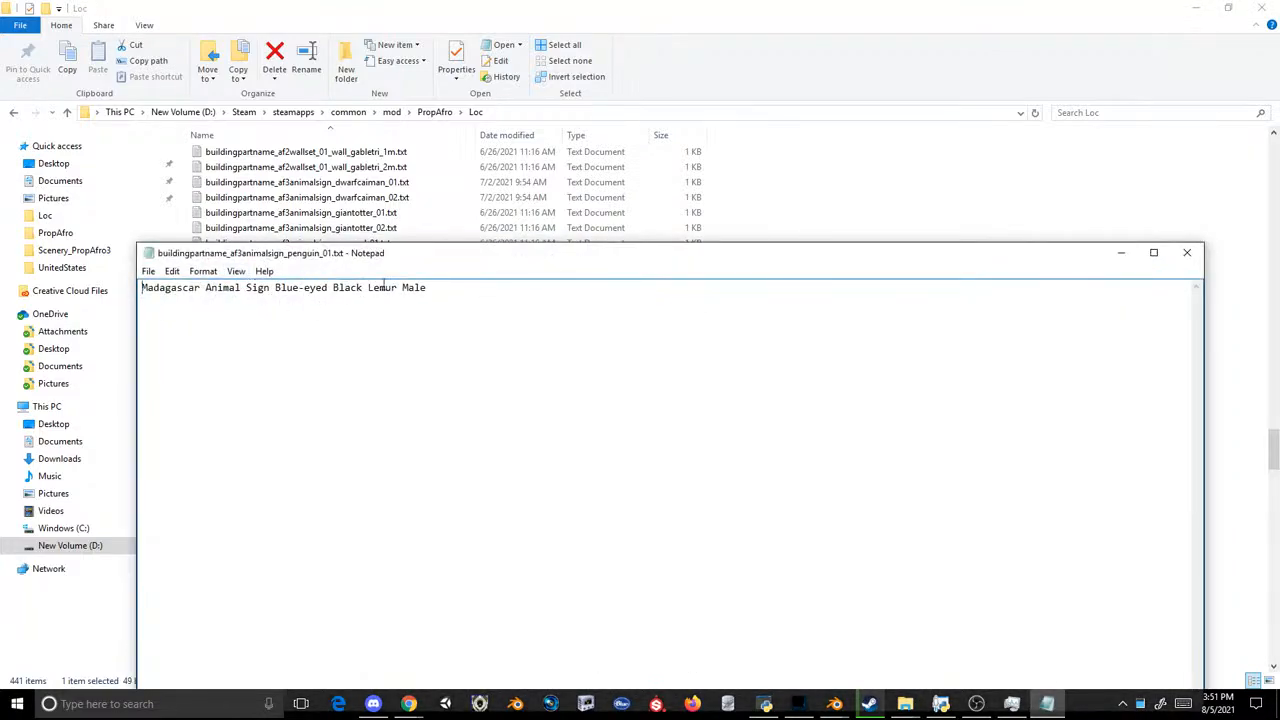
{"action": "left_click", "coordinate": [1187, 253]}
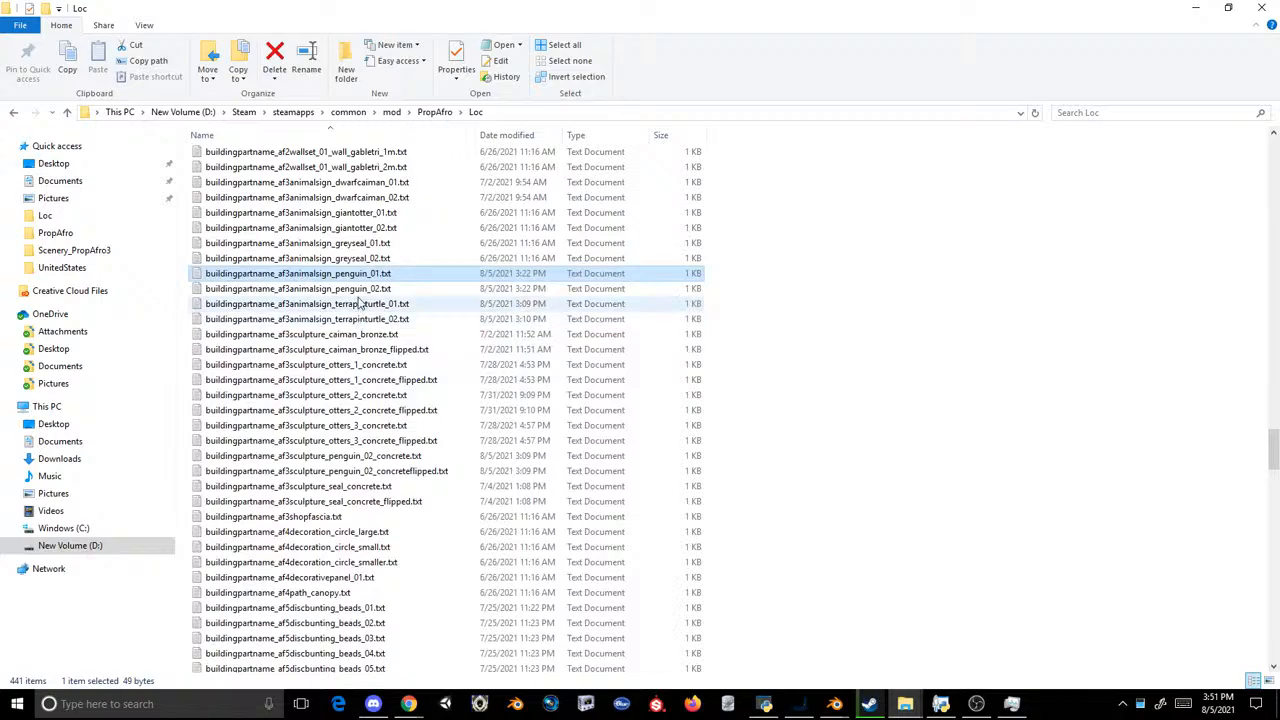
{"action": "double_click", "coordinate": [348, 303]}
{"action": "key", "text": "ctrl+a"}
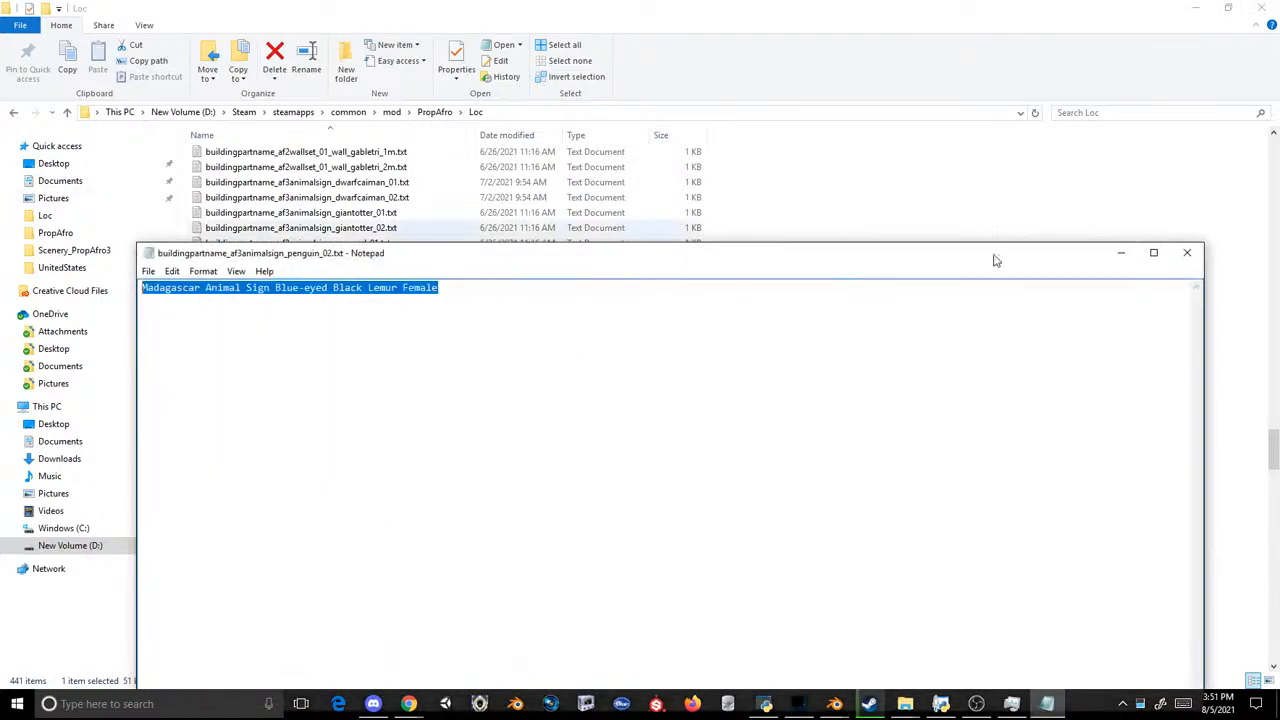
{"action": "left_click", "coordinate": [1187, 253]}
Step: Inject the four af3animalsign penguin and terrapinturtle text files into the archive and save it over the existing Loc.ovl
{"action": "key", "text": "shift+Up"}
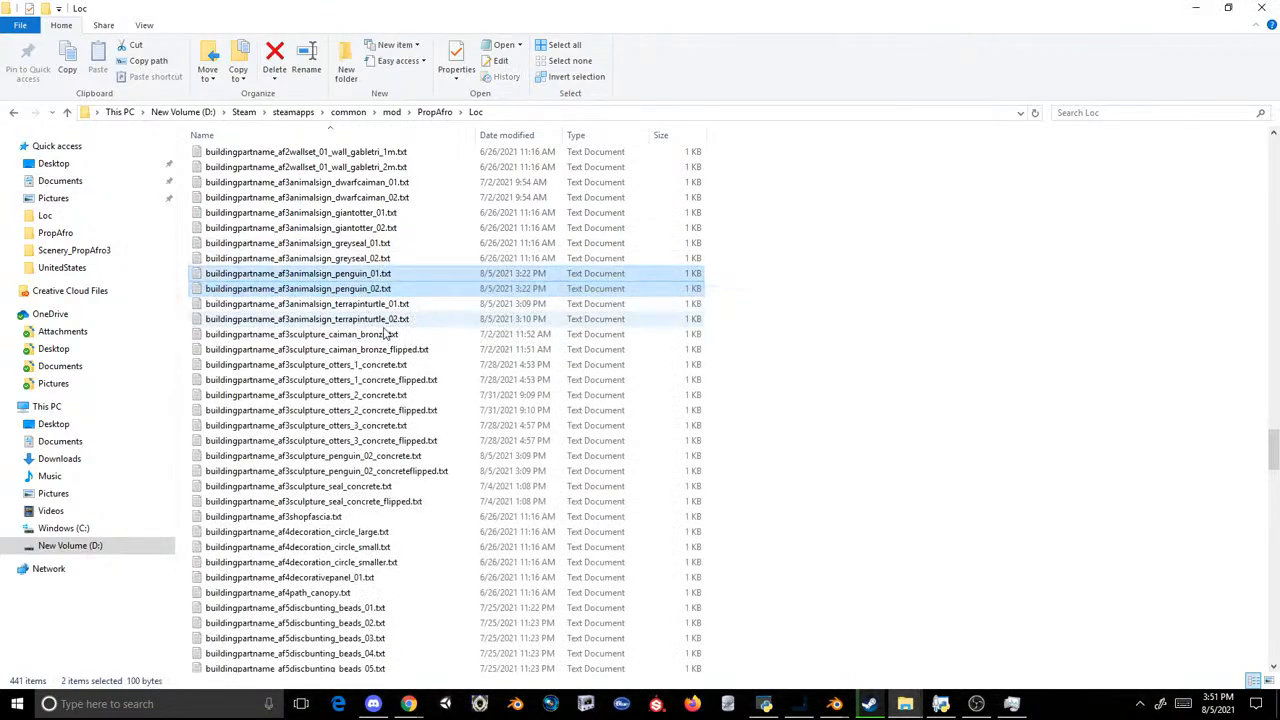
{"action": "left_click", "coordinate": [368, 319], "text": "ctrl"}
{"action": "left_click", "coordinate": [340, 304], "text": "ctrl"}
{"action": "left_click_drag", "start_coordinate": [340, 304], "coordinate": [672, 428]}
{"action": "left_click", "coordinate": [580, 174]}
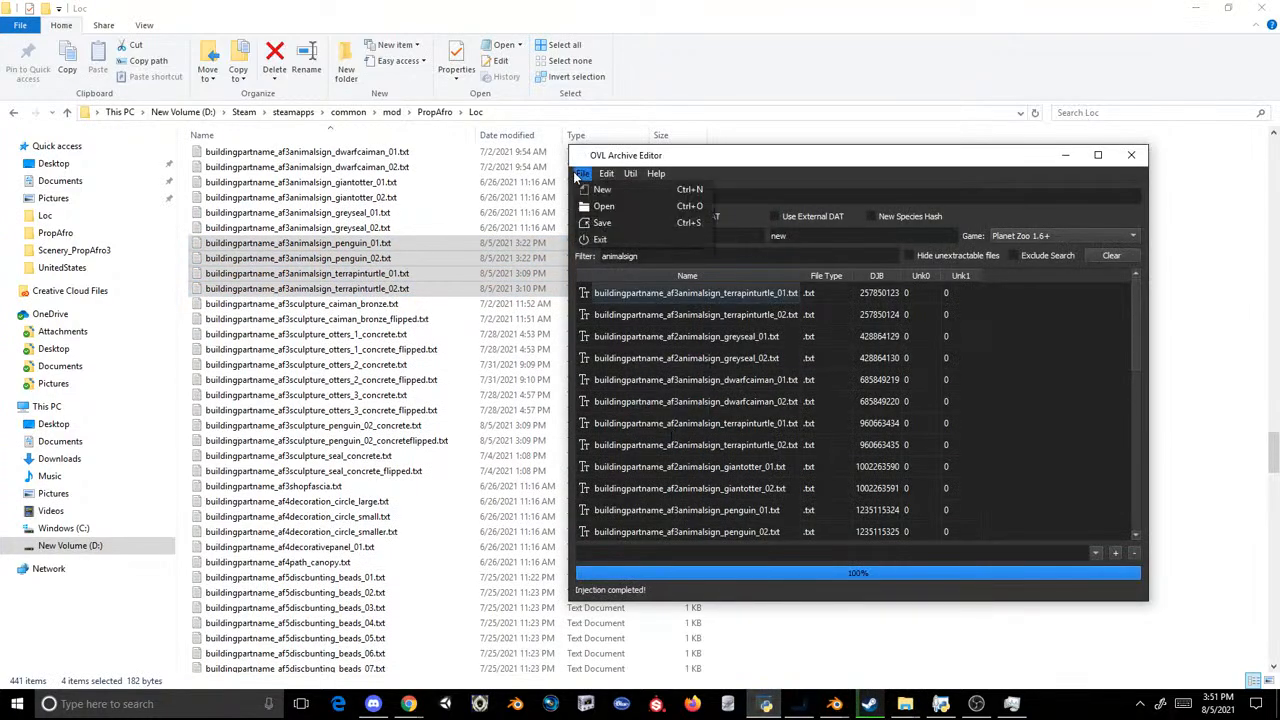
{"action": "left_click", "coordinate": [602, 222]}
{"action": "double_click", "coordinate": [594, 272]}
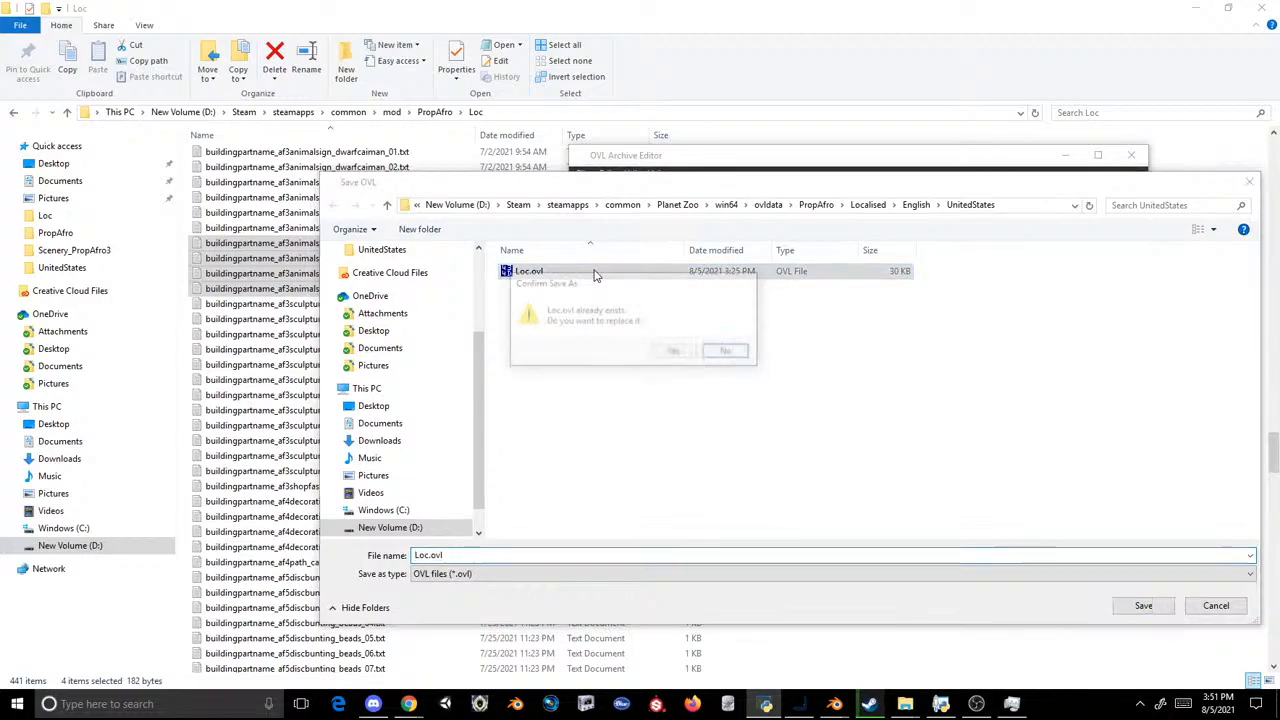
{"action": "left_click", "coordinate": [674, 351]}
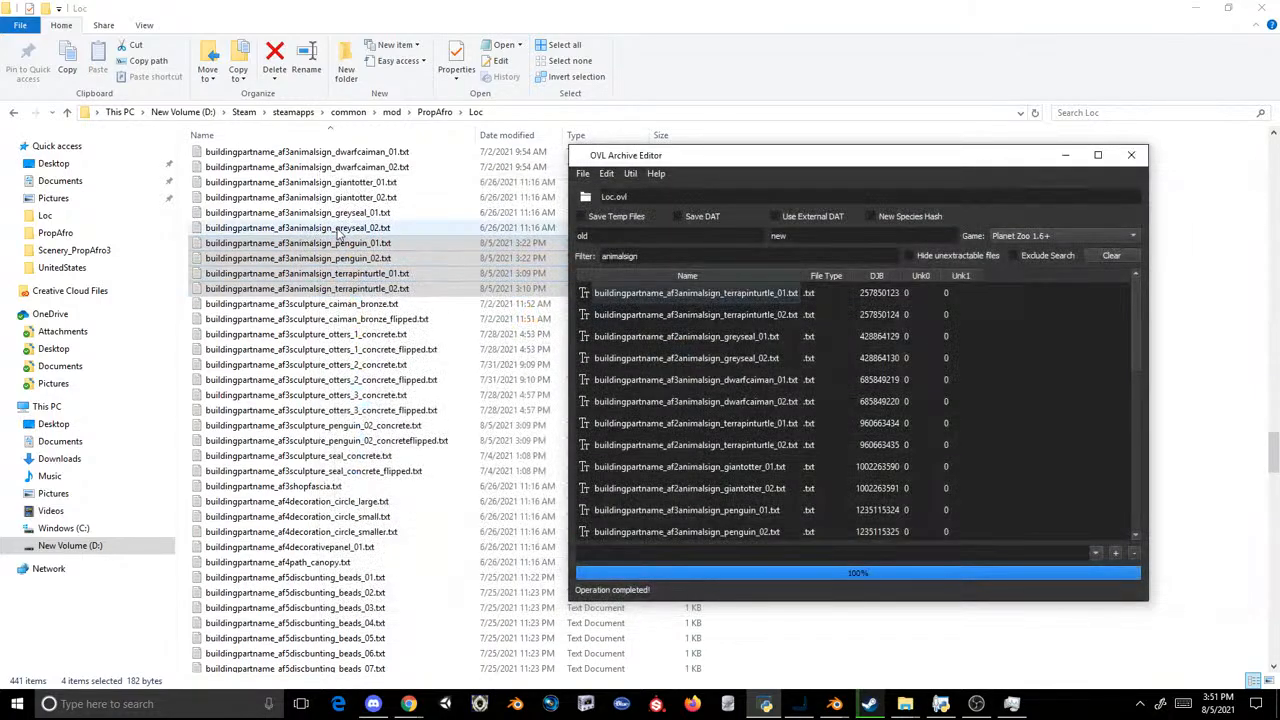
Step: Switch to Steam, launch Planet Zoo and resume the Test Zoo save
{"action": "left_click", "coordinate": [869, 703]}
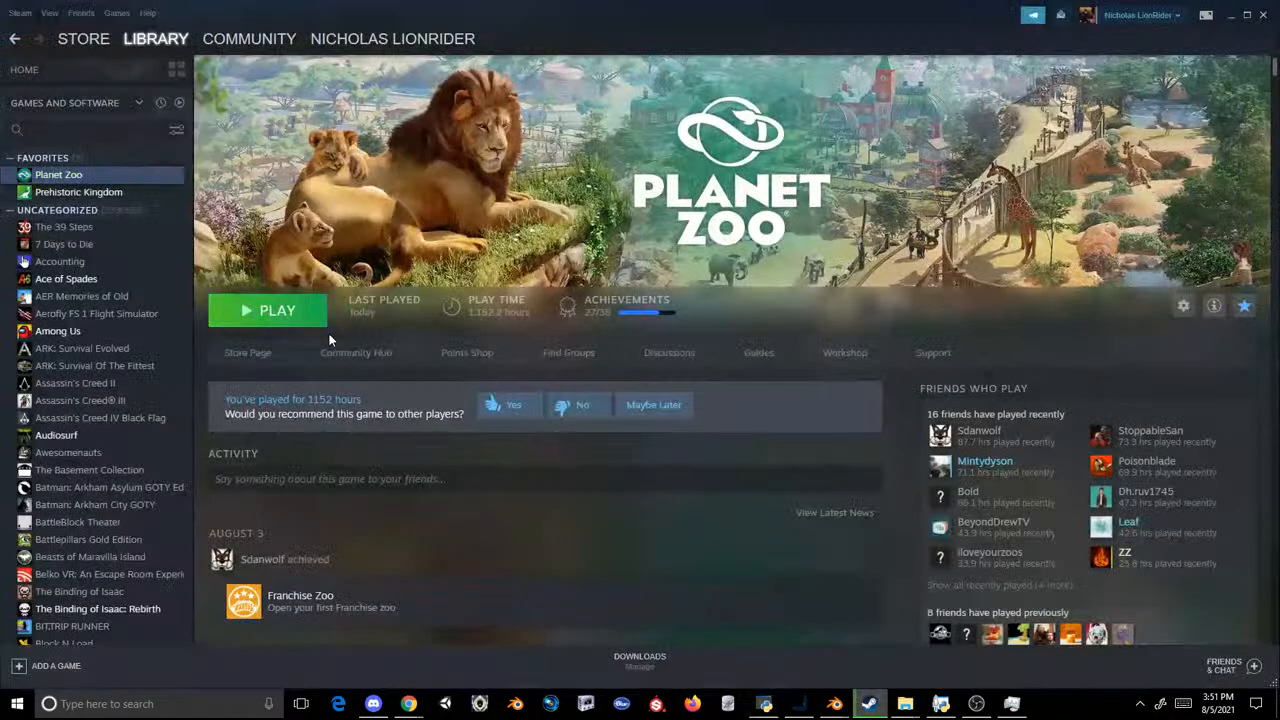
{"action": "left_click", "coordinate": [266, 311]}
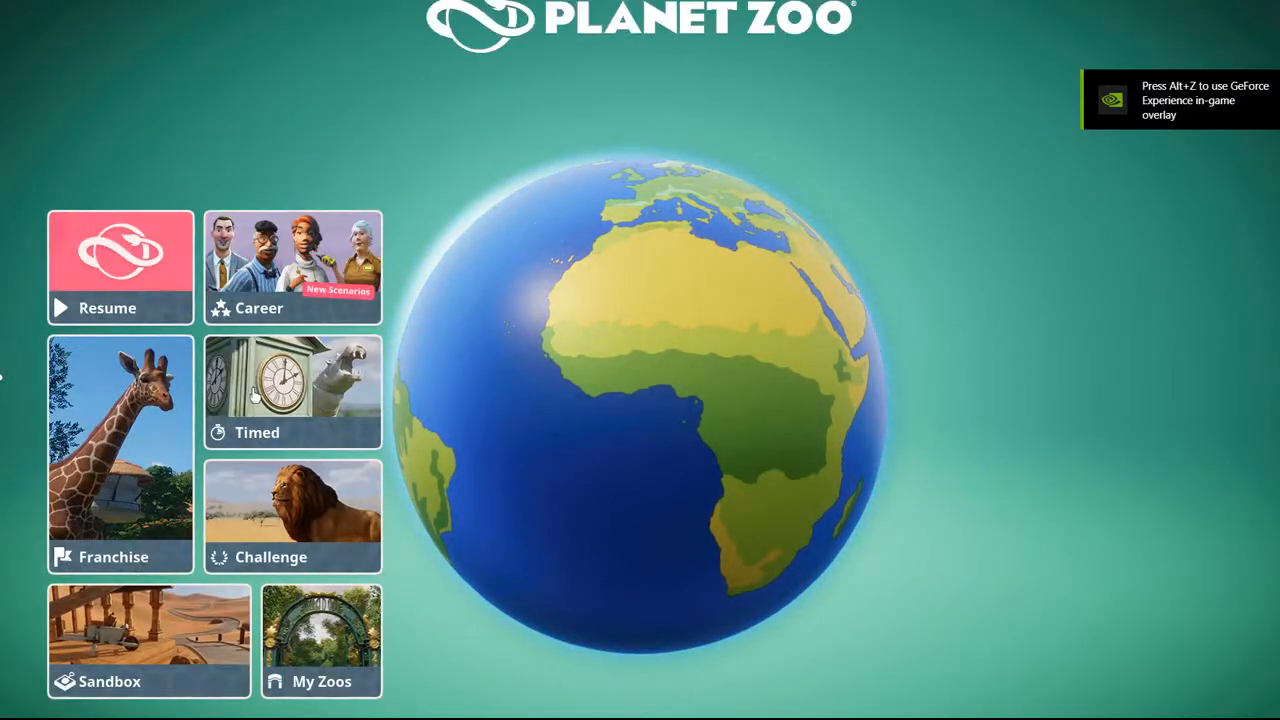
{"action": "left_click", "coordinate": [320, 640]}
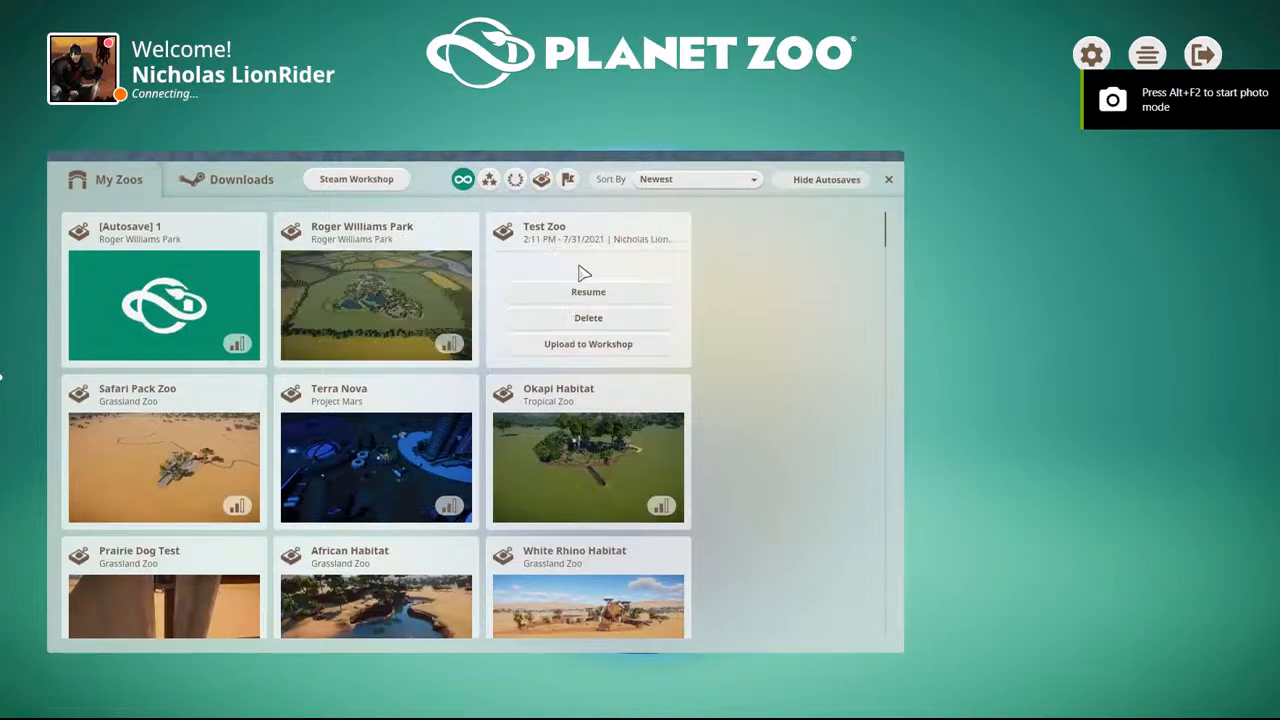
{"action": "left_click", "coordinate": [578, 289]}
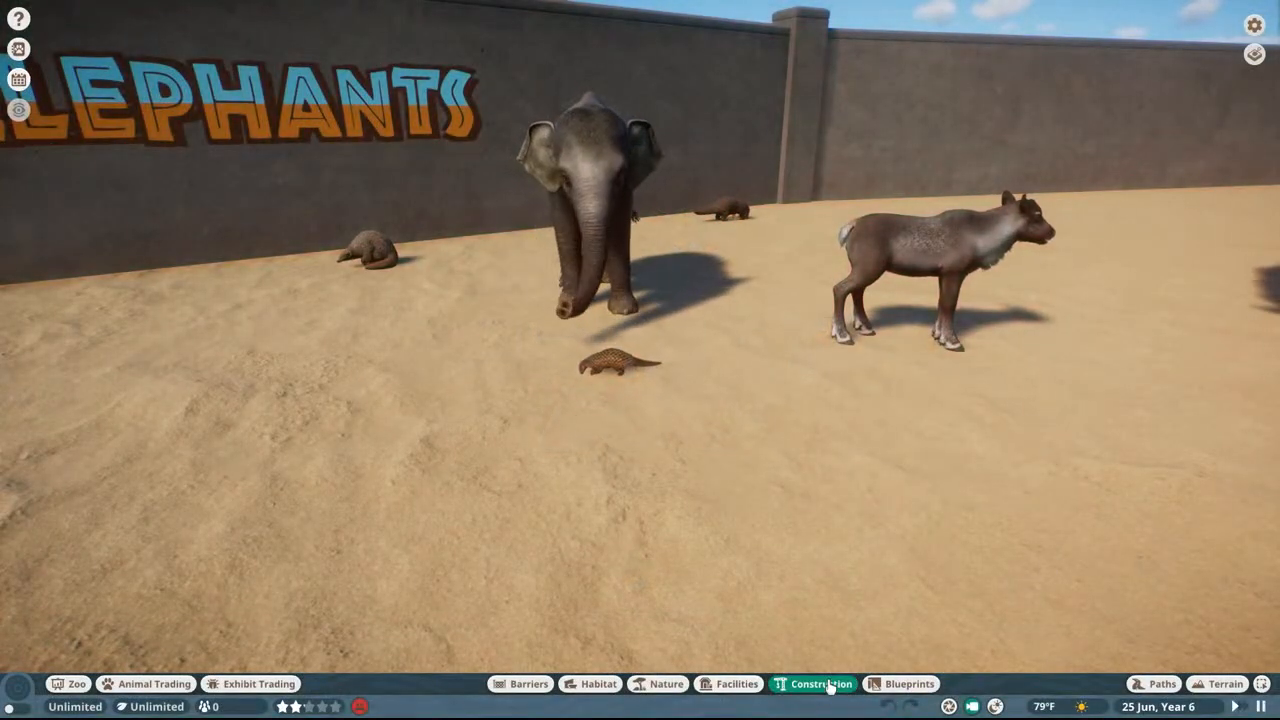
Step: Search the construction items for "madagascar" and preview the Collared Lemur and Ring-tailed Lemur Head signs without placing them
{"action": "left_click", "coordinate": [844, 470]}
{"action": "type", "text": "m"}
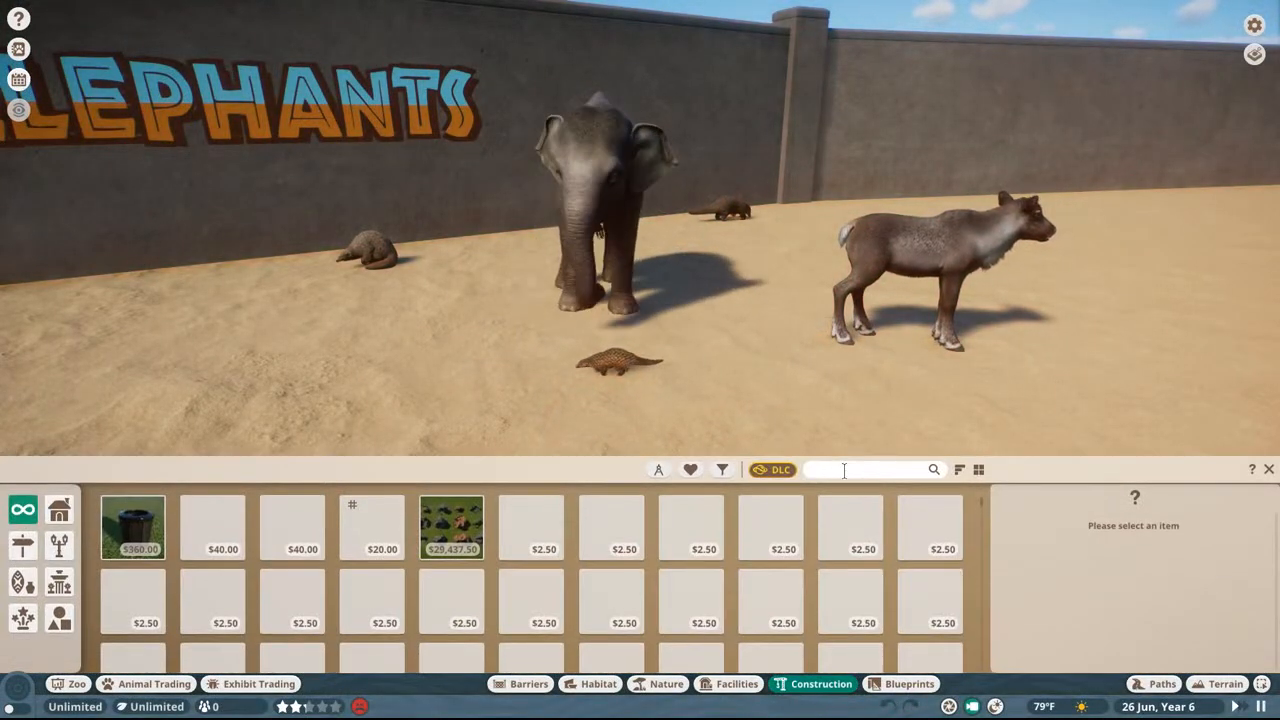
{"action": "type", "text": "adagascar"}
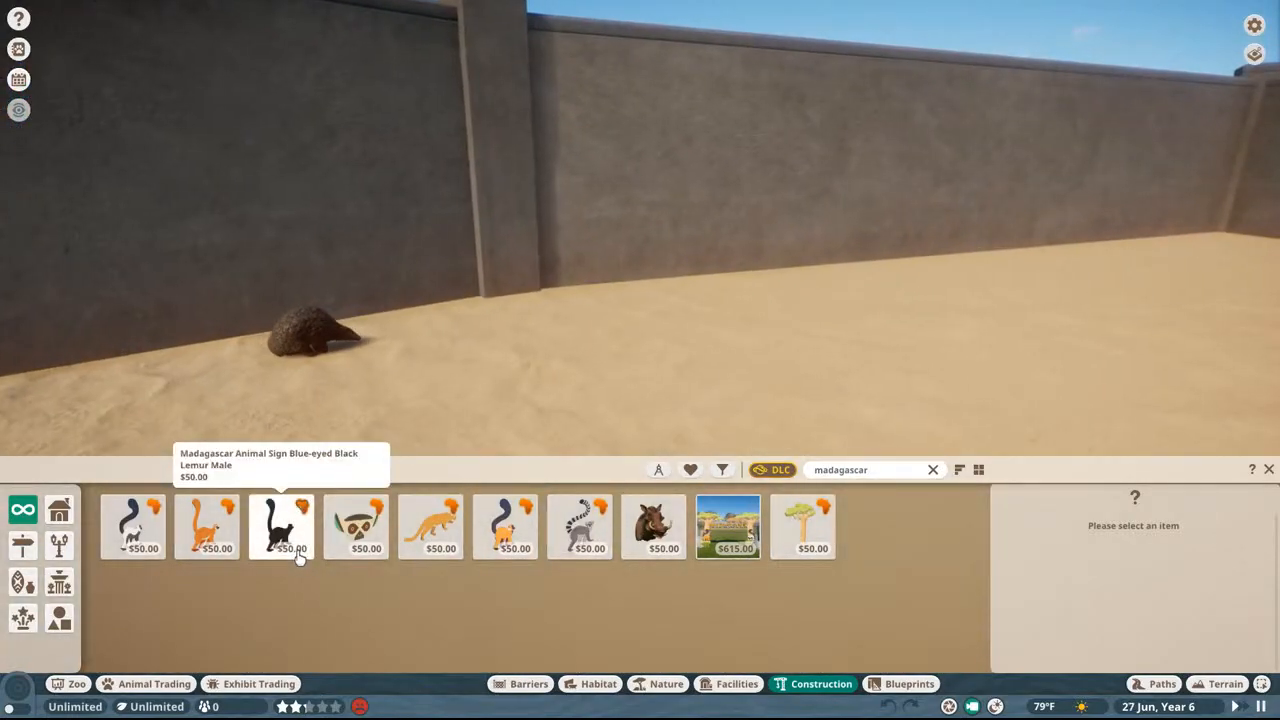
{"action": "left_click", "coordinate": [354, 525]}
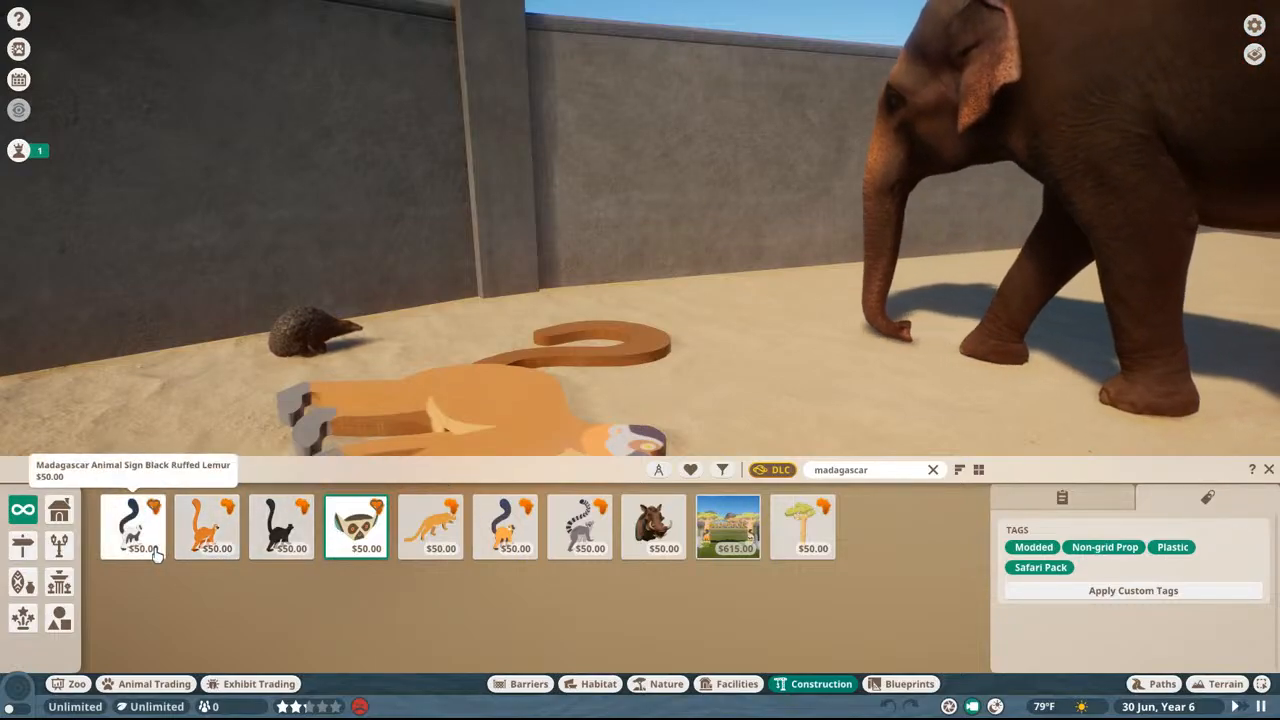
{"action": "left_click", "coordinate": [653, 527]}
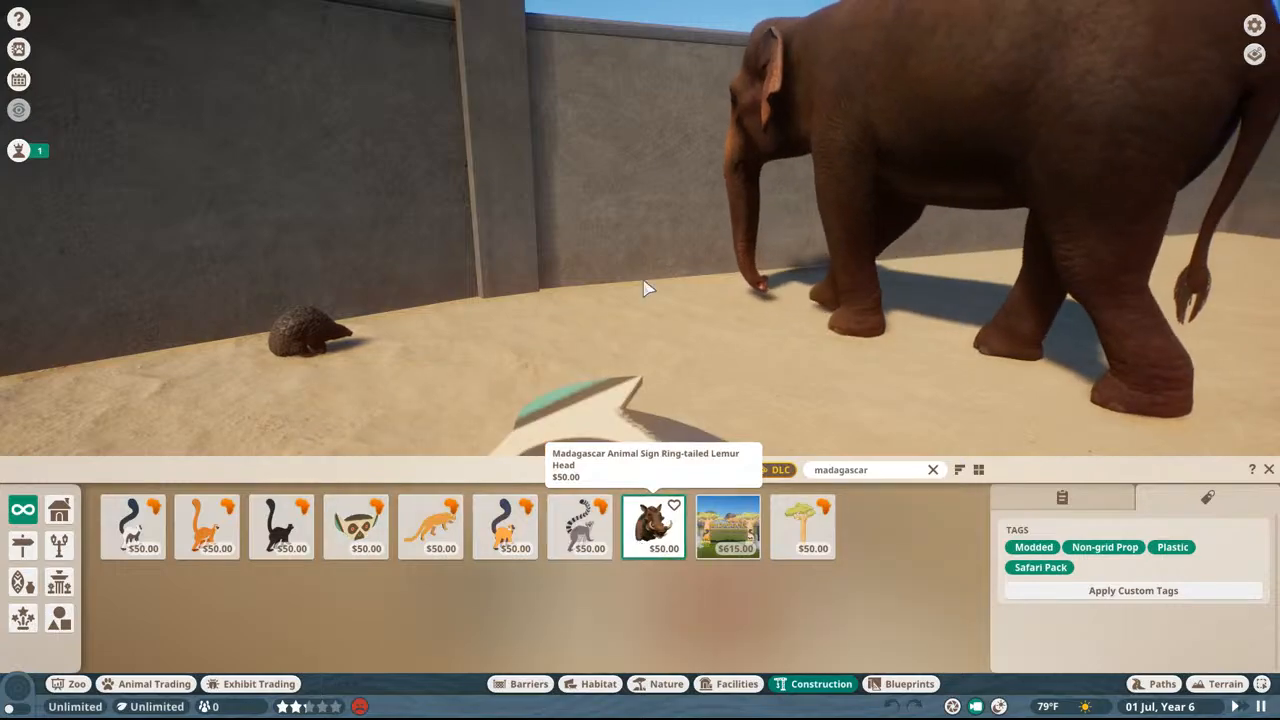
{"action": "right_click", "coordinate": [651, 234]}
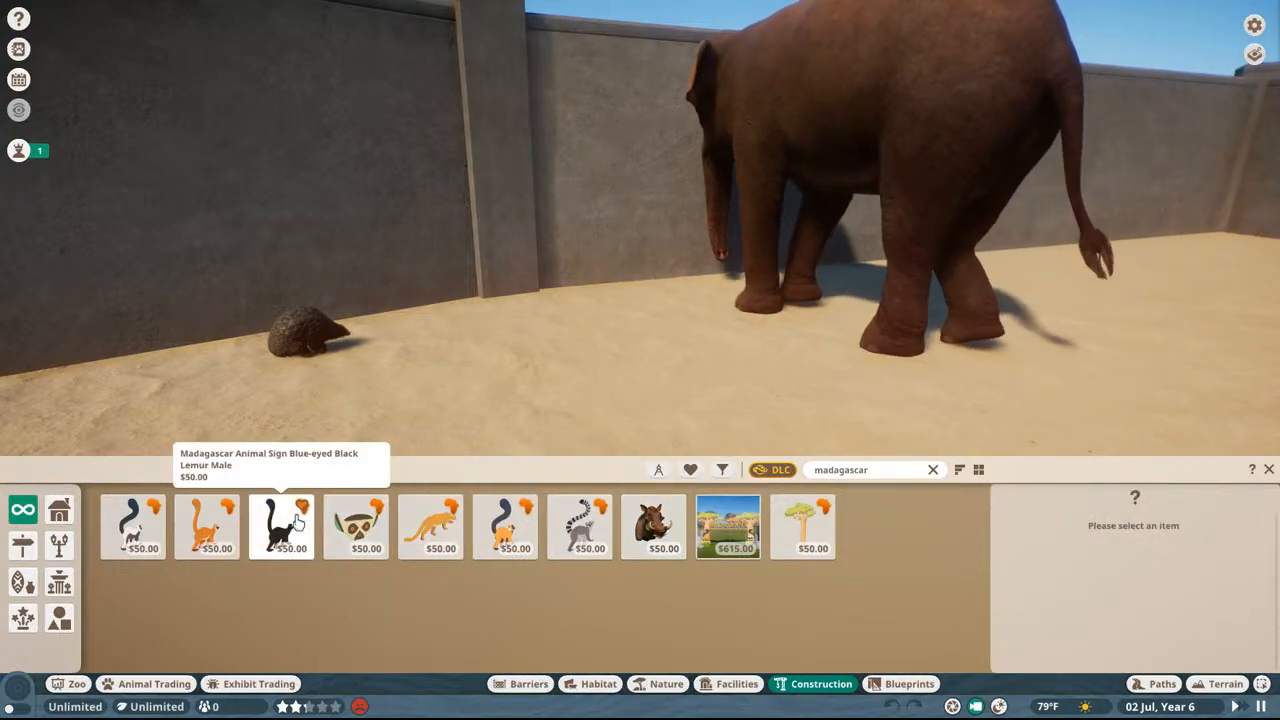
Step: Quit Planet Zoo without saving the zoo and end its remaining process in Task Manager
{"action": "key", "text": "Escape"}
{"action": "key", "text": "Escape"}
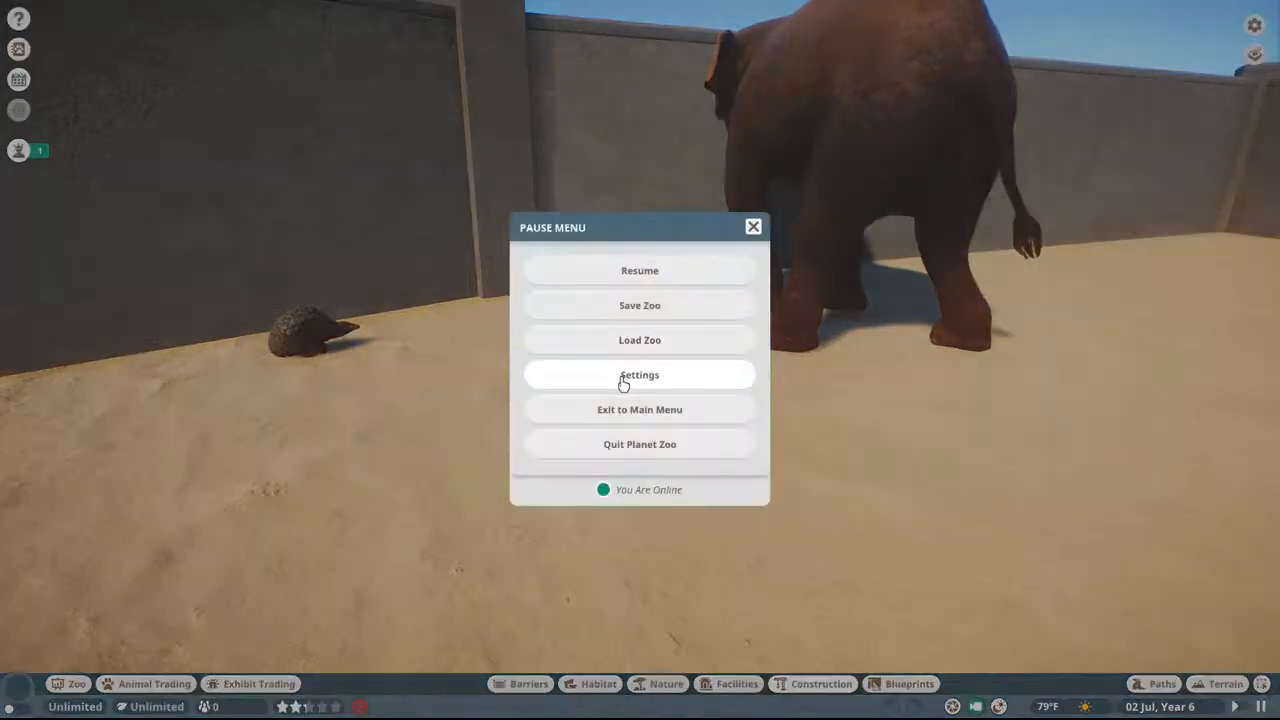
{"action": "left_click", "coordinate": [640, 444]}
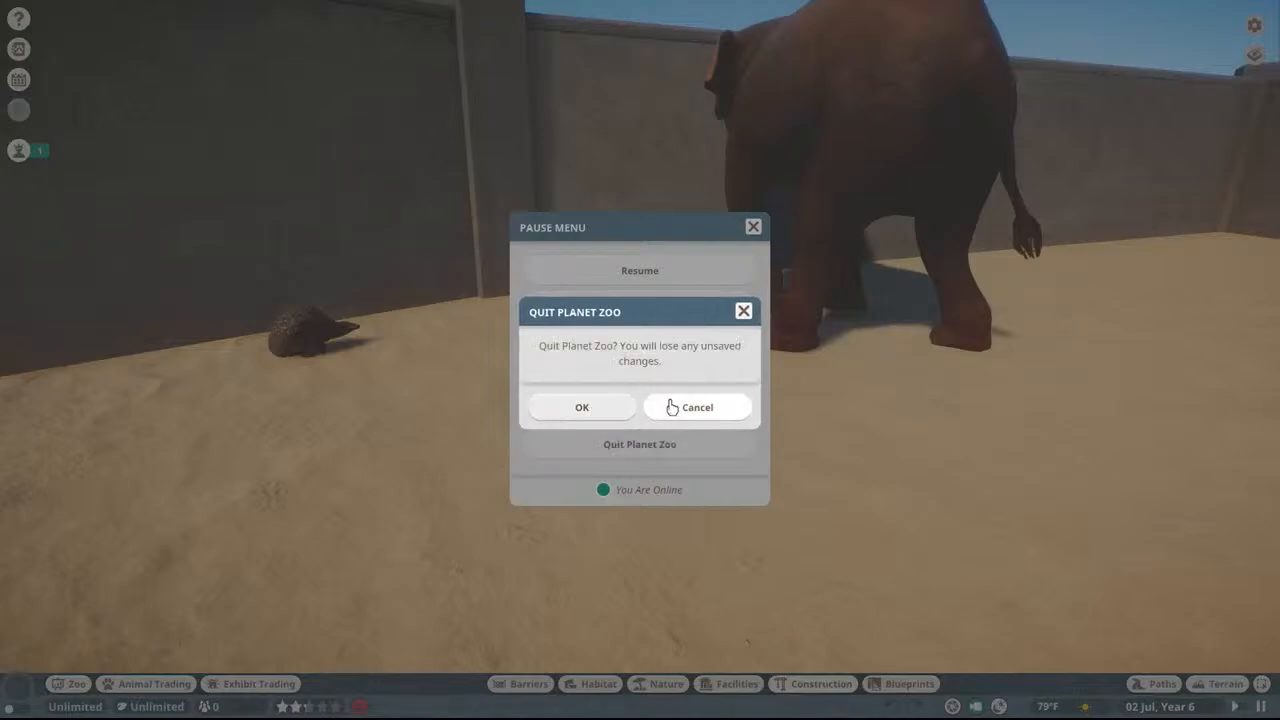
{"action": "left_click", "coordinate": [607, 407]}
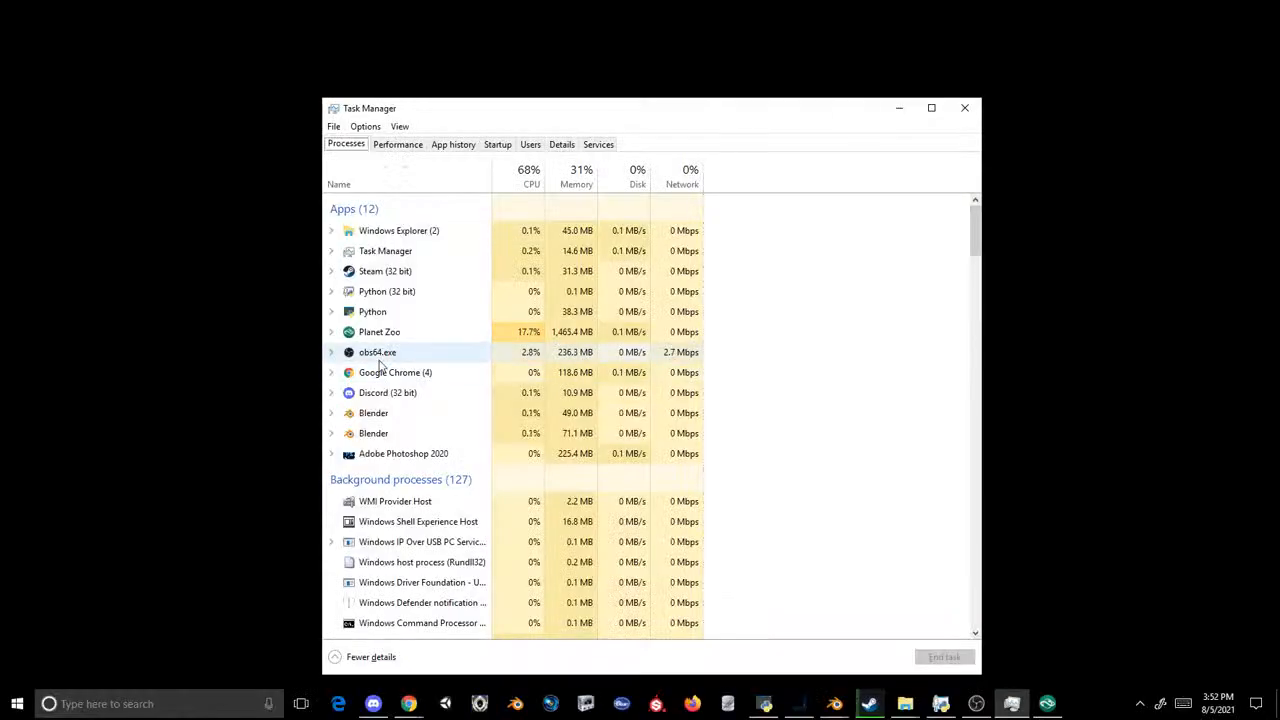
{"action": "left_click", "coordinate": [386, 334]}
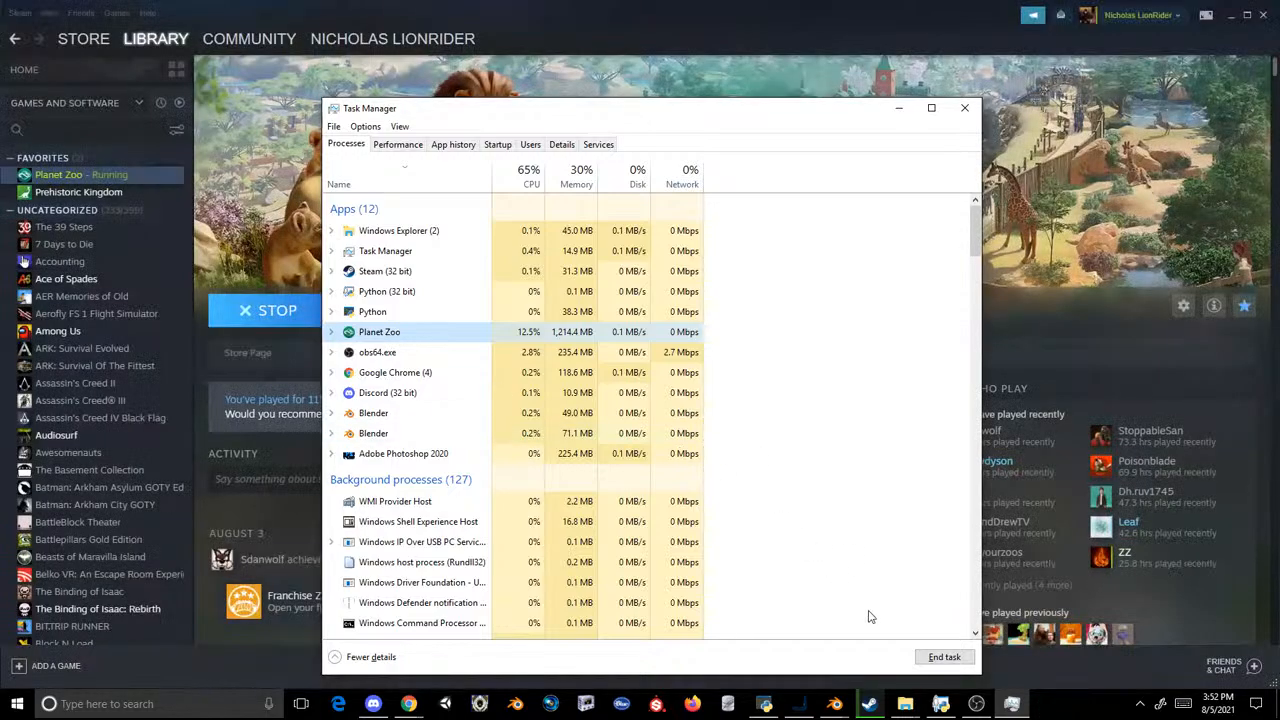
{"action": "left_click", "coordinate": [944, 657]}
{"action": "left_click", "coordinate": [964, 108]}
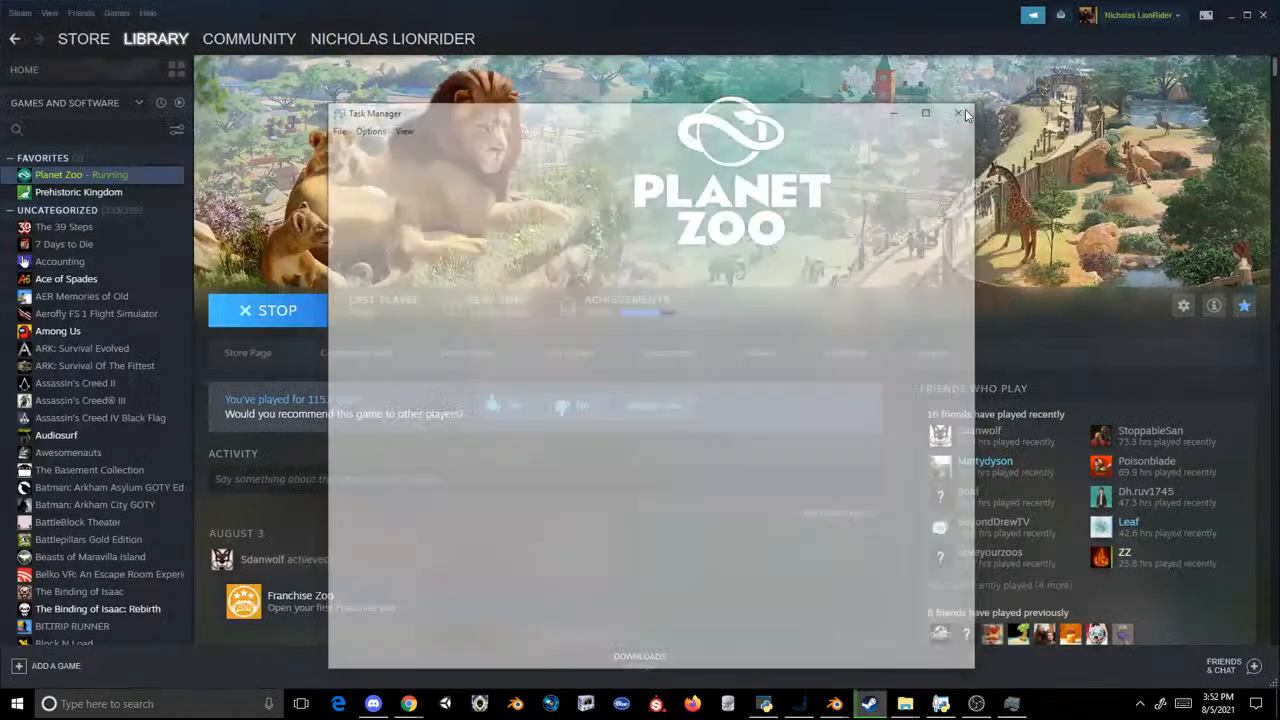
Step: Open the PropAfro mod's UI/Textures/Scenery_PropAfro3 folder in File Explorer and bring up OVL Archive Editor beside it
{"action": "mouse_move", "coordinate": [903, 705]}
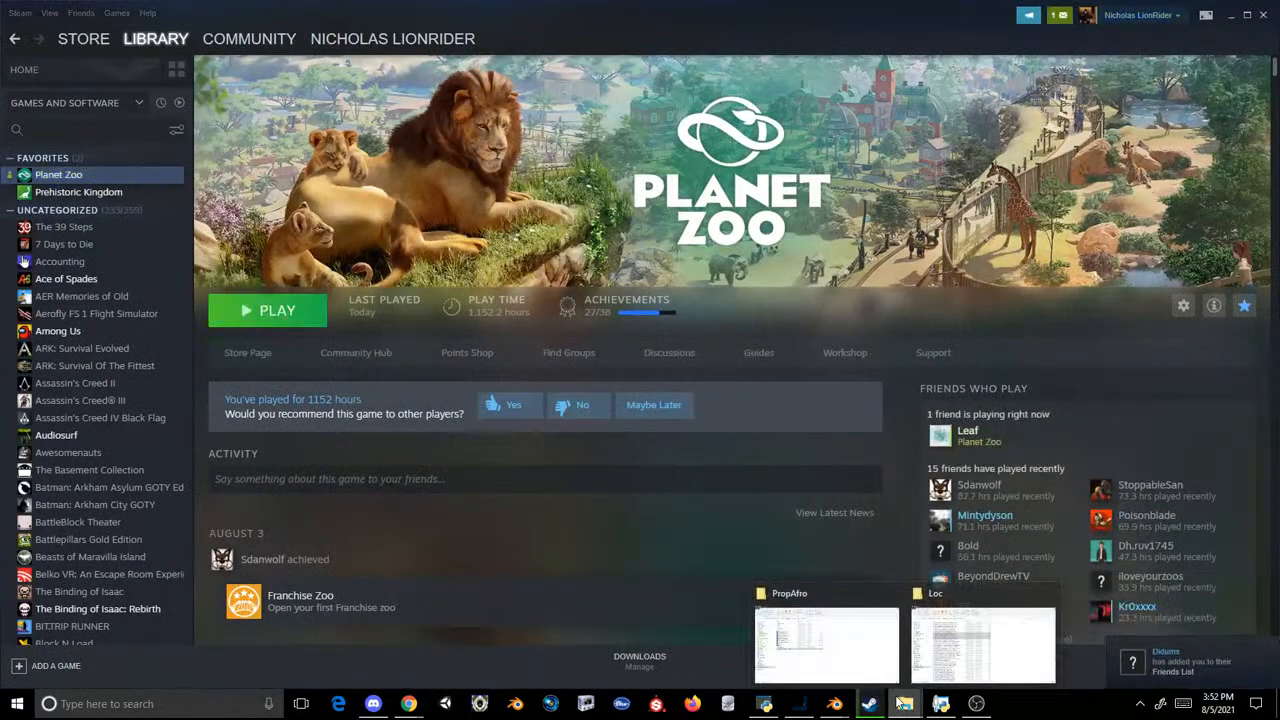
{"action": "left_click", "coordinate": [825, 639]}
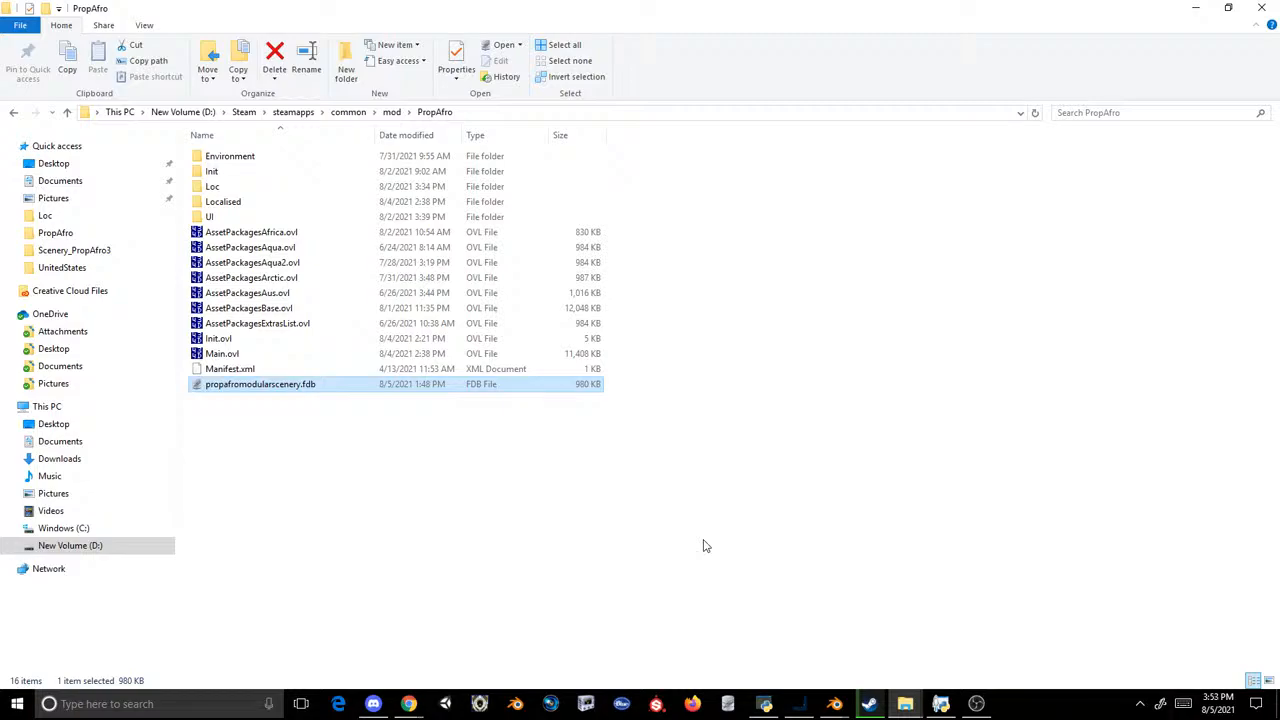
{"action": "double_click", "coordinate": [210, 216]}
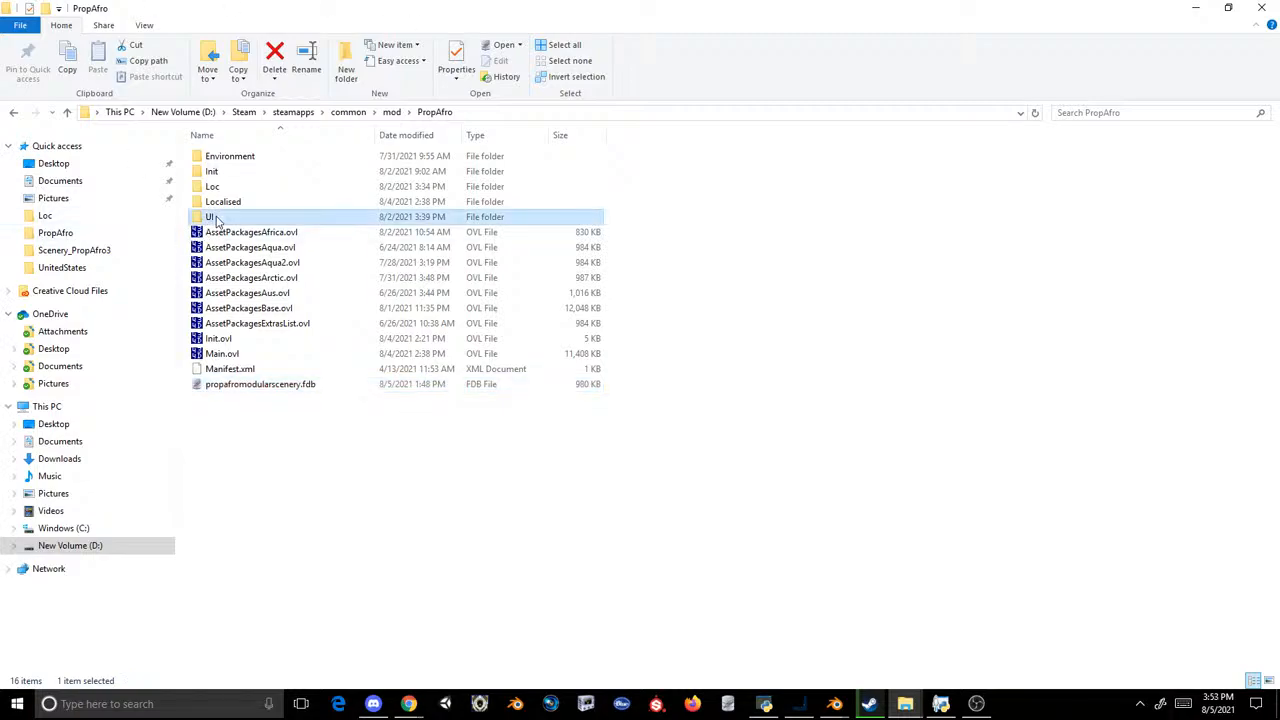
{"action": "double_click", "coordinate": [214, 186]}
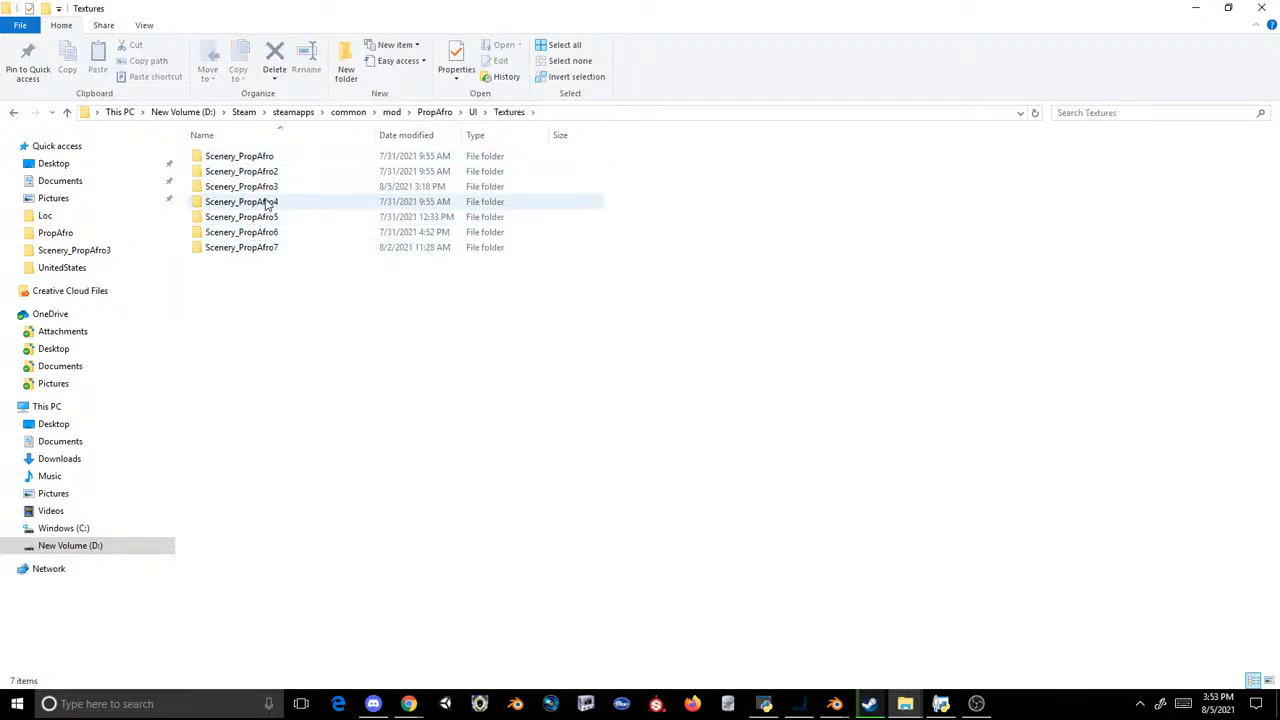
{"action": "double_click", "coordinate": [272, 190]}
{"action": "left_click", "coordinate": [764, 703]}
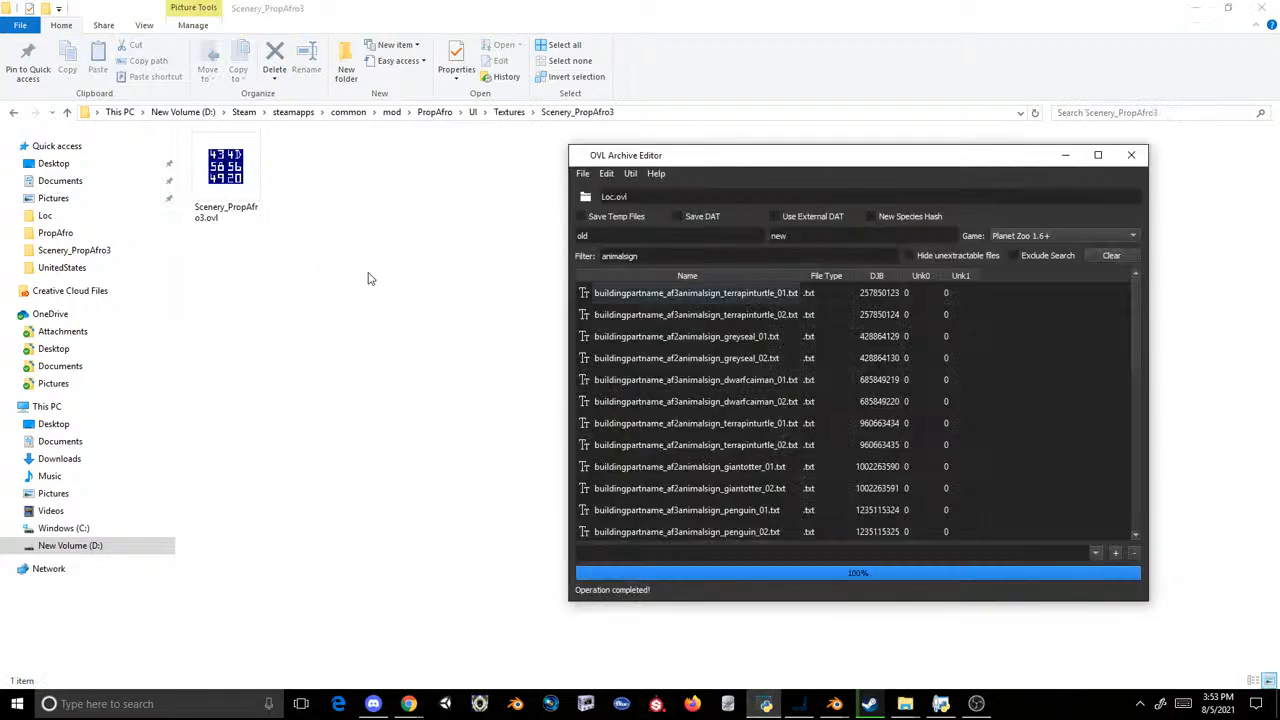
Step: Load Scenery_PropAfro3.ovl into OVL Archive Editor and extract the af3animalsign_terrapinturtle_01 and _02 textures into the Scenery_PropAfro3 folder
{"action": "left_click", "coordinate": [268, 200]}
{"action": "left_click", "coordinate": [764, 703]}
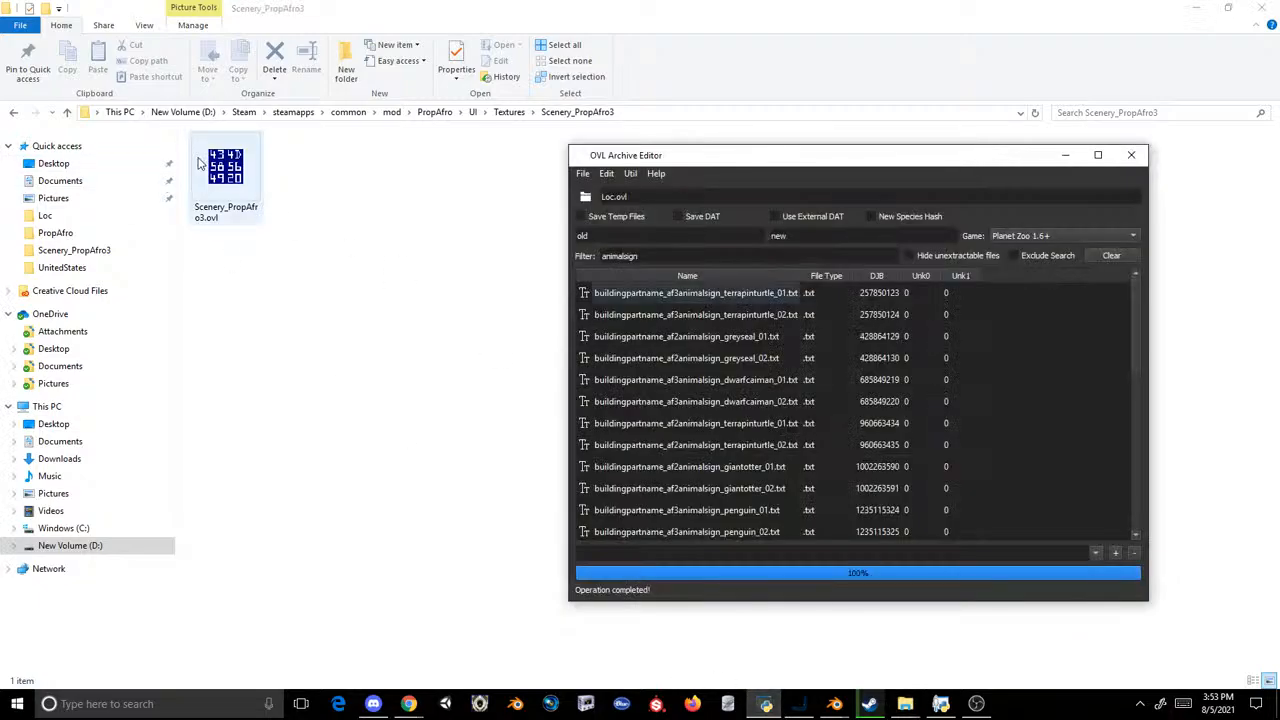
{"action": "left_click_drag", "start_coordinate": [226, 170], "coordinate": [669, 191]}
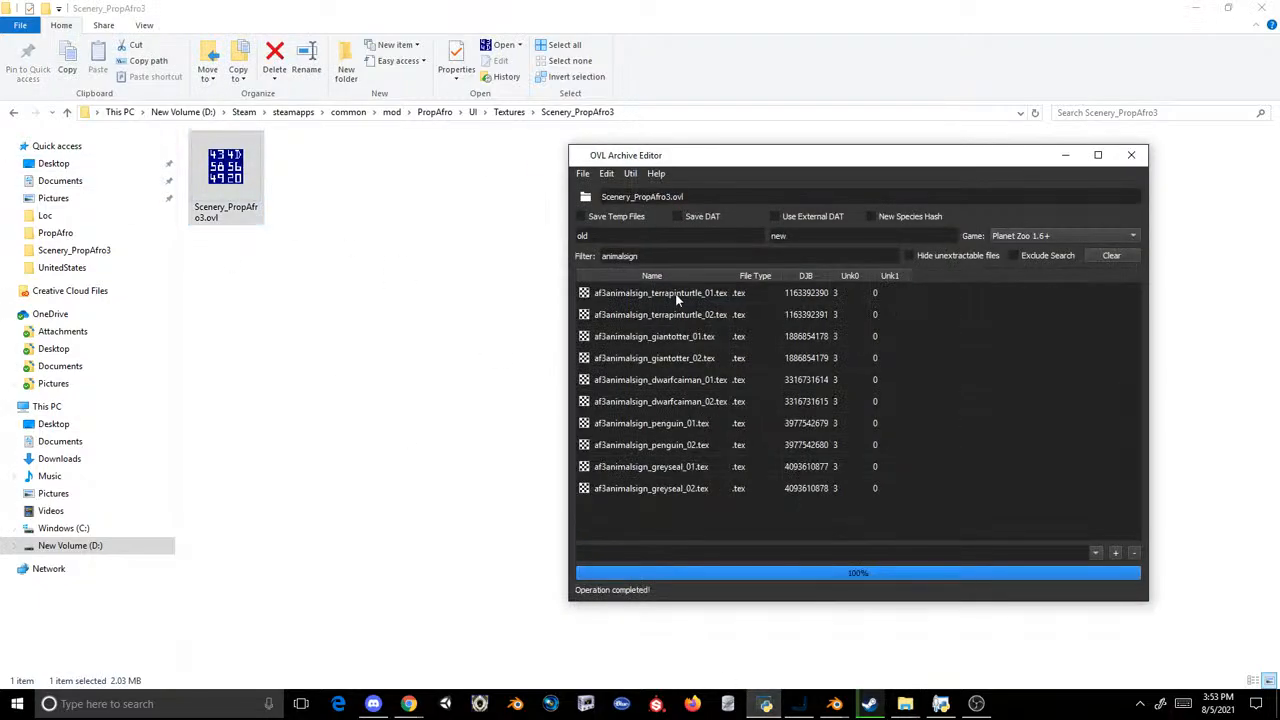
{"action": "left_click_drag", "start_coordinate": [666, 294], "coordinate": [430, 290]}
{"action": "double_click", "coordinate": [230, 192]}
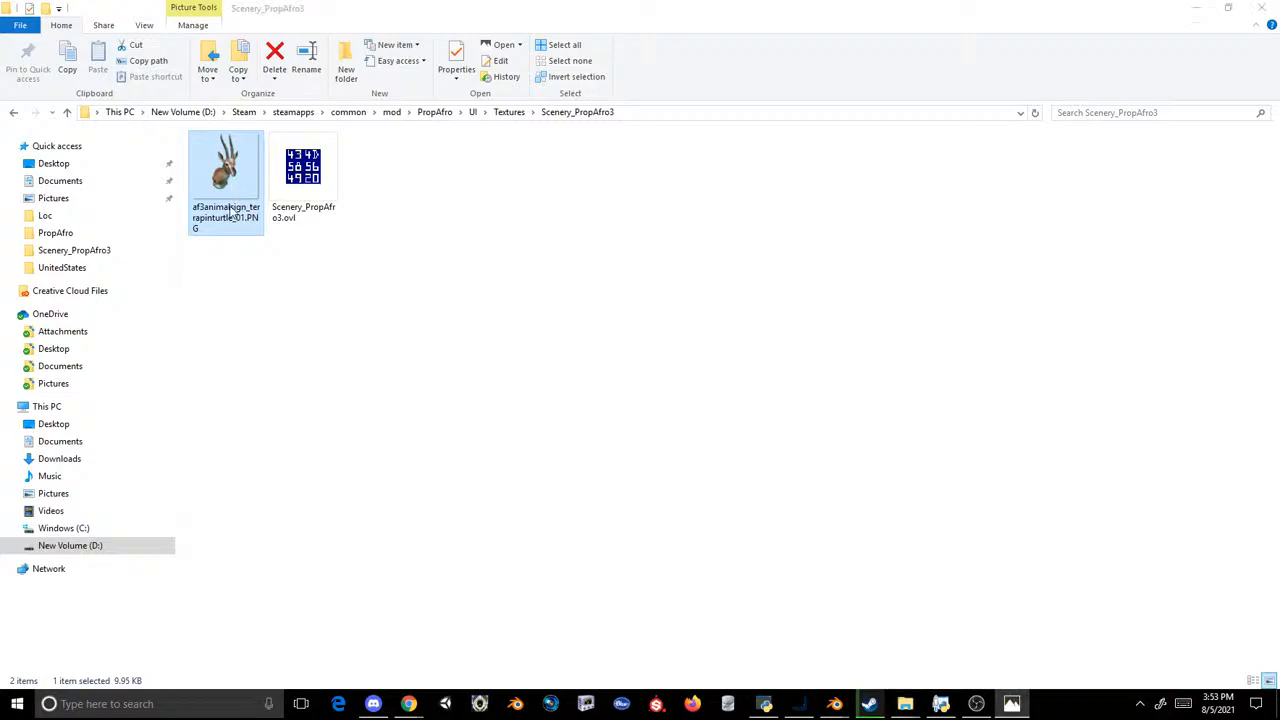
{"action": "left_click", "coordinate": [765, 703]}
{"action": "left_click_drag", "start_coordinate": [660, 322], "coordinate": [314, 240]}
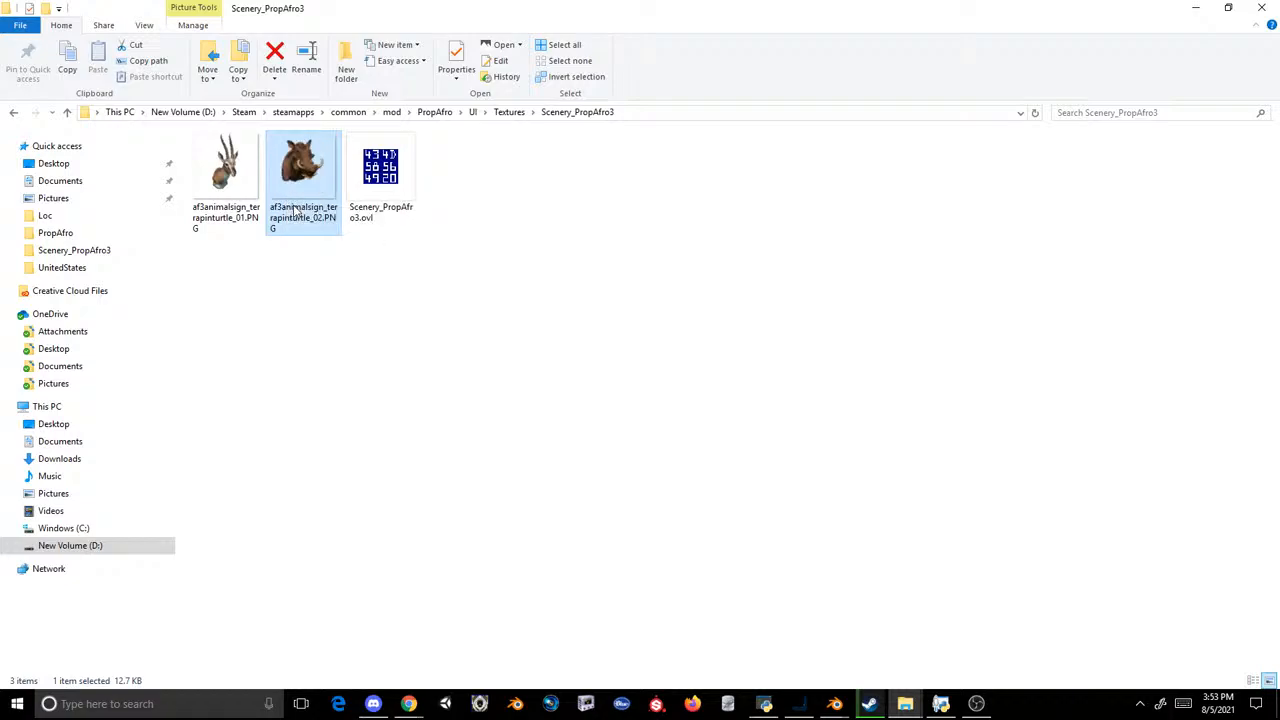
Step: Open af3animalsign_terrapinturtle_02.PNG in Adobe Photoshop 2020, then show Layer 4 and hide Layer 6 in af2animalsign_greyseal_01.PNG
{"action": "right_click", "coordinate": [298, 210]}
{"action": "mouse_move", "coordinate": [305, 443]}
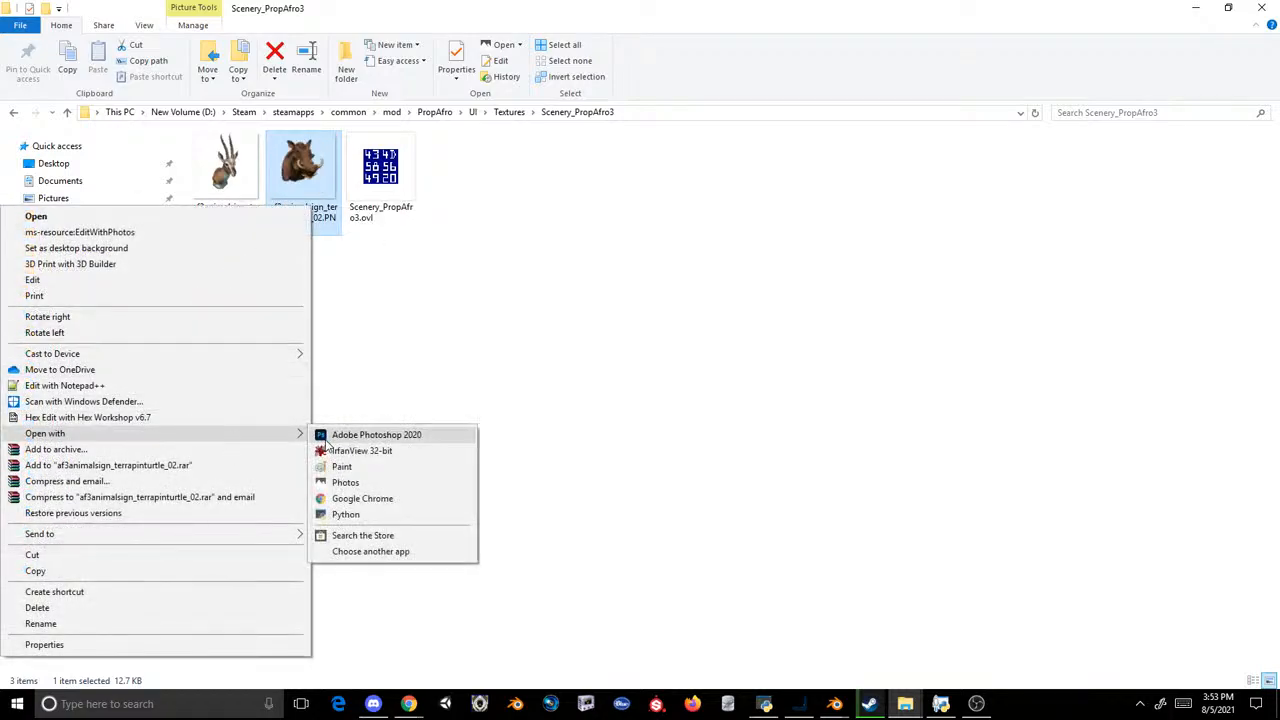
{"action": "left_click", "coordinate": [350, 435]}
{"action": "left_click", "coordinate": [484, 58]}
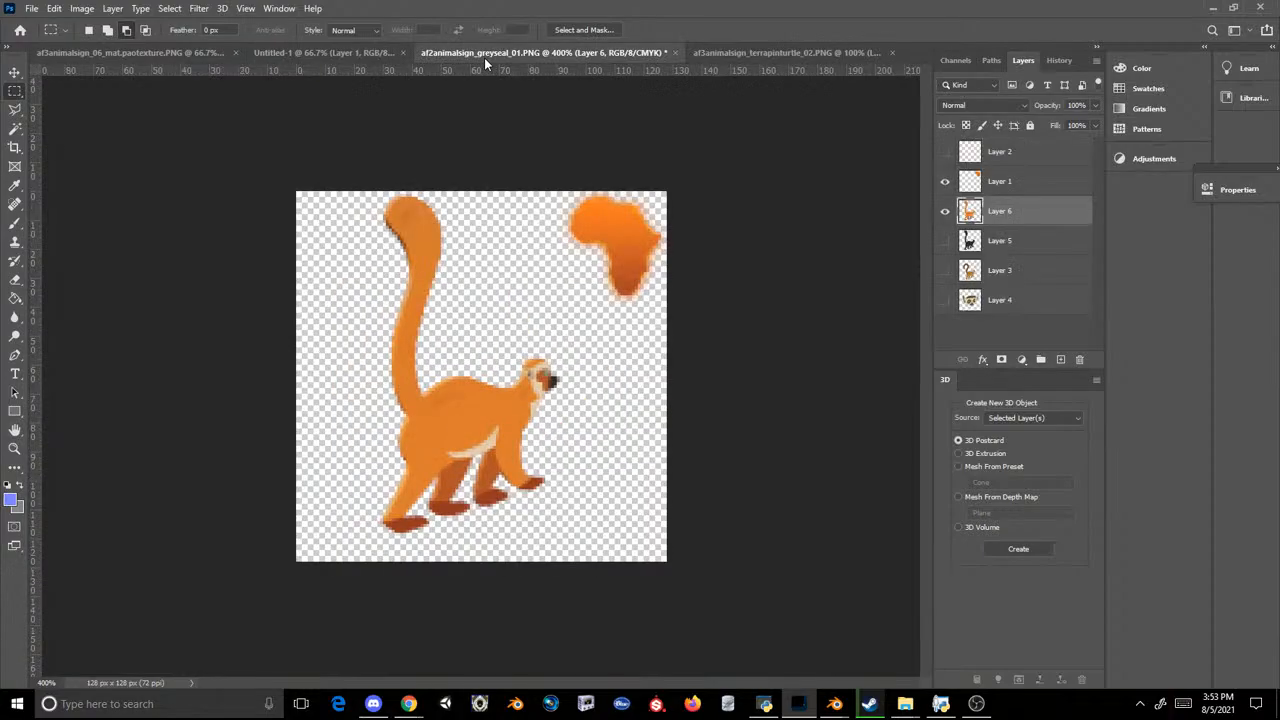
{"action": "left_click", "coordinate": [945, 300]}
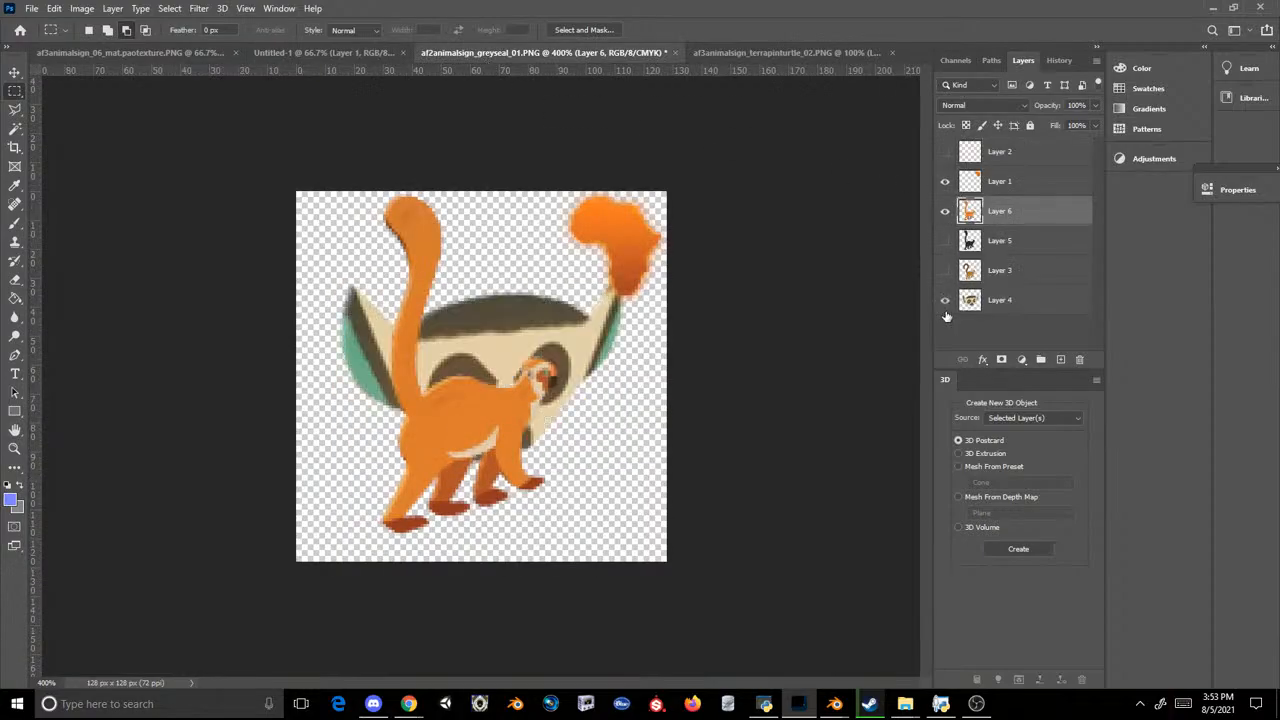
{"action": "left_click", "coordinate": [944, 211]}
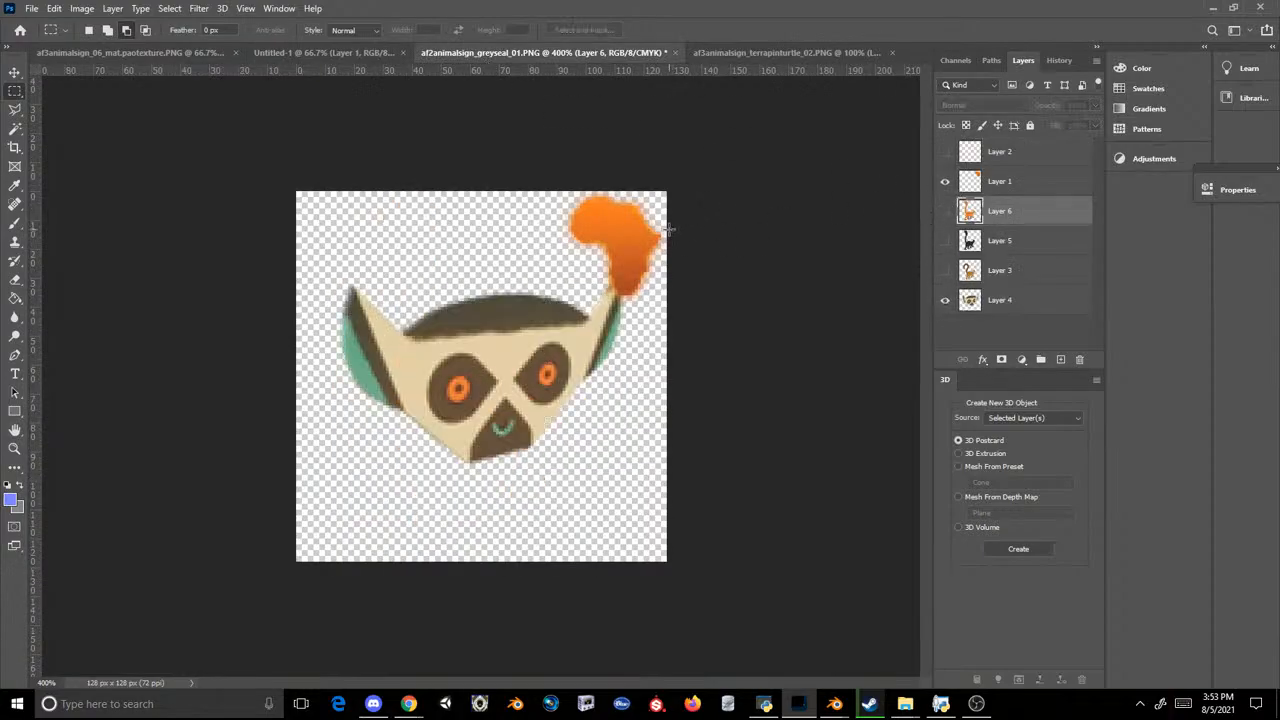
Step: Try to save the lemur head artwork as a PNG copy over af3animalsign_terrapinturtle_02.PNG
{"action": "left_click", "coordinate": [32, 8]}
{"action": "left_click", "coordinate": [95, 184]}
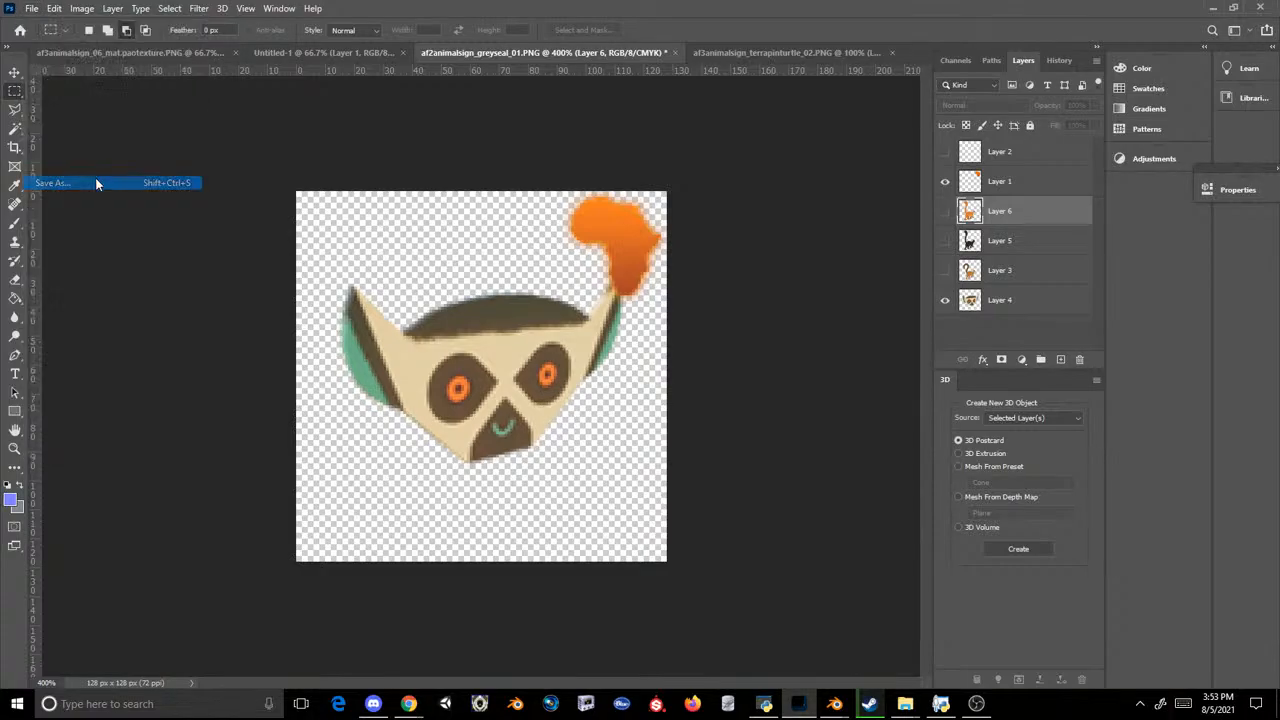
{"action": "left_click", "coordinate": [170, 369]}
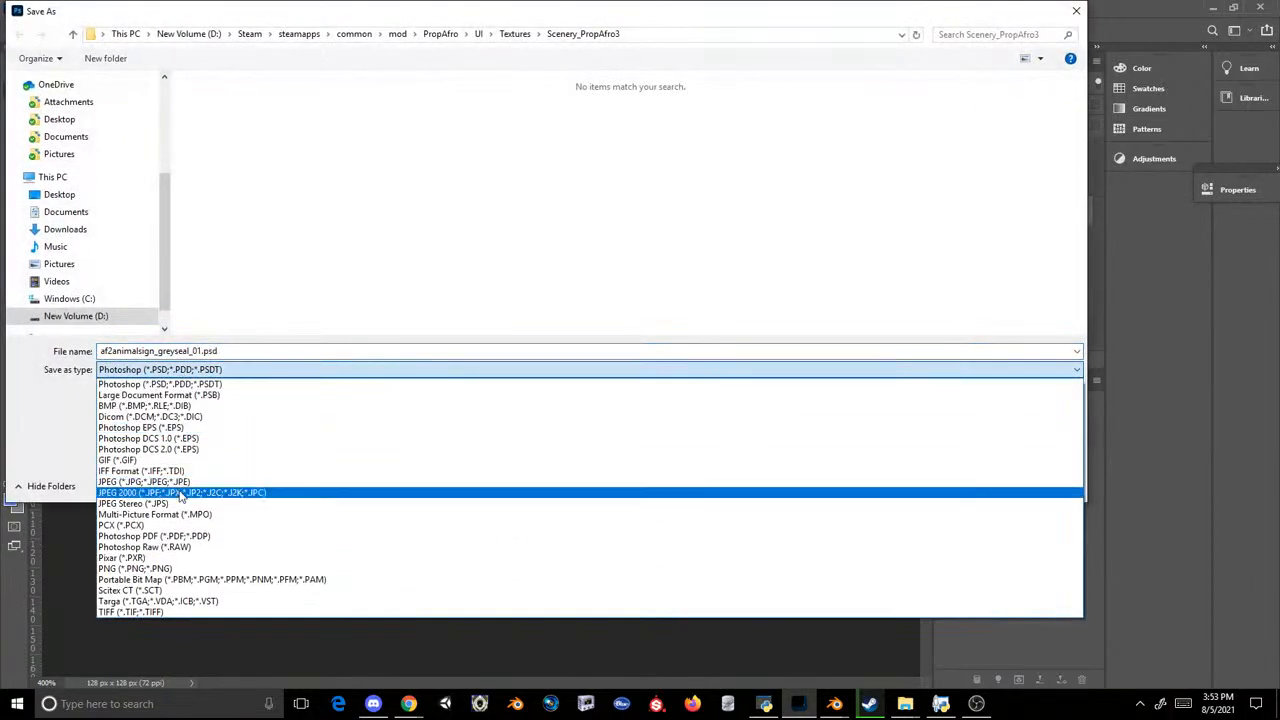
{"action": "double_click", "coordinate": [302, 108]}
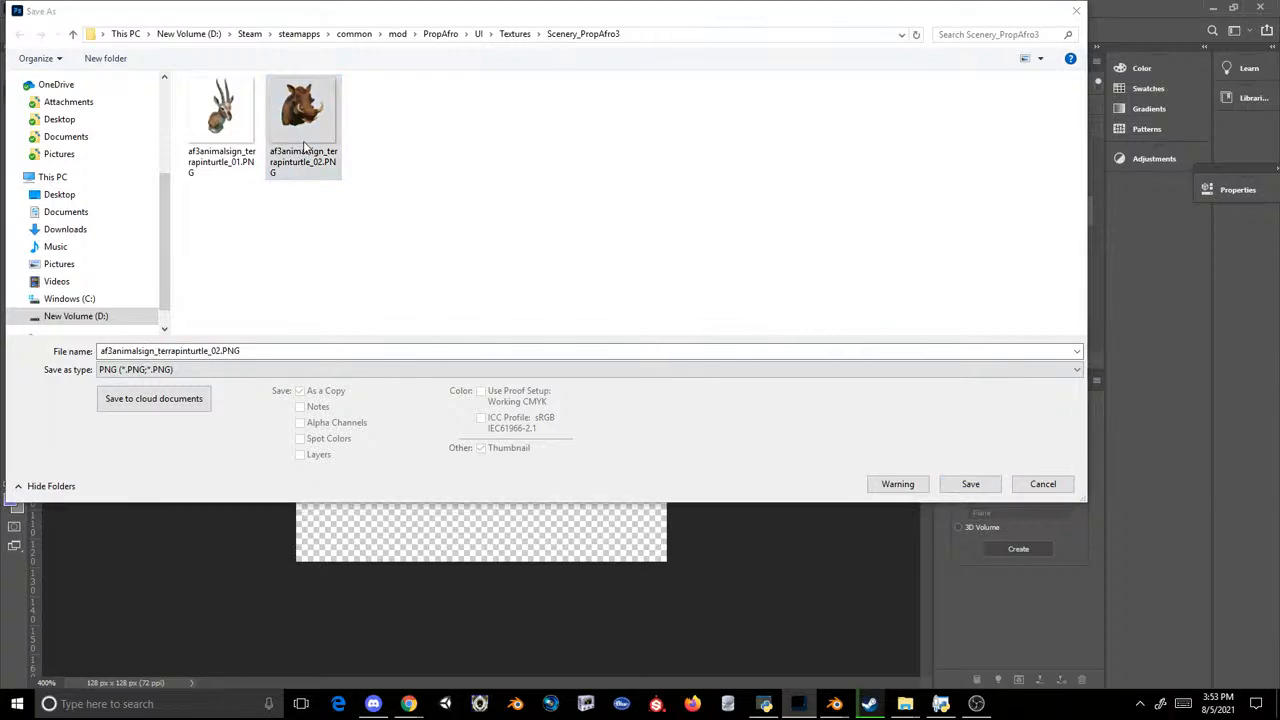
{"action": "left_click", "coordinate": [662, 353]}
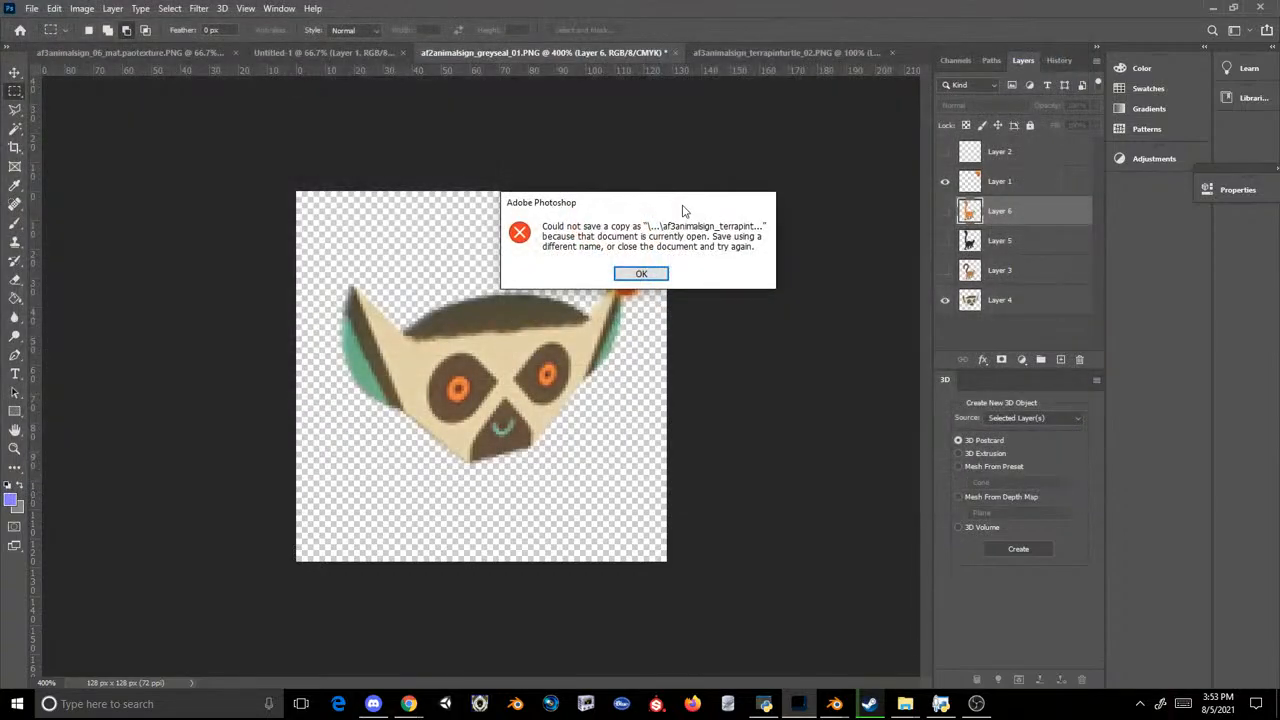
{"action": "left_click", "coordinate": [645, 274]}
Step: Close the af3animalsign_terrapinturtle_02.PNG document and save the lemur head artwork over that file as a PNG with large file size
{"action": "left_click", "coordinate": [847, 50]}
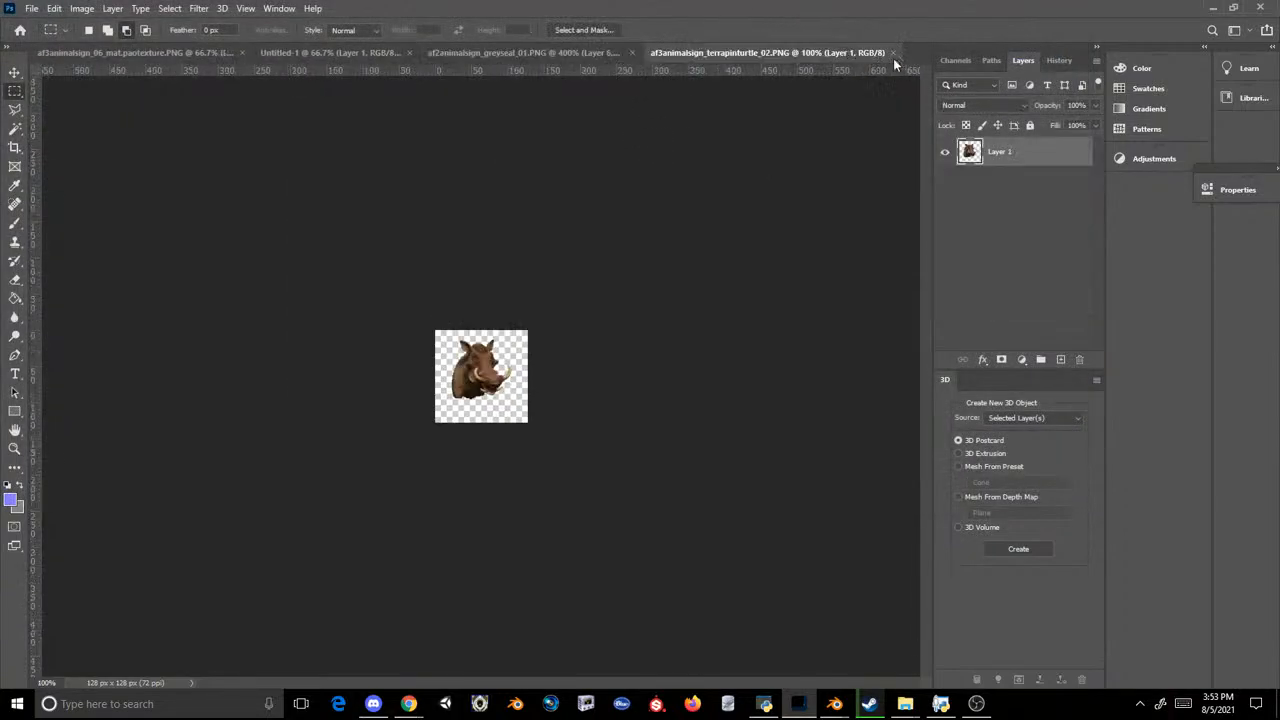
{"action": "left_click", "coordinate": [895, 52]}
{"action": "left_click", "coordinate": [31, 8]}
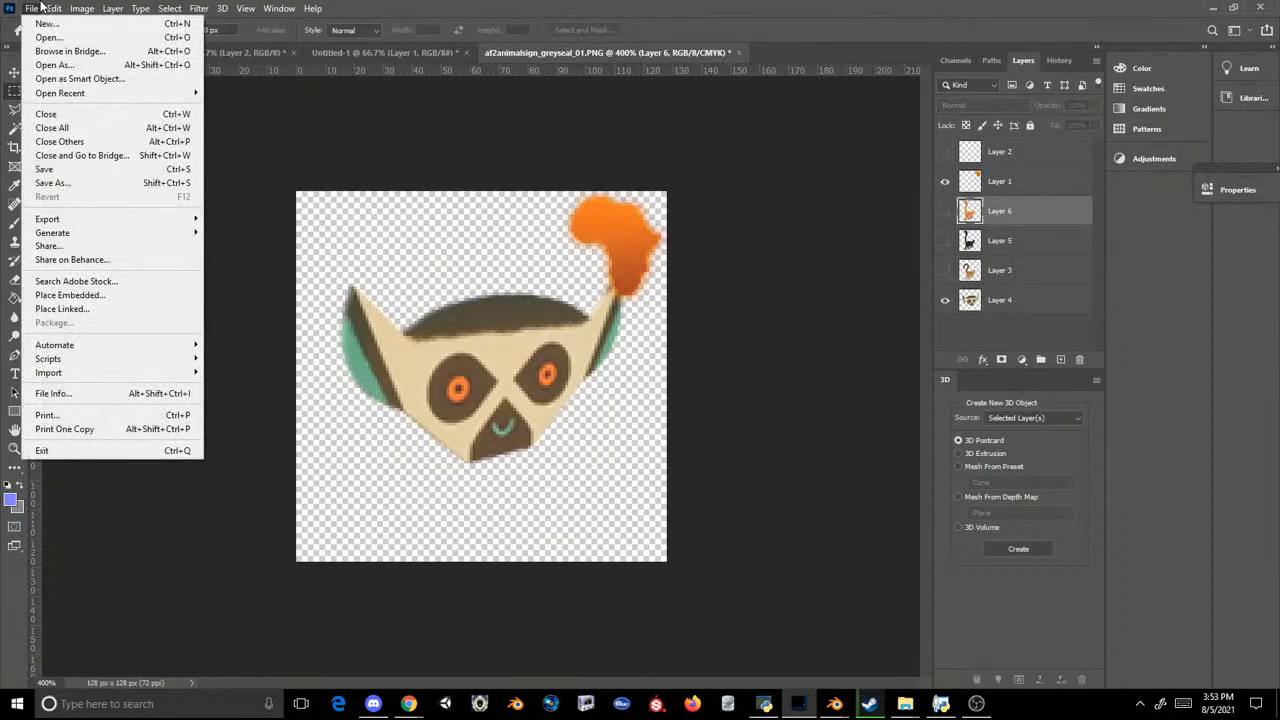
{"action": "left_click", "coordinate": [30, 8]}
{"action": "left_click", "coordinate": [28, 8]}
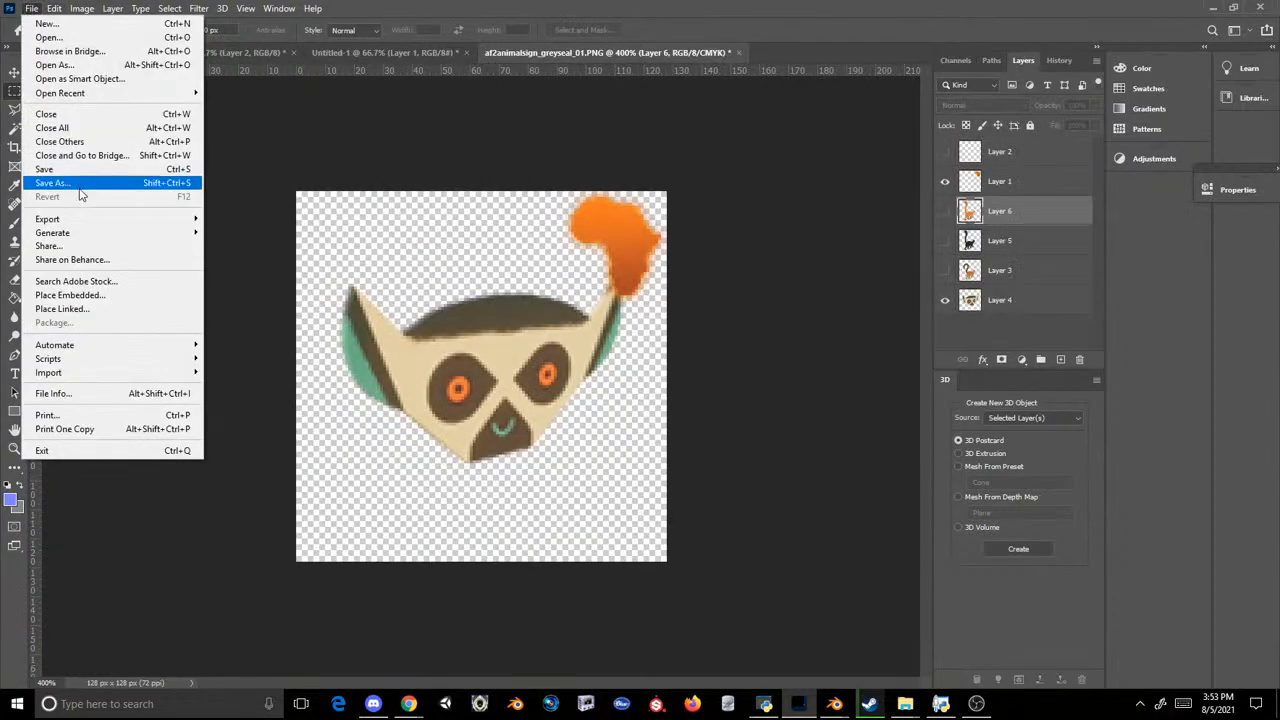
{"action": "left_click", "coordinate": [80, 176]}
{"action": "left_click", "coordinate": [262, 369]}
{"action": "left_click", "coordinate": [300, 557]}
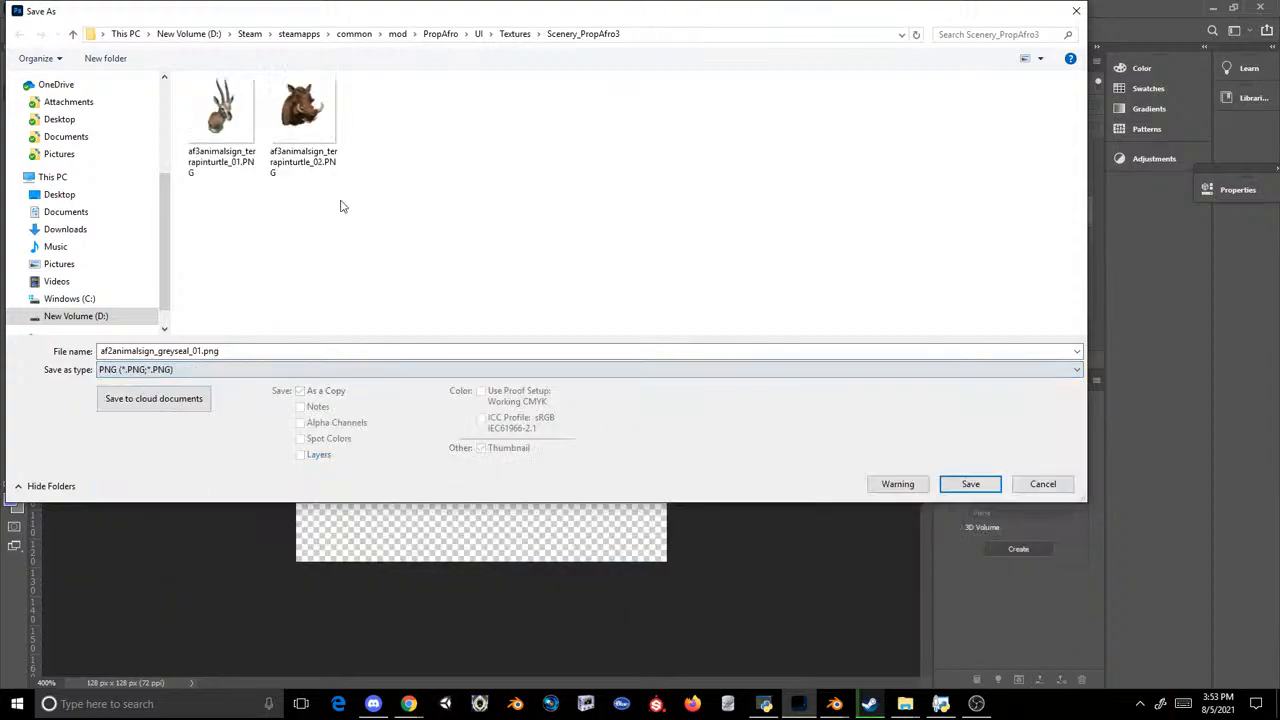
{"action": "double_click", "coordinate": [301, 114]}
{"action": "left_click", "coordinate": [662, 352]}
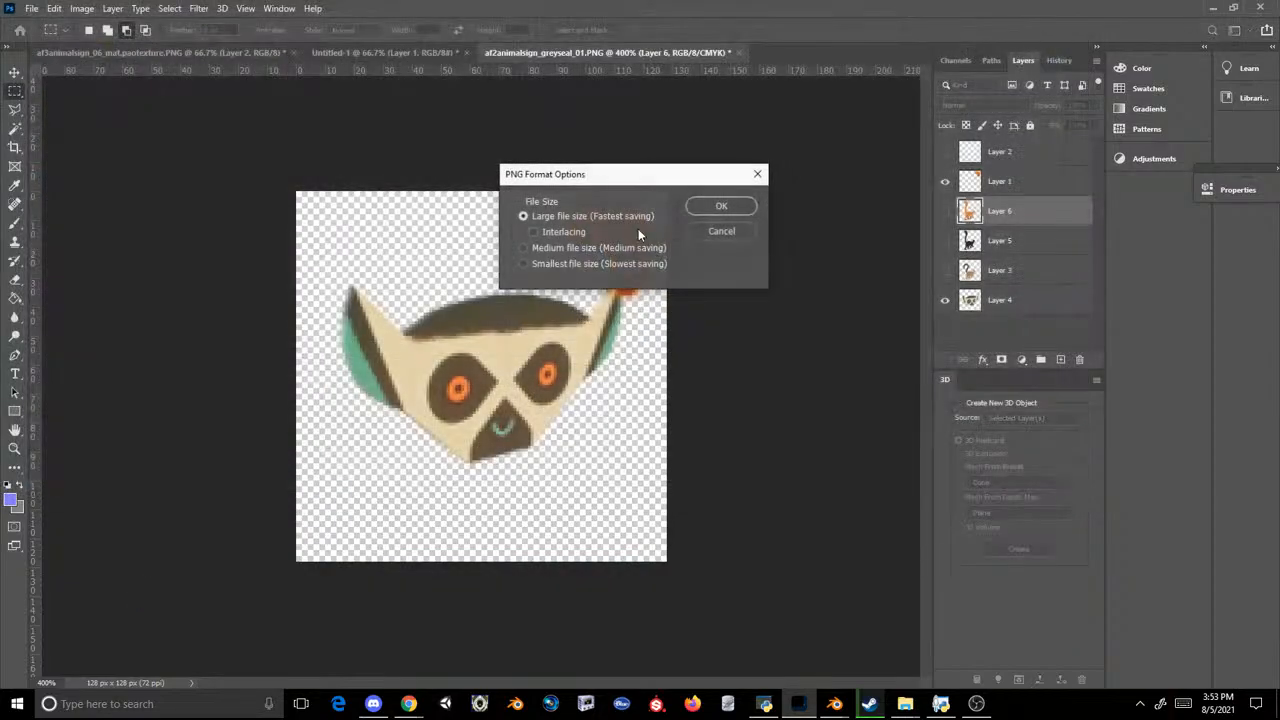
{"action": "left_click", "coordinate": [689, 210]}
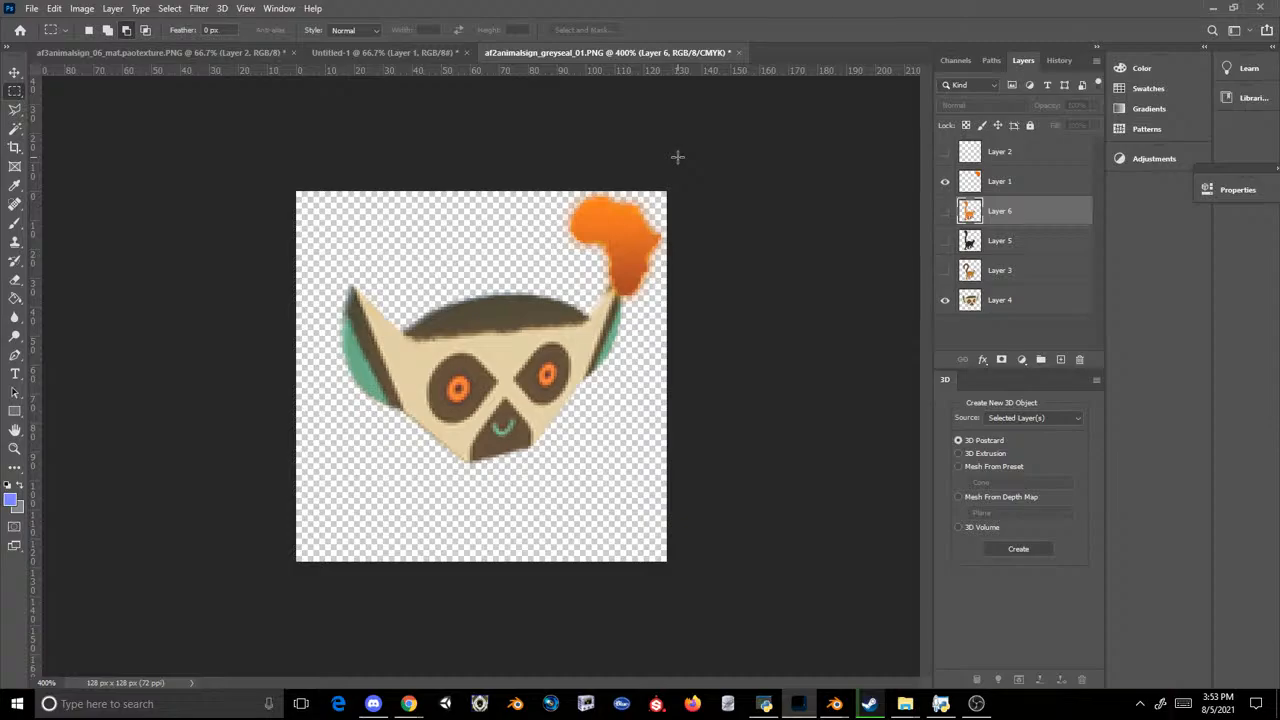
Step: Check the saved icon in File Explorer, then return to Photoshop to show Layer 3 and hide Layer 4
{"action": "left_click", "coordinate": [869, 703]}
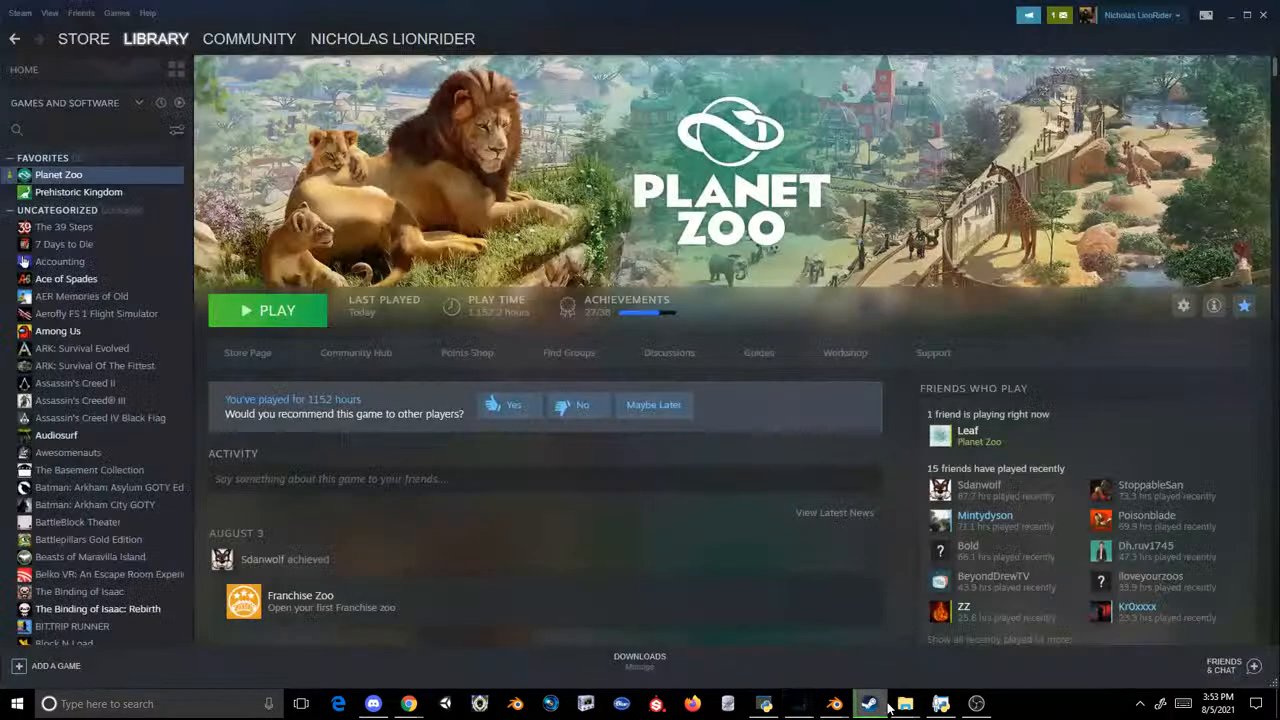
{"action": "left_click", "coordinate": [826, 650]}
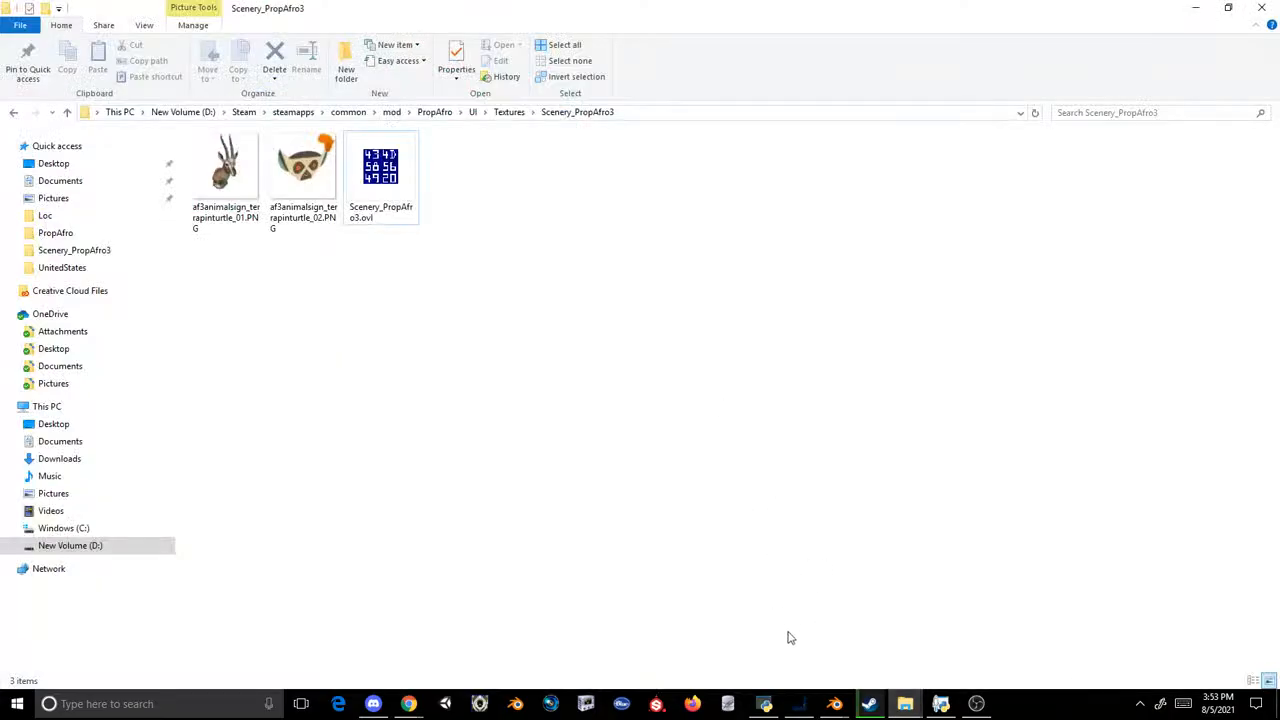
{"action": "left_click", "coordinate": [800, 703]}
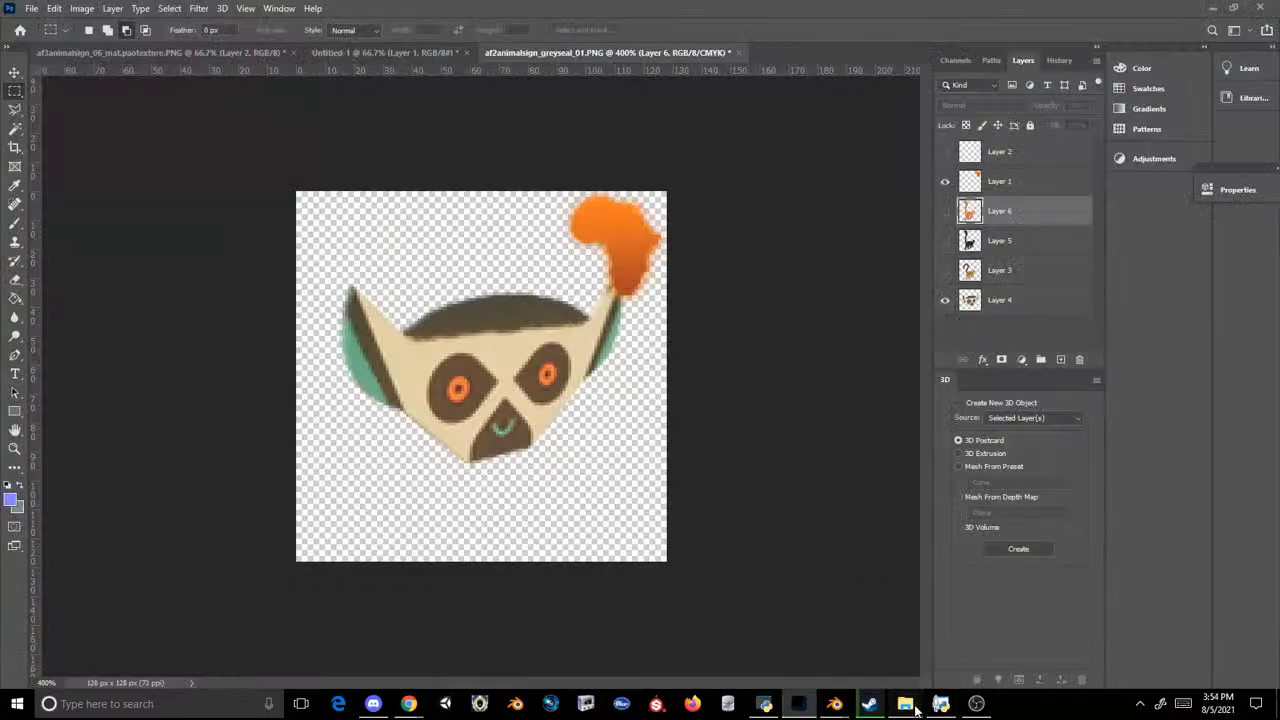
{"action": "mouse_move", "coordinate": [905, 703]}
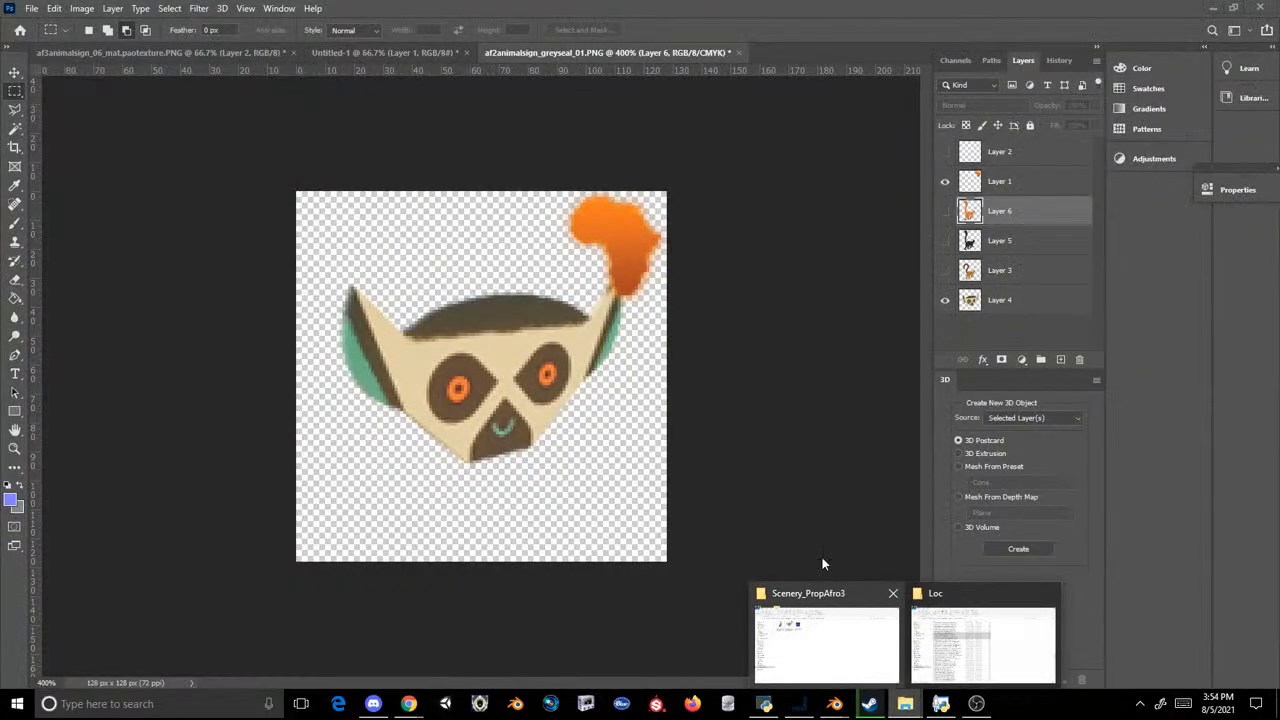
{"action": "left_click", "coordinate": [944, 270]}
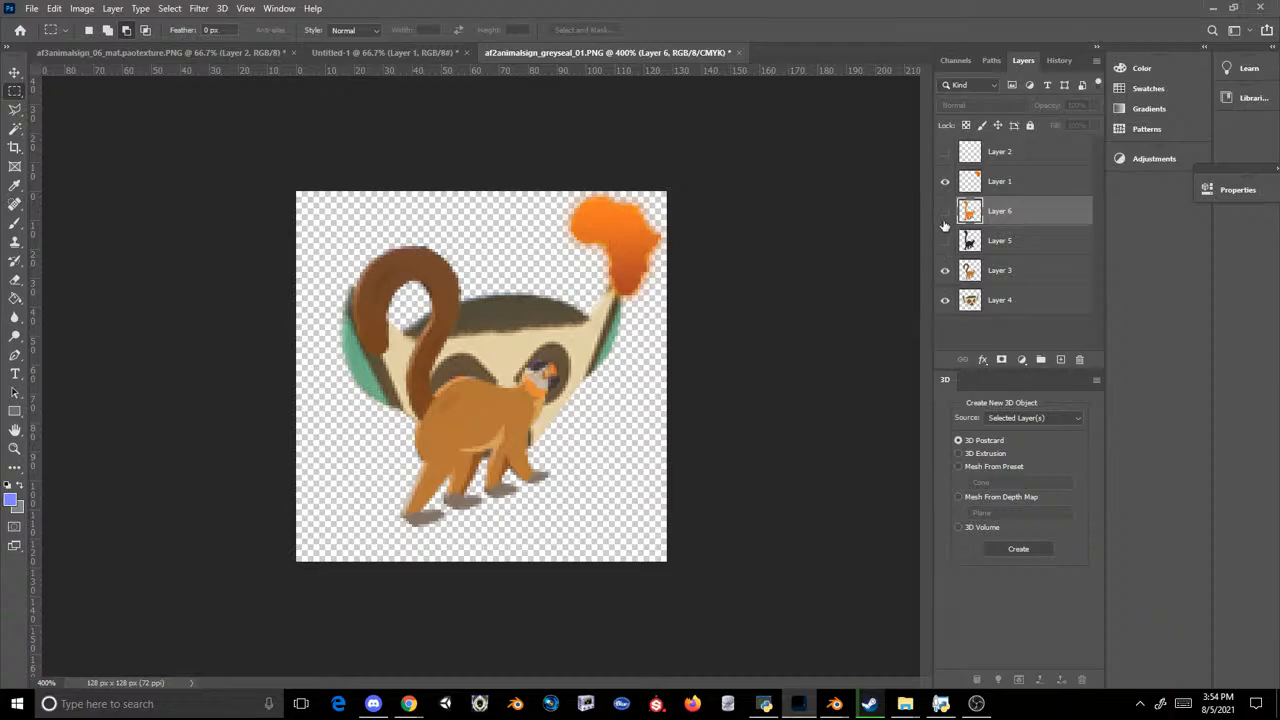
{"action": "left_click", "coordinate": [938, 306]}
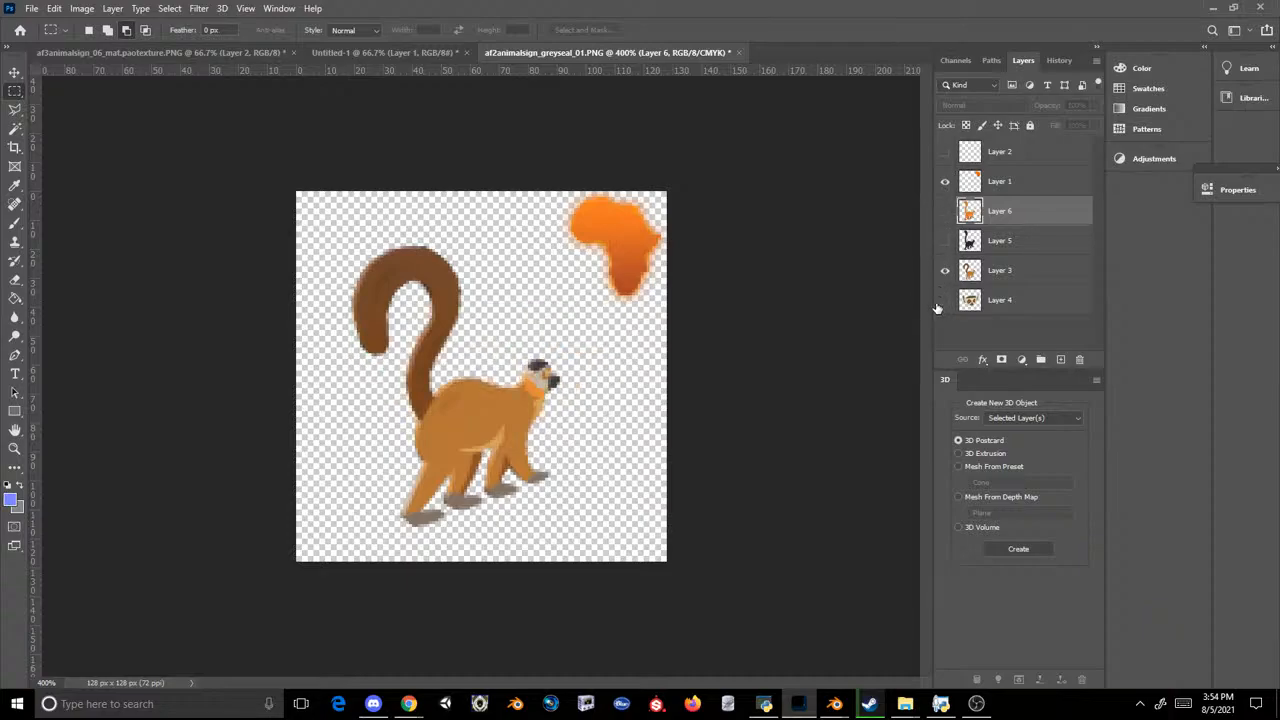
Step: Save the full-body lemur artwork as a PNG copy, replacing af3animalsign_terrapinturtle_01.PNG
{"action": "left_click", "coordinate": [32, 8]}
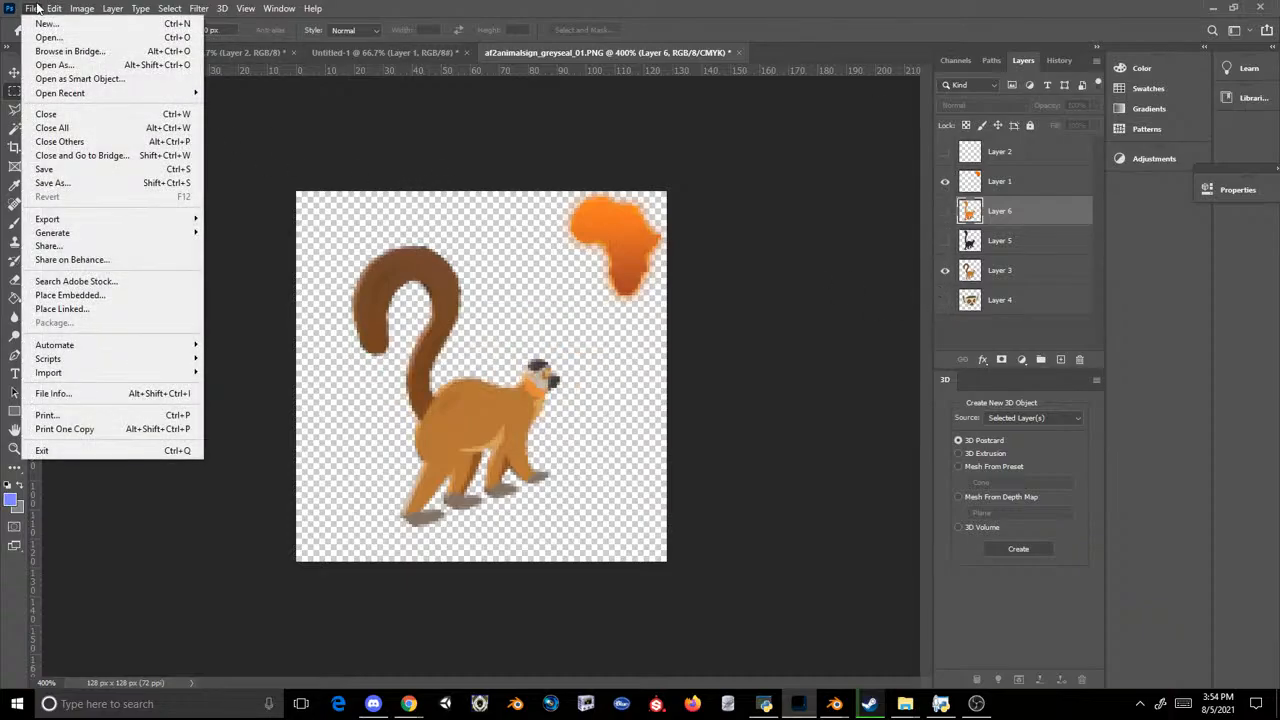
{"action": "left_click", "coordinate": [64, 179]}
{"action": "left_click", "coordinate": [190, 369]}
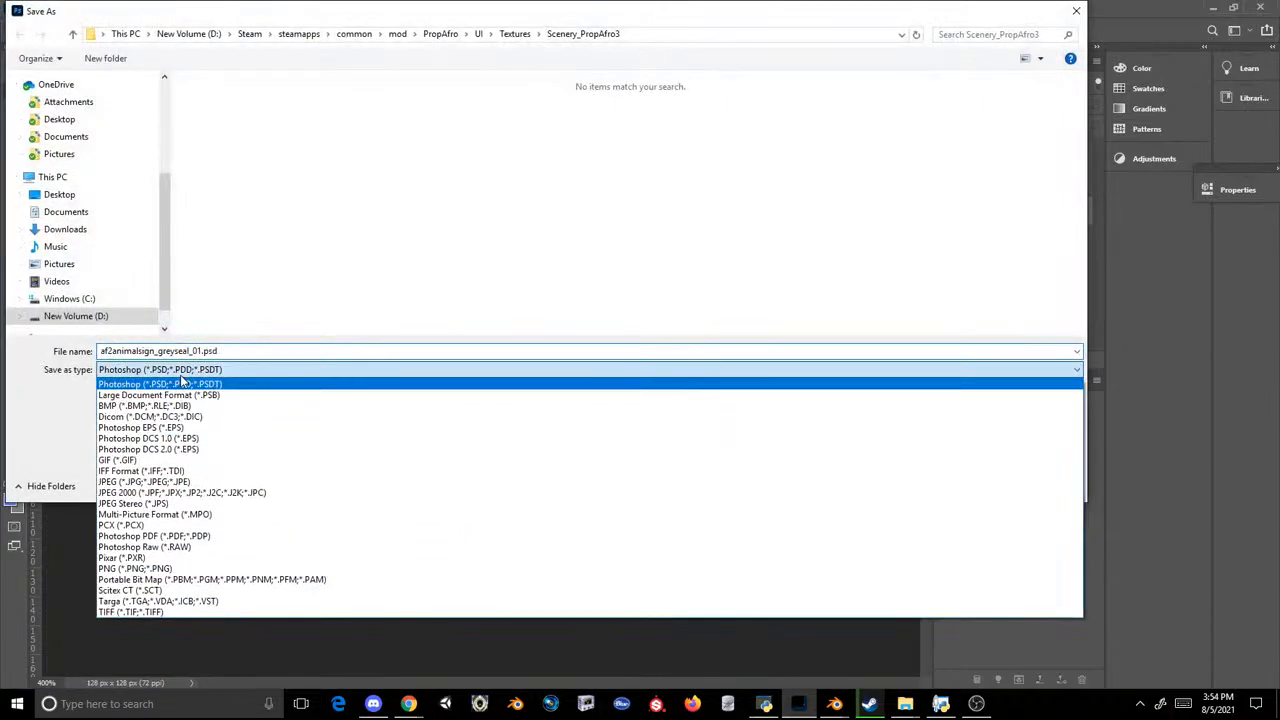
{"action": "left_click", "coordinate": [160, 564]}
{"action": "double_click", "coordinate": [221, 110]}
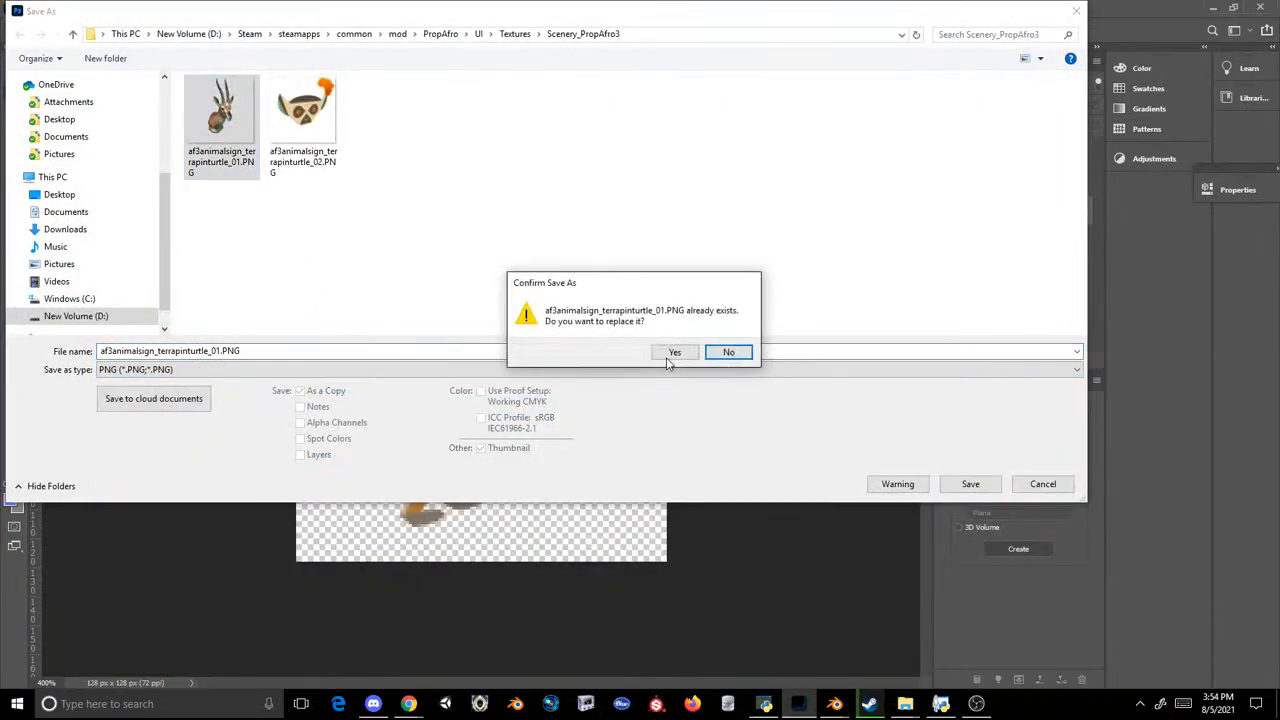
{"action": "left_click", "coordinate": [666, 357]}
{"action": "left_click", "coordinate": [714, 204]}
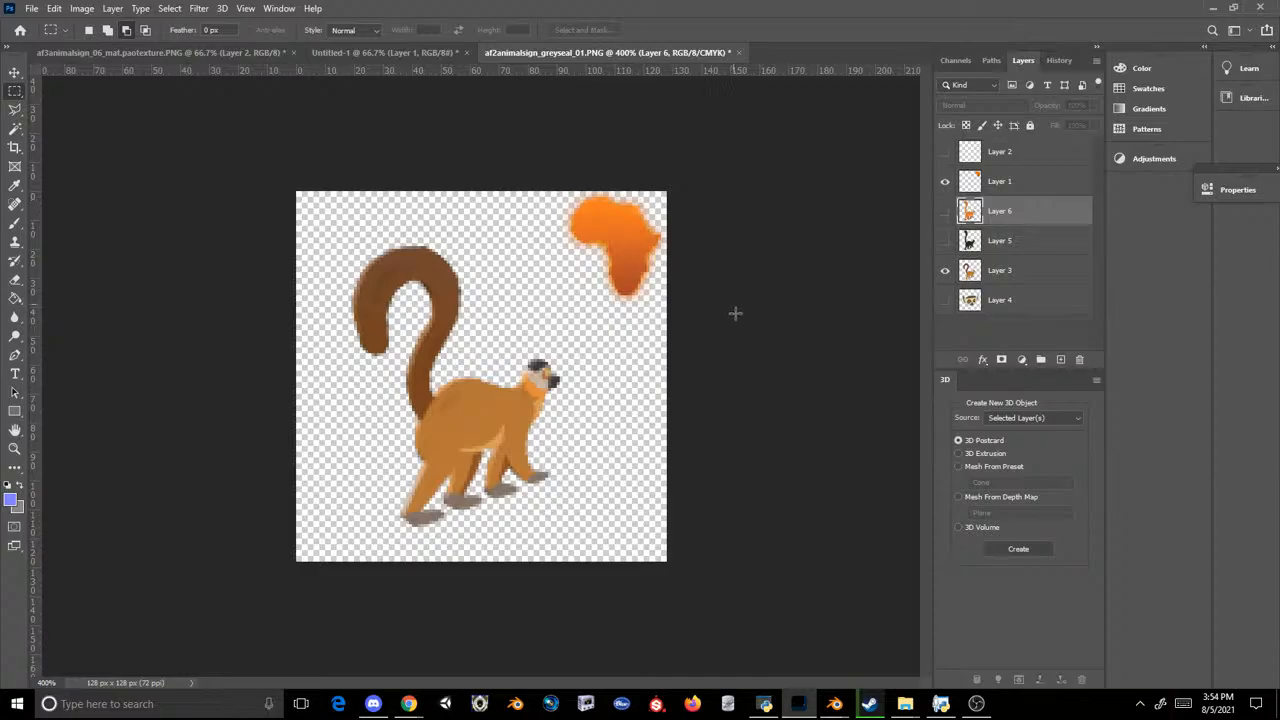
{"action": "left_click", "coordinate": [765, 705]}
{"action": "left_click", "coordinate": [607, 173]}
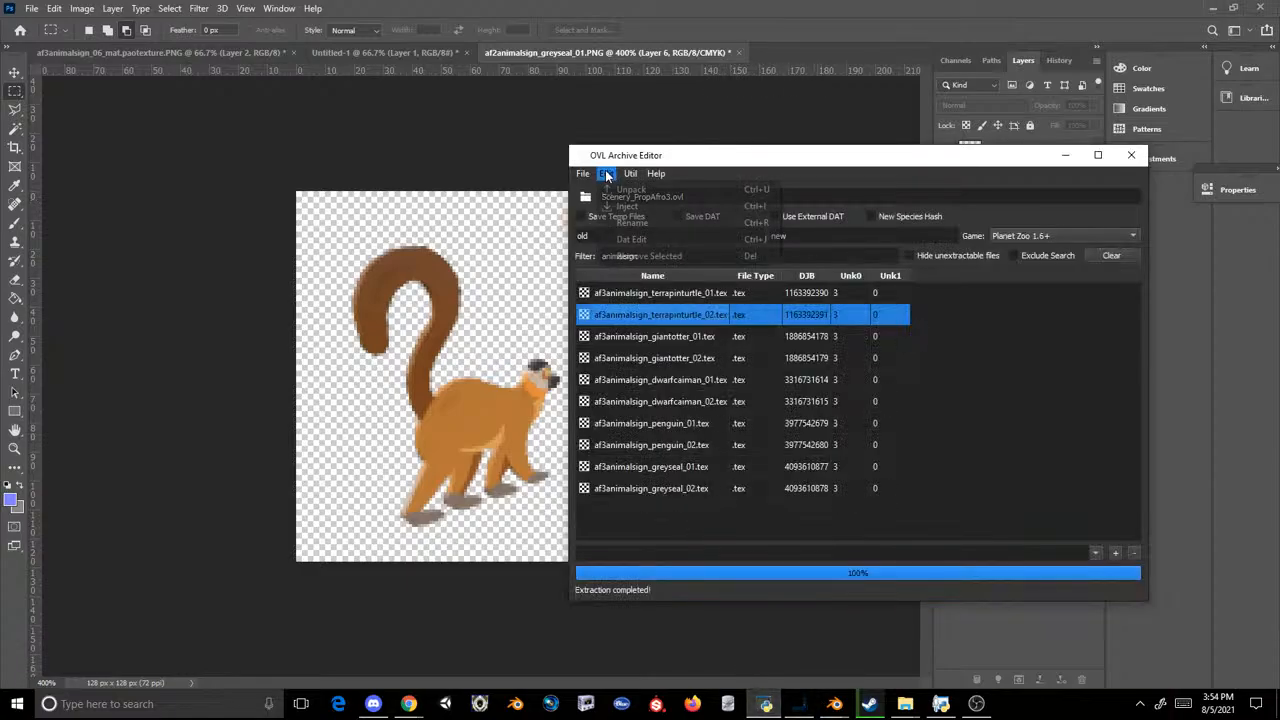
{"action": "left_click", "coordinate": [613, 207]}
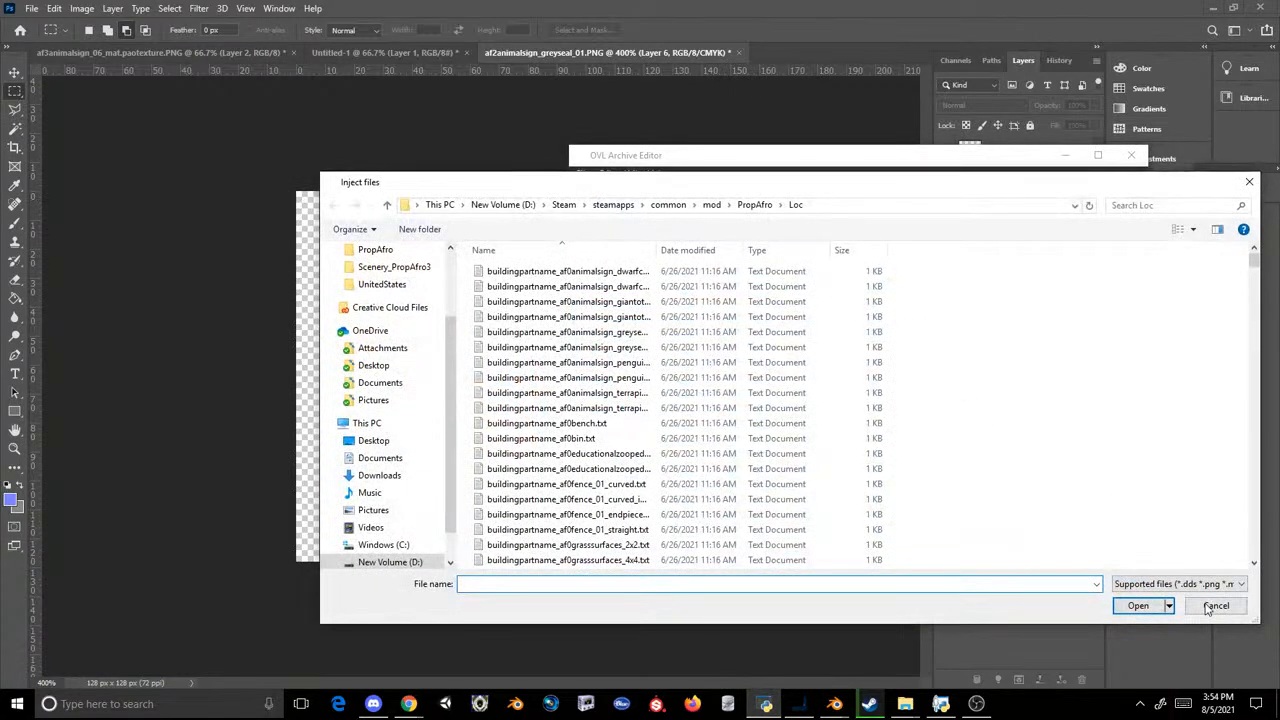
{"action": "left_click", "coordinate": [1215, 606]}
Step: Inject both af3animalsign_terrapinturtle PNG files from File Explorer into Scenery_PropAfro3.ovl in OVL Archive Editor
{"action": "left_click", "coordinate": [905, 704]}
{"action": "left_click", "coordinate": [801, 646]}
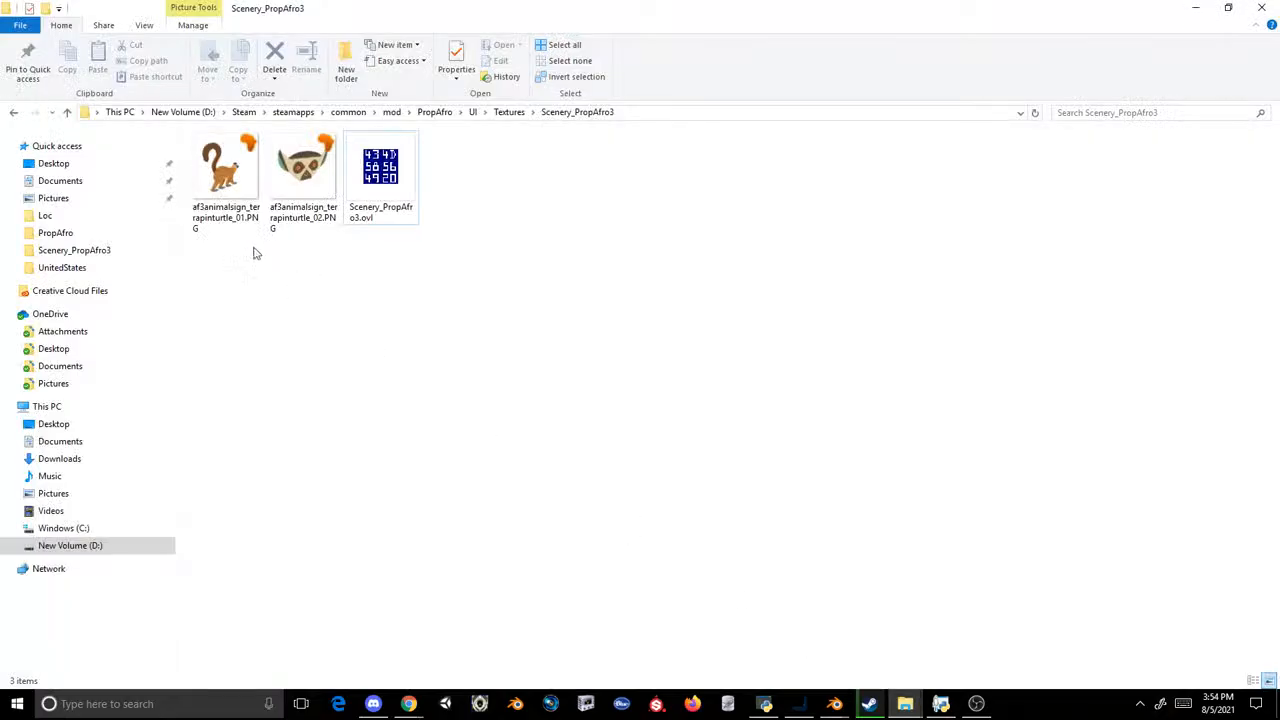
{"action": "left_click_drag", "start_coordinate": [328, 249], "coordinate": [222, 153]}
{"action": "left_click_drag", "start_coordinate": [222, 160], "coordinate": [772, 463]}
Step: Save the archive over Scenery_PropAfro3.ovl in Planet Zoo's win64/ovldata/PropAfro/UI/Textures/Scenery_PropAfro3 folder
{"action": "left_click", "coordinate": [582, 173]}
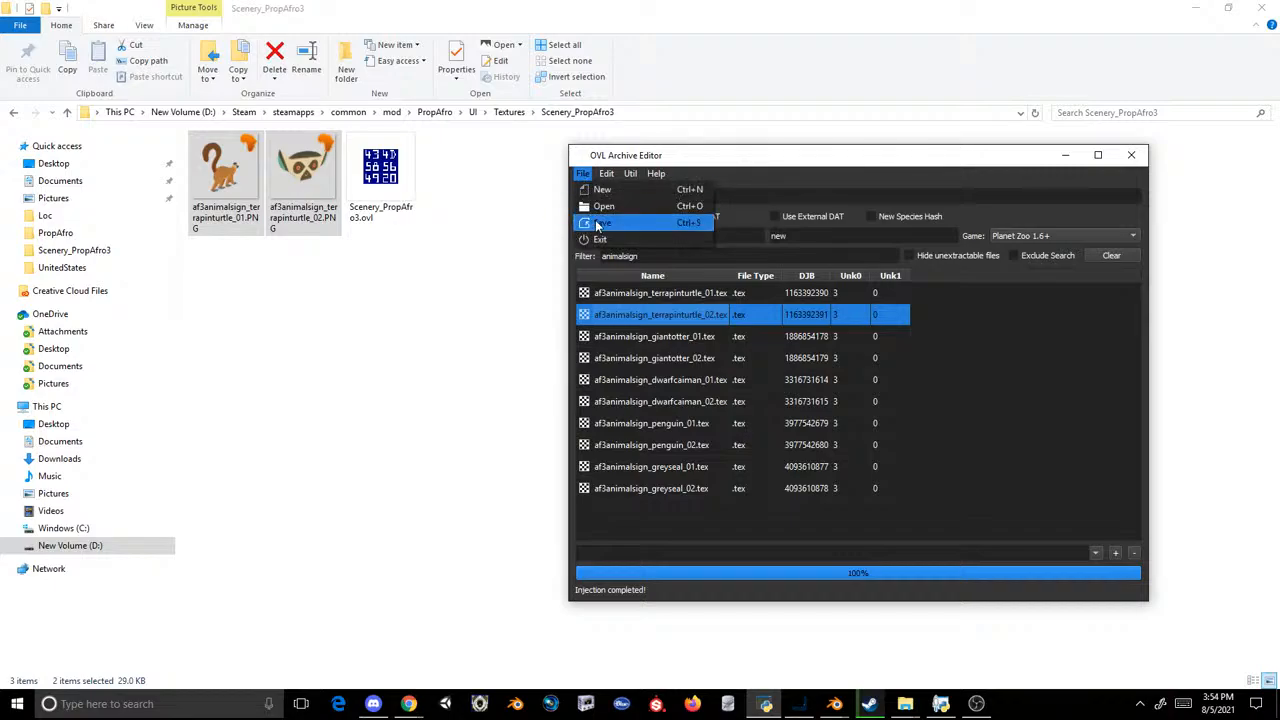
{"action": "left_click", "coordinate": [598, 228]}
{"action": "left_click", "coordinate": [812, 204]}
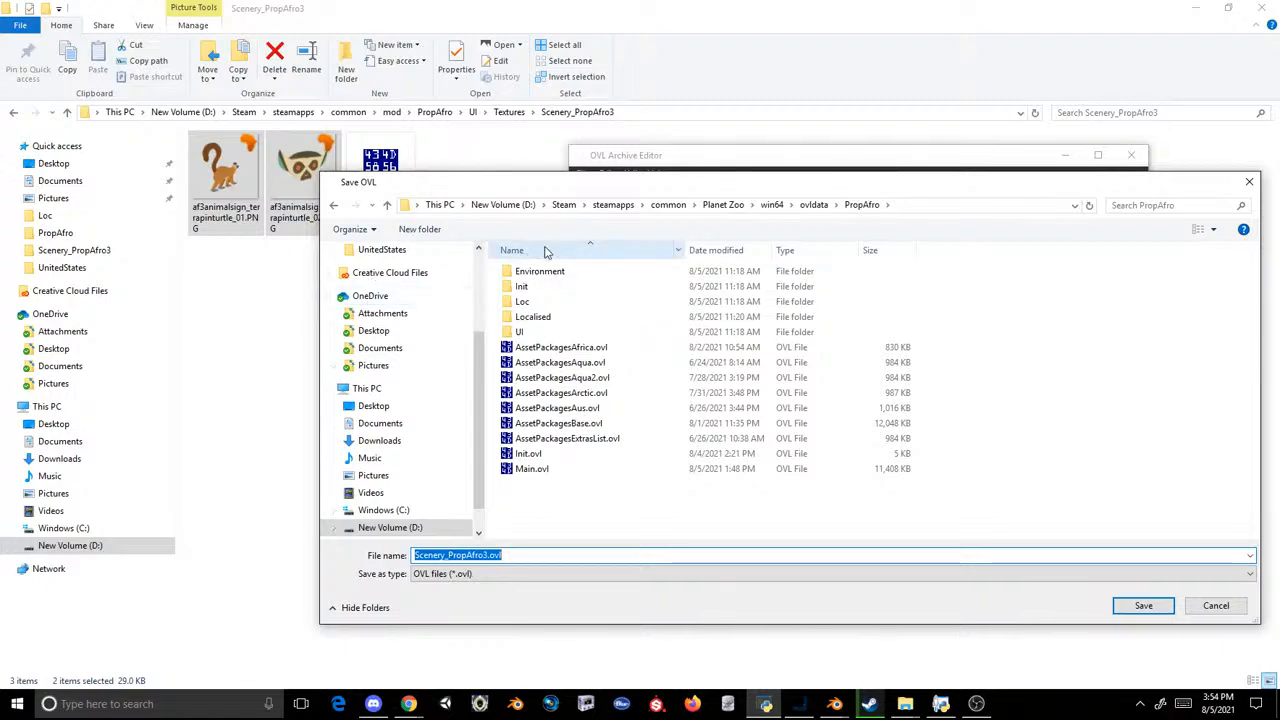
{"action": "double_click", "coordinate": [520, 331]}
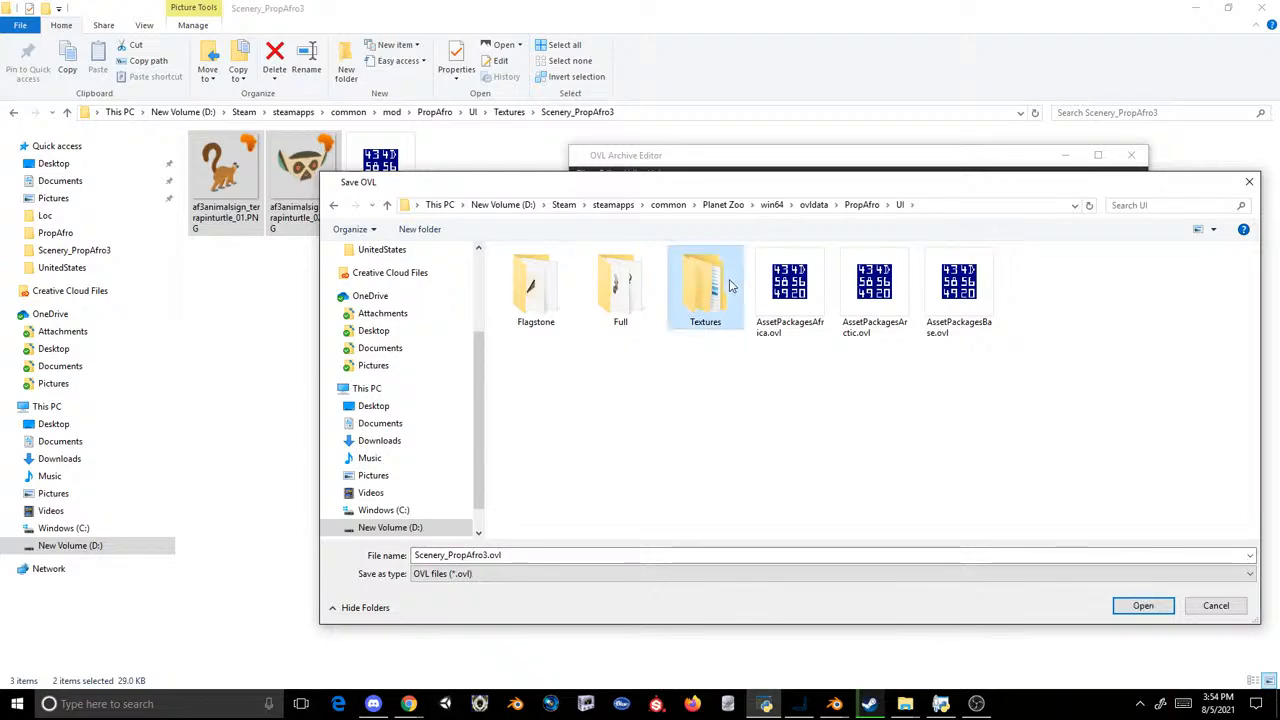
{"action": "double_click", "coordinate": [712, 288]}
{"action": "double_click", "coordinate": [551, 301]}
{"action": "double_click", "coordinate": [536, 285]}
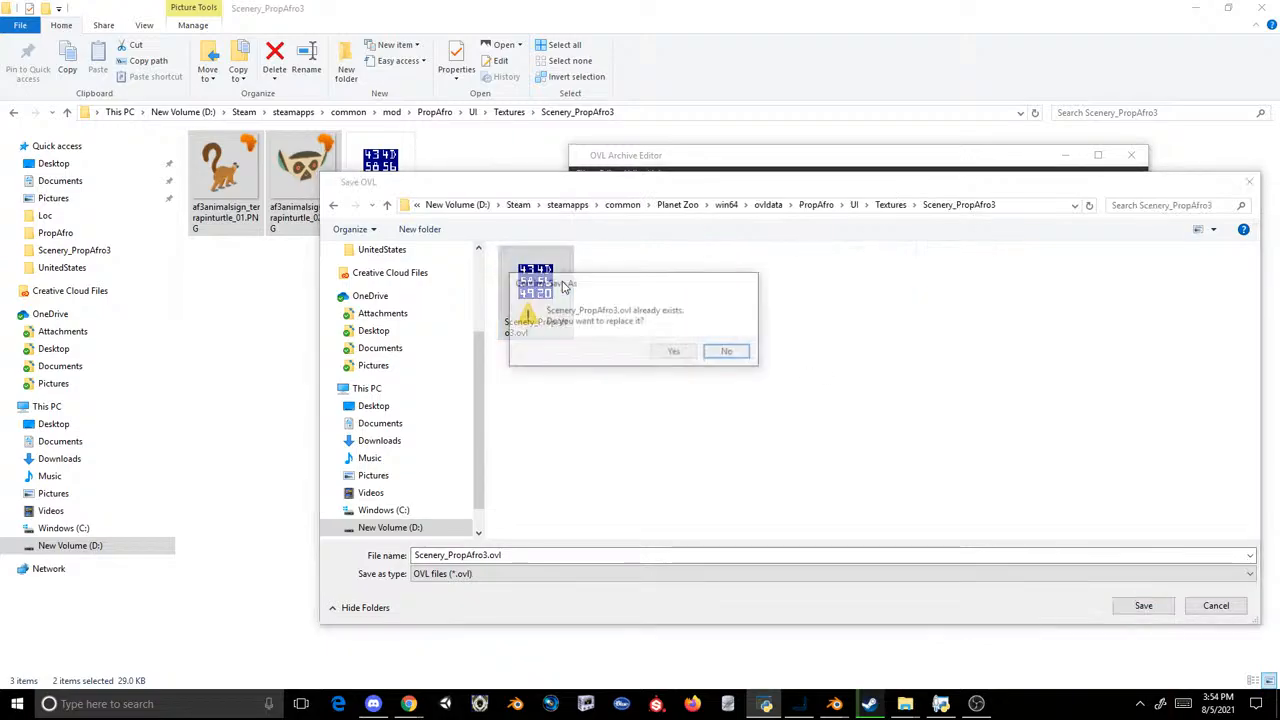
{"action": "left_click", "coordinate": [676, 353]}
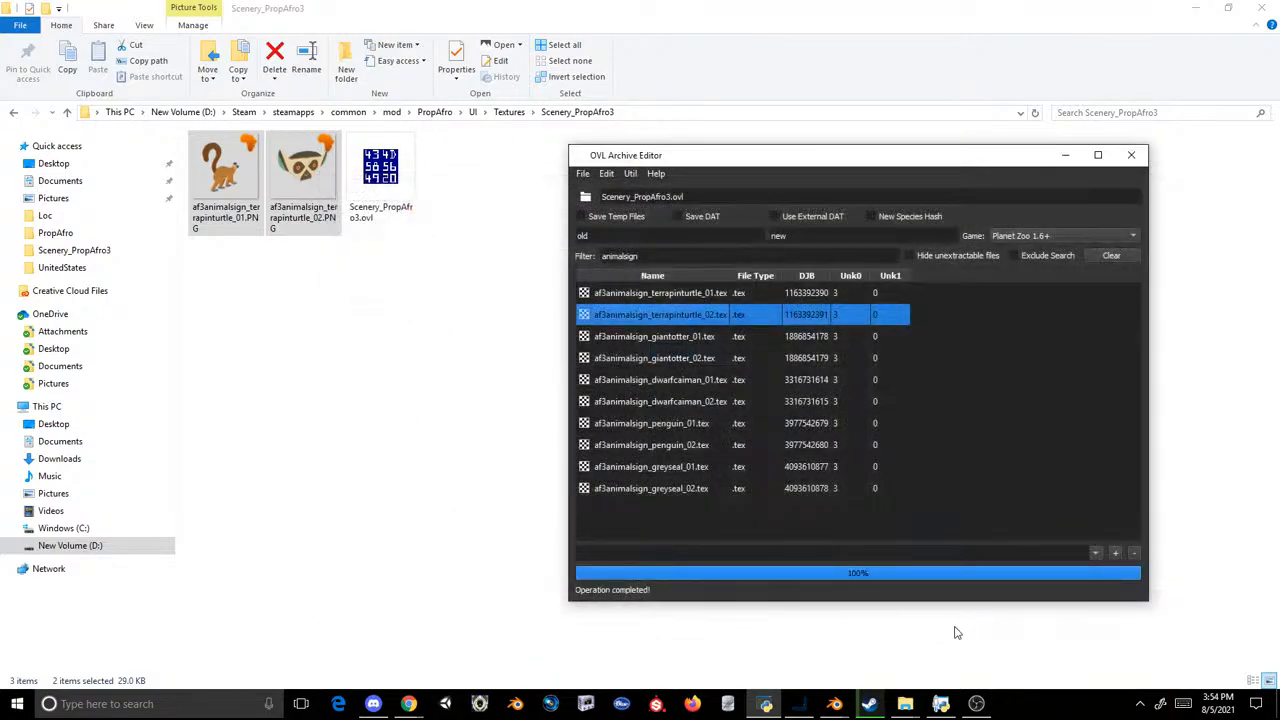
Step: Switch to Steam, launch Planet Zoo and load the Test Zoo save
{"action": "left_click", "coordinate": [869, 704]}
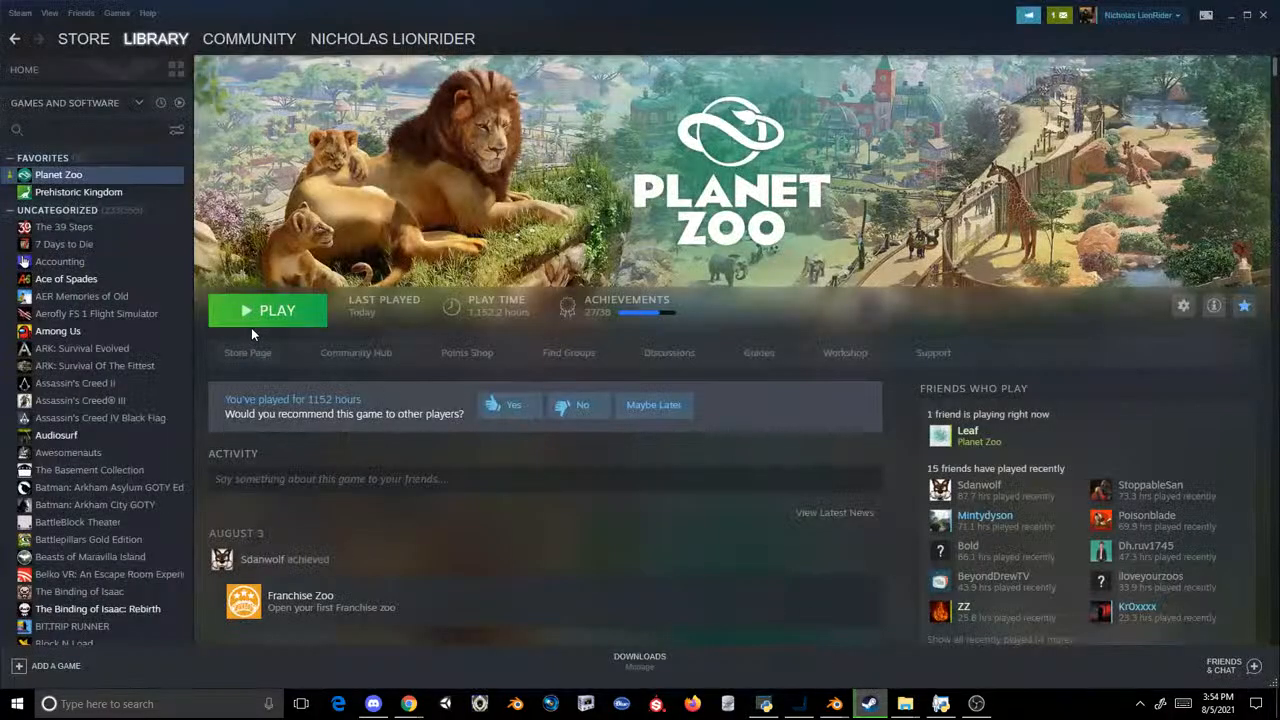
{"action": "left_click", "coordinate": [257, 321]}
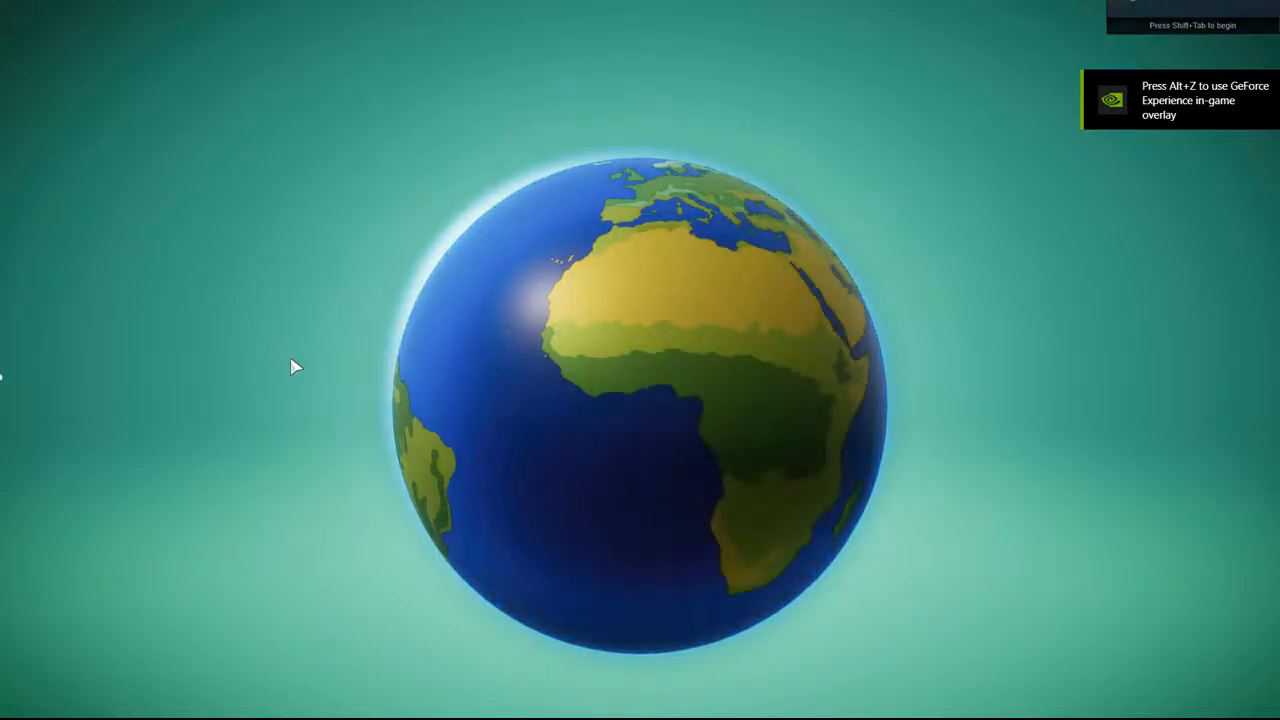
{"action": "left_click", "coordinate": [372, 650]}
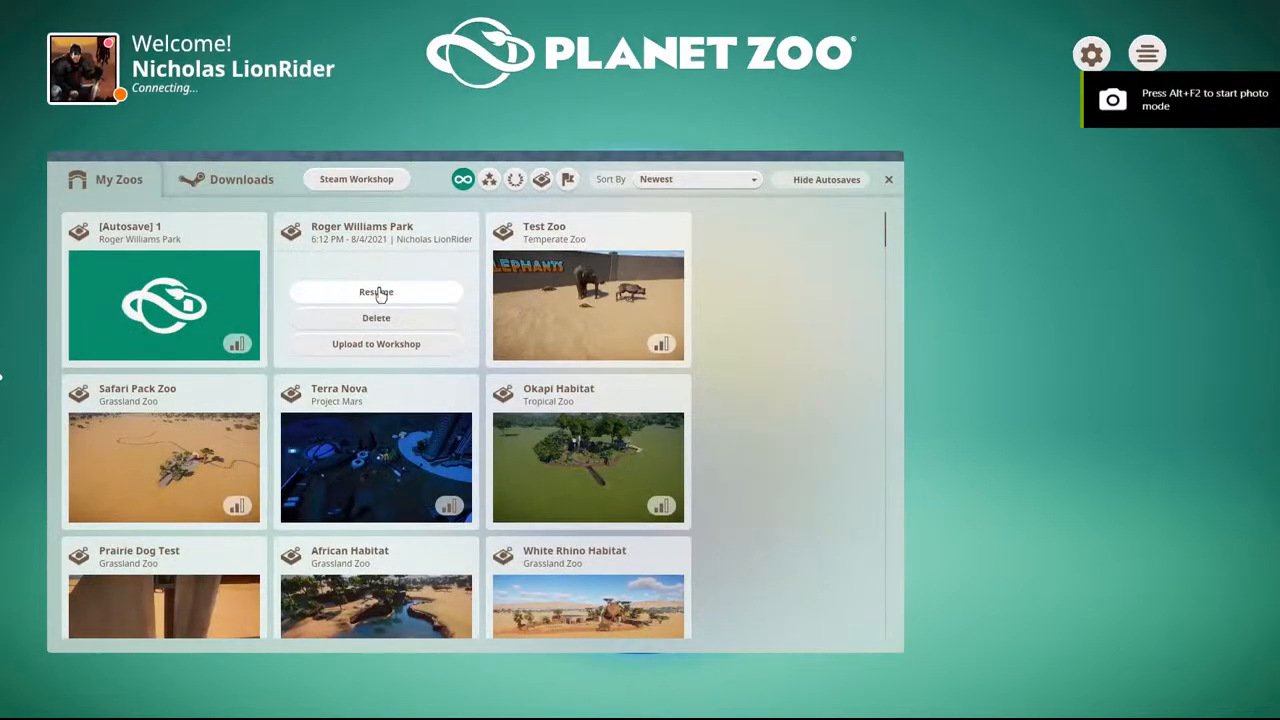
{"action": "left_click", "coordinate": [594, 296]}
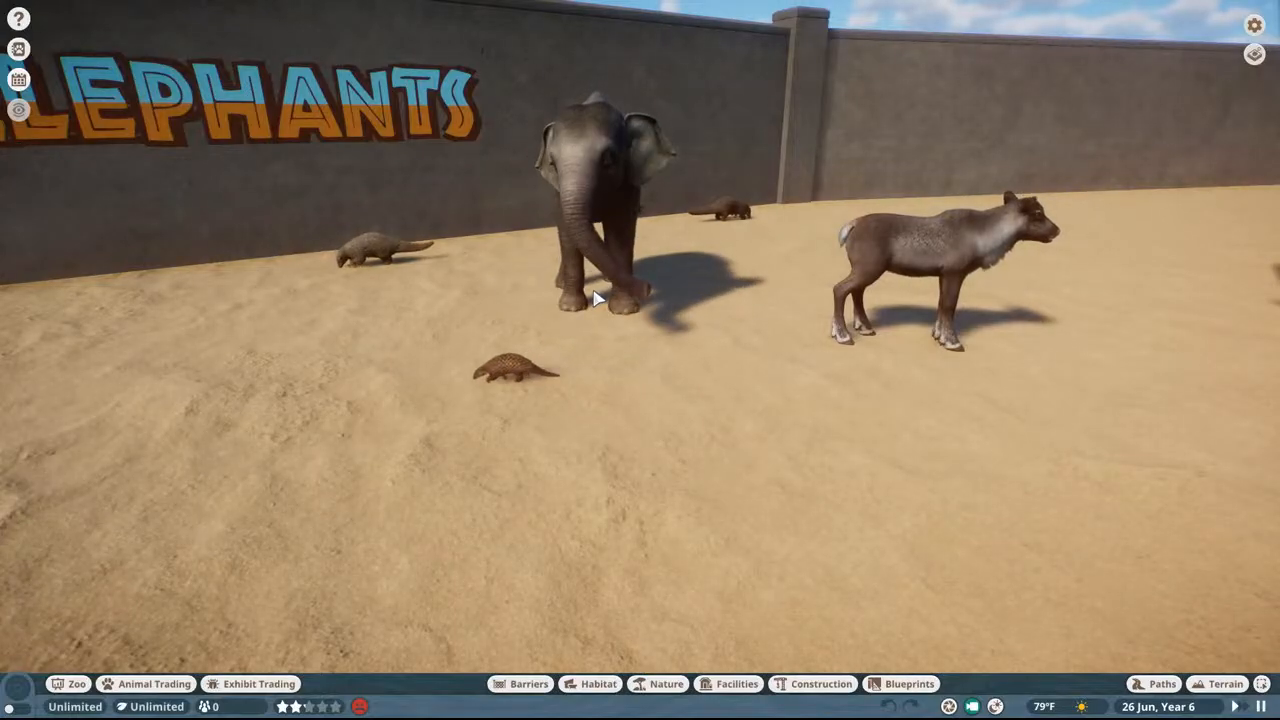
Step: Search the zoo's construction items for "lemur"
{"action": "middle_click_drag", "start_coordinate": [594, 291], "coordinate": [591, 285]}
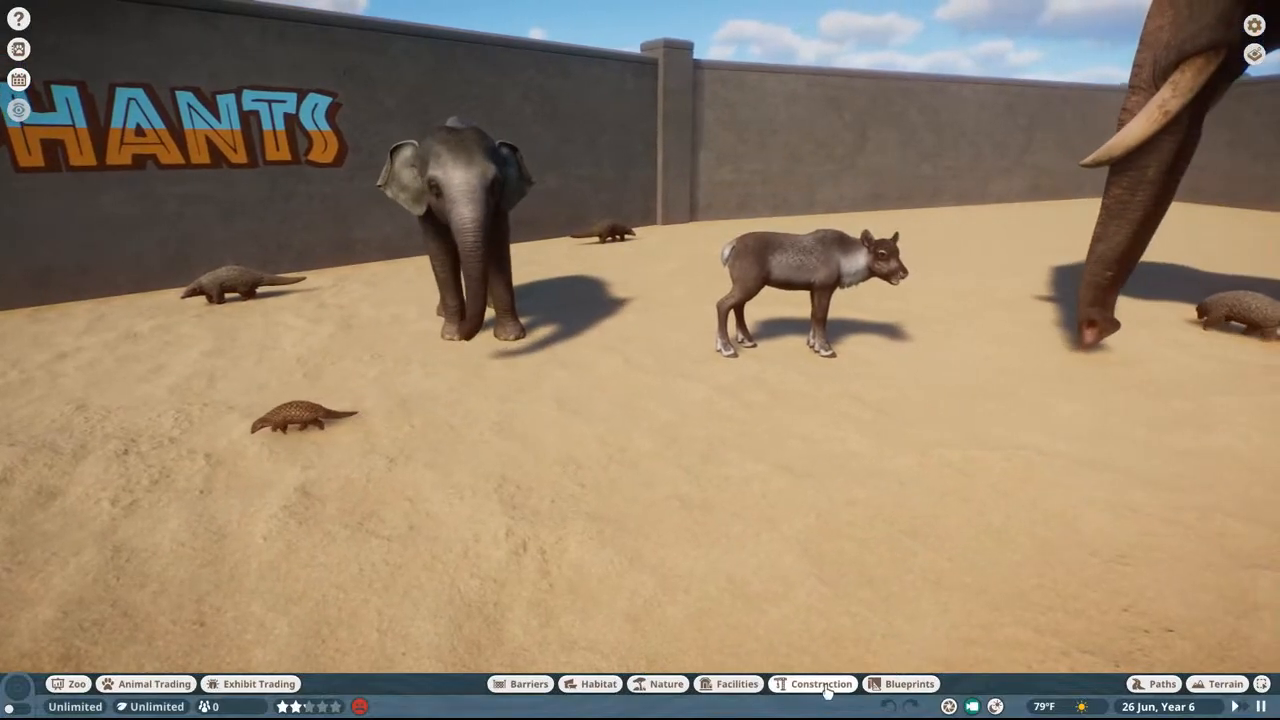
{"action": "left_click", "coordinate": [827, 692]}
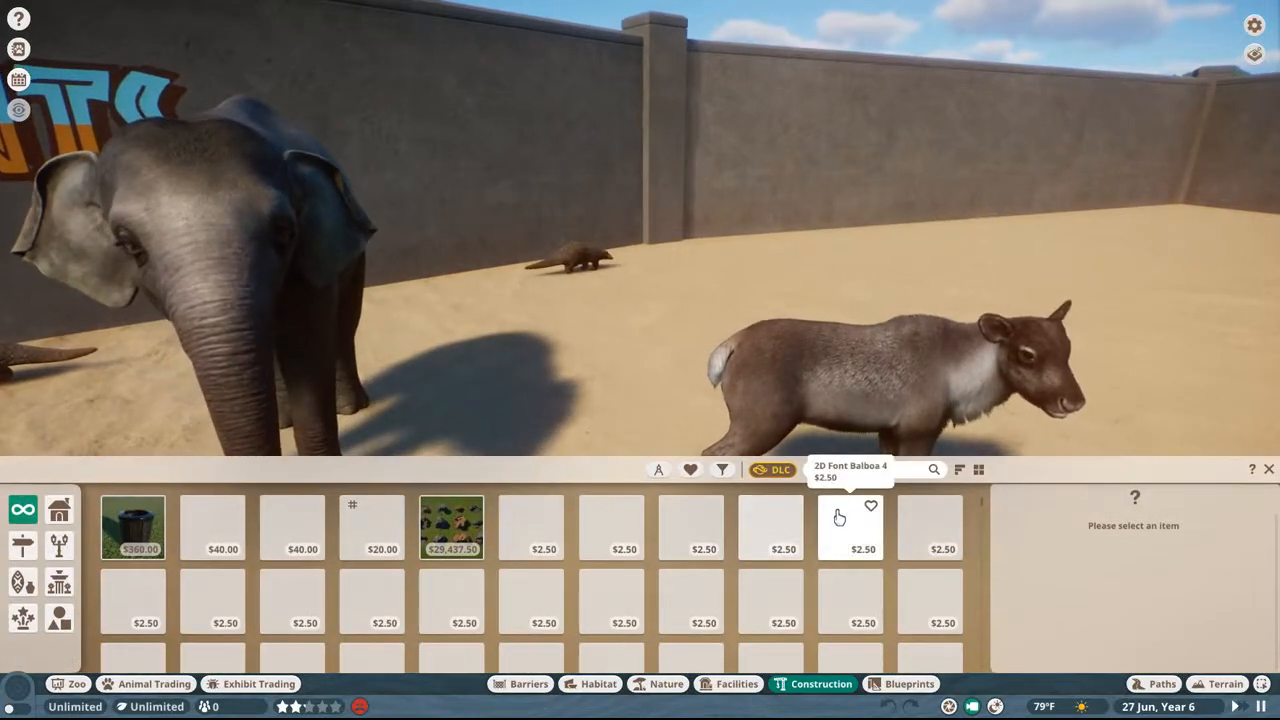
{"action": "left_click", "coordinate": [831, 470]}
{"action": "type", "text": "s"}
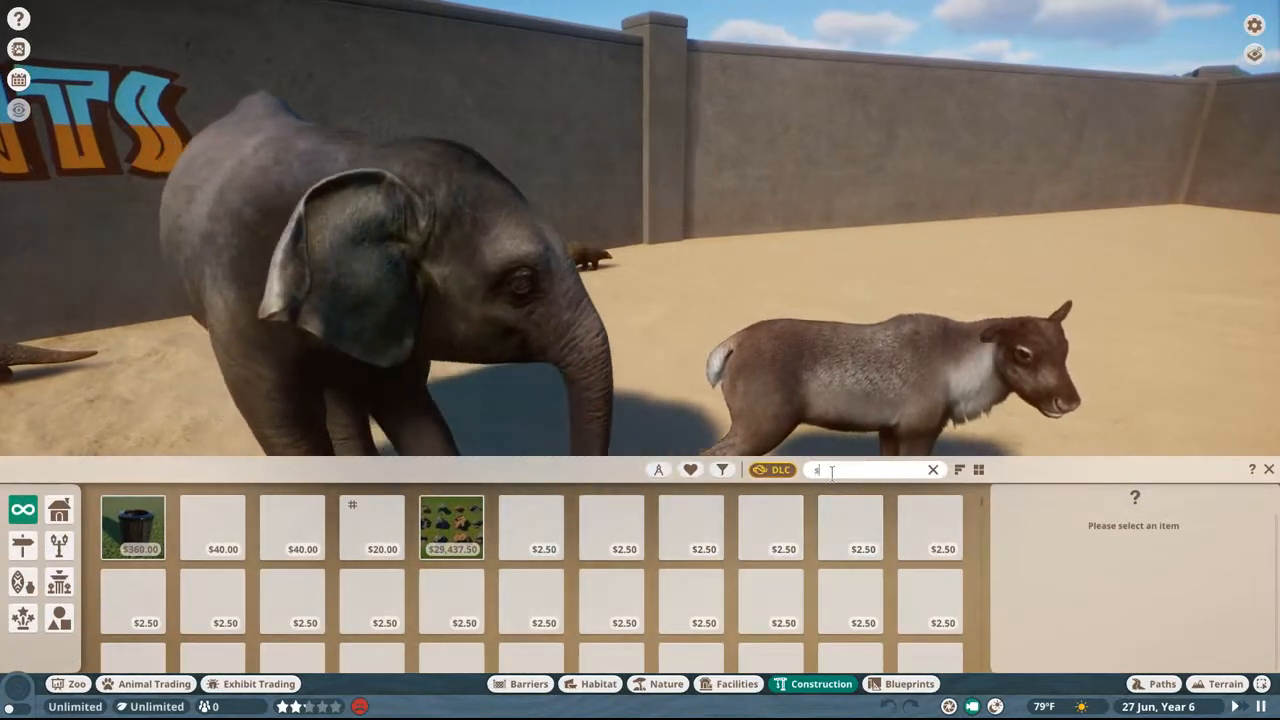
{"action": "key", "text": "BackSpace"}
{"action": "type", "text": "g"}
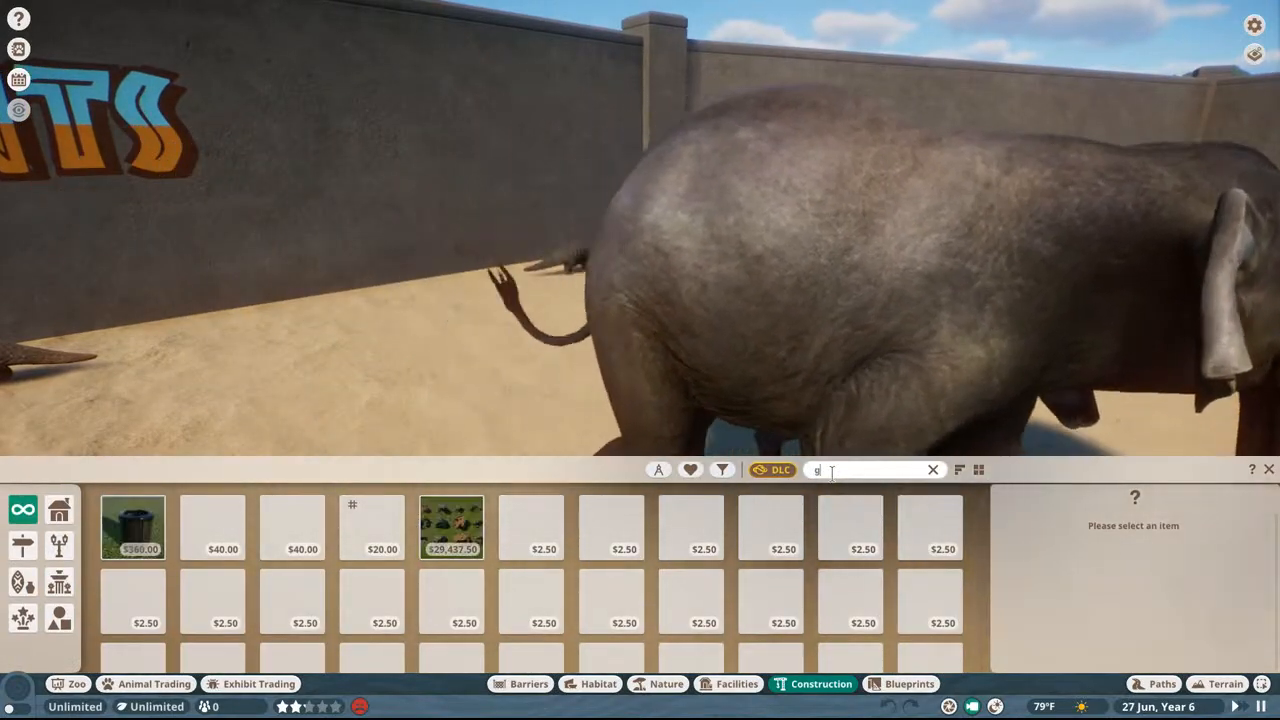
{"action": "key", "text": "BackSpace"}
{"action": "type", "text": "lemur"}
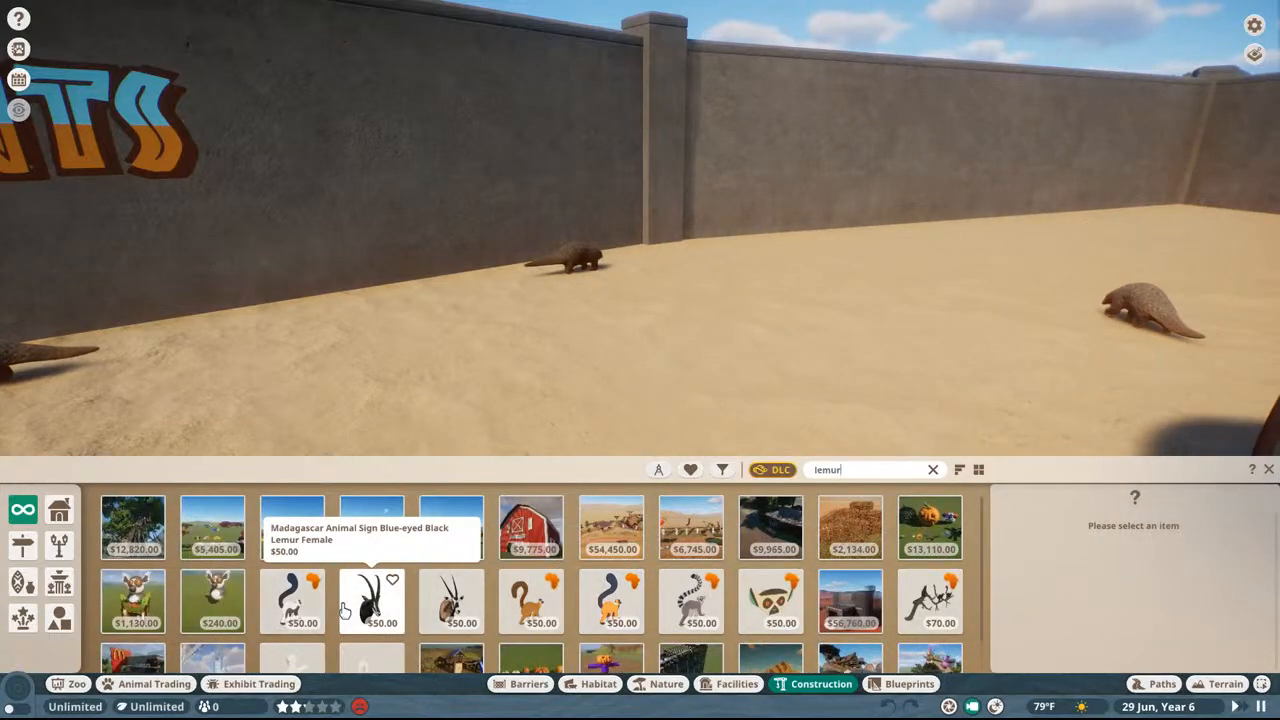
Step: Preview the Madagascar Blue-eyed Black Lemur Female sign, and place the lemur face sign on the habitat wall
{"action": "left_click", "coordinate": [350, 607]}
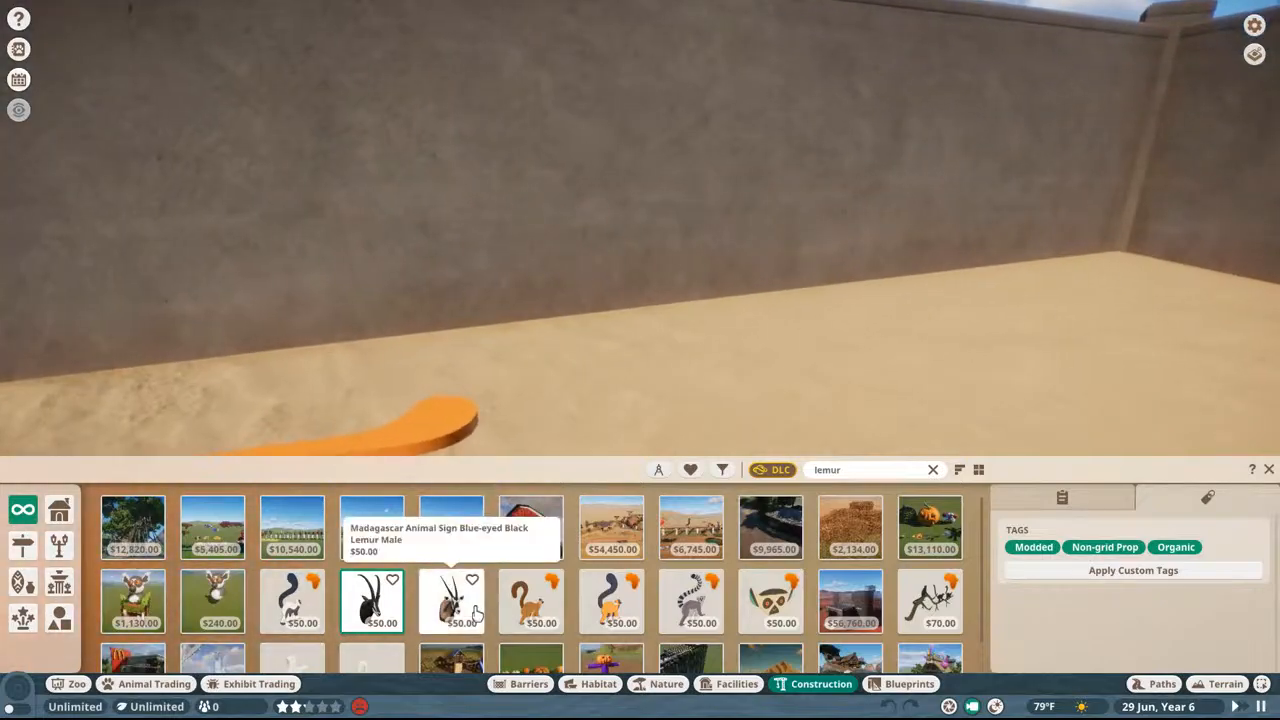
{"action": "left_click", "coordinate": [770, 601]}
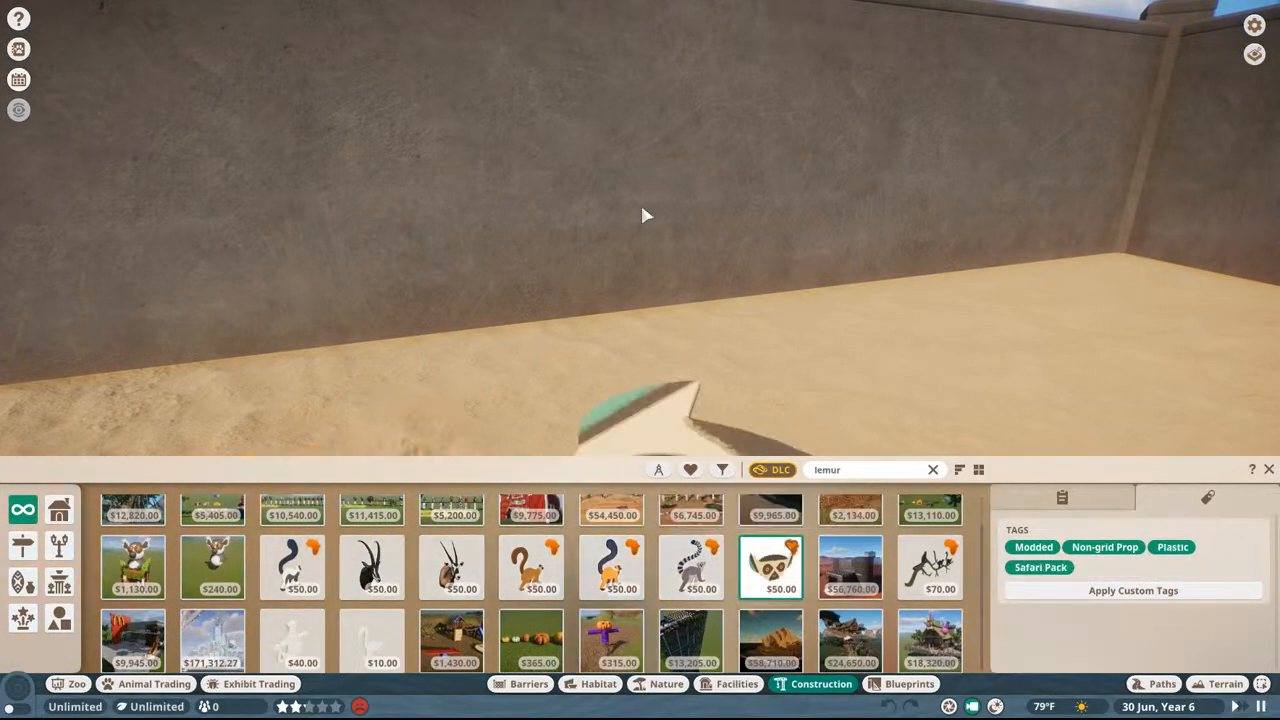
{"action": "left_click", "coordinate": [643, 215]}
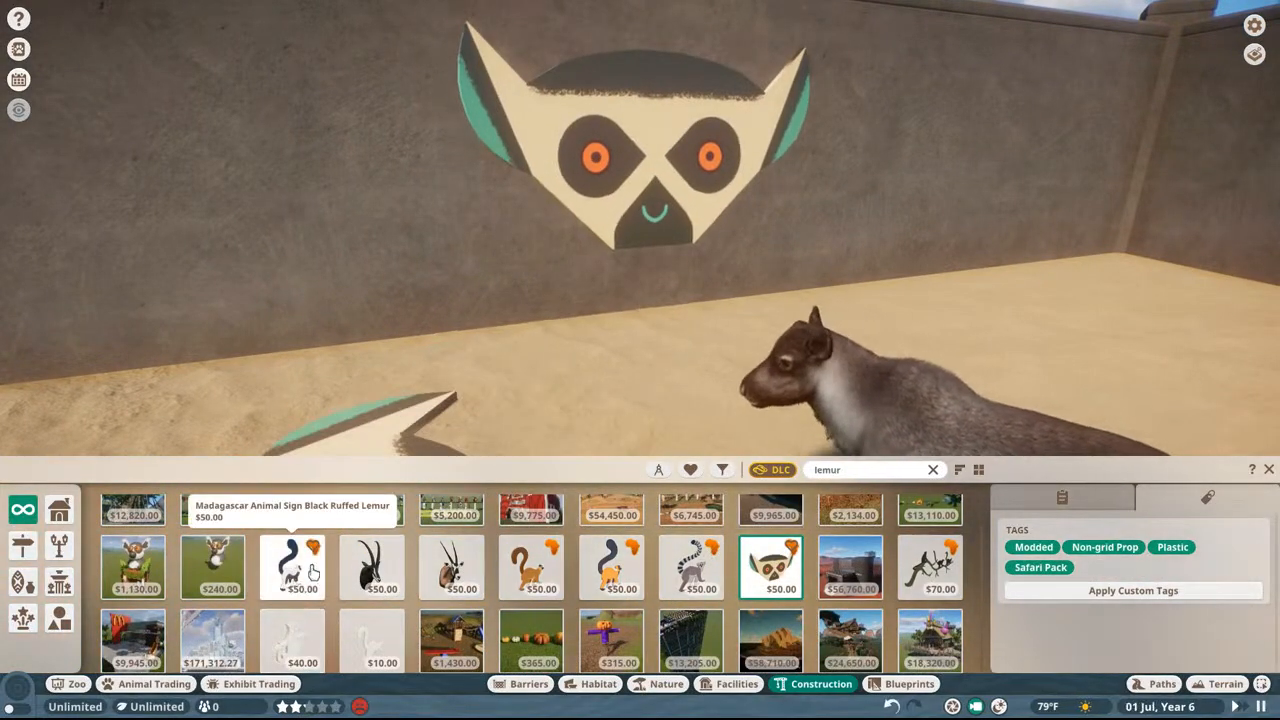
Step: Close and reopen the construction browser, and preview the brown full-body lemur sign against the wall
{"action": "left_click", "coordinate": [851, 470]}
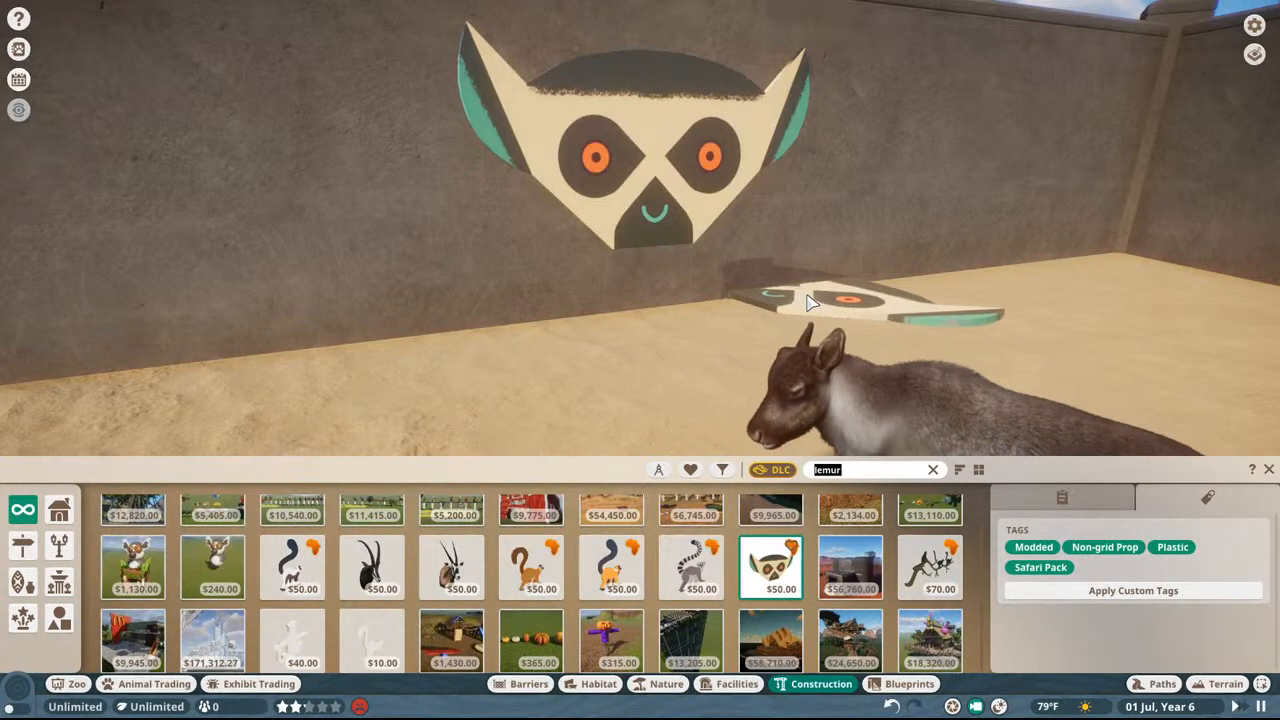
{"action": "key", "text": "Escape"}
{"action": "key", "text": "Escape"}
{"action": "key", "text": "Escape"}
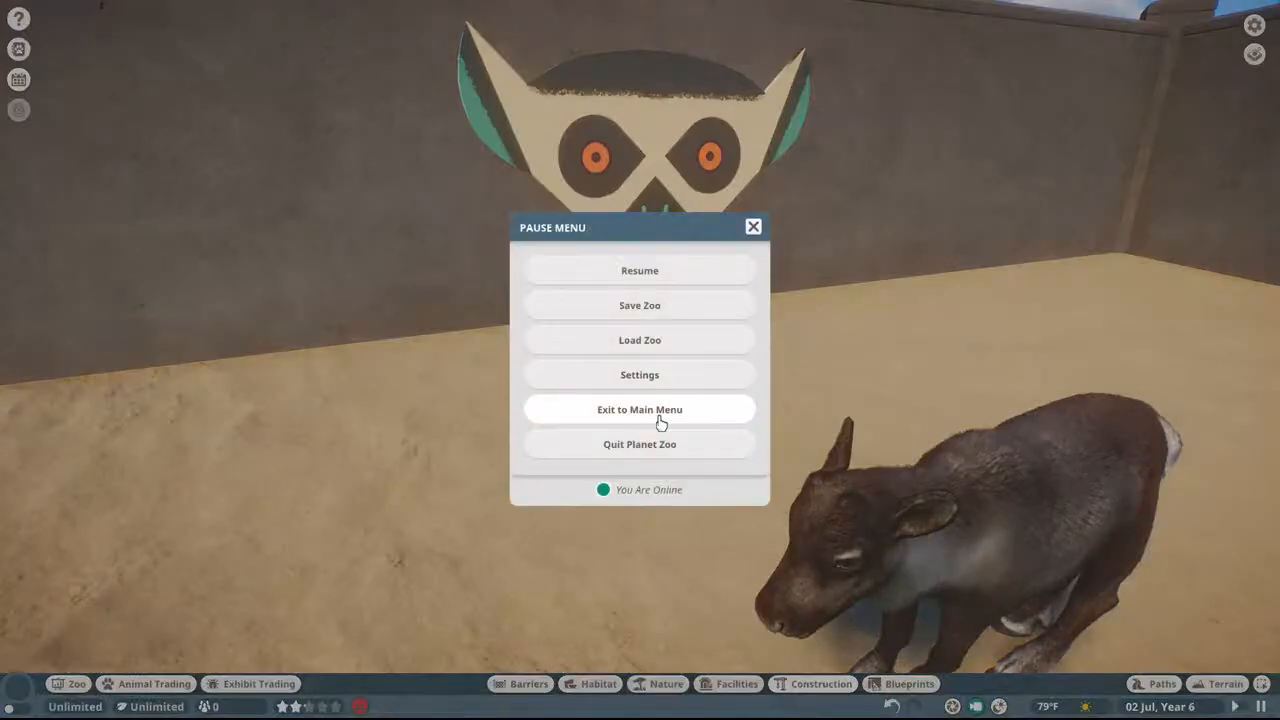
{"action": "left_click", "coordinate": [694, 266]}
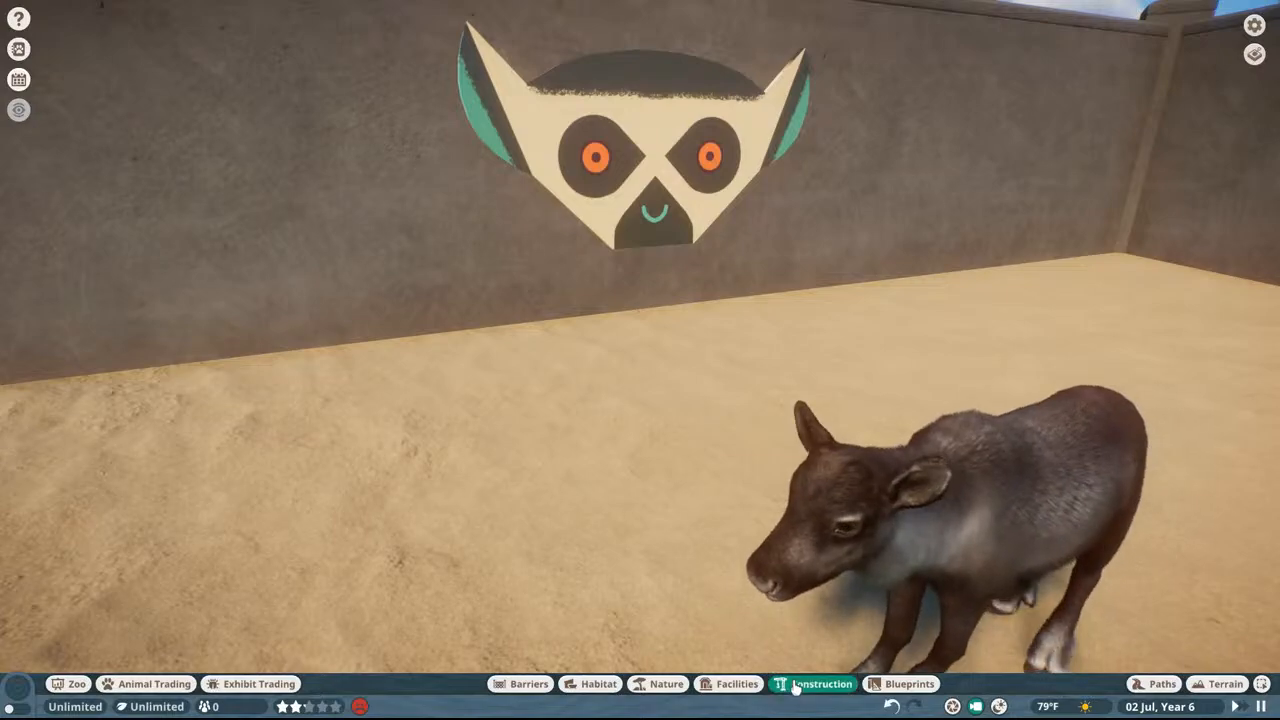
{"action": "left_click", "coordinate": [795, 684]}
{"action": "left_click", "coordinate": [531, 601]}
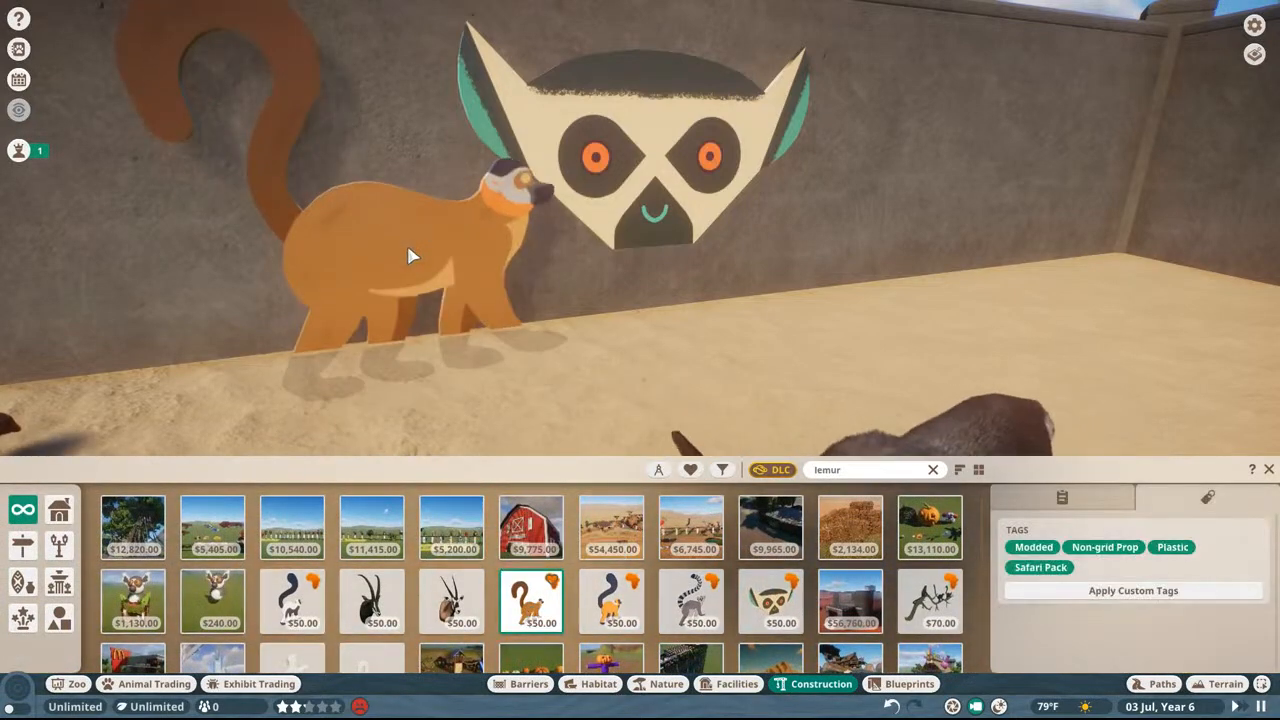
Step: Cancel the sign placement and quit Planet Zoo
{"action": "key", "text": "Escape"}
{"action": "key", "text": "Escape"}
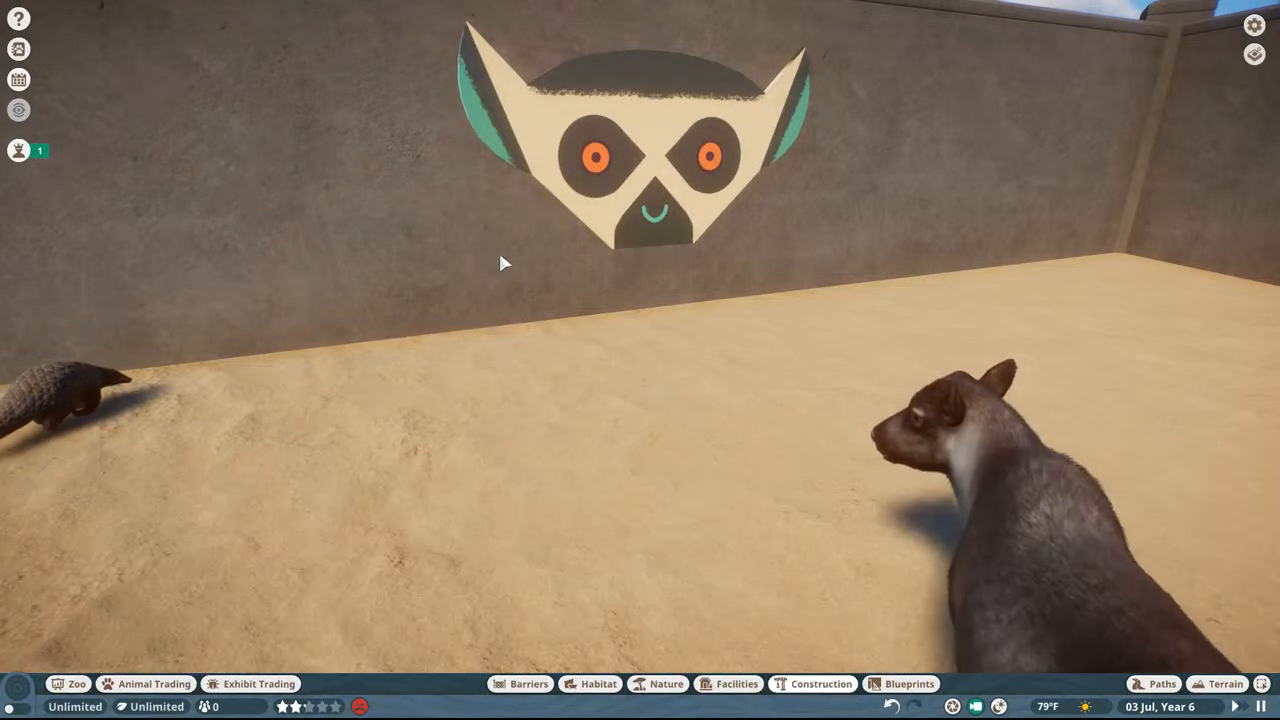
{"action": "key", "text": "Escape"}
{"action": "left_click", "coordinate": [597, 443]}
{"action": "left_click", "coordinate": [578, 403]}
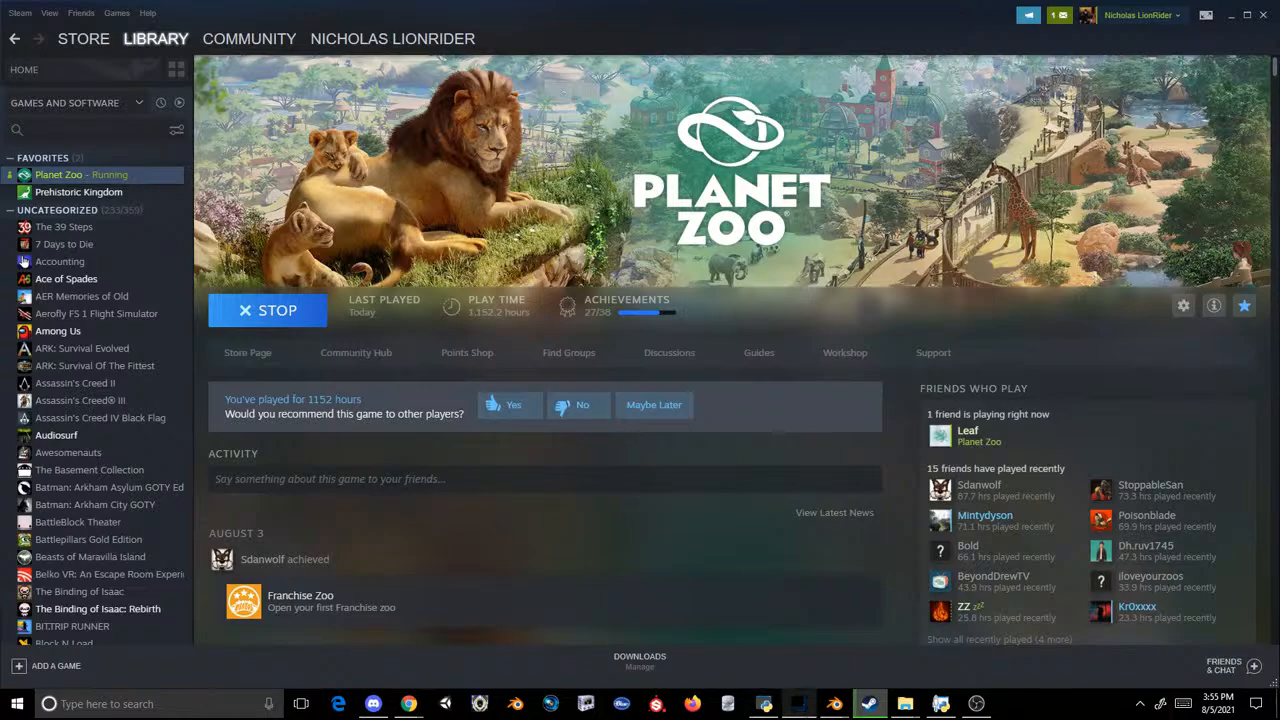
Step: Switch to Photoshop, show the black lemur on Layer 5 and hide Layer 3
{"action": "left_click", "coordinate": [799, 703]}
{"action": "left_click", "coordinate": [945, 240]}
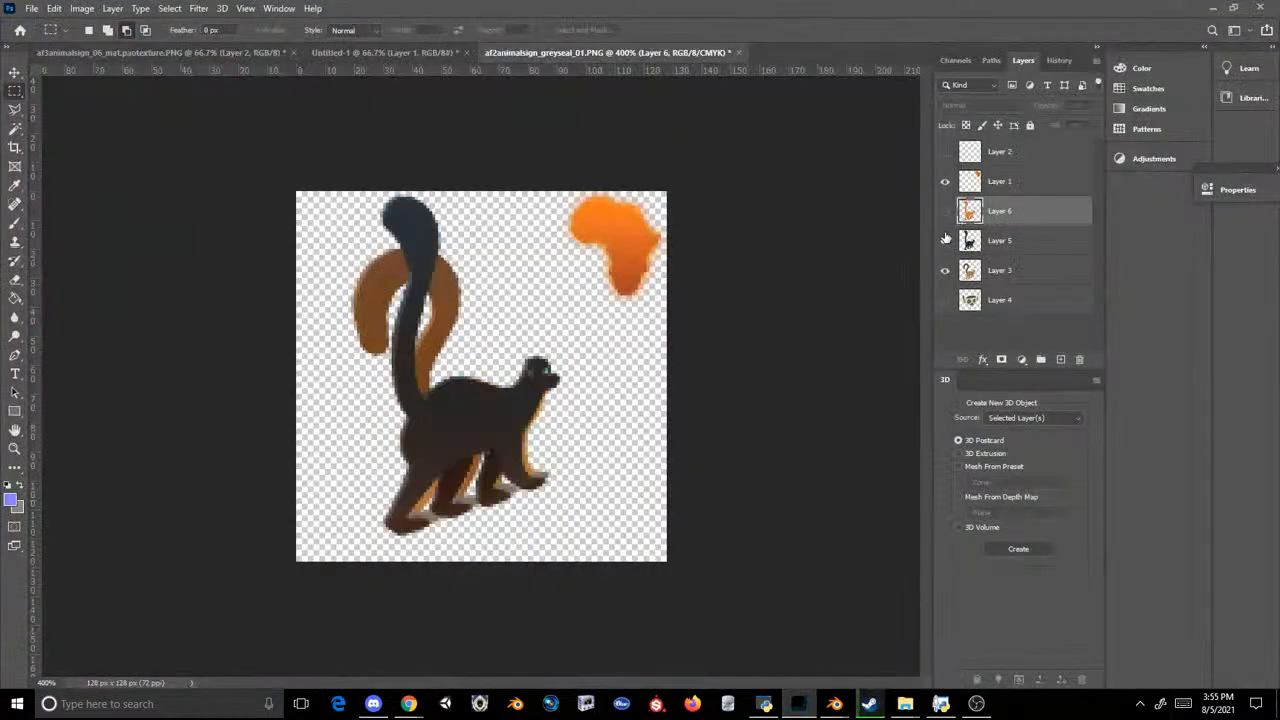
{"action": "left_click", "coordinate": [945, 240]}
{"action": "left_click", "coordinate": [945, 240]}
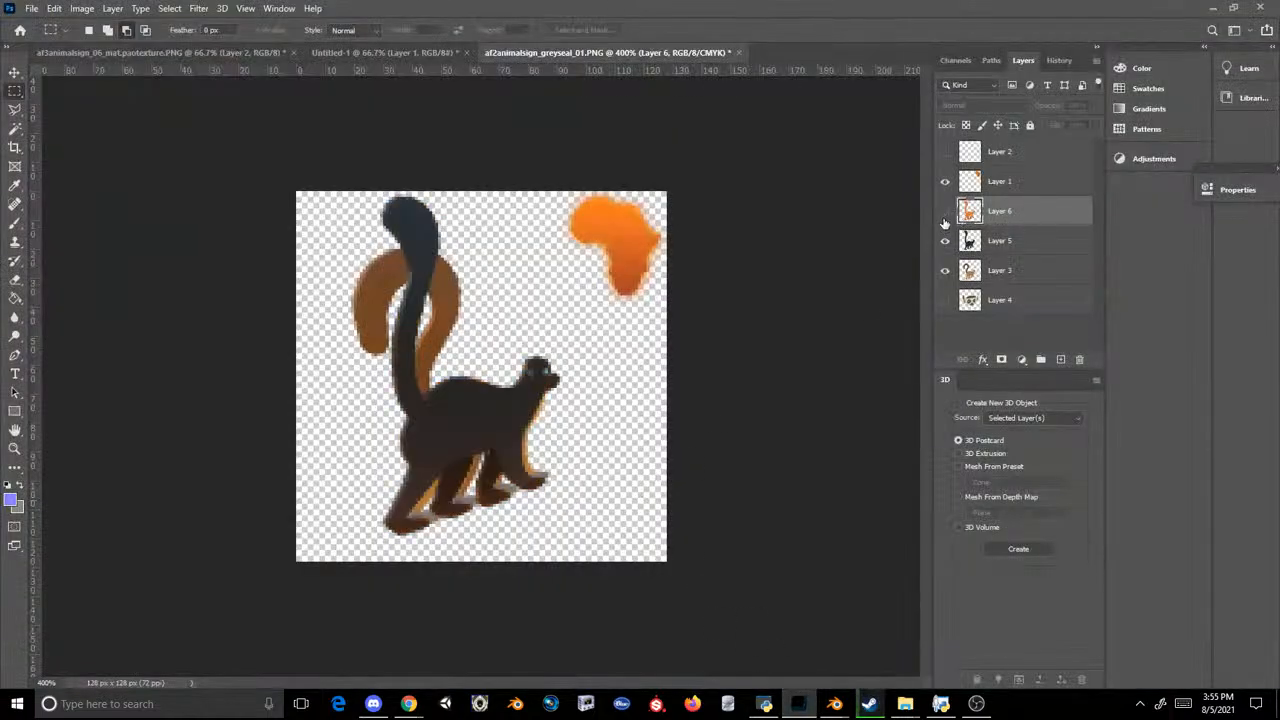
{"action": "left_click", "coordinate": [946, 271]}
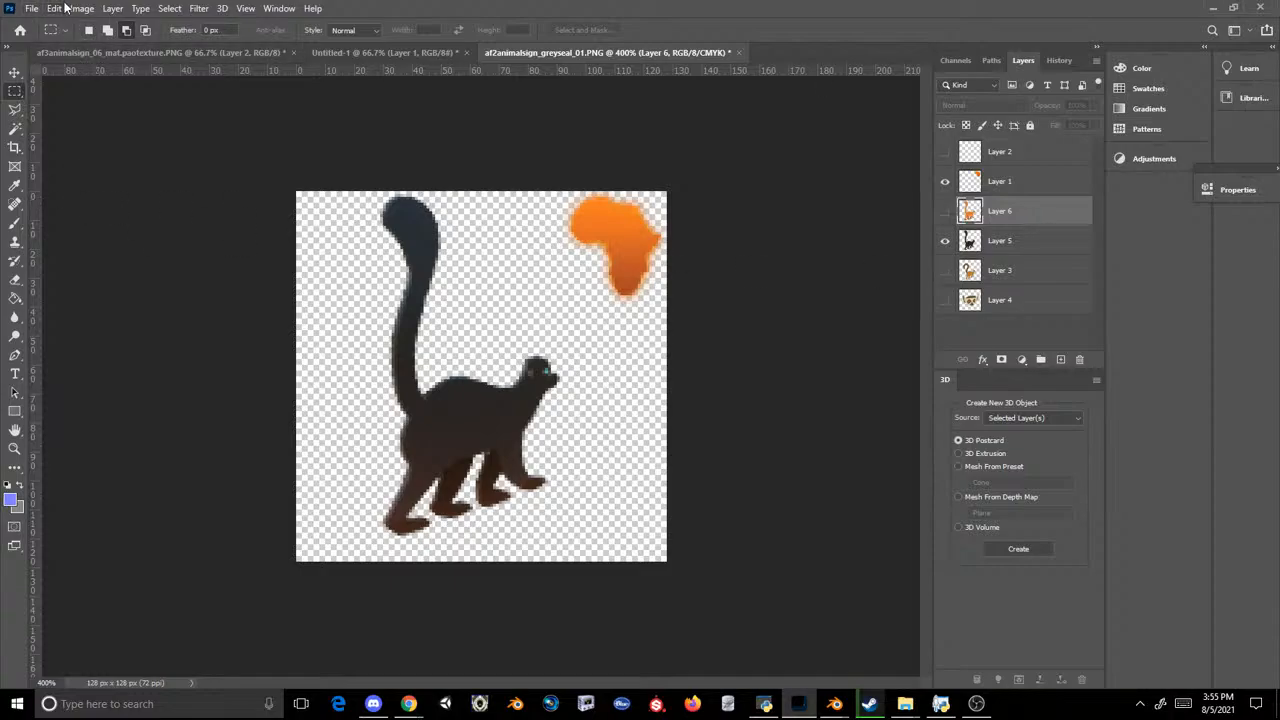
{"action": "left_click", "coordinate": [32, 8]}
{"action": "left_click", "coordinate": [75, 183]}
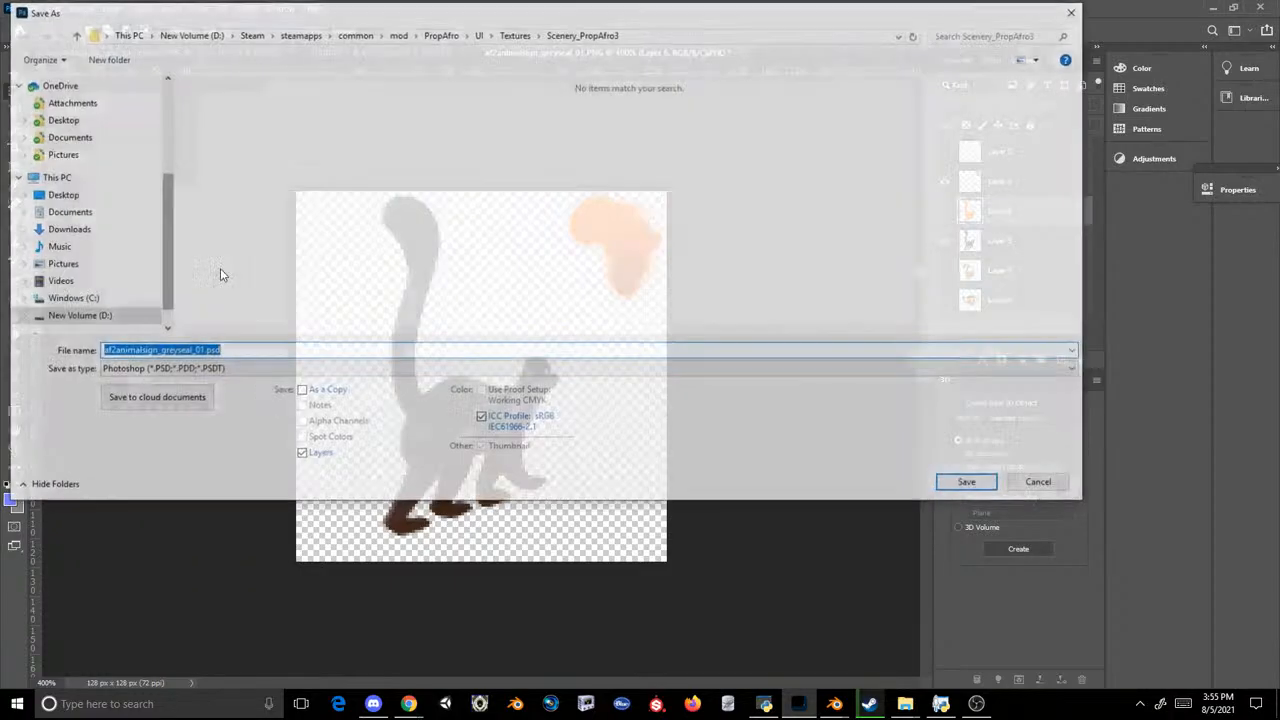
{"action": "left_click", "coordinate": [167, 370]}
{"action": "left_click", "coordinate": [185, 570]}
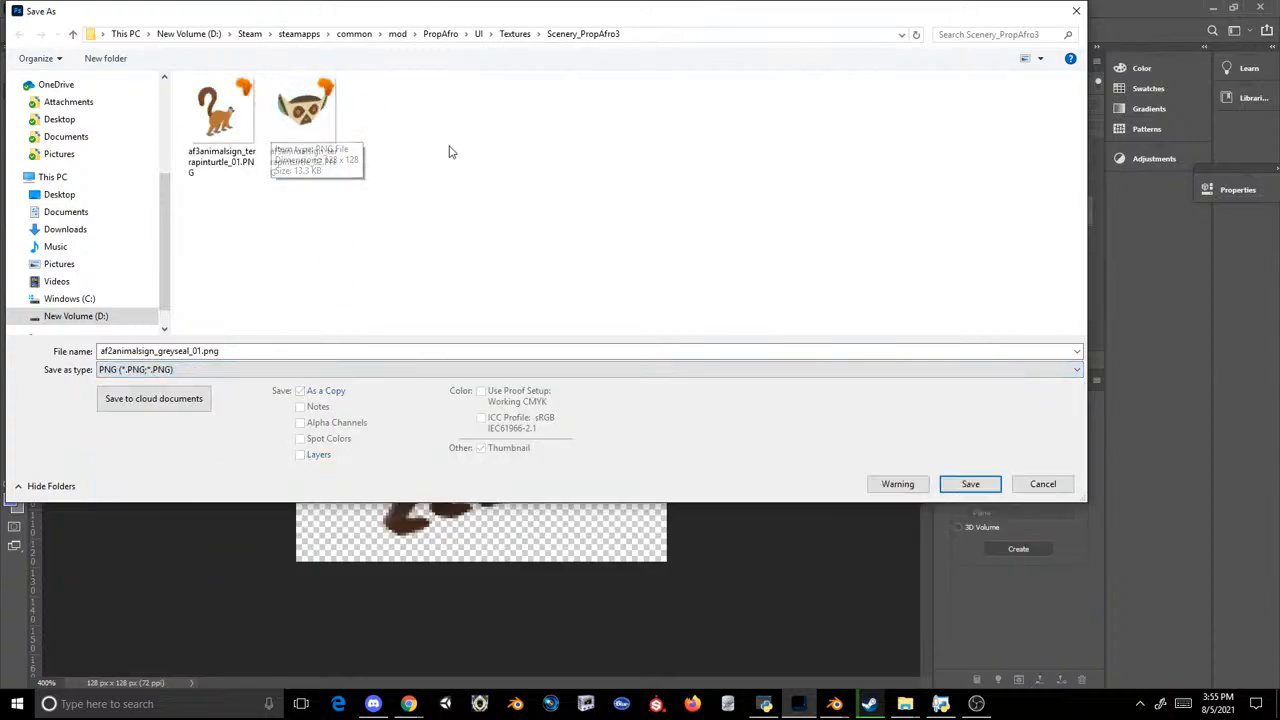
{"action": "left_click", "coordinate": [1043, 484]}
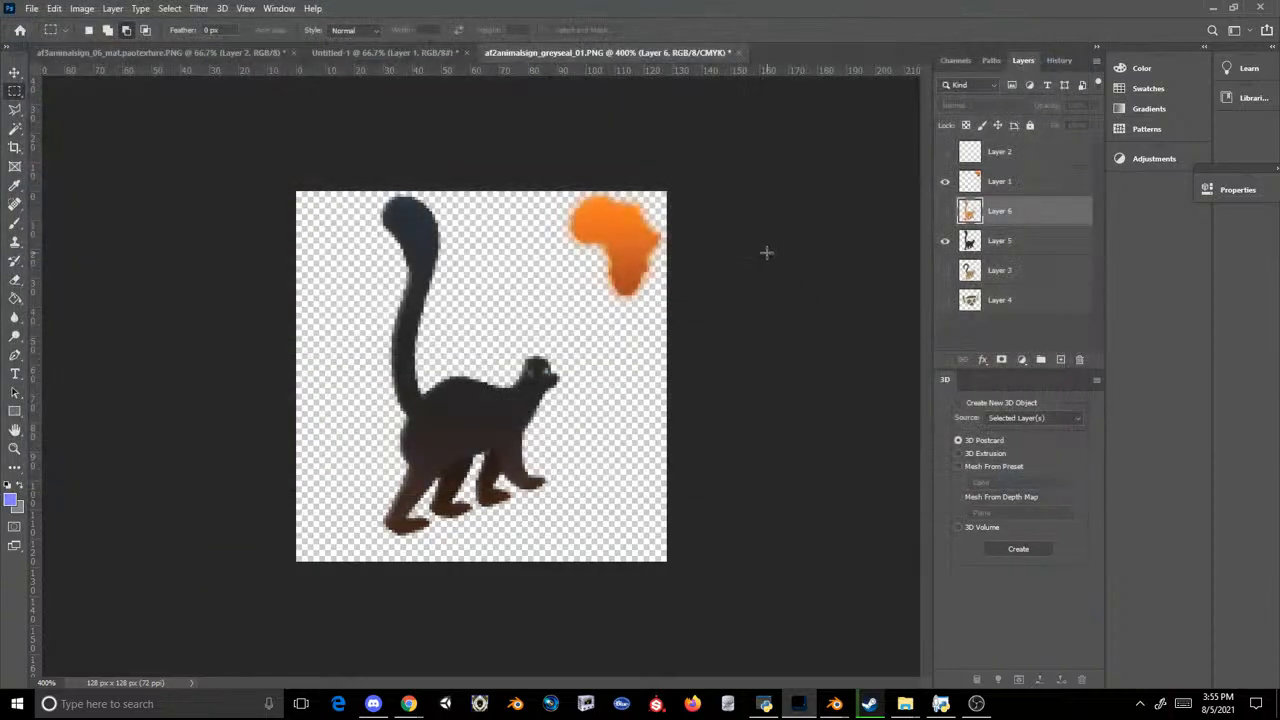
Step: Extract af3animalsign_penguin_01.tex and af3animalsign_penguin_02.tex from OVL Archive Editor into the Scenery_PropAfro3 folder as PNG files
{"action": "mouse_move", "coordinate": [905, 703]}
{"action": "left_click", "coordinate": [800, 618]}
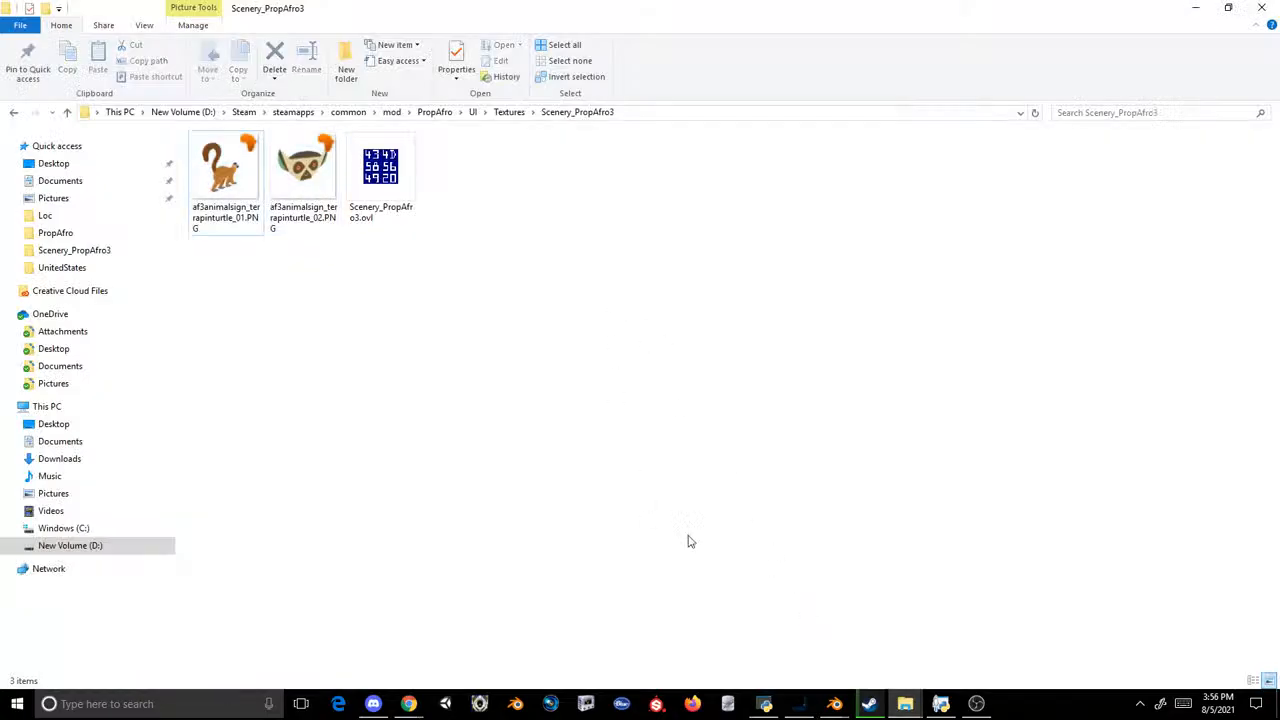
{"action": "left_click", "coordinate": [765, 703]}
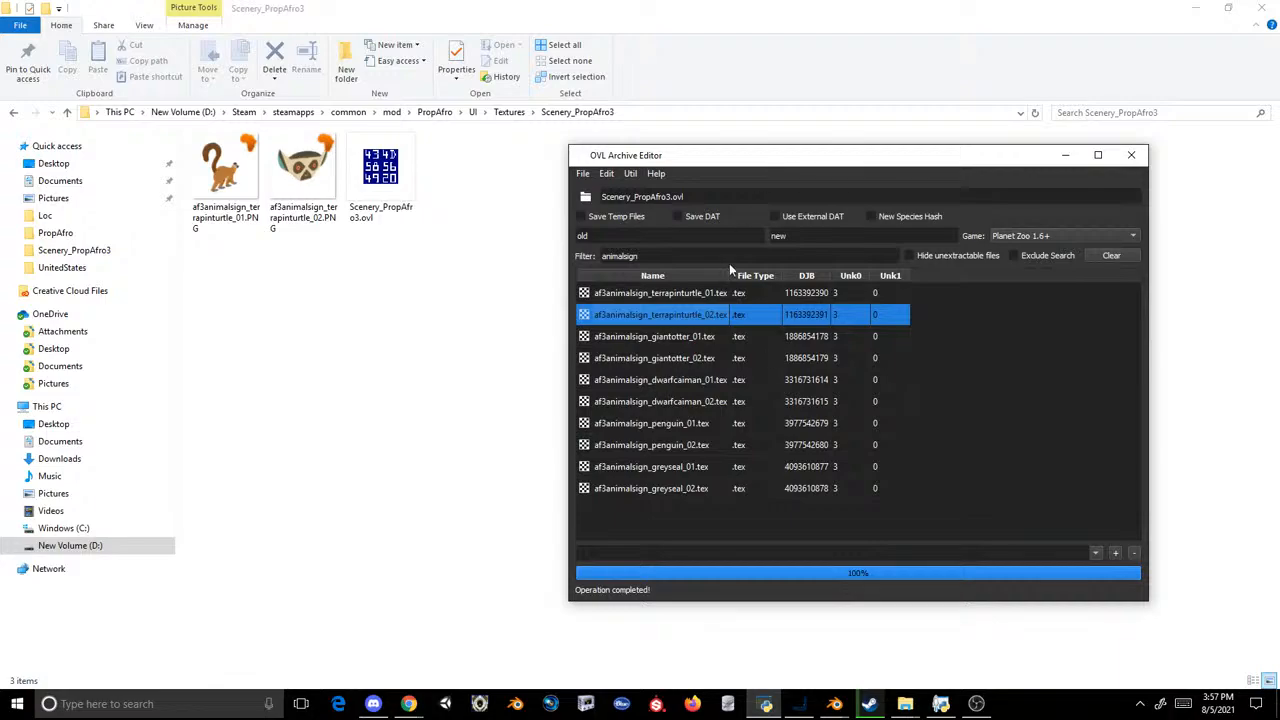
{"action": "left_click", "coordinate": [715, 291]}
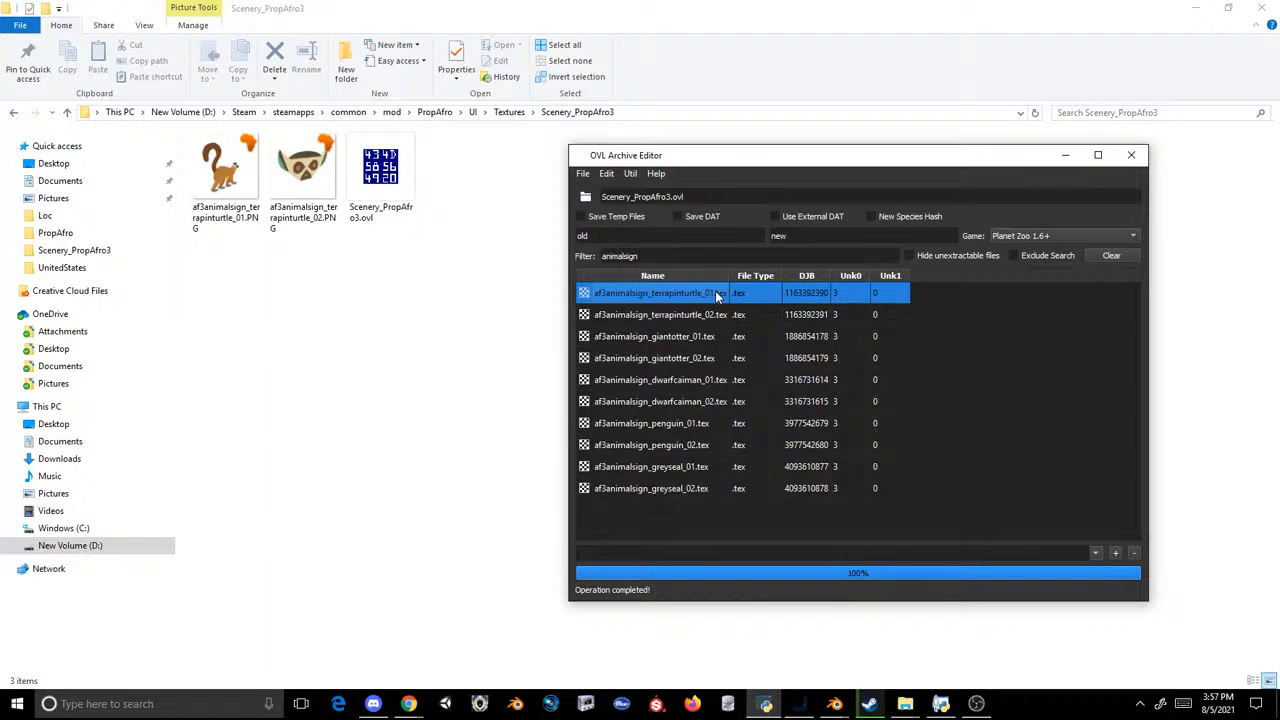
{"action": "left_click_drag", "start_coordinate": [670, 428], "coordinate": [489, 397]}
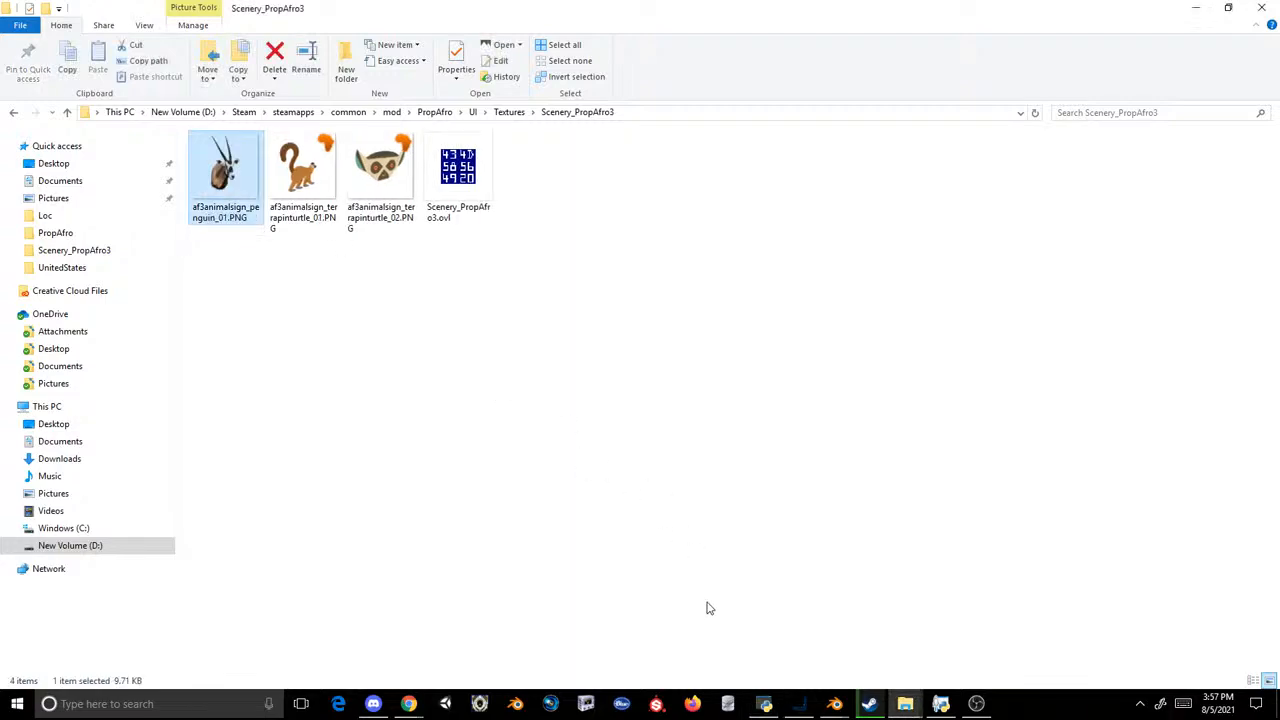
{"action": "left_click", "coordinate": [765, 704]}
{"action": "left_click_drag", "start_coordinate": [681, 450], "coordinate": [326, 415]}
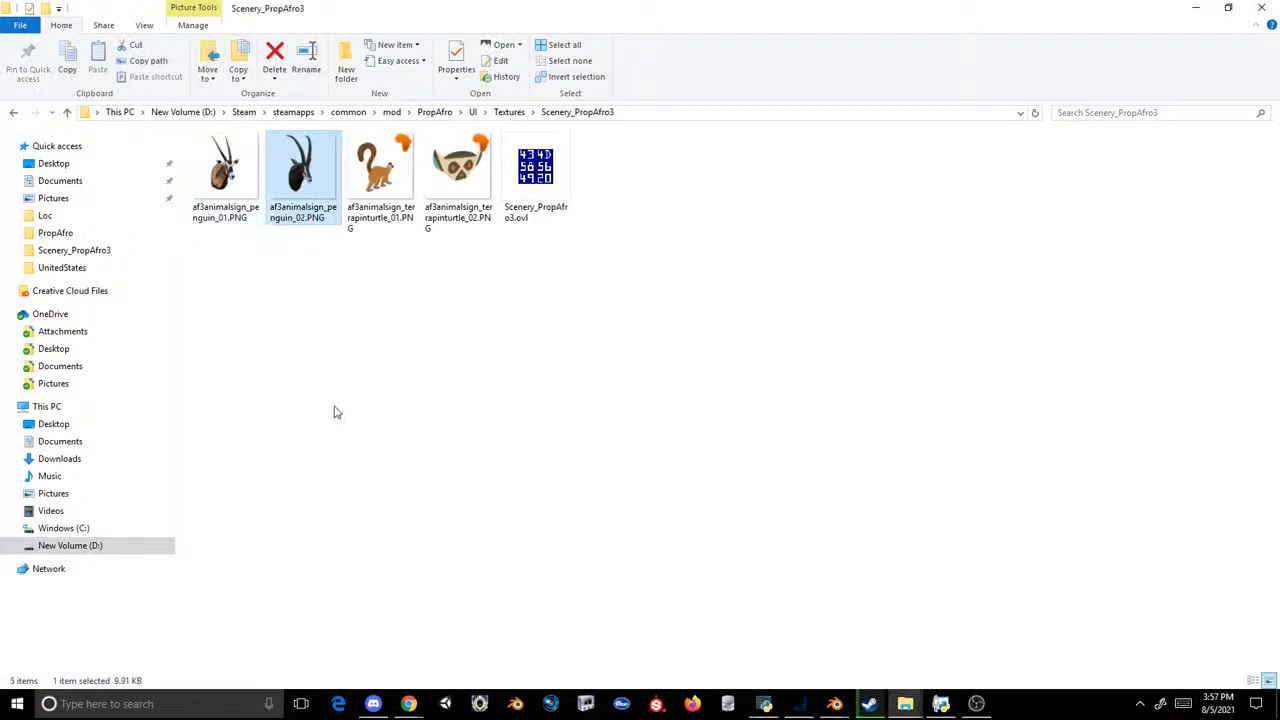
{"action": "left_click", "coordinate": [334, 409]}
{"action": "left_click_drag", "start_coordinate": [198, 176], "coordinate": [740, 578]}
{"action": "key", "text": "Escape"}
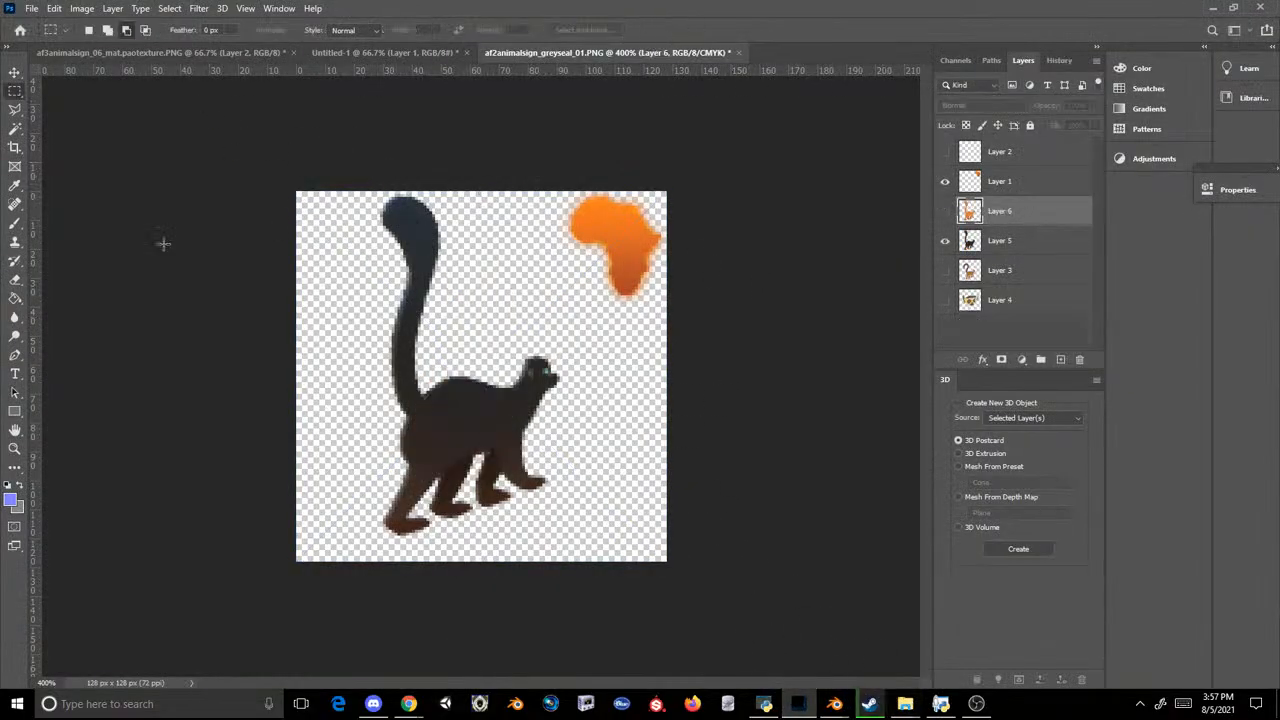
Step: In Photoshop, save the black lemur artwork as a PNG copy, replacing af3animalsign_penguin_01.PNG
{"action": "left_click", "coordinate": [32, 8]}
{"action": "left_click", "coordinate": [50, 173]}
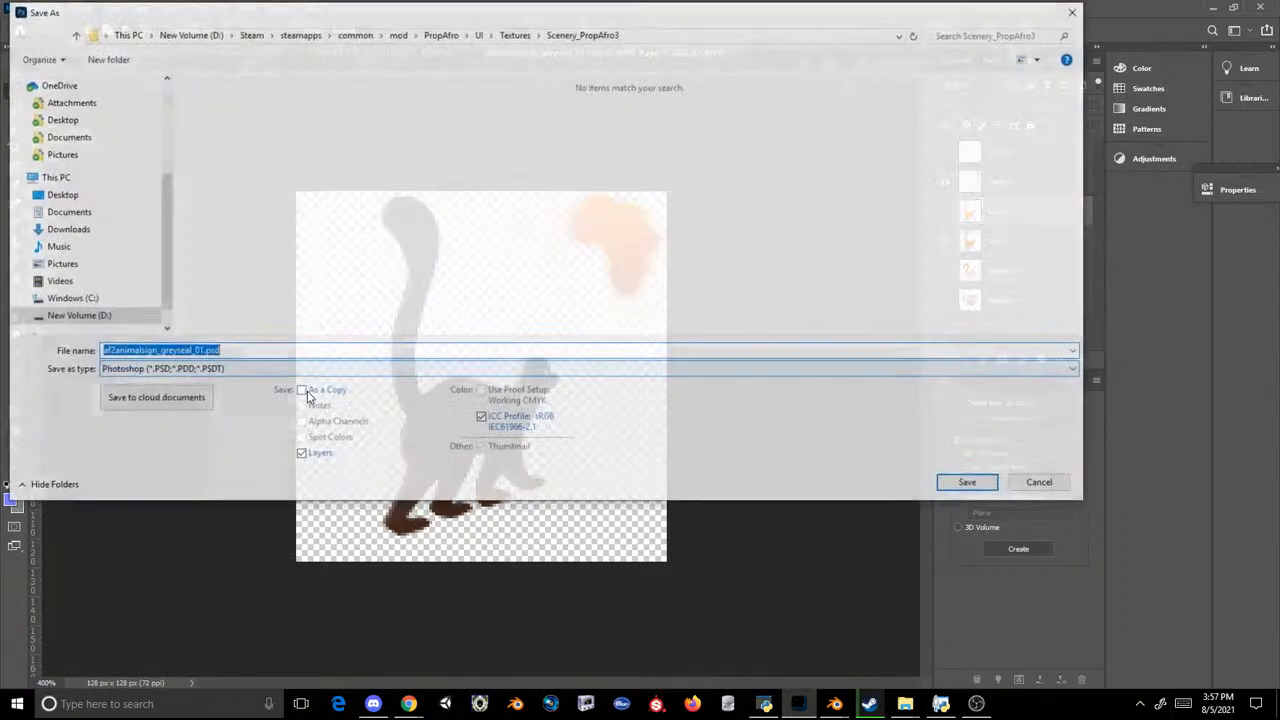
{"action": "left_click", "coordinate": [277, 369]}
{"action": "left_click", "coordinate": [240, 557]}
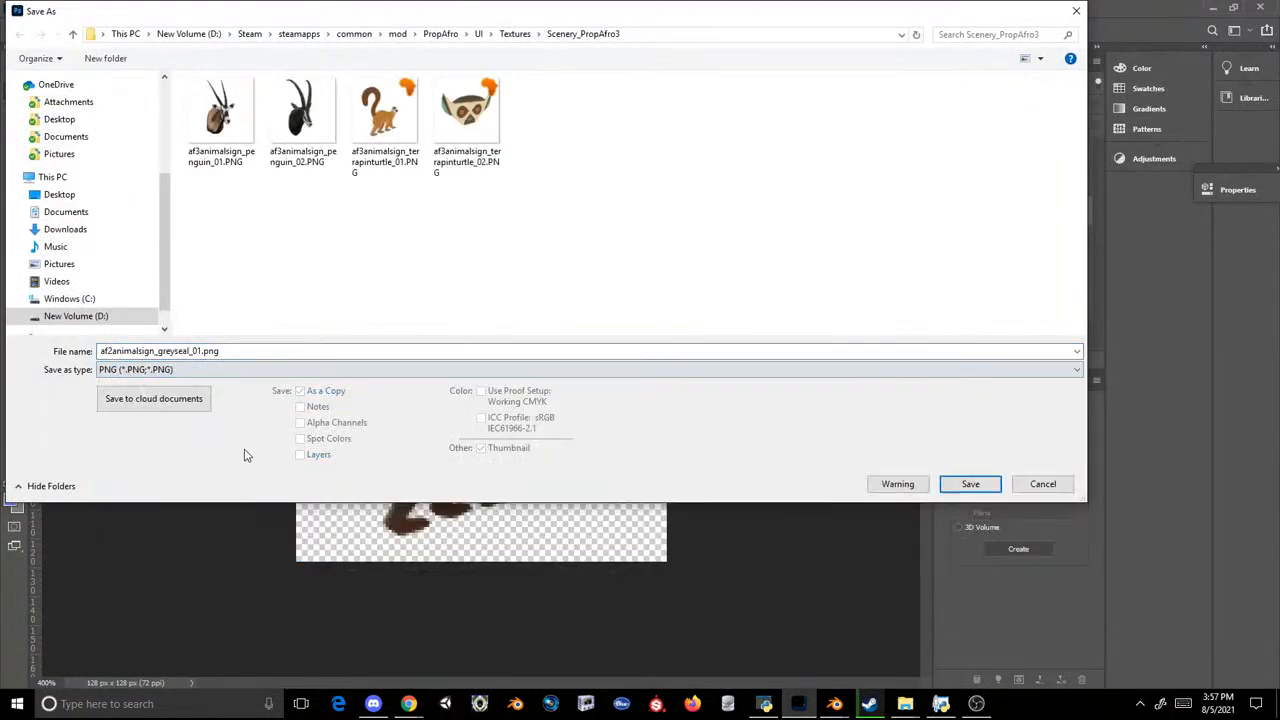
{"action": "double_click", "coordinate": [248, 131]}
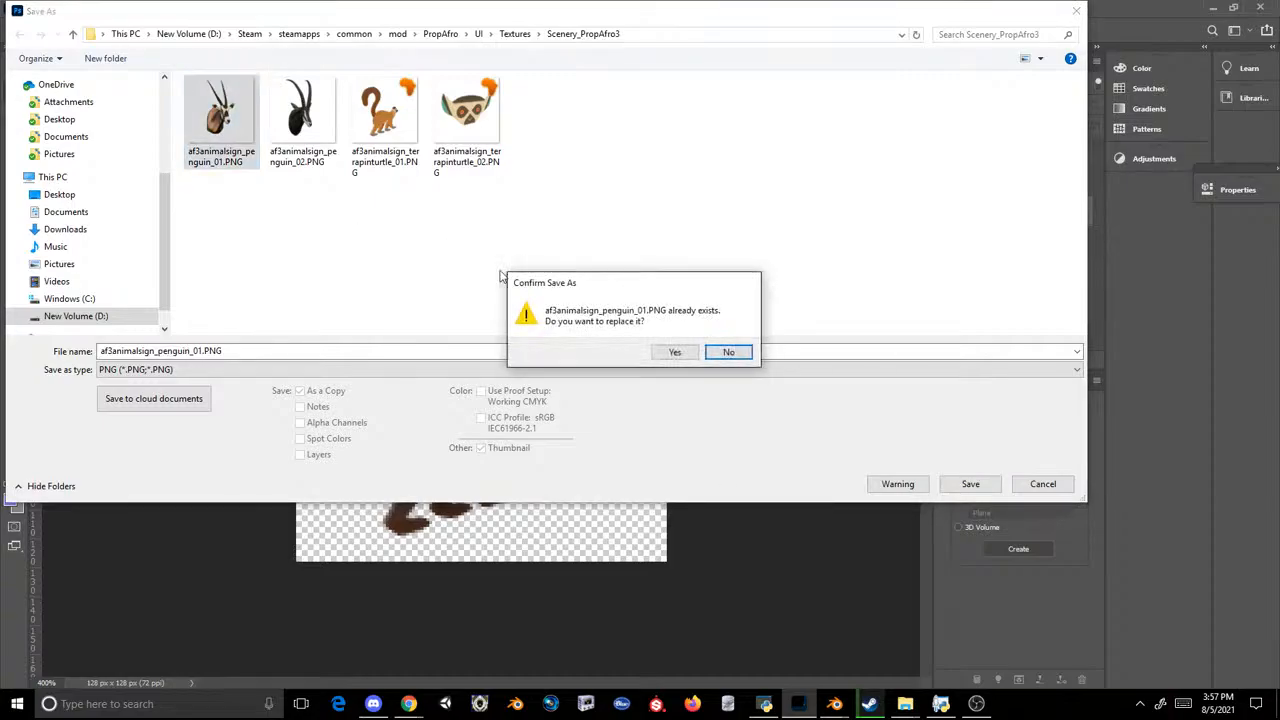
{"action": "left_click", "coordinate": [674, 352]}
{"action": "left_click", "coordinate": [729, 206]}
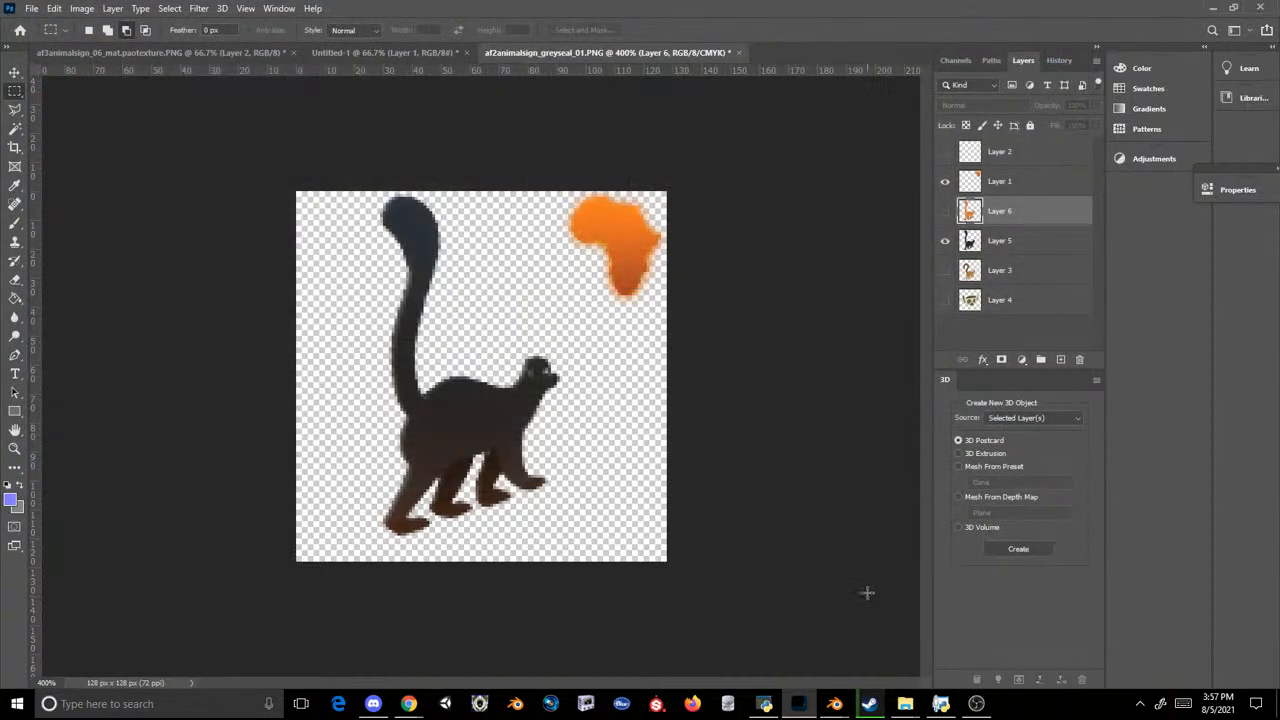
Step: Show the orange lemur on Layer 6, hide Layer 5, and save a PNG copy replacing af3animalsign_penguin_02.PNG
{"action": "left_click", "coordinate": [944, 212]}
{"action": "left_click", "coordinate": [944, 241]}
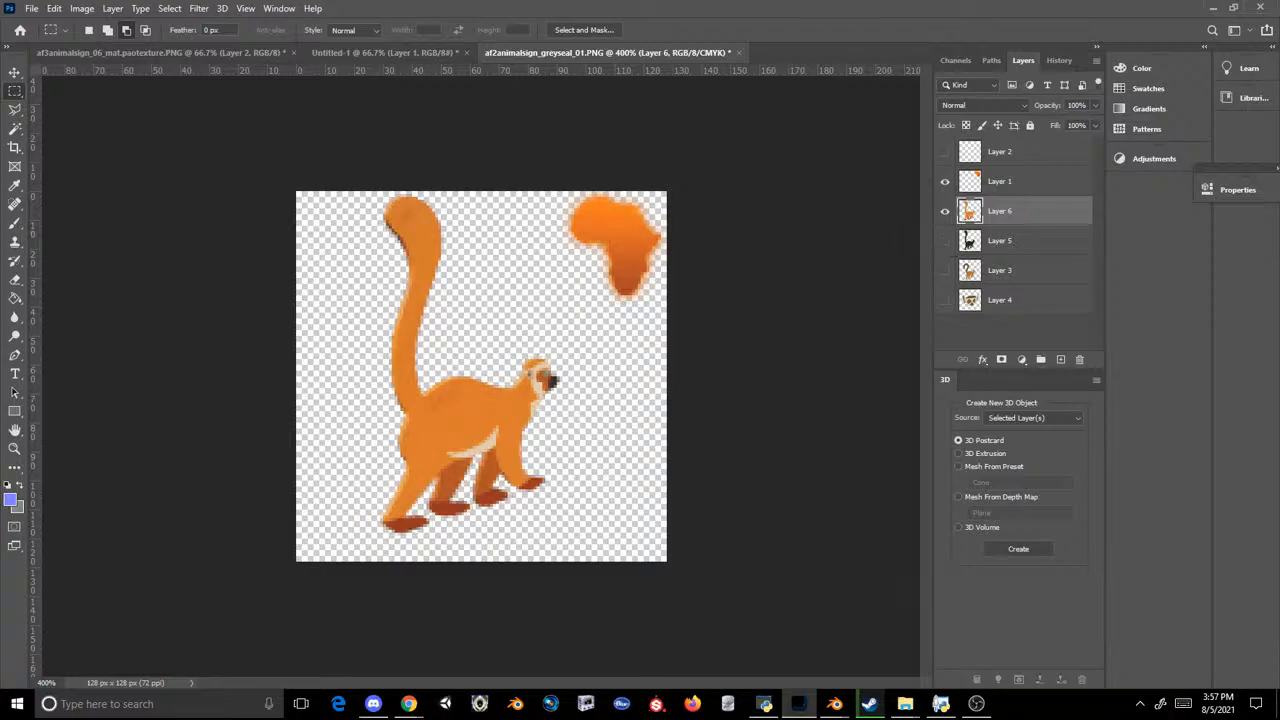
{"action": "left_click", "coordinate": [31, 8]}
{"action": "left_click", "coordinate": [86, 177]}
{"action": "left_click", "coordinate": [186, 369]}
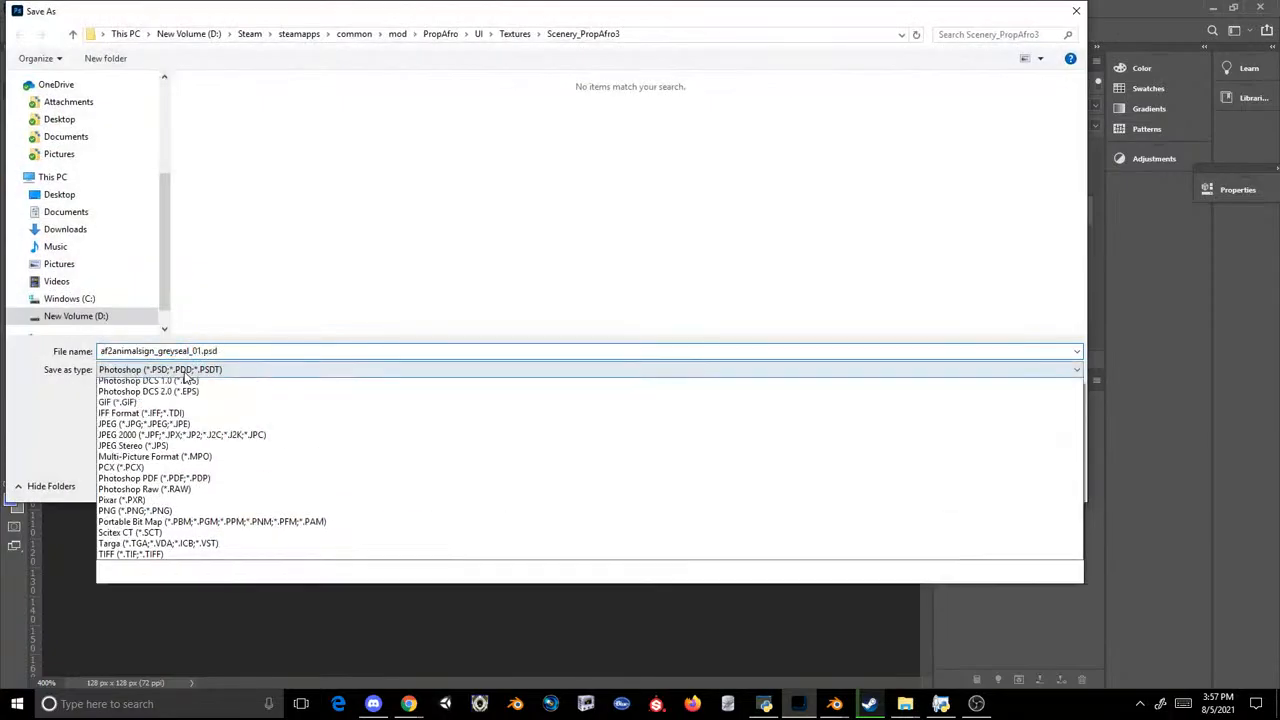
{"action": "left_click", "coordinate": [140, 562]}
{"action": "left_click", "coordinate": [291, 115]}
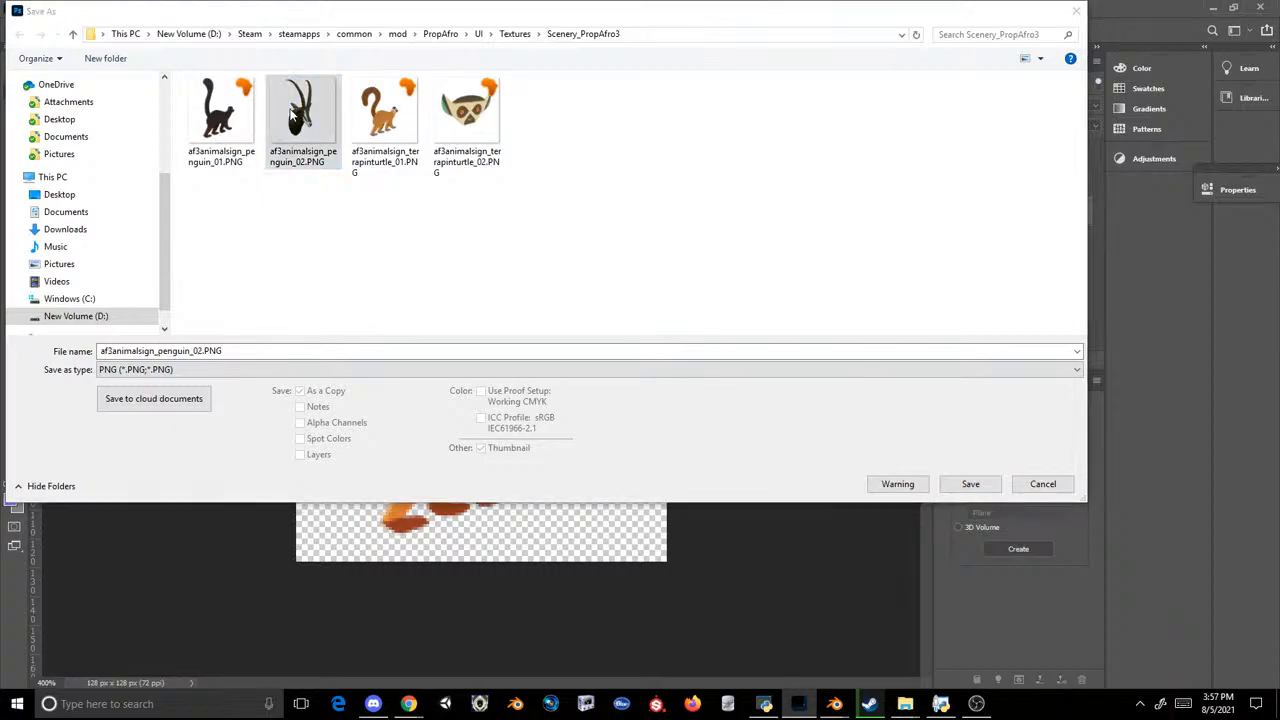
{"action": "double_click", "coordinate": [291, 115]}
{"action": "left_click", "coordinate": [672, 353]}
{"action": "left_click", "coordinate": [716, 207]}
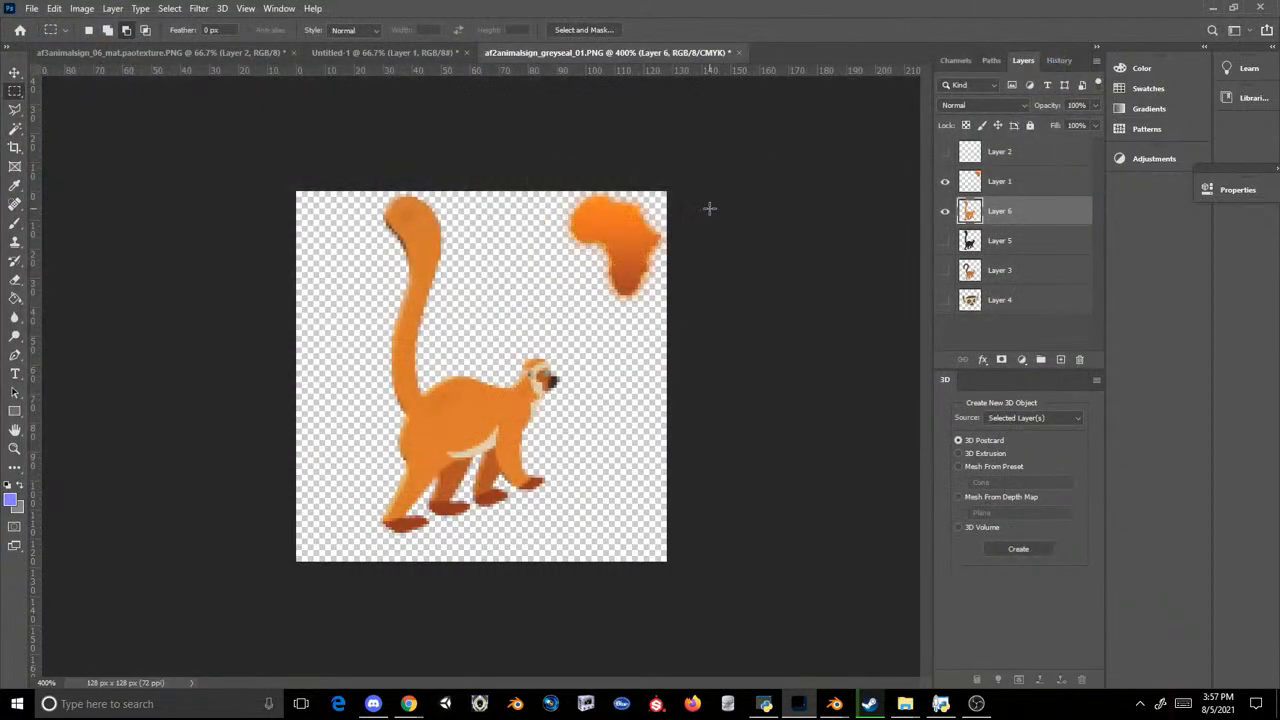
Step: Inject the four penguin and terrapinturtle sign PNG files from the Scenery_PropAfro3 folder into OVL Archive Editor
{"action": "mouse_move", "coordinate": [903, 708]}
{"action": "left_click", "coordinate": [842, 636]}
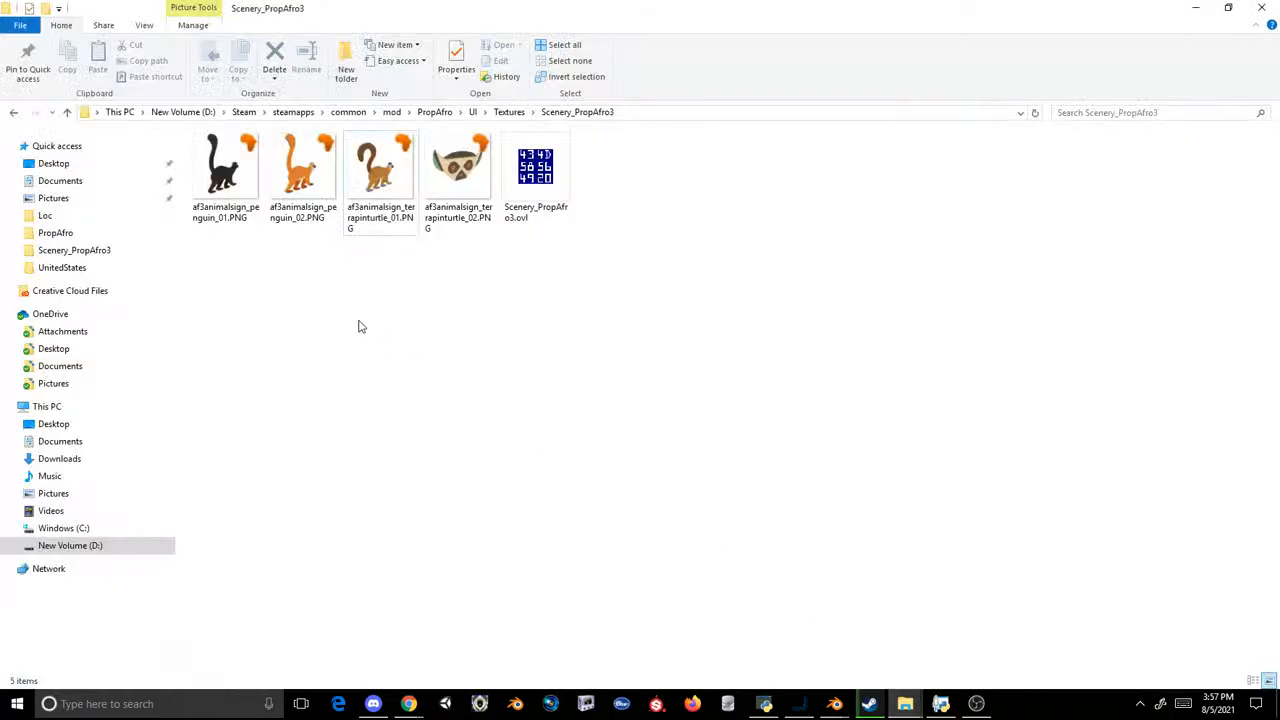
{"action": "left_click_drag", "start_coordinate": [319, 285], "coordinate": [231, 190]}
{"action": "left_click", "coordinate": [241, 289]}
{"action": "left_click_drag", "start_coordinate": [212, 261], "coordinate": [458, 172]}
{"action": "left_click_drag", "start_coordinate": [460, 180], "coordinate": [700, 405]}
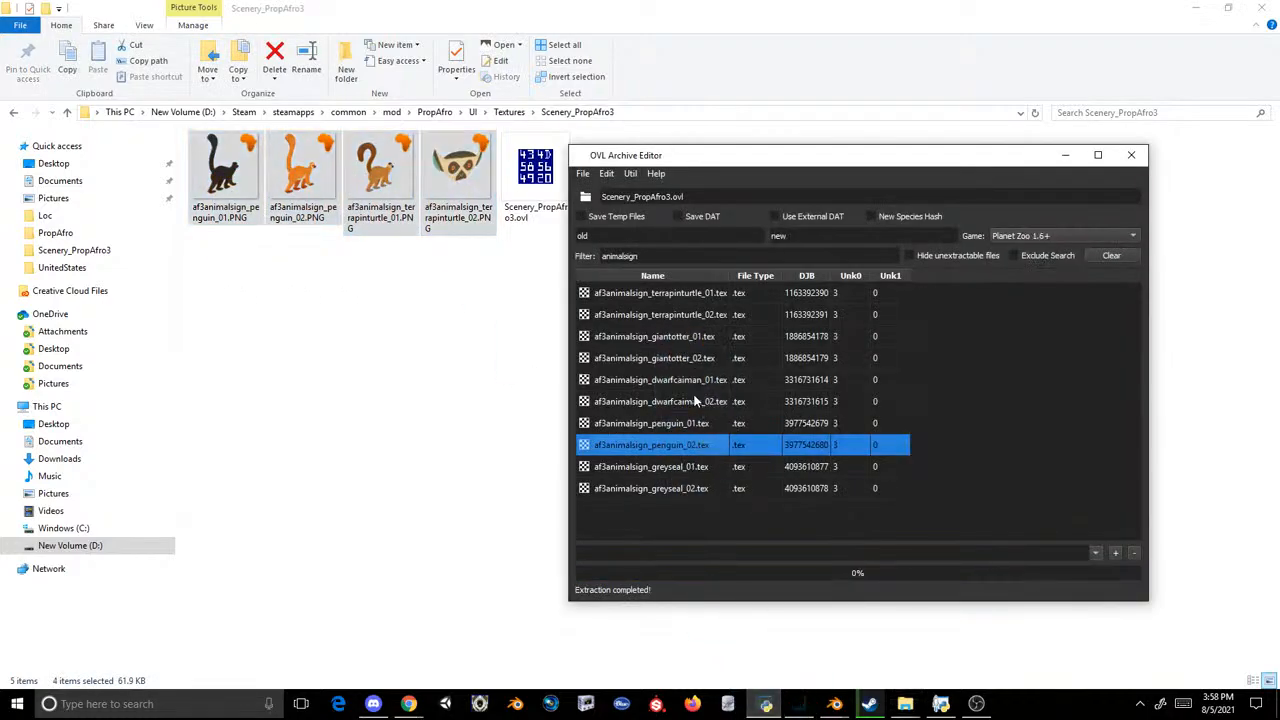
Step: Save the modified archive over Scenery_PropAfro3.ovl in Planet Zoo's PropAfro textures folder
{"action": "left_click", "coordinate": [583, 174]}
{"action": "left_click", "coordinate": [600, 206]}
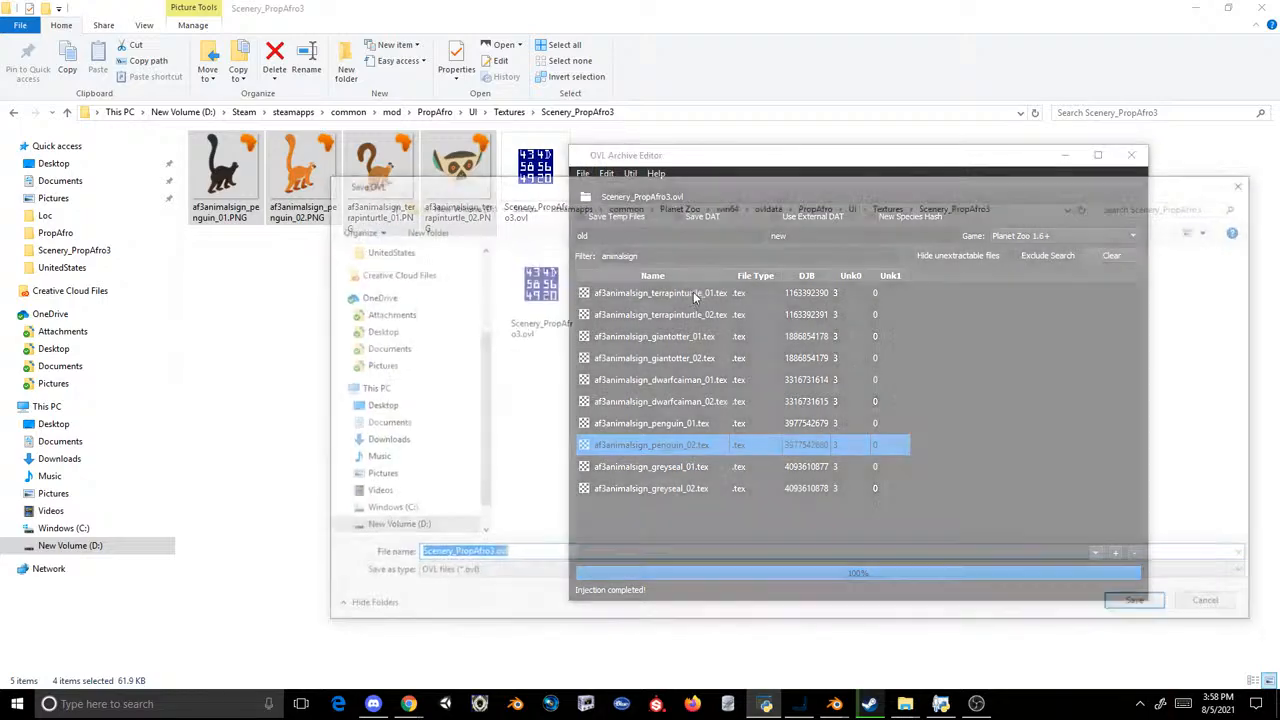
{"action": "key", "text": "Return"}
{"action": "left_click", "coordinate": [672, 352]}
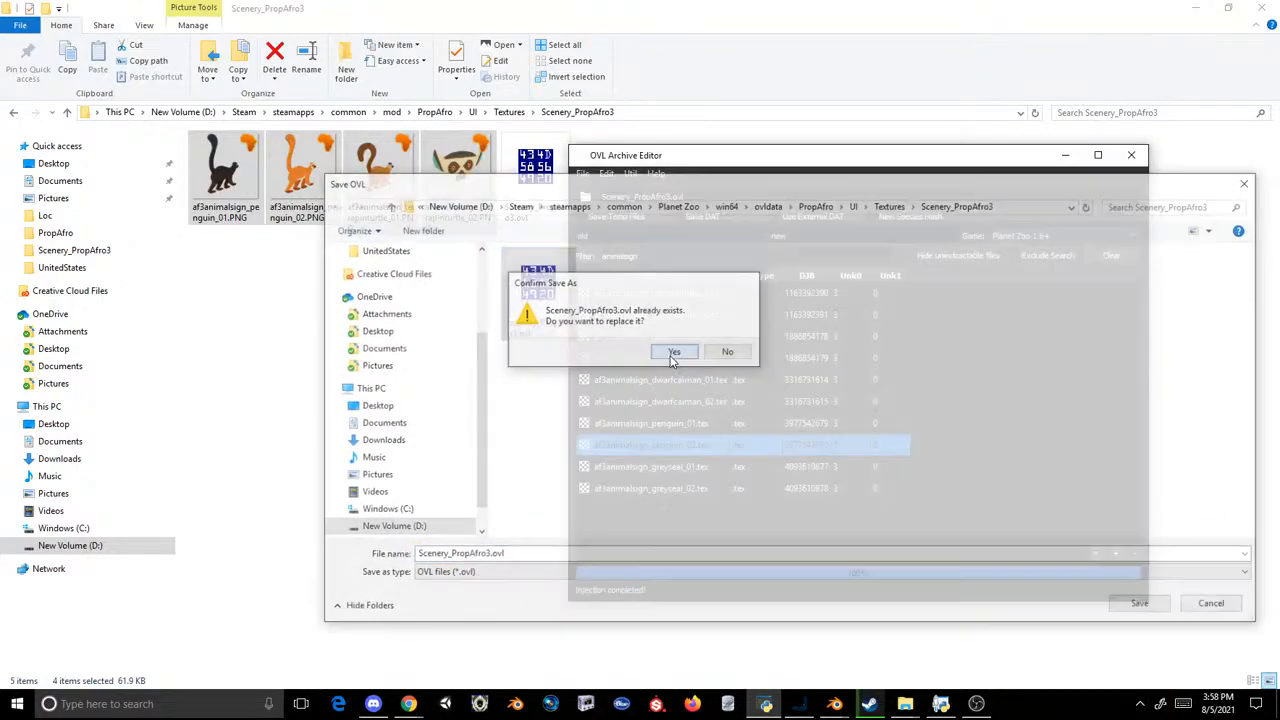
Step: Launch Planet Zoo from Steam and load the Test Zoo save
{"action": "left_click", "coordinate": [869, 703]}
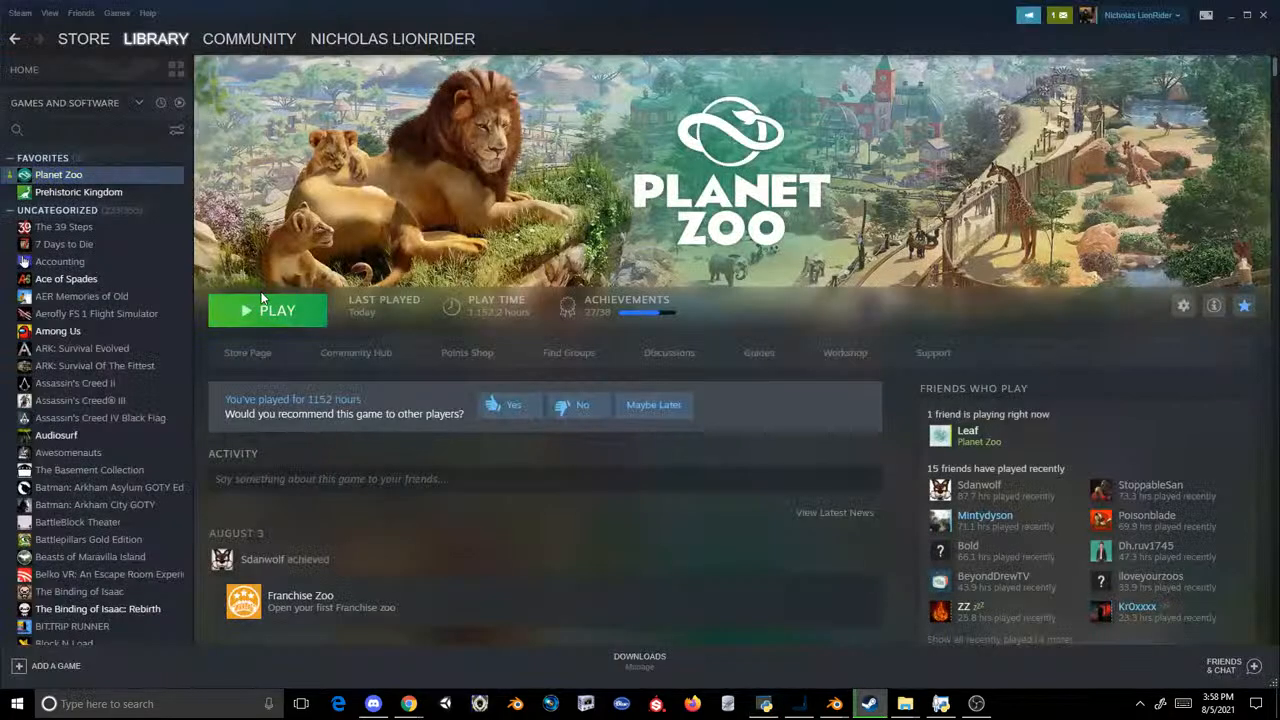
{"action": "left_click", "coordinate": [262, 311]}
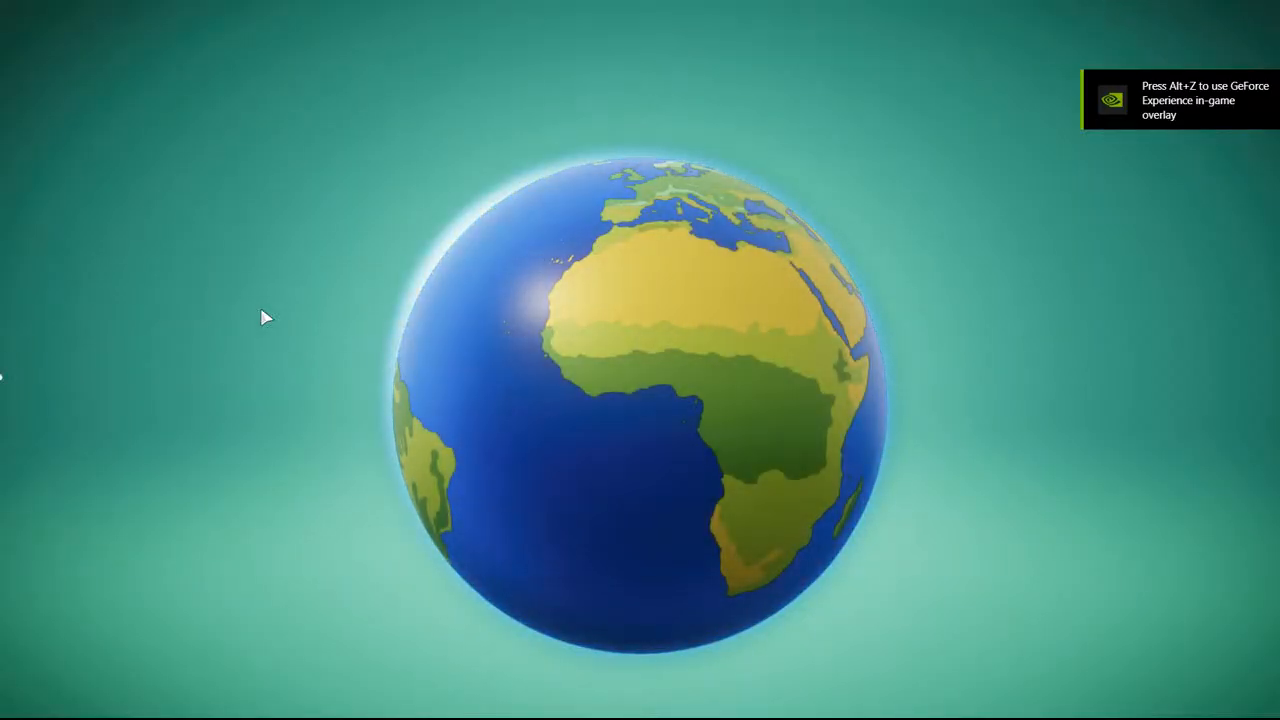
{"action": "left_click", "coordinate": [320, 650]}
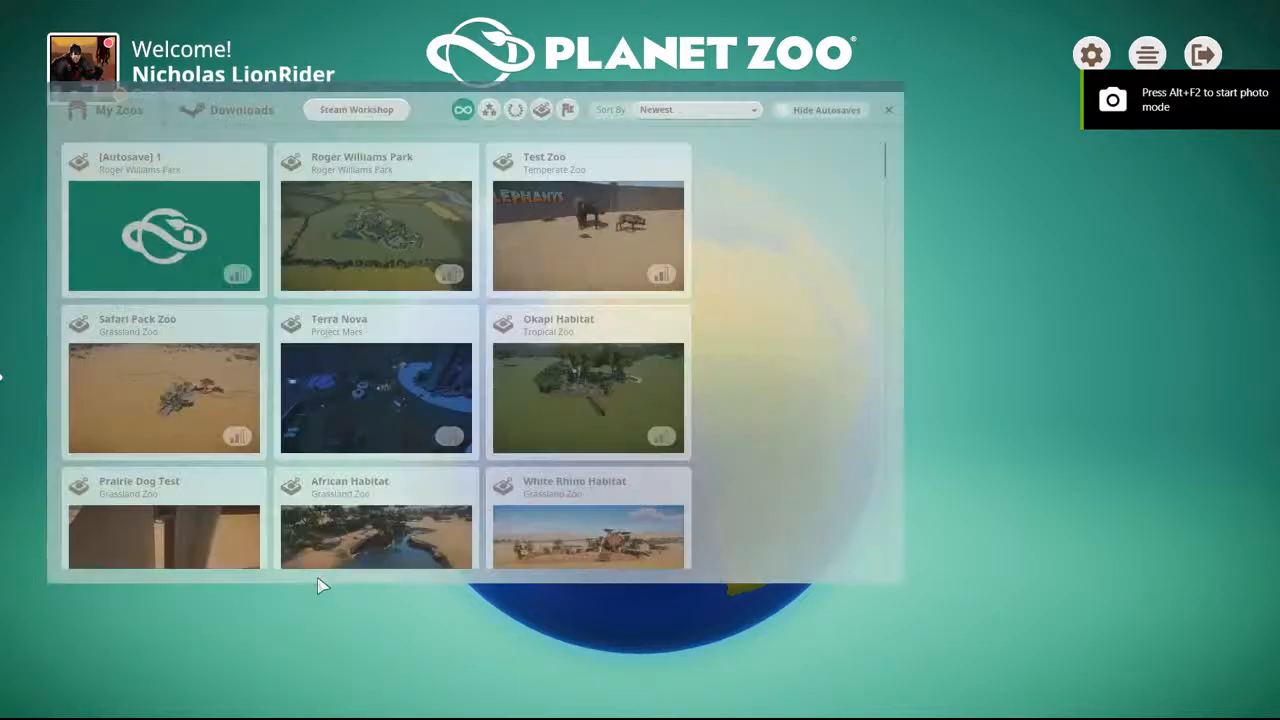
{"action": "left_click", "coordinate": [530, 299]}
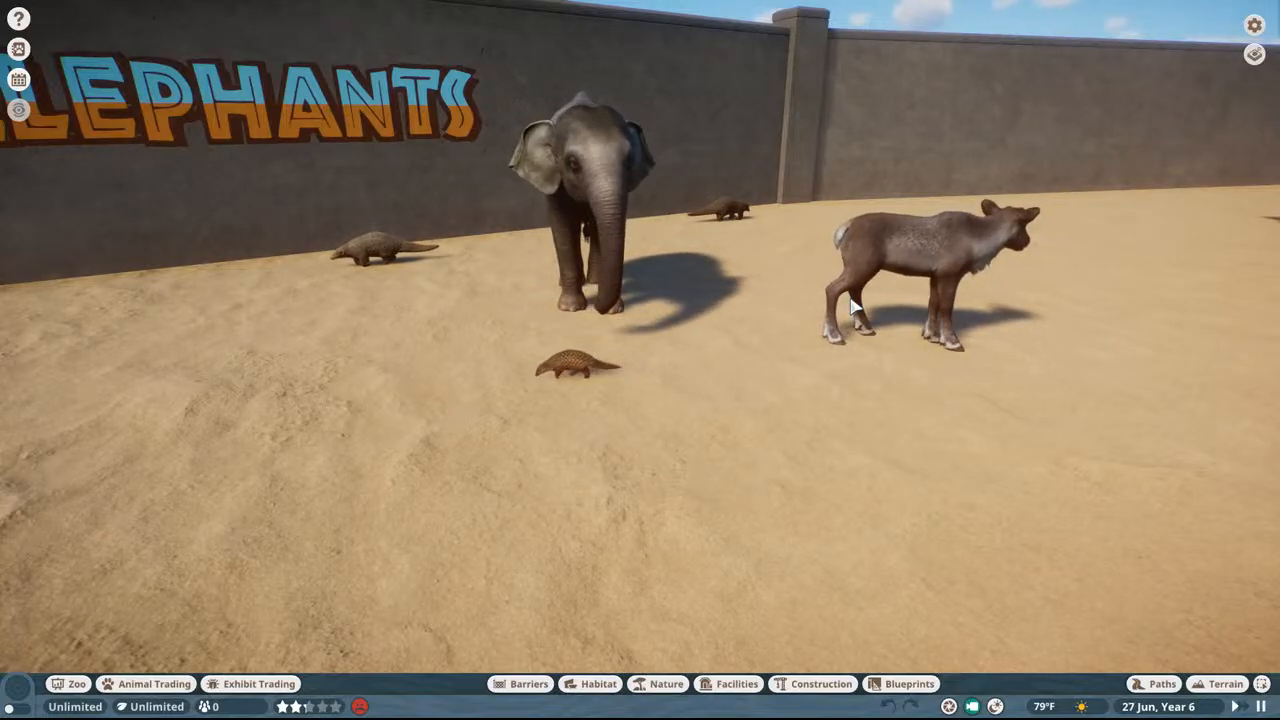
Step: Go to the open sand outside the elephant enclosure and search the construction items for "madagasc"
{"action": "middle_click_drag", "start_coordinate": [852, 307], "coordinate": [1000, 323]}
{"action": "key", "text": "w"}
{"action": "key", "text": "w"}
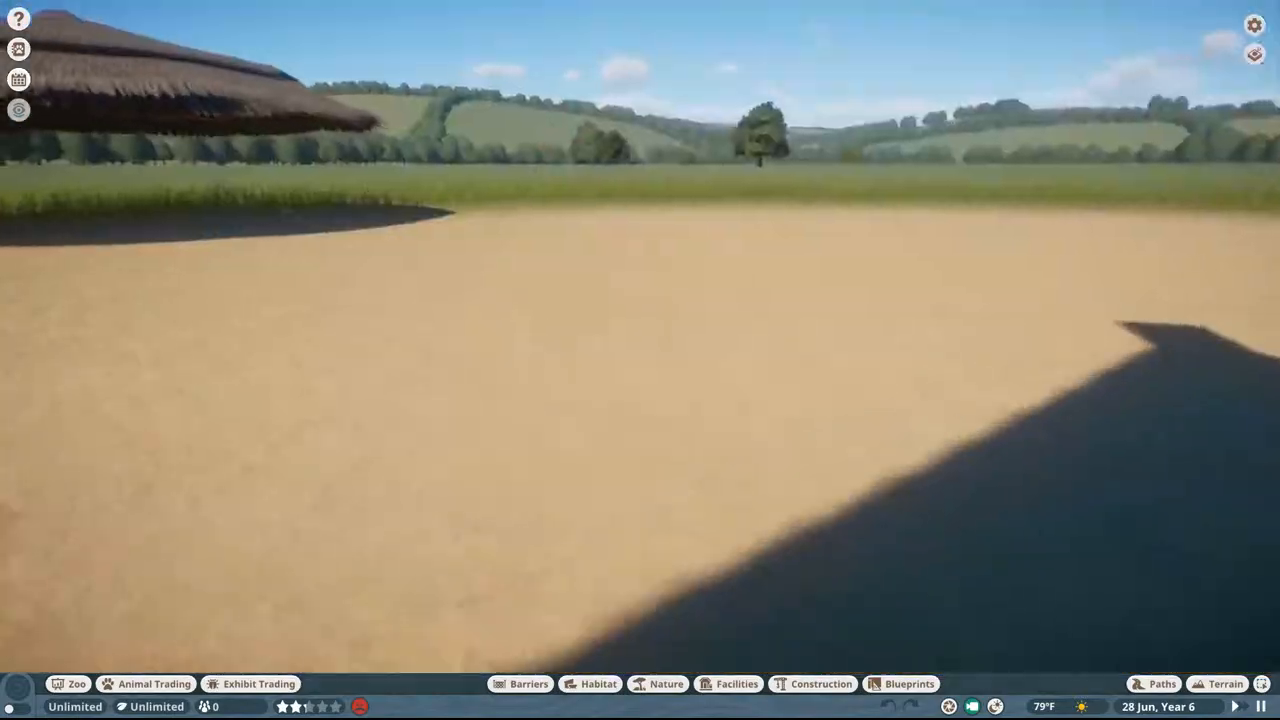
{"action": "key", "text": "w"}
{"action": "middle_click_drag", "start_coordinate": [820, 325], "coordinate": [690, 314]}
{"action": "key", "text": "s"}
{"action": "key", "text": "a"}
{"action": "key", "text": "s"}
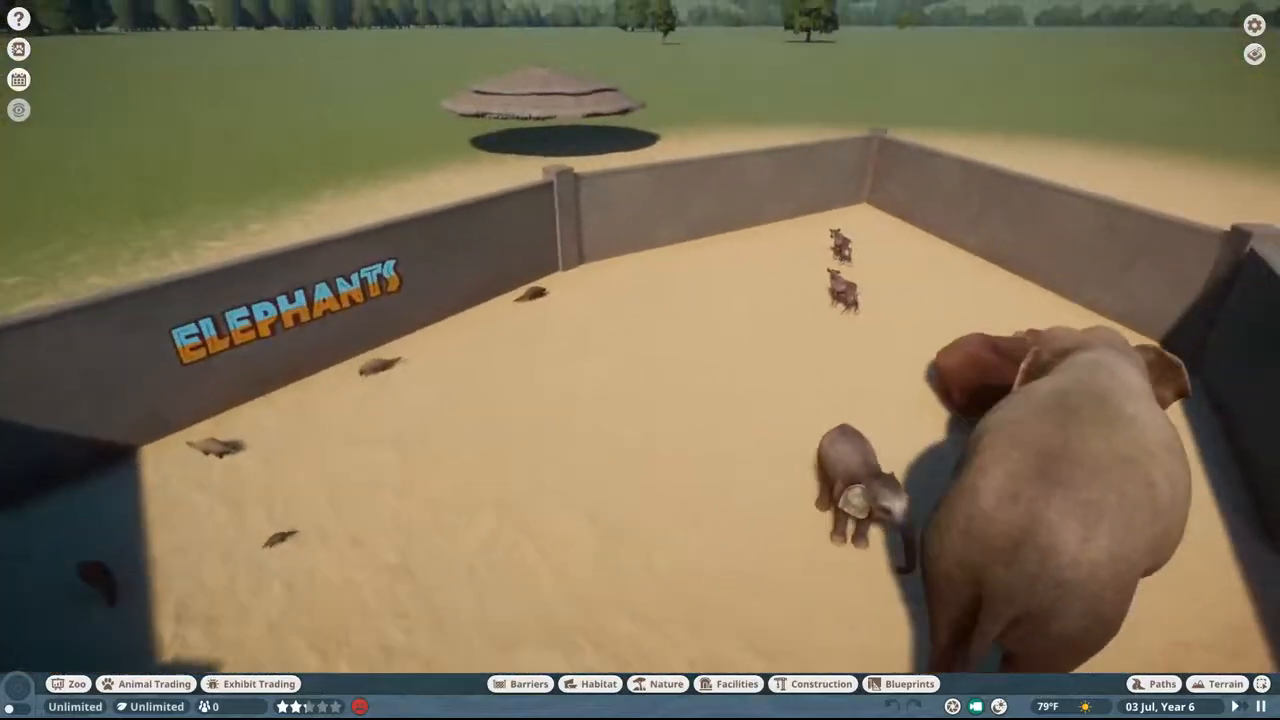
{"action": "key", "text": "w"}
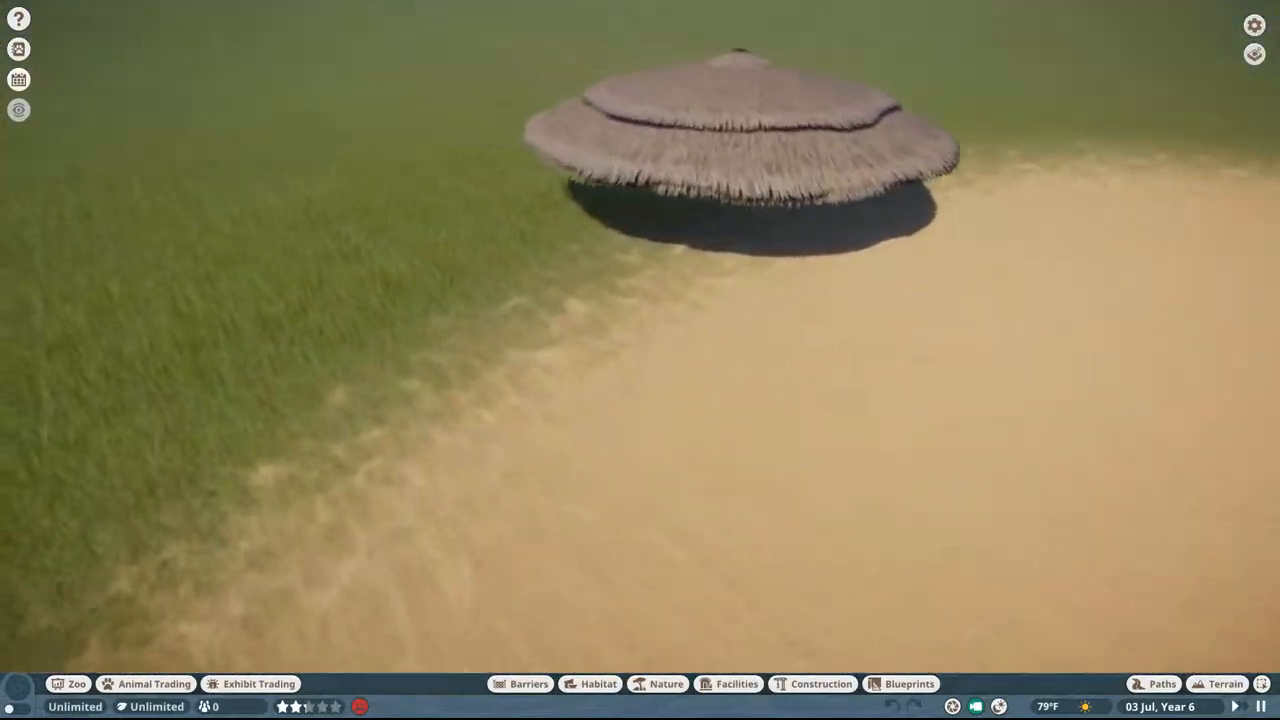
{"action": "key", "text": "d"}
{"action": "scroll", "coordinate": [672, 353], "scroll_direction": "up", "scroll_amount": 2}
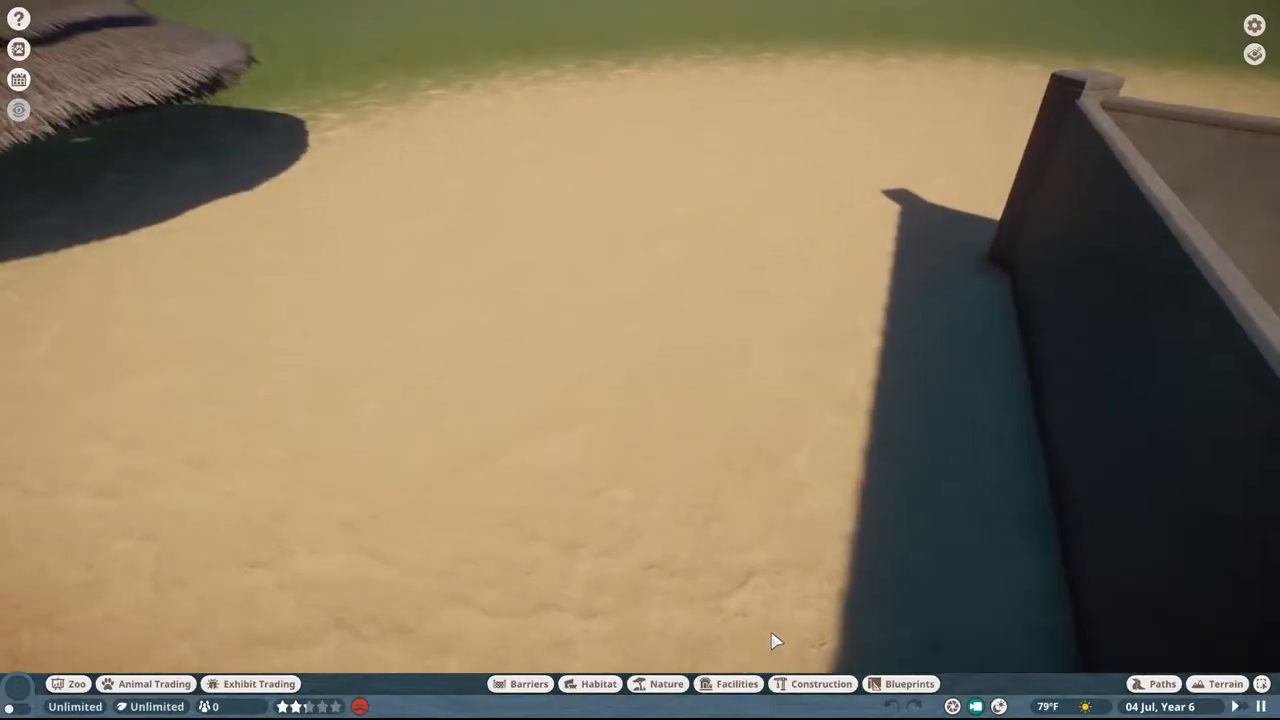
{"action": "left_click", "coordinate": [803, 686]}
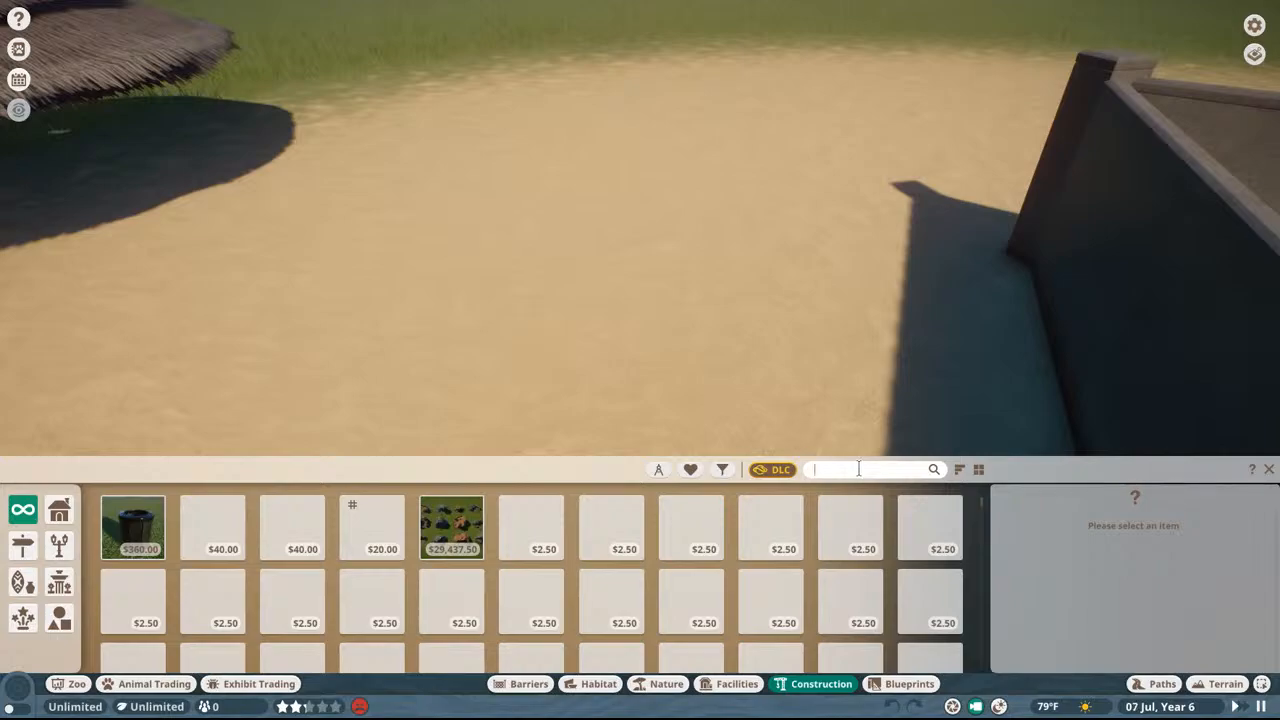
{"action": "type", "text": "madagasc"}
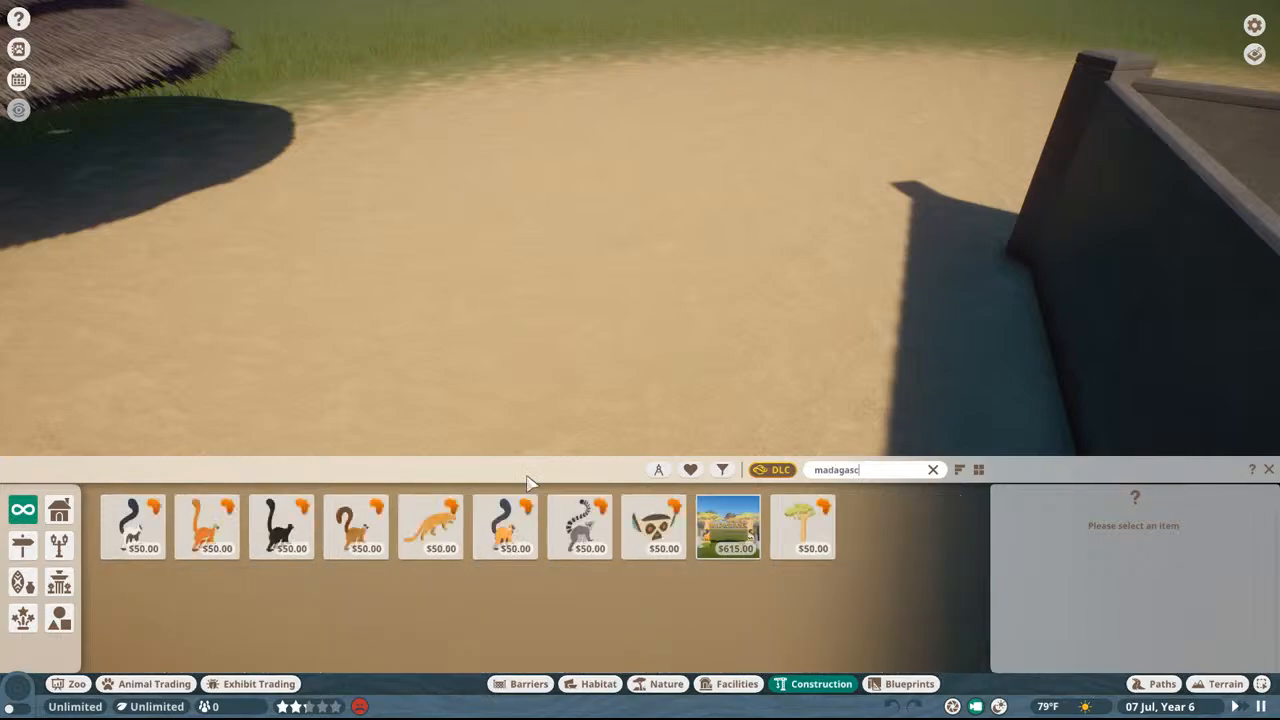
Step: Preview the collared, black and orange lemur signs on the sand without placing them
{"action": "left_click", "coordinate": [357, 526]}
{"action": "left_click", "coordinate": [281, 526]}
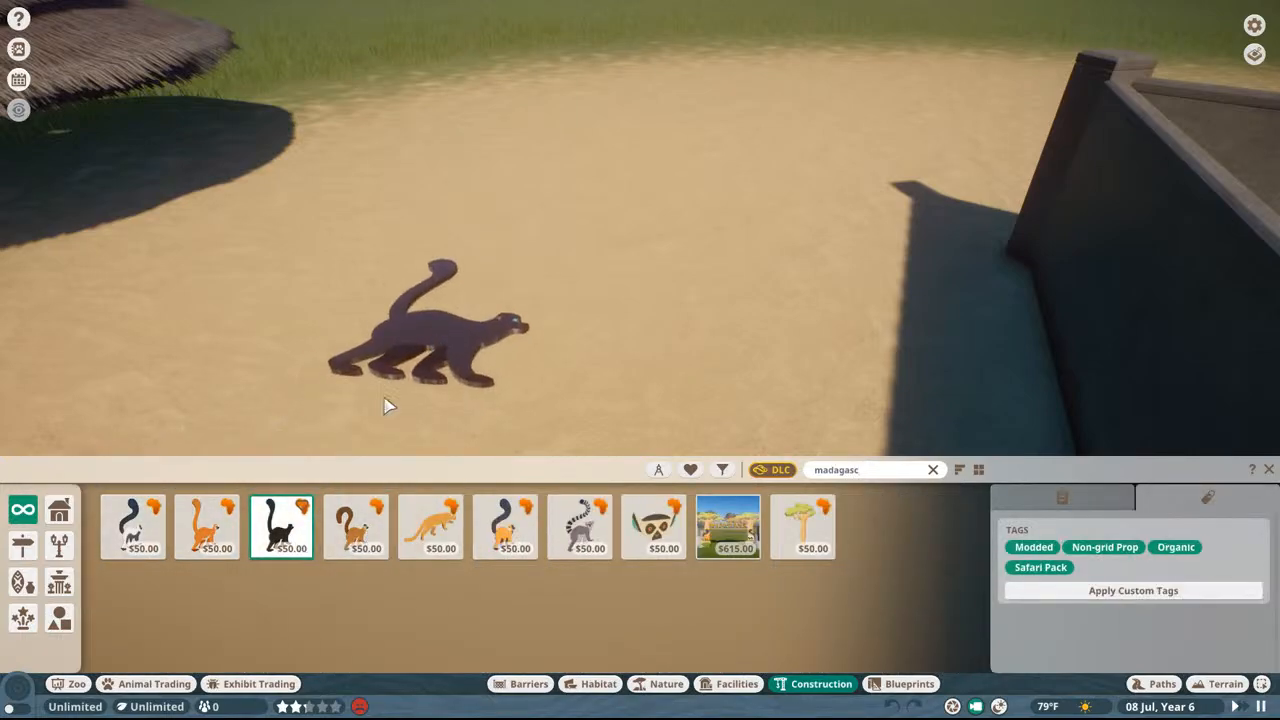
{"action": "left_click", "coordinate": [207, 526]}
{"action": "scroll", "coordinate": [522, 170], "scroll_direction": "down", "scroll_amount": 5}
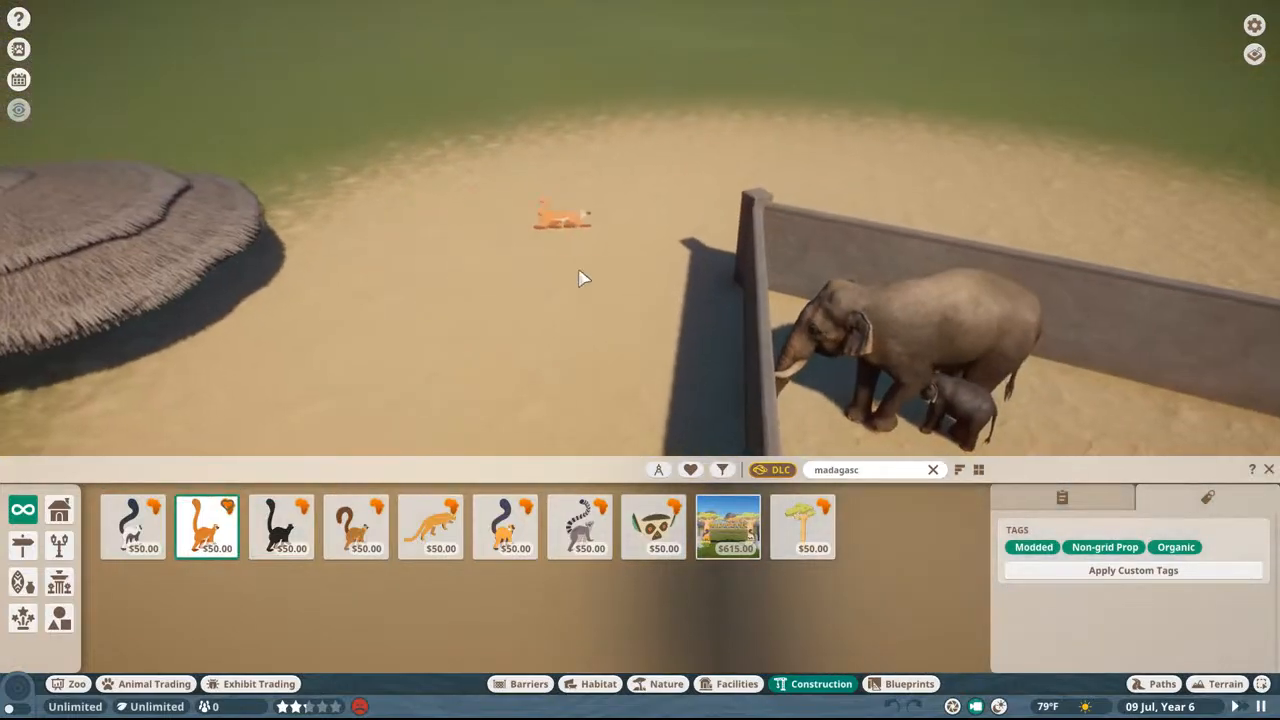
{"action": "left_click", "coordinate": [362, 560]}
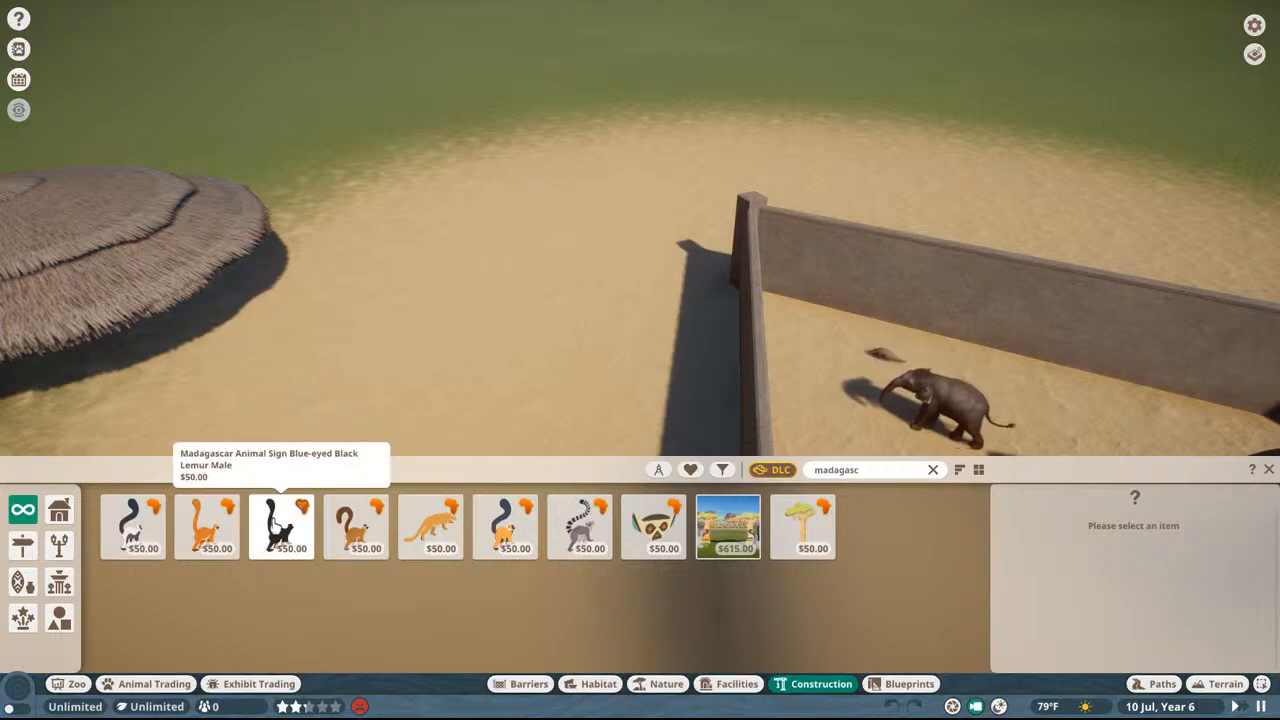
Step: Place the Blue-eyed Black Lemur Male sign and the orange lemur sign side by side on the sand and inspect them
{"action": "left_click", "coordinate": [281, 526]}
{"action": "left_click", "coordinate": [207, 526]}
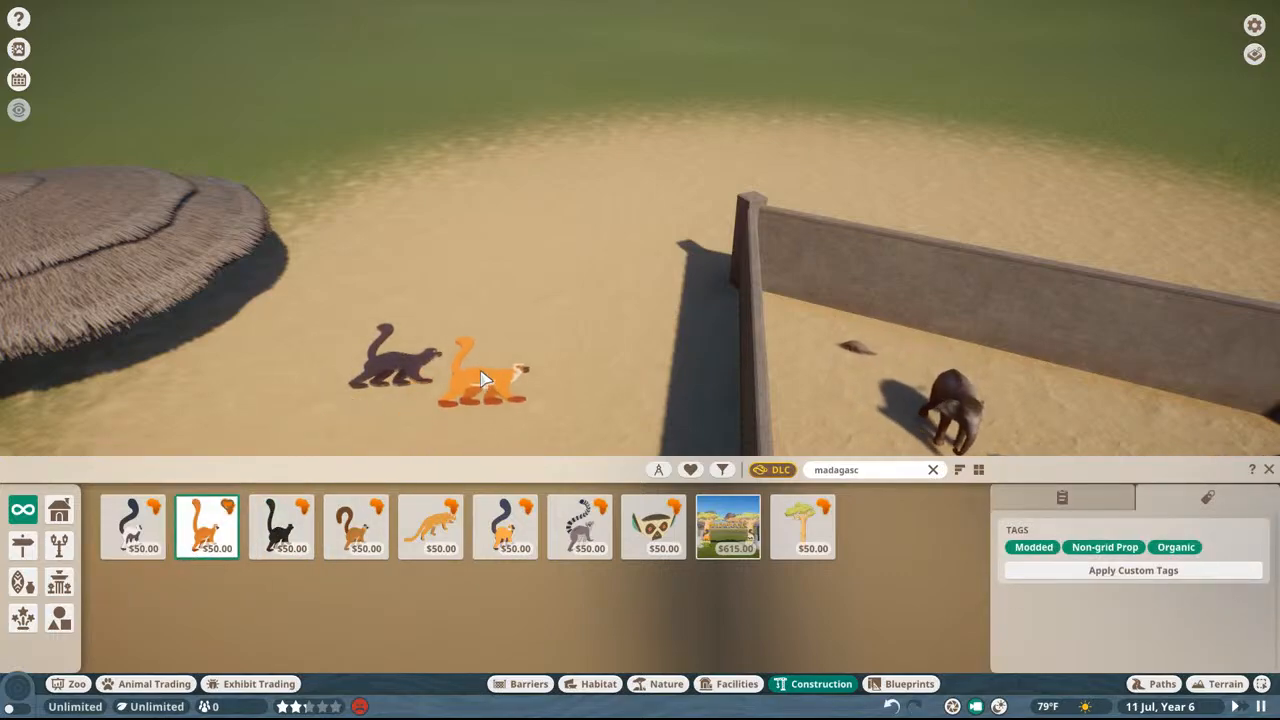
{"action": "left_click", "coordinate": [485, 372]}
{"action": "scroll", "coordinate": [566, 340], "scroll_direction": "up", "scroll_amount": 5}
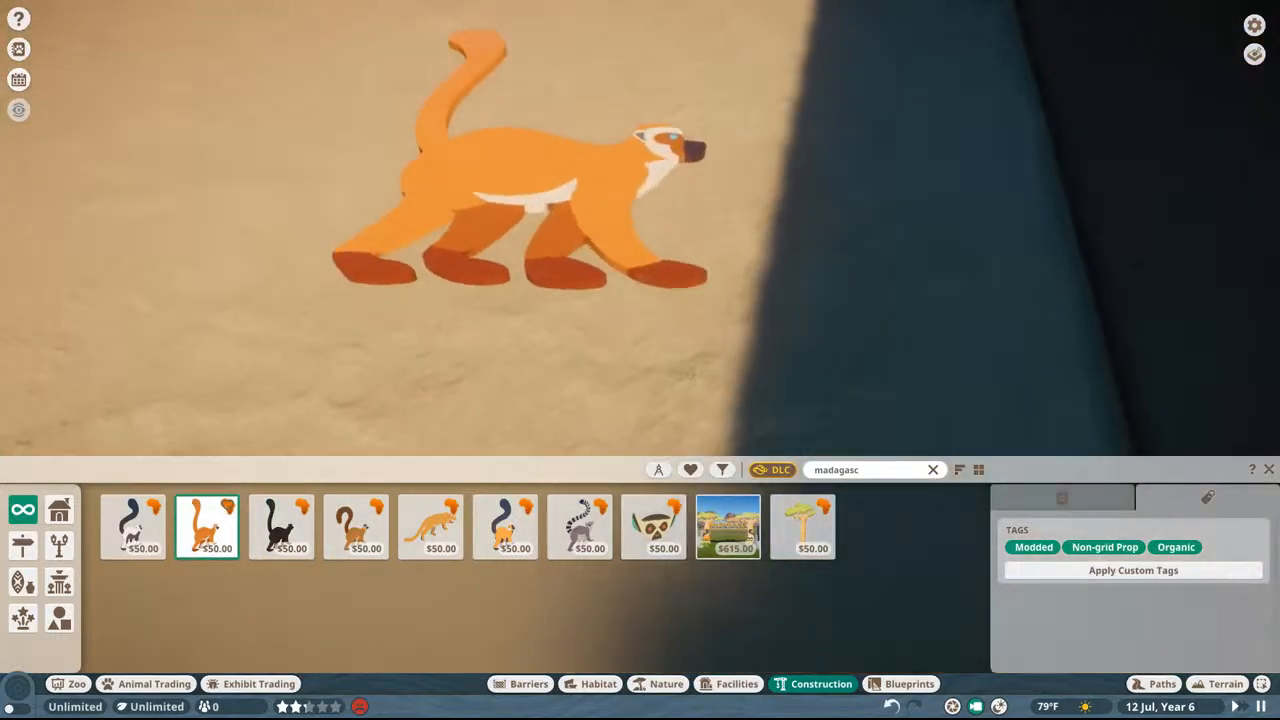
{"action": "key", "text": "a"}
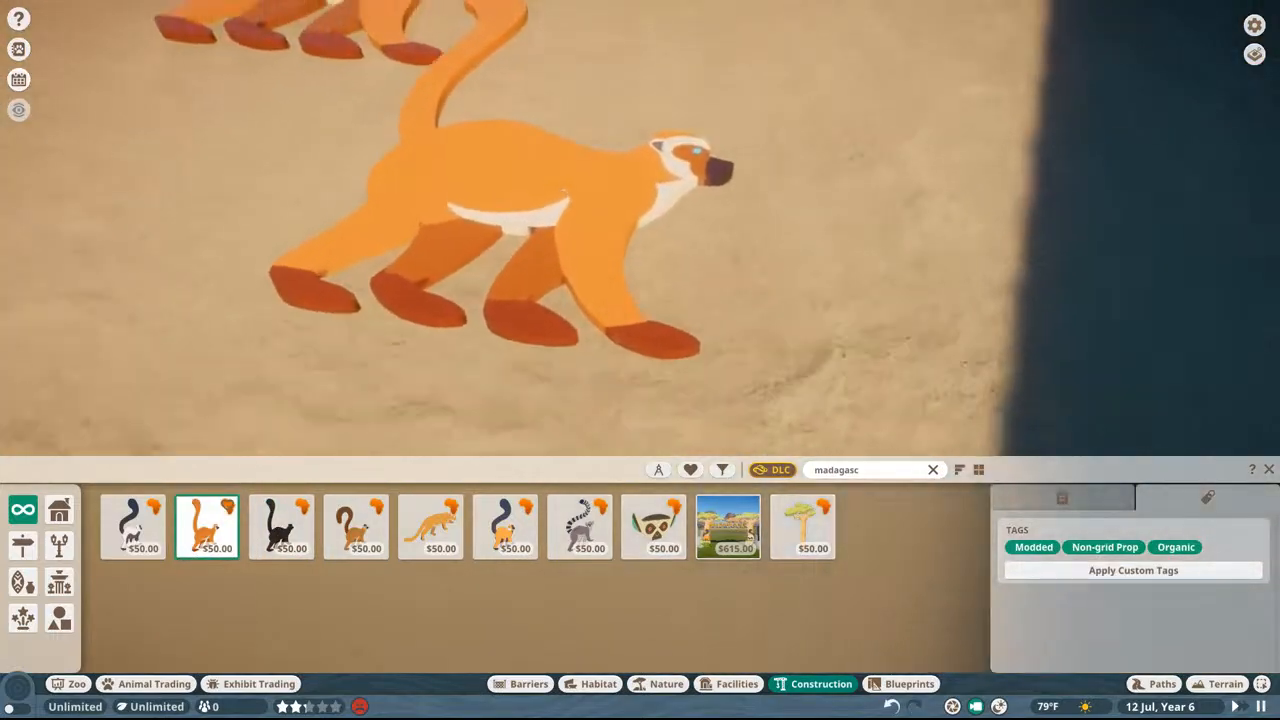
{"action": "key", "text": "Escape"}
{"action": "scroll", "coordinate": [683, 165], "scroll_direction": "down", "scroll_amount": 3}
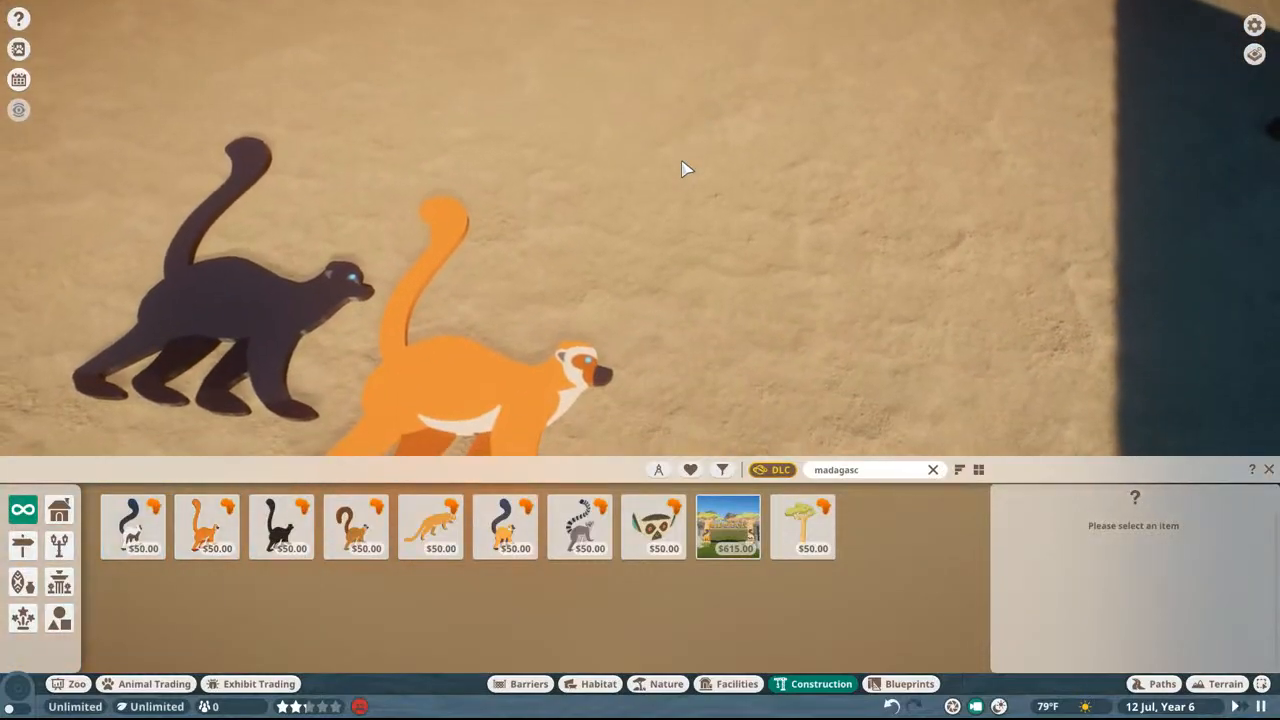
{"action": "key", "text": "a"}
{"action": "scroll", "coordinate": [686, 170], "scroll_direction": "down", "scroll_amount": 5}
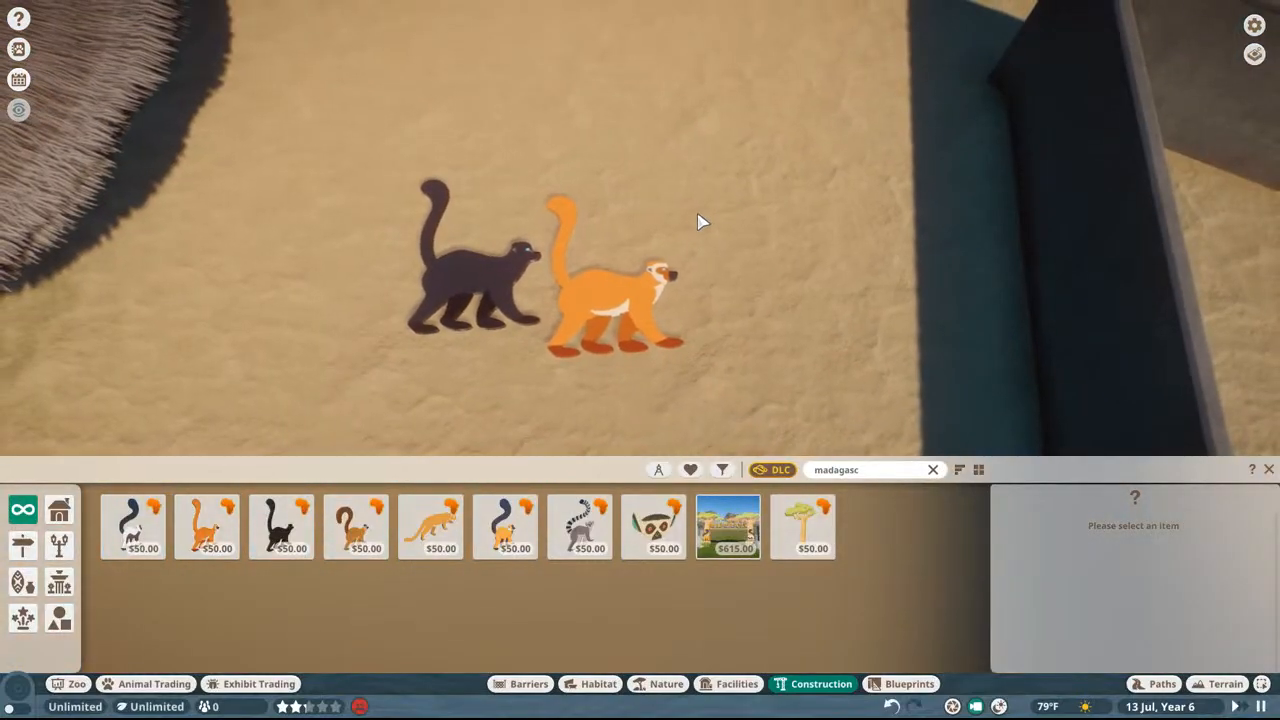
Step: Place a Collared Lemur sign on the sand just behind the orange lemur sign, clear of its tail
{"action": "left_click", "coordinate": [355, 527]}
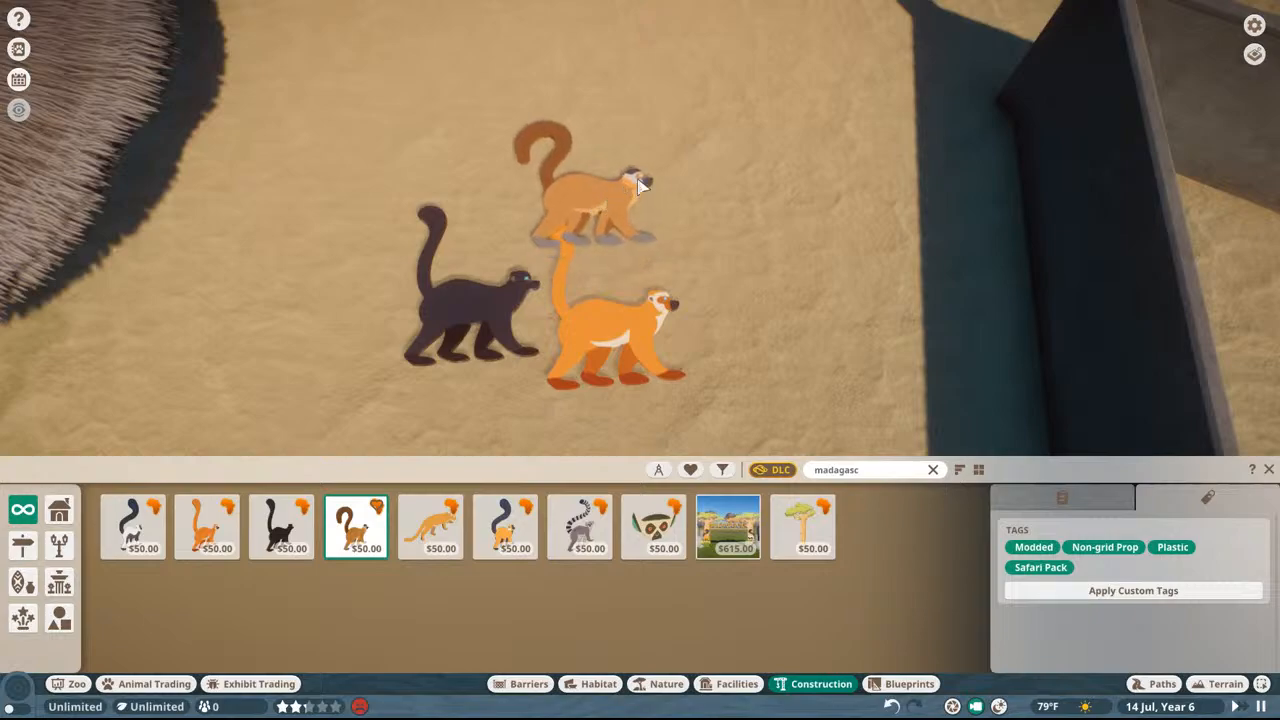
{"action": "left_click", "coordinate": [594, 213]}
{"action": "key", "text": "s"}
{"action": "scroll", "coordinate": [680, 165], "scroll_direction": "up", "scroll_amount": 2}
{"action": "key", "text": "Escape"}
{"action": "key", "text": "w"}
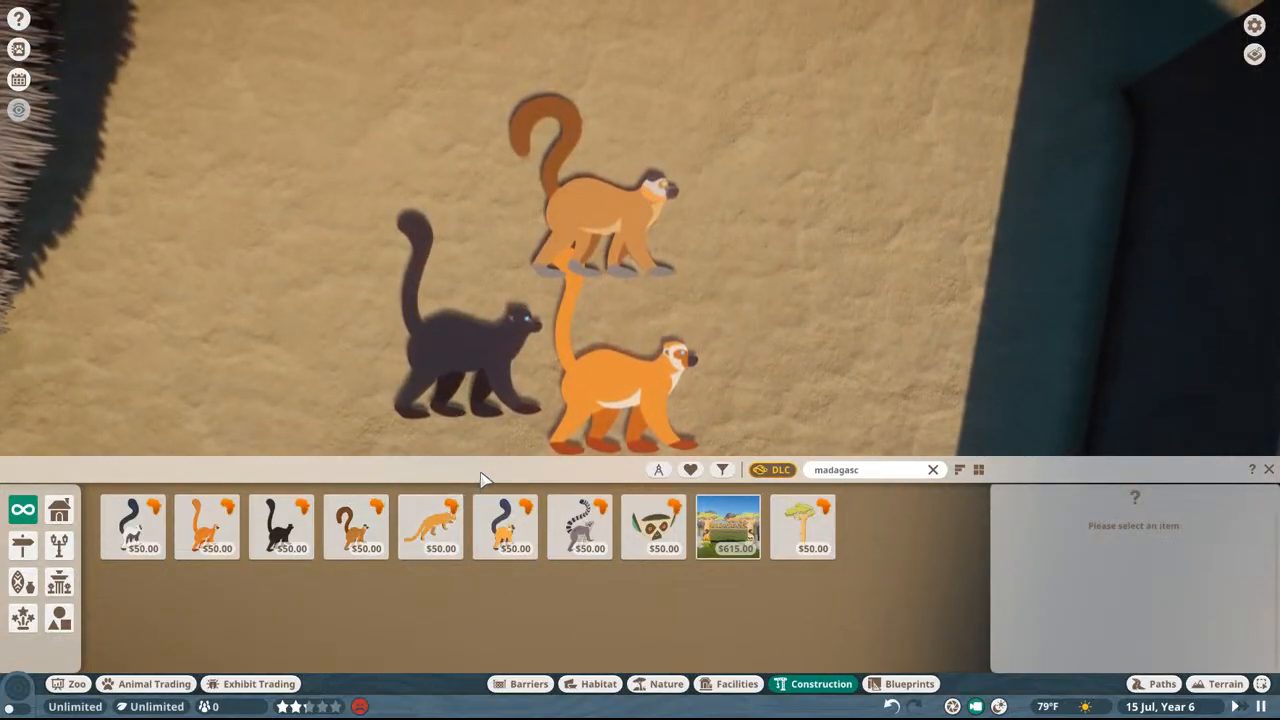
{"action": "left_click", "coordinate": [355, 527]}
{"action": "left_click", "coordinate": [670, 253]}
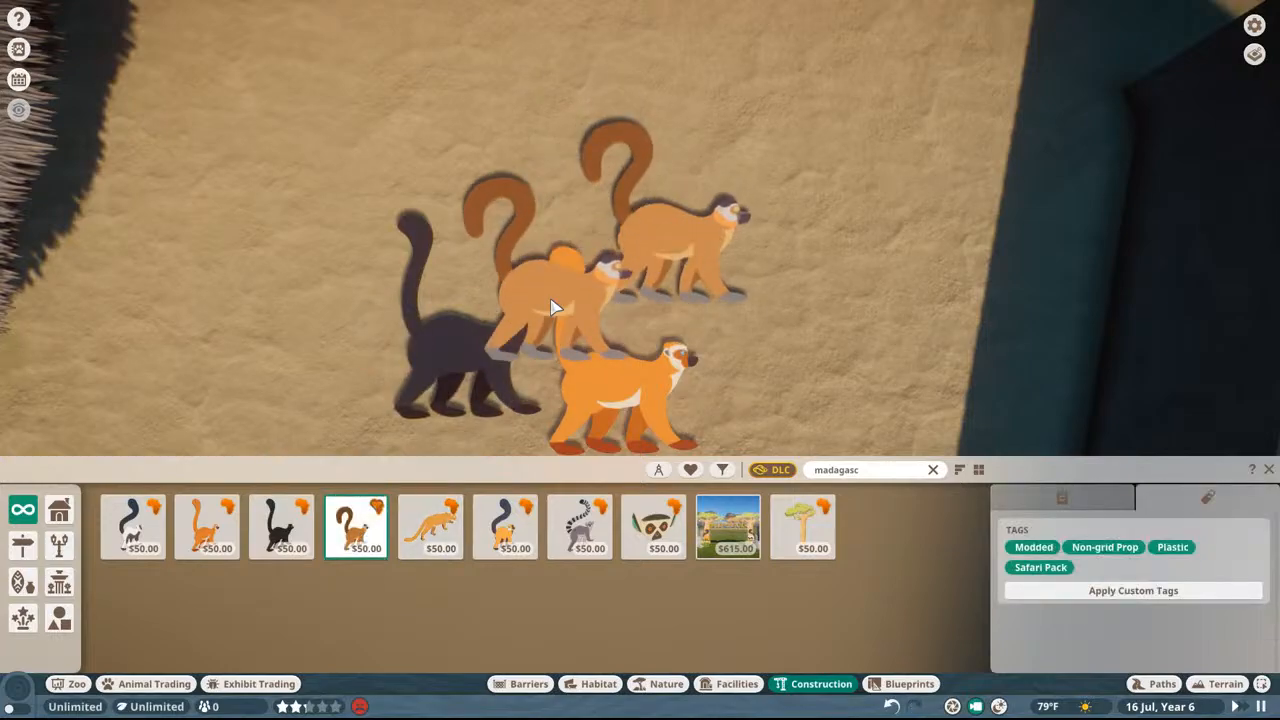
{"action": "key", "text": "Escape"}
Step: Place the black-and-white lemur, dark-tailed orange lemur and Ring Tailed Lemur signs around the existing lemur signs
{"action": "left_click", "coordinate": [142, 528]}
{"action": "left_click", "coordinate": [245, 330]}
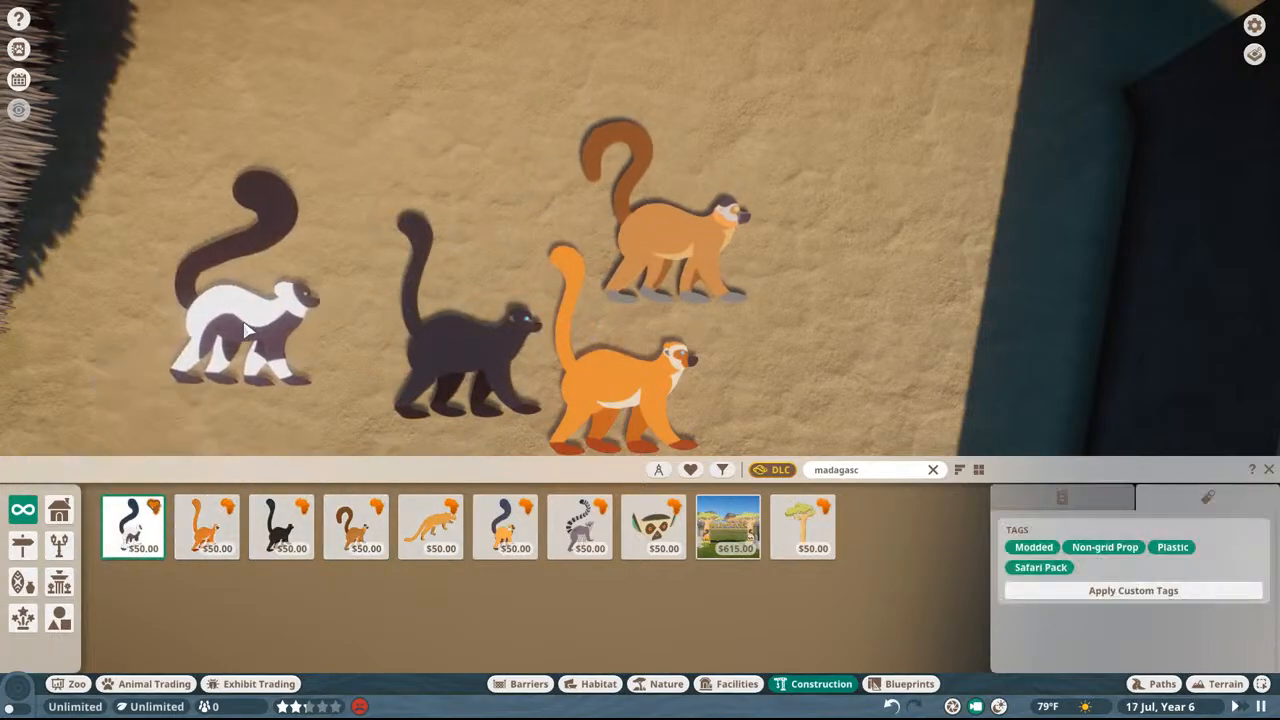
{"action": "left_click", "coordinate": [505, 527]}
{"action": "left_click", "coordinate": [470, 118]}
{"action": "left_click", "coordinate": [584, 527]}
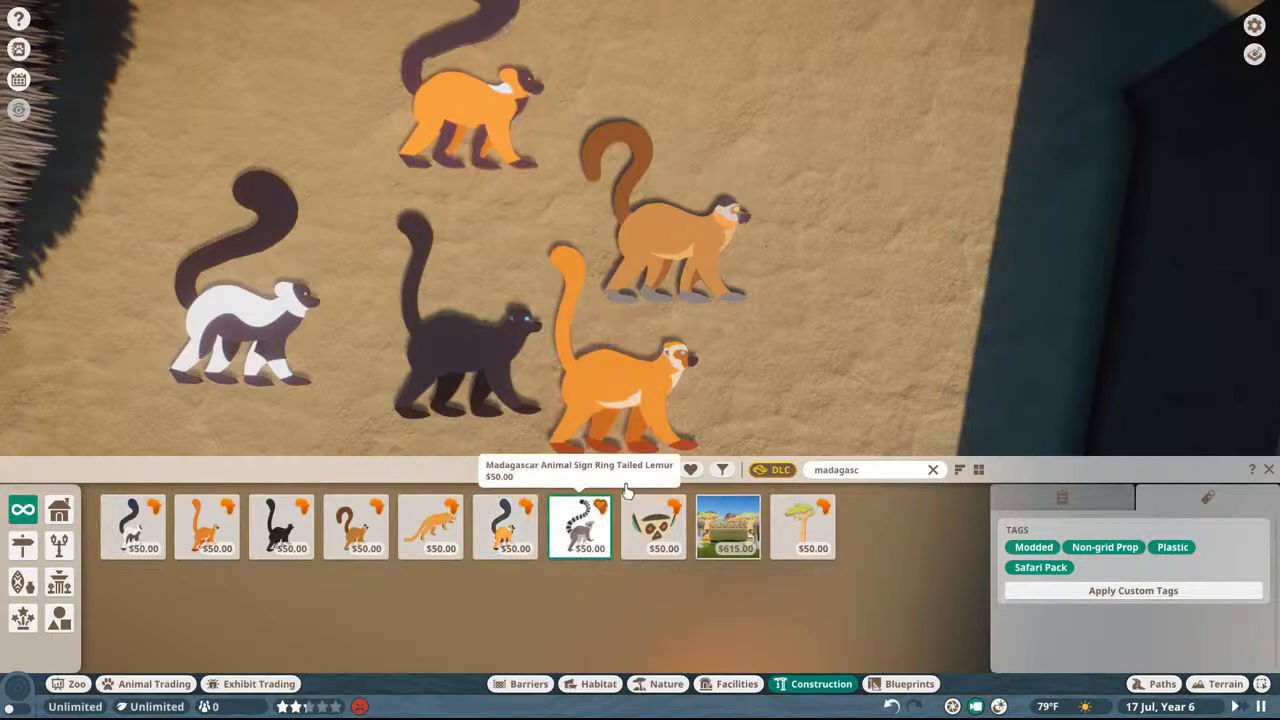
{"action": "key", "text": "d"}
{"action": "left_click", "coordinate": [705, 137]}
{"action": "scroll", "coordinate": [800, 206], "scroll_direction": "down", "scroll_amount": 4}
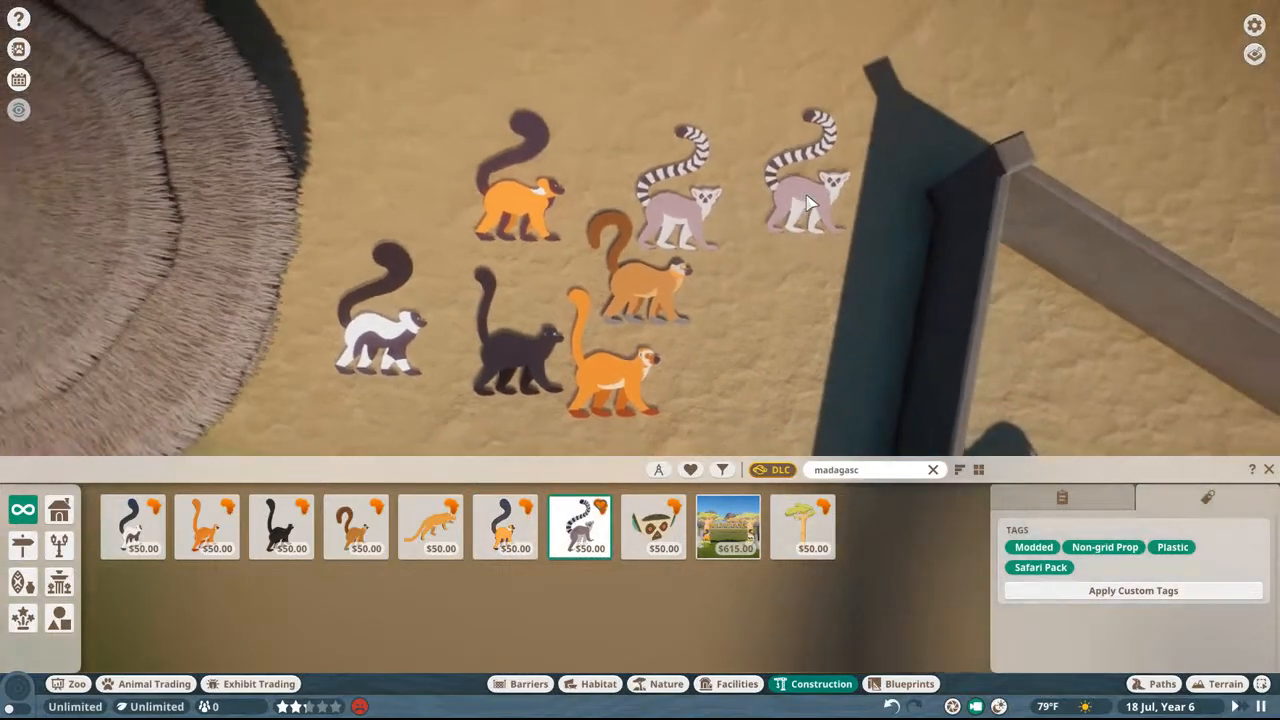
{"action": "key", "text": "Escape"}
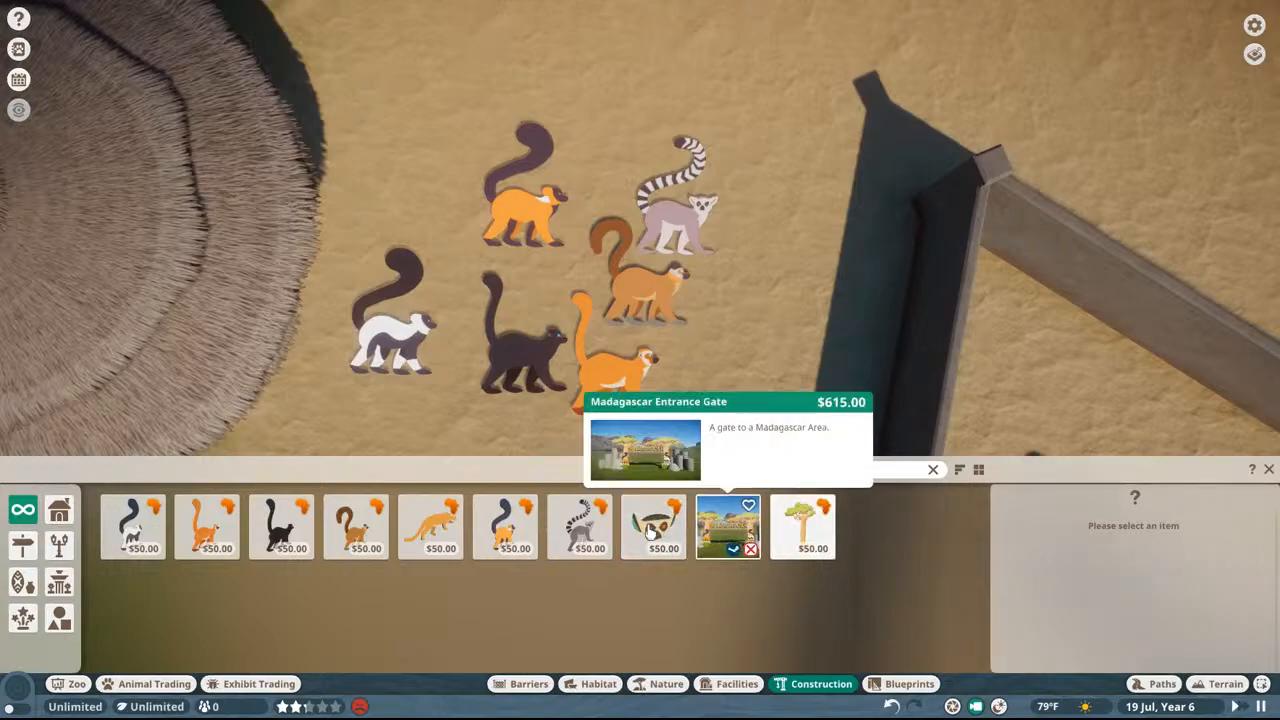
Step: Place the long-bodied orange animal sign in front of the black lemur sign, and the lemur face sign on open sand
{"action": "left_click", "coordinate": [430, 527]}
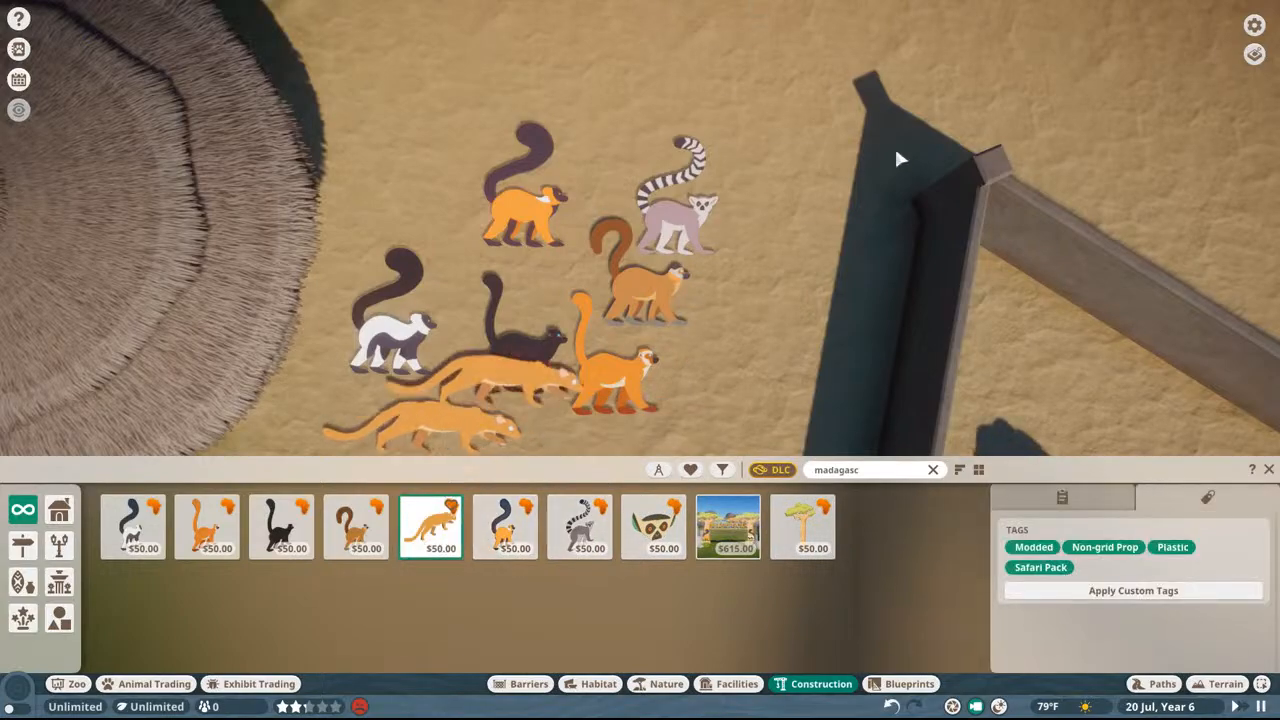
{"action": "key", "text": "Escape"}
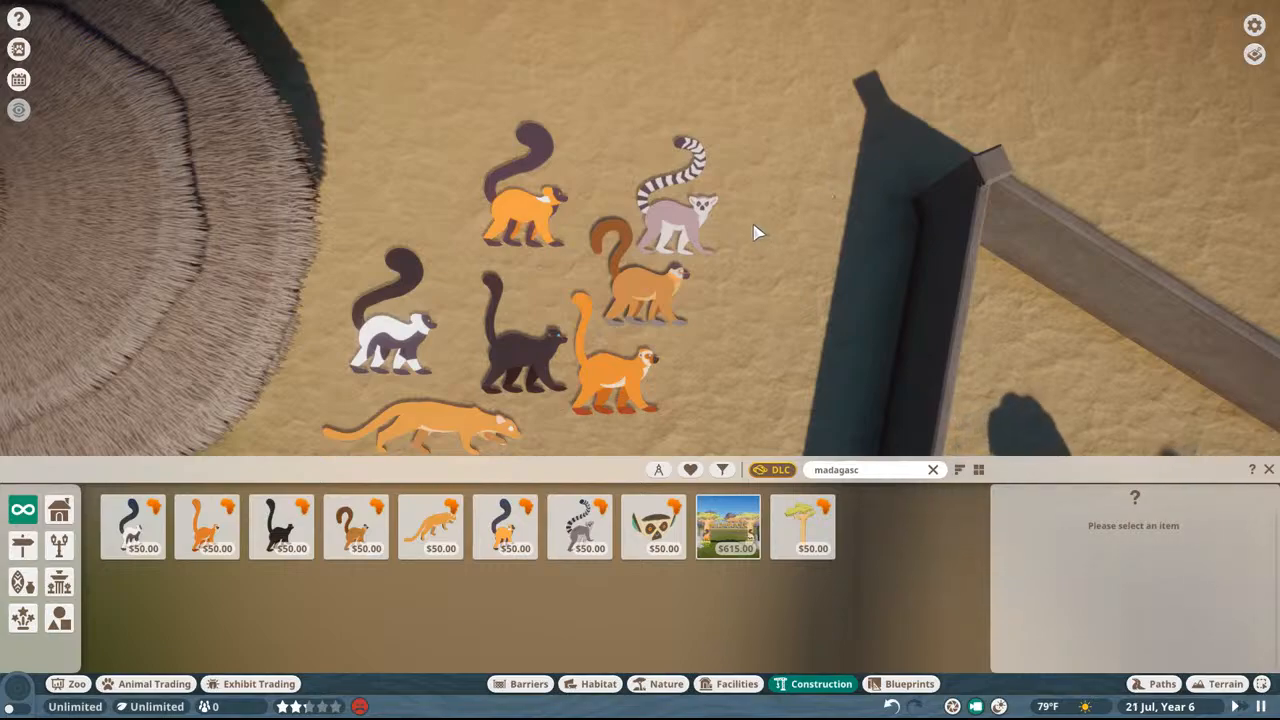
{"action": "left_click", "coordinate": [654, 527]}
{"action": "scroll", "coordinate": [620, 212], "scroll_direction": "up", "scroll_amount": 5}
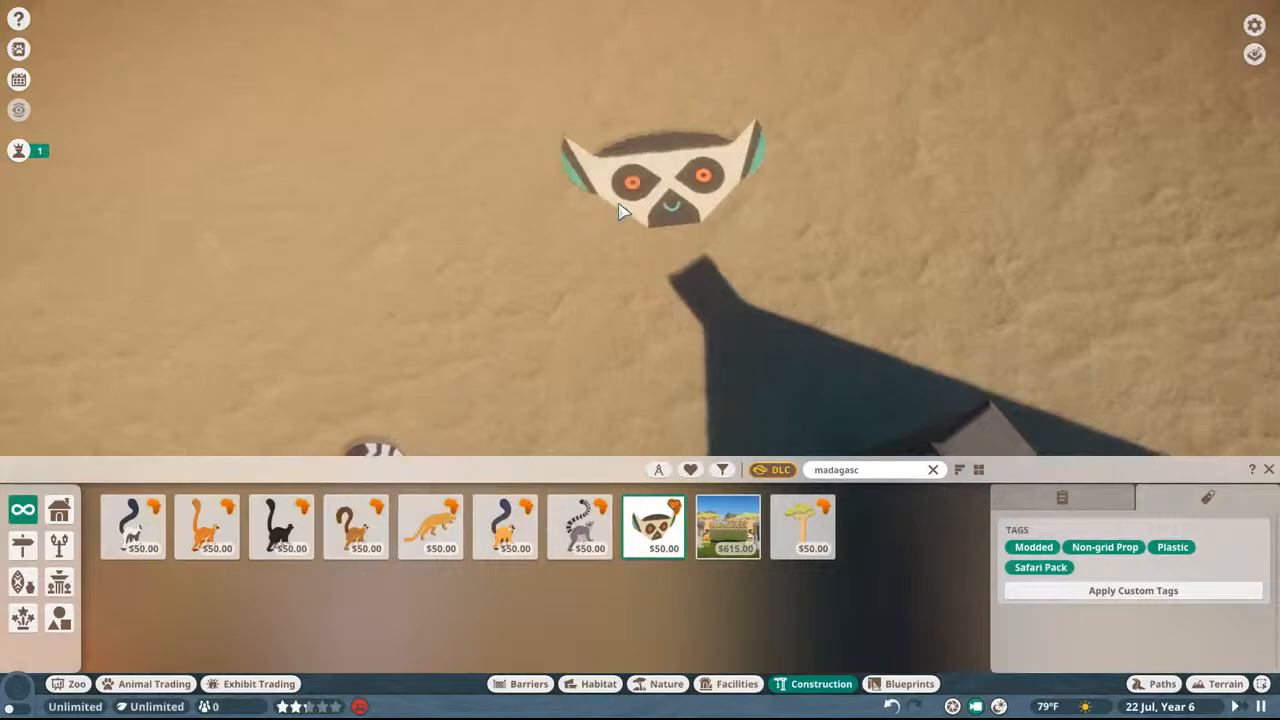
{"action": "left_click", "coordinate": [606, 184]}
{"action": "scroll", "coordinate": [770, 210], "scroll_direction": "up", "scroll_amount": 3}
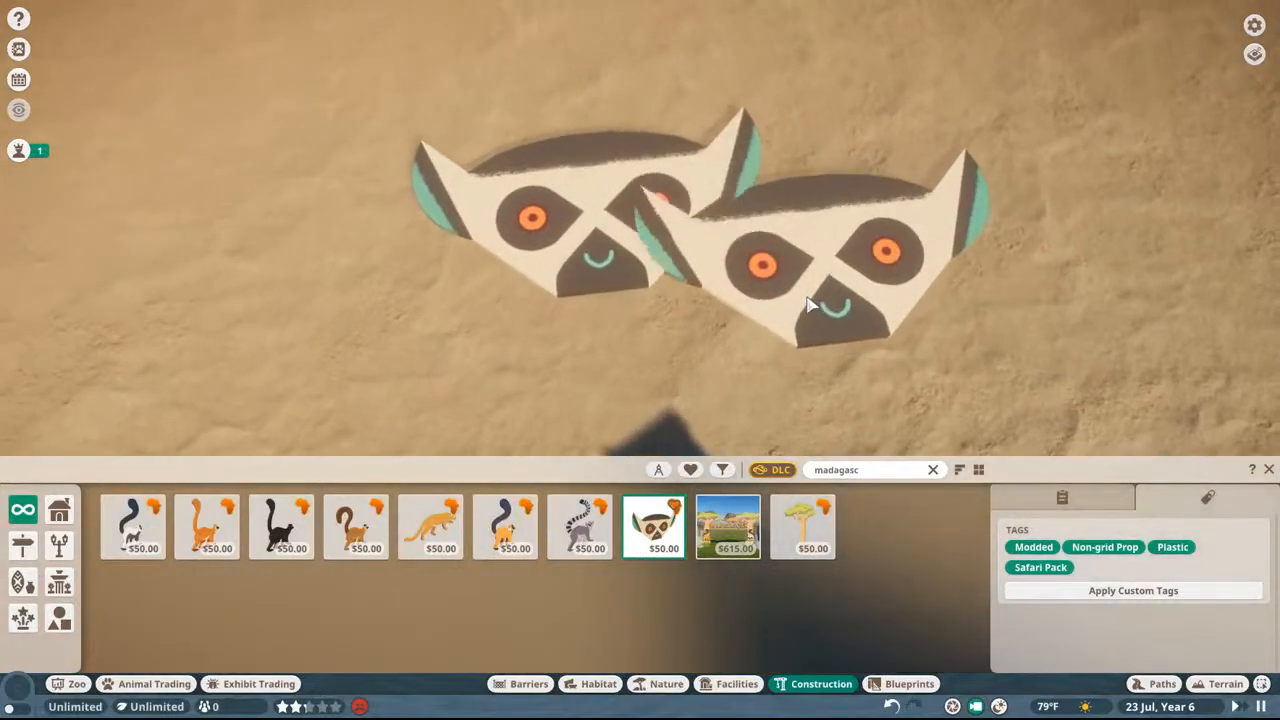
Step: Rotate a second lemur face sign and place it muzzle to muzzle against the first face sign on the sand
{"action": "key", "text": "z"}
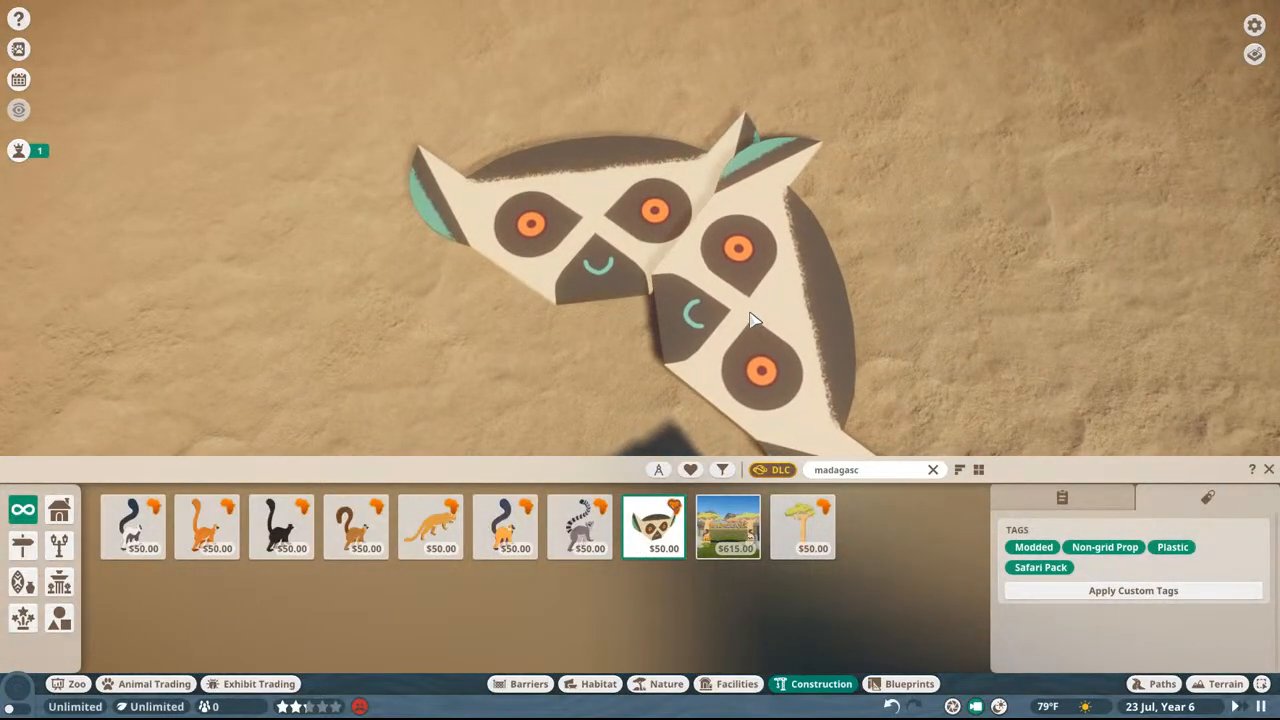
{"action": "middle_click_drag", "start_coordinate": [784, 302], "coordinate": [692, 354]}
{"action": "key", "text": "z"}
{"action": "key", "text": "s"}
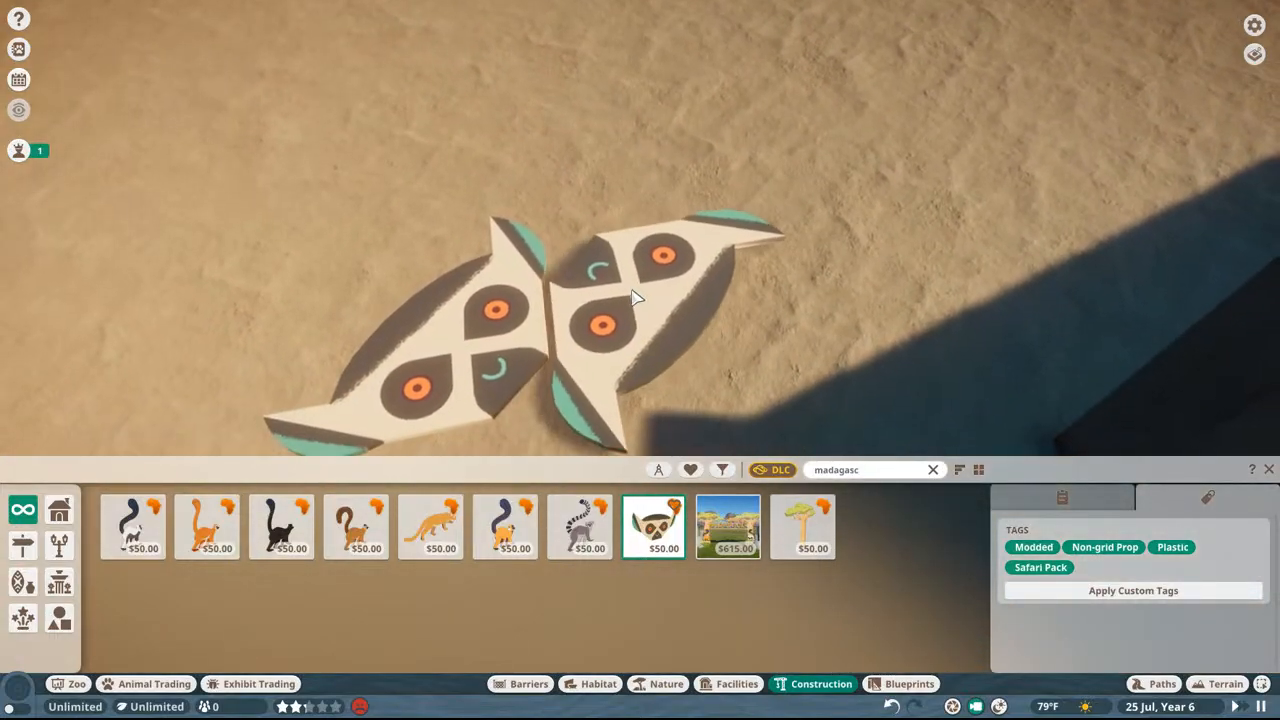
{"action": "left_click", "coordinate": [623, 289]}
Step: Rotate a third lemur face sign and place it at an angle beside the joined pair, with its ear touching them
{"action": "mouse_move", "coordinate": [799, 214]}
{"action": "middle_mouse_down"}
{"action": "mouse_move", "coordinate": [786, 212]}
{"action": "mouse_move", "coordinate": [796, 190]}
{"action": "middle_mouse_up"}
{"action": "key", "text": "s"}
{"action": "key", "text": "z"}
{"action": "key", "text": "z"}
{"action": "key", "text": "z"}
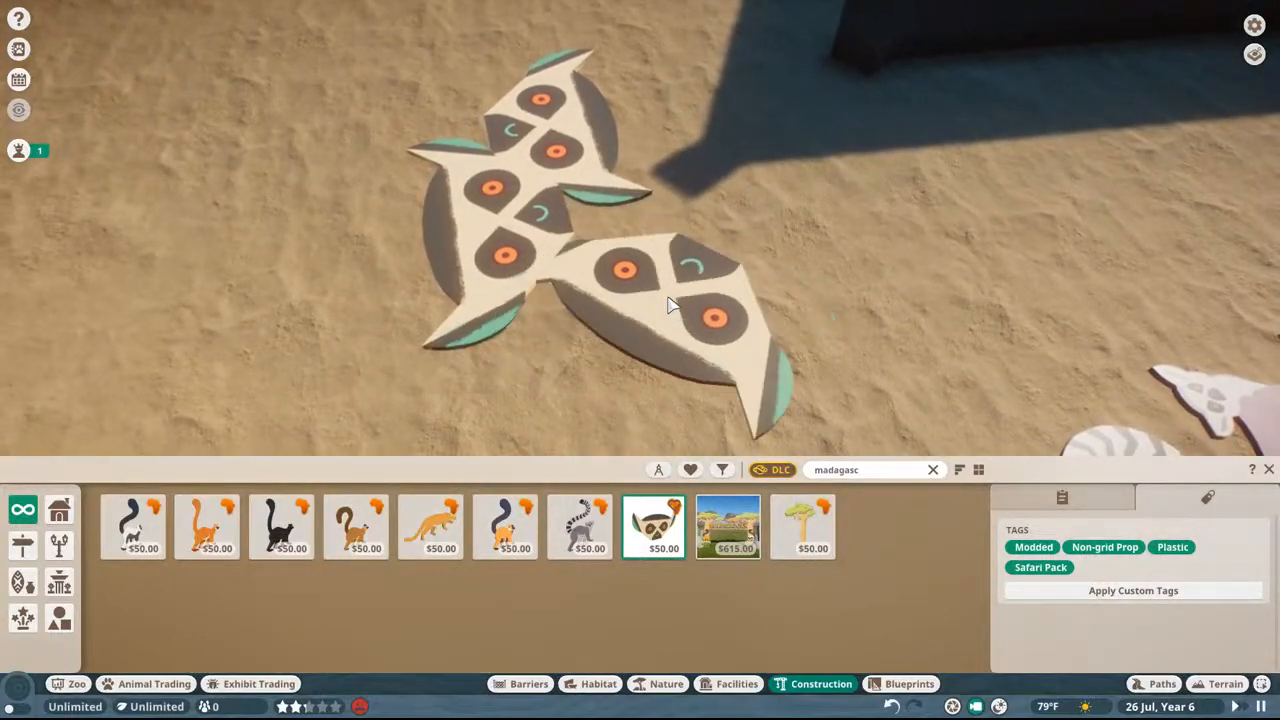
{"action": "key", "text": "z"}
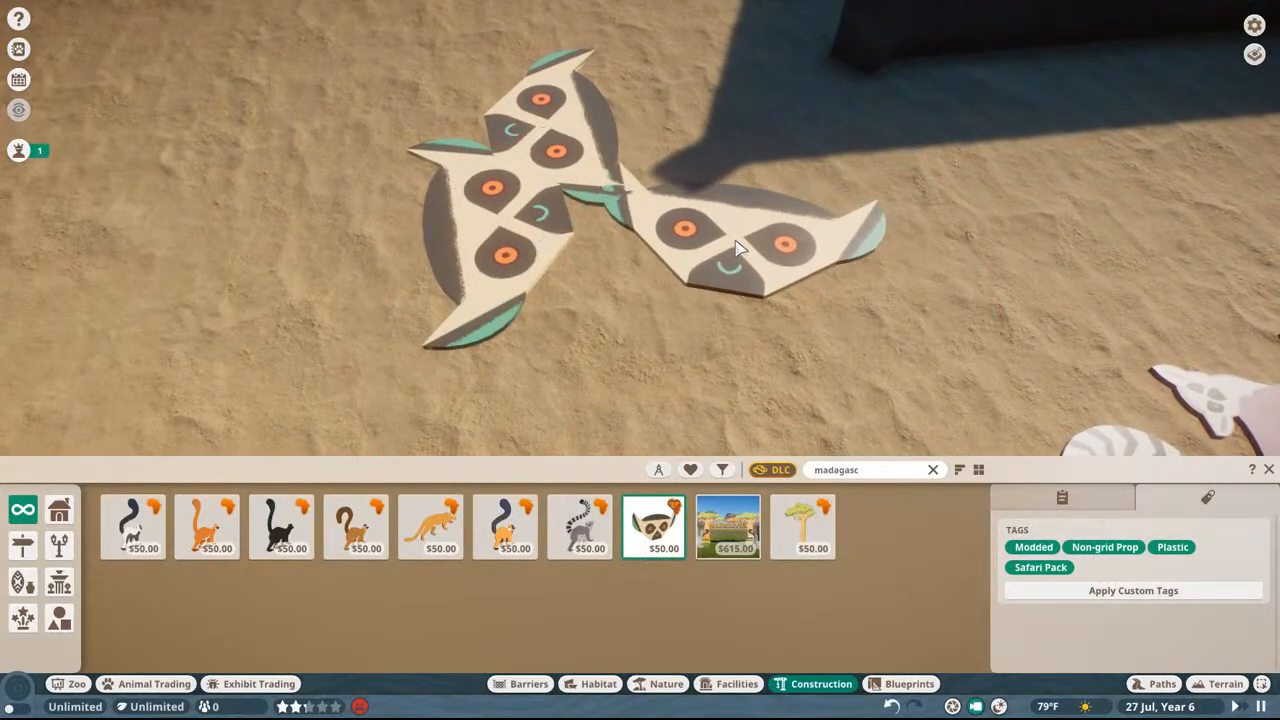
{"action": "key", "text": "z"}
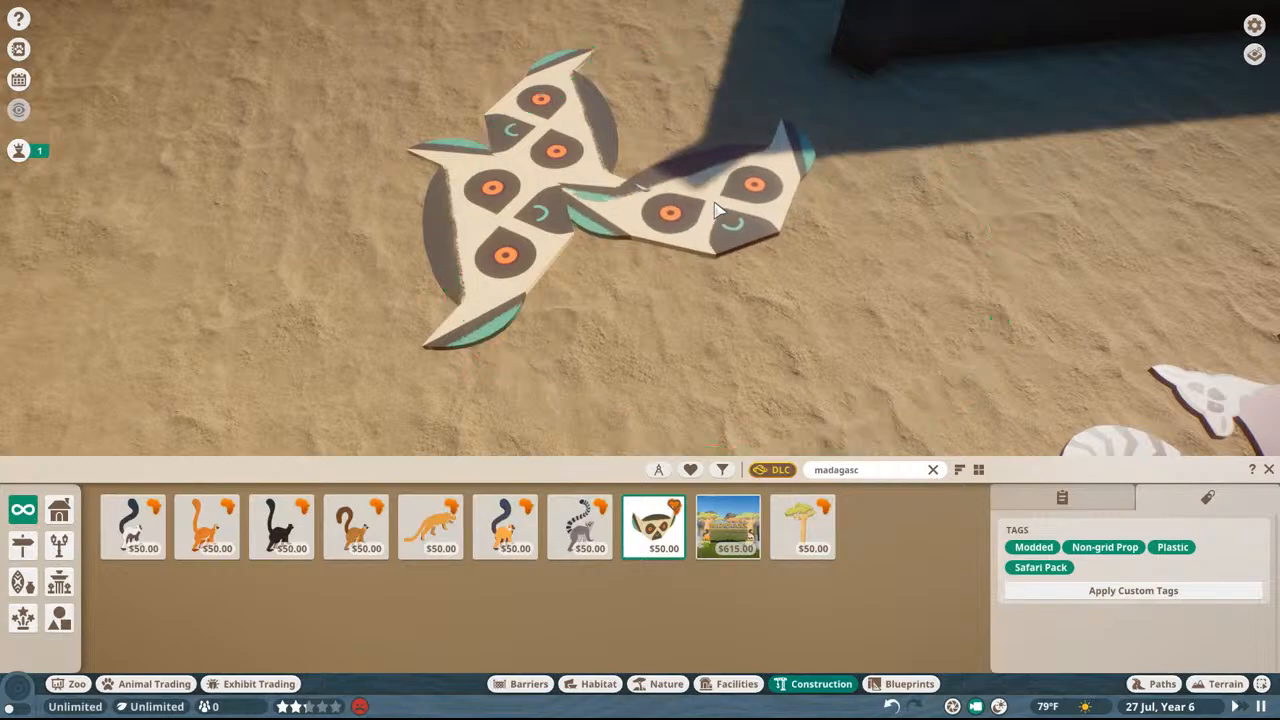
{"action": "left_click", "coordinate": [715, 210]}
{"action": "scroll", "coordinate": [893, 146], "scroll_direction": "up", "scroll_amount": 3}
{"action": "middle_click_drag", "start_coordinate": [893, 146], "coordinate": [994, 300]}
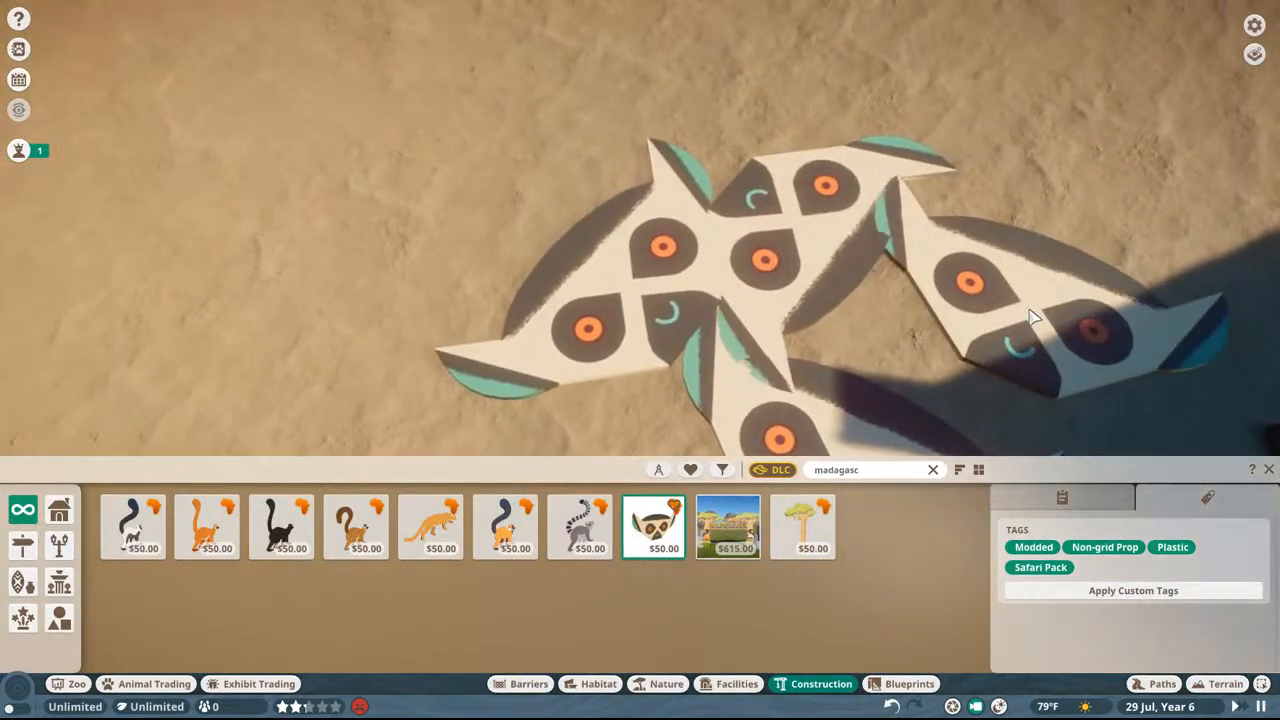
{"action": "key", "text": "z"}
{"action": "key", "text": "z"}
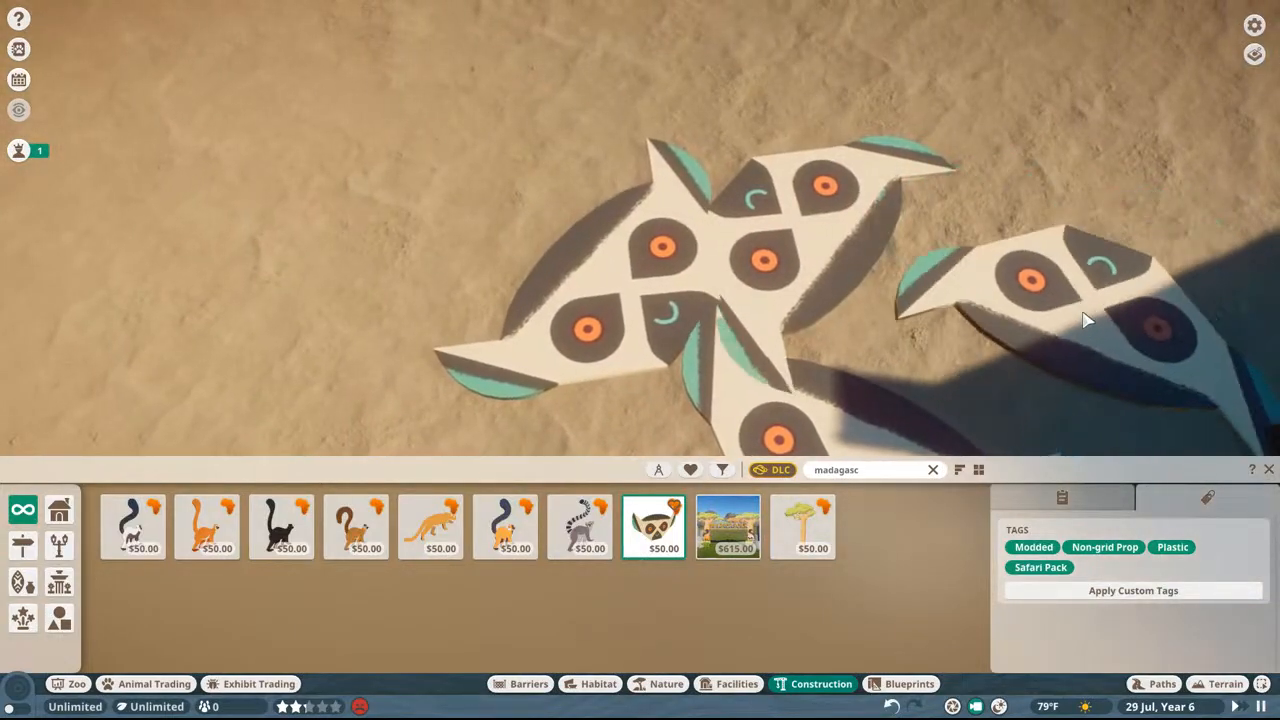
{"action": "key", "text": "Escape"}
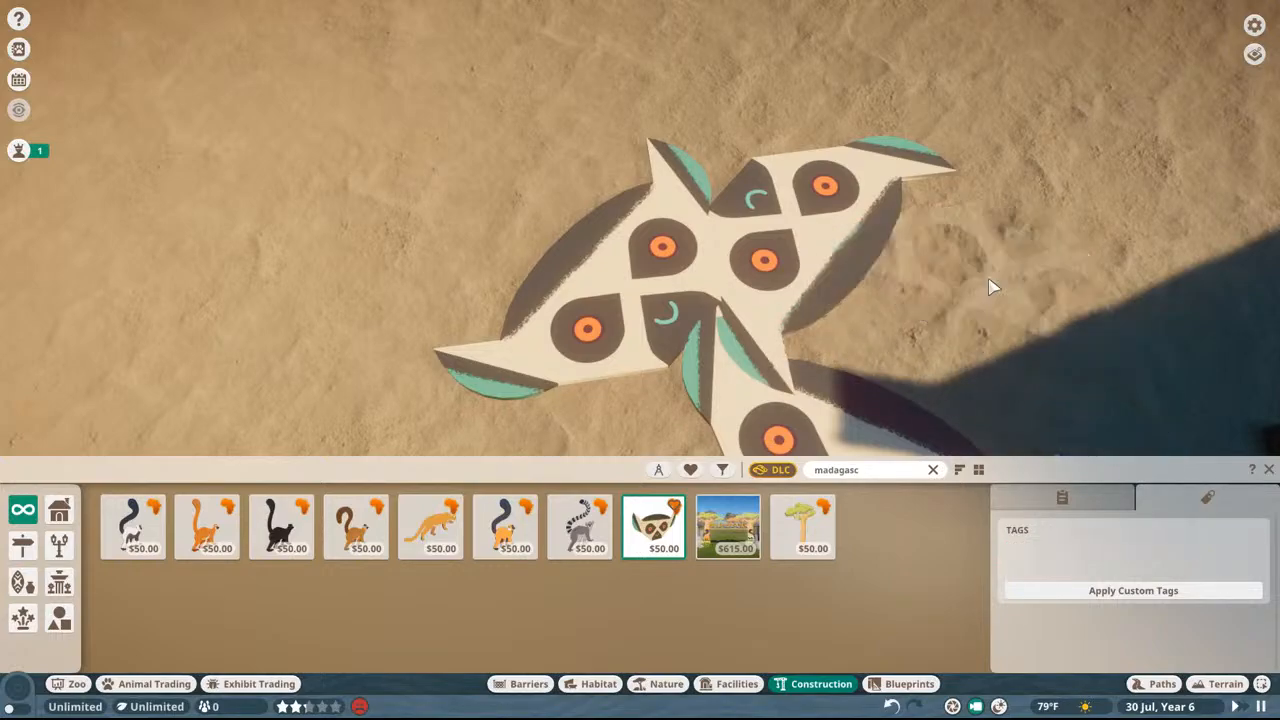
Step: Leave the construction browser and quit Planet Zoo to the desktop
{"action": "key", "text": "Escape"}
{"action": "key", "text": "Escape"}
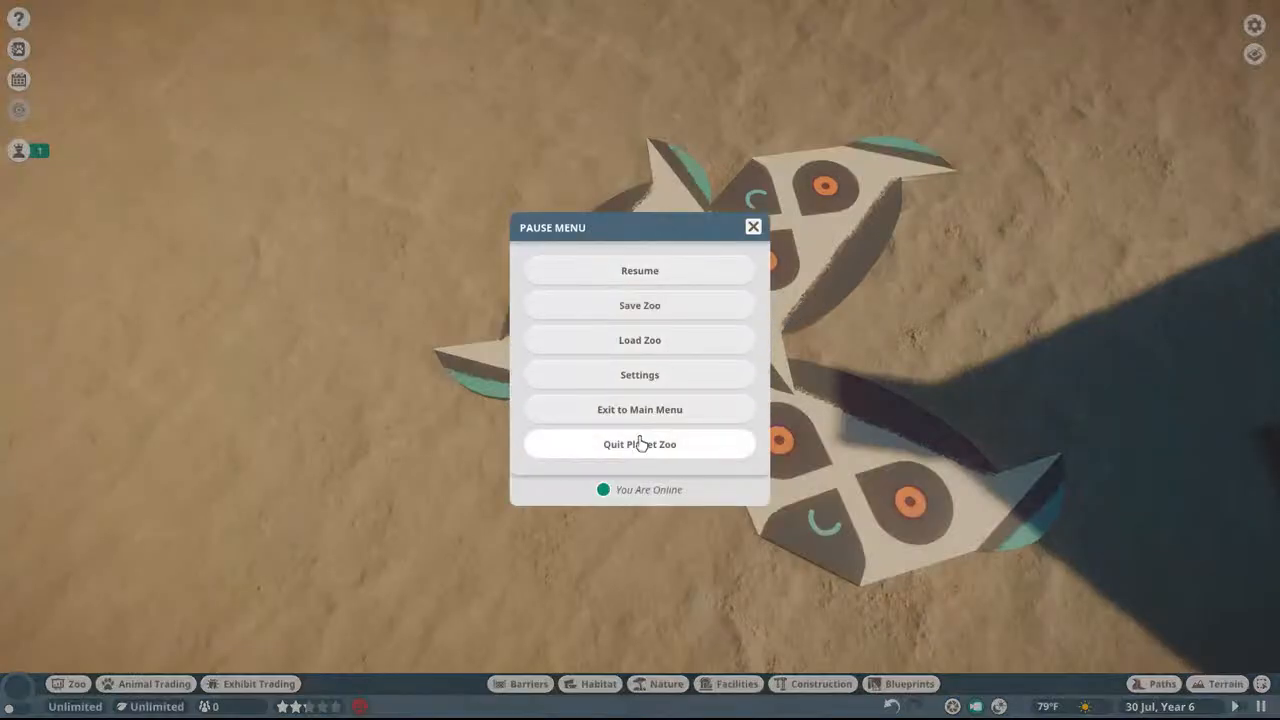
{"action": "left_click", "coordinate": [651, 446]}
{"action": "left_click", "coordinate": [568, 414]}
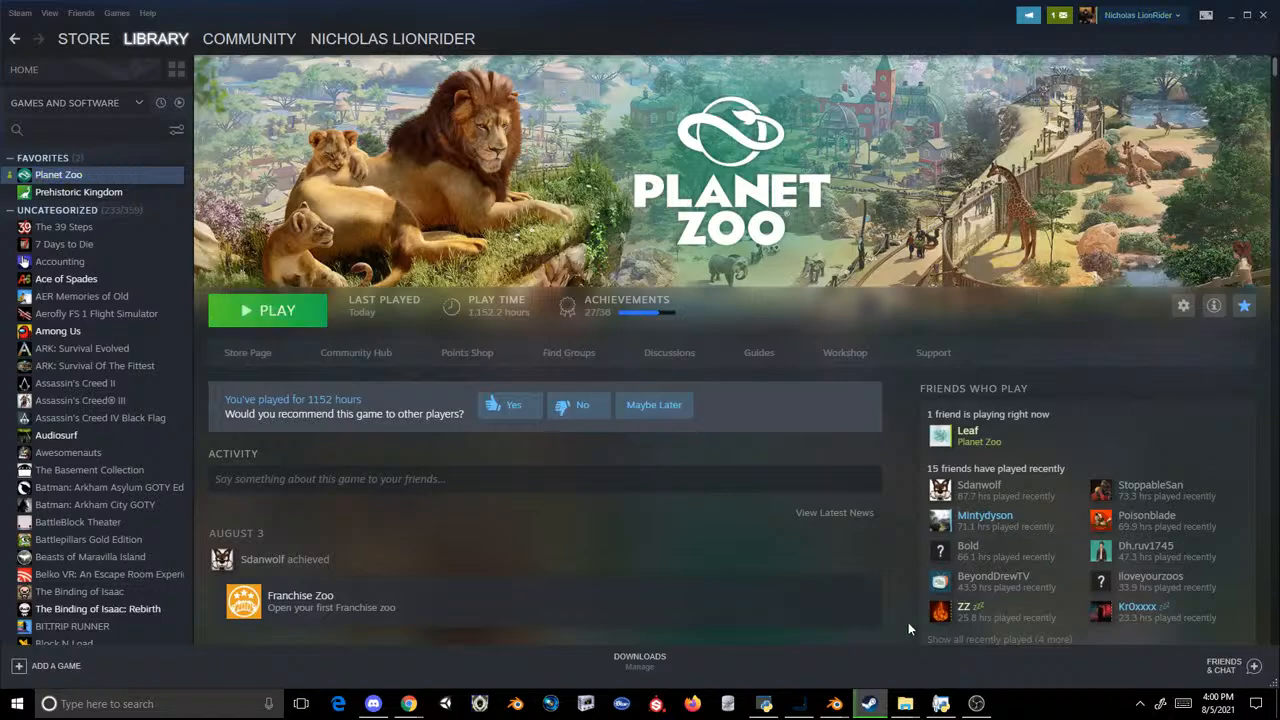
Step: Switch to the Scenery_PropAfro3 folder in File Explorer and clear the selection of the four icon files
{"action": "mouse_move", "coordinate": [901, 706]}
{"action": "left_click", "coordinate": [808, 625]}
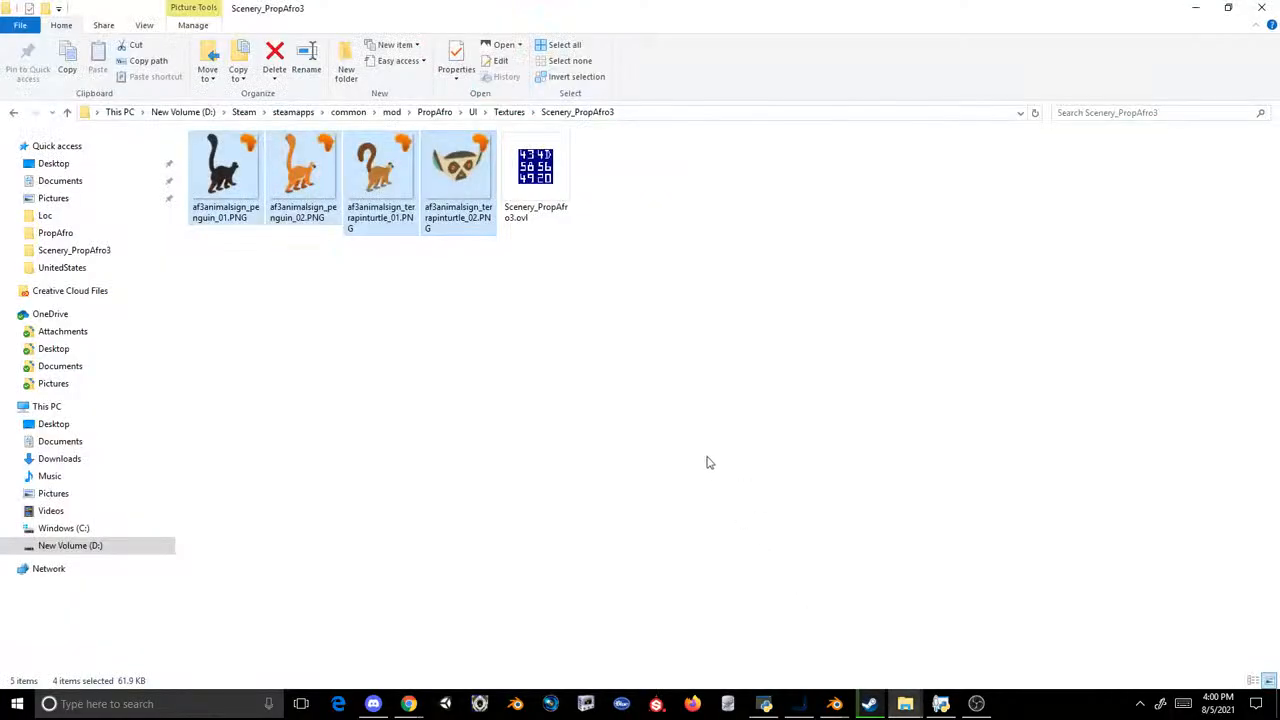
{"action": "left_click", "coordinate": [579, 284]}
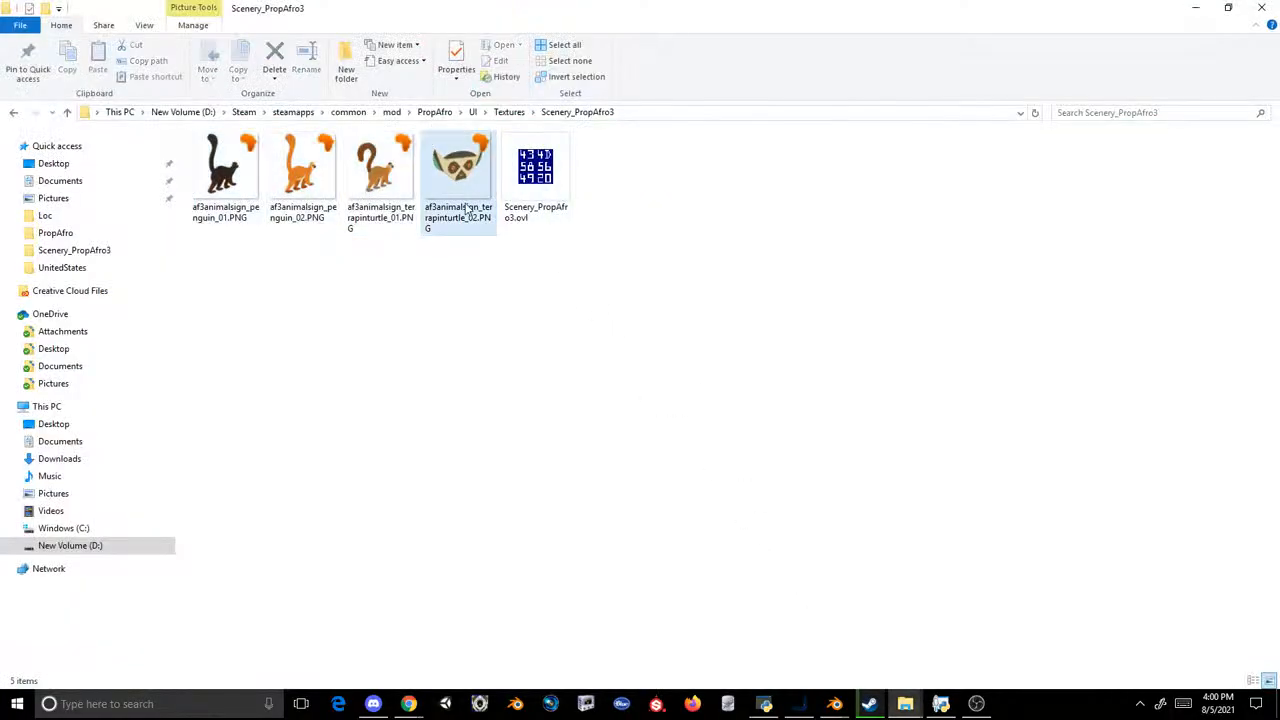
Step: Switch to Photoshop and close Untitled-1, af2animalsign_greyseal_01.PNG and af3animalsign_06_mat.paotexture.PNG without saving changes
{"action": "mouse_move", "coordinate": [797, 699]}
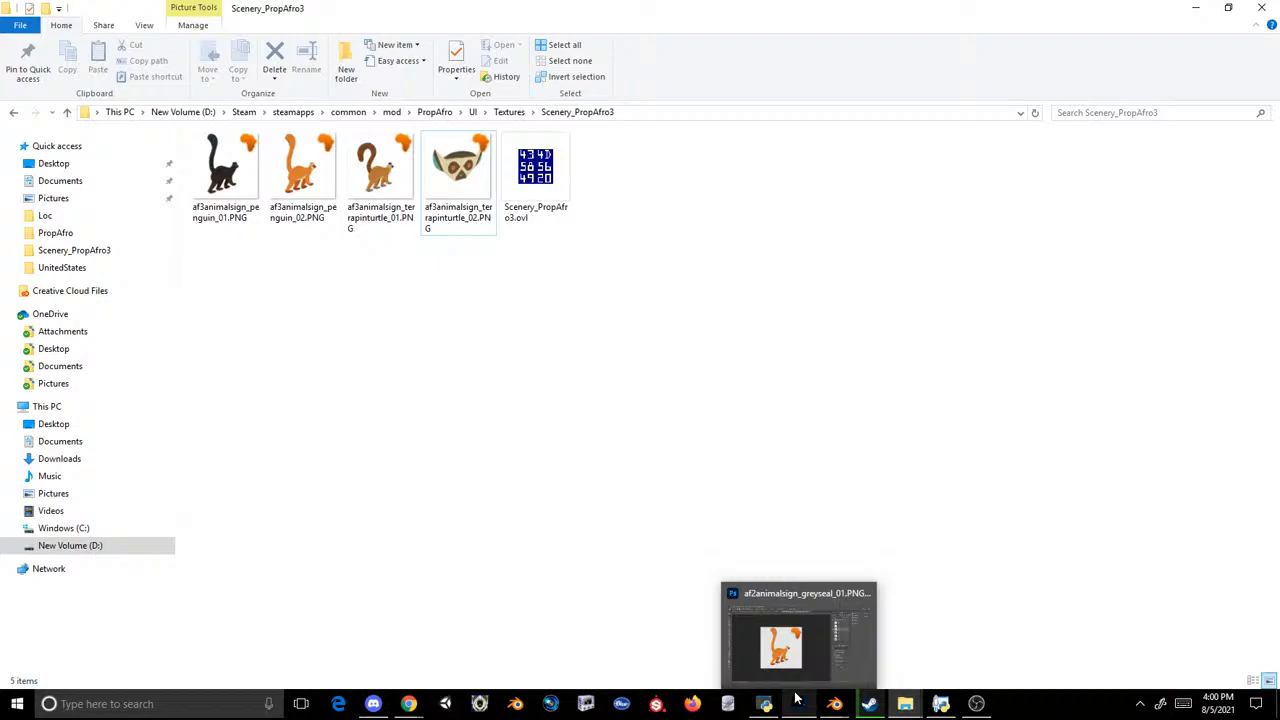
{"action": "left_click", "coordinate": [797, 699]}
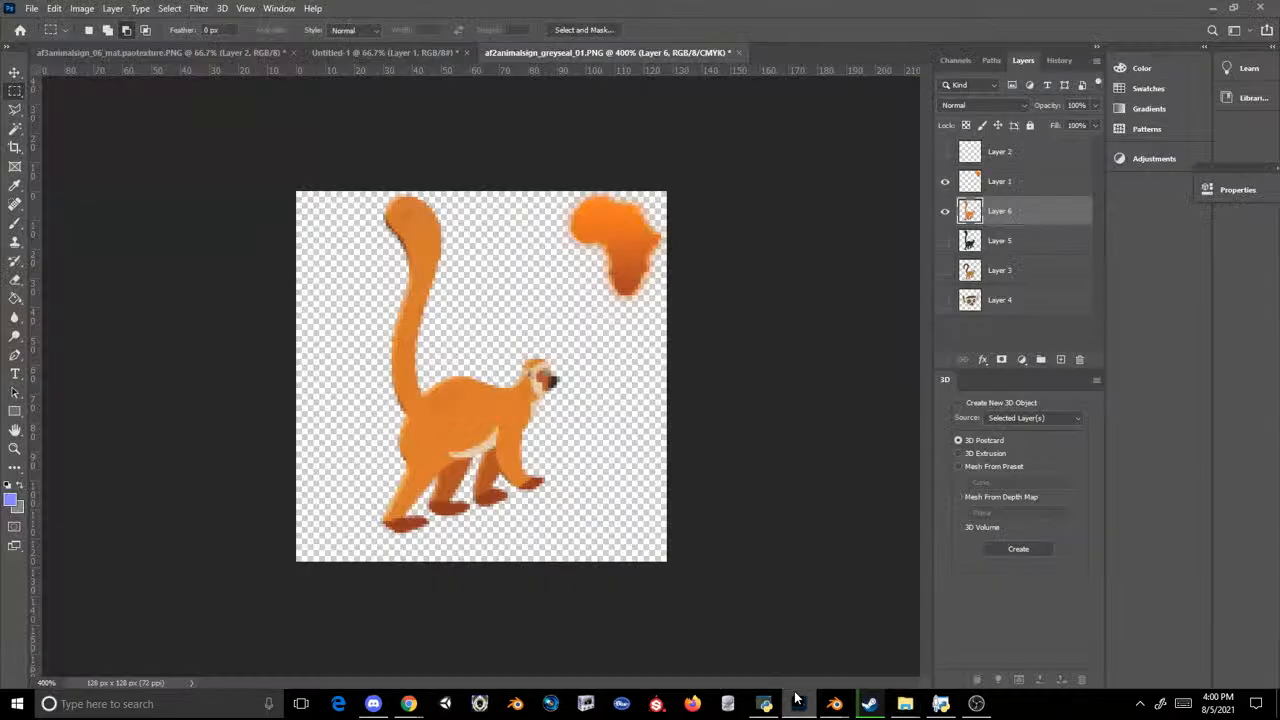
{"action": "left_click", "coordinate": [449, 55]}
{"action": "left_click", "coordinate": [466, 52]}
{"action": "left_click", "coordinate": [630, 263]}
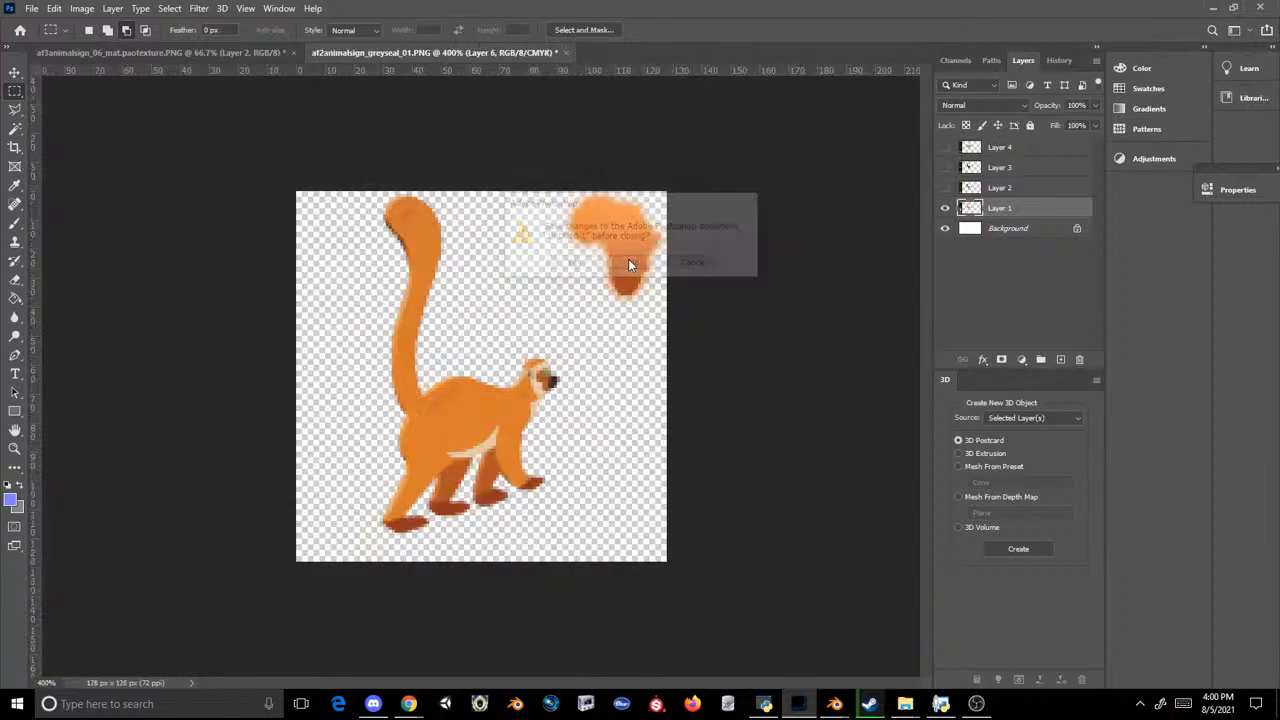
{"action": "left_click", "coordinate": [566, 52]}
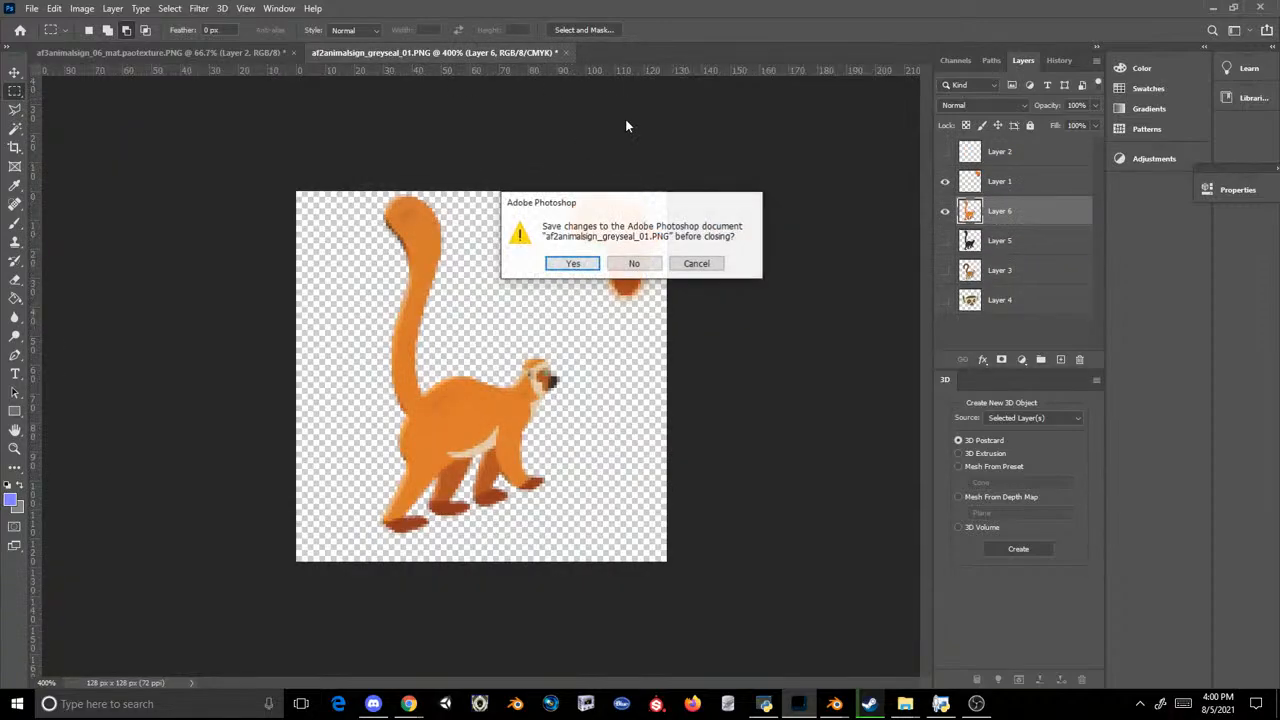
{"action": "left_click", "coordinate": [632, 263]}
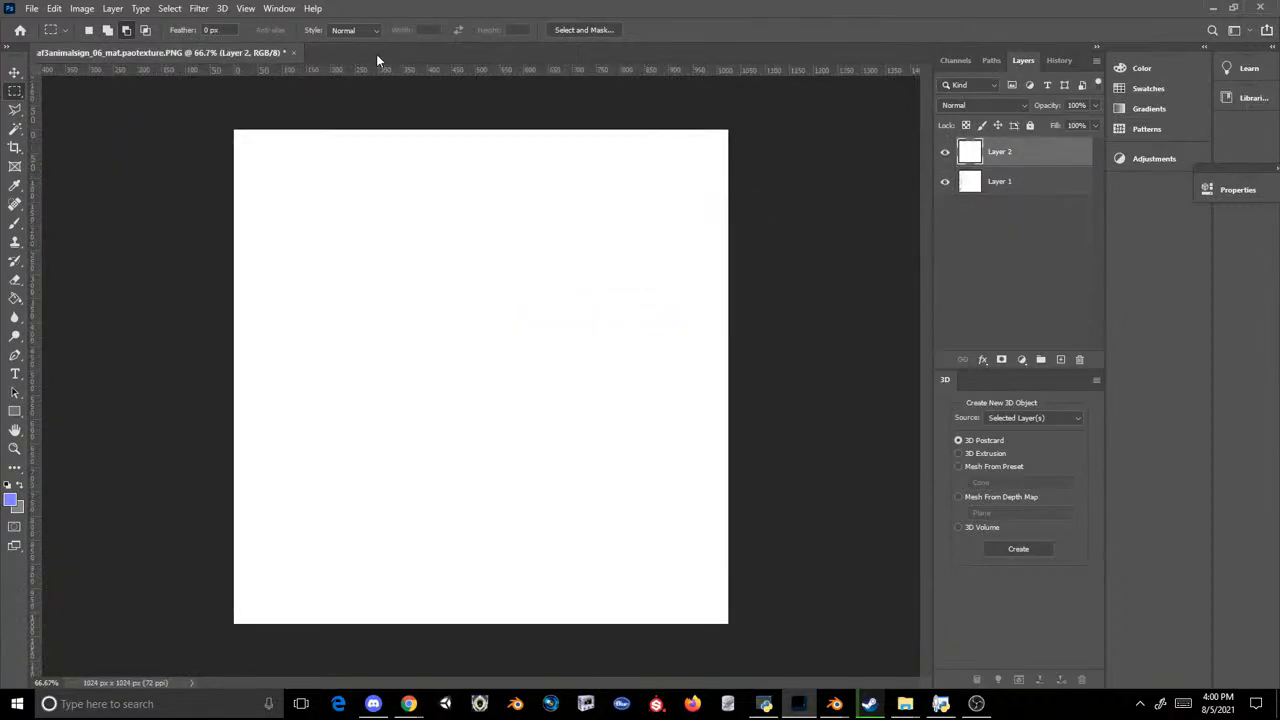
{"action": "left_click", "coordinate": [295, 52]}
{"action": "left_click", "coordinate": [632, 264]}
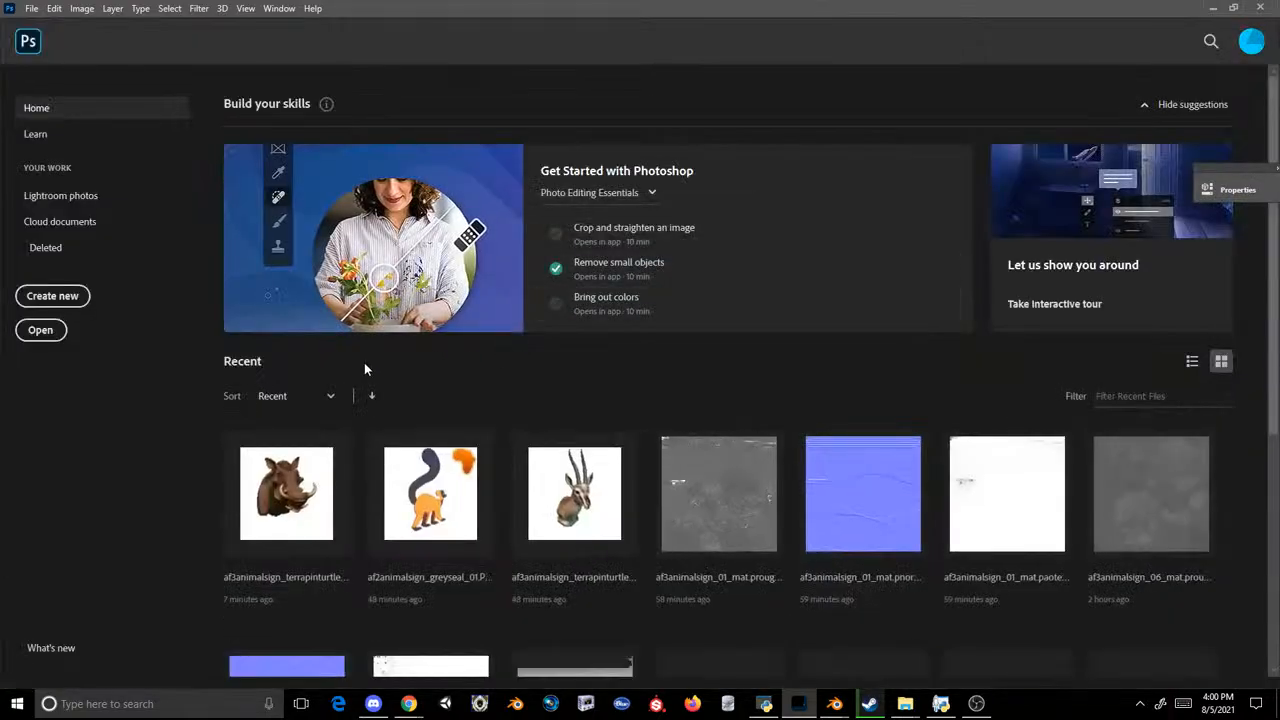
Step: Look over the Scenery_PropAfro3 folder and Photoshop's recent files, and bring up the dialog for opening a file
{"action": "mouse_move", "coordinate": [905, 703]}
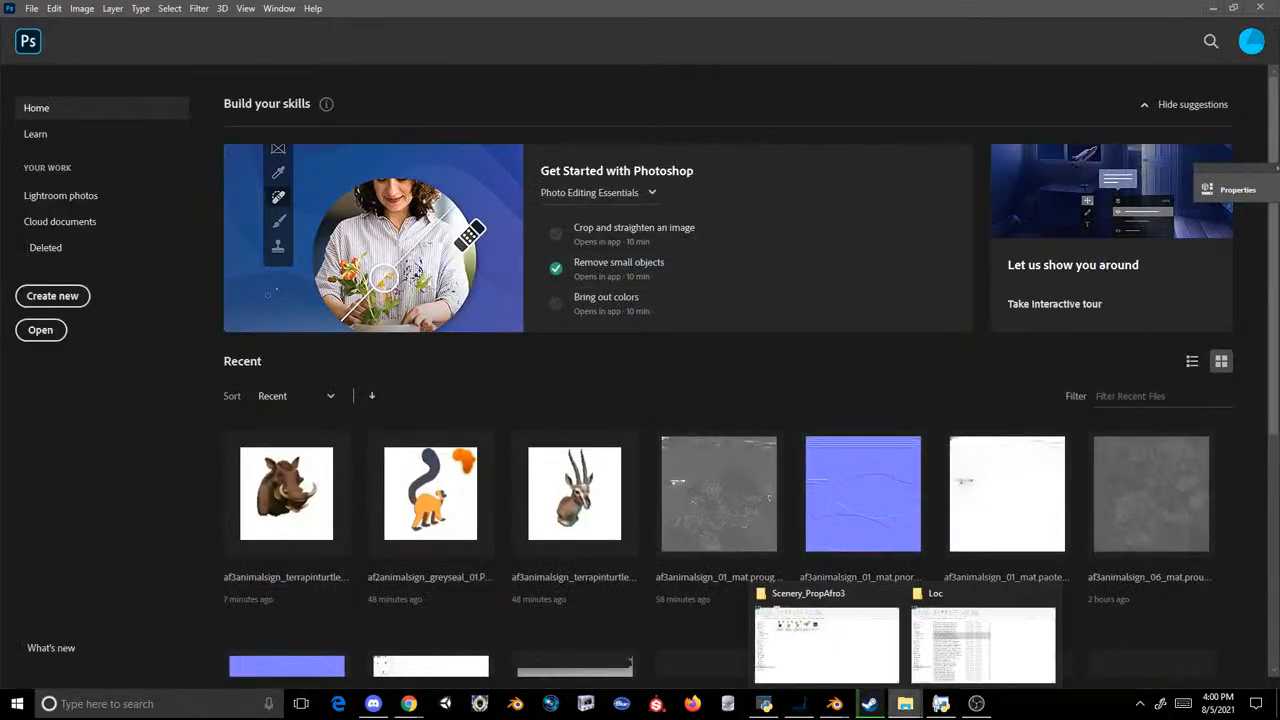
{"action": "left_click", "coordinate": [860, 633]}
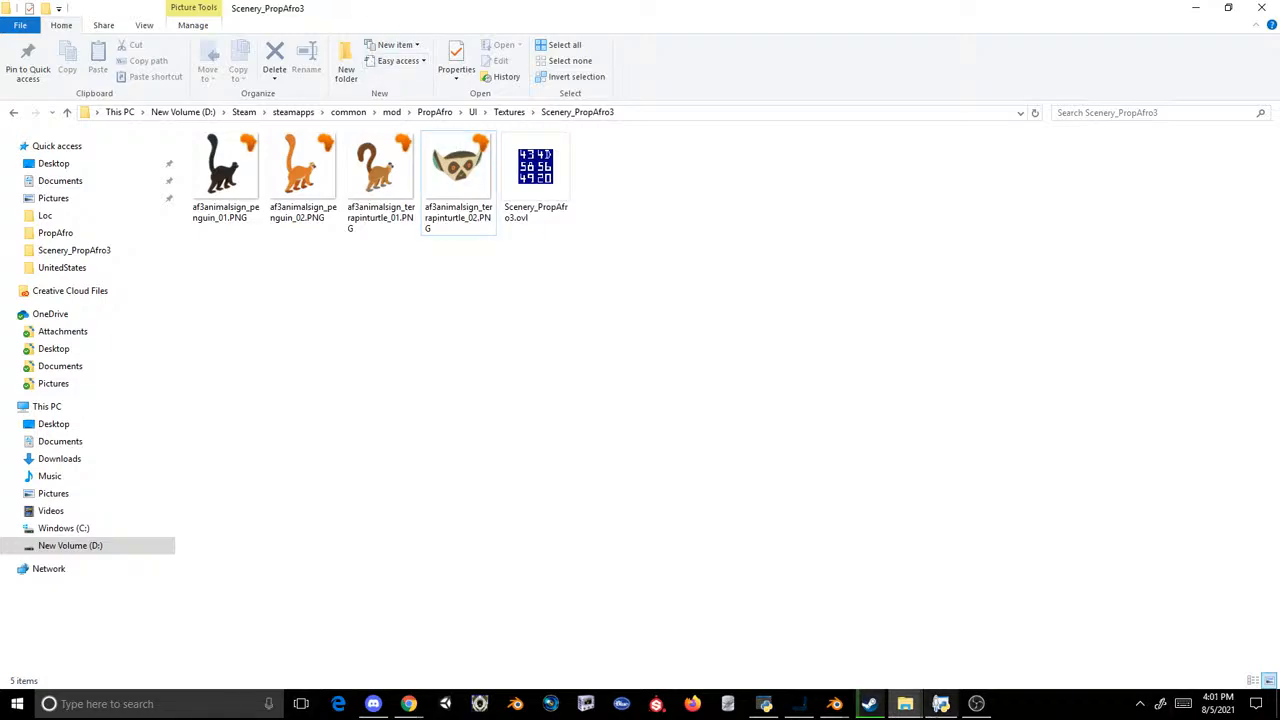
{"action": "left_click", "coordinate": [799, 703]}
{"action": "scroll", "coordinate": [469, 329], "scroll_direction": "down", "scroll_amount": 4}
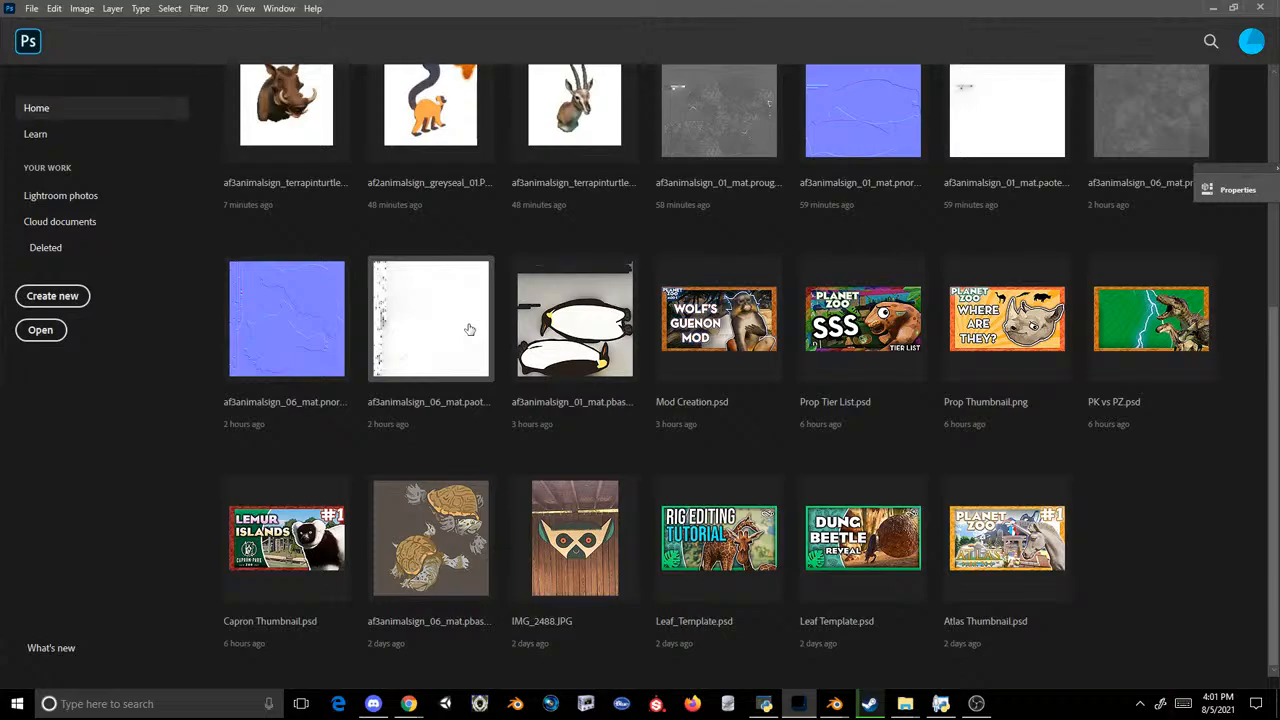
{"action": "scroll", "coordinate": [469, 329], "scroll_direction": "up", "scroll_amount": 2}
{"action": "left_click", "coordinate": [40, 331]}
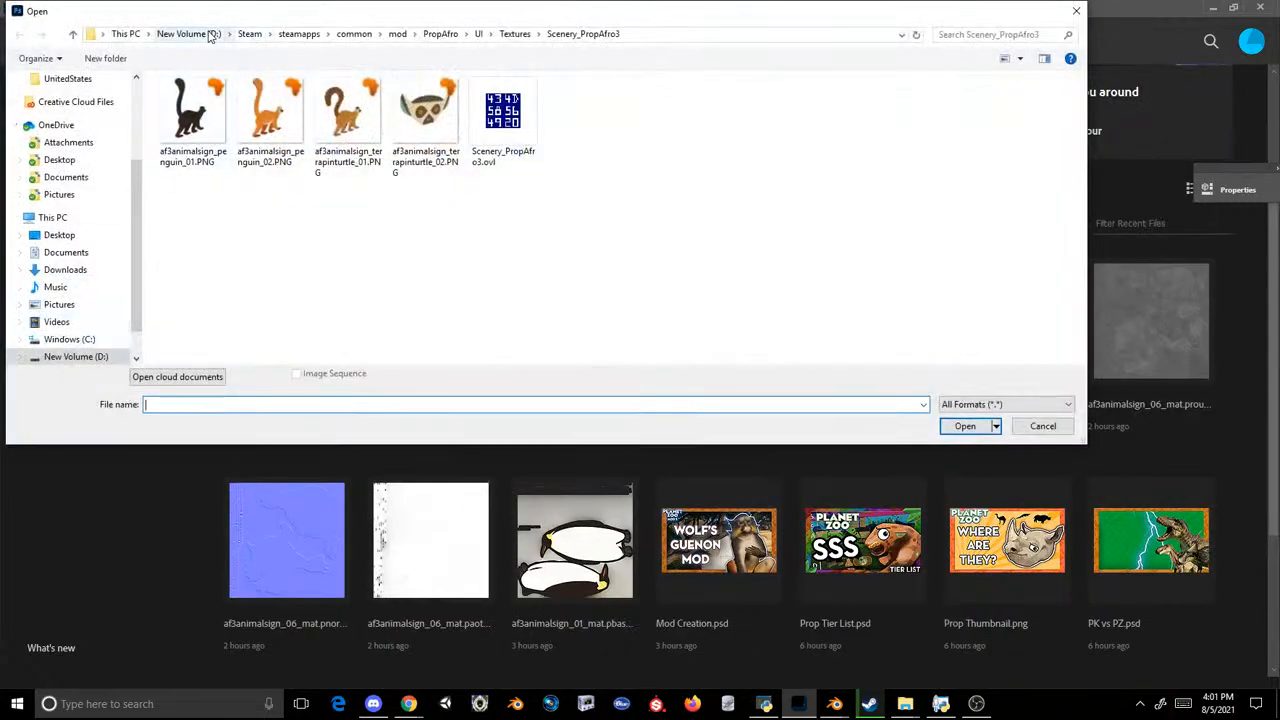
Step: Switch to the Issue Tracker window in Chrome and run a Google image search for "madagascar spiny forest"
{"action": "left_click", "coordinate": [409, 704]}
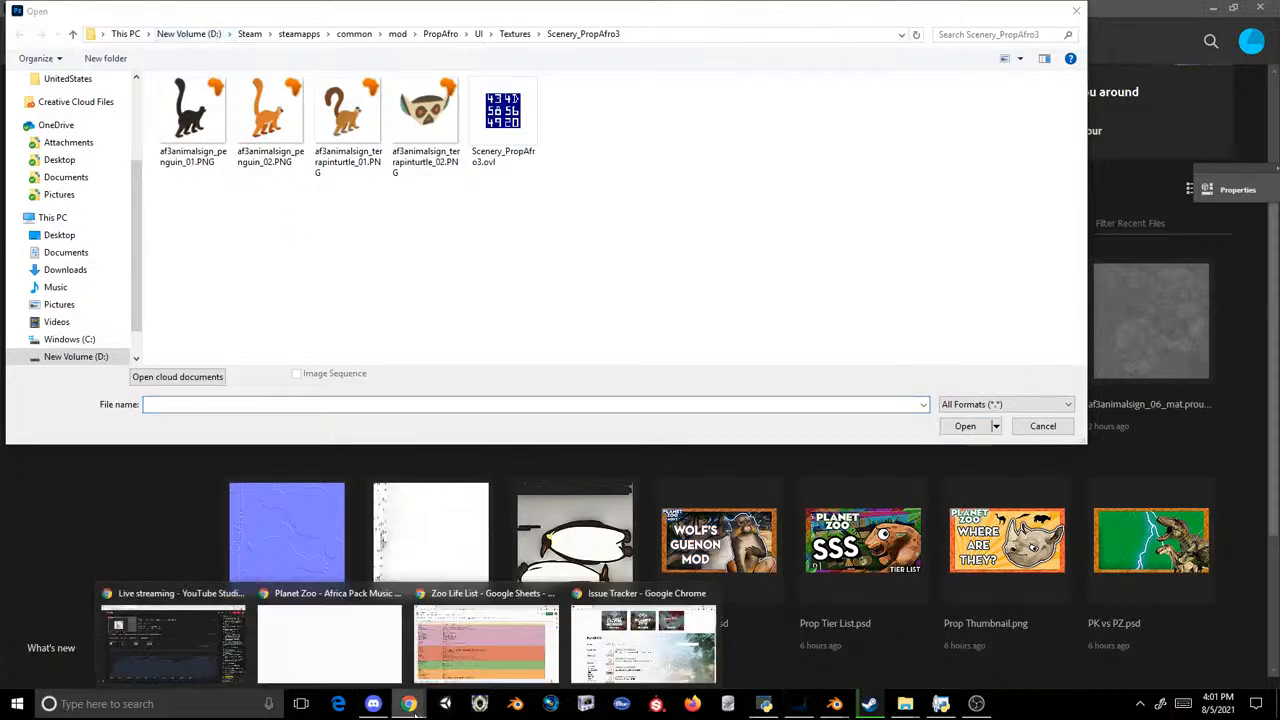
{"action": "left_click", "coordinate": [643, 645]}
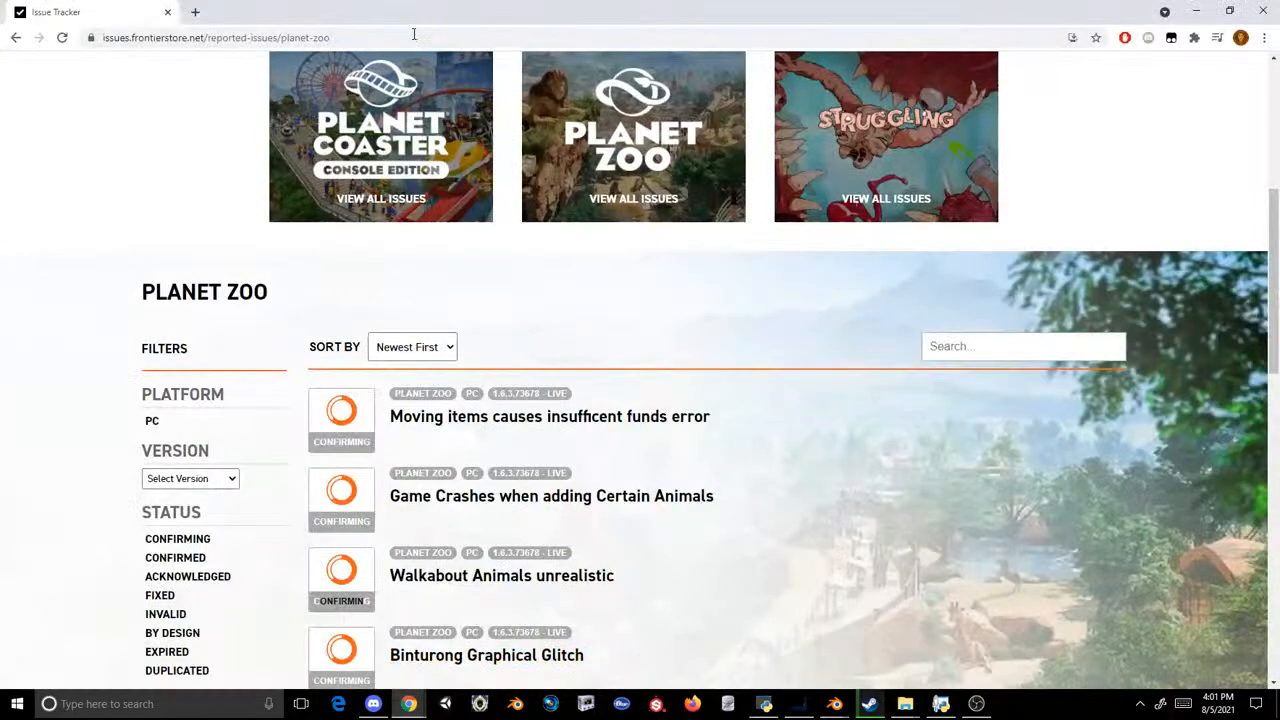
{"action": "left_click", "coordinate": [413, 34]}
{"action": "type", "text": "madagasca"}
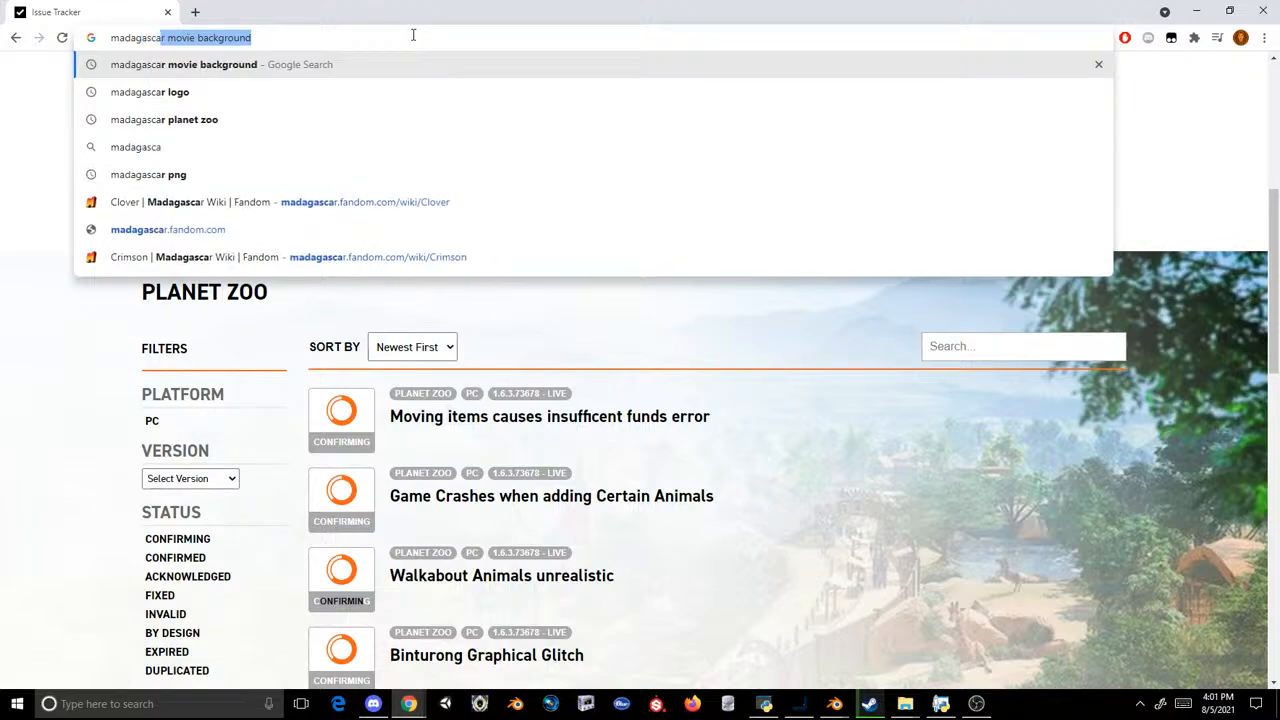
{"action": "type", "text": "r spin"}
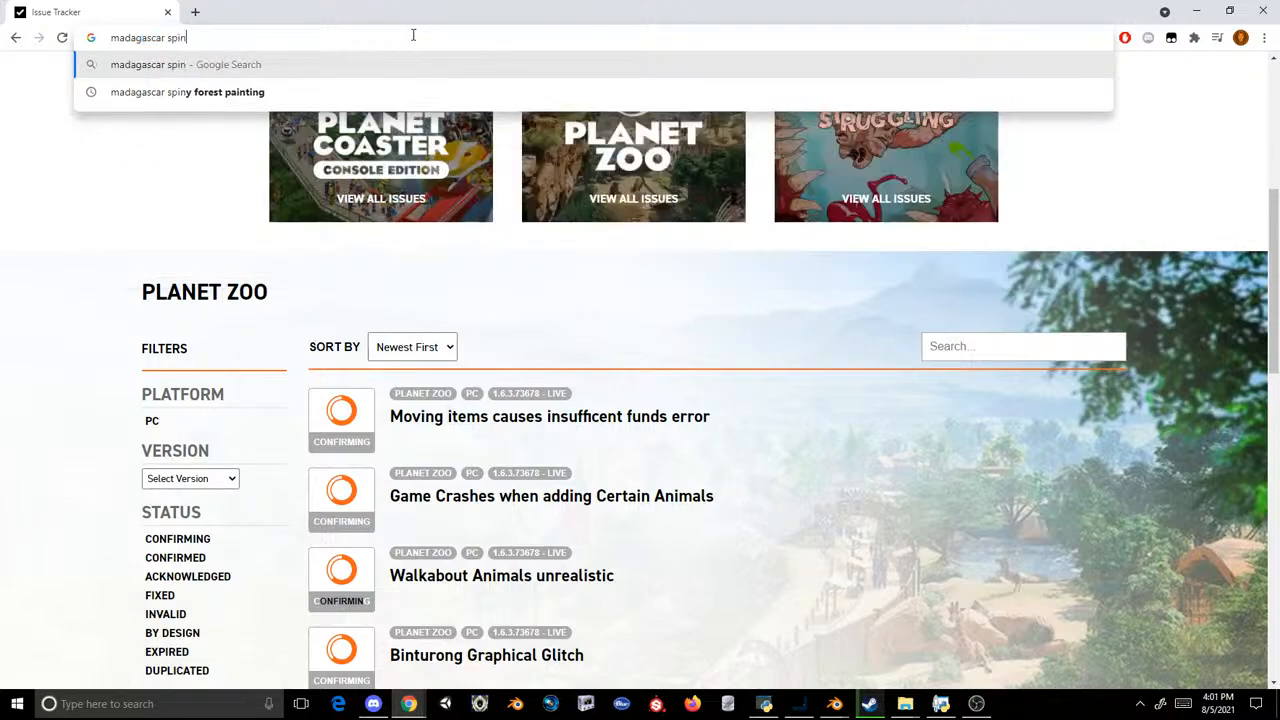
{"action": "type", "text": "y forest"}
{"action": "key", "text": "Return"}
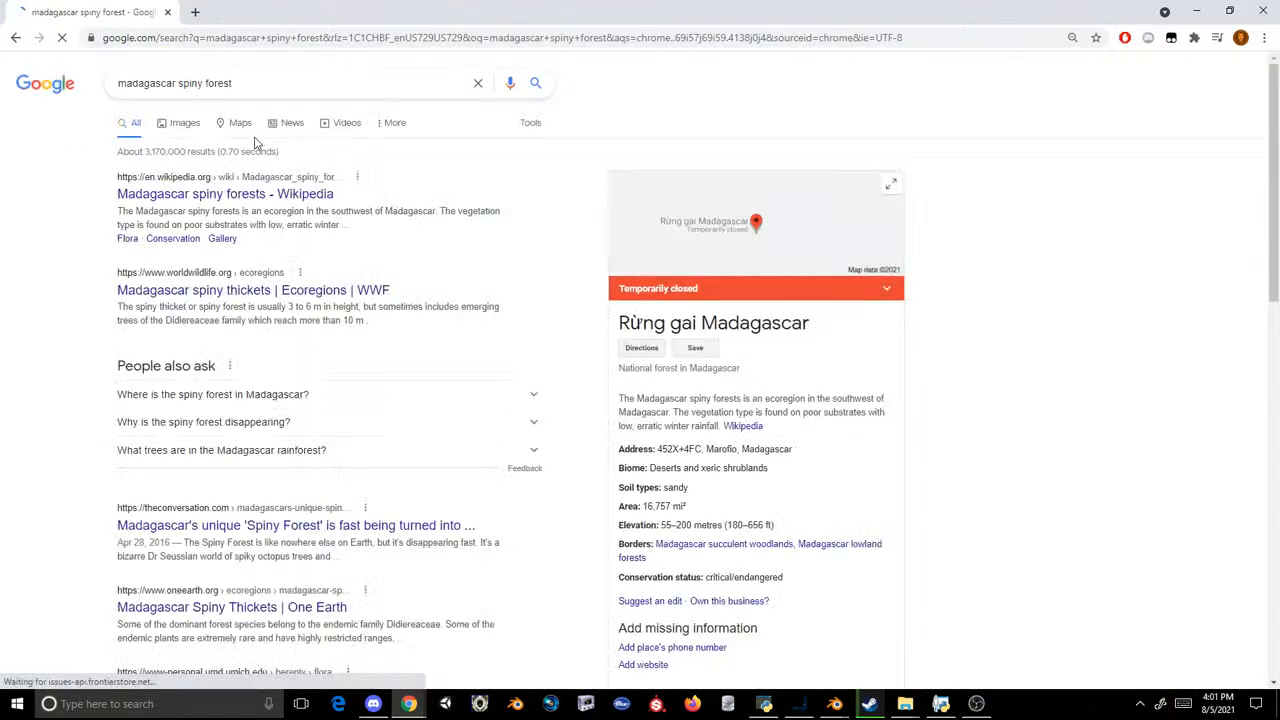
{"action": "left_click", "coordinate": [175, 125]}
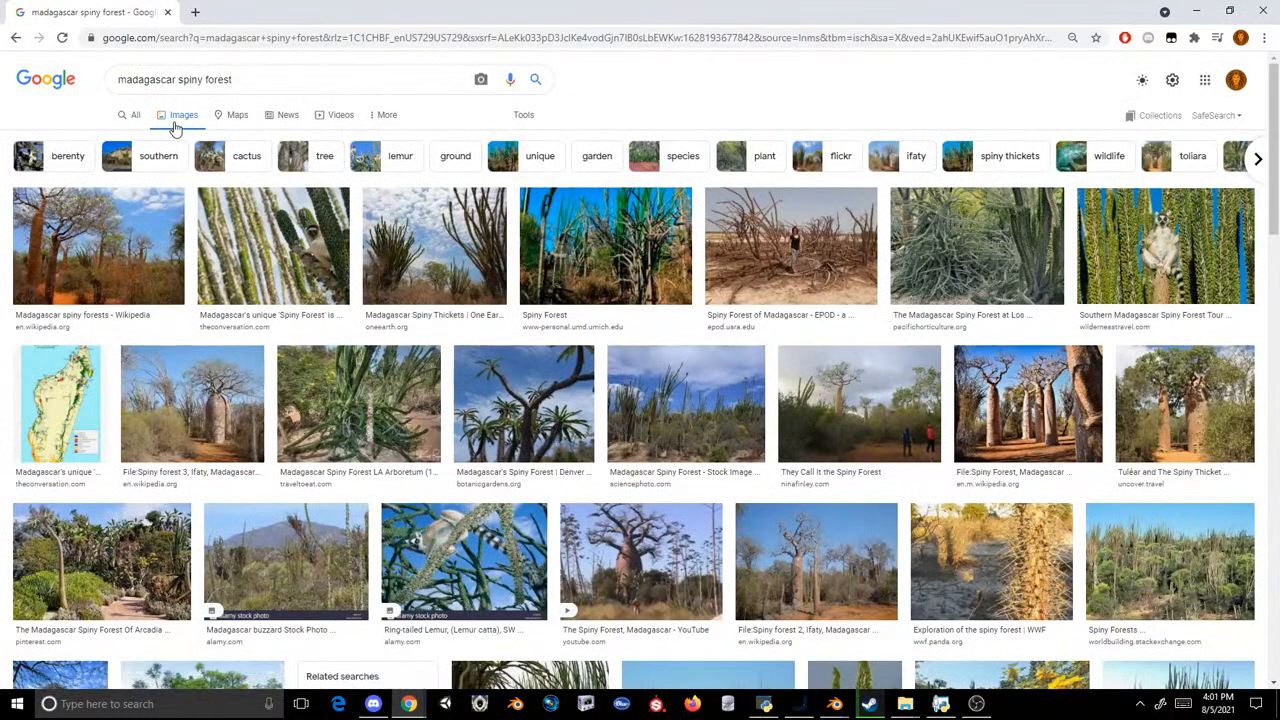
Step: Preview the Wikipedia spiny forest photo and the related baobab photo, and look through further image results
{"action": "left_click", "coordinate": [120, 237]}
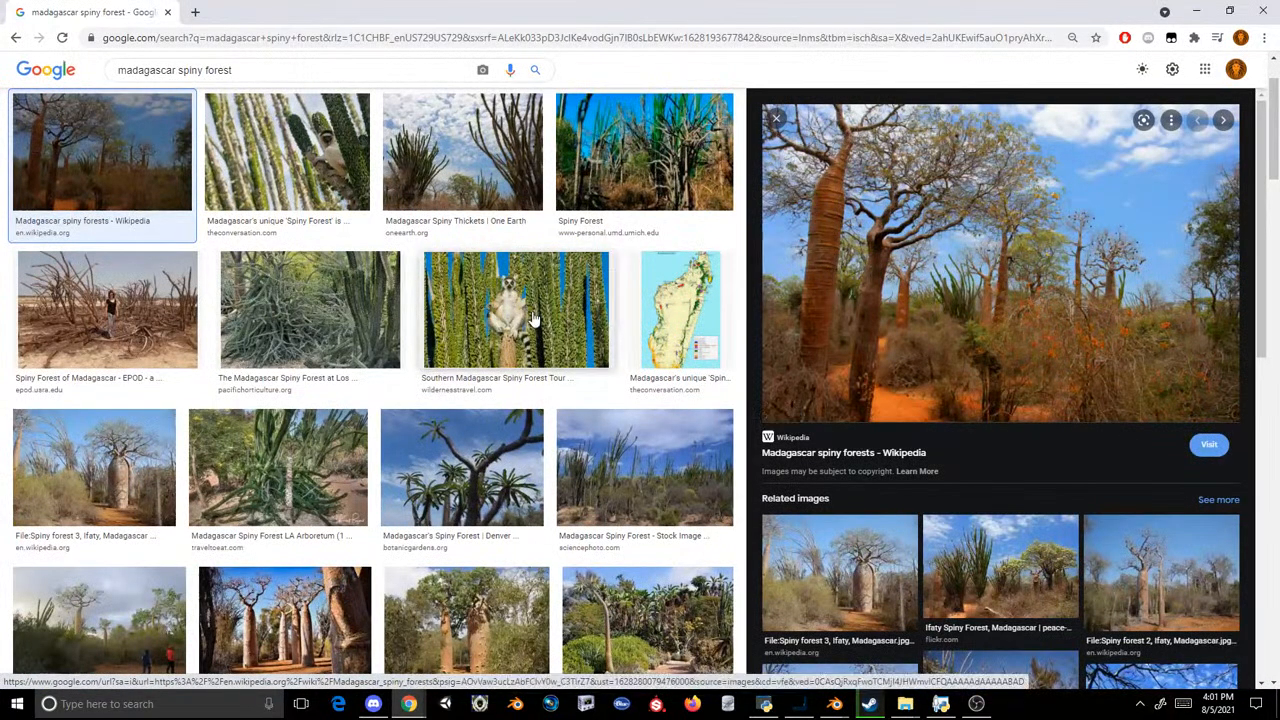
{"action": "left_click", "coordinate": [855, 565]}
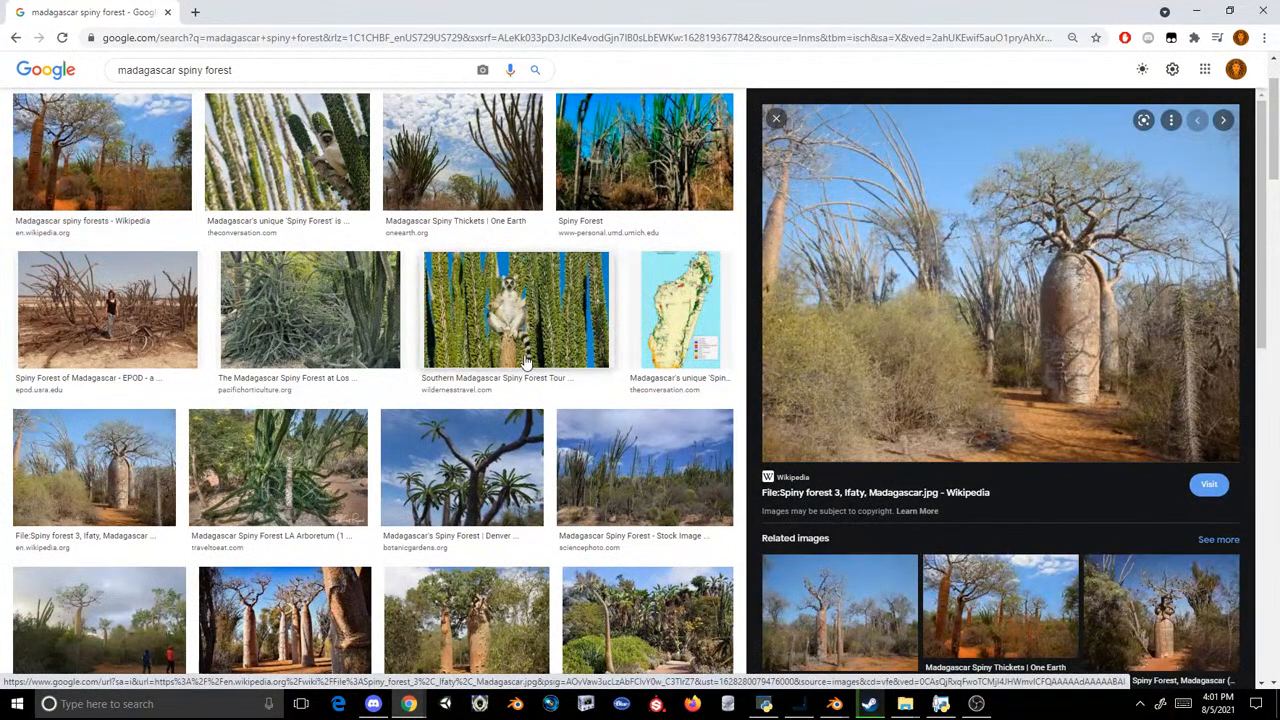
{"action": "scroll", "coordinate": [540, 366], "scroll_direction": "down", "scroll_amount": 5}
{"action": "scroll", "coordinate": [546, 369], "scroll_direction": "down", "scroll_amount": 3}
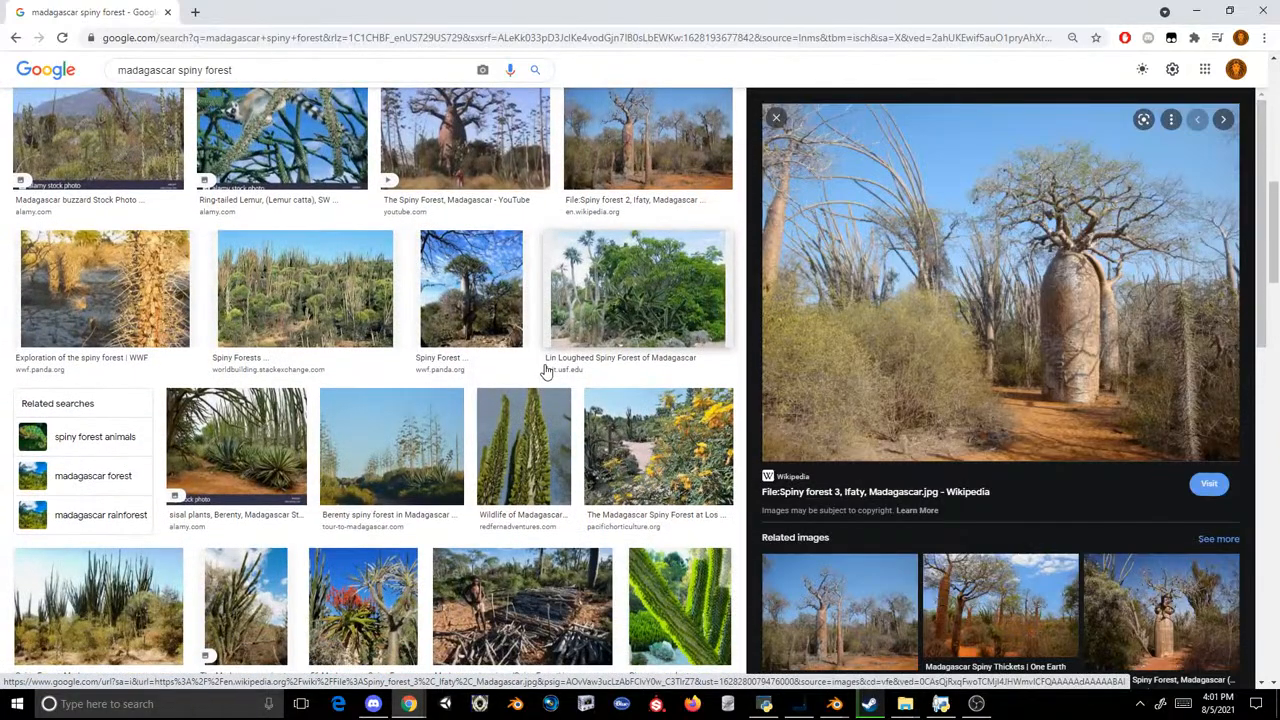
{"action": "scroll", "coordinate": [546, 369], "scroll_direction": "up", "scroll_amount": 5}
Step: Run an image search for "bronx zoo madagascar" in a new tab and preview the Time Out and ZooChat exhibit photos
{"action": "left_click", "coordinate": [197, 12]}
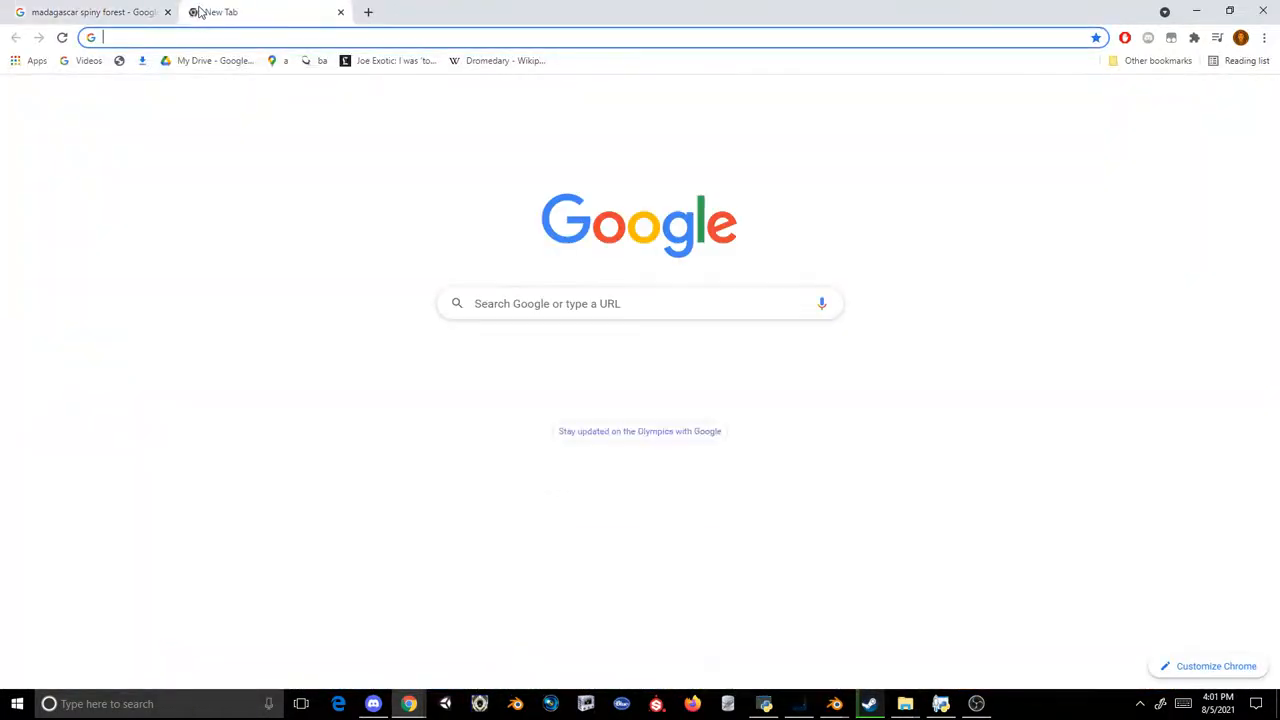
{"action": "type", "text": "bronx zoo madagascar"}
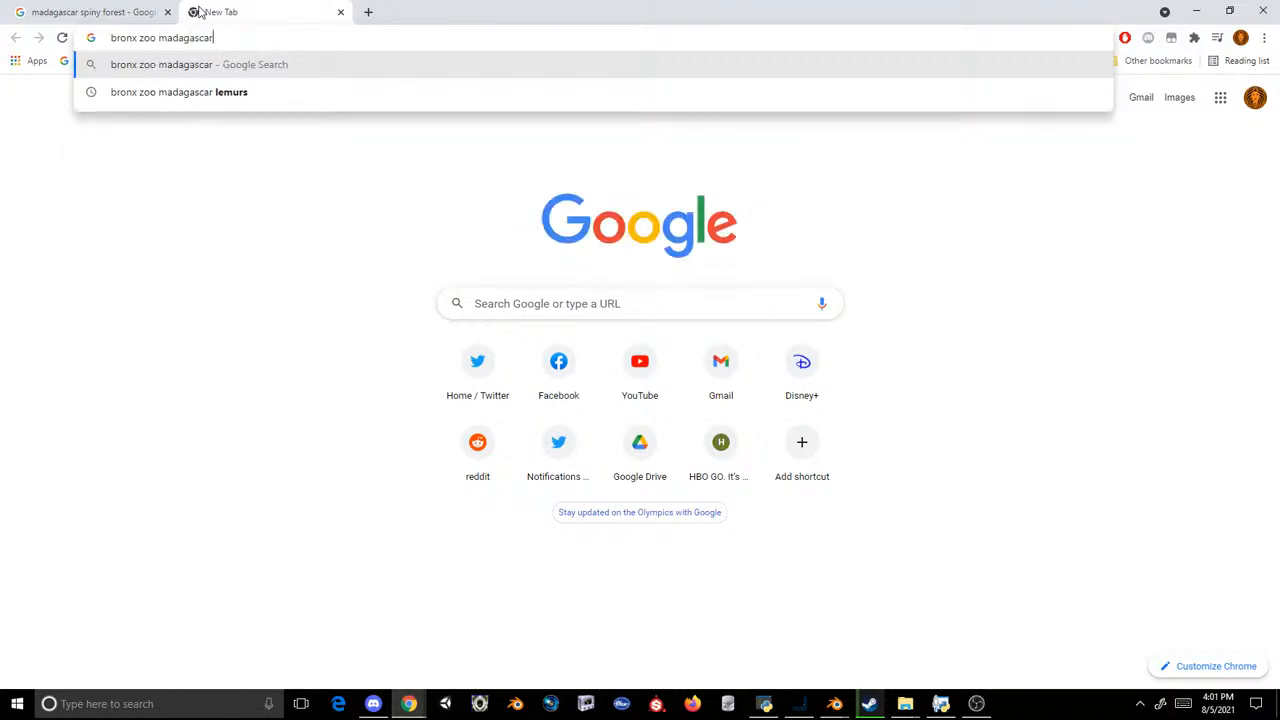
{"action": "key", "text": "Return"}
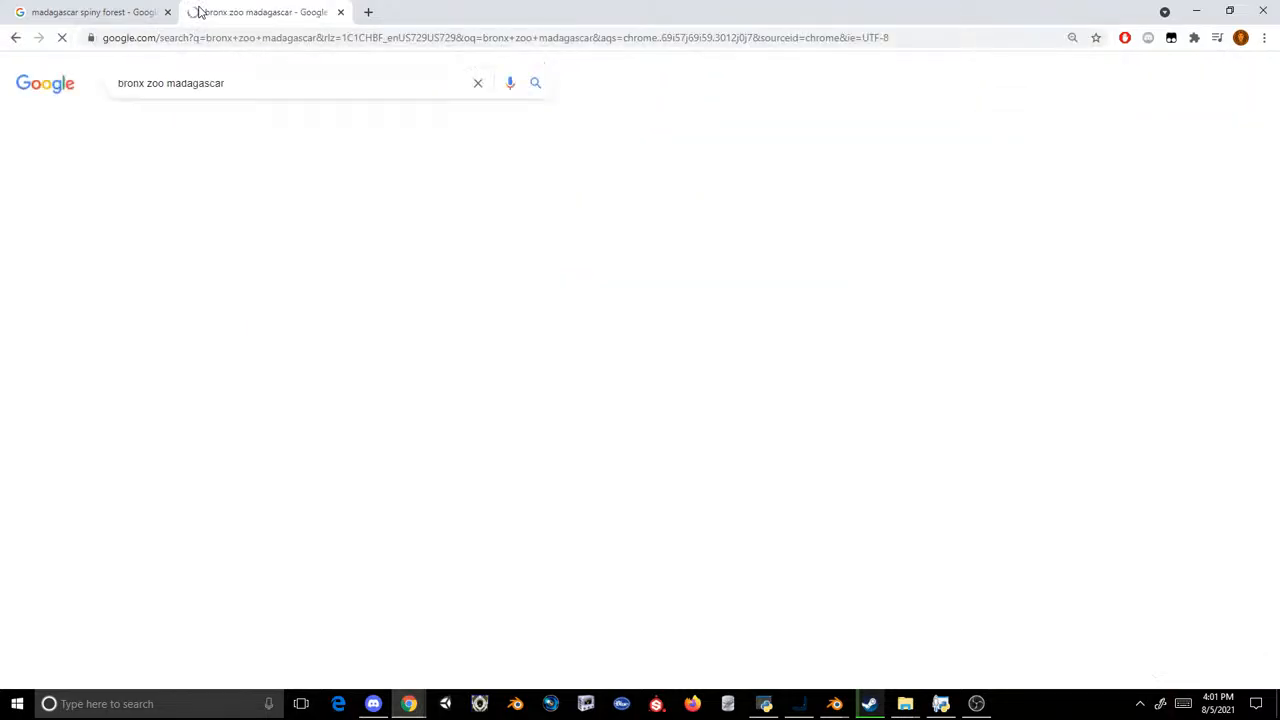
{"action": "left_click", "coordinate": [167, 130]}
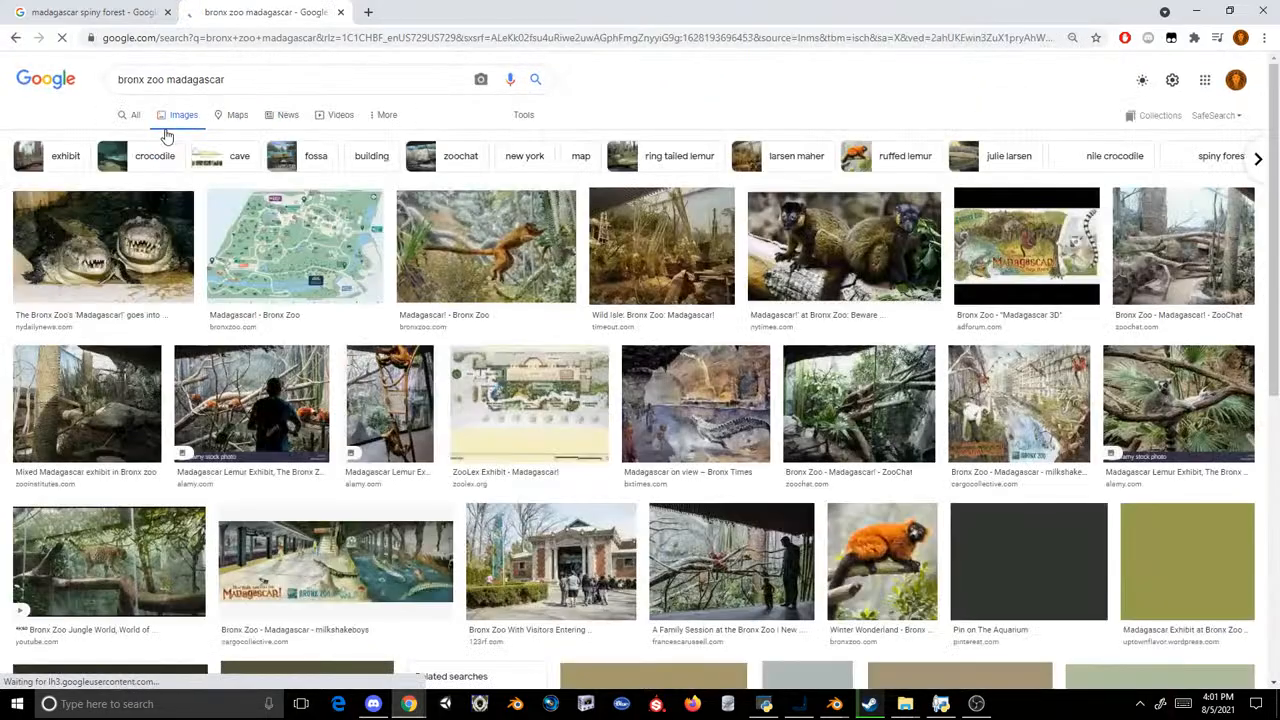
{"action": "left_click", "coordinate": [727, 251]}
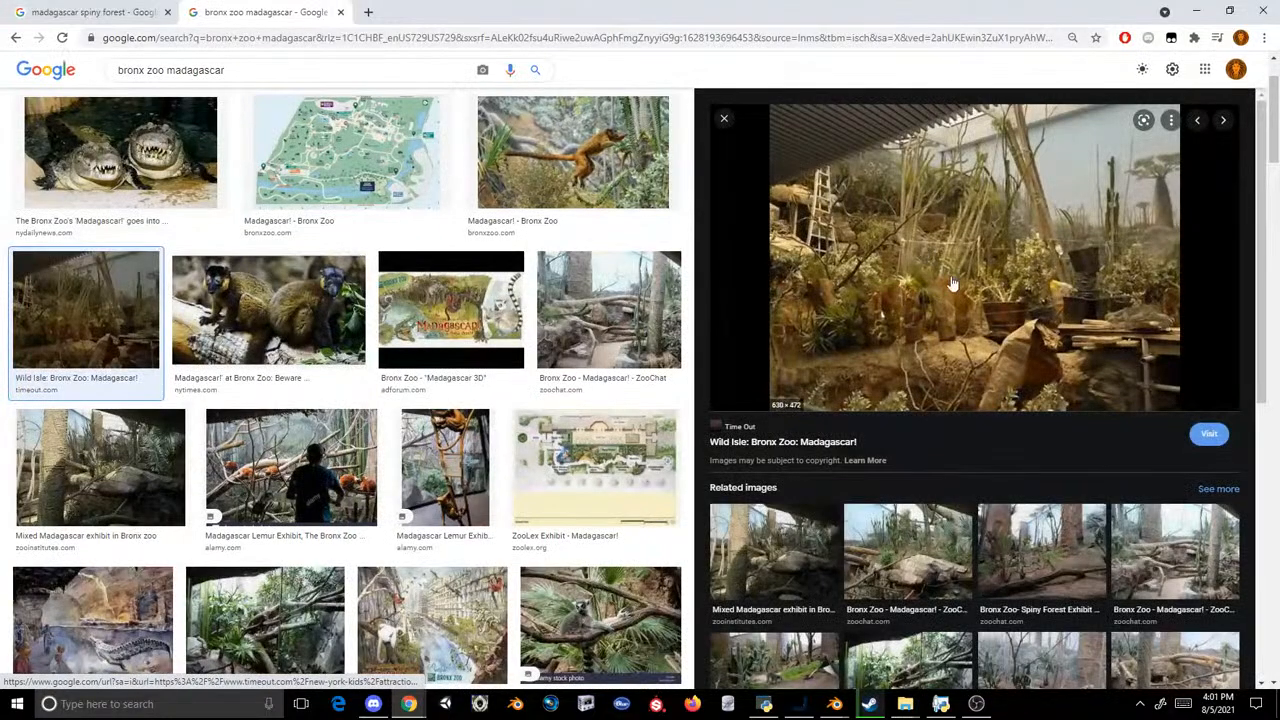
{"action": "left_click", "coordinate": [911, 552]}
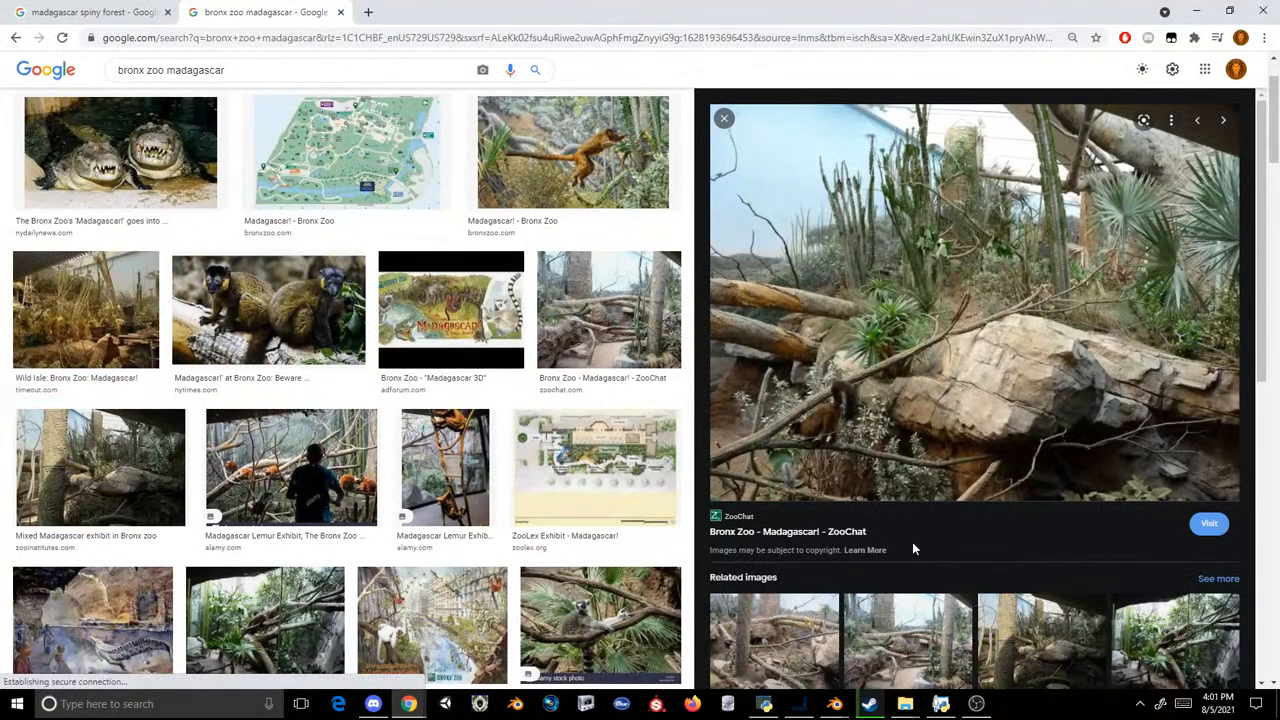
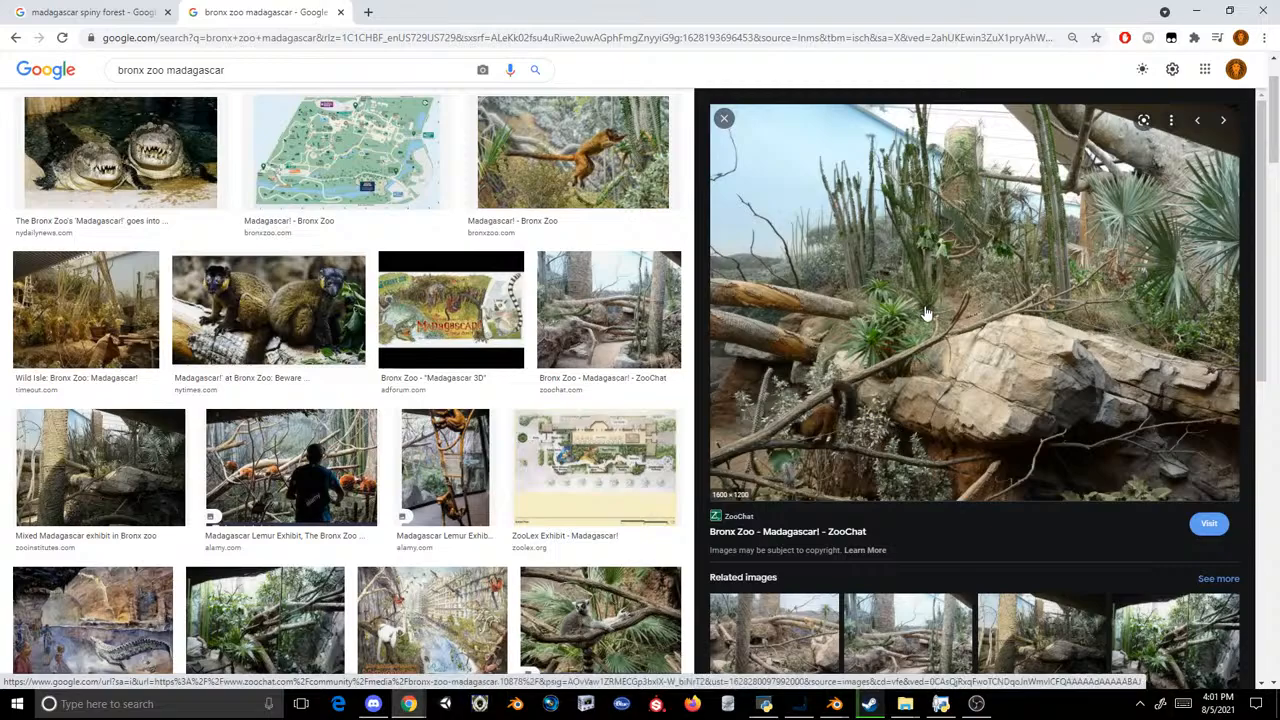
Step: Examine the related Bronx Zoo Madagascar exhibit photos from ZooChat and About Zoos as references
{"action": "scroll", "coordinate": [1010, 412], "scroll_direction": "down", "scroll_amount": 1}
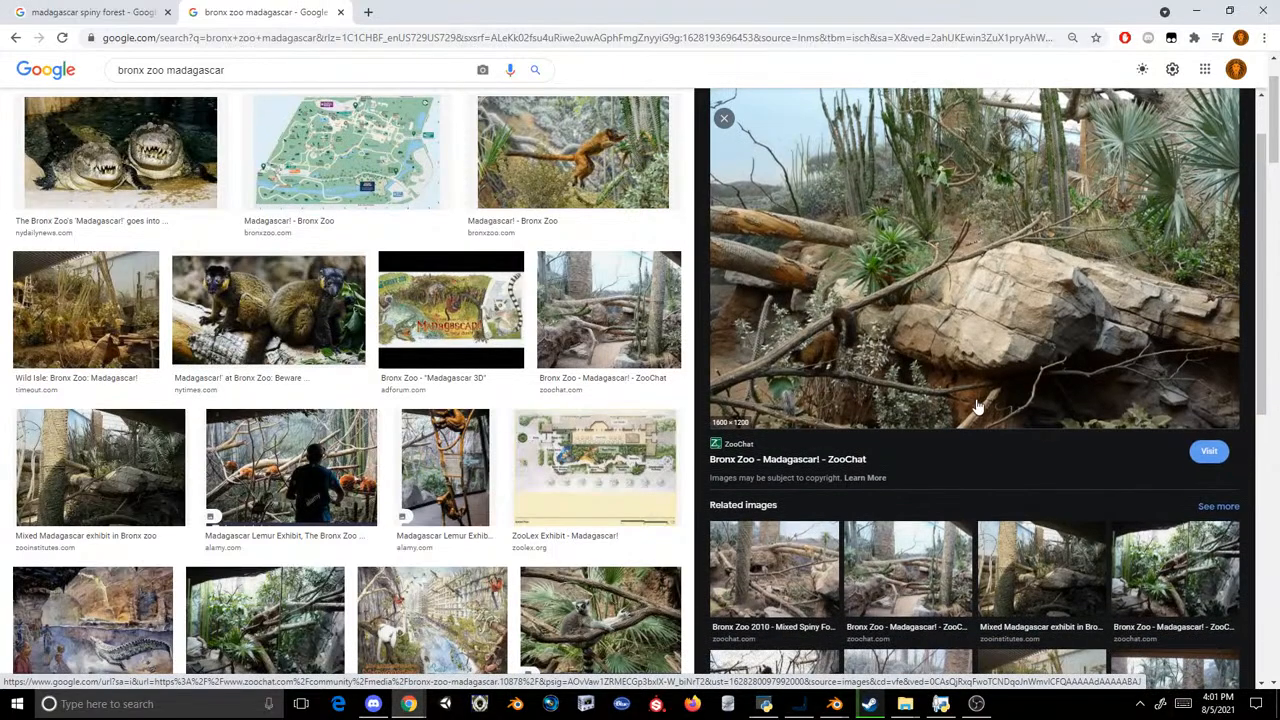
{"action": "left_click", "coordinate": [880, 558]}
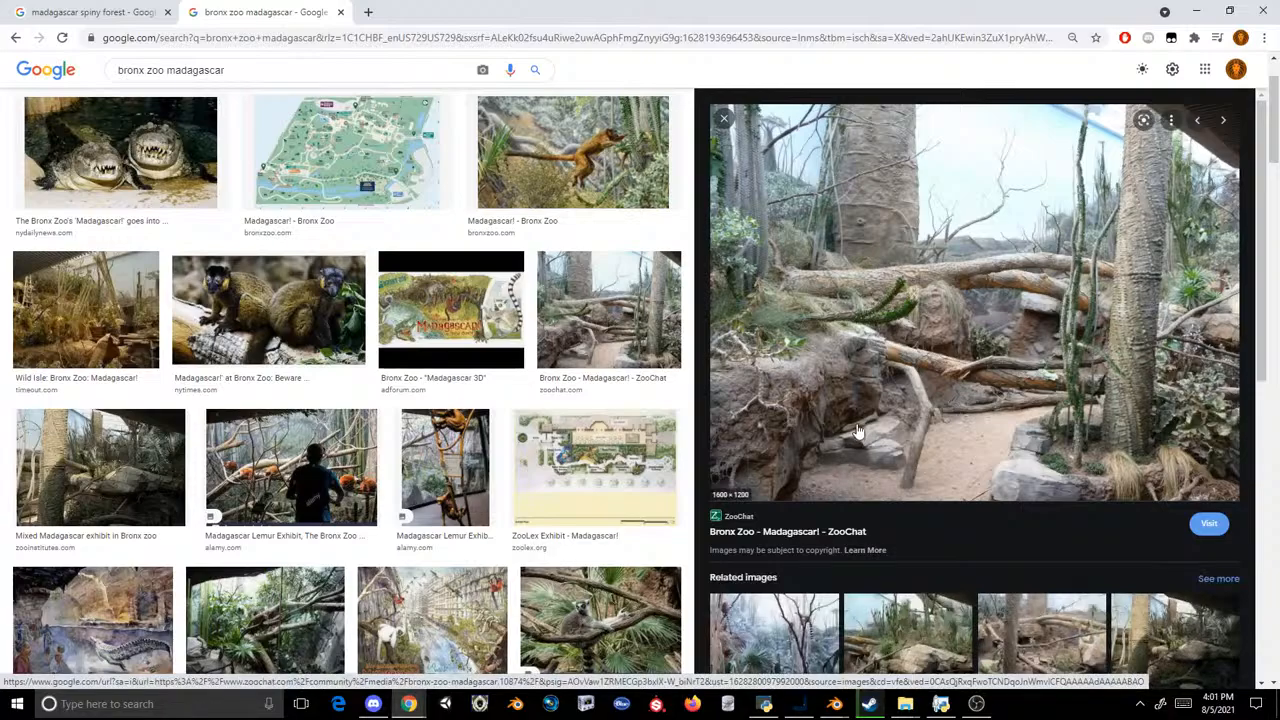
{"action": "scroll", "coordinate": [870, 416], "scroll_direction": "down", "scroll_amount": 2}
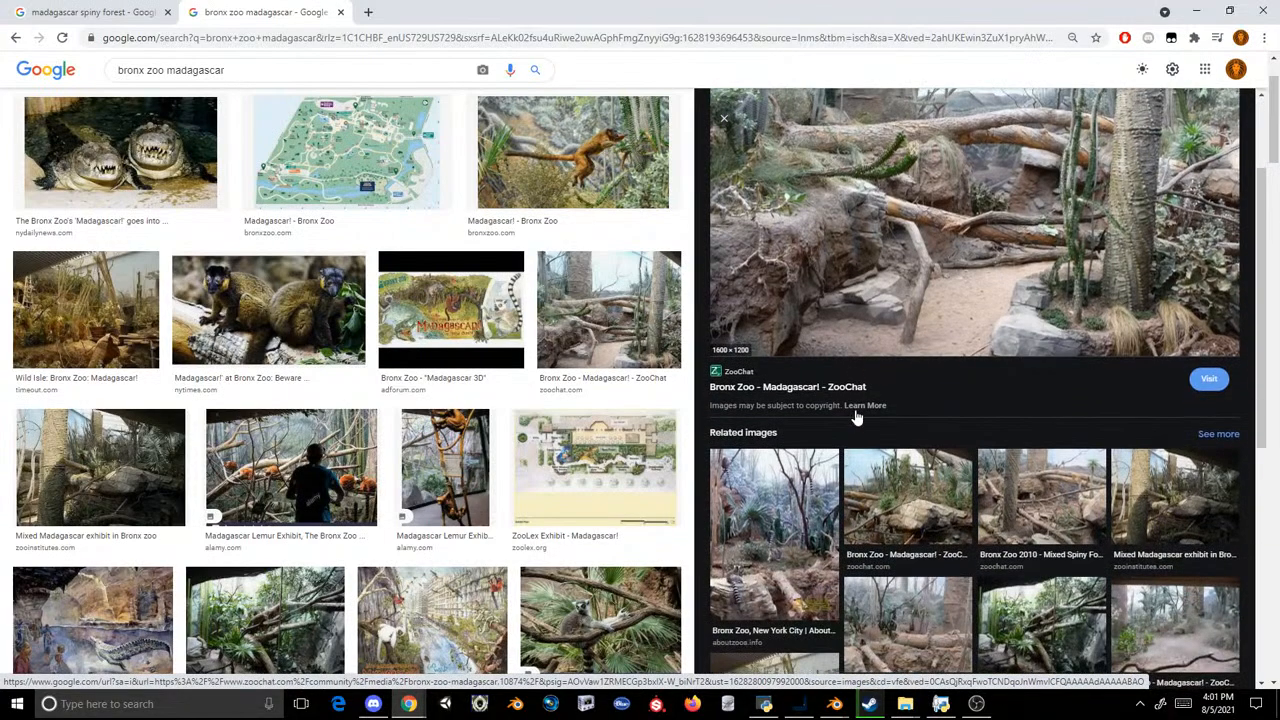
{"action": "left_click", "coordinate": [787, 509]}
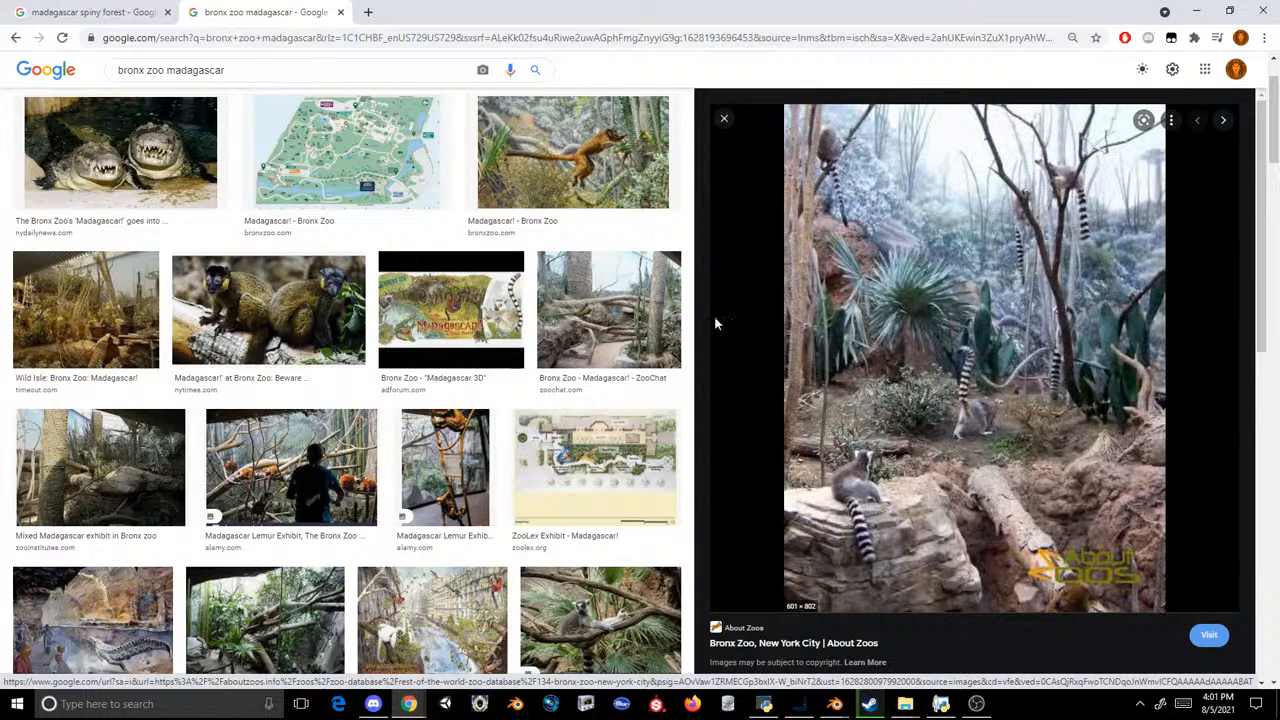
Step: Look further down the Bronx Zoo Madagascar image results, preview the "Pin on The Aquarium" cave image, and close the preview
{"action": "scroll", "coordinate": [368, 288], "scroll_direction": "down", "scroll_amount": 2}
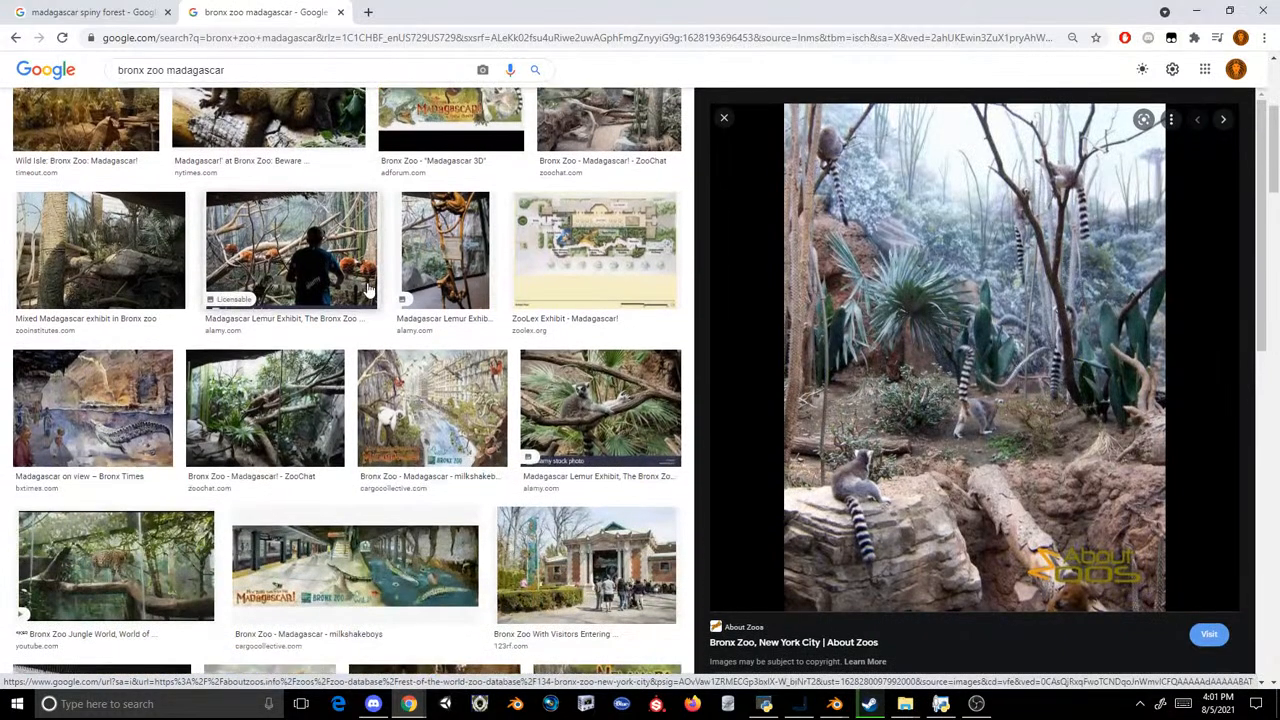
{"action": "scroll", "coordinate": [368, 288], "scroll_direction": "down", "scroll_amount": 5}
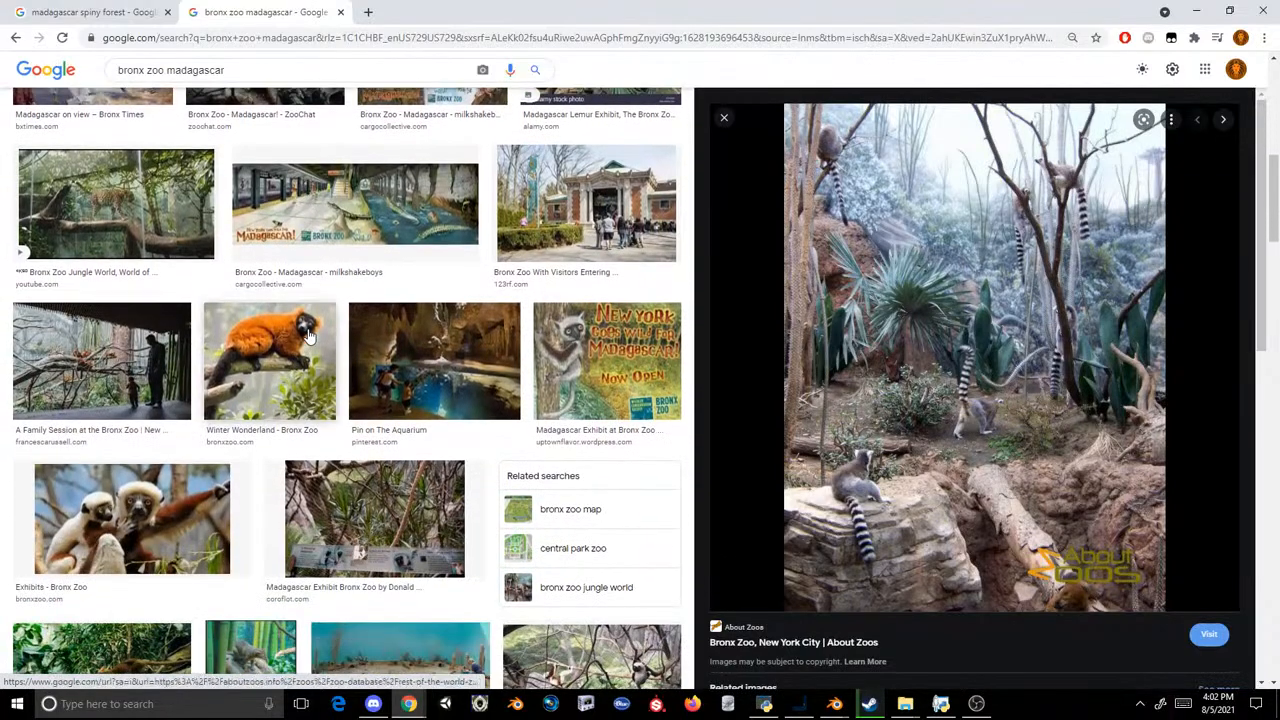
{"action": "left_click", "coordinate": [406, 350]}
{"action": "scroll", "coordinate": [925, 215], "scroll_direction": "up", "scroll_amount": 2}
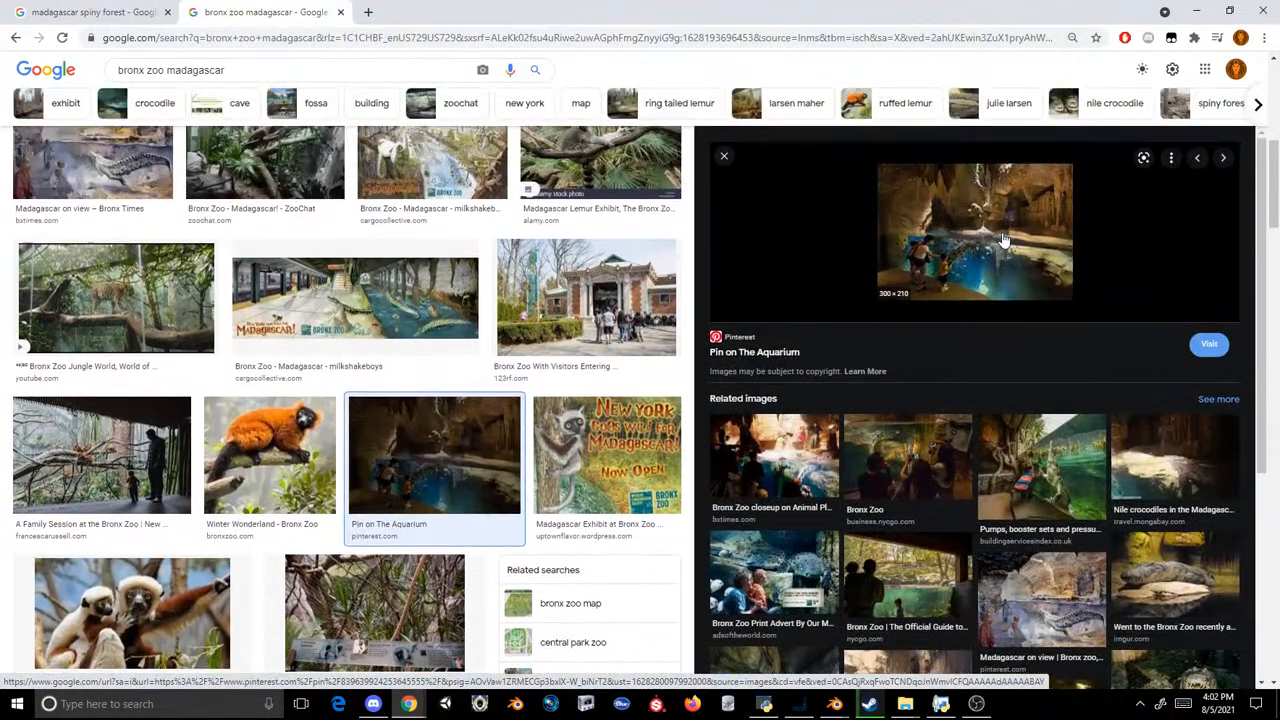
{"action": "left_click", "coordinate": [723, 157]}
Step: Examine more of the image results for habitat scenery, including a preview of the ZooChat photo of red-ruffed lemurs in Madagascar
{"action": "scroll", "coordinate": [620, 244], "scroll_direction": "down", "scroll_amount": 5}
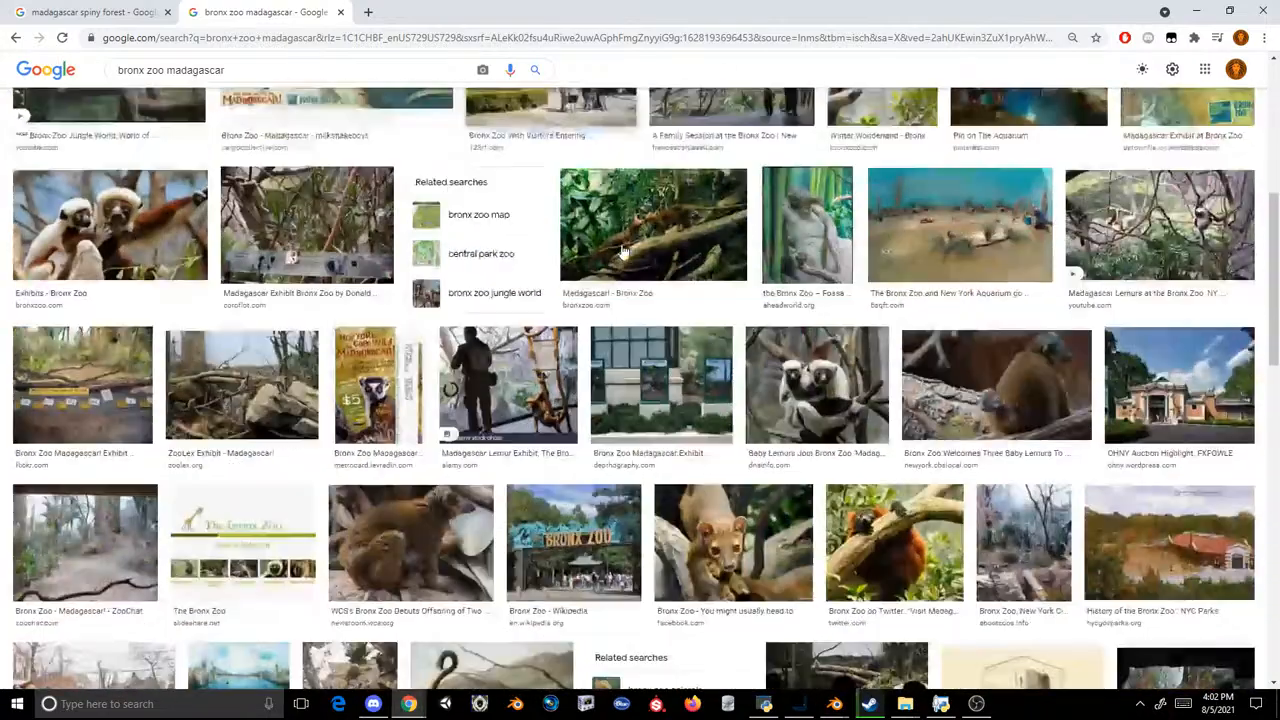
{"action": "scroll", "coordinate": [620, 244], "scroll_direction": "down", "scroll_amount": 2}
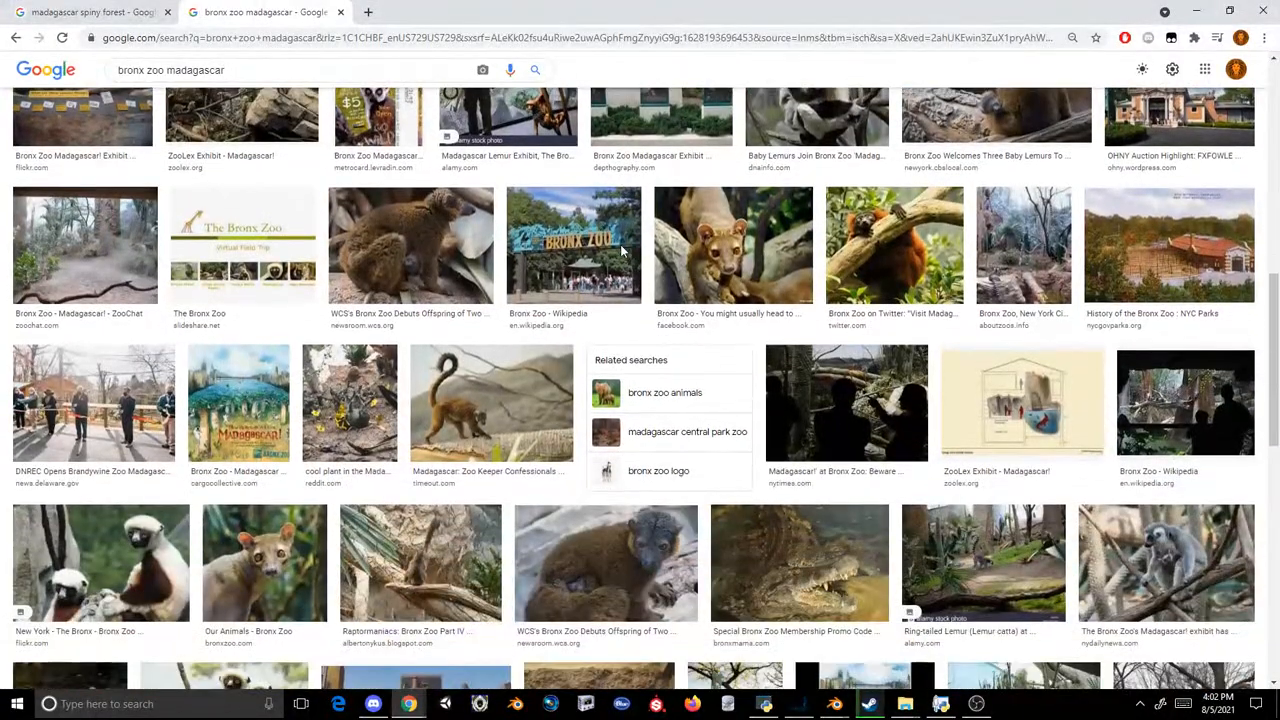
{"action": "scroll", "coordinate": [620, 252], "scroll_direction": "down", "scroll_amount": 4}
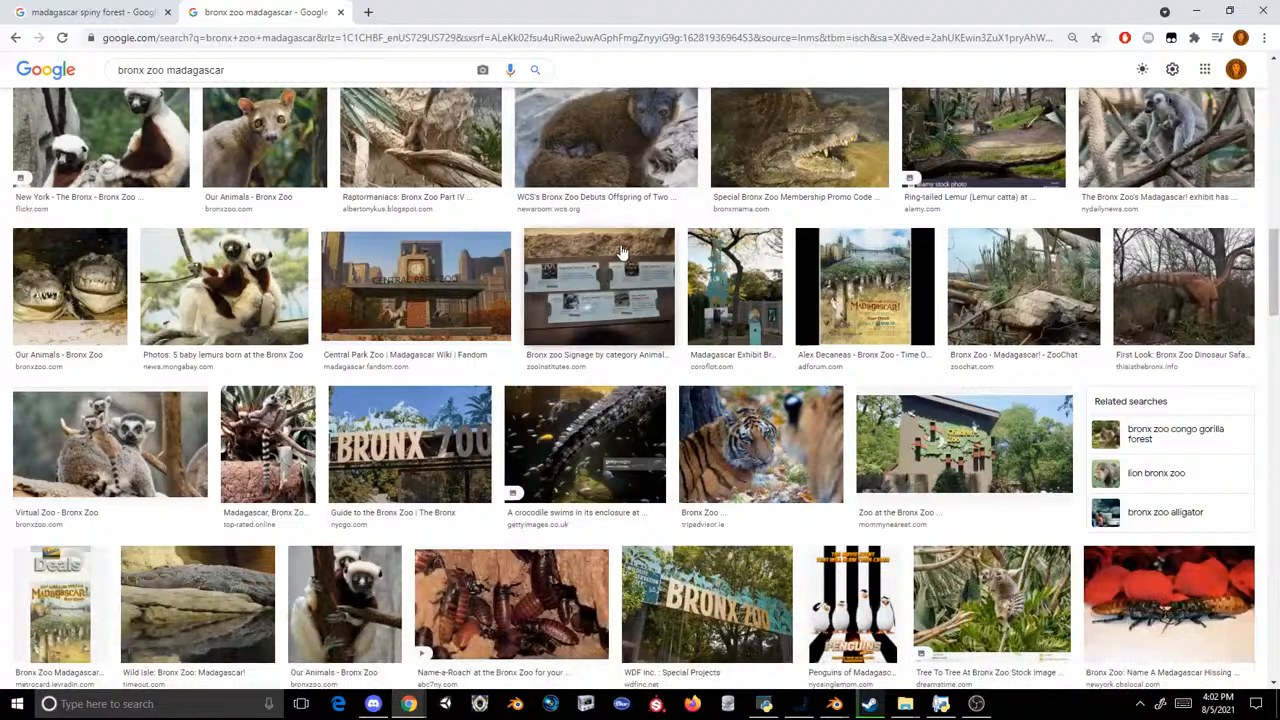
{"action": "scroll", "coordinate": [620, 252], "scroll_direction": "down", "scroll_amount": 5}
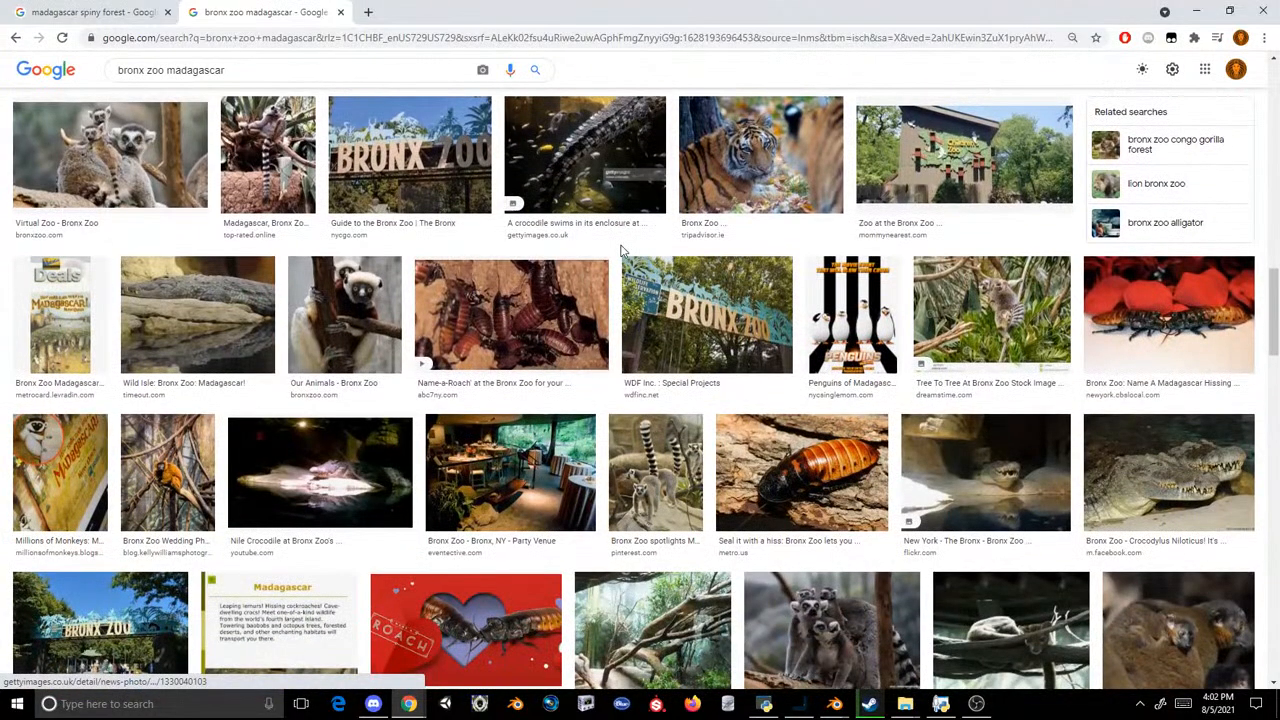
{"action": "scroll", "coordinate": [620, 252], "scroll_direction": "down", "scroll_amount": 6}
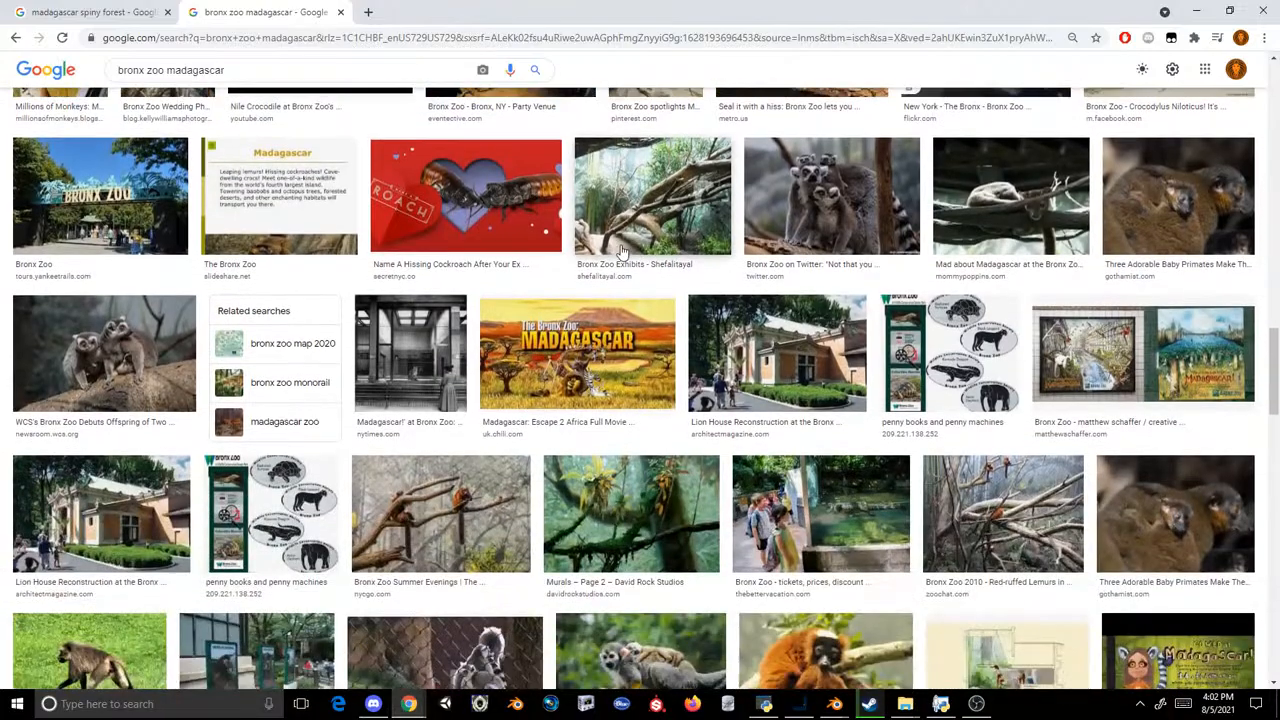
{"action": "scroll", "coordinate": [620, 252], "scroll_direction": "up", "scroll_amount": 3}
{"action": "scroll", "coordinate": [620, 252], "scroll_direction": "down", "scroll_amount": 2}
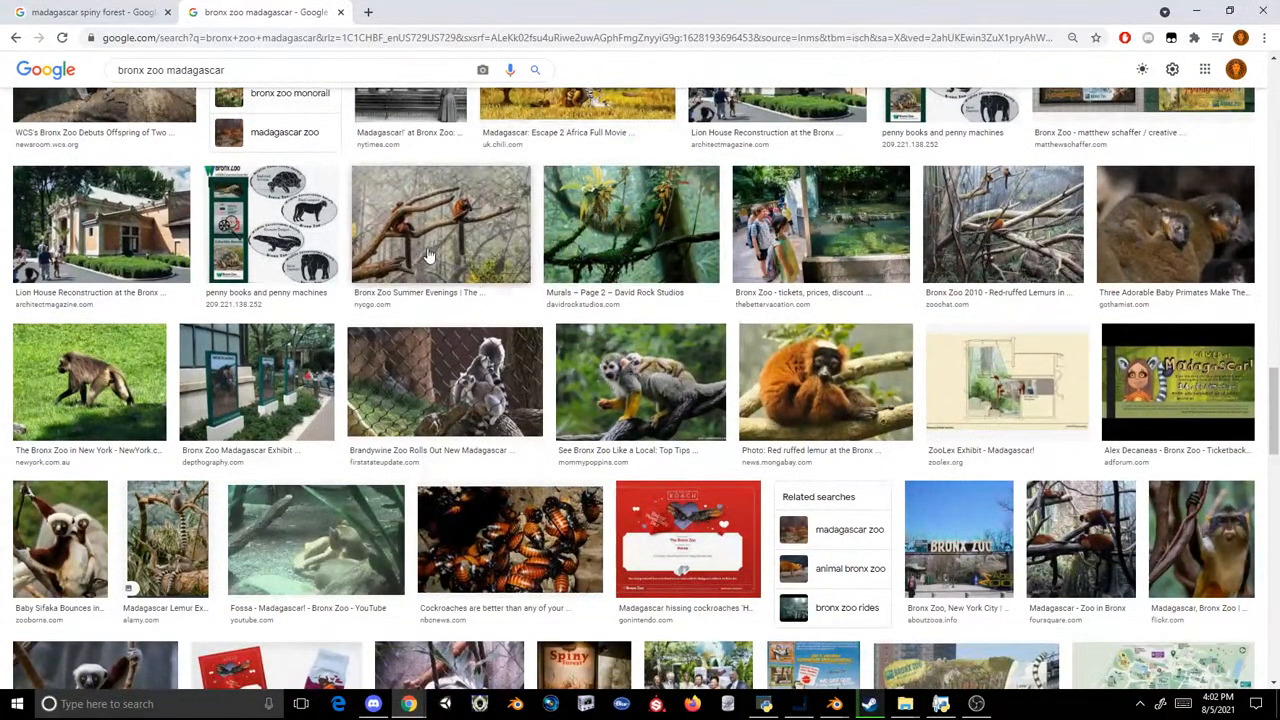
{"action": "left_click", "coordinate": [928, 202]}
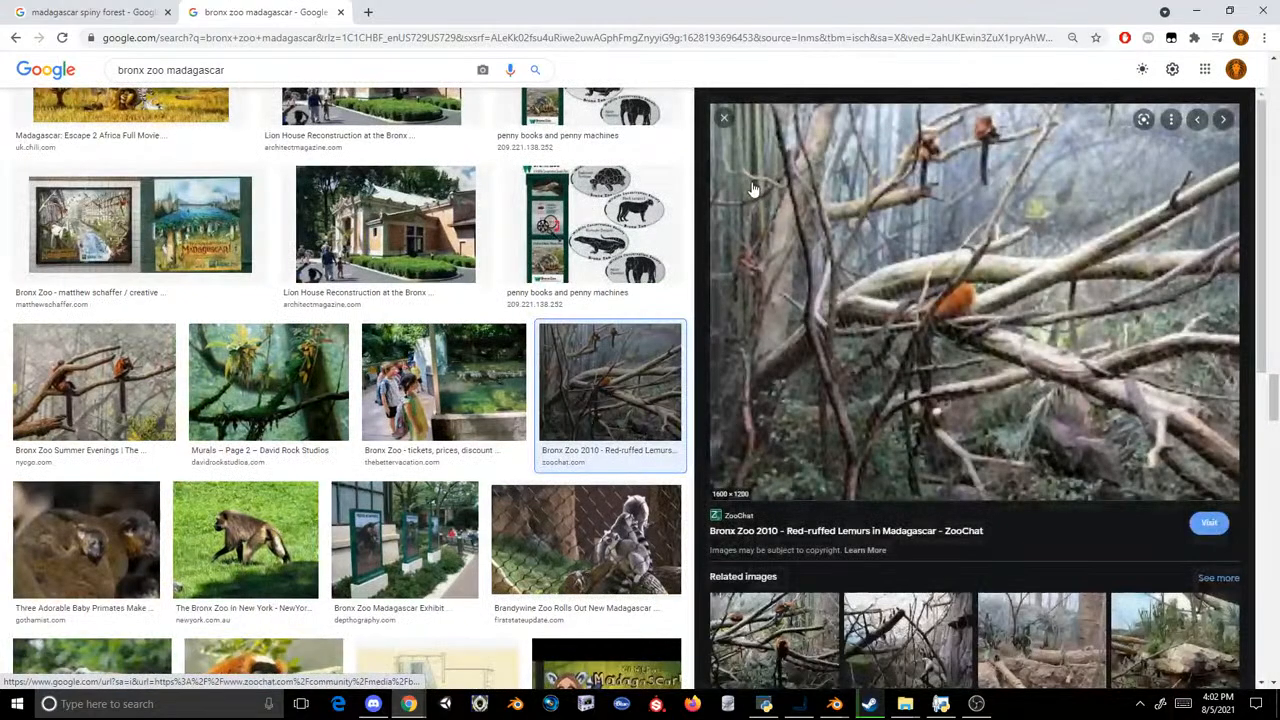
{"action": "left_click", "coordinate": [724, 119]}
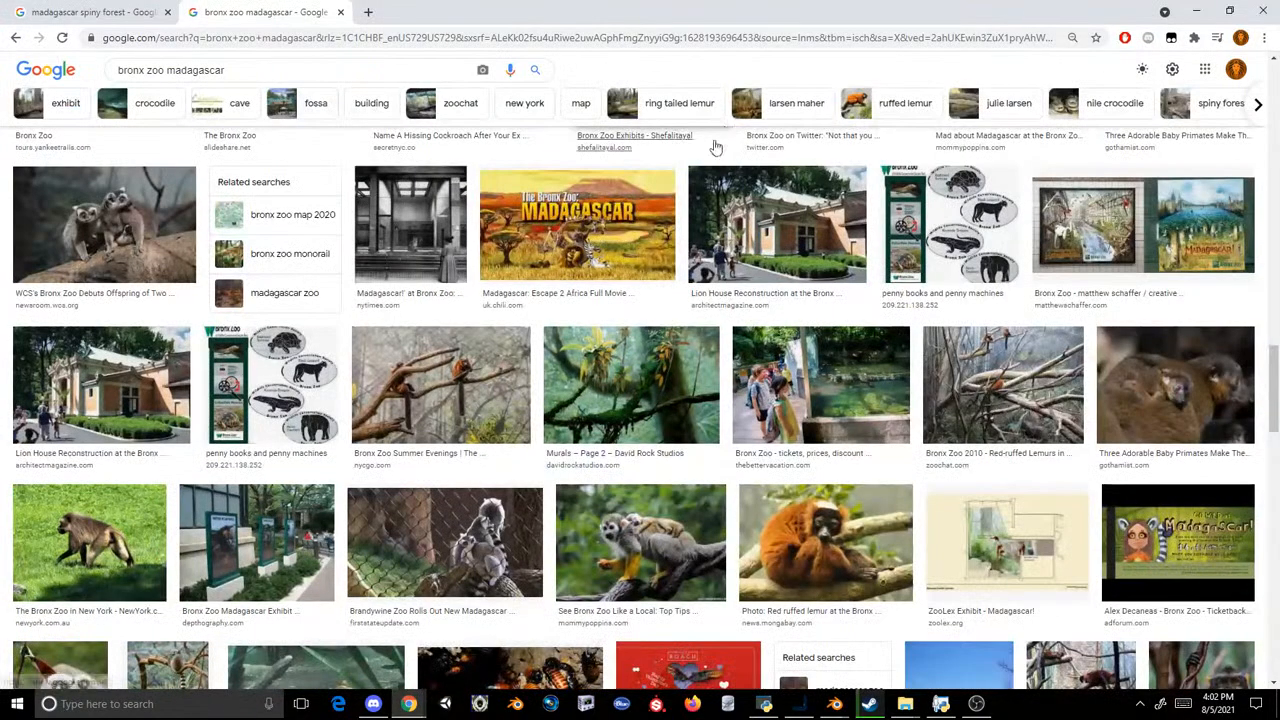
Step: Check the following rows of image results and return to the beginning of the results
{"action": "scroll", "coordinate": [809, 180], "scroll_direction": "down", "scroll_amount": 5}
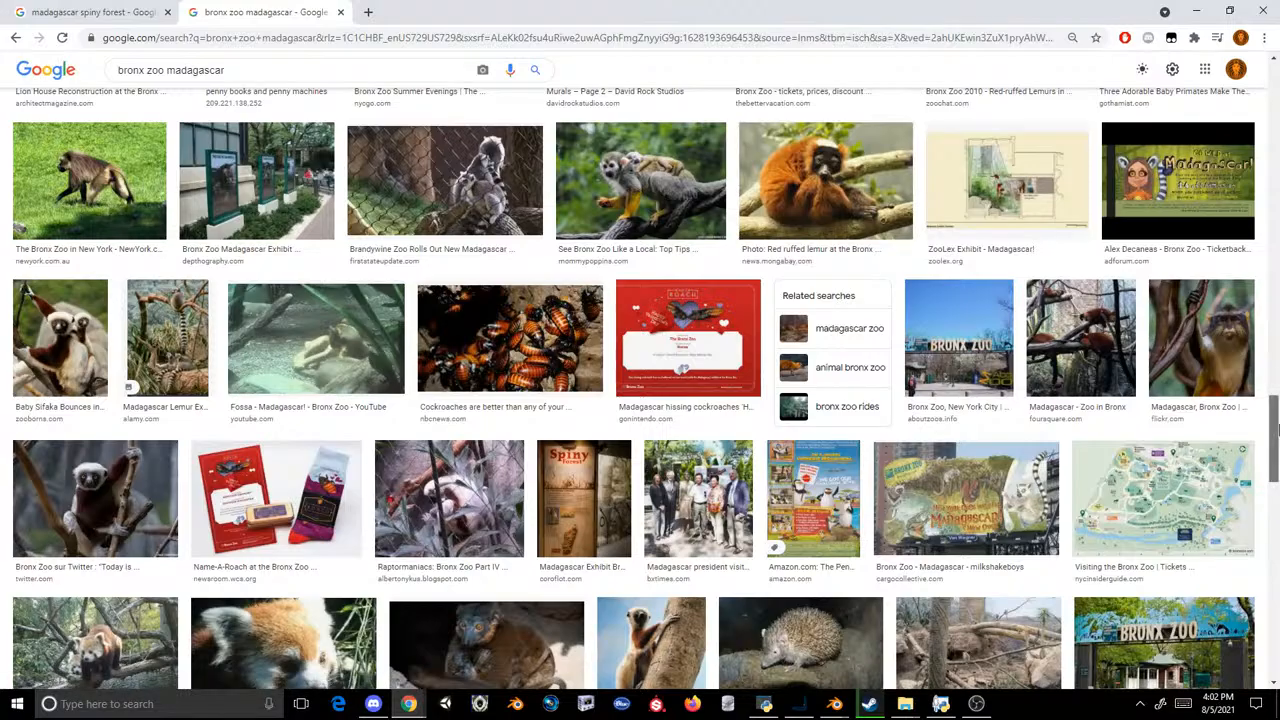
{"action": "left_click_drag", "start_coordinate": [1273, 432], "coordinate": [1273, 112]}
{"action": "scroll", "coordinate": [866, 300], "scroll_direction": "up", "scroll_amount": 2}
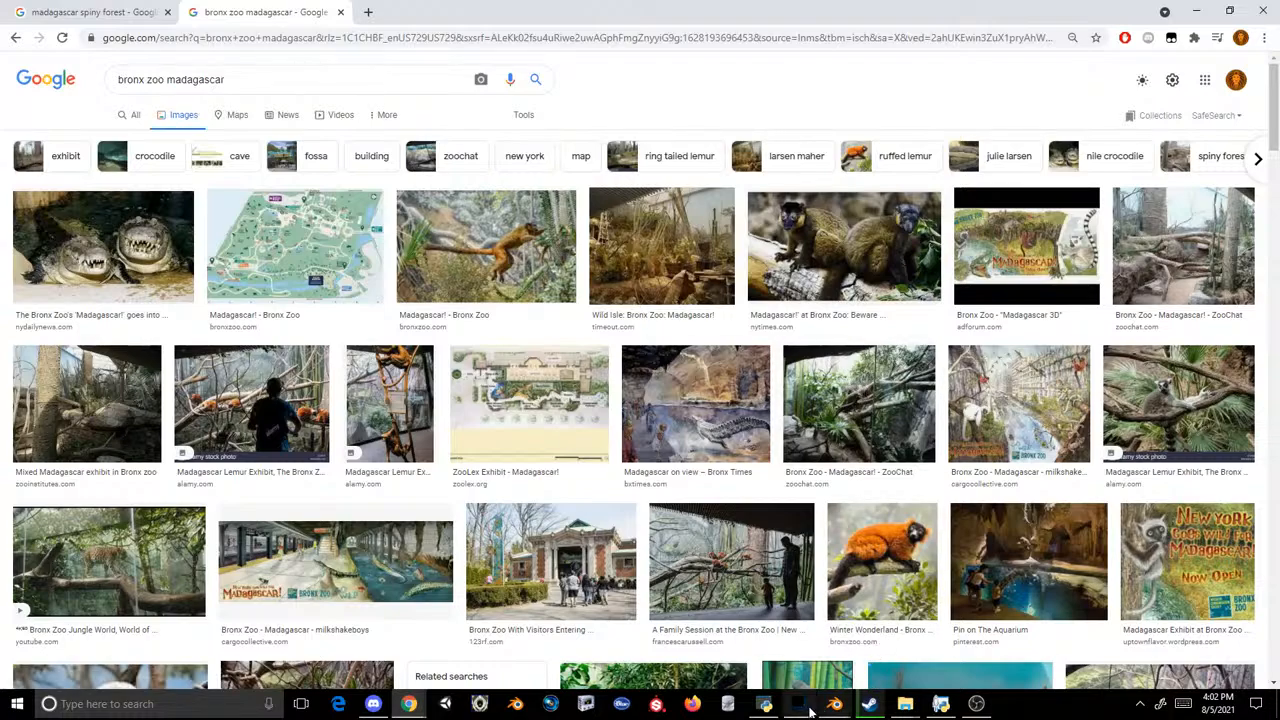
Step: Switch to Photoshop's Open dialog and look through the Loc, PropAfro, mod and Scenery_PropAfro3 folders for a source texture
{"action": "left_click", "coordinate": [810, 709]}
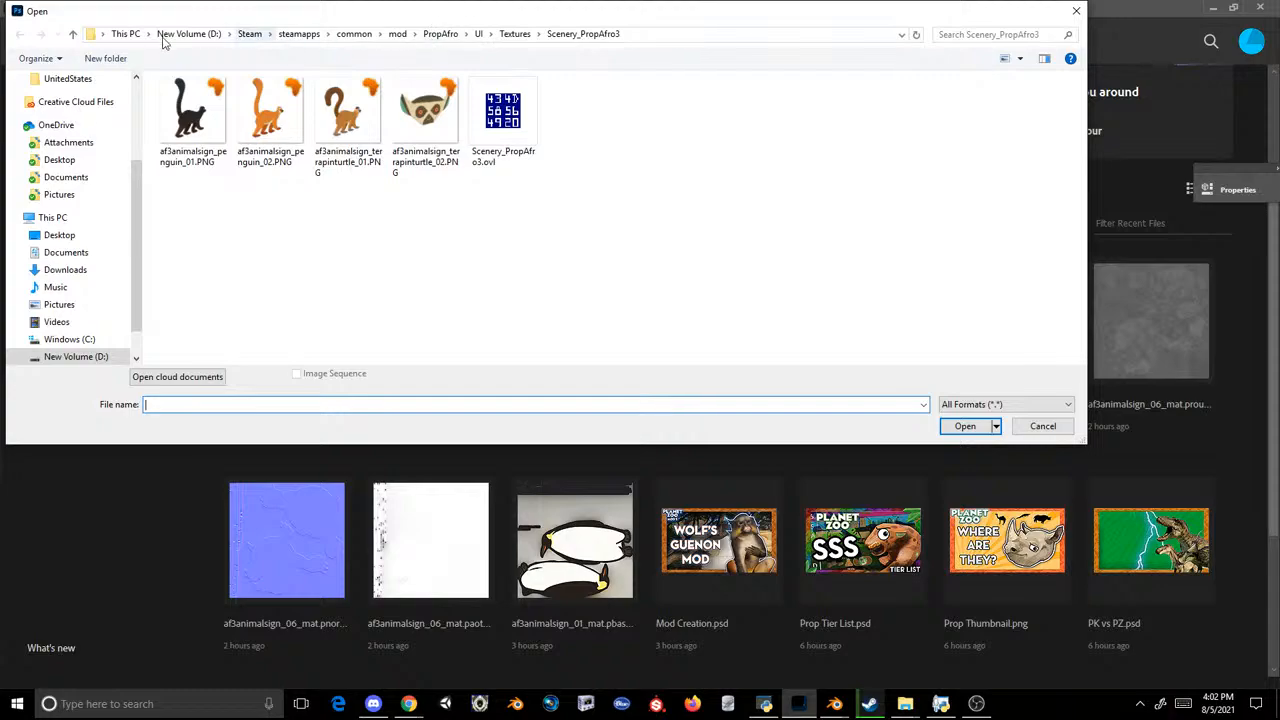
{"action": "scroll", "coordinate": [86, 129], "scroll_direction": "up", "scroll_amount": 3}
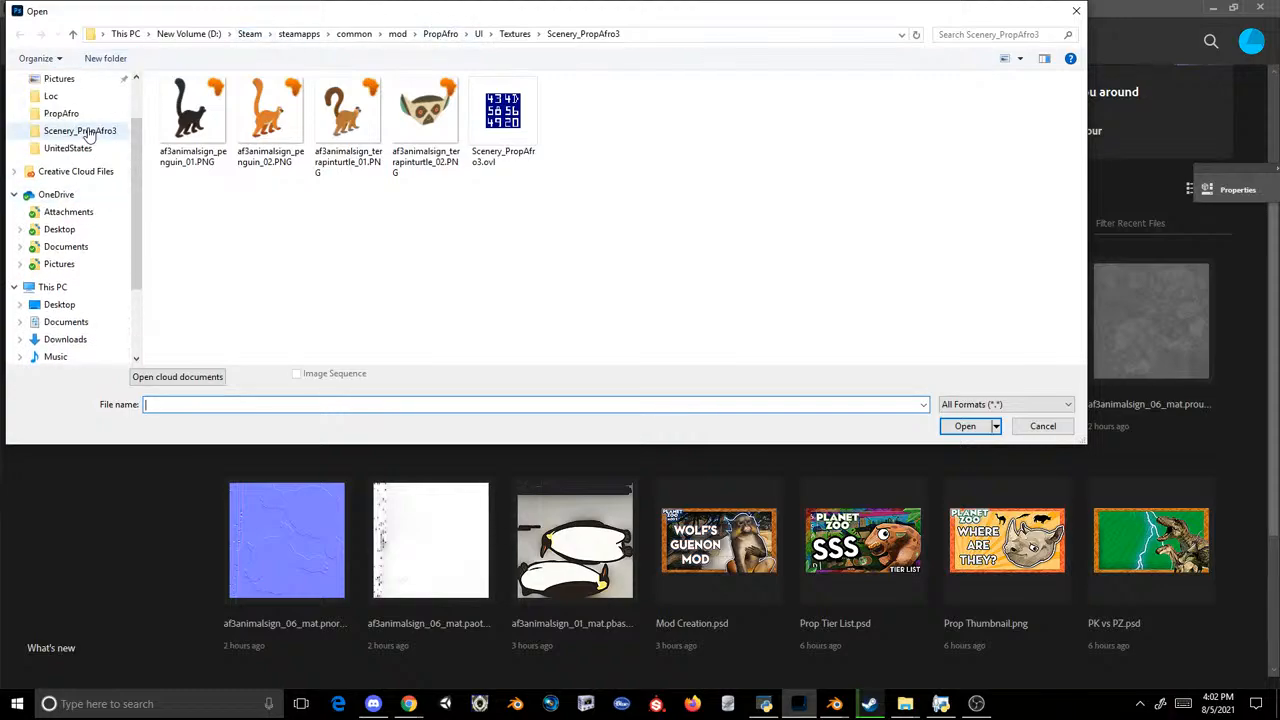
{"action": "left_click", "coordinate": [60, 131]}
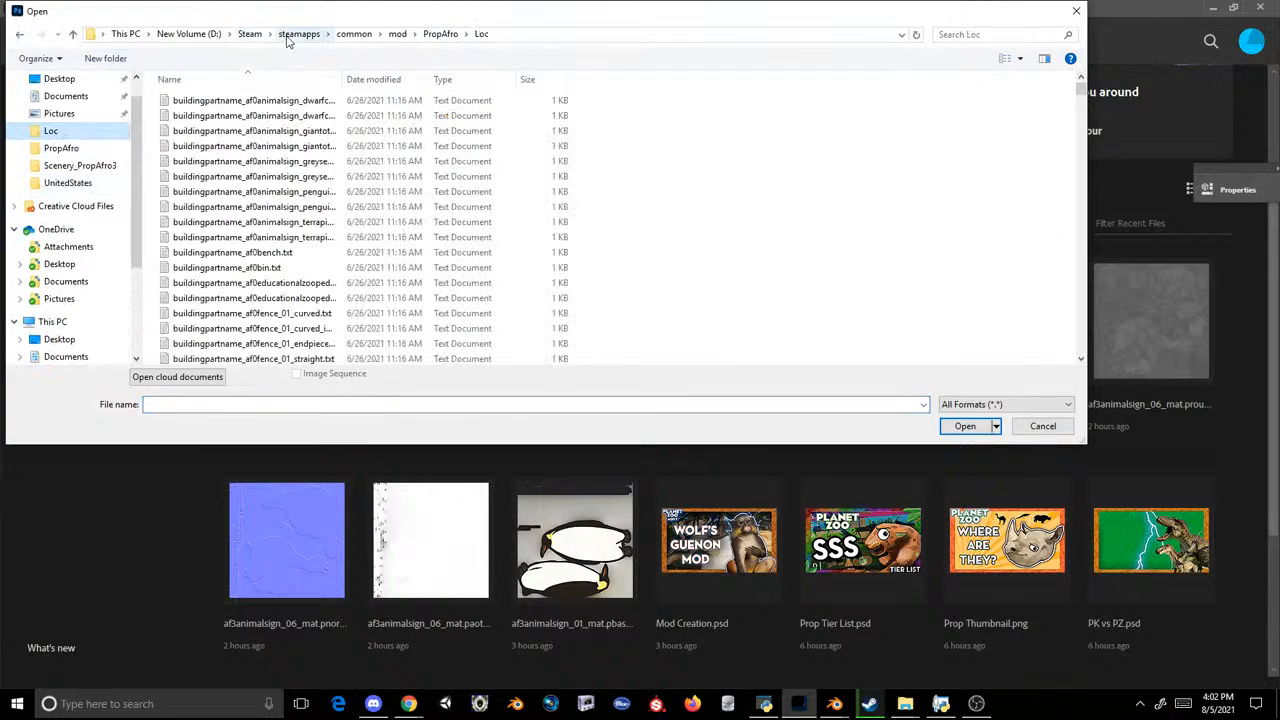
{"action": "left_click", "coordinate": [440, 34]}
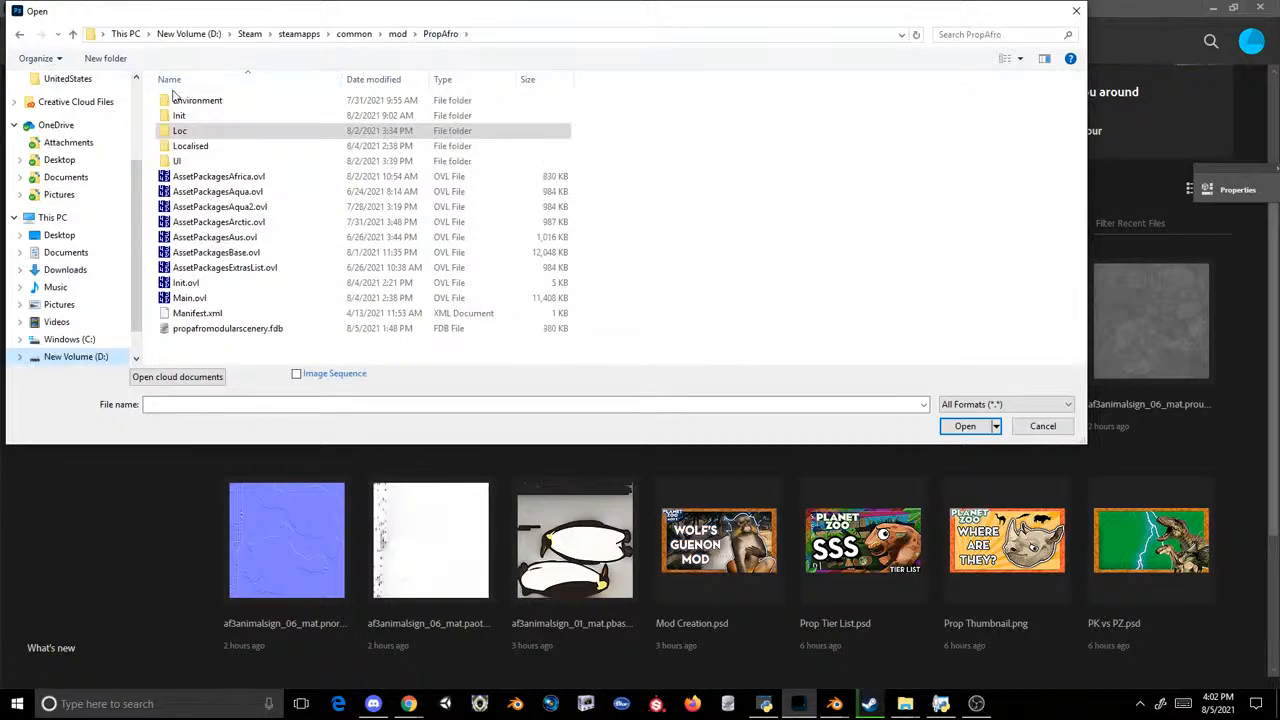
{"action": "scroll", "coordinate": [100, 129], "scroll_direction": "up", "scroll_amount": 2}
{"action": "left_click", "coordinate": [80, 148]}
{"action": "left_click", "coordinate": [58, 131]}
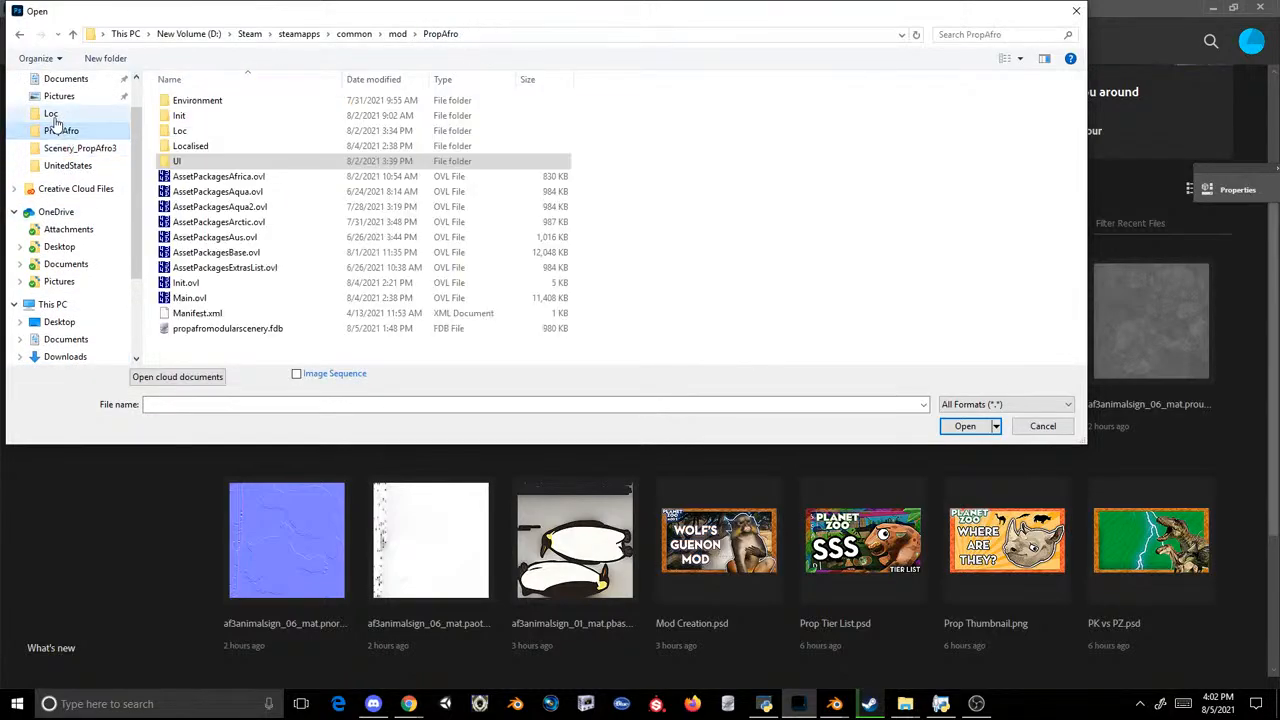
{"action": "left_click", "coordinate": [54, 115]}
{"action": "left_click", "coordinate": [443, 34]}
{"action": "left_click", "coordinate": [396, 34]}
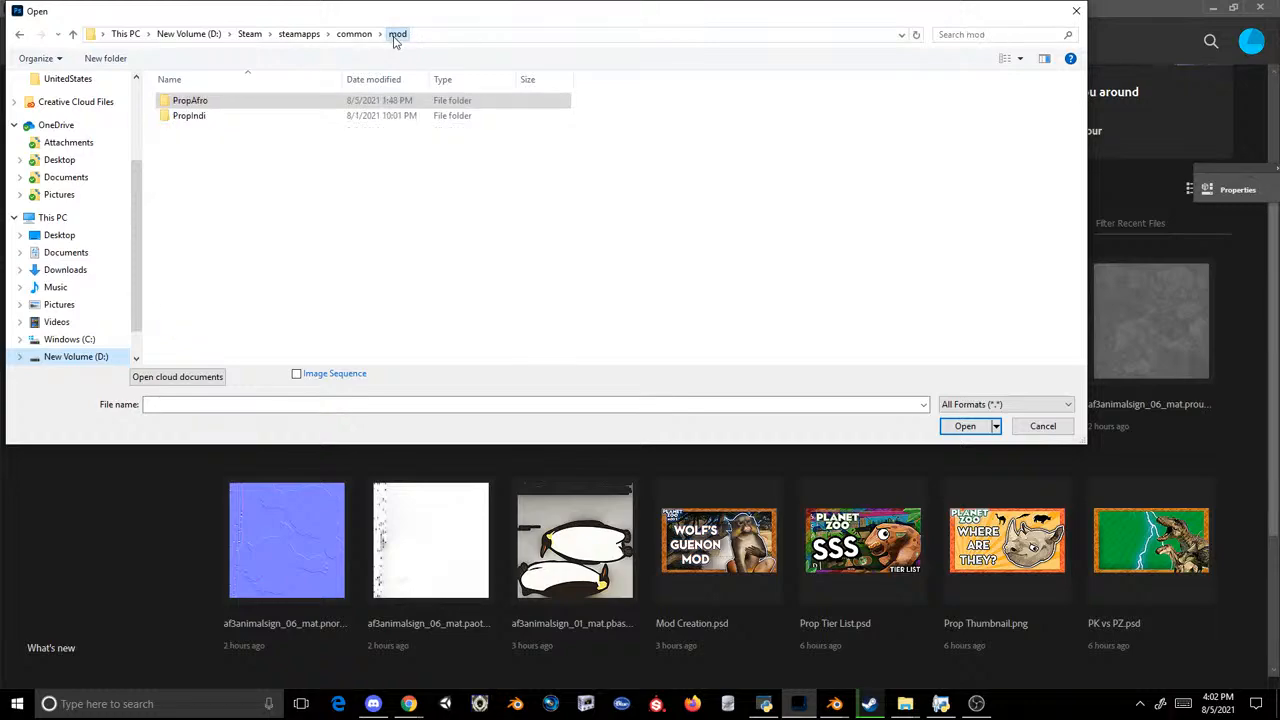
{"action": "scroll", "coordinate": [68, 148], "scroll_direction": "up", "scroll_amount": 2}
{"action": "left_click", "coordinate": [68, 148]}
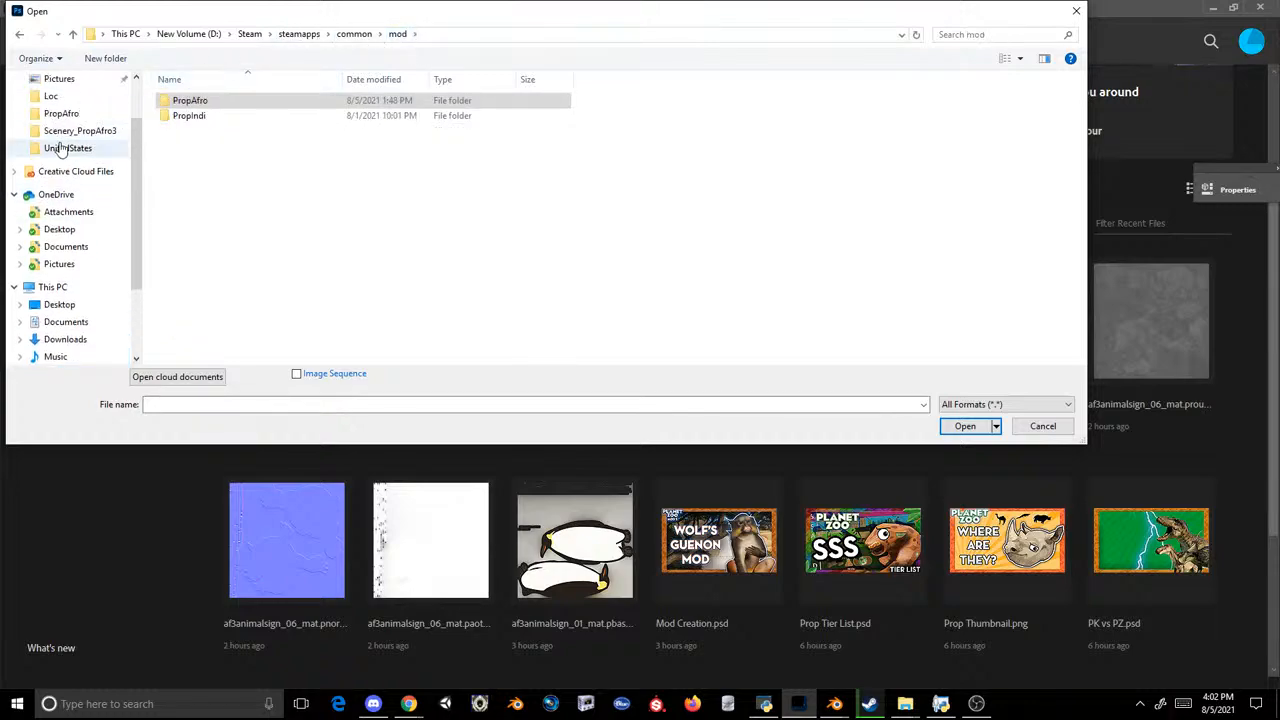
{"action": "left_click", "coordinate": [62, 131]}
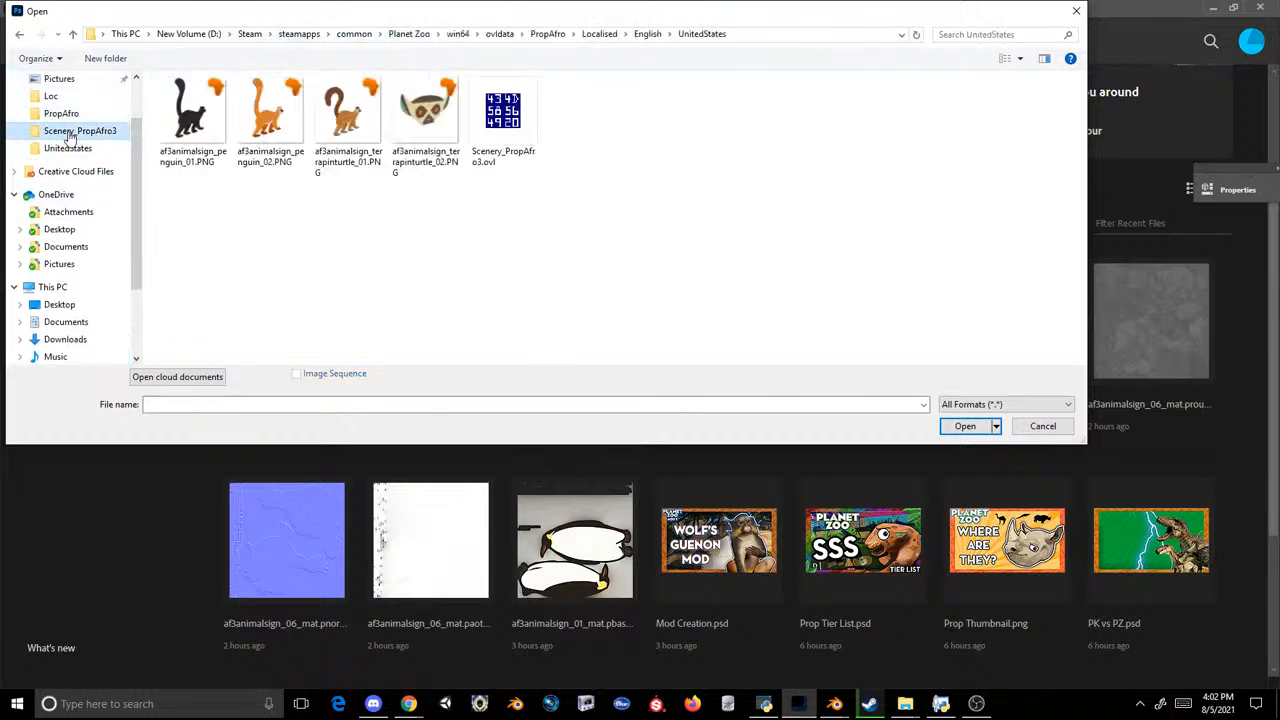
Step: Search the D: drive for "shark mod" and open the Updated Mods folder inside the Shark mod folder
{"action": "left_click", "coordinate": [188, 34]}
{"action": "left_click", "coordinate": [952, 35]}
{"action": "type", "text": "shark mod"}
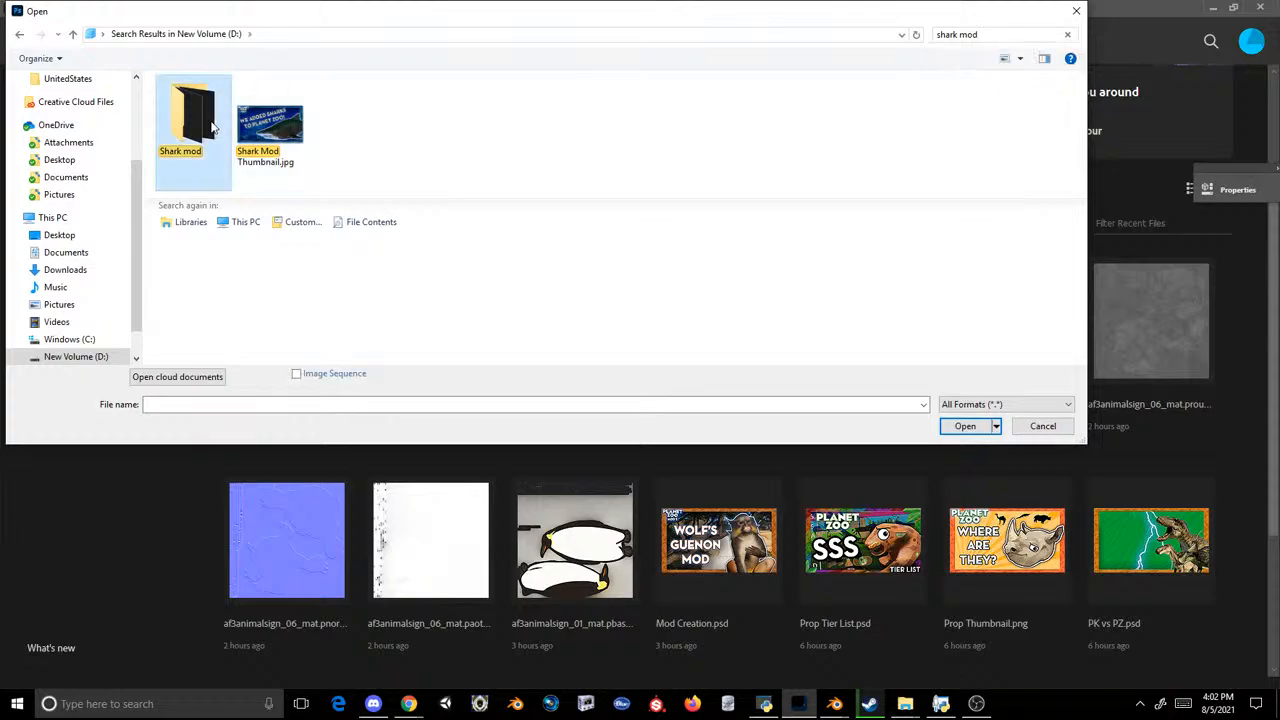
{"action": "double_click", "coordinate": [188, 125]}
{"action": "scroll", "coordinate": [268, 243], "scroll_direction": "down", "scroll_amount": 4}
{"action": "double_click", "coordinate": [240, 222]}
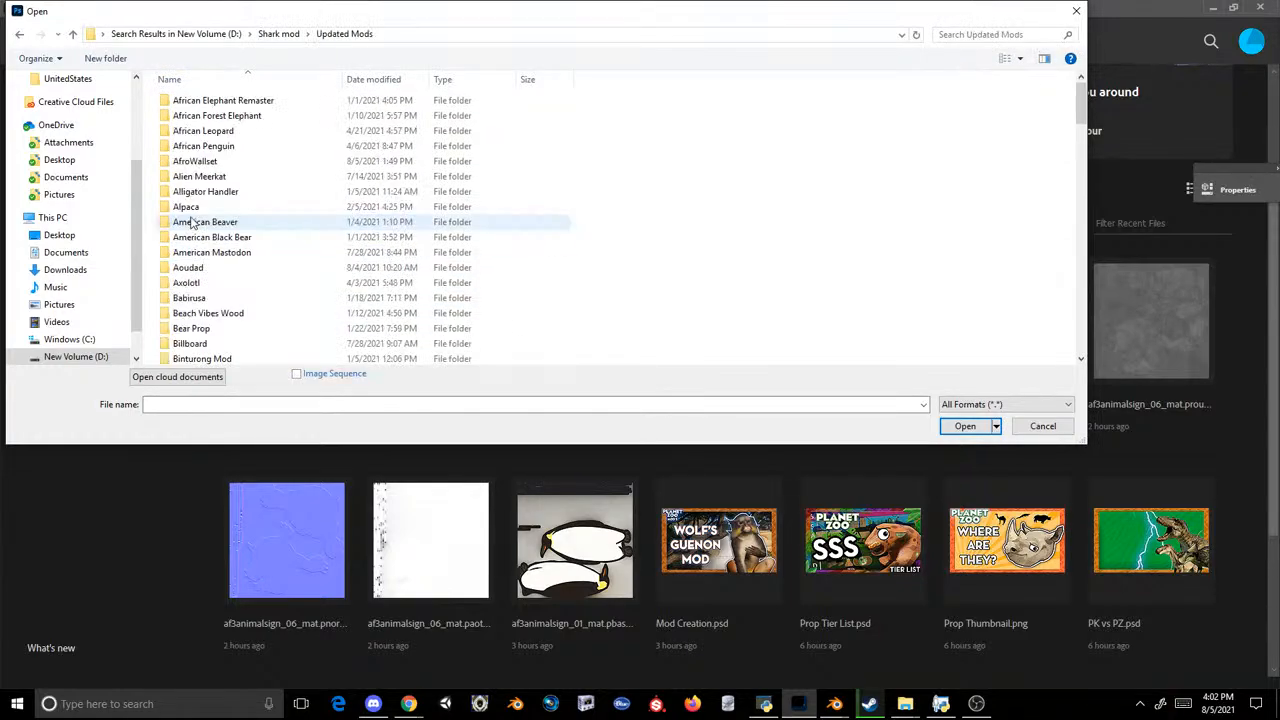
Step: Open af_mural_river_8m_mat.pbasecolourtexture.PNG from the Congo Mural folder inside AfroWallset
{"action": "scroll", "coordinate": [218, 311], "scroll_direction": "up", "scroll_amount": 5}
{"action": "double_click", "coordinate": [180, 163]}
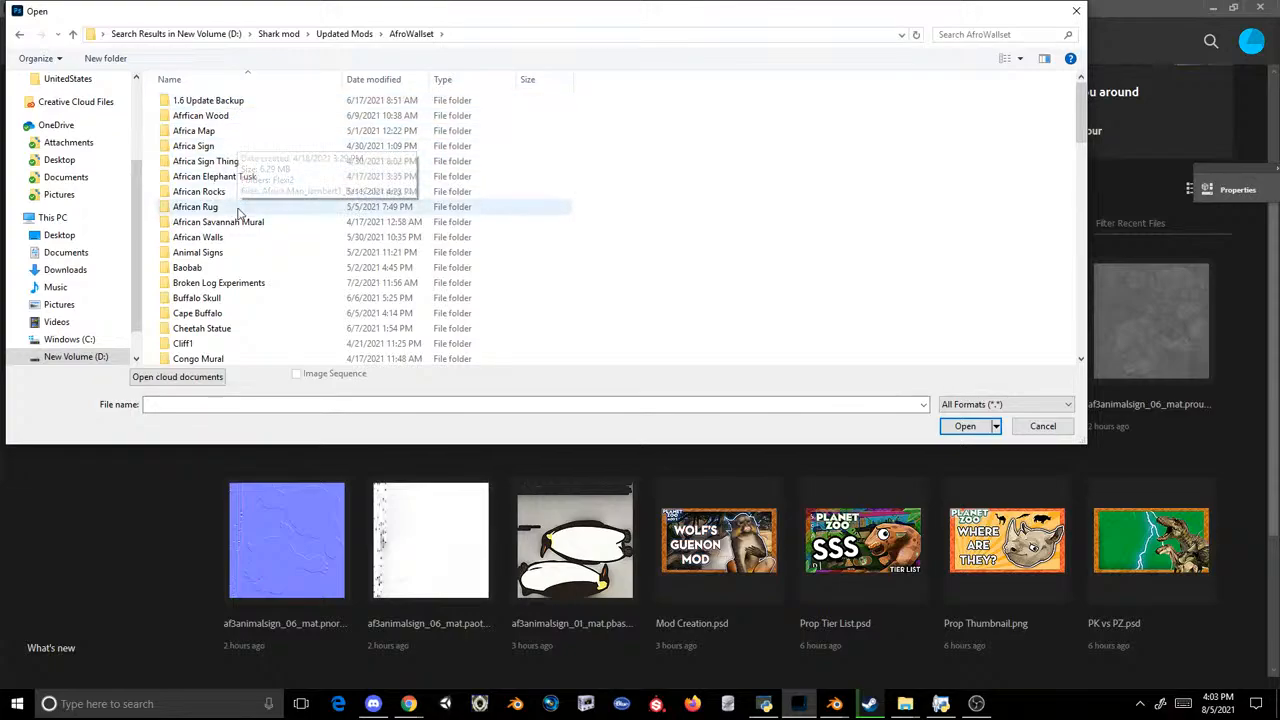
{"action": "scroll", "coordinate": [237, 220], "scroll_direction": "down", "scroll_amount": 5}
{"action": "scroll", "coordinate": [237, 220], "scroll_direction": "down", "scroll_amount": 10}
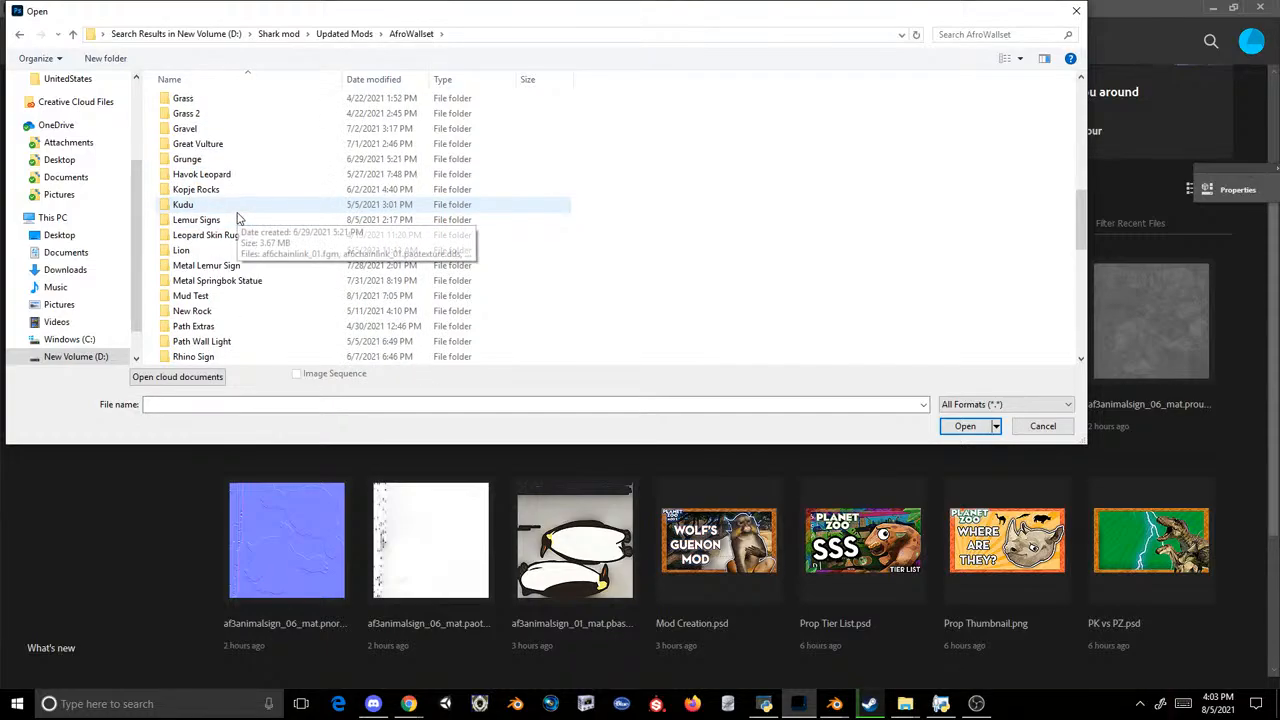
{"action": "scroll", "coordinate": [237, 218], "scroll_direction": "up", "scroll_amount": 11}
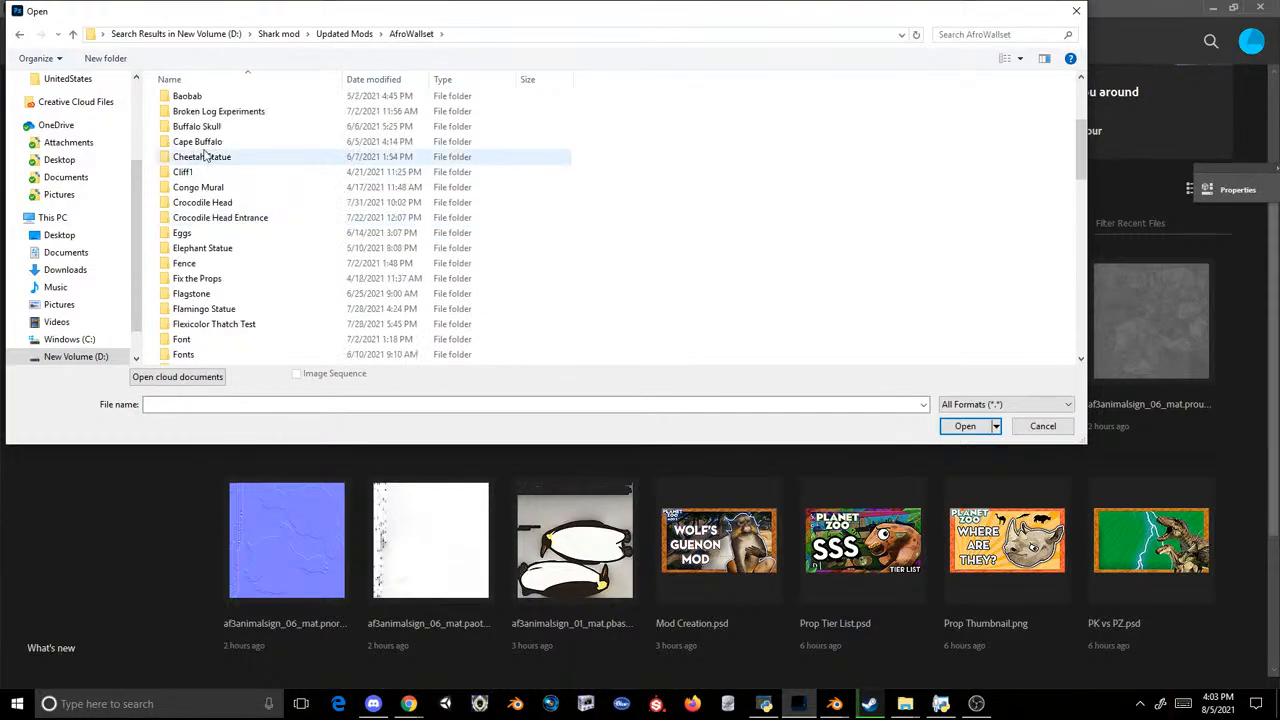
{"action": "double_click", "coordinate": [210, 187]}
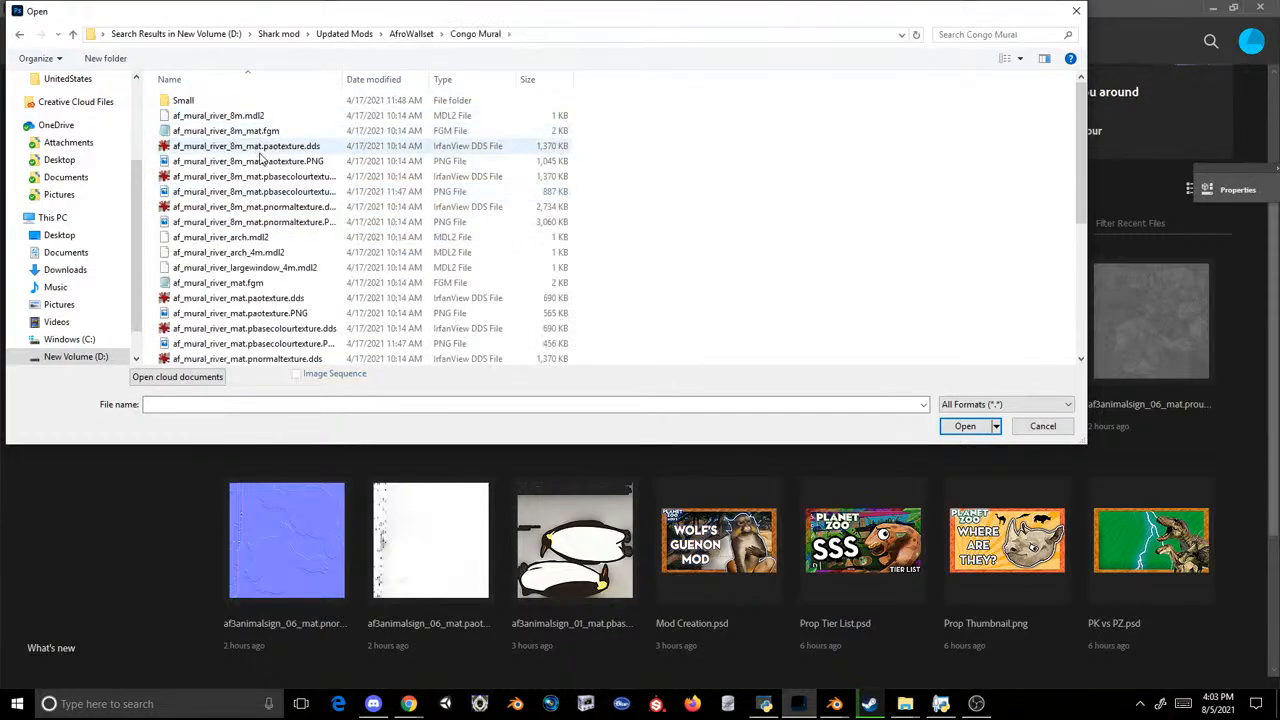
{"action": "double_click", "coordinate": [317, 189]}
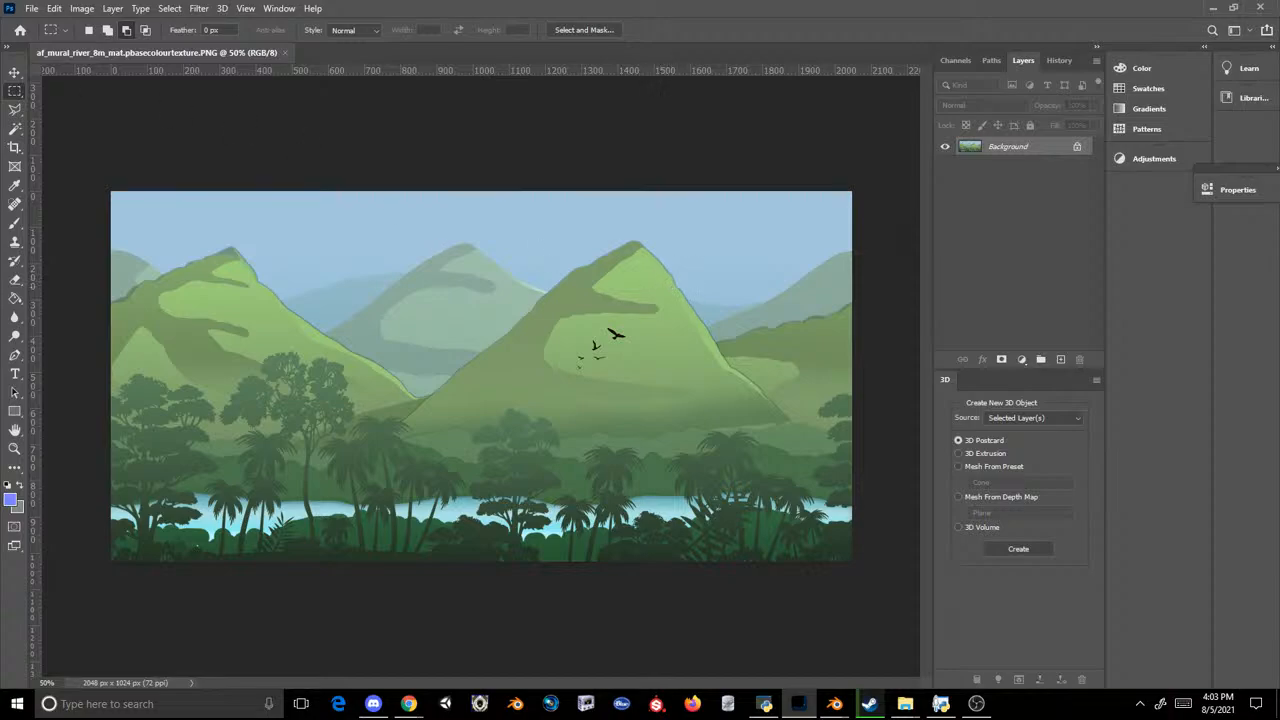
Step: Extend the canvas beyond the mural's right edge with the Crop tool to a width of about 3150 px
{"action": "key", "text": "ctrl+minus"}
{"action": "key", "text": "ctrl+minus"}
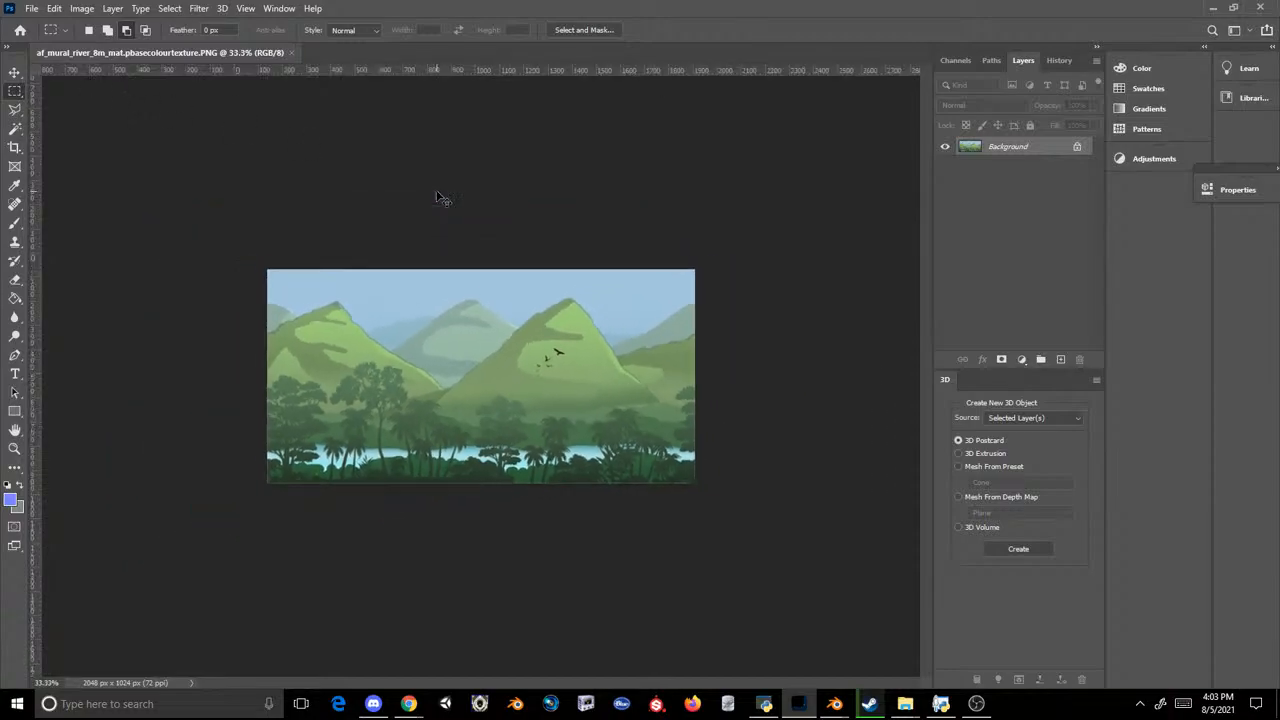
{"action": "left_click", "coordinate": [15, 147]}
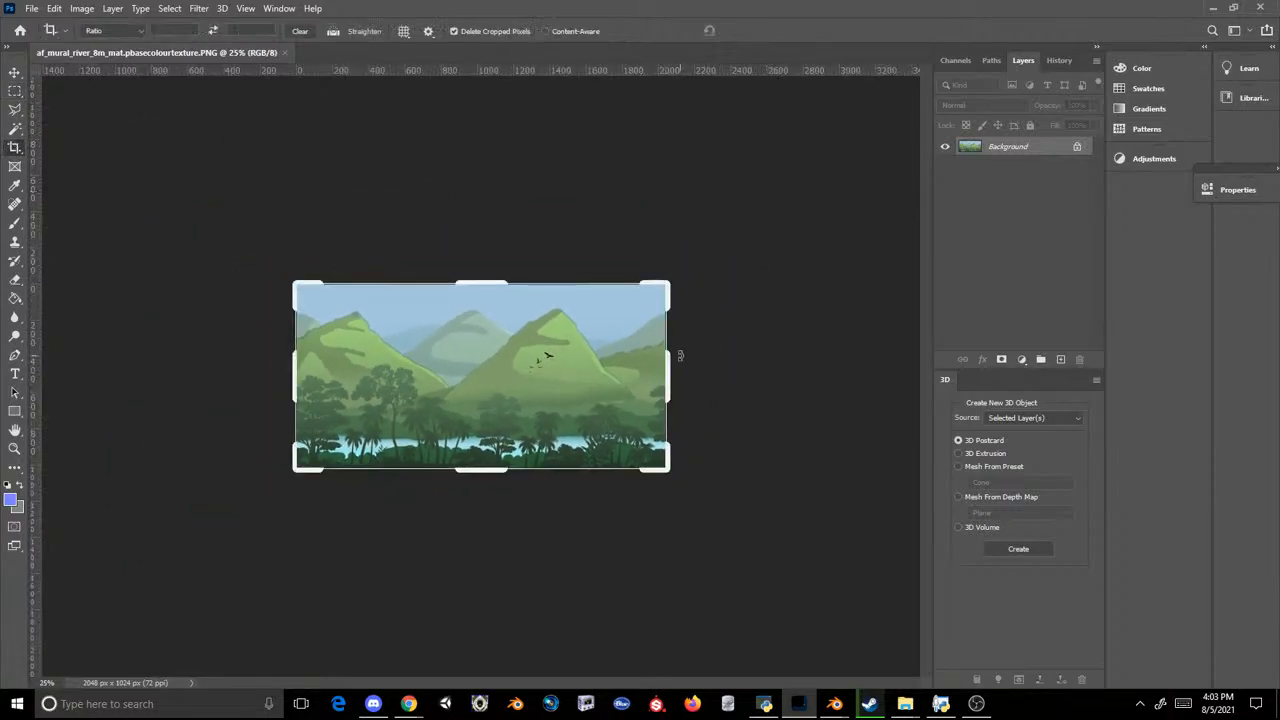
{"action": "left_click_drag", "start_coordinate": [675, 356], "coordinate": [876, 342]}
{"action": "key", "text": "Return"}
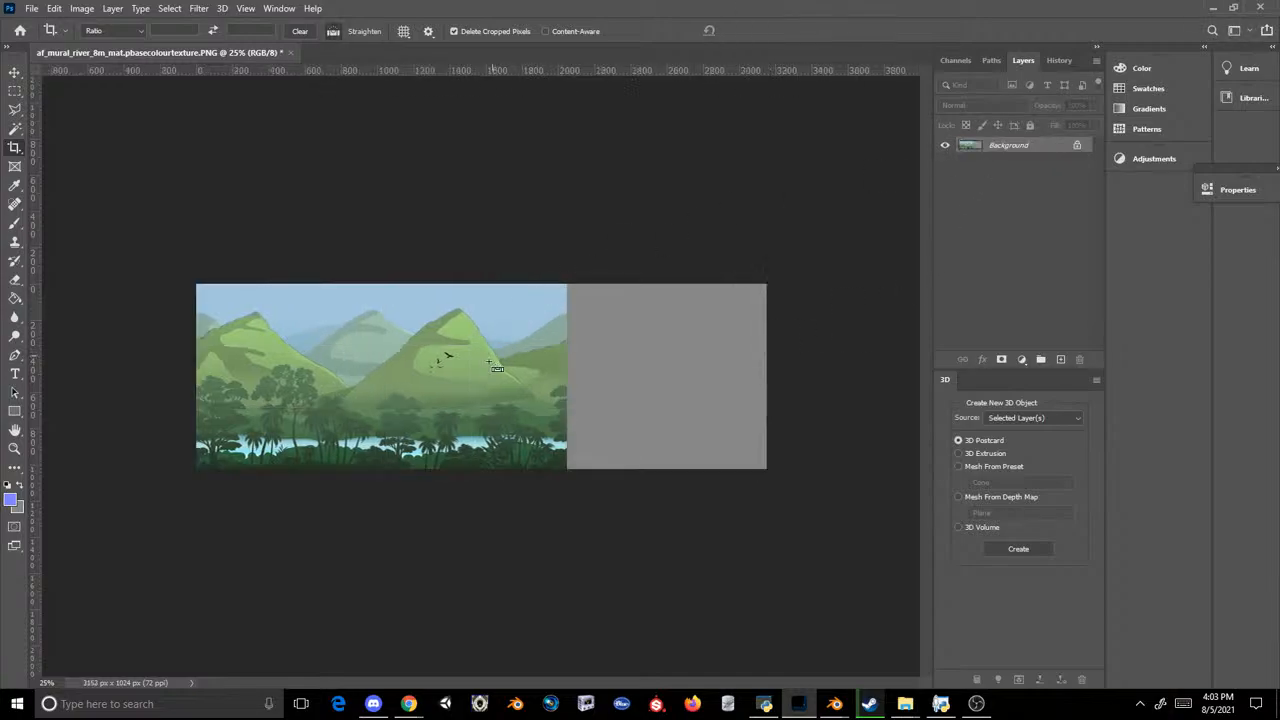
Step: Try to duplicate the mural layer and move the copy right to fill the blank part of the canvas
{"action": "left_click", "coordinate": [1077, 147]}
{"action": "key", "text": "ctrl+j"}
{"action": "key", "text": "ctrl+t"}
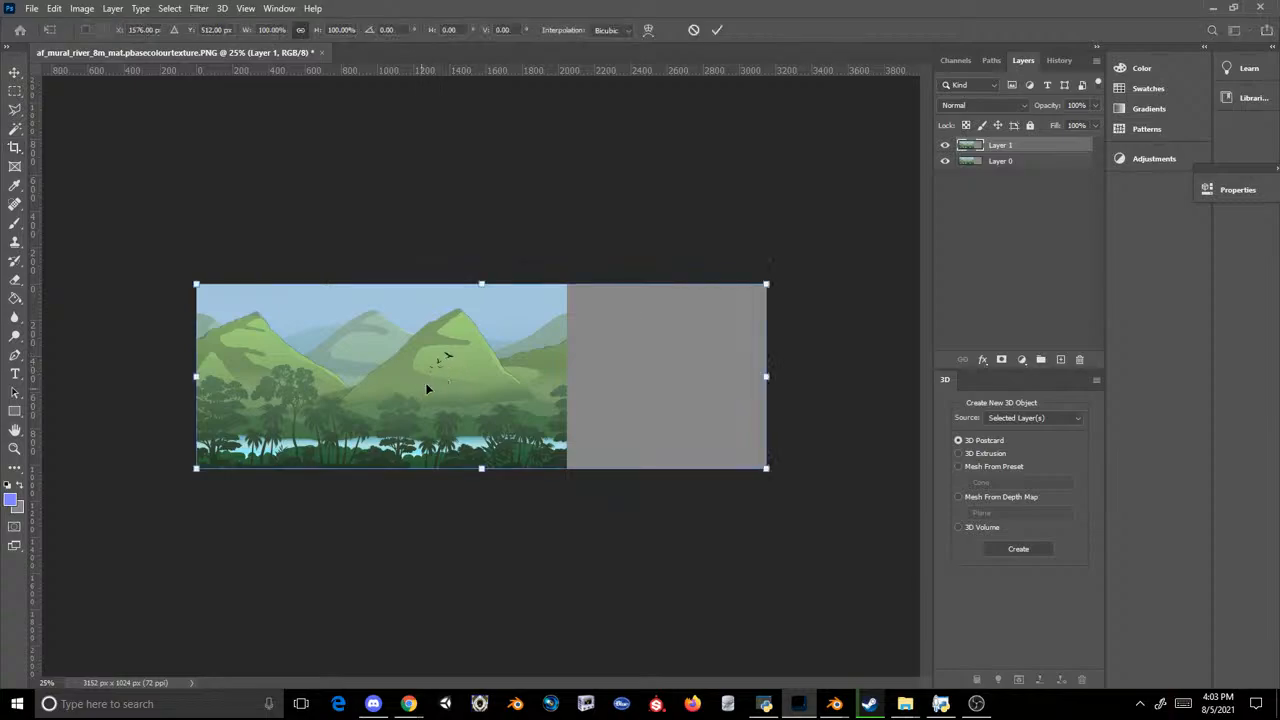
{"action": "left_click_drag", "start_coordinate": [426, 389], "coordinate": [798, 324], "text": "shift"}
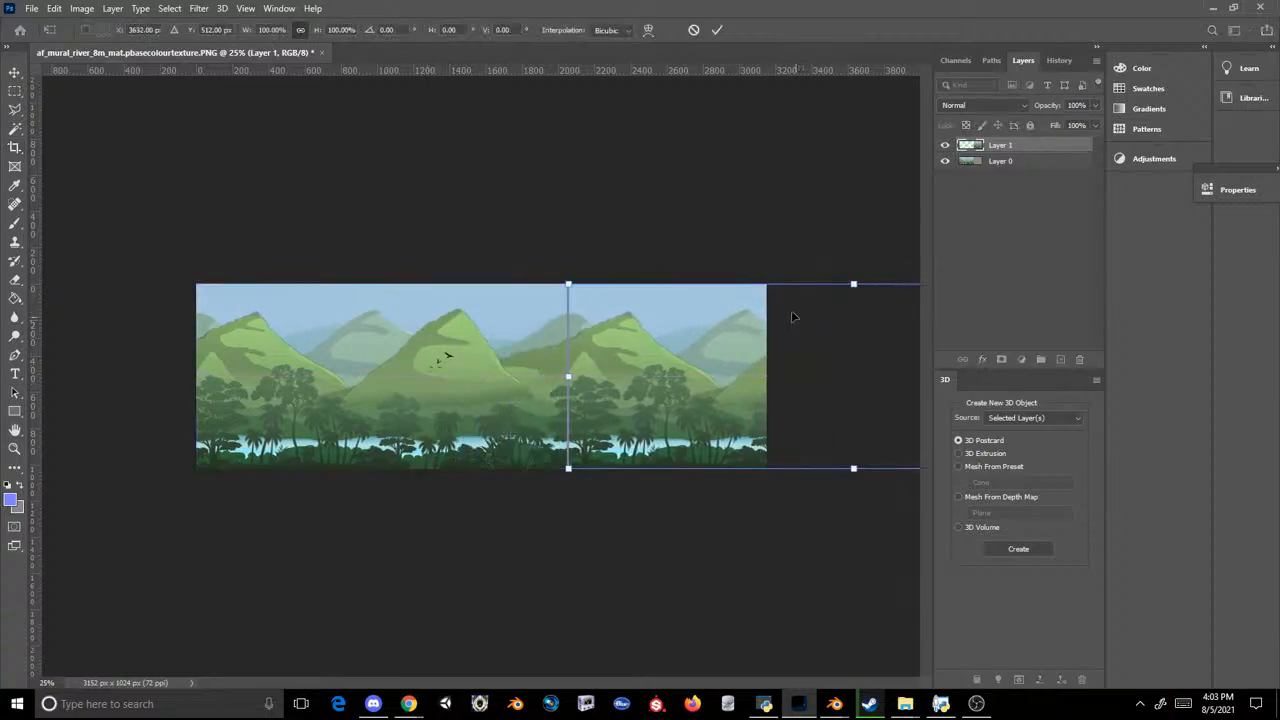
{"action": "key", "text": "Return"}
Step: Cancel the stray crop and undo the layer duplication and canvas extension back to the original mural
{"action": "left_click", "coordinate": [754, 292]}
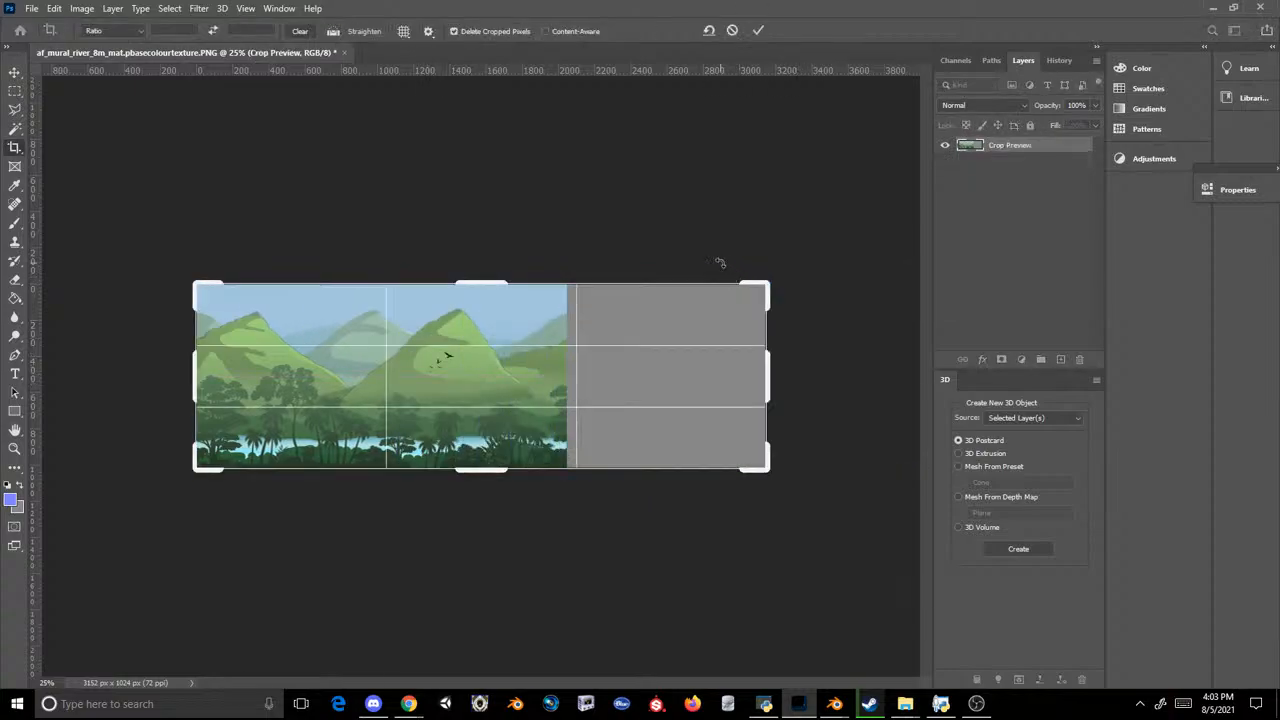
{"action": "key", "text": "Escape"}
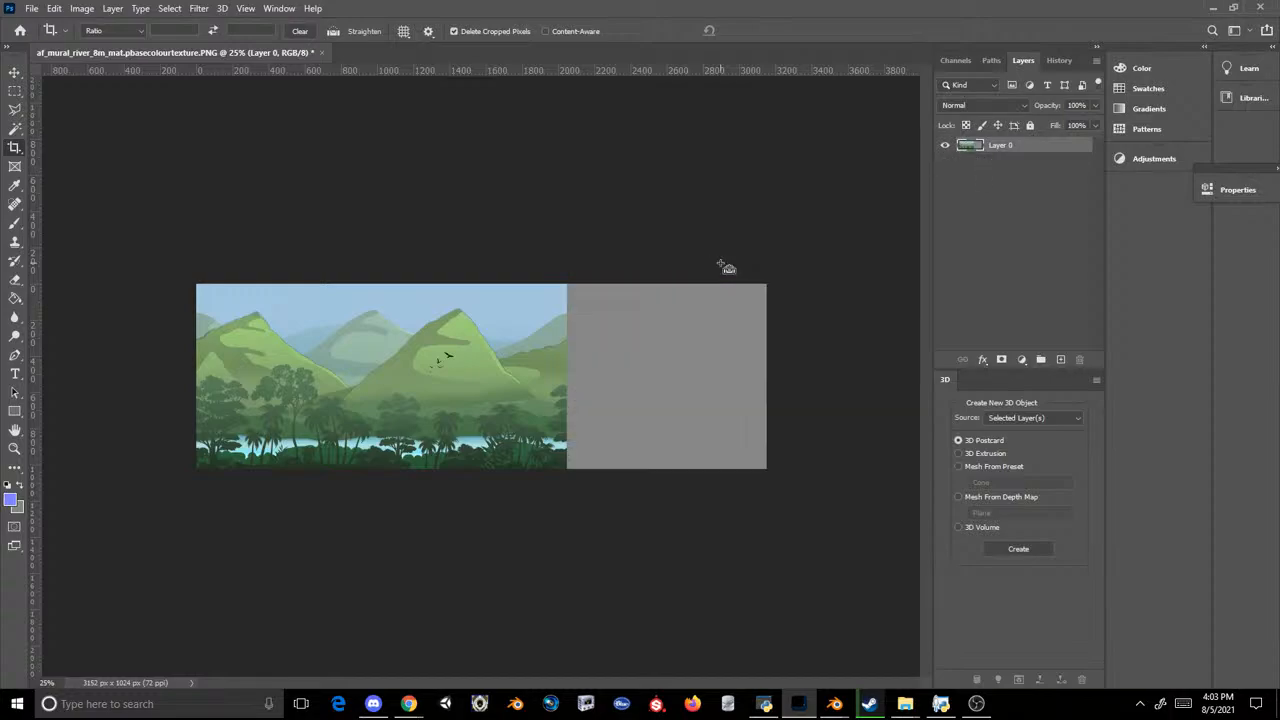
{"action": "key", "text": "ctrl+z"}
{"action": "key", "text": "ctrl+plus"}
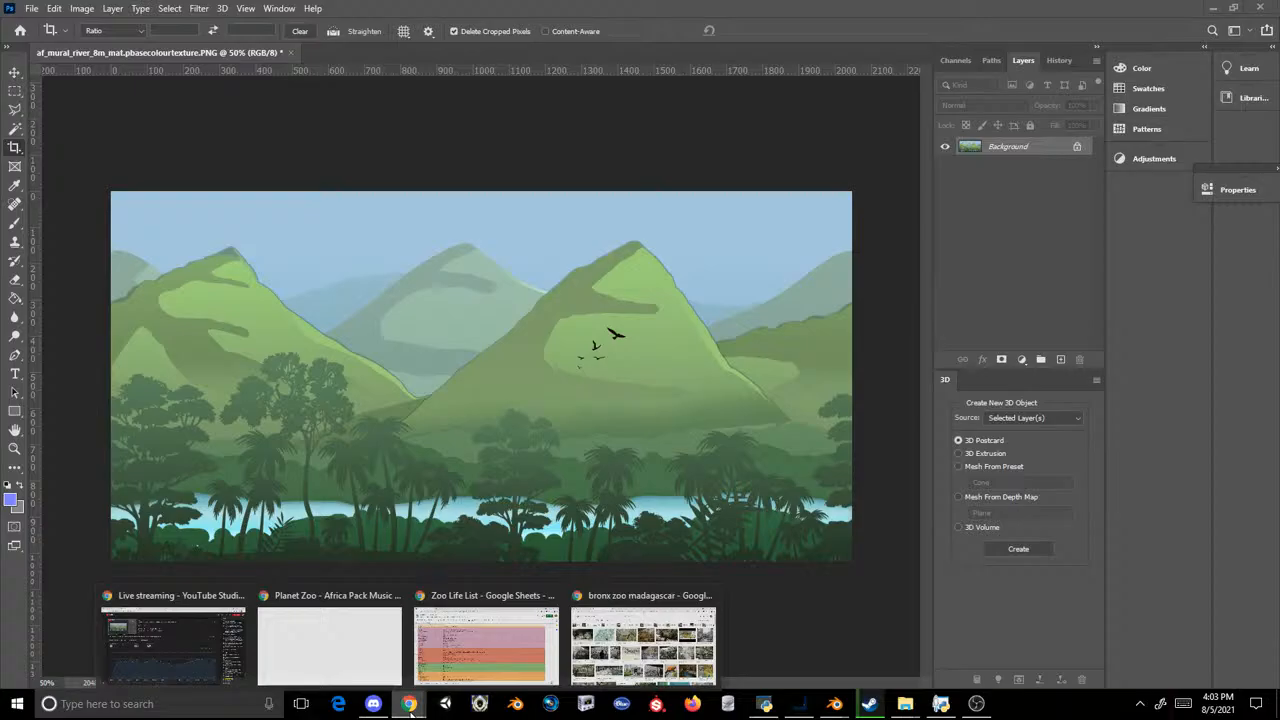
Step: Try to copy the Wikipedia "Spiny forest 3, Ifaty, Madagascar" photo from the Chrome image results and paste it into the Photoshop mural
{"action": "left_click", "coordinate": [643, 640]}
{"action": "left_click", "coordinate": [90, 12]}
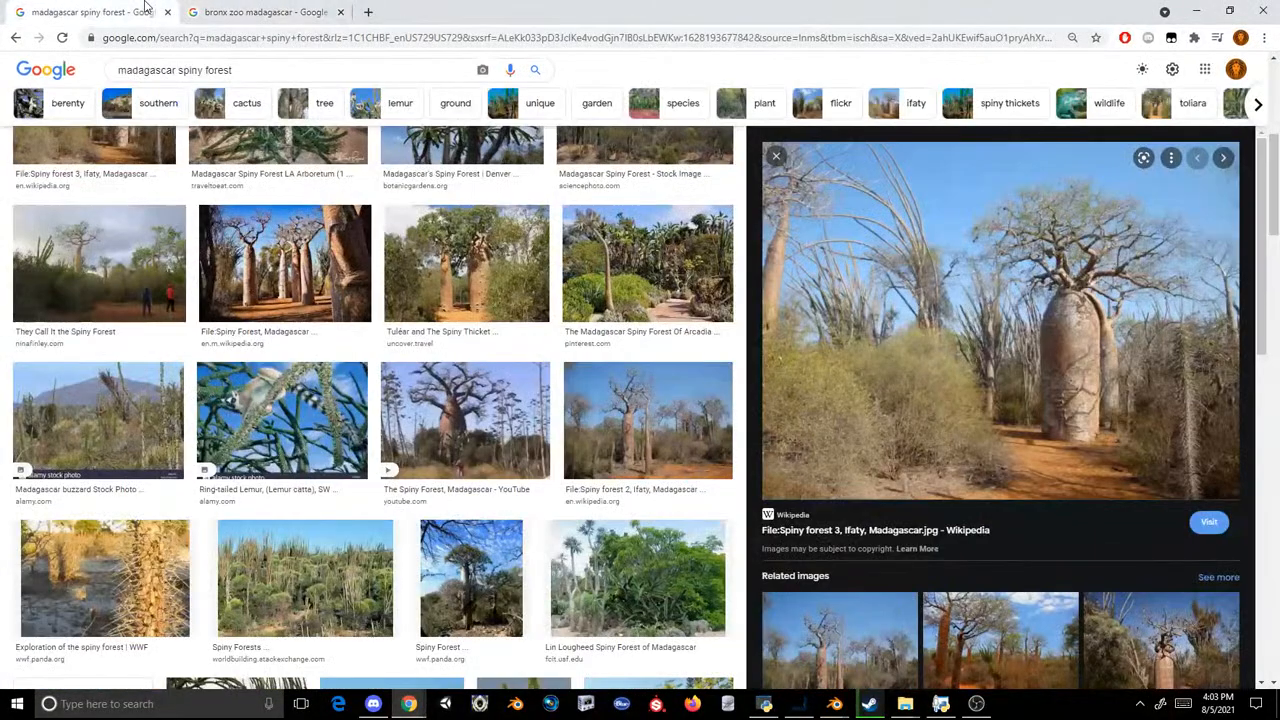
{"action": "right_click", "coordinate": [922, 238]}
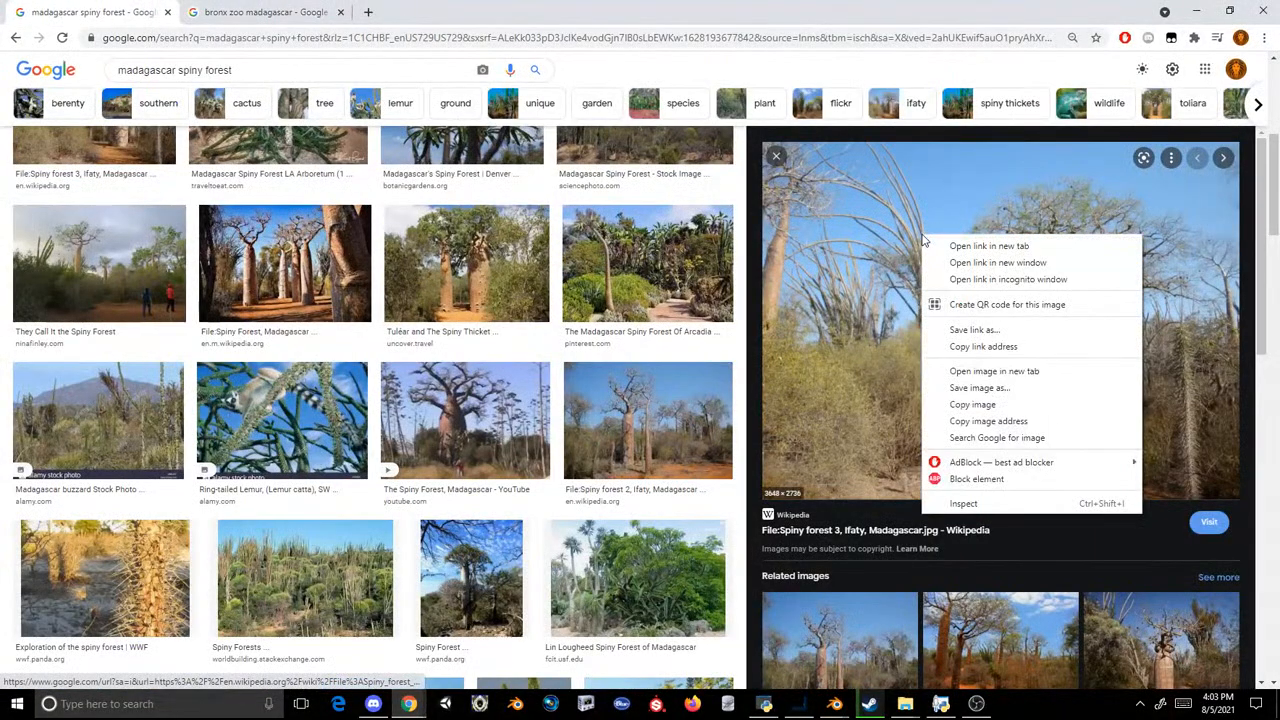
{"action": "left_click", "coordinate": [972, 404]}
{"action": "left_click", "coordinate": [798, 703]}
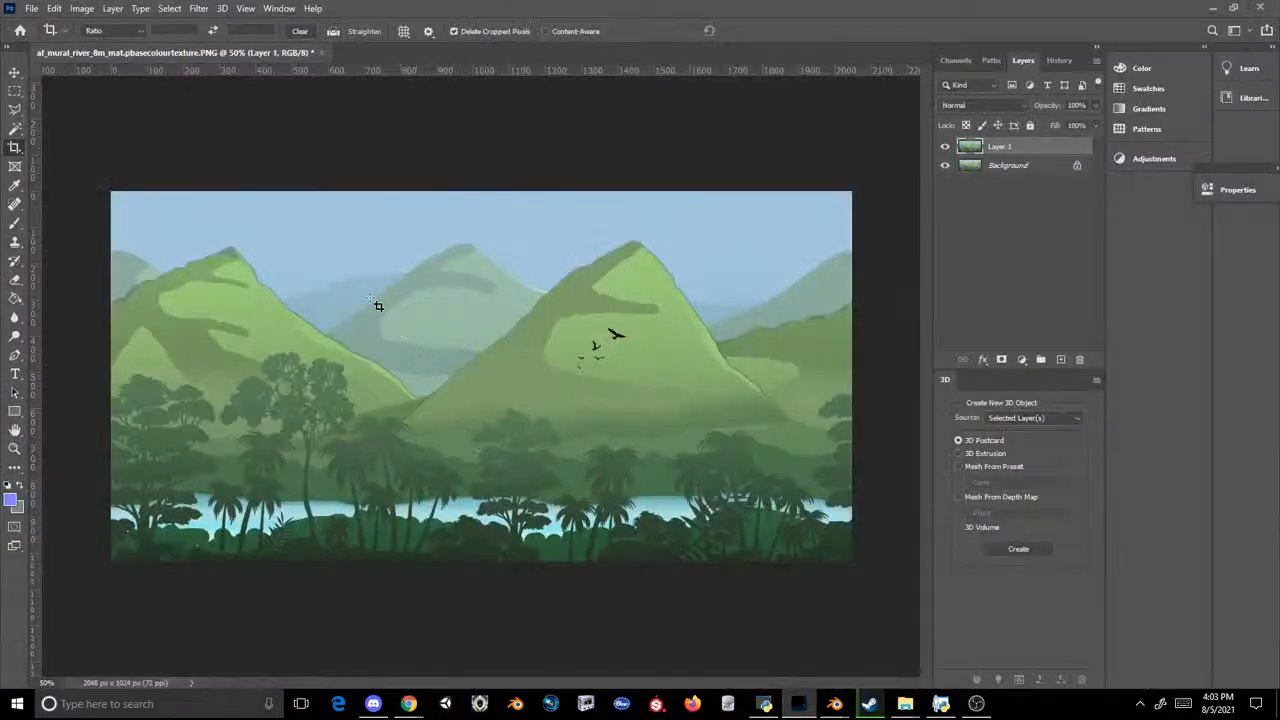
{"action": "key", "text": "ctrl+e"}
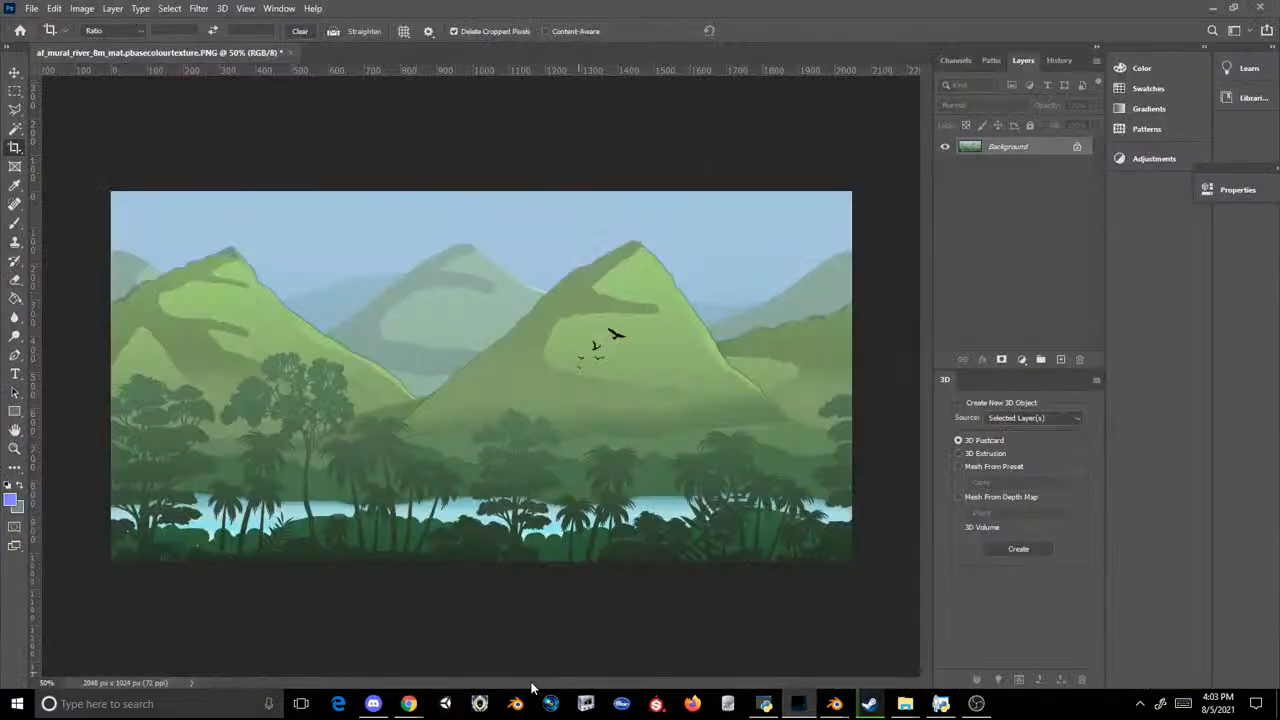
{"action": "left_click", "coordinate": [421, 709]}
{"action": "left_click", "coordinate": [630, 600]}
{"action": "right_click", "coordinate": [1040, 290]}
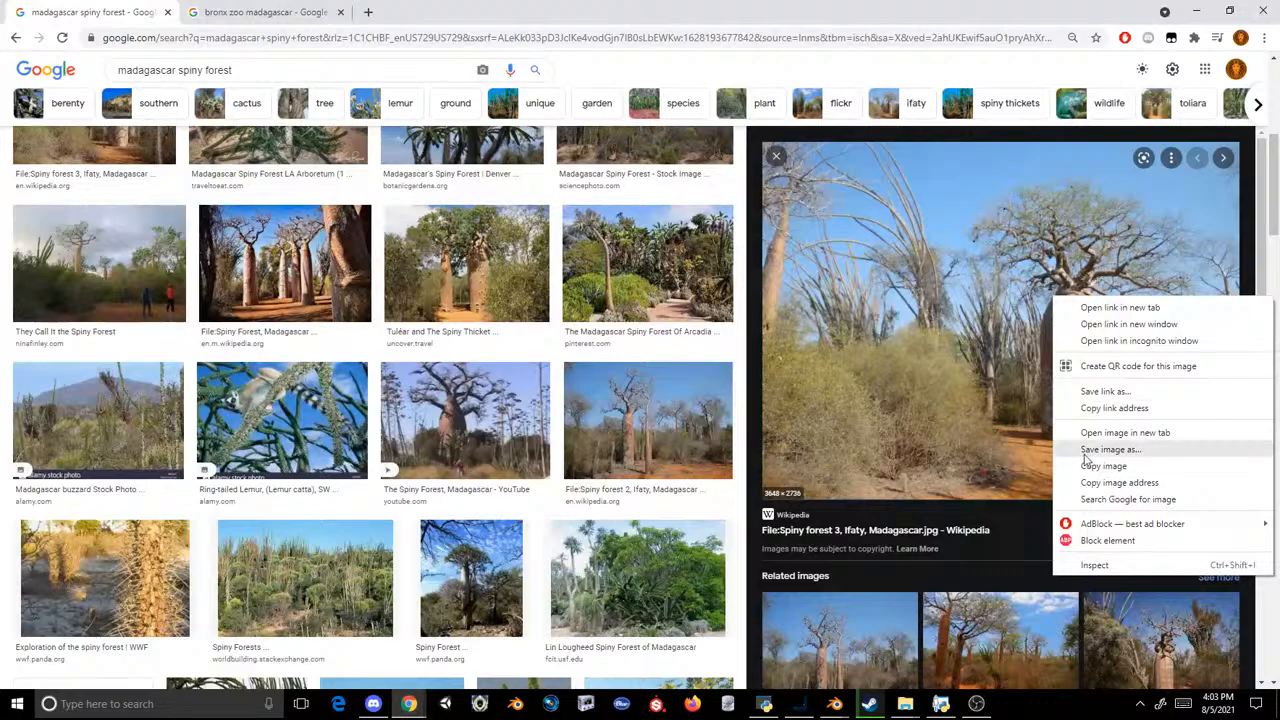
{"action": "left_click", "coordinate": [1070, 462]}
{"action": "left_click", "coordinate": [798, 703]}
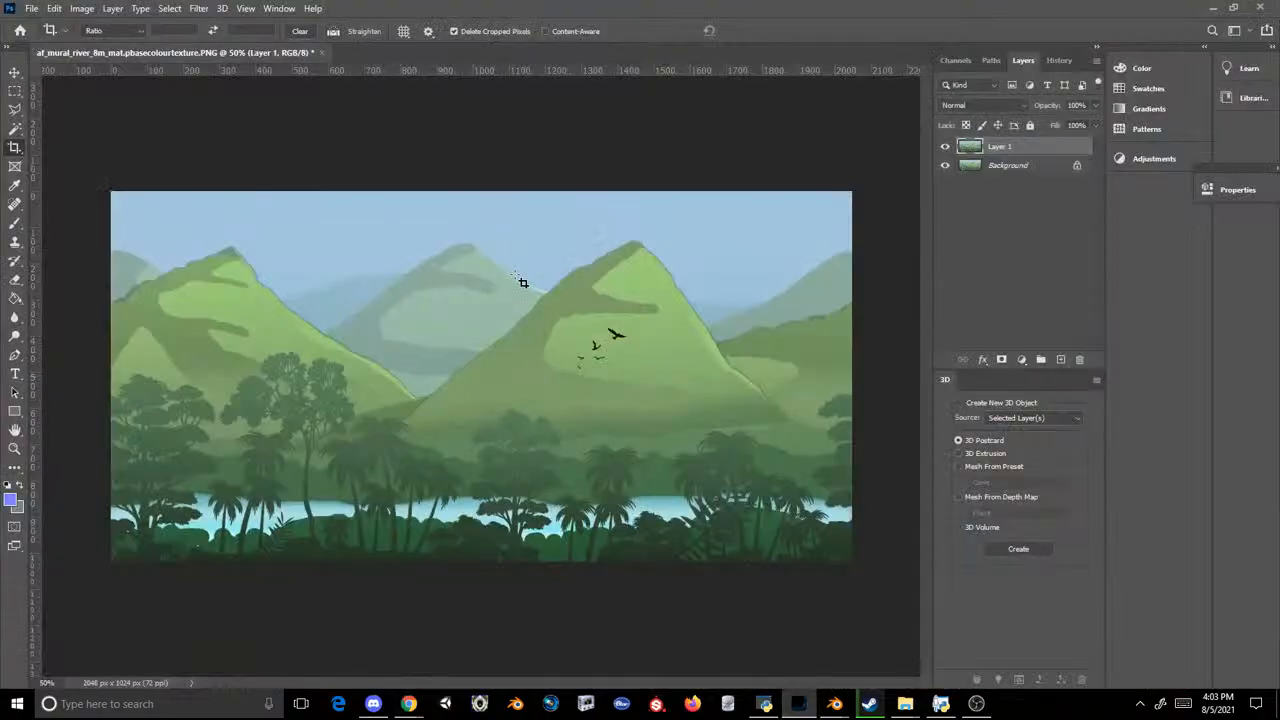
Step: Copy the Wikipedia Spiny forest 3 photo again from Chrome and paste it as a new layer over the mural in Photoshop
{"action": "mouse_move", "coordinate": [412, 695]}
{"action": "left_click", "coordinate": [640, 630]}
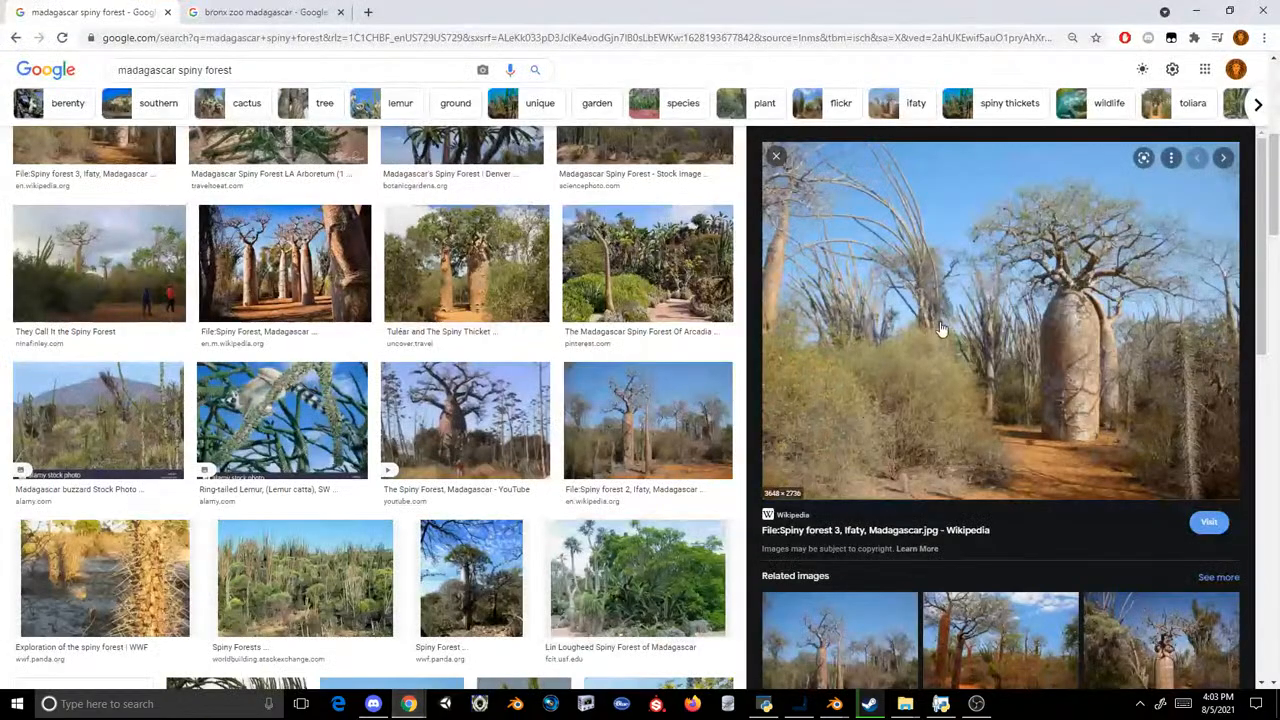
{"action": "right_click", "coordinate": [940, 320]}
{"action": "left_click", "coordinate": [990, 491]}
{"action": "left_click", "coordinate": [798, 703]}
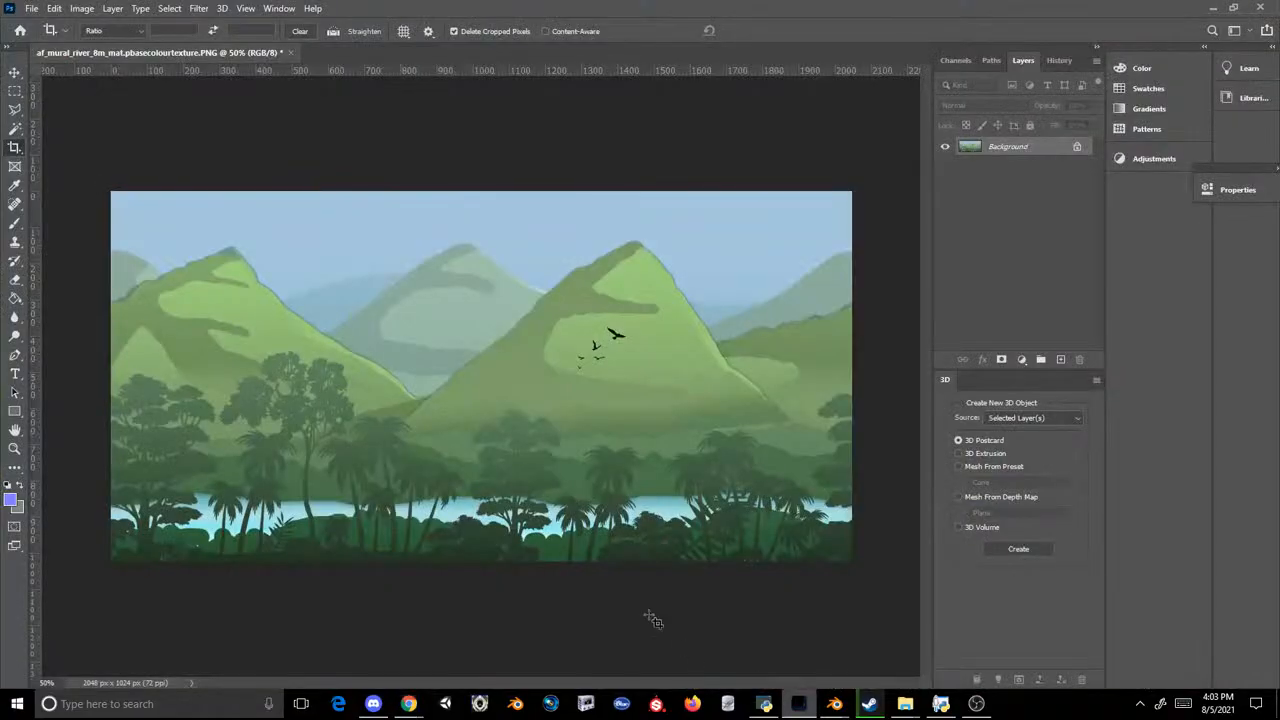
{"action": "key", "text": "ctrl+v"}
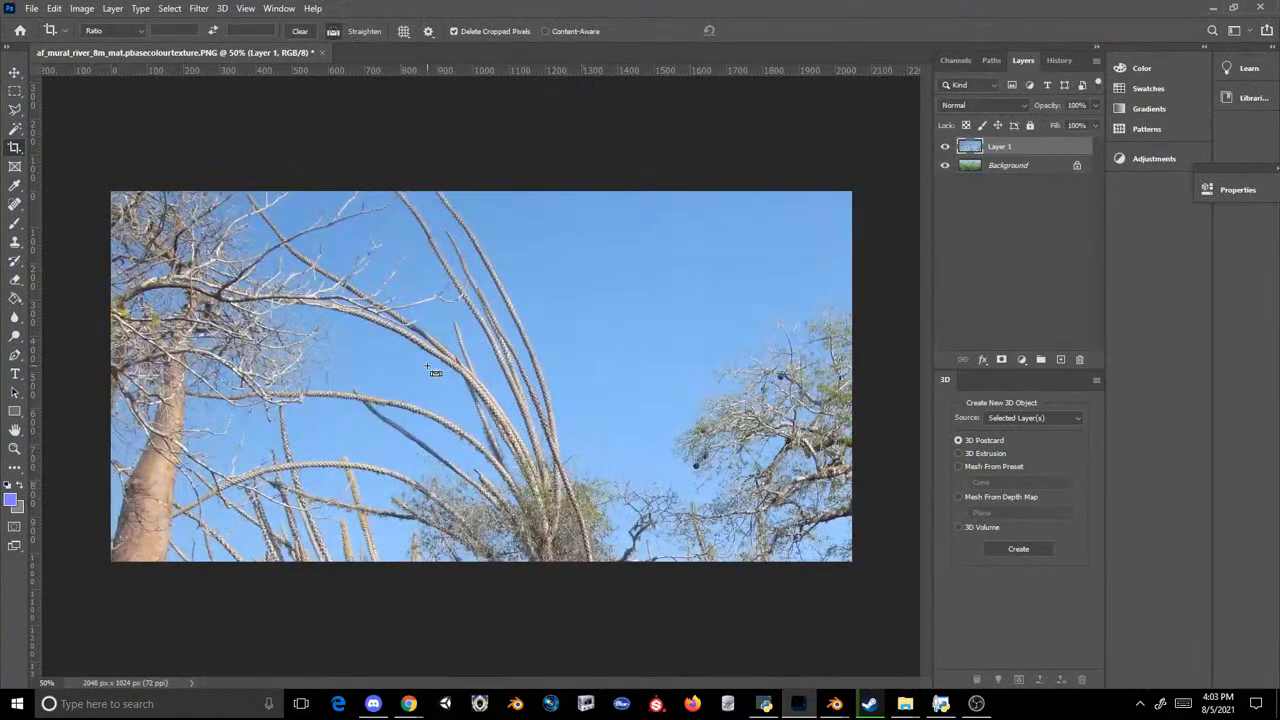
Step: Sample the pasted photo's sky blue as the foreground colour and undo the photo's pasting
{"action": "left_click", "coordinate": [12, 499]}
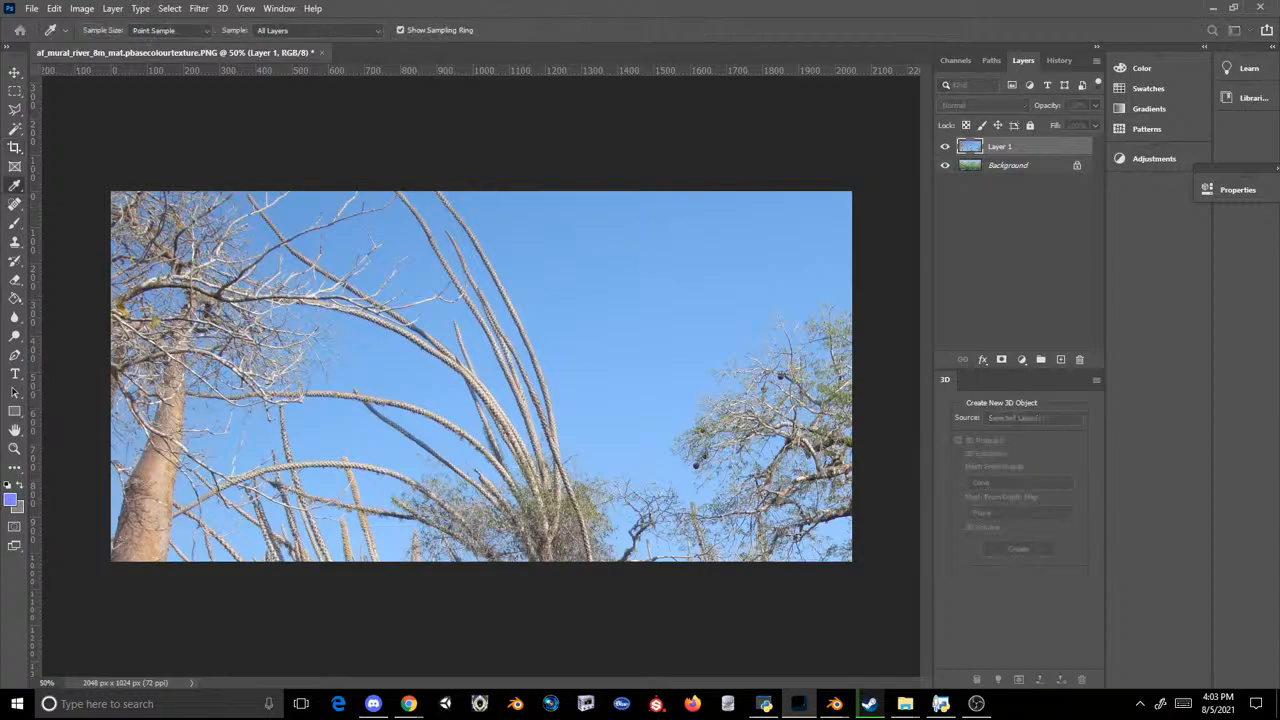
{"action": "key", "text": "Return"}
{"action": "key", "text": "ctrl+z"}
{"action": "left_click", "coordinate": [538, 289]}
{"action": "key", "text": "Escape"}
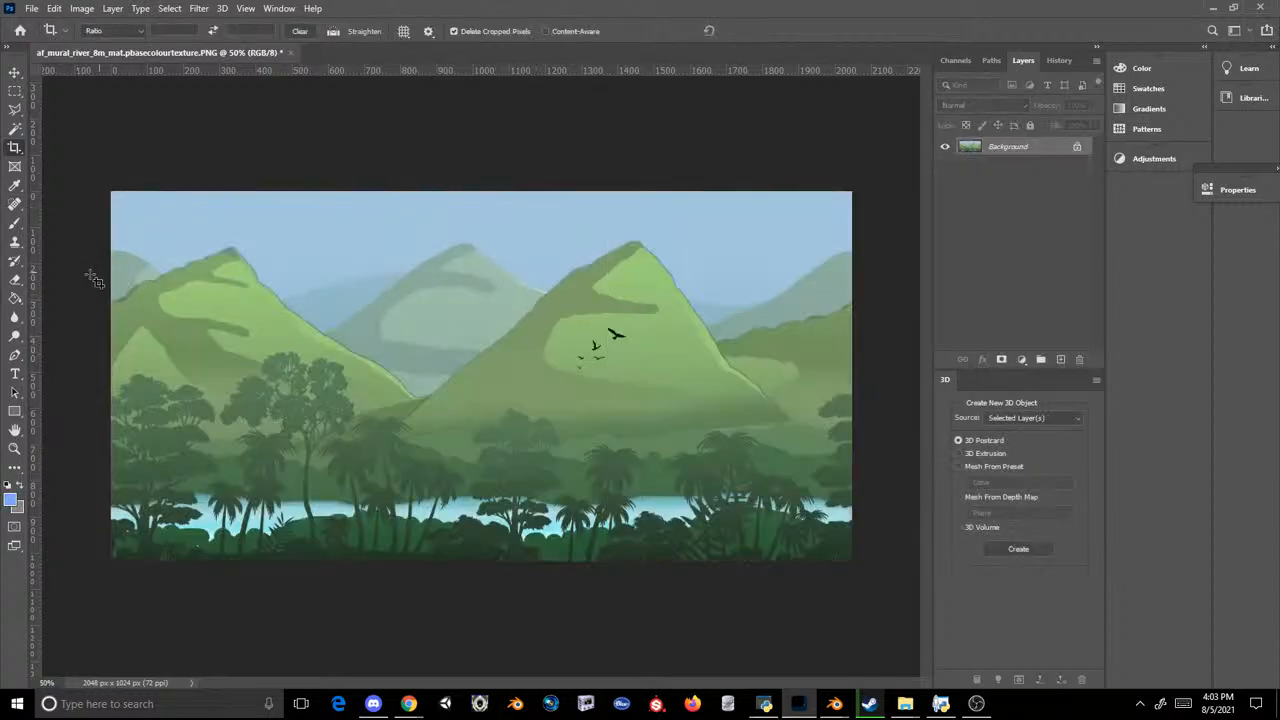
Step: Add a new layer above the mural and fill it with the sampled sky blue using the Paint Bucket
{"action": "left_click", "coordinate": [16, 315]}
{"action": "left_click", "coordinate": [15, 300]}
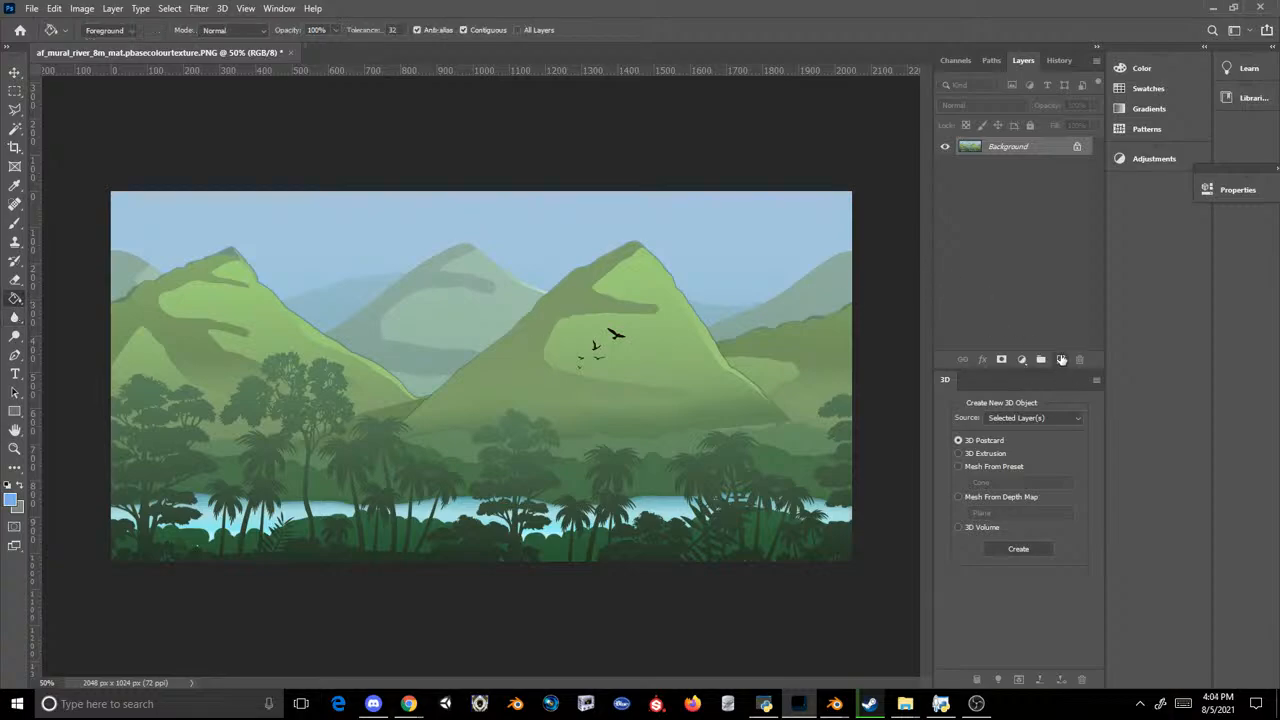
{"action": "left_click", "coordinate": [1062, 359]}
{"action": "left_click", "coordinate": [565, 323]}
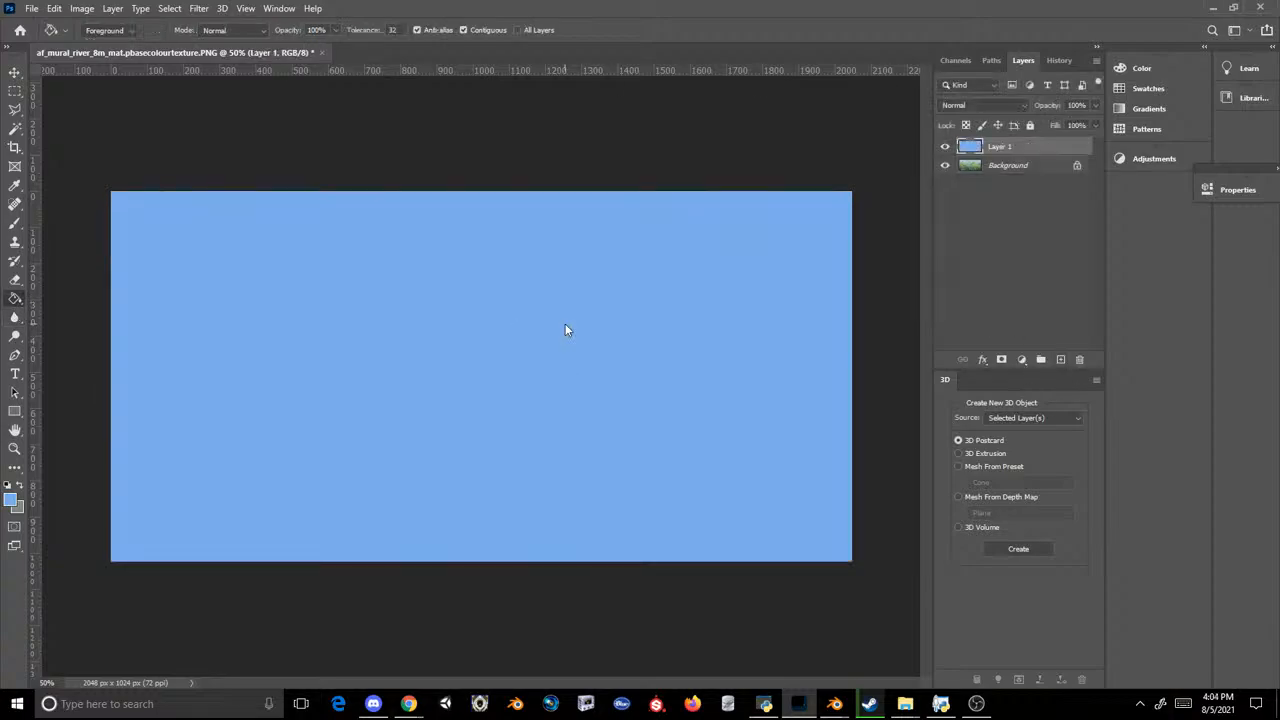
Step: Set the background colour to a very pale blue and apply a vertical linear gradient fading from sky blue above to pale blue below
{"action": "left_click", "coordinate": [17, 504]}
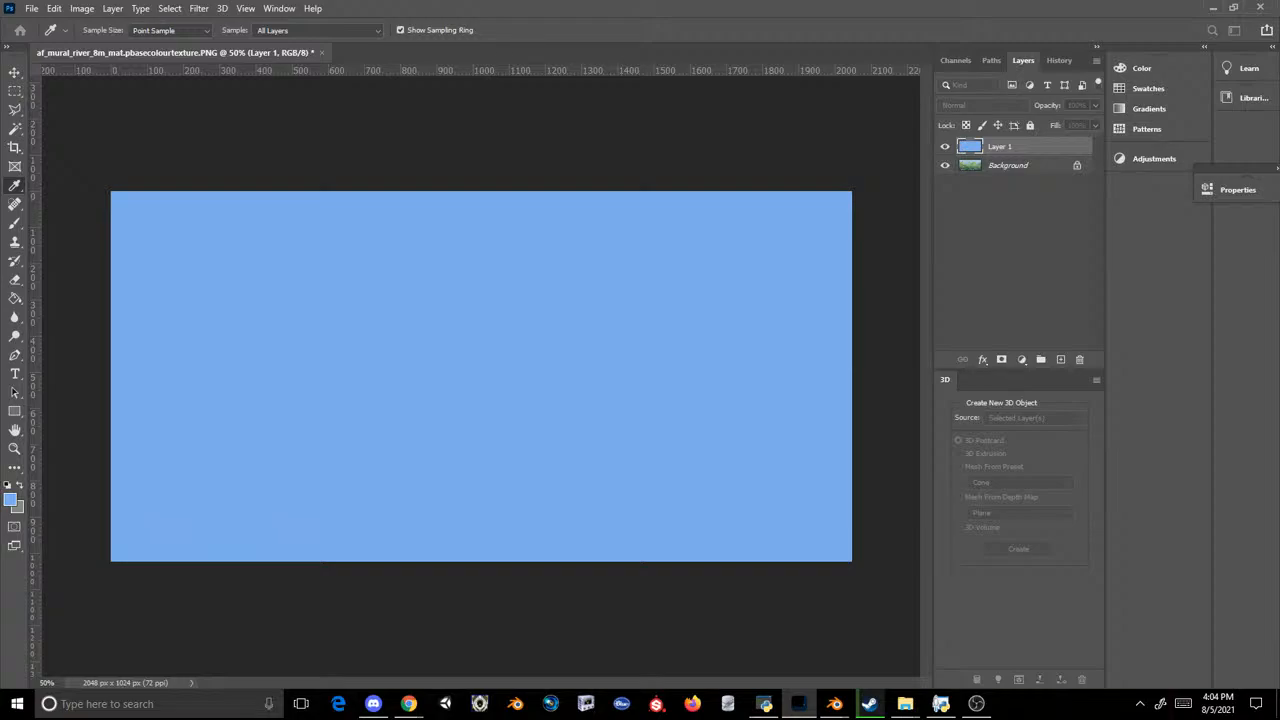
{"action": "key", "text": "Return"}
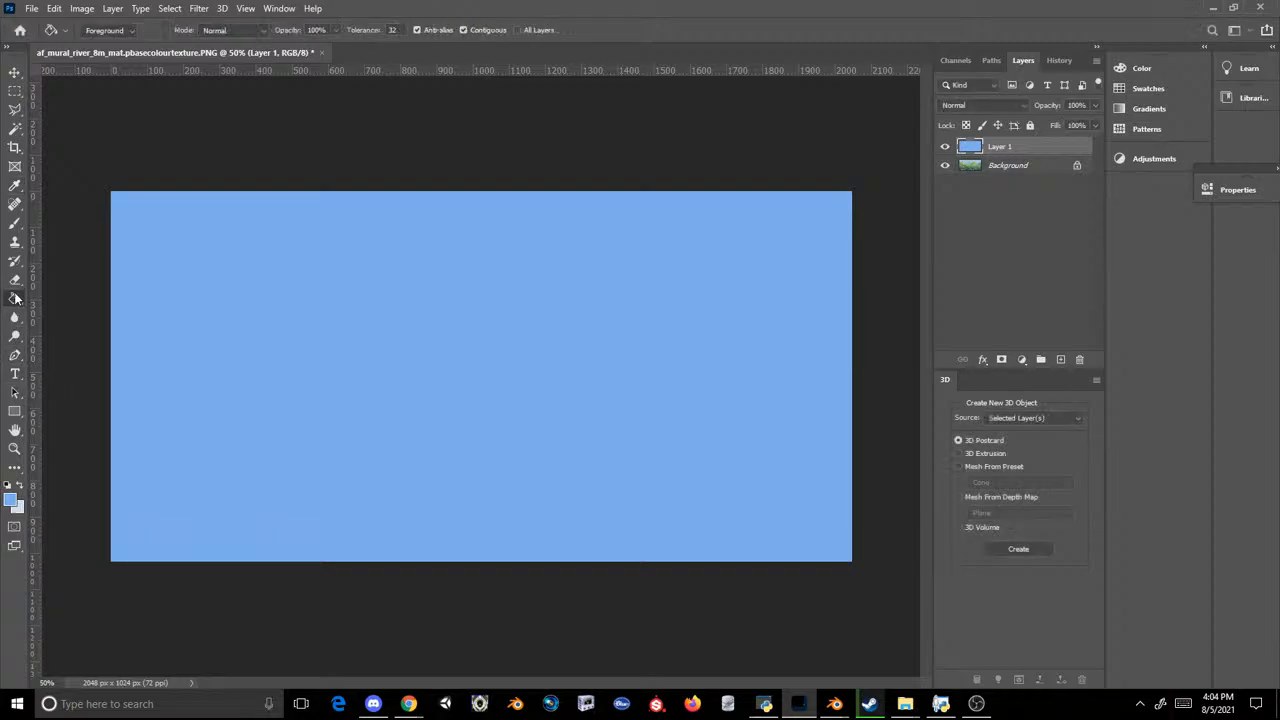
{"action": "right_click", "coordinate": [20, 300]}
{"action": "left_click", "coordinate": [78, 298]}
{"action": "left_click_drag", "start_coordinate": [340, 470], "coordinate": [321, 309]}
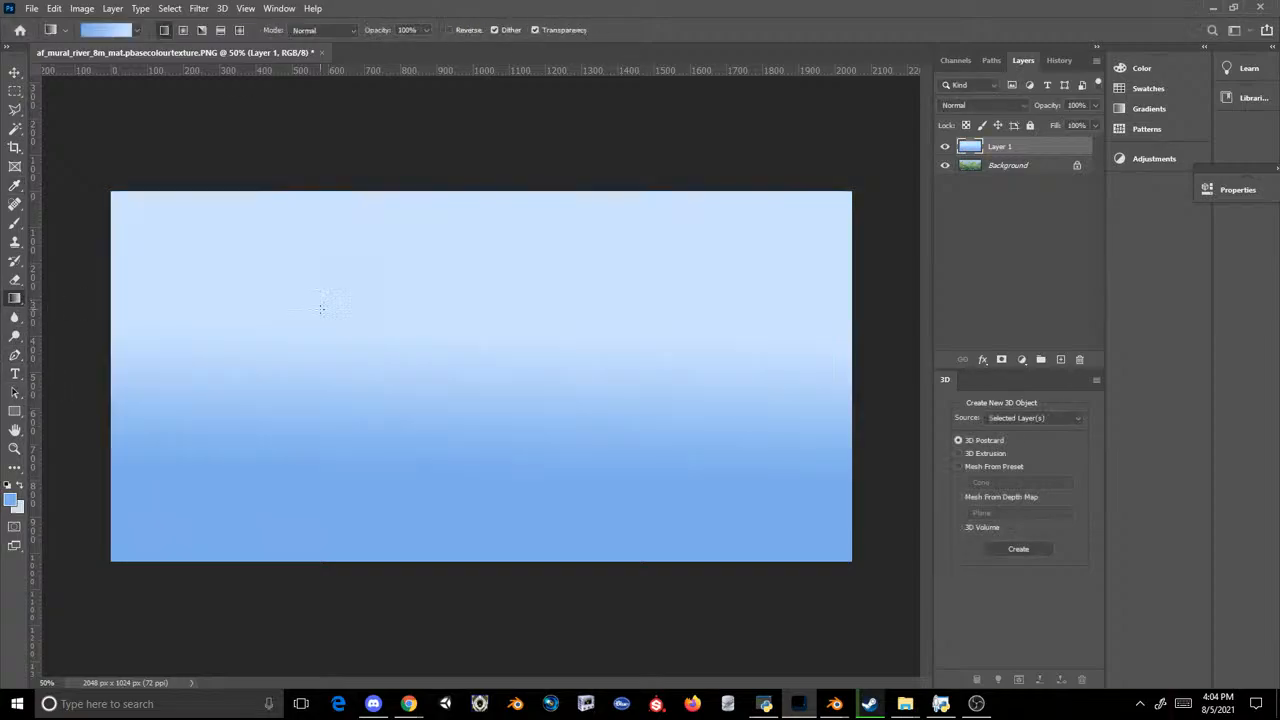
{"action": "left_click_drag", "start_coordinate": [354, 251], "coordinate": [330, 511]}
{"action": "key", "text": "ctrl+z"}
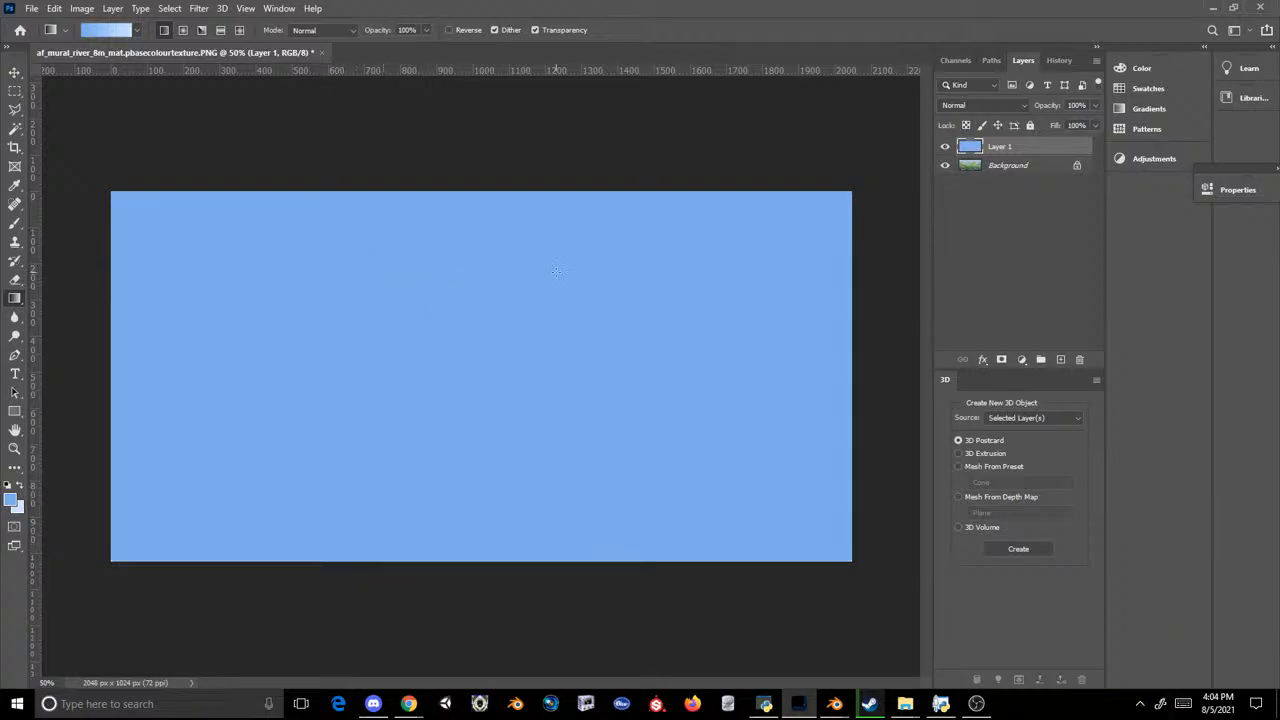
{"action": "left_click_drag", "start_coordinate": [598, 275], "coordinate": [582, 616]}
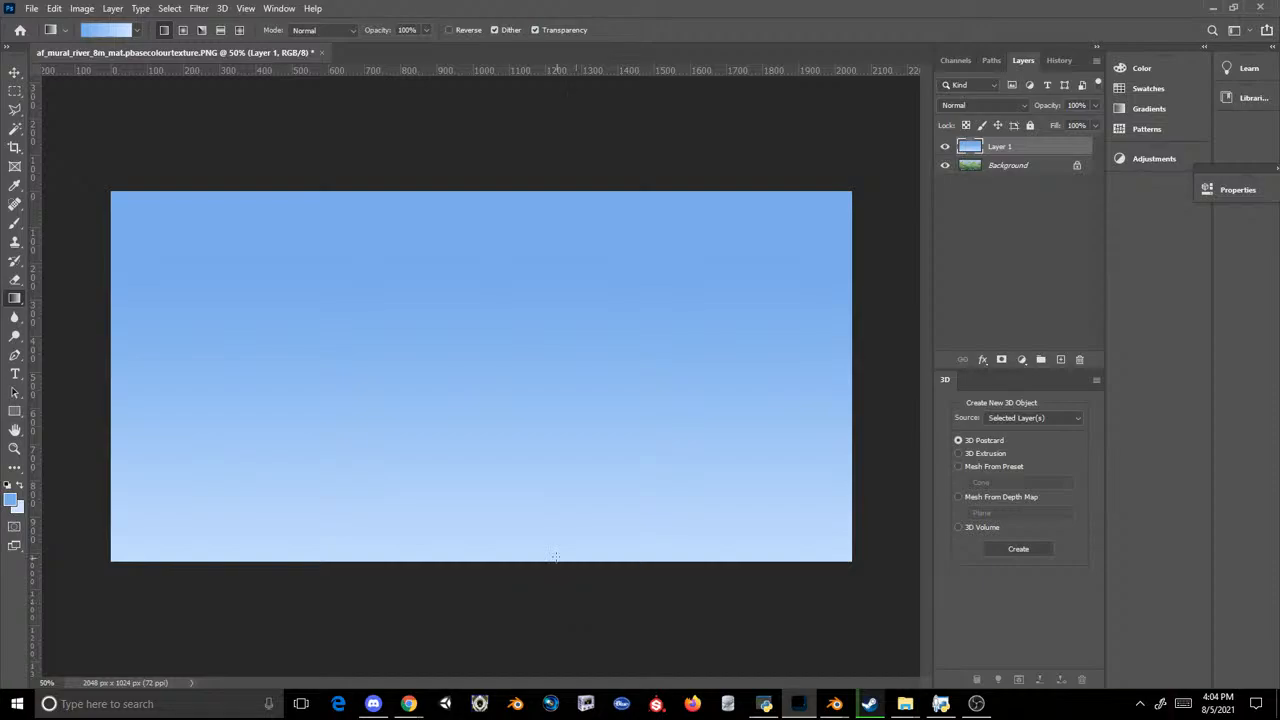
Step: Switch to Chrome, search Google for "madagascar rocks" in a new tab and close the Bronx Zoo tab
{"action": "mouse_move", "coordinate": [409, 703]}
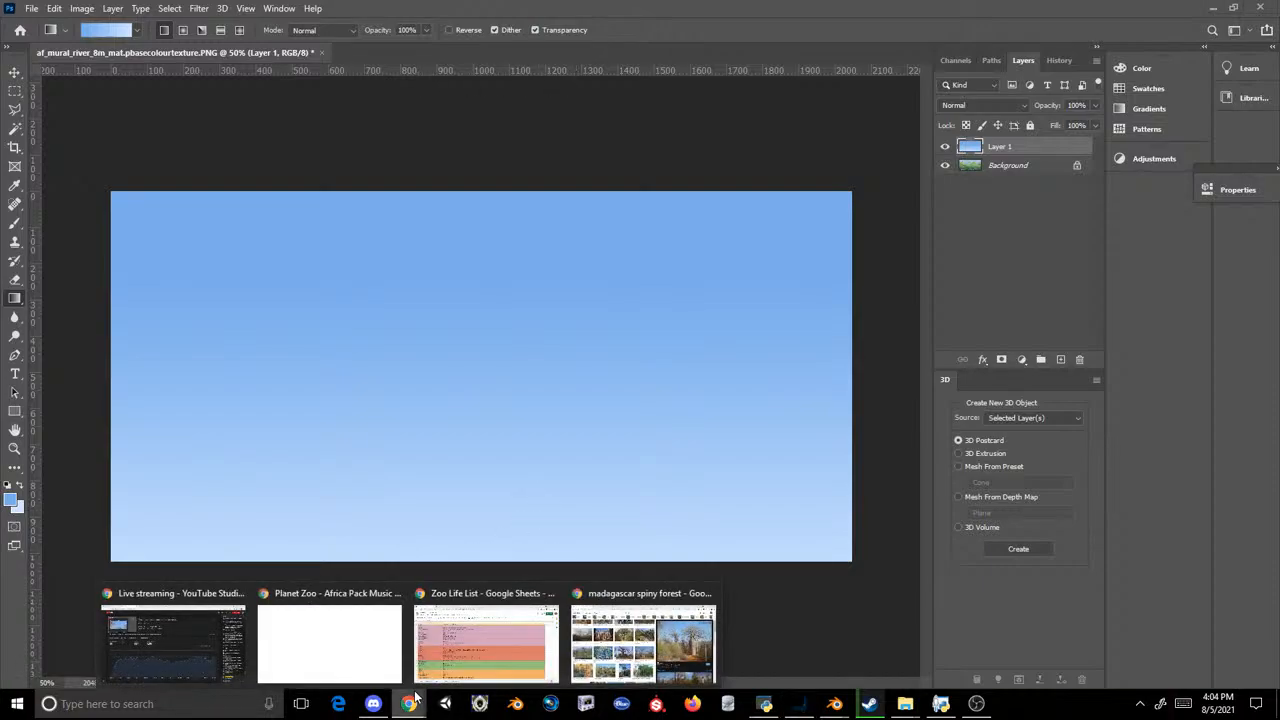
{"action": "left_click", "coordinate": [645, 645]}
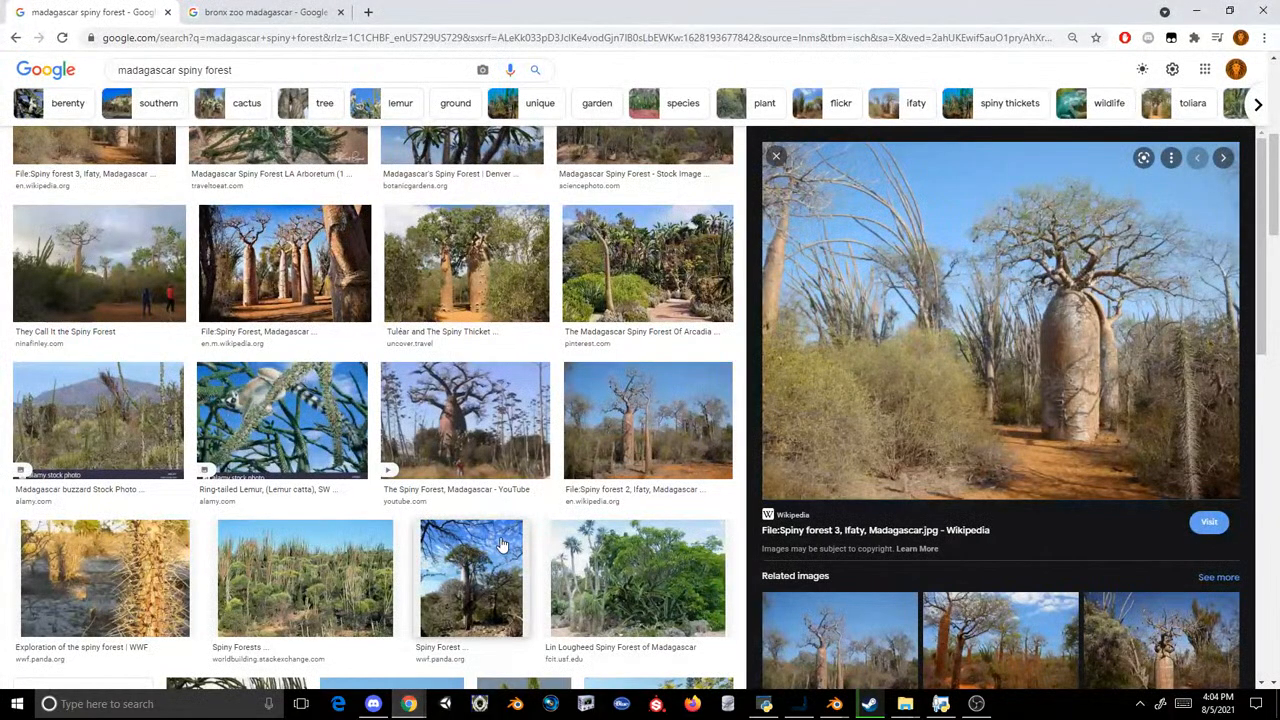
{"action": "scroll", "coordinate": [430, 405], "scroll_direction": "up", "scroll_amount": 4}
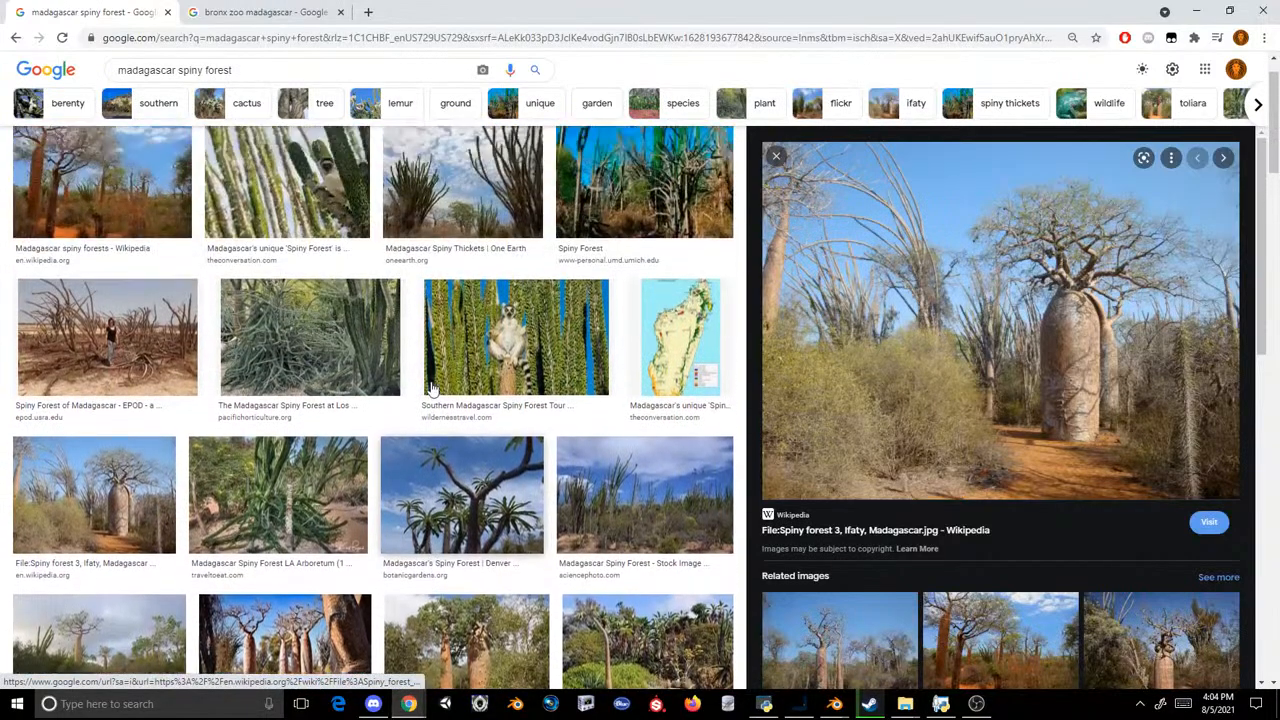
{"action": "scroll", "coordinate": [432, 388], "scroll_direction": "up", "scroll_amount": 1}
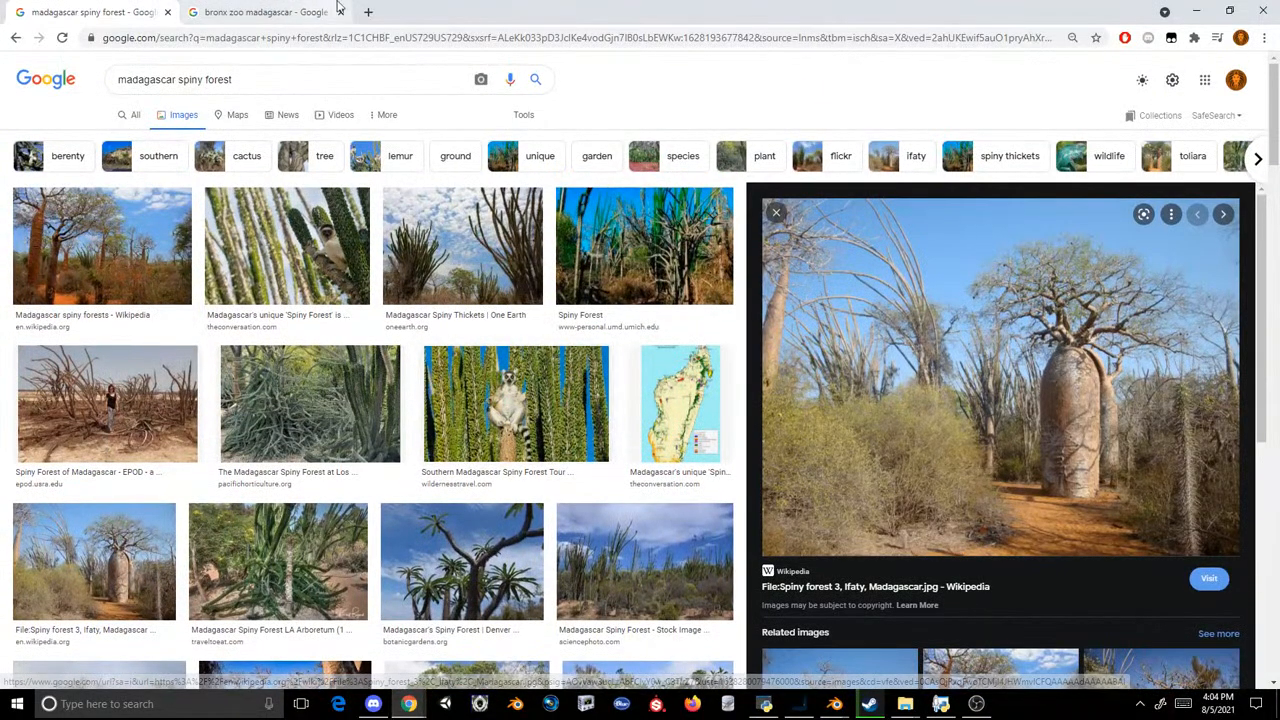
{"action": "left_click", "coordinate": [368, 12]}
{"action": "type", "text": "madag"}
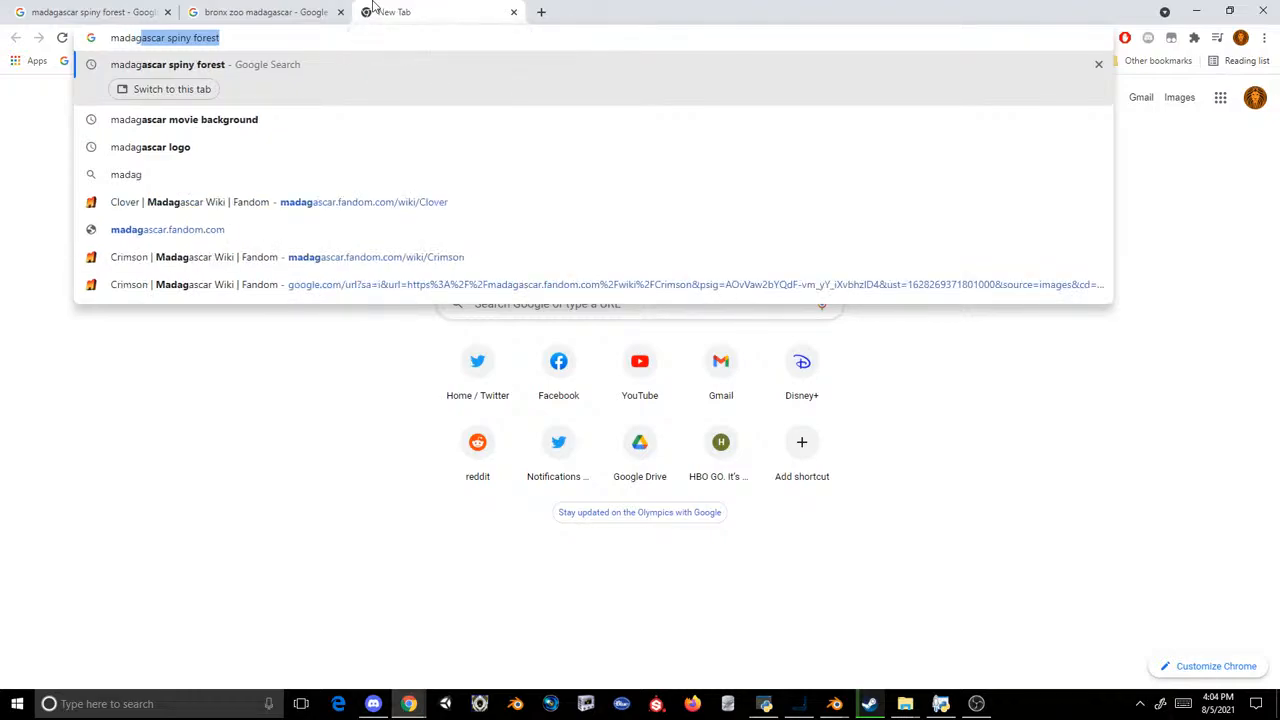
{"action": "type", "text": "sacar rocks"}
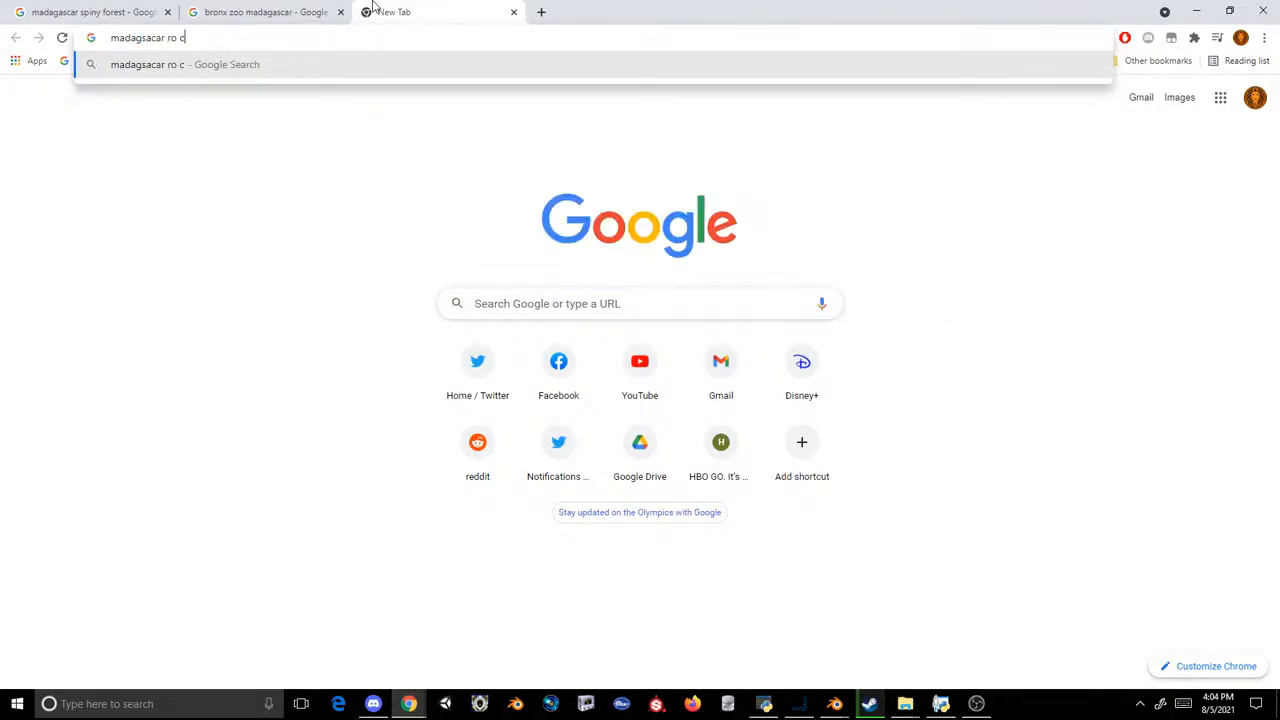
{"action": "key", "text": "Return"}
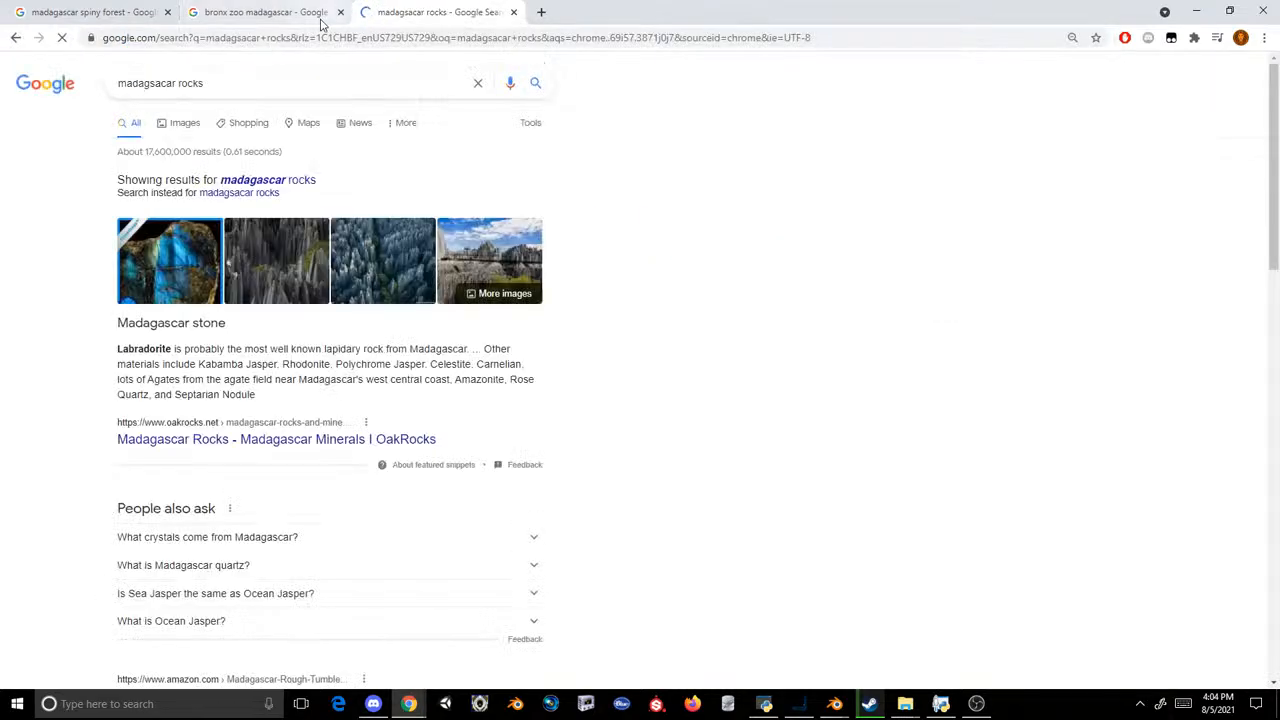
{"action": "left_click", "coordinate": [340, 12]}
Step: Show the image results and preview the Tsingy de Bemaraha Nature Reserve photo from Wanders Miles
{"action": "left_click", "coordinate": [180, 135]}
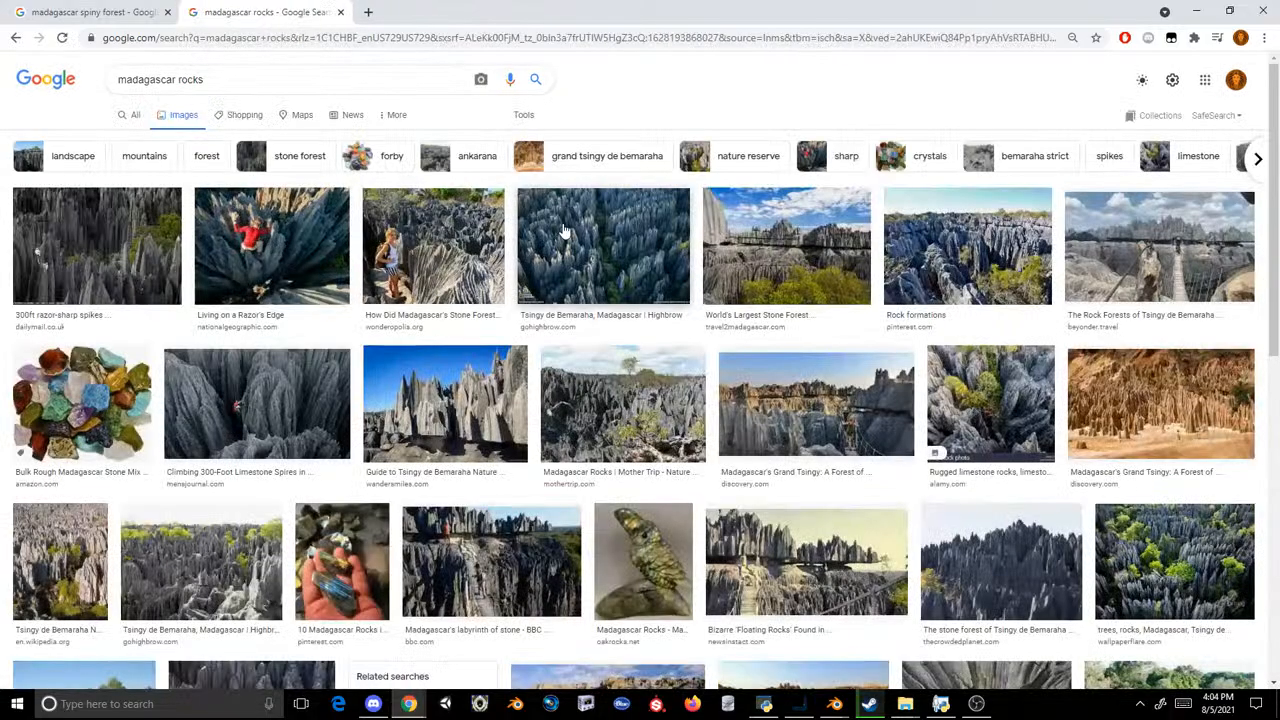
{"action": "left_click", "coordinate": [565, 232]}
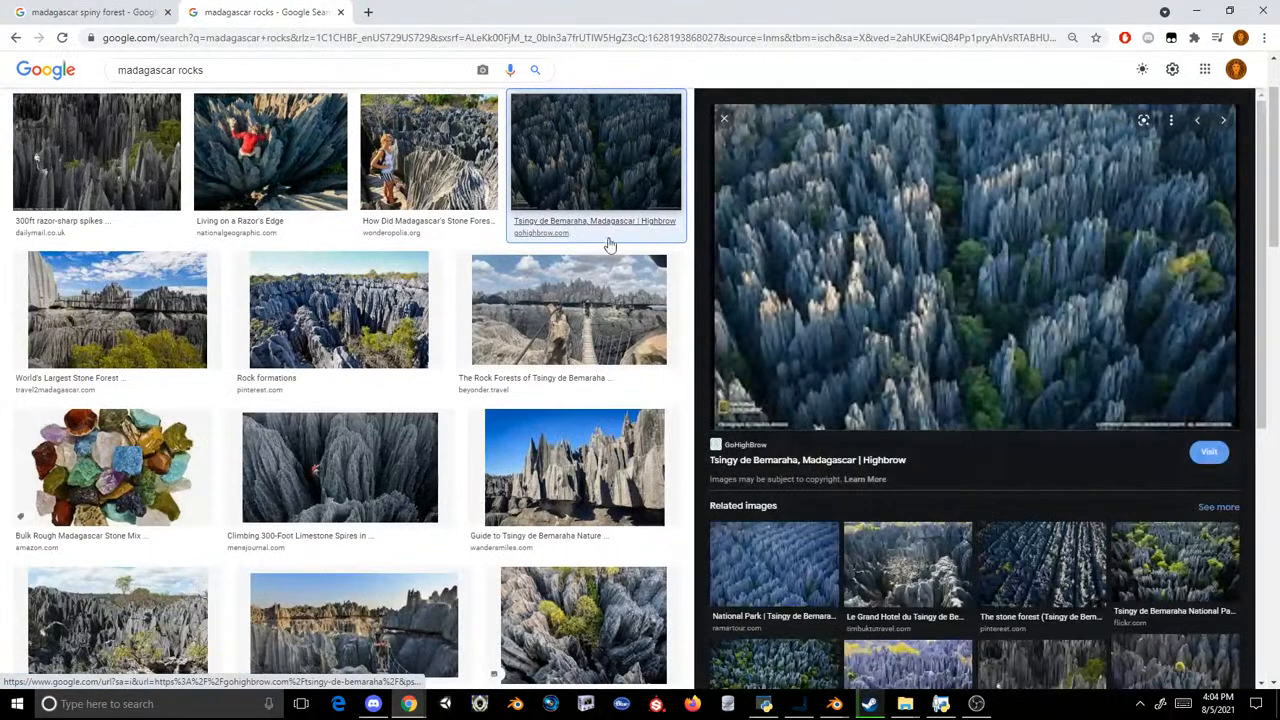
{"action": "left_click", "coordinate": [590, 410]}
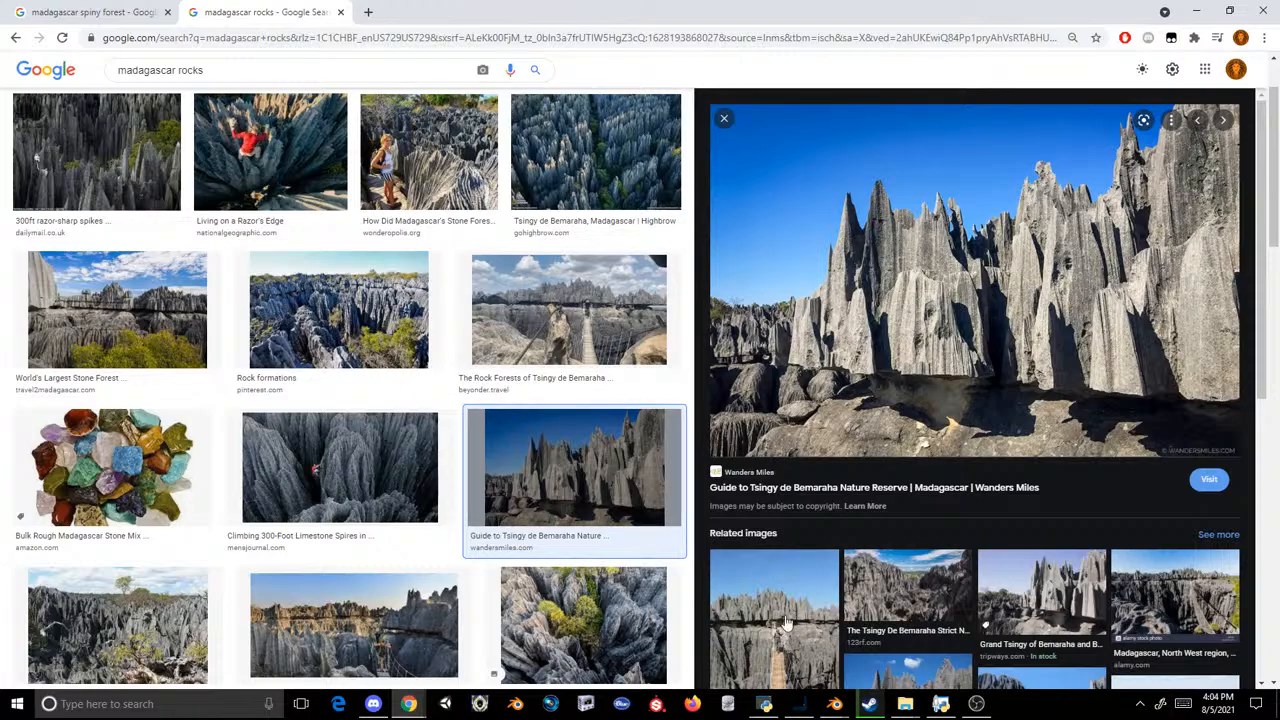
Step: Switch to Photoshop, restore its window from full screen and move it away so the rock reference photo is uncovered
{"action": "left_click", "coordinate": [798, 703]}
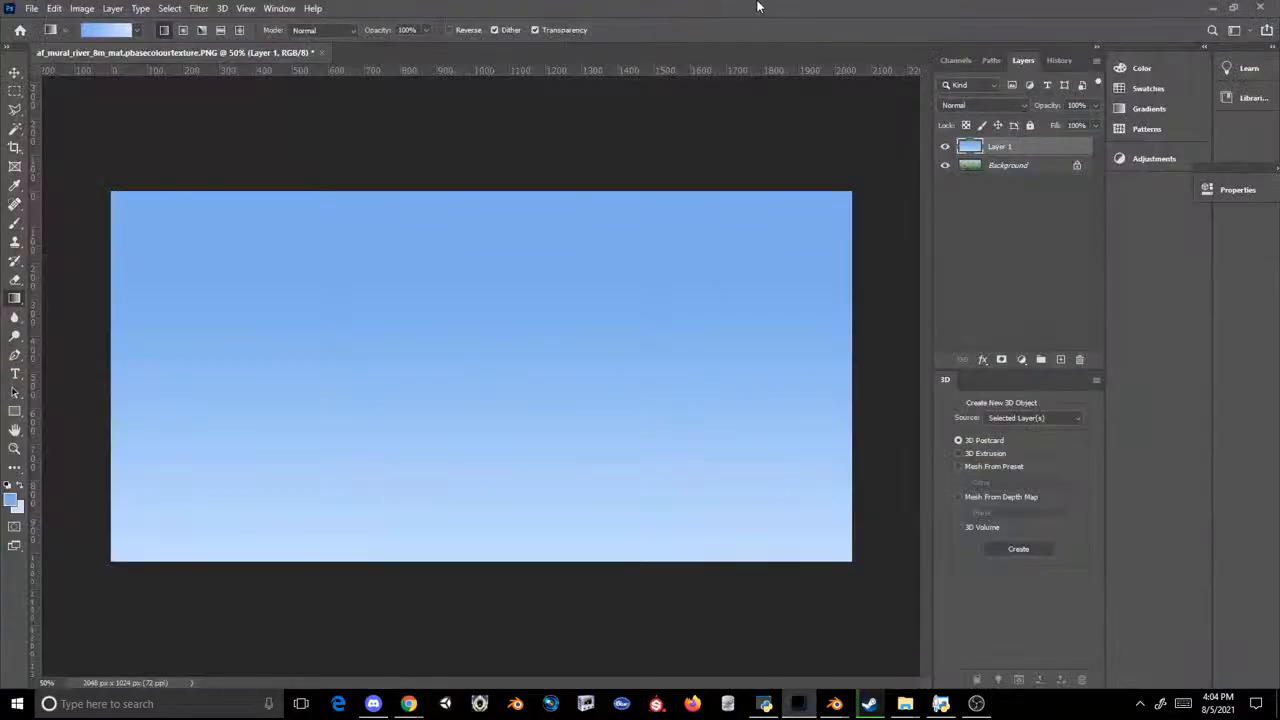
{"action": "left_click", "coordinate": [1233, 7]}
{"action": "left_click_drag", "start_coordinate": [619, 150], "coordinate": [0, 136]}
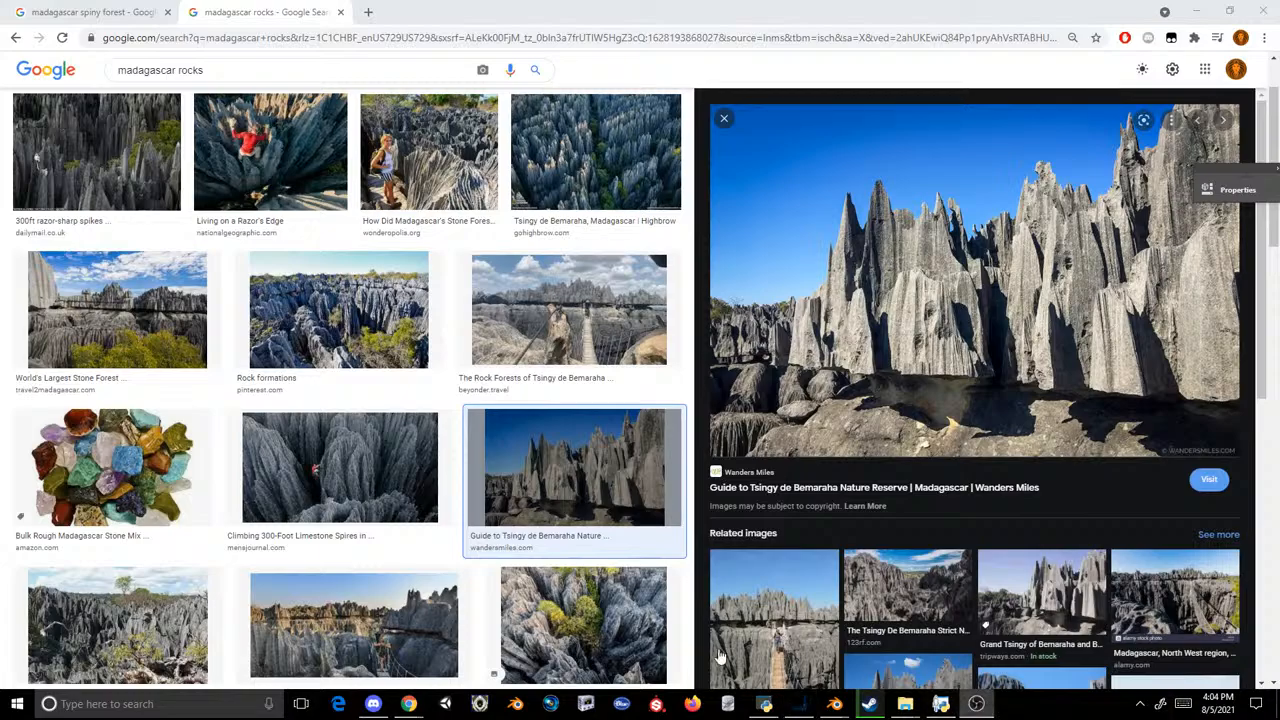
Step: Switch to OBS, move its window fully into view and activate the Drawing Setup scene
{"action": "left_click", "coordinate": [976, 703]}
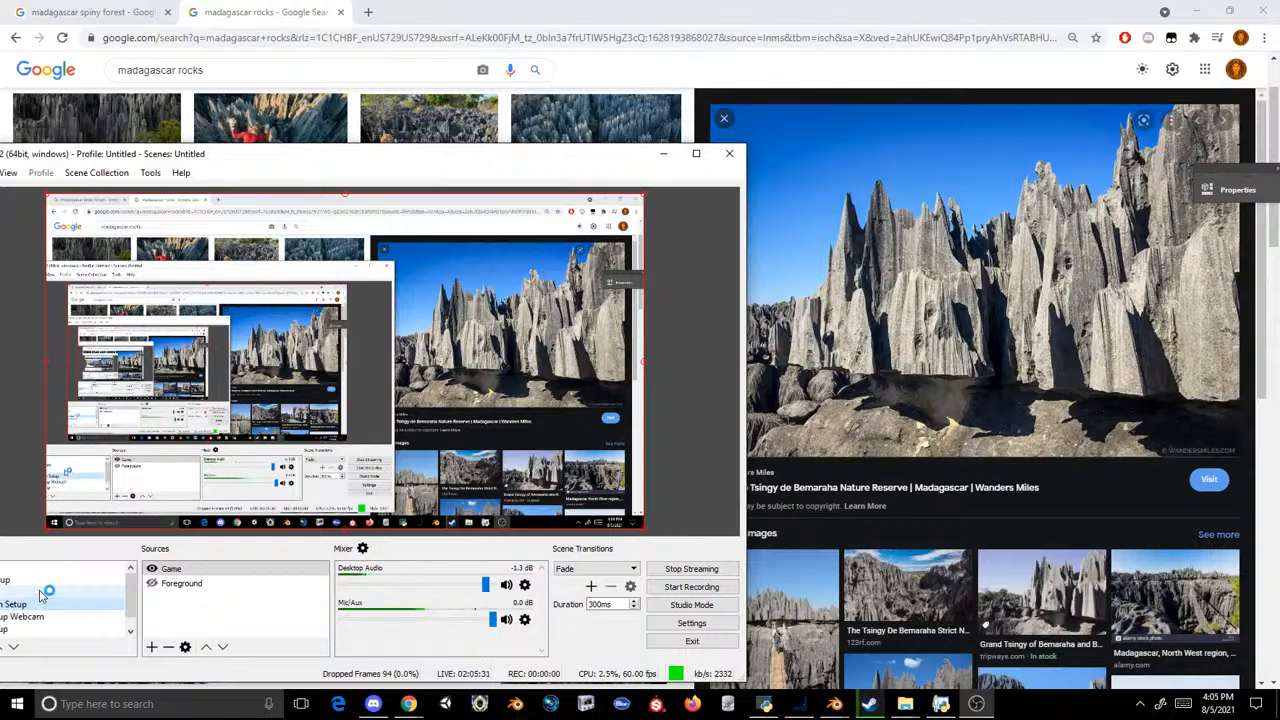
{"action": "left_click_drag", "start_coordinate": [211, 164], "coordinate": [326, 128]}
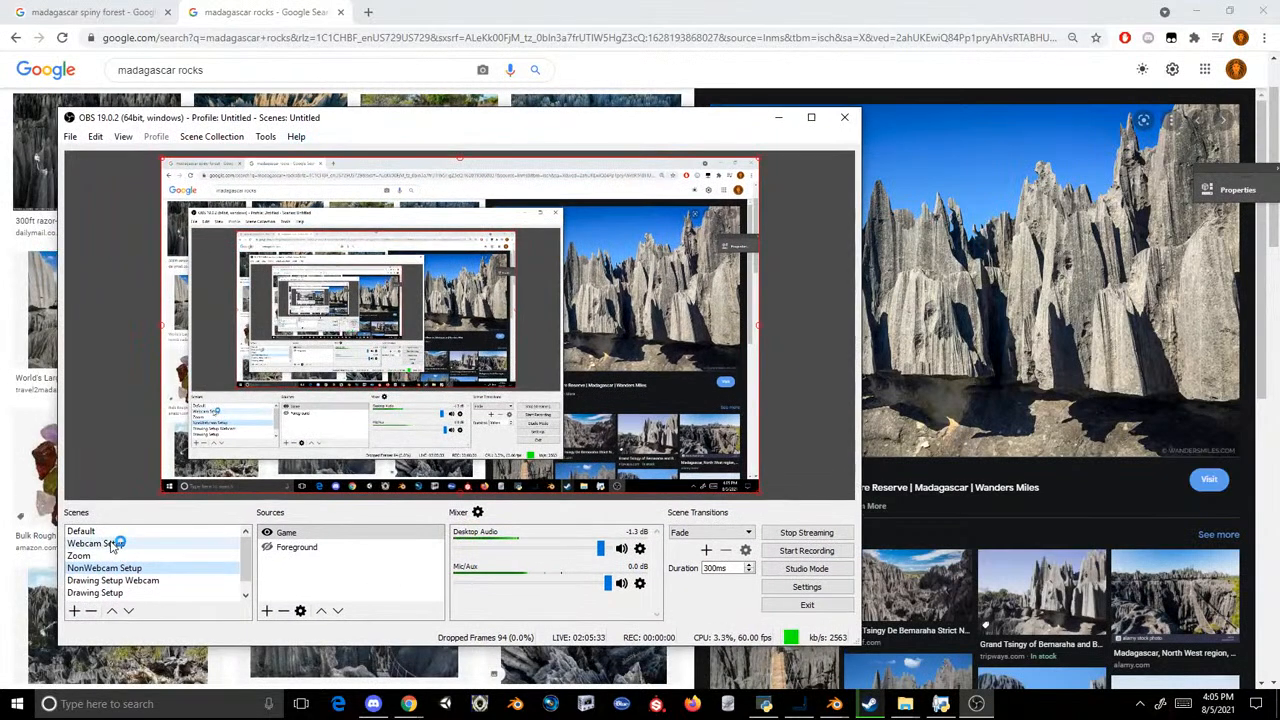
{"action": "left_click", "coordinate": [95, 593]}
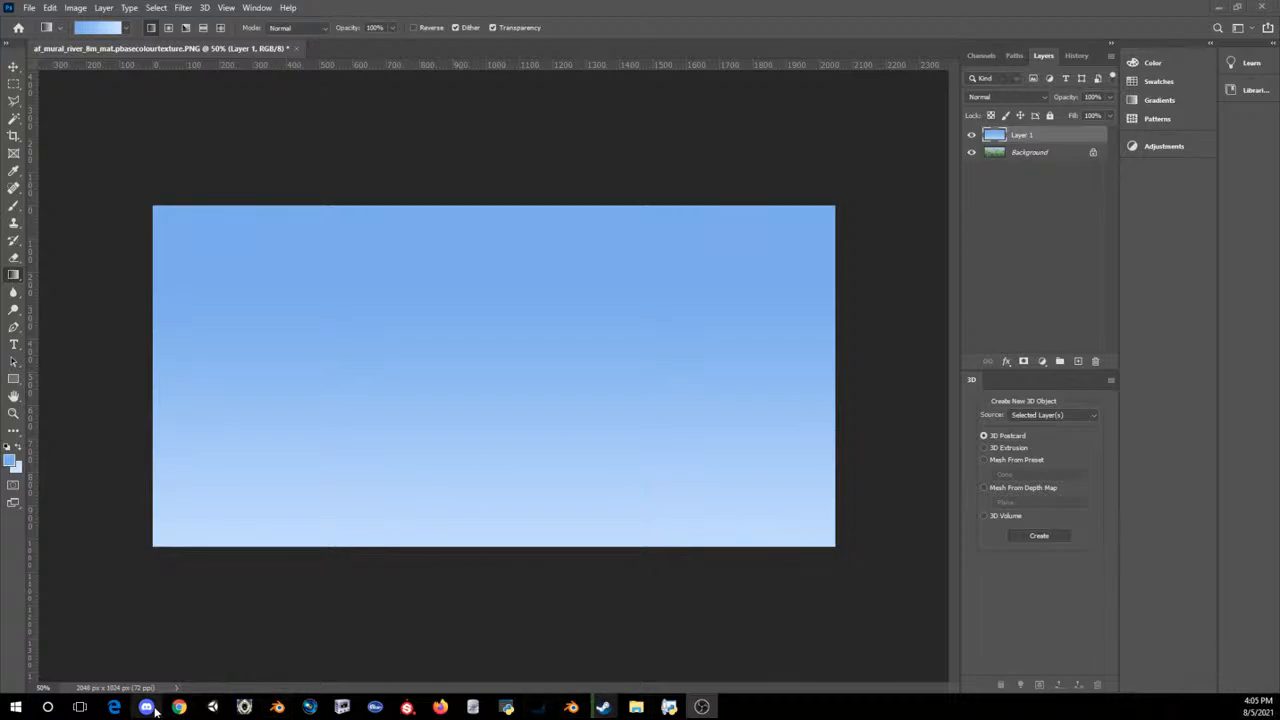
Step: Bring up the live streaming Chrome window, close one of its tabs and clear the window off the Photoshop canvas
{"action": "mouse_move", "coordinate": [178, 707]}
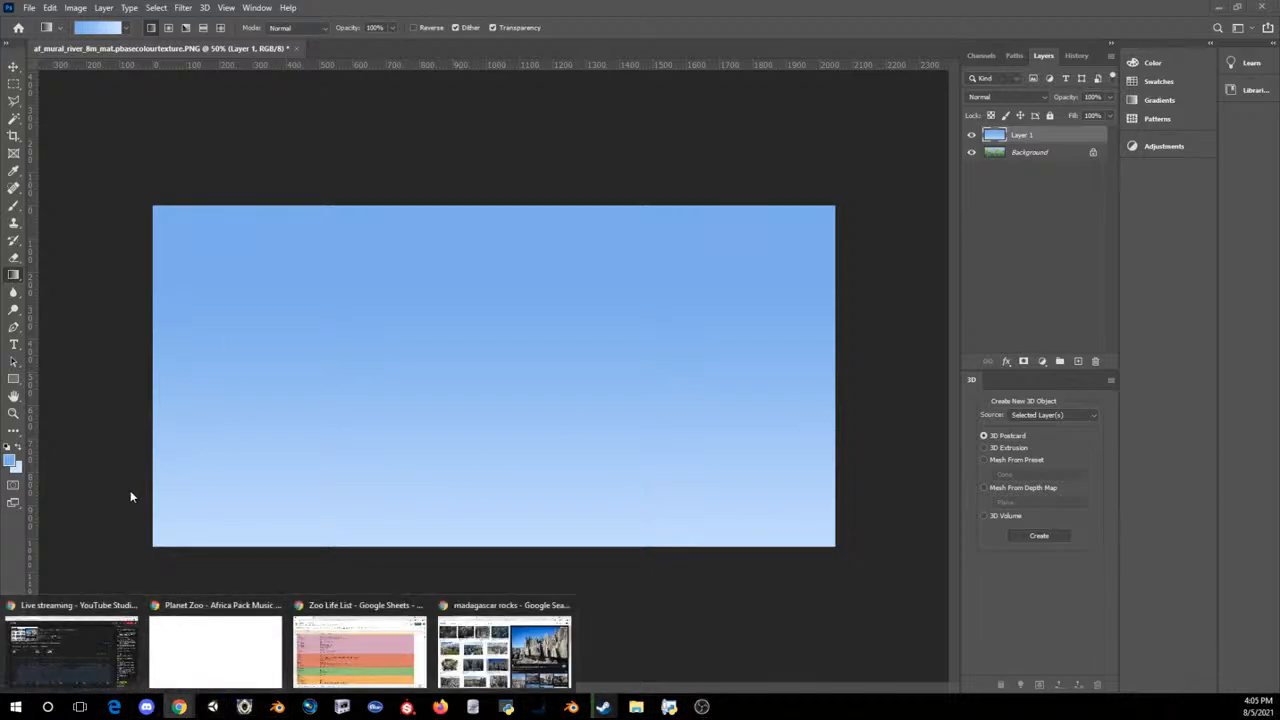
{"action": "left_click", "coordinate": [58, 622]}
{"action": "left_click", "coordinate": [313, 11]}
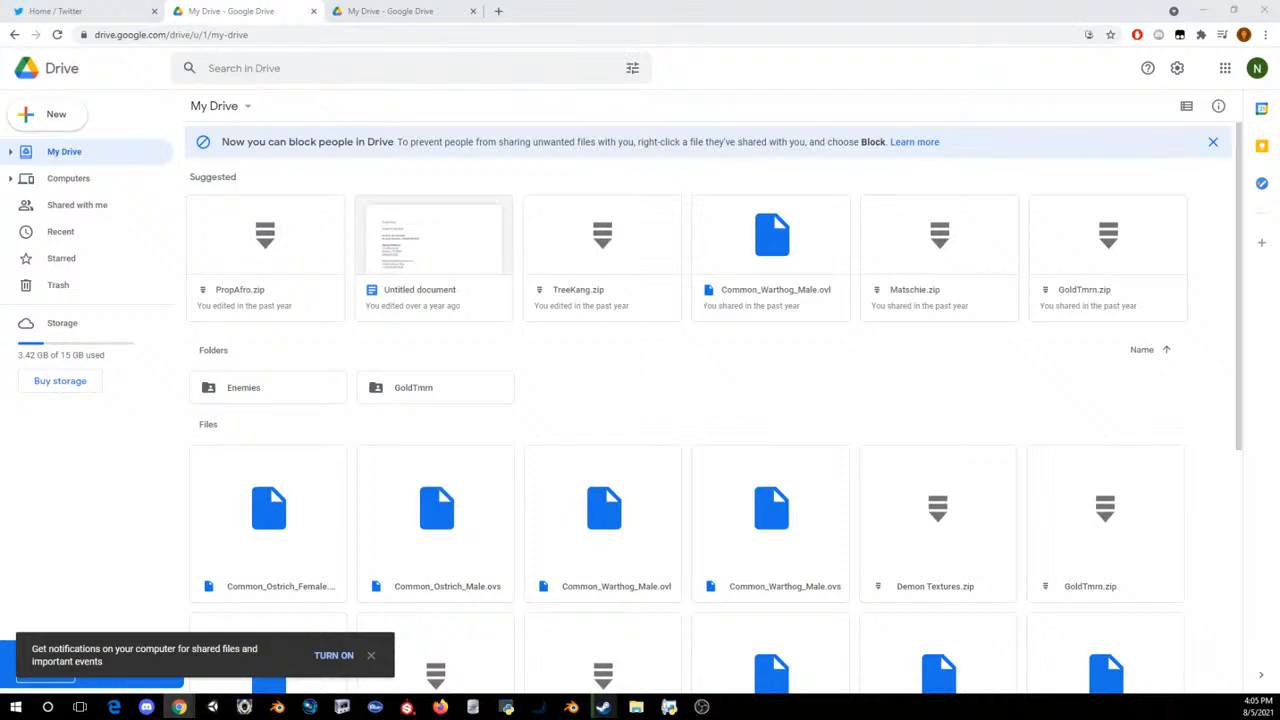
{"action": "left_click", "coordinate": [1263, 8]}
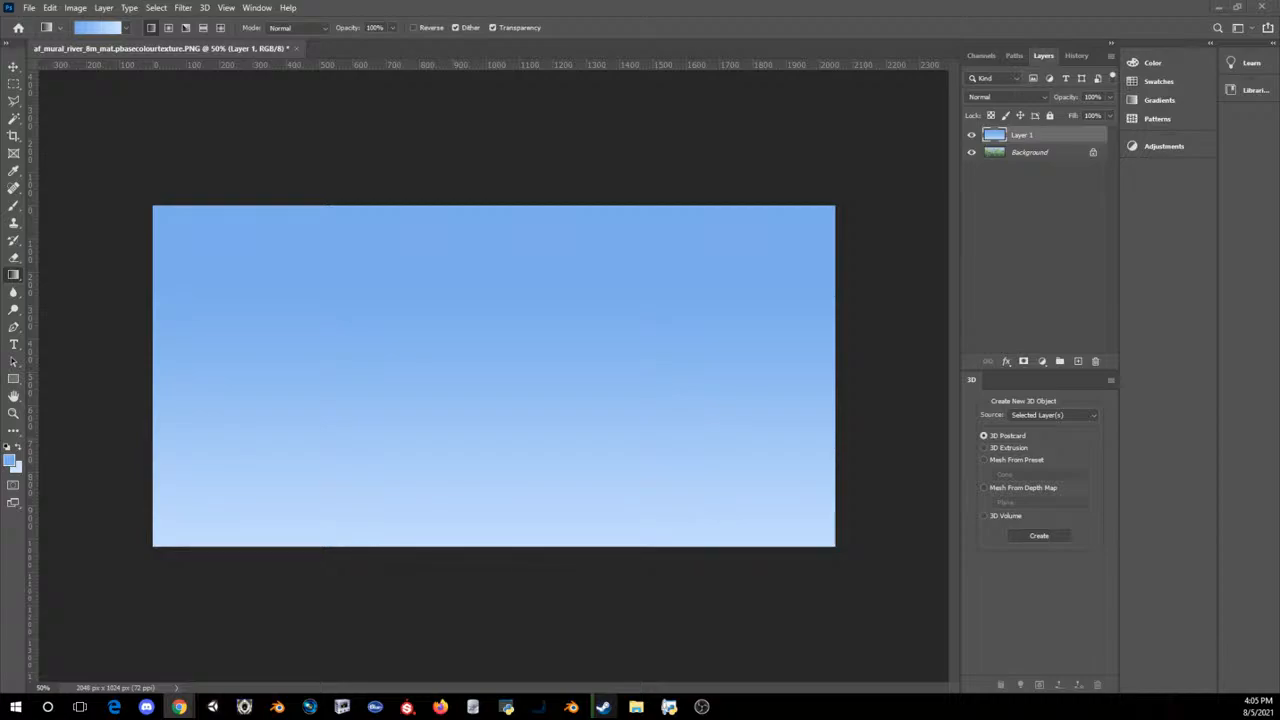
Step: Paste the spiny forest photo as a new layer and set the foreground colour to orange da6821 sampled from its ground
{"action": "key", "text": "ctrl+v"}
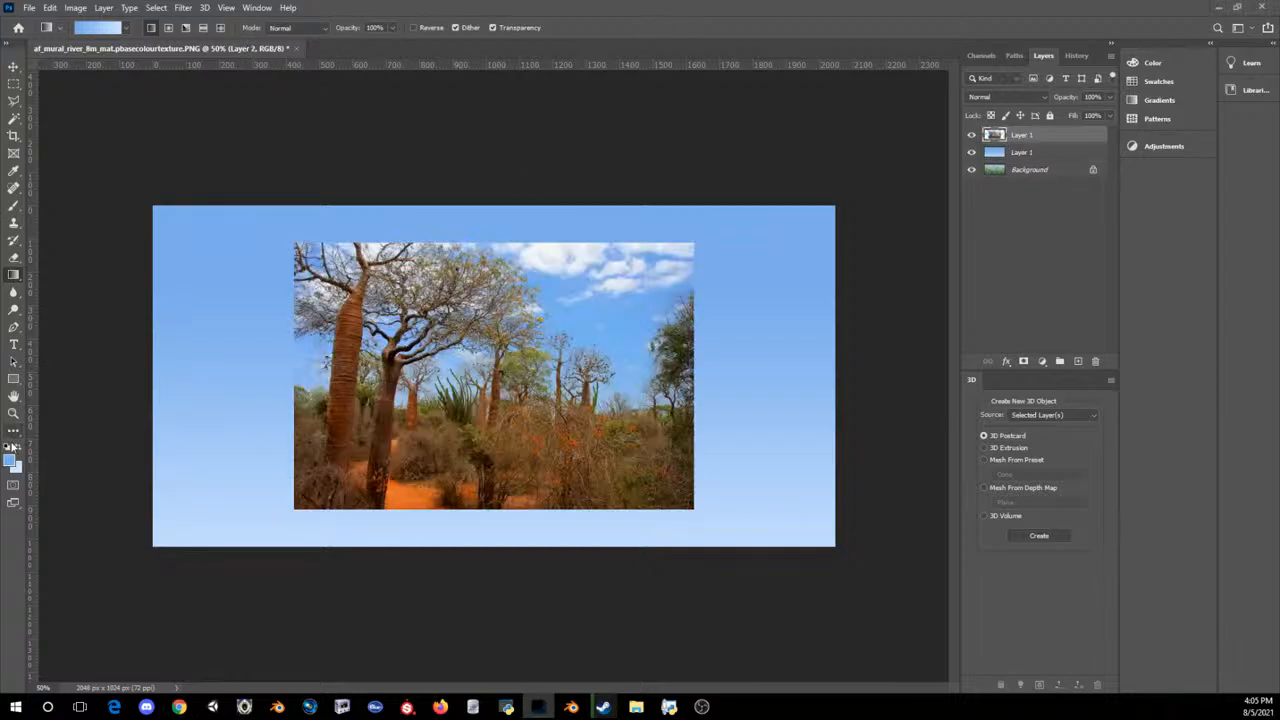
{"action": "left_click", "coordinate": [11, 459]}
{"action": "left_click", "coordinate": [414, 478]}
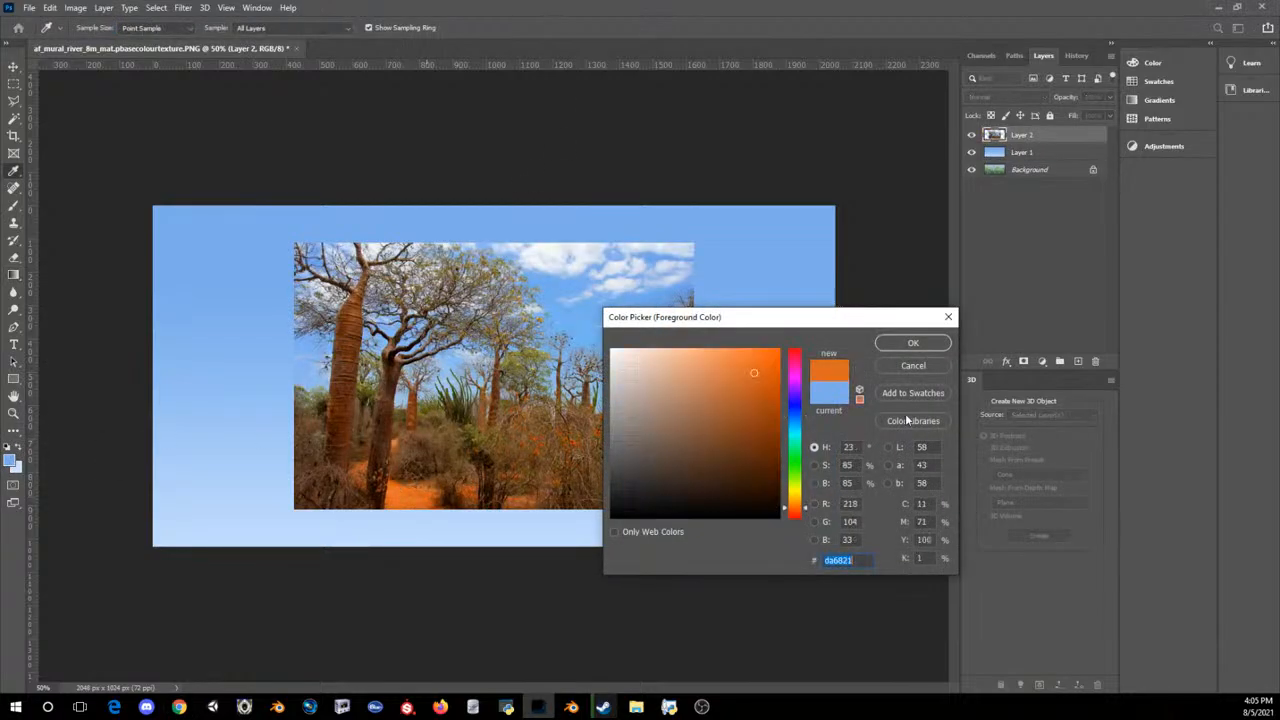
{"action": "left_click", "coordinate": [890, 344]}
{"action": "key", "text": "g"}
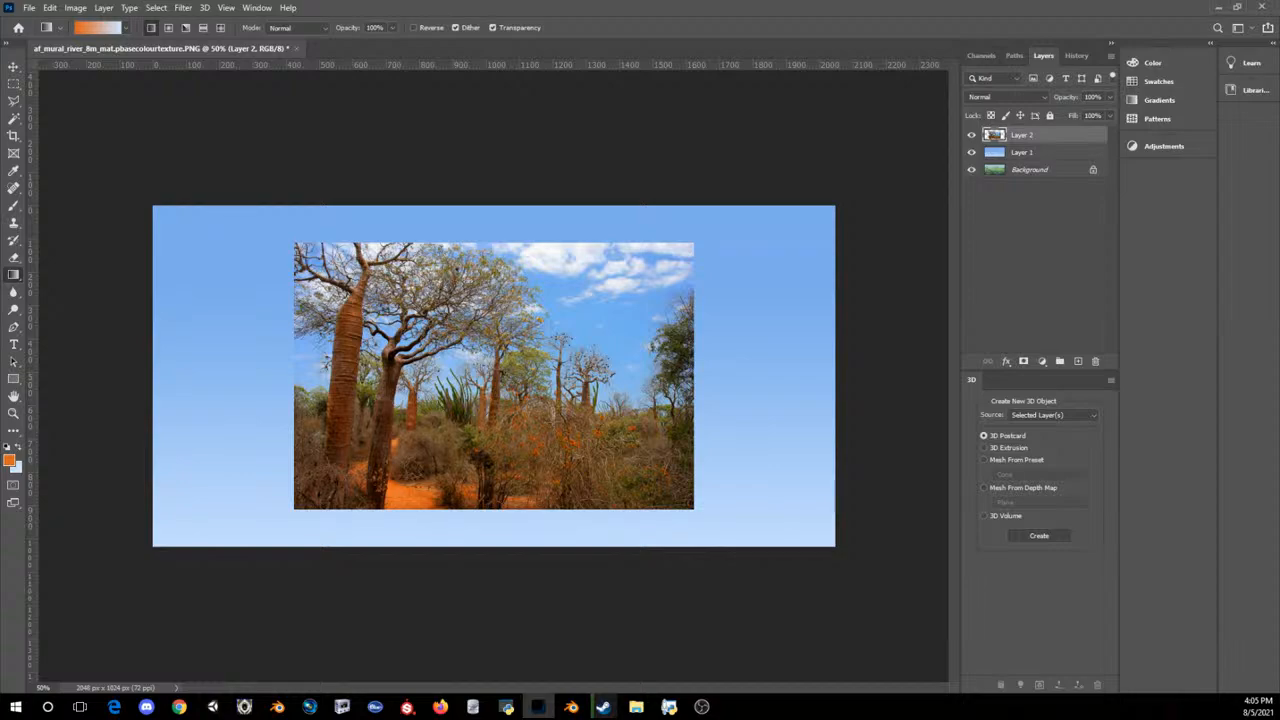
{"action": "key", "text": "alt+Tab"}
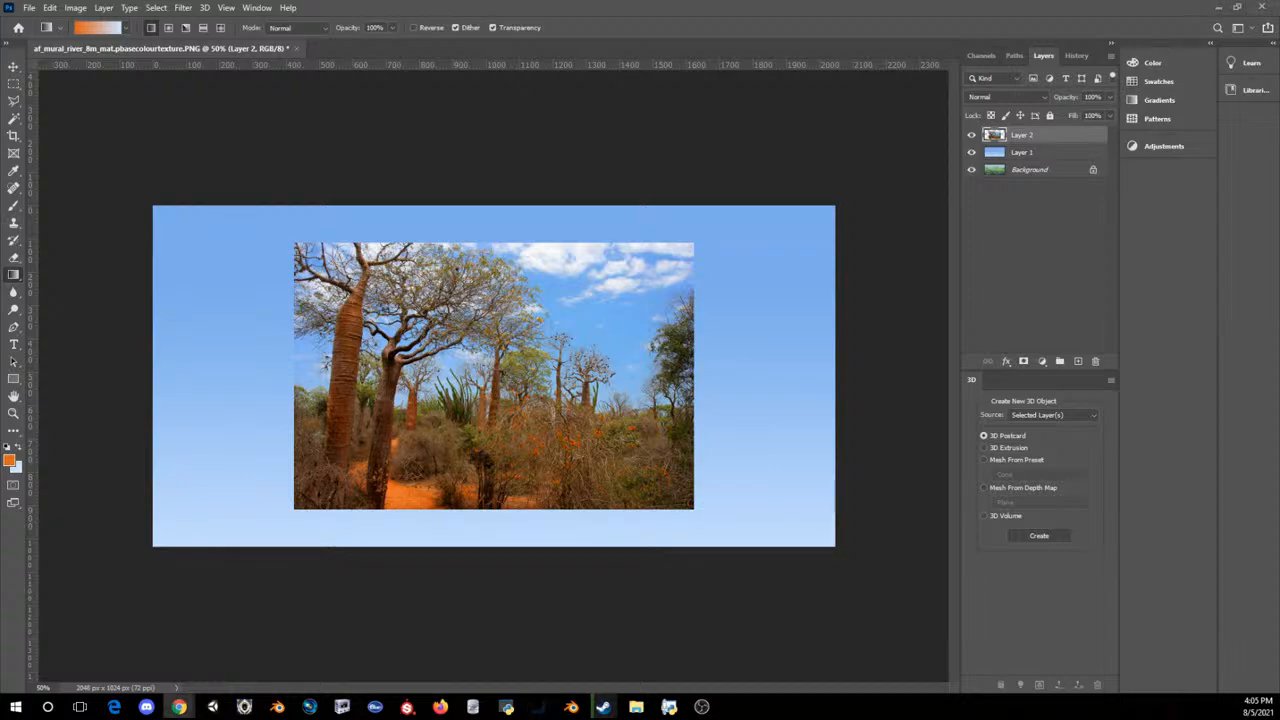
{"action": "key", "text": "alt+Tab"}
{"action": "key", "text": "ctrl+j"}
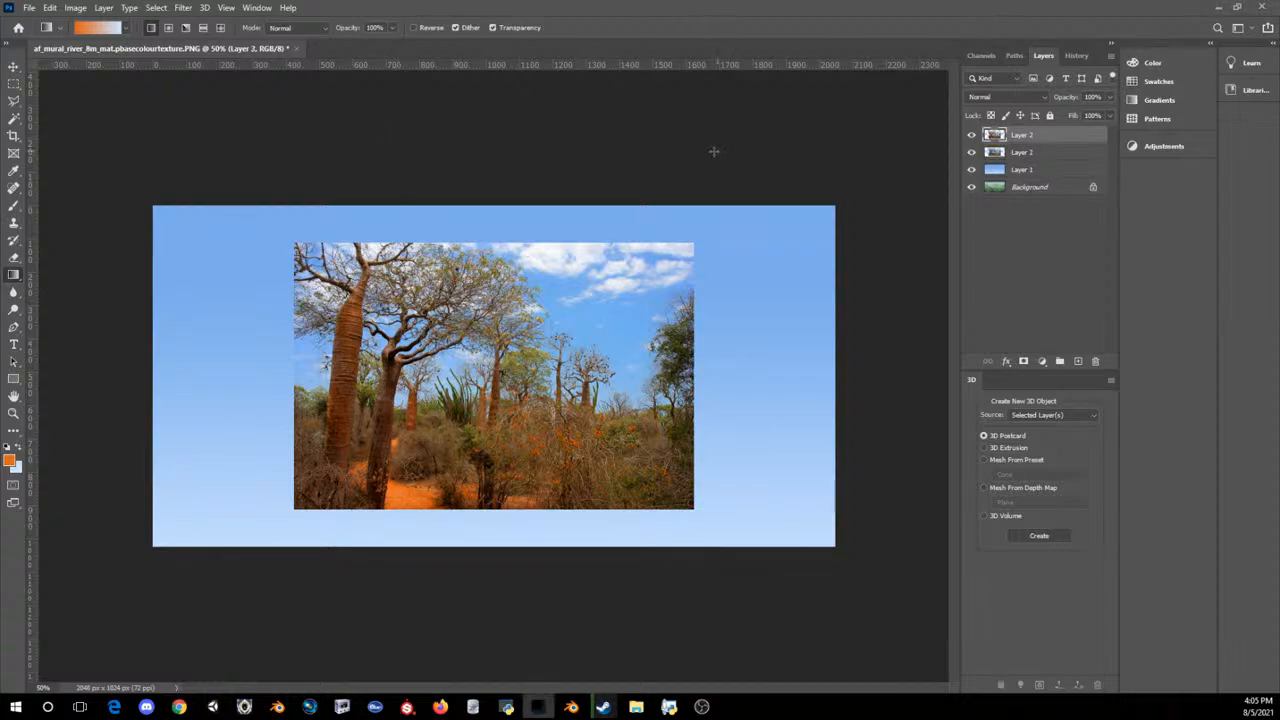
{"action": "key", "text": "ctrl+j"}
{"action": "key", "text": "ctrl+z"}
{"action": "key", "text": "ctrl+z"}
{"action": "key", "text": "alt+Tab"}
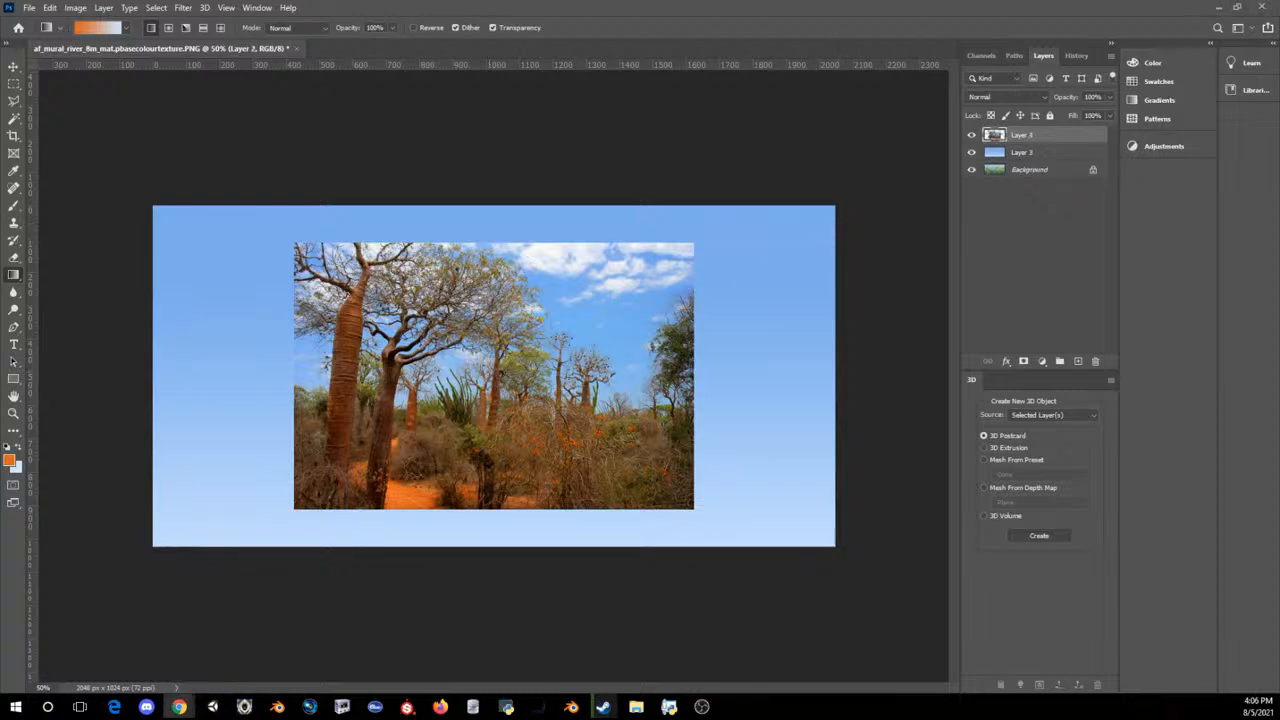
{"action": "left_click", "coordinate": [621, 6]}
{"action": "key", "text": "ctrl+v"}
{"action": "key", "text": "ctrl+z"}
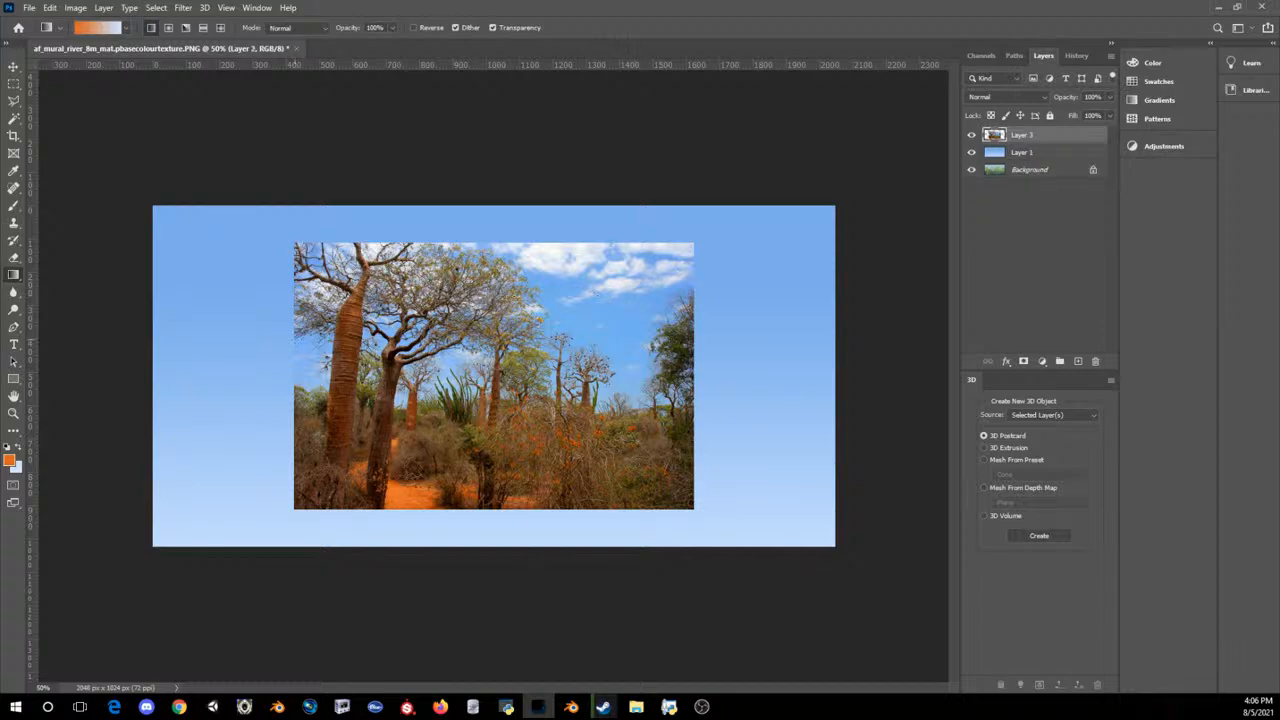
Step: Hide the forest photo layer and set the background colour to light orange ffa76c, ready for the Gradient tool
{"action": "left_click", "coordinate": [971, 134]}
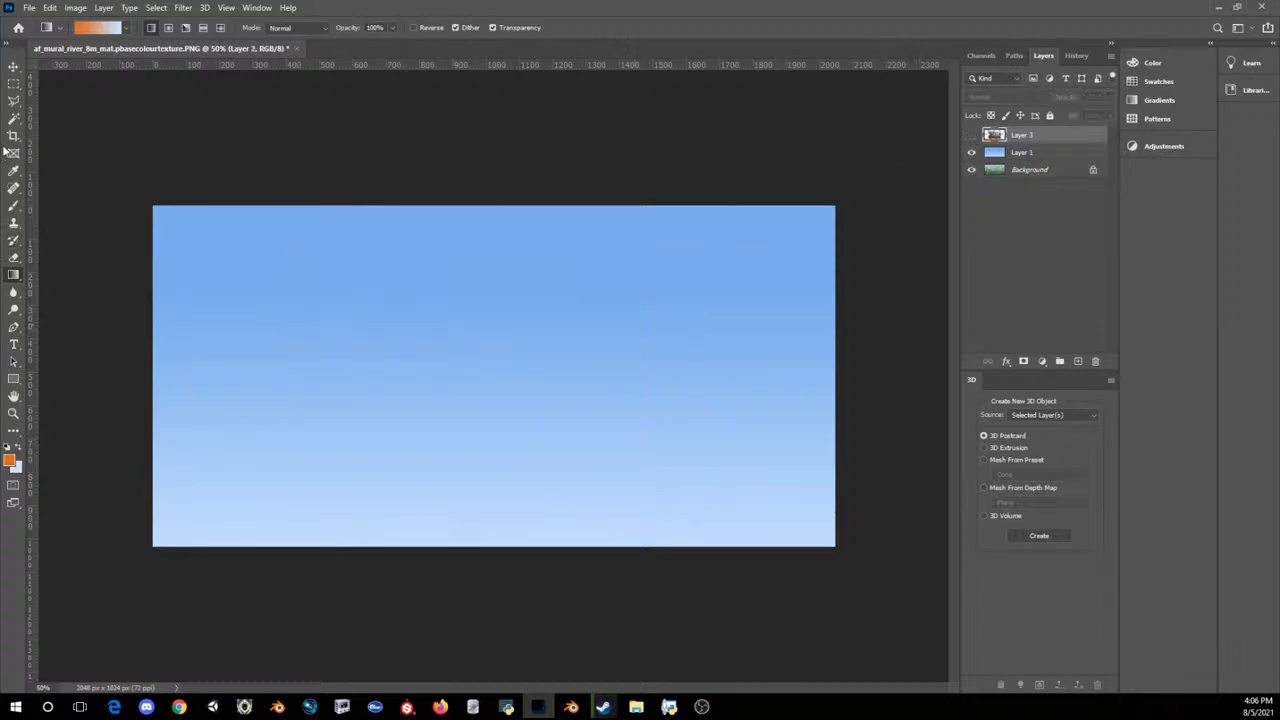
{"action": "left_click", "coordinate": [13, 84]}
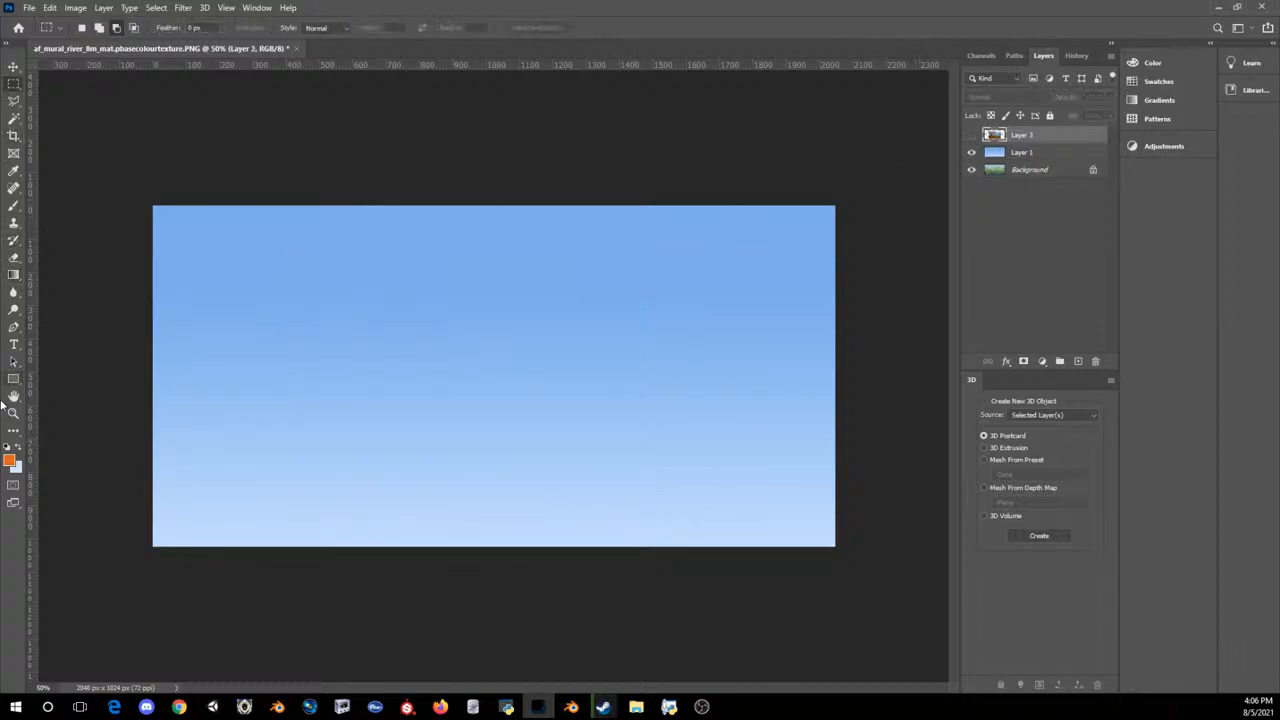
{"action": "left_click", "coordinate": [15, 467]}
{"action": "left_click", "coordinate": [797, 503]}
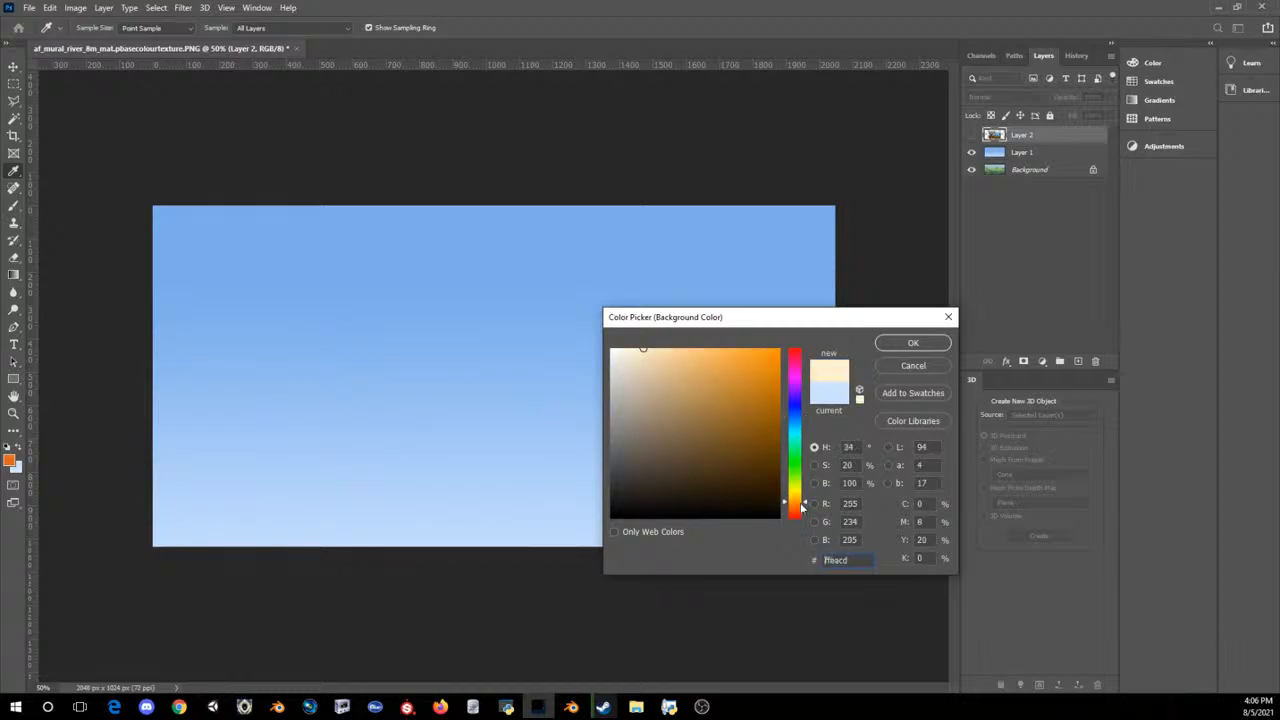
{"action": "left_click_drag", "start_coordinate": [801, 508], "coordinate": [800, 508]}
{"action": "left_click", "coordinate": [701, 366]}
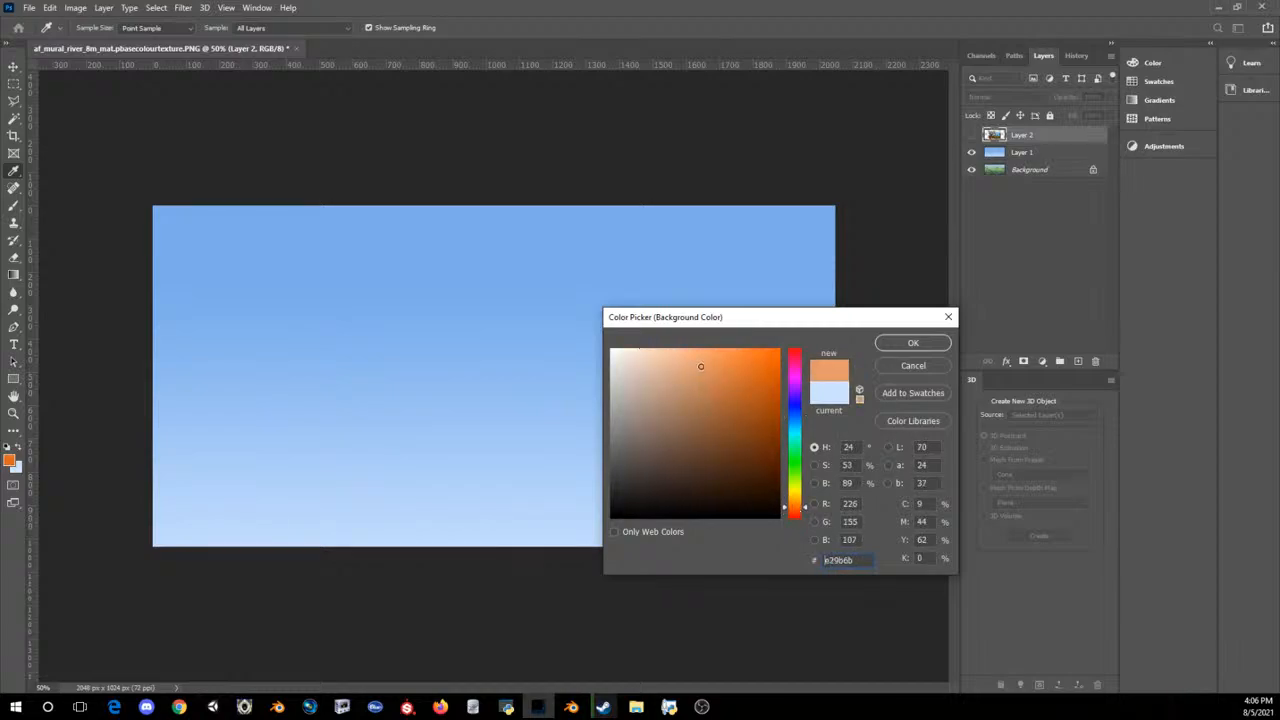
{"action": "left_click_drag", "start_coordinate": [701, 366], "coordinate": [708, 336]}
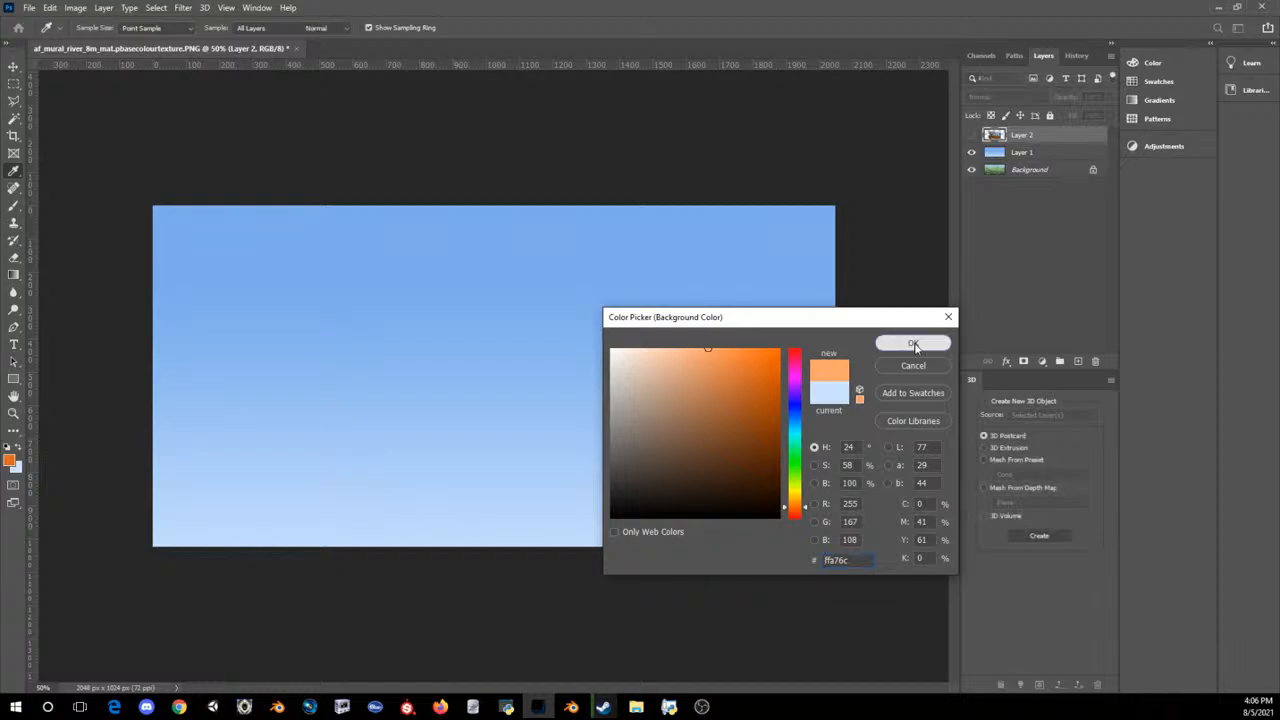
{"action": "left_click", "coordinate": [911, 344]}
{"action": "left_click", "coordinate": [14, 276]}
{"action": "right_click", "coordinate": [16, 279]}
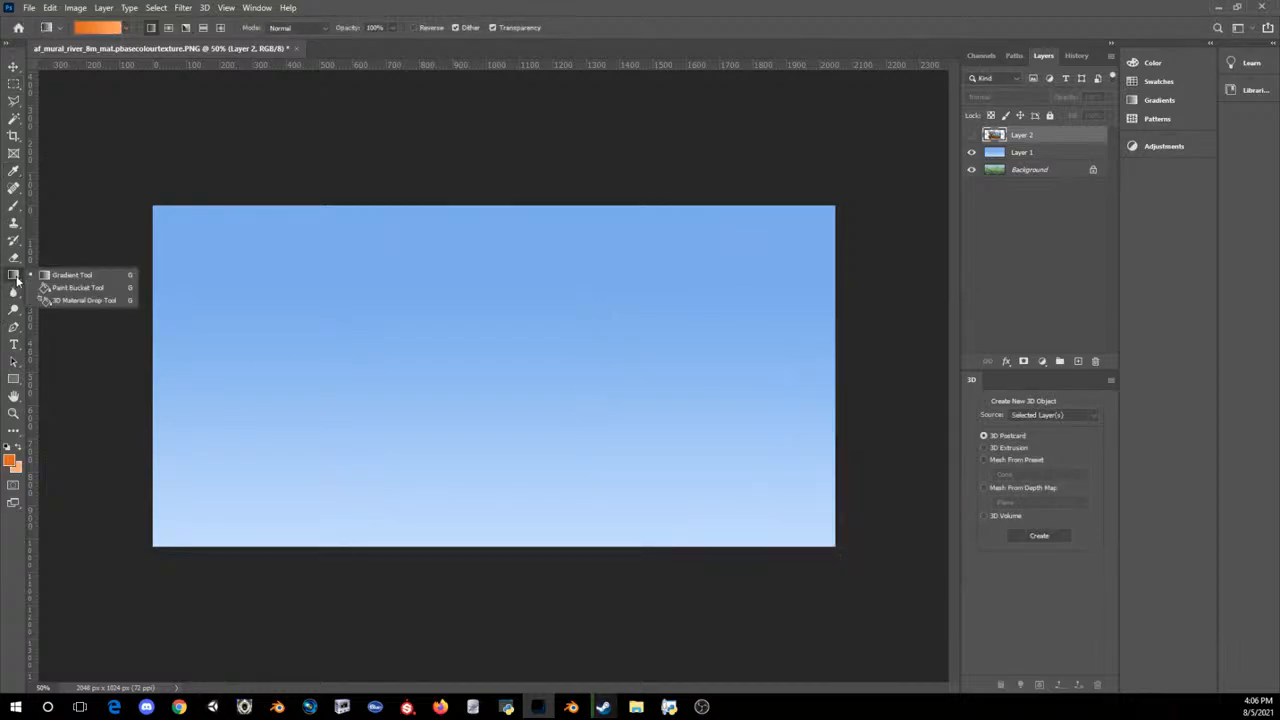
{"action": "left_click", "coordinate": [62, 278]}
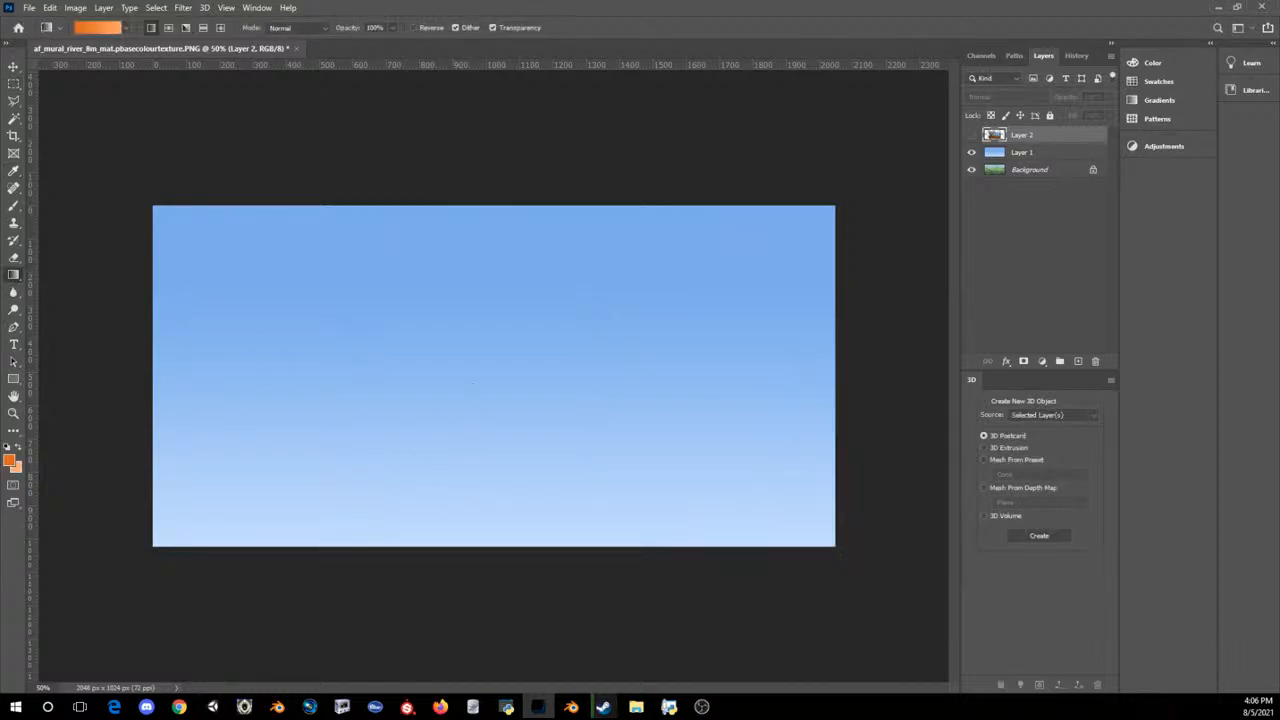
Step: Switch to Discord, restore its window from full screen and move it off the Photoshop canvas
{"action": "left_click", "coordinate": [147, 707]}
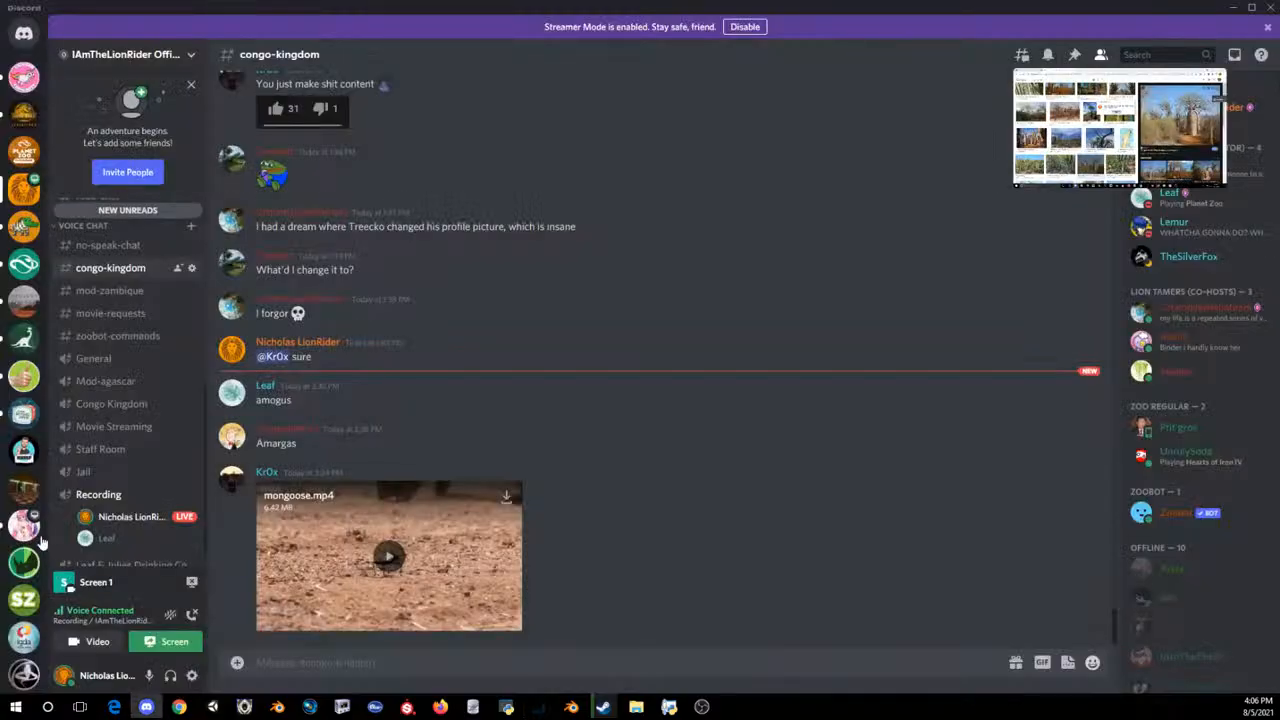
{"action": "left_click", "coordinate": [1252, 8]}
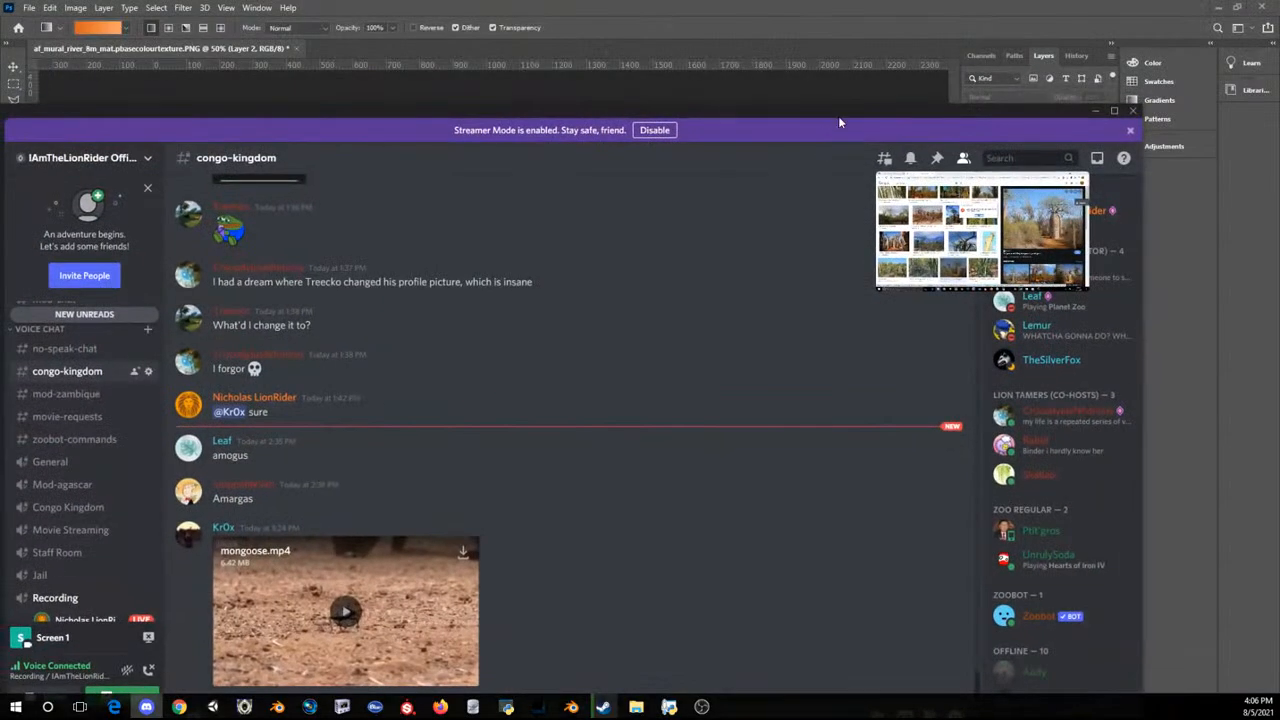
{"action": "left_click_drag", "start_coordinate": [838, 115], "coordinate": [1279, 205]}
{"action": "left_click_drag", "start_coordinate": [1279, 140], "coordinate": [1279, 105]}
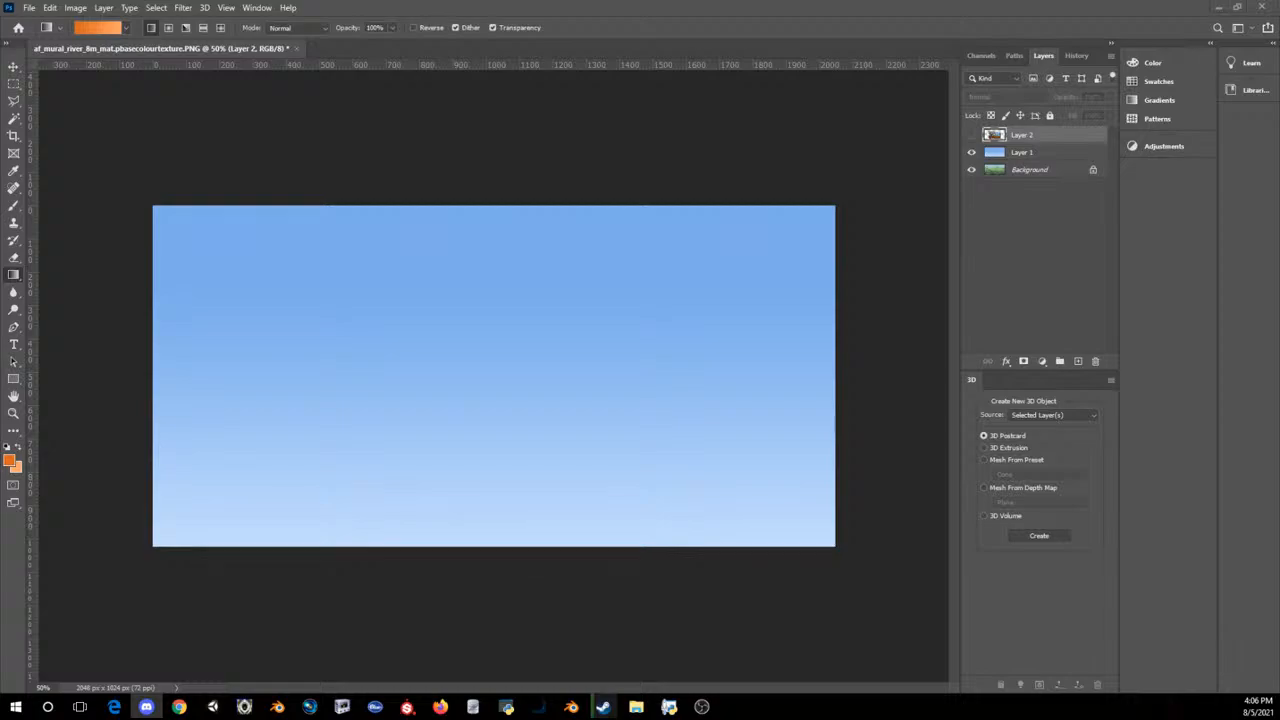
{"action": "key", "text": "super+d"}
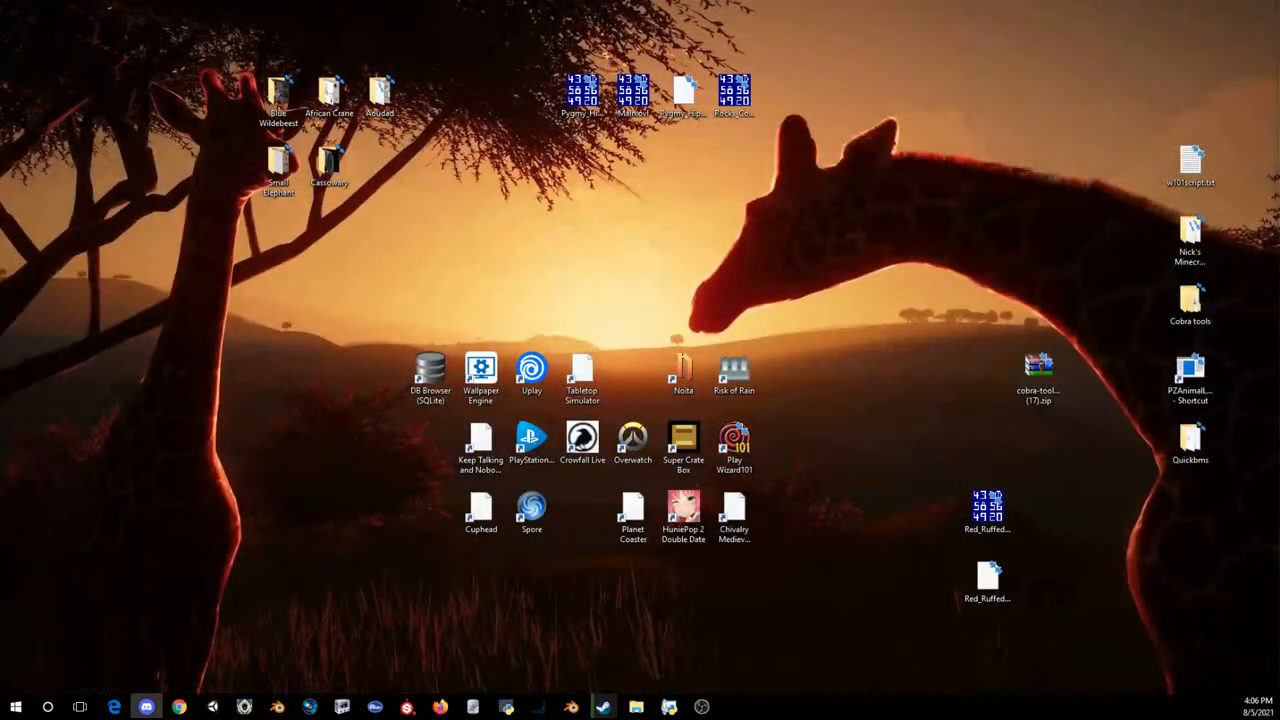
{"action": "key", "text": "super+d"}
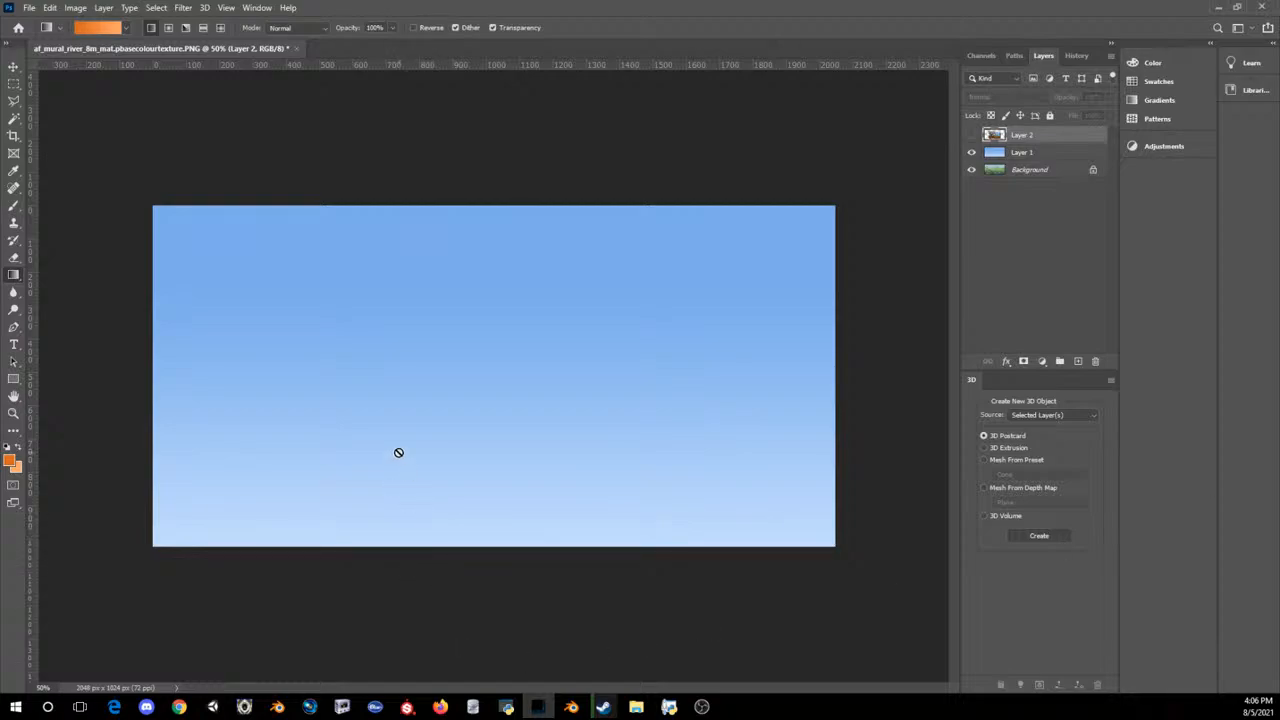
{"action": "left_click", "coordinate": [1035, 152]}
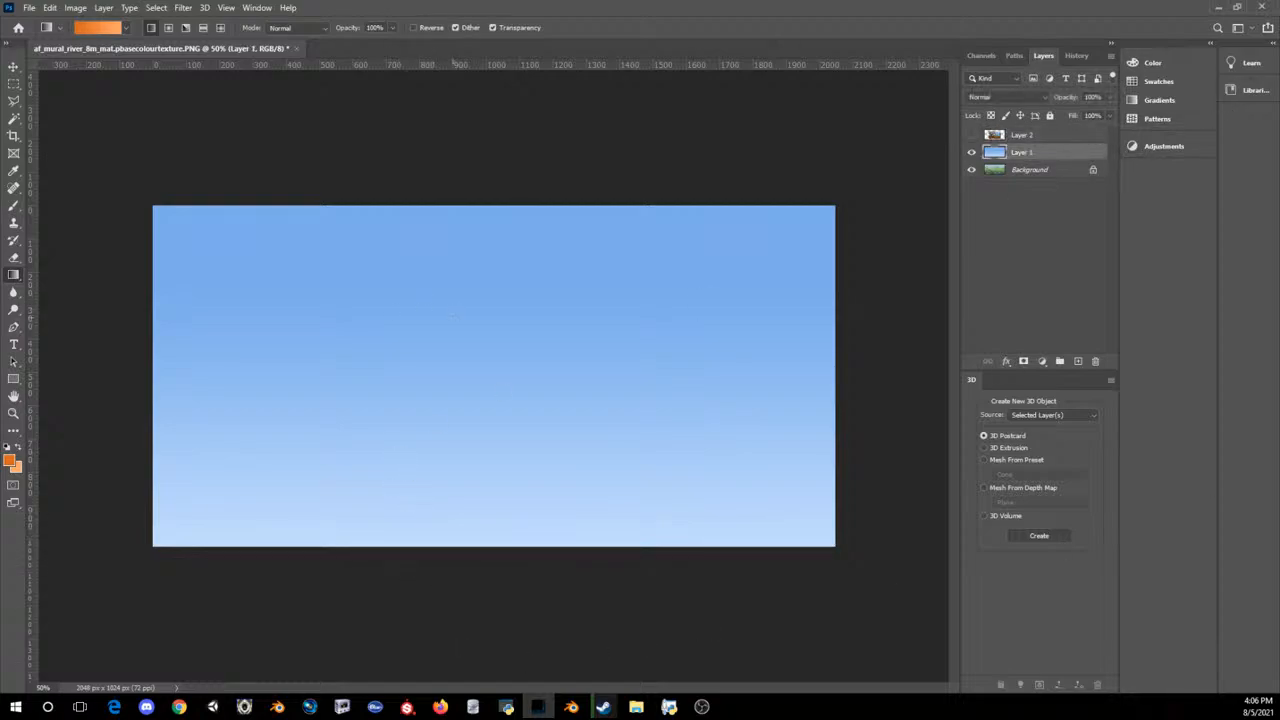
{"action": "left_click_drag", "start_coordinate": [452, 316], "coordinate": [491, 557]}
{"action": "key", "text": "ctrl+z"}
Step: Add a new layer above the sky gradient and fill it with a vertical gradient from light orange above to deep orange below
{"action": "left_click", "coordinate": [1018, 175]}
{"action": "left_click", "coordinate": [1079, 363]}
{"action": "left_click_drag", "start_coordinate": [375, 591], "coordinate": [376, 422]}
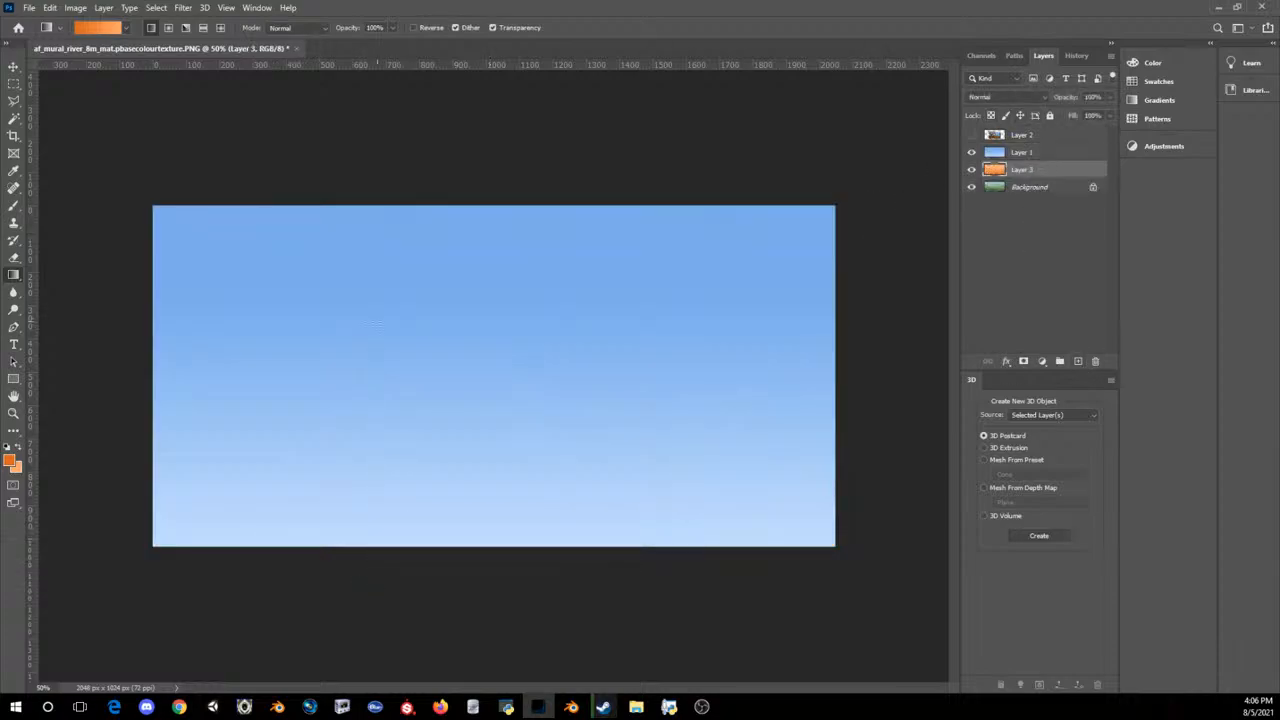
{"action": "key", "text": "ctrl+z"}
{"action": "left_click_drag", "start_coordinate": [1004, 165], "coordinate": [1012, 148]}
{"action": "left_click_drag", "start_coordinate": [585, 477], "coordinate": [584, 190]}
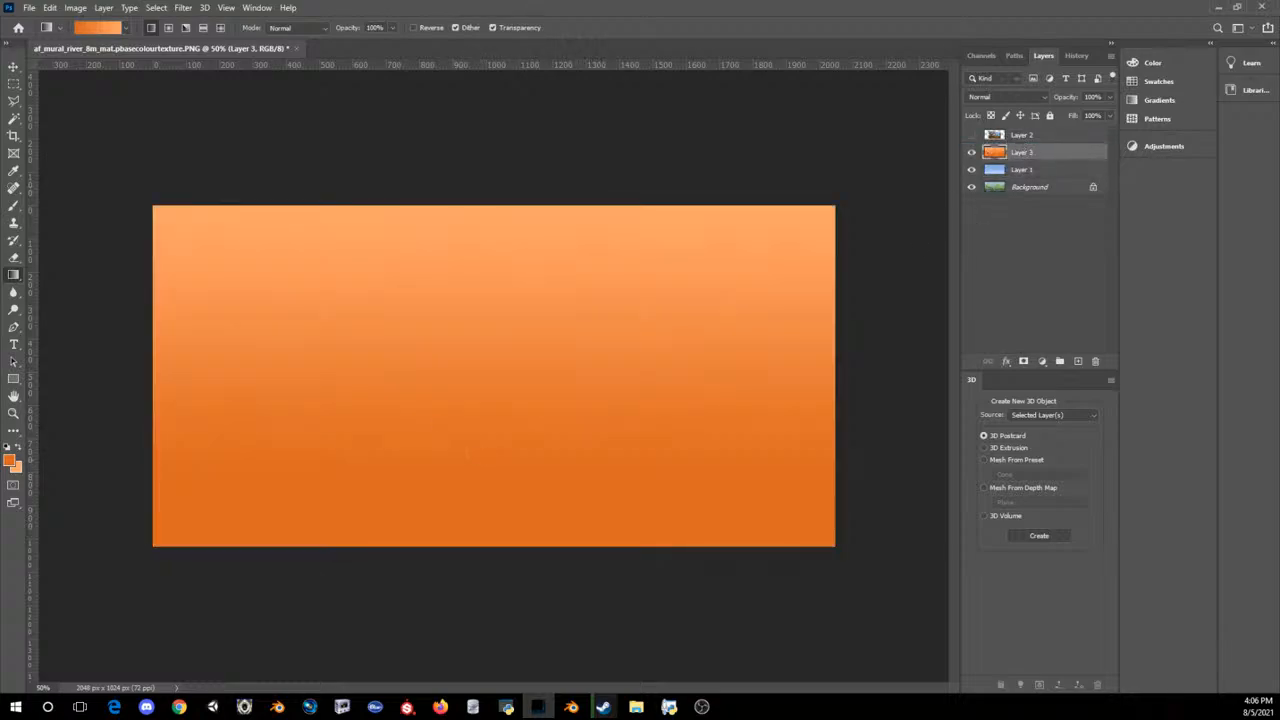
{"action": "left_click", "coordinate": [15, 100]}
{"action": "left_click", "coordinate": [16, 85]}
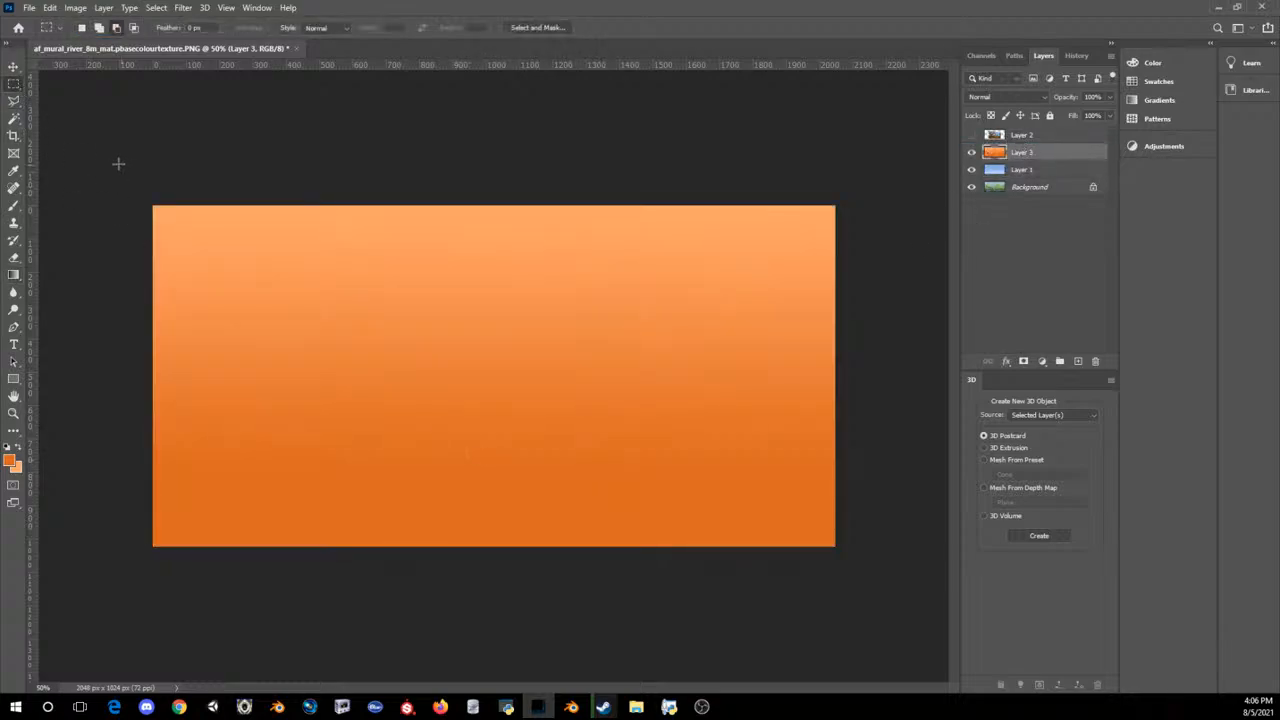
{"action": "left_click_drag", "start_coordinate": [118, 163], "coordinate": [943, 425]}
{"action": "key", "text": "Delete"}
{"action": "key", "text": "ctrl+d"}
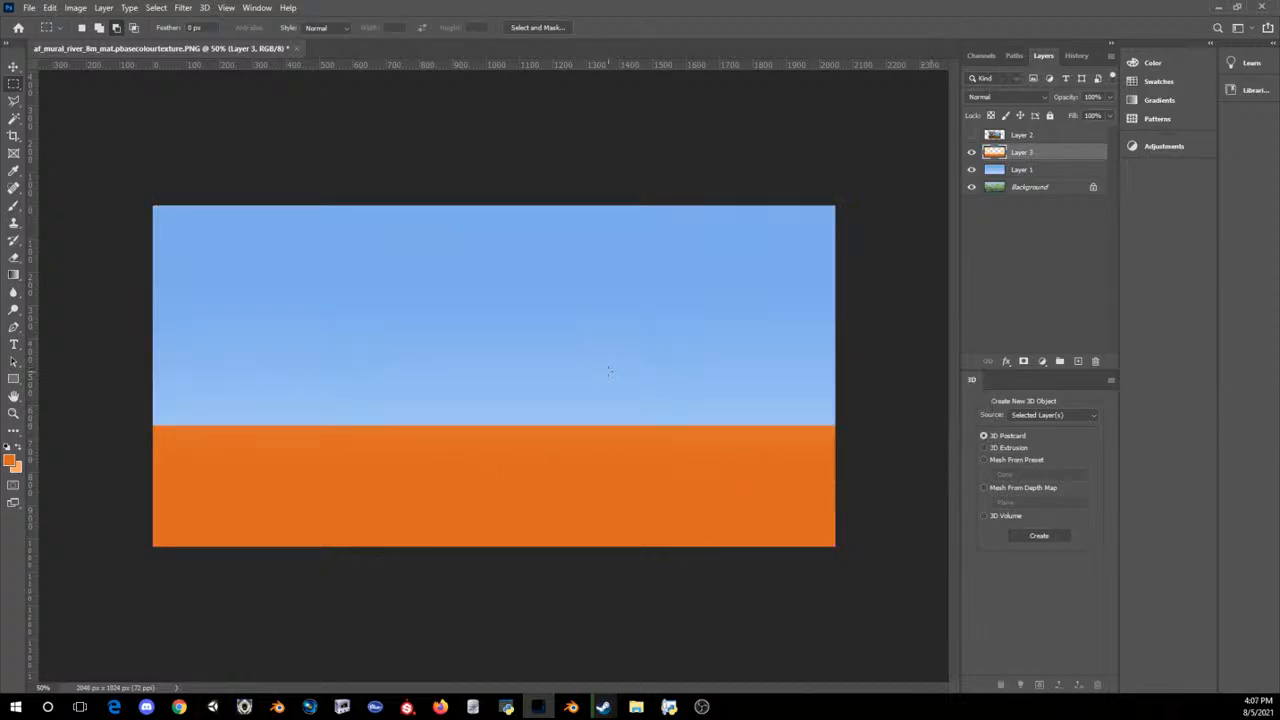
{"action": "key", "text": "ctrl+z"}
{"action": "key", "text": "ctrl+z"}
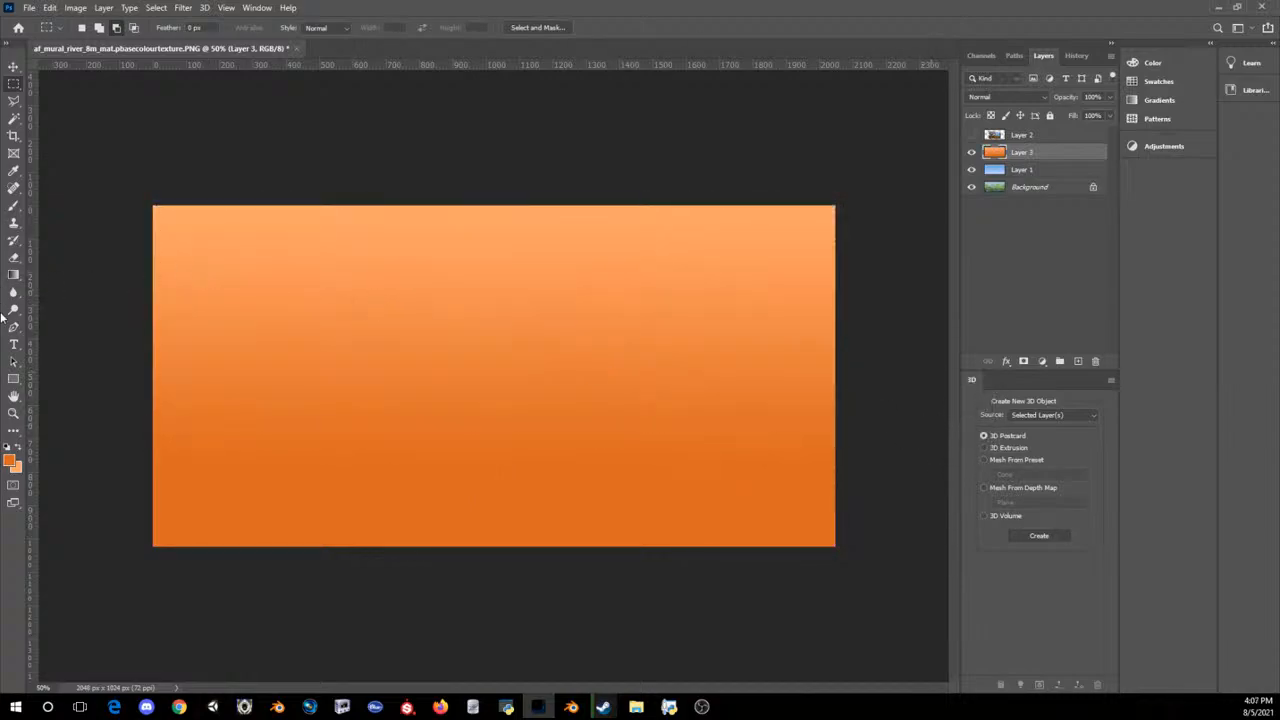
Step: Erase the upper part of the orange ground layer with a 200 px Eraser, leaving a straight horizon just below the canvas middle
{"action": "left_click", "coordinate": [13, 257]}
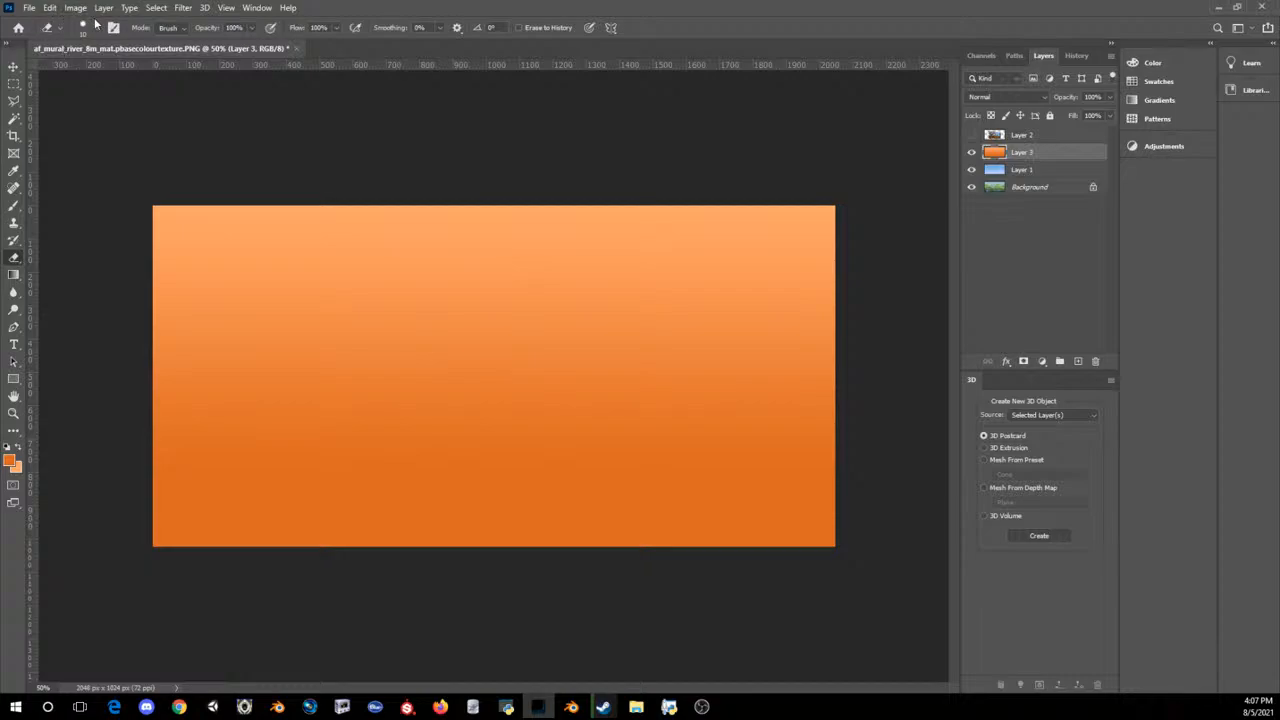
{"action": "left_click", "coordinate": [96, 27]}
{"action": "left_click", "coordinate": [105, 214]}
{"action": "left_click", "coordinate": [403, 279]}
{"action": "key", "text": "alt+Tab"}
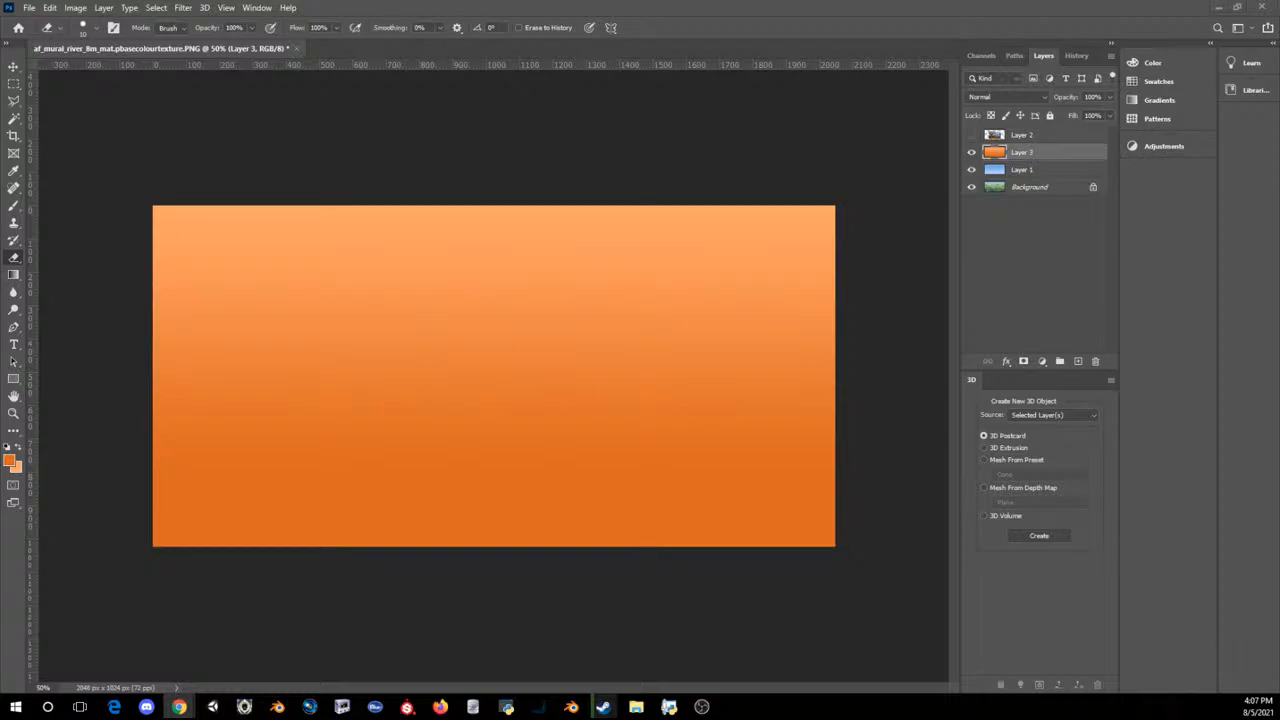
{"action": "left_click", "coordinate": [691, 5]}
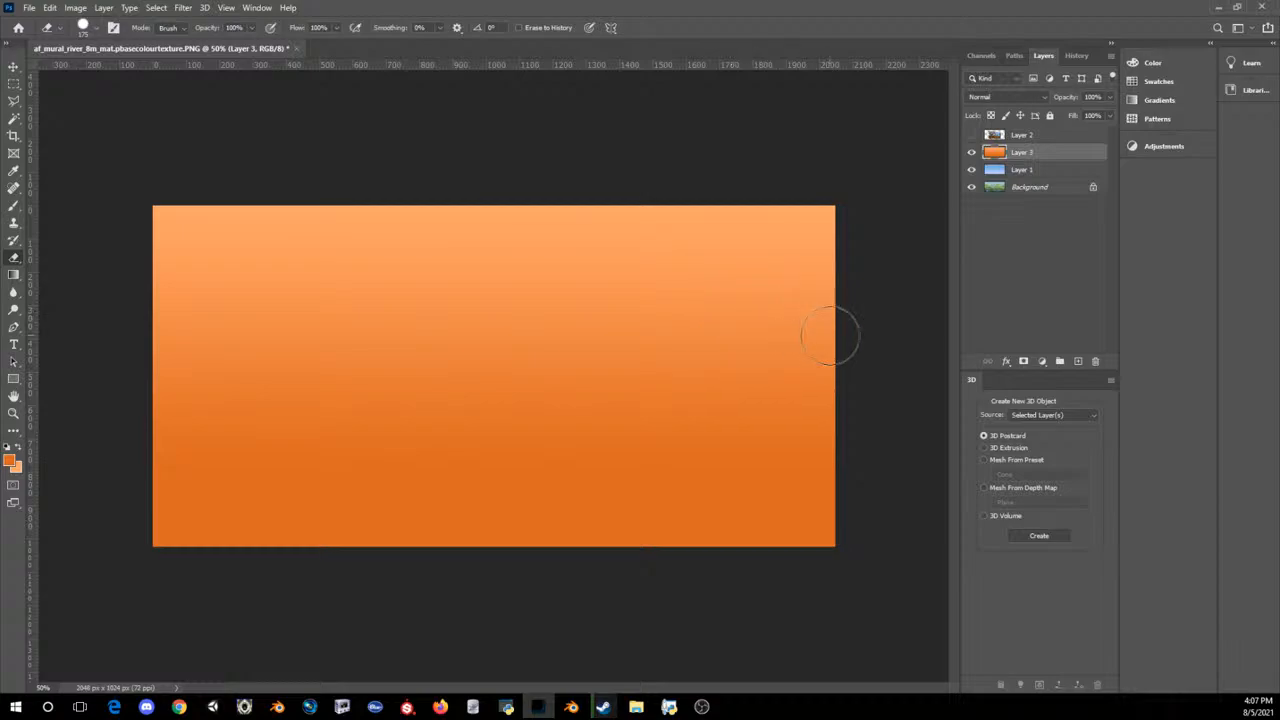
{"action": "key", "text": "bracketright"}
{"action": "left_click_drag", "start_coordinate": [851, 369], "coordinate": [1, 316], "text": "shift"}
{"action": "mouse_move", "coordinate": [190, 298]}
{"action": "left_mouse_down"}
{"action": "mouse_move", "coordinate": [100, 309]}
{"action": "mouse_move", "coordinate": [153, 148]}
{"action": "mouse_move", "coordinate": [237, 304]}
{"action": "mouse_move", "coordinate": [449, 286]}
{"action": "mouse_move", "coordinate": [377, 297]}
{"action": "mouse_move", "coordinate": [488, 304]}
{"action": "mouse_move", "coordinate": [391, 329]}
{"action": "mouse_move", "coordinate": [140, 209]}
{"action": "mouse_move", "coordinate": [406, 286]}
{"action": "mouse_move", "coordinate": [500, 218]}
{"action": "mouse_move", "coordinate": [591, 251]}
{"action": "mouse_move", "coordinate": [597, 217]}
{"action": "mouse_move", "coordinate": [700, 186]}
{"action": "mouse_move", "coordinate": [898, 195]}
{"action": "mouse_move", "coordinate": [869, 251]}
{"action": "mouse_move", "coordinate": [617, 309]}
{"action": "mouse_move", "coordinate": [563, 306]}
{"action": "mouse_move", "coordinate": [860, 326]}
{"action": "left_mouse_up"}
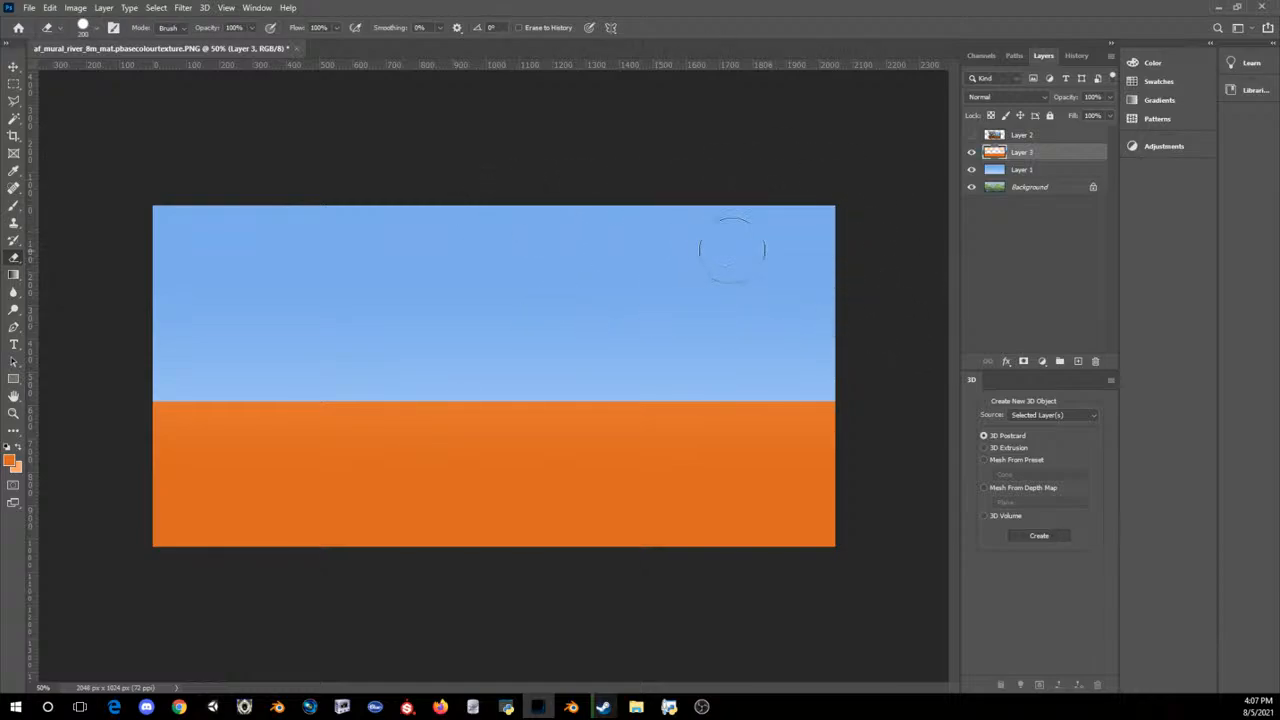
{"action": "left_click", "coordinate": [75, 7]}
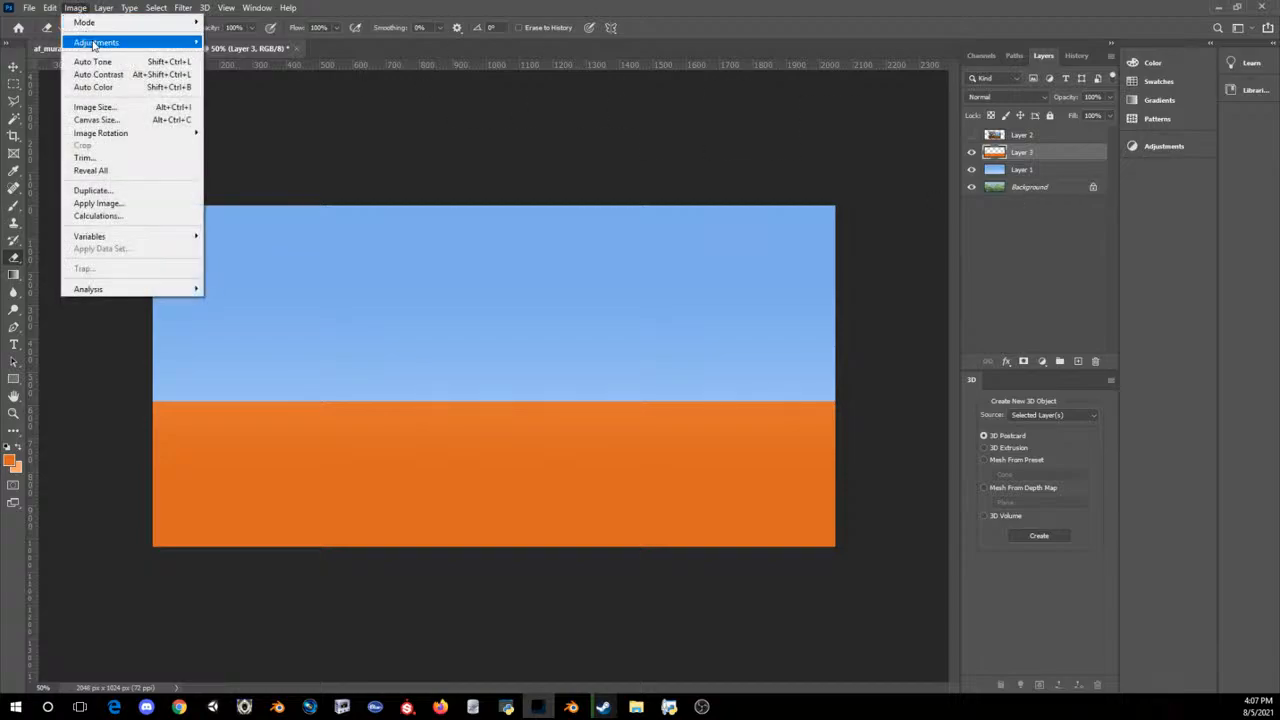
{"action": "mouse_move", "coordinate": [190, 42]}
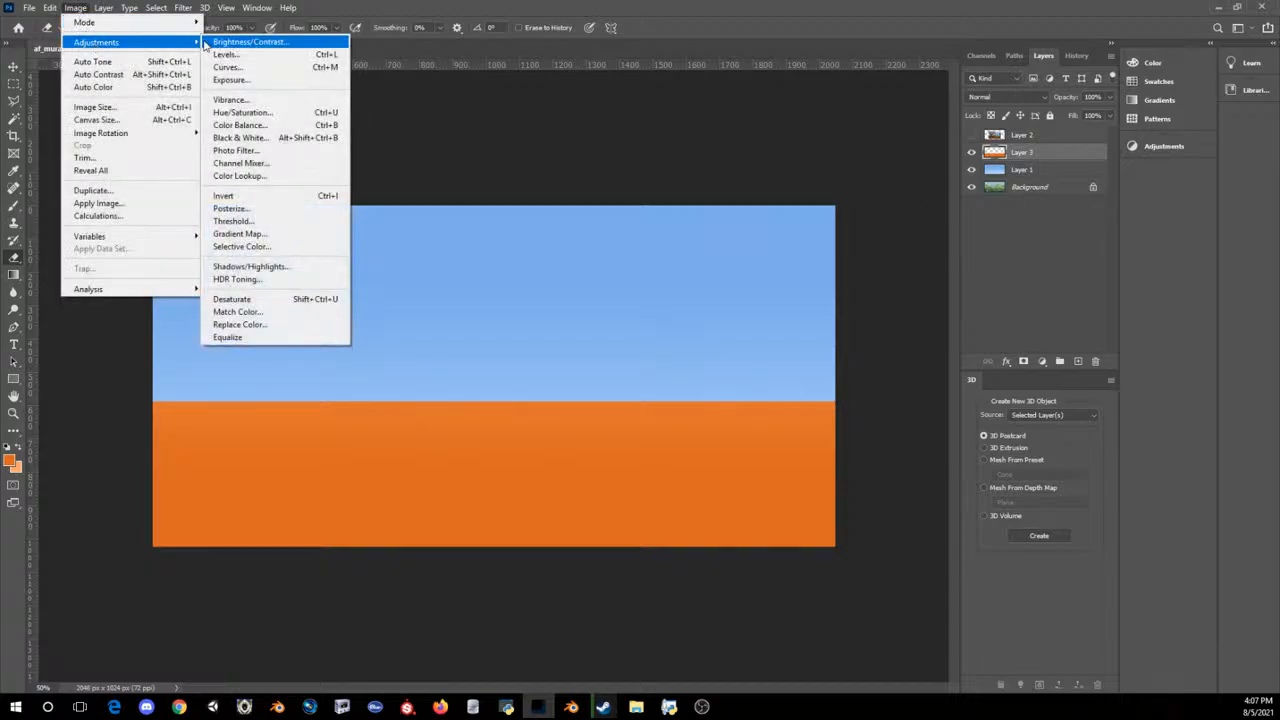
{"action": "left_click", "coordinate": [259, 115]}
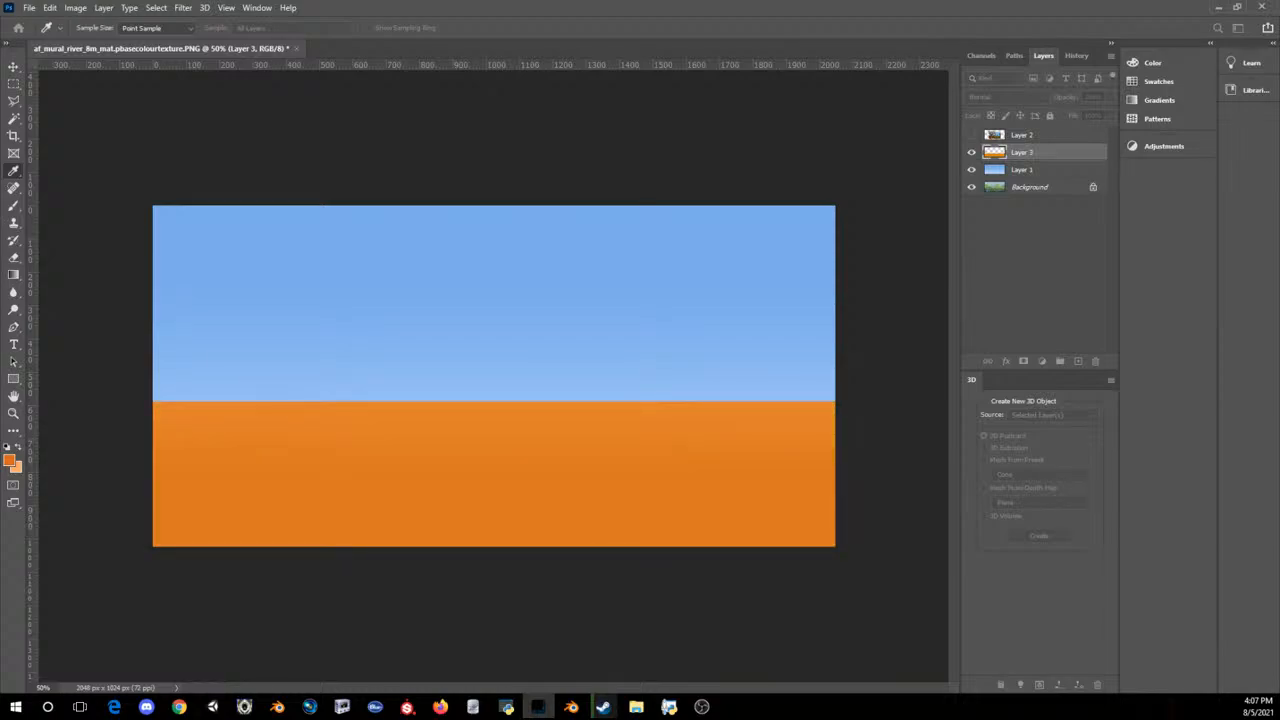
{"action": "key", "text": "Return"}
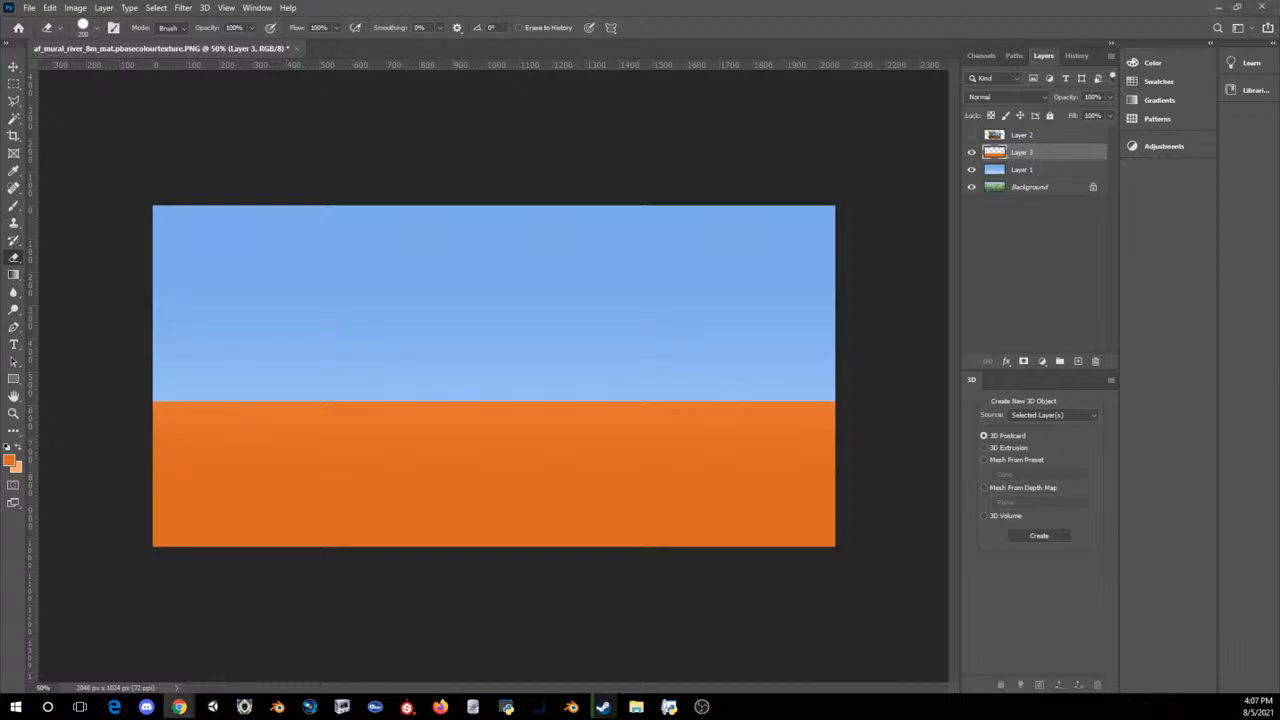
Step: Paste the copied forest photo as a new layer above the ground gradient and move it up until its orange path lies over the canvas
{"action": "left_click", "coordinate": [254, 6]}
{"action": "left_click", "coordinate": [520, 5]}
{"action": "key", "text": "ctrl+v"}
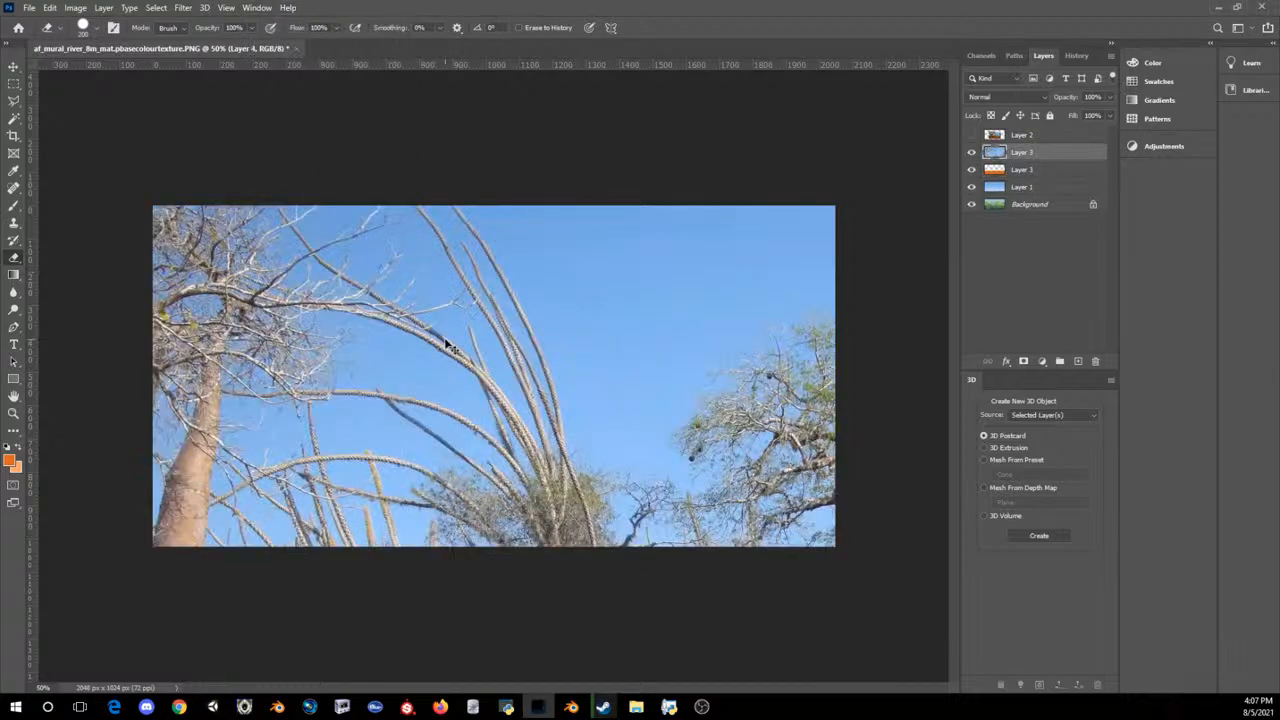
{"action": "key", "text": "ctrl+t"}
{"action": "left_click_drag", "start_coordinate": [540, 530], "coordinate": [433, 164]}
{"action": "left_click_drag", "start_coordinate": [680, 668], "coordinate": [434, 440]}
{"action": "key", "text": "Return"}
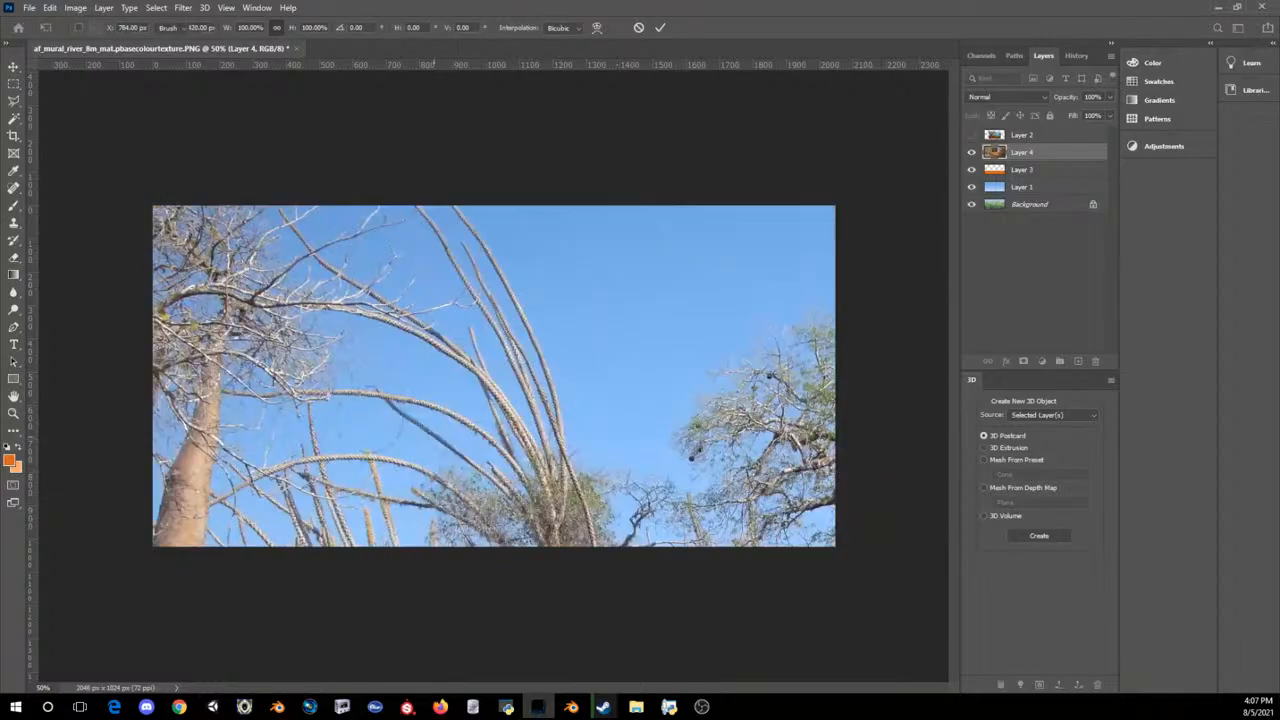
Step: Set the foreground colour to the sandy orange sampled from the photo's sunlit path, and delete the pasted photo layer
{"action": "left_click", "coordinate": [10, 460]}
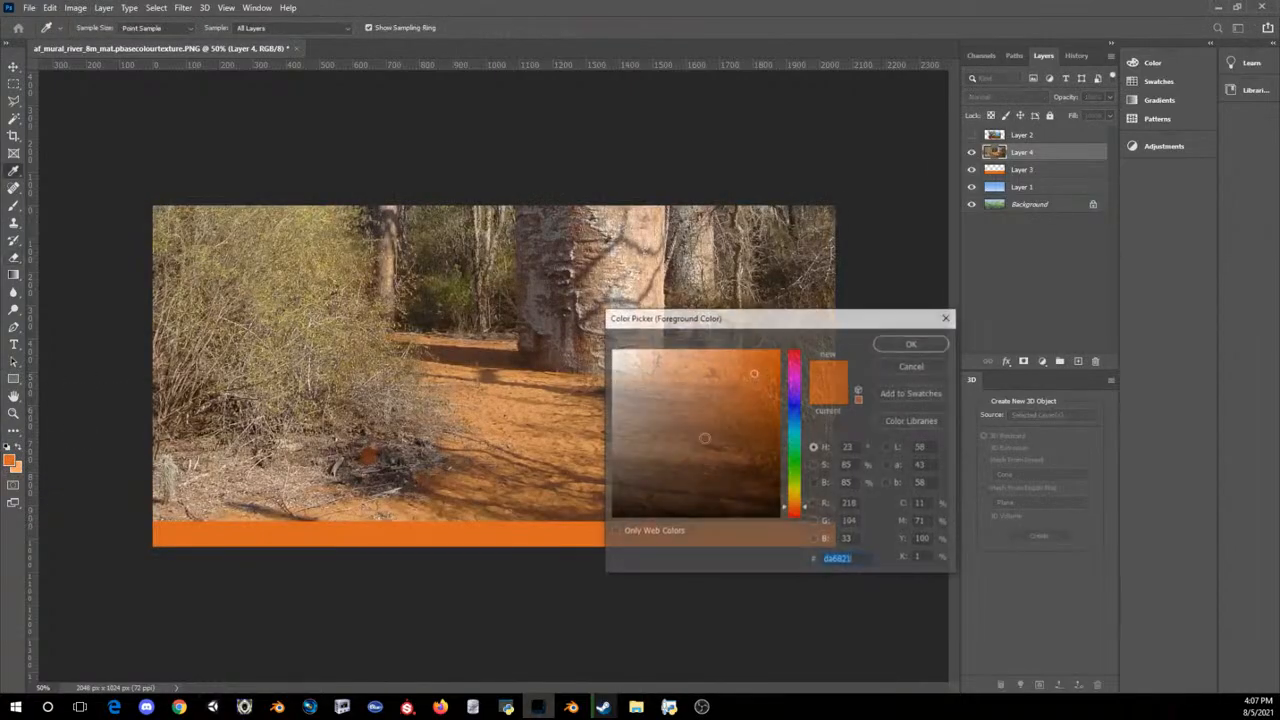
{"action": "left_click", "coordinate": [529, 394]}
{"action": "left_click", "coordinate": [915, 340]}
{"action": "key", "text": "Delete"}
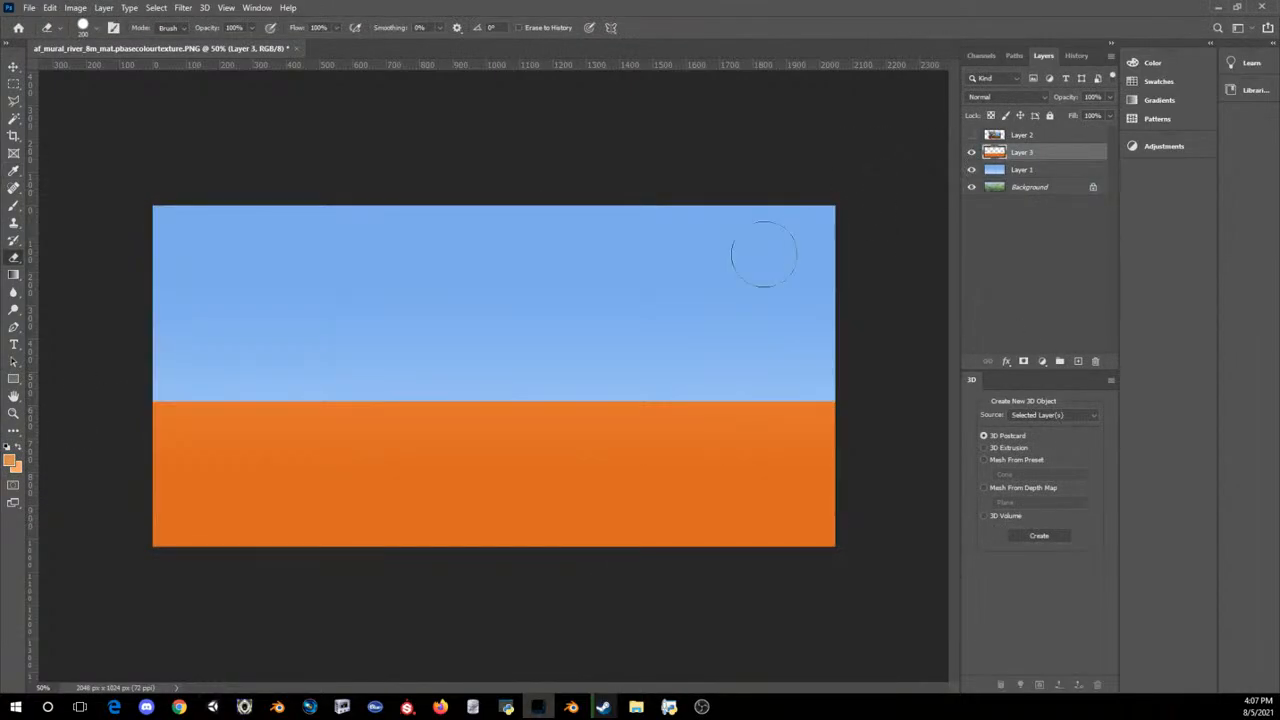
Step: Add a new layer above the orange ground and fill it with the sampled sandy orange using the Paint Bucket
{"action": "left_click_drag", "start_coordinate": [13, 274], "coordinate": [45, 291]}
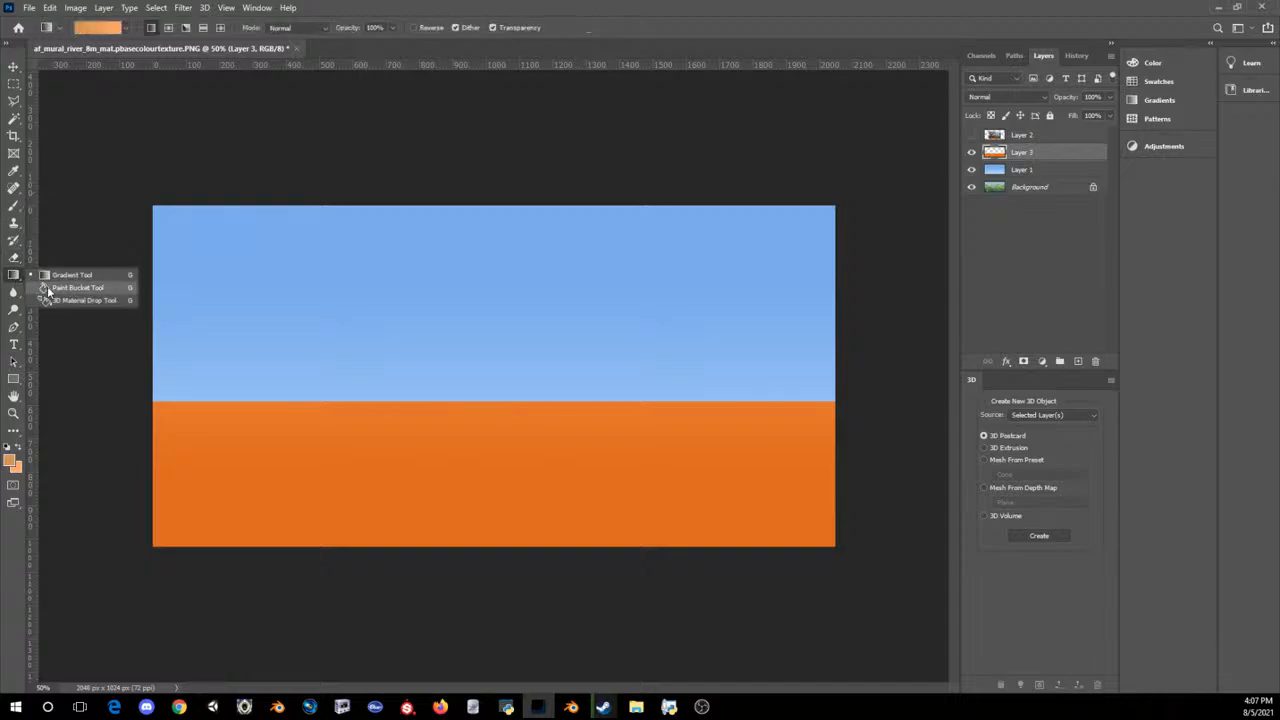
{"action": "left_click", "coordinate": [45, 289]}
{"action": "left_click", "coordinate": [1077, 360]}
{"action": "left_click", "coordinate": [610, 424]}
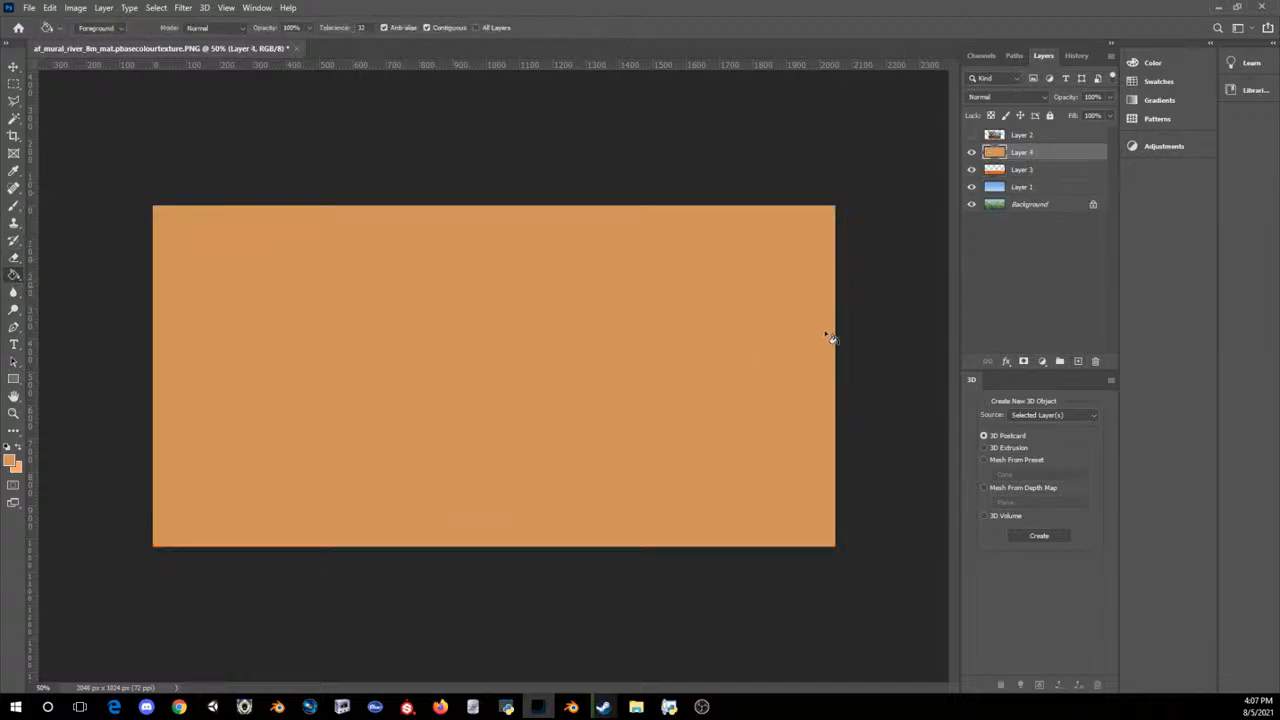
Step: Try to clear the sky area from the sandy fill layer with Magic Wand selections
{"action": "left_click", "coordinate": [1000, 172]}
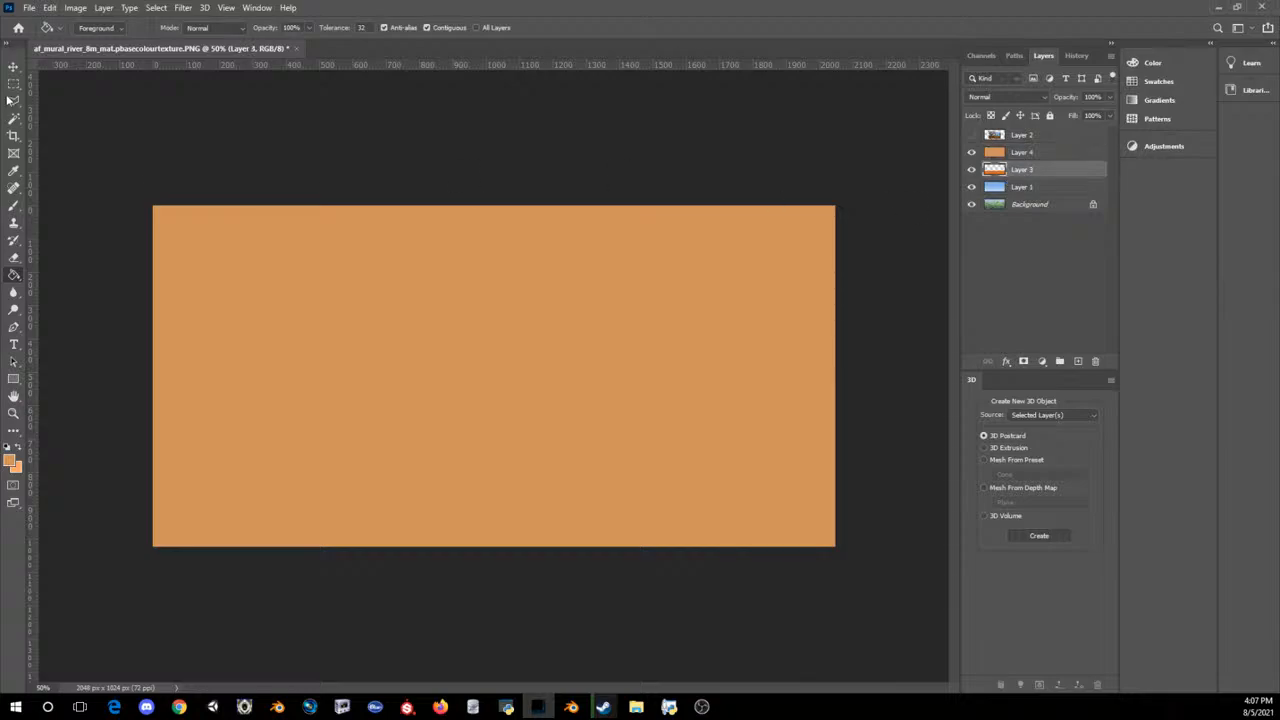
{"action": "left_click", "coordinate": [13, 118]}
{"action": "left_click", "coordinate": [996, 168], "text": "ctrl"}
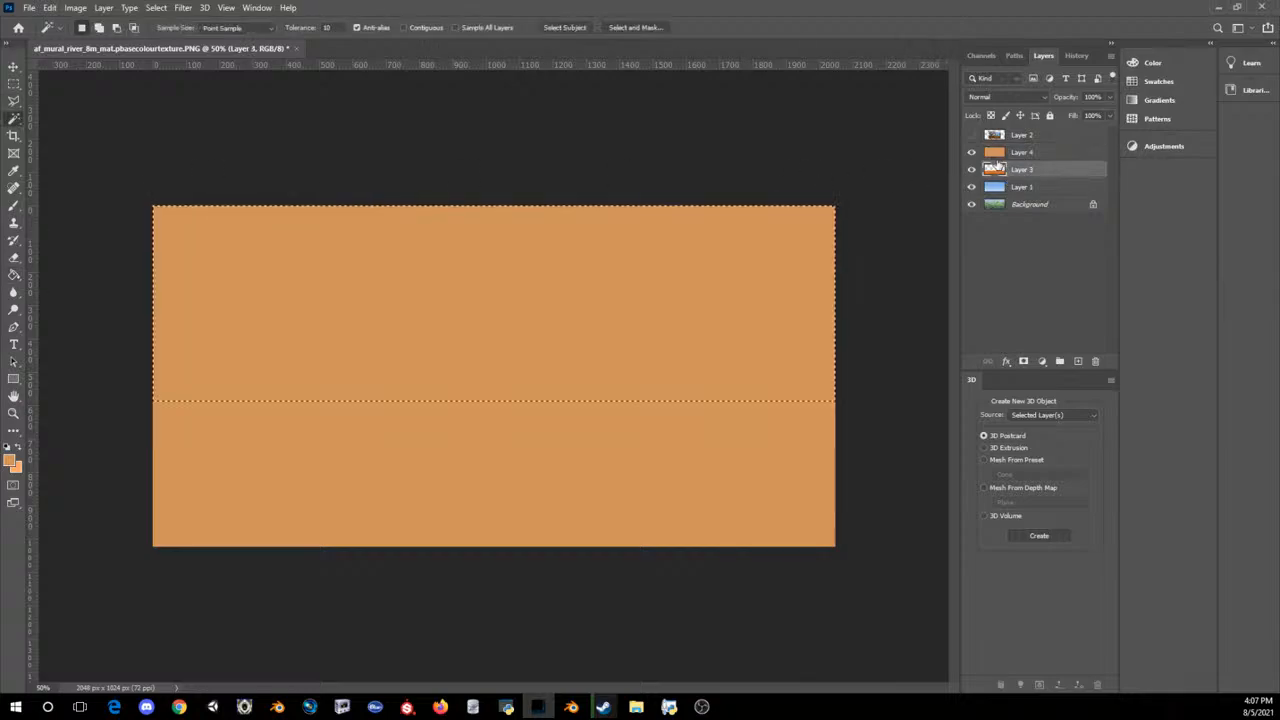
{"action": "left_click", "coordinate": [998, 153]}
{"action": "left_click", "coordinate": [471, 329]}
{"action": "key", "text": "Delete"}
{"action": "key", "text": "ctrl+z"}
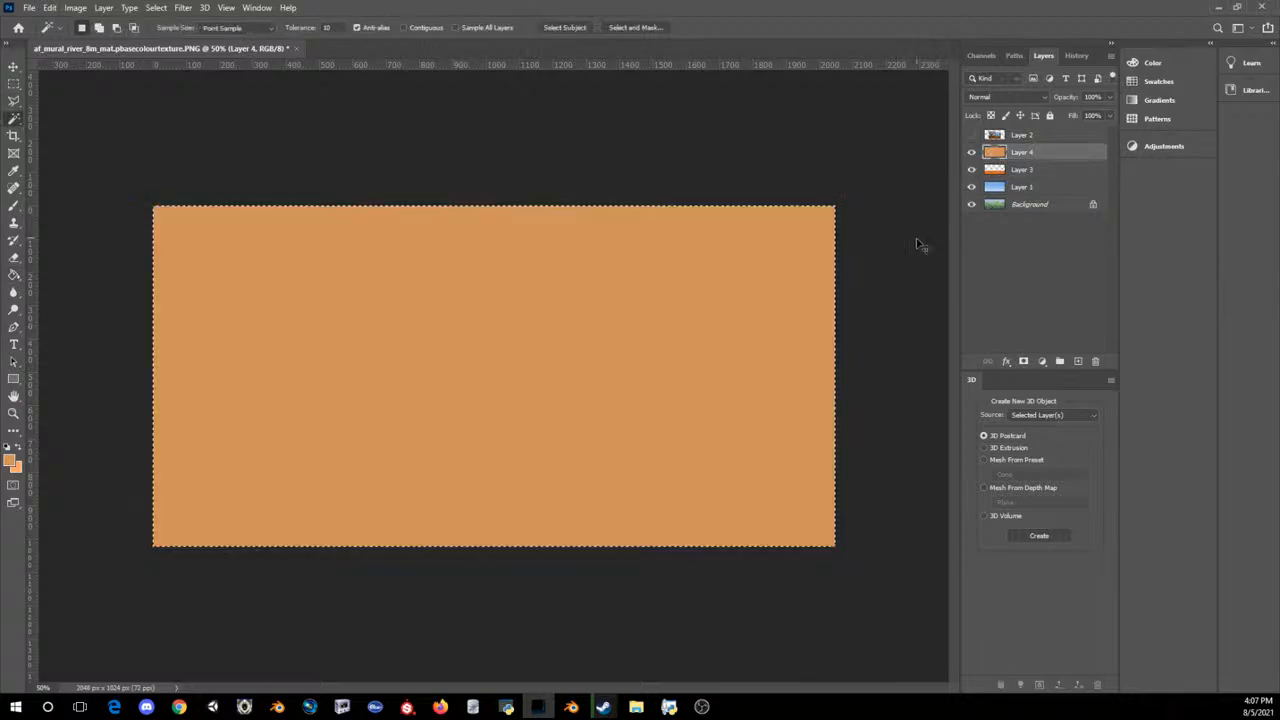
Step: Select the empty sky area of Layer 3 with the Magic Wand, delete it from the sandy fill on Layer 4, and deselect
{"action": "left_click", "coordinate": [1024, 172]}
{"action": "left_click", "coordinate": [606, 363]}
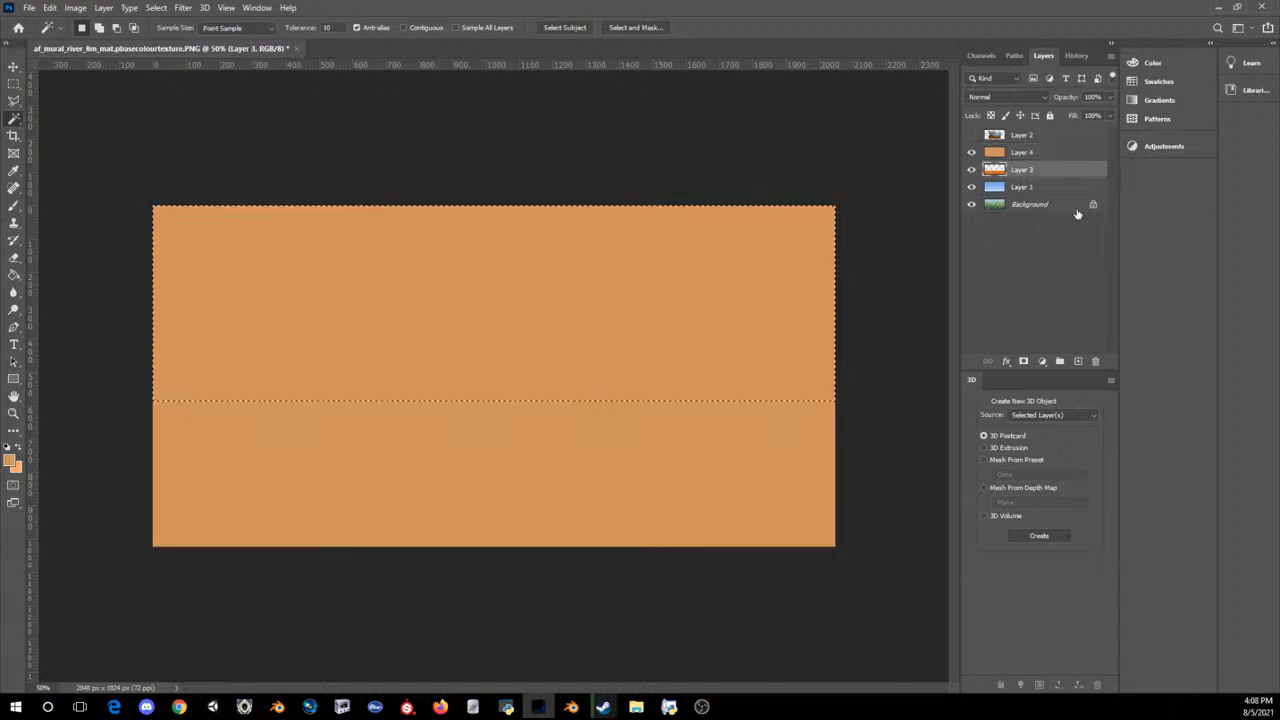
{"action": "left_click", "coordinate": [998, 153]}
{"action": "key", "text": "Delete"}
{"action": "key", "text": "ctrl+d"}
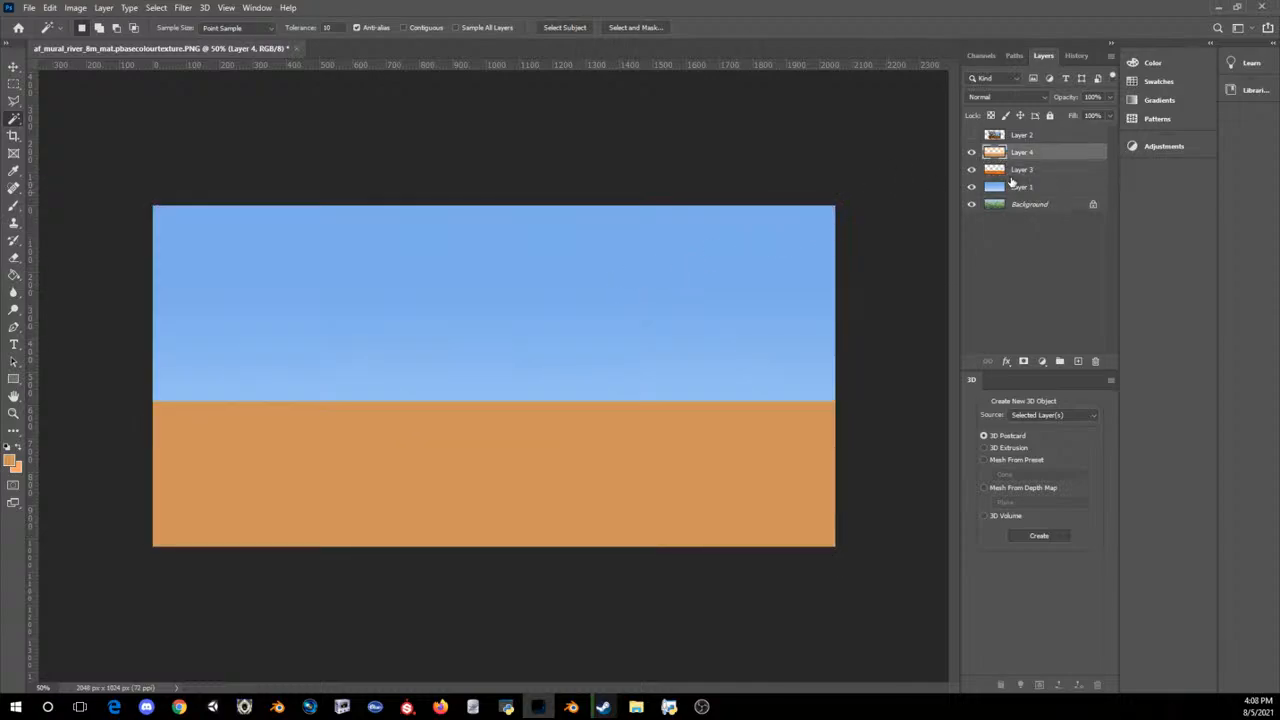
Step: Lower the sandy ground layer's opacity to 58%
{"action": "left_click", "coordinate": [1106, 97]}
{"action": "left_click_drag", "start_coordinate": [1108, 113], "coordinate": [1084, 116]}
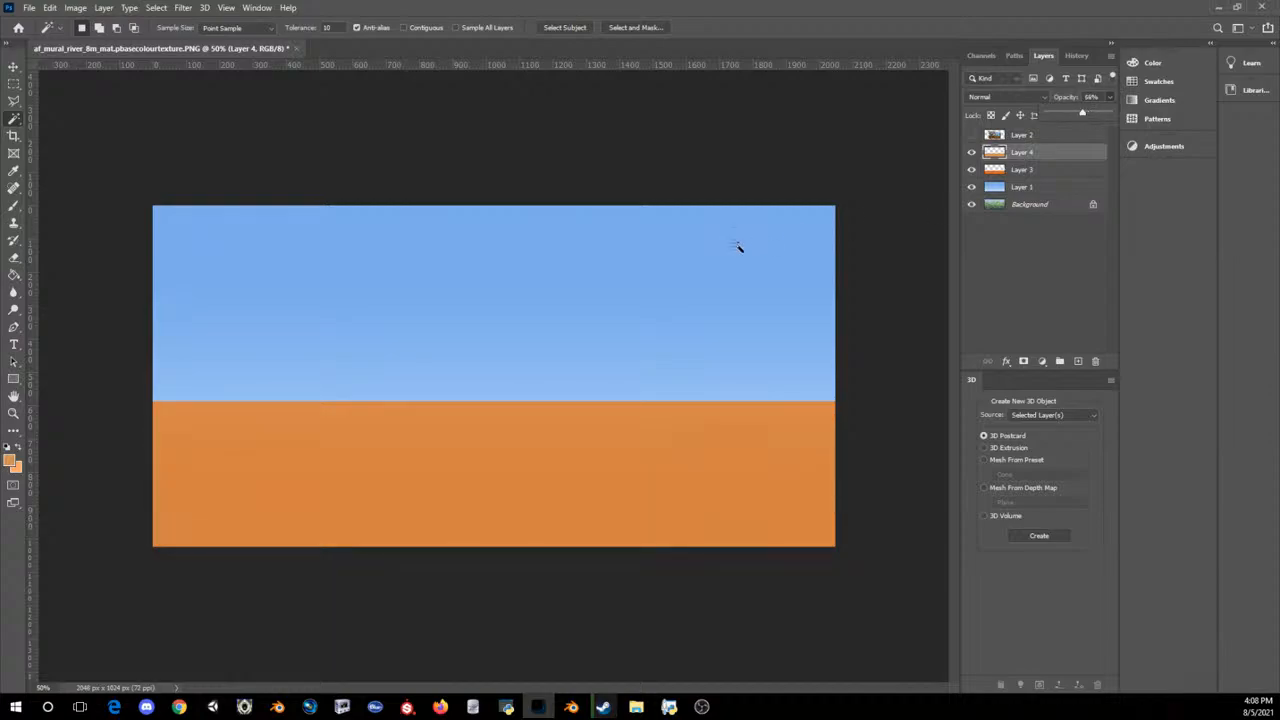
{"action": "left_click", "coordinate": [520, 5]}
Step: Set up the Brush with foreground colour c08145, add an empty layer above the ground, and undo a test stroke on it
{"action": "left_click", "coordinate": [14, 206]}
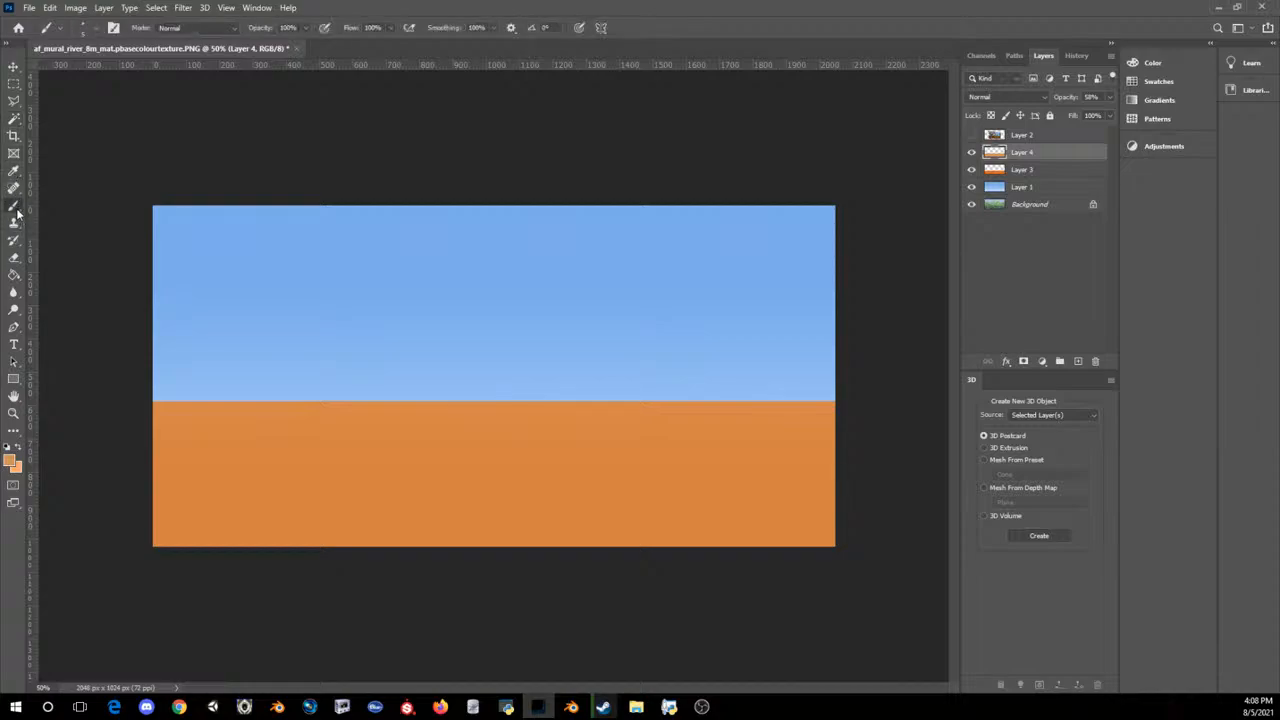
{"action": "left_click", "coordinate": [10, 458]}
{"action": "mouse_move", "coordinate": [762, 389]}
{"action": "left_mouse_down"}
{"action": "mouse_move", "coordinate": [741, 413]}
{"action": "mouse_move", "coordinate": [731, 374]}
{"action": "mouse_move", "coordinate": [718, 390]}
{"action": "left_mouse_up"}
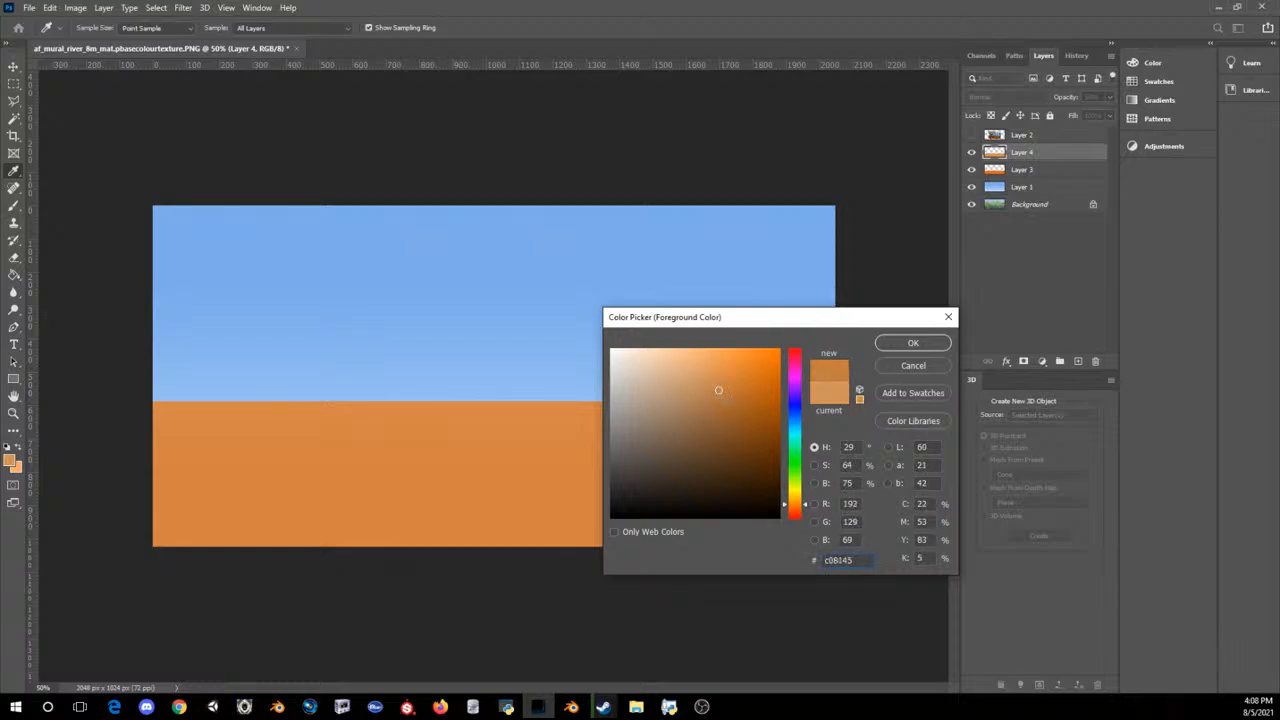
{"action": "left_click", "coordinate": [913, 343]}
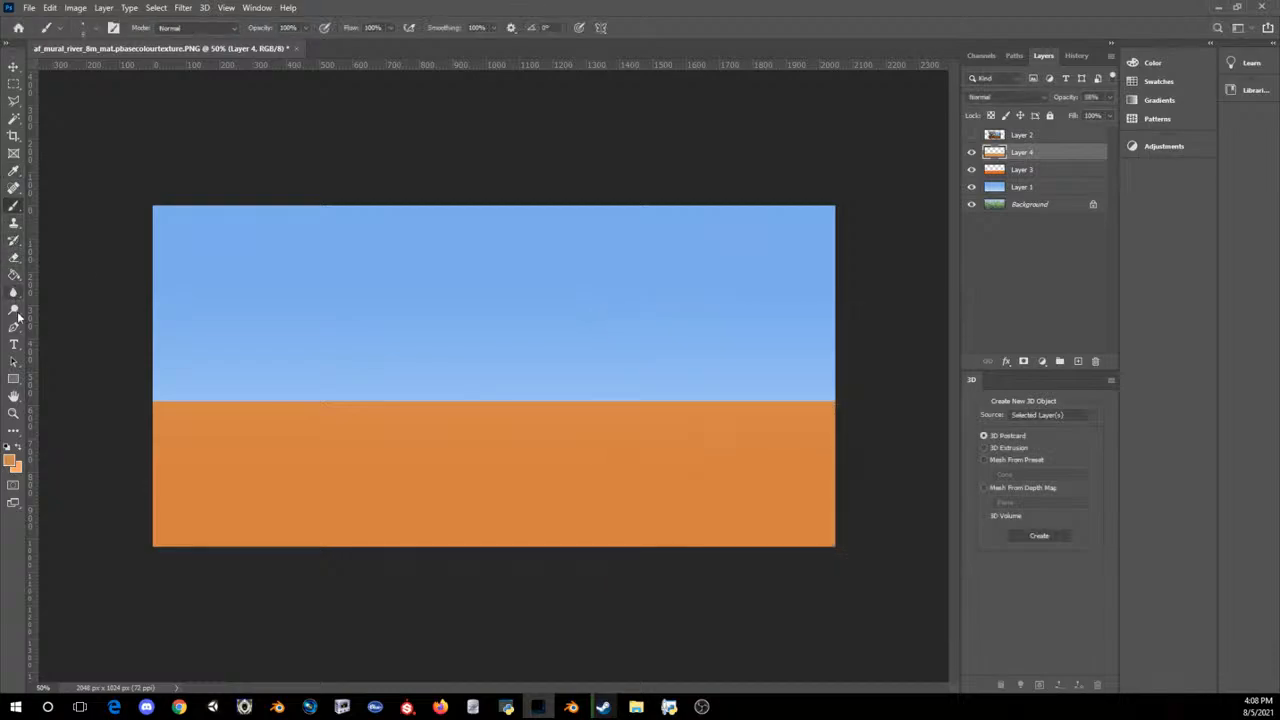
{"action": "left_click", "coordinate": [1077, 361]}
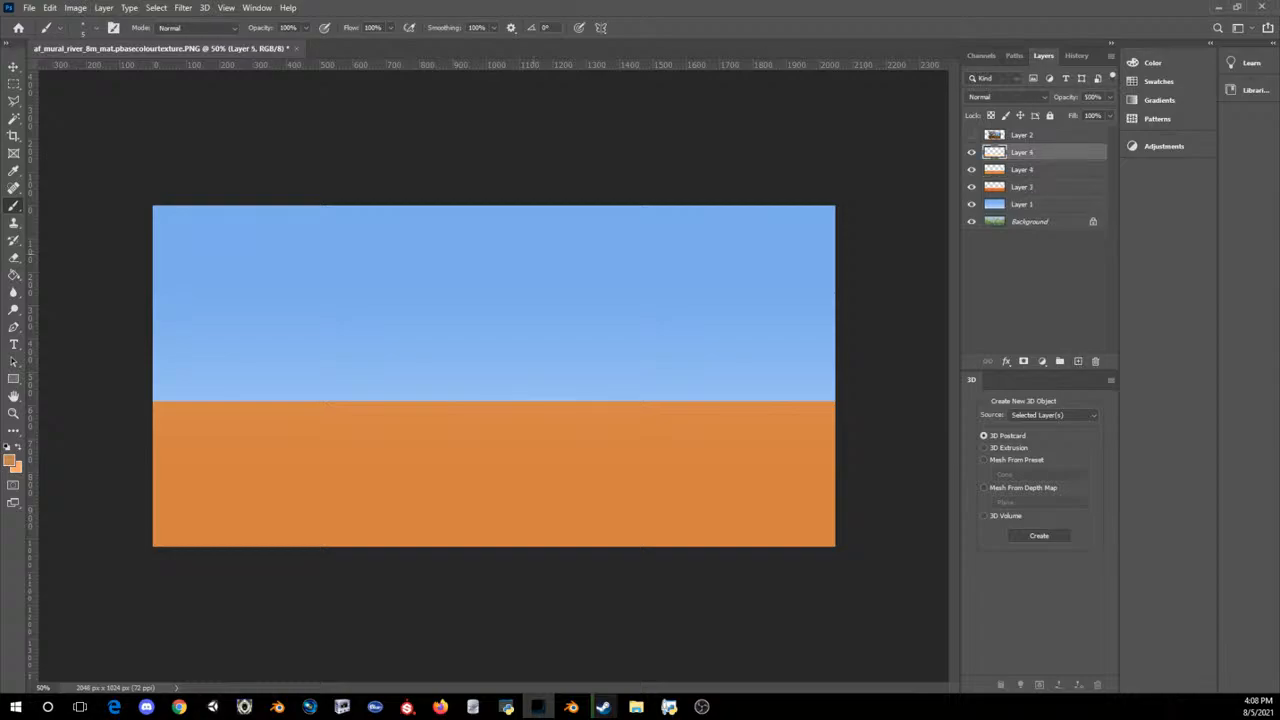
{"action": "left_click_drag", "start_coordinate": [579, 363], "coordinate": [628, 399]}
{"action": "key", "text": "ctrl+z"}
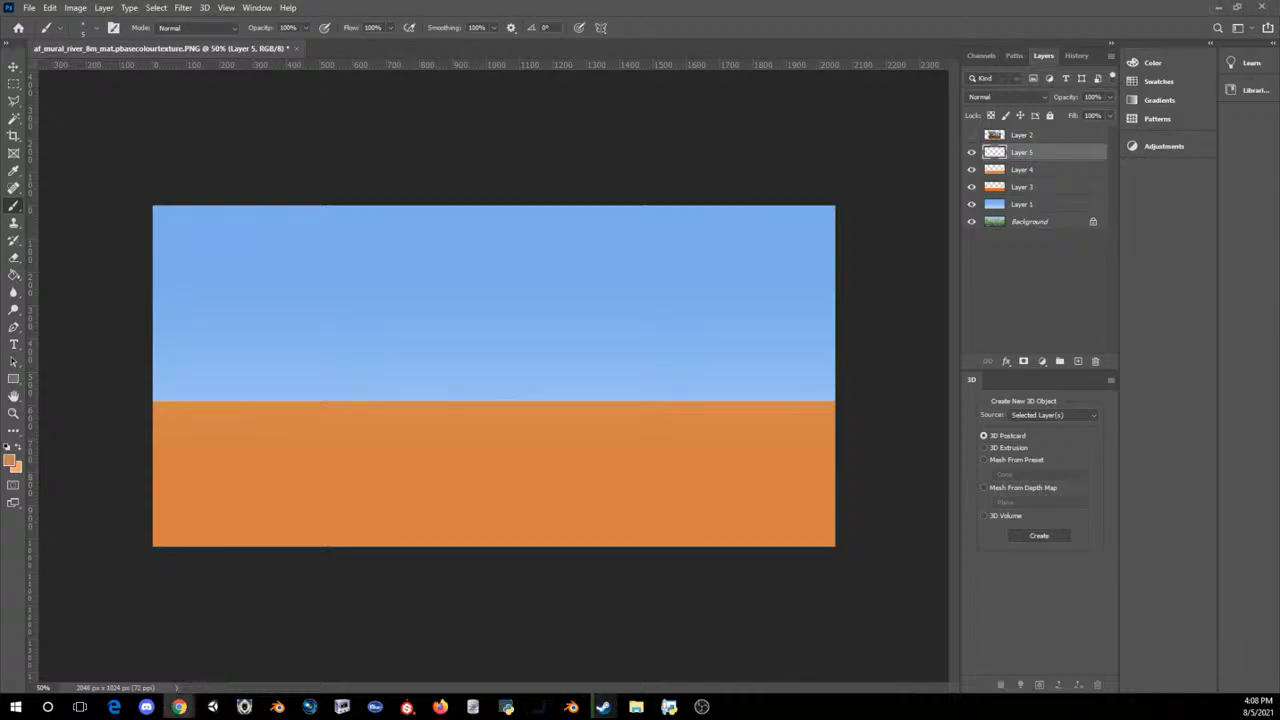
Step: Try pasting copied reference images from the browser into the mural, undoing each paste
{"action": "left_click", "coordinate": [687, 6]}
{"action": "key", "text": "ctrl+v"}
{"action": "key", "text": "ctrl+z"}
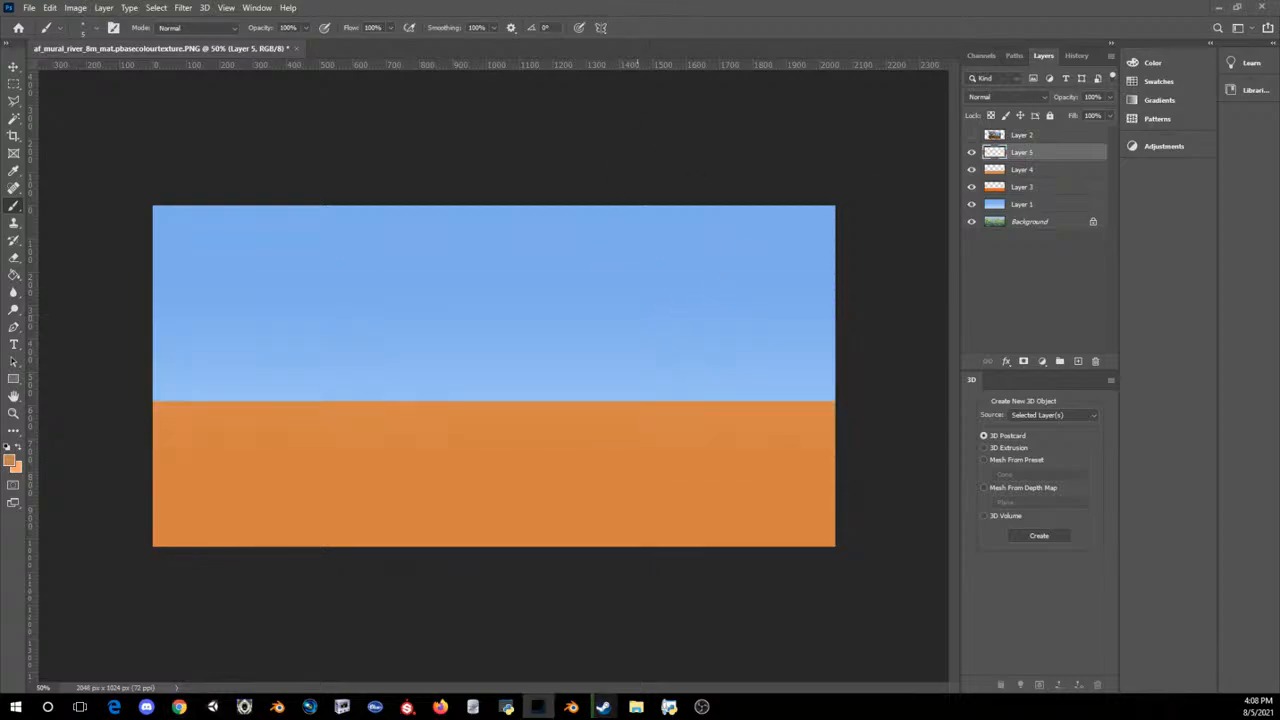
{"action": "key", "text": "alt+Tab"}
Step: Paste the baobab forest photo from the browser into the mural's empty layer and inspect its detail up close
{"action": "key", "text": "alt+Tab"}
{"action": "key", "text": "ctrl+v"}
{"action": "key", "text": "ctrl+z"}
{"action": "key", "text": "alt+Tab"}
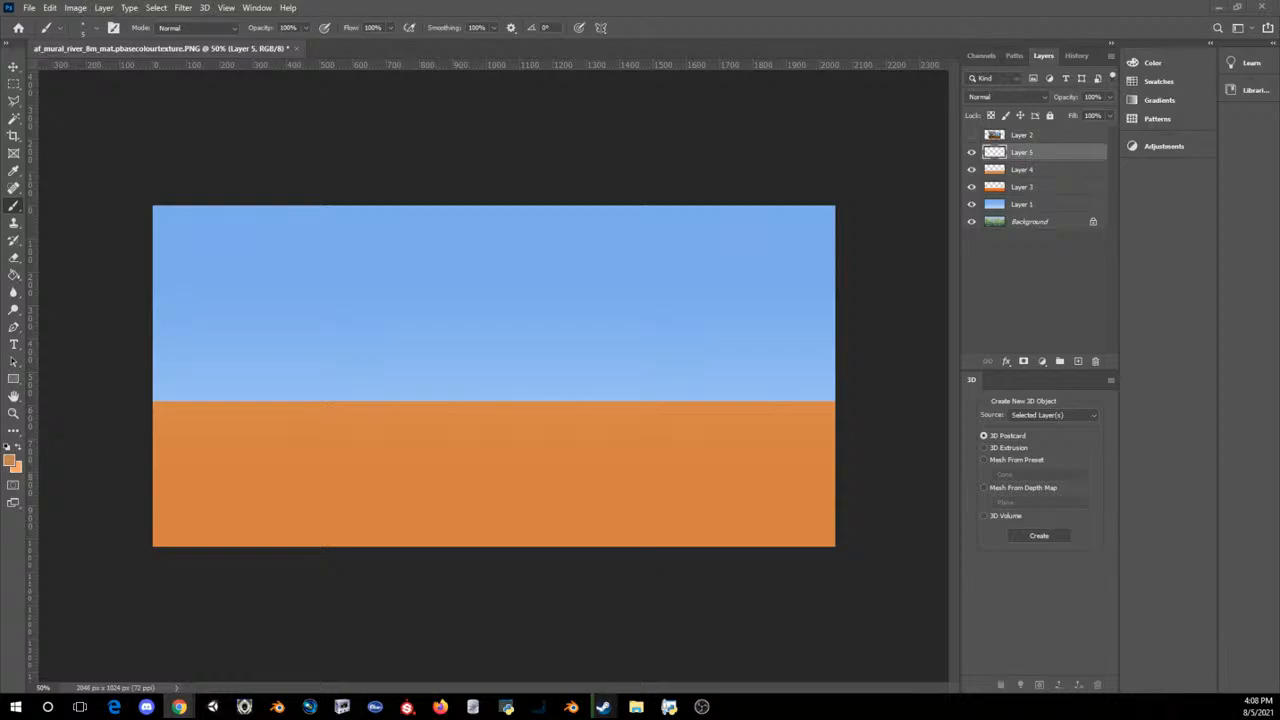
{"action": "key", "text": "alt+Tab"}
{"action": "key", "text": "ctrl+v"}
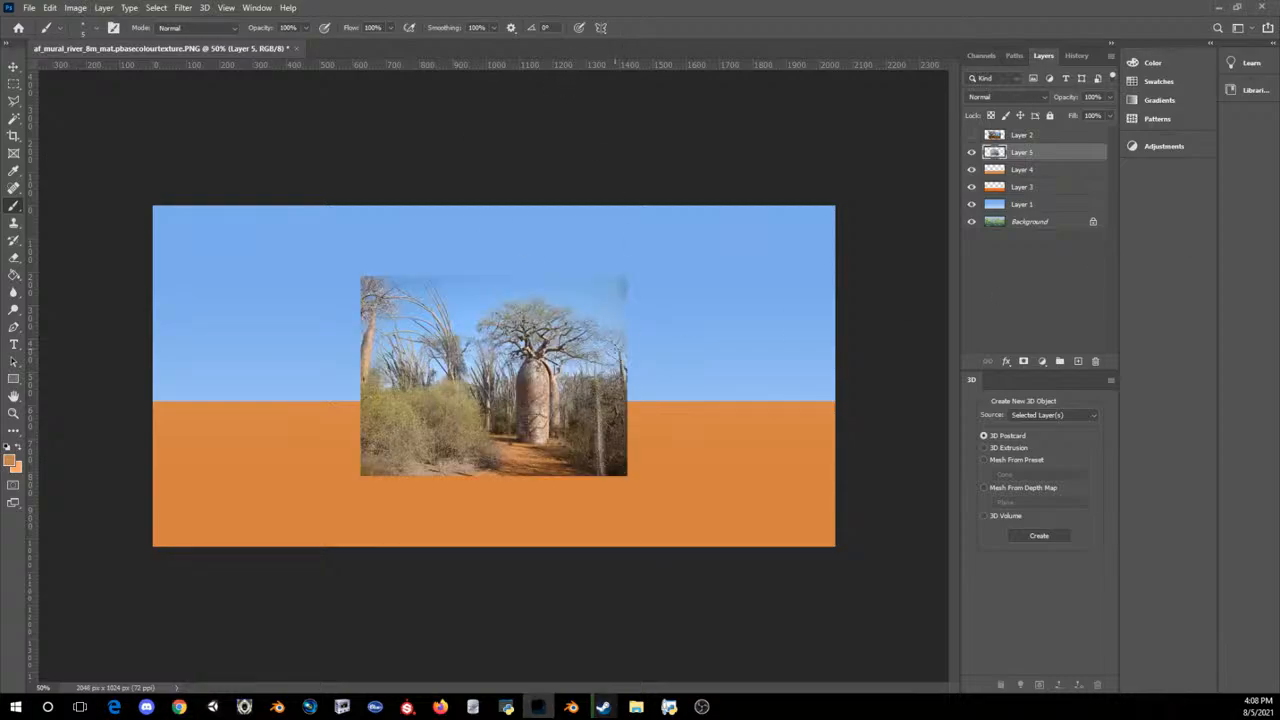
{"action": "scroll", "coordinate": [487, 370], "scroll_direction": "up", "scroll_amount": 3, "text": "alt"}
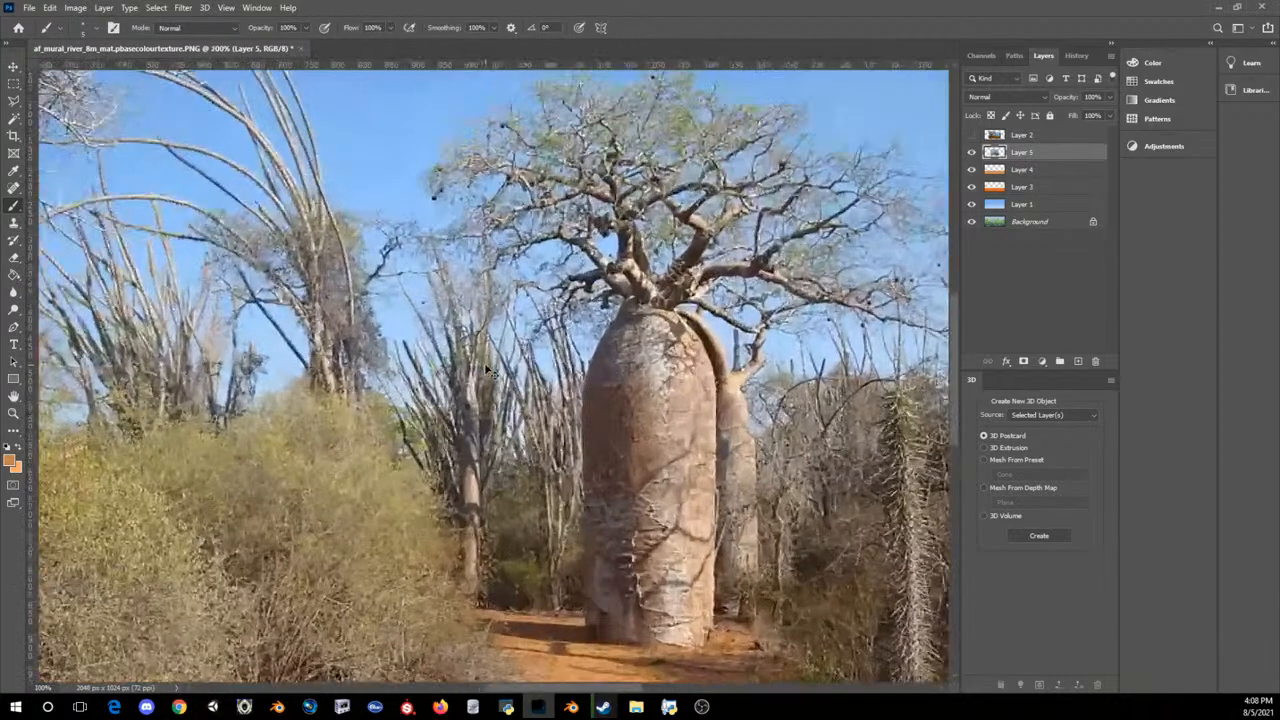
{"action": "scroll", "coordinate": [487, 370], "scroll_direction": "down", "scroll_amount": 4, "text": "alt"}
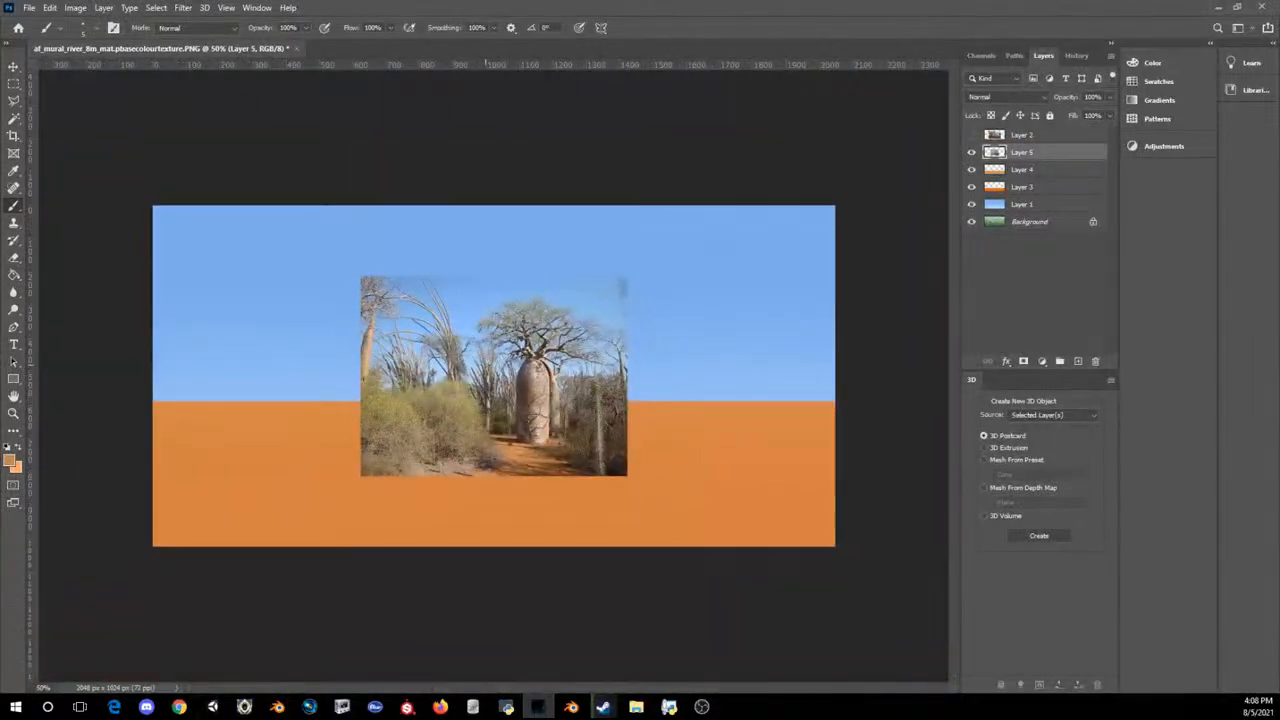
Step: Enlarge the baobab photo beyond the full canvas height, place it over the right three quarters of the mural, and return to the Brush
{"action": "key", "text": "ctrl+t"}
{"action": "left_click_drag", "start_coordinate": [626, 475], "coordinate": [830, 582]}
{"action": "left_click_drag", "start_coordinate": [714, 485], "coordinate": [710, 404]}
{"action": "left_click_drag", "start_coordinate": [826, 193], "coordinate": [877, 145]}
{"action": "left_click_drag", "start_coordinate": [760, 318], "coordinate": [715, 338]}
{"action": "key", "text": "Return"}
{"action": "key", "text": "b"}
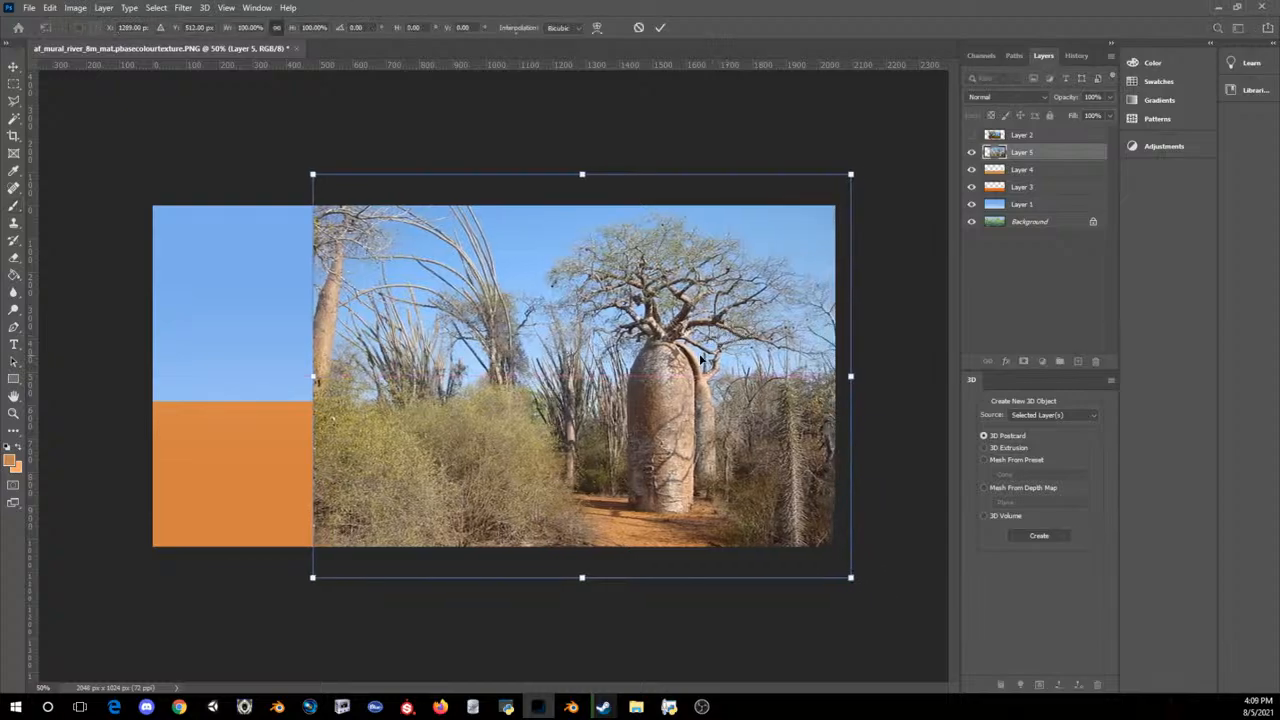
Step: Add an empty layer above the baobab photo for painting
{"action": "left_click", "coordinate": [1078, 360]}
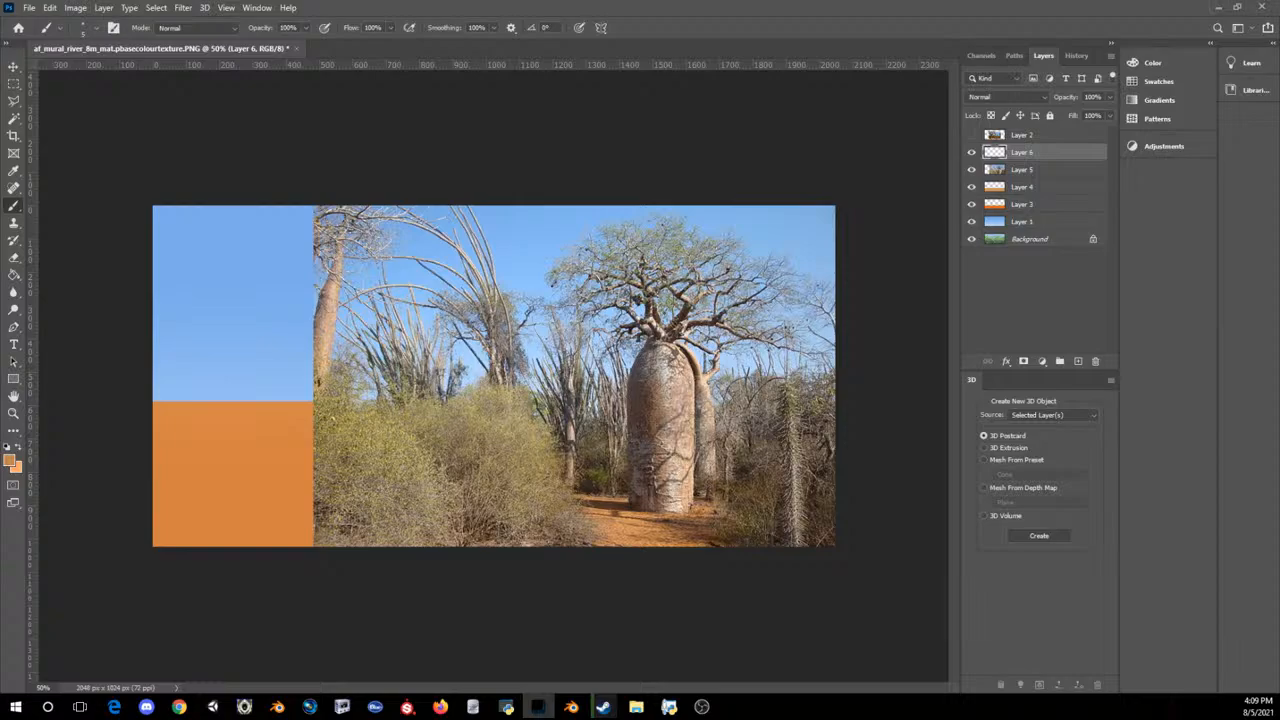
{"action": "left_click", "coordinate": [178, 707]}
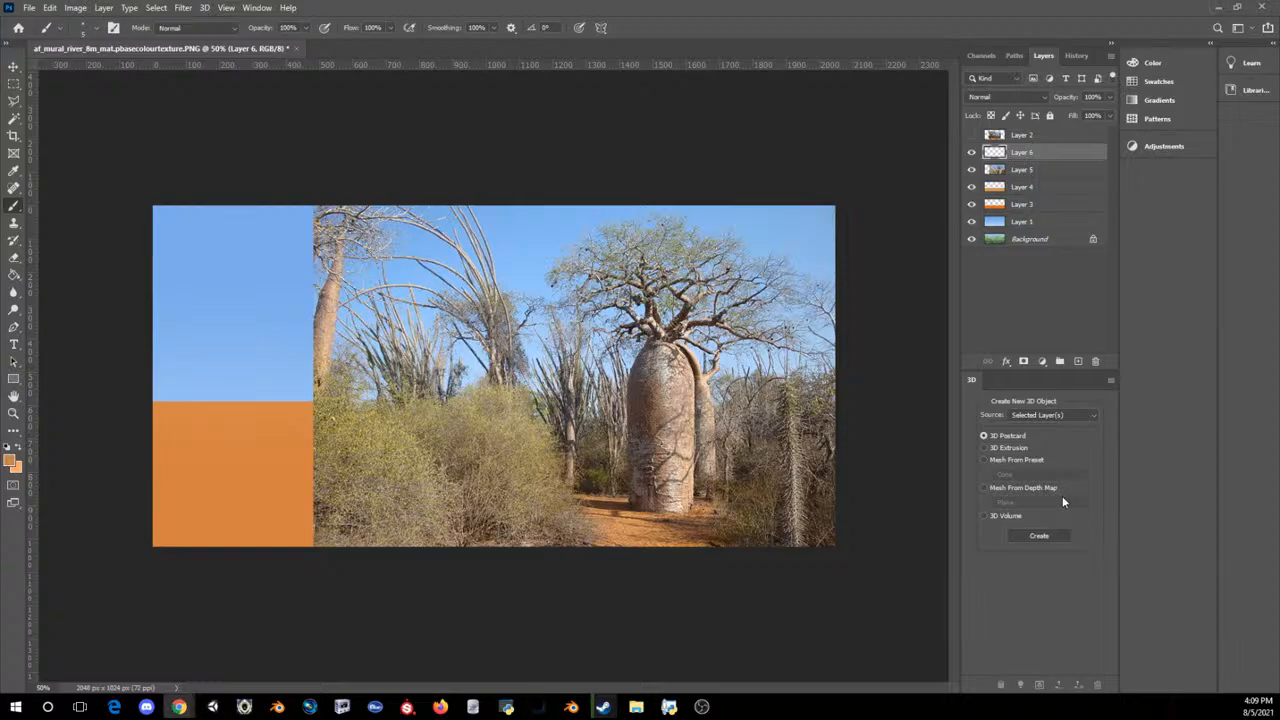
{"action": "left_click", "coordinate": [892, 483]}
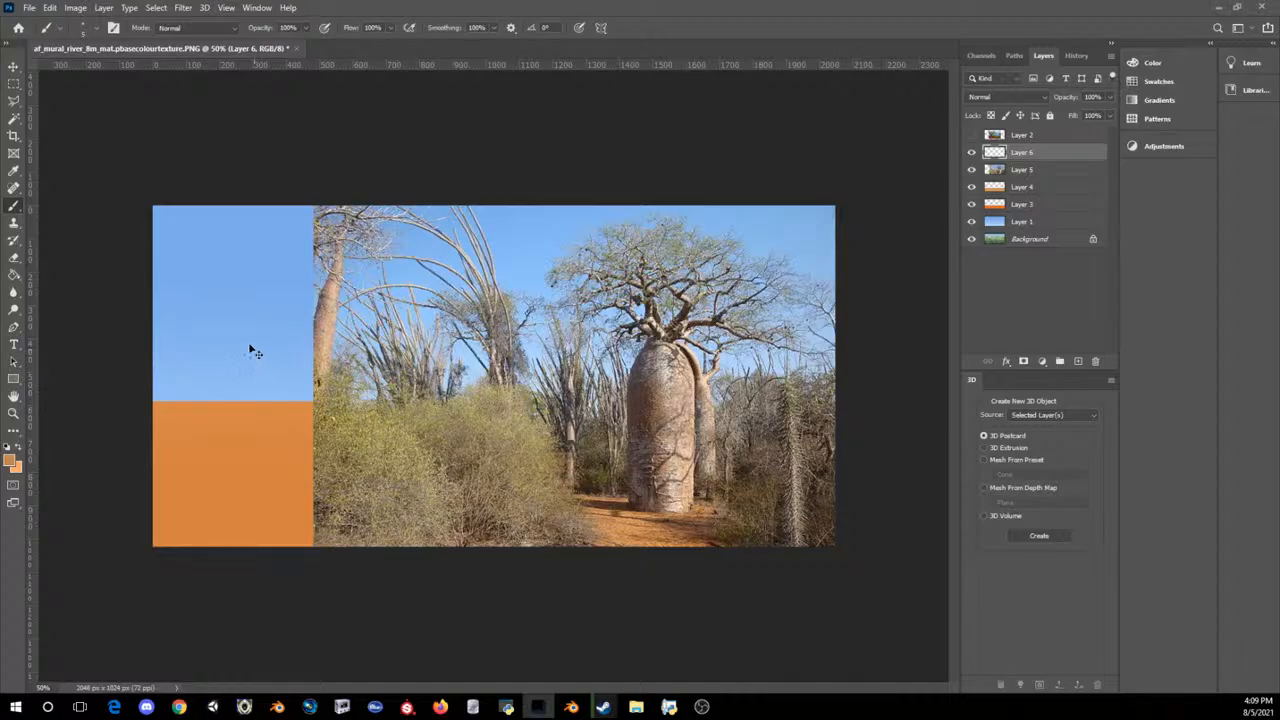
Step: Paint a short orange test stroke on the large baobab's trunk at 200% zoom and undo it
{"action": "key", "text": "ctrl+plus"}
{"action": "key", "text": "ctrl+plus"}
{"action": "key", "text": "ctrl+plus"}
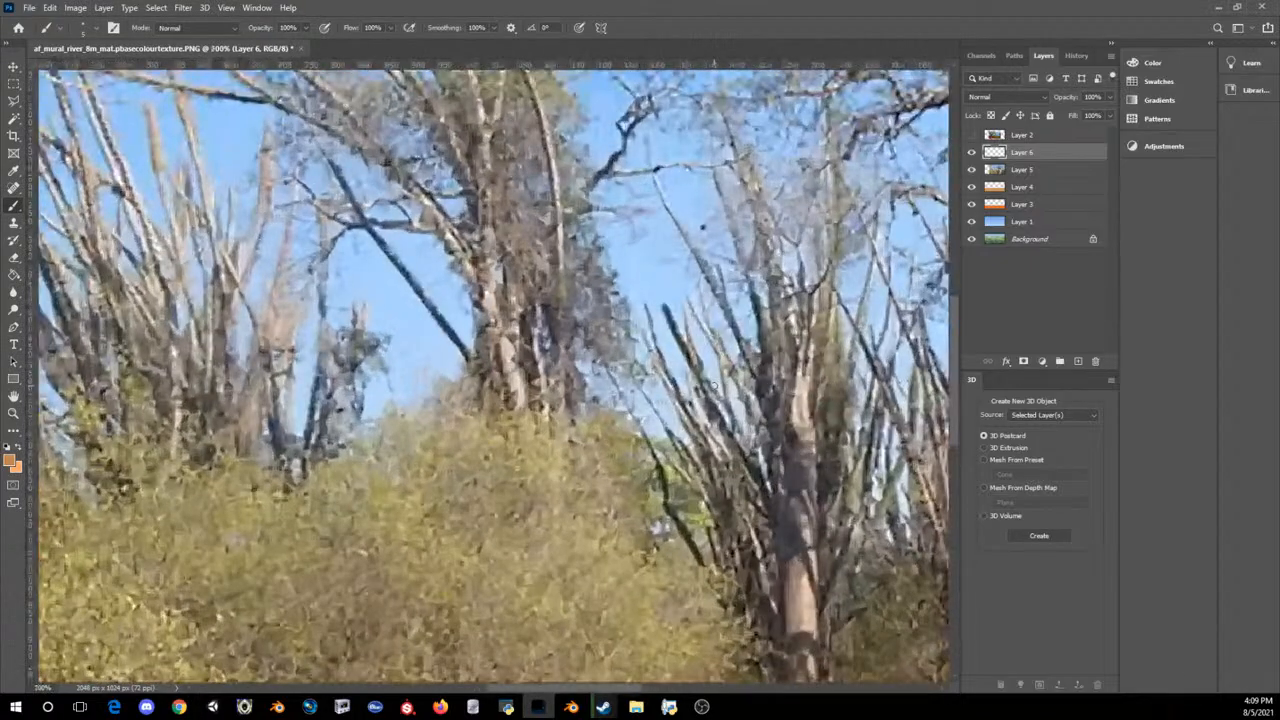
{"action": "scroll", "coordinate": [702, 400], "scroll_direction": "down", "scroll_amount": 4}
{"action": "scroll", "coordinate": [702, 498], "scroll_direction": "down", "scroll_amount": 1}
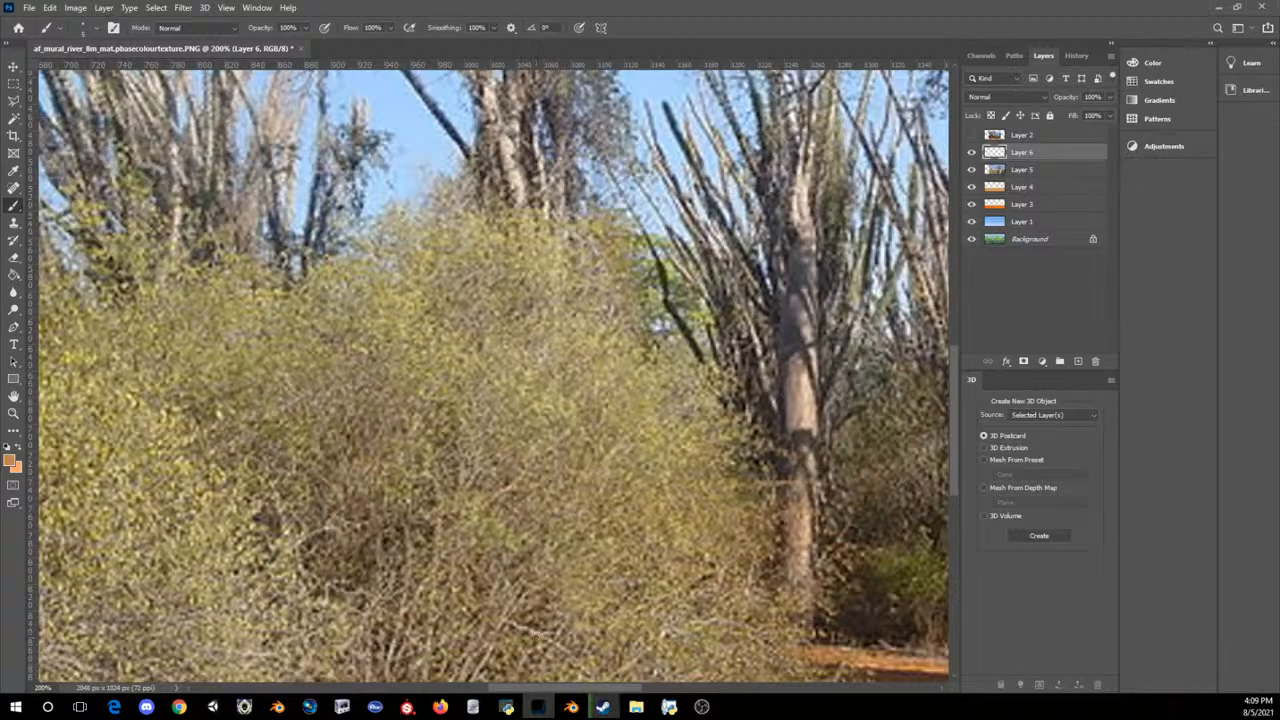
{"action": "left_click_drag", "start_coordinate": [614, 688], "coordinate": [714, 678]}
{"action": "scroll", "coordinate": [649, 480], "scroll_direction": "down", "scroll_amount": 1}
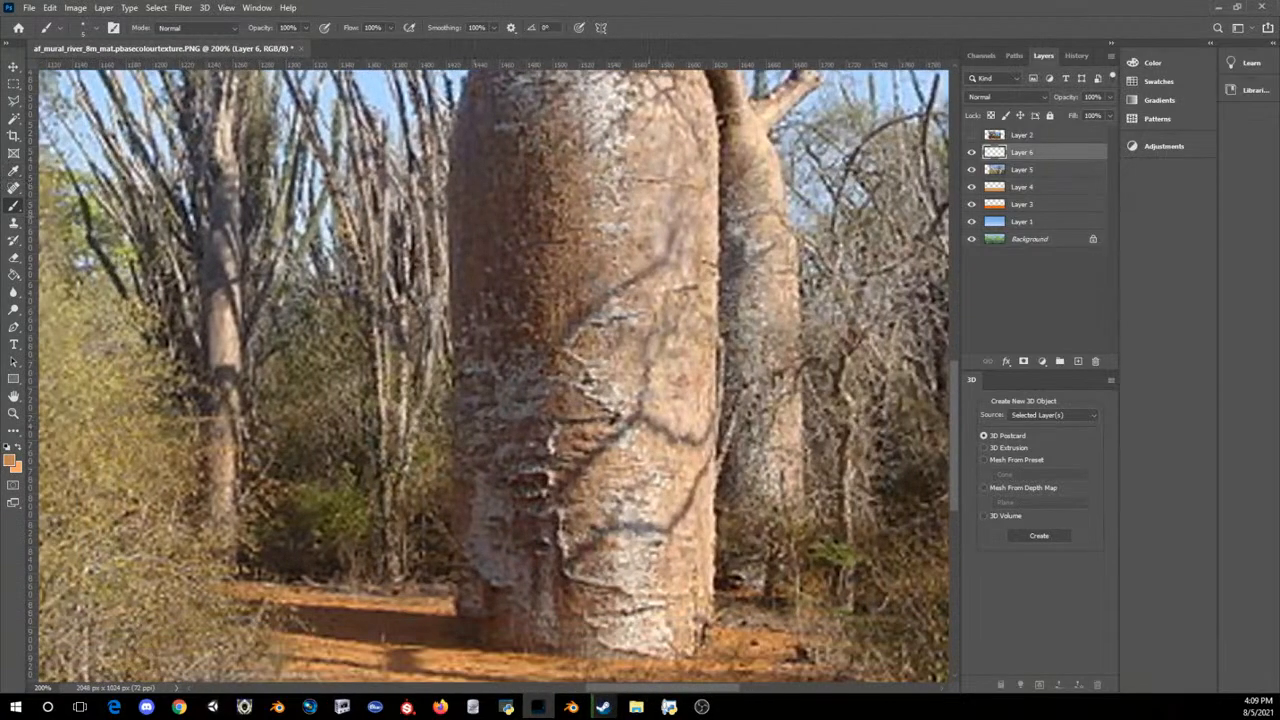
{"action": "left_click_drag", "start_coordinate": [628, 420], "coordinate": [618, 335]}
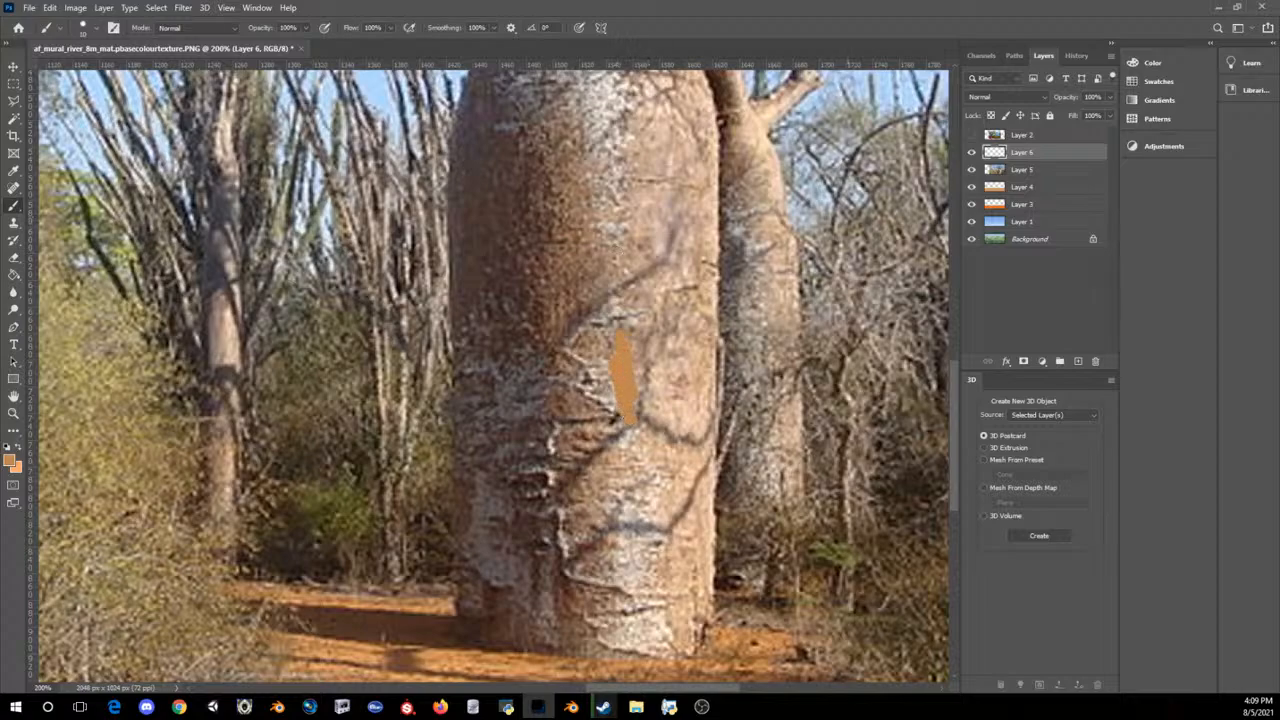
{"action": "key", "text": "ctrl+z"}
Step: Set the brush smoothing to 0%, then paint a trial stroke on the large baobab's trunk and a straight line along its base
{"action": "left_click", "coordinate": [492, 28]}
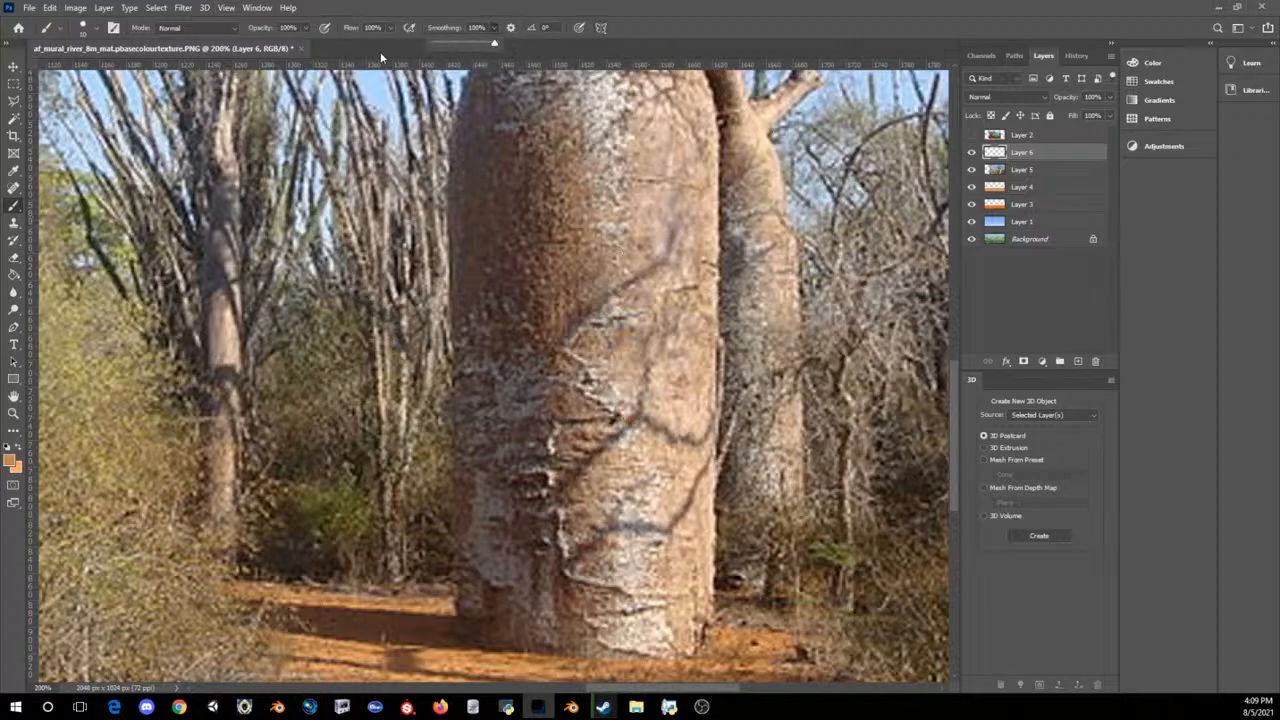
{"action": "left_click_drag", "start_coordinate": [447, 44], "coordinate": [430, 44]}
{"action": "mouse_move", "coordinate": [552, 398]}
{"action": "left_mouse_down"}
{"action": "mouse_move", "coordinate": [566, 420]}
{"action": "mouse_move", "coordinate": [534, 304]}
{"action": "left_mouse_up"}
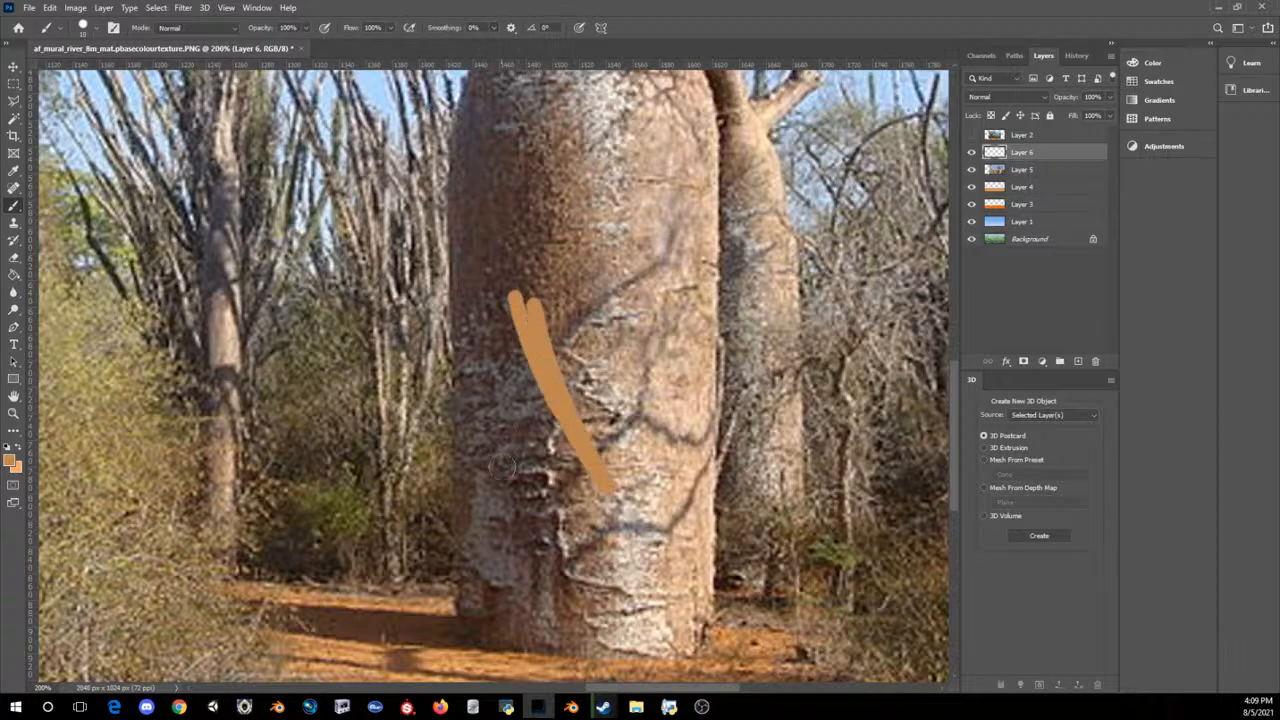
{"action": "left_click", "coordinate": [472, 636]}
{"action": "left_click", "coordinate": [688, 646], "text": "shift"}
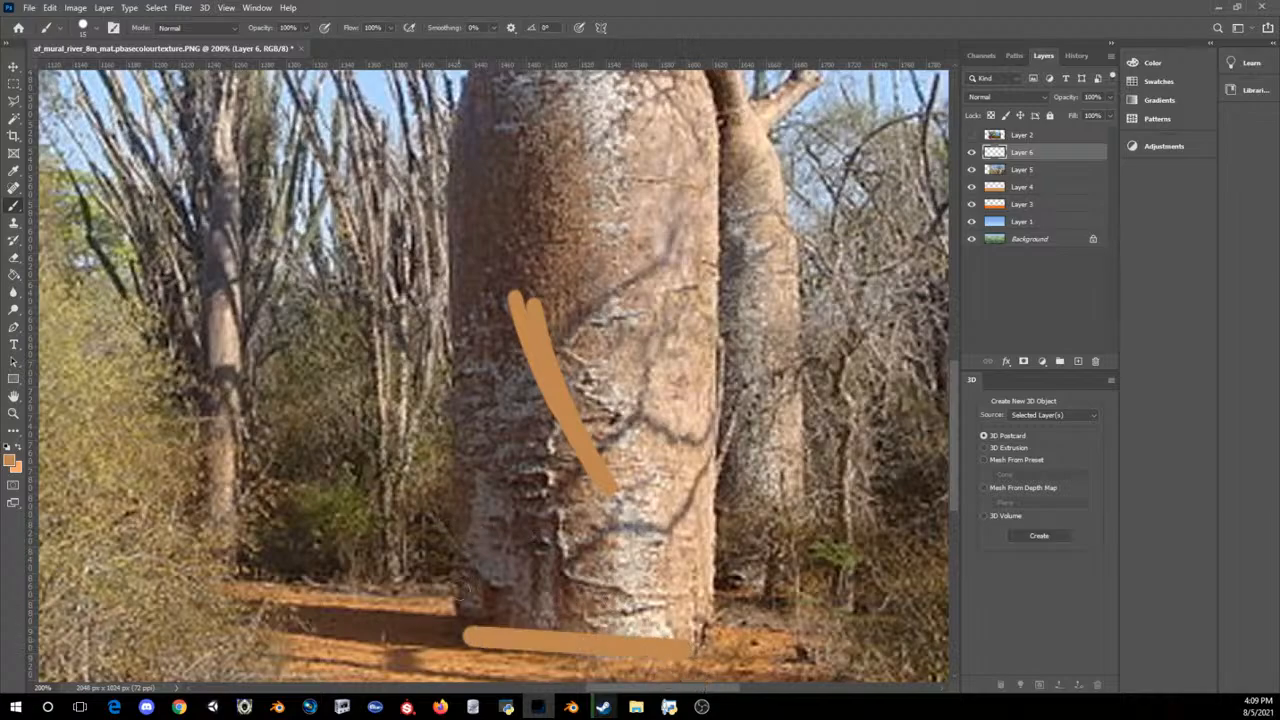
{"action": "left_click", "coordinate": [464, 628]}
Step: Set the brush smoothing to 100% and trace the left and right edges of the large baobab's trunk up from its base
{"action": "left_click", "coordinate": [494, 28]}
{"action": "left_click_drag", "start_coordinate": [495, 42], "coordinate": [624, 50]}
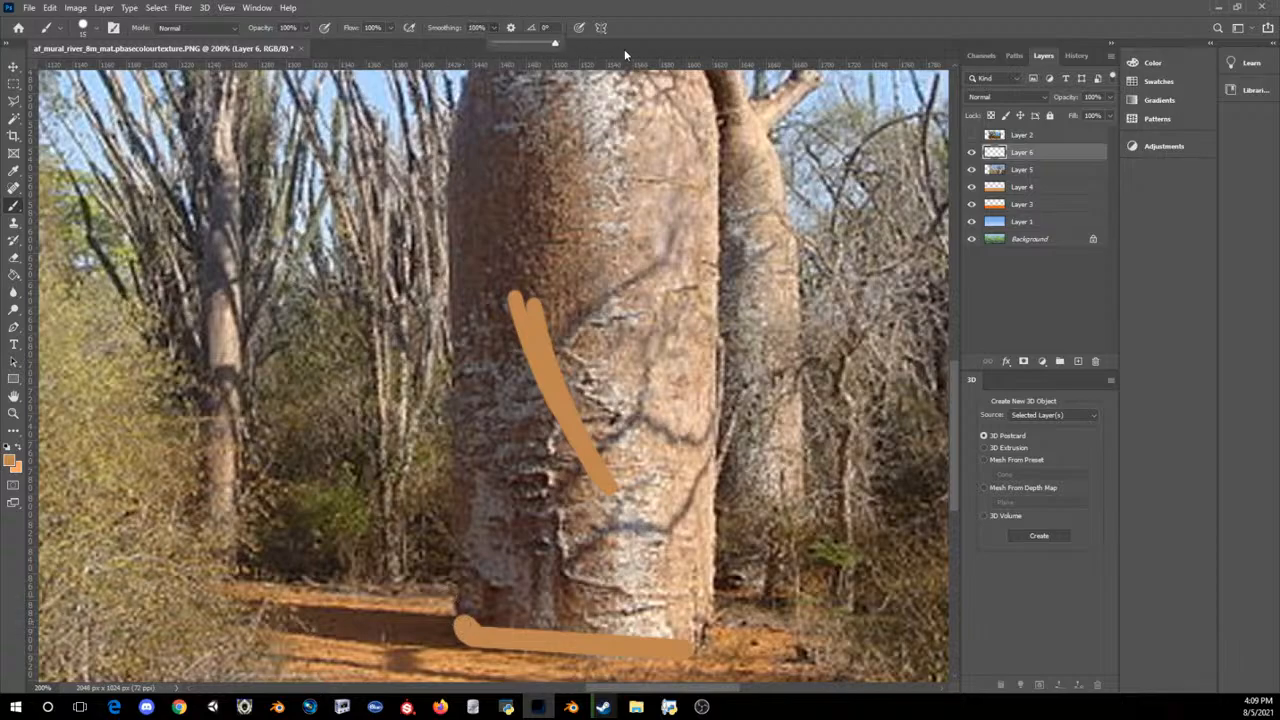
{"action": "left_click", "coordinate": [469, 629]}
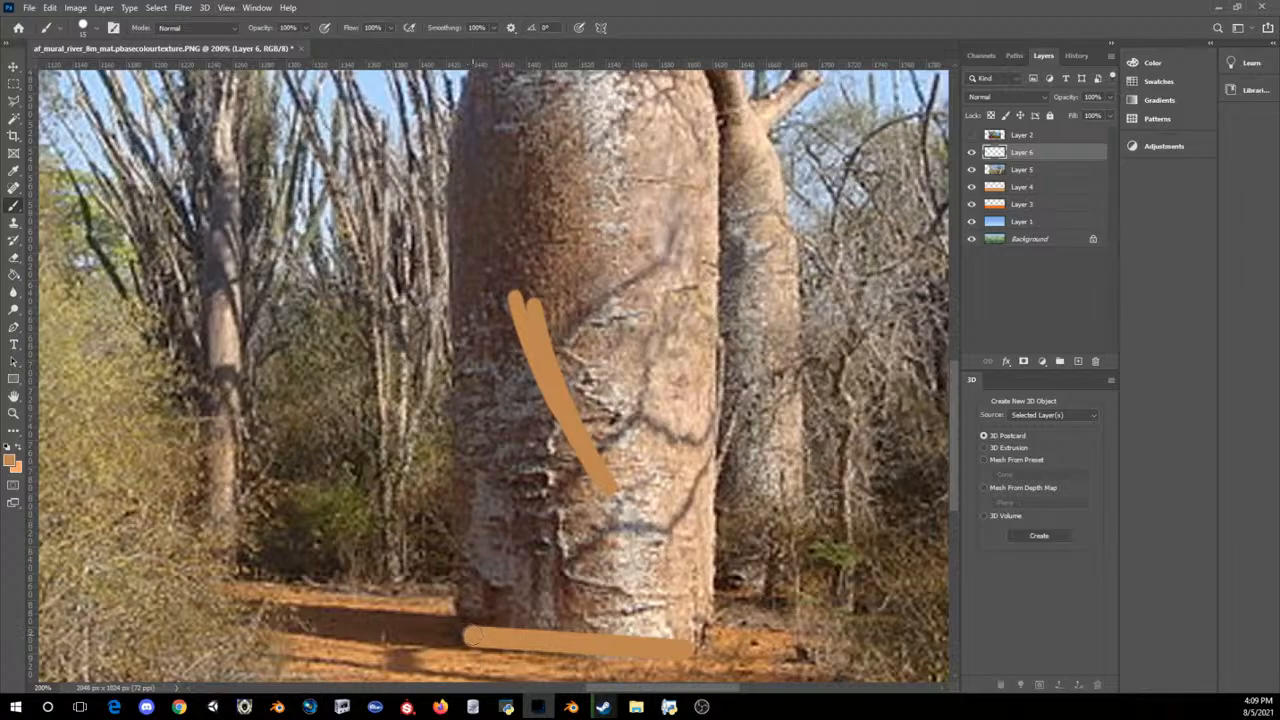
{"action": "mouse_move", "coordinate": [470, 635]}
{"action": "left_mouse_down"}
{"action": "mouse_move", "coordinate": [454, 516]}
{"action": "mouse_move", "coordinate": [455, 214]}
{"action": "mouse_move", "coordinate": [459, 150]}
{"action": "mouse_move", "coordinate": [490, 72]}
{"action": "left_mouse_up"}
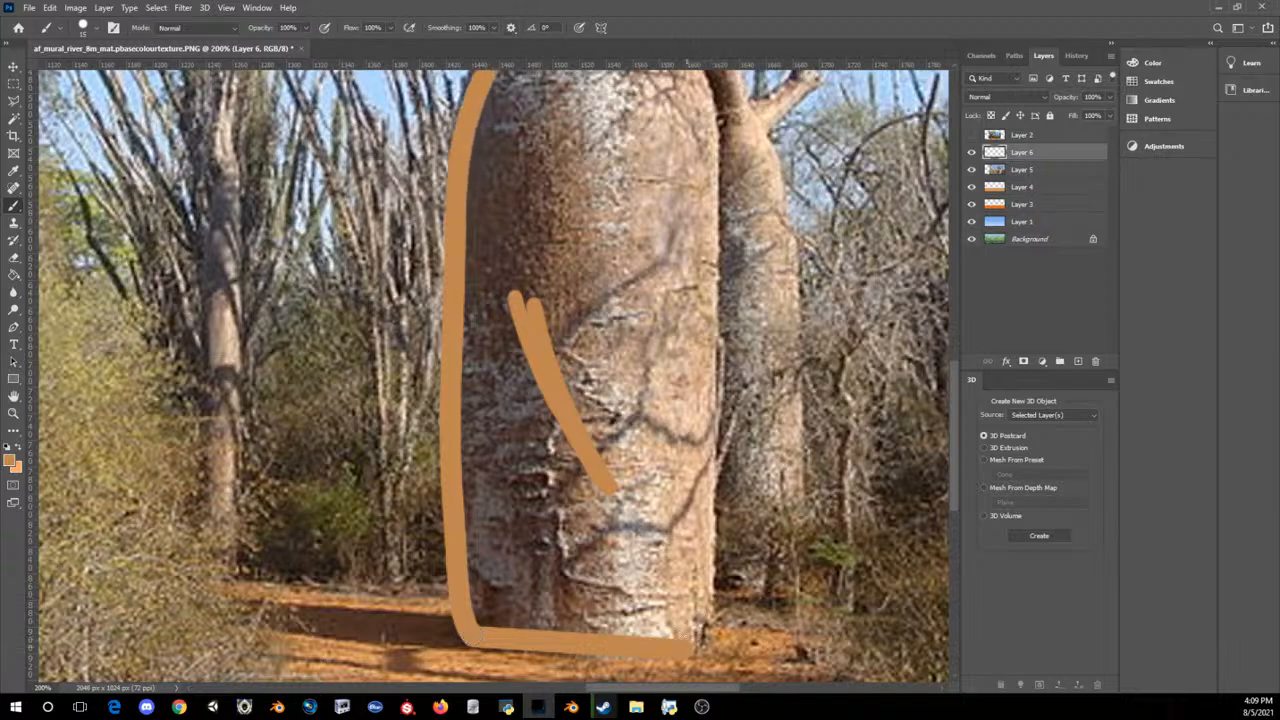
{"action": "mouse_move", "coordinate": [688, 646]}
{"action": "left_mouse_down"}
{"action": "mouse_move", "coordinate": [704, 570]}
{"action": "mouse_move", "coordinate": [714, 188]}
{"action": "mouse_move", "coordinate": [698, 72]}
{"action": "left_mouse_up"}
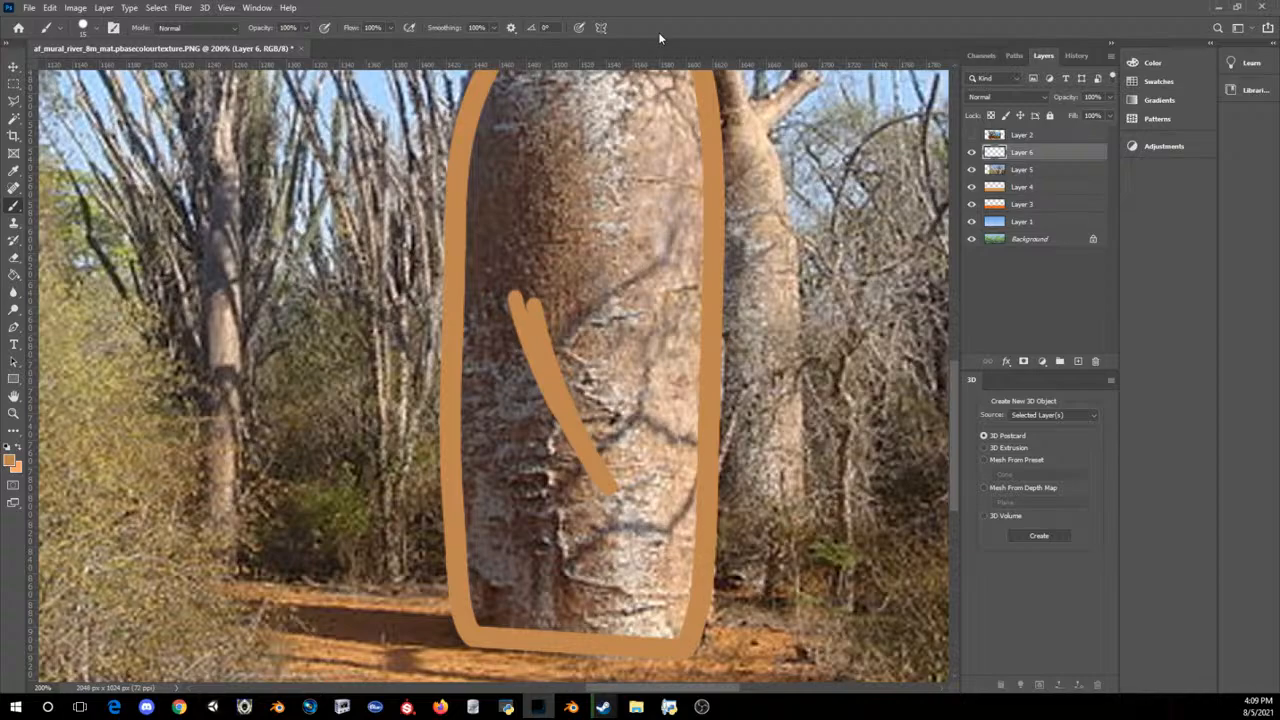
Step: Close the trunk outline with a rounded arch joining both side edges just below the baobab's branches
{"action": "key", "text": "ctrl+minus"}
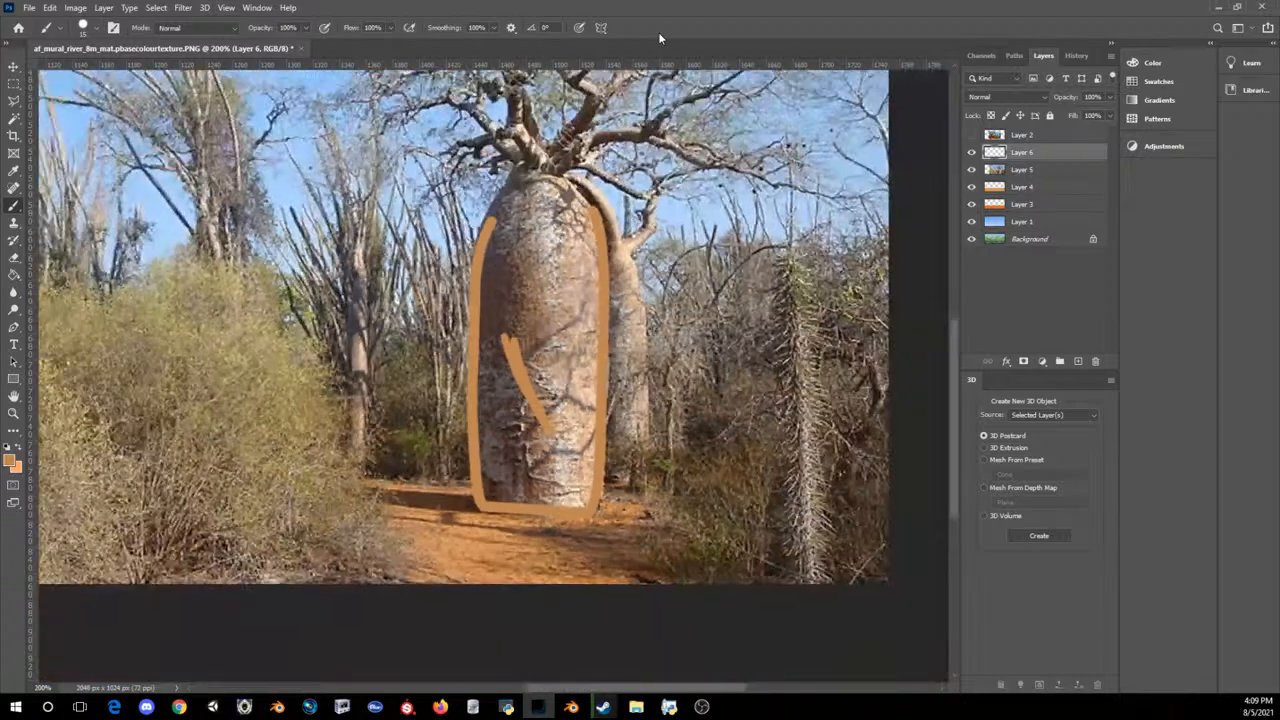
{"action": "scroll", "coordinate": [464, 365], "scroll_direction": "up", "scroll_amount": 3}
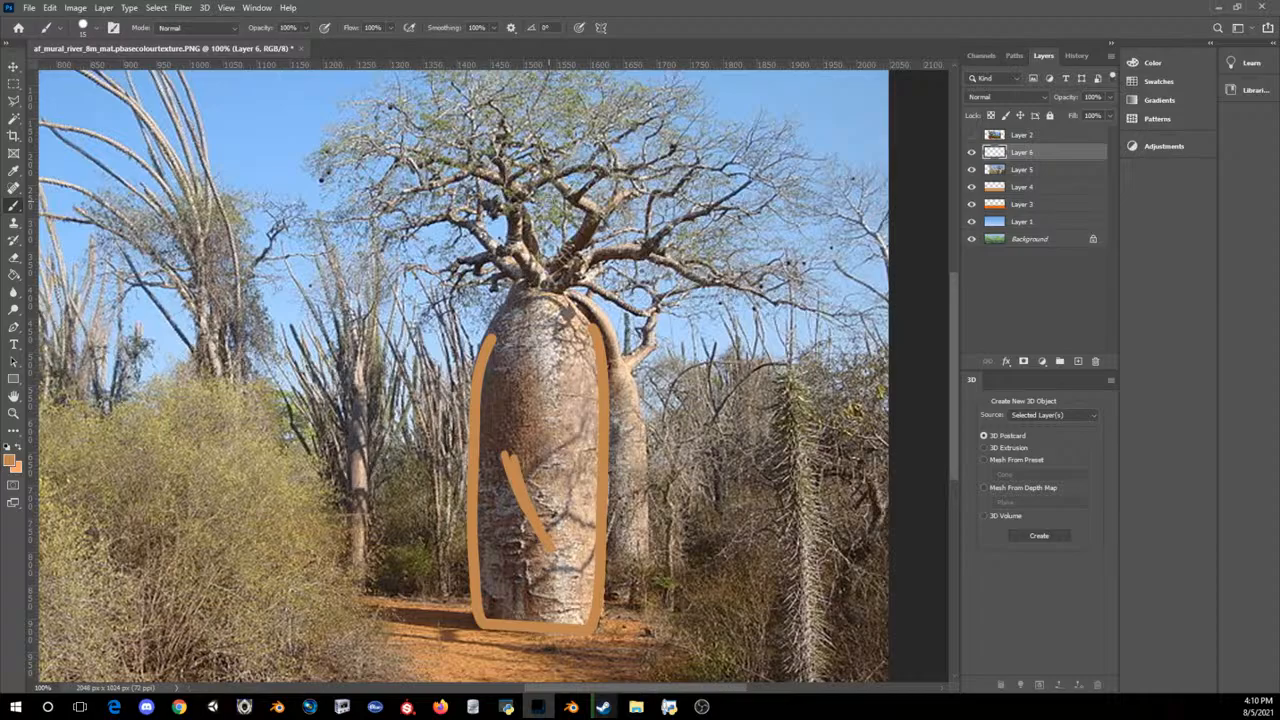
{"action": "key", "text": "ctrl+plus"}
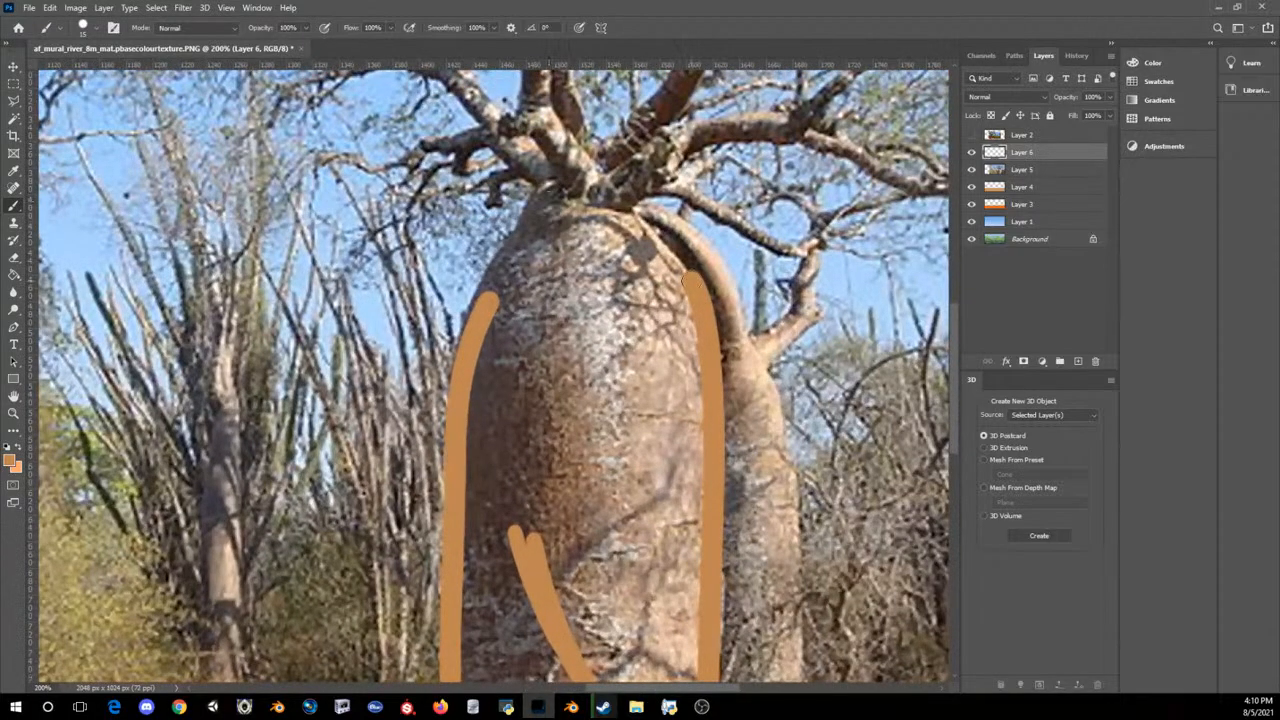
{"action": "mouse_move", "coordinate": [692, 275]}
{"action": "left_mouse_down"}
{"action": "mouse_move", "coordinate": [640, 222]}
{"action": "mouse_move", "coordinate": [572, 198]}
{"action": "mouse_move", "coordinate": [532, 226]}
{"action": "mouse_move", "coordinate": [476, 302]}
{"action": "left_mouse_up"}
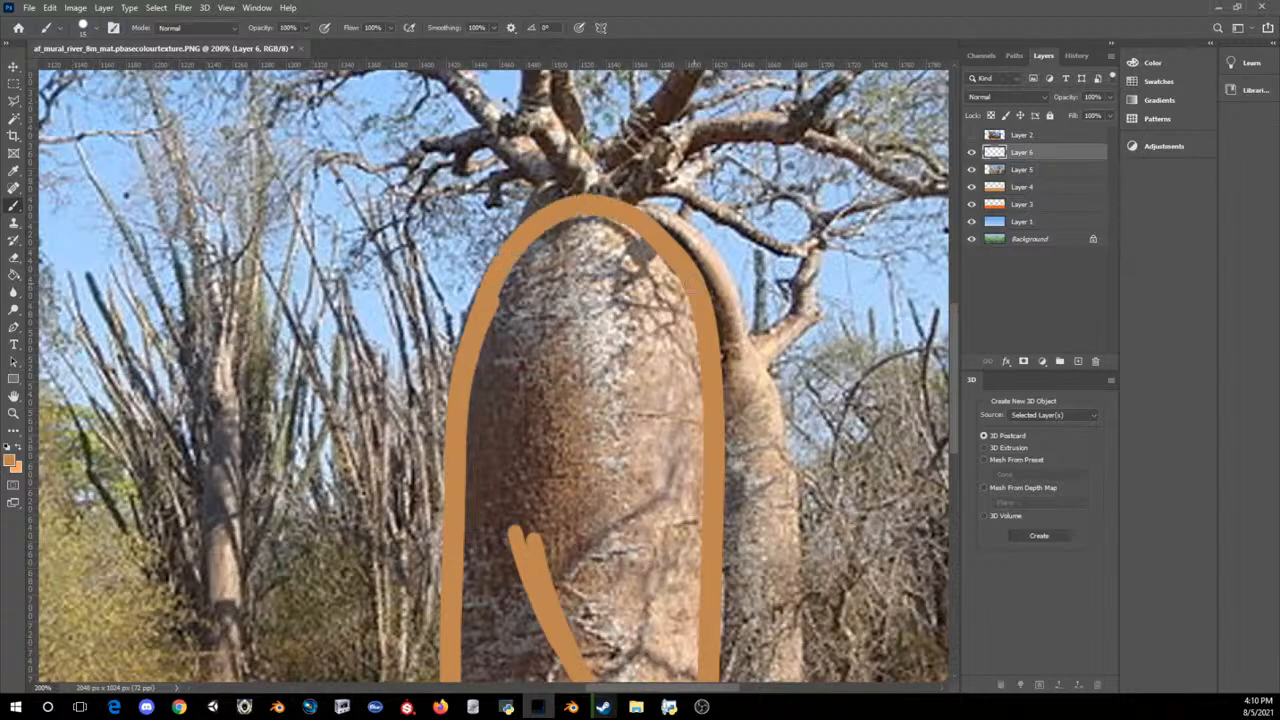
Step: Fill the outlined trunk with the orange-brown foreground colour and paint over the leftover gaps using a larger brush
{"action": "key", "text": "ctrl+minus"}
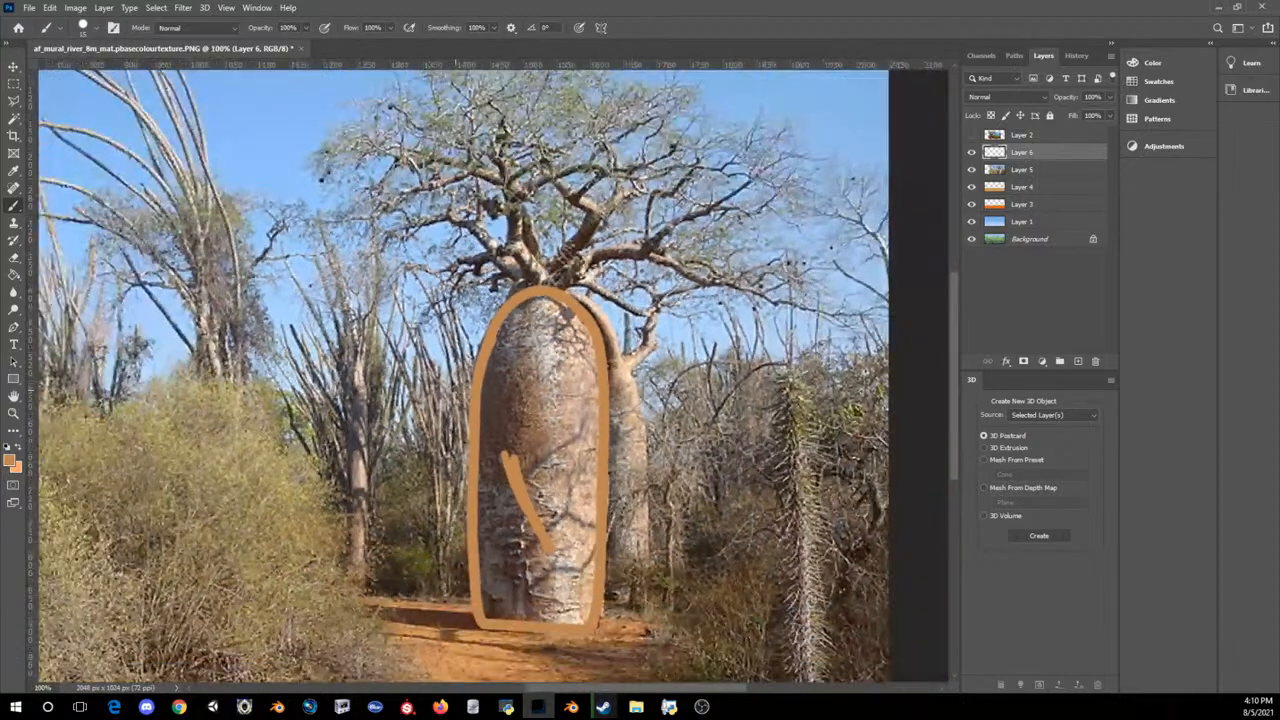
{"action": "left_click", "coordinate": [13, 275]}
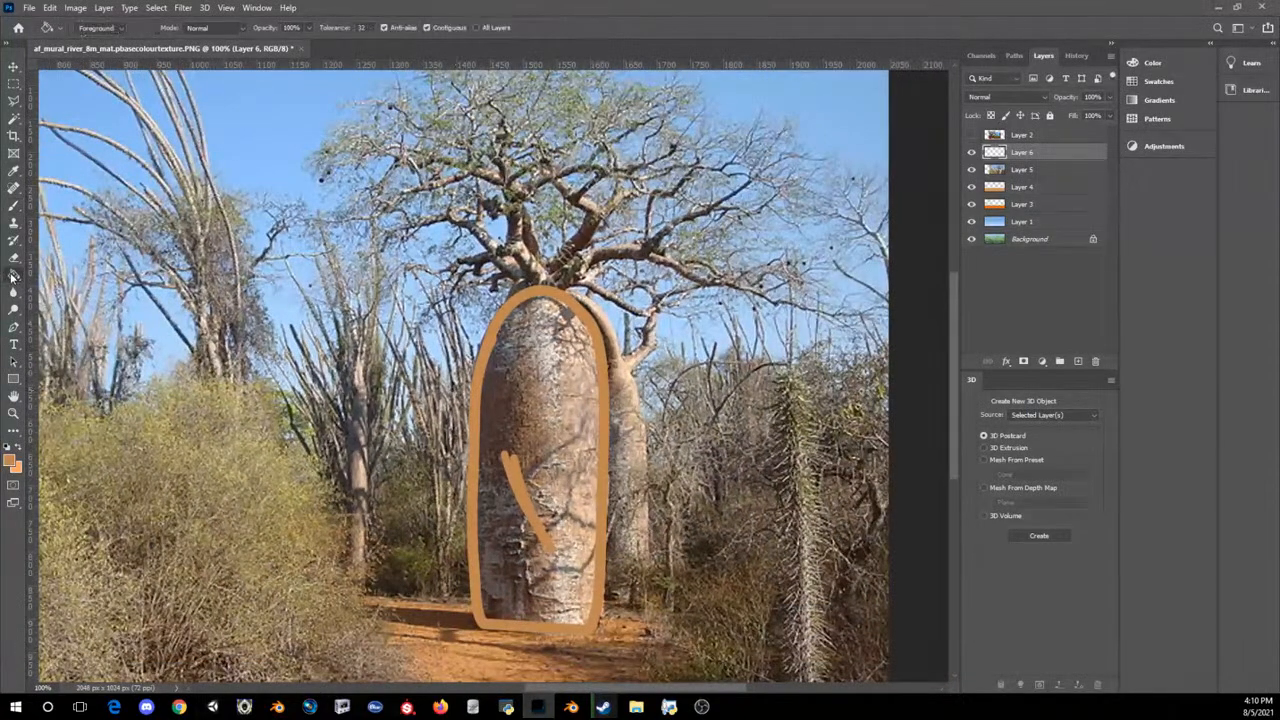
{"action": "left_click", "coordinate": [508, 398]}
{"action": "left_click", "coordinate": [14, 206]}
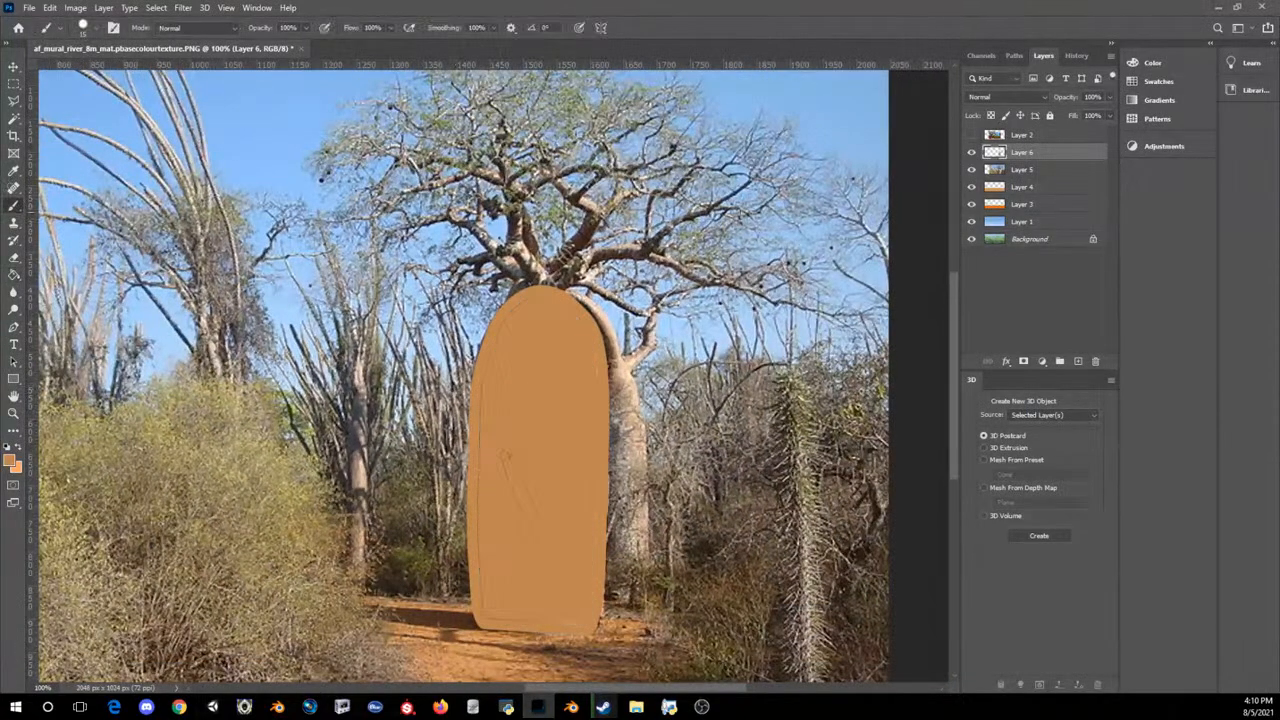
{"action": "key", "text": "bracketright"}
{"action": "mouse_move", "coordinate": [611, 476]}
{"action": "left_mouse_down"}
{"action": "mouse_move", "coordinate": [606, 350]}
{"action": "mouse_move", "coordinate": [580, 305]}
{"action": "left_mouse_up"}
Step: With a smaller brush, outline the low left branch and the upright branch rising from the trunk top, filling the low branch
{"action": "scroll", "coordinate": [565, 566], "scroll_direction": "up", "scroll_amount": 3}
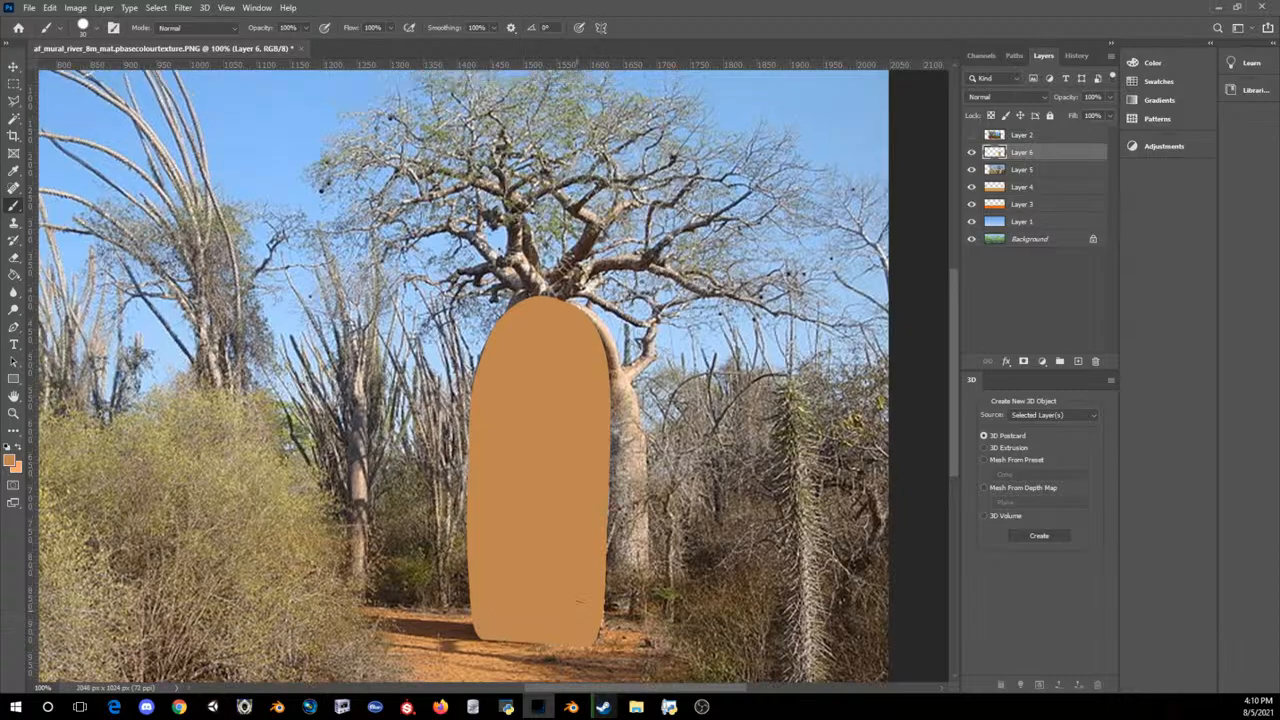
{"action": "scroll", "coordinate": [565, 566], "scroll_direction": "up", "scroll_amount": 1, "text": "alt"}
{"action": "scroll", "coordinate": [565, 566], "scroll_direction": "up", "scroll_amount": 3, "text": "alt"}
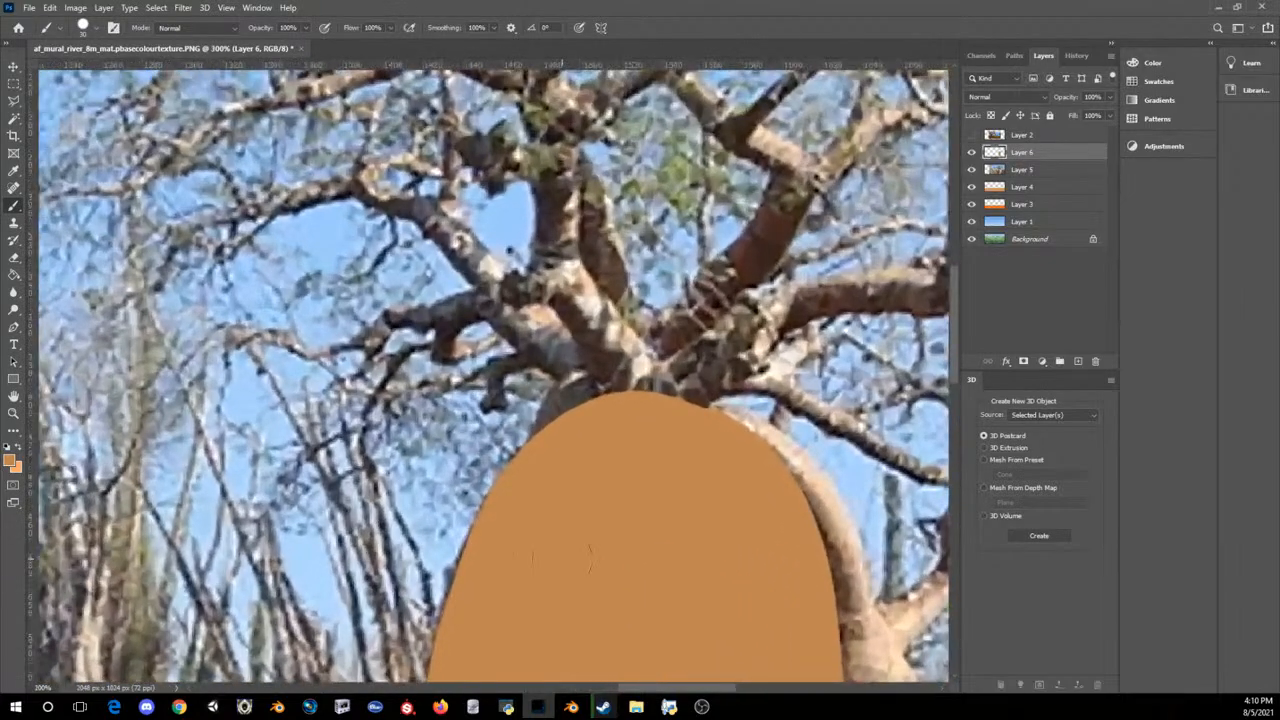
{"action": "scroll", "coordinate": [563, 562], "scroll_direction": "up", "scroll_amount": 2}
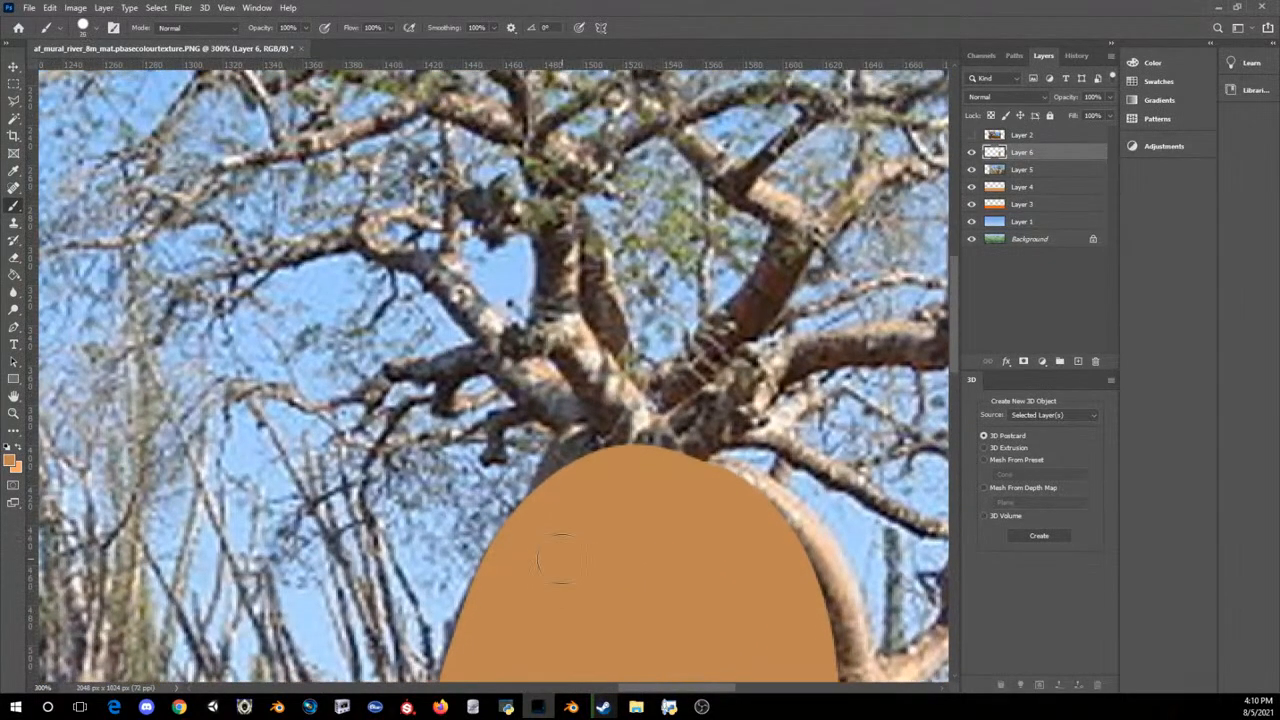
{"action": "key", "text": "bracketleft"}
{"action": "key", "text": "bracketleft"}
{"action": "mouse_move", "coordinate": [238, 388]}
{"action": "left_mouse_down"}
{"action": "mouse_move", "coordinate": [326, 406]}
{"action": "mouse_move", "coordinate": [406, 376]}
{"action": "mouse_move", "coordinate": [494, 368]}
{"action": "mouse_move", "coordinate": [603, 451]}
{"action": "left_mouse_up"}
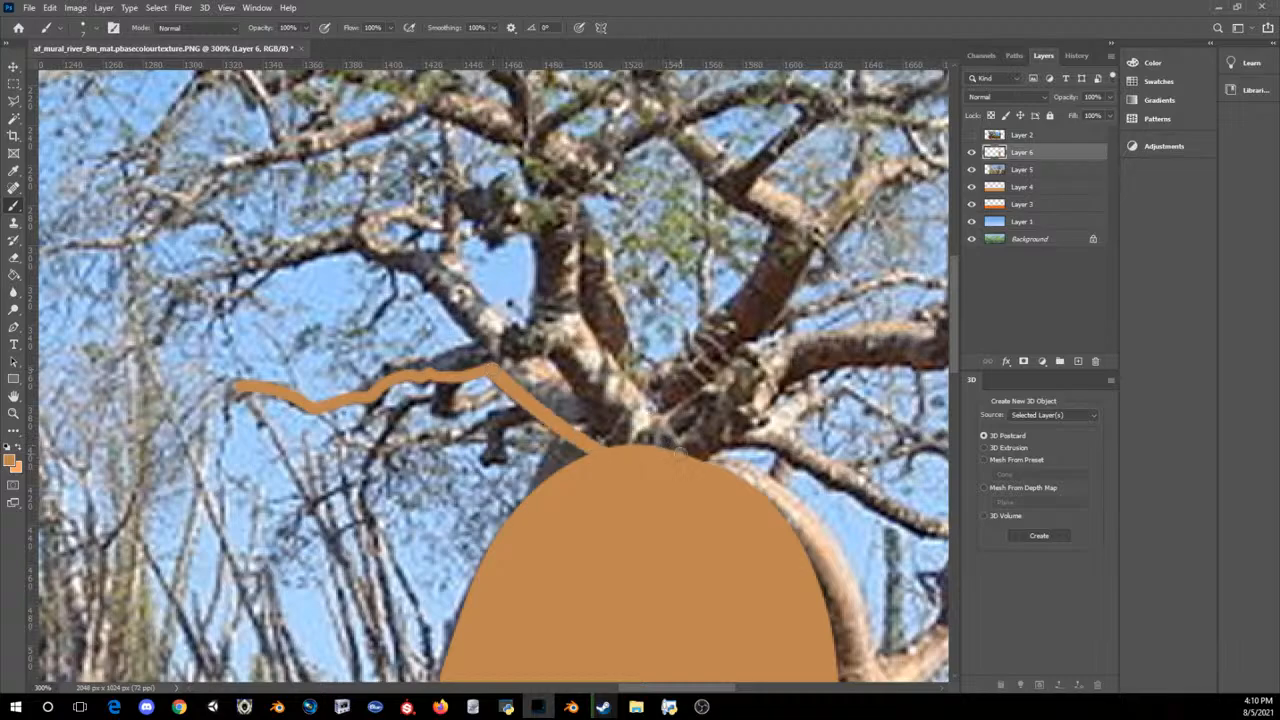
{"action": "mouse_move", "coordinate": [684, 453]}
{"action": "left_mouse_down"}
{"action": "mouse_move", "coordinate": [572, 301]}
{"action": "mouse_move", "coordinate": [534, 146]}
{"action": "mouse_move", "coordinate": [518, 155]}
{"action": "mouse_move", "coordinate": [540, 256]}
{"action": "mouse_move", "coordinate": [527, 332]}
{"action": "mouse_move", "coordinate": [341, 390]}
{"action": "left_mouse_up"}
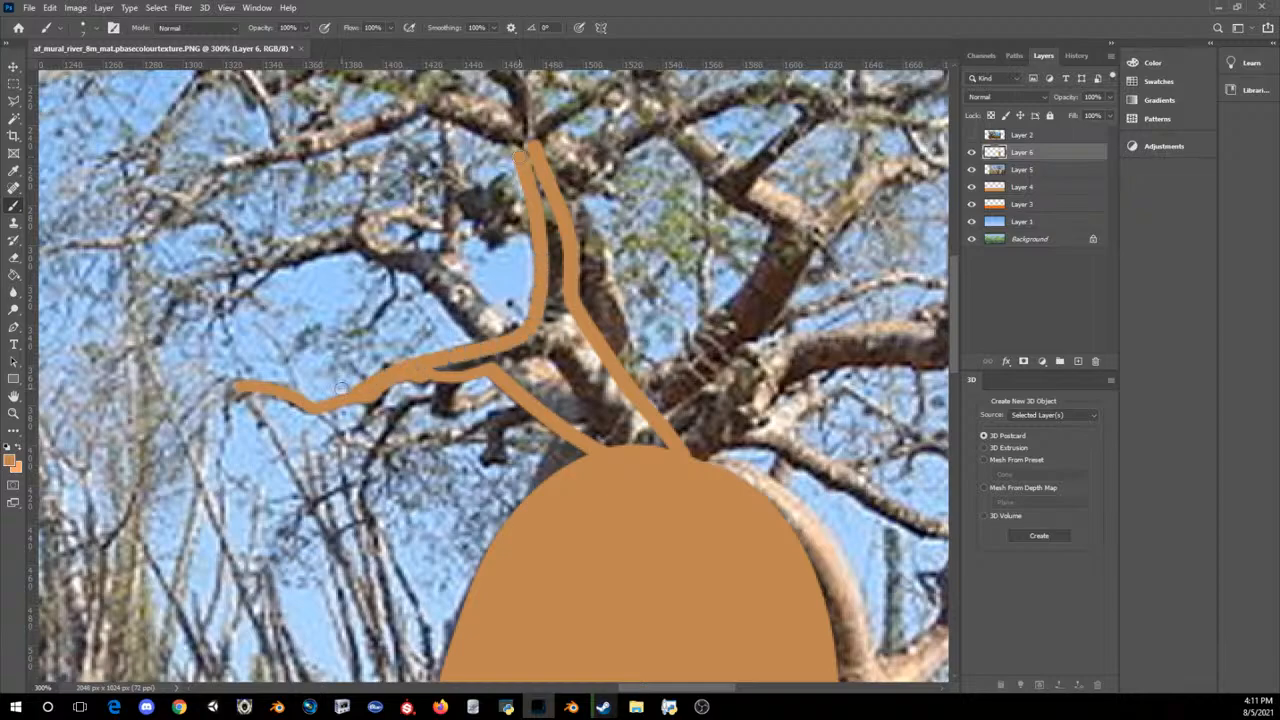
{"action": "left_click_drag", "start_coordinate": [446, 362], "coordinate": [520, 348]}
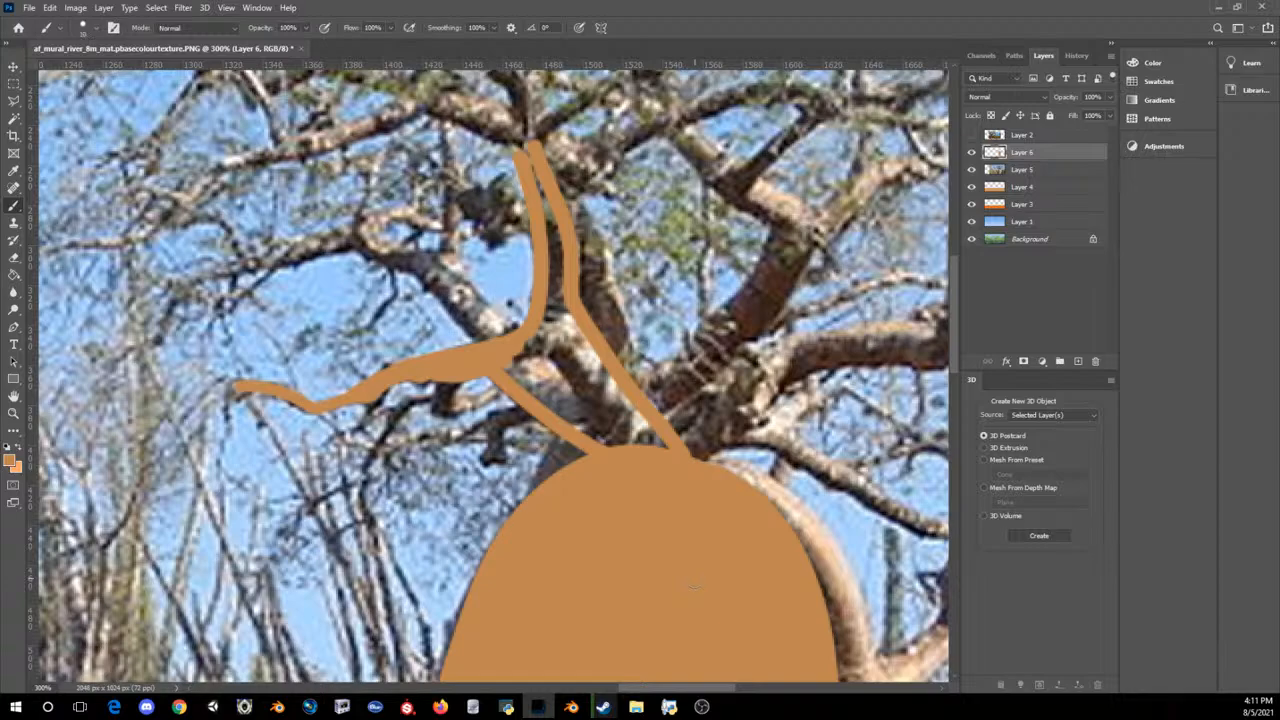
Step: Fill the inside of the upright branch and its wide base down to the trunk with a slightly larger brush
{"action": "key", "text": "bracketright"}
{"action": "left_click_drag", "start_coordinate": [512, 361], "coordinate": [652, 474]}
{"action": "mouse_move", "coordinate": [565, 368]}
{"action": "left_mouse_down"}
{"action": "mouse_move", "coordinate": [667, 460]}
{"action": "mouse_move", "coordinate": [598, 368]}
{"action": "left_mouse_up"}
{"action": "left_click_drag", "start_coordinate": [529, 150], "coordinate": [555, 308]}
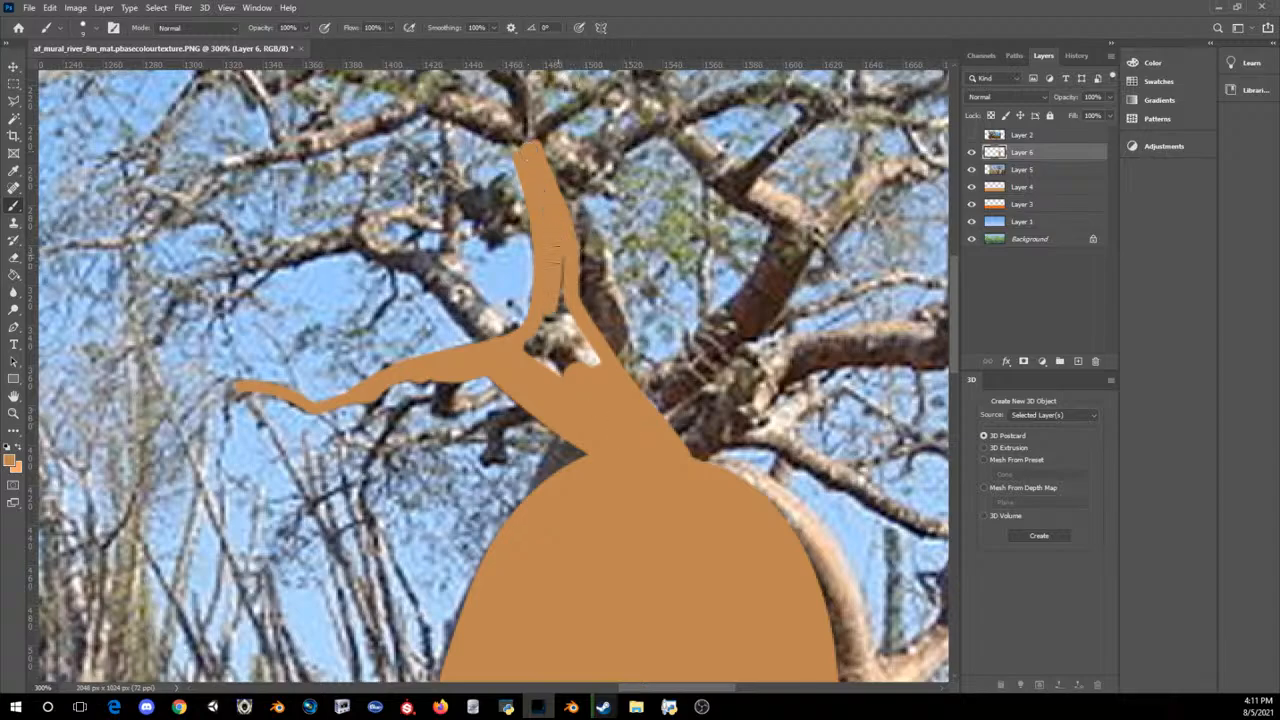
{"action": "mouse_move", "coordinate": [563, 258]}
{"action": "left_mouse_down"}
{"action": "mouse_move", "coordinate": [574, 350]}
{"action": "mouse_move", "coordinate": [595, 362]}
{"action": "mouse_move", "coordinate": [592, 350]}
{"action": "mouse_move", "coordinate": [556, 364]}
{"action": "mouse_move", "coordinate": [546, 320]}
{"action": "mouse_move", "coordinate": [556, 372]}
{"action": "mouse_move", "coordinate": [528, 347]}
{"action": "left_mouse_up"}
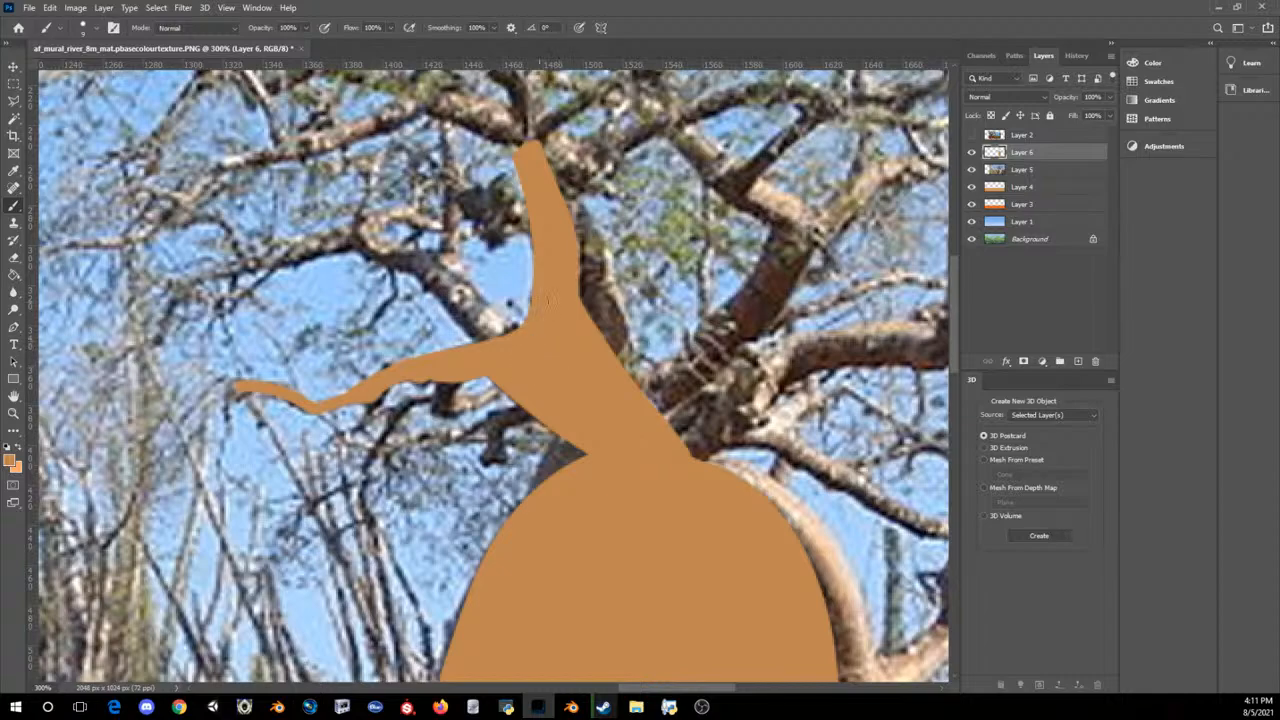
Step: Paint a long tapering branch curving from the upright branch's tip toward the upper left of the photographed crown
{"action": "scroll", "coordinate": [538, 302], "scroll_direction": "up", "scroll_amount": 4}
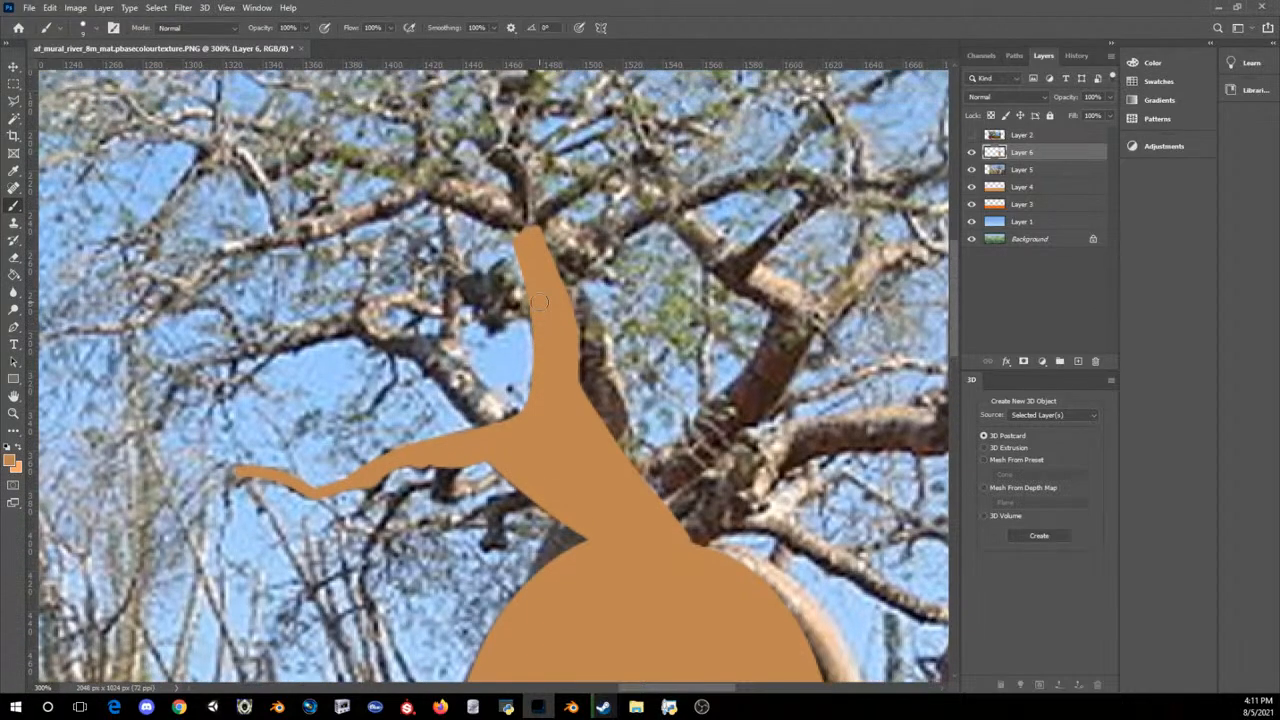
{"action": "scroll", "coordinate": [538, 302], "scroll_direction": "up", "scroll_amount": 4}
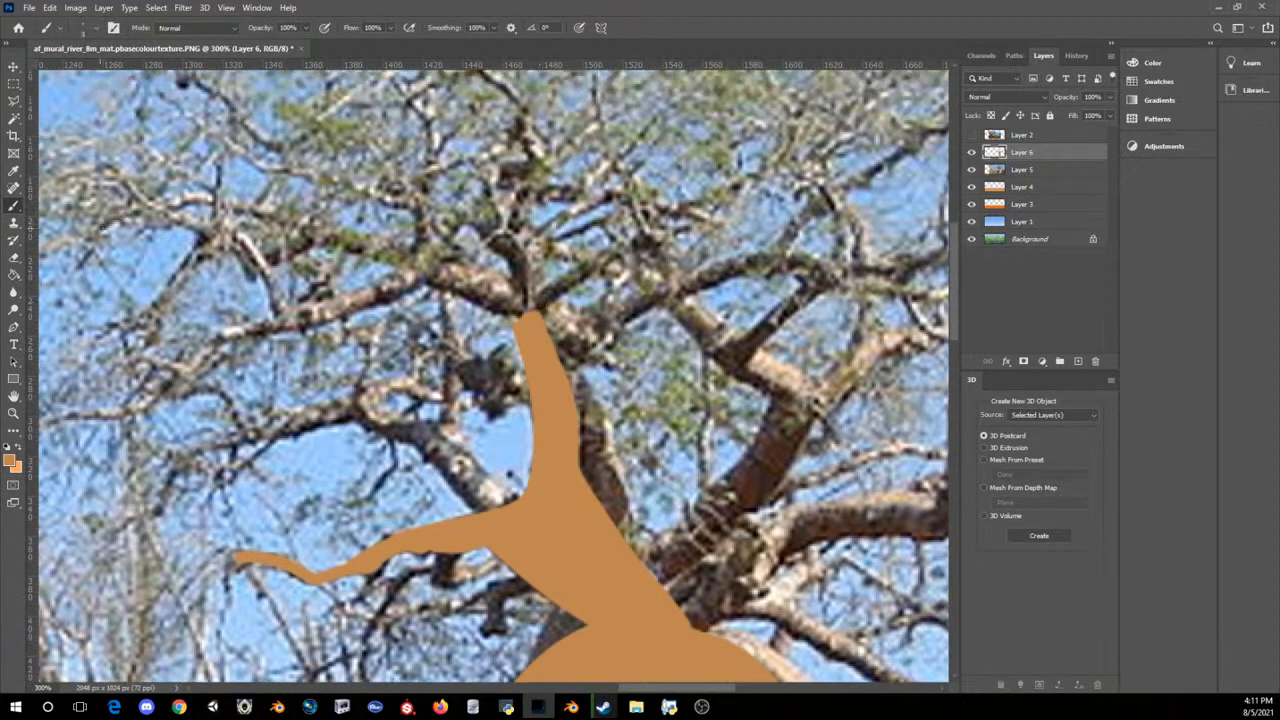
{"action": "left_click_drag", "start_coordinate": [98, 229], "coordinate": [208, 199]}
{"action": "mouse_move", "coordinate": [168, 202]}
{"action": "left_mouse_down"}
{"action": "mouse_move", "coordinate": [236, 204]}
{"action": "mouse_move", "coordinate": [436, 268]}
{"action": "mouse_move", "coordinate": [518, 312]}
{"action": "mouse_move", "coordinate": [326, 238]}
{"action": "left_mouse_up"}
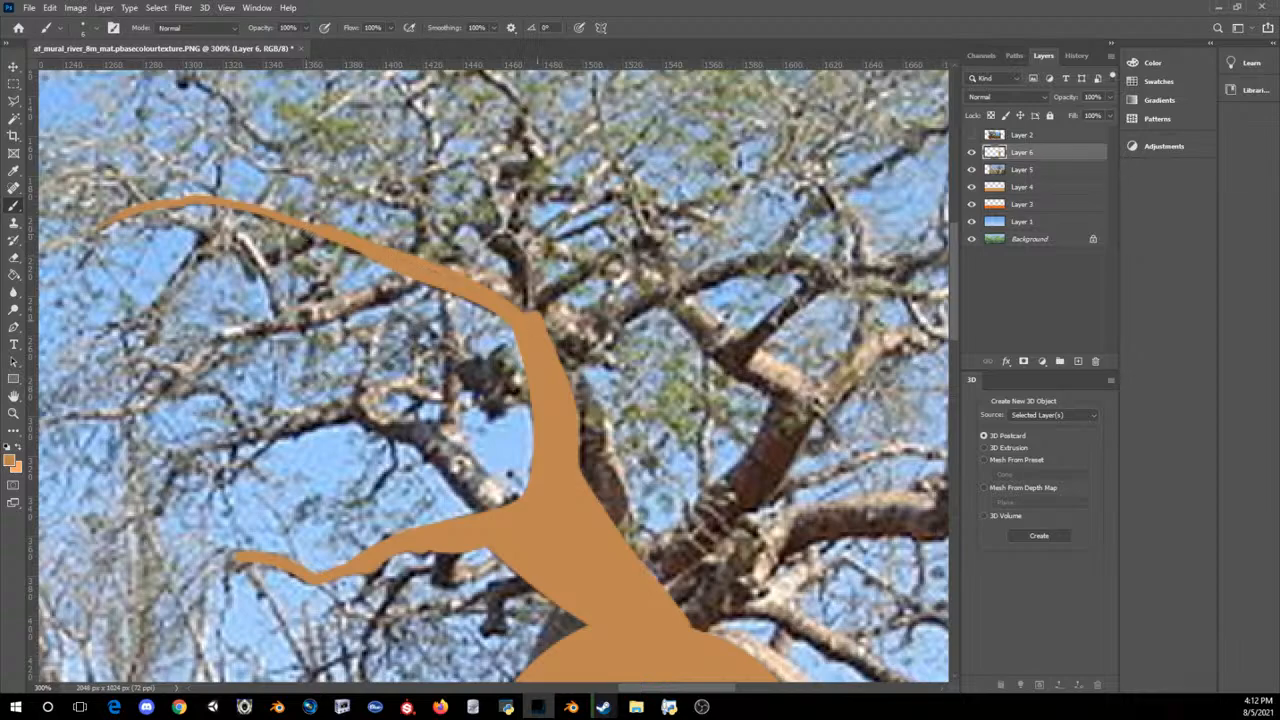
{"action": "mouse_move", "coordinate": [538, 314]}
{"action": "left_mouse_down"}
{"action": "mouse_move", "coordinate": [446, 262]}
{"action": "mouse_move", "coordinate": [259, 215]}
{"action": "left_mouse_up"}
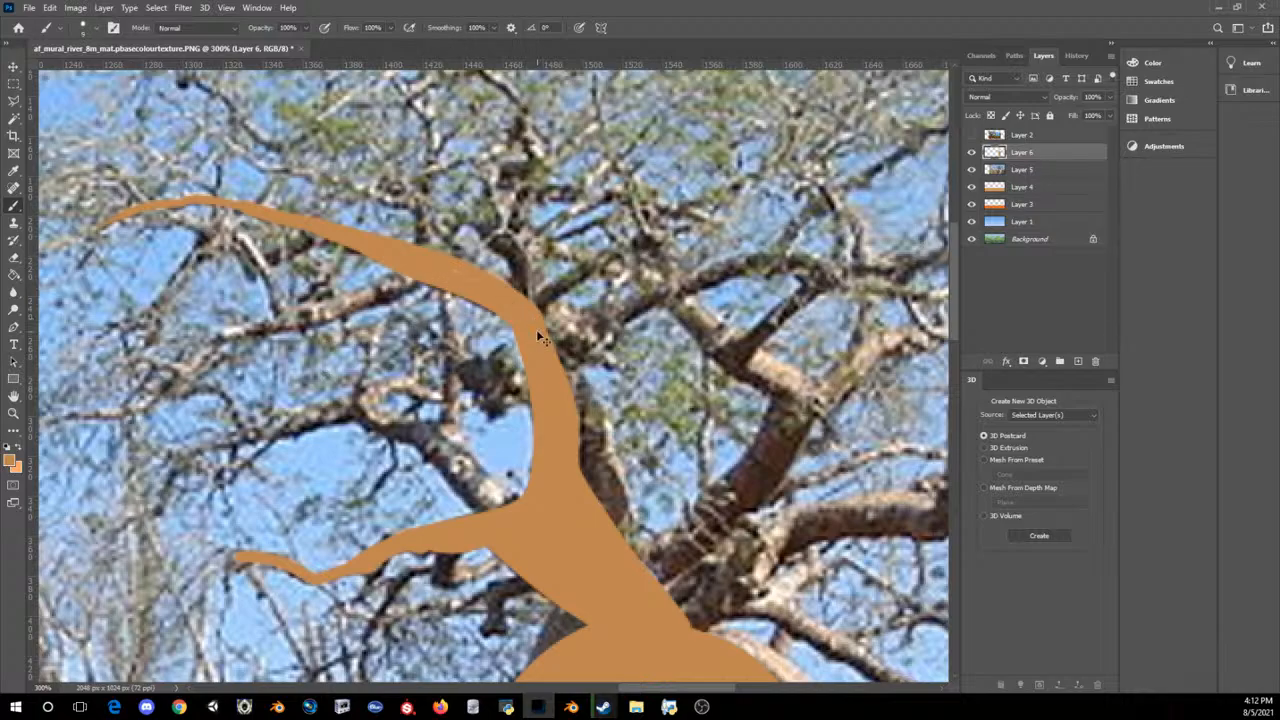
Step: Paint over the notch between the trunk's left shoulder and the branch base to smooth the neck
{"action": "key", "text": "ctrl+minus"}
{"action": "key", "text": "ctrl+minus"}
{"action": "key", "text": "ctrl+minus"}
{"action": "key", "text": "ctrl+minus"}
{"action": "key", "text": "ctrl+plus"}
{"action": "key", "text": "ctrl+plus"}
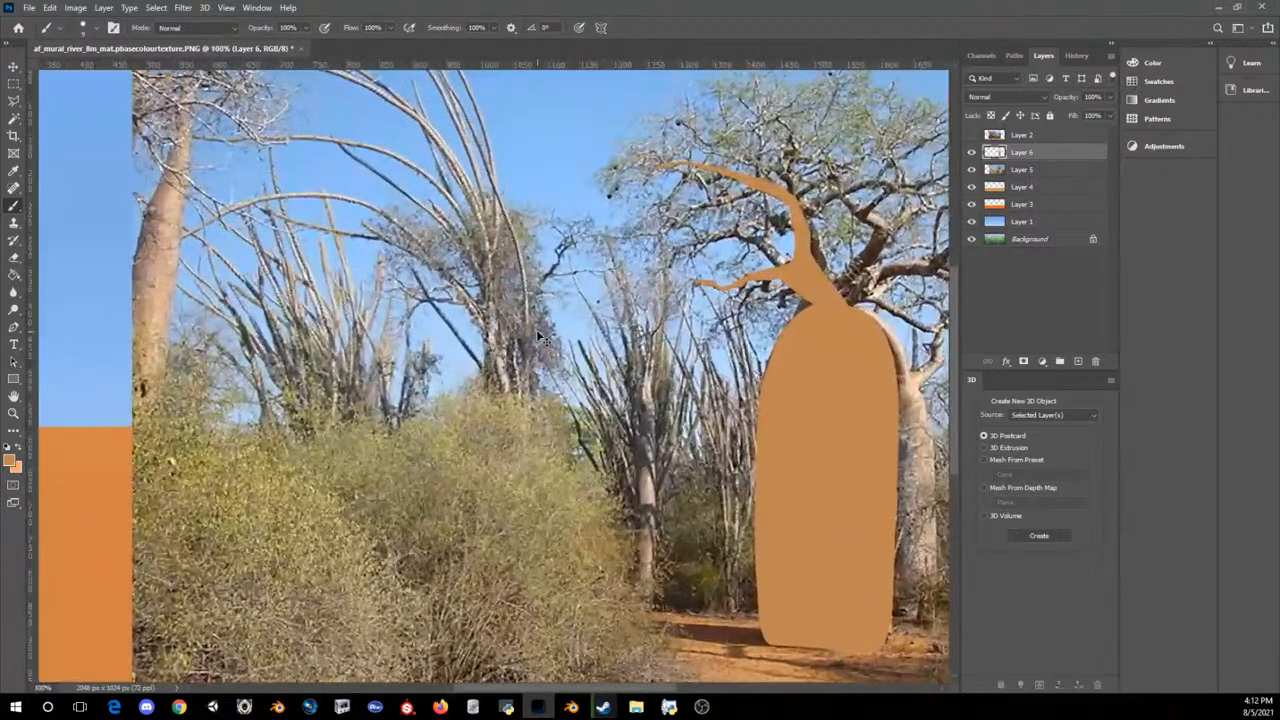
{"action": "key", "text": "ctrl+plus"}
{"action": "left_click_drag", "start_coordinate": [618, 688], "coordinate": [698, 689]}
{"action": "mouse_move", "coordinate": [638, 252]}
{"action": "left_mouse_down"}
{"action": "mouse_move", "coordinate": [652, 228]}
{"action": "mouse_move", "coordinate": [668, 232]}
{"action": "left_mouse_up"}
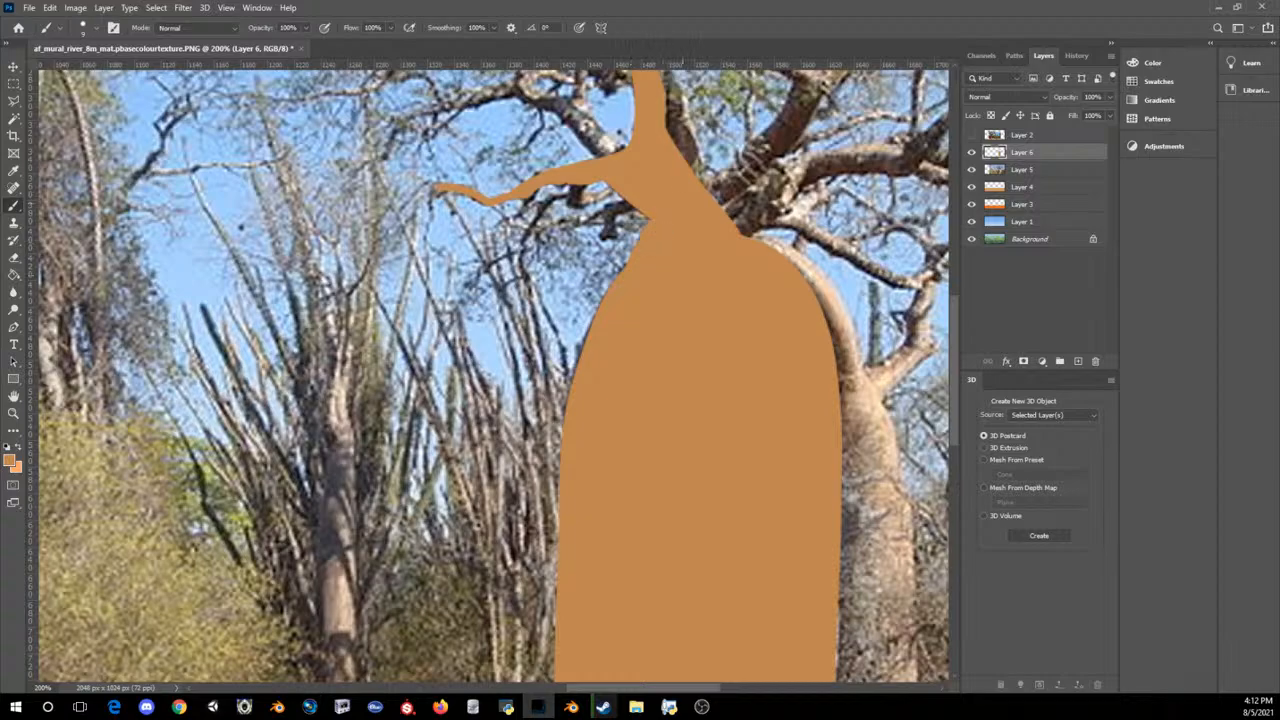
Step: Paint a solid bent branch on the right side of the baobab's neck and hide the reference photo on Layer 5
{"action": "left_click_drag", "start_coordinate": [955, 358], "coordinate": [967, 307]}
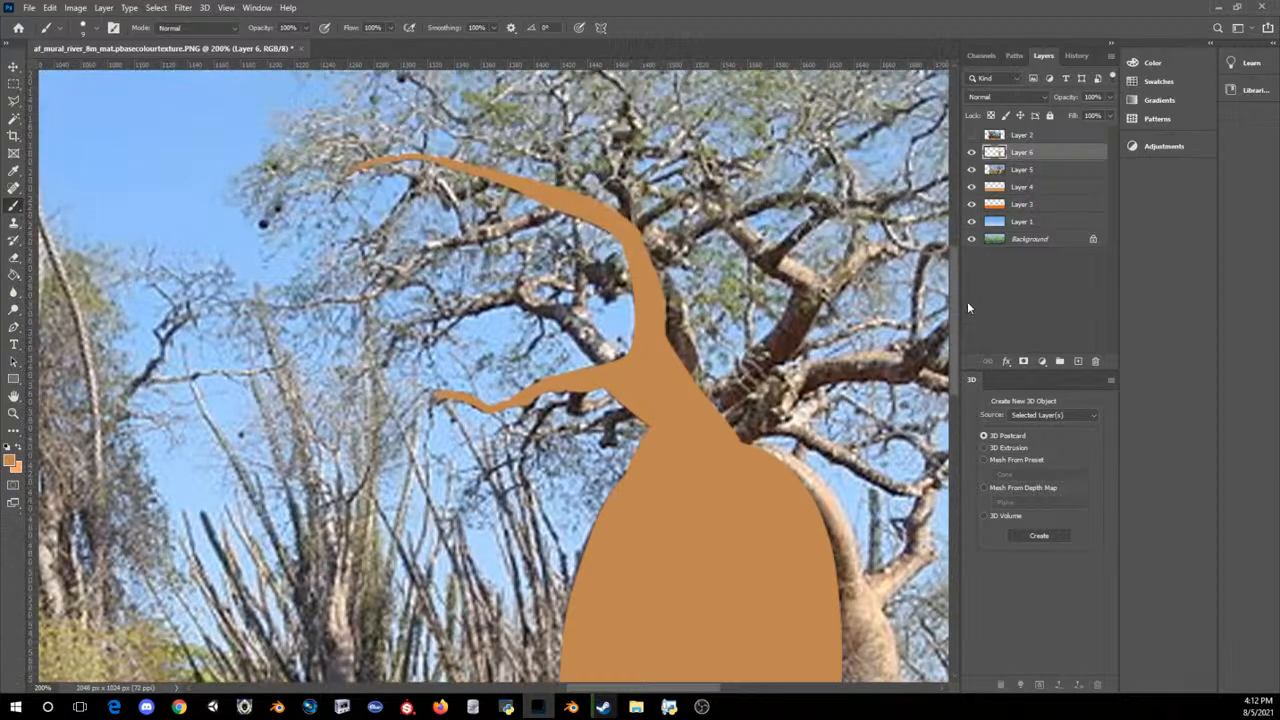
{"action": "left_click_drag", "start_coordinate": [620, 688], "coordinate": [683, 688]}
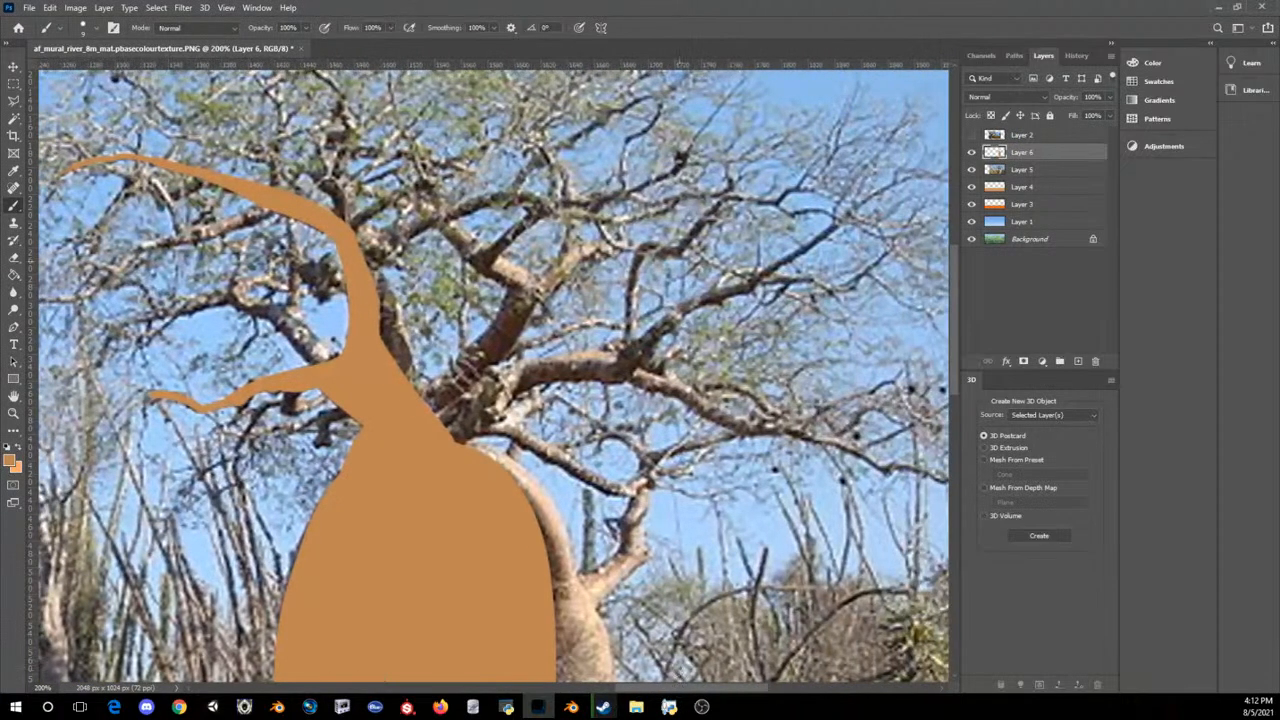
{"action": "mouse_move", "coordinate": [436, 412]}
{"action": "left_mouse_down"}
{"action": "mouse_move", "coordinate": [514, 334]}
{"action": "mouse_move", "coordinate": [530, 284]}
{"action": "mouse_move", "coordinate": [462, 238]}
{"action": "mouse_move", "coordinate": [418, 180]}
{"action": "left_mouse_up"}
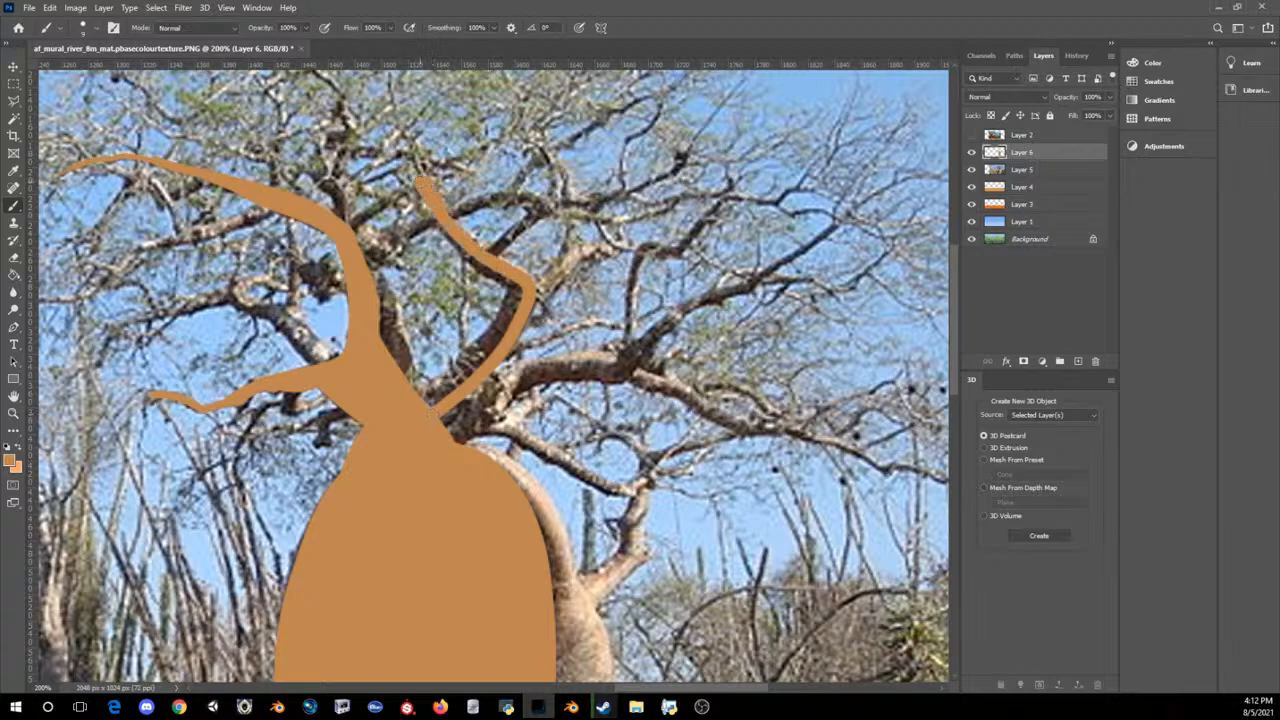
{"action": "left_click_drag", "start_coordinate": [452, 240], "coordinate": [520, 292]}
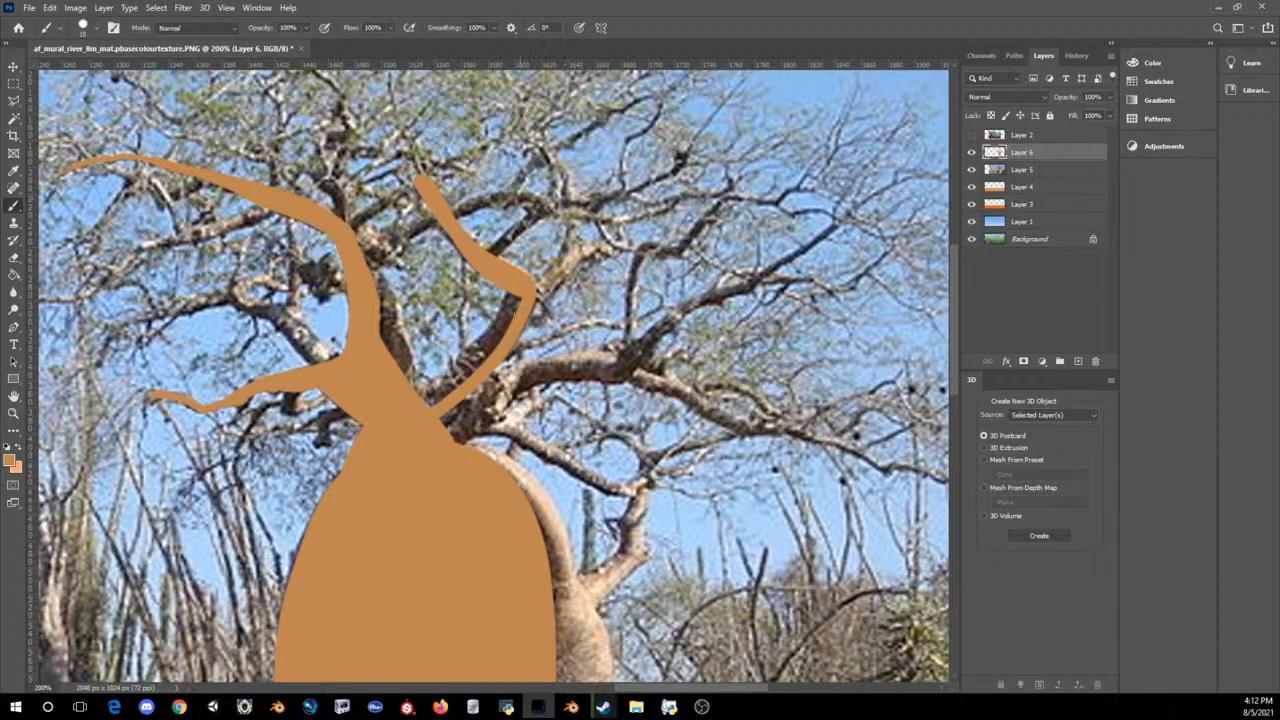
{"action": "mouse_move", "coordinate": [512, 296]}
{"action": "left_mouse_down"}
{"action": "mouse_move", "coordinate": [424, 395]}
{"action": "mouse_move", "coordinate": [500, 340]}
{"action": "left_mouse_up"}
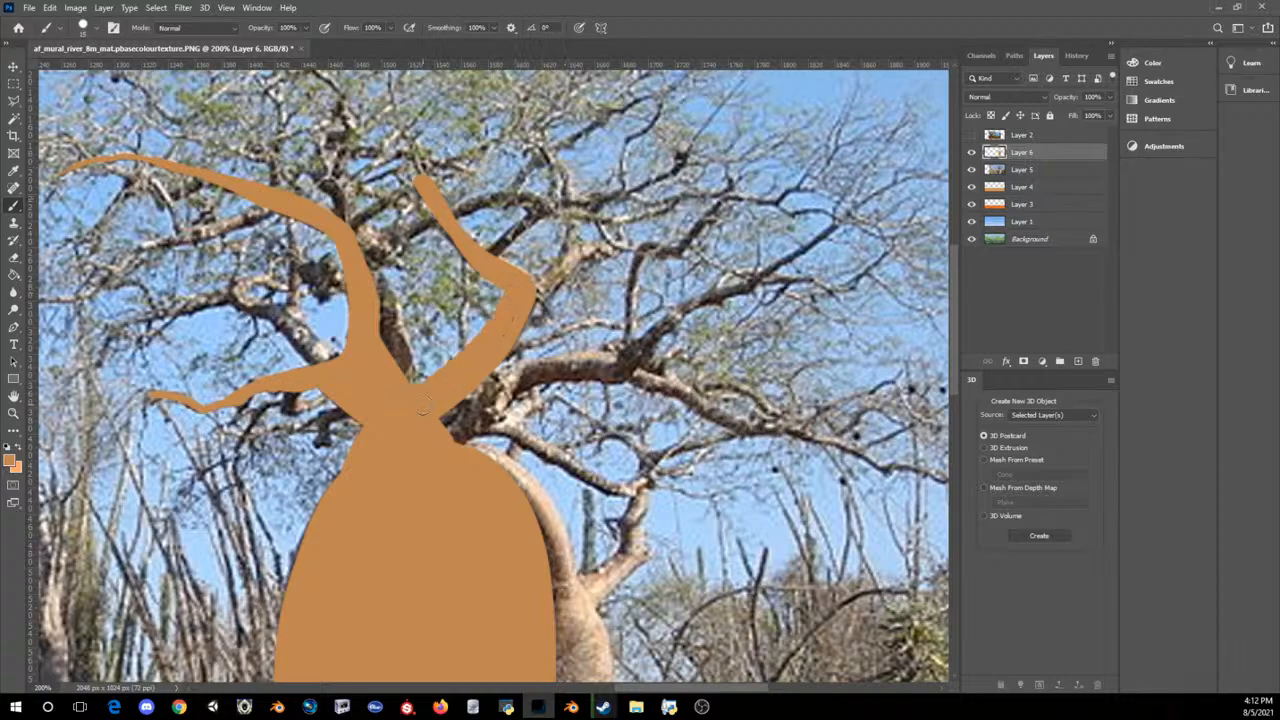
{"action": "scroll", "coordinate": [521, 283], "scroll_direction": "down", "scroll_amount": 4, "text": "alt"}
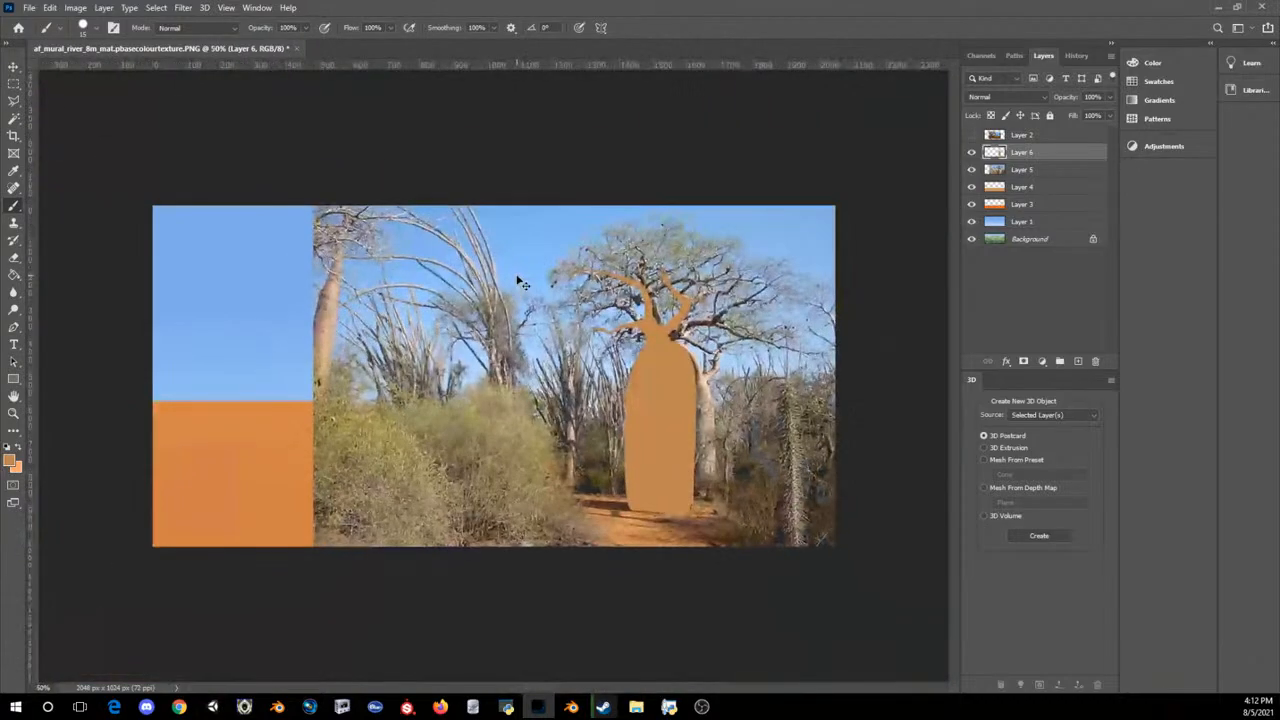
{"action": "left_click", "coordinate": [971, 170]}
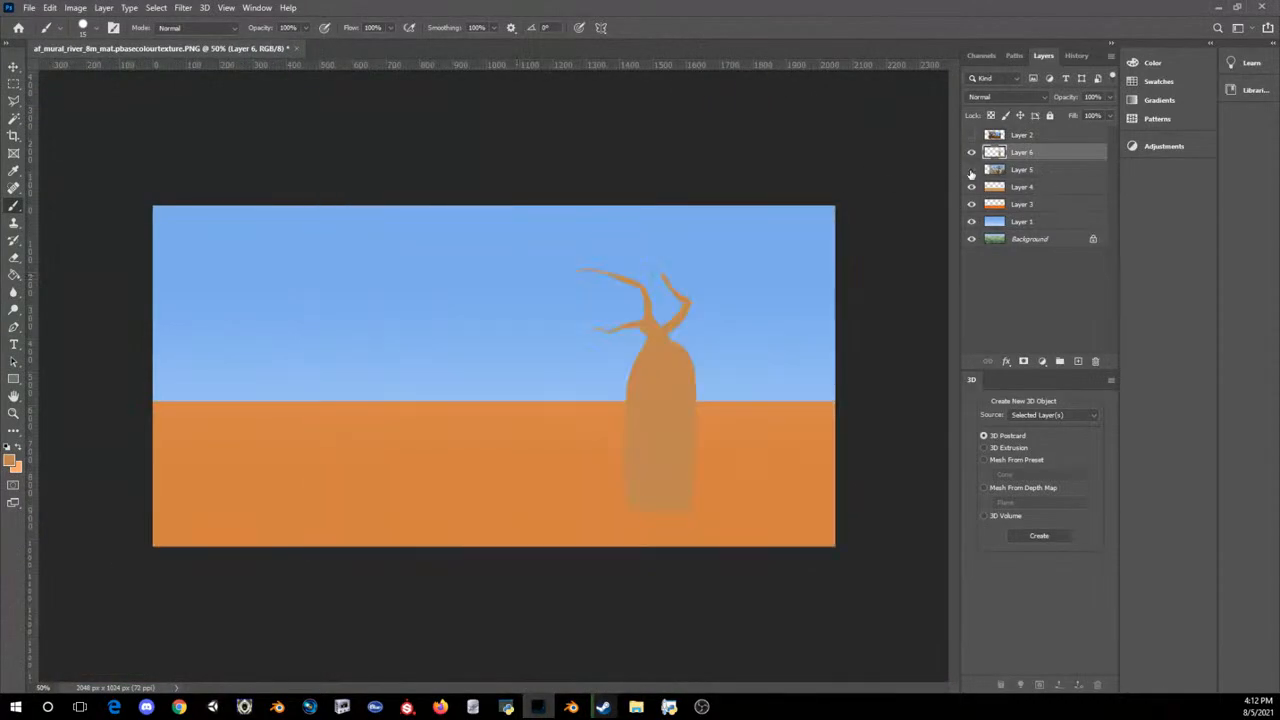
Step: Toggle the reference photo on Layer 5 to compare it with the painted baobab, leaving the photo visible
{"action": "left_click", "coordinate": [971, 170]}
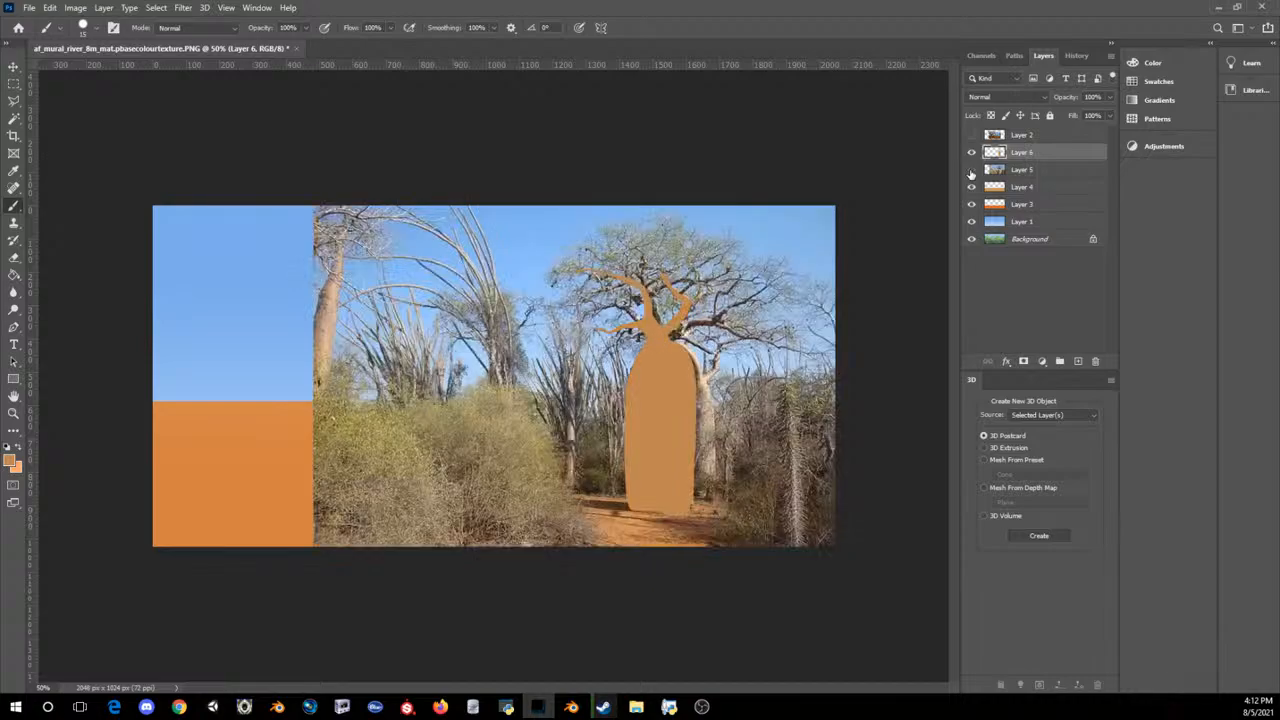
{"action": "left_click", "coordinate": [971, 170]}
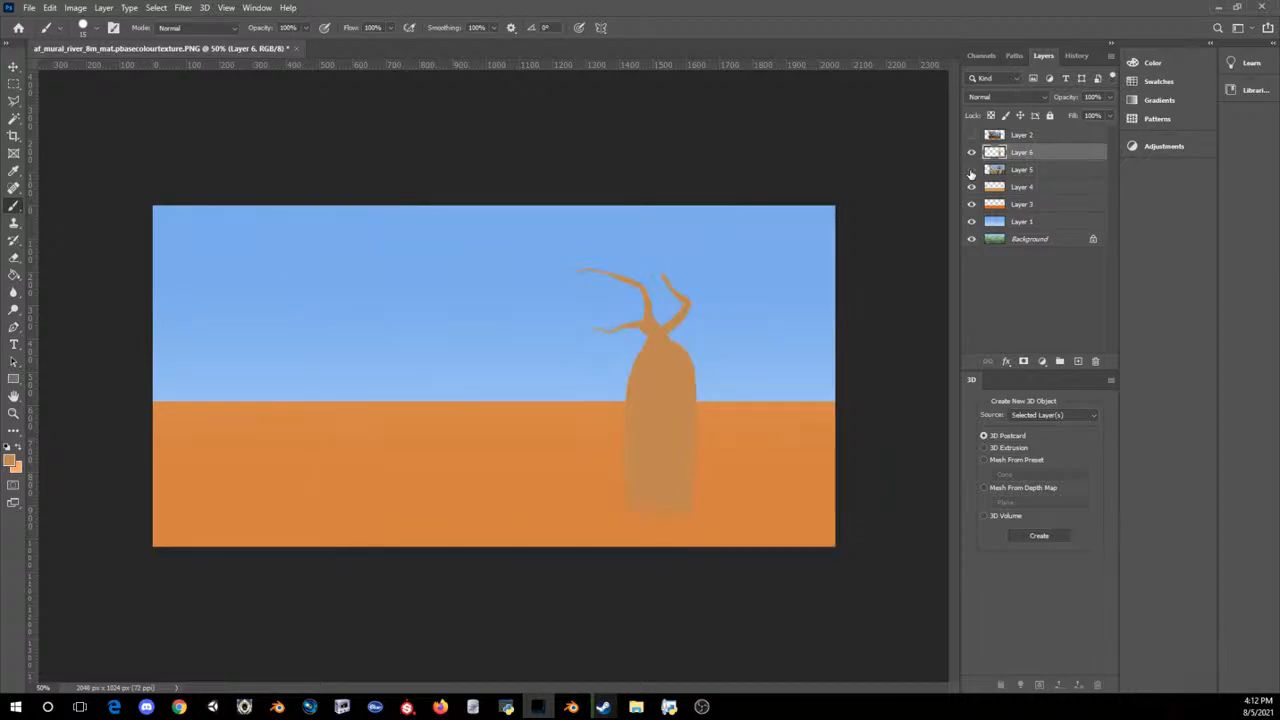
{"action": "left_click", "coordinate": [971, 170]}
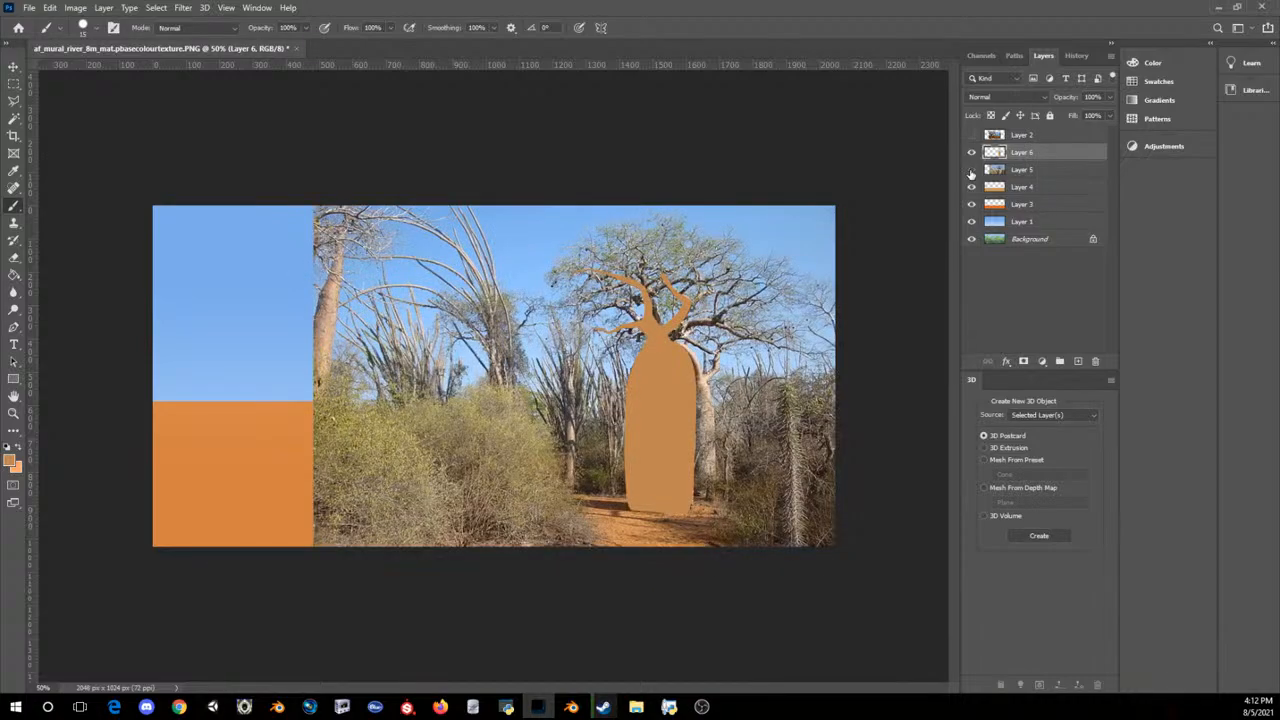
{"action": "left_click", "coordinate": [971, 170]}
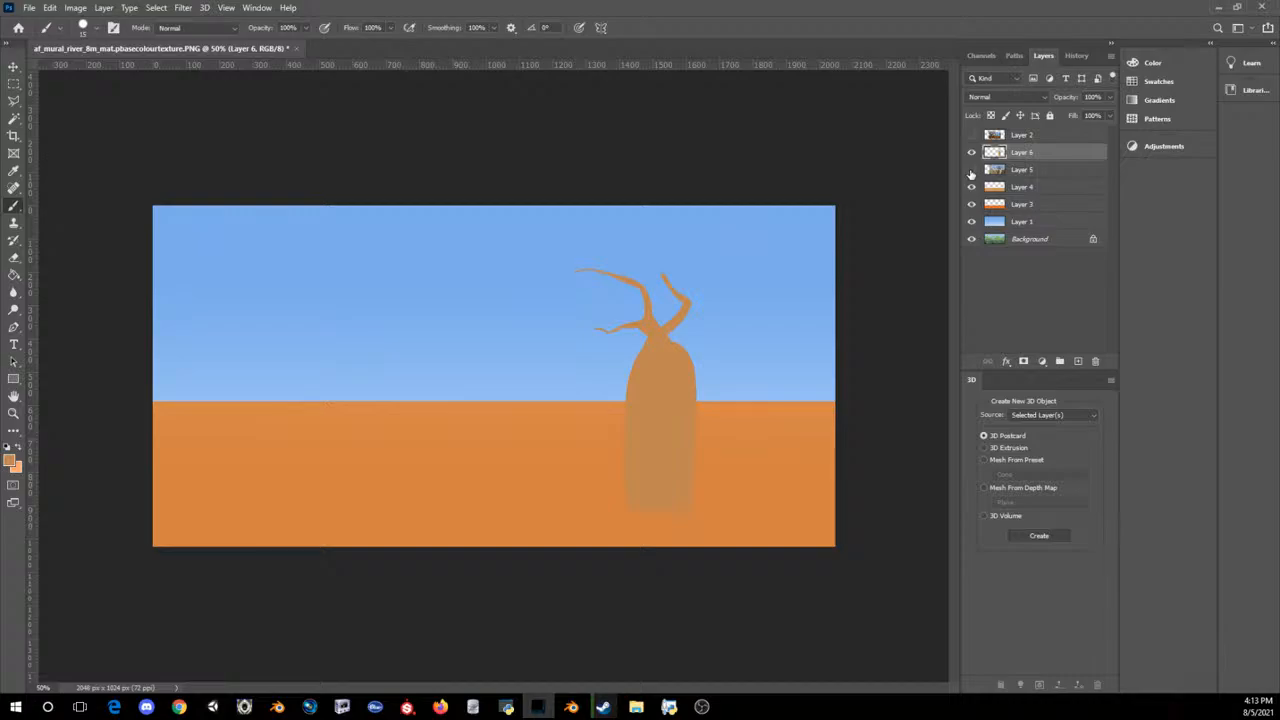
{"action": "left_click", "coordinate": [971, 170]}
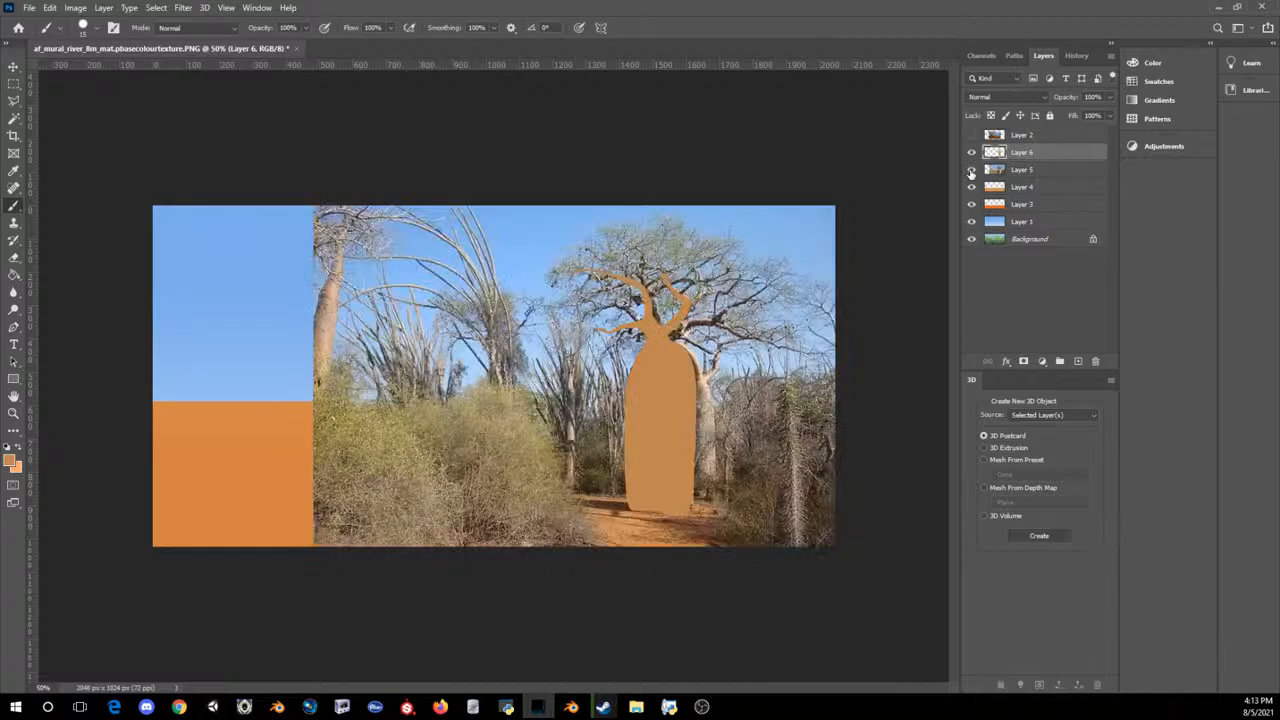
Step: Examine the photographed crown's branches up close by temporarily hiding the painted Layer 6 and briefly showing Layer 2
{"action": "key", "text": "ctrl+plus"}
{"action": "key", "text": "ctrl+plus"}
{"action": "key", "text": "ctrl+plus"}
{"action": "key", "text": "ctrl+plus"}
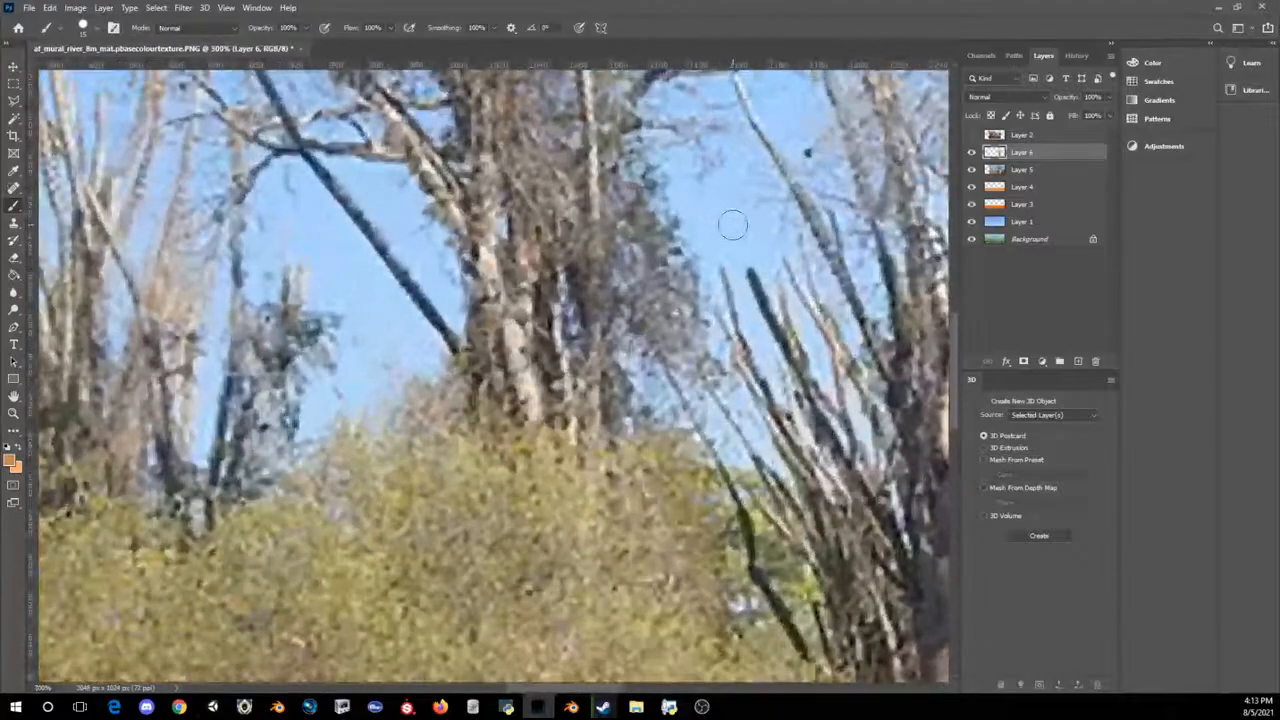
{"action": "left_click_drag", "start_coordinate": [588, 688], "coordinate": [754, 700]}
{"action": "left_click_drag", "start_coordinate": [955, 382], "coordinate": [968, 322]}
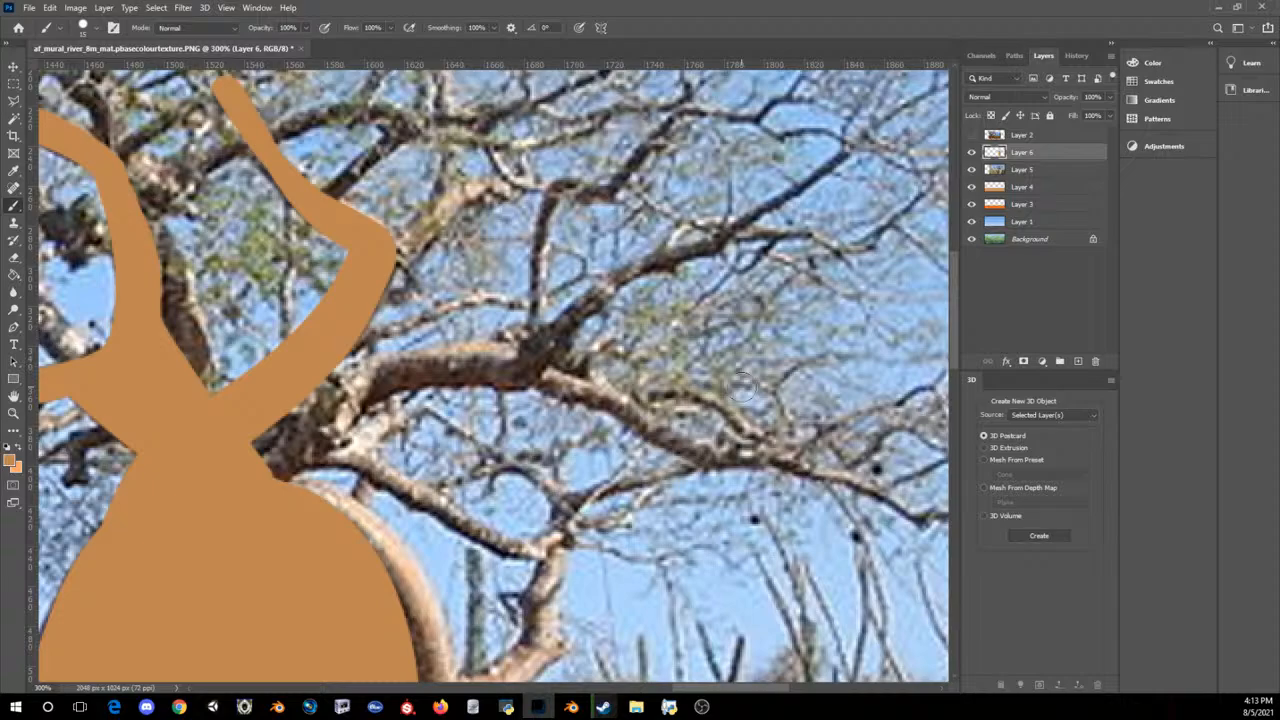
{"action": "key", "text": "ctrl+minus"}
{"action": "left_click", "coordinate": [971, 152]}
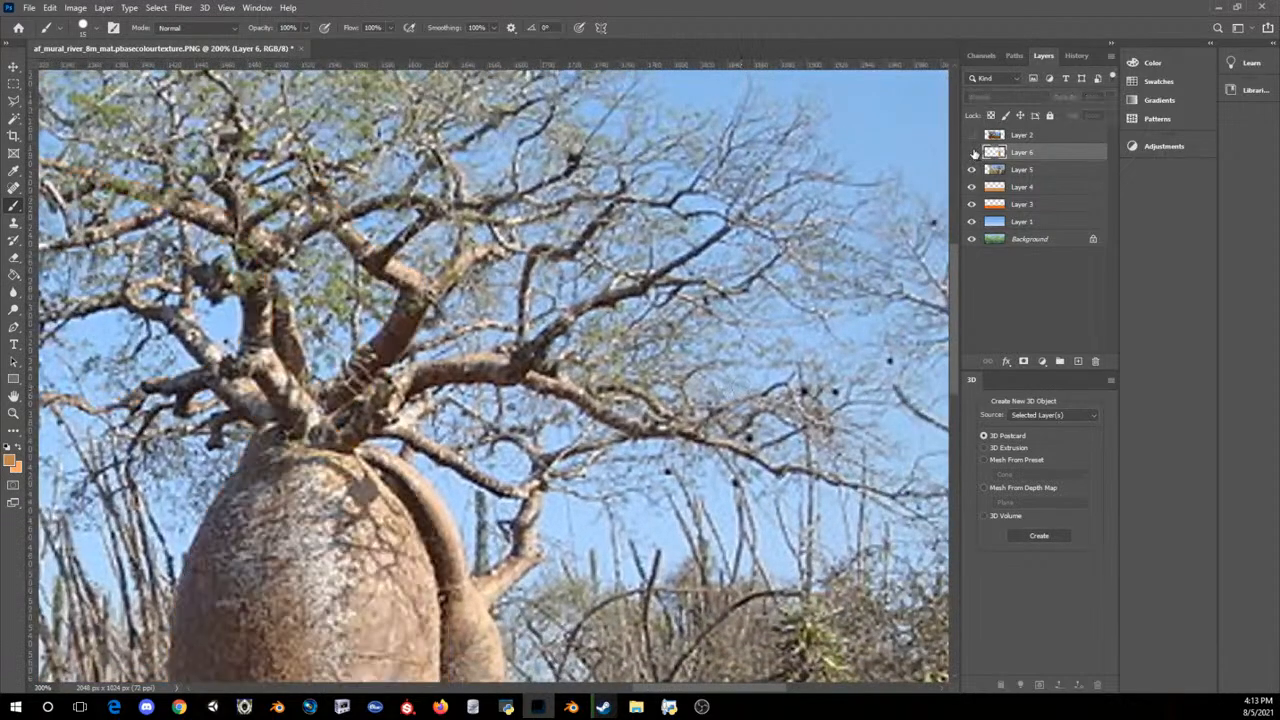
{"action": "left_click", "coordinate": [971, 152]}
{"action": "left_click", "coordinate": [986, 136]}
{"action": "left_click", "coordinate": [971, 135]}
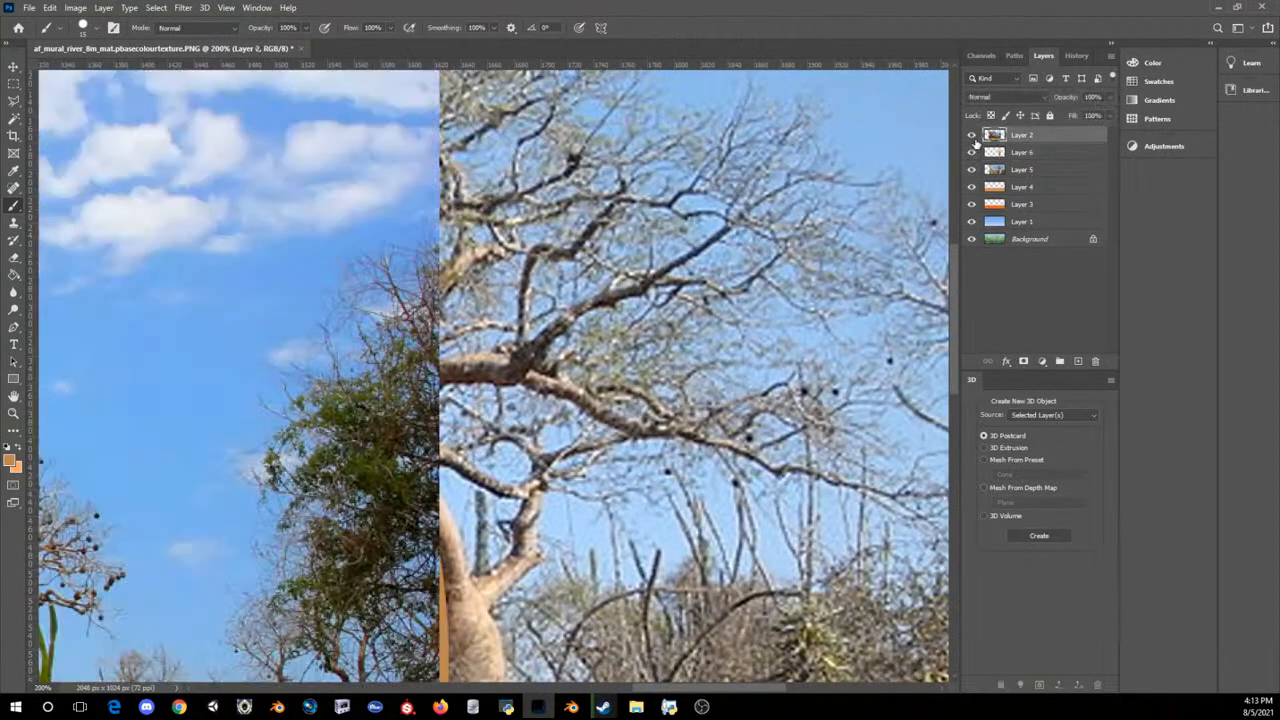
{"action": "left_click", "coordinate": [973, 139]}
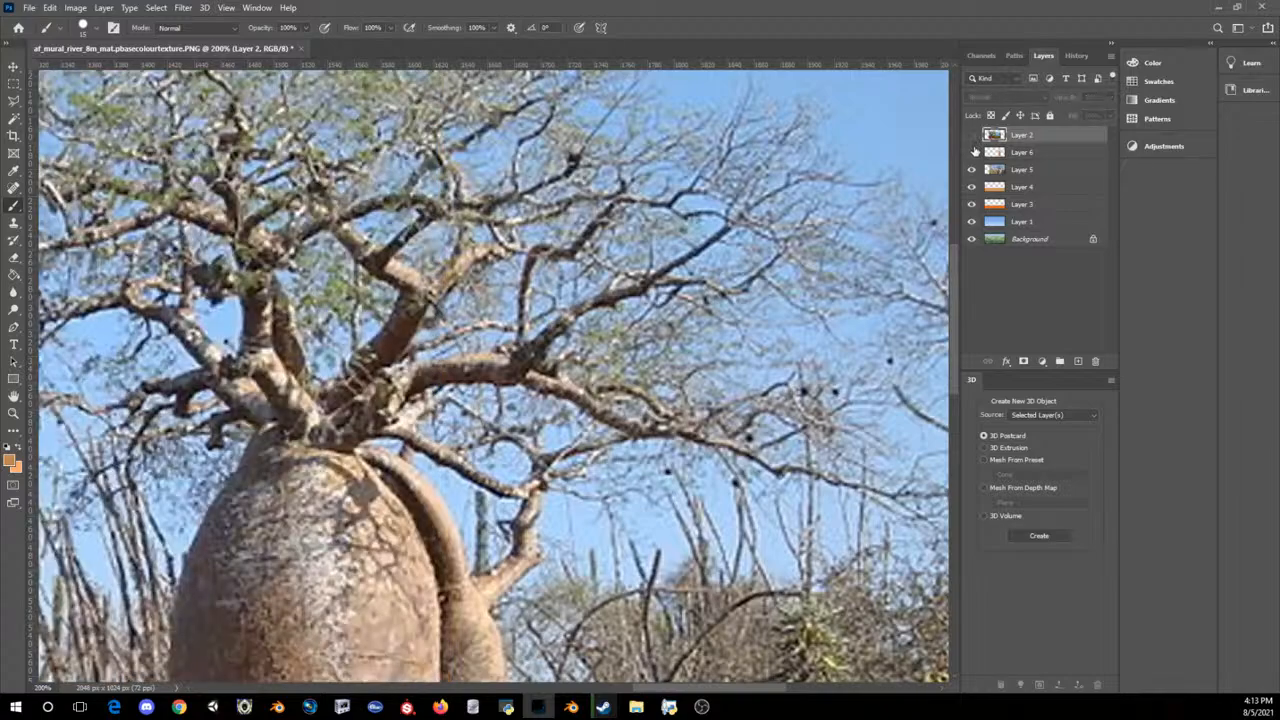
{"action": "left_click", "coordinate": [972, 152]}
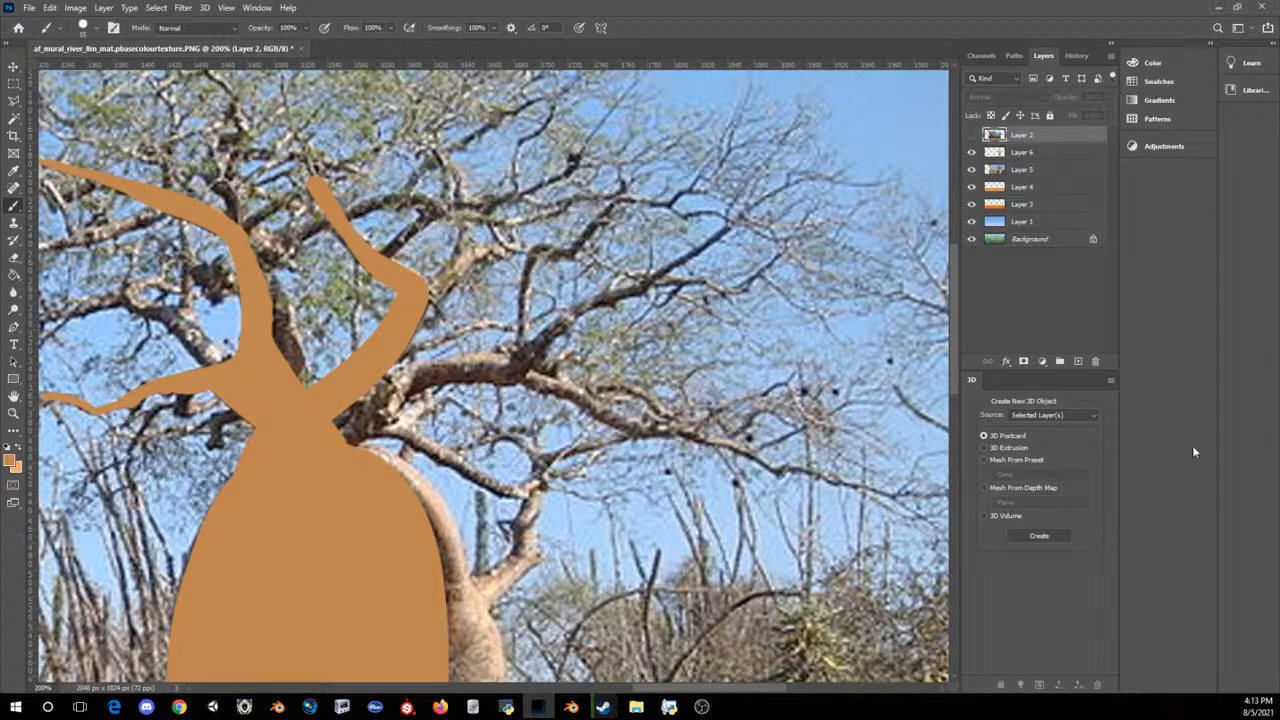
Step: Add a new layer directly above Layer 5 and set the brush's foreground colour to the darker brown #b27339
{"action": "left_click", "coordinate": [1015, 172]}
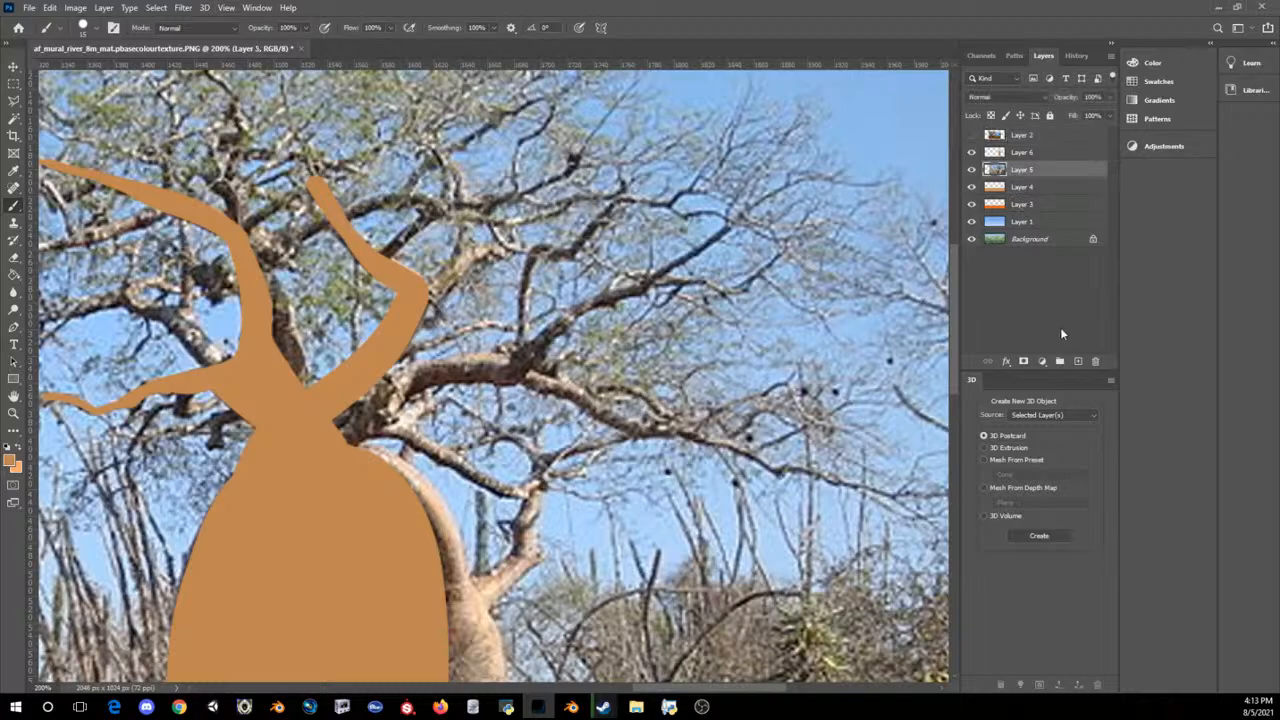
{"action": "left_click", "coordinate": [1077, 360]}
{"action": "left_click", "coordinate": [10, 461]}
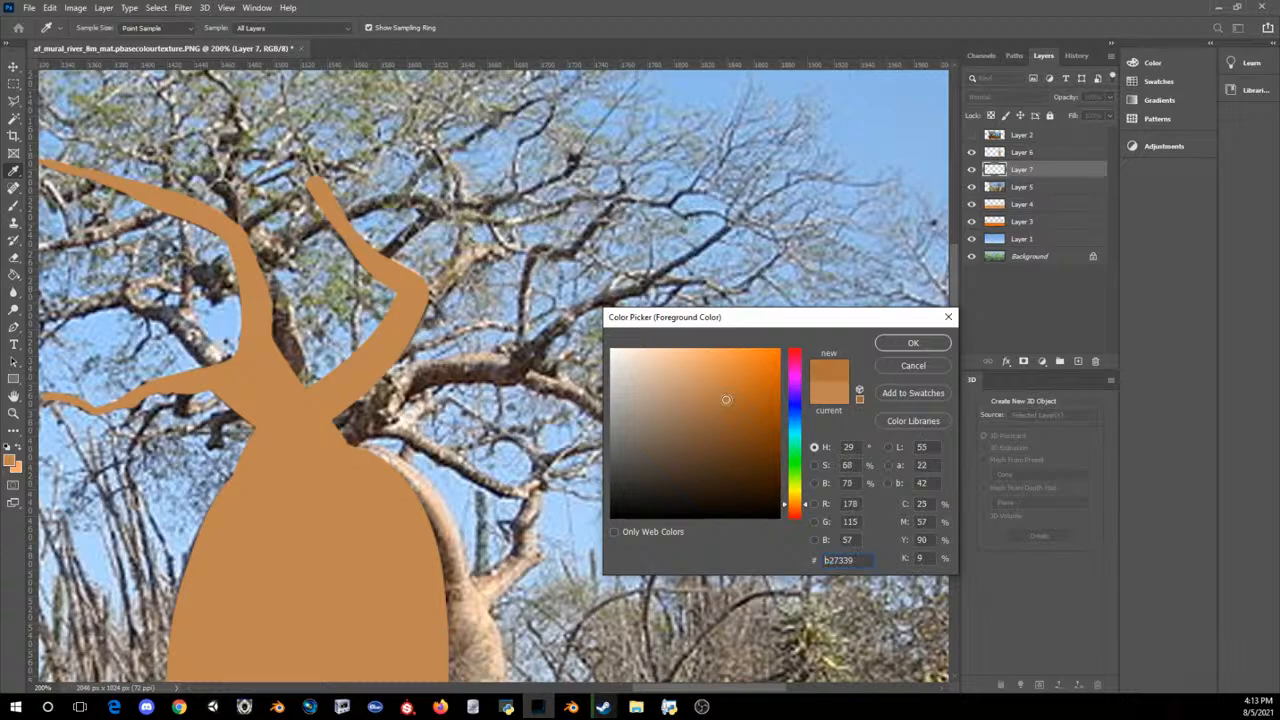
{"action": "left_click", "coordinate": [912, 343]}
{"action": "key", "text": "b"}
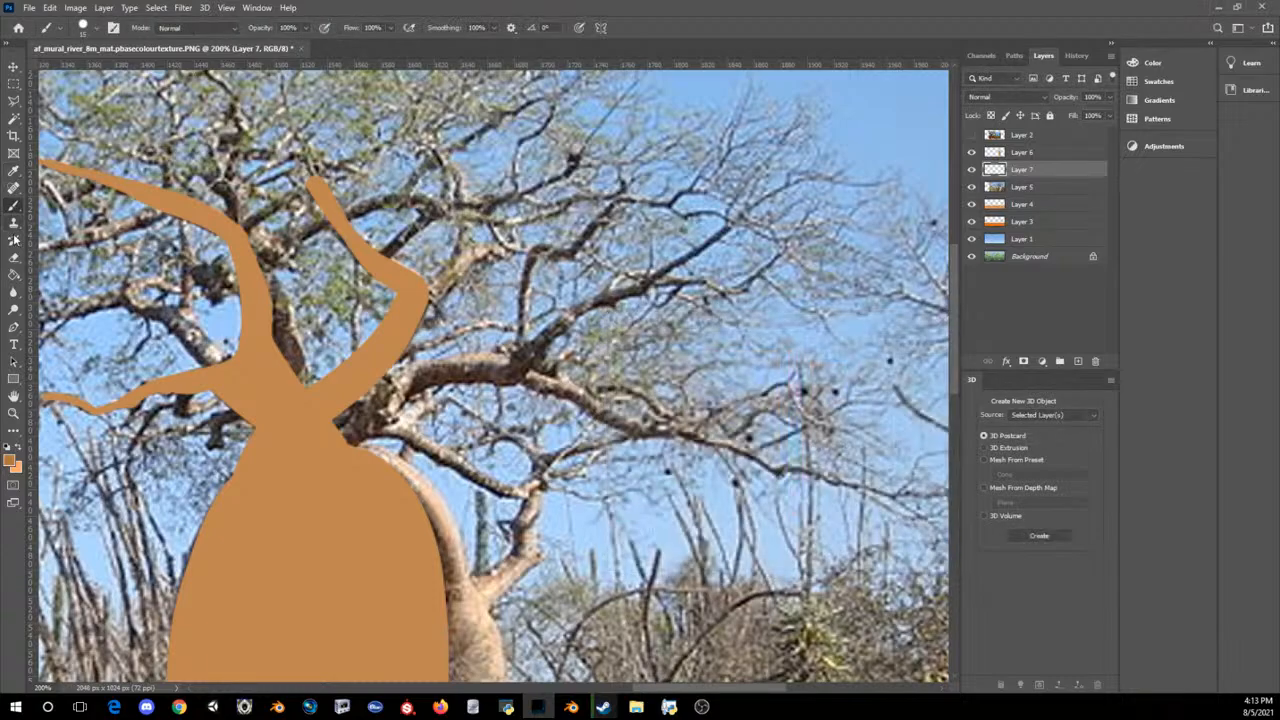
Step: Outline a long branch along the photographed limb, from its upper-right tip down to the right side of the baobab's neck, using a smaller brush
{"action": "left_click_drag", "start_coordinate": [460, 372], "coordinate": [407, 401]}
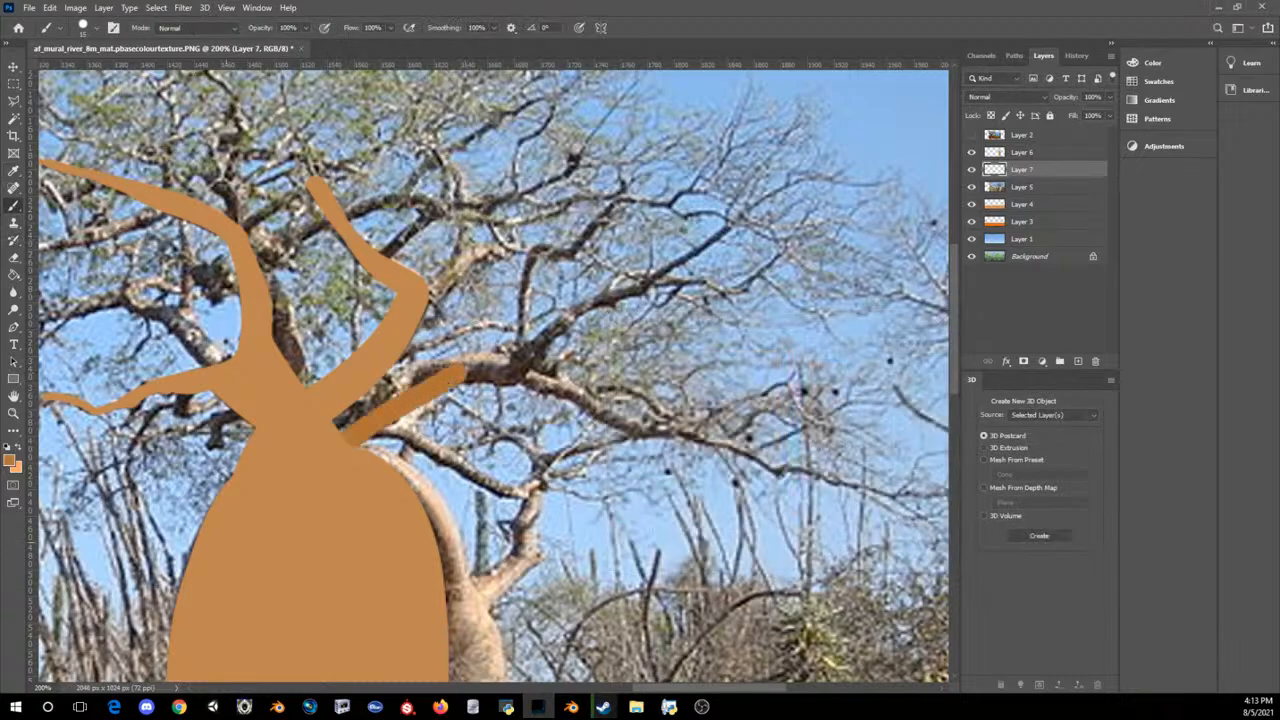
{"action": "key", "text": "ctrl+z"}
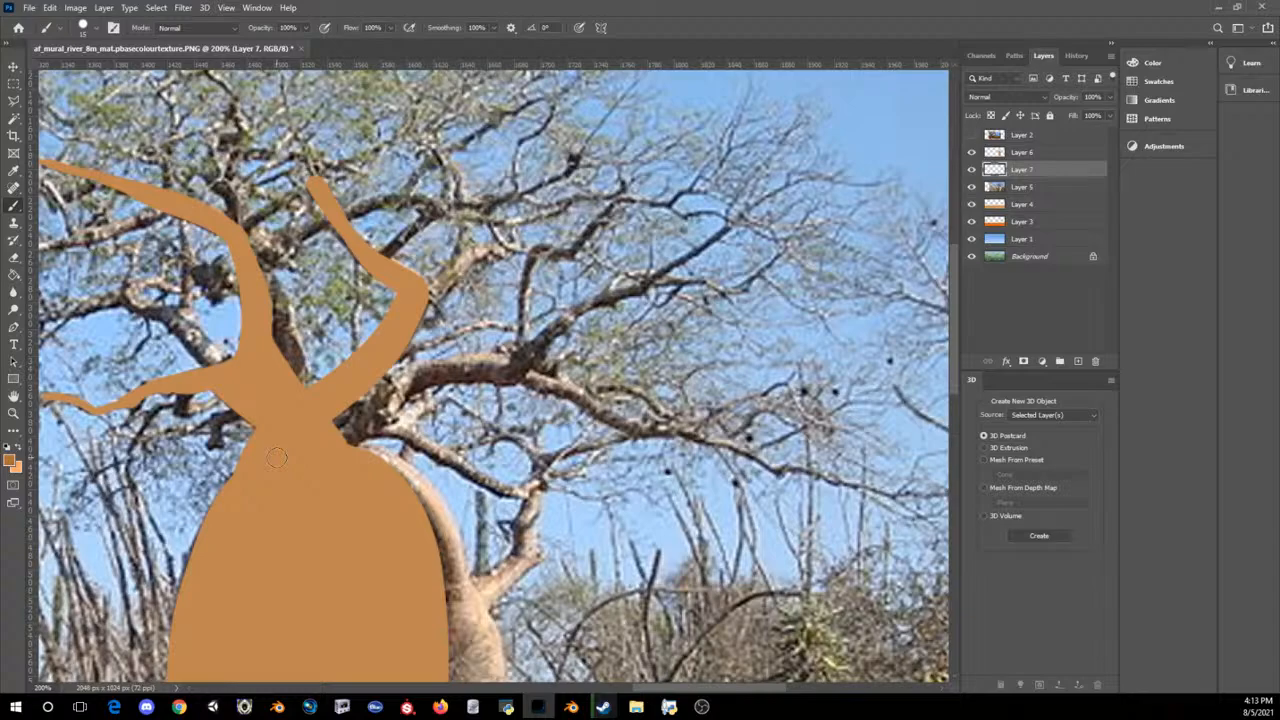
{"action": "key", "text": "["}
{"action": "left_click", "coordinate": [736, 216]}
{"action": "left_click", "coordinate": [638, 292], "text": "shift"}
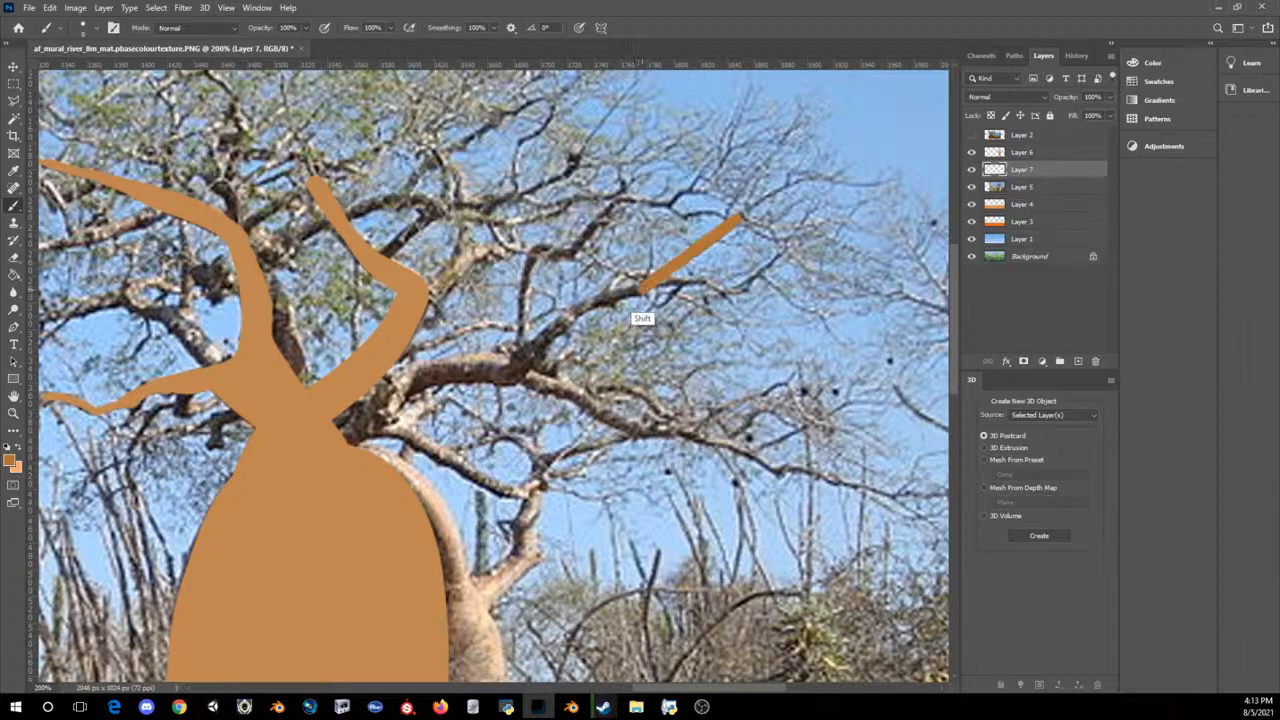
{"action": "mouse_move", "coordinate": [638, 292]}
{"action": "left_mouse_down"}
{"action": "mouse_move", "coordinate": [564, 328]}
{"action": "mouse_move", "coordinate": [526, 366]}
{"action": "mouse_move", "coordinate": [436, 362]}
{"action": "mouse_move", "coordinate": [374, 389]}
{"action": "left_mouse_up"}
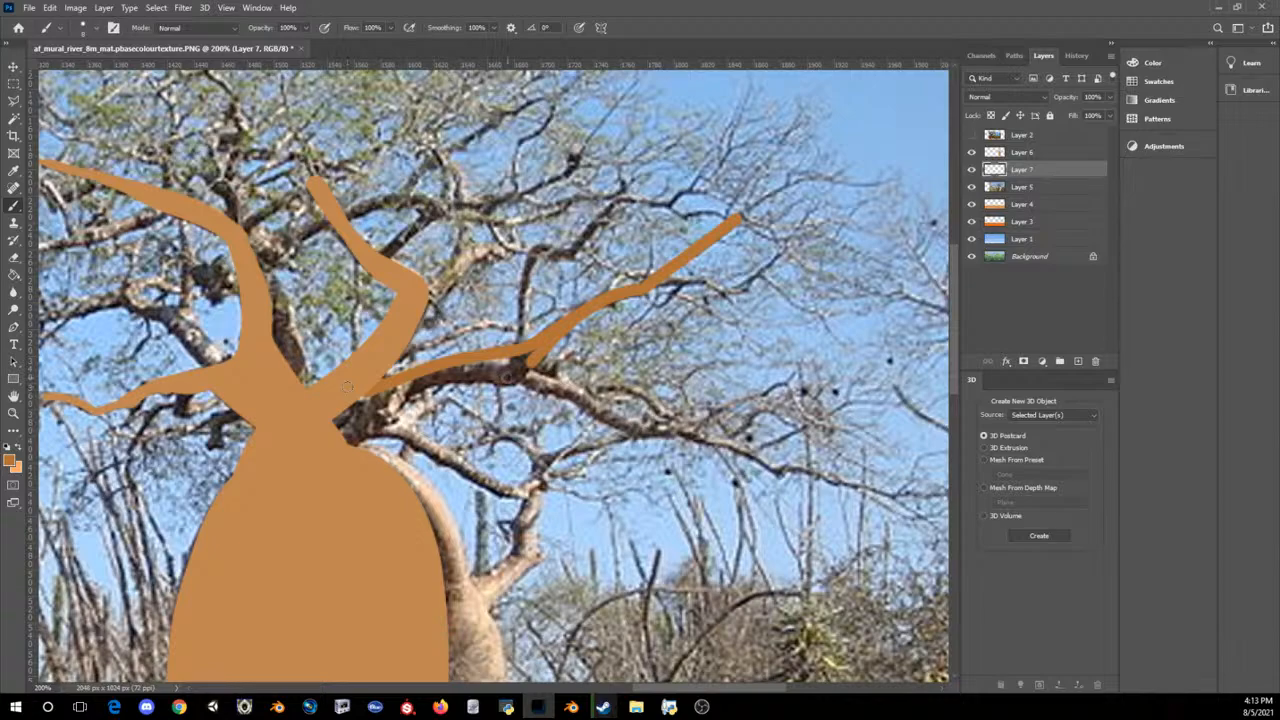
{"action": "mouse_move", "coordinate": [527, 366]}
{"action": "left_mouse_down"}
{"action": "mouse_move", "coordinate": [426, 386]}
{"action": "mouse_move", "coordinate": [358, 443]}
{"action": "left_mouse_up"}
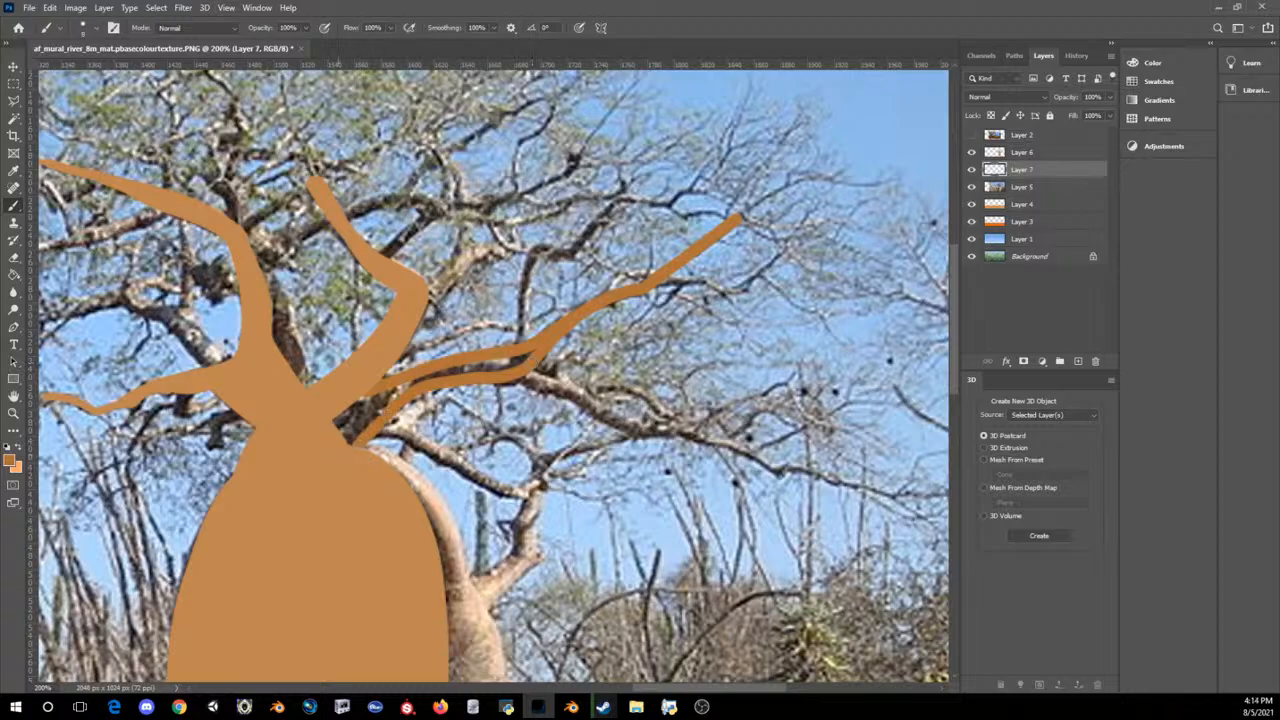
Step: Fill the gap between the right branch's outlines down to the neck with a larger brush
{"action": "key", "text": "bracketright"}
{"action": "key", "text": "bracketright"}
{"action": "mouse_move", "coordinate": [536, 357]}
{"action": "left_mouse_down"}
{"action": "mouse_move", "coordinate": [425, 377]}
{"action": "mouse_move", "coordinate": [356, 410]}
{"action": "mouse_move", "coordinate": [352, 430]}
{"action": "left_mouse_up"}
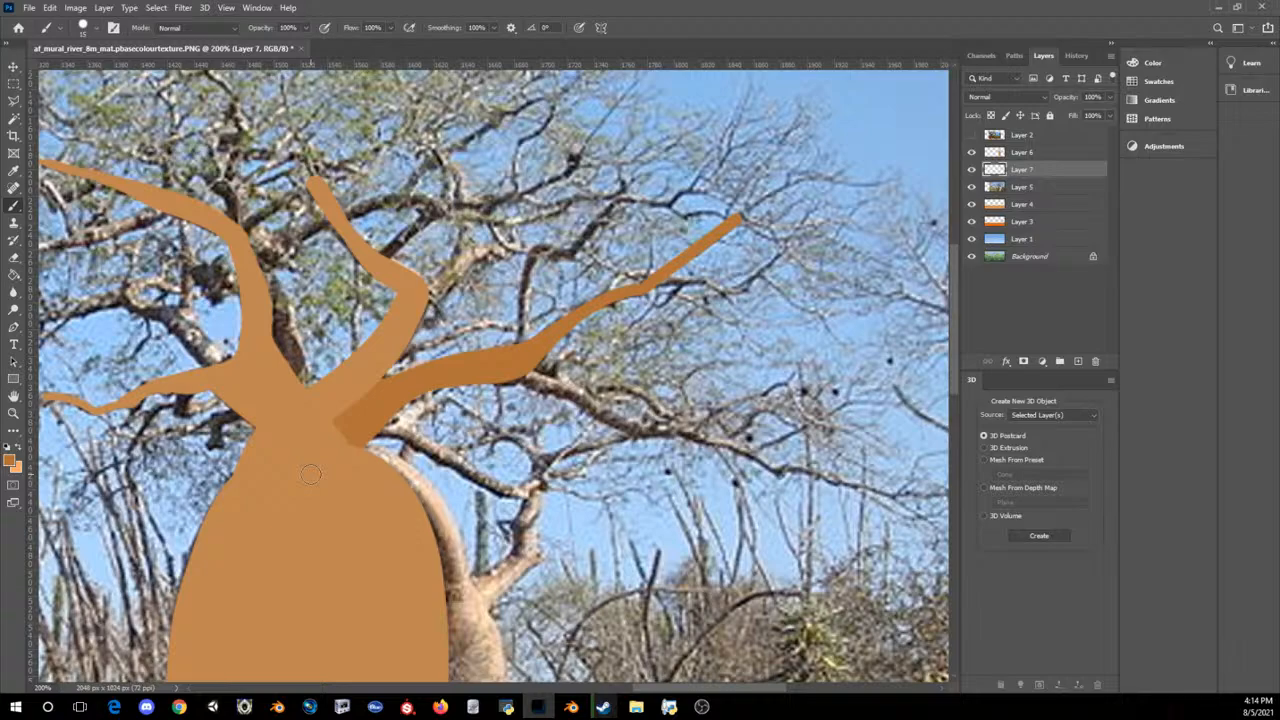
Step: Paint a lower fork extending right from the filled branch and a short drooping branch beneath it with a smaller brush
{"action": "key", "text": "bracketleft"}
{"action": "mouse_move", "coordinate": [512, 378]}
{"action": "left_mouse_down"}
{"action": "mouse_move", "coordinate": [630, 426]}
{"action": "mouse_move", "coordinate": [800, 468]}
{"action": "left_mouse_up"}
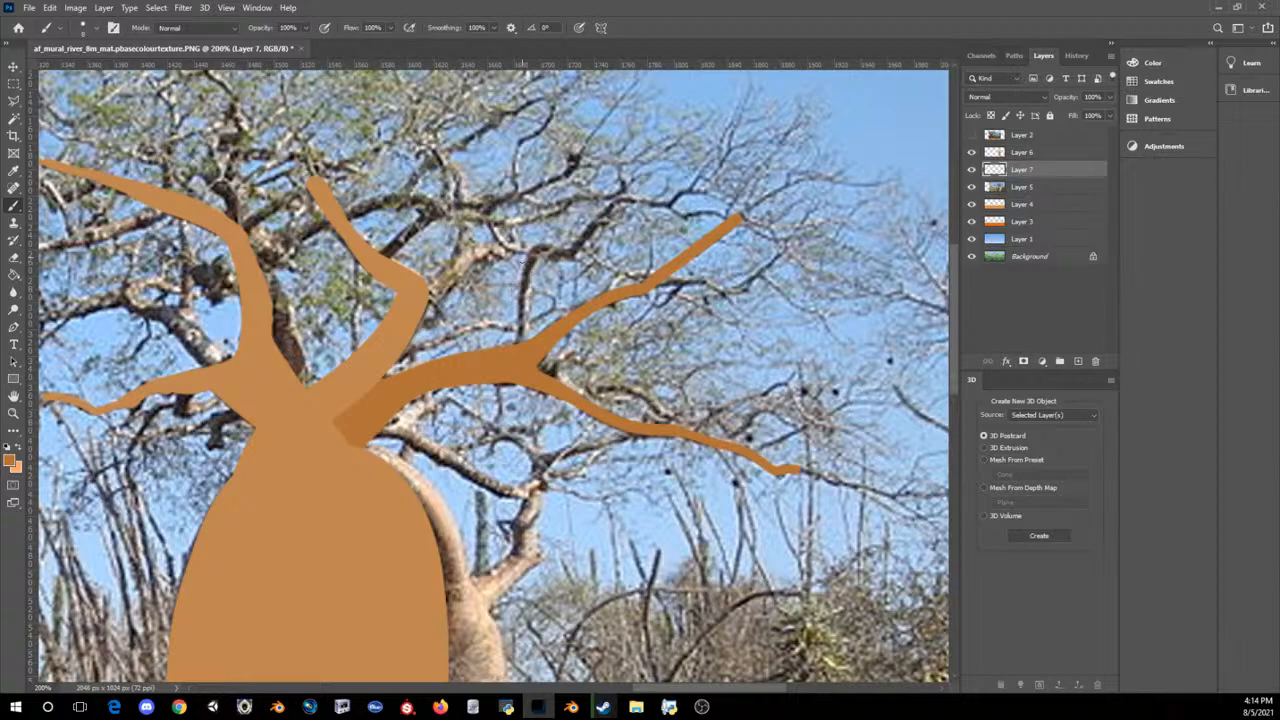
{"action": "left_click_drag", "start_coordinate": [377, 436], "coordinate": [528, 493]}
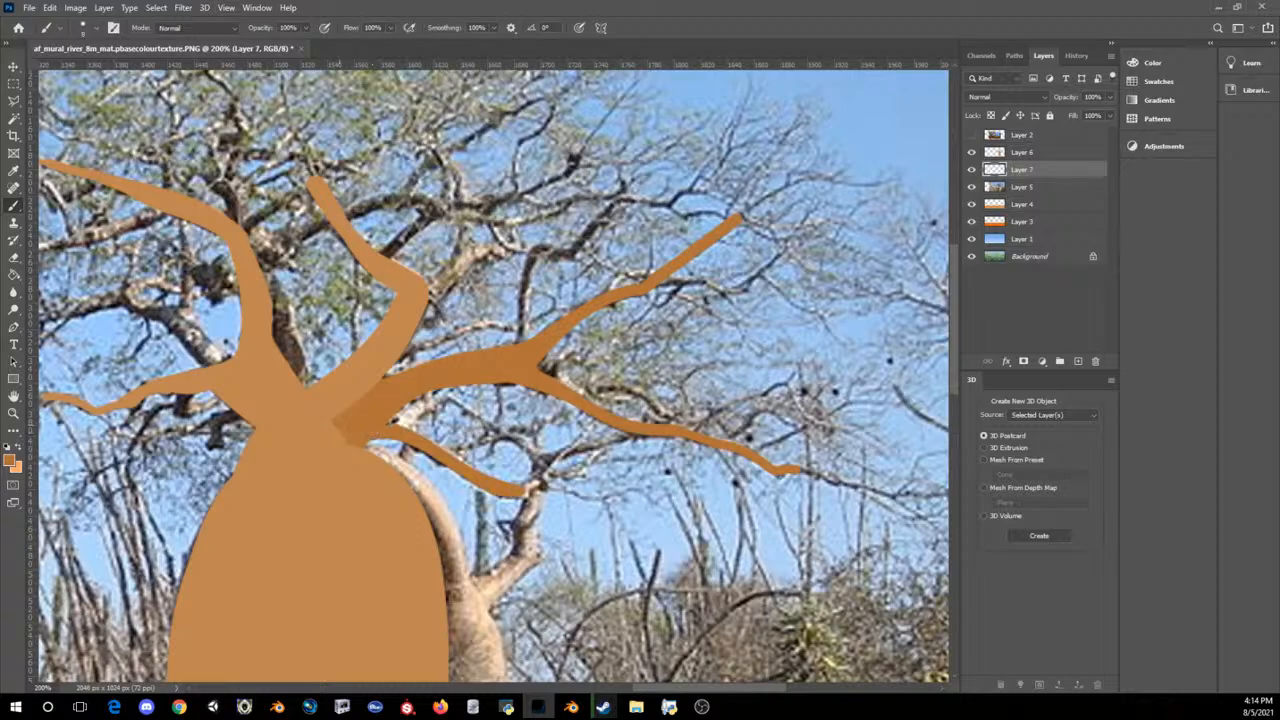
Step: Paint a darker branch curling upward from the junction of the baobab's two left branches
{"action": "mouse_move", "coordinate": [214, 368]}
{"action": "left_mouse_down"}
{"action": "mouse_move", "coordinate": [128, 300]}
{"action": "mouse_move", "coordinate": [126, 246]}
{"action": "left_mouse_up"}
{"action": "left_click_drag", "start_coordinate": [158, 308], "coordinate": [230, 360]}
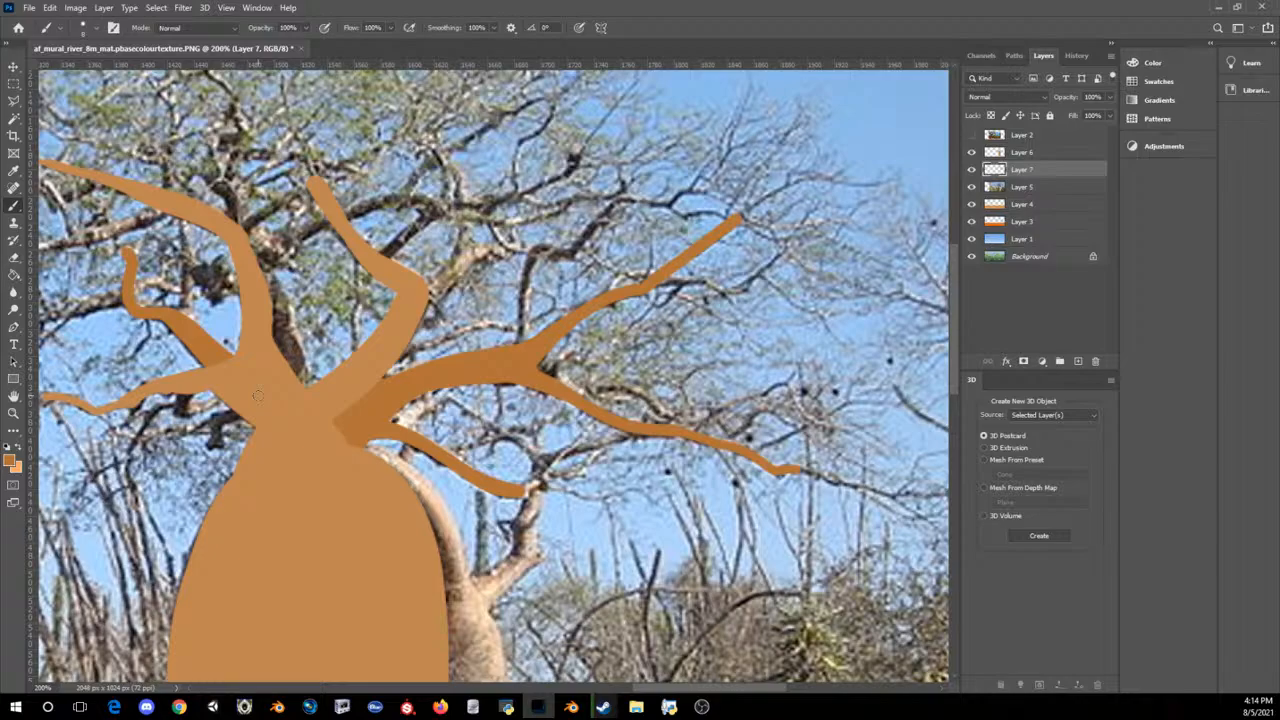
Step: Paint two small darker twigs rising from the bend of the upper-left branch, one curving upward and one angled right
{"action": "key", "text": "ctrl+minus"}
{"action": "key", "text": "ctrl+minus"}
{"action": "key", "text": "ctrl+plus"}
{"action": "key", "text": "ctrl+plus"}
{"action": "key", "text": "ctrl+plus"}
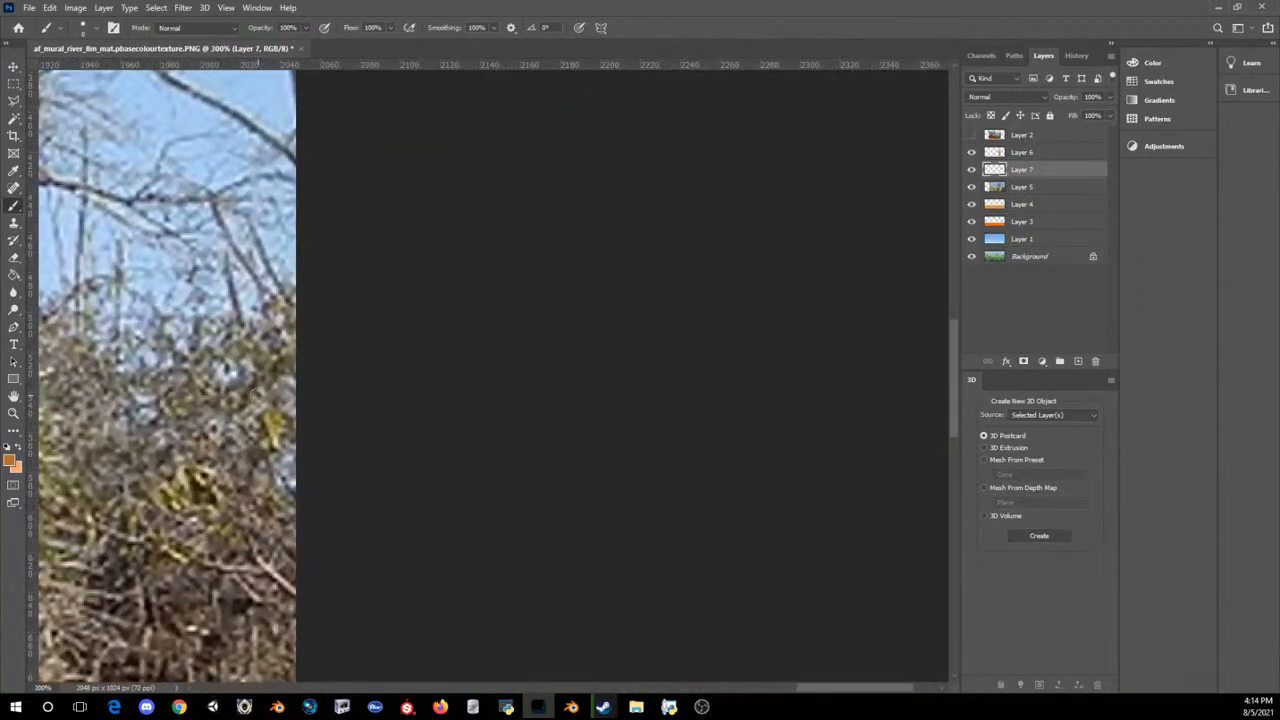
{"action": "scroll", "coordinate": [367, 527], "scroll_direction": "up", "scroll_amount": 3}
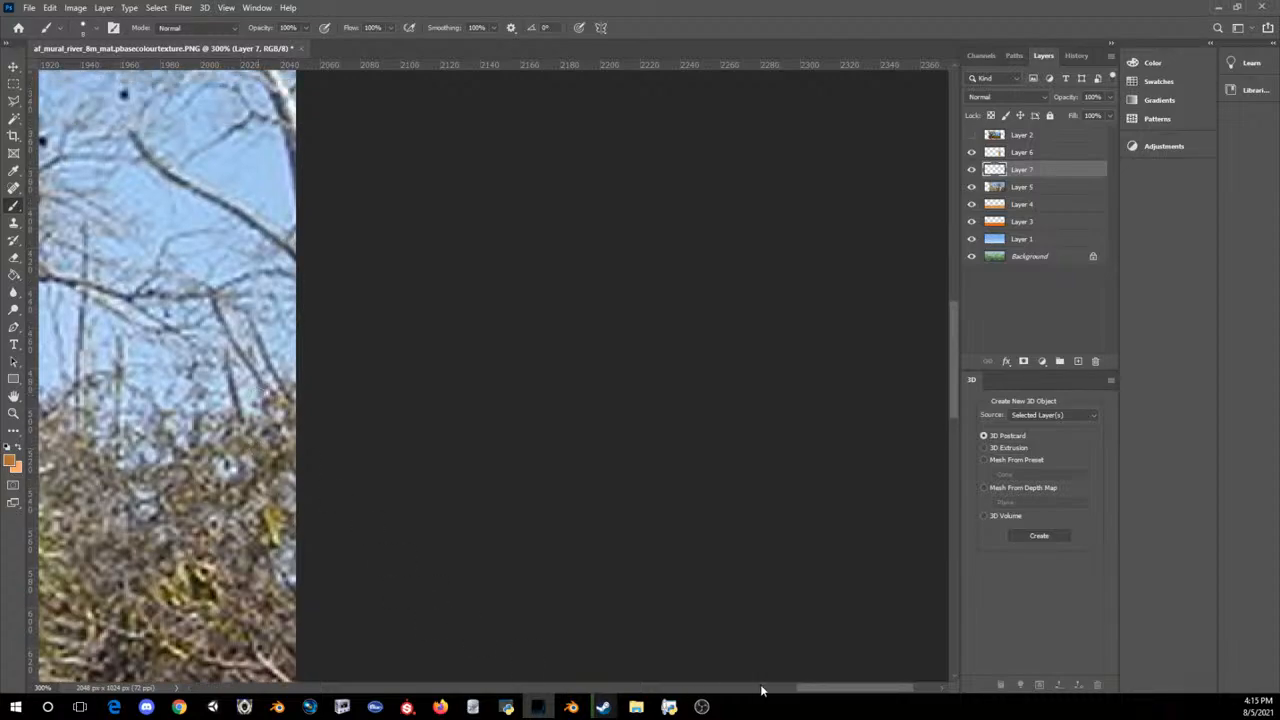
{"action": "left_click", "coordinate": [762, 690]}
{"action": "left_click_drag", "start_coordinate": [771, 689], "coordinate": [729, 689]}
{"action": "scroll", "coordinate": [645, 518], "scroll_direction": "up", "scroll_amount": 5}
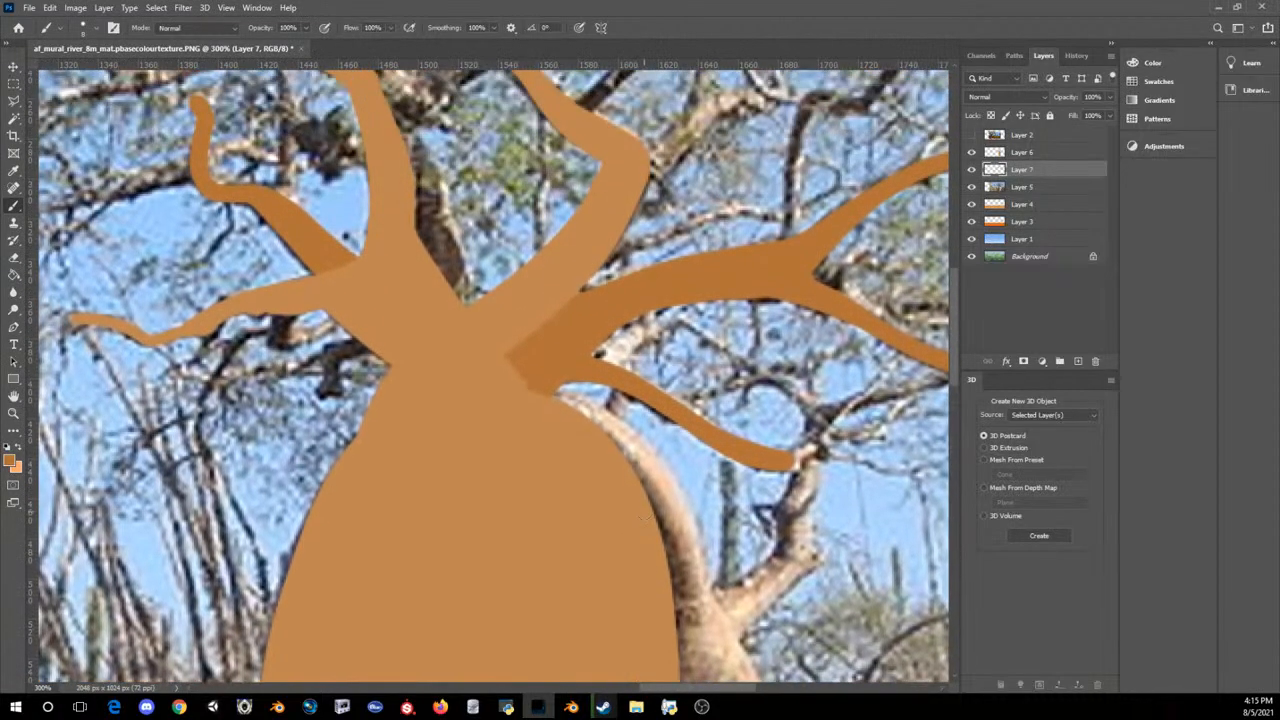
{"action": "scroll", "coordinate": [641, 518], "scroll_direction": "up", "scroll_amount": 6}
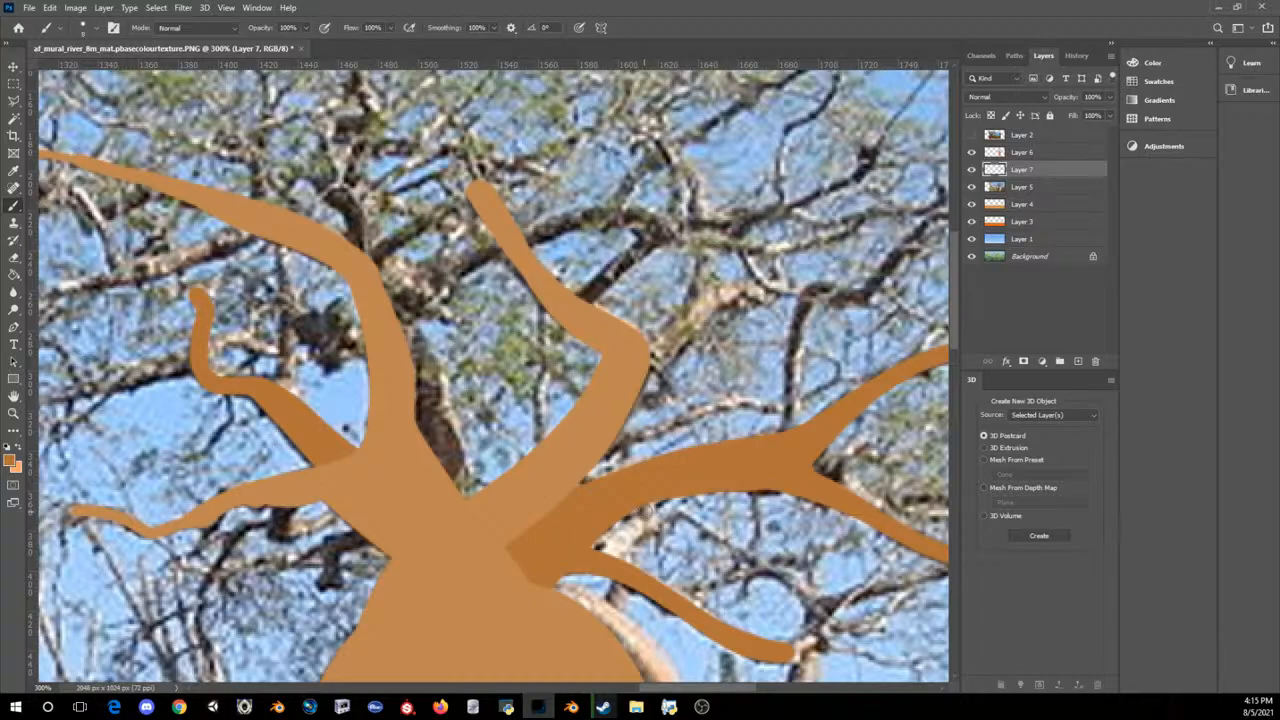
{"action": "mouse_move", "coordinate": [375, 264]}
{"action": "left_mouse_down"}
{"action": "mouse_move", "coordinate": [456, 212]}
{"action": "mouse_move", "coordinate": [373, 256]}
{"action": "mouse_move", "coordinate": [308, 168]}
{"action": "mouse_move", "coordinate": [312, 134]}
{"action": "left_mouse_up"}
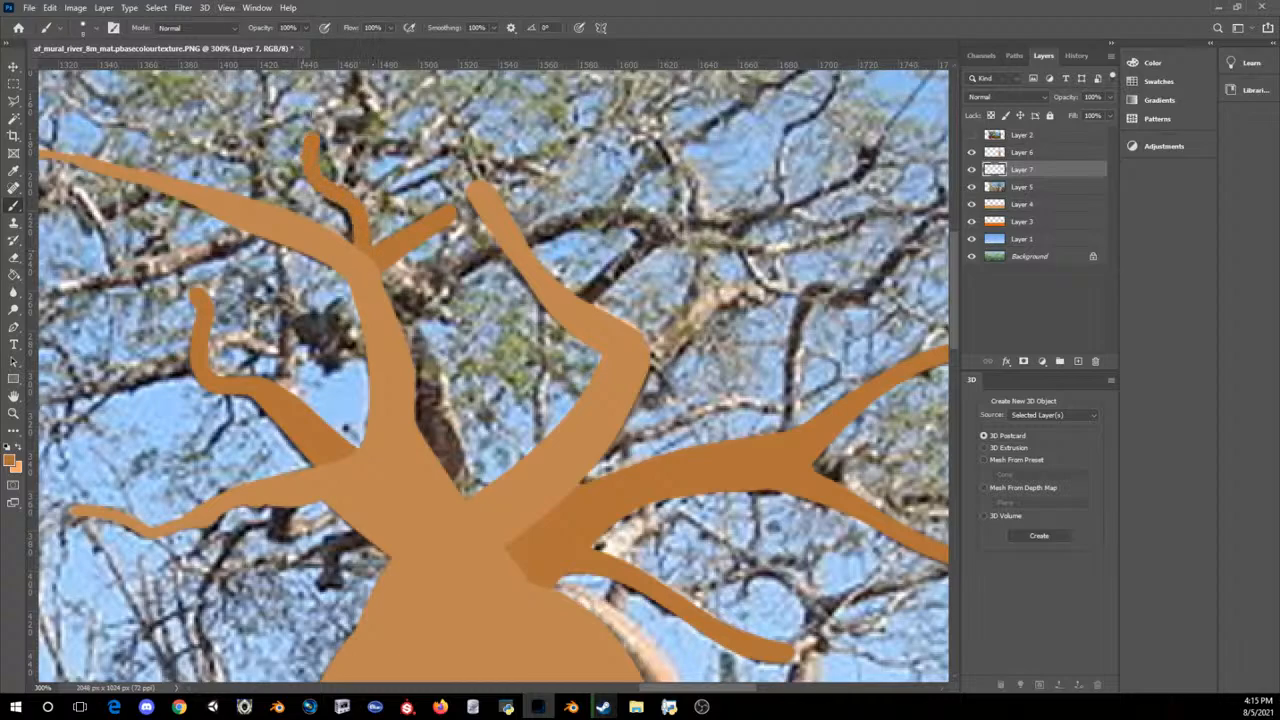
{"action": "left_click_drag", "start_coordinate": [322, 197], "coordinate": [350, 236]}
Step: Select Layer 6 with its transparent pixels locked and set the foreground colour to RGB 172, 108, 49
{"action": "key", "text": "ctrl+minus"}
{"action": "key", "text": "ctrl+minus"}
{"action": "key", "text": "ctrl+minus"}
{"action": "key", "text": "ctrl+plus"}
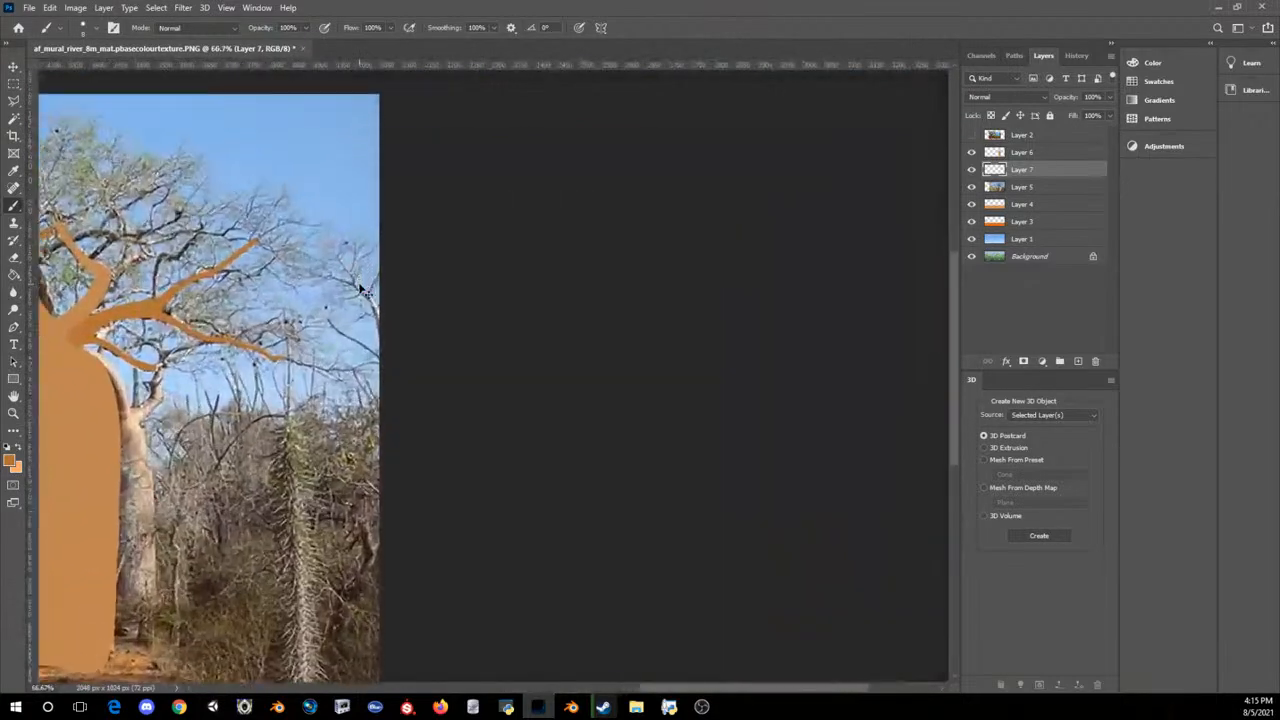
{"action": "key", "text": "ctrl+minus"}
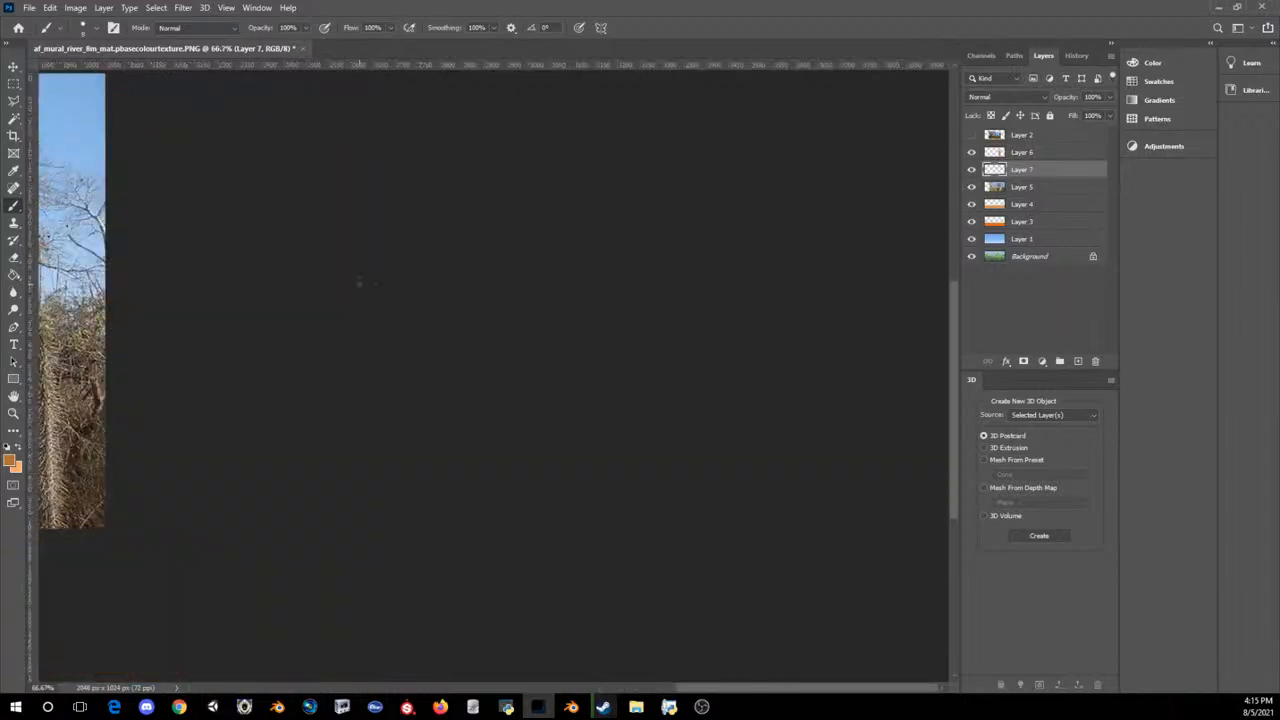
{"action": "left_click_drag", "start_coordinate": [741, 689], "coordinate": [553, 689]}
{"action": "scroll", "coordinate": [530, 430], "scroll_direction": "up", "scroll_amount": 7}
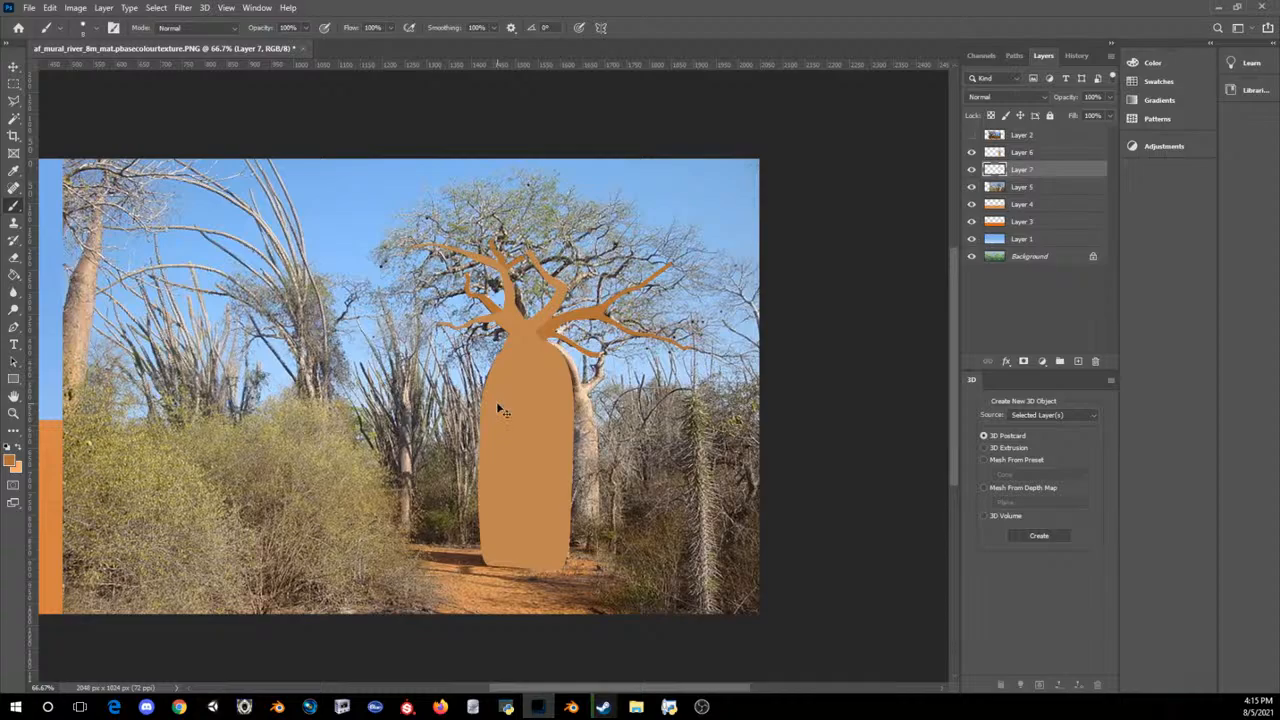
{"action": "key", "text": "ctrl+plus"}
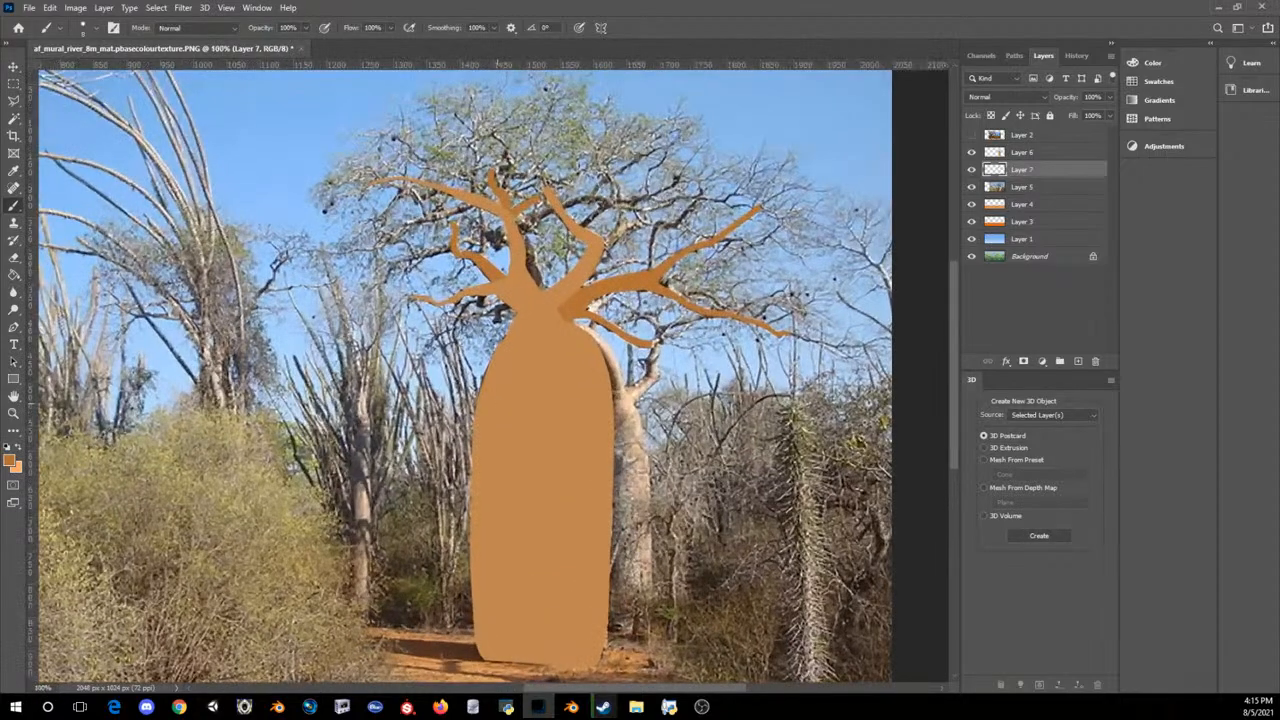
{"action": "left_click", "coordinate": [1022, 152]}
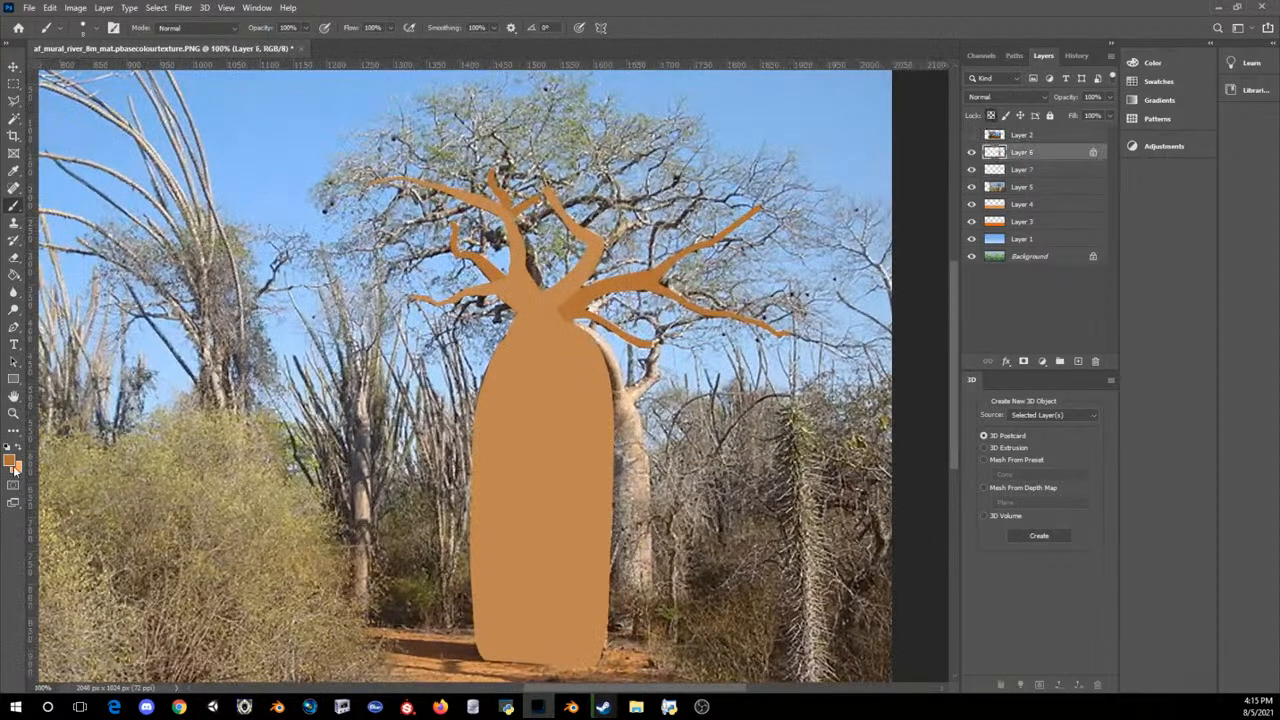
{"action": "left_click", "coordinate": [11, 461]}
{"action": "left_click", "coordinate": [568, 370]}
{"action": "left_click", "coordinate": [732, 404]}
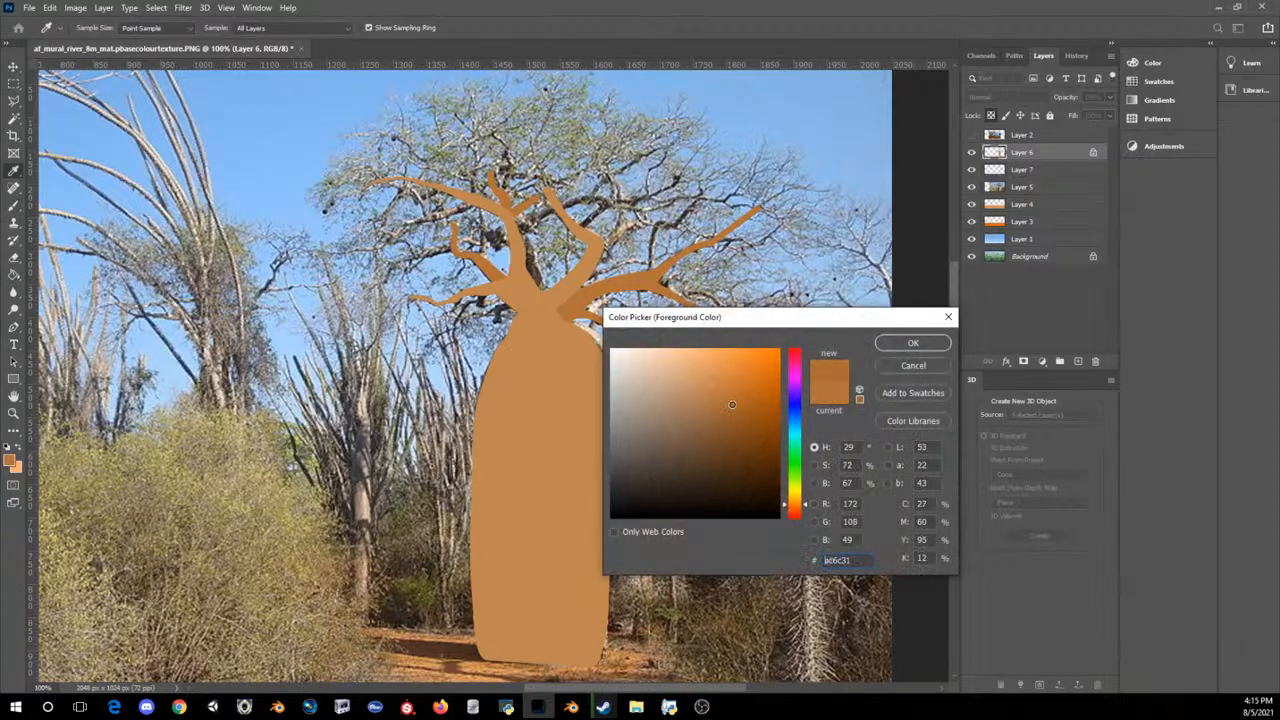
{"action": "left_click", "coordinate": [897, 345]}
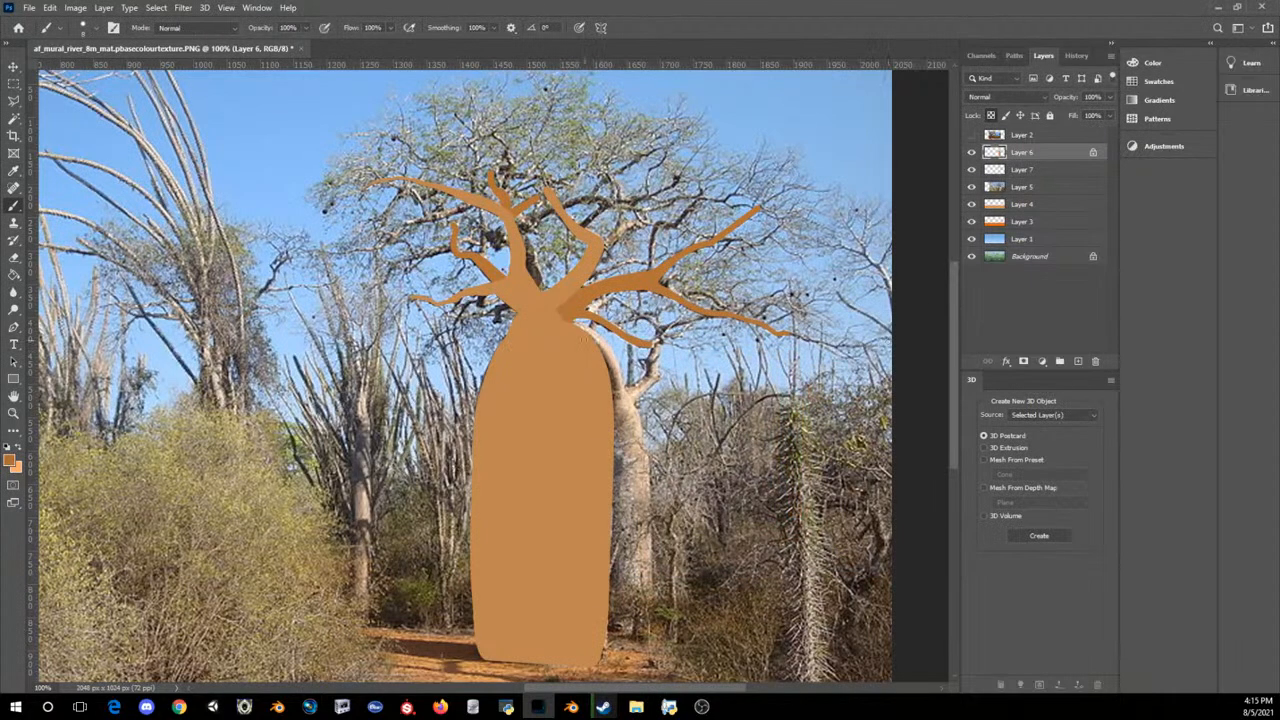
Step: Paint darker brown shading down the right side of the baobab trunk, from the branch junction to the base
{"action": "mouse_move", "coordinate": [568, 322]}
{"action": "left_mouse_down"}
{"action": "mouse_move", "coordinate": [596, 362]}
{"action": "mouse_move", "coordinate": [608, 428]}
{"action": "left_mouse_up"}
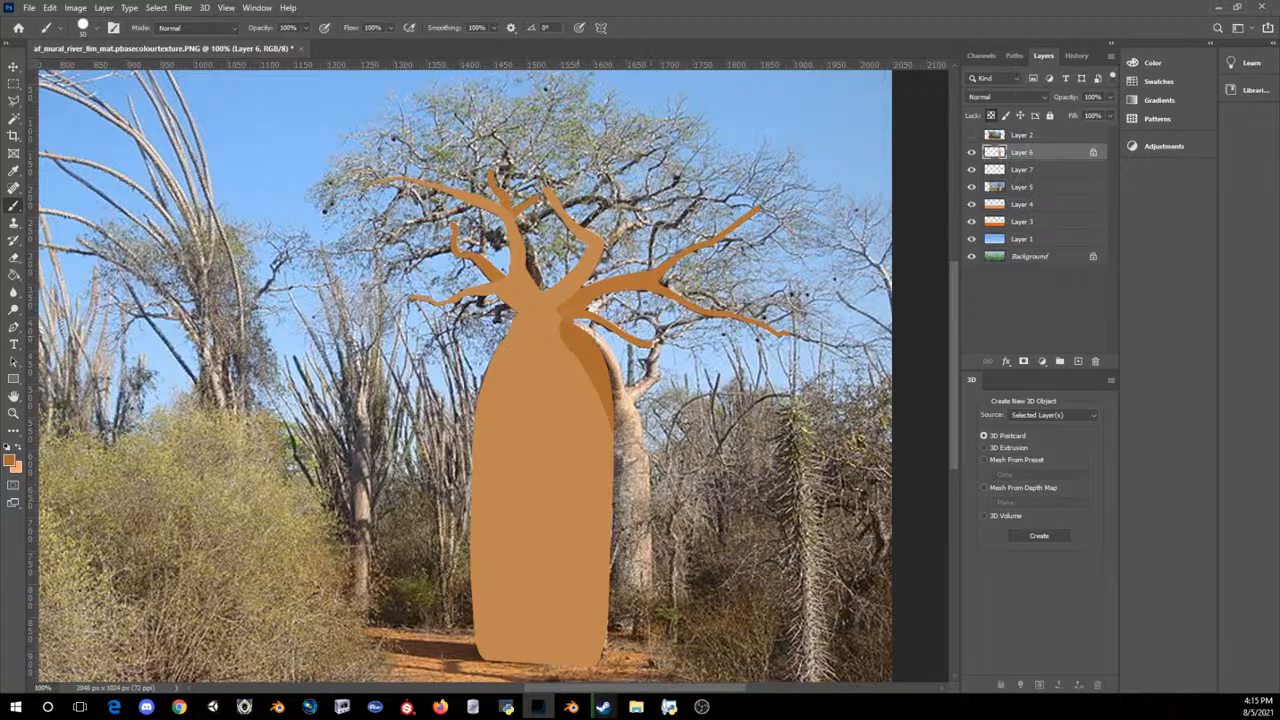
{"action": "key", "text": "ctrl+z"}
{"action": "mouse_move", "coordinate": [576, 322]}
{"action": "left_mouse_down"}
{"action": "mouse_move", "coordinate": [598, 384]}
{"action": "mouse_move", "coordinate": [598, 660]}
{"action": "mouse_move", "coordinate": [617, 440]}
{"action": "left_mouse_up"}
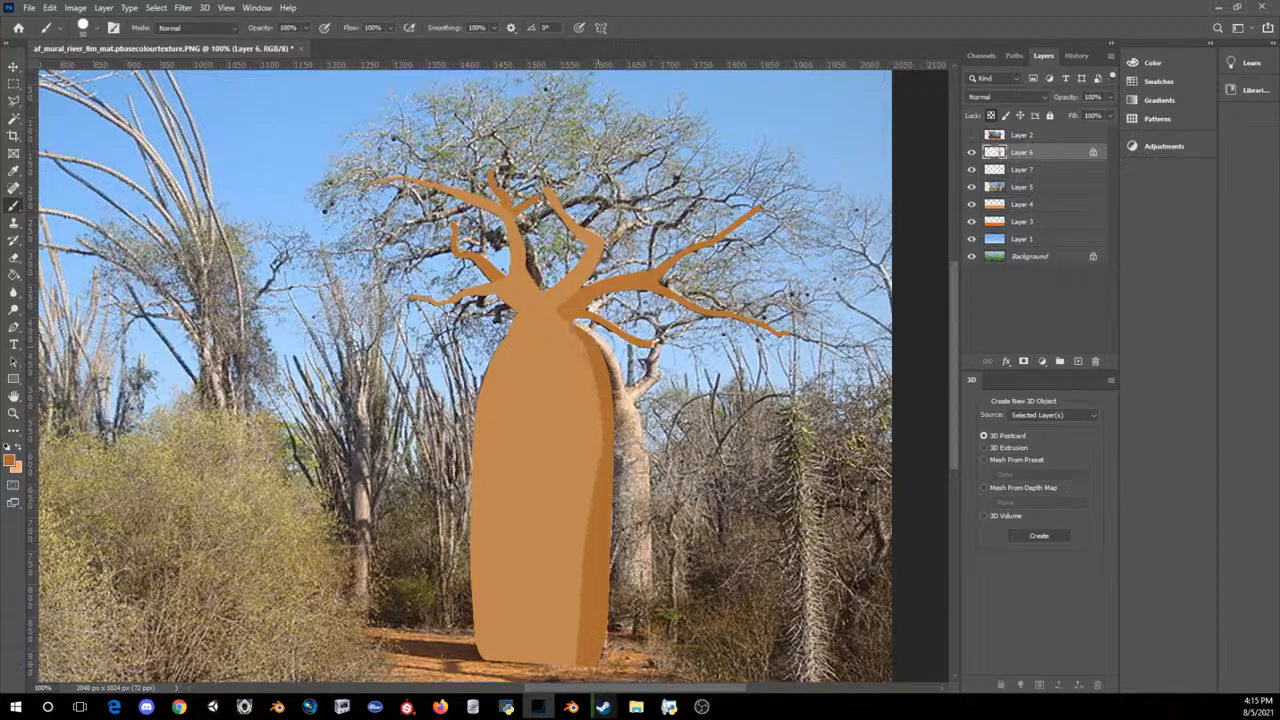
{"action": "left_click_drag", "start_coordinate": [580, 340], "coordinate": [594, 496]}
{"action": "mouse_move", "coordinate": [577, 656]}
{"action": "left_mouse_down"}
{"action": "mouse_move", "coordinate": [580, 362]}
{"action": "mouse_move", "coordinate": [566, 300]}
{"action": "left_mouse_up"}
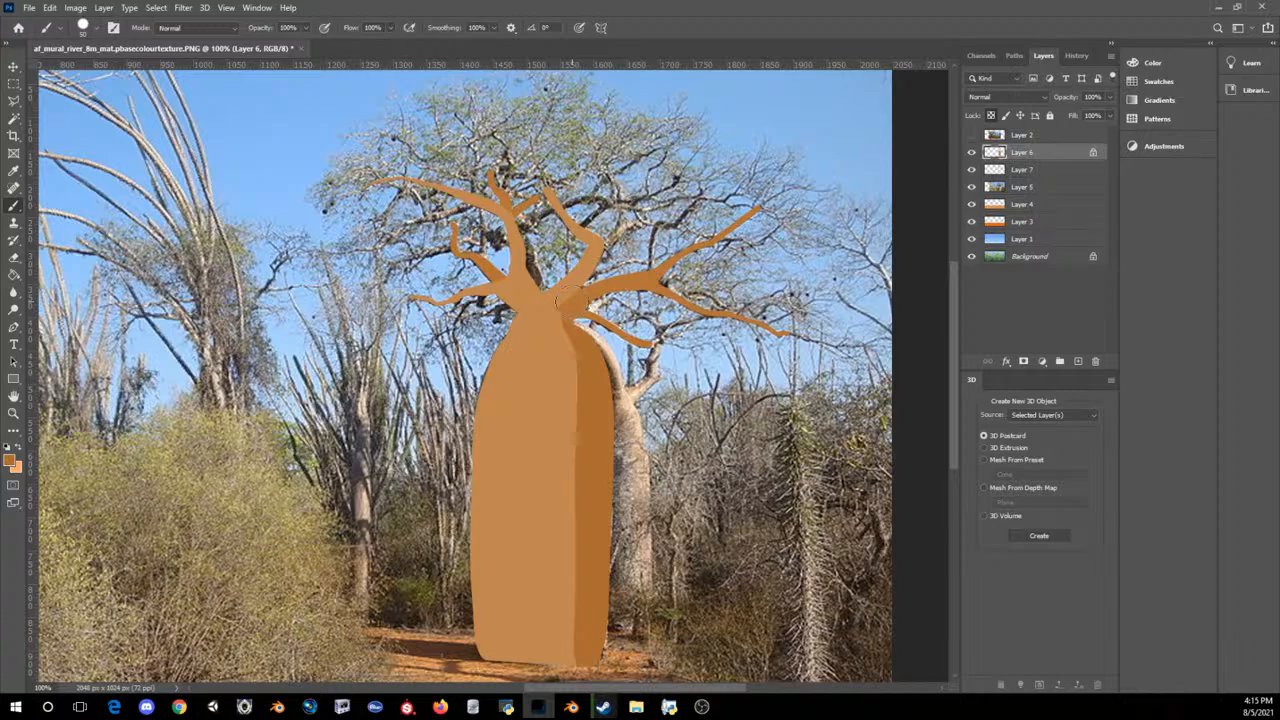
Step: Try painting a light orange highlight (RGB 255, 171, 92) along the left edge of the baobab trunk
{"action": "left_click", "coordinate": [11, 461]}
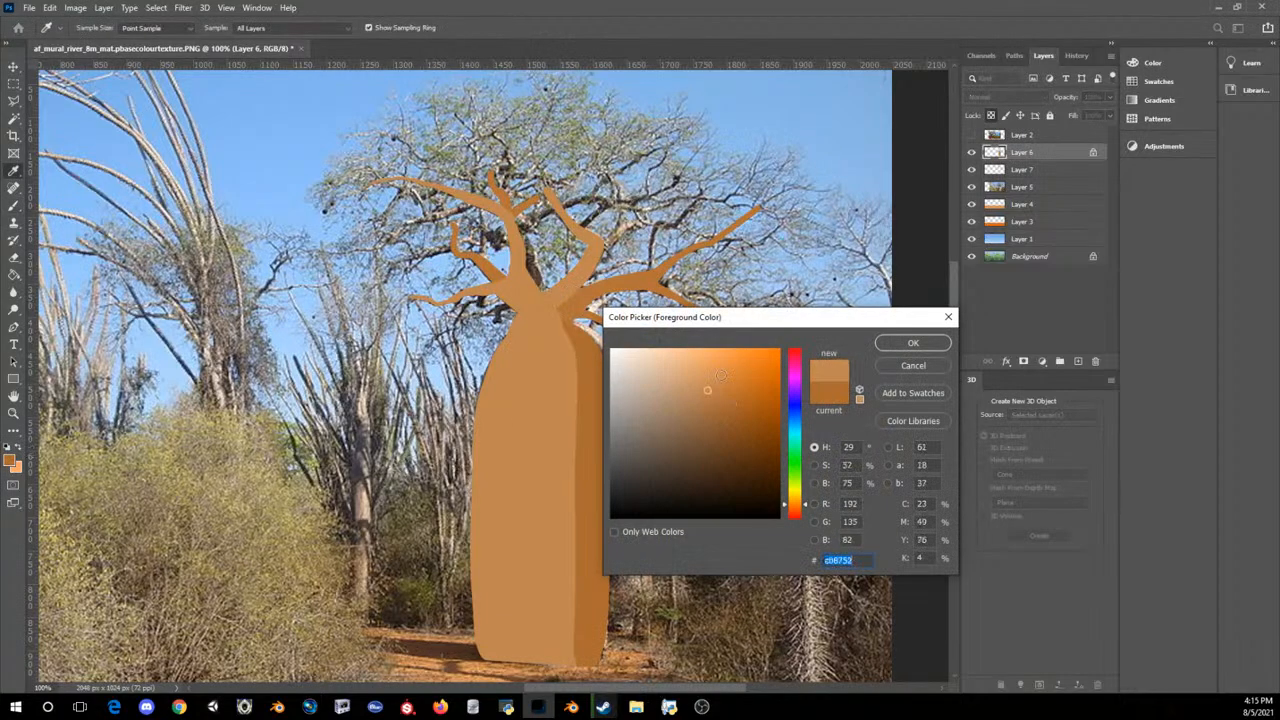
{"action": "left_click", "coordinate": [720, 375]}
{"action": "left_click", "coordinate": [893, 342]}
{"action": "left_click_drag", "start_coordinate": [503, 312], "coordinate": [495, 382]}
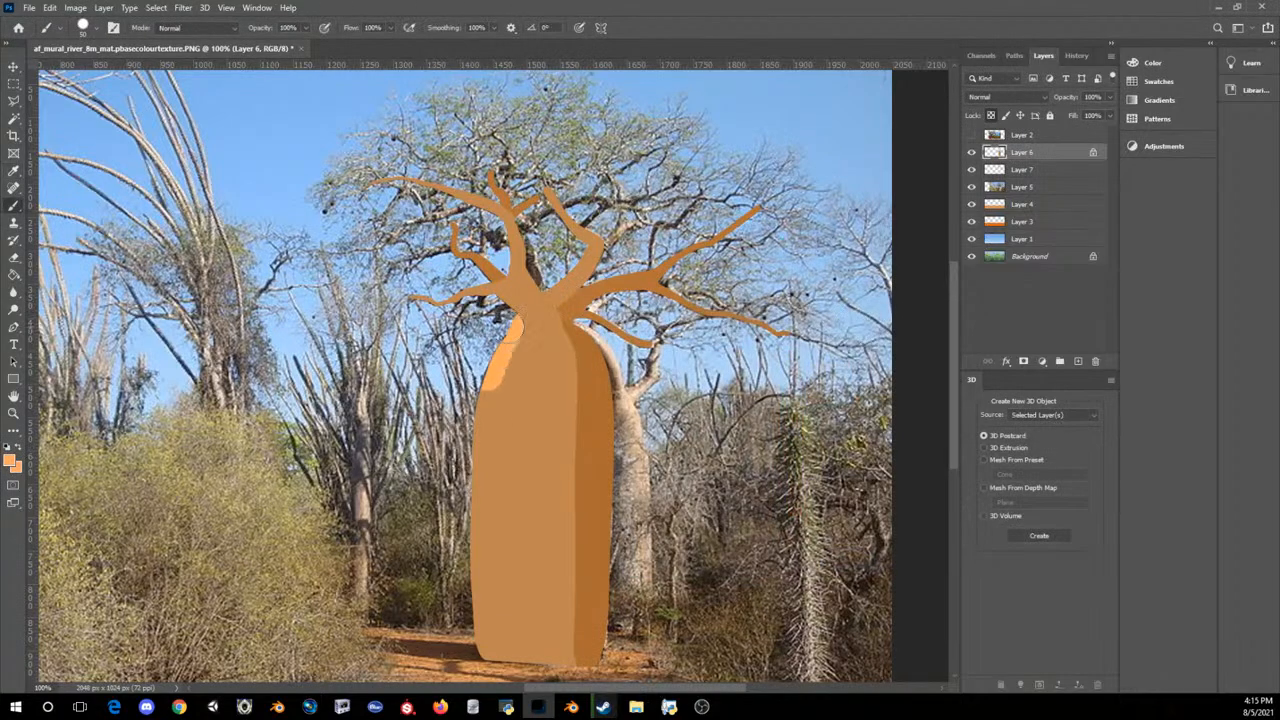
{"action": "key", "text": "ctrl+z"}
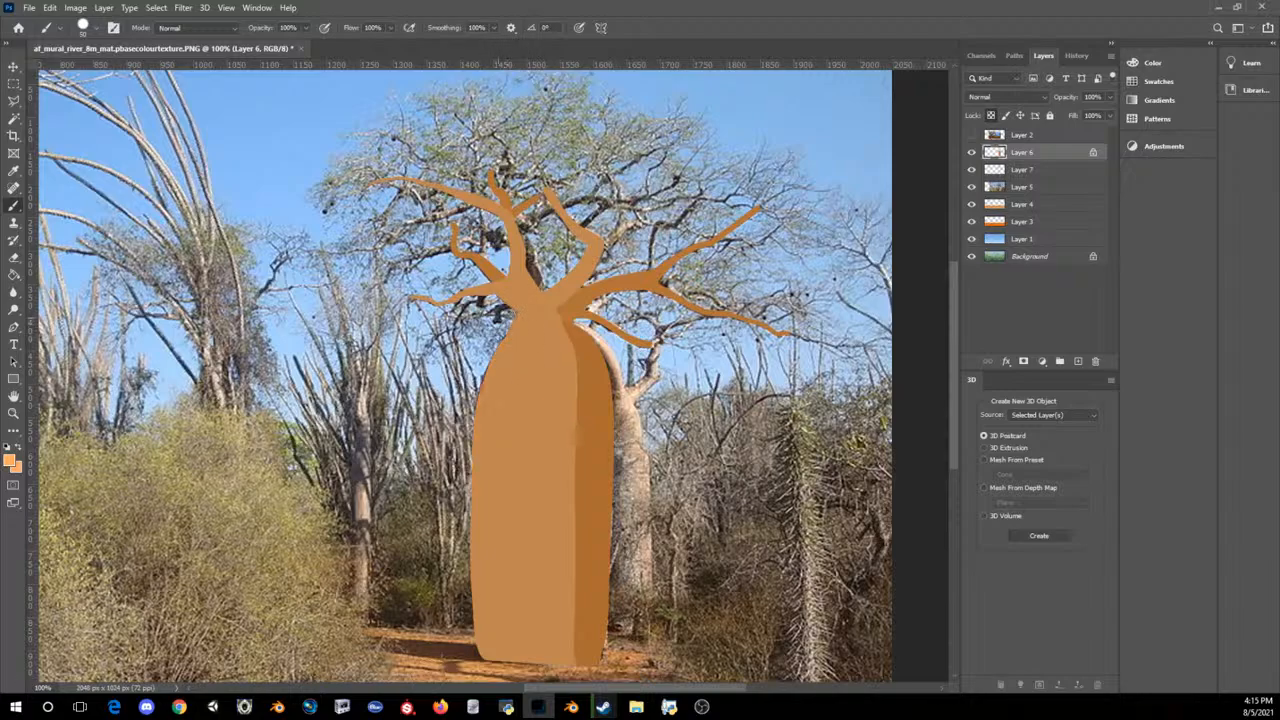
{"action": "left_click_drag", "start_coordinate": [502, 310], "coordinate": [477, 650]}
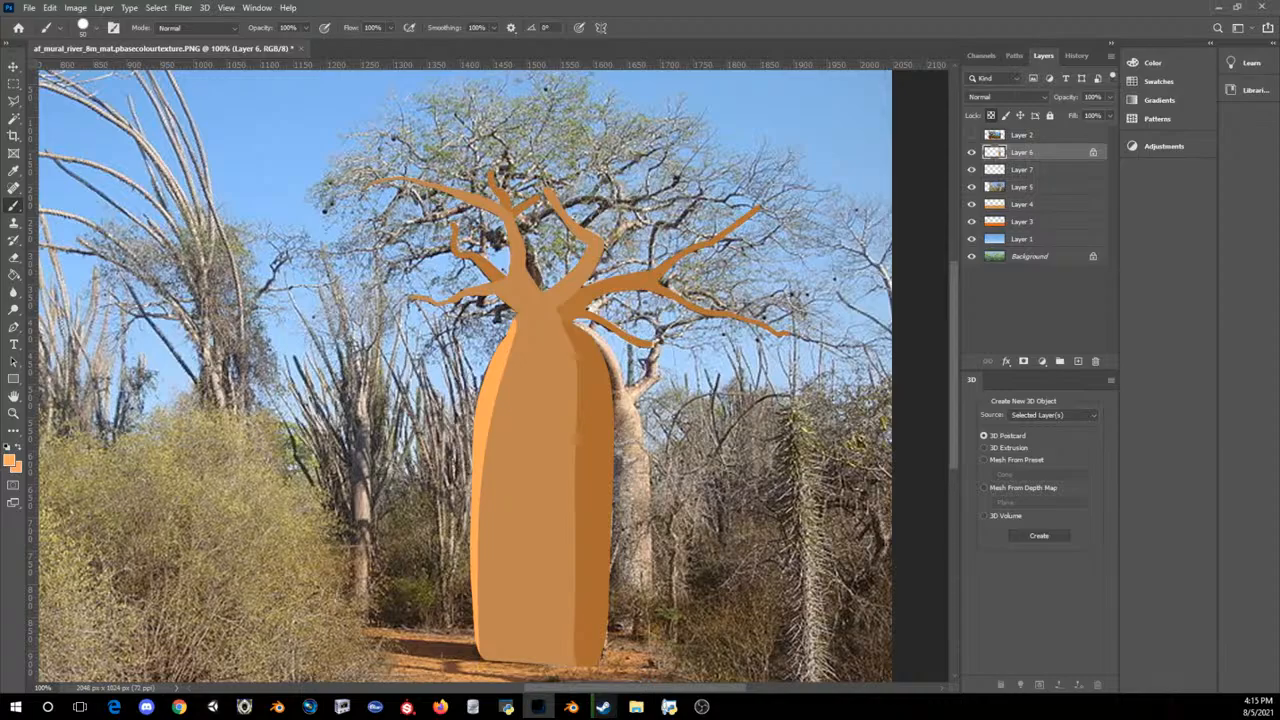
{"action": "key", "text": "ctrl+minus"}
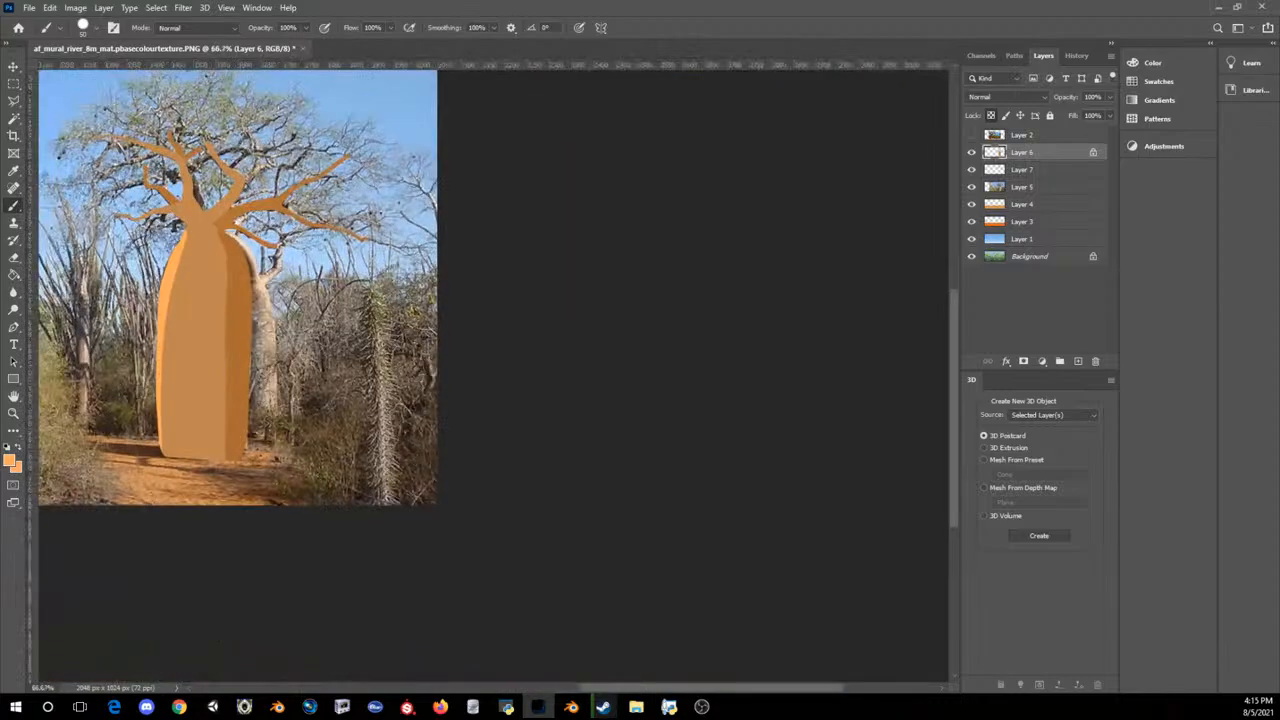
{"action": "key", "text": "ctrl+z"}
Step: Sample the olive colour of the bushes in the reference photo and add a new layer above Layer 6
{"action": "key", "text": "ctrl+minus"}
{"action": "key", "text": "ctrl+plus"}
{"action": "key", "text": "ctrl+plus"}
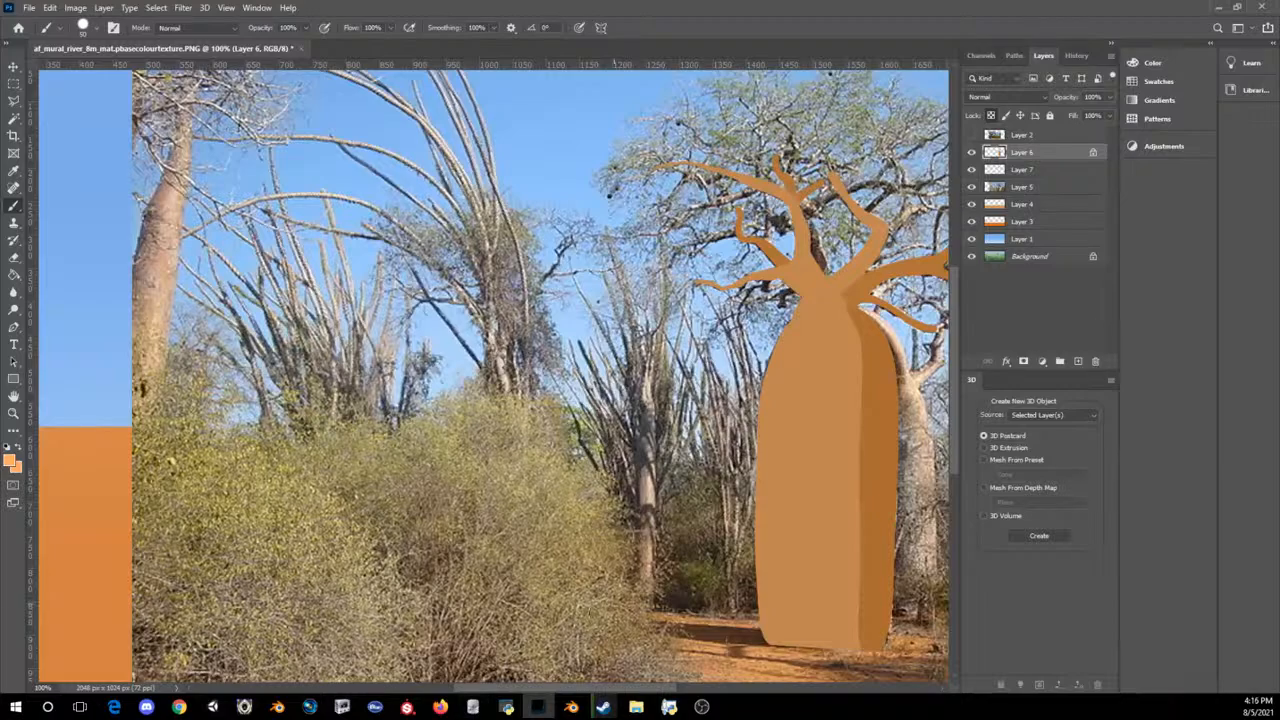
{"action": "scroll", "coordinate": [484, 510], "scroll_direction": "down", "scroll_amount": 1}
{"action": "key", "text": "ctrl+minus"}
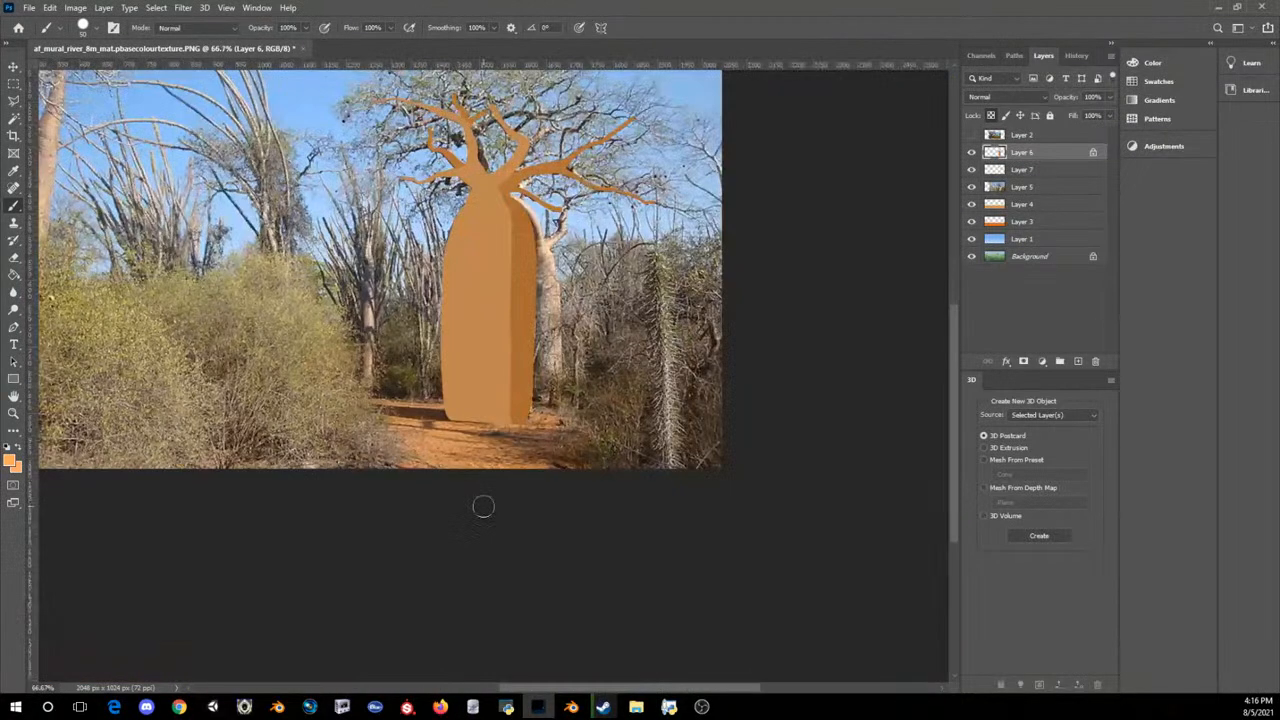
{"action": "scroll", "coordinate": [483, 507], "scroll_direction": "up", "scroll_amount": 5}
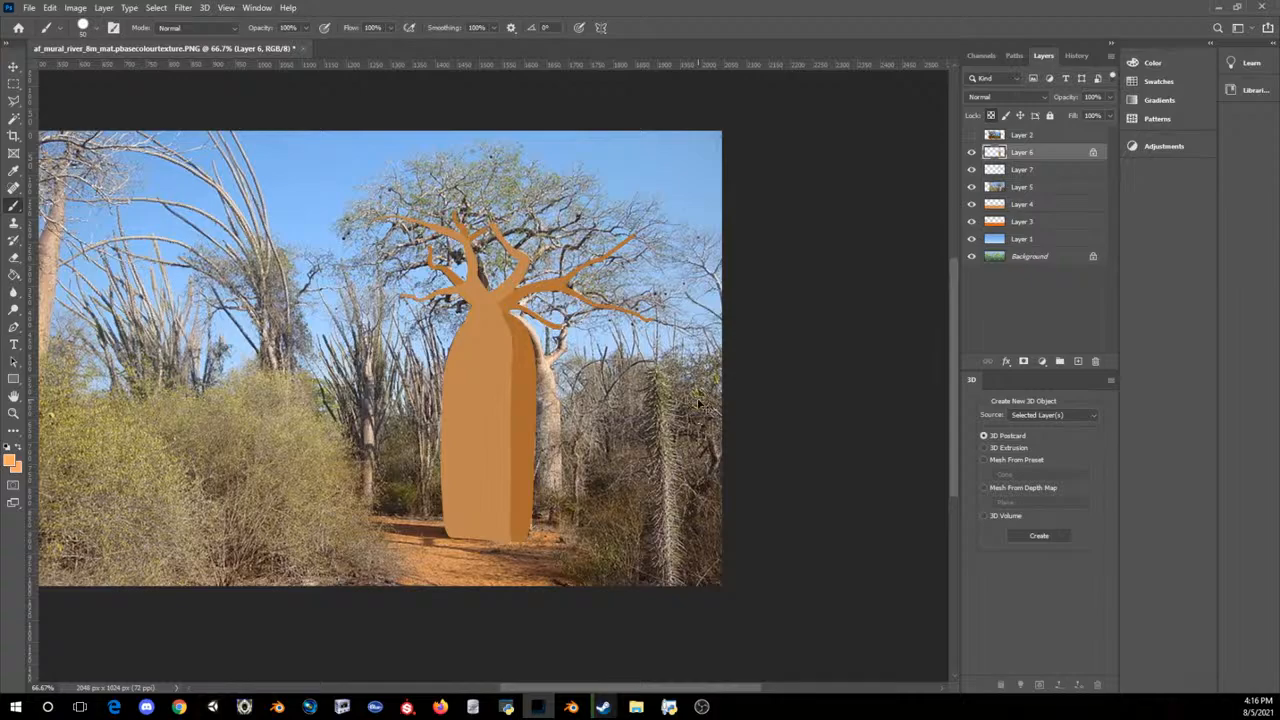
{"action": "key", "text": "ctrl+minus"}
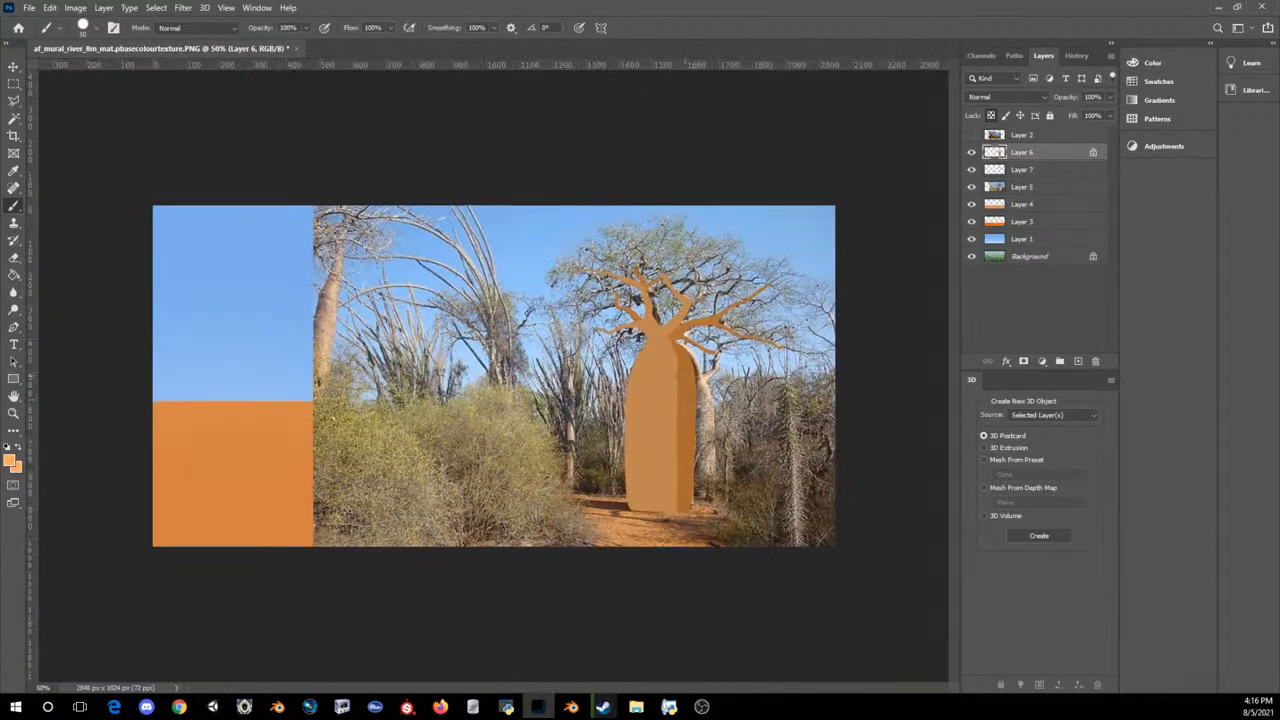
{"action": "left_click", "coordinate": [11, 460]}
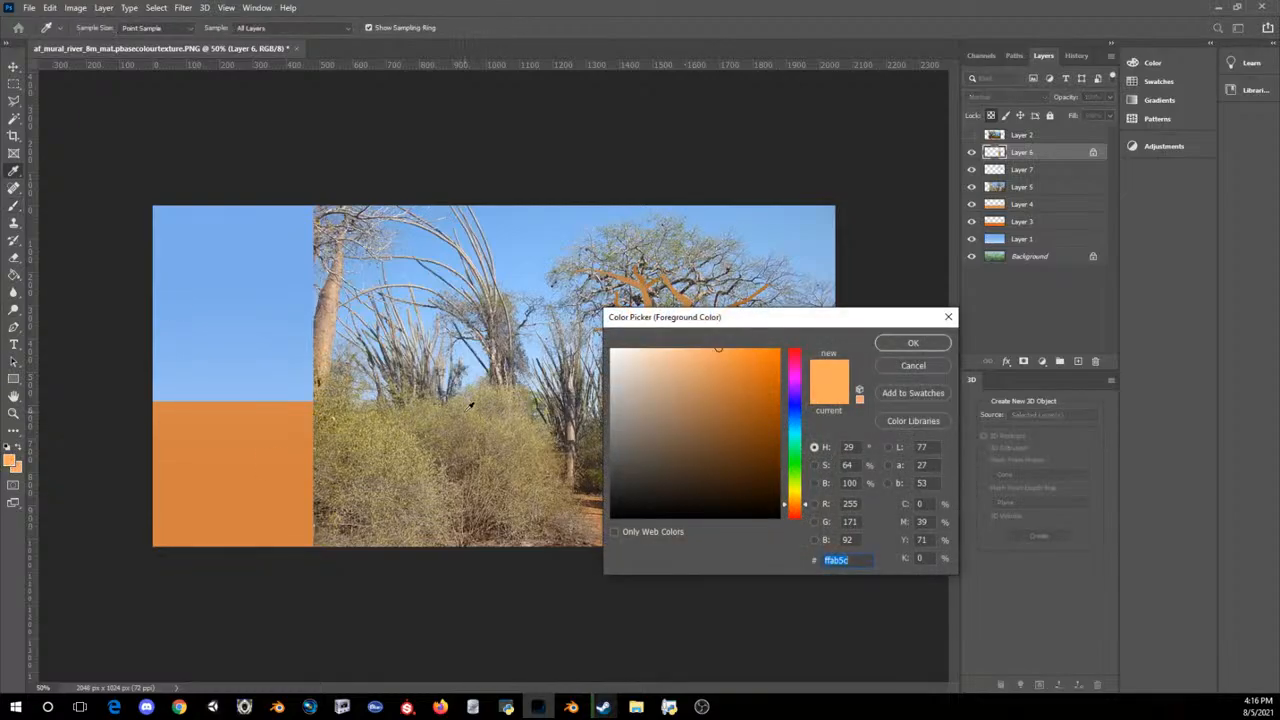
{"action": "left_click", "coordinate": [468, 410]}
{"action": "left_click", "coordinate": [890, 345]}
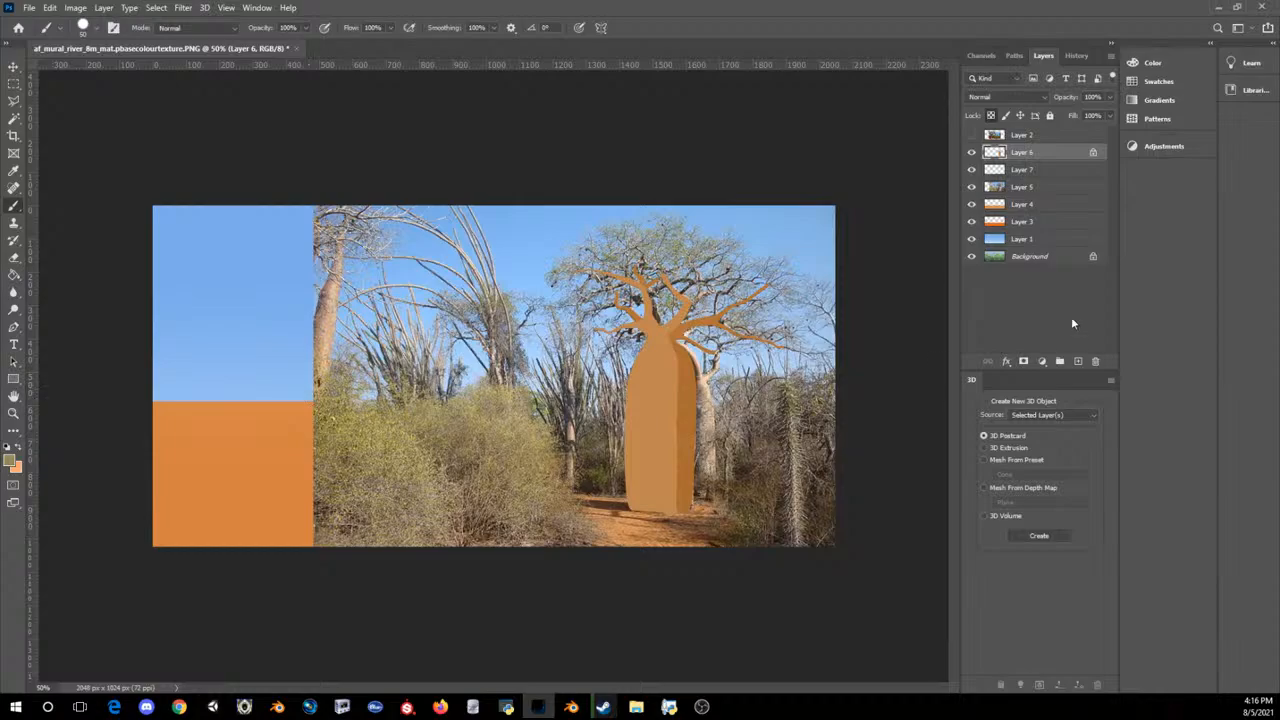
{"action": "left_click", "coordinate": [1077, 361]}
Step: Paint the arched outline of a large rounded bush on the ground left of the baobab, on the new layer
{"action": "mouse_move", "coordinate": [470, 365]}
{"action": "left_mouse_down"}
{"action": "mouse_move", "coordinate": [440, 432]}
{"action": "mouse_move", "coordinate": [466, 543]}
{"action": "left_mouse_up"}
{"action": "key", "text": "ctrl+z"}
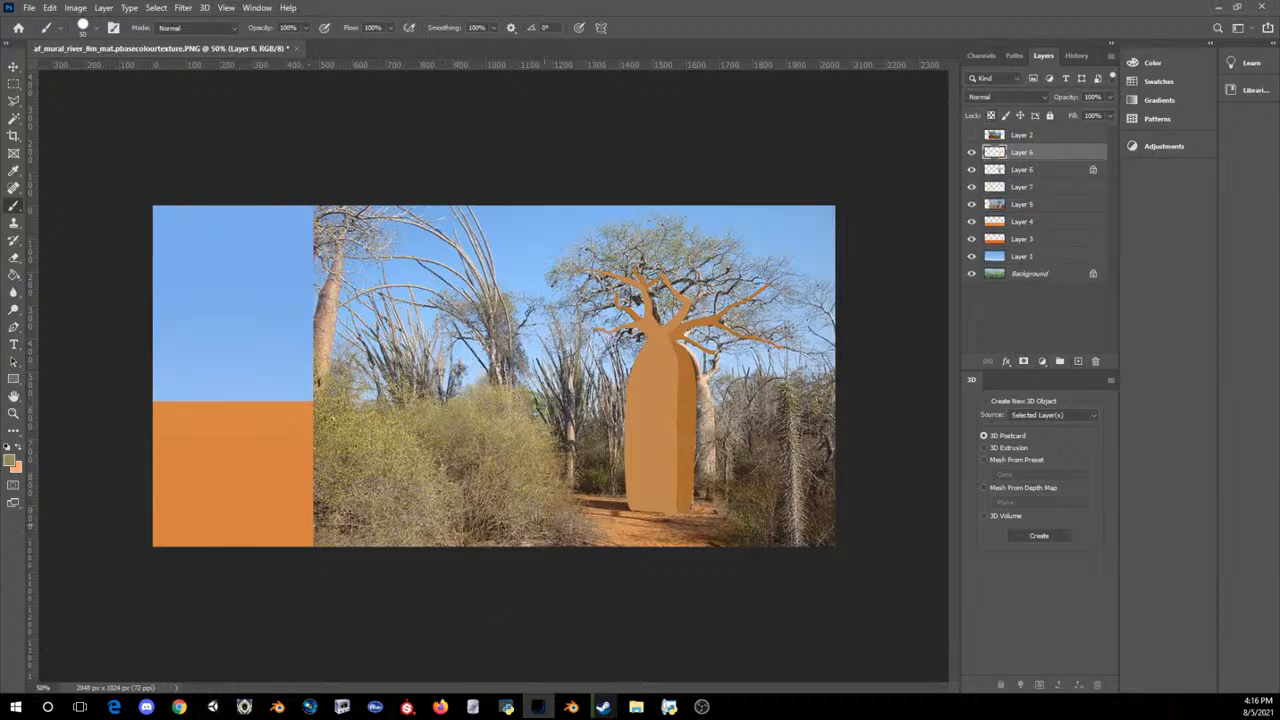
{"action": "key", "text": "bracketleft"}
{"action": "key", "text": "bracketleft"}
{"action": "key", "text": "bracketleft"}
{"action": "key", "text": "bracketleft"}
{"action": "key", "text": "bracketleft"}
{"action": "key", "text": "bracketright"}
{"action": "key", "text": "bracketright"}
{"action": "key", "text": "bracketright"}
{"action": "key", "text": "bracketright"}
{"action": "key", "text": "bracketright"}
{"action": "mouse_move", "coordinate": [463, 554]}
{"action": "left_mouse_down"}
{"action": "mouse_move", "coordinate": [464, 508]}
{"action": "mouse_move", "coordinate": [417, 441]}
{"action": "mouse_move", "coordinate": [285, 428]}
{"action": "mouse_move", "coordinate": [240, 500]}
{"action": "mouse_move", "coordinate": [245, 552]}
{"action": "left_mouse_up"}
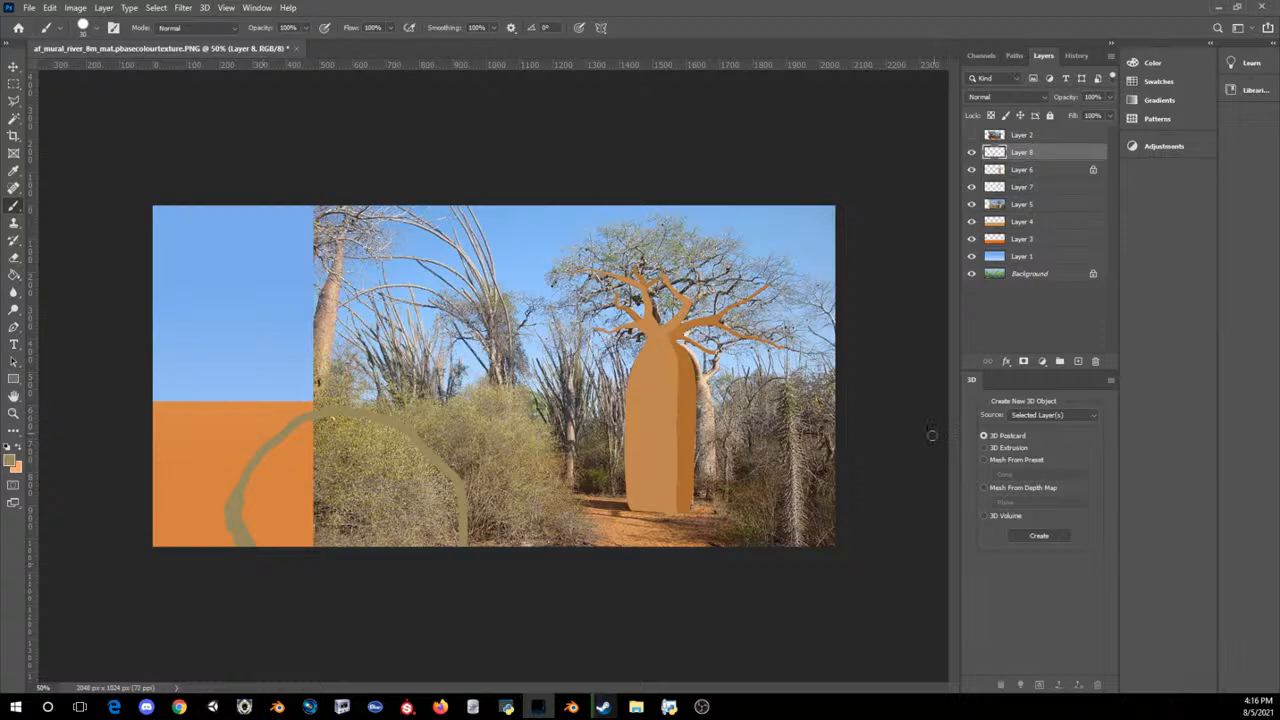
{"action": "left_click", "coordinate": [971, 152]}
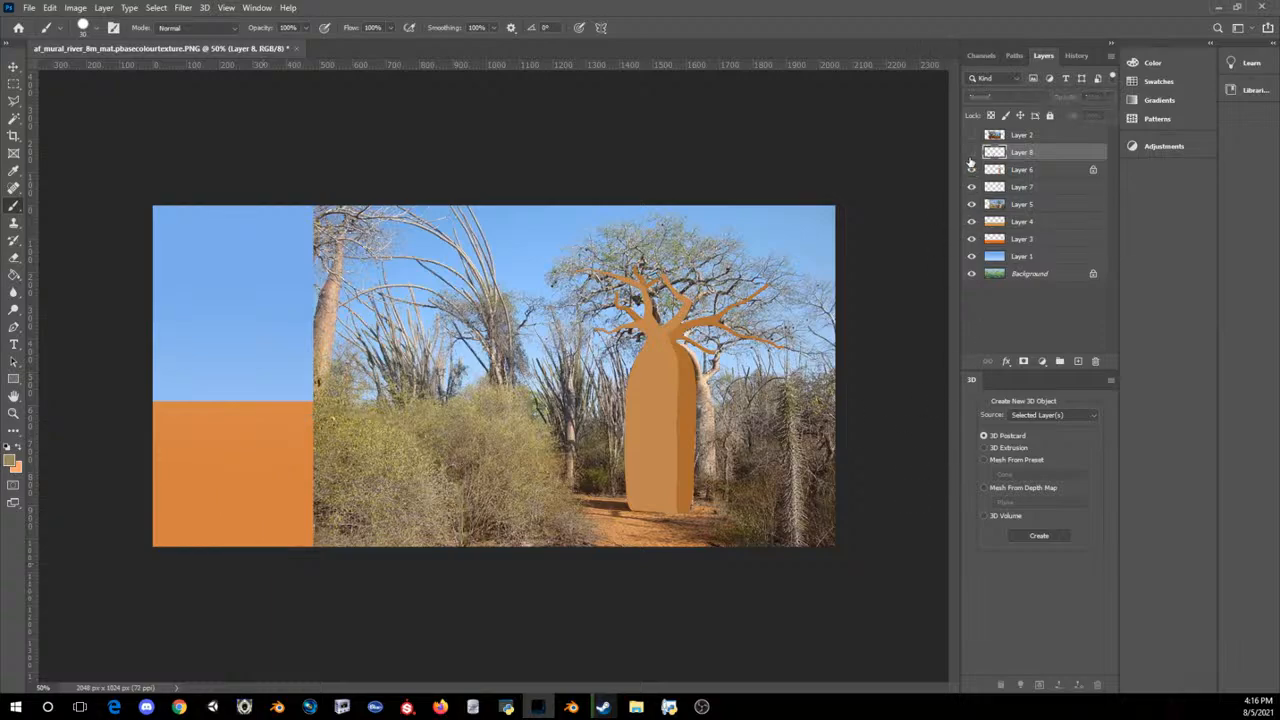
{"action": "left_click", "coordinate": [971, 152]}
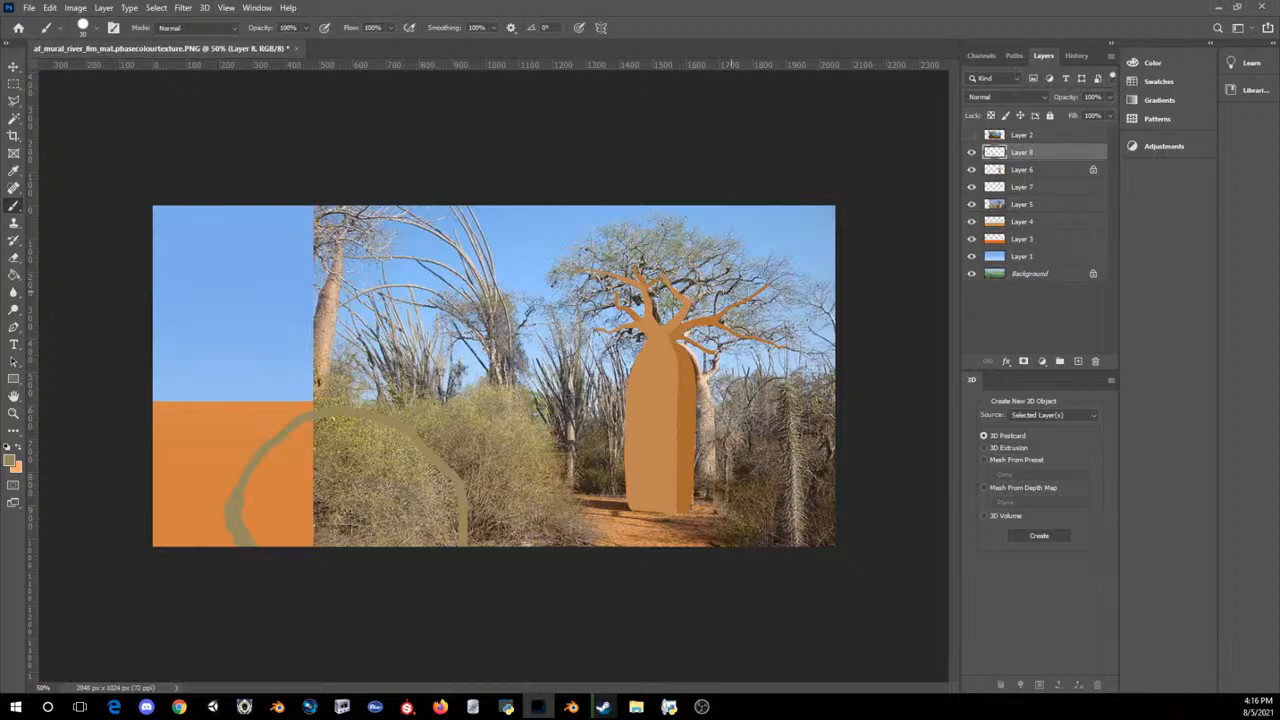
Step: Fill the bush outline with olive, hiding the reference photo on Layer 5 and setting the brush smoothing to 0%
{"action": "left_click_drag", "start_coordinate": [333, 421], "coordinate": [358, 544]}
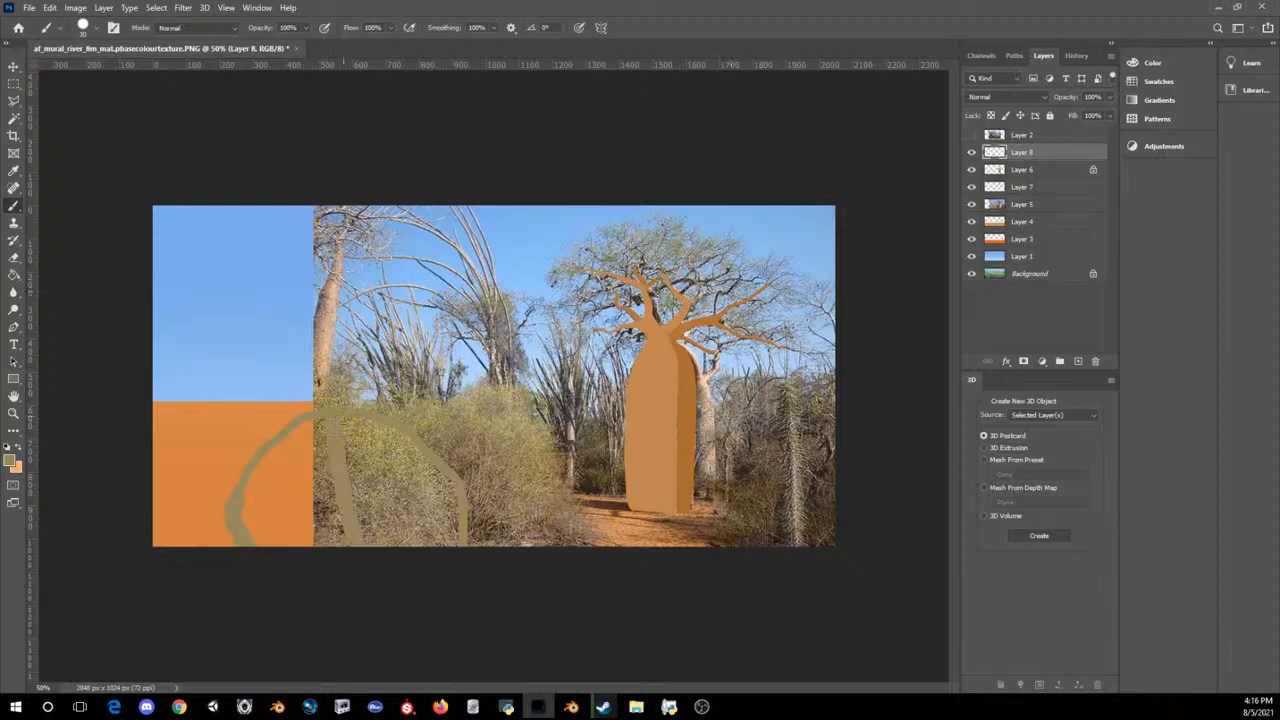
{"action": "left_click_drag", "start_coordinate": [344, 425], "coordinate": [366, 542]}
{"action": "left_click", "coordinate": [971, 204]}
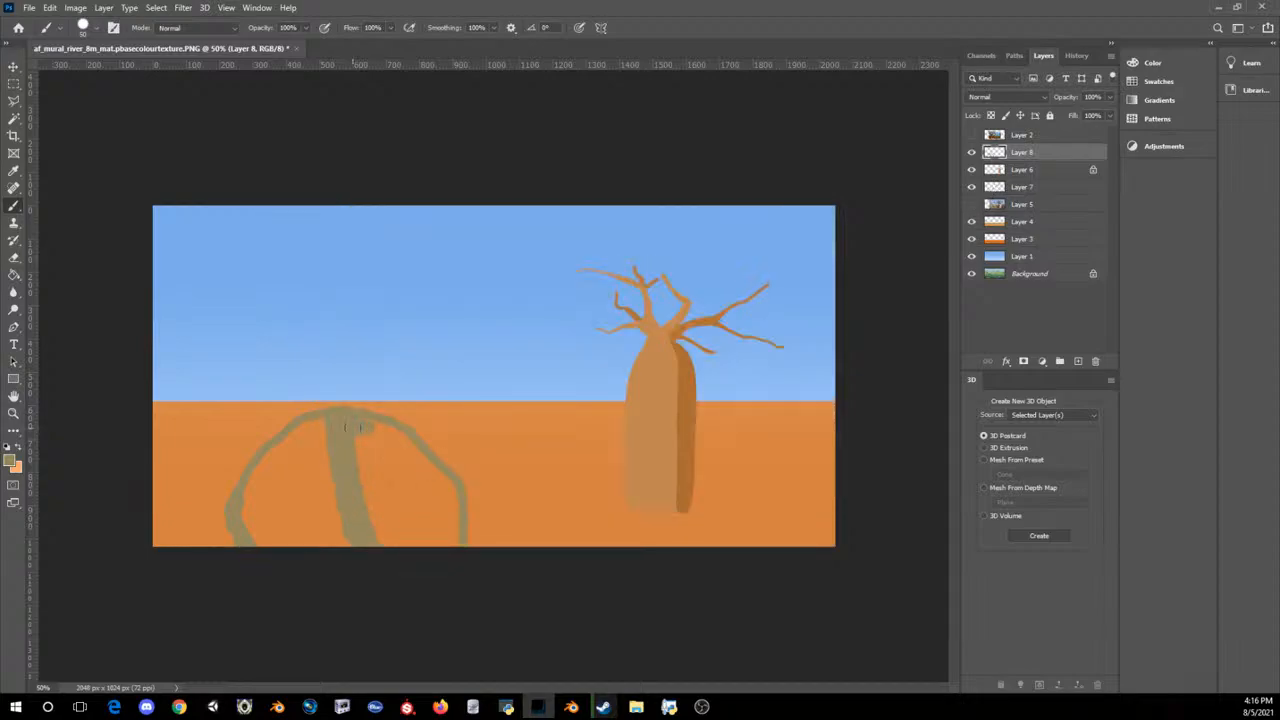
{"action": "left_click", "coordinate": [491, 29]}
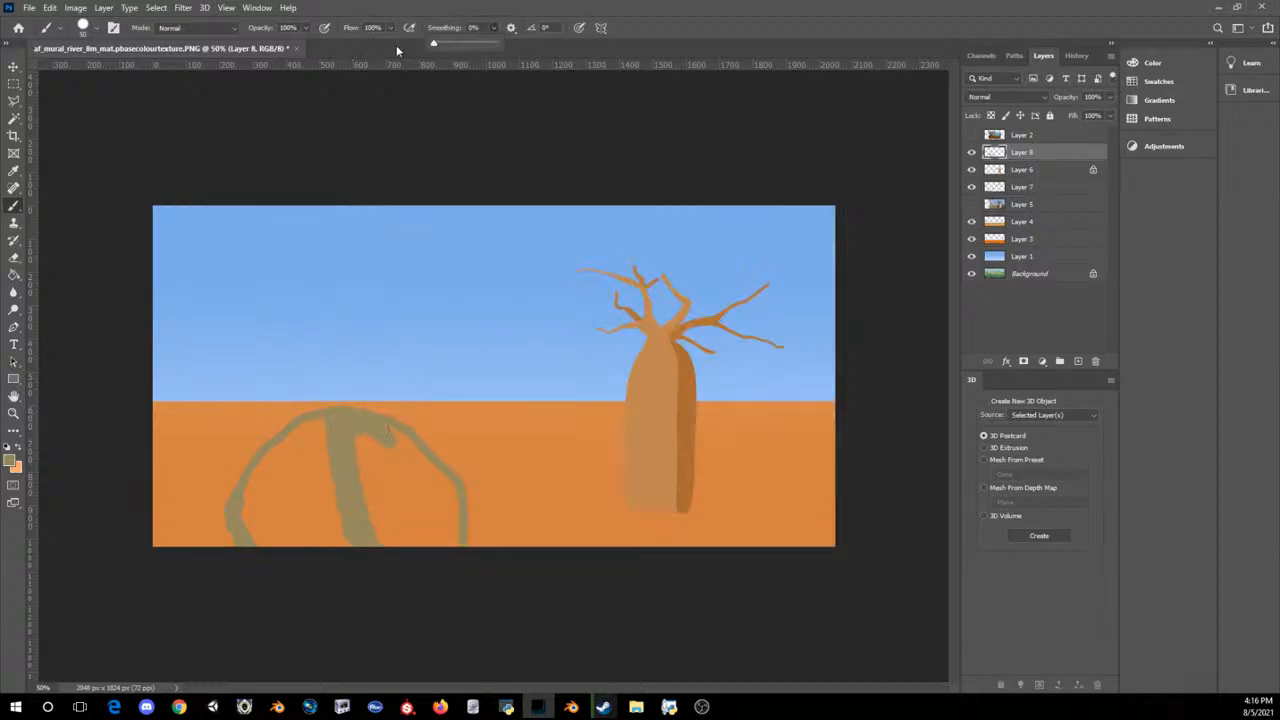
{"action": "mouse_move", "coordinate": [384, 432]}
{"action": "left_mouse_down"}
{"action": "mouse_move", "coordinate": [420, 463]}
{"action": "mouse_move", "coordinate": [454, 530]}
{"action": "mouse_move", "coordinate": [430, 540]}
{"action": "mouse_move", "coordinate": [398, 470]}
{"action": "mouse_move", "coordinate": [380, 538]}
{"action": "mouse_move", "coordinate": [395, 530]}
{"action": "mouse_move", "coordinate": [368, 446]}
{"action": "mouse_move", "coordinate": [392, 456]}
{"action": "left_mouse_up"}
{"action": "mouse_move", "coordinate": [315, 420]}
{"action": "left_mouse_down"}
{"action": "mouse_move", "coordinate": [258, 478]}
{"action": "mouse_move", "coordinate": [248, 530]}
{"action": "mouse_move", "coordinate": [285, 508]}
{"action": "mouse_move", "coordinate": [292, 535]}
{"action": "mouse_move", "coordinate": [330, 470]}
{"action": "mouse_move", "coordinate": [325, 525]}
{"action": "mouse_move", "coordinate": [312, 421]}
{"action": "left_mouse_up"}
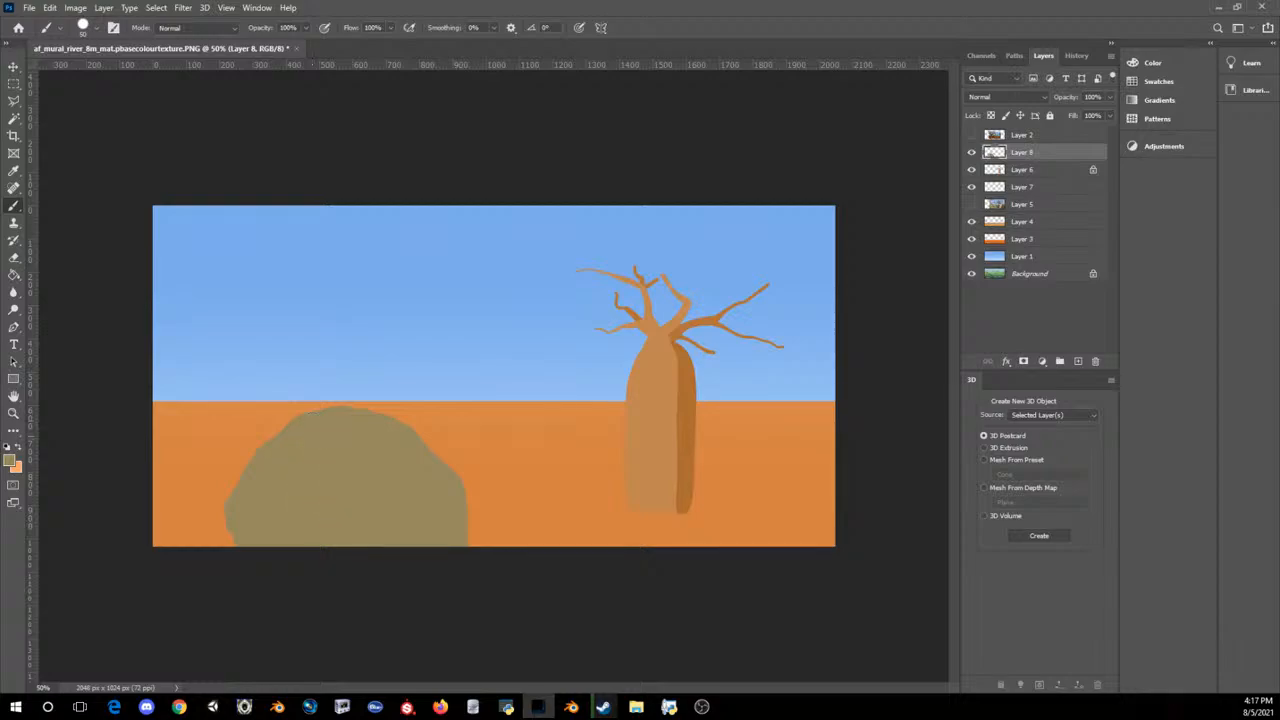
Step: Roughen the bush's outer edge into a jagged leafy silhouette with a smaller eraser
{"action": "left_click", "coordinate": [14, 257]}
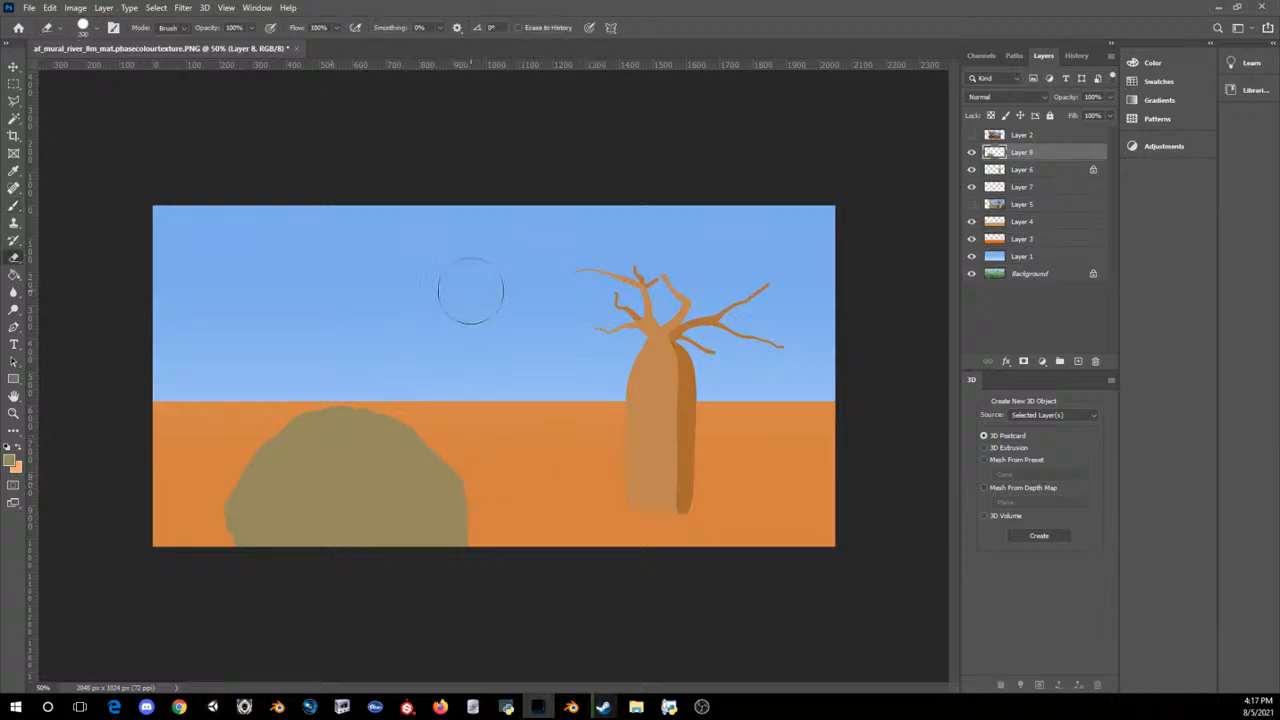
{"action": "key", "text": "bracketleft"}
{"action": "key", "text": "bracketleft"}
{"action": "key", "text": "bracketleft"}
{"action": "key", "text": "bracketleft"}
{"action": "key", "text": "bracketleft"}
{"action": "key", "text": "bracketleft"}
{"action": "key", "text": "bracketleft"}
{"action": "key", "text": "bracketleft"}
{"action": "key", "text": "bracketleft"}
{"action": "key", "text": "bracketleft"}
{"action": "key", "text": "bracketleft"}
{"action": "key", "text": "bracketleft"}
{"action": "left_click_drag", "start_coordinate": [439, 459], "coordinate": [433, 456]}
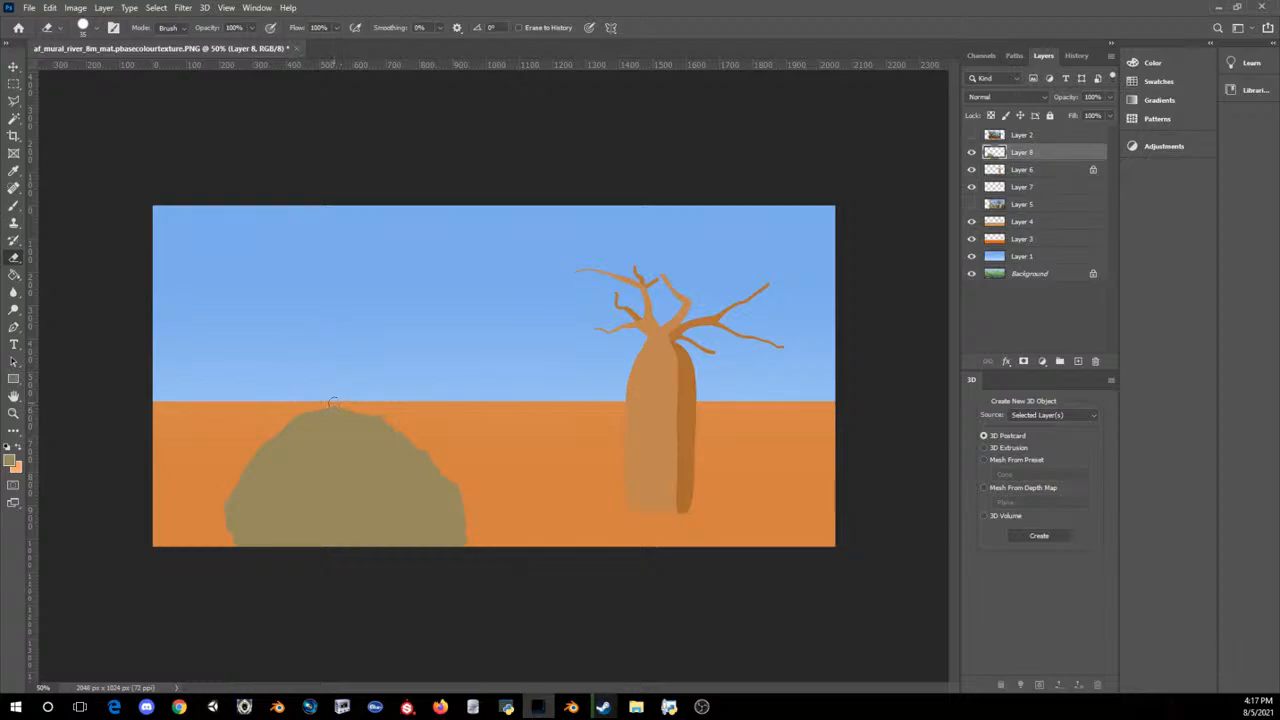
{"action": "left_click_drag", "start_coordinate": [333, 404], "coordinate": [310, 411]}
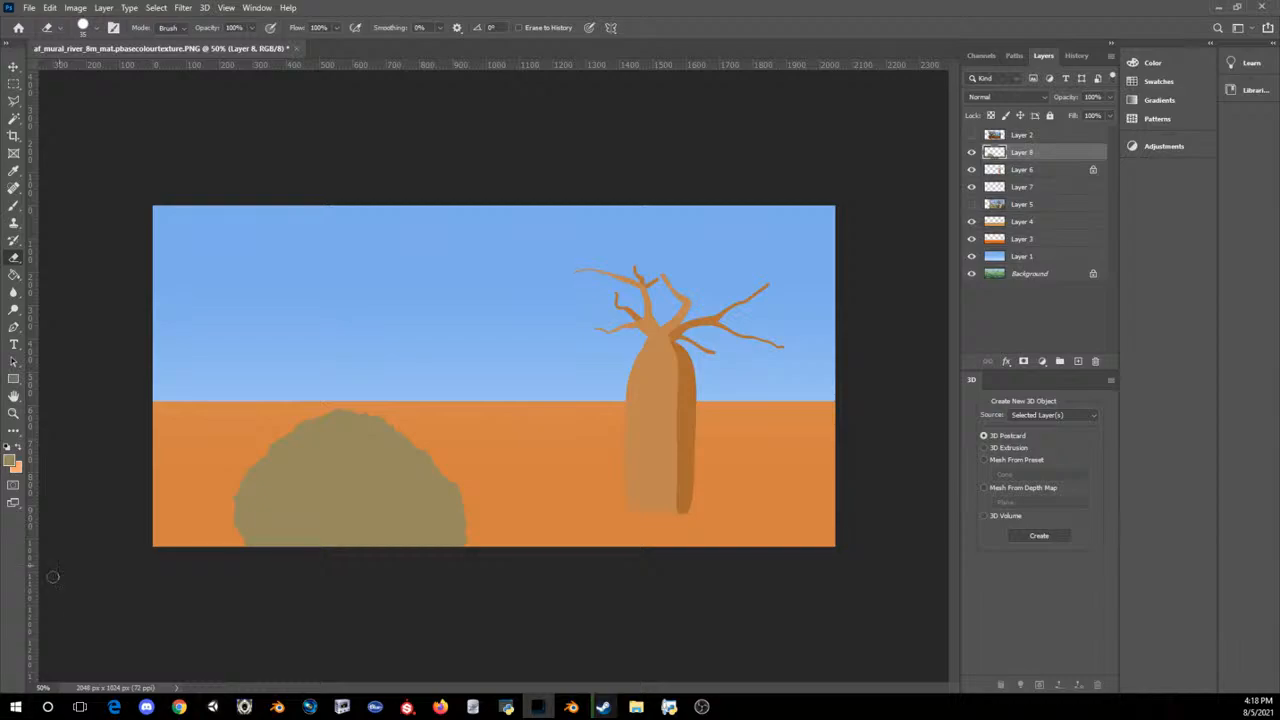
Step: Lock Layer 8's transparent pixels and paint darker olive shading (#978347) across the lower right of the bush
{"action": "left_click", "coordinate": [11, 459]}
{"action": "type", "text": "978347"}
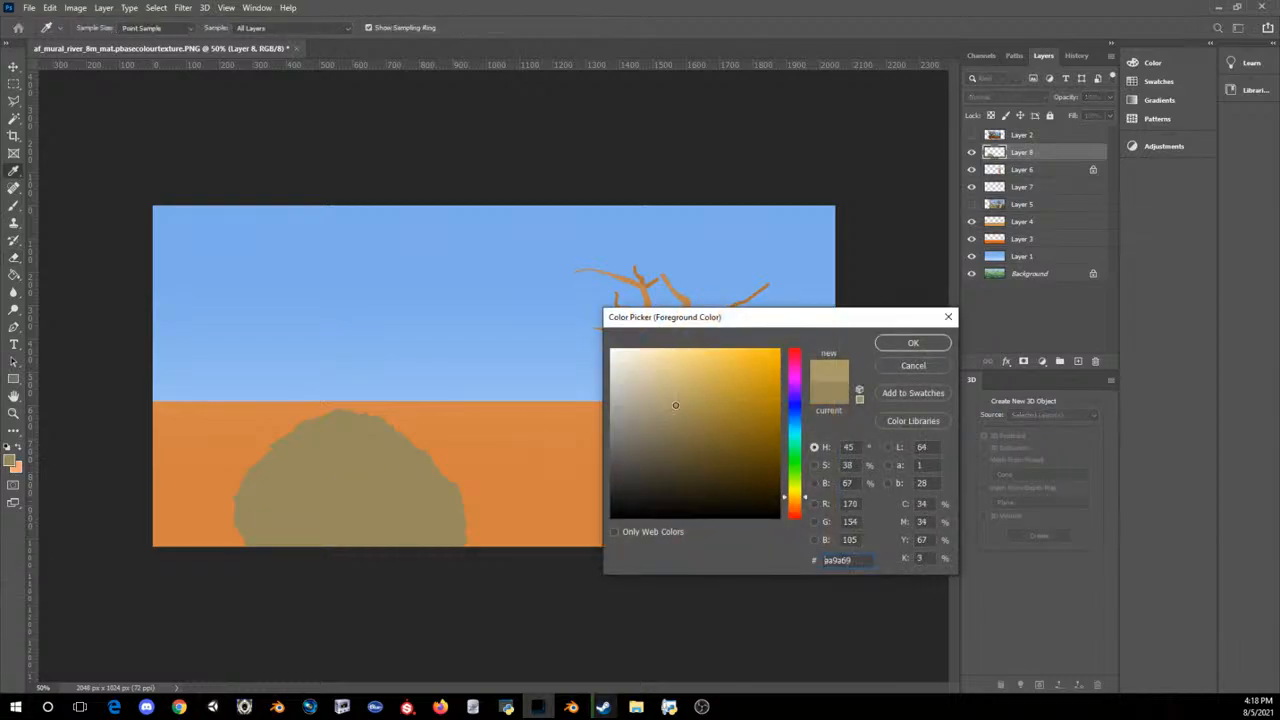
{"action": "left_click", "coordinate": [902, 342]}
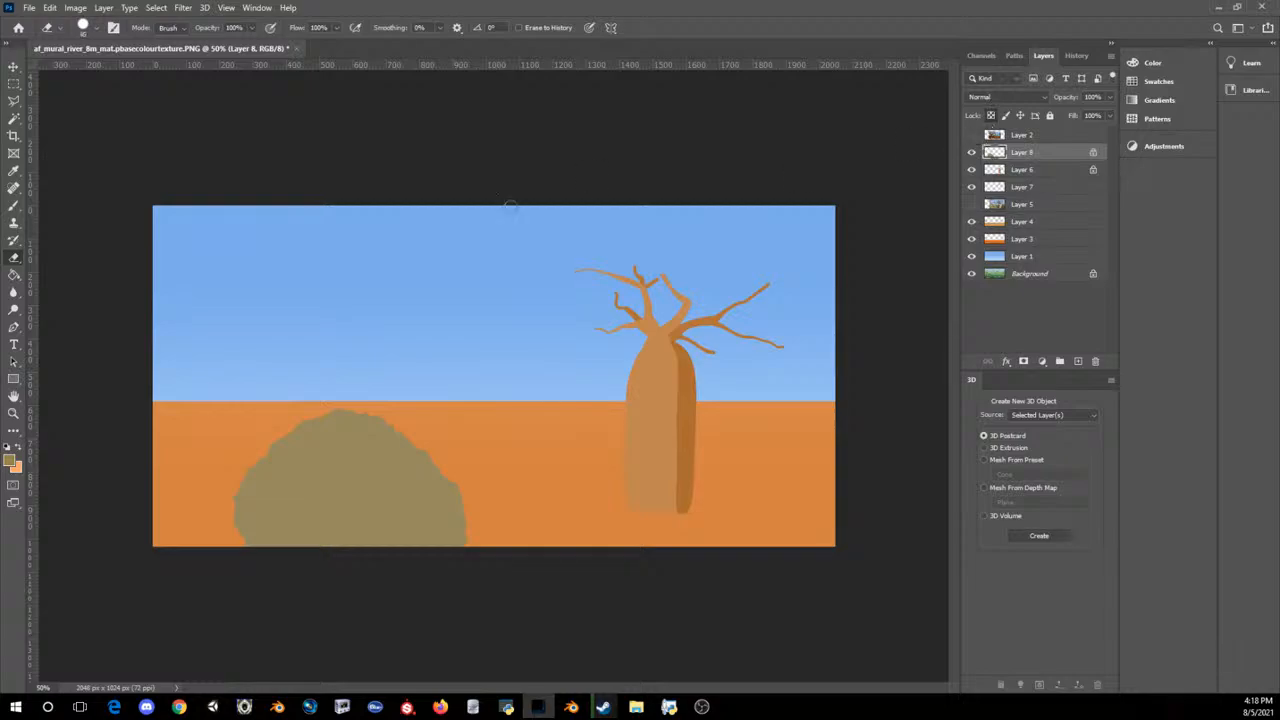
{"action": "mouse_move", "coordinate": [430, 395]}
{"action": "left_mouse_down"}
{"action": "mouse_move", "coordinate": [391, 383]}
{"action": "mouse_move", "coordinate": [398, 590]}
{"action": "left_mouse_up"}
{"action": "key", "text": "ctrl+z"}
{"action": "key", "text": "x"}
{"action": "key", "text": "ctrl+z"}
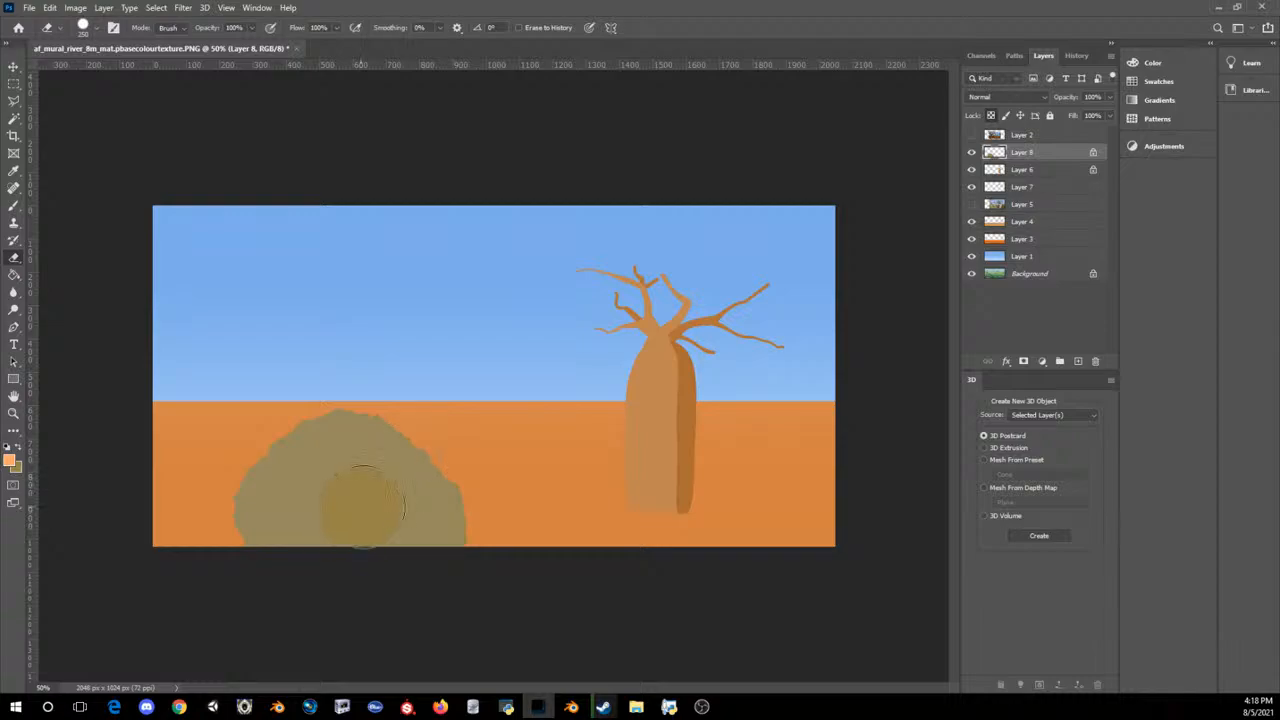
{"action": "mouse_move", "coordinate": [364, 507]}
{"action": "left_mouse_down"}
{"action": "mouse_move", "coordinate": [398, 500]}
{"action": "mouse_move", "coordinate": [251, 532]}
{"action": "mouse_move", "coordinate": [466, 534]}
{"action": "mouse_move", "coordinate": [432, 518]}
{"action": "left_mouse_up"}
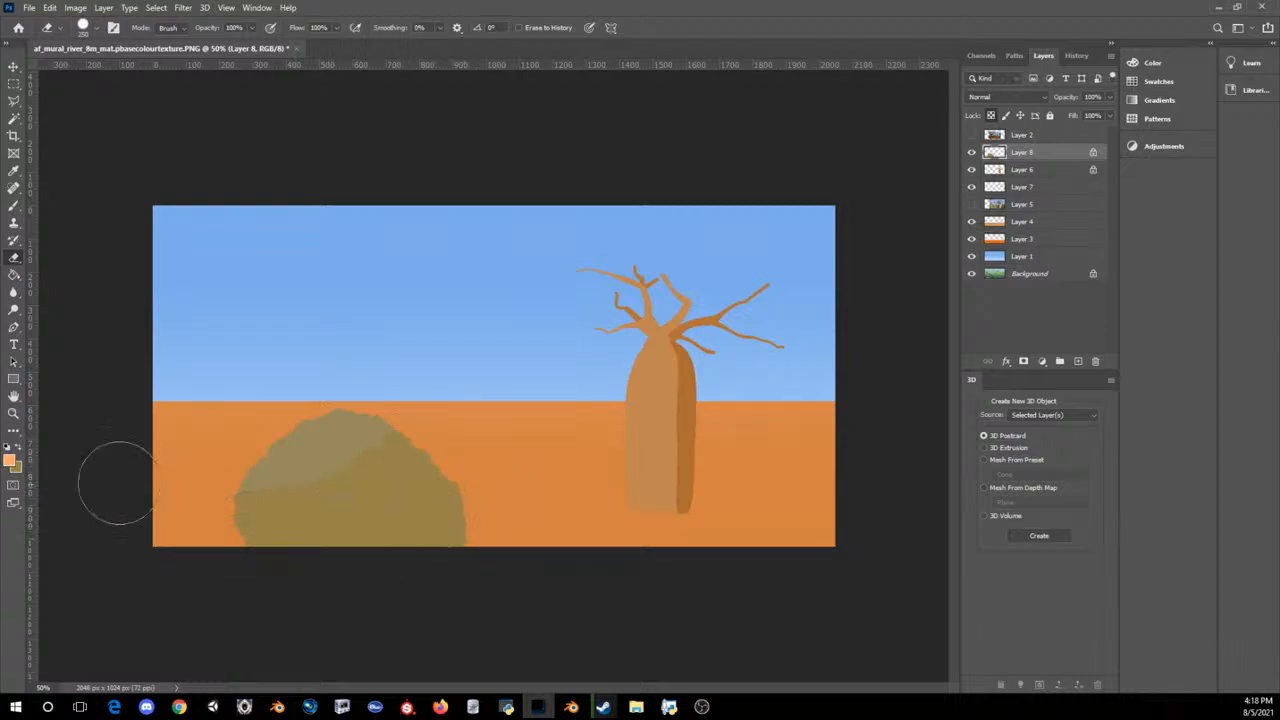
Step: Sample the bush's lighter olive (#97895f) and repaint its upper part so the shaded area starts lower
{"action": "left_click", "coordinate": [10, 459]}
{"action": "left_click", "coordinate": [325, 438]}
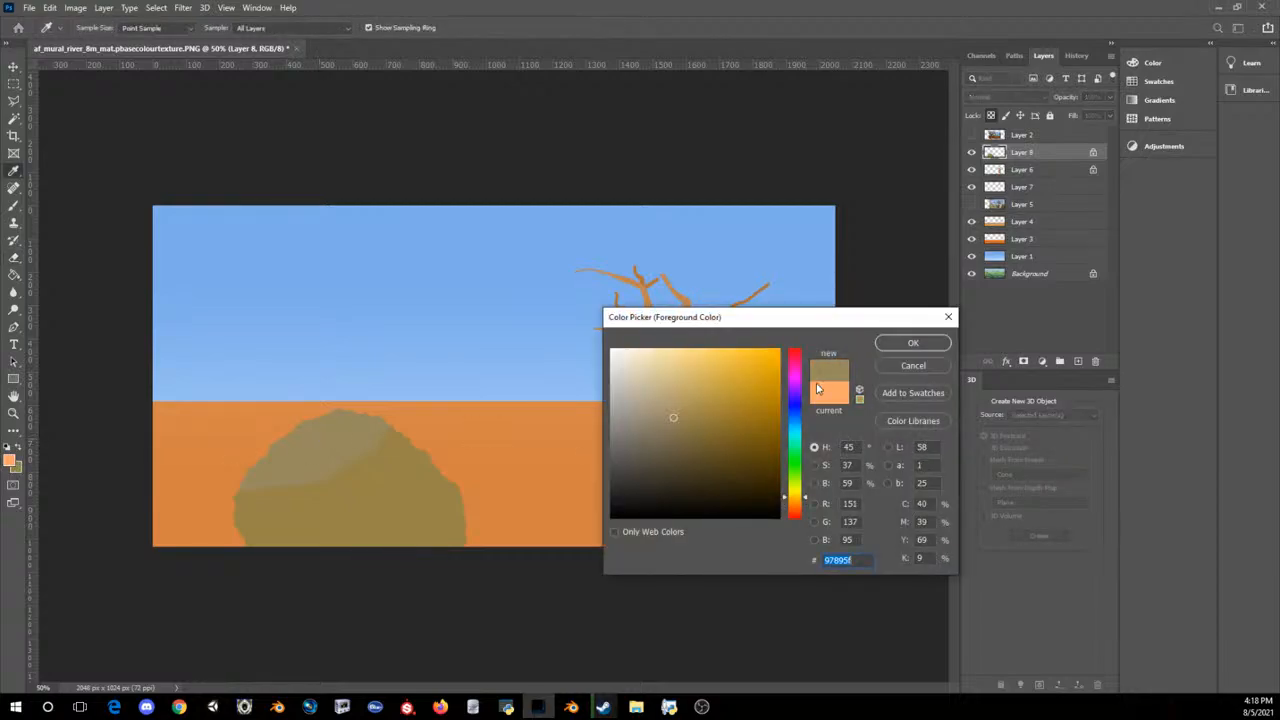
{"action": "left_click", "coordinate": [912, 343]}
{"action": "mouse_move", "coordinate": [329, 443]}
{"action": "left_mouse_down"}
{"action": "mouse_move", "coordinate": [345, 427]}
{"action": "mouse_move", "coordinate": [232, 482]}
{"action": "left_mouse_up"}
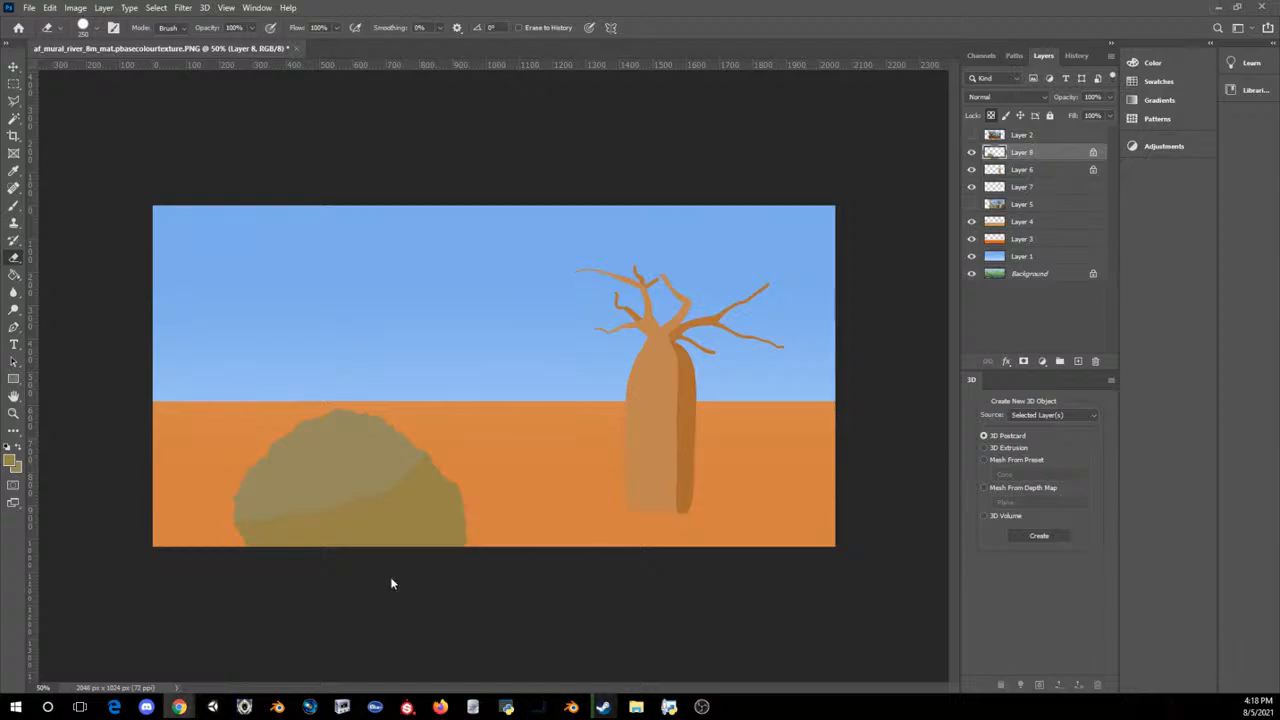
Step: Try painting across the lower part of the bush in grey-beige (#a29c8b)
{"action": "left_click", "coordinate": [12, 459]}
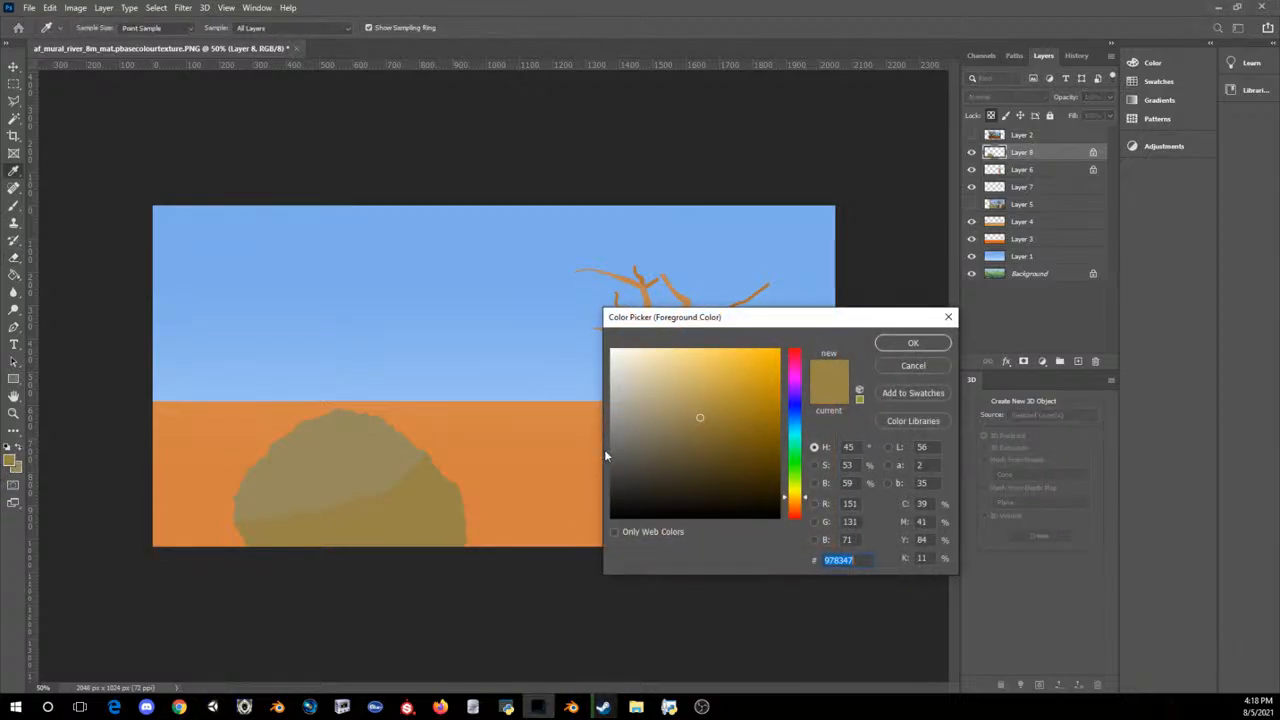
{"action": "left_click", "coordinate": [633, 419]}
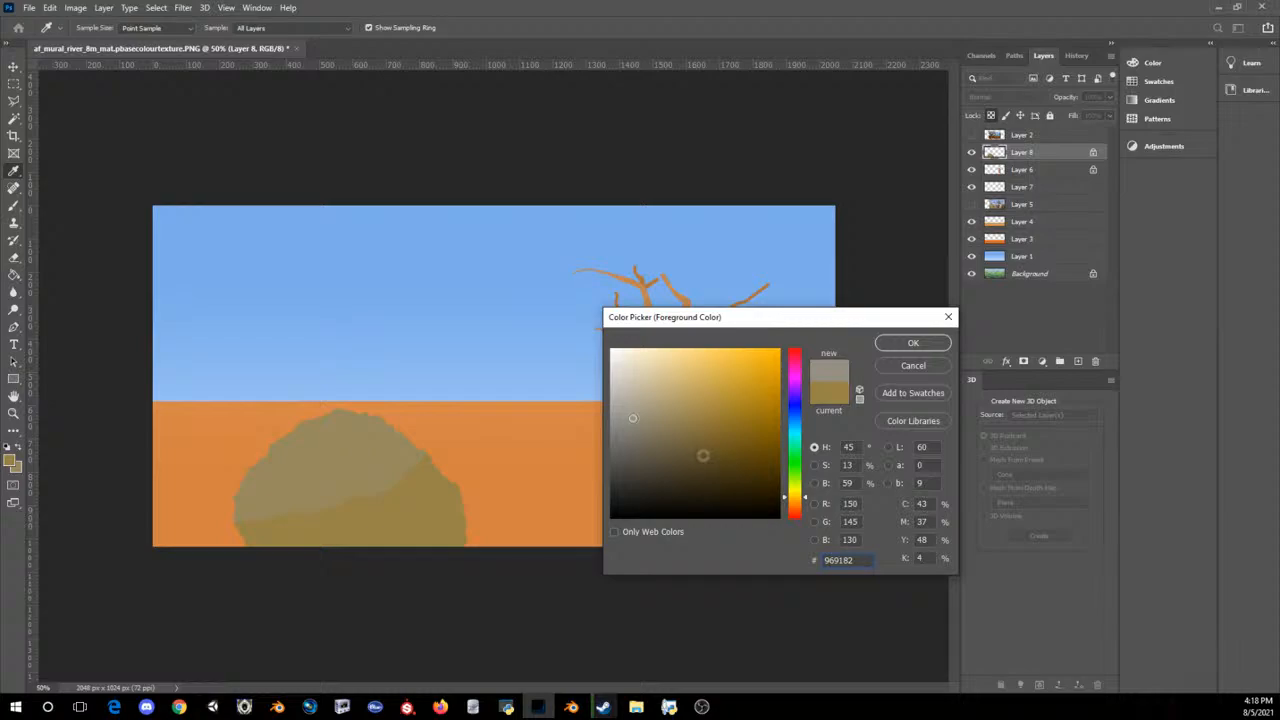
{"action": "left_click_drag", "start_coordinate": [629, 427], "coordinate": [634, 410]}
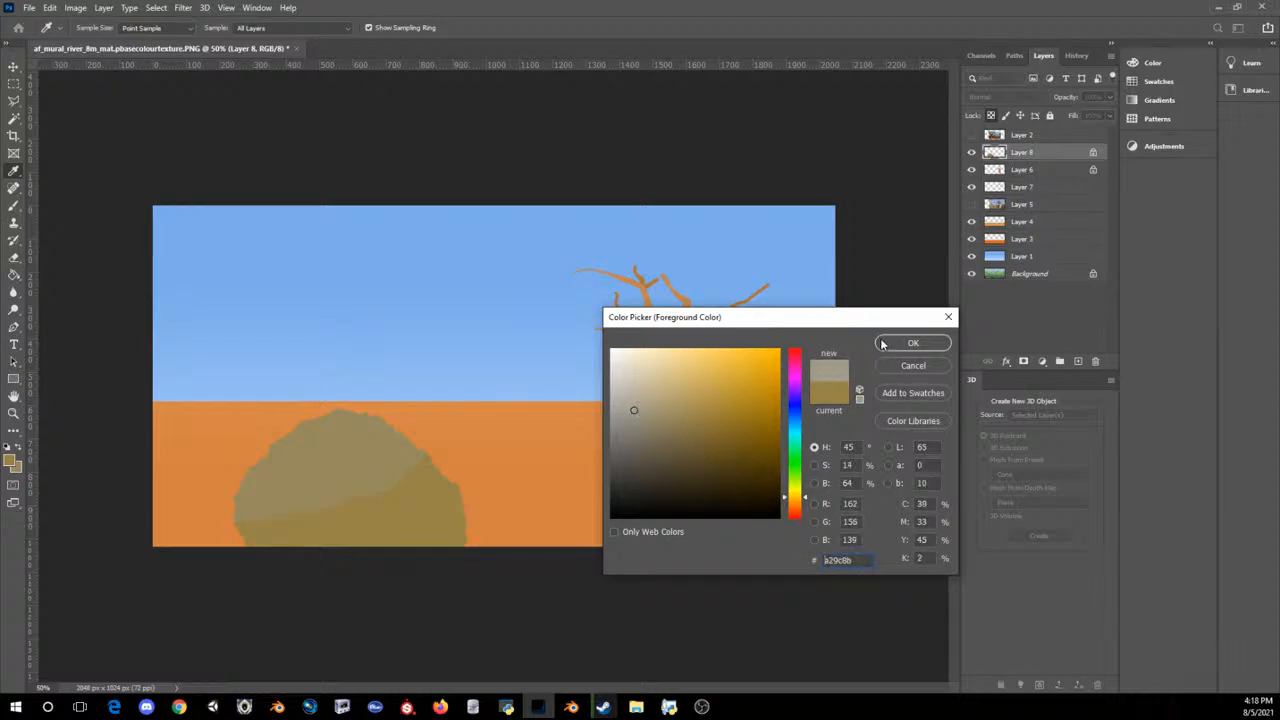
{"action": "left_click", "coordinate": [913, 343]}
{"action": "mouse_move", "coordinate": [322, 481]}
{"action": "left_mouse_down"}
{"action": "mouse_move", "coordinate": [492, 586]}
{"action": "mouse_move", "coordinate": [528, 630]}
{"action": "left_mouse_up"}
{"action": "key", "text": "ctrl+z"}
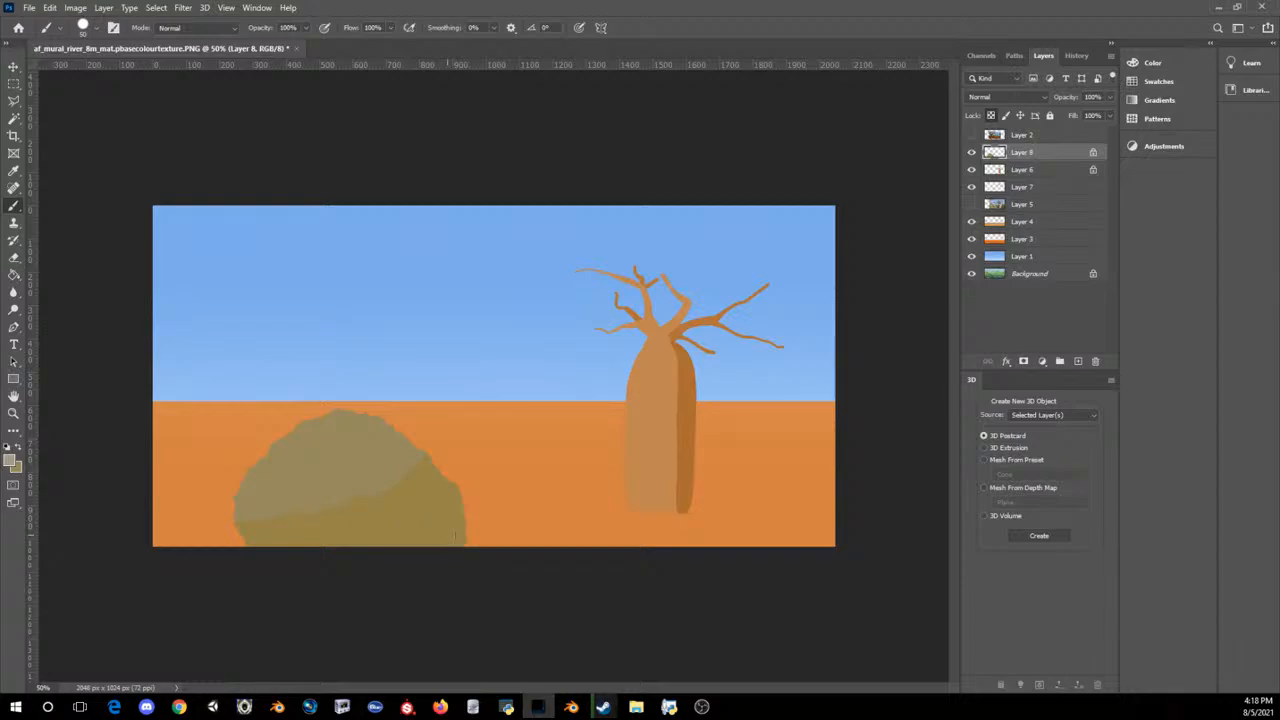
Step: Try painting on Layer 4's orange ground in a darker orange based on the sampled ground colour
{"action": "left_click", "coordinate": [1014, 222]}
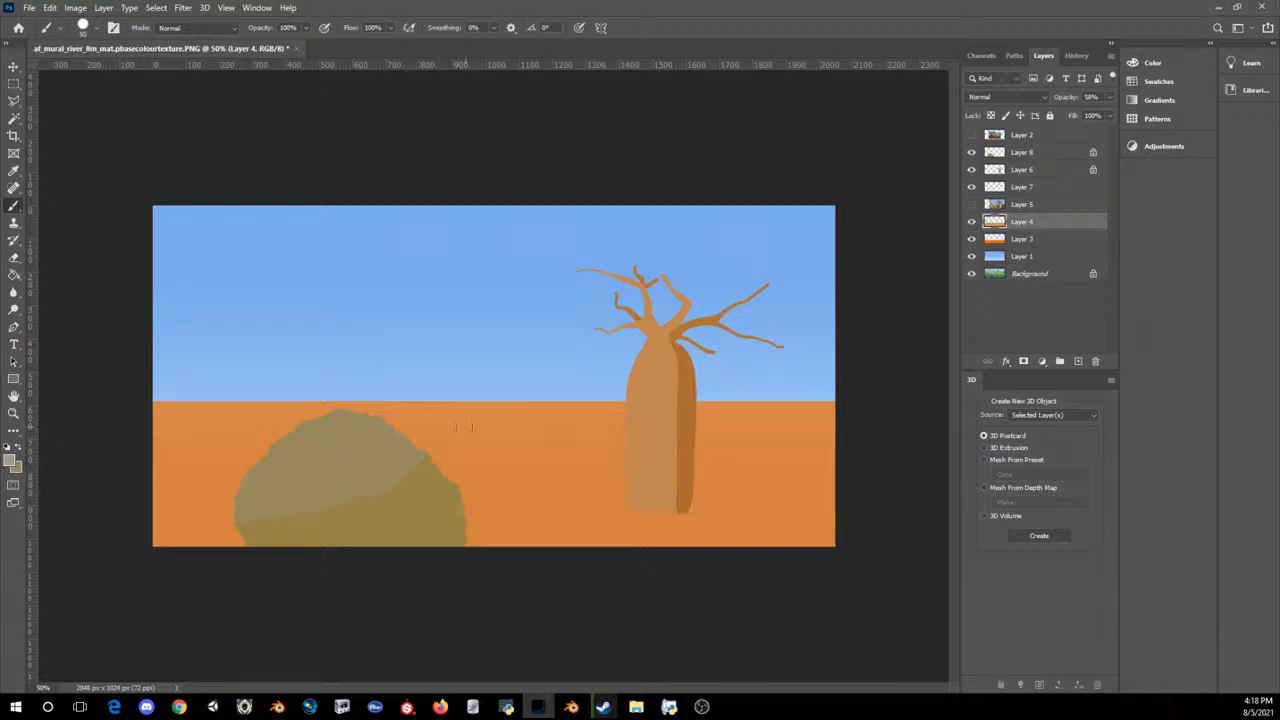
{"action": "left_click", "coordinate": [12, 459]}
{"action": "left_click", "coordinate": [583, 433]}
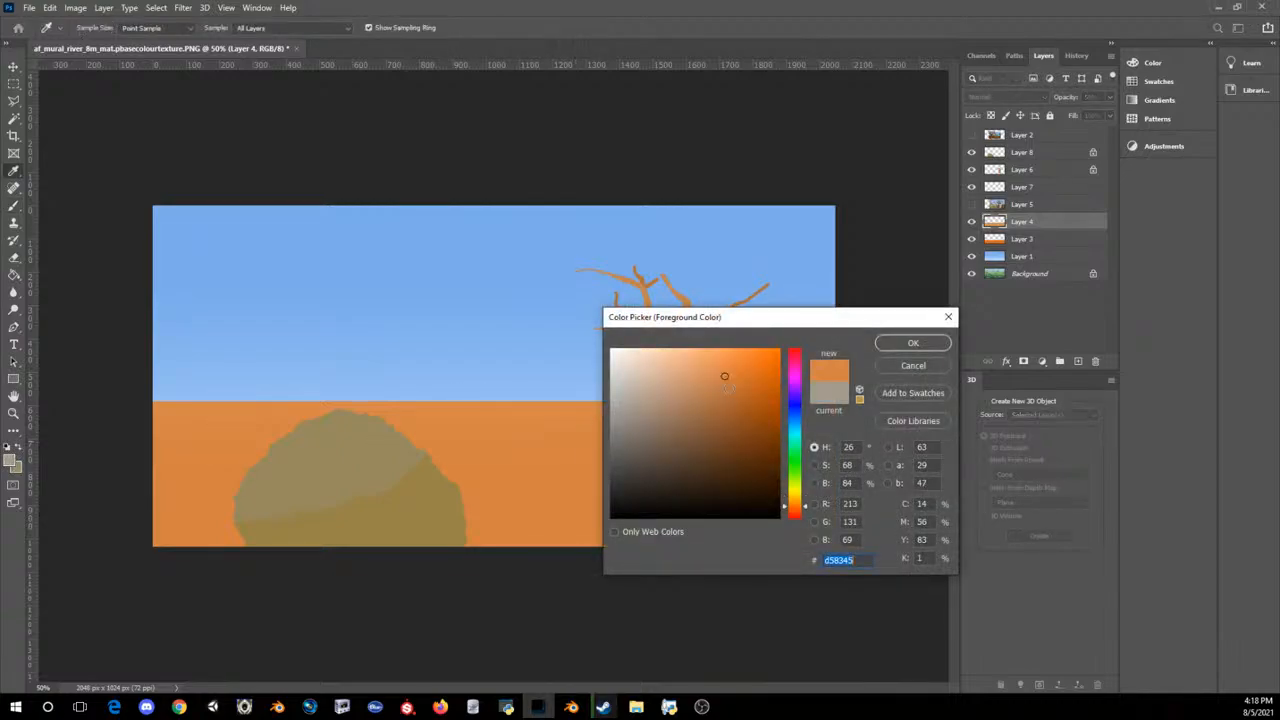
{"action": "left_click_drag", "start_coordinate": [729, 400], "coordinate": [723, 412]}
{"action": "left_click", "coordinate": [911, 343]}
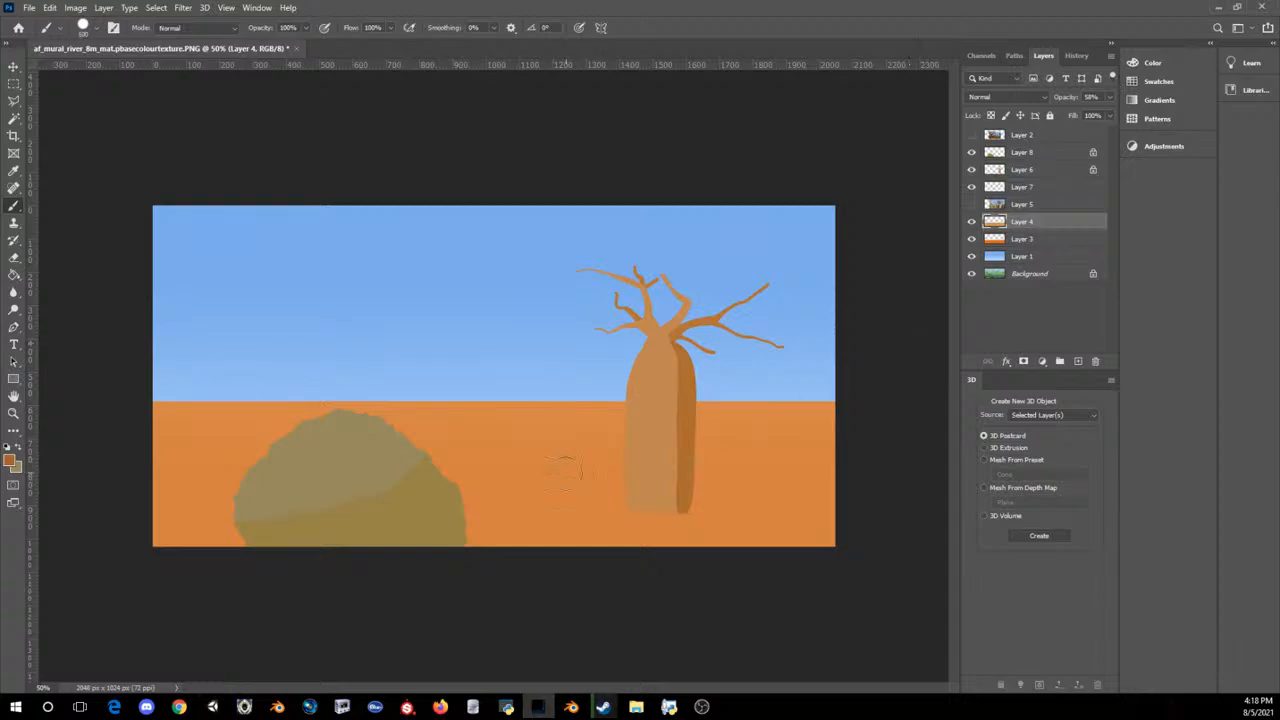
{"action": "mouse_move", "coordinate": [575, 470]}
{"action": "left_mouse_down"}
{"action": "mouse_move", "coordinate": [452, 500]}
{"action": "mouse_move", "coordinate": [540, 462]}
{"action": "left_mouse_up"}
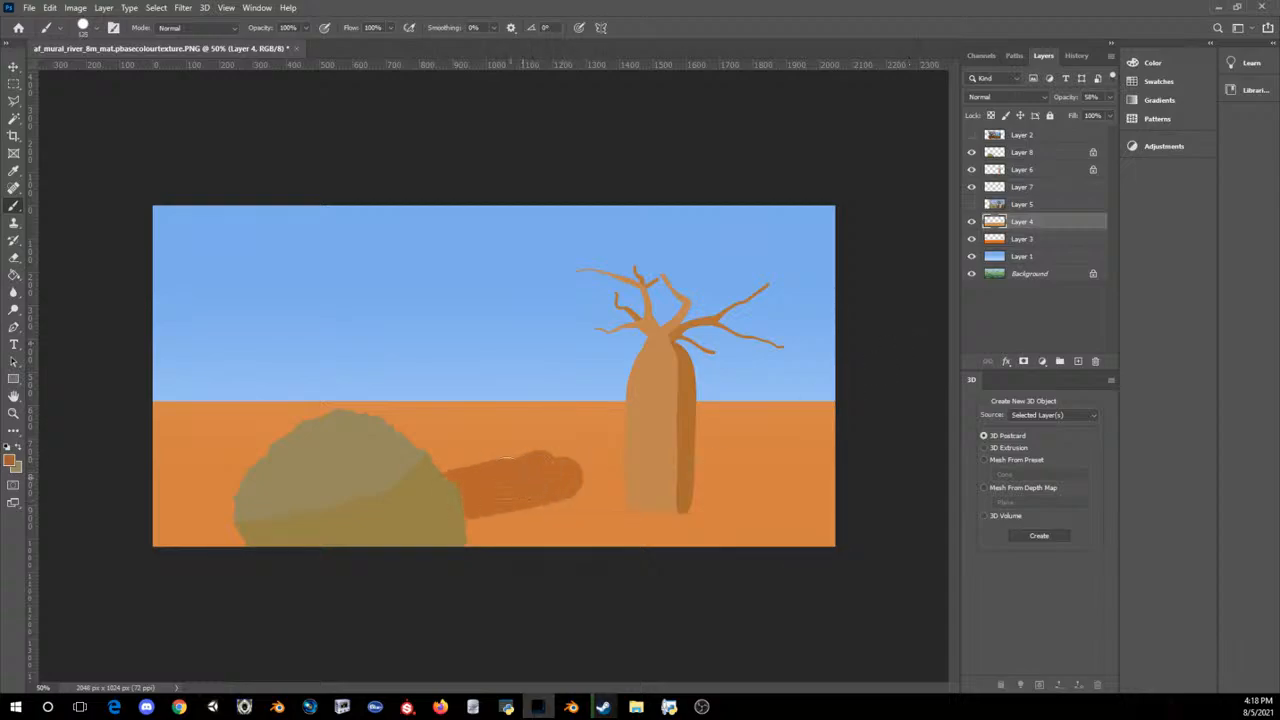
{"action": "key", "text": "ctrl+z"}
Step: Try a light peach (#eeb58a) stroke across the ground between the bush and the baobab on Layer 4
{"action": "left_click", "coordinate": [9, 461]}
{"action": "left_click", "coordinate": [473, 456]}
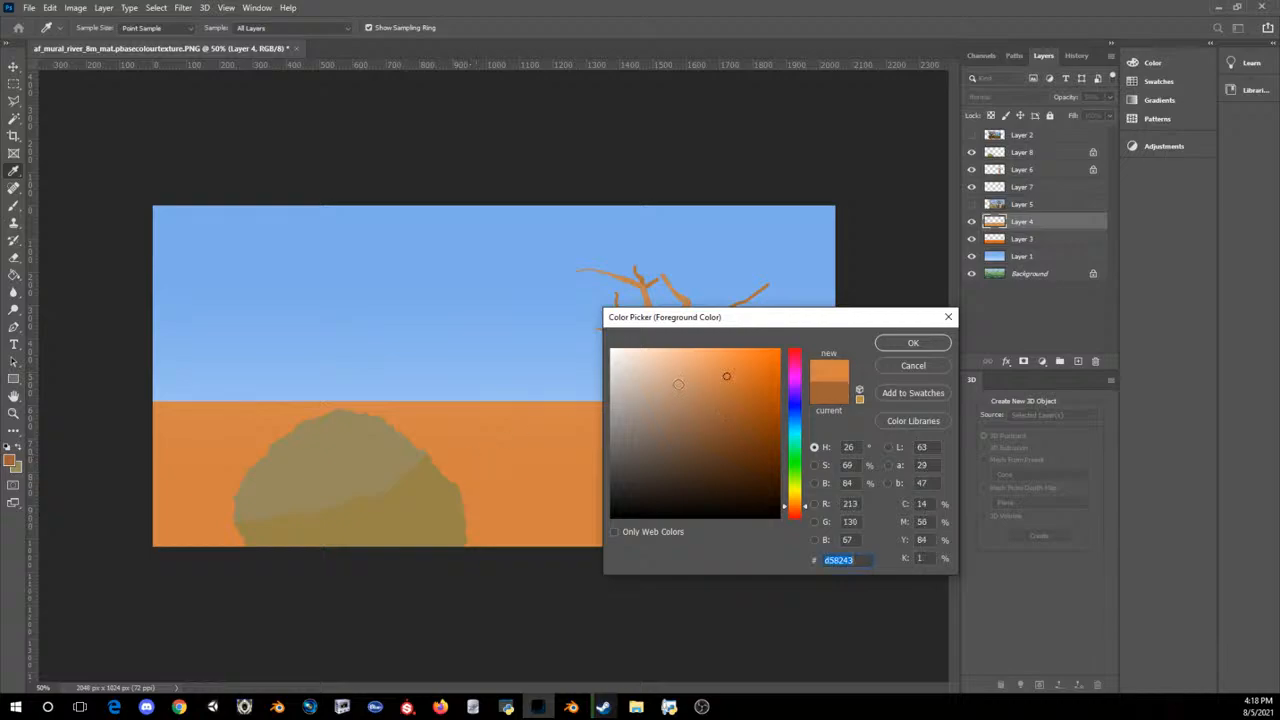
{"action": "left_click_drag", "start_coordinate": [687, 362], "coordinate": [681, 359]}
{"action": "left_click", "coordinate": [892, 344]}
{"action": "key", "text": "b"}
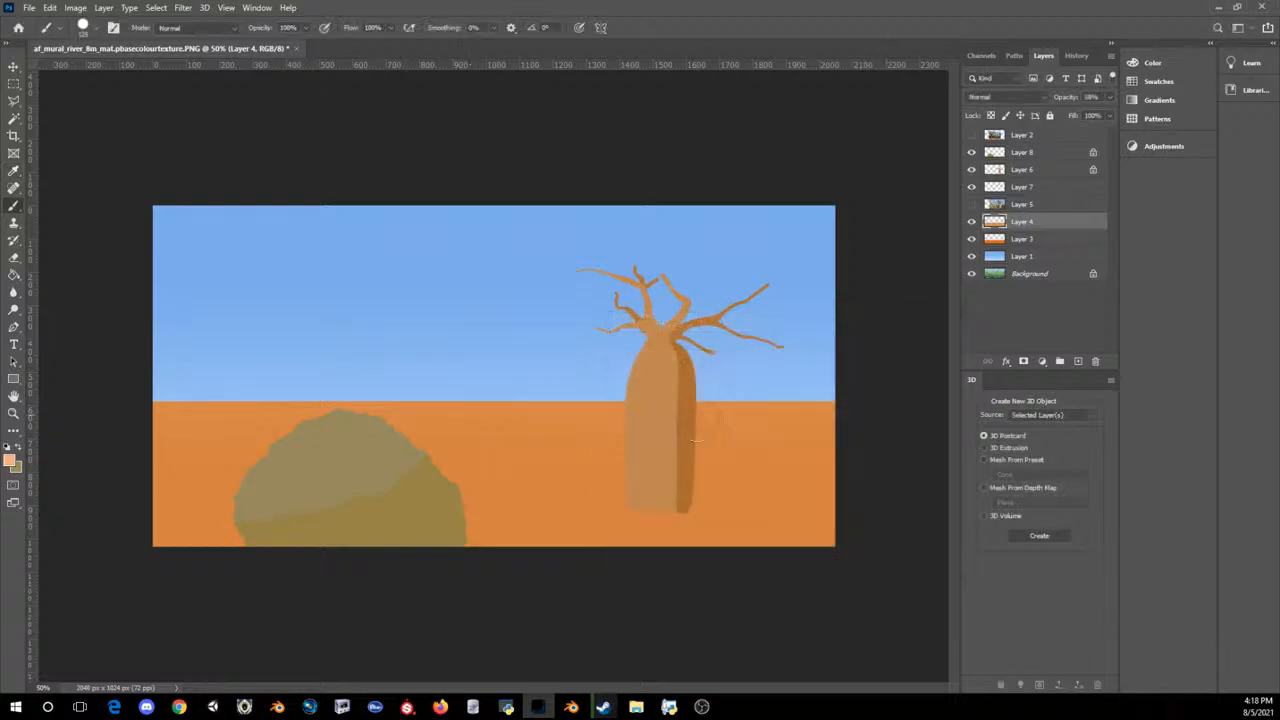
{"action": "left_click_drag", "start_coordinate": [625, 458], "coordinate": [440, 495]}
{"action": "key", "text": "ctrl+z"}
Step: Choose a muted beige foreground colour and add a new empty layer above Layer 4
{"action": "left_click", "coordinate": [9, 461]}
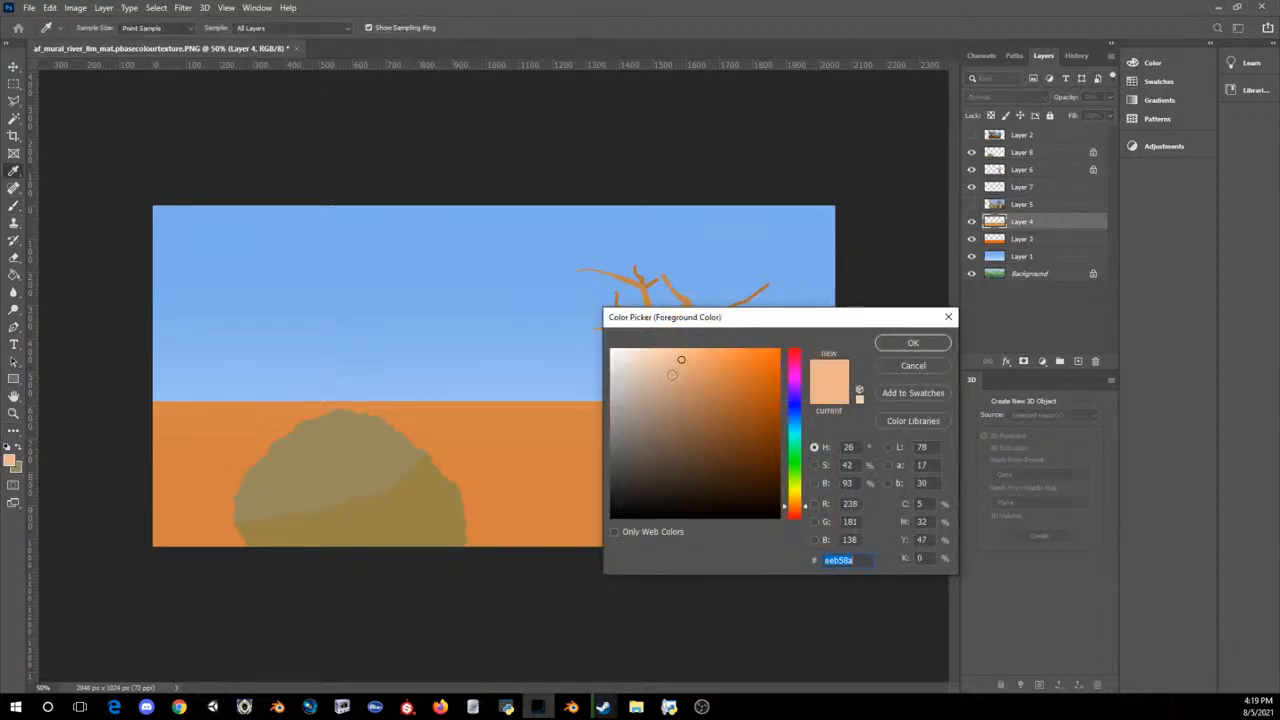
{"action": "left_click", "coordinate": [655, 391]}
{"action": "left_click", "coordinate": [892, 344]}
{"action": "key", "text": "b"}
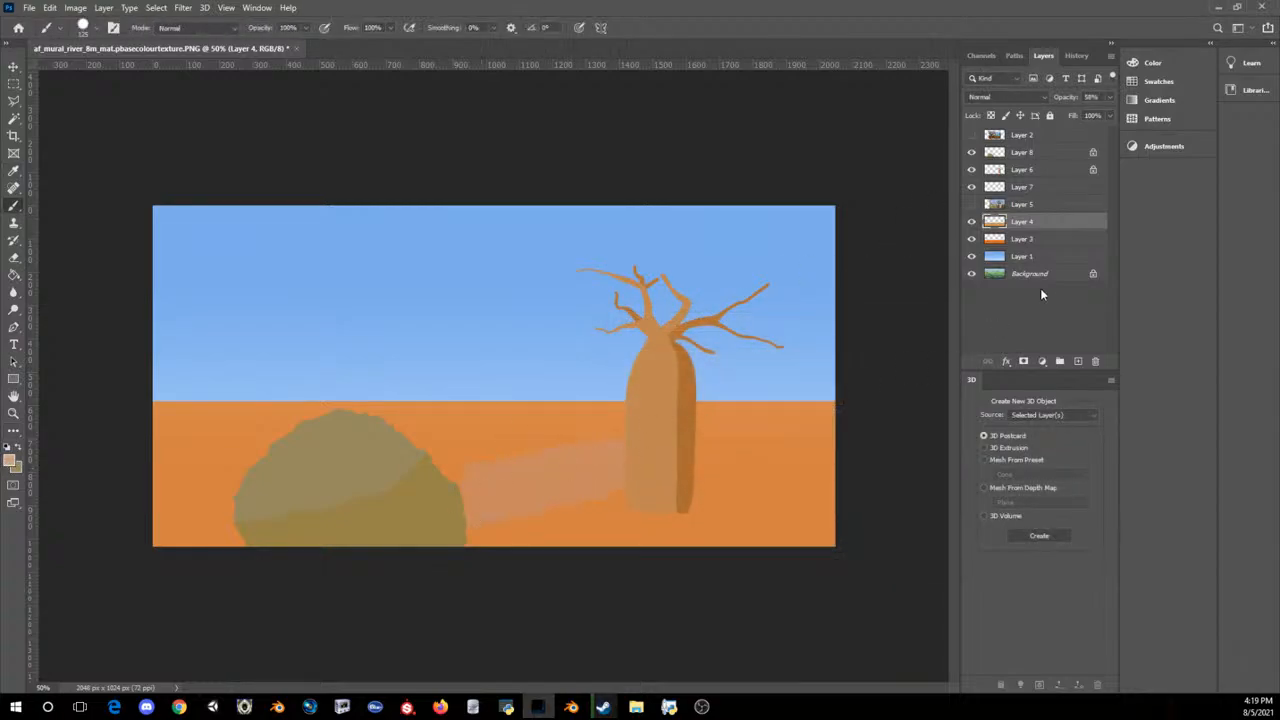
{"action": "left_click", "coordinate": [1077, 361]}
{"action": "left_click_drag", "start_coordinate": [530, 460], "coordinate": [697, 463]}
{"action": "key", "text": "ctrl+z"}
{"action": "key", "text": "ctrl+z"}
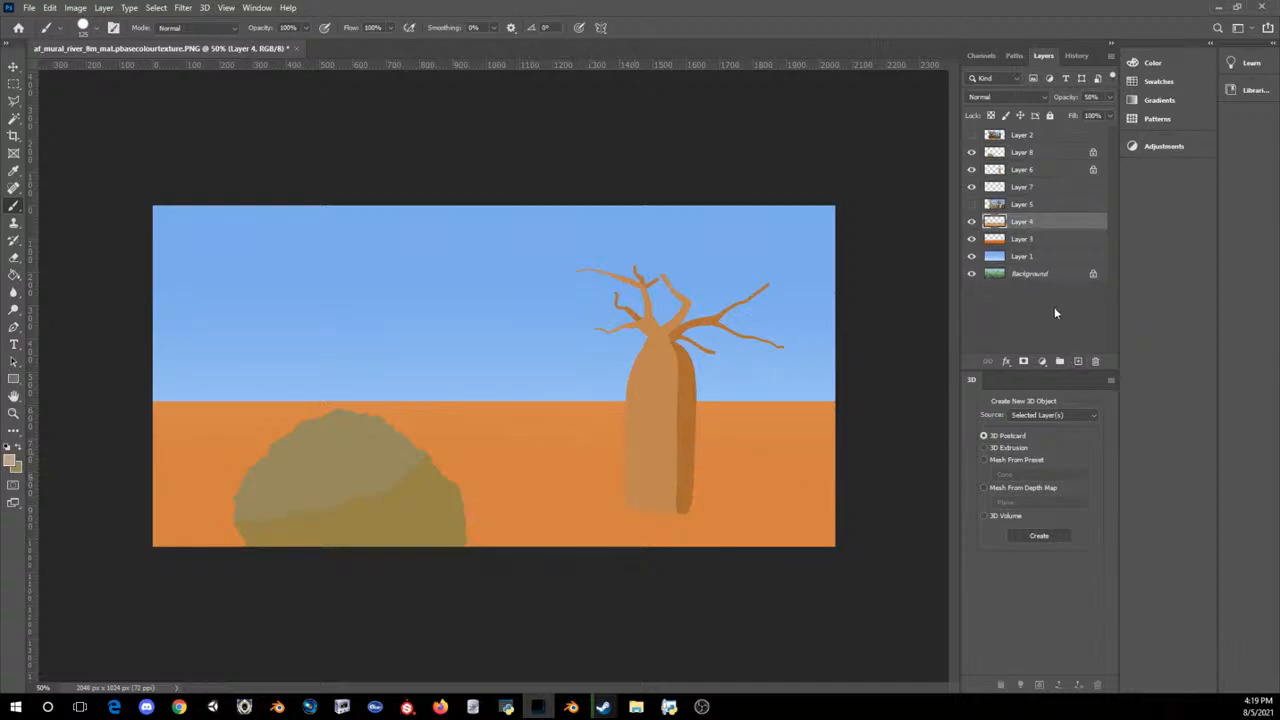
{"action": "left_click", "coordinate": [1077, 361]}
{"action": "left_click_drag", "start_coordinate": [740, 425], "coordinate": [462, 500]}
{"action": "key", "text": "ctrl+z"}
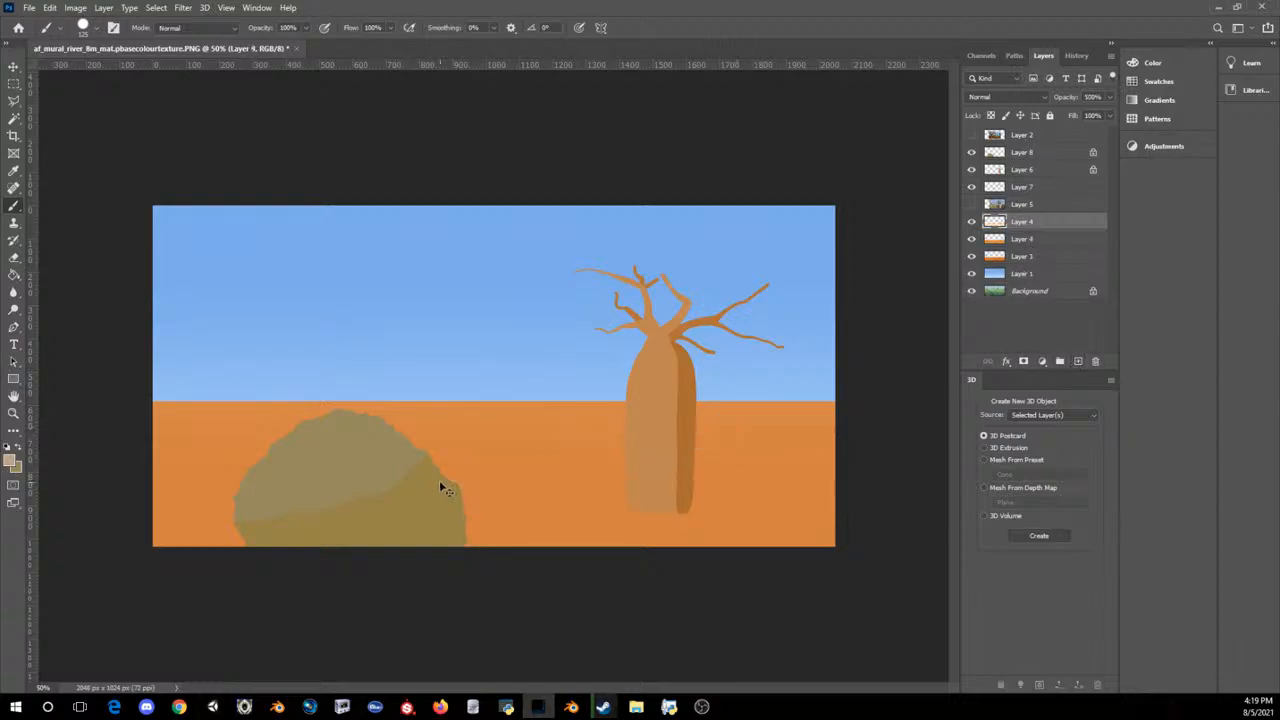
Step: Hide Layer 8's bush and paint a broad beige ground patch on Layer 9, from the left foreground towards the baobab trunk
{"action": "mouse_move", "coordinate": [236, 490]}
{"action": "left_mouse_down"}
{"action": "mouse_move", "coordinate": [172, 500]}
{"action": "mouse_move", "coordinate": [394, 500]}
{"action": "mouse_move", "coordinate": [310, 500]}
{"action": "mouse_move", "coordinate": [435, 478]}
{"action": "mouse_move", "coordinate": [280, 468]}
{"action": "left_mouse_up"}
{"action": "left_click", "coordinate": [971, 152]}
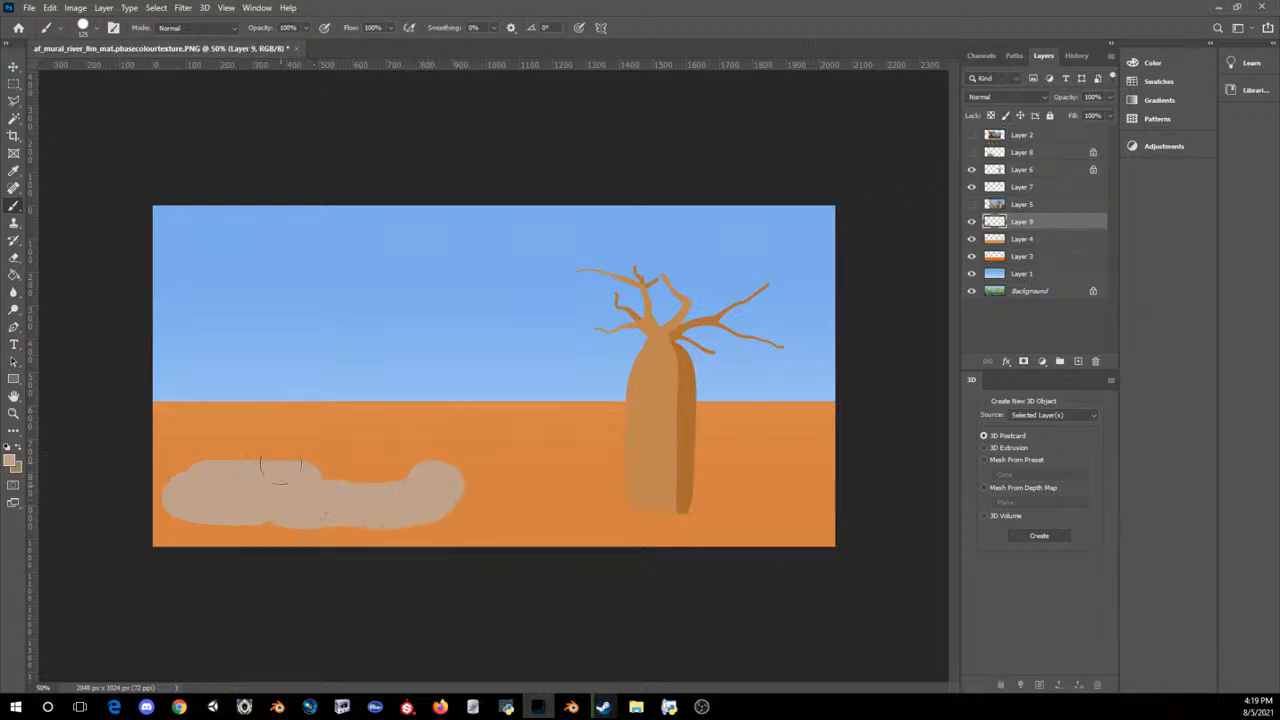
{"action": "mouse_move", "coordinate": [428, 485]}
{"action": "left_mouse_down"}
{"action": "mouse_move", "coordinate": [624, 490]}
{"action": "mouse_move", "coordinate": [508, 449]}
{"action": "mouse_move", "coordinate": [340, 472]}
{"action": "mouse_move", "coordinate": [290, 458]}
{"action": "mouse_move", "coordinate": [528, 437]}
{"action": "left_mouse_up"}
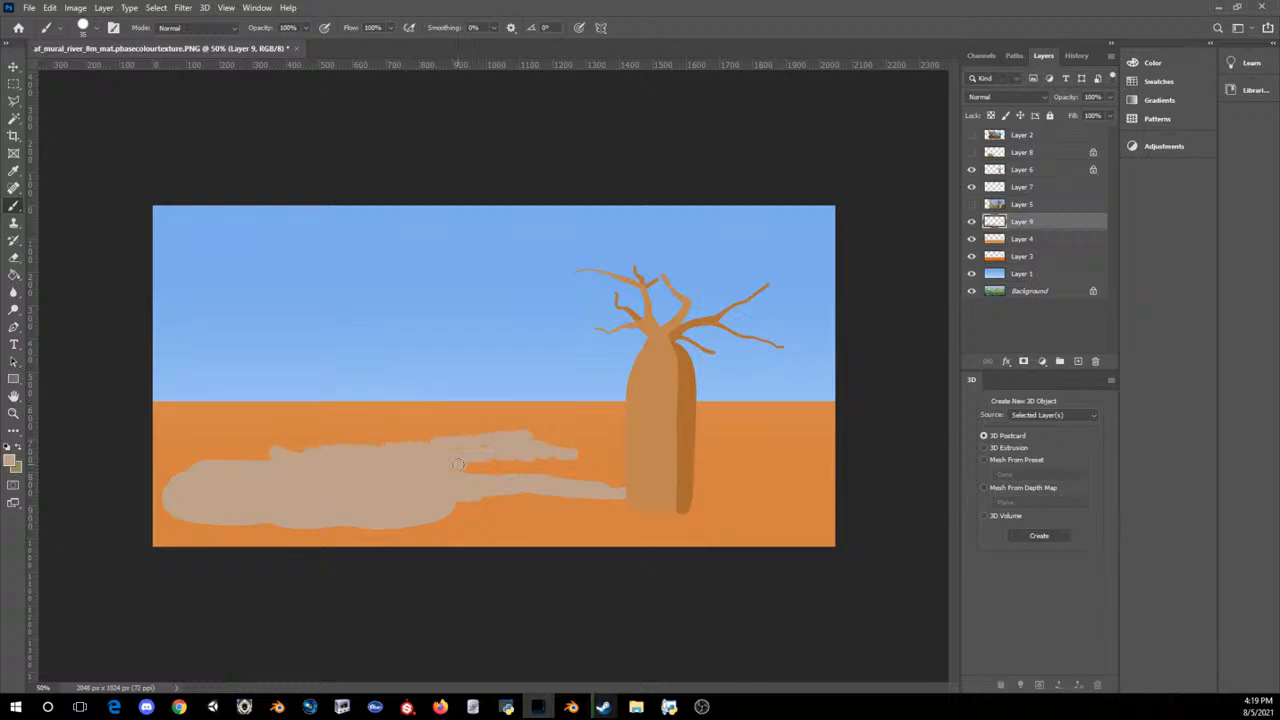
Step: Add thinner horizontal beige streaks on Layer 9 on both sides of the trunk, below the horizon and in the lower right
{"action": "mouse_move", "coordinate": [457, 464]}
{"action": "left_mouse_down"}
{"action": "mouse_move", "coordinate": [562, 442]}
{"action": "mouse_move", "coordinate": [784, 474]}
{"action": "mouse_move", "coordinate": [700, 482]}
{"action": "mouse_move", "coordinate": [828, 470]}
{"action": "mouse_move", "coordinate": [724, 462]}
{"action": "left_mouse_up"}
{"action": "mouse_move", "coordinate": [778, 426]}
{"action": "left_mouse_down"}
{"action": "mouse_move", "coordinate": [815, 427]}
{"action": "mouse_move", "coordinate": [706, 418]}
{"action": "left_mouse_up"}
{"action": "left_click_drag", "start_coordinate": [626, 414], "coordinate": [562, 412]}
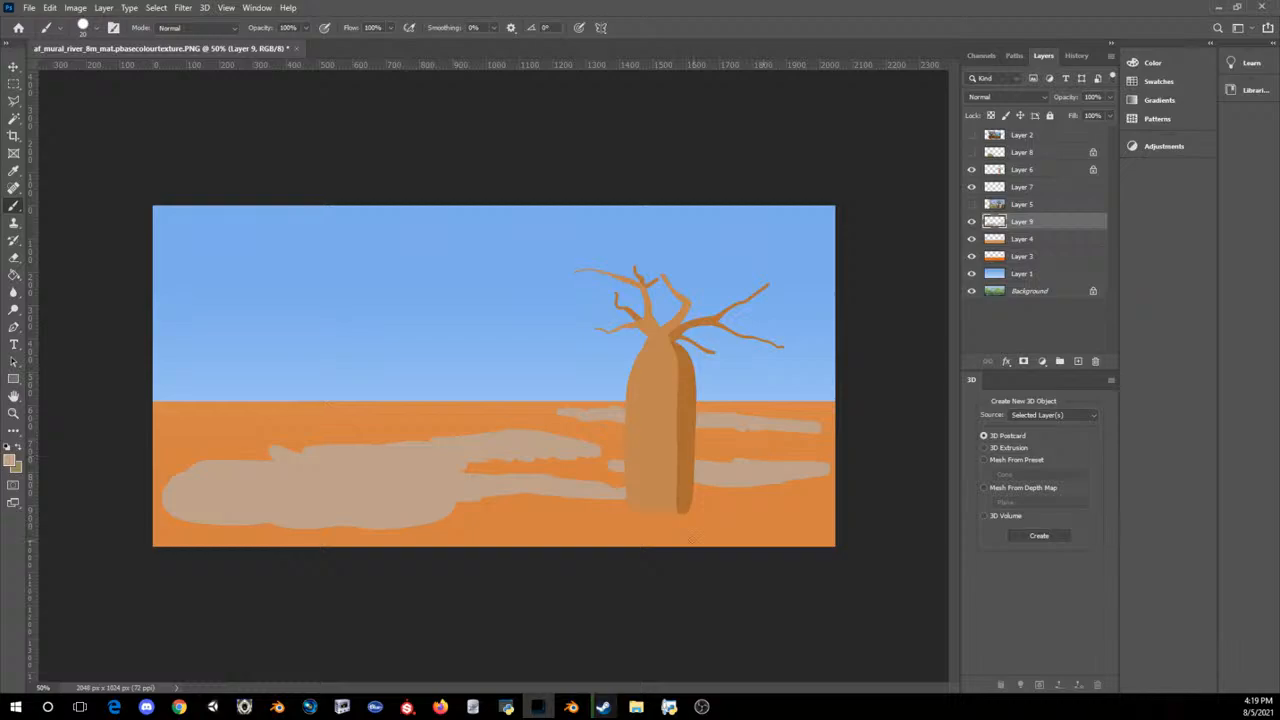
{"action": "mouse_move", "coordinate": [710, 535]}
{"action": "left_mouse_down"}
{"action": "mouse_move", "coordinate": [676, 535]}
{"action": "mouse_move", "coordinate": [808, 534]}
{"action": "left_mouse_up"}
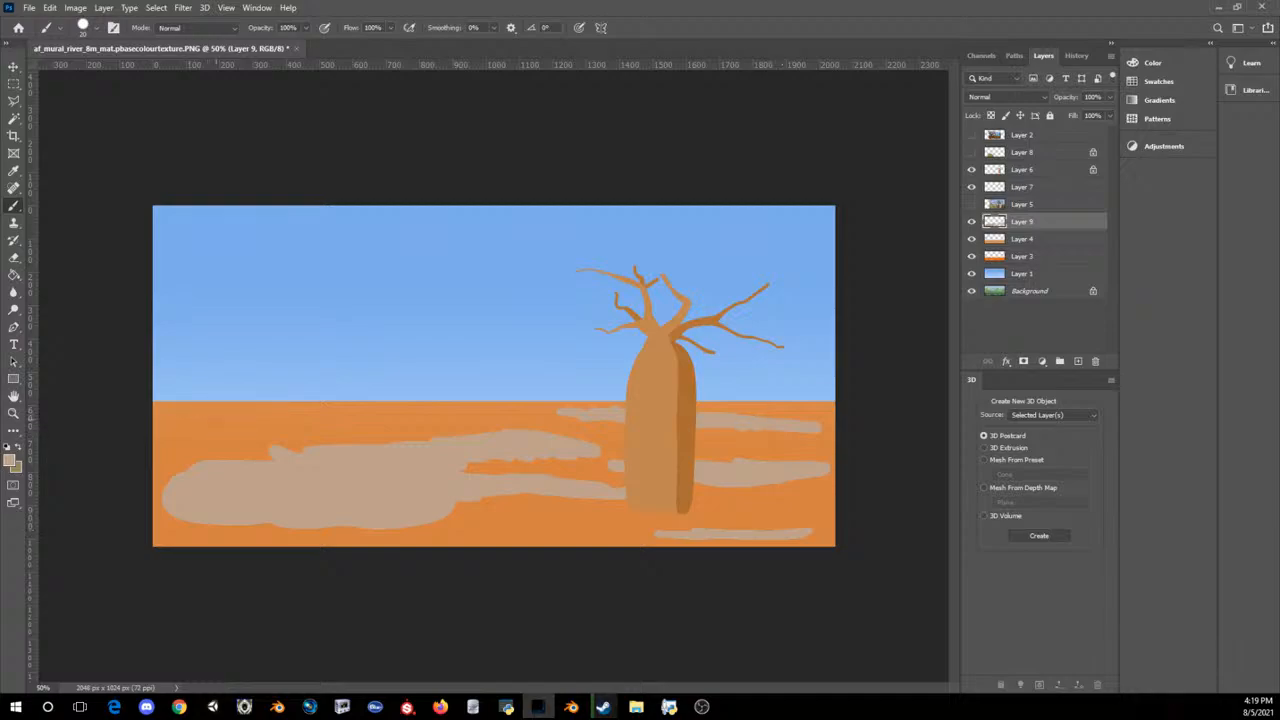
{"action": "mouse_move", "coordinate": [188, 427]}
{"action": "left_mouse_down"}
{"action": "mouse_move", "coordinate": [260, 425]}
{"action": "mouse_move", "coordinate": [181, 427]}
{"action": "left_mouse_up"}
{"action": "left_click_drag", "start_coordinate": [300, 424], "coordinate": [418, 418]}
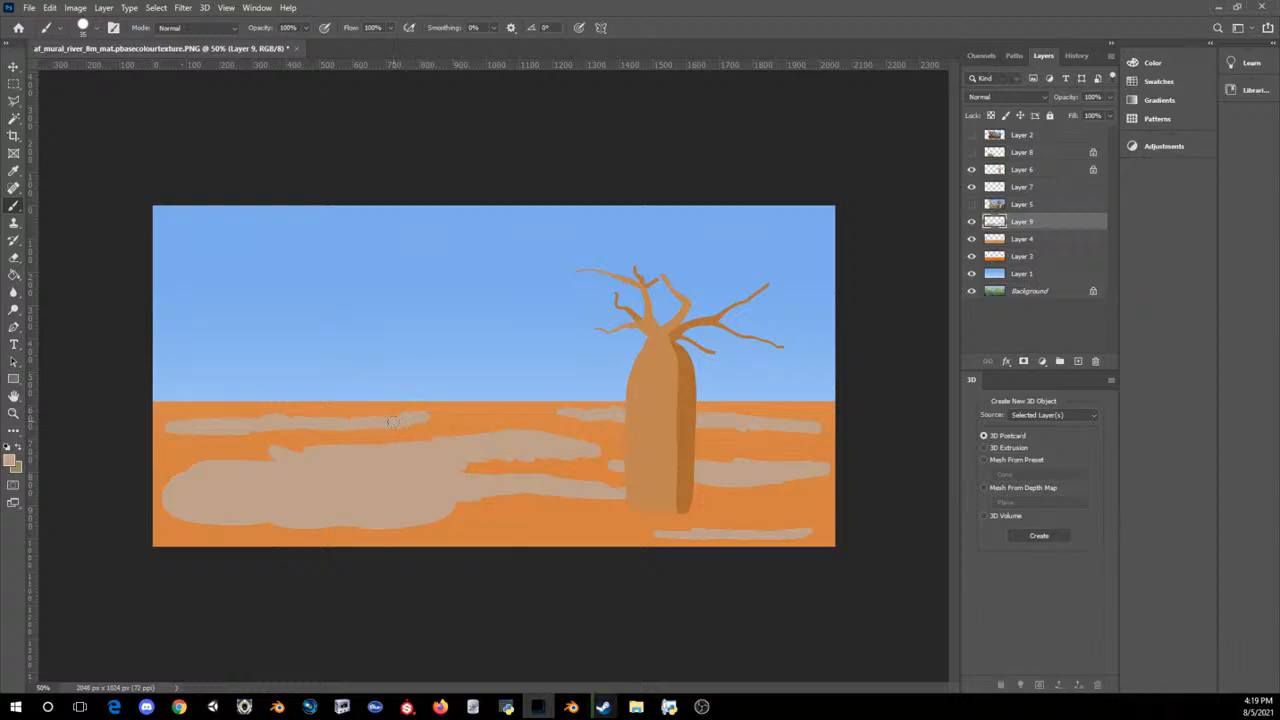
{"action": "key", "text": "ctrl+minus"}
{"action": "key", "text": "ctrl+minus"}
{"action": "key", "text": "ctrl+minus"}
{"action": "key", "text": "ctrl+minus"}
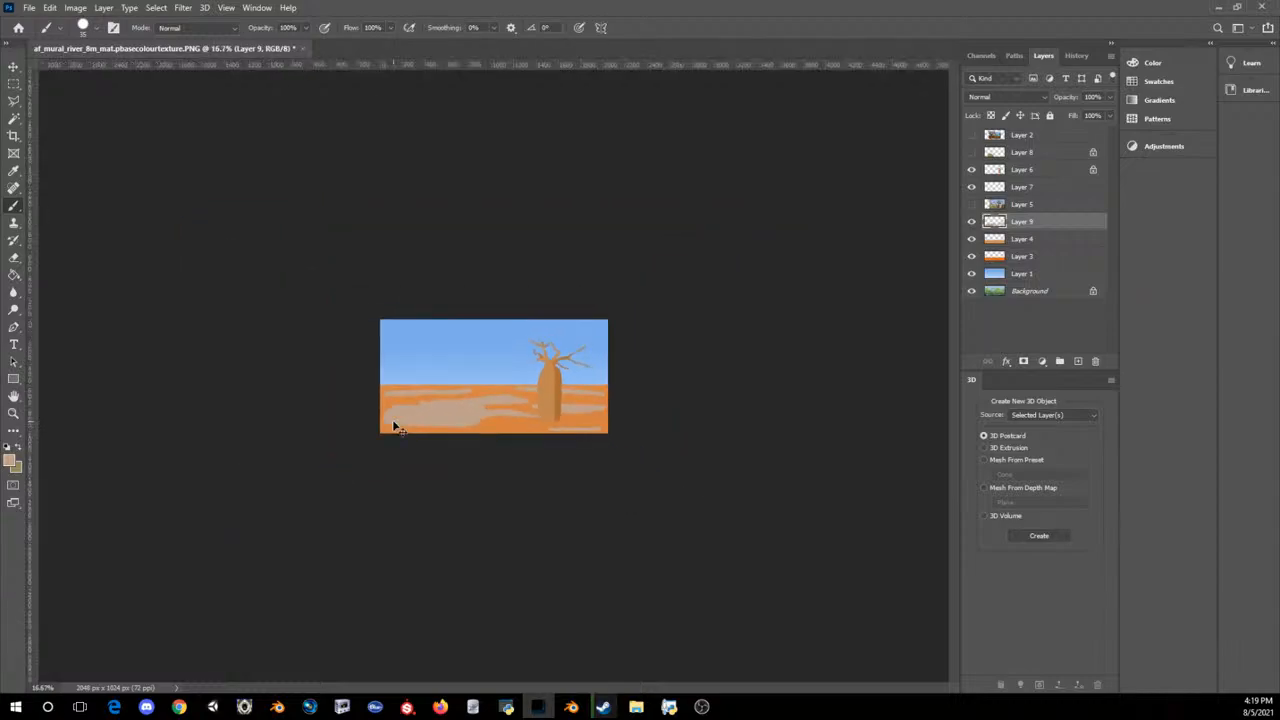
{"action": "key", "text": "ctrl+plus"}
{"action": "key", "text": "ctrl+plus"}
{"action": "key", "text": "ctrl+plus"}
{"action": "key", "text": "ctrl+plus"}
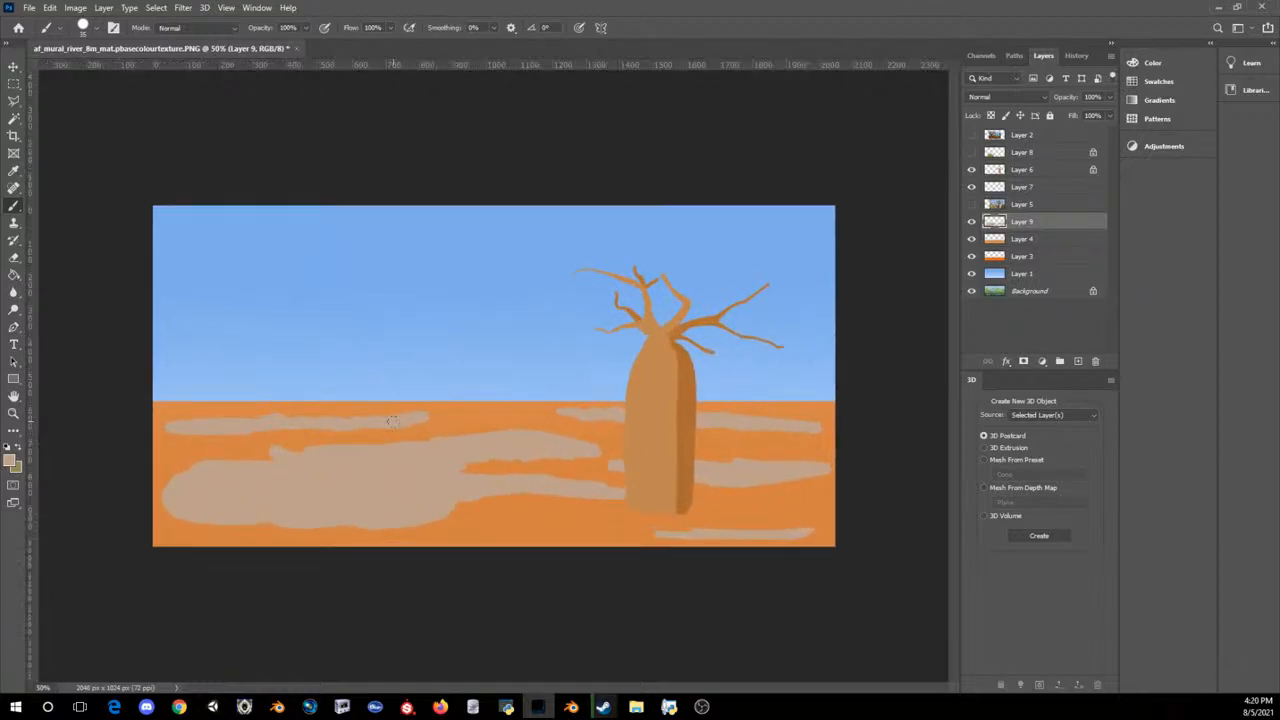
Step: Add a new layer above Layer 9 and paint darker grey-brown streaks over the large beige patch on the left
{"action": "left_click", "coordinate": [10, 460]}
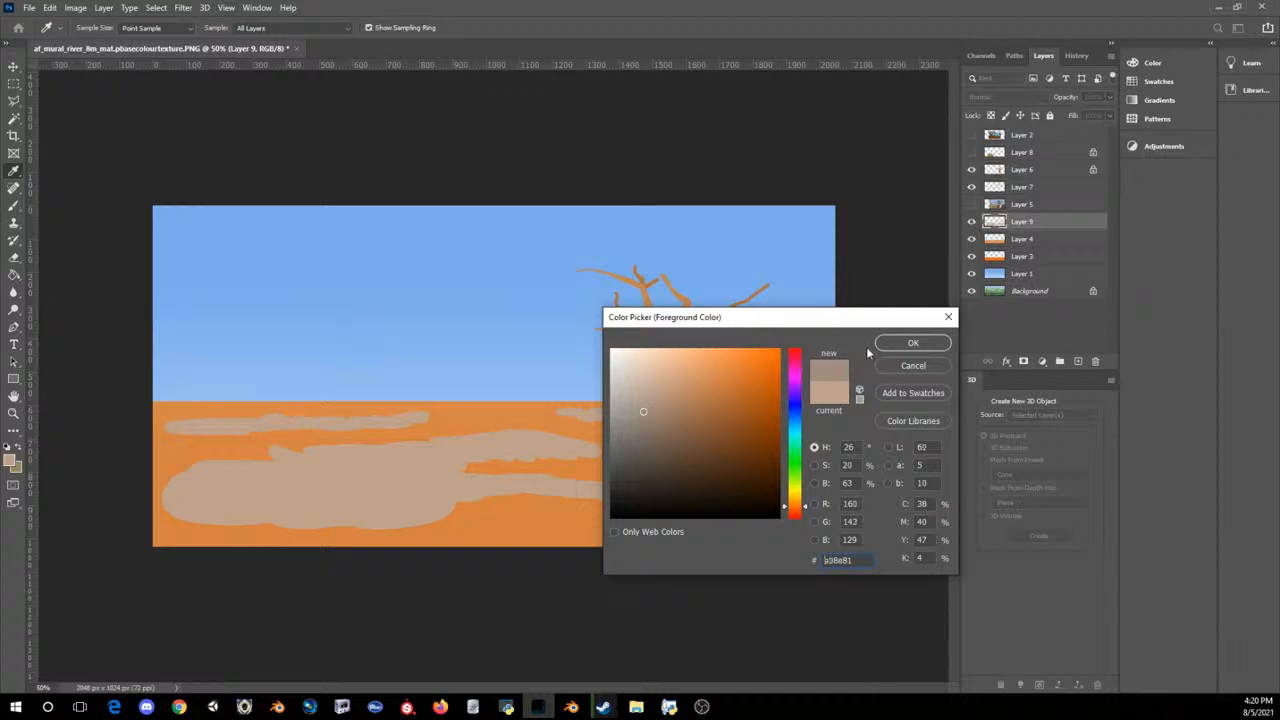
{"action": "left_click", "coordinate": [912, 343]}
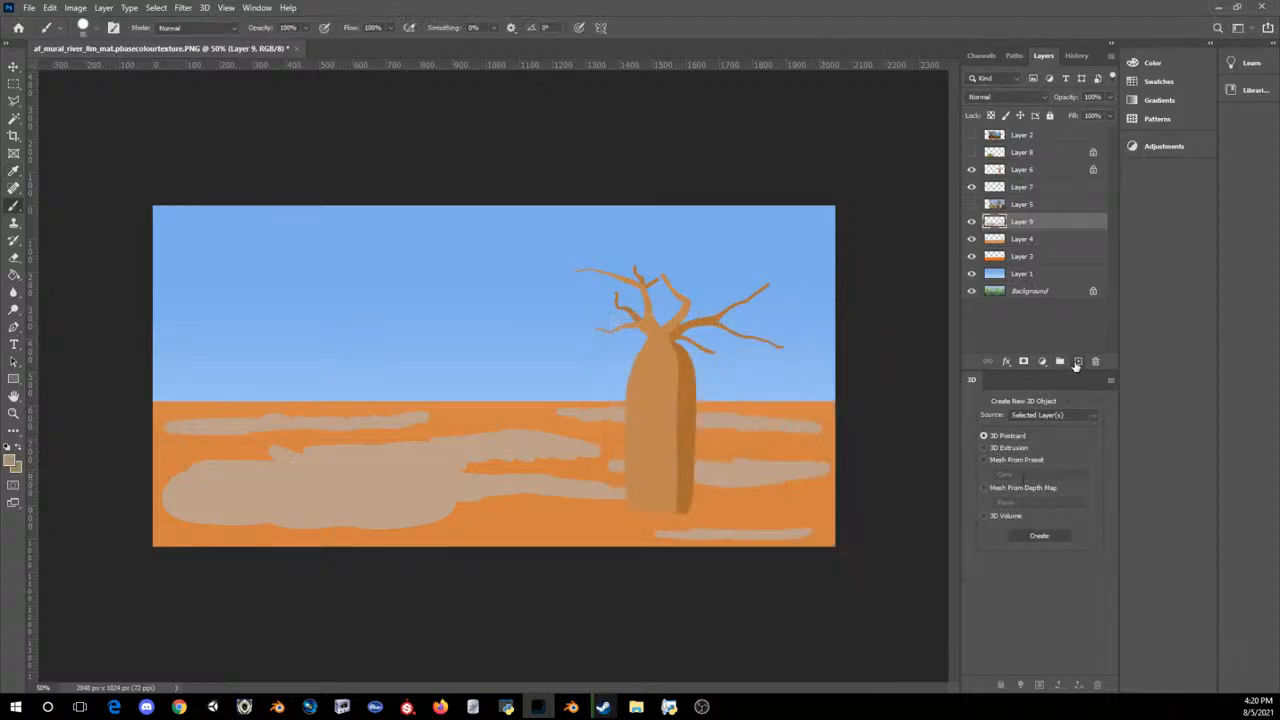
{"action": "left_click", "coordinate": [1077, 362]}
{"action": "left_click_drag", "start_coordinate": [195, 465], "coordinate": [404, 450]}
{"action": "left_click_drag", "start_coordinate": [333, 488], "coordinate": [466, 483]}
{"action": "left_click_drag", "start_coordinate": [296, 500], "coordinate": [166, 501]}
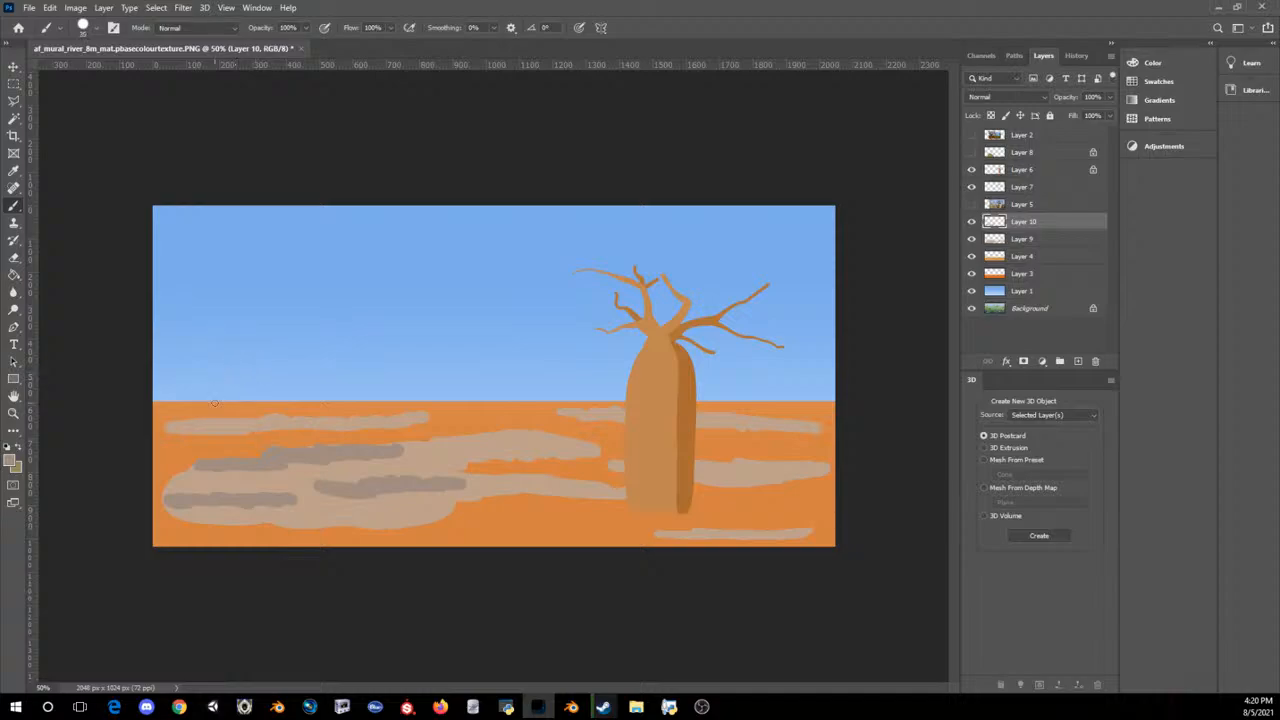
Step: Paint thinner grey-brown streaks with a smaller brush along the distant left patch and across the middle ground left of the trunk
{"action": "key", "text": "bracketleft"}
{"action": "key", "text": "bracketleft"}
{"action": "left_click_drag", "start_coordinate": [190, 425], "coordinate": [424, 418]}
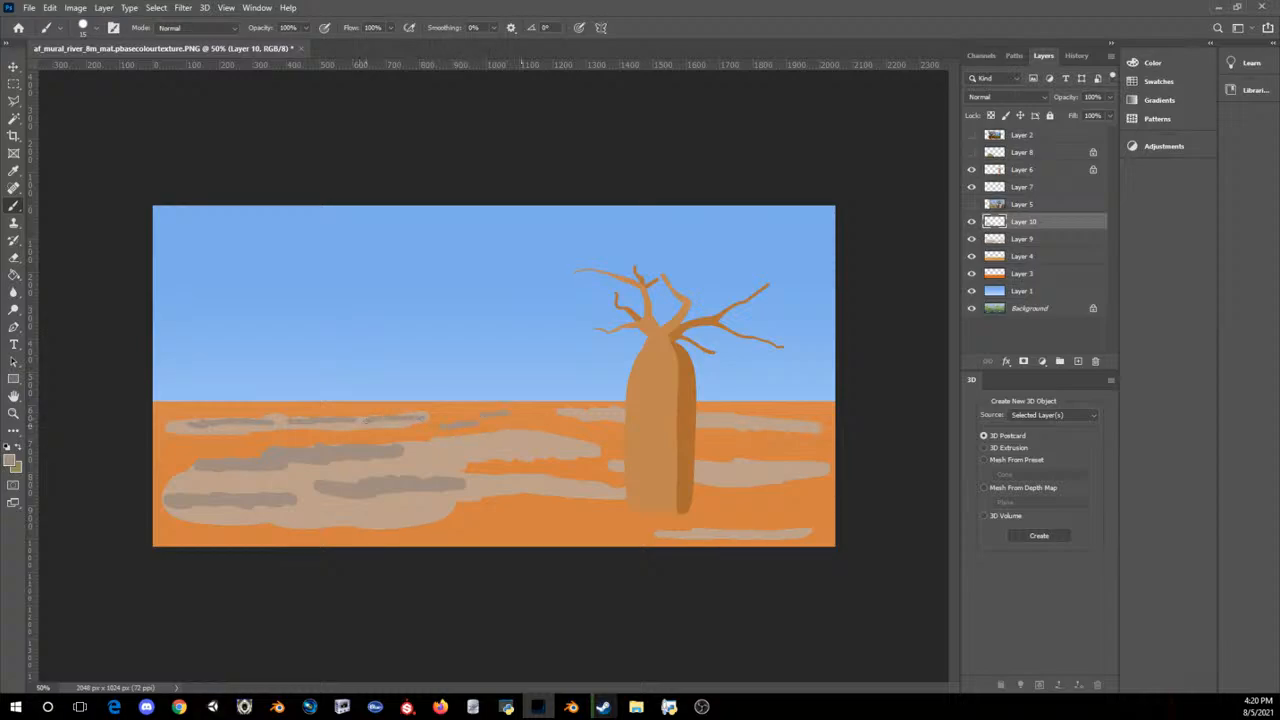
{"action": "mouse_move", "coordinate": [518, 444]}
{"action": "left_mouse_down"}
{"action": "mouse_move", "coordinate": [590, 444]}
{"action": "mouse_move", "coordinate": [484, 445]}
{"action": "left_mouse_up"}
{"action": "mouse_move", "coordinate": [528, 482]}
{"action": "left_mouse_down"}
{"action": "mouse_move", "coordinate": [623, 490]}
{"action": "mouse_move", "coordinate": [545, 525]}
{"action": "left_mouse_up"}
Step: Paint grey-brown streaks with a slightly larger brush near the trunk's base and across the ground to its right
{"action": "key", "text": "bracketright"}
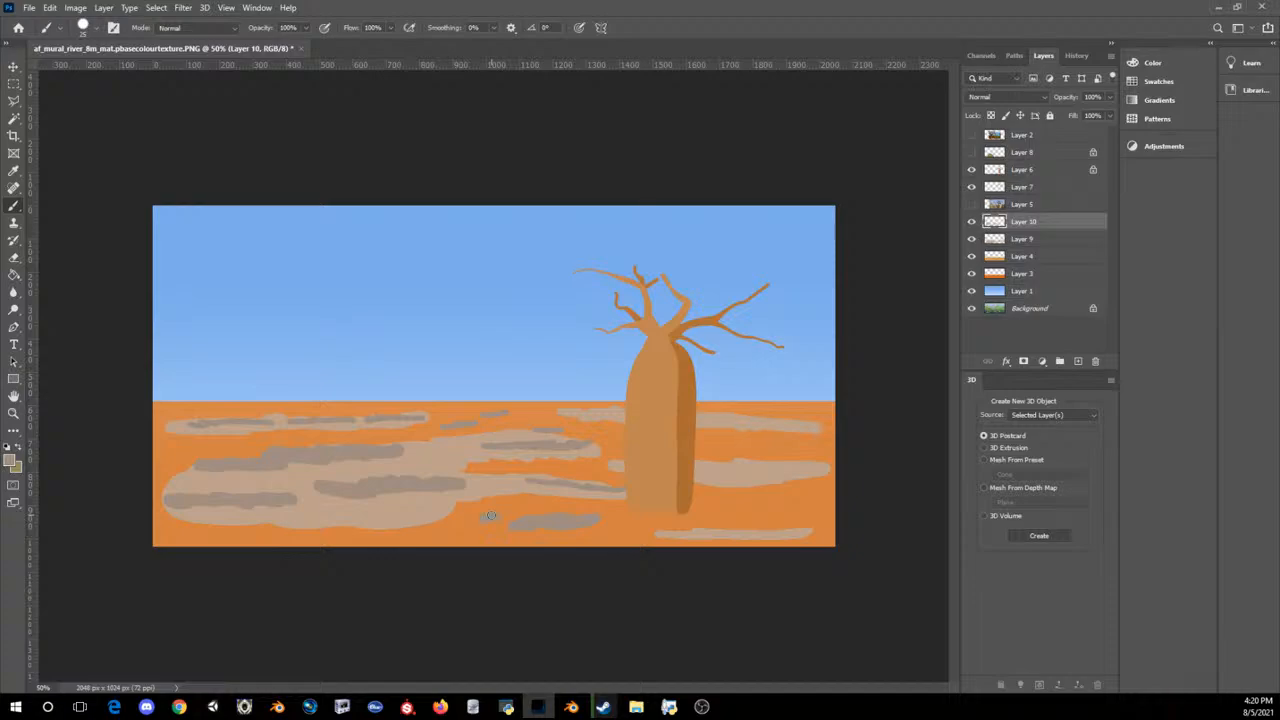
{"action": "left_click", "coordinate": [490, 516]}
{"action": "mouse_move", "coordinate": [708, 532]}
{"action": "left_mouse_down"}
{"action": "mouse_move", "coordinate": [720, 532]}
{"action": "mouse_move", "coordinate": [692, 532]}
{"action": "left_mouse_up"}
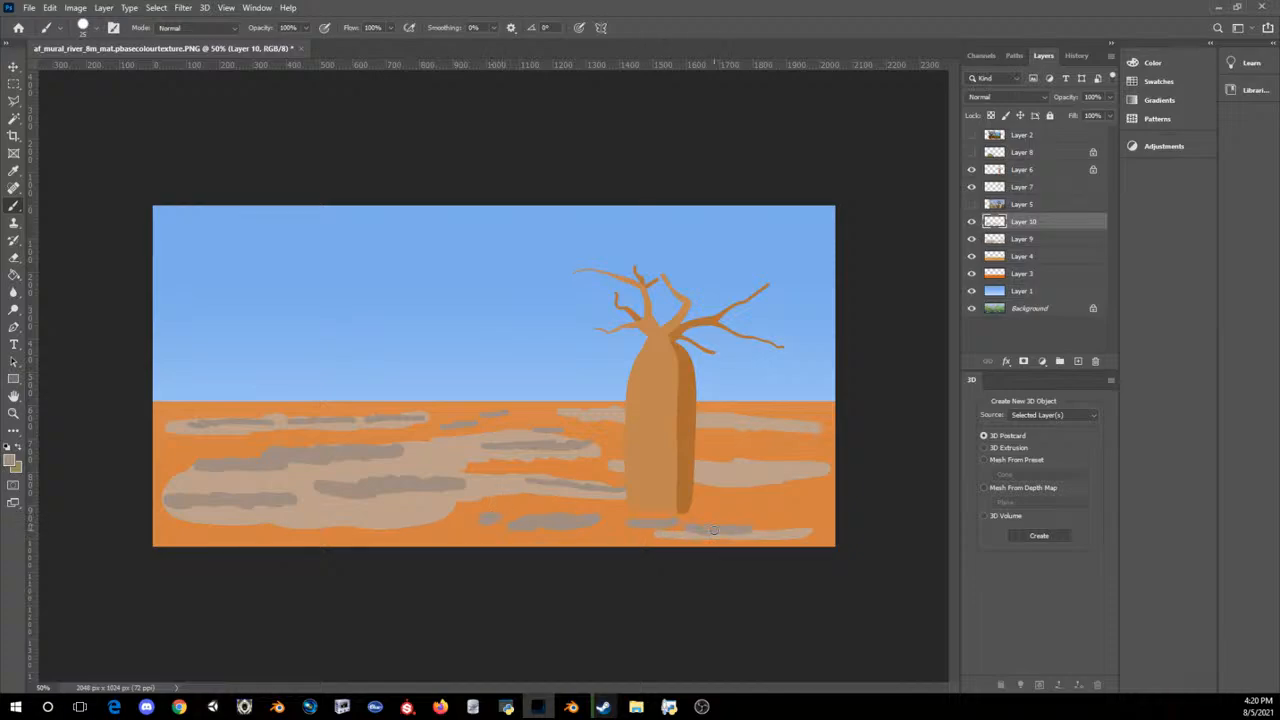
{"action": "mouse_move", "coordinate": [698, 476]}
{"action": "left_mouse_down"}
{"action": "mouse_move", "coordinate": [773, 475]}
{"action": "mouse_move", "coordinate": [733, 479]}
{"action": "left_mouse_up"}
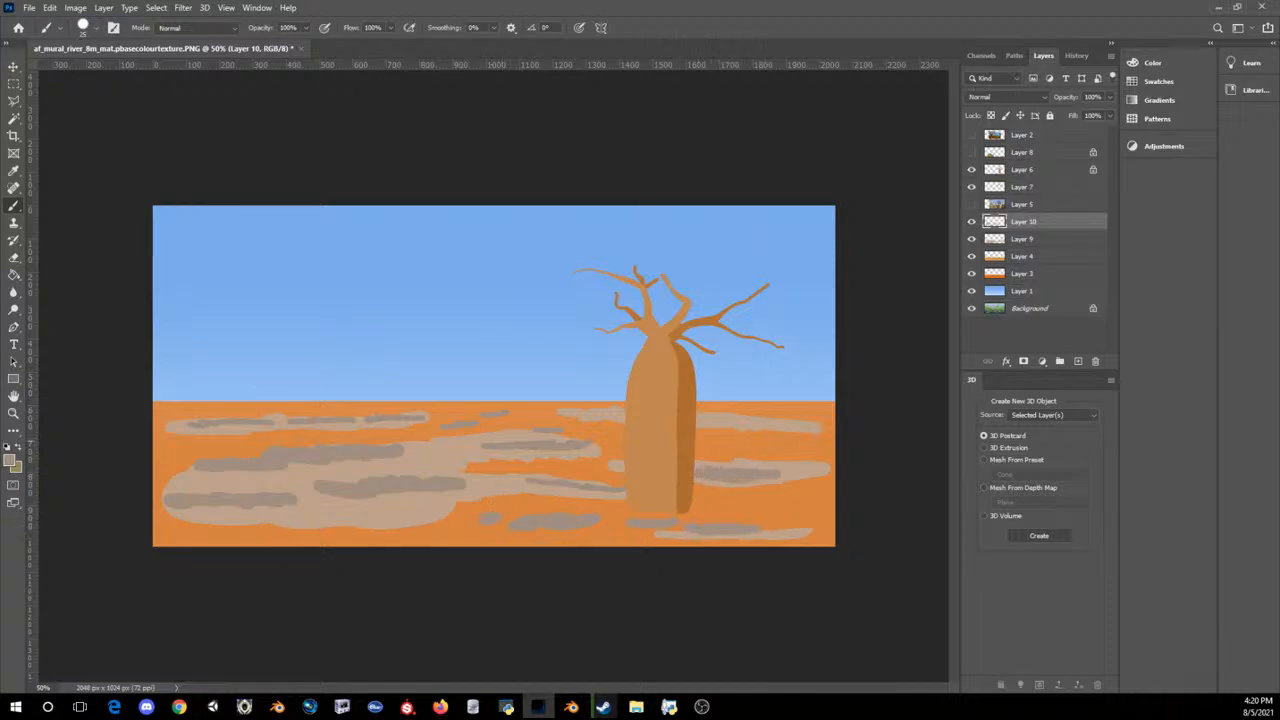
{"action": "mouse_move", "coordinate": [768, 440]}
{"action": "left_mouse_down"}
{"action": "mouse_move", "coordinate": [721, 438]}
{"action": "mouse_move", "coordinate": [822, 427]}
{"action": "left_mouse_up"}
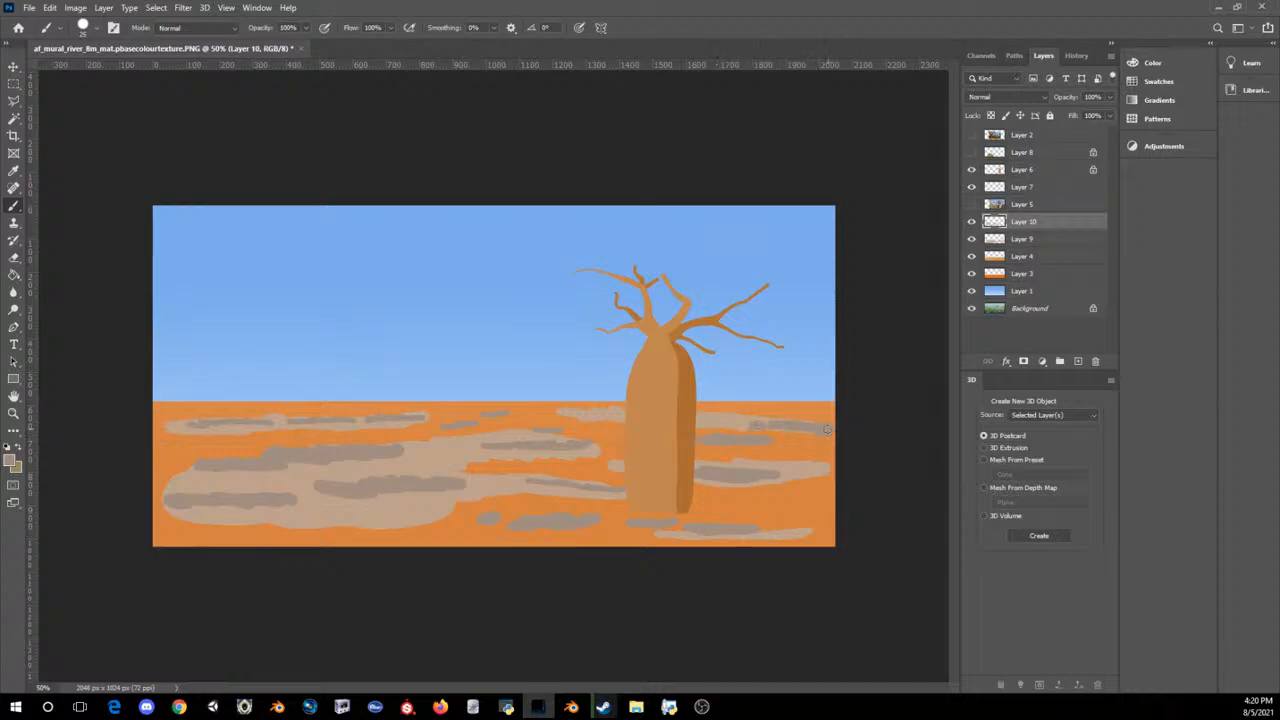
{"action": "left_click_drag", "start_coordinate": [827, 430], "coordinate": [840, 431]}
{"action": "left_click", "coordinate": [173, 428], "text": "shift"}
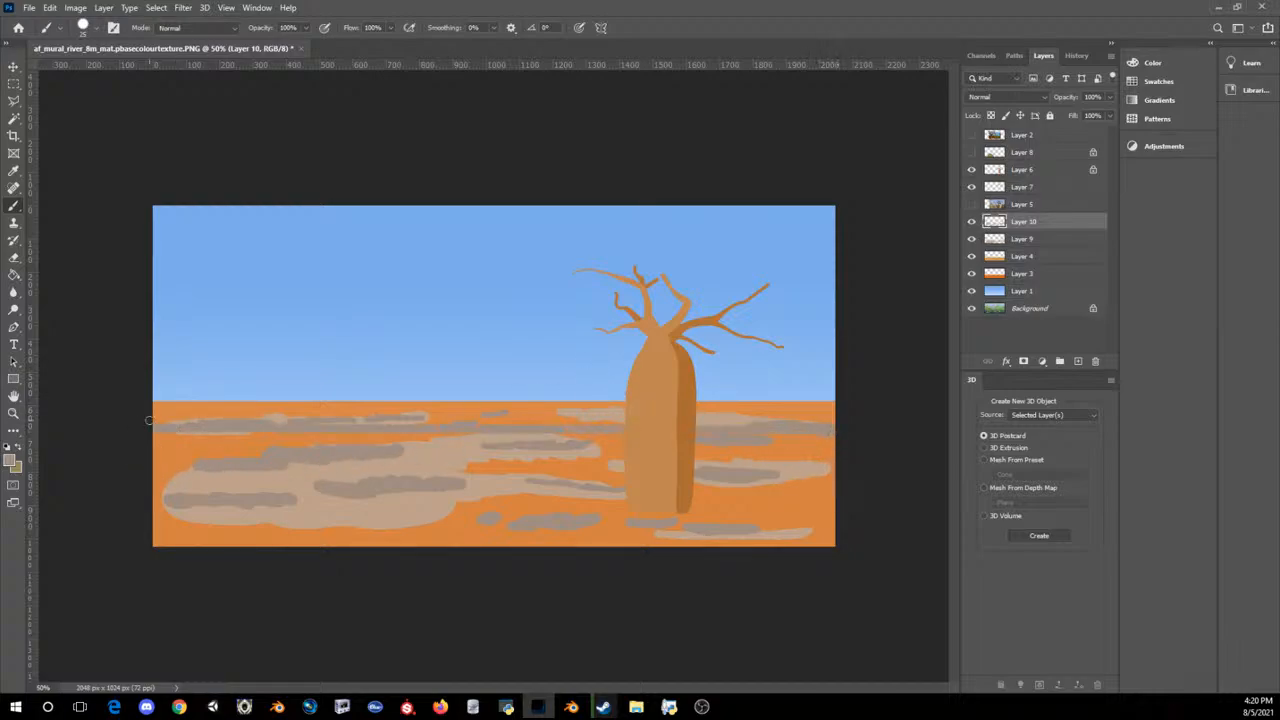
{"action": "key", "text": "ctrl+z"}
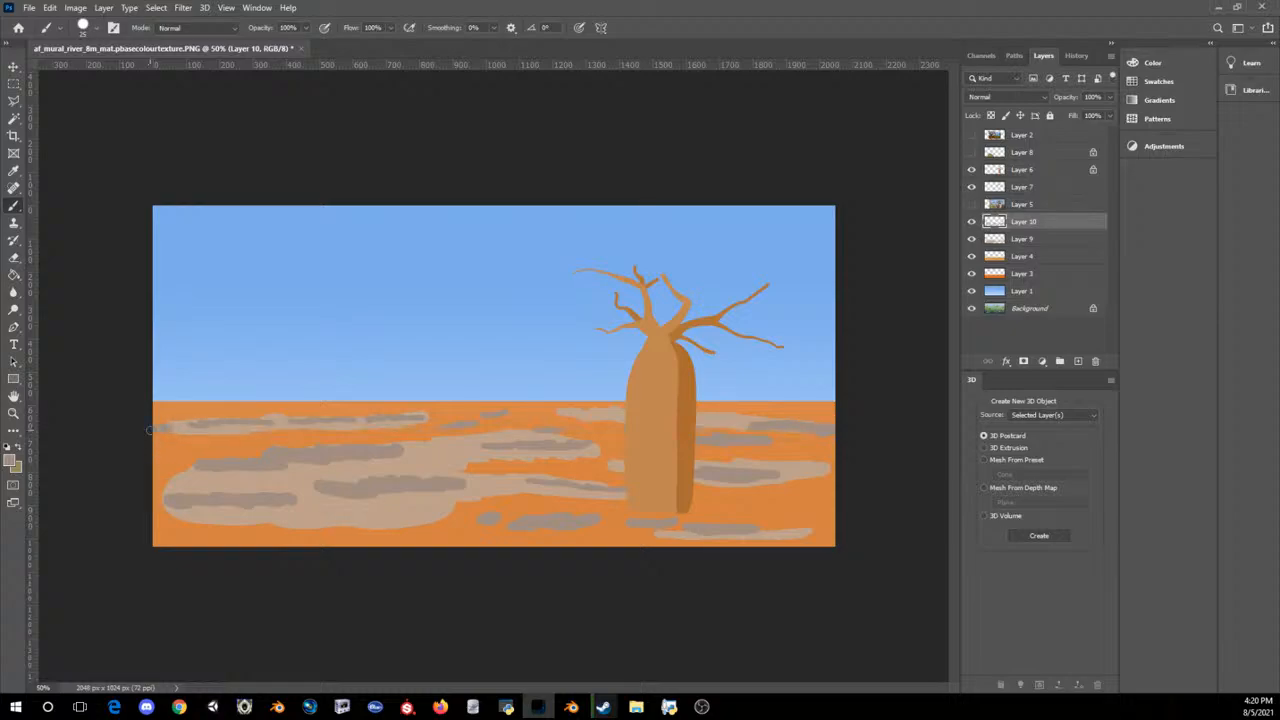
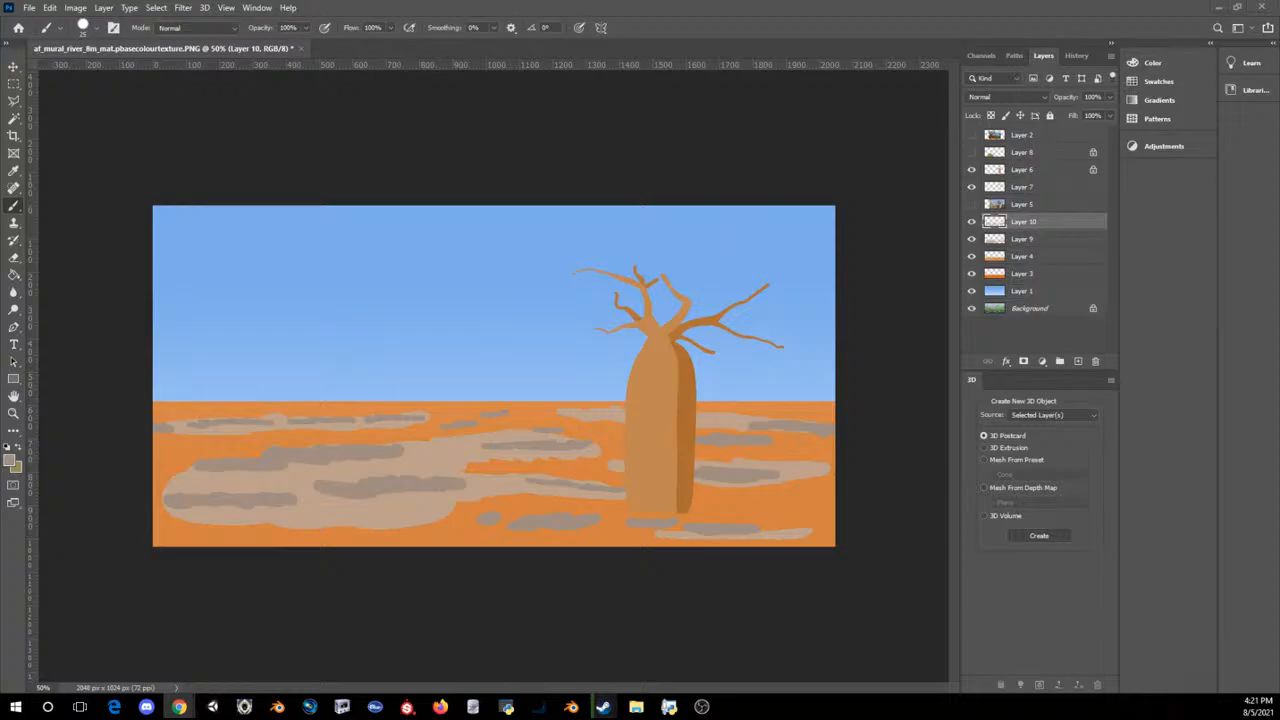
Step: Switch to the browser and examine the fantasy artist's image results, previewing the ape painting, the green-haired druid and the figure with blue orbs
{"action": "left_click_drag", "start_coordinate": [1279, 232], "coordinate": [454, 265]}
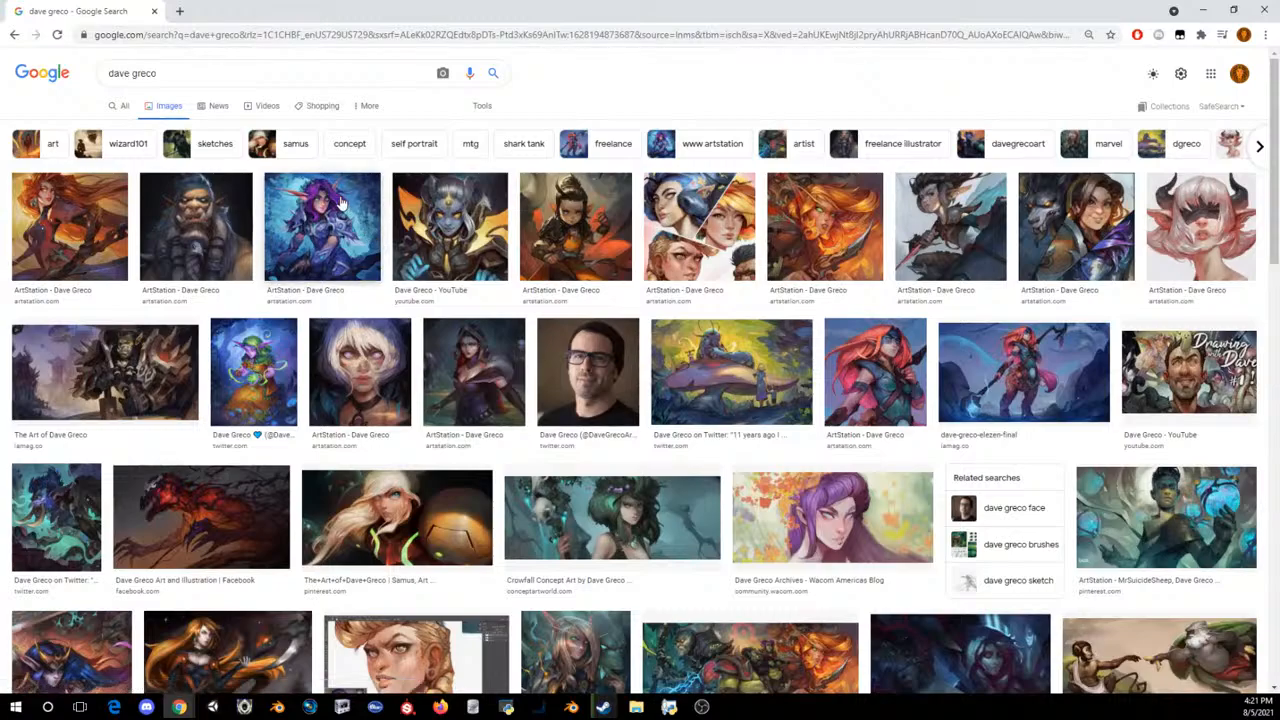
{"action": "scroll", "coordinate": [433, 309], "scroll_direction": "down", "scroll_amount": 2}
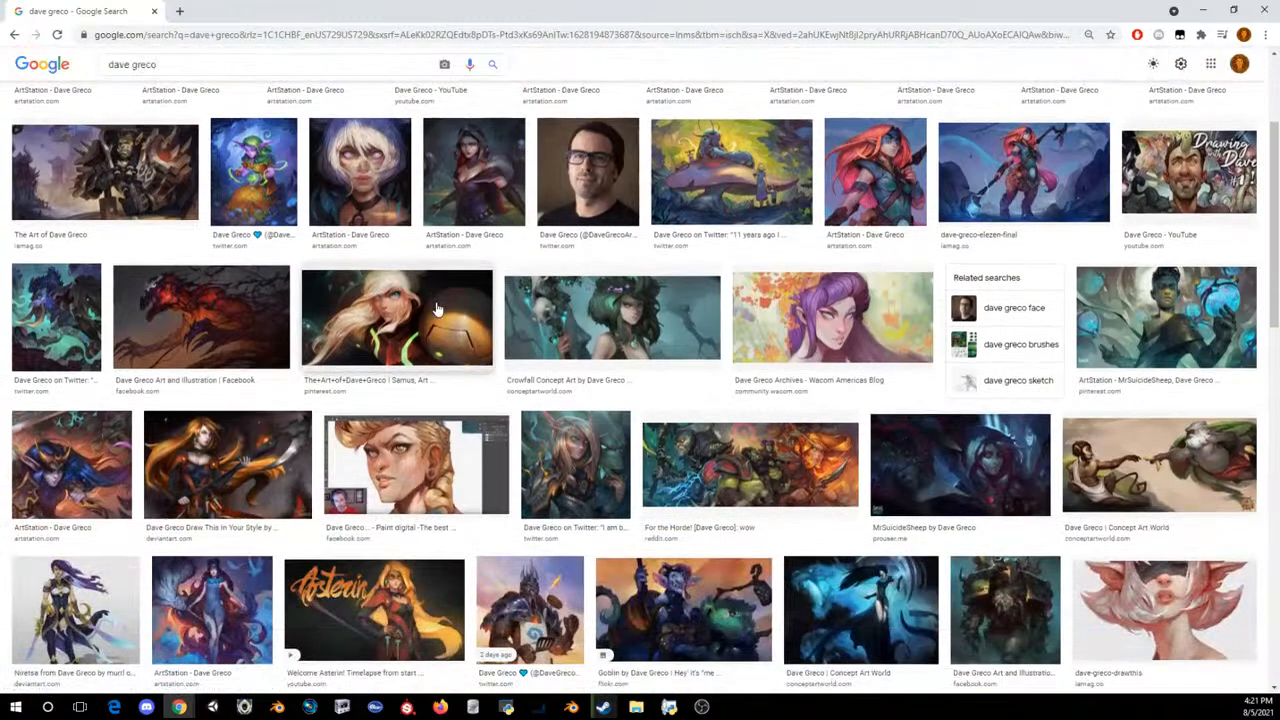
{"action": "left_click", "coordinate": [1086, 449]}
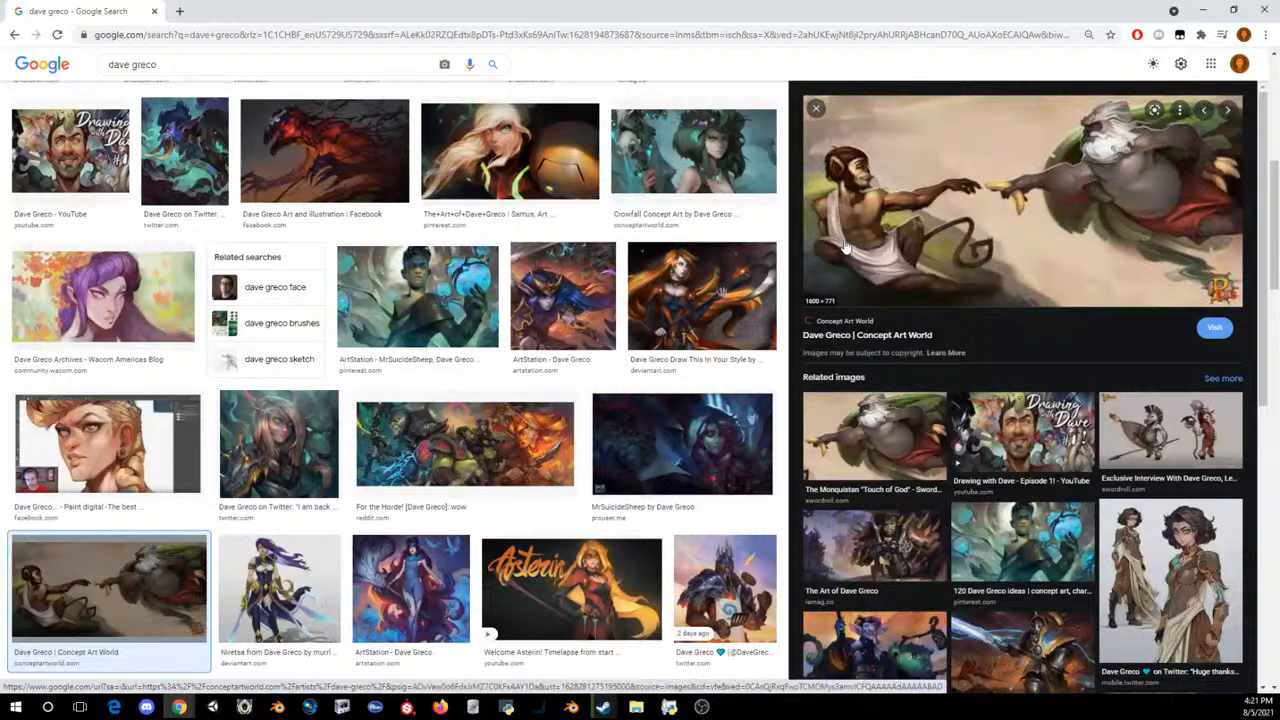
{"action": "left_click", "coordinate": [740, 203]}
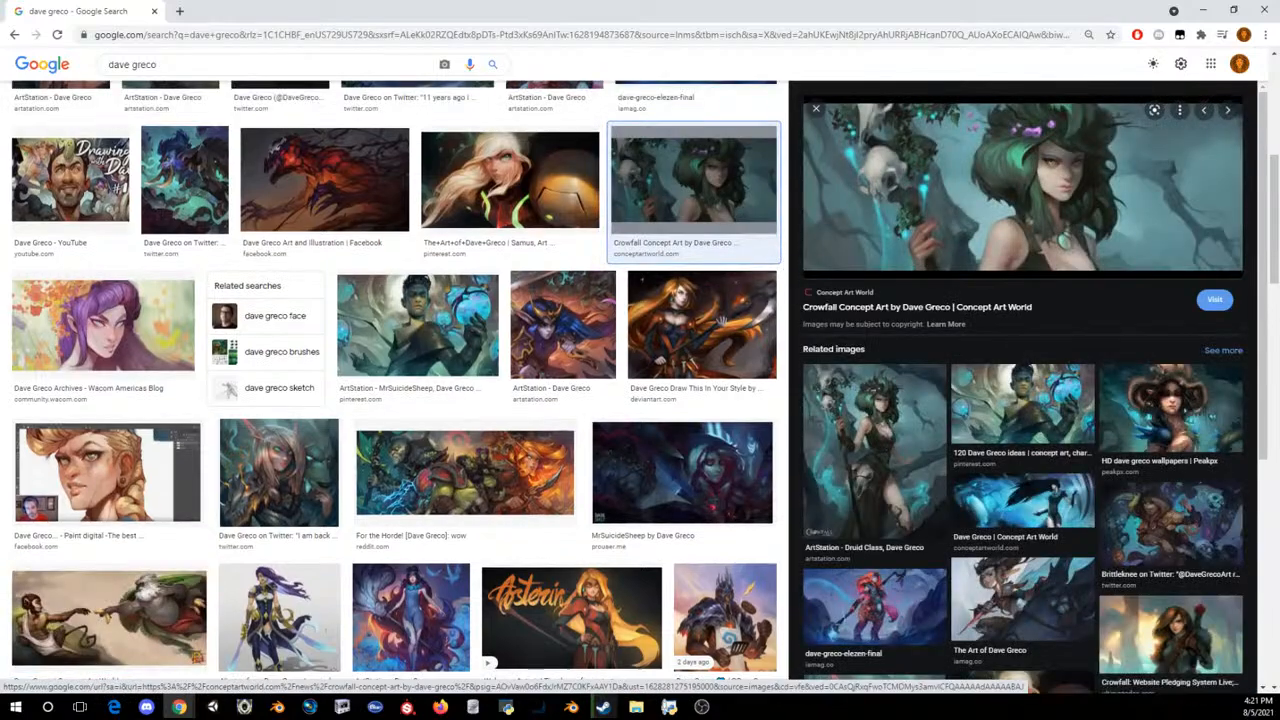
{"action": "left_click", "coordinate": [990, 385]}
{"action": "scroll", "coordinate": [714, 352], "scroll_direction": "down", "scroll_amount": 5}
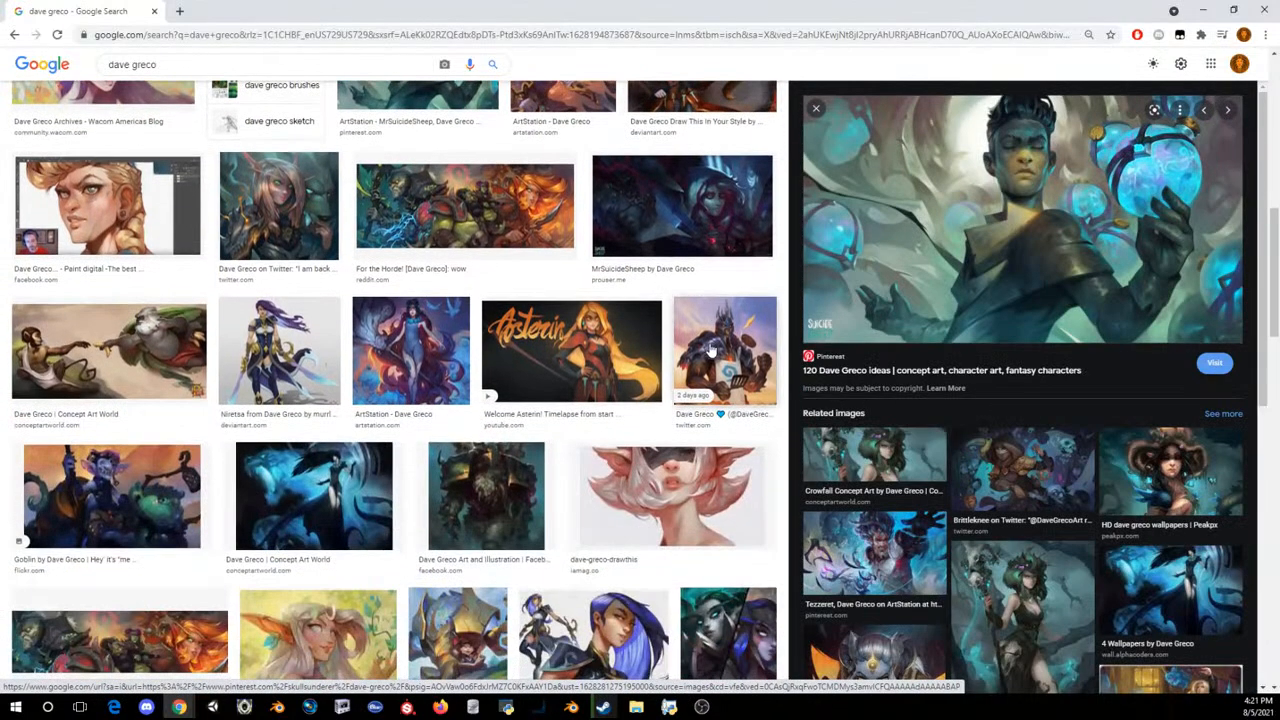
{"action": "scroll", "coordinate": [660, 330], "scroll_direction": "down", "scroll_amount": 5}
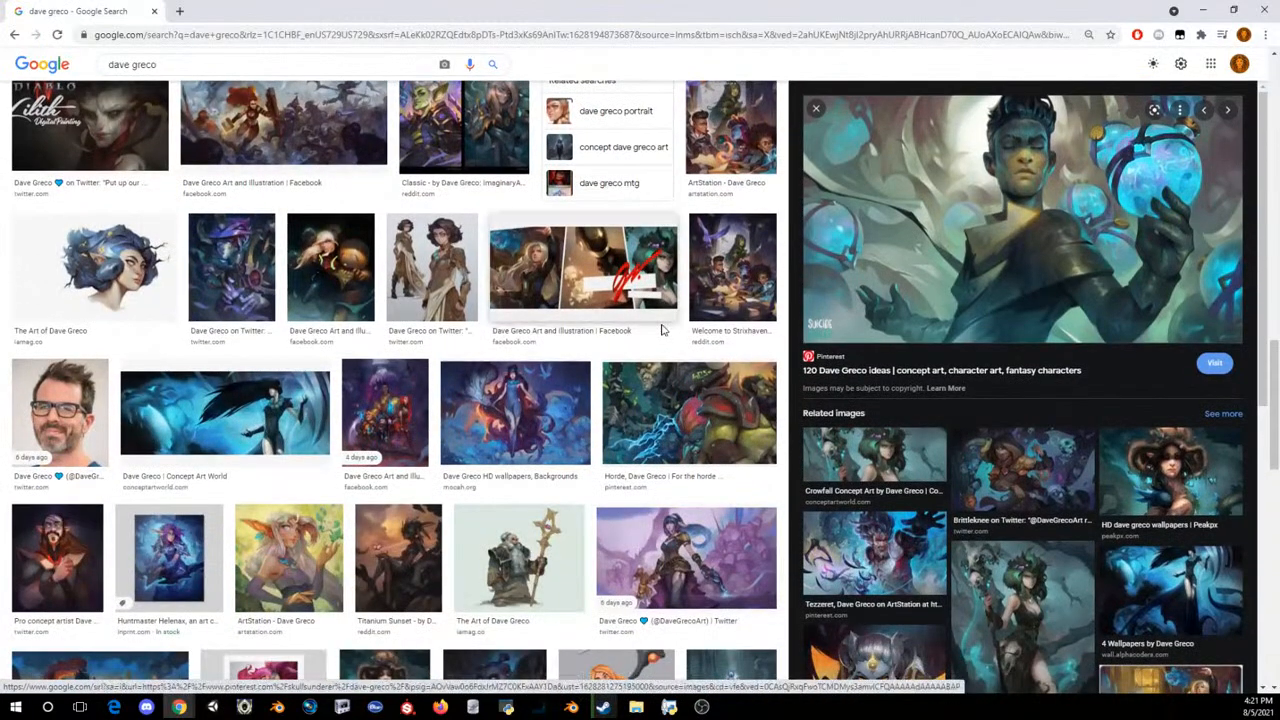
Step: Examine the dark group portrait, the golden landscape with a standing figure and the blue-dress wallpaper, and close the image preview
{"action": "left_click", "coordinate": [488, 396]}
{"action": "left_click", "coordinate": [427, 397]}
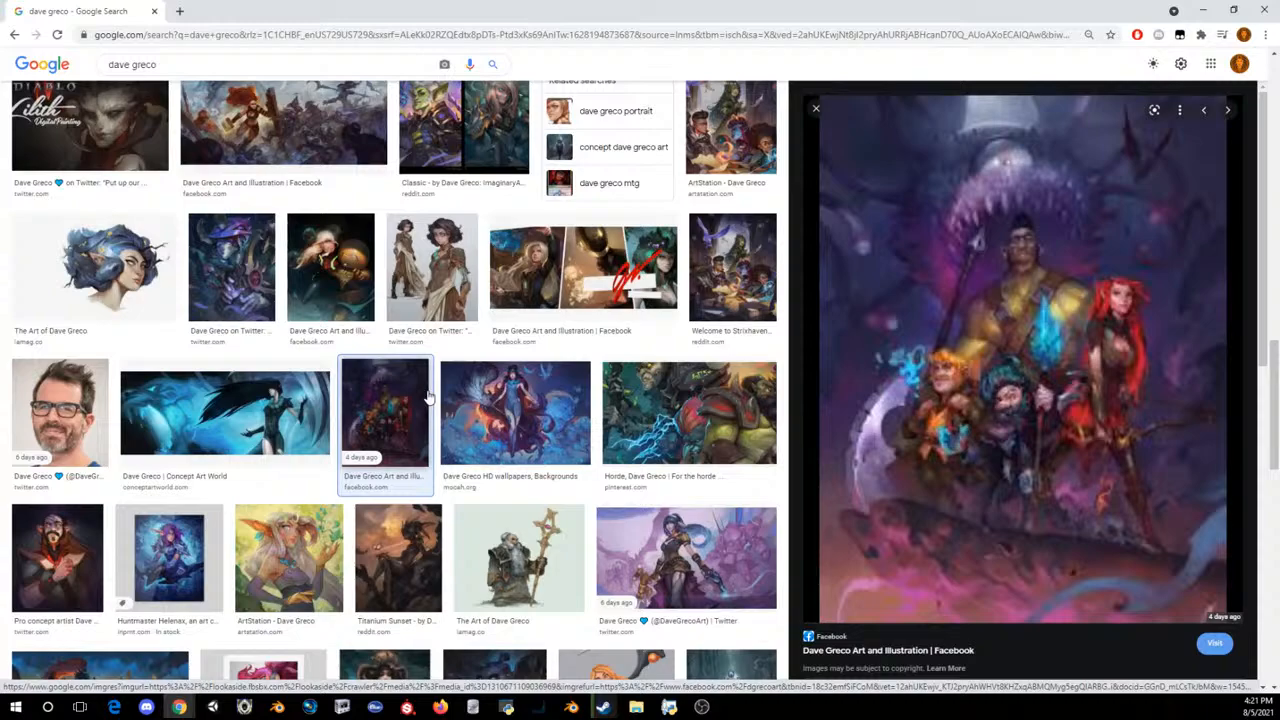
{"action": "scroll", "coordinate": [427, 397], "scroll_direction": "down", "scroll_amount": 2}
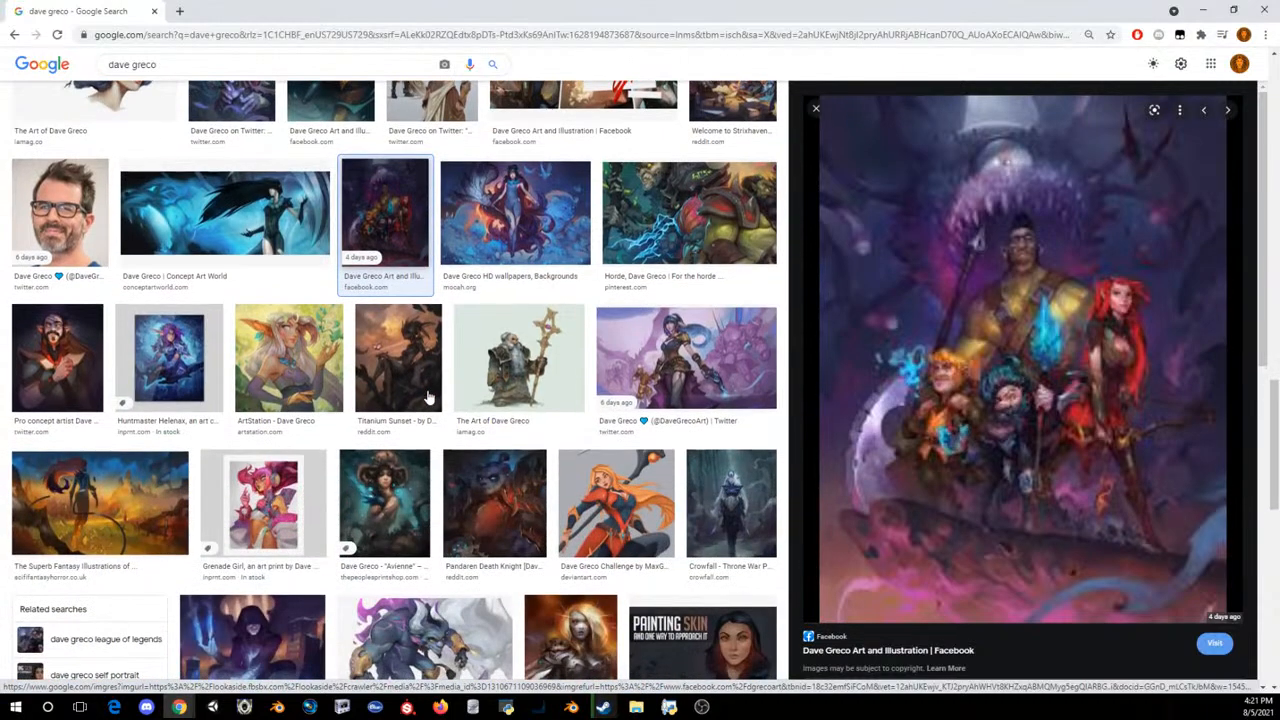
{"action": "scroll", "coordinate": [155, 431], "scroll_direction": "down", "scroll_amount": 1}
{"action": "left_click", "coordinate": [124, 452]}
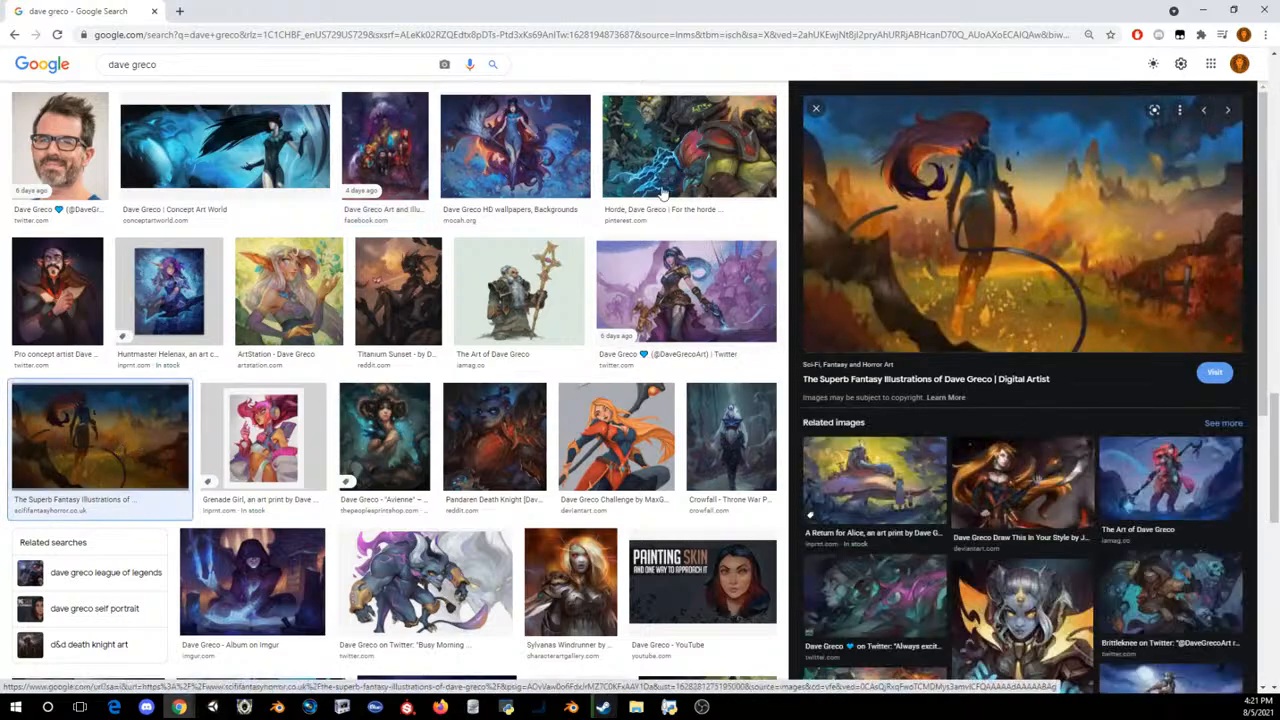
{"action": "left_click", "coordinate": [586, 129]}
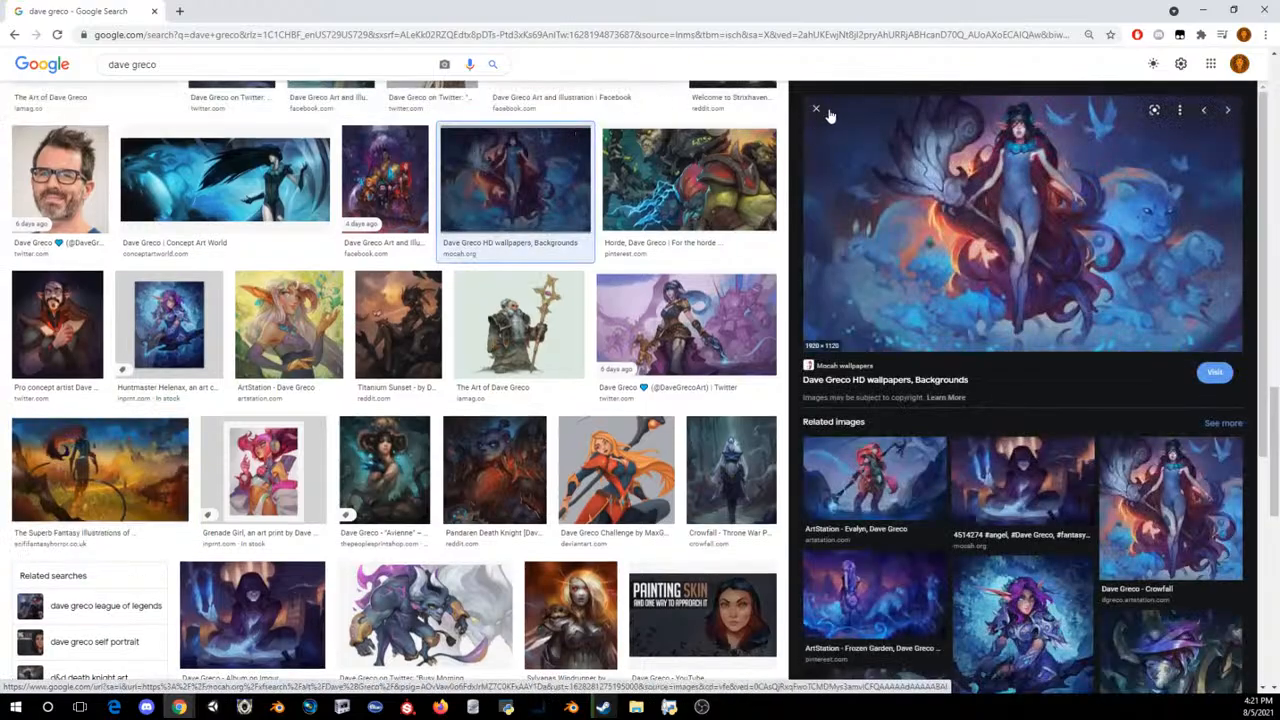
{"action": "left_click", "coordinate": [816, 108]}
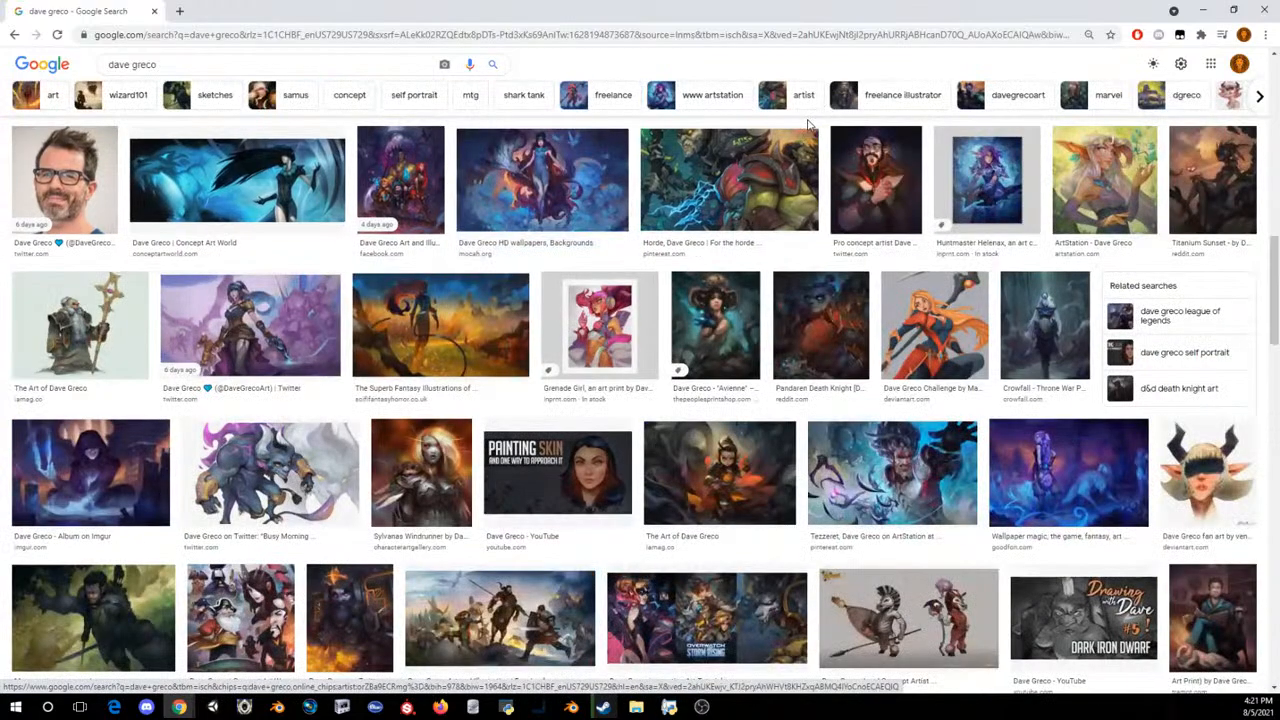
Step: Look through further results, preview the red-haired thief painting, and return to the mural in Photoshop
{"action": "scroll", "coordinate": [822, 232], "scroll_direction": "down", "scroll_amount": 5}
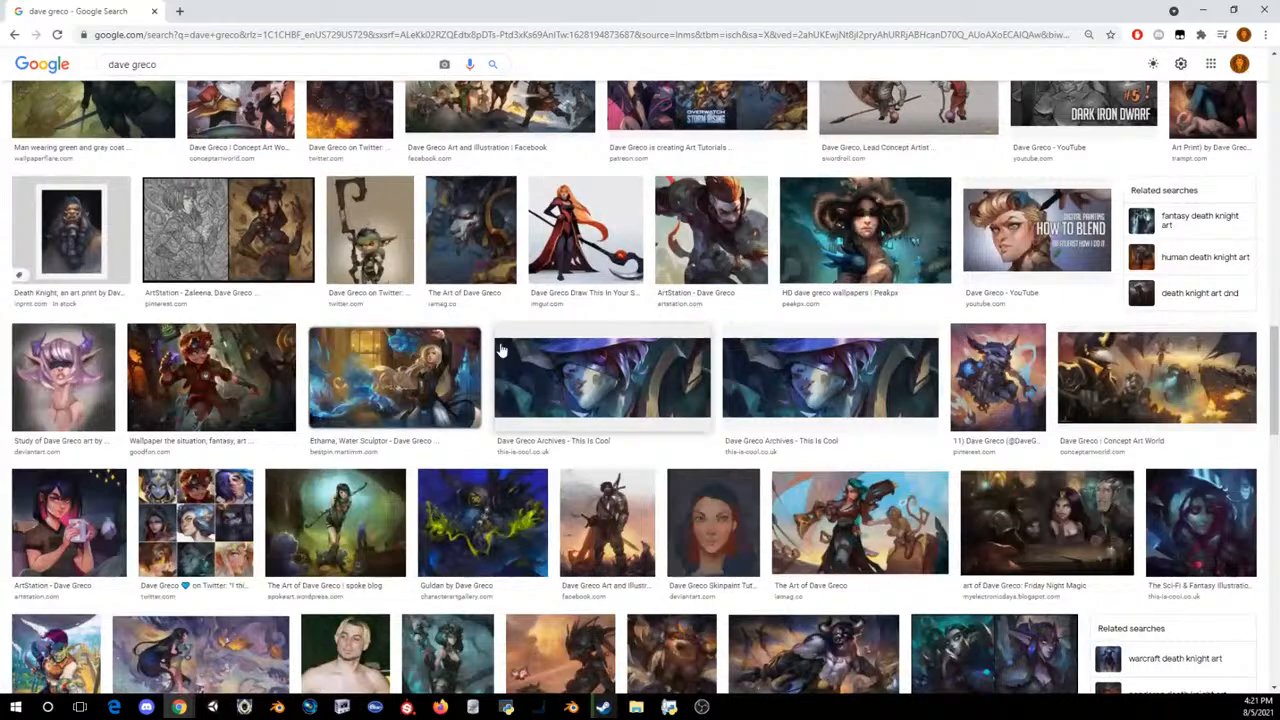
{"action": "left_click", "coordinate": [211, 377]}
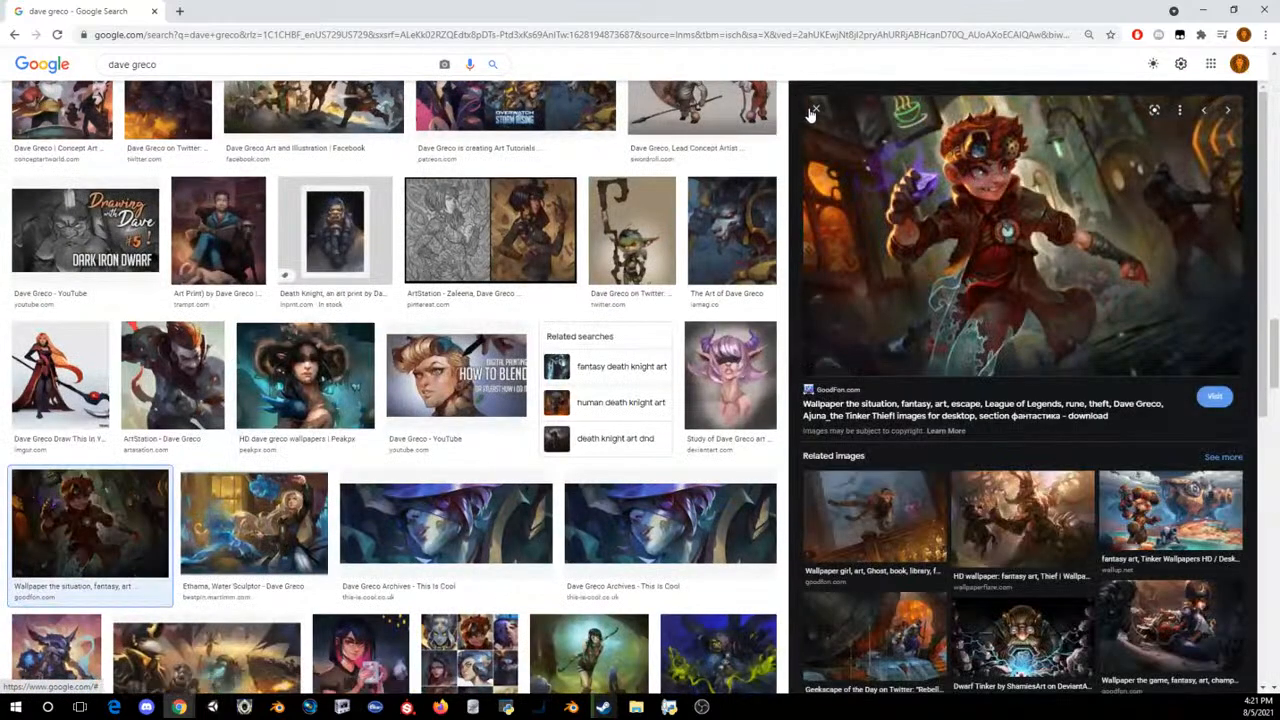
{"action": "left_click", "coordinate": [815, 107]}
{"action": "scroll", "coordinate": [716, 358], "scroll_direction": "down", "scroll_amount": 3}
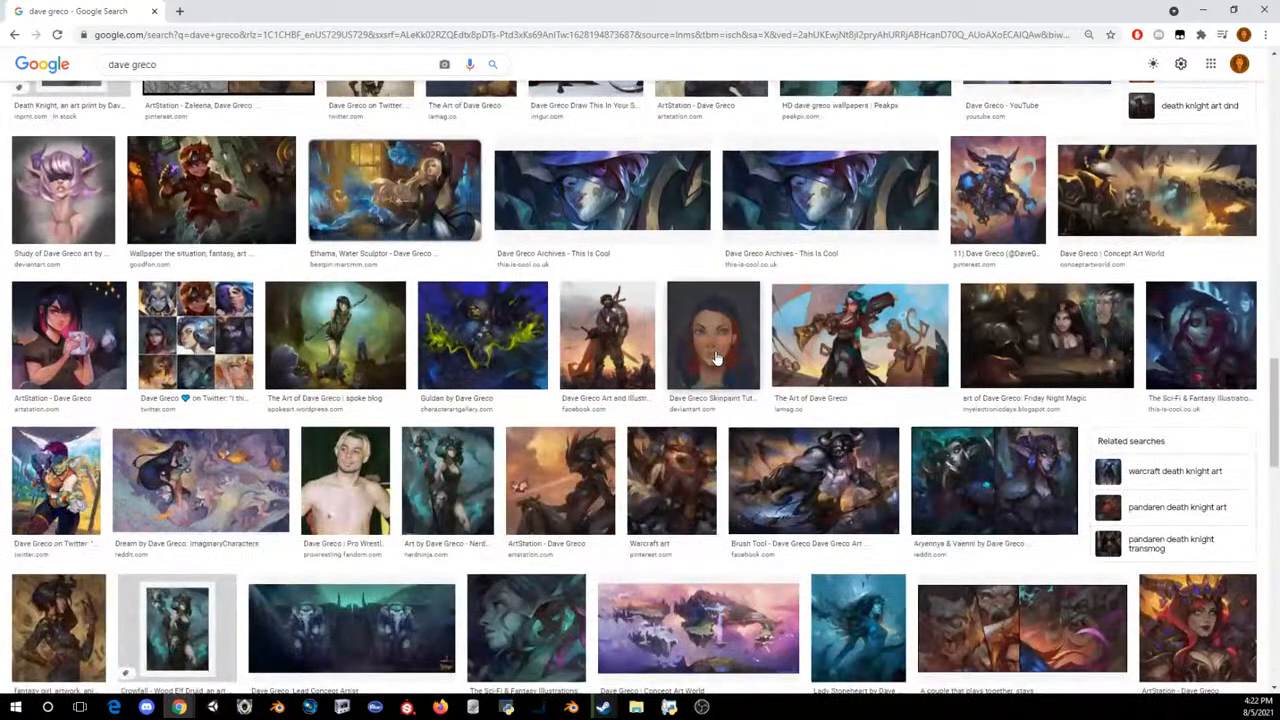
{"action": "scroll", "coordinate": [716, 358], "scroll_direction": "up", "scroll_amount": 4}
{"action": "left_click_drag", "start_coordinate": [108, 5], "coordinate": [1279, 250]}
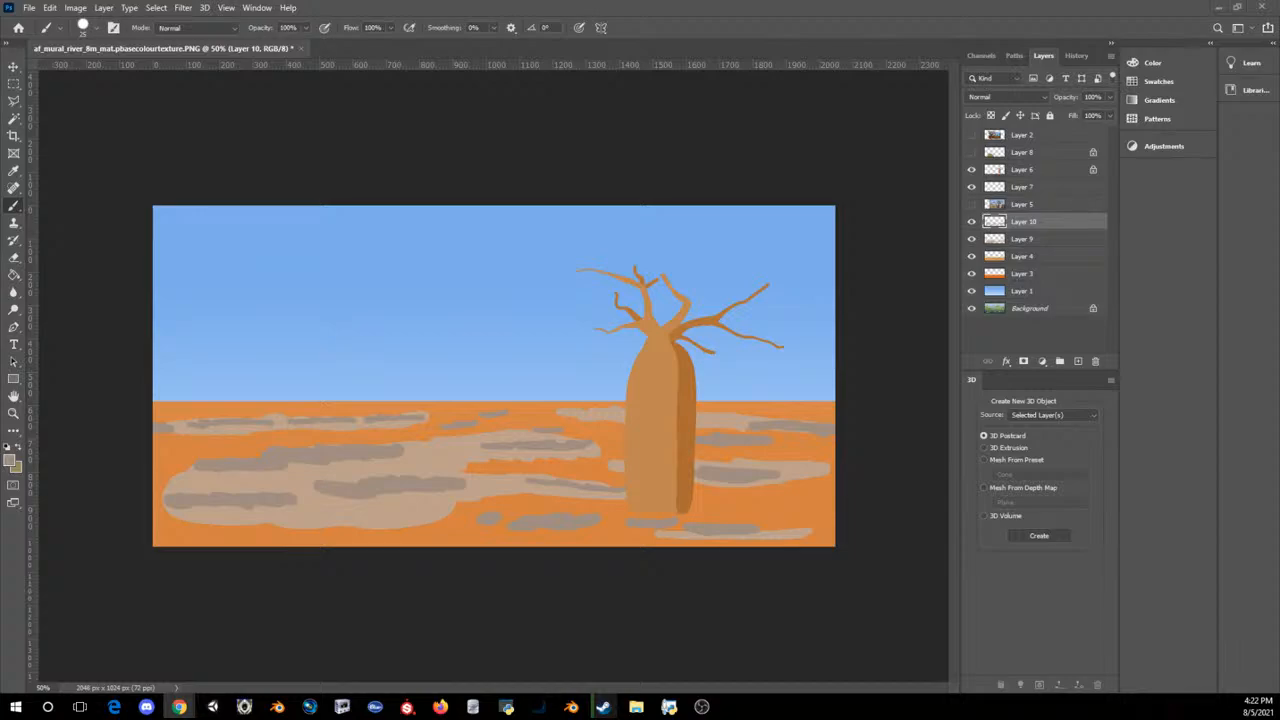
{"action": "key", "text": "super+d"}
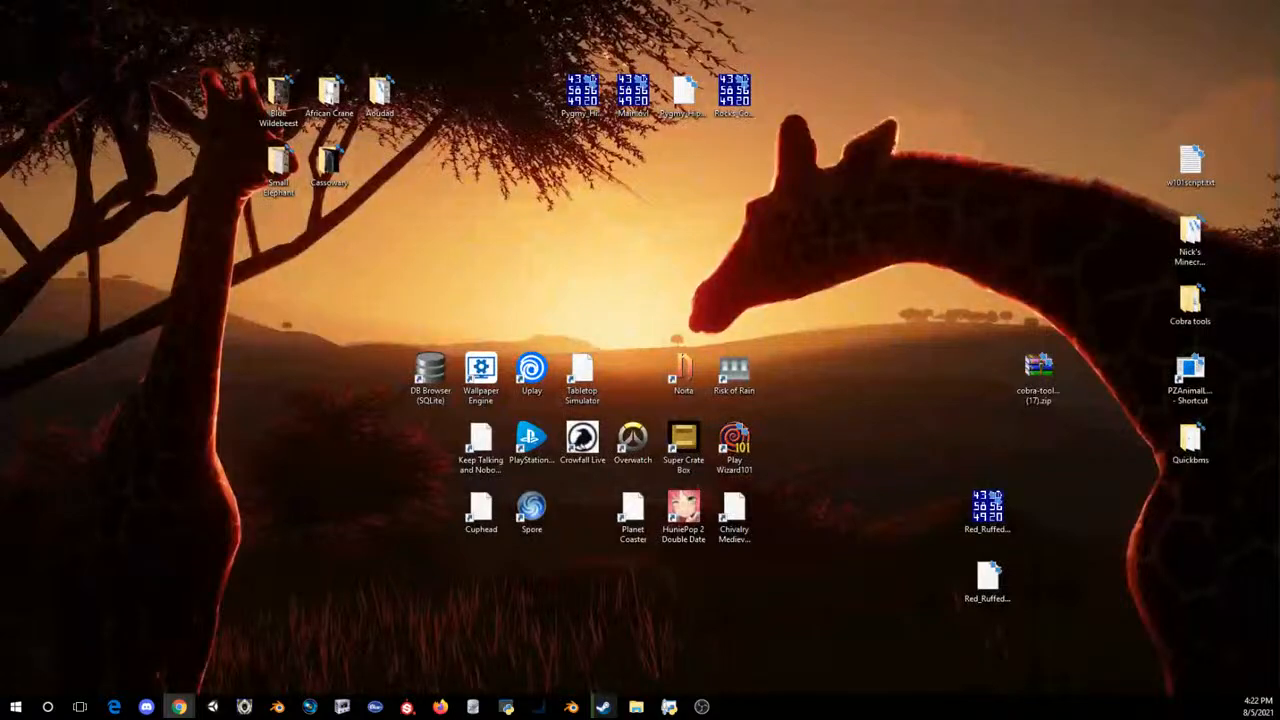
{"action": "key", "text": "super+d"}
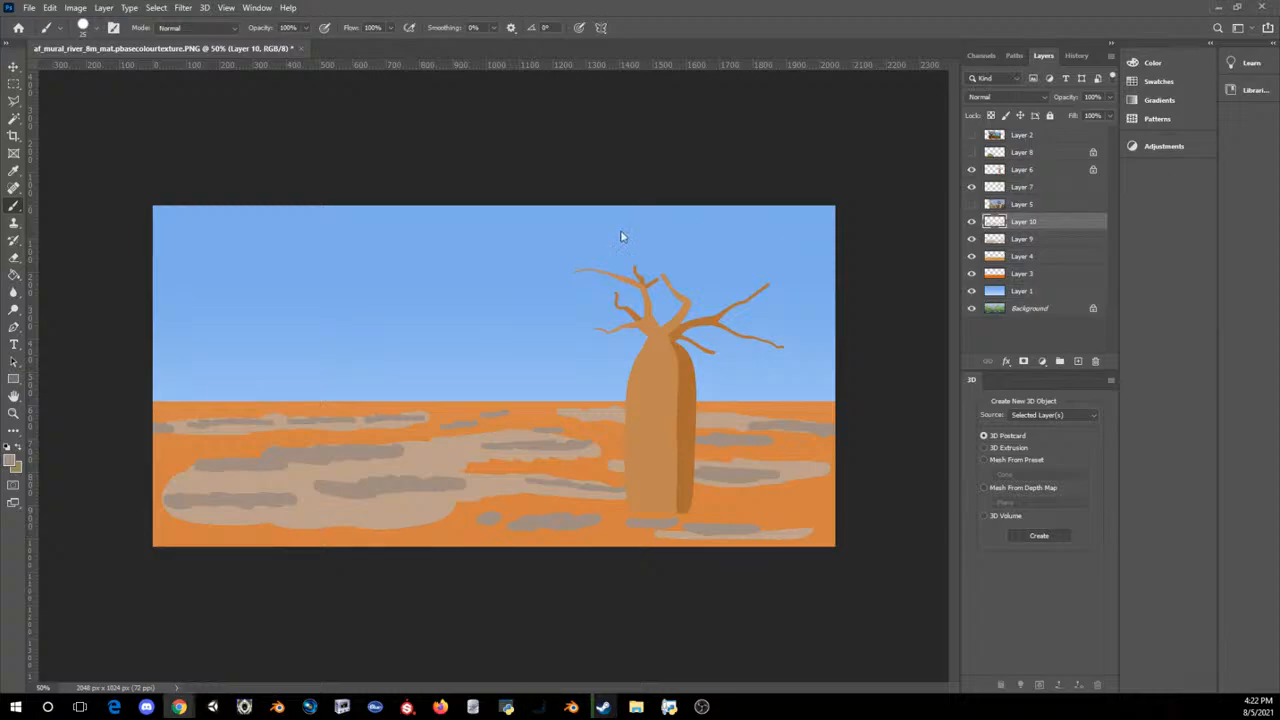
Step: Reduce the opacity of Layer 10 to 27% and Layer 9 to 26% to soften the ground streaks
{"action": "left_click", "coordinate": [1082, 111]}
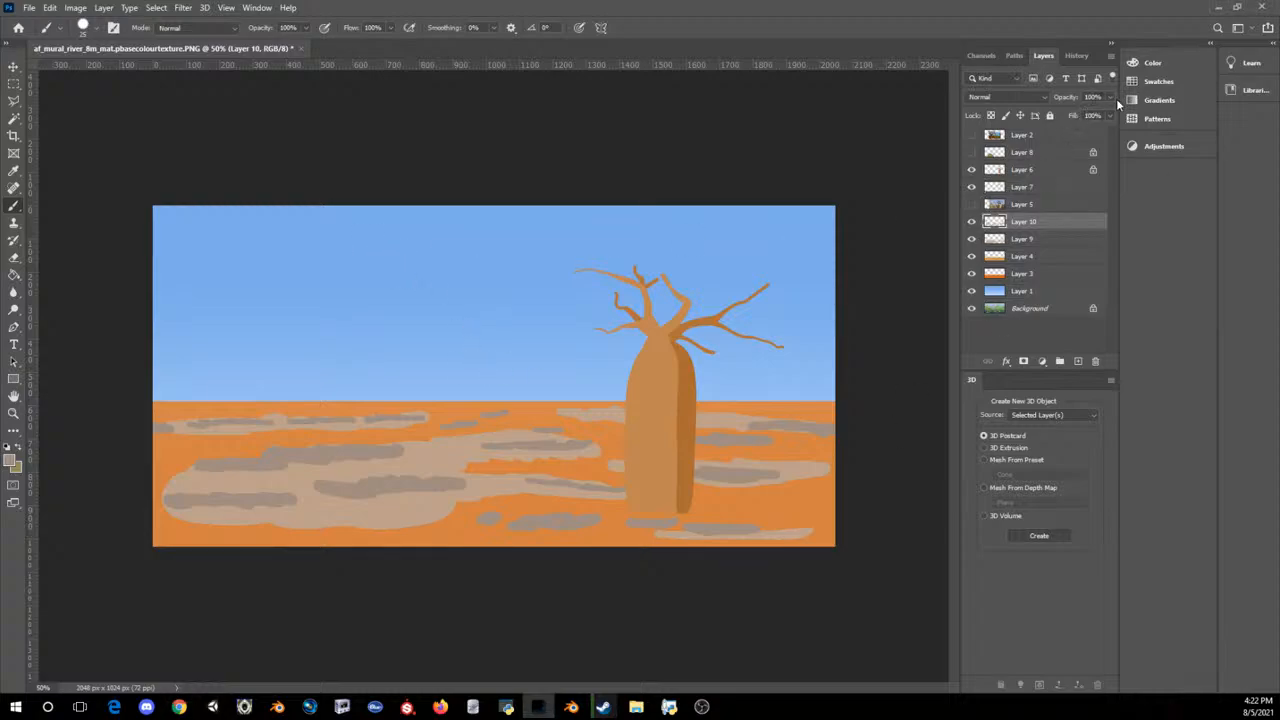
{"action": "left_click_drag", "start_coordinate": [1114, 98], "coordinate": [1056, 118]}
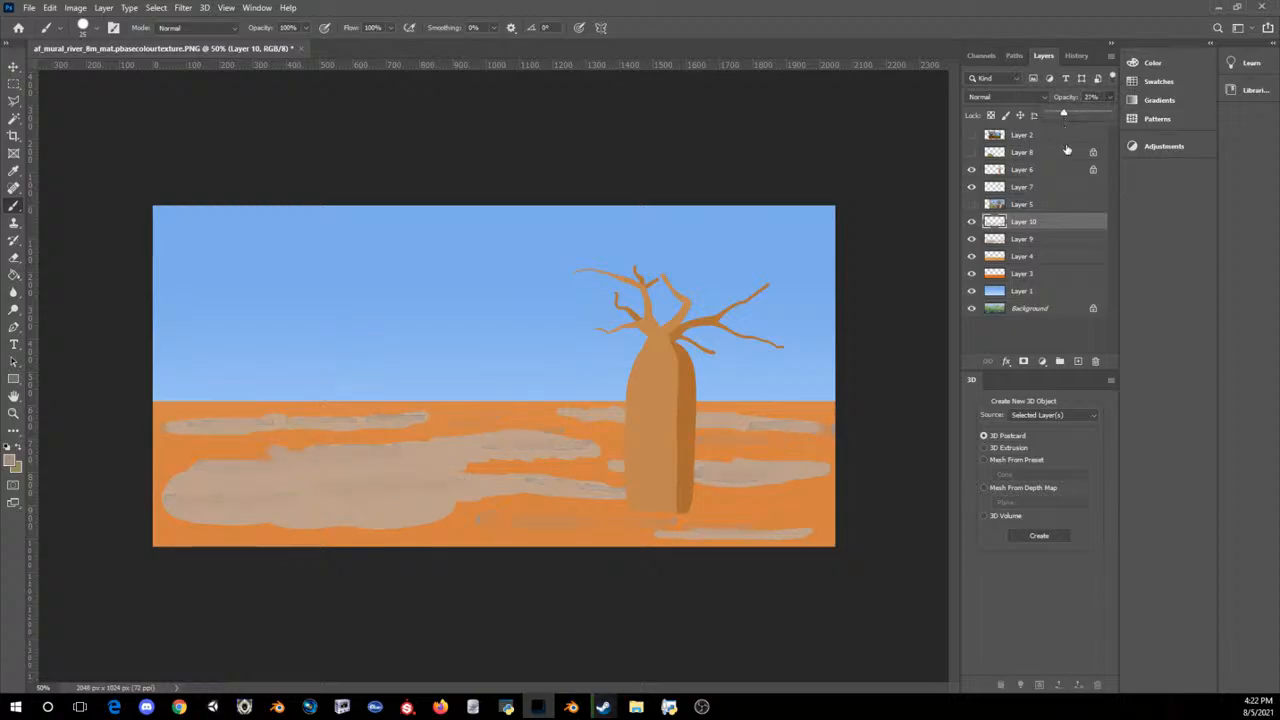
{"action": "left_click", "coordinate": [1032, 239]}
{"action": "left_click", "coordinate": [1109, 97]}
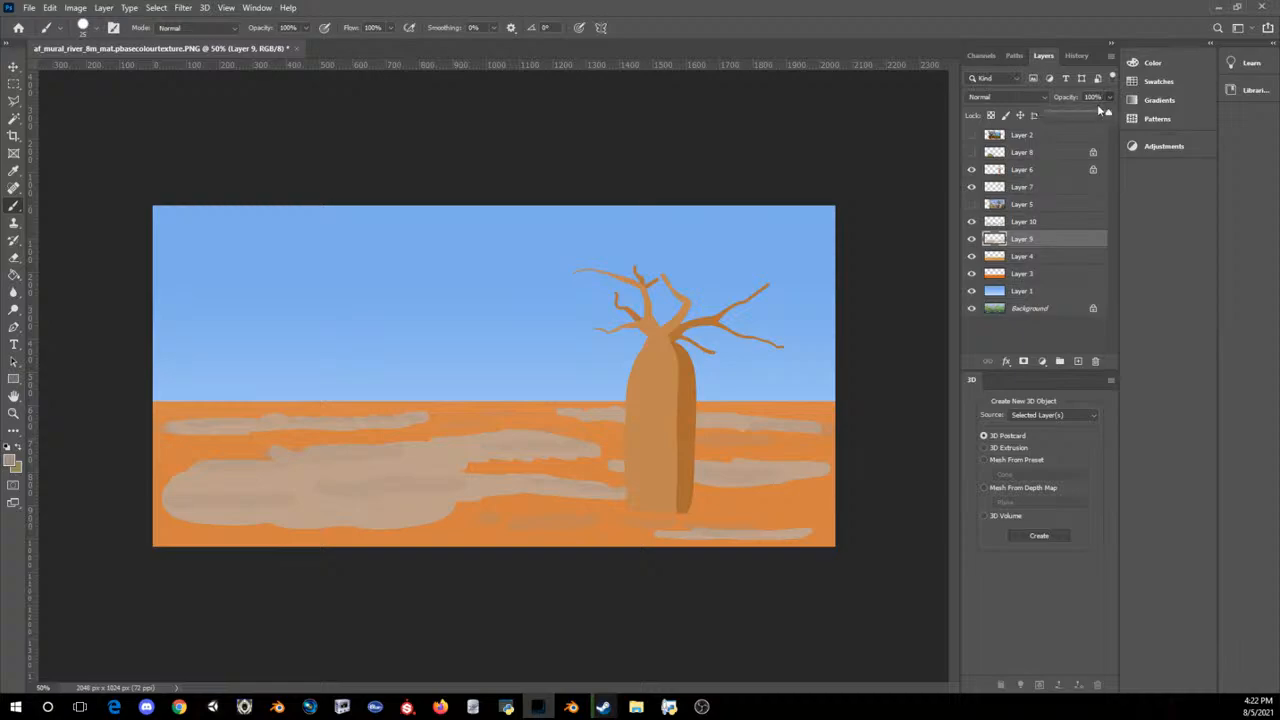
{"action": "left_click_drag", "start_coordinate": [1108, 112], "coordinate": [1066, 117]}
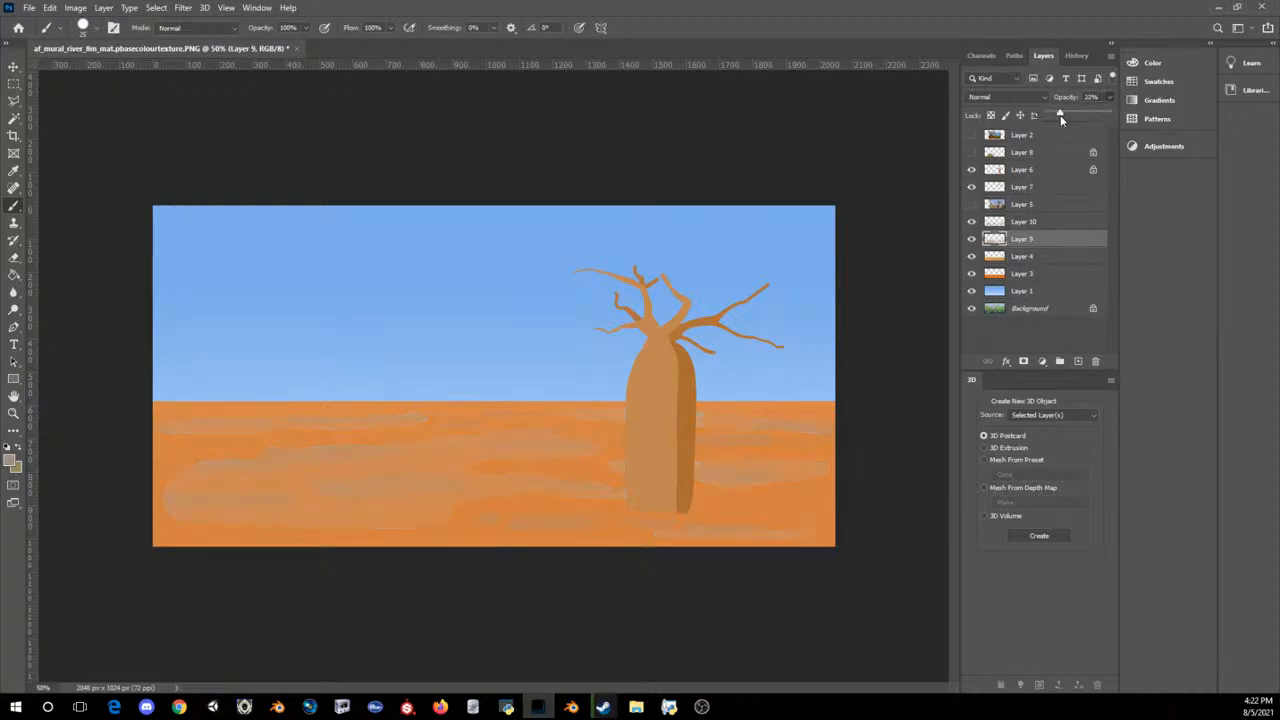
{"action": "left_click_drag", "start_coordinate": [1072, 118], "coordinate": [1064, 118]}
Step: Make the bush on Layer 8 visible and make that layer active
{"action": "left_click", "coordinate": [558, 6]}
{"action": "key", "text": "ctrl+minus"}
{"action": "key", "text": "ctrl+minus"}
{"action": "key", "text": "ctrl+minus"}
{"action": "key", "text": "ctrl+plus"}
{"action": "key", "text": "ctrl+plus"}
{"action": "key", "text": "ctrl+plus"}
{"action": "key", "text": "ctrl+plus"}
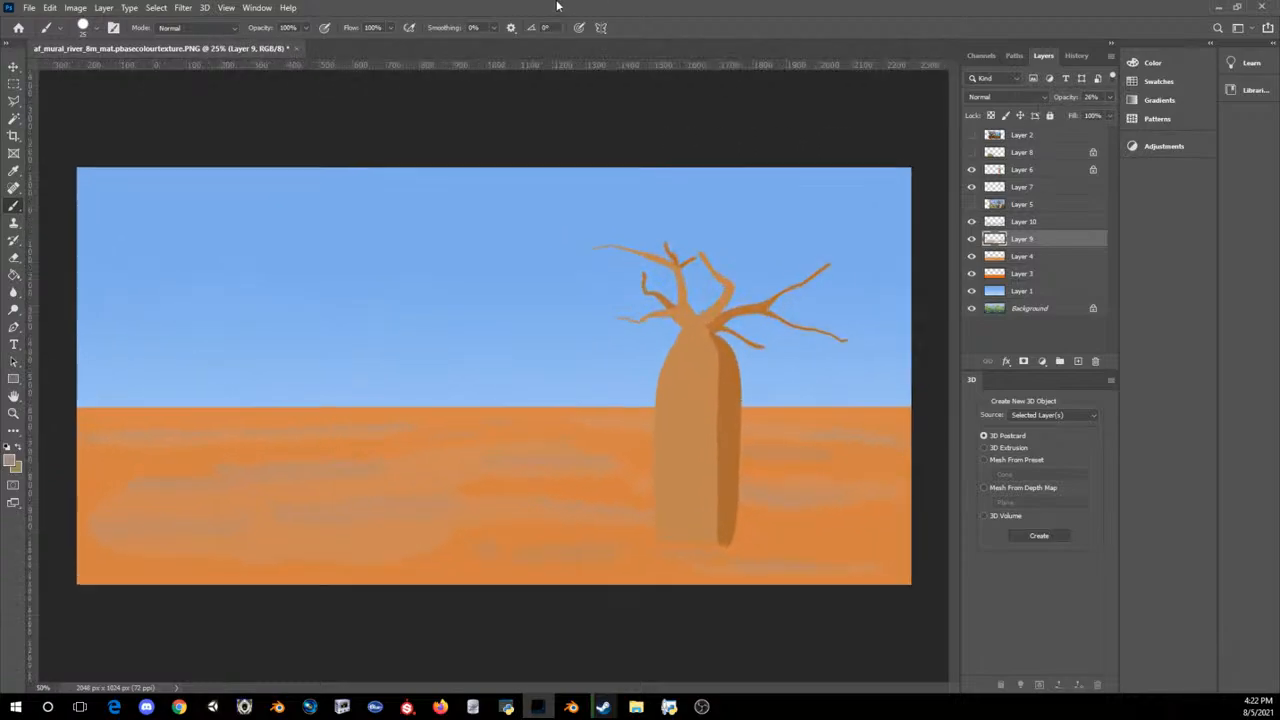
{"action": "key", "text": "ctrl+plus"}
{"action": "left_click", "coordinate": [971, 152]}
{"action": "left_click", "coordinate": [1020, 152]}
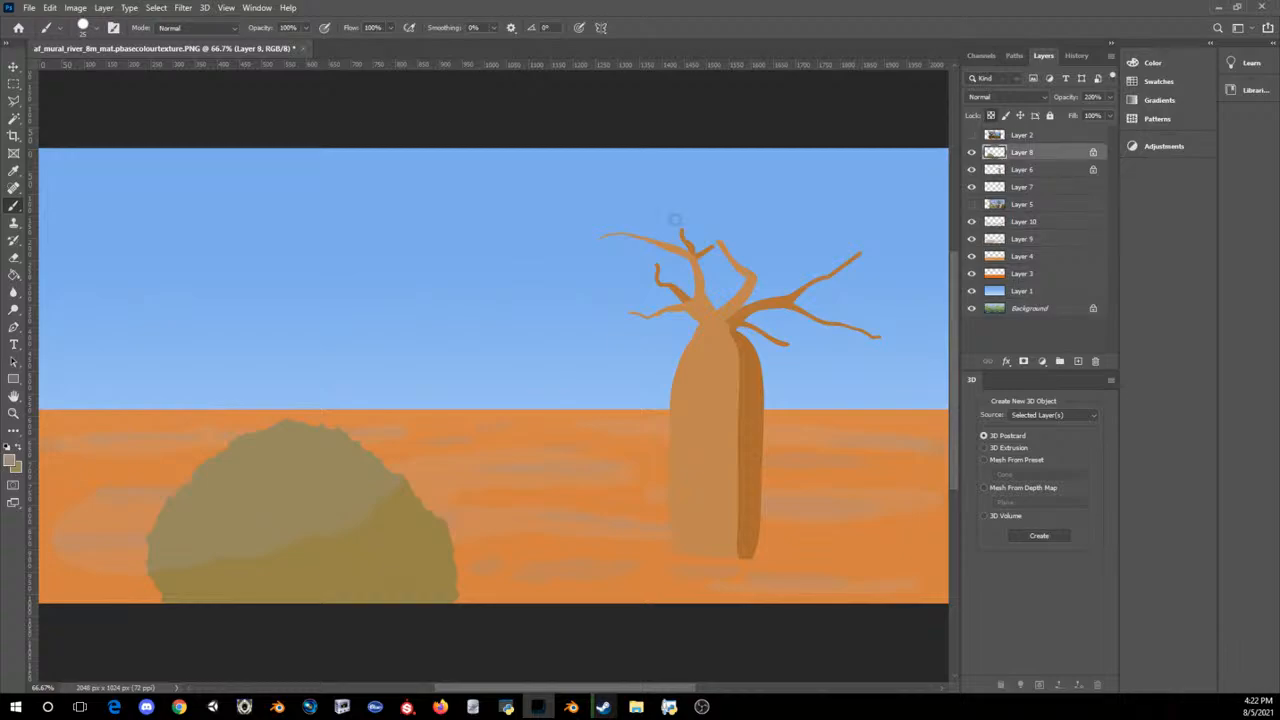
Step: Unlock Layer 8's transparent pixels and erase small leaf-like gaps across the bush's crown with a smaller eraser
{"action": "left_click", "coordinate": [13, 258]}
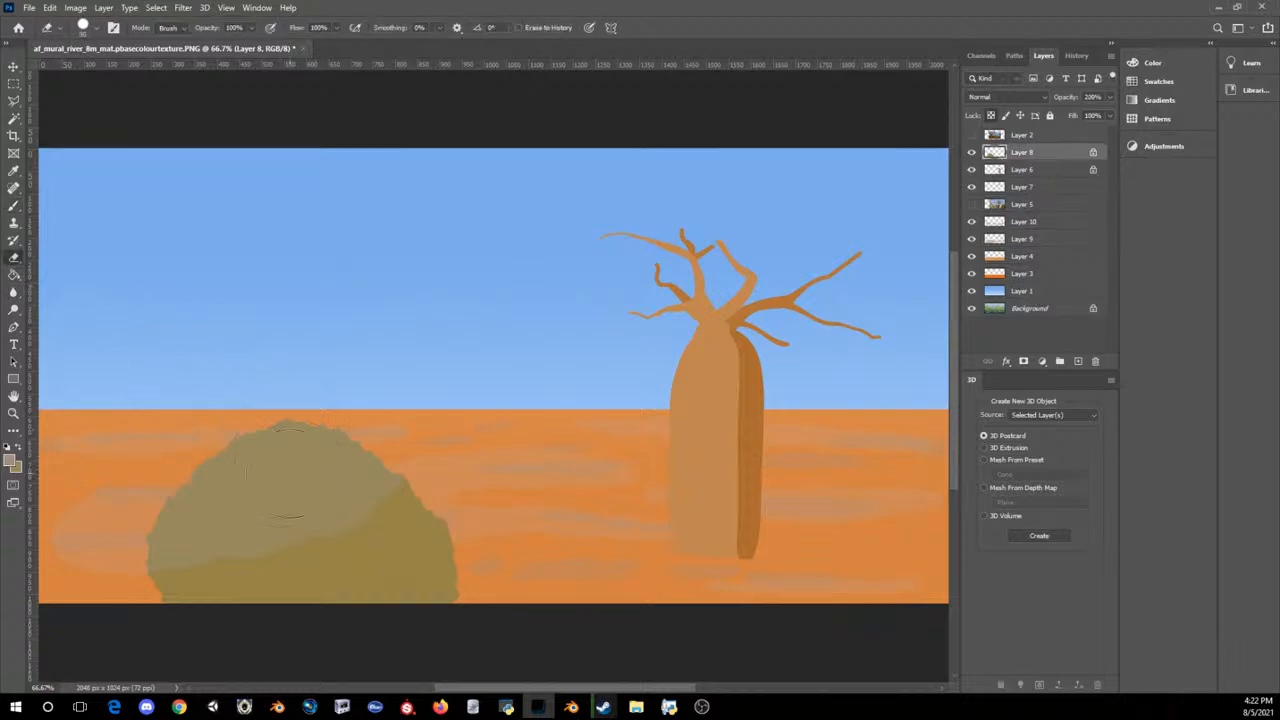
{"action": "key", "text": "bracketleft"}
{"action": "key", "text": "bracketleft"}
{"action": "key", "text": "bracketleft"}
{"action": "key", "text": "bracketleft"}
{"action": "key", "text": "bracketleft"}
{"action": "key", "text": "bracketleft"}
{"action": "left_click", "coordinate": [1094, 151]}
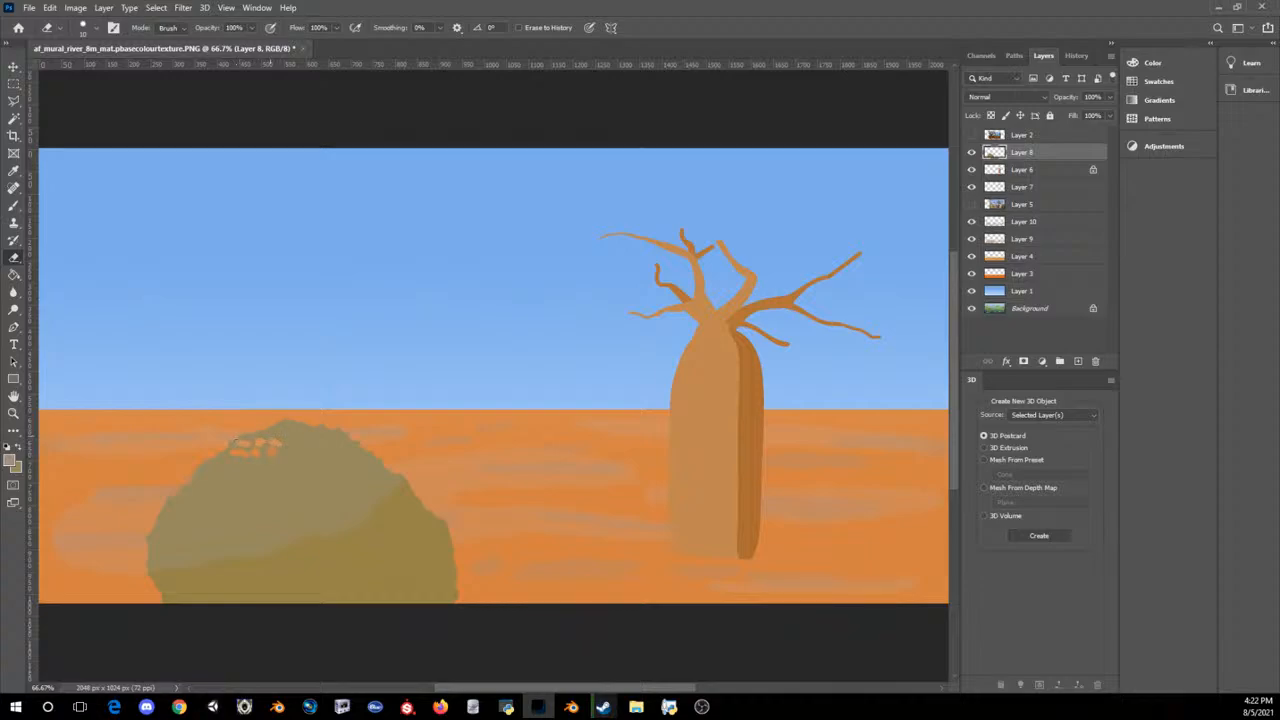
{"action": "left_click_drag", "start_coordinate": [263, 436], "coordinate": [282, 431]}
{"action": "left_click_drag", "start_coordinate": [286, 441], "coordinate": [292, 437]}
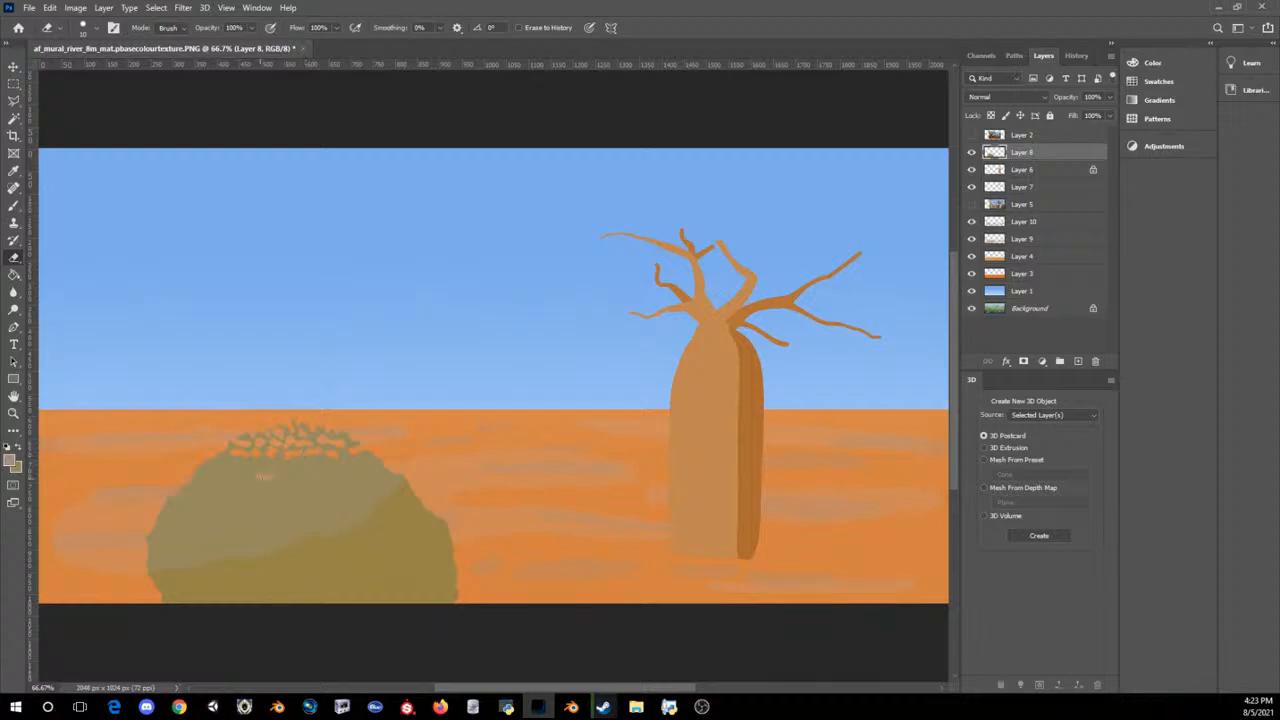
Step: Erase rows of small gaps through the bush's upper middle and down its upper right side
{"action": "left_click_drag", "start_coordinate": [264, 466], "coordinate": [268, 467]}
{"action": "left_click_drag", "start_coordinate": [294, 470], "coordinate": [310, 472]}
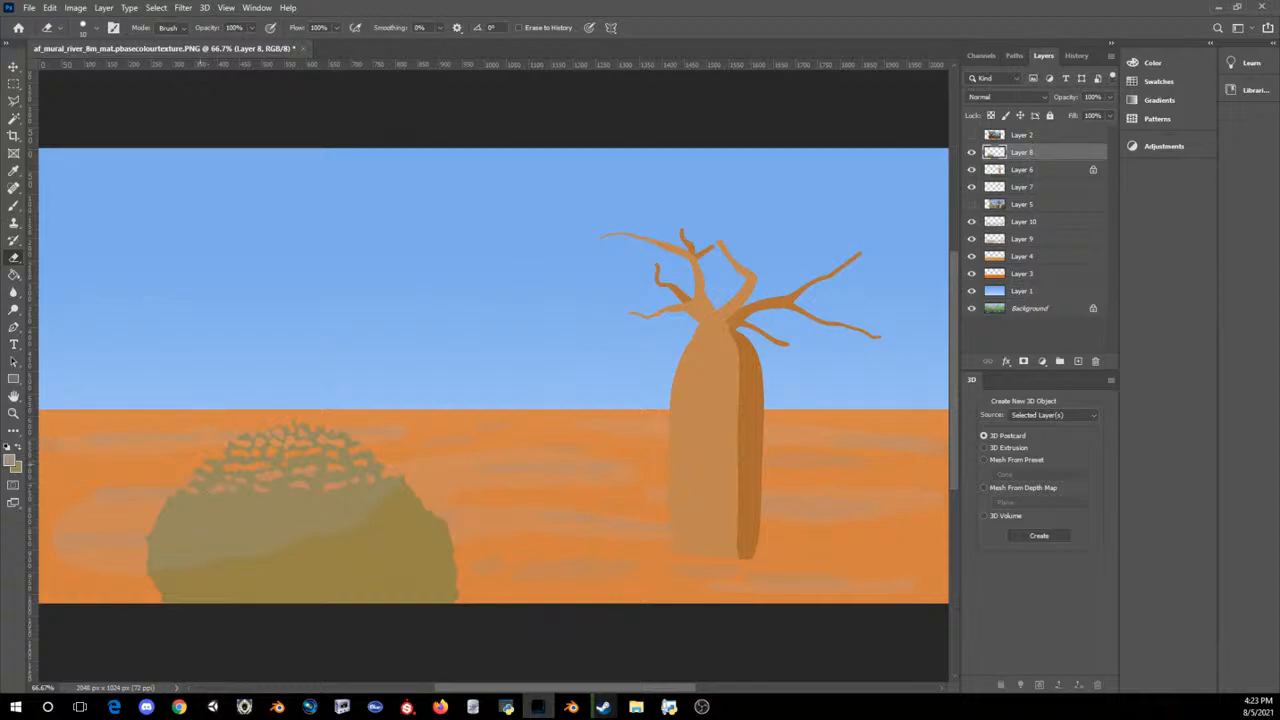
{"action": "left_click", "coordinate": [345, 502]}
{"action": "left_click_drag", "start_coordinate": [394, 494], "coordinate": [397, 491]}
{"action": "left_click_drag", "start_coordinate": [359, 517], "coordinate": [369, 517]}
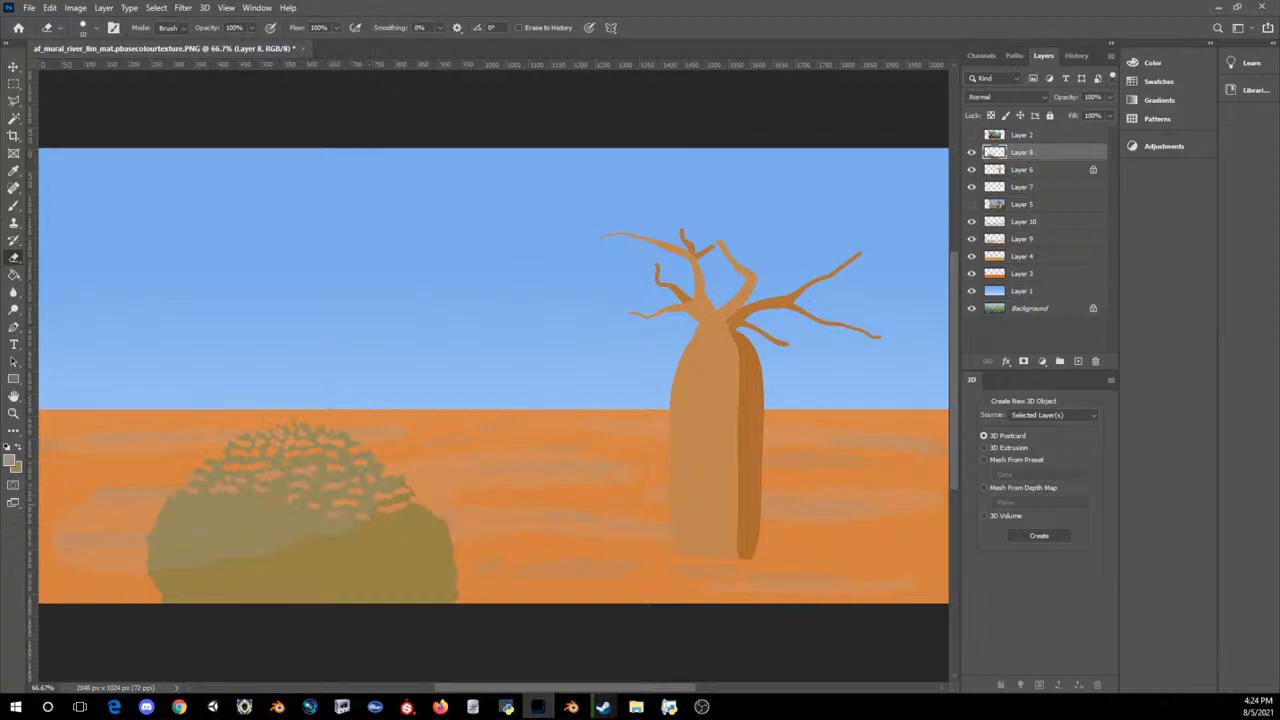
Step: Erase small gaps across the bush's middle, its left side and its lower left corner
{"action": "left_click_drag", "start_coordinate": [267, 505], "coordinate": [276, 506]}
{"action": "left_click_drag", "start_coordinate": [207, 509], "coordinate": [219, 509]}
{"action": "left_click_drag", "start_coordinate": [165, 528], "coordinate": [172, 528]}
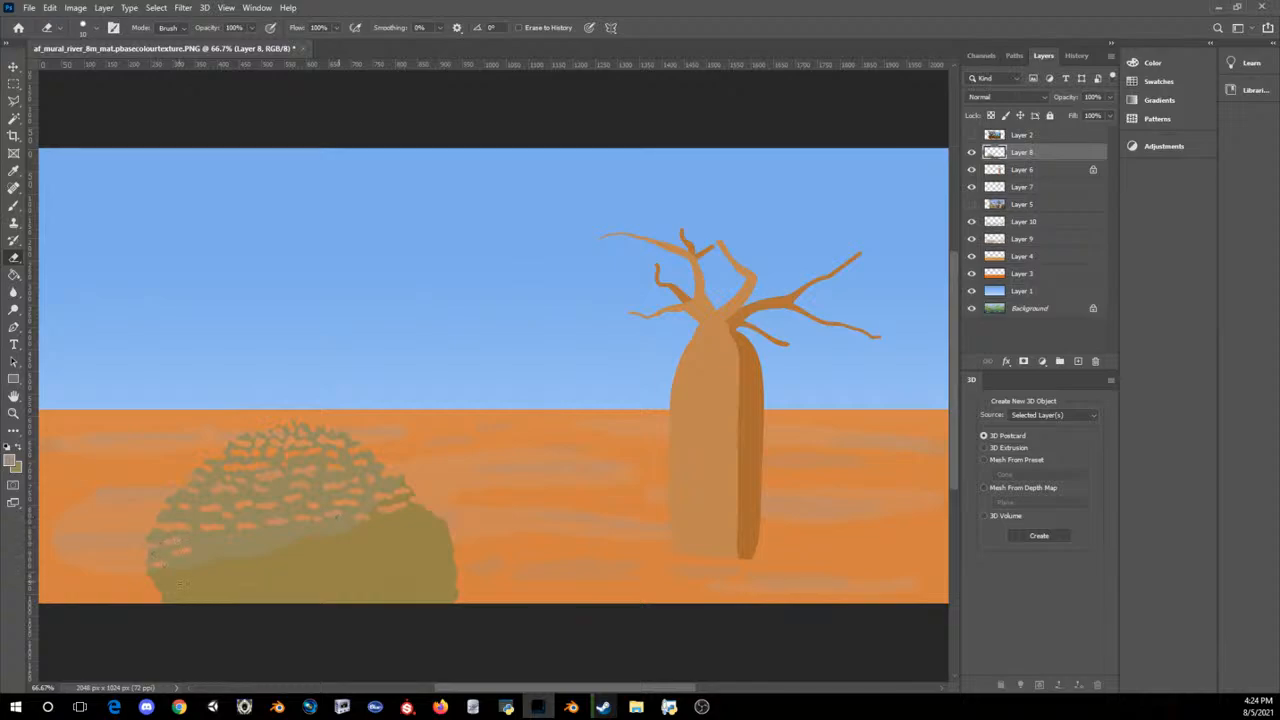
{"action": "left_click", "coordinate": [179, 577]}
{"action": "left_click", "coordinate": [199, 572]}
{"action": "left_click", "coordinate": [230, 580]}
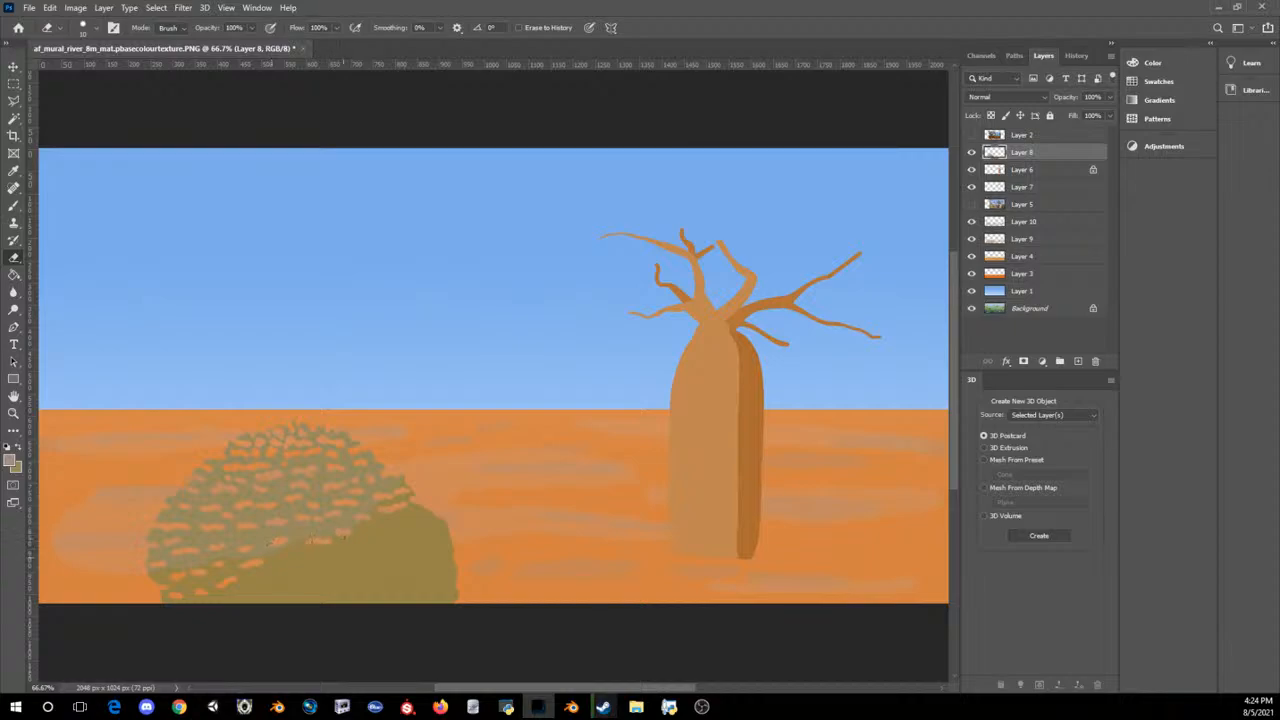
Step: Erase small gaps across the bush's lower centre and the darker area on its right down to the canvas edge
{"action": "left_click_drag", "start_coordinate": [345, 556], "coordinate": [328, 564]}
{"action": "mouse_move", "coordinate": [279, 592]}
{"action": "left_mouse_down"}
{"action": "mouse_move", "coordinate": [237, 597]}
{"action": "mouse_move", "coordinate": [258, 580]}
{"action": "left_mouse_up"}
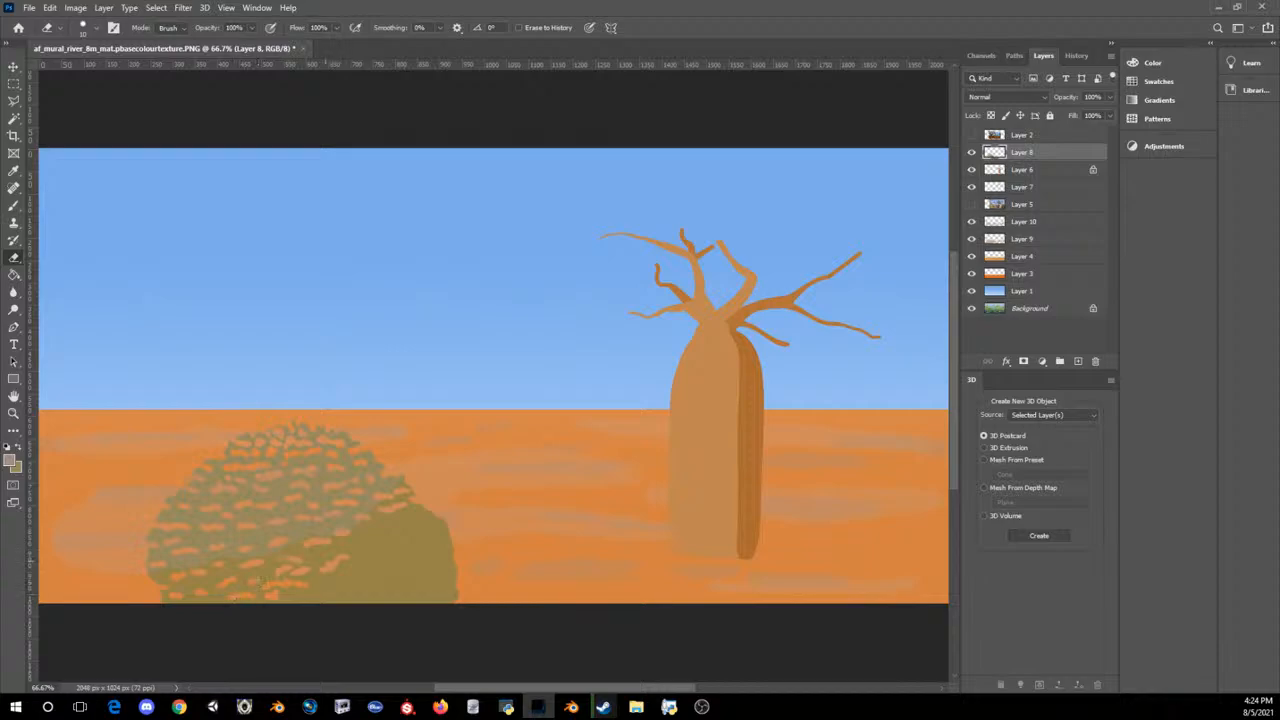
{"action": "mouse_move", "coordinate": [323, 582]}
{"action": "left_mouse_down"}
{"action": "mouse_move", "coordinate": [334, 583]}
{"action": "mouse_move", "coordinate": [311, 597]}
{"action": "left_mouse_up"}
{"action": "mouse_move", "coordinate": [354, 549]}
{"action": "left_mouse_down"}
{"action": "mouse_move", "coordinate": [387, 548]}
{"action": "mouse_move", "coordinate": [421, 518]}
{"action": "mouse_move", "coordinate": [445, 528]}
{"action": "mouse_move", "coordinate": [430, 541]}
{"action": "mouse_move", "coordinate": [453, 548]}
{"action": "left_mouse_up"}
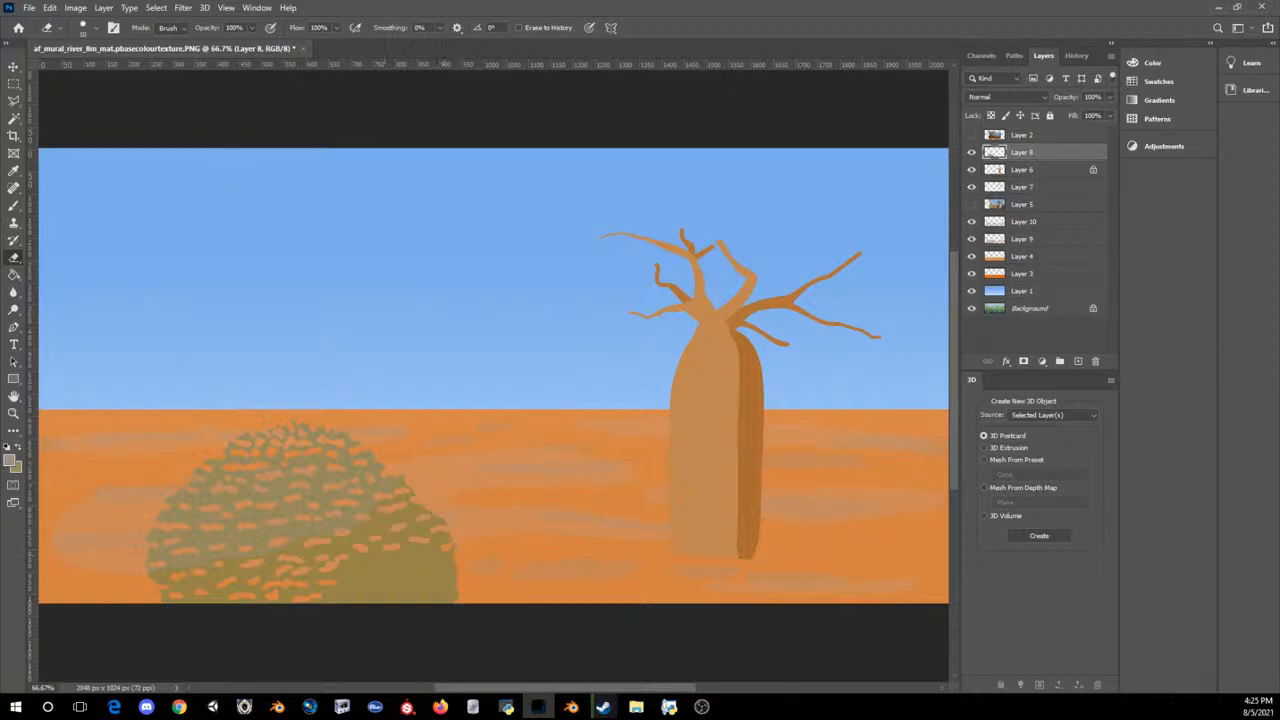
{"action": "left_click_drag", "start_coordinate": [418, 561], "coordinate": [426, 561]}
{"action": "mouse_move", "coordinate": [427, 586]}
{"action": "left_mouse_down"}
{"action": "mouse_move", "coordinate": [388, 571]}
{"action": "mouse_move", "coordinate": [368, 583]}
{"action": "left_mouse_up"}
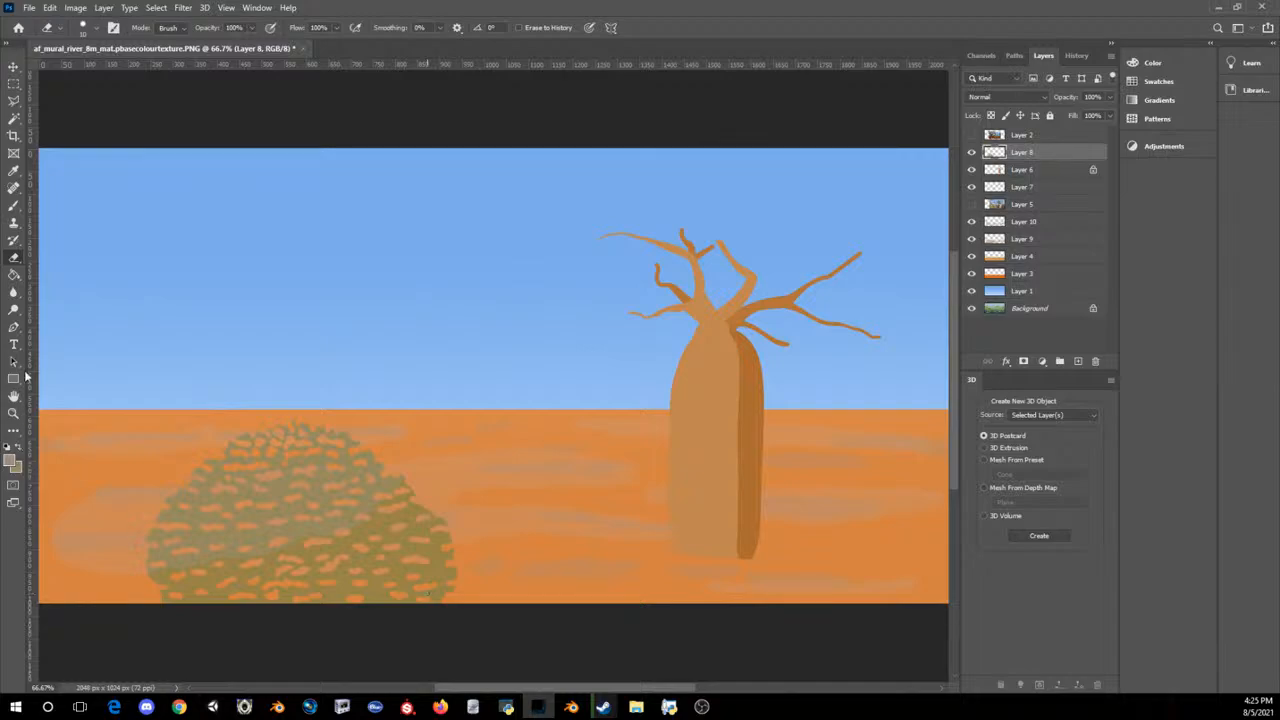
Step: Paint grey-brown branches fanning up from the bush's base on a new layer between Layer 8 and Layer 6
{"action": "left_click", "coordinate": [14, 205]}
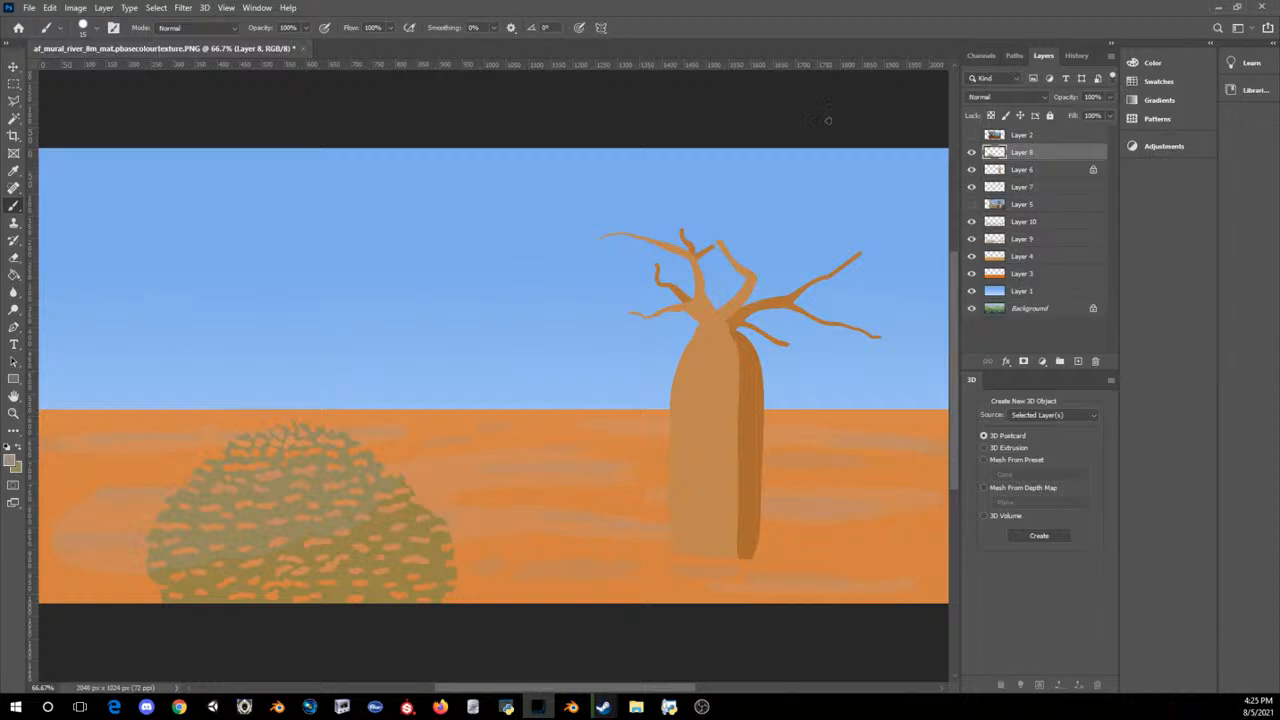
{"action": "left_click", "coordinate": [1022, 170]}
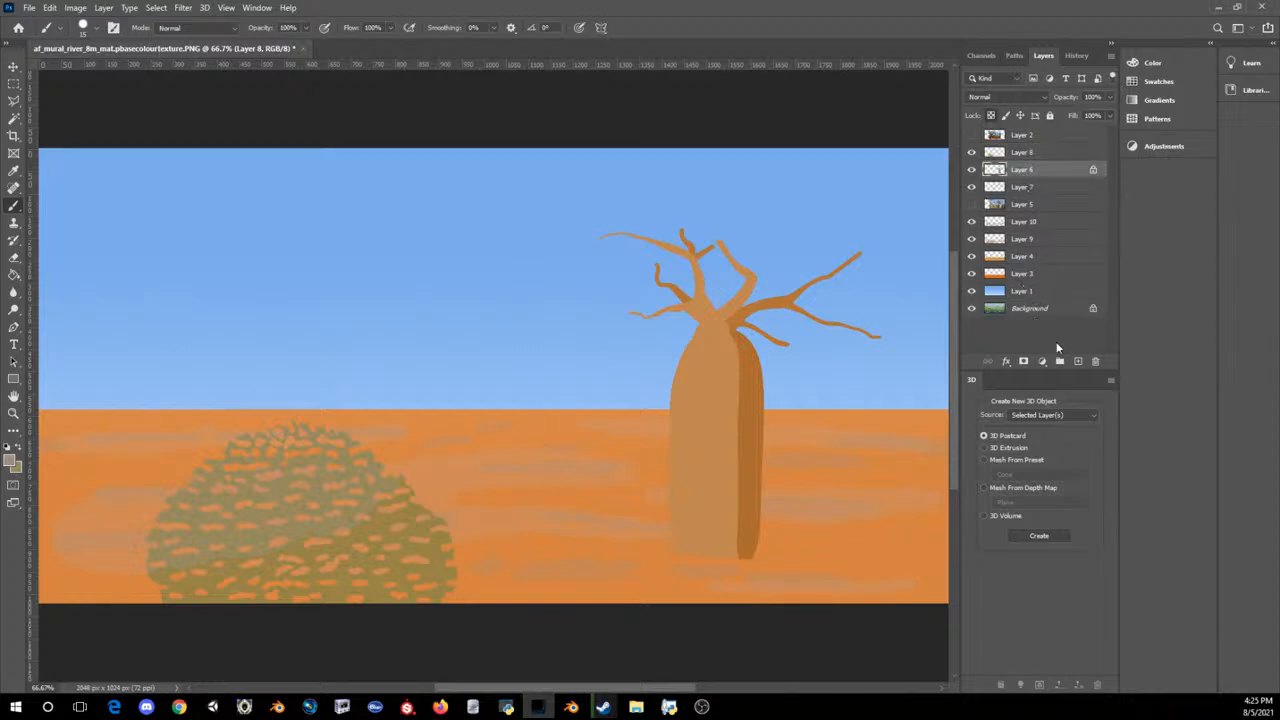
{"action": "left_click", "coordinate": [1077, 361]}
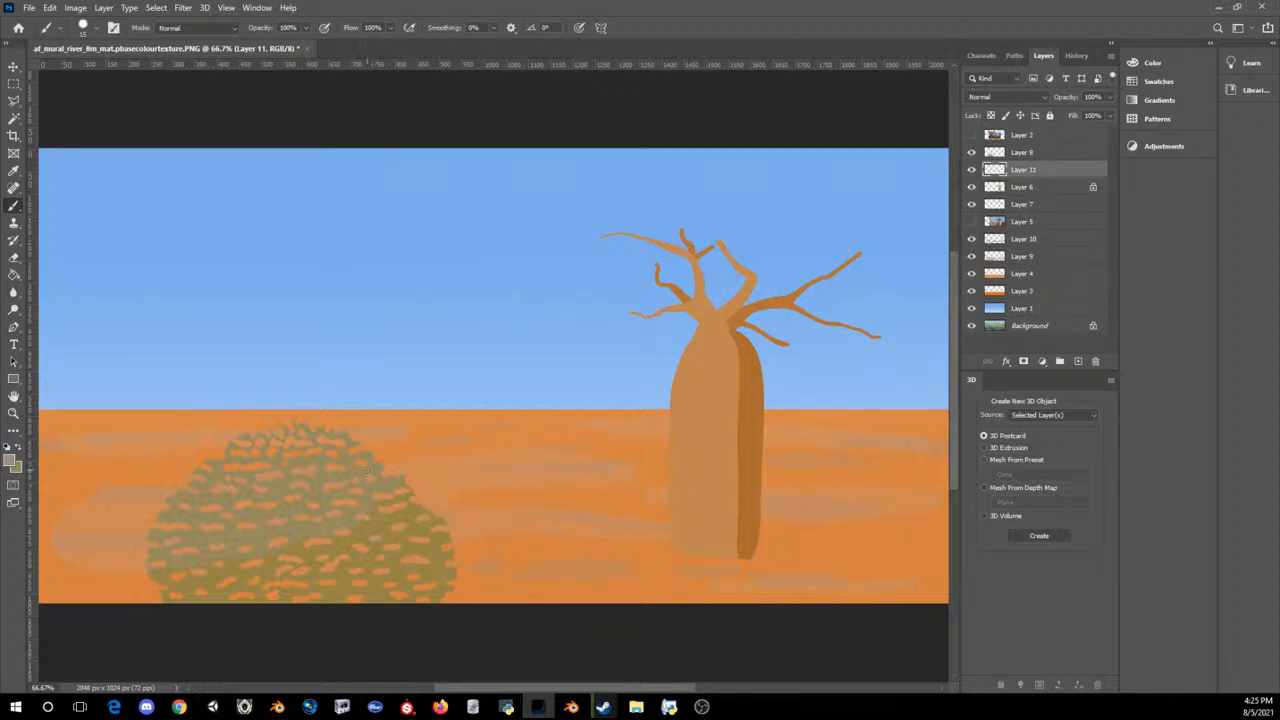
{"action": "key", "text": "bracketright"}
{"action": "key", "text": "bracketright"}
{"action": "key", "text": "bracketleft"}
{"action": "key", "text": "bracketleft"}
{"action": "left_click", "coordinate": [974, 171]}
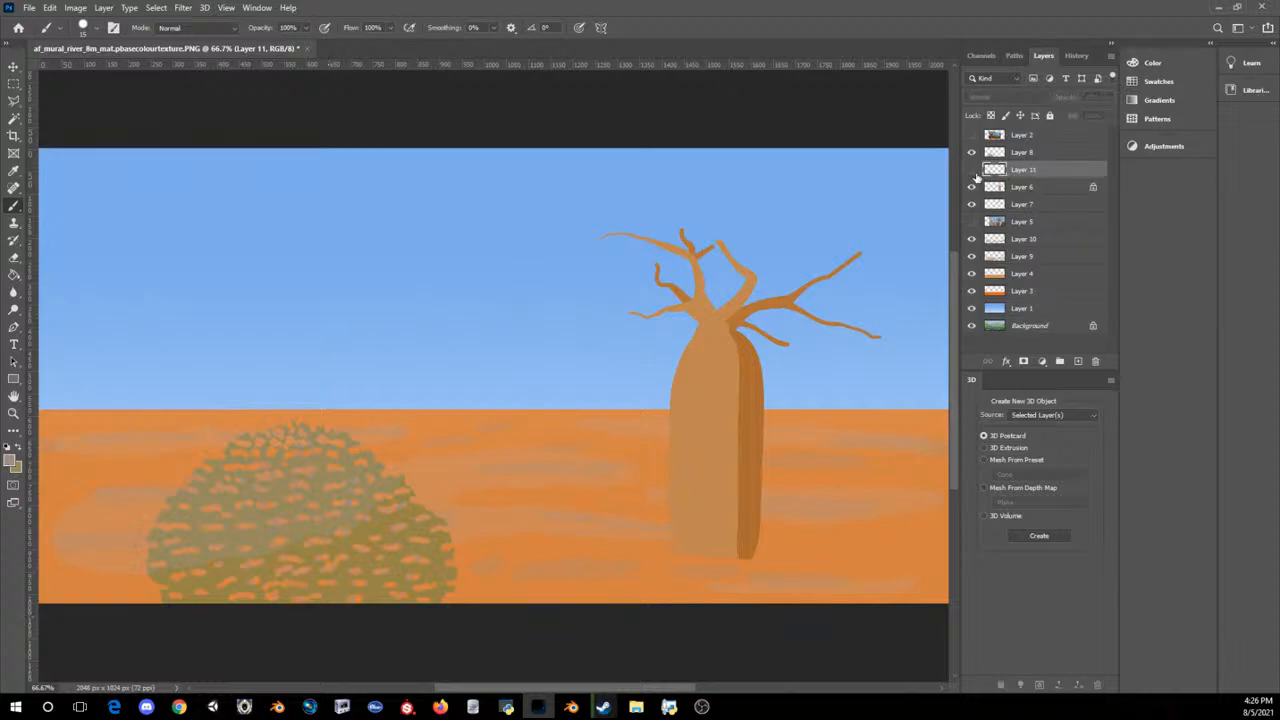
{"action": "left_click", "coordinate": [972, 170]}
{"action": "left_click", "coordinate": [972, 152]}
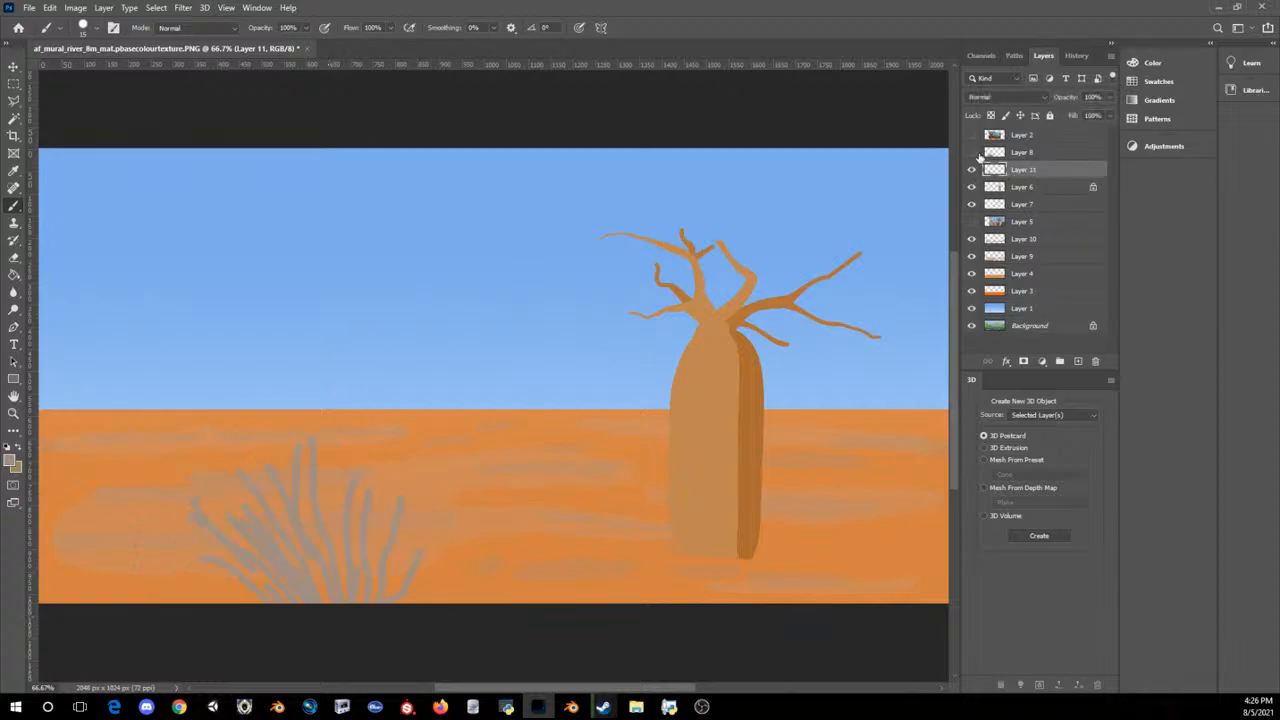
{"action": "left_click", "coordinate": [974, 153]}
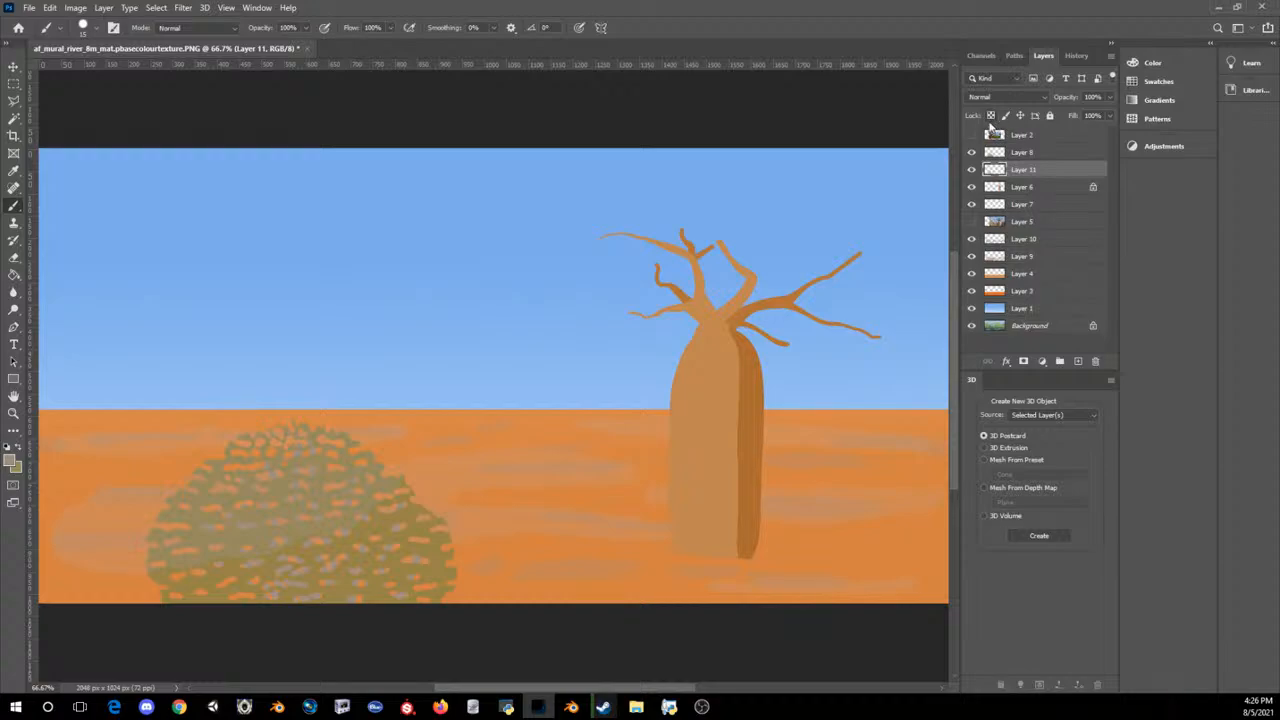
Step: Paint finer twigs off the branches with a smaller brush while the foliage on Layer 8 is temporarily hidden
{"action": "left_click", "coordinate": [972, 152]}
{"action": "key", "text": "shift+["}
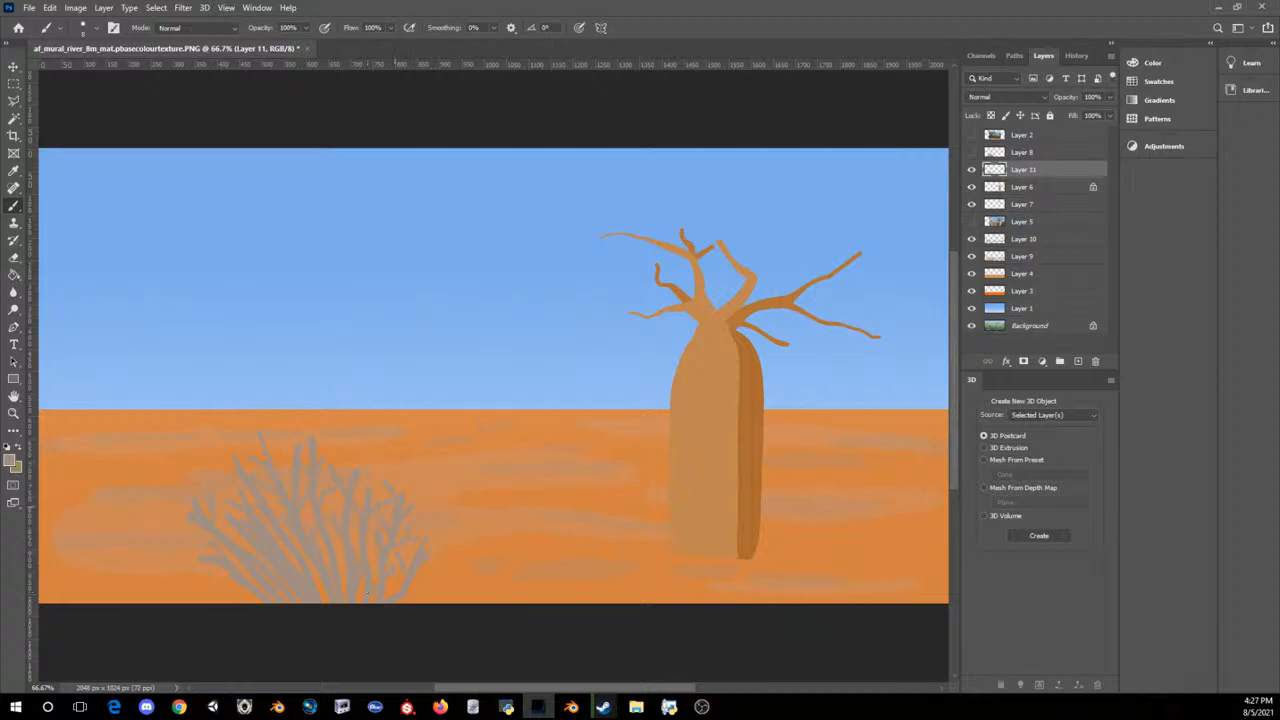
{"action": "left_click", "coordinate": [971, 152]}
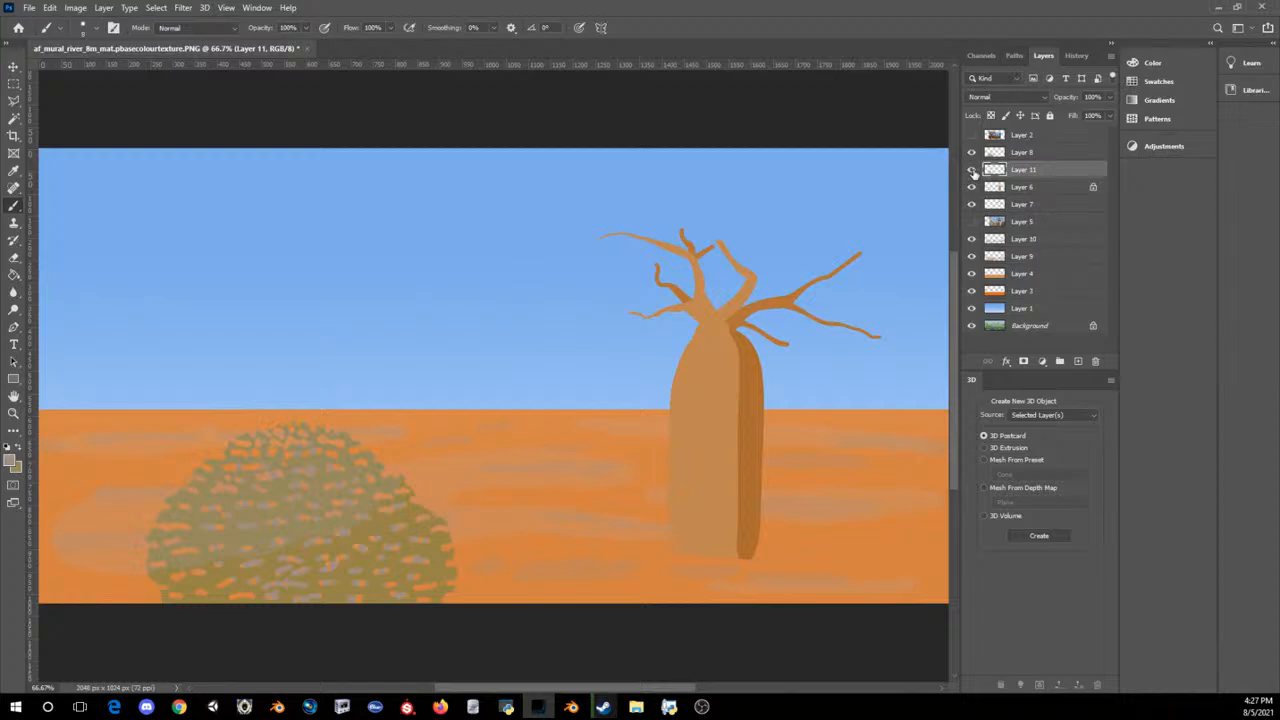
Step: Set the foreground colour to the darker grey-brown 73665d
{"action": "left_click", "coordinate": [11, 460]}
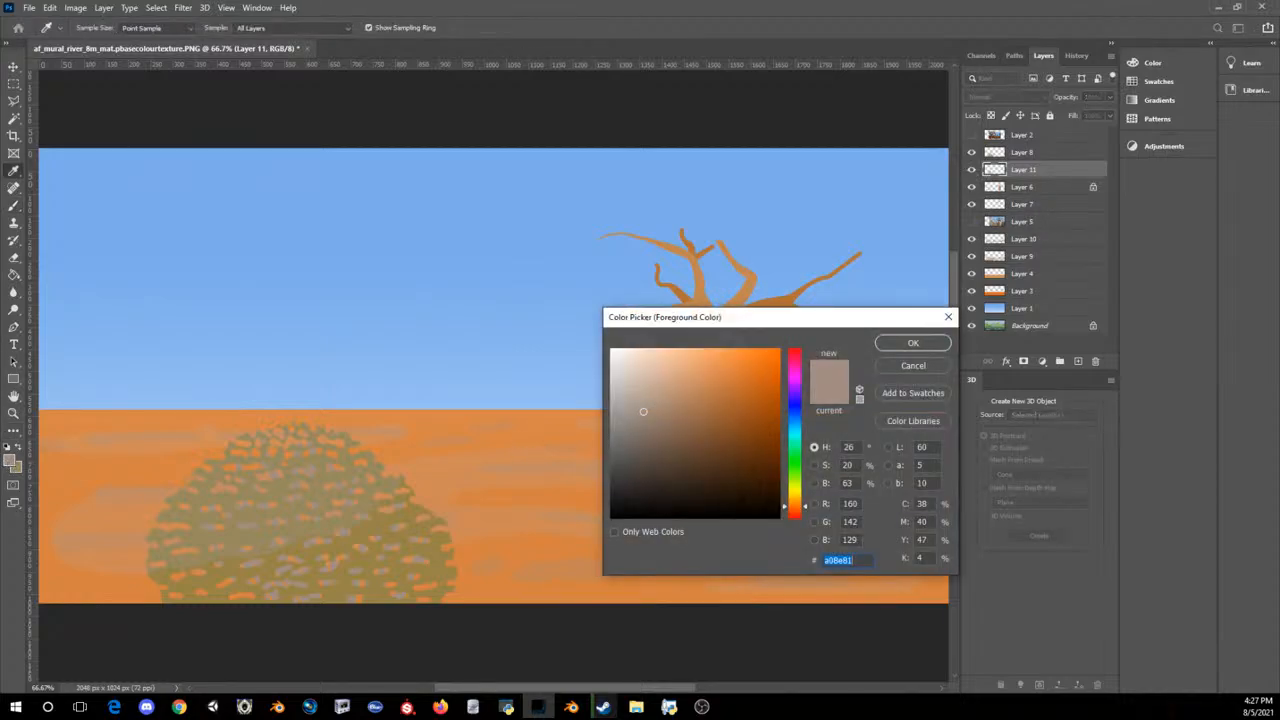
{"action": "left_click_drag", "start_coordinate": [638, 426], "coordinate": [643, 441]}
{"action": "left_click", "coordinate": [935, 343]}
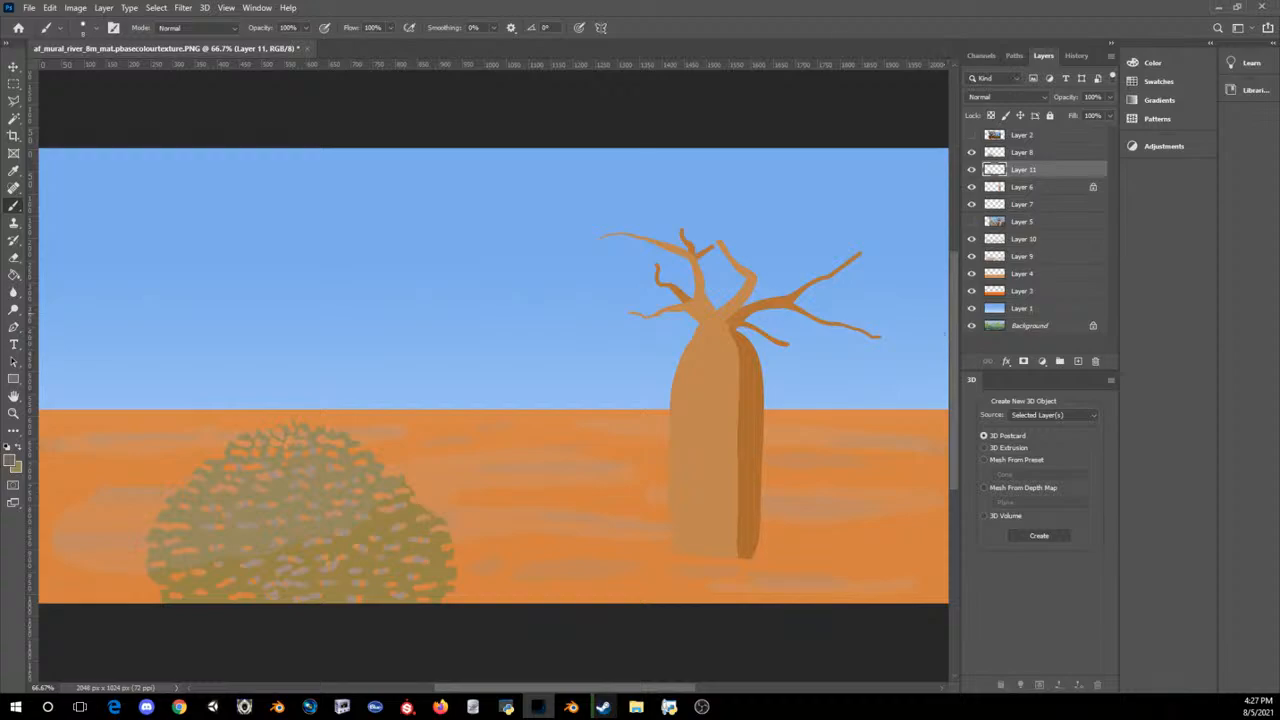
Step: Try to darken the lower branches with the grey-brown using a much larger brush
{"action": "key", "text": "bracketright"}
{"action": "key", "text": "bracketright"}
{"action": "key", "text": "bracketright"}
{"action": "key", "text": "bracketright"}
{"action": "key", "text": "bracketright"}
{"action": "key", "text": "bracketright"}
{"action": "key", "text": "bracketright"}
{"action": "key", "text": "bracketright"}
{"action": "key", "text": "bracketright"}
{"action": "key", "text": "bracketright"}
{"action": "key", "text": "bracketright"}
{"action": "key", "text": "bracketright"}
{"action": "key", "text": "bracketright"}
{"action": "key", "text": "bracketright"}
{"action": "key", "text": "bracketright"}
{"action": "key", "text": "bracketright"}
{"action": "mouse_move", "coordinate": [400, 575]}
{"action": "left_mouse_down"}
{"action": "mouse_move", "coordinate": [169, 612]}
{"action": "mouse_move", "coordinate": [399, 600]}
{"action": "left_mouse_up"}
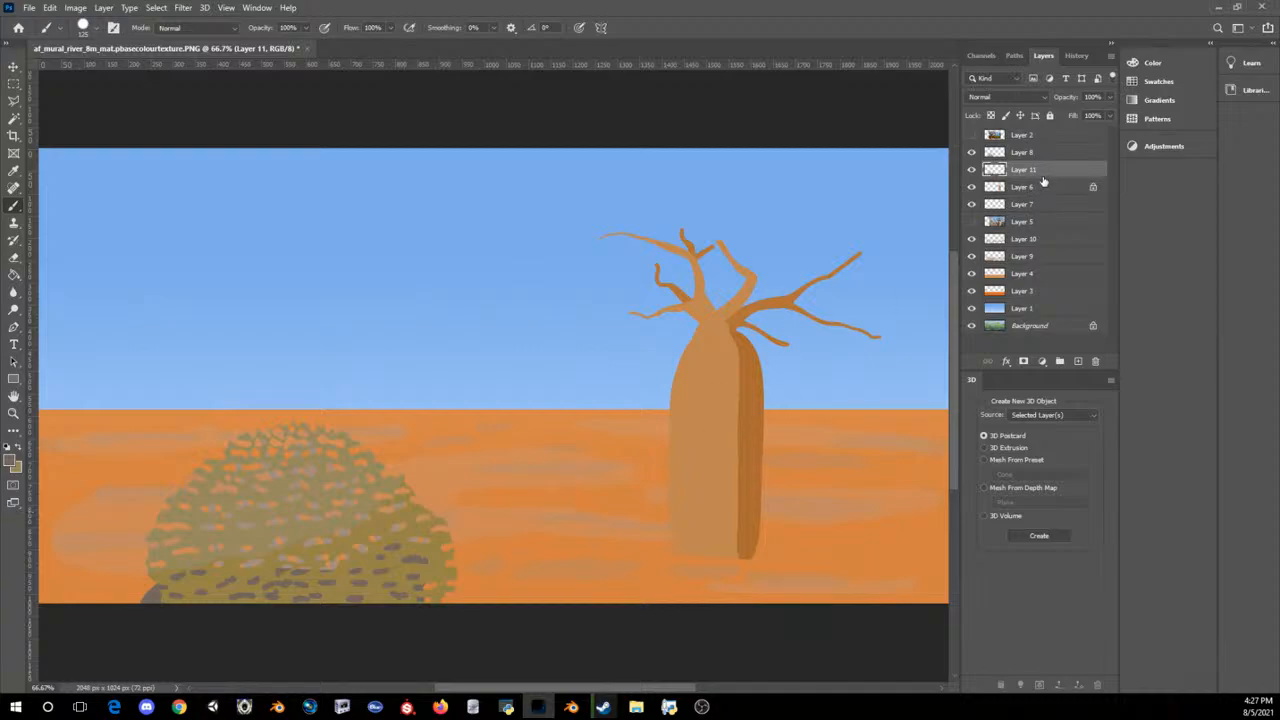
{"action": "key", "text": "ctrl+z"}
Step: Lock Layer 11's transparent pixels and set up a gradient from 73665d to the branches' own colour a08e81
{"action": "left_click", "coordinate": [991, 116]}
{"action": "left_click_drag", "start_coordinate": [388, 535], "coordinate": [372, 559]}
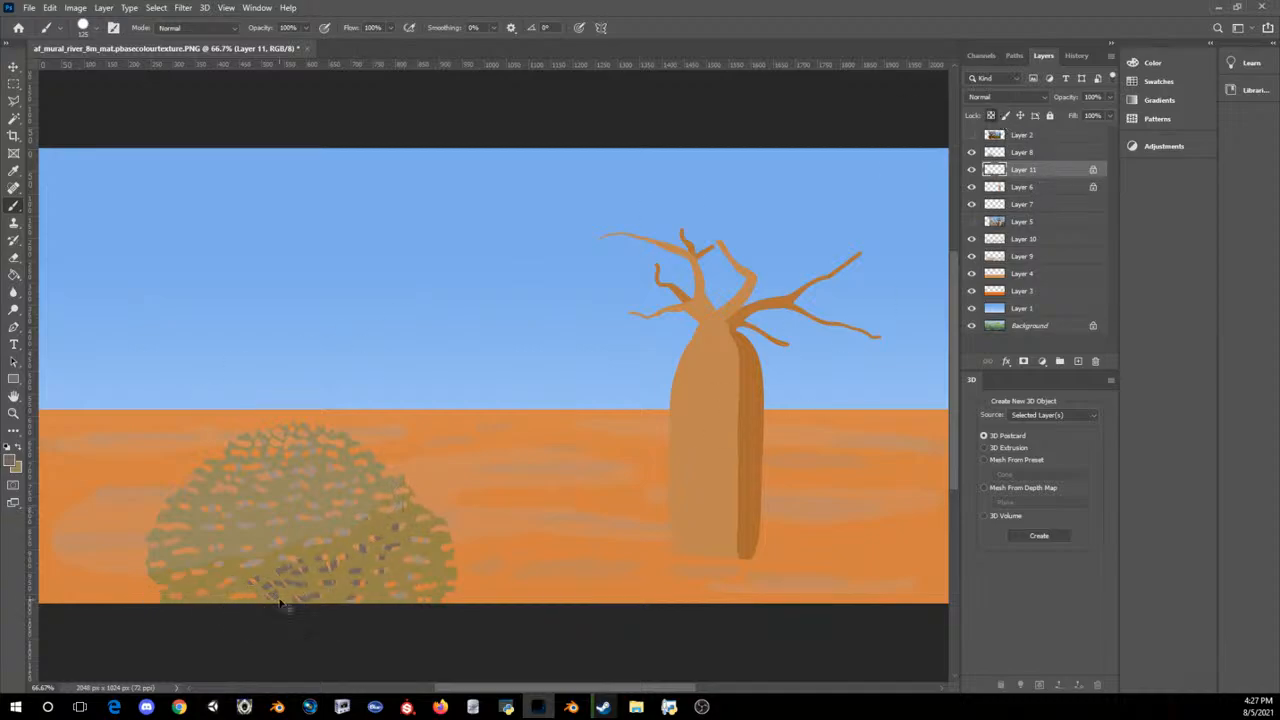
{"action": "left_click", "coordinate": [13, 274]}
{"action": "left_click_drag", "start_coordinate": [13, 274], "coordinate": [55, 278]}
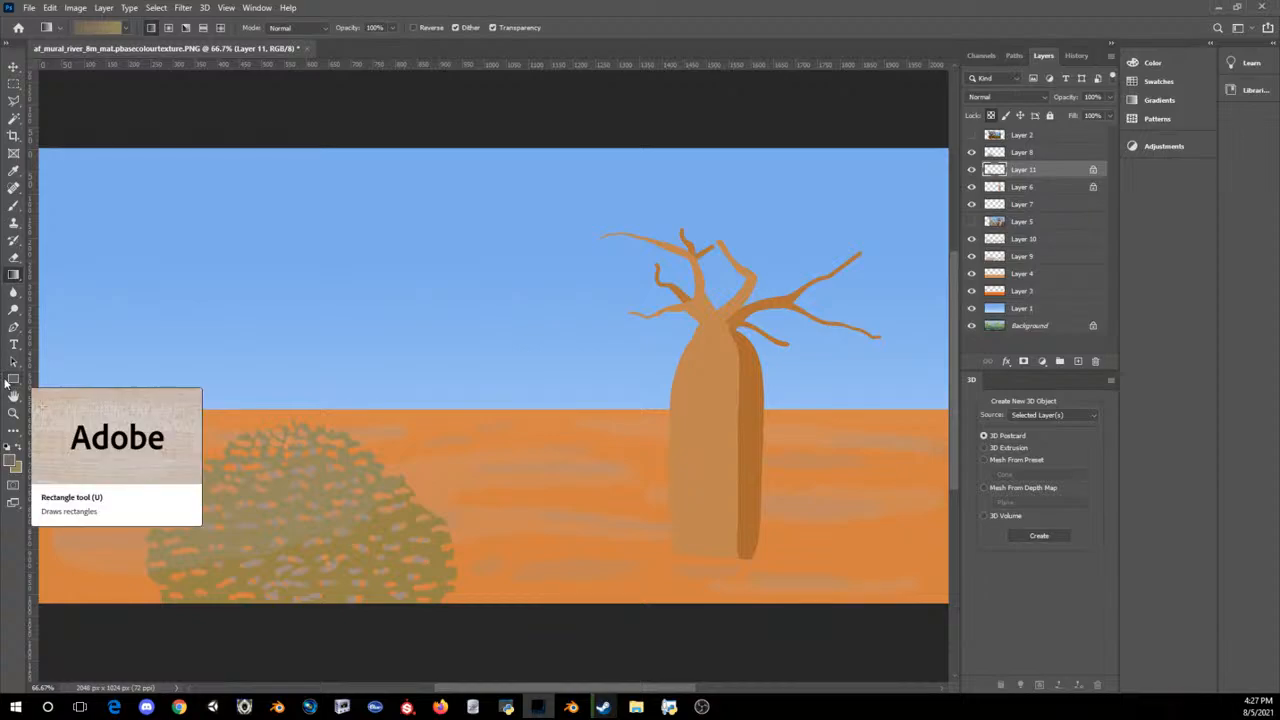
{"action": "left_click", "coordinate": [15, 457]}
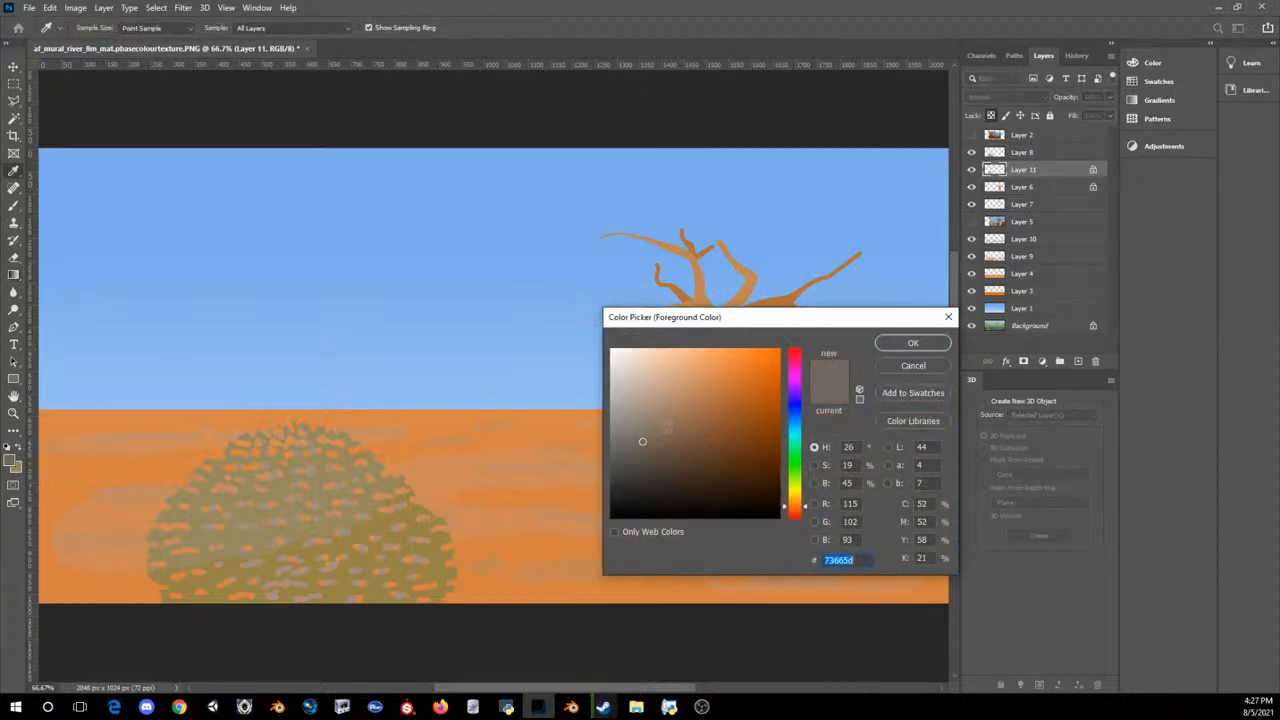
{"action": "left_click", "coordinate": [912, 343]}
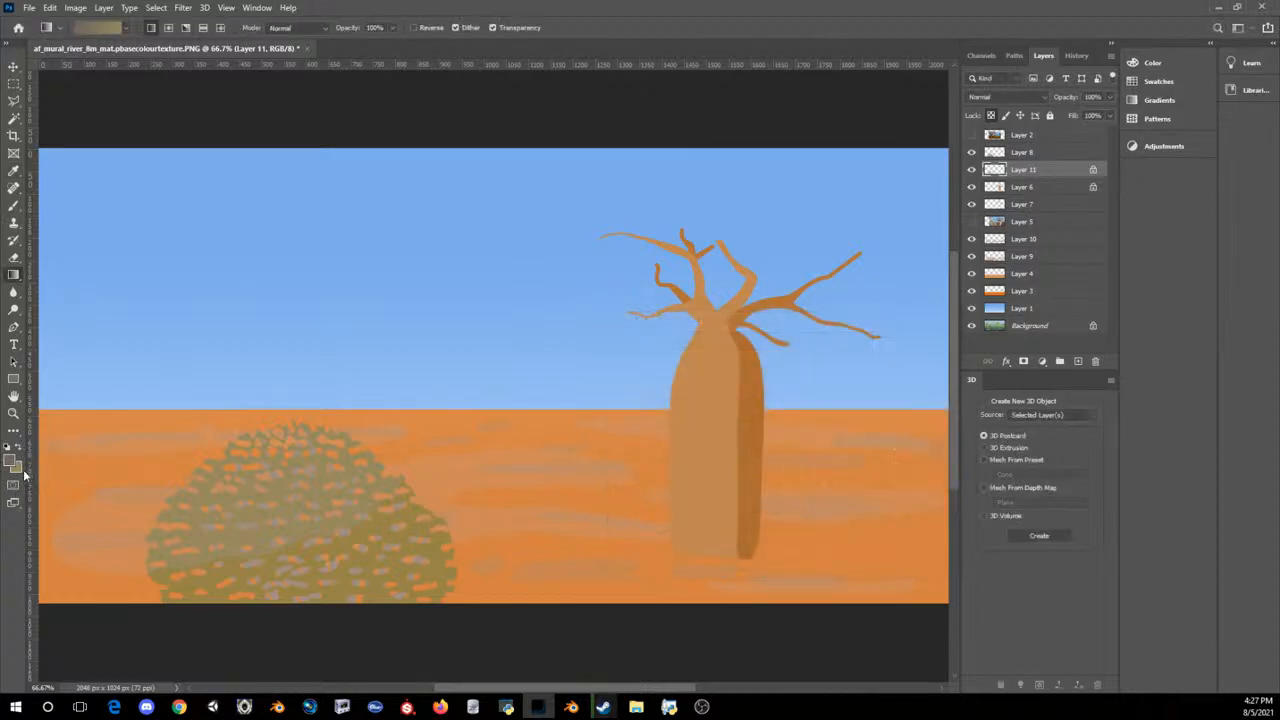
{"action": "left_click", "coordinate": [20, 468]}
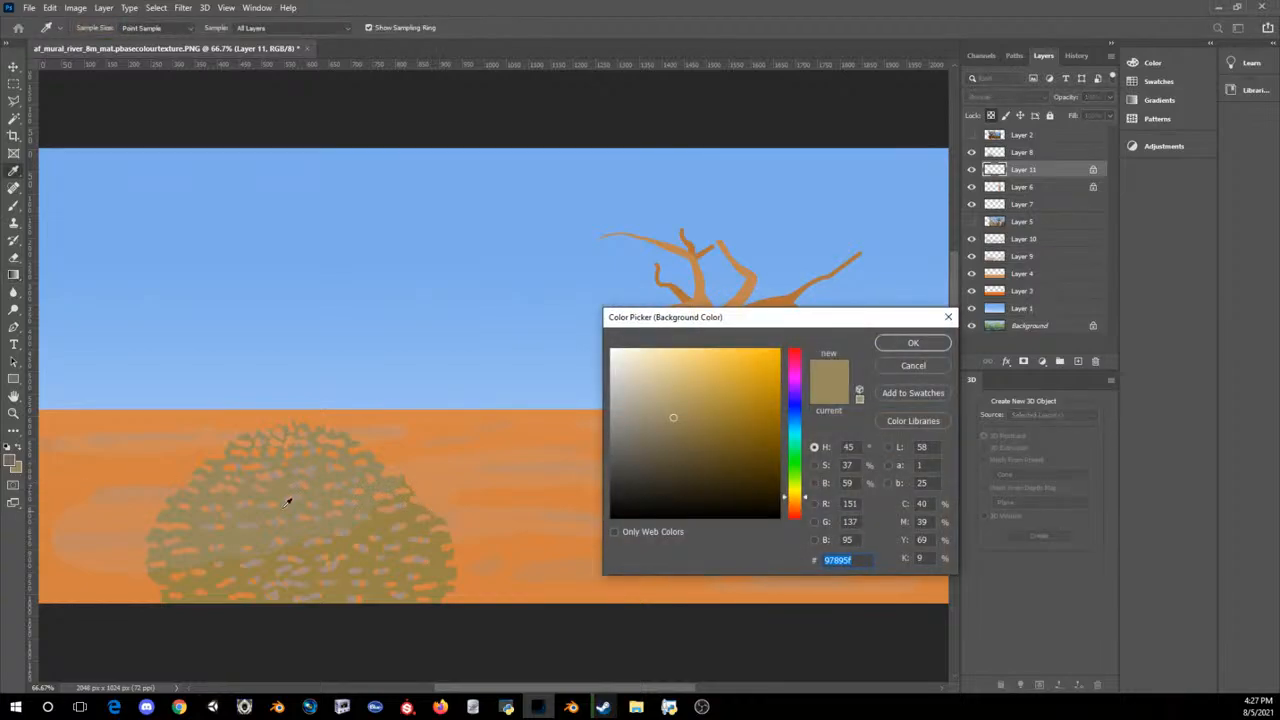
{"action": "left_click", "coordinate": [256, 515]}
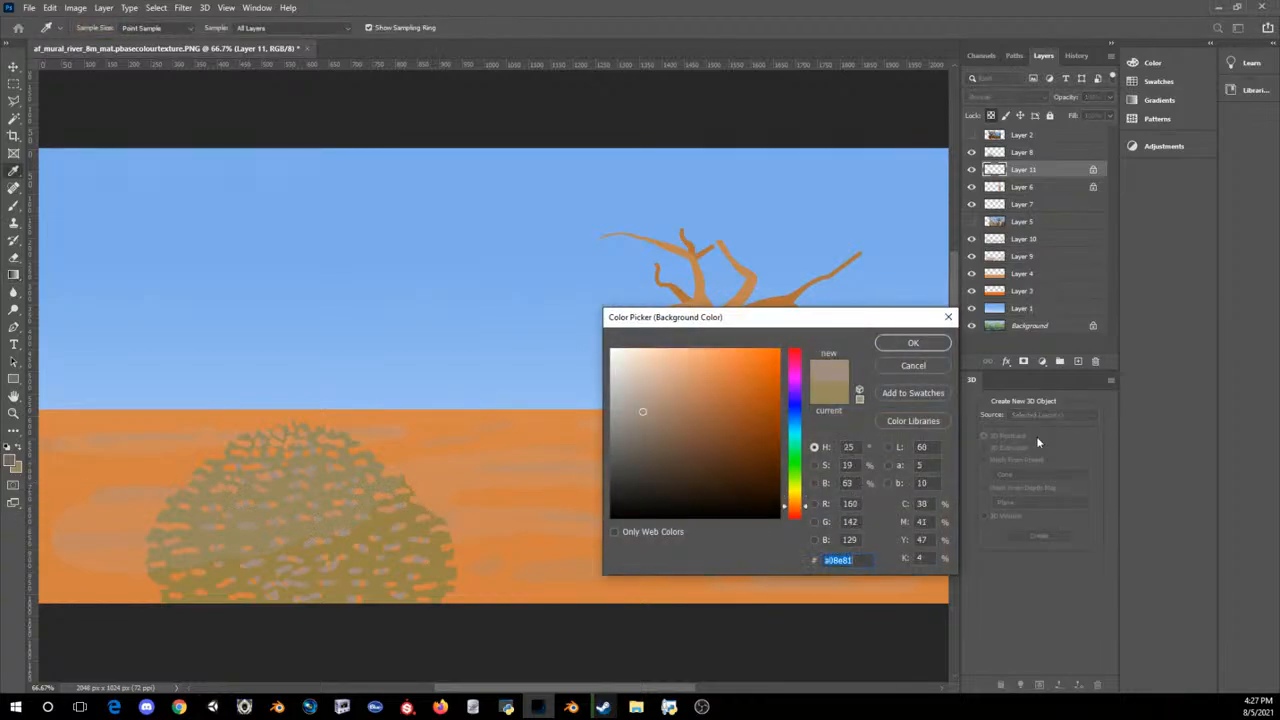
{"action": "left_click", "coordinate": [905, 346]}
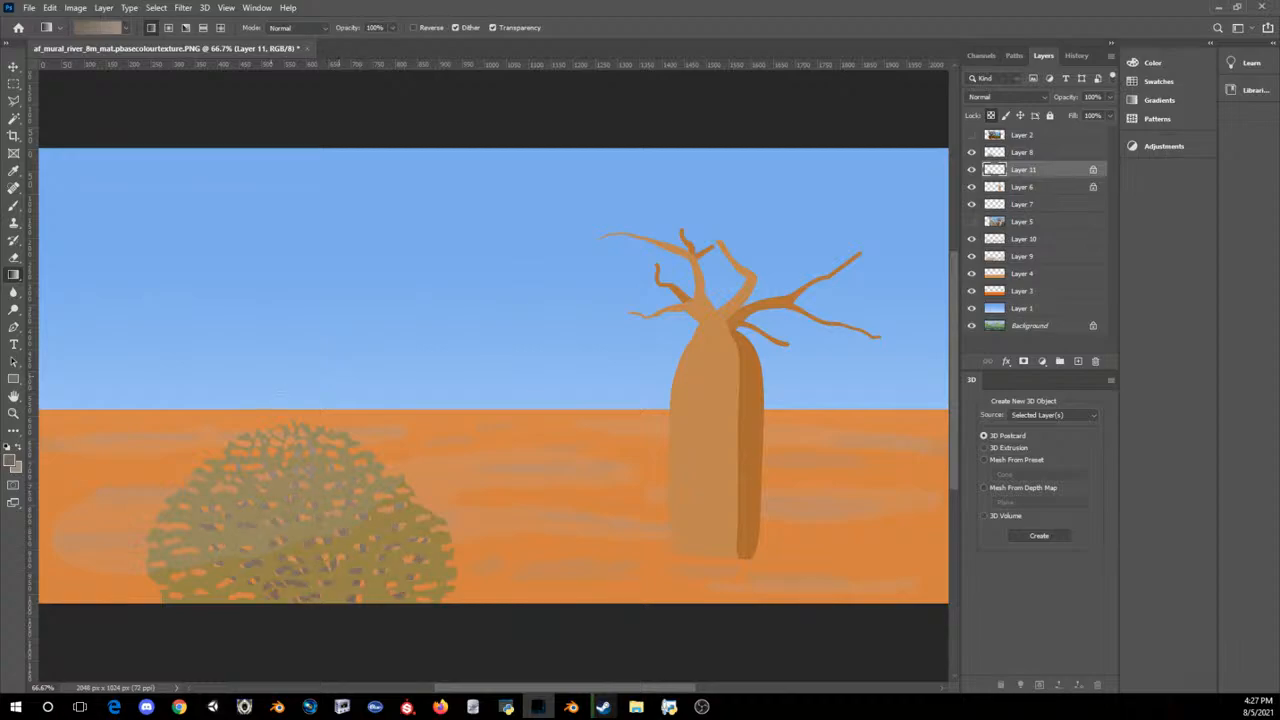
Step: Try two different vertical gradients over the bush's branches
{"action": "left_click_drag", "start_coordinate": [271, 440], "coordinate": [302, 608]}
{"action": "key", "text": "ctrl+z"}
{"action": "mouse_move", "coordinate": [300, 470]}
{"action": "left_mouse_down"}
{"action": "mouse_move", "coordinate": [309, 608]}
{"action": "mouse_move", "coordinate": [306, 452]}
{"action": "left_mouse_up"}
{"action": "key", "text": "ctrl+z"}
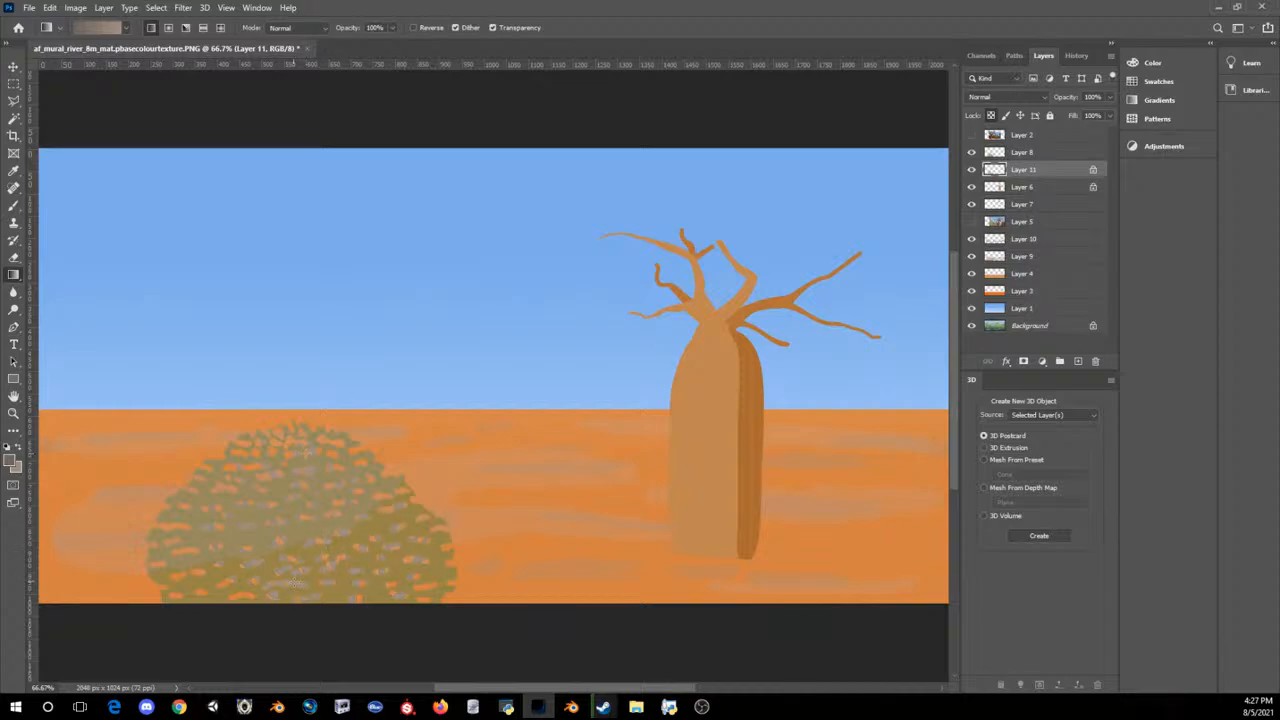
Step: Shade the branches with a vertical gradient running from dark at the canvas's lower edge to light near the bush's crown
{"action": "left_click_drag", "start_coordinate": [303, 617], "coordinate": [305, 452]}
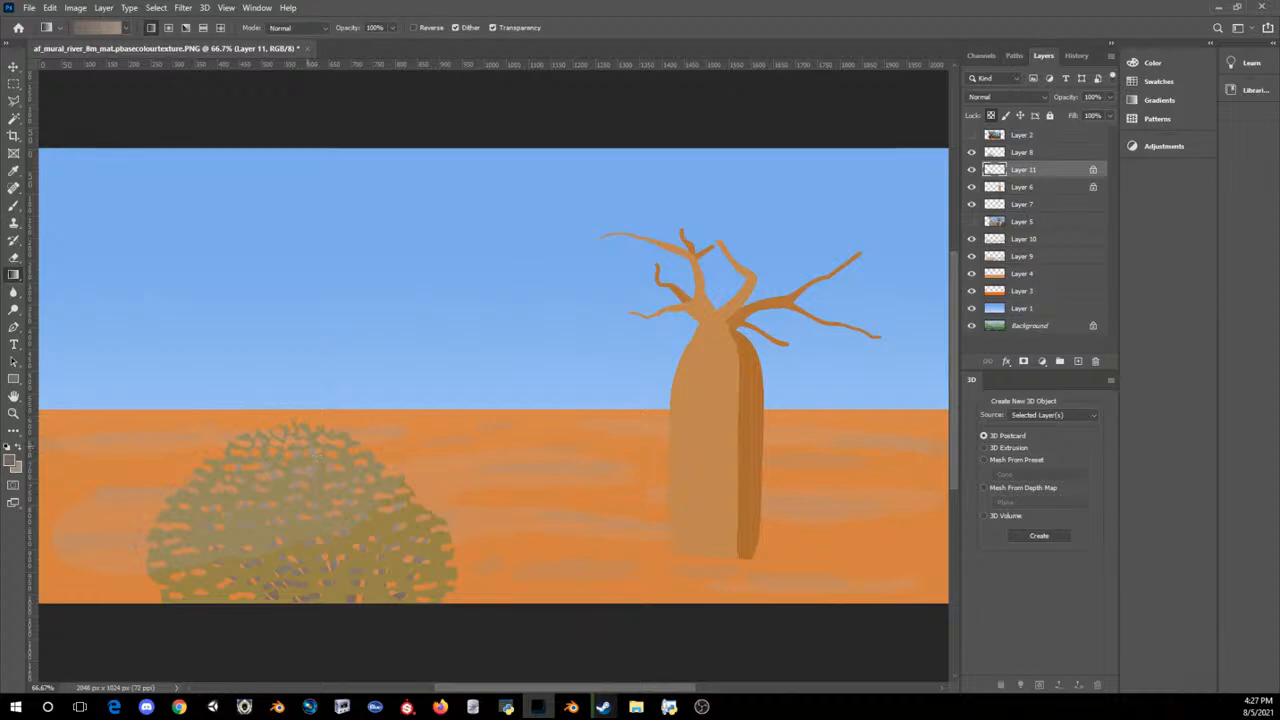
{"action": "key", "text": "ctrl+z"}
{"action": "key", "text": "ctrl+shift+z"}
{"action": "key", "text": "ctrl+z"}
{"action": "key", "text": "ctrl+minus"}
{"action": "key", "text": "ctrl+minus"}
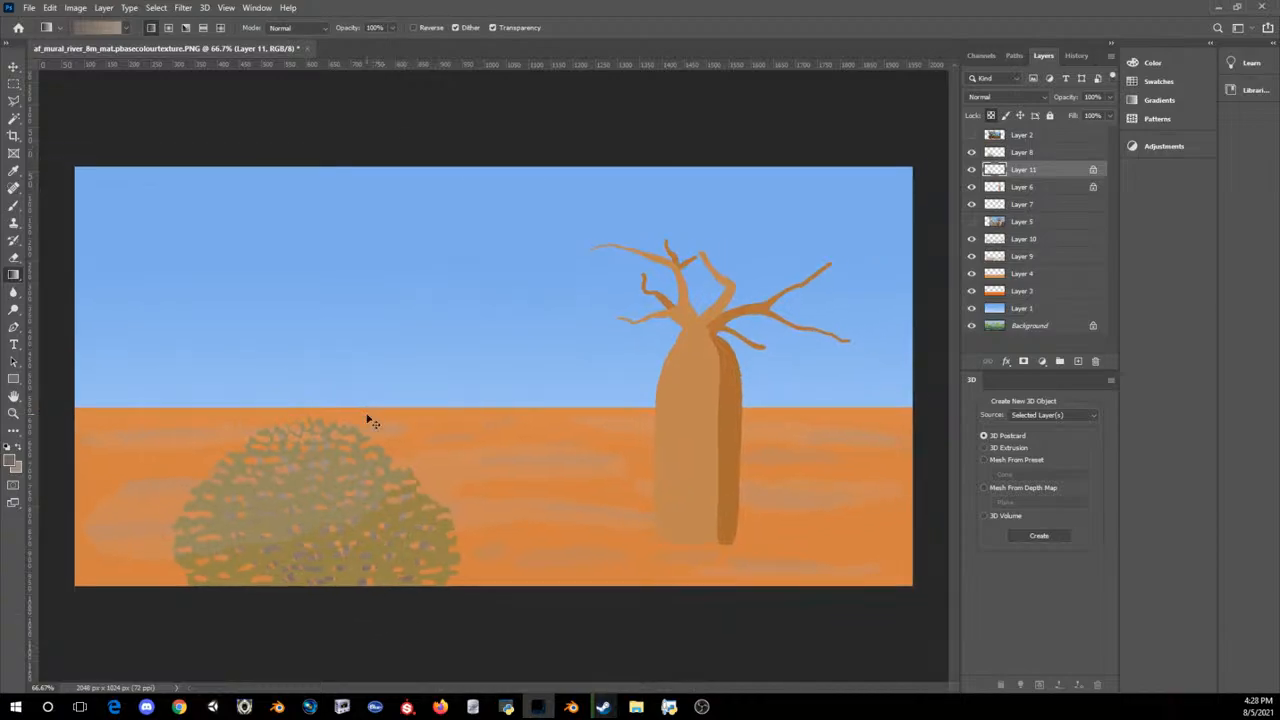
{"action": "key", "text": "ctrl+minus"}
{"action": "key", "text": "ctrl+plus"}
{"action": "key", "text": "ctrl+plus"}
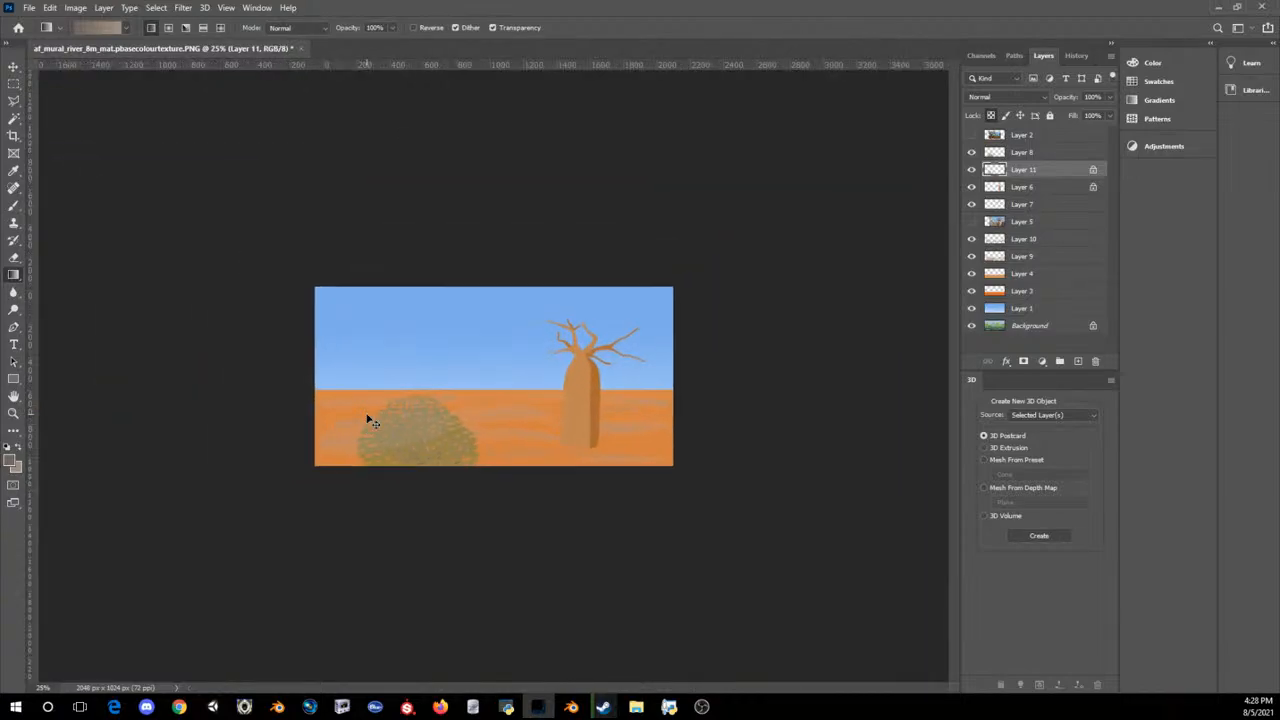
{"action": "key", "text": "ctrl+plus"}
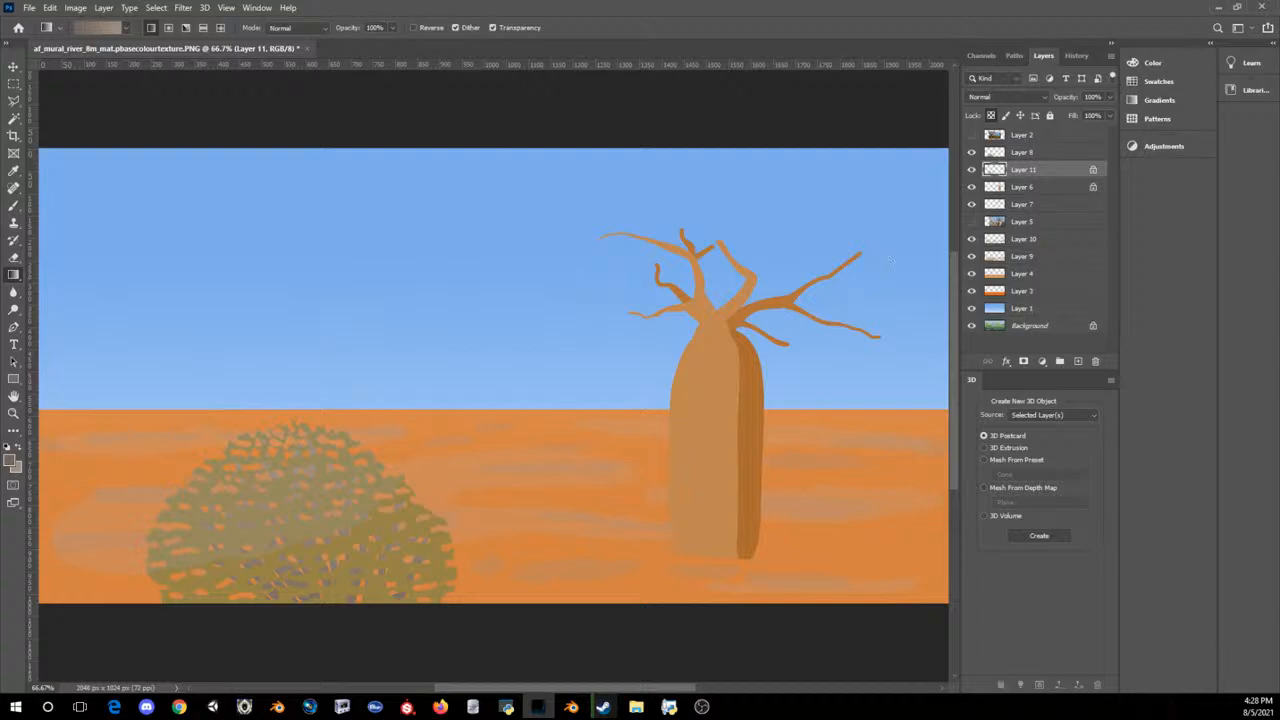
Step: Duplicate the bush's Layers 8 and 11, reduce the copy's height to 88.16% and place it low in front of the baobab's base
{"action": "left_click", "coordinate": [1040, 152]}
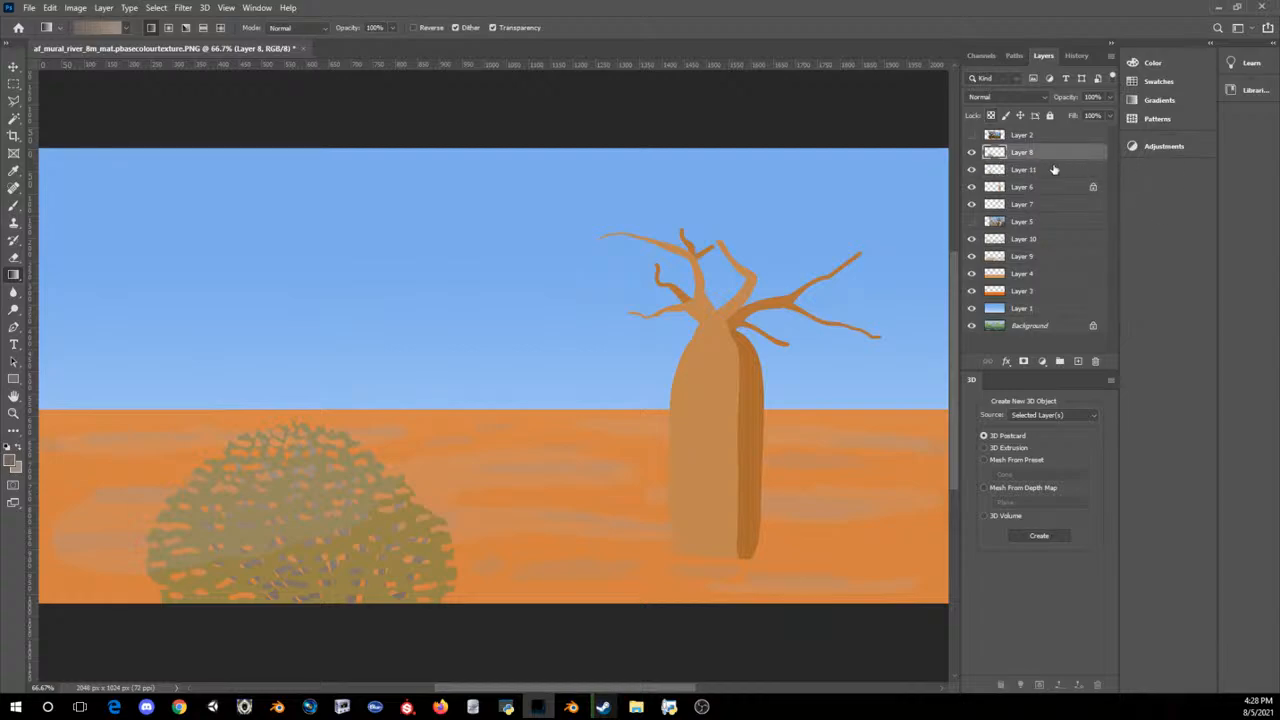
{"action": "left_click", "coordinate": [1055, 170], "text": "shift"}
{"action": "key", "text": "ctrl+c"}
{"action": "key", "text": "ctrl+v"}
{"action": "key", "text": "ctrl+t"}
{"action": "left_click_drag", "start_coordinate": [490, 418], "coordinate": [731, 572]}
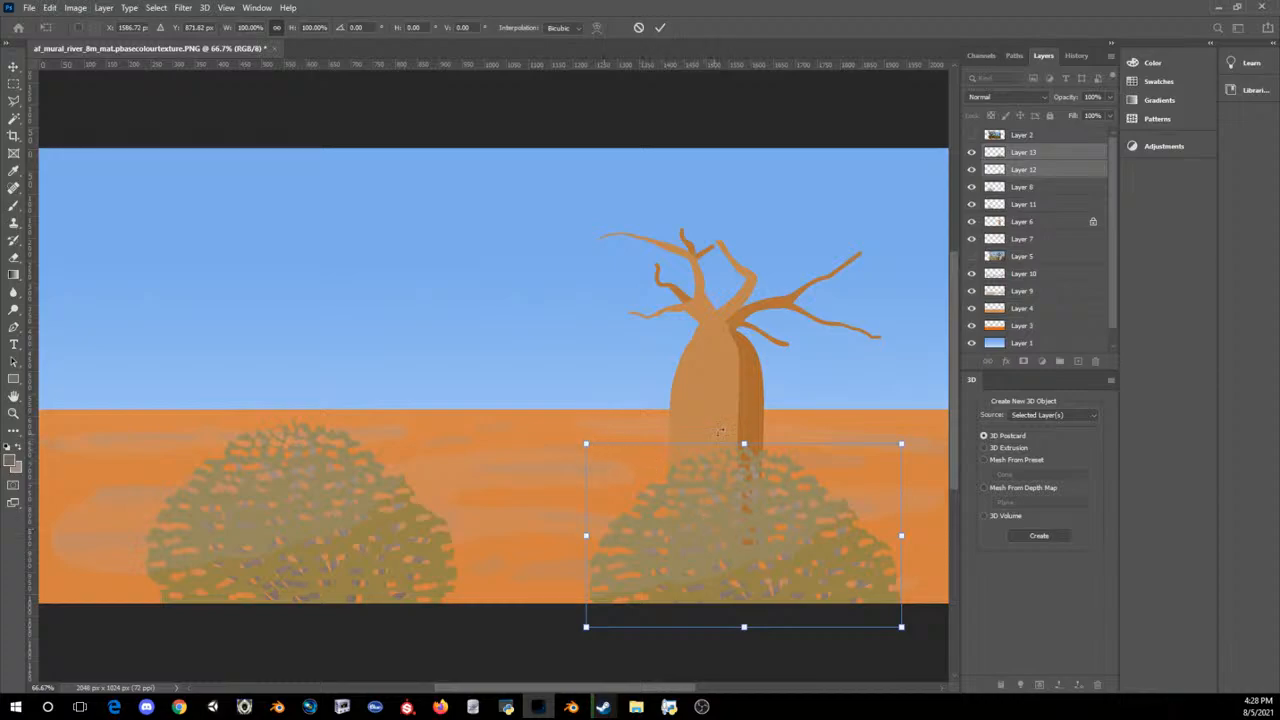
{"action": "left_click_drag", "start_coordinate": [744, 443], "coordinate": [744, 465]}
{"action": "left_click_drag", "start_coordinate": [723, 549], "coordinate": [771, 568]}
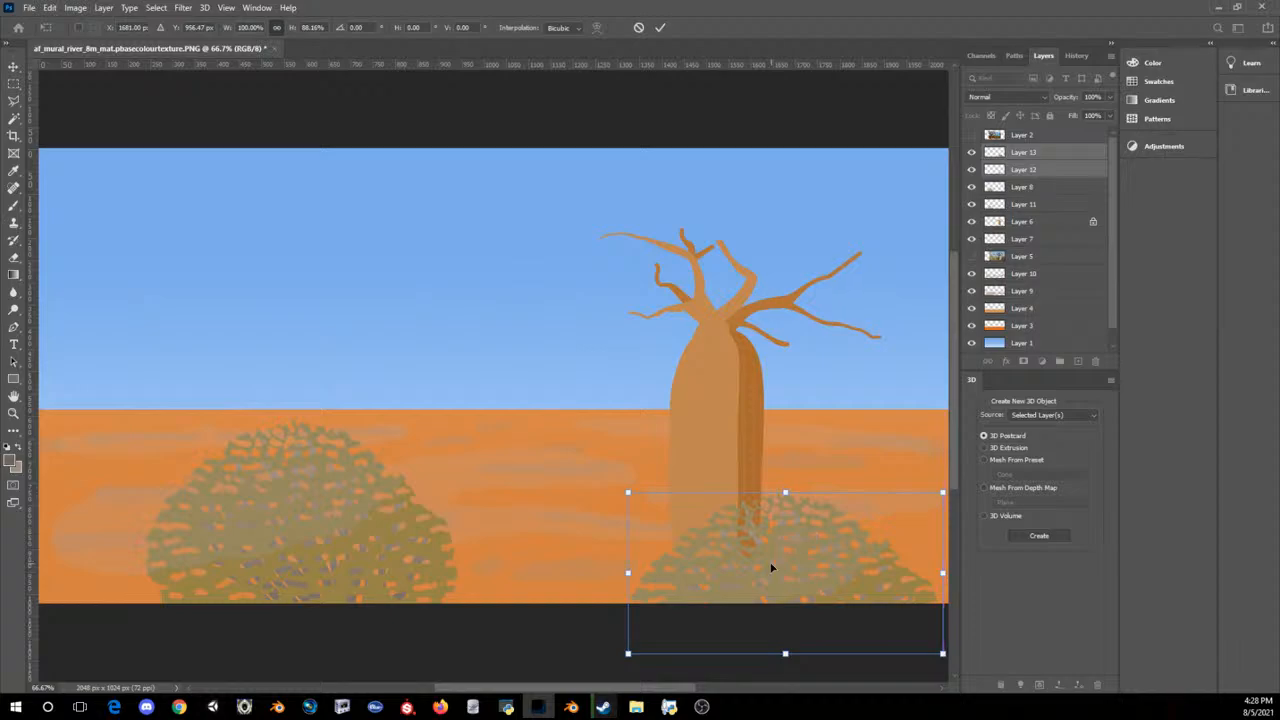
{"action": "key", "text": "Return"}
Step: Examine the whole mural at a reduced size to judge the two bushes beside the baobab
{"action": "key", "text": "ctrl+minus"}
{"action": "key", "text": "ctrl+minus"}
{"action": "key", "text": "ctrl+minus"}
{"action": "key", "text": "ctrl+minus"}
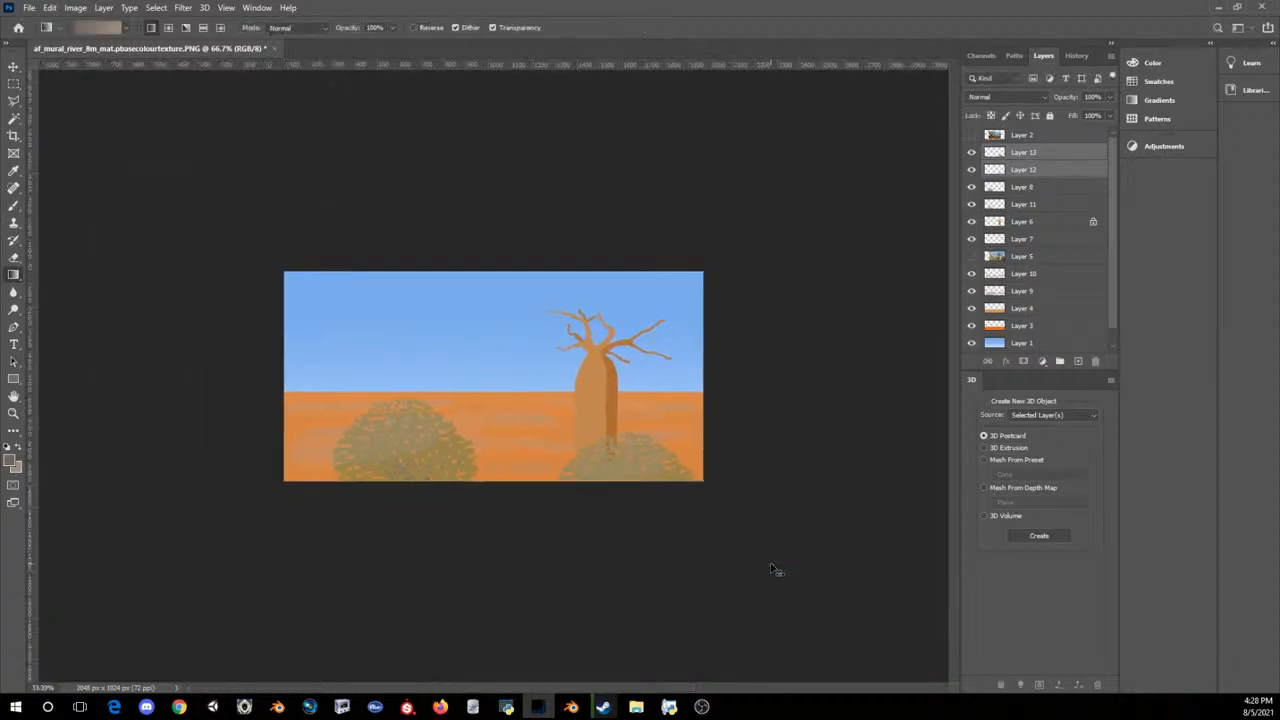
{"action": "key", "text": "ctrl+minus"}
{"action": "key", "text": "ctrl+plus"}
{"action": "key", "text": "ctrl+plus"}
{"action": "key", "text": "ctrl+plus"}
{"action": "key", "text": "ctrl+plus"}
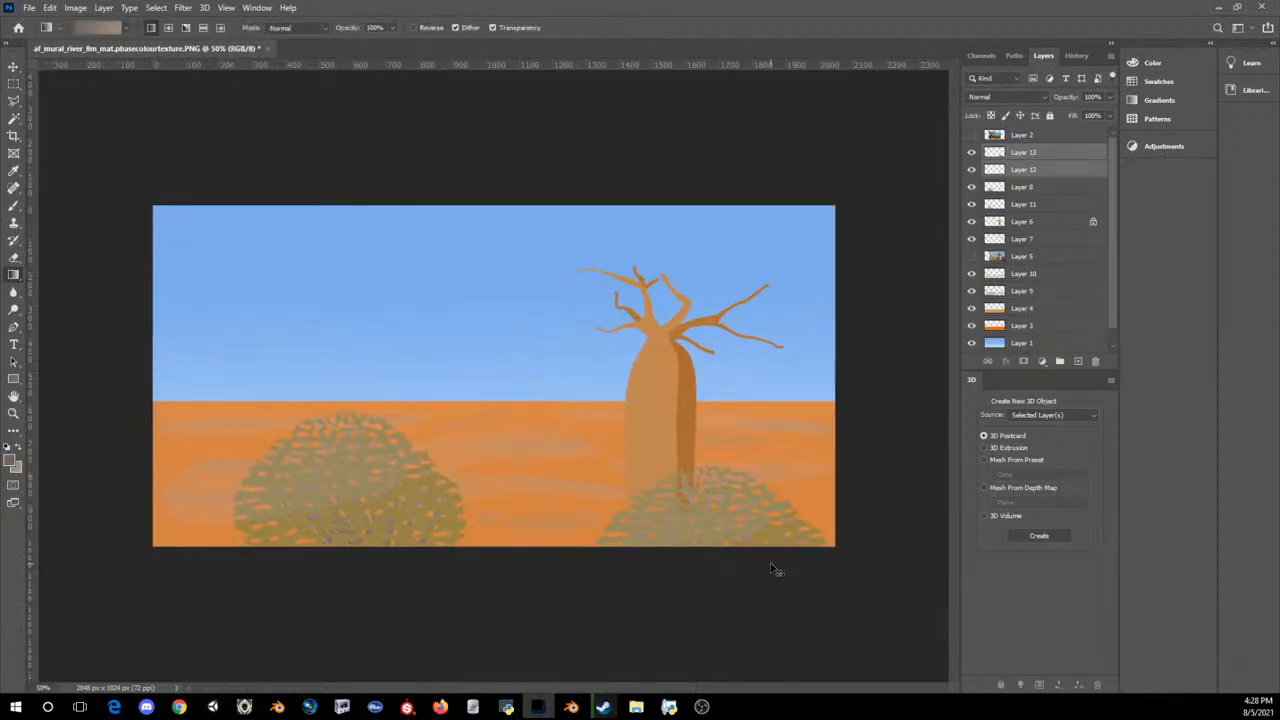
{"action": "key", "text": "ctrl+plus"}
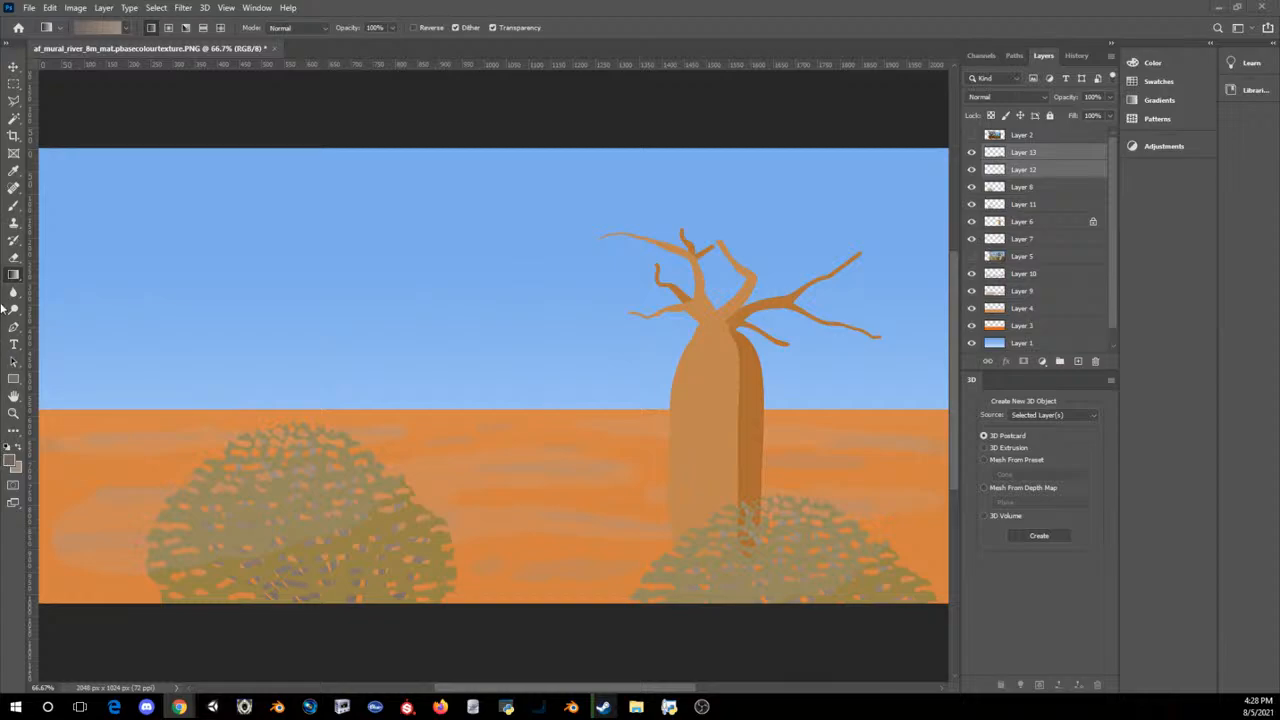
Step: Set the foreground colour to the light tan b99a83 and add a new layer above Layer 3
{"action": "left_click", "coordinate": [11, 459]}
{"action": "left_click", "coordinate": [659, 393]}
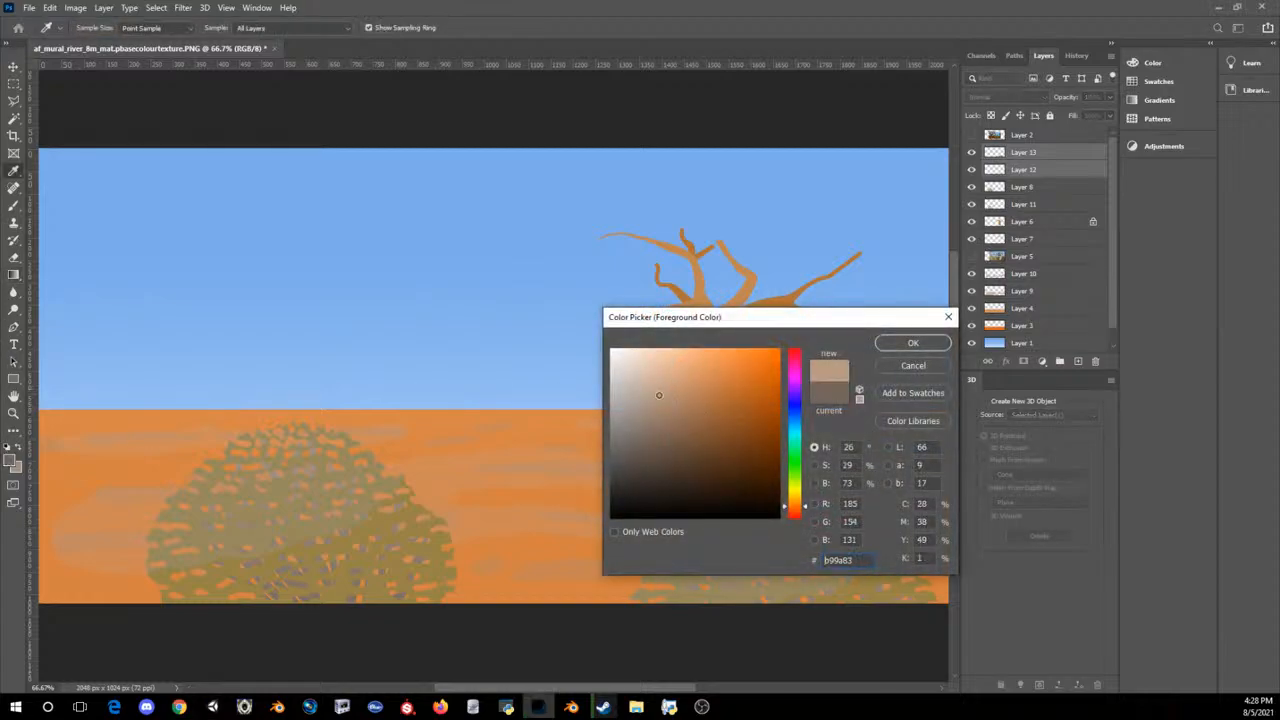
{"action": "left_click", "coordinate": [890, 345]}
{"action": "left_click", "coordinate": [1011, 326]}
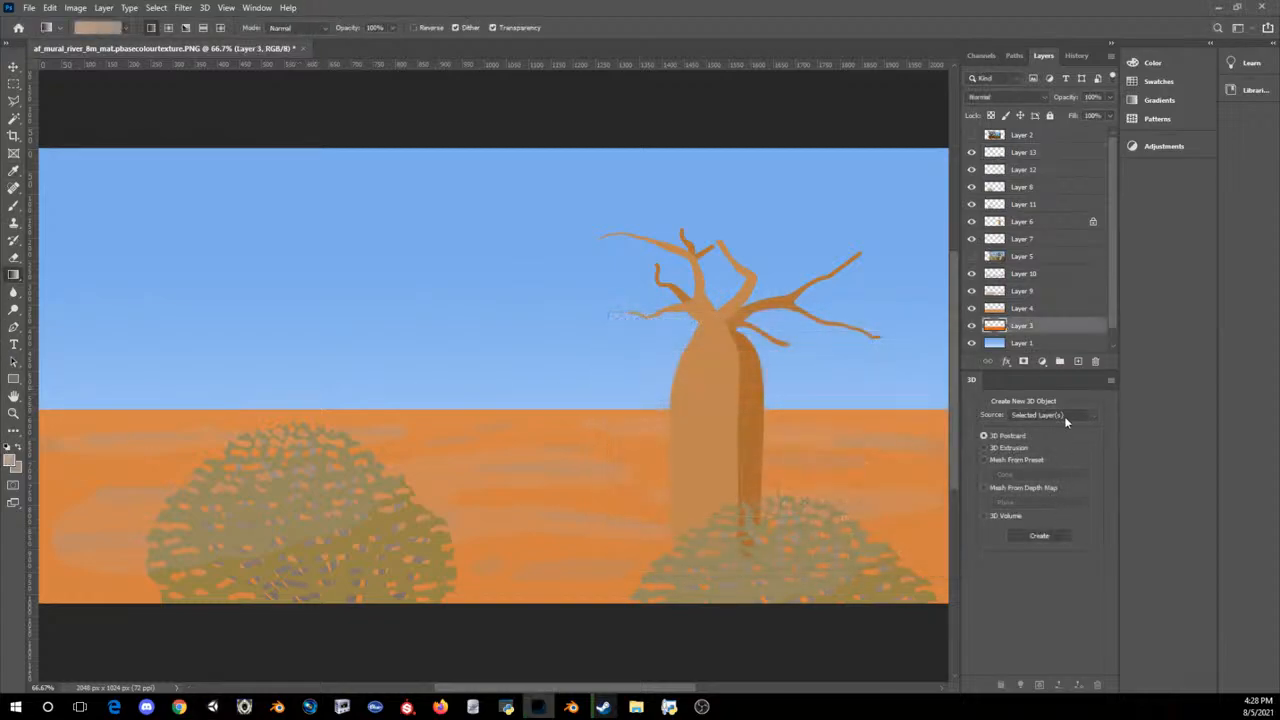
{"action": "left_click", "coordinate": [1078, 362]}
Step: Try a tan gradient fill and a large brush stroke on the new layer
{"action": "left_click_drag", "start_coordinate": [446, 341], "coordinate": [458, 408]}
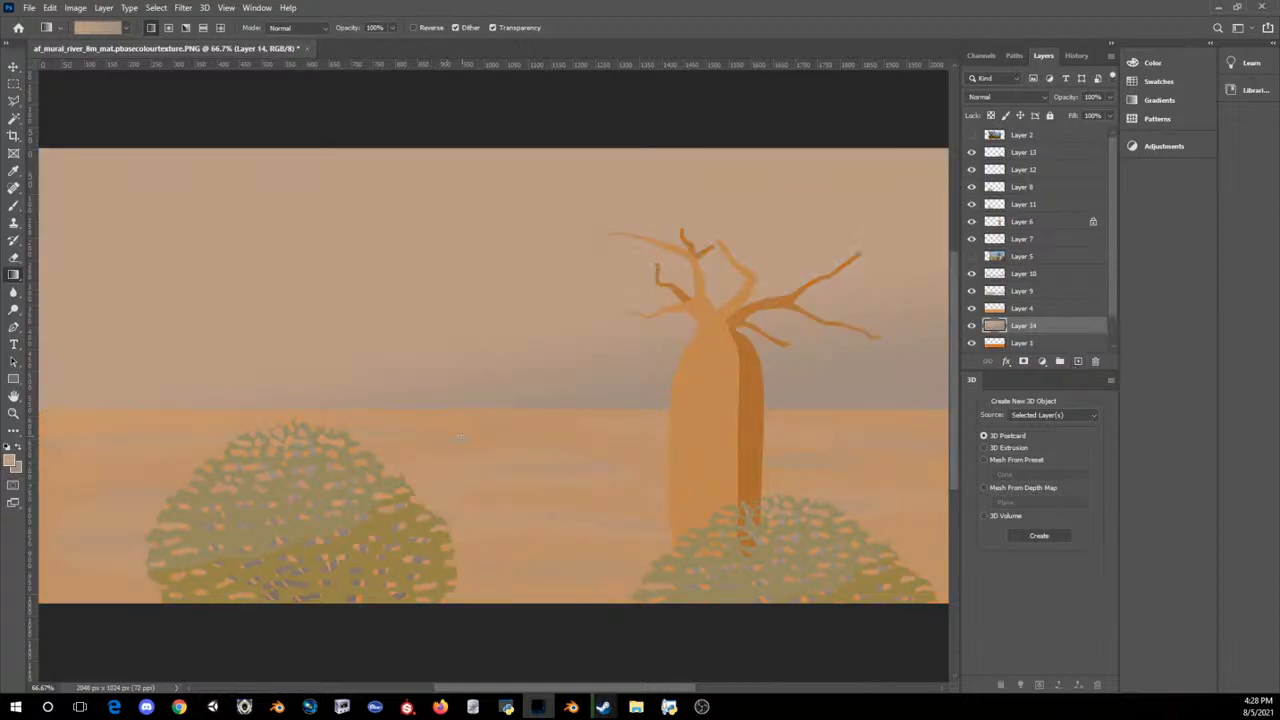
{"action": "key", "text": "ctrl+z"}
{"action": "left_click", "coordinate": [13, 207]}
{"action": "left_click_drag", "start_coordinate": [443, 327], "coordinate": [463, 516]}
{"action": "key", "text": "ctrl+z"}
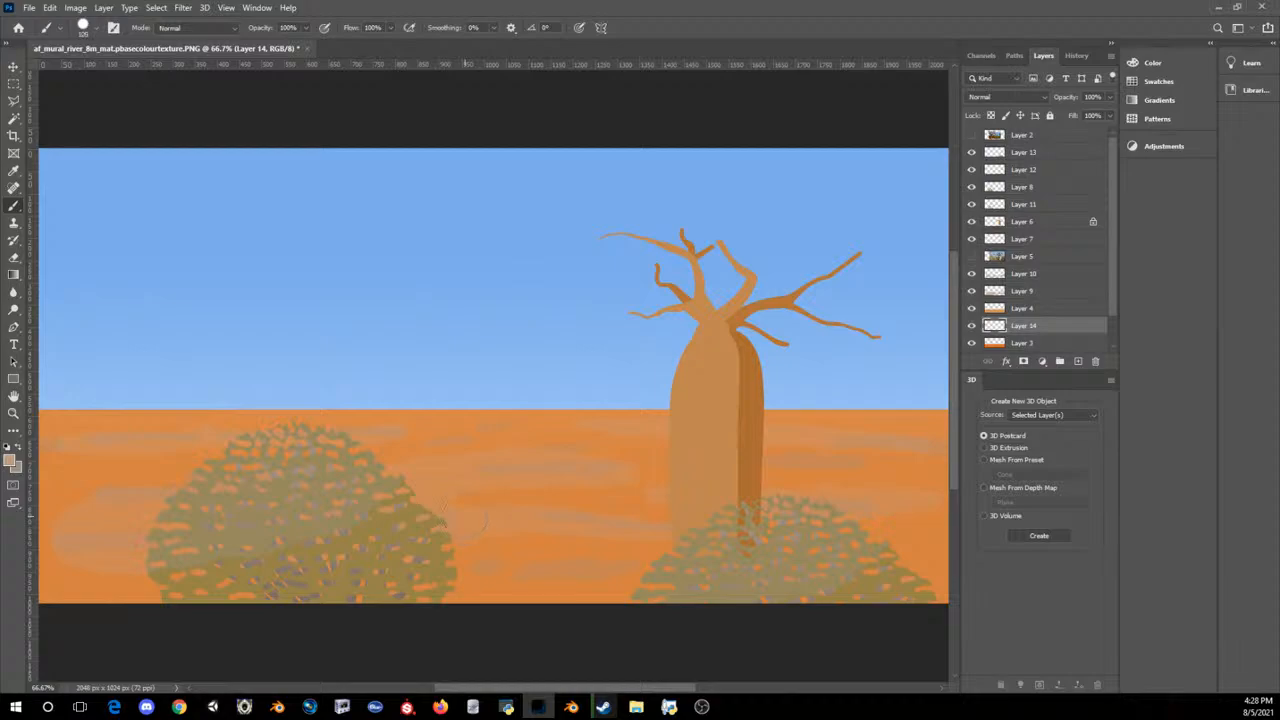
Step: Paint a straight vertical tan trunk with a smaller brush, rising from the sand into the sky between the bush and the baobab
{"action": "key", "text": "bracketleft"}
{"action": "key", "text": "bracketleft"}
{"action": "left_click_drag", "start_coordinate": [429, 458], "coordinate": [425, 252]}
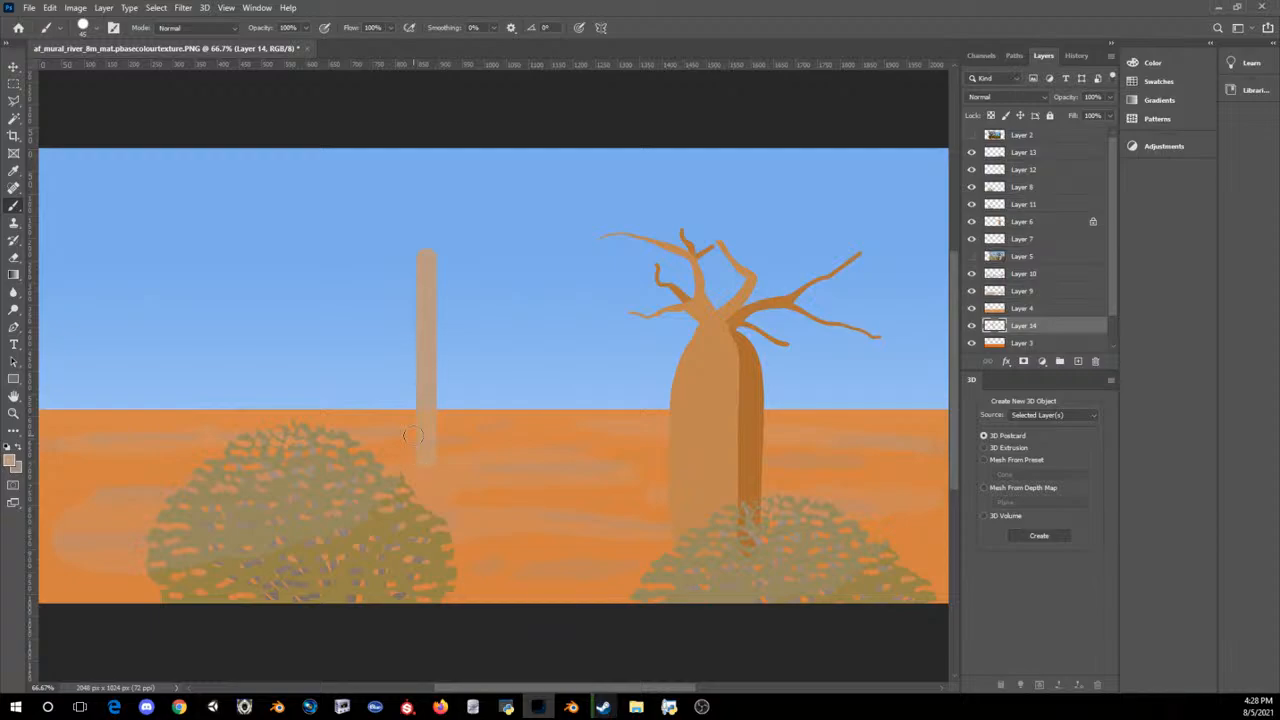
Step: Shrink the brush further and set its smoothing to 100%
{"action": "key", "text": "bracketleft"}
{"action": "key", "text": "bracketleft"}
{"action": "key", "text": "bracketleft"}
{"action": "key", "text": "bracketleft"}
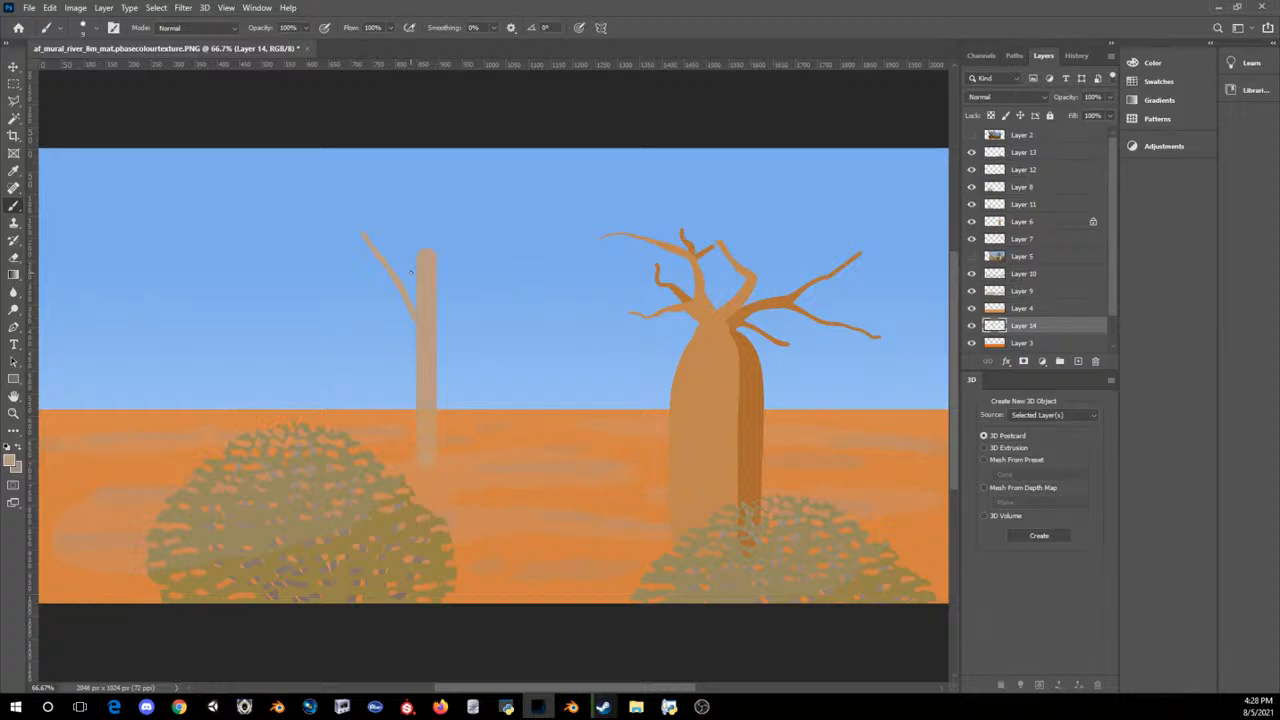
{"action": "key", "text": "ctrl+z"}
{"action": "left_click", "coordinate": [492, 27]}
{"action": "left_click_drag", "start_coordinate": [493, 43], "coordinate": [566, 40]}
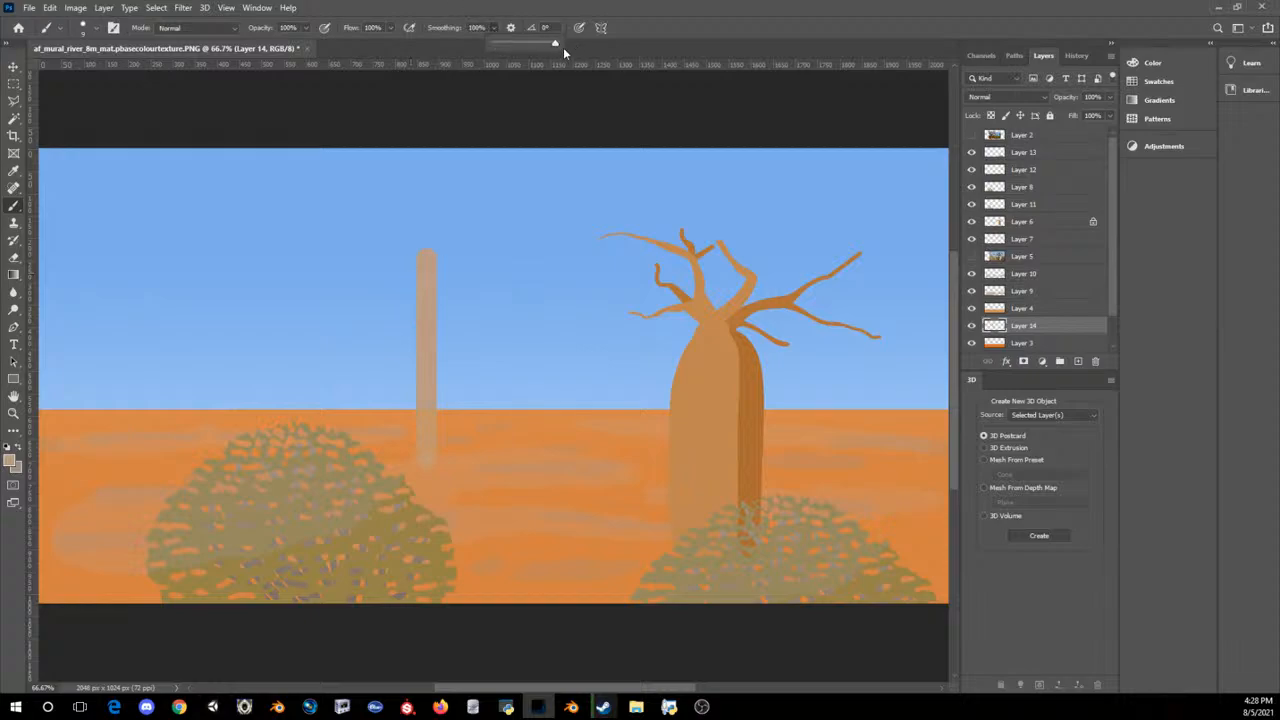
Step: Paint thin, upward-angled tan branches along both sides of the straight trunk between the bush and the baobab
{"action": "left_click_drag", "start_coordinate": [417, 306], "coordinate": [373, 265]}
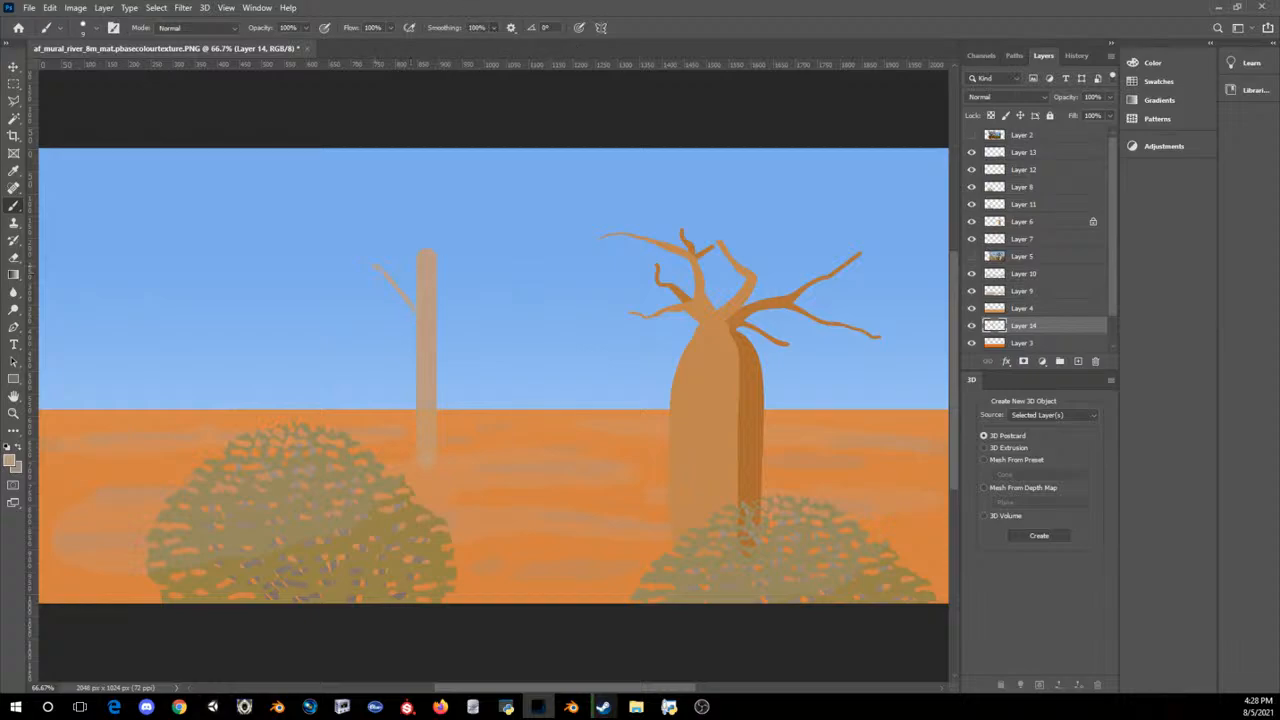
{"action": "key", "text": "ctrl+z"}
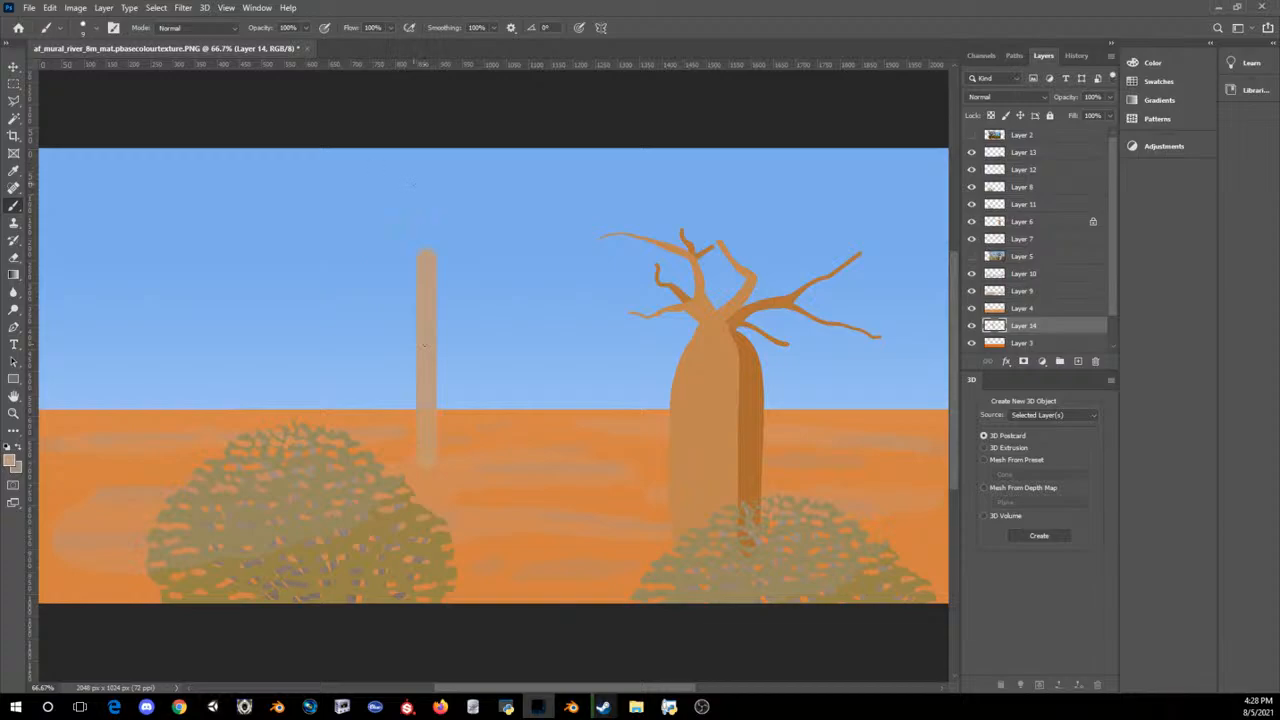
{"action": "key", "text": "]"}
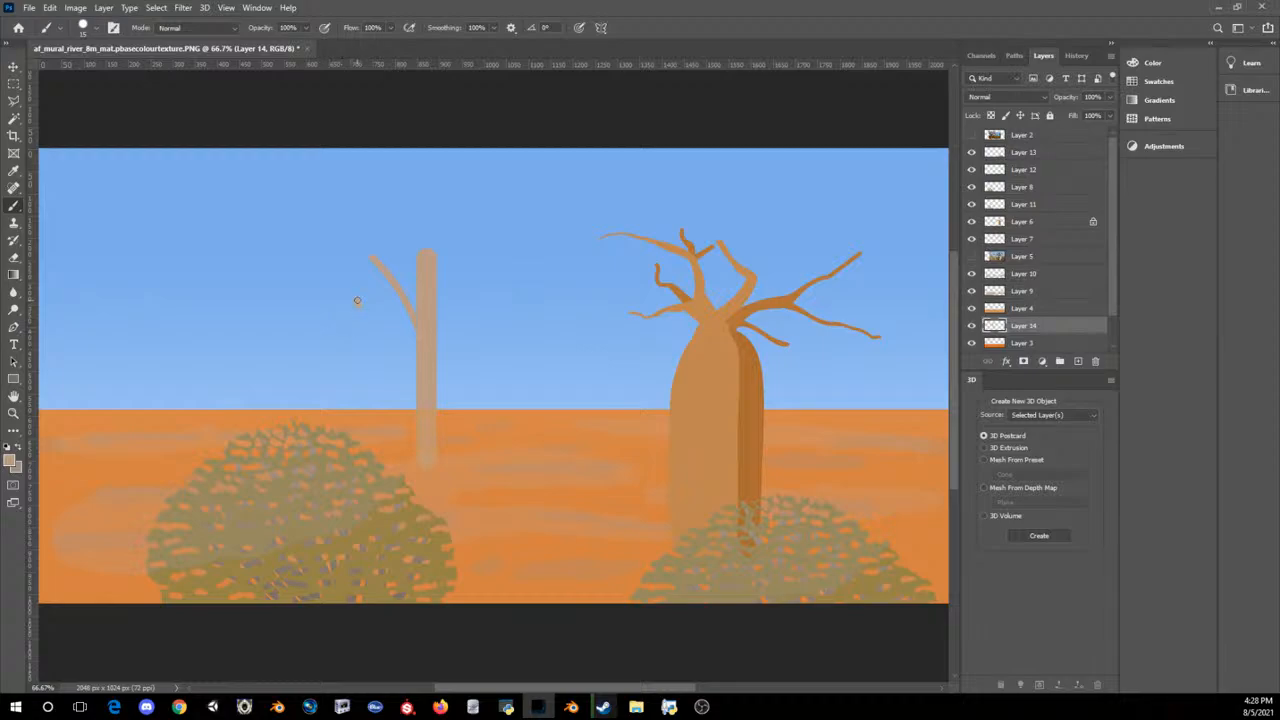
{"action": "left_click_drag", "start_coordinate": [357, 300], "coordinate": [413, 398]}
{"action": "left_click_drag", "start_coordinate": [394, 354], "coordinate": [419, 395]}
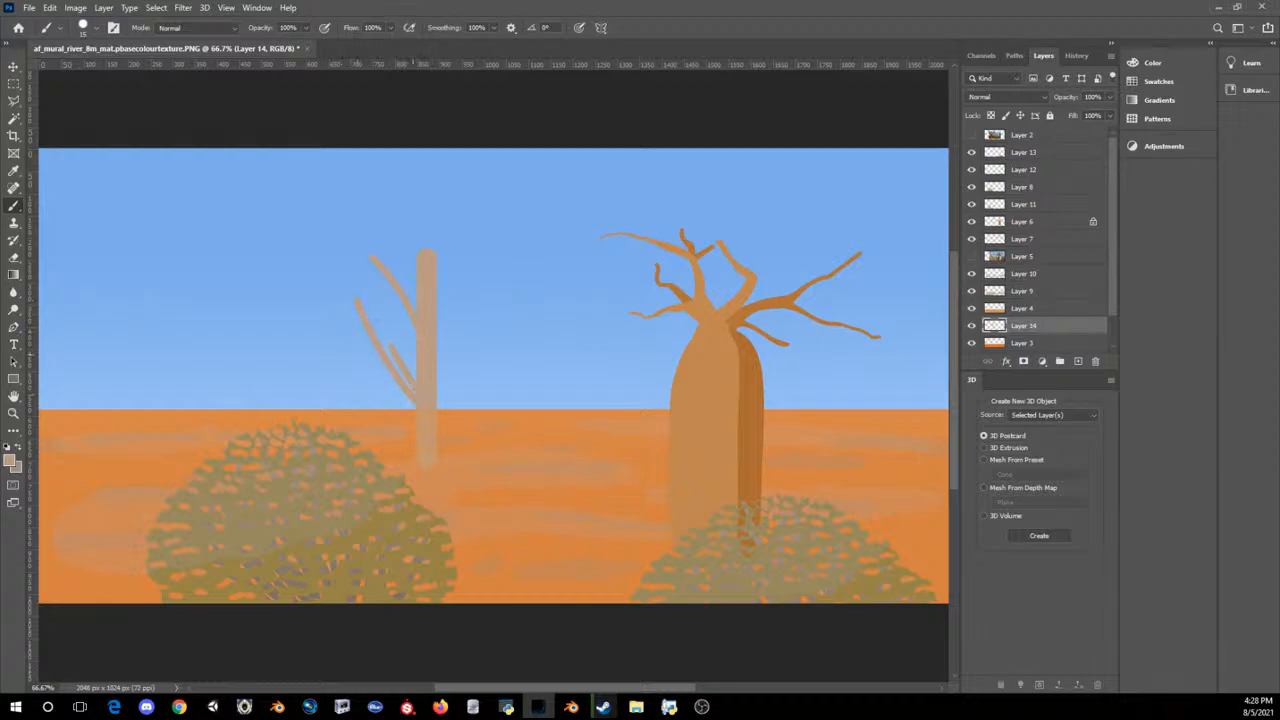
{"action": "left_click_drag", "start_coordinate": [401, 333], "coordinate": [418, 362]}
{"action": "left_click_drag", "start_coordinate": [399, 312], "coordinate": [416, 336]}
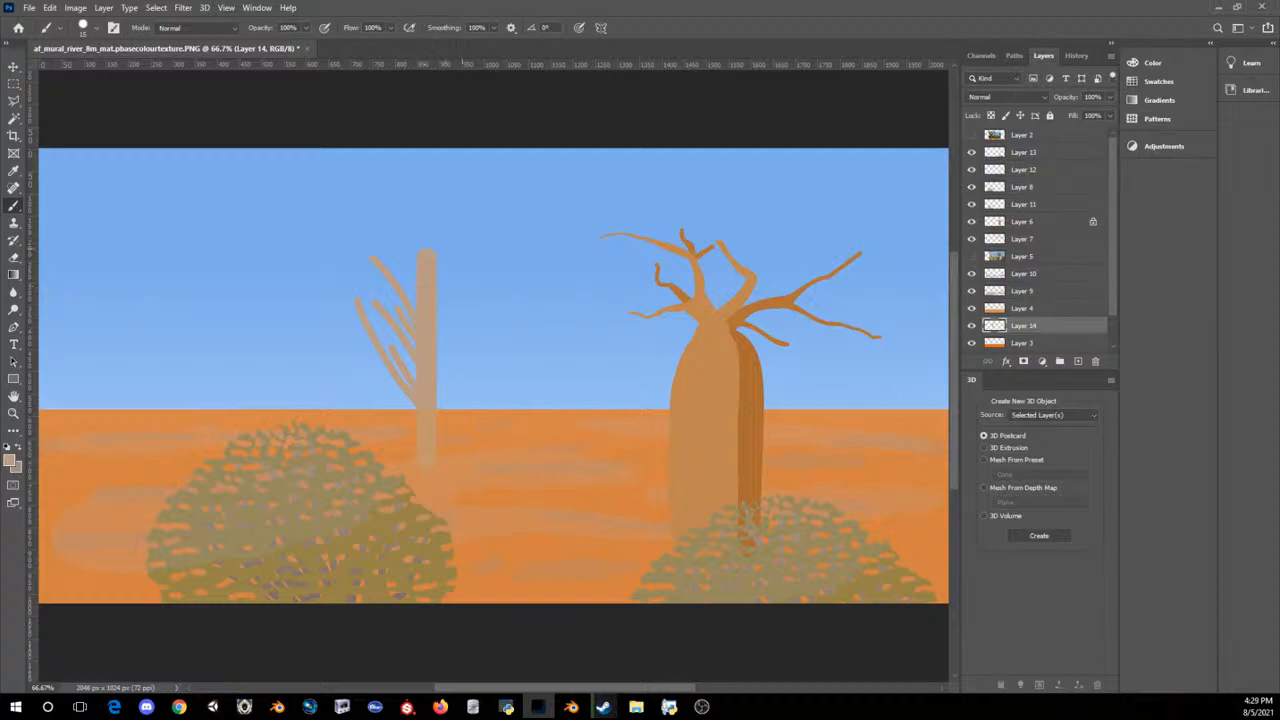
{"action": "left_click_drag", "start_coordinate": [458, 327], "coordinate": [443, 352]}
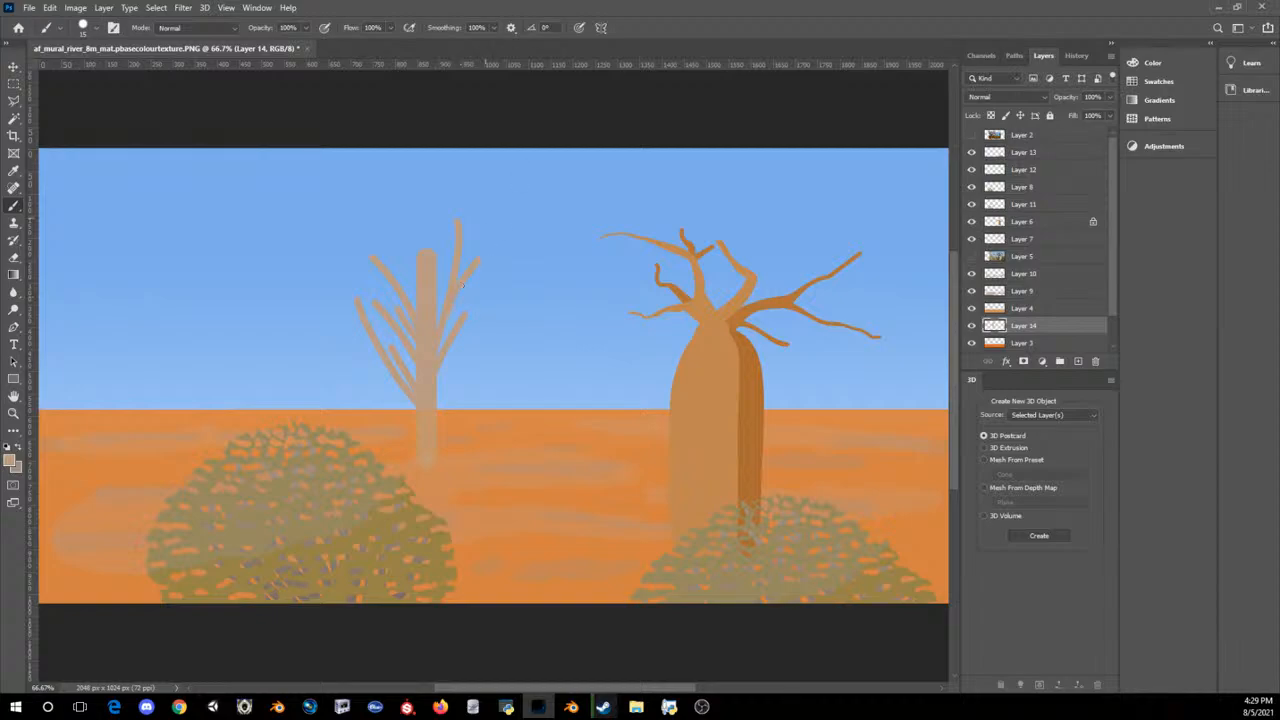
{"action": "mouse_move", "coordinate": [438, 406]}
{"action": "left_mouse_down"}
{"action": "mouse_move", "coordinate": [497, 312]}
{"action": "mouse_move", "coordinate": [438, 386]}
{"action": "left_mouse_up"}
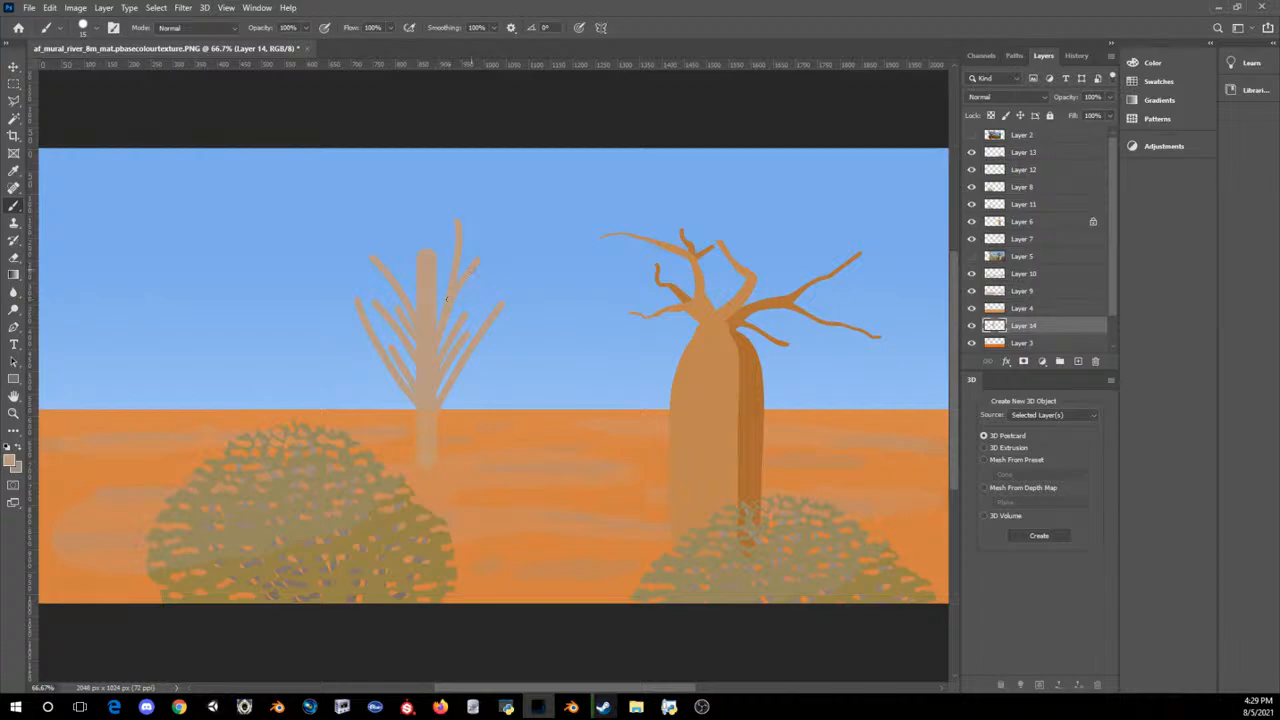
Step: Paint longer tan branches at the top of the trunk with a slightly larger brush and check the whole mural
{"action": "key", "text": "bracketleft"}
{"action": "key", "text": "bracketright"}
{"action": "key", "text": "bracketright"}
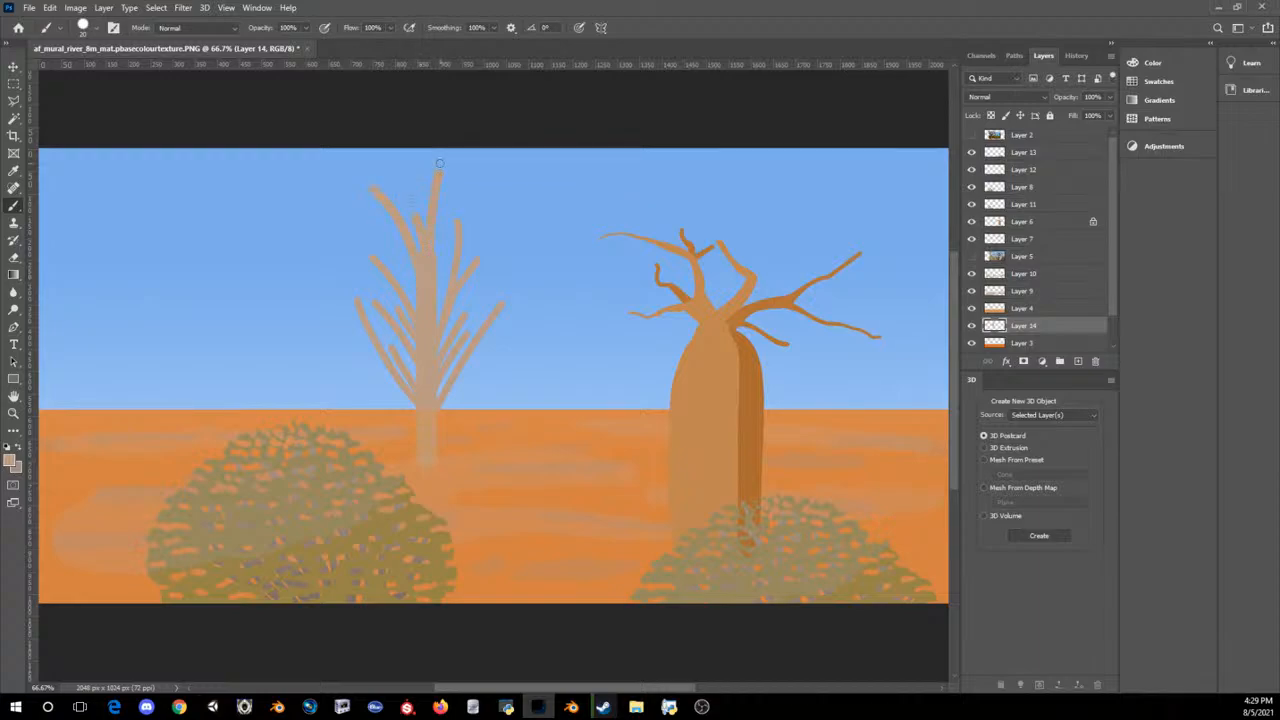
{"action": "key", "text": "ctrl+minus"}
{"action": "key", "text": "ctrl+minus"}
{"action": "key", "text": "ctrl+minus"}
{"action": "key", "text": "ctrl+minus"}
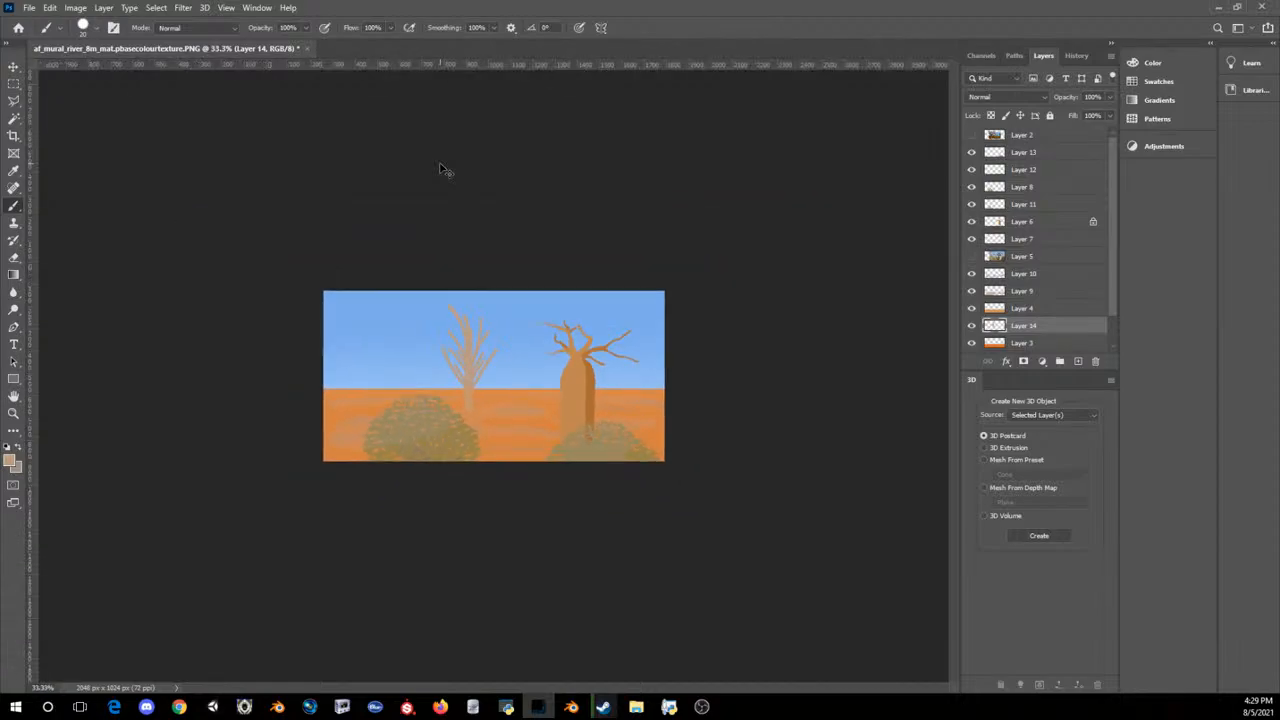
{"action": "key", "text": "ctrl+plus"}
{"action": "key", "text": "ctrl+plus"}
{"action": "key", "text": "ctrl+plus"}
{"action": "key", "text": "ctrl+plus"}
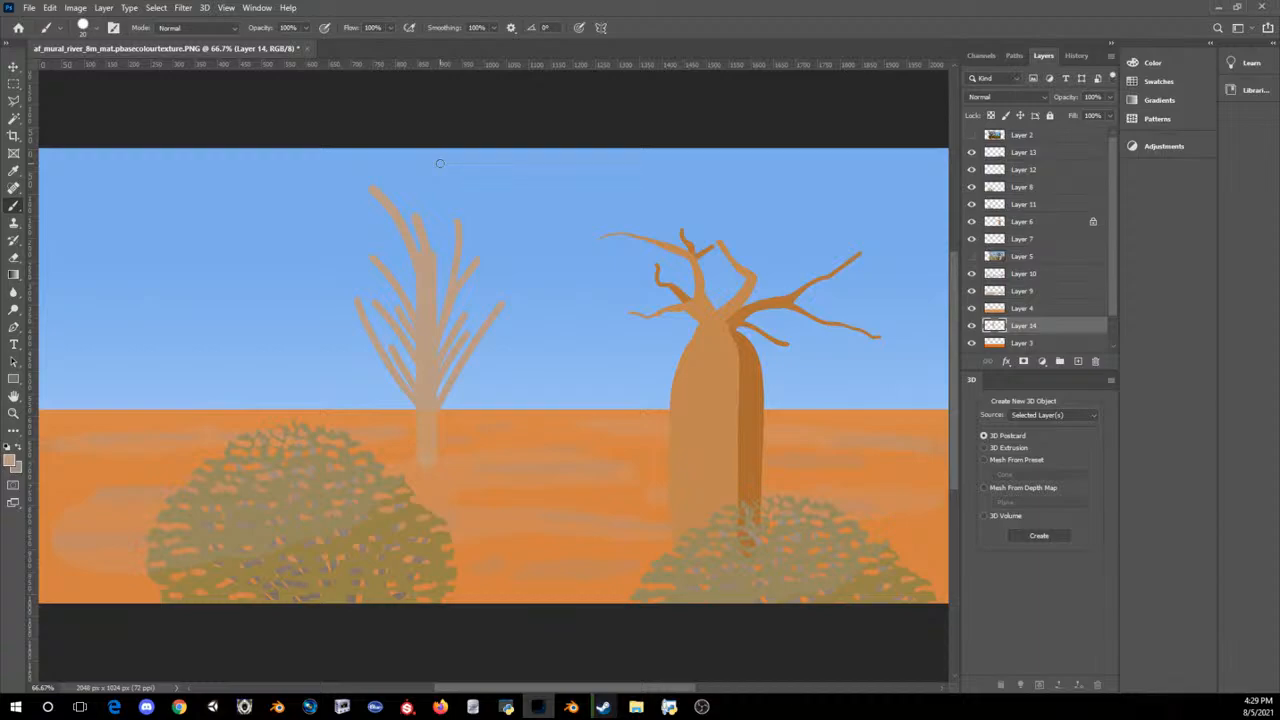
Step: Move Layer 14 directly above Layer 10 and flare the base of the first bare tree
{"action": "key", "text": "bracketleft"}
{"action": "key", "text": "bracketleft"}
{"action": "left_click_drag", "start_coordinate": [1016, 324], "coordinate": [1028, 266]}
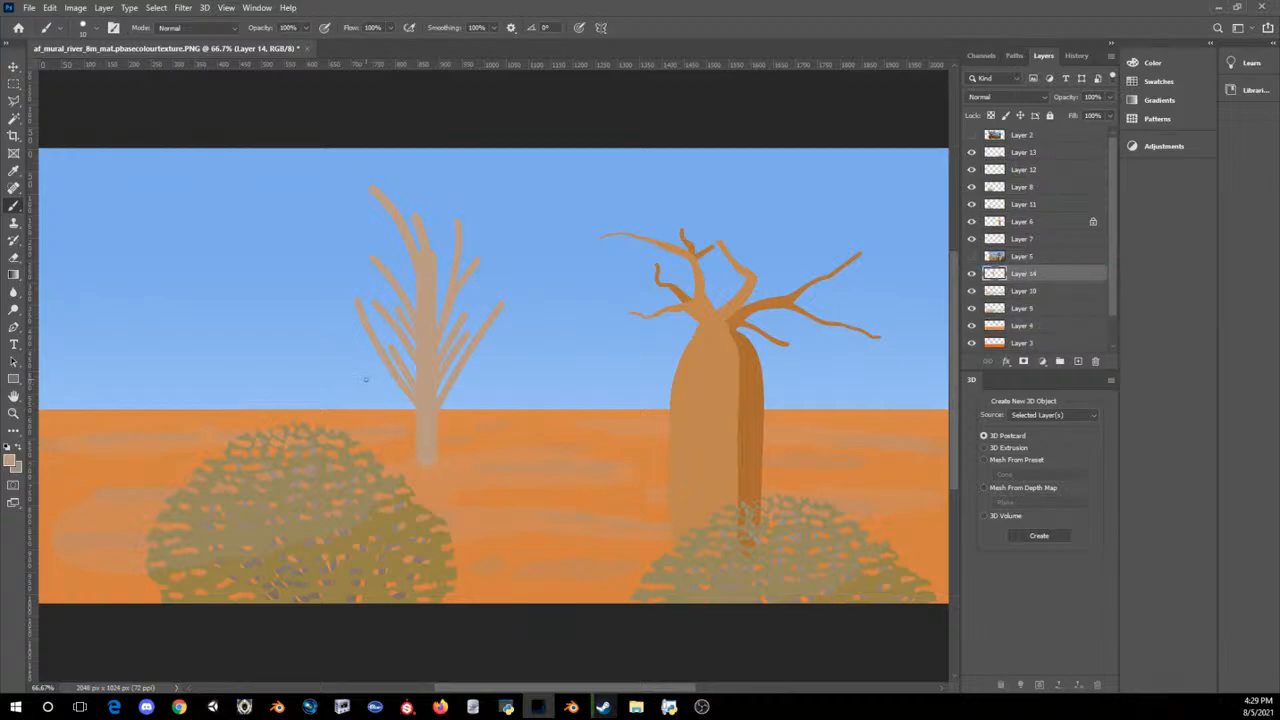
{"action": "key", "text": "bracketright"}
{"action": "key", "text": "bracketright"}
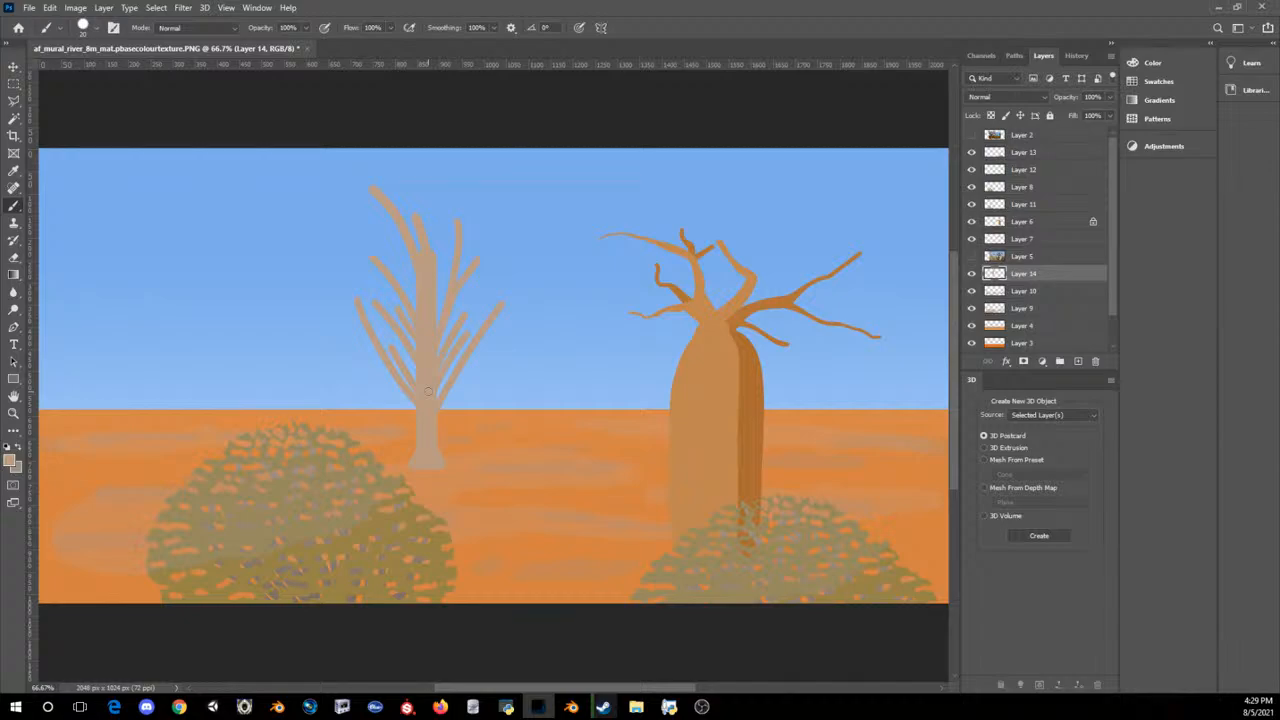
{"action": "key", "text": "bracketleft"}
Step: Paint a second bare tan tree with several slender upward branches between the first tree and the baobab
{"action": "left_click_drag", "start_coordinate": [572, 309], "coordinate": [596, 398]}
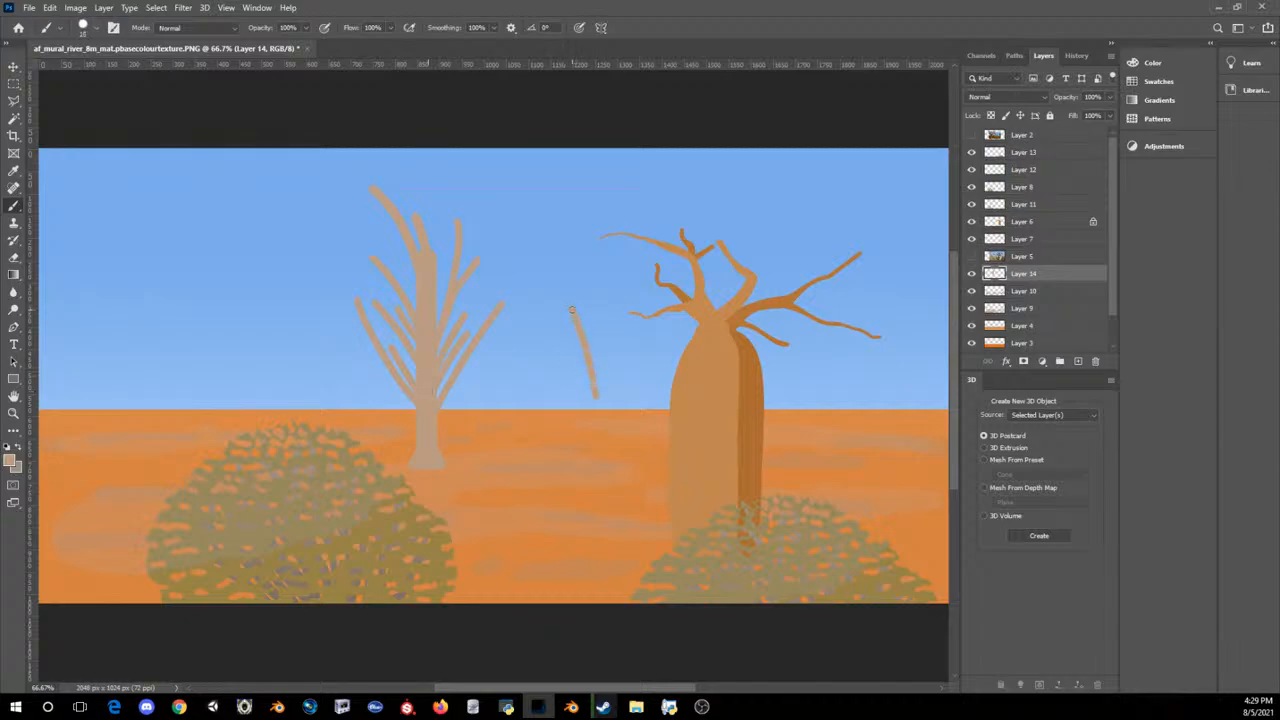
{"action": "key", "text": "ctrl+z"}
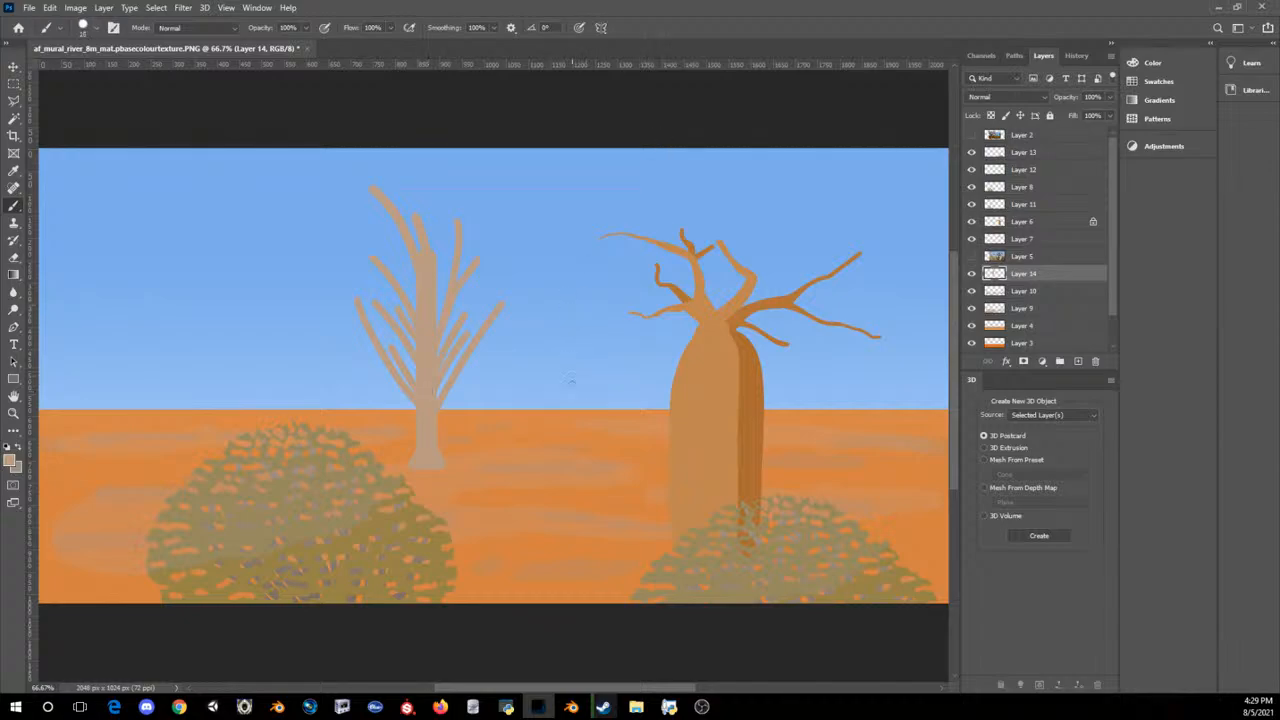
{"action": "left_click_drag", "start_coordinate": [585, 307], "coordinate": [614, 407]}
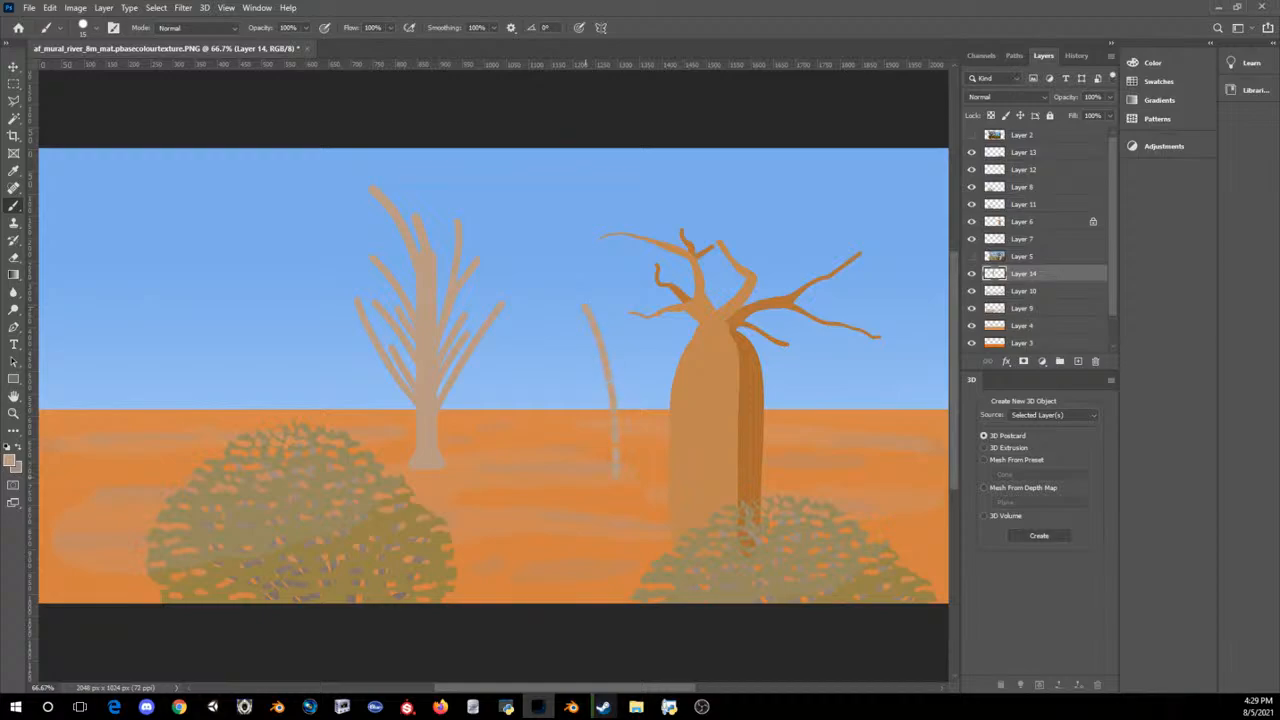
{"action": "left_click_drag", "start_coordinate": [612, 320], "coordinate": [617, 469]}
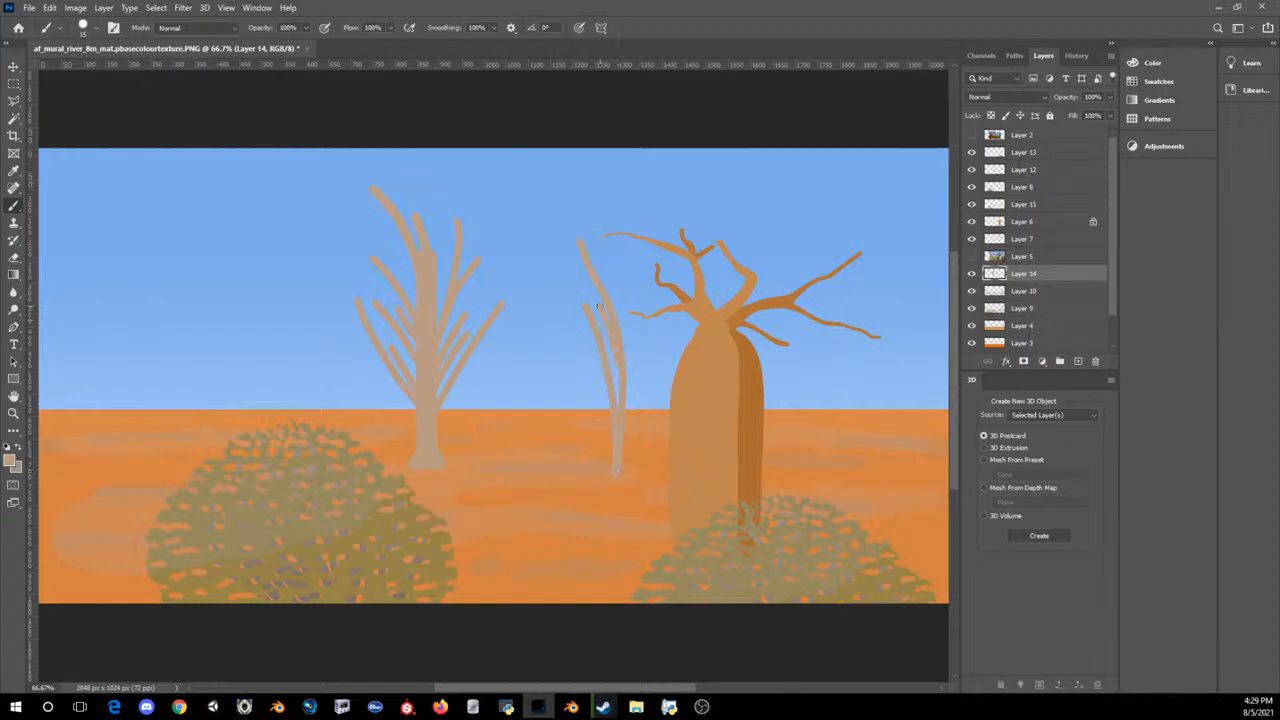
{"action": "left_click_drag", "start_coordinate": [620, 415], "coordinate": [622, 330]}
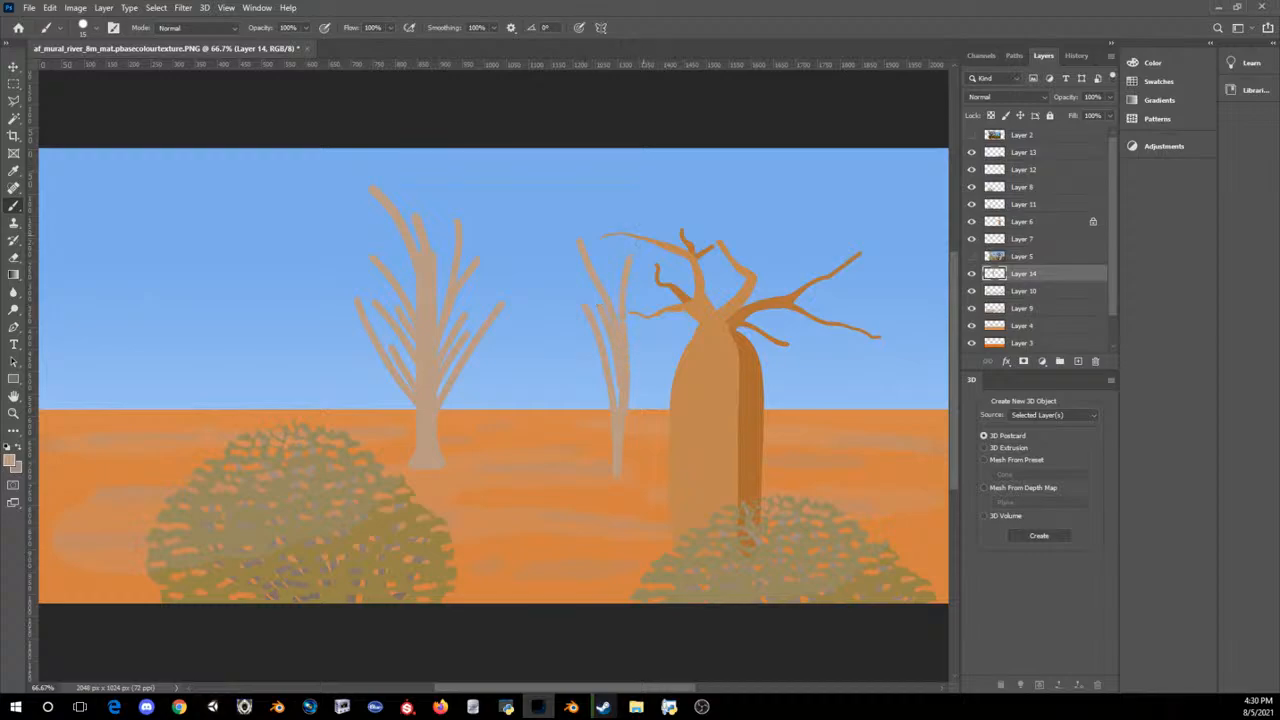
{"action": "mouse_move", "coordinate": [639, 290]}
{"action": "left_mouse_down"}
{"action": "mouse_move", "coordinate": [627, 402]}
{"action": "mouse_move", "coordinate": [655, 323]}
{"action": "left_mouse_up"}
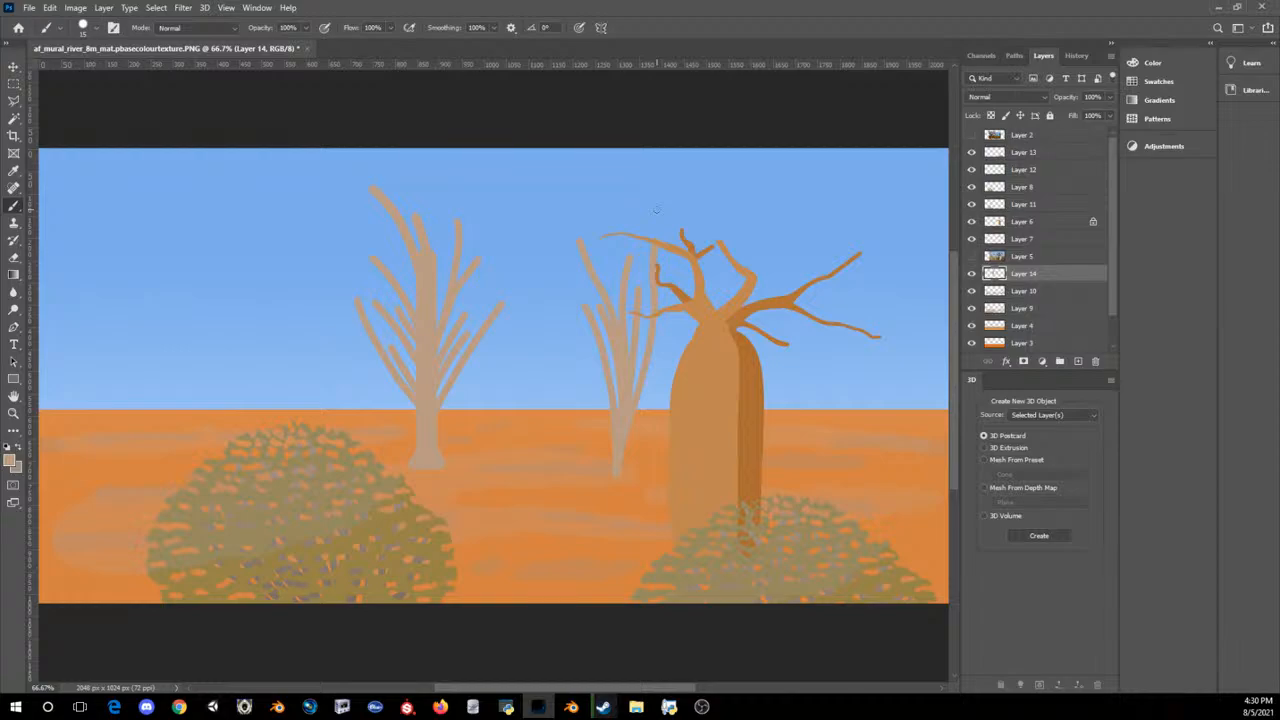
{"action": "key", "text": "ctrl+z"}
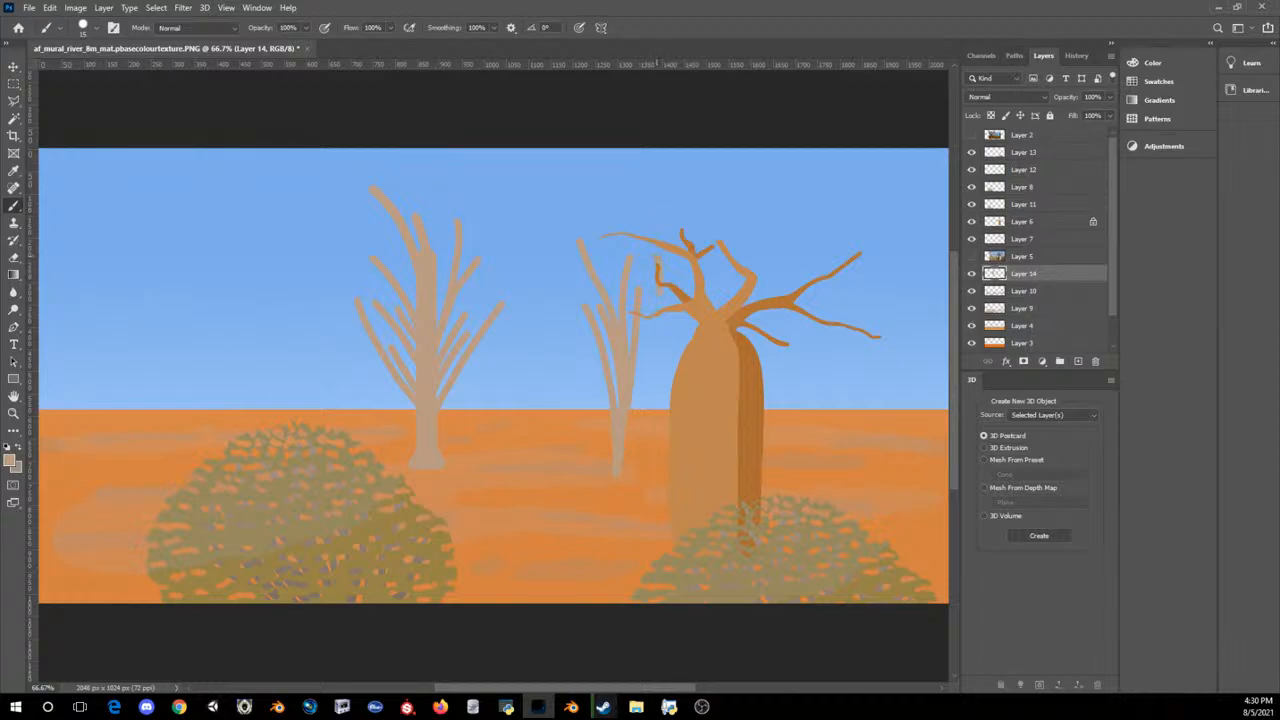
{"action": "left_click_drag", "start_coordinate": [657, 260], "coordinate": [627, 427]}
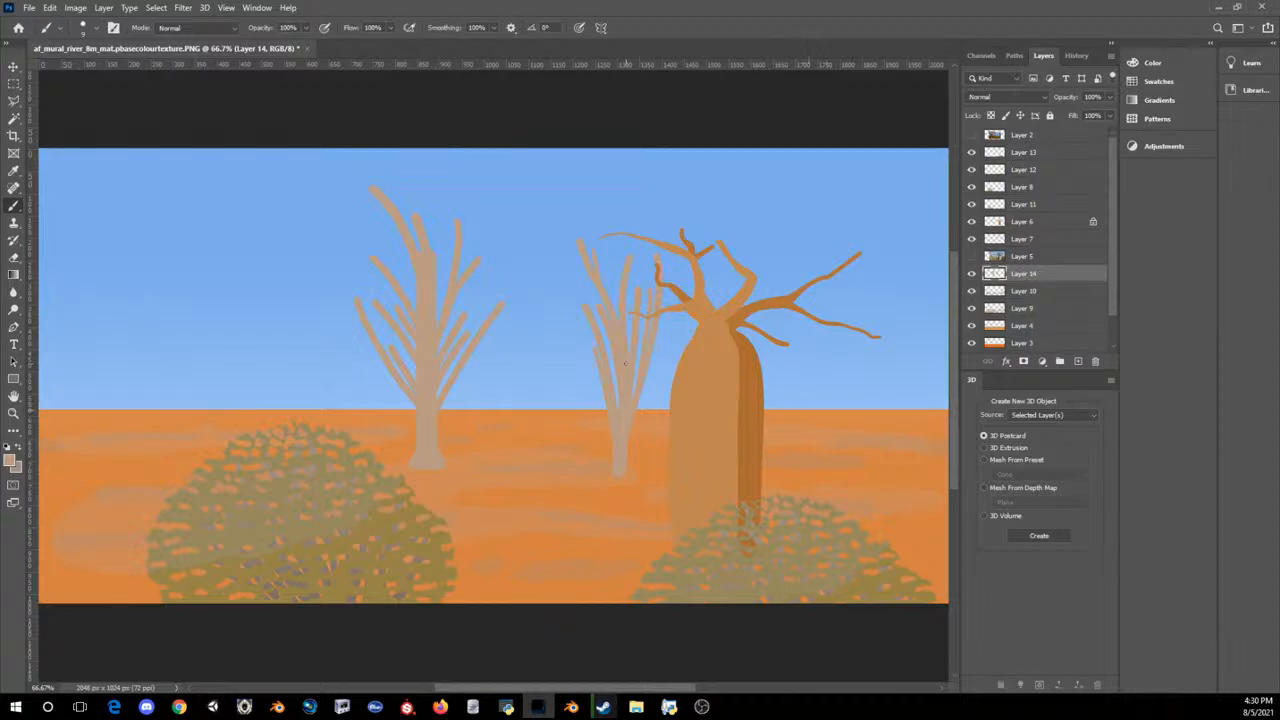
Step: Paint a third tan trunk with its main branches just to the right of the baobab, using a larger brush
{"action": "key", "text": "bracketright"}
{"action": "key", "text": "bracketright"}
{"action": "left_click_drag", "start_coordinate": [802, 410], "coordinate": [789, 345]}
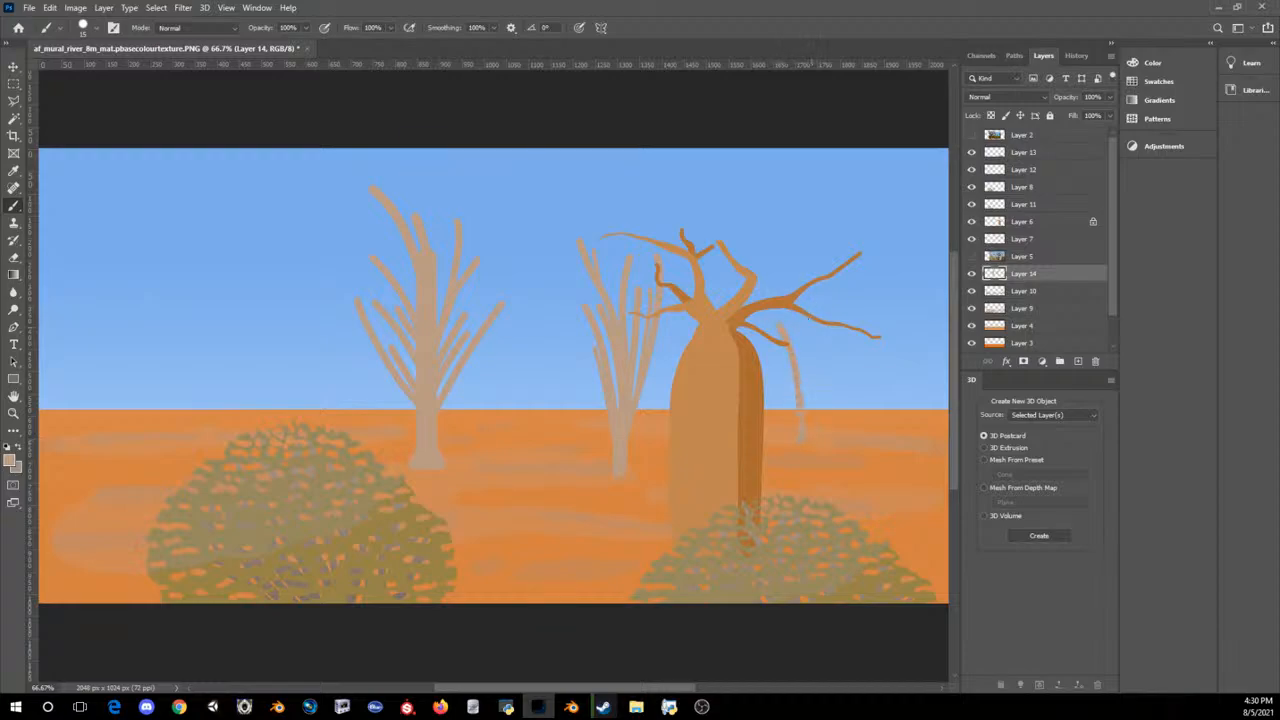
{"action": "left_click_drag", "start_coordinate": [800, 433], "coordinate": [802, 243]}
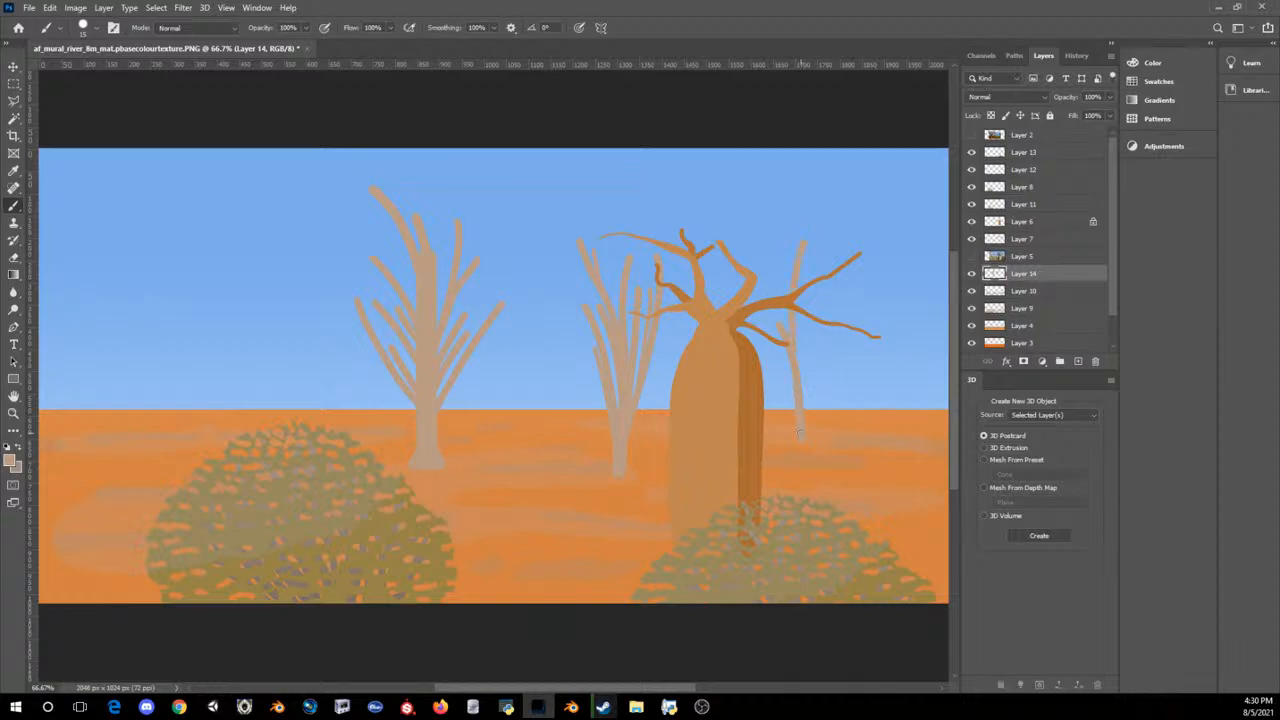
{"action": "mouse_move", "coordinate": [797, 326]}
{"action": "left_mouse_down"}
{"action": "mouse_move", "coordinate": [806, 404]}
{"action": "mouse_move", "coordinate": [822, 332]}
{"action": "left_mouse_up"}
Step: Fill out the third tree with short, thin side branches using a smaller brush
{"action": "key", "text": "bracketleft"}
{"action": "key", "text": "bracketleft"}
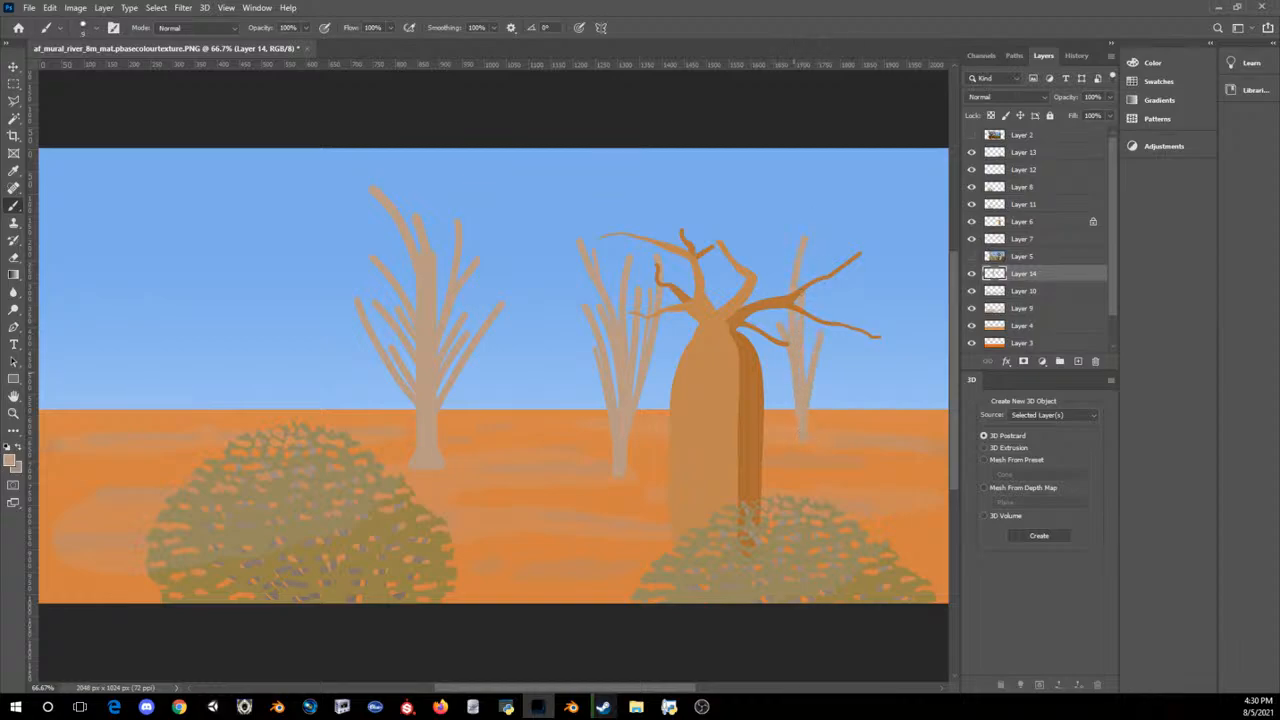
{"action": "left_click_drag", "start_coordinate": [790, 392], "coordinate": [782, 360]}
{"action": "left_click_drag", "start_coordinate": [804, 340], "coordinate": [803, 393]}
{"action": "left_click_drag", "start_coordinate": [819, 370], "coordinate": [813, 405]}
{"action": "scroll", "coordinate": [805, 415], "scroll_direction": "up", "scroll_amount": 2, "text": "alt"}
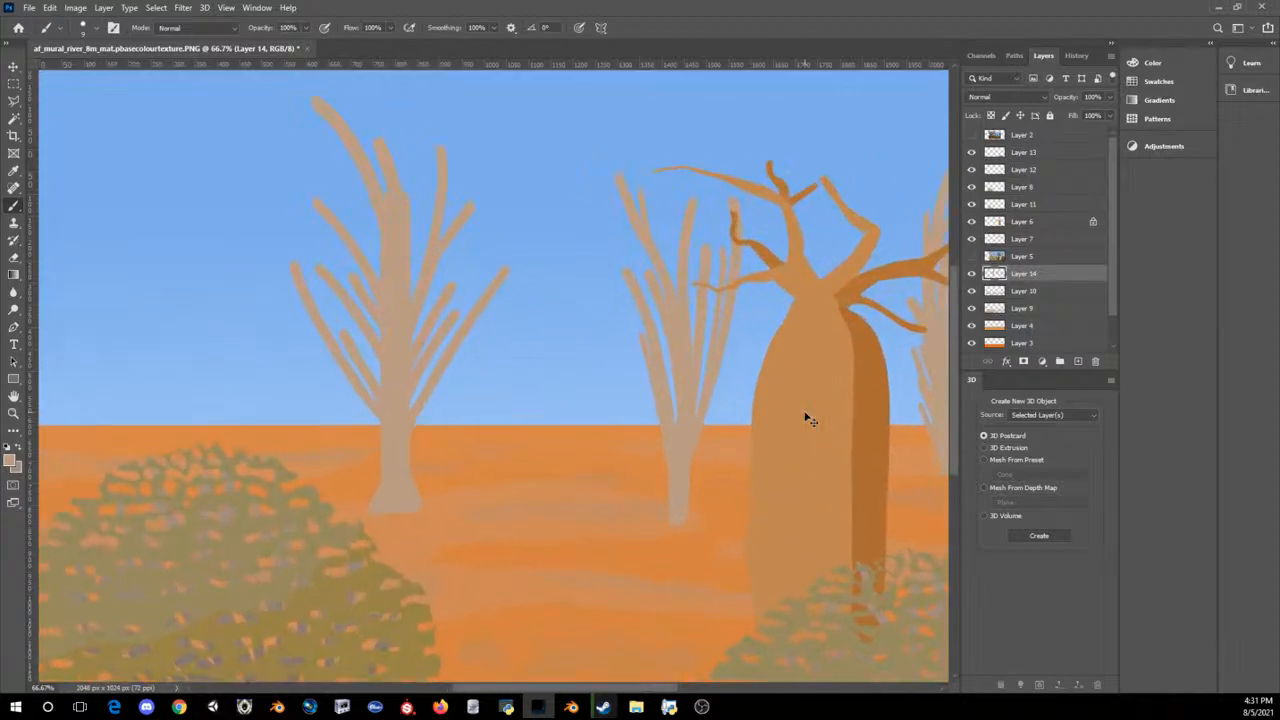
{"action": "scroll", "coordinate": [806, 418], "scroll_direction": "down", "scroll_amount": 4, "text": "alt"}
{"action": "scroll", "coordinate": [806, 418], "scroll_direction": "down", "scroll_amount": 1, "text": "alt"}
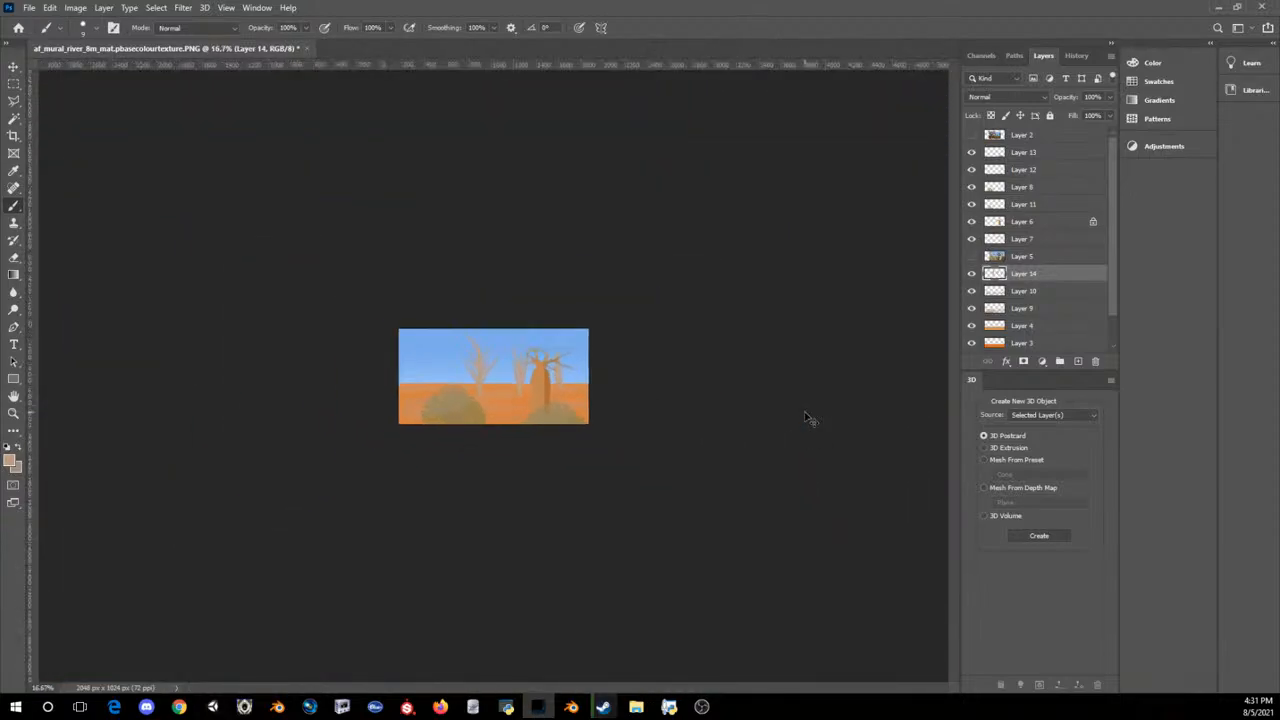
{"action": "scroll", "coordinate": [808, 420], "scroll_direction": "up", "scroll_amount": 3, "text": "alt"}
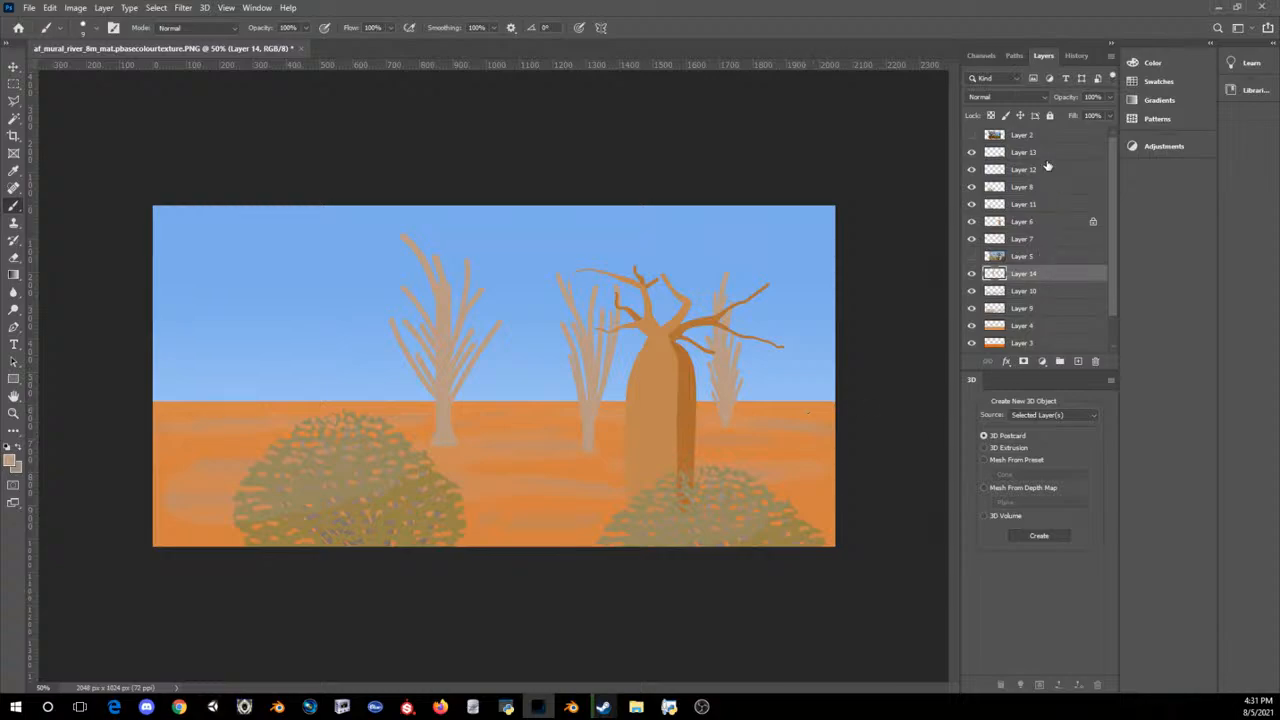
Step: Add a new layer above Layer 13 and paint a thick, straight tan trunk rising in front of the right bush
{"action": "left_click", "coordinate": [1047, 157]}
{"action": "left_click", "coordinate": [1078, 361]}
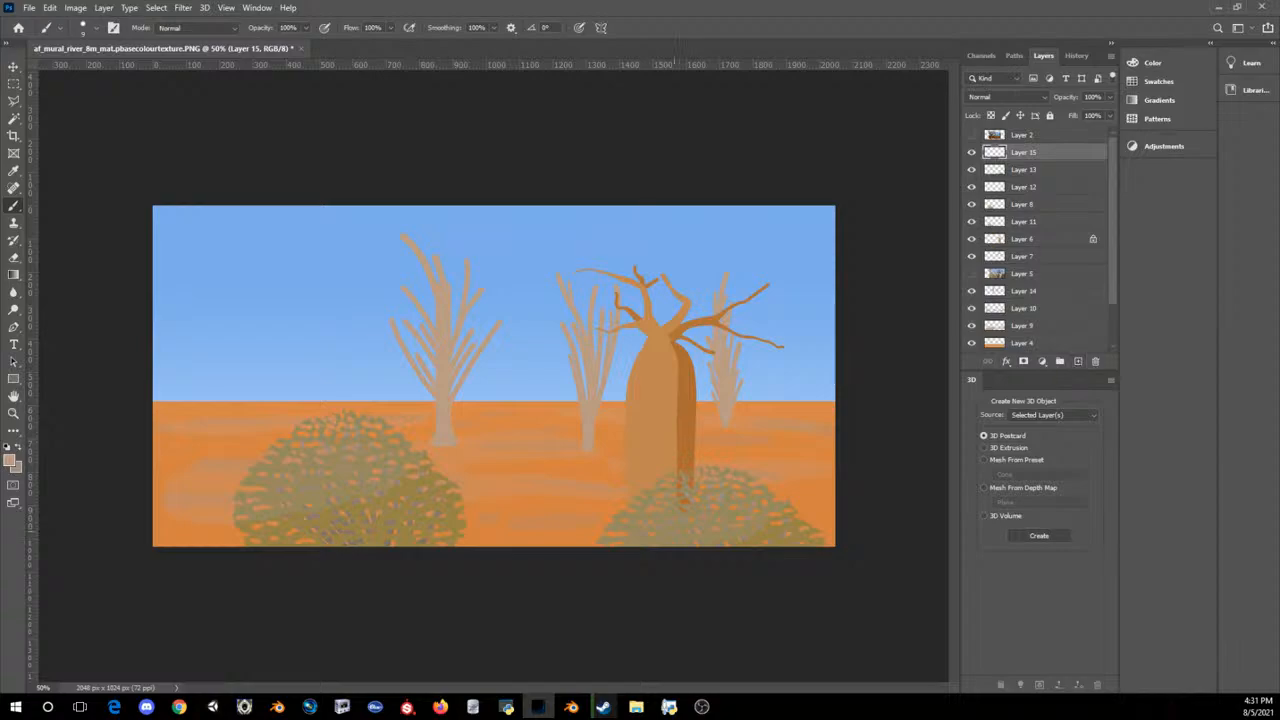
{"action": "key", "text": "bracketright"}
{"action": "key", "text": "bracketright"}
{"action": "left_click_drag", "start_coordinate": [770, 362], "coordinate": [755, 692], "text": "shift"}
{"action": "left_click_drag", "start_coordinate": [754, 566], "coordinate": [767, 460], "text": "shift"}
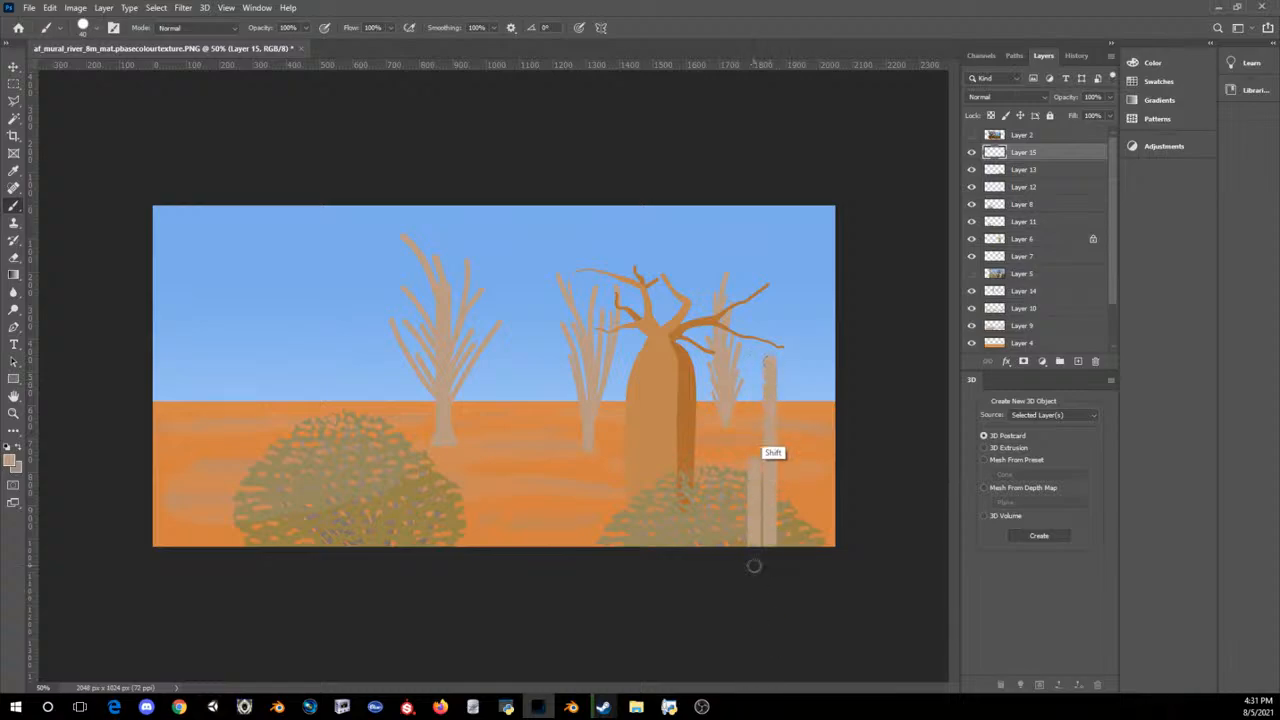
{"action": "key", "text": "ctrl+z"}
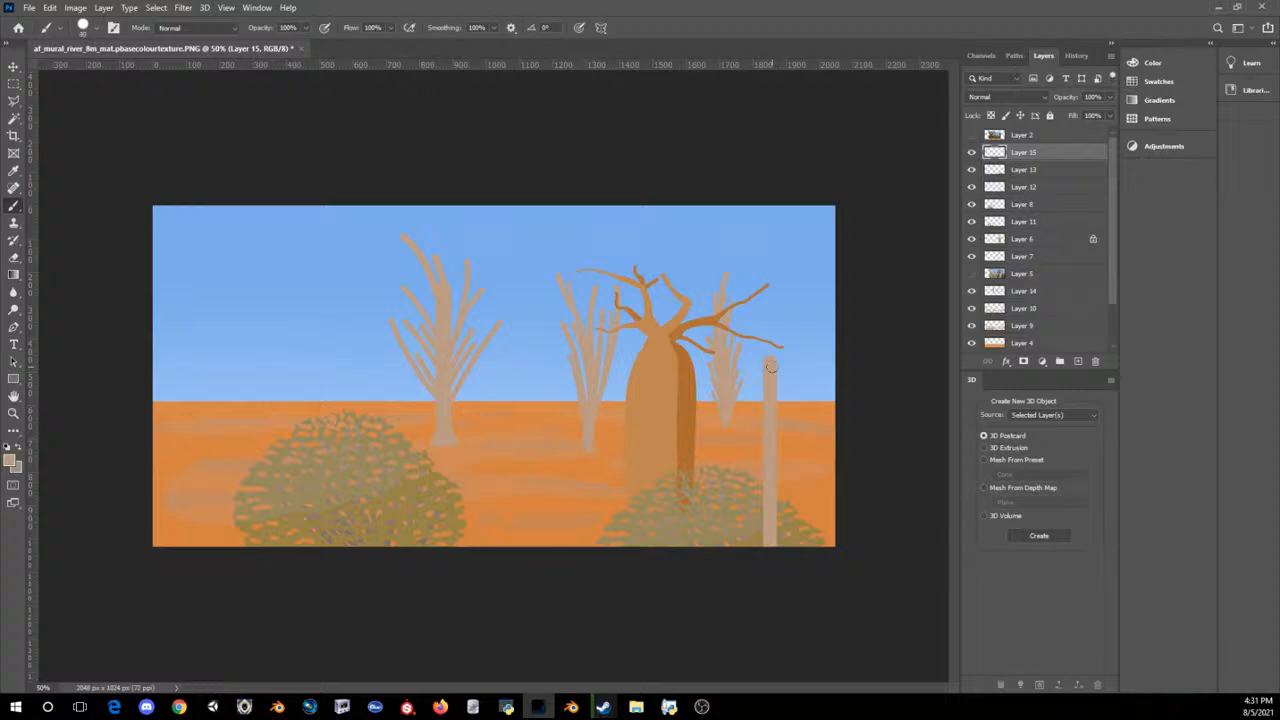
Step: Set the brush smoothing to 0% and roughen the thick trunk's outline with short jagged strokes from its tip to its base
{"action": "right_click_drag", "start_coordinate": [772, 367], "coordinate": [756, 362], "text": "alt"}
{"action": "left_click_drag", "start_coordinate": [493, 27], "coordinate": [392, 36]}
{"action": "left_click_drag", "start_coordinate": [778, 496], "coordinate": [782, 517]}
{"action": "left_click_drag", "start_coordinate": [777, 513], "coordinate": [780, 529]}
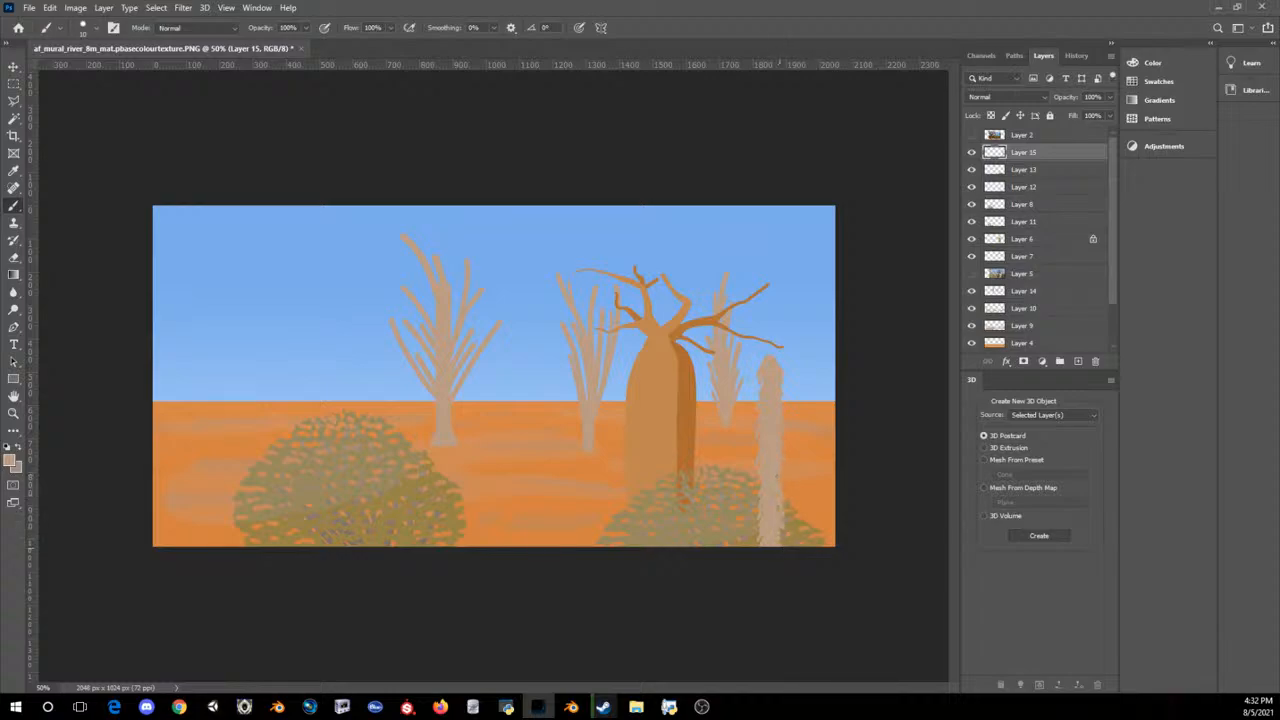
{"action": "scroll", "coordinate": [757, 517], "scroll_direction": "down", "scroll_amount": 1, "text": "alt"}
{"action": "scroll", "coordinate": [757, 517], "scroll_direction": "up", "scroll_amount": 1, "text": "alt"}
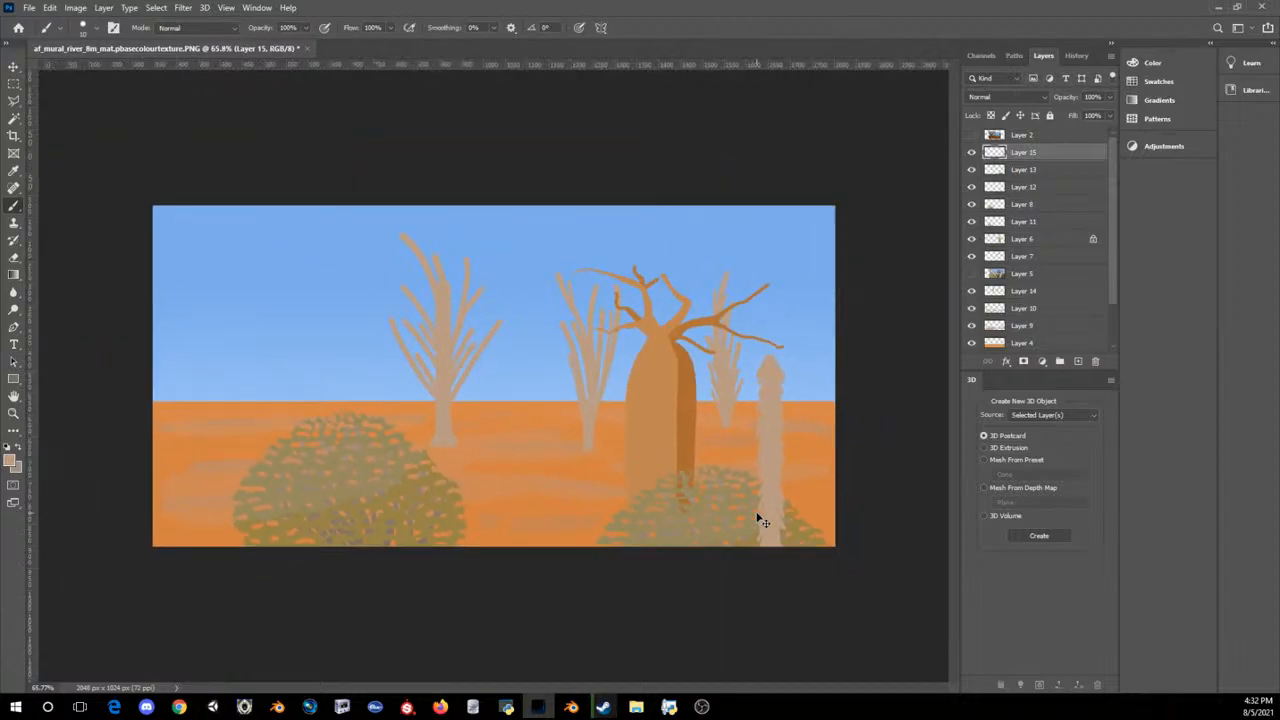
{"action": "scroll", "coordinate": [757, 517], "scroll_direction": "down", "scroll_amount": 2, "text": "alt"}
{"action": "scroll", "coordinate": [757, 517], "scroll_direction": "down", "scroll_amount": 1, "text": "alt"}
{"action": "scroll", "coordinate": [757, 517], "scroll_direction": "up", "scroll_amount": 4, "text": "alt"}
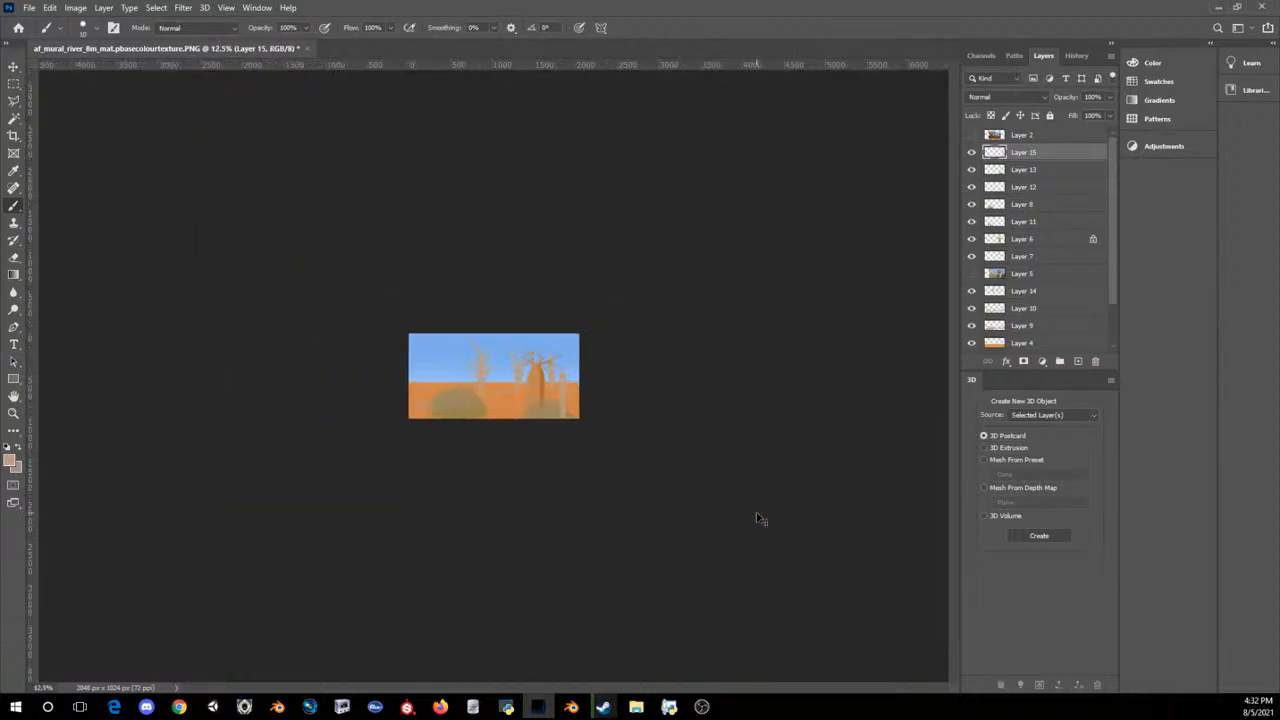
{"action": "scroll", "coordinate": [757, 517], "scroll_direction": "up", "scroll_amount": 1, "text": "alt"}
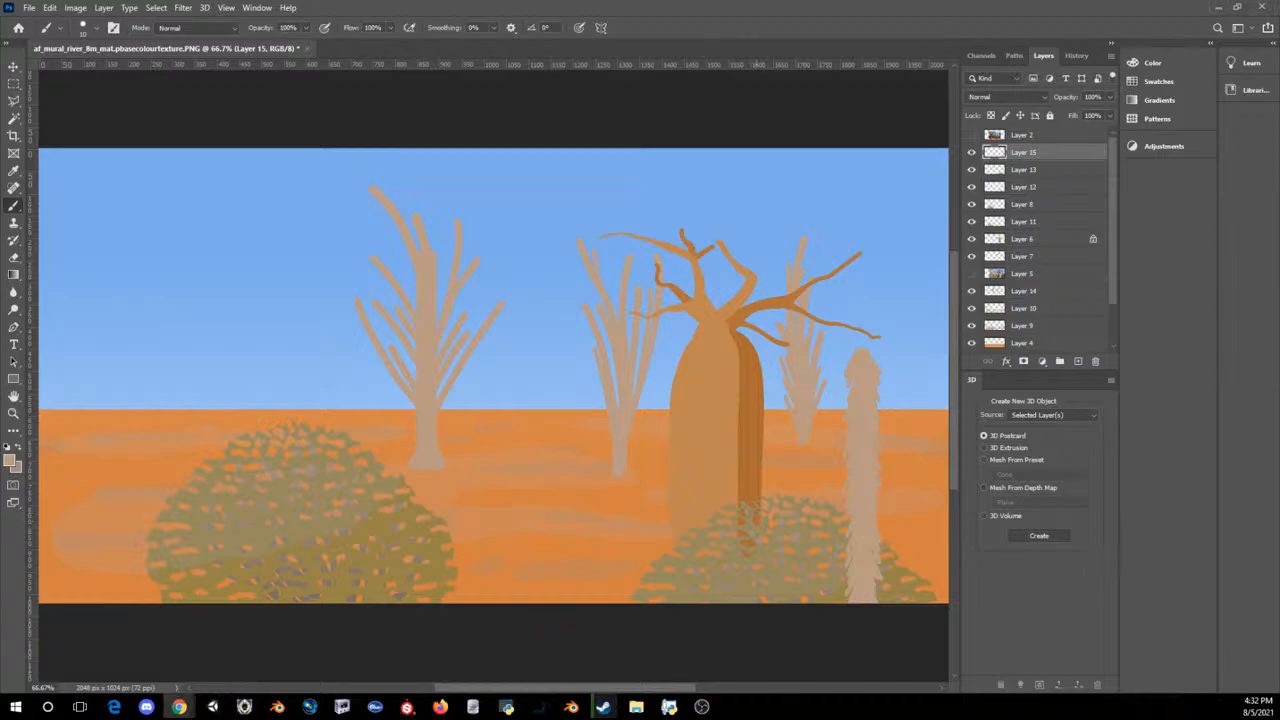
Step: Set the foreground colour to an olive green based on the bush colour, with its hue shifted towards green
{"action": "left_click", "coordinate": [10, 461]}
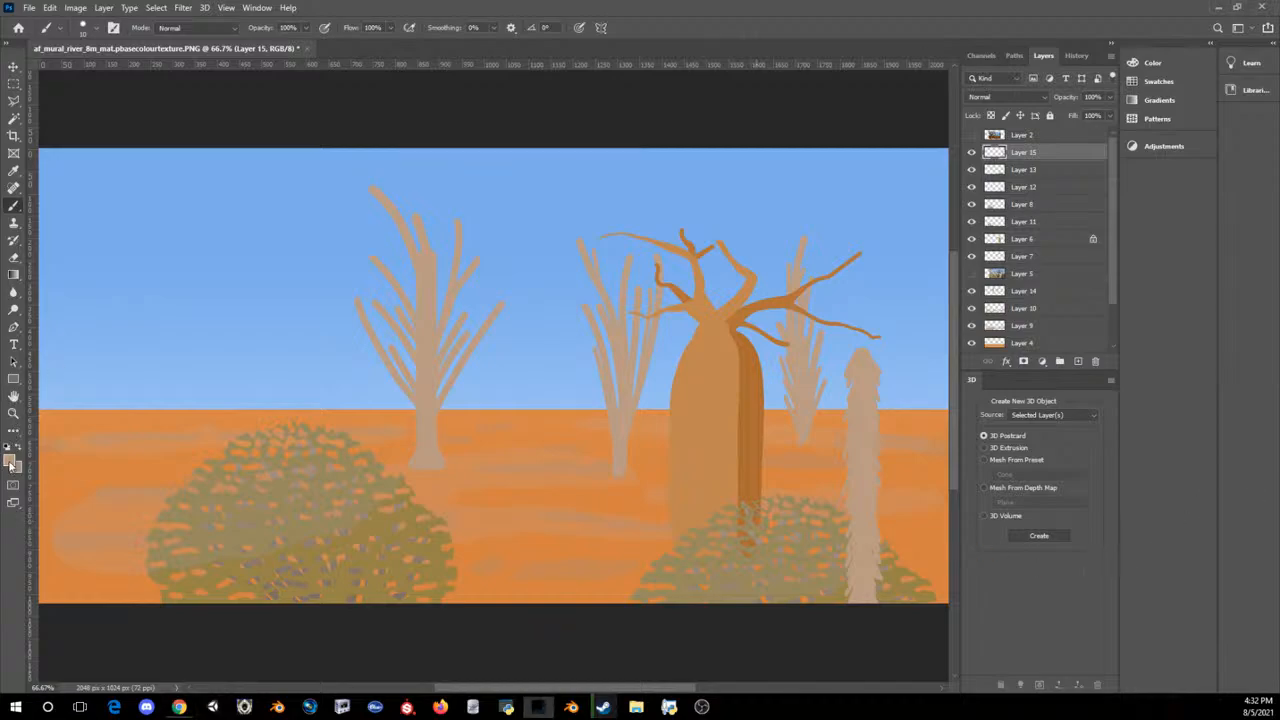
{"action": "left_click", "coordinate": [386, 519]}
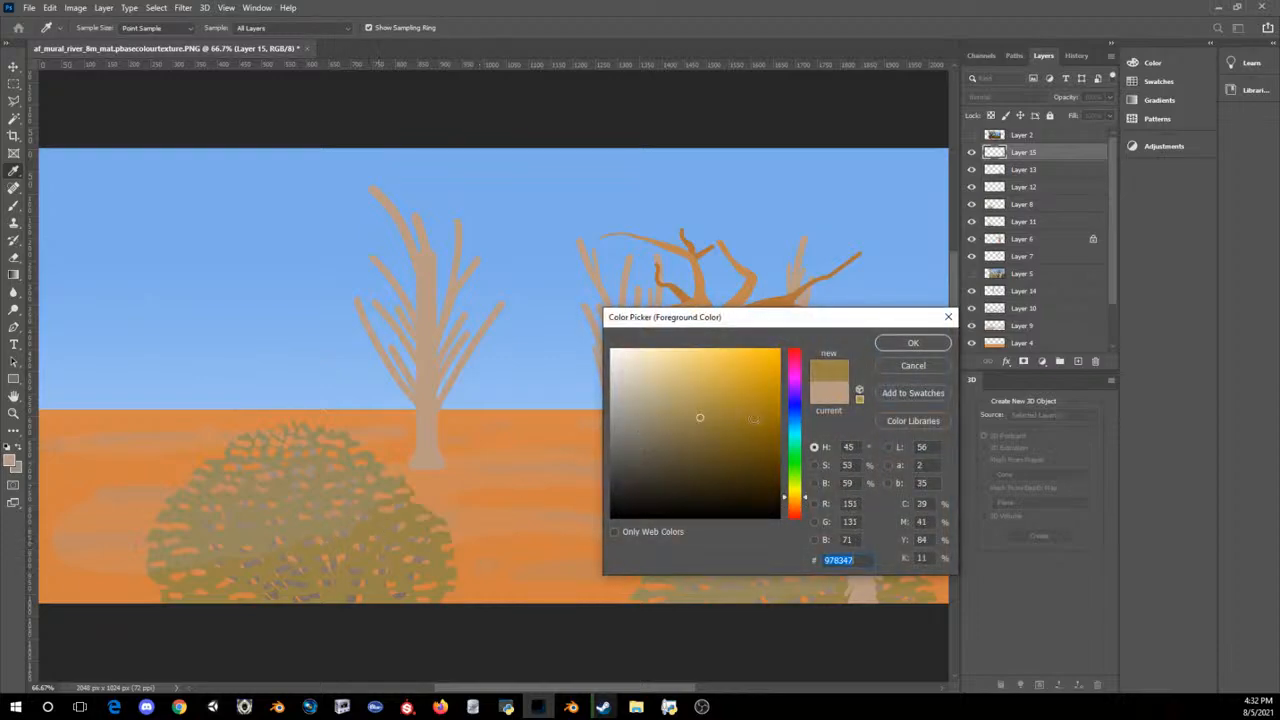
{"action": "left_click", "coordinate": [795, 487]}
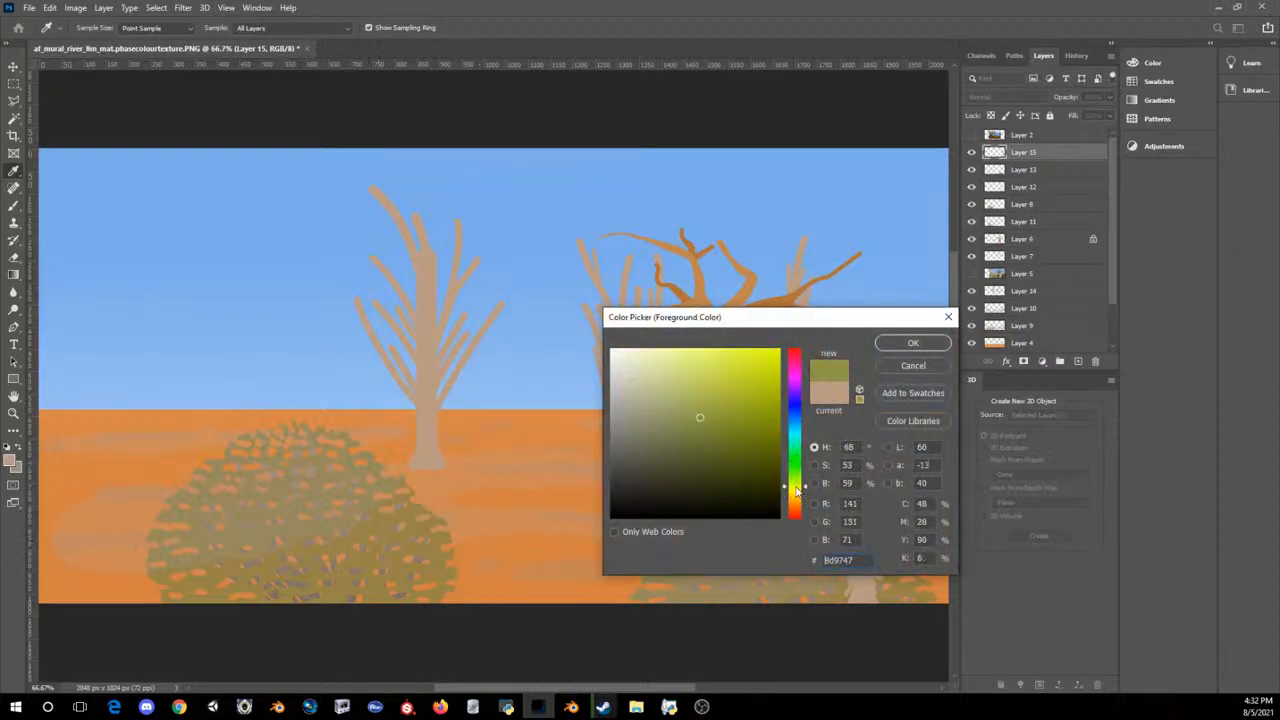
{"action": "left_click", "coordinate": [709, 416]}
{"action": "left_click_drag", "start_coordinate": [709, 417], "coordinate": [708, 416]}
{"action": "left_click", "coordinate": [908, 343]}
Step: Add a new layer and place it below Layer 3, directly above Layer 1
{"action": "left_click", "coordinate": [1070, 343]}
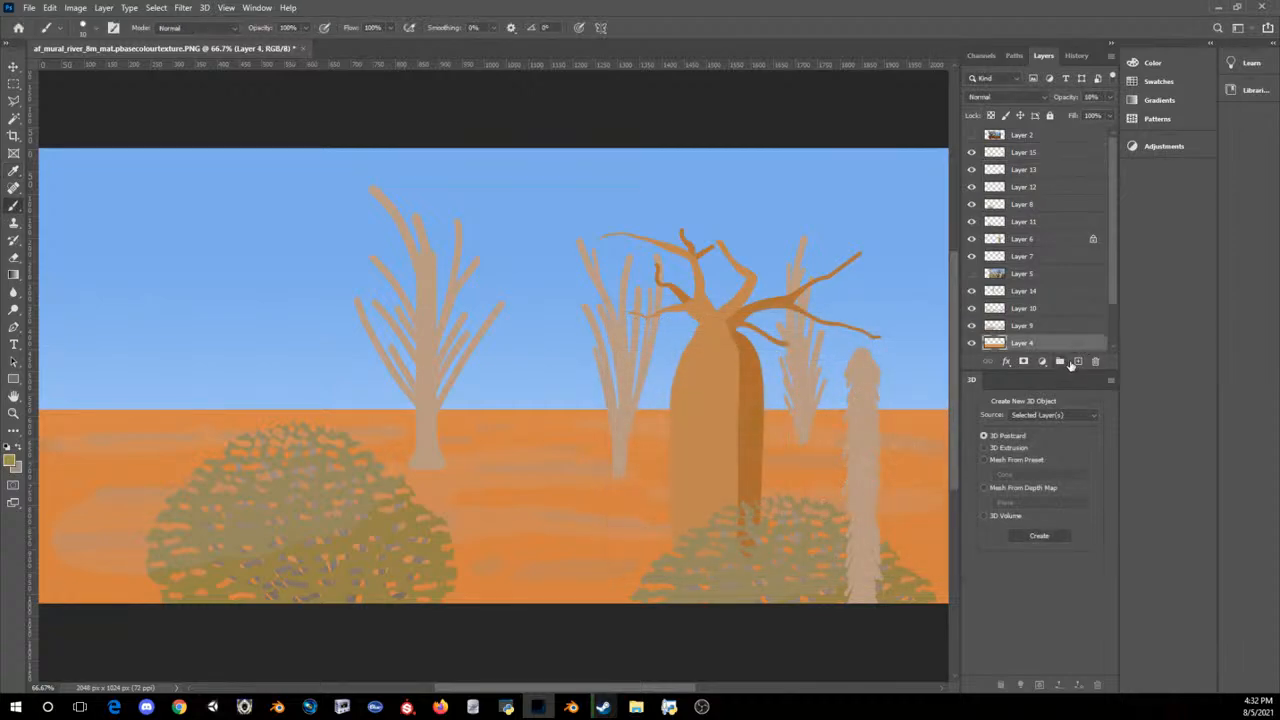
{"action": "left_click", "coordinate": [1078, 361]}
{"action": "key", "text": "bracketleft"}
{"action": "key", "text": "bracketleft"}
{"action": "key", "text": "bracketleft"}
{"action": "left_click_drag", "start_coordinate": [945, 373], "coordinate": [766, 405]}
{"action": "key", "text": "ctrl+z"}
{"action": "key", "text": "ctrl+minus"}
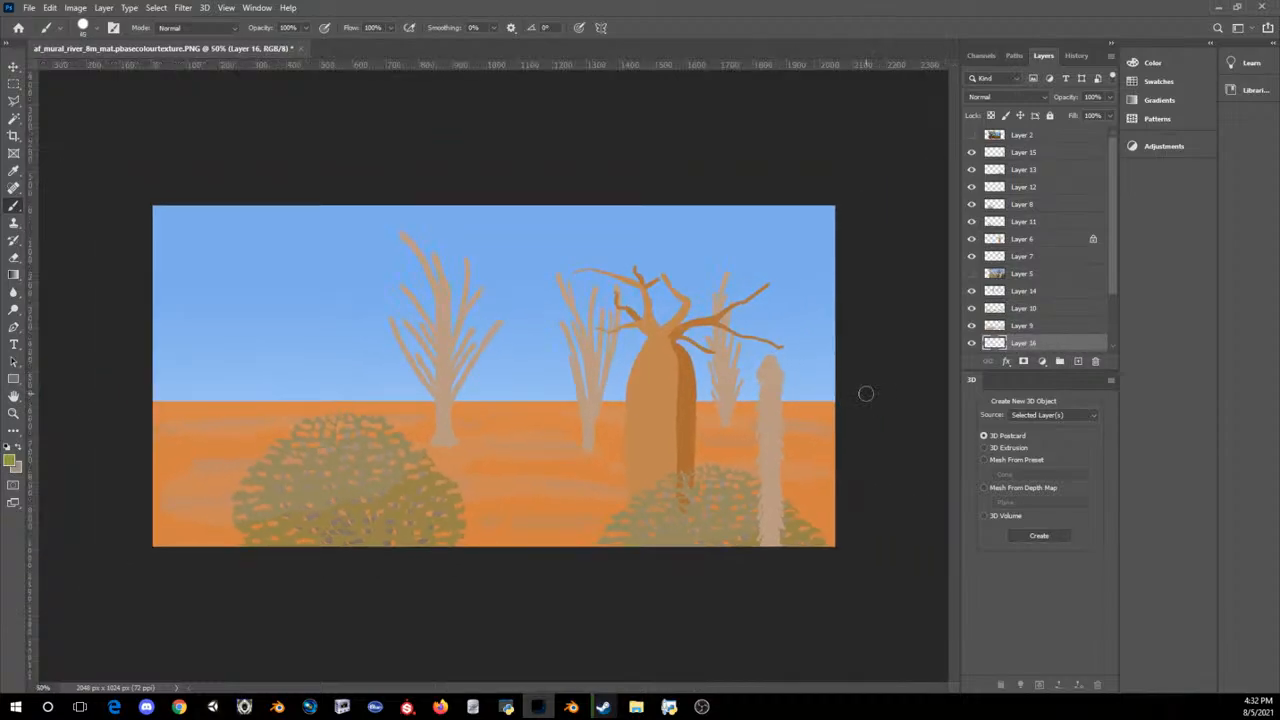
{"action": "scroll", "coordinate": [1059, 302], "scroll_direction": "down", "scroll_amount": 2}
{"action": "mouse_move", "coordinate": [1059, 302]}
{"action": "left_mouse_down"}
{"action": "mouse_move", "coordinate": [1049, 296]}
{"action": "mouse_move", "coordinate": [1045, 336]}
{"action": "left_mouse_up"}
Step: Paint a solid olive green band across the full canvas width, just above the sand horizon
{"action": "left_click_drag", "start_coordinate": [738, 373], "coordinate": [875, 360]}
{"action": "key", "text": "ctrl+z"}
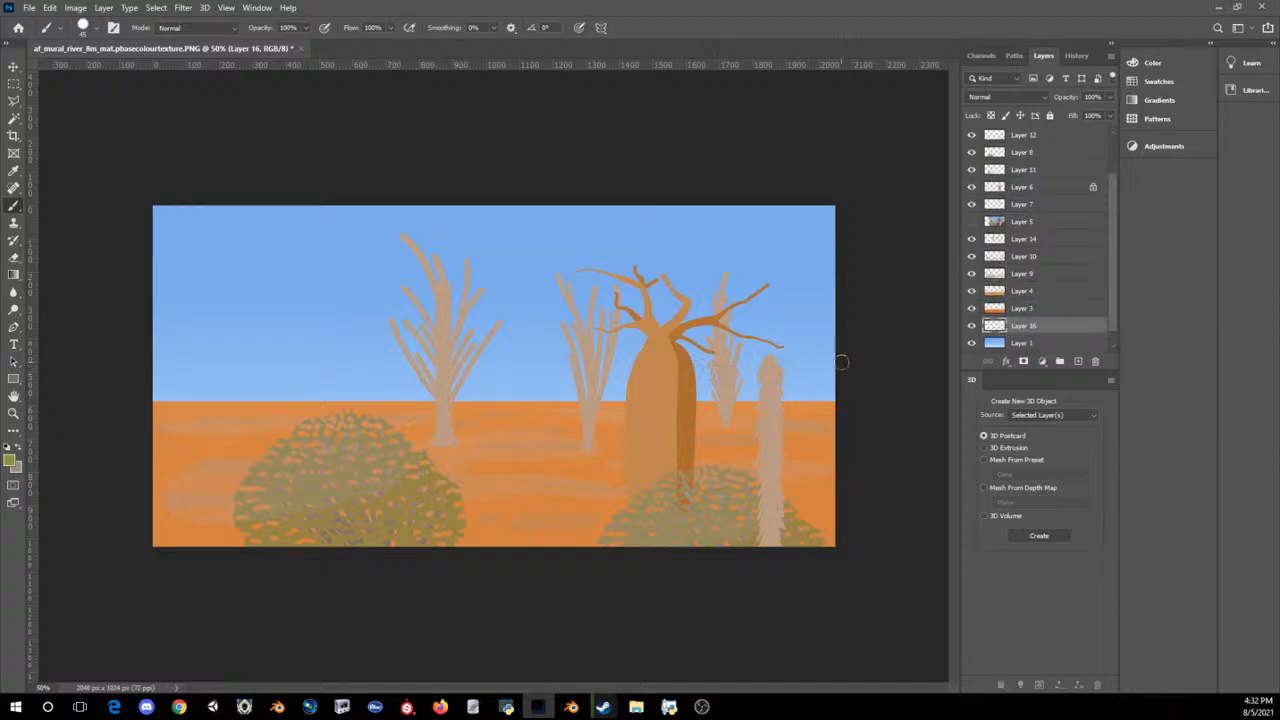
{"action": "left_click_drag", "start_coordinate": [841, 362], "coordinate": [33, 352]}
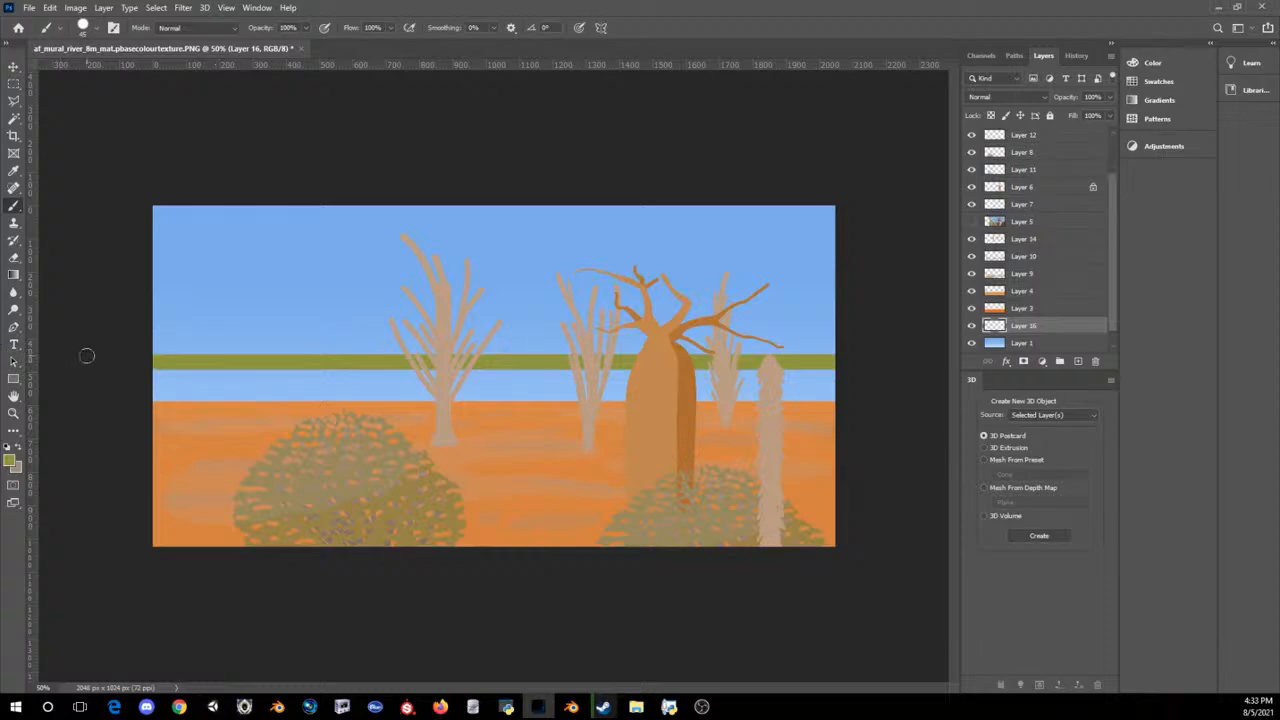
{"action": "mouse_move", "coordinate": [272, 384]}
{"action": "left_mouse_down"}
{"action": "mouse_move", "coordinate": [158, 405]}
{"action": "mouse_move", "coordinate": [149, 383]}
{"action": "mouse_move", "coordinate": [157, 369]}
{"action": "mouse_move", "coordinate": [230, 385]}
{"action": "mouse_move", "coordinate": [630, 385]}
{"action": "mouse_move", "coordinate": [886, 349]}
{"action": "left_mouse_up"}
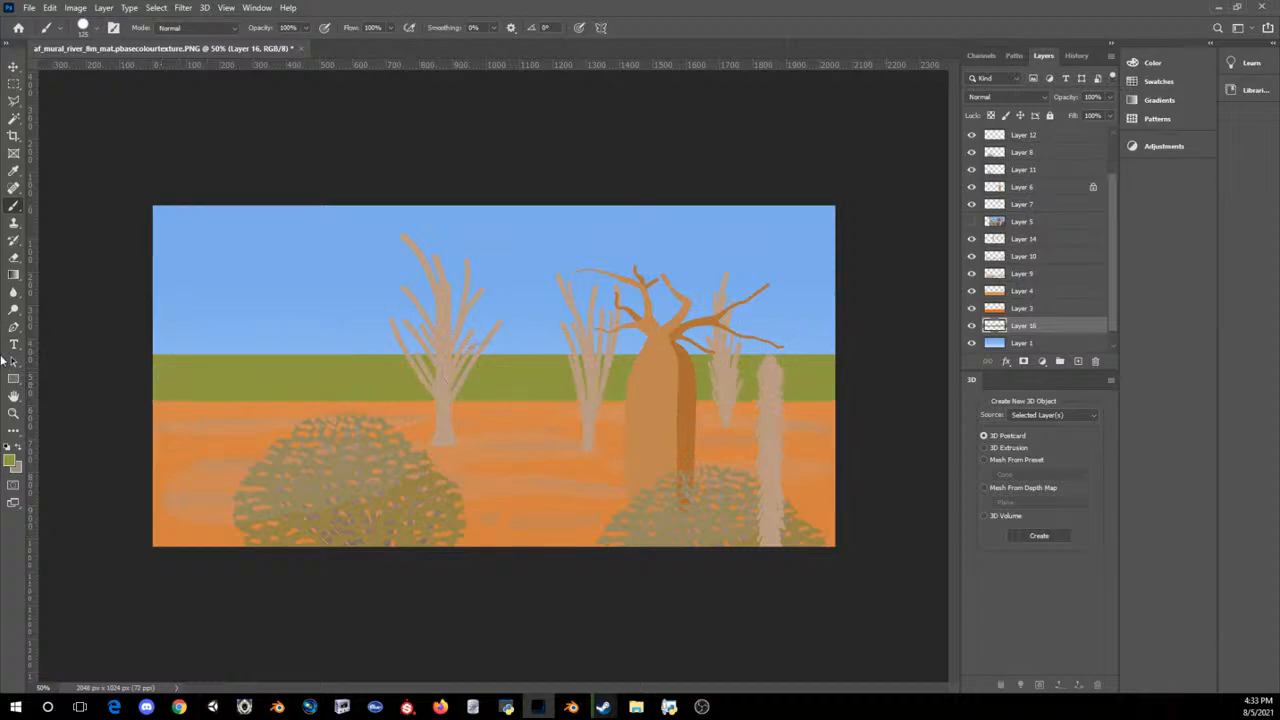
Step: Erase the left part of the green band's upper edge into a rolling hill outline
{"action": "left_click", "coordinate": [13, 257]}
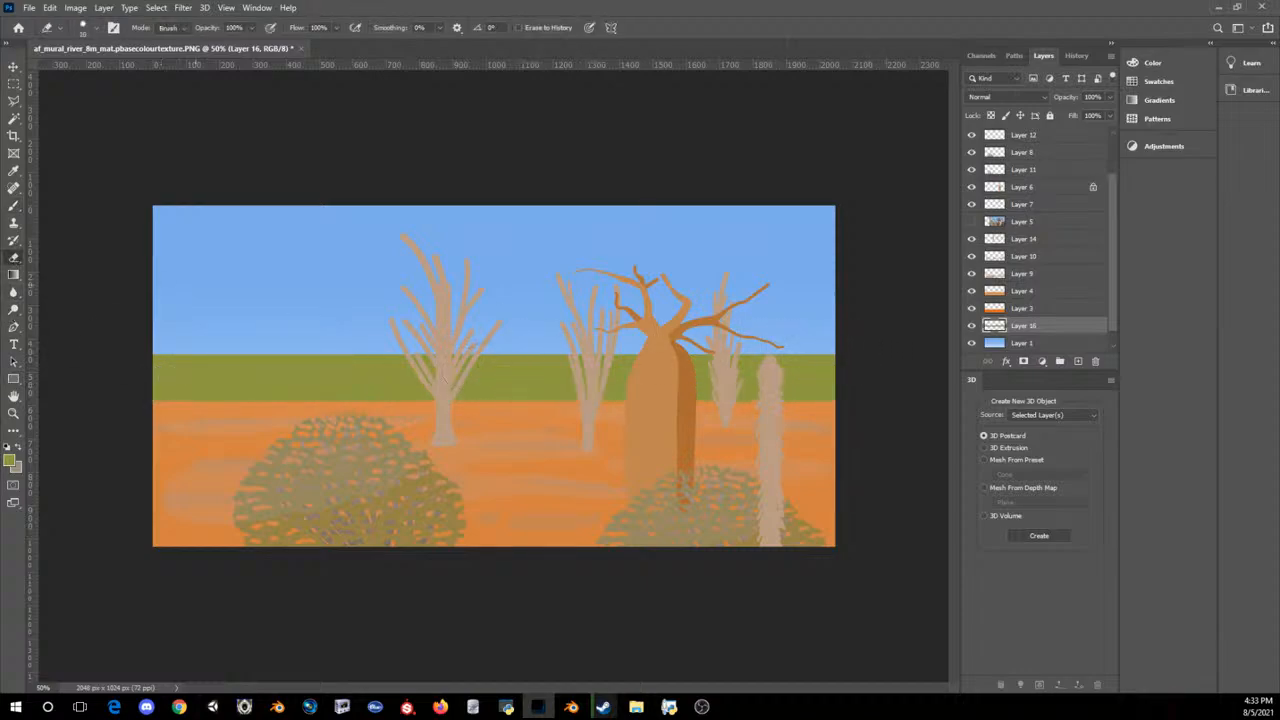
{"action": "key", "text": "bracketright"}
{"action": "key", "text": "bracketright"}
{"action": "mouse_move", "coordinate": [158, 356]}
{"action": "left_mouse_down"}
{"action": "mouse_move", "coordinate": [204, 368]}
{"action": "mouse_move", "coordinate": [276, 360]}
{"action": "mouse_move", "coordinate": [336, 378]}
{"action": "mouse_move", "coordinate": [278, 358]}
{"action": "mouse_move", "coordinate": [322, 364]}
{"action": "left_mouse_up"}
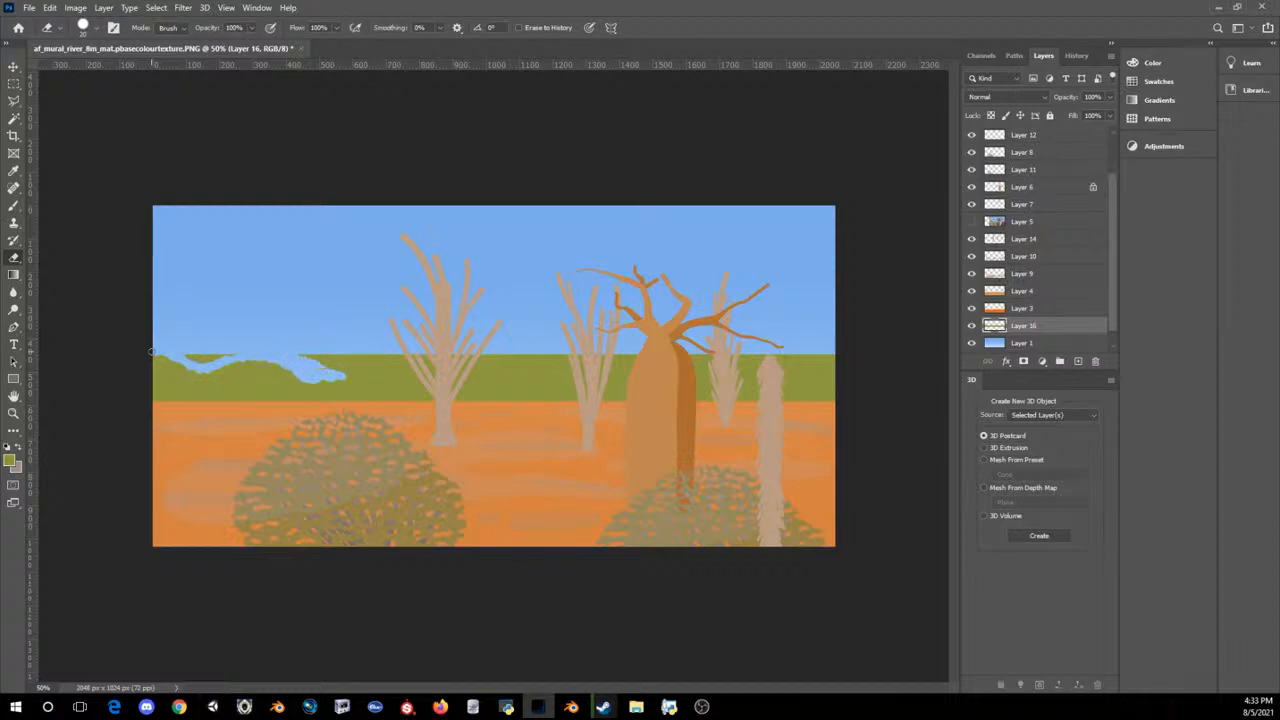
{"action": "key", "text": "ctrl+z"}
{"action": "key", "text": "ctrl+z"}
{"action": "left_click_drag", "start_coordinate": [340, 374], "coordinate": [358, 373]}
Step: Erase the rest of the green band's upper edge into uneven hills with a larger eraser, clearing the leftover green above them
{"action": "key", "text": "]"}
{"action": "mouse_move", "coordinate": [829, 346]}
{"action": "left_mouse_down"}
{"action": "mouse_move", "coordinate": [798, 366]}
{"action": "mouse_move", "coordinate": [829, 347]}
{"action": "mouse_move", "coordinate": [744, 361]}
{"action": "left_mouse_up"}
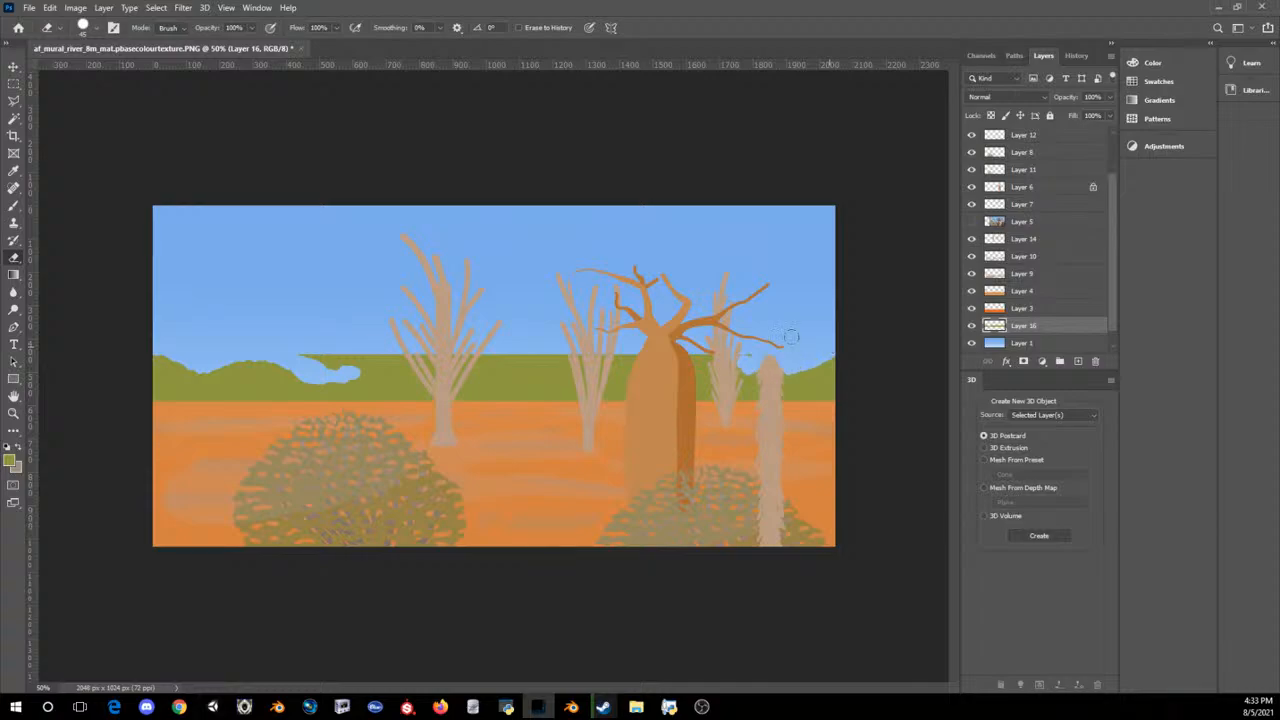
{"action": "left_click_drag", "start_coordinate": [559, 348], "coordinate": [620, 362]}
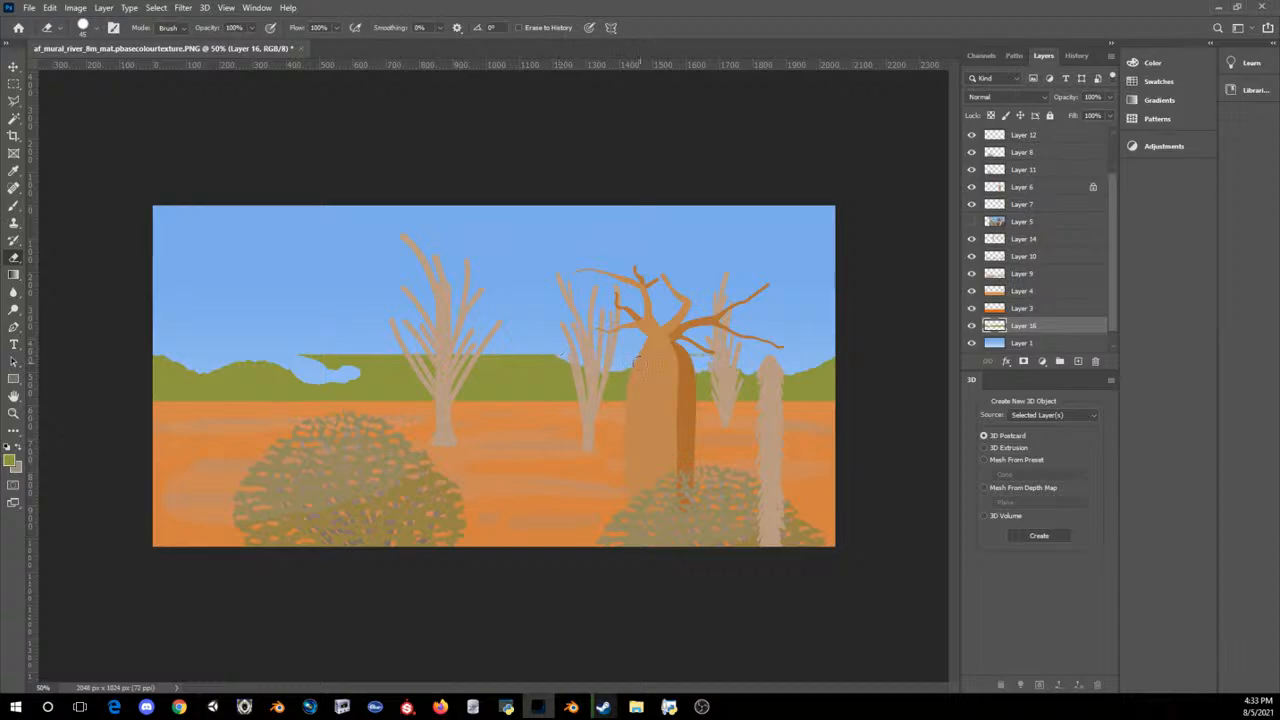
{"action": "mouse_move", "coordinate": [566, 358]}
{"action": "left_mouse_down"}
{"action": "mouse_move", "coordinate": [482, 360]}
{"action": "mouse_move", "coordinate": [512, 352]}
{"action": "left_mouse_up"}
{"action": "mouse_move", "coordinate": [362, 372]}
{"action": "left_mouse_down"}
{"action": "mouse_move", "coordinate": [351, 373]}
{"action": "mouse_move", "coordinate": [519, 363]}
{"action": "left_mouse_up"}
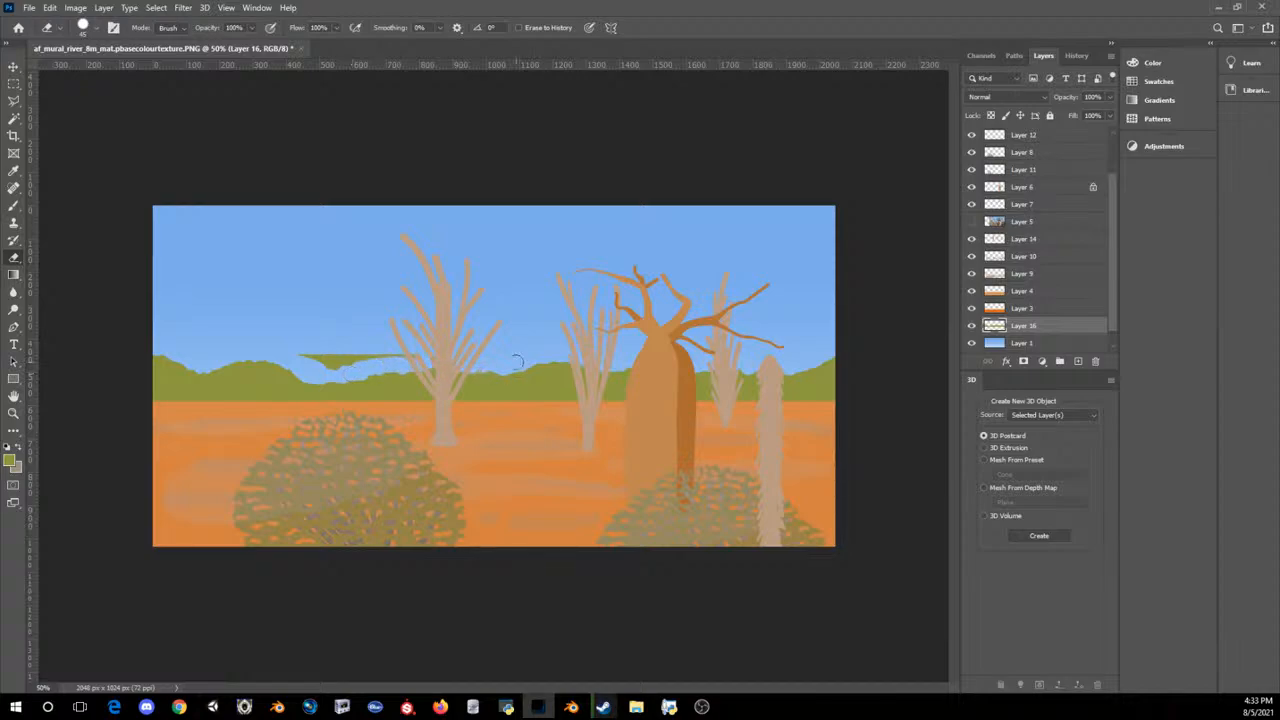
{"action": "left_click_drag", "start_coordinate": [416, 352], "coordinate": [303, 355]}
{"action": "key", "text": "ctrl+minus"}
{"action": "key", "text": "ctrl+minus"}
{"action": "key", "text": "ctrl+minus"}
{"action": "key", "text": "ctrl+minus"}
{"action": "key", "text": "ctrl+plus"}
{"action": "key", "text": "ctrl+plus"}
{"action": "key", "text": "ctrl+plus"}
{"action": "key", "text": "ctrl+plus"}
{"action": "key", "text": "ctrl+plus"}
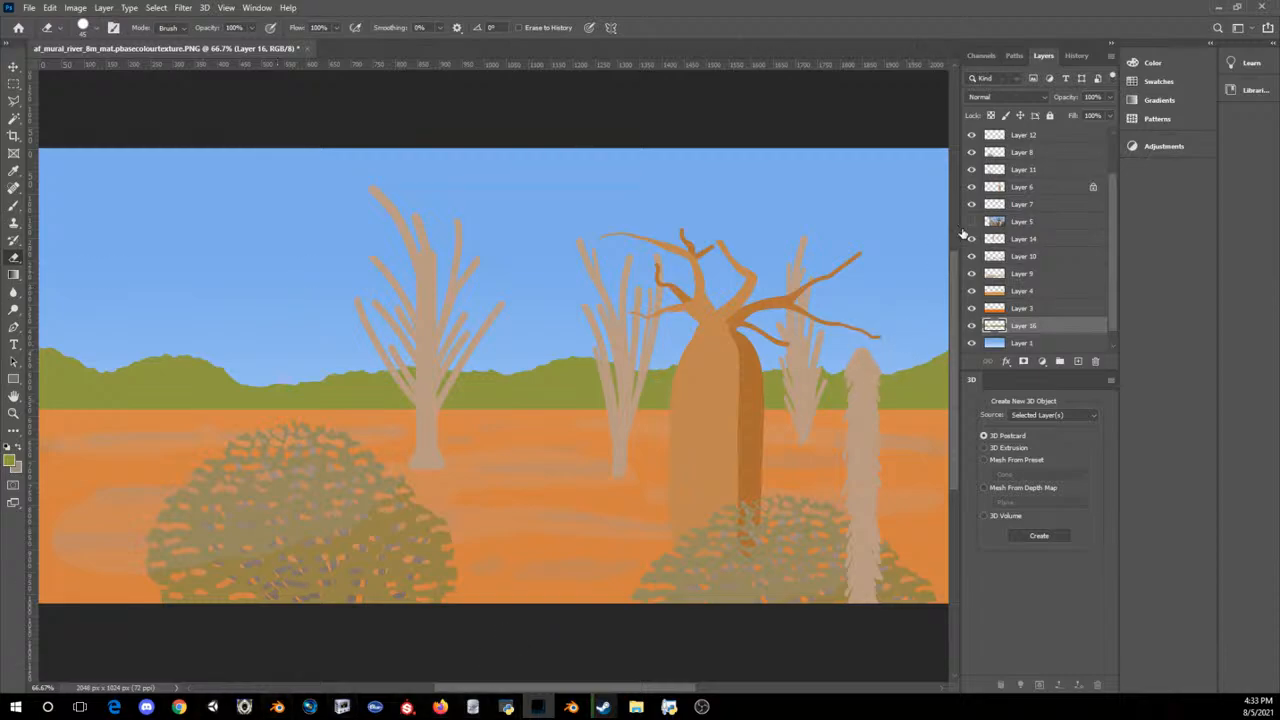
Step: Select the jagged trunk's layer and set the brush colour to a darker tan based on the trunk, #ad896d
{"action": "left_click", "coordinate": [13, 66]}
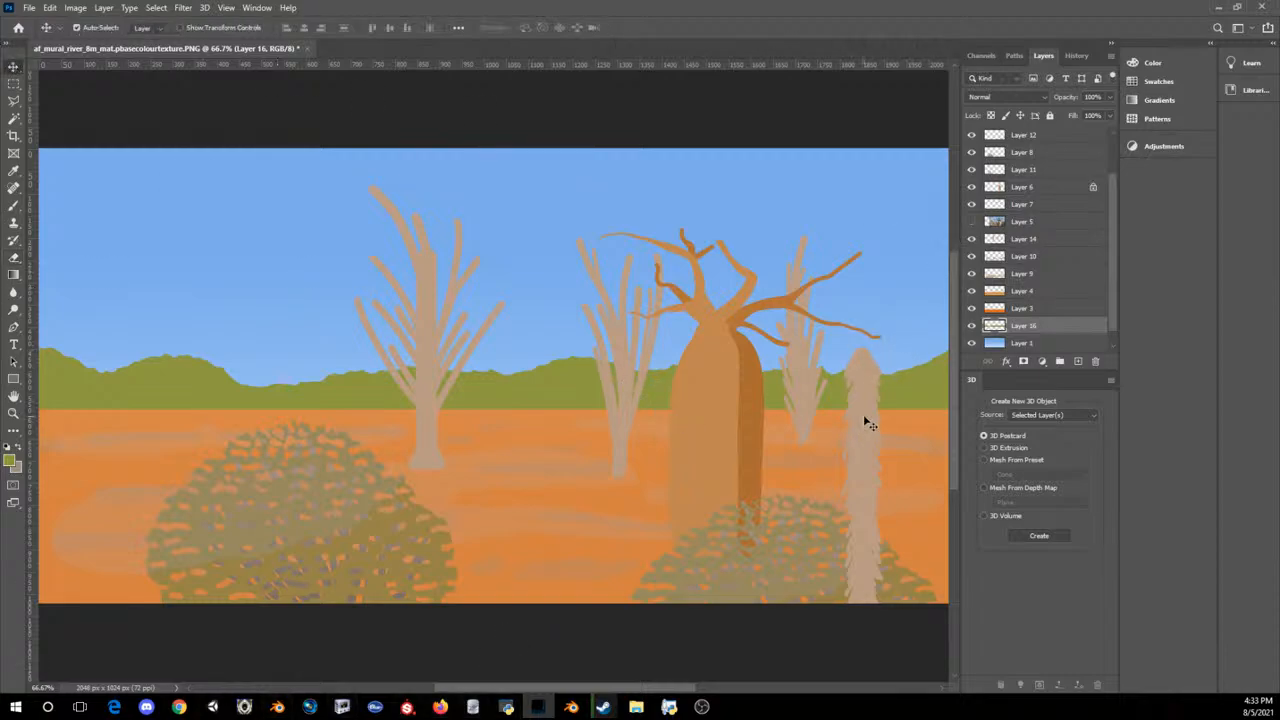
{"action": "left_click", "coordinate": [866, 424]}
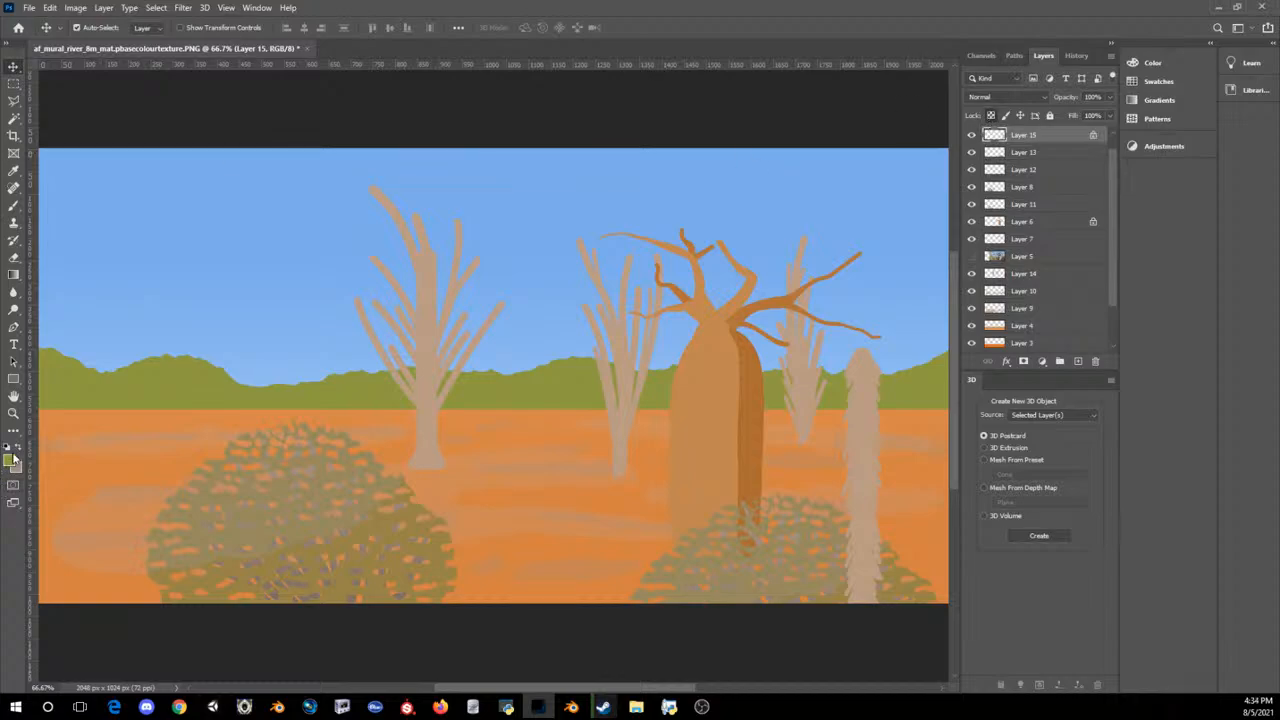
{"action": "left_click", "coordinate": [9, 460]}
{"action": "left_click_drag", "start_coordinate": [799, 314], "coordinate": [504, 272]}
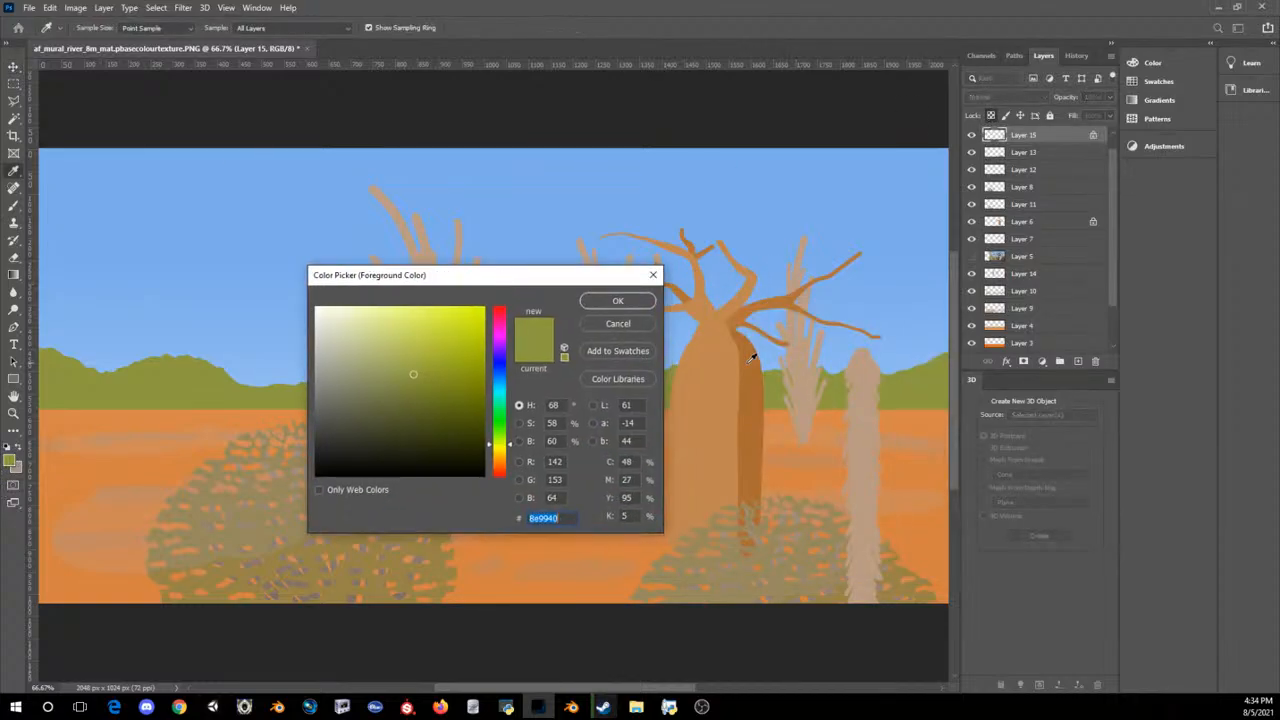
{"action": "left_click", "coordinate": [862, 396]}
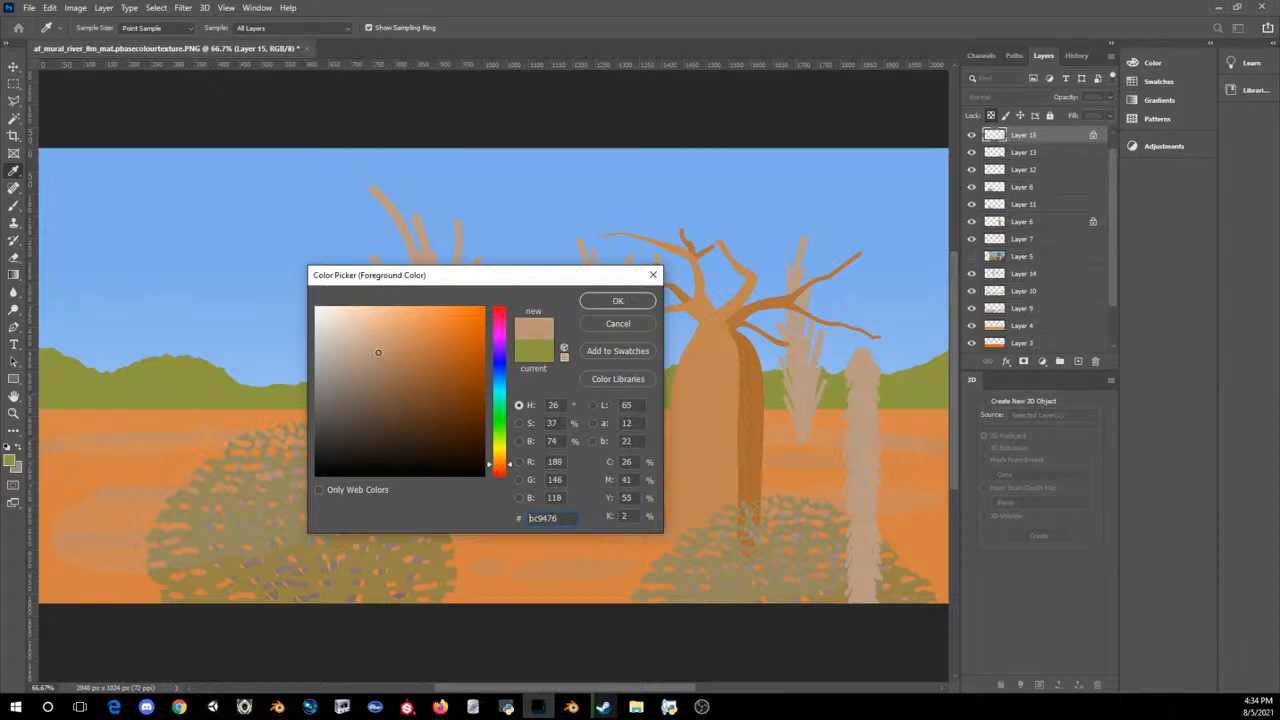
{"action": "left_click", "coordinate": [617, 300]}
{"action": "left_click", "coordinate": [13, 205]}
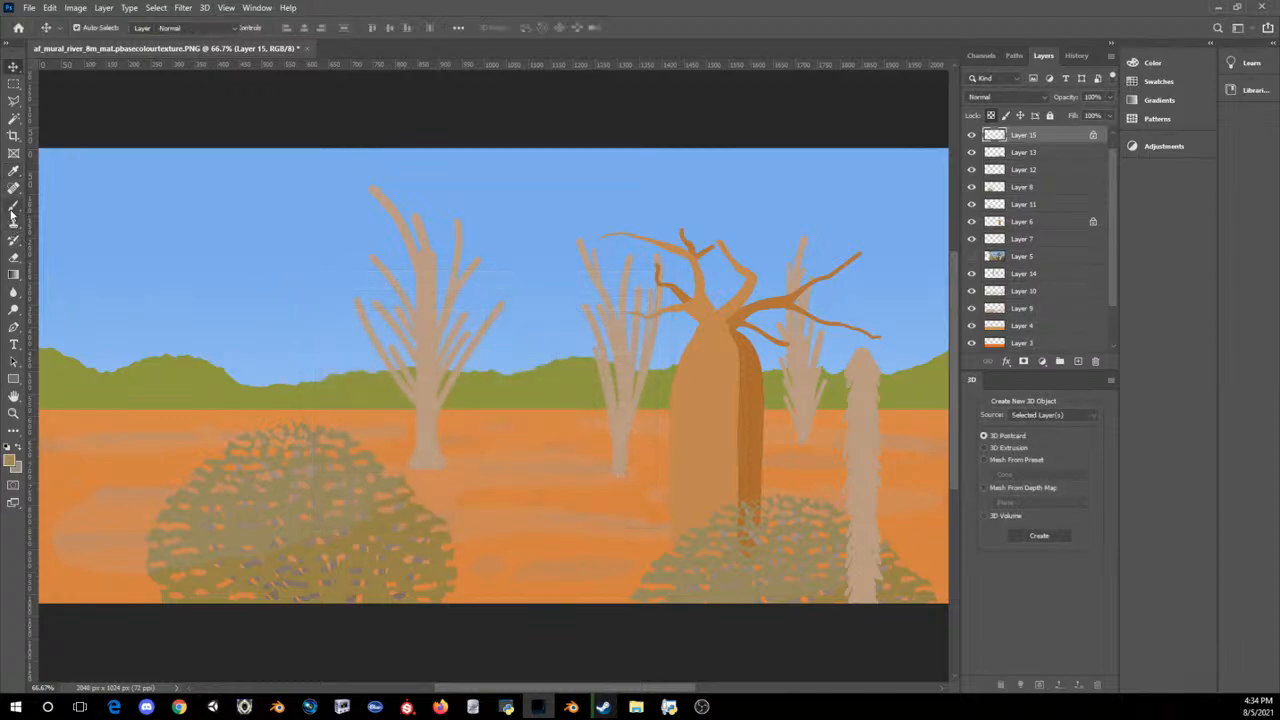
Step: Paint short darker bark strokes with a small brush down the left side and middle of the jagged trunk
{"action": "key", "text": "bracketright"}
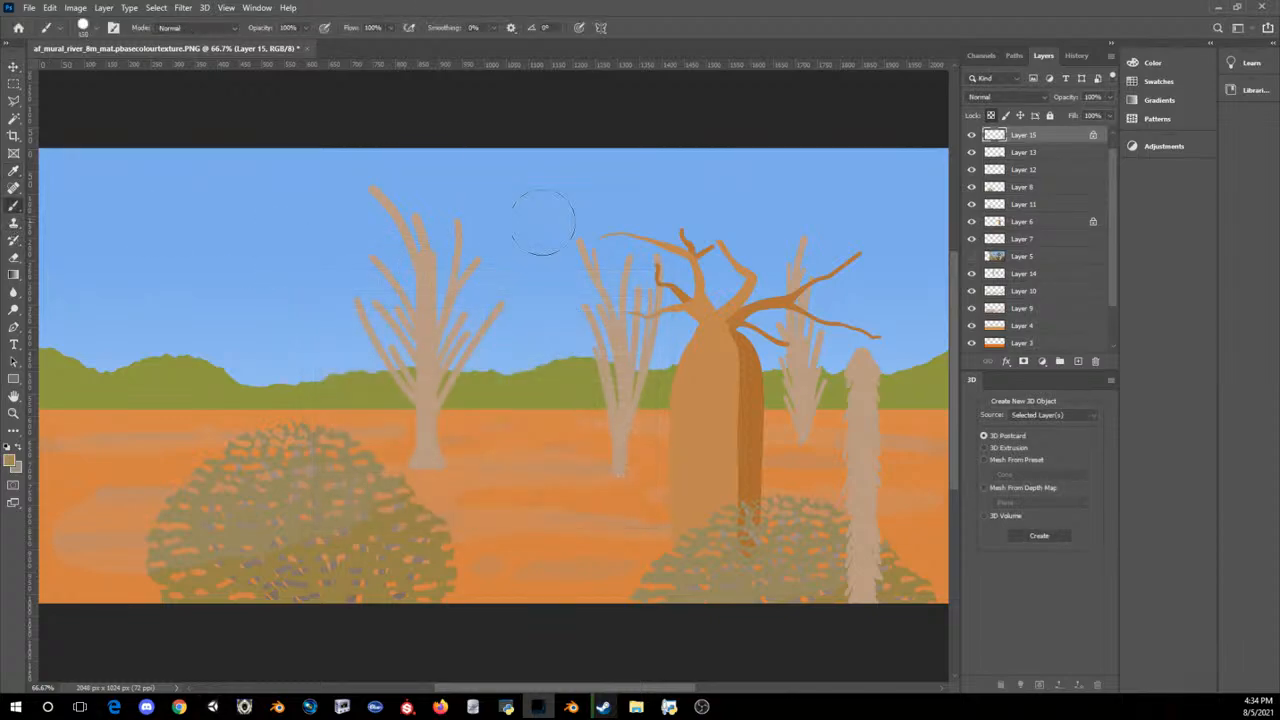
{"action": "key", "text": "bracketleft"}
{"action": "key", "text": "bracketleft"}
{"action": "key", "text": "bracketleft"}
{"action": "key", "text": "bracketleft"}
{"action": "key", "text": "bracketleft"}
{"action": "key", "text": "bracketleft"}
{"action": "key", "text": "bracketleft"}
{"action": "key", "text": "bracketleft"}
{"action": "key", "text": "bracketleft"}
{"action": "key", "text": "bracketleft"}
{"action": "key", "text": "bracketleft"}
{"action": "key", "text": "bracketleft"}
{"action": "key", "text": "bracketleft"}
{"action": "key", "text": "bracketleft"}
{"action": "left_click_drag", "start_coordinate": [851, 363], "coordinate": [851, 422]}
{"action": "left_click_drag", "start_coordinate": [852, 478], "coordinate": [849, 608]}
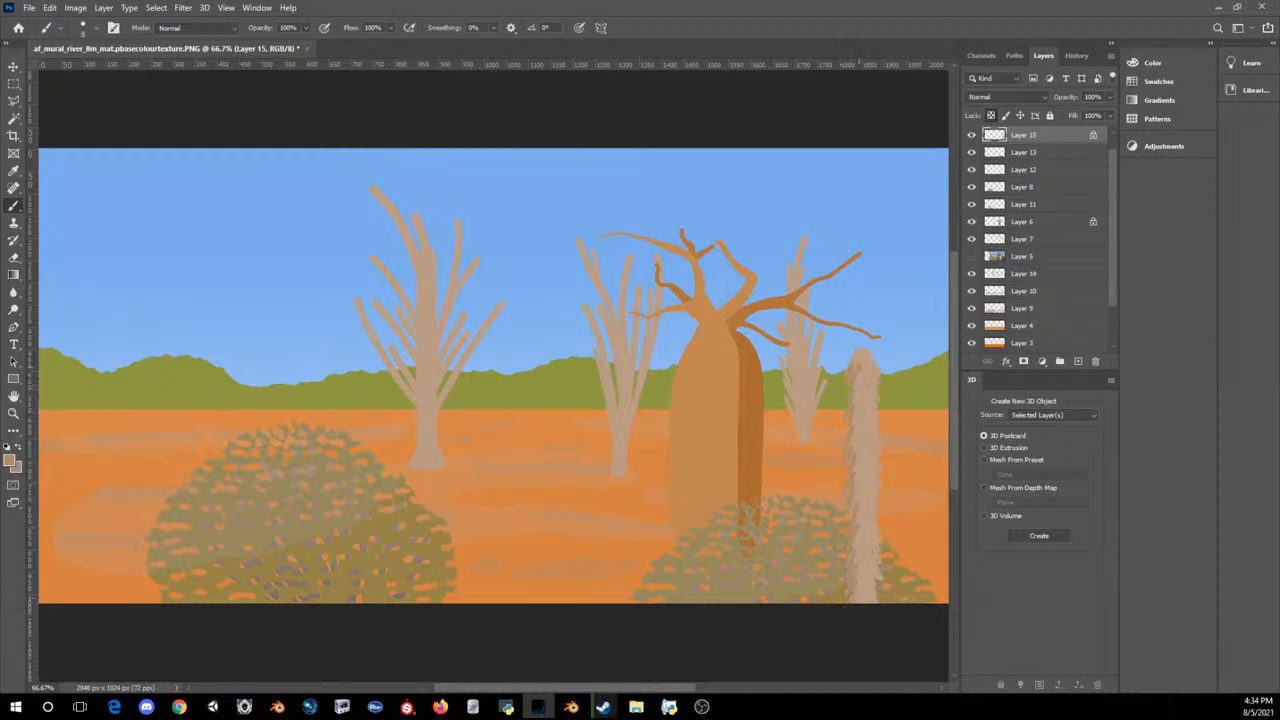
{"action": "mouse_move", "coordinate": [861, 372]}
{"action": "left_mouse_down"}
{"action": "mouse_move", "coordinate": [857, 400]}
{"action": "mouse_move", "coordinate": [873, 402]}
{"action": "left_mouse_up"}
{"action": "left_click_drag", "start_coordinate": [859, 381], "coordinate": [860, 606]}
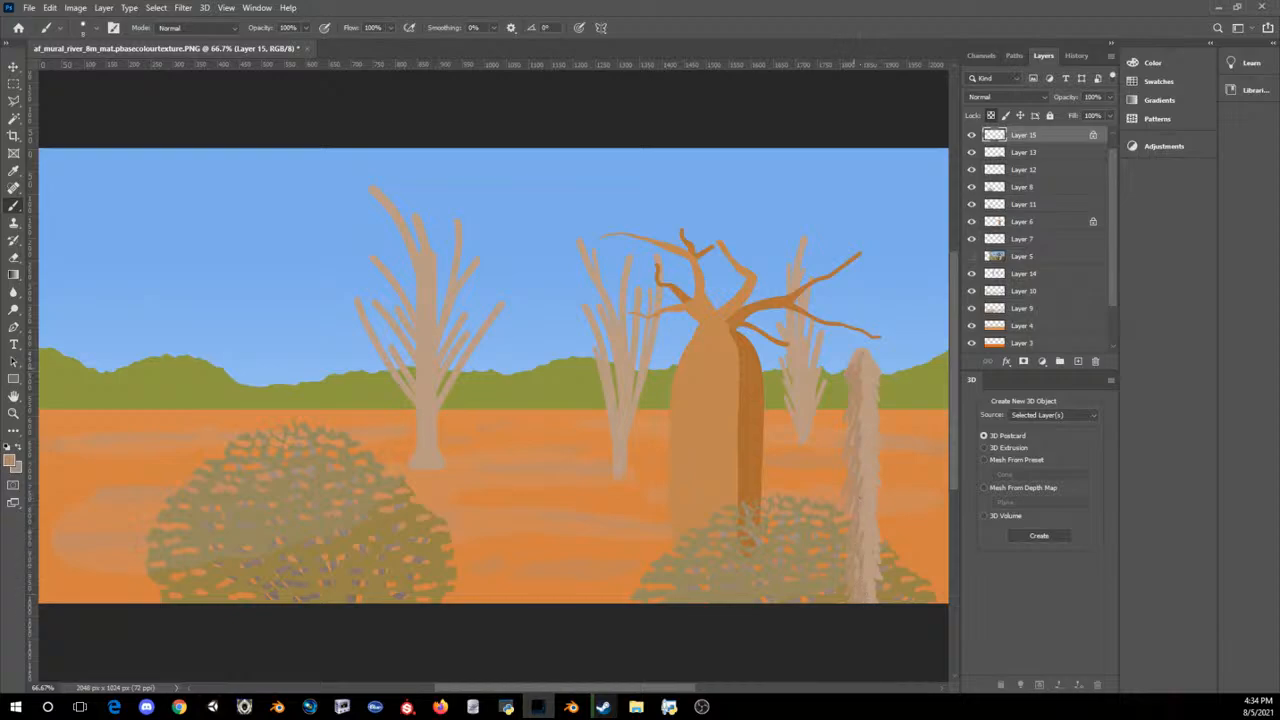
Step: Set the brush colour to light tan #d5b297 and paint highlight bark strokes down the jagged trunk's right side
{"action": "left_click", "coordinate": [11, 462]}
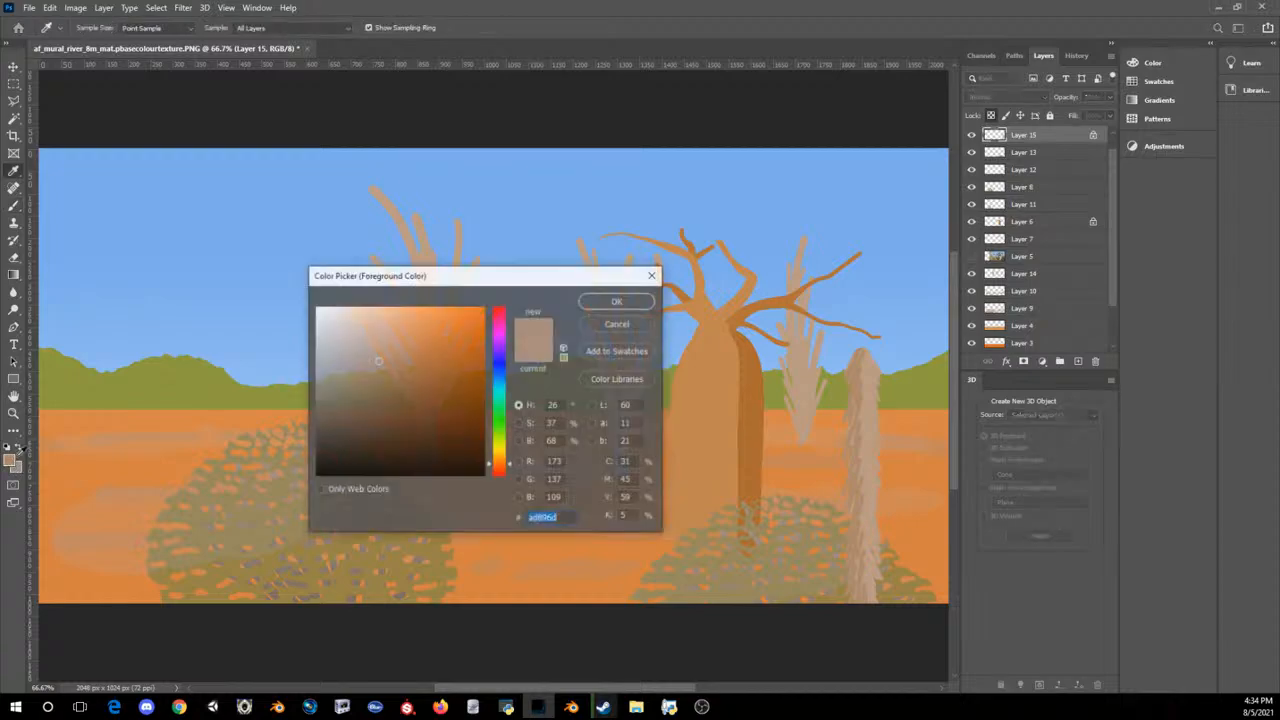
{"action": "left_click", "coordinate": [858, 430]}
{"action": "left_click", "coordinate": [366, 330]}
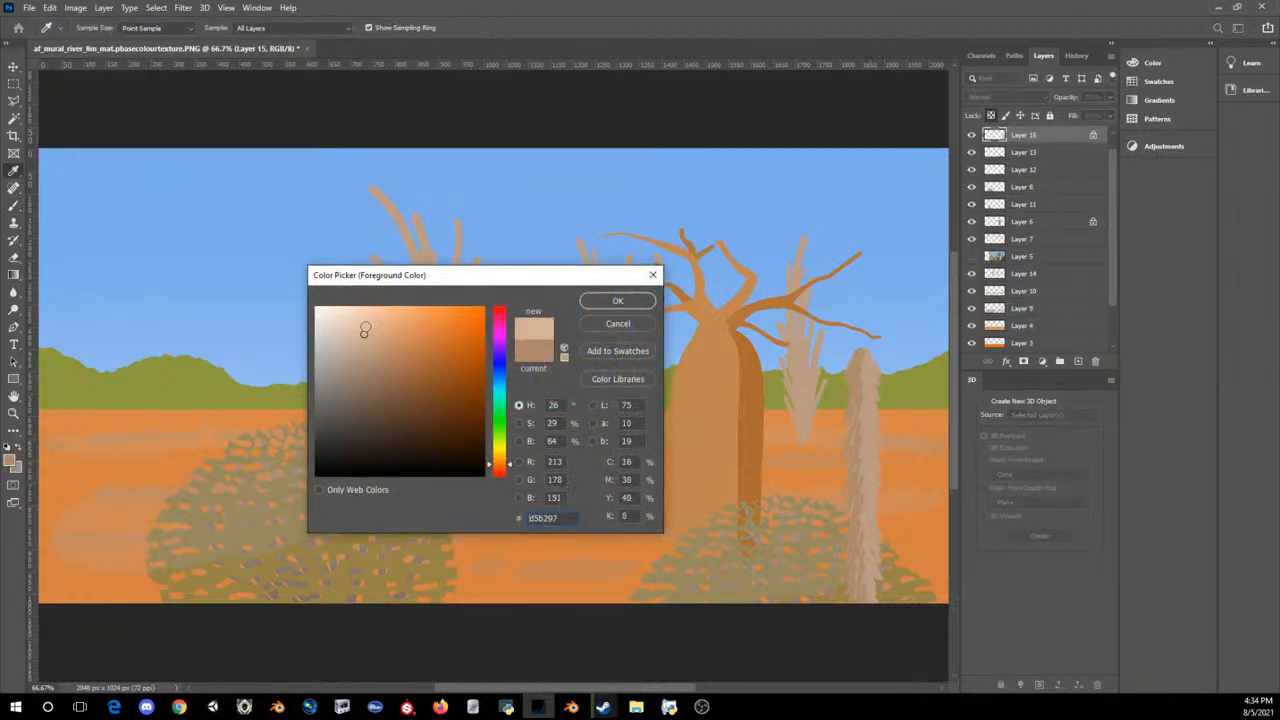
{"action": "left_click", "coordinate": [620, 300]}
{"action": "left_click_drag", "start_coordinate": [869, 370], "coordinate": [875, 604]}
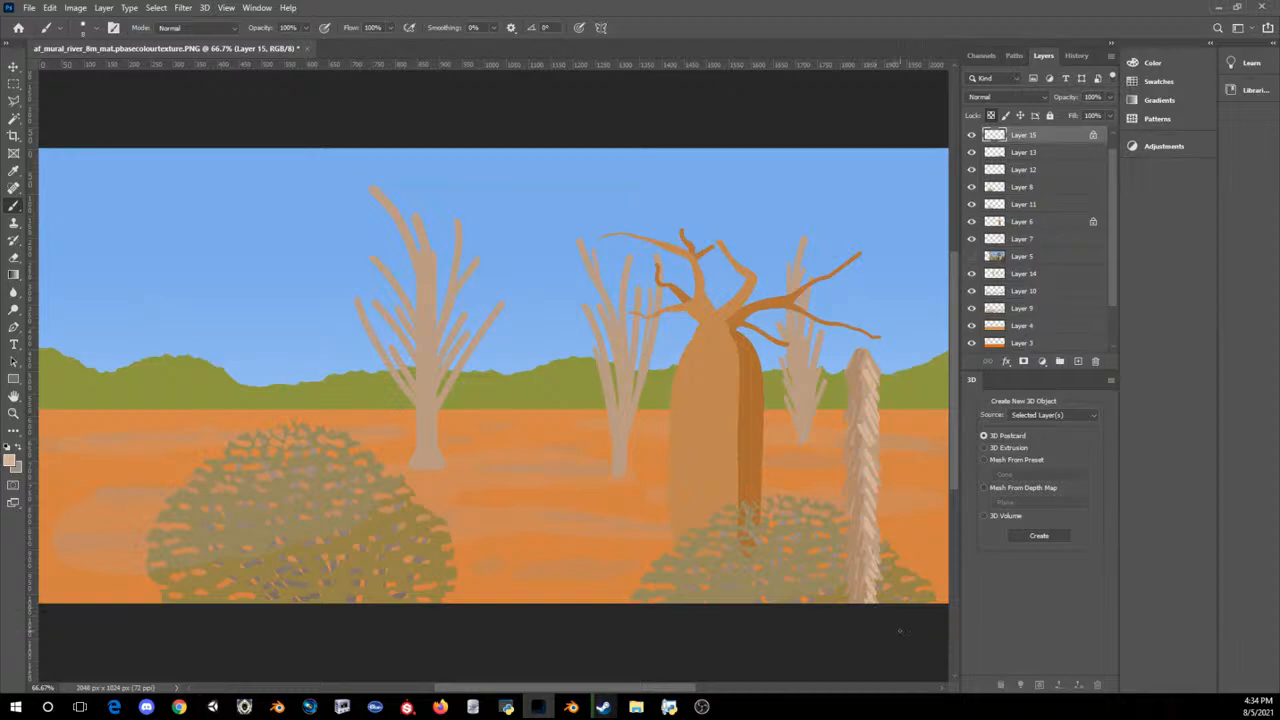
{"action": "key", "text": "ctrl+plus"}
{"action": "key", "text": "ctrl+plus"}
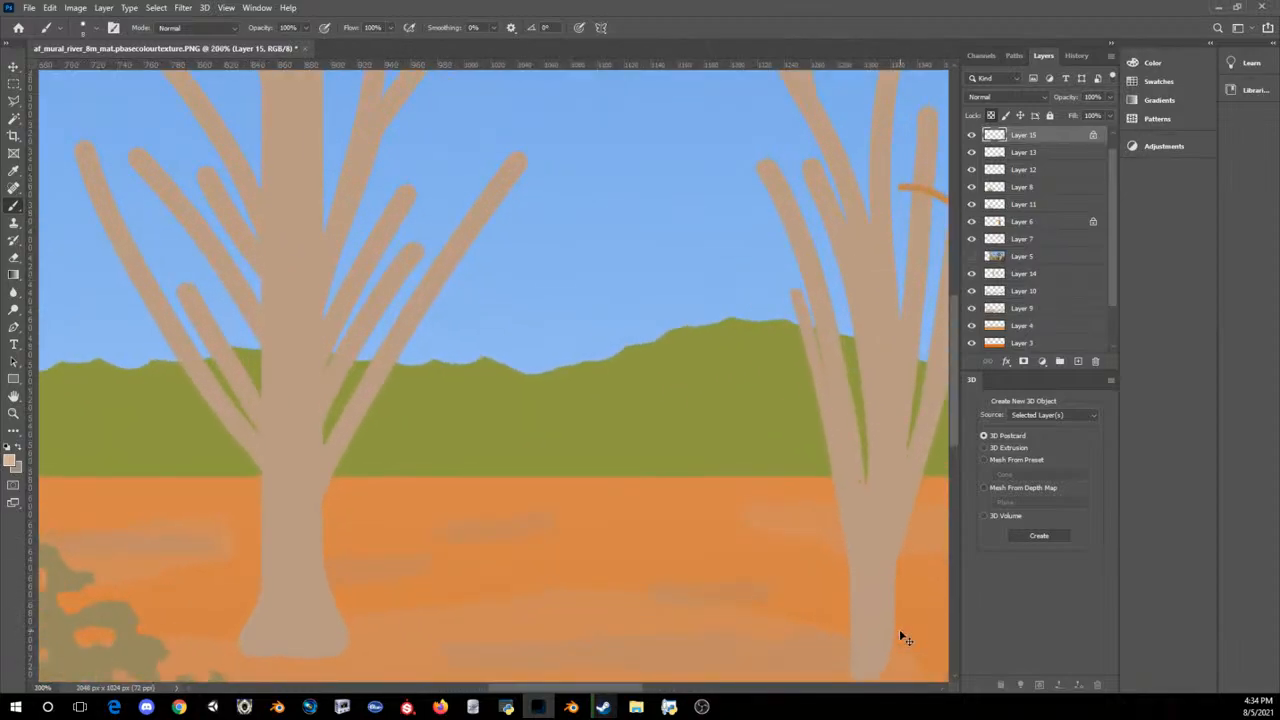
{"action": "key", "text": "ctrl+minus"}
{"action": "key", "text": "ctrl+minus"}
{"action": "key", "text": "ctrl+minus"}
{"action": "key", "text": "ctrl+minus"}
{"action": "key", "text": "ctrl+minus"}
{"action": "key", "text": "ctrl+minus"}
{"action": "key", "text": "ctrl+minus"}
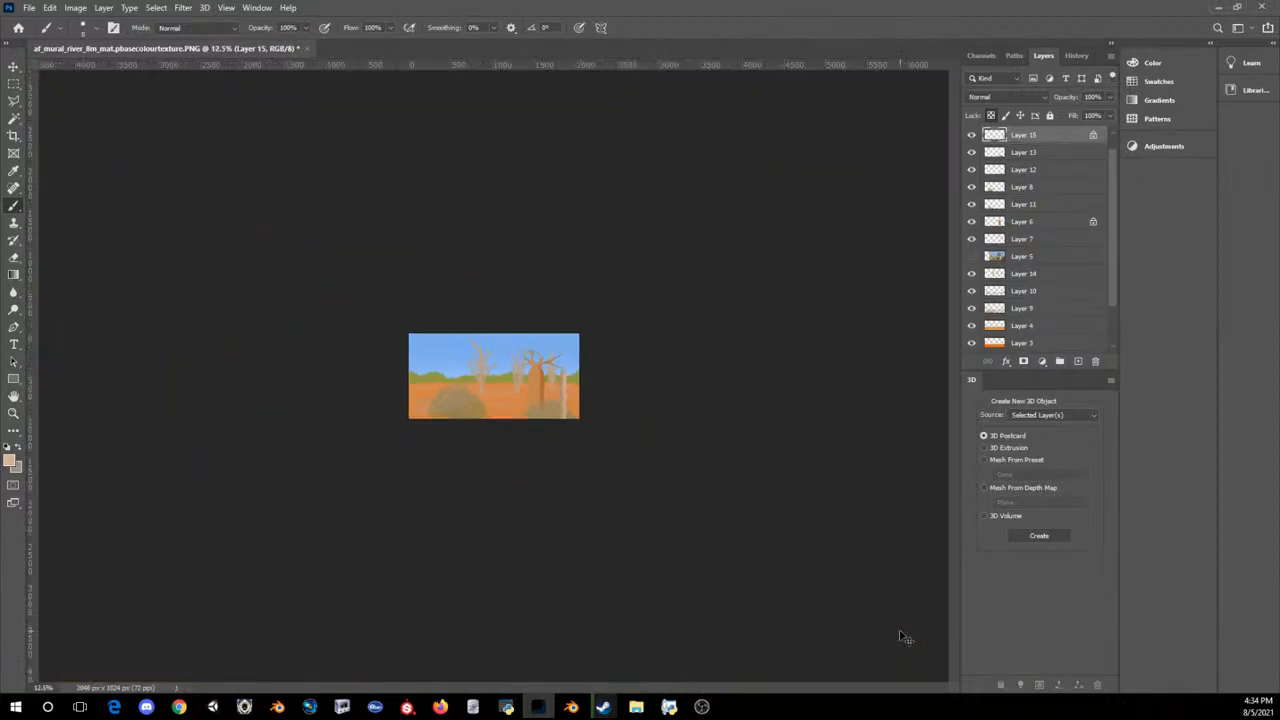
{"action": "key", "text": "ctrl+plus"}
{"action": "key", "text": "ctrl+plus"}
{"action": "key", "text": "ctrl+plus"}
{"action": "key", "text": "ctrl+plus"}
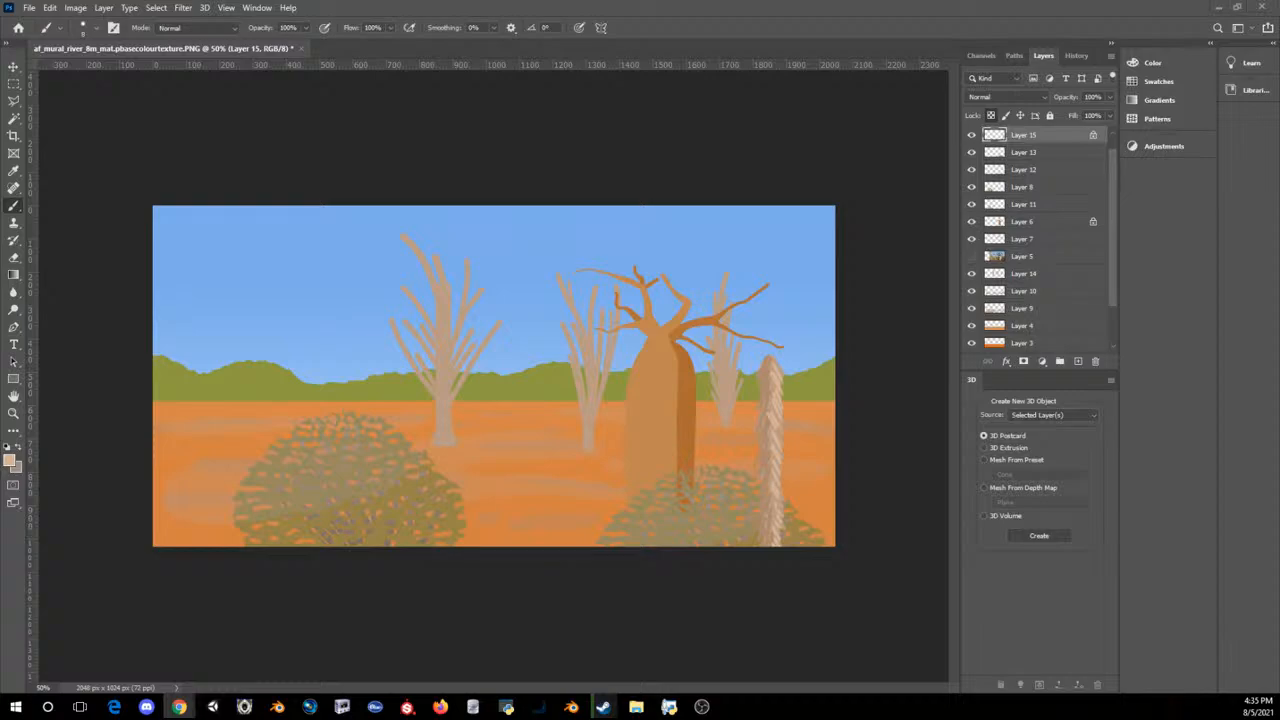
Step: Set the brush colour to green #5ca73a and add a new layer directly above Layer 15
{"action": "left_click", "coordinate": [6, 459]}
{"action": "left_click_drag", "start_coordinate": [505, 392], "coordinate": [506, 416]}
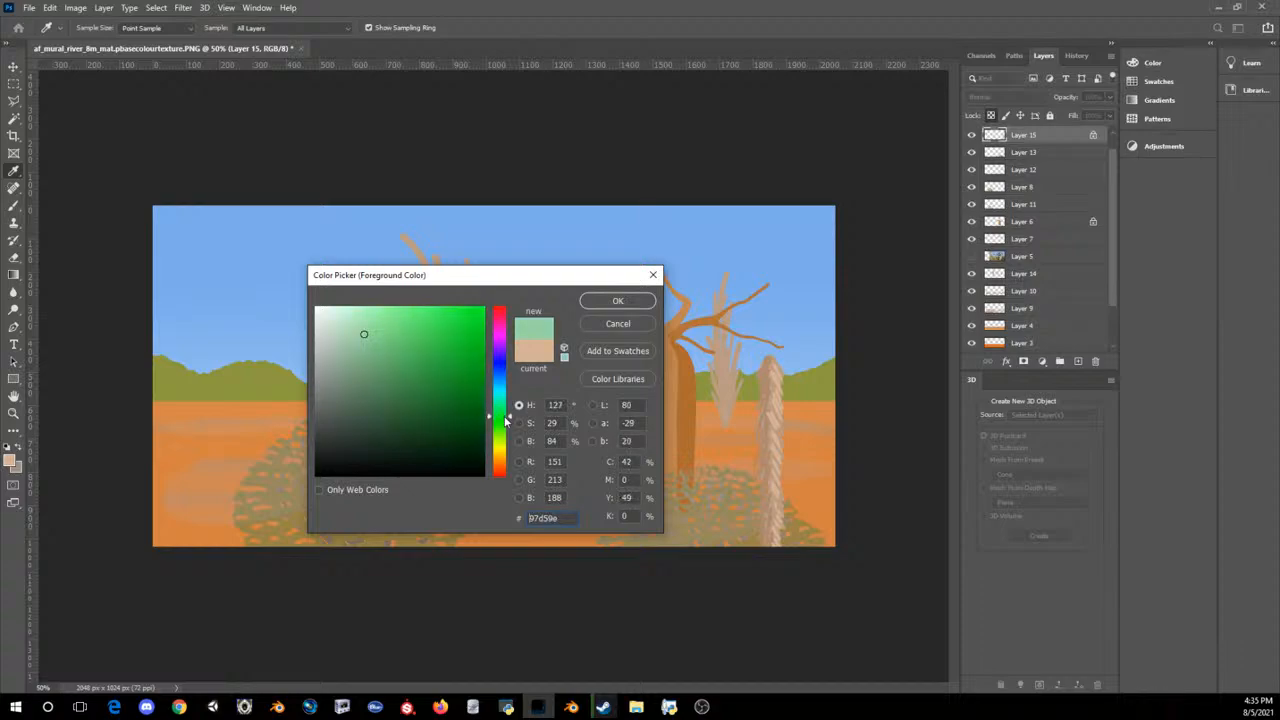
{"action": "left_click", "coordinate": [441, 368]}
{"action": "left_click", "coordinate": [425, 365]}
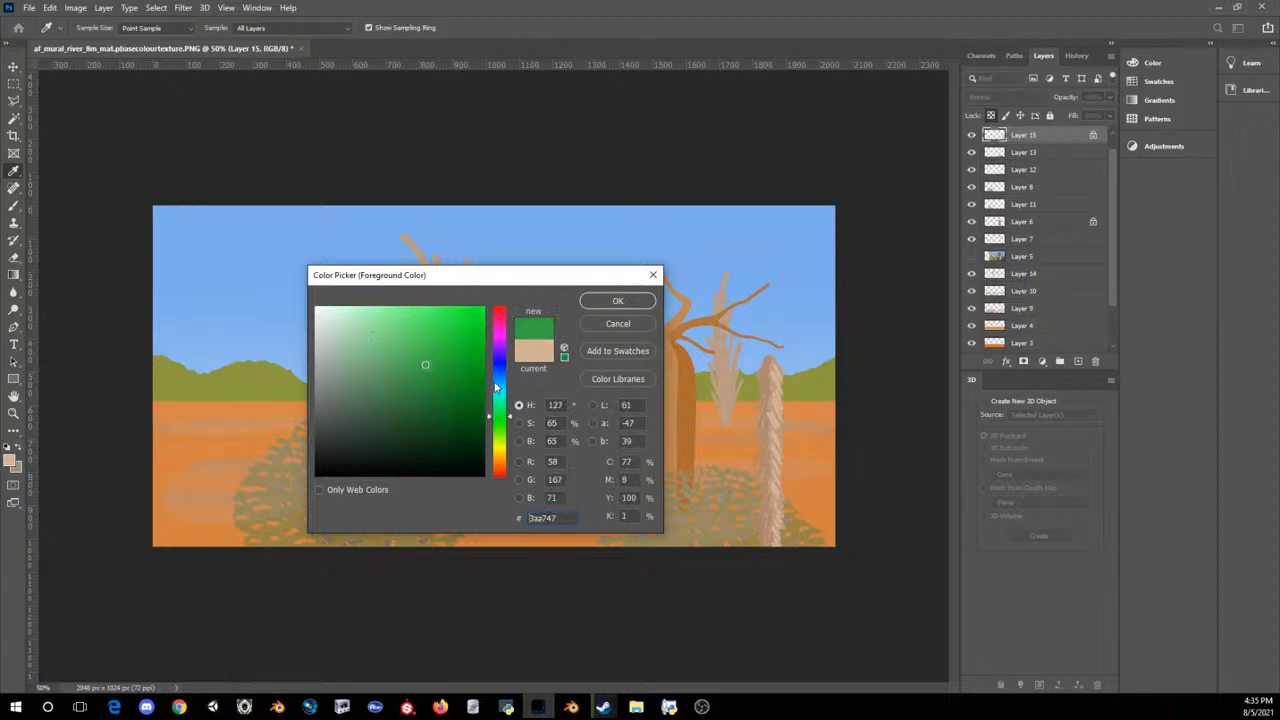
{"action": "left_click_drag", "start_coordinate": [502, 418], "coordinate": [503, 432]}
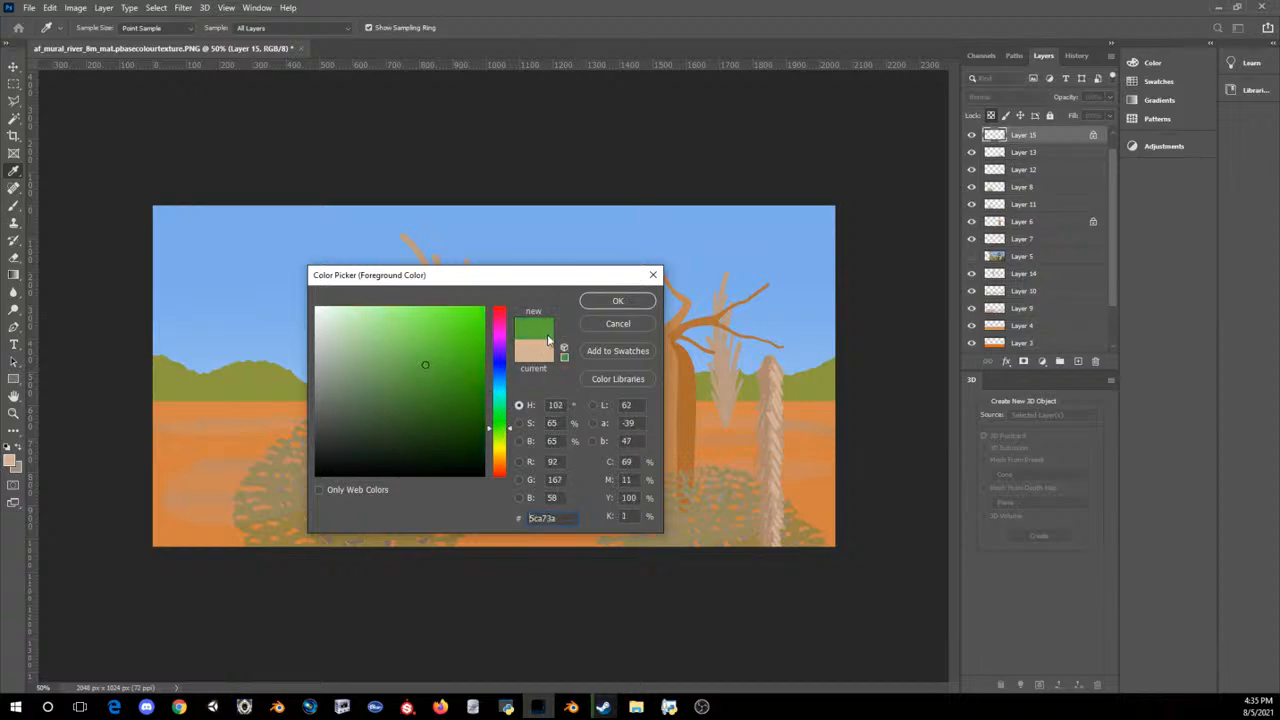
{"action": "left_click", "coordinate": [592, 302]}
{"action": "scroll", "coordinate": [986, 224], "scroll_direction": "up", "scroll_amount": 1}
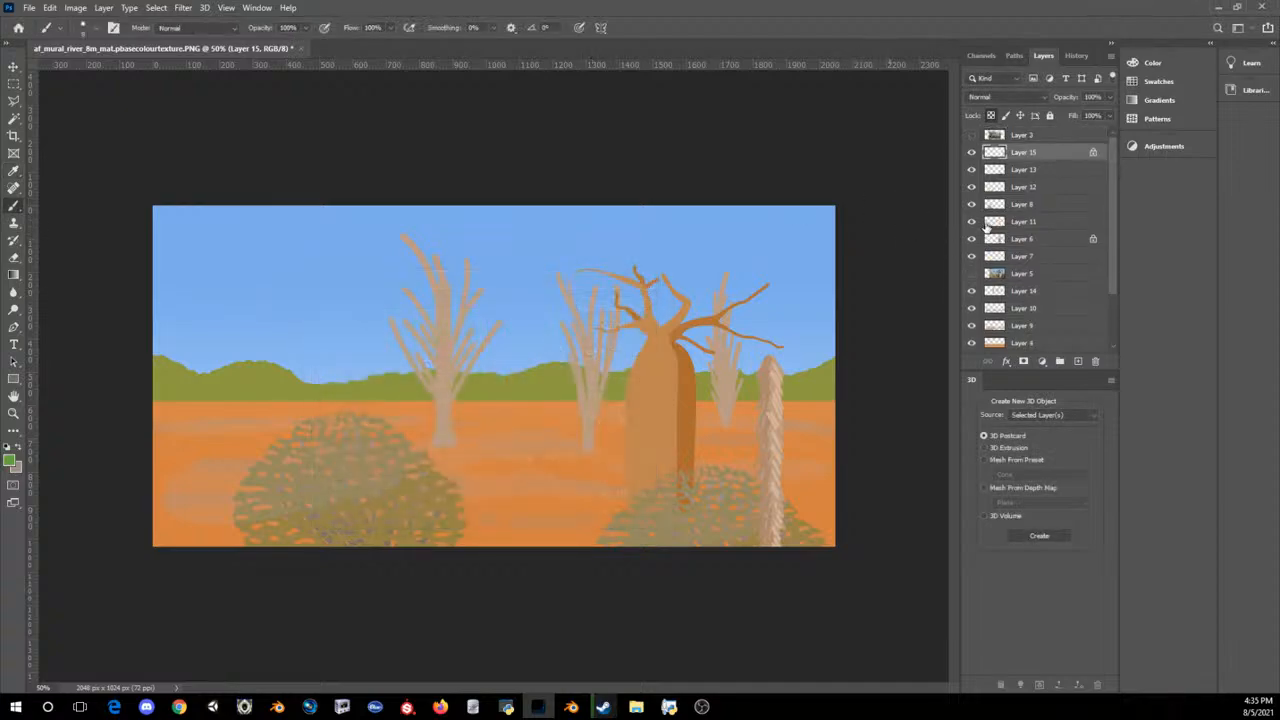
{"action": "left_click", "coordinate": [1078, 361]}
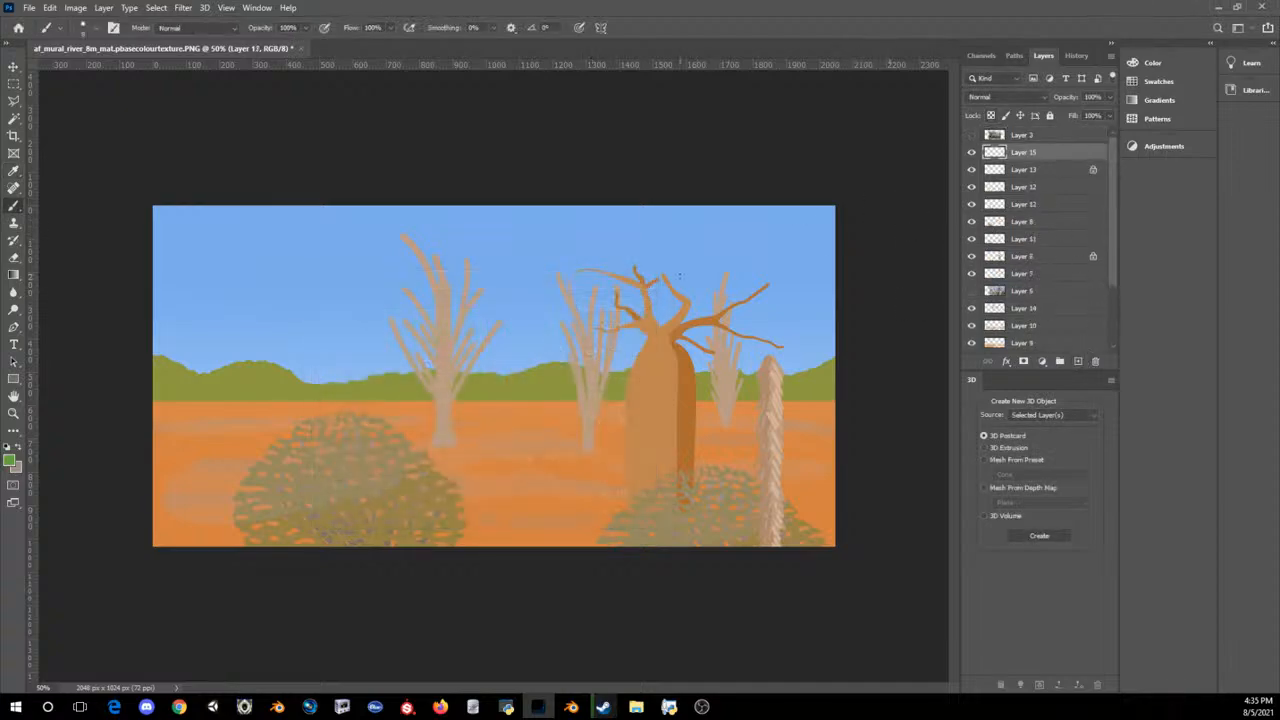
Step: Paint a small spiky green leaf cluster on the branches of the bare tree beside the baobab
{"action": "key", "text": "ctrl+1"}
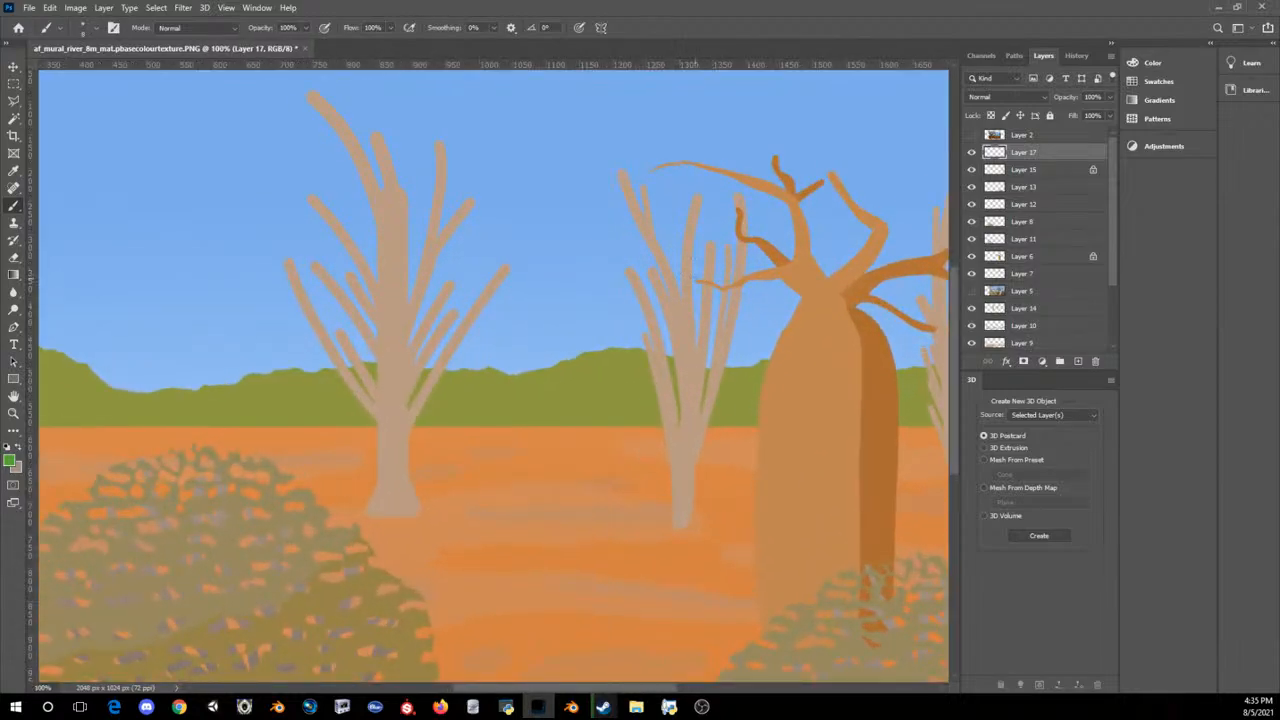
{"action": "mouse_move", "coordinate": [691, 268]}
{"action": "left_mouse_down"}
{"action": "mouse_move", "coordinate": [693, 284]}
{"action": "mouse_move", "coordinate": [677, 284]}
{"action": "mouse_move", "coordinate": [712, 276]}
{"action": "mouse_move", "coordinate": [694, 295]}
{"action": "mouse_move", "coordinate": [711, 297]}
{"action": "left_mouse_up"}
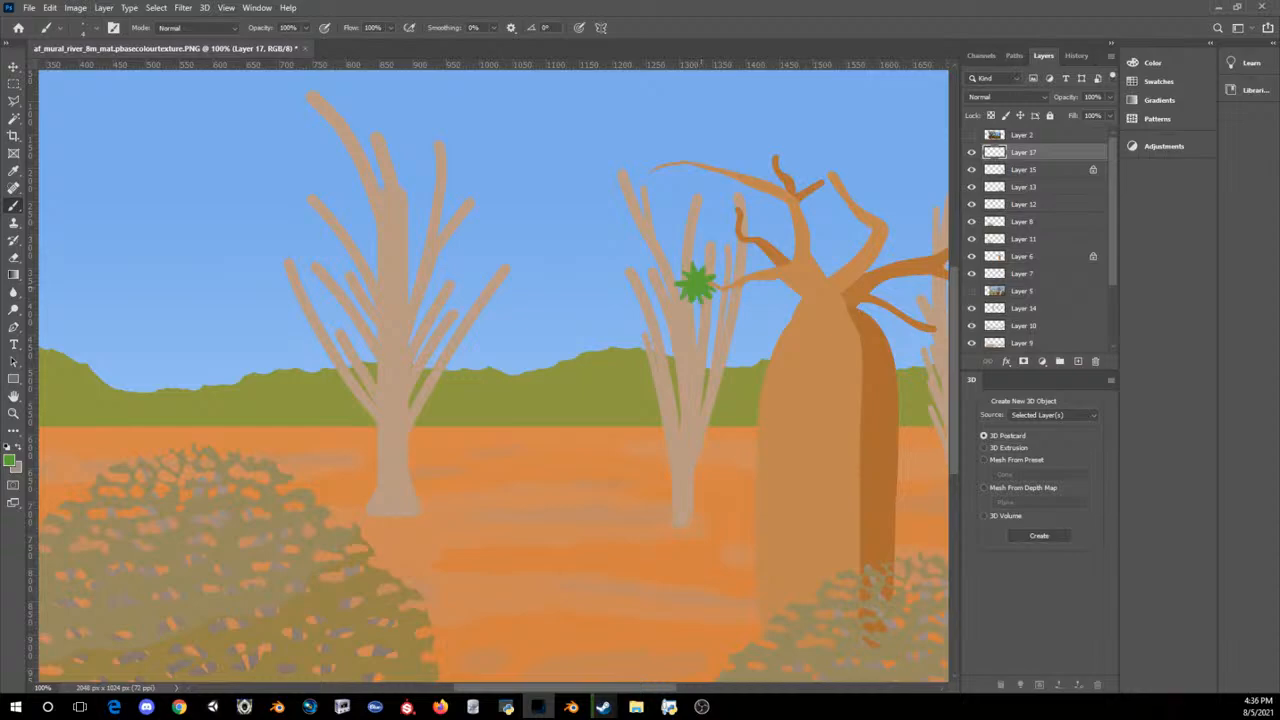
{"action": "key", "text": "ctrl+minus"}
{"action": "key", "text": "ctrl+minus"}
{"action": "key", "text": "ctrl+minus"}
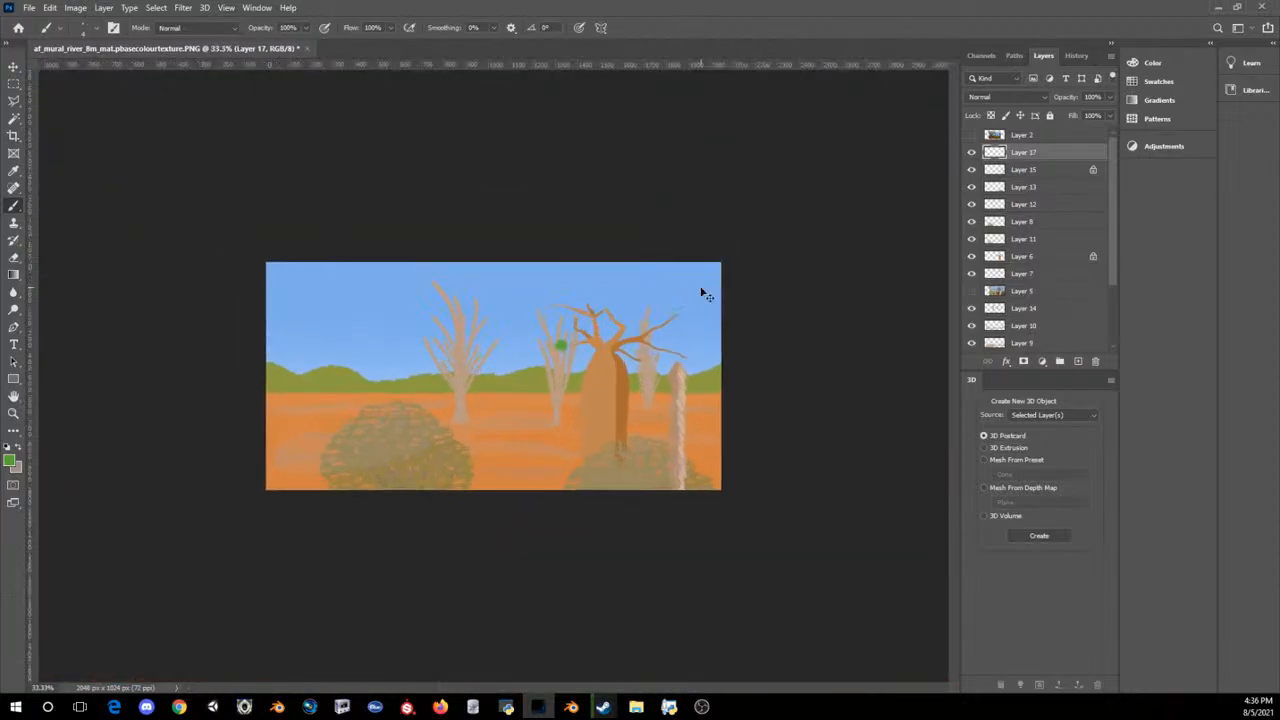
{"action": "key", "text": "ctrl+plus"}
{"action": "key", "text": "ctrl+plus"}
{"action": "key", "text": "ctrl+plus"}
Step: Lock the leaf cluster layer's transparent pixels and paint yellow-green #a8bf4e highlights on the cluster's upper leaves
{"action": "left_click", "coordinate": [991, 115]}
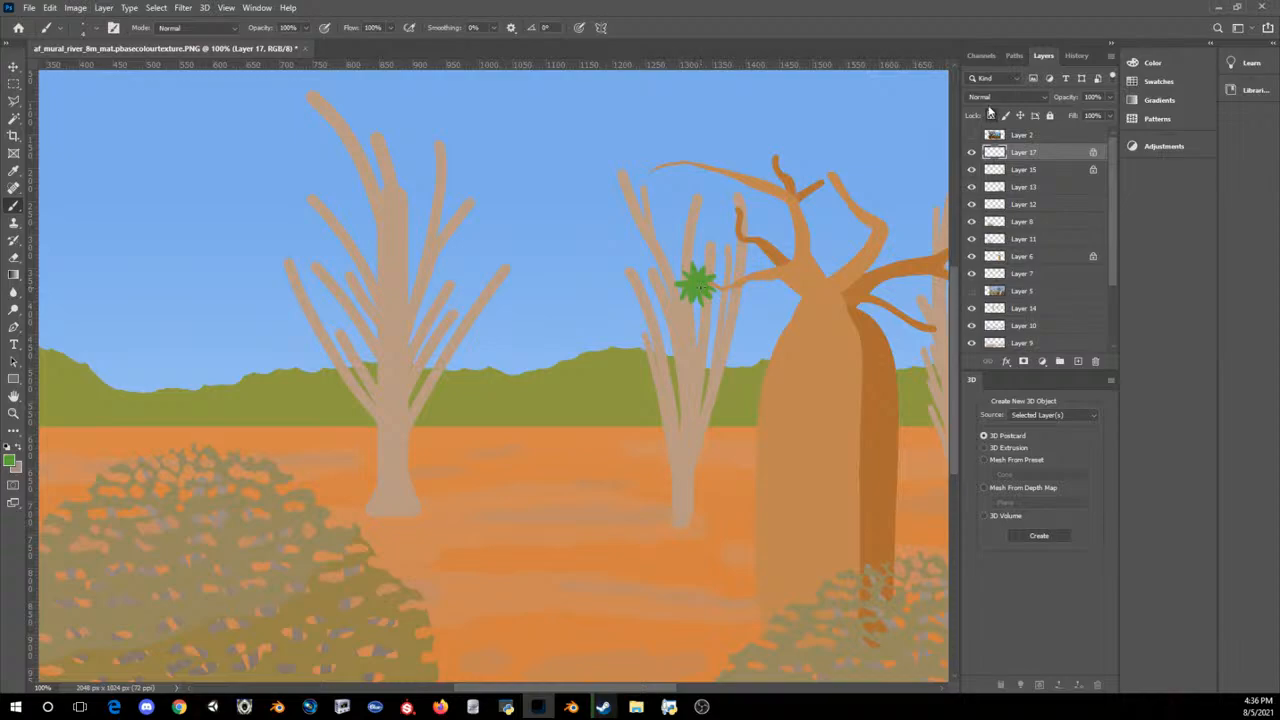
{"action": "left_click", "coordinate": [10, 459]}
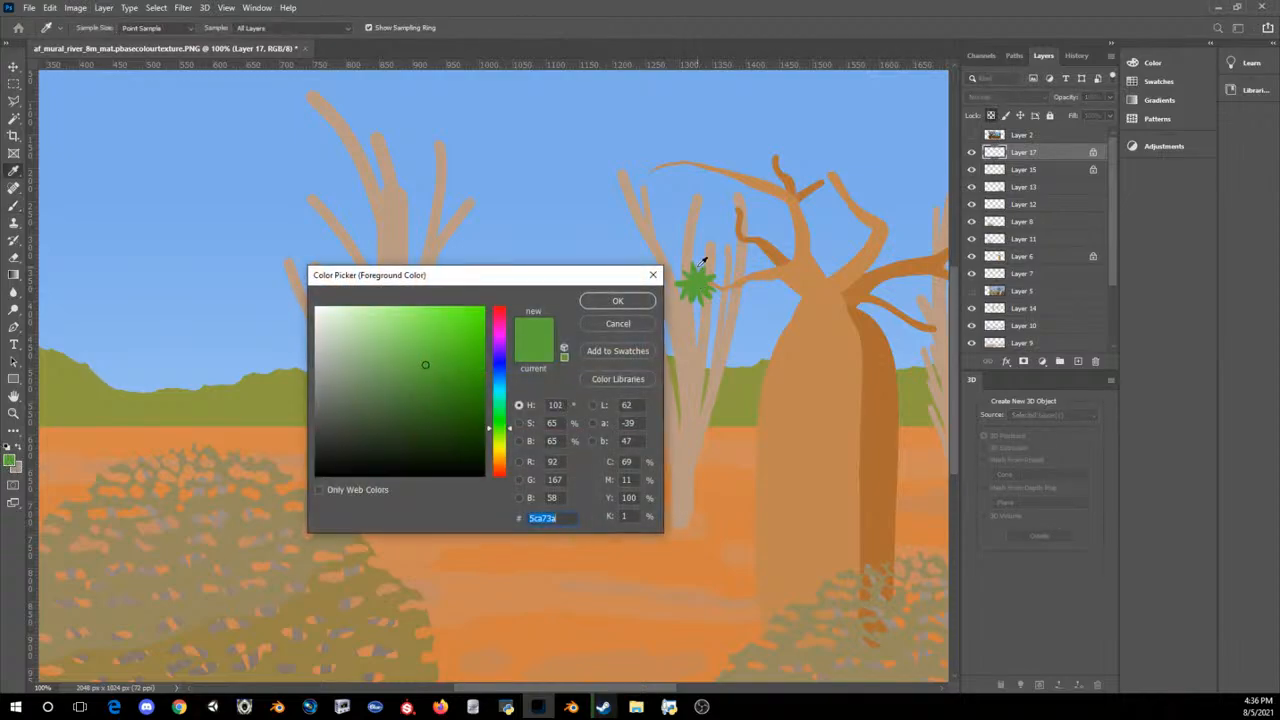
{"action": "left_click_drag", "start_coordinate": [506, 430], "coordinate": [506, 445]}
{"action": "left_click", "coordinate": [415, 349]}
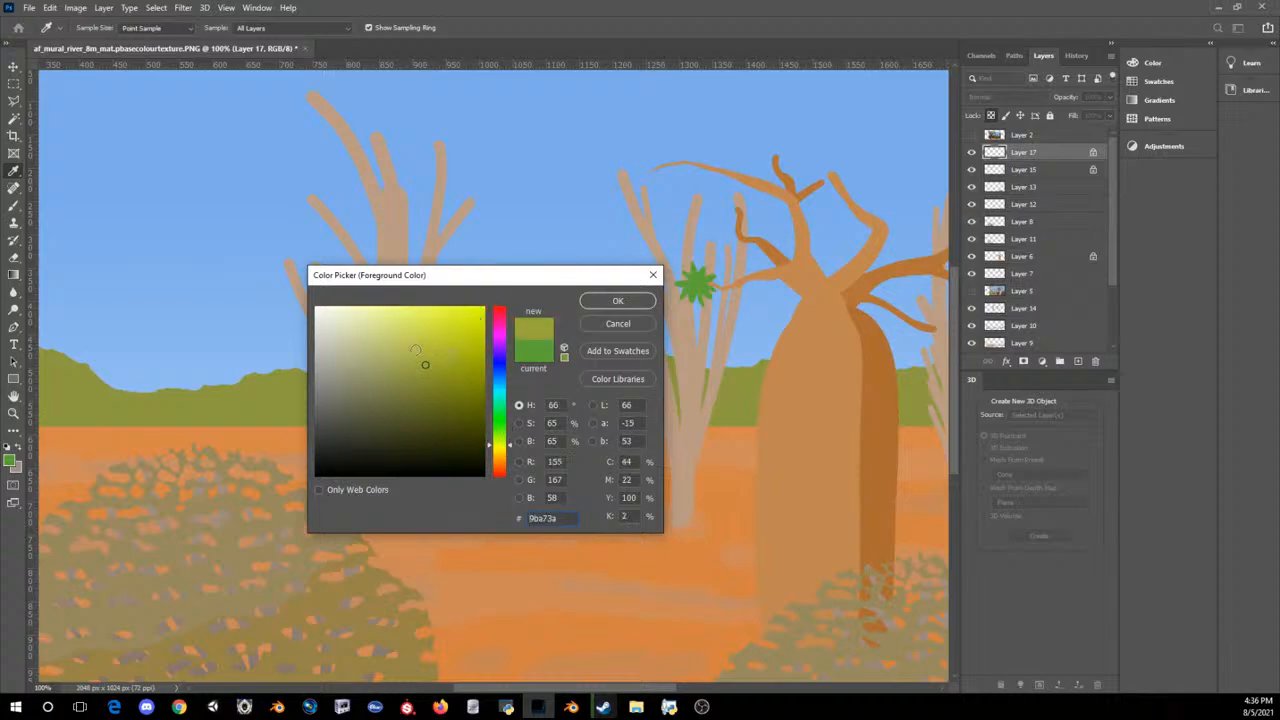
{"action": "left_click", "coordinate": [505, 441]}
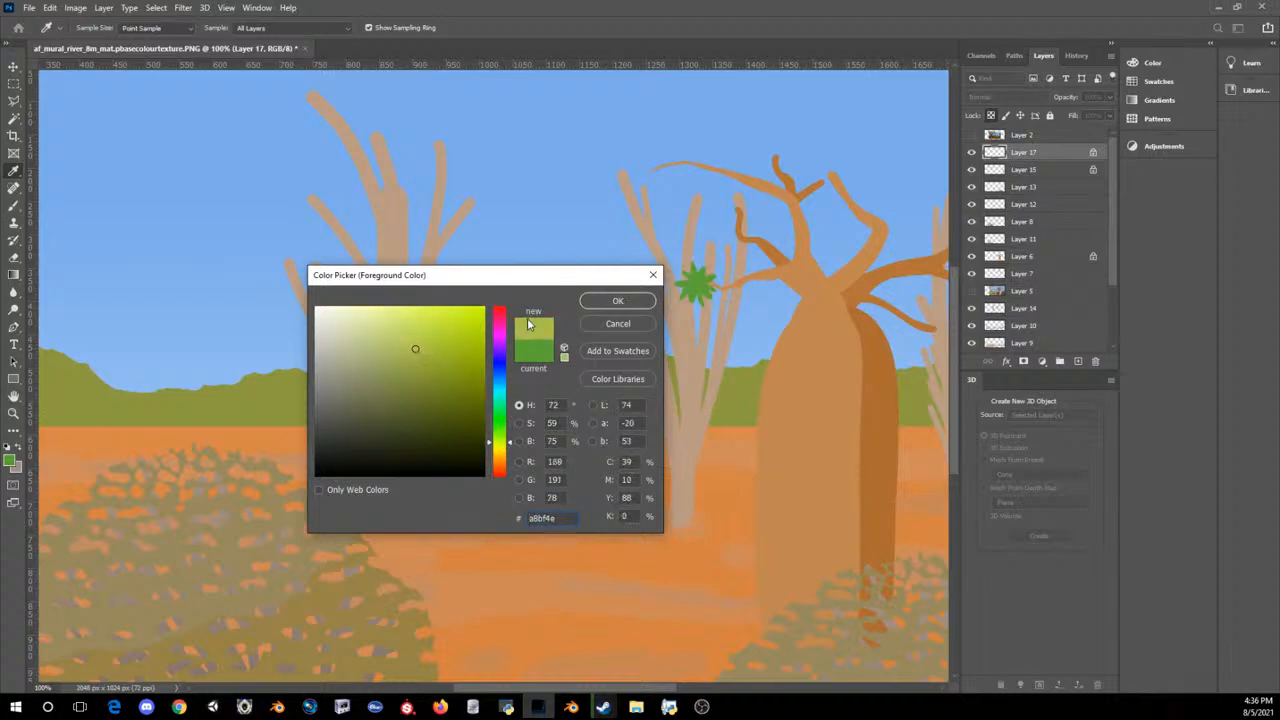
{"action": "left_click", "coordinate": [618, 301]}
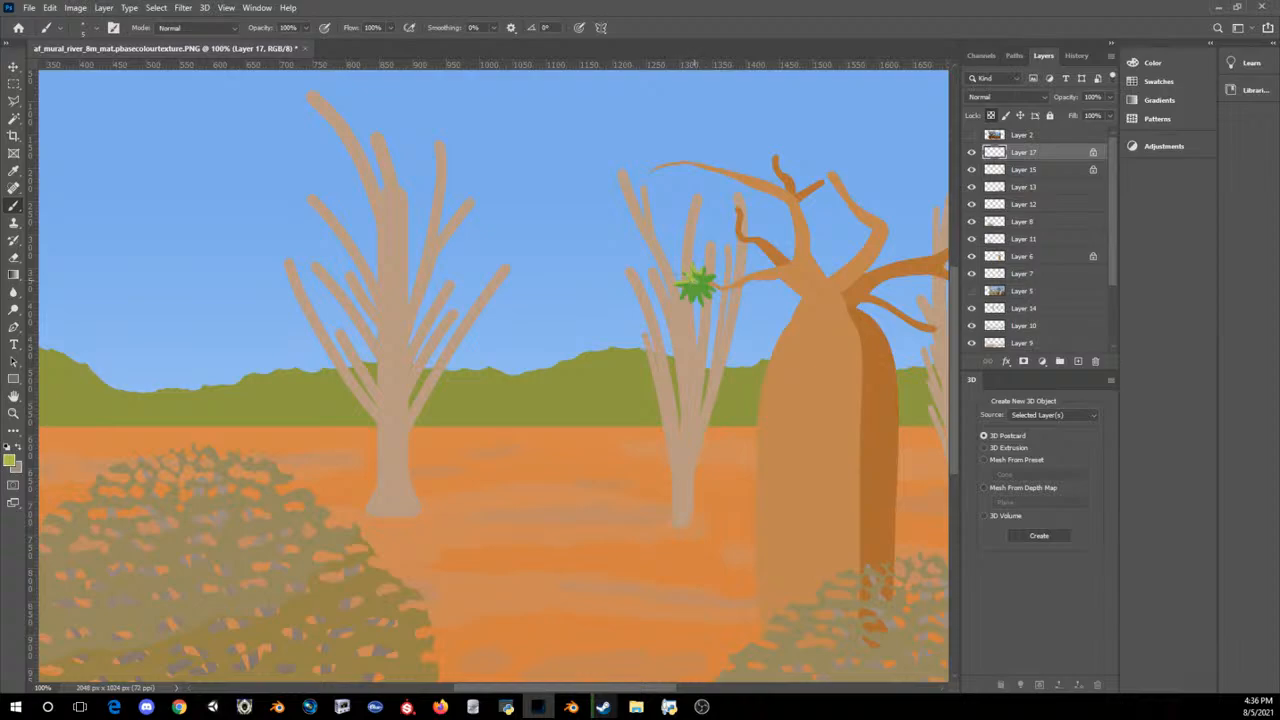
{"action": "key", "text": "ctrl+z"}
{"action": "left_click_drag", "start_coordinate": [690, 281], "coordinate": [704, 273]}
Step: Shade the cluster's lower leaves with dark green #538c39, then blend its centre with a green sampled from the cluster
{"action": "left_click", "coordinate": [10, 459]}
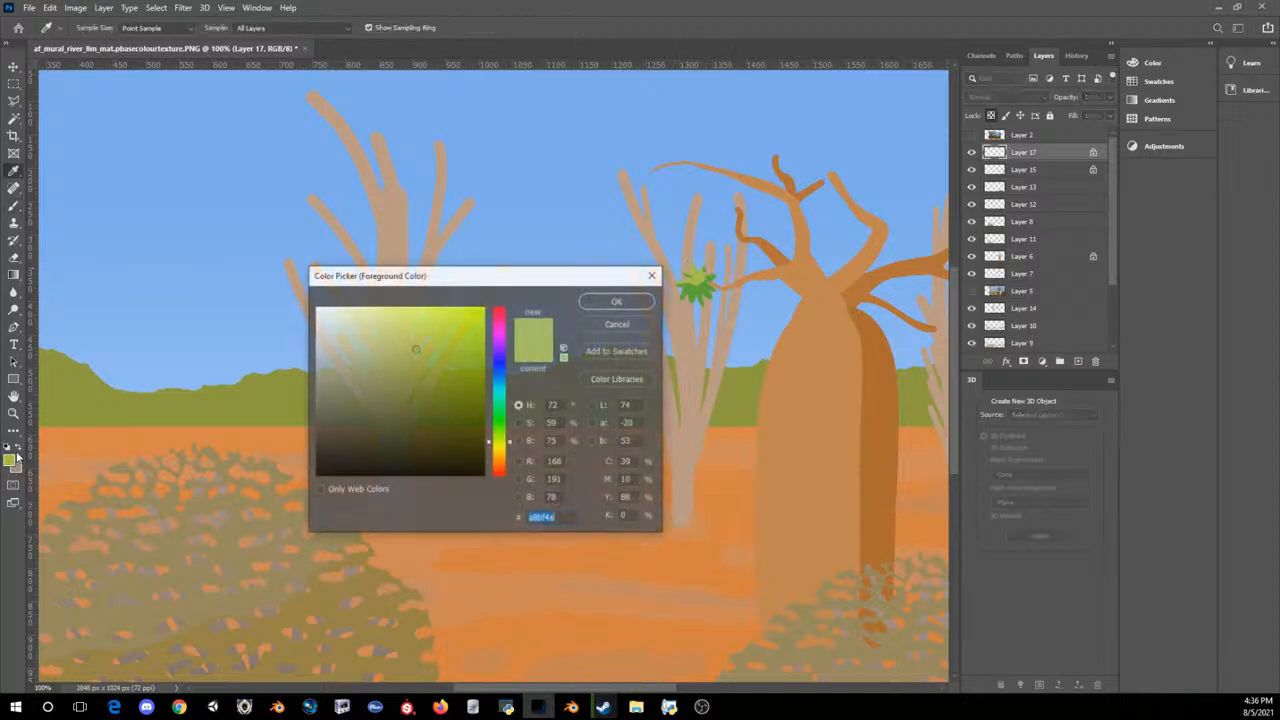
{"action": "left_click", "coordinate": [702, 287]}
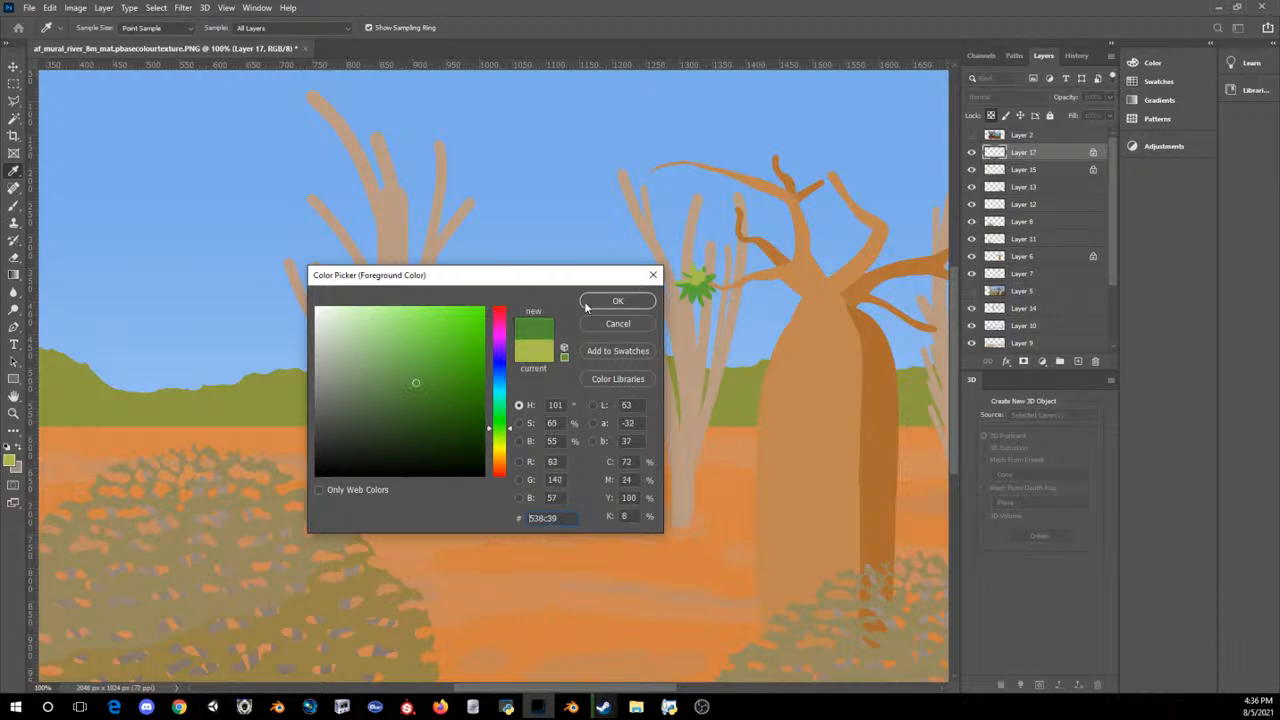
{"action": "left_click", "coordinate": [617, 300]}
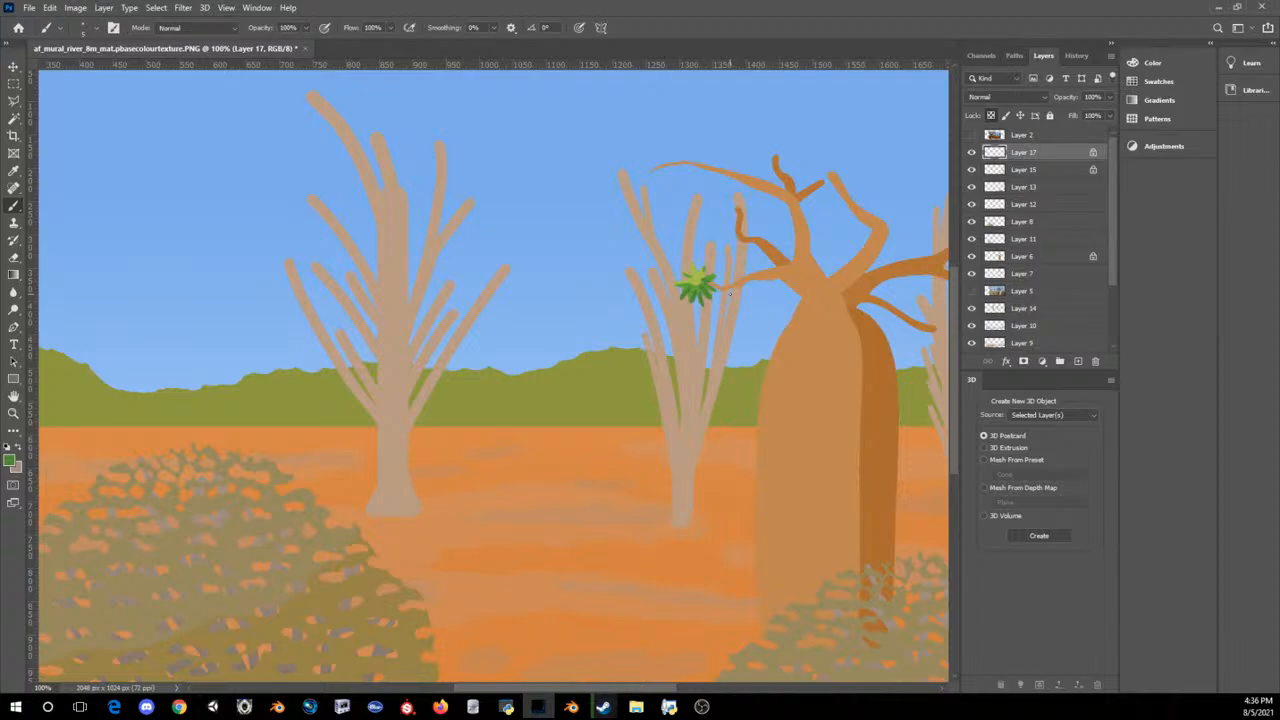
{"action": "left_click", "coordinate": [11, 459]}
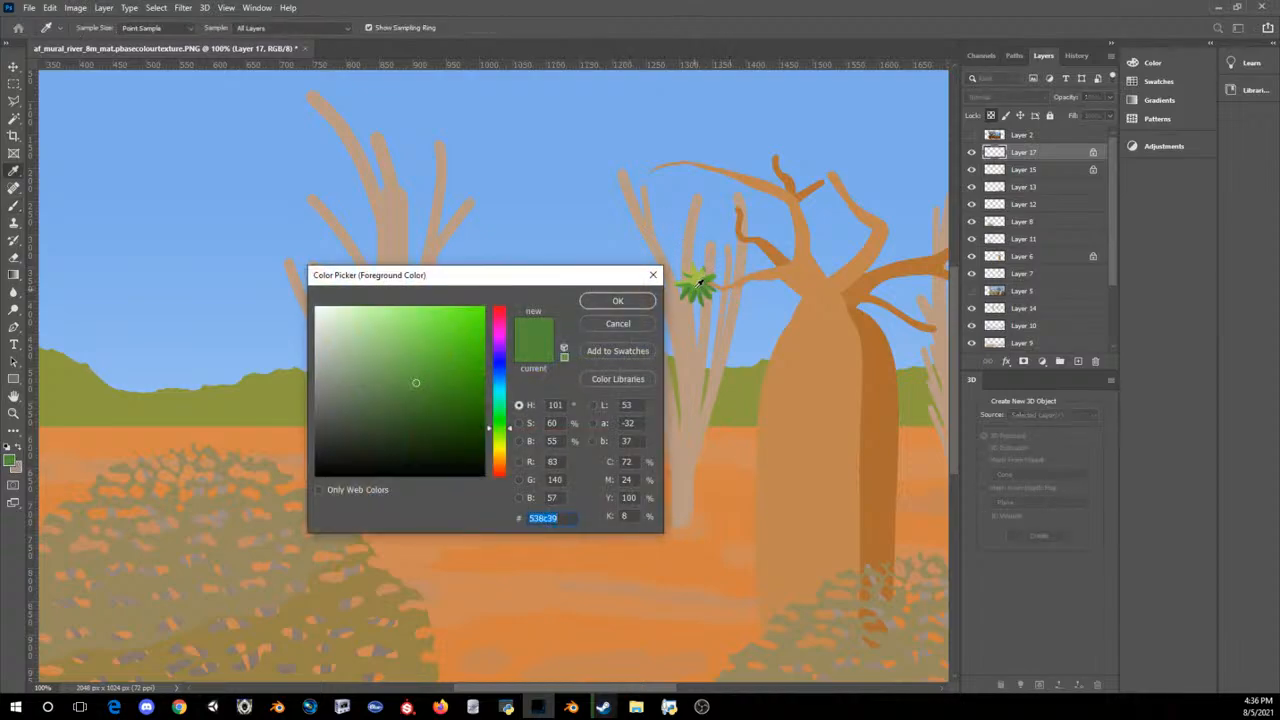
{"action": "left_click", "coordinate": [695, 280]}
{"action": "left_click", "coordinate": [617, 300]}
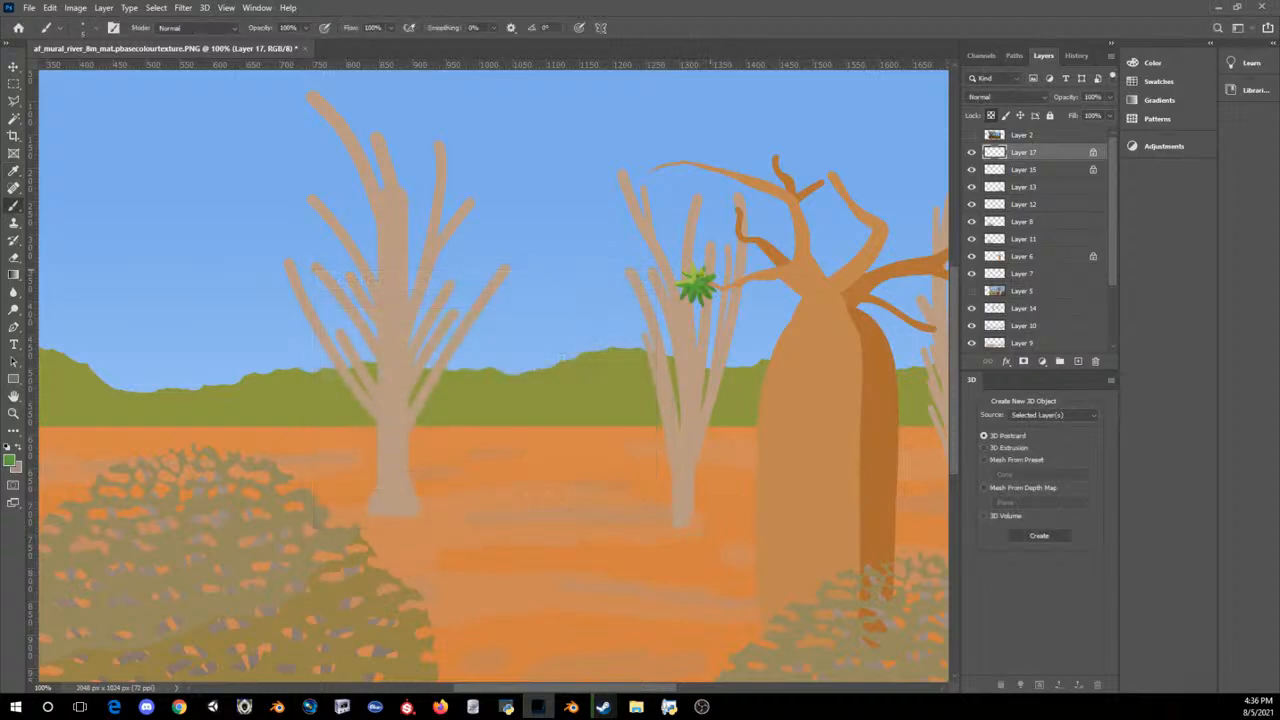
Step: Add a copy of the leaf cluster and place it above and to the right of the original, beside the baobab's branches
{"action": "key", "text": "ctrl+minus"}
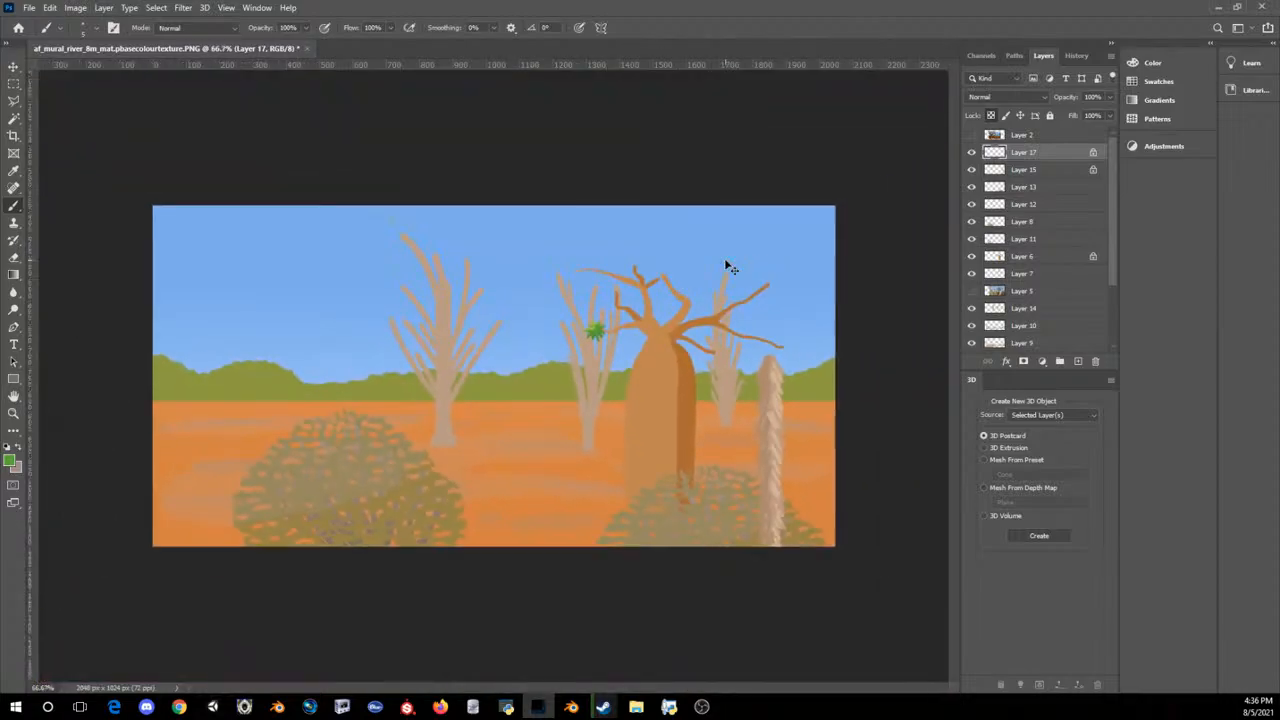
{"action": "key", "text": "ctrl+j"}
{"action": "key", "text": "ctrl+t"}
{"action": "left_click_drag", "start_coordinate": [497, 384], "coordinate": [614, 302]}
{"action": "key", "text": "Return"}
{"action": "key", "text": "b"}
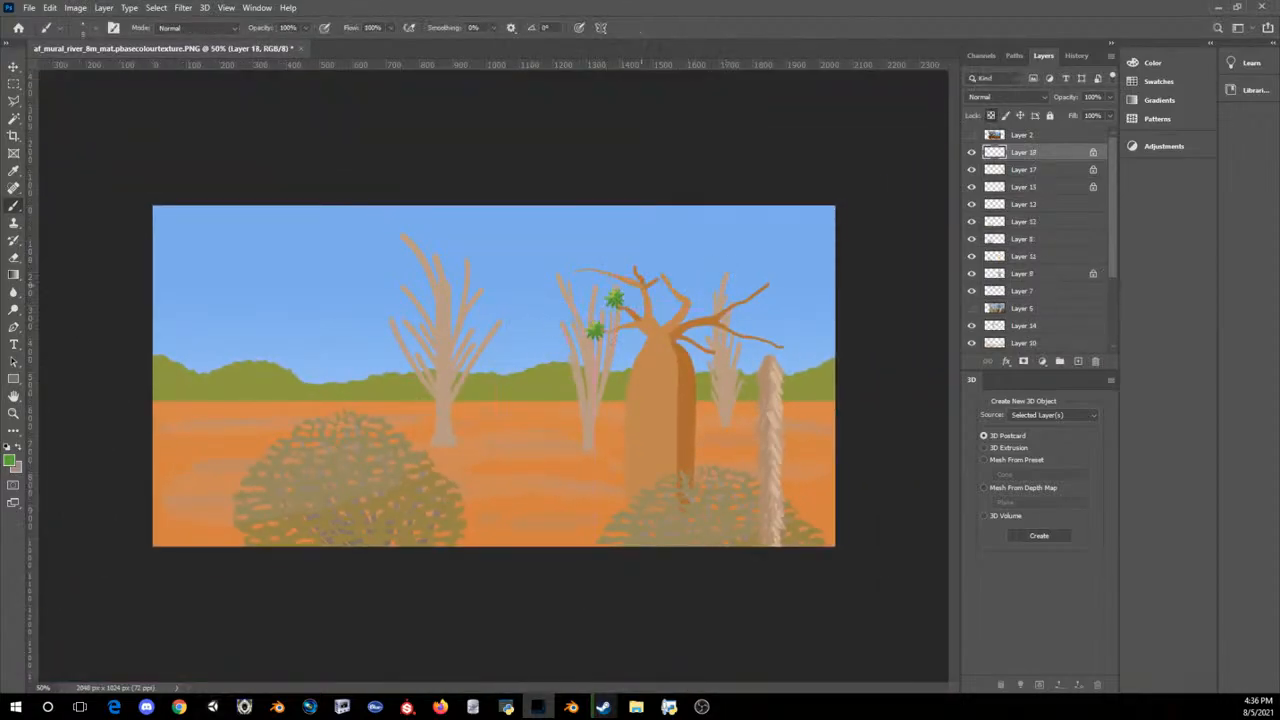
Step: Add a copy of the leaf cluster at the tip of the baobab's upper-left branch
{"action": "key", "text": "ctrl+plus"}
{"action": "key", "text": "ctrl+j"}
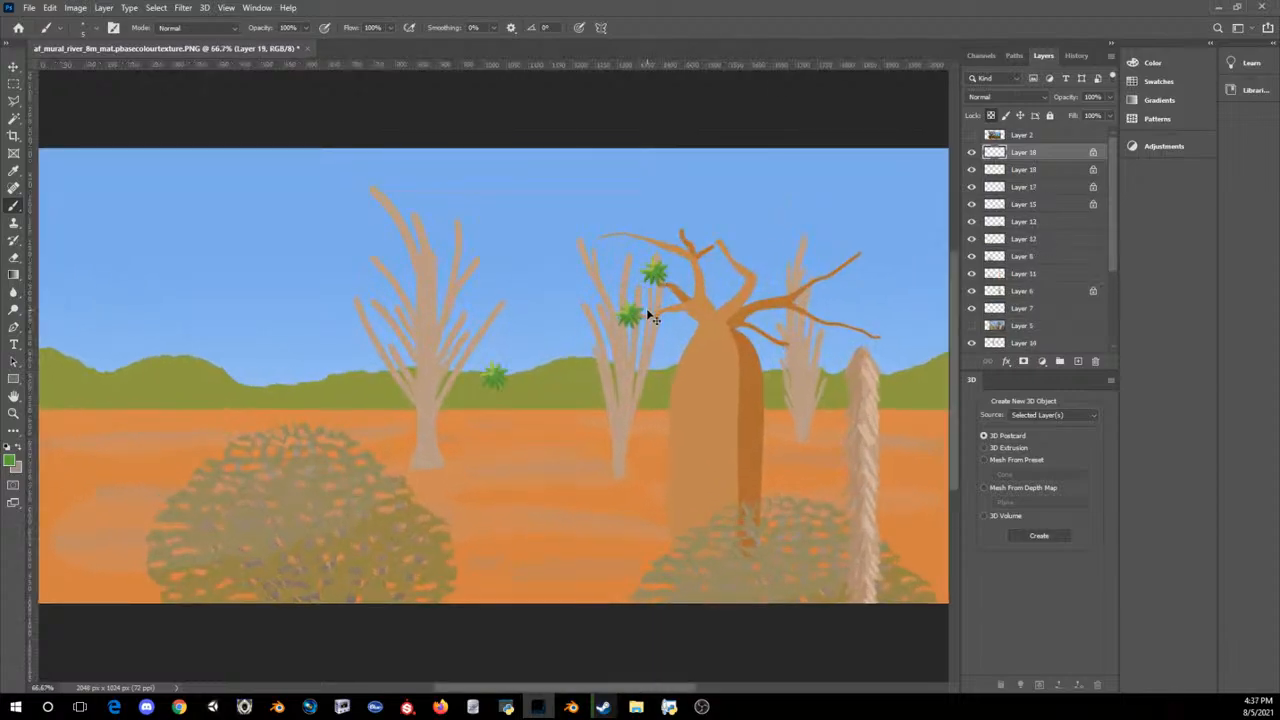
{"action": "key", "text": "ctrl+t"}
{"action": "left_click_drag", "start_coordinate": [503, 376], "coordinate": [604, 250]}
{"action": "key", "text": "Return"}
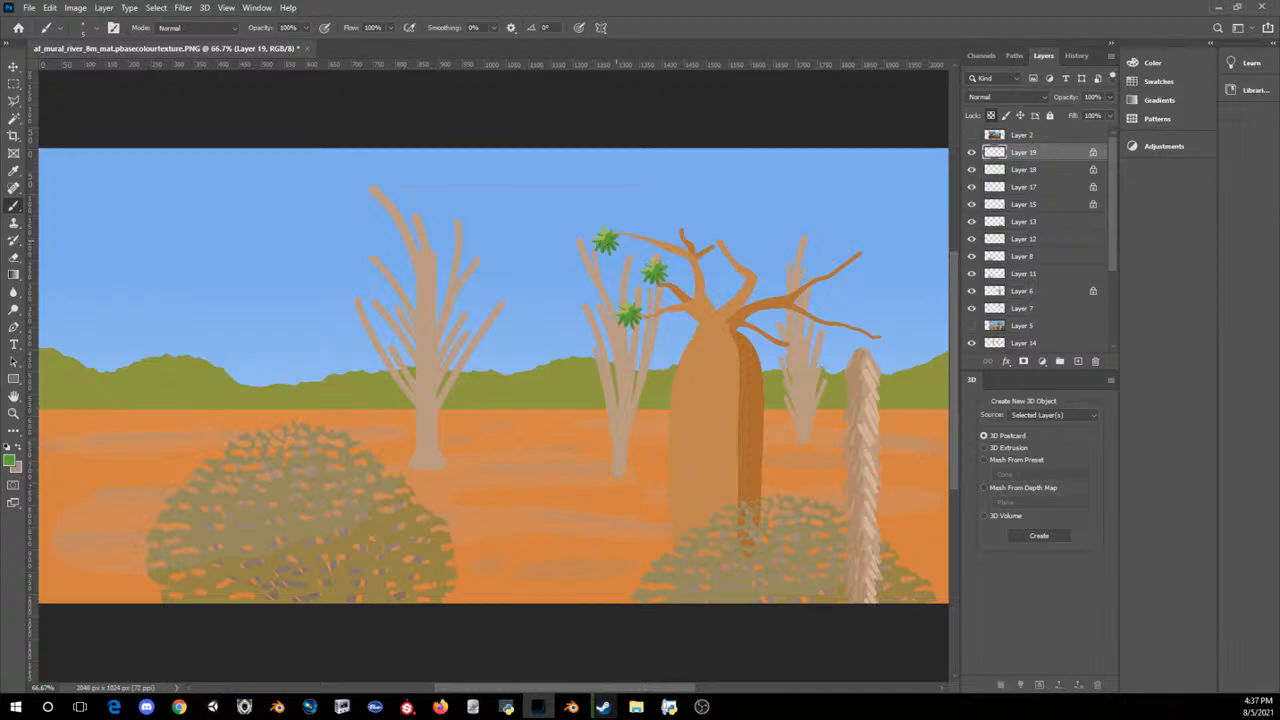
Step: Add two more leaf cluster copies at the branch tip, one beside it rotated about 34° and one unrotated just above
{"action": "key", "text": "ctrl+v"}
{"action": "key", "text": "ctrl+t"}
{"action": "left_click_drag", "start_coordinate": [498, 383], "coordinate": [664, 237]}
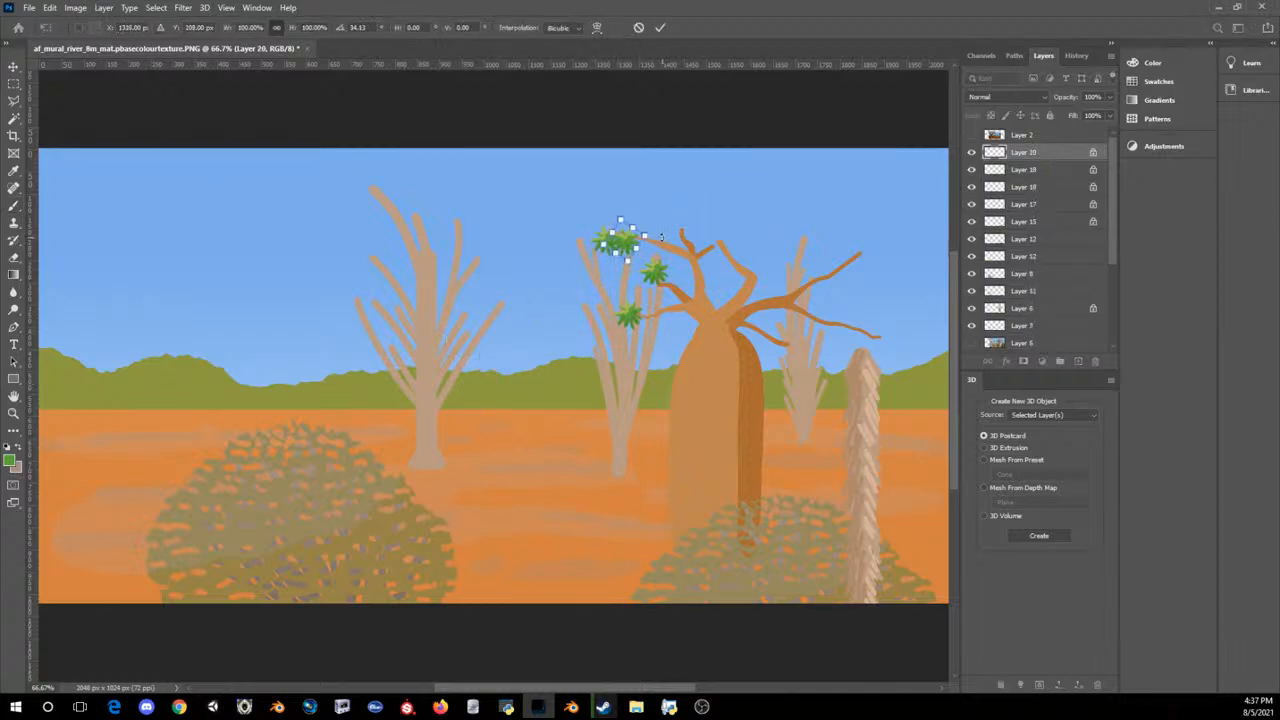
{"action": "key", "text": "Return"}
{"action": "key", "text": "ctrl+v"}
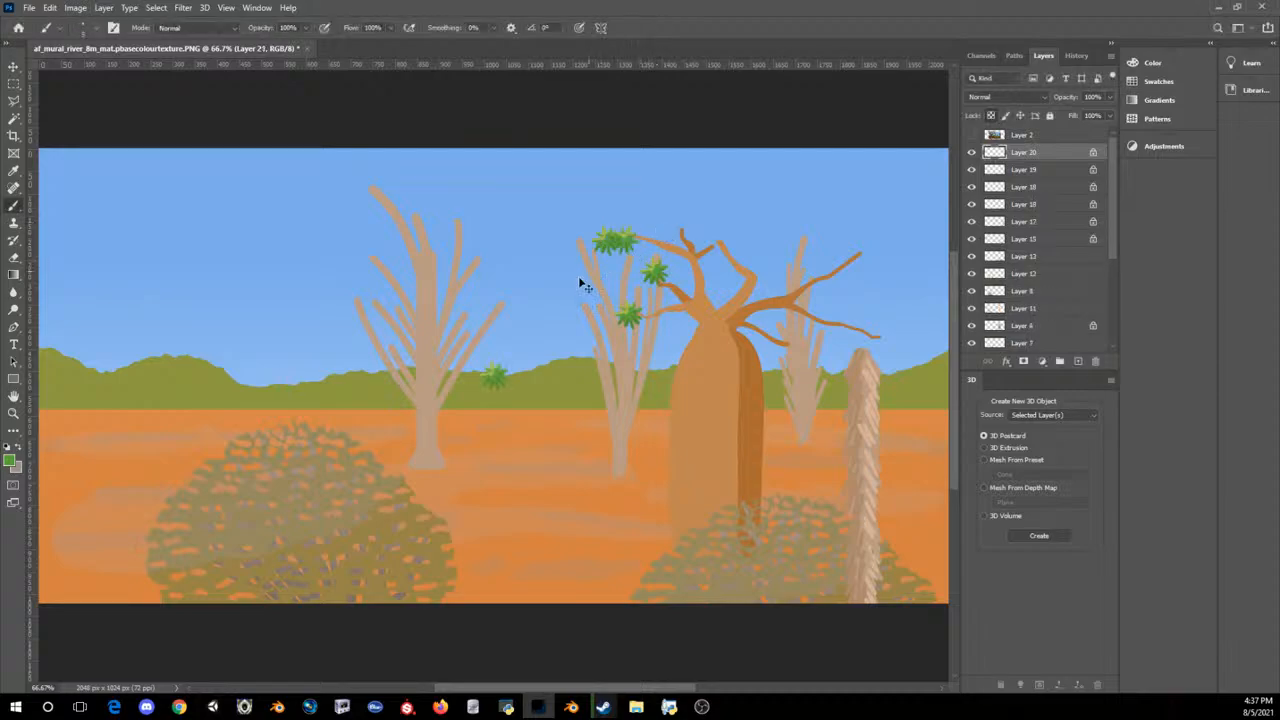
{"action": "key", "text": "ctrl+t"}
{"action": "left_click_drag", "start_coordinate": [496, 378], "coordinate": [622, 230]}
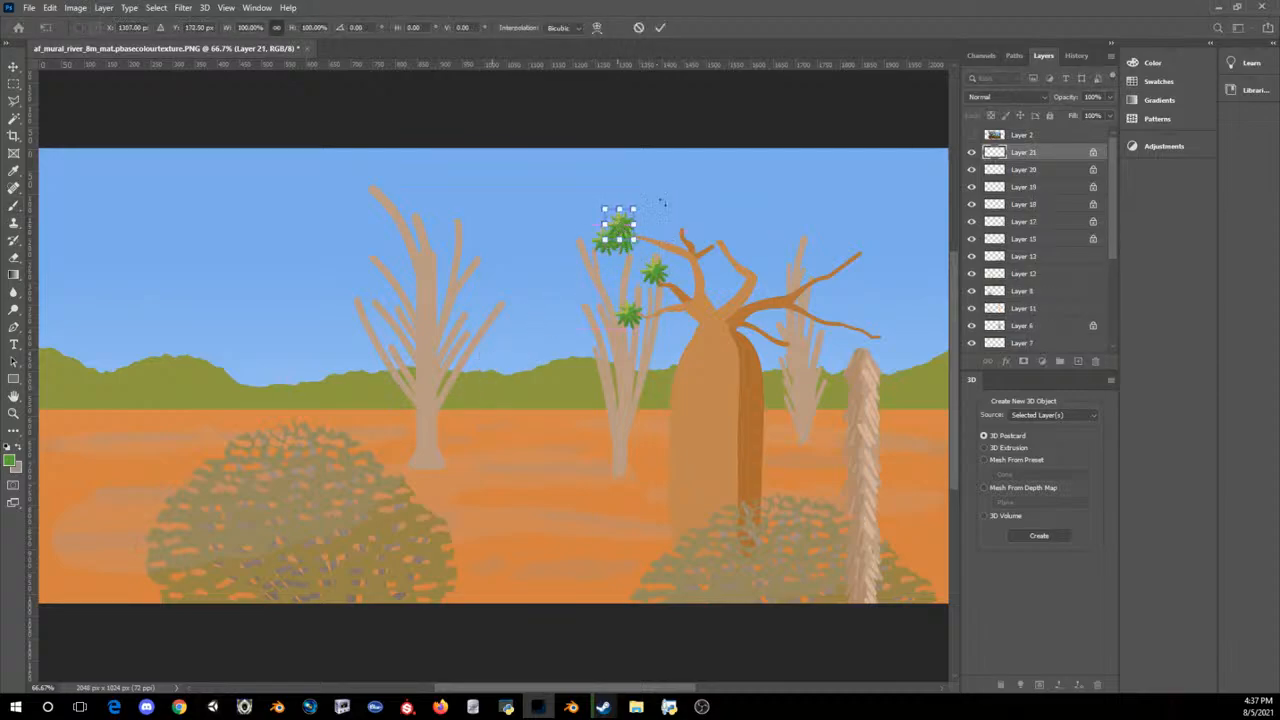
{"action": "key", "text": "Return"}
Step: Extend the leaf clump with a copy rotated about -33° on its right side and another along its top
{"action": "key", "text": "ctrl+v"}
{"action": "key", "text": "ctrl+t"}
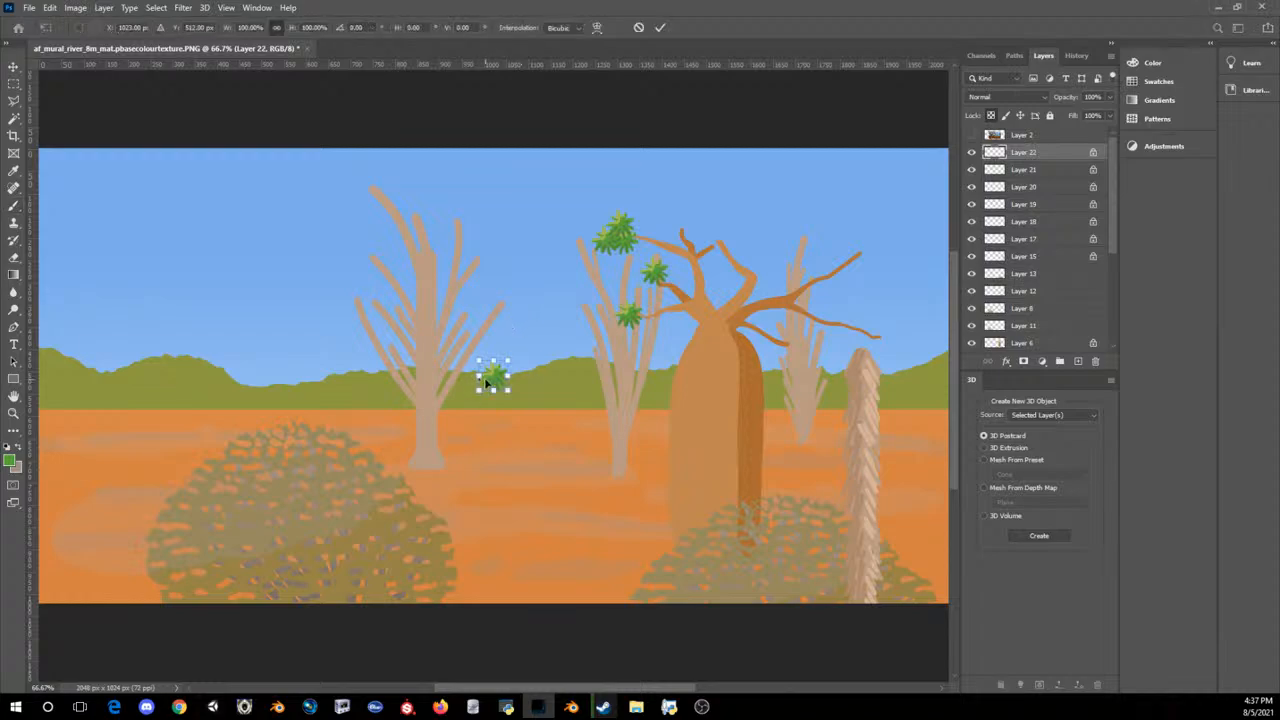
{"action": "left_click_drag", "start_coordinate": [496, 376], "coordinate": [638, 236]}
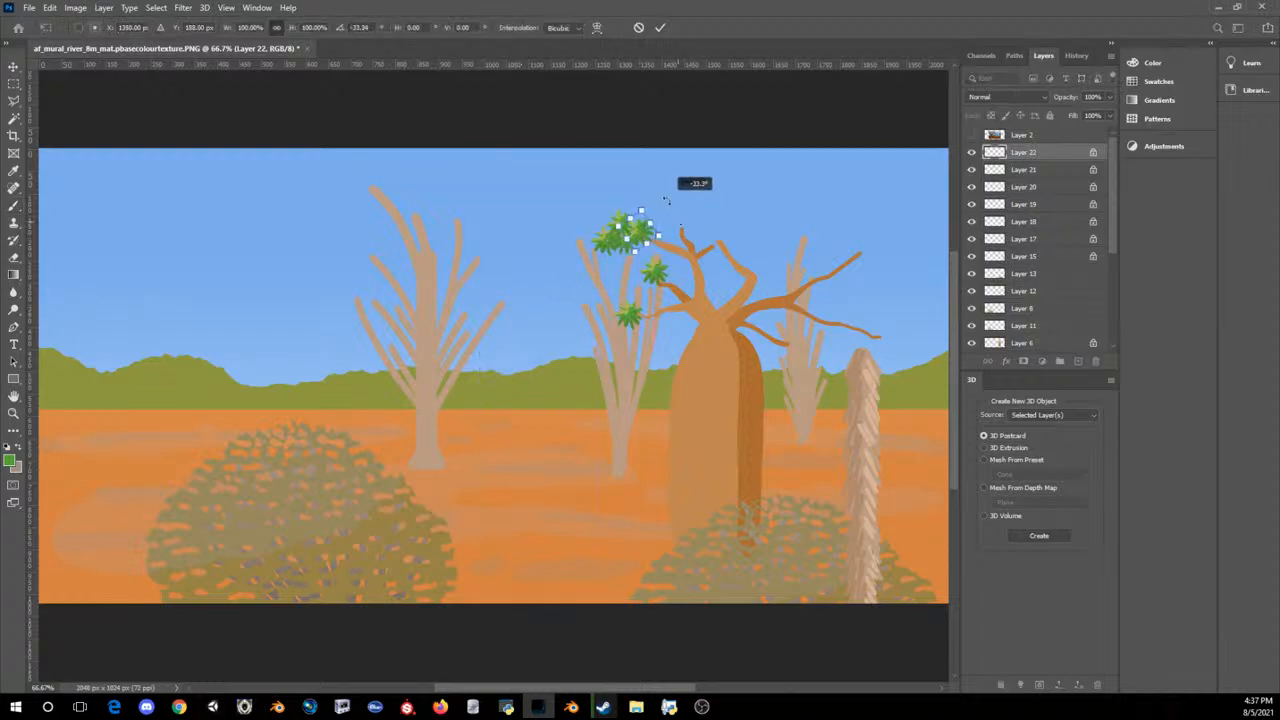
{"action": "key", "text": "Return"}
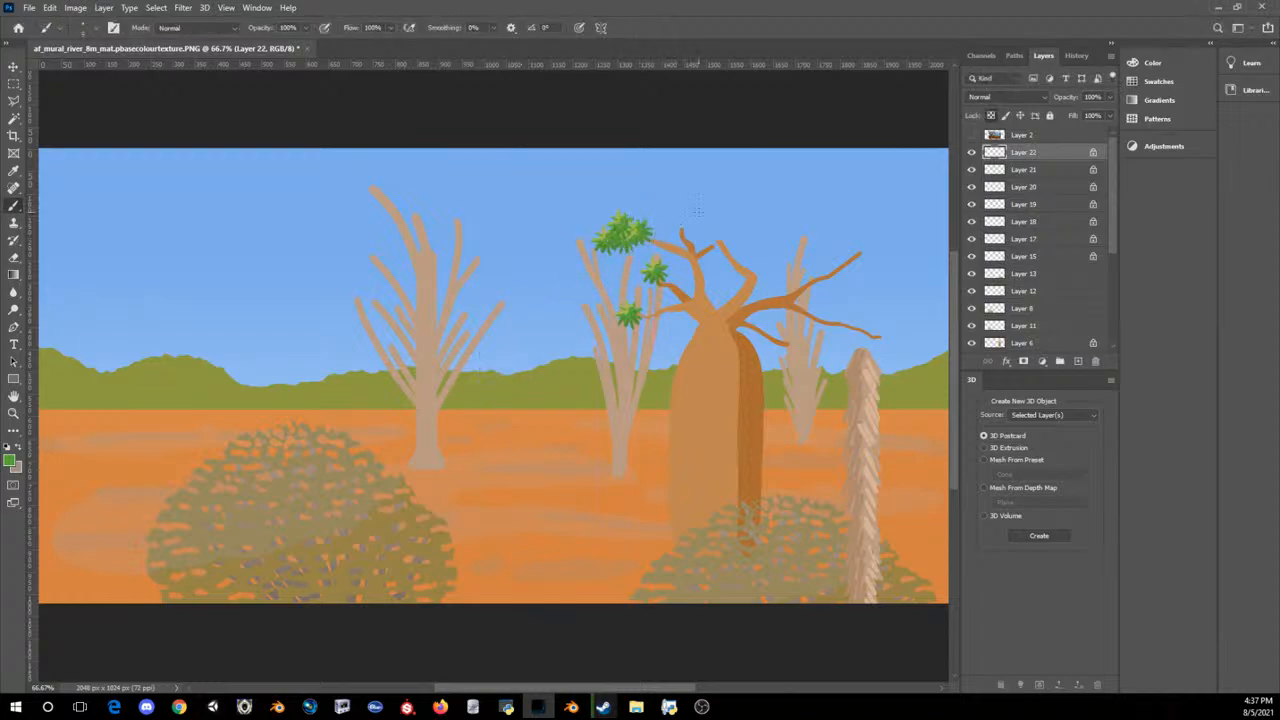
{"action": "key", "text": "ctrl+v"}
{"action": "key", "text": "ctrl+t"}
{"action": "left_click_drag", "start_coordinate": [486, 386], "coordinate": [690, 209]}
{"action": "key", "text": "Return"}
Step: Fill the clump's lower right with another leaf cluster copy rotated about -10°
{"action": "key", "text": "ctrl+v"}
{"action": "key", "text": "ctrl+t"}
{"action": "left_click_drag", "start_coordinate": [512, 364], "coordinate": [639, 246]}
{"action": "left_click_drag", "start_coordinate": [700, 218], "coordinate": [707, 197]}
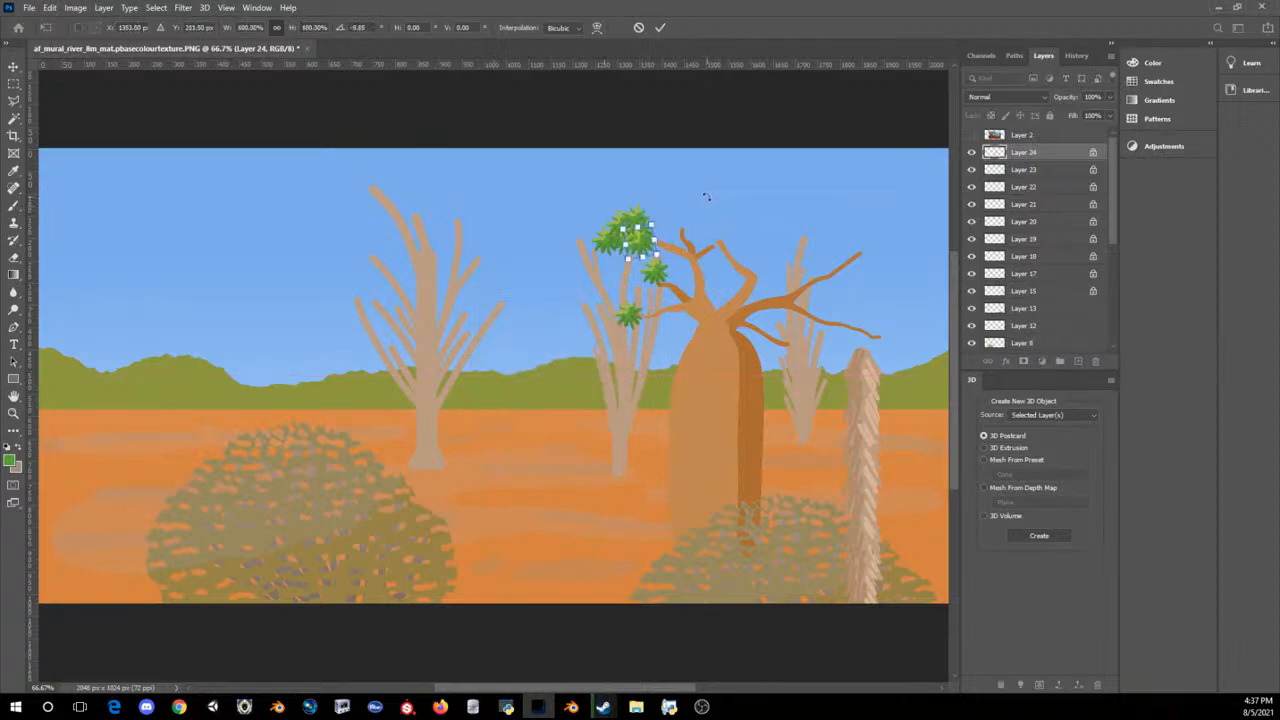
{"action": "key", "text": "Return"}
{"action": "key", "text": "b"}
{"action": "left_click", "coordinate": [1020, 188], "text": "shift"}
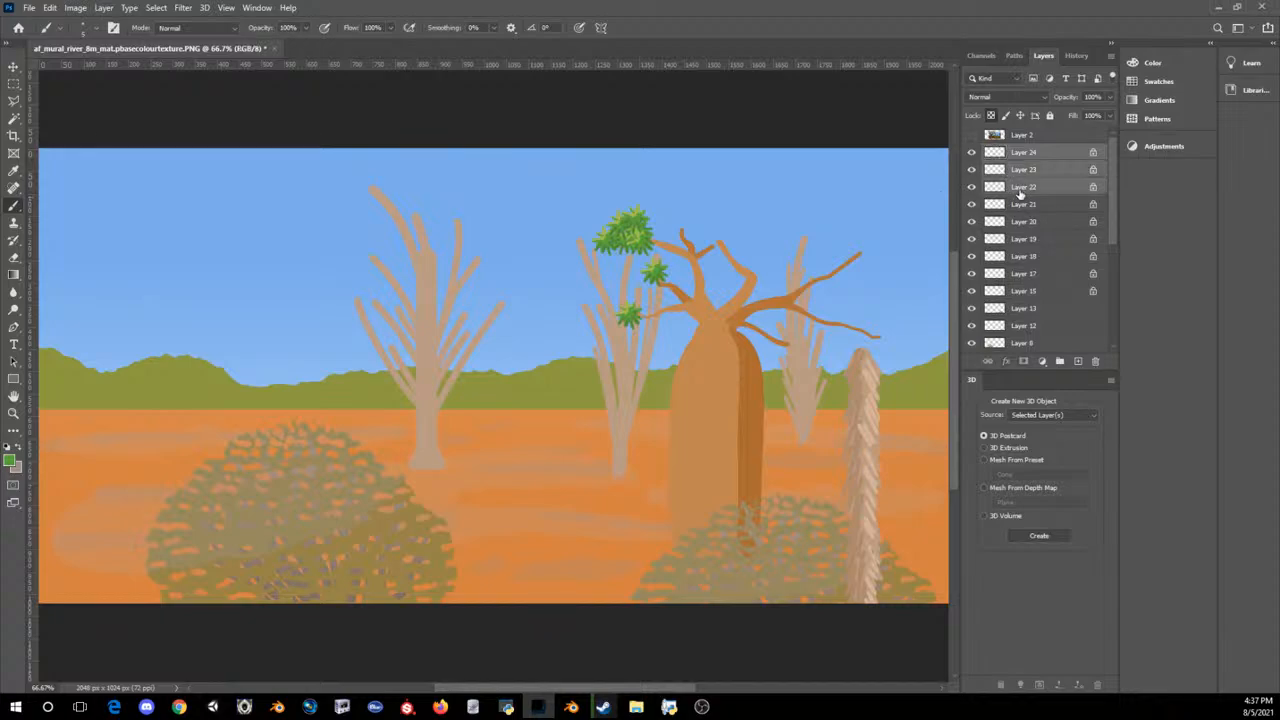
{"action": "key", "text": "ctrl+v"}
{"action": "key", "text": "ctrl+t"}
{"action": "left_click_drag", "start_coordinate": [495, 382], "coordinate": [655, 231]}
{"action": "key", "text": "Return"}
{"action": "key", "text": "b"}
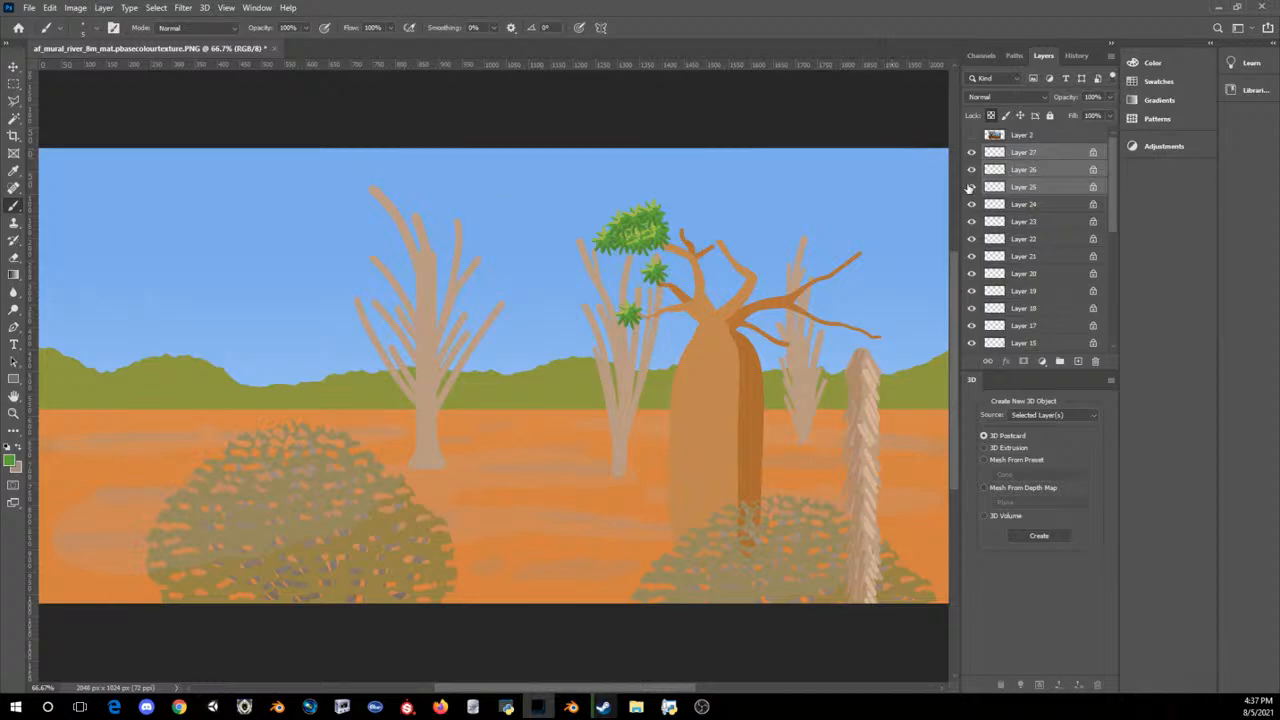
{"action": "key", "text": "ctrl+z"}
{"action": "key", "text": "Delete"}
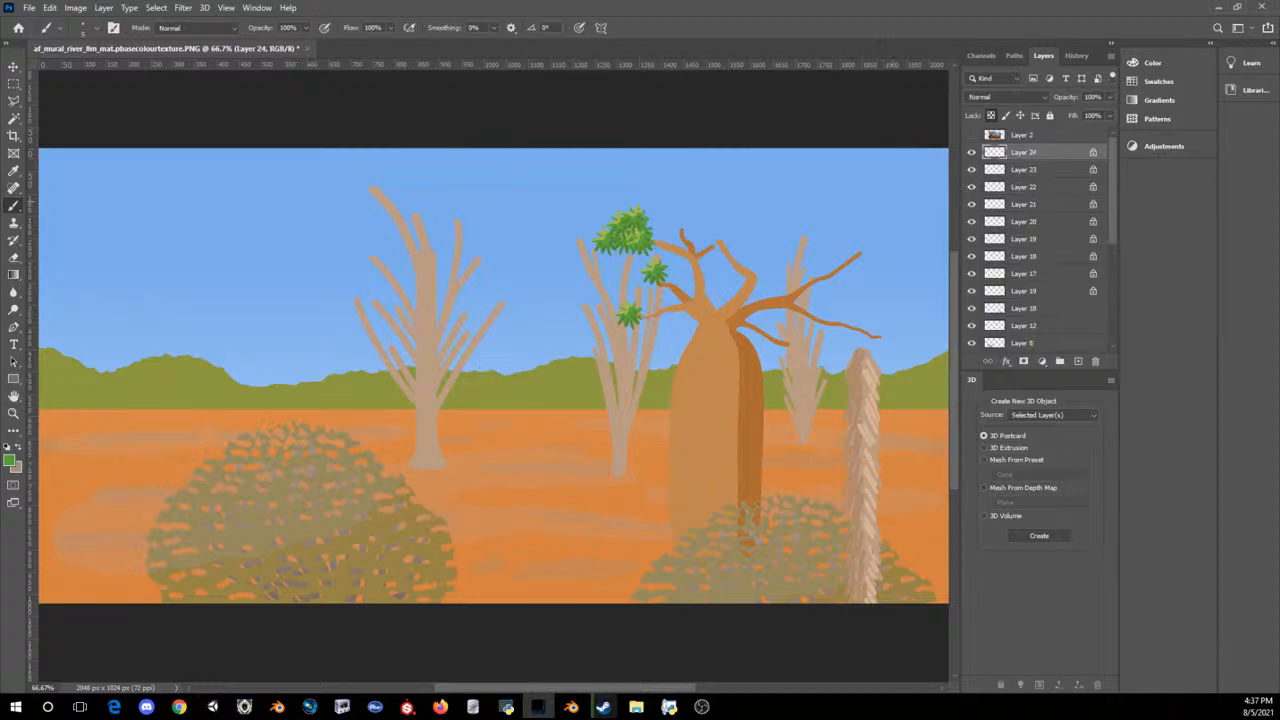
Step: Merge the leaf cluster layers from Layer 19 to Layer 24 into a single clump layer
{"action": "scroll", "coordinate": [1020, 190], "scroll_direction": "down", "scroll_amount": 4}
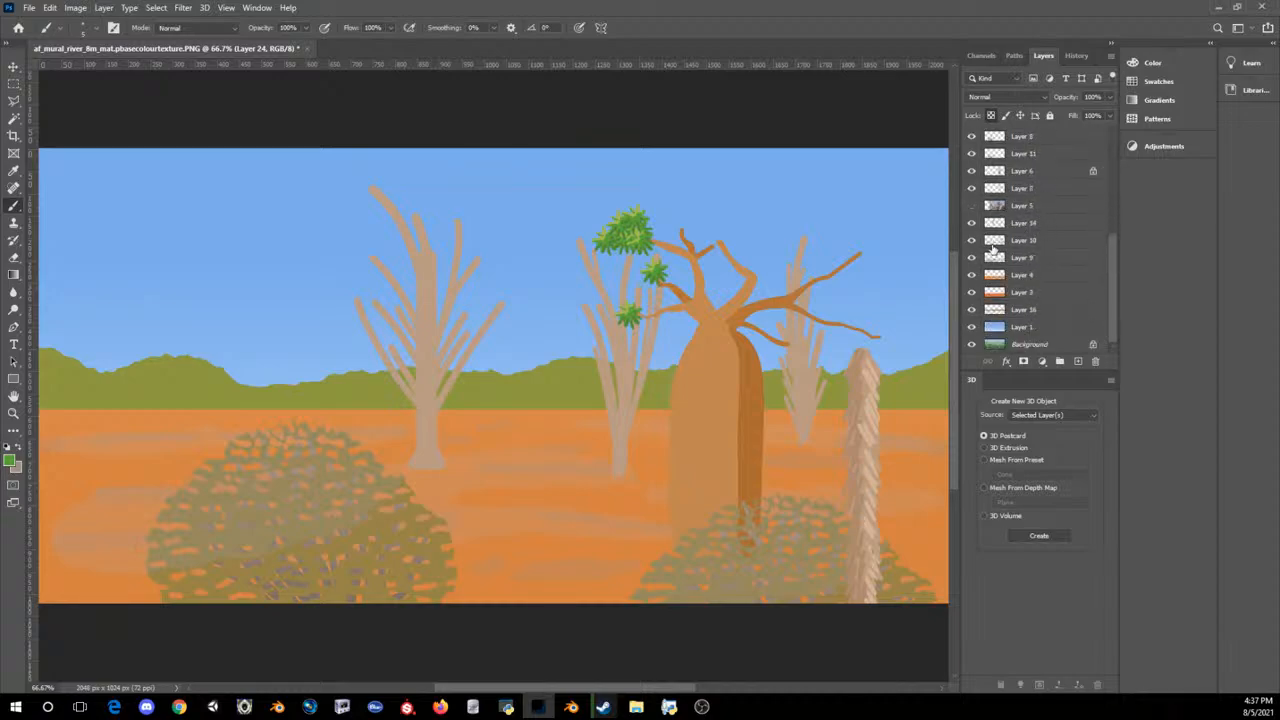
{"action": "scroll", "coordinate": [998, 211], "scroll_direction": "up", "scroll_amount": 4}
{"action": "mouse_move", "coordinate": [973, 161]}
{"action": "left_mouse_down"}
{"action": "mouse_move", "coordinate": [972, 207]}
{"action": "mouse_move", "coordinate": [969, 153]}
{"action": "left_mouse_up"}
{"action": "left_click", "coordinate": [1033, 241]}
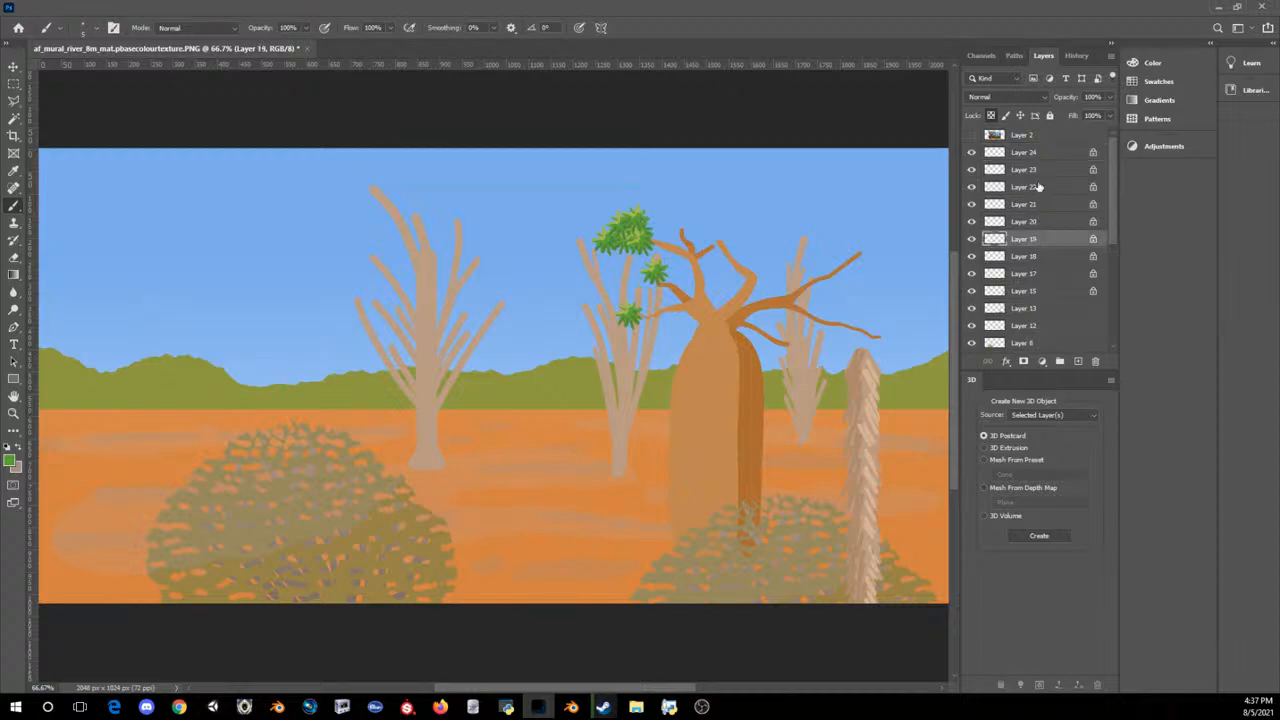
{"action": "left_click", "coordinate": [1040, 154], "text": "shift"}
{"action": "right_click", "coordinate": [1040, 154]}
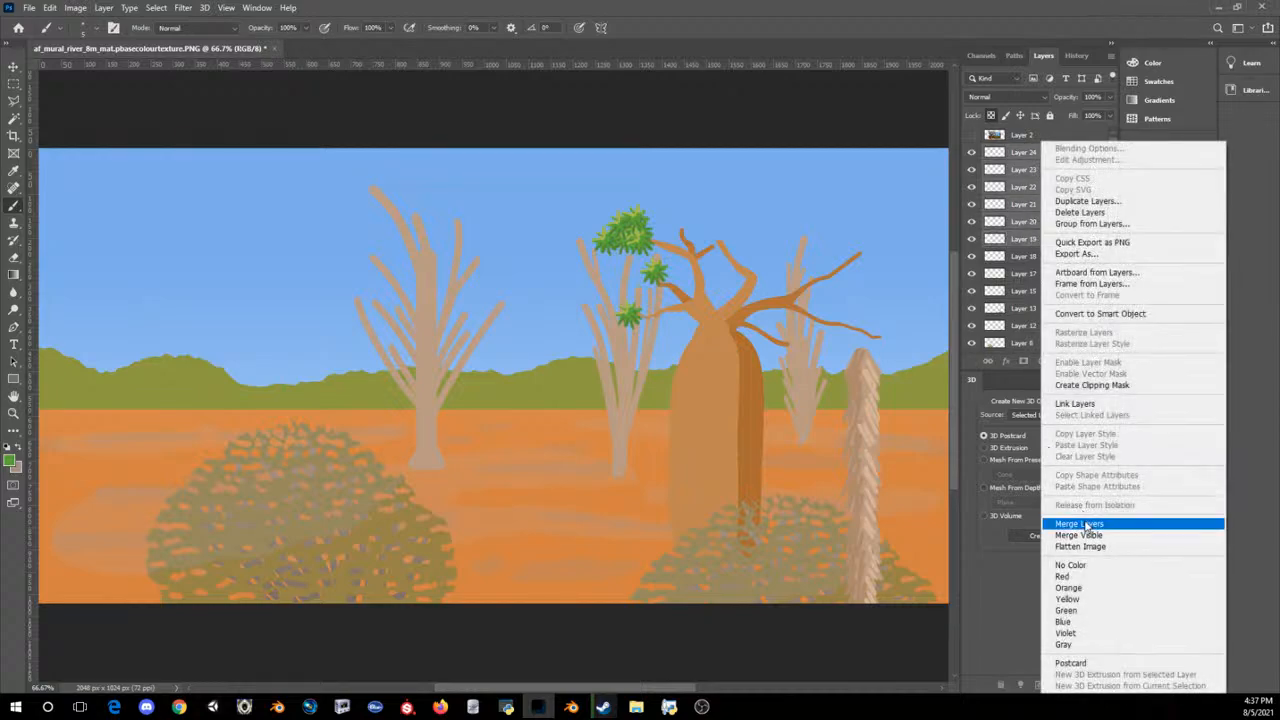
{"action": "left_click", "coordinate": [1080, 524]}
Step: Place a copy of the merged leaf clump to its right over the baobab's branches and stack it below Layer 24
{"action": "key", "text": "ctrl+v"}
{"action": "key", "text": "ctrl+t"}
{"action": "left_click_drag", "start_coordinate": [516, 397], "coordinate": [681, 238]}
{"action": "key", "text": "Return"}
{"action": "key", "text": "b"}
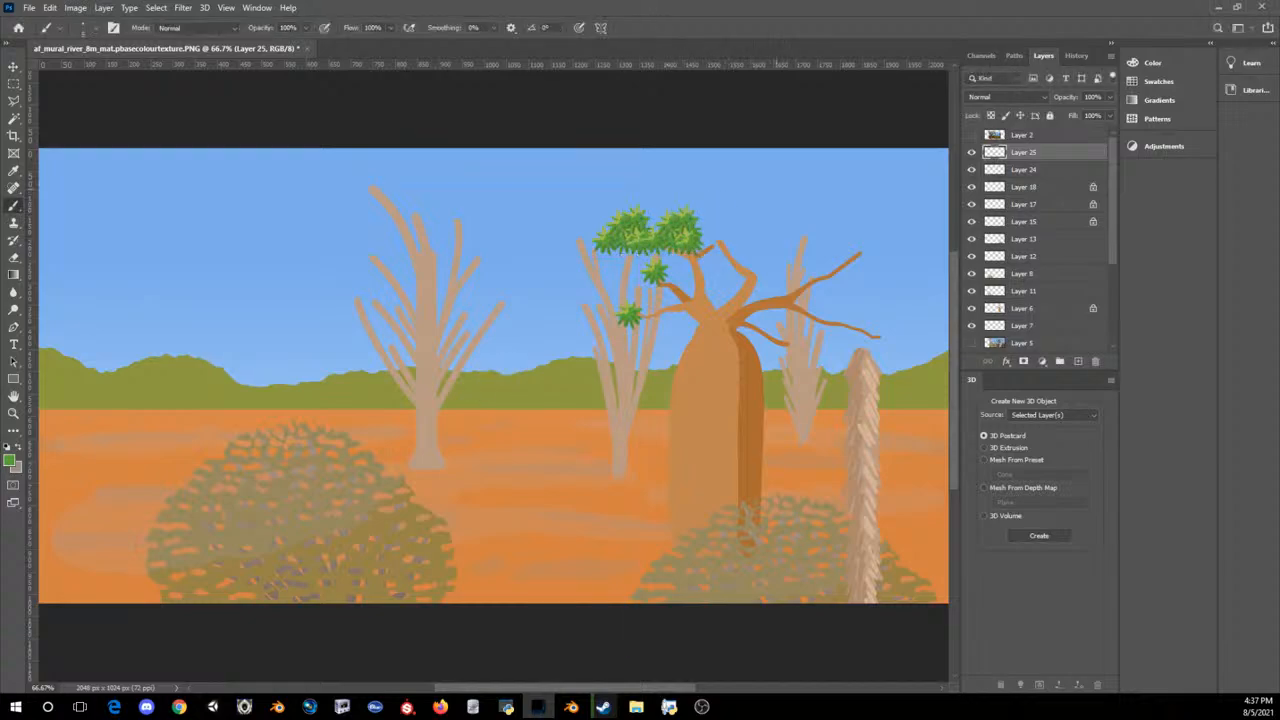
{"action": "left_click_drag", "start_coordinate": [1000, 145], "coordinate": [1005, 178]}
Step: Add two more leaf clump copies stepping down to the right over the baobab's middle branches
{"action": "key", "text": "ctrl+v"}
{"action": "key", "text": "ctrl+t"}
{"action": "mouse_move", "coordinate": [500, 368]}
{"action": "left_mouse_down"}
{"action": "mouse_move", "coordinate": [722, 203]}
{"action": "mouse_move", "coordinate": [718, 214]}
{"action": "left_mouse_up"}
{"action": "key", "text": "Return"}
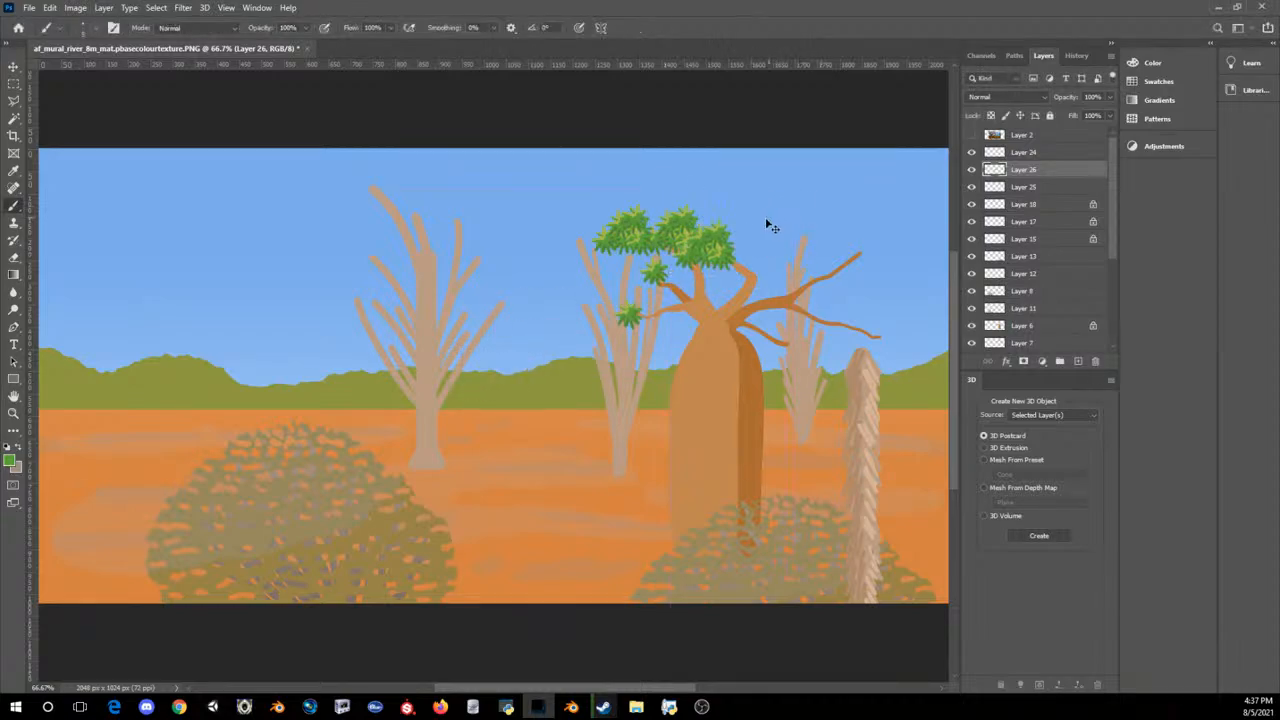
{"action": "key", "text": "ctrl+v"}
{"action": "key", "text": "ctrl+t"}
{"action": "left_click_drag", "start_coordinate": [478, 370], "coordinate": [743, 253]}
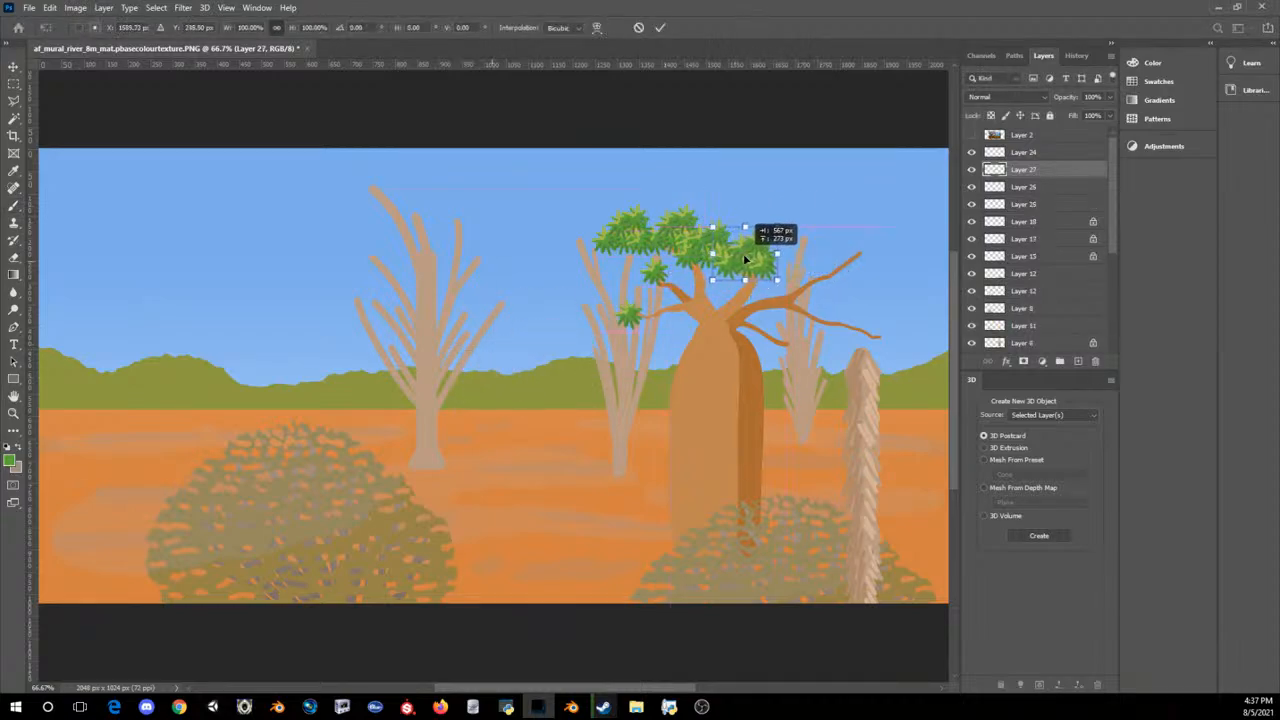
{"action": "key", "text": "Return"}
Step: Place a leaf clump copy at the tip of the baobab's upper-right branch and another in the gap beside it
{"action": "key", "text": "ctrl+v"}
{"action": "key", "text": "ctrl+t"}
{"action": "mouse_move", "coordinate": [496, 370]}
{"action": "left_mouse_down"}
{"action": "mouse_move", "coordinate": [865, 208]}
{"action": "mouse_move", "coordinate": [882, 237]}
{"action": "mouse_move", "coordinate": [868, 261]}
{"action": "left_mouse_up"}
{"action": "key", "text": "Return"}
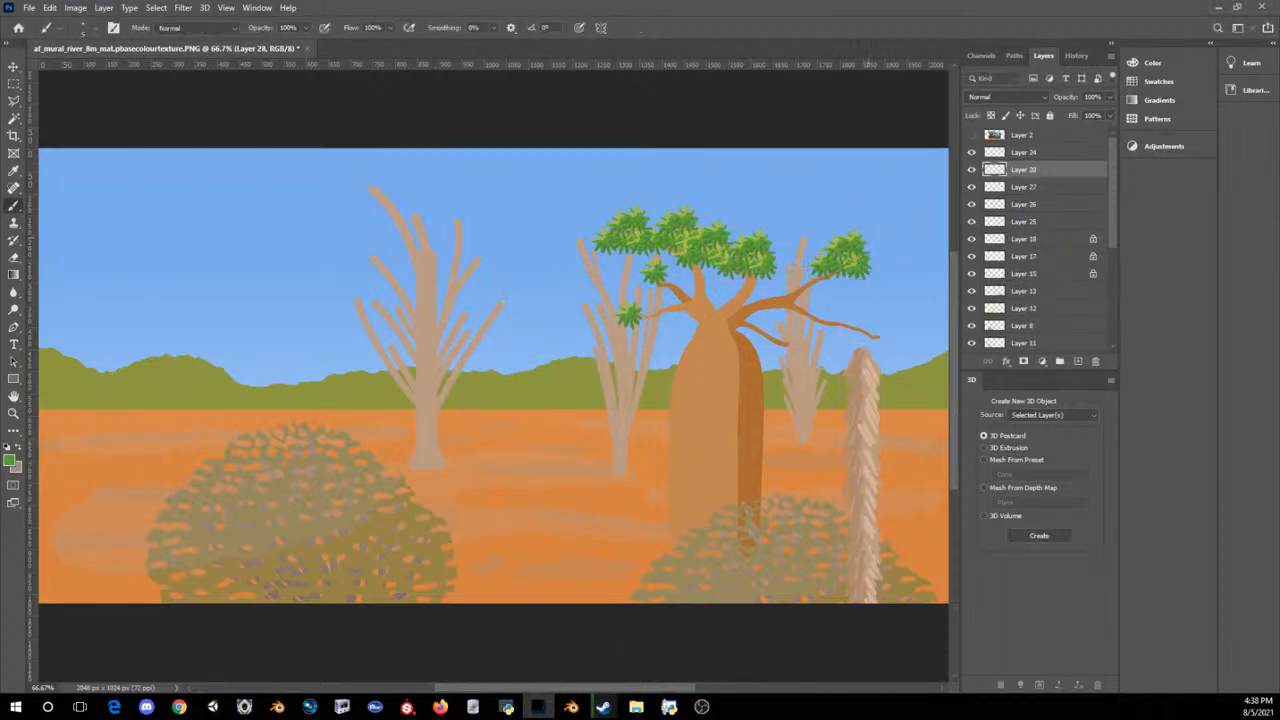
{"action": "key", "text": "ctrl+v"}
{"action": "key", "text": "ctrl+t"}
{"action": "left_click_drag", "start_coordinate": [490, 372], "coordinate": [790, 265]}
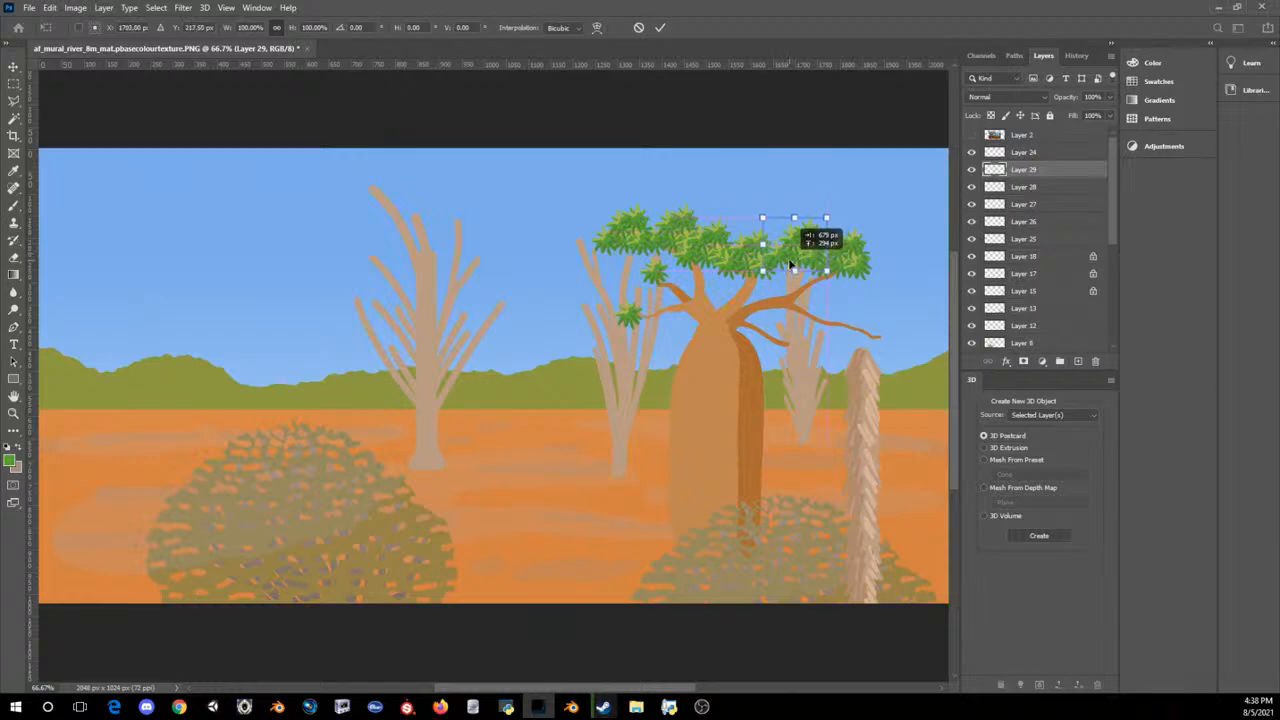
{"action": "key", "text": "Return"}
Step: Build up the canopy's height with two leaf clump copies, one above the middle-right clumps and one at the top centre
{"action": "key", "text": "ctrl+v"}
{"action": "key", "text": "ctrl+t"}
{"action": "left_click_drag", "start_coordinate": [506, 374], "coordinate": [750, 225]}
{"action": "key", "text": "Return"}
{"action": "key", "text": "ctrl+v"}
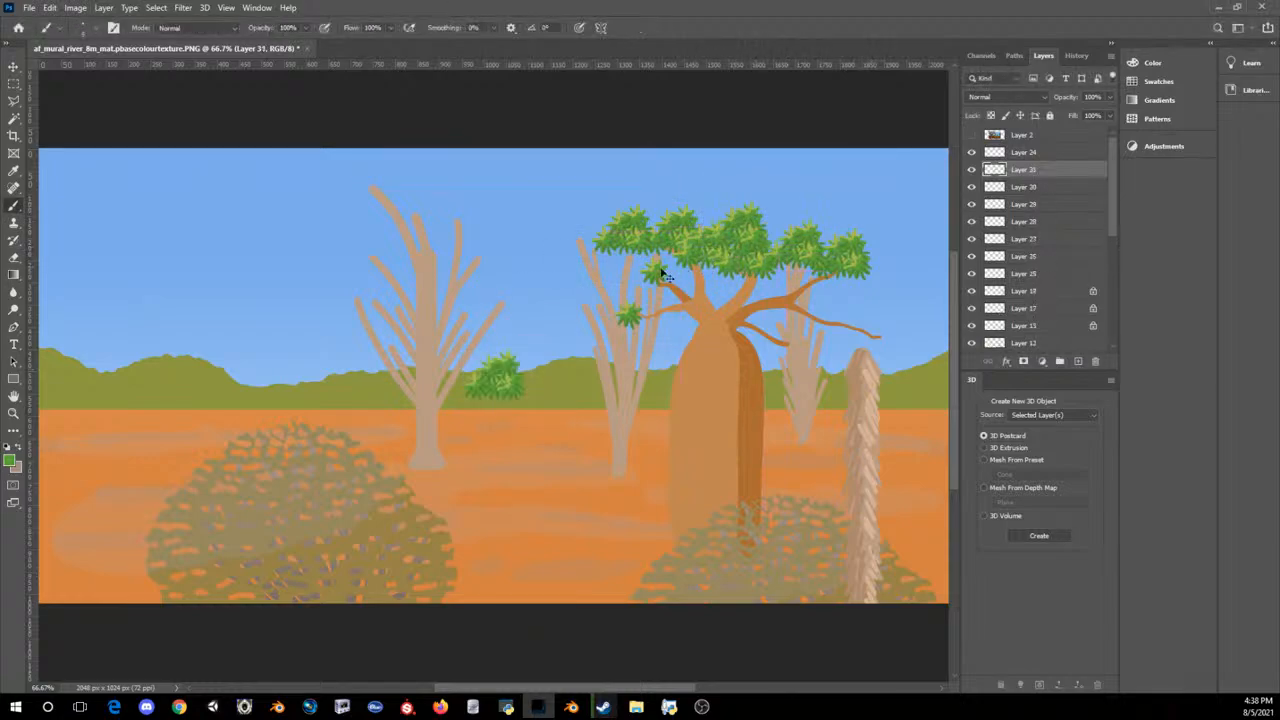
{"action": "key", "text": "ctrl+t"}
{"action": "mouse_move", "coordinate": [495, 372]}
{"action": "left_mouse_down"}
{"action": "mouse_move", "coordinate": [713, 225]}
{"action": "mouse_move", "coordinate": [720, 201]}
{"action": "left_mouse_up"}
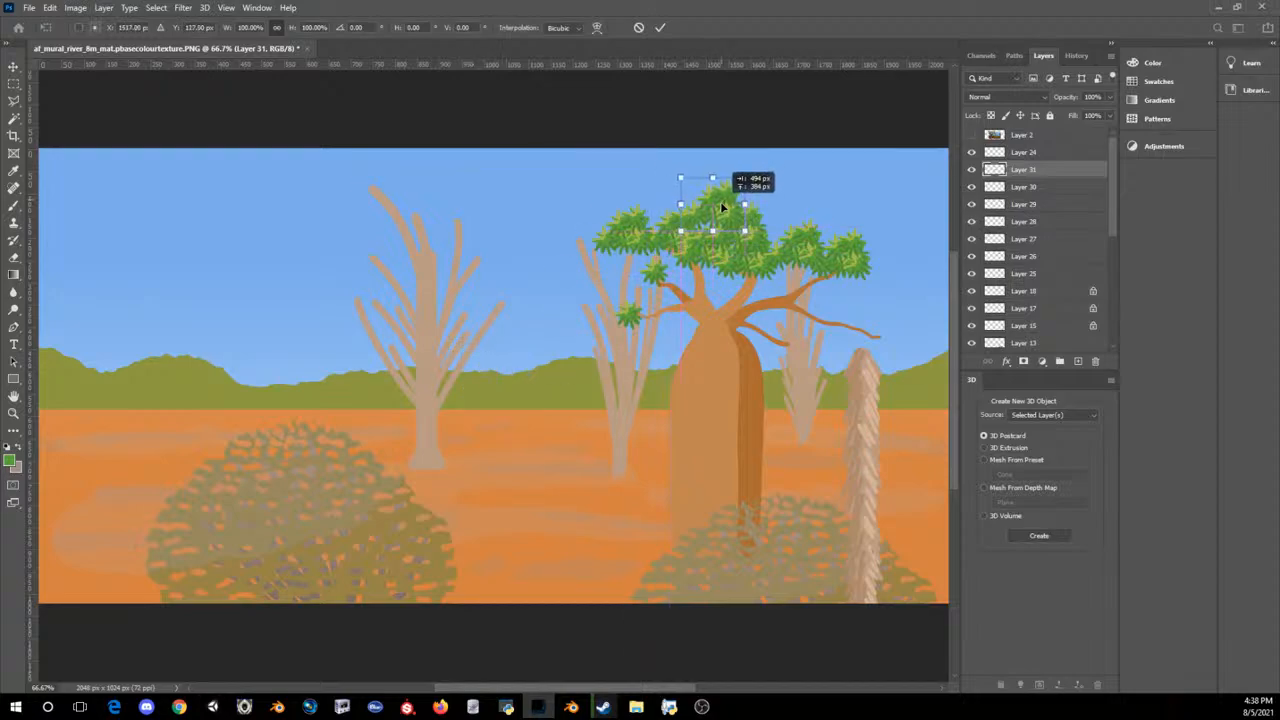
{"action": "key", "text": "Return"}
Step: Add a leaf clump copy on the canopy's upper left and another over the gap on its right side
{"action": "key", "text": "ctrl+v"}
{"action": "key", "text": "ctrl+t"}
{"action": "left_click_drag", "start_coordinate": [505, 360], "coordinate": [673, 205]}
{"action": "key", "text": "Return"}
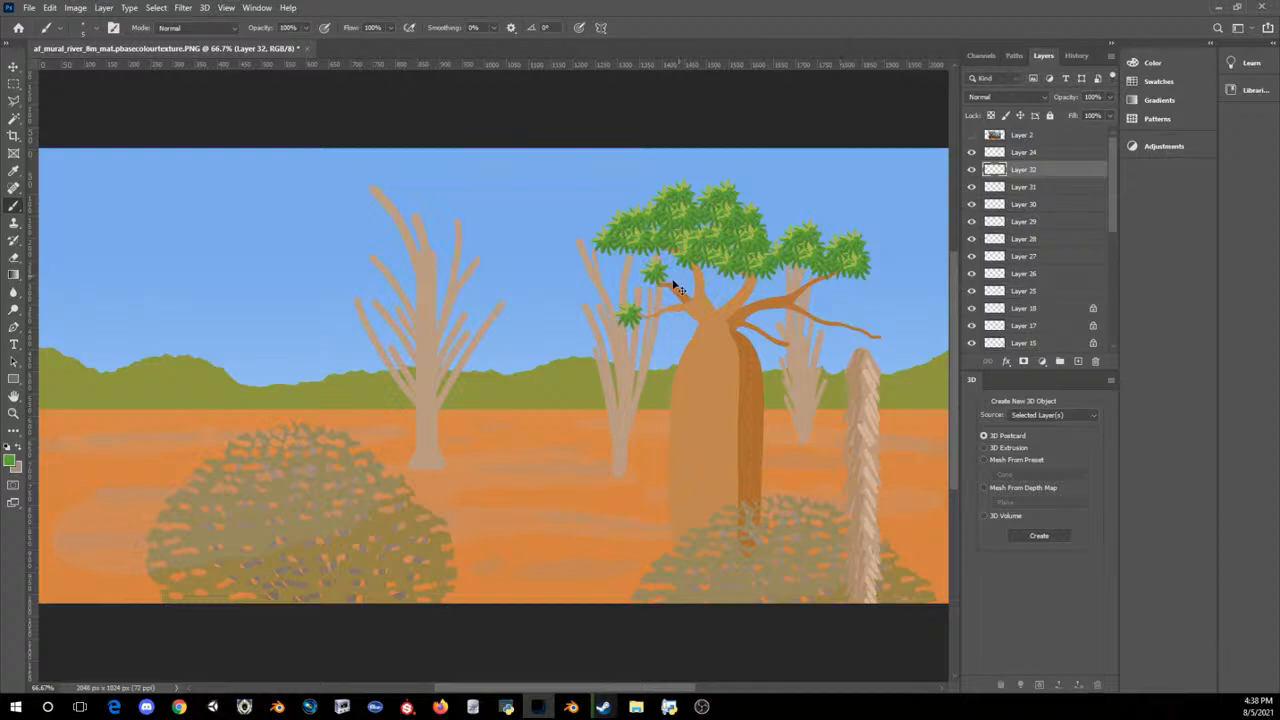
{"action": "key", "text": "ctrl+v"}
{"action": "key", "text": "ctrl+t"}
{"action": "left_click_drag", "start_coordinate": [503, 369], "coordinate": [776, 220]}
{"action": "key", "text": "Return"}
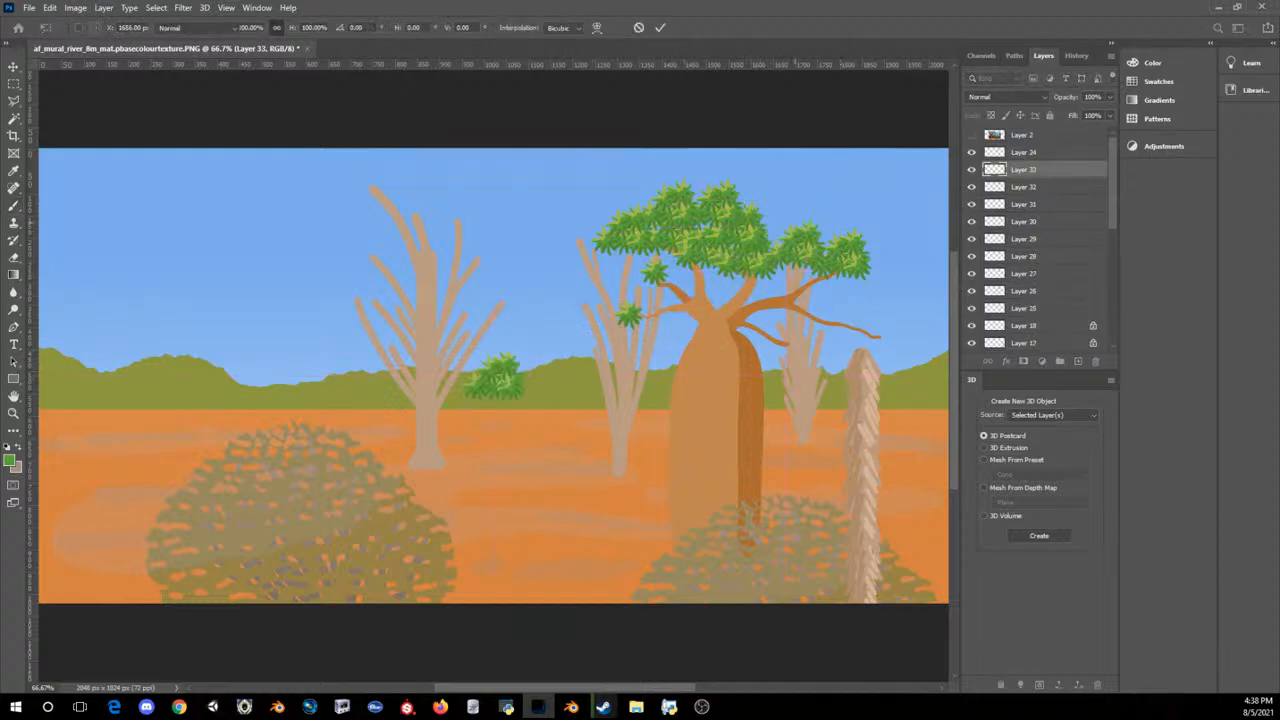
Step: Add a leaf clump copy rotated about 23° to the canopy's upper right
{"action": "key", "text": "ctrl+v"}
{"action": "key", "text": "ctrl+t"}
{"action": "left_click_drag", "start_coordinate": [507, 368], "coordinate": [759, 199]}
{"action": "left_click_drag", "start_coordinate": [805, 153], "coordinate": [820, 178]}
{"action": "left_click_drag", "start_coordinate": [720, 214], "coordinate": [734, 208]}
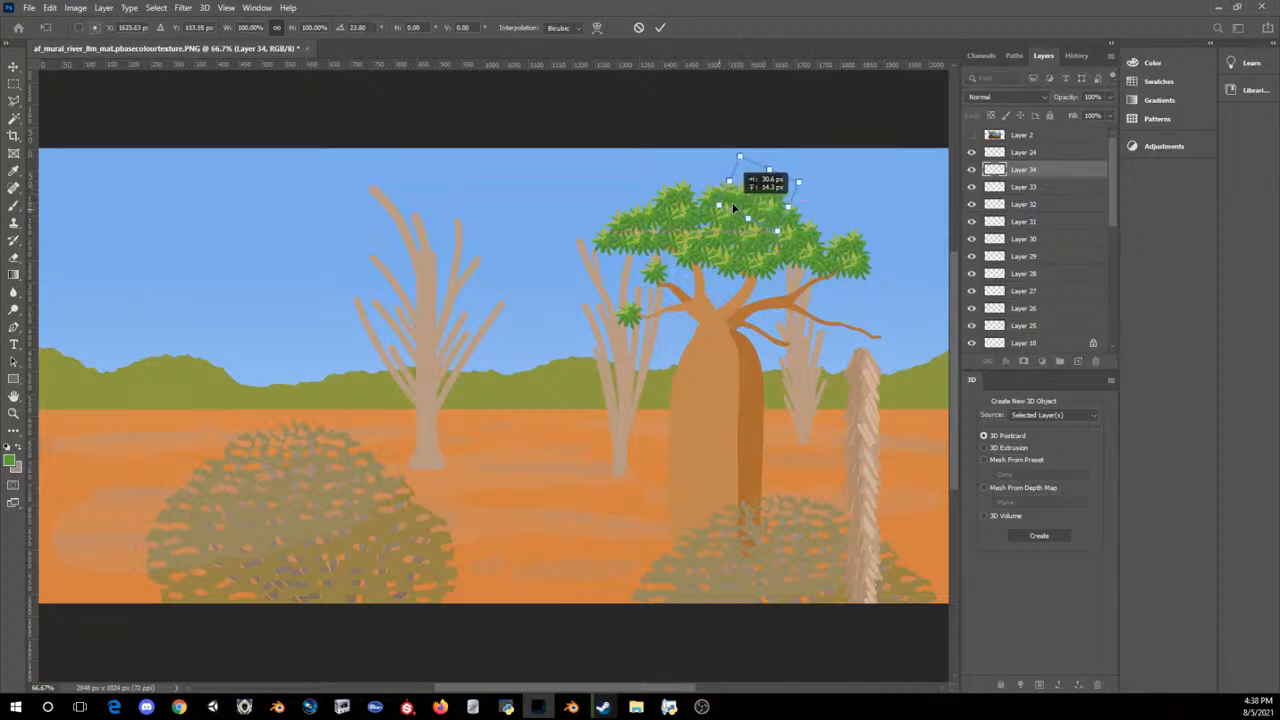
{"action": "key", "text": "Return"}
Step: Round off the canopy's right shoulder with a leaf clump copy rotated about 74°
{"action": "key", "text": "ctrl+v"}
{"action": "key", "text": "ctrl+t"}
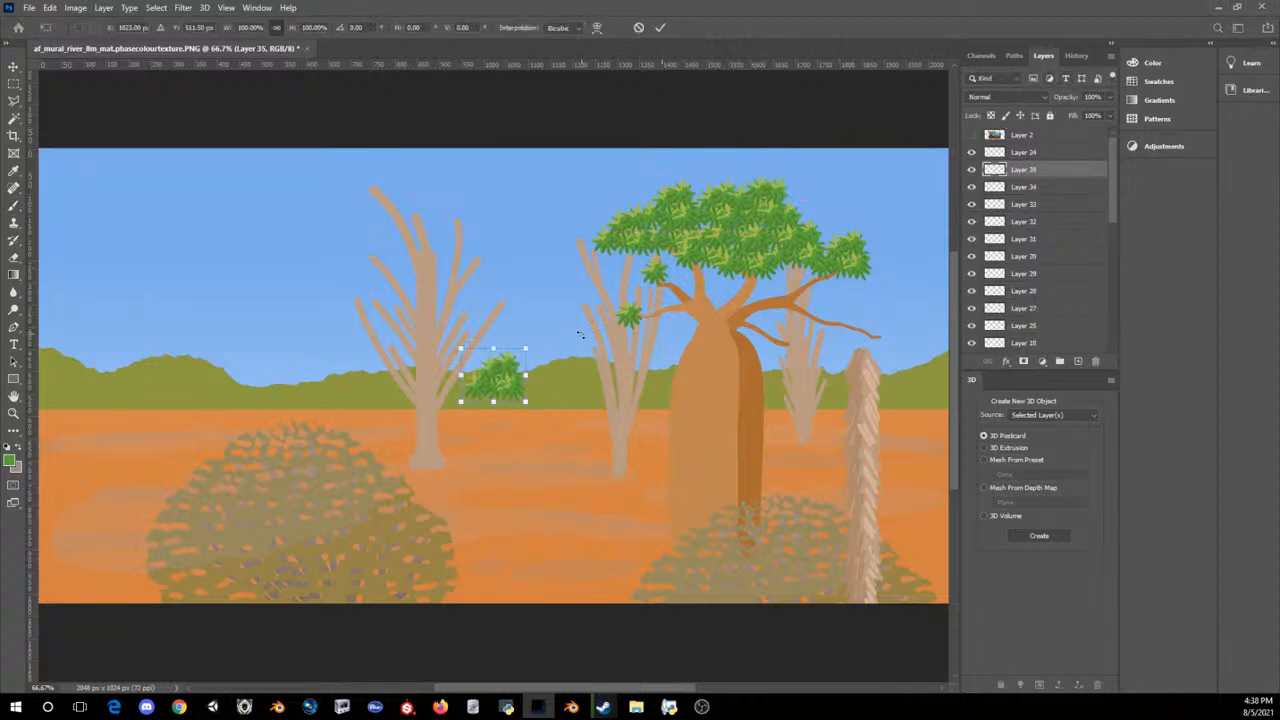
{"action": "left_click_drag", "start_coordinate": [507, 366], "coordinate": [798, 207]}
{"action": "left_click_drag", "start_coordinate": [857, 157], "coordinate": [810, 248]}
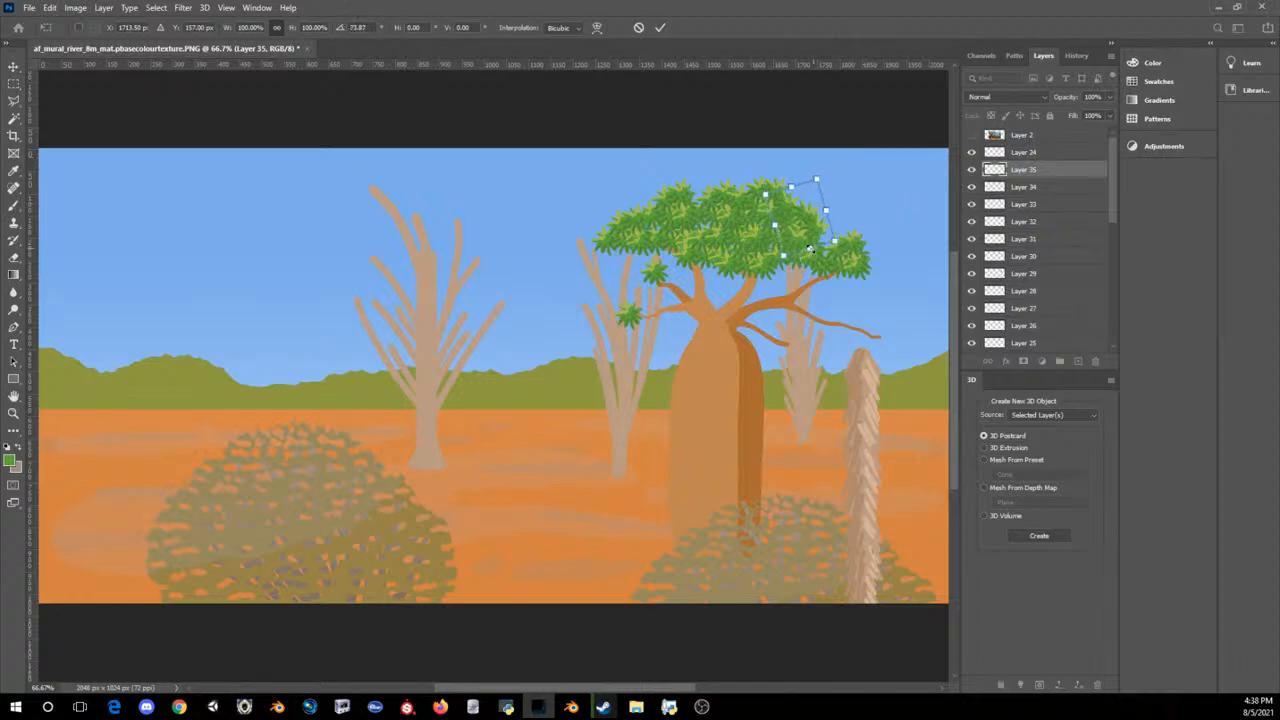
{"action": "key", "text": "Return"}
Step: Fill the remaining gap near the canopy's right end with another leaf clump copy and check the whole mural
{"action": "key", "text": "ctrl+v"}
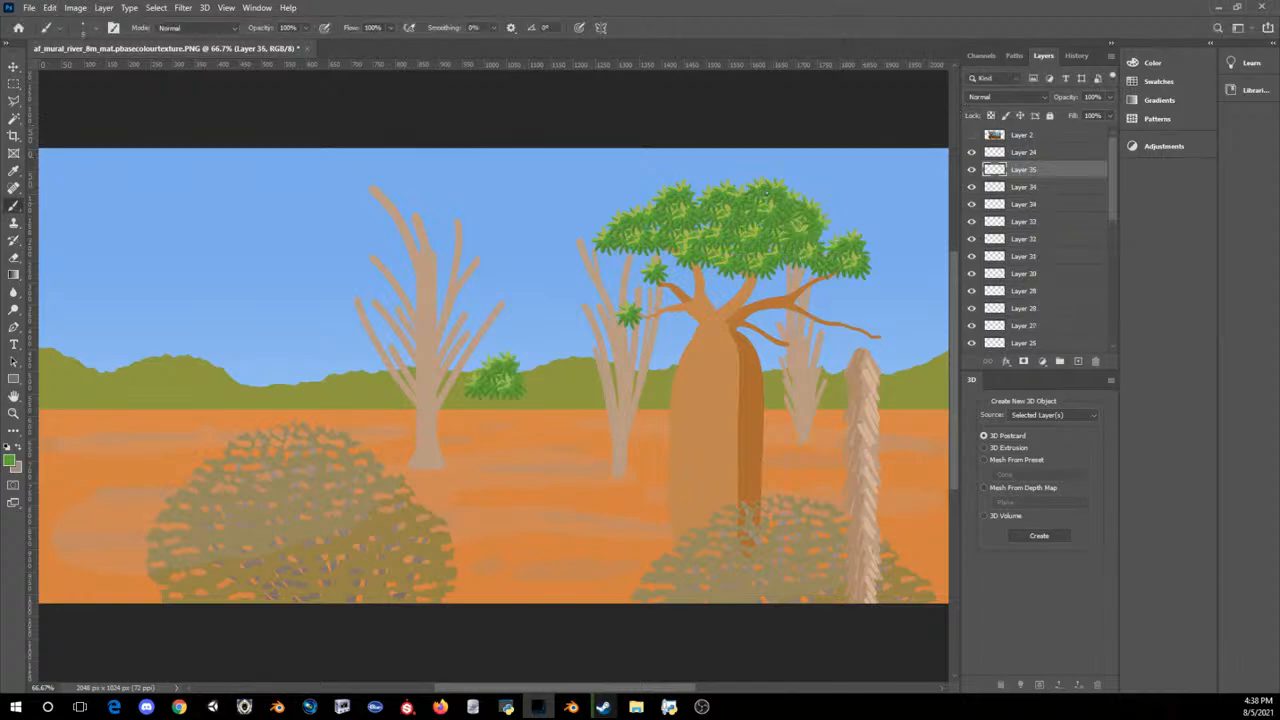
{"action": "key", "text": "ctrl+t"}
{"action": "left_click_drag", "start_coordinate": [490, 383], "coordinate": [813, 234]}
{"action": "key", "text": "Escape"}
{"action": "key", "text": "Return"}
{"action": "key", "text": "ctrl+minus"}
{"action": "key", "text": "ctrl+minus"}
{"action": "key", "text": "ctrl+minus"}
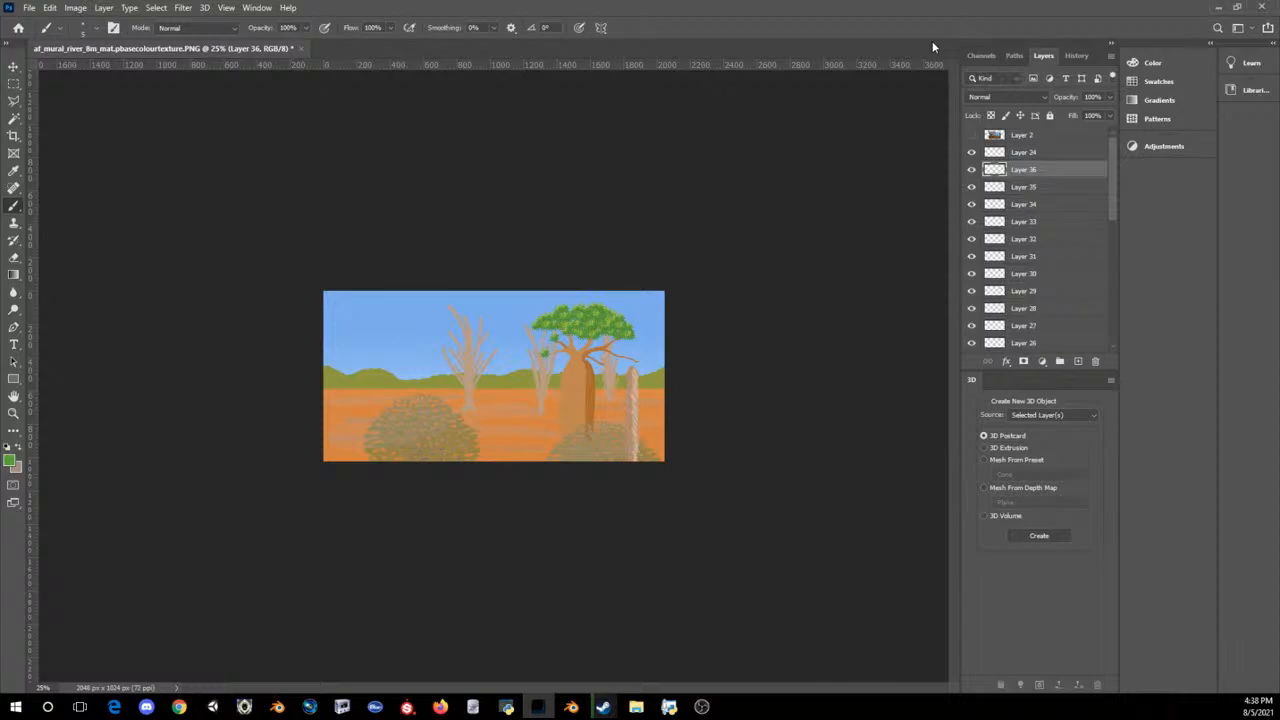
{"action": "key", "text": "ctrl+plus"}
{"action": "key", "text": "ctrl+plus"}
{"action": "key", "text": "ctrl+plus"}
{"action": "key", "text": "ctrl+v"}
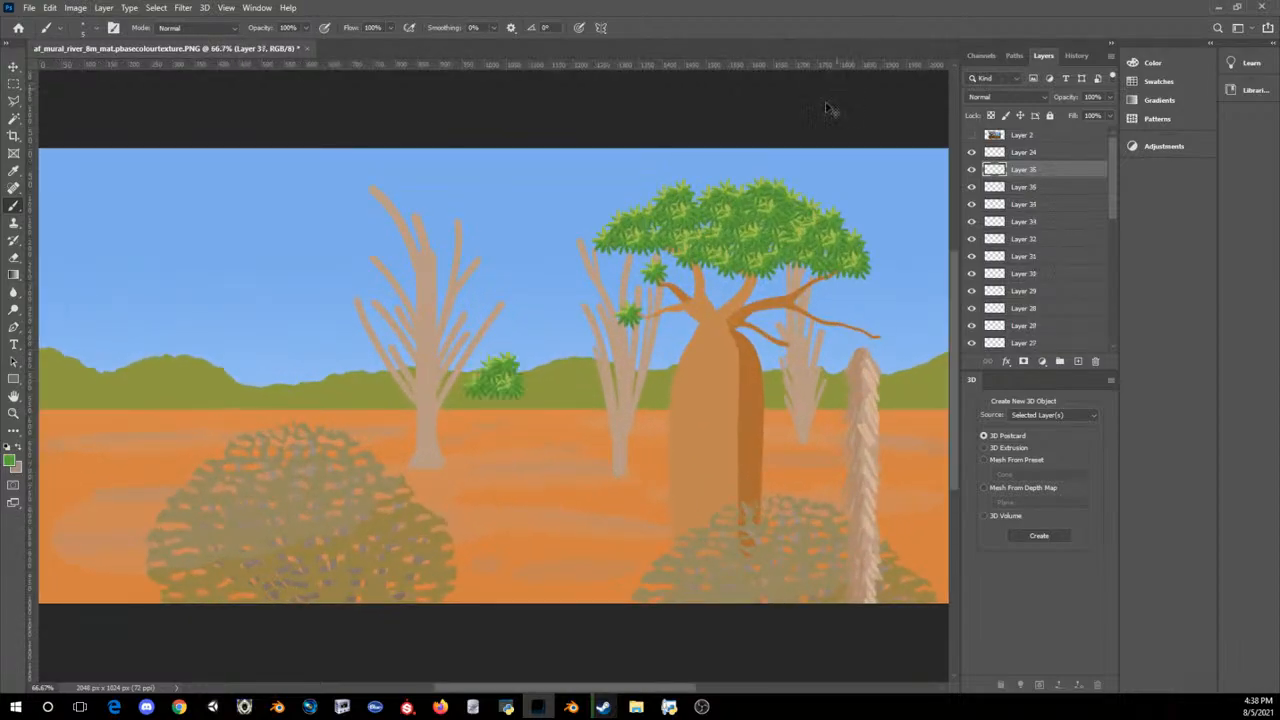
{"action": "key", "text": "ctrl+t"}
{"action": "left_click_drag", "start_coordinate": [505, 383], "coordinate": [655, 192]}
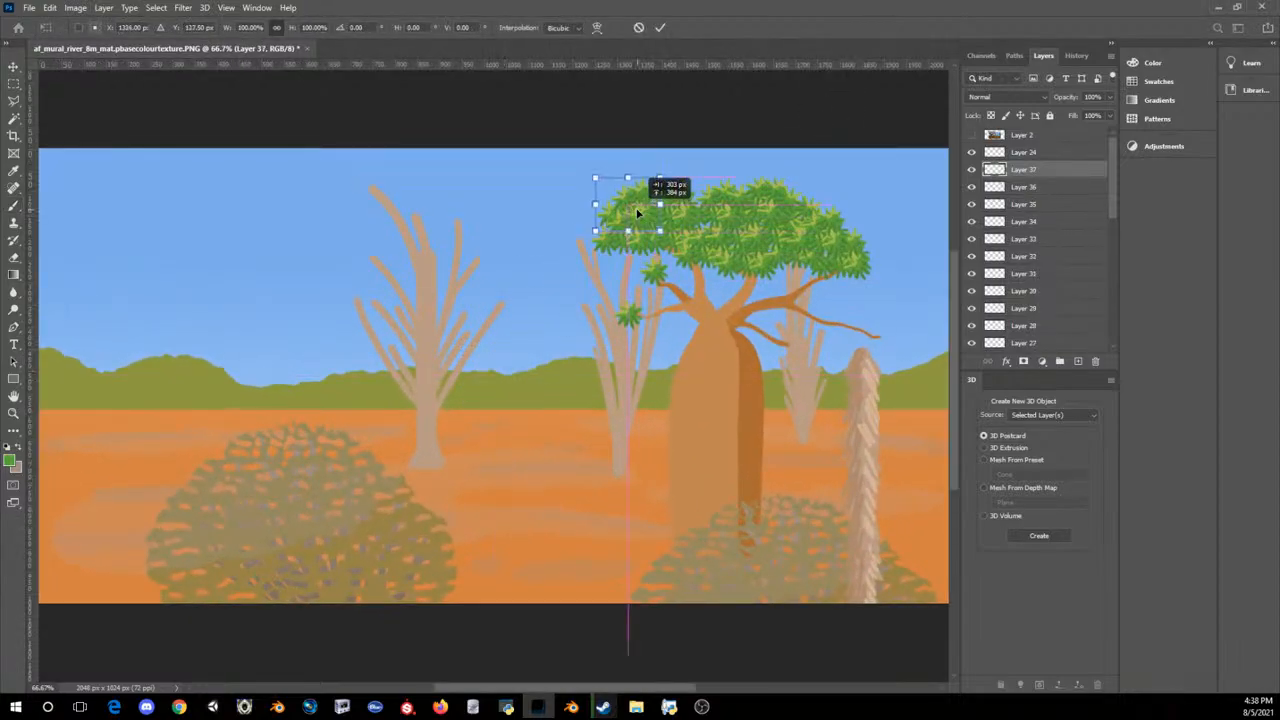
{"action": "left_click_drag", "start_coordinate": [702, 134], "coordinate": [703, 166]}
{"action": "key", "text": "Return"}
{"action": "key", "text": "b"}
{"action": "key", "text": "ctrl+e"}
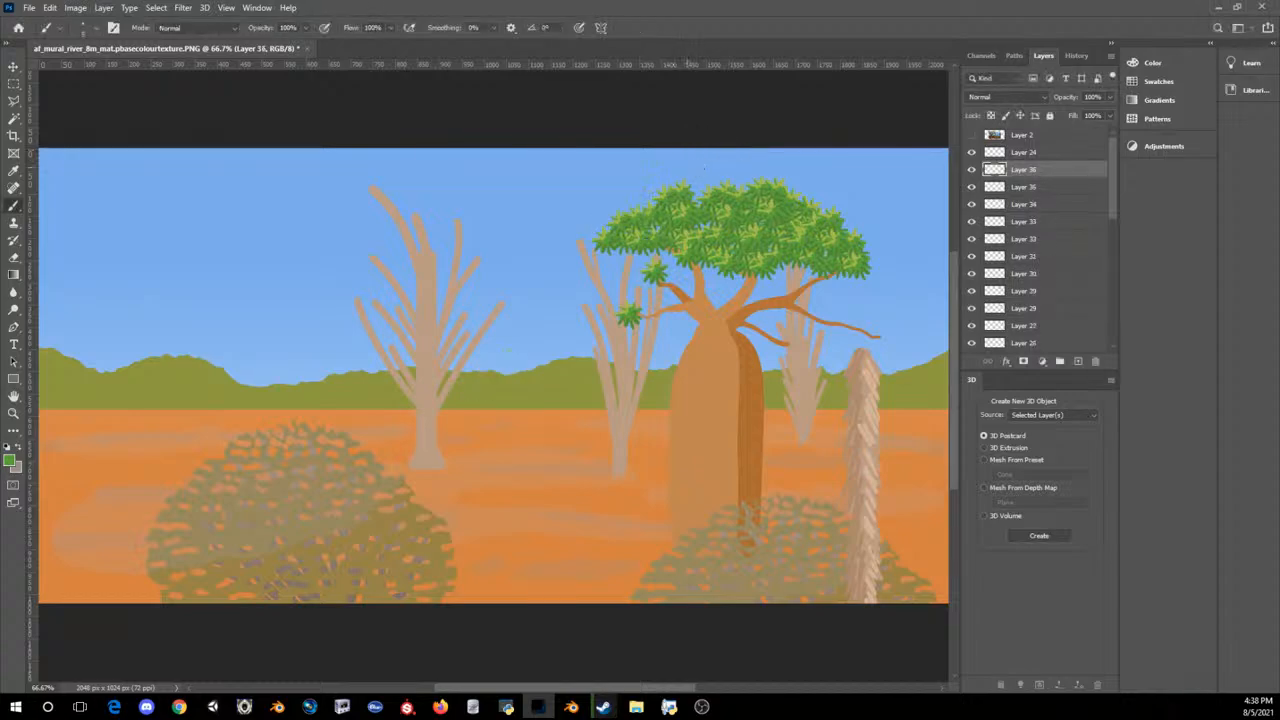
Step: Add another leaf clump copy at the baobab canopy's upper left edge
{"action": "scroll", "coordinate": [1009, 170], "scroll_direction": "down", "scroll_amount": 3}
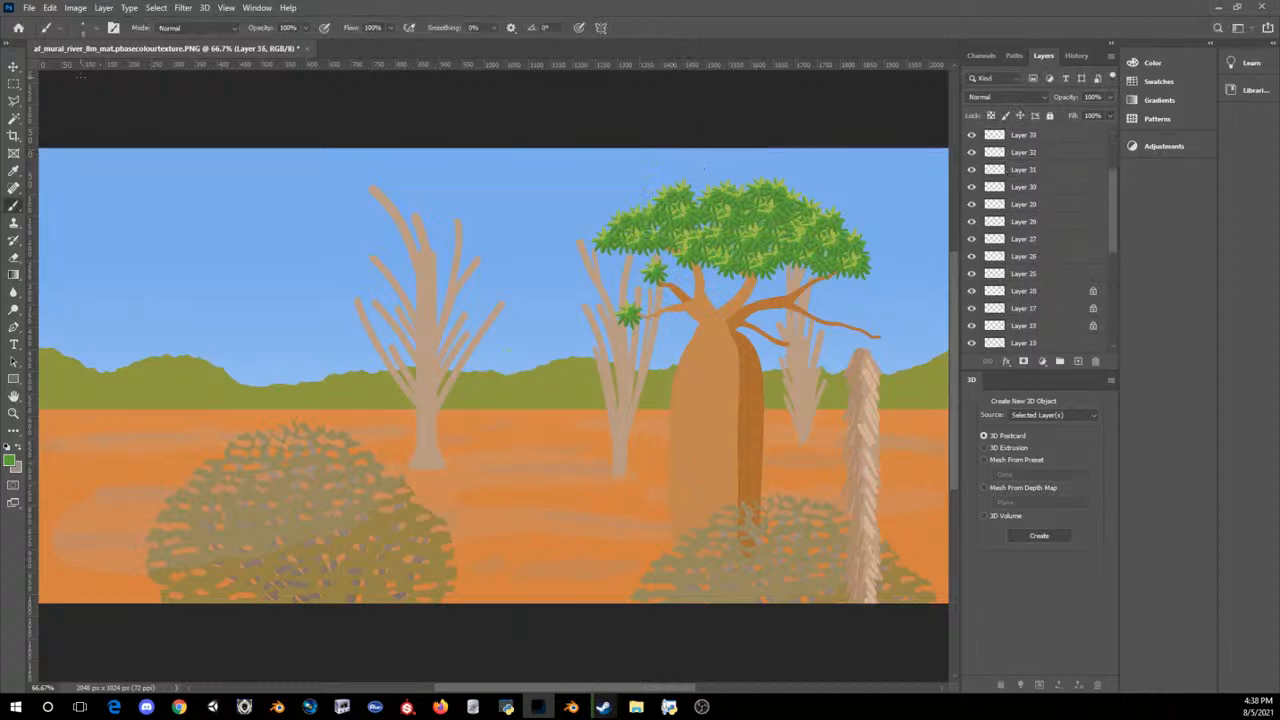
{"action": "left_click", "coordinate": [14, 67]}
{"action": "left_click", "coordinate": [624, 320]}
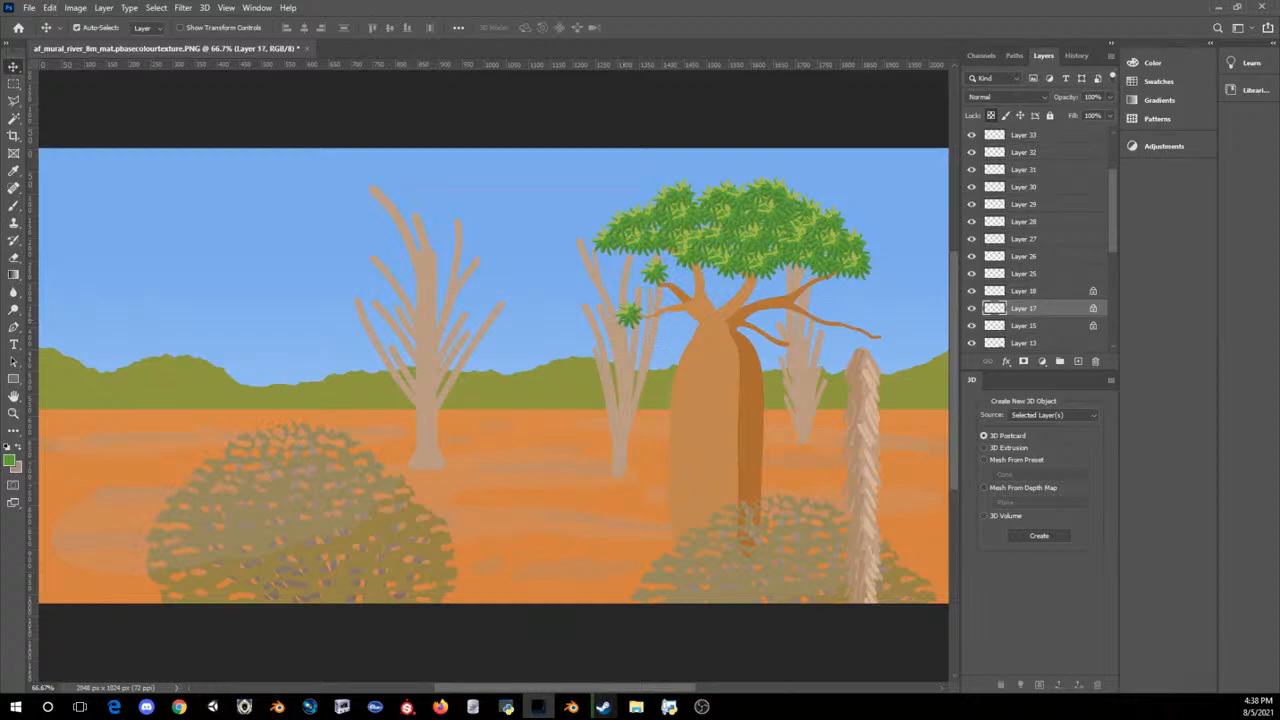
{"action": "key", "text": "alt+Tab"}
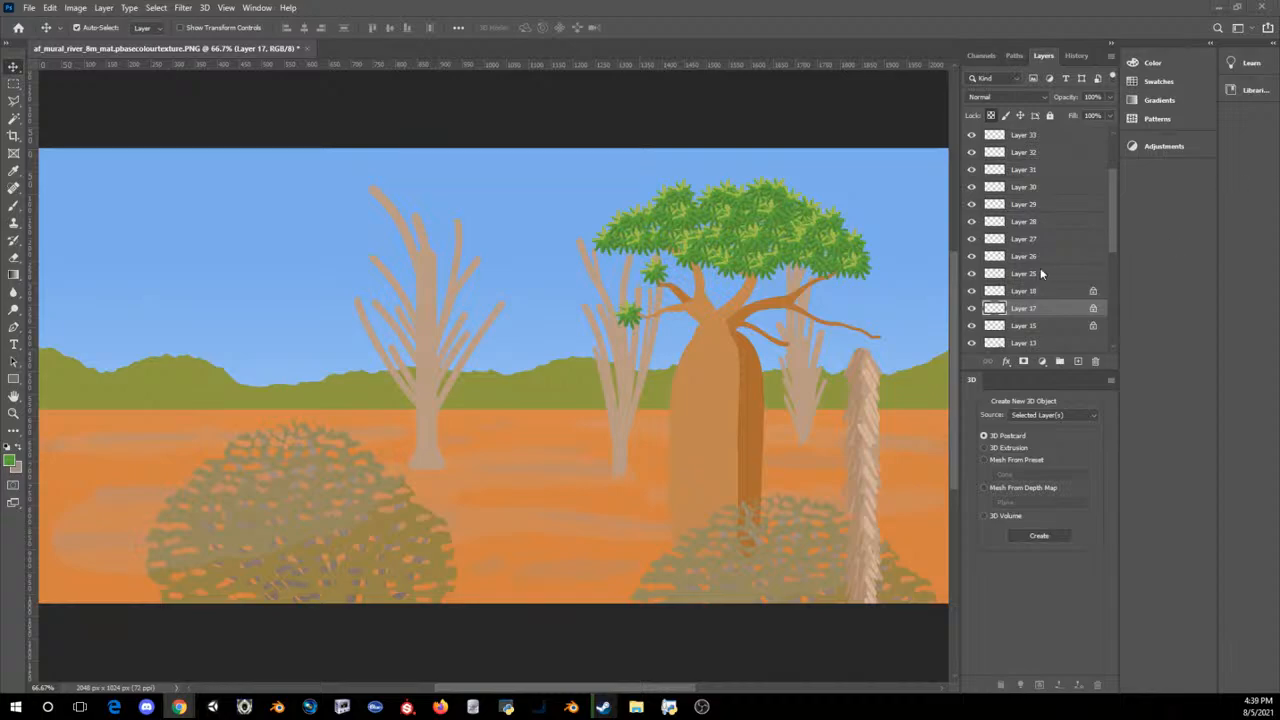
{"action": "left_click", "coordinate": [655, 277]}
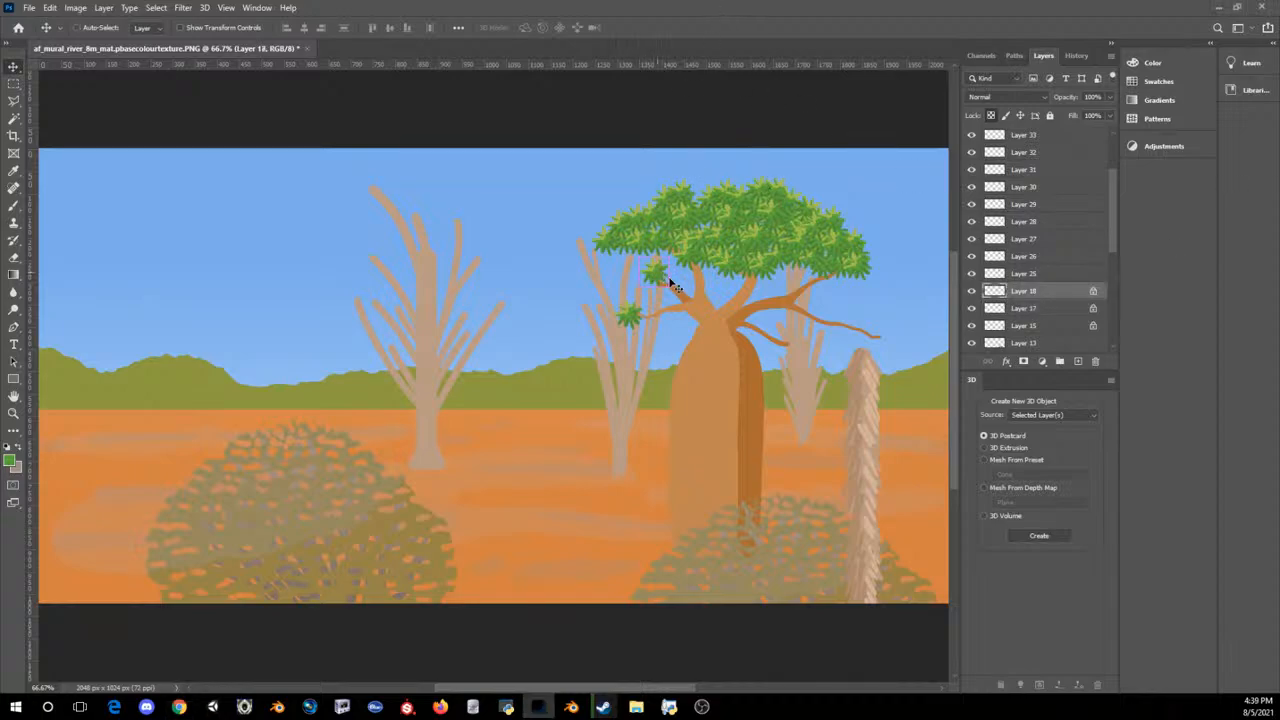
{"action": "key", "text": "ctrl+v"}
{"action": "key", "text": "ctrl+t"}
{"action": "left_click_drag", "start_coordinate": [488, 382], "coordinate": [641, 200]}
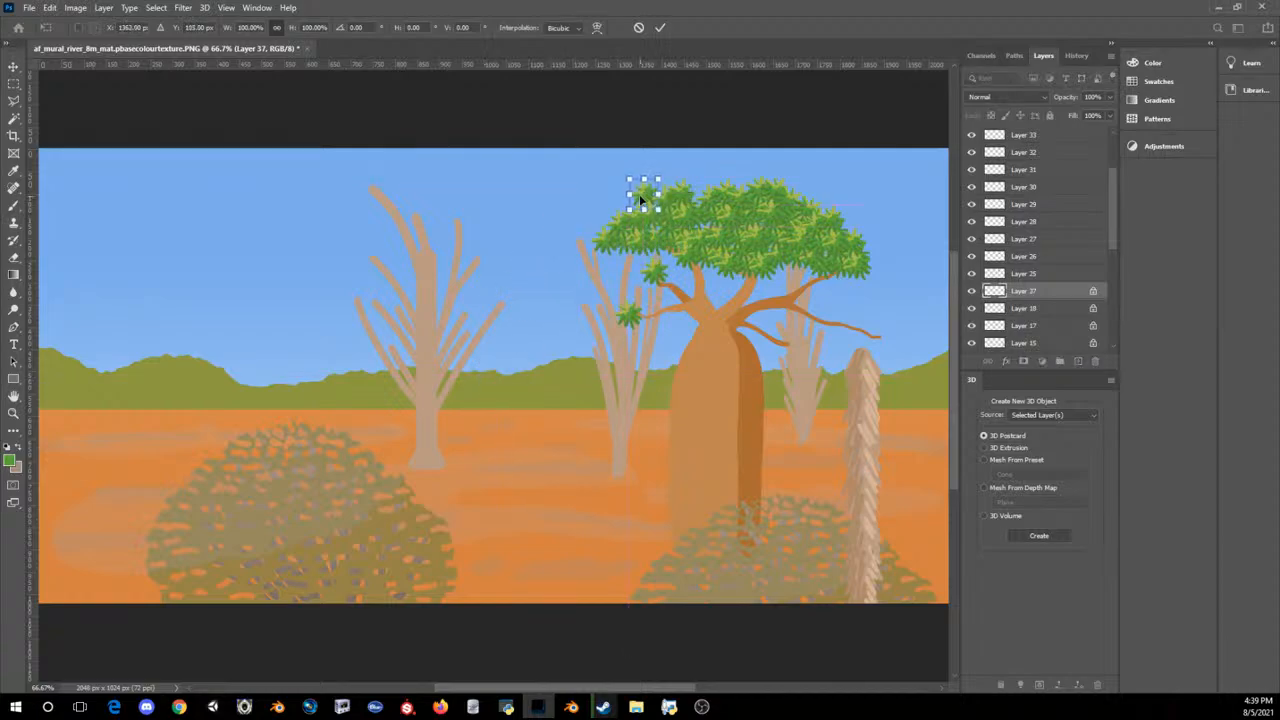
{"action": "key", "text": "Return"}
Step: Place overlapping leaf clump copies at the tip of the baobab's long right branch
{"action": "key", "text": "ctrl+v"}
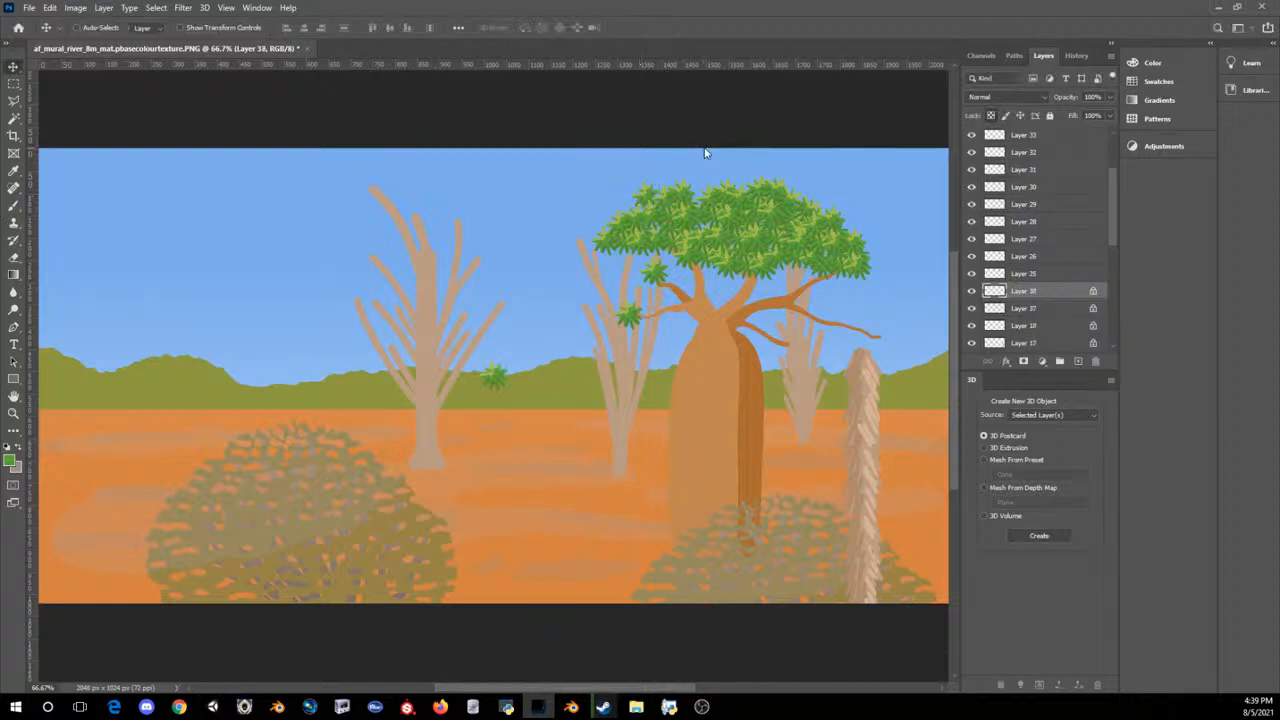
{"action": "key", "text": "ctrl+t"}
{"action": "left_click_drag", "start_coordinate": [494, 376], "coordinate": [867, 329]}
{"action": "key", "text": "Return"}
{"action": "key", "text": "t"}
{"action": "key", "text": "ctrl+t"}
{"action": "key", "text": "Return"}
Step: Place a leaf clump copy on the baobab's short lower right branch tip and another at the trunk's upper left shoulder
{"action": "key", "text": "ctrl+v"}
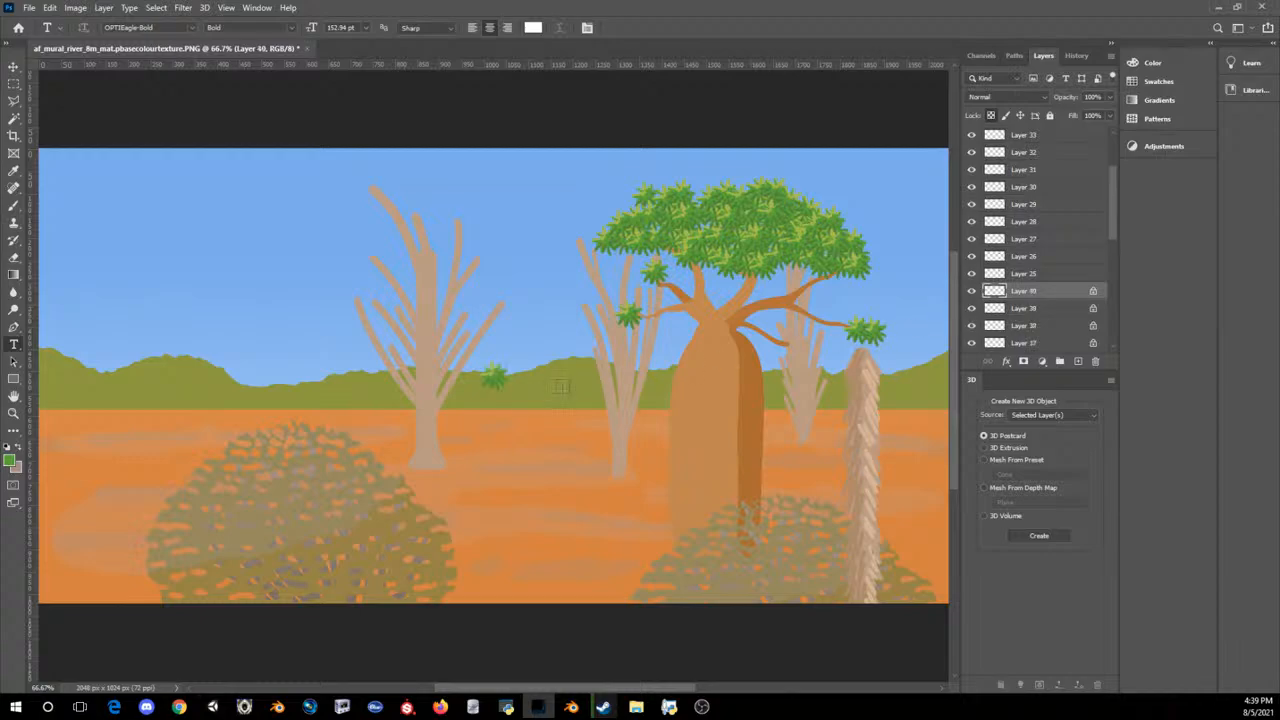
{"action": "key", "text": "ctrl+t"}
{"action": "left_click_drag", "start_coordinate": [494, 376], "coordinate": [777, 346]}
{"action": "key", "text": "Return"}
{"action": "key", "text": "ctrl+v"}
{"action": "key", "text": "ctrl+t"}
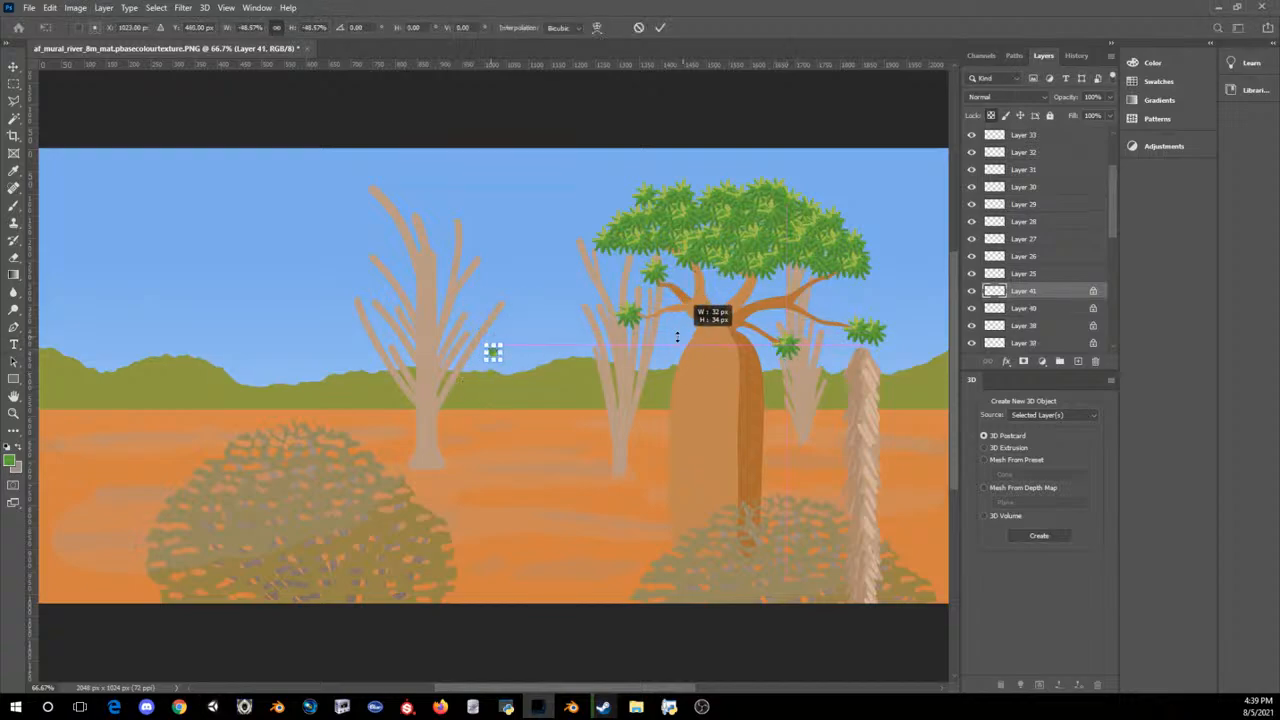
{"action": "left_click_drag", "start_coordinate": [493, 376], "coordinate": [692, 336]}
{"action": "key", "text": "Return"}
Step: Thicken the foliage on the short lower right branch with two more overlapping leaf clump copies
{"action": "key", "text": "ctrl+v"}
{"action": "key", "text": "ctrl+t"}
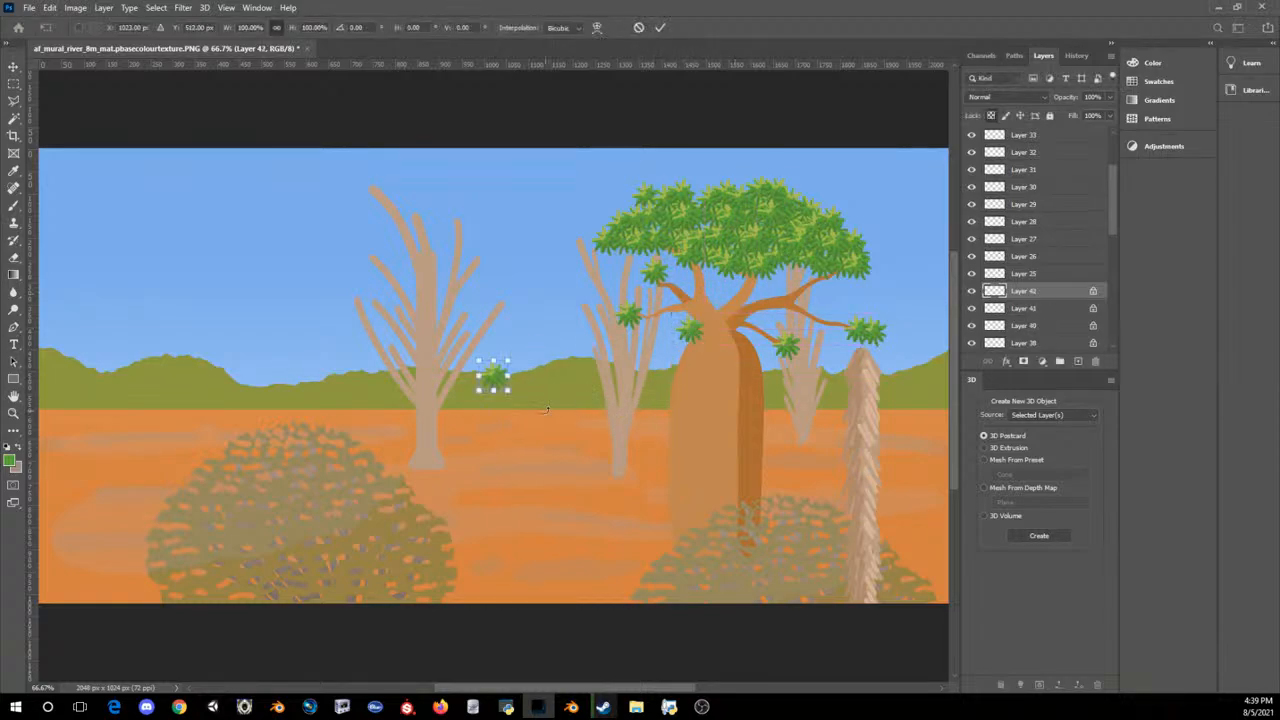
{"action": "left_click_drag", "start_coordinate": [503, 385], "coordinate": [808, 342]}
{"action": "key", "text": "Return"}
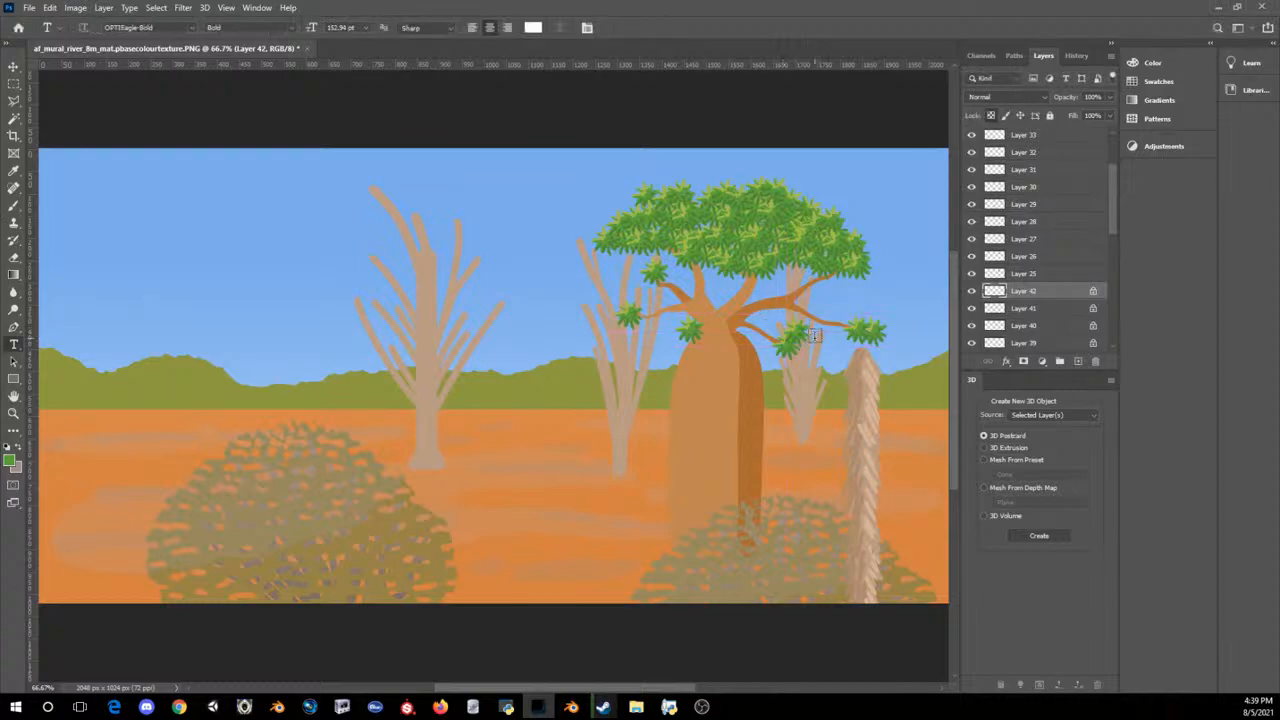
{"action": "key", "text": "ctrl+v"}
{"action": "key", "text": "ctrl+t"}
{"action": "left_click_drag", "start_coordinate": [503, 372], "coordinate": [810, 348]}
{"action": "key", "text": "Return"}
Step: Try adding a leaf clump copy beside the existing clump on the baobab's left branch tip
{"action": "key", "text": "ctrl+v"}
{"action": "key", "text": "ctrl+t"}
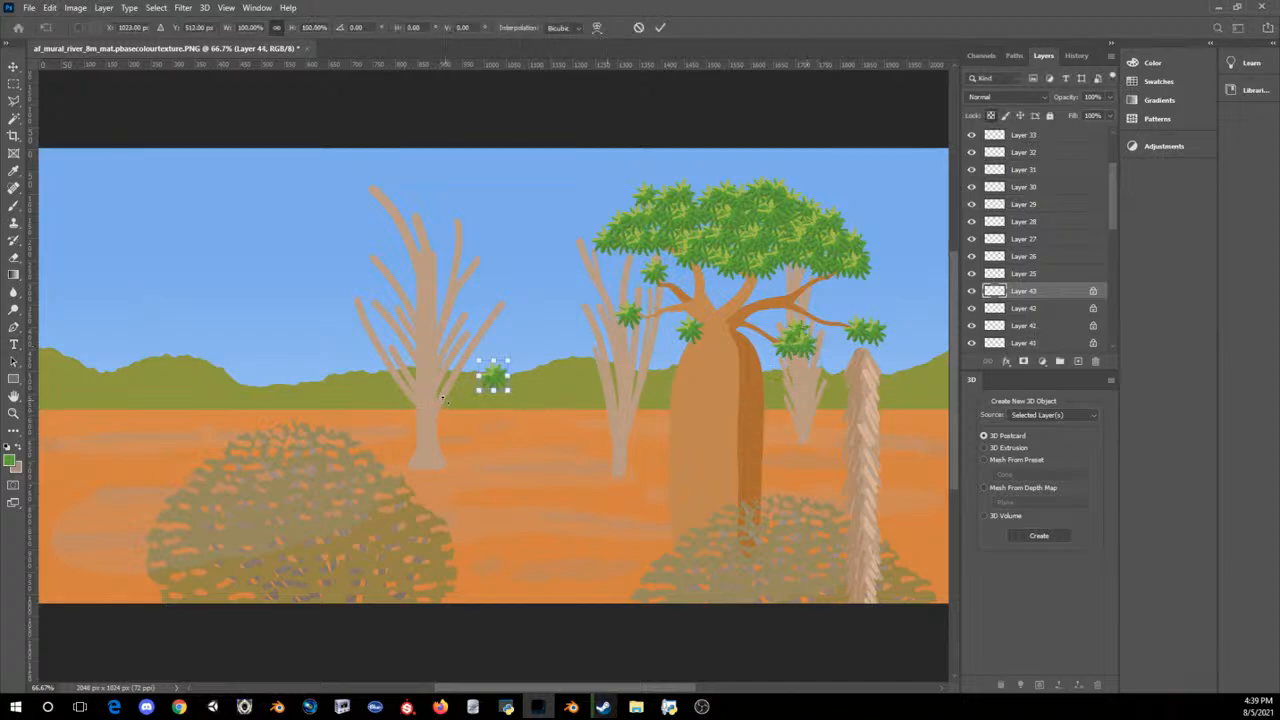
{"action": "left_click_drag", "start_coordinate": [490, 380], "coordinate": [612, 316]}
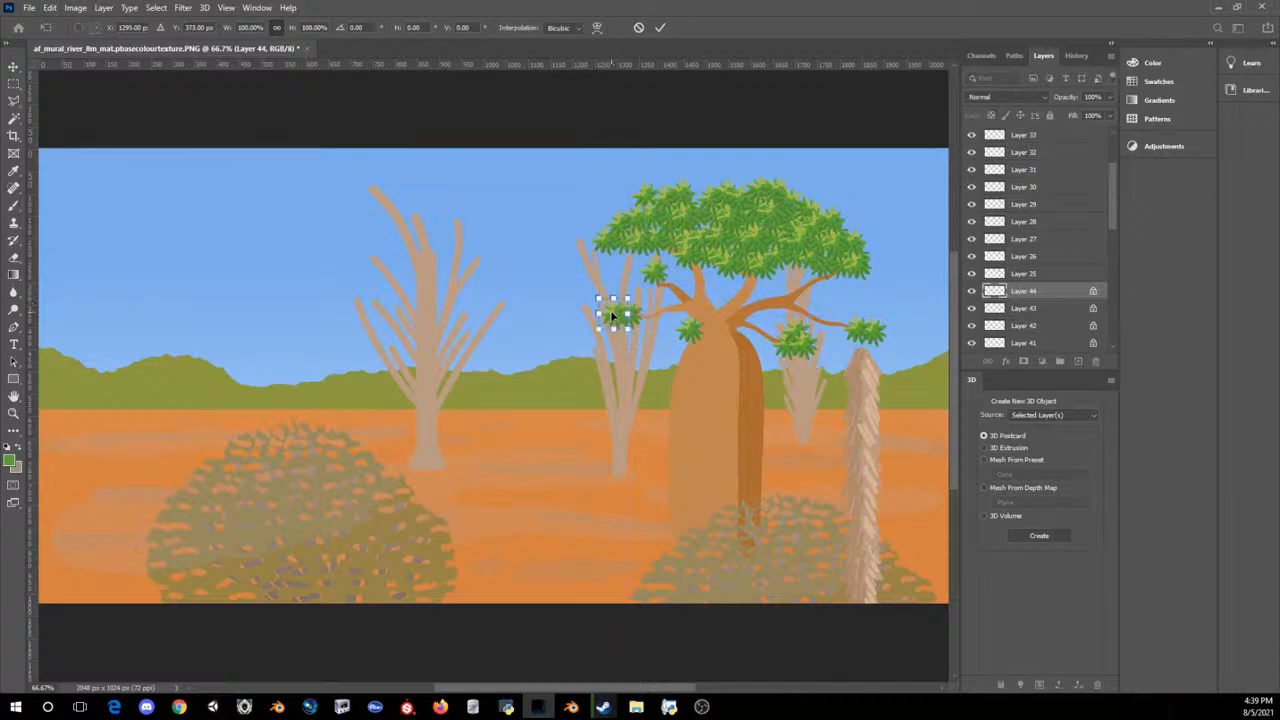
{"action": "key", "text": "Up"}
{"action": "key", "text": "Up"}
{"action": "key", "text": "Up"}
{"action": "key", "text": "Up"}
{"action": "key", "text": "Up"}
{"action": "key", "text": "Return"}
{"action": "key", "text": "t"}
{"action": "key", "text": "ctrl+minus"}
{"action": "key", "text": "ctrl+minus"}
{"action": "key", "text": "ctrl+minus"}
{"action": "key", "text": "ctrl+minus"}
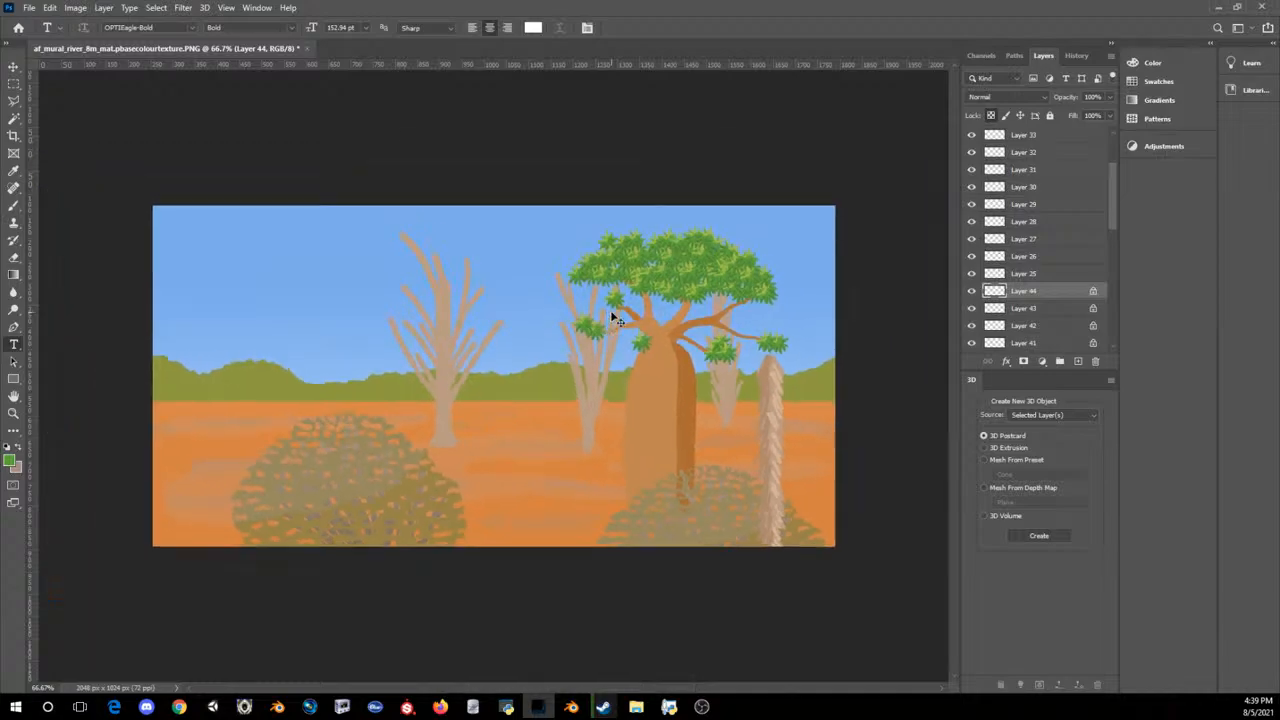
{"action": "key", "text": "ctrl+plus"}
{"action": "key", "text": "ctrl+plus"}
{"action": "key", "text": "ctrl+plus"}
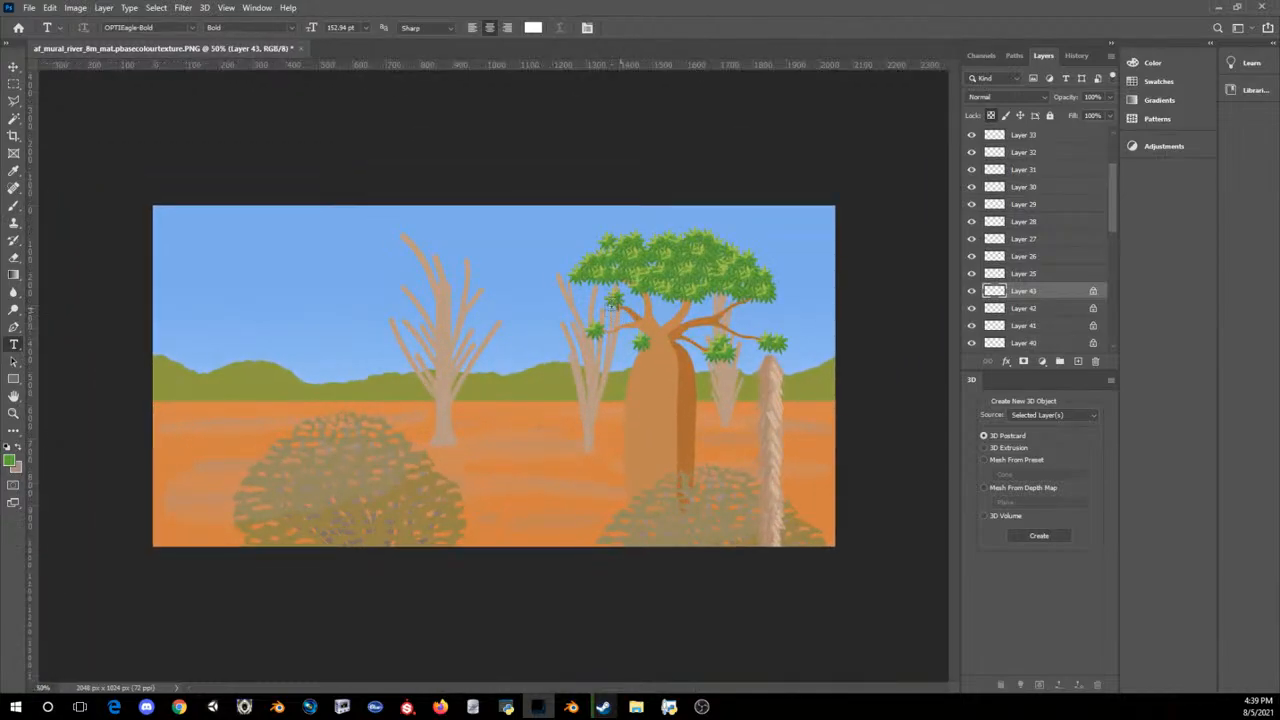
Step: Select the baobab trunk's layer and set the foreground colour to a lighter trunk orange, d8975a
{"action": "left_click", "coordinate": [14, 67]}
{"action": "left_click", "coordinate": [655, 375]}
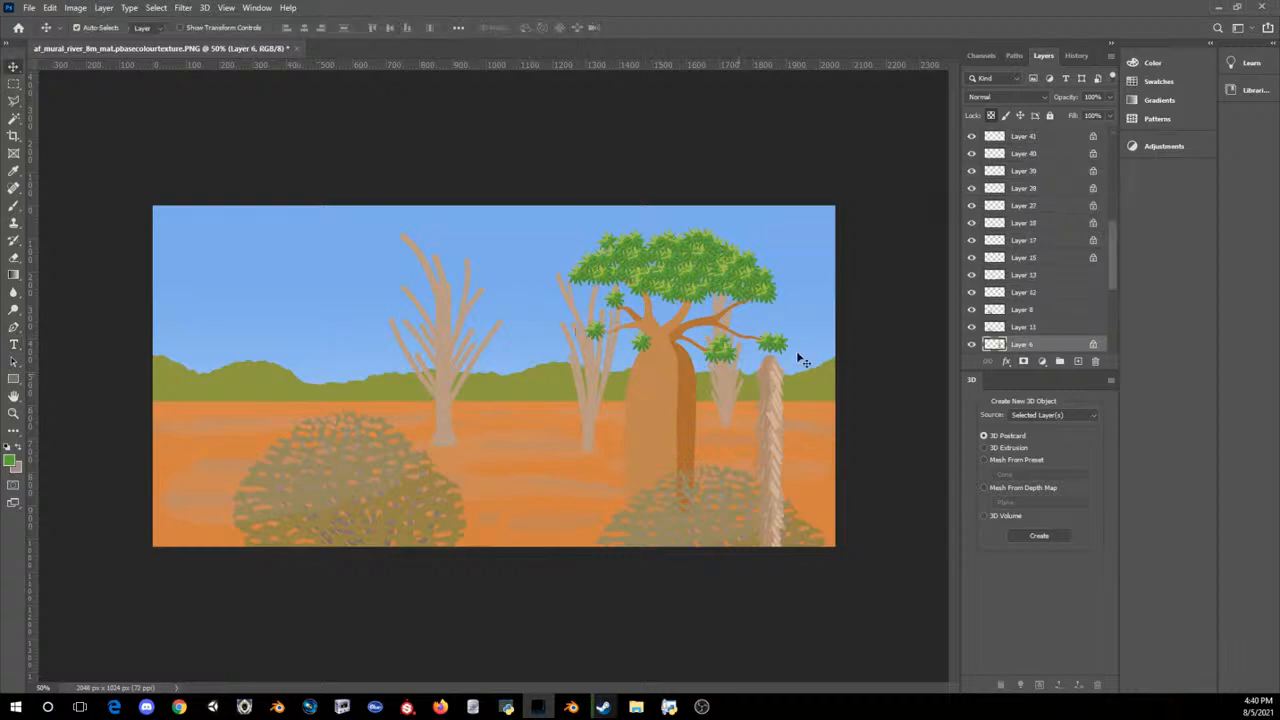
{"action": "left_click", "coordinate": [9, 461]}
{"action": "left_click", "coordinate": [685, 423]}
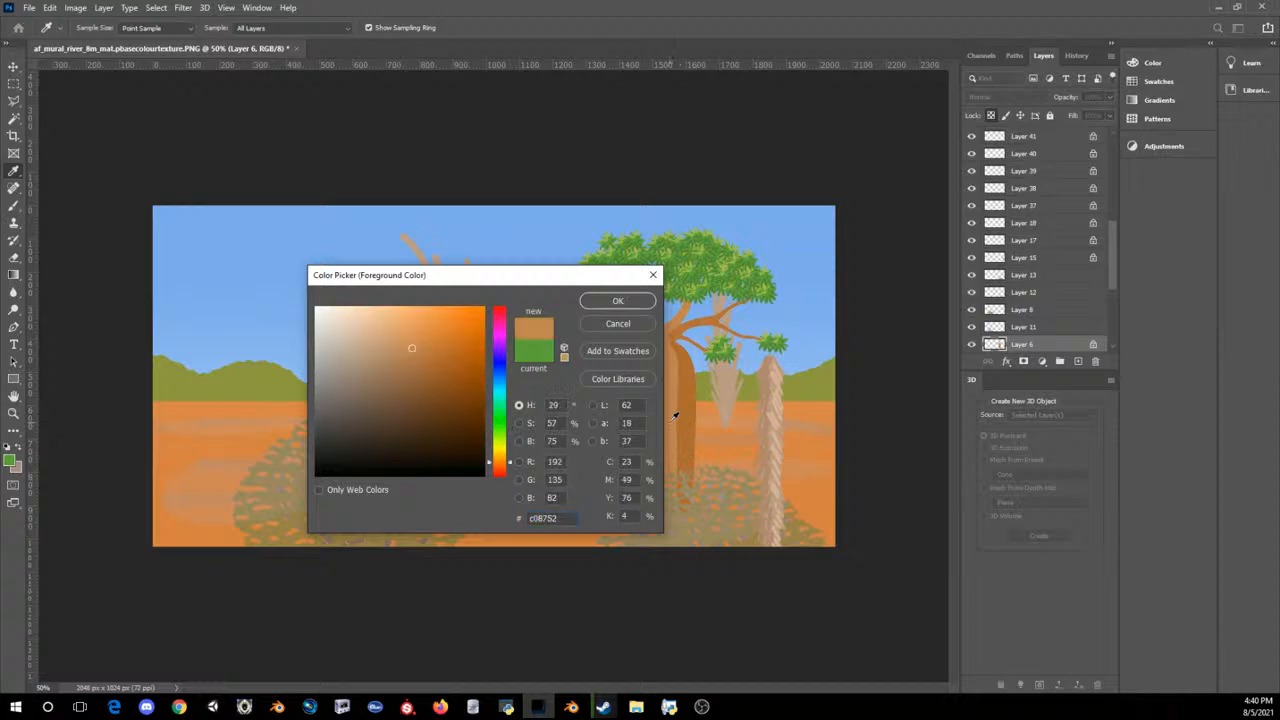
{"action": "left_click", "coordinate": [414, 332]}
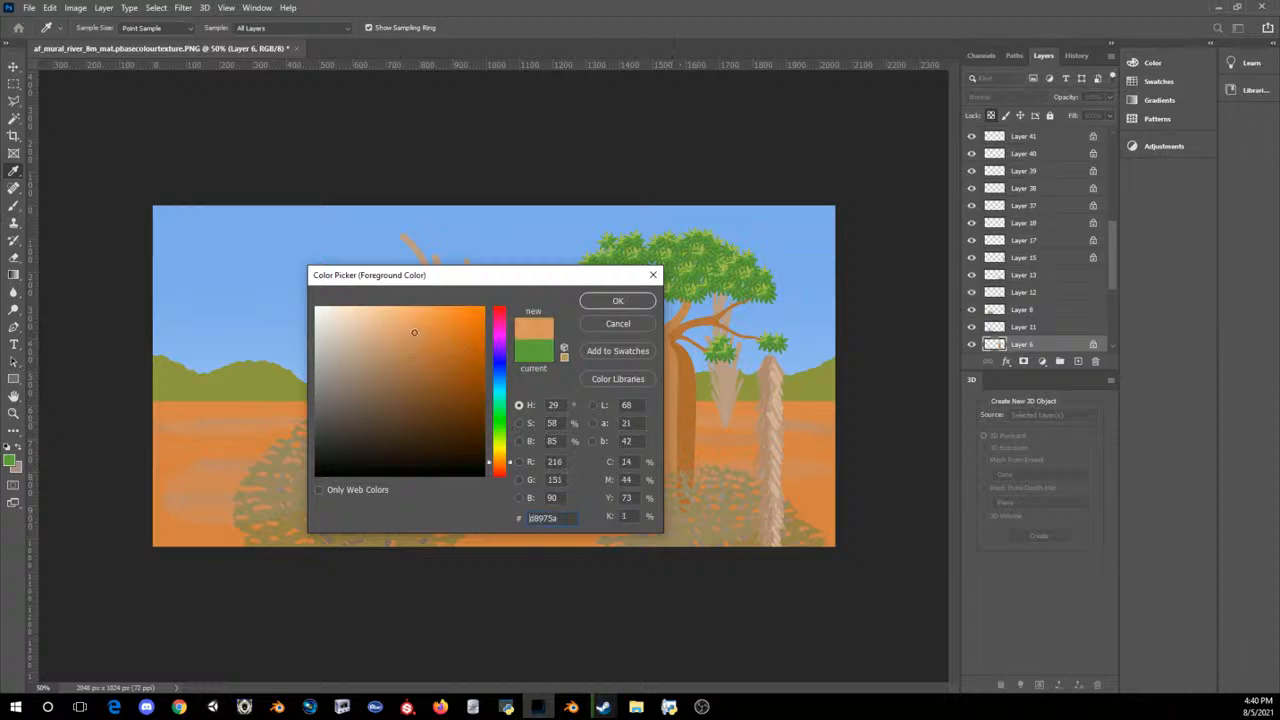
{"action": "left_click", "coordinate": [612, 299]}
Step: Paint a light orange highlight strip down the baobab trunk's left edge with the Brush, undoing unwanted strokes
{"action": "left_click", "coordinate": [14, 205]}
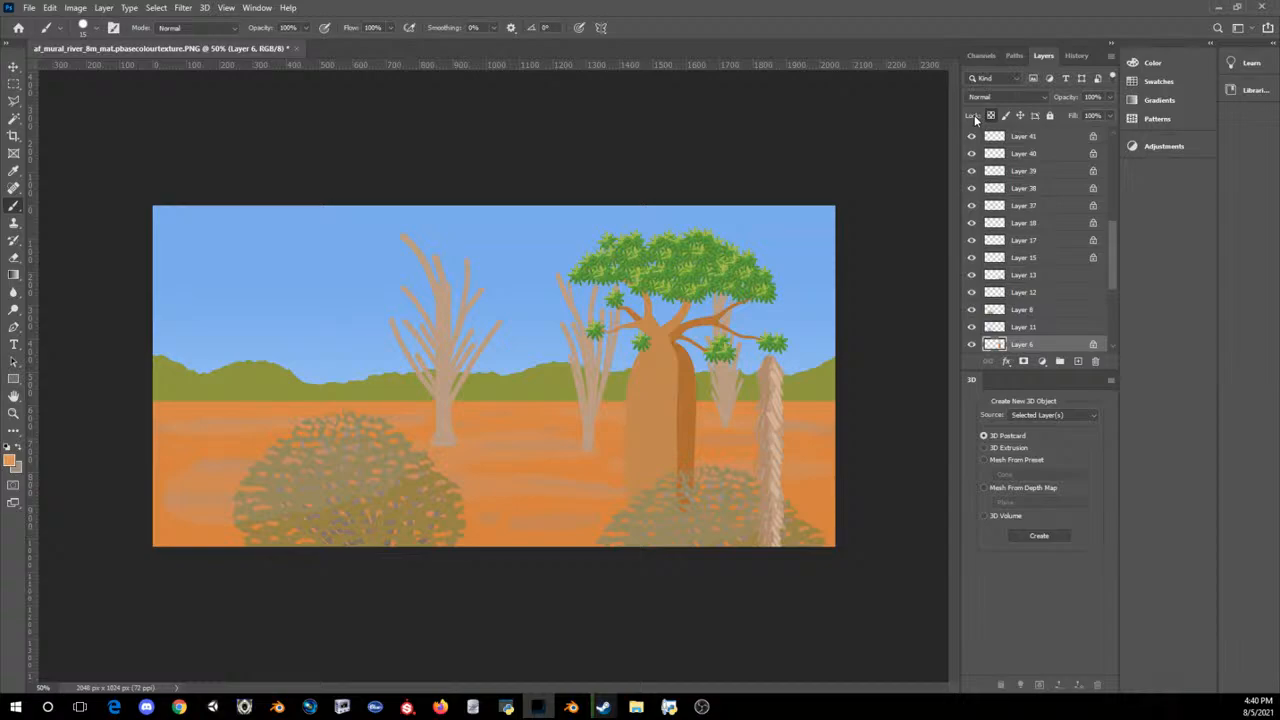
{"action": "left_click_drag", "start_coordinate": [631, 440], "coordinate": [634, 384]}
{"action": "left_click_drag", "start_coordinate": [629, 446], "coordinate": [634, 478]}
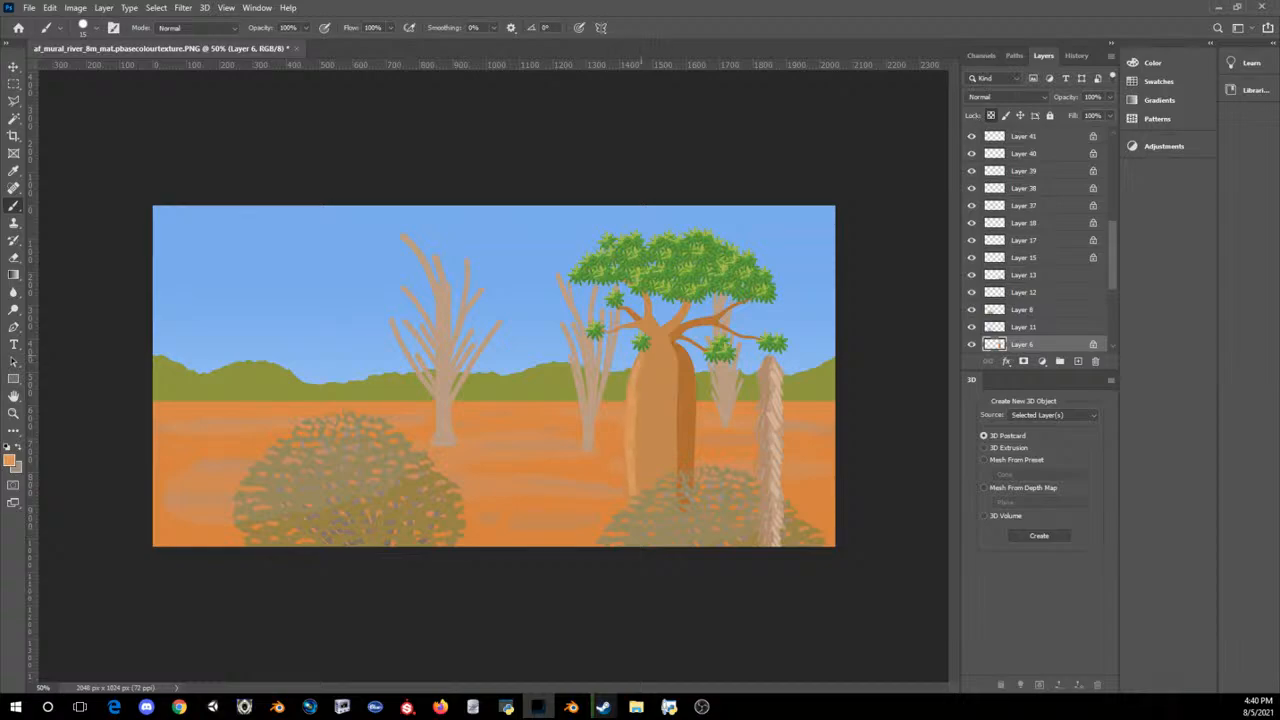
{"action": "left_click_drag", "start_coordinate": [639, 392], "coordinate": [639, 368]}
{"action": "key", "text": "ctrl+z"}
{"action": "key", "text": "ctrl+z"}
Step: Paint a thin curved highlight line across the lower part of the baobab trunk
{"action": "left_click_drag", "start_coordinate": [637, 465], "coordinate": [676, 468]}
{"action": "key", "text": "ctrl+z"}
{"action": "mouse_move", "coordinate": [637, 466]}
{"action": "left_mouse_down"}
{"action": "mouse_move", "coordinate": [672, 470]}
{"action": "mouse_move", "coordinate": [634, 466]}
{"action": "left_mouse_up"}
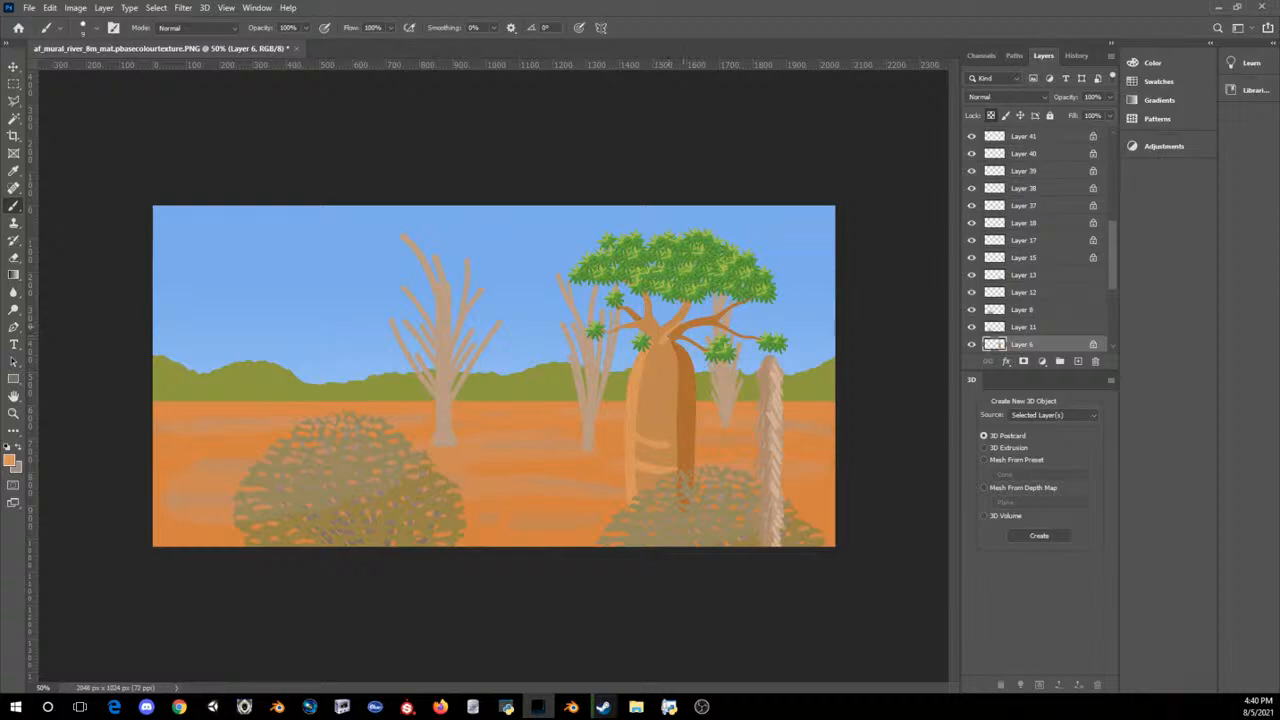
Step: Sample the darker orange shading on the baobab trunk as the foreground colour
{"action": "left_click", "coordinate": [10, 460]}
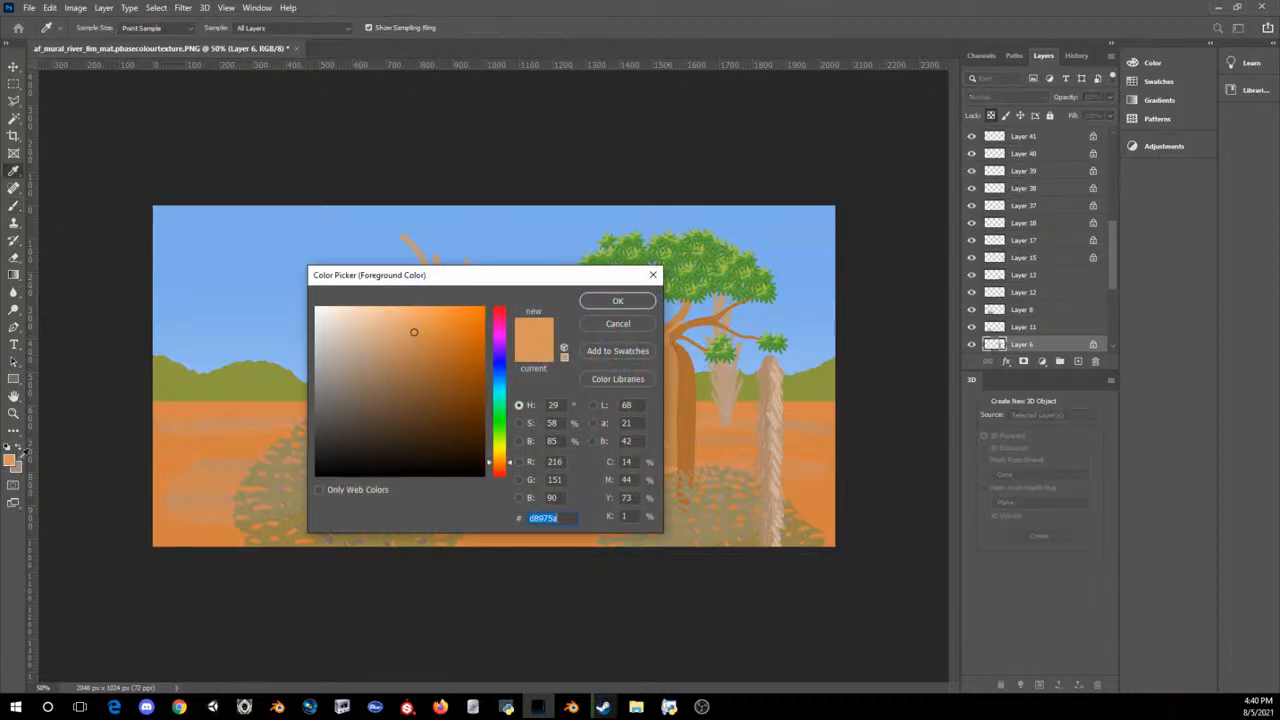
{"action": "left_click", "coordinate": [677, 374]}
{"action": "left_click", "coordinate": [635, 321]}
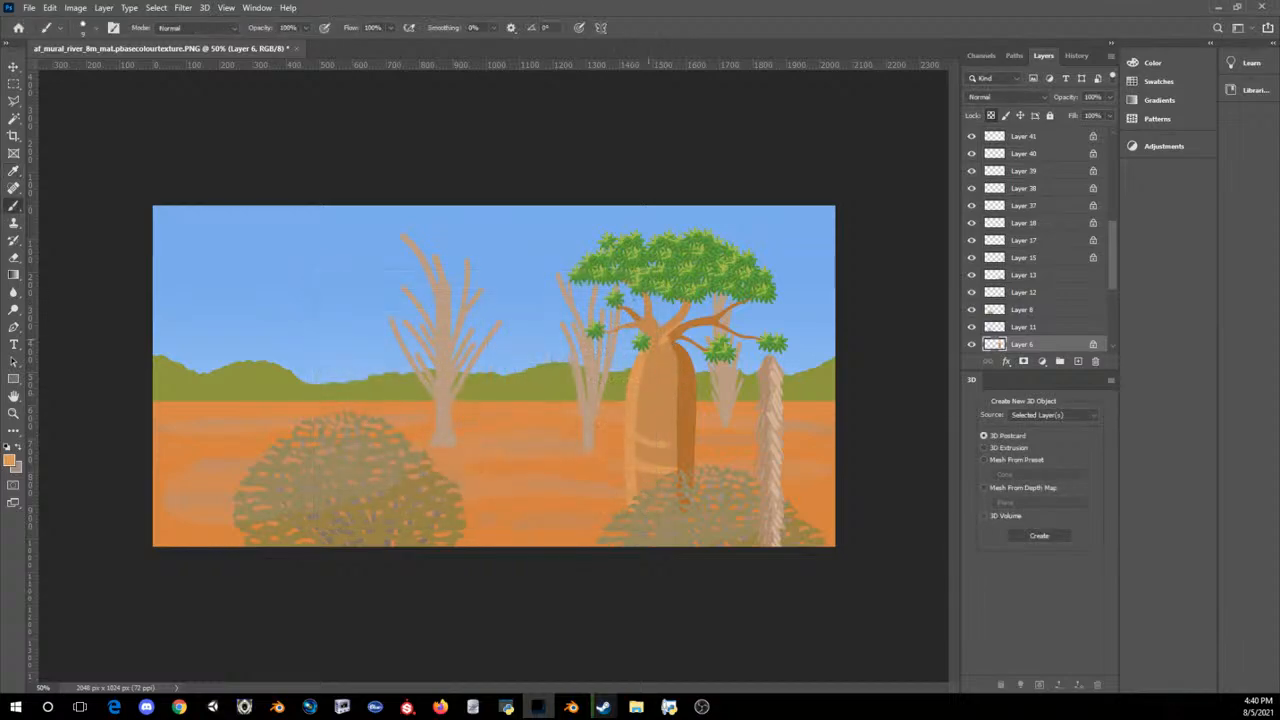
{"action": "left_click", "coordinate": [14, 458]}
{"action": "left_click", "coordinate": [688, 406]}
{"action": "left_click", "coordinate": [648, 304]}
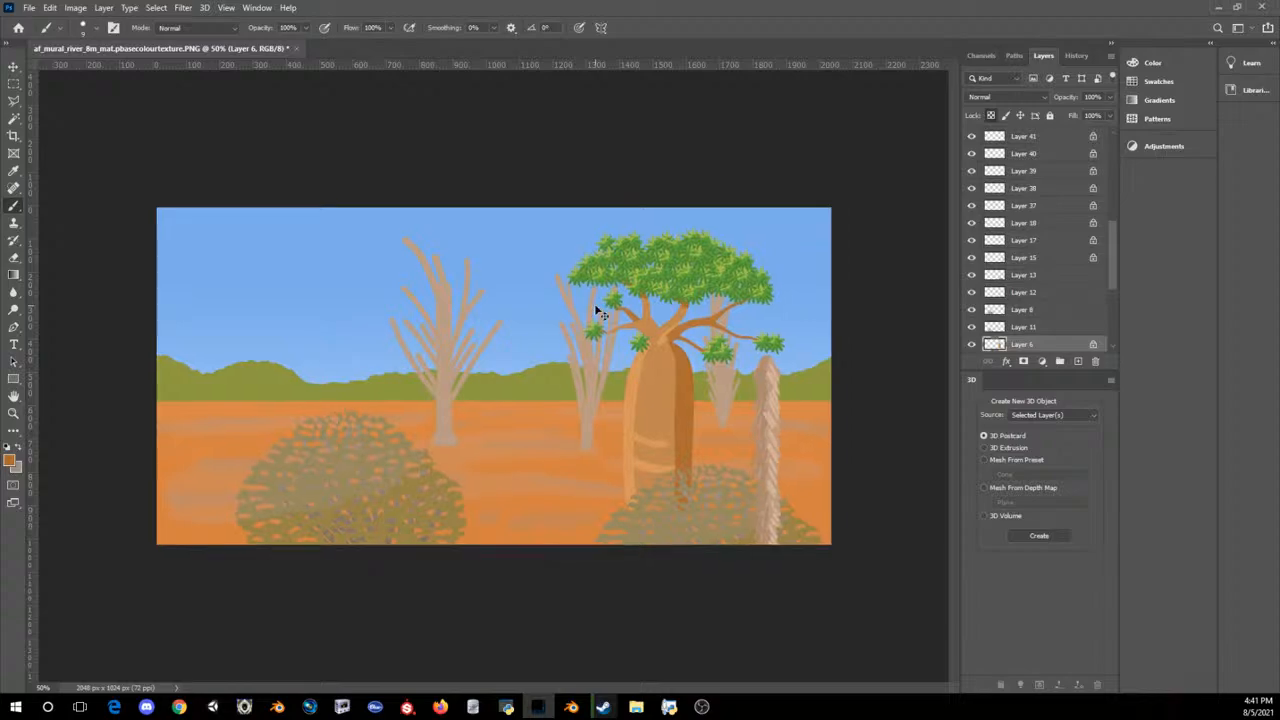
{"action": "key", "text": "ctrl+minus"}
{"action": "key", "text": "ctrl+minus"}
{"action": "key", "text": "ctrl+minus"}
{"action": "key", "text": "ctrl+minus"}
{"action": "key", "text": "ctrl+minus"}
{"action": "key", "text": "ctrl+plus"}
{"action": "key", "text": "ctrl+plus"}
{"action": "key", "text": "ctrl+plus"}
{"action": "key", "text": "ctrl+plus"}
{"action": "key", "text": "ctrl+plus"}
{"action": "key", "text": "ctrl+plus"}
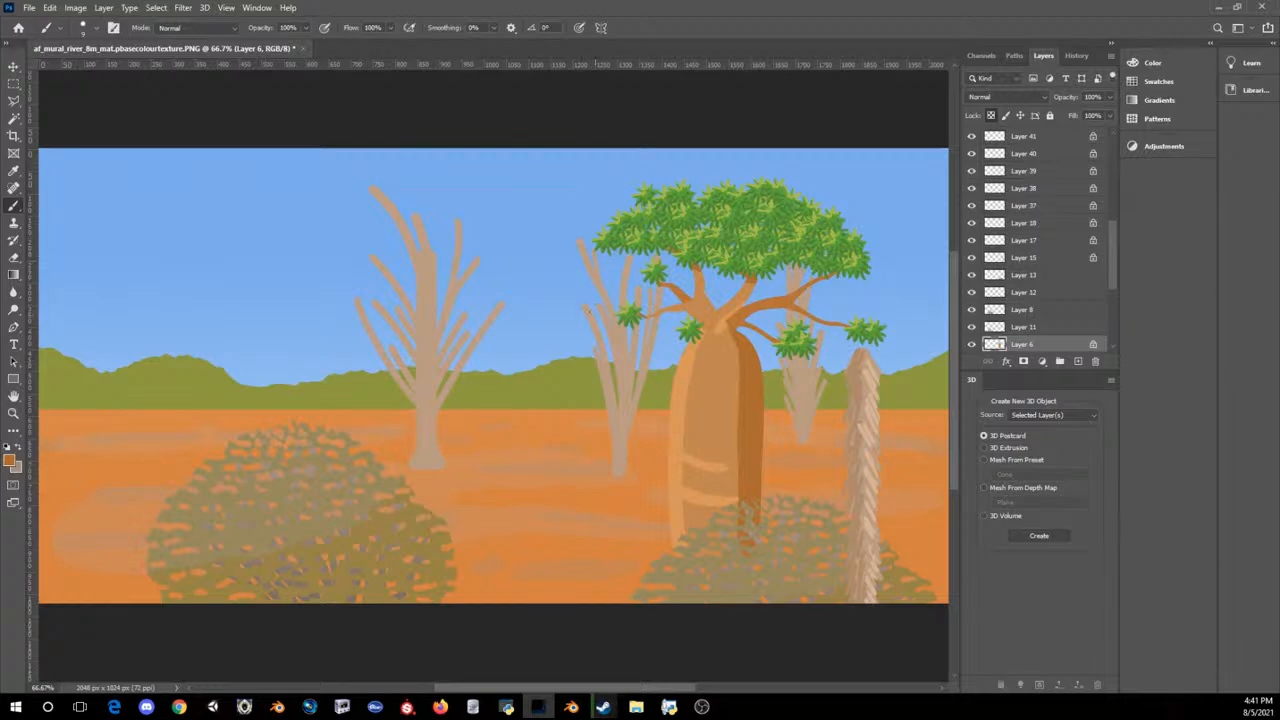
{"action": "key", "text": "alt+Tab"}
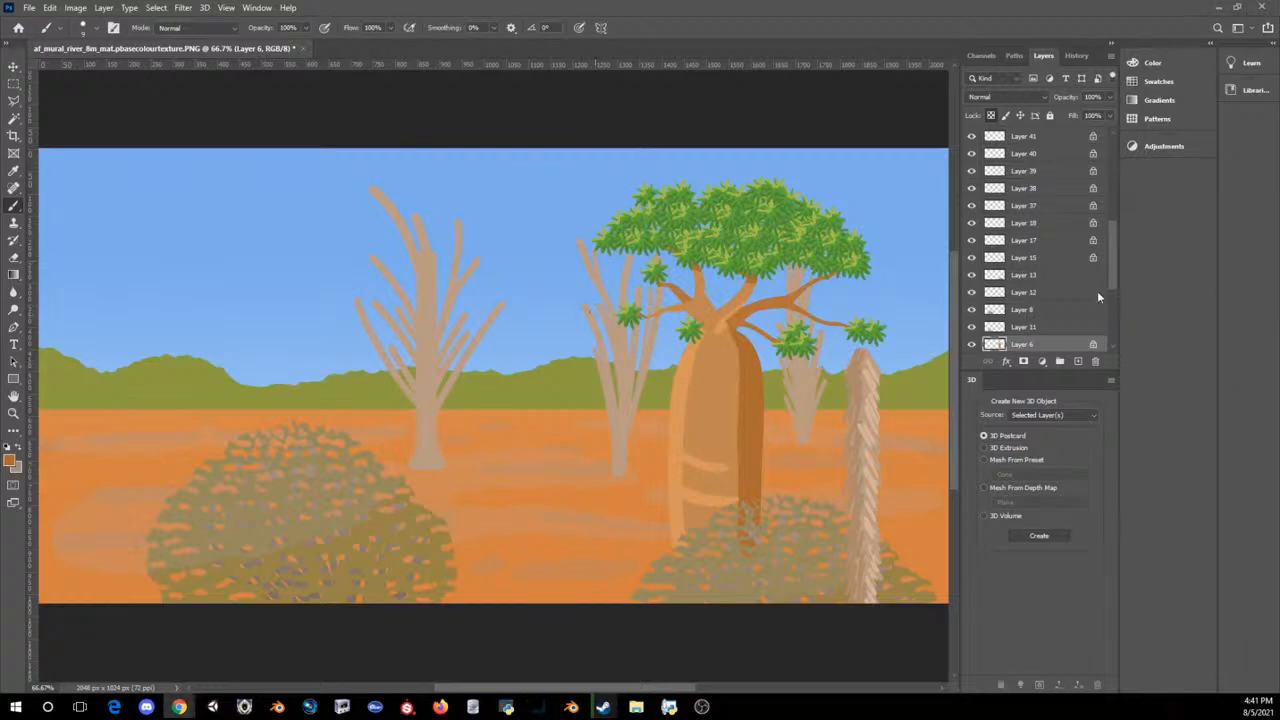
Step: Add a new layer directly above the sky layer and set the foreground colour to near-white for painting clouds
{"action": "scroll", "coordinate": [1025, 292], "scroll_direction": "down", "scroll_amount": 5}
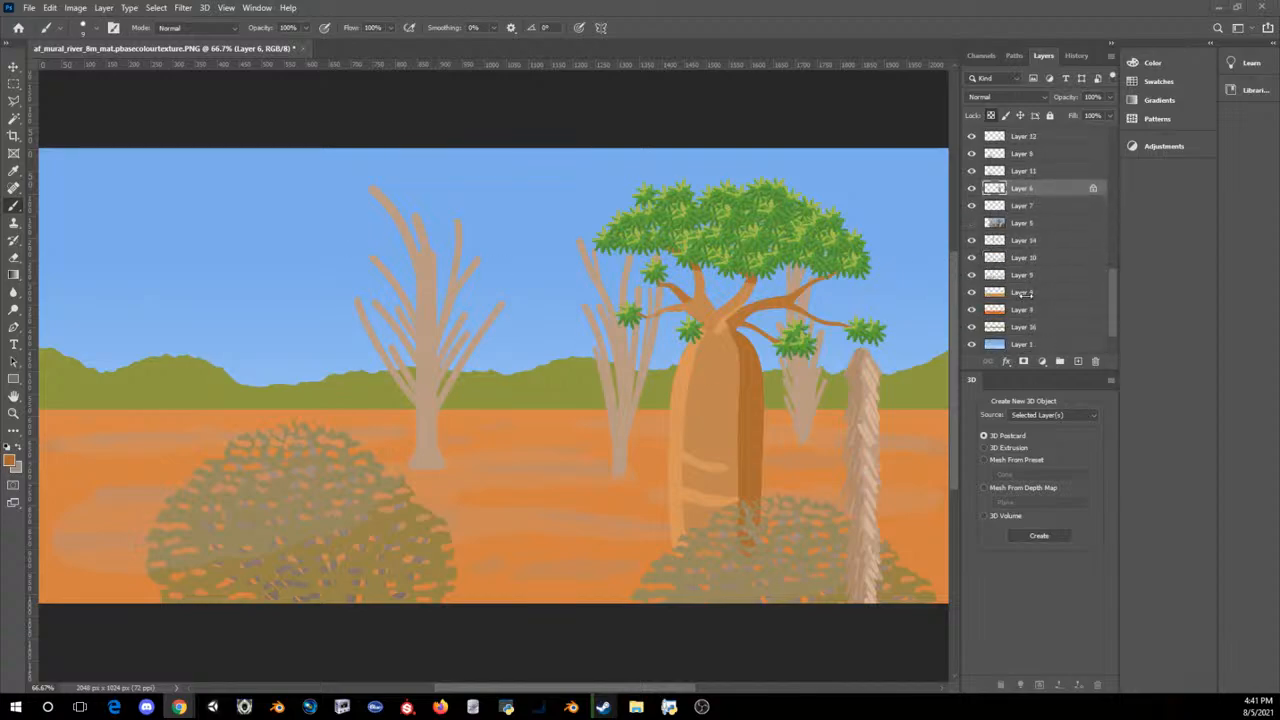
{"action": "scroll", "coordinate": [1026, 296], "scroll_direction": "down", "scroll_amount": 1}
{"action": "left_click", "coordinate": [1024, 328]}
{"action": "left_click", "coordinate": [1078, 363]}
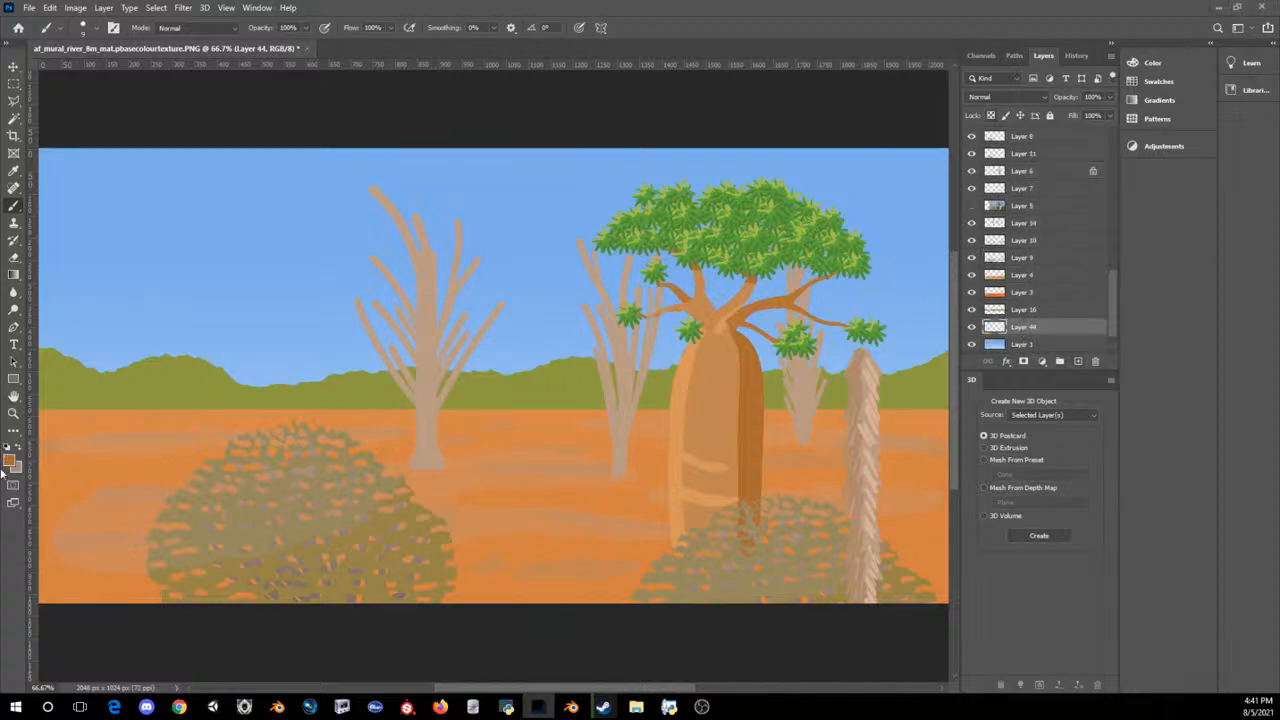
{"action": "left_click", "coordinate": [10, 461]}
{"action": "left_click_drag", "start_coordinate": [373, 352], "coordinate": [328, 343]}
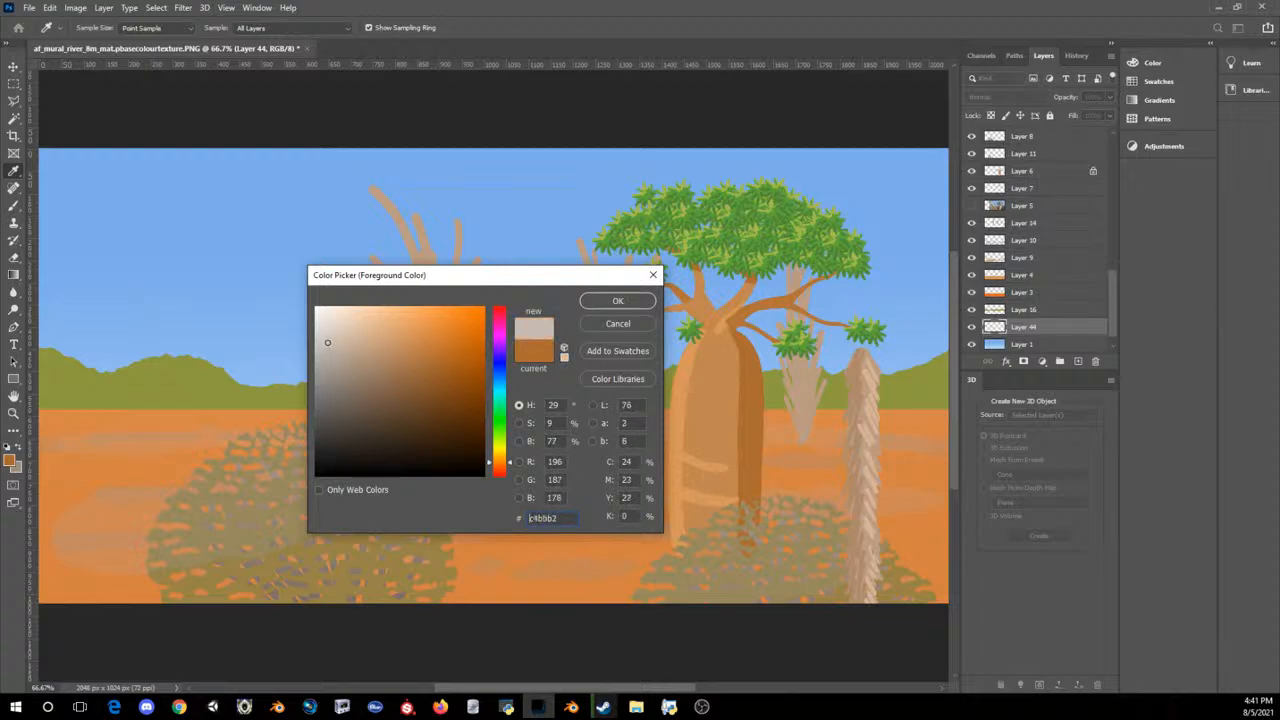
{"action": "left_click", "coordinate": [618, 301]}
{"action": "key", "text": "b"}
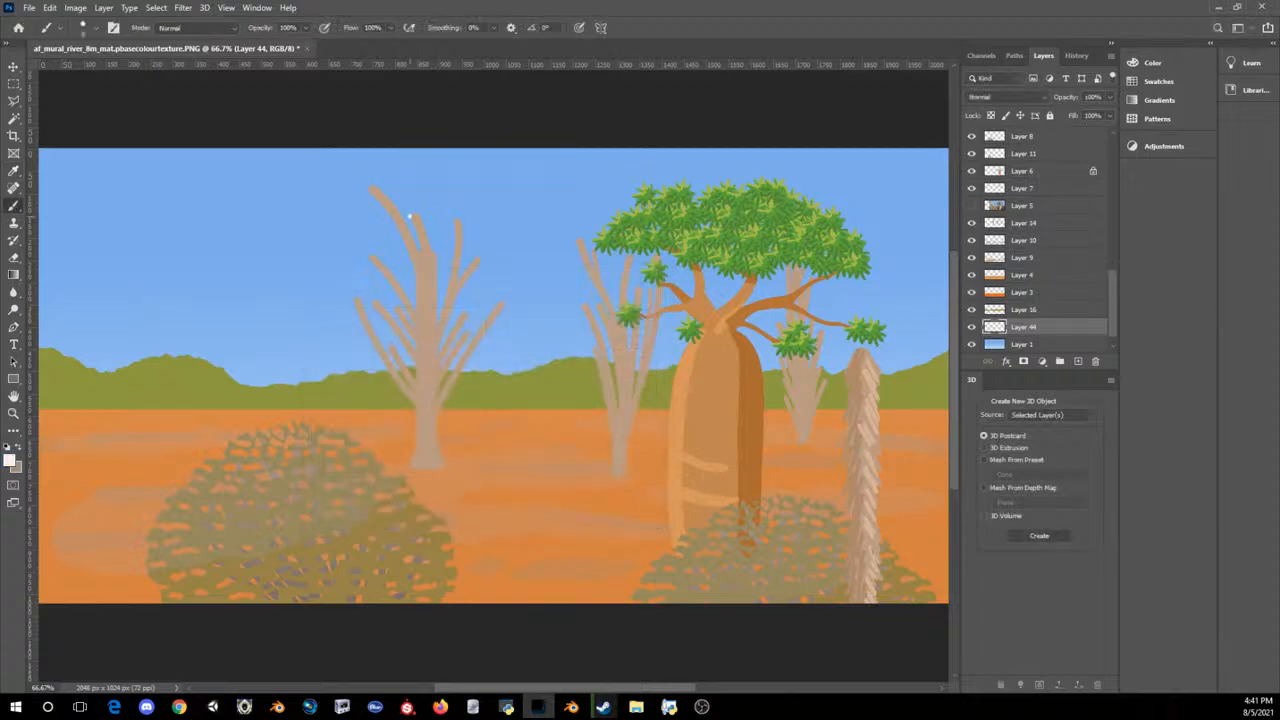
Step: Paint slanted white cloud streaks across the left part of the sky with a size 20 Brush, undoing the first test stroke
{"action": "left_click_drag", "start_coordinate": [410, 216], "coordinate": [575, 330]}
{"action": "key", "text": "ctrl+z"}
{"action": "key", "text": "ctrl+minus"}
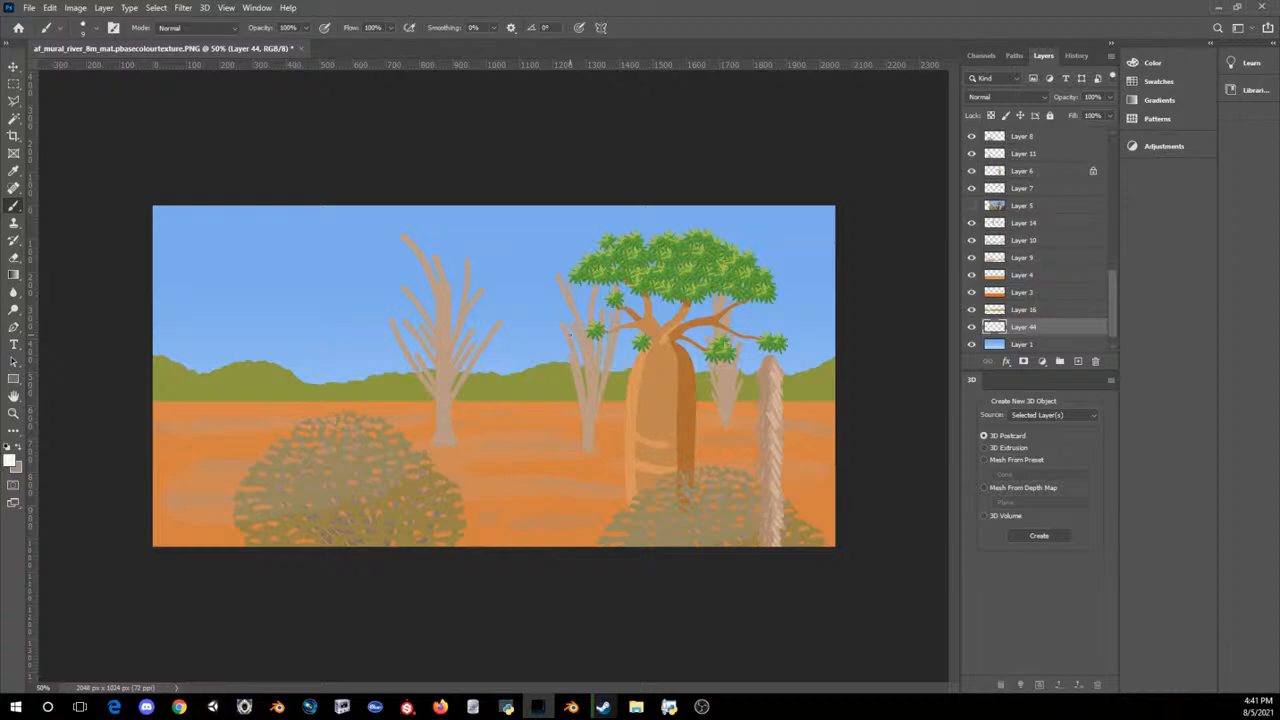
{"action": "key", "text": "bracketright"}
{"action": "mouse_move", "coordinate": [177, 250]}
{"action": "left_mouse_down"}
{"action": "mouse_move", "coordinate": [206, 251]}
{"action": "mouse_move", "coordinate": [214, 273]}
{"action": "mouse_move", "coordinate": [288, 302]}
{"action": "mouse_move", "coordinate": [302, 290]}
{"action": "mouse_move", "coordinate": [368, 330]}
{"action": "mouse_move", "coordinate": [287, 315]}
{"action": "left_mouse_up"}
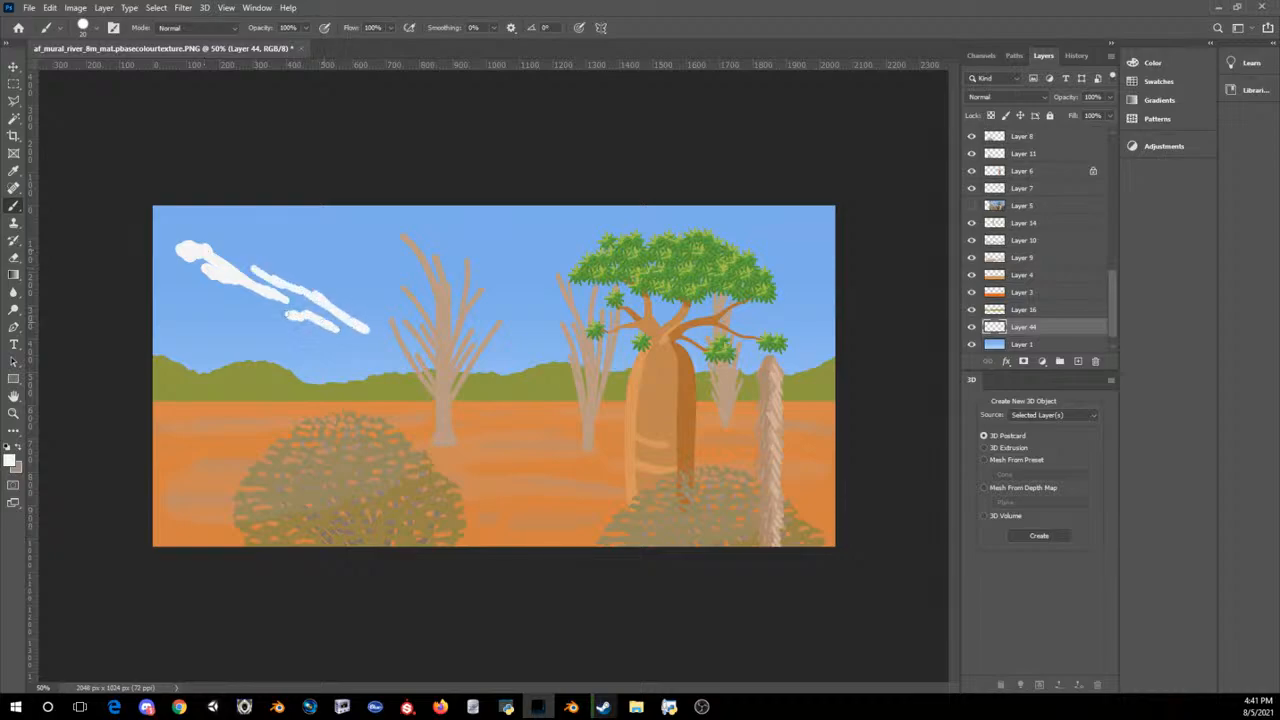
{"action": "mouse_move", "coordinate": [156, 298]}
{"action": "left_mouse_down"}
{"action": "mouse_move", "coordinate": [225, 335]}
{"action": "mouse_move", "coordinate": [154, 290]}
{"action": "mouse_move", "coordinate": [170, 264]}
{"action": "mouse_move", "coordinate": [160, 252]}
{"action": "mouse_move", "coordinate": [172, 268]}
{"action": "left_mouse_up"}
{"action": "mouse_move", "coordinate": [160, 207]}
{"action": "left_mouse_down"}
{"action": "mouse_move", "coordinate": [302, 264]}
{"action": "mouse_move", "coordinate": [230, 230]}
{"action": "left_mouse_up"}
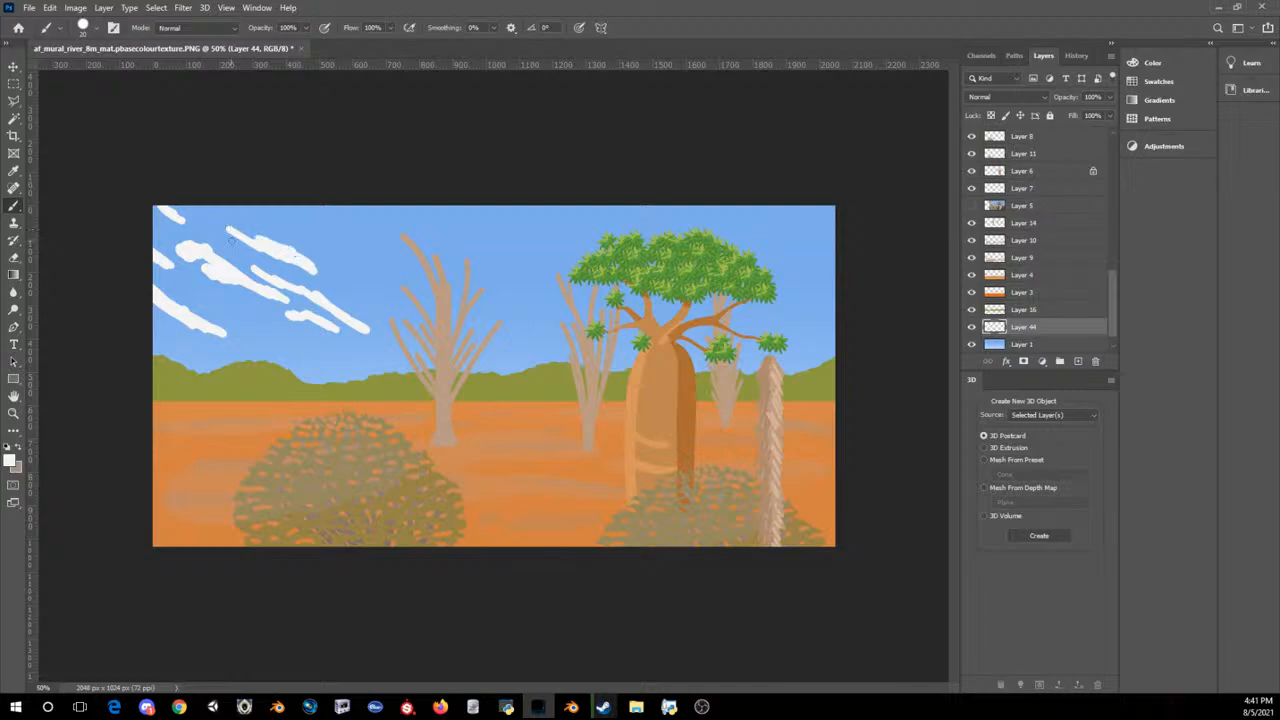
Step: Paint slanted white cloud streaks in the sky around and to the right of the tallest bare tree
{"action": "mouse_move", "coordinate": [483, 249]}
{"action": "left_mouse_down"}
{"action": "mouse_move", "coordinate": [544, 300]}
{"action": "mouse_move", "coordinate": [483, 249]}
{"action": "left_mouse_up"}
{"action": "left_click_drag", "start_coordinate": [531, 284], "coordinate": [529, 284]}
{"action": "mouse_move", "coordinate": [483, 236]}
{"action": "left_mouse_down"}
{"action": "mouse_move", "coordinate": [503, 241]}
{"action": "mouse_move", "coordinate": [415, 199]}
{"action": "left_mouse_up"}
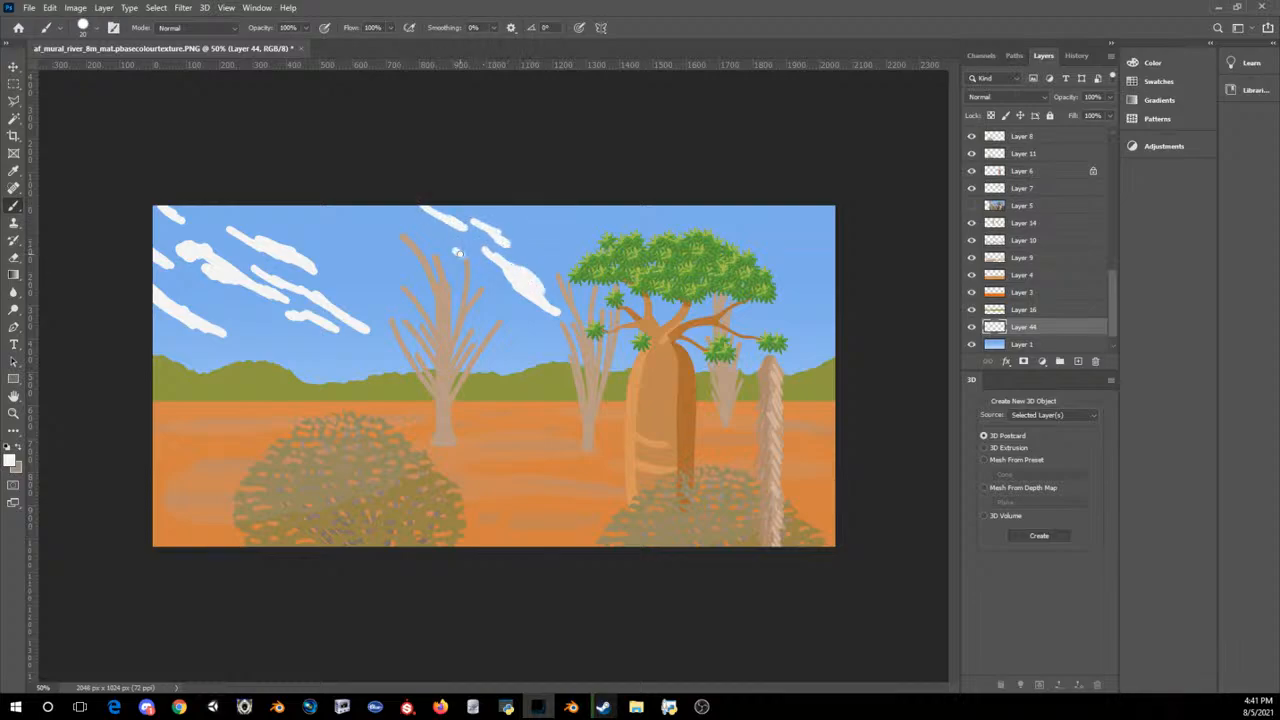
{"action": "mouse_move", "coordinate": [460, 254]}
{"action": "left_mouse_down"}
{"action": "mouse_move", "coordinate": [436, 241]}
{"action": "mouse_move", "coordinate": [461, 255]}
{"action": "mouse_move", "coordinate": [444, 266]}
{"action": "mouse_move", "coordinate": [466, 283]}
{"action": "left_mouse_up"}
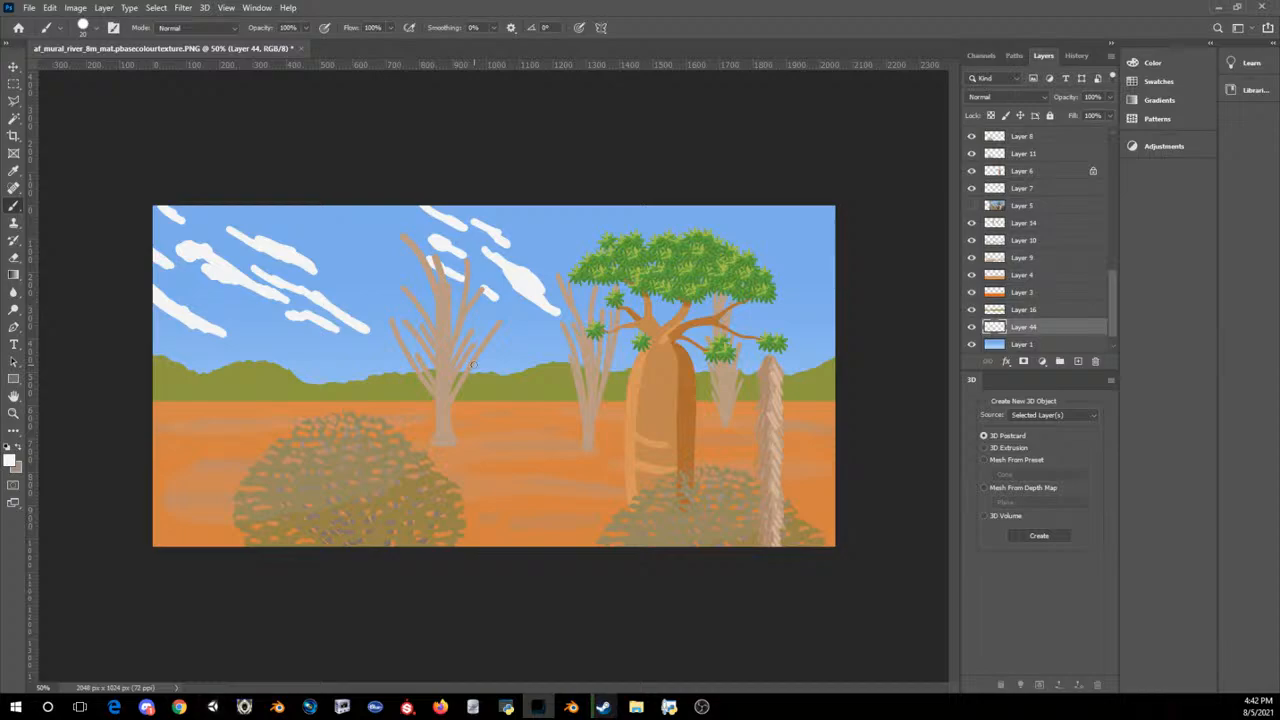
Step: Paint thin horizontal white clouds low in the sky along the hill line with a size 15 Brush
{"action": "left_click_drag", "start_coordinate": [207, 361], "coordinate": [148, 352]}
{"action": "mouse_move", "coordinate": [284, 367]}
{"action": "left_mouse_down"}
{"action": "mouse_move", "coordinate": [792, 358]}
{"action": "mouse_move", "coordinate": [758, 371]}
{"action": "left_mouse_up"}
{"action": "left_click_drag", "start_coordinate": [784, 370], "coordinate": [802, 370]}
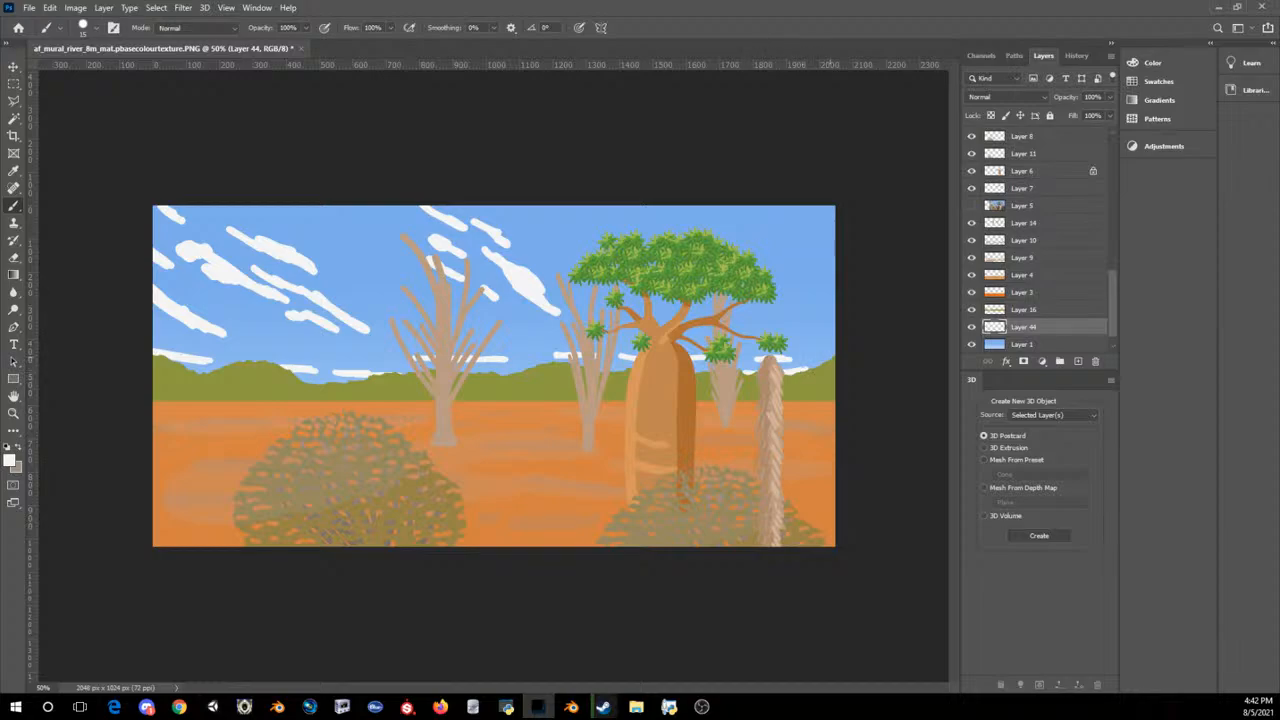
{"action": "left_click_drag", "start_coordinate": [818, 360], "coordinate": [832, 360]}
Step: Paint slanted white cloud streaks above, around and to the right of the baobab's canopy
{"action": "mouse_move", "coordinate": [648, 241]}
{"action": "left_mouse_down"}
{"action": "mouse_move", "coordinate": [708, 307]}
{"action": "mouse_move", "coordinate": [670, 314]}
{"action": "mouse_move", "coordinate": [644, 286]}
{"action": "left_mouse_up"}
{"action": "mouse_move", "coordinate": [613, 233]}
{"action": "left_mouse_down"}
{"action": "mouse_move", "coordinate": [588, 210]}
{"action": "mouse_move", "coordinate": [572, 249]}
{"action": "mouse_move", "coordinate": [586, 258]}
{"action": "mouse_move", "coordinate": [582, 220]}
{"action": "mouse_move", "coordinate": [600, 230]}
{"action": "mouse_move", "coordinate": [573, 206]}
{"action": "left_mouse_up"}
{"action": "mouse_move", "coordinate": [775, 302]}
{"action": "left_mouse_down"}
{"action": "mouse_move", "coordinate": [789, 315]}
{"action": "mouse_move", "coordinate": [778, 306]}
{"action": "left_mouse_up"}
{"action": "mouse_move", "coordinate": [746, 303]}
{"action": "left_mouse_down"}
{"action": "mouse_move", "coordinate": [757, 314]}
{"action": "mouse_move", "coordinate": [743, 296]}
{"action": "mouse_move", "coordinate": [803, 291]}
{"action": "mouse_move", "coordinate": [740, 242]}
{"action": "mouse_move", "coordinate": [790, 280]}
{"action": "left_mouse_up"}
{"action": "mouse_move", "coordinate": [735, 238]}
{"action": "left_mouse_down"}
{"action": "mouse_move", "coordinate": [806, 293]}
{"action": "mouse_move", "coordinate": [697, 207]}
{"action": "mouse_move", "coordinate": [658, 216]}
{"action": "left_mouse_up"}
{"action": "left_click_drag", "start_coordinate": [792, 230], "coordinate": [828, 260]}
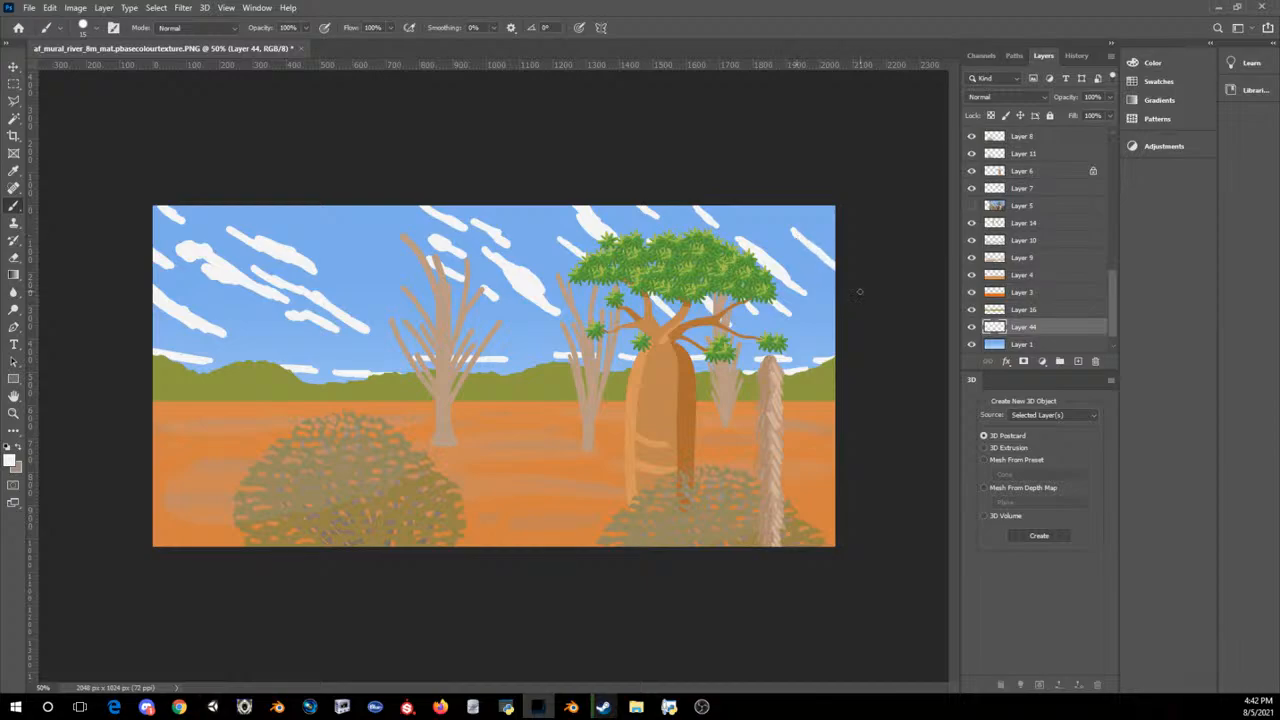
Step: Offset the cloud layer 500 pixels to the right with wrap-around
{"action": "left_click", "coordinate": [183, 7]}
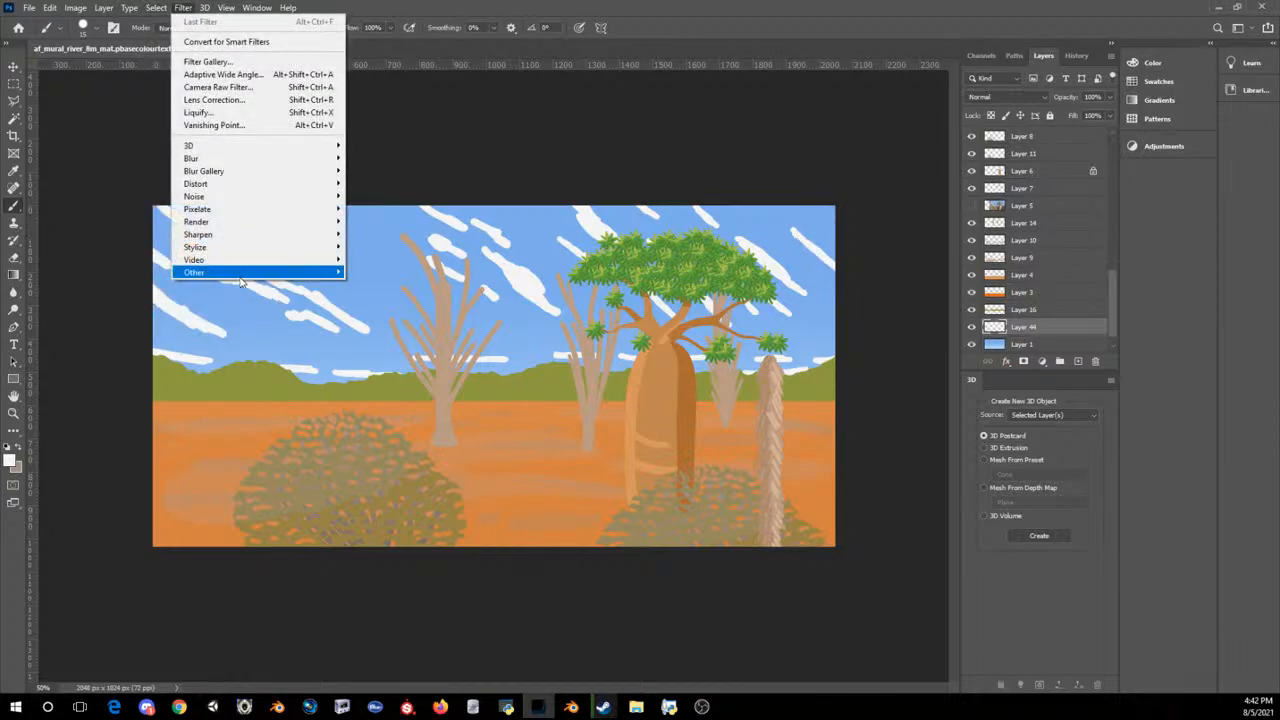
{"action": "mouse_move", "coordinate": [231, 275]}
{"action": "left_click", "coordinate": [140, 336]}
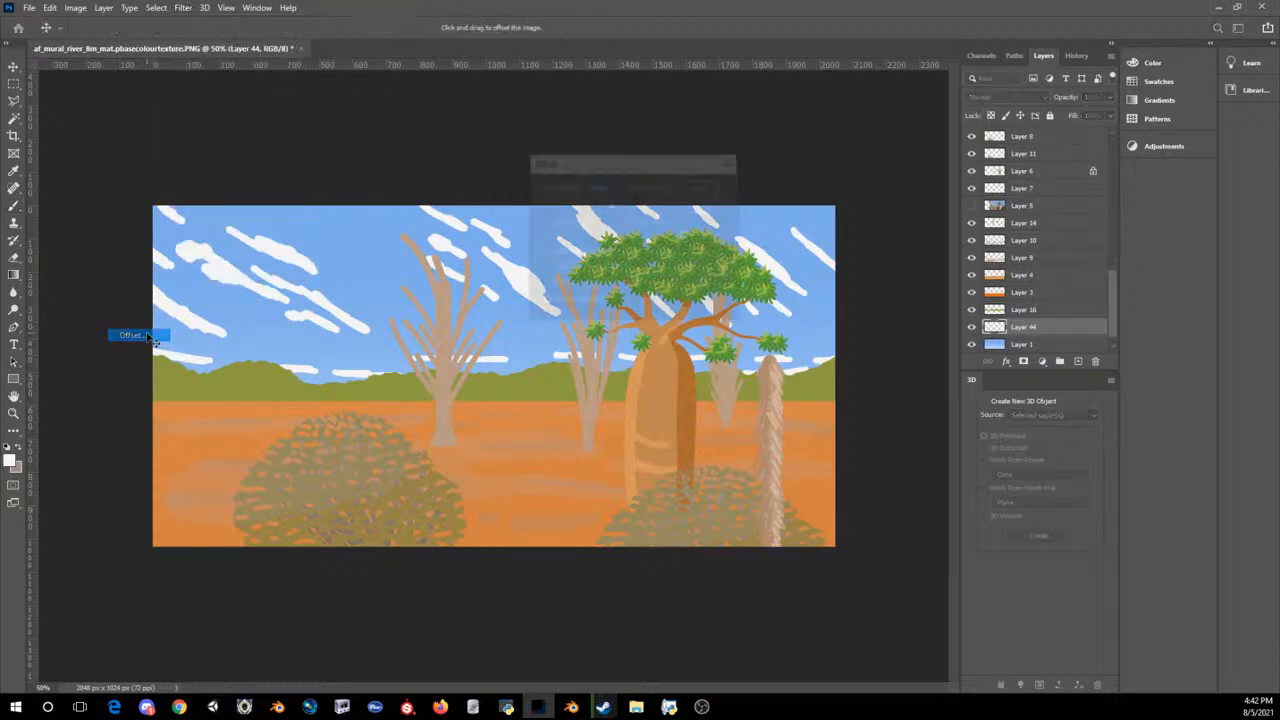
{"action": "left_click", "coordinate": [703, 188]}
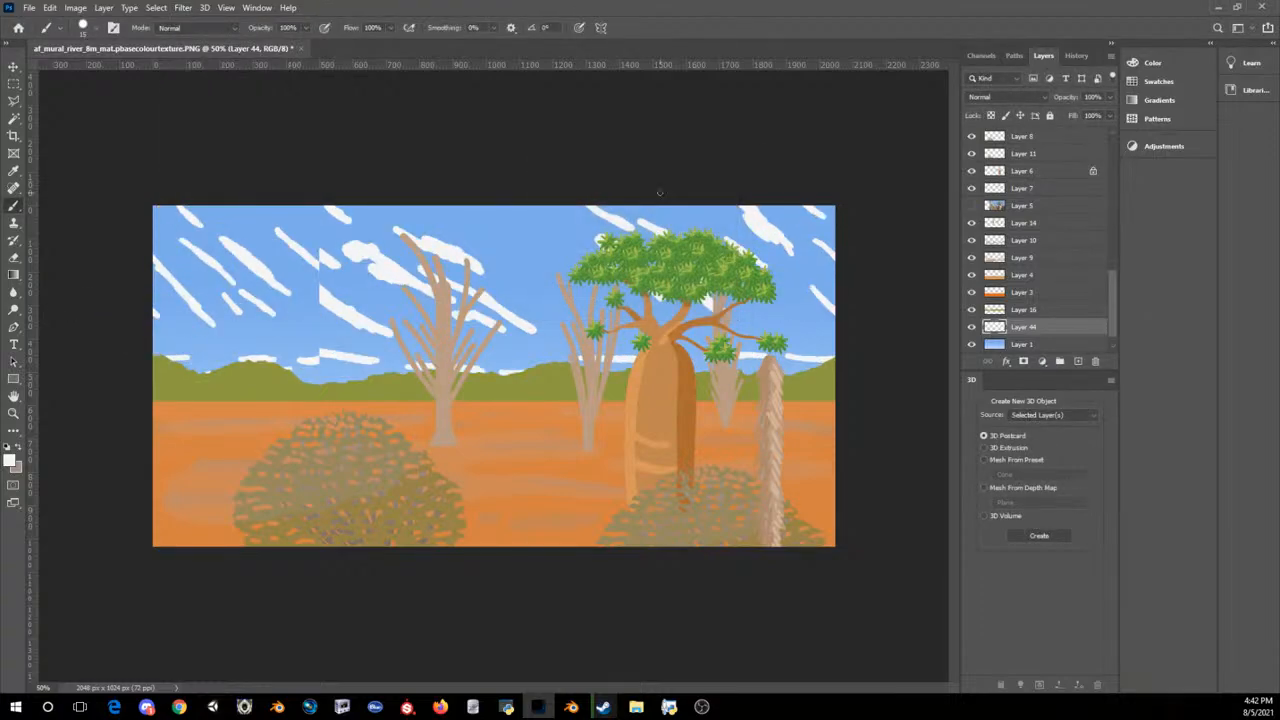
Step: Clean up the cut-off clouds along the wrapped seam, extending the streaks and horizon cloud and adding a streak above
{"action": "left_click", "coordinate": [13, 257]}
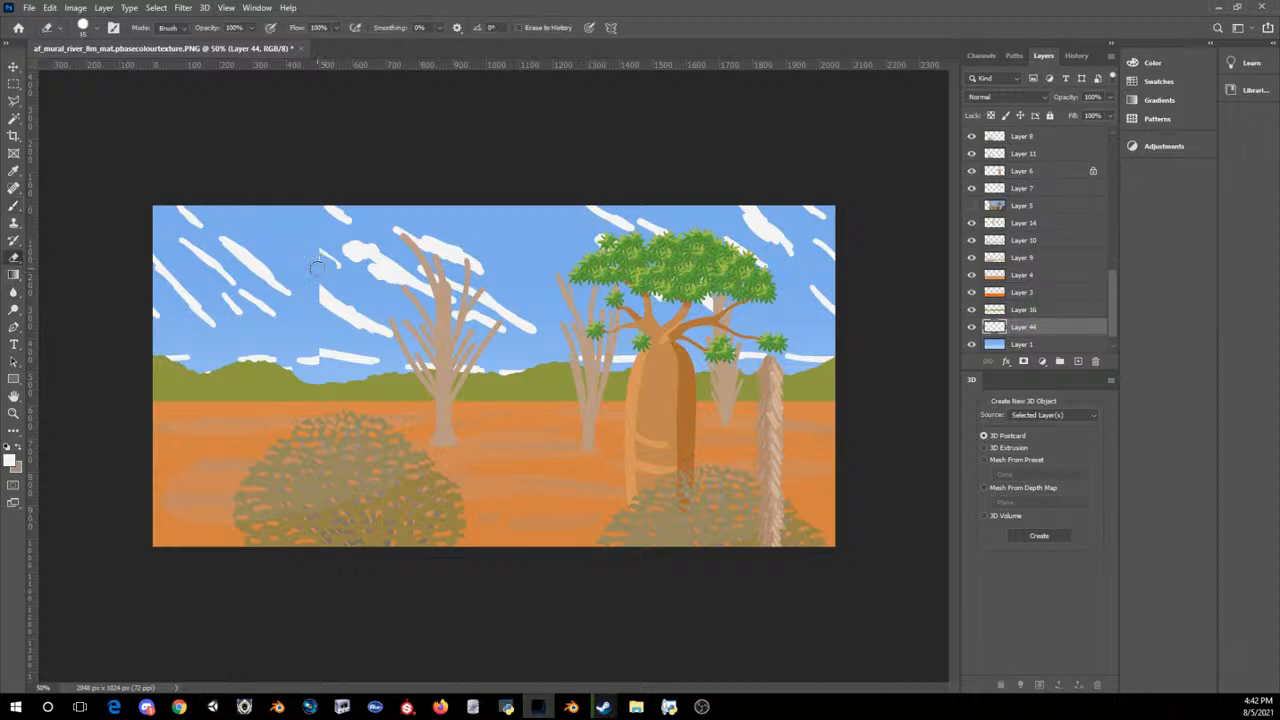
{"action": "left_click", "coordinate": [20, 206]}
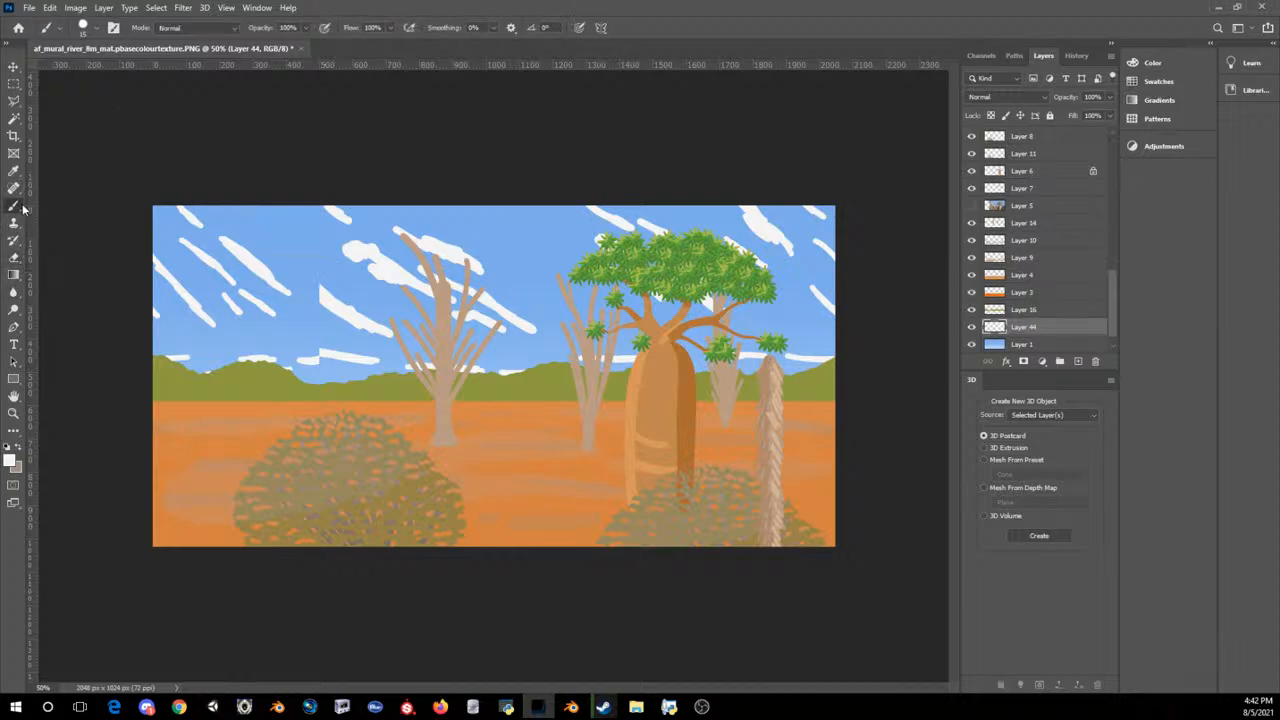
{"action": "mouse_move", "coordinate": [325, 298]}
{"action": "left_mouse_down"}
{"action": "mouse_move", "coordinate": [301, 281]}
{"action": "mouse_move", "coordinate": [322, 296]}
{"action": "left_mouse_up"}
{"action": "left_click_drag", "start_coordinate": [278, 221], "coordinate": [310, 246]}
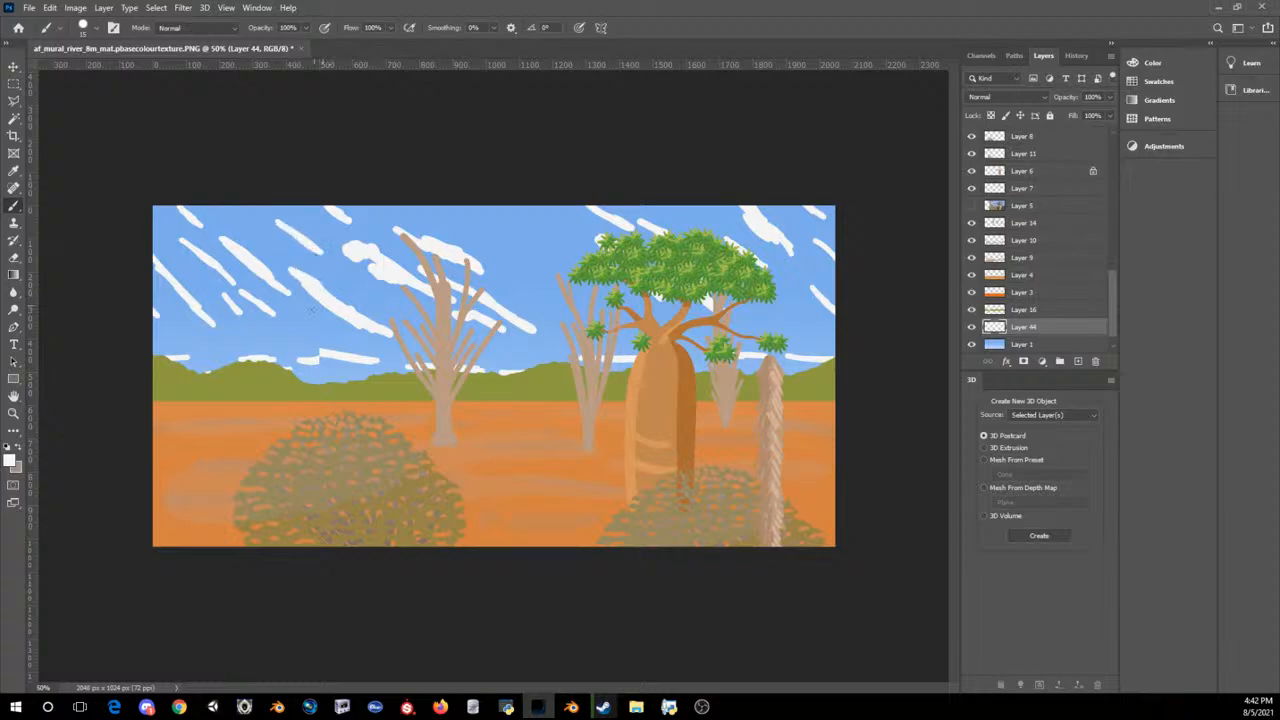
{"action": "mouse_move", "coordinate": [319, 357]}
{"action": "left_mouse_down"}
{"action": "mouse_move", "coordinate": [336, 360]}
{"action": "mouse_move", "coordinate": [286, 358]}
{"action": "left_mouse_up"}
Step: Offset the cloud layer another 500 pixels to the right with wrap-around
{"action": "left_click", "coordinate": [183, 7]}
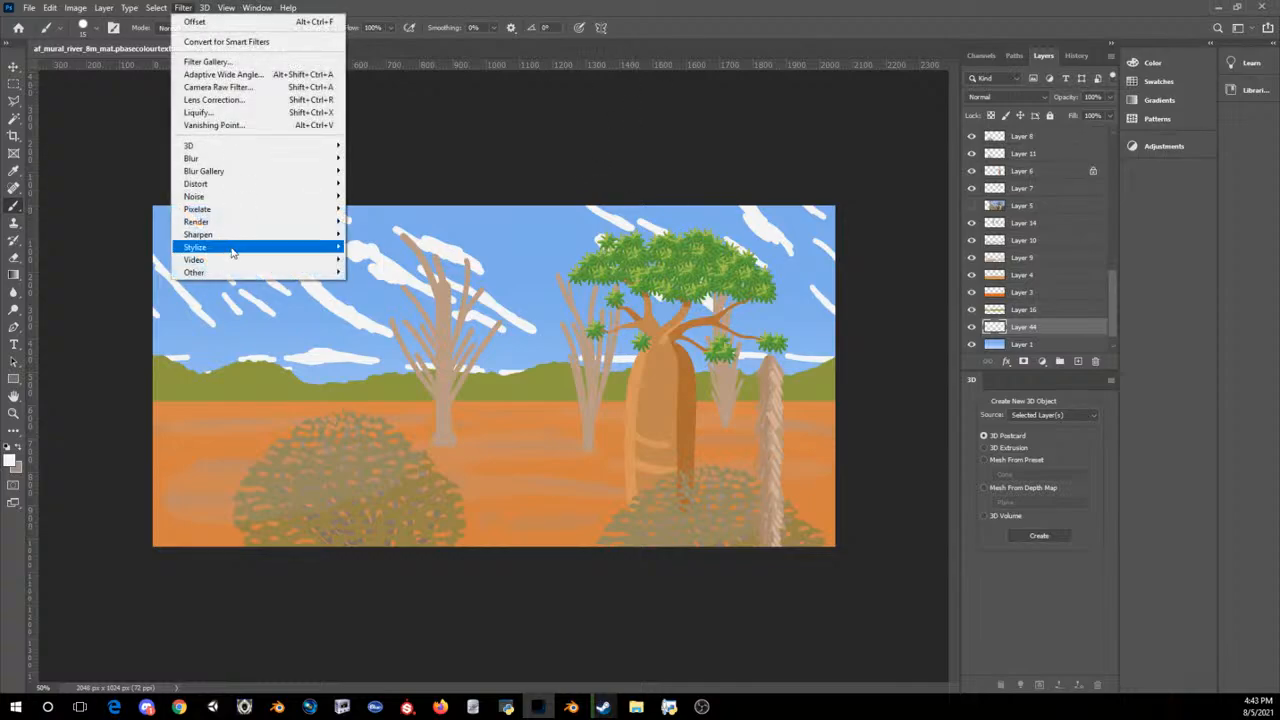
{"action": "mouse_move", "coordinate": [195, 272]}
{"action": "left_click", "coordinate": [130, 334]}
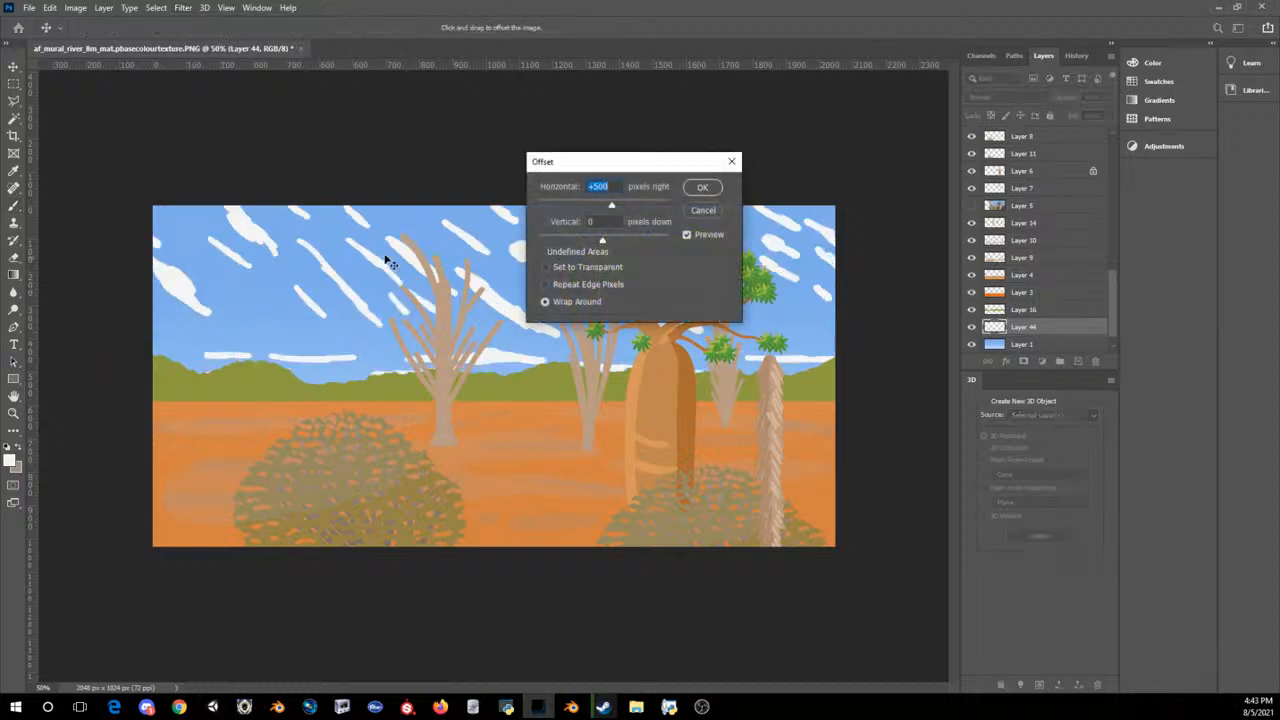
{"action": "left_click", "coordinate": [702, 187]}
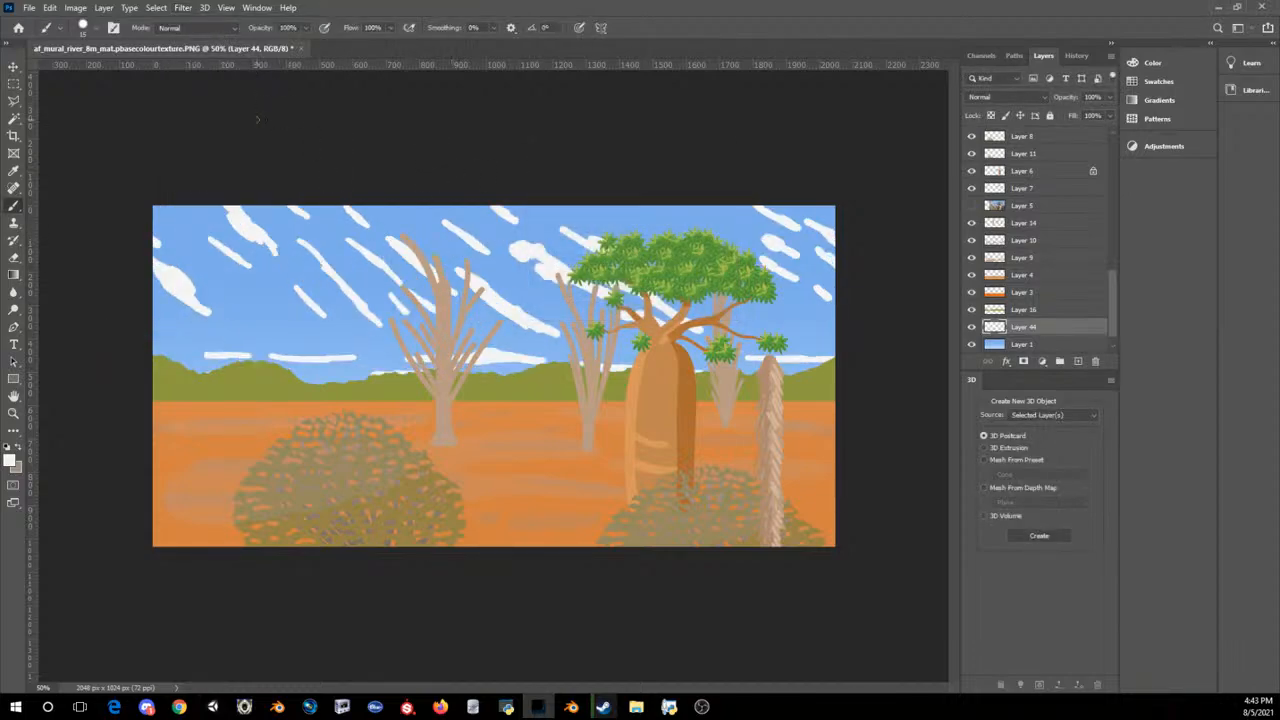
Step: Trim the thick cloud streak near the sky's upper left edge with a smaller Eraser
{"action": "left_click", "coordinate": [13, 257]}
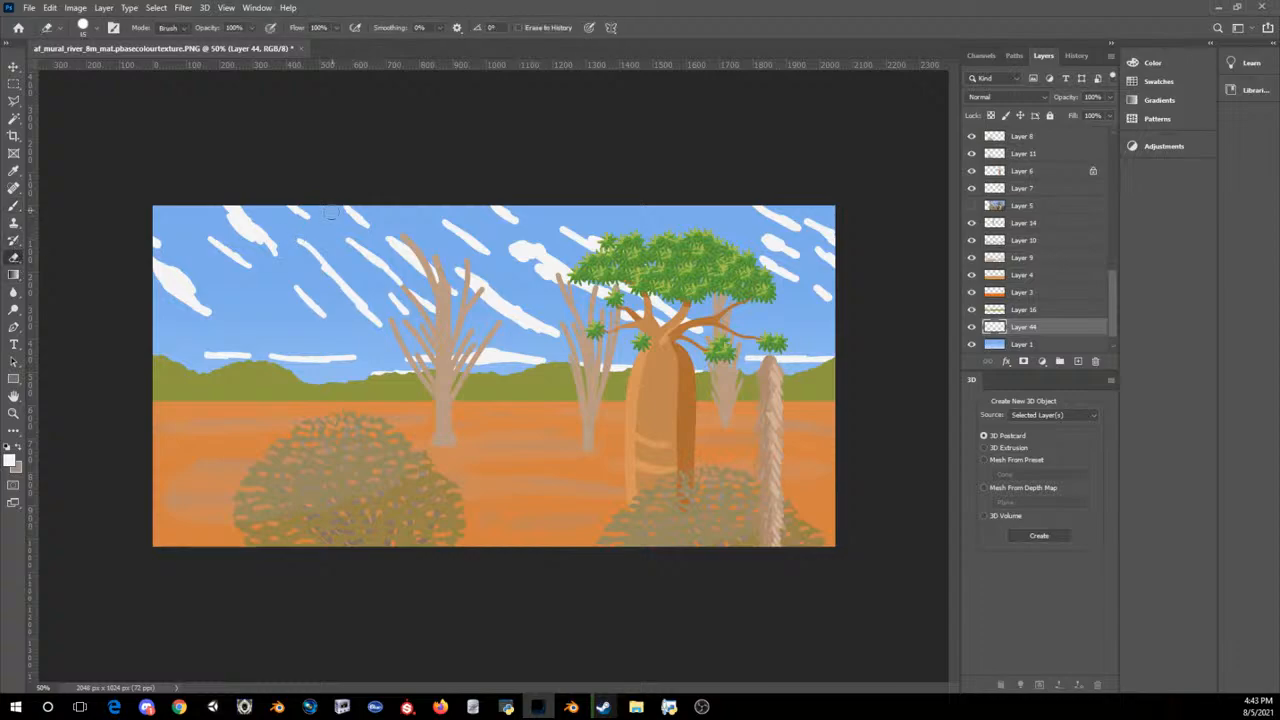
{"action": "key", "text": "bracketleft"}
{"action": "left_click_drag", "start_coordinate": [268, 240], "coordinate": [258, 228]}
{"action": "key", "text": "ctrl+minus"}
{"action": "key", "text": "ctrl+minus"}
{"action": "key", "text": "ctrl+minus"}
{"action": "key", "text": "ctrl+minus"}
{"action": "key", "text": "ctrl+minus"}
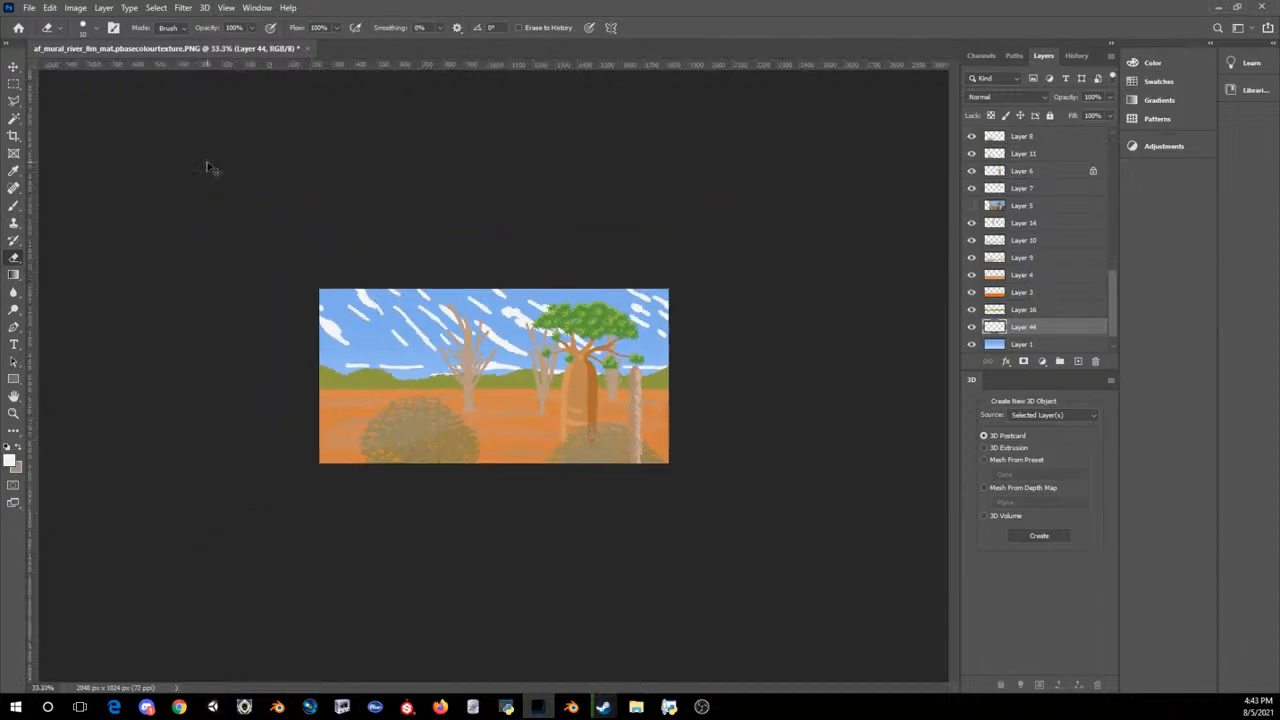
{"action": "key", "text": "ctrl+plus"}
{"action": "key", "text": "ctrl+plus"}
{"action": "key", "text": "ctrl+plus"}
{"action": "key", "text": "ctrl+plus"}
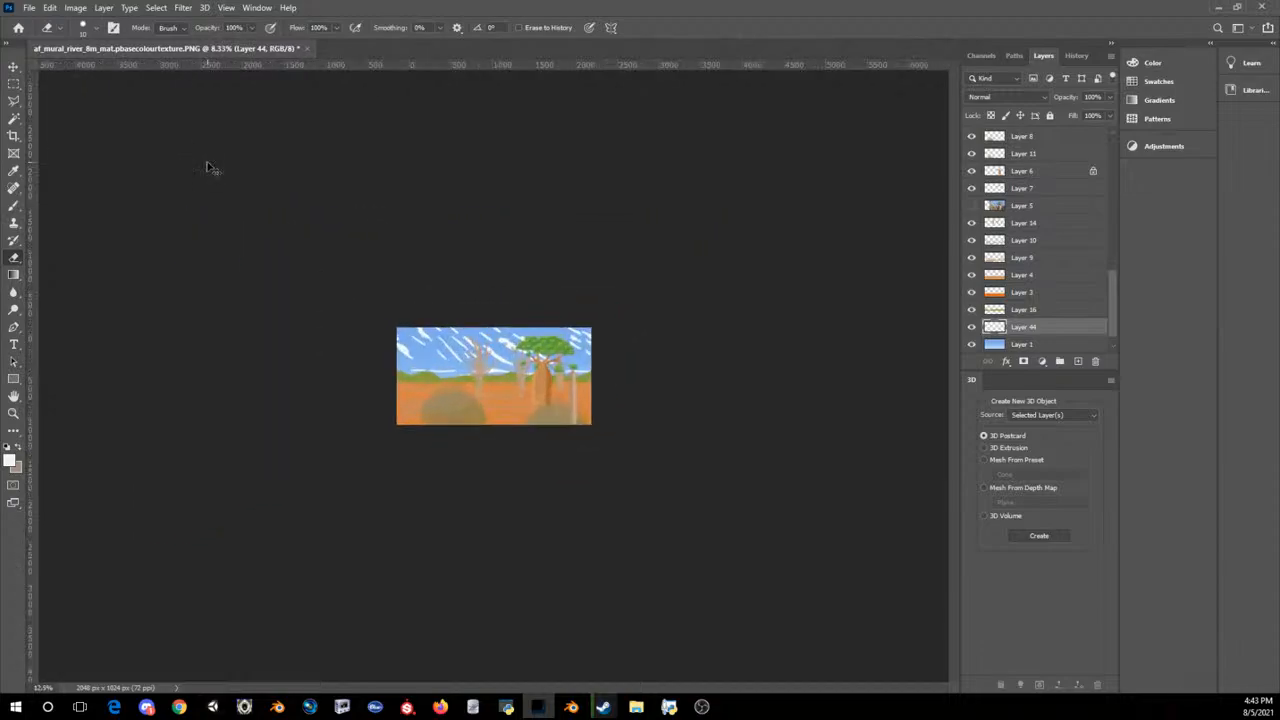
{"action": "key", "text": "ctrl+plus"}
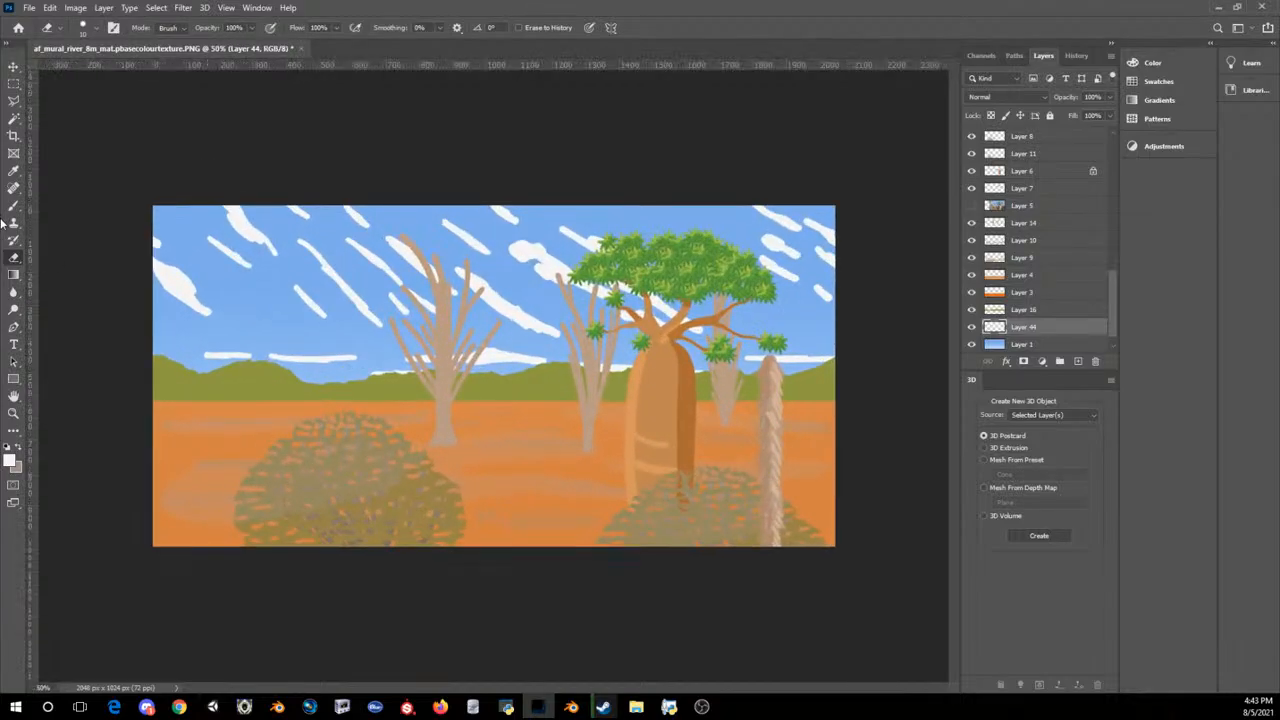
Step: Try painting a broad white haze band above the hills on the cloud layer with an enlarged Brush
{"action": "key", "text": "b"}
{"action": "key", "text": "bracketleft"}
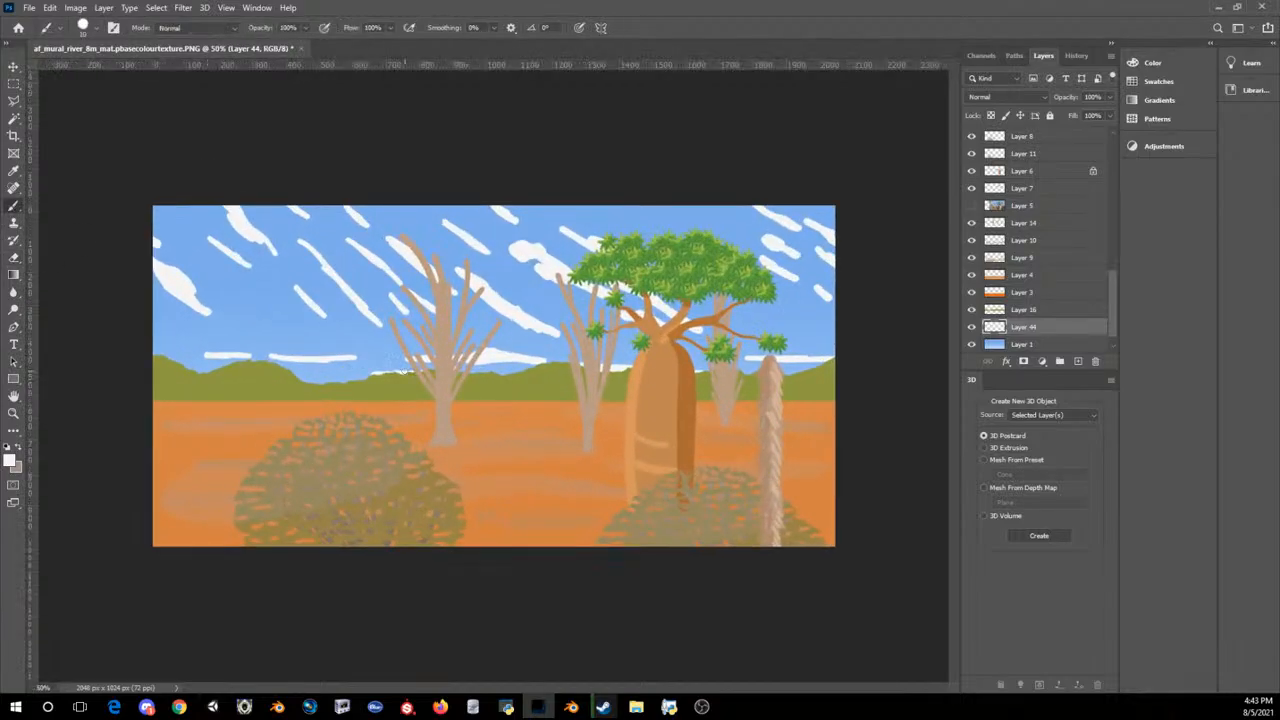
{"action": "key", "text": "bracketright"}
{"action": "key", "text": "bracketright"}
{"action": "key", "text": "bracketright"}
{"action": "key", "text": "bracketright"}
{"action": "key", "text": "bracketright"}
{"action": "key", "text": "bracketright"}
{"action": "key", "text": "bracketright"}
{"action": "key", "text": "bracketright"}
{"action": "key", "text": "bracketright"}
{"action": "key", "text": "bracketright"}
{"action": "key", "text": "bracketright"}
{"action": "left_click_drag", "start_coordinate": [124, 334], "coordinate": [560, 345]}
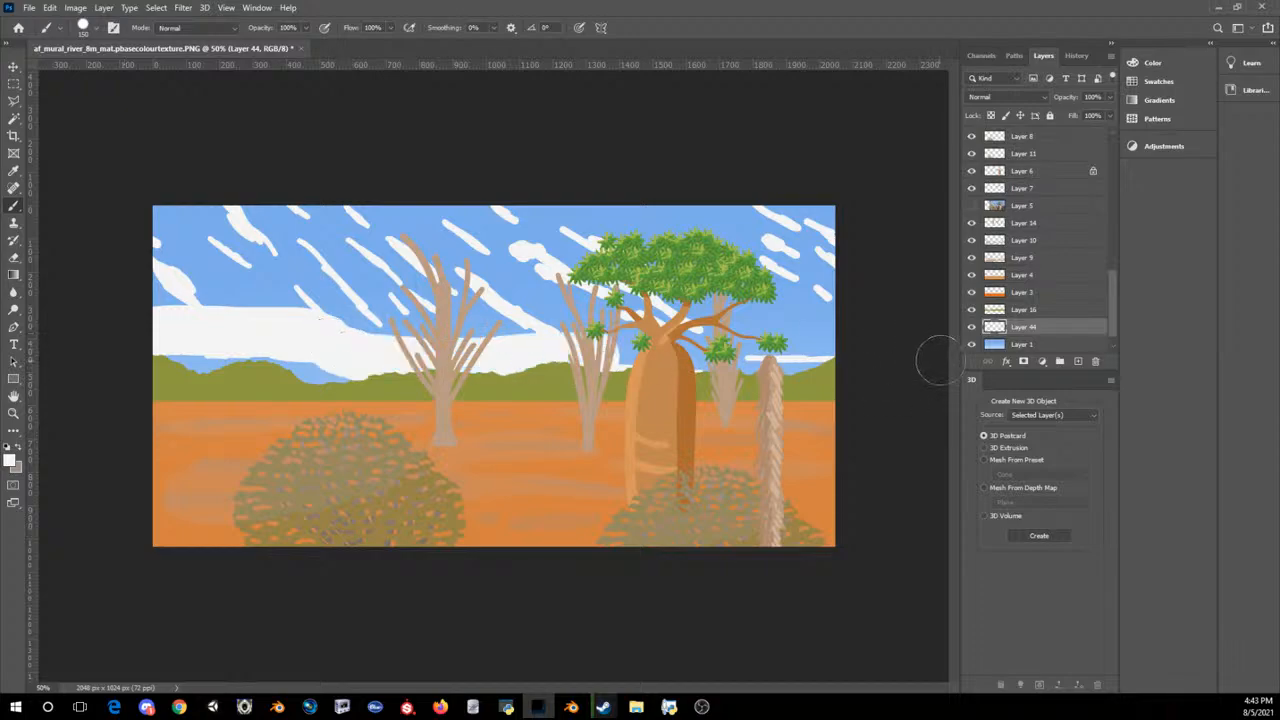
{"action": "key", "text": "ctrl+z"}
Step: On a new layer between sky and clouds, paint a broad white band over the horizon and reduce the layer's opacity to 16%
{"action": "left_click", "coordinate": [1028, 346]}
{"action": "left_click", "coordinate": [1077, 363]}
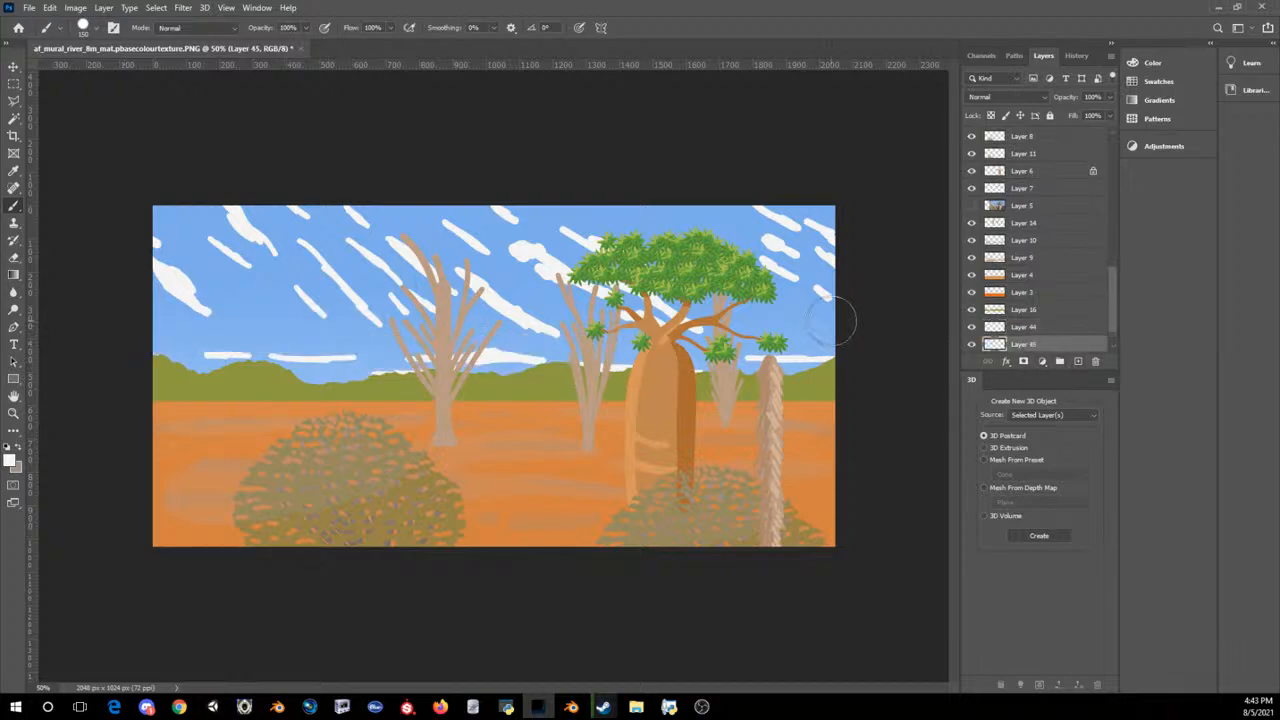
{"action": "left_click_drag", "start_coordinate": [831, 325], "coordinate": [504, 340]}
{"action": "key", "text": "ctrl+z"}
{"action": "mouse_move", "coordinate": [845, 340]}
{"action": "left_mouse_down"}
{"action": "mouse_move", "coordinate": [857, 357]}
{"action": "mouse_move", "coordinate": [55, 420]}
{"action": "left_mouse_up"}
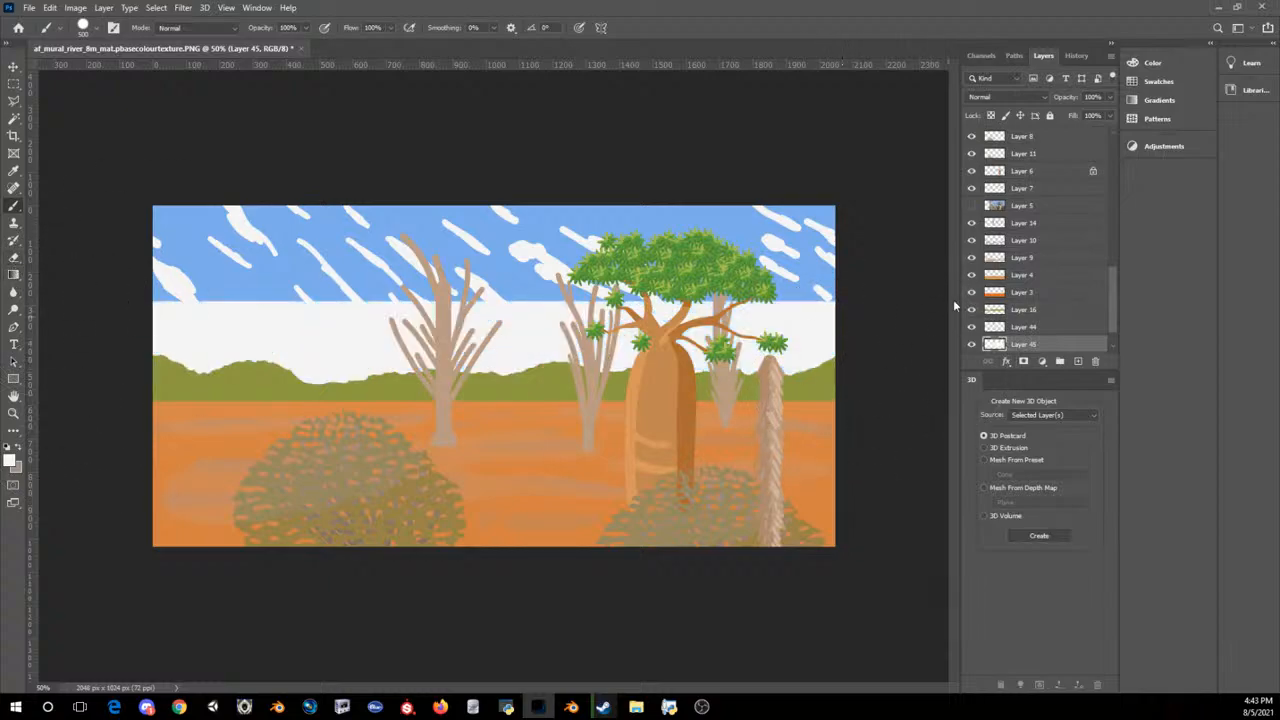
{"action": "left_click", "coordinate": [1109, 97]}
{"action": "left_click_drag", "start_coordinate": [1052, 117], "coordinate": [1055, 112]}
Step: Soften the haze band's hard upper edge with a soft Eraser enlarged to size 400
{"action": "left_click", "coordinate": [13, 257]}
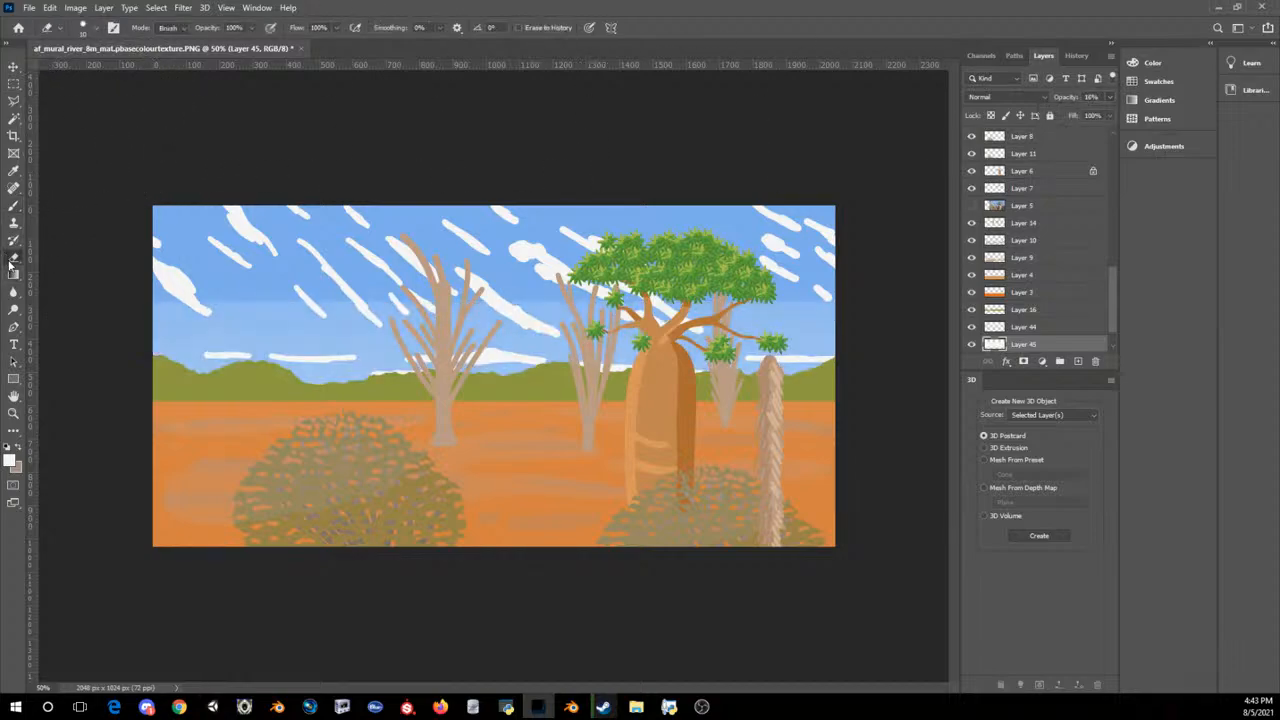
{"action": "left_click", "coordinate": [97, 27]}
{"action": "left_click", "coordinate": [97, 27]}
{"action": "key", "text": "bracketright"}
{"action": "key", "text": "bracketright"}
{"action": "key", "text": "bracketright"}
{"action": "key", "text": "bracketright"}
{"action": "key", "text": "bracketright"}
{"action": "key", "text": "bracketright"}
{"action": "key", "text": "bracketright"}
{"action": "key", "text": "bracketright"}
{"action": "key", "text": "bracketright"}
{"action": "key", "text": "bracketright"}
{"action": "key", "text": "bracketright"}
{"action": "key", "text": "bracketright"}
{"action": "key", "text": "bracketright"}
{"action": "key", "text": "bracketright"}
{"action": "key", "text": "bracketright"}
{"action": "key", "text": "bracketright"}
{"action": "key", "text": "bracketright"}
{"action": "key", "text": "bracketright"}
{"action": "key", "text": "bracketright"}
{"action": "key", "text": "bracketright"}
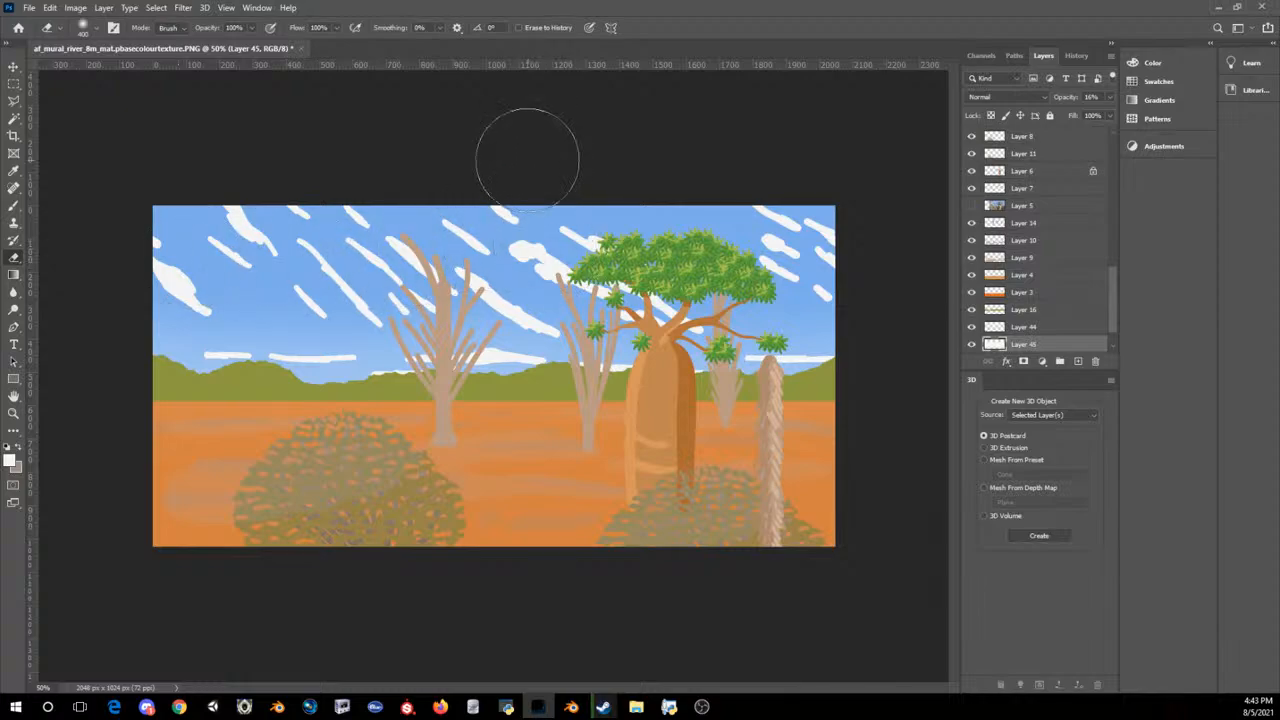
Step: Check how the clouds and horizon haze read when the whole mural is seen at a small size
{"action": "key", "text": "ctrl+minus"}
{"action": "key", "text": "ctrl+minus"}
{"action": "key", "text": "ctrl+minus"}
{"action": "key", "text": "ctrl+minus"}
{"action": "key", "text": "ctrl+minus"}
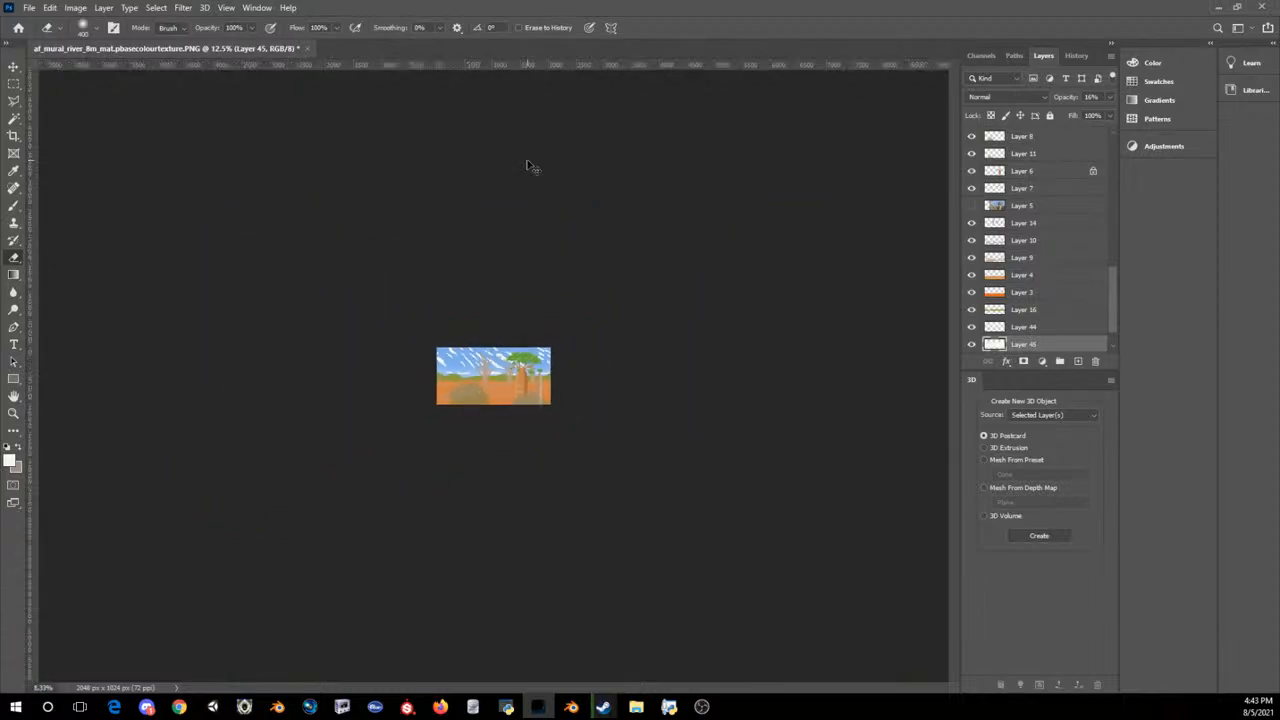
{"action": "key", "text": "ctrl+plus"}
{"action": "key", "text": "ctrl+plus"}
{"action": "key", "text": "ctrl+plus"}
{"action": "key", "text": "ctrl+plus"}
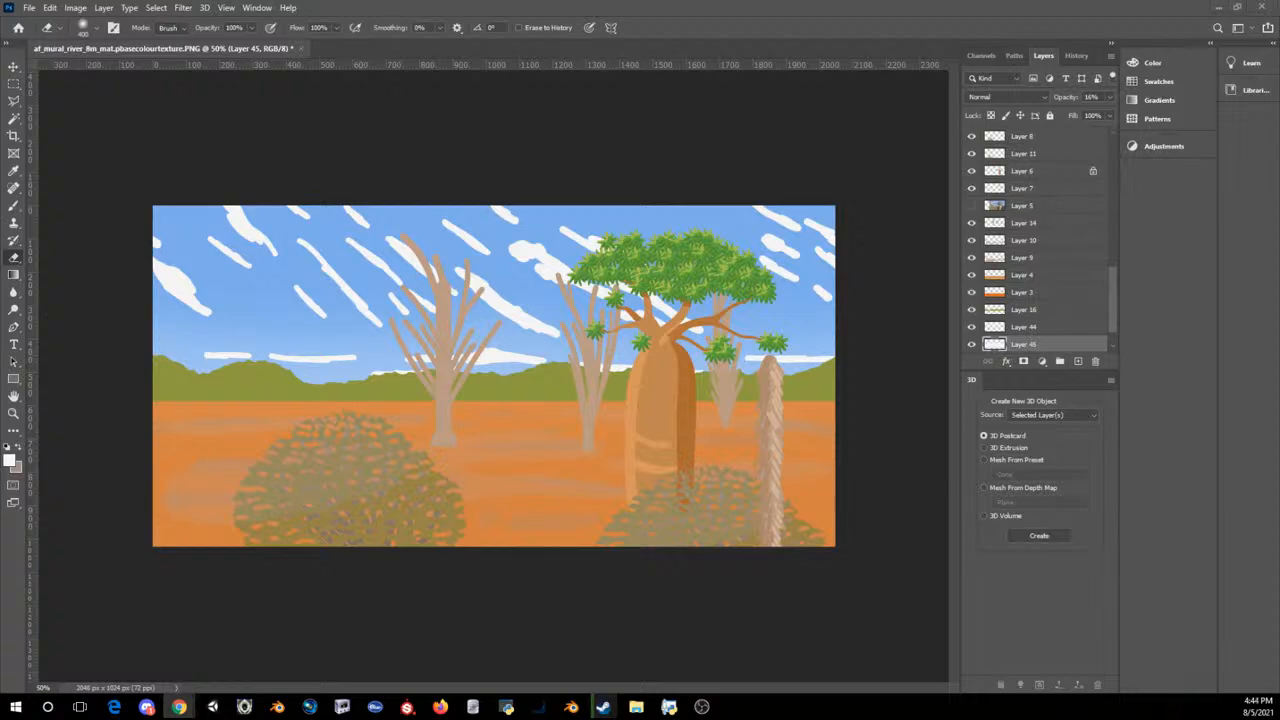
{"action": "left_click", "coordinate": [642, 4]}
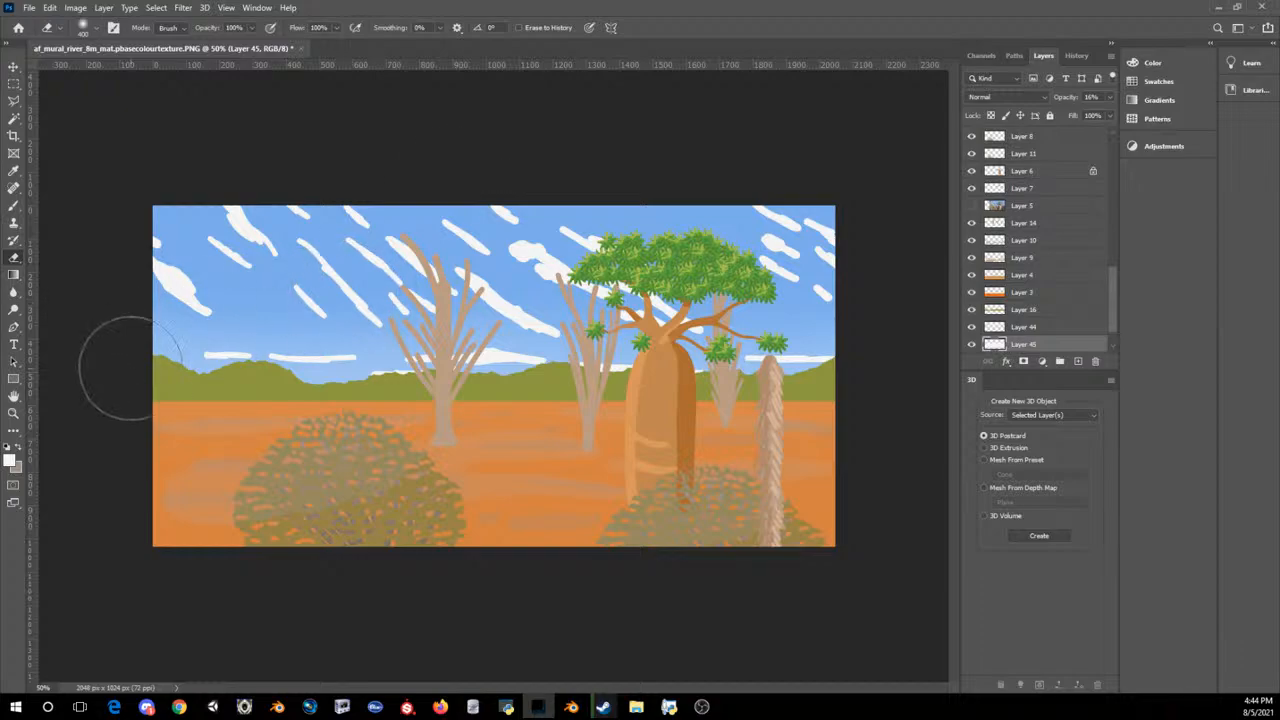
Step: Pick out the olive hills and make their layer, Layer 16, the active one
{"action": "left_click", "coordinate": [13, 118]}
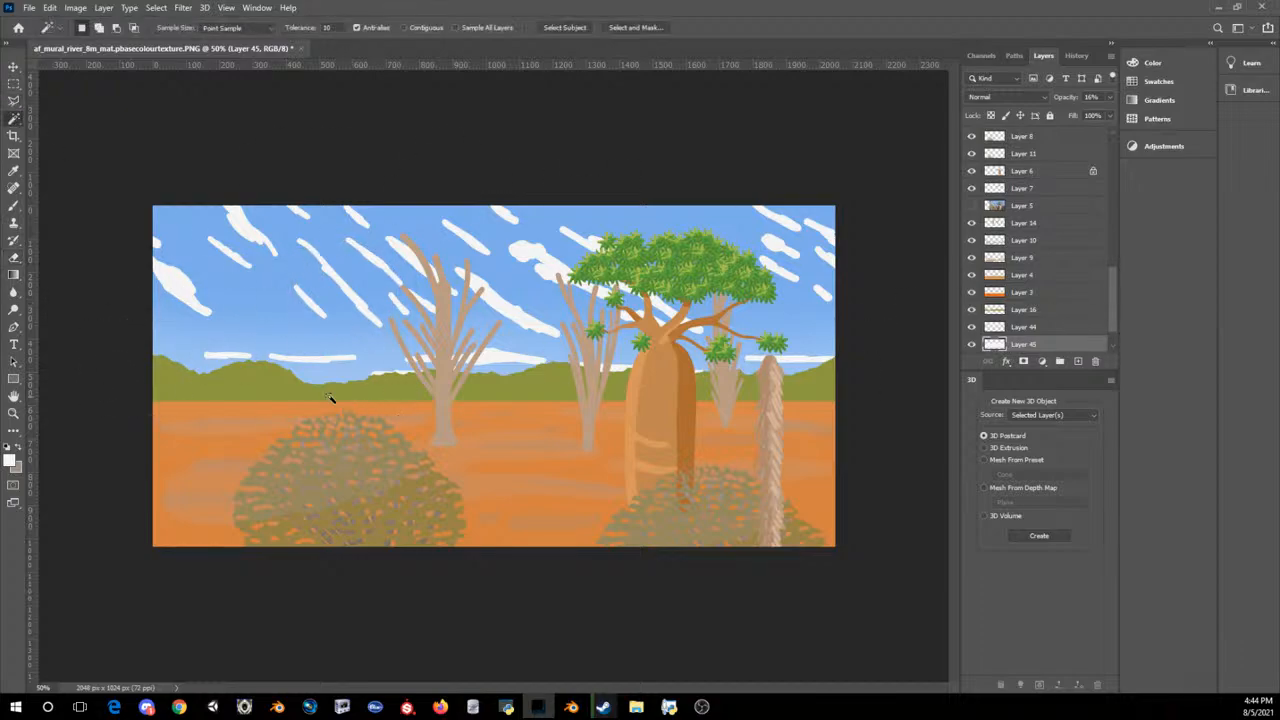
{"action": "left_click", "coordinate": [259, 385]}
{"action": "left_click", "coordinate": [13, 68]}
{"action": "key", "text": "ctrl+d"}
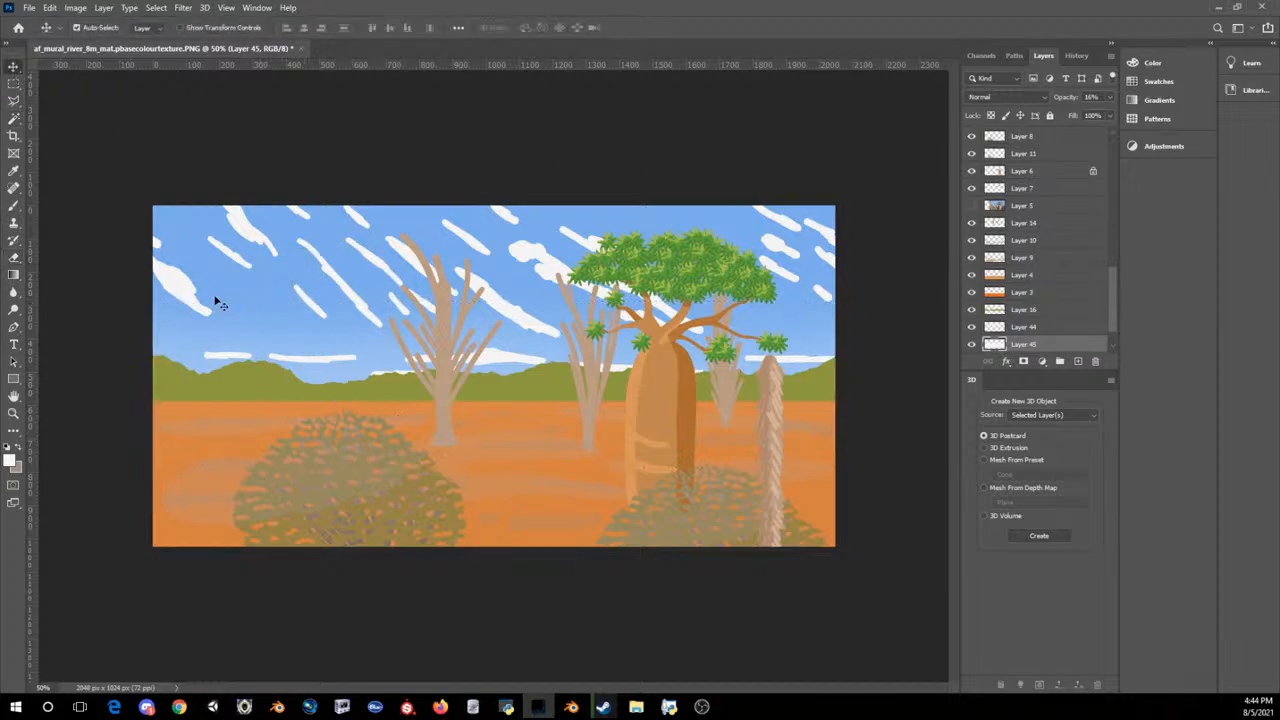
{"action": "left_click", "coordinate": [247, 372]}
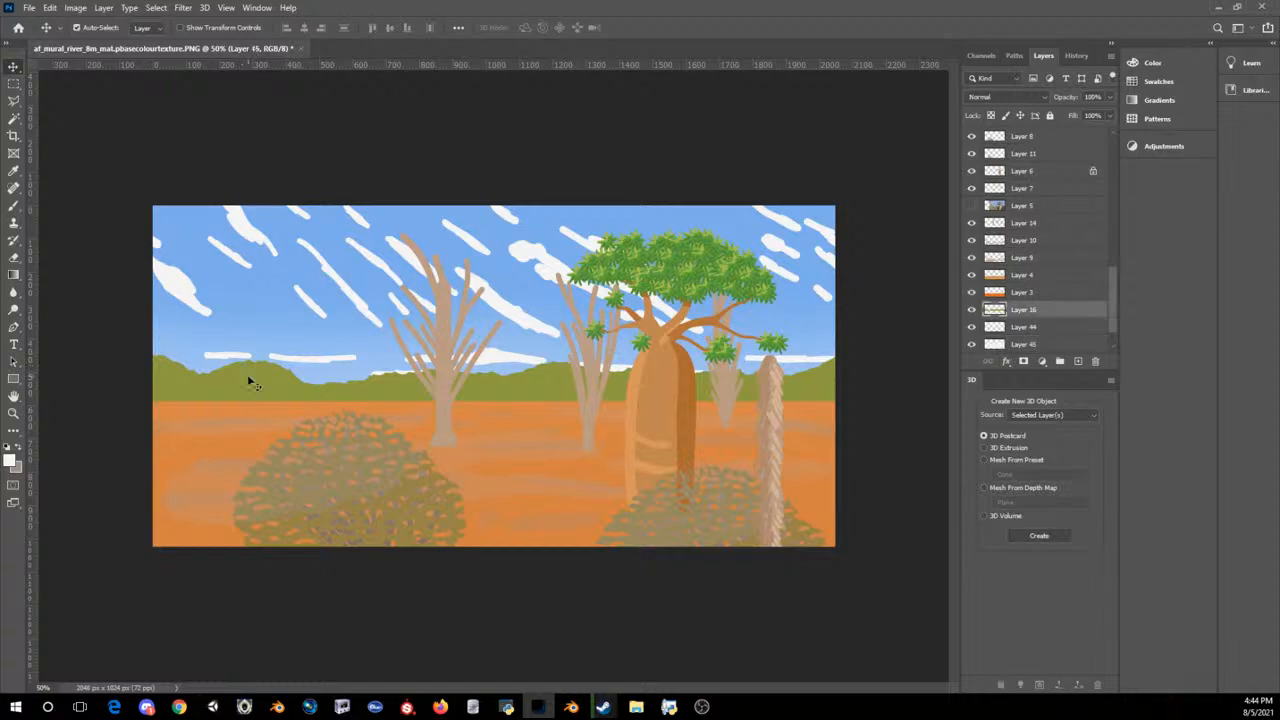
{"action": "left_click", "coordinate": [131, 7]}
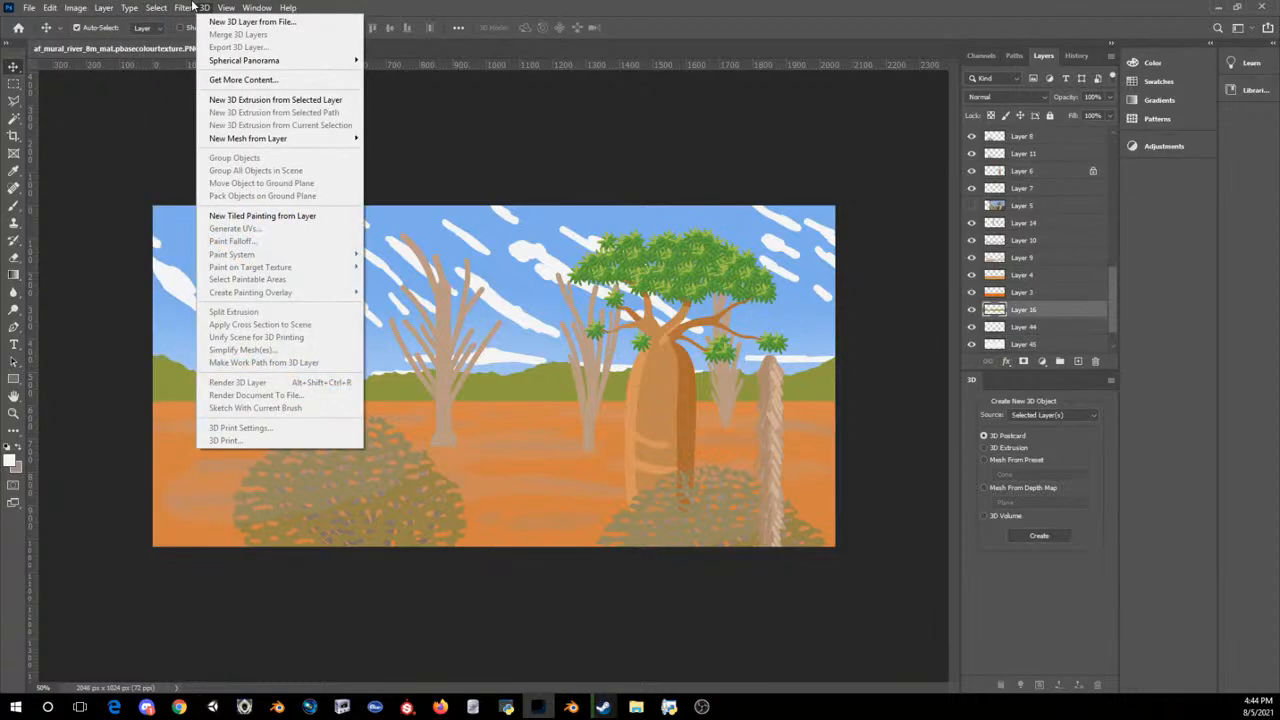
{"action": "mouse_move", "coordinate": [183, 7]}
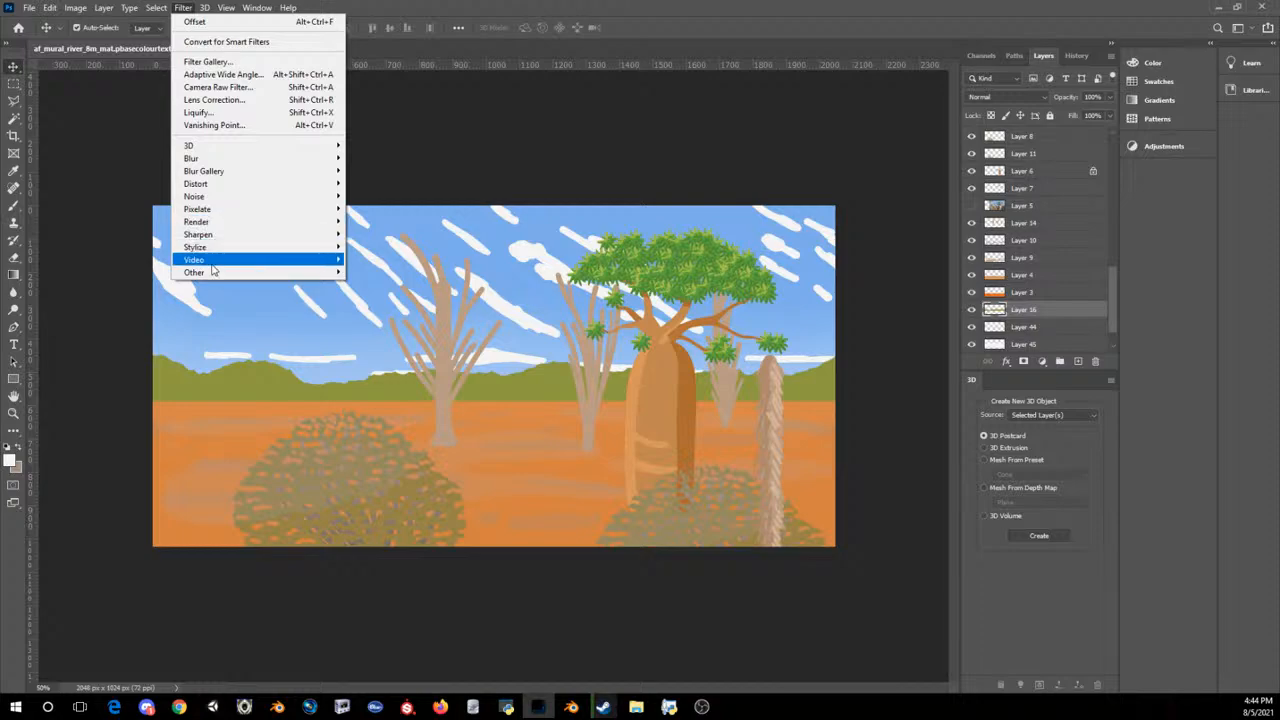
{"action": "mouse_move", "coordinate": [195, 273]}
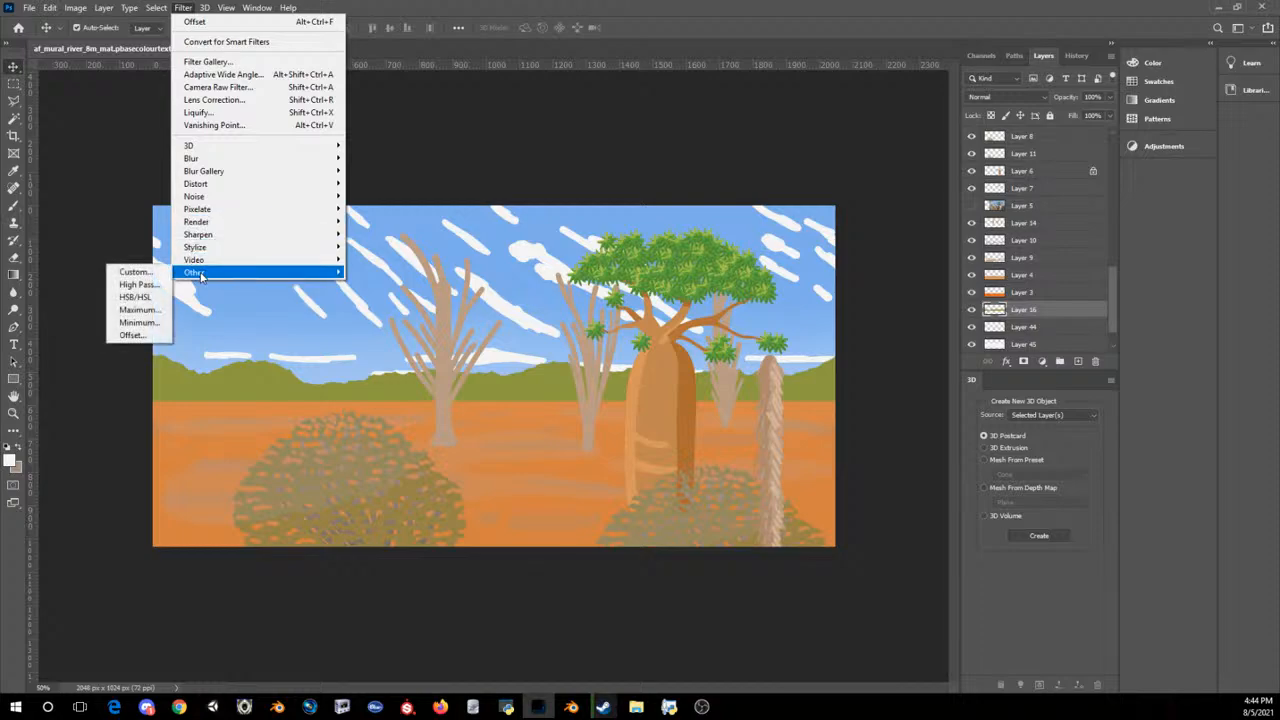
{"action": "left_click", "coordinate": [131, 335]}
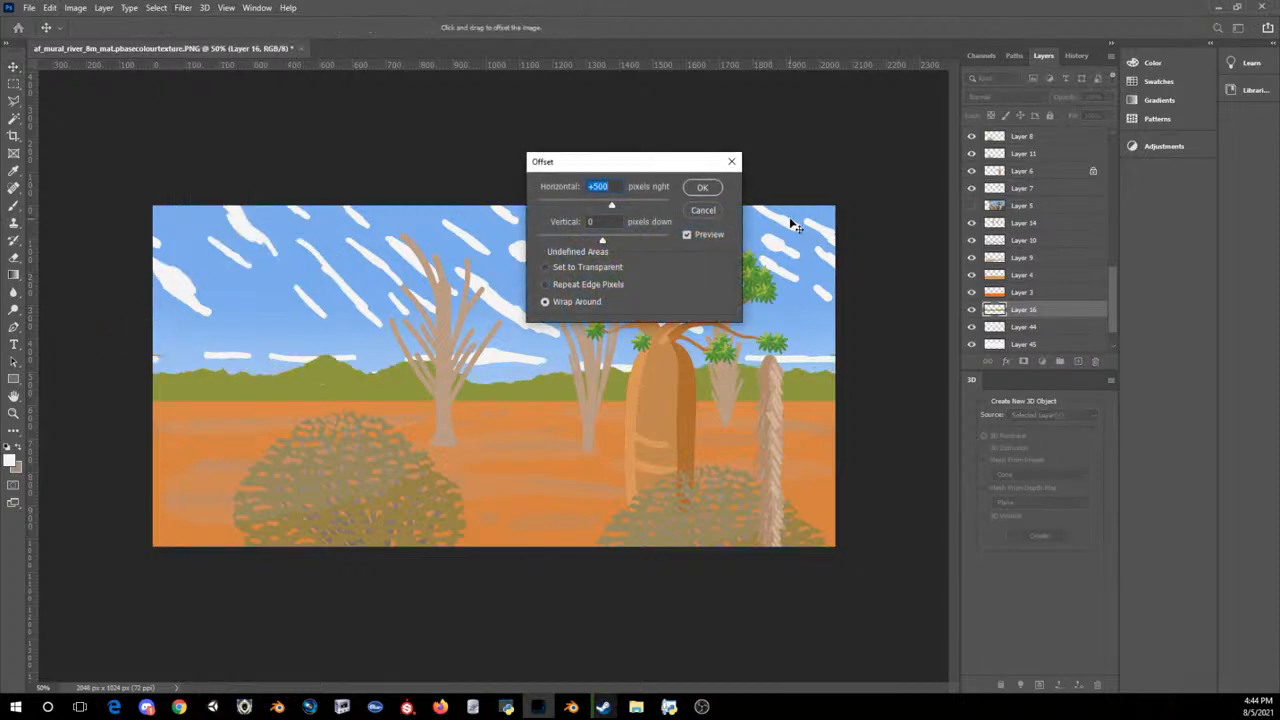
{"action": "left_click", "coordinate": [703, 211]}
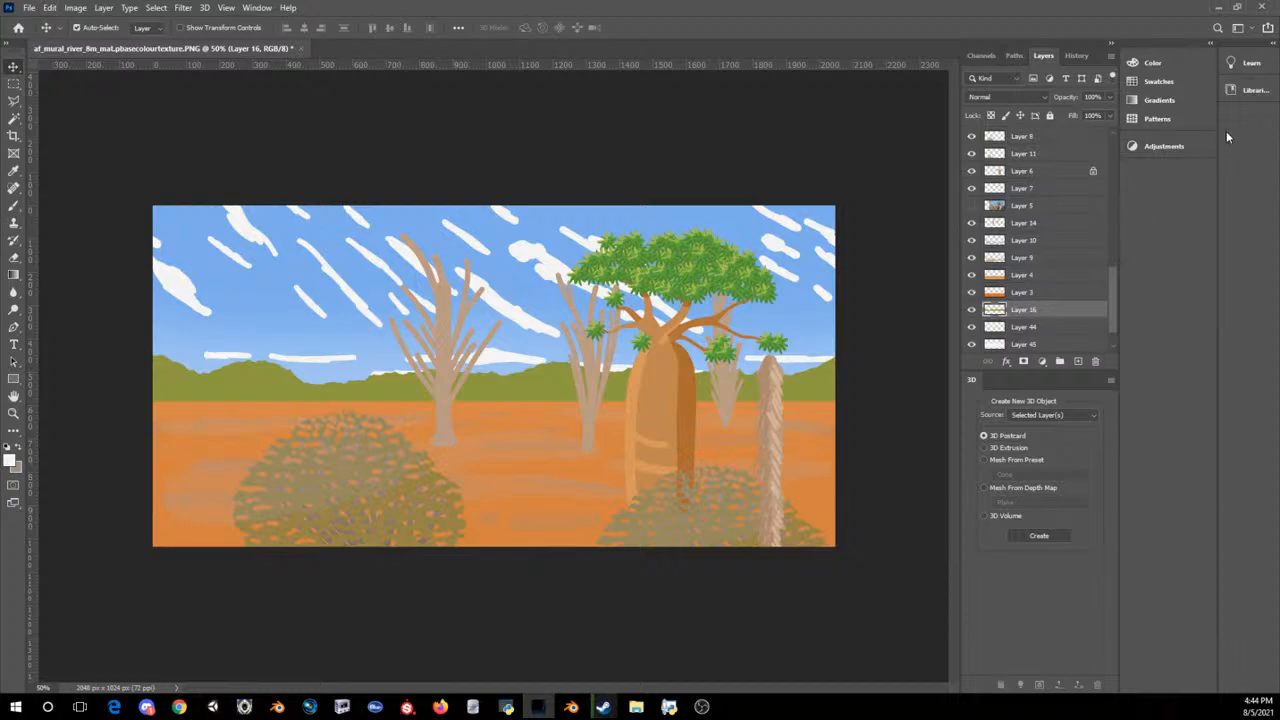
Step: Lock the hills layer's transparent pixels and sample the hills' olive 8e9940 as the foreground colour
{"action": "left_click", "coordinate": [991, 115]}
{"action": "left_click", "coordinate": [9, 459]}
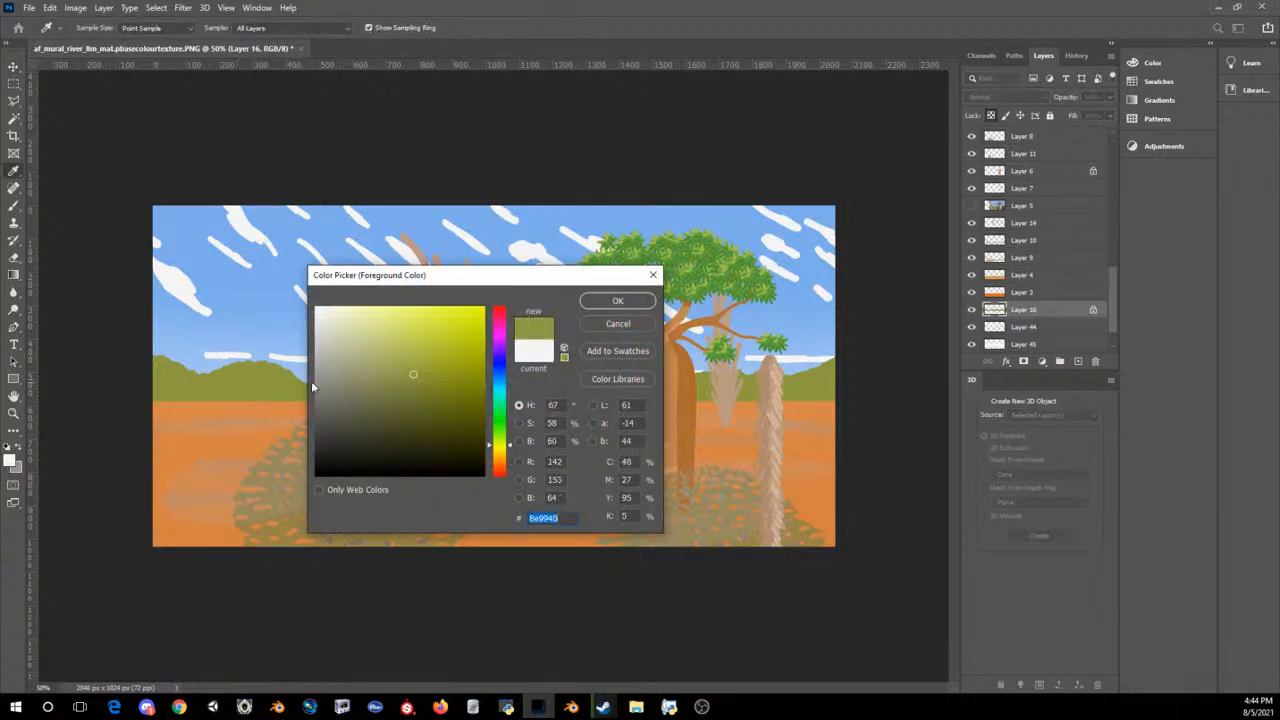
{"action": "left_click", "coordinate": [612, 301]}
{"action": "key", "text": "v"}
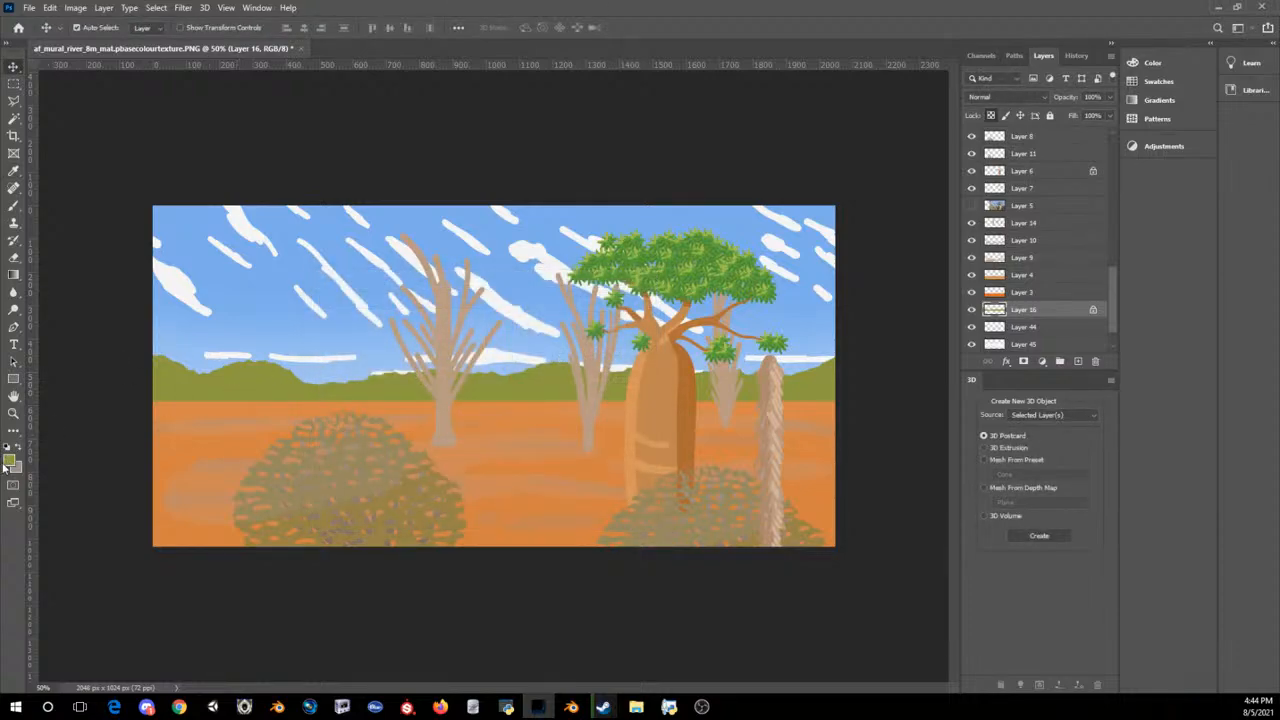
Step: Set the background colour to a darker olive, 51562b, based on the hills' colour
{"action": "left_click", "coordinate": [14, 467]}
{"action": "left_click", "coordinate": [254, 386]}
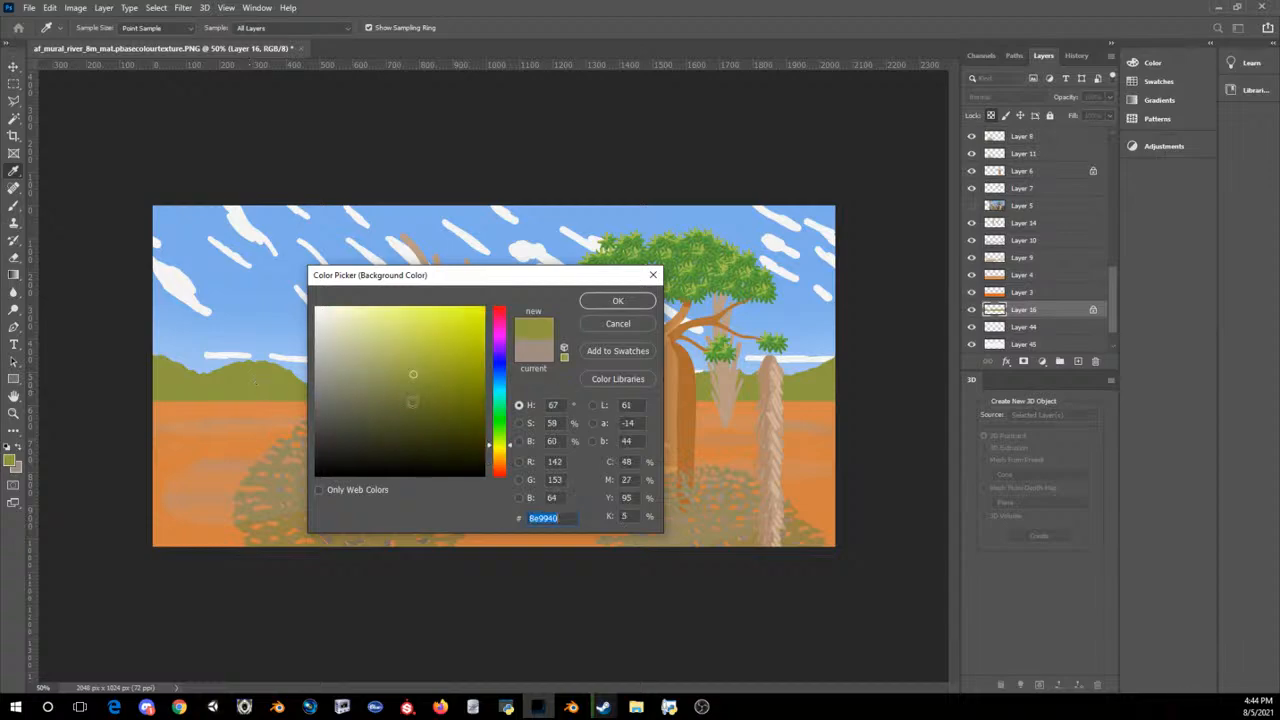
{"action": "left_click", "coordinate": [399, 419]}
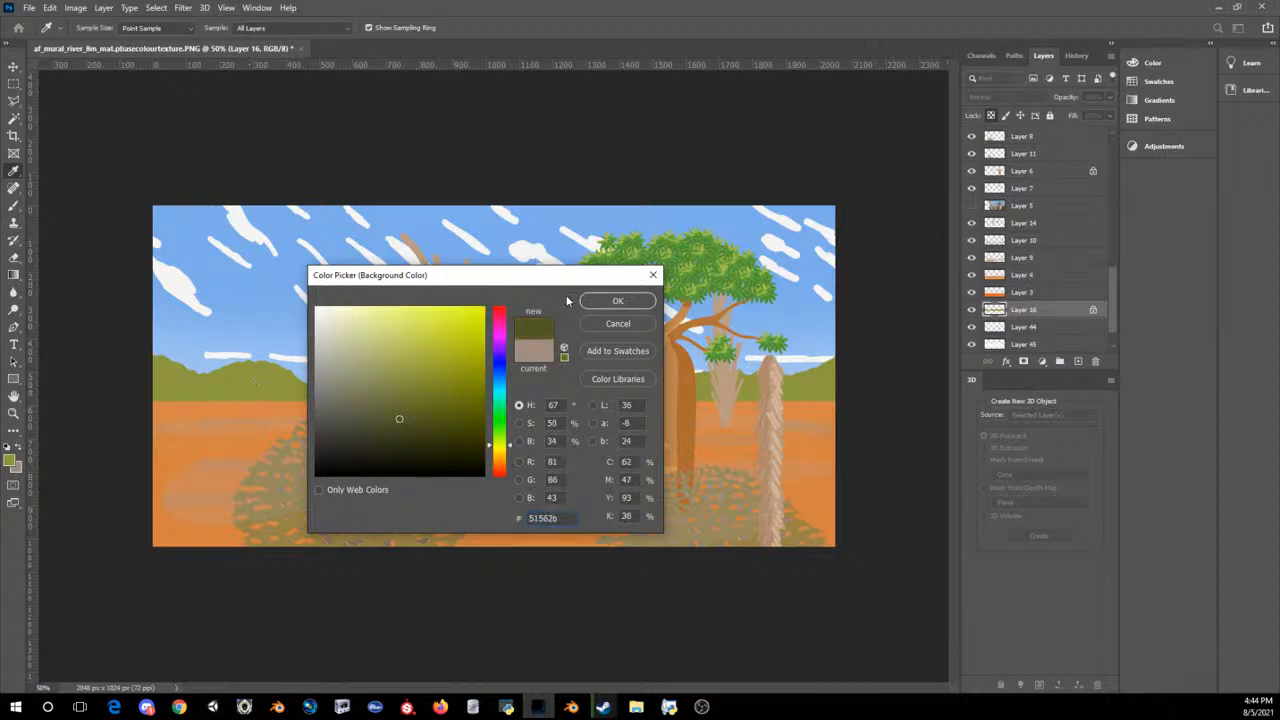
{"action": "left_click", "coordinate": [620, 304]}
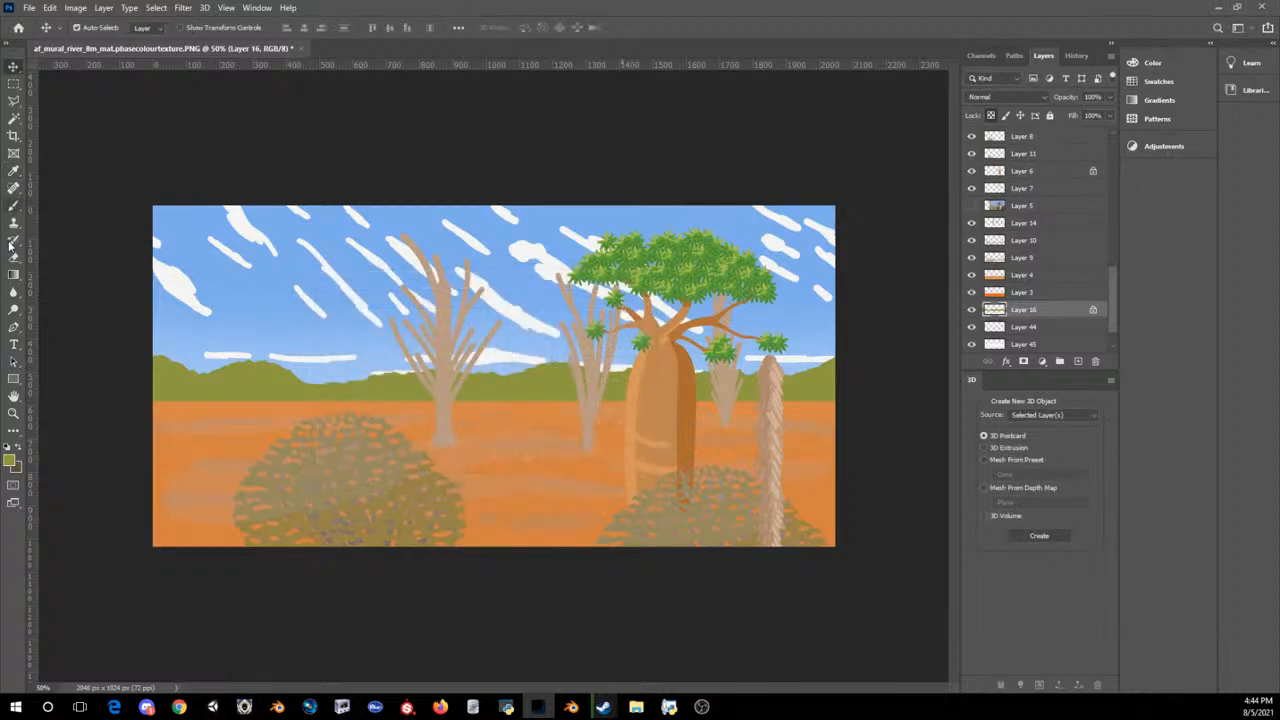
Step: Apply a foreground-to-background linear gradient down the hills, shading them from light olive to dark olive at the base
{"action": "left_click", "coordinate": [11, 276]}
{"action": "mouse_move", "coordinate": [535, 412]}
{"action": "left_mouse_down"}
{"action": "mouse_move", "coordinate": [510, 332]}
{"action": "mouse_move", "coordinate": [505, 410]}
{"action": "mouse_move", "coordinate": [530, 419]}
{"action": "left_mouse_up"}
{"action": "key", "text": "ctrl+z"}
{"action": "key", "text": "ctrl+z"}
{"action": "key", "text": "ctrl+z"}
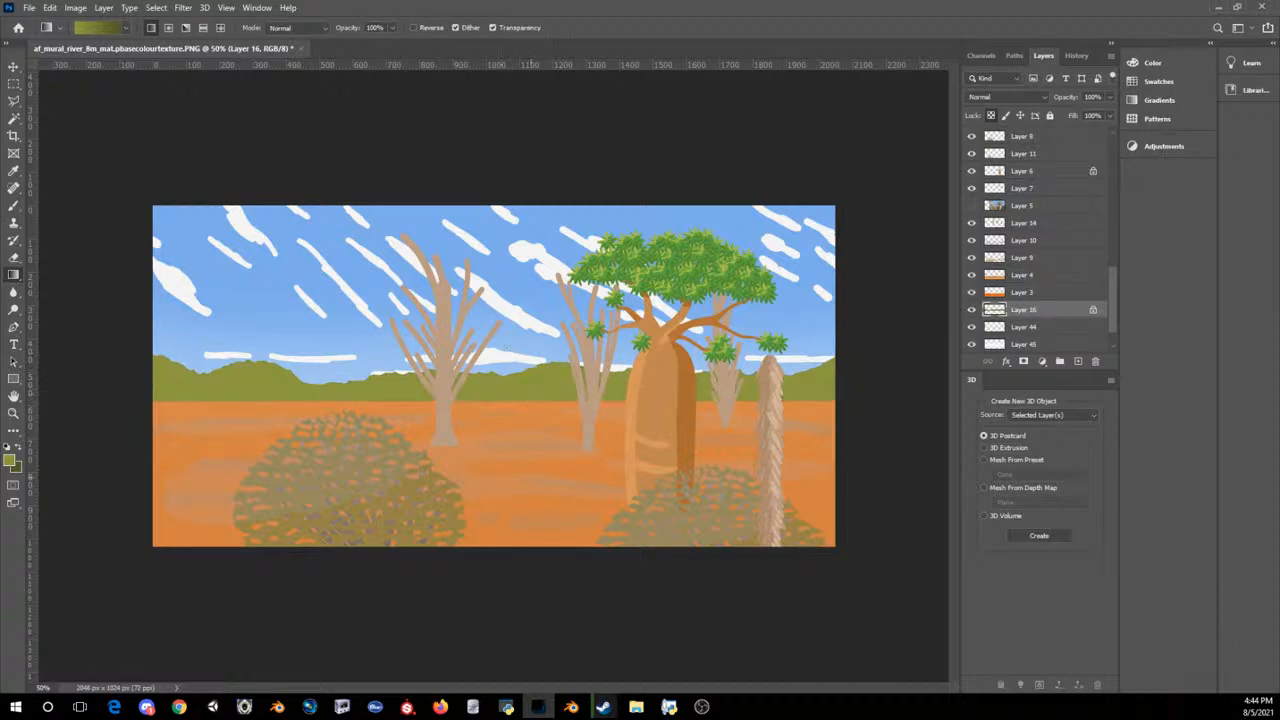
{"action": "left_click_drag", "start_coordinate": [516, 374], "coordinate": [537, 441]}
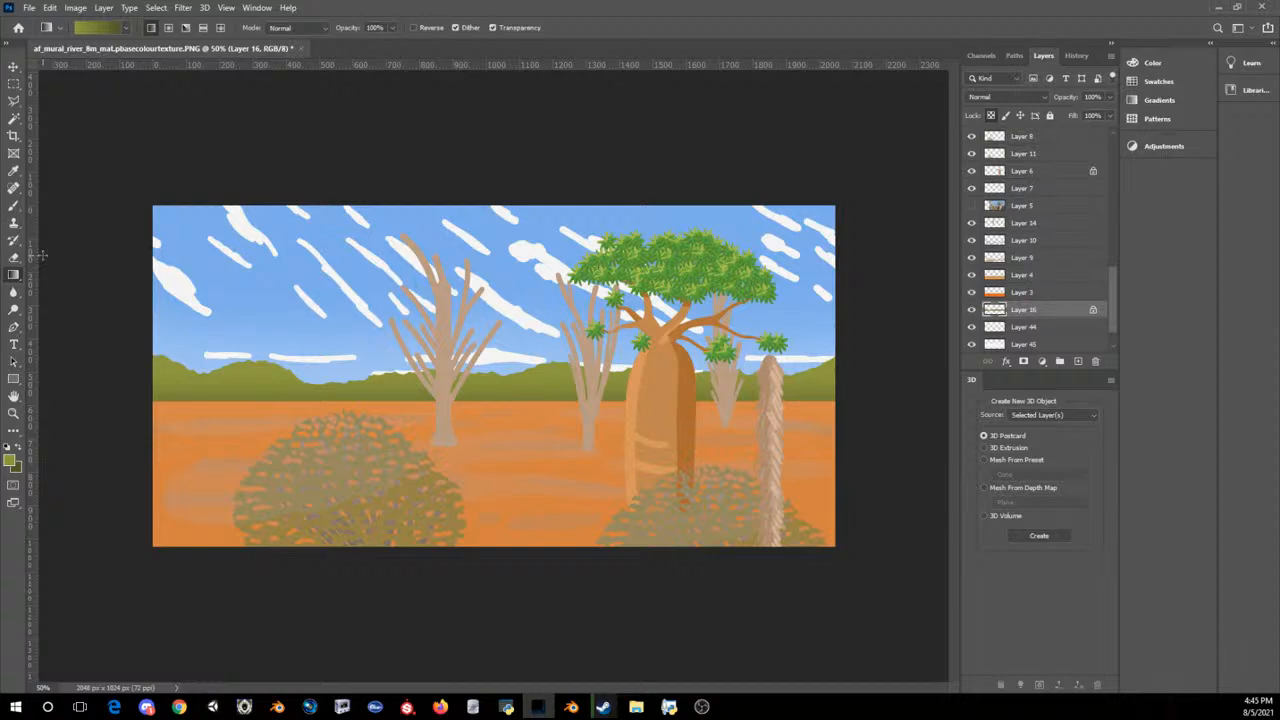
Step: Try placing a pasted bush copy, scaled to 26.70%, at the left end of the horizon
{"action": "left_click", "coordinate": [14, 205]}
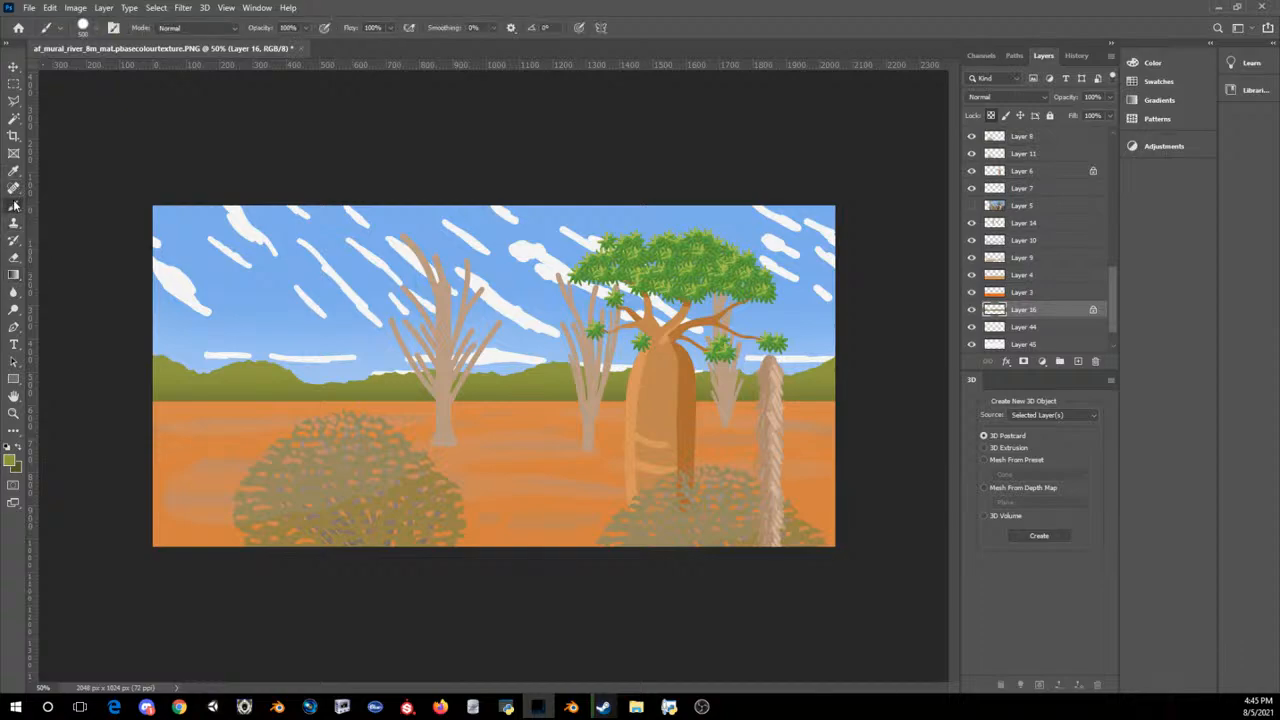
{"action": "left_click", "coordinate": [14, 66]}
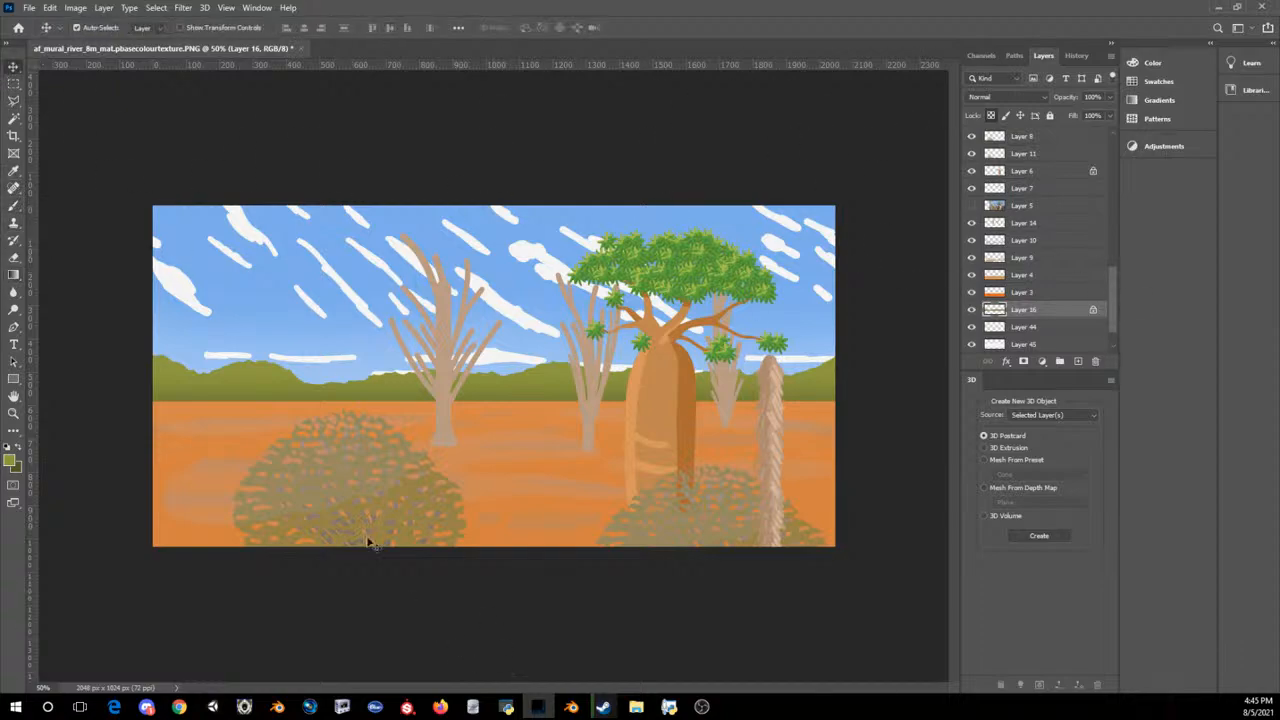
{"action": "key", "text": "ctrl+v"}
{"action": "key", "text": "ctrl+t"}
{"action": "left_click_drag", "start_coordinate": [473, 417], "coordinate": [249, 380]}
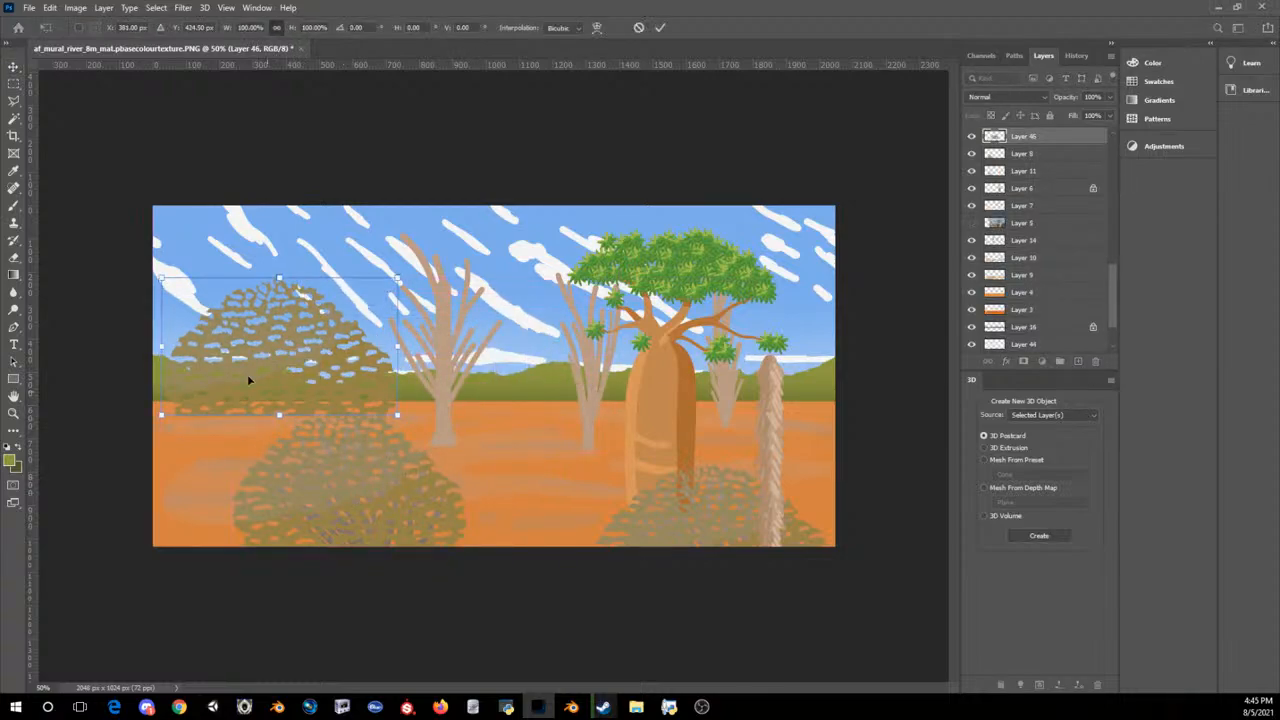
{"action": "left_click_drag", "start_coordinate": [160, 278], "coordinate": [192, 405]}
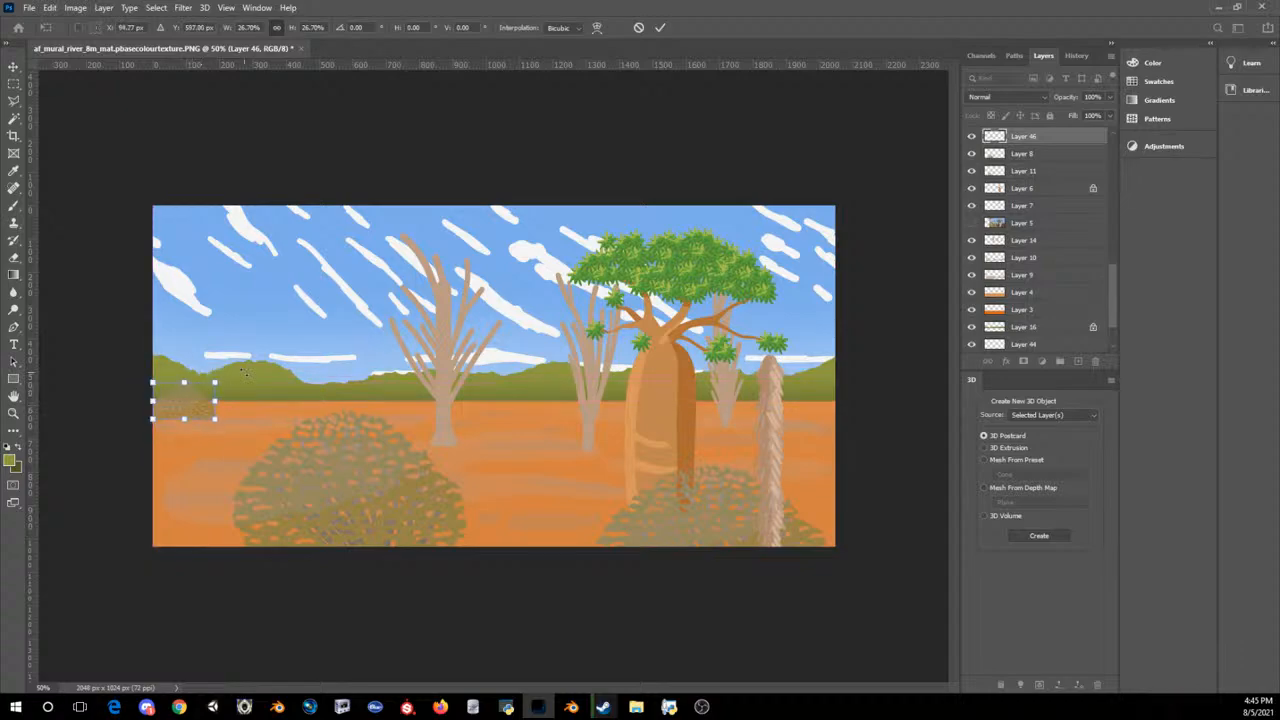
{"action": "key", "text": "Return"}
{"action": "key", "text": "ctrl+minus"}
{"action": "key", "text": "ctrl+minus"}
{"action": "key", "text": "ctrl+minus"}
{"action": "key", "text": "ctrl+minus"}
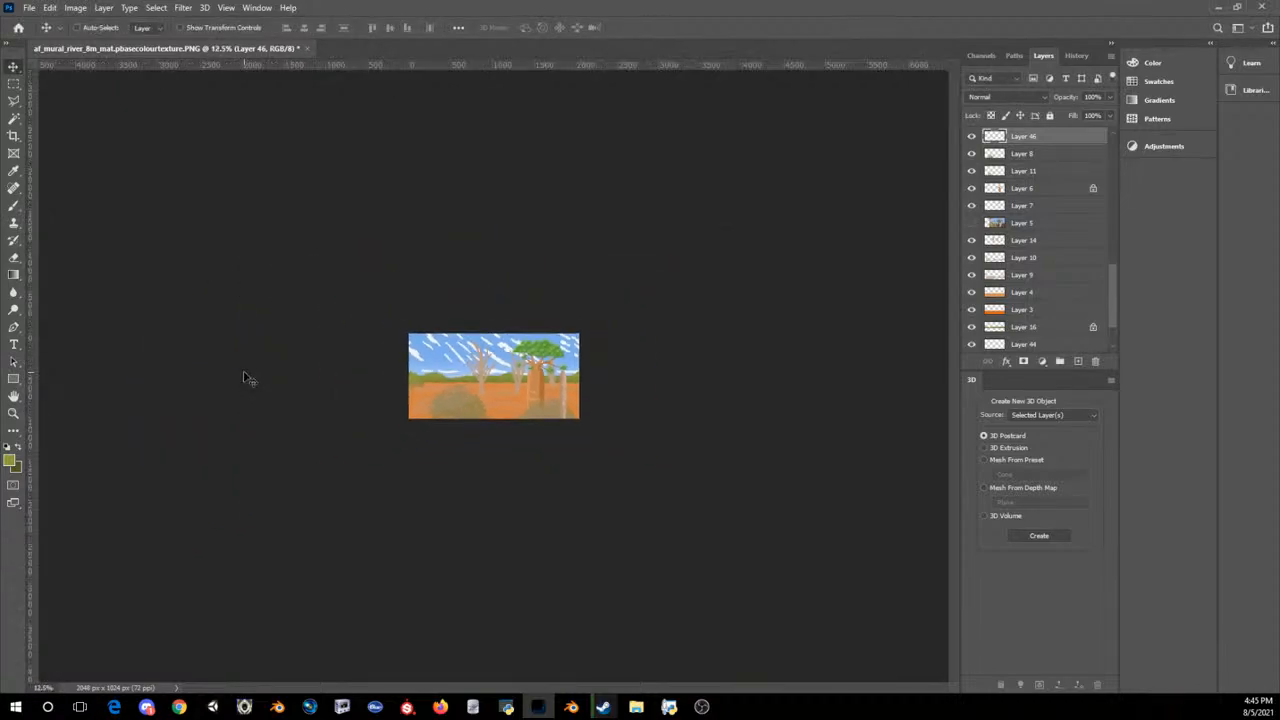
{"action": "key", "text": "ctrl+plus"}
{"action": "key", "text": "ctrl+plus"}
{"action": "key", "text": "ctrl+plus"}
{"action": "key", "text": "ctrl+plus"}
{"action": "key", "text": "ctrl+plus"}
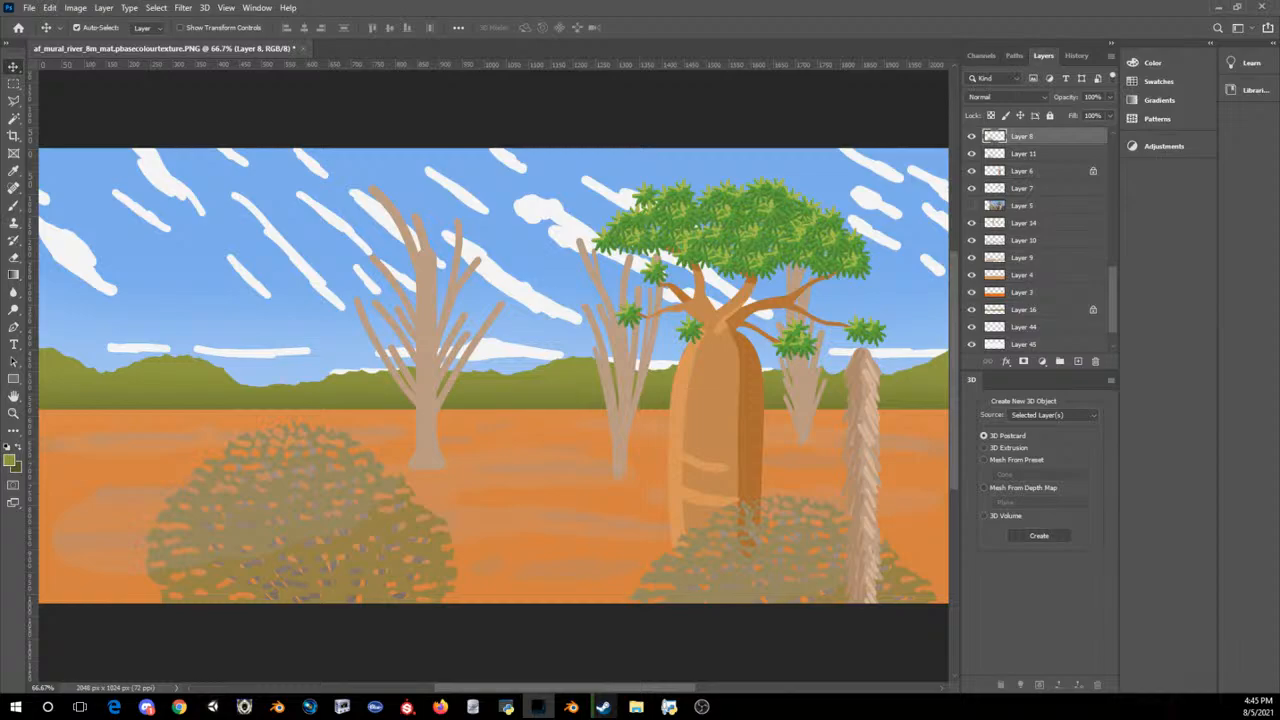
Step: Switch to the Brush and set the foreground colour to brown 927157, sampled from the tall bare tree
{"action": "key", "text": "alt+Tab"}
{"action": "key", "text": "b"}
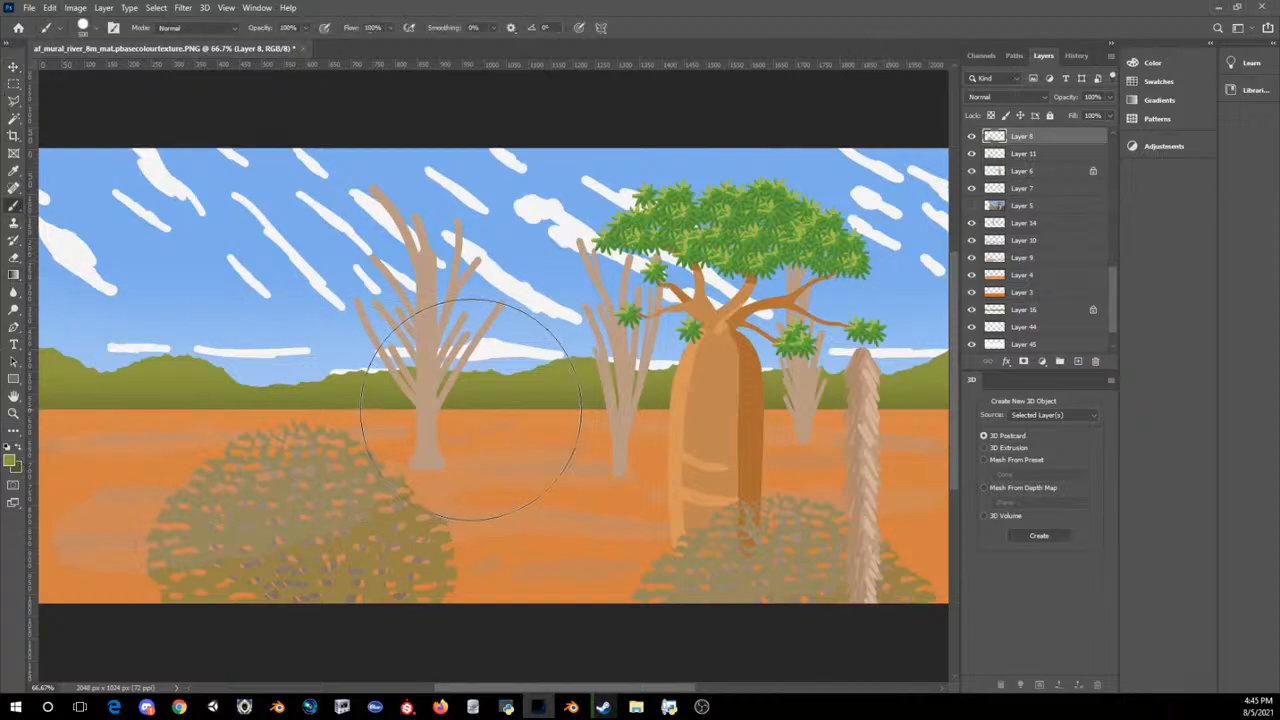
{"action": "left_click", "coordinate": [10, 463]}
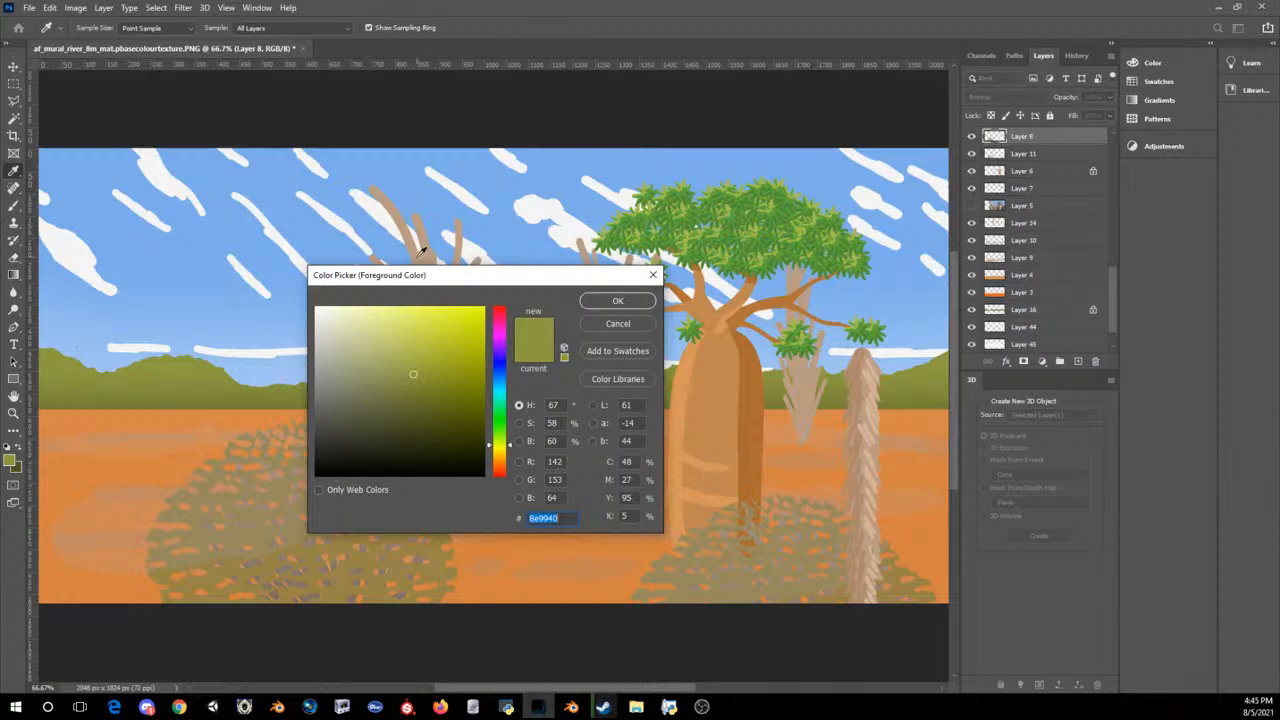
{"action": "left_click", "coordinate": [422, 256]}
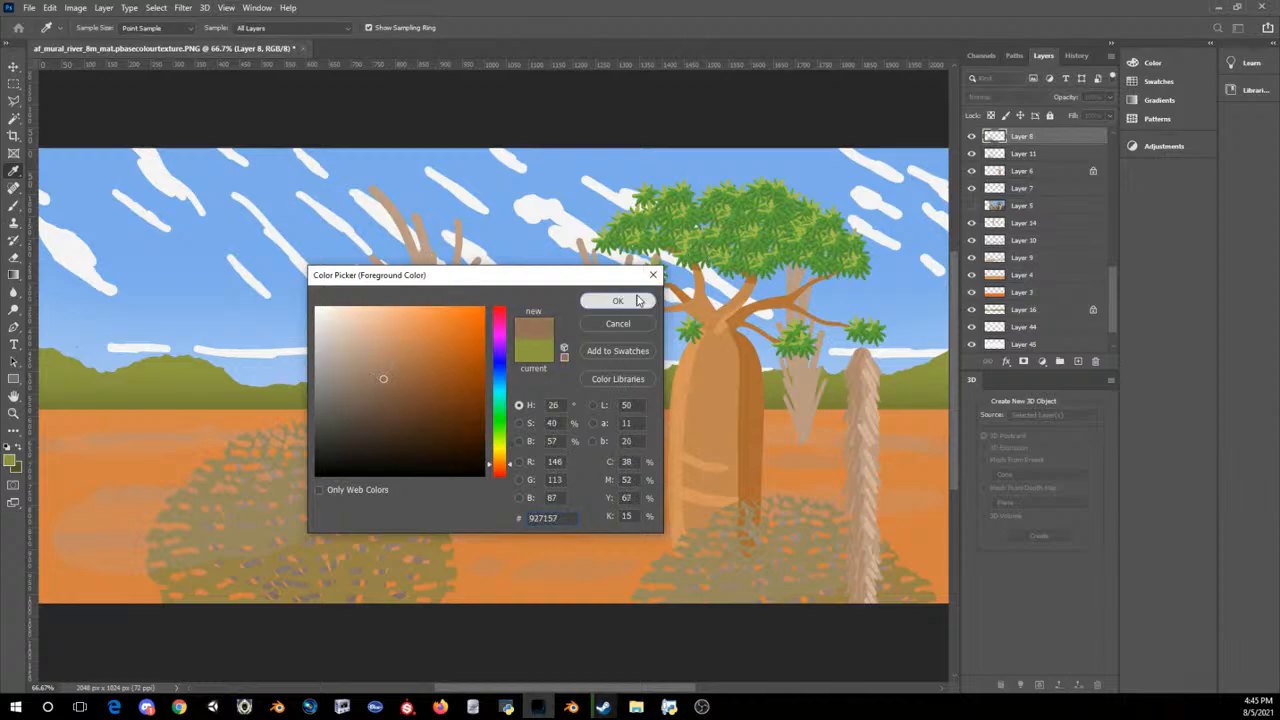
{"action": "left_click", "coordinate": [617, 300]}
{"action": "left_click_drag", "start_coordinate": [262, 362], "coordinate": [407, 440]}
{"action": "key", "text": "ctrl+z"}
Step: Add one new layer above the haze layer (Layer 45) and another above the orange ground layer (Layer 3)
{"action": "scroll", "coordinate": [1040, 300], "scroll_direction": "down", "scroll_amount": 1}
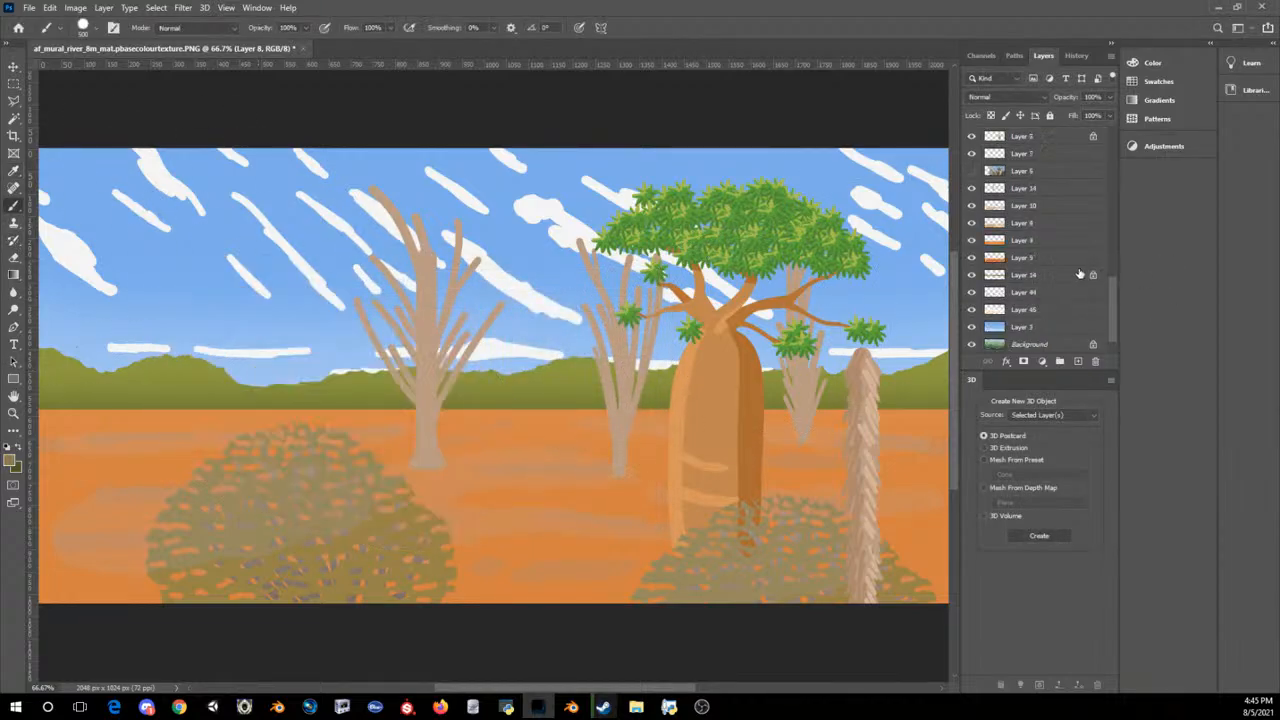
{"action": "left_click", "coordinate": [1030, 311]}
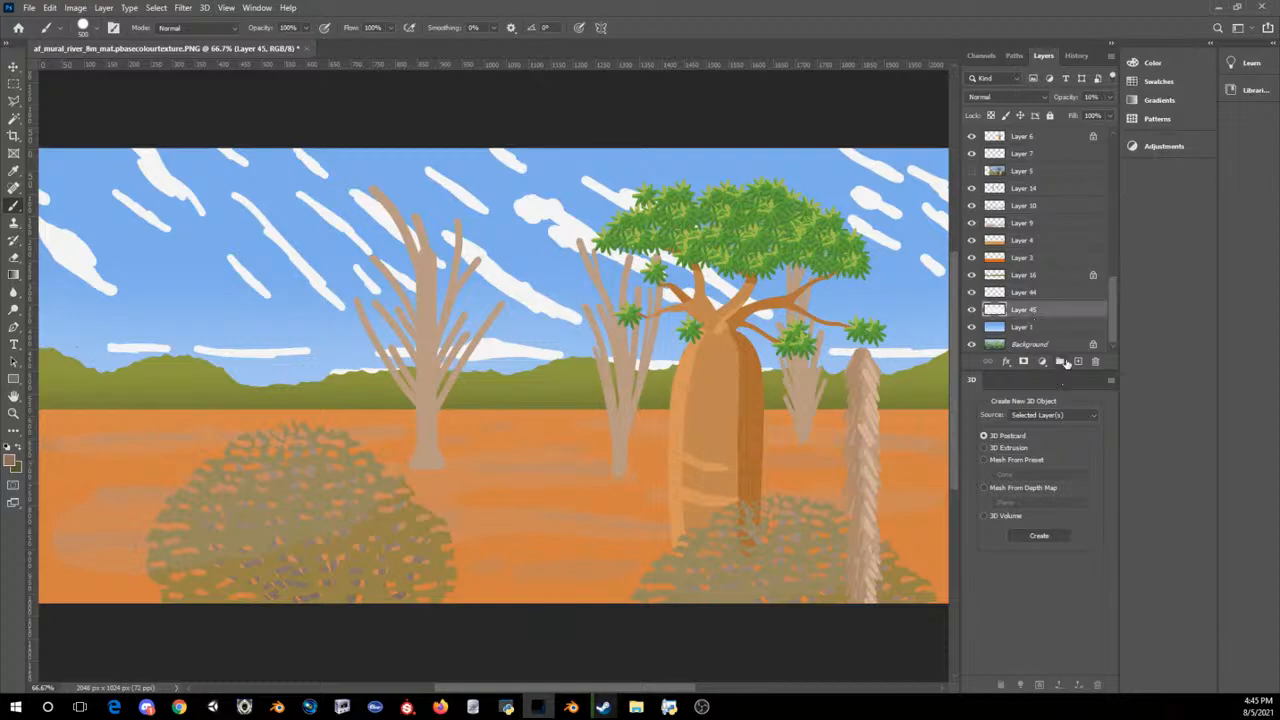
{"action": "left_click", "coordinate": [1076, 361]}
{"action": "left_click", "coordinate": [1022, 258]}
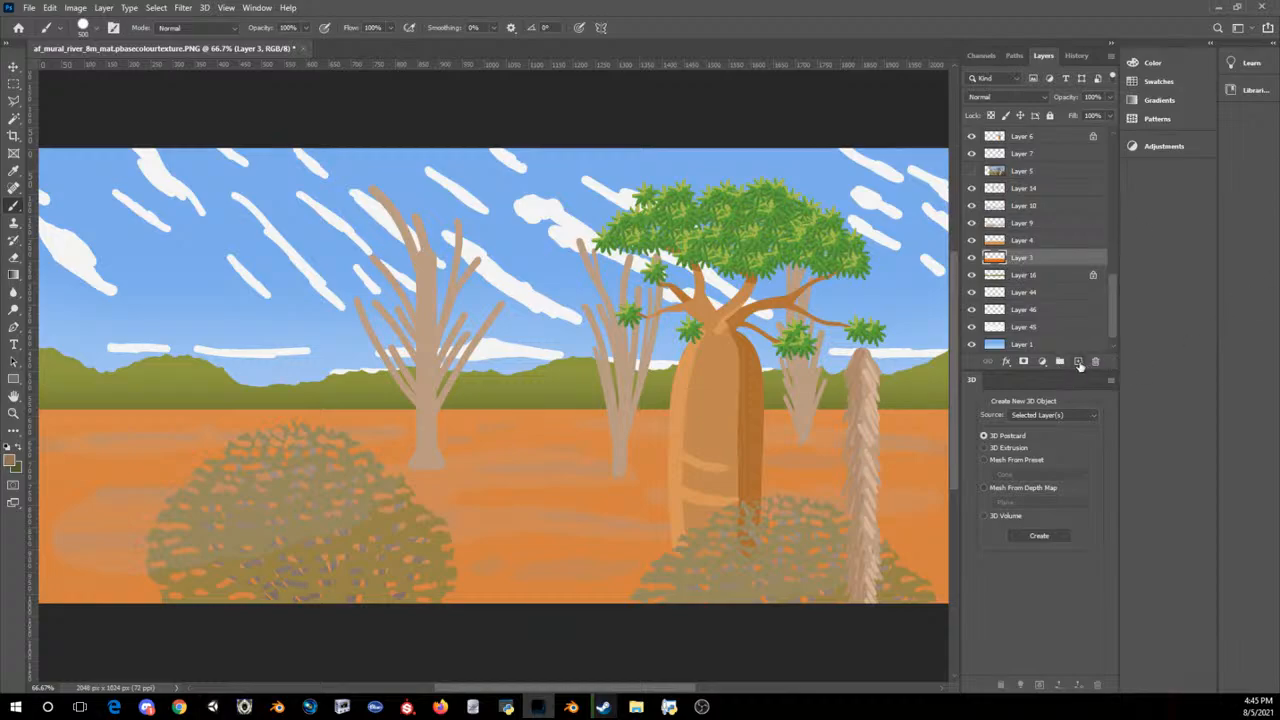
{"action": "left_click", "coordinate": [1078, 362]}
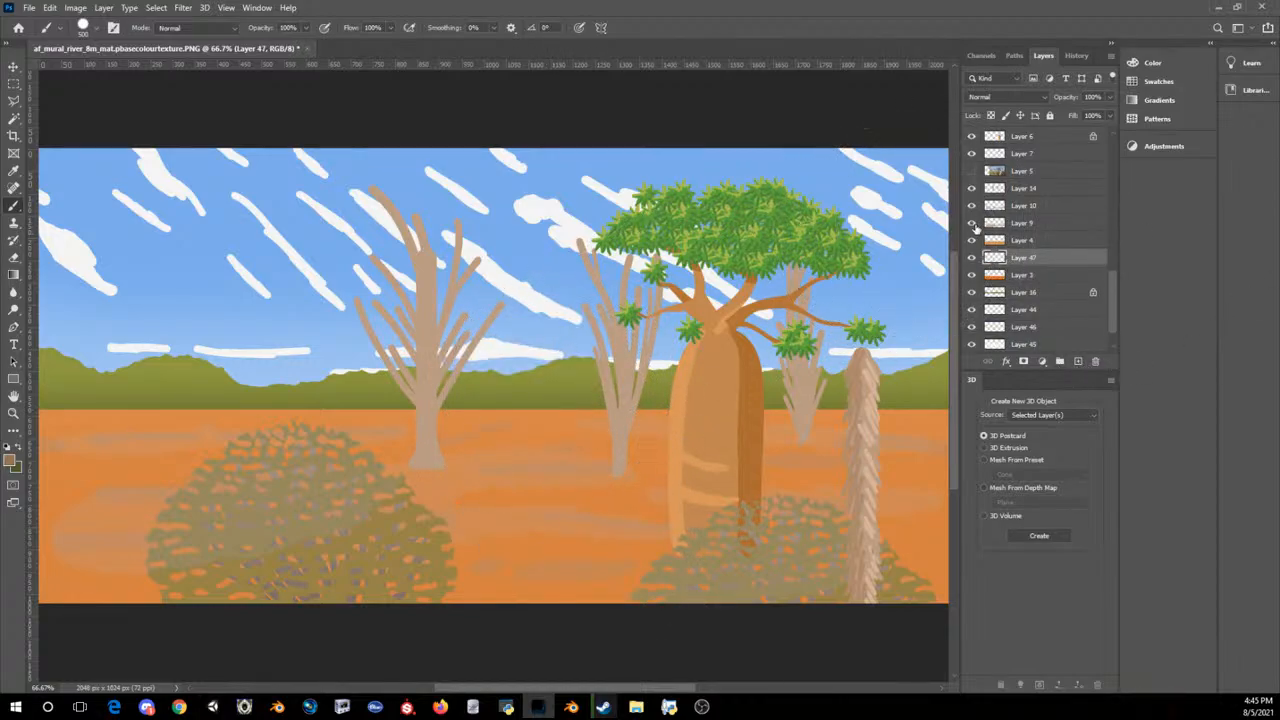
Step: Add a new layer above the hidden Layer 5 and reduce the Brush size to 100
{"action": "scroll", "coordinate": [978, 228], "scroll_direction": "up", "scroll_amount": 2}
{"action": "left_click", "coordinate": [1012, 240]}
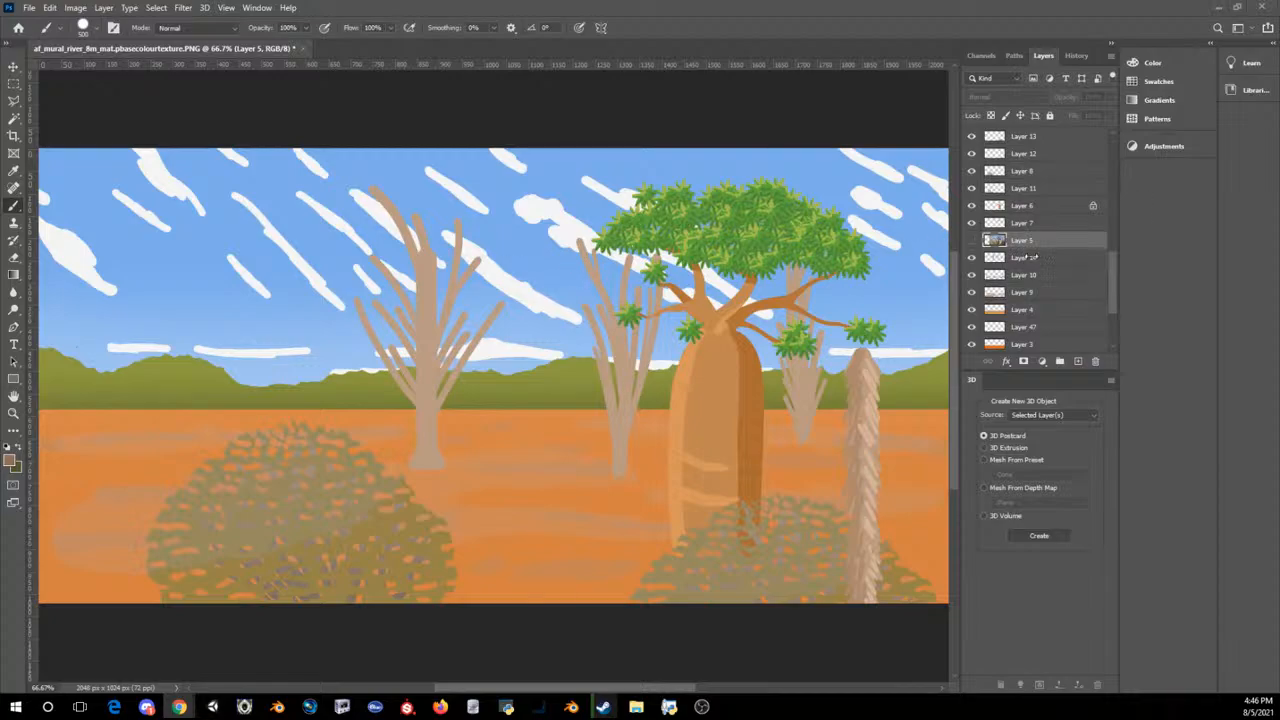
{"action": "left_click", "coordinate": [1077, 362]}
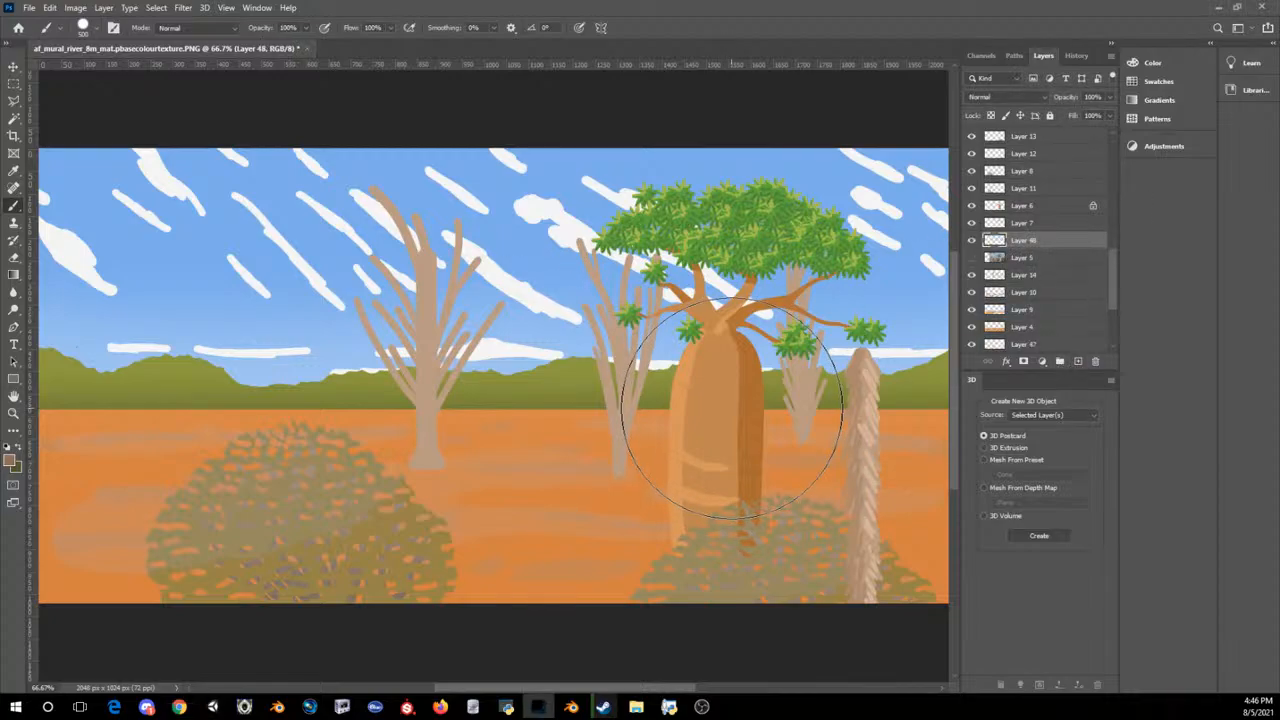
{"action": "key", "text": "ctrl+z"}
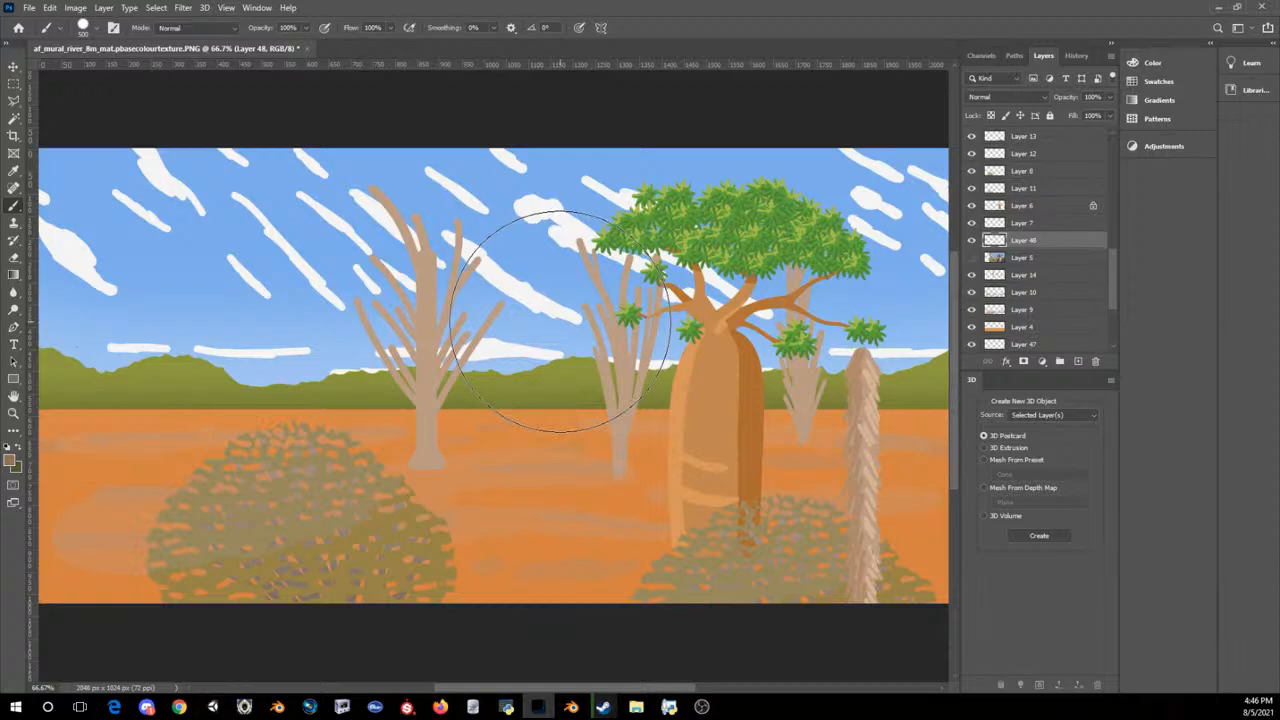
{"action": "key", "text": "bracketleft"}
{"action": "key", "text": "bracketleft"}
{"action": "key", "text": "bracketleft"}
{"action": "key", "text": "bracketleft"}
{"action": "key", "text": "bracketleft"}
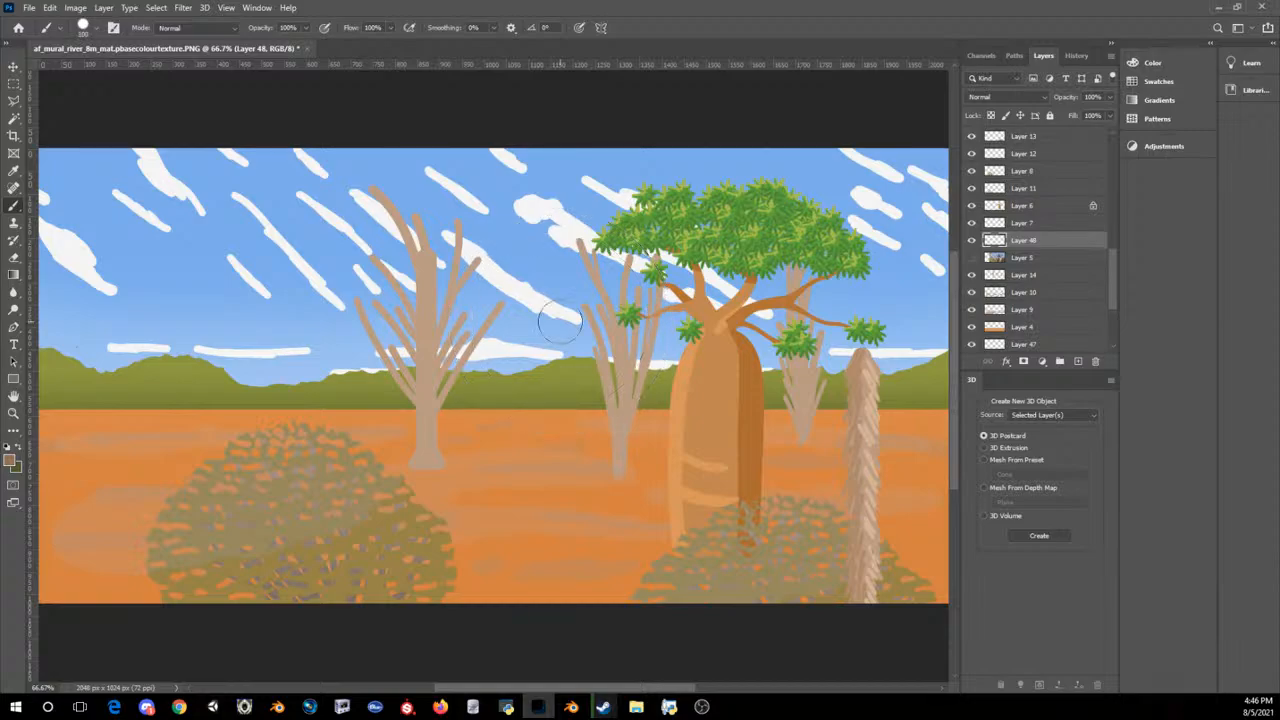
Step: Reduce the Brush size to 20 and try a brown squiggle on the ground at the foot of the large bare tree
{"action": "key", "text": "bracketleft"}
{"action": "key", "text": "bracketleft"}
{"action": "key", "text": "bracketleft"}
{"action": "key", "text": "bracketleft"}
{"action": "key", "text": "bracketleft"}
{"action": "mouse_move", "coordinate": [440, 472]}
{"action": "left_mouse_down"}
{"action": "mouse_move", "coordinate": [450, 490]}
{"action": "mouse_move", "coordinate": [518, 500]}
{"action": "left_mouse_up"}
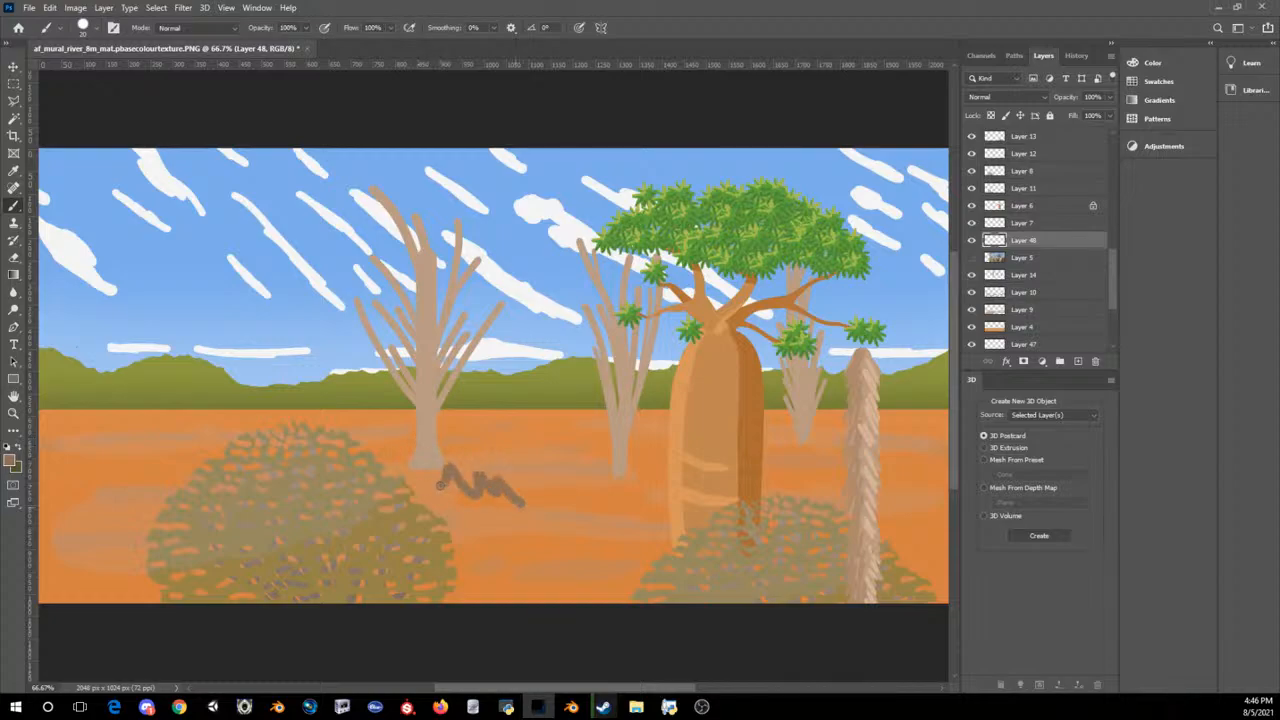
{"action": "key", "text": "ctrl+z"}
Step: Select the cloud layer (Layer 44) from the sky, set the foreground colour to white and switch to the Brush
{"action": "key", "text": "ctrl+minus"}
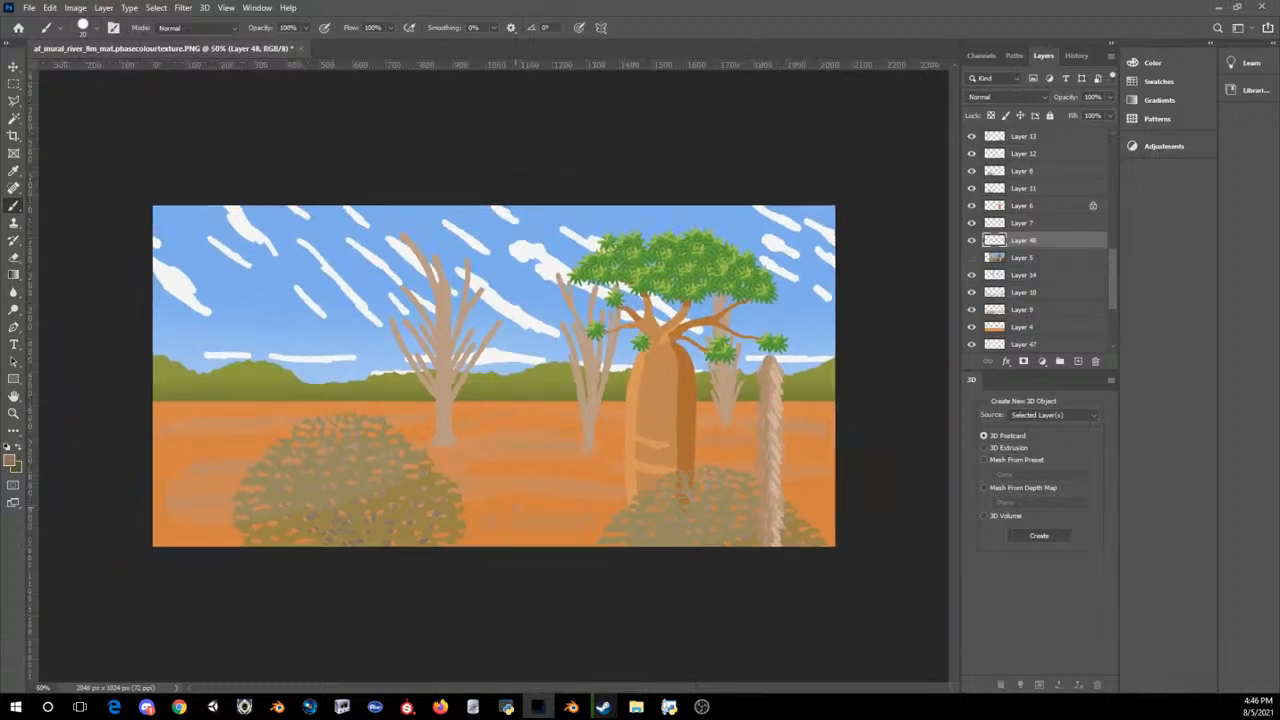
{"action": "left_click", "coordinate": [13, 66]}
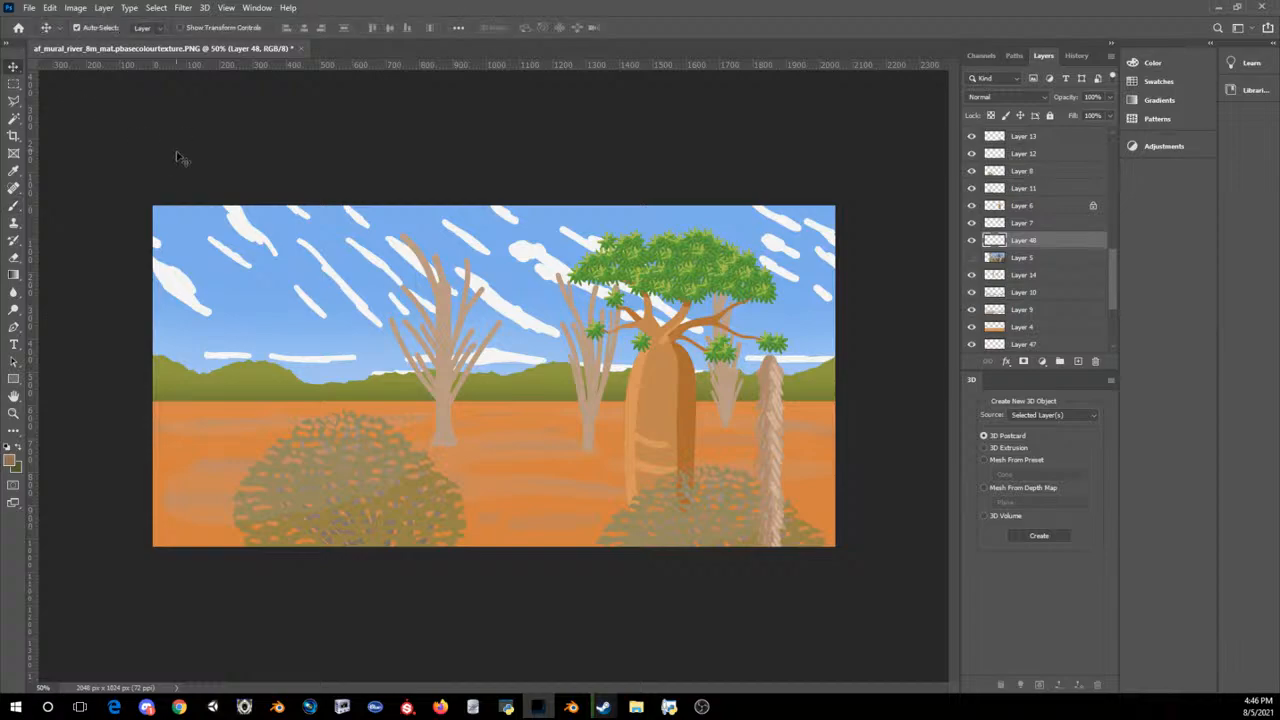
{"action": "left_click", "coordinate": [238, 228]}
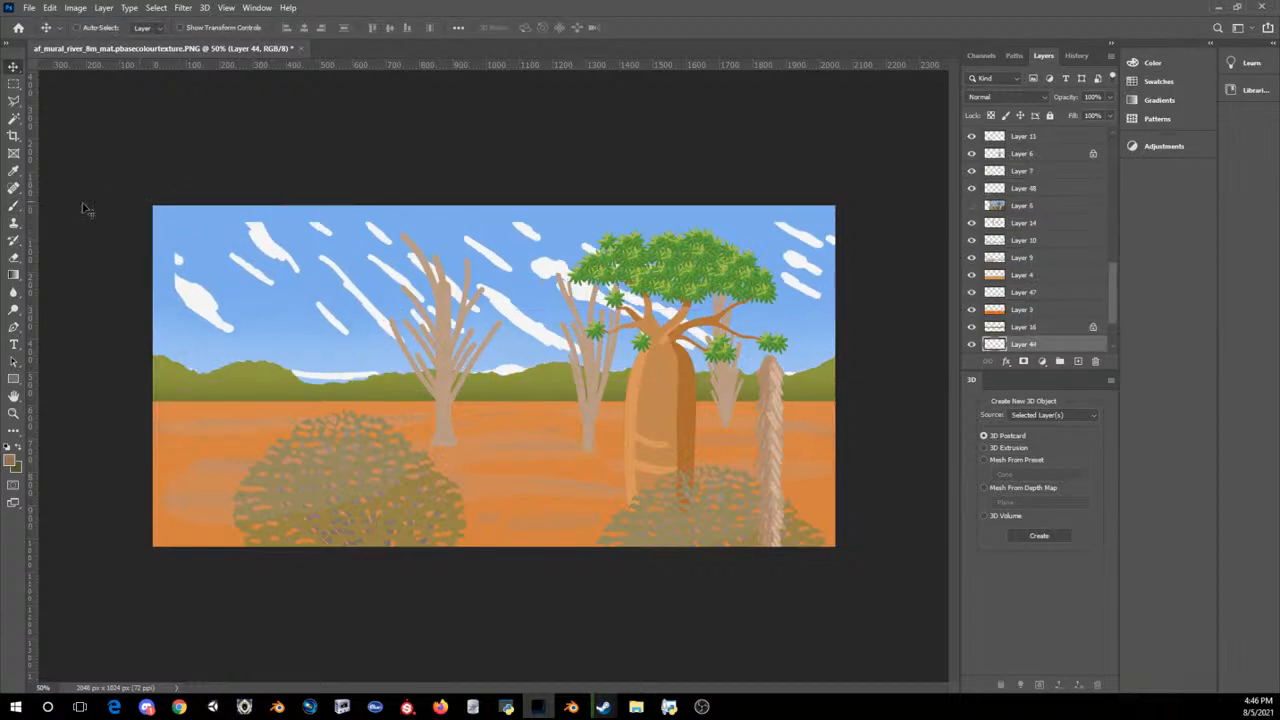
{"action": "left_click", "coordinate": [11, 461]}
{"action": "left_click", "coordinate": [625, 303]}
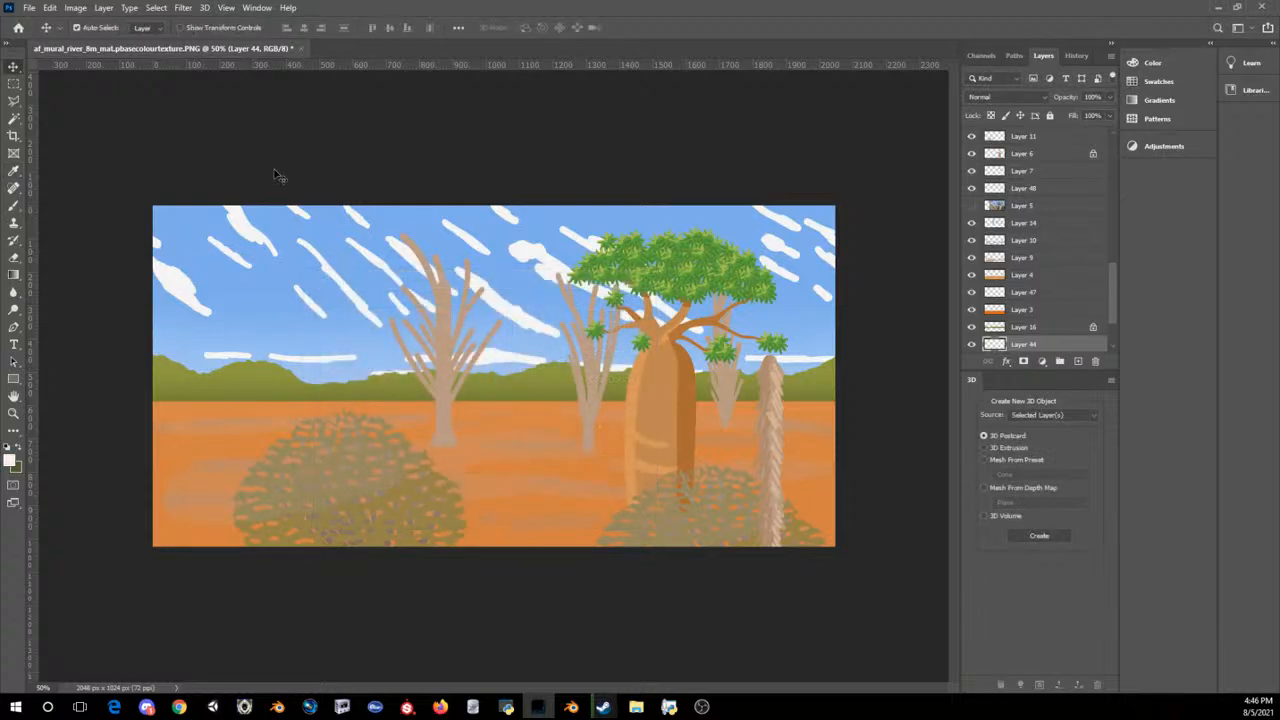
{"action": "left_click", "coordinate": [16, 206]}
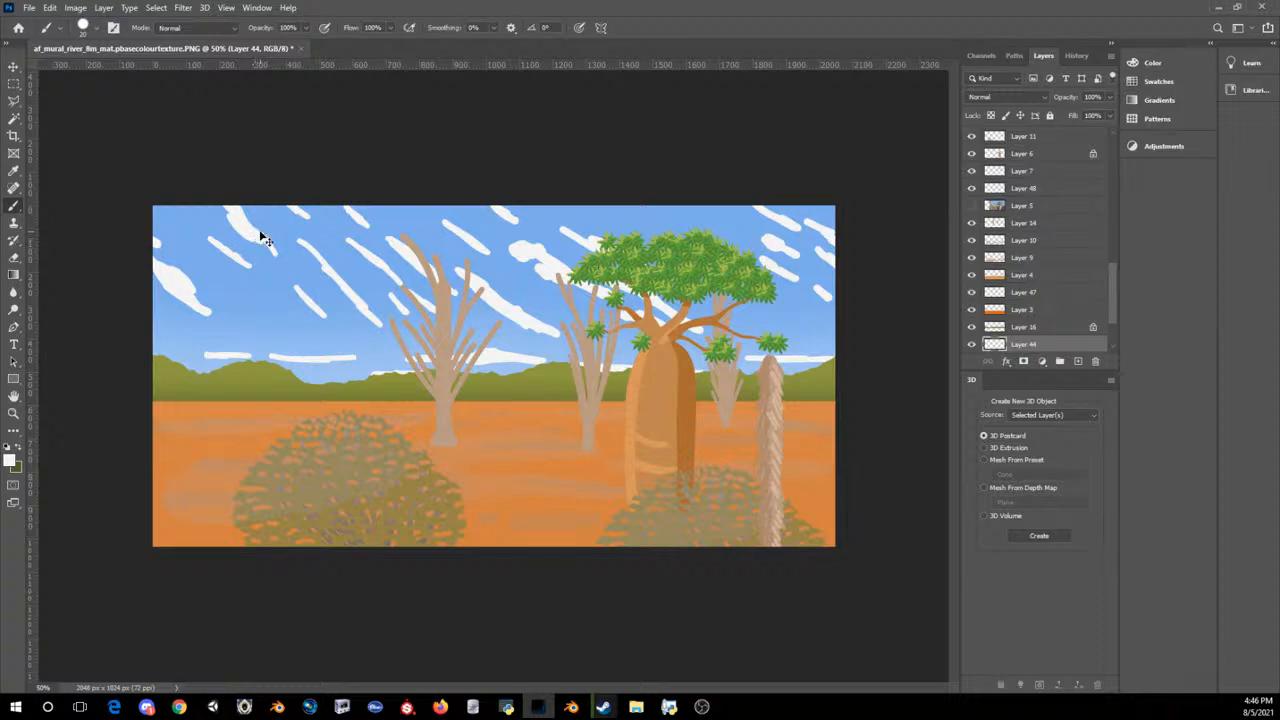
{"action": "key", "text": "ctrl+z"}
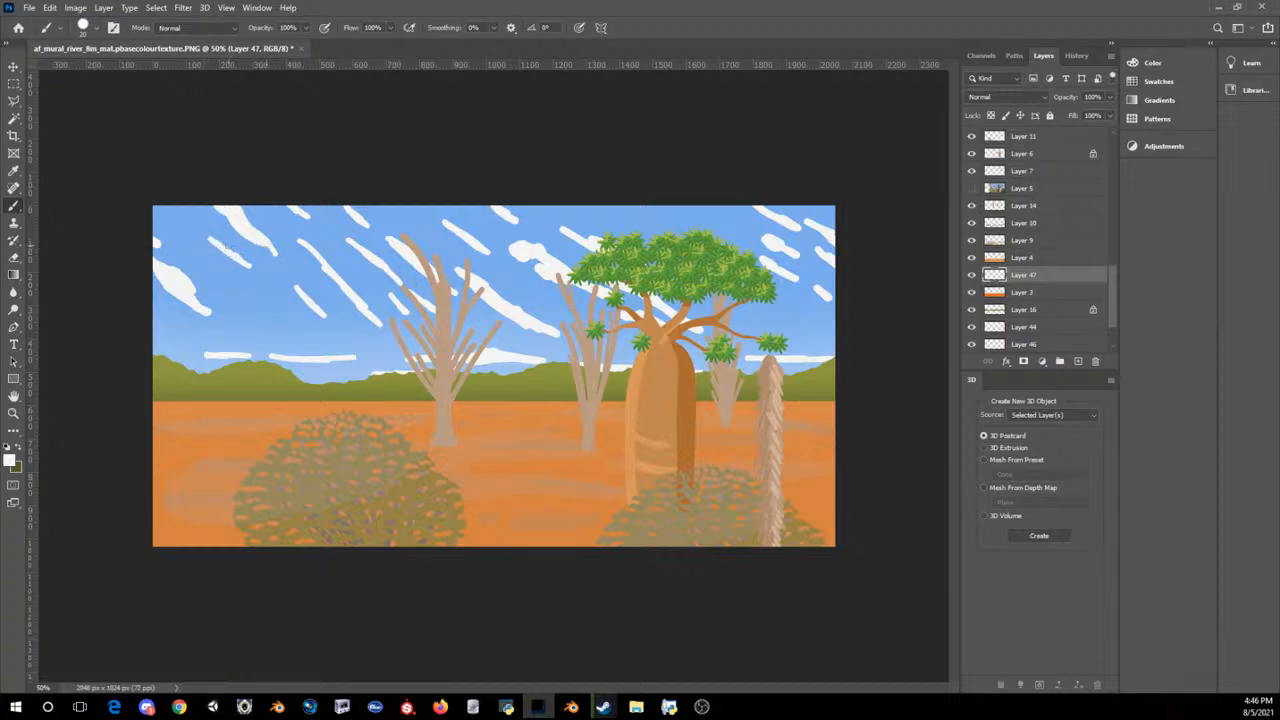
Step: Reduce the Brush size to 10 and extend the streaky white clouds with thin diagonal strokes on Layer 47
{"action": "key", "text": "bracketleft"}
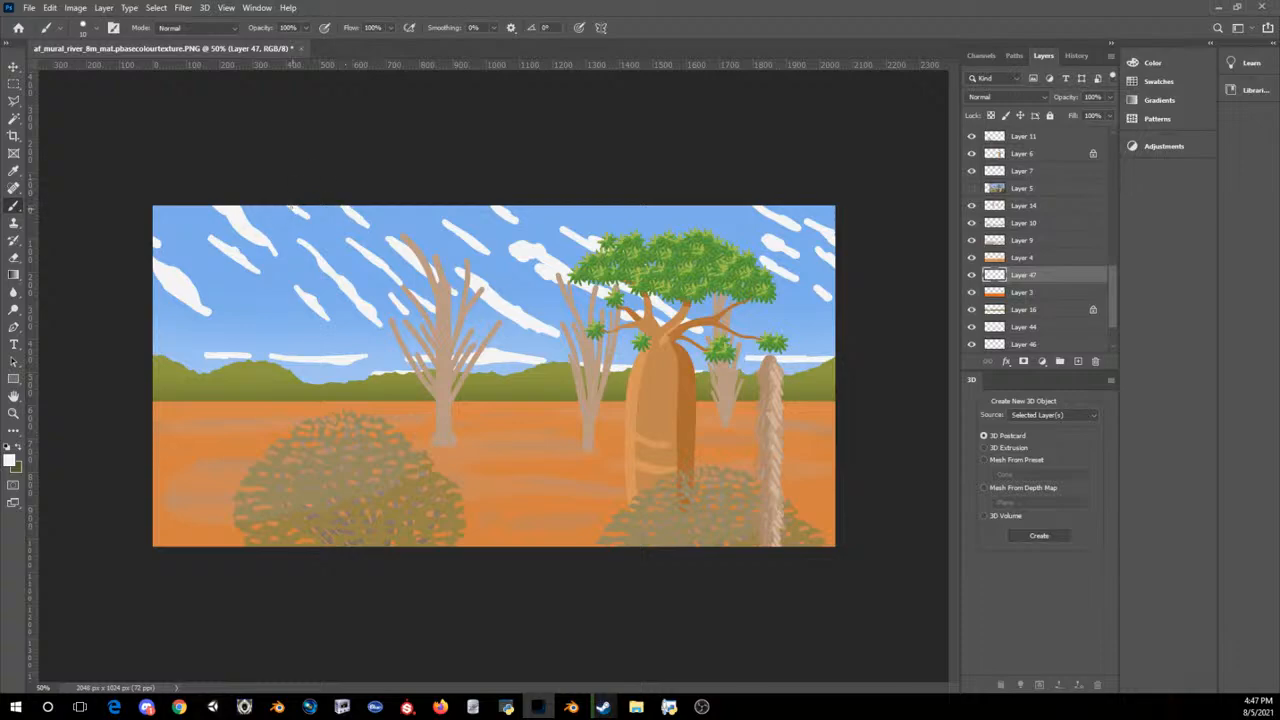
{"action": "left_click_drag", "start_coordinate": [293, 208], "coordinate": [301, 215]}
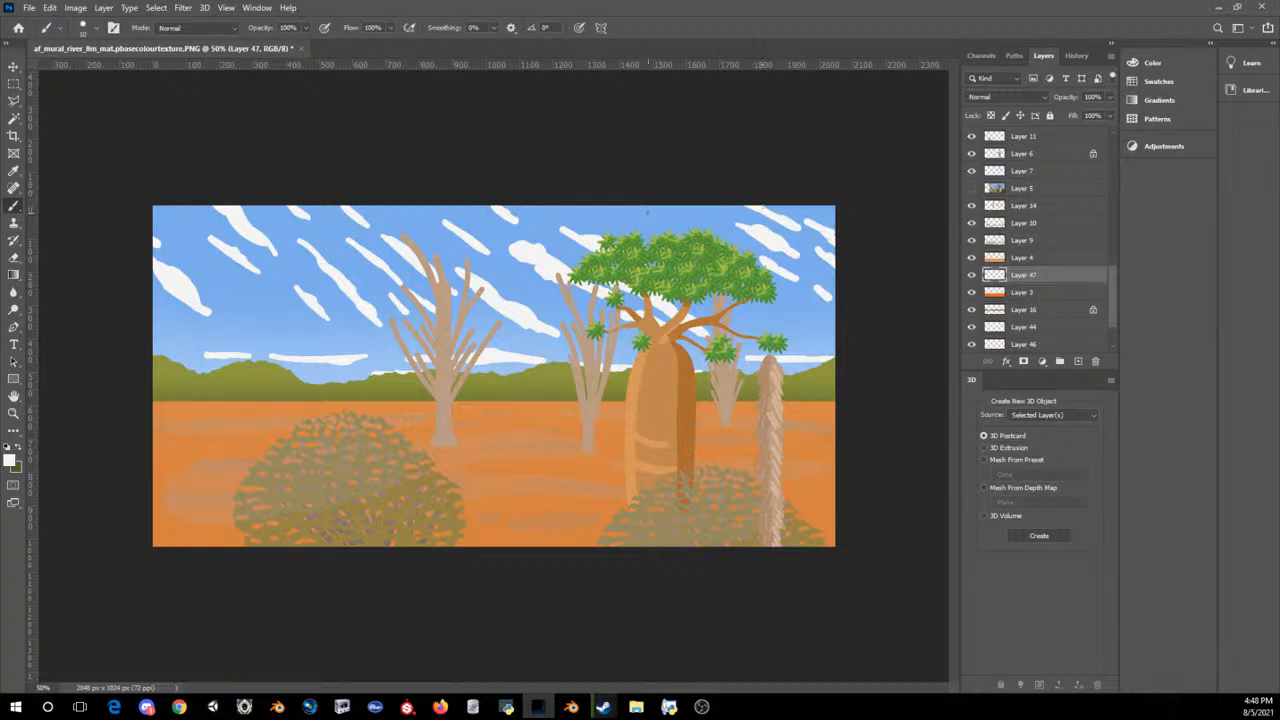
{"action": "left_click_drag", "start_coordinate": [645, 206], "coordinate": [669, 216]}
{"action": "key", "text": "ctrl+minus"}
{"action": "key", "text": "ctrl+minus"}
{"action": "key", "text": "ctrl+minus"}
{"action": "key", "text": "ctrl+minus"}
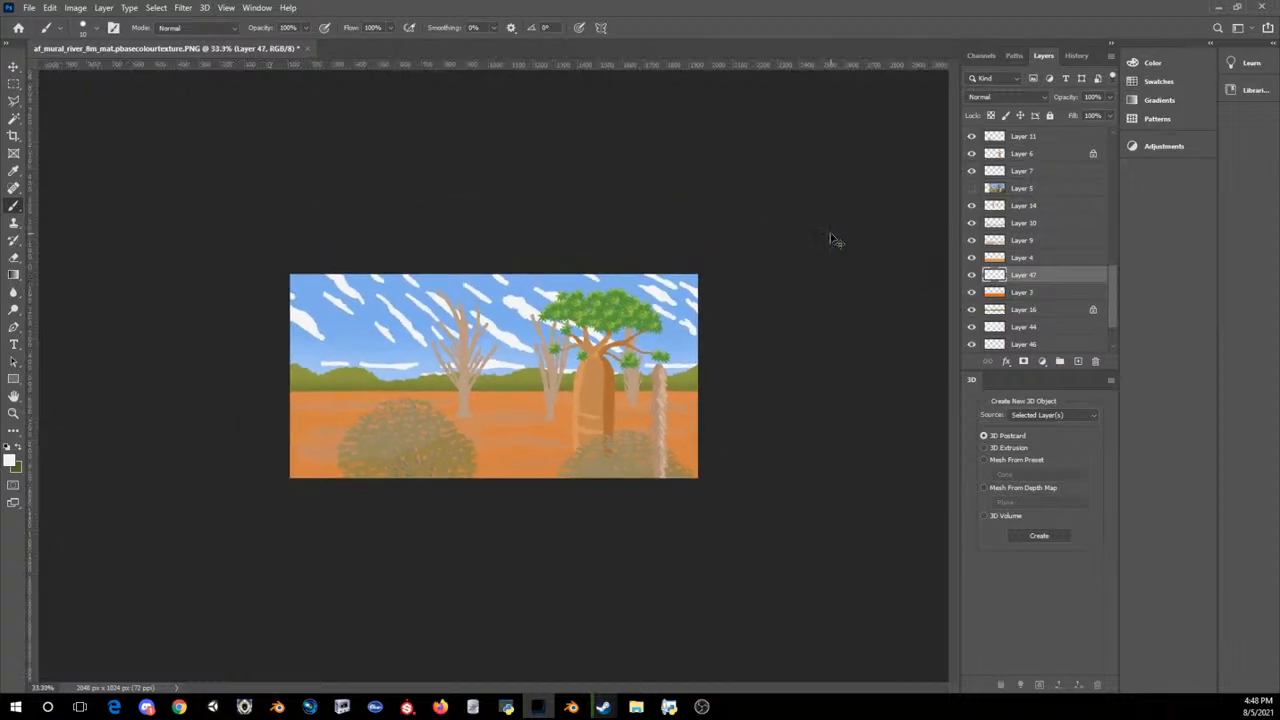
{"action": "key", "text": "ctrl+plus"}
{"action": "key", "text": "ctrl+plus"}
{"action": "key", "text": "ctrl+plus"}
{"action": "key", "text": "ctrl+plus"}
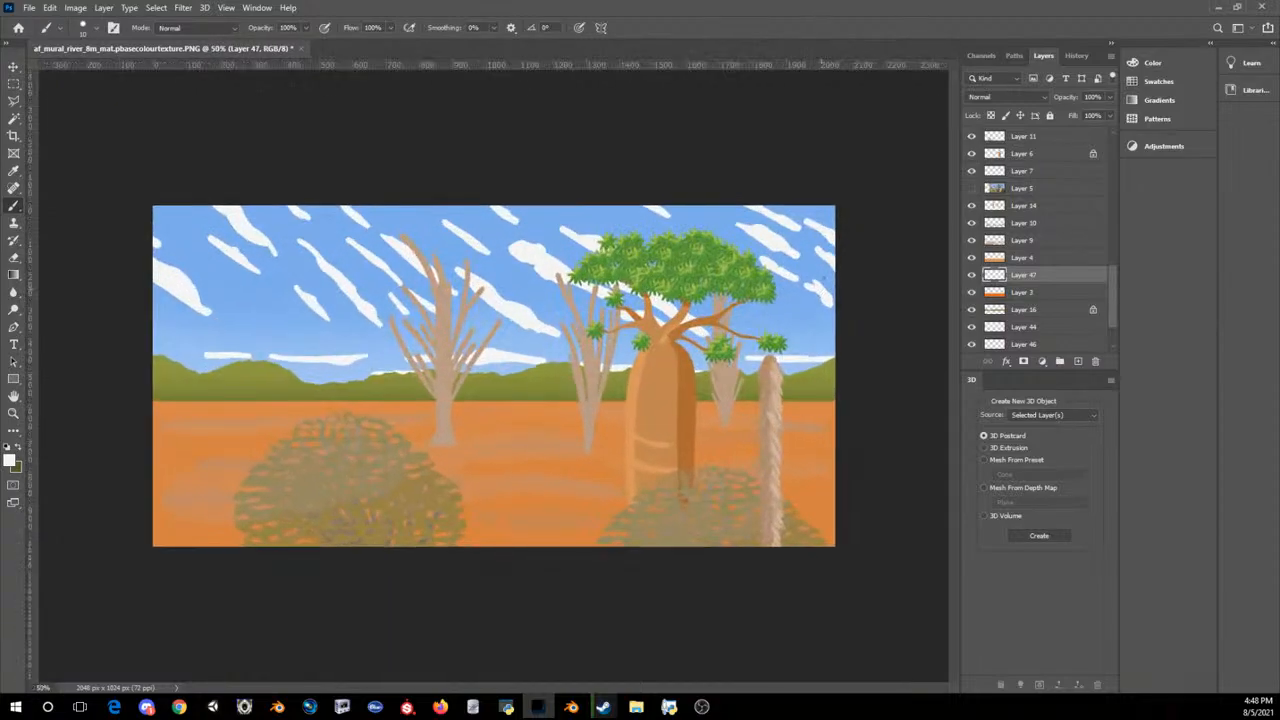
Step: Try a thicker white diagonal cloud stroke in the sky beside the large bare tree, and undo it
{"action": "key", "text": "bracketright"}
{"action": "key", "text": "bracketright"}
{"action": "key", "text": "bracketright"}
{"action": "key", "text": "bracketright"}
{"action": "key", "text": "bracketright"}
{"action": "key", "text": "bracketright"}
{"action": "left_click_drag", "start_coordinate": [320, 260], "coordinate": [370, 288]}
{"action": "key", "text": "ctrl+z"}
Step: Rename Layer 47 as Clouds
{"action": "double_click", "coordinate": [1015, 279]}
{"action": "type", "text": "Clouds"}
{"action": "key", "text": "Return"}
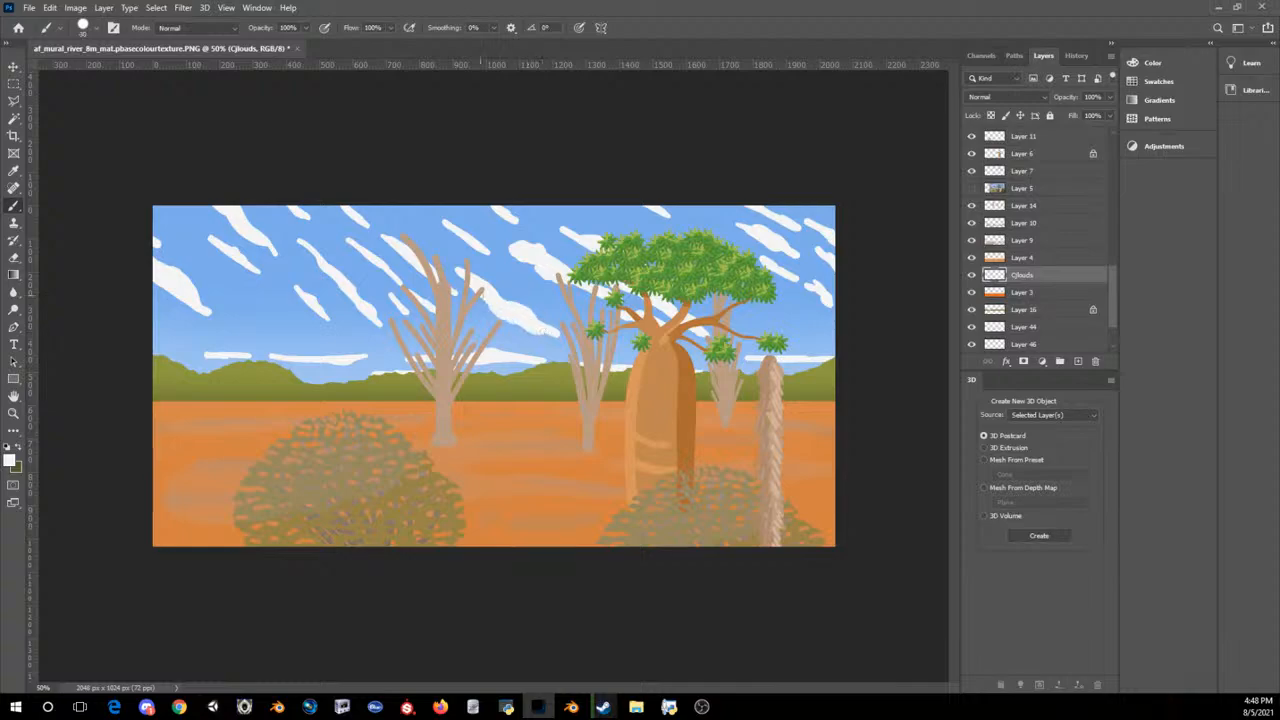
{"action": "key", "text": "ctrl+minus"}
{"action": "key", "text": "ctrl+minus"}
{"action": "key", "text": "ctrl+minus"}
{"action": "key", "text": "ctrl+minus"}
{"action": "key", "text": "ctrl+minus"}
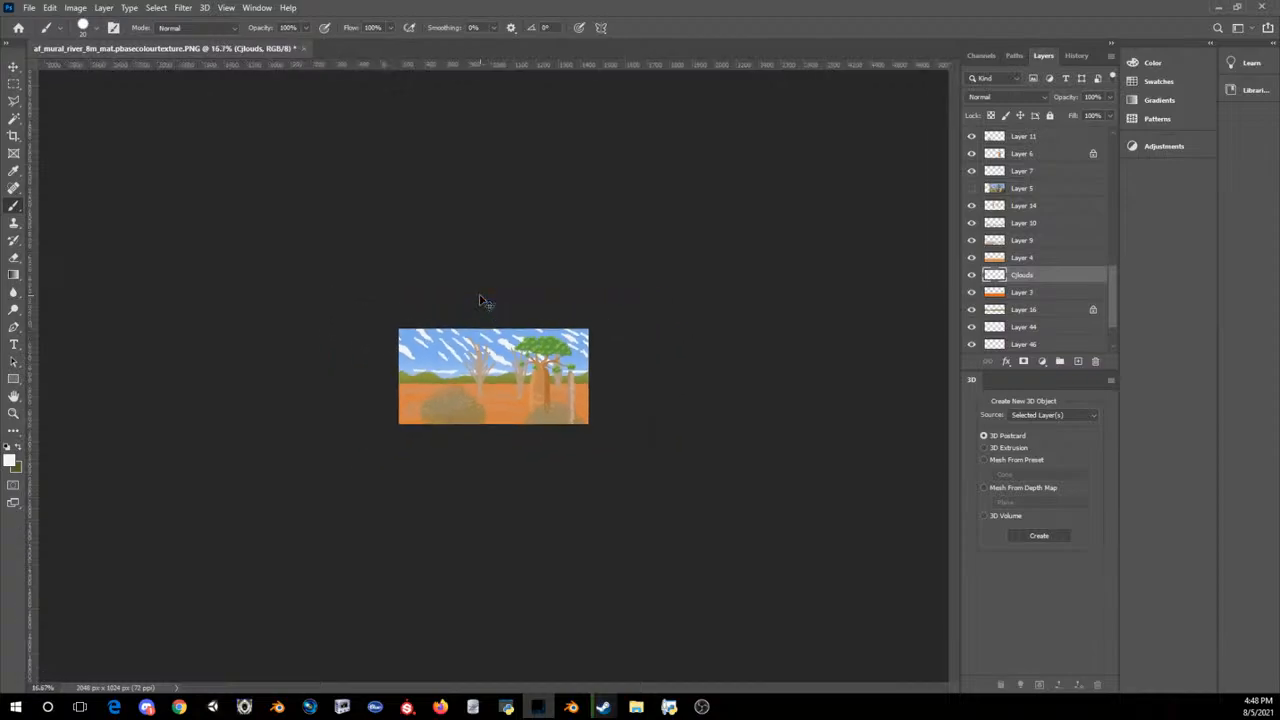
{"action": "key", "text": "ctrl+plus"}
{"action": "key", "text": "ctrl+plus"}
{"action": "key", "text": "ctrl+plus"}
{"action": "key", "text": "ctrl+plus"}
{"action": "key", "text": "ctrl+plus"}
{"action": "key", "text": "ctrl+plus"}
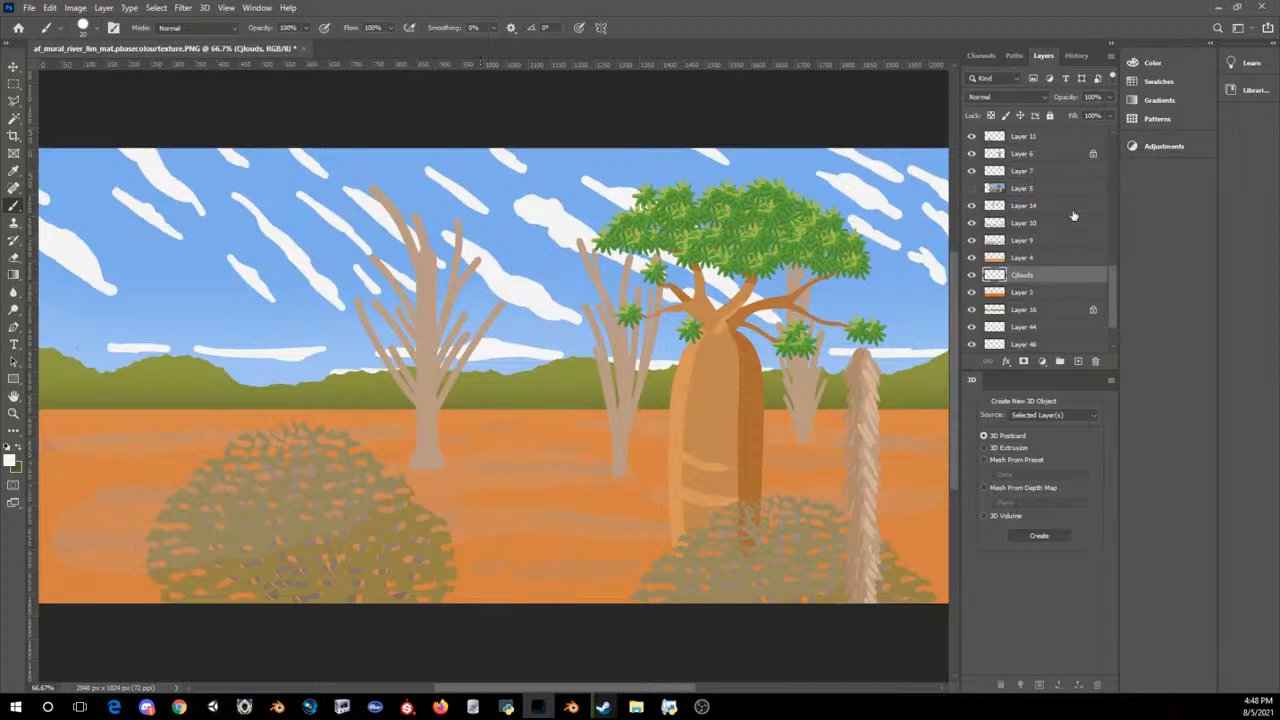
{"action": "right_click", "coordinate": [1048, 274]}
{"action": "left_click", "coordinate": [1024, 278]}
{"action": "double_click", "coordinate": [1024, 275]}
{"action": "type", "text": "Clouds"}
{"action": "key", "text": "Return"}
Step: Duplicate the Clouds layer under the default copy name
{"action": "right_click", "coordinate": [1040, 278]}
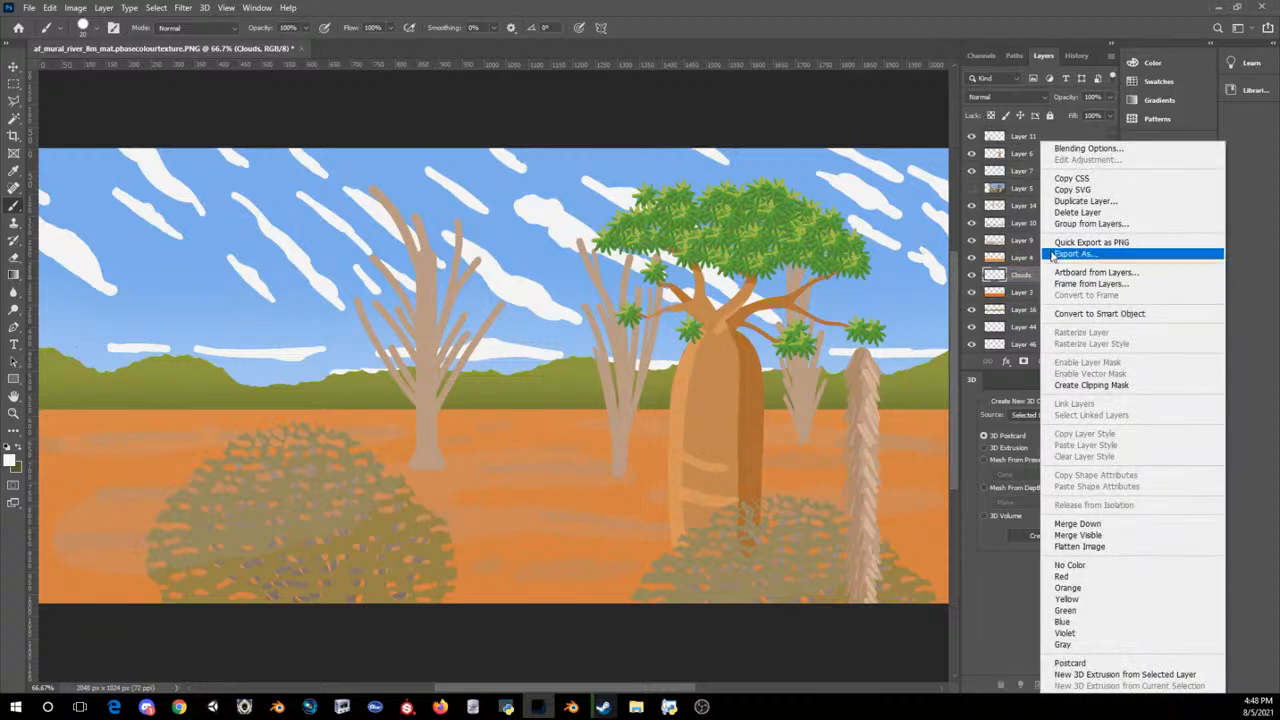
{"action": "left_click", "coordinate": [1070, 206]}
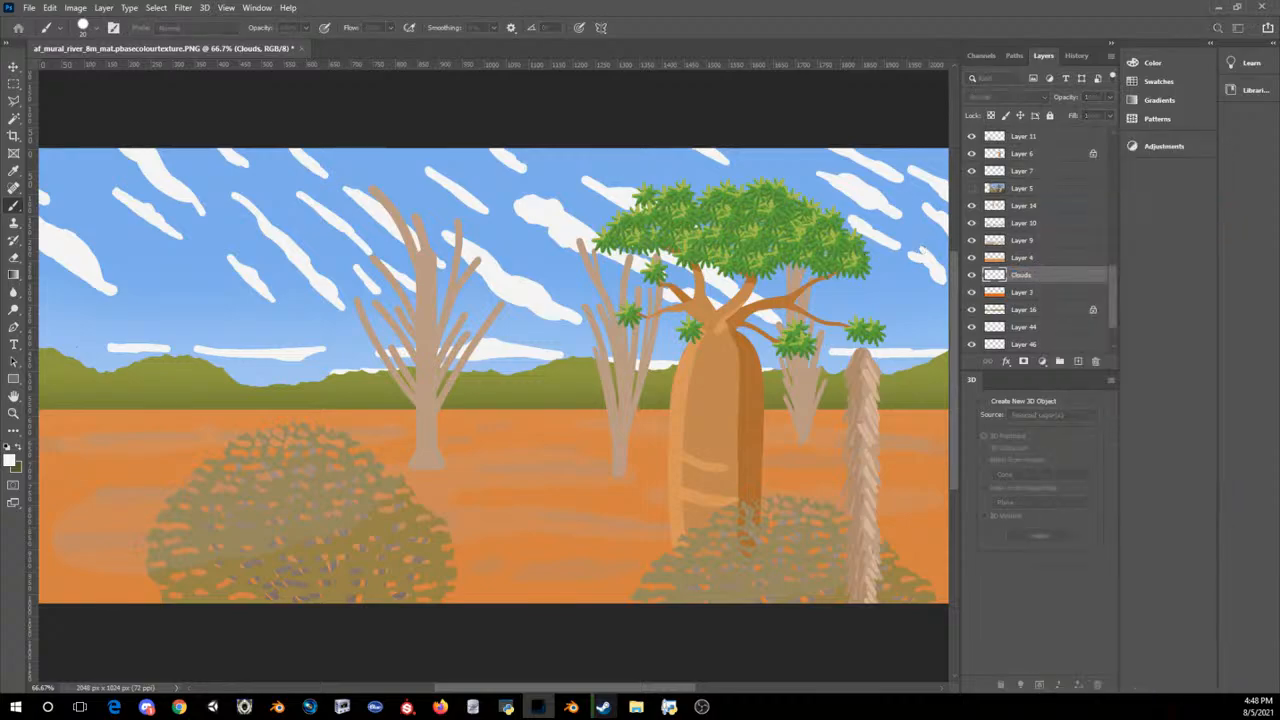
{"action": "key", "text": "Return"}
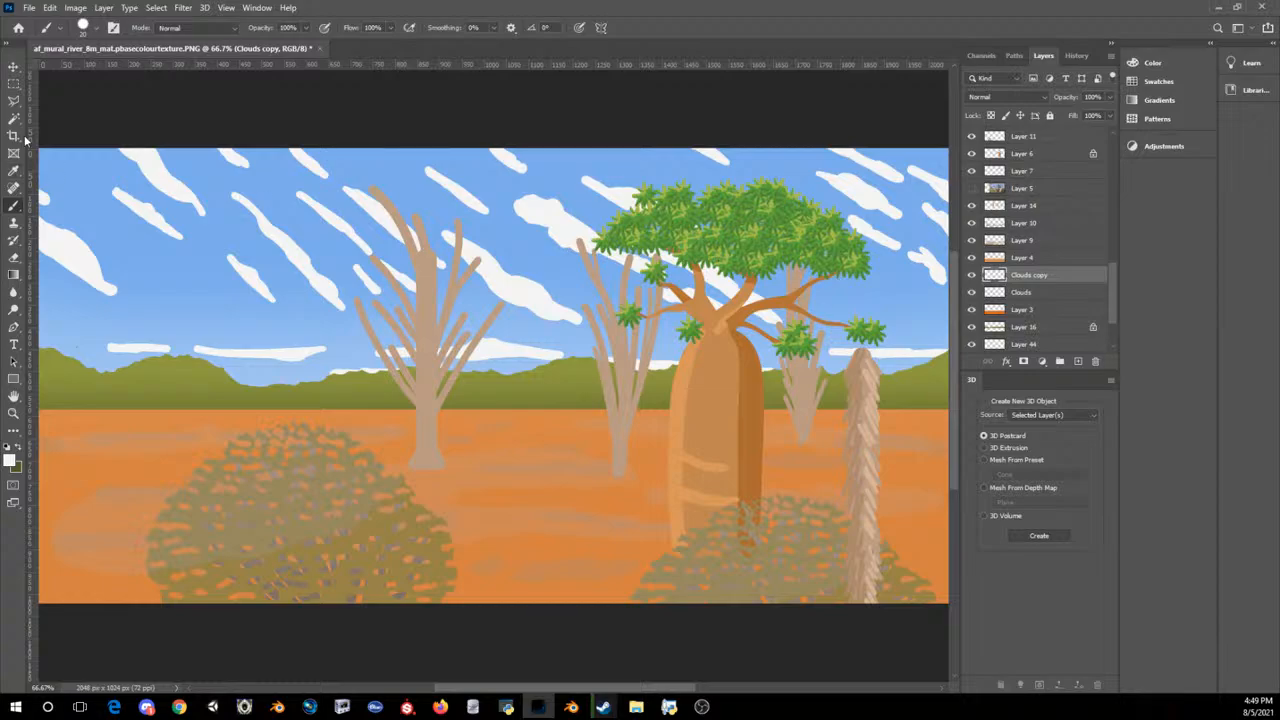
Step: Adjust the Clouds copy with Free Transform and merge it down into the Clouds layer
{"action": "left_click", "coordinate": [75, 8]}
{"action": "mouse_move", "coordinate": [100, 44]}
{"action": "left_click", "coordinate": [224, 55]}
{"action": "key", "text": "ctrl+t"}
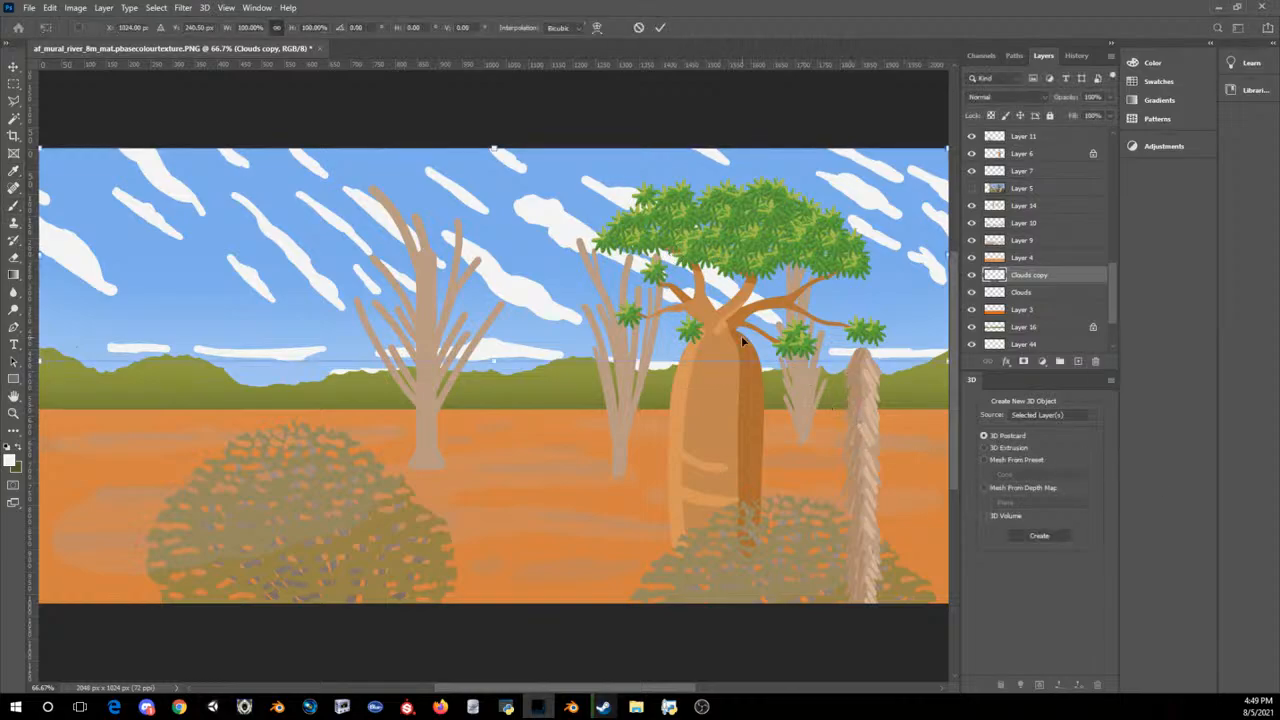
{"action": "key", "text": "ctrl+minus"}
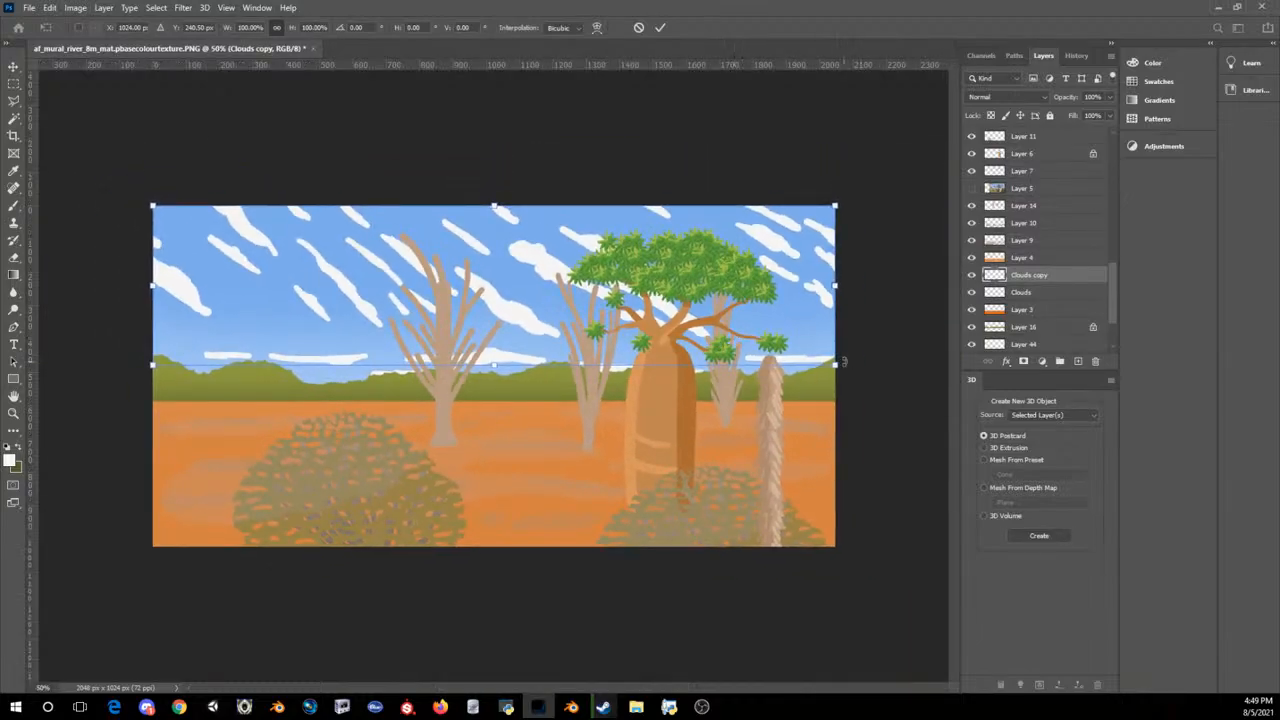
{"action": "mouse_move", "coordinate": [843, 362]}
{"action": "left_mouse_down", "text": "alt"}
{"action": "mouse_move", "coordinate": [860, 362]}
{"action": "mouse_move", "coordinate": [824, 365]}
{"action": "left_mouse_up", "text": "alt"}
{"action": "key", "text": "Return"}
{"action": "key", "text": "ctrl+e"}
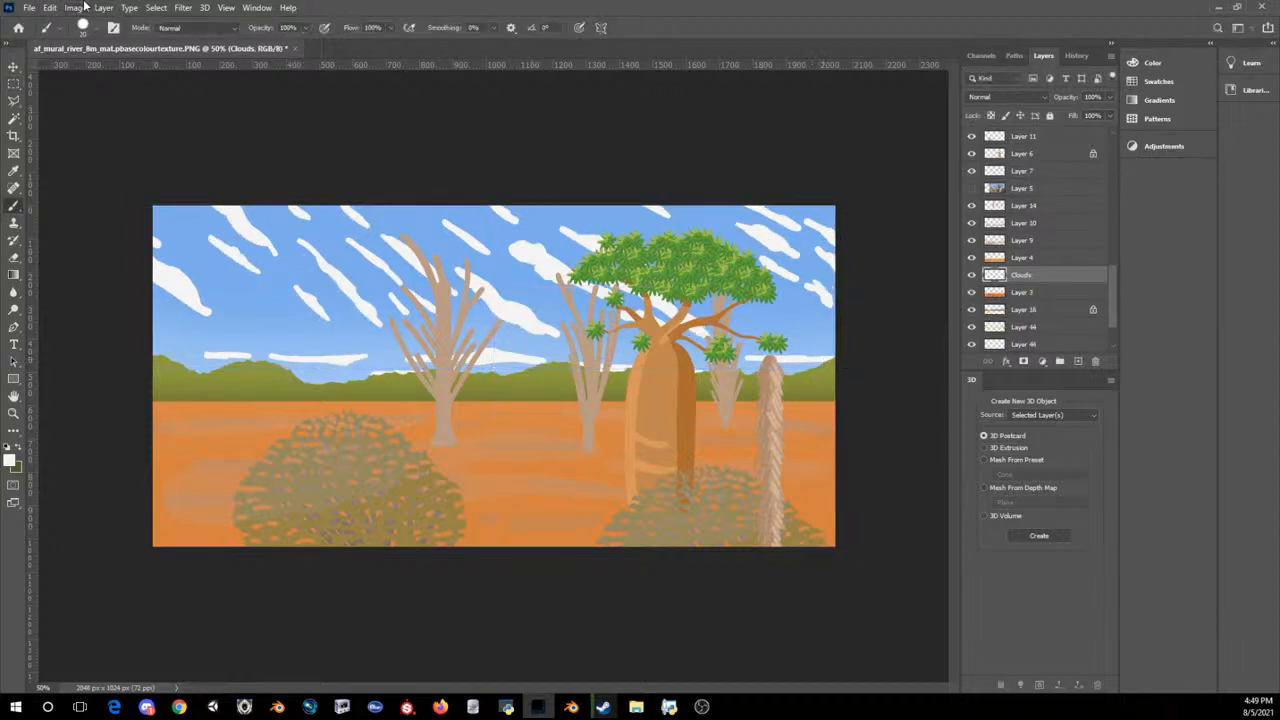
Step: Switch the Brush to the Soft Round tip, try a white stroke in the sky and undo it
{"action": "left_click", "coordinate": [96, 31]}
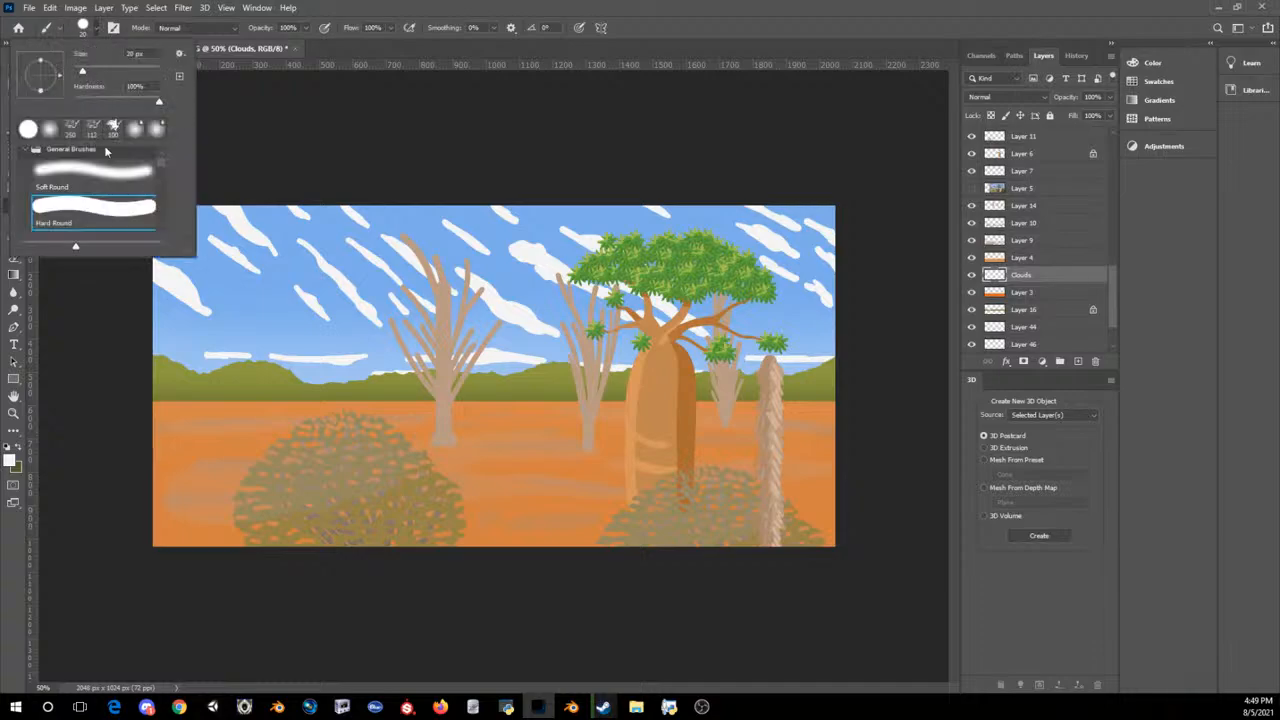
{"action": "double_click", "coordinate": [97, 172]}
{"action": "left_click_drag", "start_coordinate": [264, 297], "coordinate": [254, 219]}
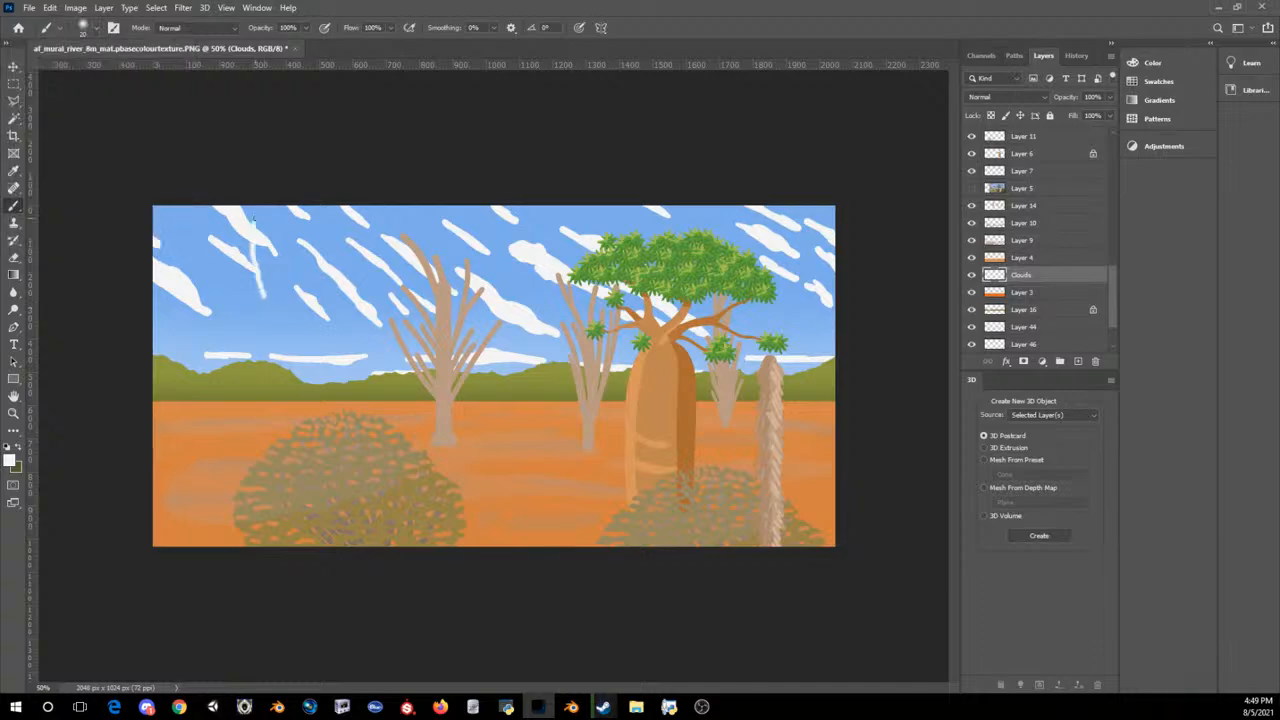
{"action": "key", "text": "ctrl+z"}
Step: Enlarge the brush to 125 and paint broad soft white clouds across the sky and along the horizon on the Clouds layer
{"action": "key", "text": "bracketright"}
{"action": "key", "text": "bracketright"}
{"action": "key", "text": "bracketright"}
{"action": "key", "text": "bracketright"}
{"action": "key", "text": "bracketright"}
{"action": "key", "text": "bracketright"}
{"action": "key", "text": "bracketright"}
{"action": "key", "text": "bracketright"}
{"action": "key", "text": "bracketright"}
{"action": "mouse_move", "coordinate": [212, 193]}
{"action": "left_mouse_down"}
{"action": "mouse_move", "coordinate": [252, 234]}
{"action": "mouse_move", "coordinate": [211, 194]}
{"action": "mouse_move", "coordinate": [257, 266]}
{"action": "mouse_move", "coordinate": [138, 206]}
{"action": "mouse_move", "coordinate": [165, 240]}
{"action": "mouse_move", "coordinate": [170, 276]}
{"action": "mouse_move", "coordinate": [205, 305]}
{"action": "mouse_move", "coordinate": [110, 244]}
{"action": "left_mouse_up"}
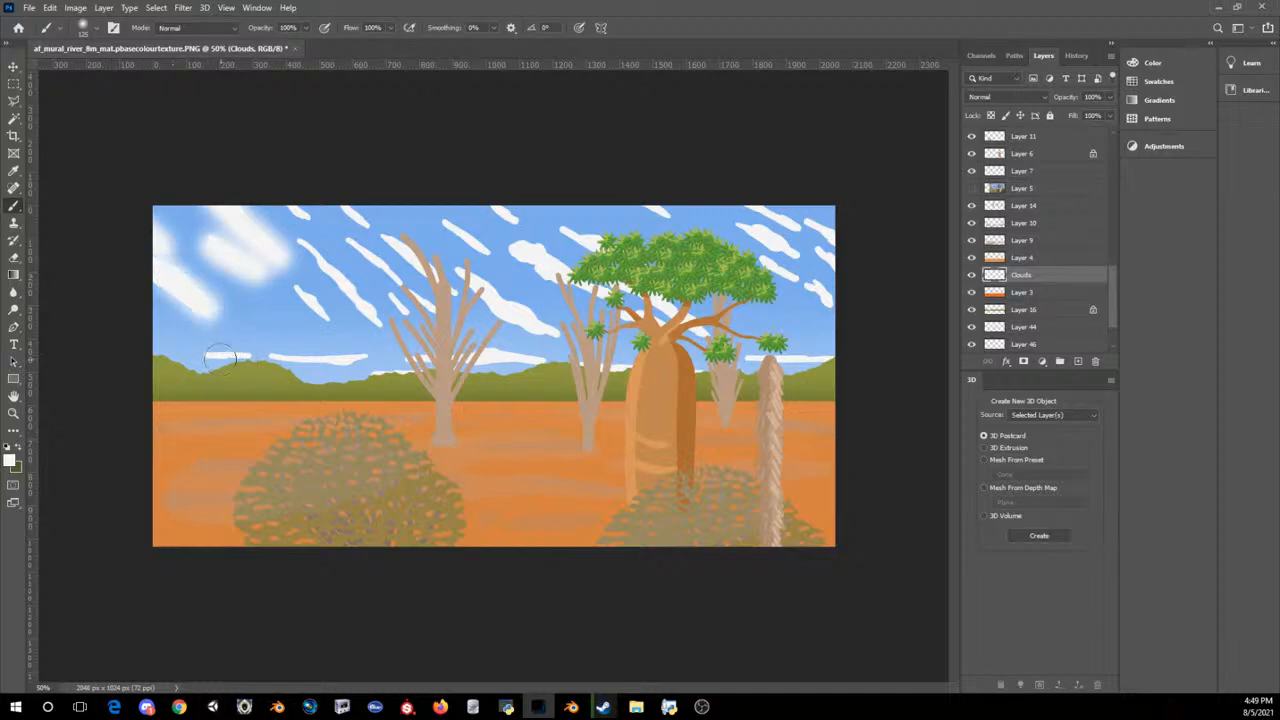
{"action": "mouse_move", "coordinate": [205, 352]}
{"action": "left_mouse_down"}
{"action": "mouse_move", "coordinate": [478, 372]}
{"action": "mouse_move", "coordinate": [560, 352]}
{"action": "mouse_move", "coordinate": [383, 320]}
{"action": "mouse_move", "coordinate": [300, 240]}
{"action": "mouse_move", "coordinate": [297, 206]}
{"action": "mouse_move", "coordinate": [324, 320]}
{"action": "mouse_move", "coordinate": [404, 314]}
{"action": "mouse_move", "coordinate": [394, 286]}
{"action": "mouse_move", "coordinate": [331, 234]}
{"action": "mouse_move", "coordinate": [390, 243]}
{"action": "mouse_move", "coordinate": [565, 352]}
{"action": "left_mouse_up"}
{"action": "mouse_move", "coordinate": [645, 380]}
{"action": "left_mouse_down"}
{"action": "mouse_move", "coordinate": [537, 329]}
{"action": "mouse_move", "coordinate": [481, 258]}
{"action": "mouse_move", "coordinate": [477, 189]}
{"action": "mouse_move", "coordinate": [524, 253]}
{"action": "mouse_move", "coordinate": [655, 325]}
{"action": "mouse_move", "coordinate": [697, 330]}
{"action": "mouse_move", "coordinate": [664, 212]}
{"action": "mouse_move", "coordinate": [771, 234]}
{"action": "mouse_move", "coordinate": [766, 207]}
{"action": "mouse_move", "coordinate": [828, 255]}
{"action": "mouse_move", "coordinate": [822, 292]}
{"action": "mouse_move", "coordinate": [770, 262]}
{"action": "mouse_move", "coordinate": [745, 358]}
{"action": "mouse_move", "coordinate": [692, 330]}
{"action": "mouse_move", "coordinate": [697, 345]}
{"action": "mouse_move", "coordinate": [608, 368]}
{"action": "left_mouse_up"}
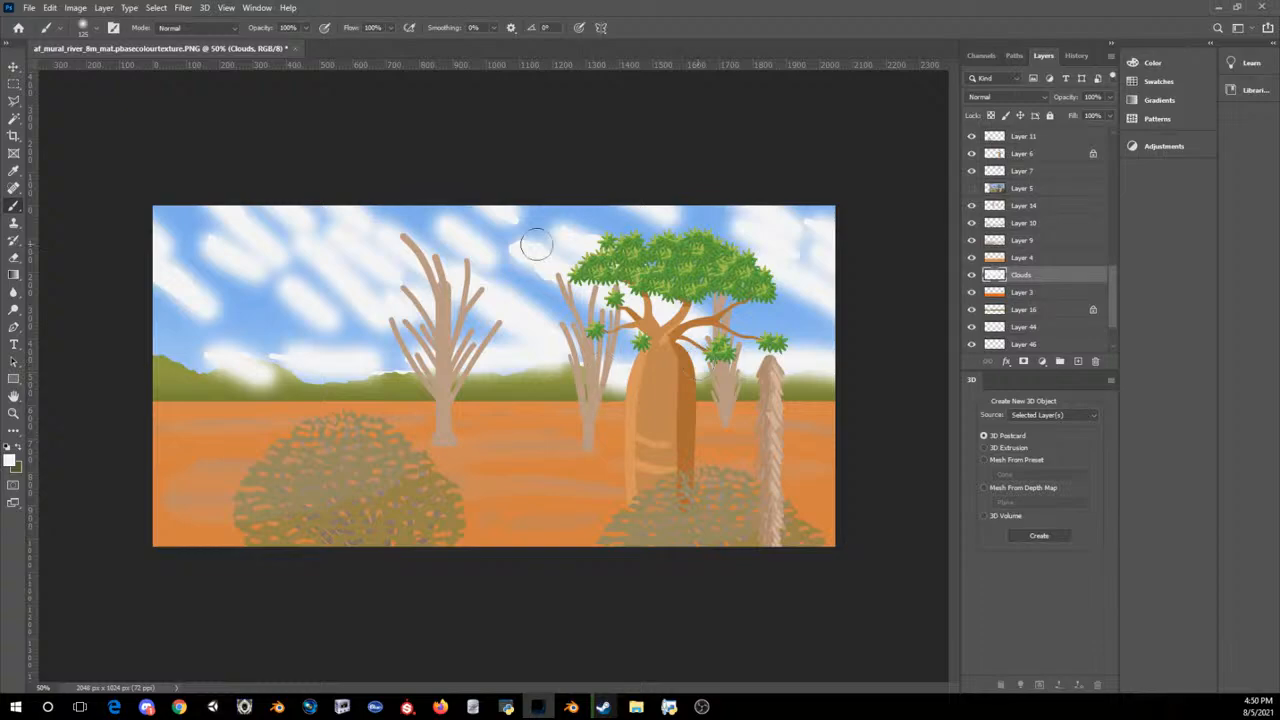
{"action": "mouse_move", "coordinate": [220, 350]}
{"action": "left_mouse_down"}
{"action": "mouse_move", "coordinate": [266, 349]}
{"action": "mouse_move", "coordinate": [226, 354]}
{"action": "mouse_move", "coordinate": [253, 372]}
{"action": "left_mouse_up"}
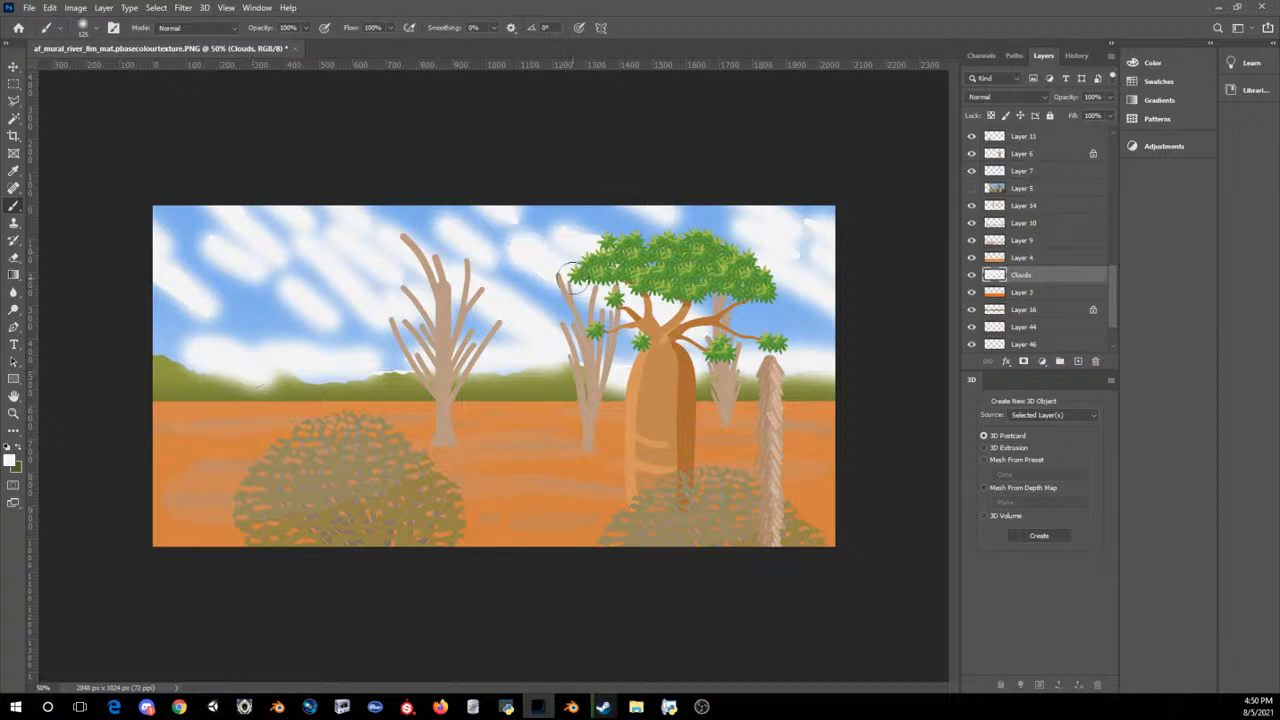
Step: Apply the Offset filter to the Clouds layer and paint over the vertical seam with the soft white brush
{"action": "left_click", "coordinate": [183, 7]}
{"action": "mouse_move", "coordinate": [190, 272]}
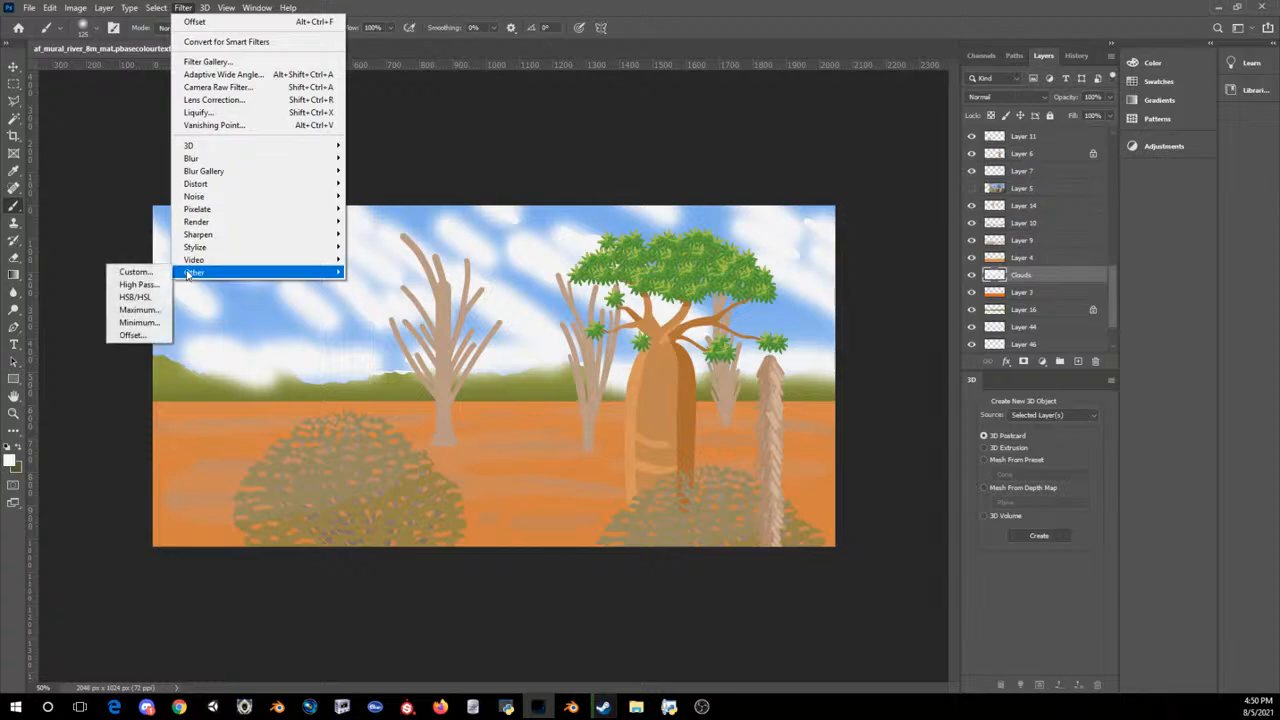
{"action": "left_click", "coordinate": [135, 334]}
{"action": "left_click", "coordinate": [716, 187]}
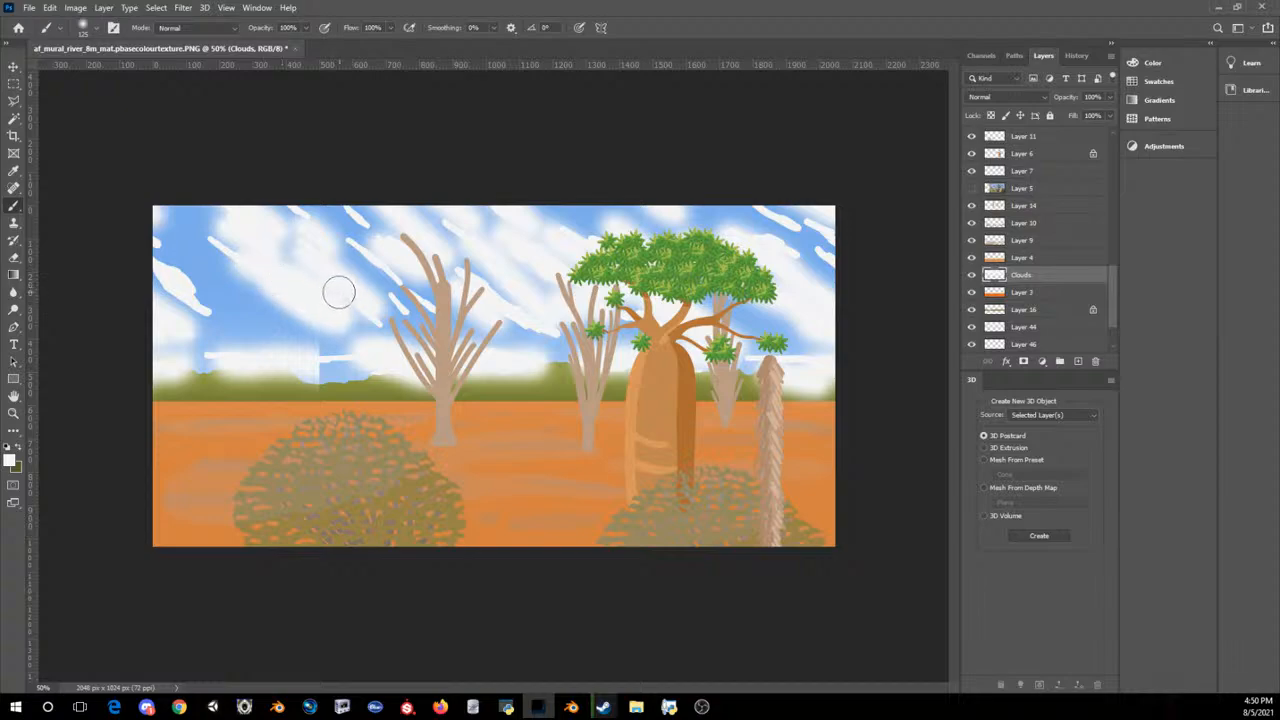
{"action": "left_click_drag", "start_coordinate": [310, 362], "coordinate": [310, 350]}
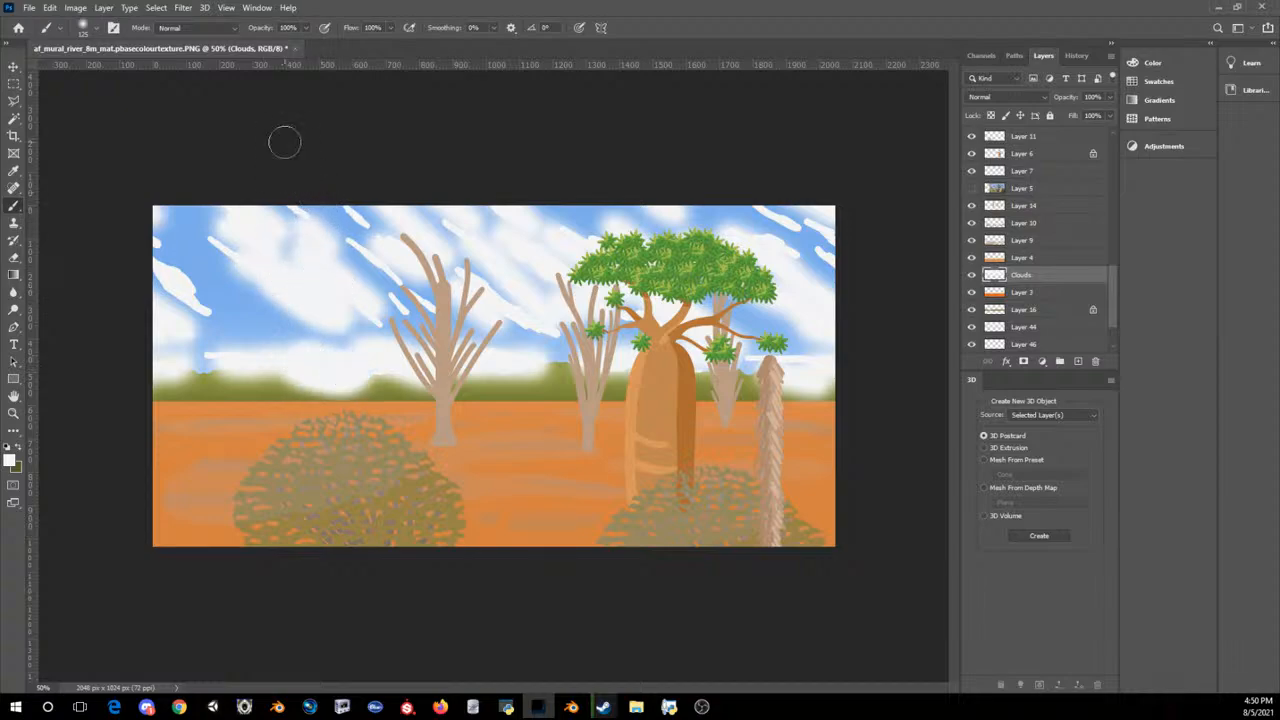
Step: Apply the Offset filter to the Clouds layer a second time with the seam painted over
{"action": "left_click", "coordinate": [156, 7]}
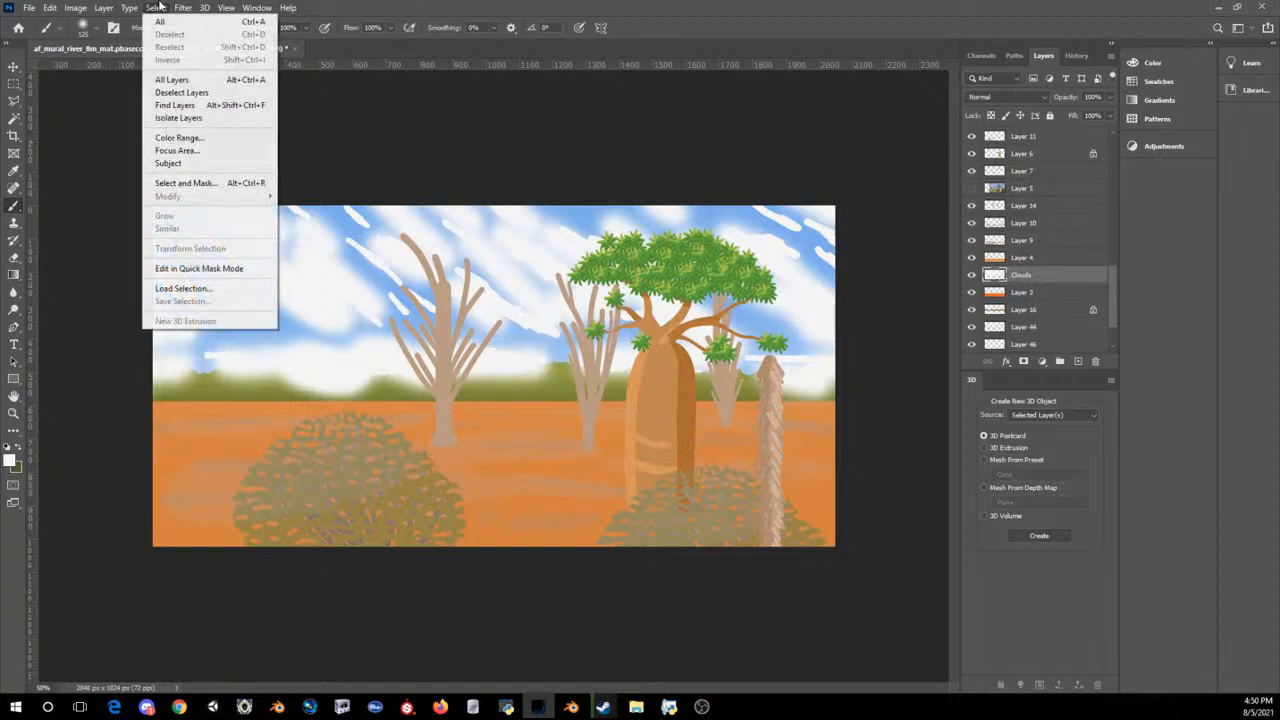
{"action": "mouse_move", "coordinate": [183, 7]}
{"action": "mouse_move", "coordinate": [250, 272]}
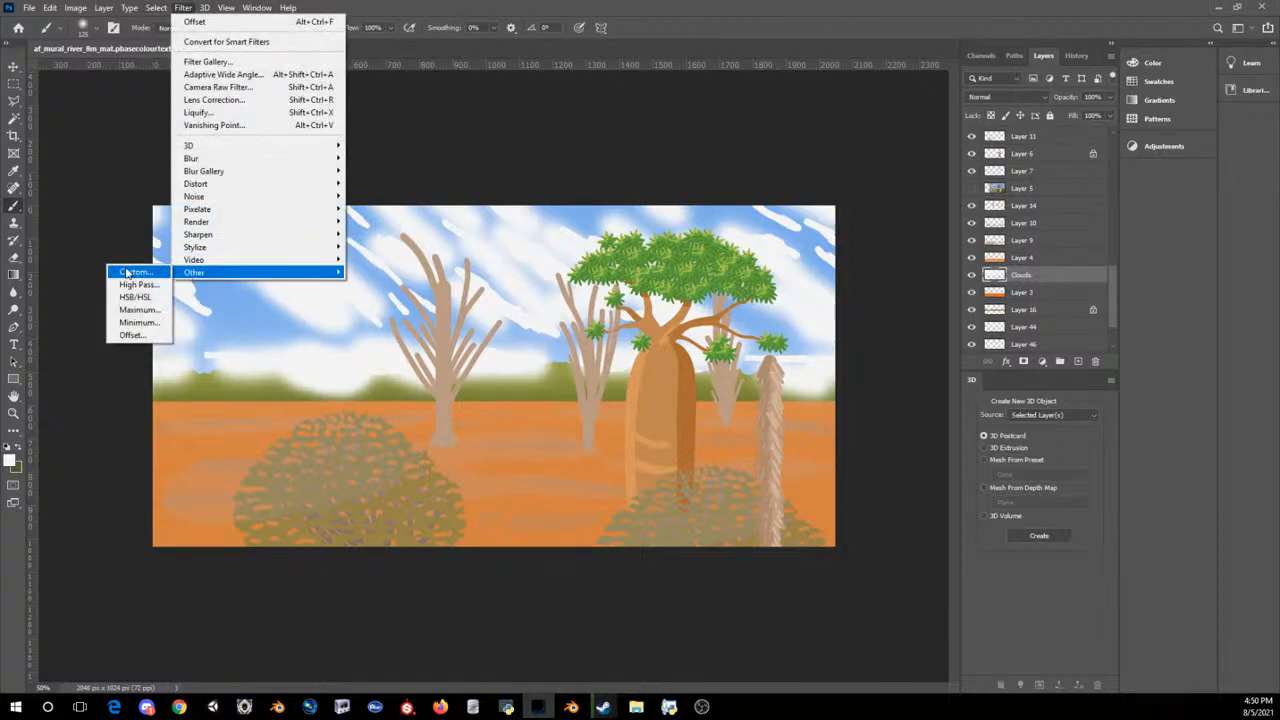
{"action": "left_click", "coordinate": [131, 335]}
{"action": "left_click", "coordinate": [703, 189]}
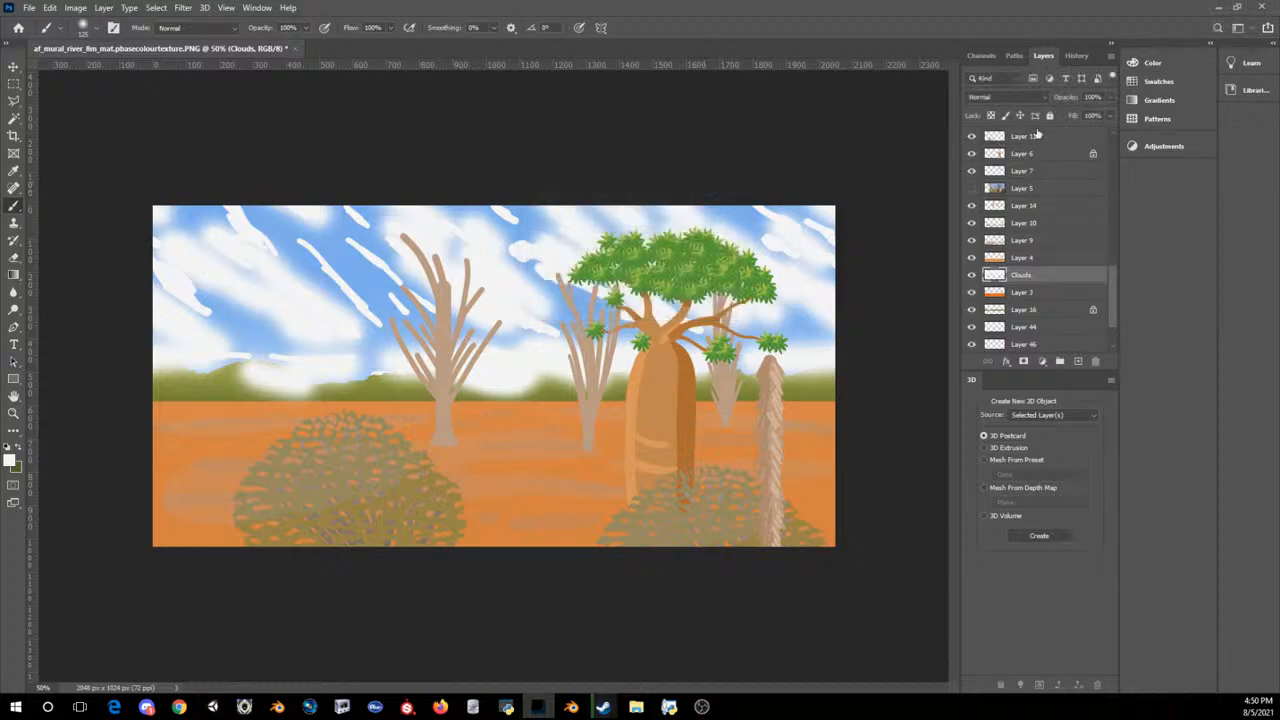
Step: Lower the Clouds layer's opacity to 30% and move it directly above the blue sky layer (Layer 1)
{"action": "left_click", "coordinate": [1109, 97]}
{"action": "mouse_move", "coordinate": [1076, 114]}
{"action": "left_mouse_down"}
{"action": "mouse_move", "coordinate": [1053, 117]}
{"action": "mouse_move", "coordinate": [1066, 105]}
{"action": "left_mouse_up"}
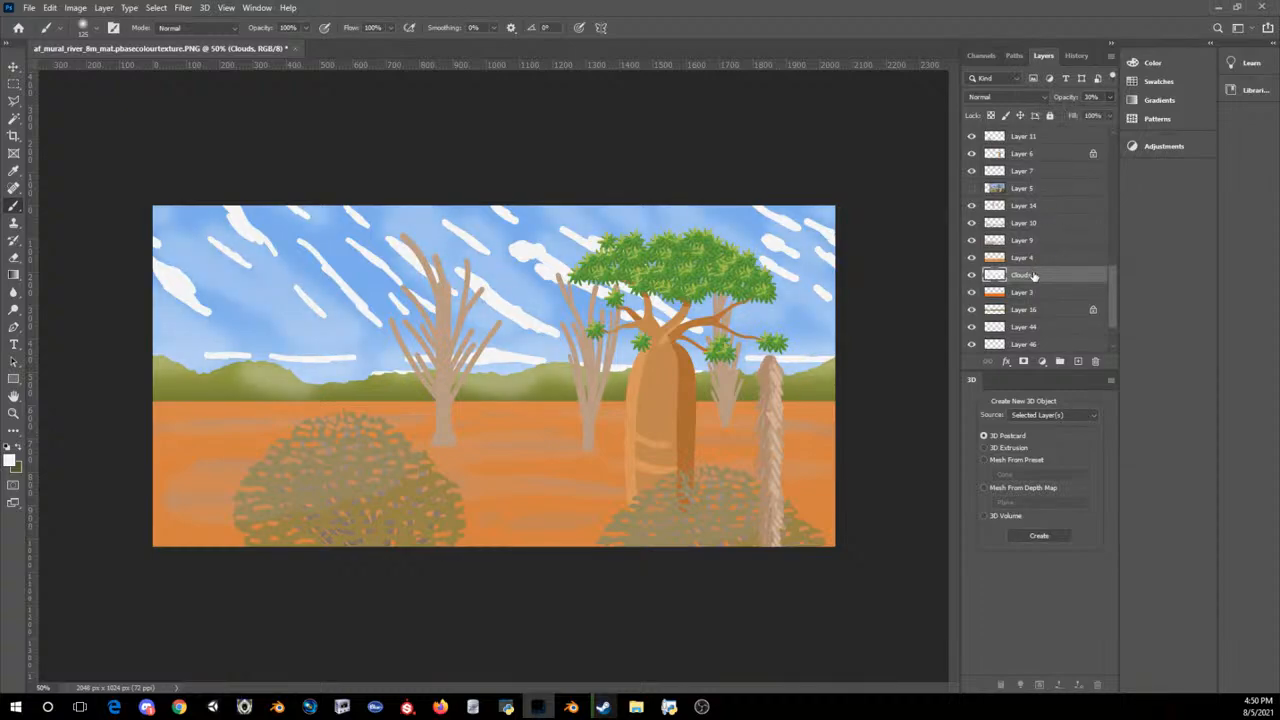
{"action": "scroll", "coordinate": [1040, 276], "scroll_direction": "down", "scroll_amount": 2}
{"action": "left_click_drag", "start_coordinate": [1052, 417], "coordinate": [1030, 318]}
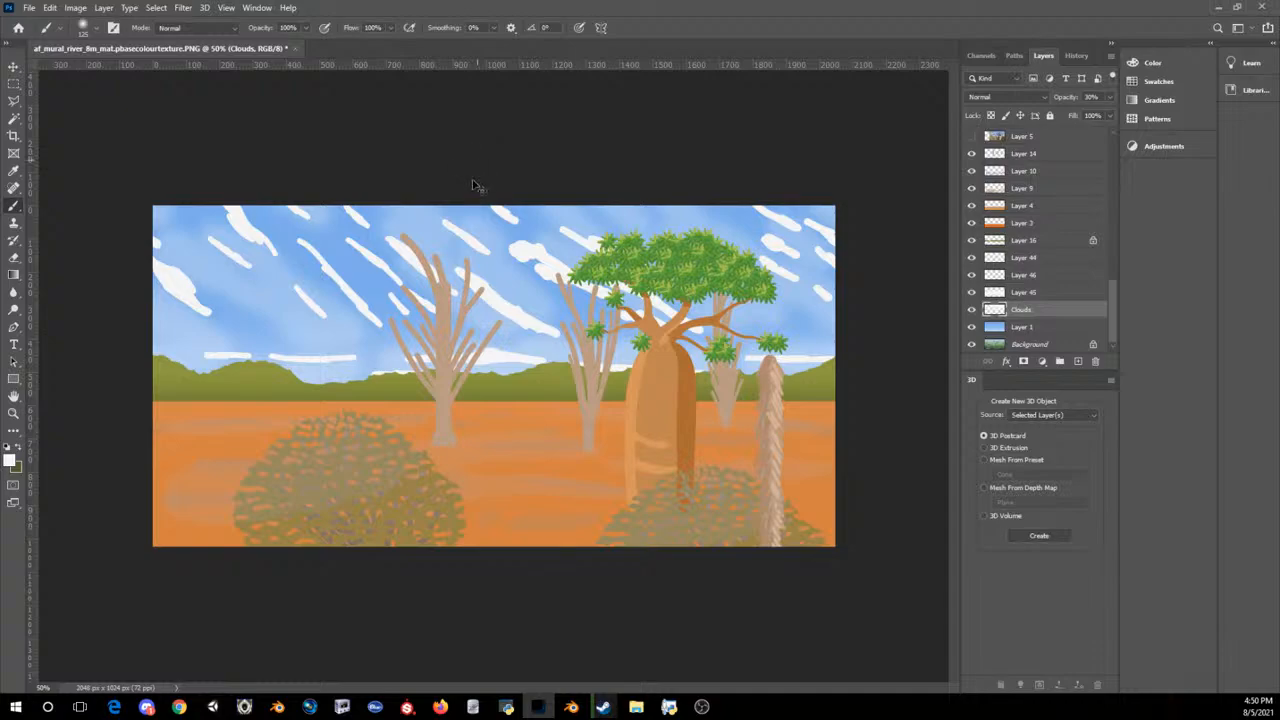
Step: Move the soft clouds about 70 px up and 12 px to the left with Free Transform
{"action": "key", "text": "ctrl+t"}
{"action": "left_click_drag", "start_coordinate": [515, 166], "coordinate": [508, 184]}
{"action": "key", "text": "ctrl+z"}
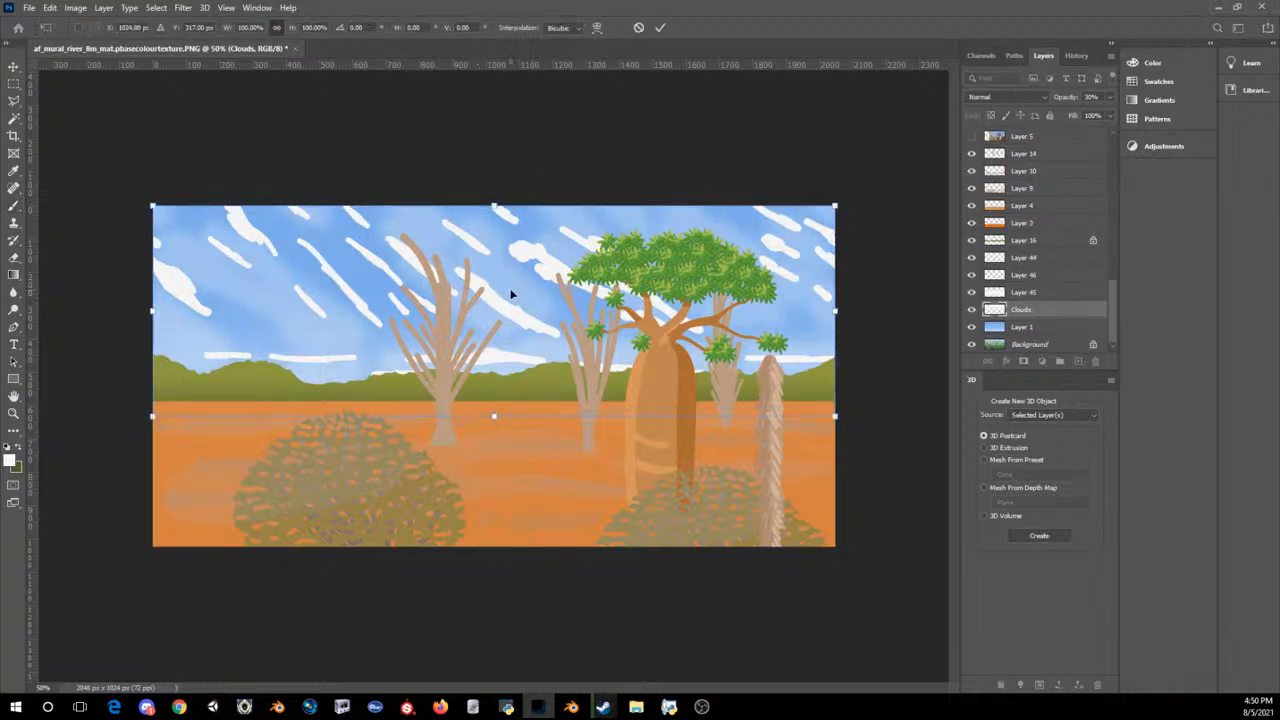
{"action": "mouse_move", "coordinate": [511, 293]}
{"action": "left_mouse_down"}
{"action": "mouse_move", "coordinate": [520, 266]}
{"action": "mouse_move", "coordinate": [507, 278]}
{"action": "mouse_move", "coordinate": [508, 259]}
{"action": "mouse_move", "coordinate": [506, 273]}
{"action": "left_mouse_up"}
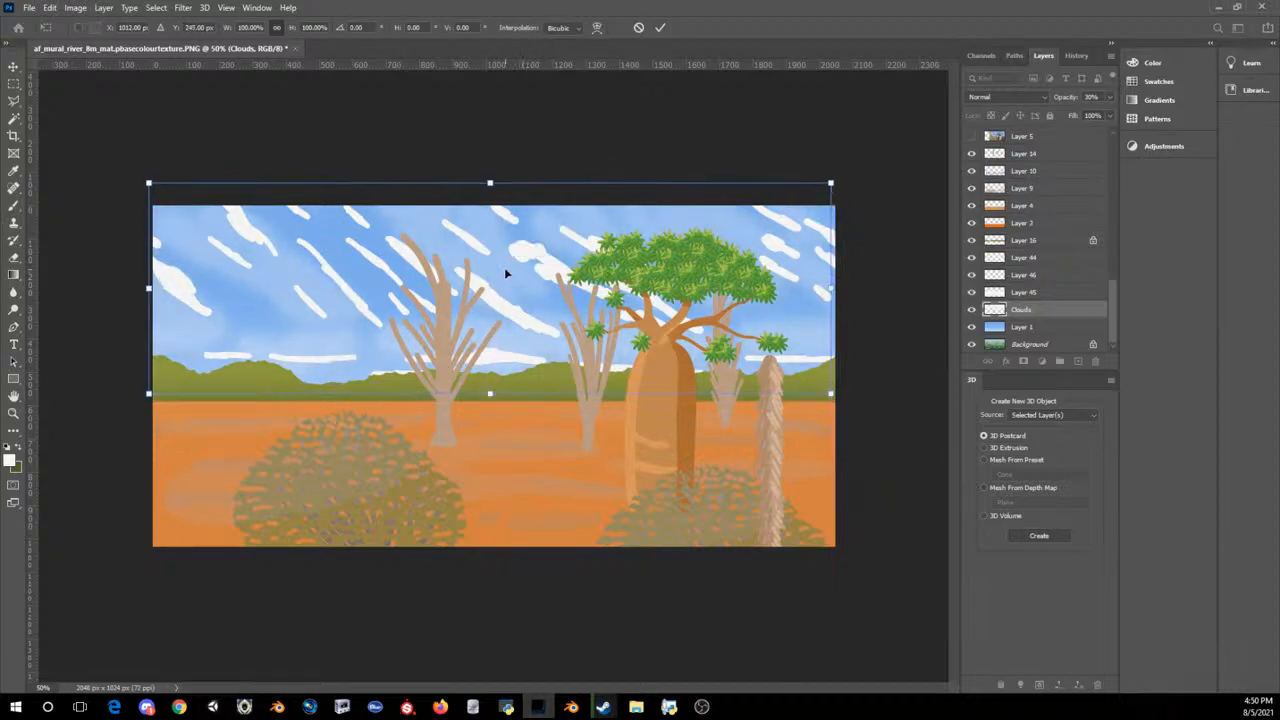
{"action": "key", "text": "Return"}
{"action": "key", "text": "ctrl+minus"}
{"action": "key", "text": "ctrl+minus"}
{"action": "key", "text": "ctrl+minus"}
{"action": "key", "text": "ctrl+minus"}
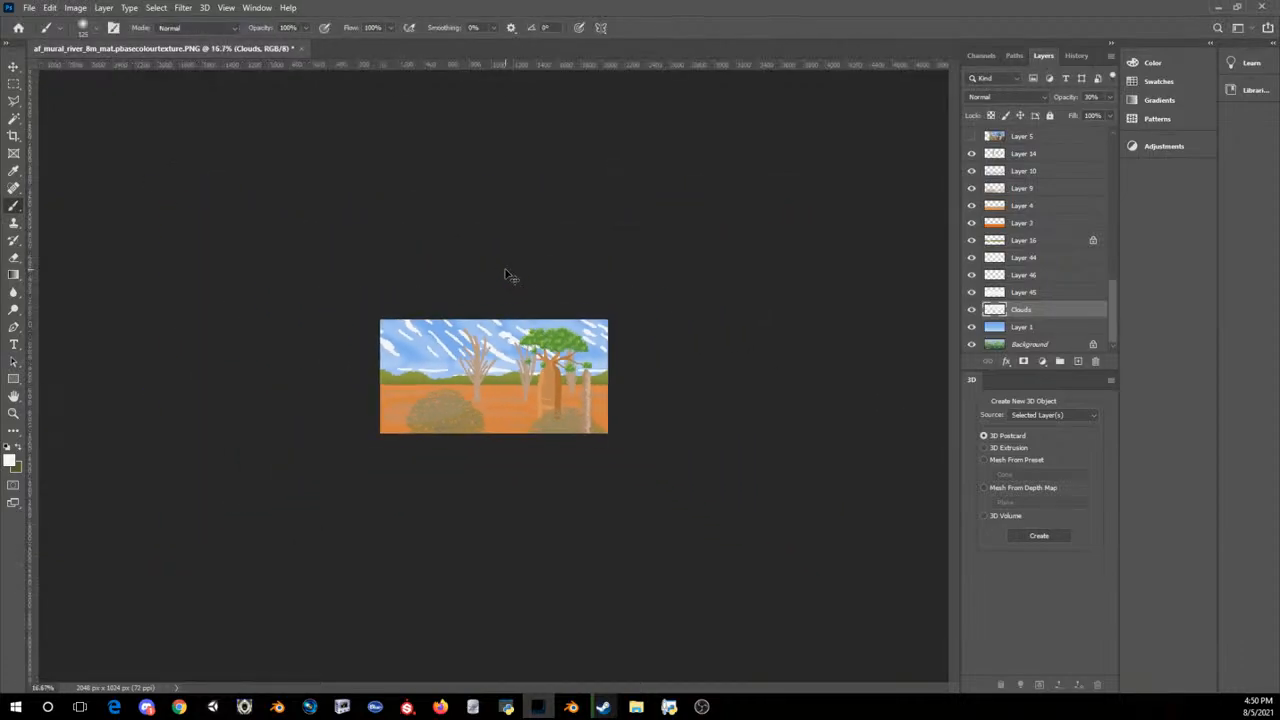
Step: Raise the Clouds layer's opacity to 46%
{"action": "key", "text": "ctrl+plus"}
{"action": "key", "text": "ctrl+plus"}
{"action": "key", "text": "ctrl+plus"}
{"action": "key", "text": "ctrl+plus"}
{"action": "key", "text": "ctrl+plus"}
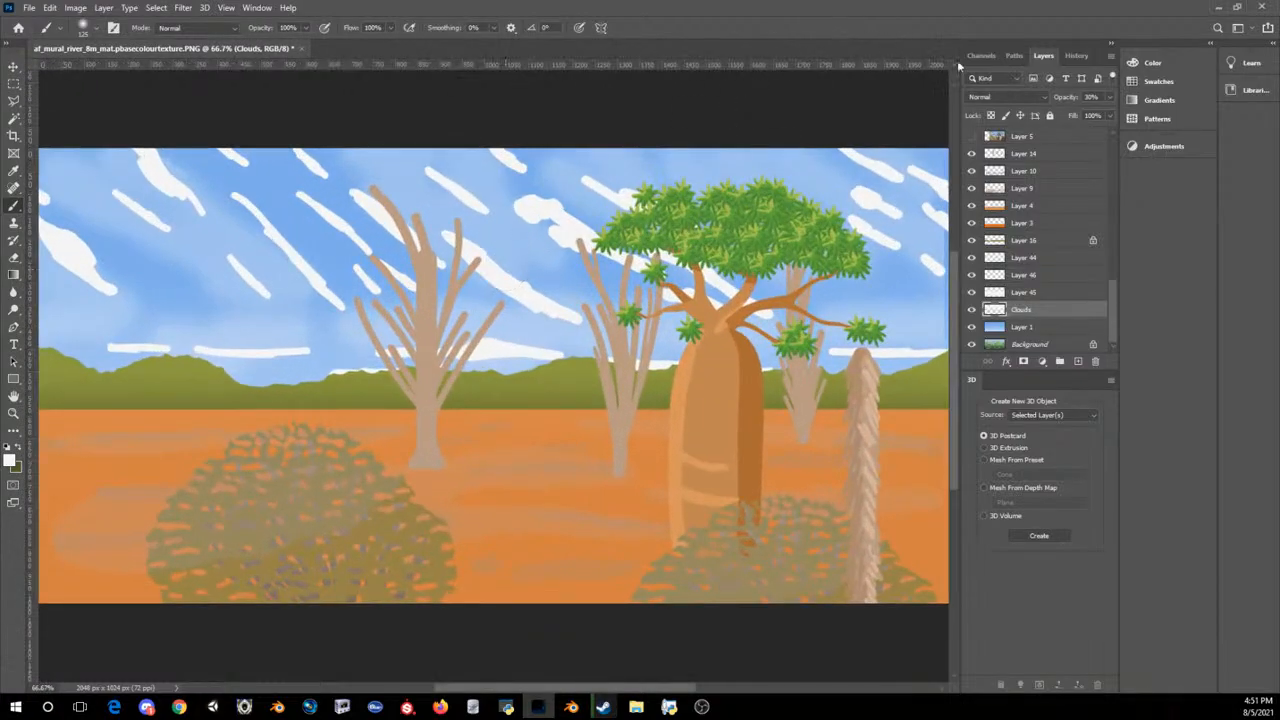
{"action": "left_click", "coordinate": [1109, 97]}
{"action": "mouse_move", "coordinate": [1060, 116]}
{"action": "left_mouse_down"}
{"action": "mouse_move", "coordinate": [1098, 111]}
{"action": "mouse_move", "coordinate": [1081, 107]}
{"action": "left_mouse_up"}
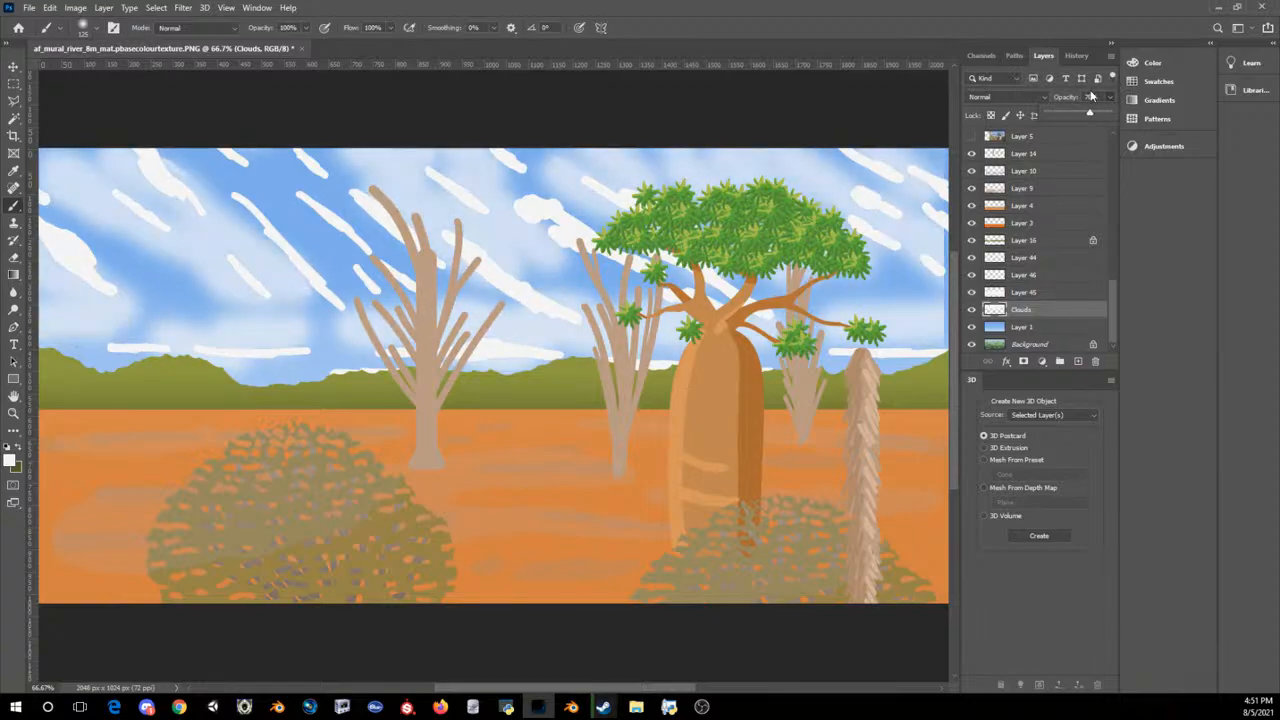
{"action": "left_click_drag", "start_coordinate": [1095, 90], "coordinate": [1075, 94]}
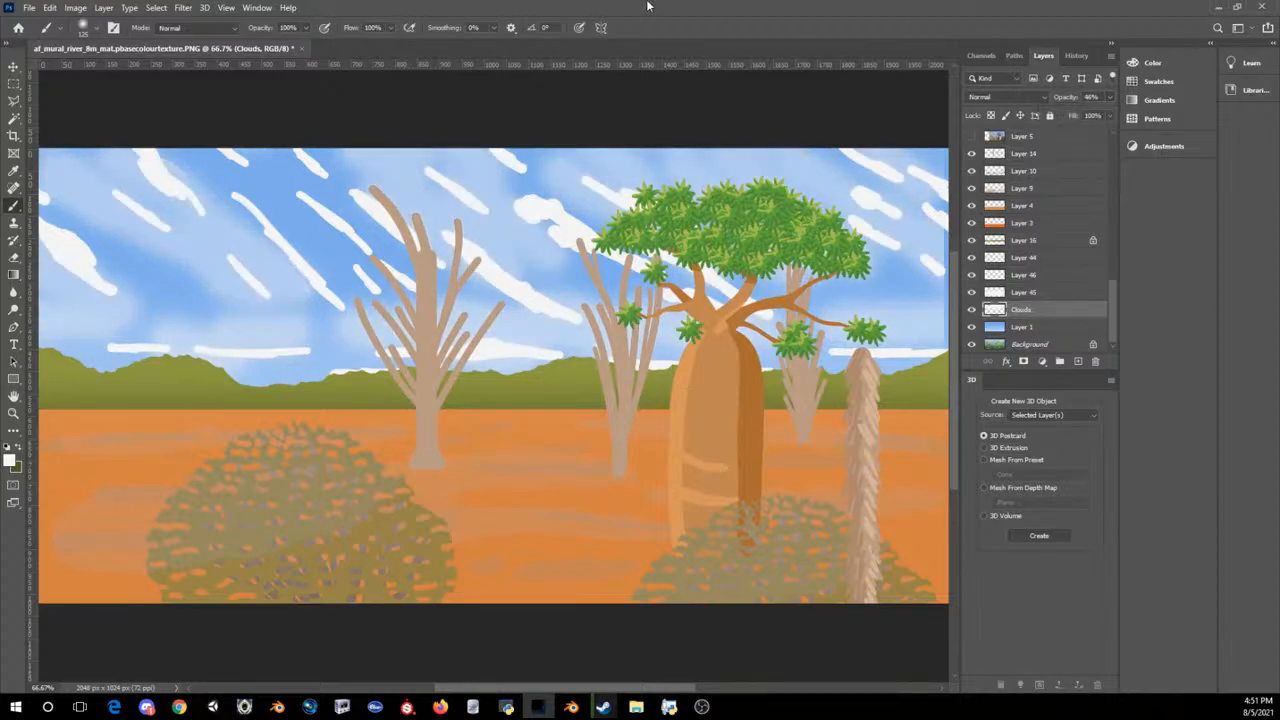
{"action": "key", "text": "ctrl+minus"}
{"action": "key", "text": "ctrl+minus"}
{"action": "key", "text": "ctrl+minus"}
{"action": "key", "text": "ctrl+minus"}
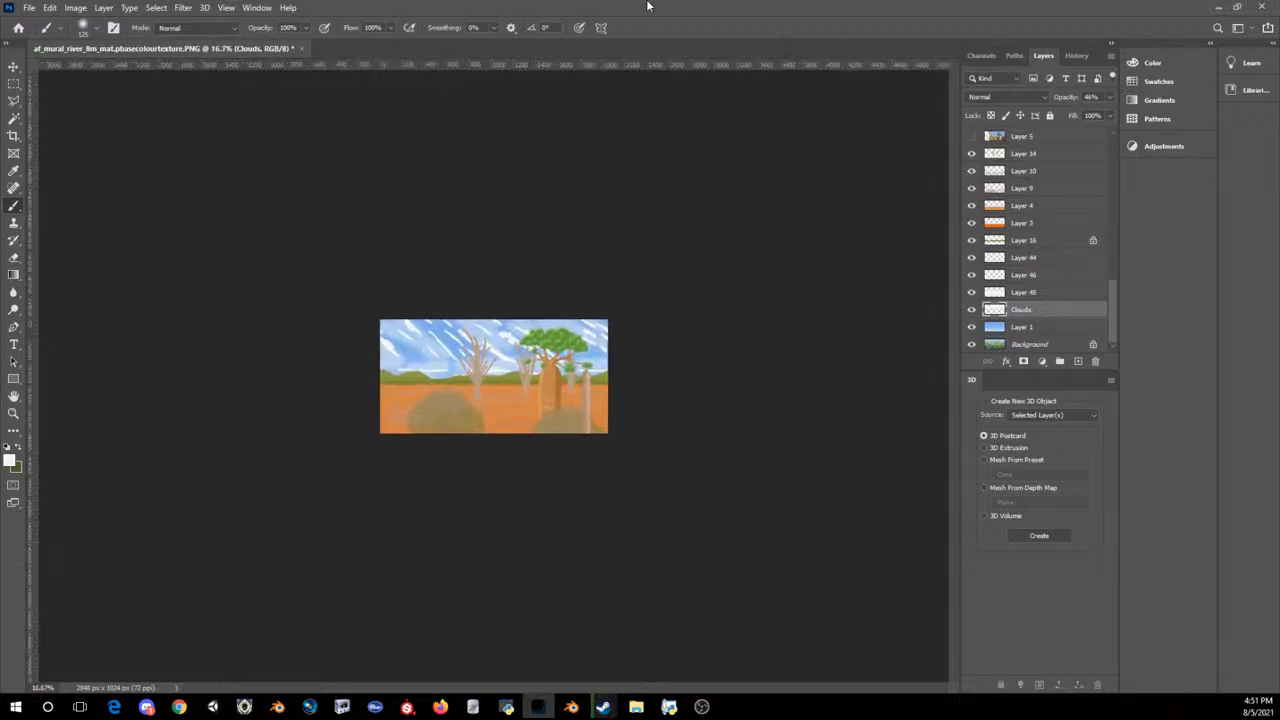
Step: Thin out the soft clouds across the sky on the Clouds layer with a soft 400 px Eraser
{"action": "key", "text": "ctrl+plus"}
{"action": "key", "text": "ctrl+plus"}
{"action": "left_click", "coordinate": [13, 257]}
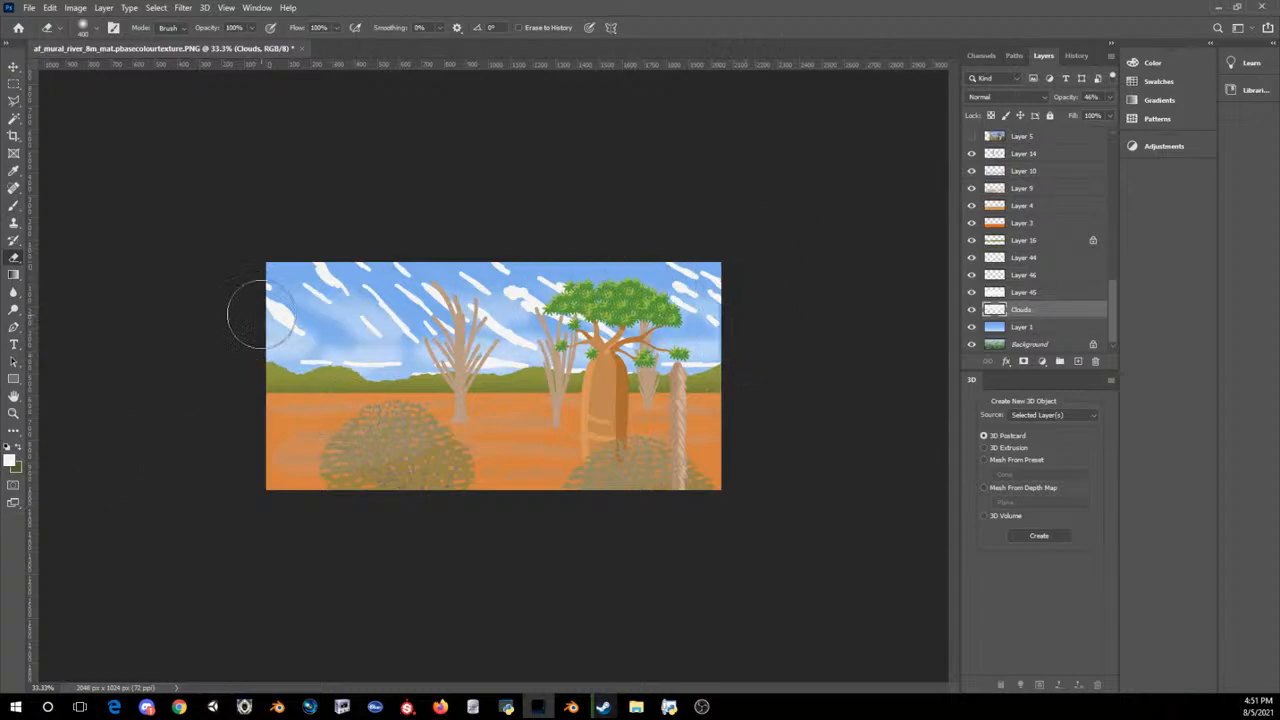
{"action": "left_click_drag", "start_coordinate": [762, 281], "coordinate": [1, 342]}
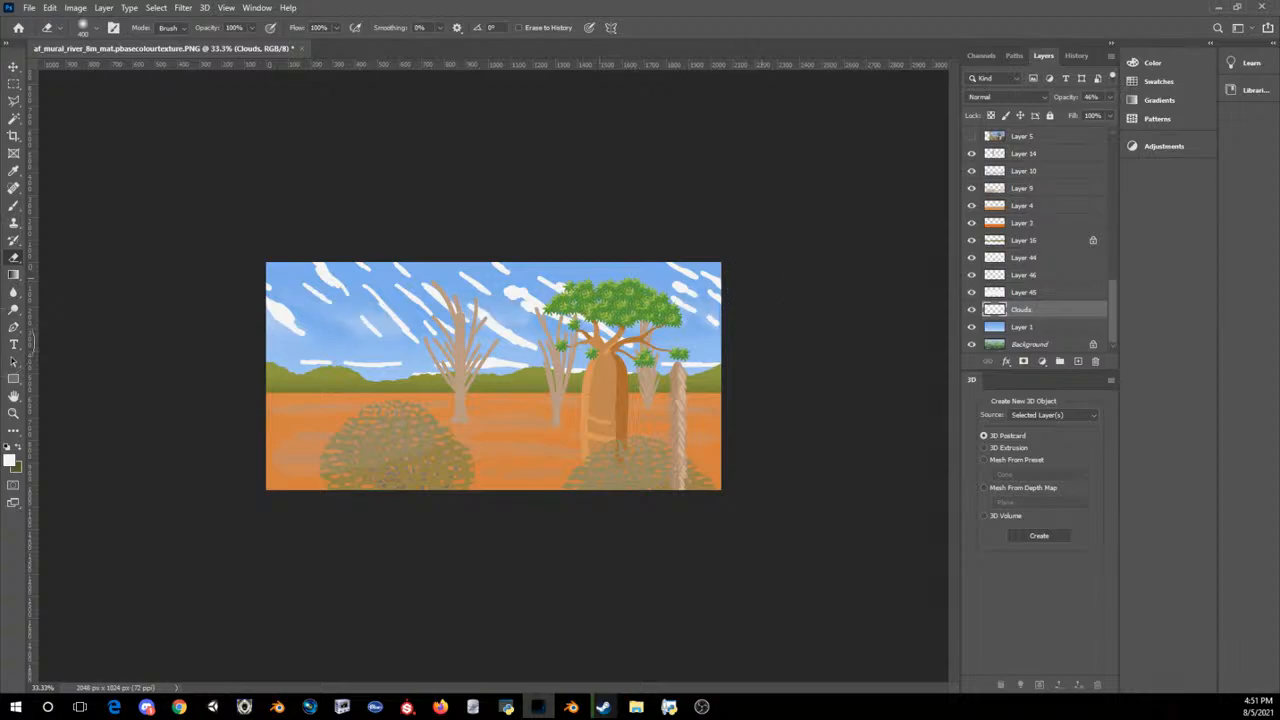
{"action": "key", "text": "ctrl+minus"}
{"action": "key", "text": "ctrl+minus"}
{"action": "key", "text": "ctrl+minus"}
{"action": "key", "text": "ctrl+minus"}
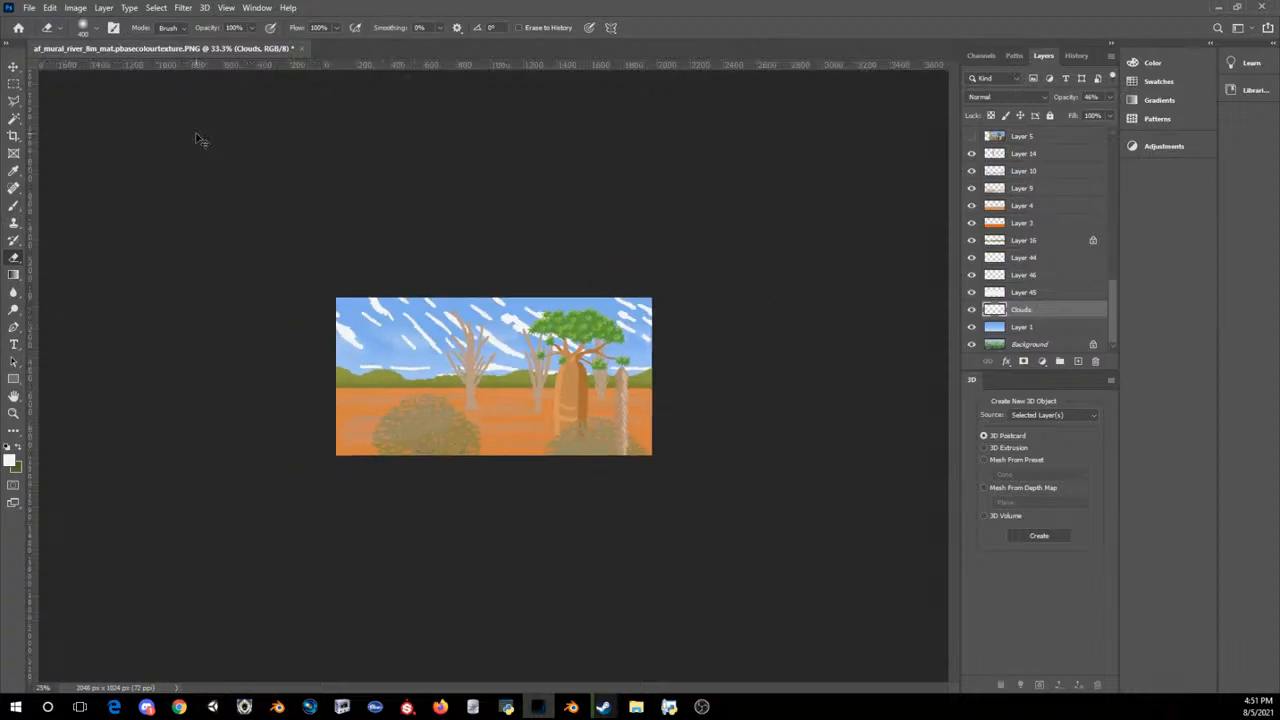
Step: Make Layer 3 active, sample the orange ground as the foreground colour, and try a stroke across the ground
{"action": "key", "text": "ctrl+plus"}
{"action": "key", "text": "ctrl+plus"}
{"action": "key", "text": "ctrl+plus"}
{"action": "key", "text": "ctrl+plus"}
{"action": "key", "text": "ctrl+plus"}
{"action": "key", "text": "ctrl+plus"}
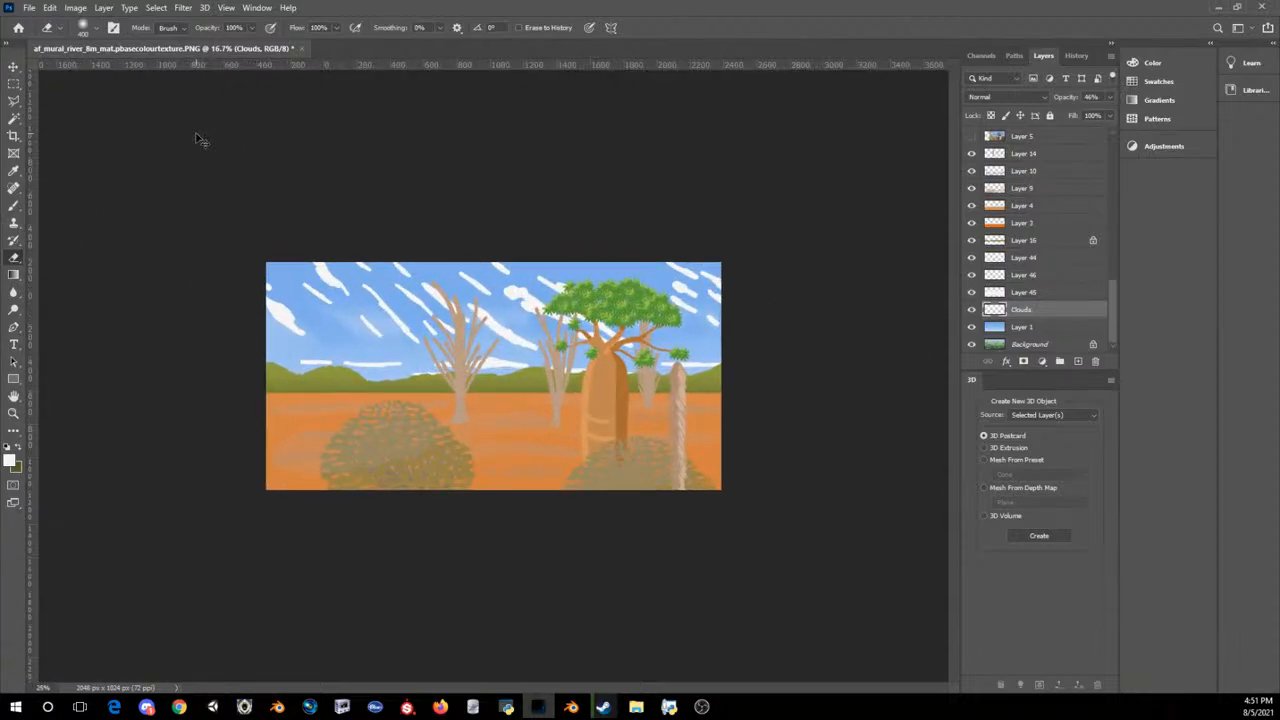
{"action": "left_click", "coordinate": [1018, 222]}
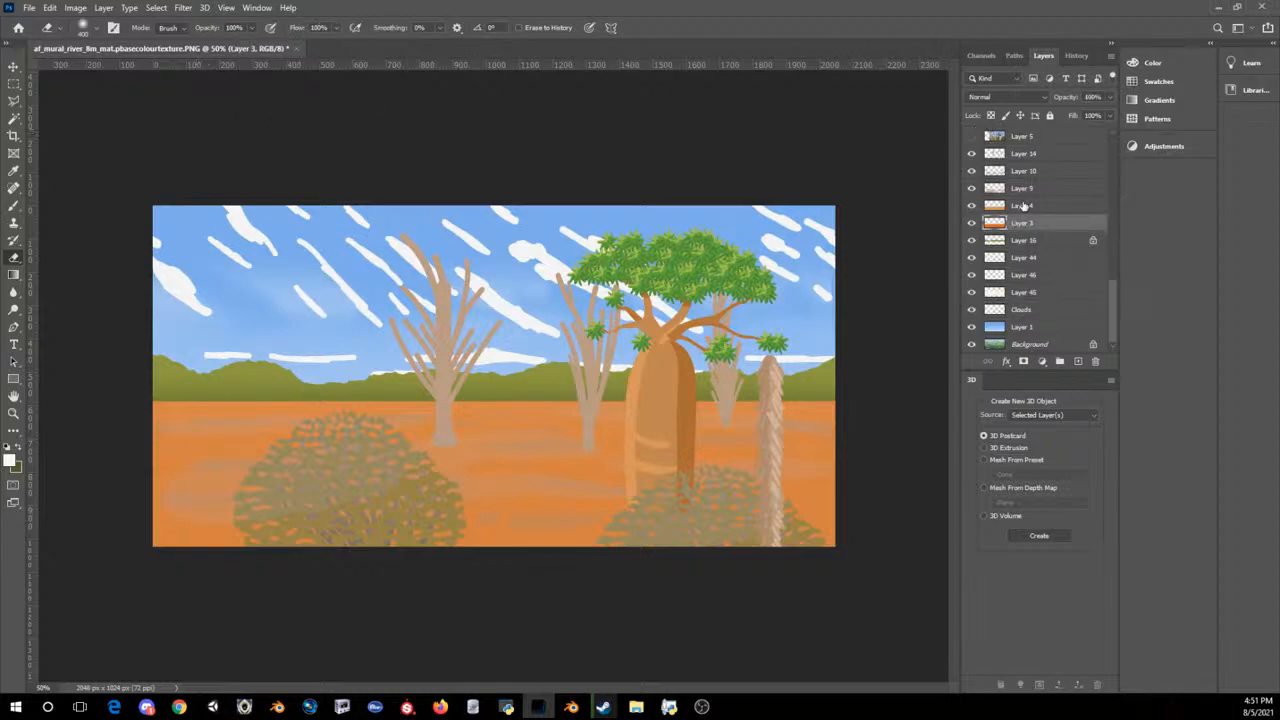
{"action": "left_click", "coordinate": [8, 460]}
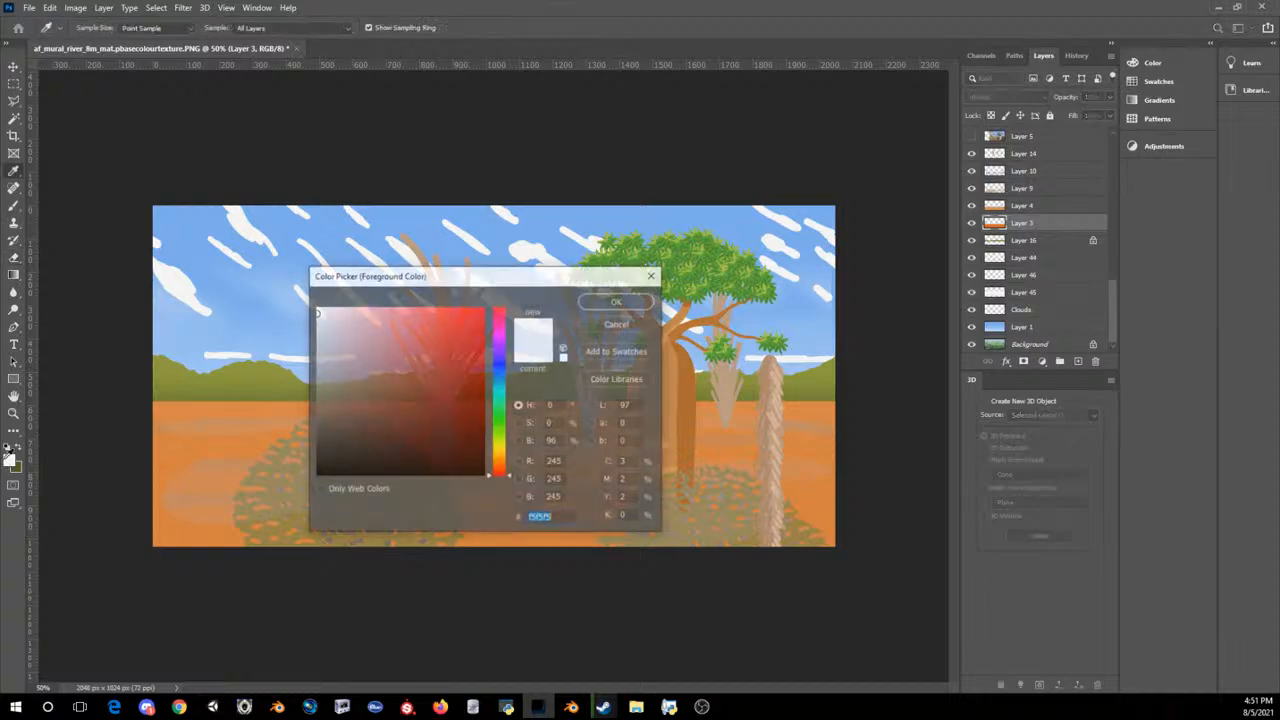
{"action": "left_click", "coordinate": [241, 435]}
{"action": "left_click", "coordinate": [612, 300]}
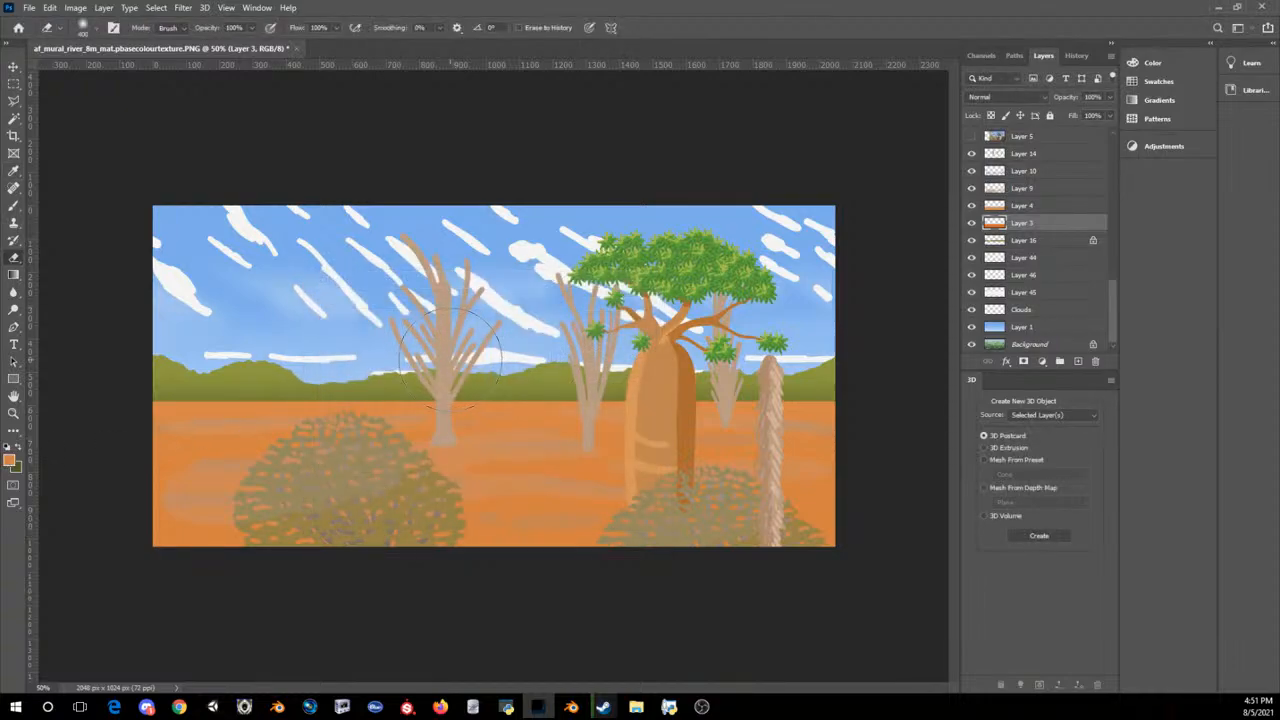
{"action": "left_click_drag", "start_coordinate": [222, 490], "coordinate": [800, 485]}
{"action": "key", "text": "ctrl+z"}
Step: Pick a lighter orange as the foreground colour and try another broad stroke over the ground on Layer 3
{"action": "left_click", "coordinate": [9, 460]}
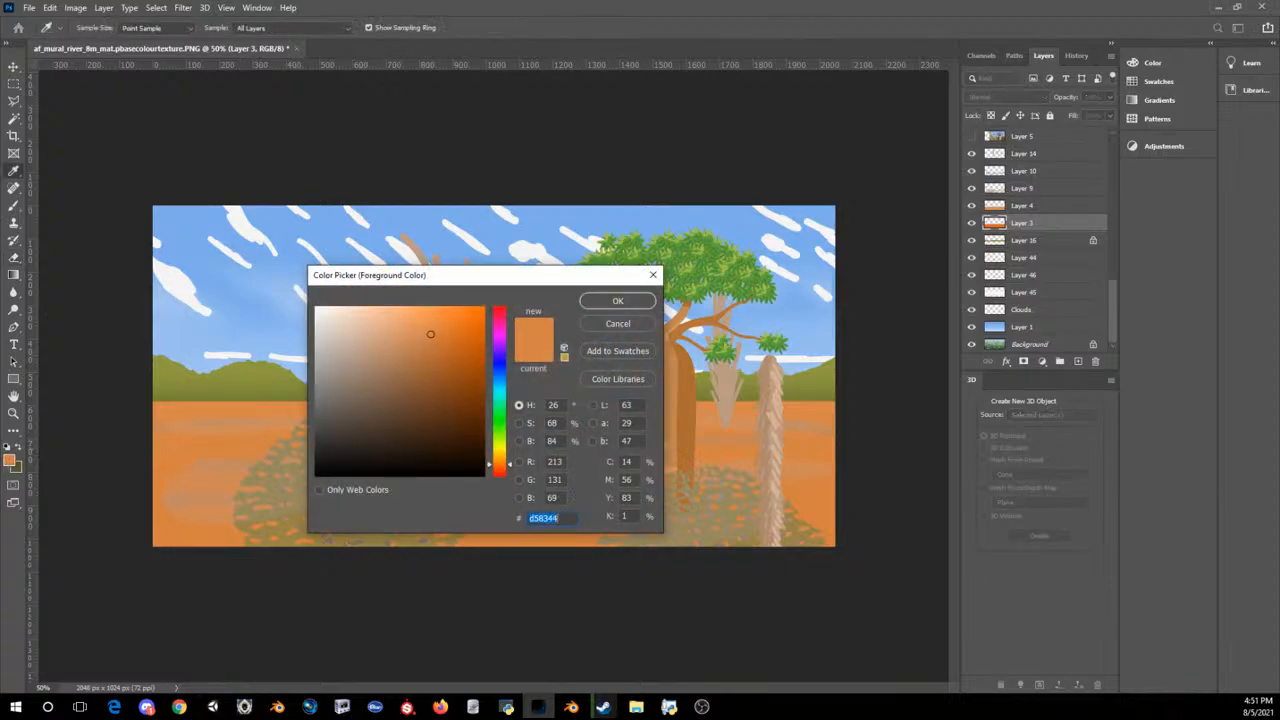
{"action": "left_click", "coordinate": [412, 318]}
{"action": "left_click", "coordinate": [618, 300]}
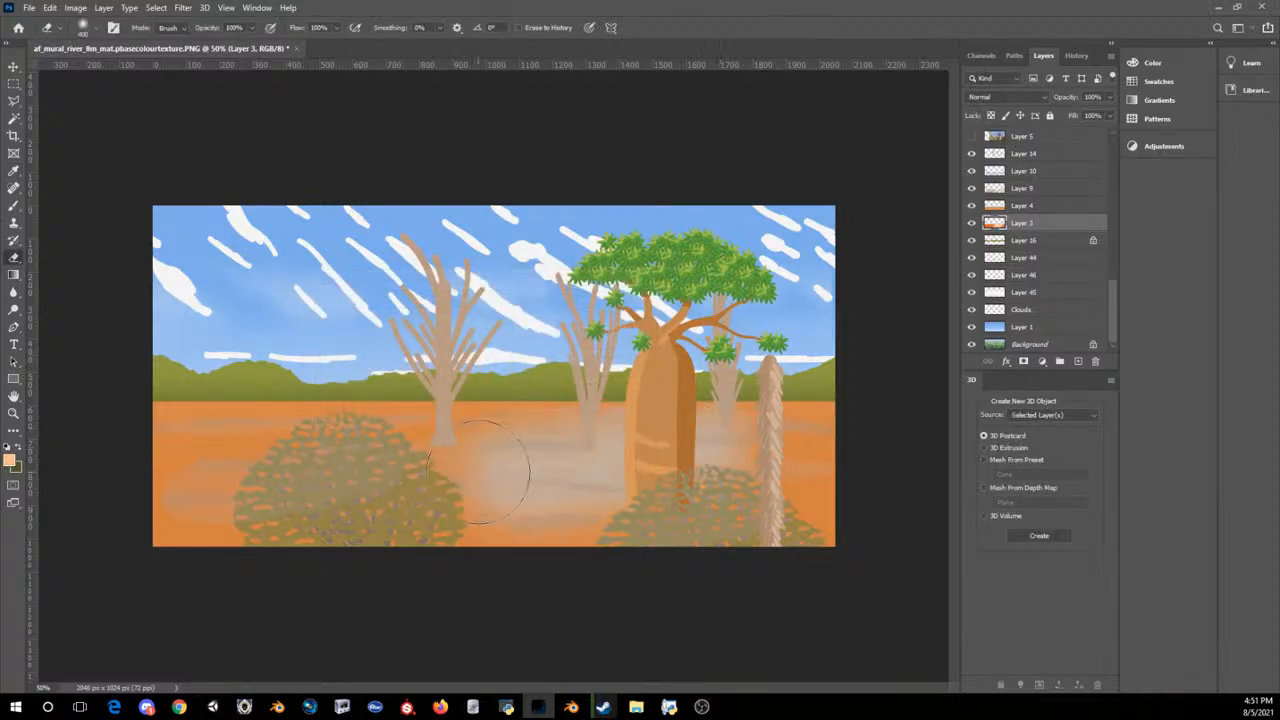
{"action": "left_click_drag", "start_coordinate": [790, 469], "coordinate": [1, 534]}
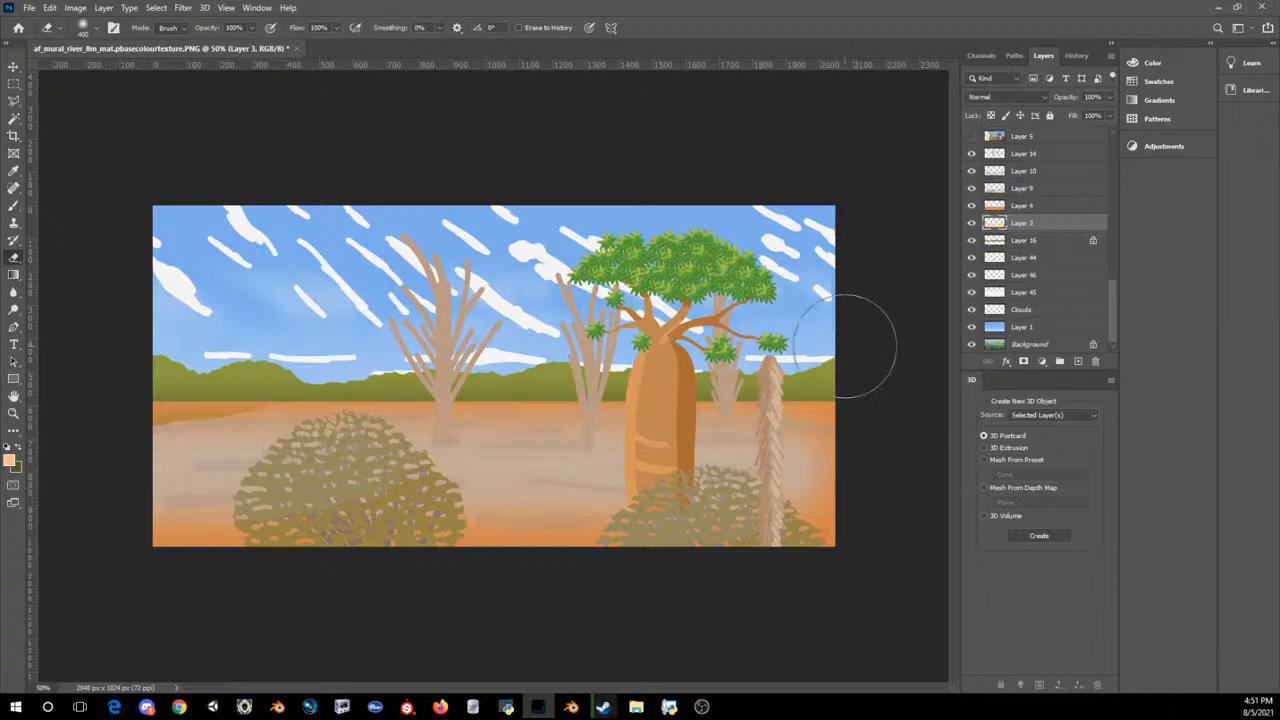
{"action": "key", "text": "ctrl+z"}
Step: Add a new layer directly above Layer 4 and try a light orange Brush stroke across the ground
{"action": "left_click", "coordinate": [1078, 362]}
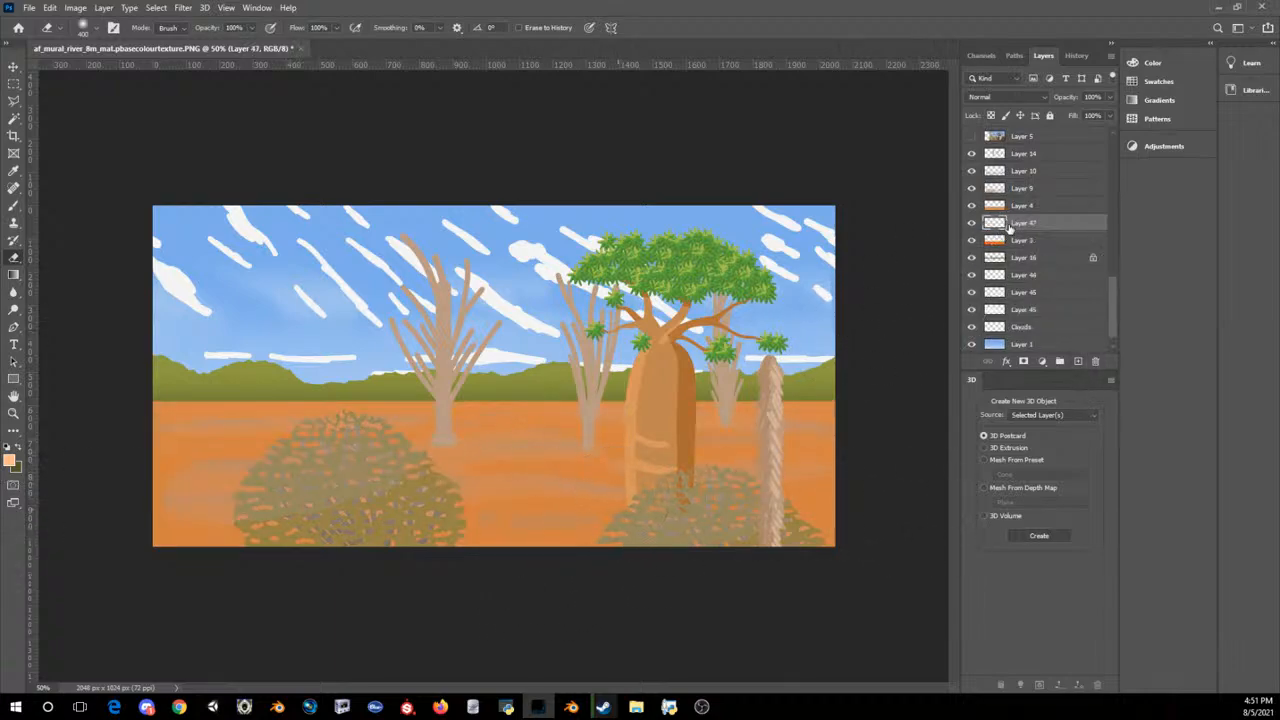
{"action": "left_click_drag", "start_coordinate": [1012, 226], "coordinate": [1012, 200]}
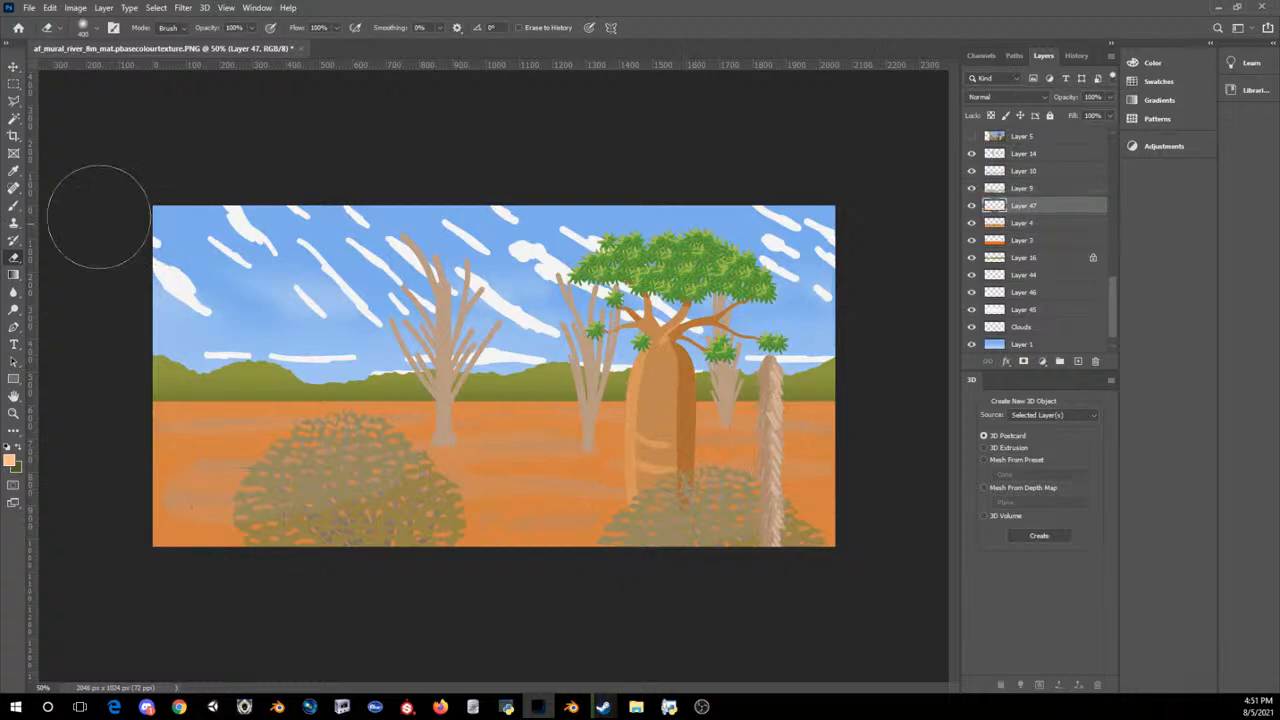
{"action": "left_click", "coordinate": [14, 205]}
{"action": "left_click_drag", "start_coordinate": [272, 416], "coordinate": [563, 470]}
{"action": "key", "text": "ctrl+z"}
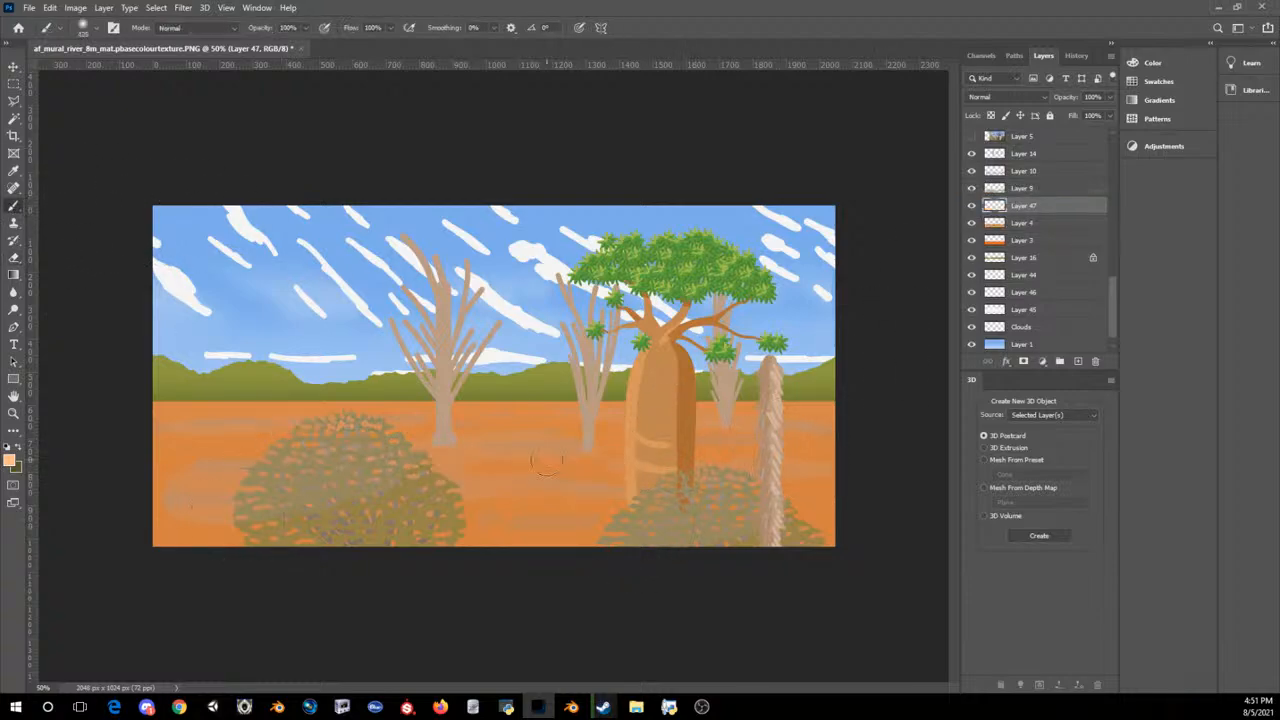
Step: Paint soft light orange across the ground on the new layer with the Brush at 400 px
{"action": "key", "text": "bracketright"}
{"action": "key", "text": "bracketright"}
{"action": "key", "text": "bracketright"}
{"action": "key", "text": "bracketright"}
{"action": "key", "text": "bracketright"}
{"action": "key", "text": "bracketright"}
{"action": "key", "text": "bracketright"}
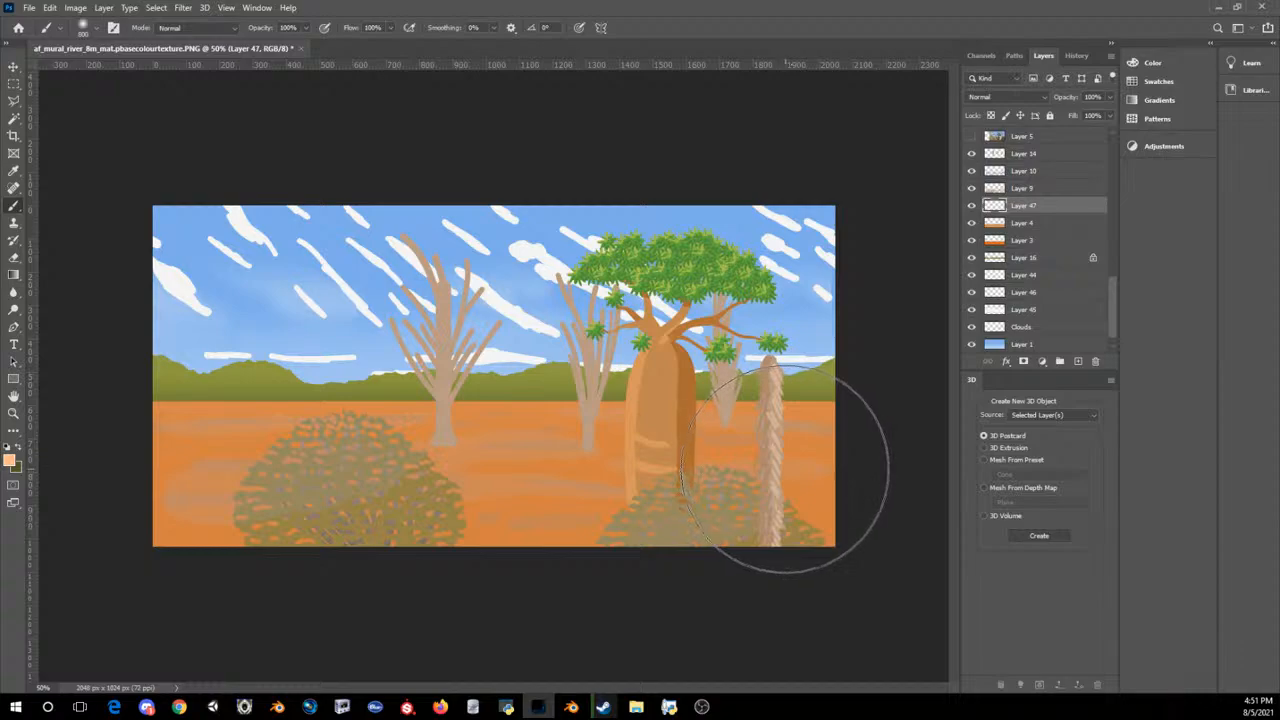
{"action": "key", "text": "bracketleft"}
{"action": "key", "text": "bracketleft"}
{"action": "key", "text": "bracketleft"}
{"action": "key", "text": "bracketleft"}
{"action": "mouse_move", "coordinate": [757, 457]}
{"action": "left_mouse_down"}
{"action": "mouse_move", "coordinate": [305, 452]}
{"action": "mouse_move", "coordinate": [80, 497]}
{"action": "mouse_move", "coordinate": [1040, 470]}
{"action": "left_mouse_up"}
{"action": "key", "text": "ctrl+z"}
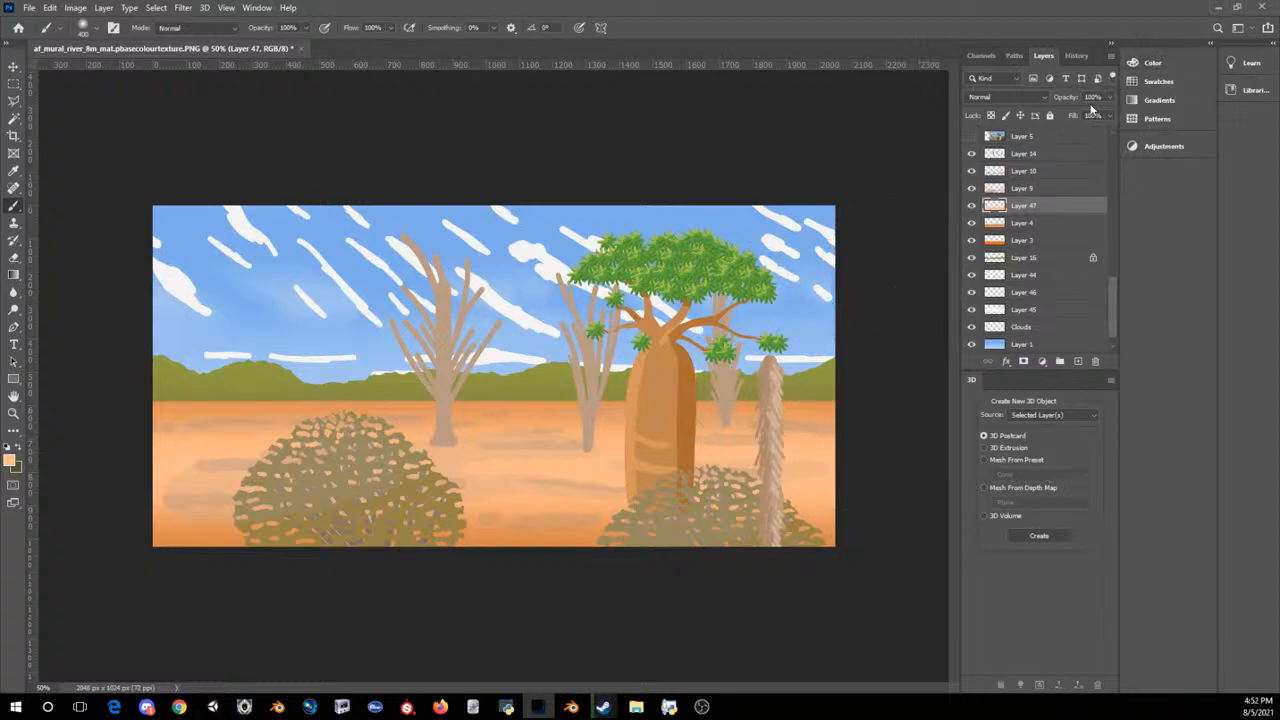
Step: Lower the opacity of the light orange ground layer to 38%
{"action": "left_click", "coordinate": [1108, 97]}
{"action": "left_click", "coordinate": [1064, 114]}
{"action": "left_click_drag", "start_coordinate": [1075, 113], "coordinate": [1078, 113]}
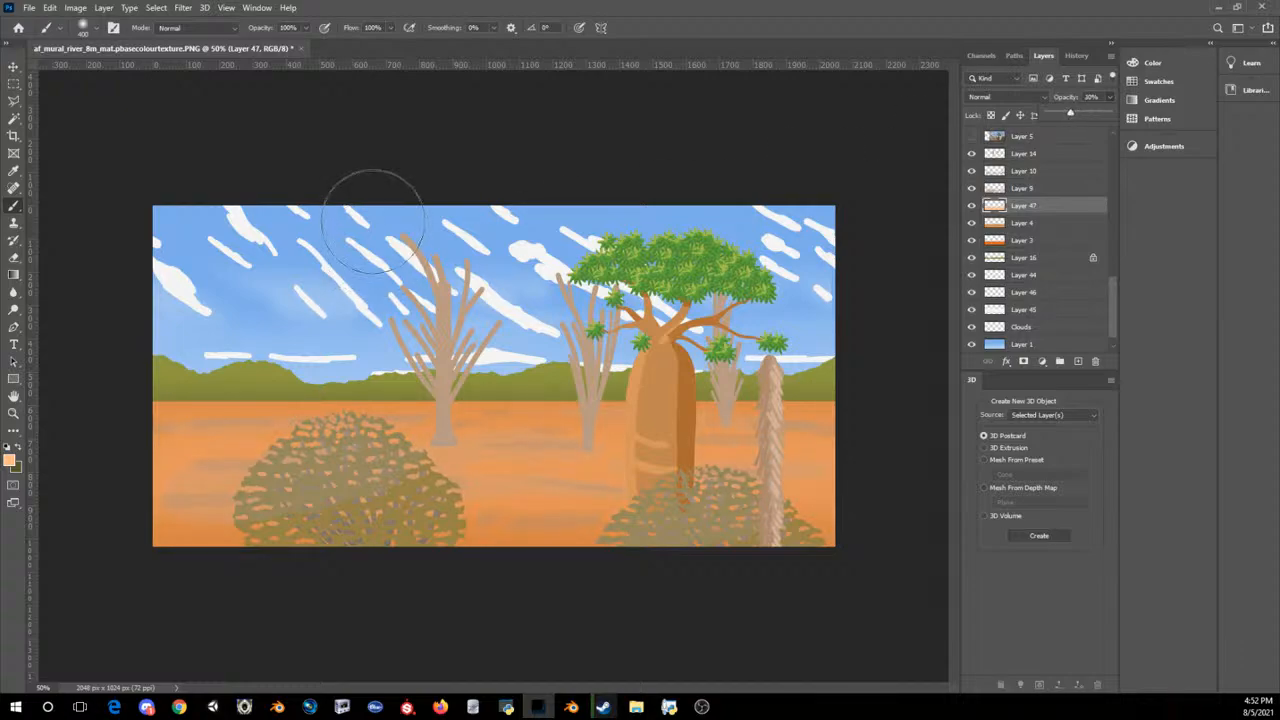
{"action": "key", "text": "ctrl+minus"}
{"action": "key", "text": "ctrl+minus"}
{"action": "key", "text": "ctrl+minus"}
{"action": "key", "text": "ctrl+minus"}
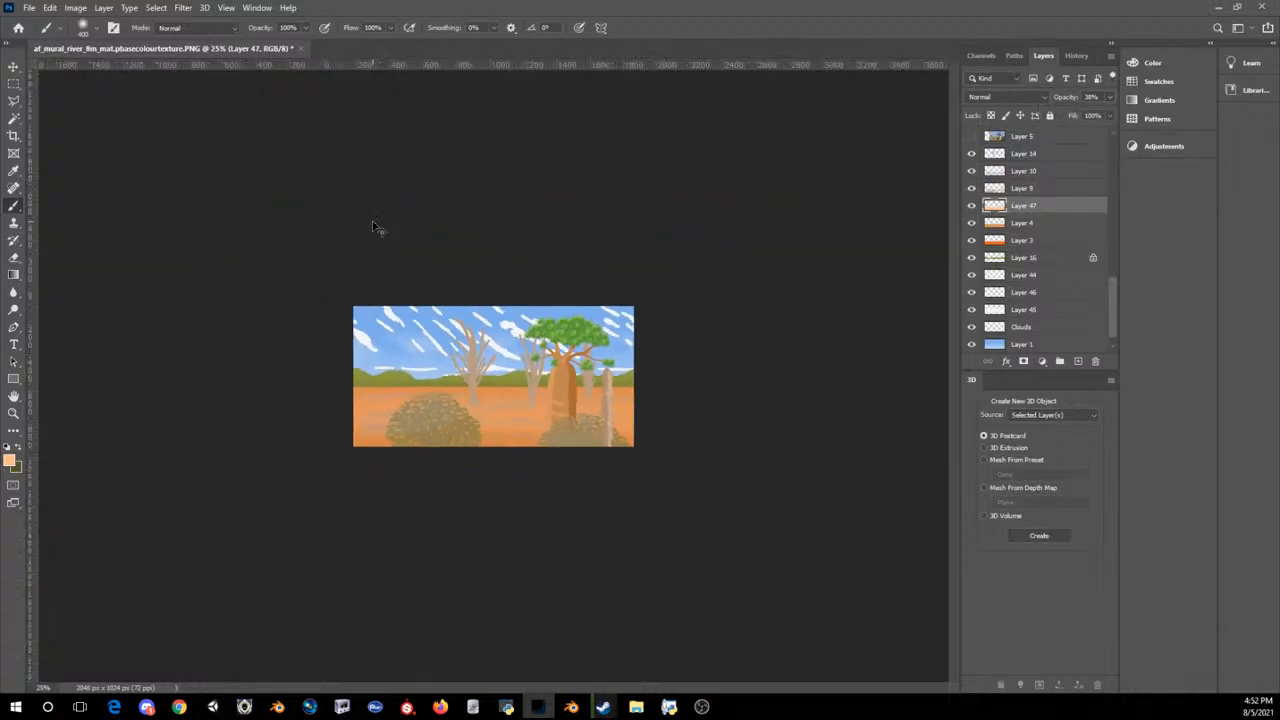
{"action": "key", "text": "ctrl+plus"}
{"action": "key", "text": "ctrl+plus"}
{"action": "key", "text": "ctrl+plus"}
{"action": "key", "text": "ctrl+plus"}
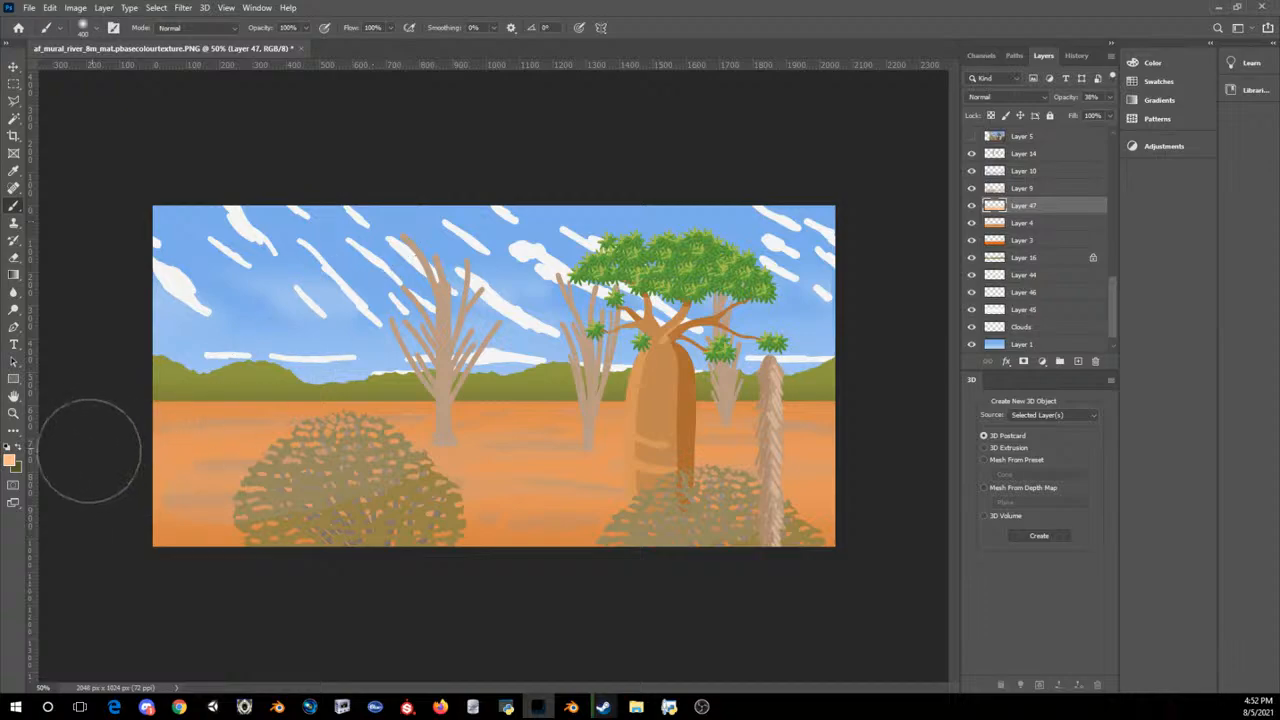
Step: Sample the olive green of the hills and choose a greyer shade of it as the foreground colour
{"action": "left_click", "coordinate": [10, 460]}
{"action": "left_click", "coordinate": [242, 367]}
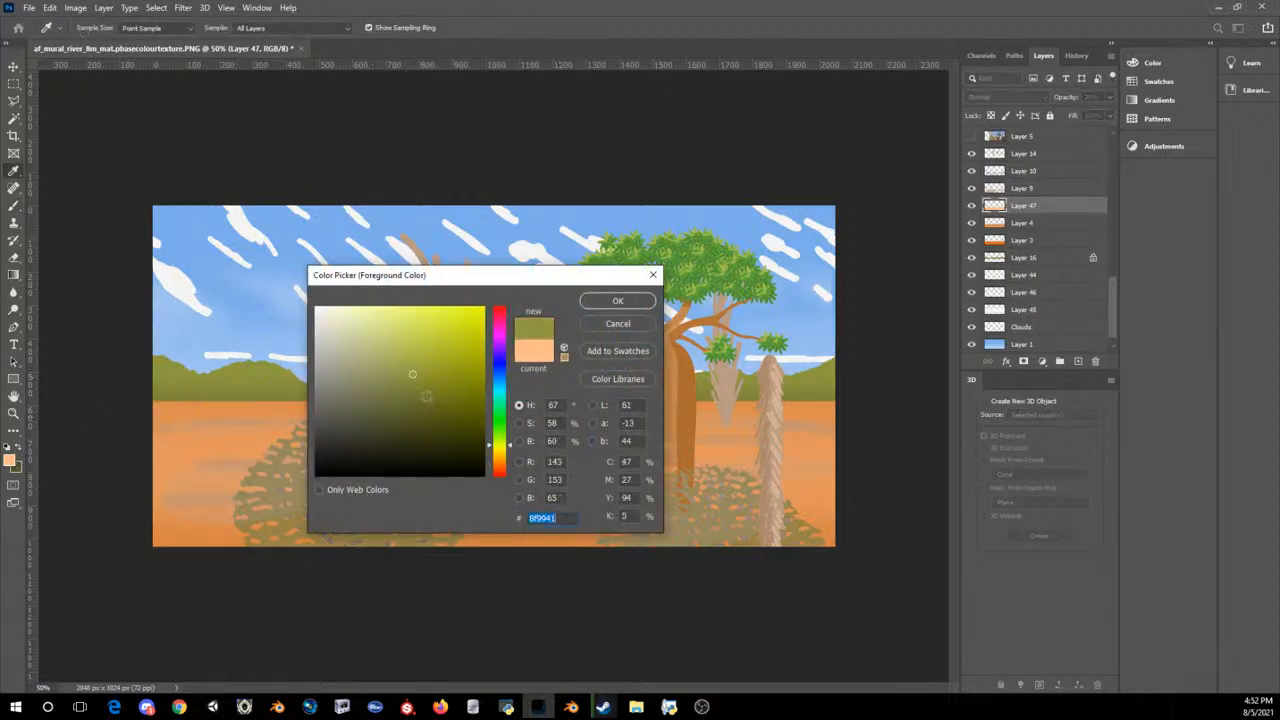
{"action": "left_click", "coordinate": [376, 381]}
{"action": "left_click", "coordinate": [612, 300]}
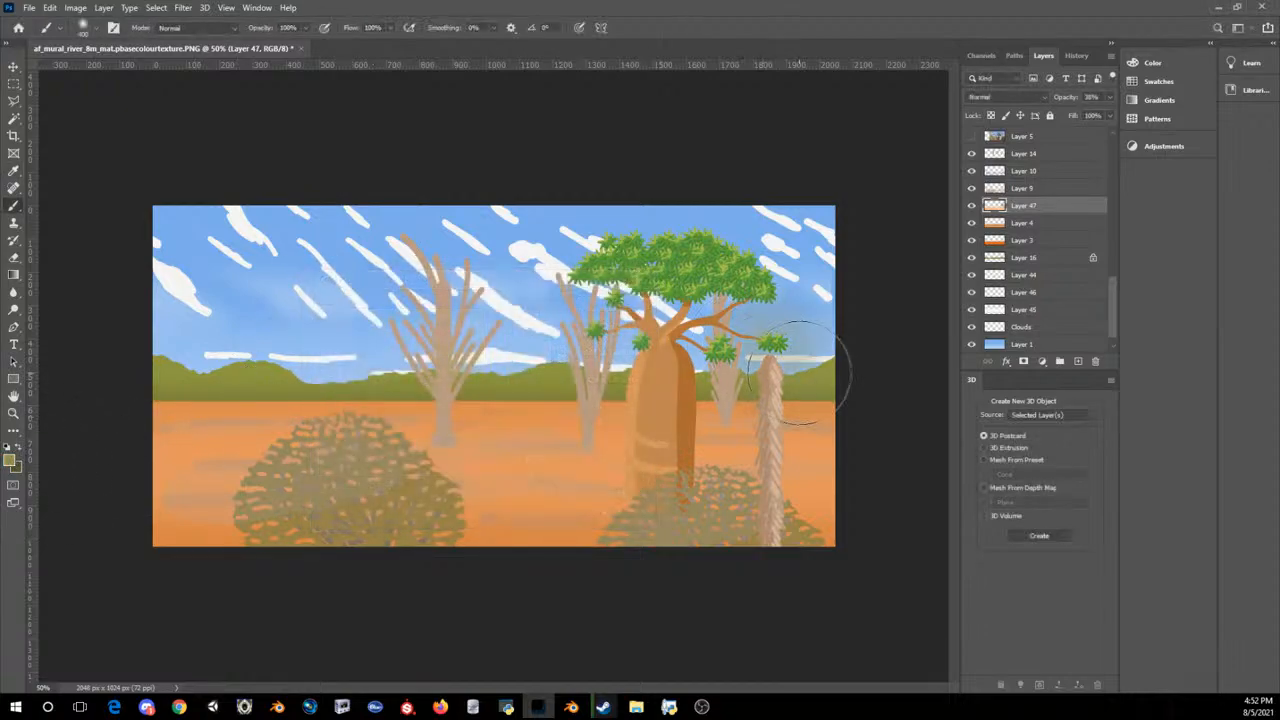
Step: Make Layer 4 active and try a muted olive brush stroke along the horizon, undoing it
{"action": "left_click", "coordinate": [1022, 244]}
{"action": "left_click", "coordinate": [1022, 223]}
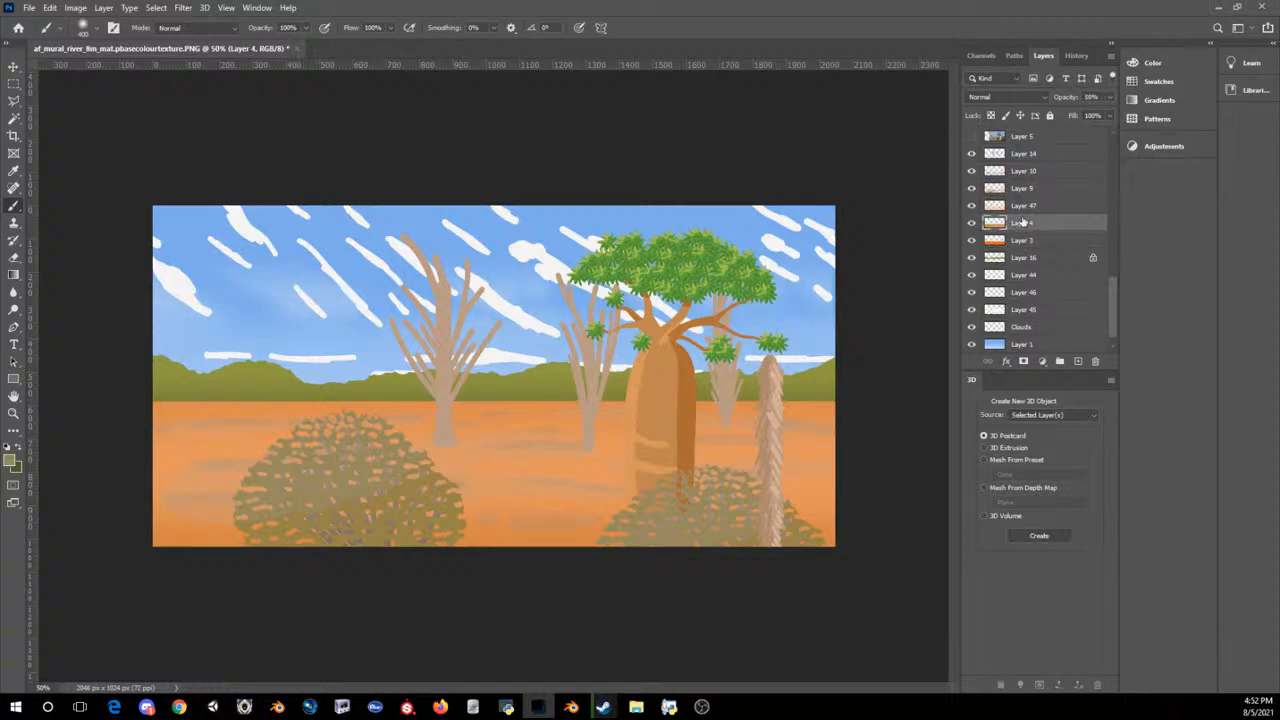
{"action": "left_click", "coordinate": [1022, 210]}
{"action": "left_click", "coordinate": [1019, 224]}
{"action": "mouse_move", "coordinate": [880, 377]}
{"action": "left_mouse_down"}
{"action": "mouse_move", "coordinate": [157, 417]}
{"action": "mouse_move", "coordinate": [38, 402]}
{"action": "left_mouse_up"}
{"action": "key", "text": "ctrl+z"}
Step: Lock Layer 4's transparent pixels and paint muted olive across the ground just below the hills with the soft 400 px Brush
{"action": "left_click", "coordinate": [990, 115]}
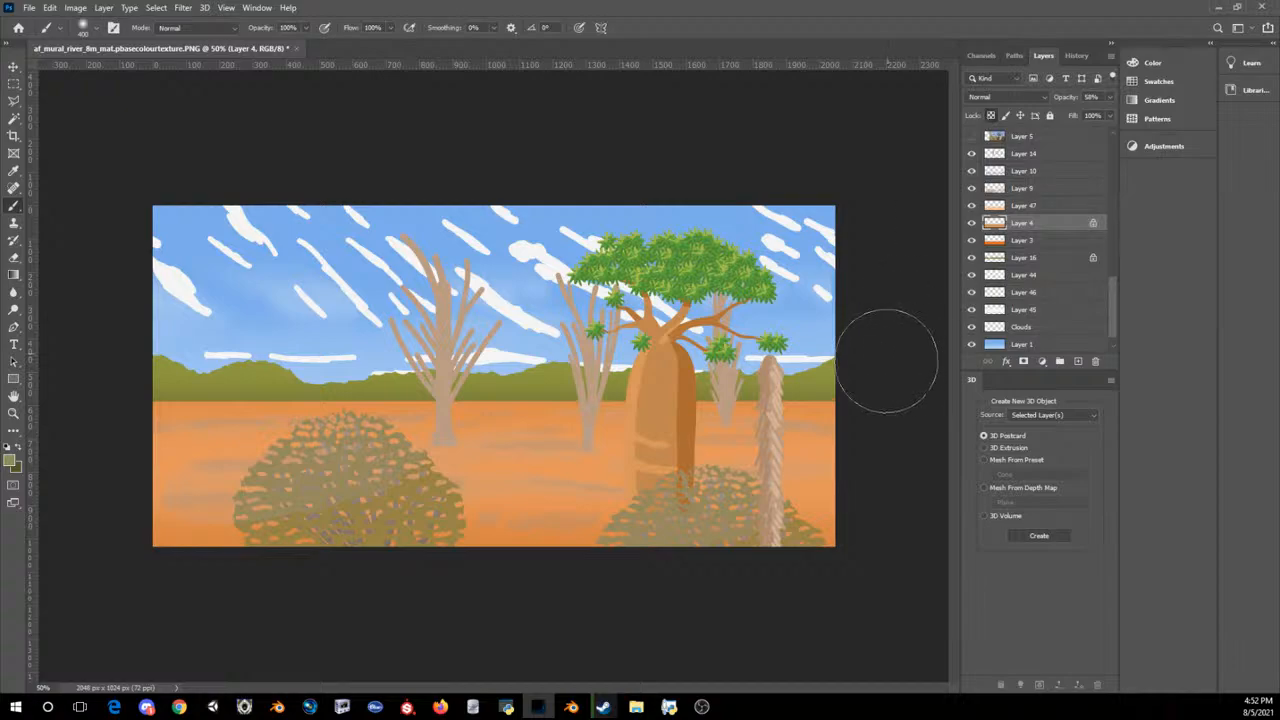
{"action": "mouse_move", "coordinate": [886, 365]}
{"action": "left_mouse_down"}
{"action": "mouse_move", "coordinate": [177, 457]}
{"action": "mouse_move", "coordinate": [30, 455]}
{"action": "left_mouse_up"}
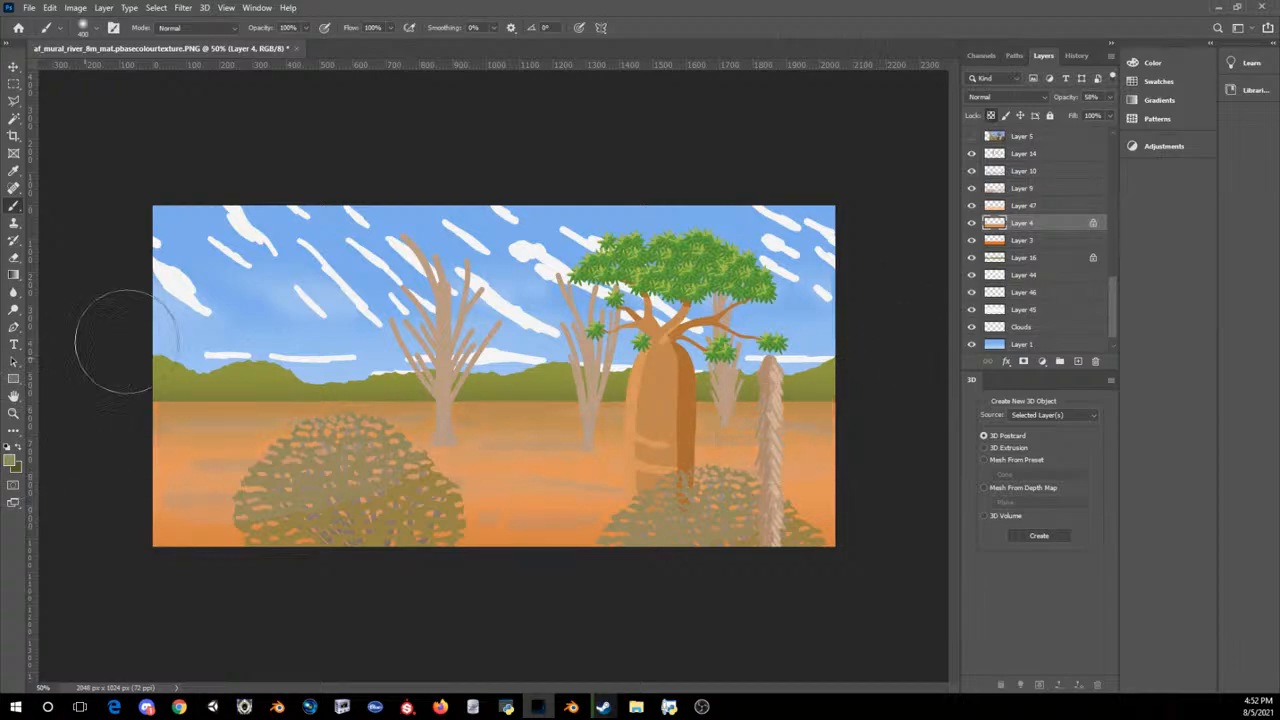
{"action": "key", "text": "ctrl+minus"}
{"action": "key", "text": "ctrl+minus"}
{"action": "key", "text": "ctrl+minus"}
{"action": "key", "text": "ctrl+minus"}
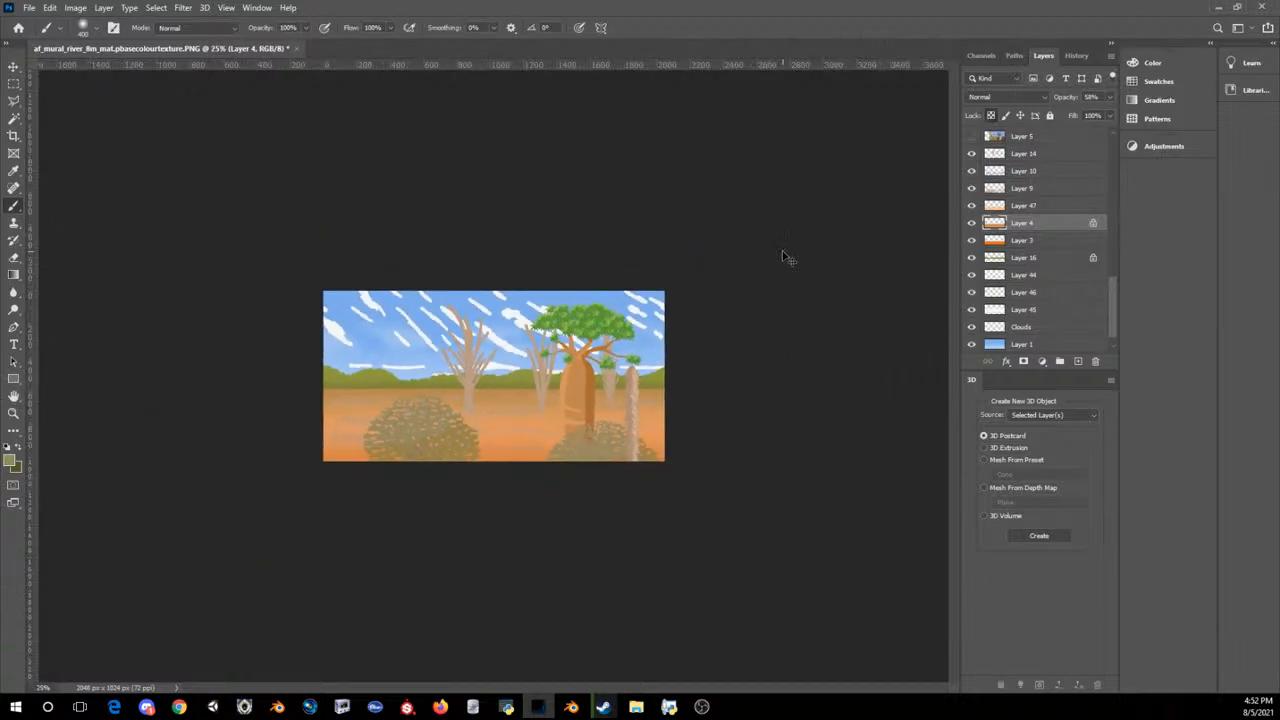
{"action": "key", "text": "ctrl+minus"}
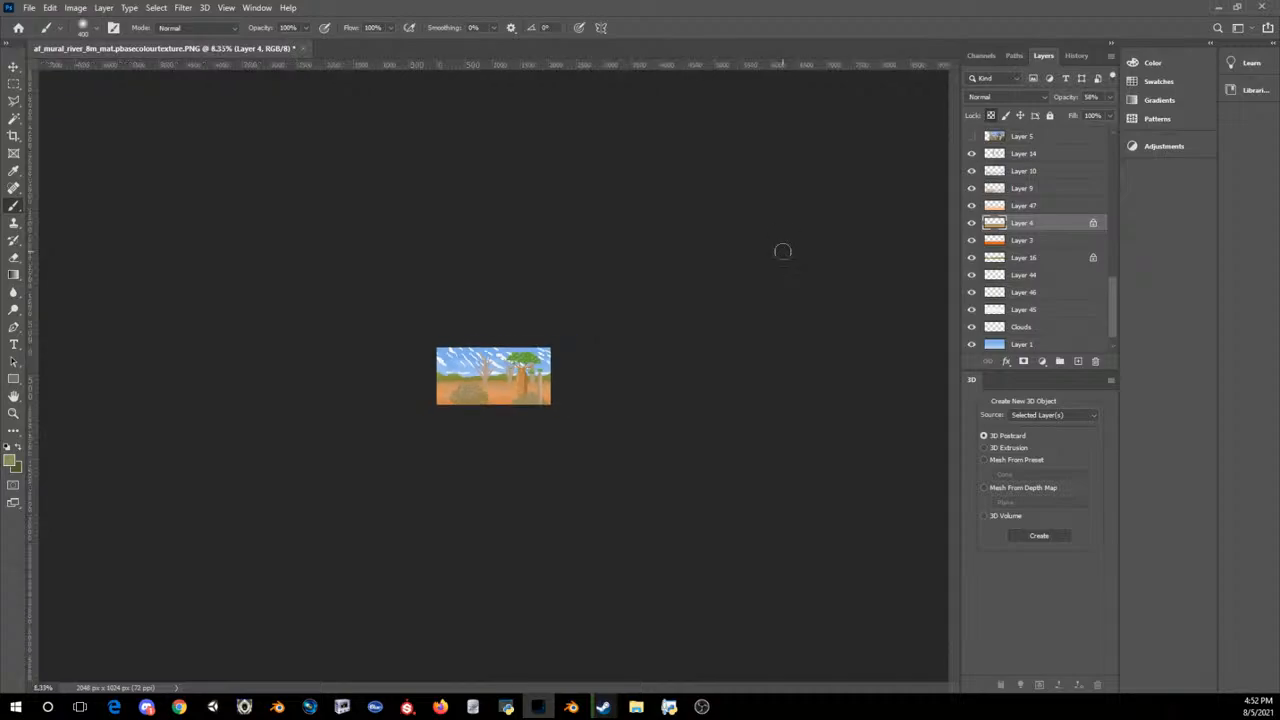
{"action": "key", "text": "ctrl+plus"}
{"action": "key", "text": "ctrl+plus"}
{"action": "key", "text": "ctrl+plus"}
{"action": "key", "text": "ctrl+plus"}
{"action": "key", "text": "ctrl+plus"}
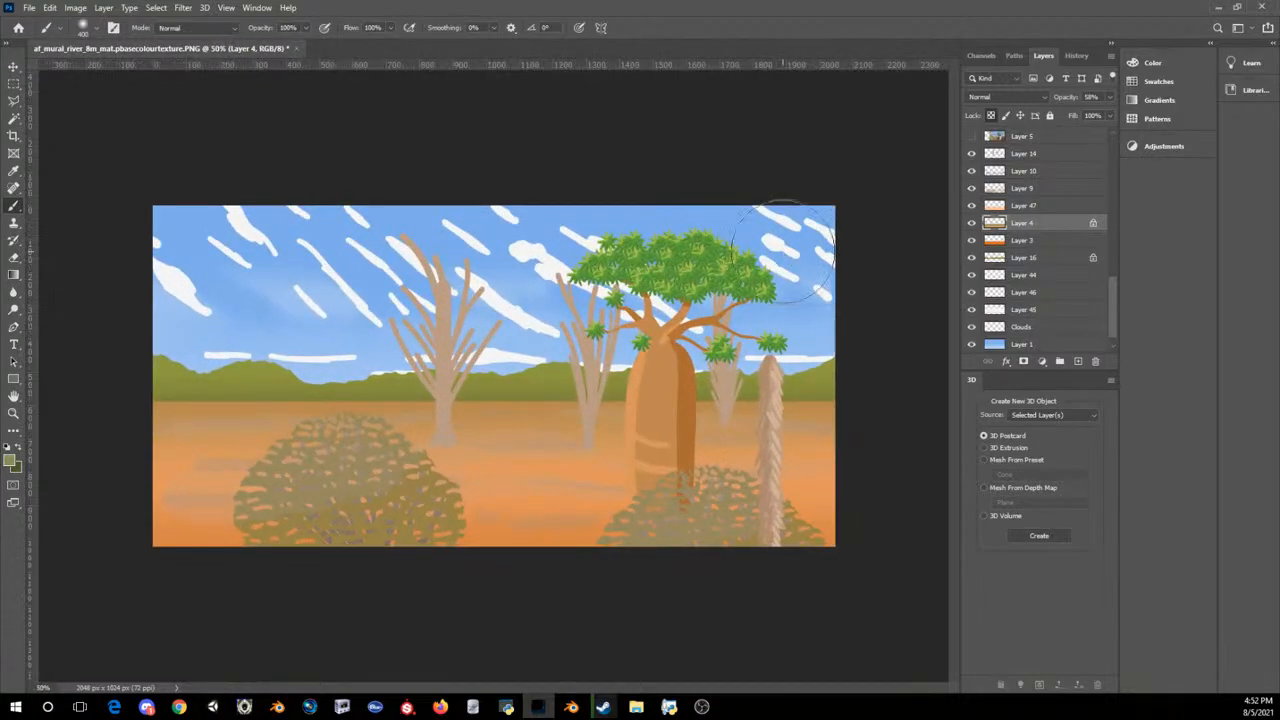
Step: Select the baobab trunk's layer (Layer 6) with the Move tool and toggle its visibility to check what it contains
{"action": "key", "text": "v"}
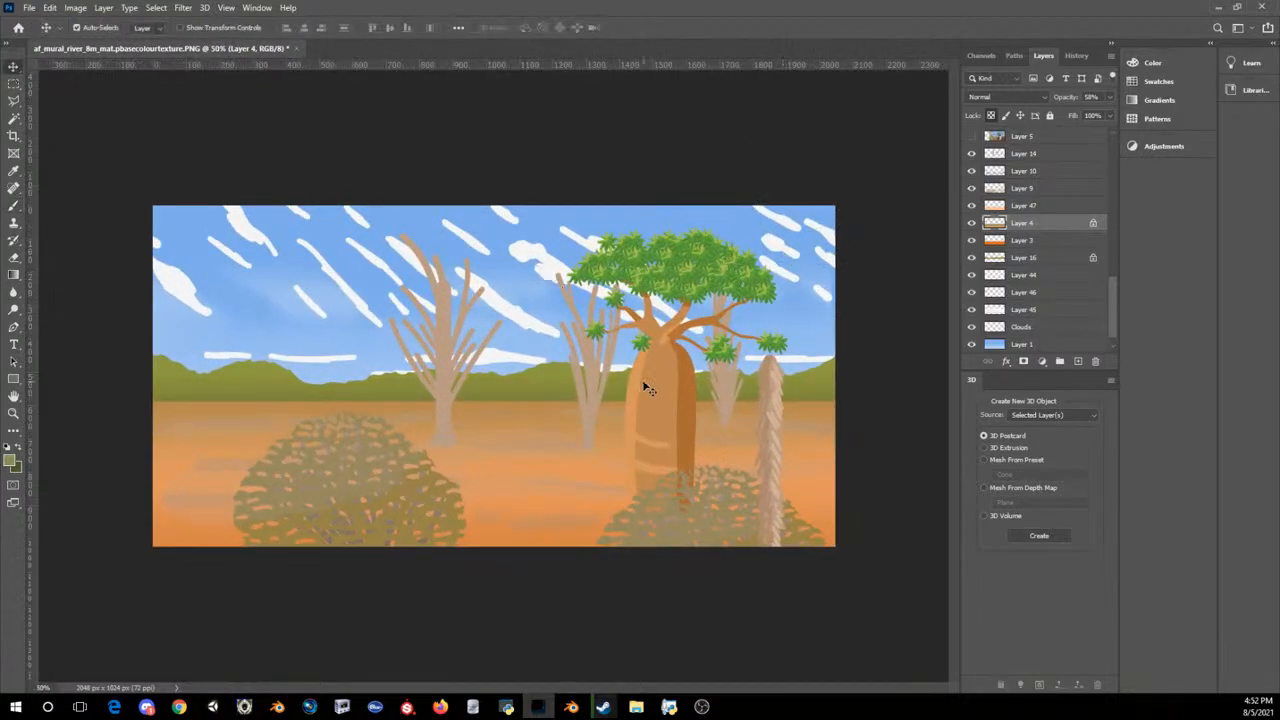
{"action": "left_click", "coordinate": [648, 389]}
{"action": "left_click", "coordinate": [645, 348], "text": "shift"}
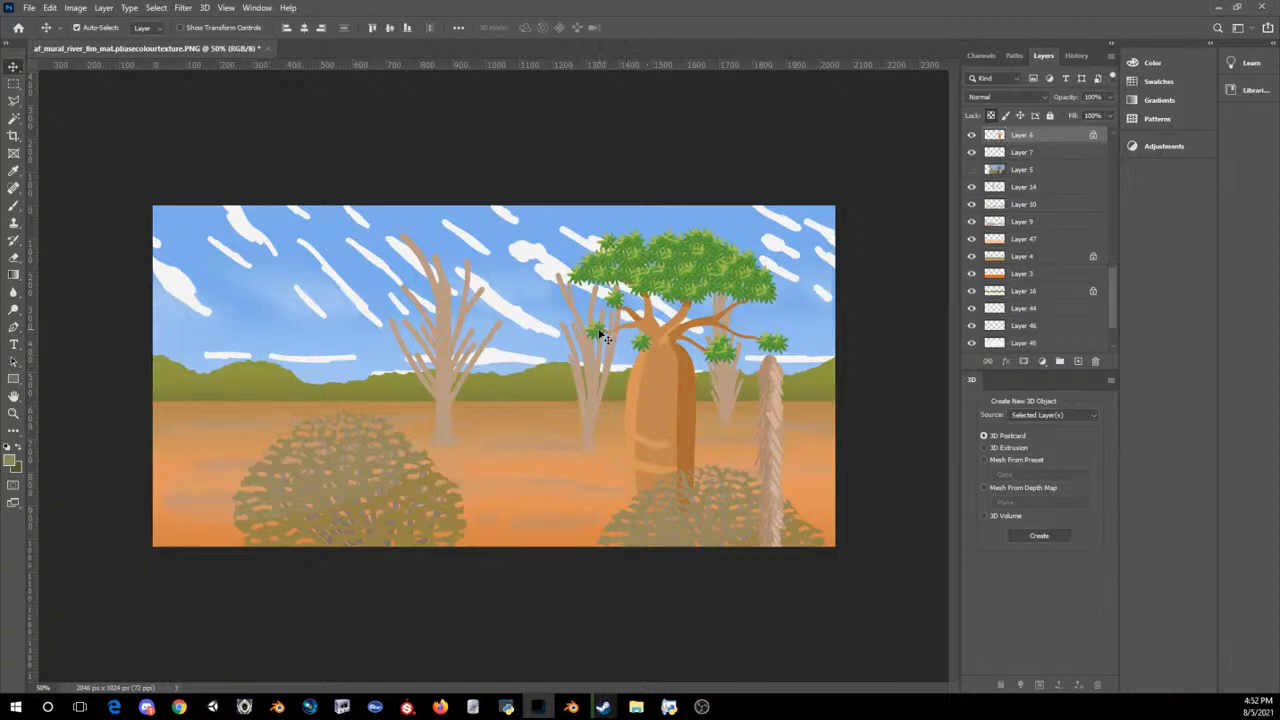
{"action": "scroll", "coordinate": [1010, 220], "scroll_direction": "up", "scroll_amount": 3}
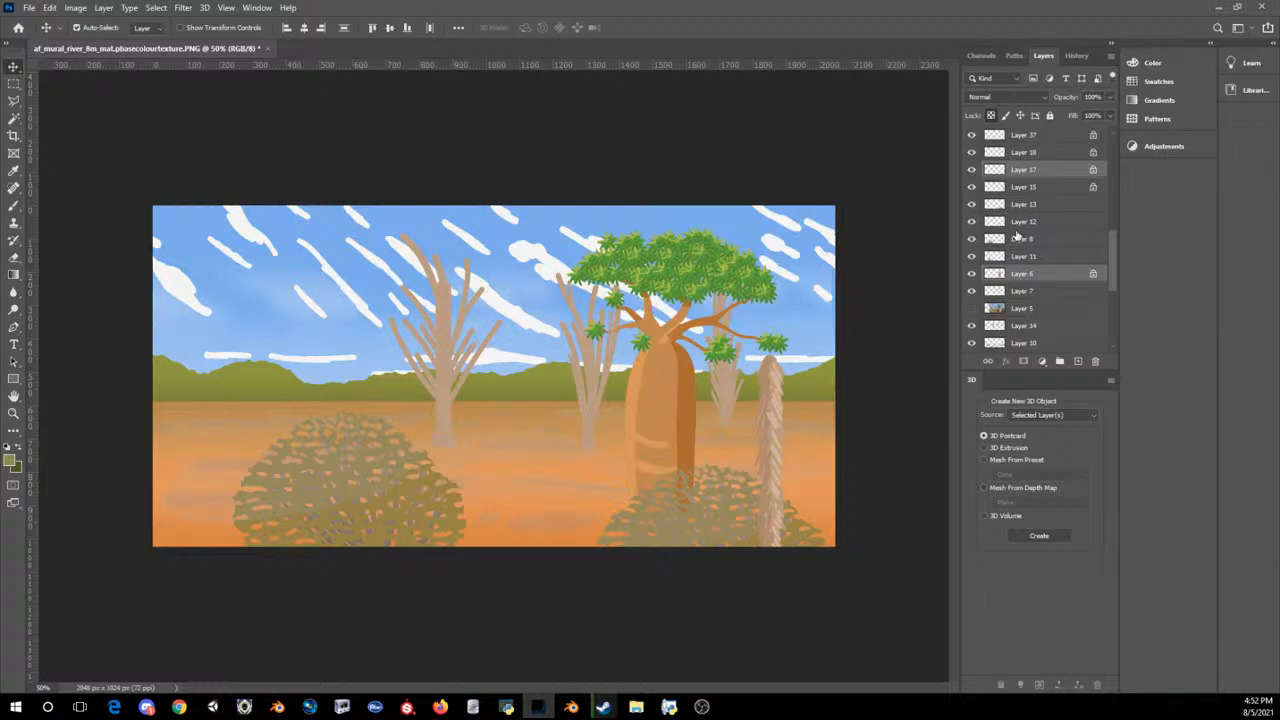
{"action": "left_click", "coordinate": [1022, 273]}
{"action": "left_click", "coordinate": [972, 274]}
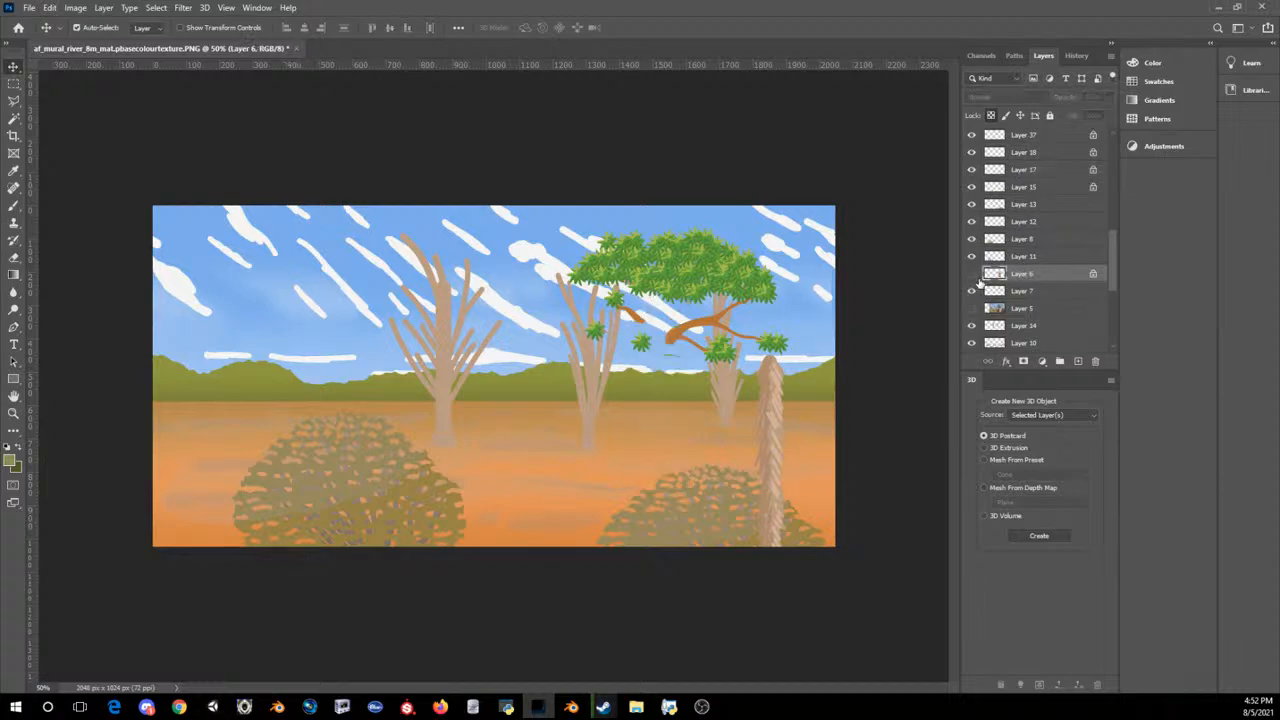
{"action": "left_click", "coordinate": [972, 274]}
{"action": "scroll", "coordinate": [1030, 200], "scroll_direction": "up", "scroll_amount": 5}
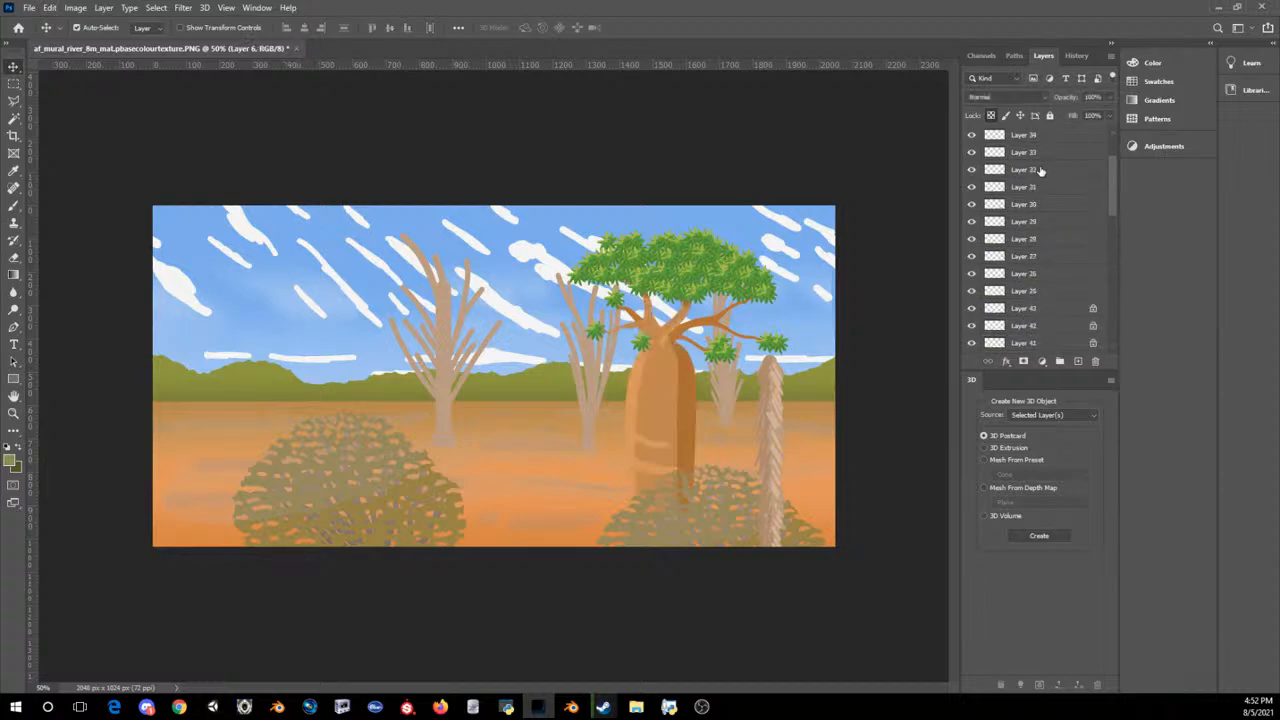
Step: Select the right baobab's layers from Layer 24 down to Layer 6 and paste a copy of them
{"action": "left_click", "coordinate": [1025, 153]}
{"action": "scroll", "coordinate": [1040, 220], "scroll_direction": "down", "scroll_amount": 5}
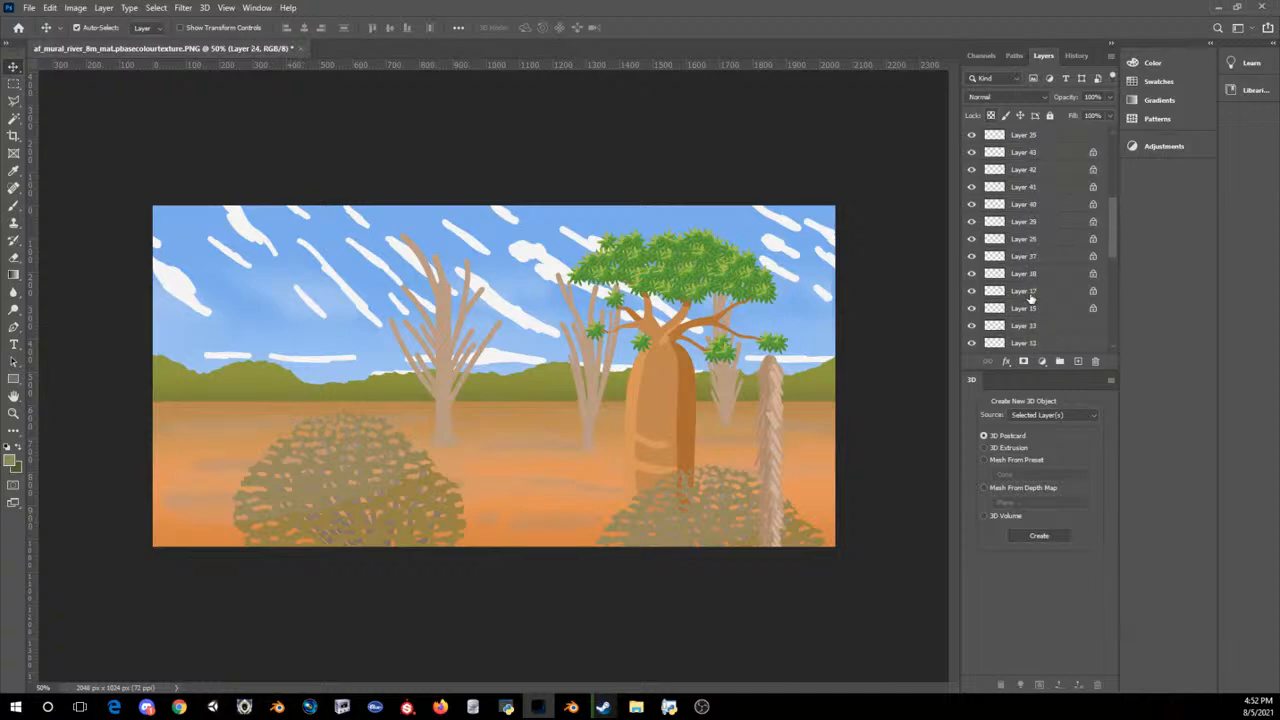
{"action": "left_click", "coordinate": [1027, 313], "text": "shift"}
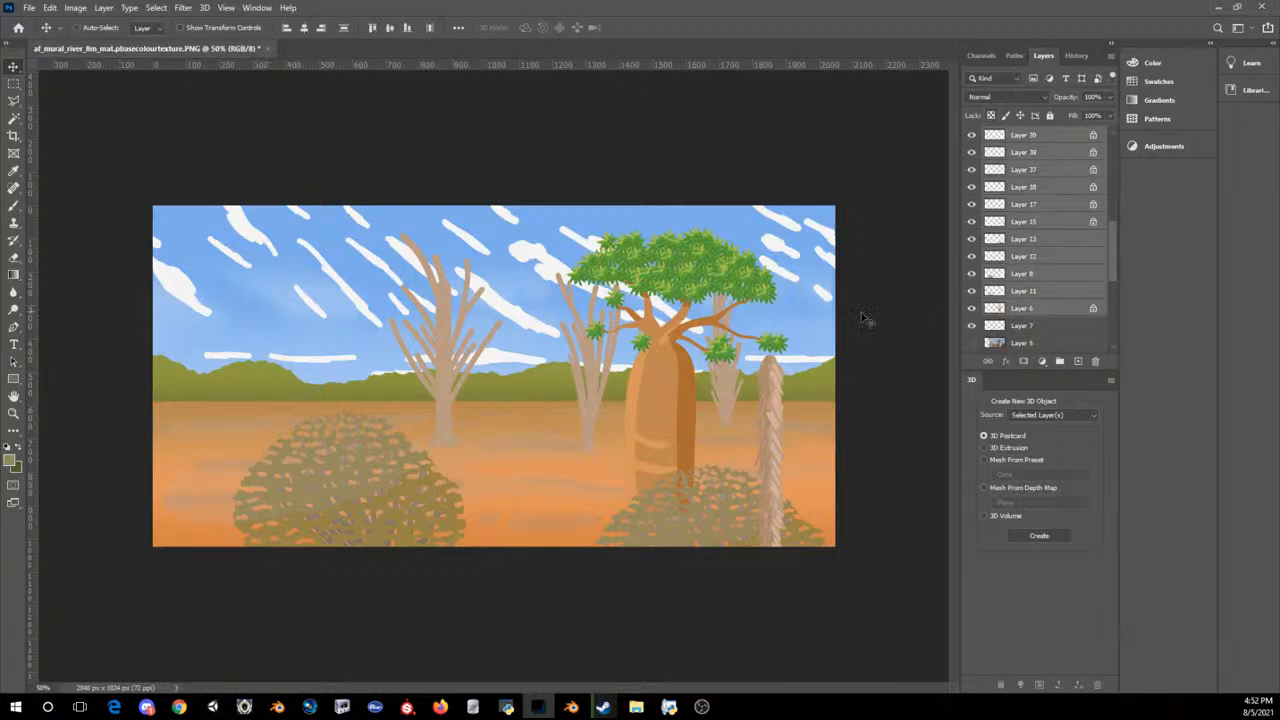
{"action": "key", "text": "ctrl+c"}
{"action": "key", "text": "ctrl+v"}
Step: Scale the copied baobab group to about 119% and place it at the left side of the mural
{"action": "key", "text": "ctrl+t"}
{"action": "left_click_drag", "start_coordinate": [613, 443], "coordinate": [349, 488]}
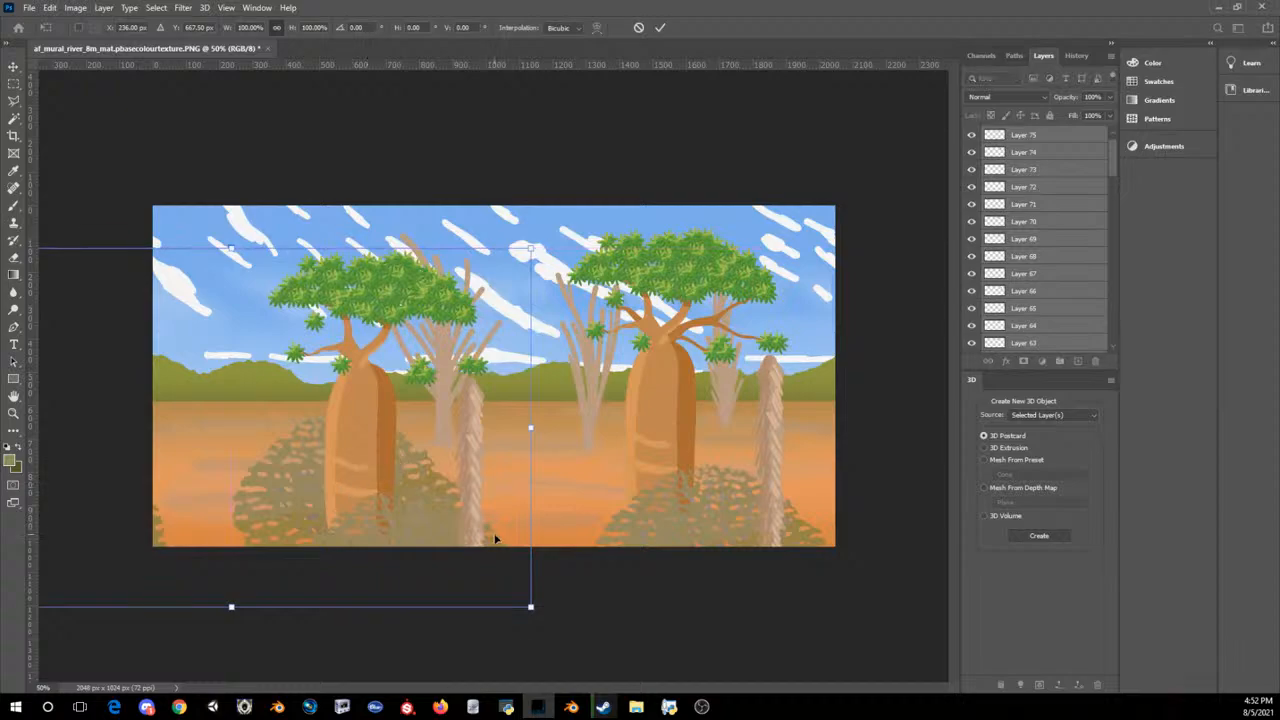
{"action": "left_click_drag", "start_coordinate": [495, 538], "coordinate": [469, 521]}
{"action": "left_click_drag", "start_coordinate": [506, 590], "coordinate": [613, 630]}
{"action": "left_click_drag", "start_coordinate": [500, 529], "coordinate": [349, 506]}
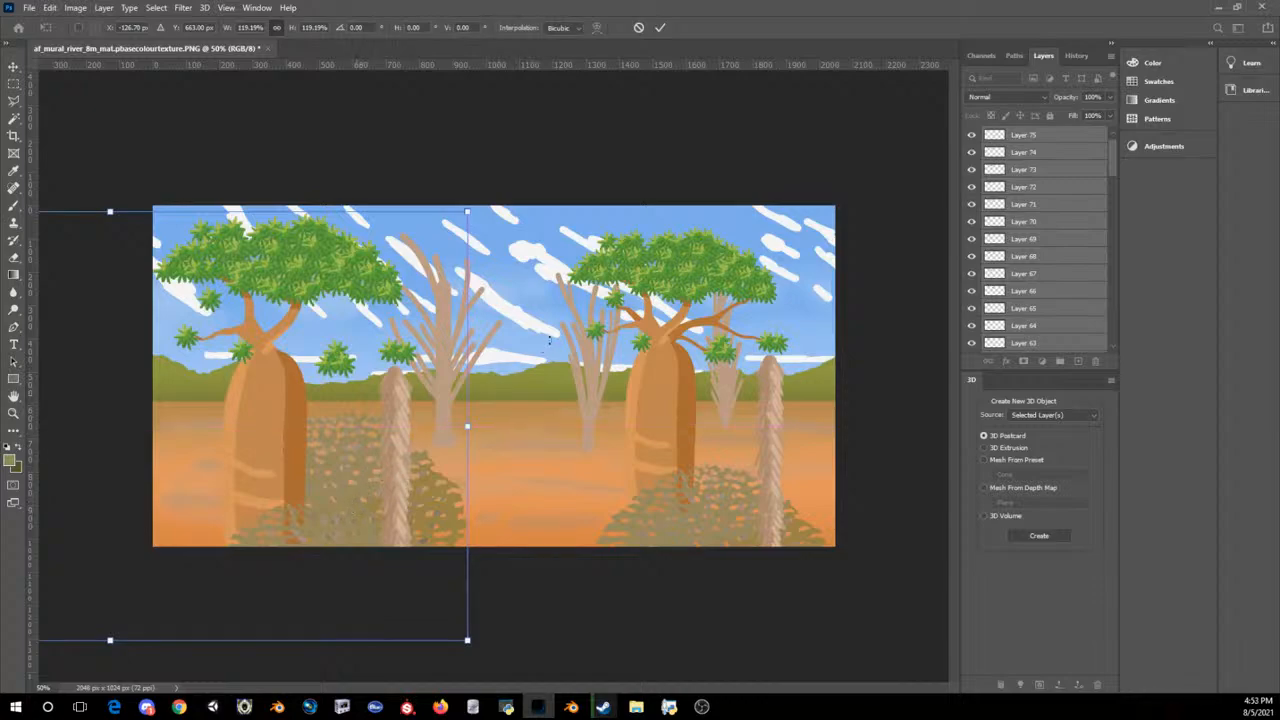
{"action": "key", "text": "Return"}
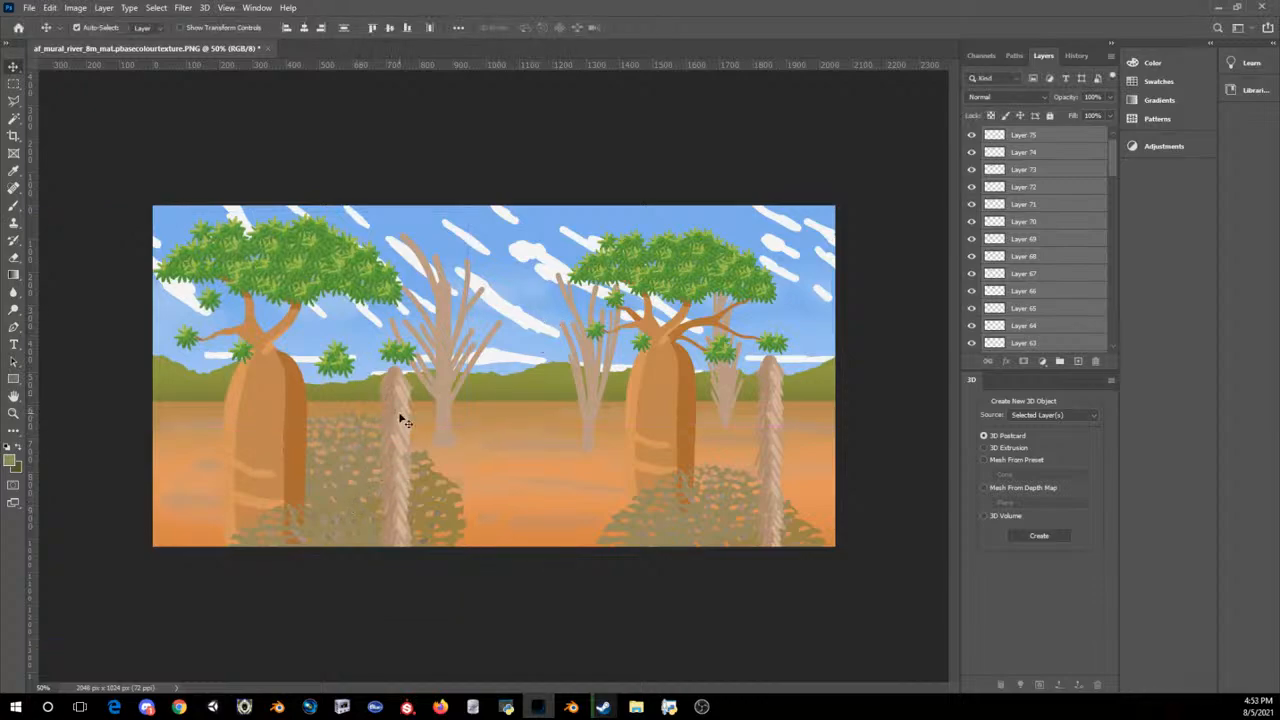
Step: Delete the copied spiny column beside the left baobab and undo the removal of the left bush's leaves
{"action": "key", "text": "Delete"}
{"action": "key", "text": "ctrl+z"}
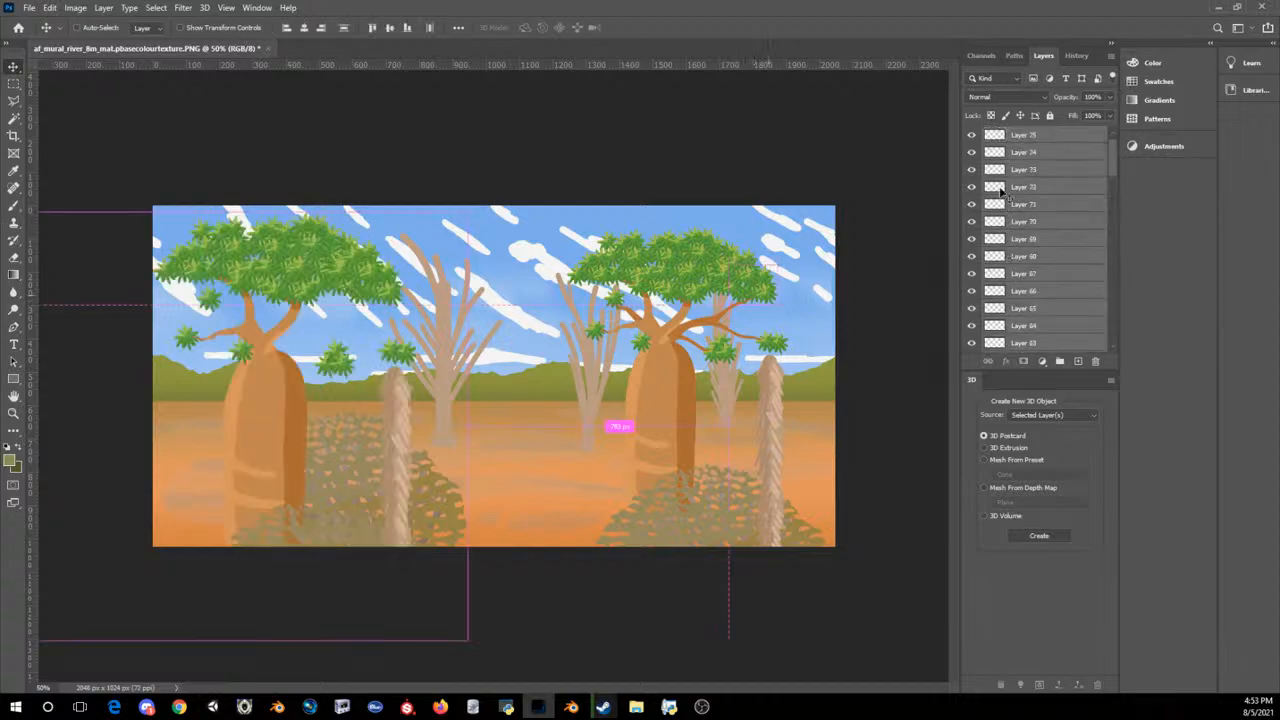
{"action": "left_click", "coordinate": [976, 134]}
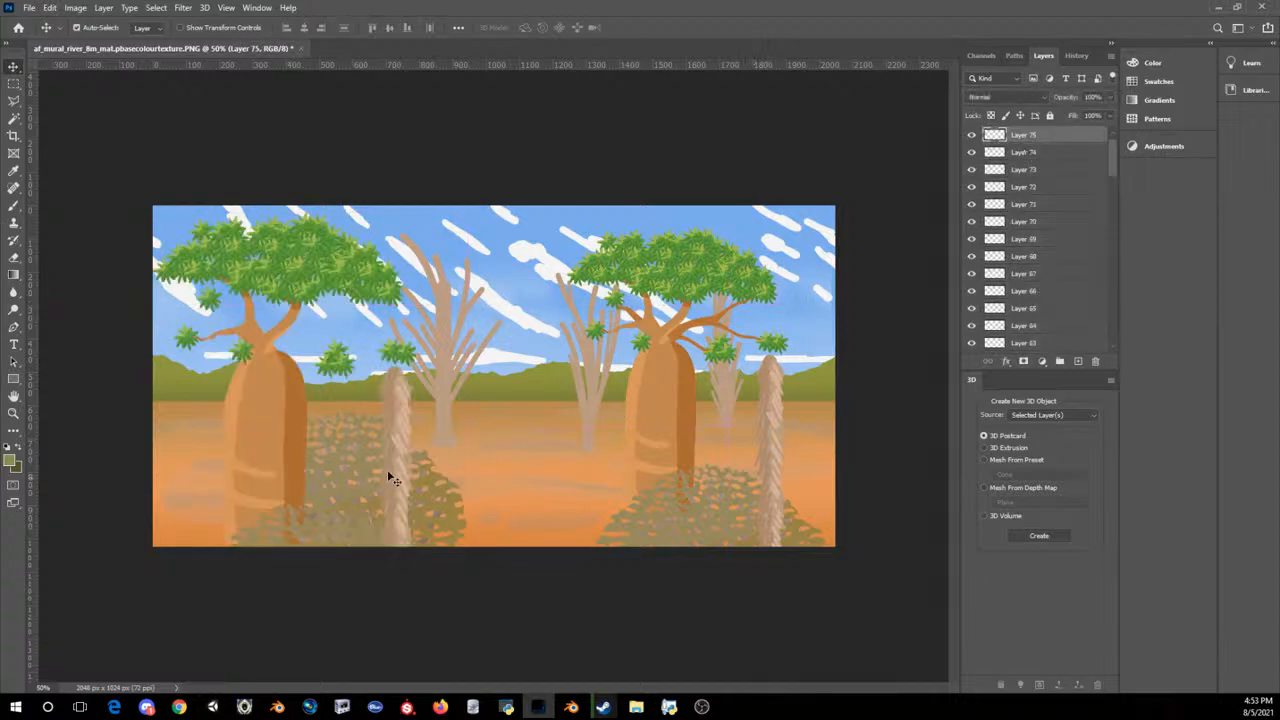
{"action": "left_click", "coordinate": [397, 433]}
{"action": "key", "text": "Delete"}
{"action": "key", "text": "Delete"}
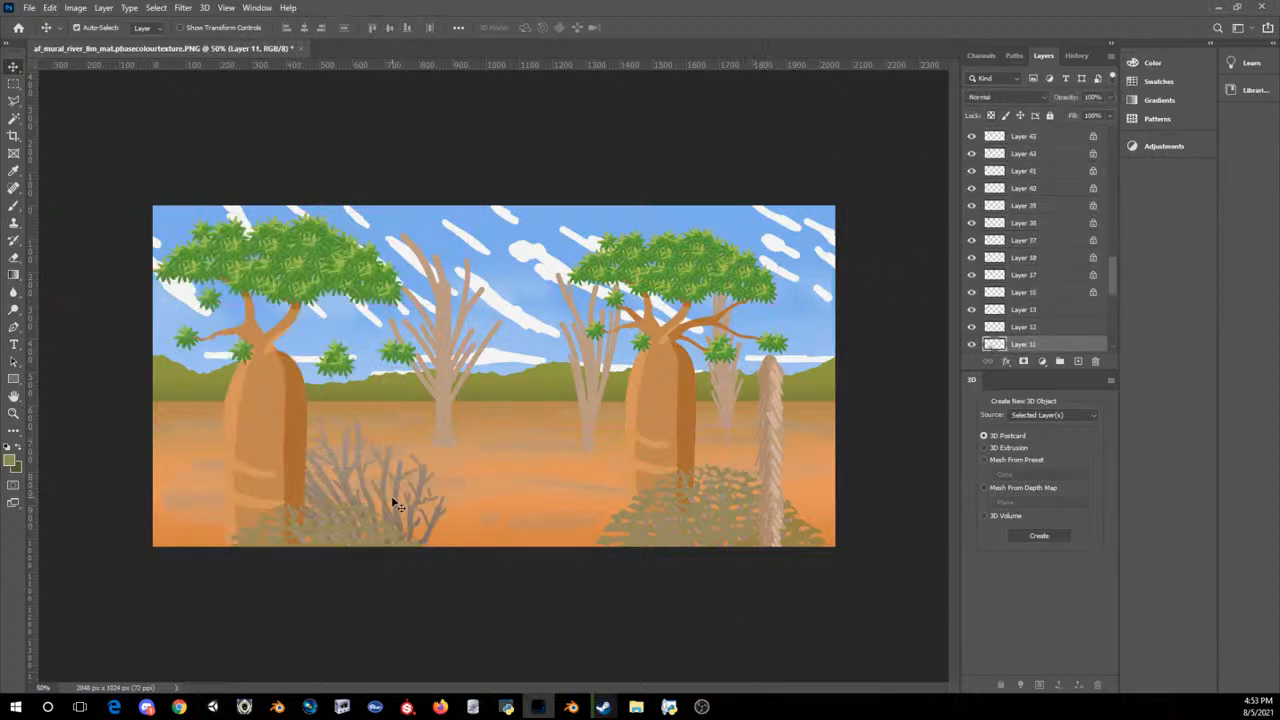
{"action": "key", "text": "ctrl+z"}
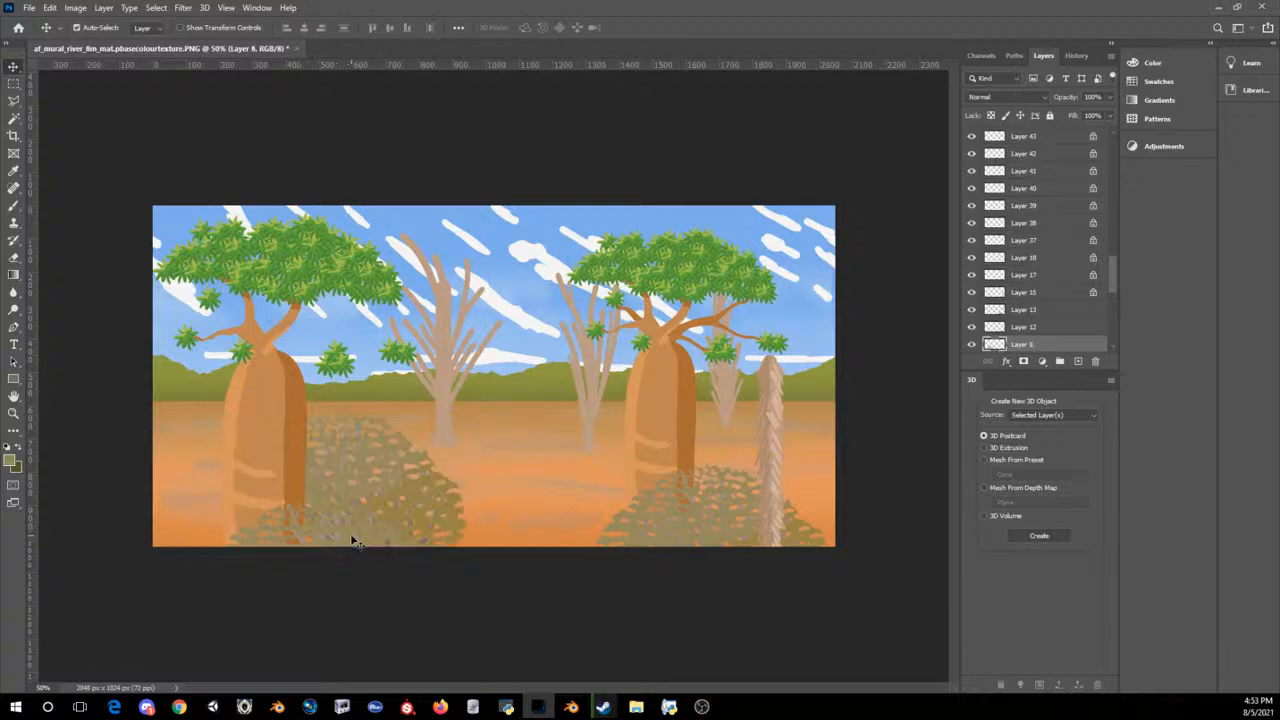
Step: Try to delete the copied bush leaves (Layer 52) at the foot of the left baobab
{"action": "key", "text": "ctrl+shift+z"}
{"action": "key", "text": "ctrl+v"}
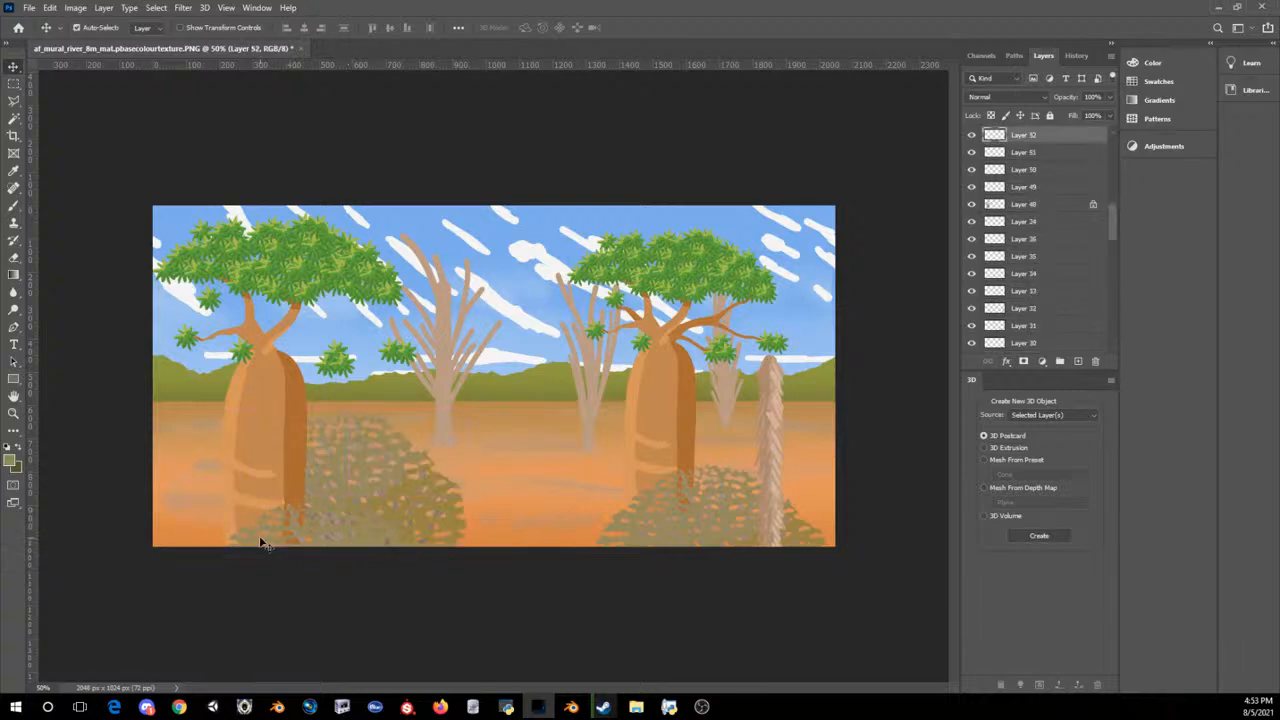
{"action": "key", "text": "Delete"}
{"action": "key", "text": "ctrl+v"}
Step: Delete the leaf clusters floating in the sky above the hills between the left baobab and the bare tree
{"action": "key", "text": "ctrl+minus"}
{"action": "key", "text": "ctrl+minus"}
{"action": "key", "text": "ctrl+minus"}
{"action": "key", "text": "ctrl+minus"}
{"action": "key", "text": "ctrl+minus"}
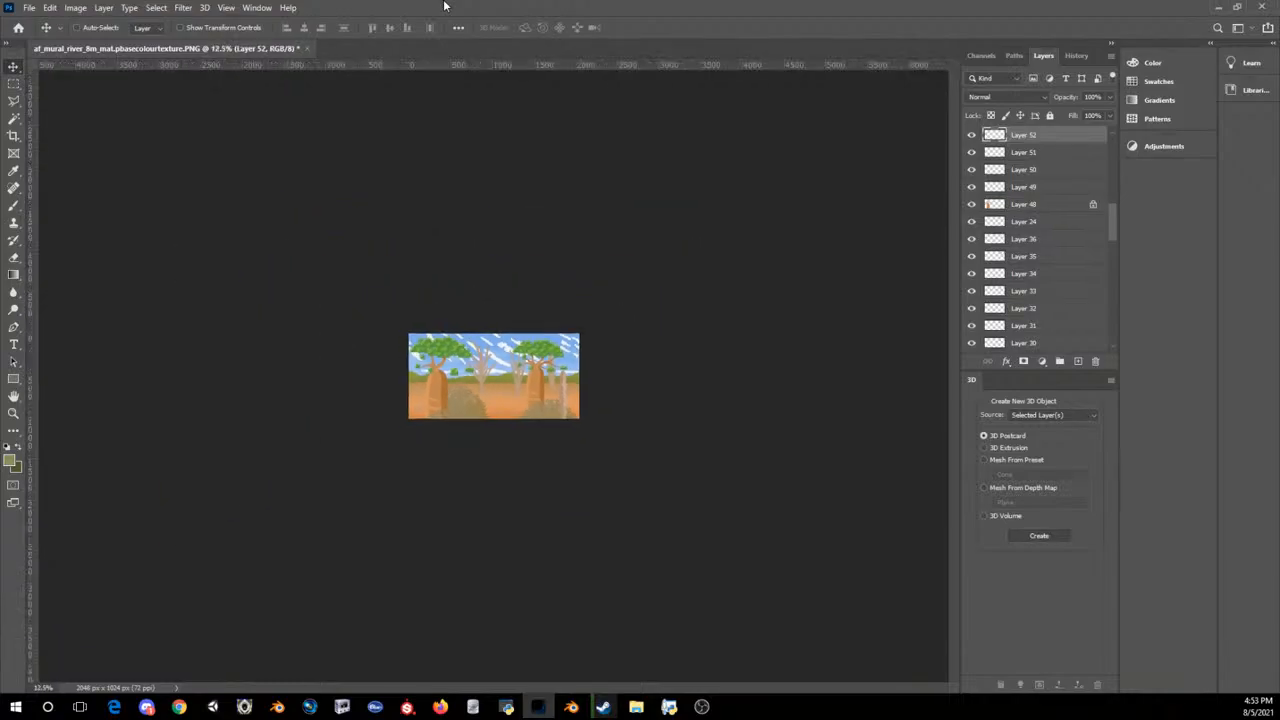
{"action": "key", "text": "ctrl+plus"}
{"action": "key", "text": "ctrl+plus"}
{"action": "key", "text": "ctrl+plus"}
{"action": "key", "text": "ctrl+plus"}
{"action": "key", "text": "ctrl+plus"}
{"action": "key", "text": "ctrl+plus"}
{"action": "key", "text": "ctrl+plus"}
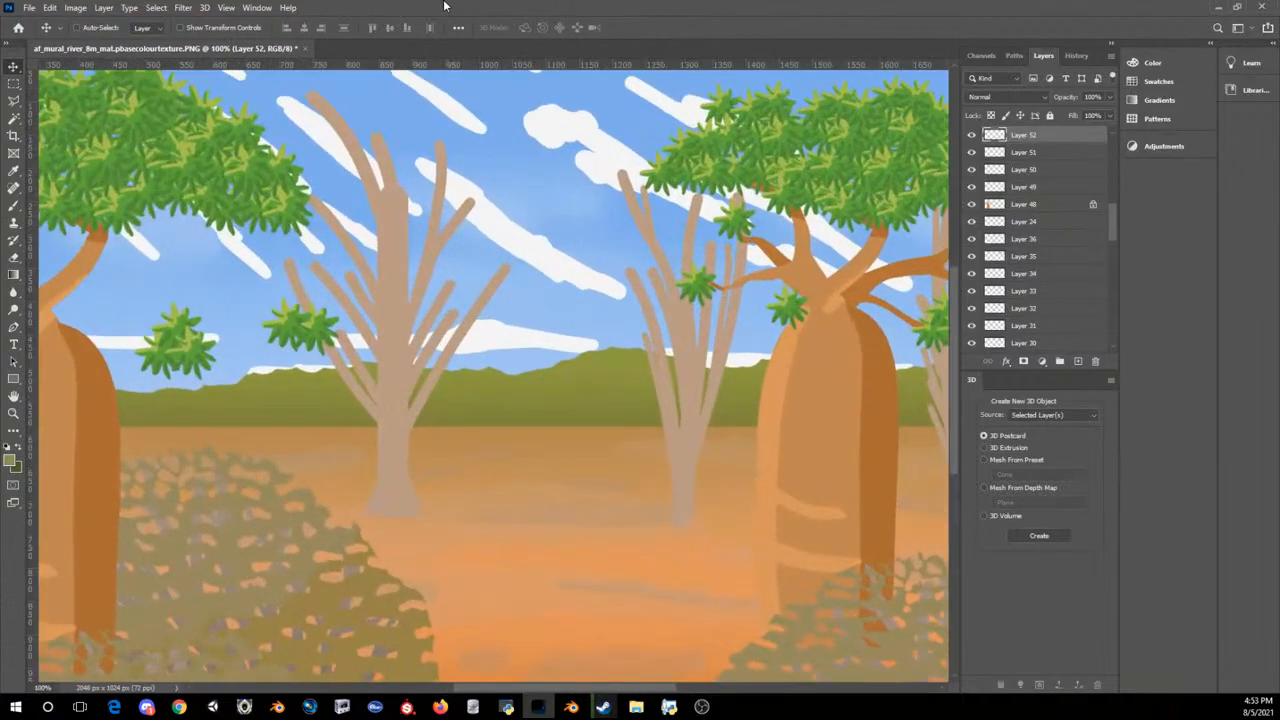
{"action": "scroll", "coordinate": [397, 363], "scroll_direction": "up", "scroll_amount": 3}
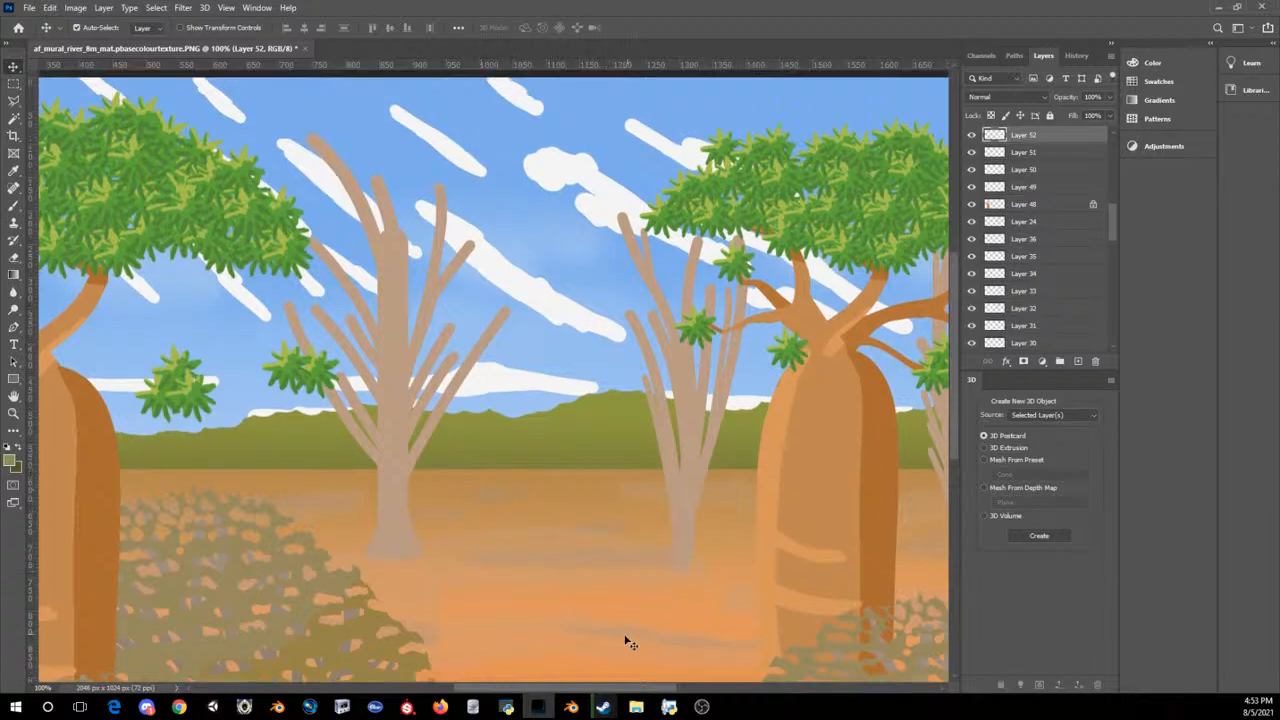
{"action": "left_click_drag", "start_coordinate": [601, 688], "coordinate": [470, 435]}
{"action": "left_click_drag", "start_coordinate": [601, 368], "coordinate": [590, 378]}
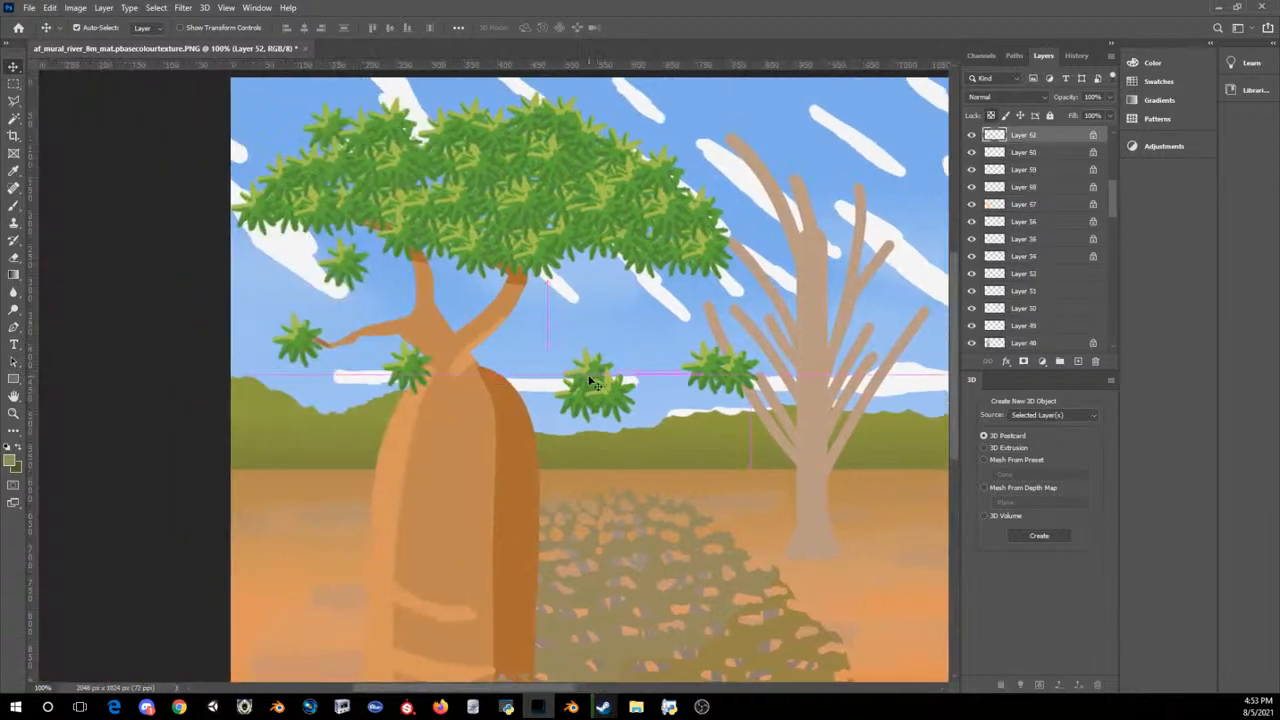
{"action": "key", "text": "Delete"}
{"action": "left_click", "coordinate": [584, 405]}
{"action": "key", "text": "Delete"}
{"action": "left_click", "coordinate": [613, 396]}
{"action": "key", "text": "Delete"}
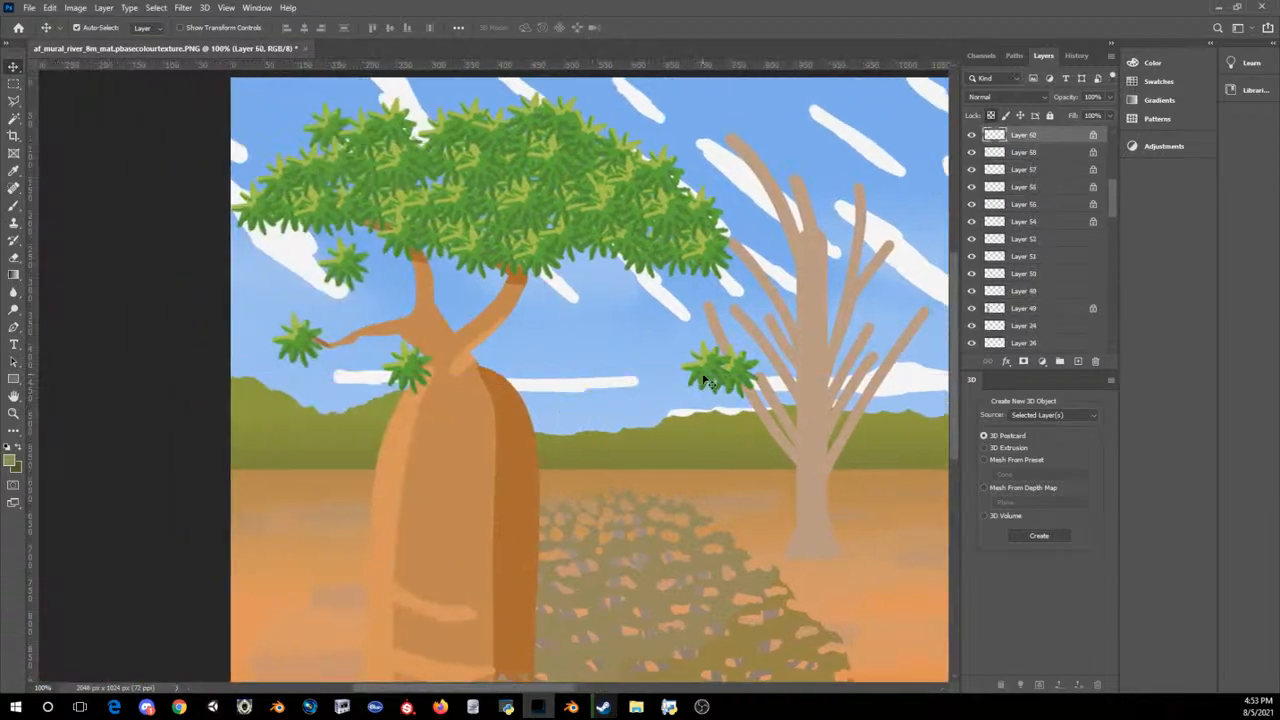
Step: Delete the leaf clusters over the bare tree and below the left canopy, and move the cluster above the trunk to the canopy's lower left edge
{"action": "left_click", "coordinate": [736, 372]}
{"action": "key", "text": "Delete"}
{"action": "left_click", "coordinate": [358, 278]}
{"action": "key", "text": "Delete"}
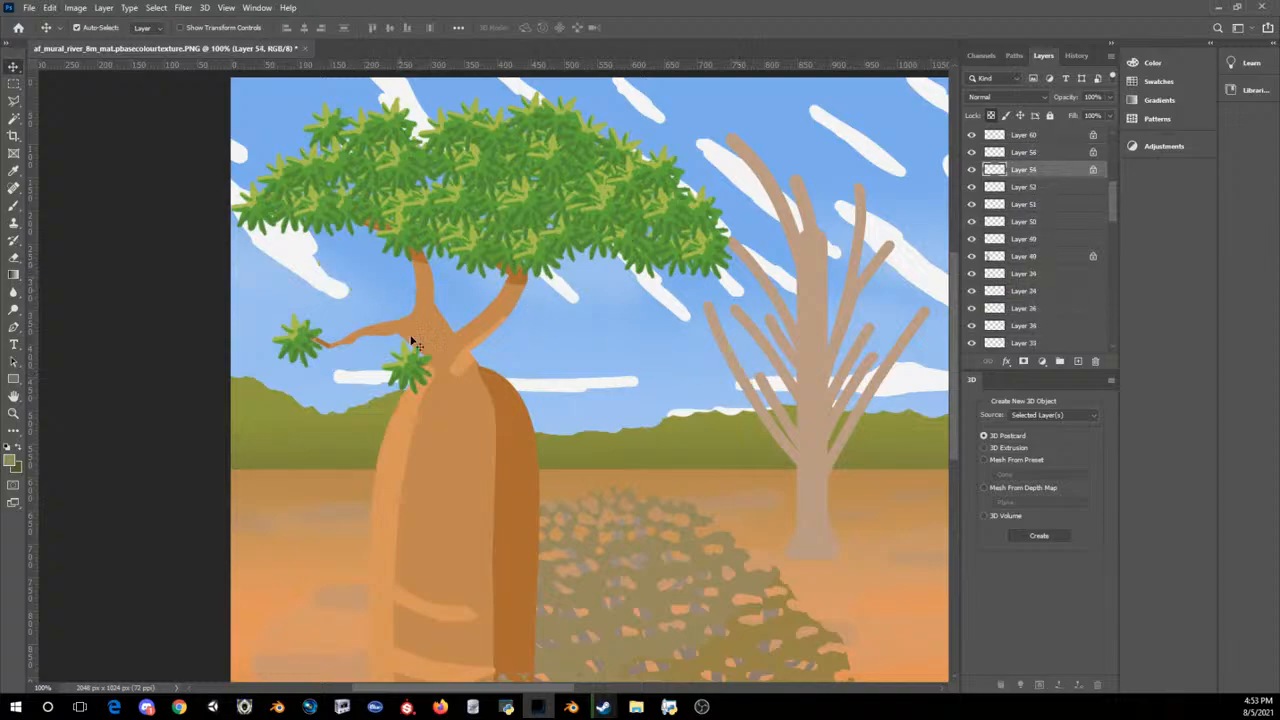
{"action": "left_click_drag", "start_coordinate": [400, 378], "coordinate": [246, 238]}
{"action": "left_click_drag", "start_coordinate": [299, 243], "coordinate": [300, 244]}
{"action": "left_click", "coordinate": [466, 180]}
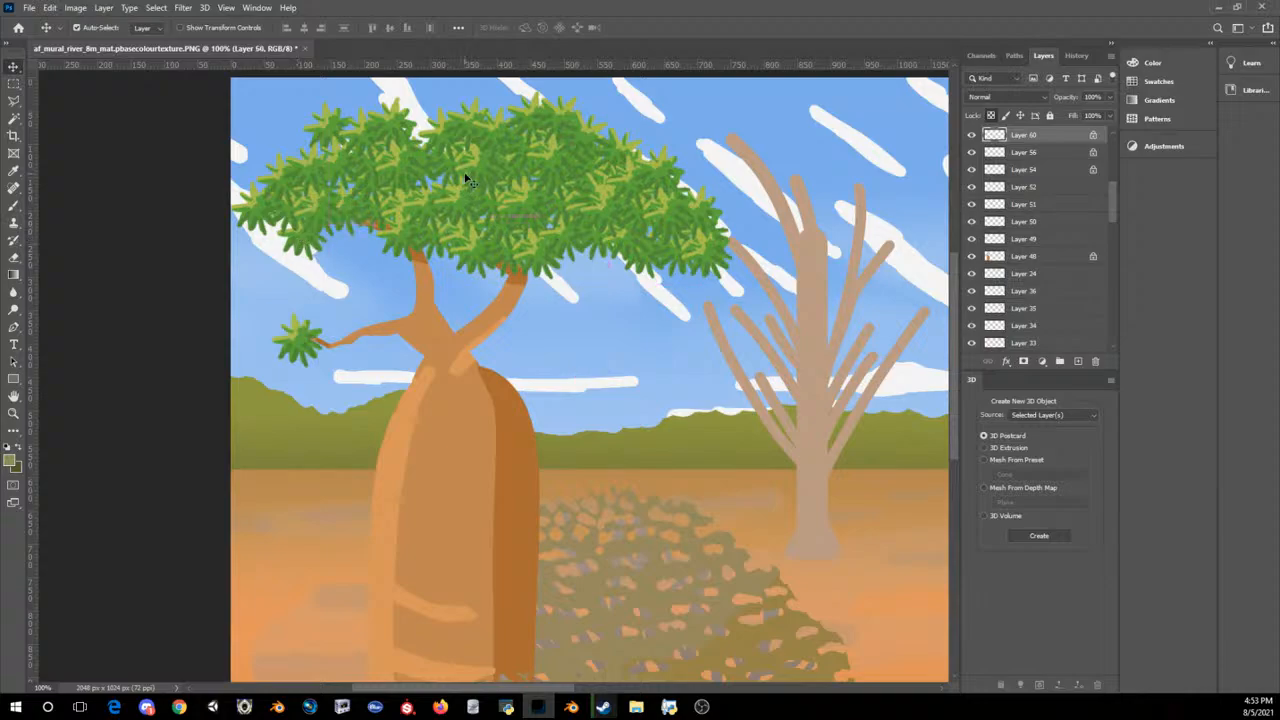
Step: Check how the two baobabs balance each other in a reduced view of the whole mural
{"action": "key", "text": "ctrl+minus"}
{"action": "key", "text": "ctrl+minus"}
{"action": "key", "text": "ctrl+minus"}
{"action": "key", "text": "ctrl+minus"}
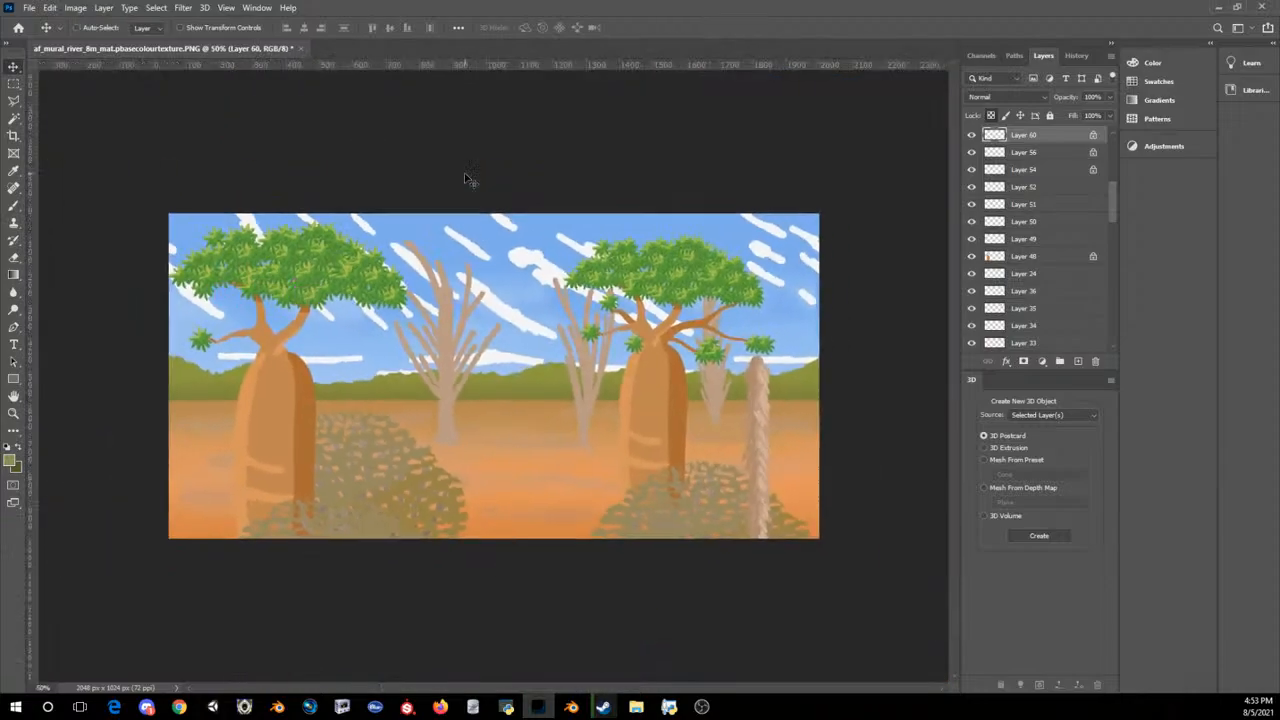
{"action": "key", "text": "ctrl+minus"}
{"action": "key", "text": "ctrl+plus"}
{"action": "key", "text": "ctrl+plus"}
{"action": "key", "text": "ctrl+plus"}
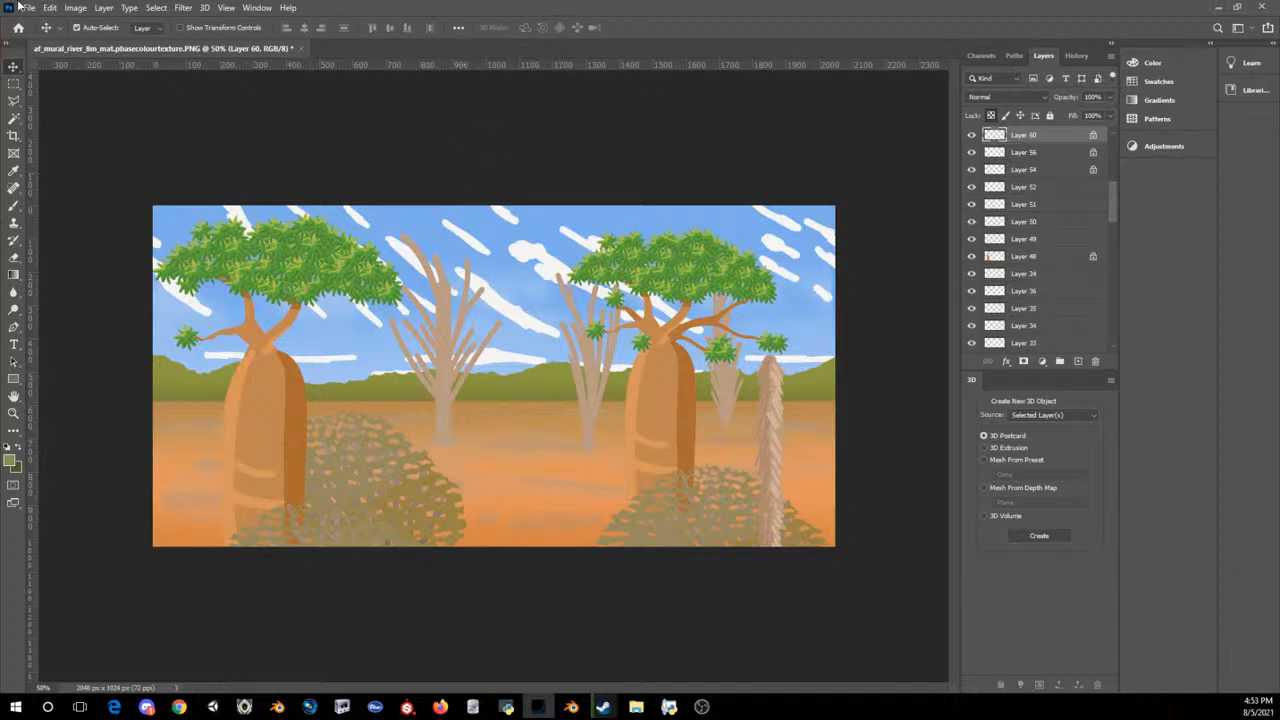
{"action": "left_click", "coordinate": [76, 7]}
{"action": "mouse_move", "coordinate": [98, 43]}
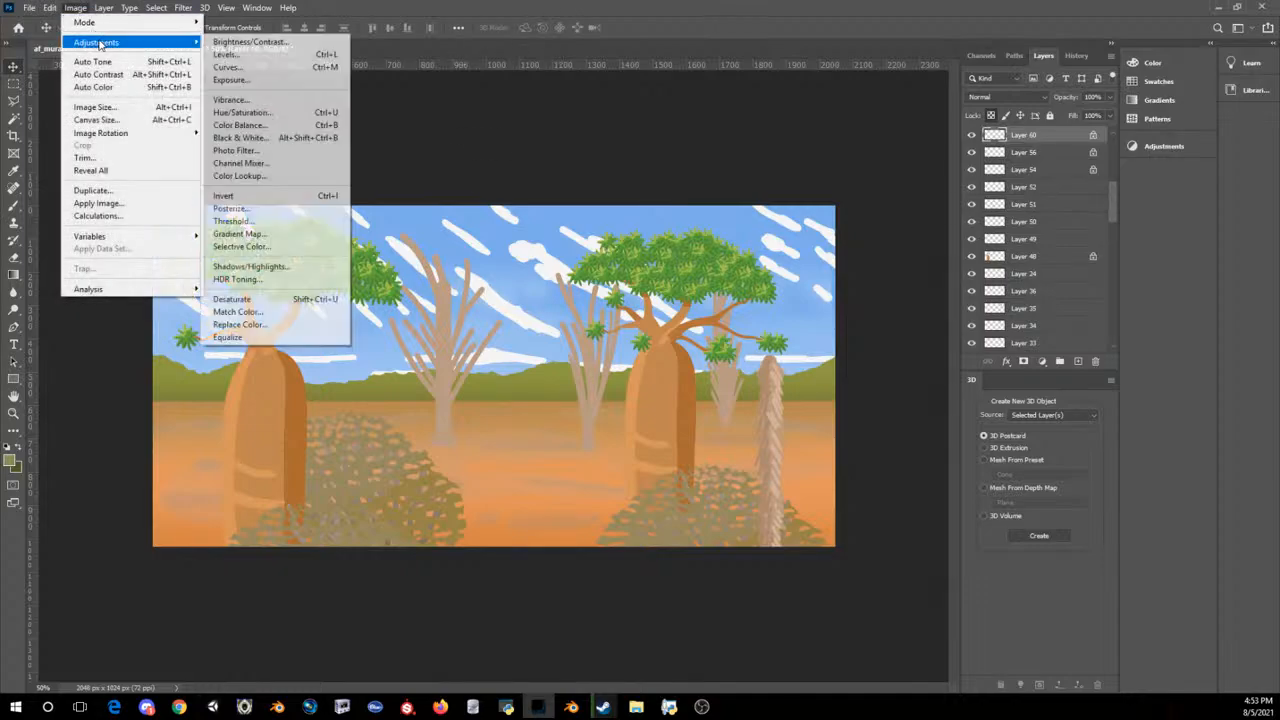
{"action": "left_click", "coordinate": [250, 42]}
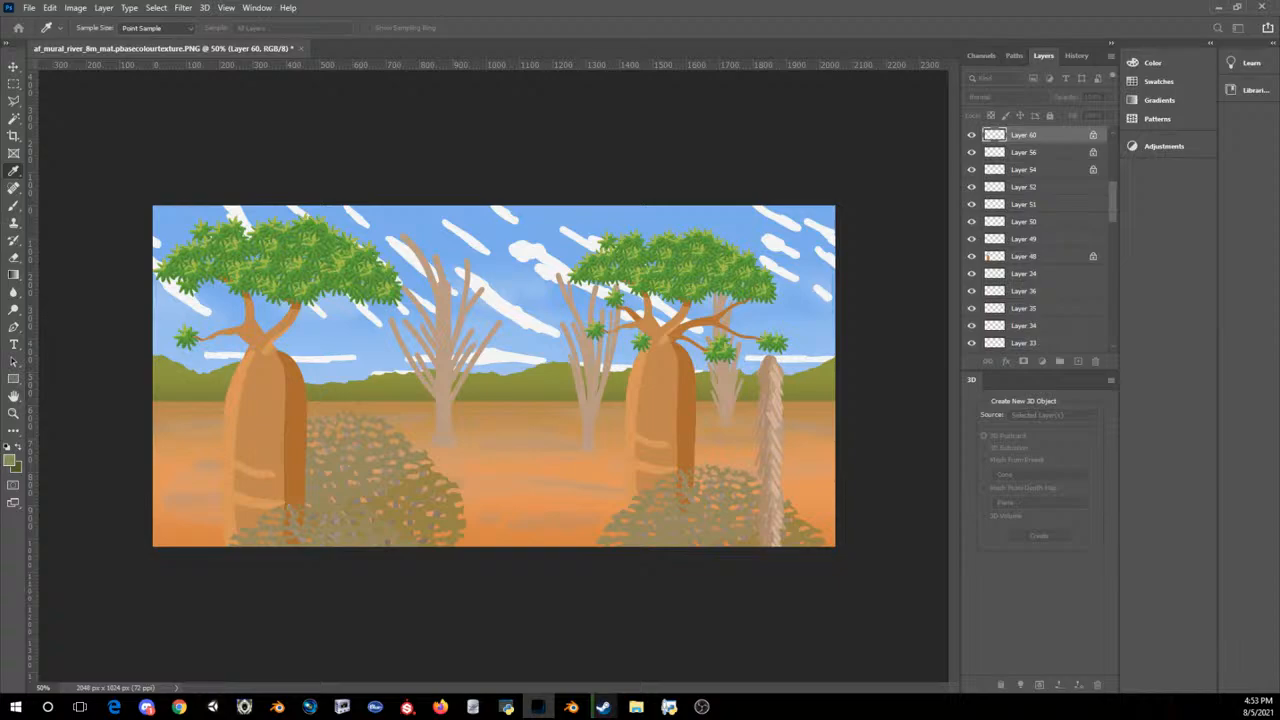
{"action": "key", "text": "Escape"}
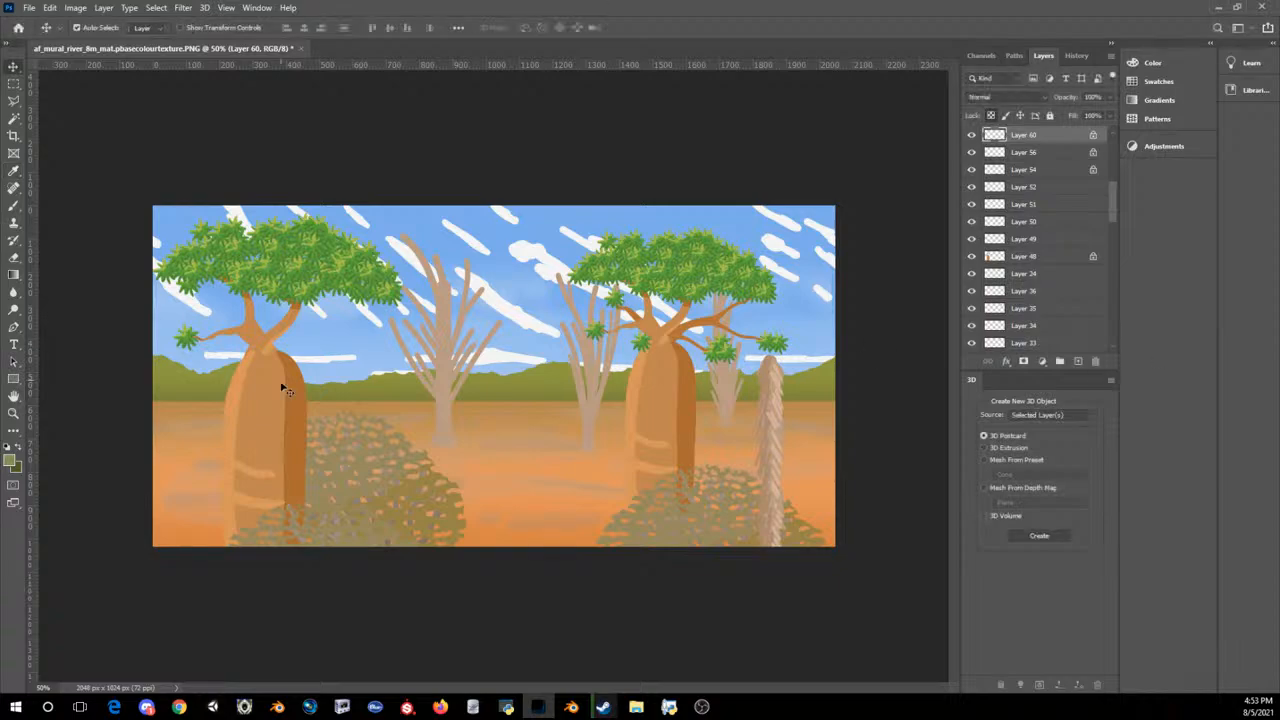
Step: Brighten the left baobab's trunk (Layer 48) with a Brightness/Contrast adjustment
{"action": "left_click", "coordinate": [263, 417]}
{"action": "left_click", "coordinate": [82, 8]}
{"action": "mouse_move", "coordinate": [96, 42]}
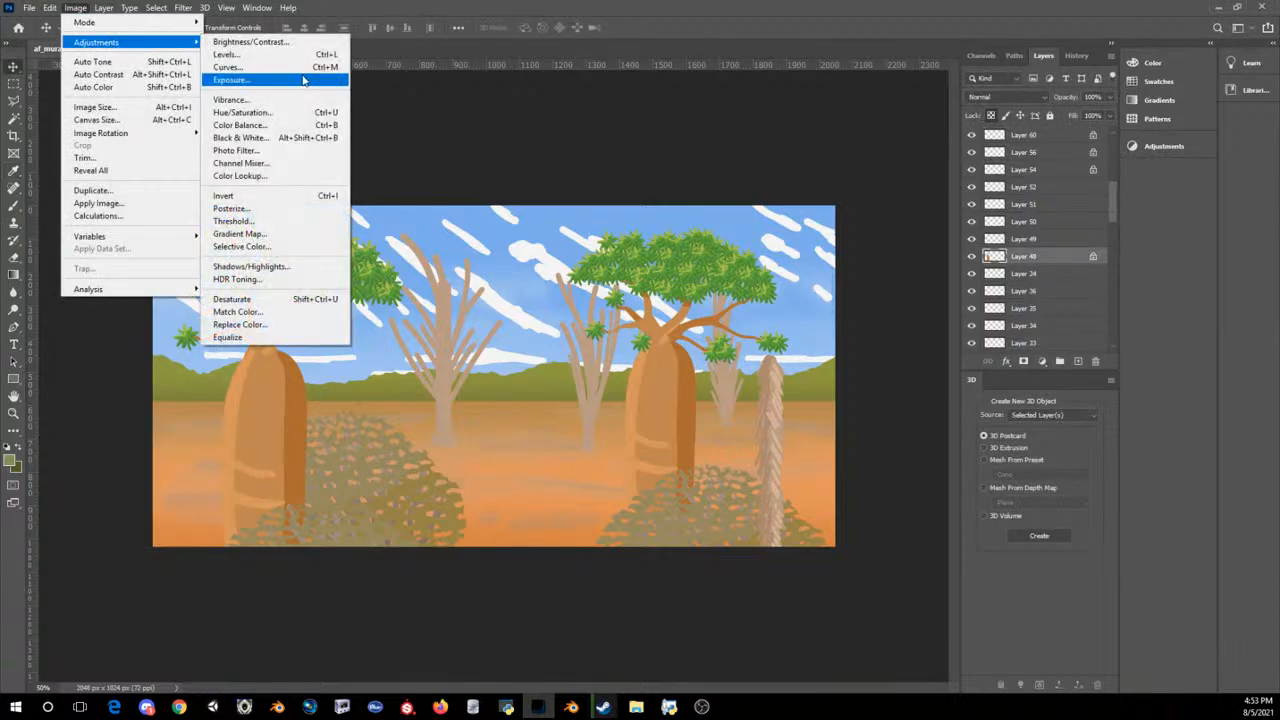
{"action": "left_click", "coordinate": [250, 42]}
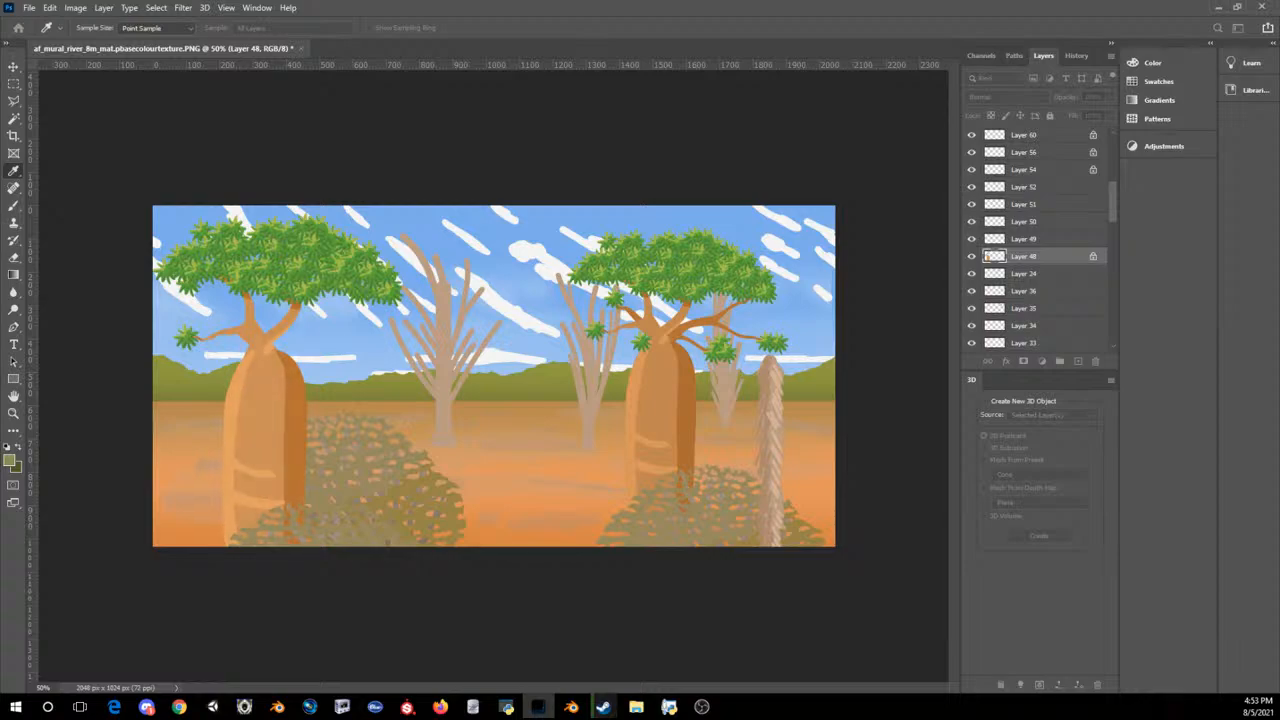
{"action": "key", "text": "v"}
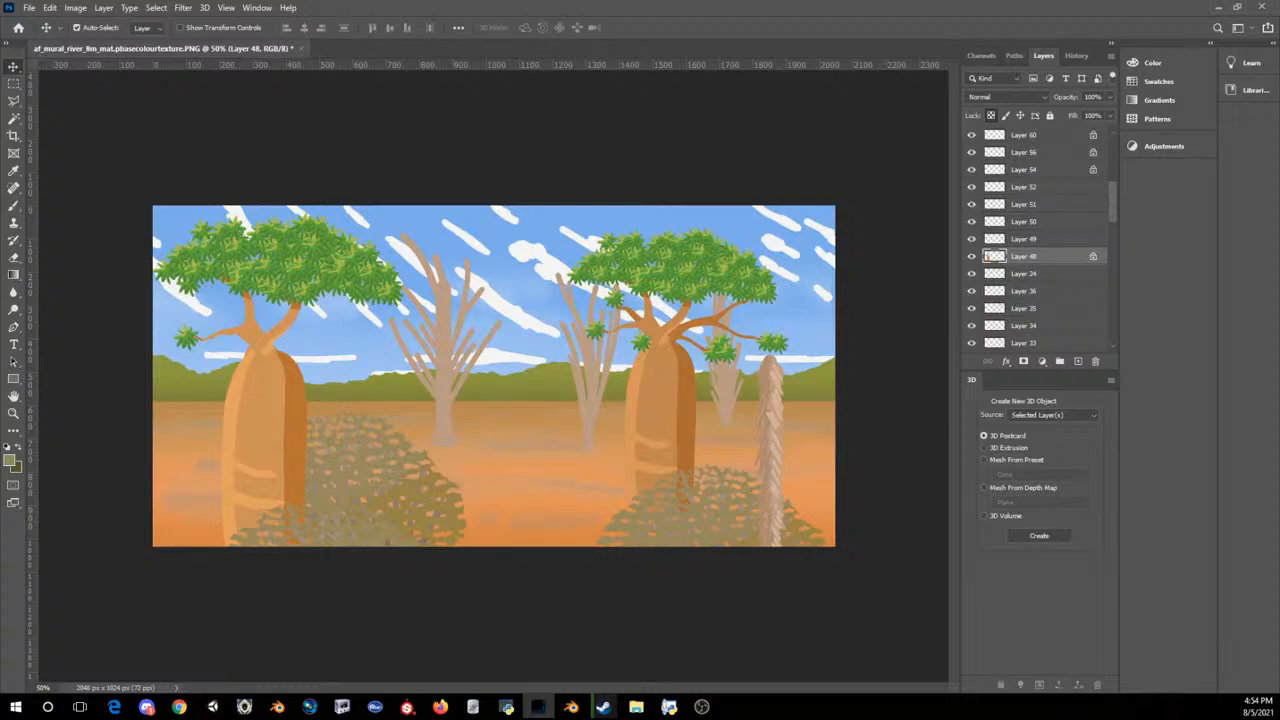
Step: Examine the brightened left trunk against the rest of the mural from a distance
{"action": "key", "text": "ctrl"}
{"action": "key", "text": "ctrl+minus"}
{"action": "key", "text": "ctrl+minus"}
{"action": "key", "text": "ctrl+minus"}
{"action": "key", "text": "ctrl+minus"}
{"action": "key", "text": "ctrl+plus"}
{"action": "key", "text": "ctrl+plus"}
{"action": "key", "text": "ctrl+plus"}
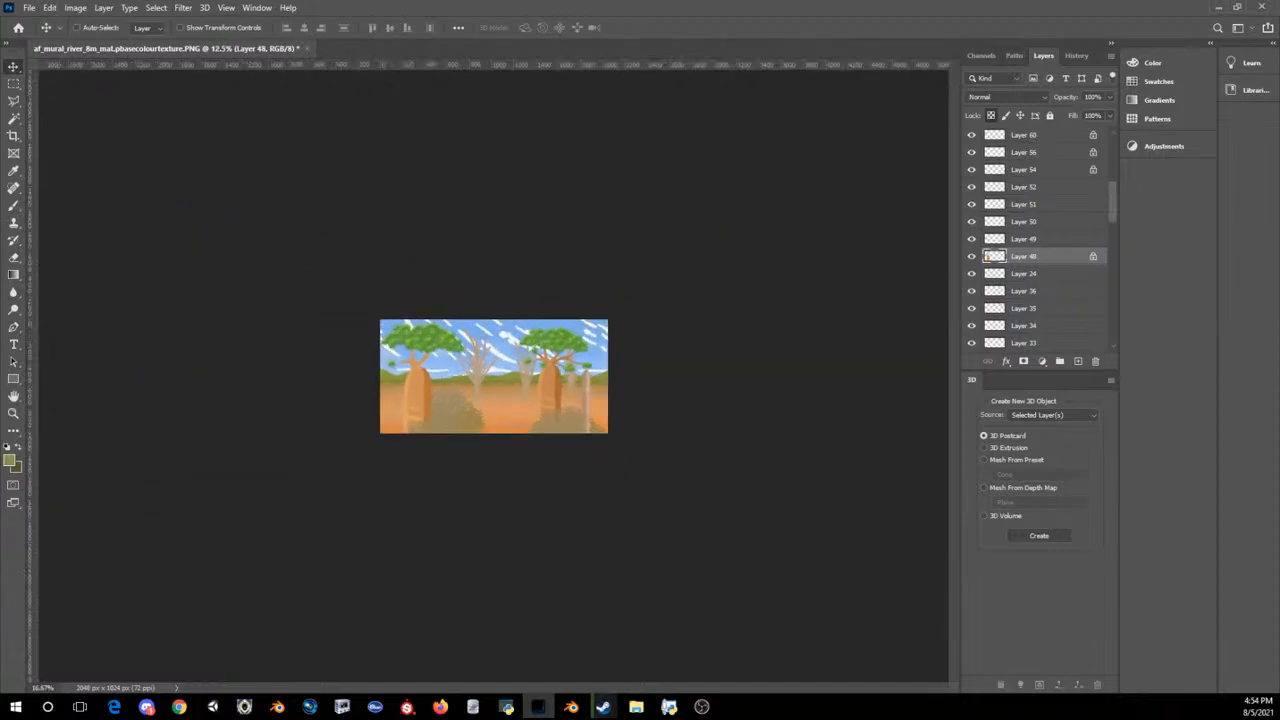
{"action": "key", "text": "ctrl+plus"}
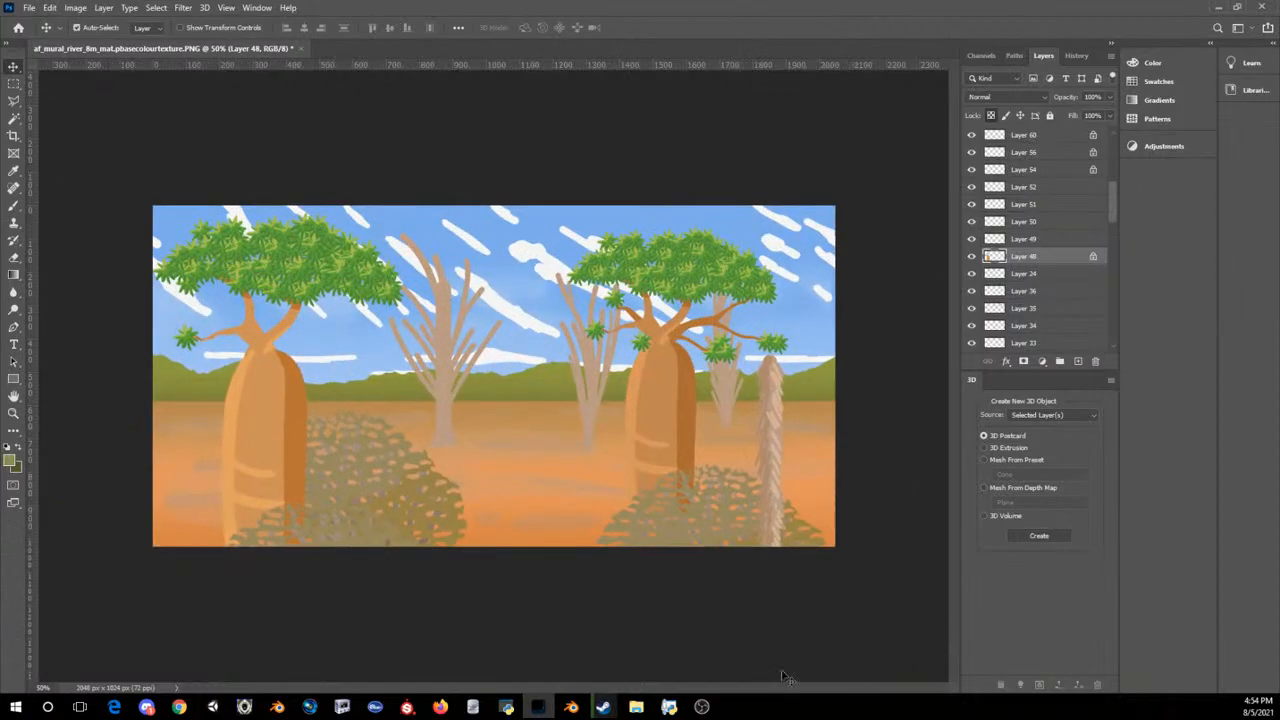
Step: Copy the left bush's bare branches to the mural's bottom edge between the two bushes and move the copy's layer below Layer 7
{"action": "left_click", "coordinate": [371, 483]}
{"action": "key", "text": "ctrl+v"}
{"action": "key", "text": "ctrl+t"}
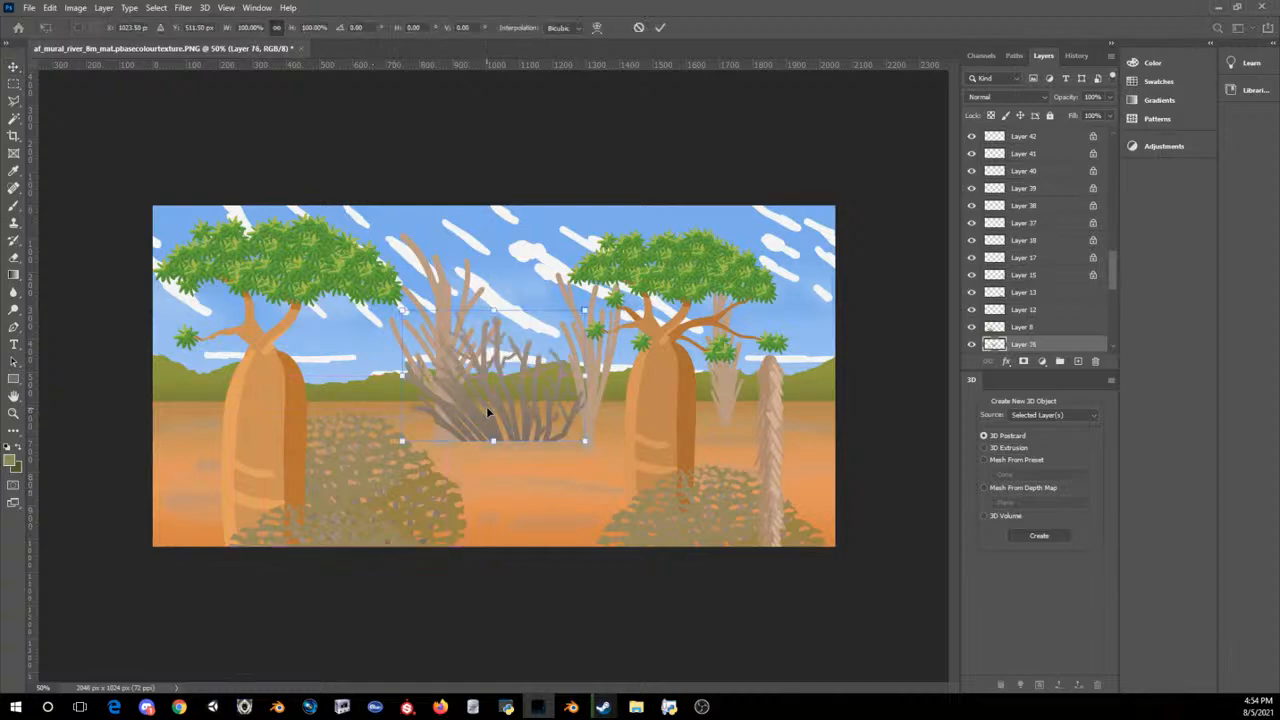
{"action": "left_click_drag", "start_coordinate": [486, 406], "coordinate": [519, 586]}
{"action": "key", "text": "Return"}
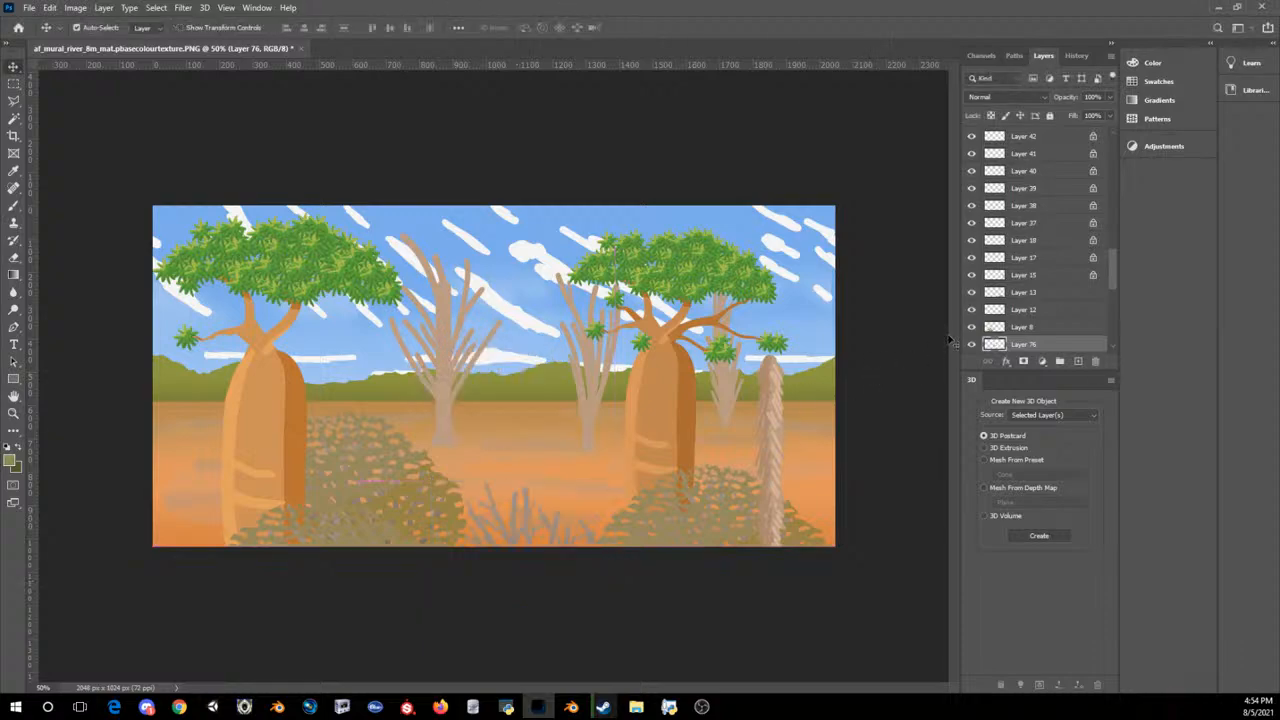
{"action": "mouse_move", "coordinate": [1023, 316]}
{"action": "left_mouse_down"}
{"action": "mouse_move", "coordinate": [1024, 338]}
{"action": "mouse_move", "coordinate": [1024, 268]}
{"action": "mouse_move", "coordinate": [1025, 312]}
{"action": "left_mouse_up"}
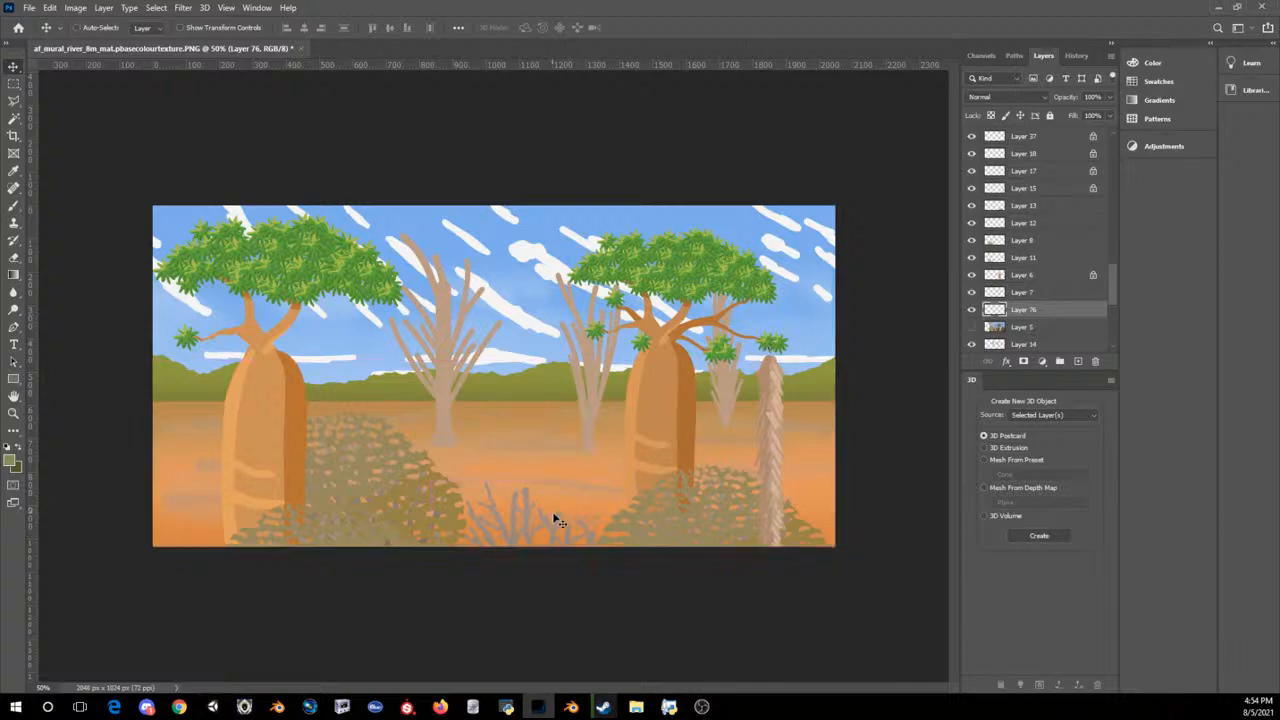
Step: Paste two more copies of the bare branches and place them in the mural's bottom right and bottom left corners
{"action": "key", "text": "ctrl+v"}
{"action": "key", "text": "ctrl+t"}
{"action": "left_click_drag", "start_coordinate": [508, 389], "coordinate": [869, 531]}
{"action": "key", "text": "Return"}
{"action": "key", "text": "ctrl+v"}
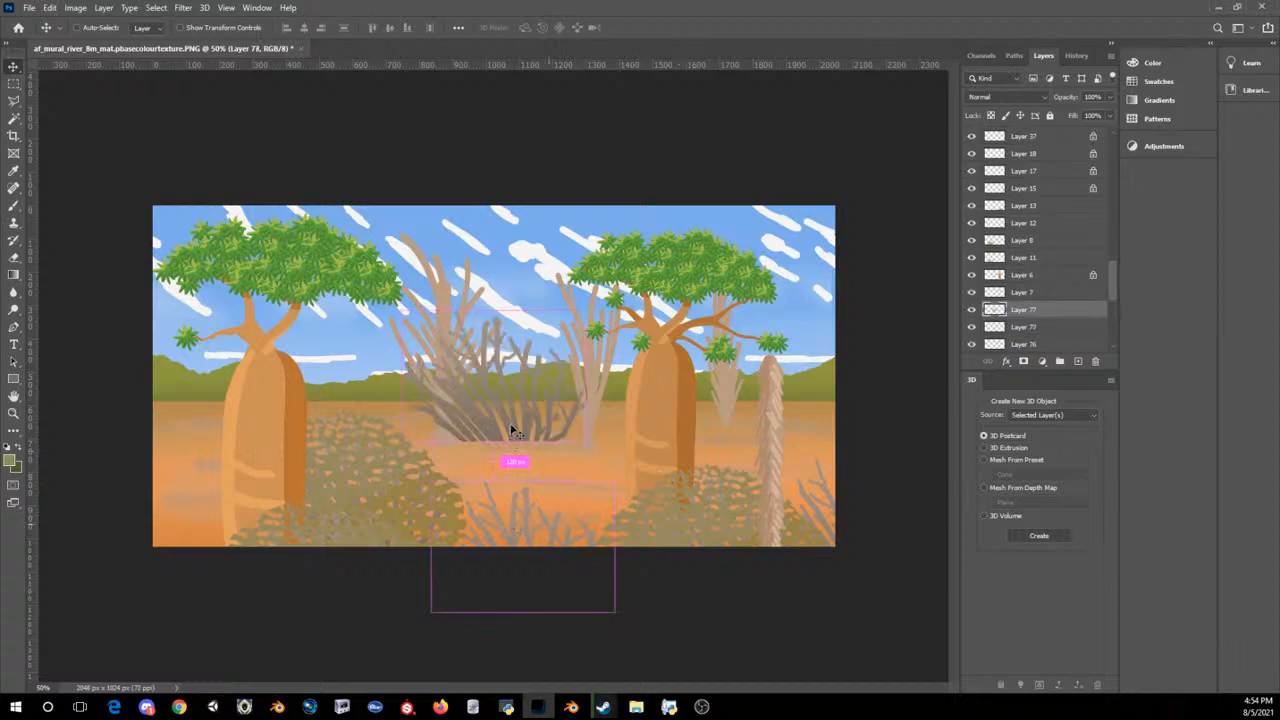
{"action": "key", "text": "ctrl+t"}
{"action": "left_click_drag", "start_coordinate": [502, 405], "coordinate": [142, 572]}
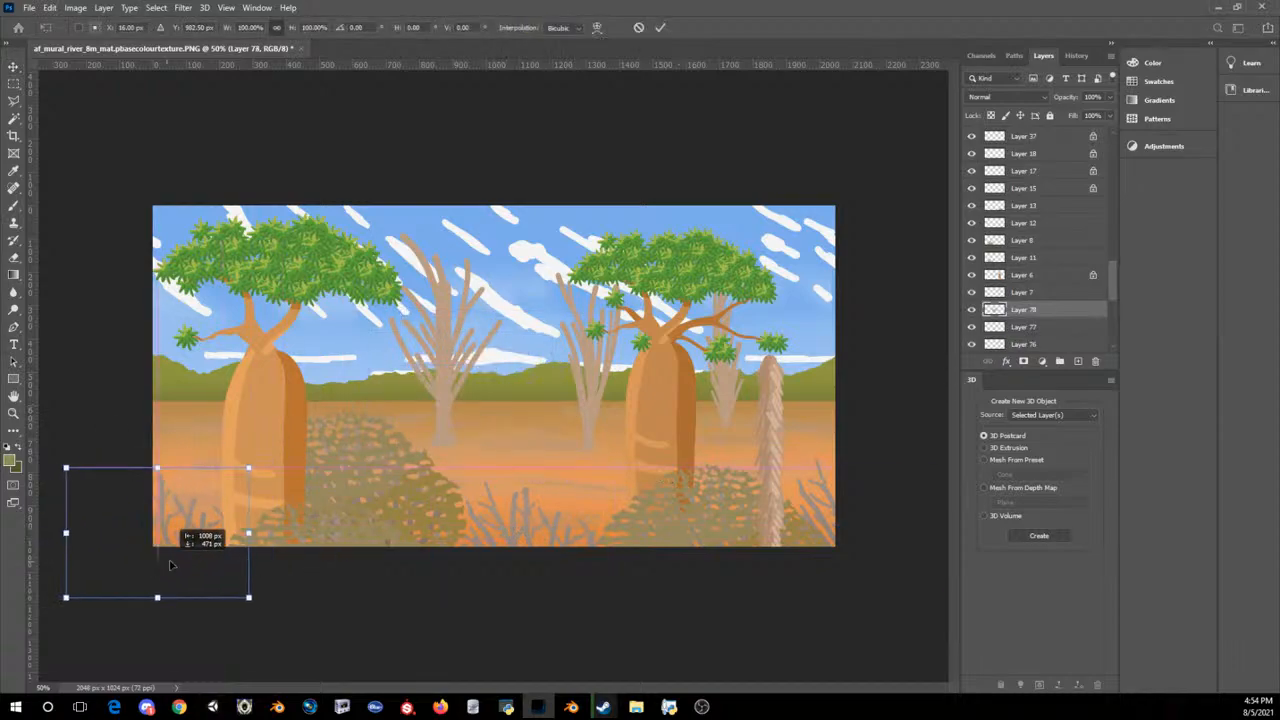
{"action": "key", "text": "Return"}
{"action": "key", "text": "t"}
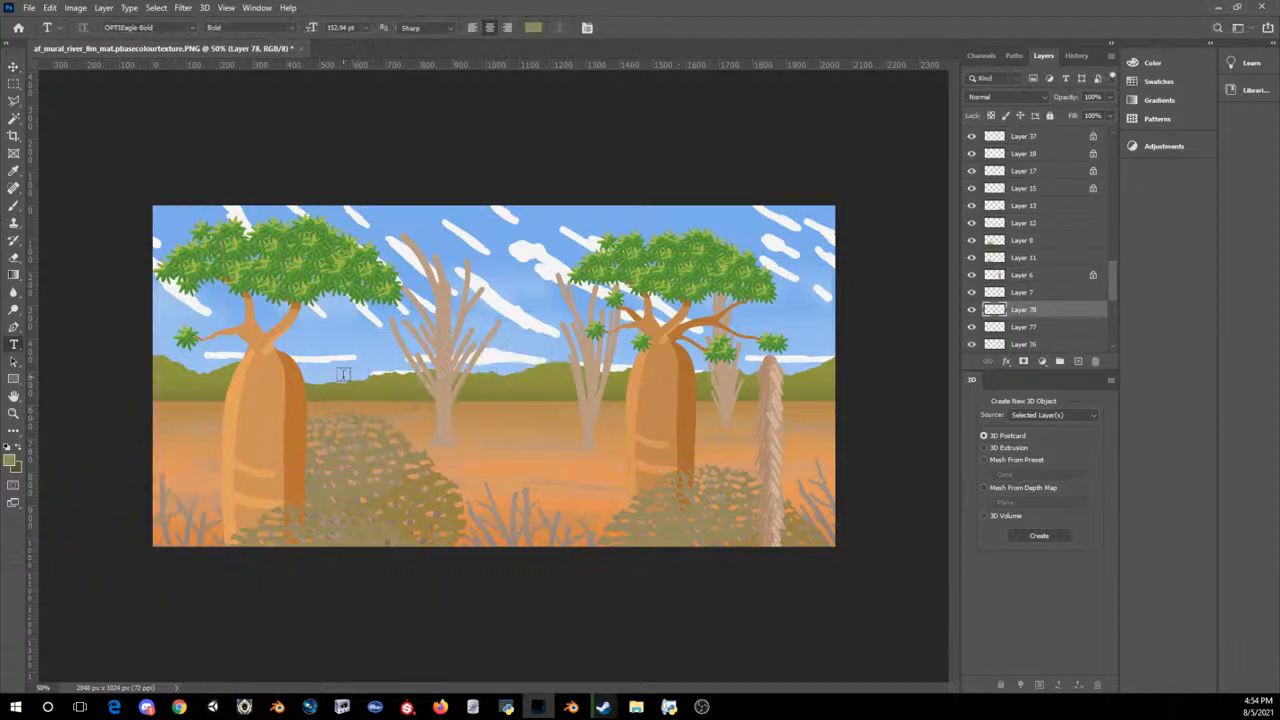
{"action": "left_click", "coordinate": [153, 9]}
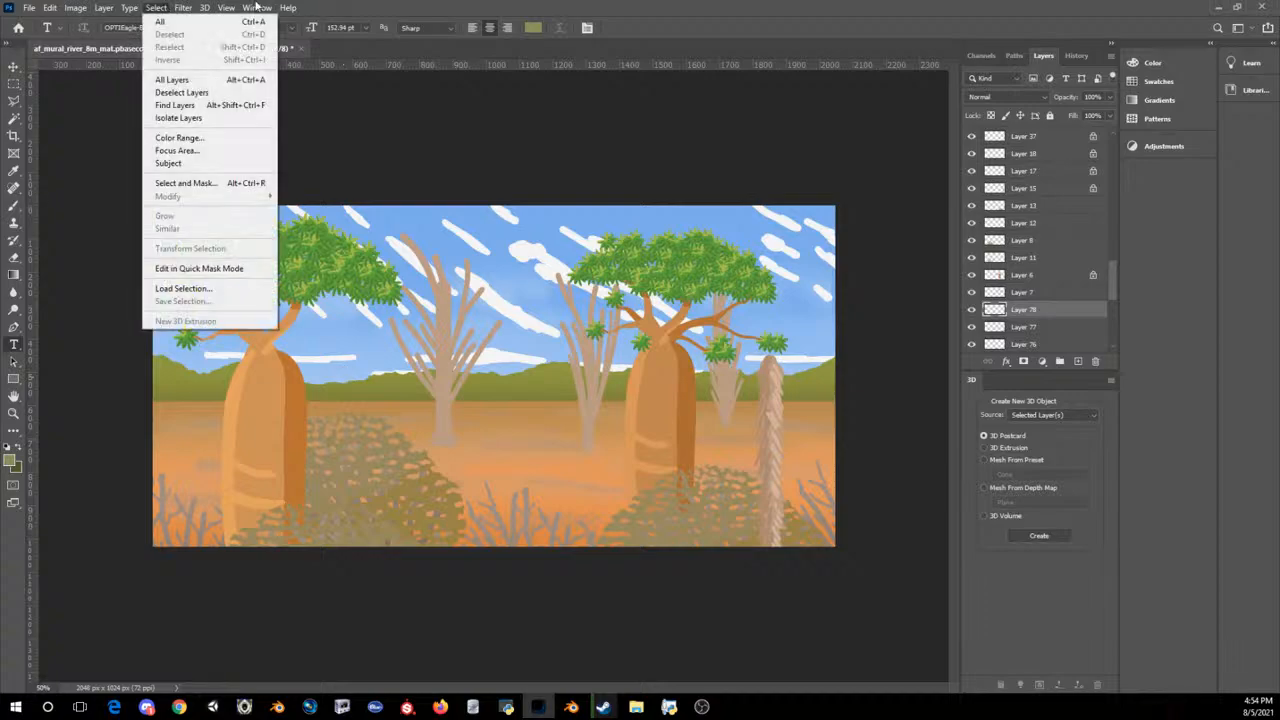
{"action": "left_click", "coordinate": [567, 6]}
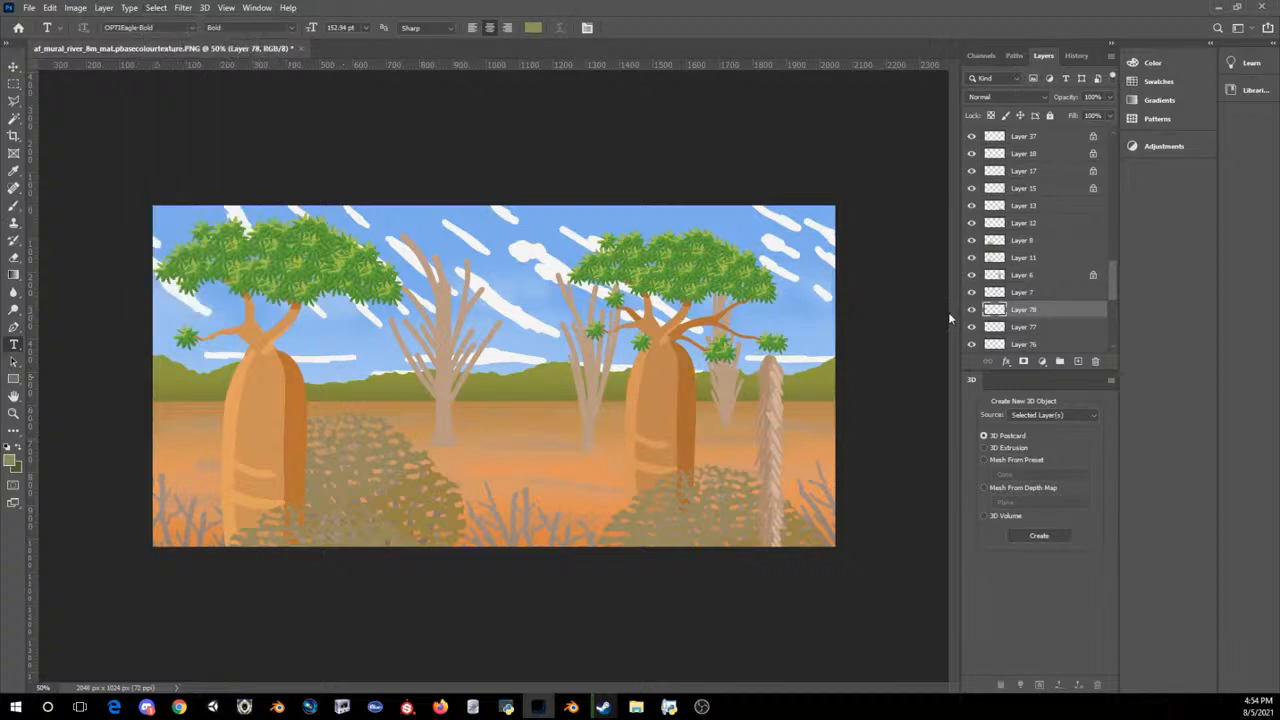
Step: Delete the bare-branch copy in the mural's bottom left corner (Layer 78)
{"action": "key", "text": "Delete"}
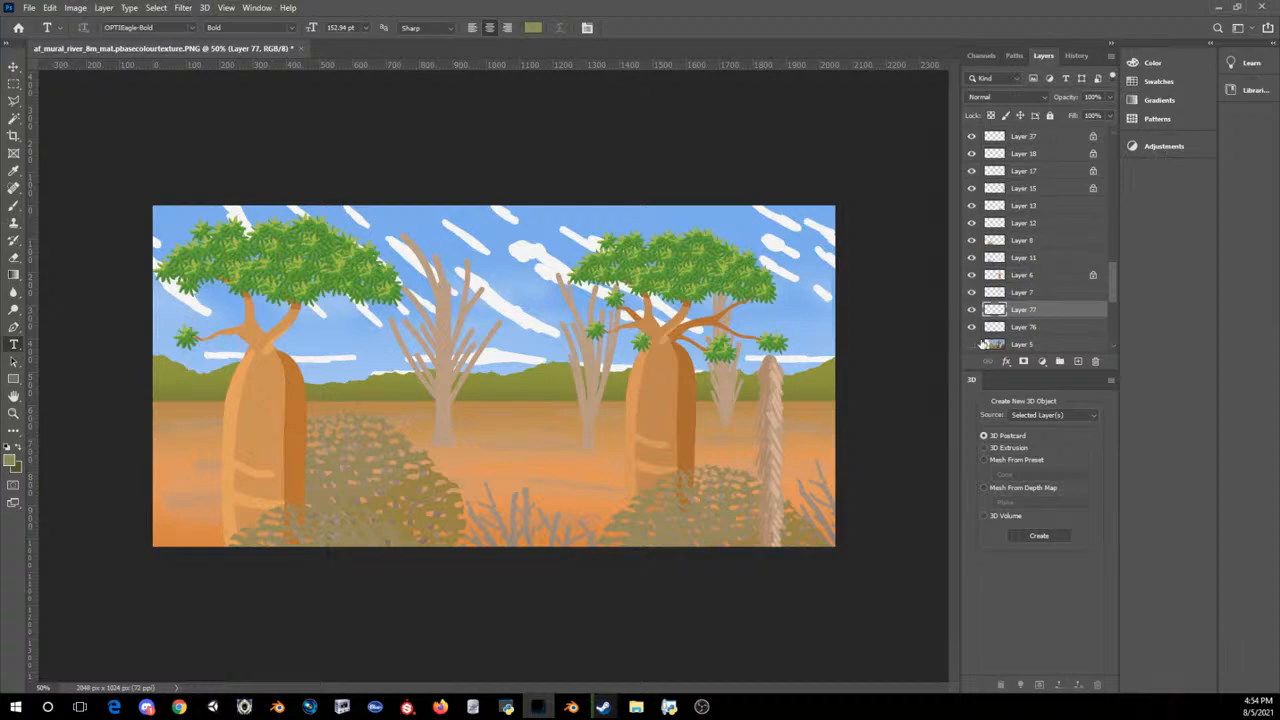
{"action": "left_click", "coordinate": [14, 66]}
{"action": "left_click_drag", "start_coordinate": [811, 503], "coordinate": [549, 488]}
{"action": "key", "text": "ctrl+z"}
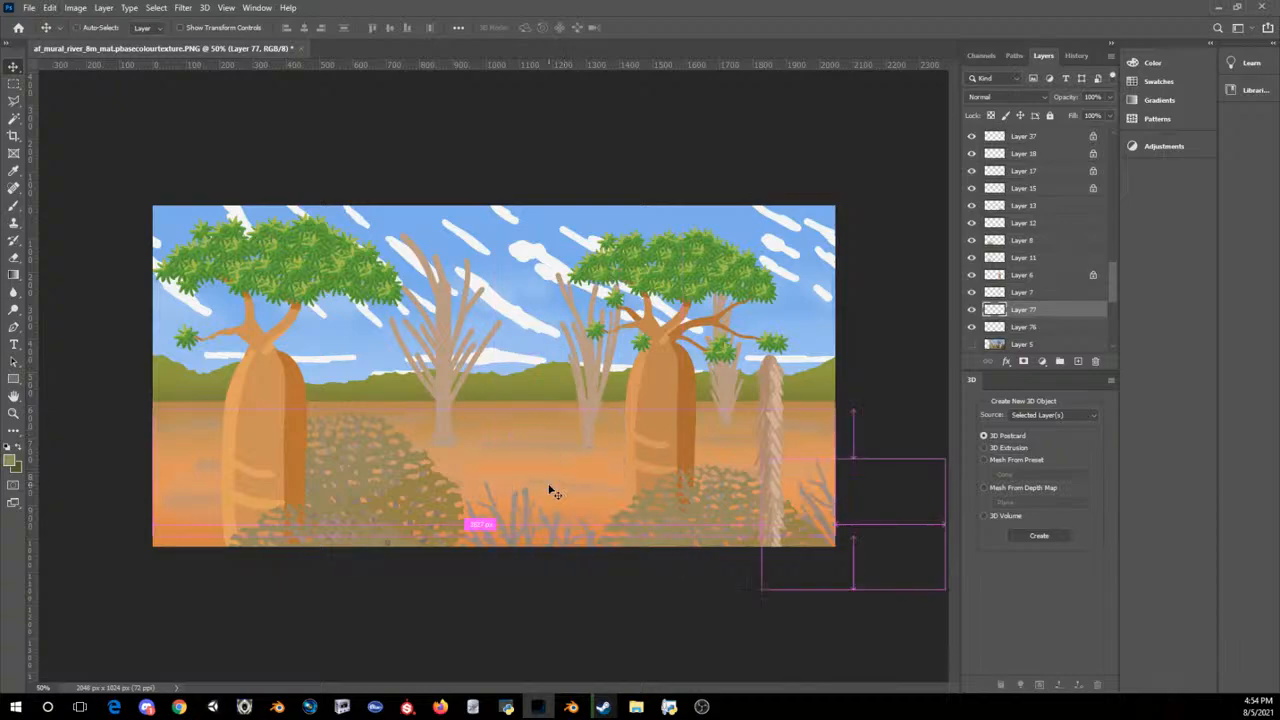
{"action": "left_click", "coordinate": [183, 7]}
{"action": "mouse_move", "coordinate": [195, 272]}
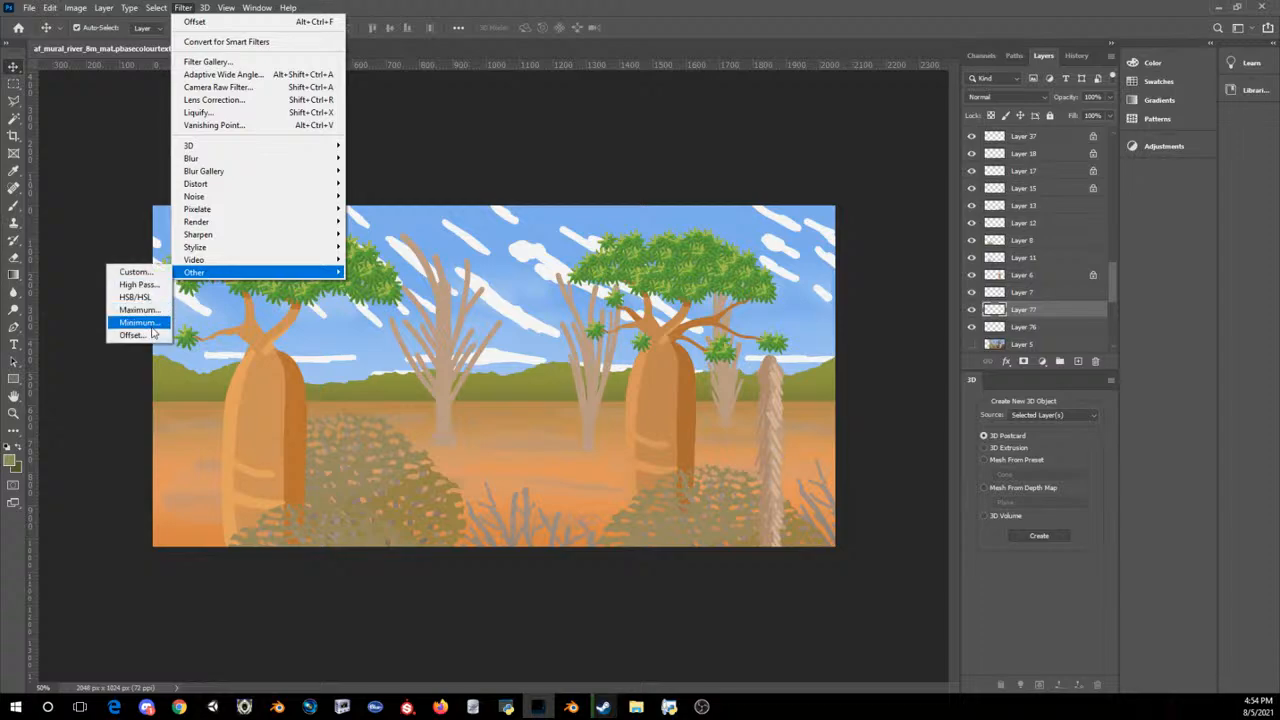
{"action": "left_click", "coordinate": [150, 335]}
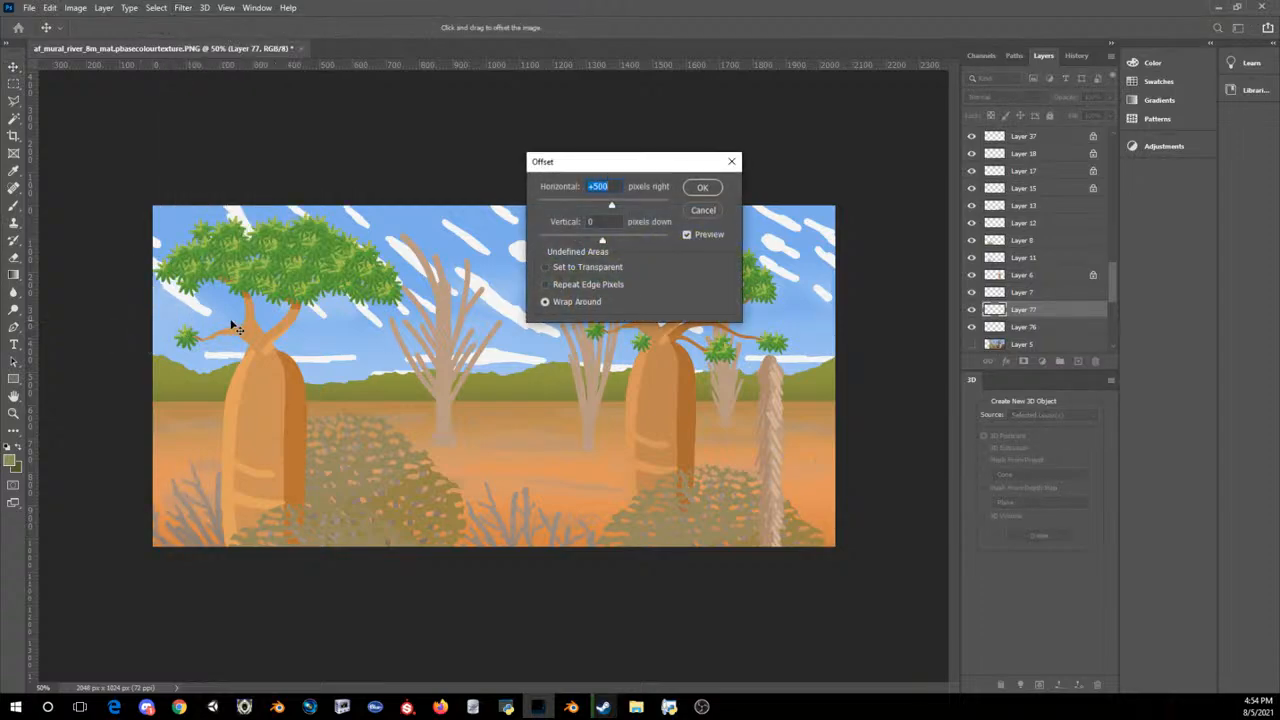
{"action": "left_click", "coordinate": [704, 211]}
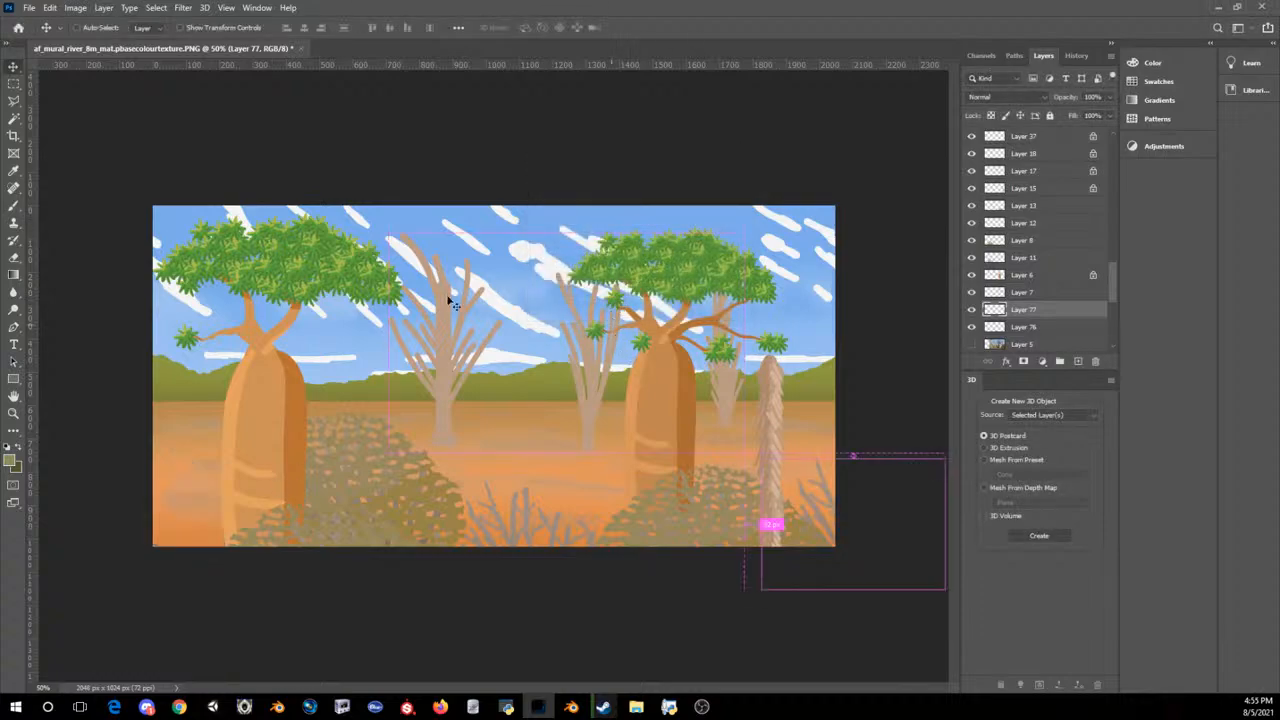
{"action": "left_click", "coordinate": [14, 84]}
{"action": "left_click_drag", "start_coordinate": [150, 202], "coordinate": [1003, 612]}
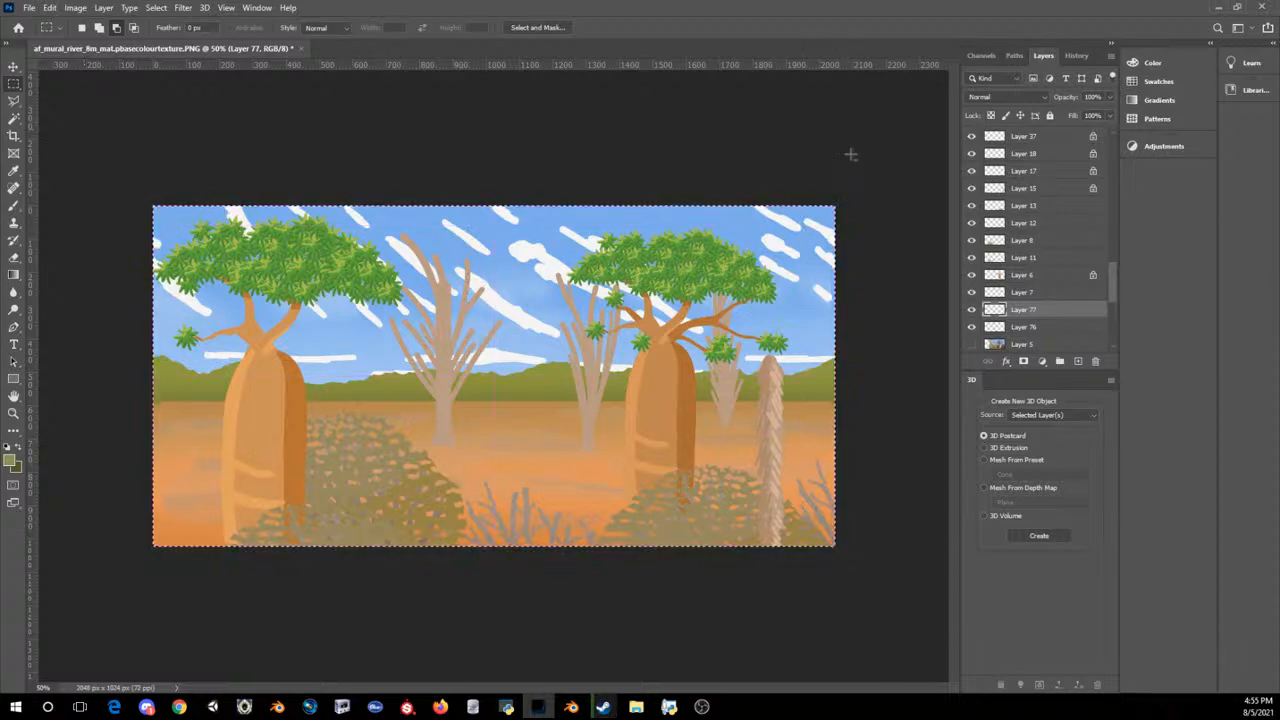
{"action": "left_click", "coordinate": [156, 7]}
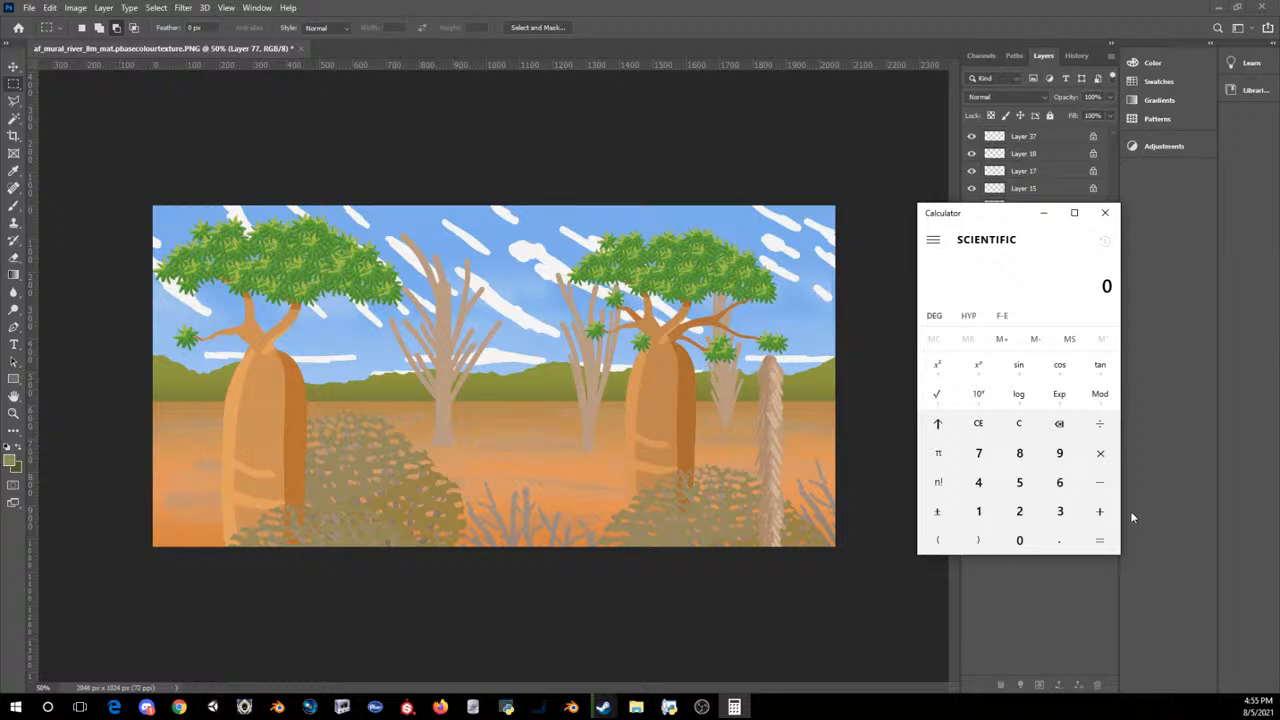
Step: Divide 1024 by 2 in the Calculator to work out the offset distance, and close the Calculator
{"action": "left_click", "coordinate": [978, 511]}
{"action": "left_click", "coordinate": [1012, 538]}
{"action": "left_click", "coordinate": [1019, 511]}
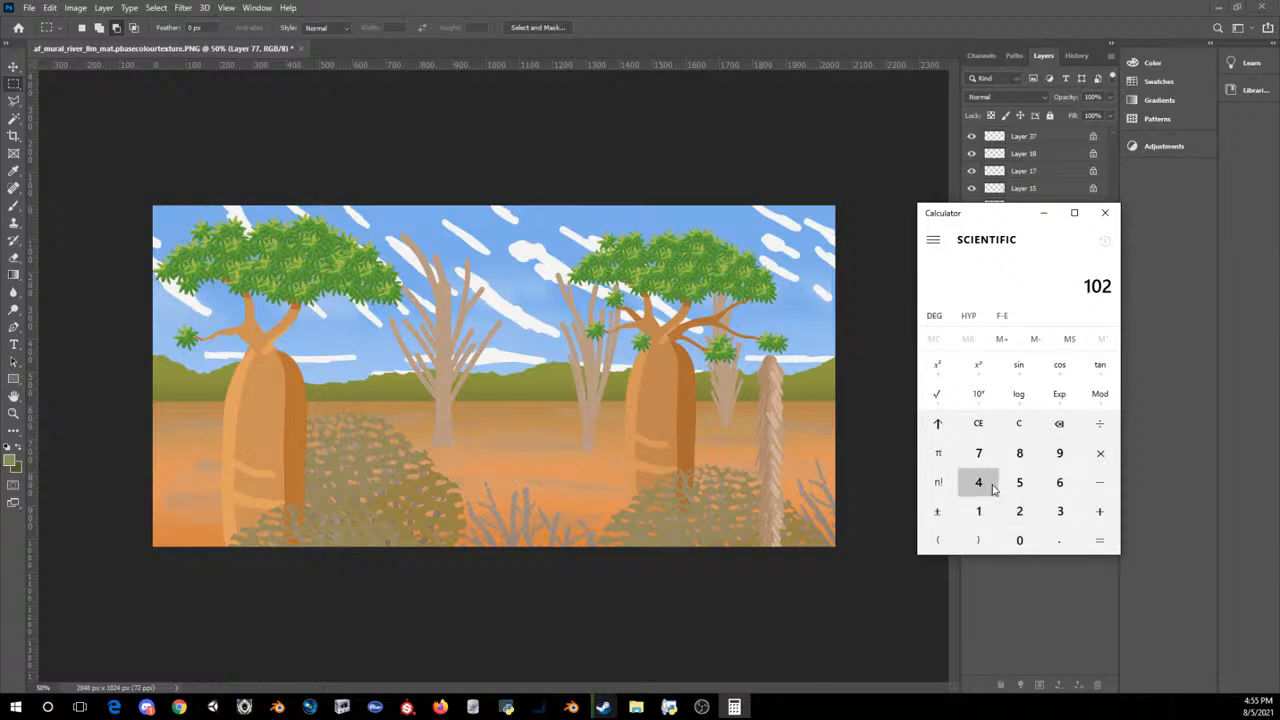
{"action": "left_click", "coordinate": [978, 482]}
{"action": "left_click", "coordinate": [1100, 423]}
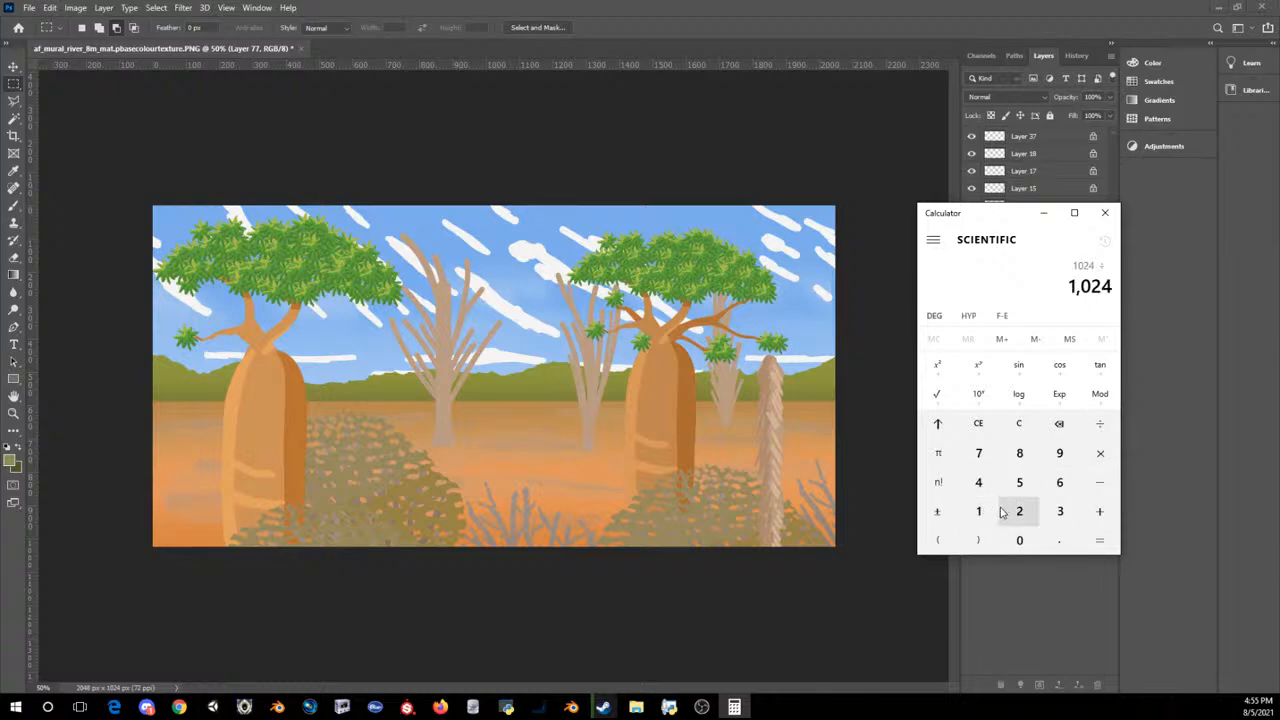
{"action": "left_click", "coordinate": [1020, 512]}
{"action": "left_click", "coordinate": [1097, 541]}
{"action": "left_click", "coordinate": [1105, 212]}
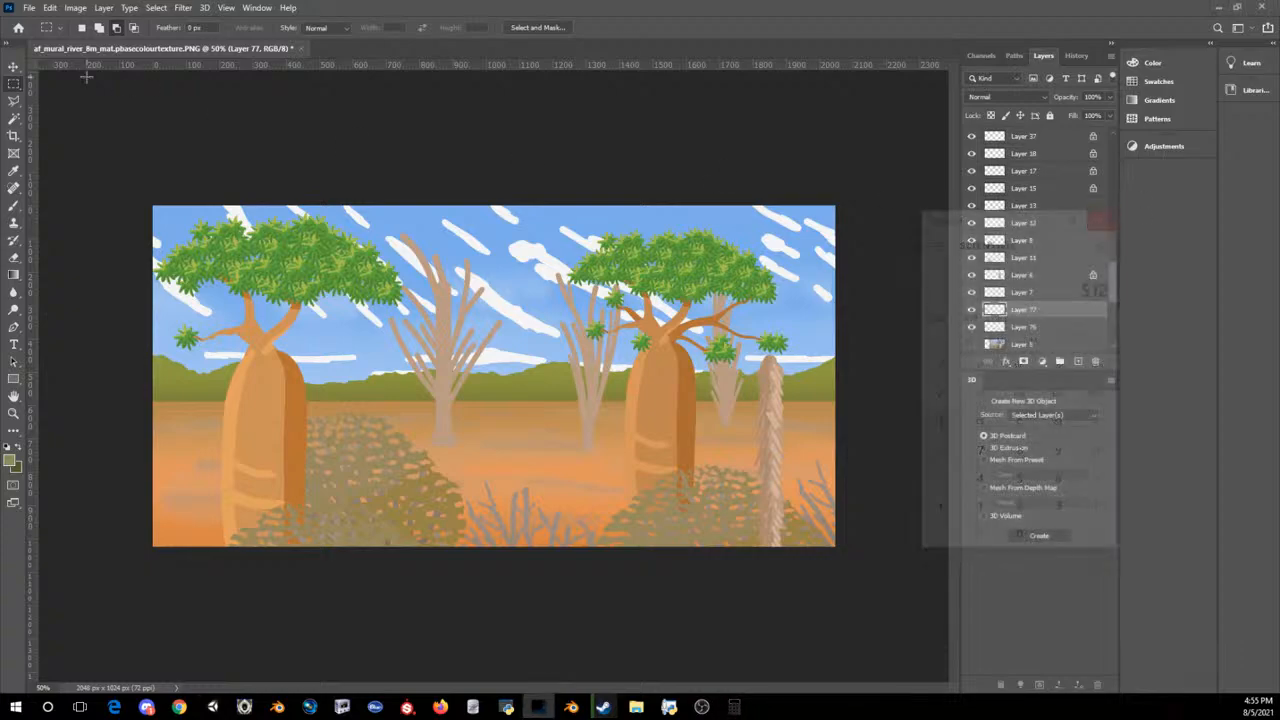
Step: Try an Offset of 512 pixels right with Wrap Around on Layer 77's branches and undo it
{"action": "left_click", "coordinate": [158, 7]}
{"action": "left_click", "coordinate": [203, 6]}
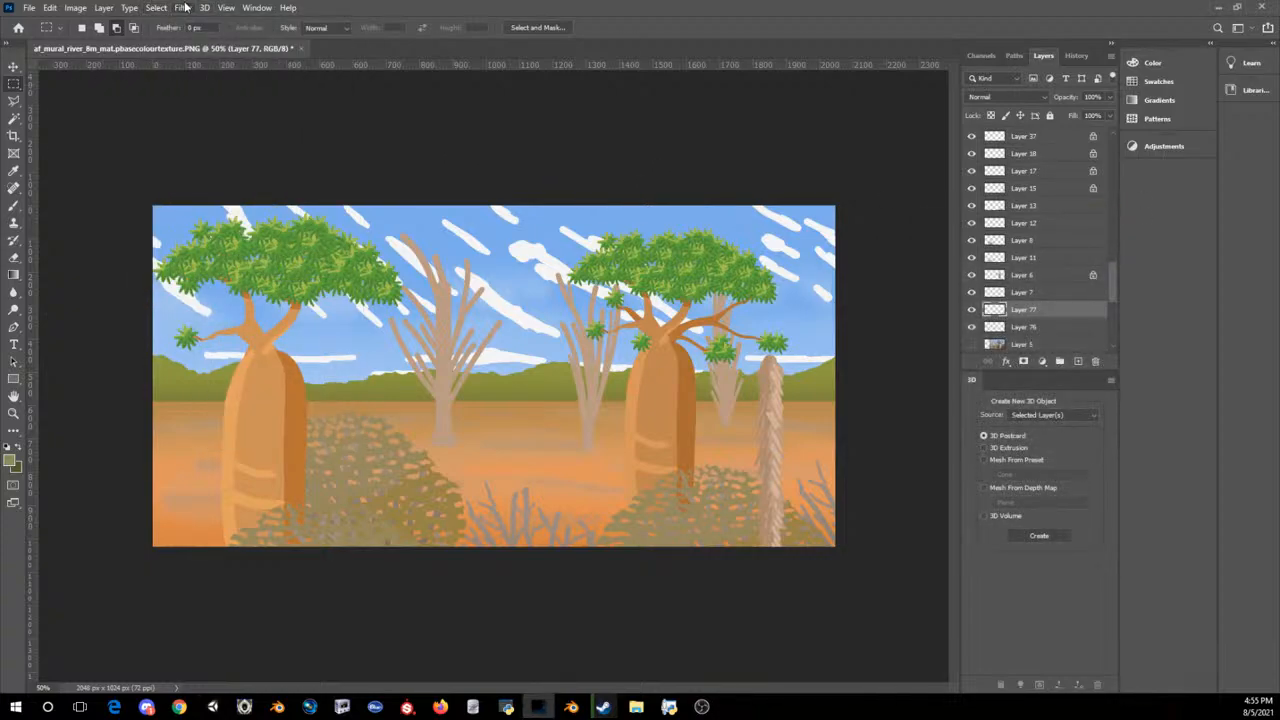
{"action": "left_click", "coordinate": [185, 7]}
{"action": "left_click", "coordinate": [669, 6]}
{"action": "left_click", "coordinate": [184, 7]}
{"action": "mouse_move", "coordinate": [194, 272]}
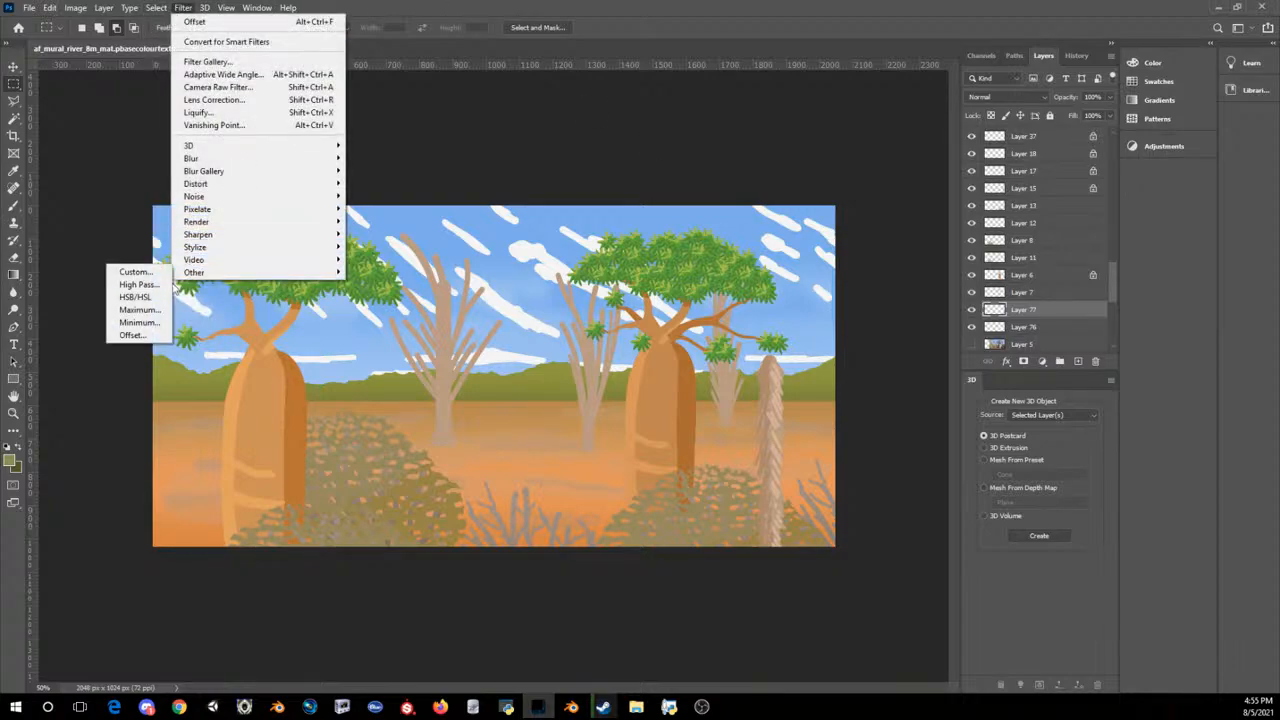
{"action": "left_click", "coordinate": [135, 336]}
{"action": "type", "text": "512"}
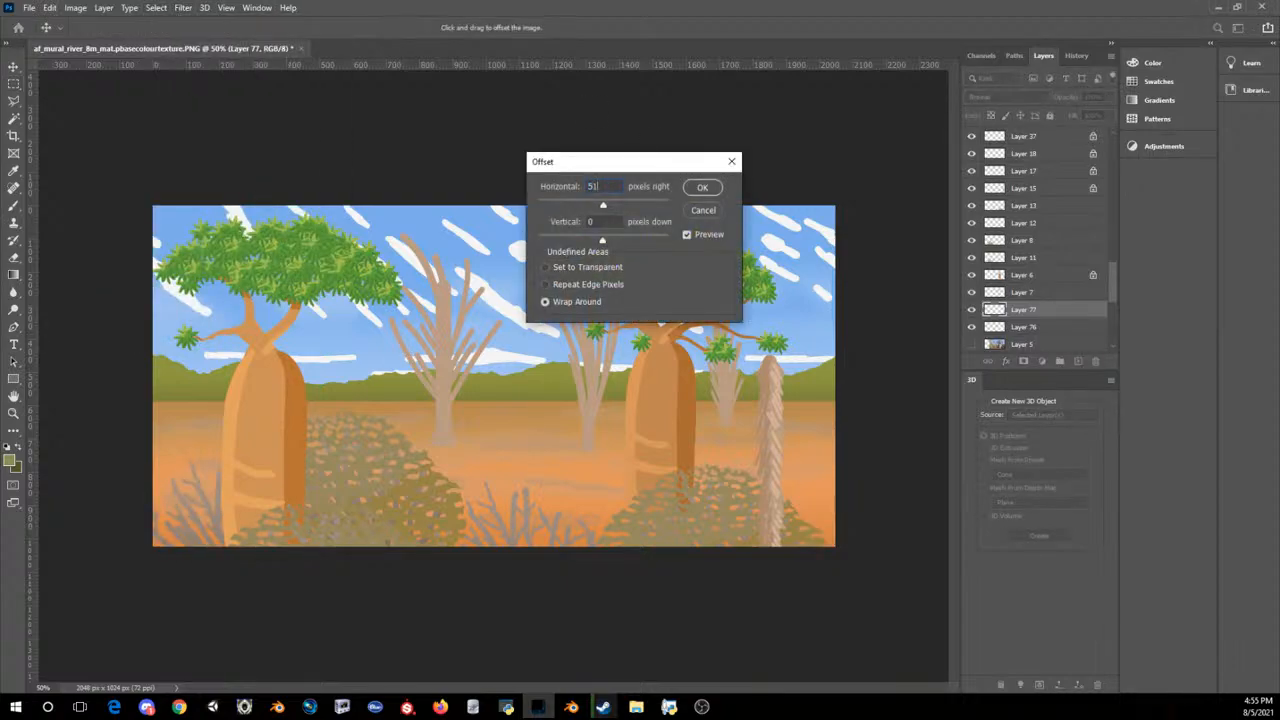
{"action": "left_click", "coordinate": [700, 188]}
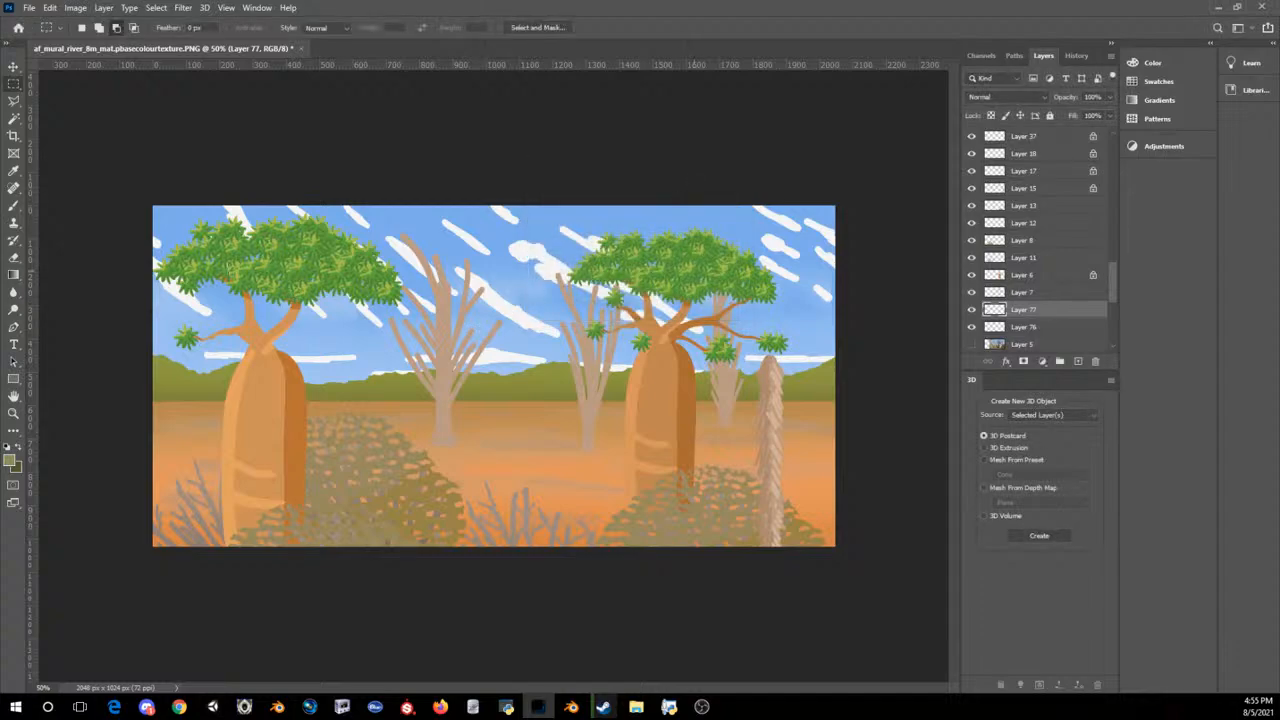
{"action": "key", "text": "ctrl+z"}
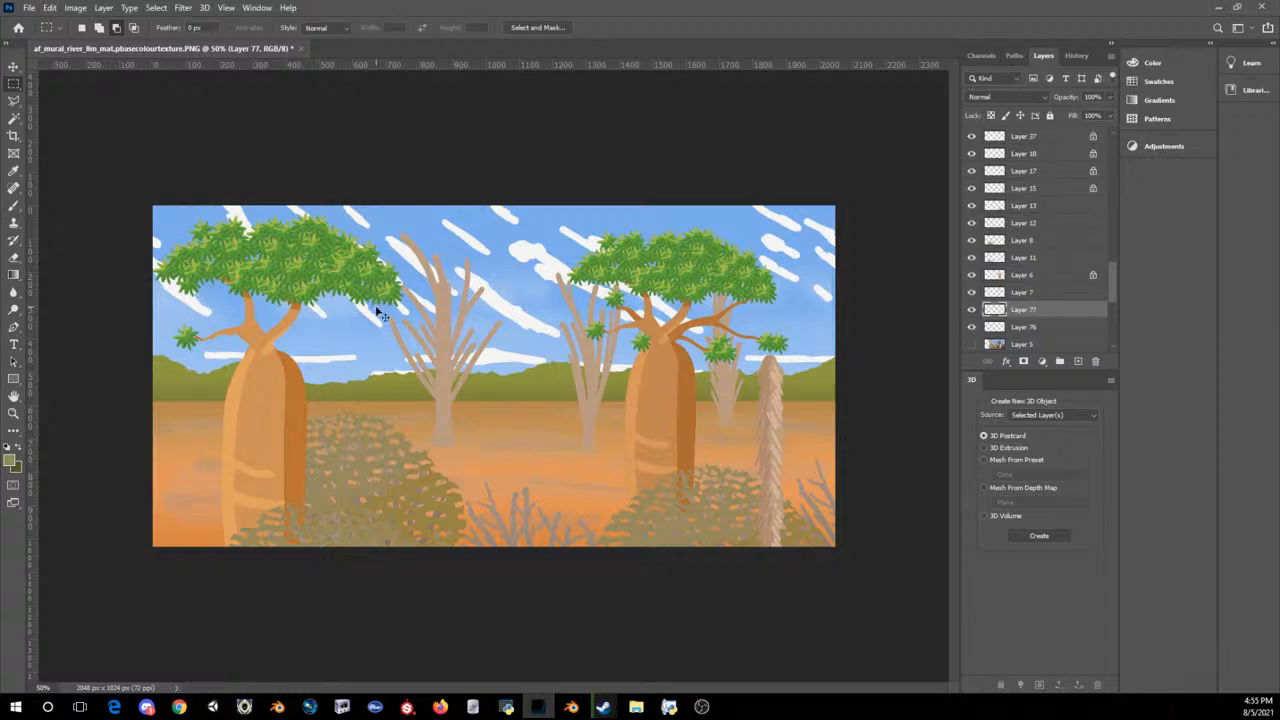
Step: Move Layer 77's bare branches from the mural's bottom right corner to the middle of its bottom edge
{"action": "key", "text": "ctrl+t"}
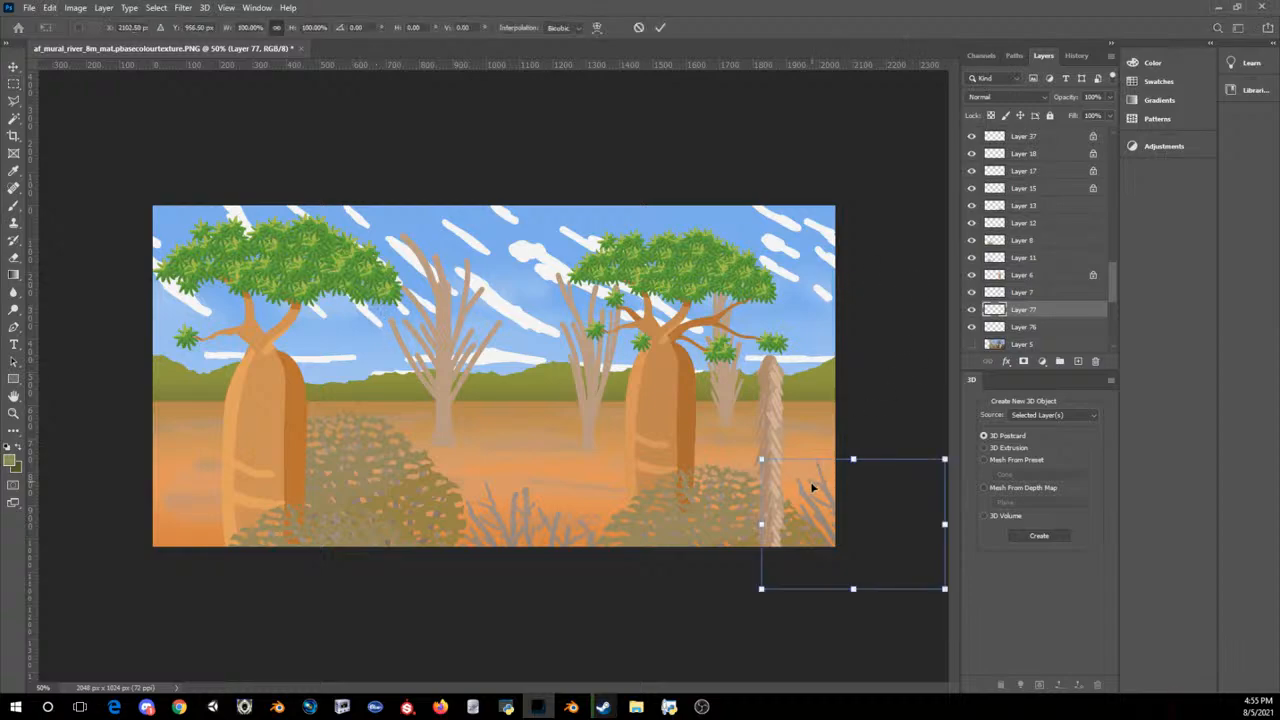
{"action": "left_click_drag", "start_coordinate": [801, 535], "coordinate": [489, 526]}
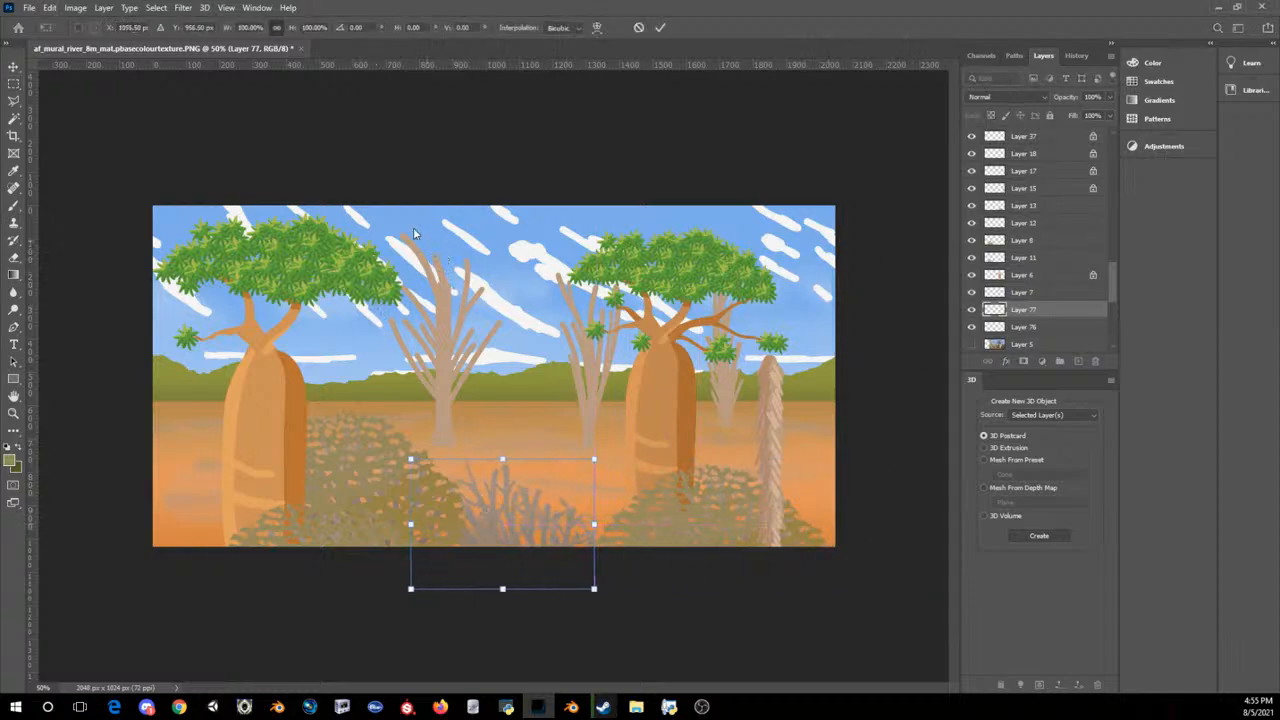
{"action": "key", "text": "Return"}
{"action": "left_click", "coordinate": [211, 7]}
{"action": "mouse_move", "coordinate": [183, 7]}
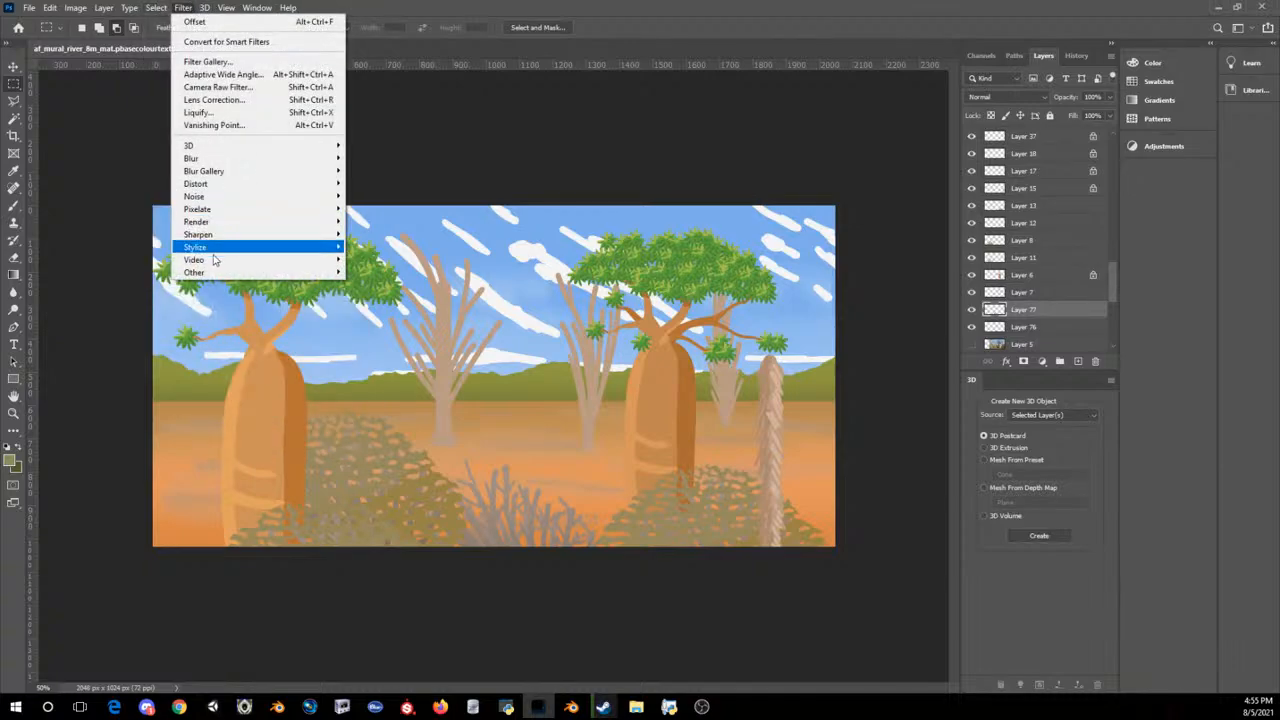
{"action": "mouse_move", "coordinate": [200, 272]}
{"action": "left_click", "coordinate": [132, 335]}
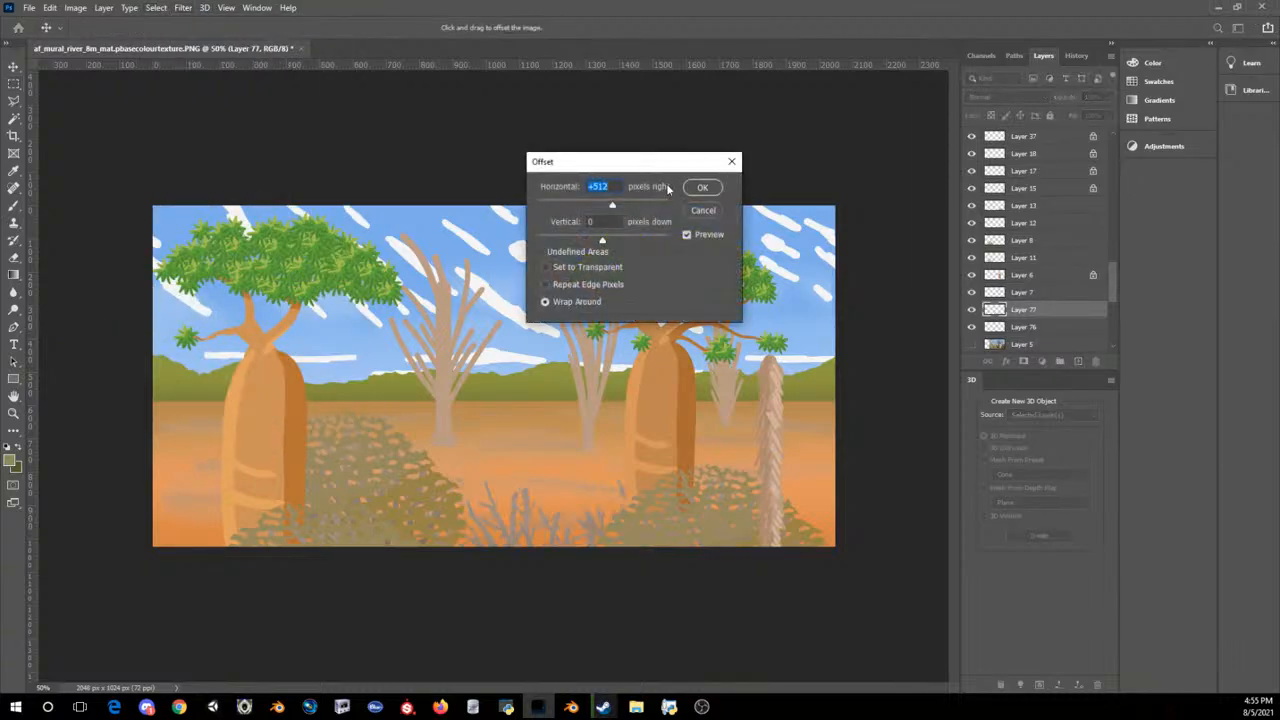
{"action": "left_click", "coordinate": [702, 210]}
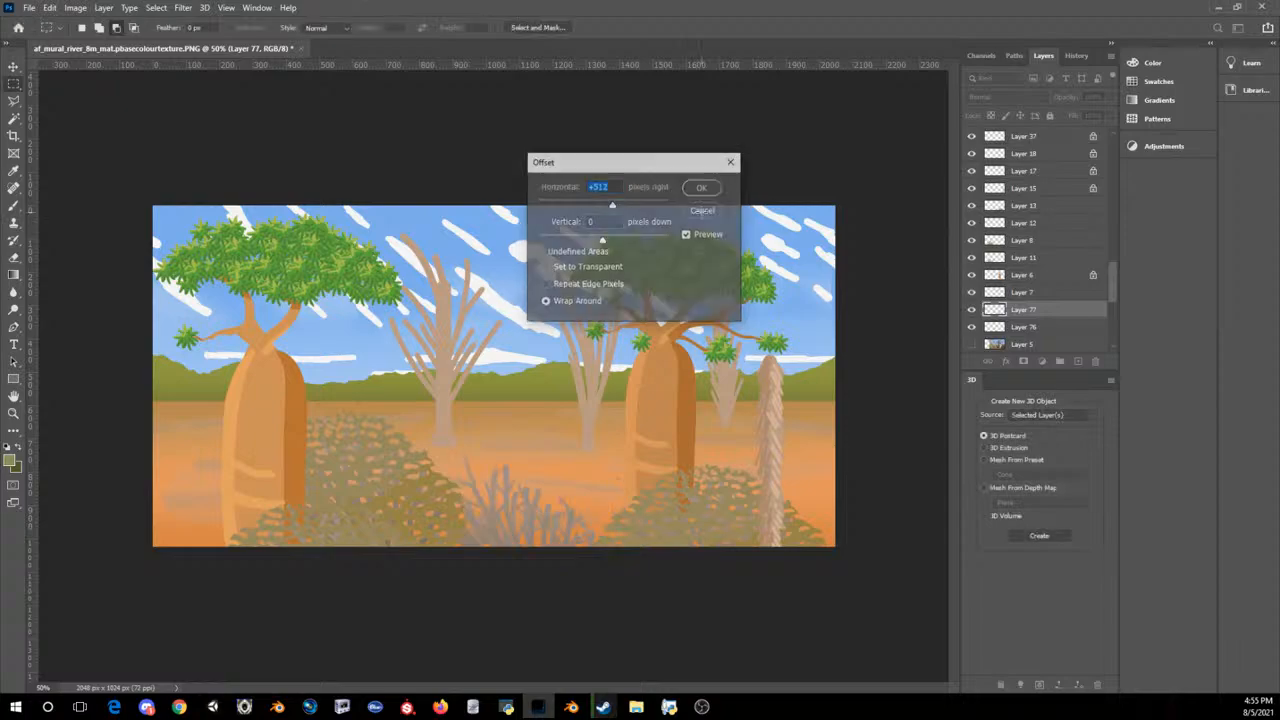
{"action": "left_click", "coordinate": [184, 7]}
{"action": "left_click", "coordinate": [752, 6]}
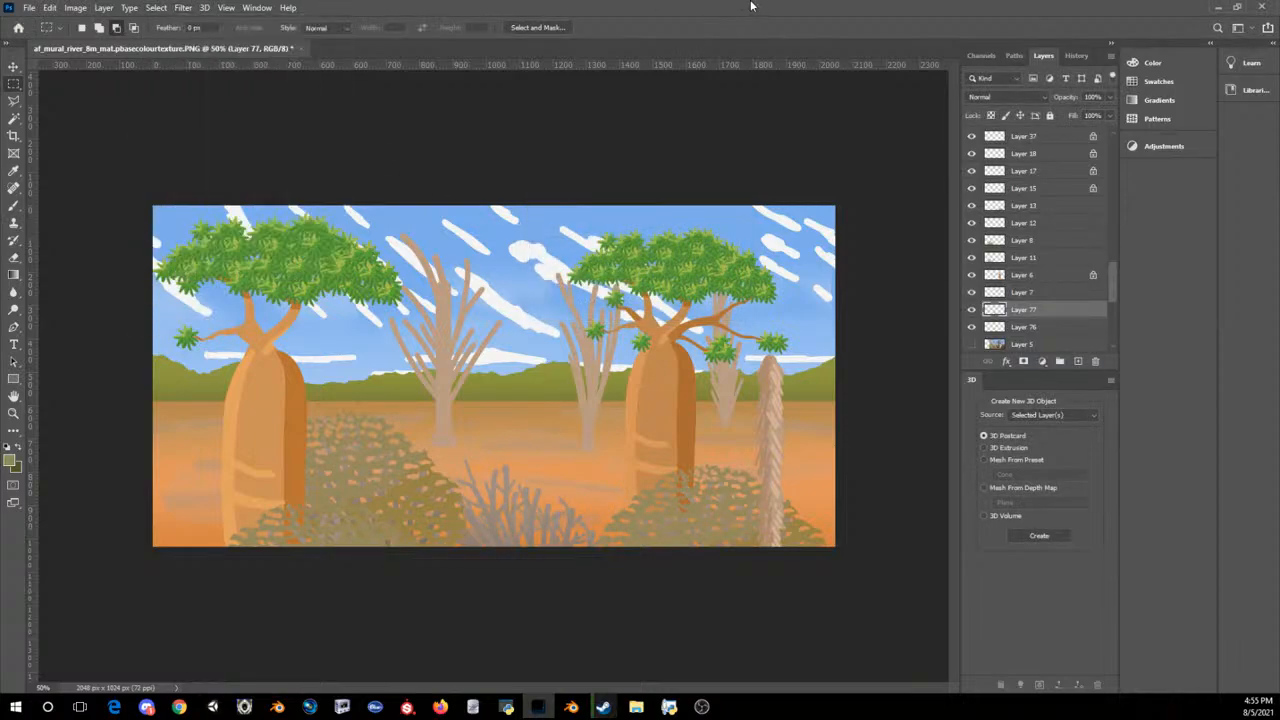
Step: Shift Layer 77's branches slightly up and to the left beside the left bush
{"action": "key", "text": "ctrl+t"}
{"action": "left_click_drag", "start_coordinate": [533, 543], "coordinate": [497, 508]}
{"action": "key", "text": "Return"}
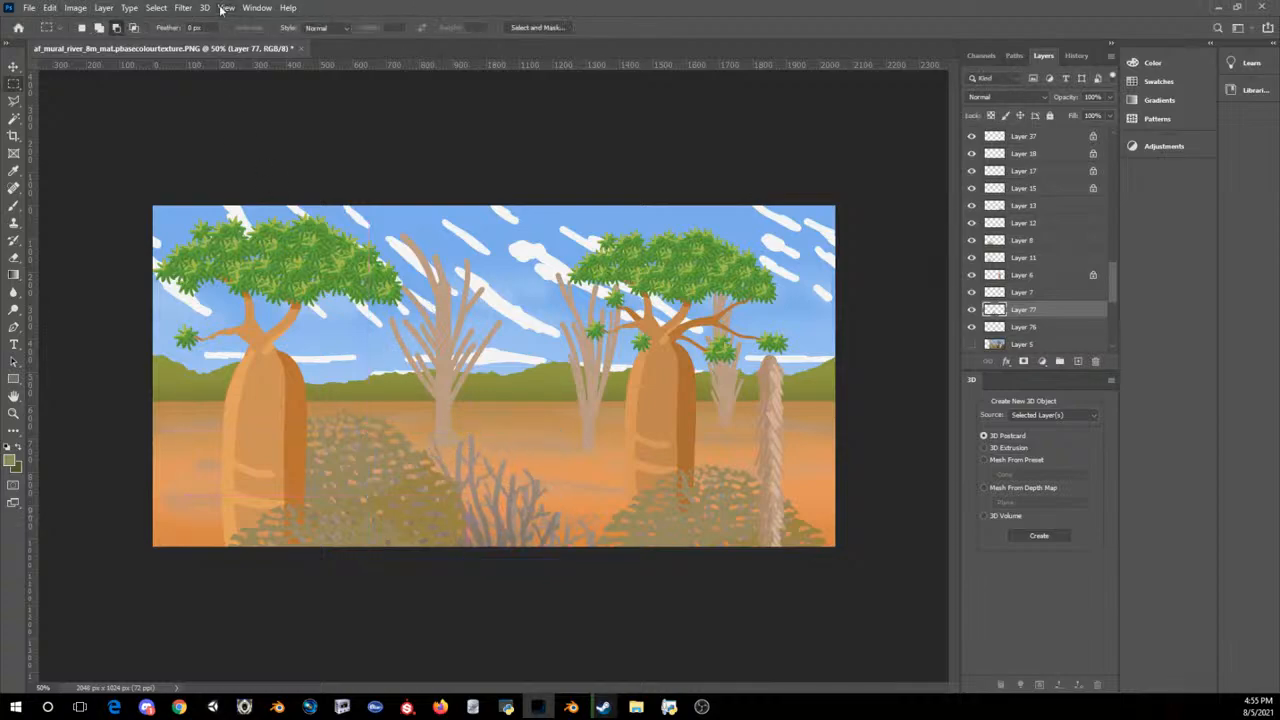
Step: Offset Layer 77's branches 1024 pixels right with Wrap Around so they span both of the mural's side edges
{"action": "left_click", "coordinate": [156, 7]}
{"action": "mouse_move", "coordinate": [184, 7]}
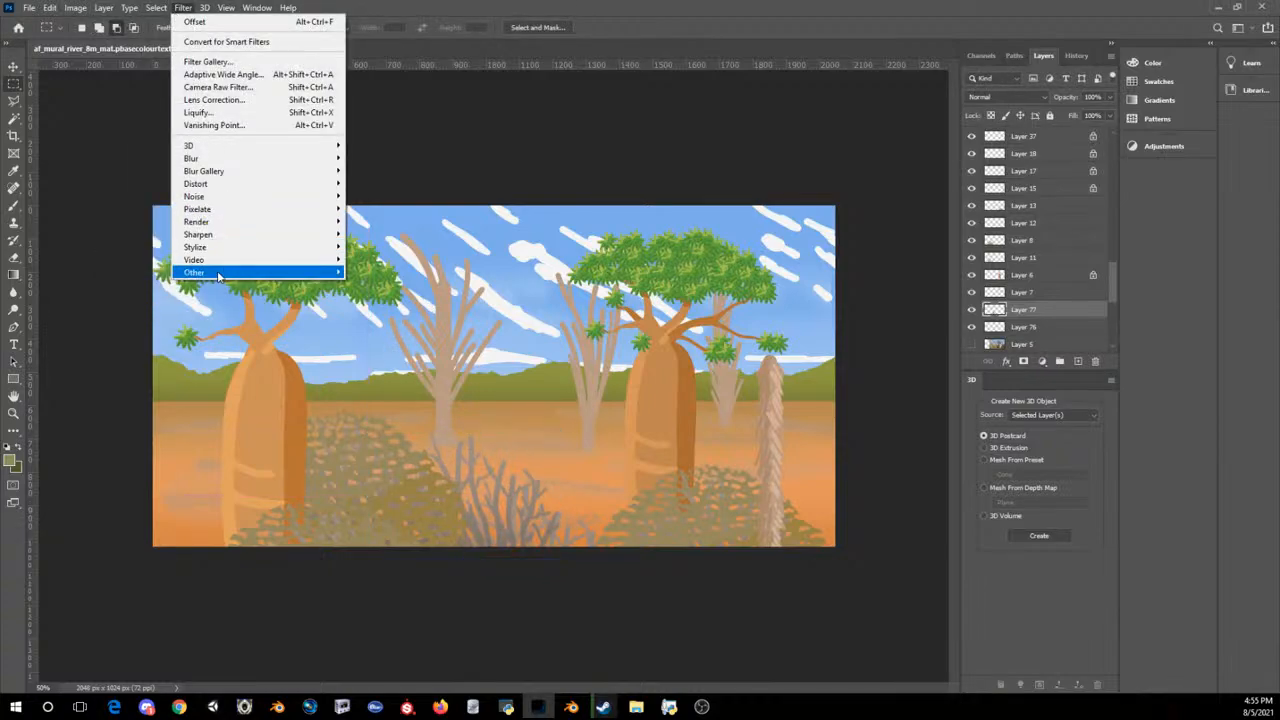
{"action": "mouse_move", "coordinate": [200, 272]}
{"action": "left_click", "coordinate": [130, 335]}
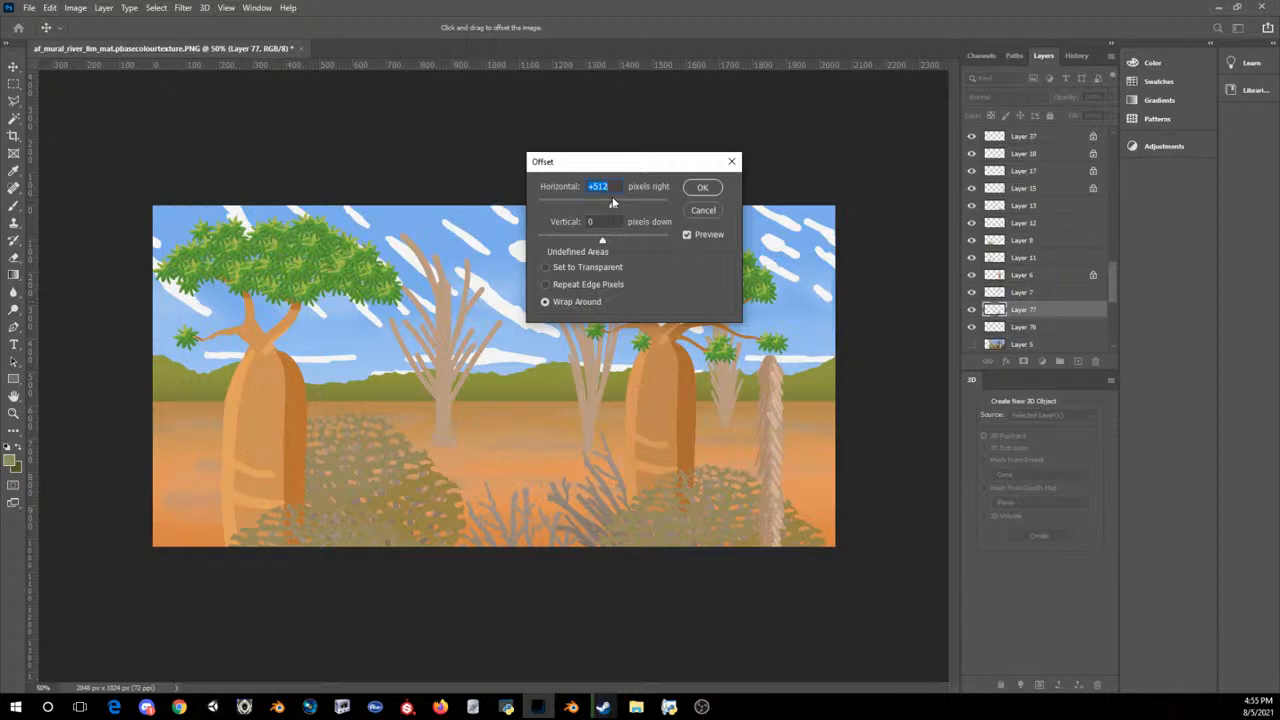
{"action": "type", "text": "1024"}
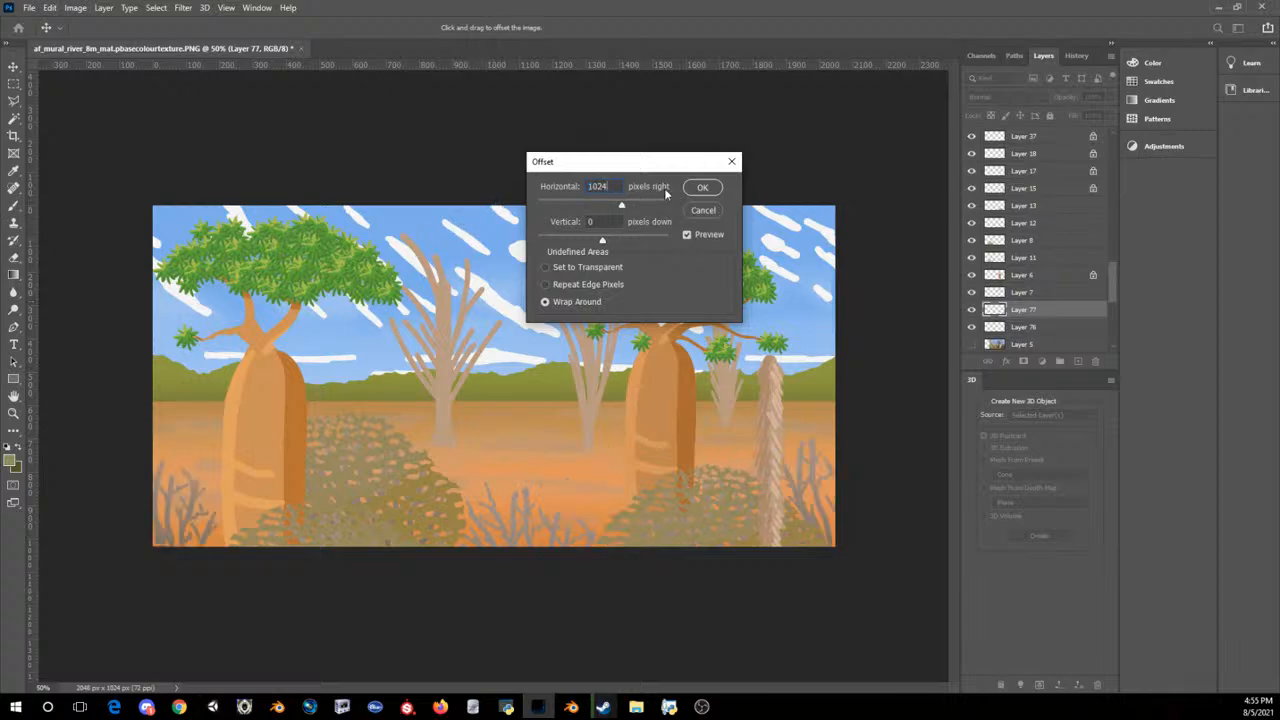
{"action": "left_click", "coordinate": [705, 186]}
Step: Examine the whole mural from a distance, checking the bare branches in both bottom corners
{"action": "key", "text": "ctrl+minus"}
{"action": "key", "text": "ctrl+minus"}
{"action": "key", "text": "ctrl+minus"}
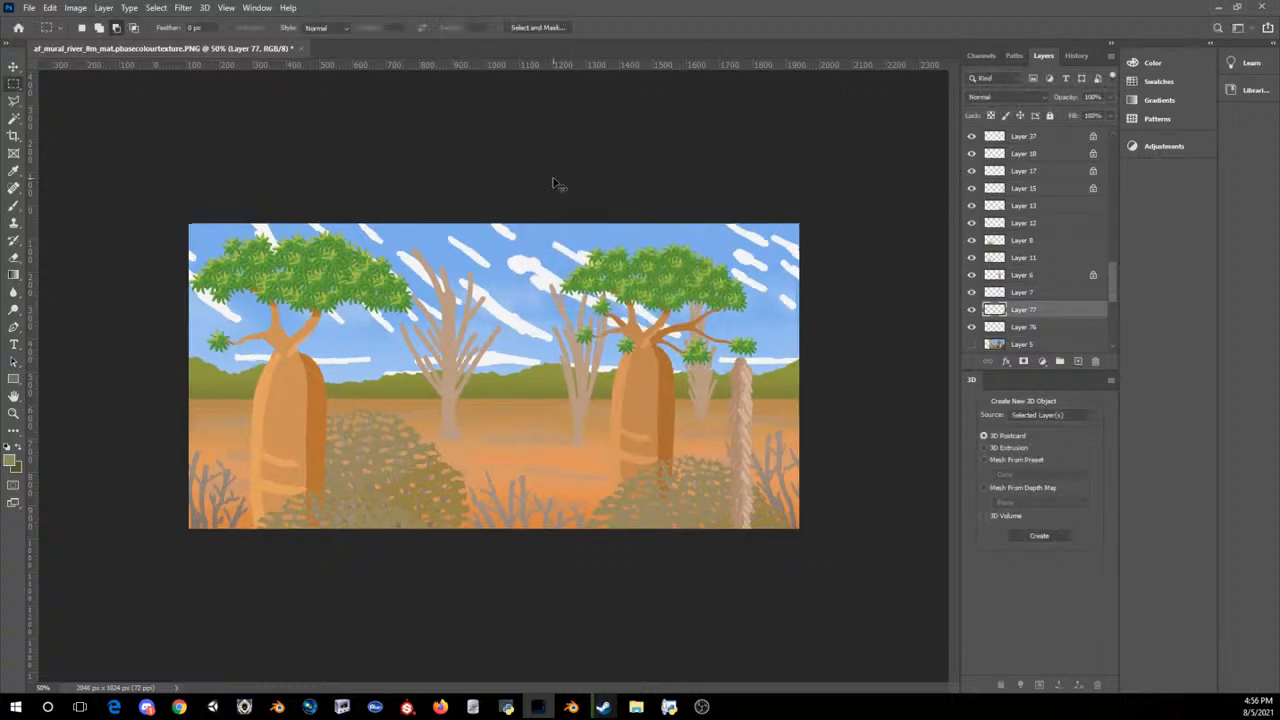
{"action": "key", "text": "ctrl+plus"}
{"action": "key", "text": "ctrl+plus"}
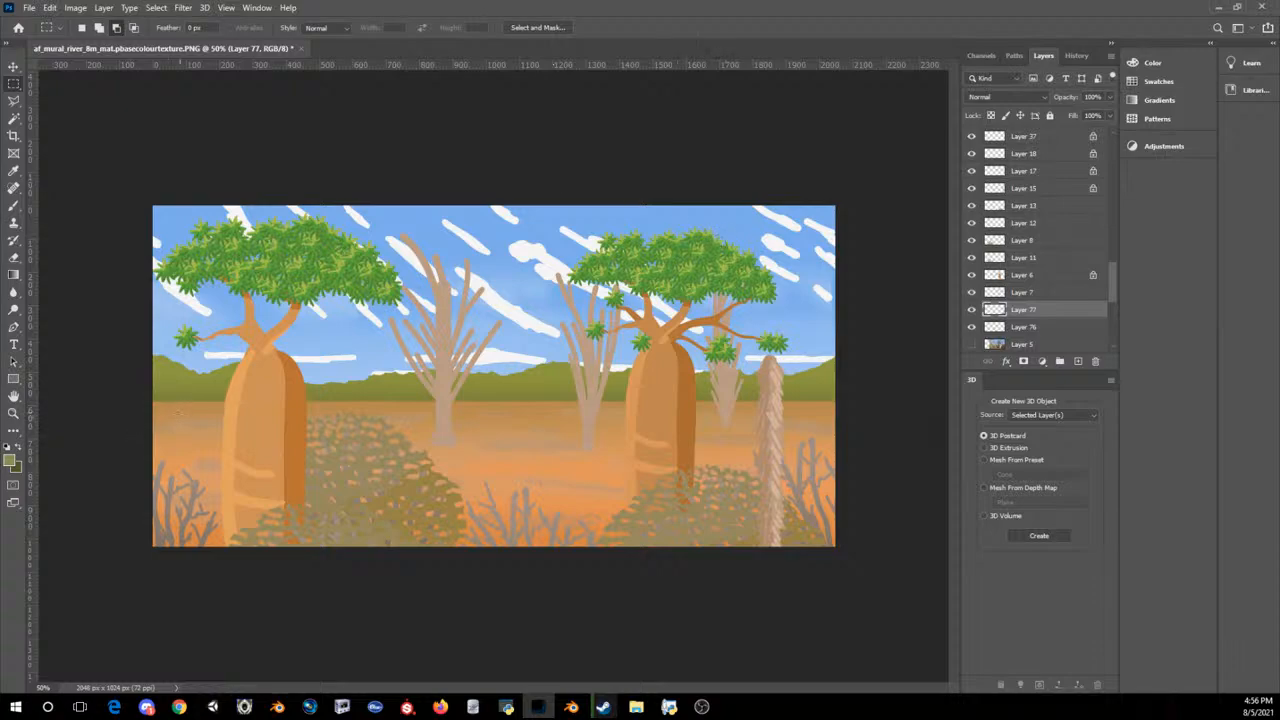
{"action": "key", "text": "ctrl+minus"}
{"action": "key", "text": "ctrl+minus"}
{"action": "key", "text": "ctrl+minus"}
{"action": "key", "text": "ctrl+minus"}
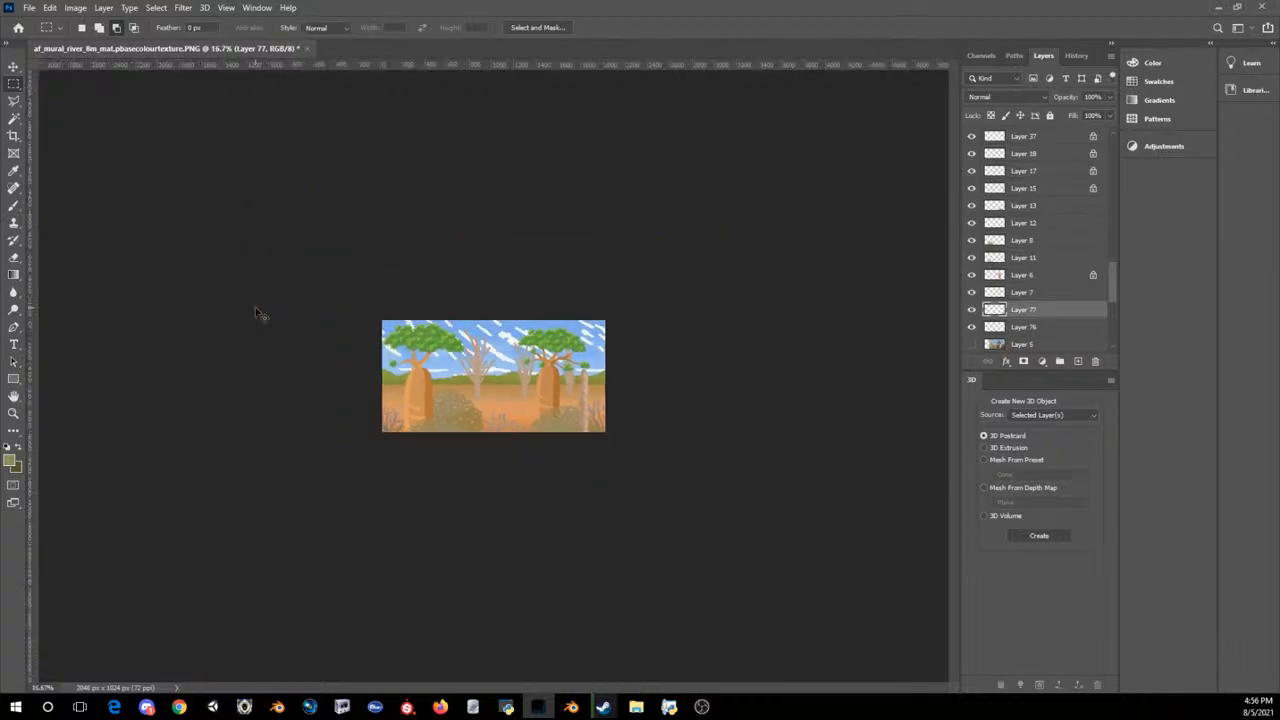
{"action": "key", "text": "ctrl+plus"}
{"action": "key", "text": "ctrl+plus"}
{"action": "key", "text": "ctrl+plus"}
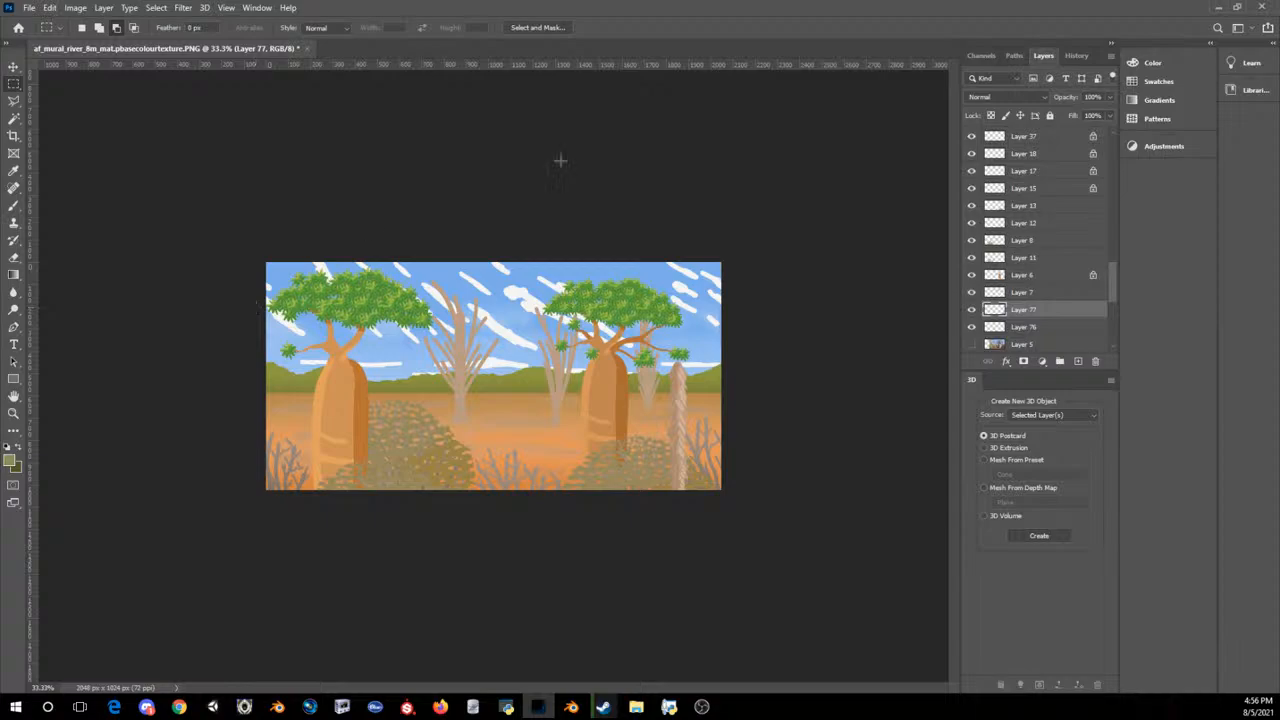
{"action": "key", "text": "alt+Tab"}
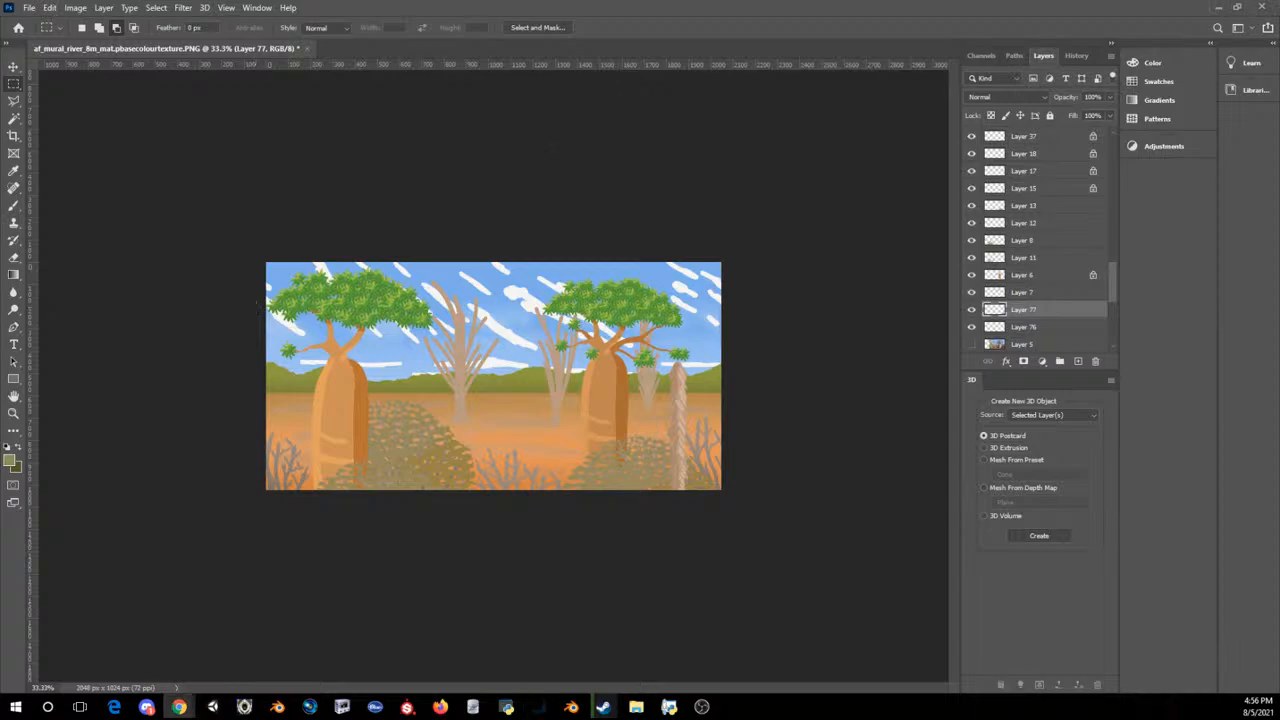